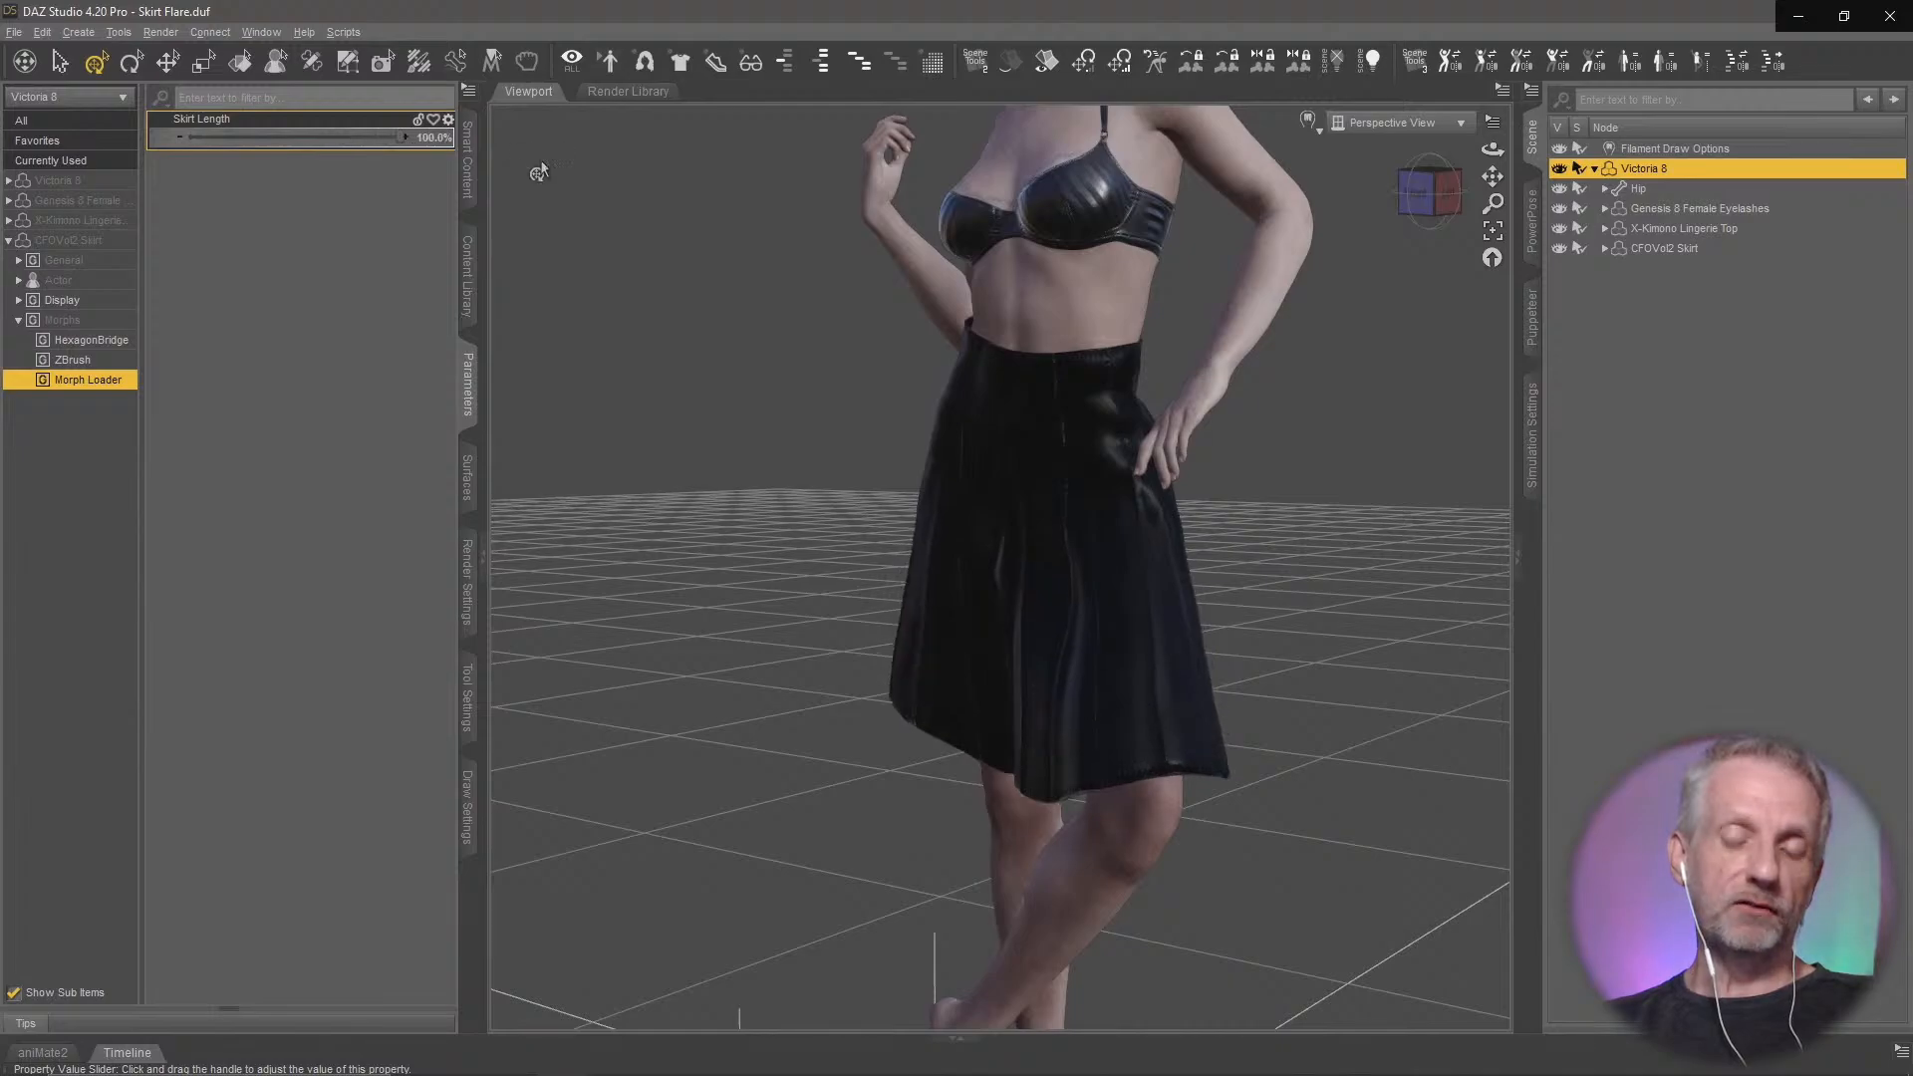
Lower the skirt's Skirt Length morph to 0% and return it to 100%, checking the hem from back and front
middle_click_drag(813, 569, 697, 557)
mouse_move(976, 558)
middle_mouse_down()
mouse_move(846, 570)
mouse_move(982, 569)
middle_mouse_up()
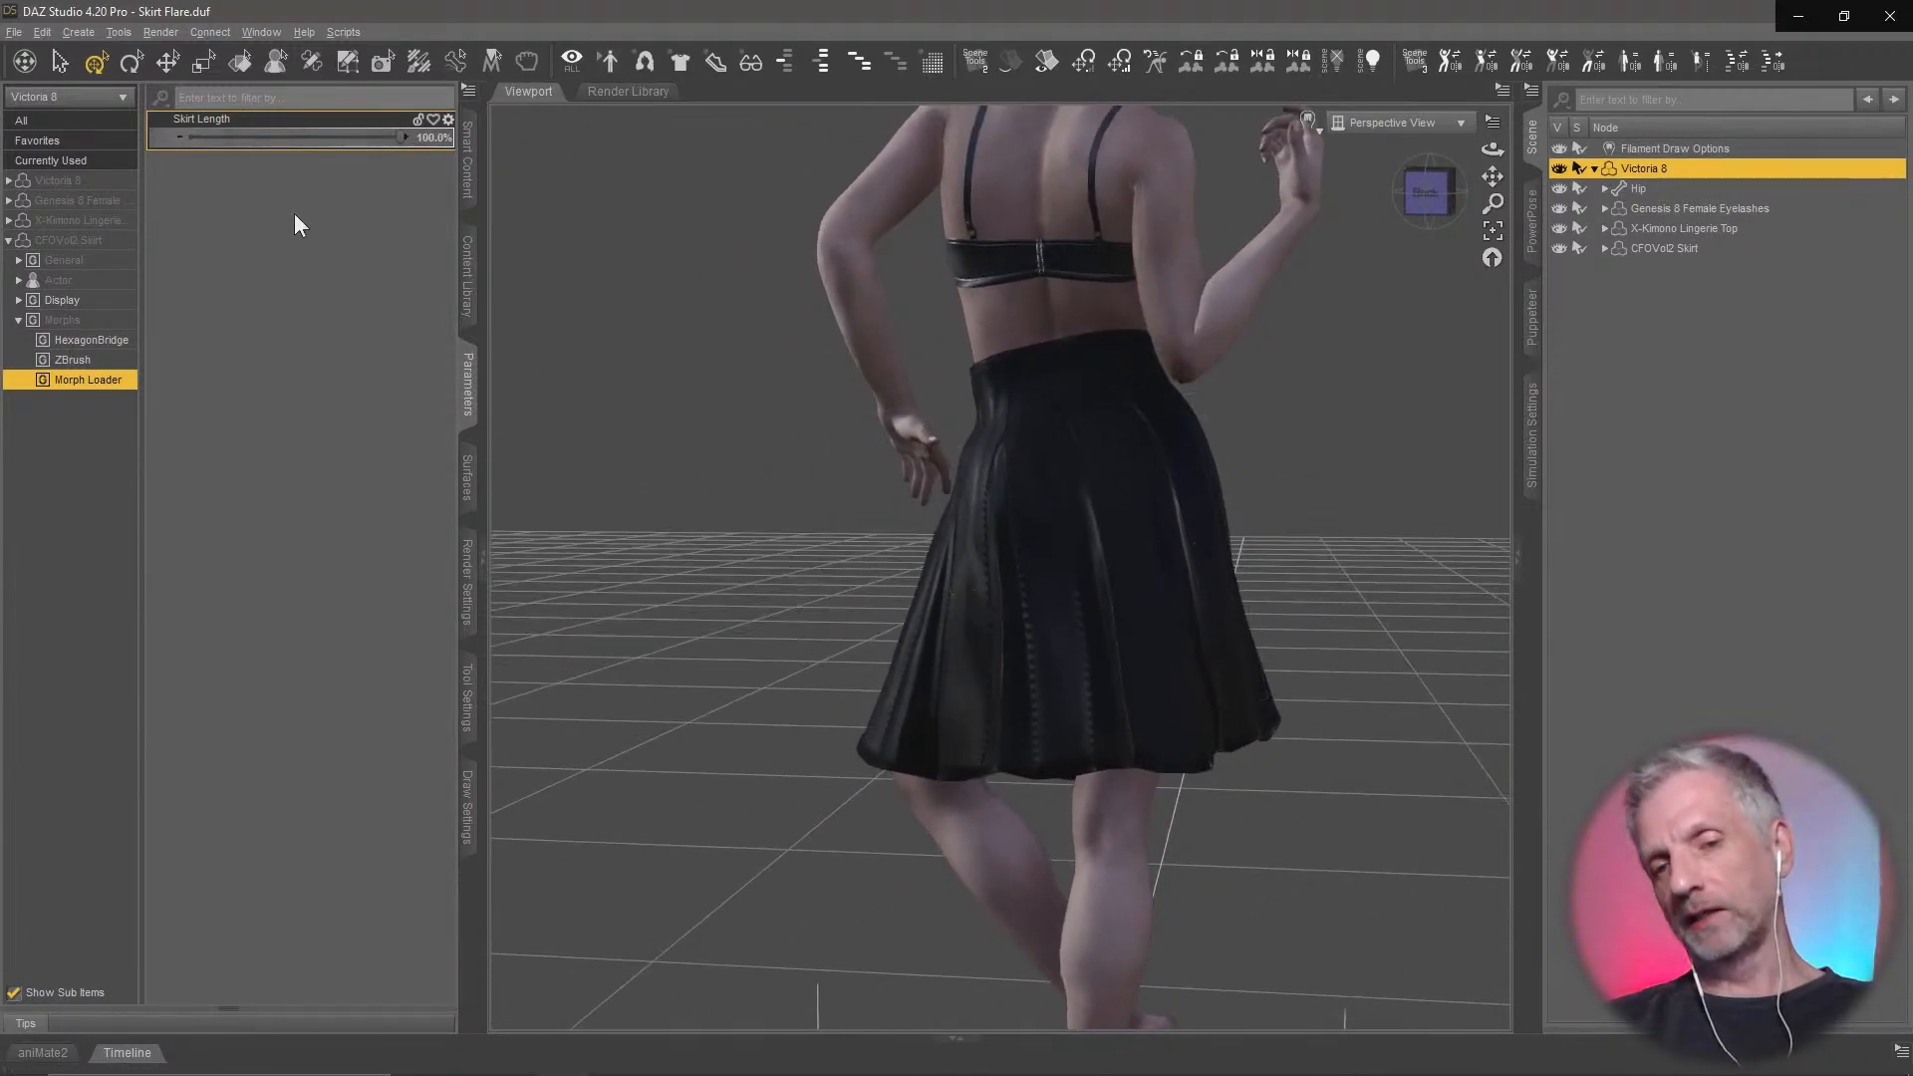
left_click_drag(398, 138, 179, 138)
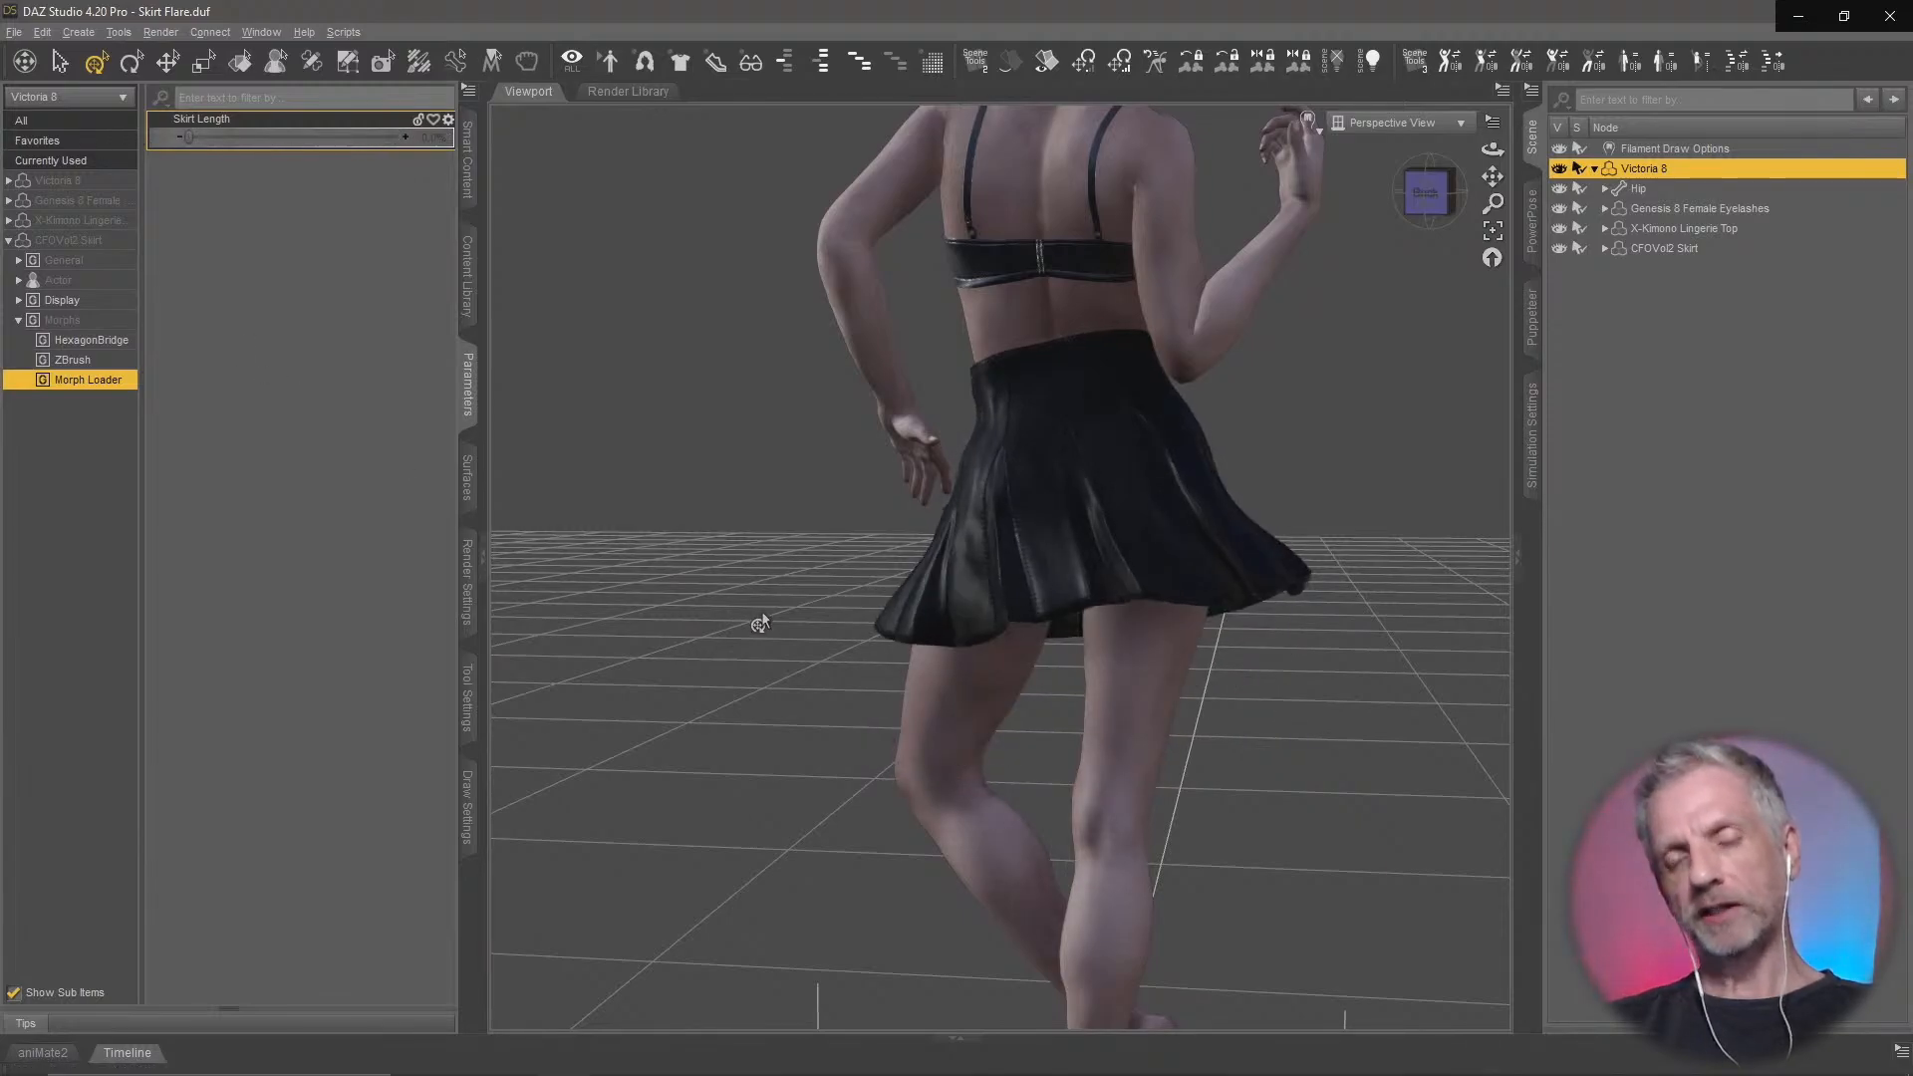
middle_click_drag(758, 620, 1126, 622)
left_click_drag(189, 138, 555, 158)
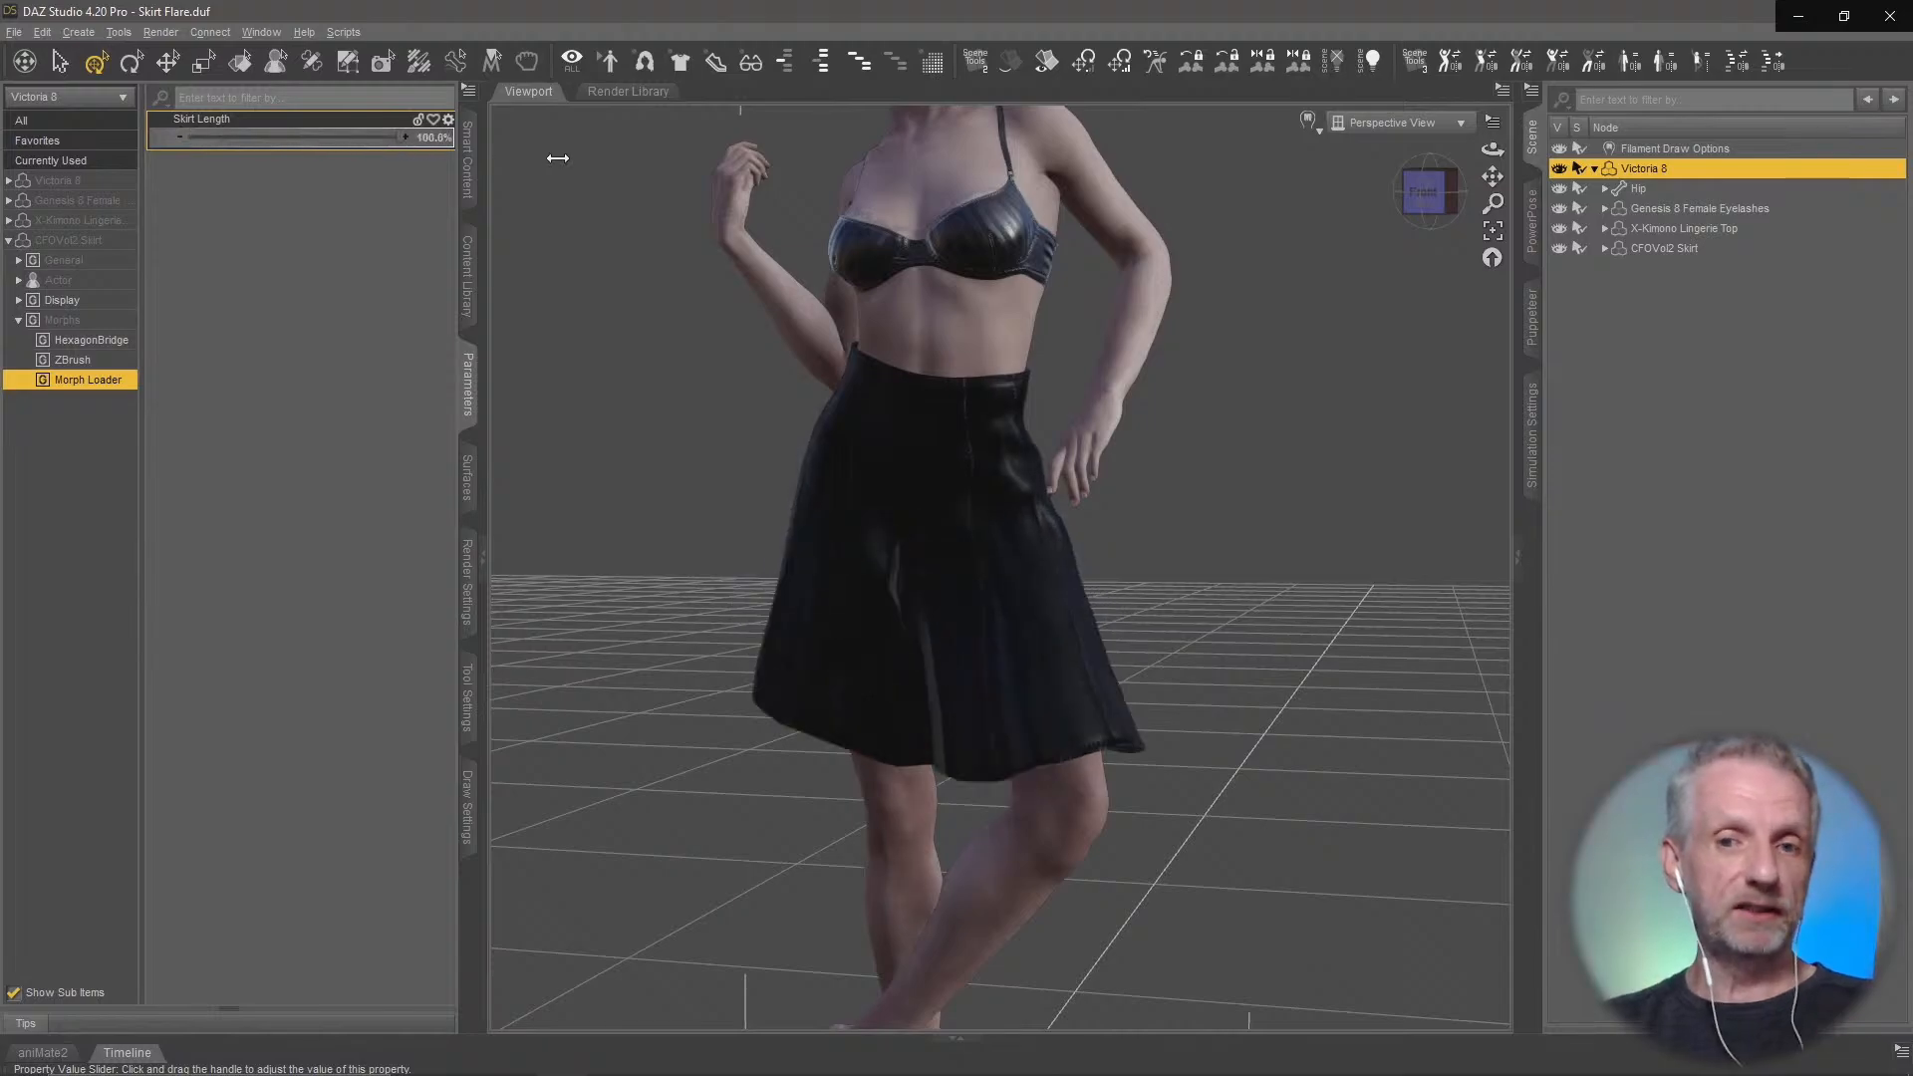
middle_click_drag(739, 653, 828, 691)
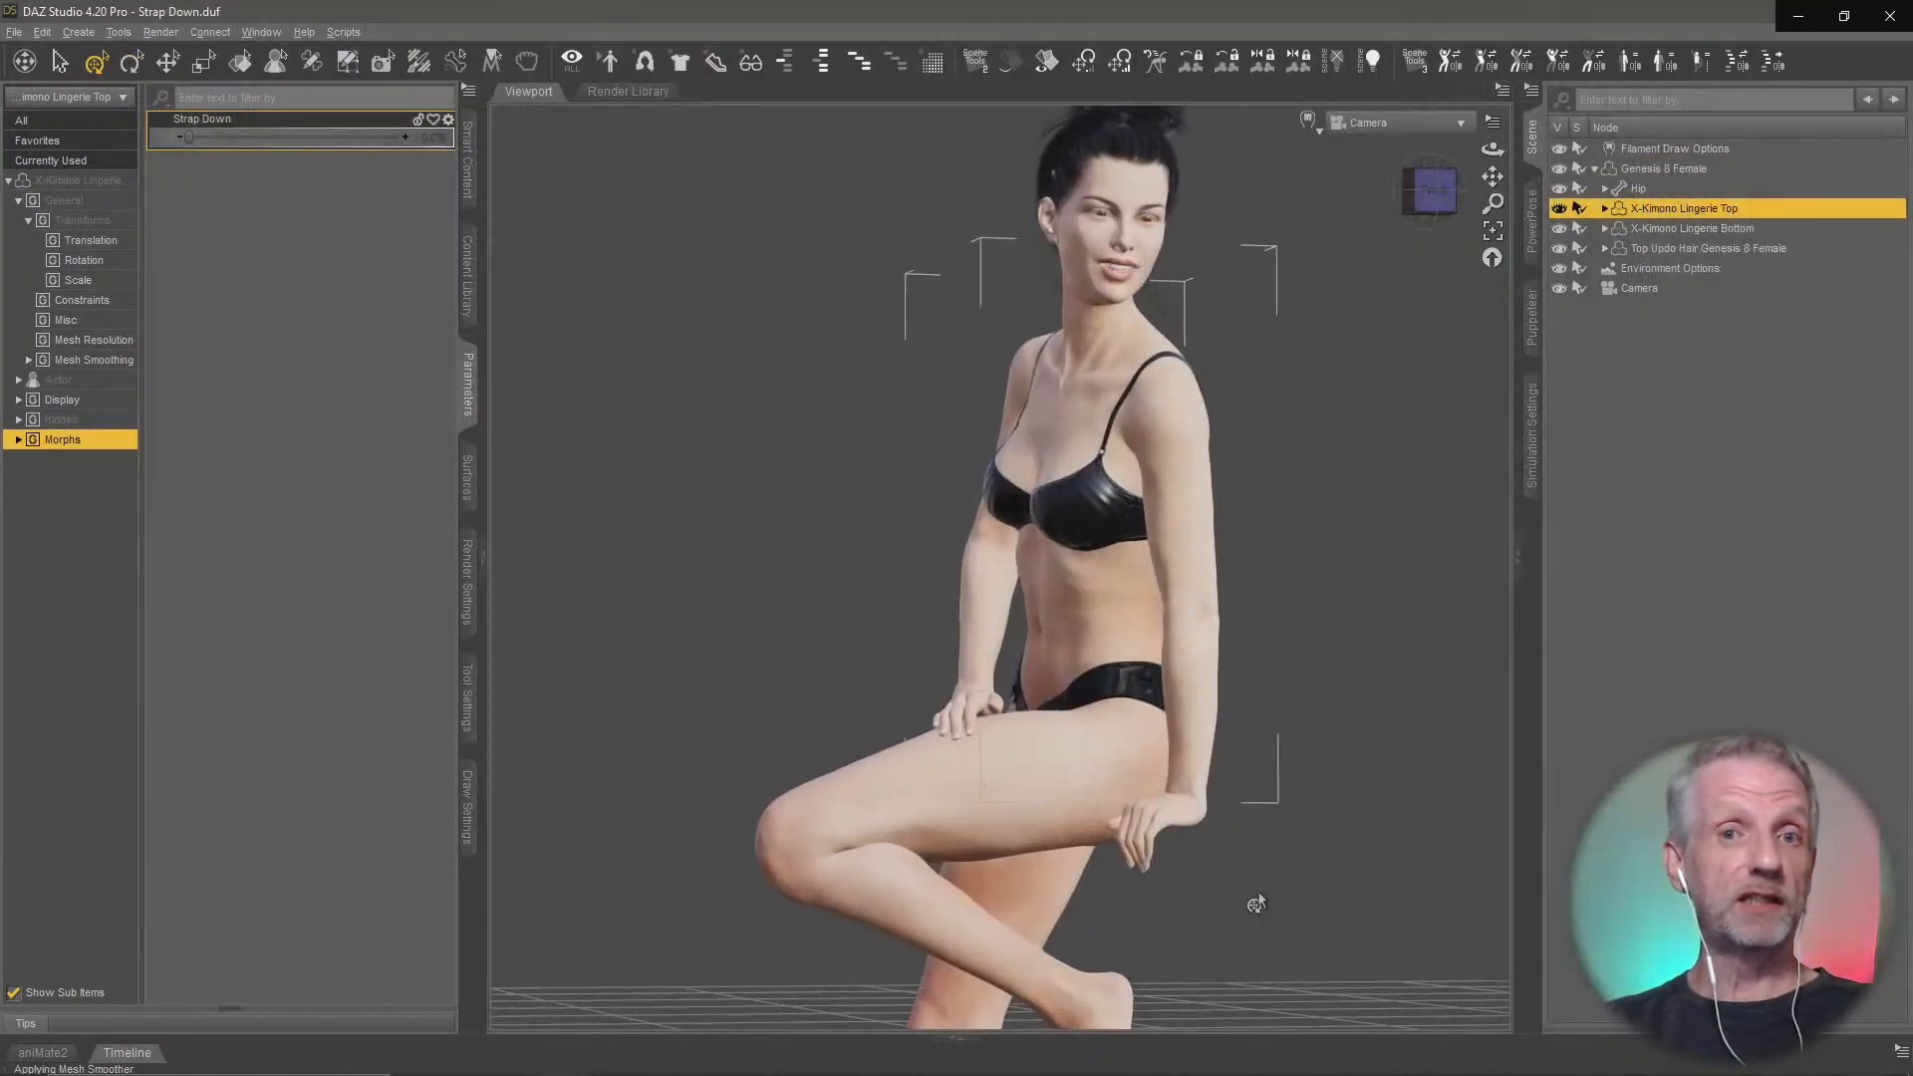
Set the X-Kimono Lingerie Top's Strap Down morph to 100% and view the shoulder strap up close
middle_click_drag(1236, 419, 1205, 498)
scroll(1174, 548, "up", 8)
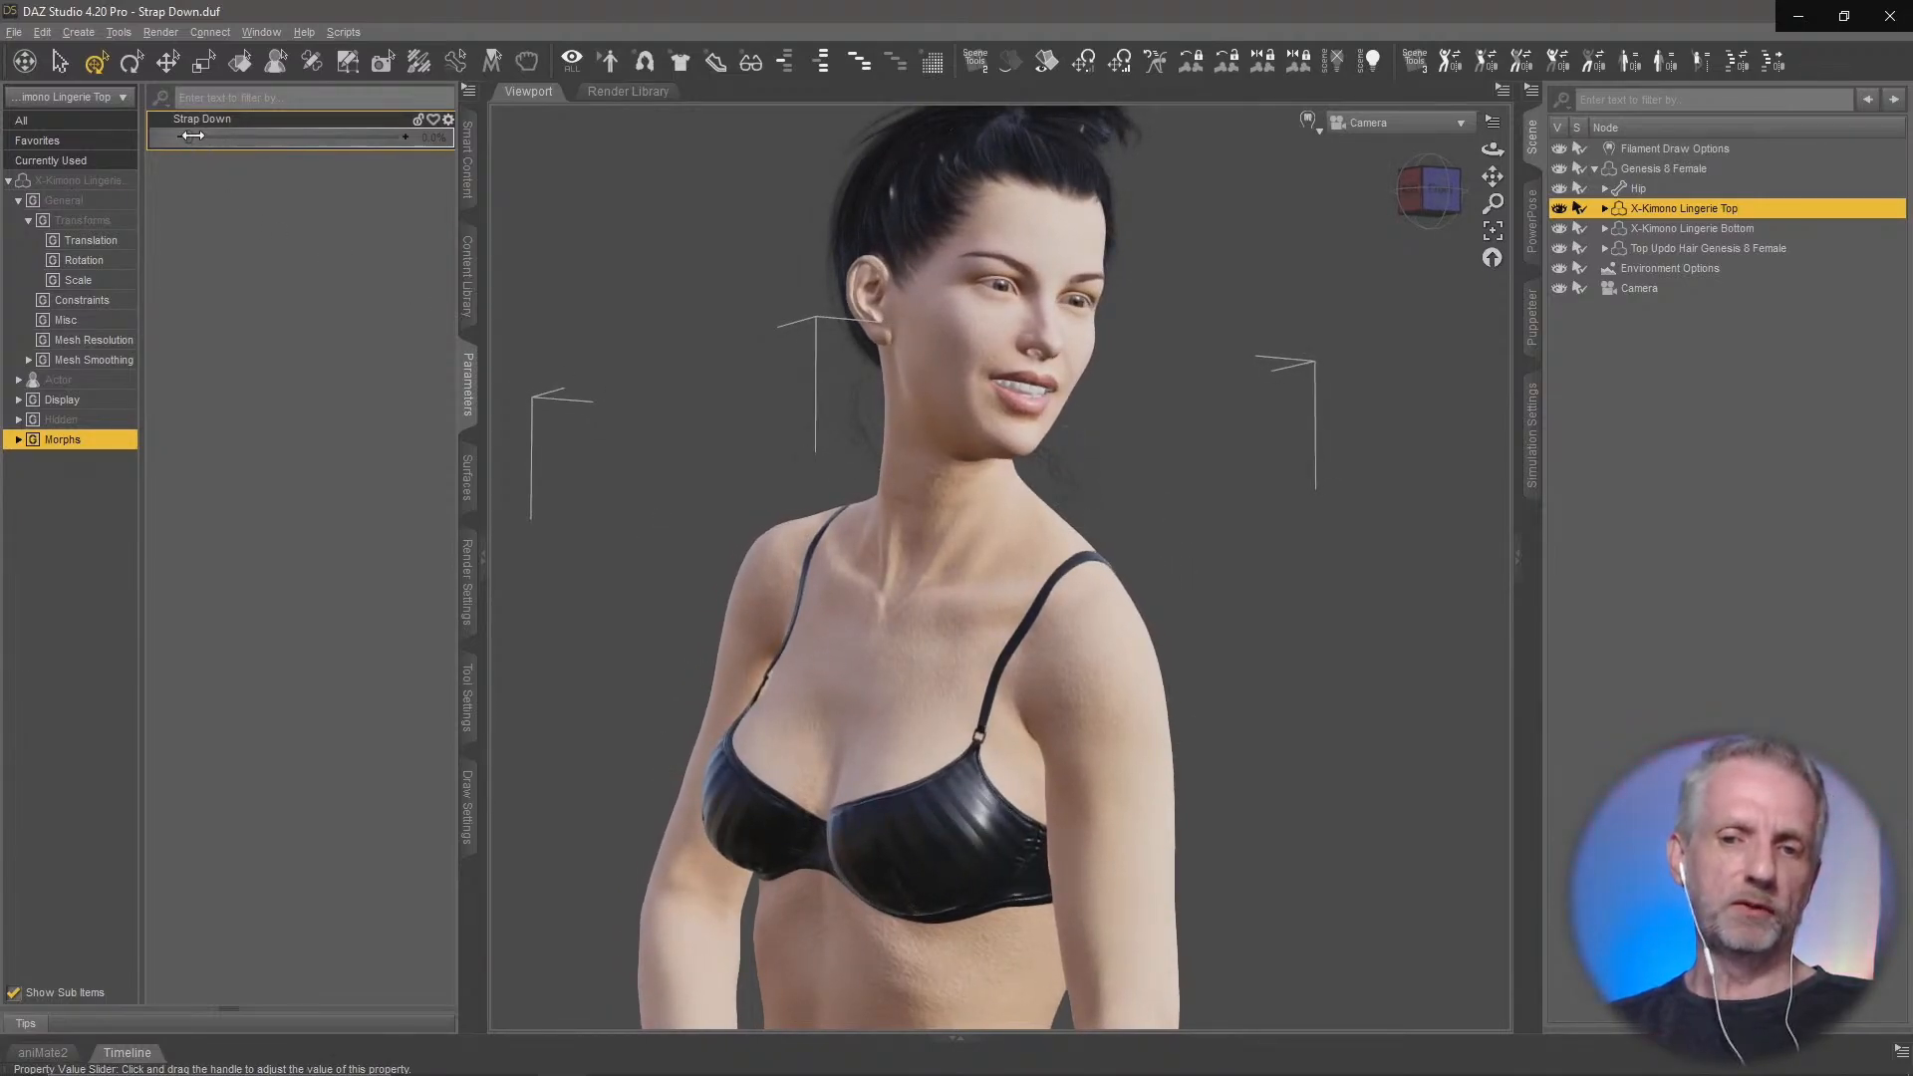
left_click_drag(192, 136, 572, 149)
middle_click_drag(1375, 675, 1469, 679)
Reset the top's Strap Down morph to 0% and raise it to 100% again, checking the strap from front and back
left_click(360, 137)
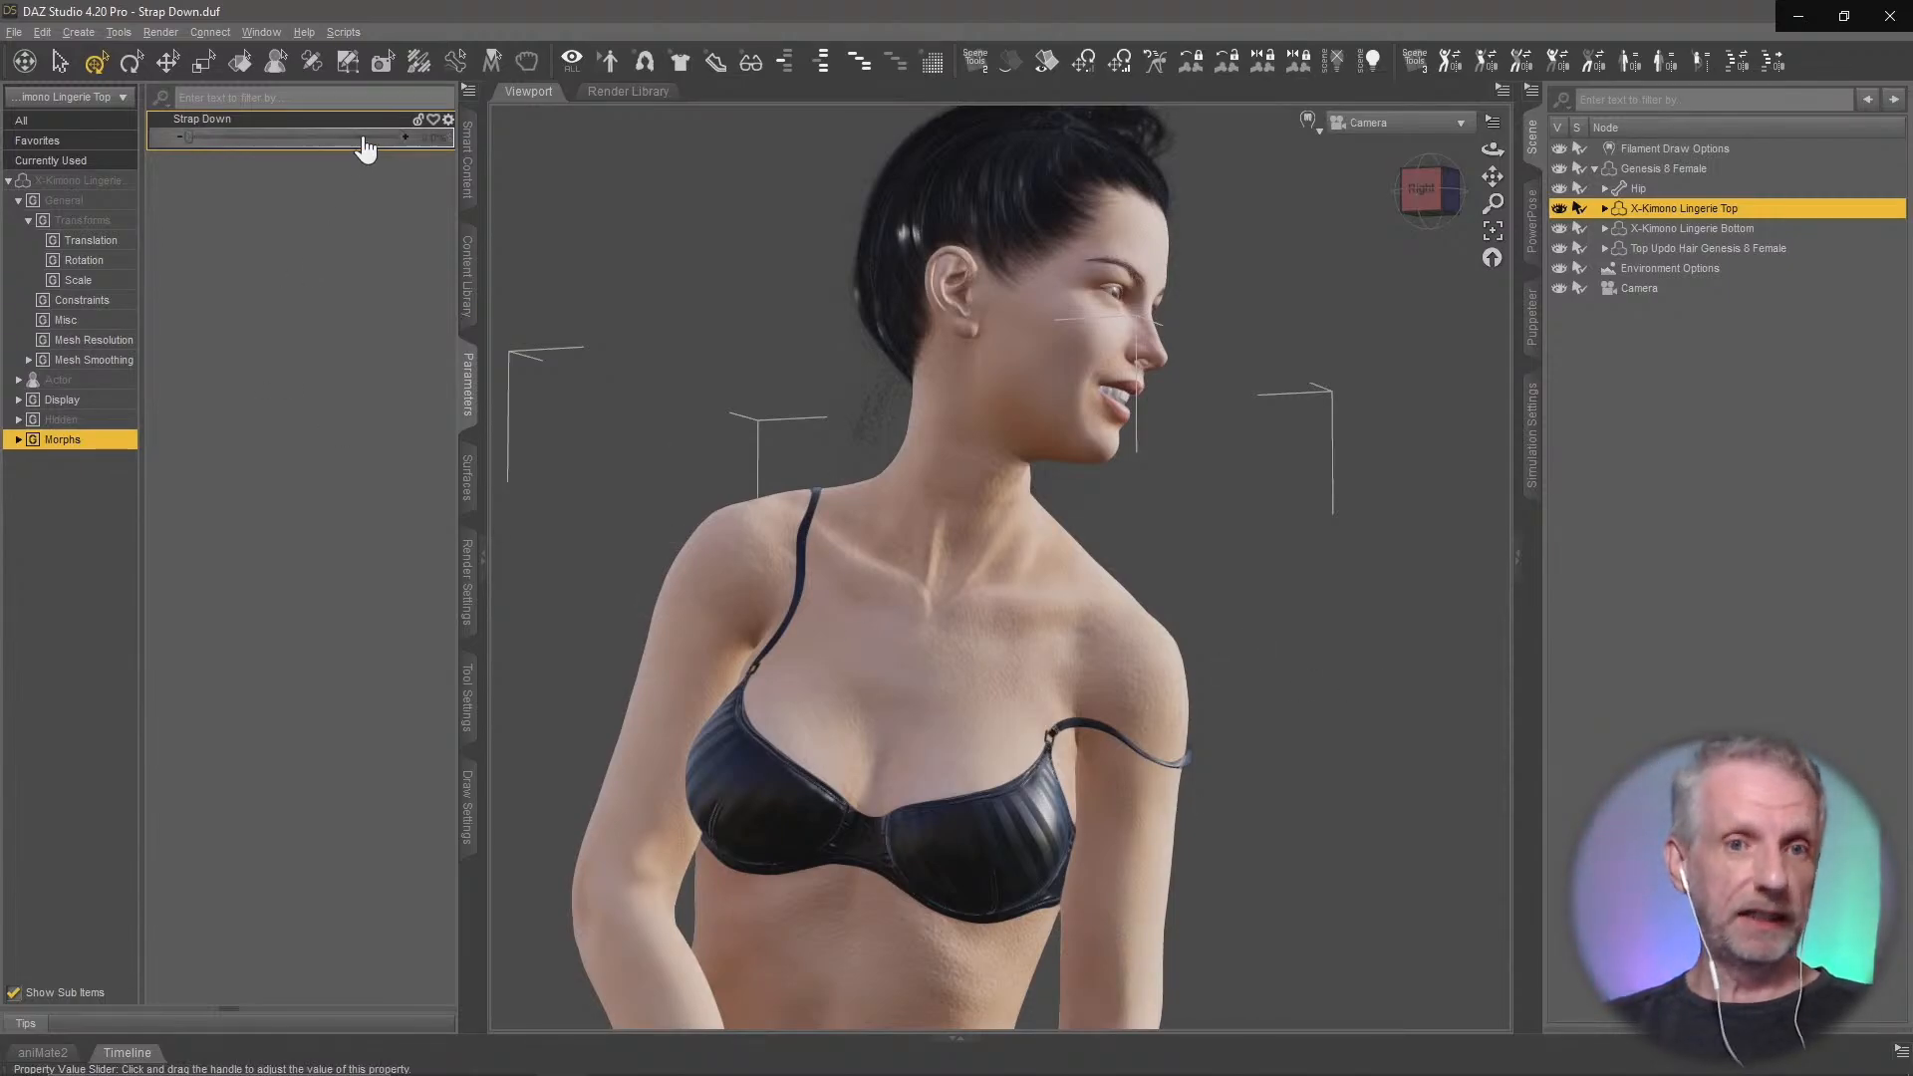
left_click_drag(457, 149, 59, 186)
left_click_drag(237, 185, 522, 192)
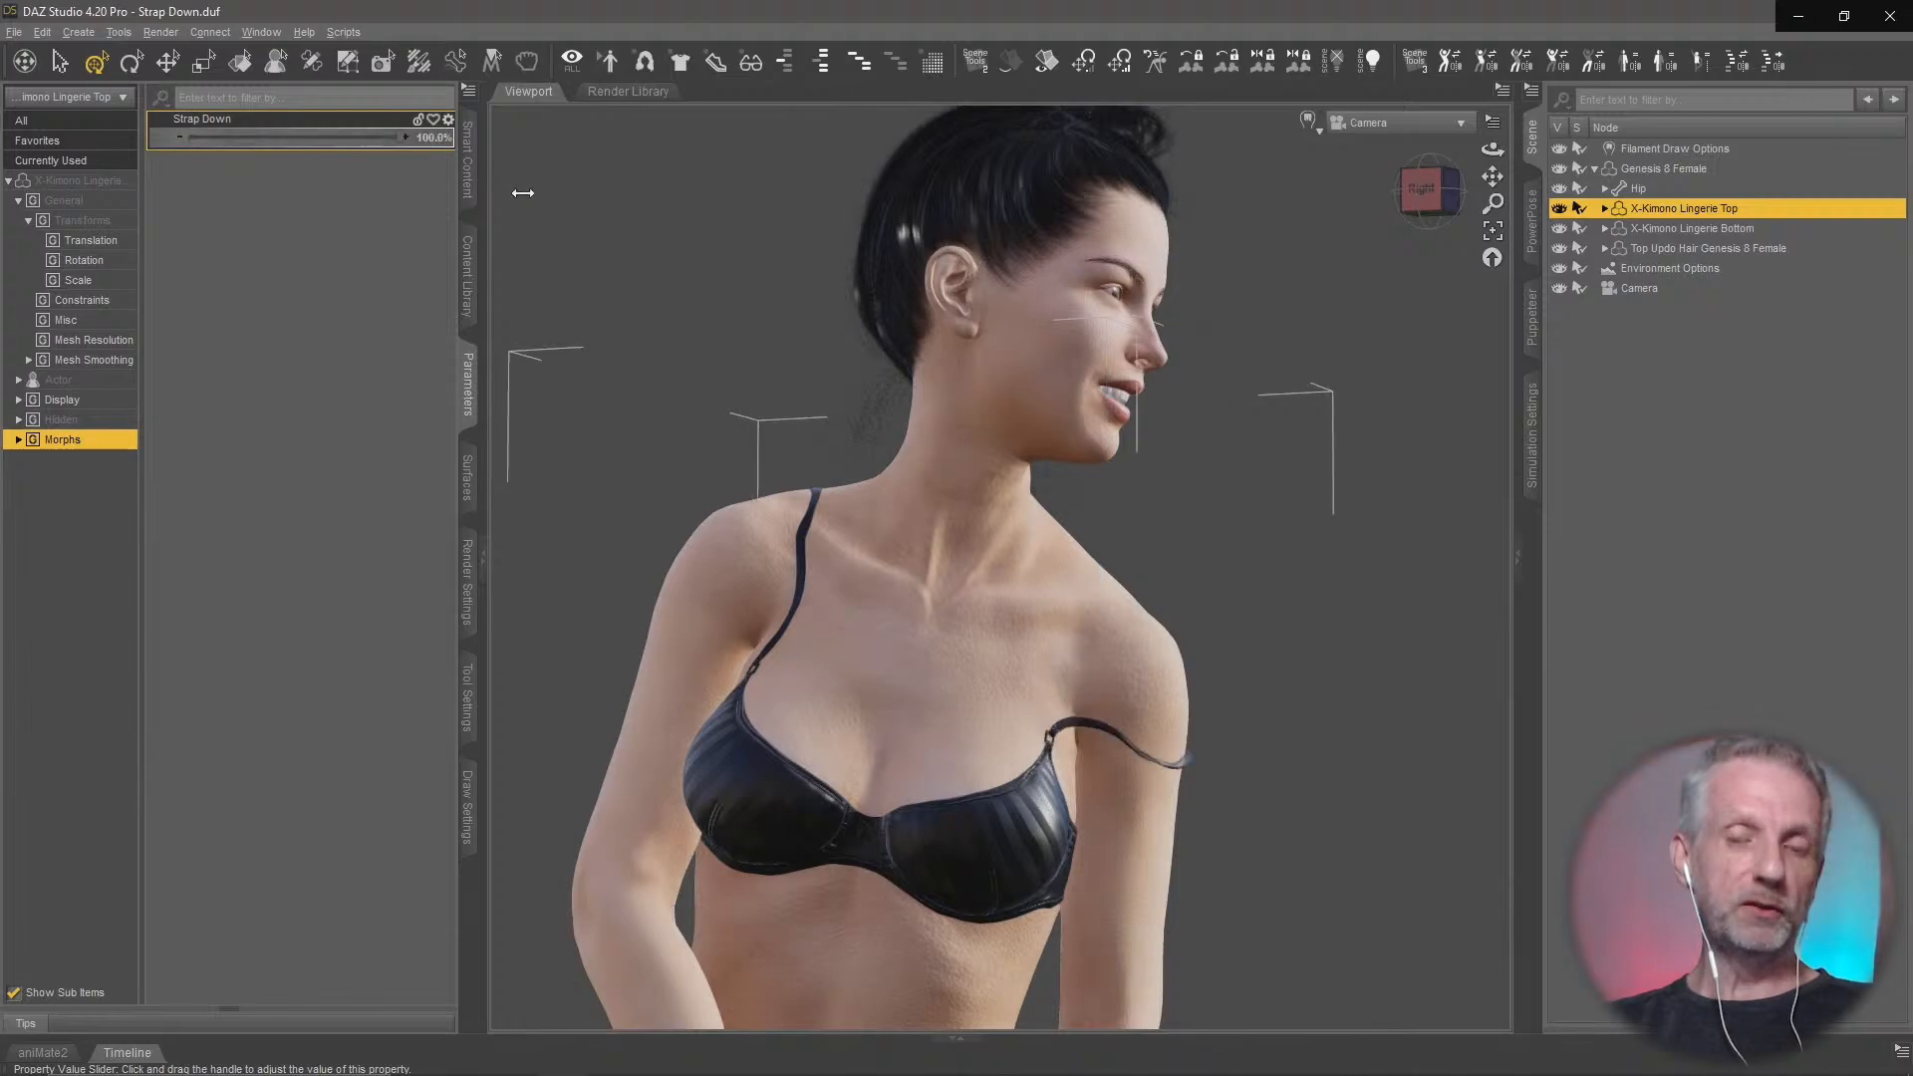
left_click_drag(1296, 679, 837, 692, "ctrl+alt")
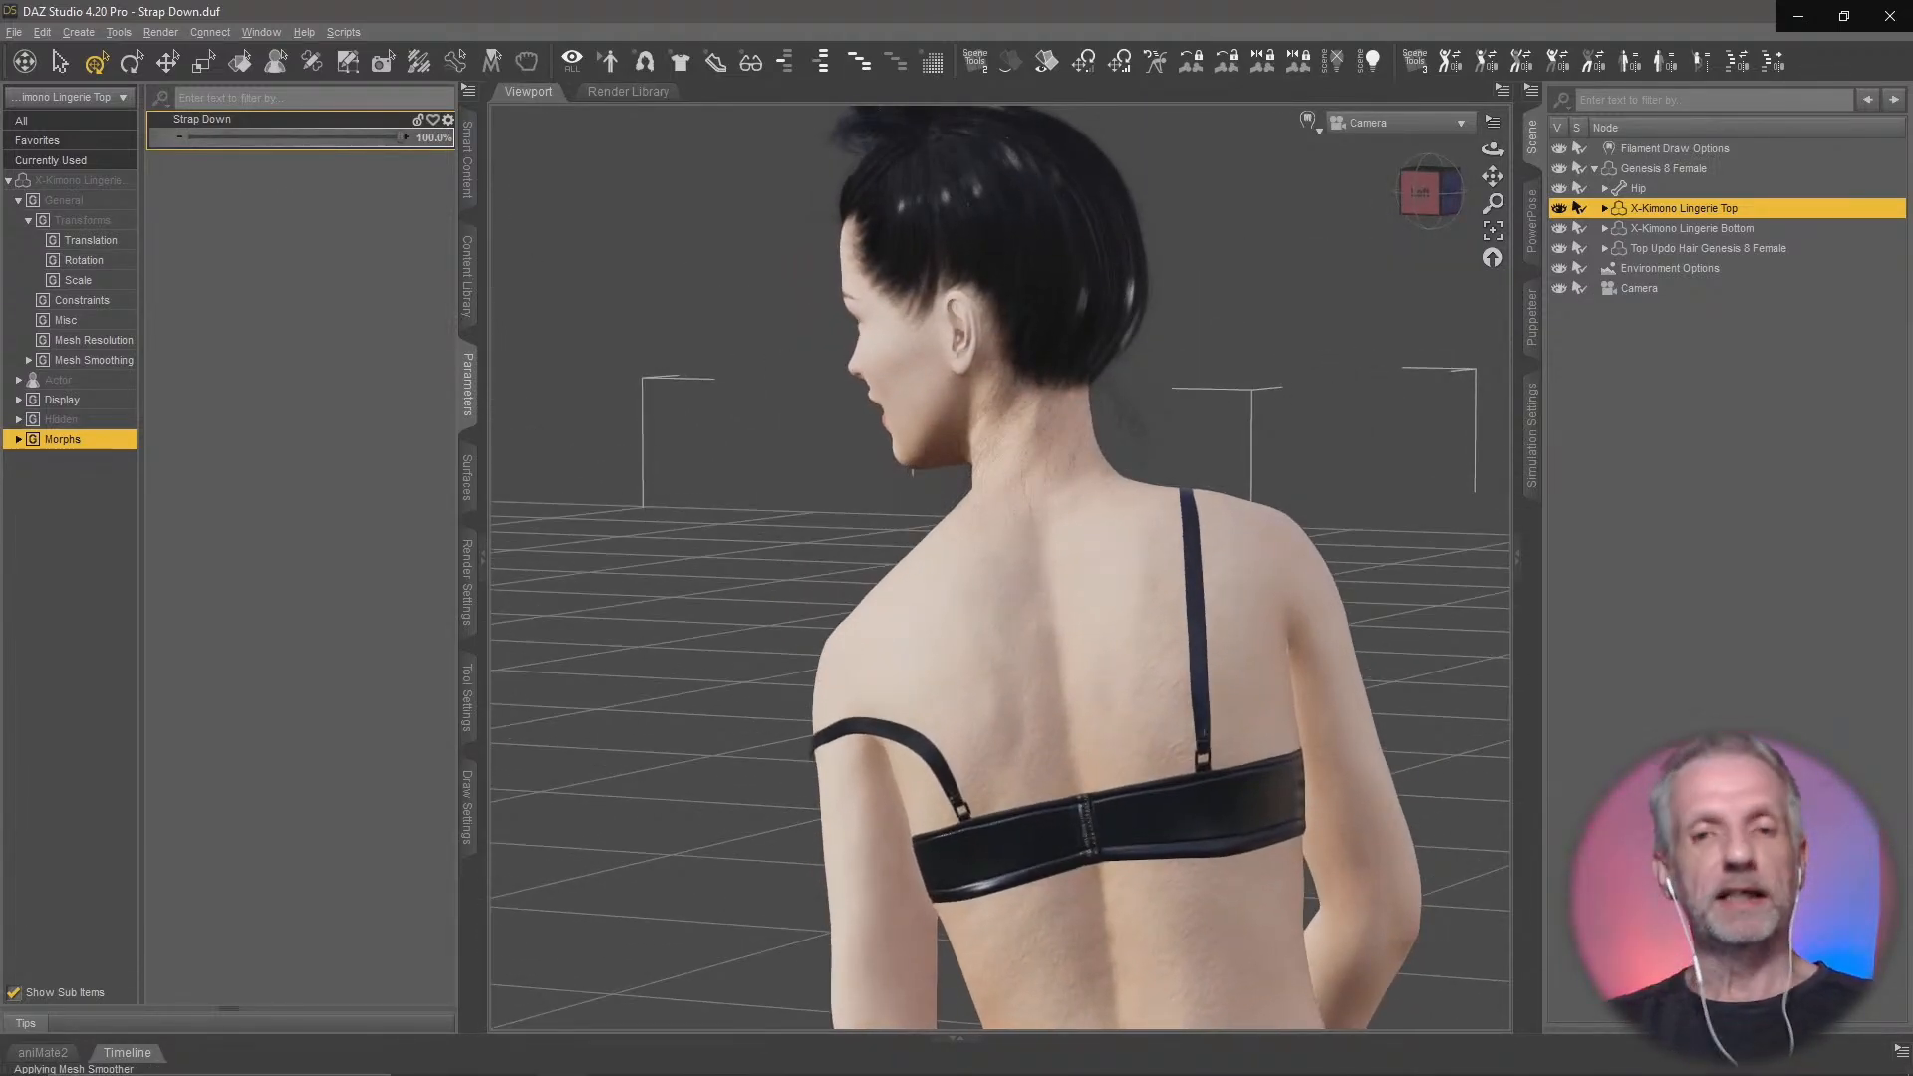
left_click_drag(286, 141, 404, 139)
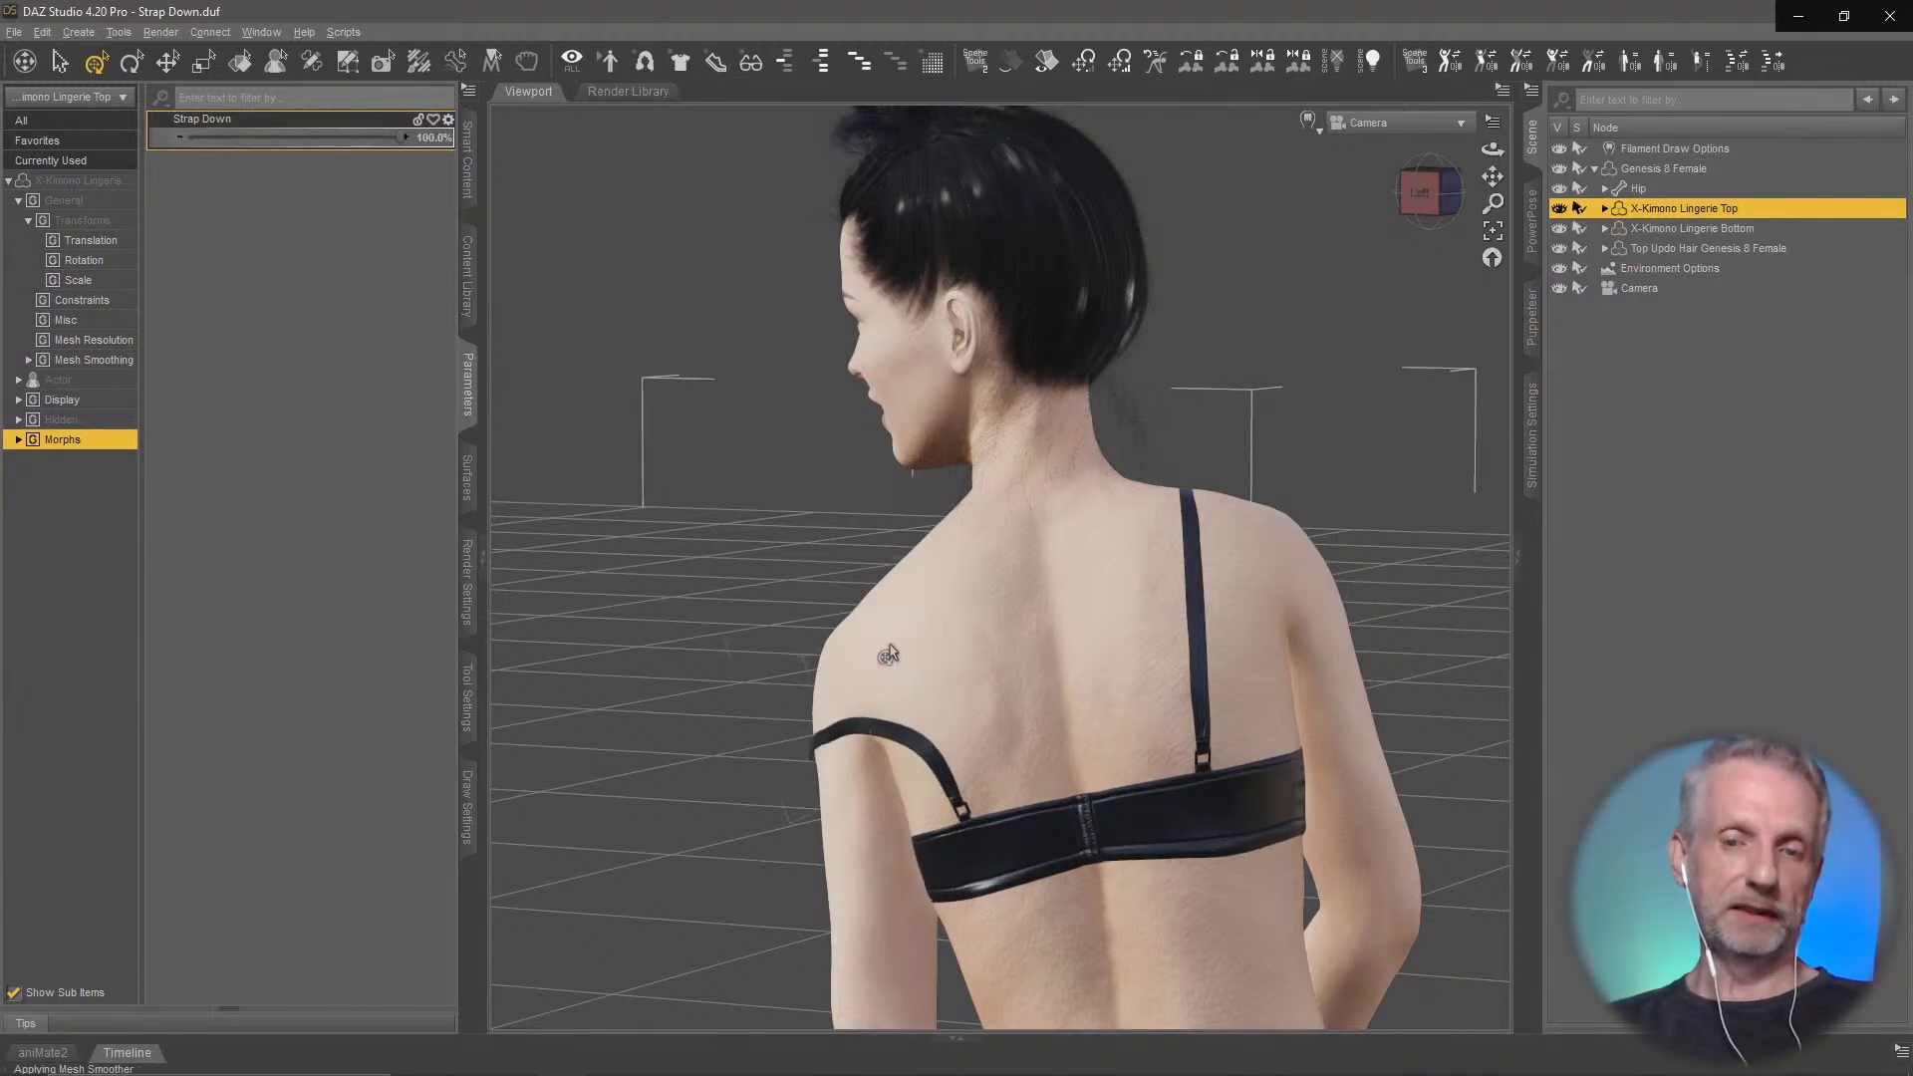
left_click_drag(876, 643, 1146, 587, "ctrl+alt")
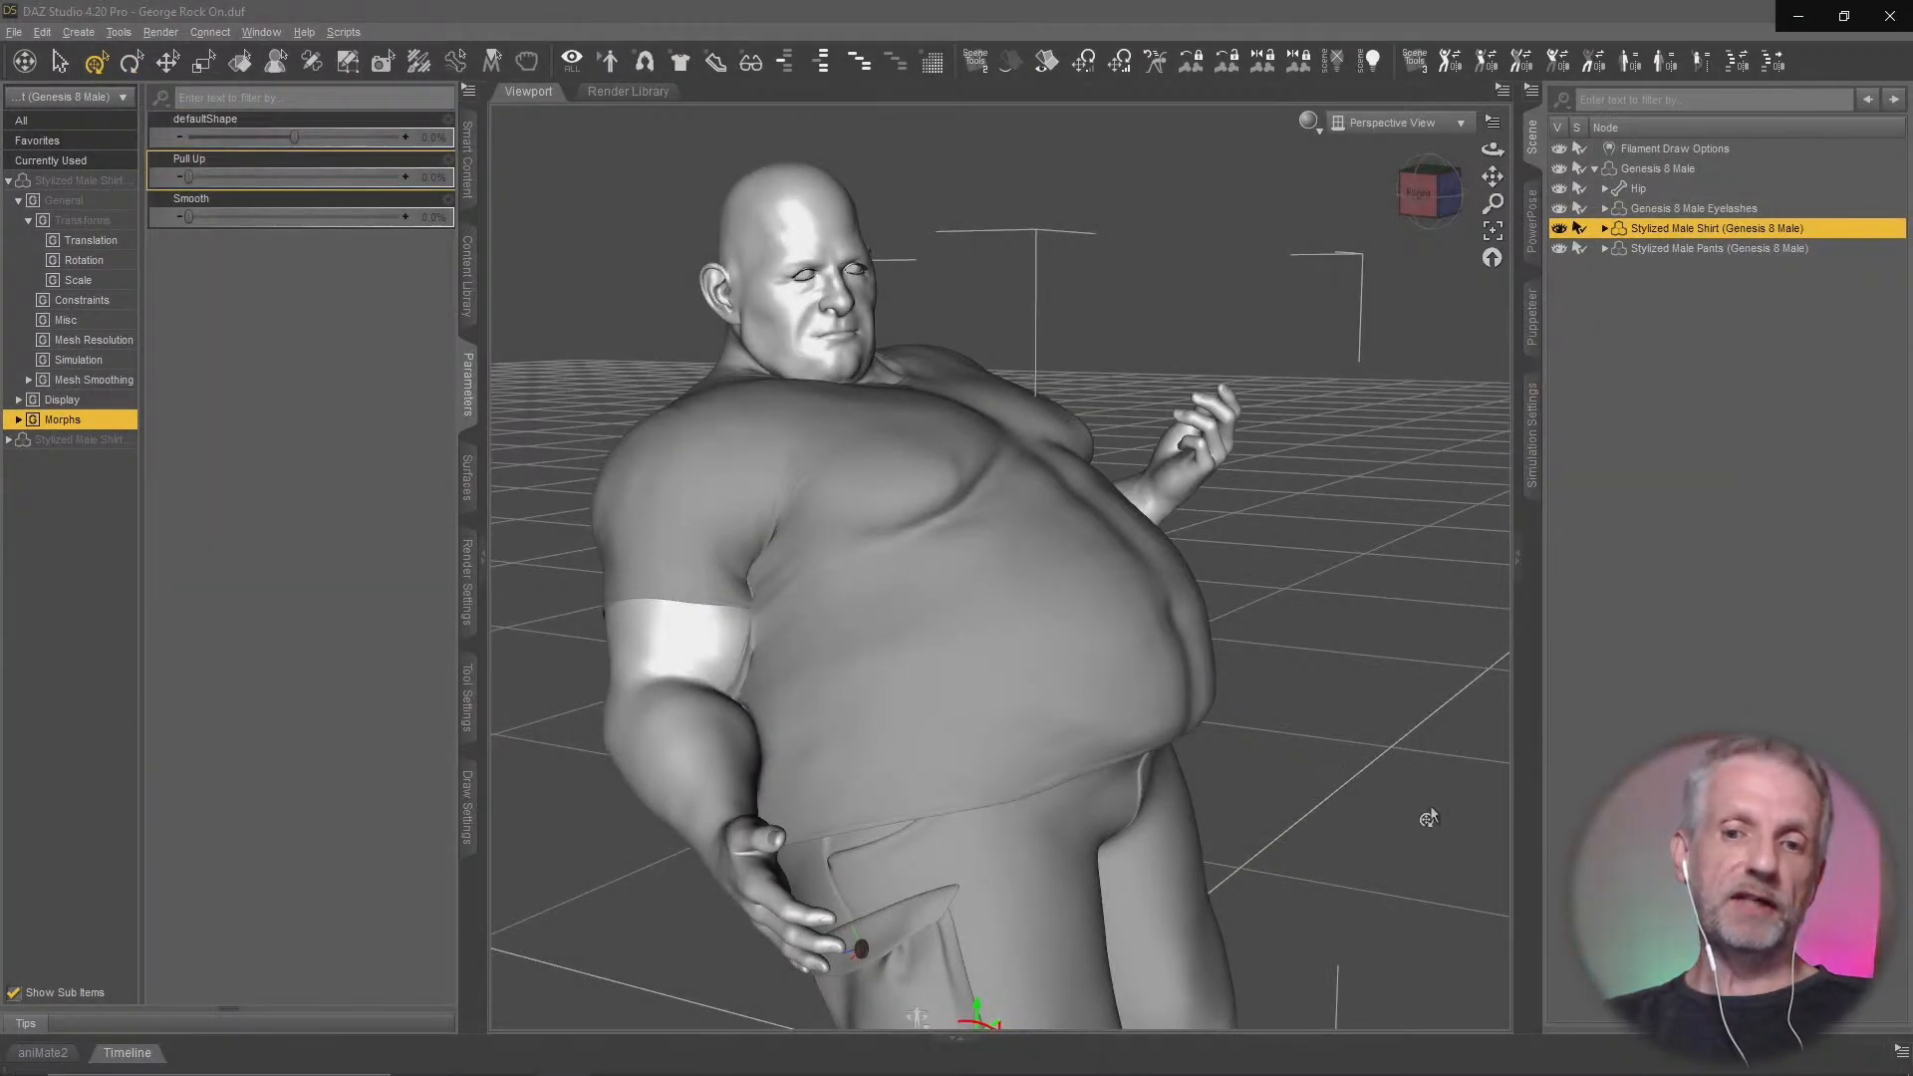
Switch the Stylized Male Shirt's Smooth morph between 0% and 100% to compare the chest creases from both sides
left_click_drag(1428, 816, 1245, 782, "ctrl+alt")
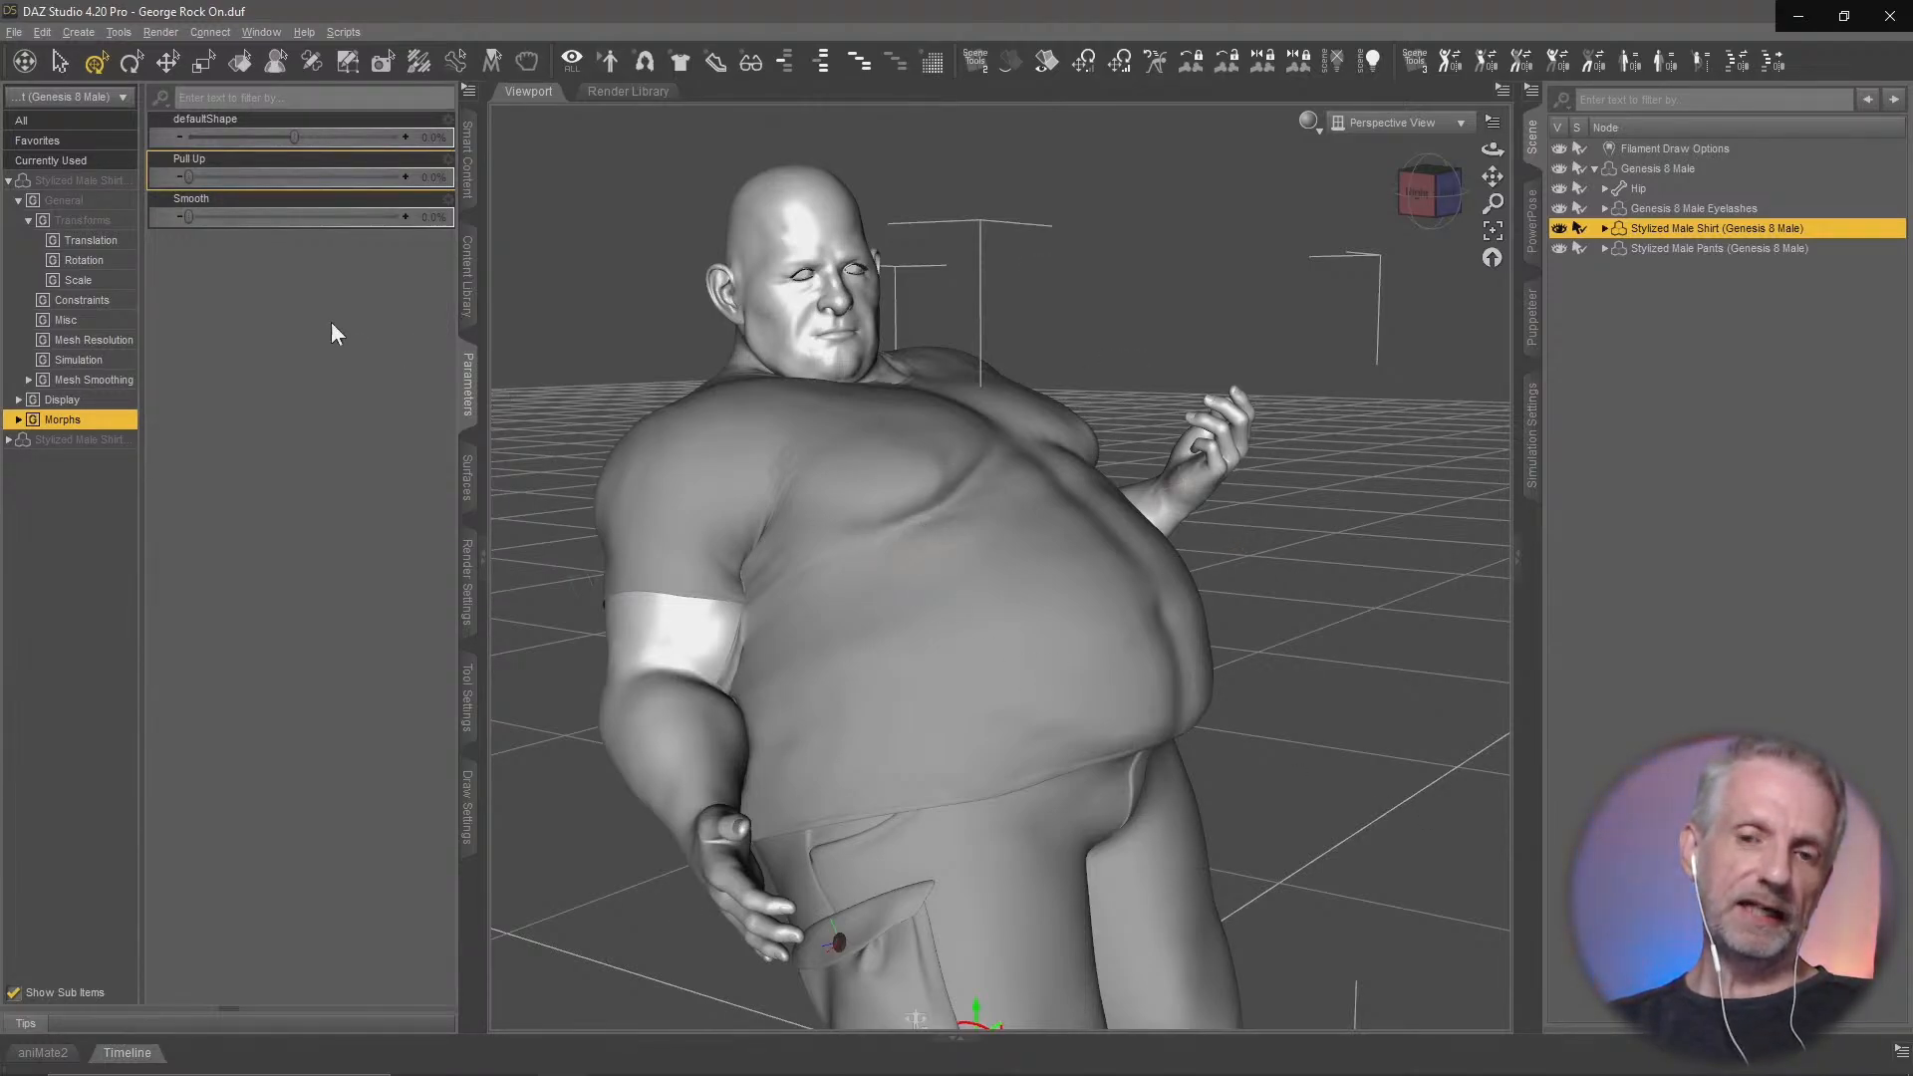
left_click_drag(189, 216, 402, 217)
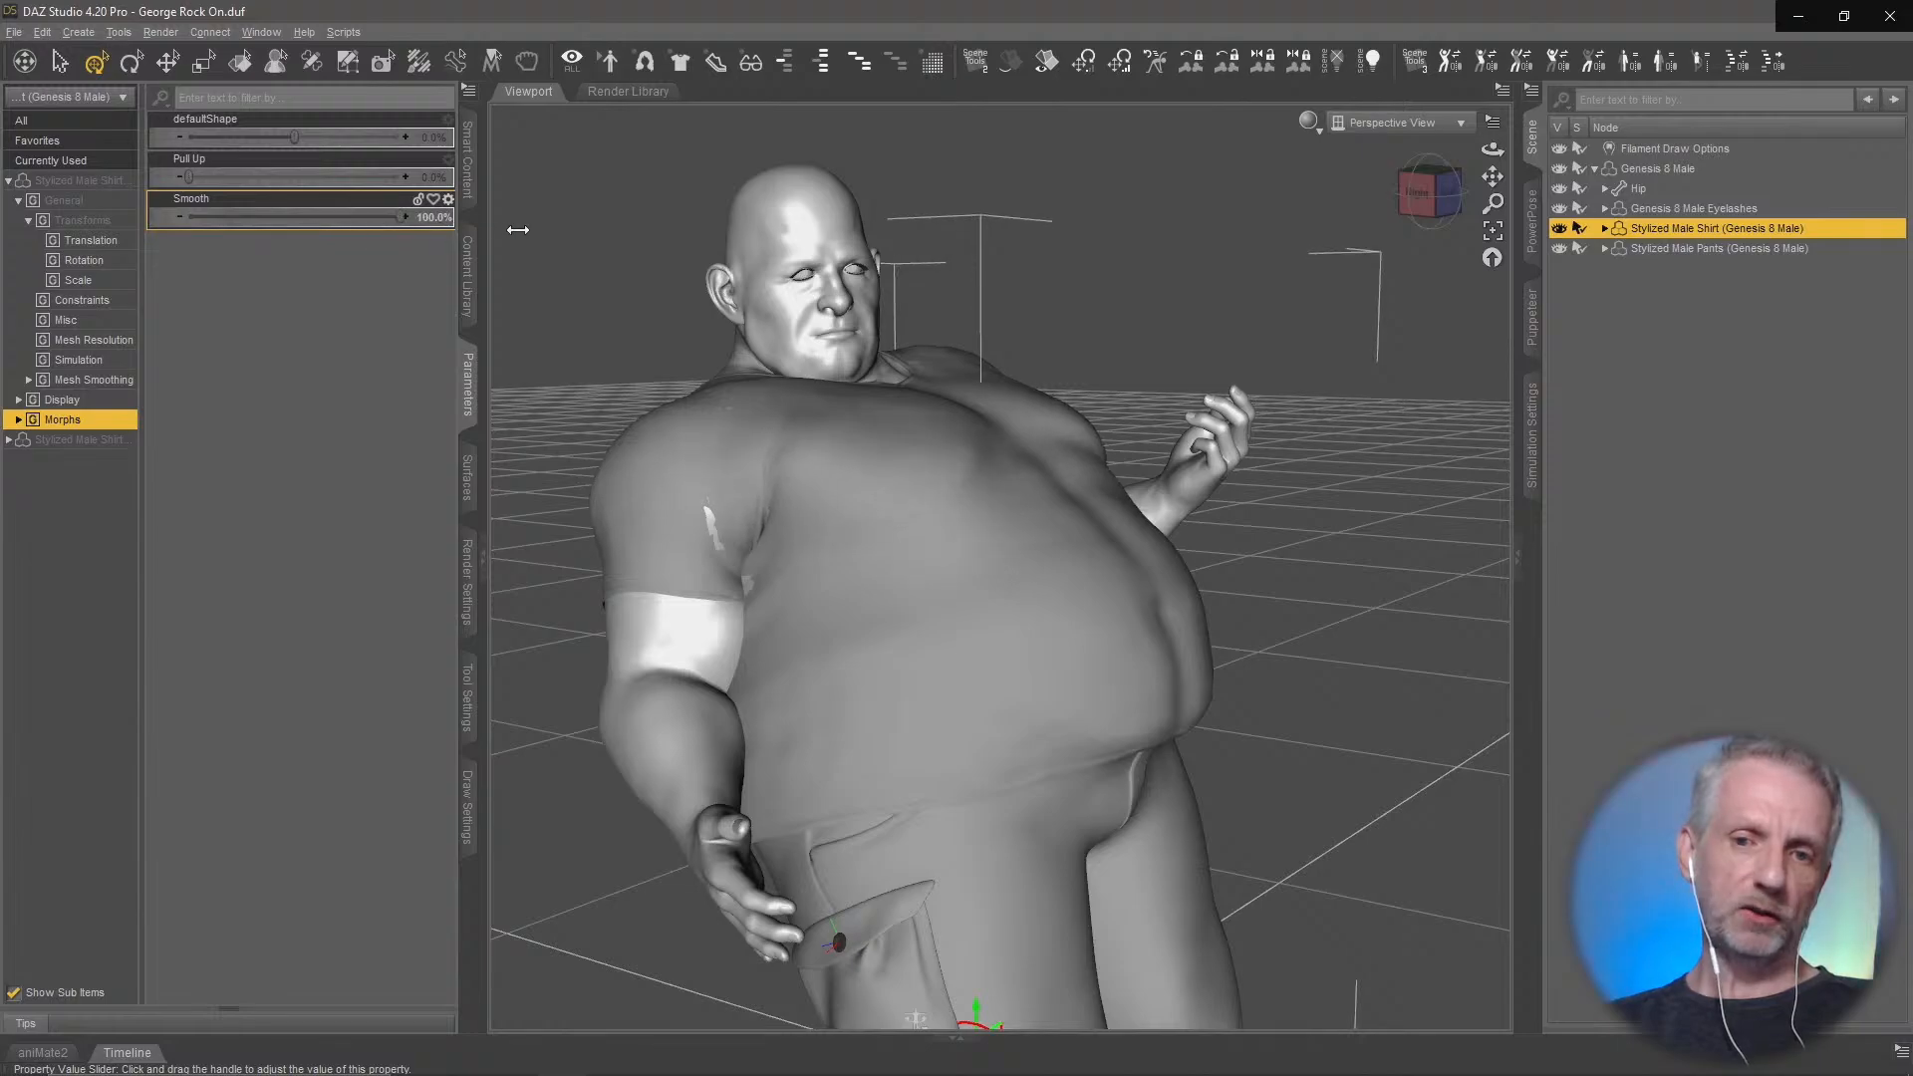
left_click_drag(996, 617, 826, 618, "ctrl+alt")
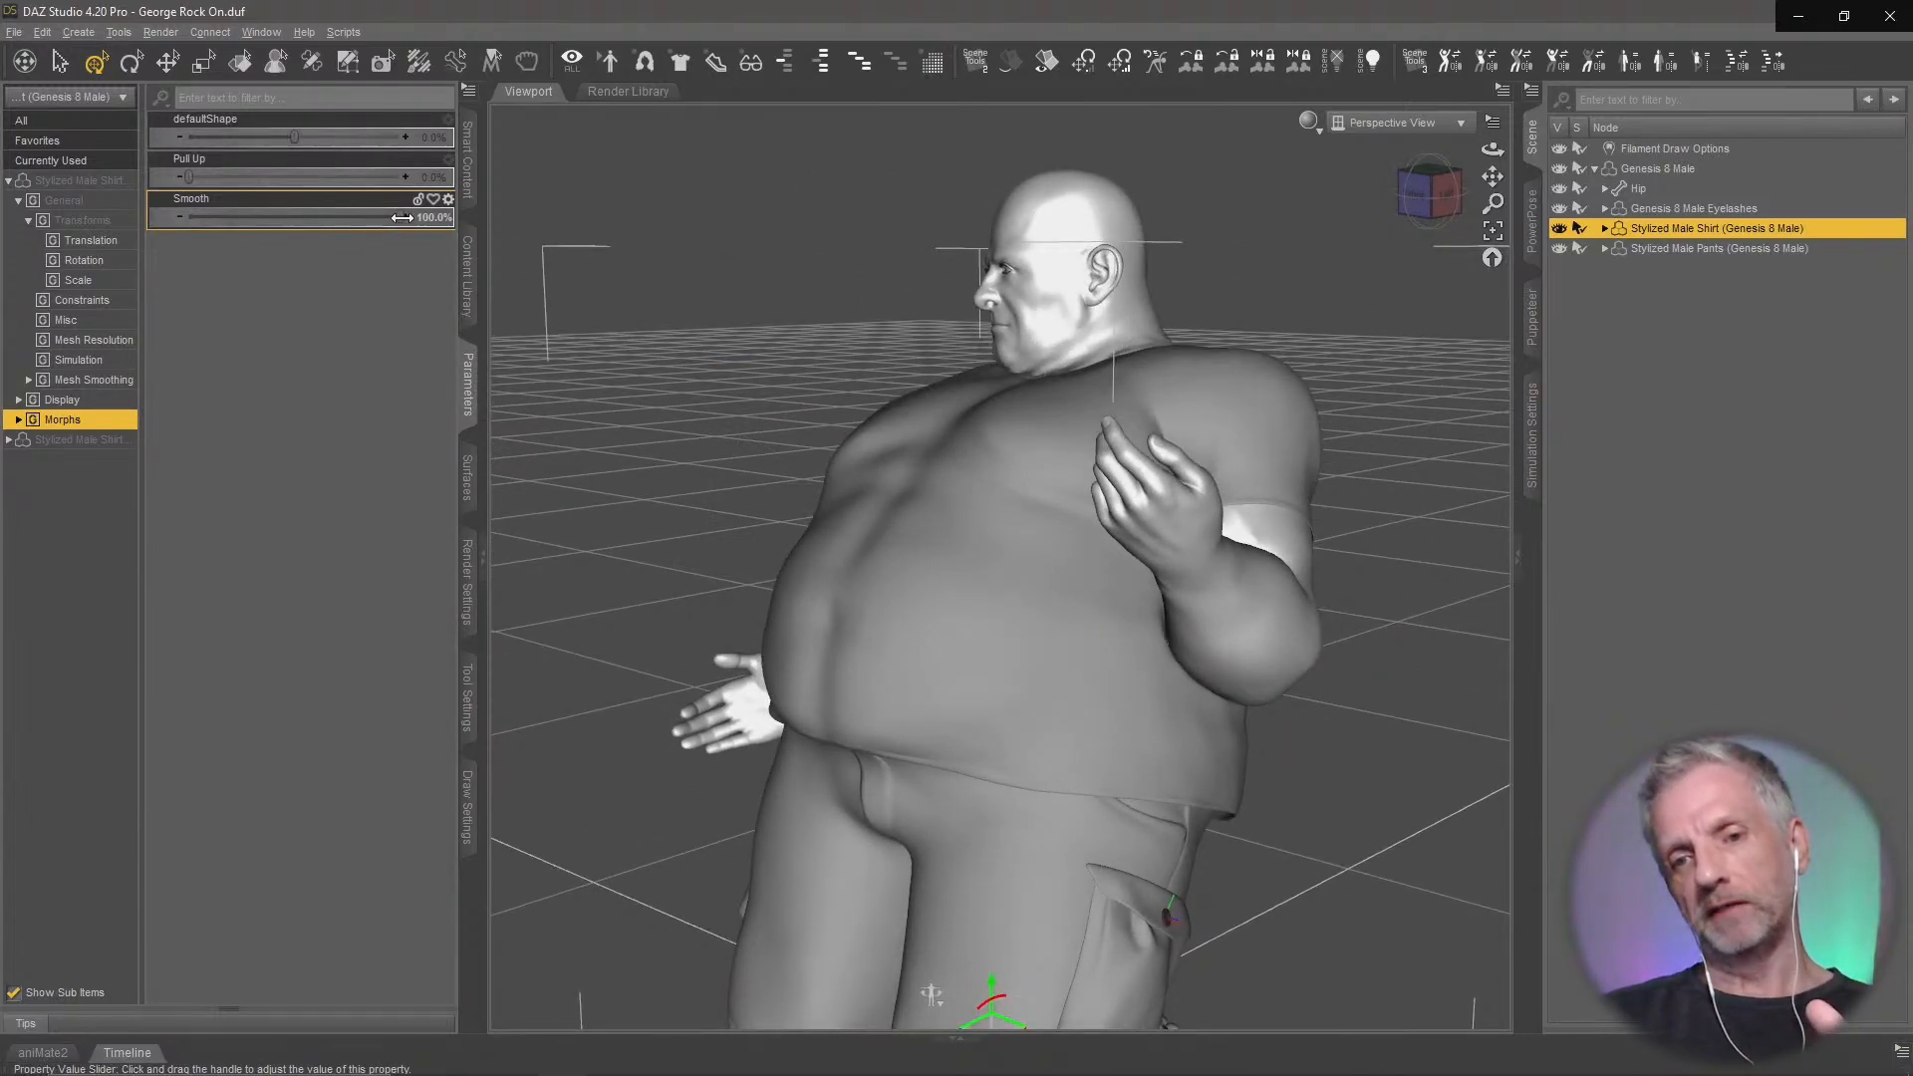
mouse_move(401, 216)
left_mouse_down()
mouse_move(184, 217)
mouse_move(418, 217)
left_mouse_up()
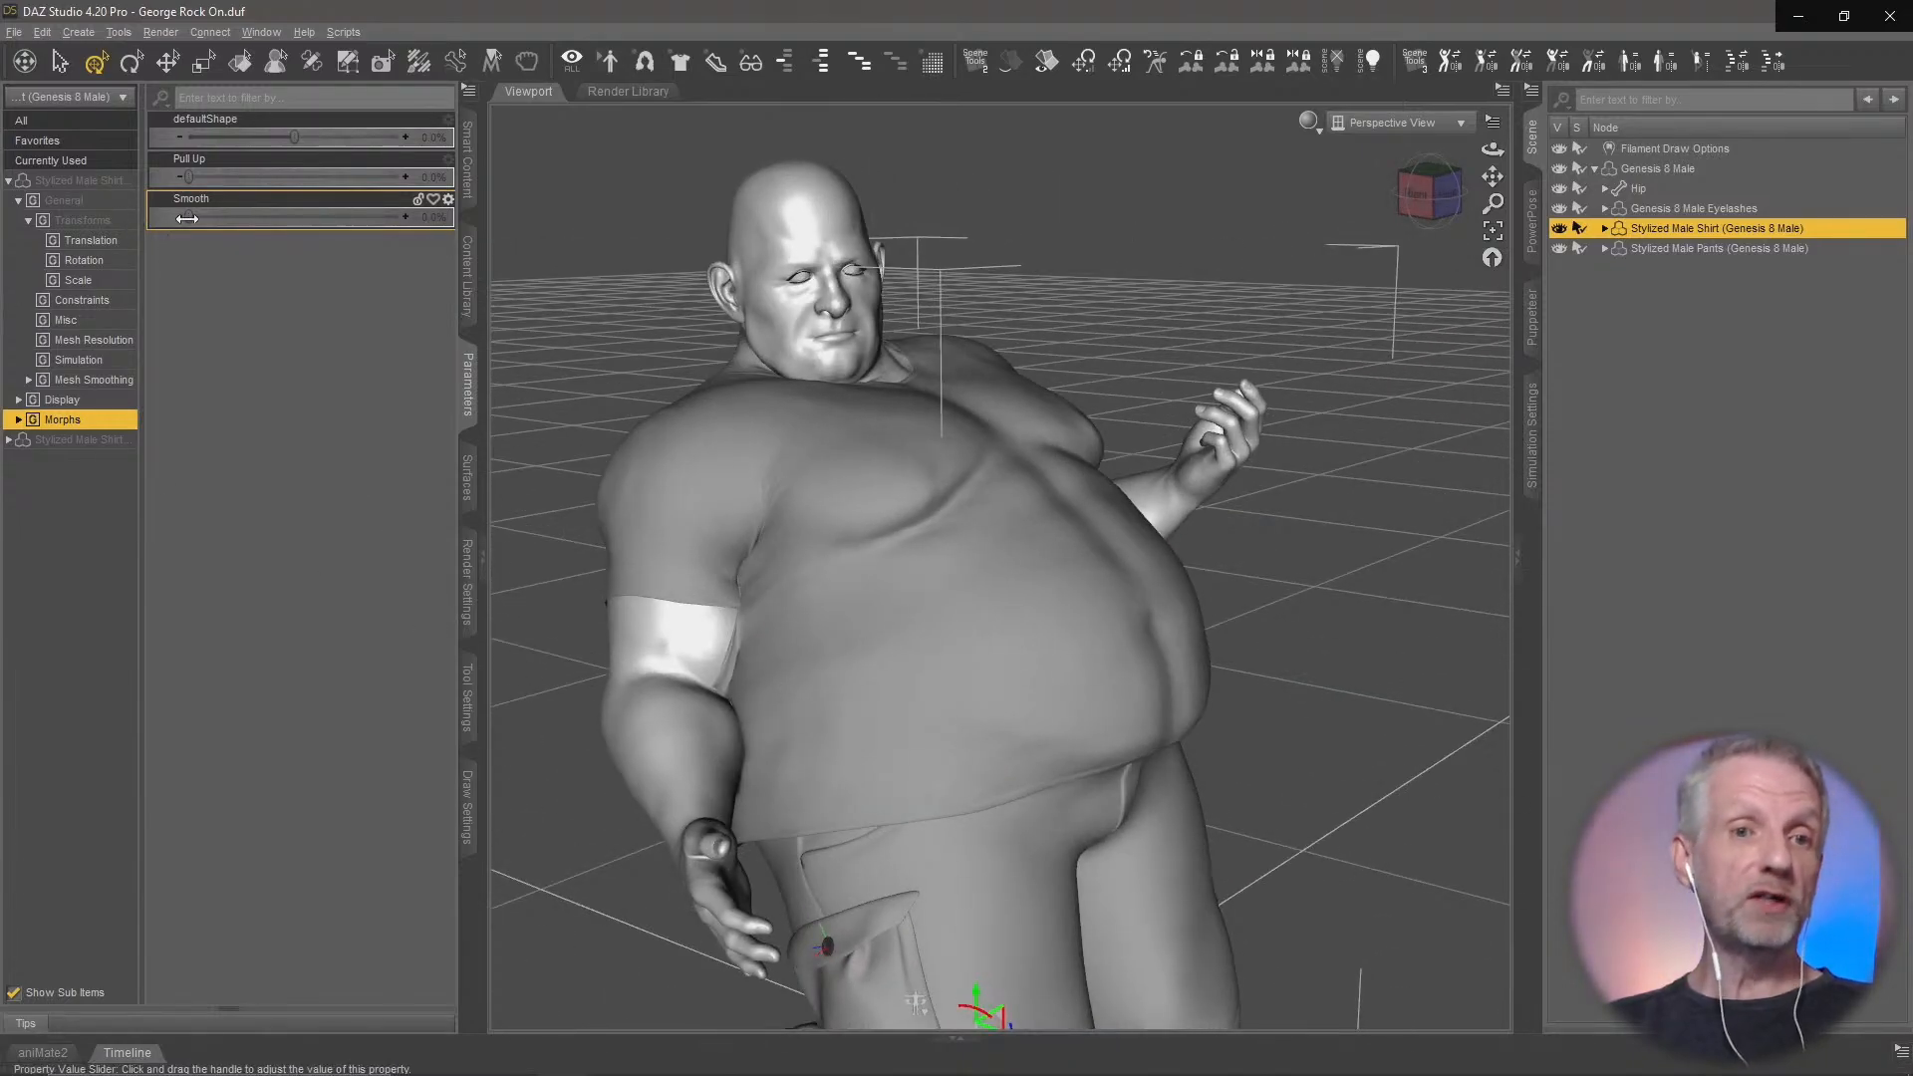
left_click_drag(189, 217, 522, 223)
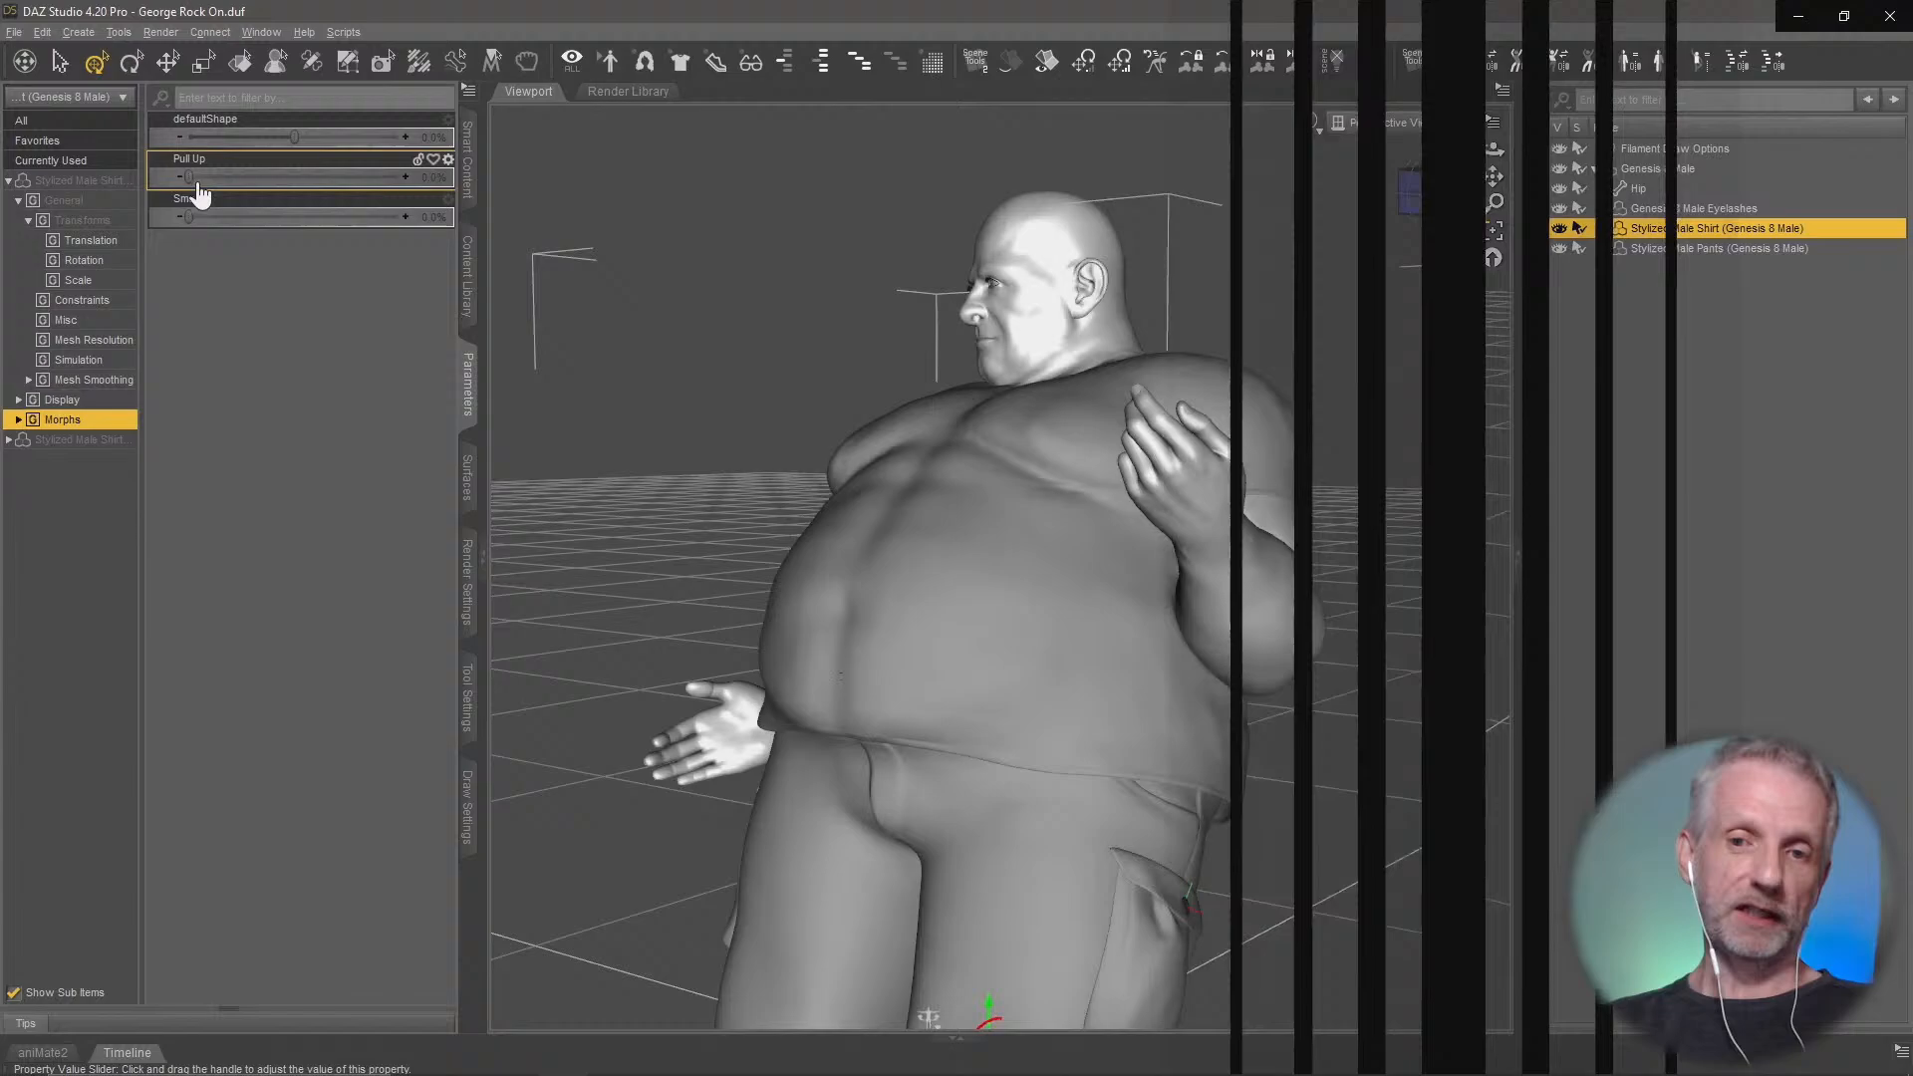
Raise the male shirt's Pull Up morph to 100%, inspect the lifted hem from both sides, and return it to 0%
left_click_drag(192, 192, 451, 191)
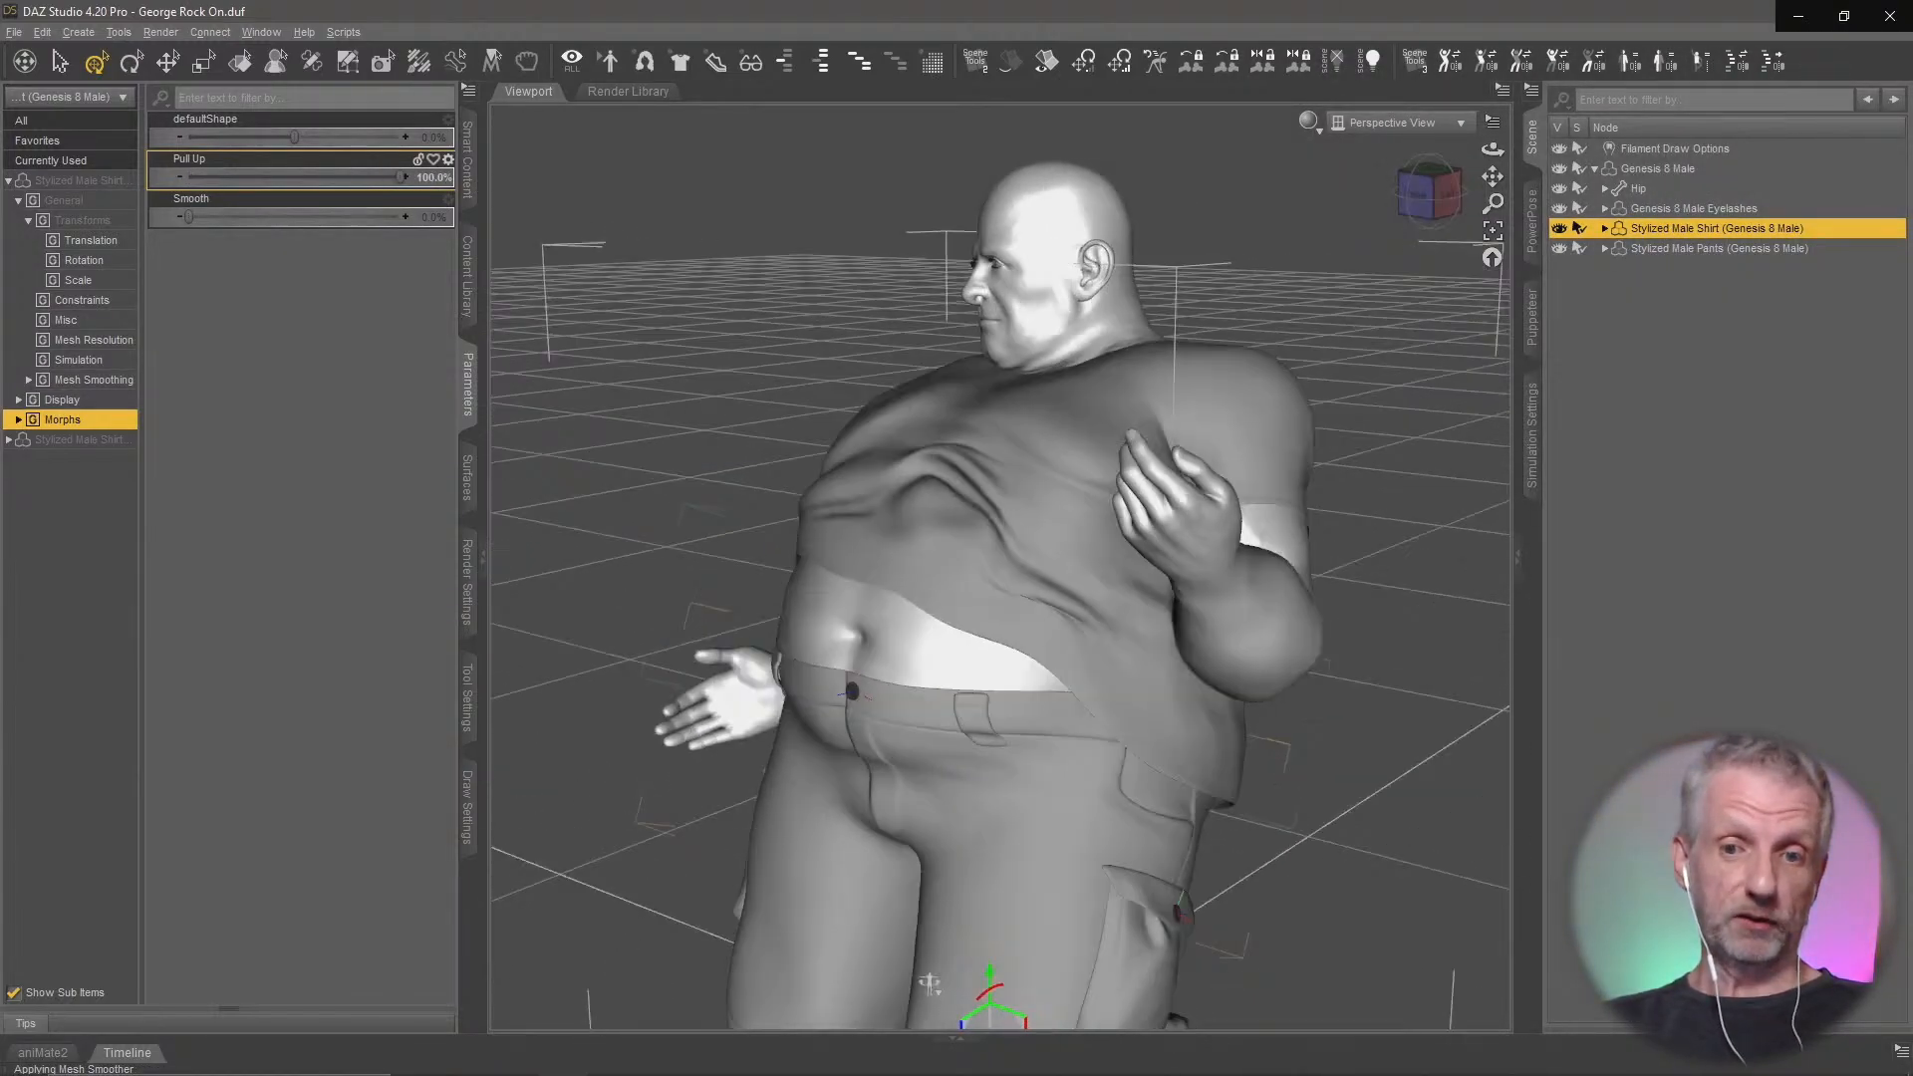
left_click_drag(929, 984, 1170, 747, "alt")
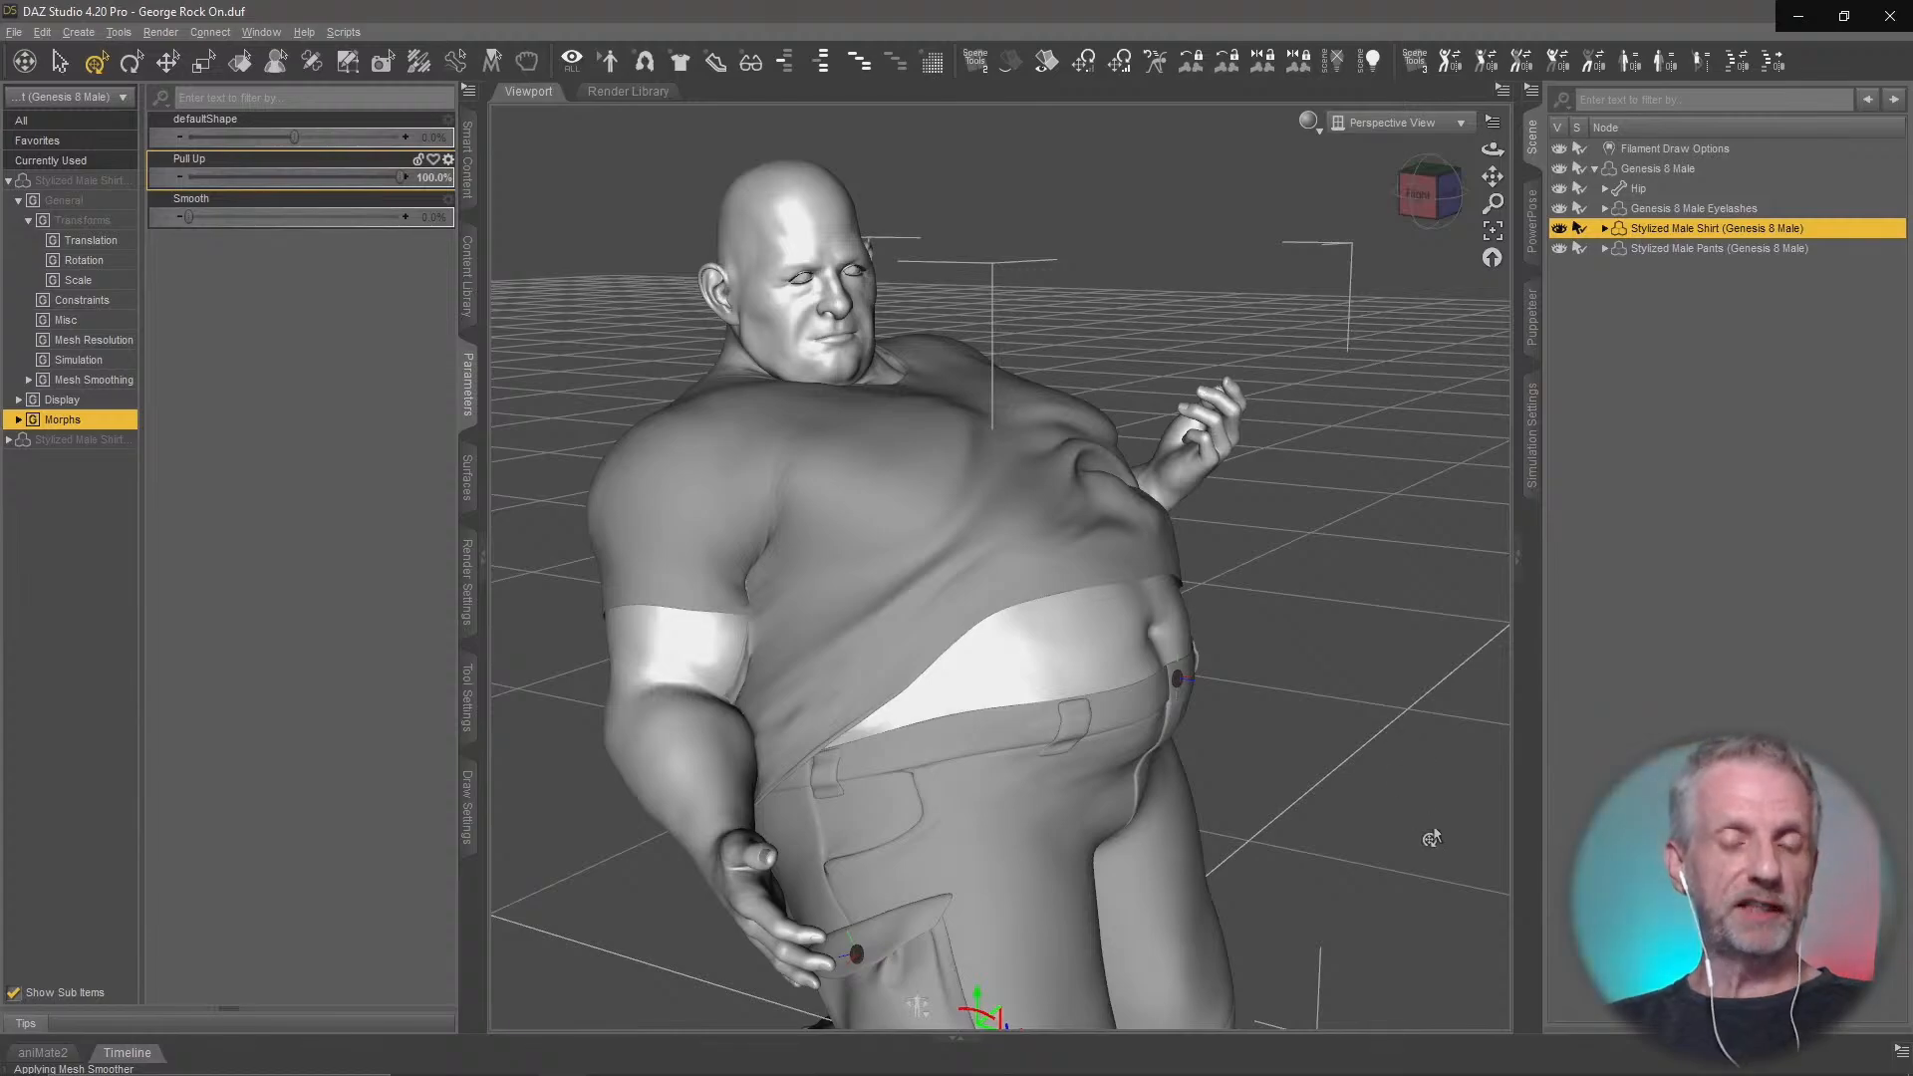
left_click_drag(1431, 838, 1293, 714, "alt")
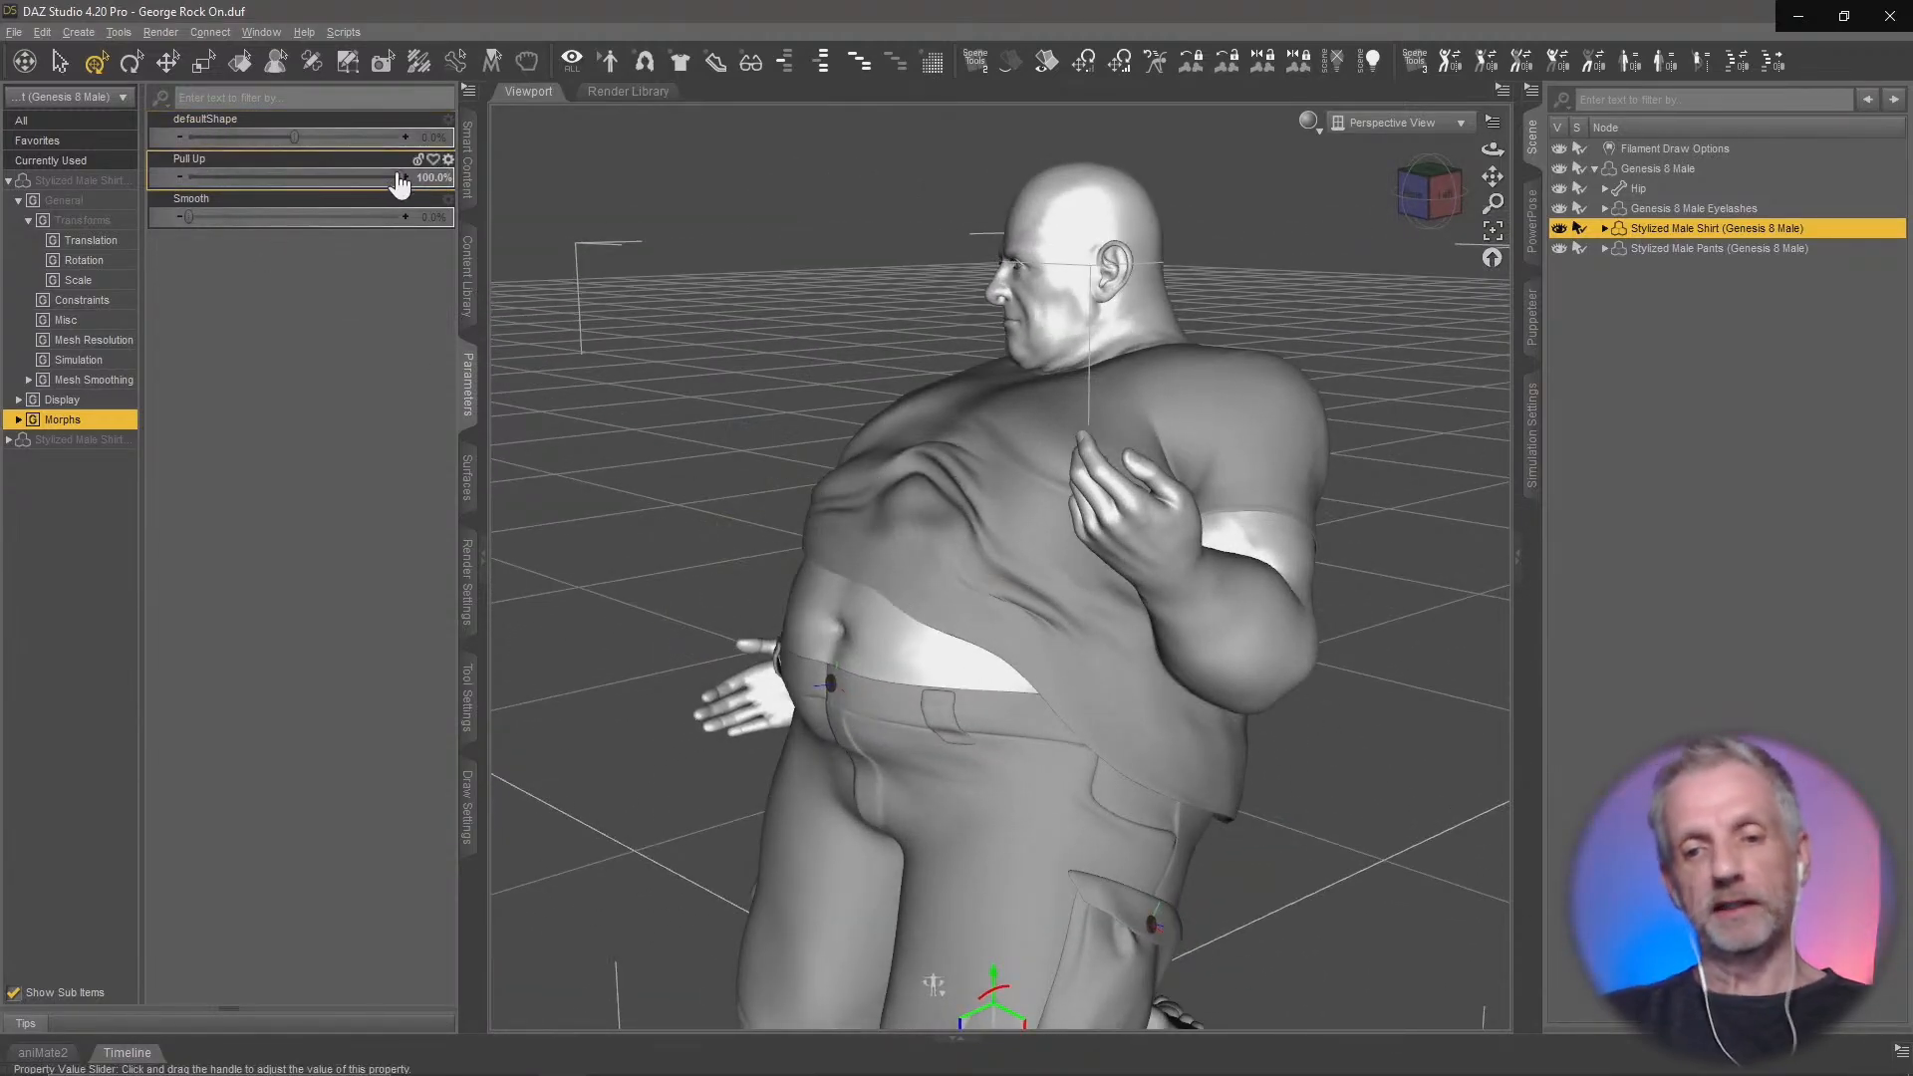
left_click_drag(366, 180, 188, 178)
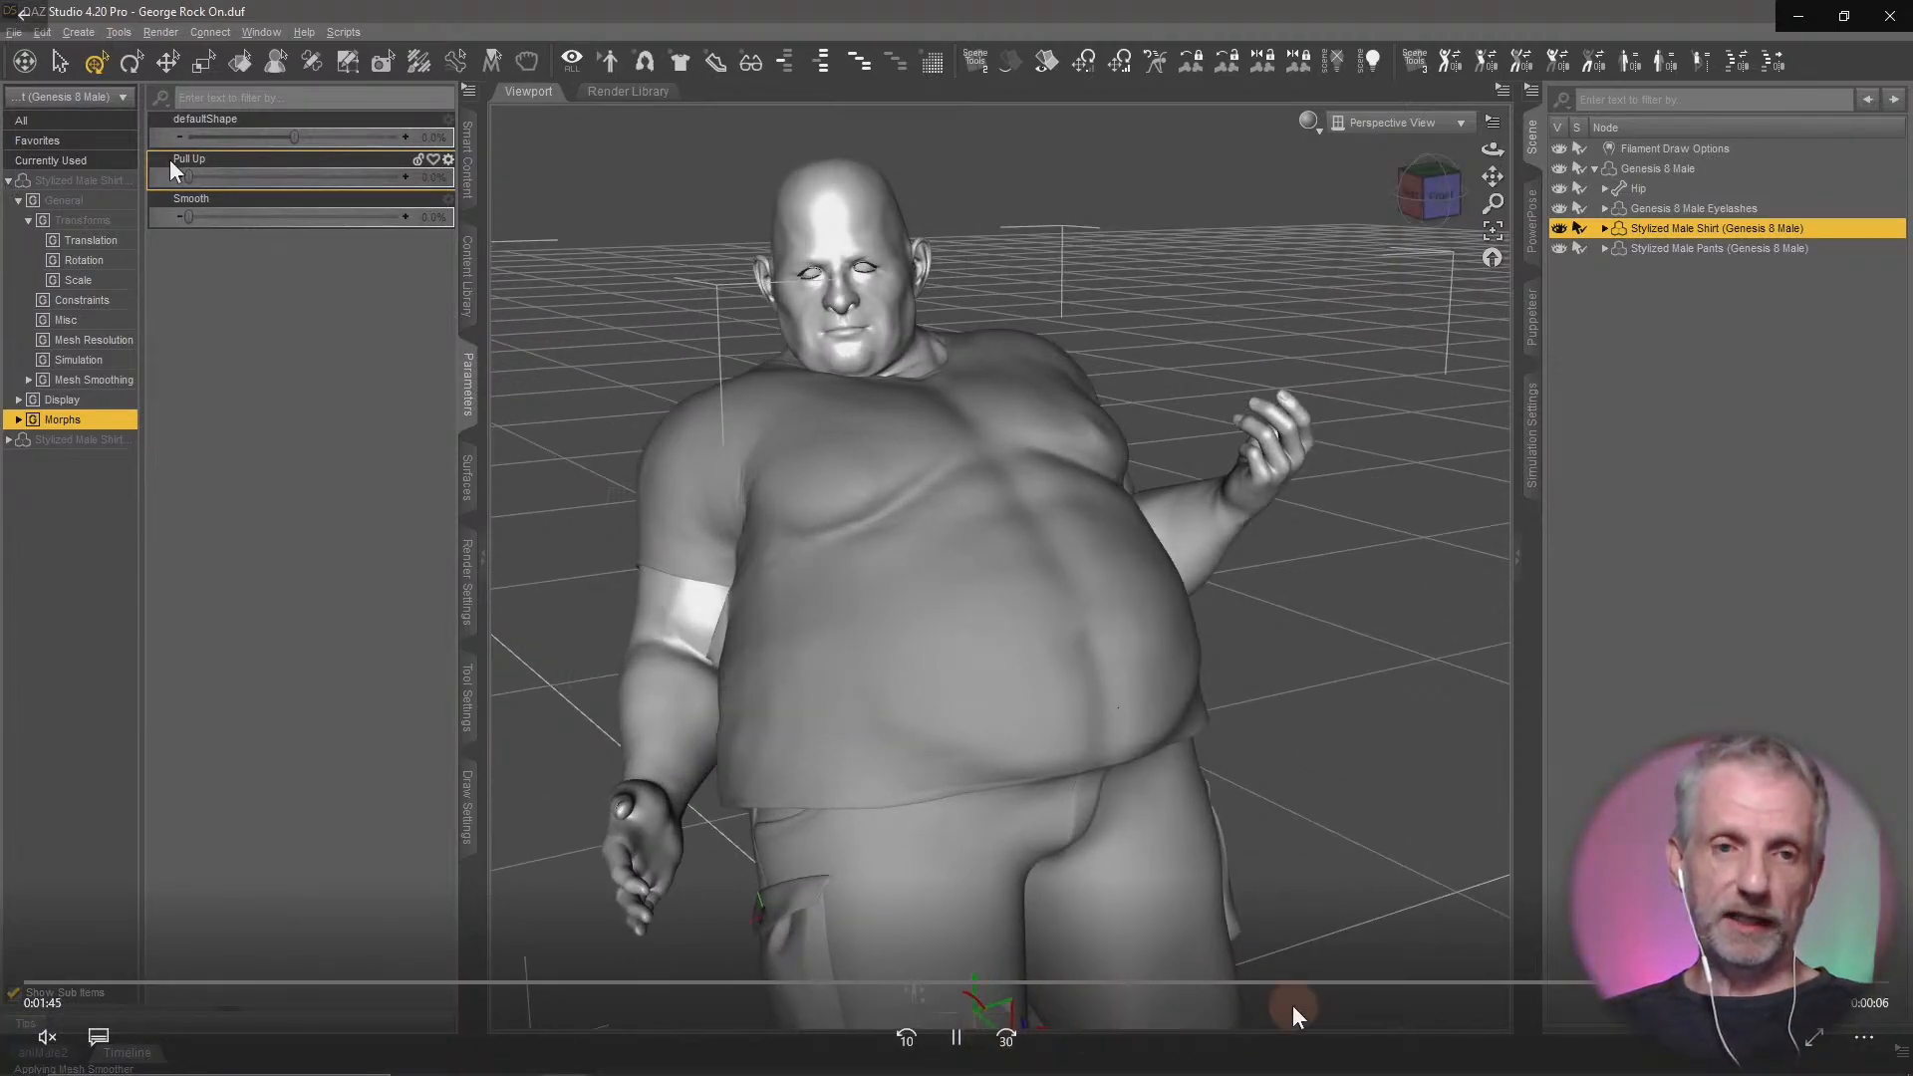
Finish watching the Daz Adjust Stream video, close it, and switch to DAZ Studio
left_click(956, 1039)
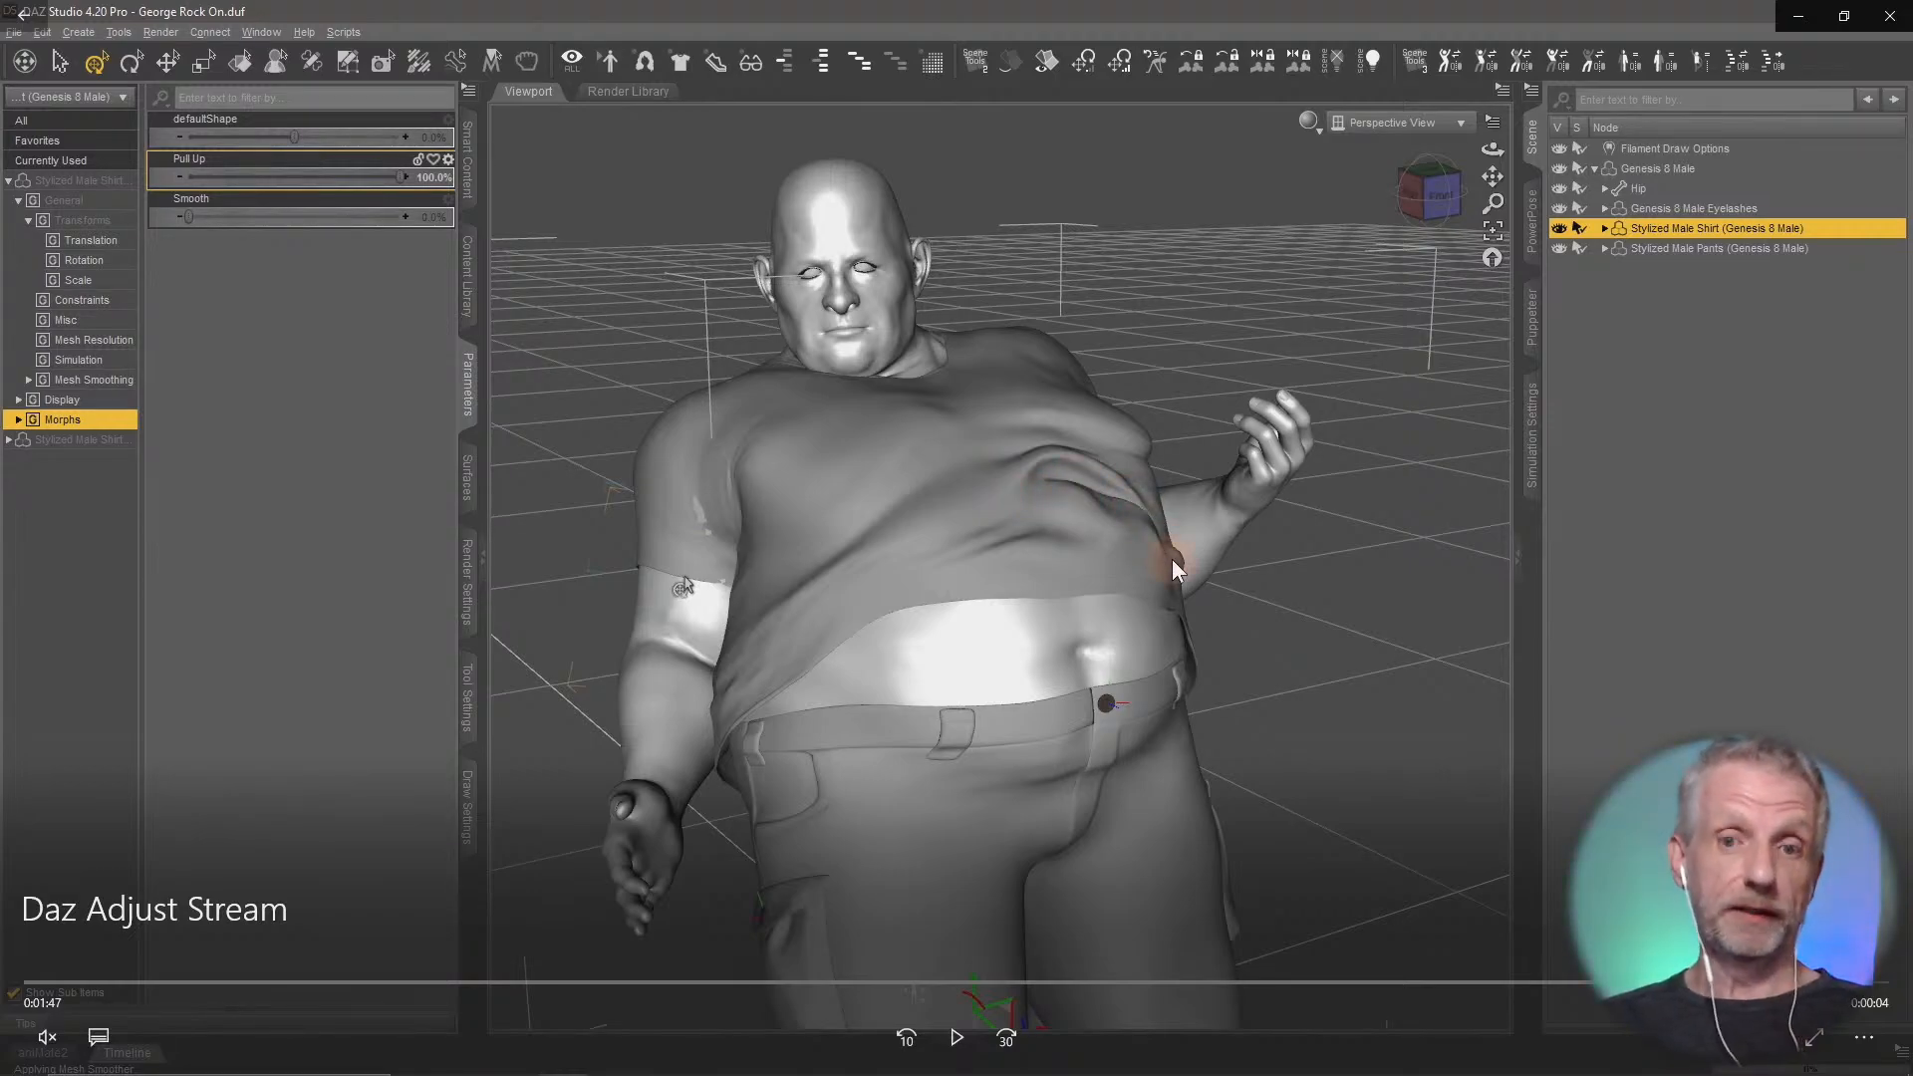
left_click(956, 1039)
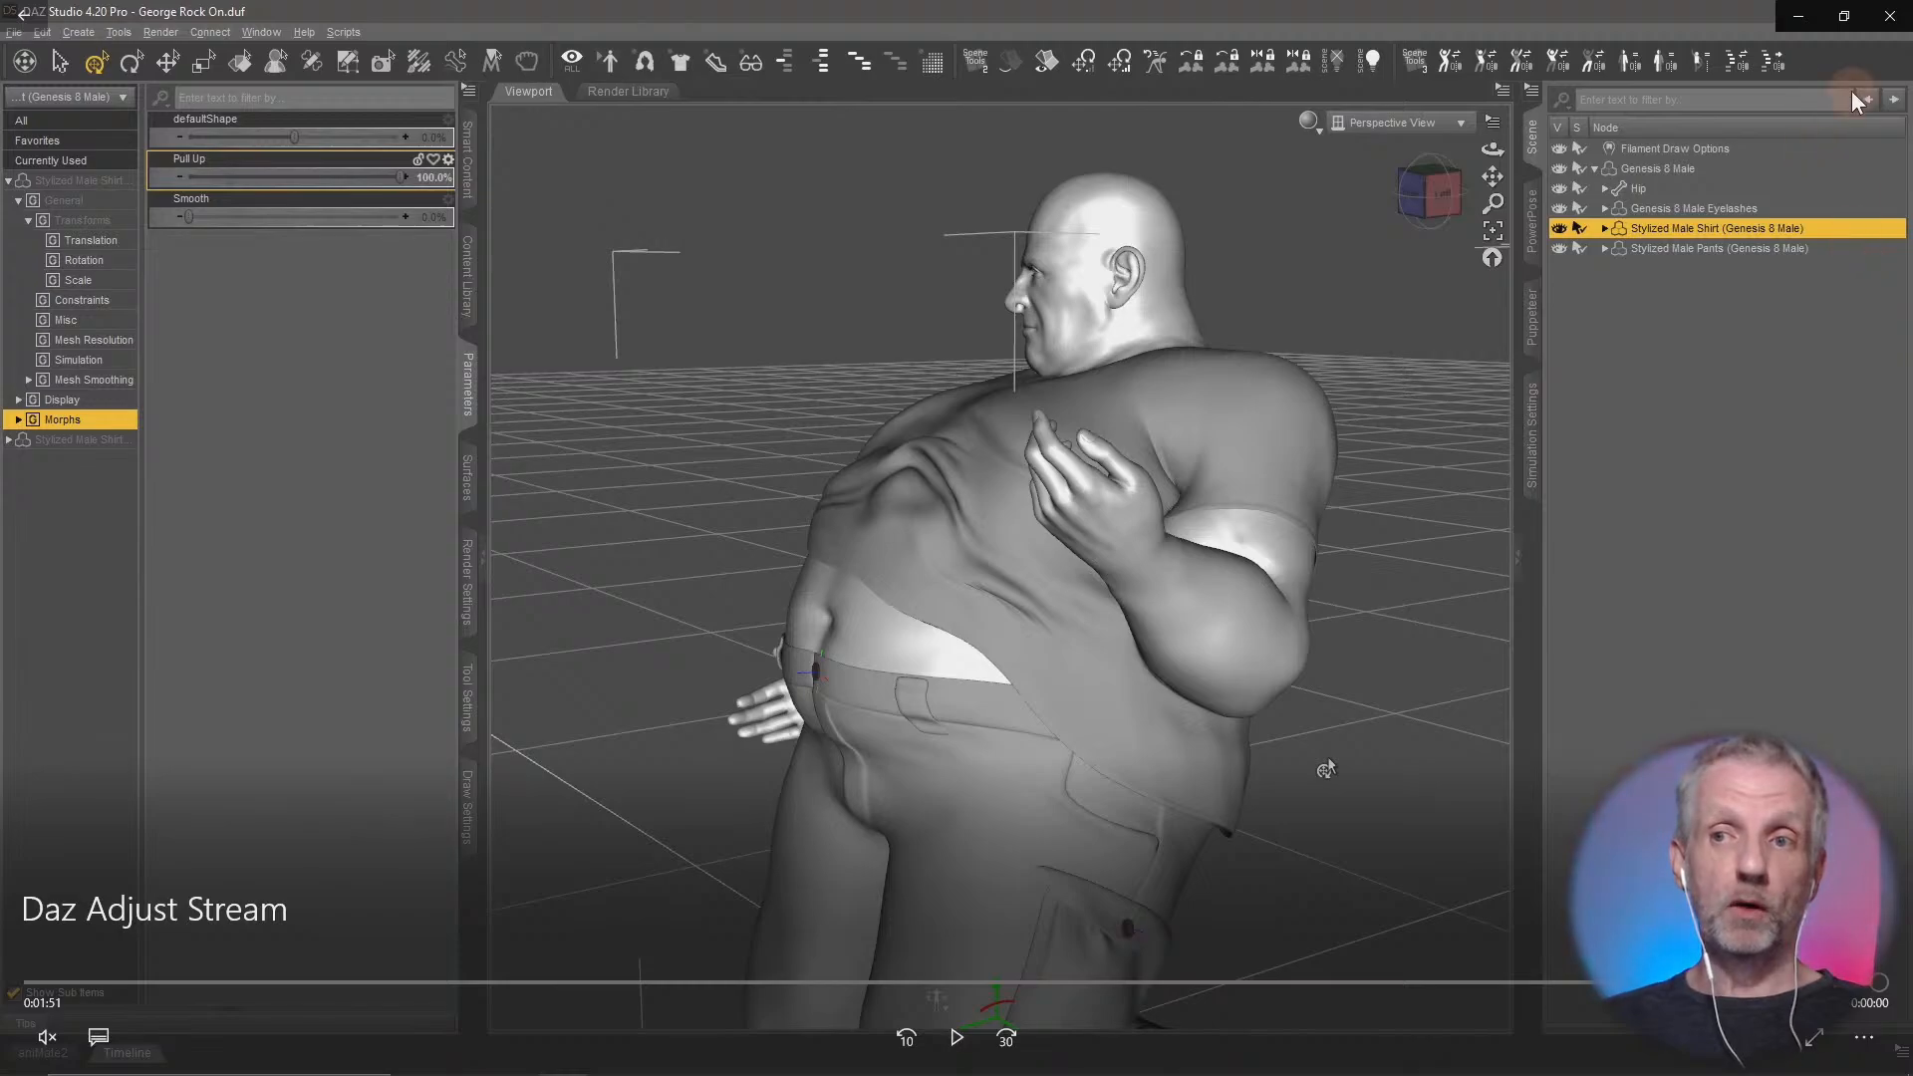
left_click(1891, 17)
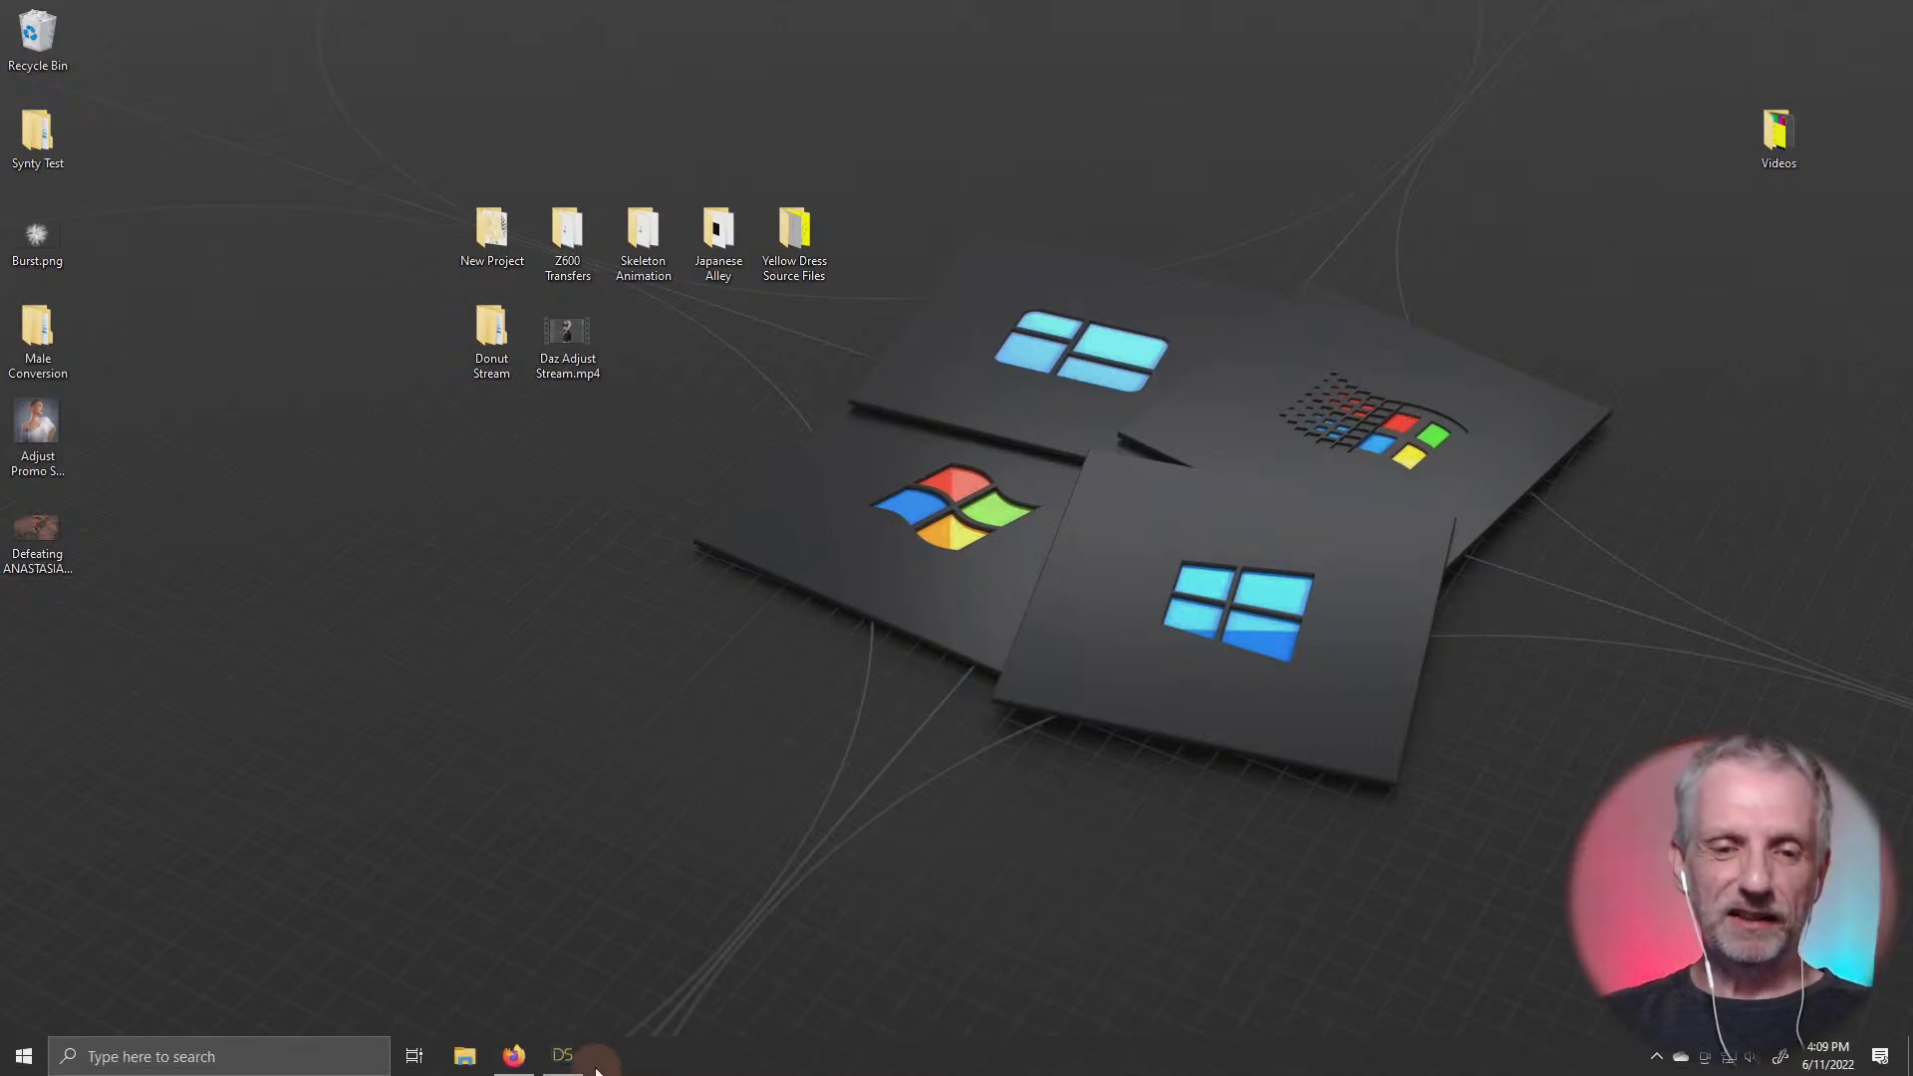
left_click(554, 1054)
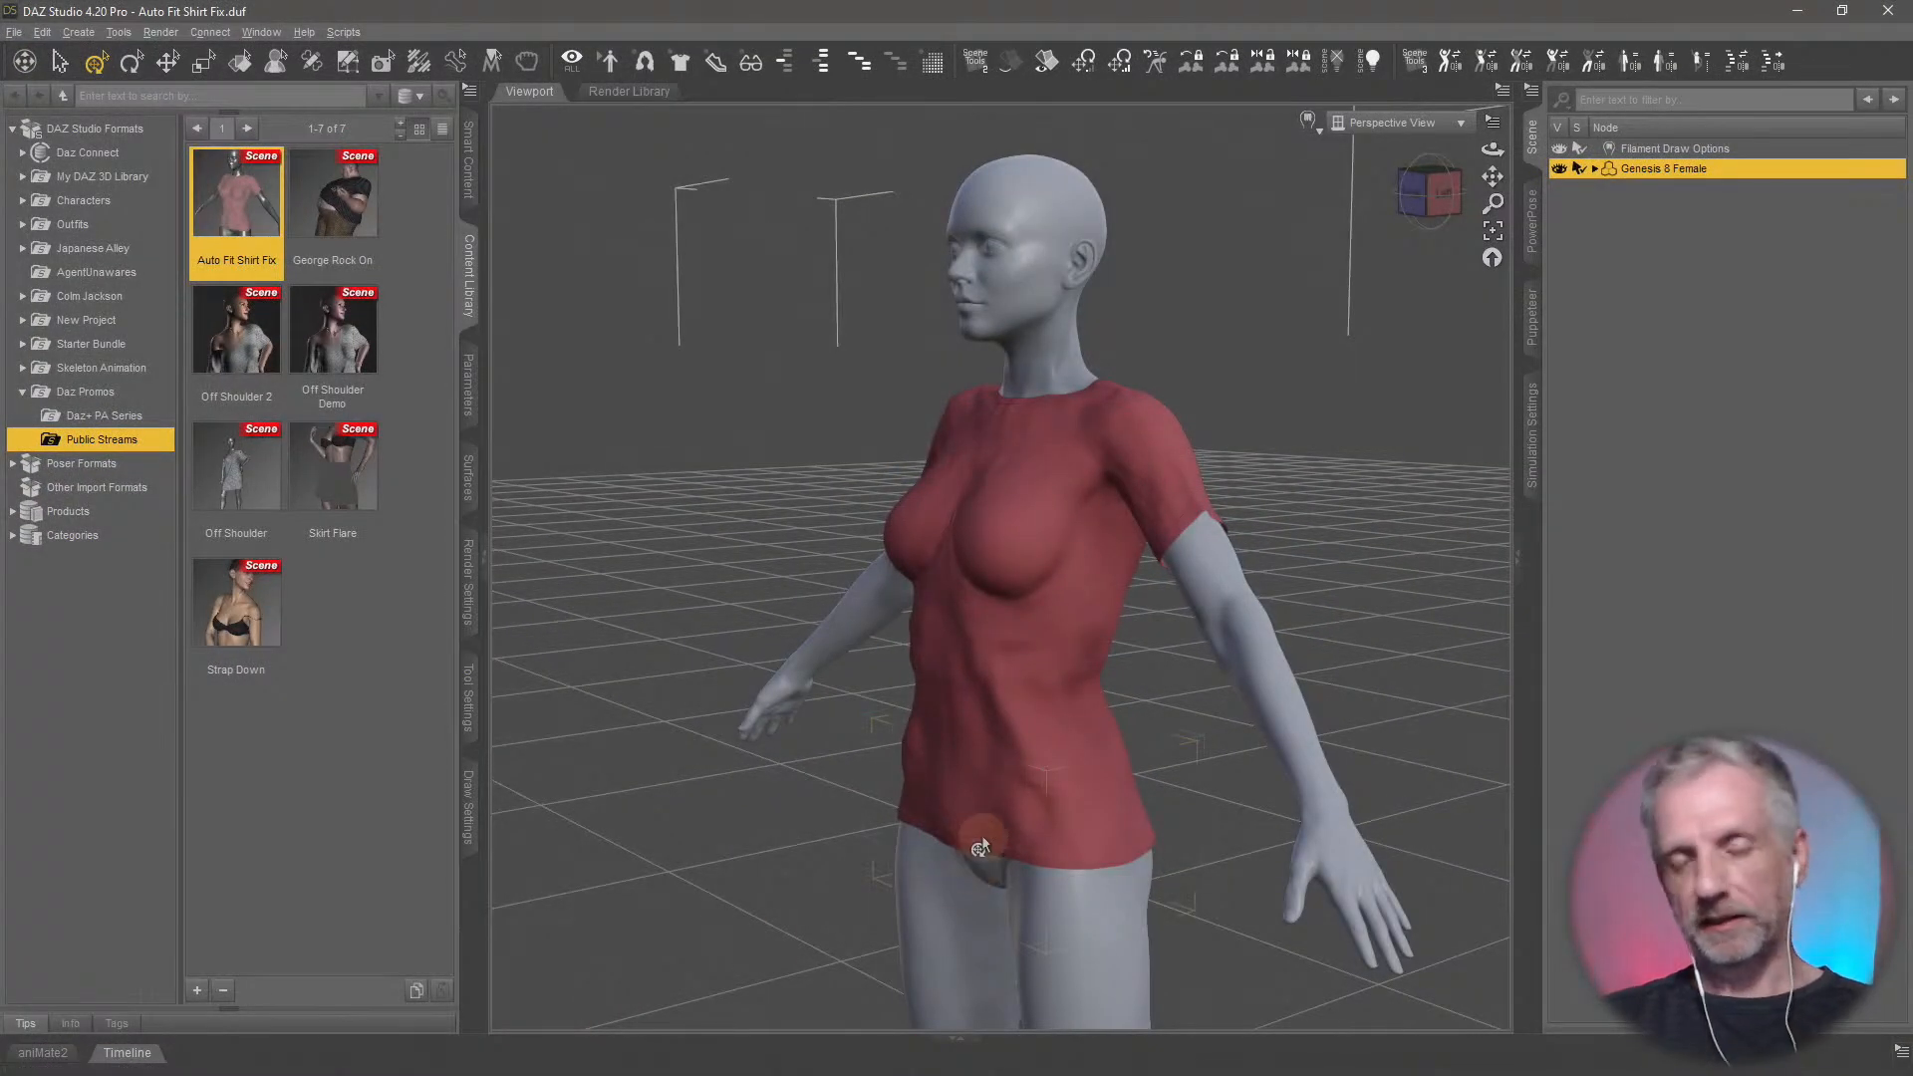
Examine the red T-shirt's mesh over the chest in Wire Texture Shaded view, and return the viewport to Filament (PBR)
middle_click_drag(999, 805, 1031, 757)
middle_click_drag(1114, 664, 1139, 662)
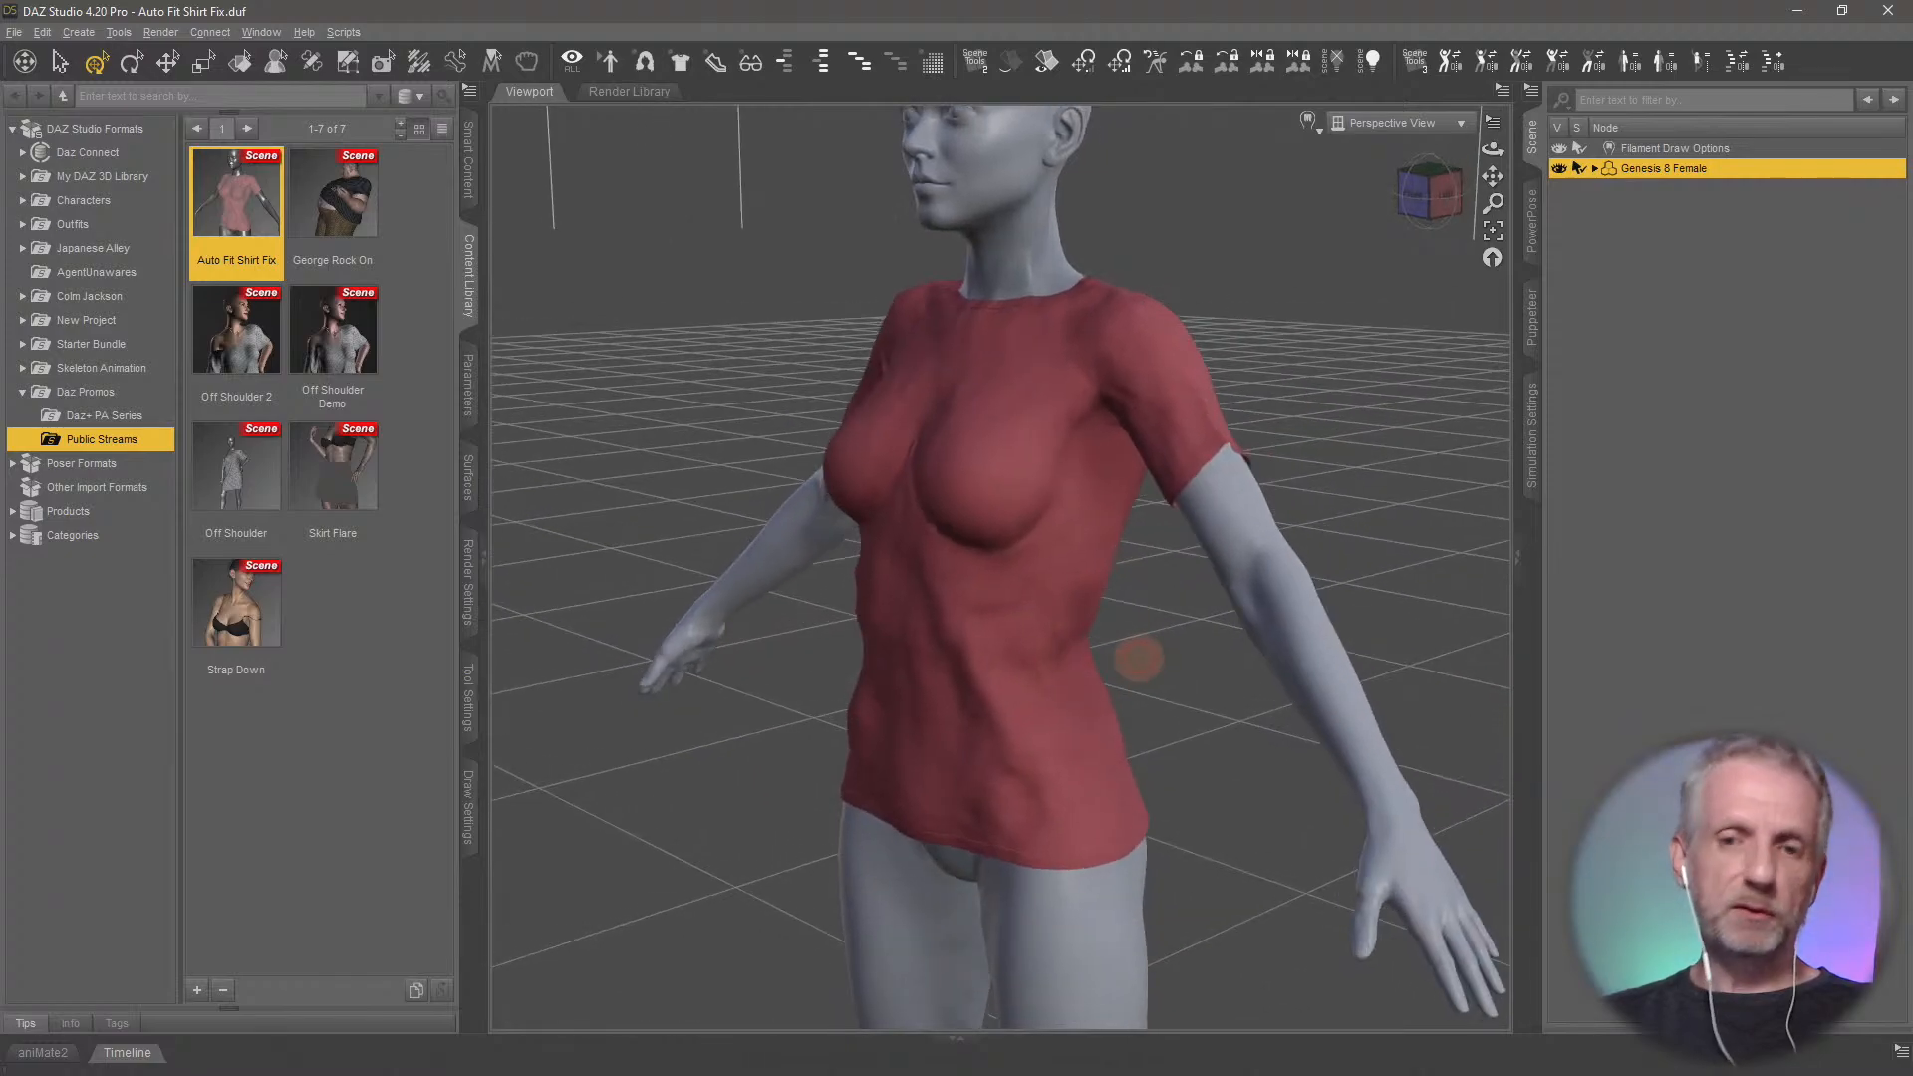
left_click(1311, 120)
left_click(1361, 285)
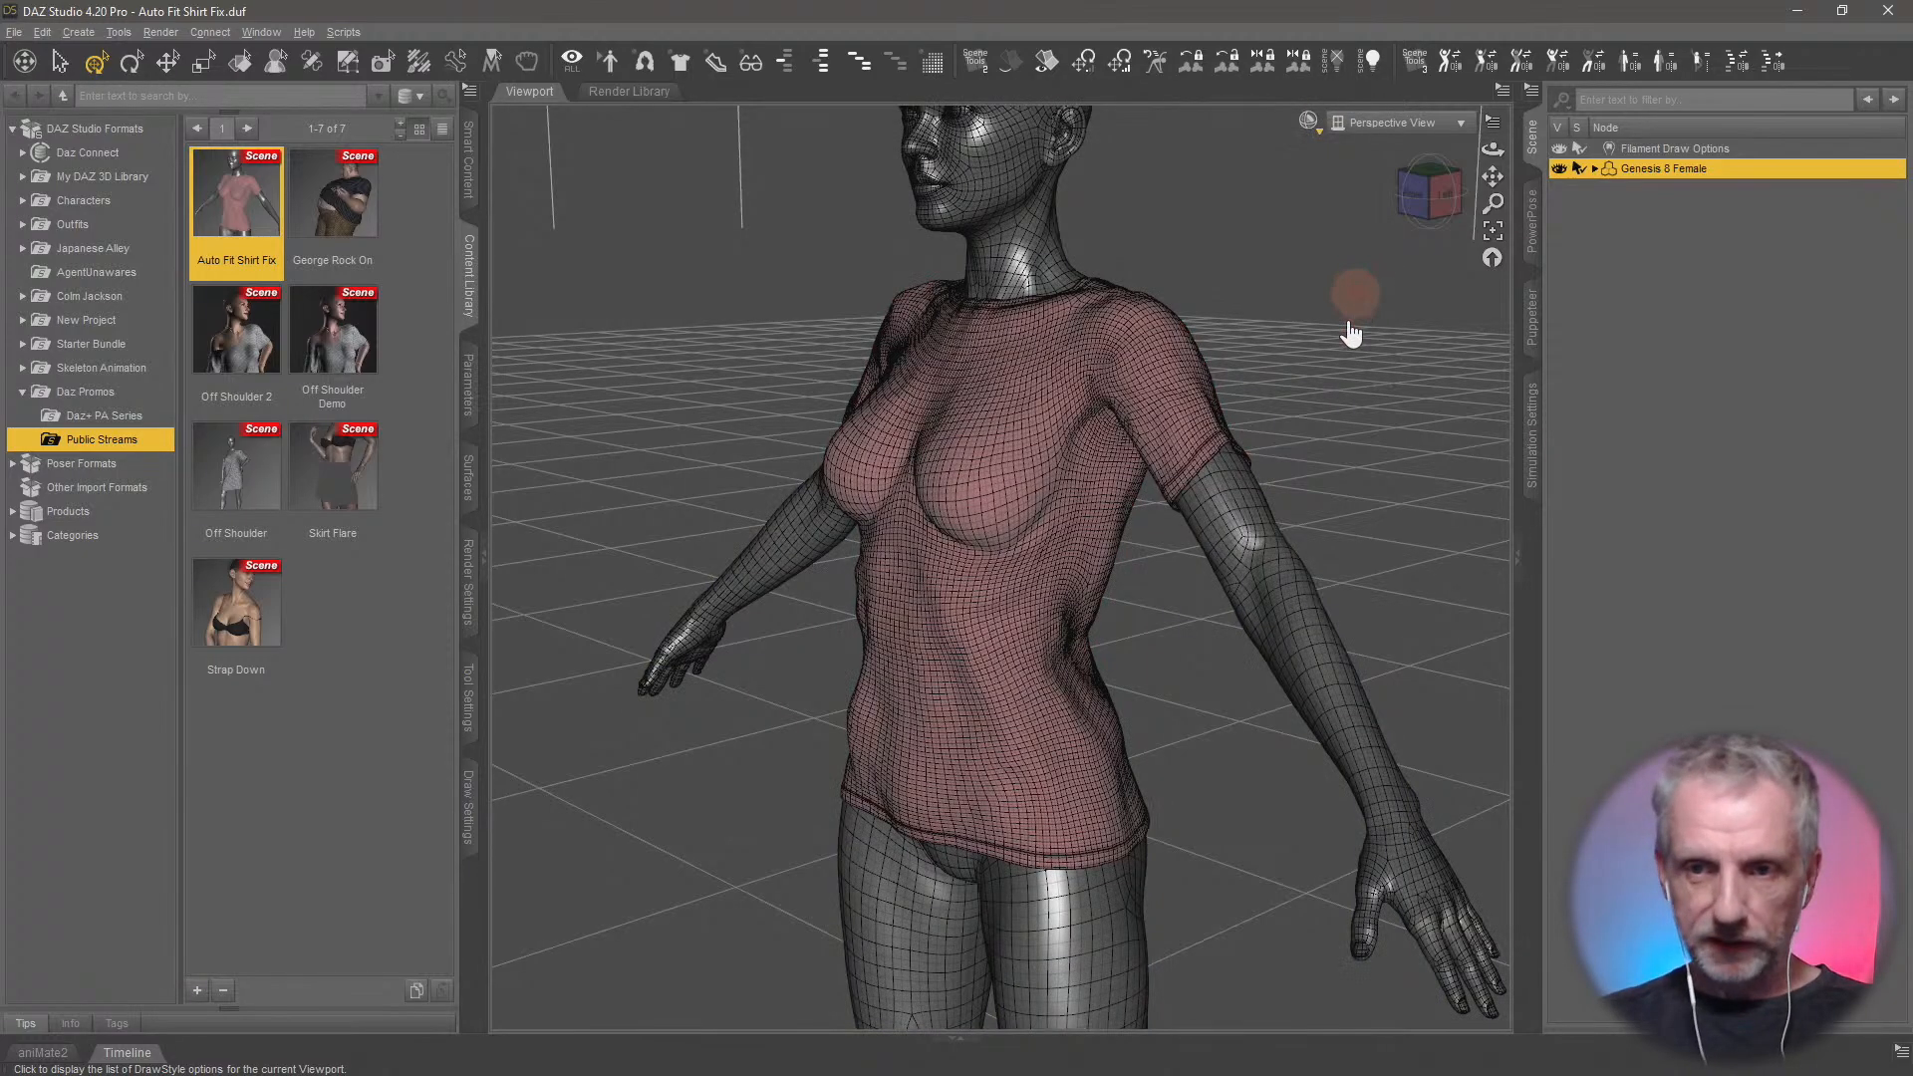
middle_click_drag(1238, 496, 1183, 525)
scroll(1175, 518, "up", 6)
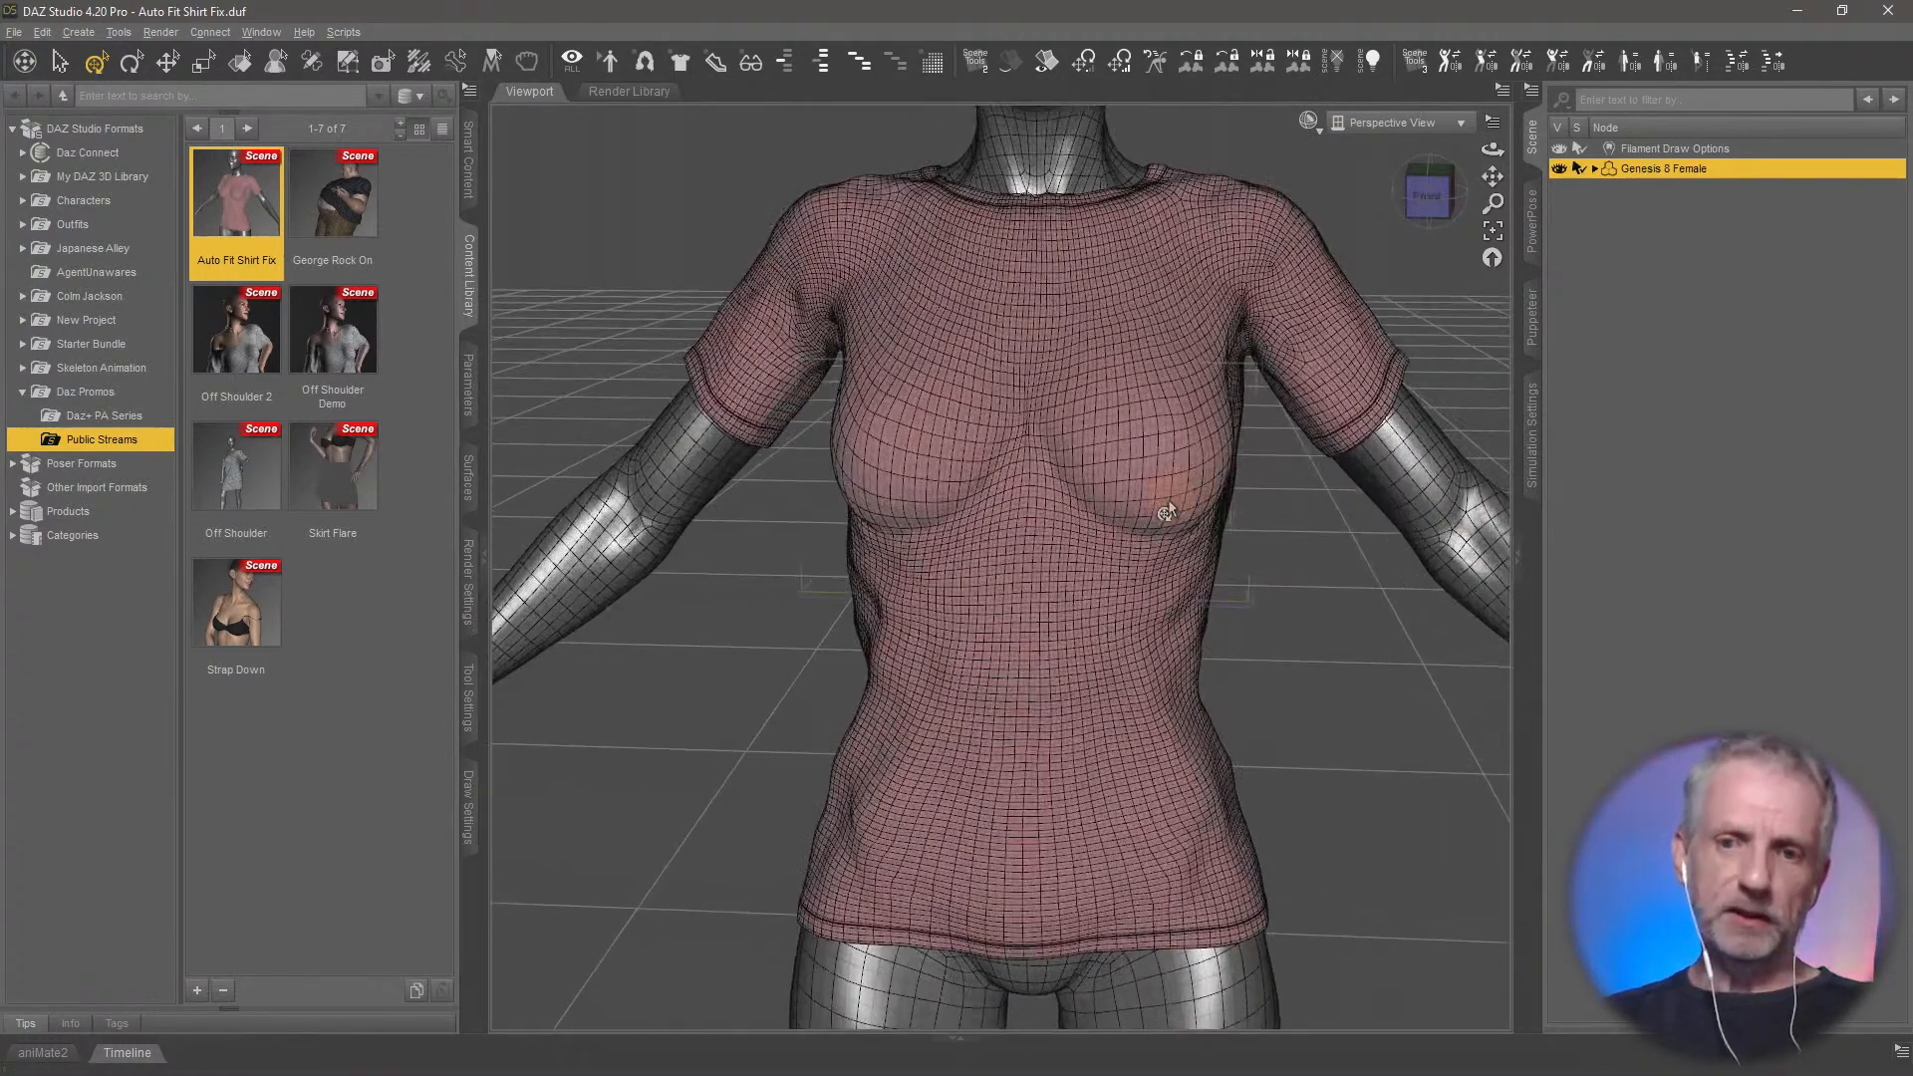
middle_click_drag(981, 524, 1016, 605)
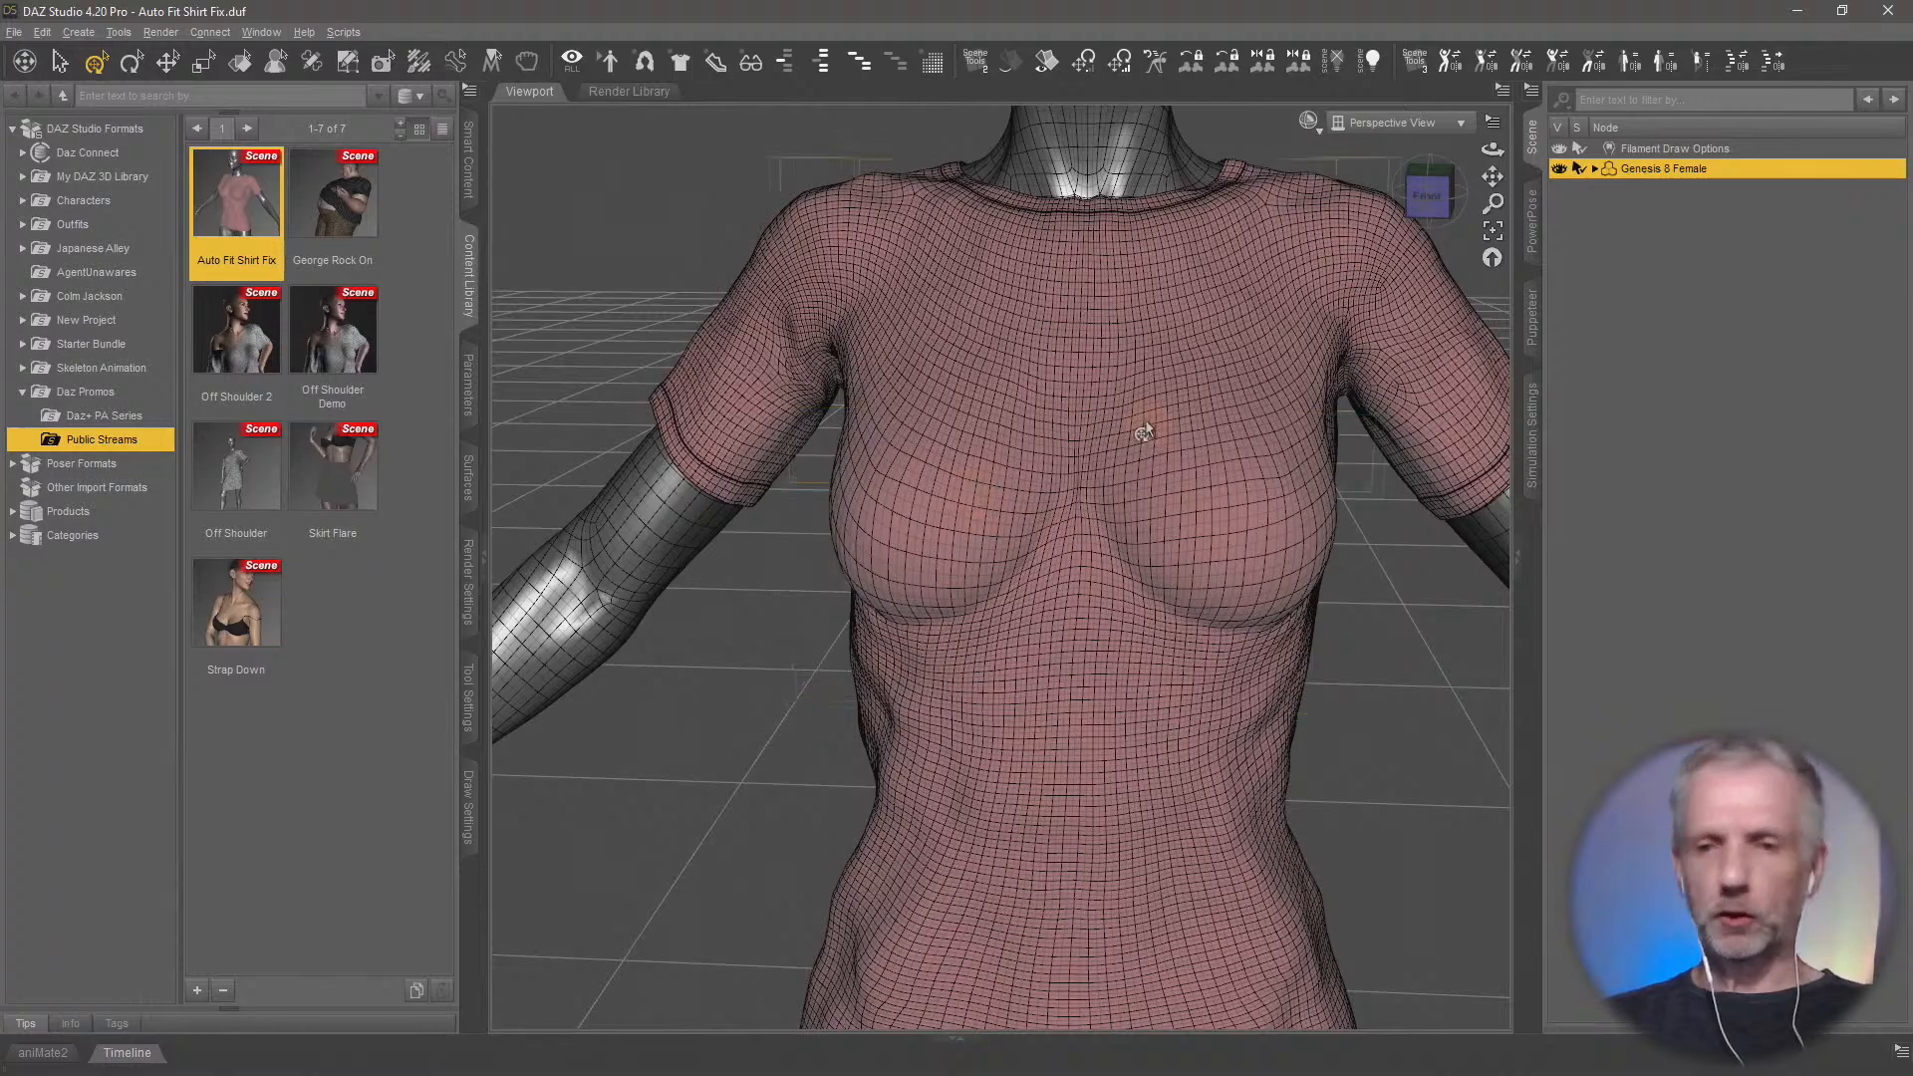
mouse_move(1292, 609)
middle_mouse_down()
mouse_move(1257, 598)
mouse_move(1280, 602)
middle_mouse_up()
scroll(1282, 617, "down", 6)
left_click(1308, 120)
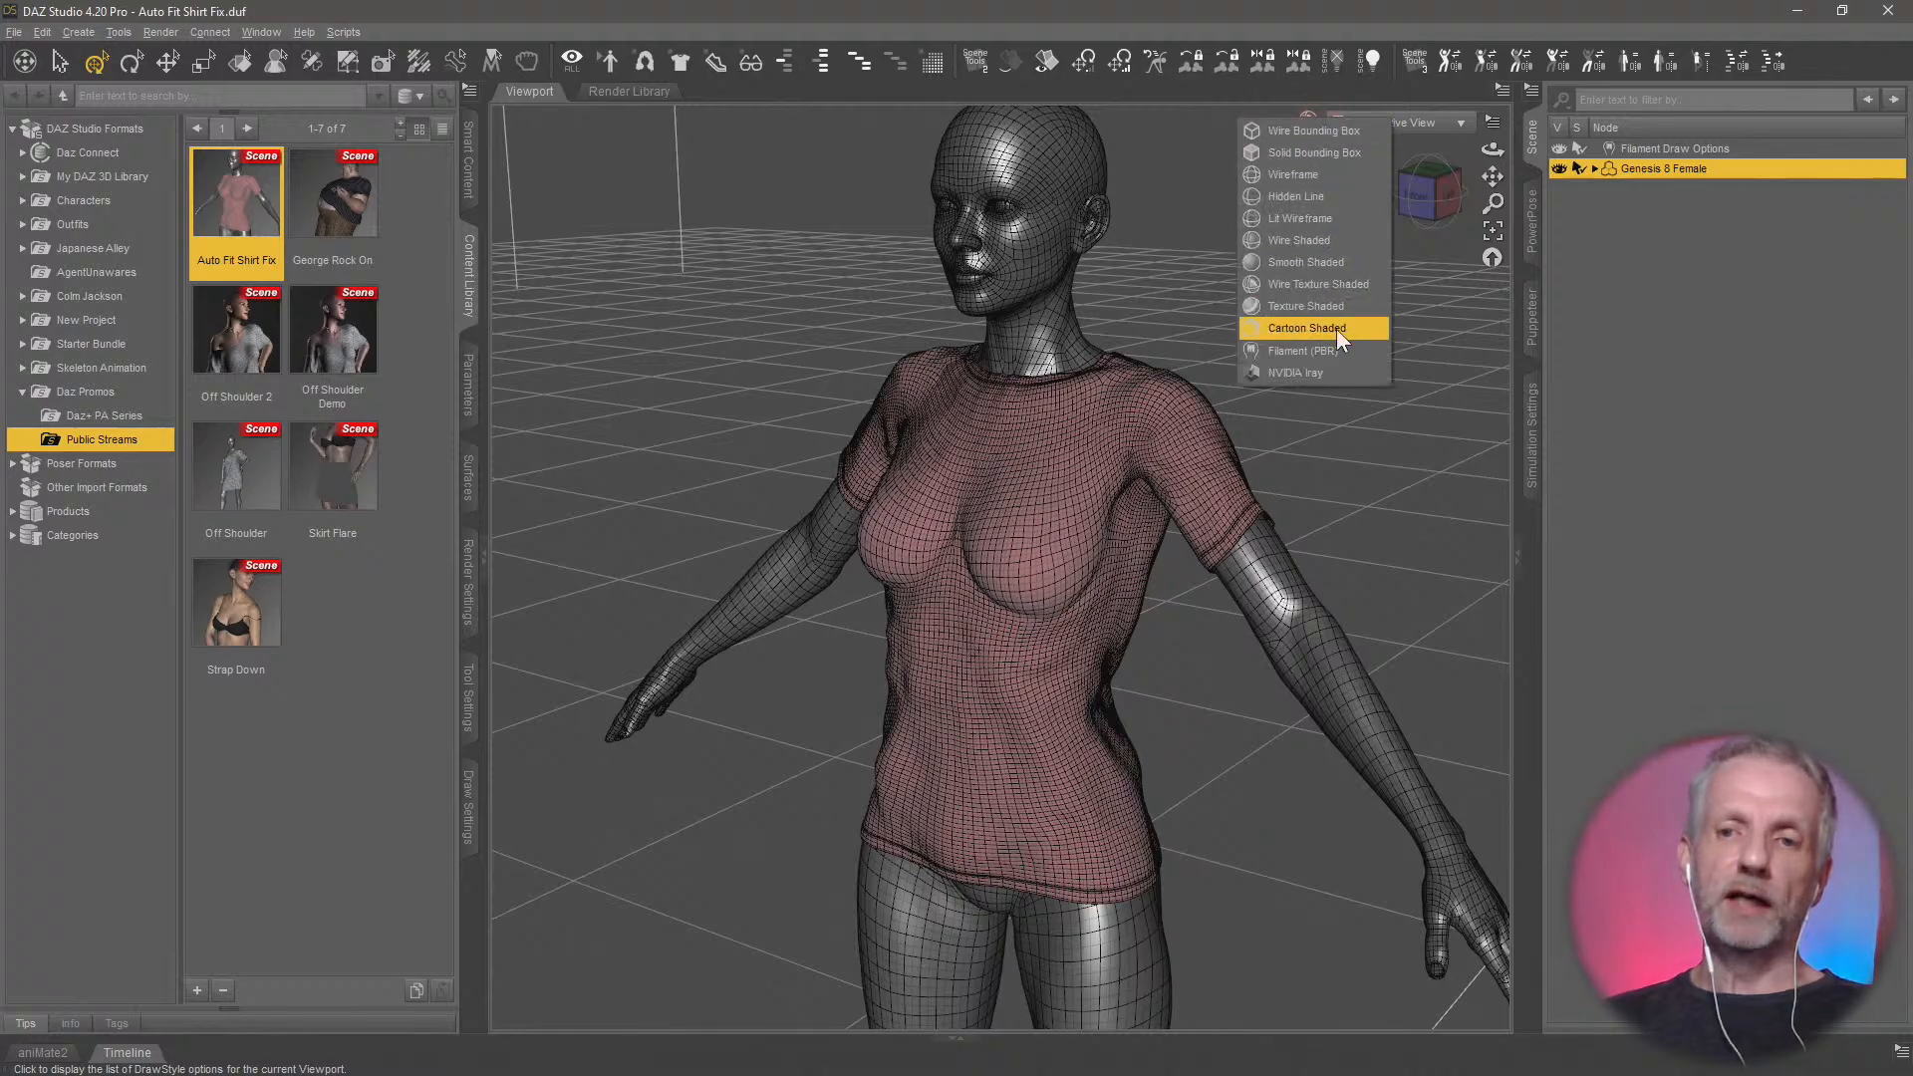
left_click(1335, 350)
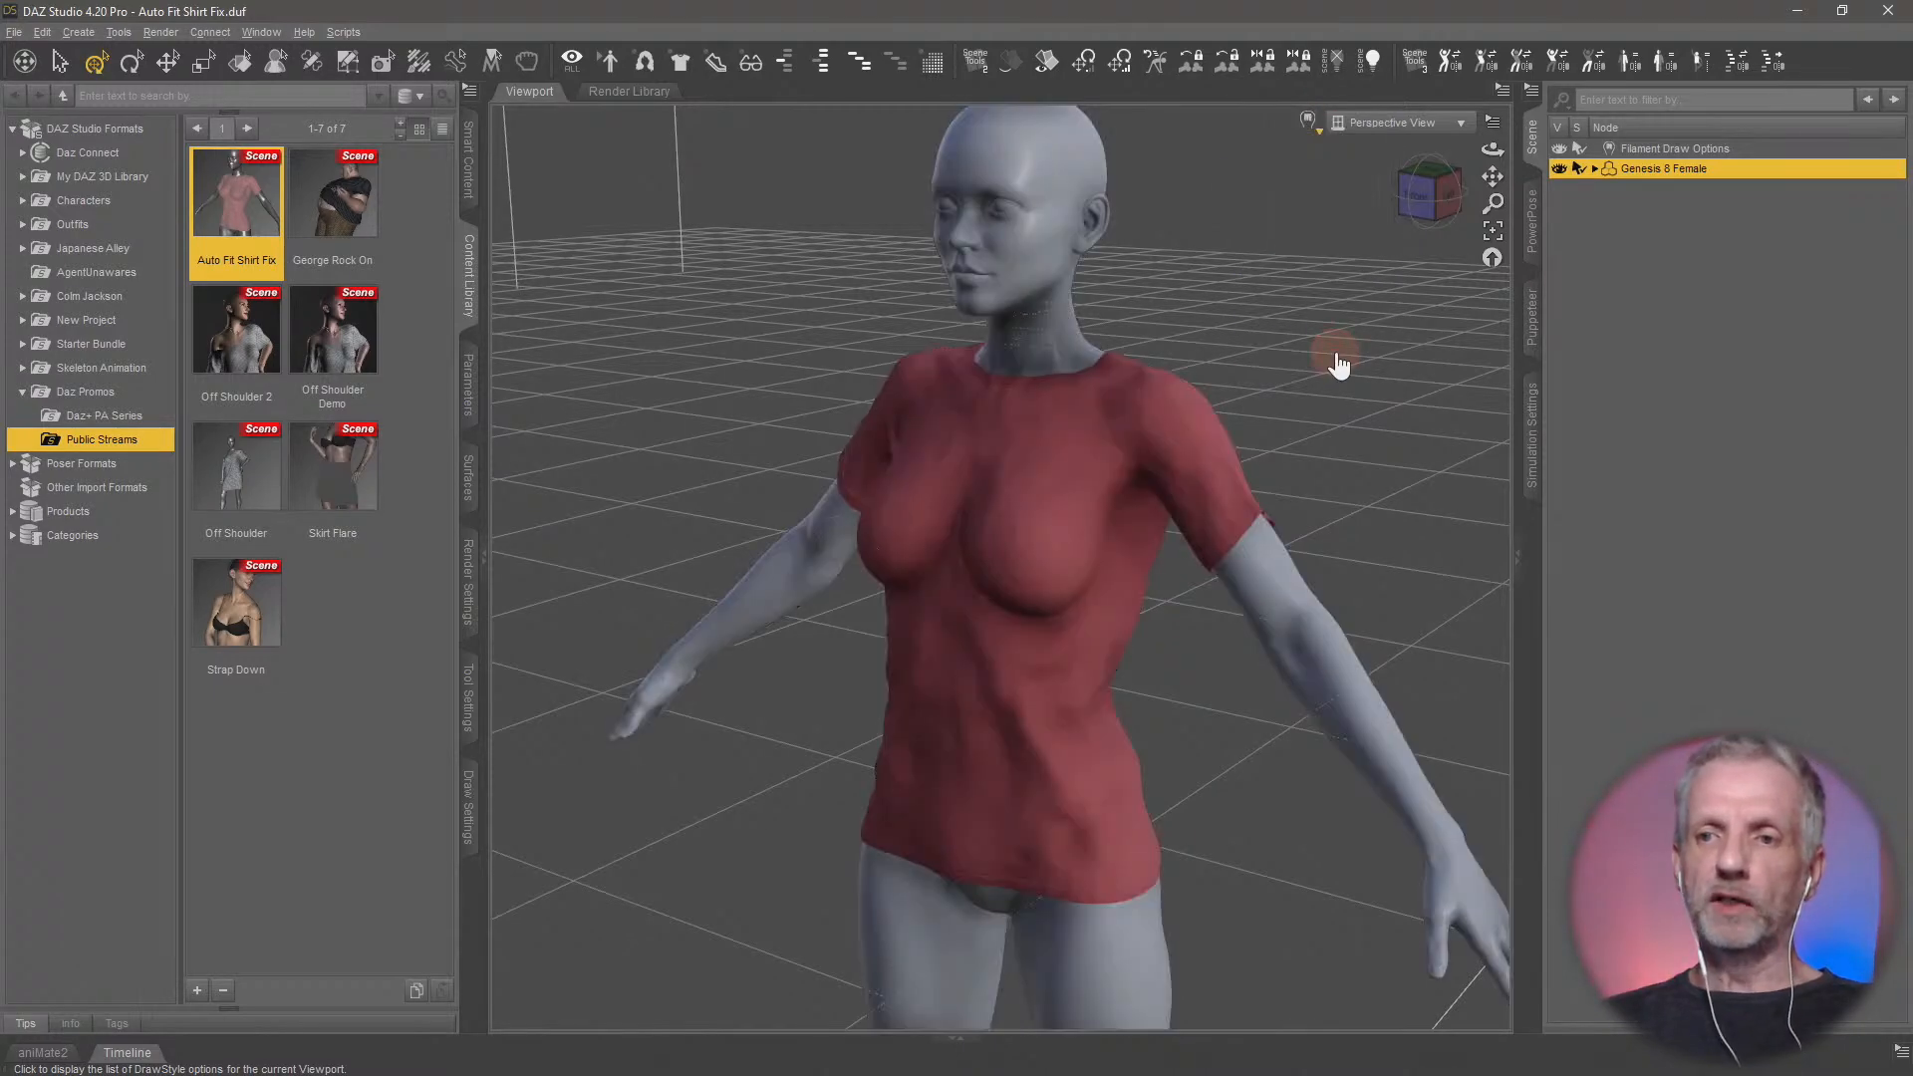
Select the Basic Wear T_Shirt under Genesis 8 Female and show its Morphs parameters
left_click(1594, 168)
left_click(1695, 209)
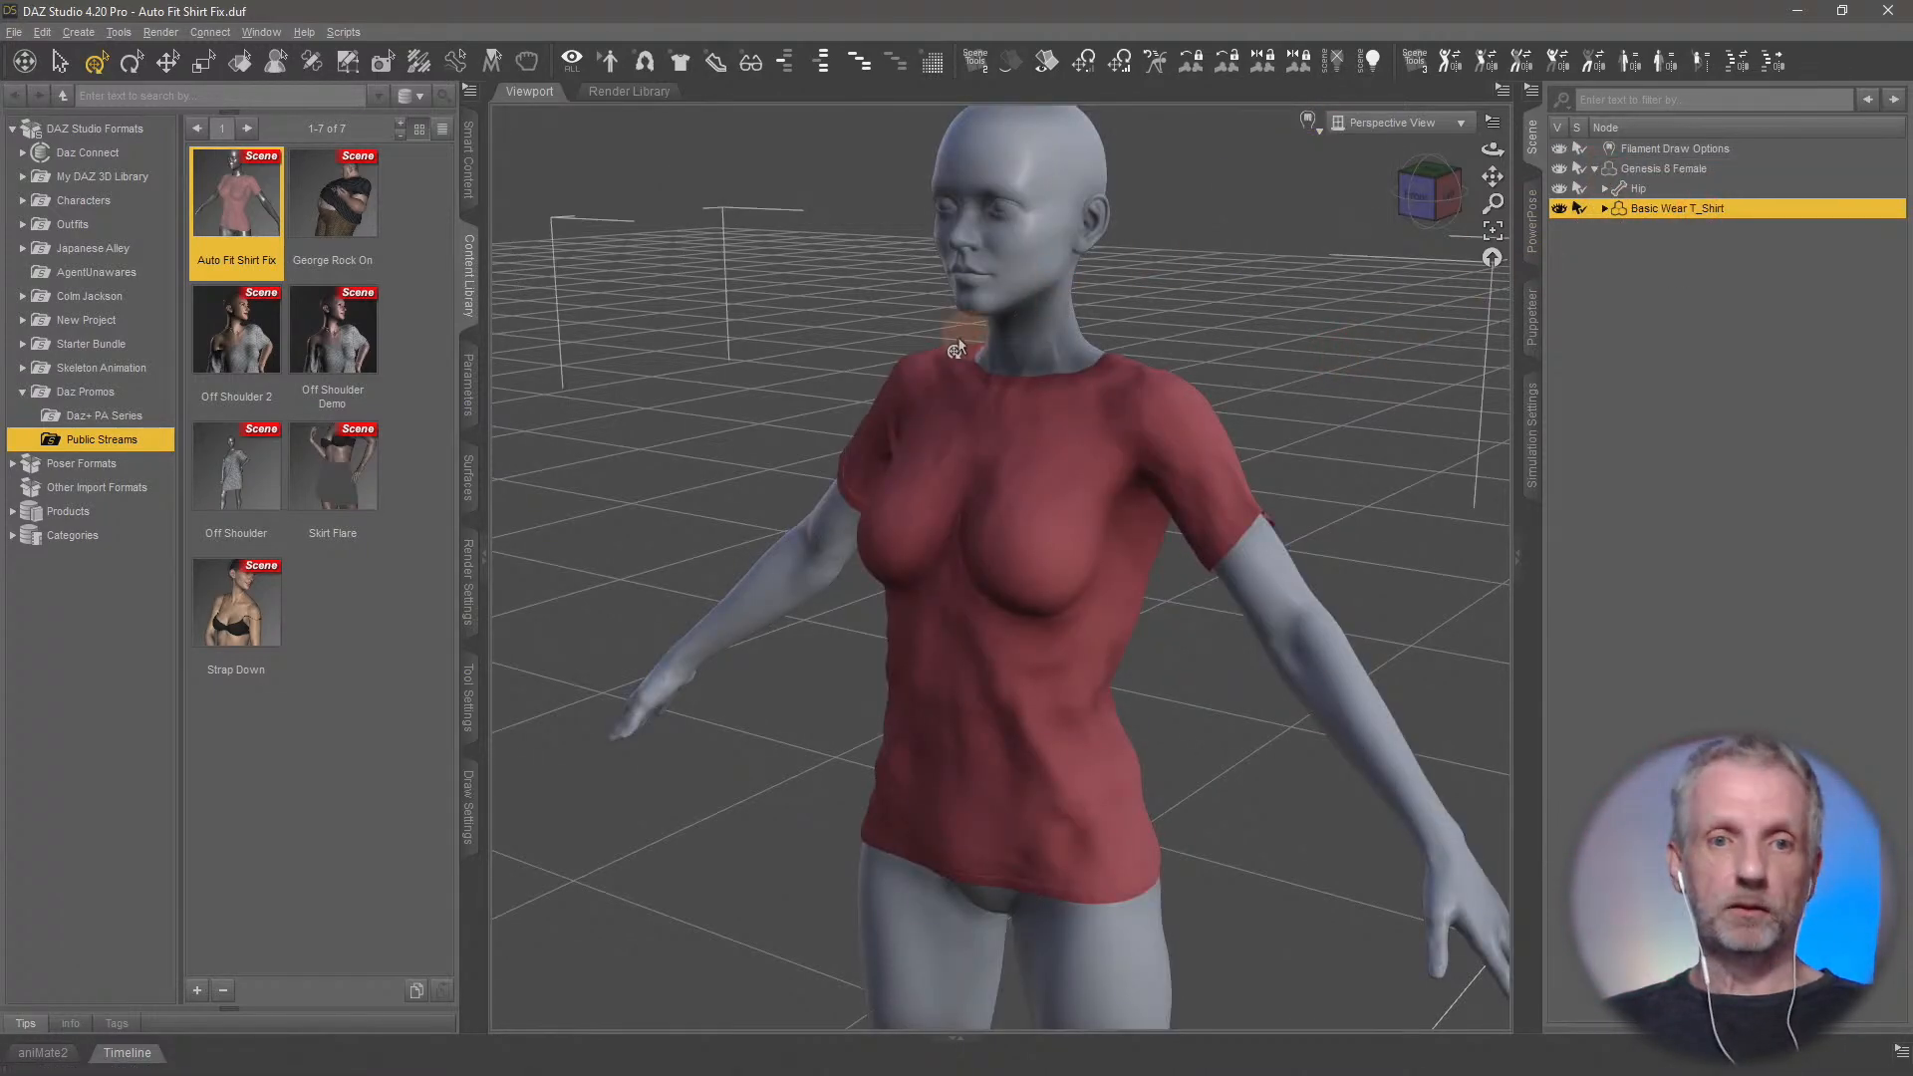
left_click(463, 376)
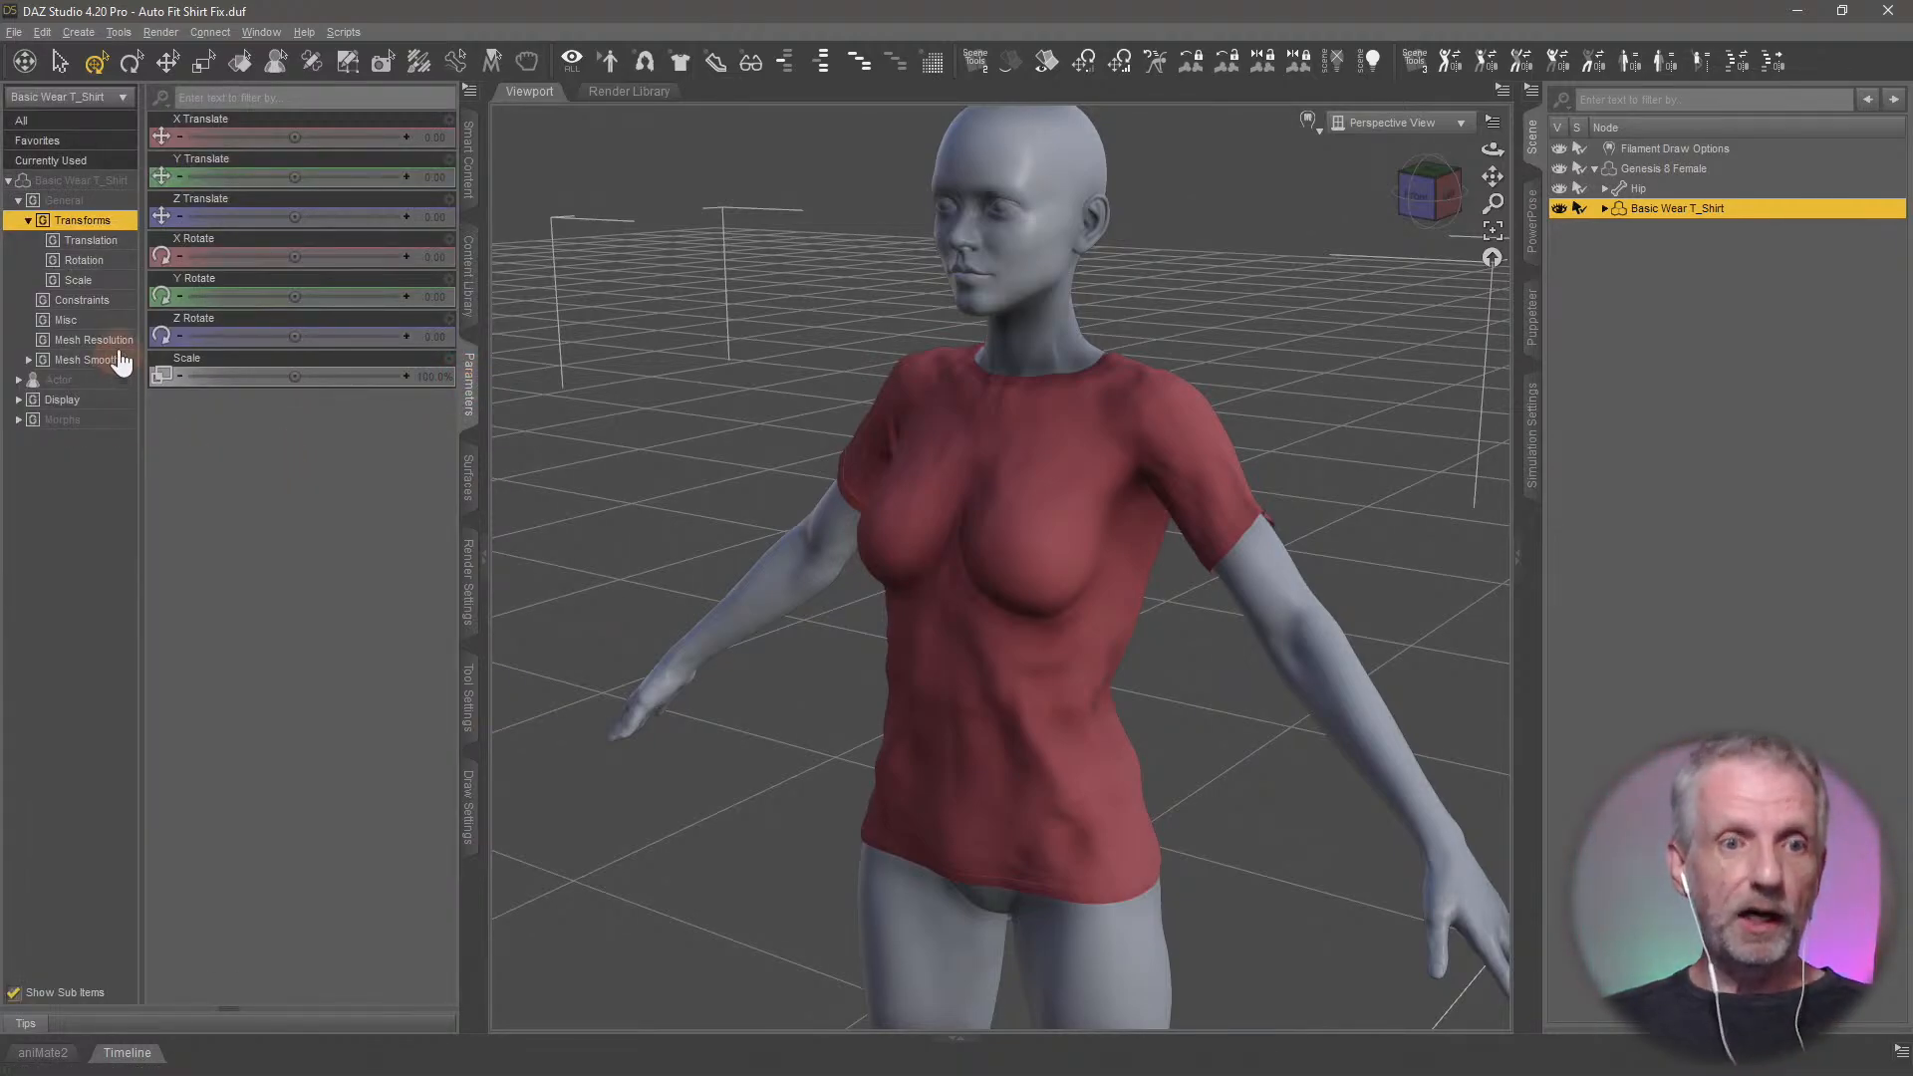
left_click(88, 421)
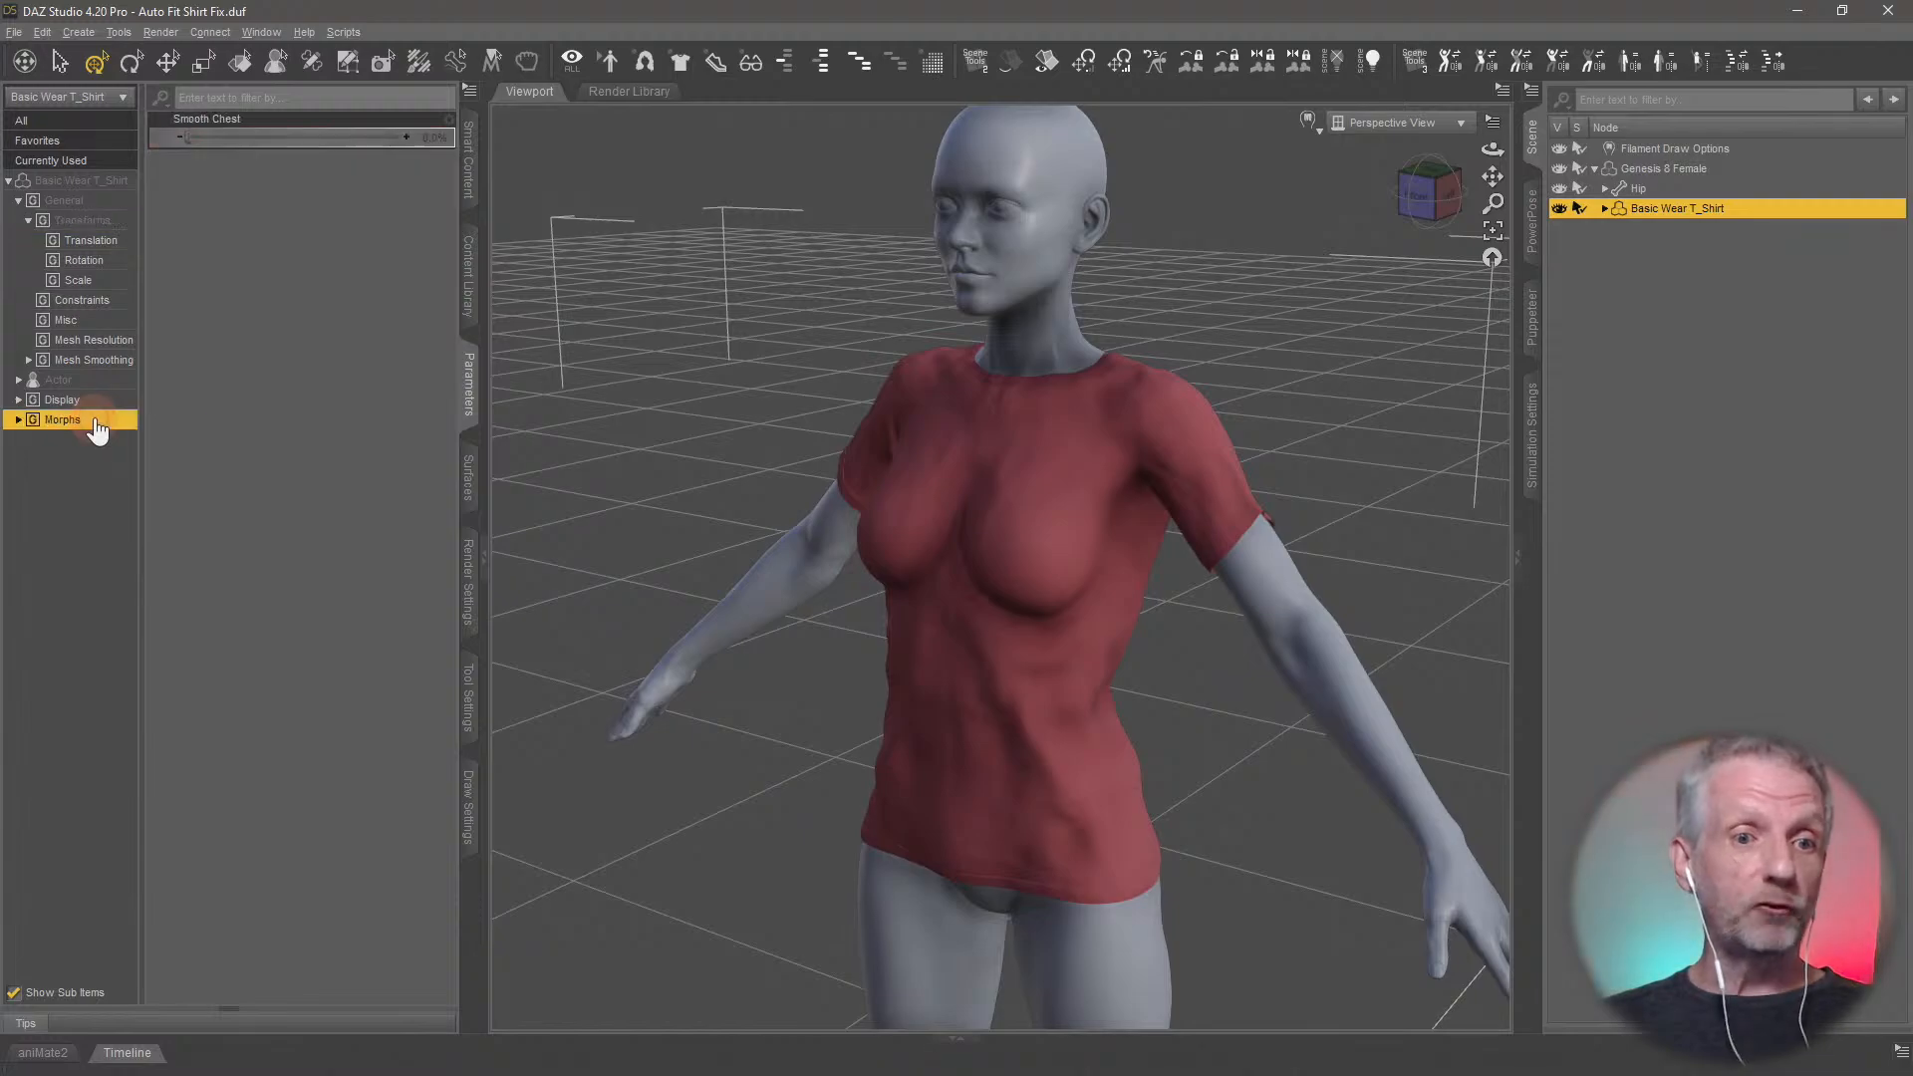
Set the T-shirt's Smooth Chest morph to 100% and inspect the chest area
middle_click_drag(715, 580, 711, 576)
scroll(709, 576, "up", 3)
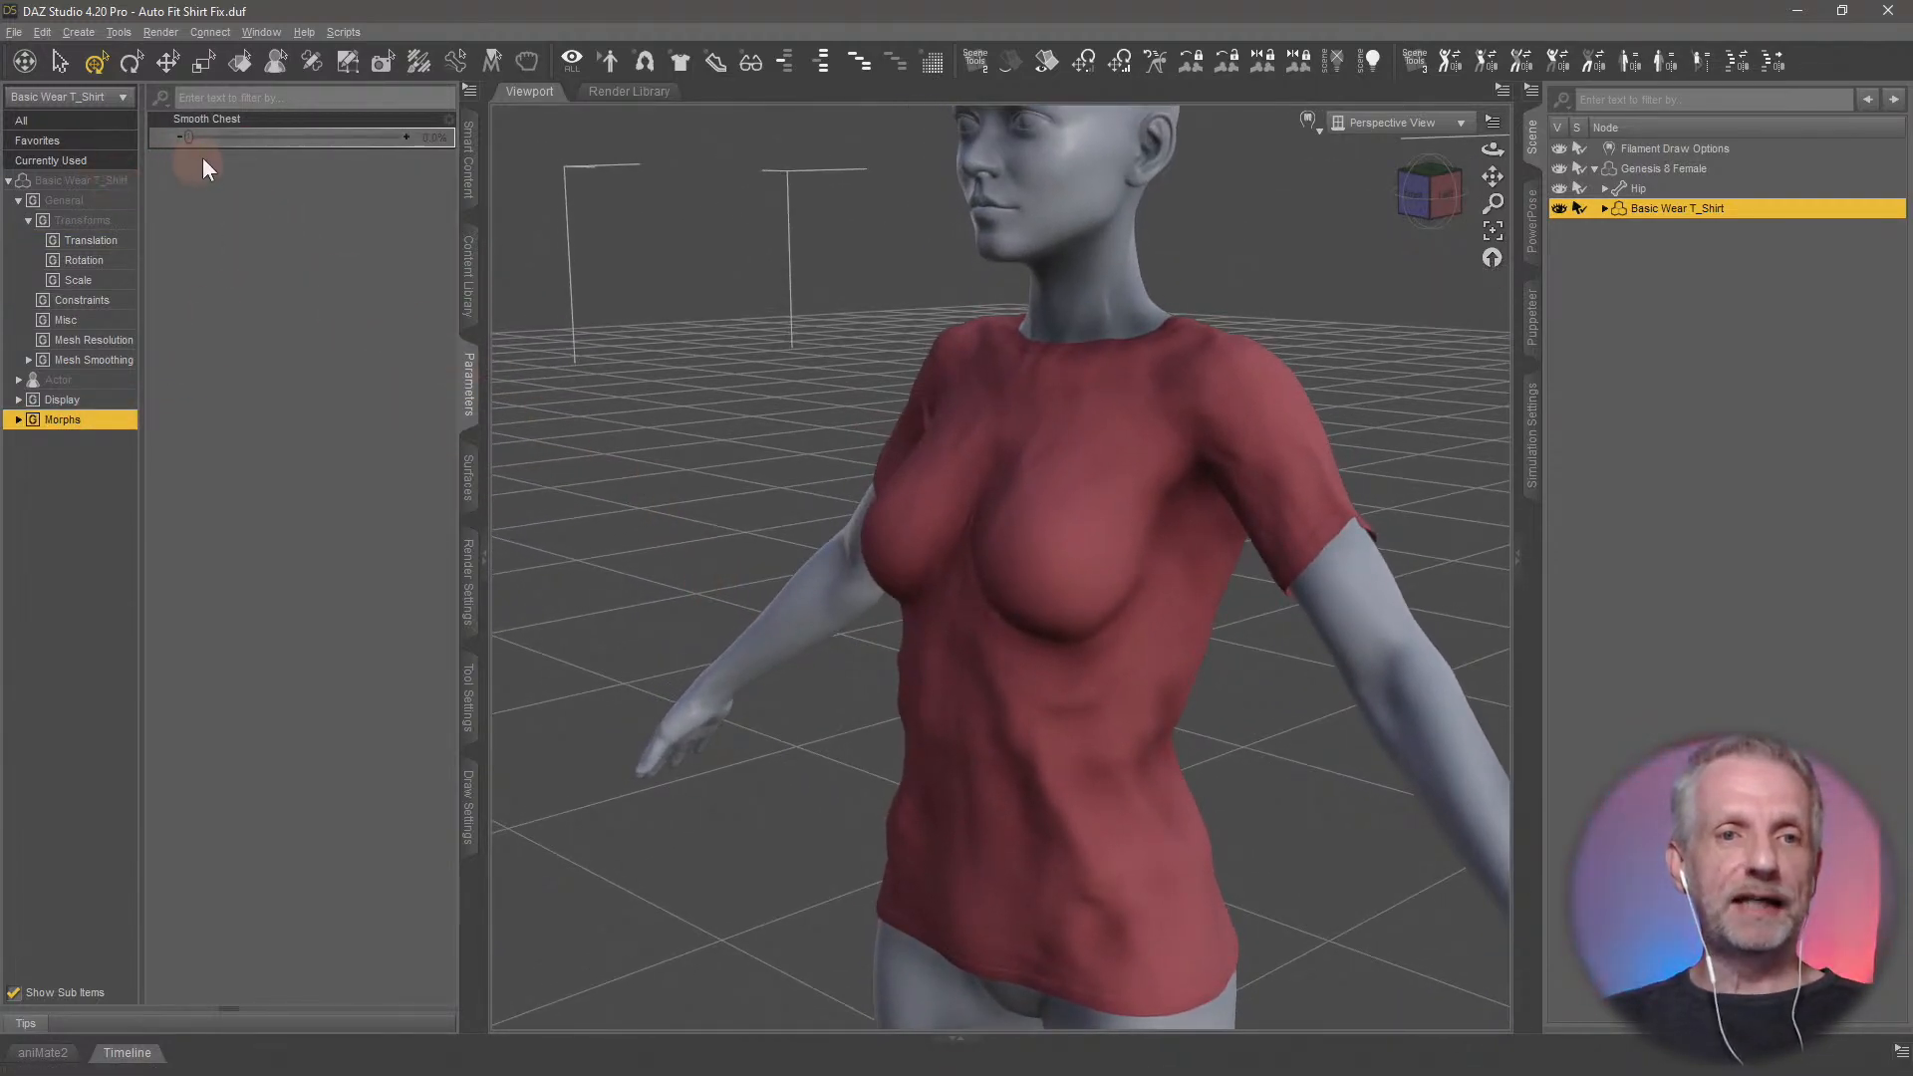
left_click_drag(201, 155, 409, 158)
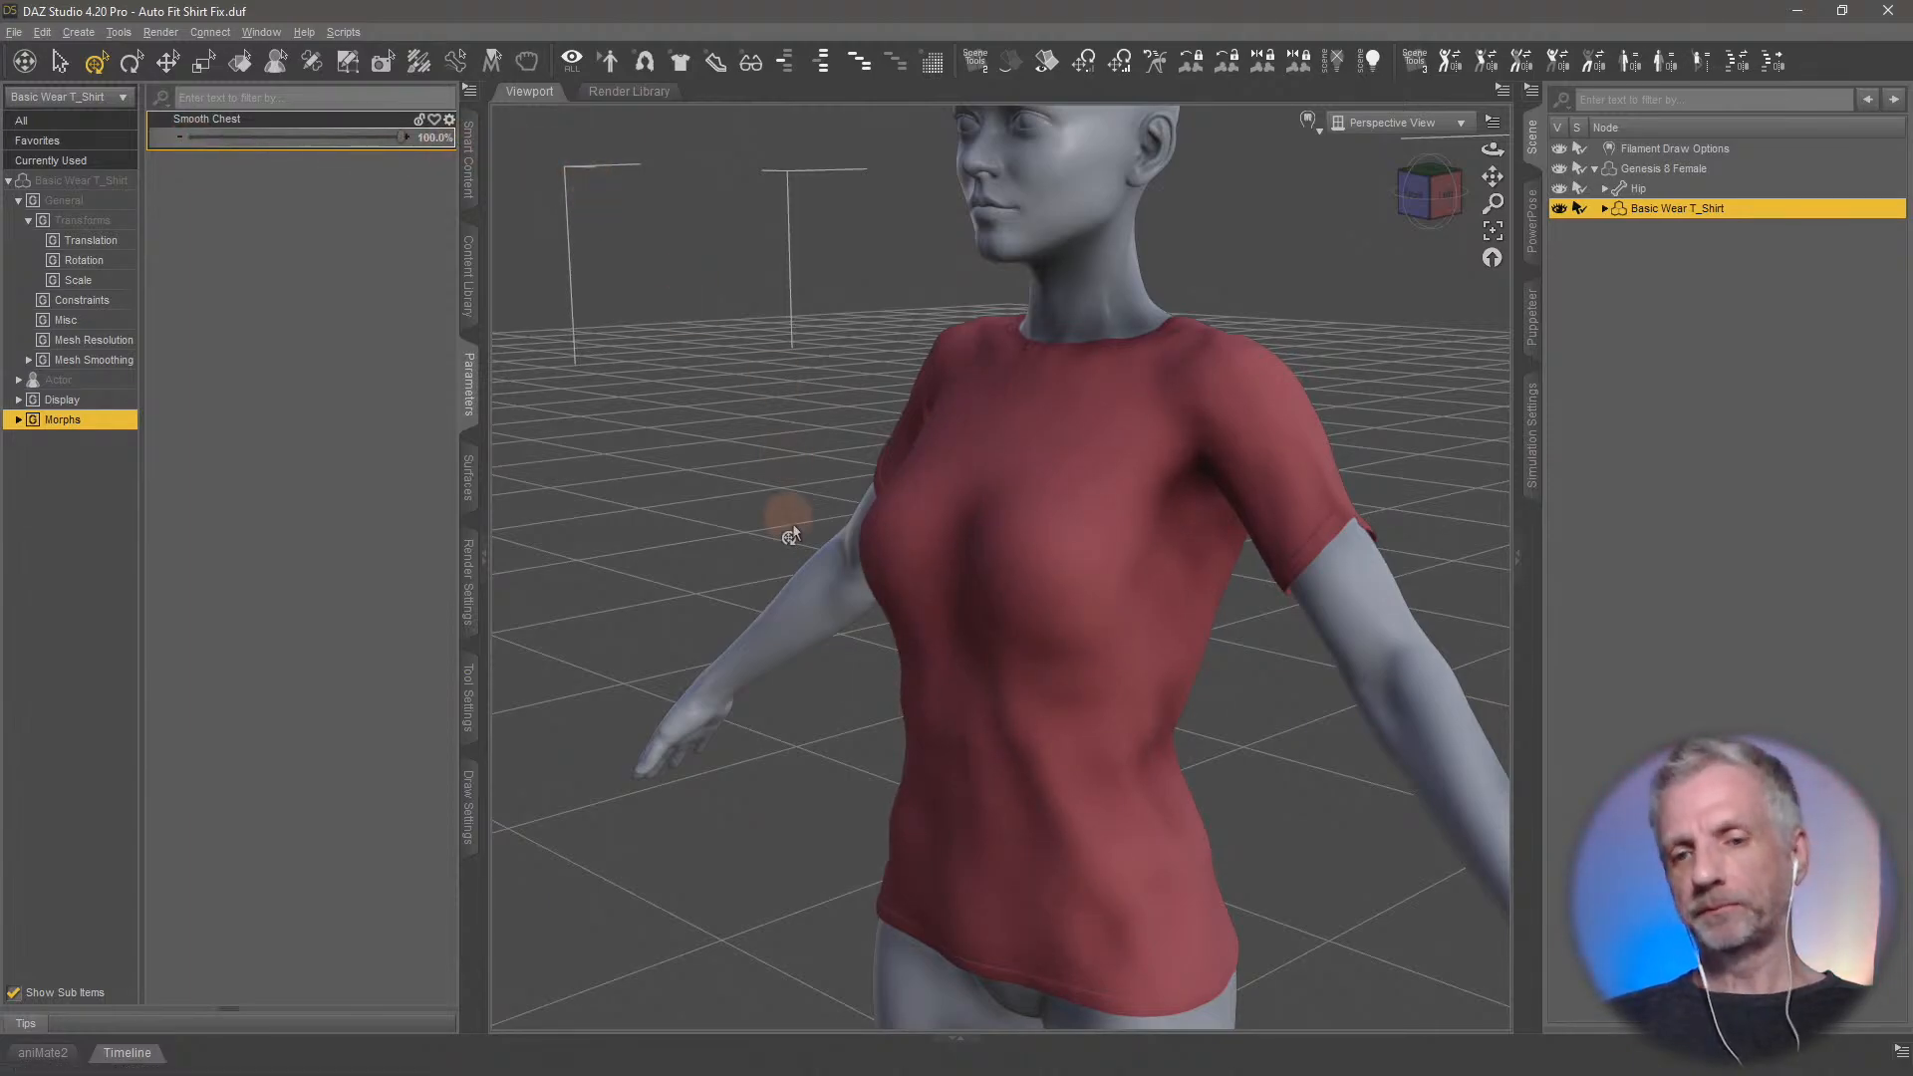
mouse_move(790, 525)
middle_mouse_down()
mouse_move(846, 534)
mouse_move(751, 517)
mouse_move(807, 538)
middle_mouse_up()
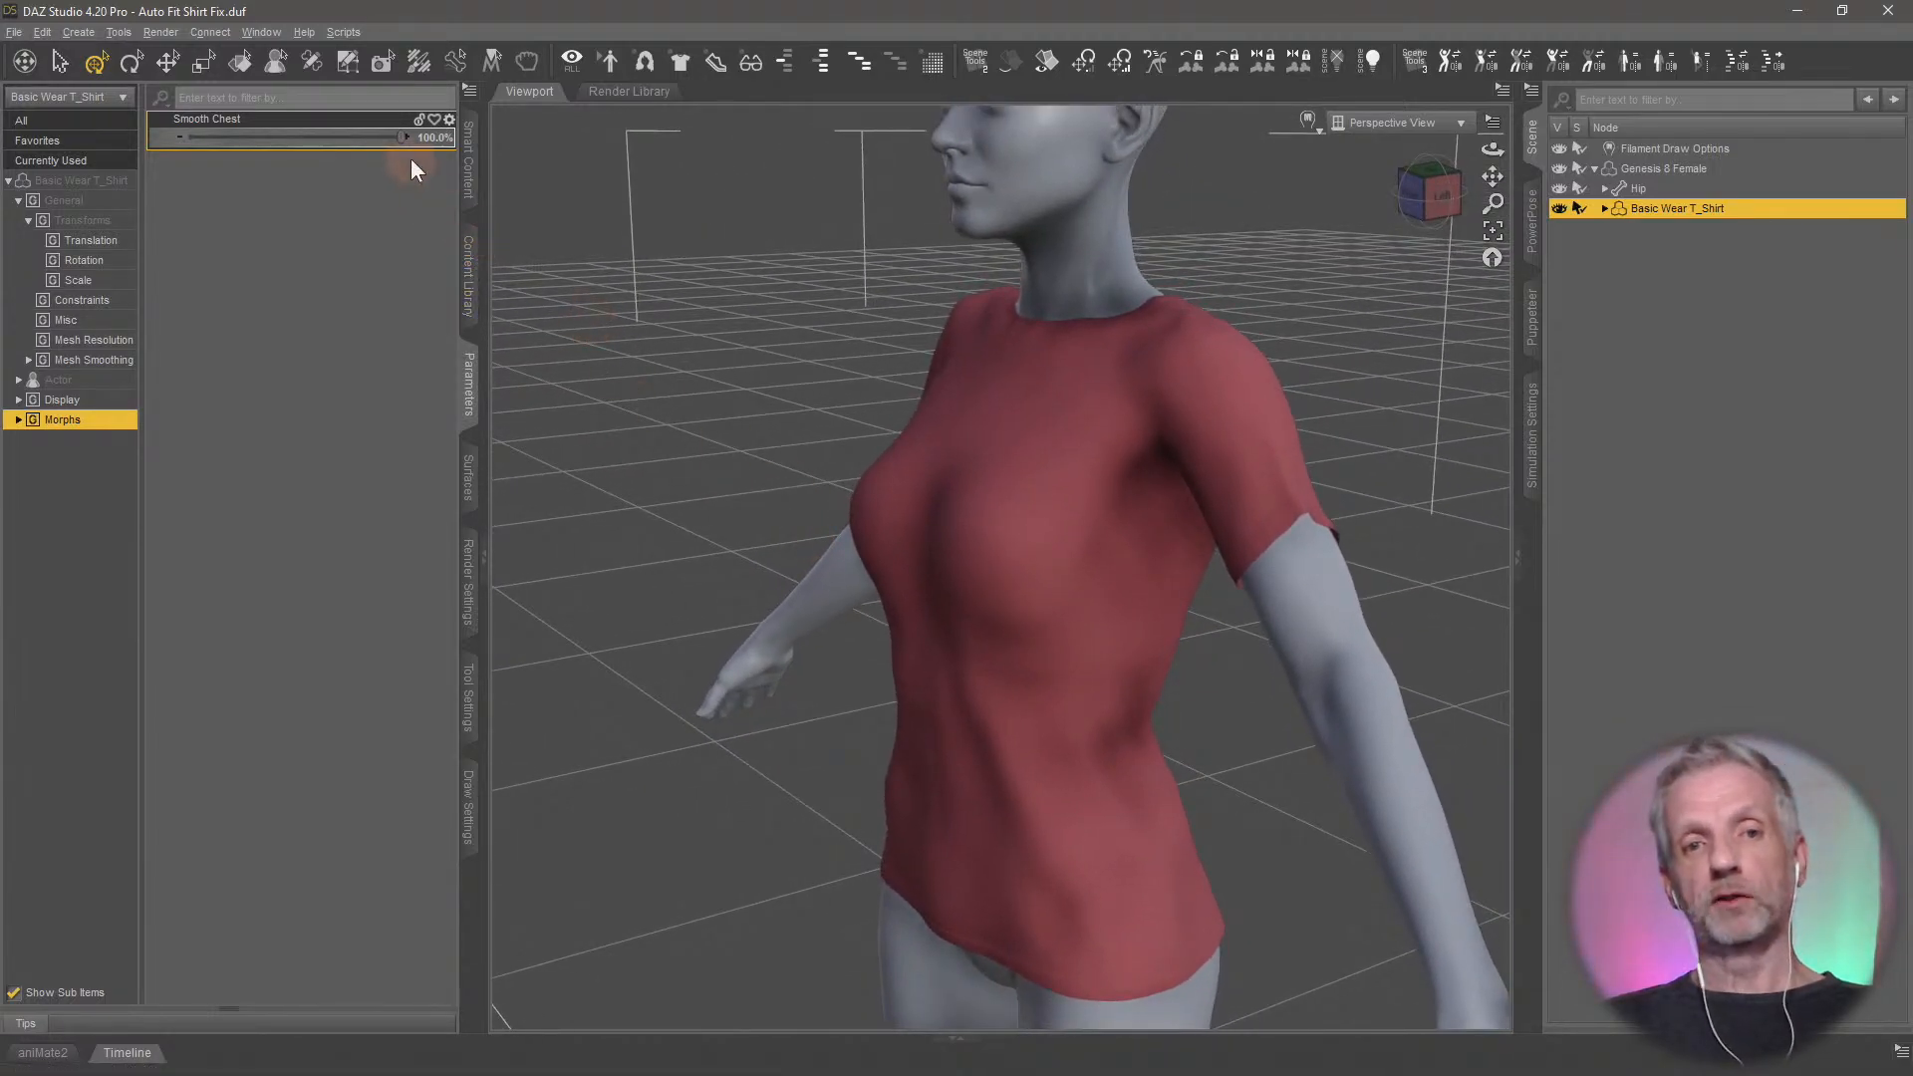
Compare the T-shirt's chest with the Smooth Chest morph dialled down to zero and back up to 100%
left_click_drag(396, 139, 76, 132)
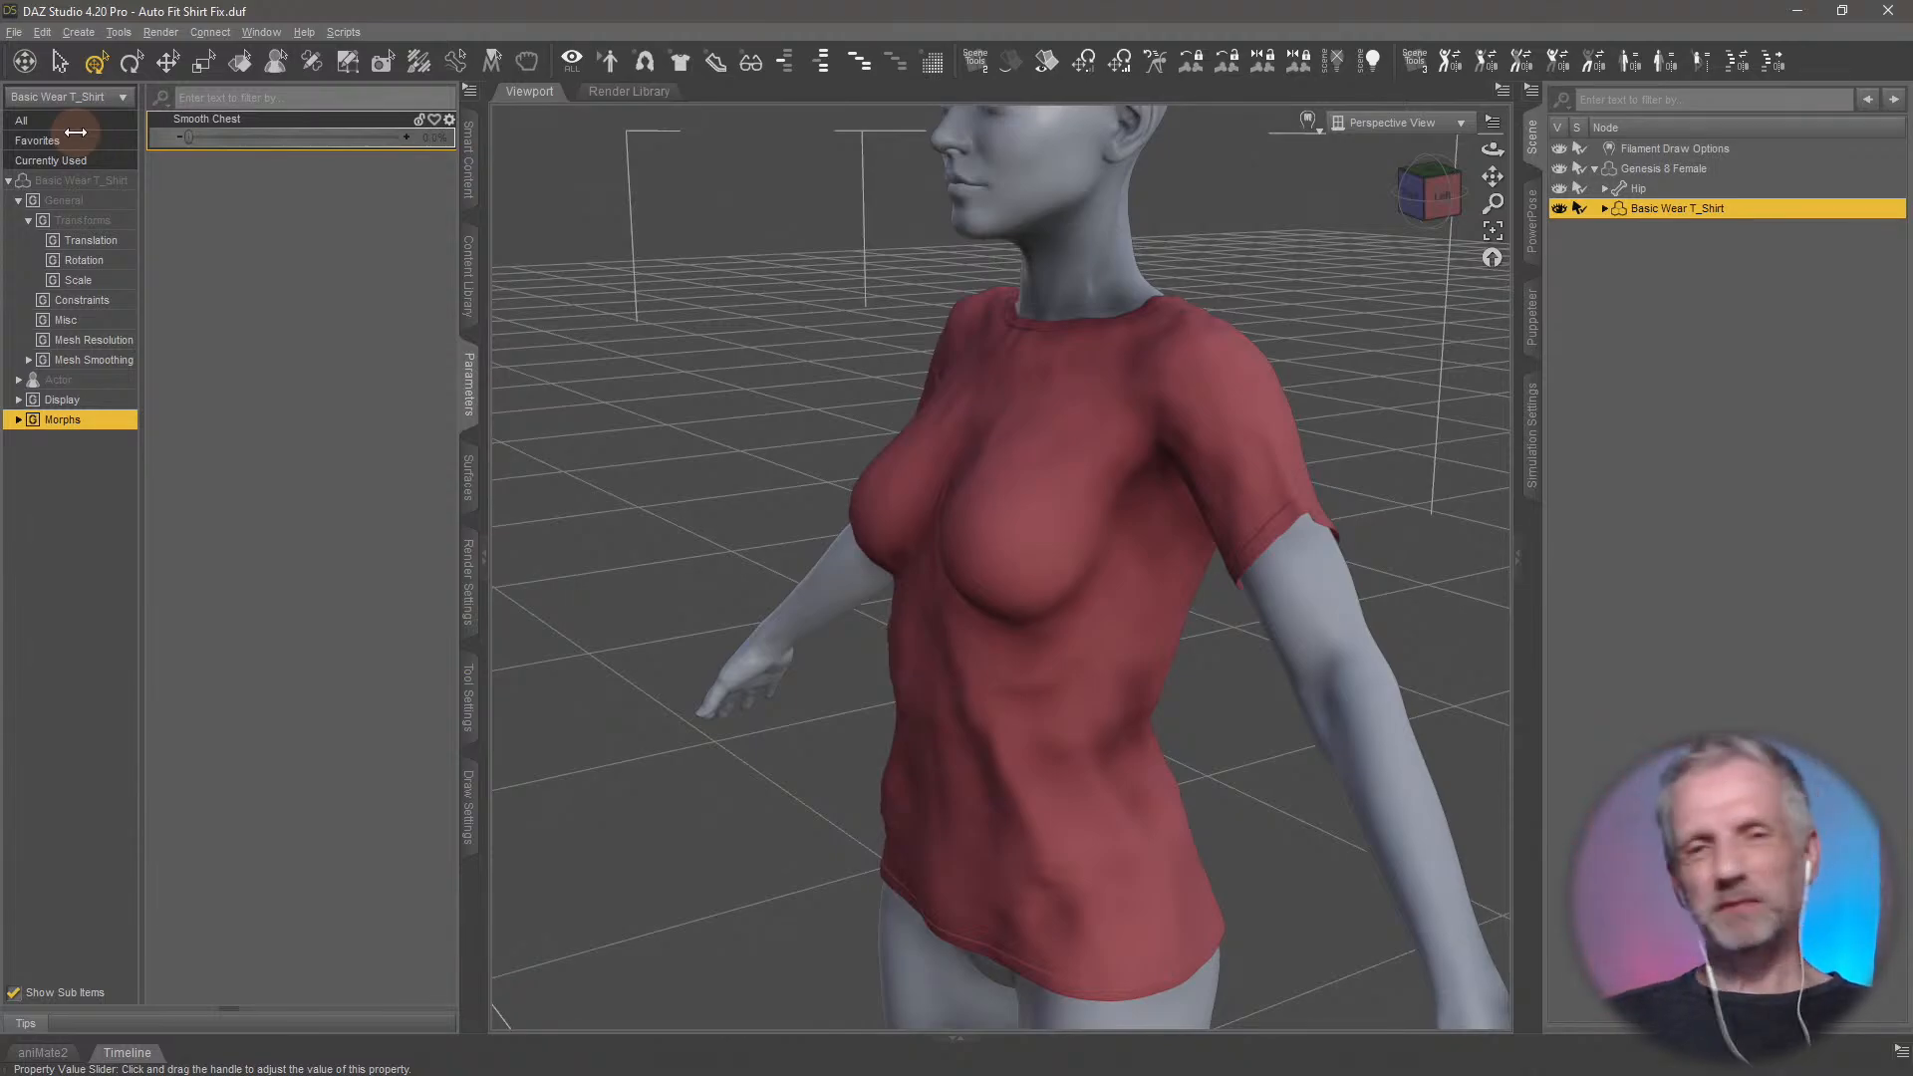
left_click_drag(76, 133, 541, 159)
mouse_move(956, 564)
middle_mouse_down()
mouse_move(976, 555)
mouse_move(958, 588)
mouse_move(947, 547)
middle_mouse_up()
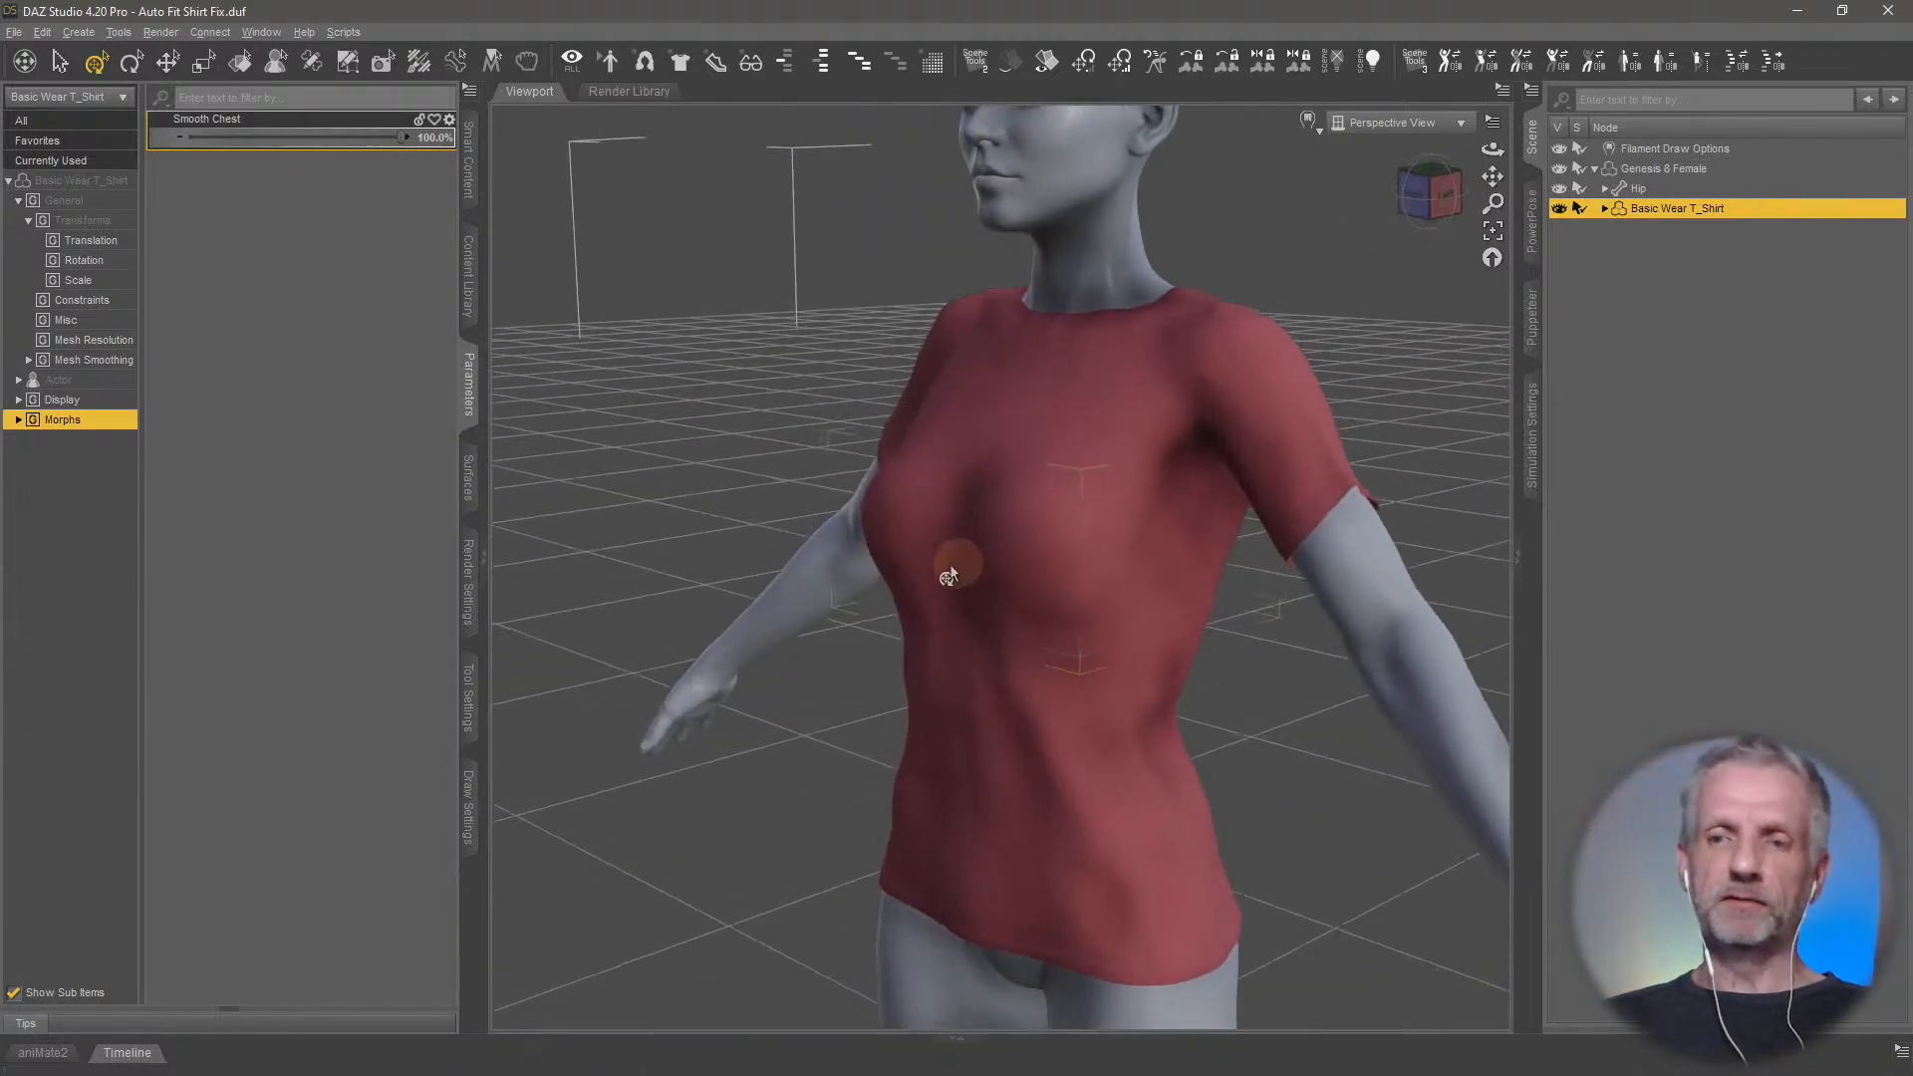
Examine the smoothed T-shirt's mesh in Wire Texture Shaded view, and return the viewport to Filament (PBR)
left_click(1309, 122)
left_click(1356, 299)
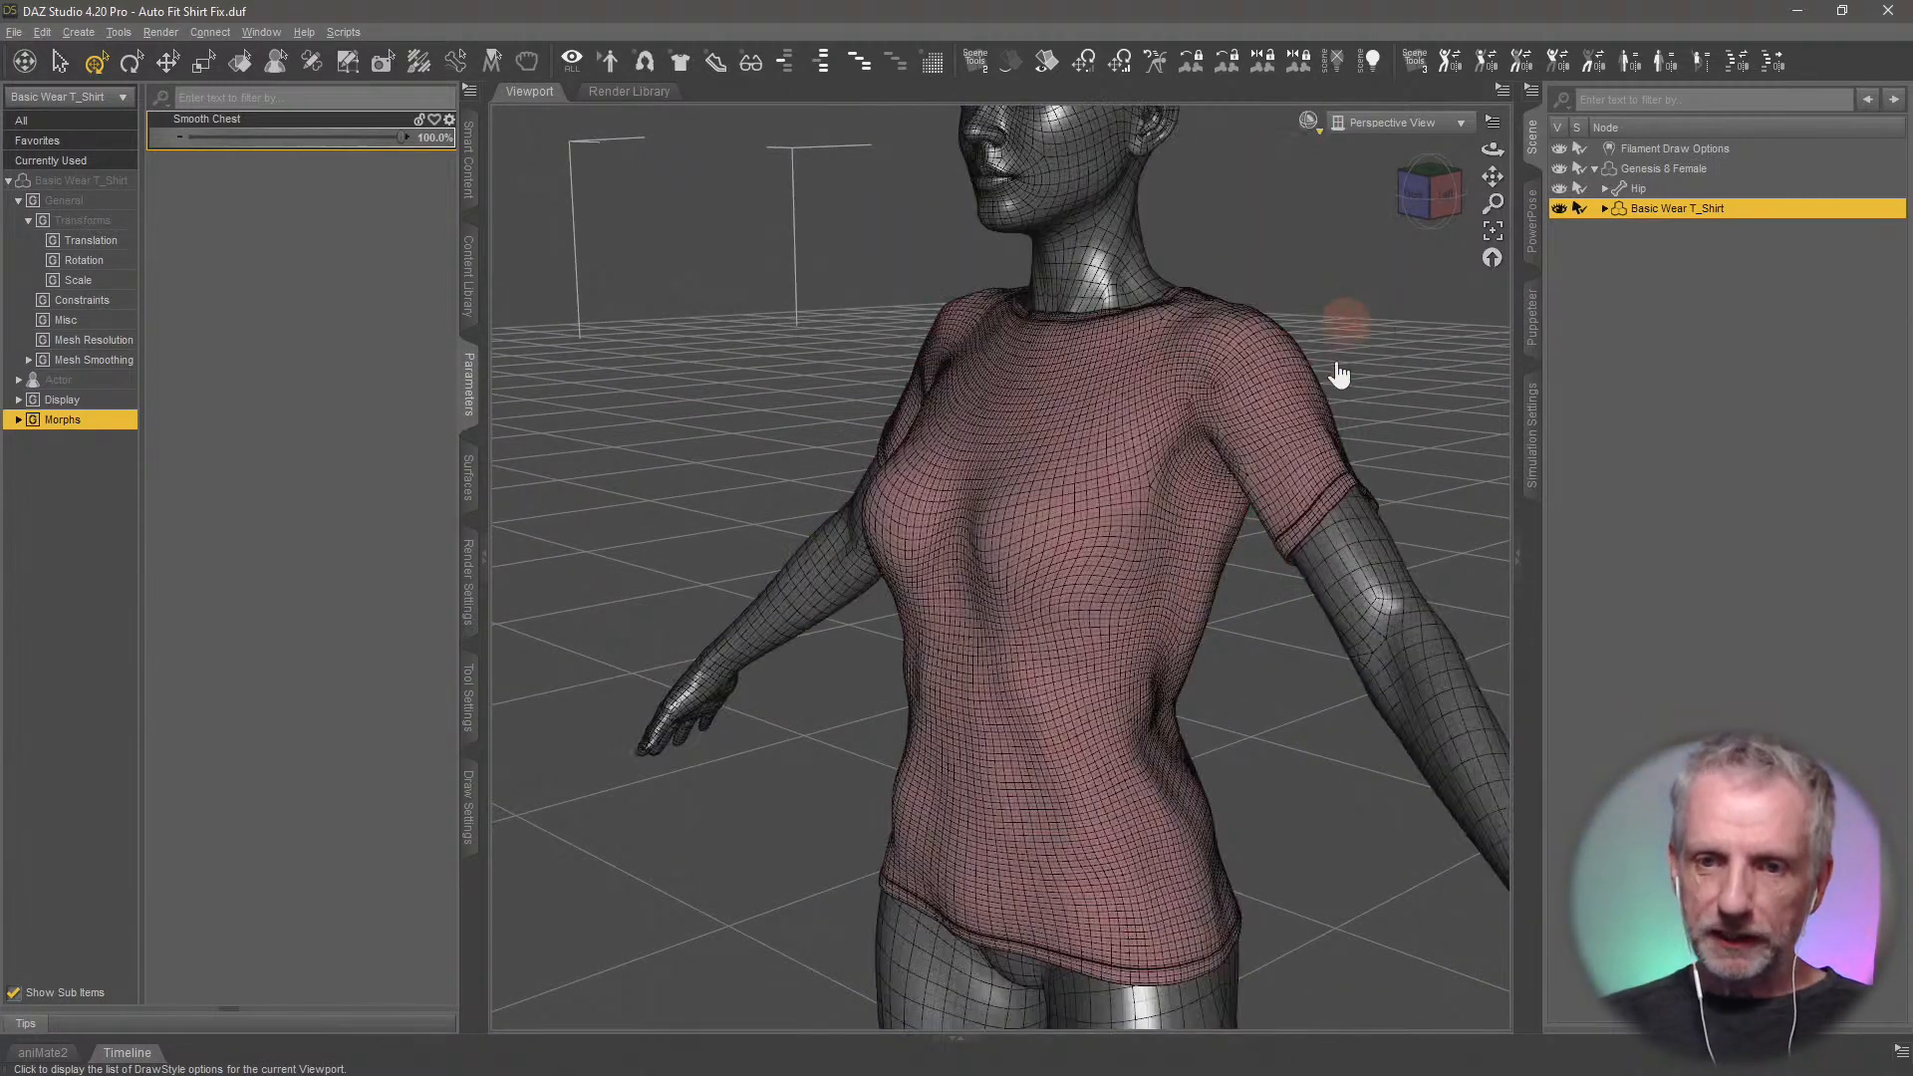
mouse_move(1259, 550)
middle_mouse_down()
mouse_move(1225, 588)
mouse_move(1135, 591)
mouse_move(1180, 592)
mouse_move(884, 505)
middle_mouse_up()
middle_click_drag(1201, 582, 1119, 506)
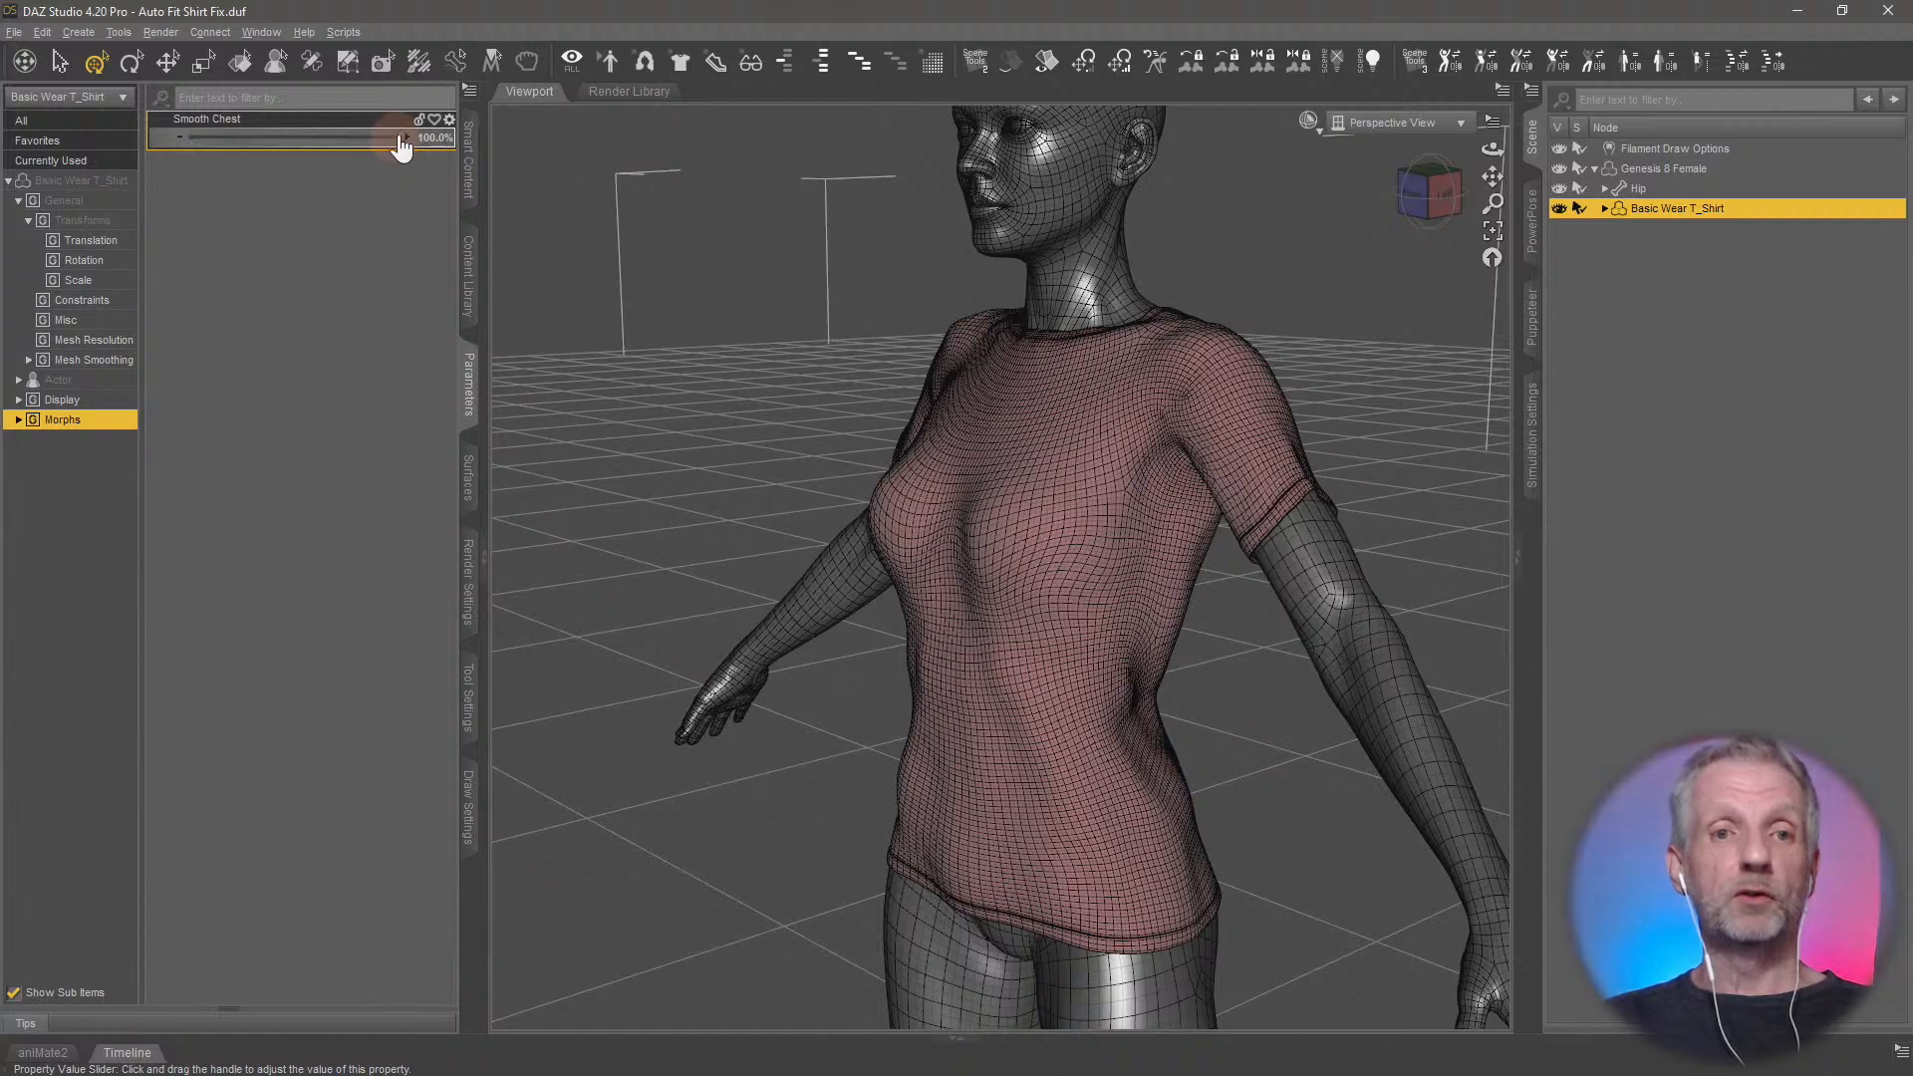
left_click_drag(399, 136, 525, 146)
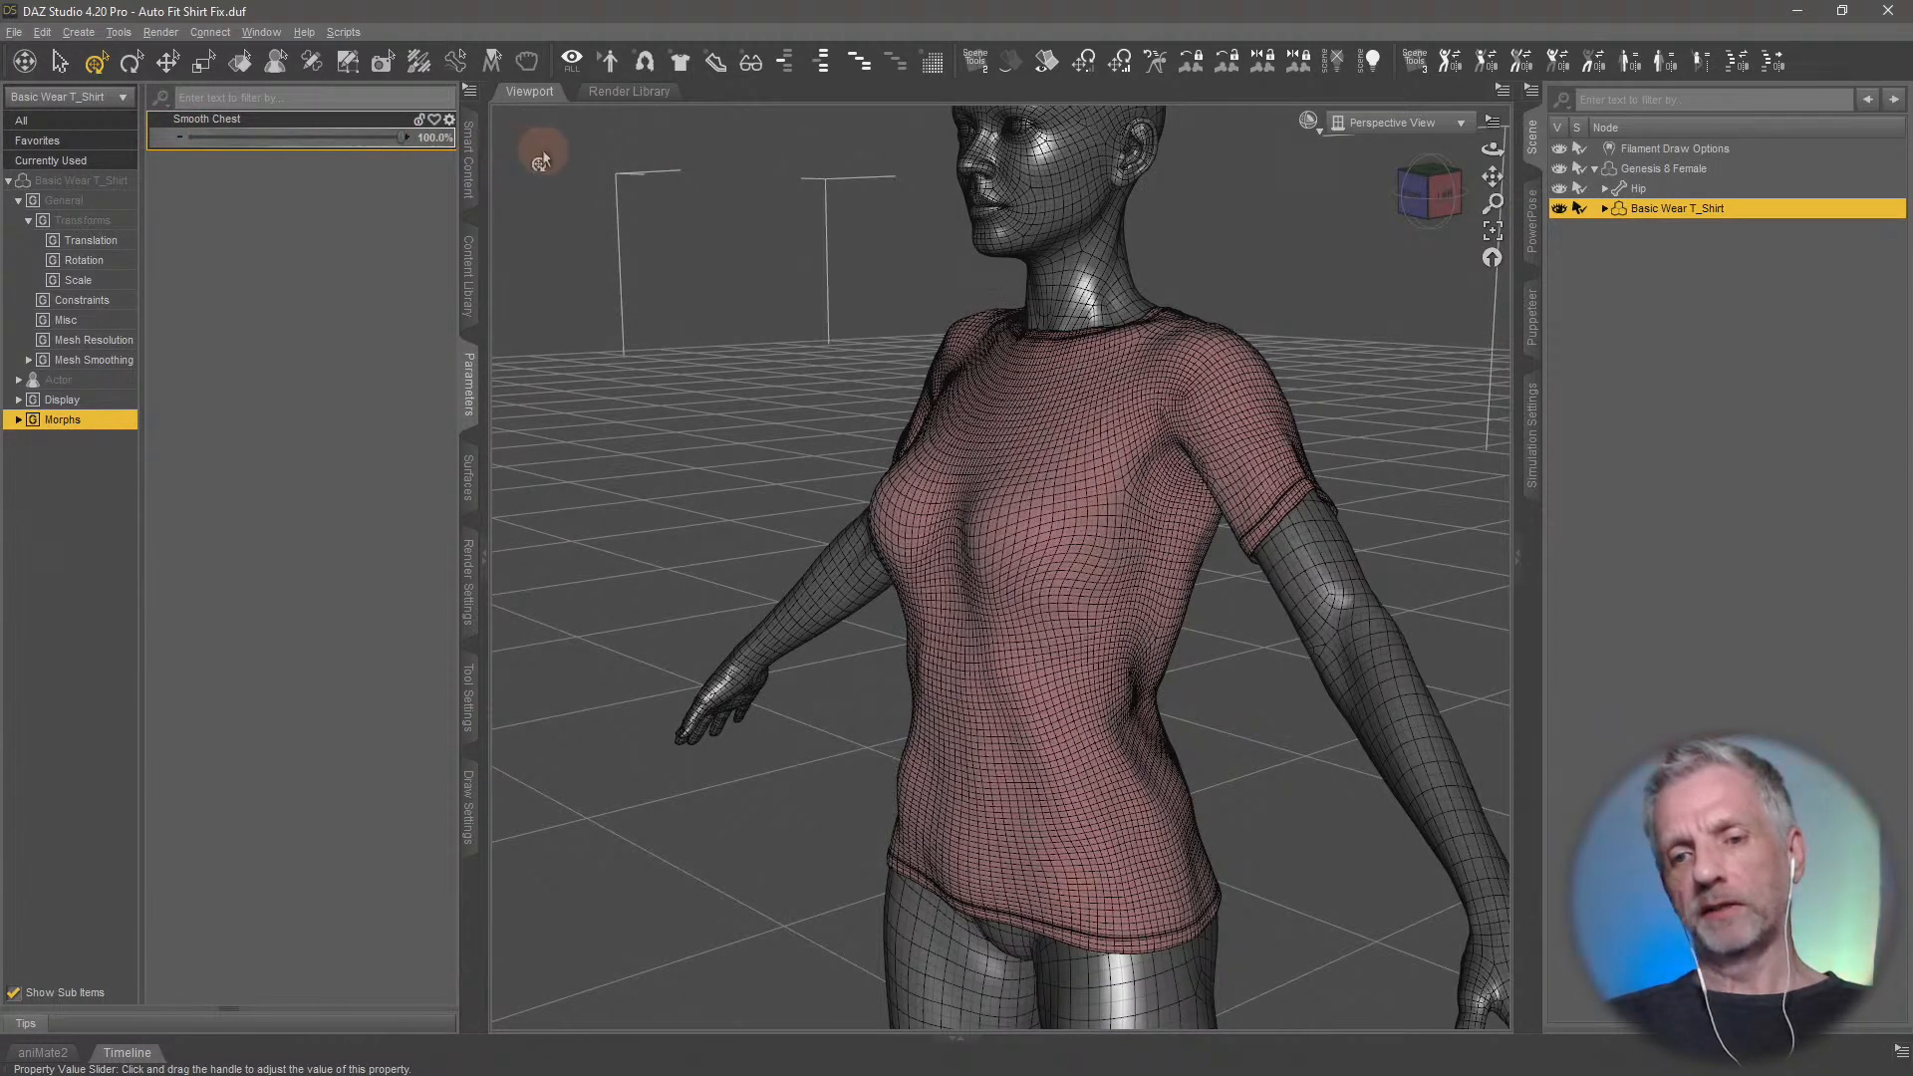
mouse_move(1091, 620)
middle_mouse_down()
mouse_move(1063, 610)
mouse_move(1086, 619)
middle_mouse_up()
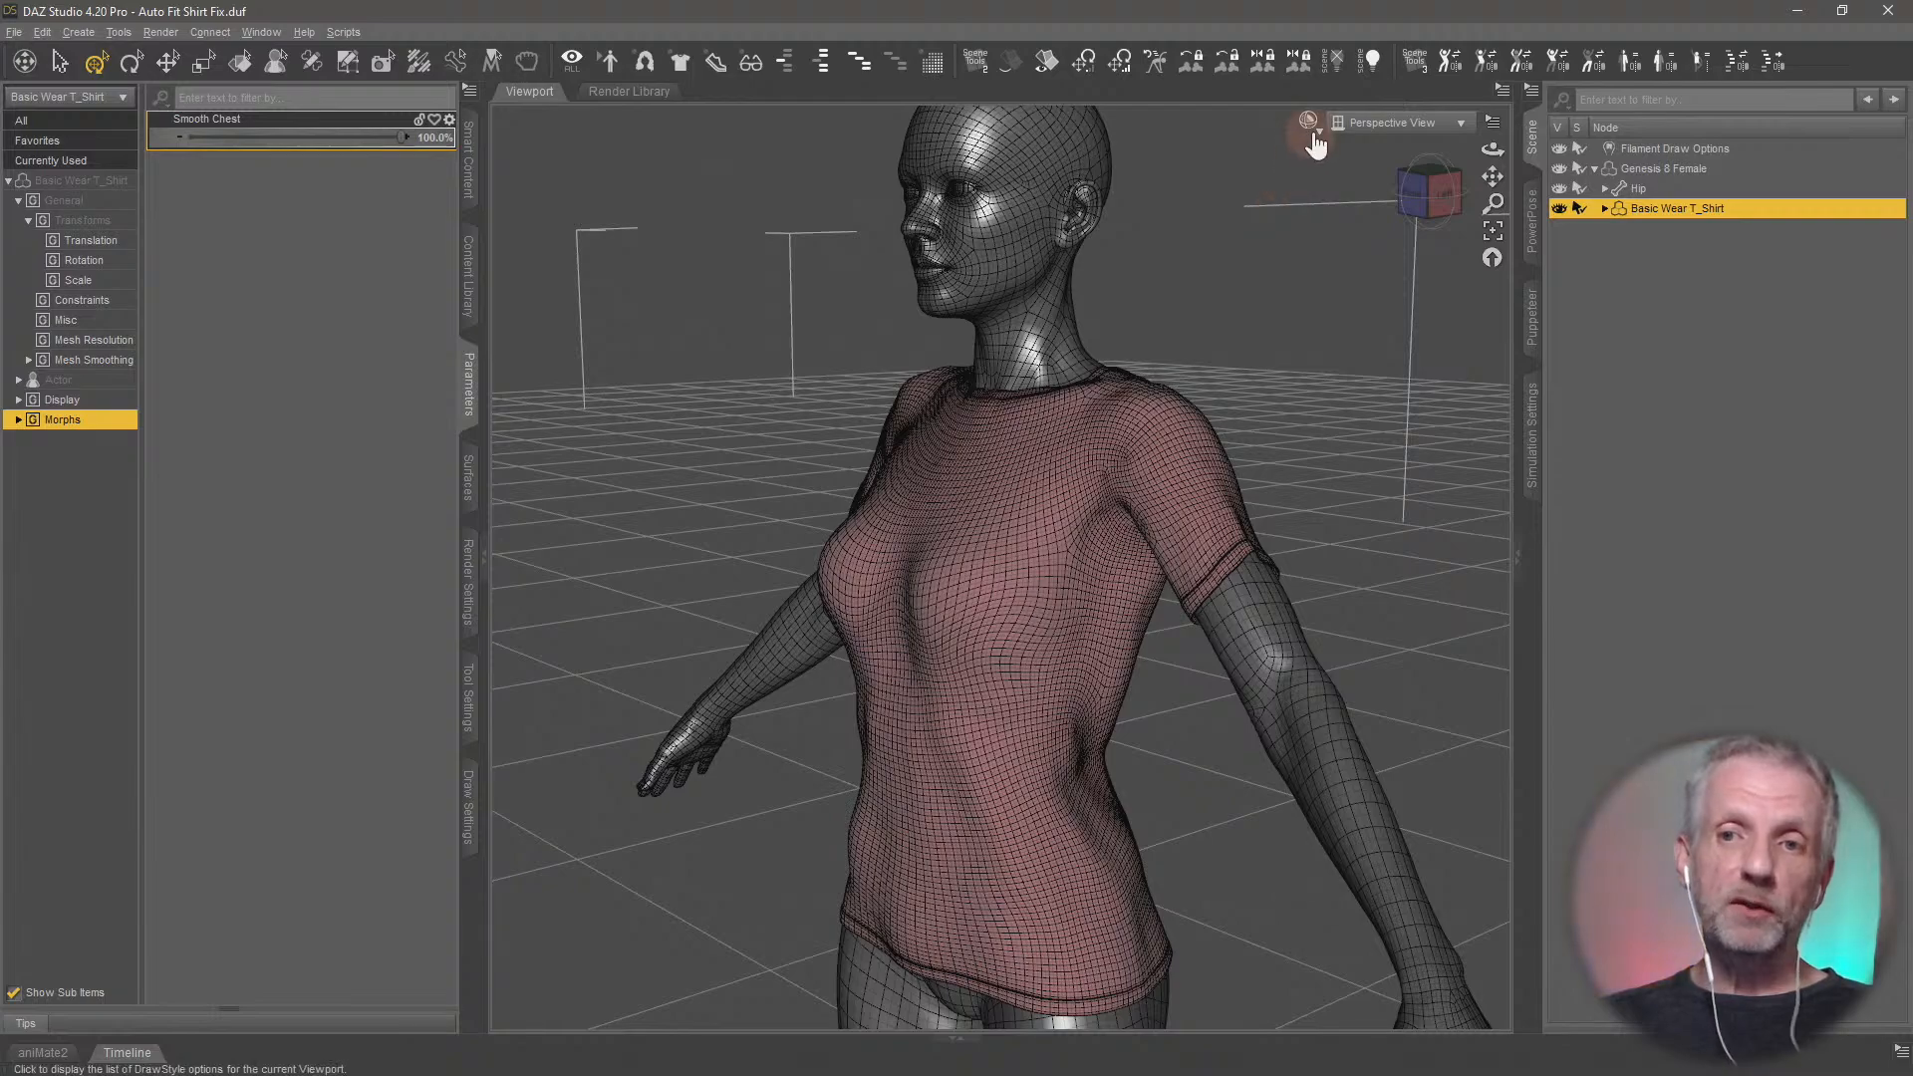
left_click(1311, 123)
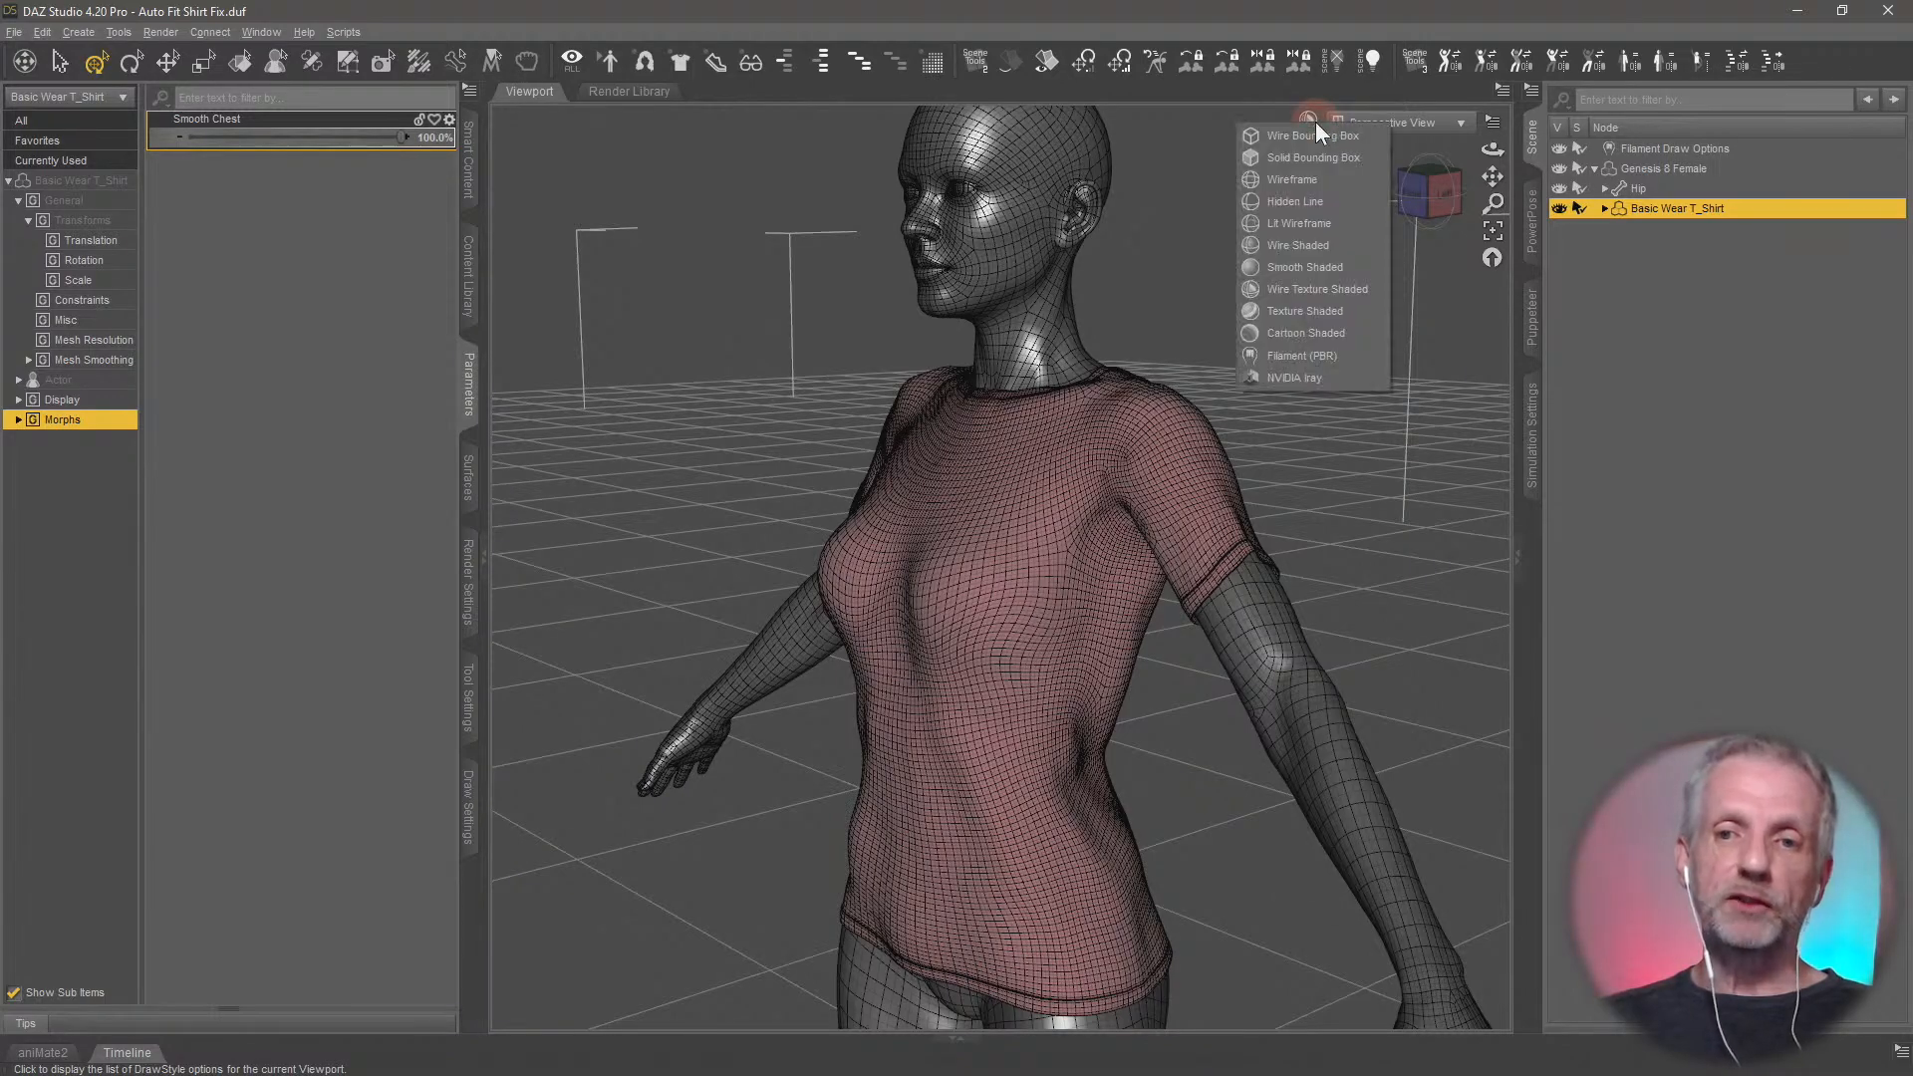
left_click(1329, 351)
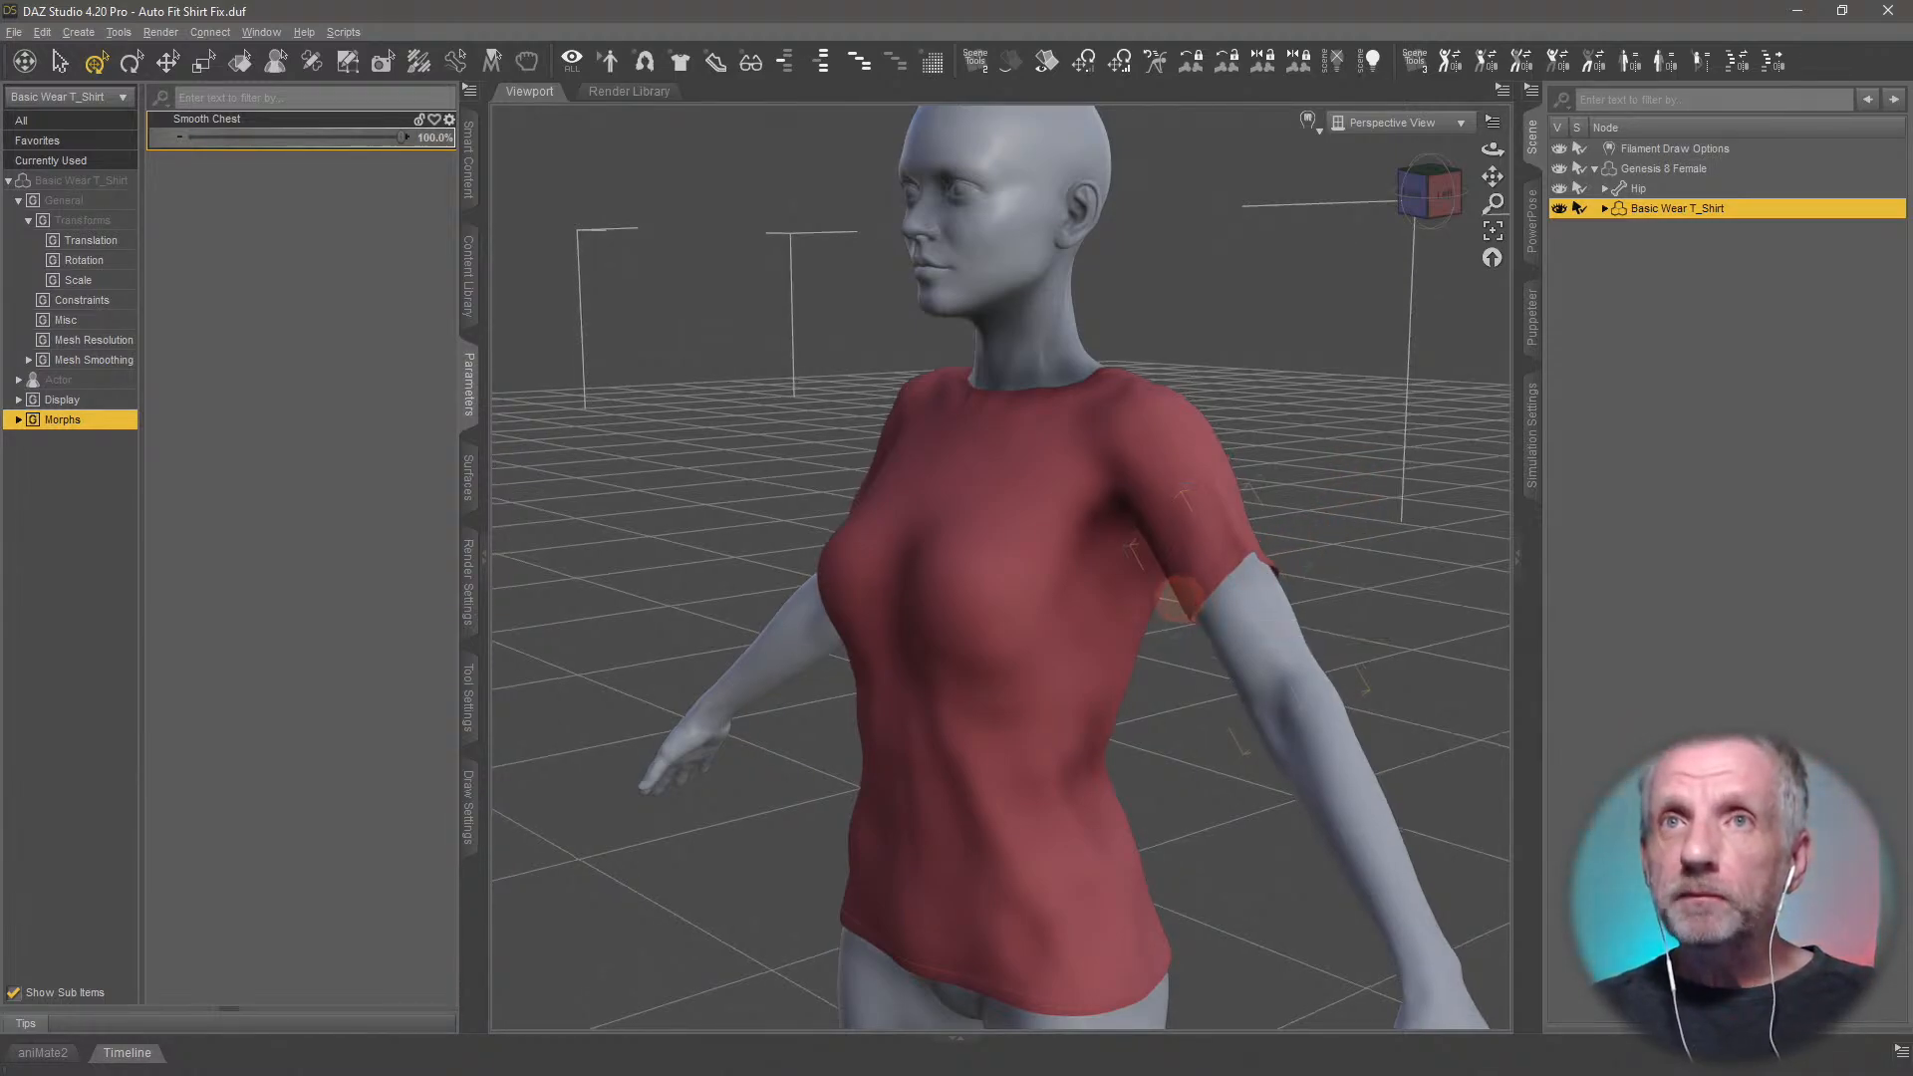
Delete the Genesis 8 Female figure together with its T-shirt from the scene
mouse_move(1189, 600)
middle_mouse_down()
mouse_move(1159, 598)
mouse_move(1208, 590)
mouse_move(1185, 624)
mouse_move(1156, 613)
middle_mouse_up()
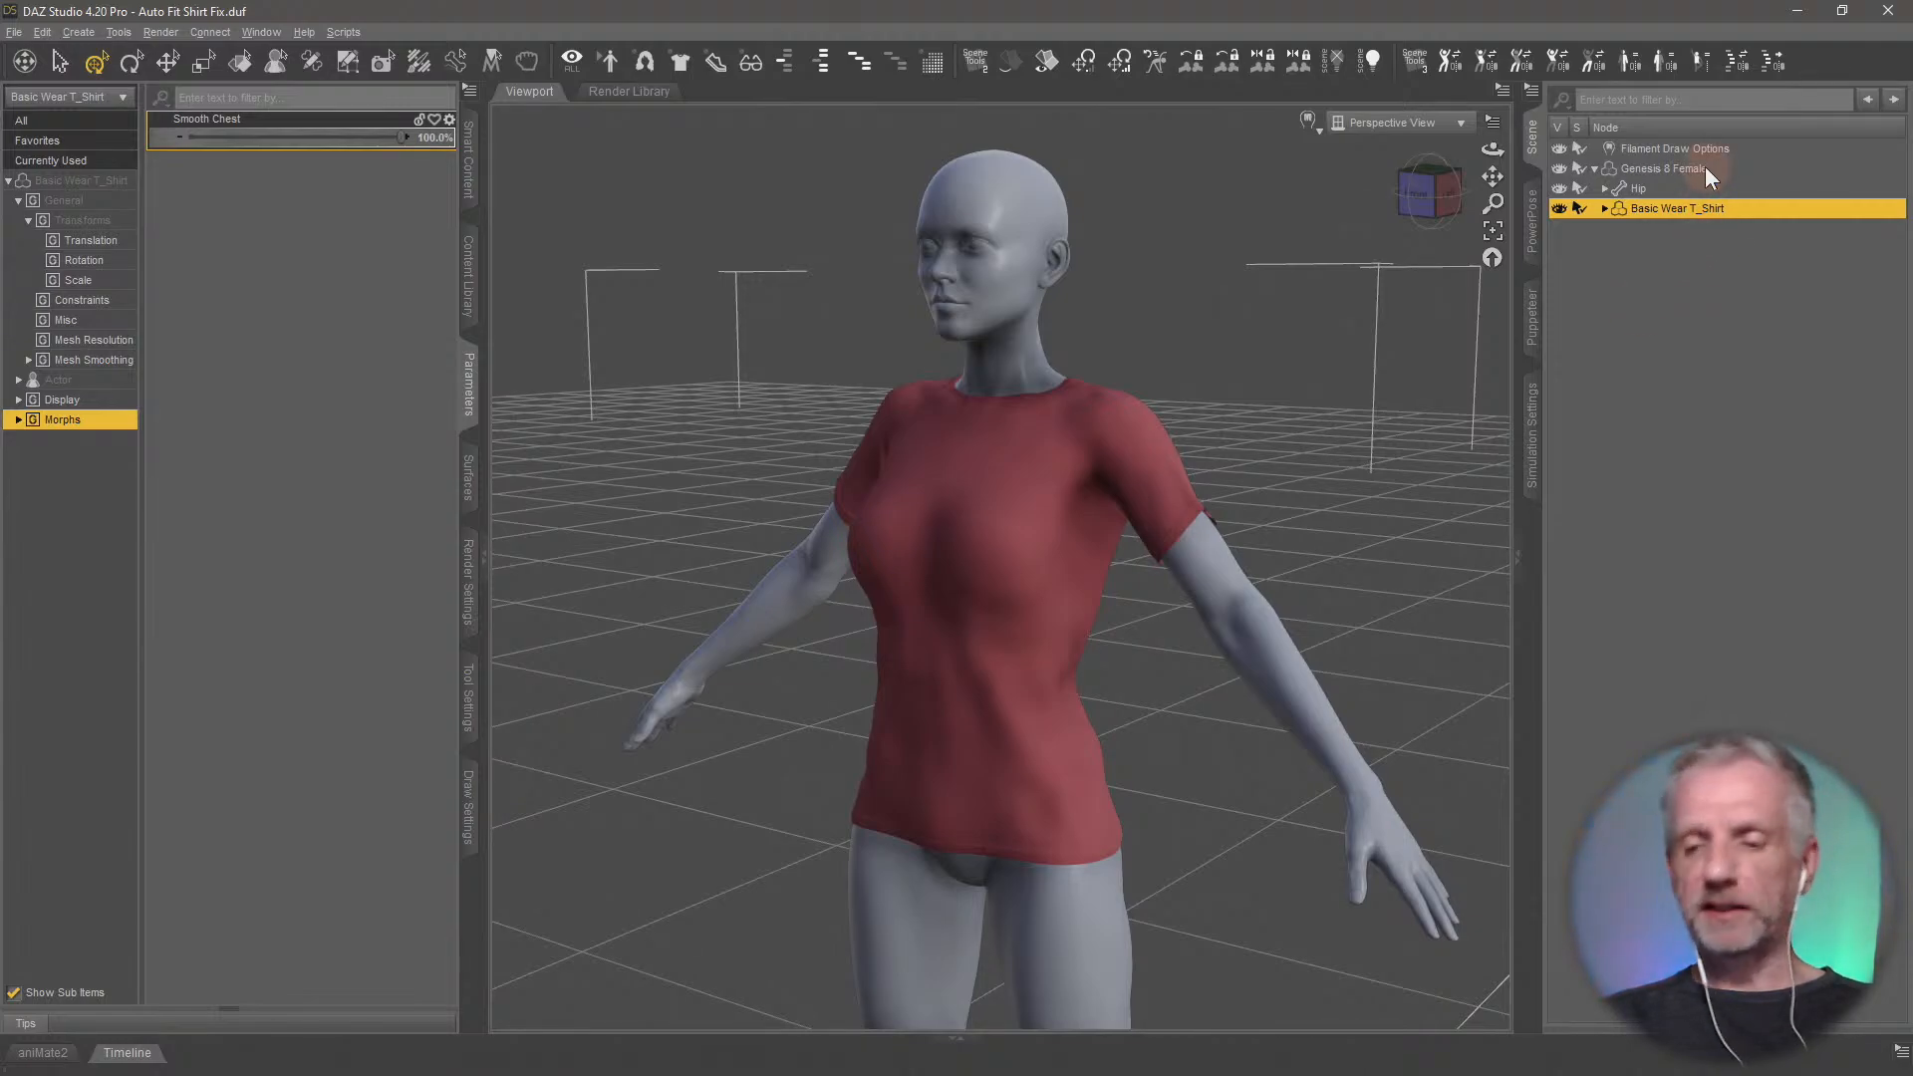
left_click(1658, 169)
key("Delete")
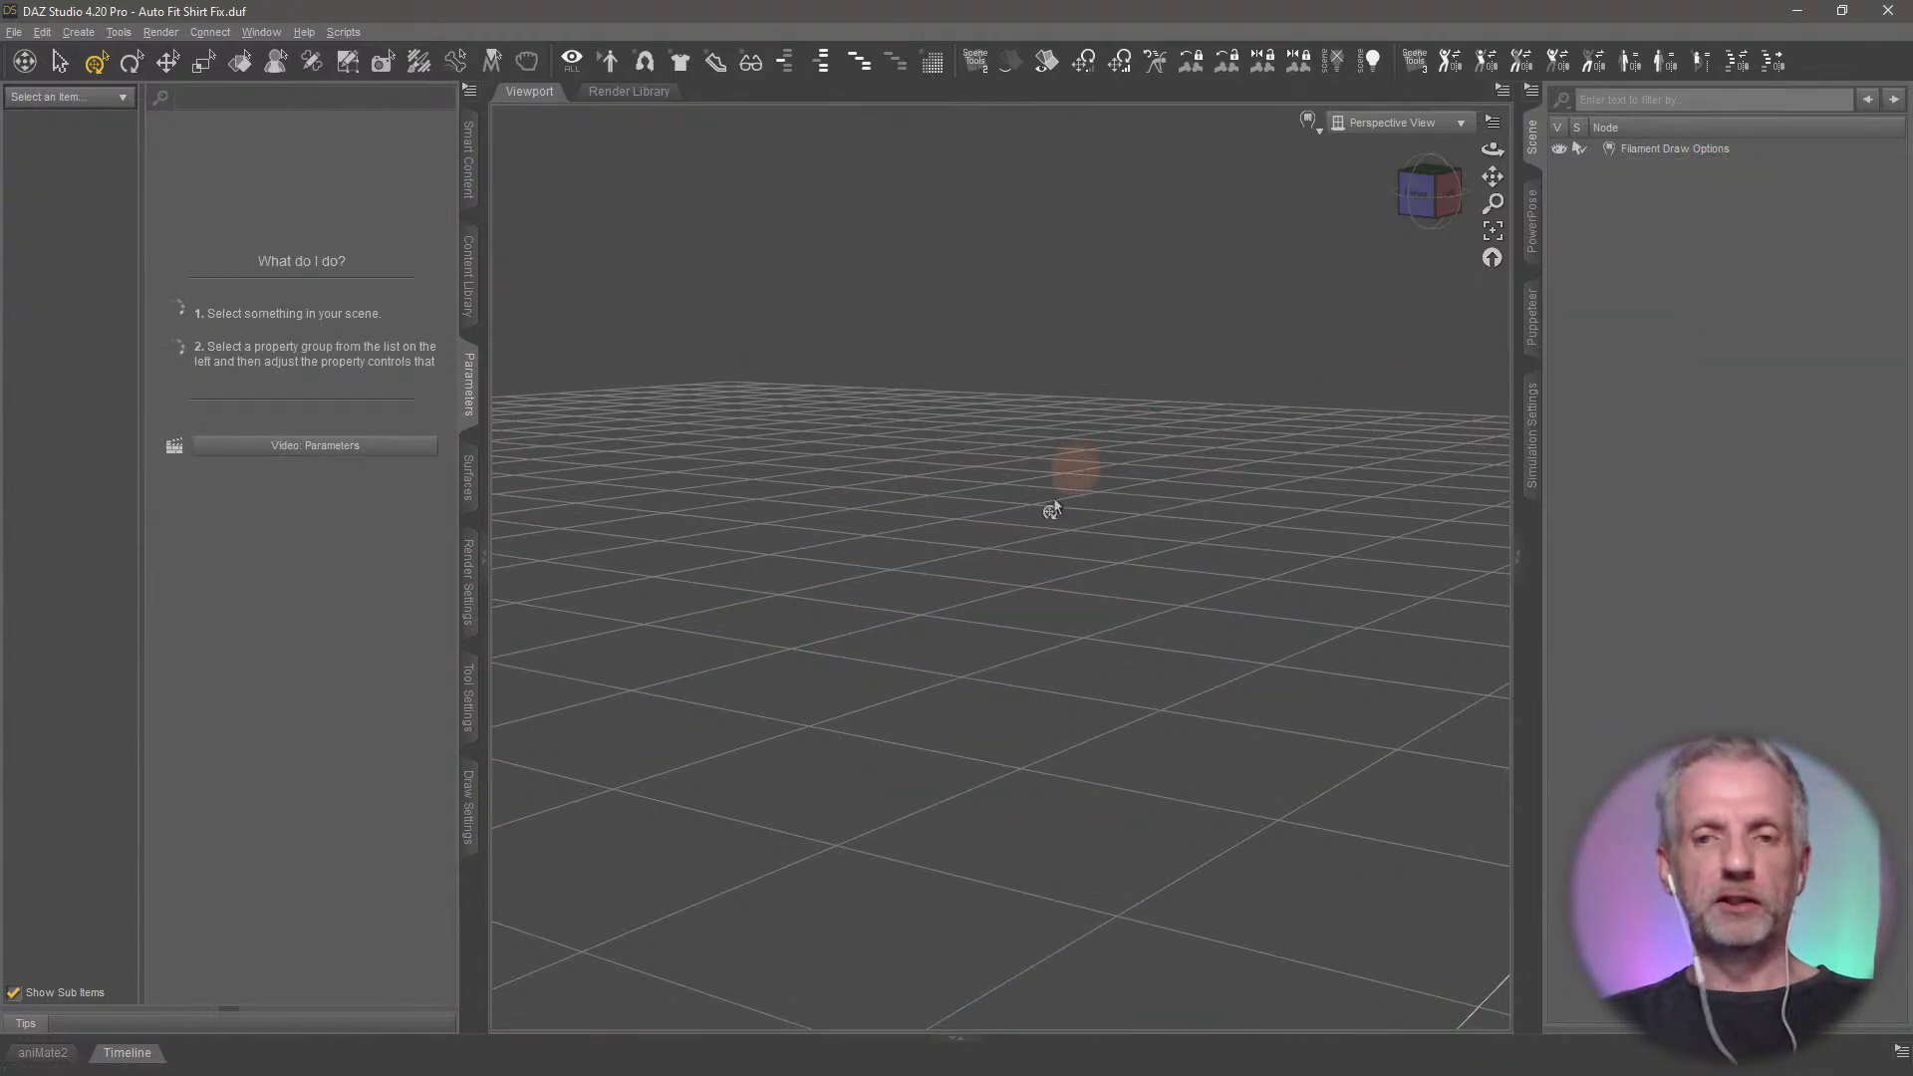
middle_click_drag(1003, 579, 1089, 640)
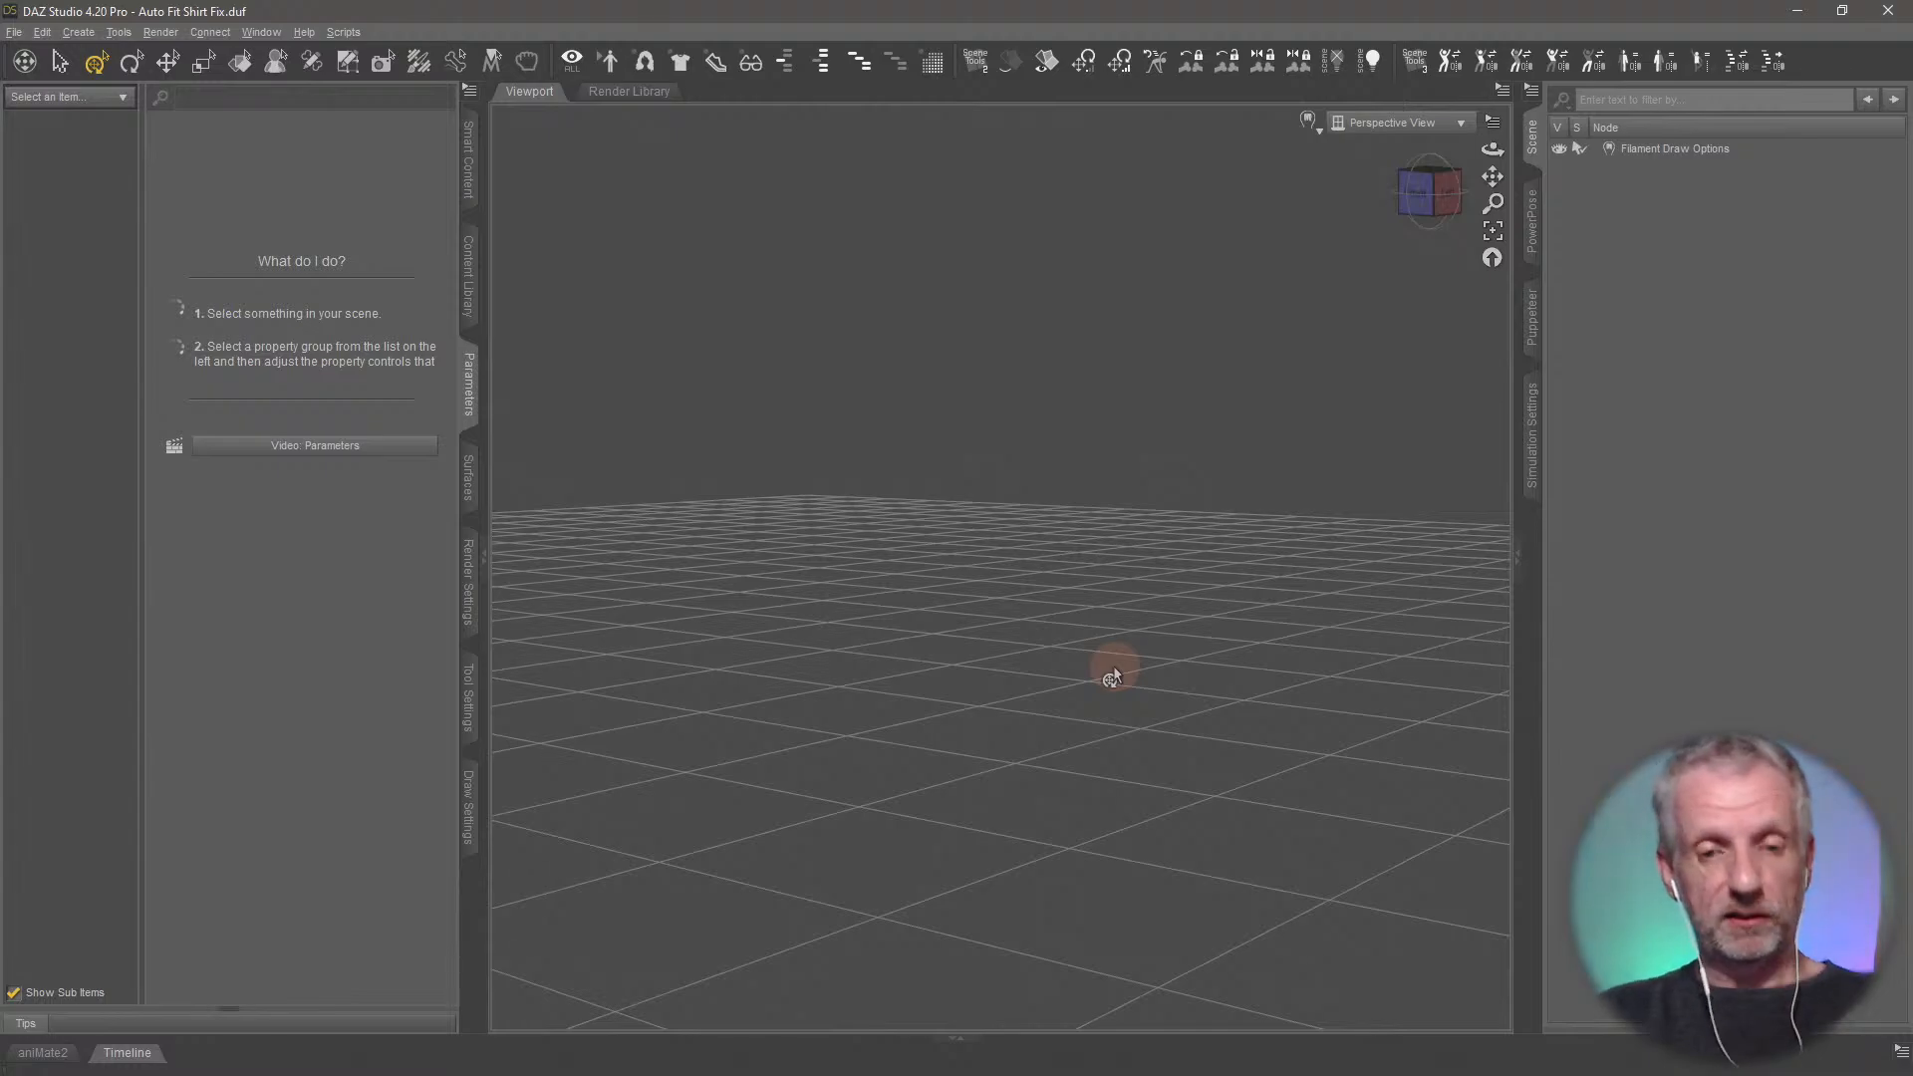
Switch to the Firefox browser and open daz3d.com in a new tab
key("alt+Tab")
key("alt+Tab")
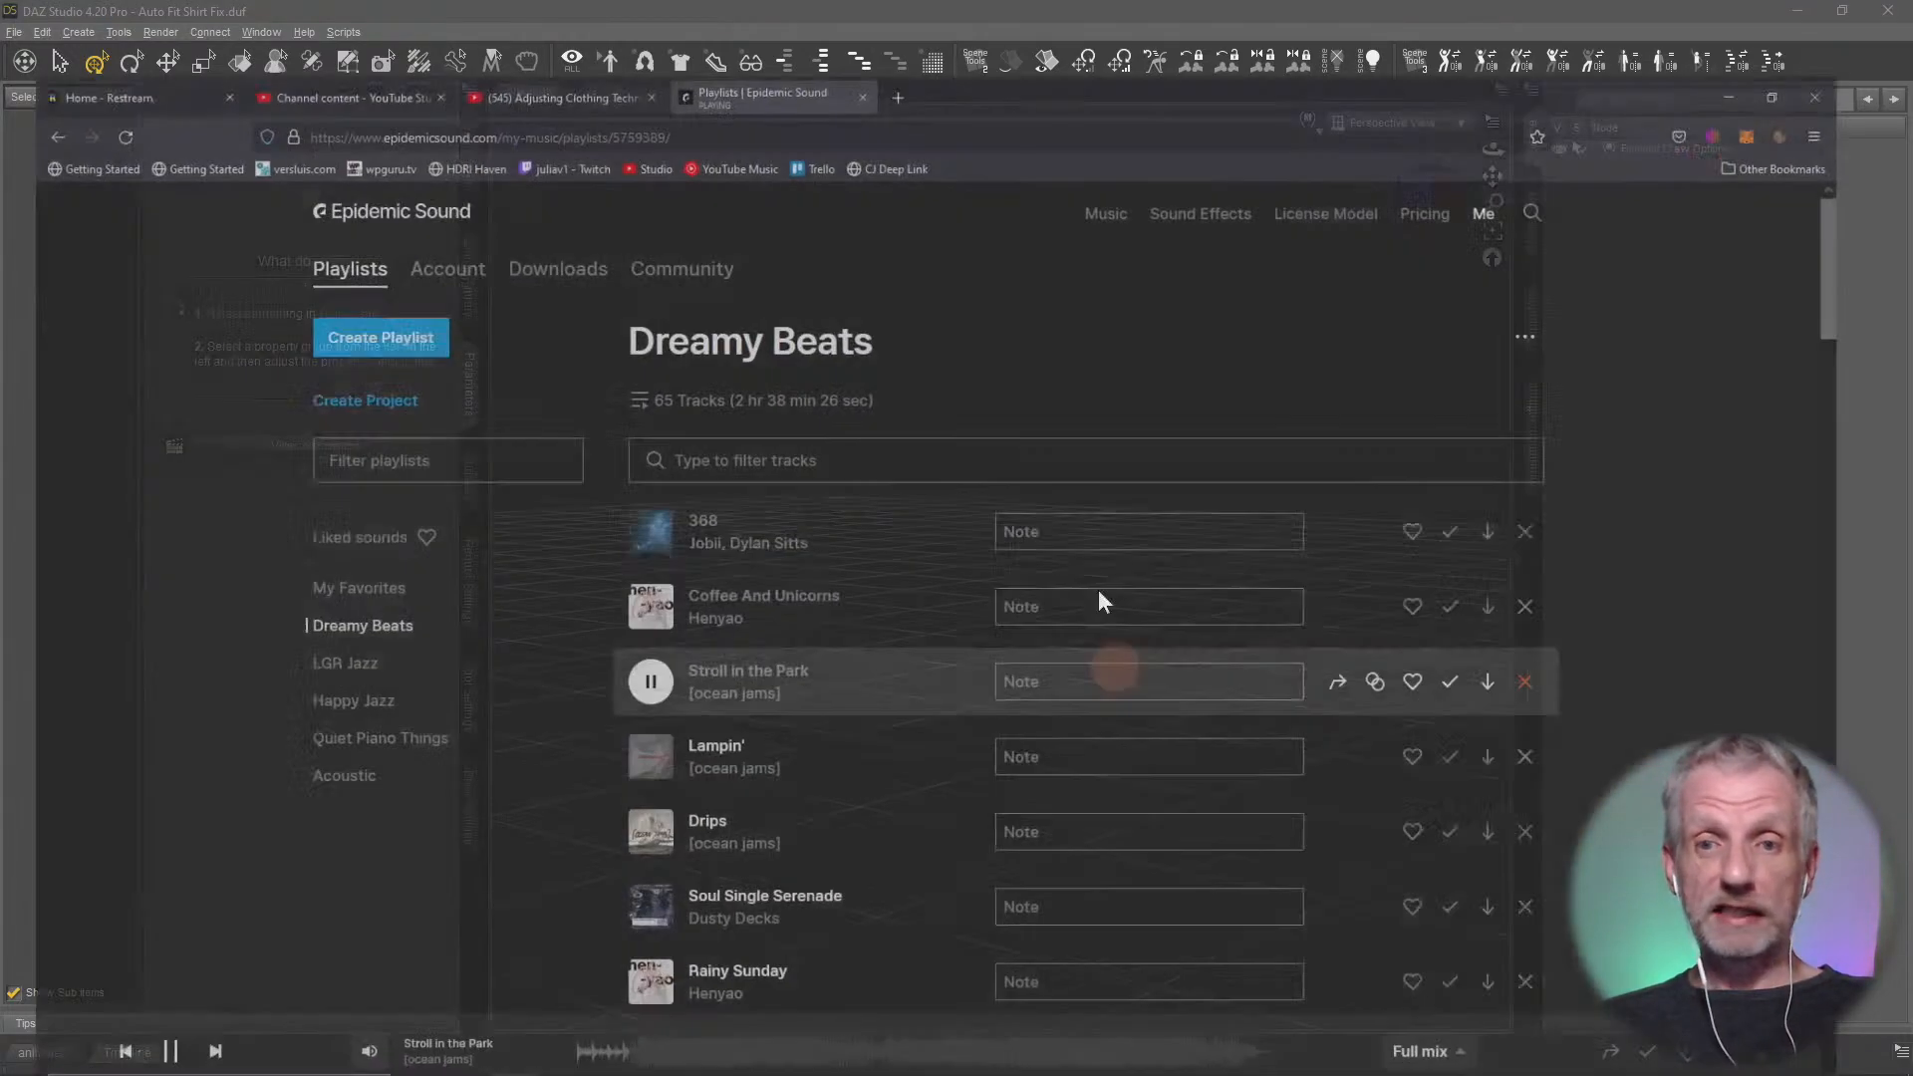
left_click(928, 20)
type("daz")
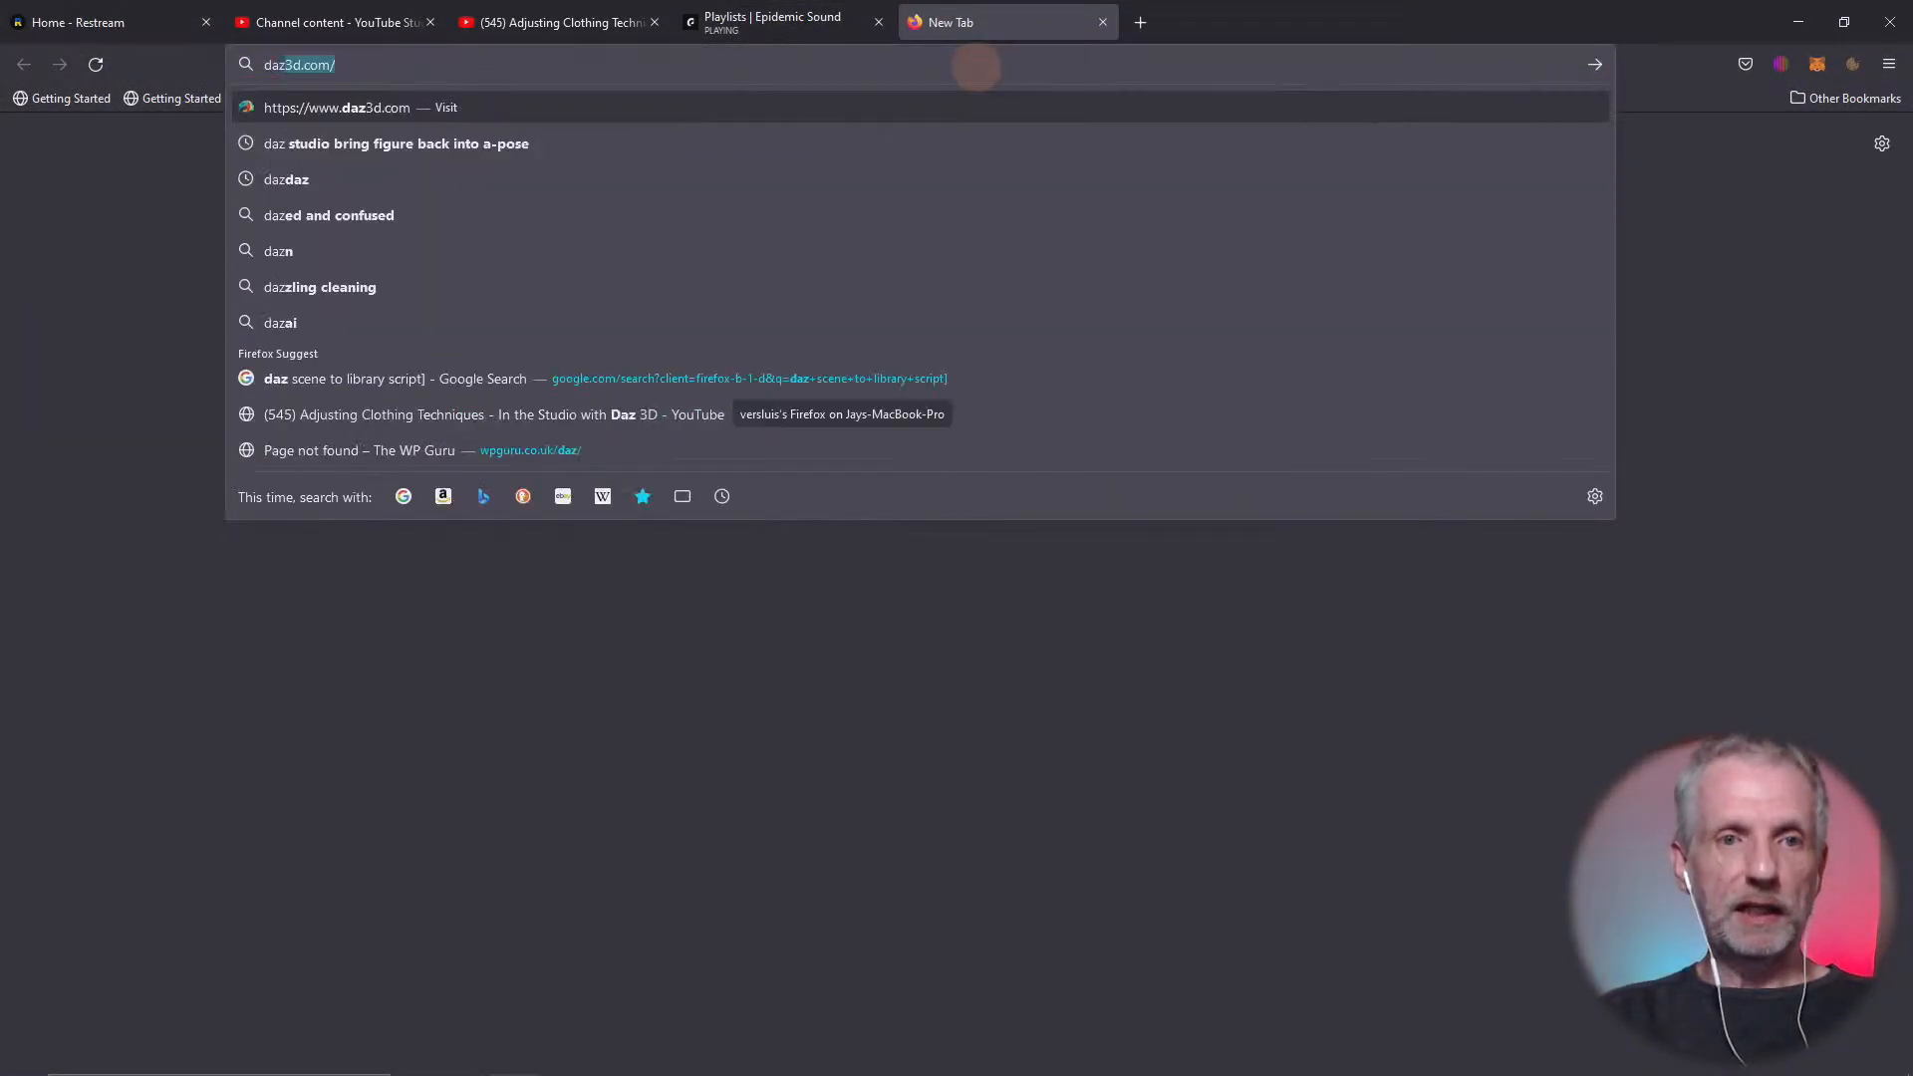
key("Return")
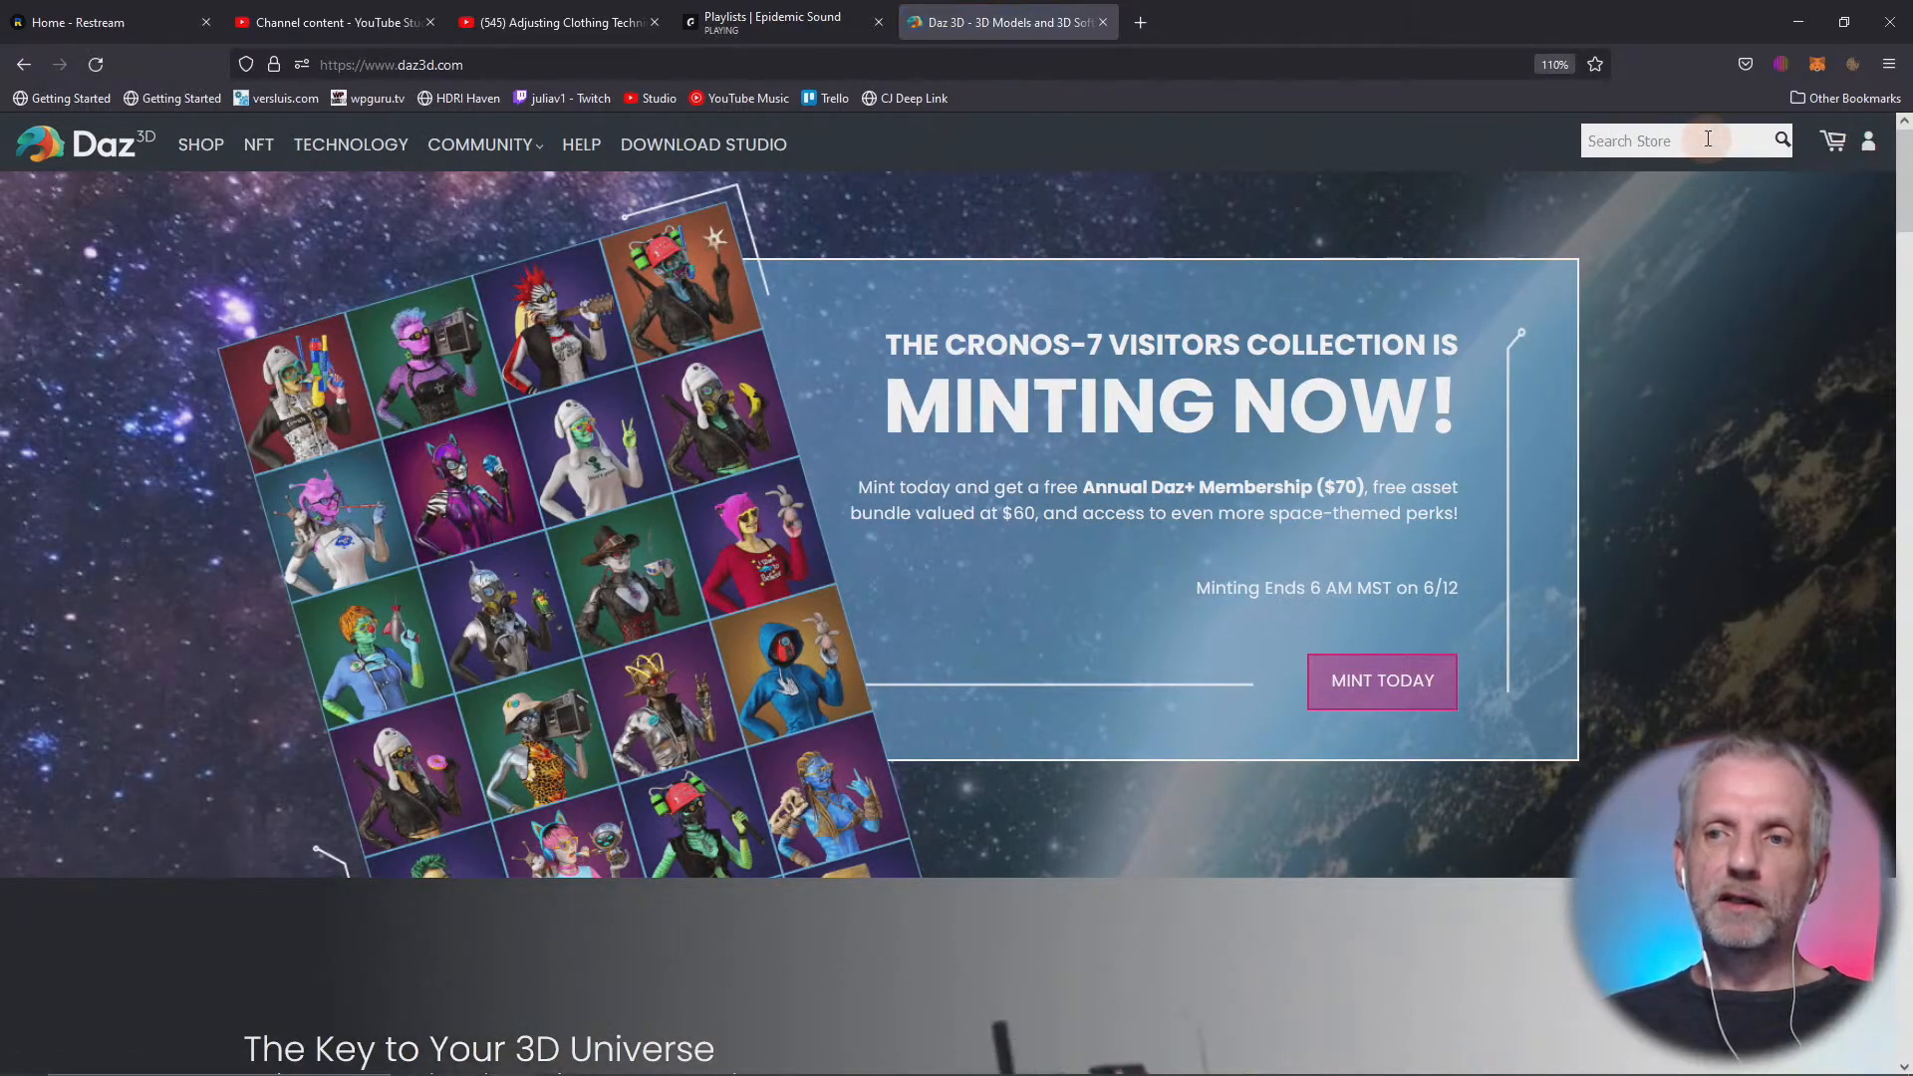
Search the Daz store for "hexagon" and open the free Hexagon 2.5 product page
left_click(1708, 140)
type("hexagon")
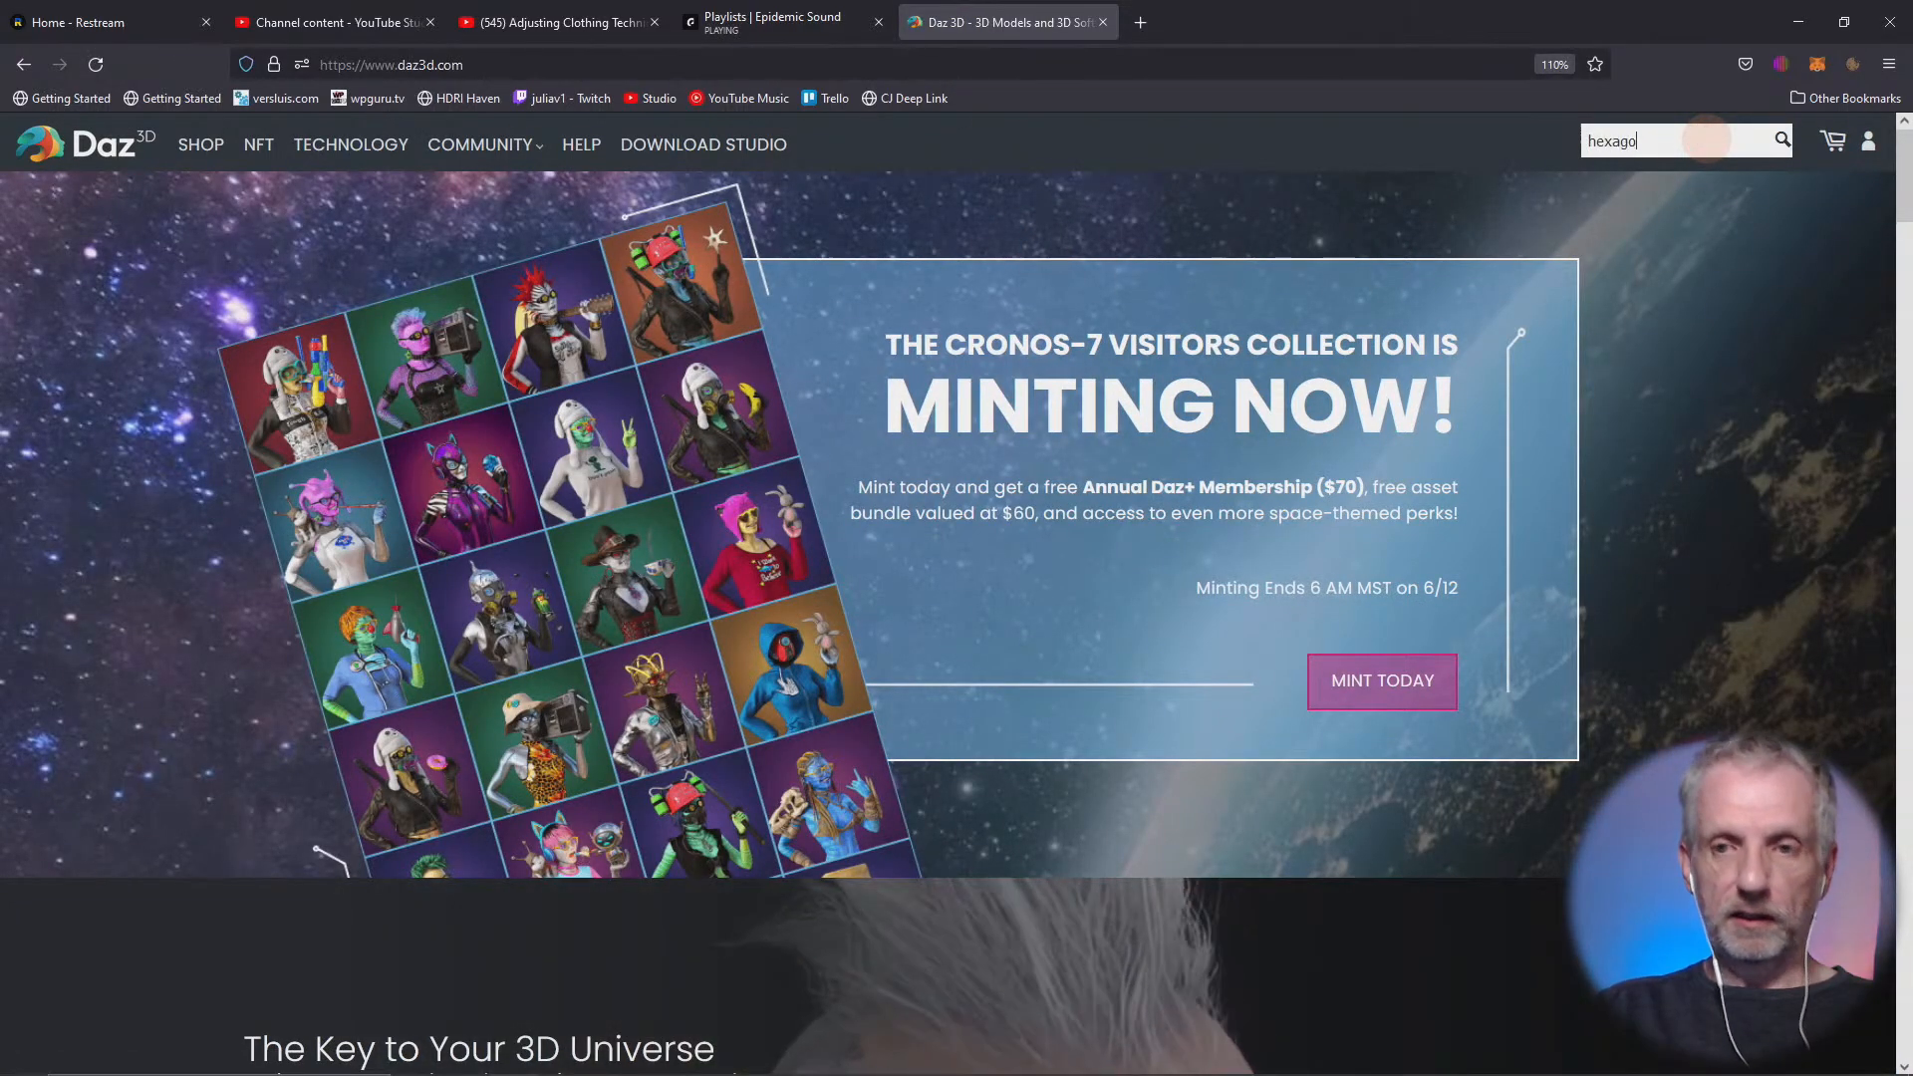
key("Return")
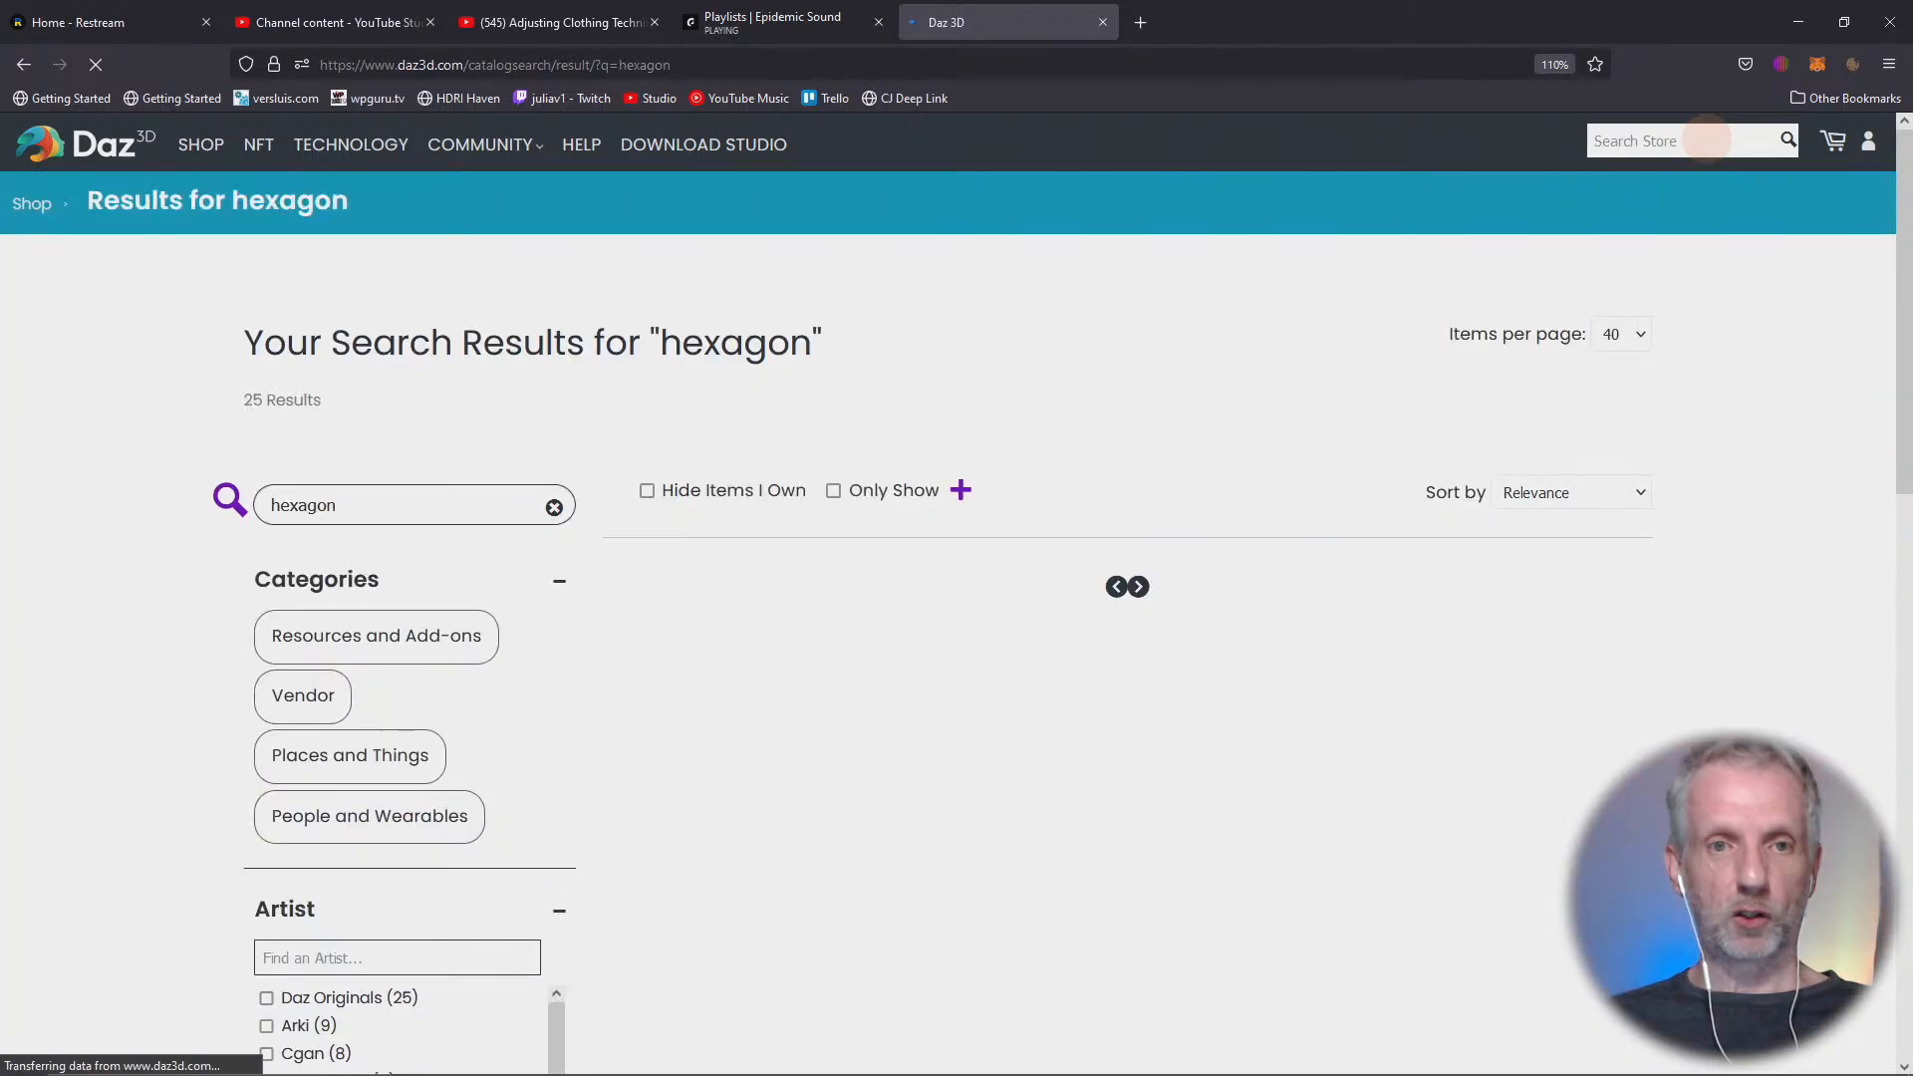
scroll(1789, 711, "down", 2)
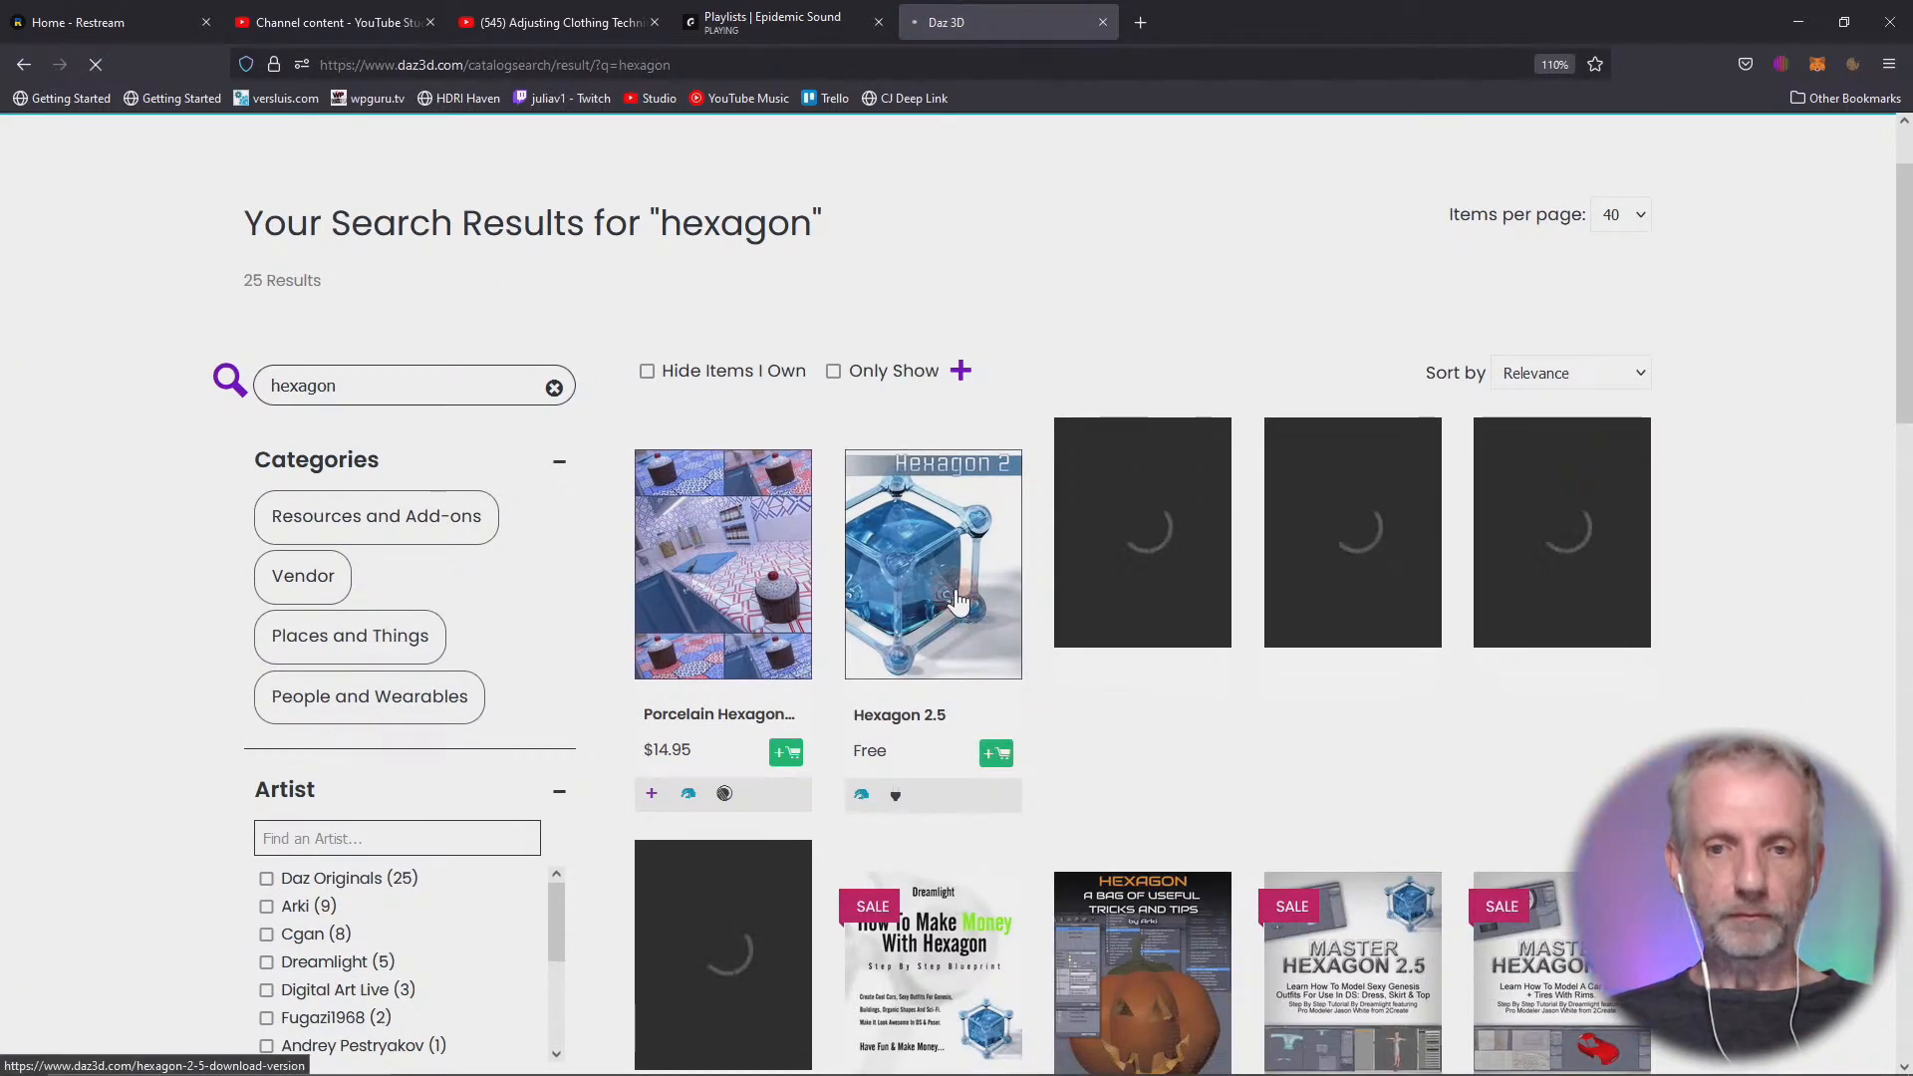
left_click(944, 545)
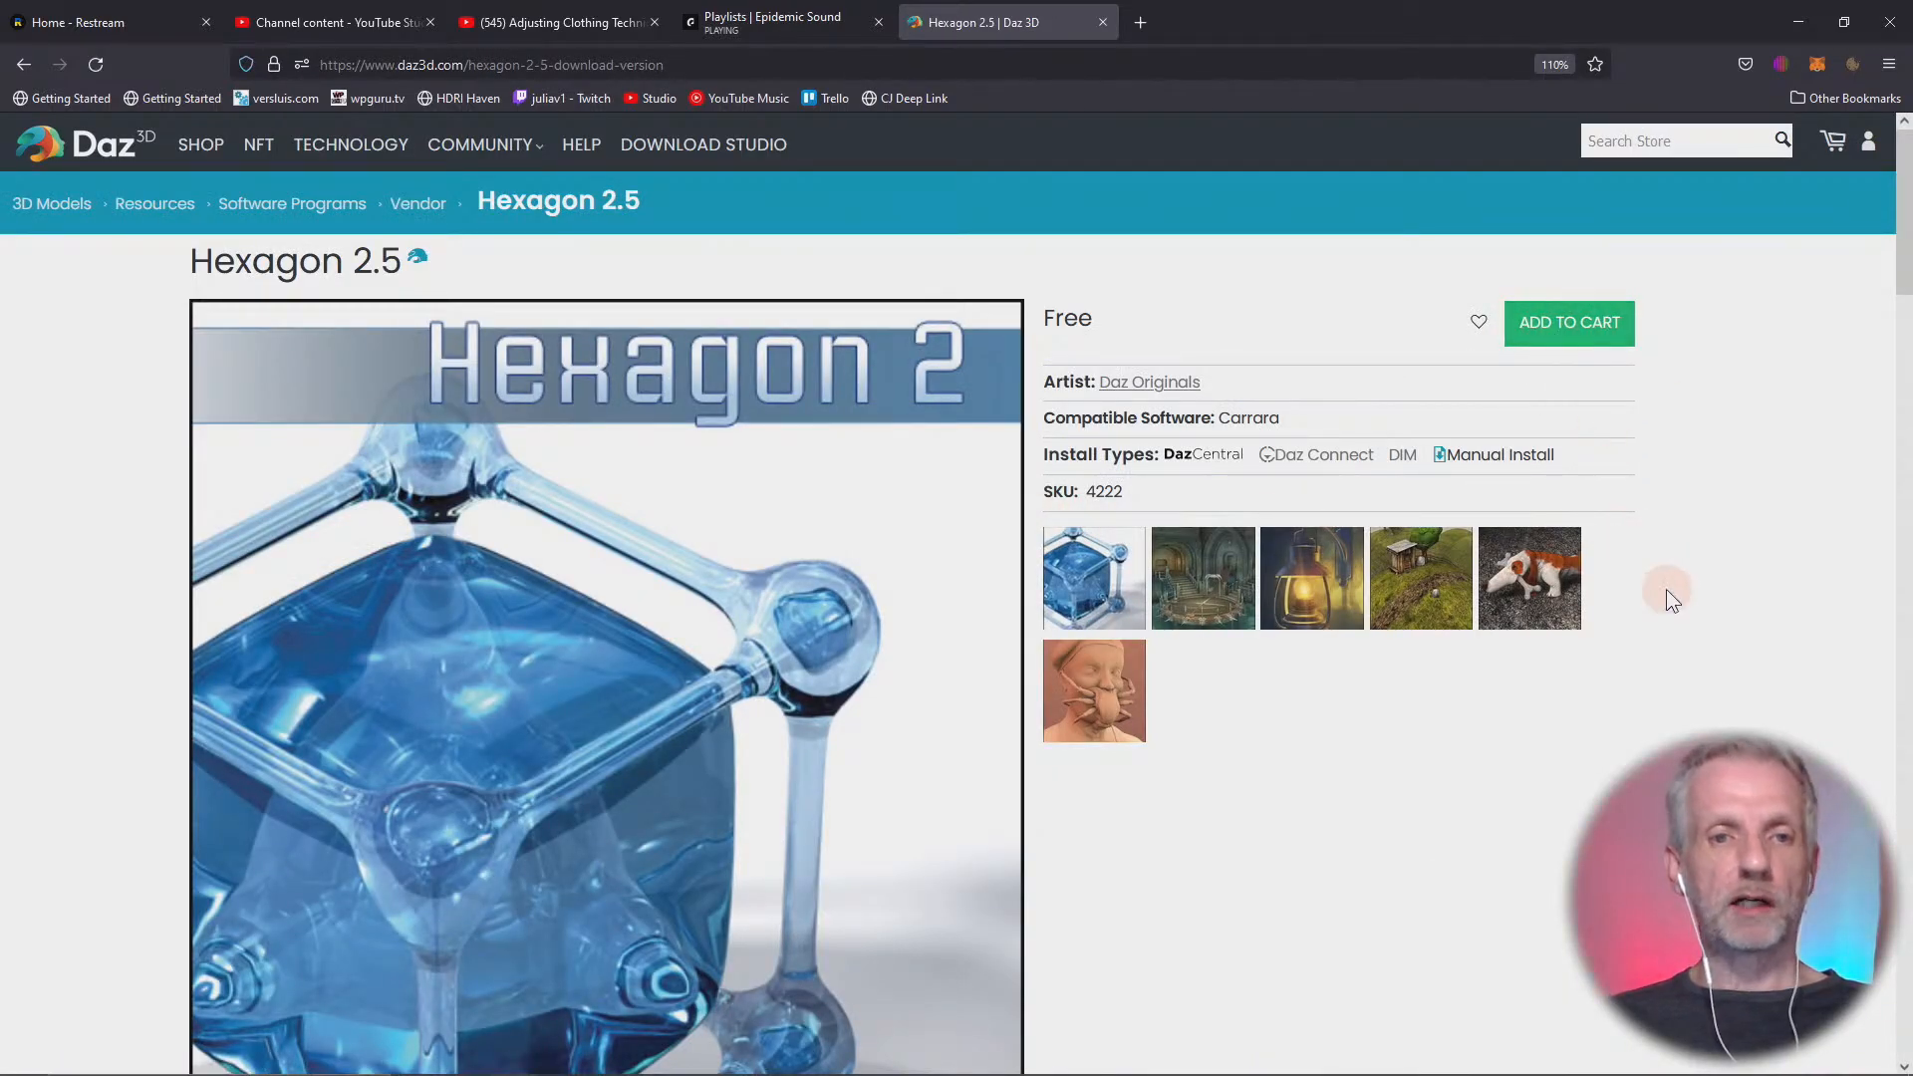
Look over the Hexagon 2.5 product page and return to DAZ Studio by minimizing the browser
scroll(1659, 647, "down", 4)
scroll(1660, 653, "up", 2)
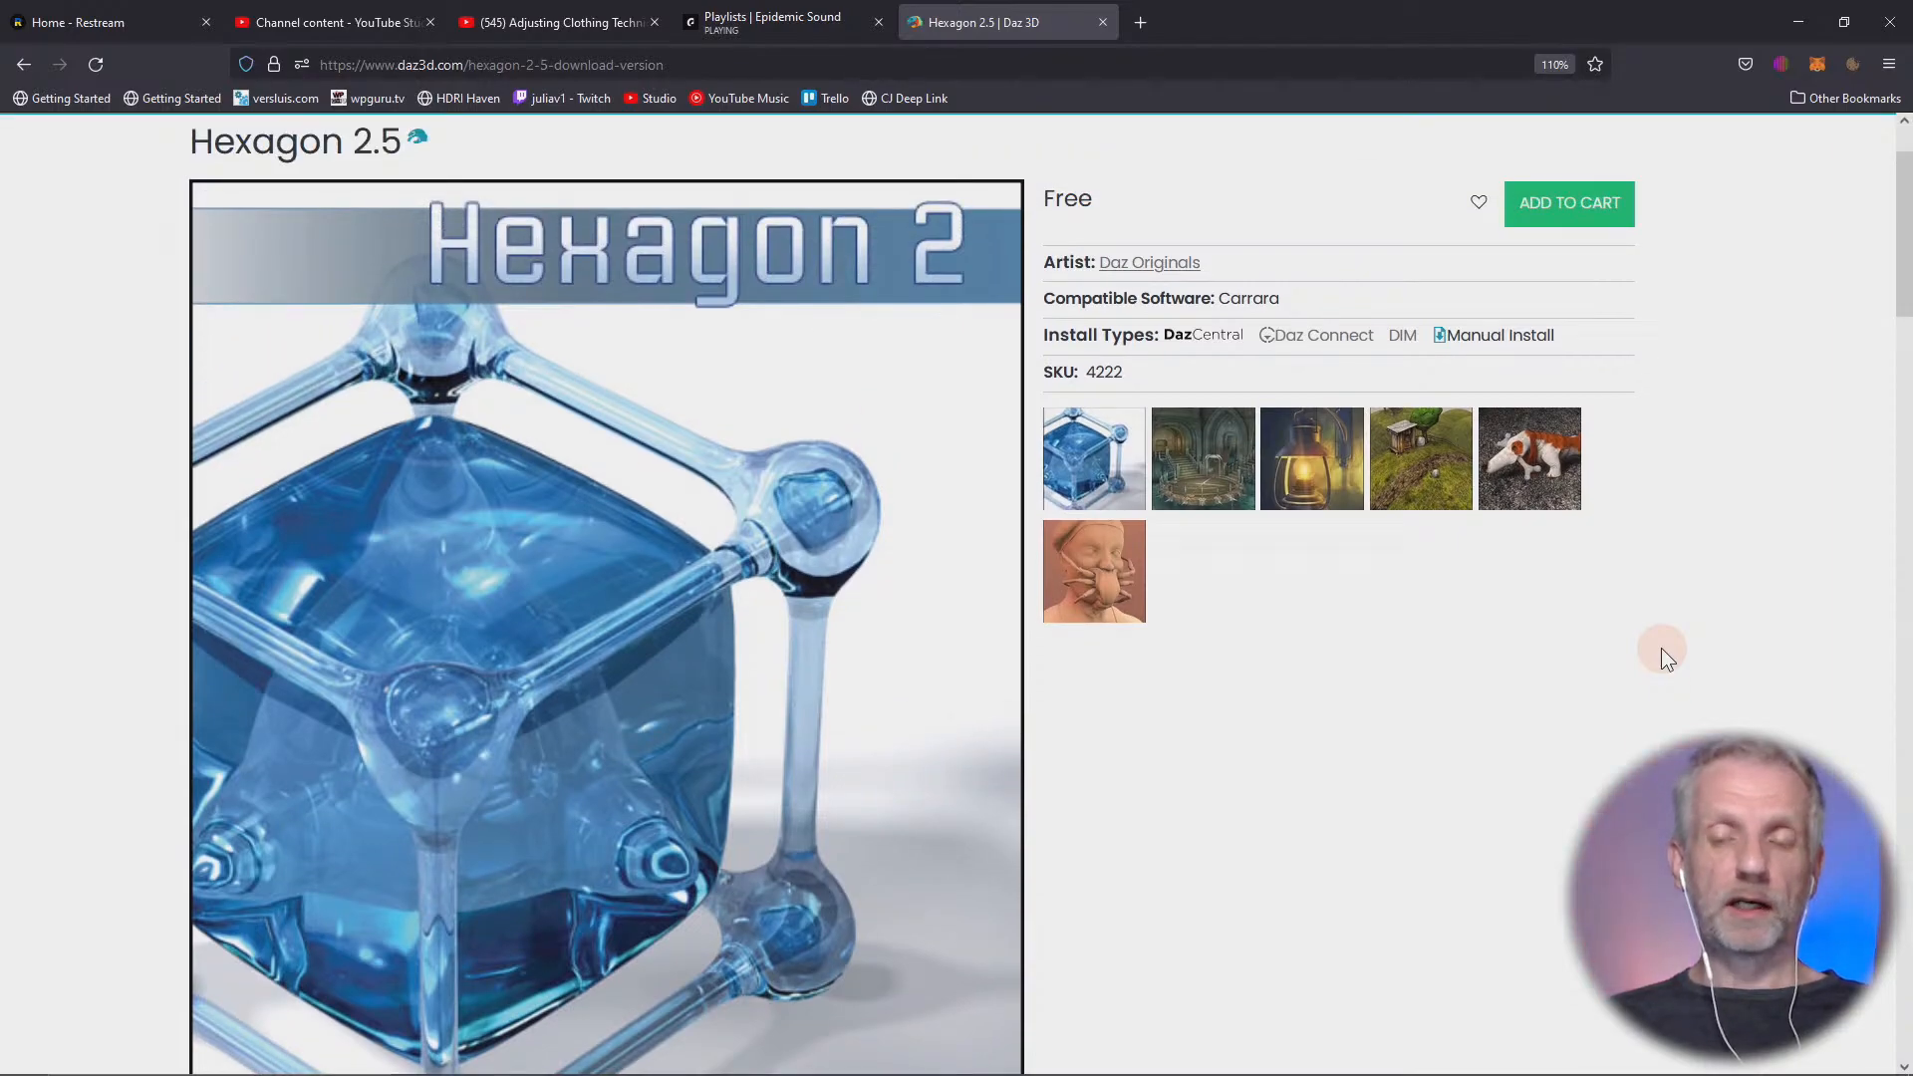
left_click(1801, 14)
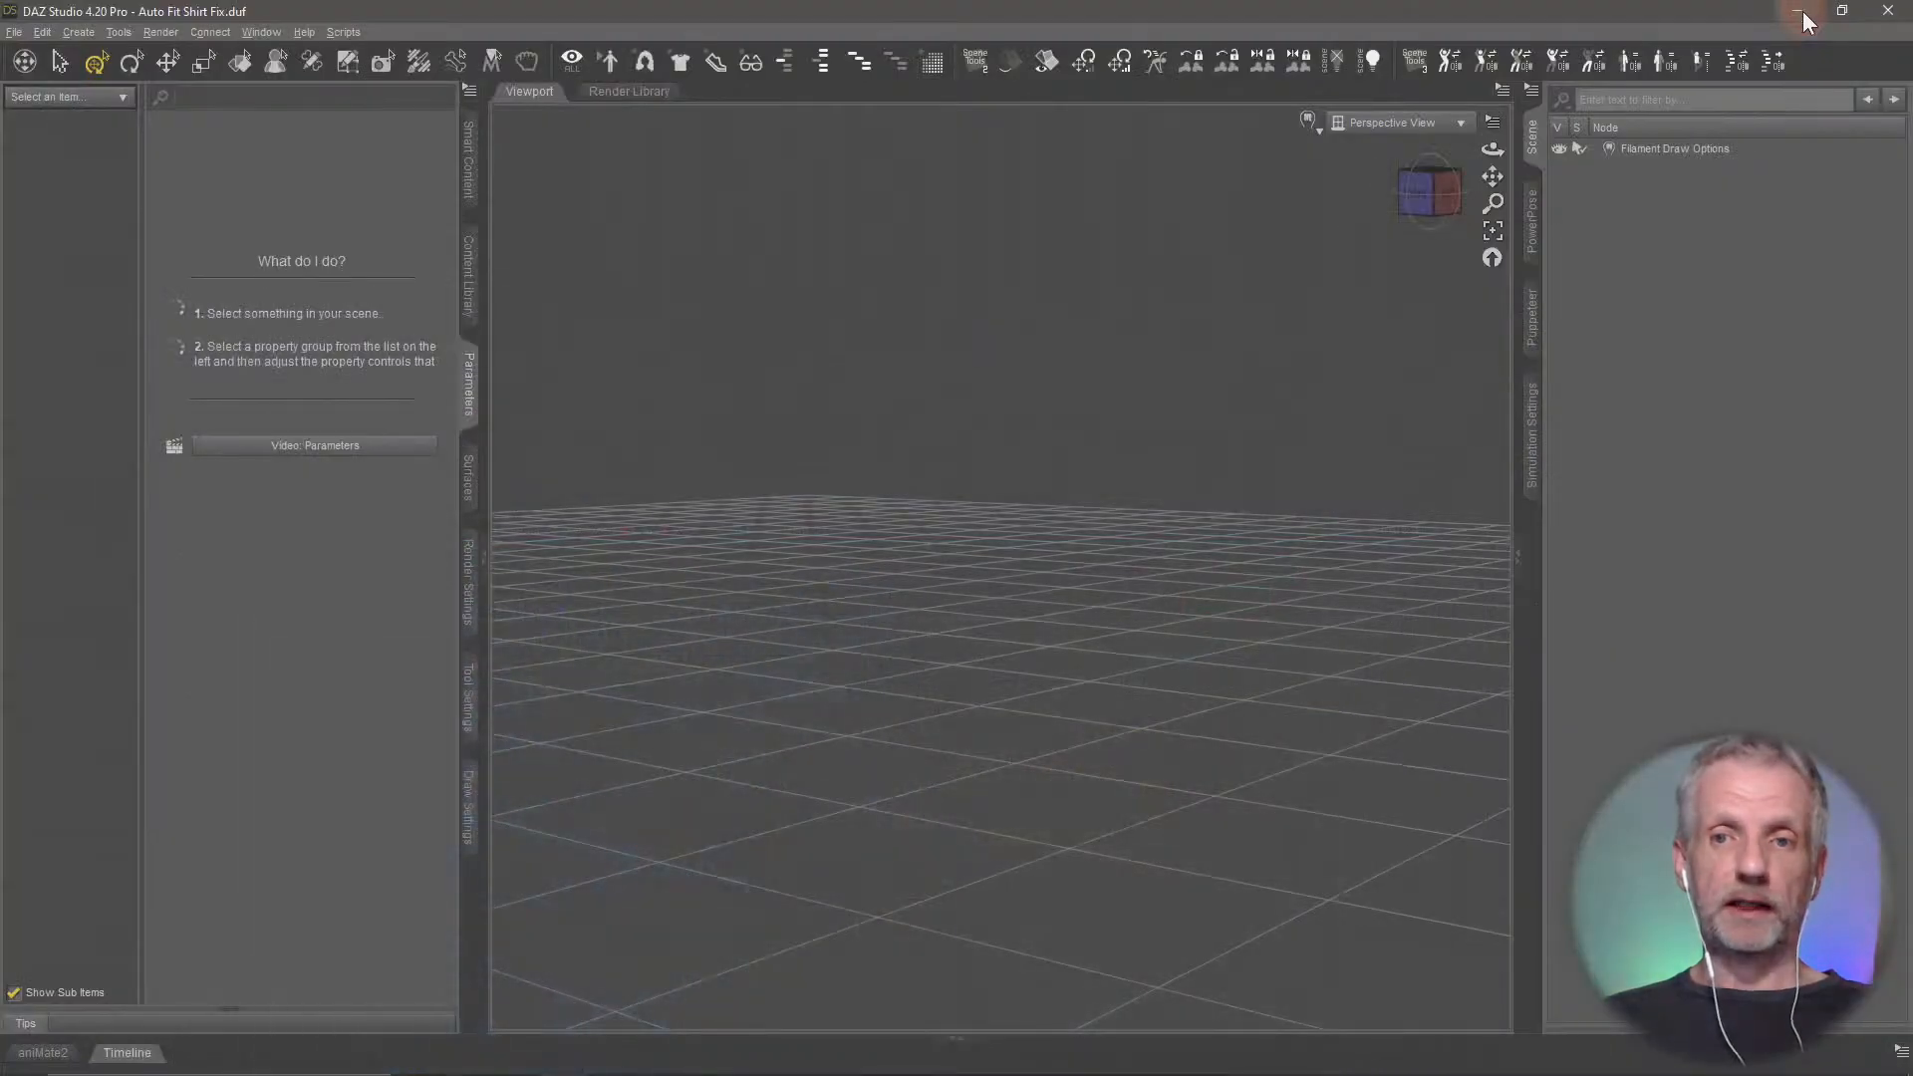
Create a sphere primitive at the world center with a 1 m diameter and 48 segments
left_click(79, 35)
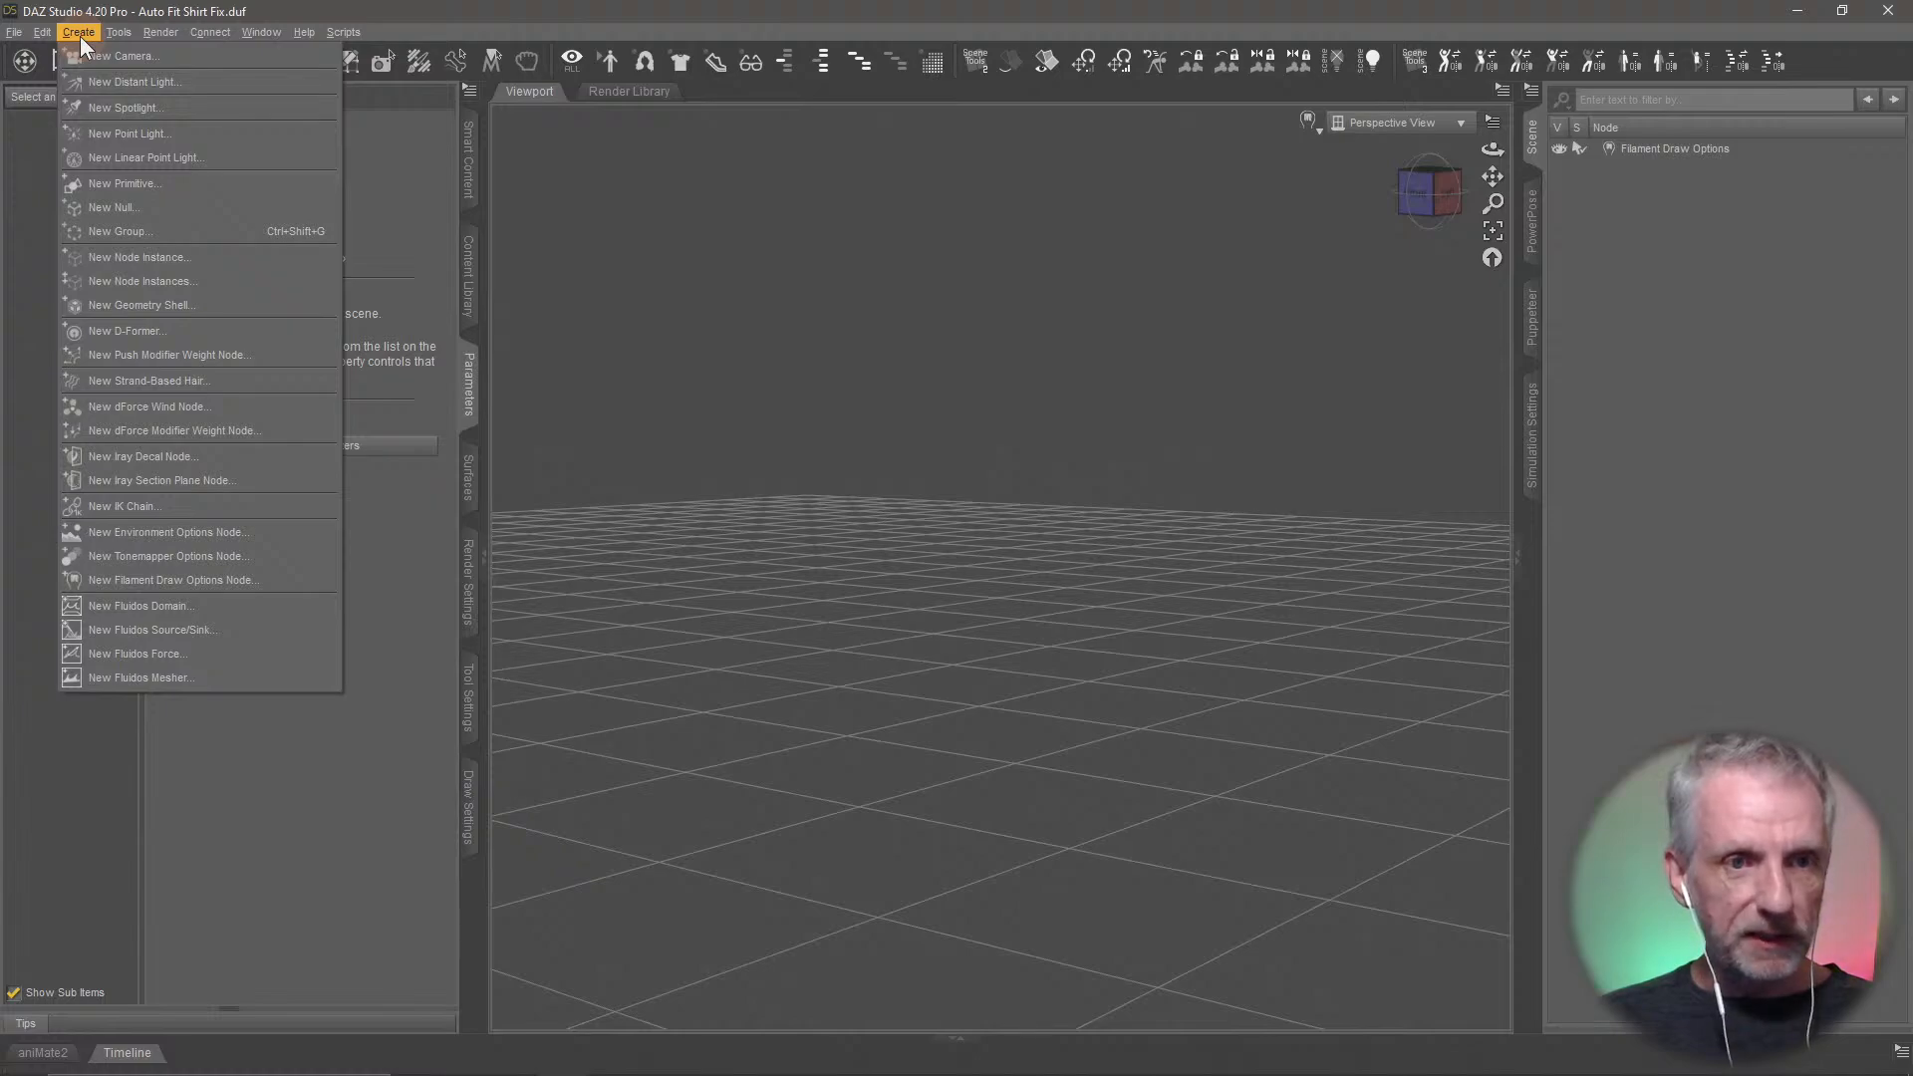
left_click(159, 183)
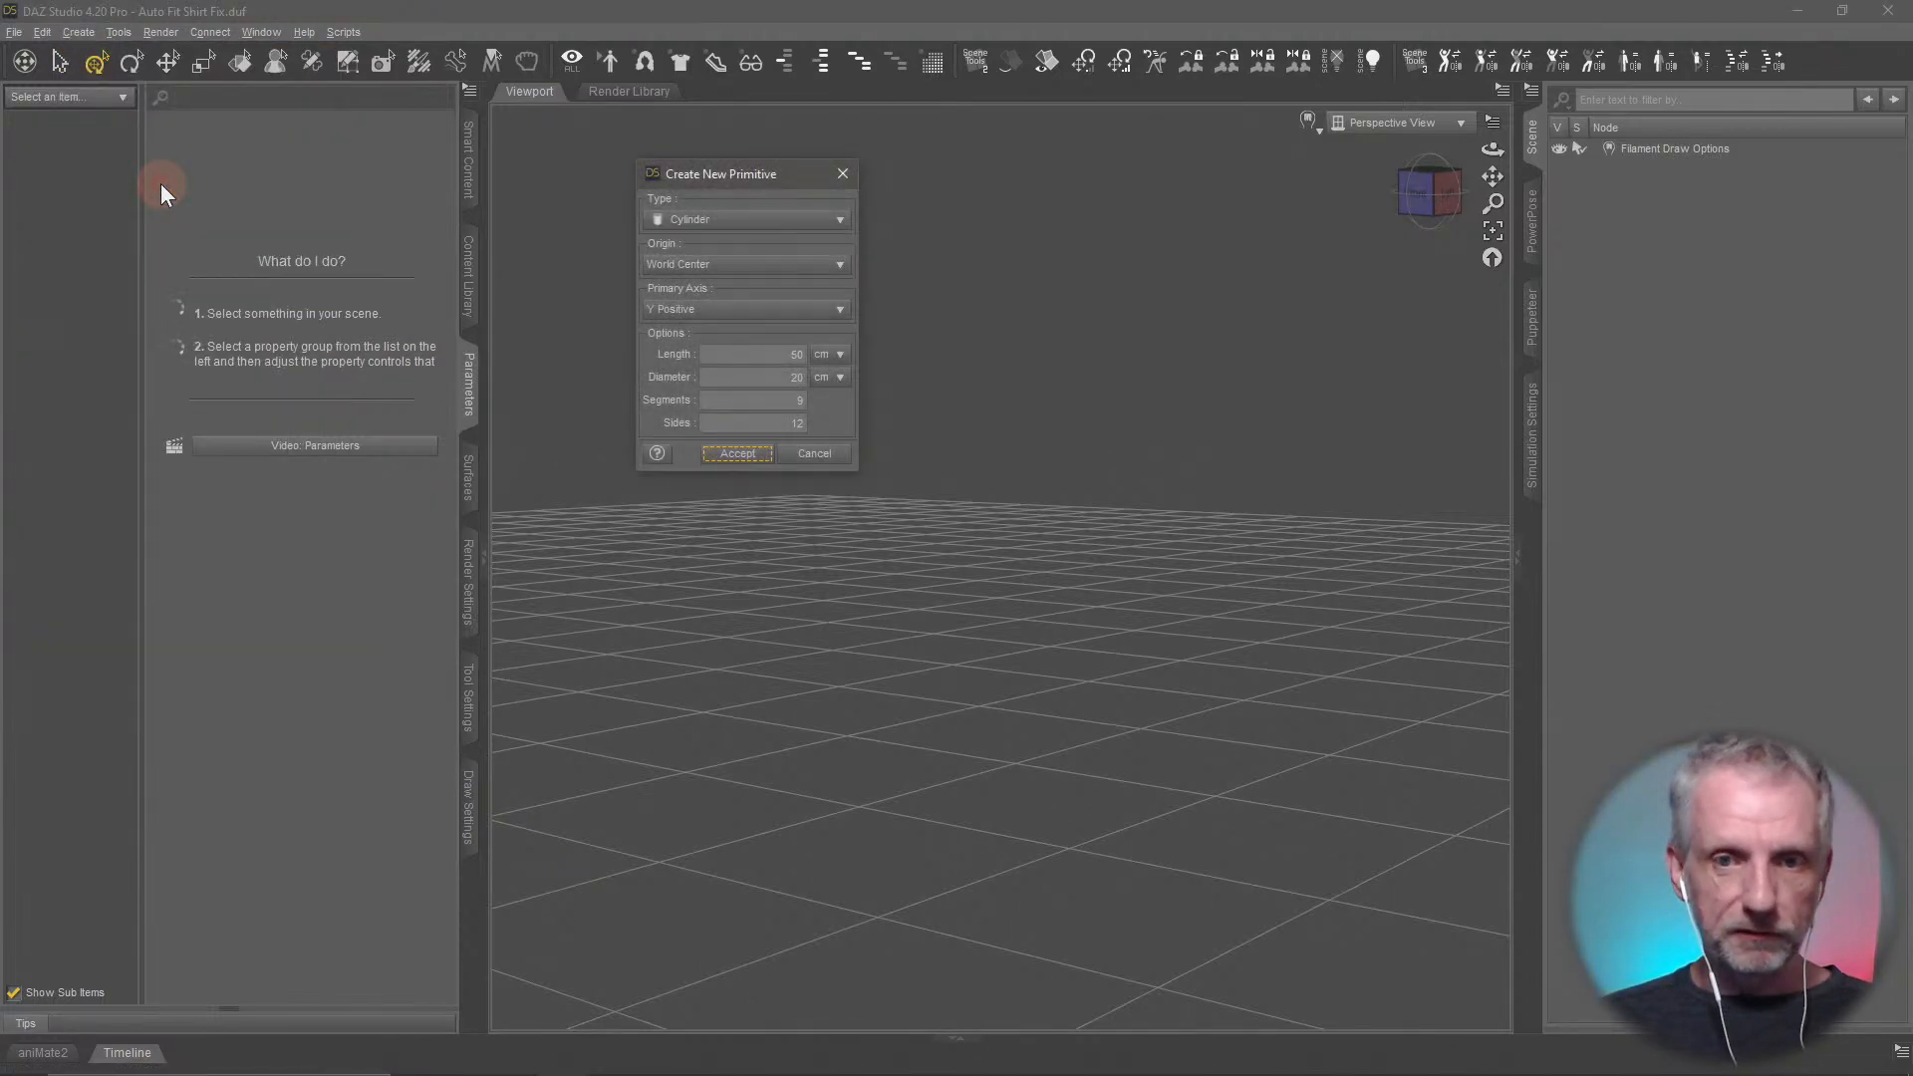
left_click(803, 221)
left_click(785, 267)
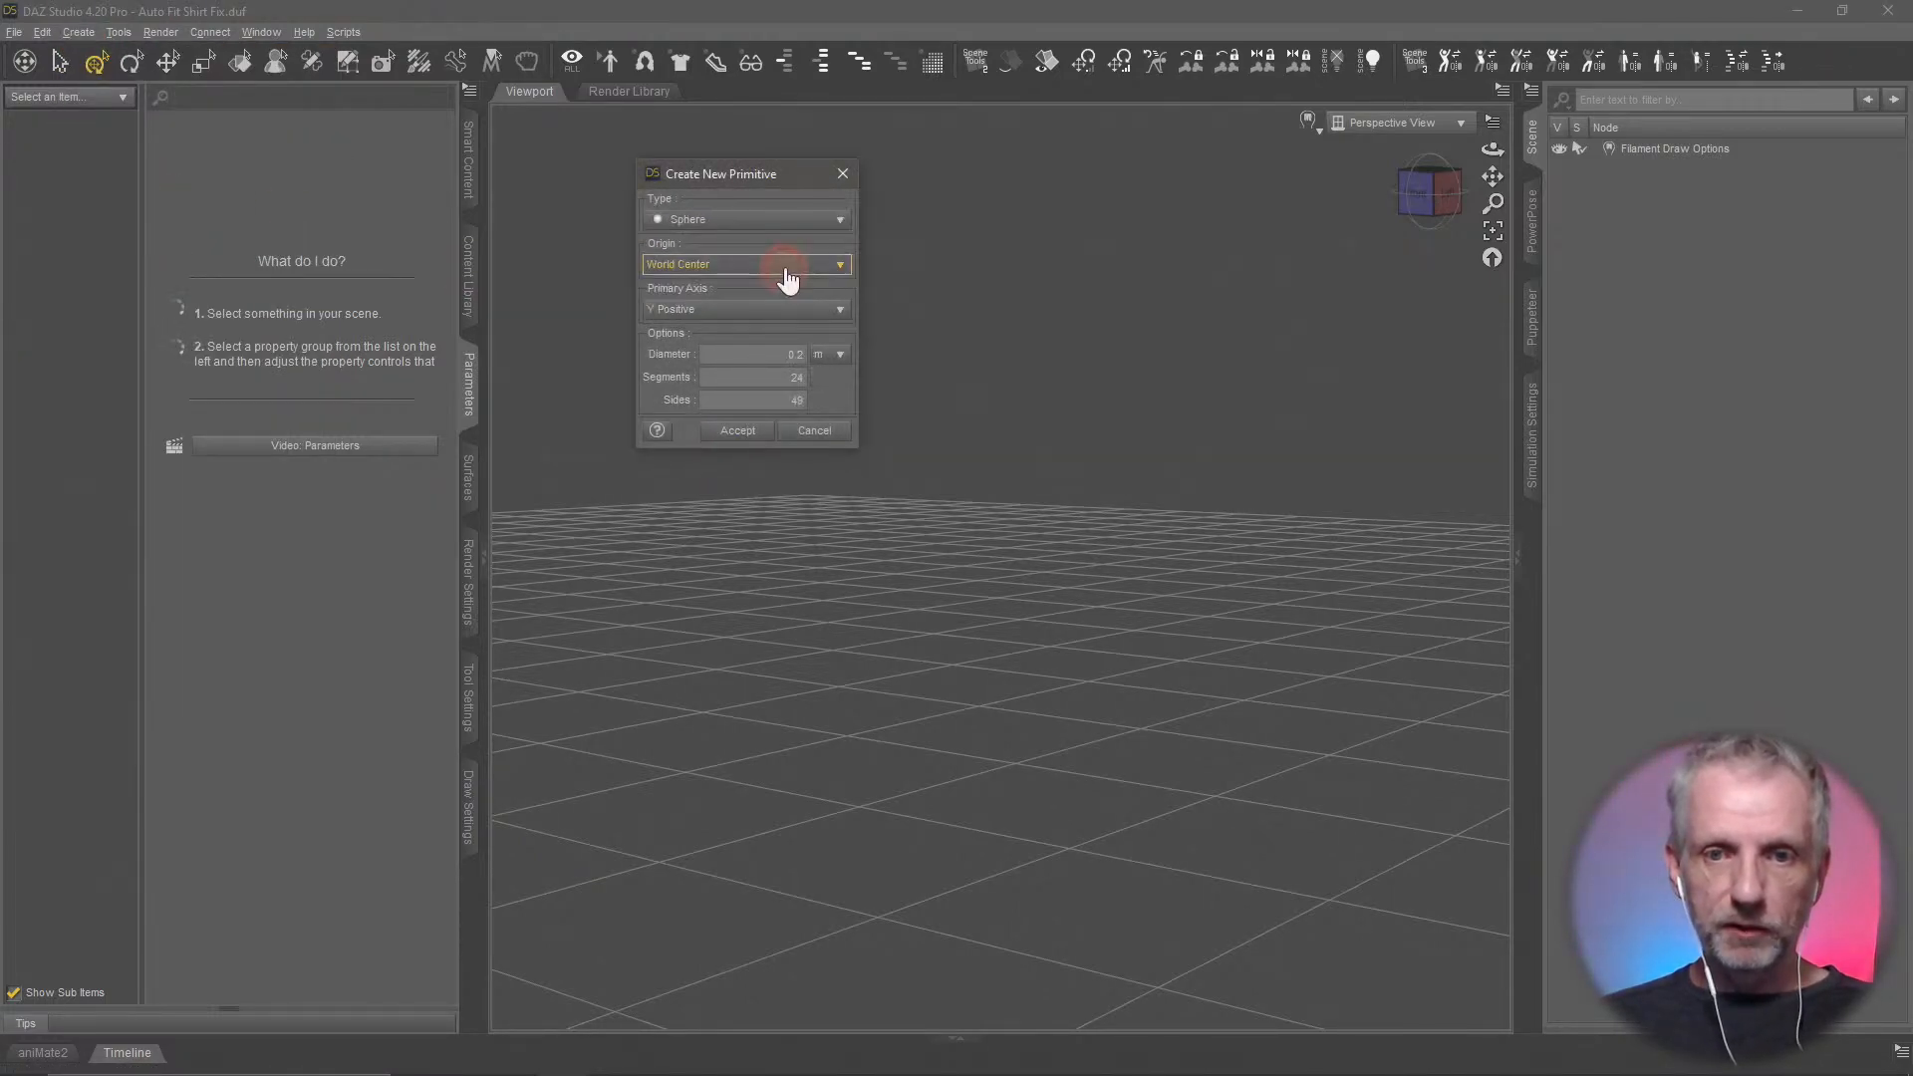
double_click(793, 354)
type("1")
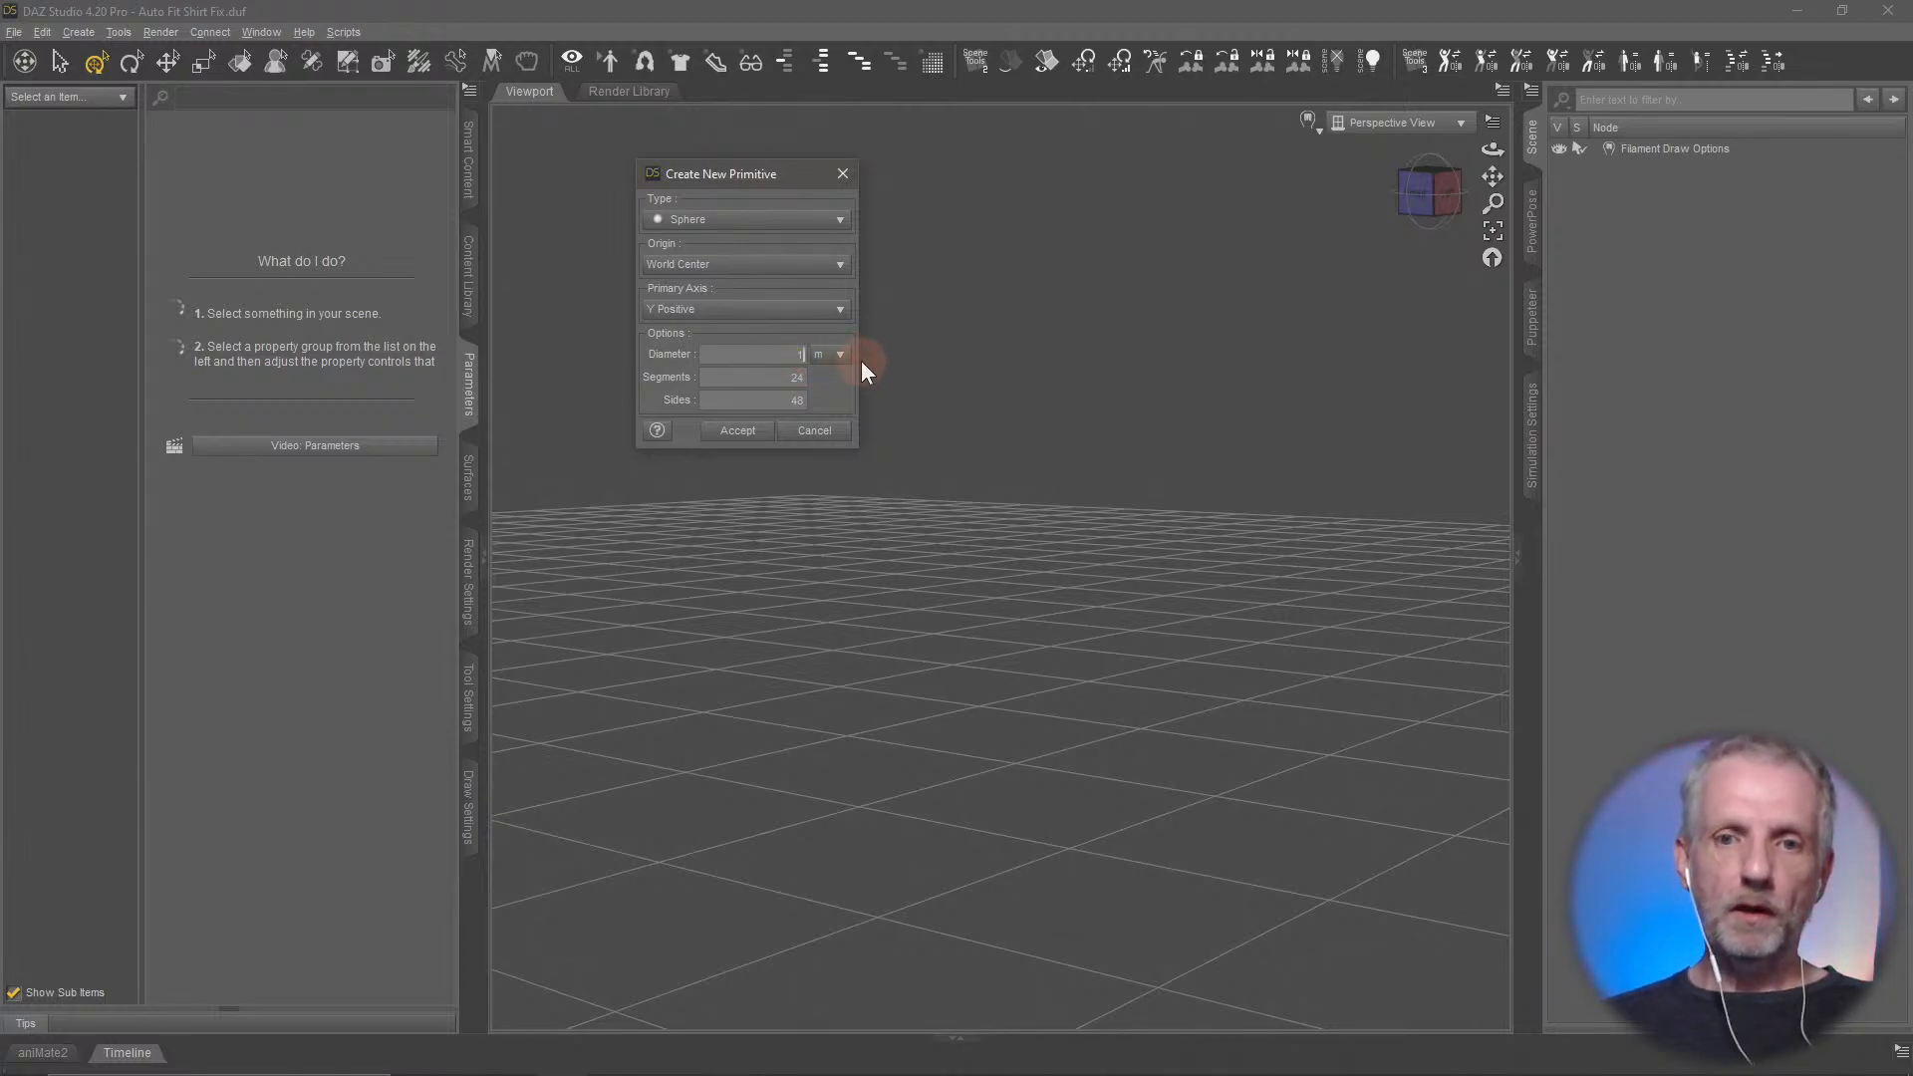
key("Tab")
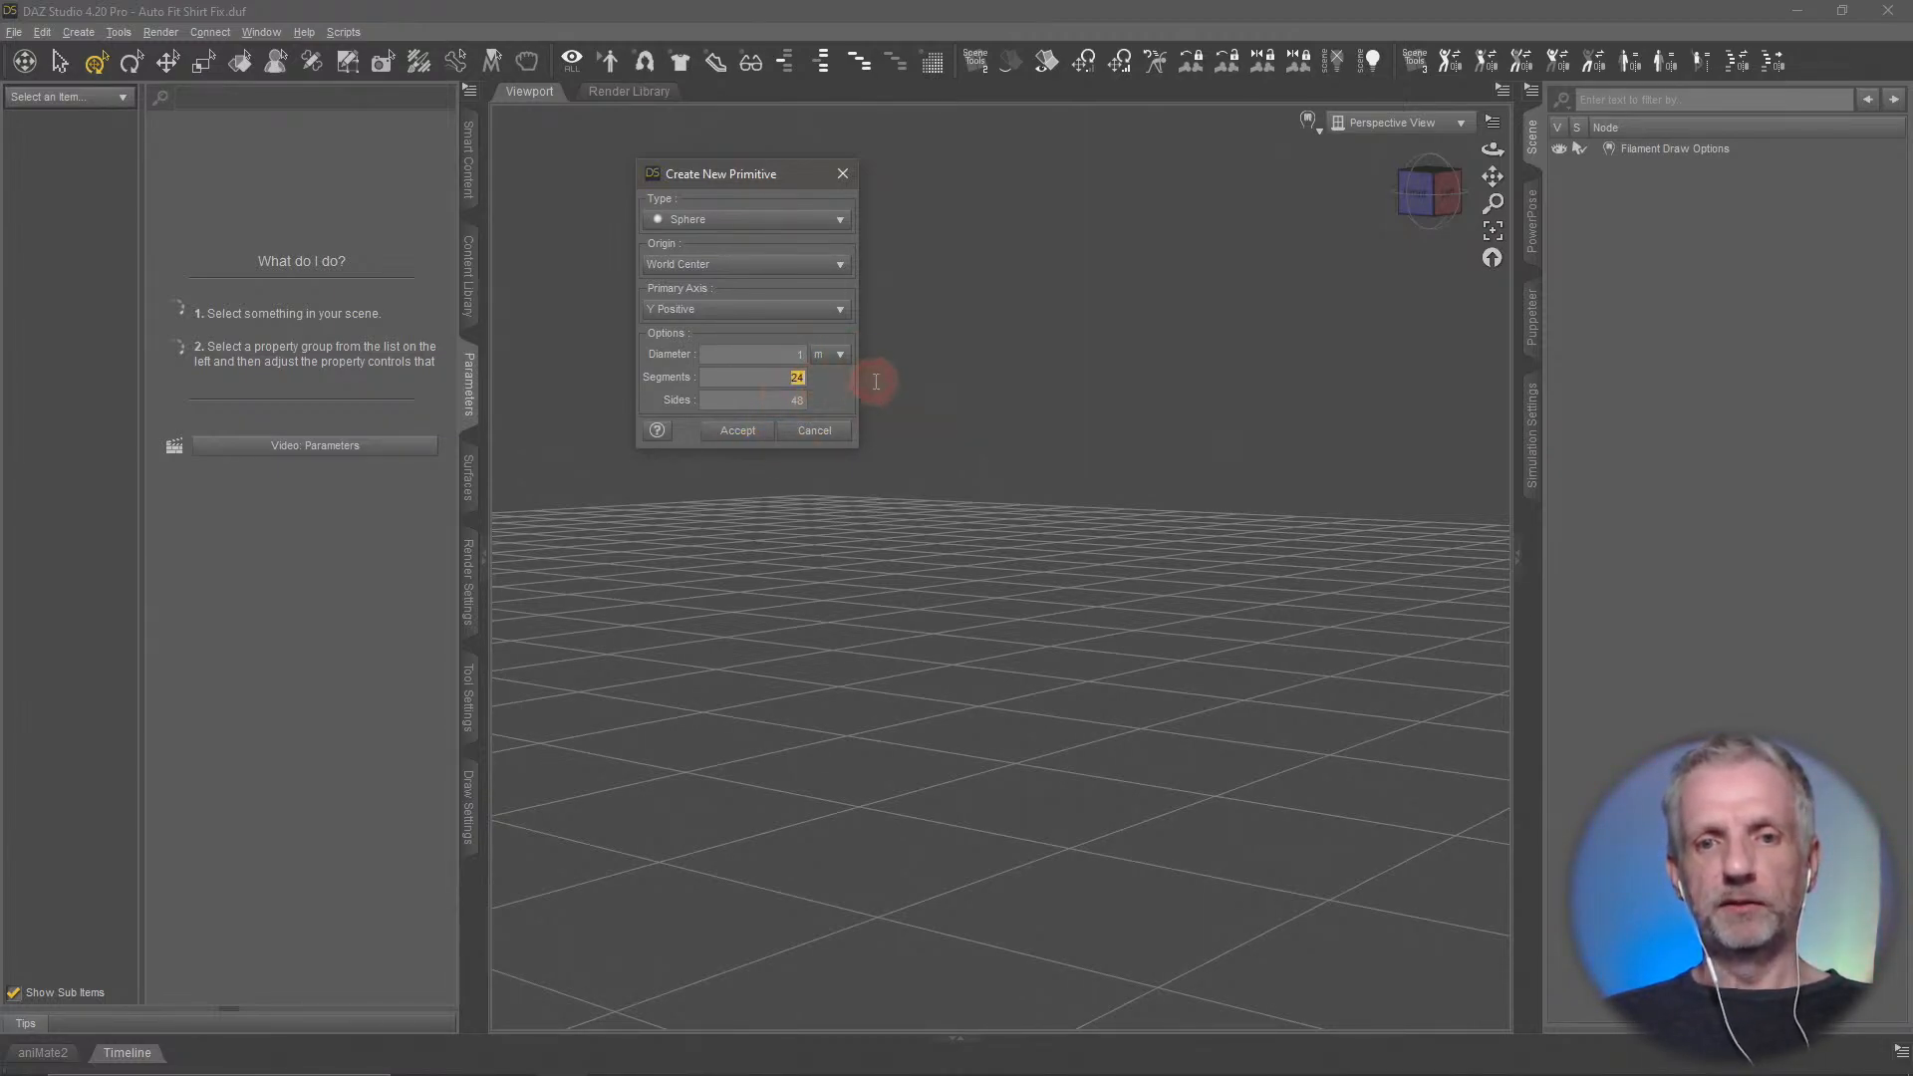
type("100")
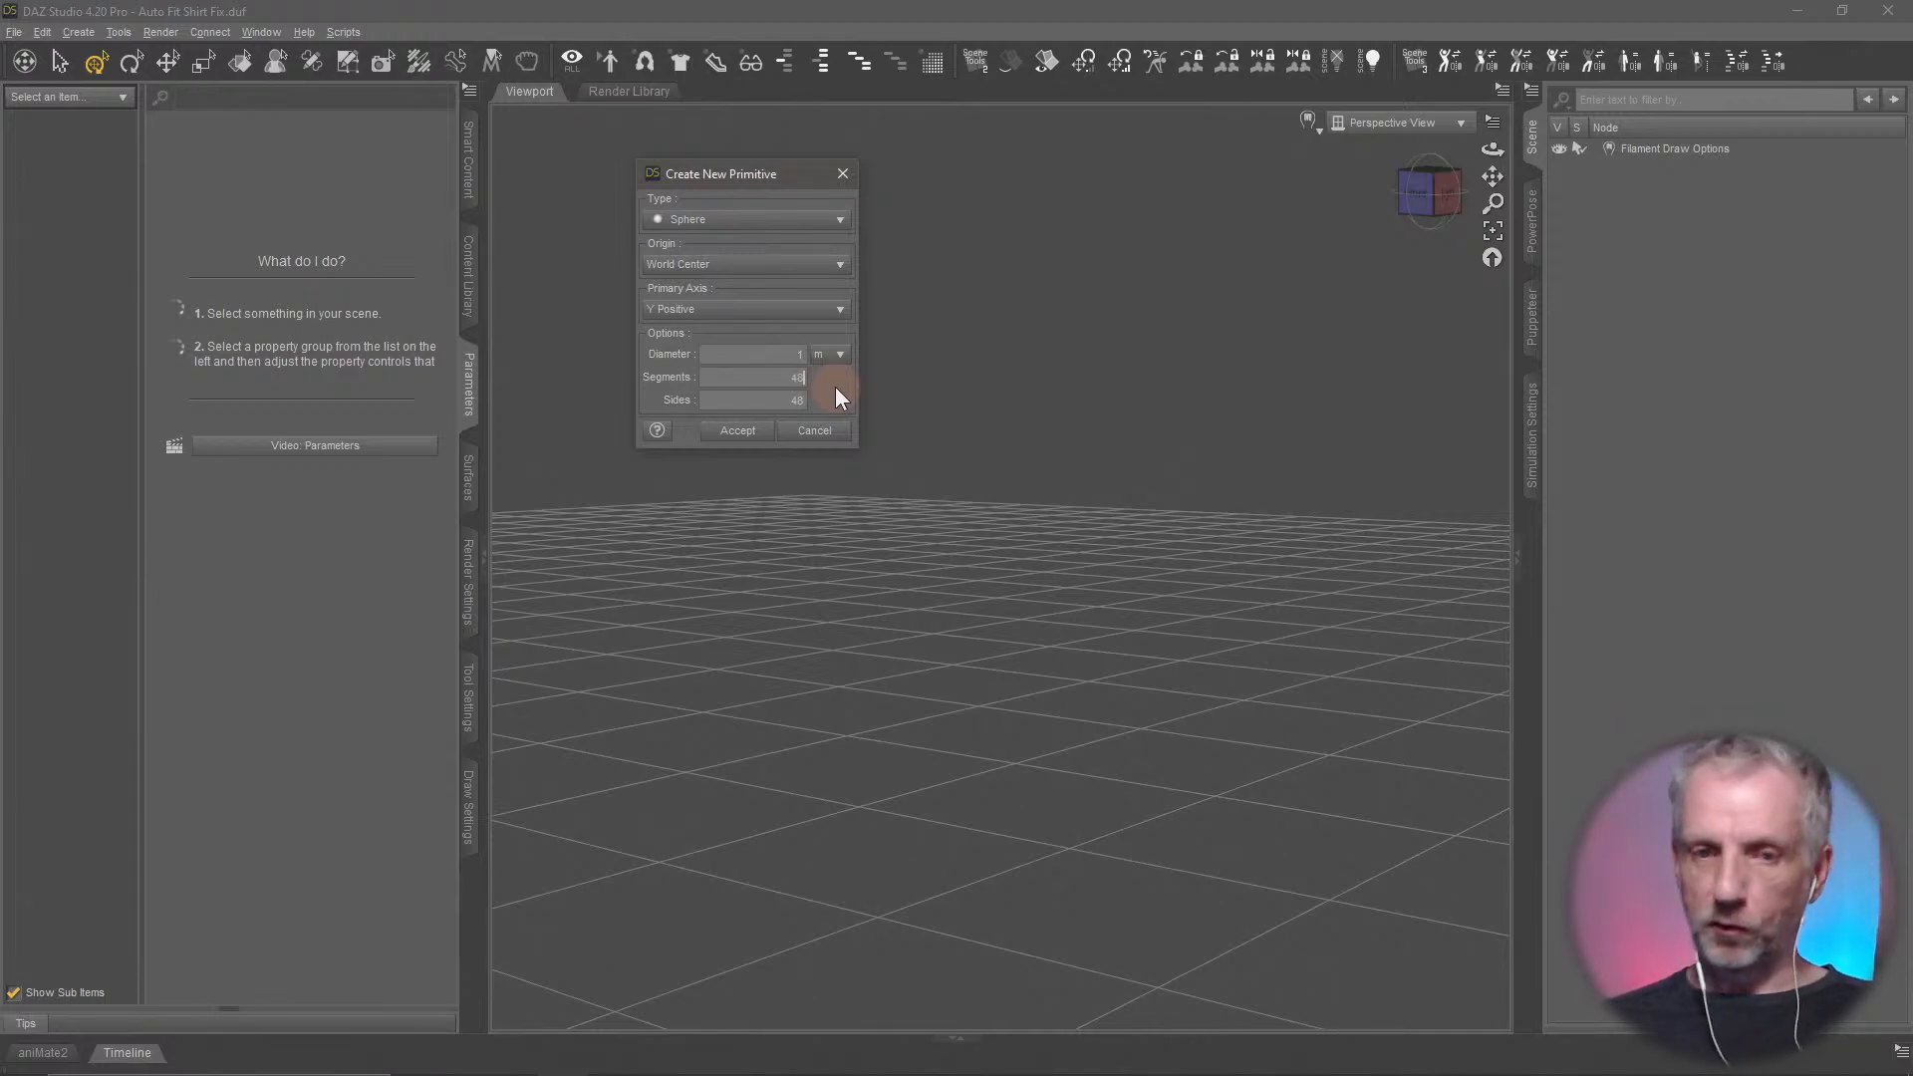
key("Return")
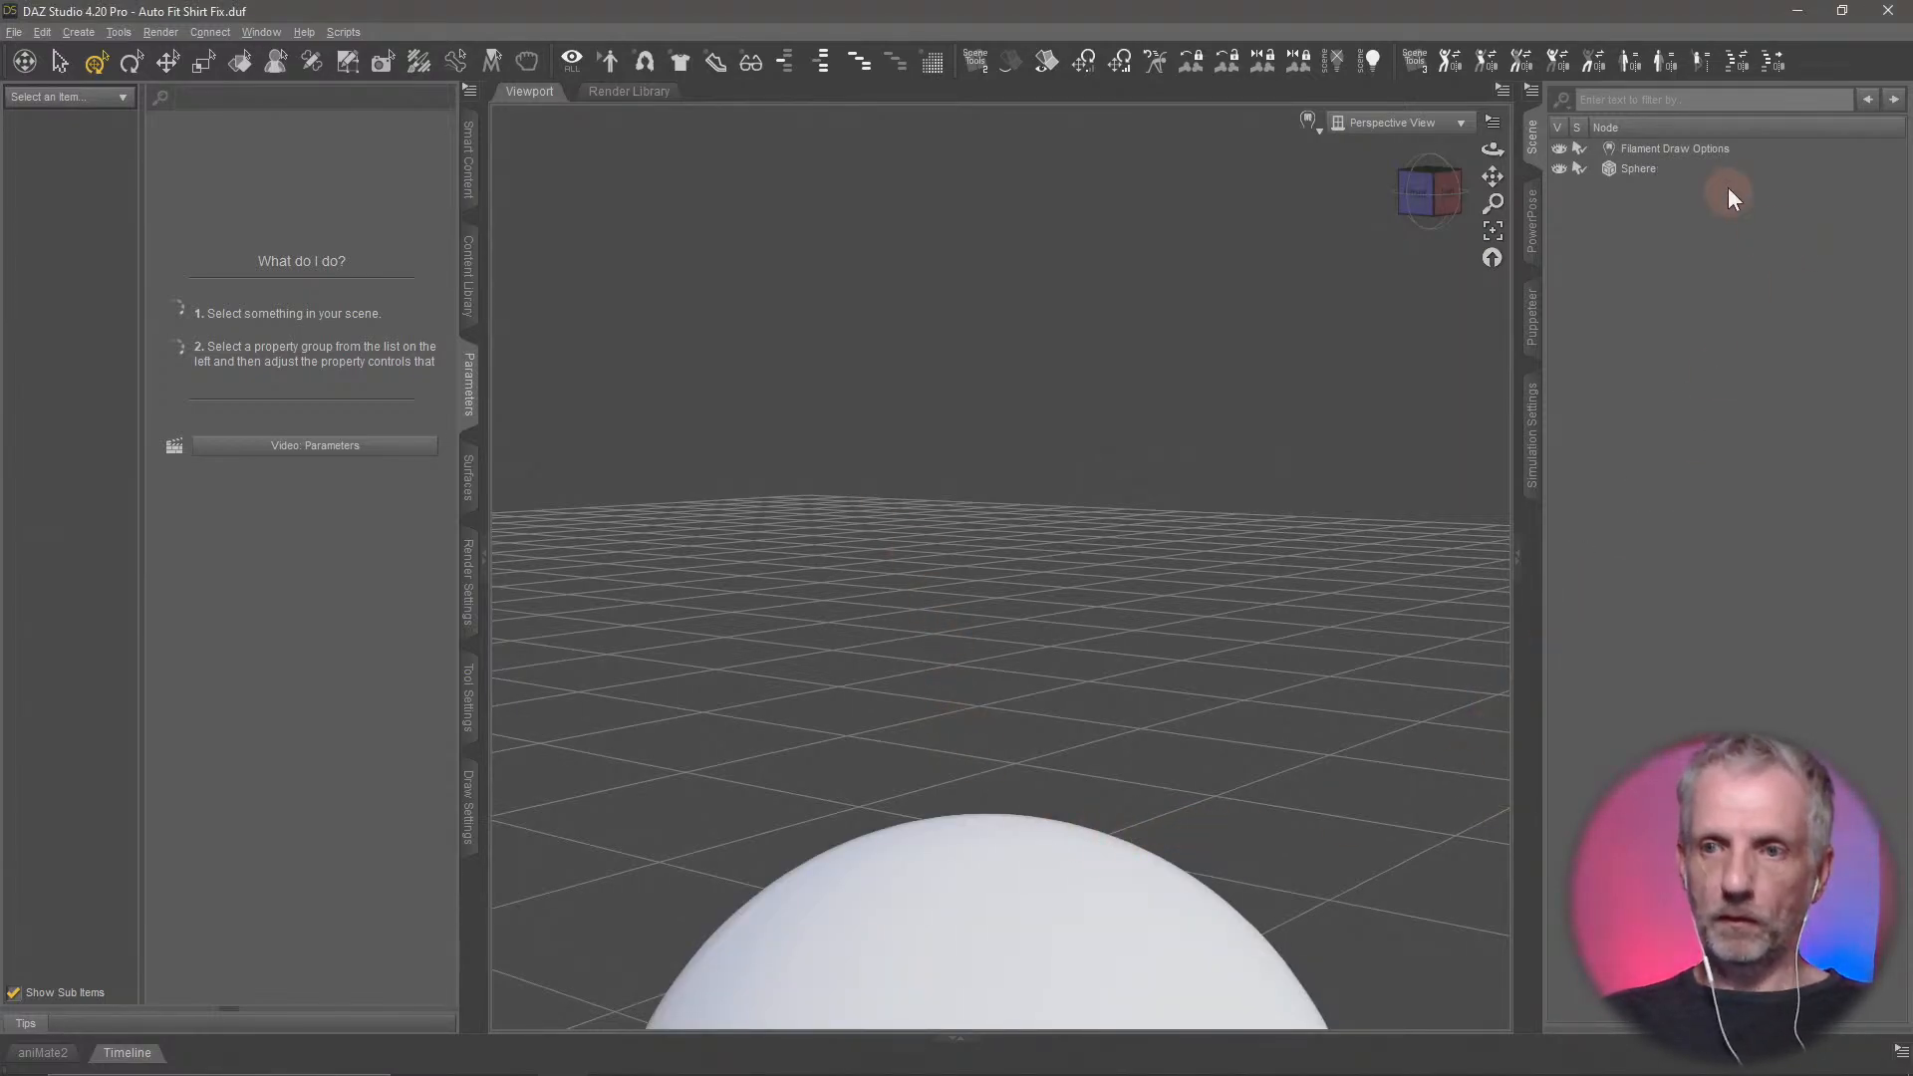
Select and frame the sphere, and set its surface Base Color to a muted red (0.22, 0.048, 0.048)
left_click(1684, 176)
key("f")
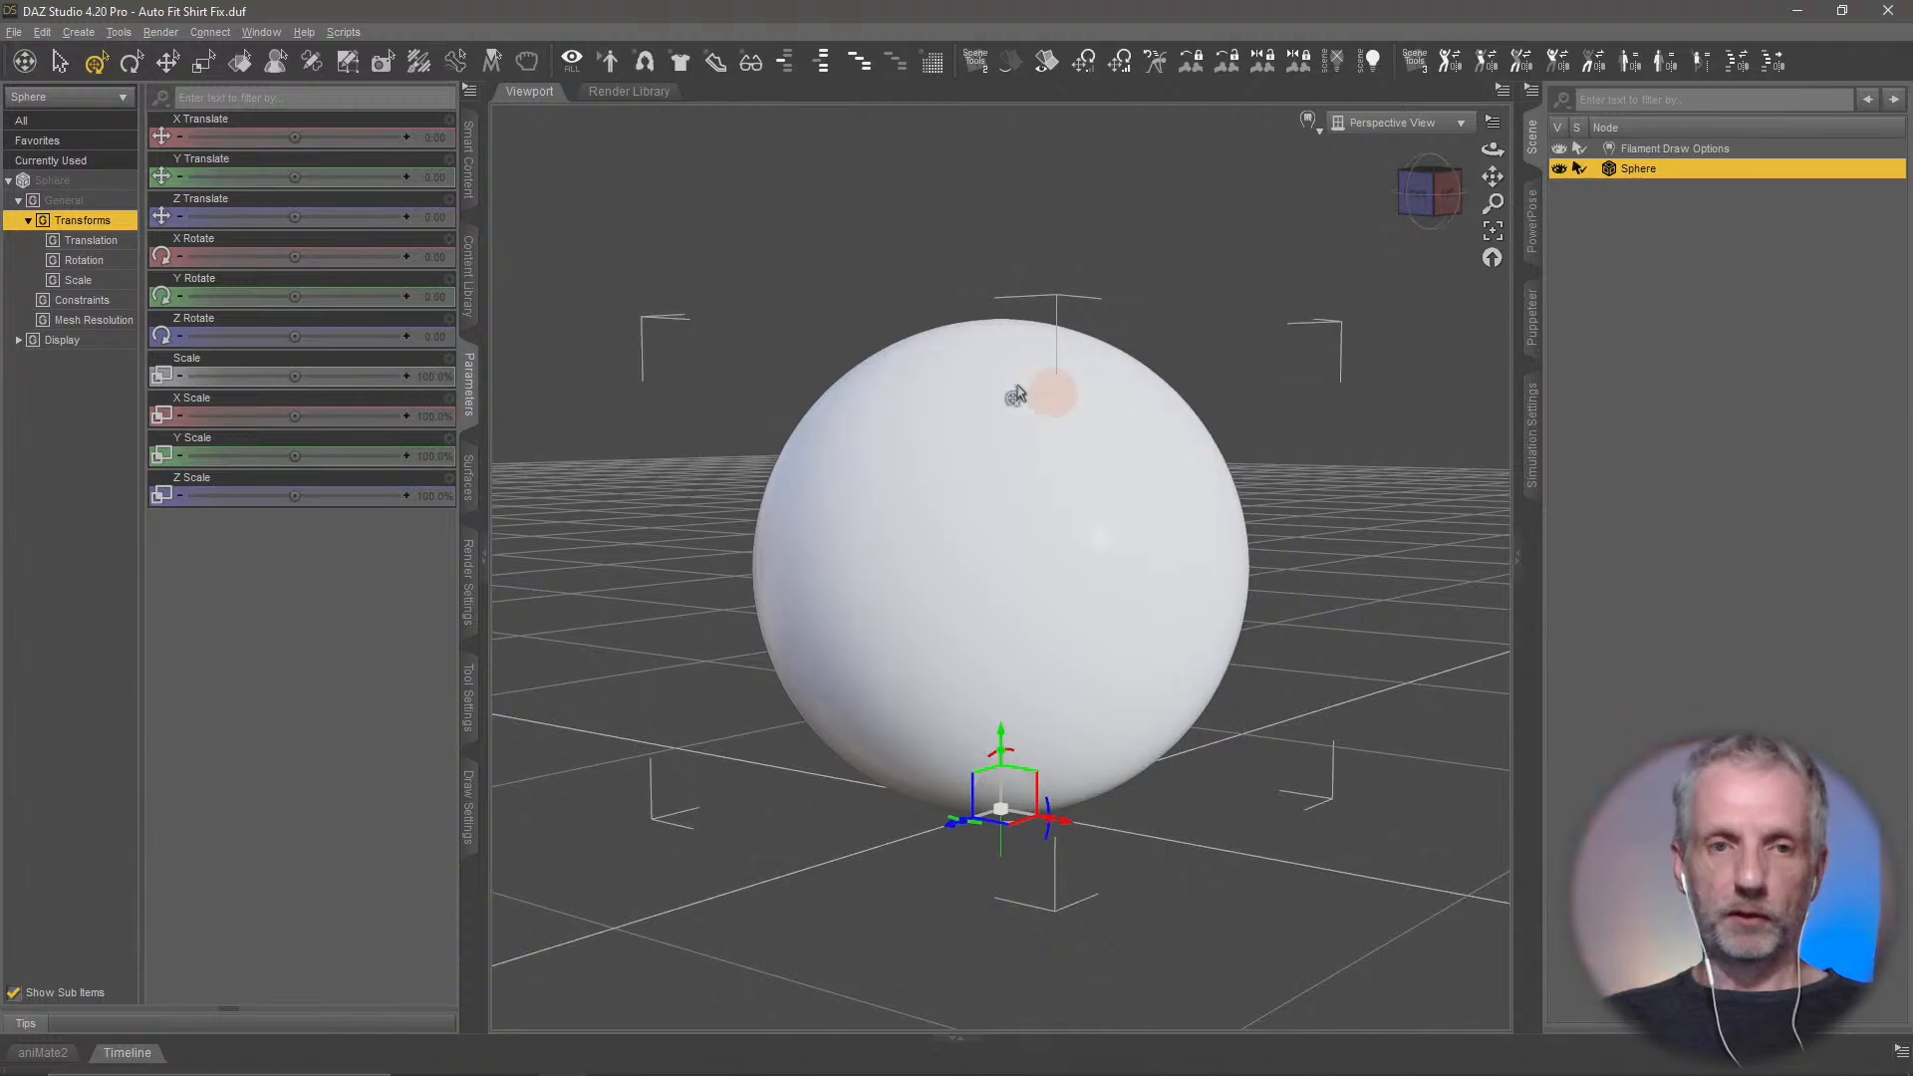
left_click(473, 494)
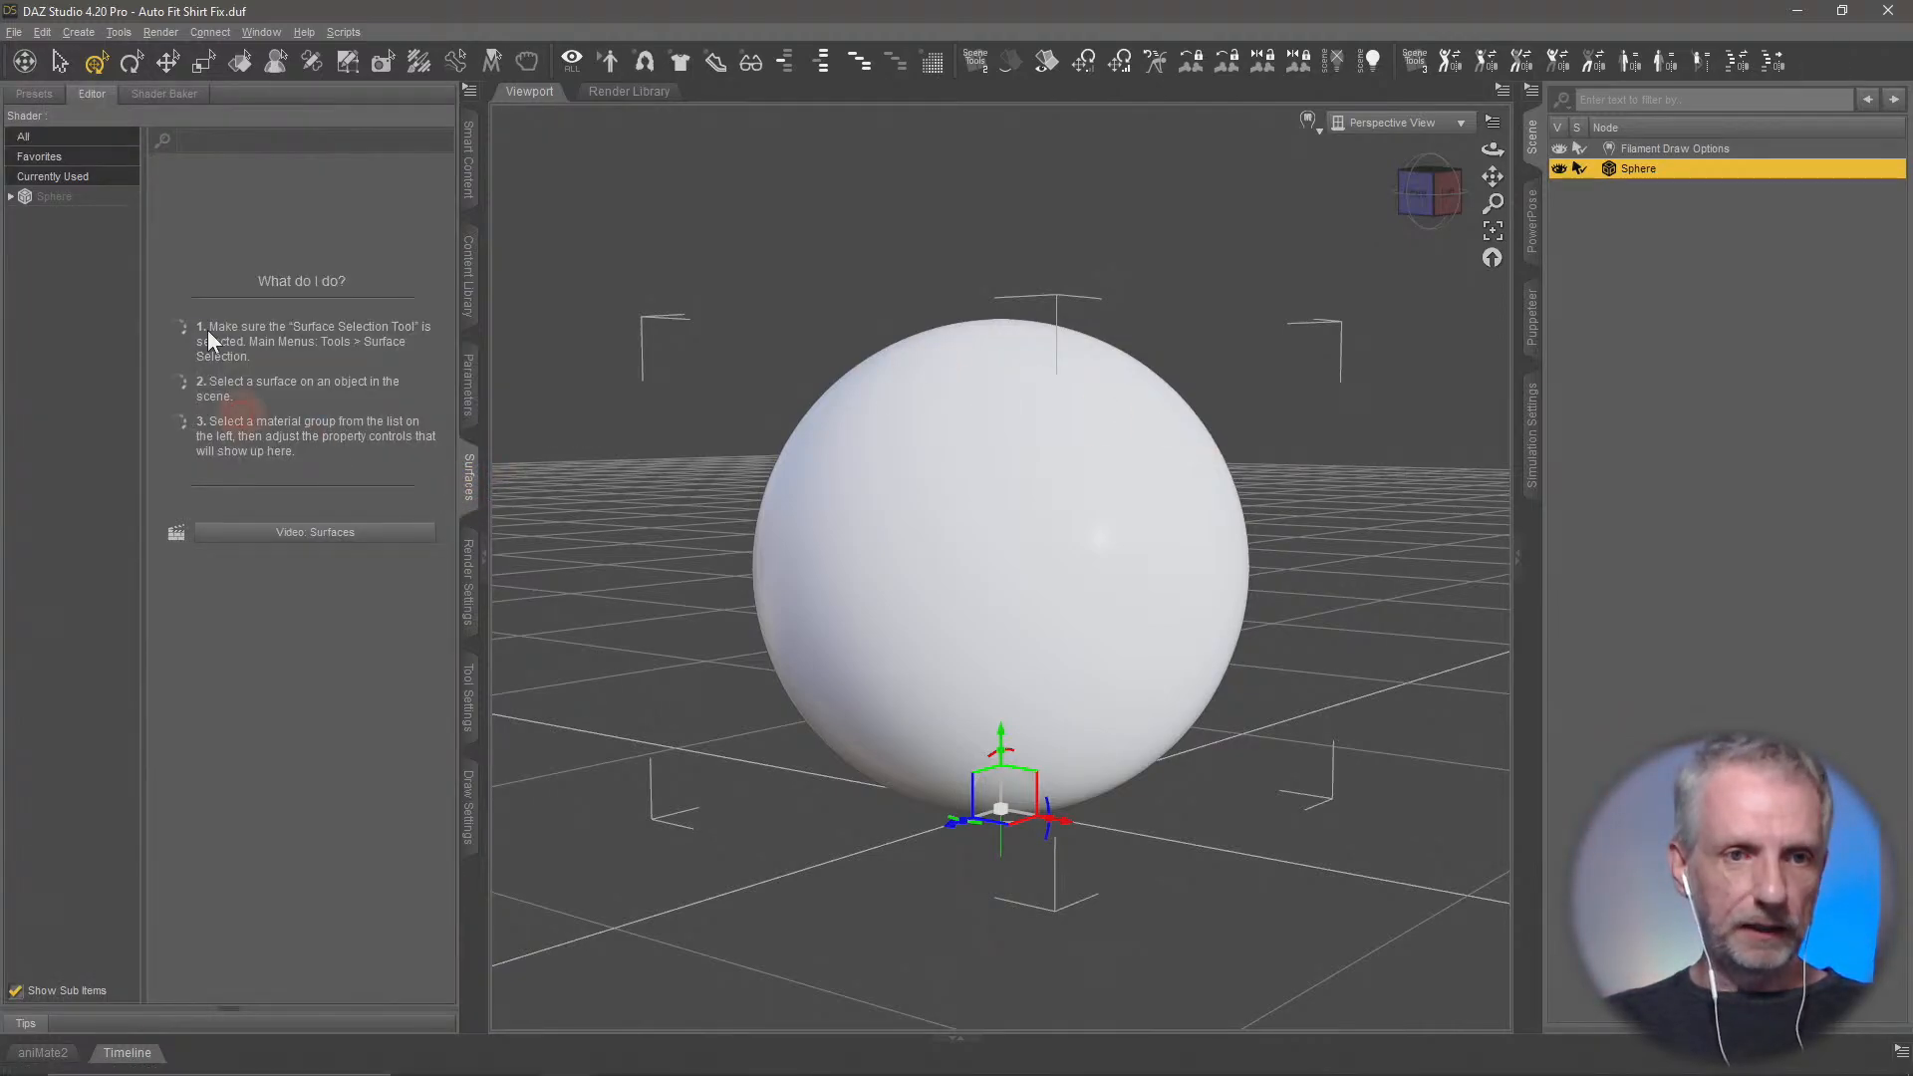
left_click(92, 199)
left_click(219, 380)
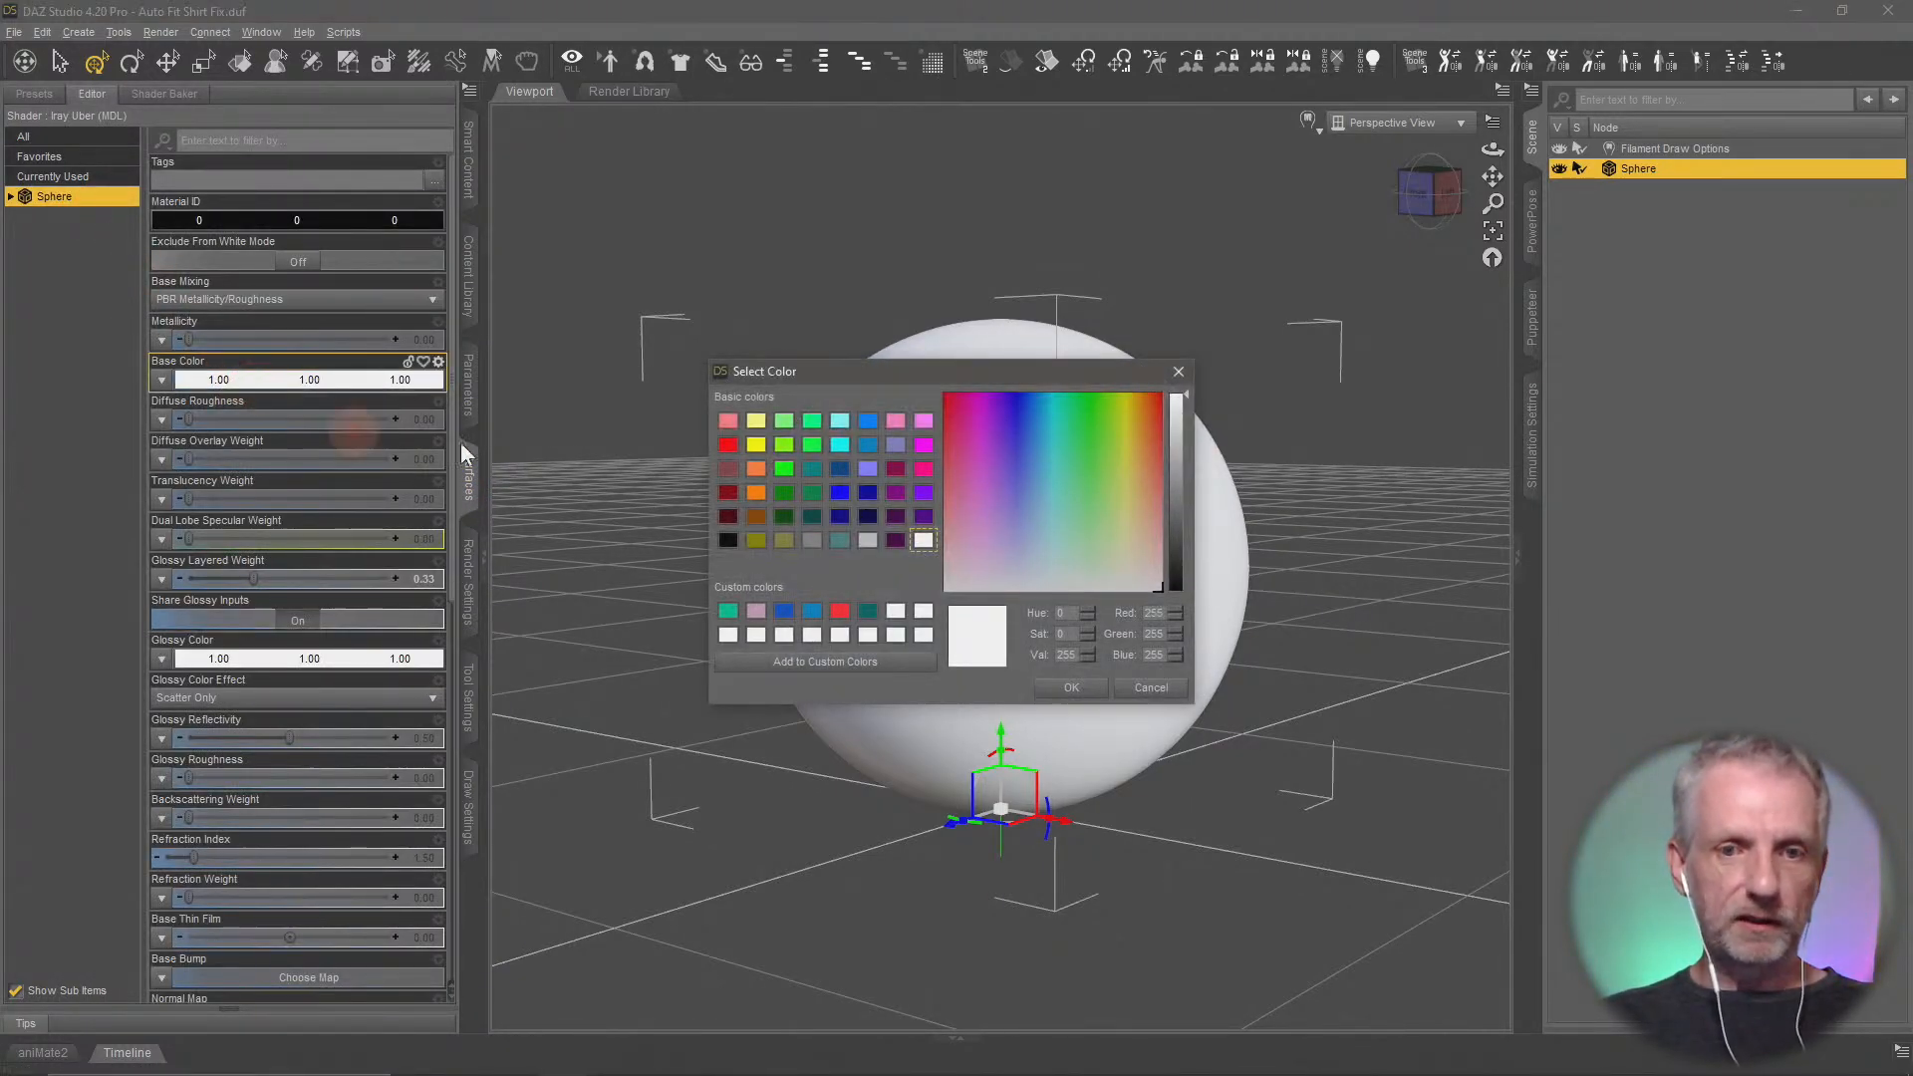
left_click(733, 468)
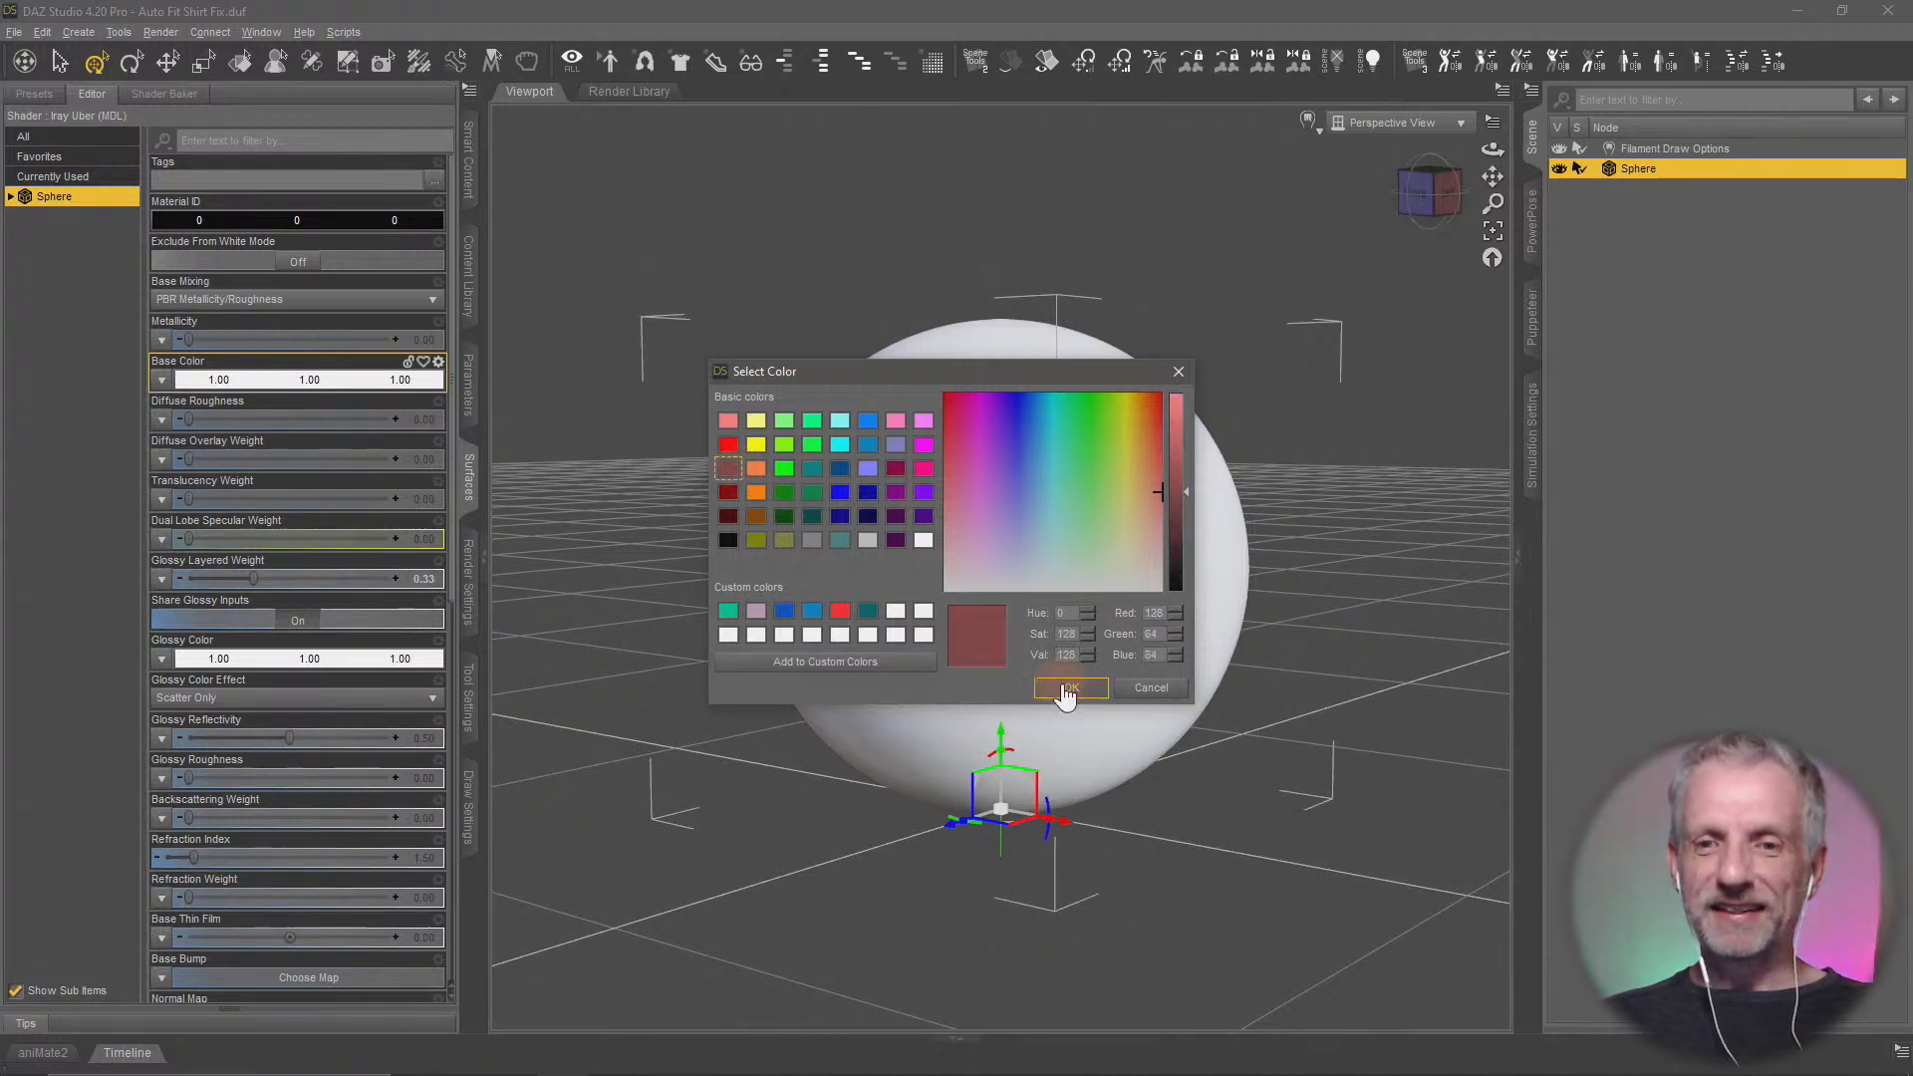
left_click(1064, 690)
right_click_drag(1180, 715, 1175, 717, "ctrl+alt")
left_click_drag(1176, 717, 1180, 707, "ctrl+alt")
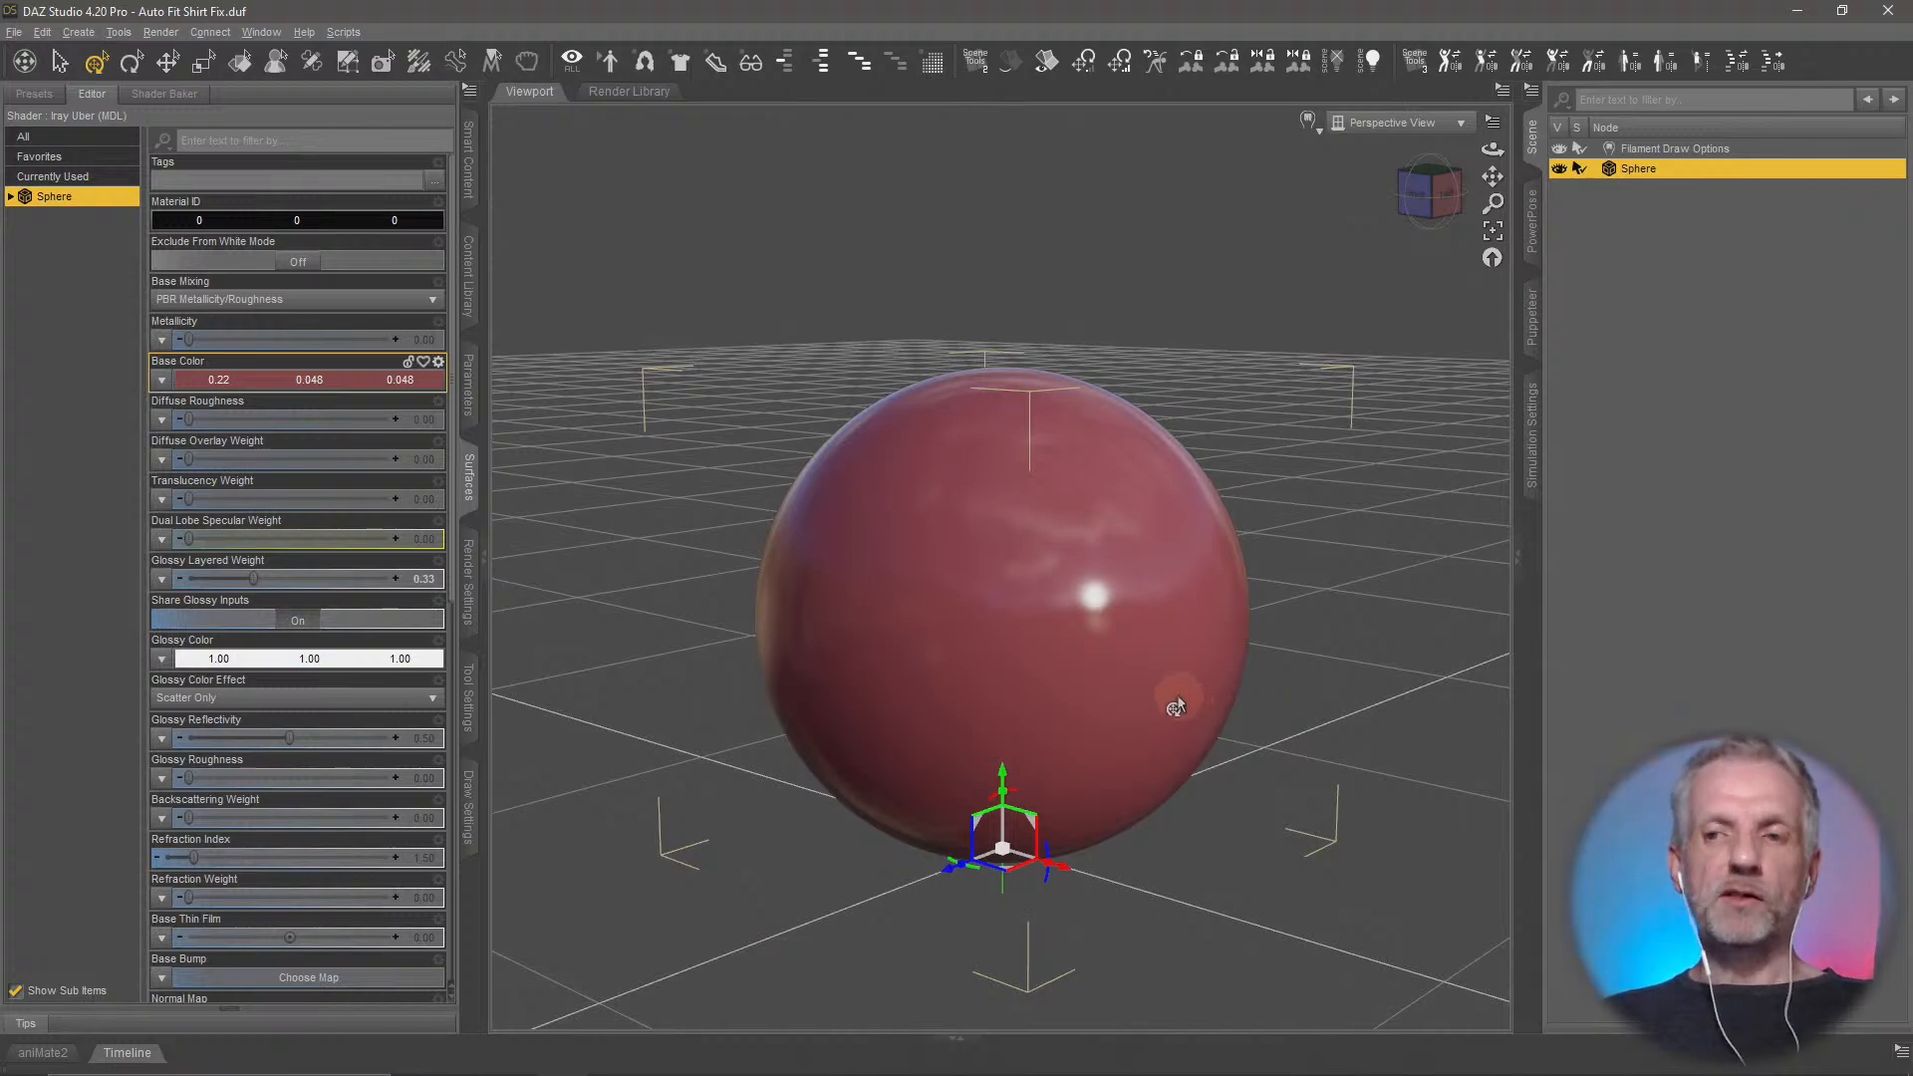
right_click_drag(1177, 695, 1181, 688, "ctrl+alt")
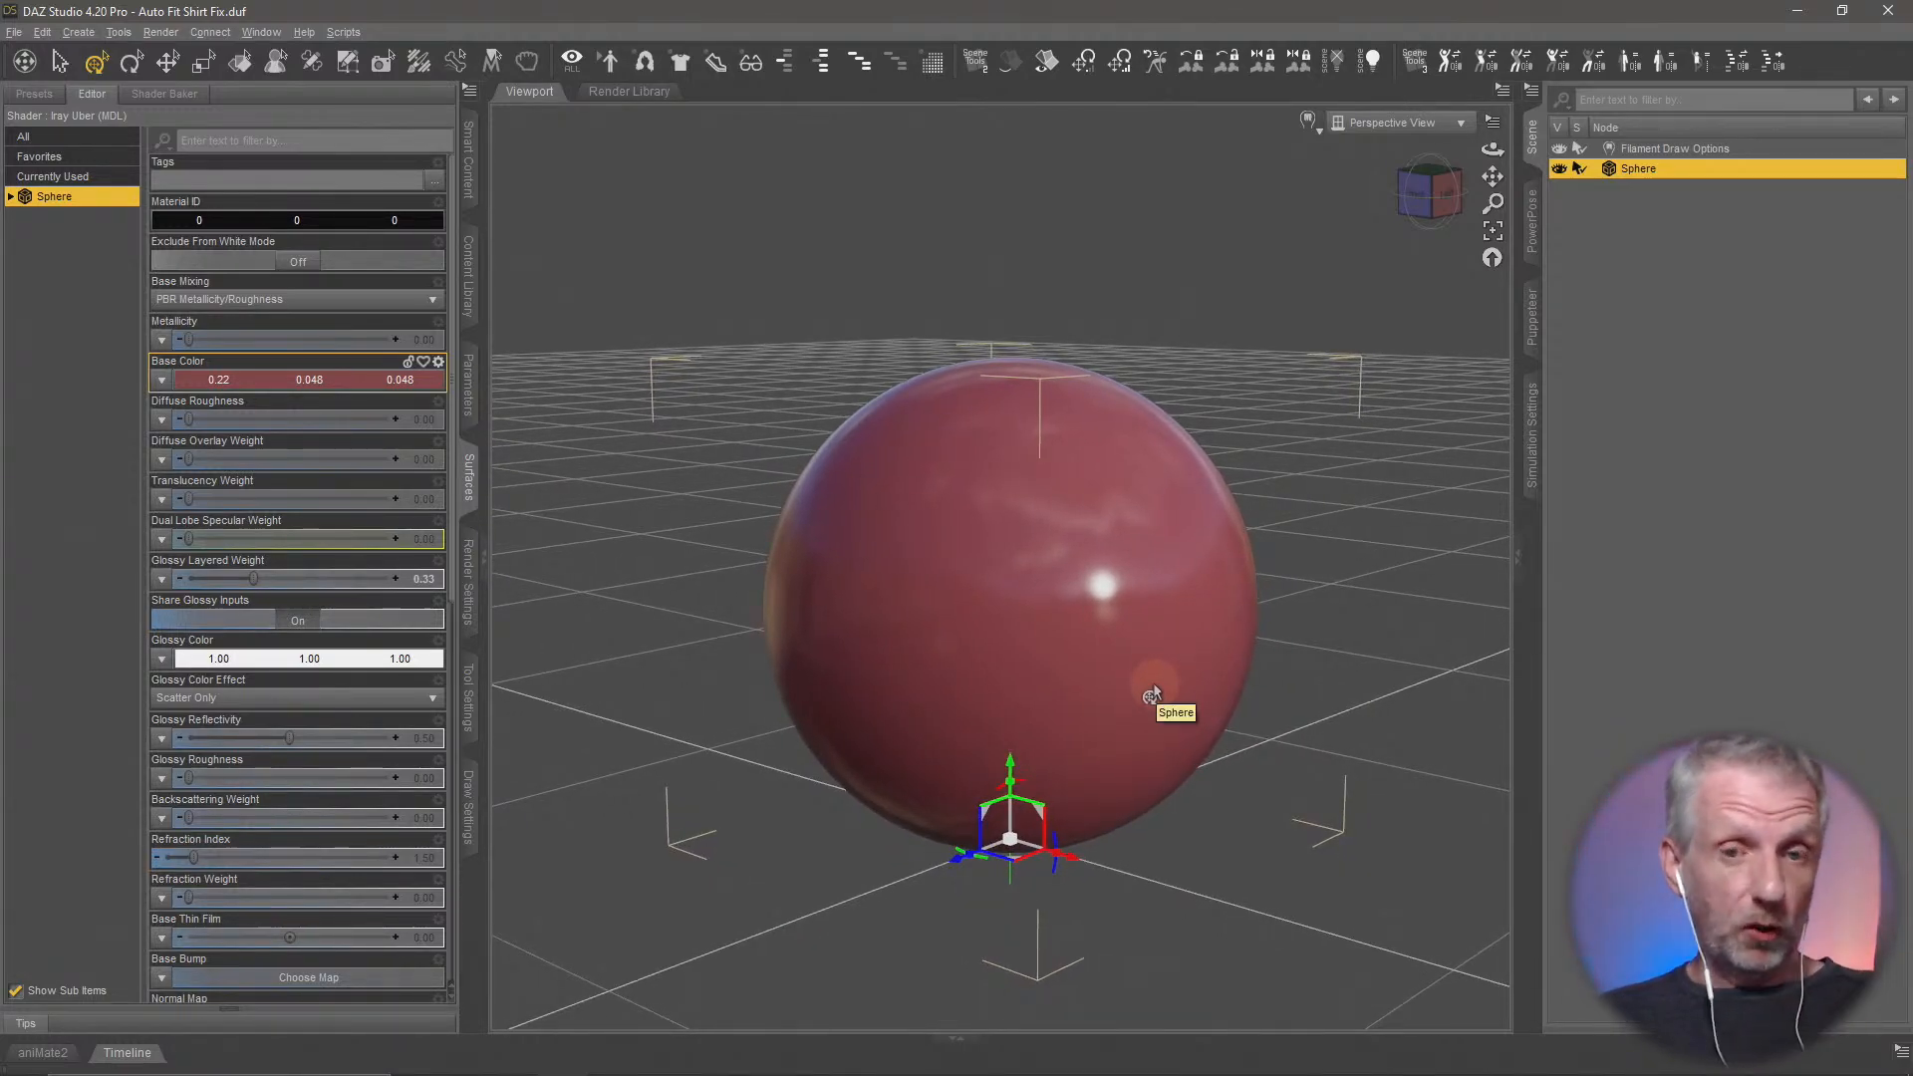
Send the red sphere to Hexagon through the bridge
left_click(7, 32)
mouse_move(102, 289)
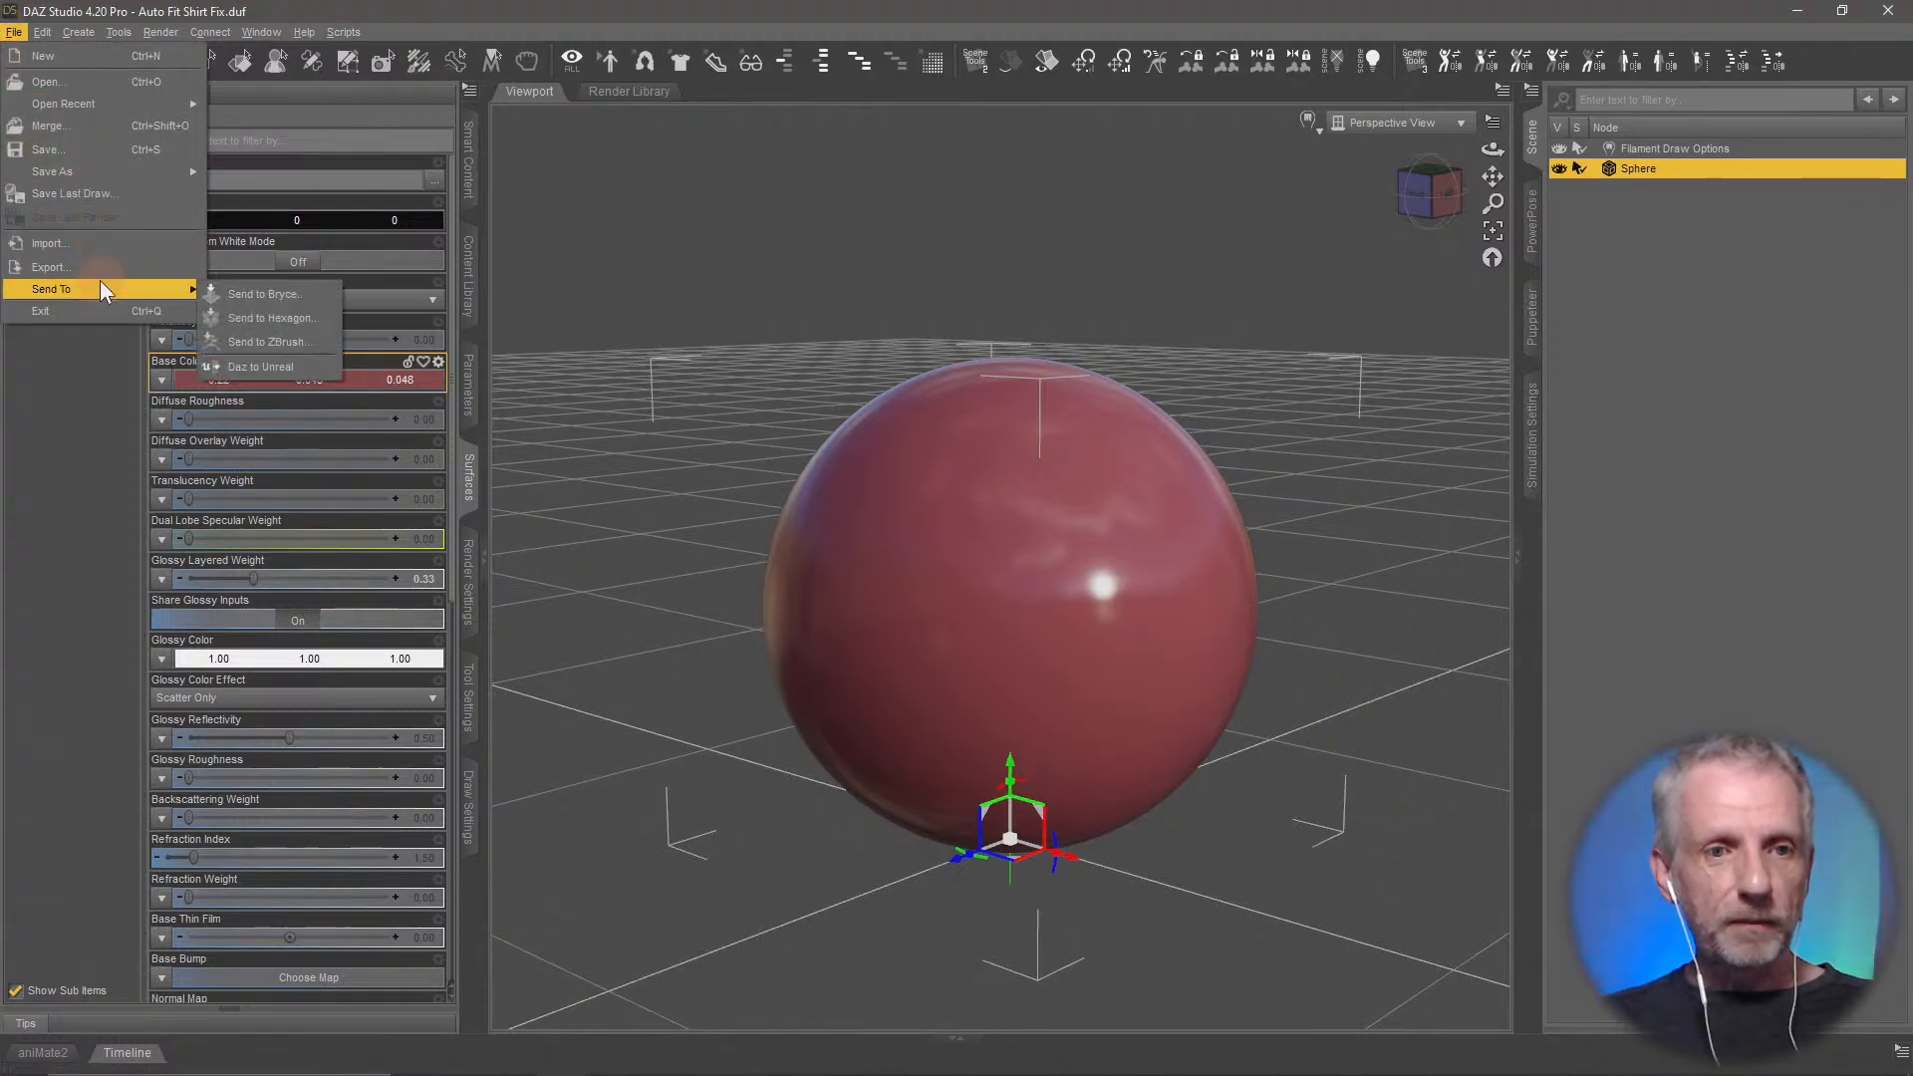
left_click(319, 320)
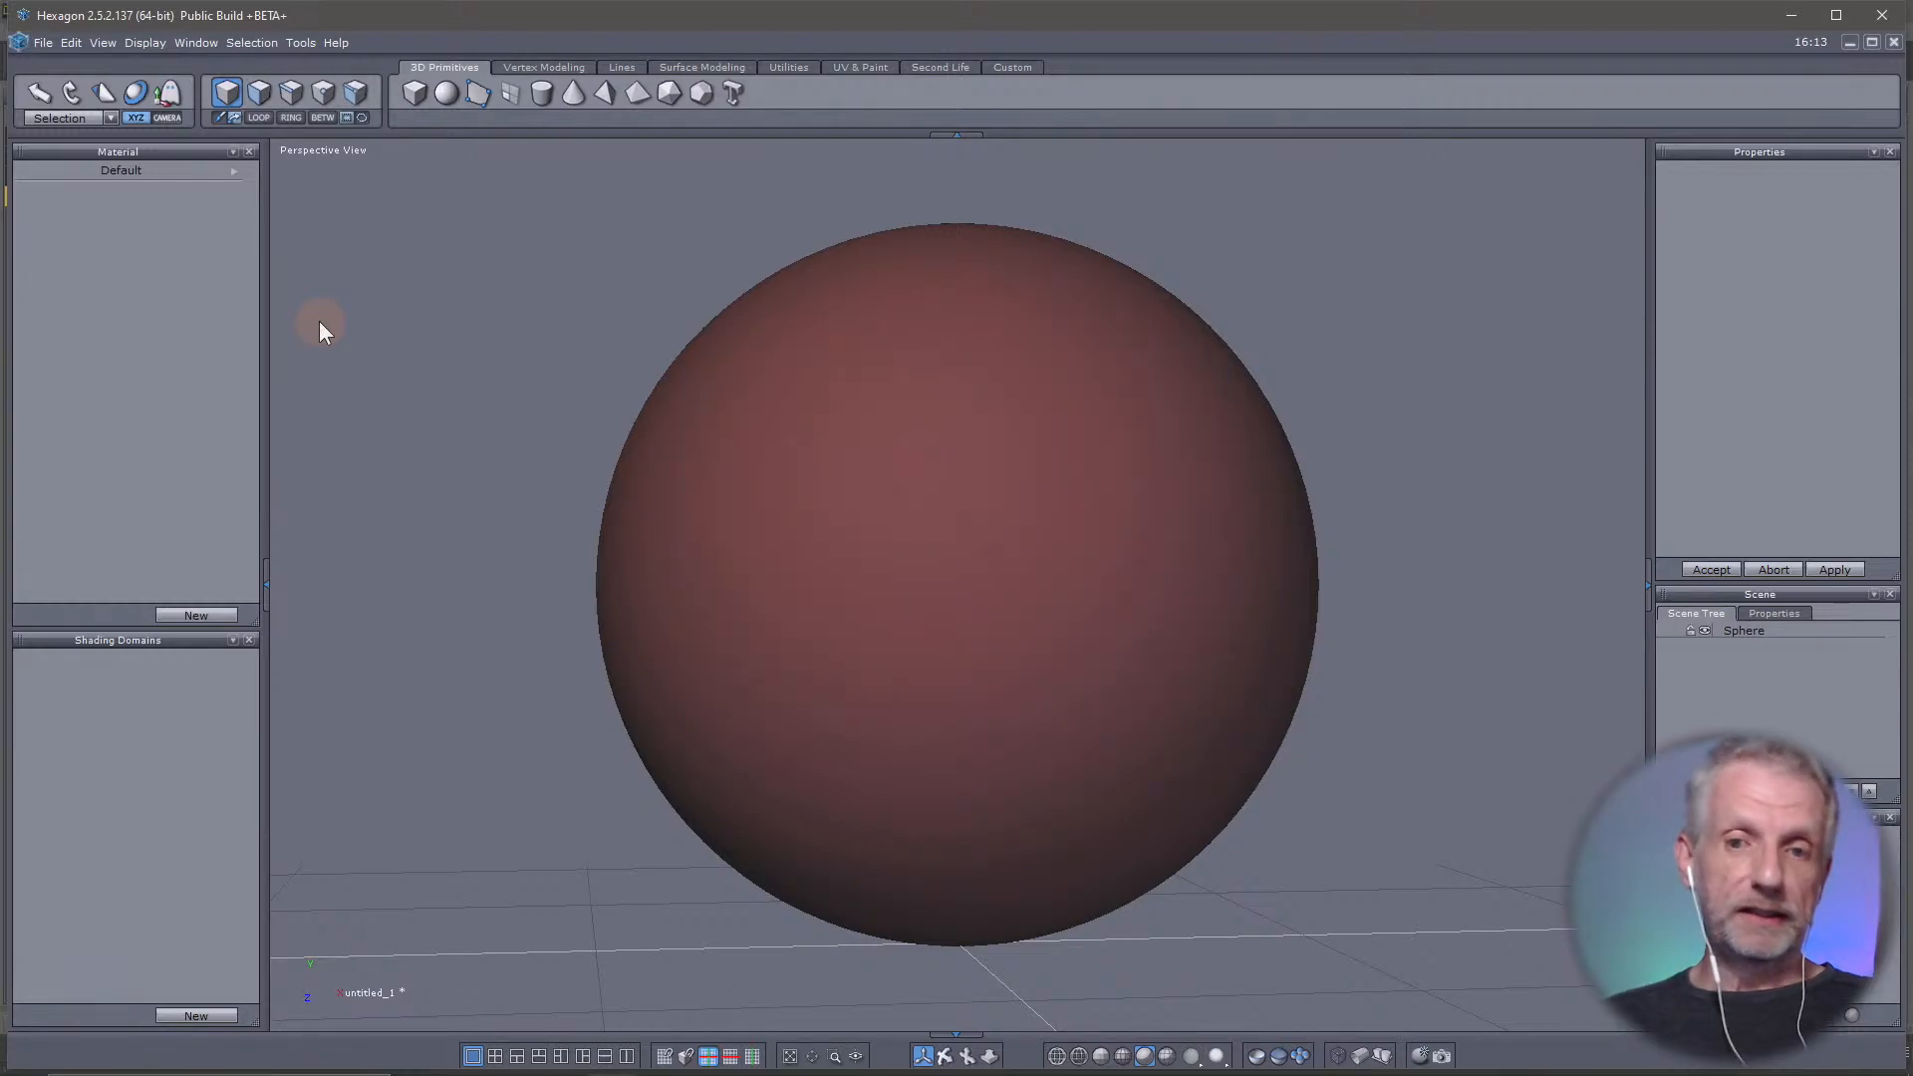
Turn on Soft Selection for one face on the sphere's upper side and pull it outward along X into a bulge
scroll(1037, 674, "up", 2)
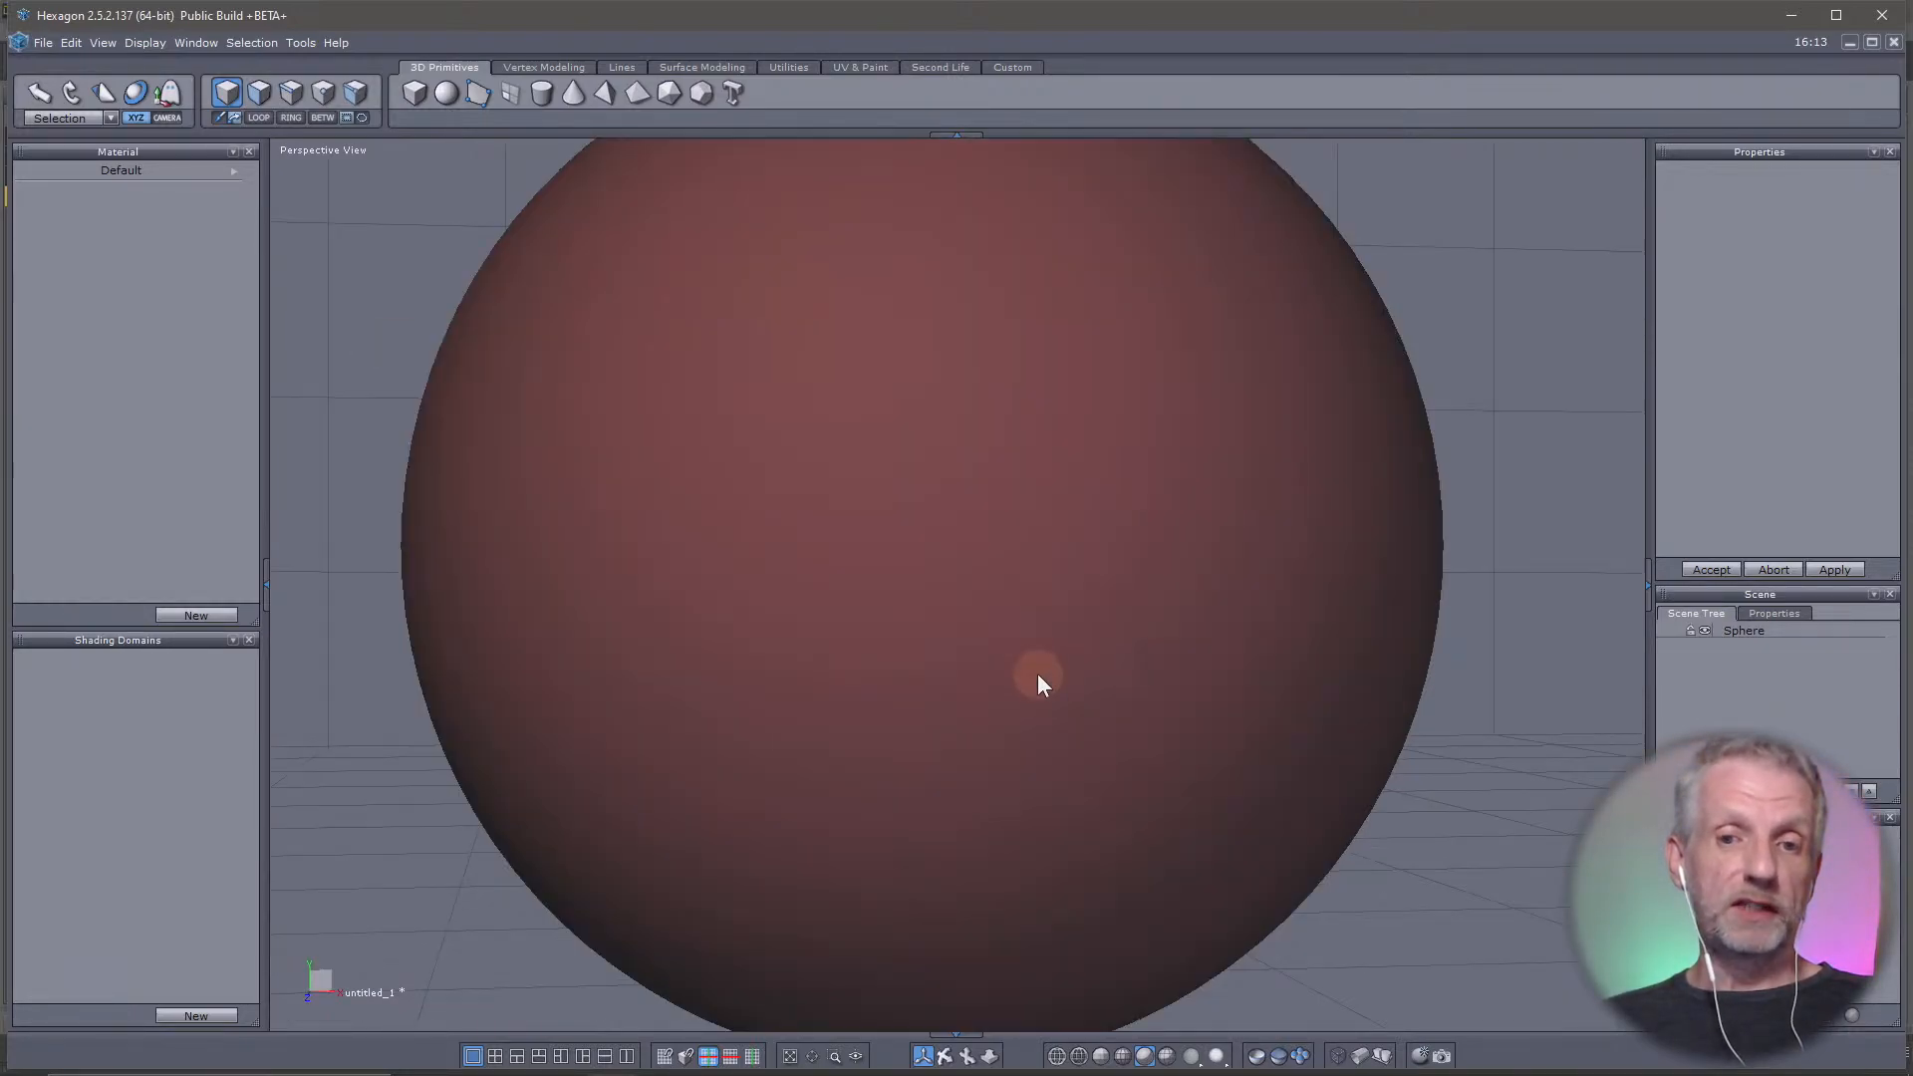
scroll(1037, 673, "down", 3)
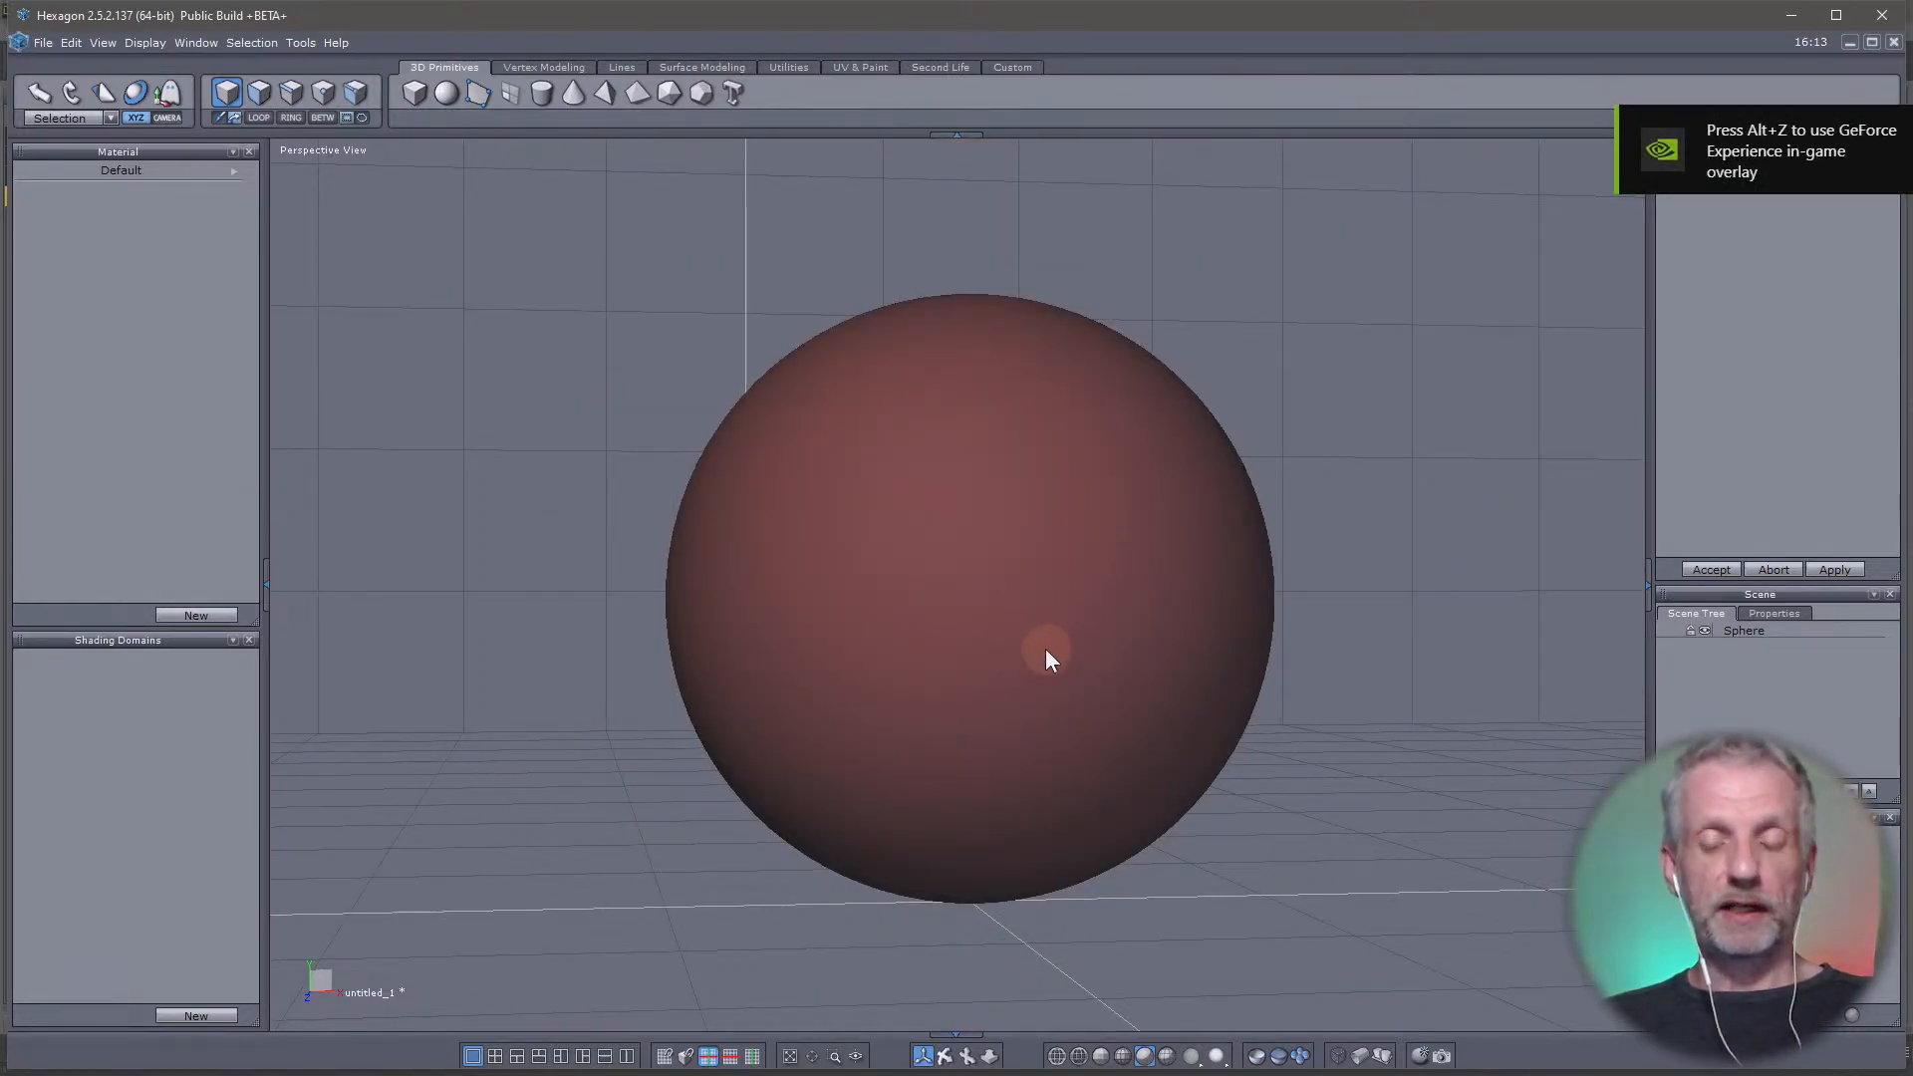
middle_click_drag(1046, 657, 963, 645)
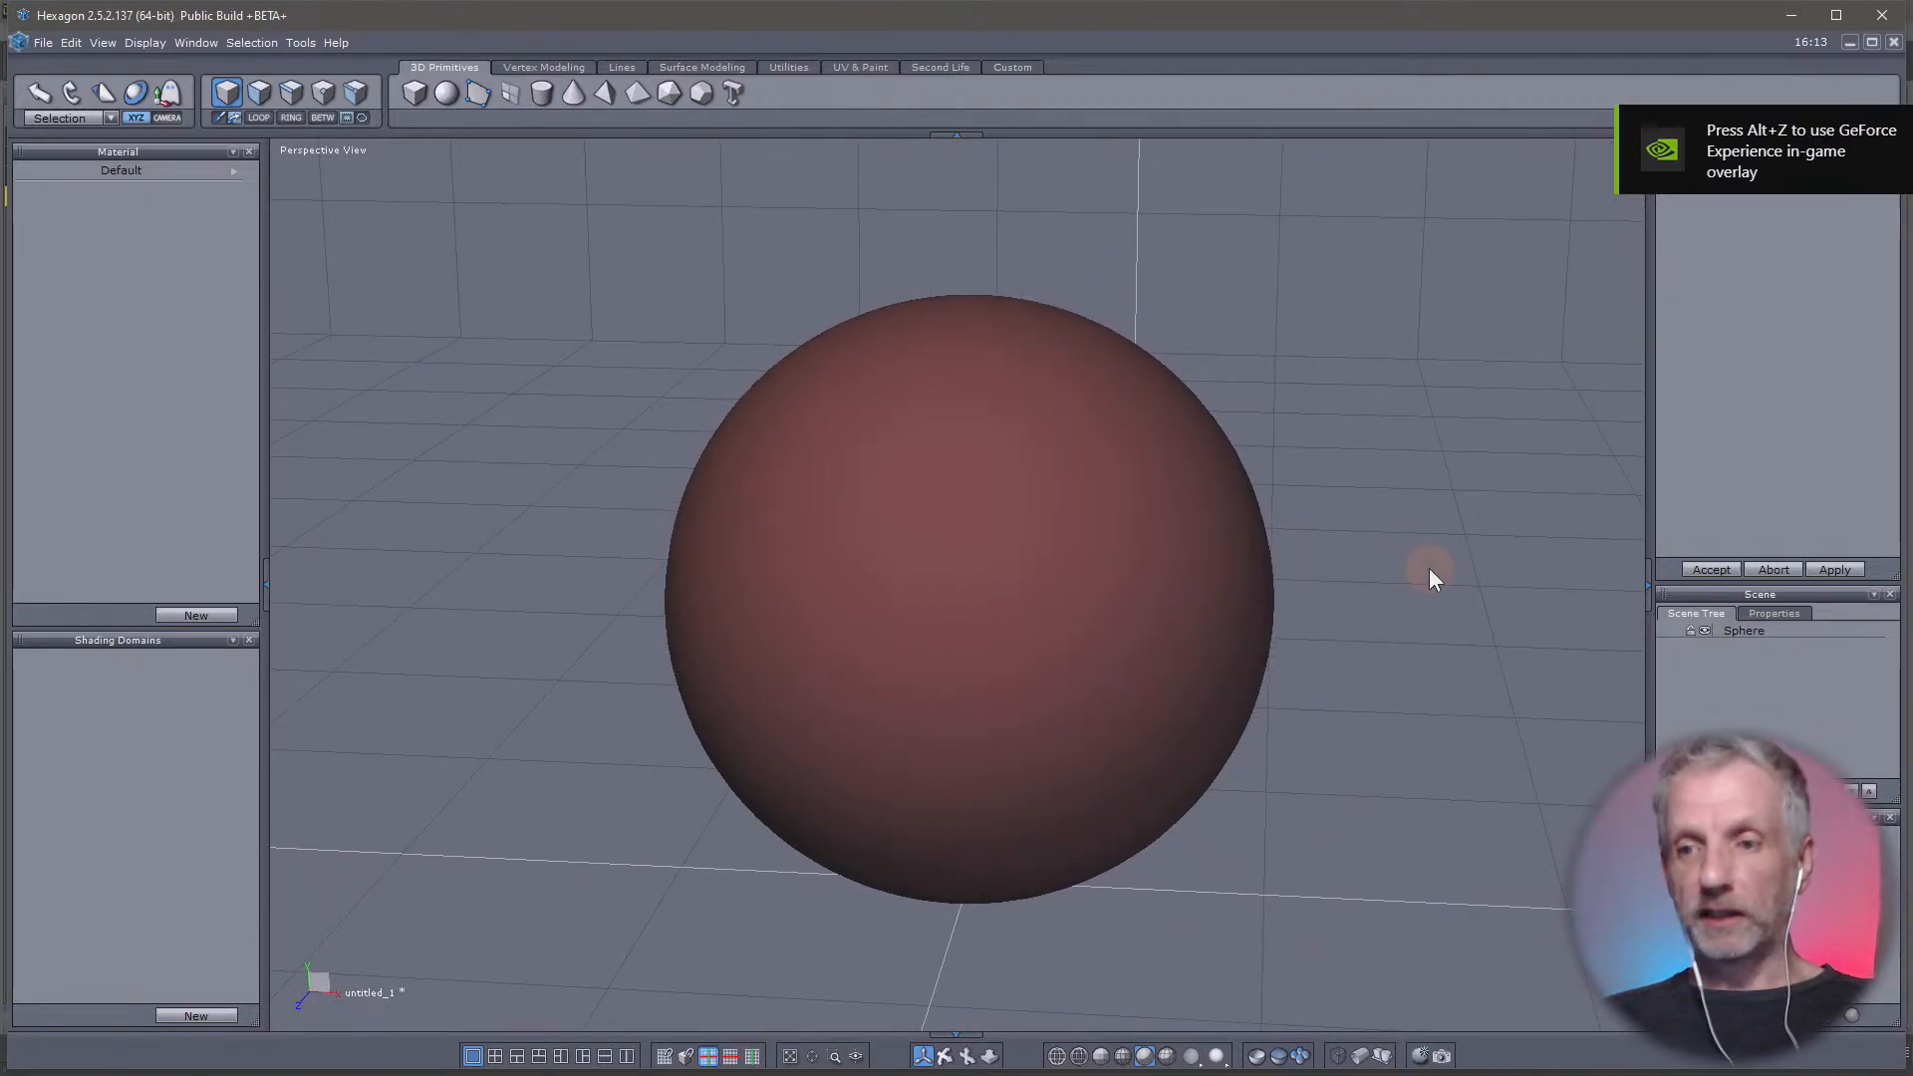
left_click(1745, 631)
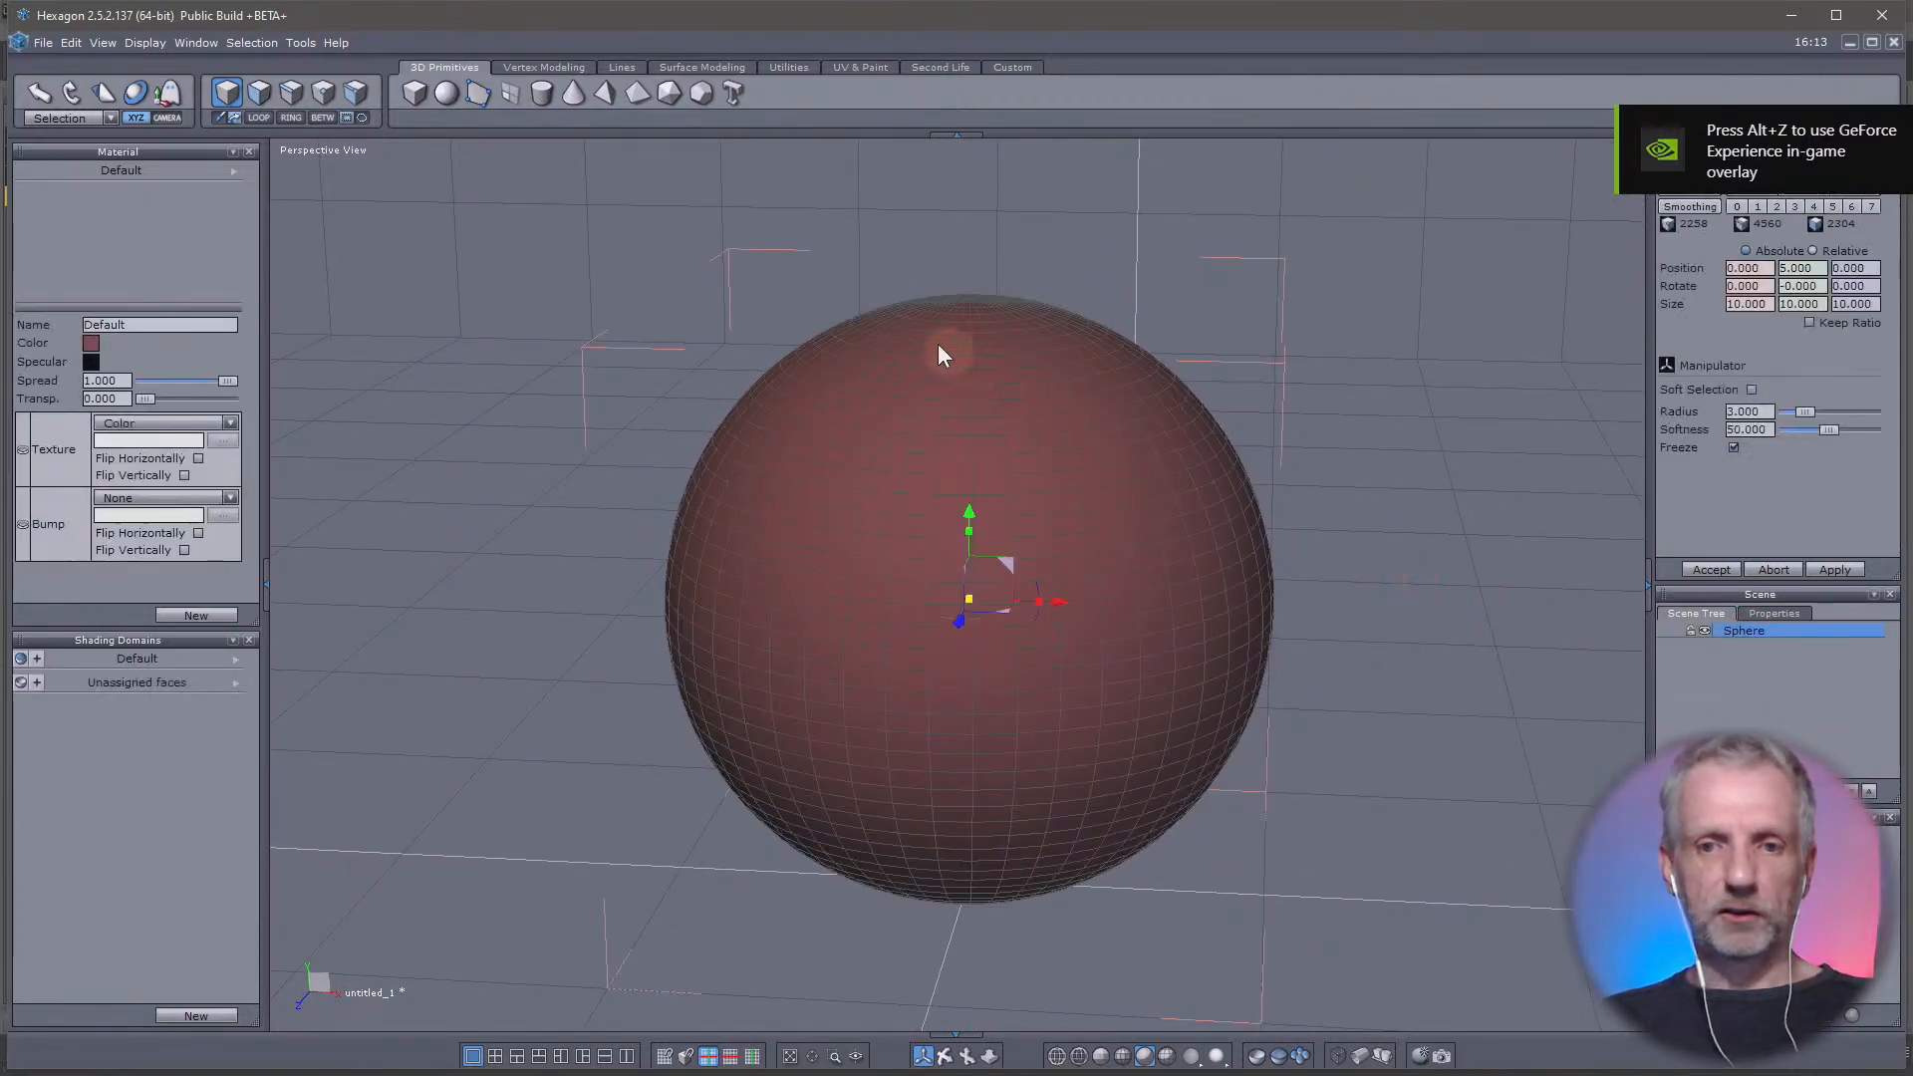
left_click(256, 91)
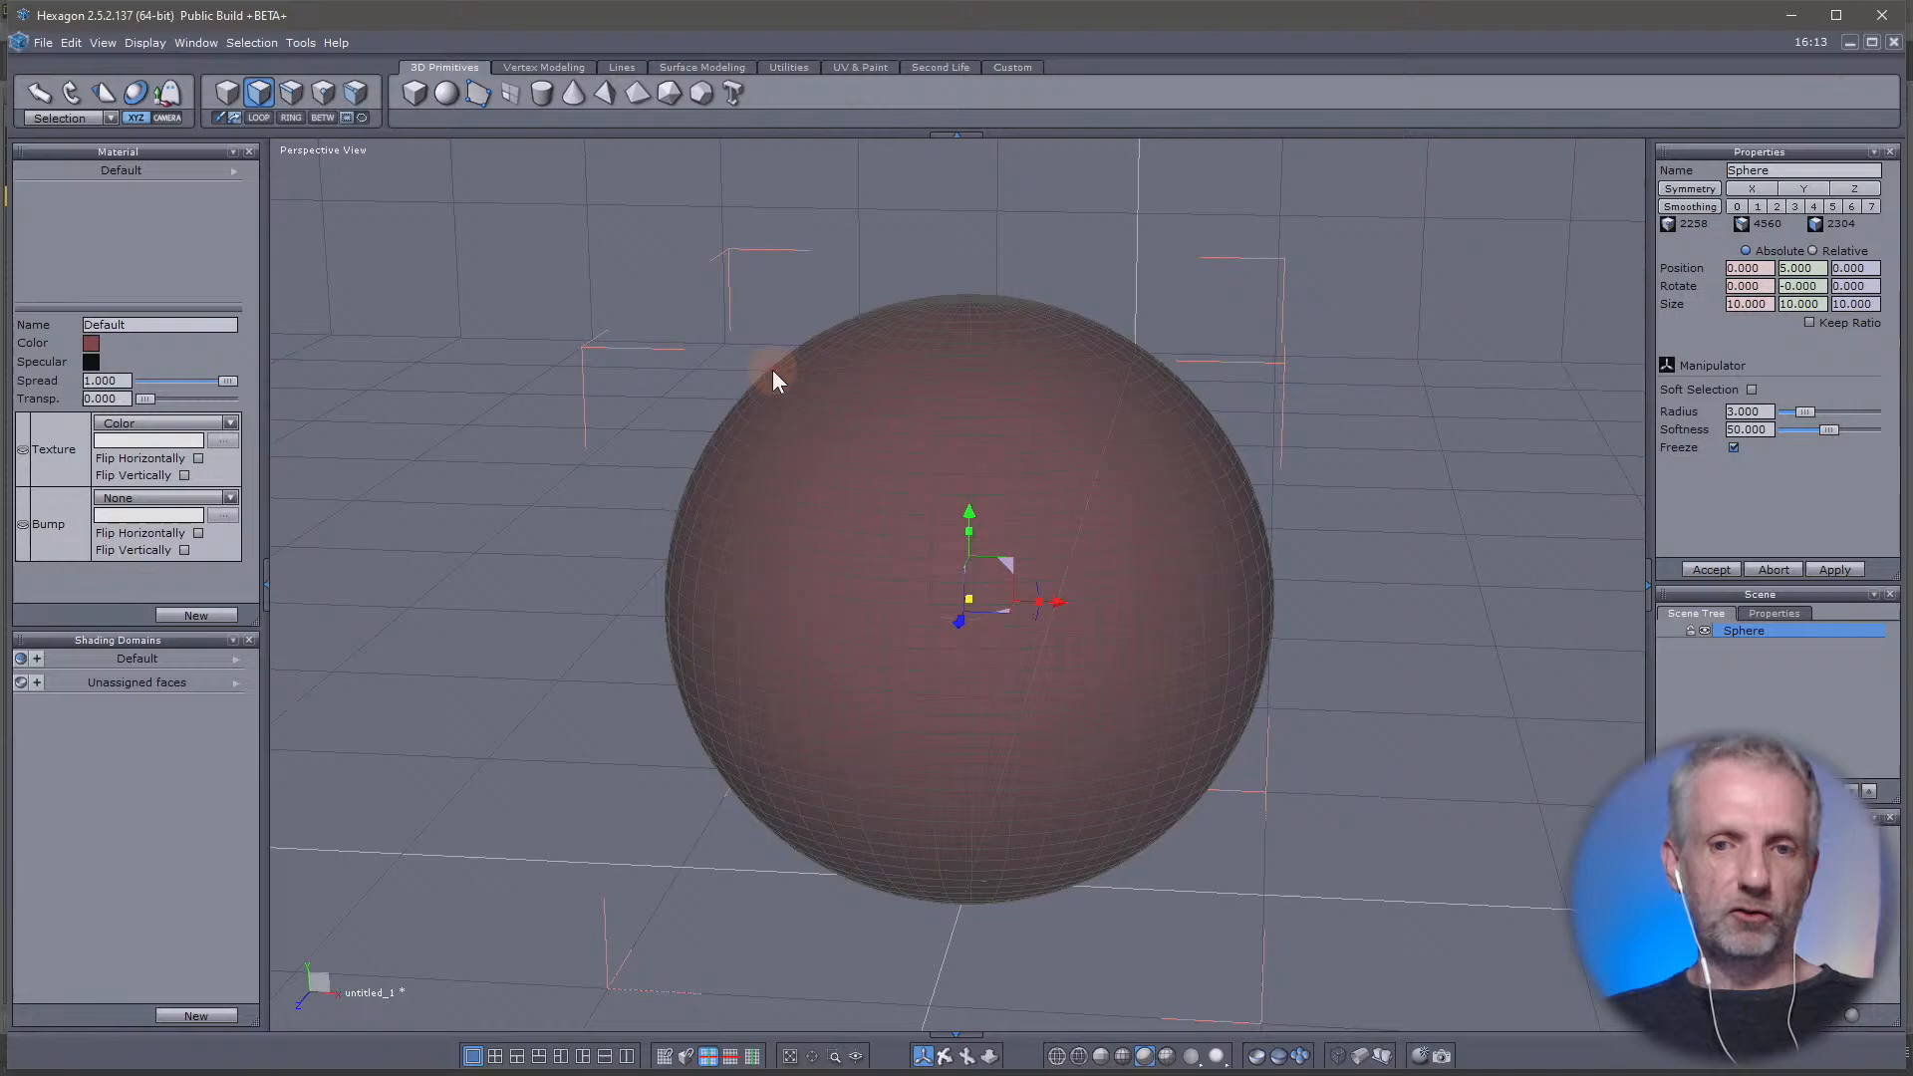
left_click(785, 462)
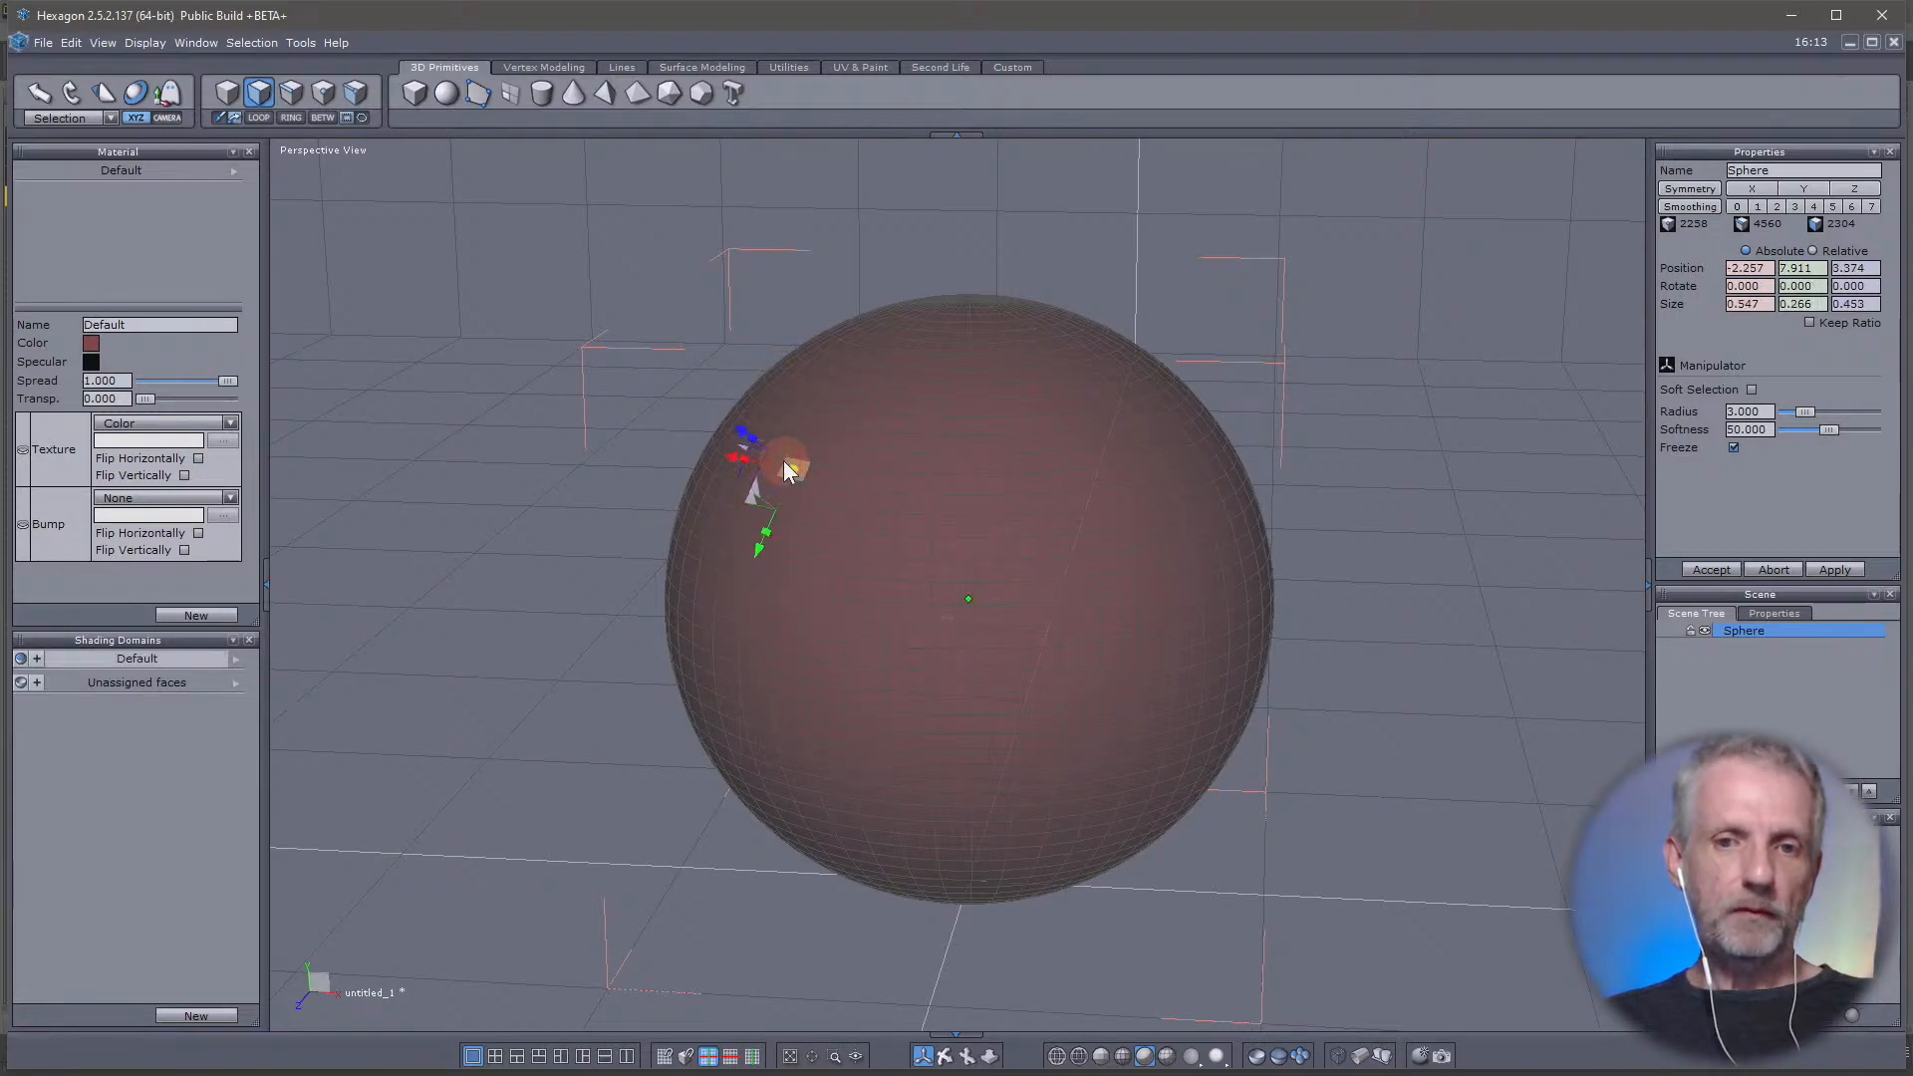
left_click(1751, 389)
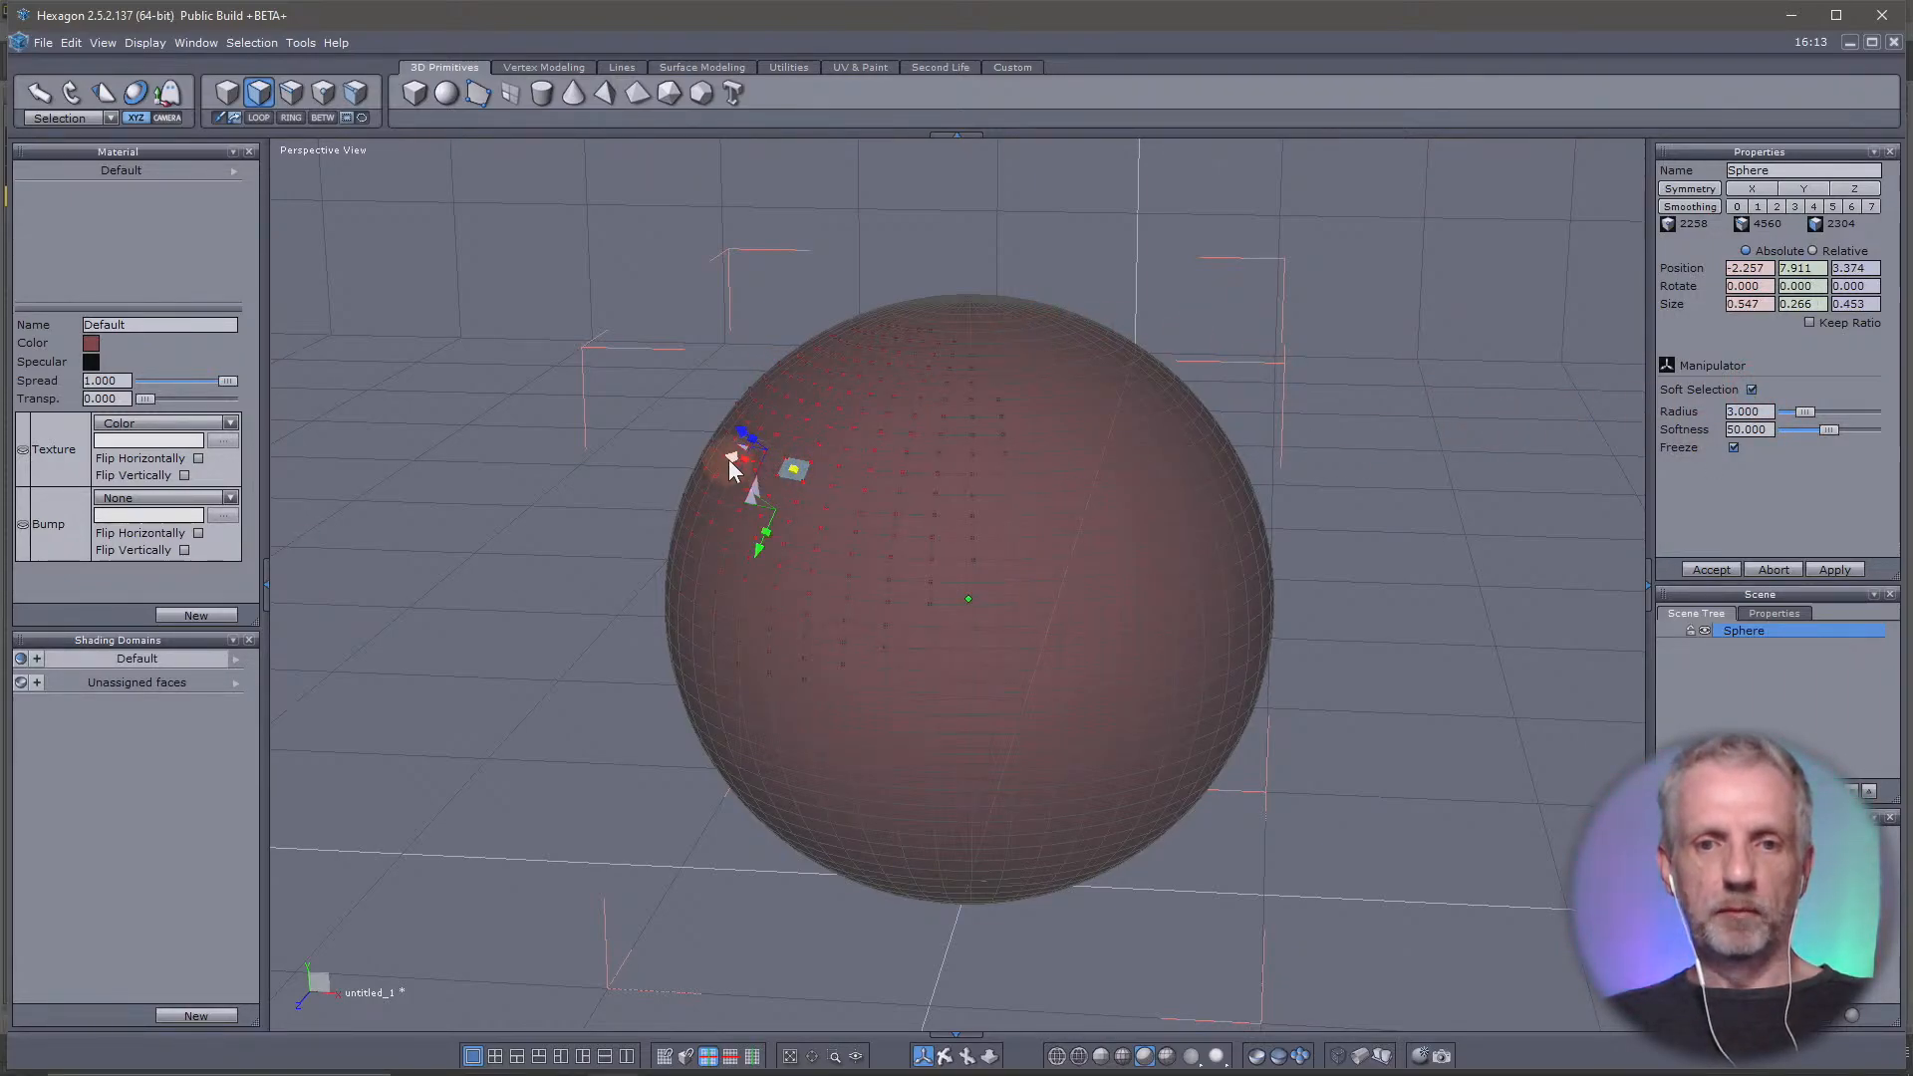
left_click_drag(727, 458, 576, 428)
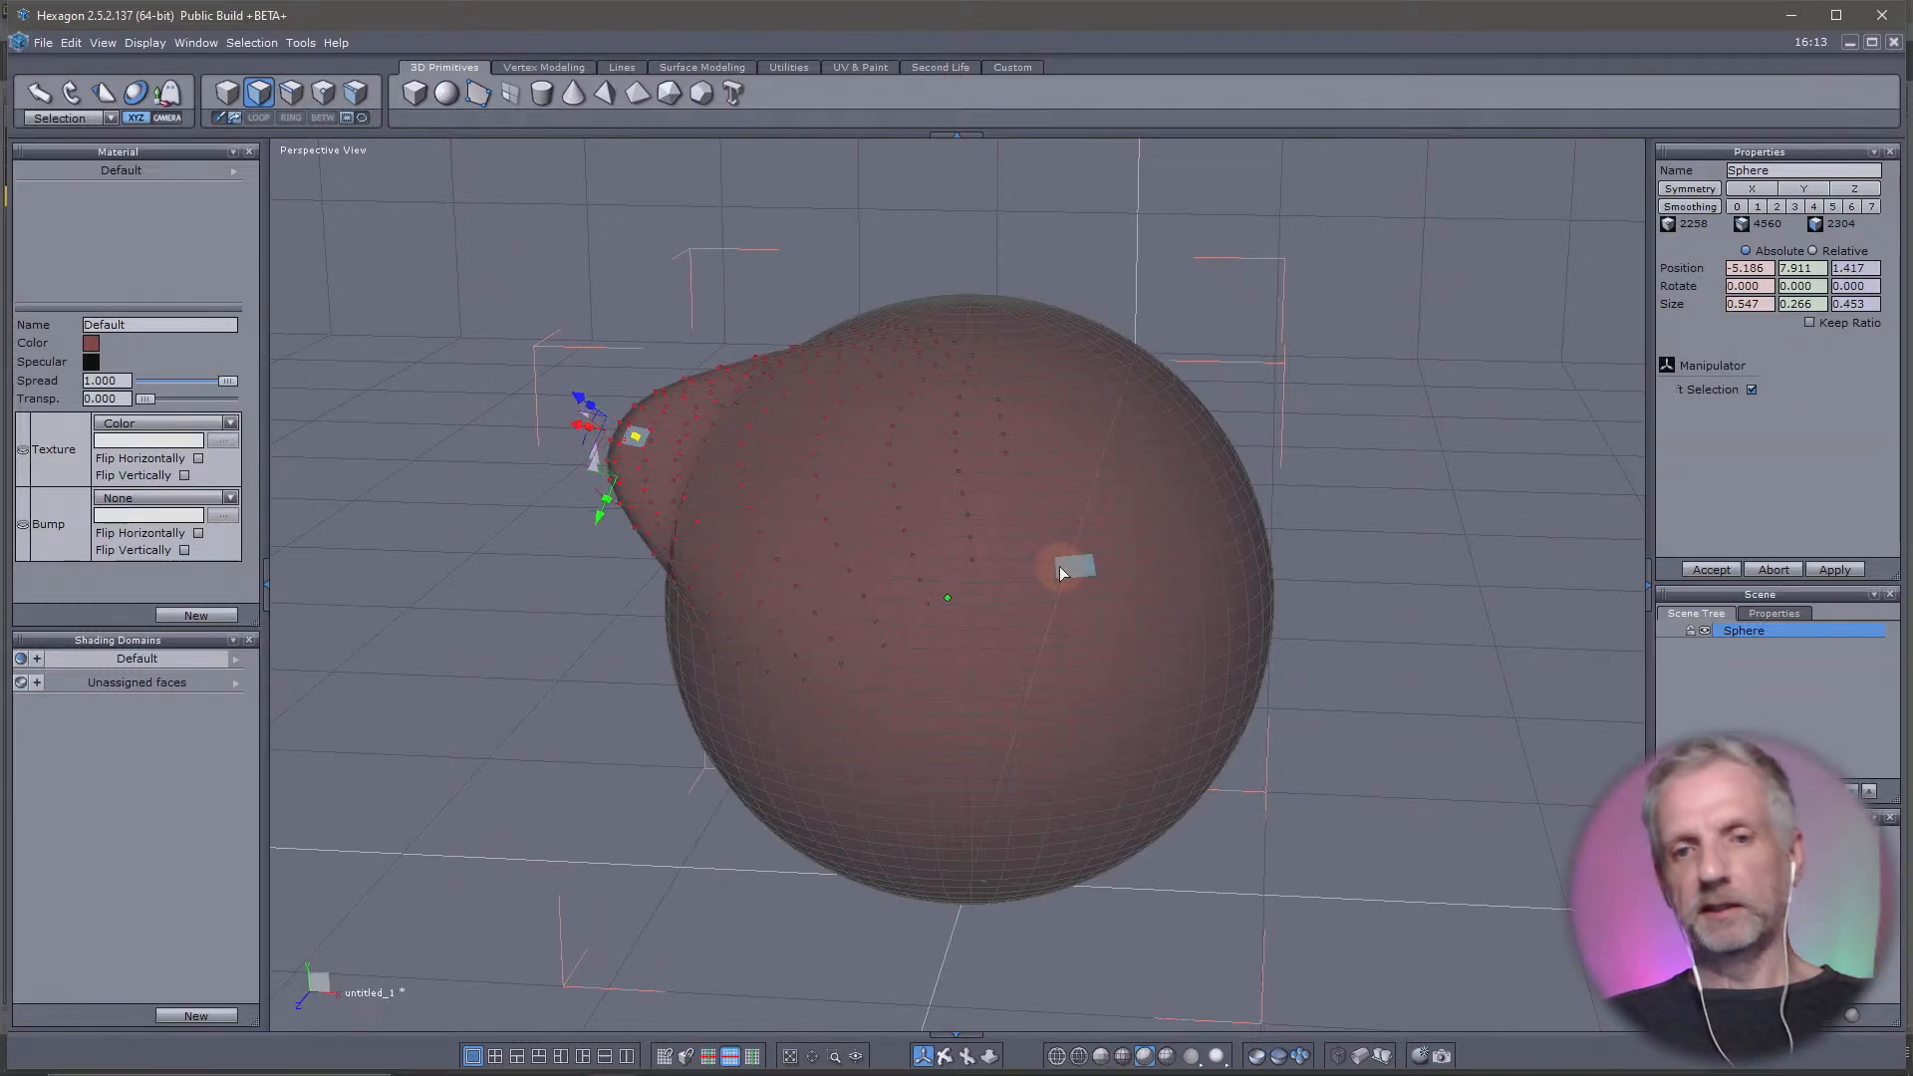
Pull a second upper face on the sphere's opposite side outward and upward into a long horn with Soft Selection
right_click_drag(1061, 569, 800, 649)
left_click(1109, 498)
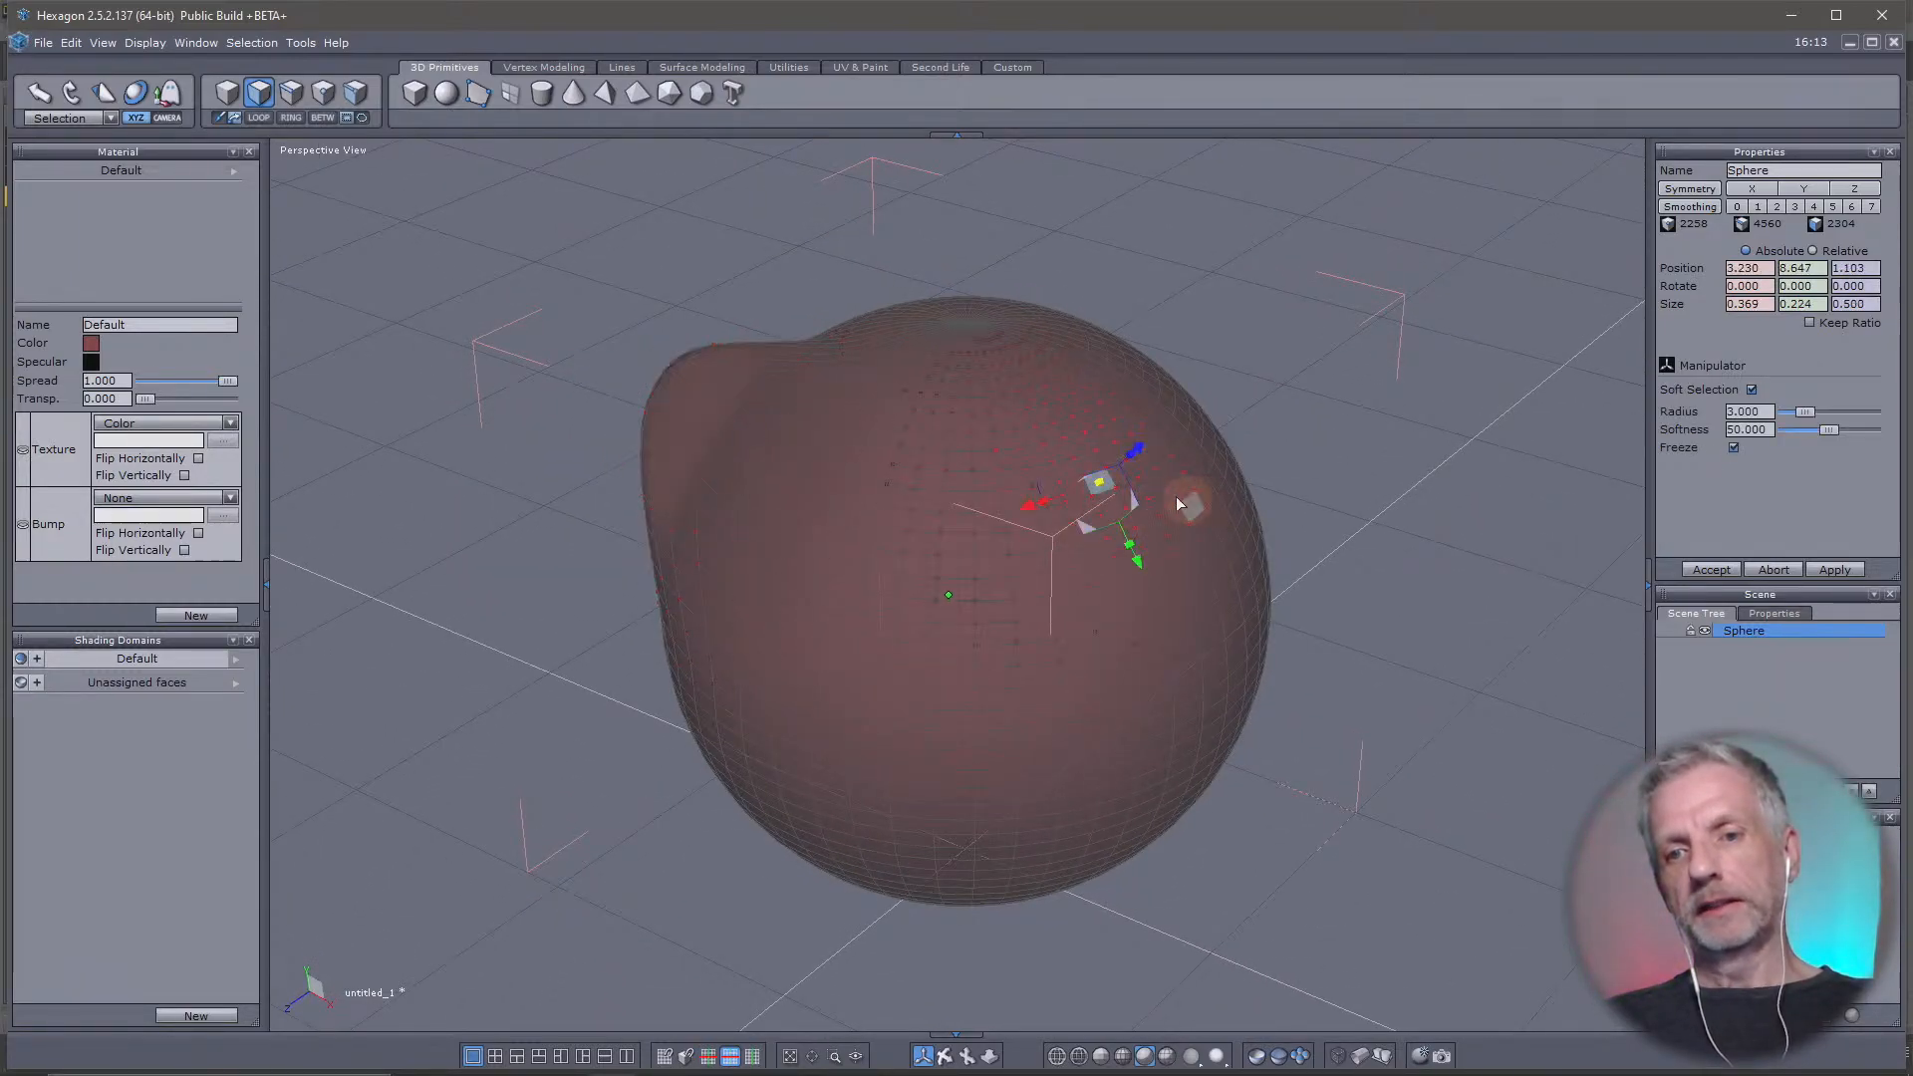
left_click_drag(1145, 446, 1316, 361)
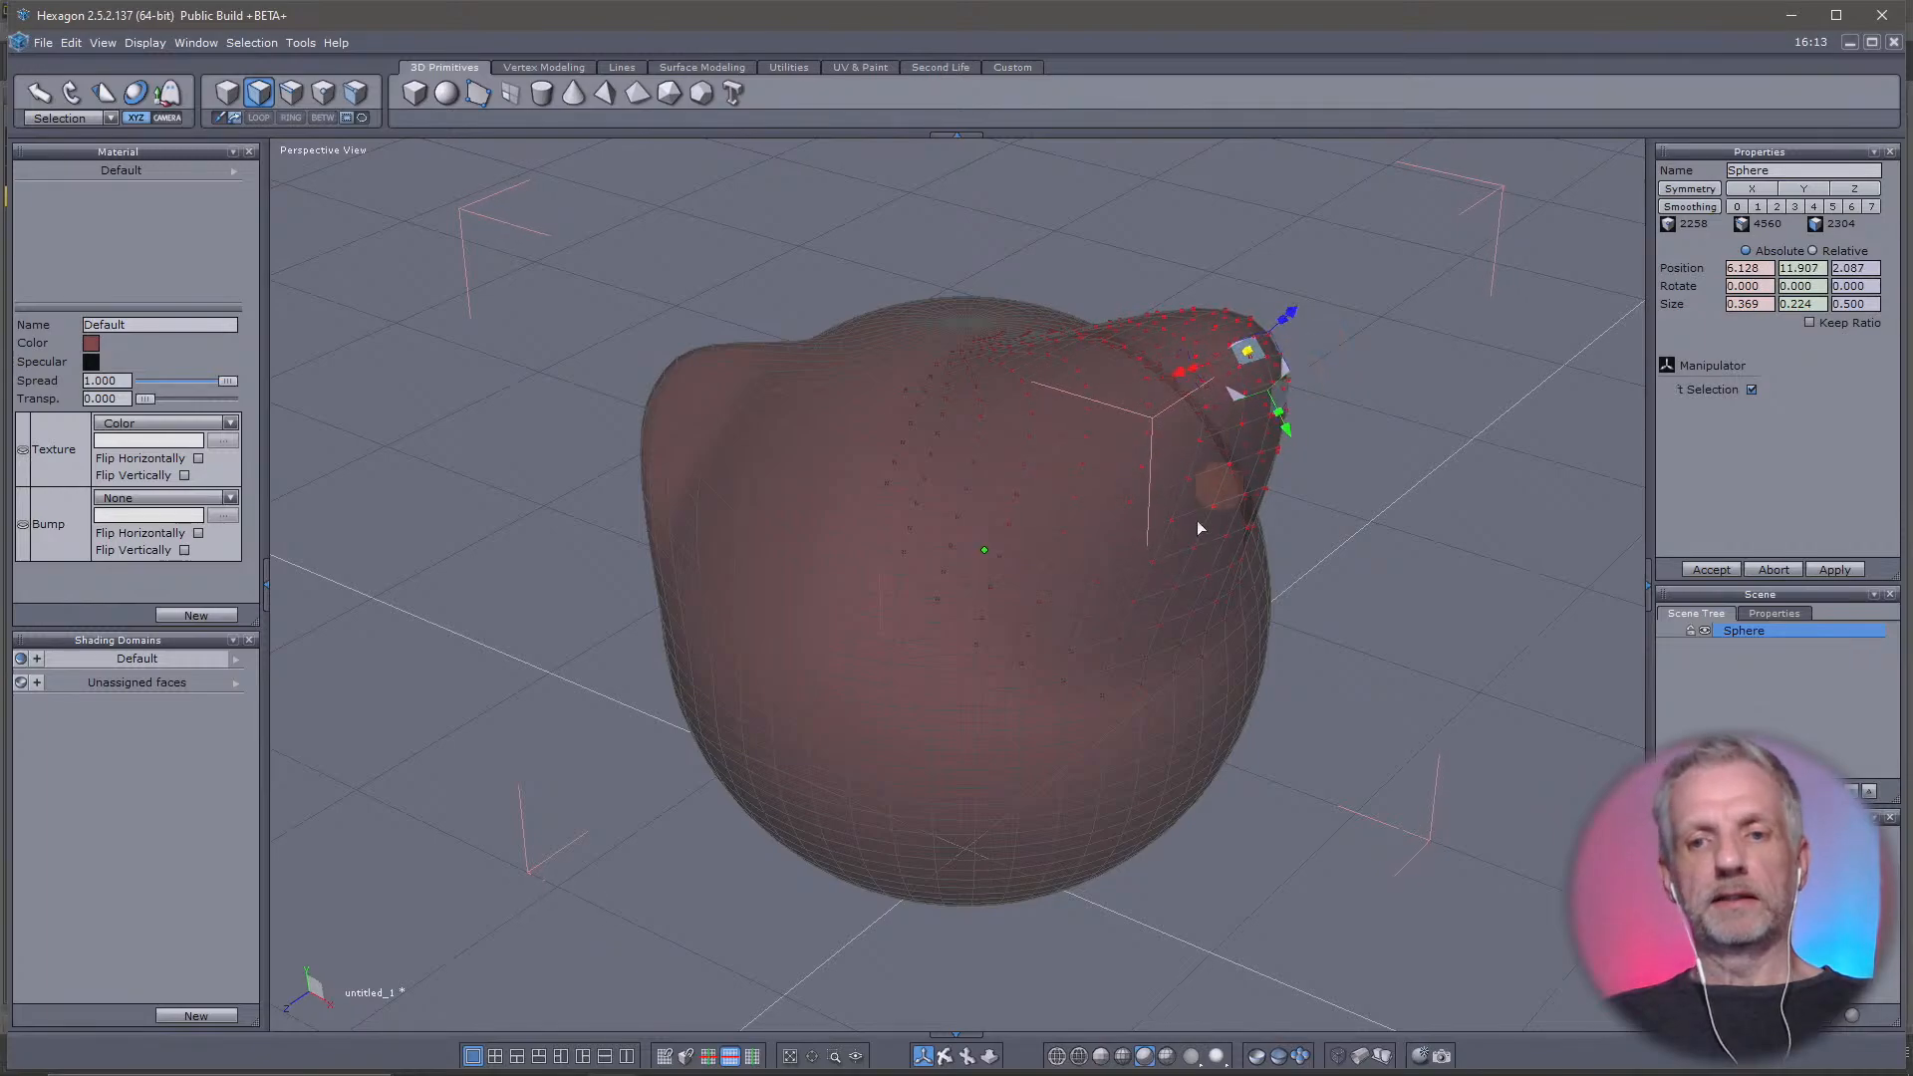
right_click_drag(1197, 520, 1069, 679)
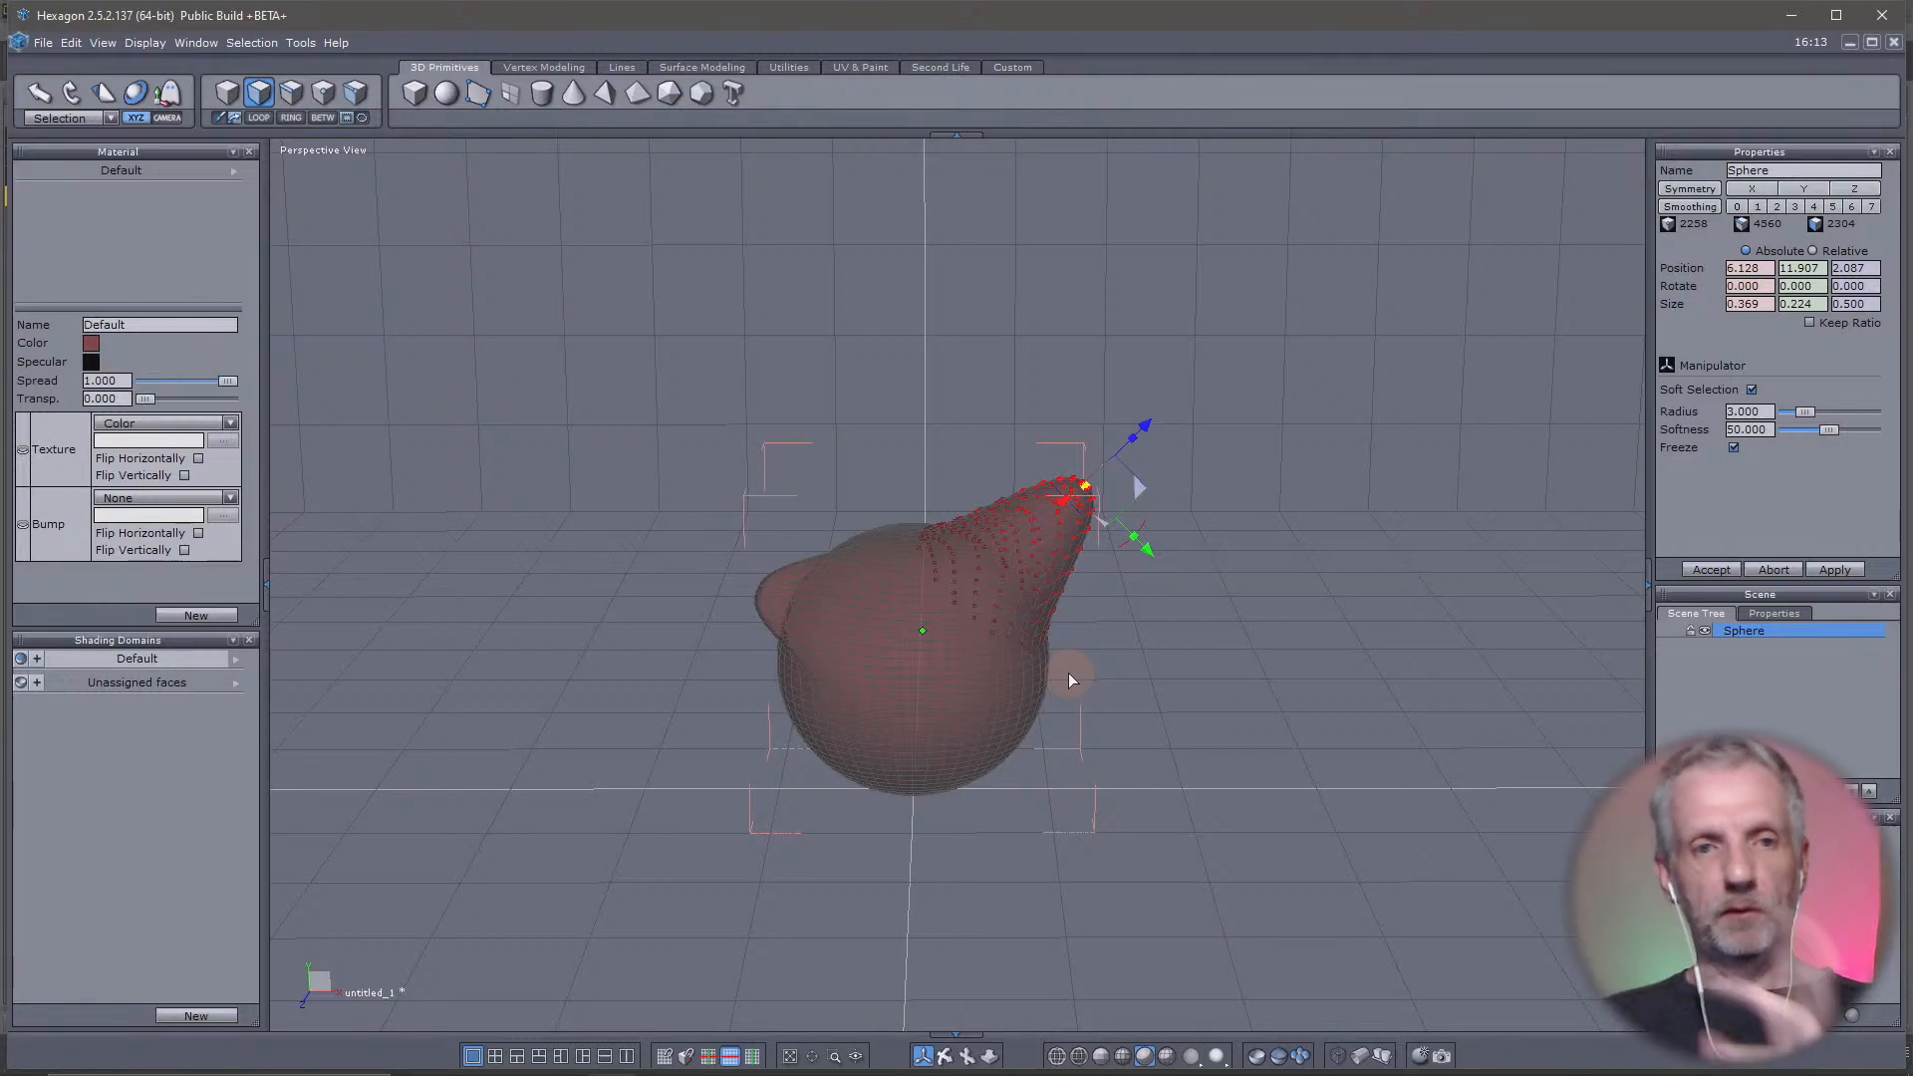
Return to object selection, send the deformed sphere to DAZ Studio, and switch to DAZ Studio with its bridge dialog moved aside
left_click(230, 97)
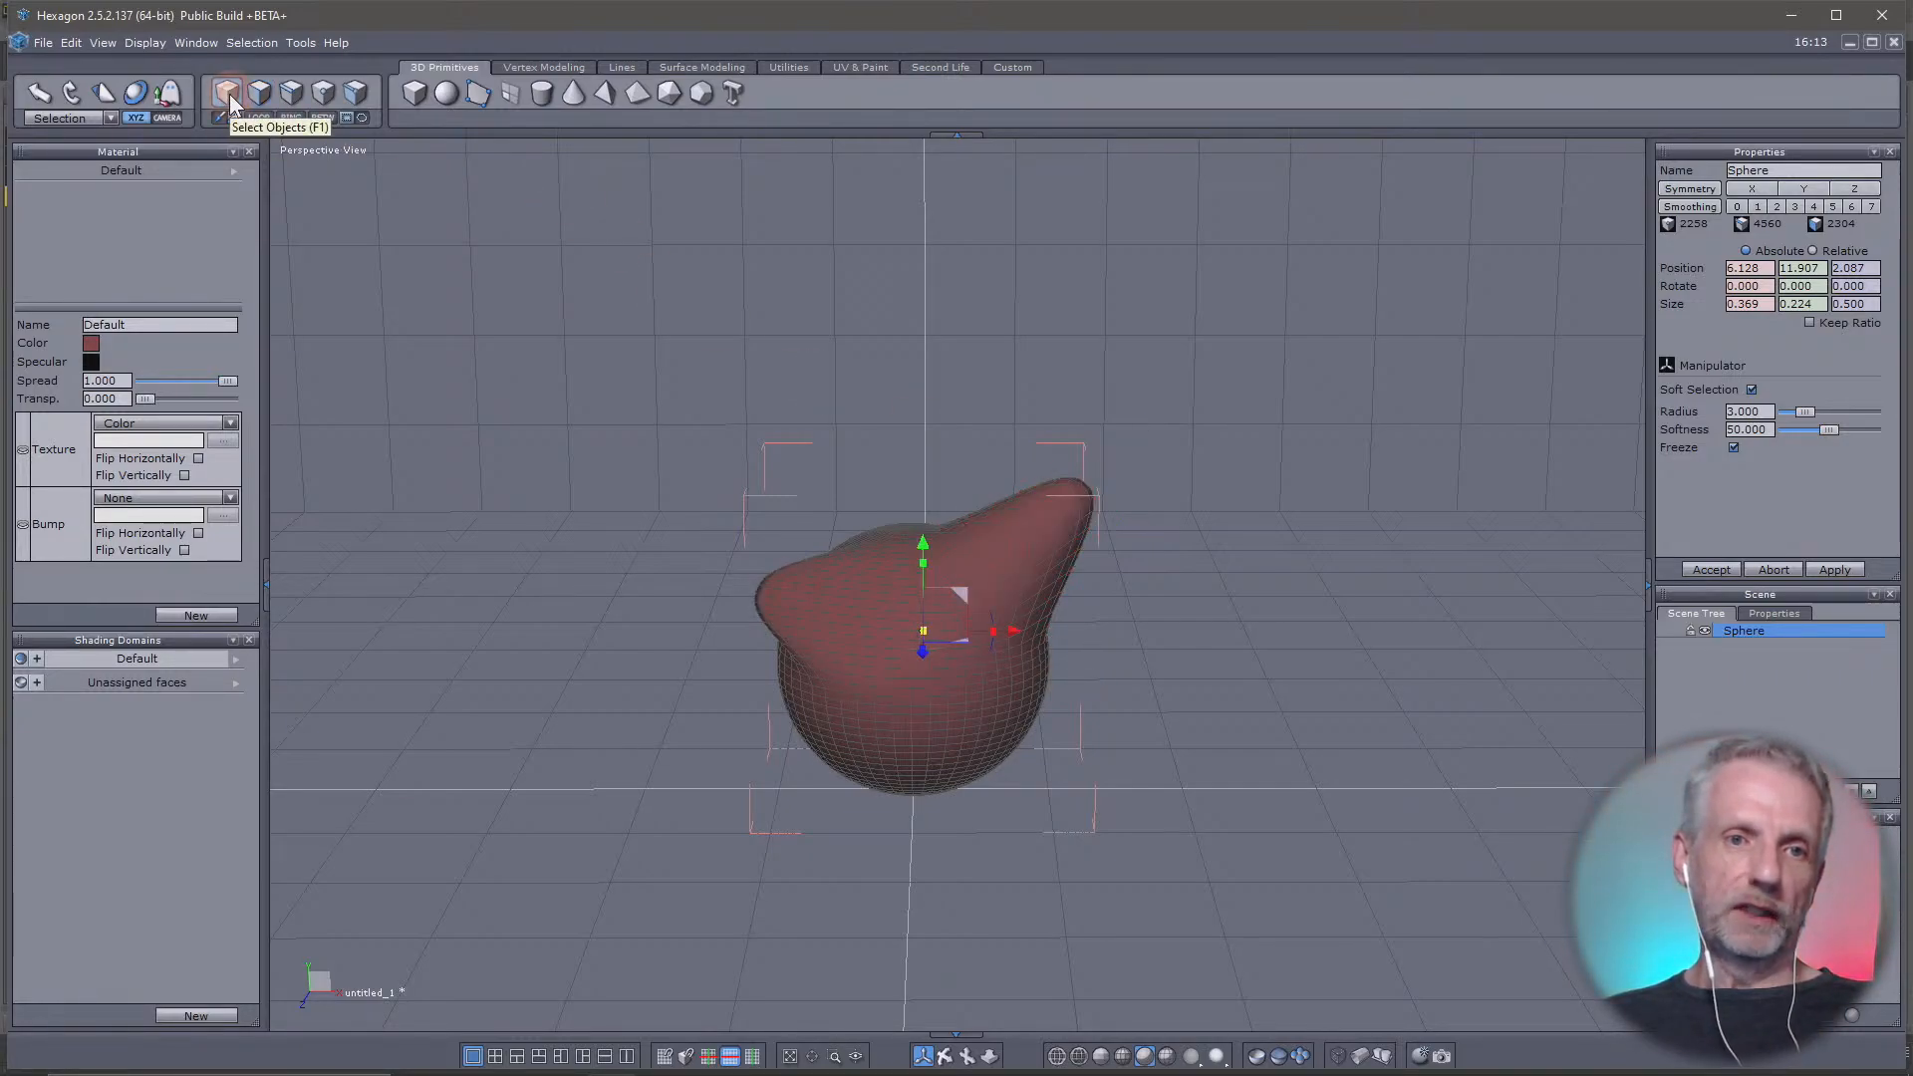
left_click(39, 46)
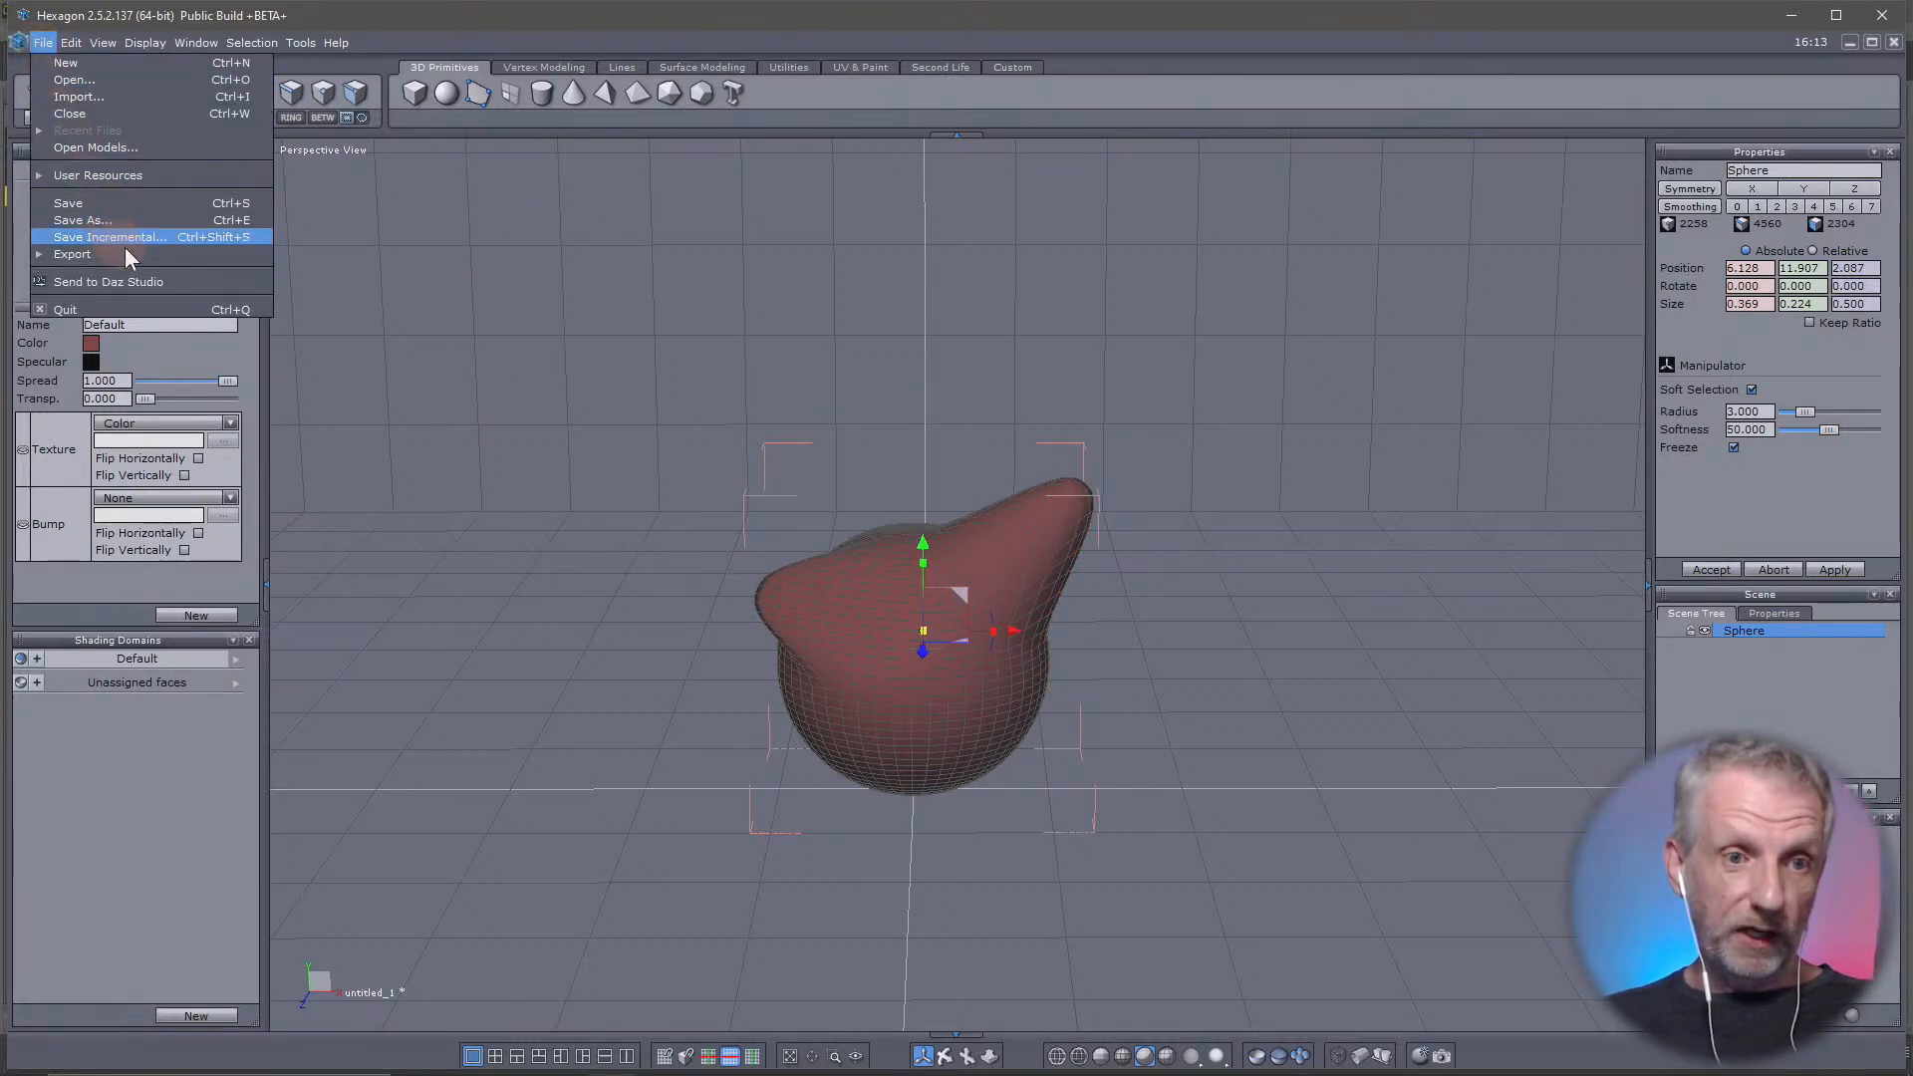
left_click(176, 281)
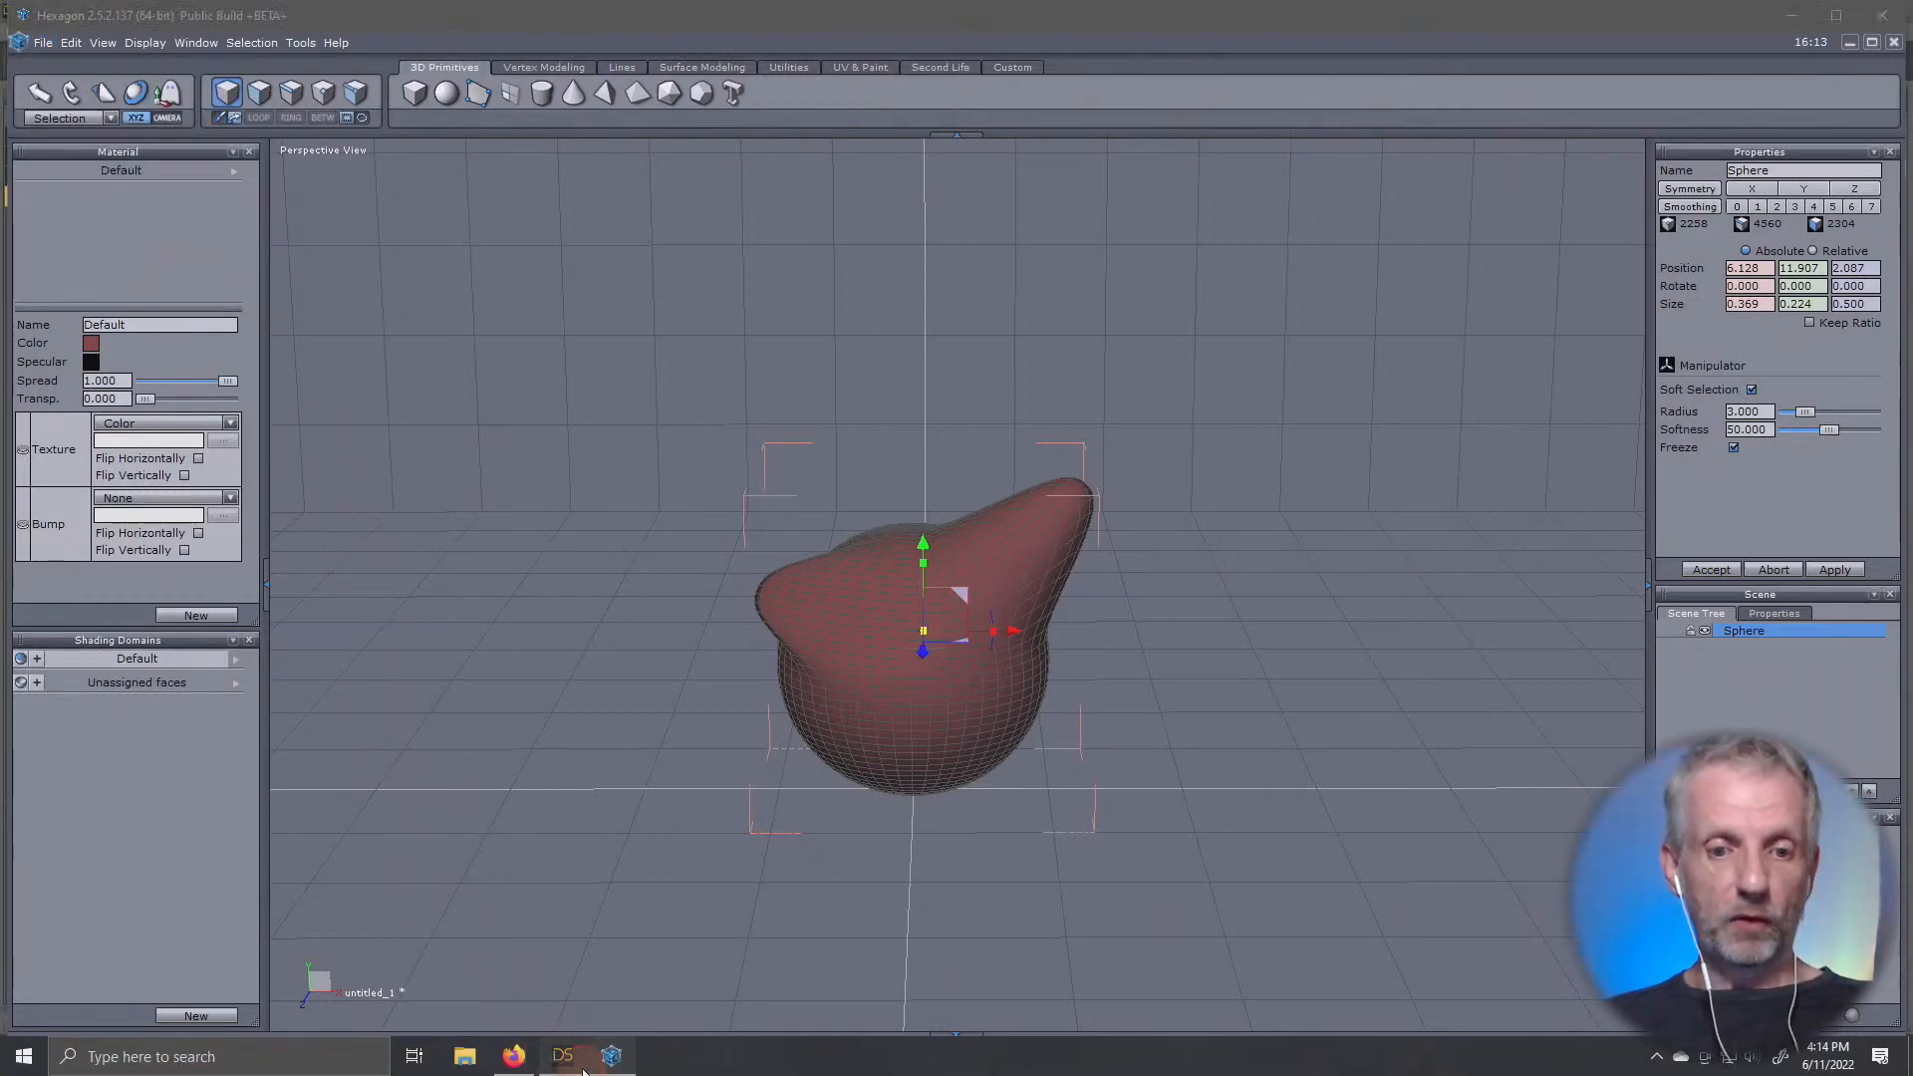
left_click(563, 1055)
left_click_drag(1140, 207, 385, 56)
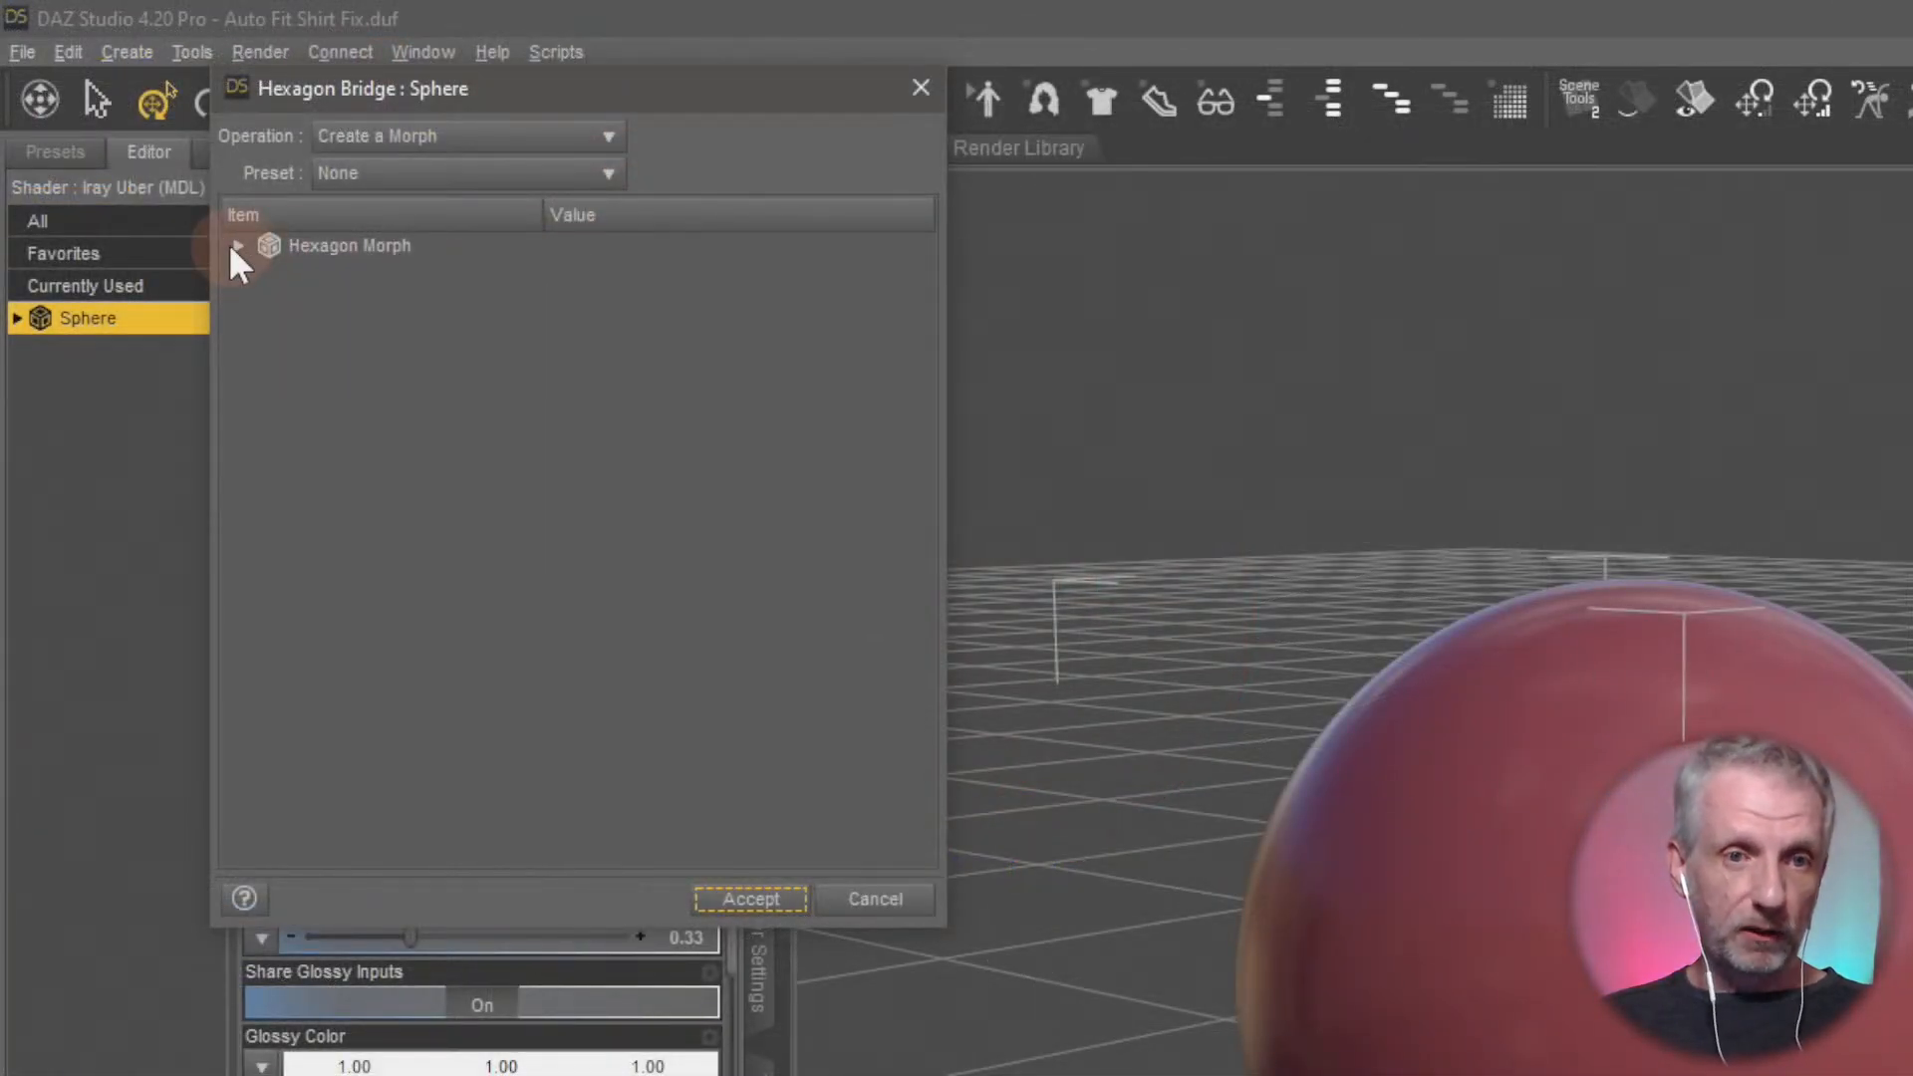
Expand the Hexagon Morph settings in the bridge dialog and name the morph "Joke Morph"
left_click(238, 245)
left_click(642, 272)
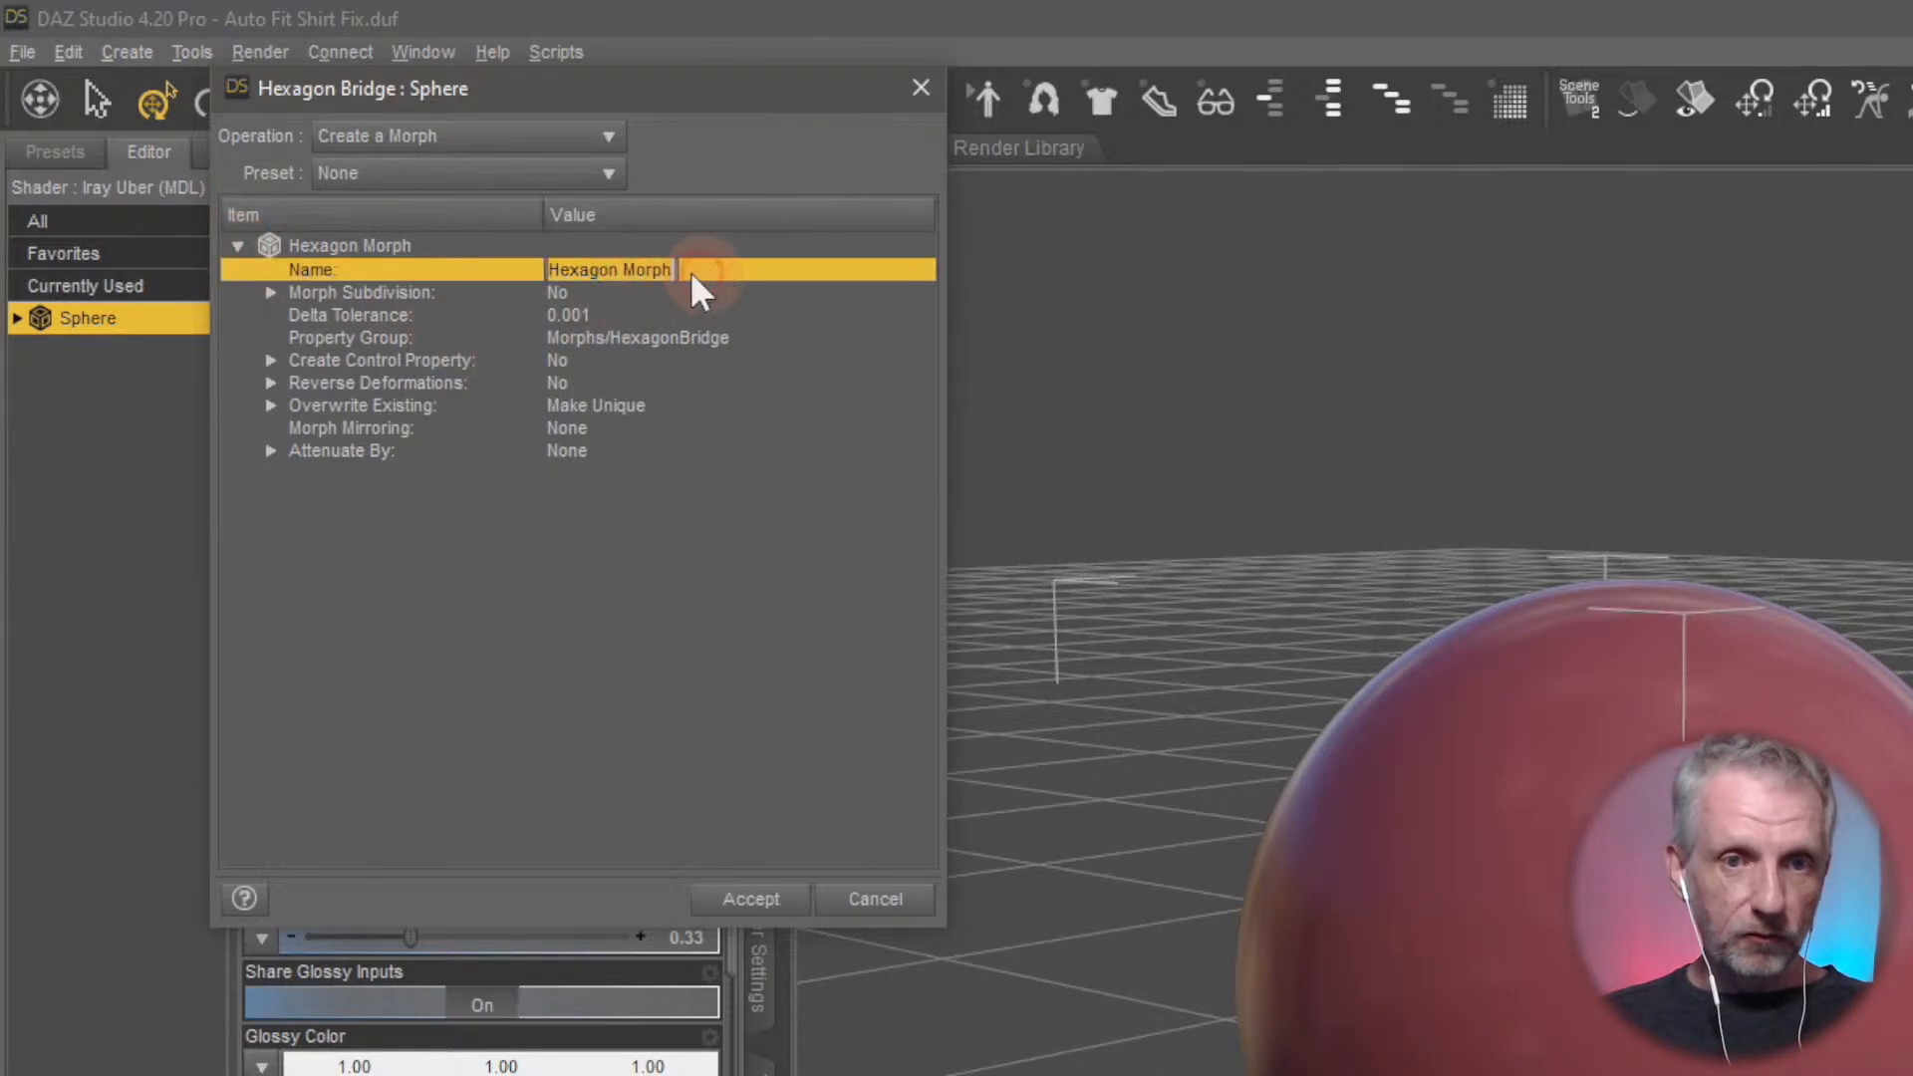
type("Joke Morph")
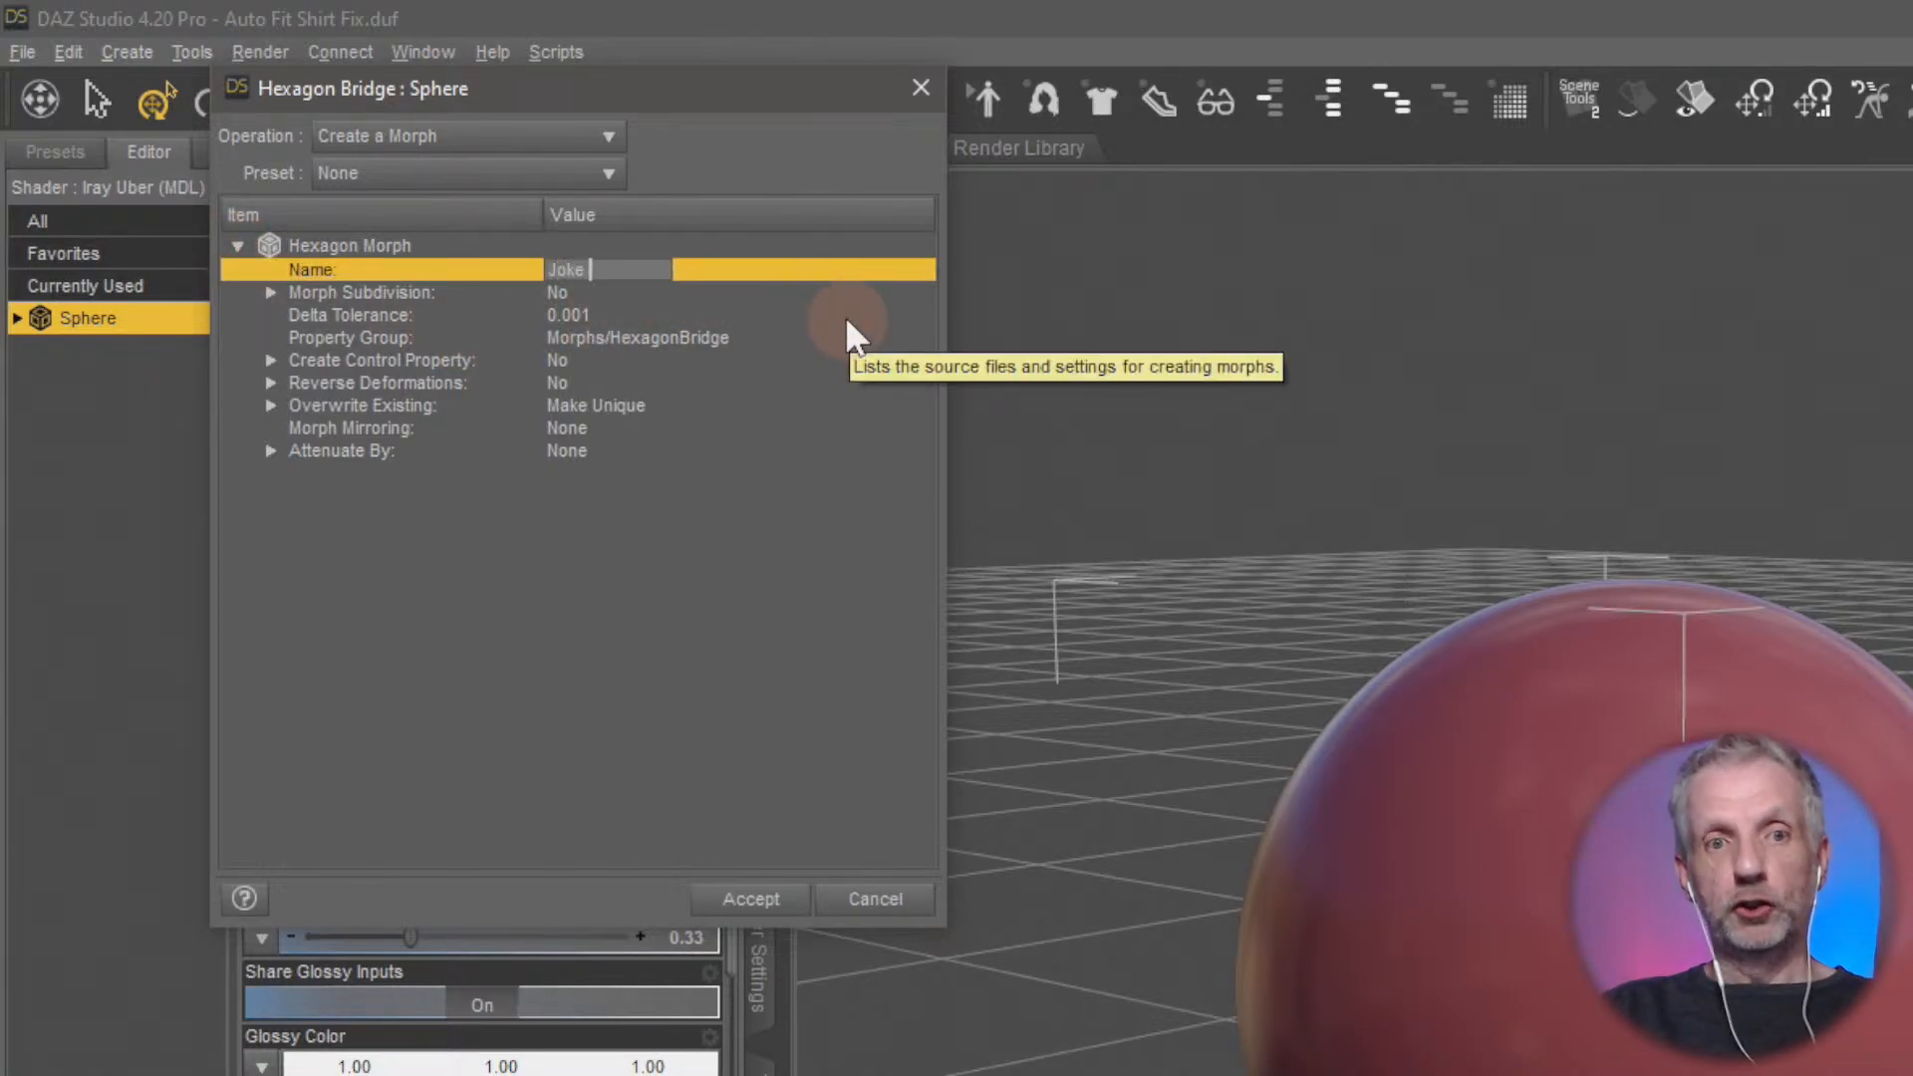
key("BackSpace")
key("BackSpace")
key("BackSpace")
key("BackSpace")
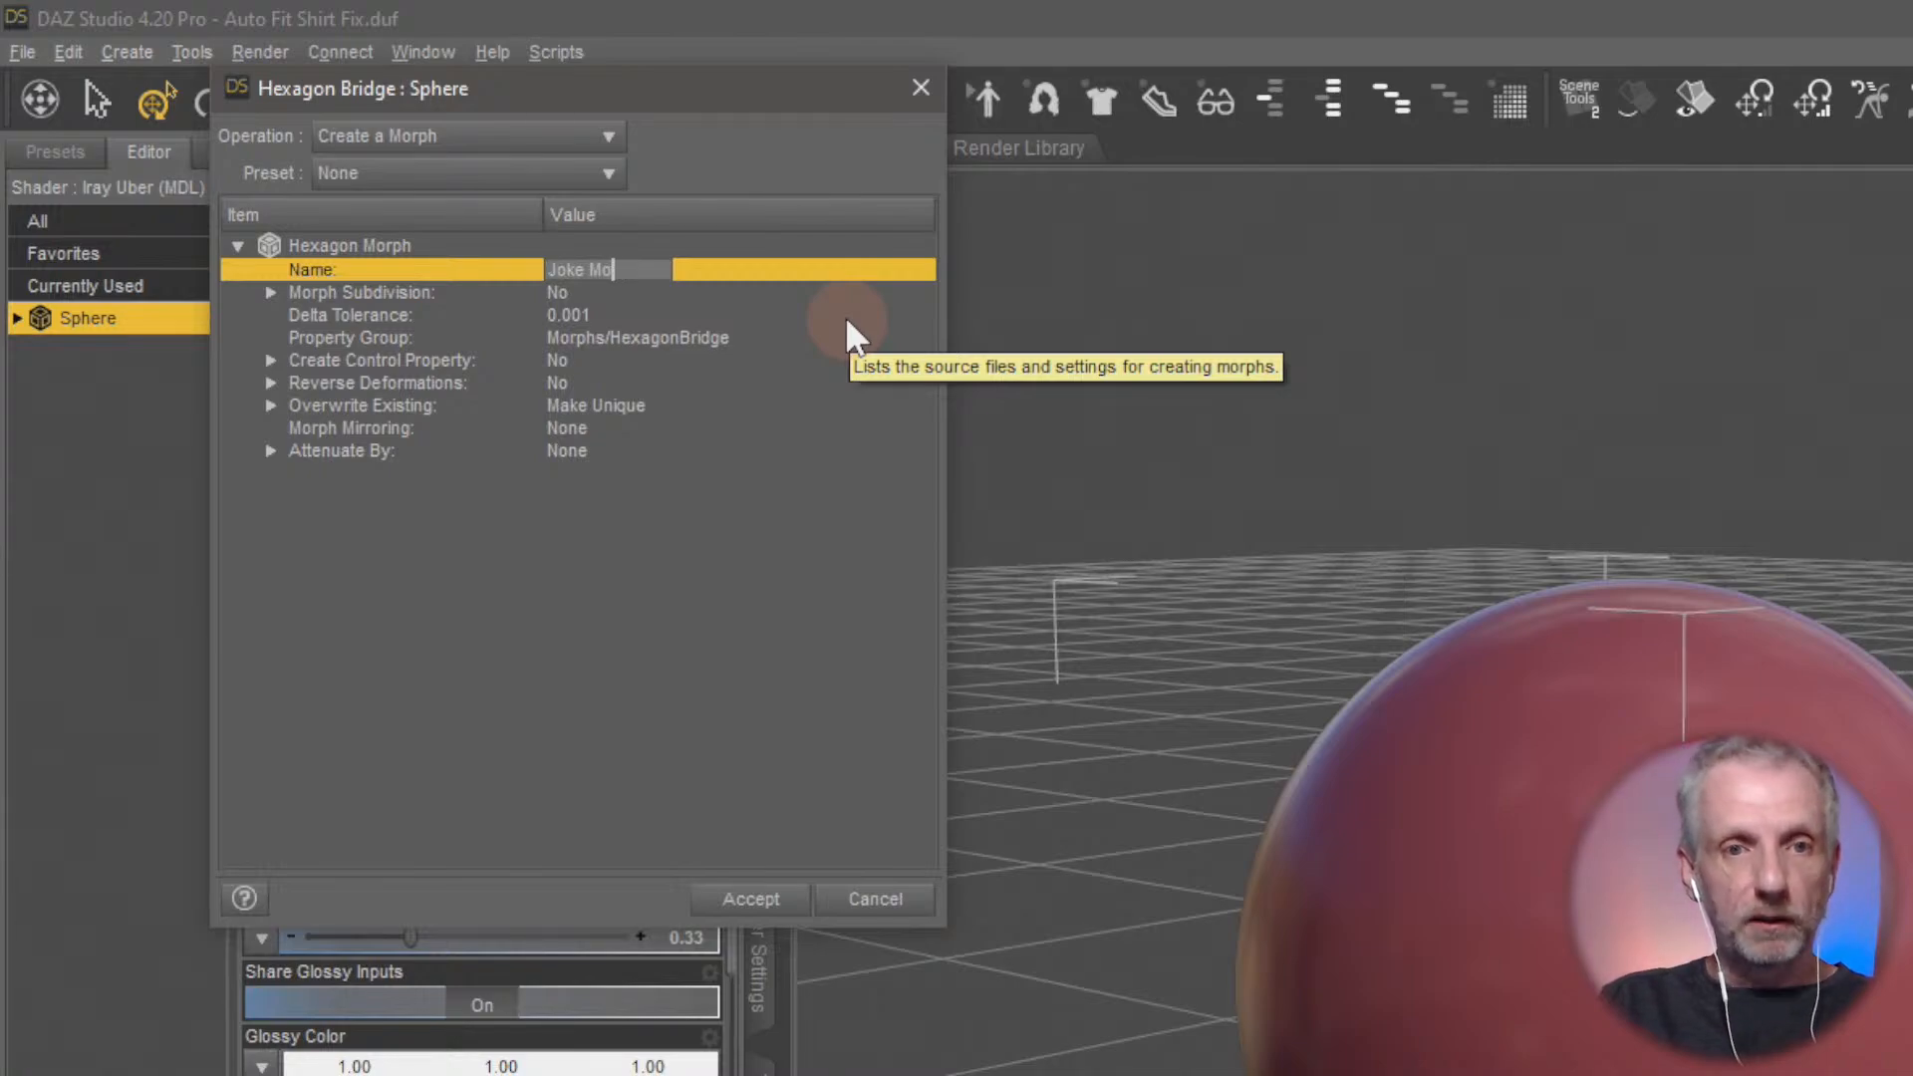
type("oph")
key("BackSpace")
key("BackSpace")
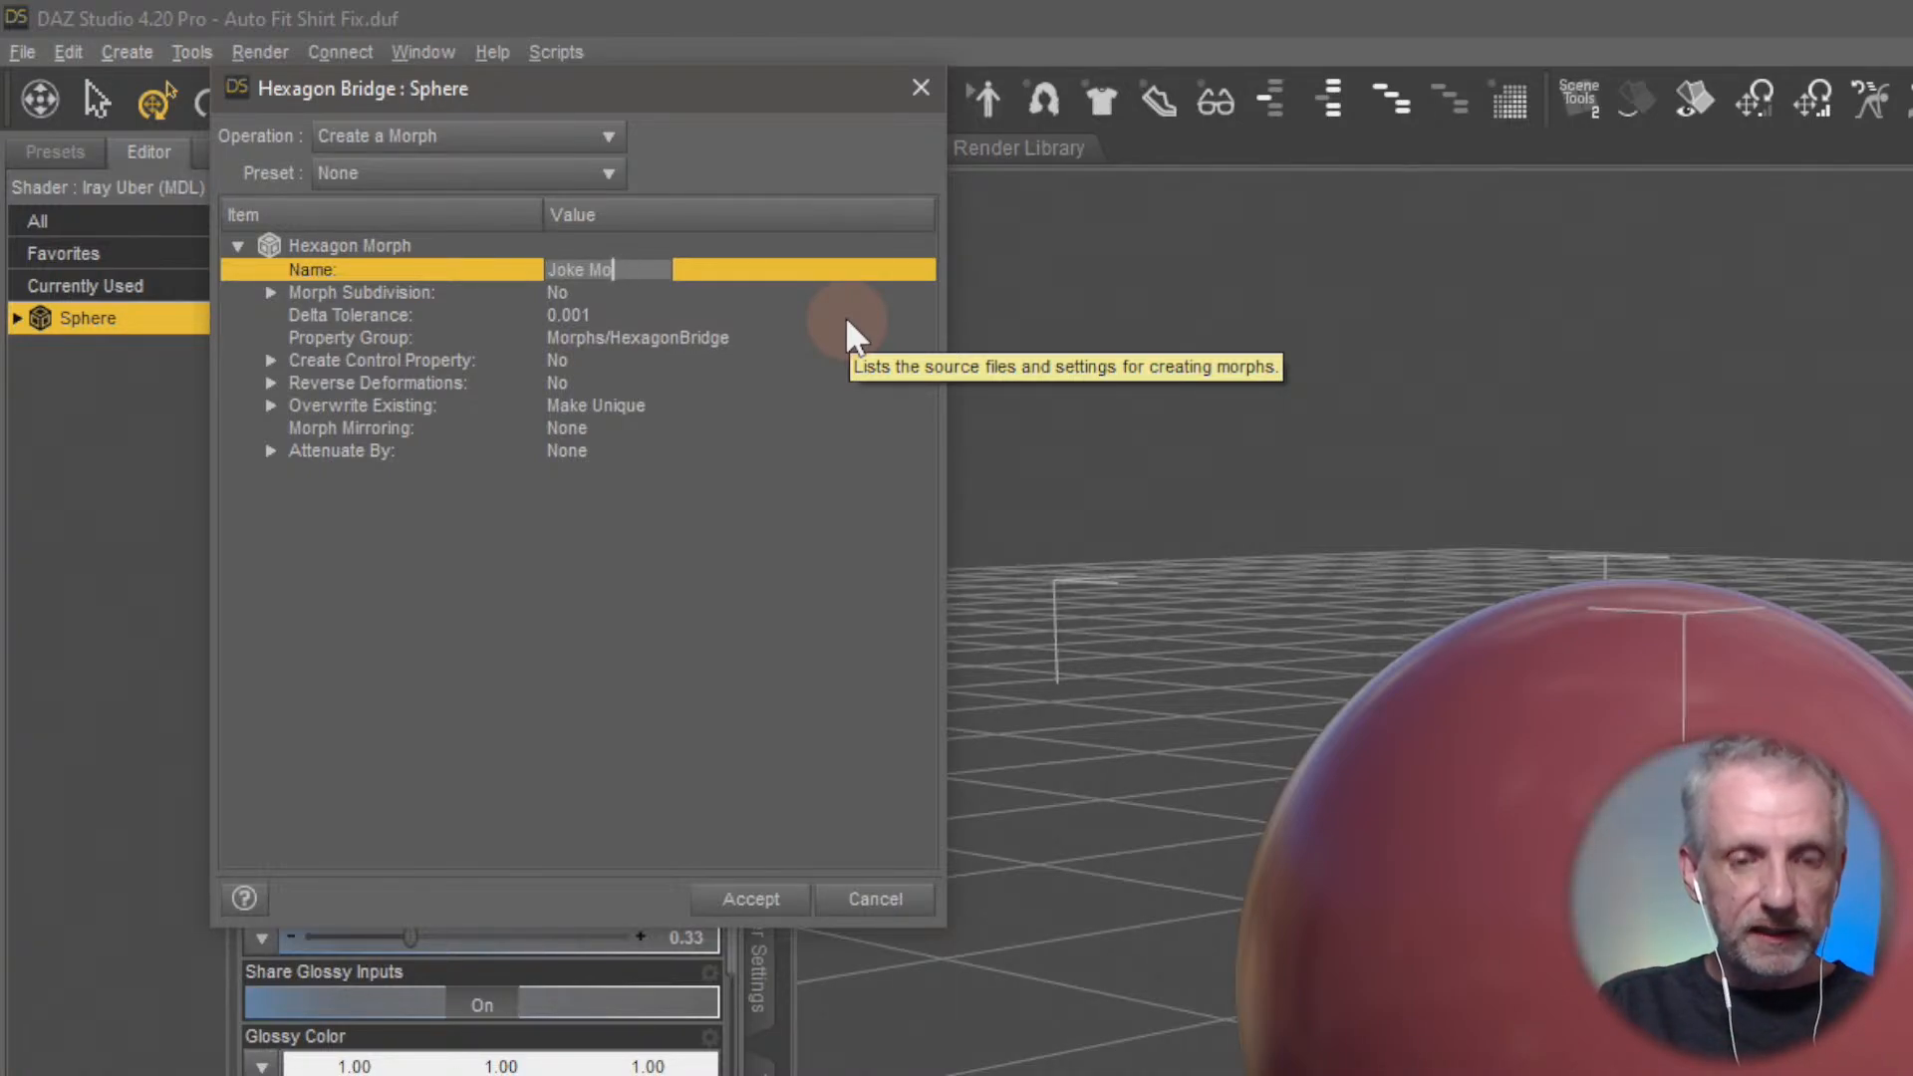
type("rph")
key("Return")
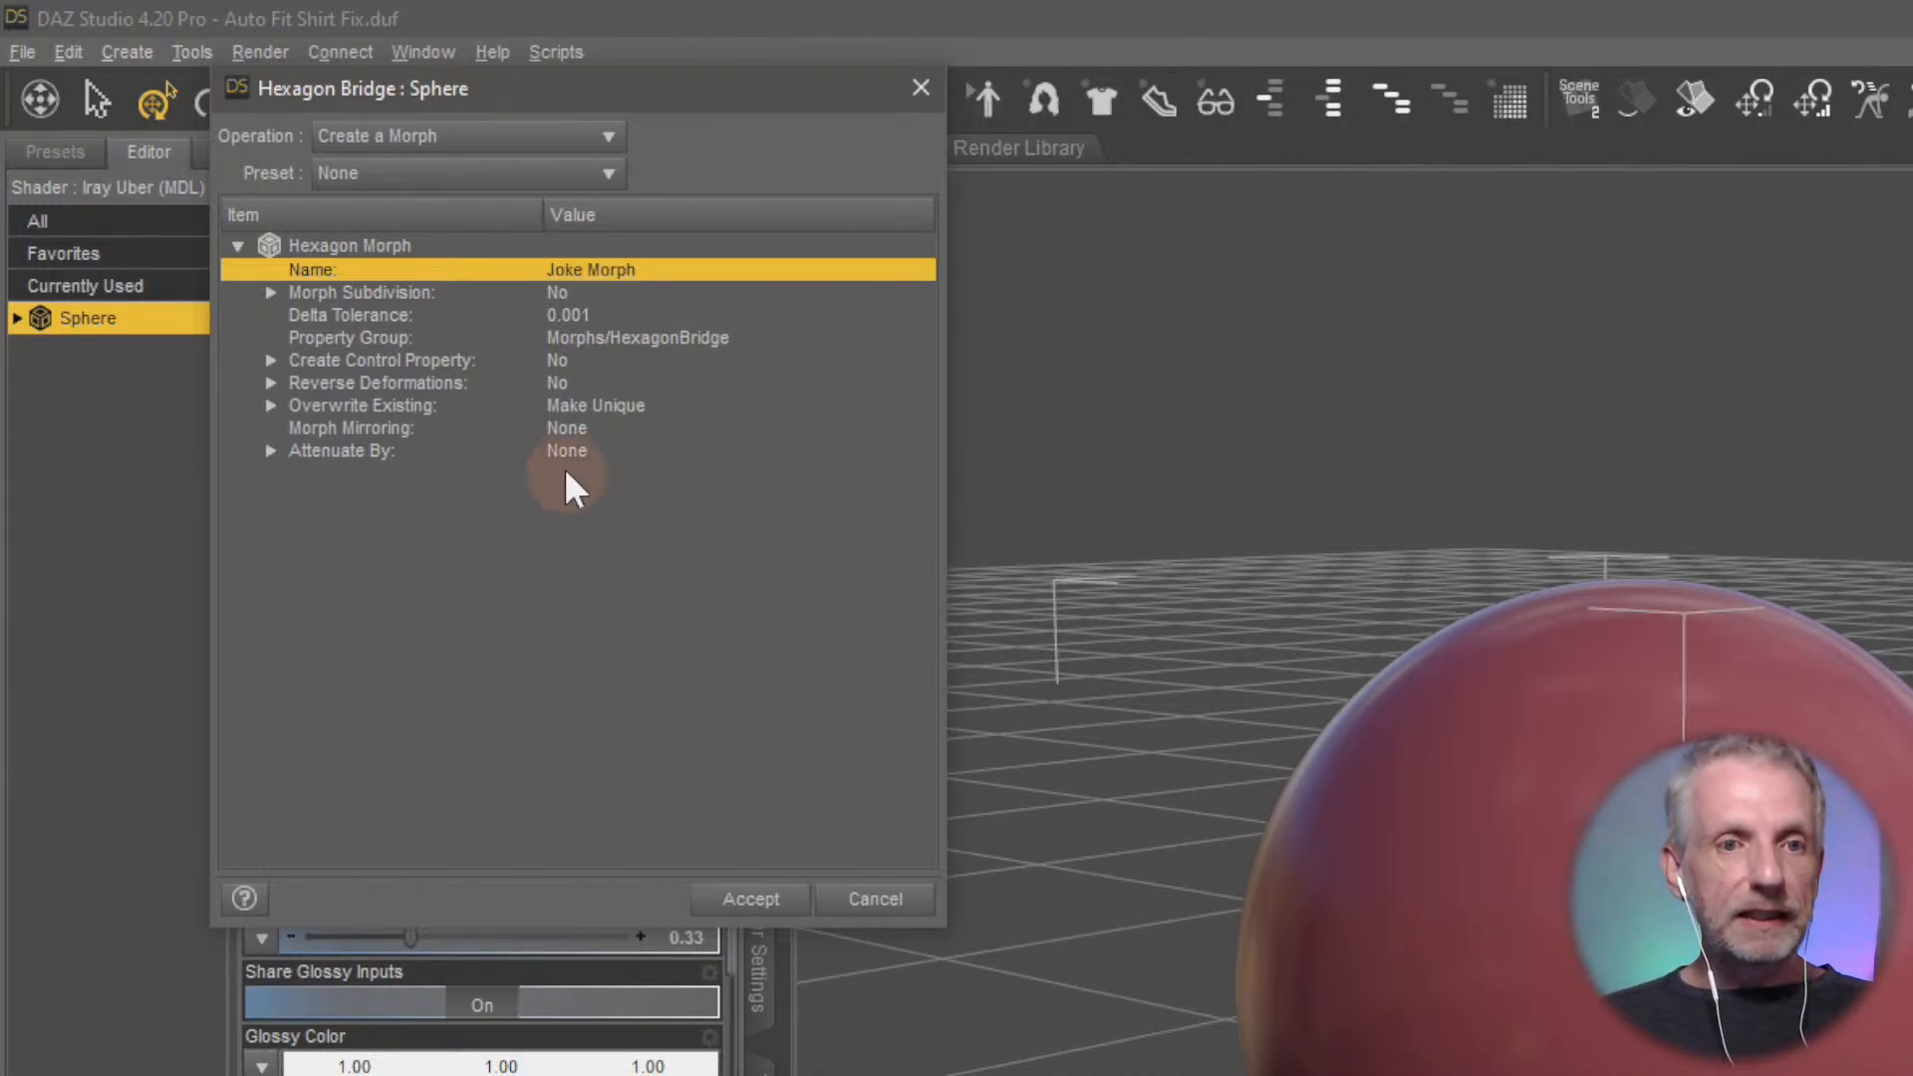
Set Reverse Deformations to Yes, create the morph on the sphere, and dismiss the bridge dialog
left_click(560, 383)
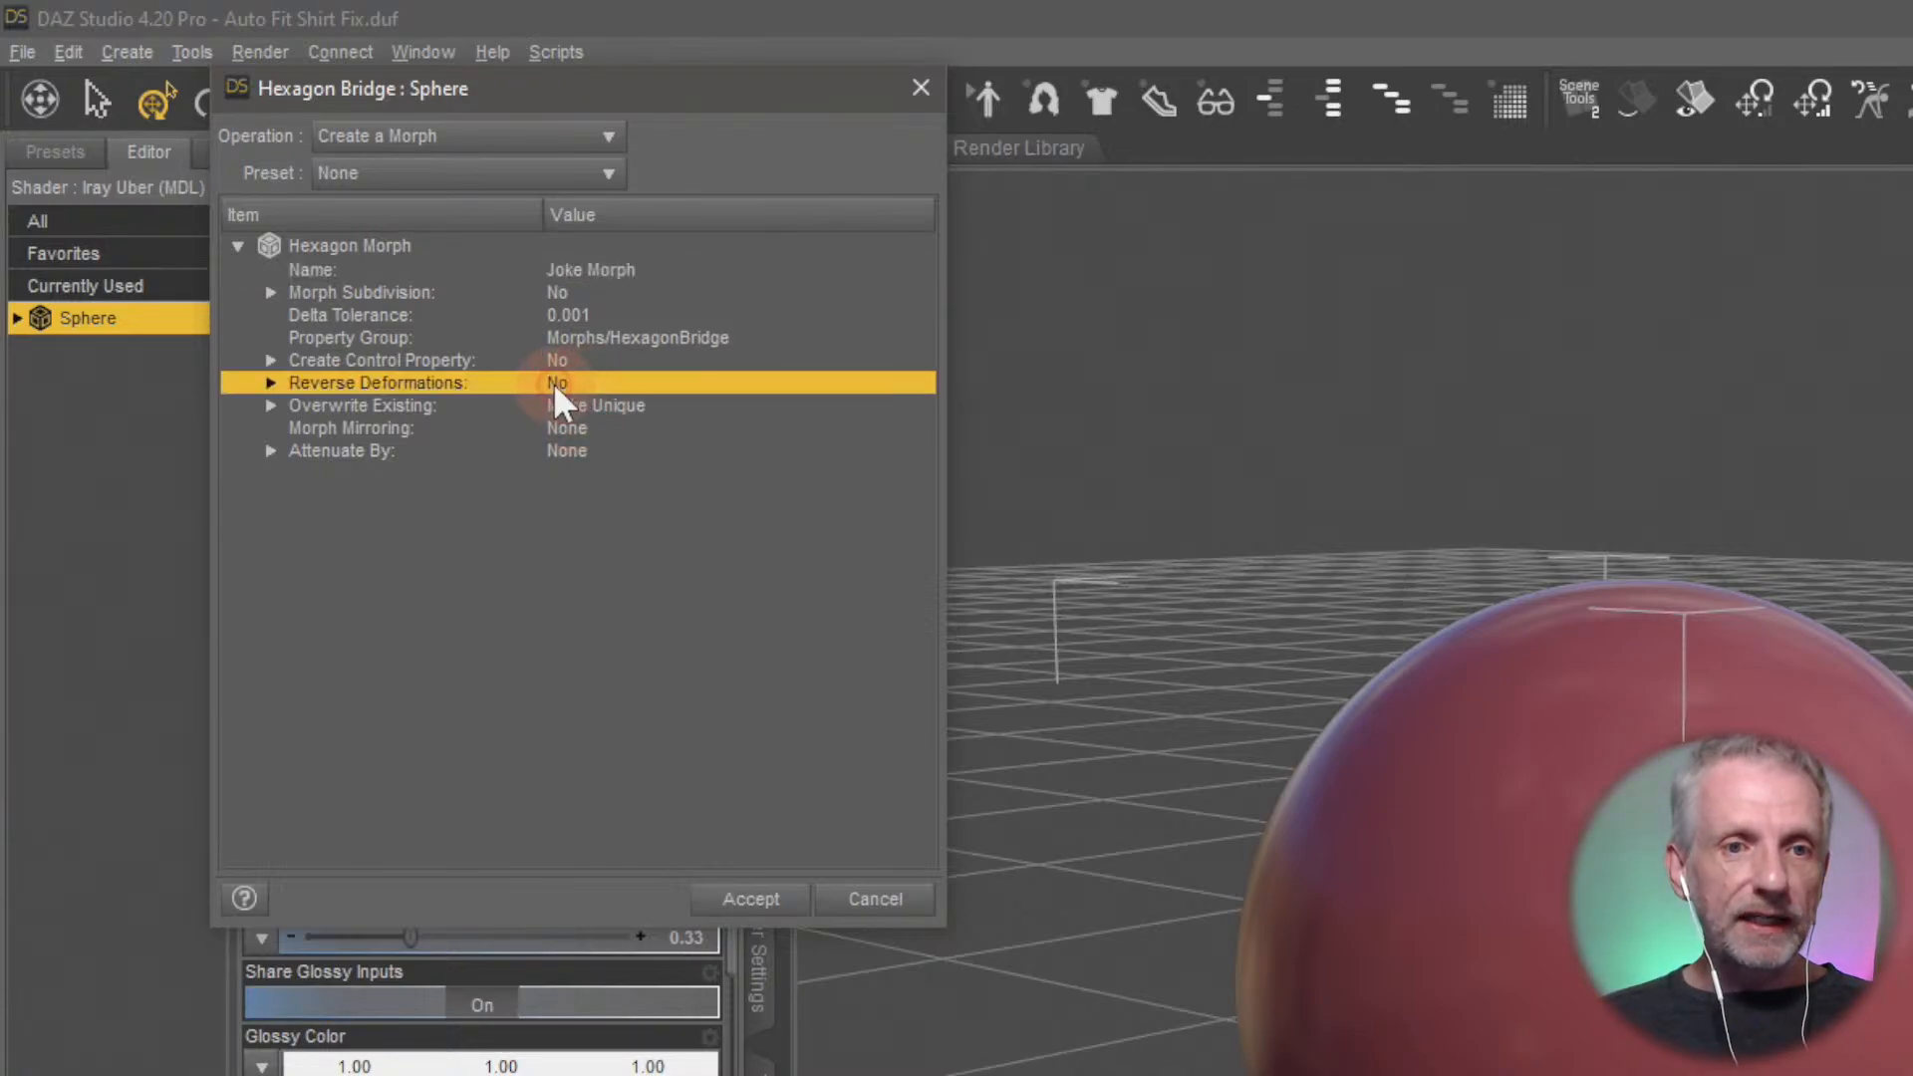
left_click(564, 382)
left_click(613, 398)
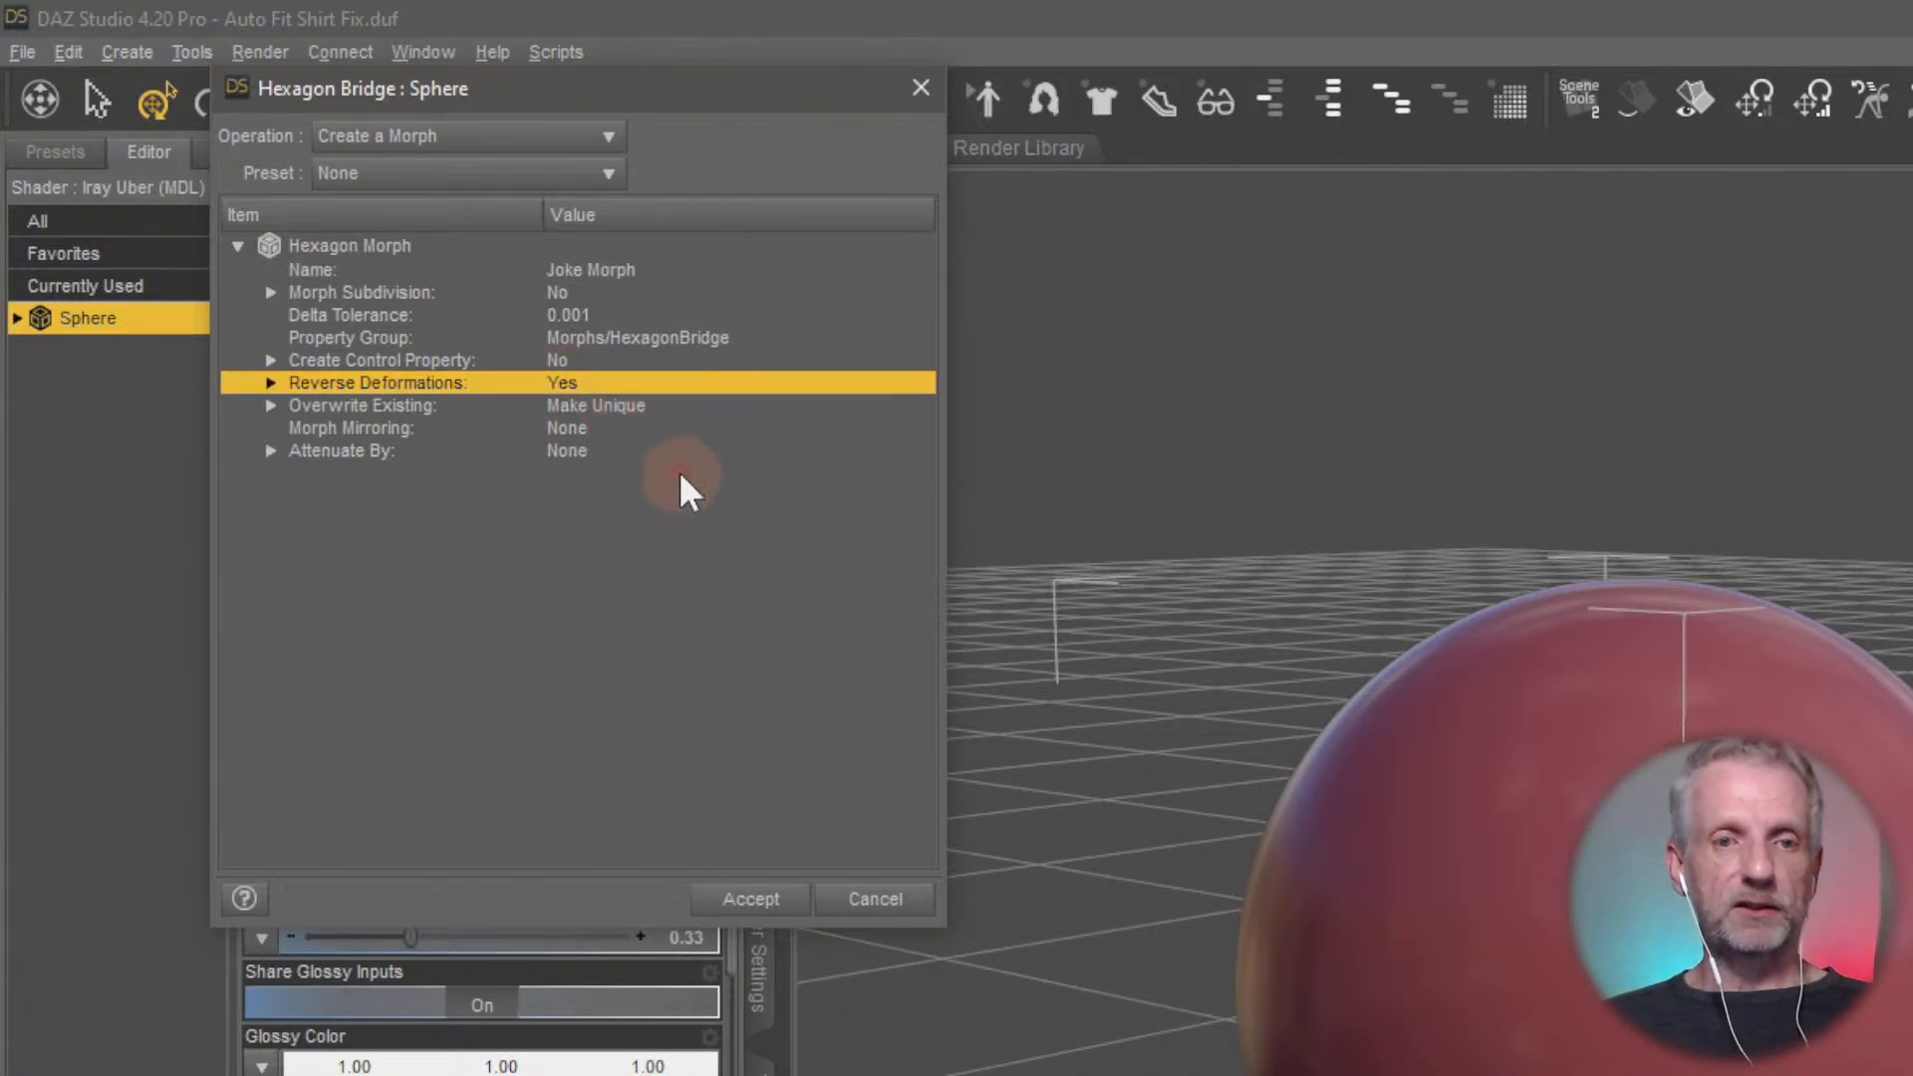
left_click(780, 902)
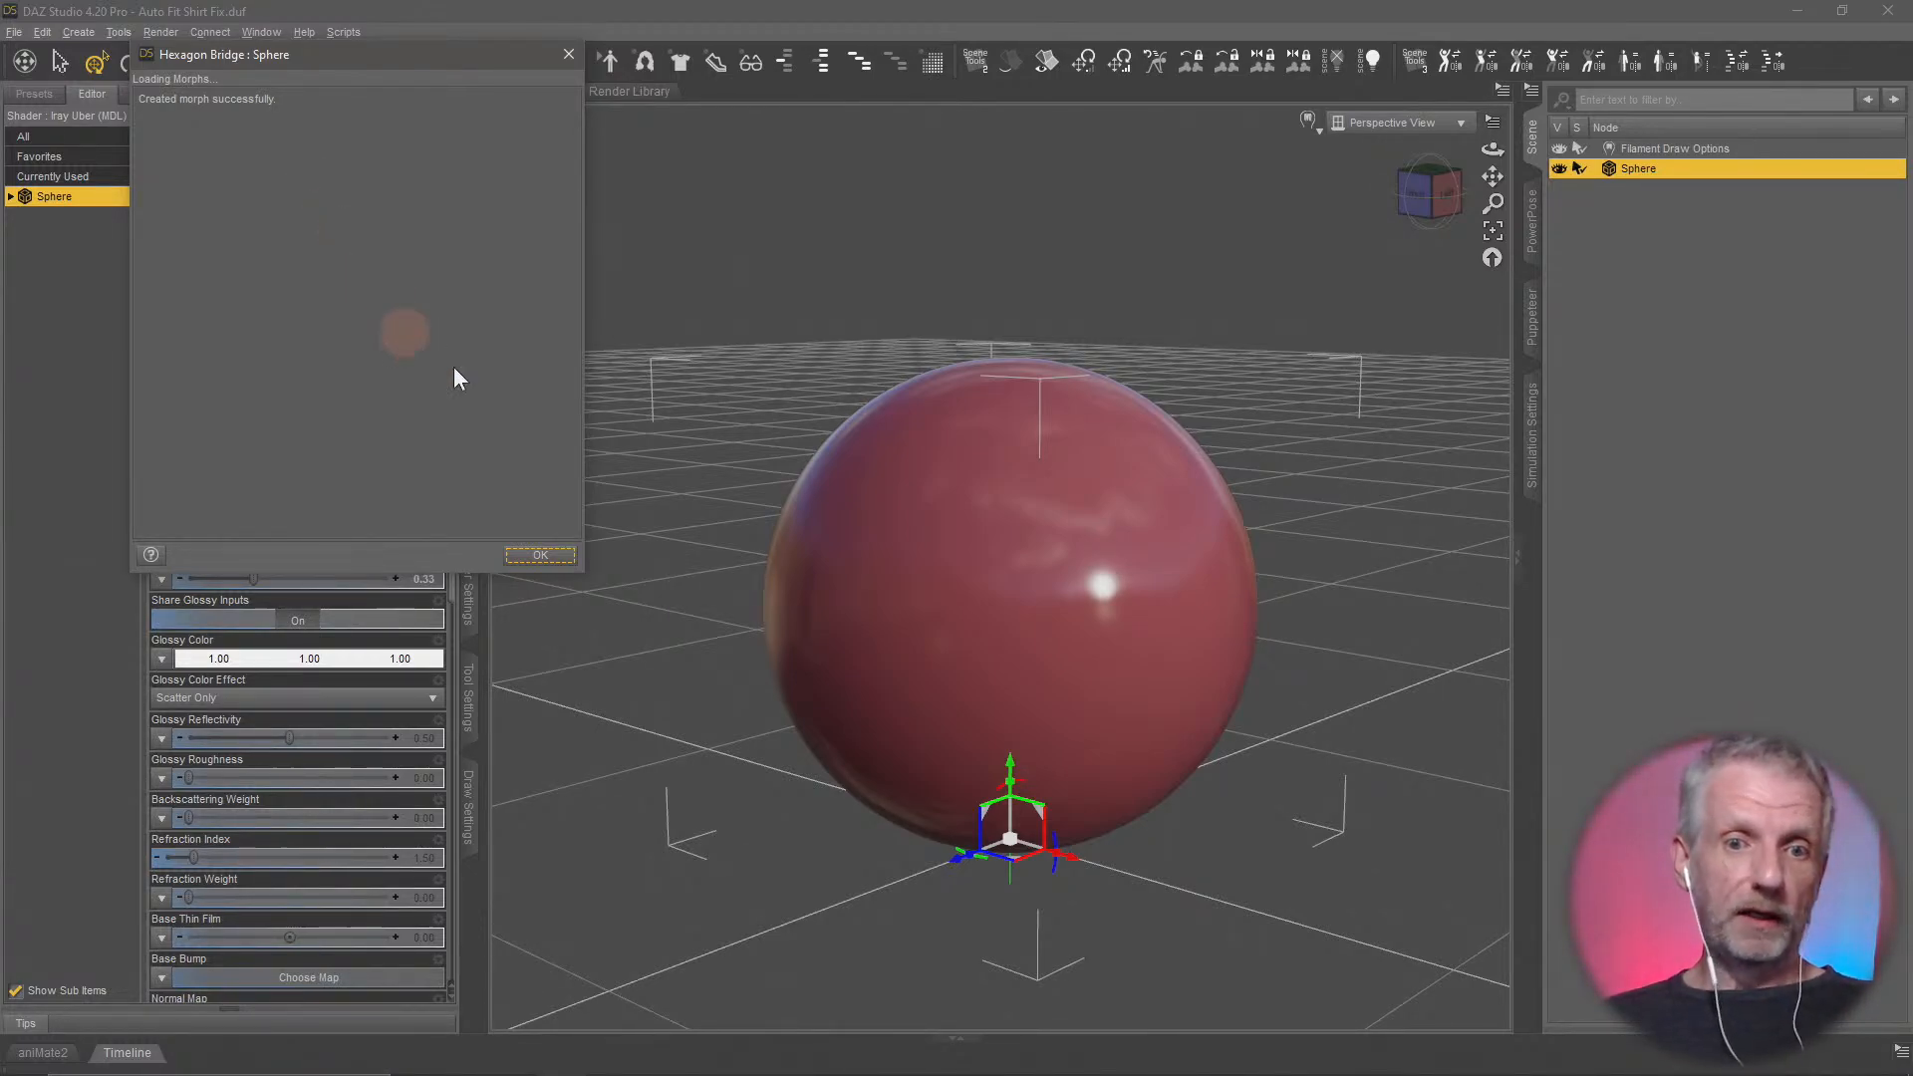
left_click(543, 556)
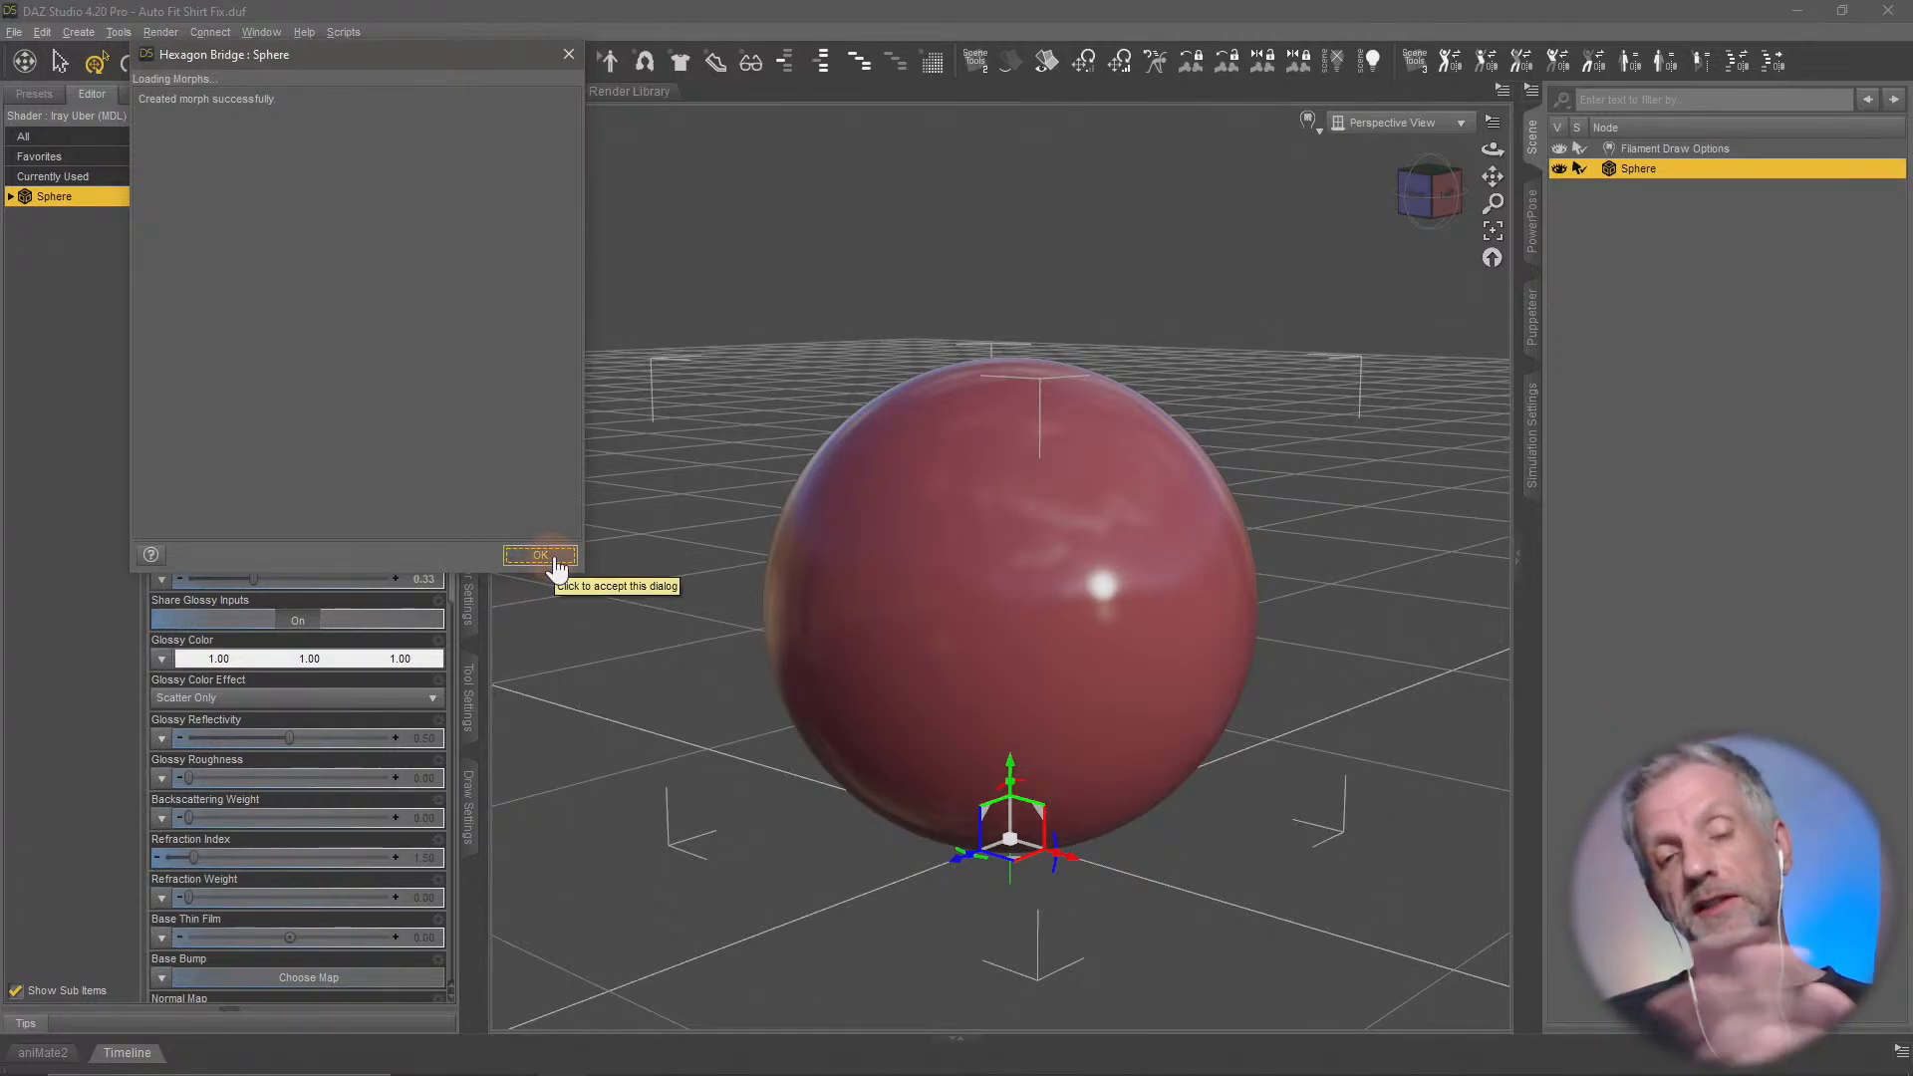
left_click(543, 556)
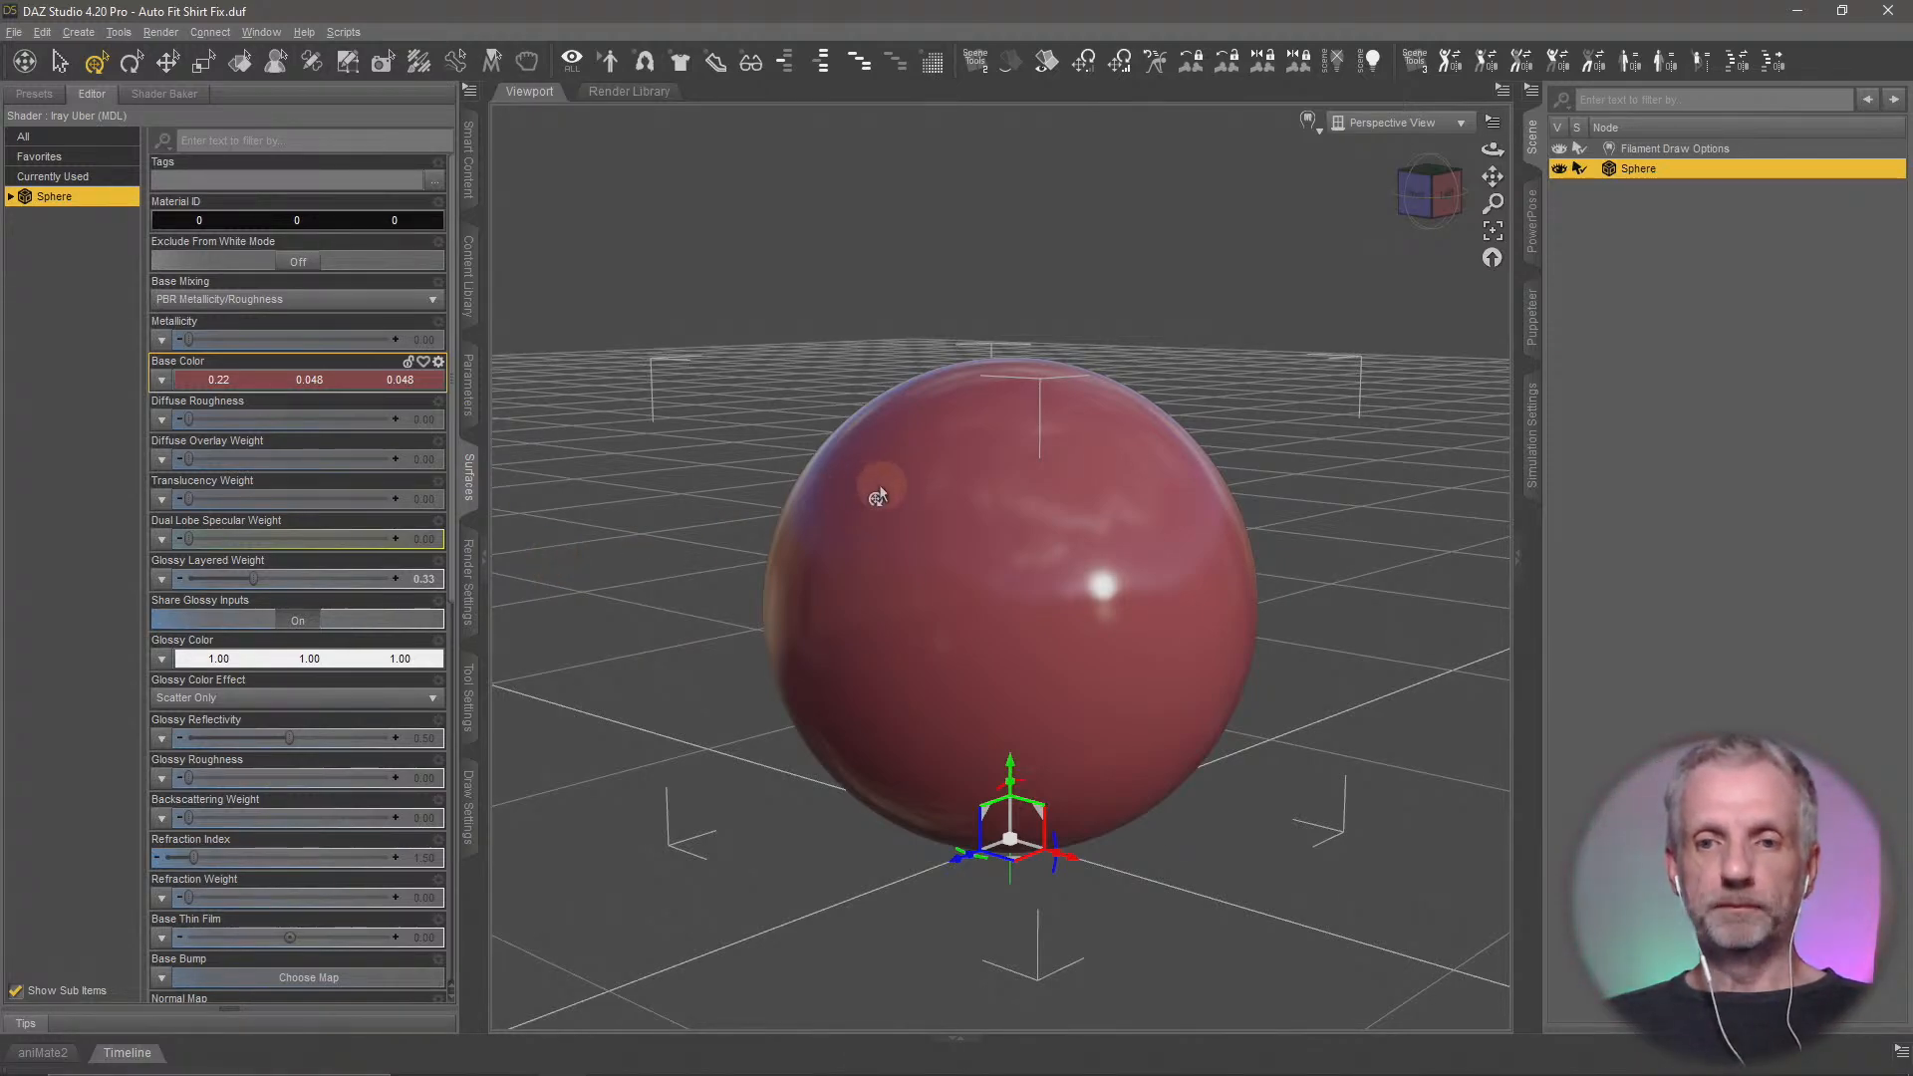
Test the sphere's Joke Morph from the HexagonBridge group at 100% and at -100%, inspecting the shape from several angles
middle_click_drag(1063, 600, 1060, 601)
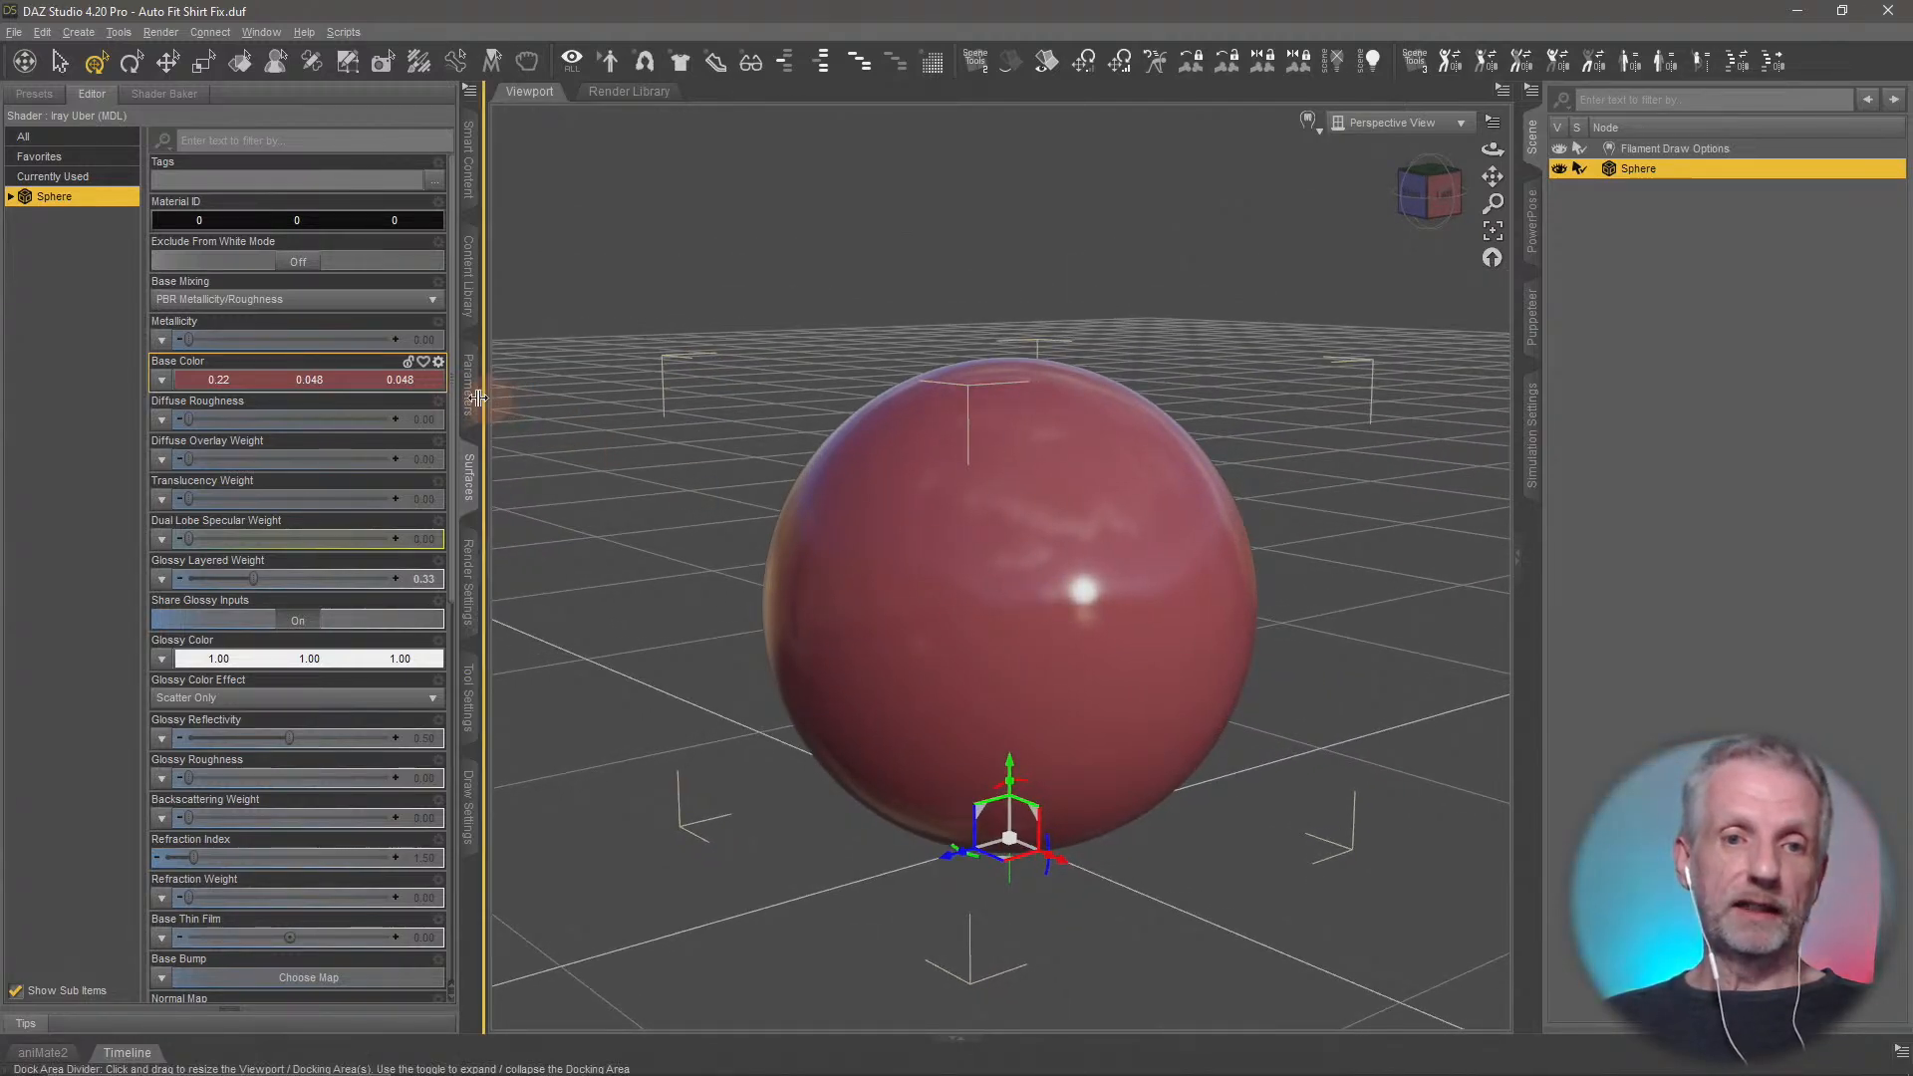
left_click(469, 391)
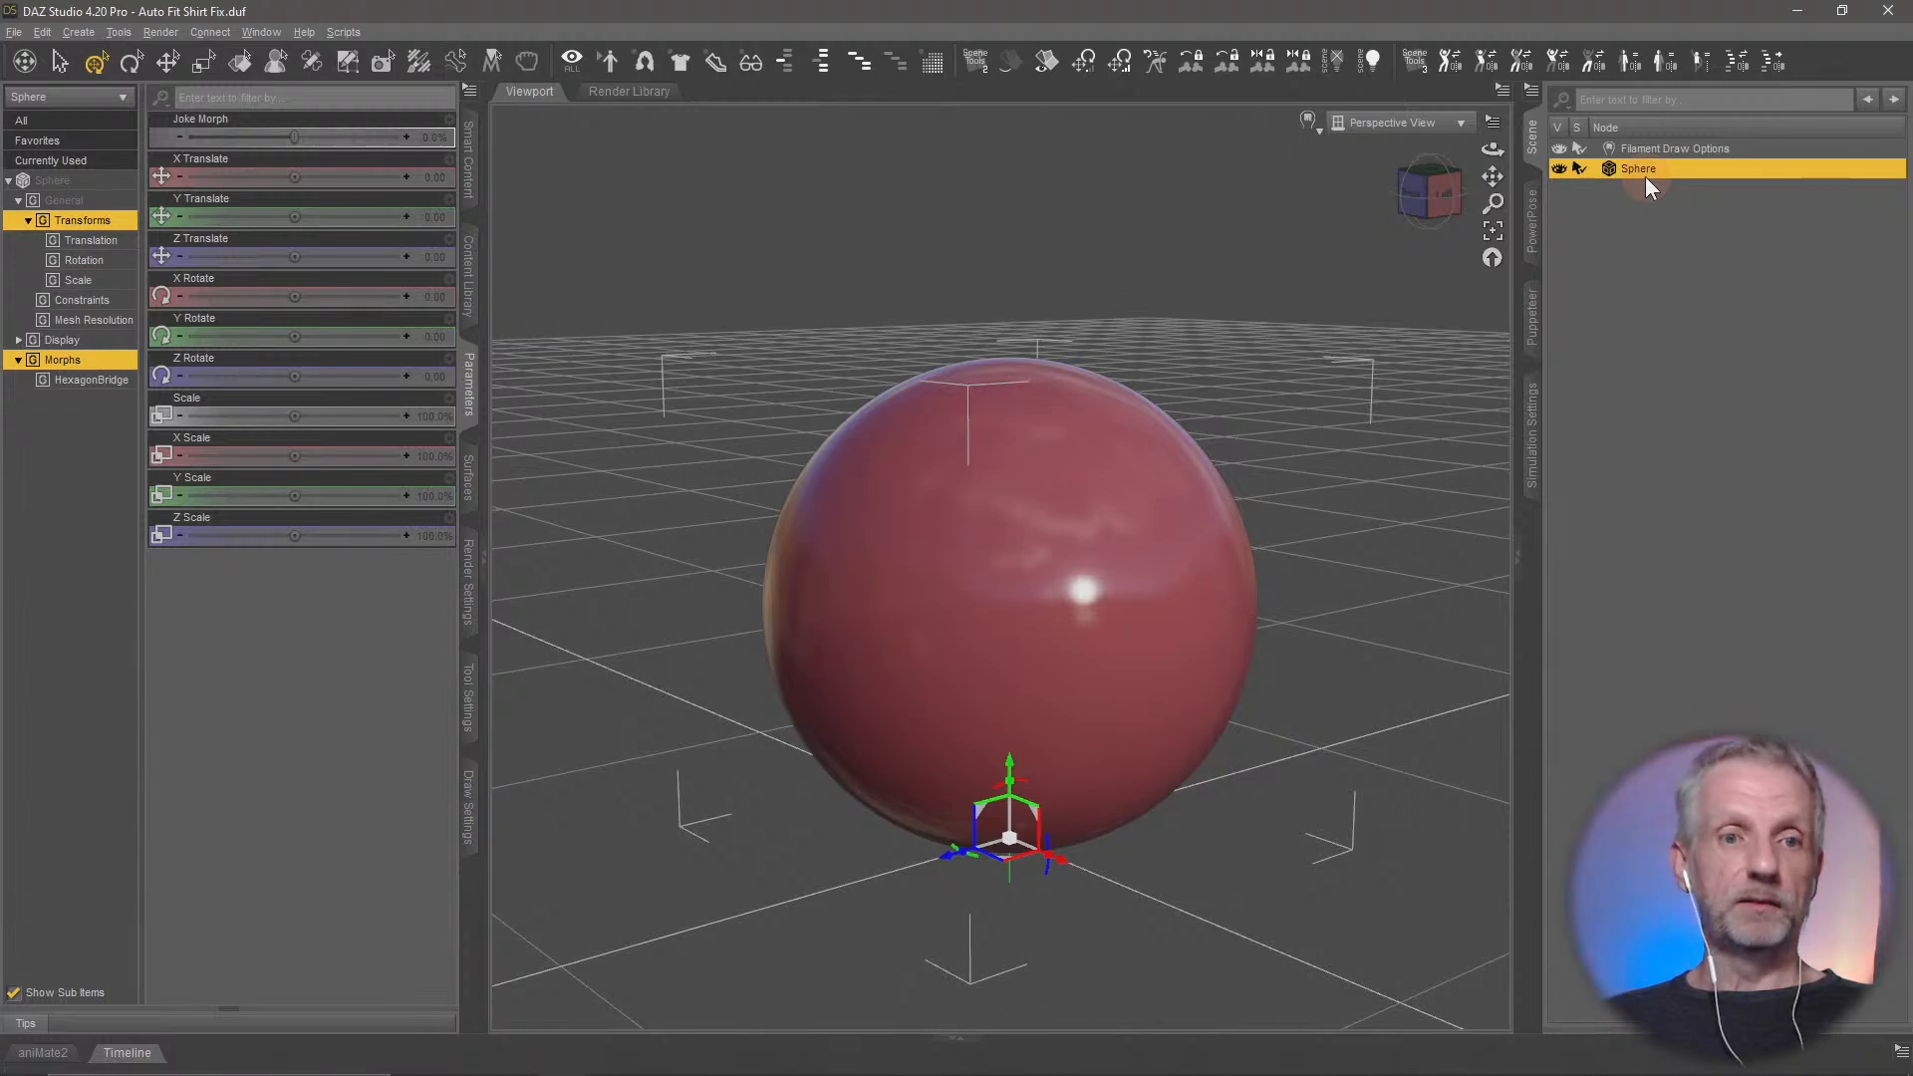
left_click(91, 381)
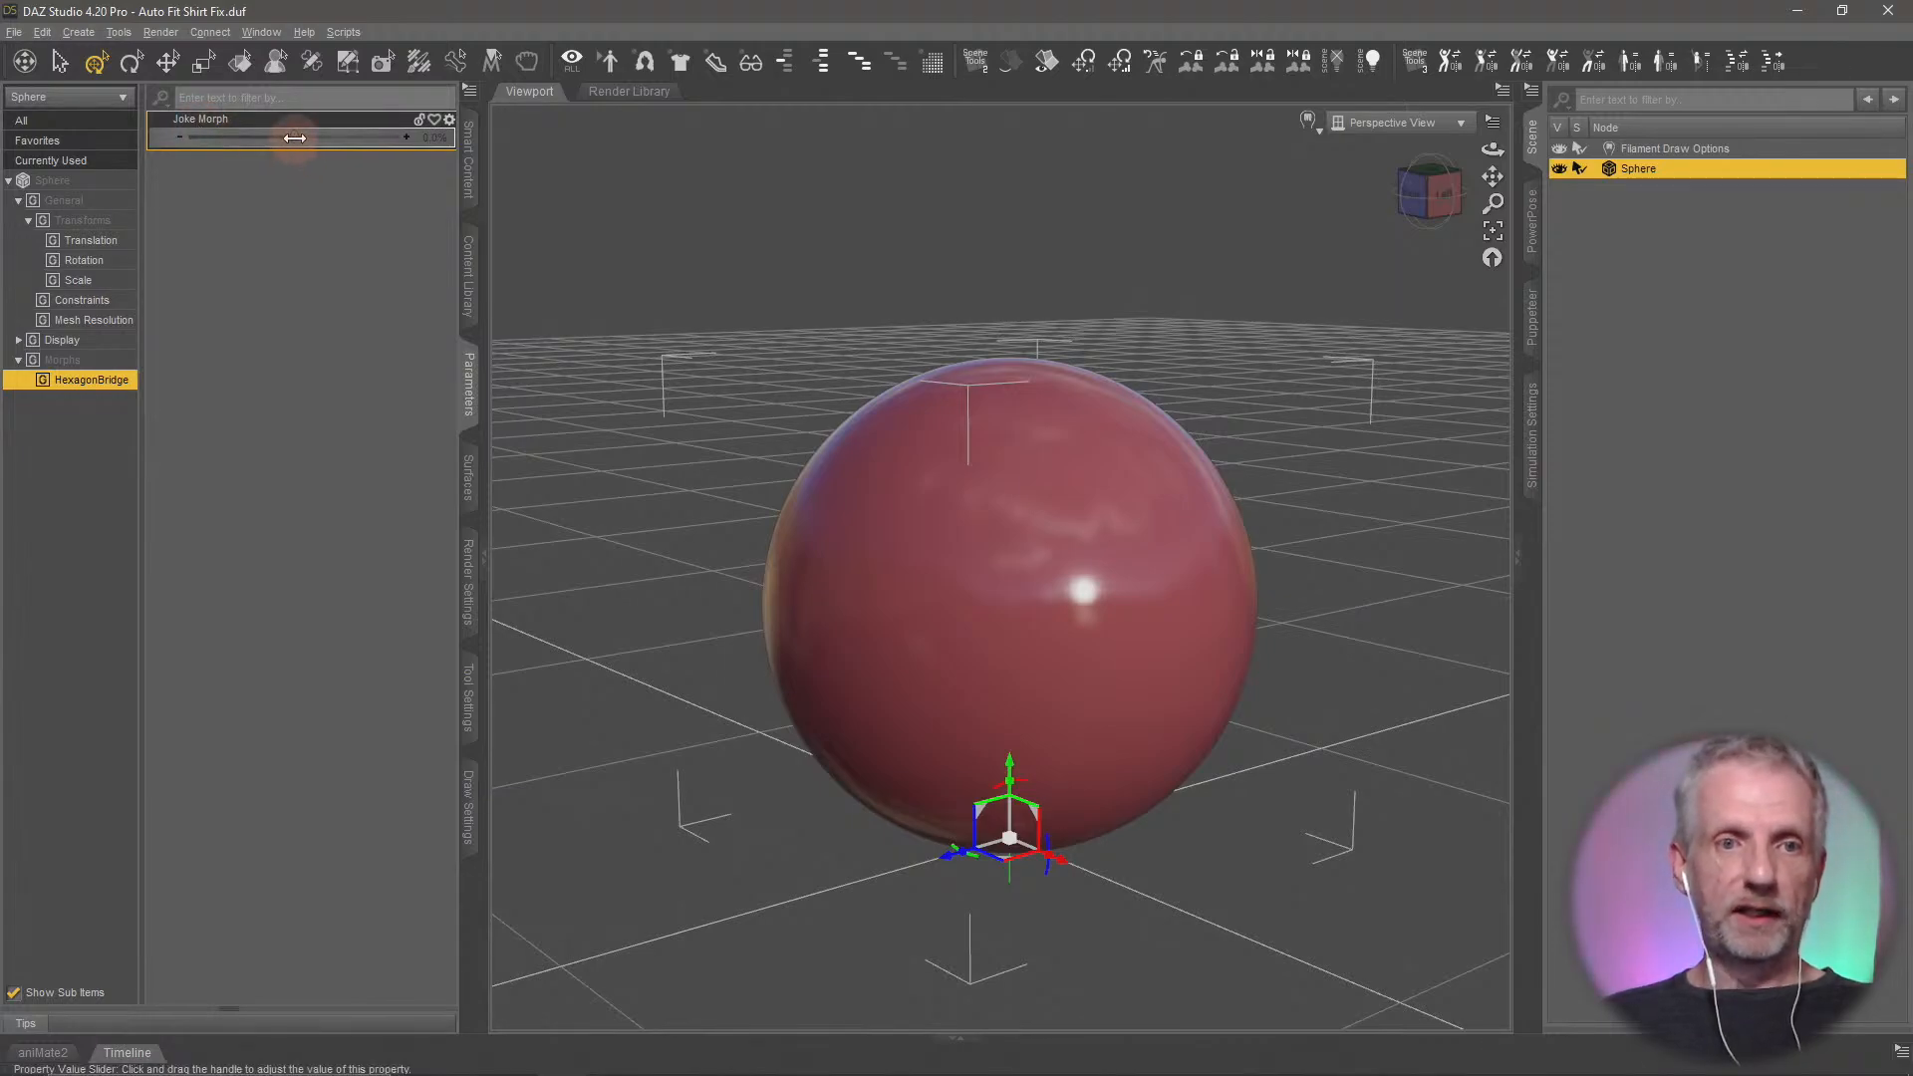
left_click_drag(295, 138, 403, 136)
left_click_drag(714, 458, 674, 521)
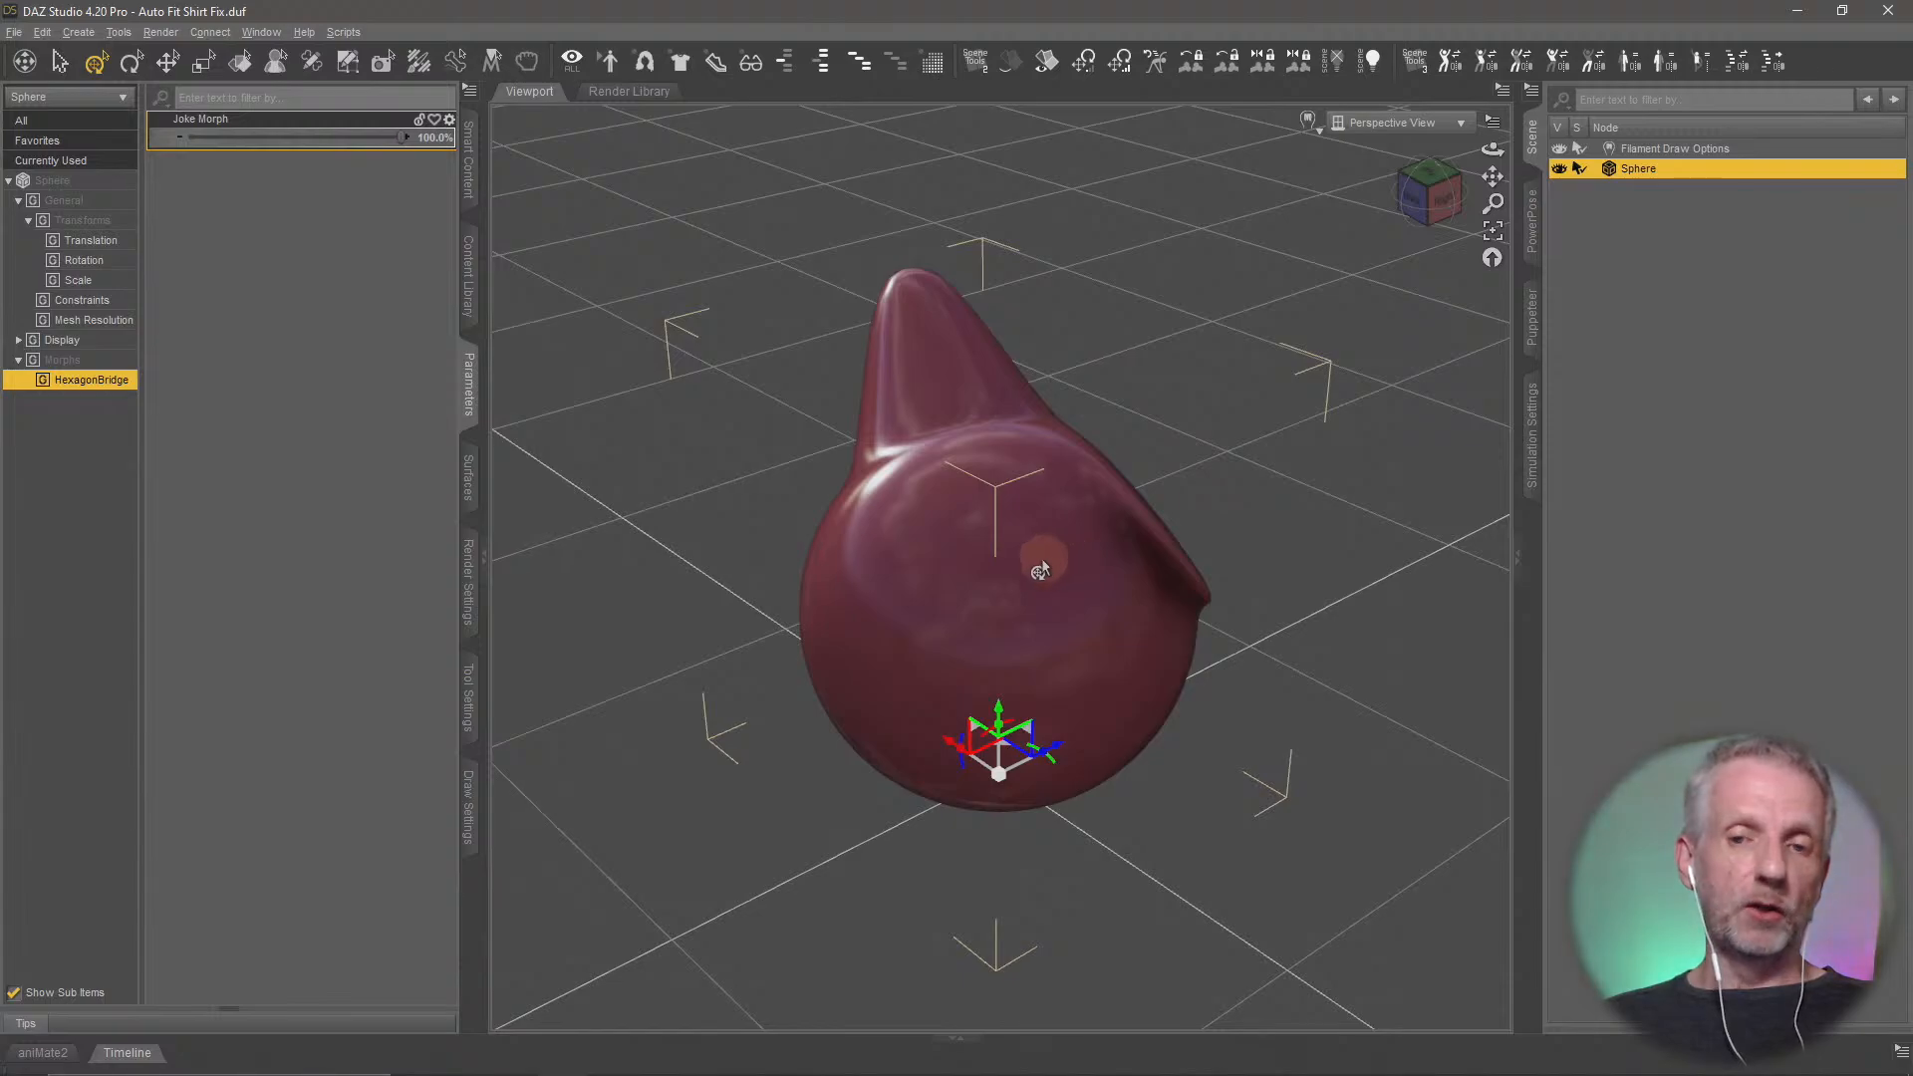
left_click_drag(1039, 570, 964, 548)
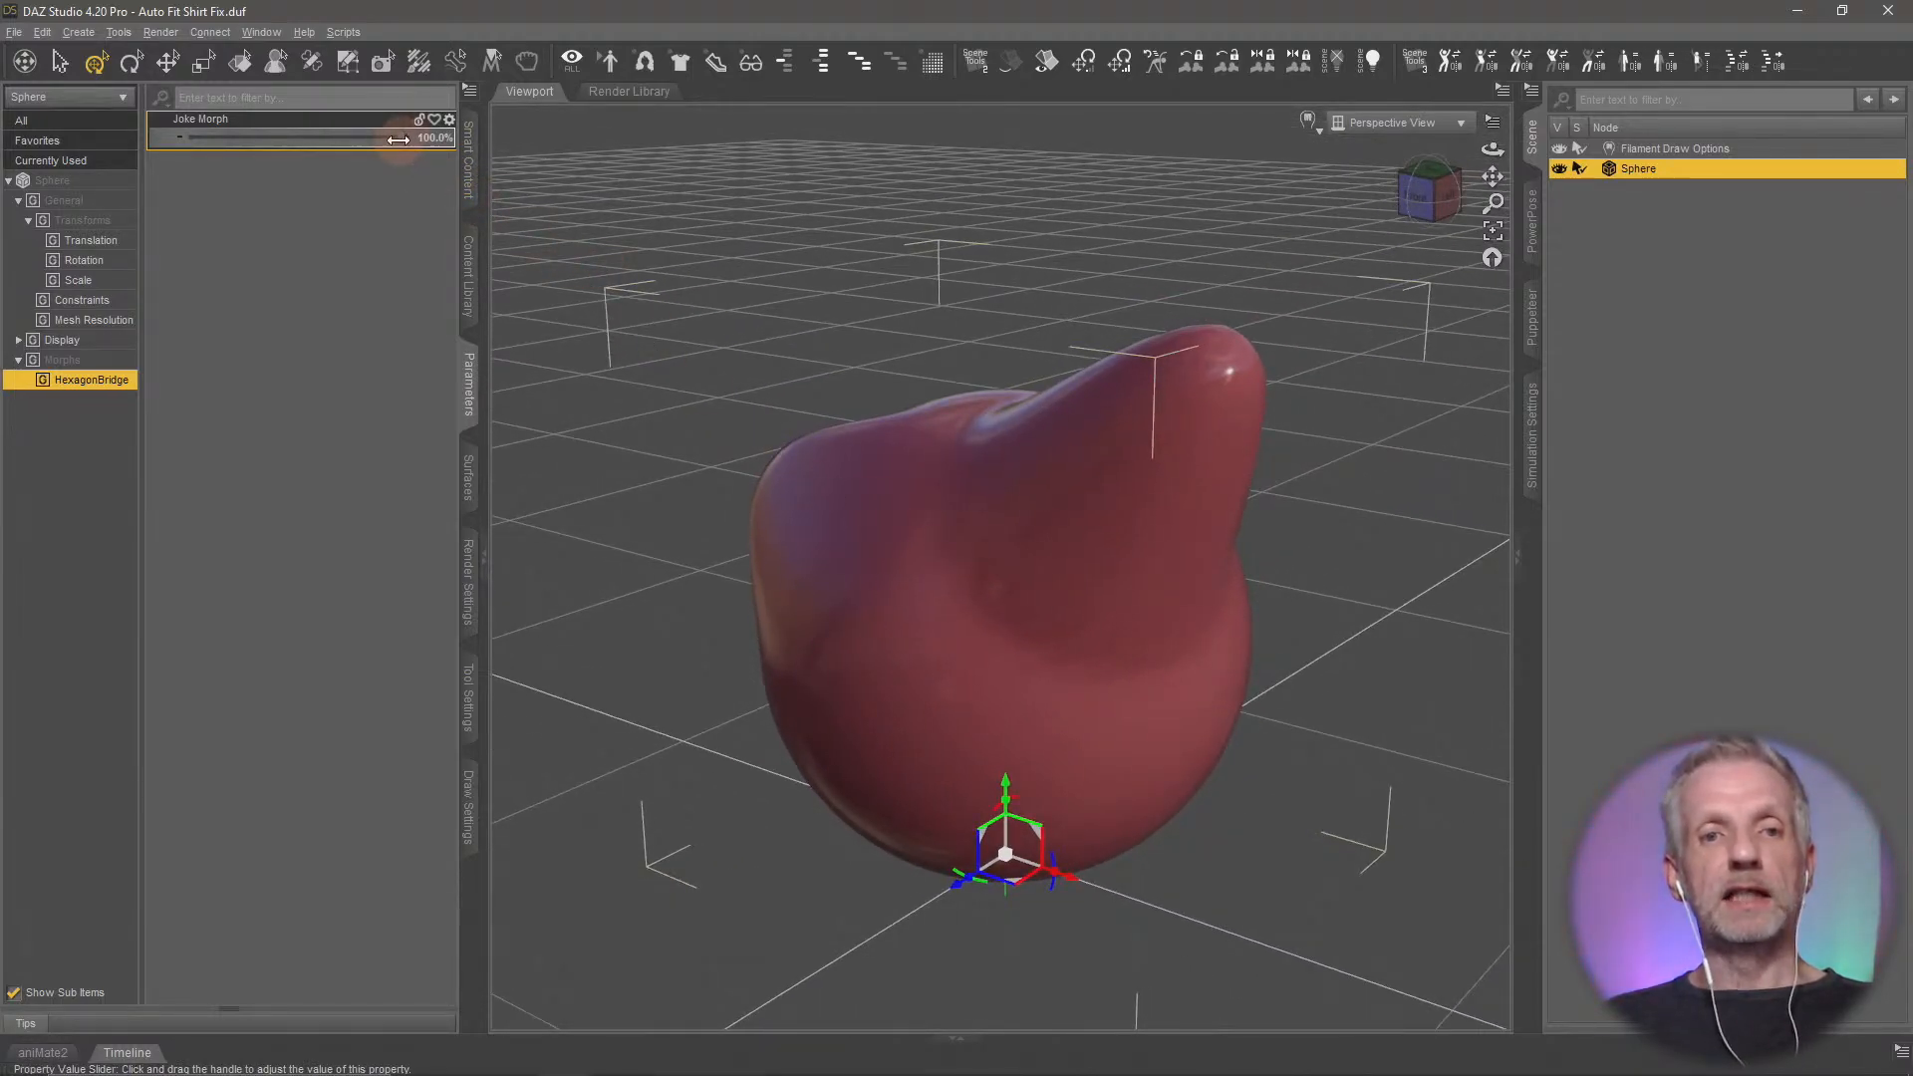
left_click_drag(398, 139, 190, 146)
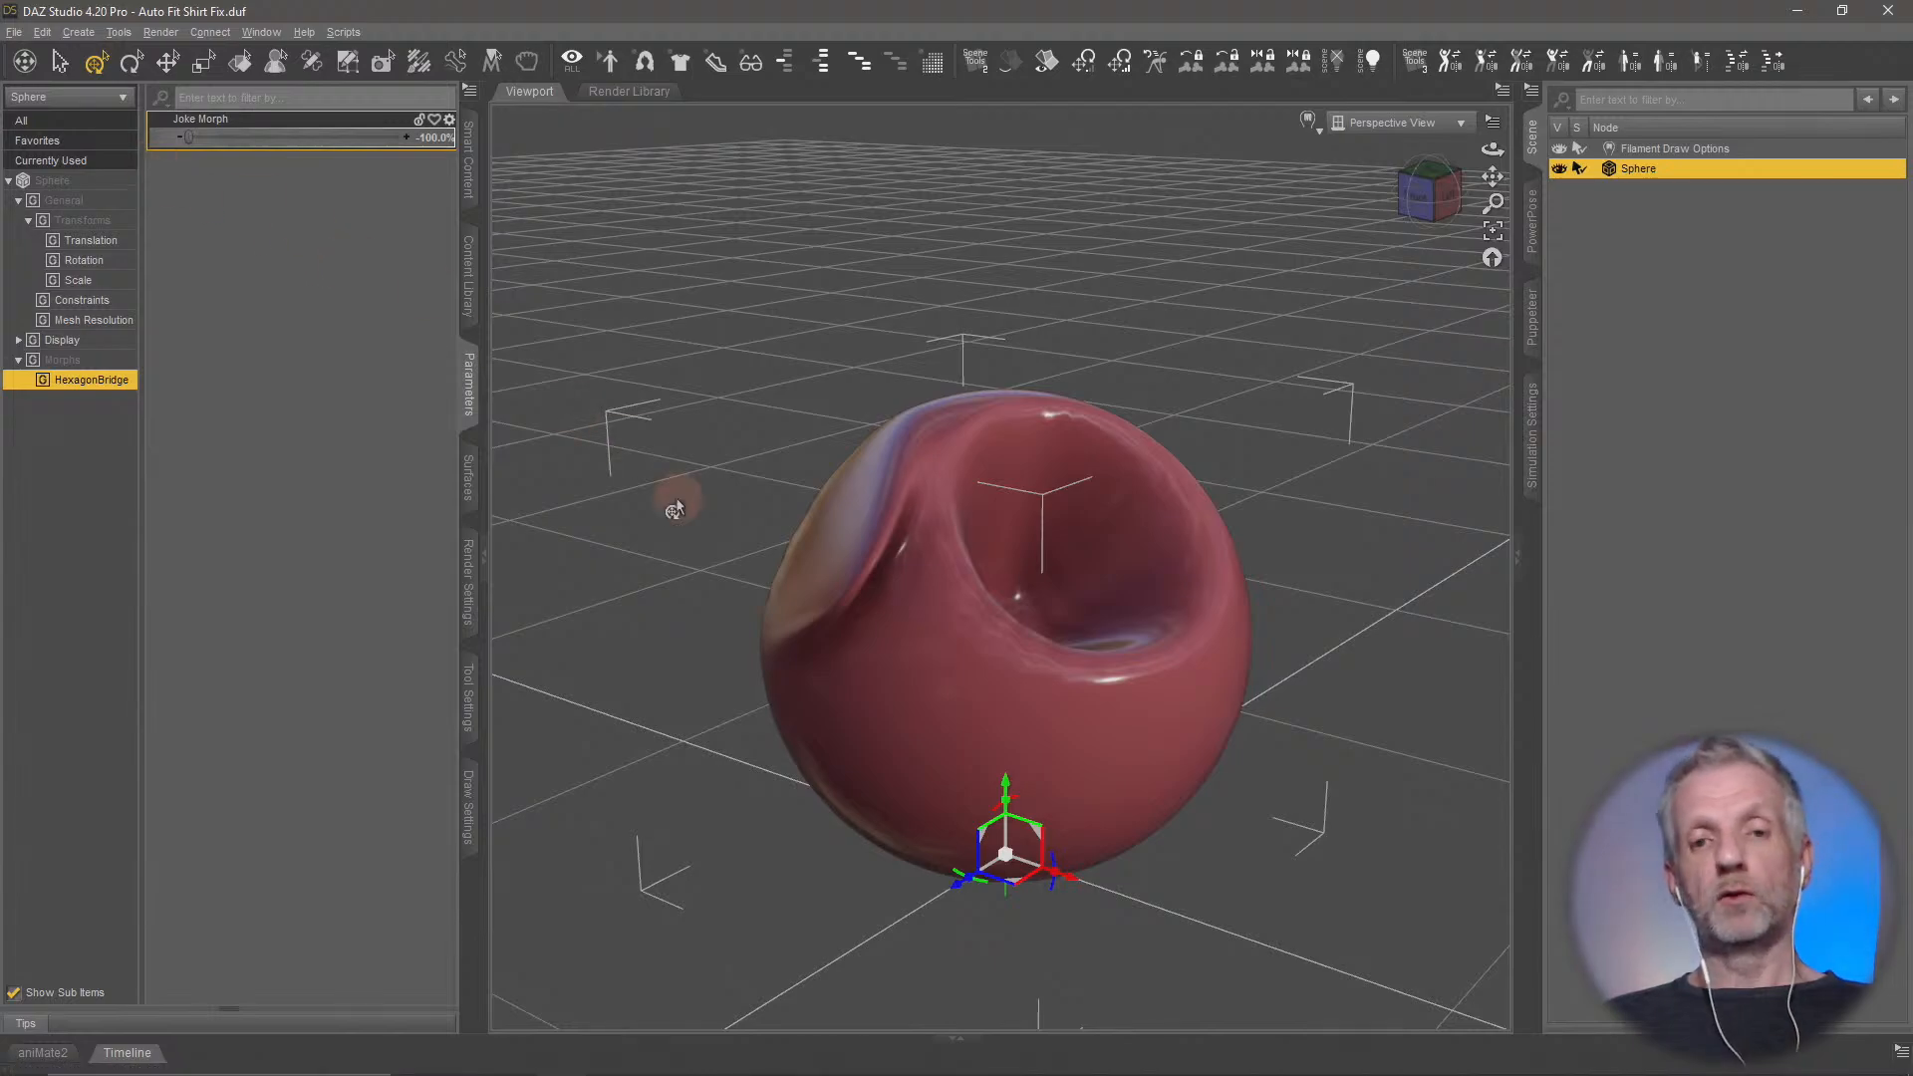
mouse_move(677, 498)
middle_mouse_down()
mouse_move(657, 504)
mouse_move(674, 495)
middle_mouse_up()
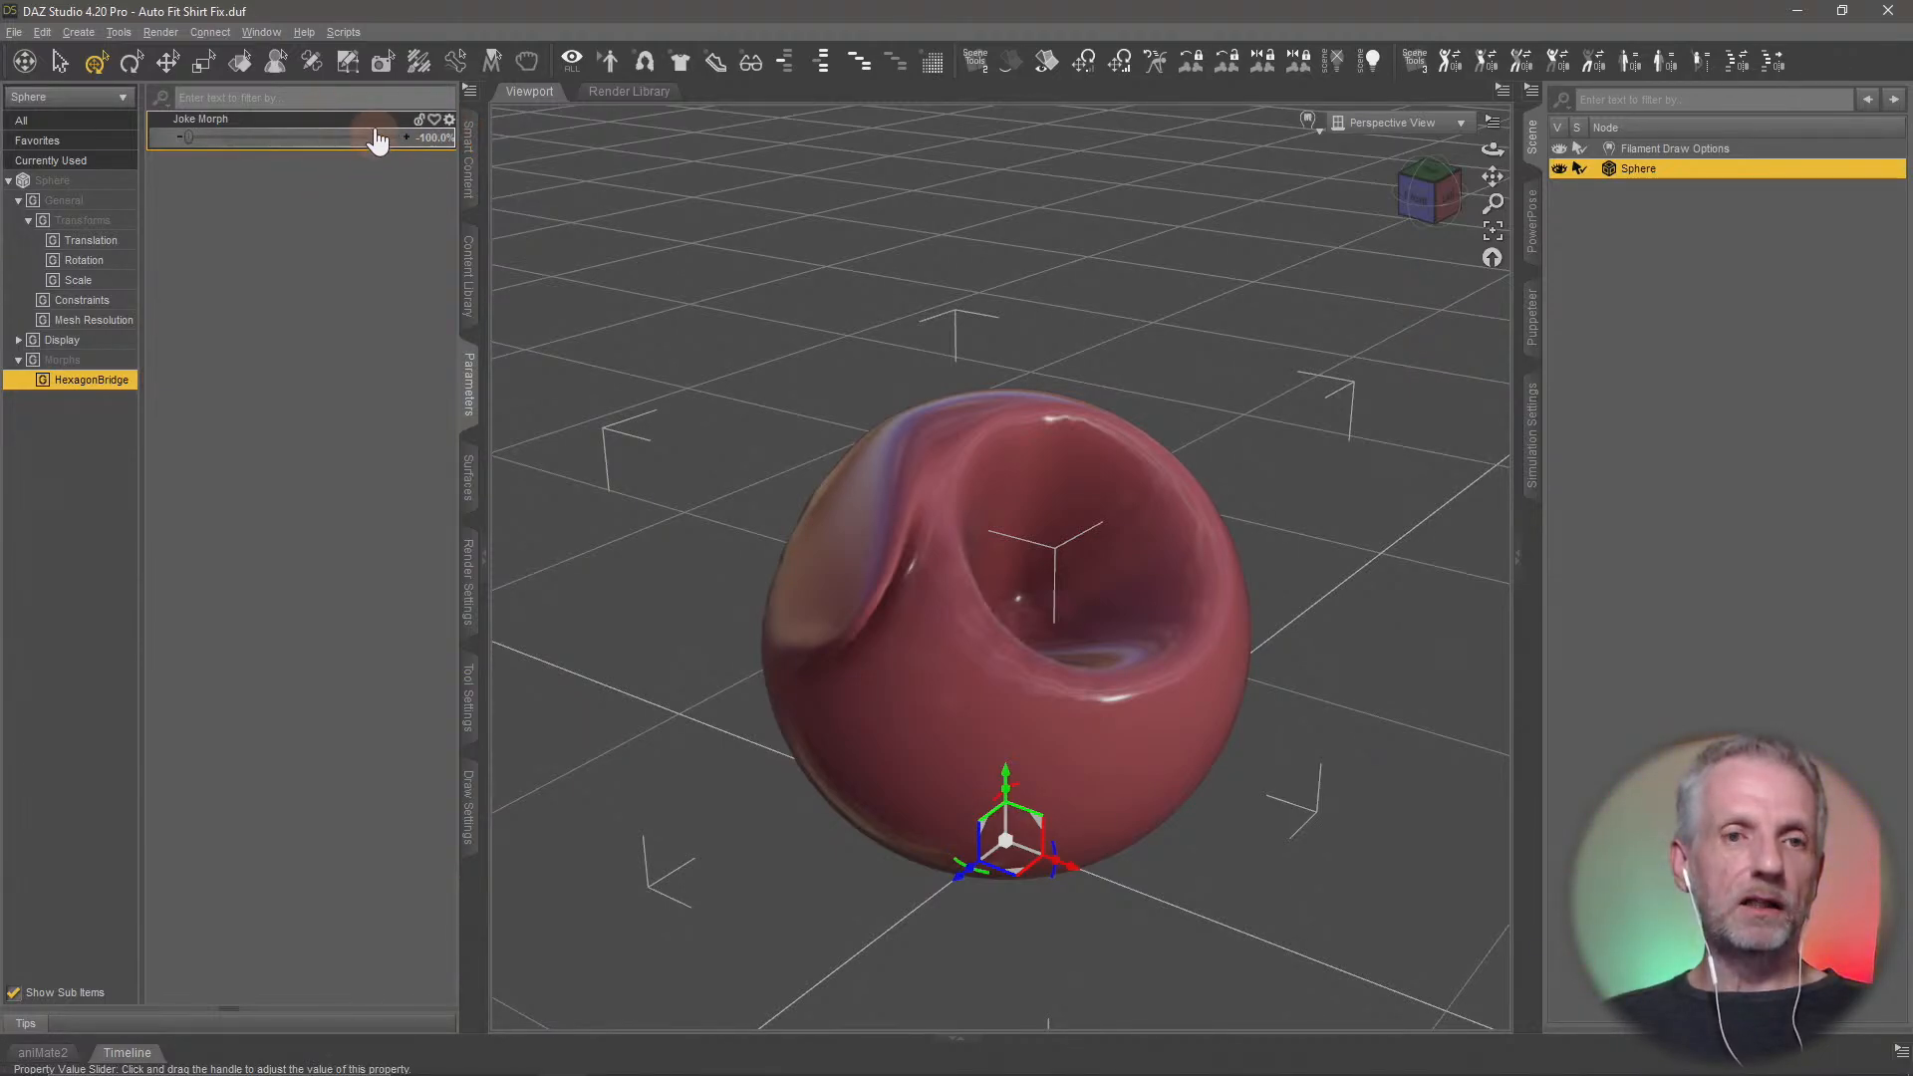
Set the Joke Morph's minimum limit to 0 in its parameter settings and test the morph at 100%
left_click(449, 118)
left_click(507, 137)
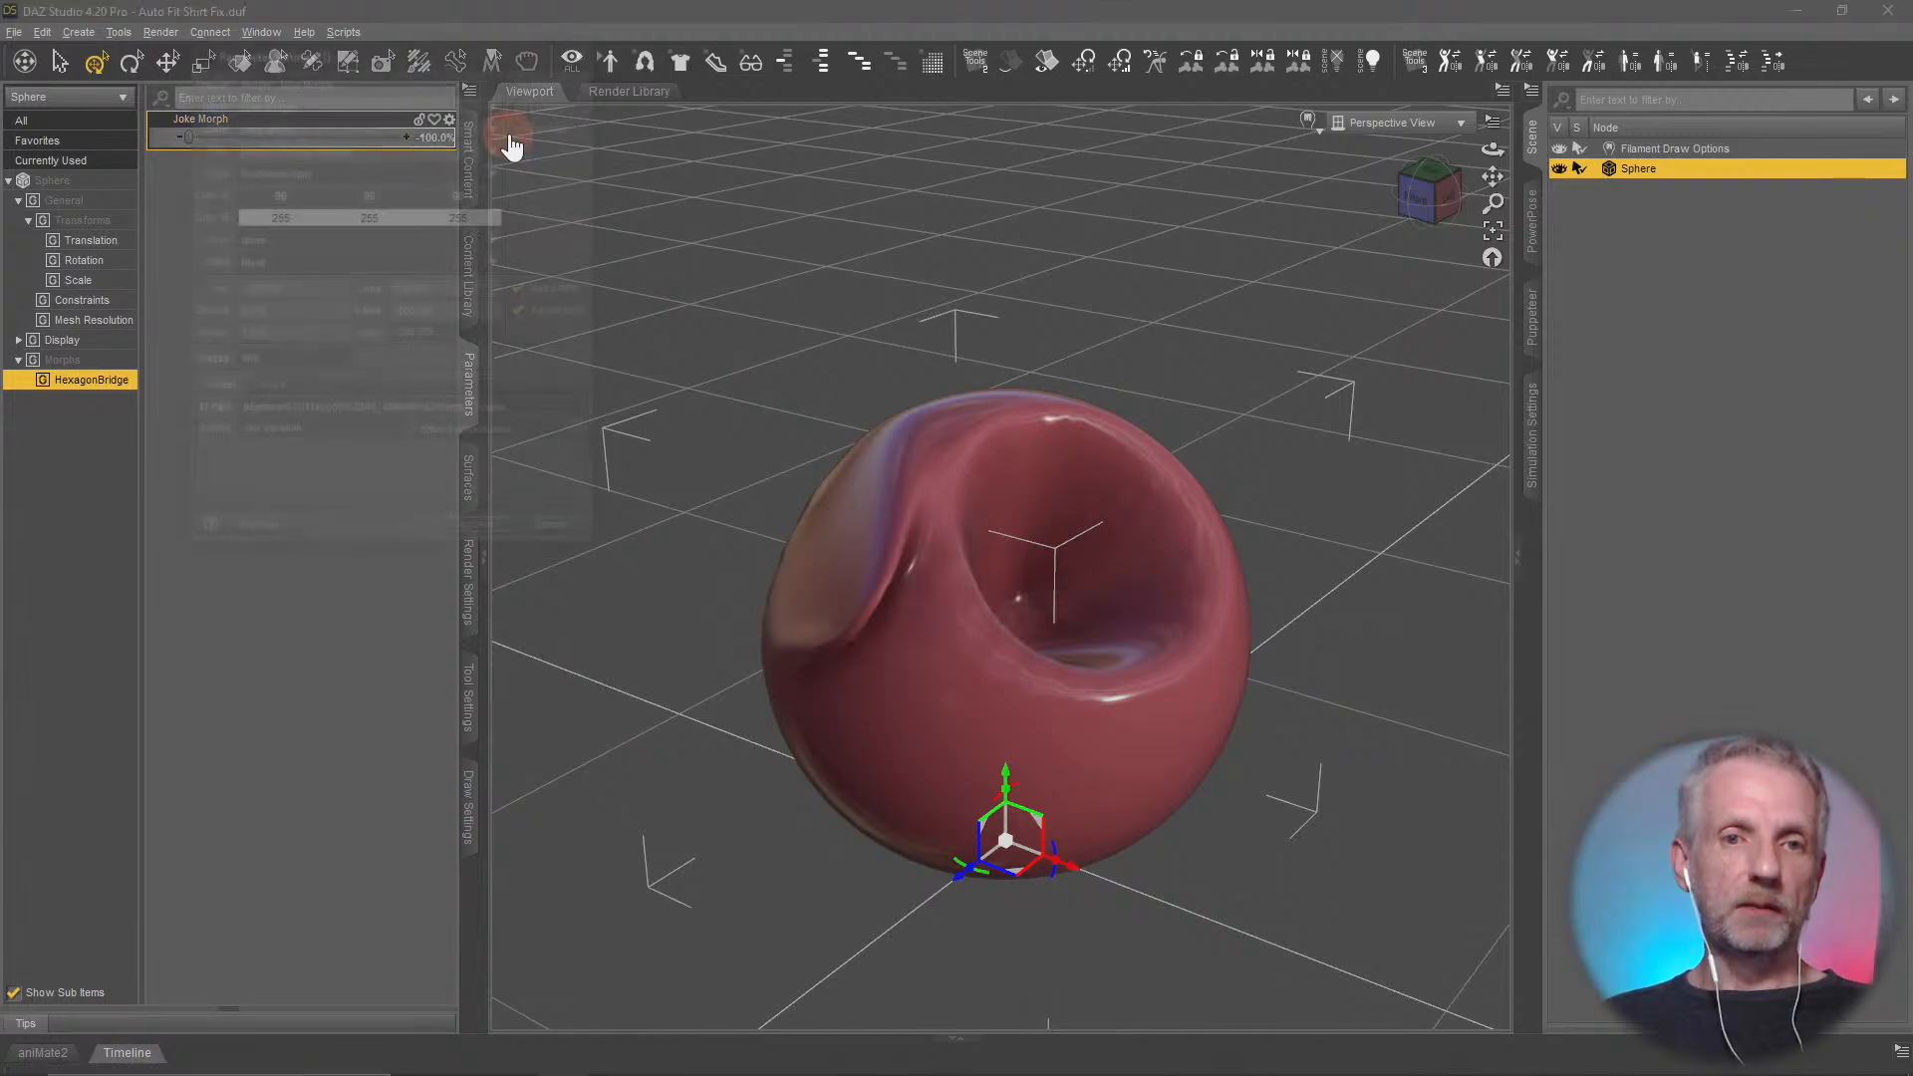
left_click_drag(291, 288, 127, 287)
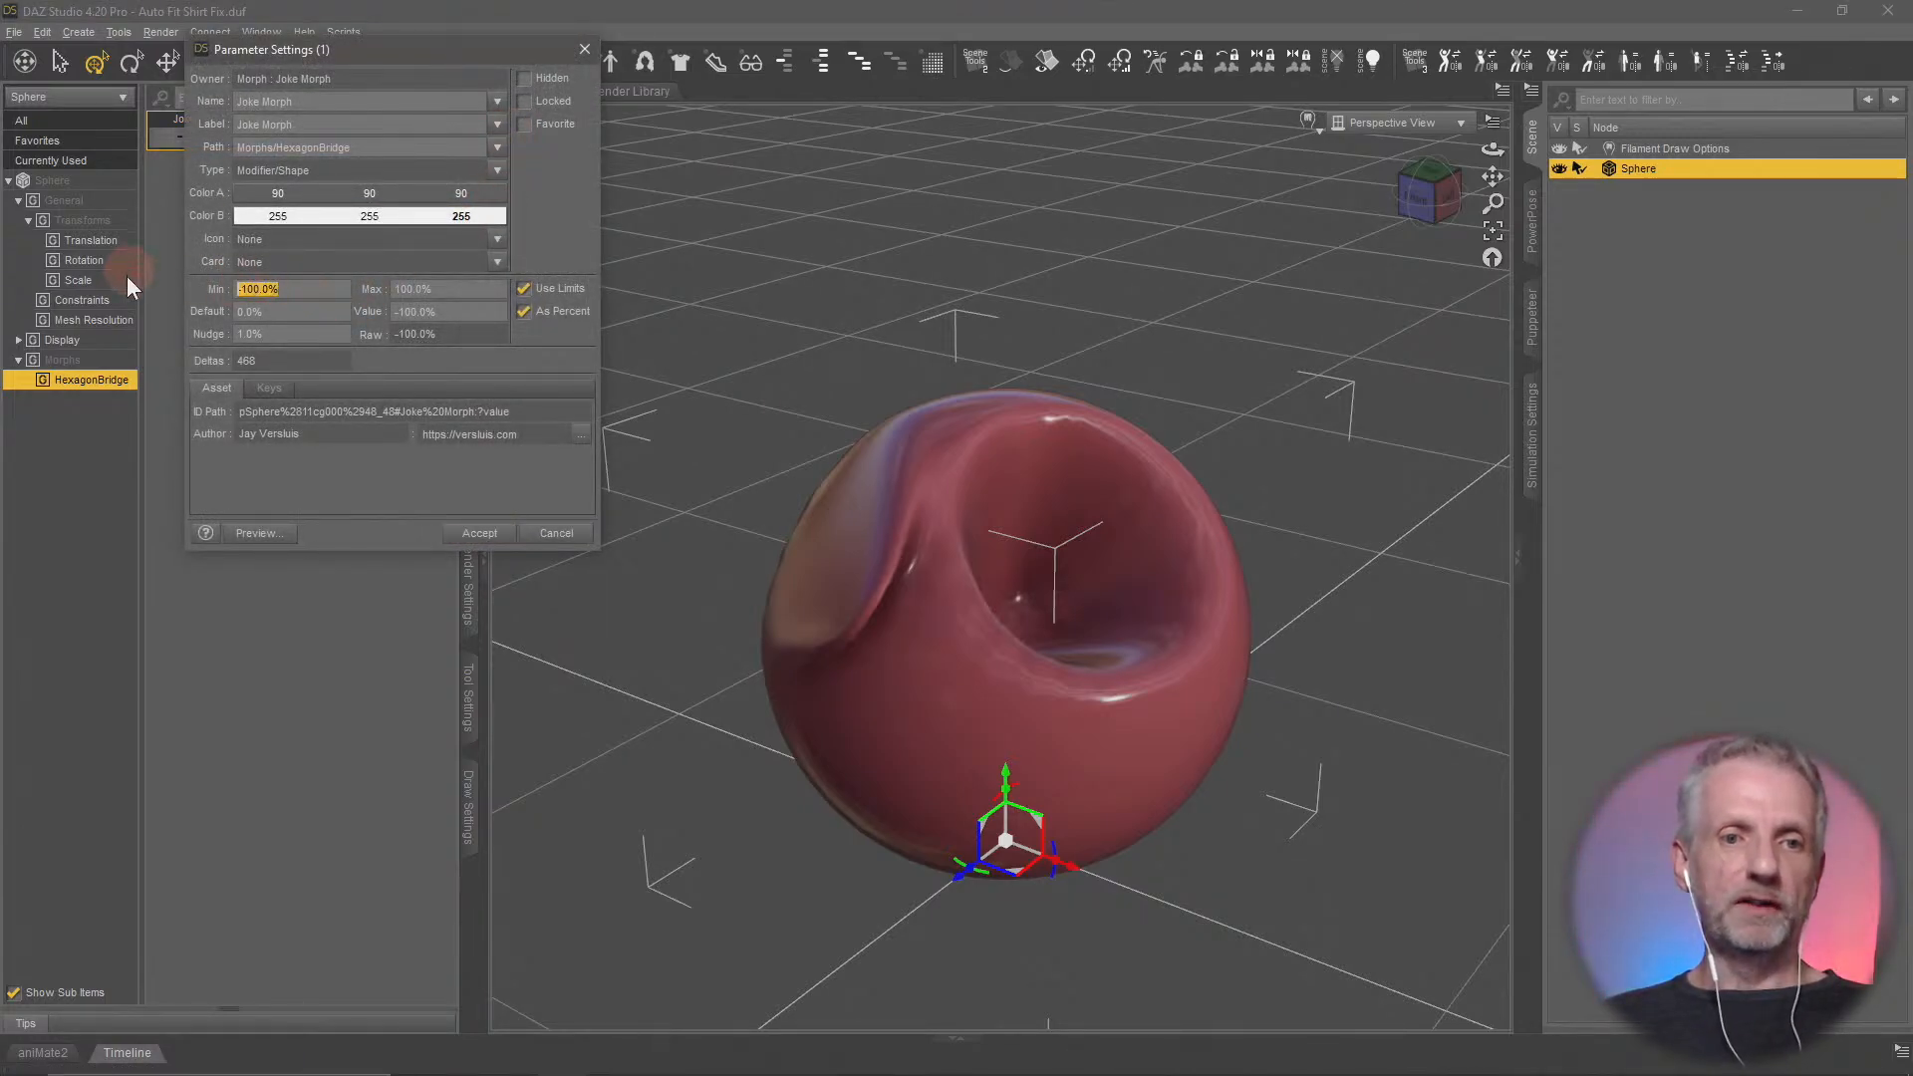
type("0")
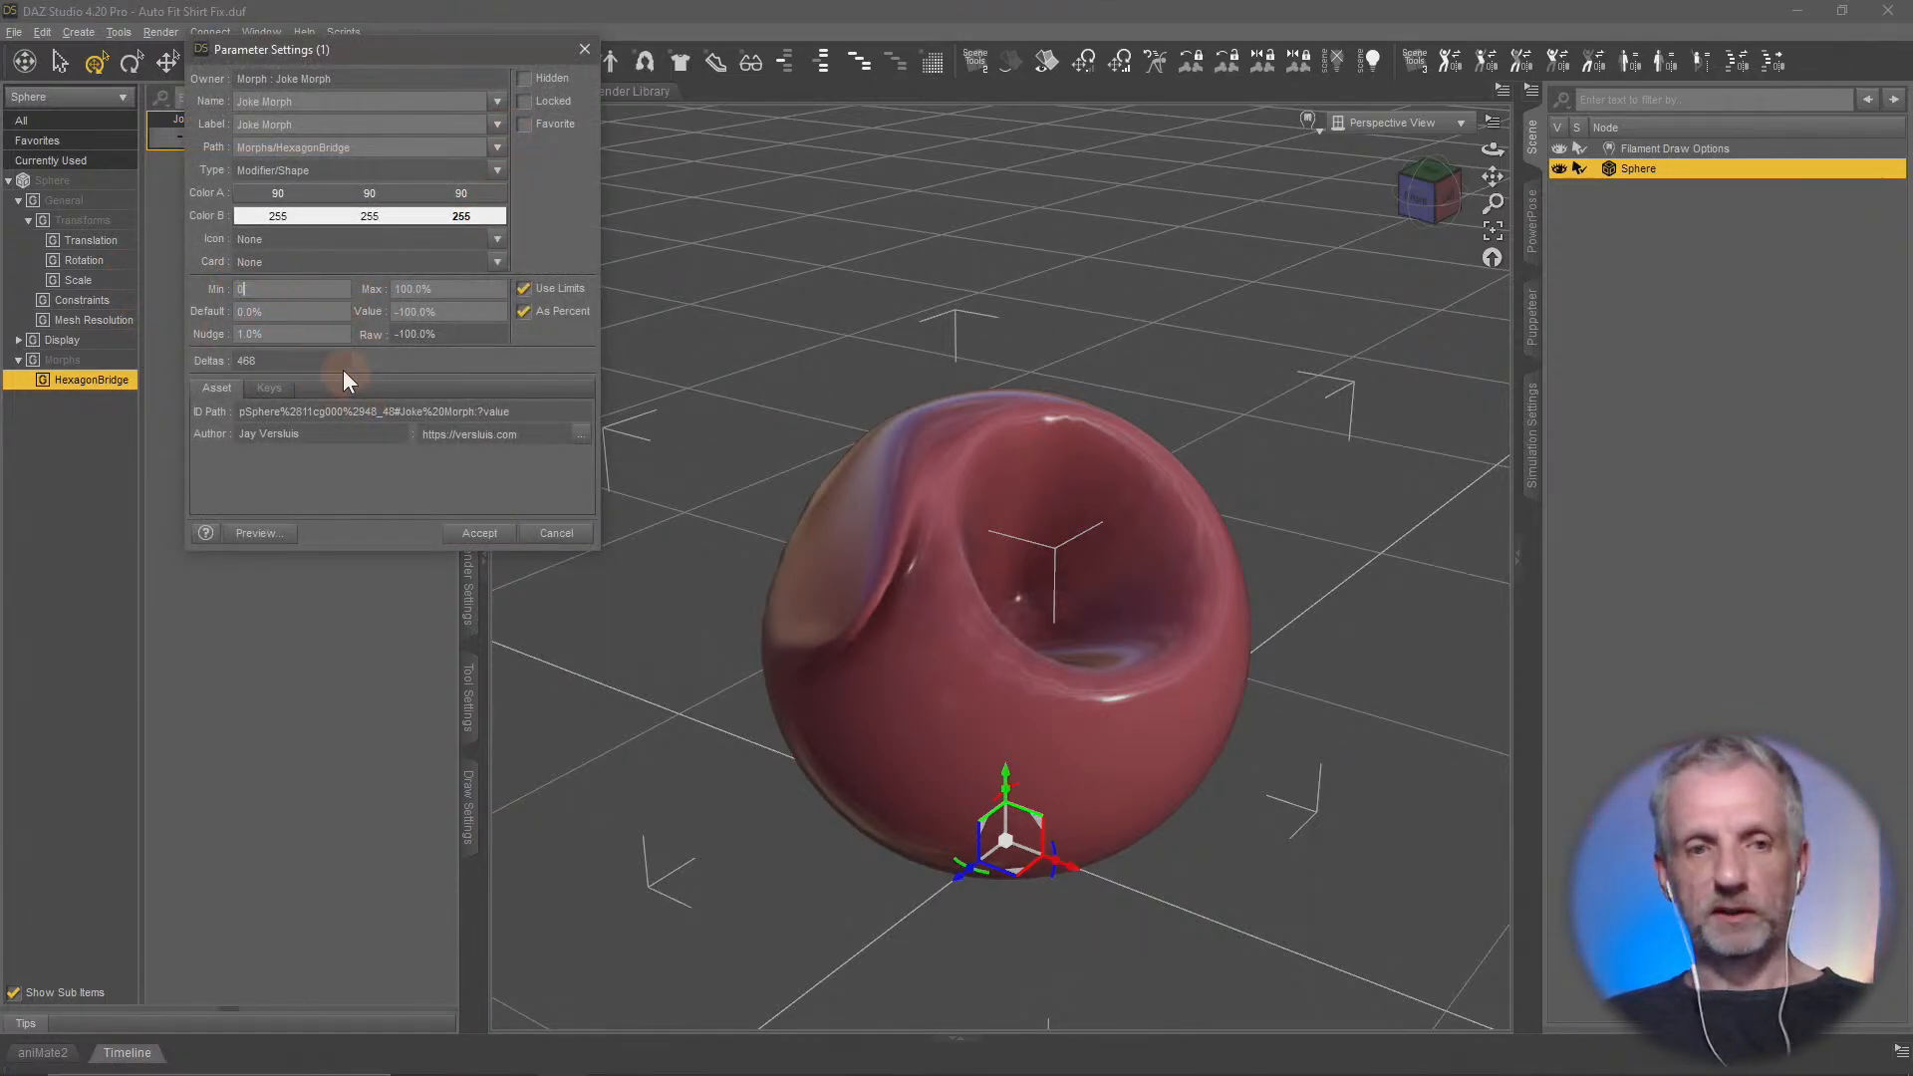
left_click(479, 534)
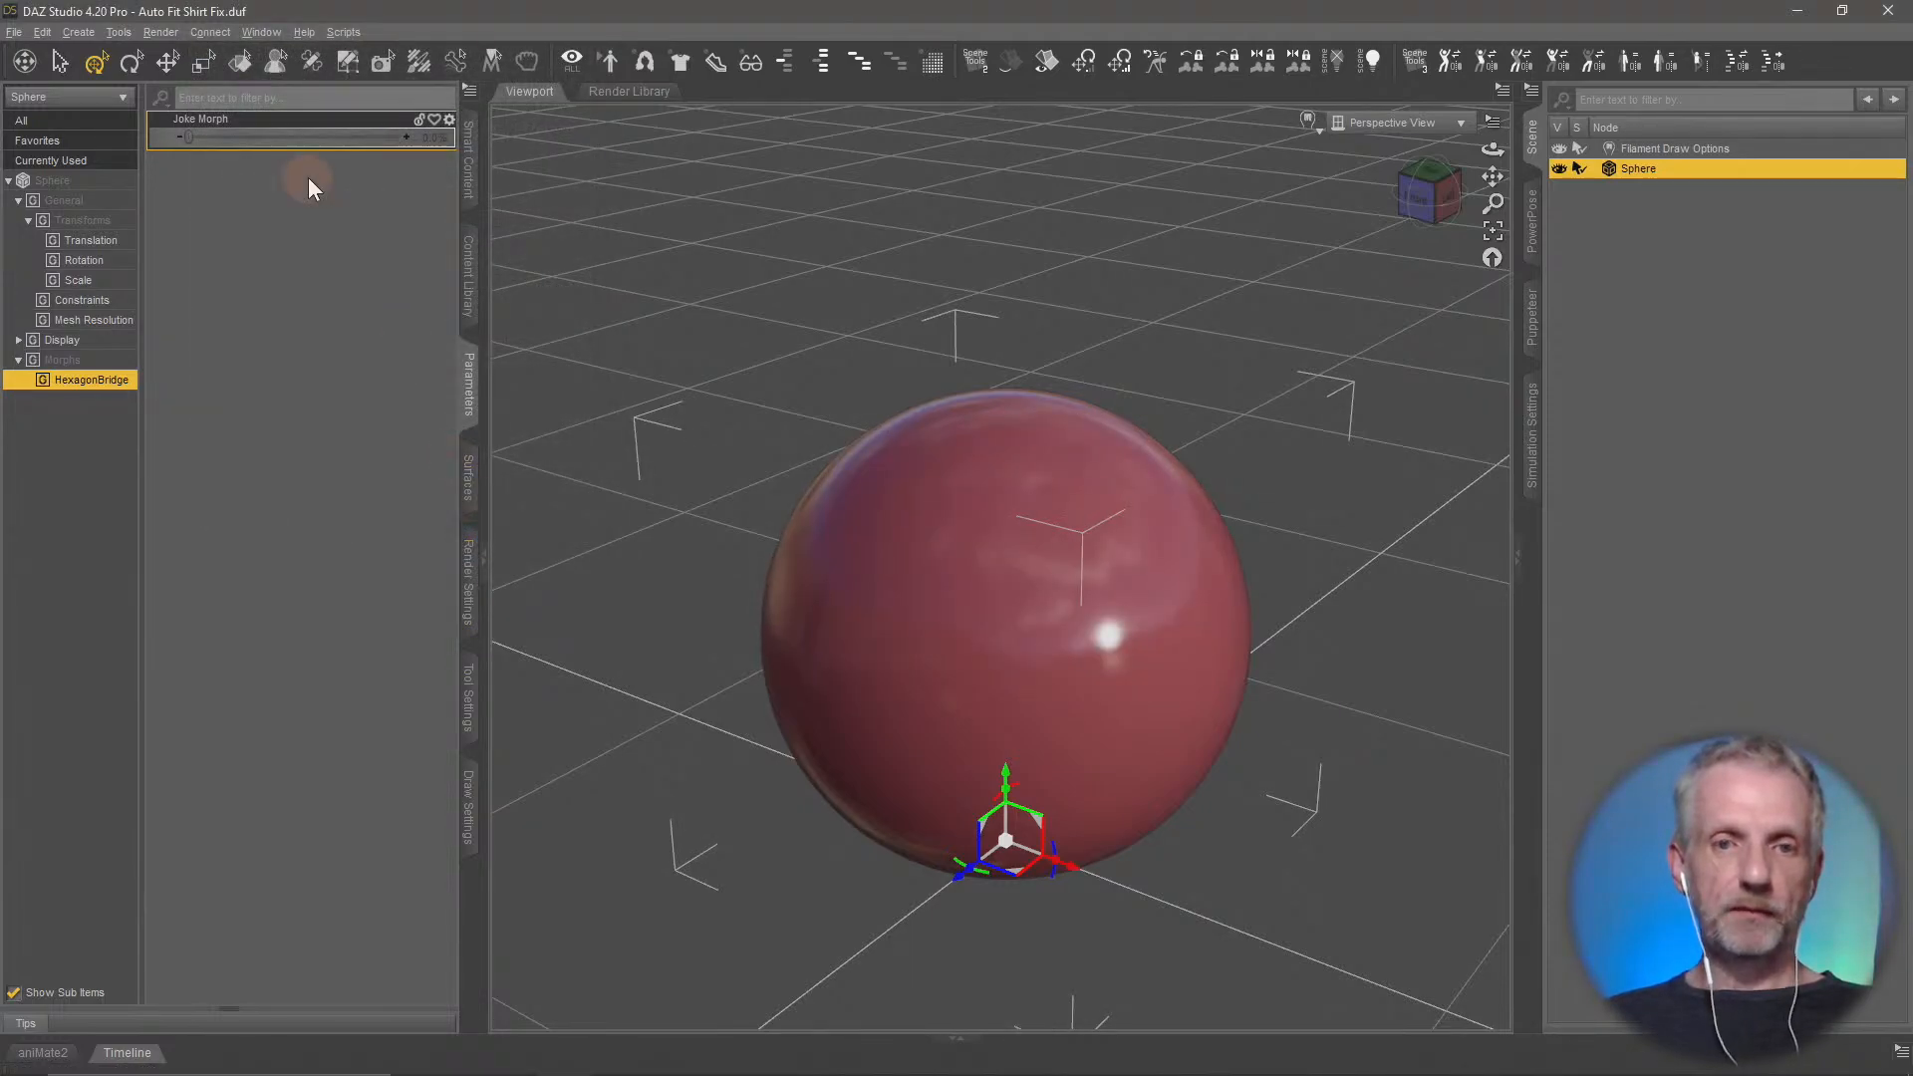
left_click_drag(192, 142, 451, 168)
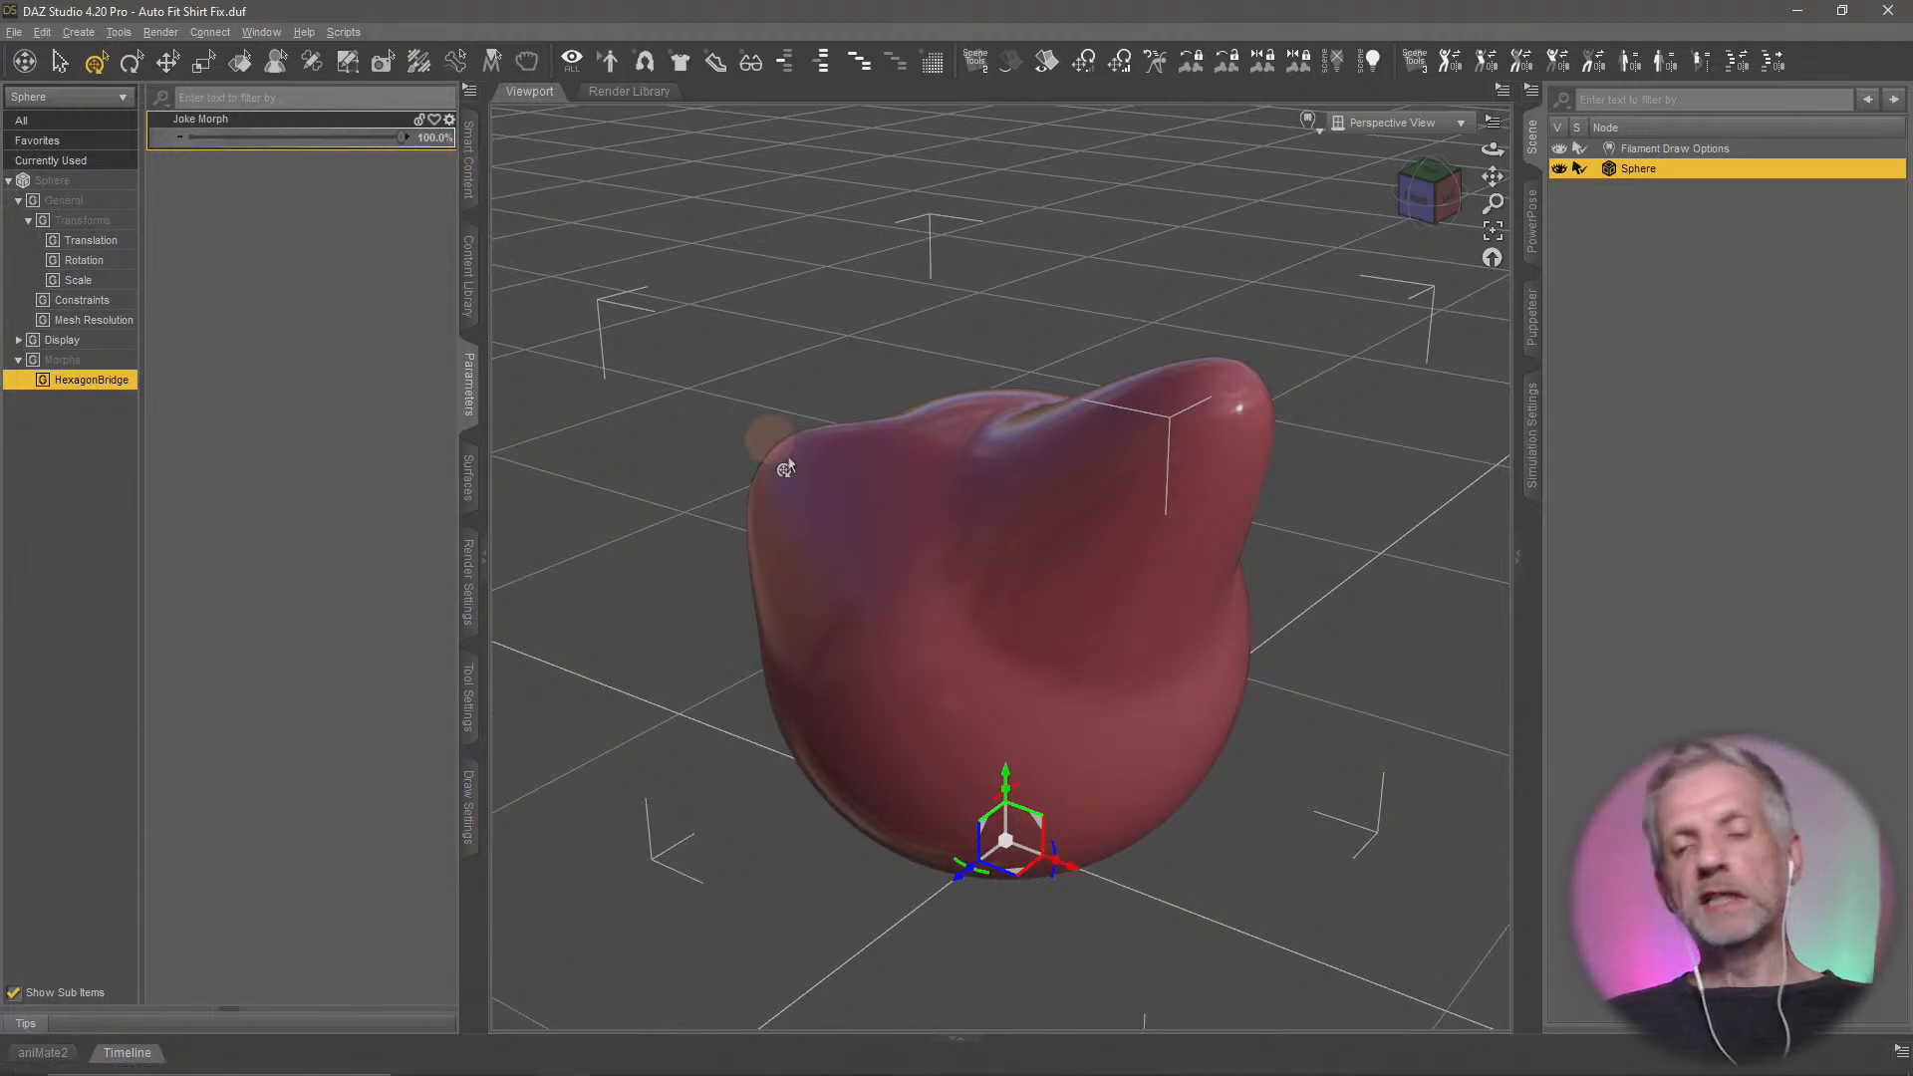
left_click_drag(787, 457, 876, 538, "alt")
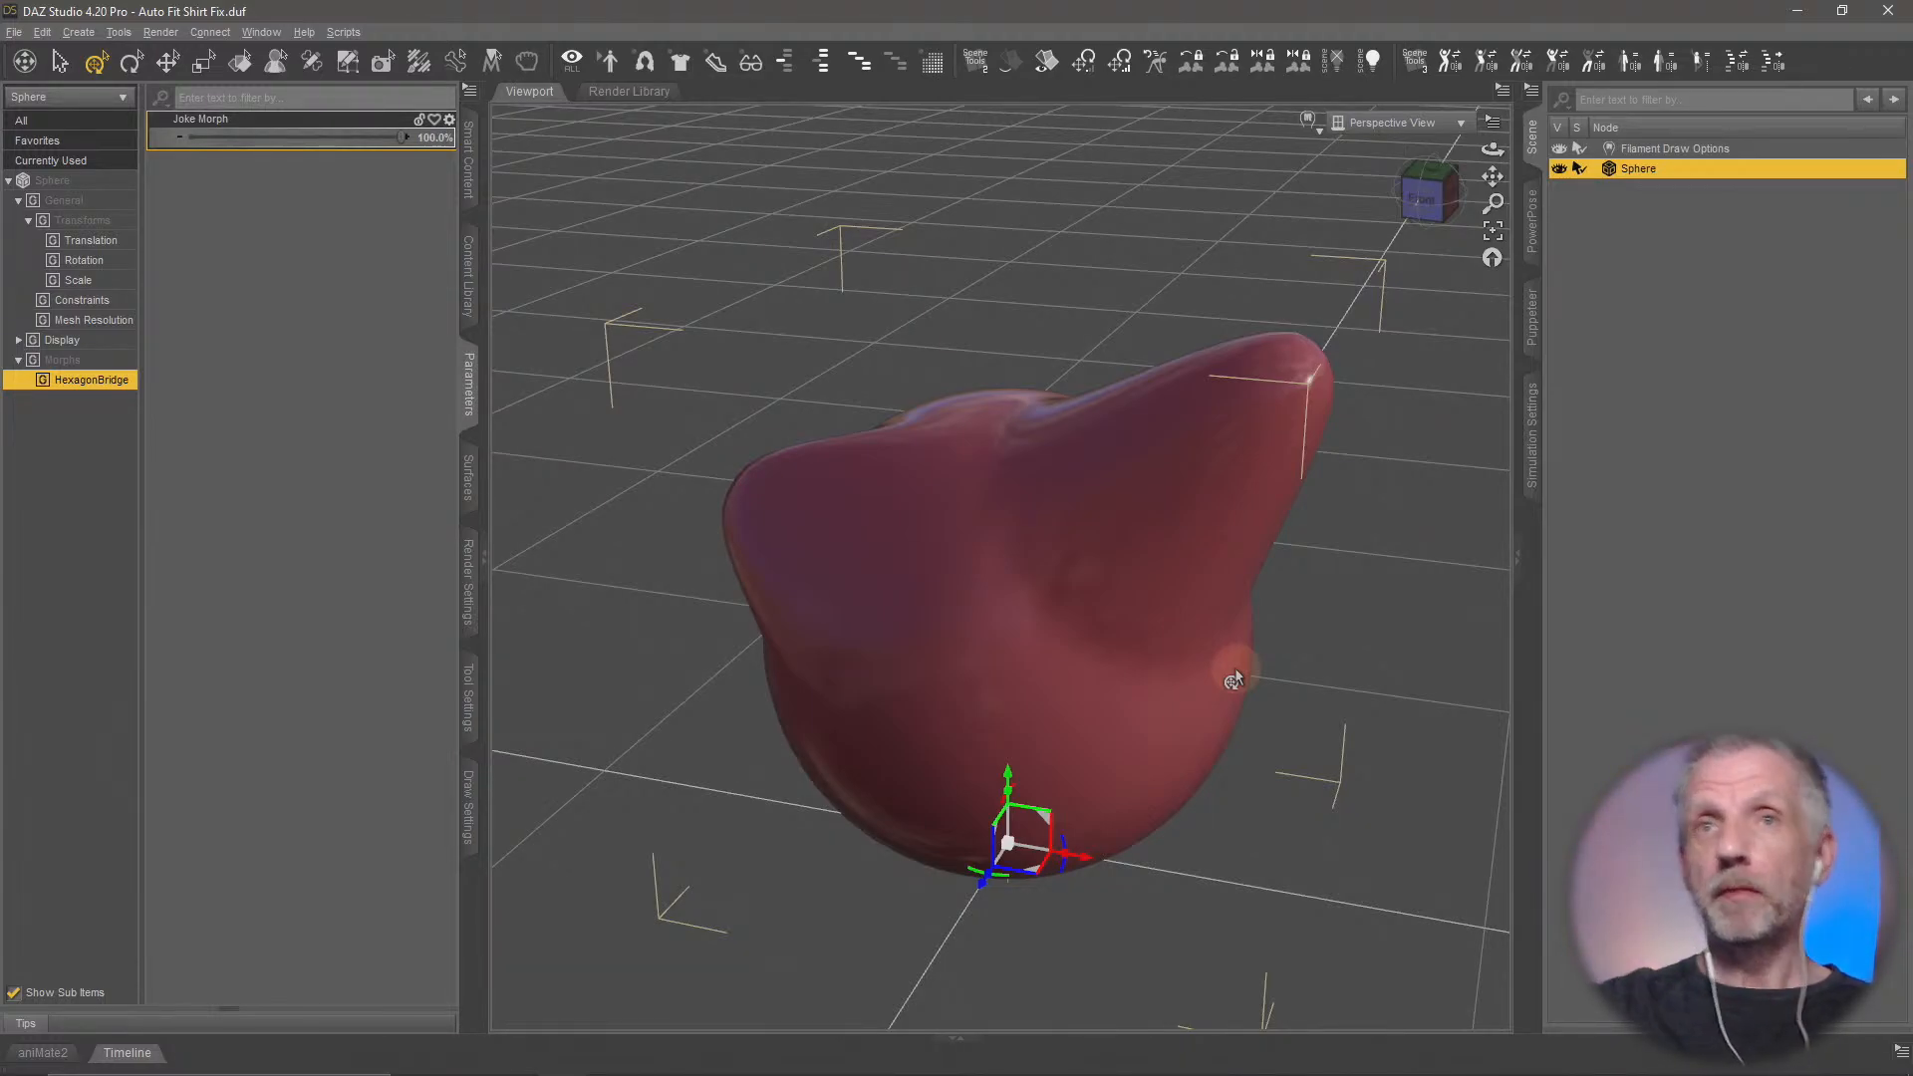
Switch to Firefox and review the Hexagon 2.5 product page's details on Mac compatibility and the DAZ Studio Bridge
key("alt+Tab")
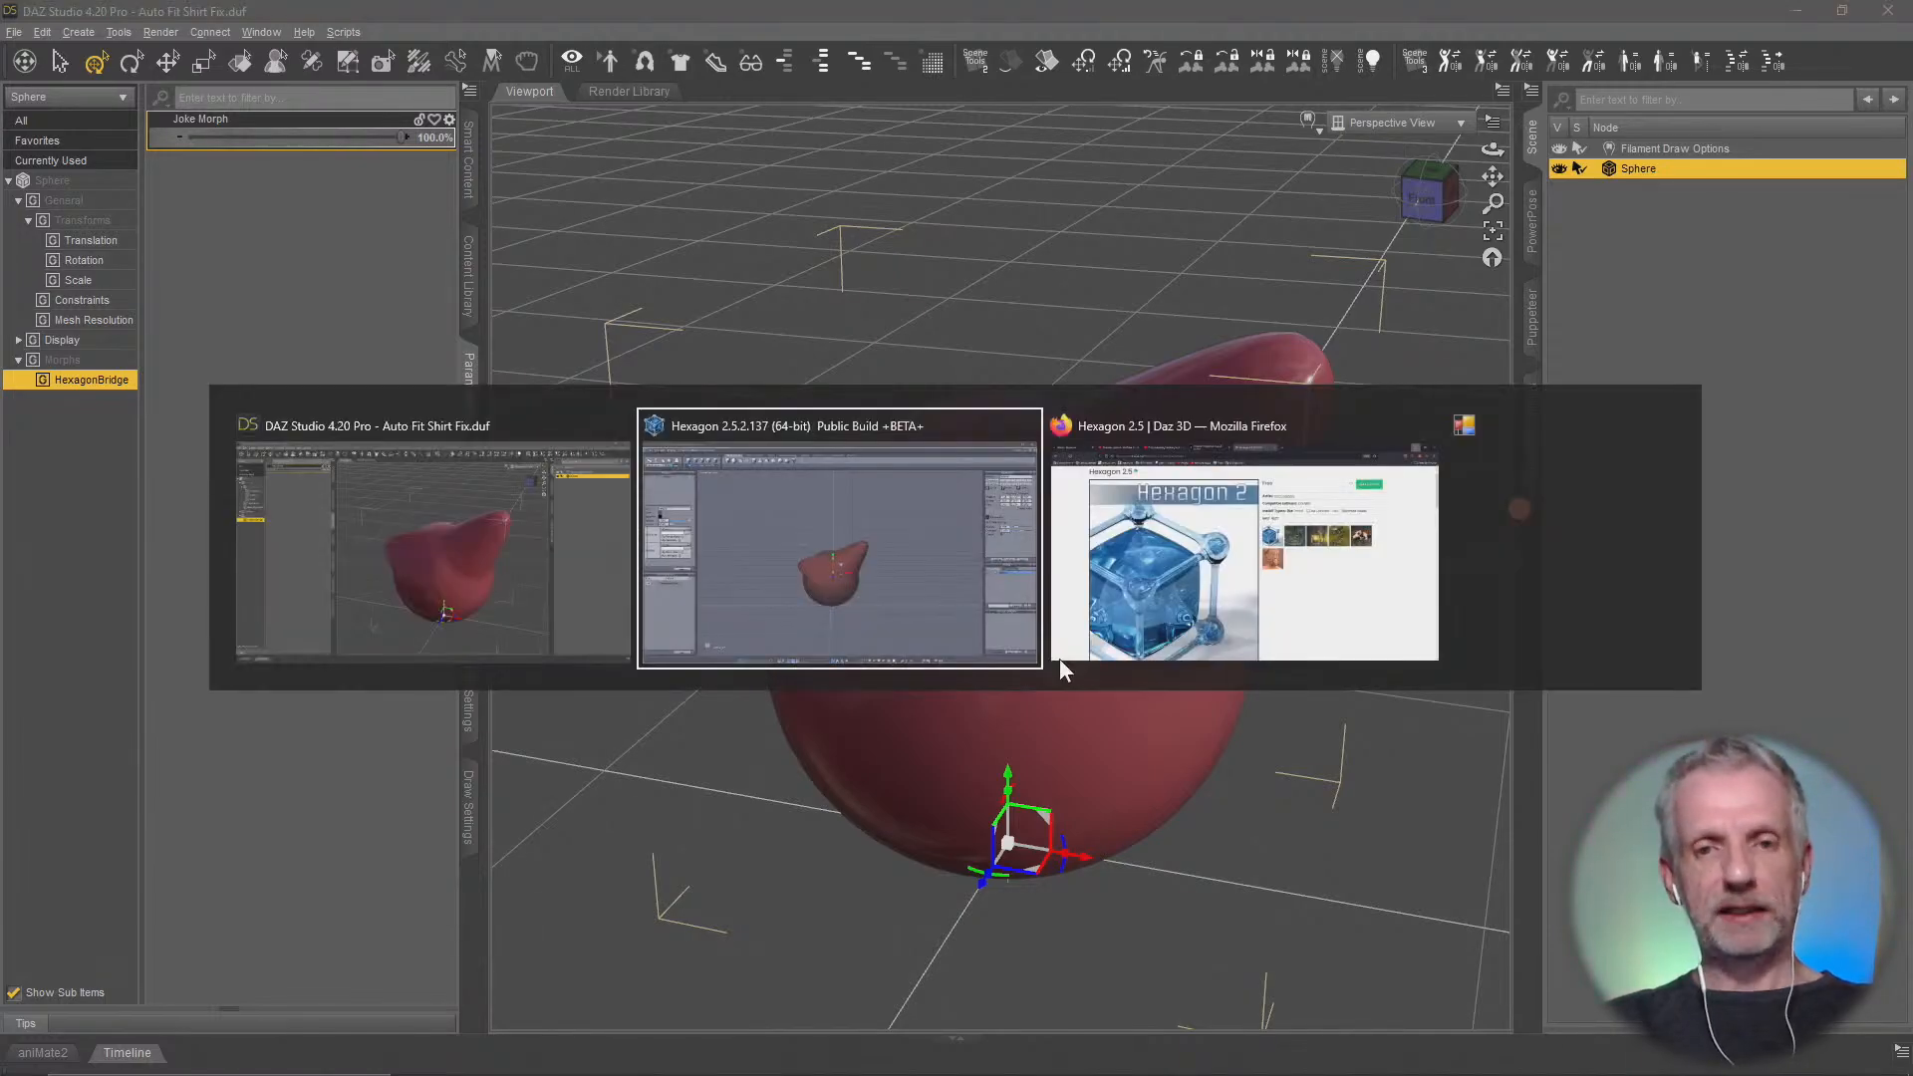
left_click(1060, 660)
scroll(1369, 726, "down", 5)
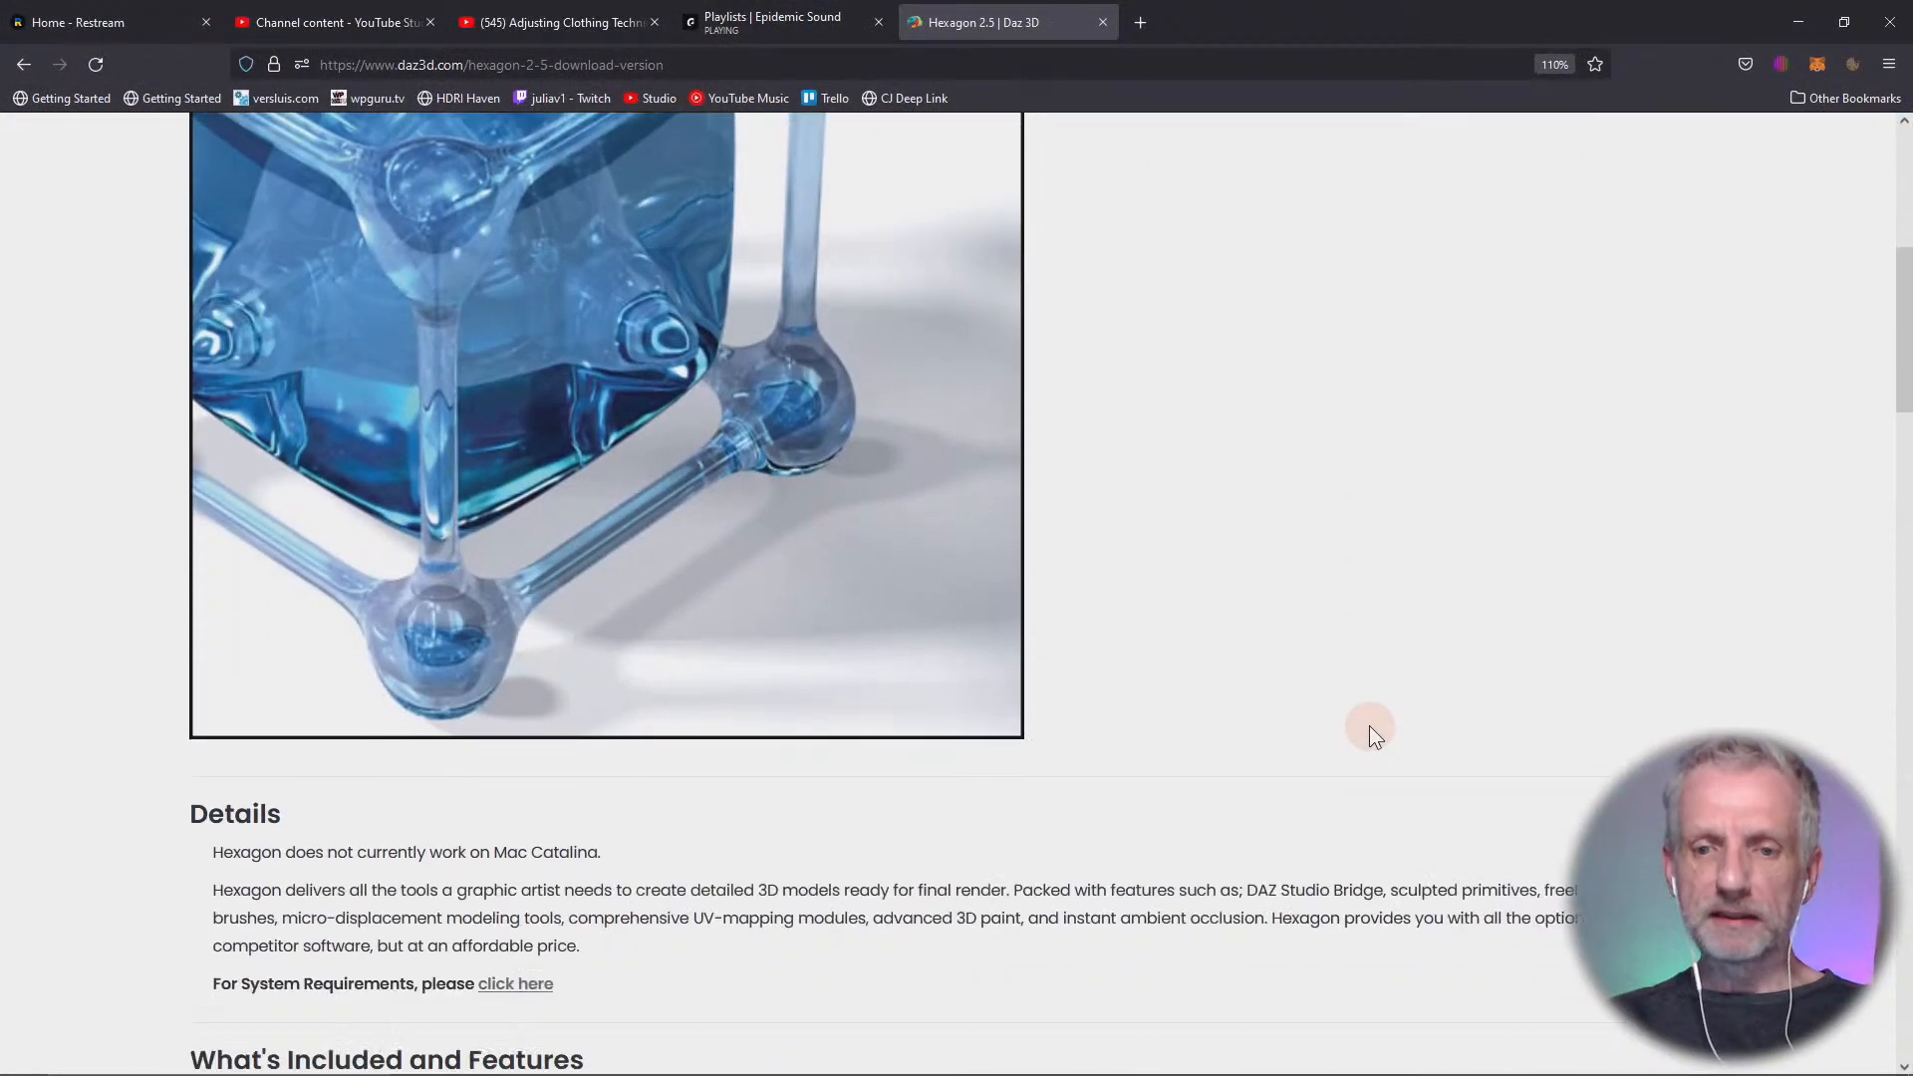
scroll(1368, 725, "down", 3)
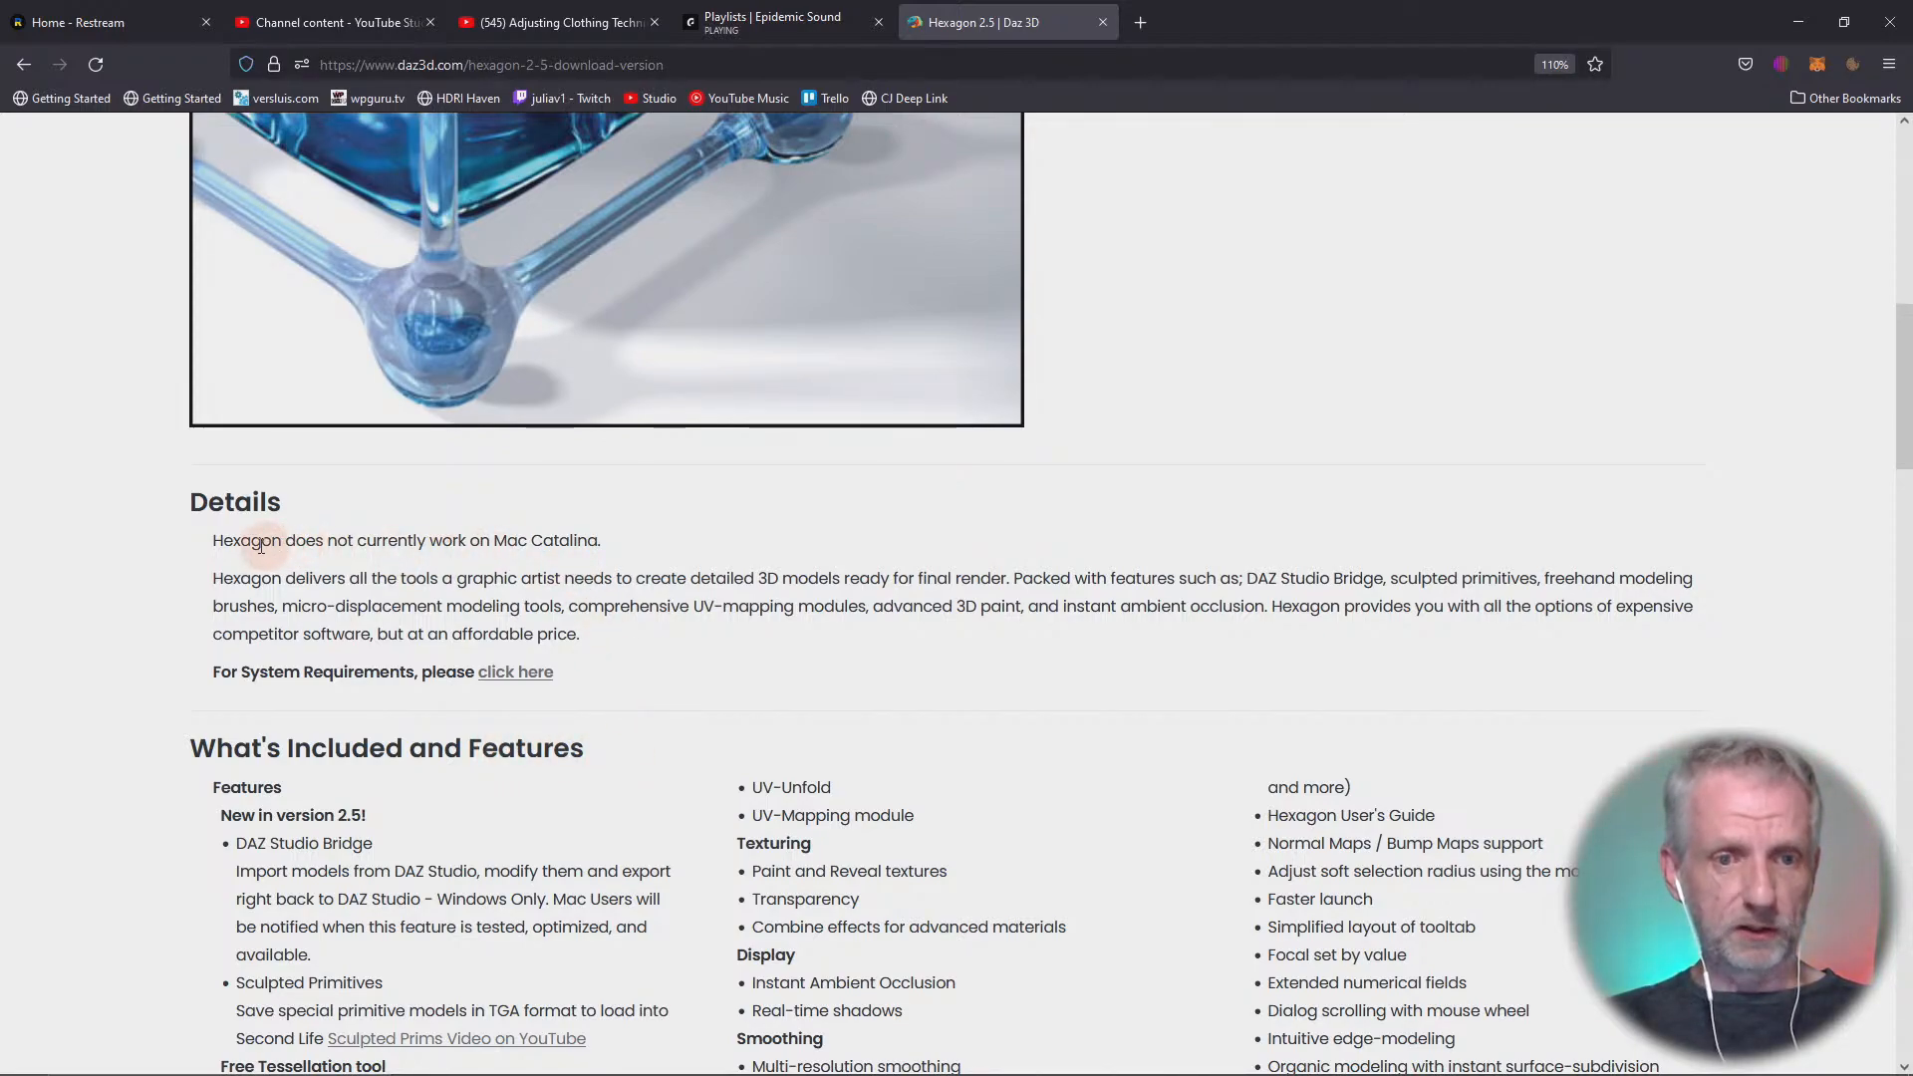
left_click_drag(212, 546, 602, 553)
scroll(785, 655, "up", 1)
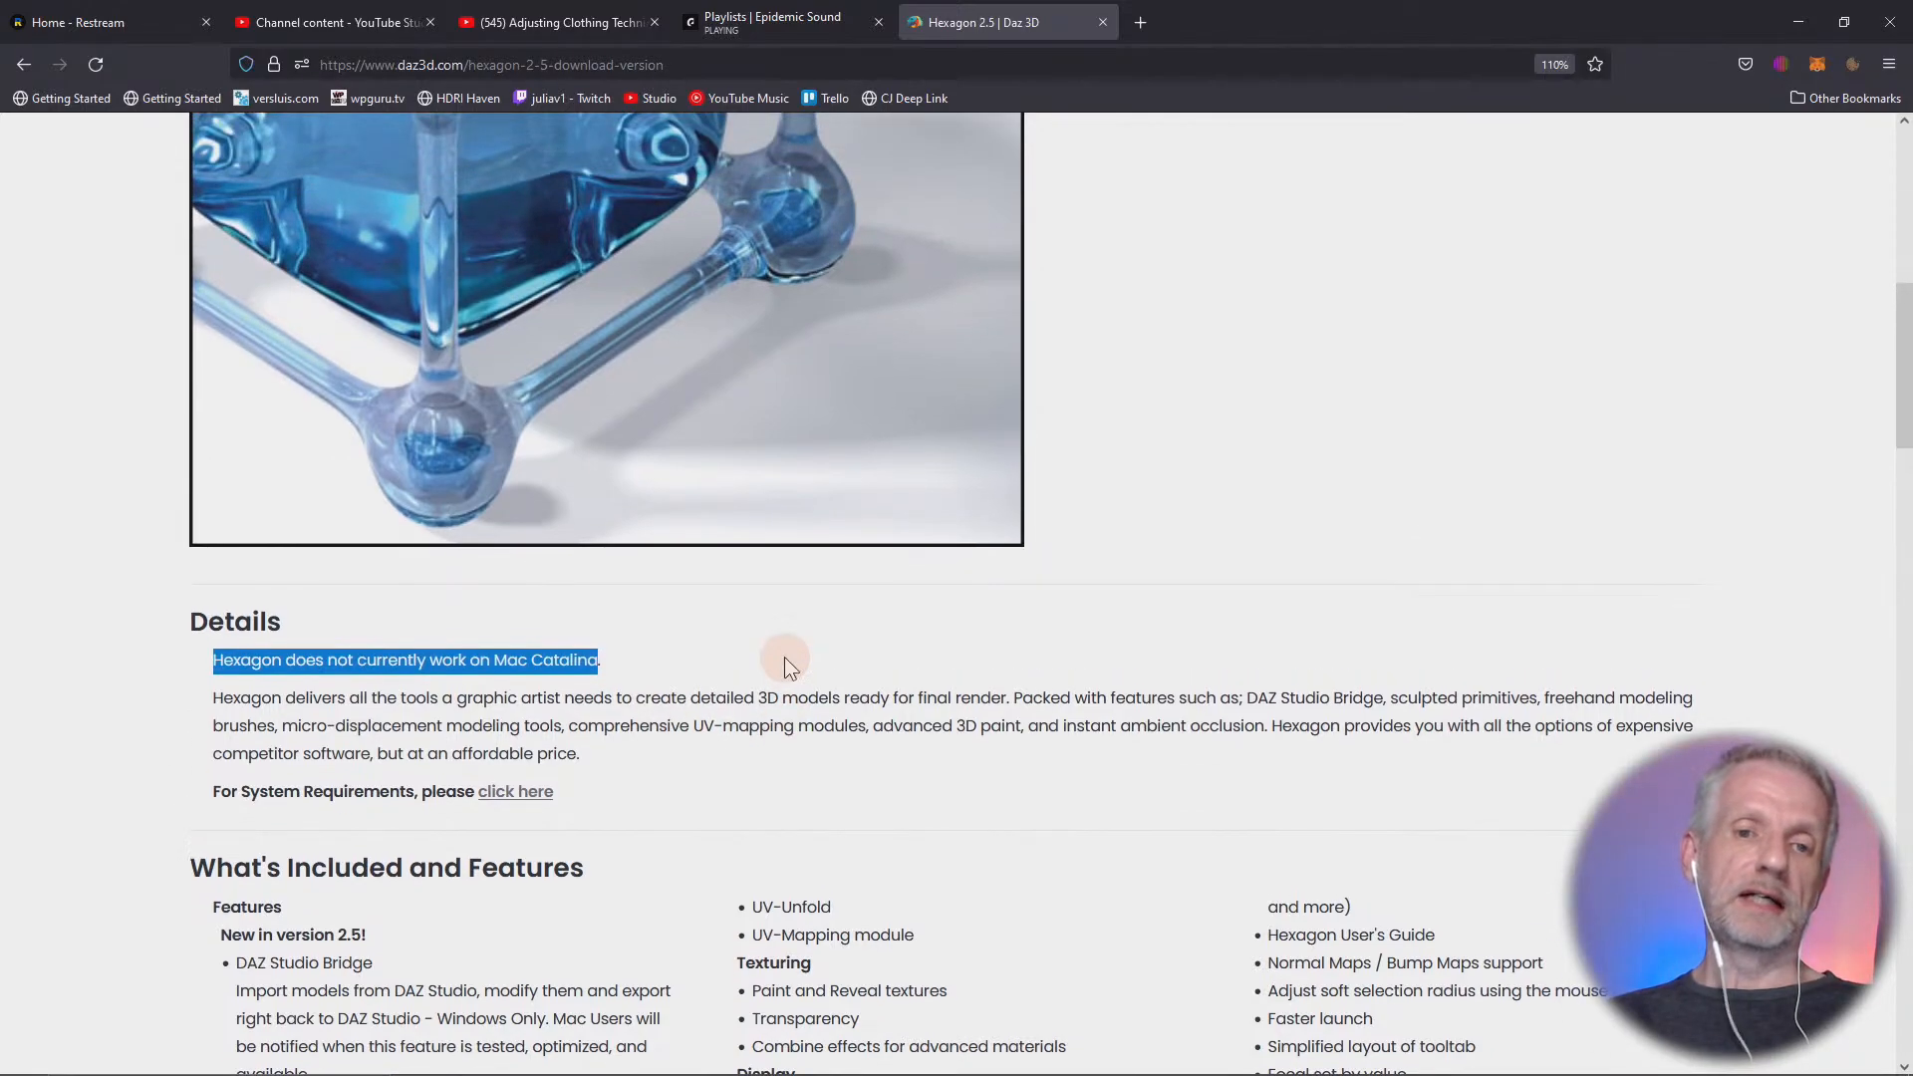
scroll(785, 656, "up", 1)
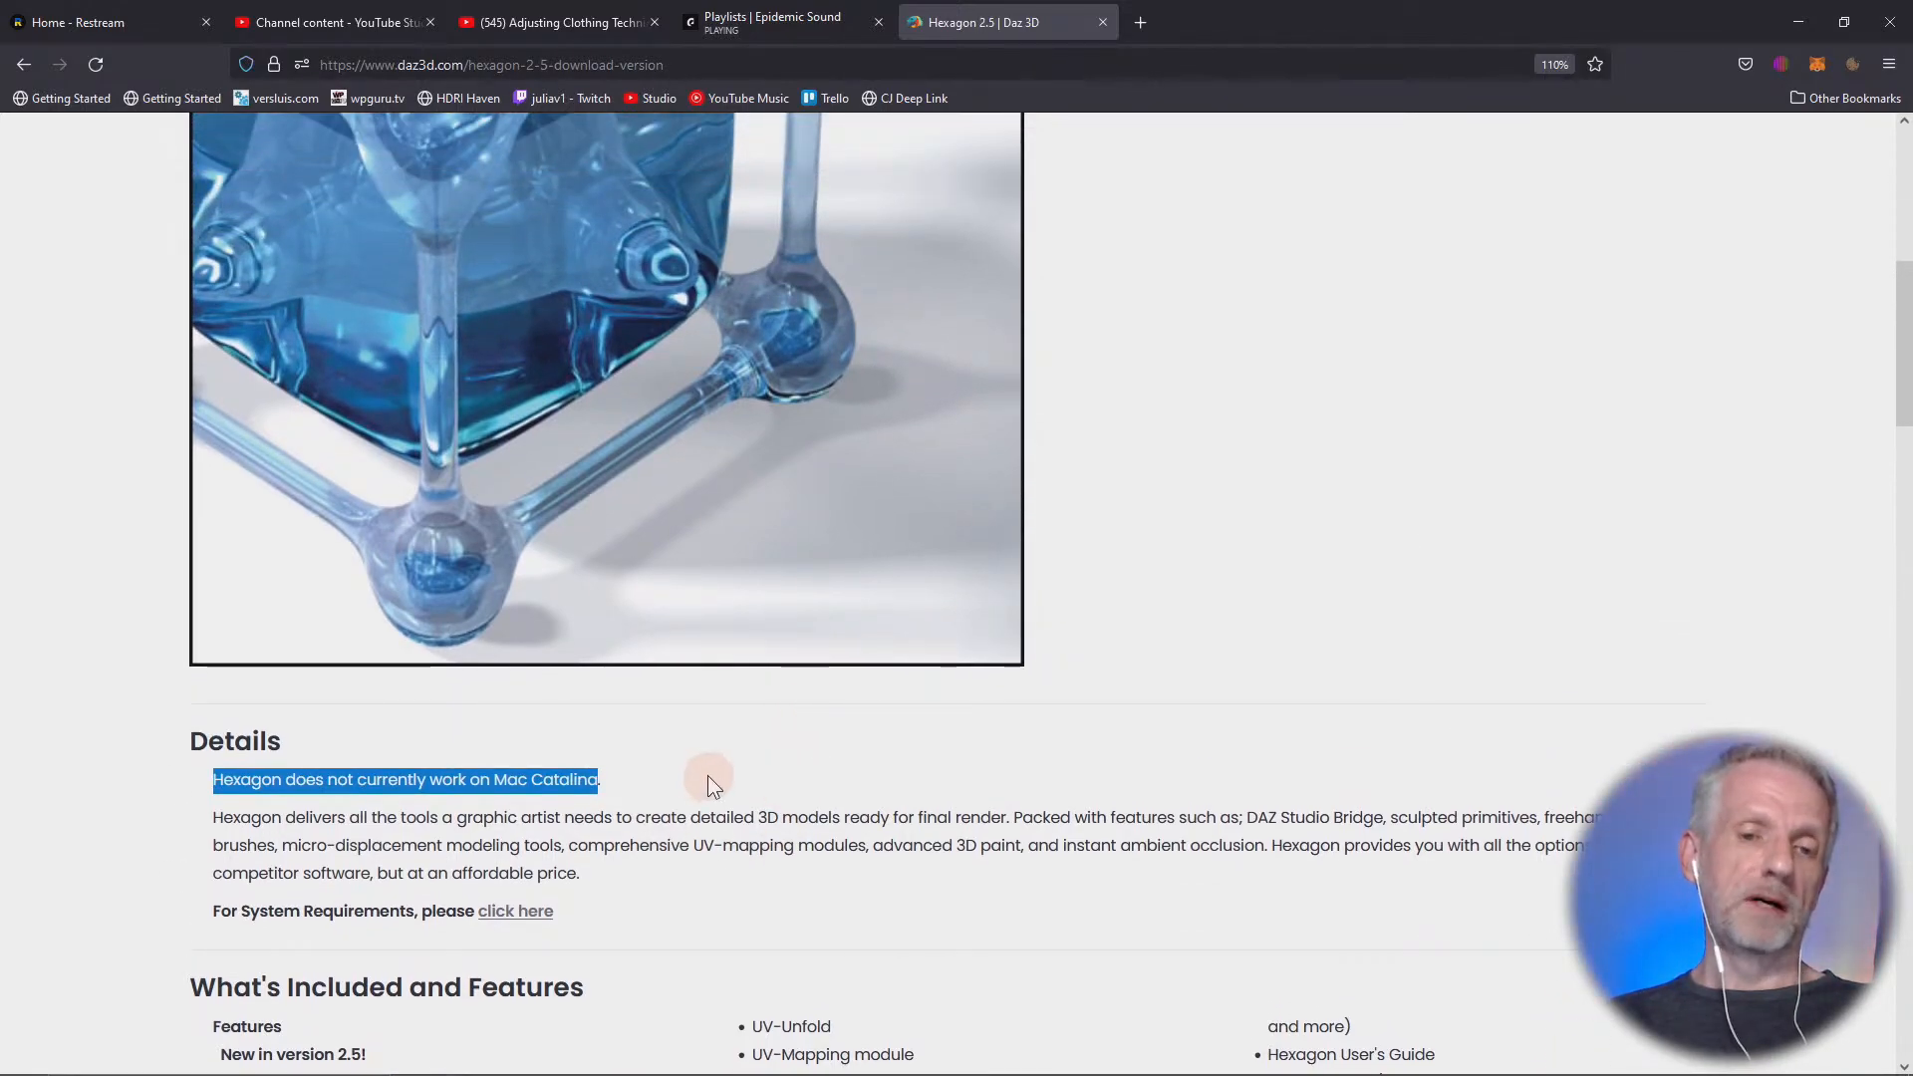
scroll(710, 783, "down", 3)
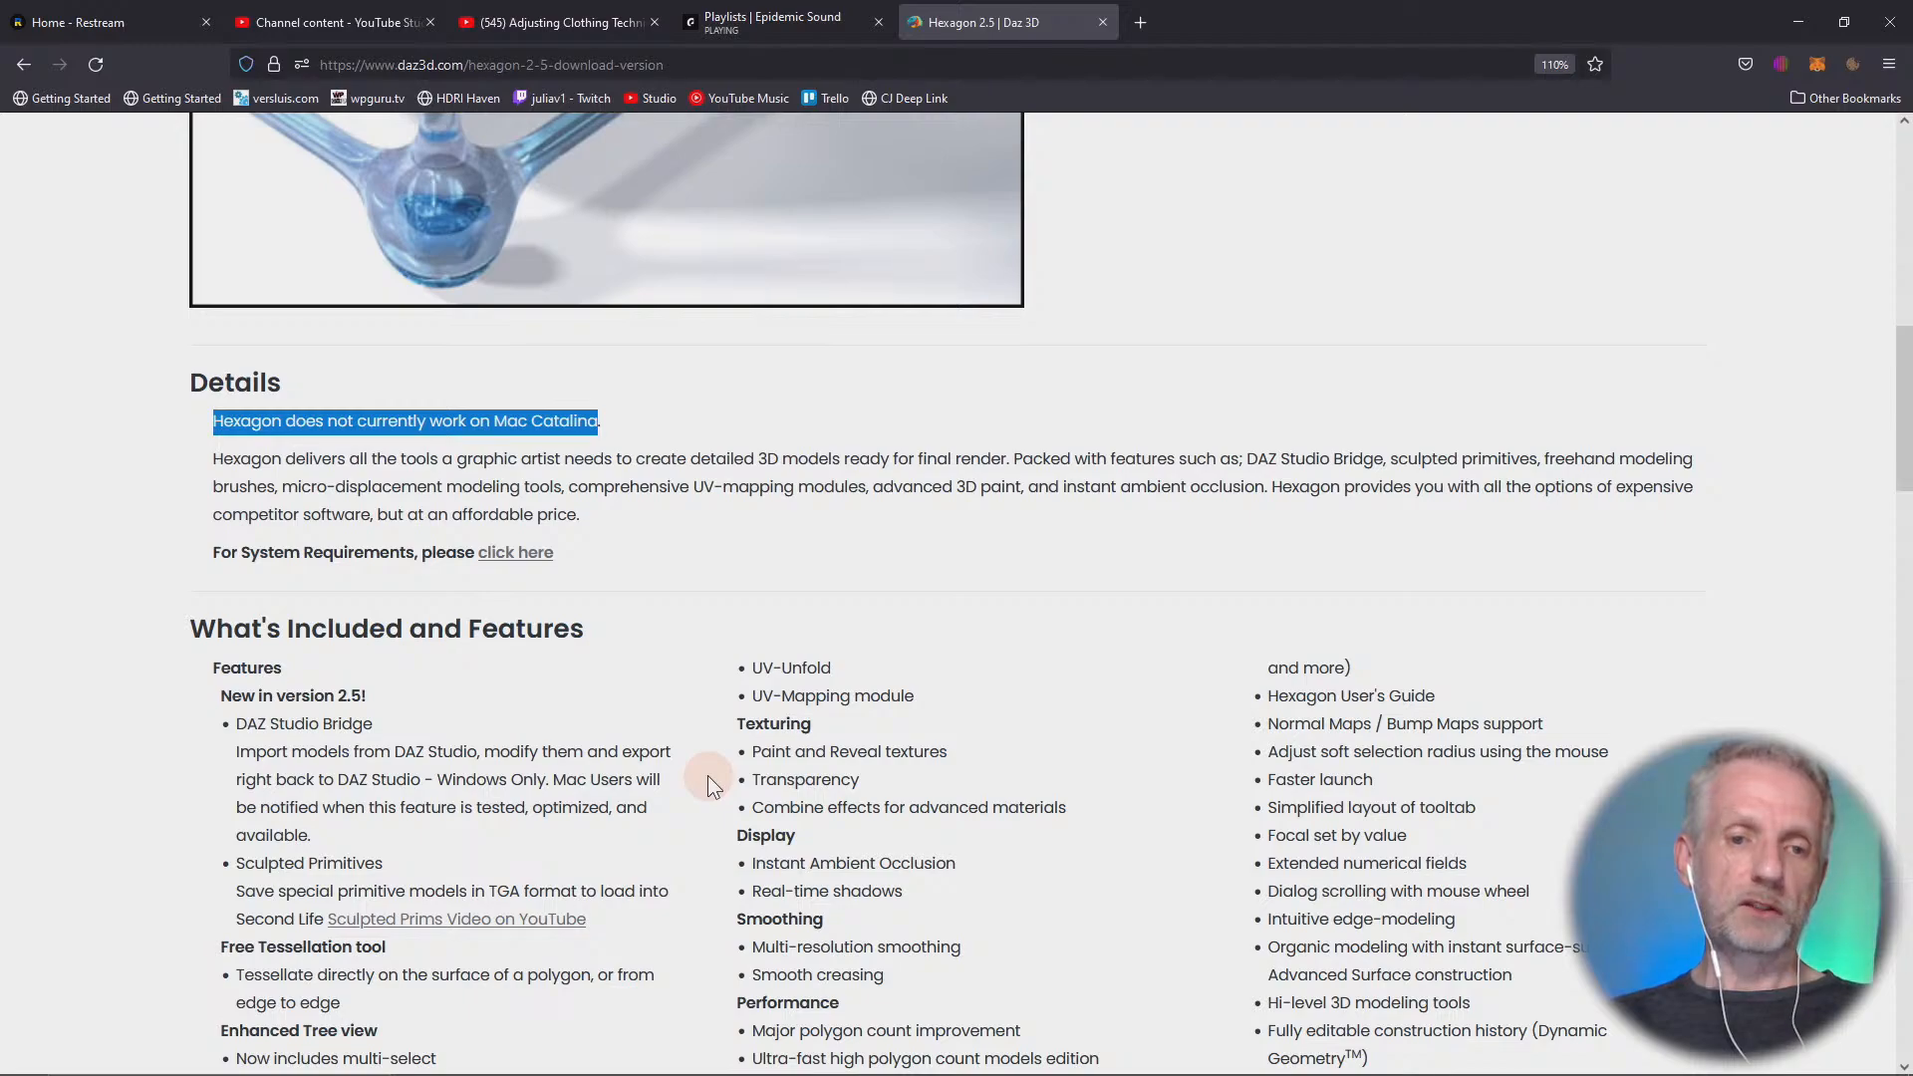
Switch briefly to Hexagon, return to DAZ Studio, and remove the sphere from the scene
key("alt+Tab")
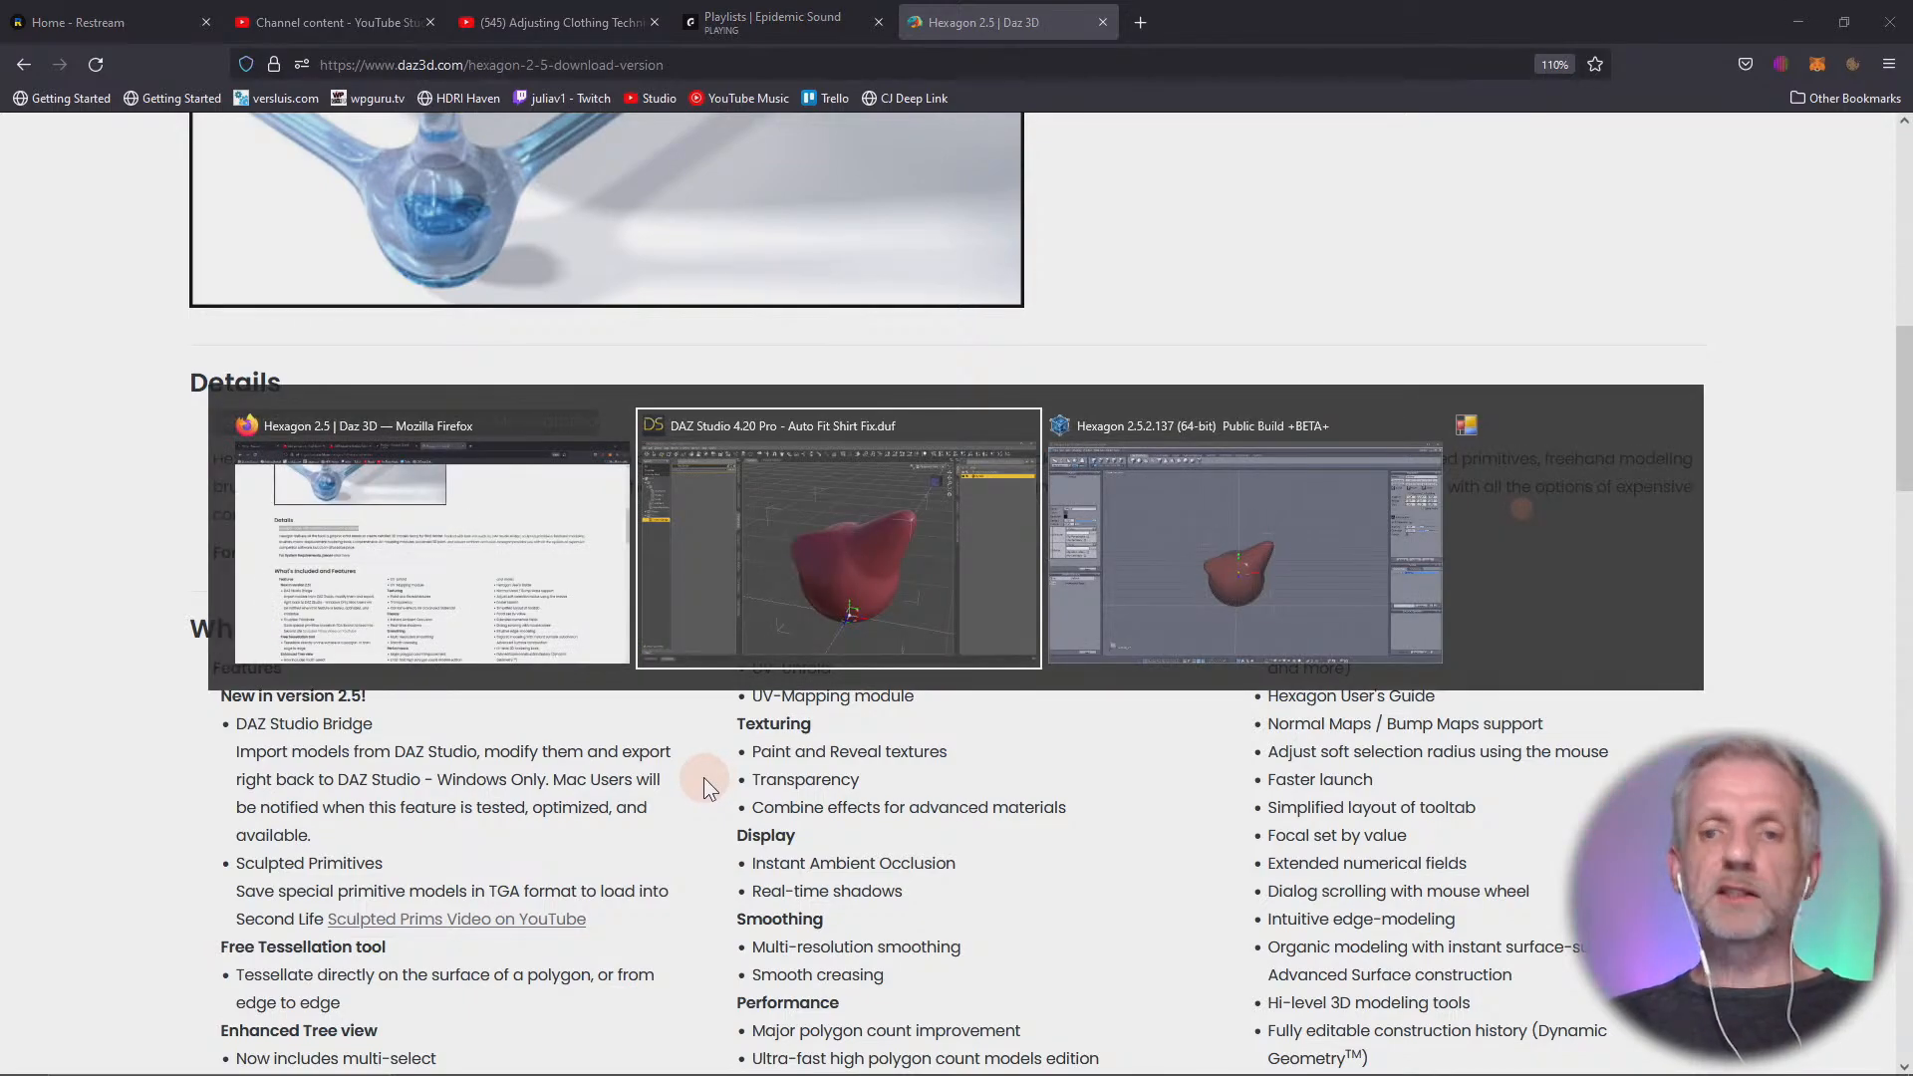
key("alt+Tab")
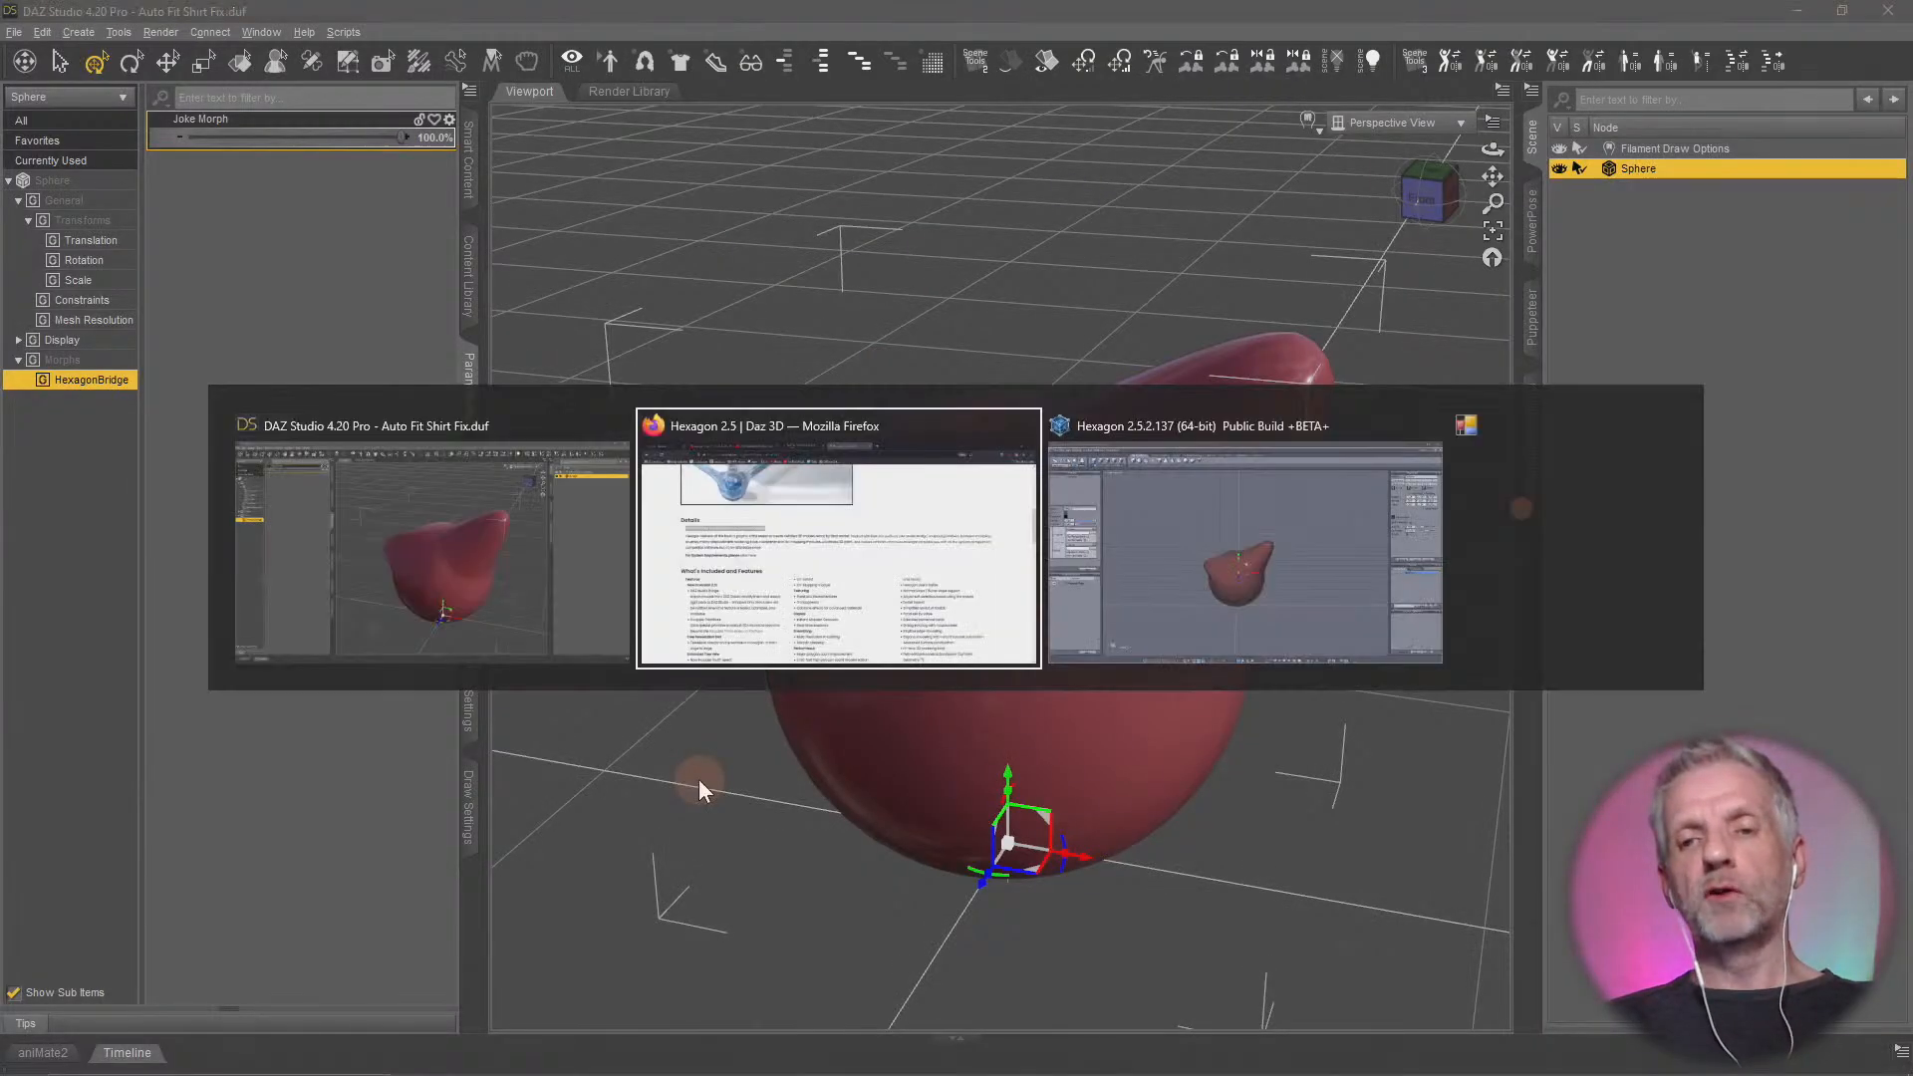
key("alt+Tab")
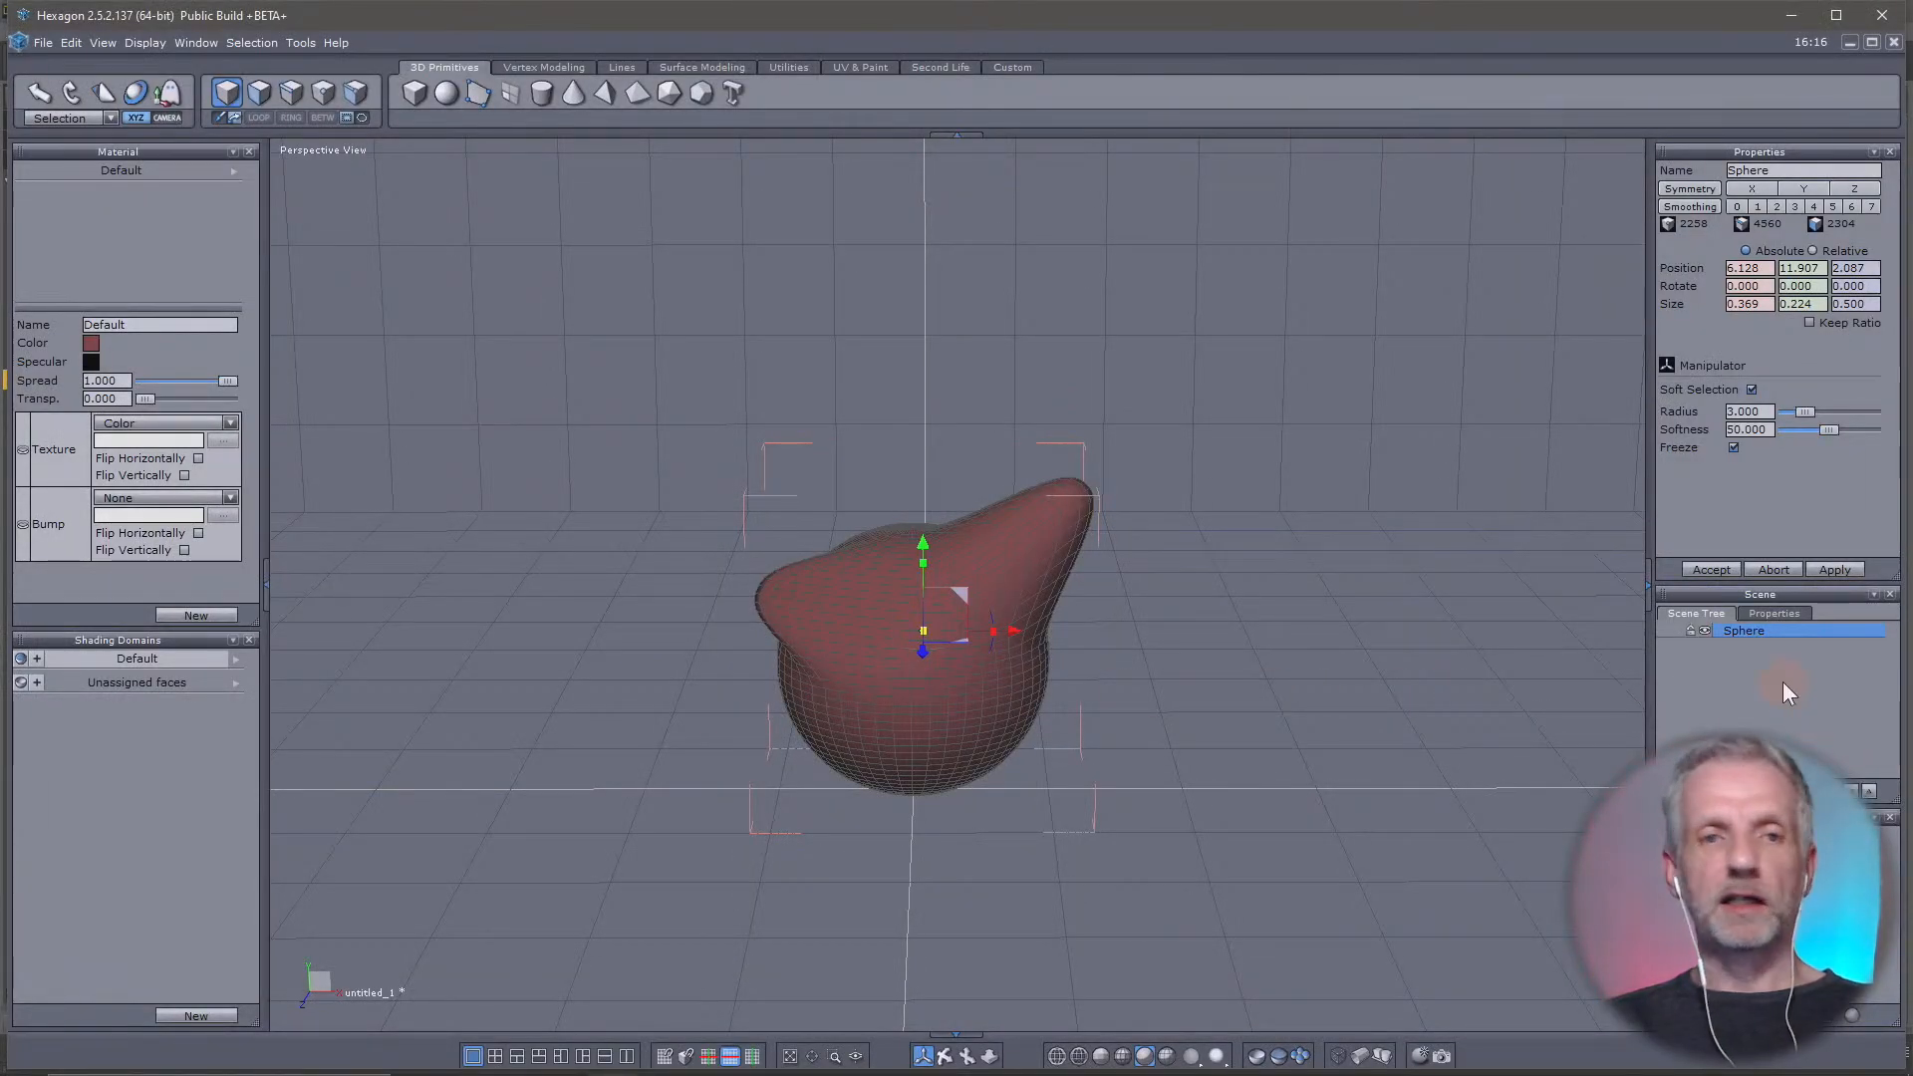
left_click(1769, 695)
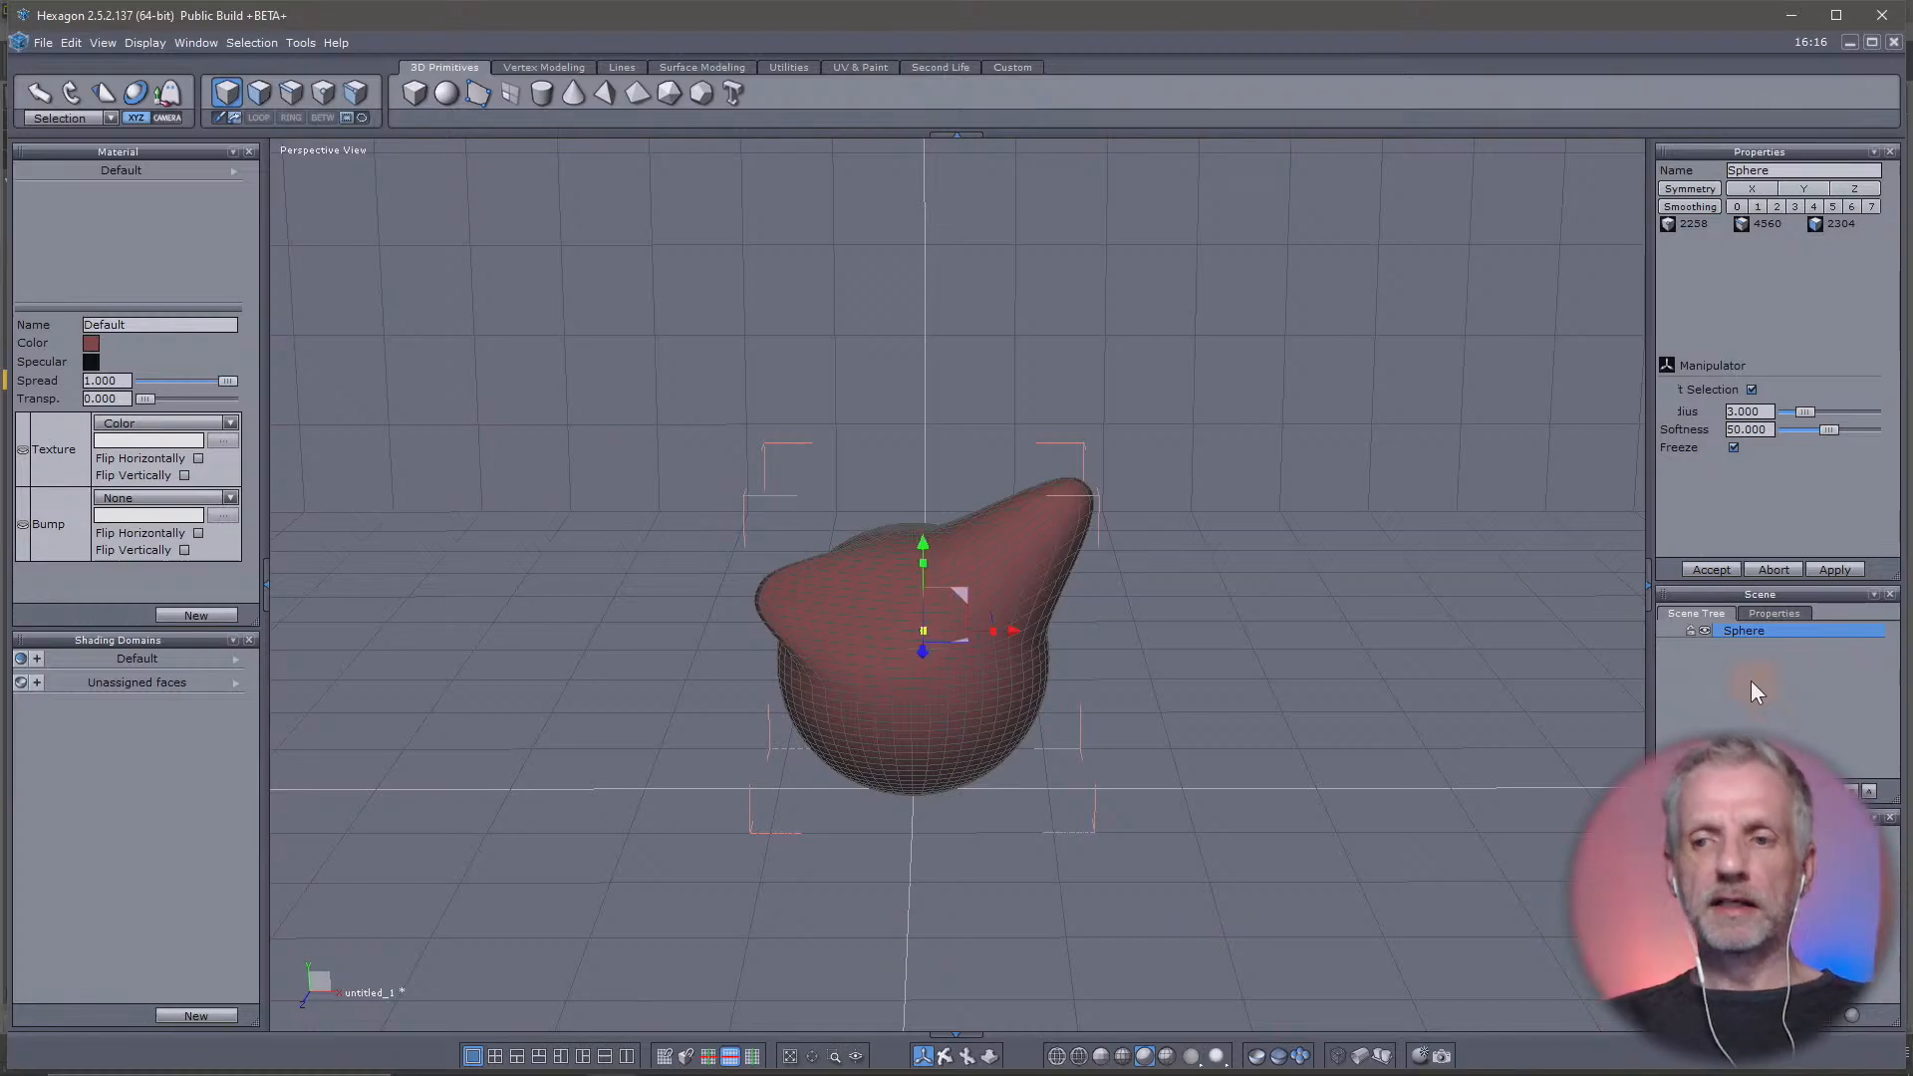
key("alt+Tab")
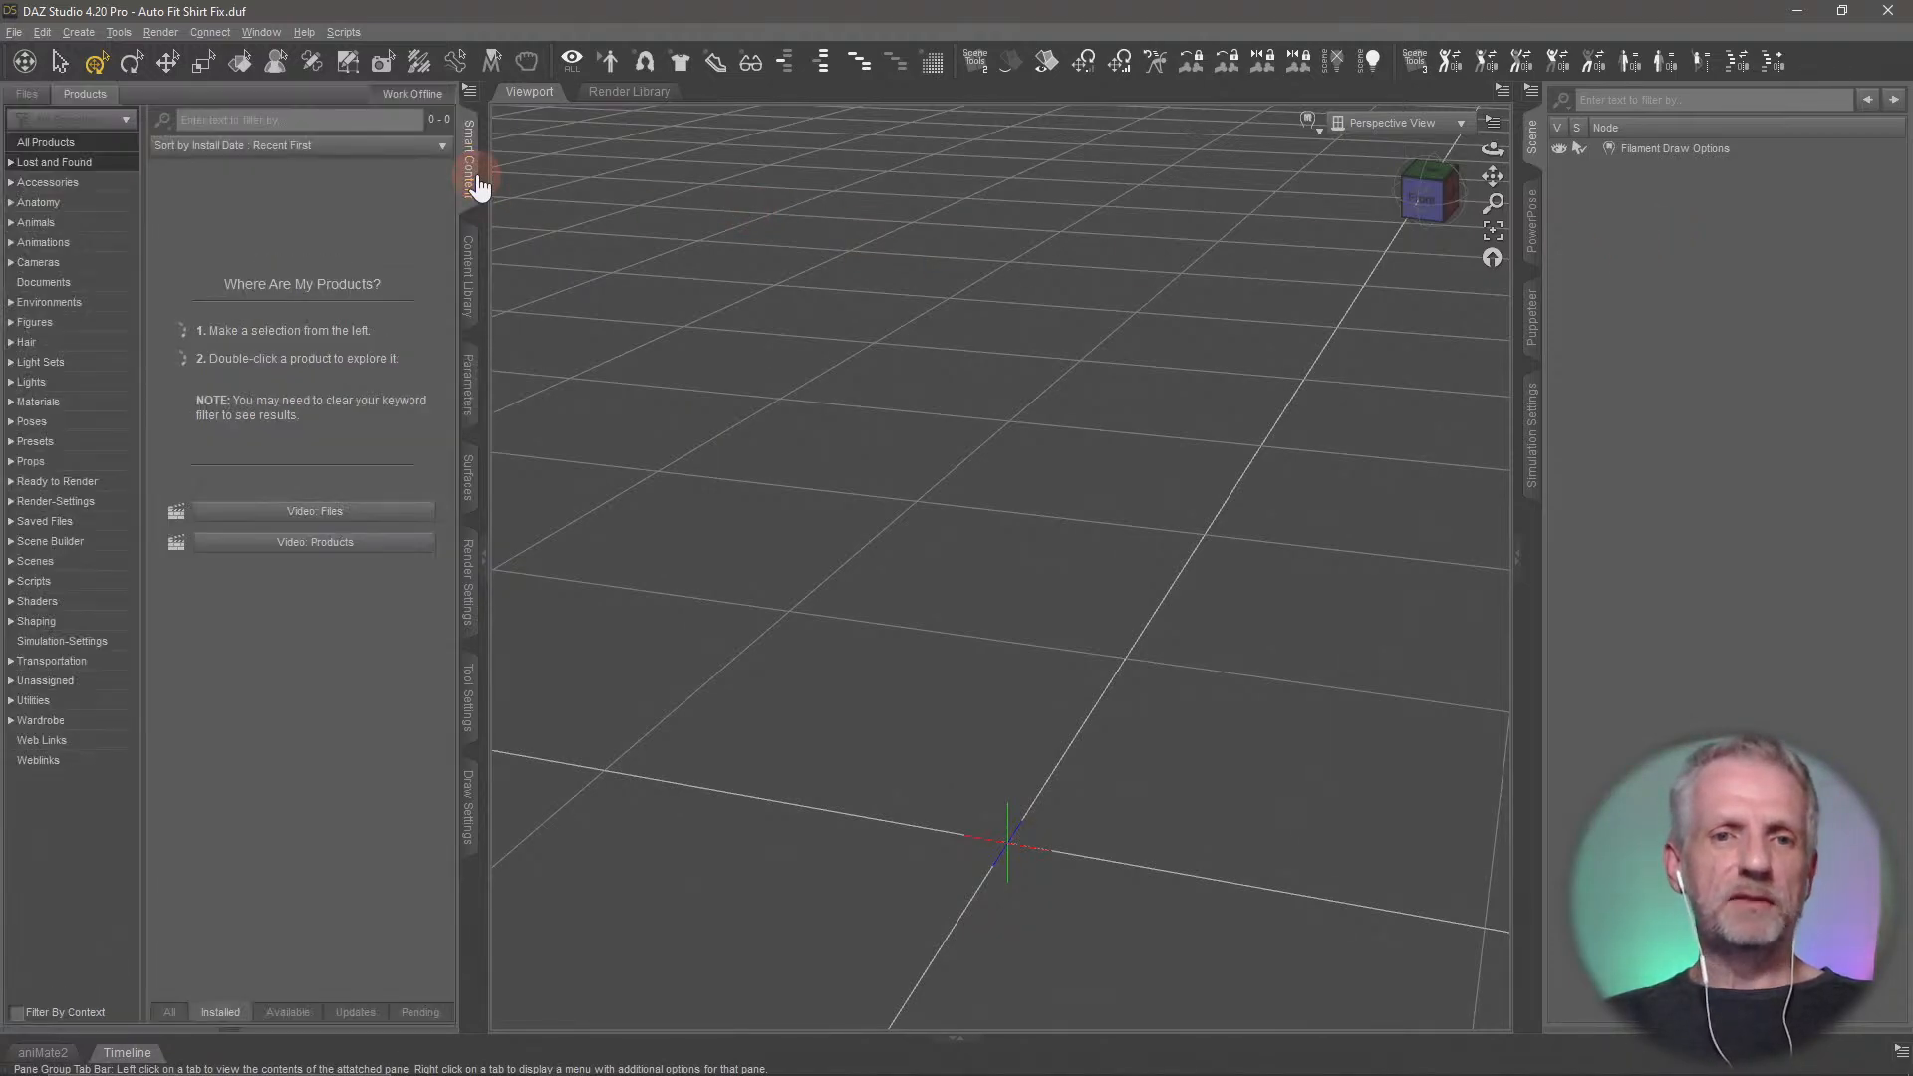
Load the Genesis 8 Female Dev Load figure from Genesis 8 Starter Essentials and frame its upper body
left_click(78, 325)
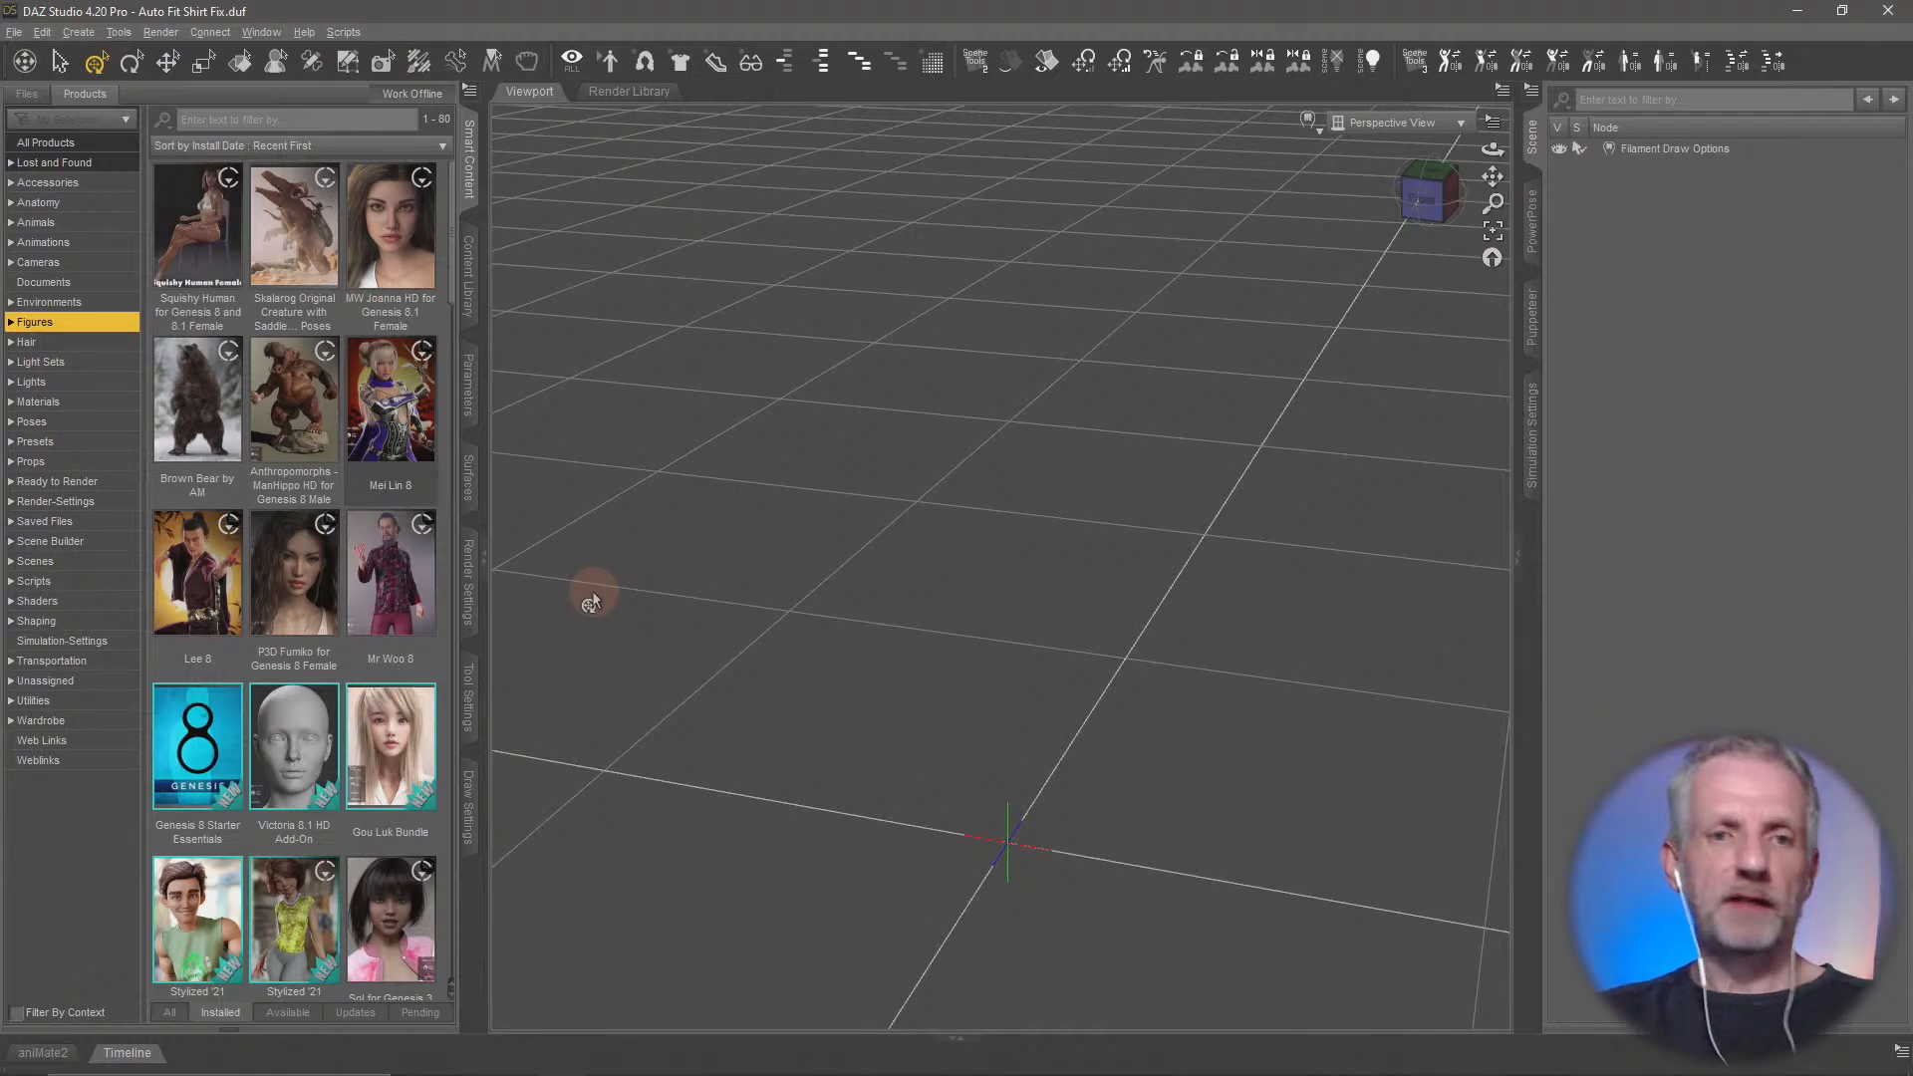
left_click(212, 743)
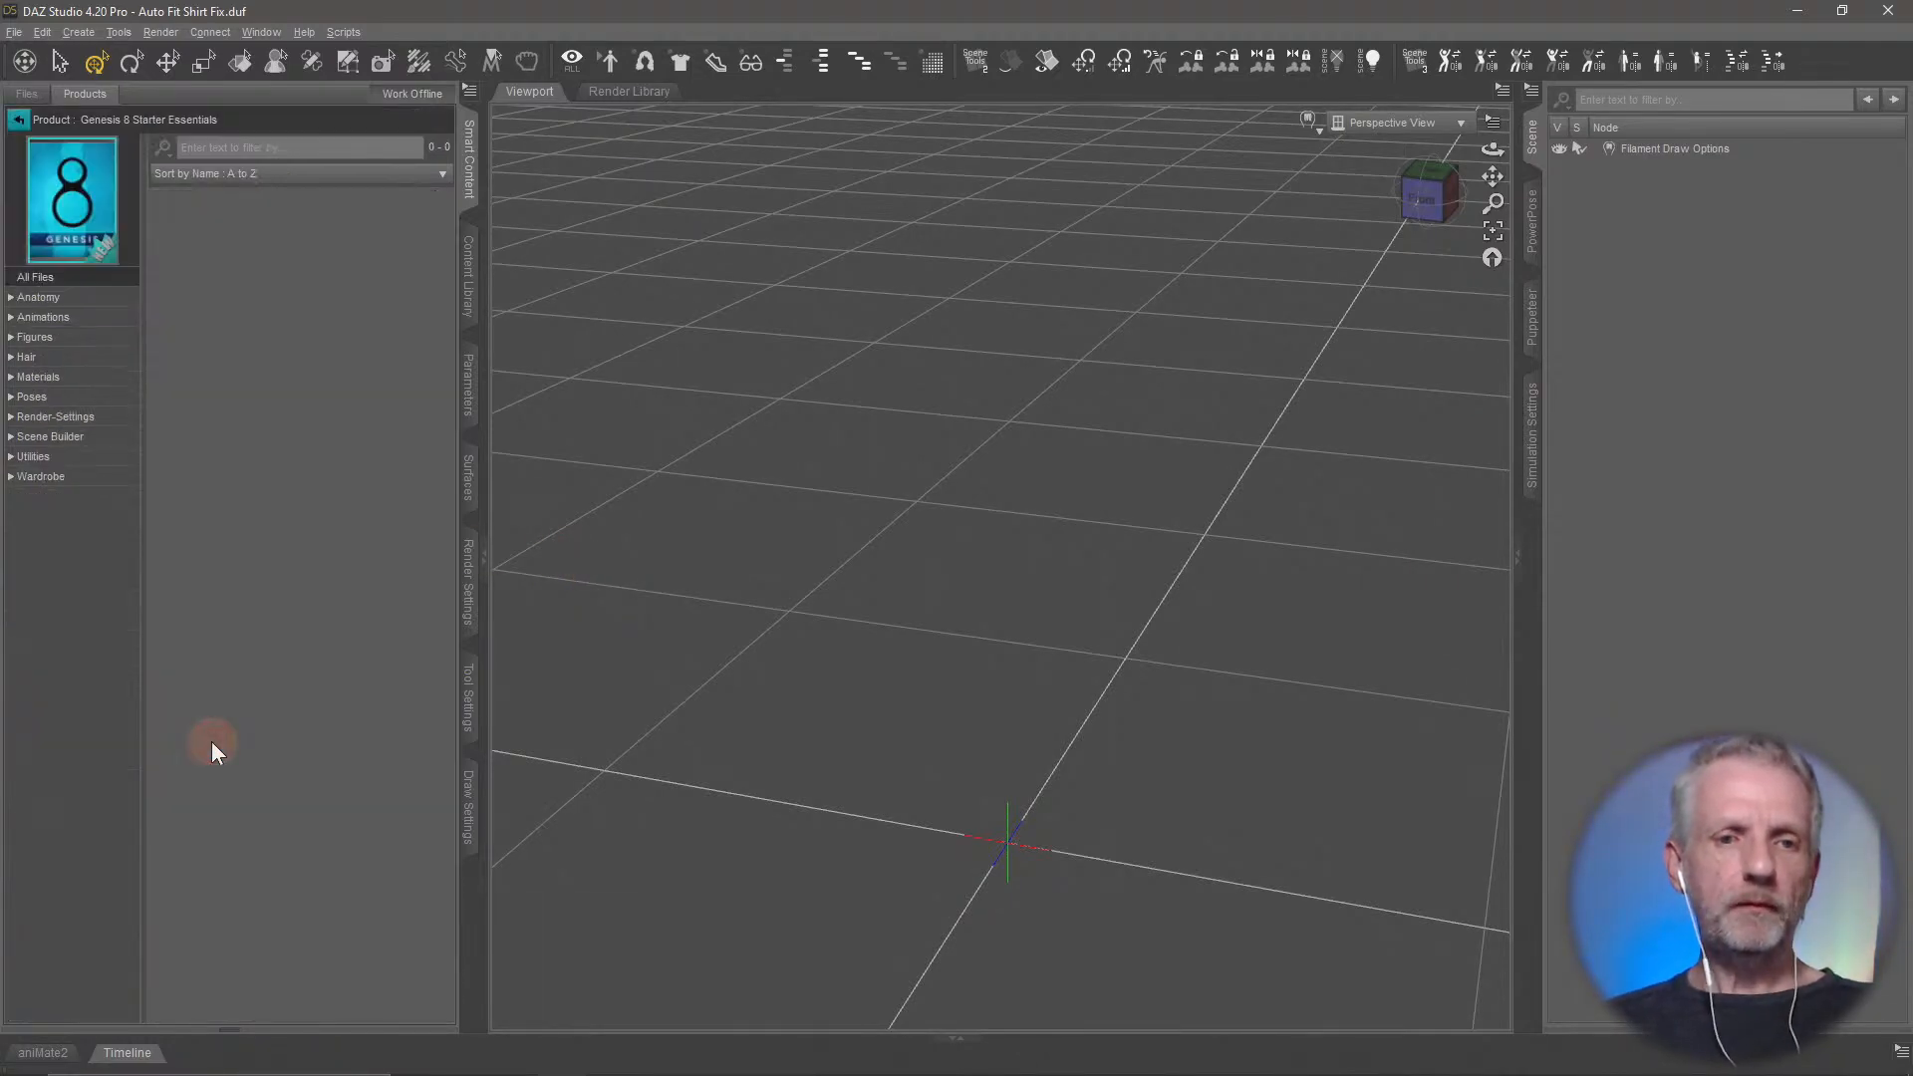
left_click(86, 339)
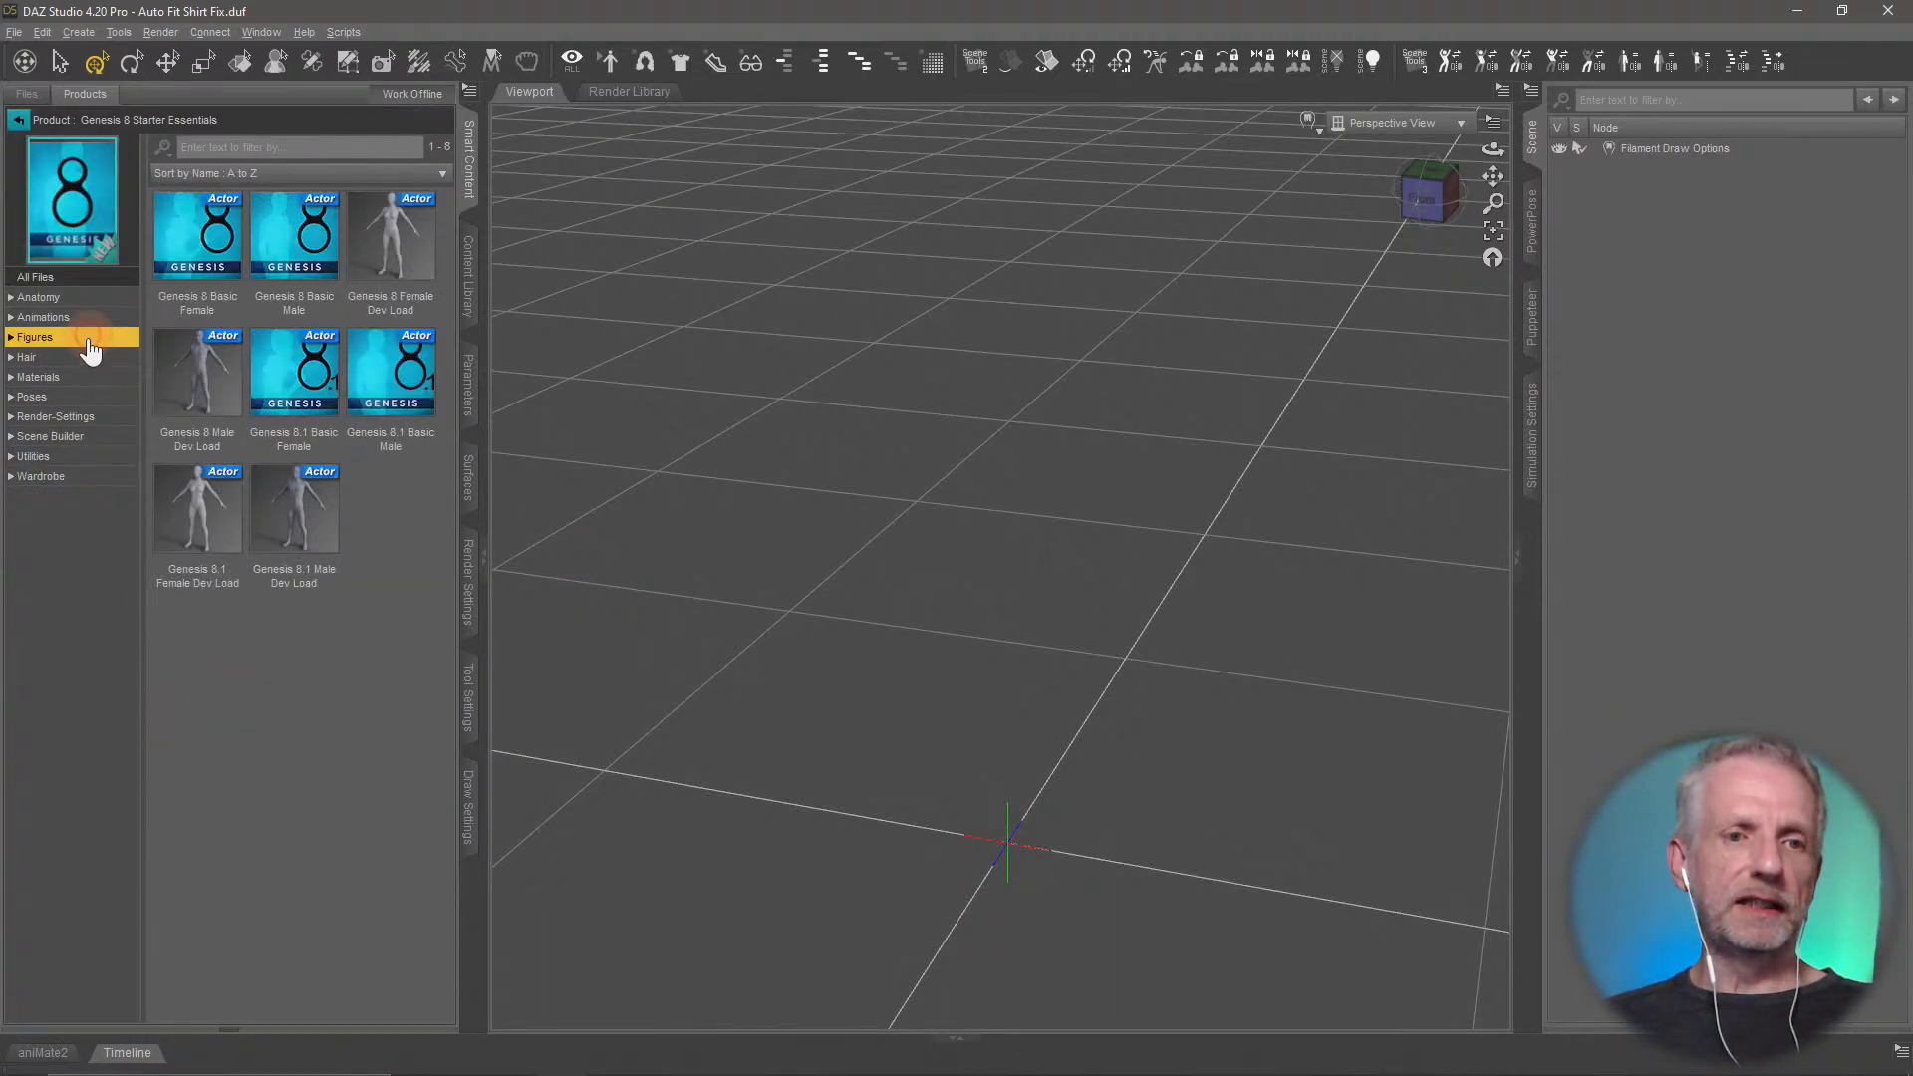
double_click(416, 261)
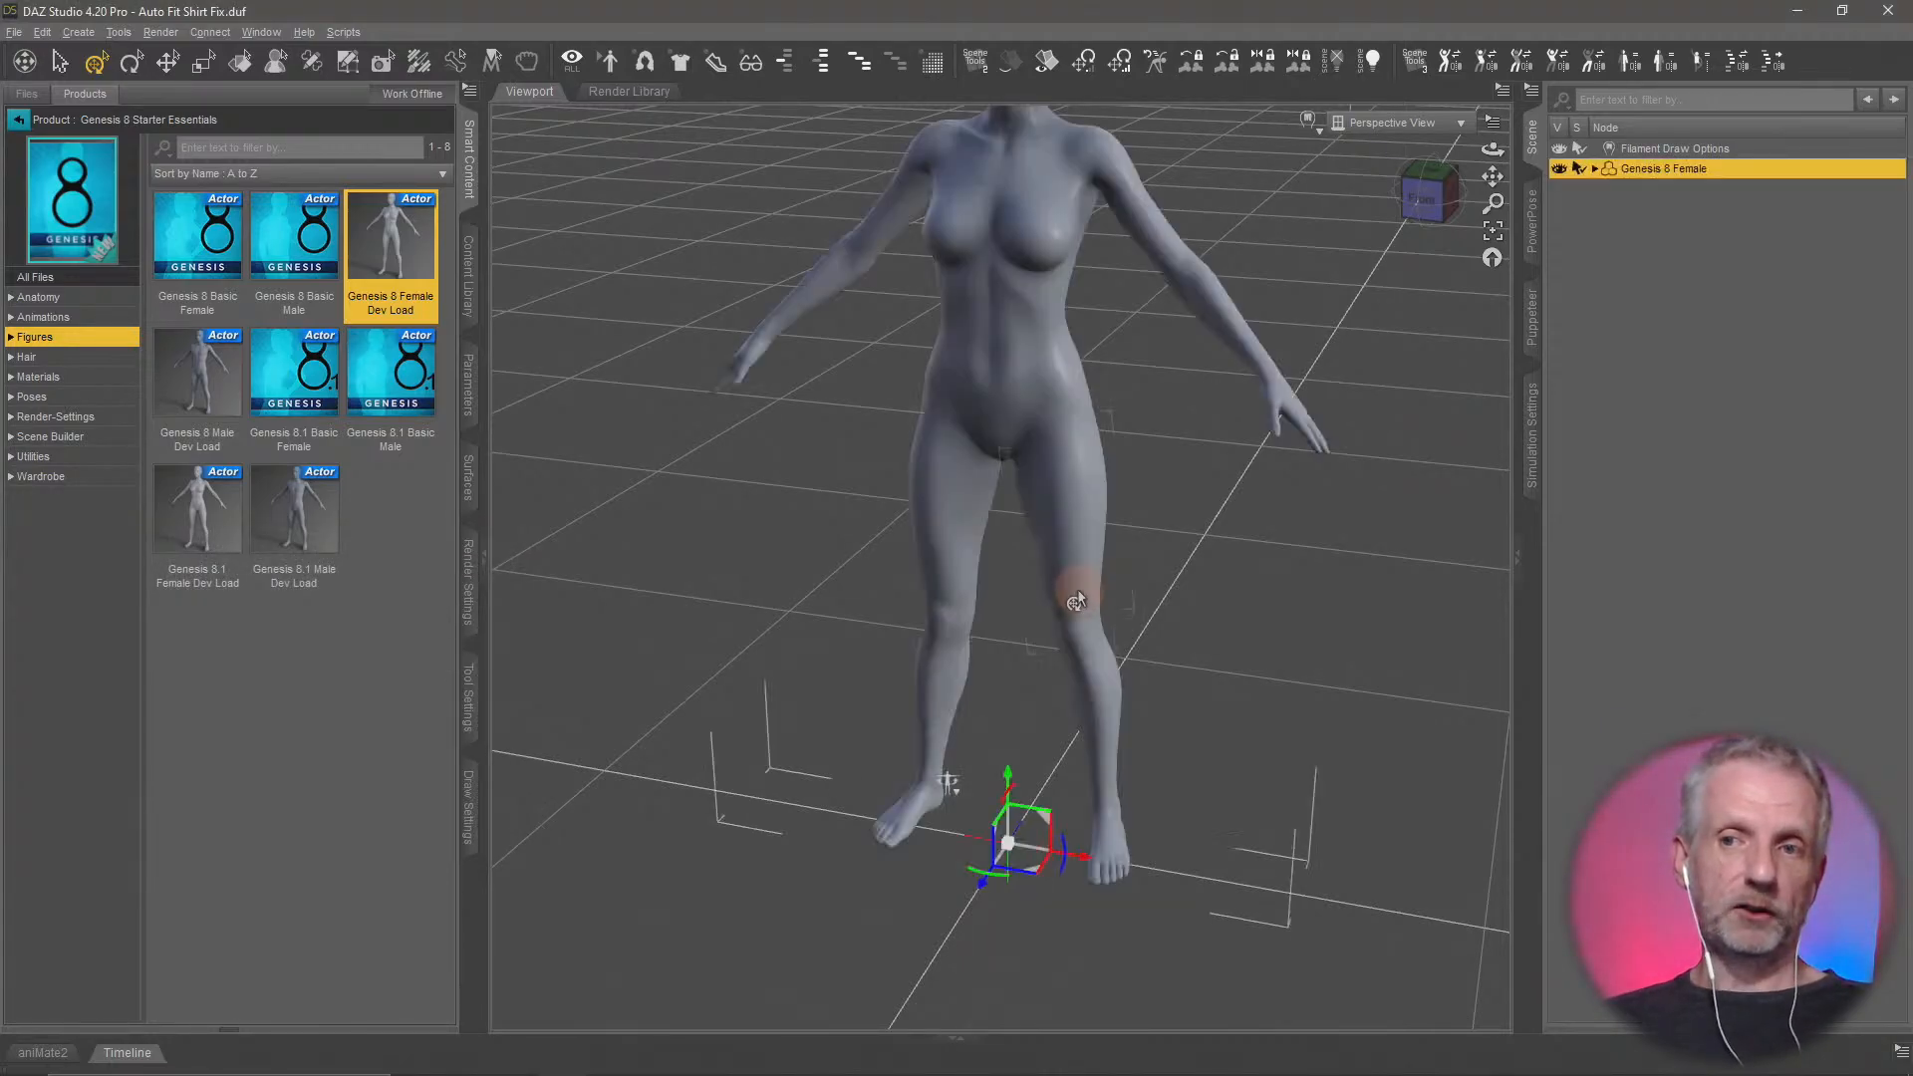
middle_click_drag(1123, 533, 1124, 525)
scroll(1126, 520, "up", 4)
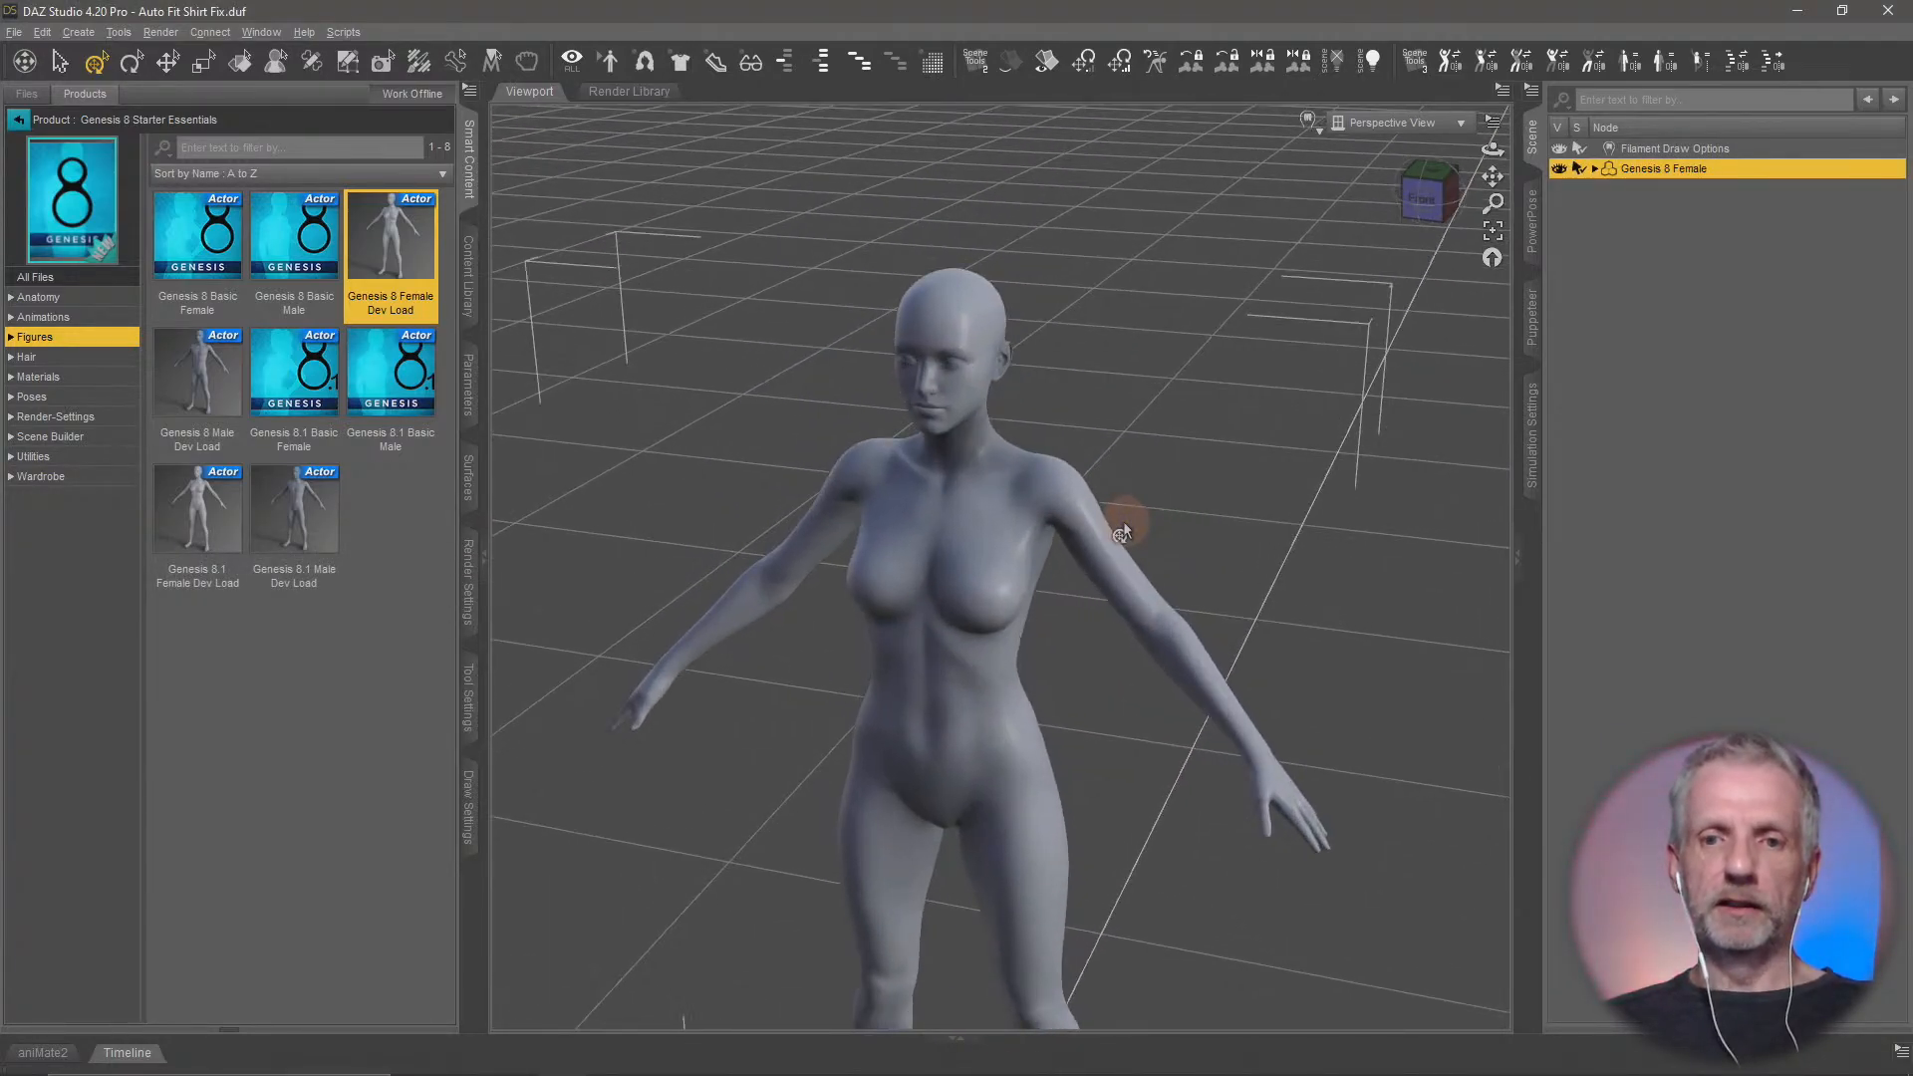
left_click_drag(1126, 518, 1119, 524, "ctrl+alt")
middle_click_drag(1119, 524, 1126, 522)
scroll(1126, 524, "up", 1)
left_click_drag(1125, 522, 1119, 526, "ctrl+alt")
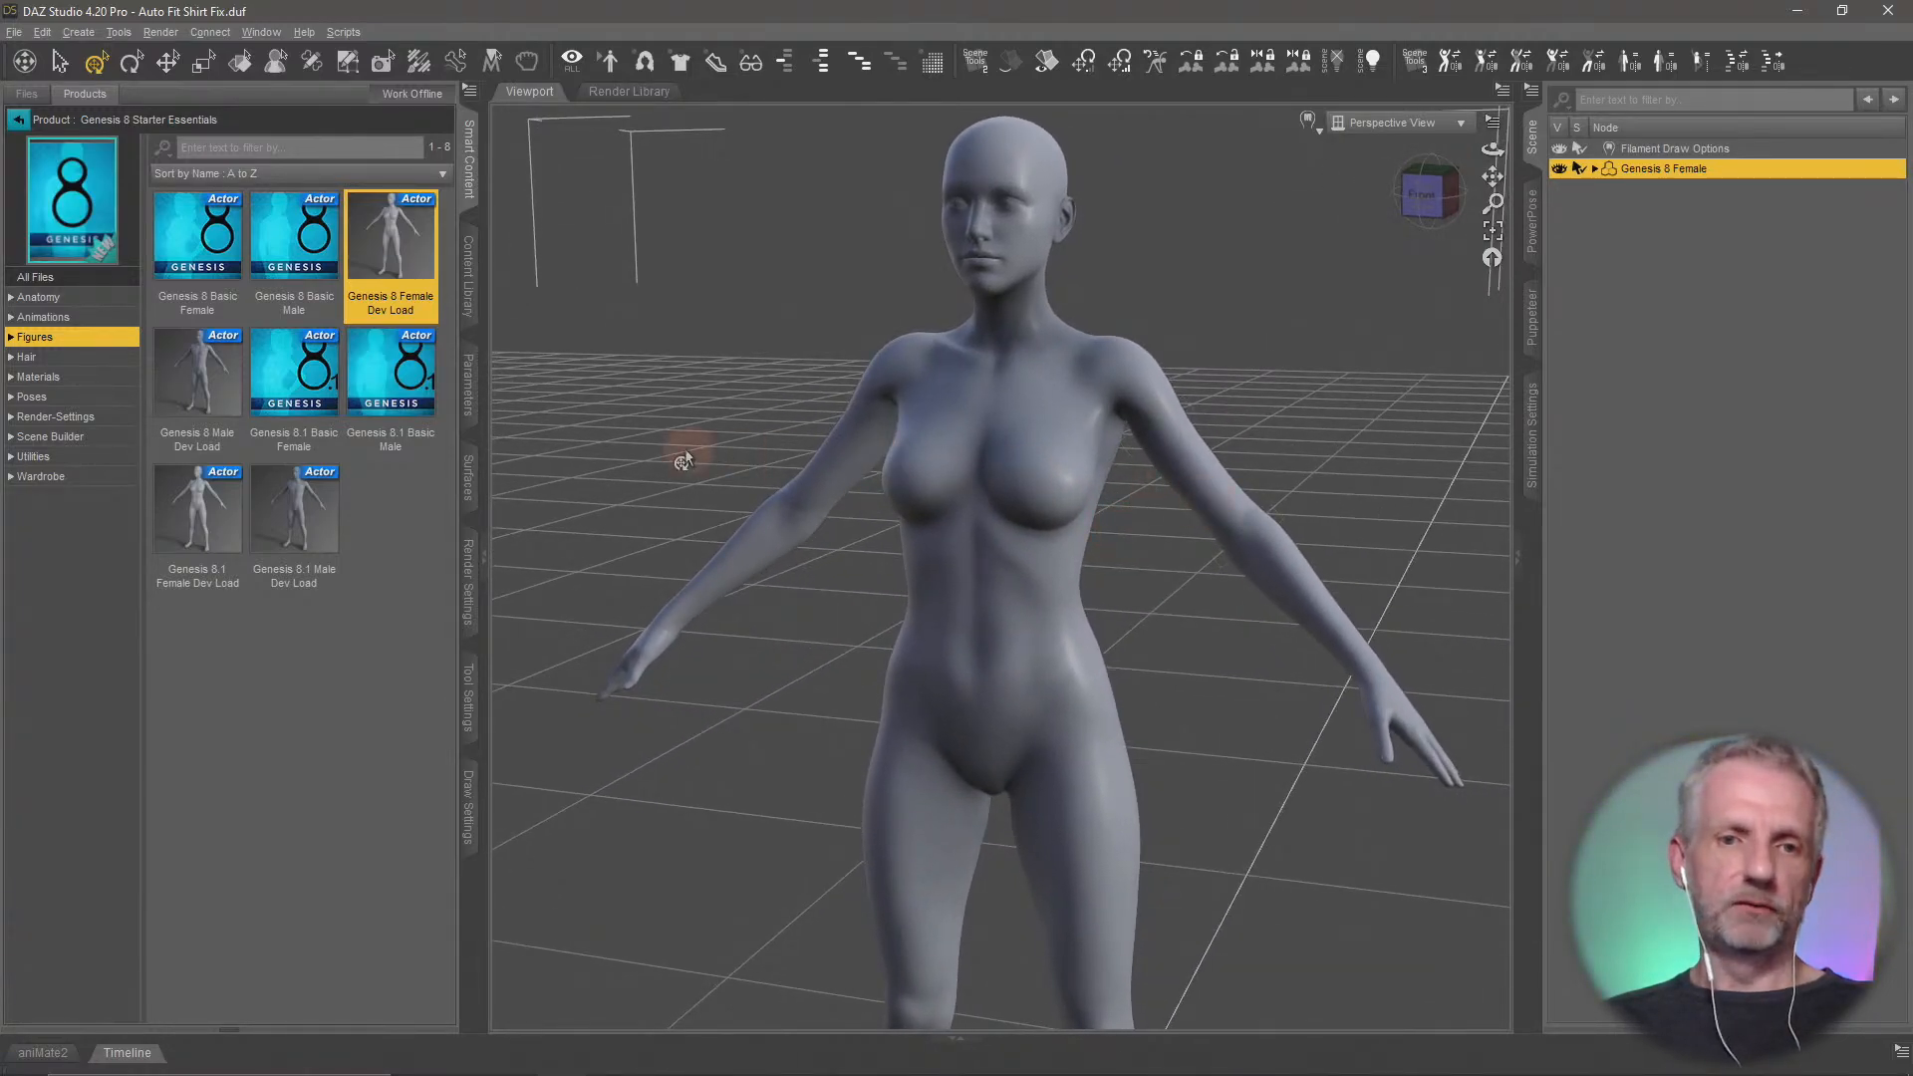
Filter the products by context, search the Wardrobe category for "set", and open dForce Clothing Set 01 for Genesis 8 Female(s)
left_click(20, 121)
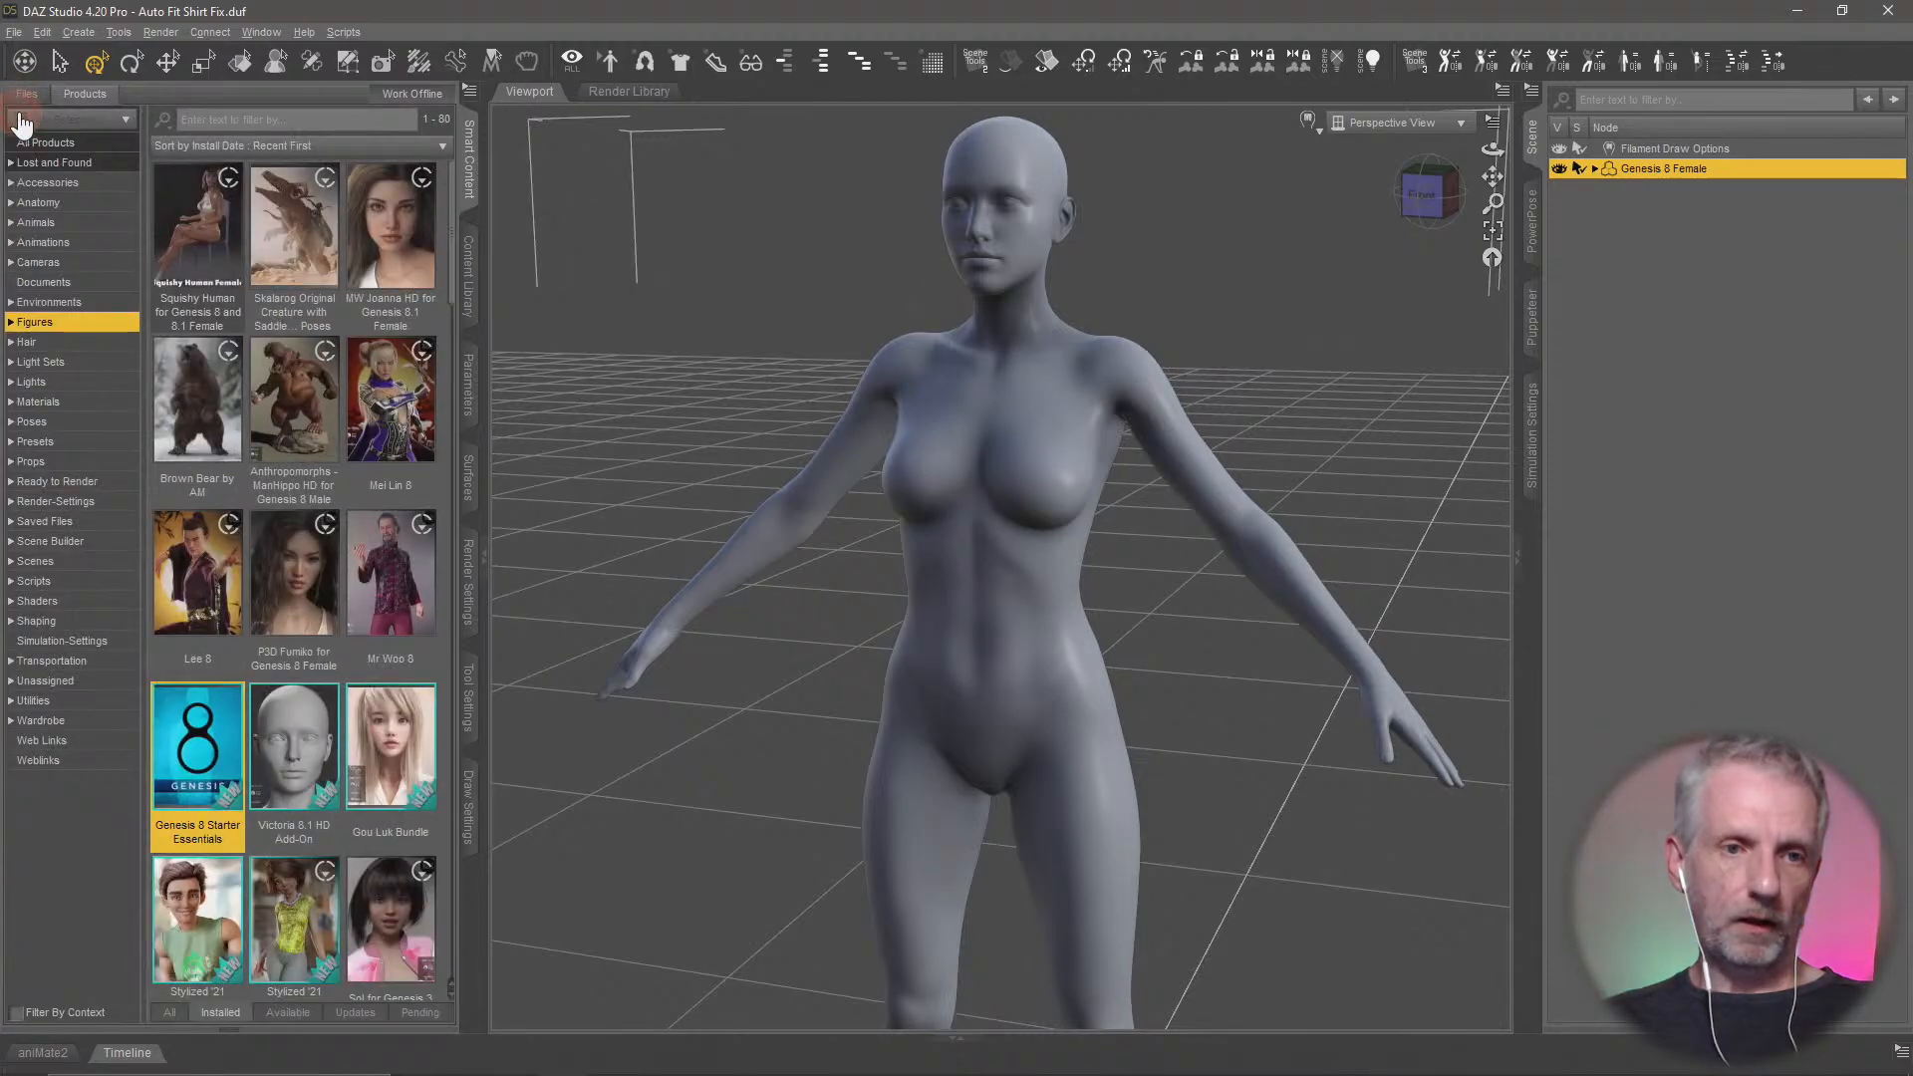
left_click(15, 1013)
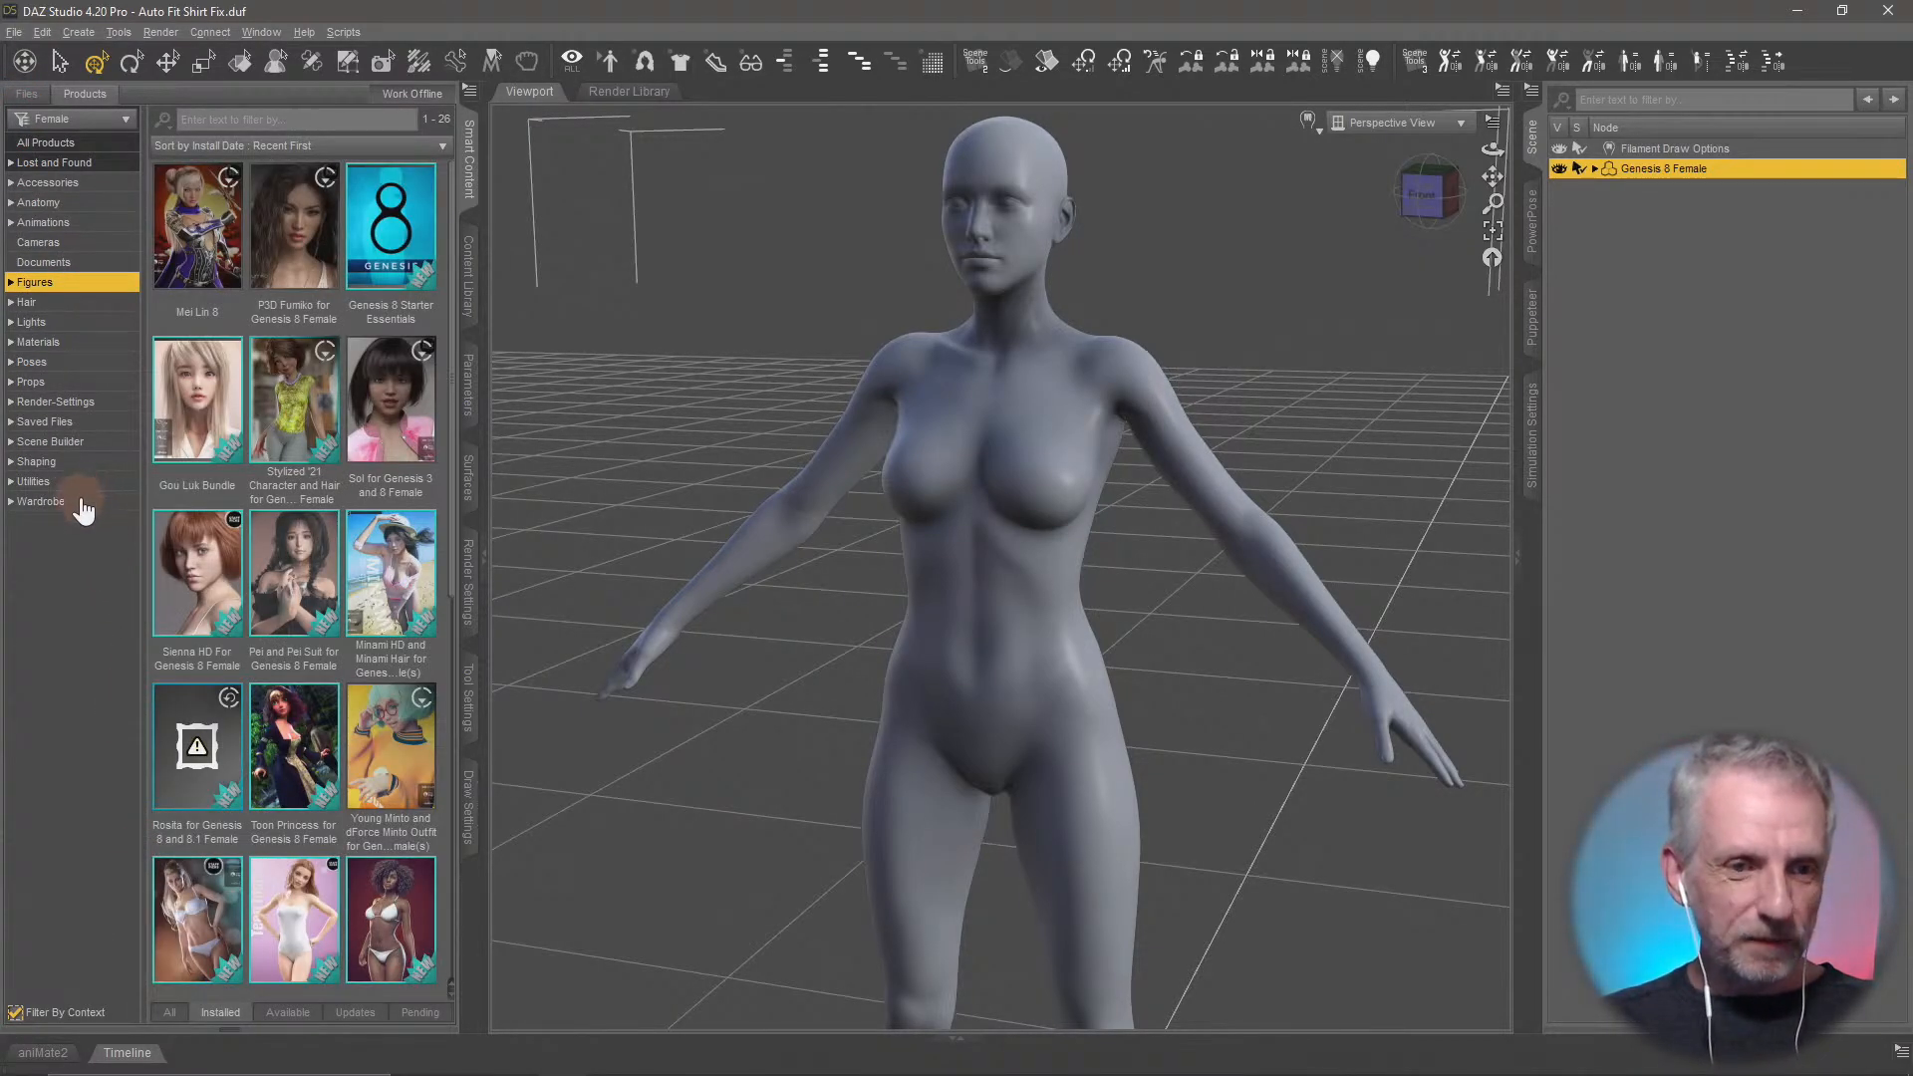
left_click(79, 501)
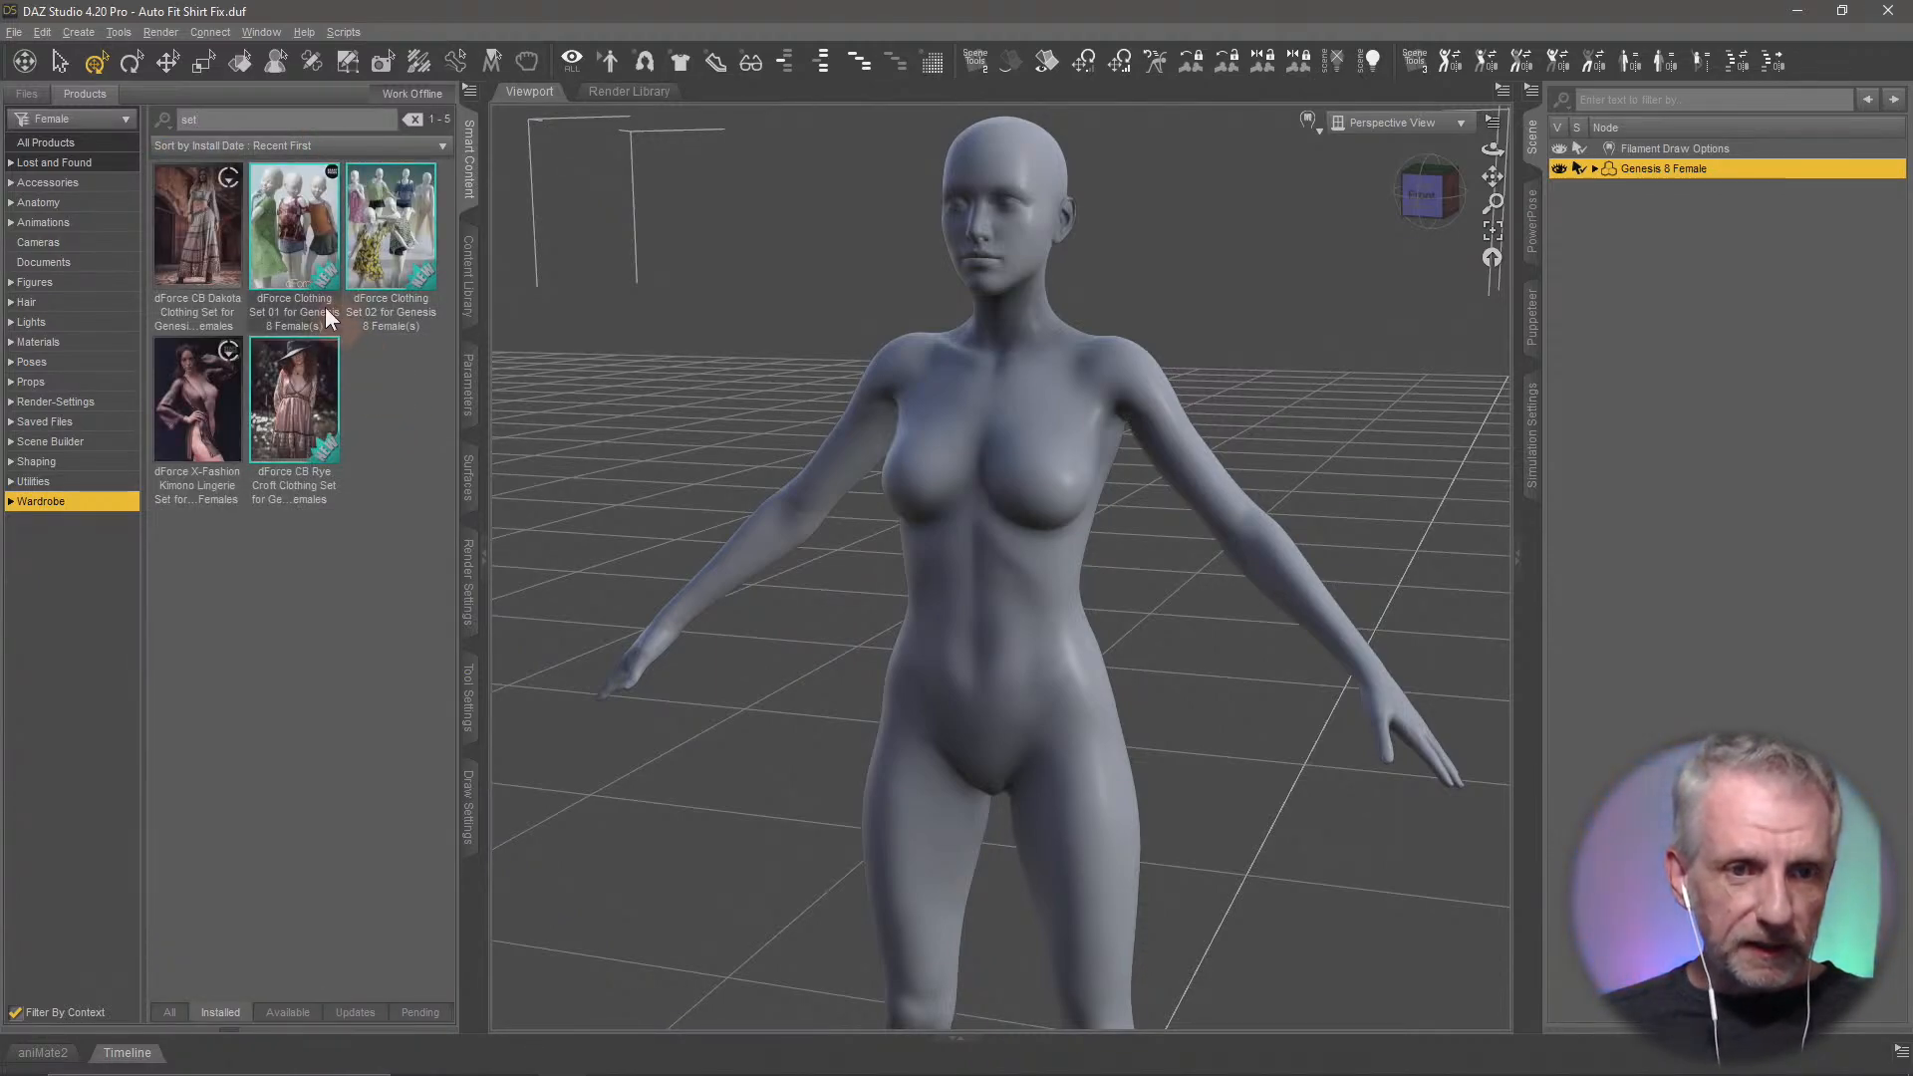
mouse_move(307, 251)
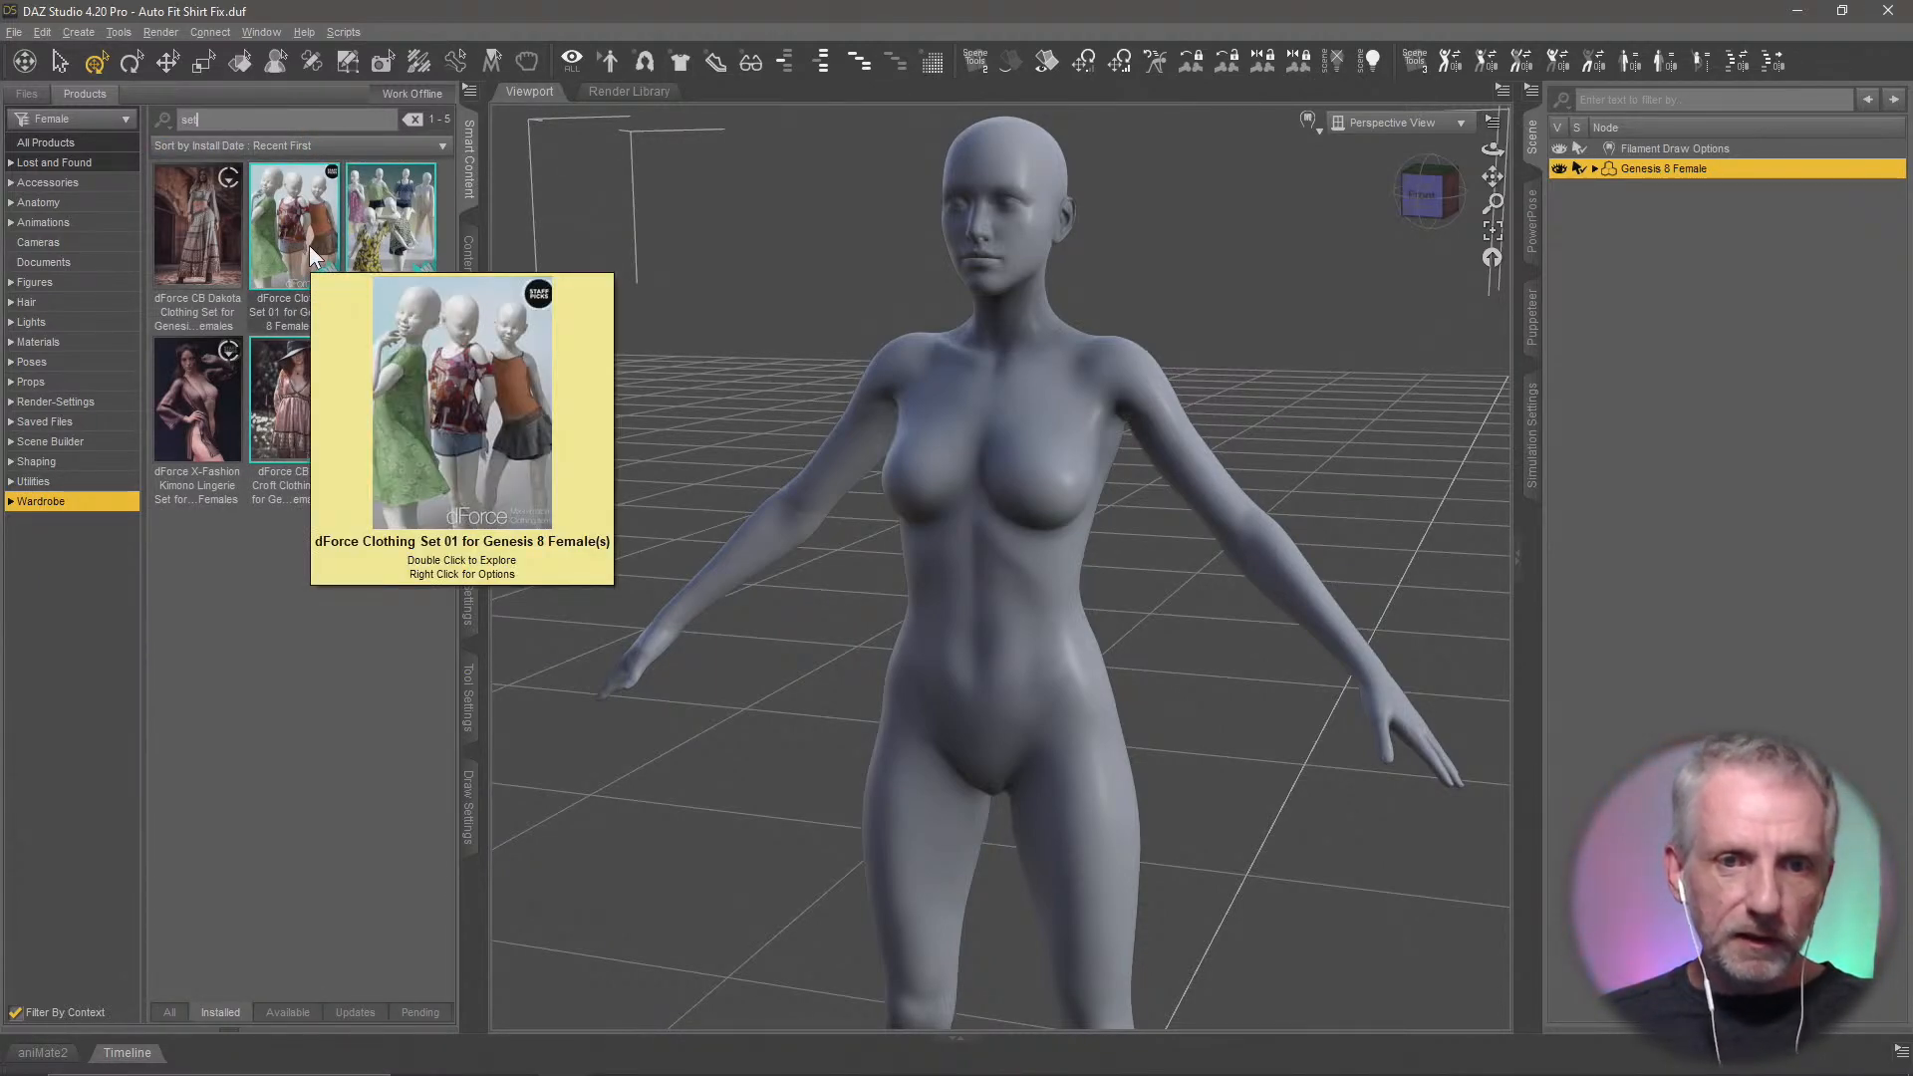
mouse_move(418, 242)
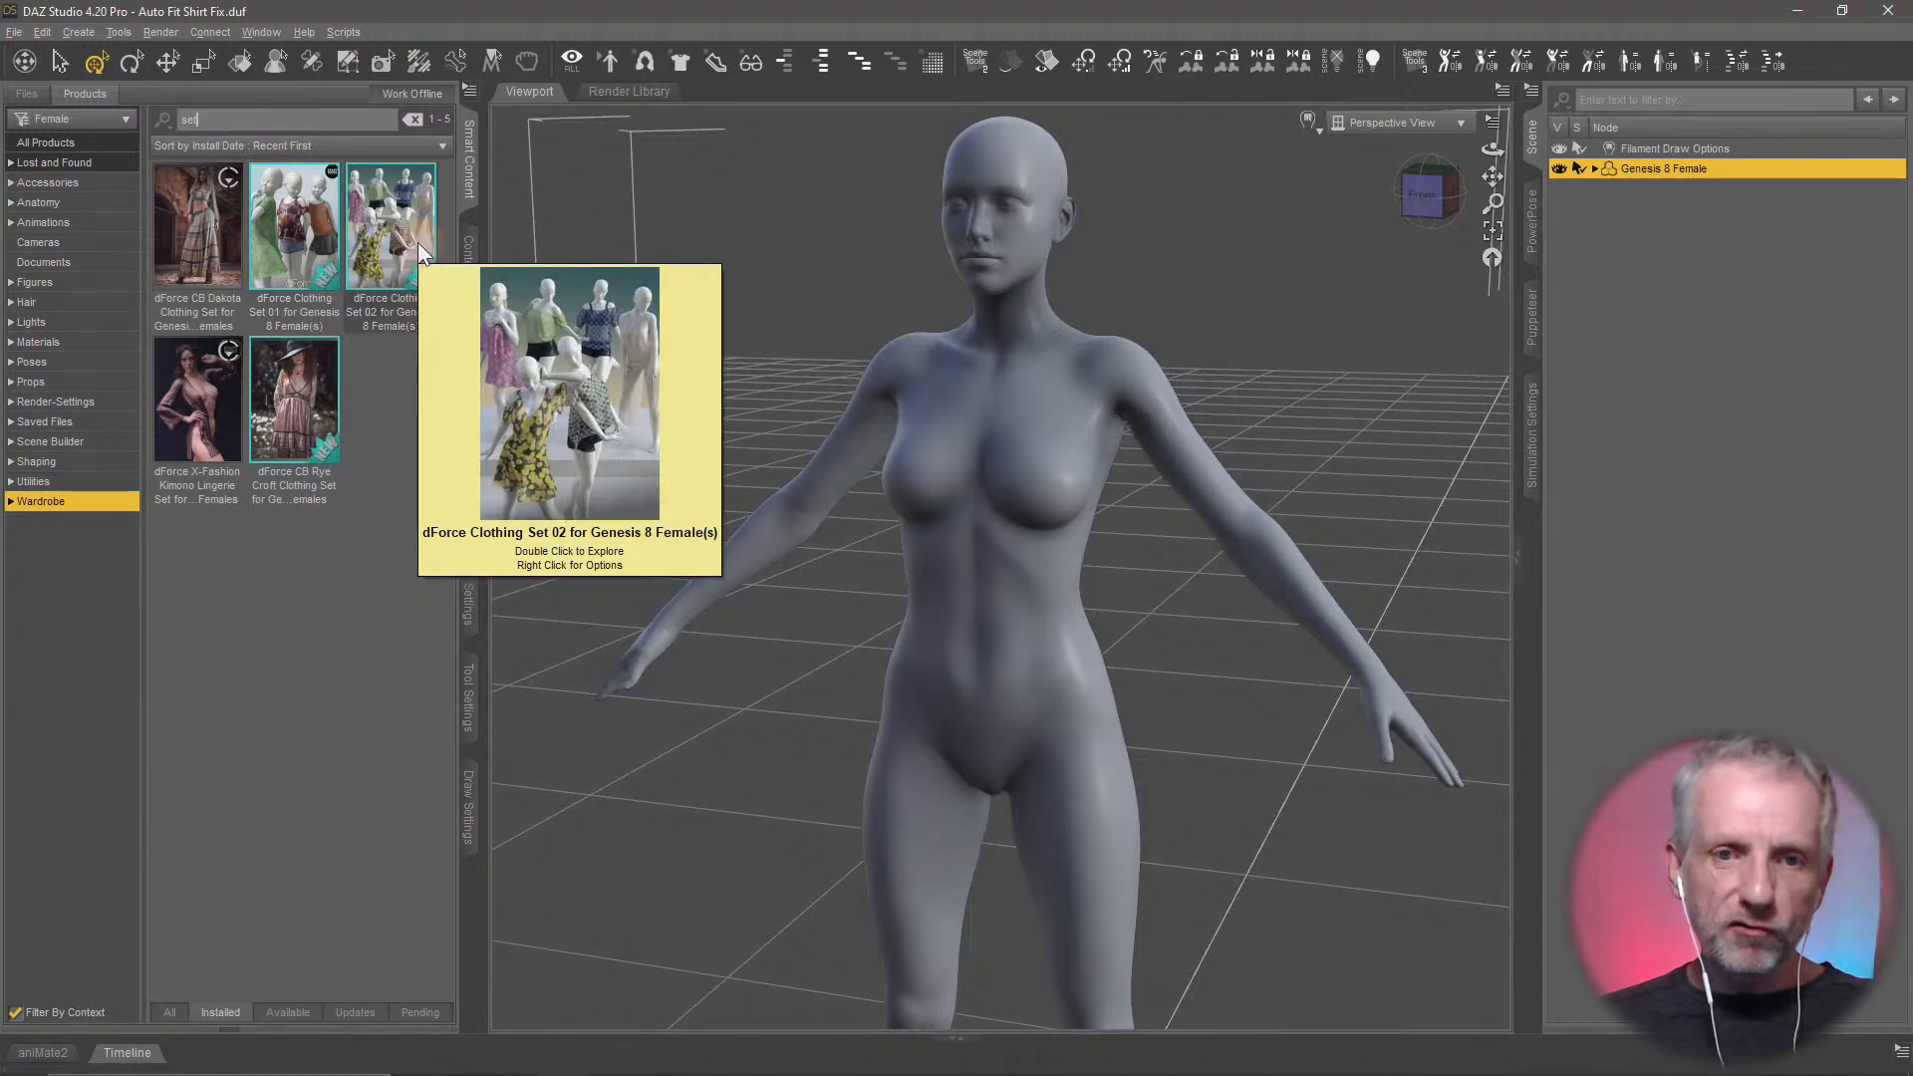
double_click(297, 246)
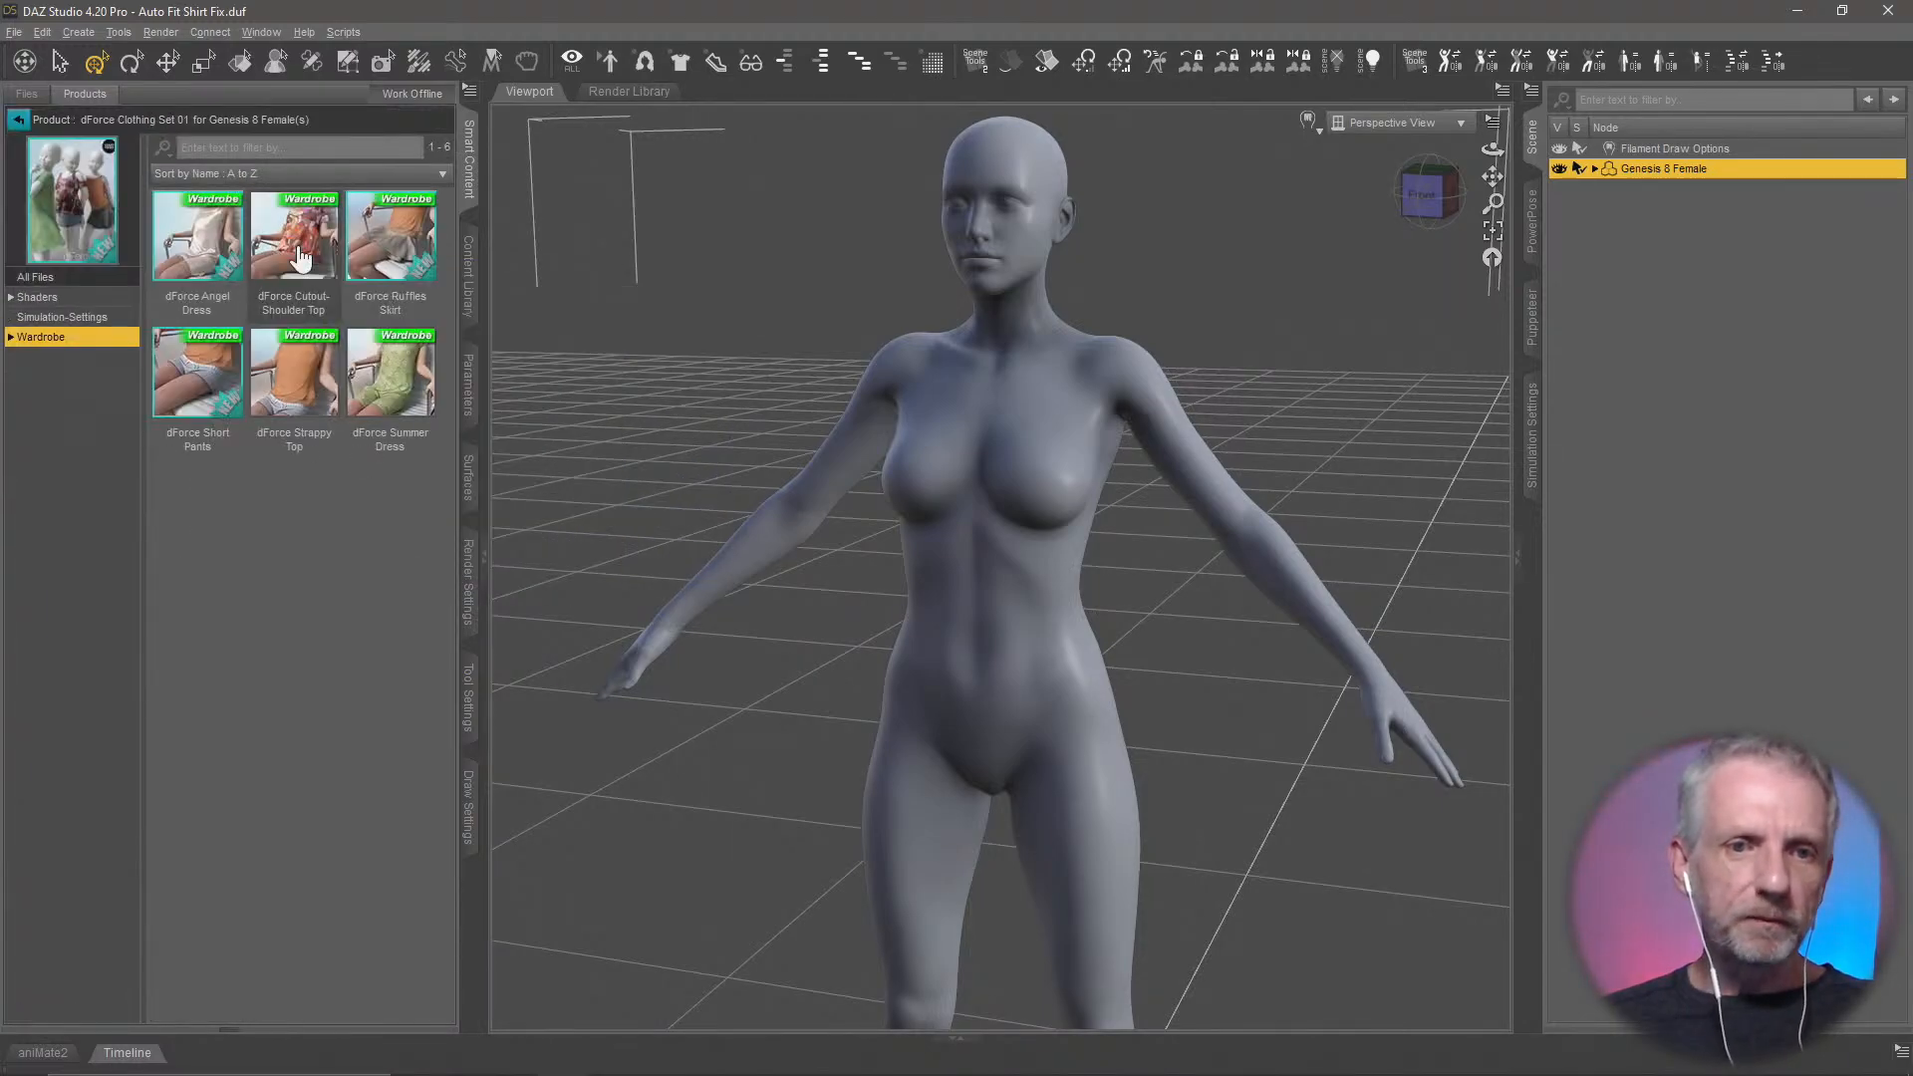
Load the dForce Summer Dress onto the Genesis 8 Female and frame the dressed figure
left_click(403, 386)
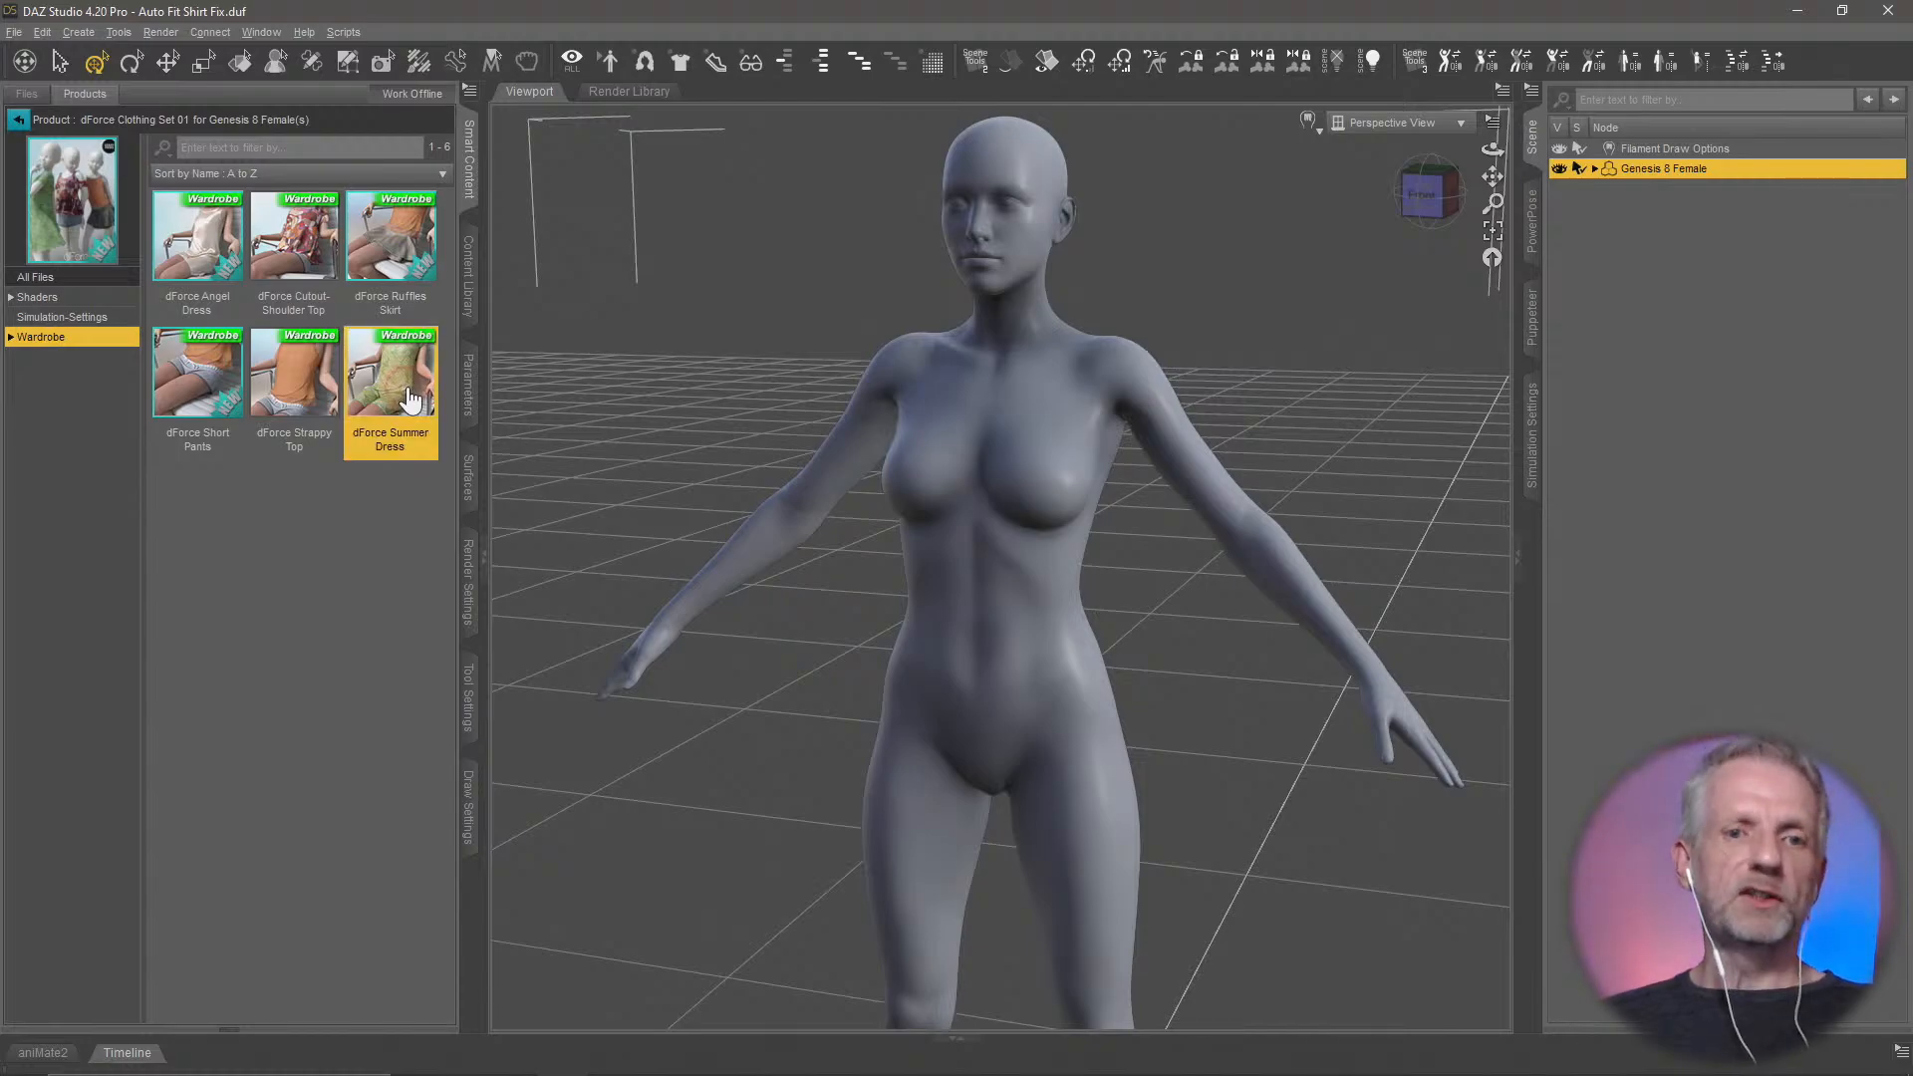
left_click(615, 713)
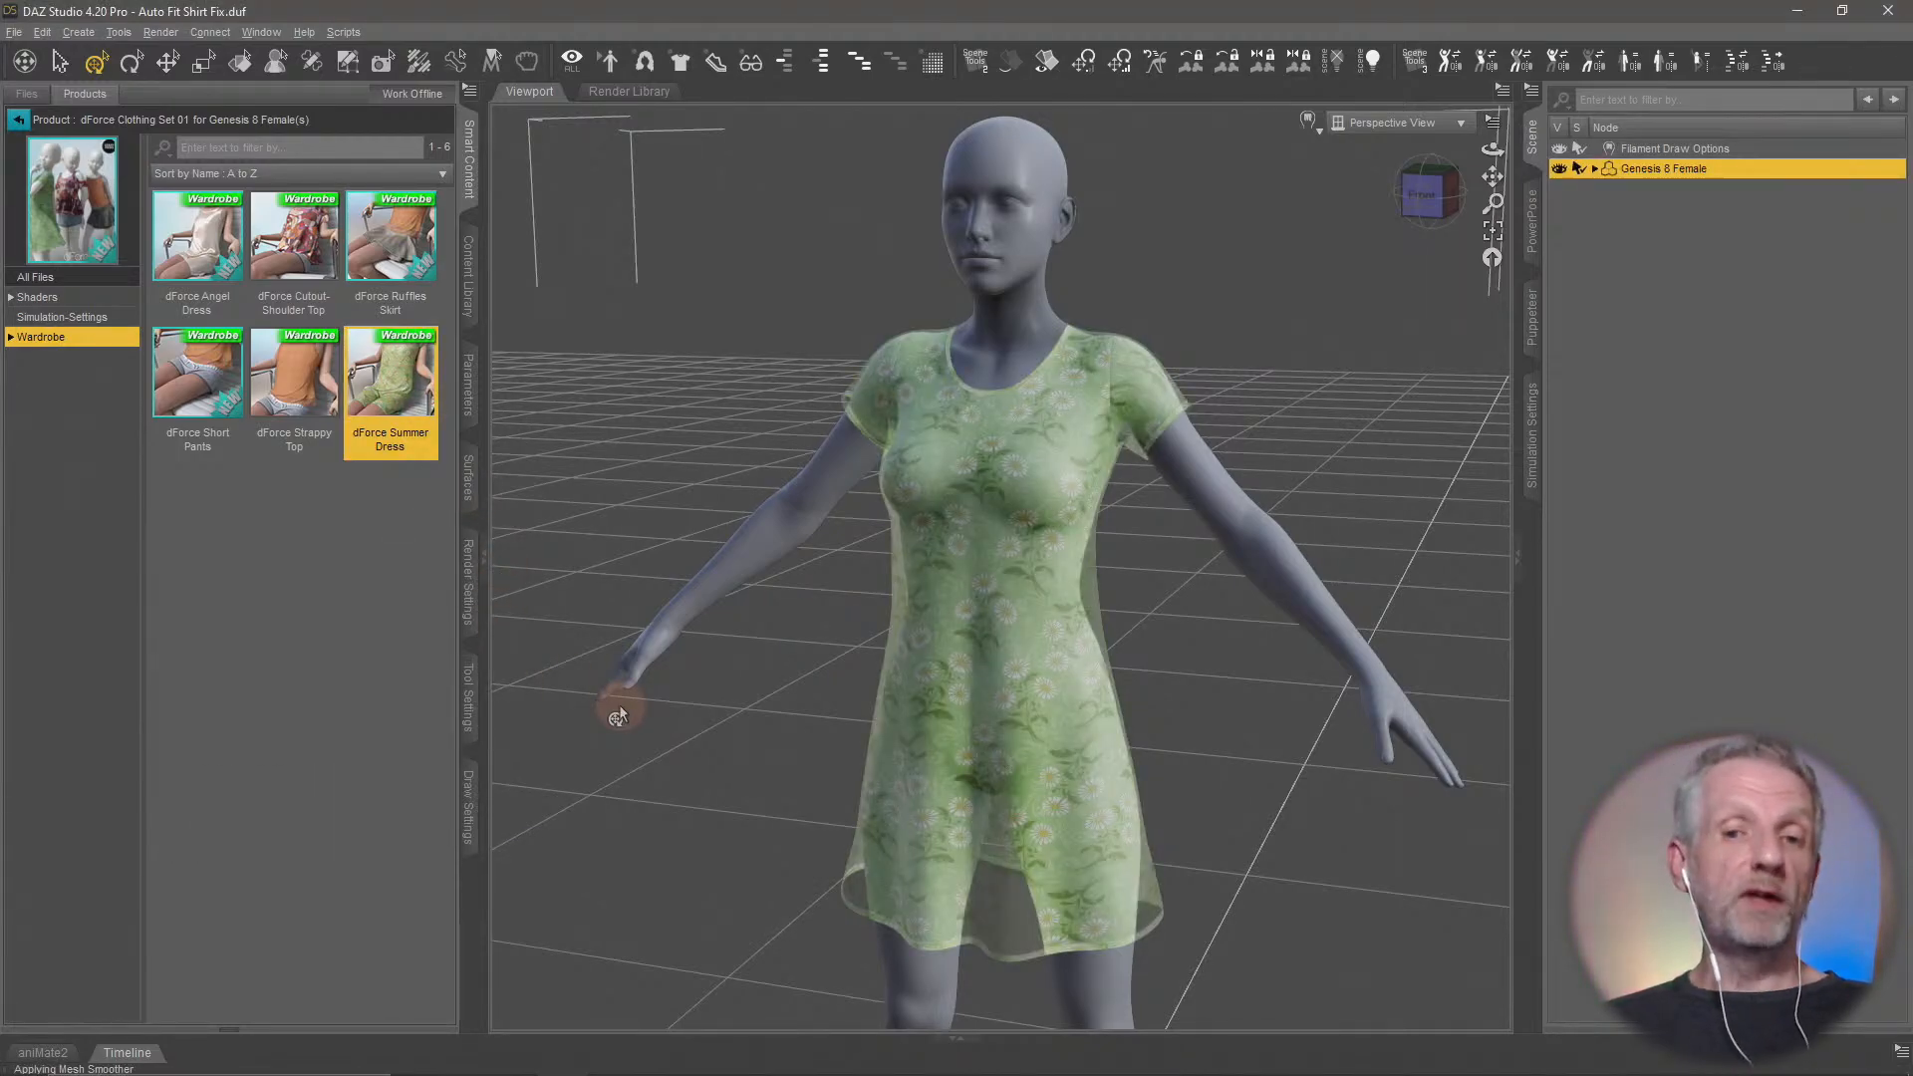
middle_click_drag(1043, 728, 1018, 829)
scroll(991, 712, "up", 5)
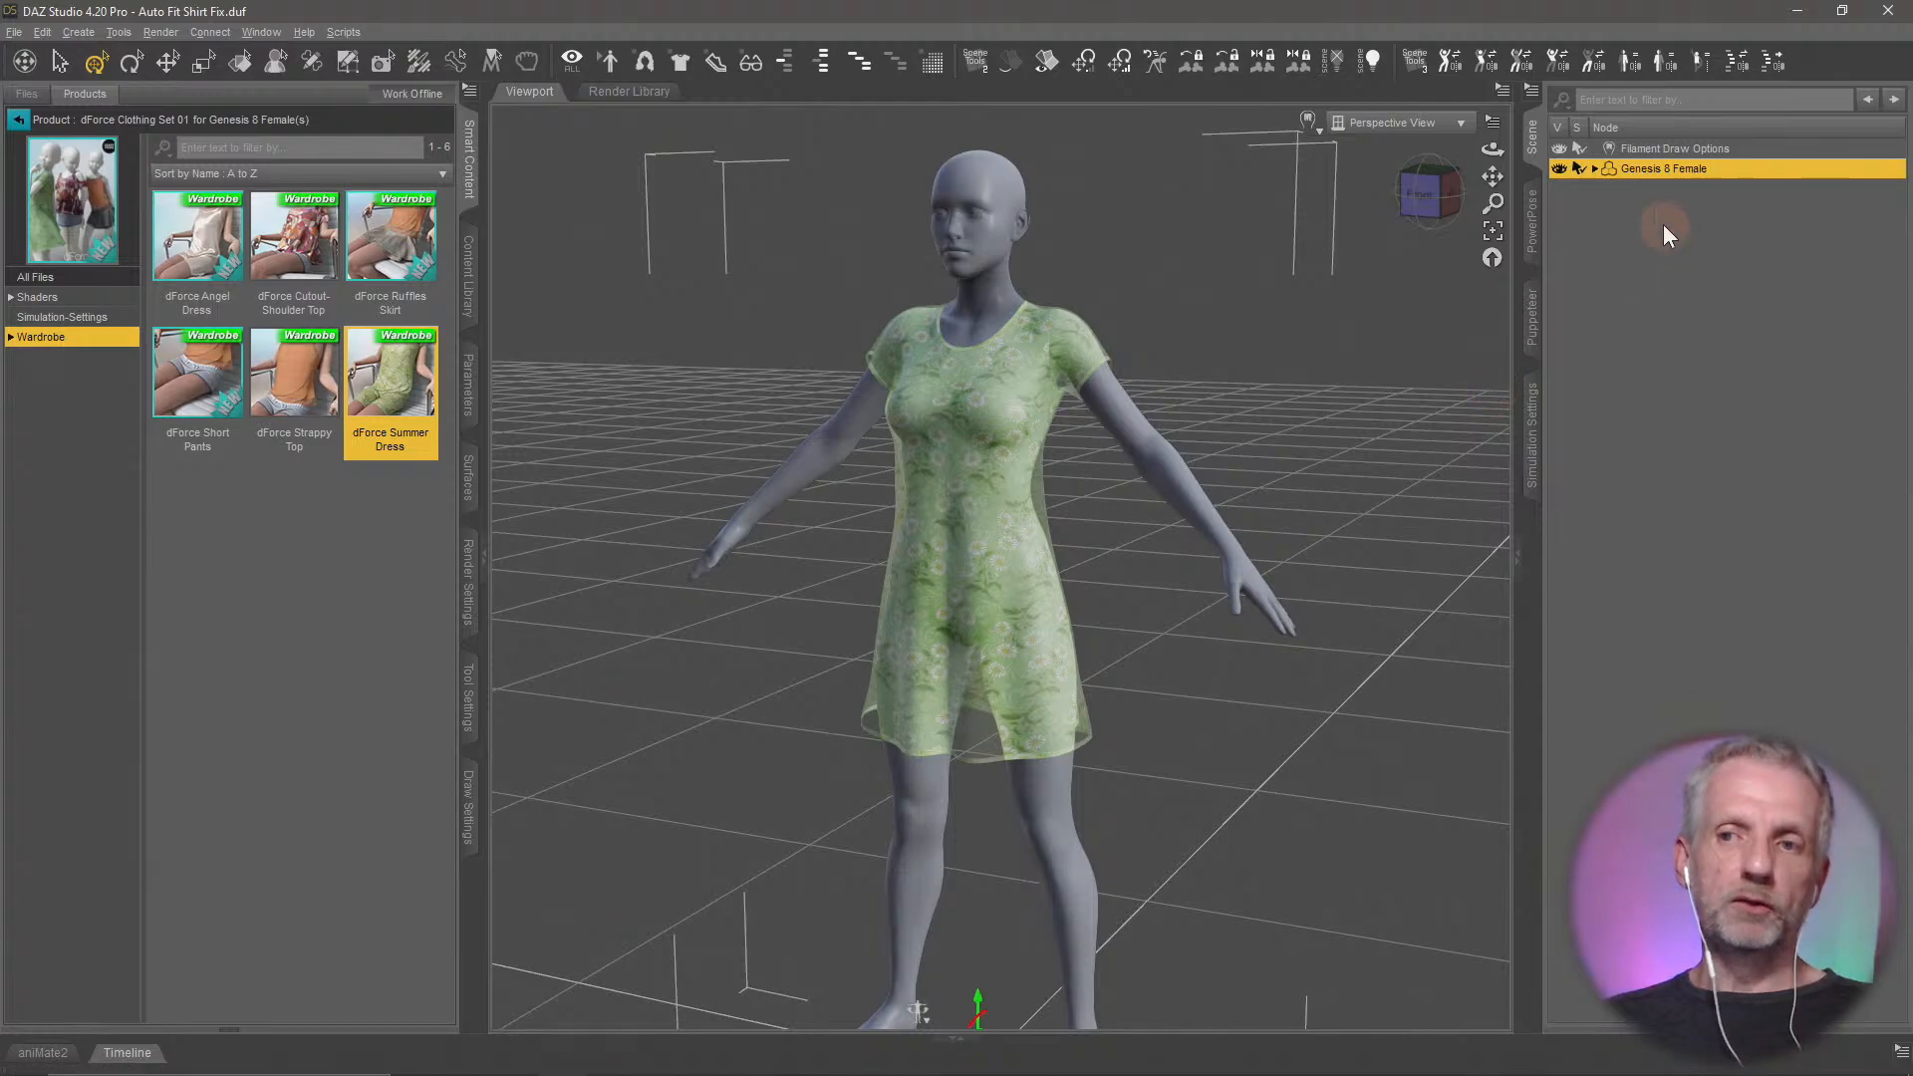
Expand the Genesis 8 Female node, select the fitted dForce Summer Dress, and reselect the figure
left_click(1594, 169)
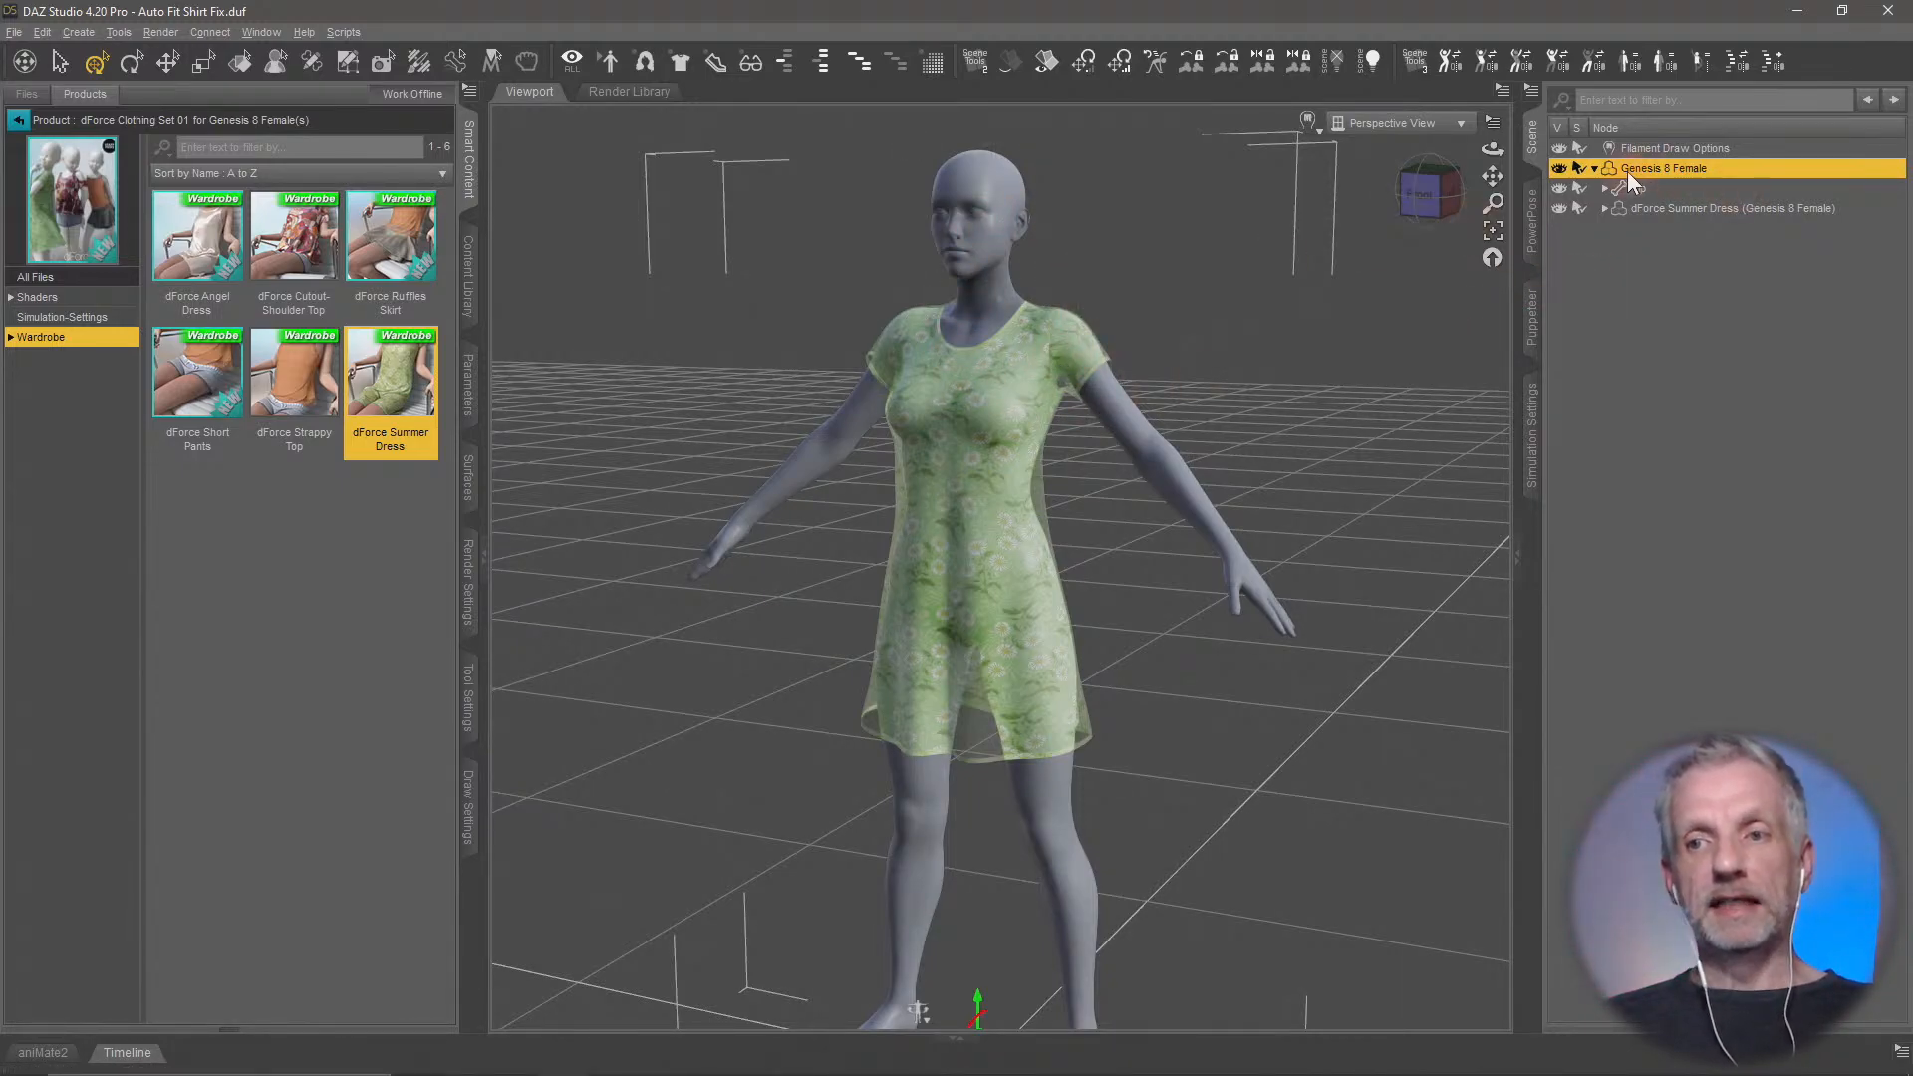
left_click(1712, 209)
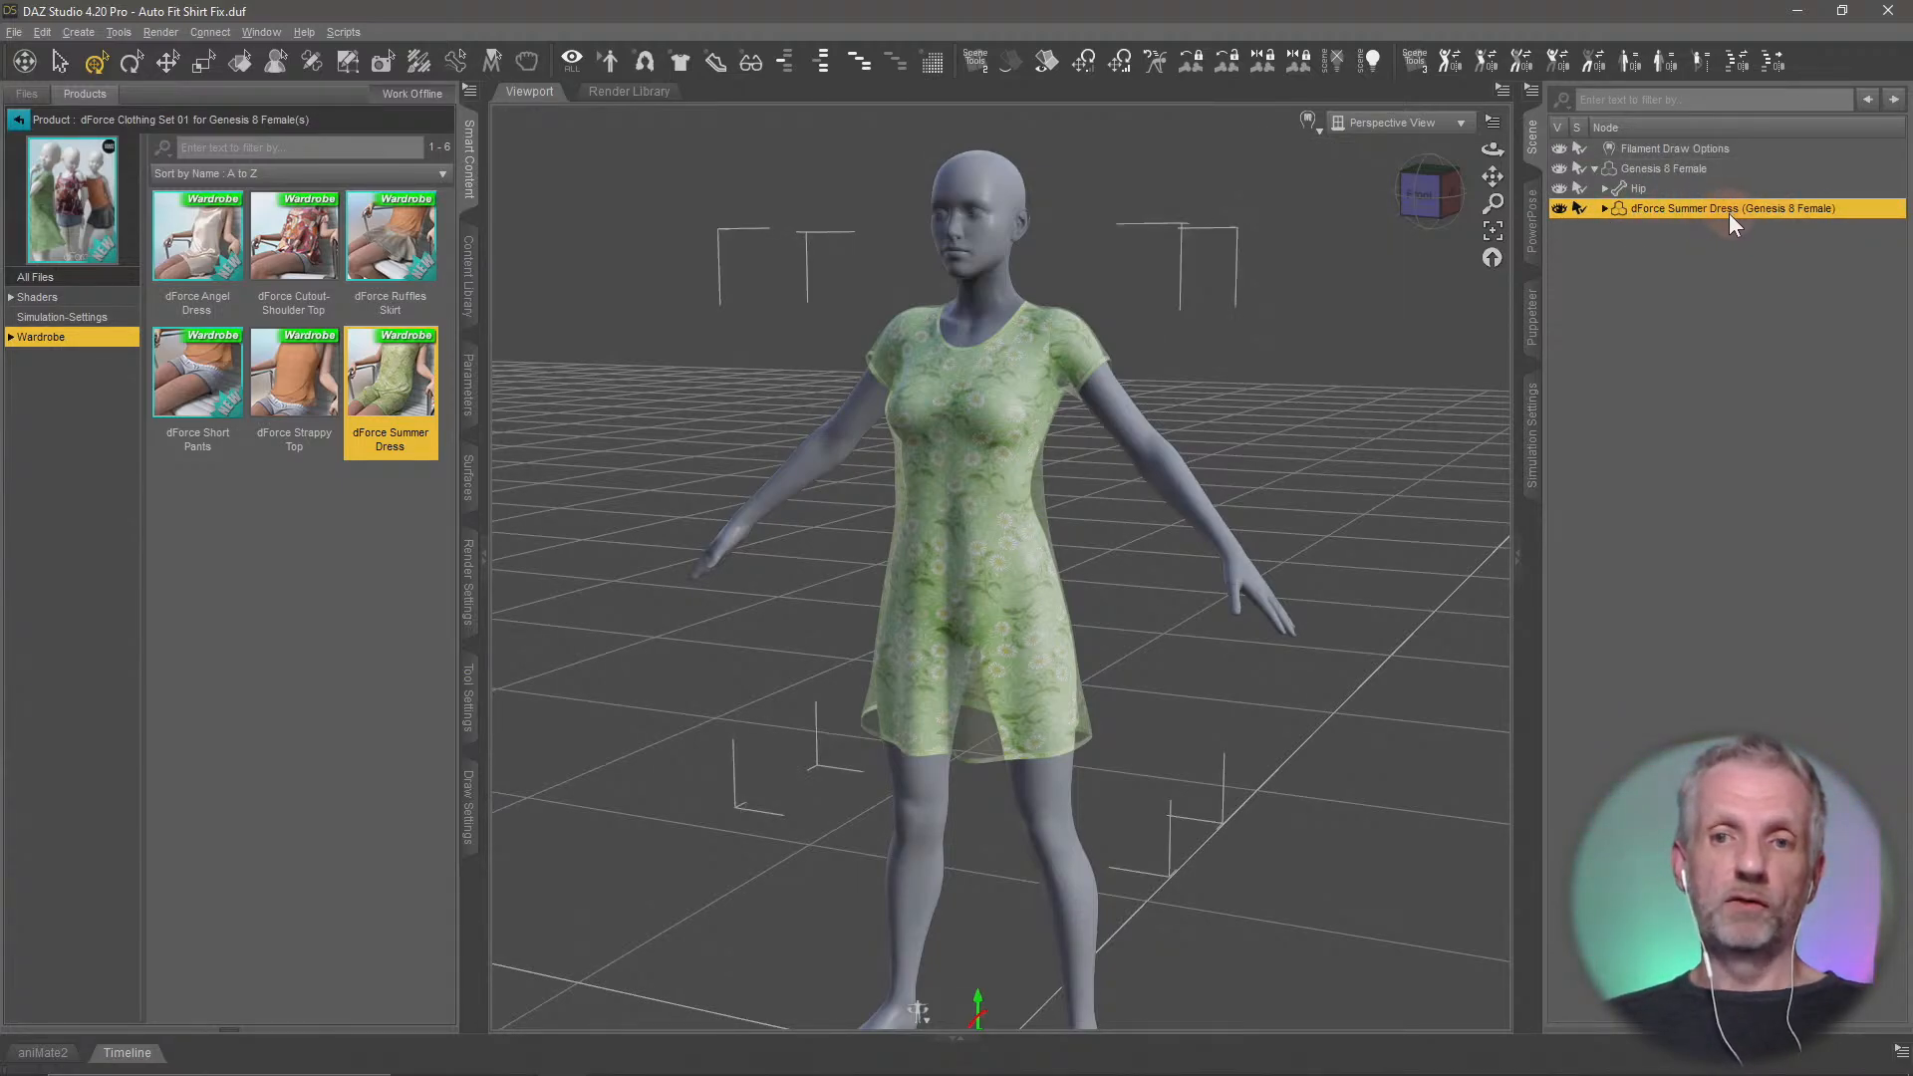
left_click(1669, 168)
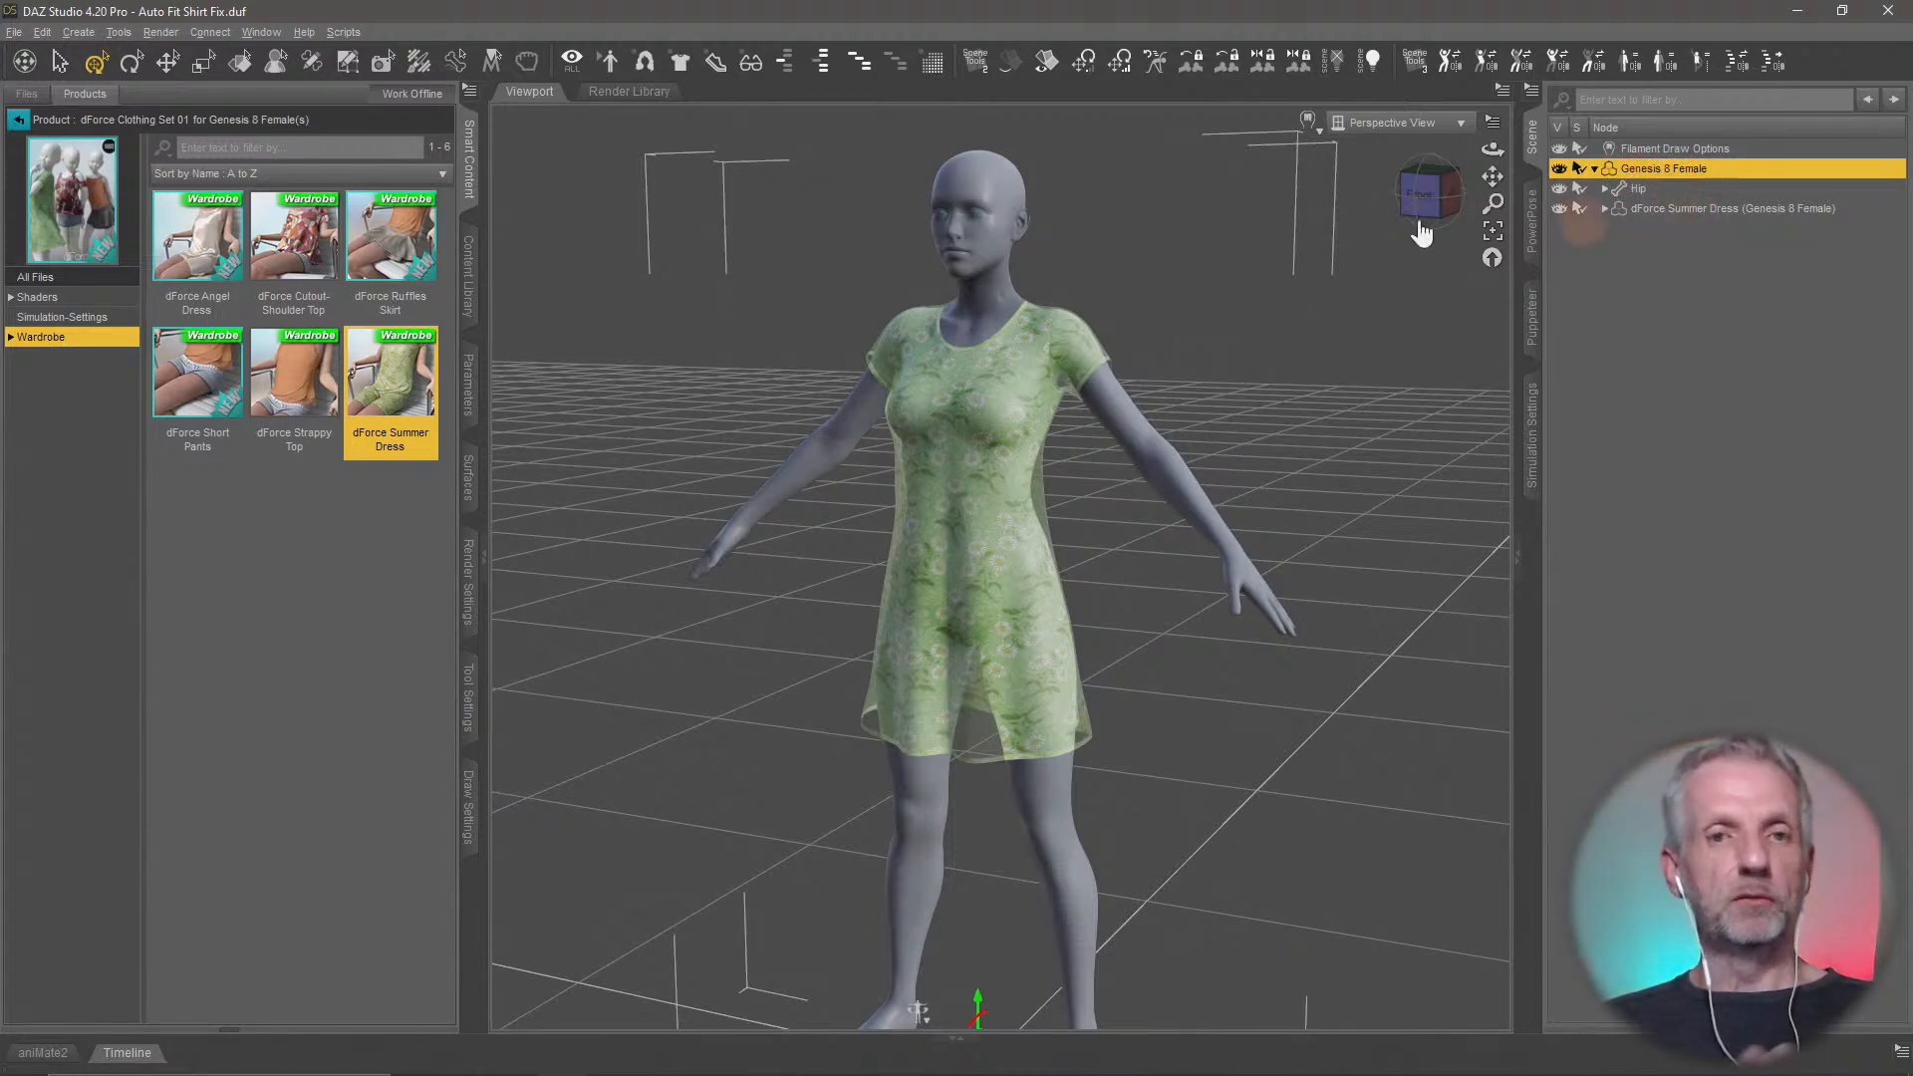
Send the dressed Genesis 8 Female scene to Hexagon and switch to the Hexagon window
left_click(13, 33)
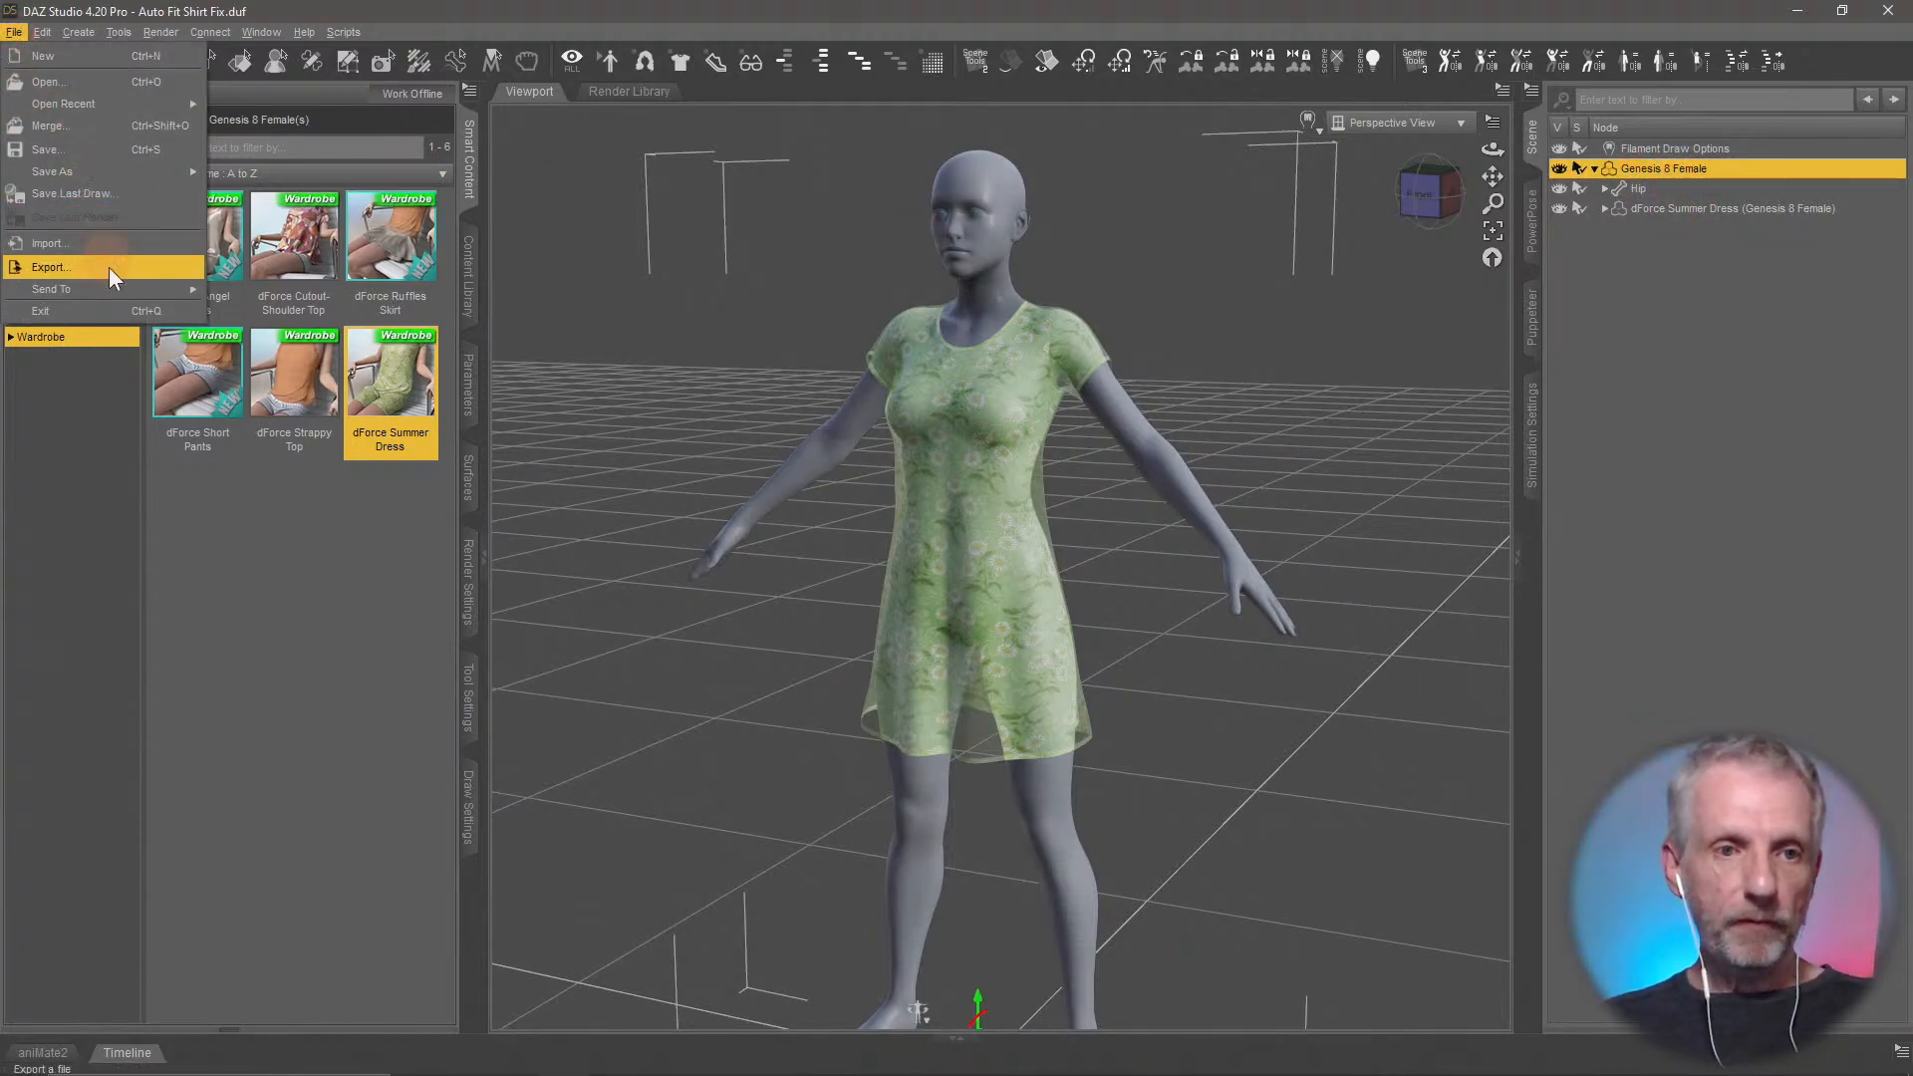
mouse_move(122, 284)
left_click(290, 319)
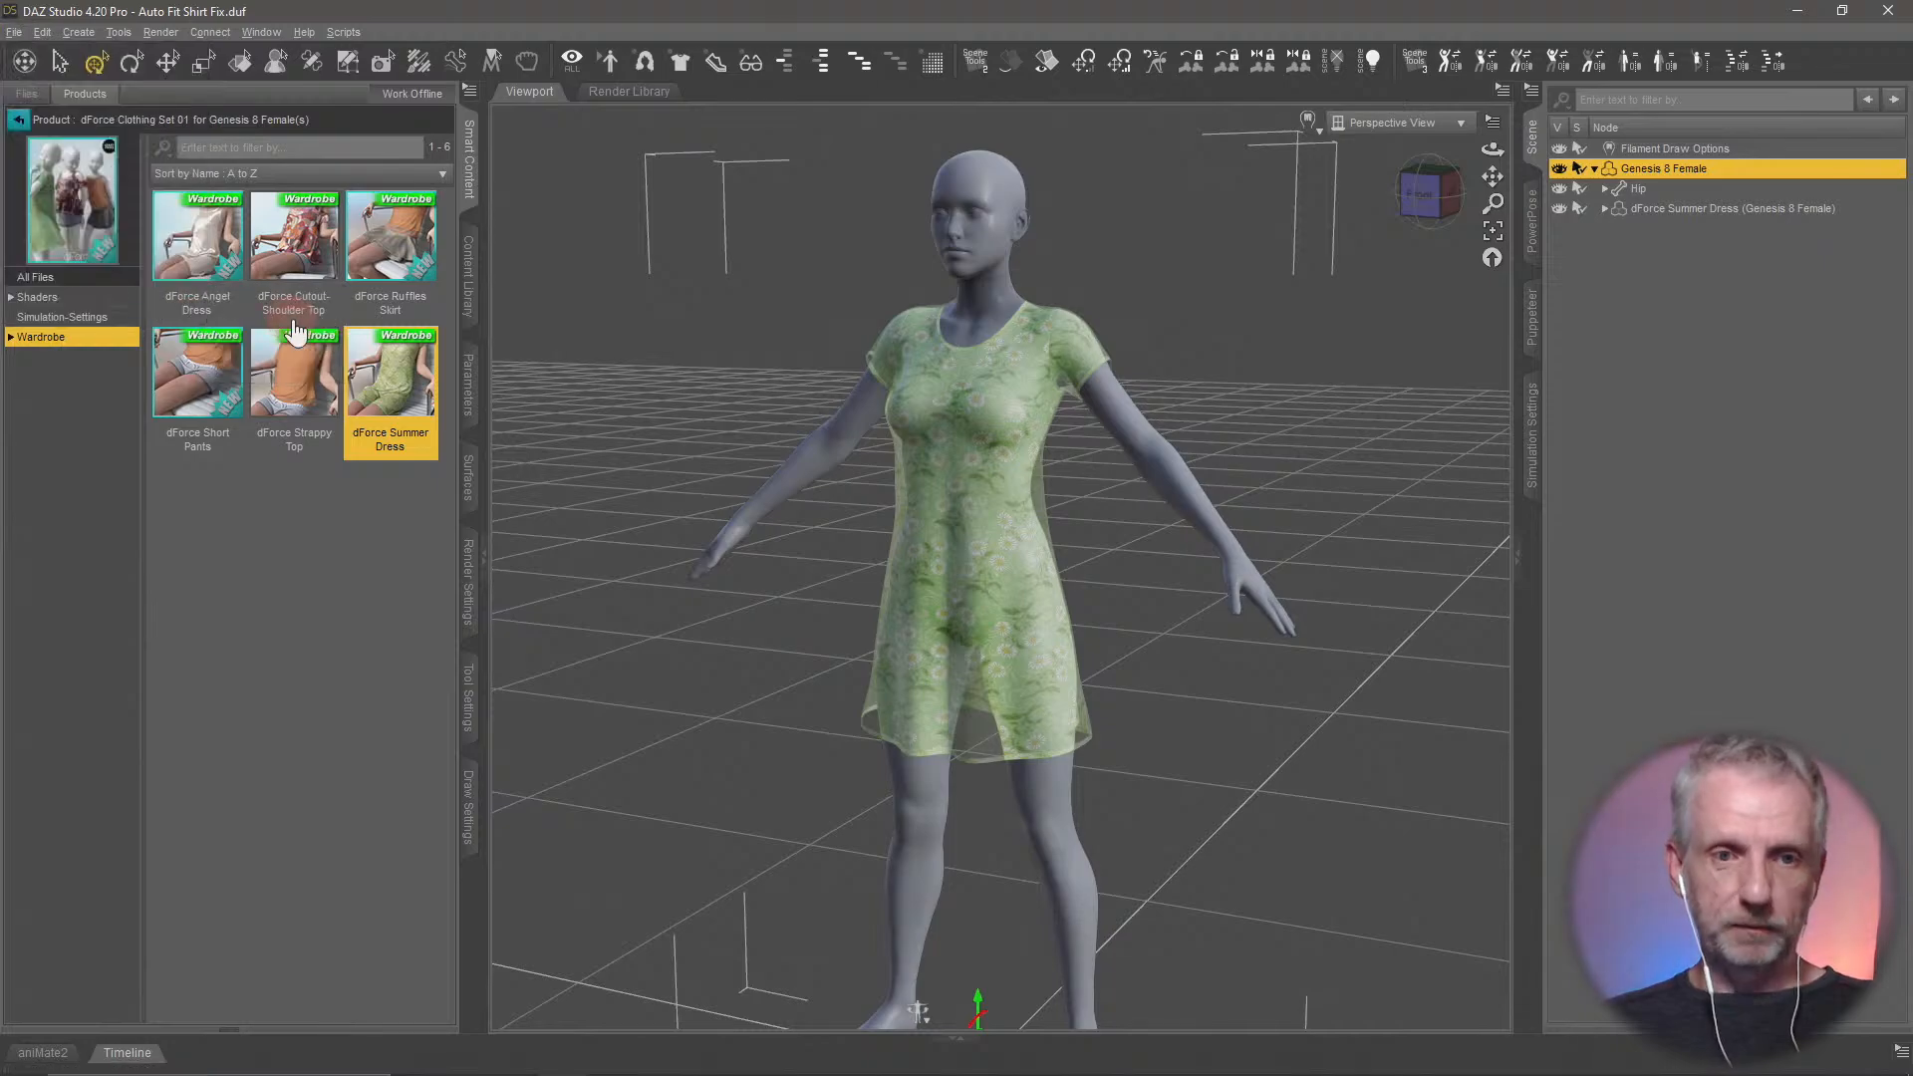
key("alt+Tab")
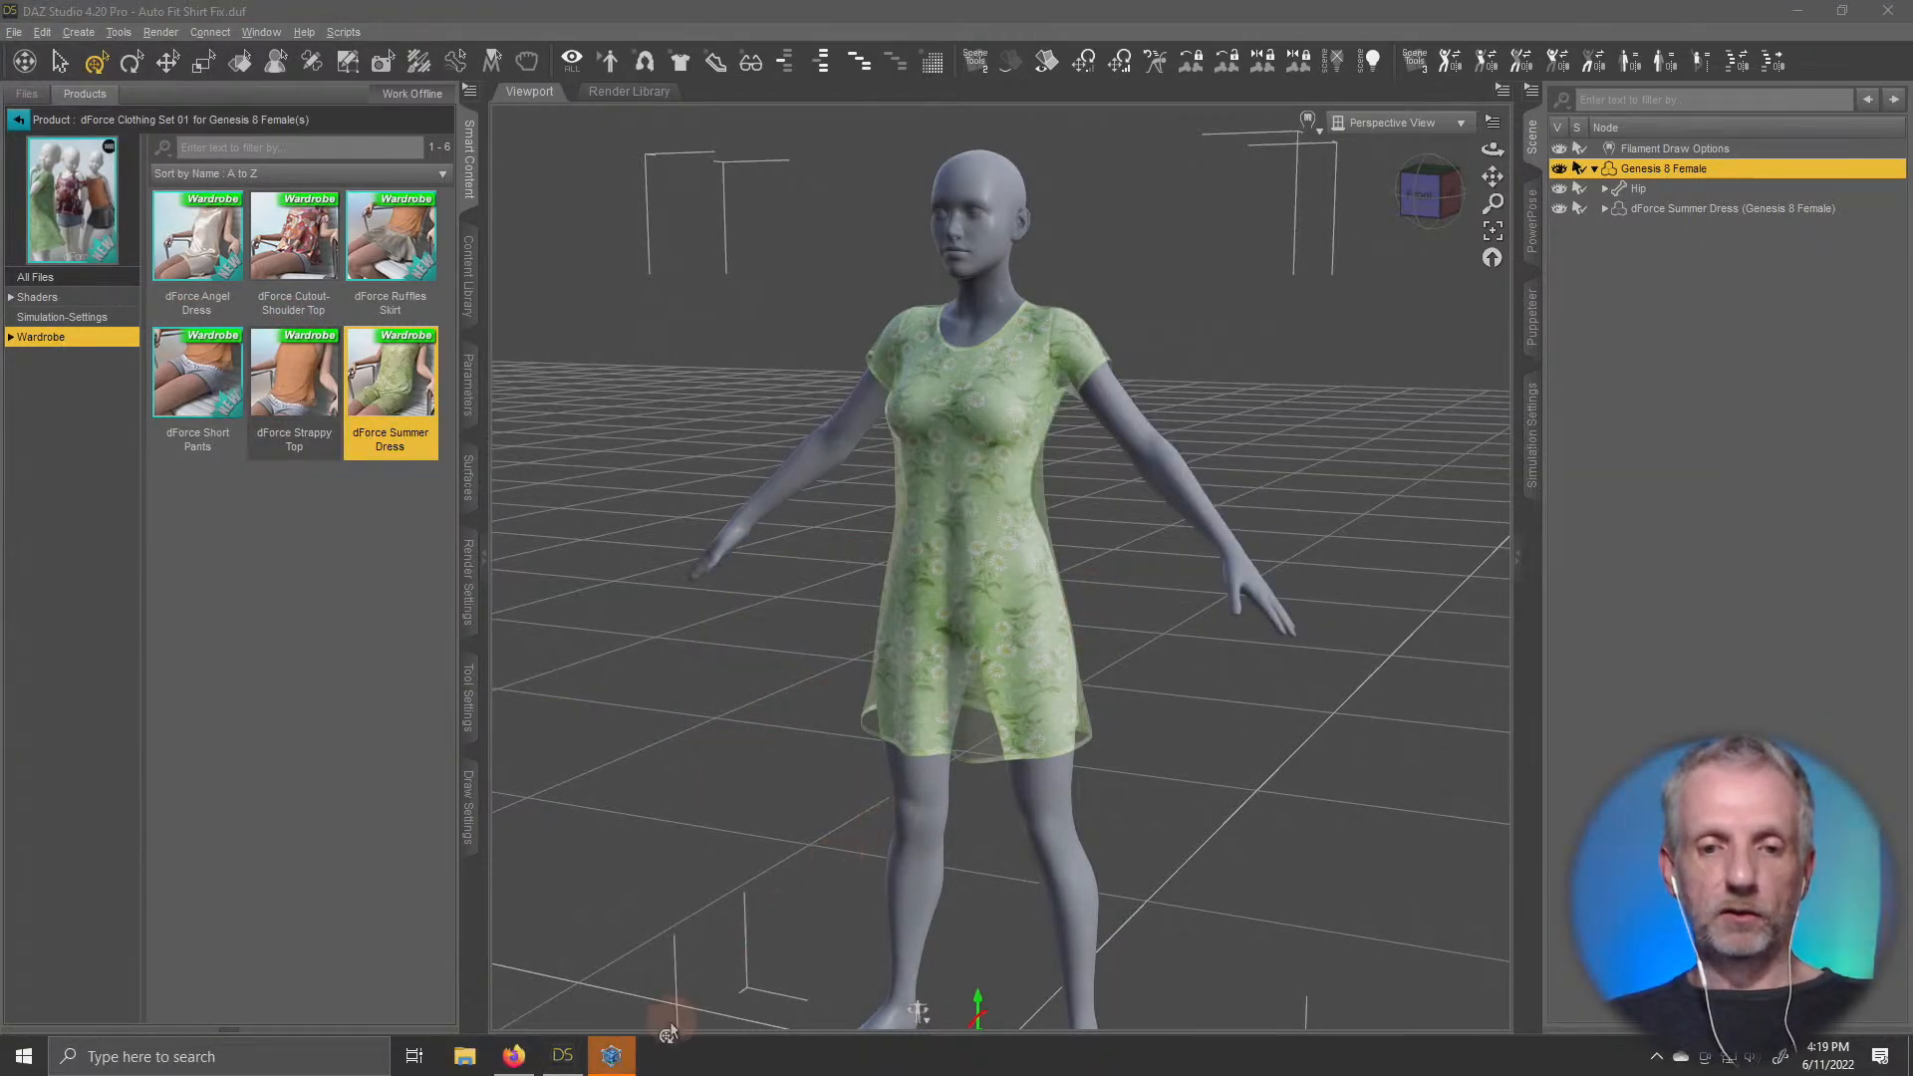
left_click(611, 1055)
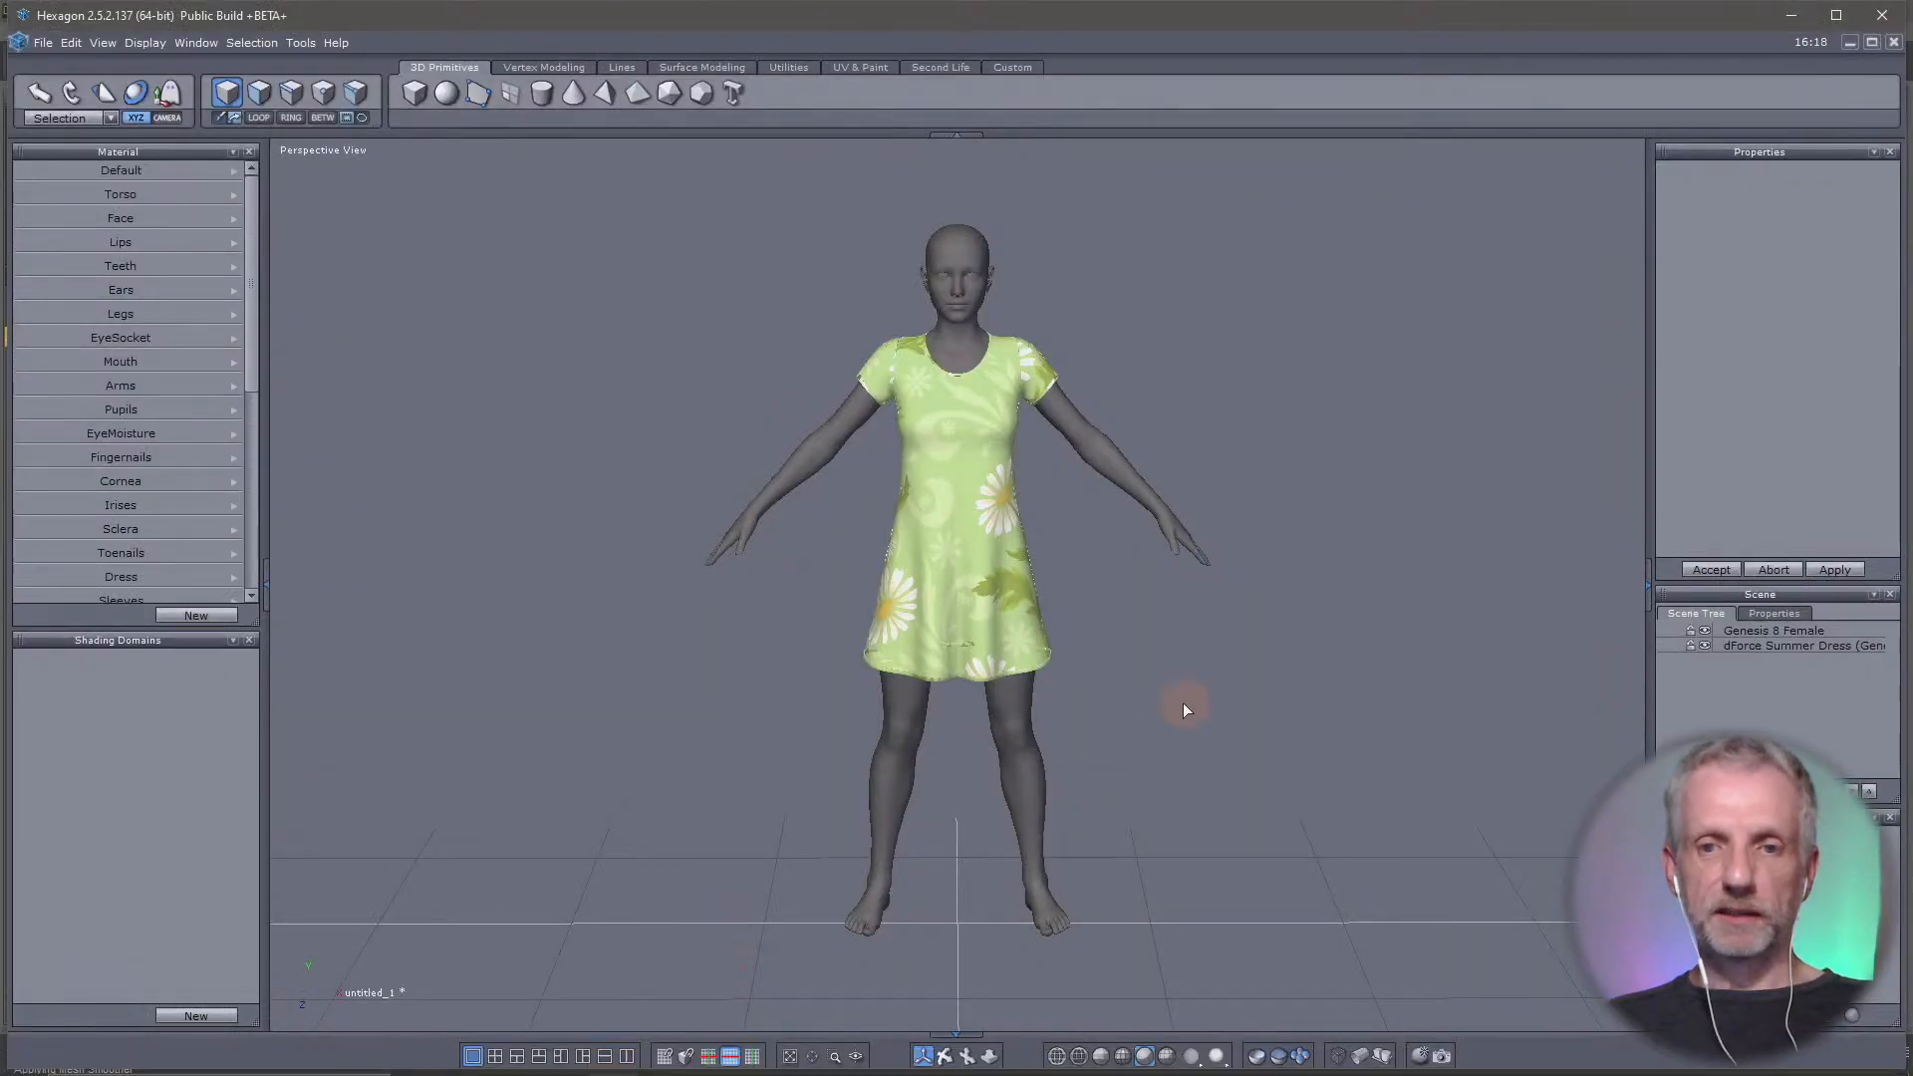
Examine the transferred Genesis 8 Female and summer dress from several angles and distances in the perspective view
mouse_move(1183, 705)
middle_mouse_down()
mouse_move(968, 702)
mouse_move(934, 678)
mouse_move(1013, 660)
mouse_move(1166, 700)
middle_mouse_up()
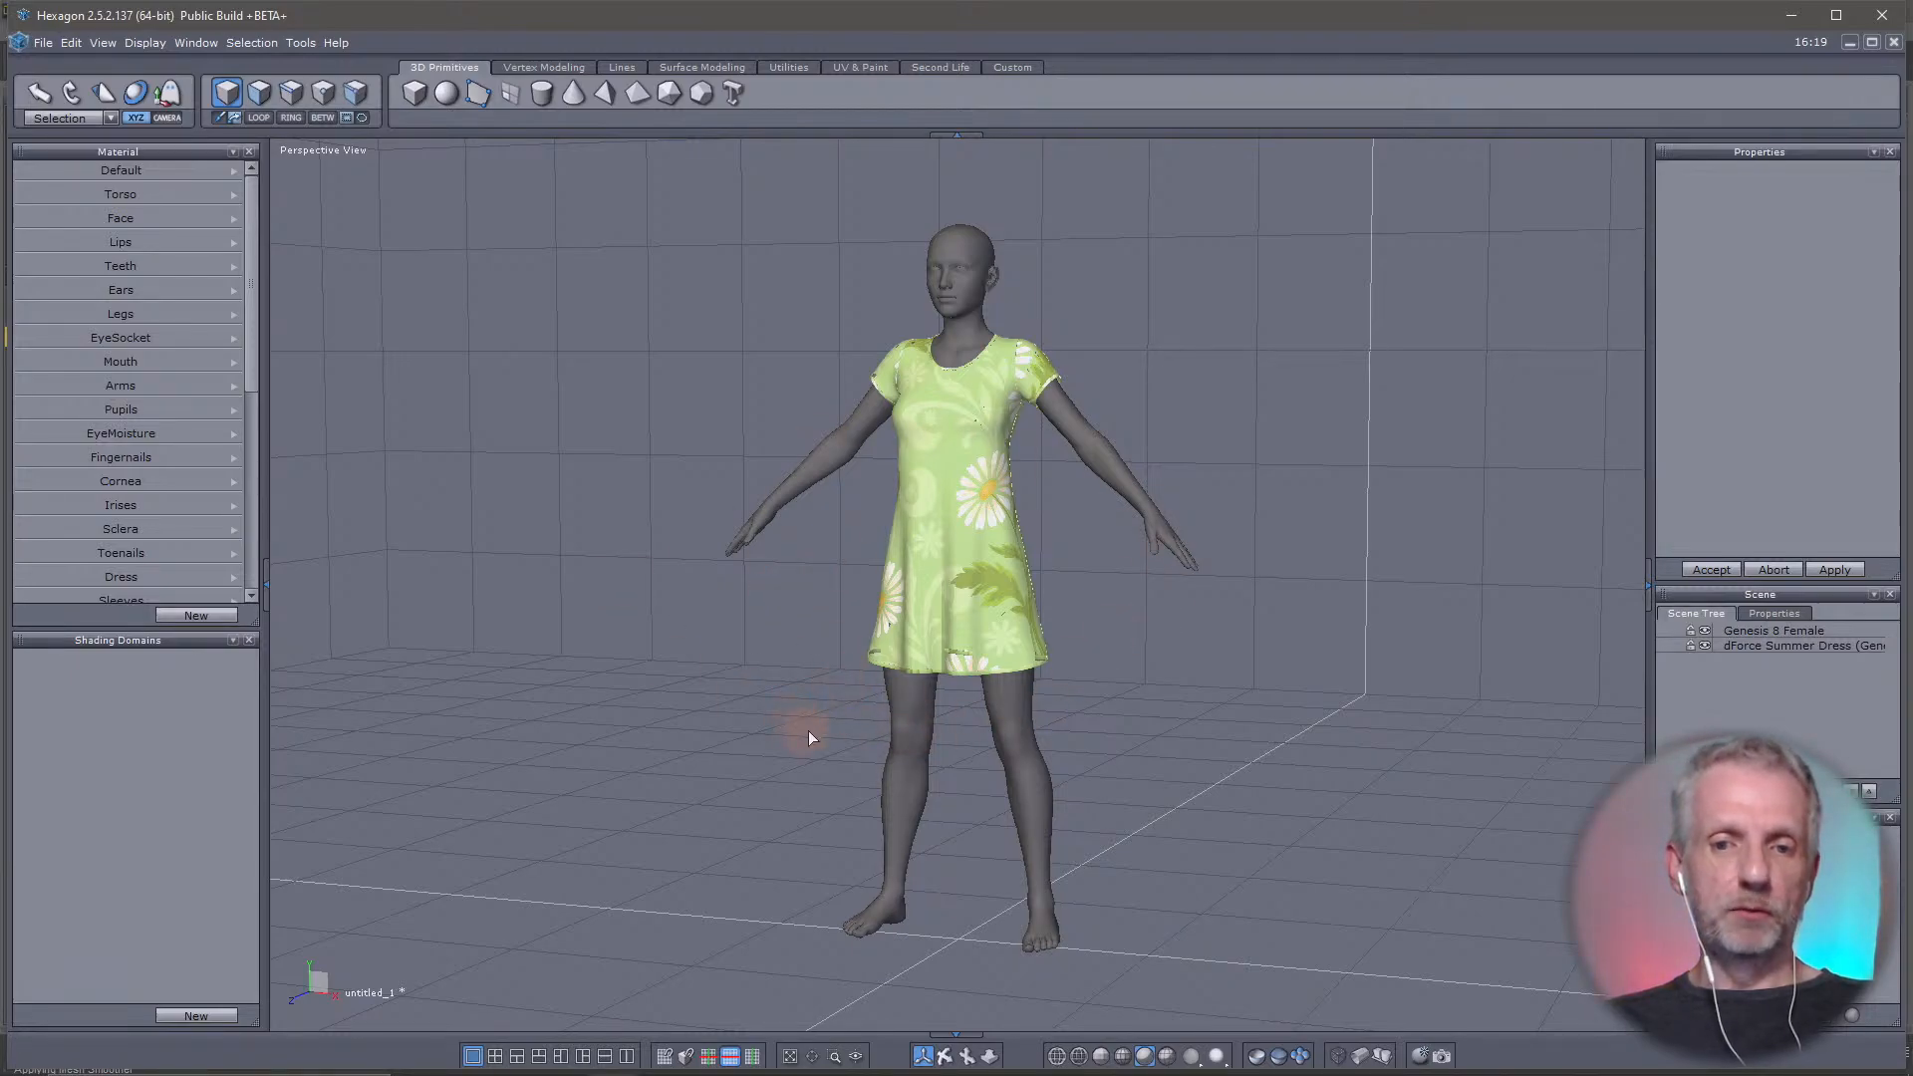
mouse_move(808, 731)
right_mouse_down()
mouse_move(464, 733)
mouse_move(1845, 768)
mouse_move(406, 734)
mouse_move(1431, 717)
mouse_move(755, 706)
mouse_move(560, 725)
mouse_move(1136, 707)
mouse_move(600, 709)
mouse_move(802, 762)
right_mouse_up()
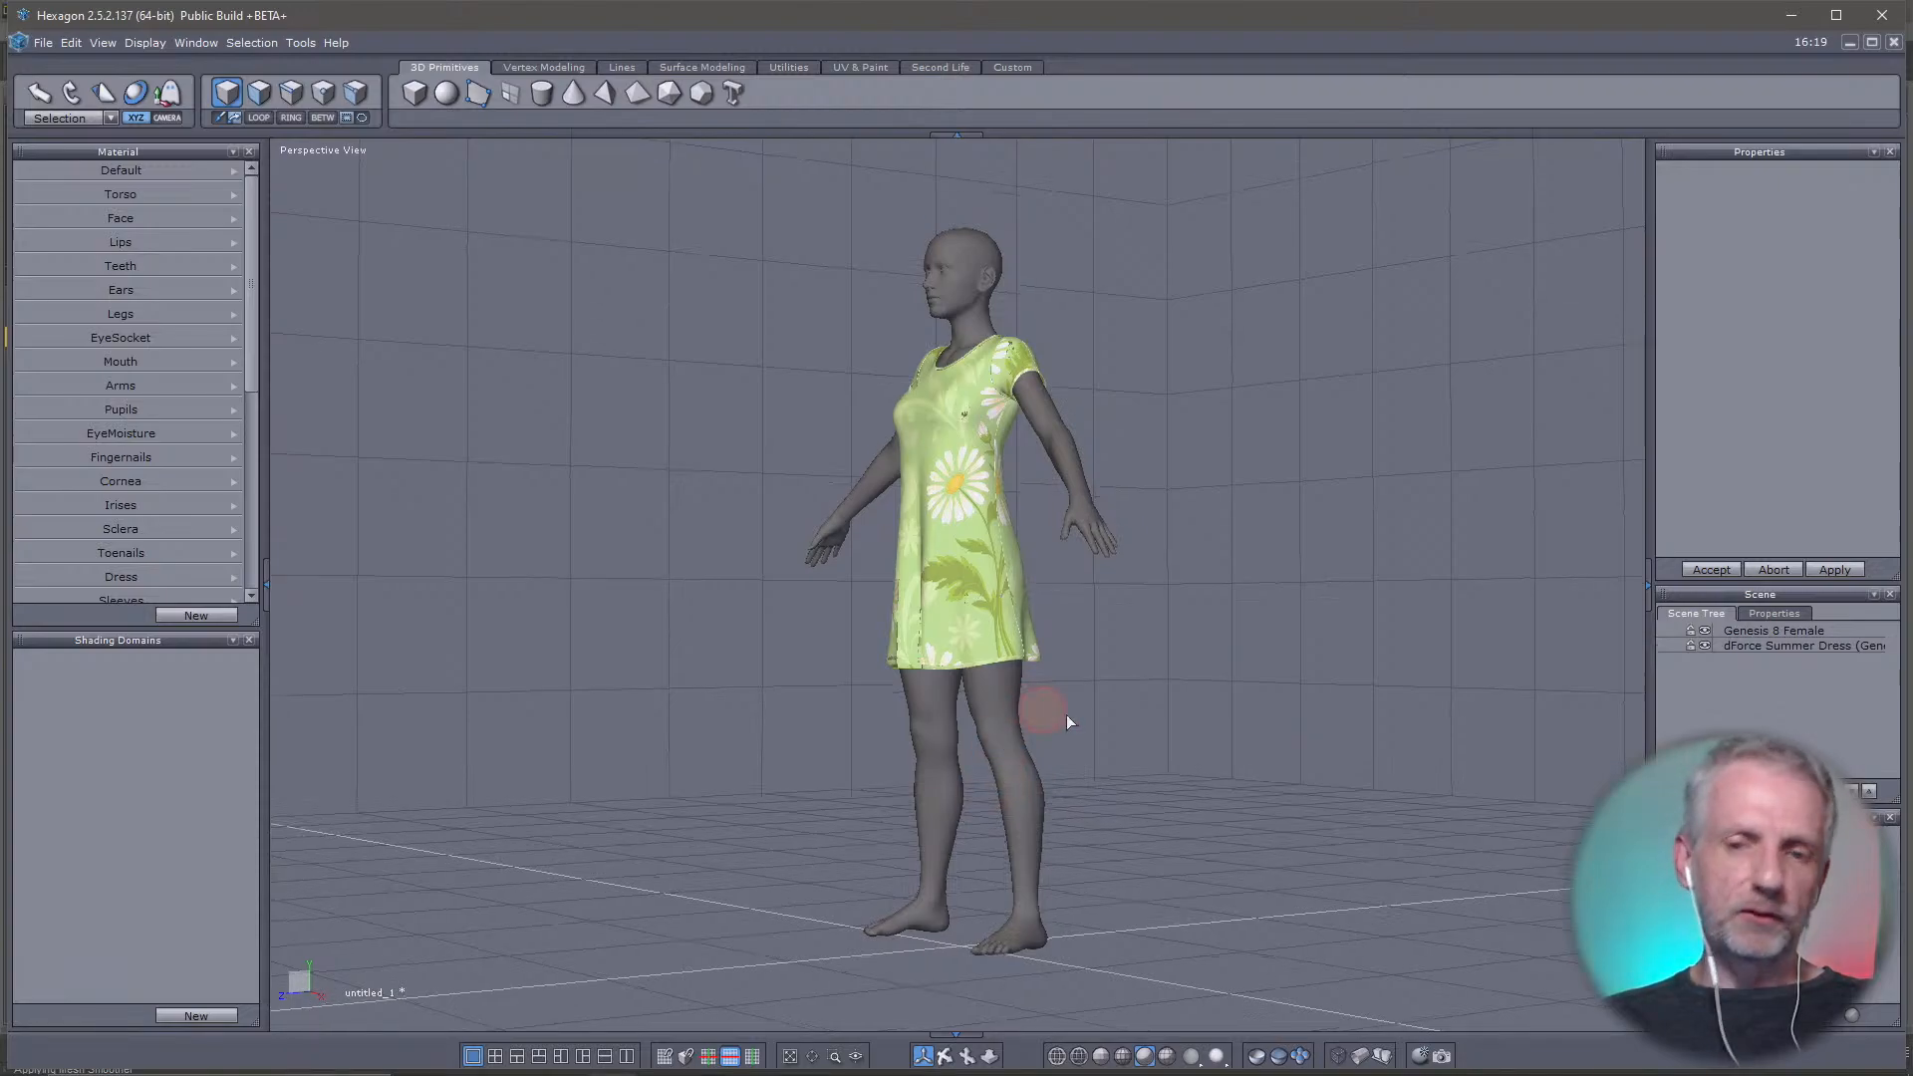
right_click_drag(1066, 714, 955, 570)
scroll(925, 488, "up", 5)
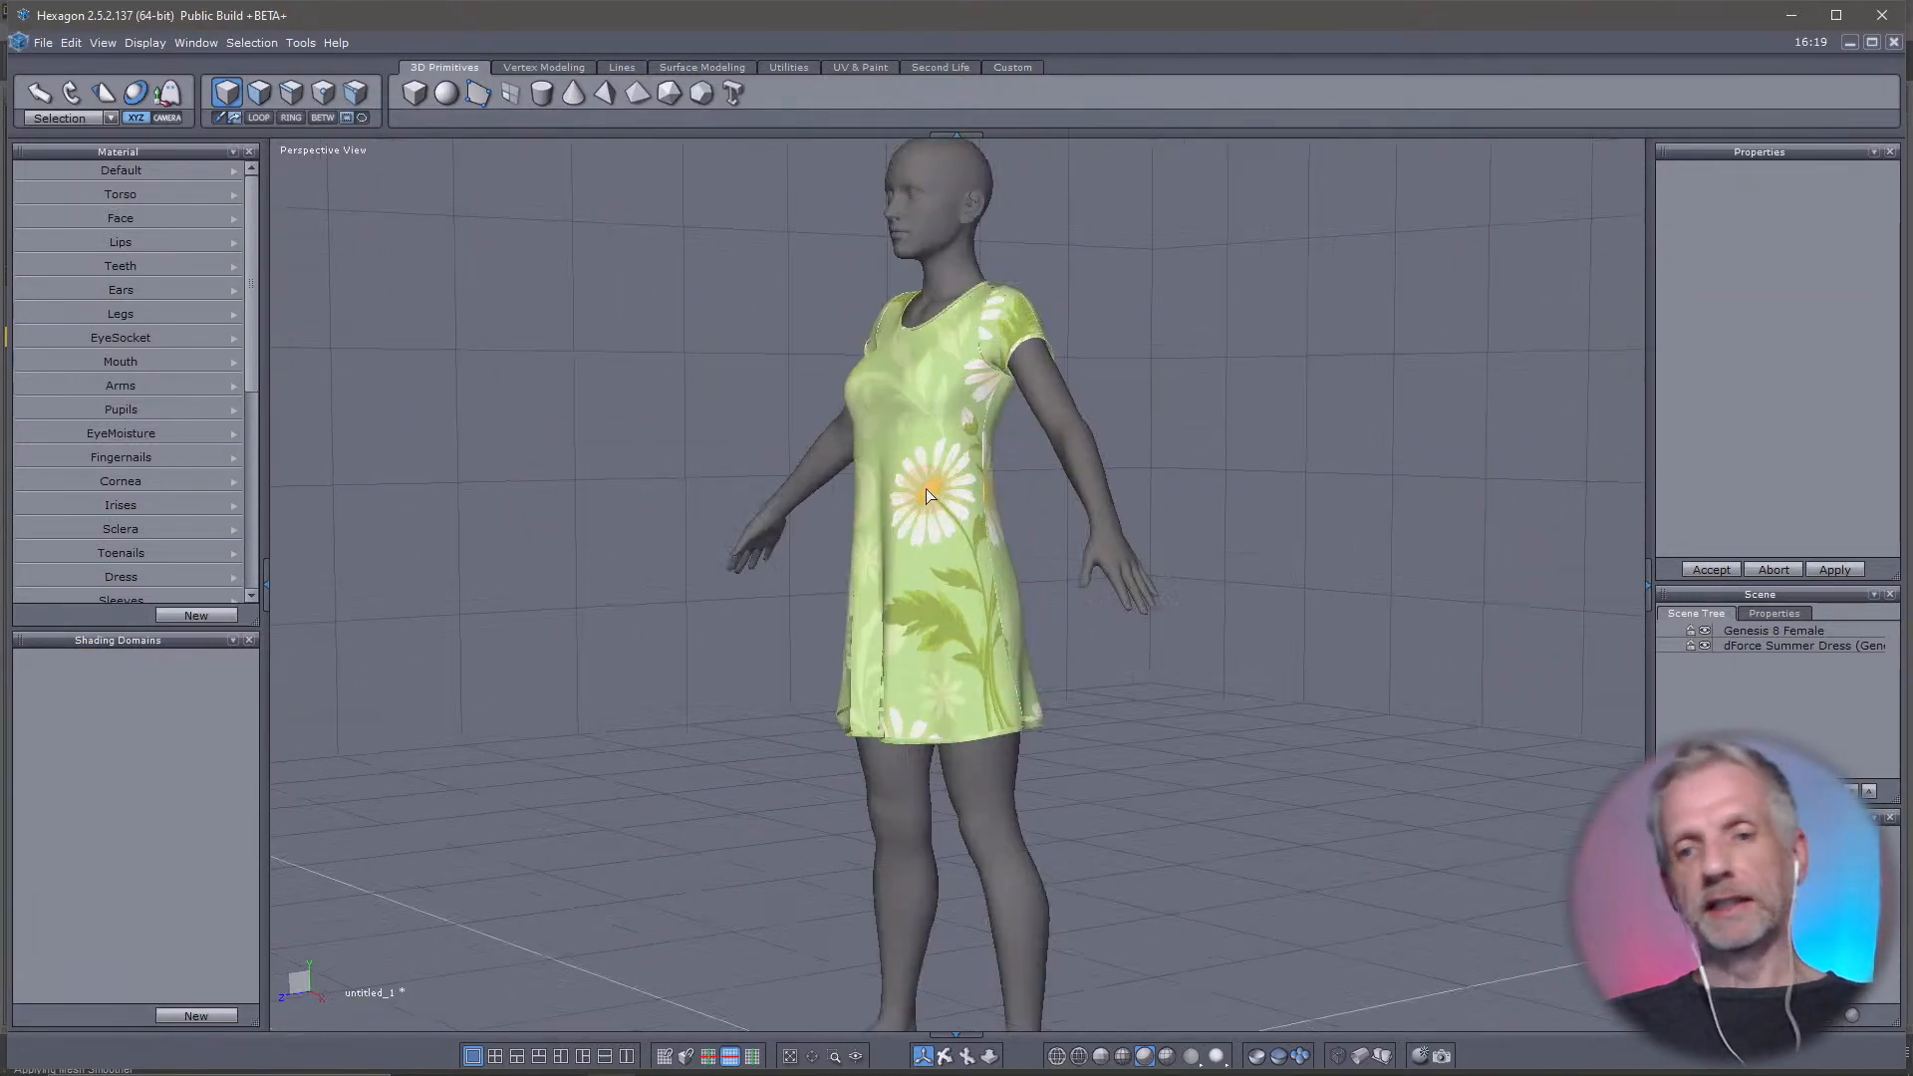
scroll(925, 488, "down", 4)
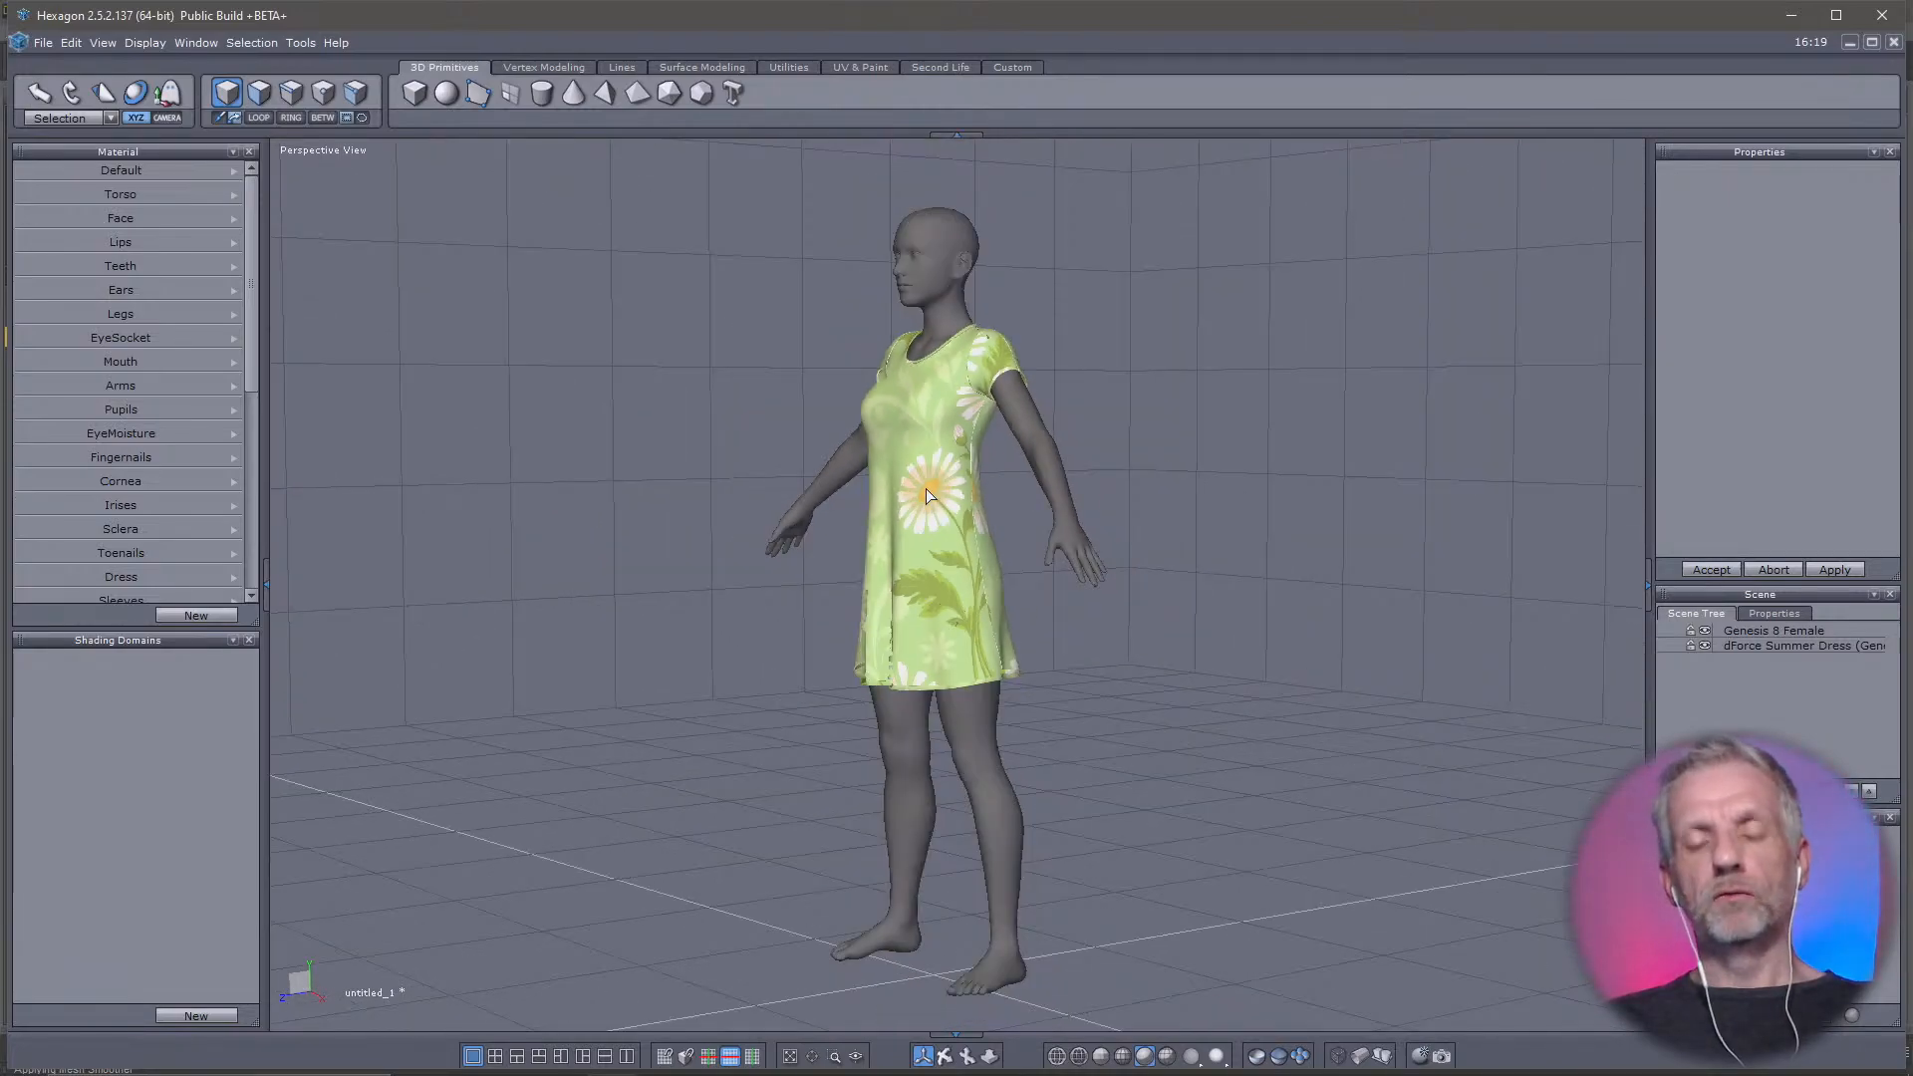
scroll(952, 286, "up", 4)
scroll(951, 287, "down", 3)
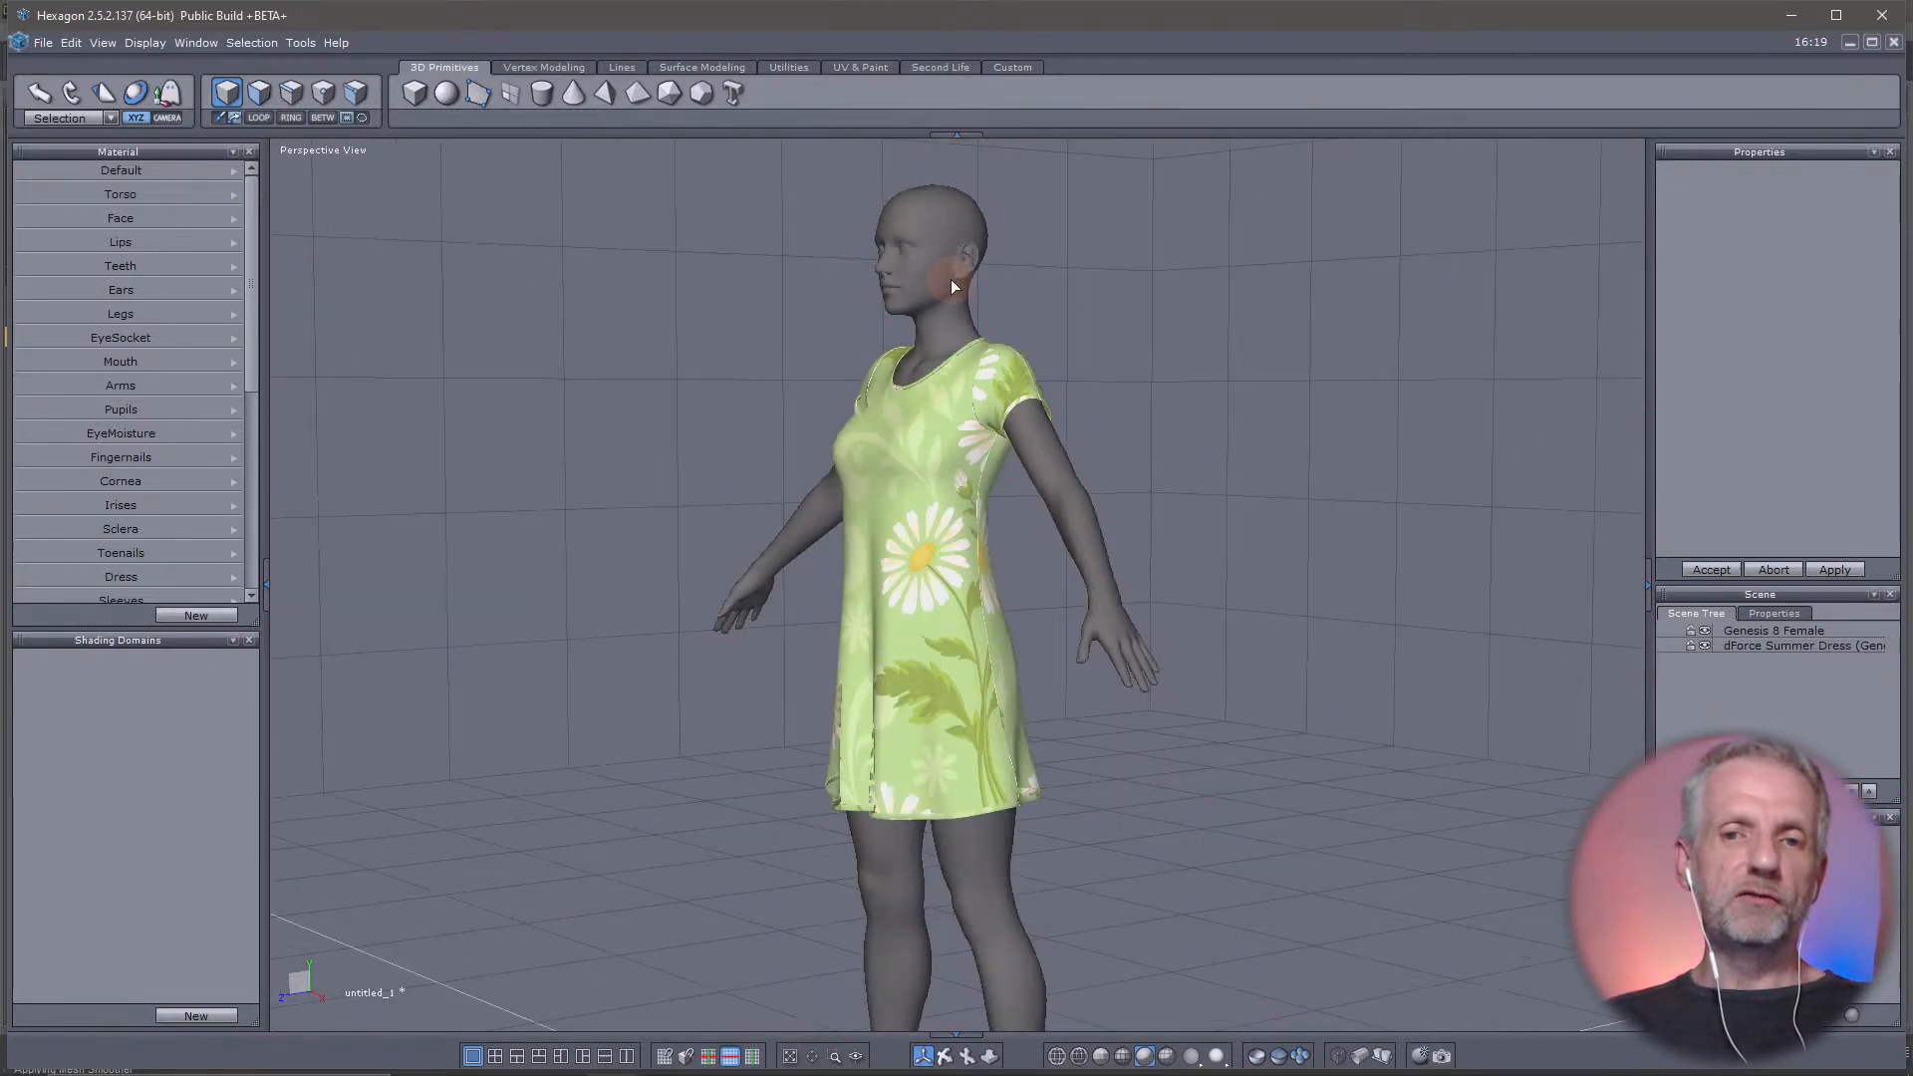
scroll(965, 739, "up", 4)
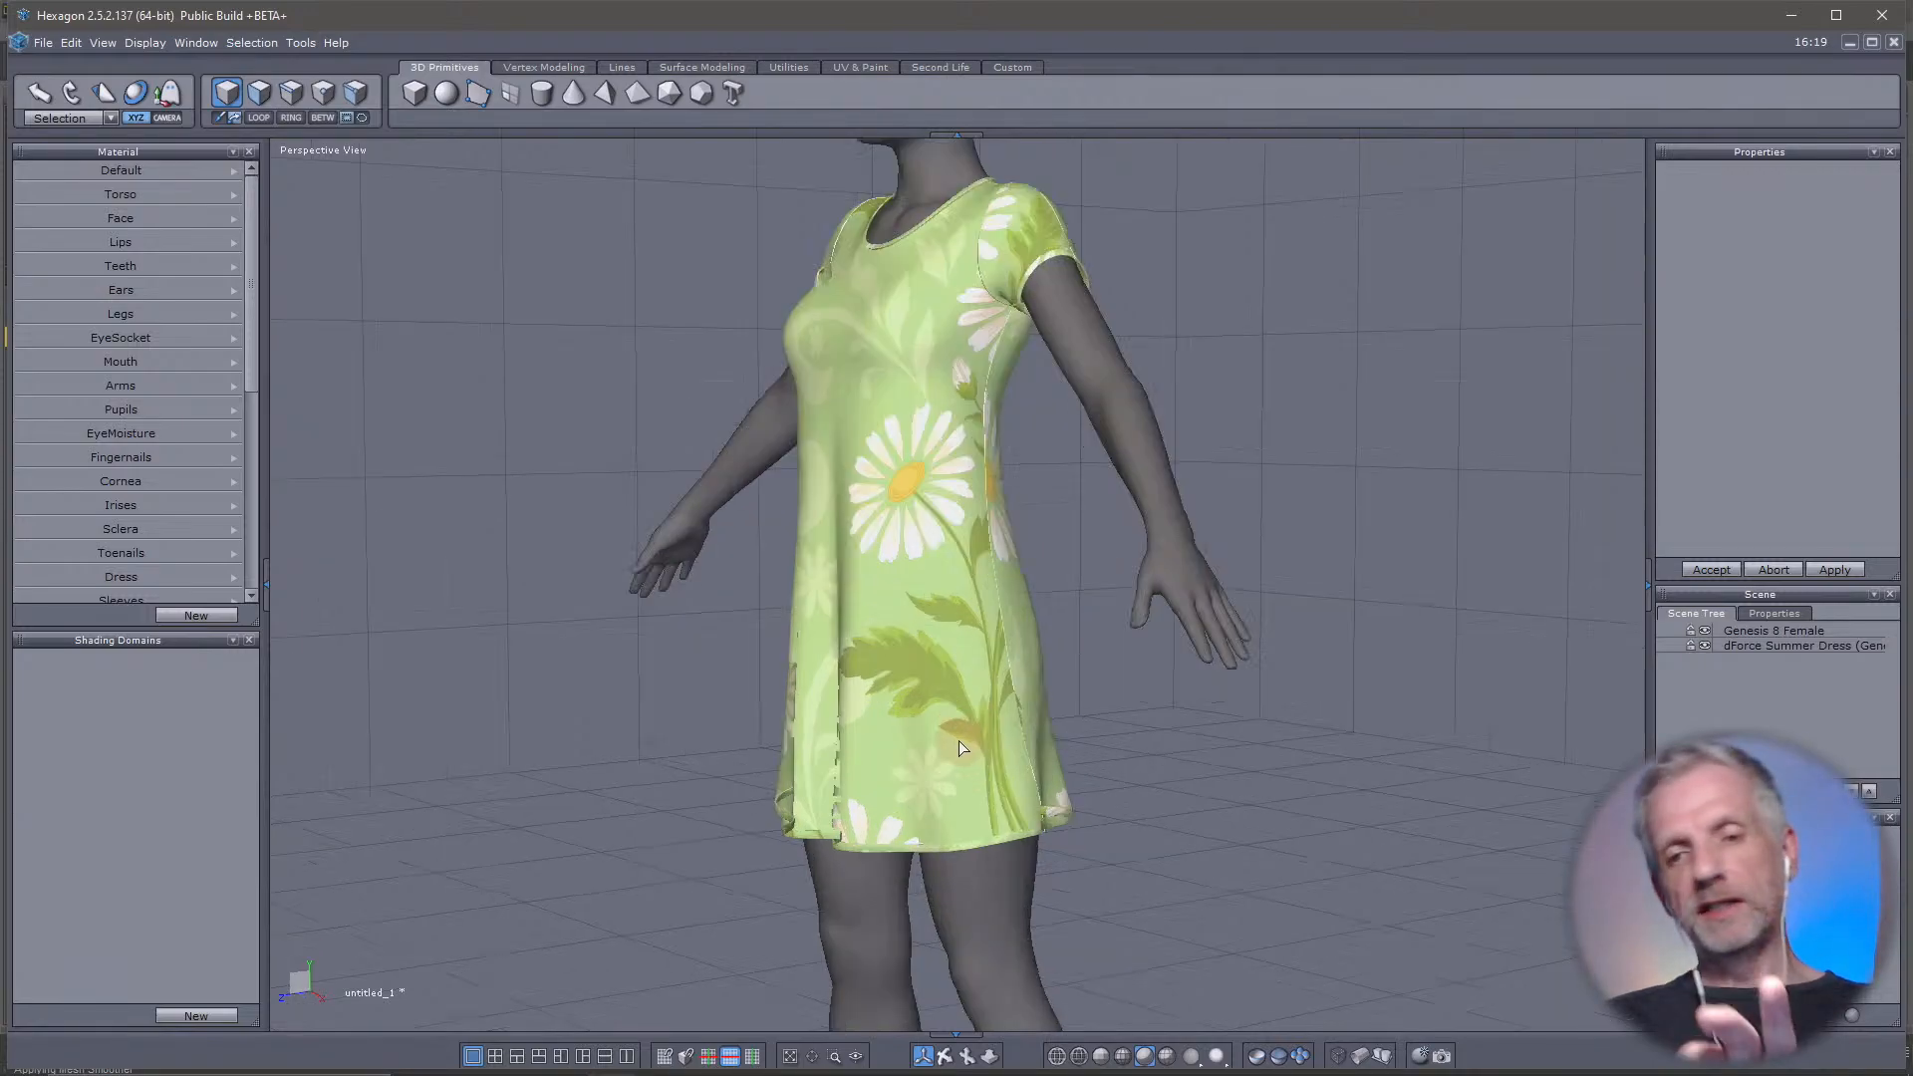
scroll(952, 744, "down", 3)
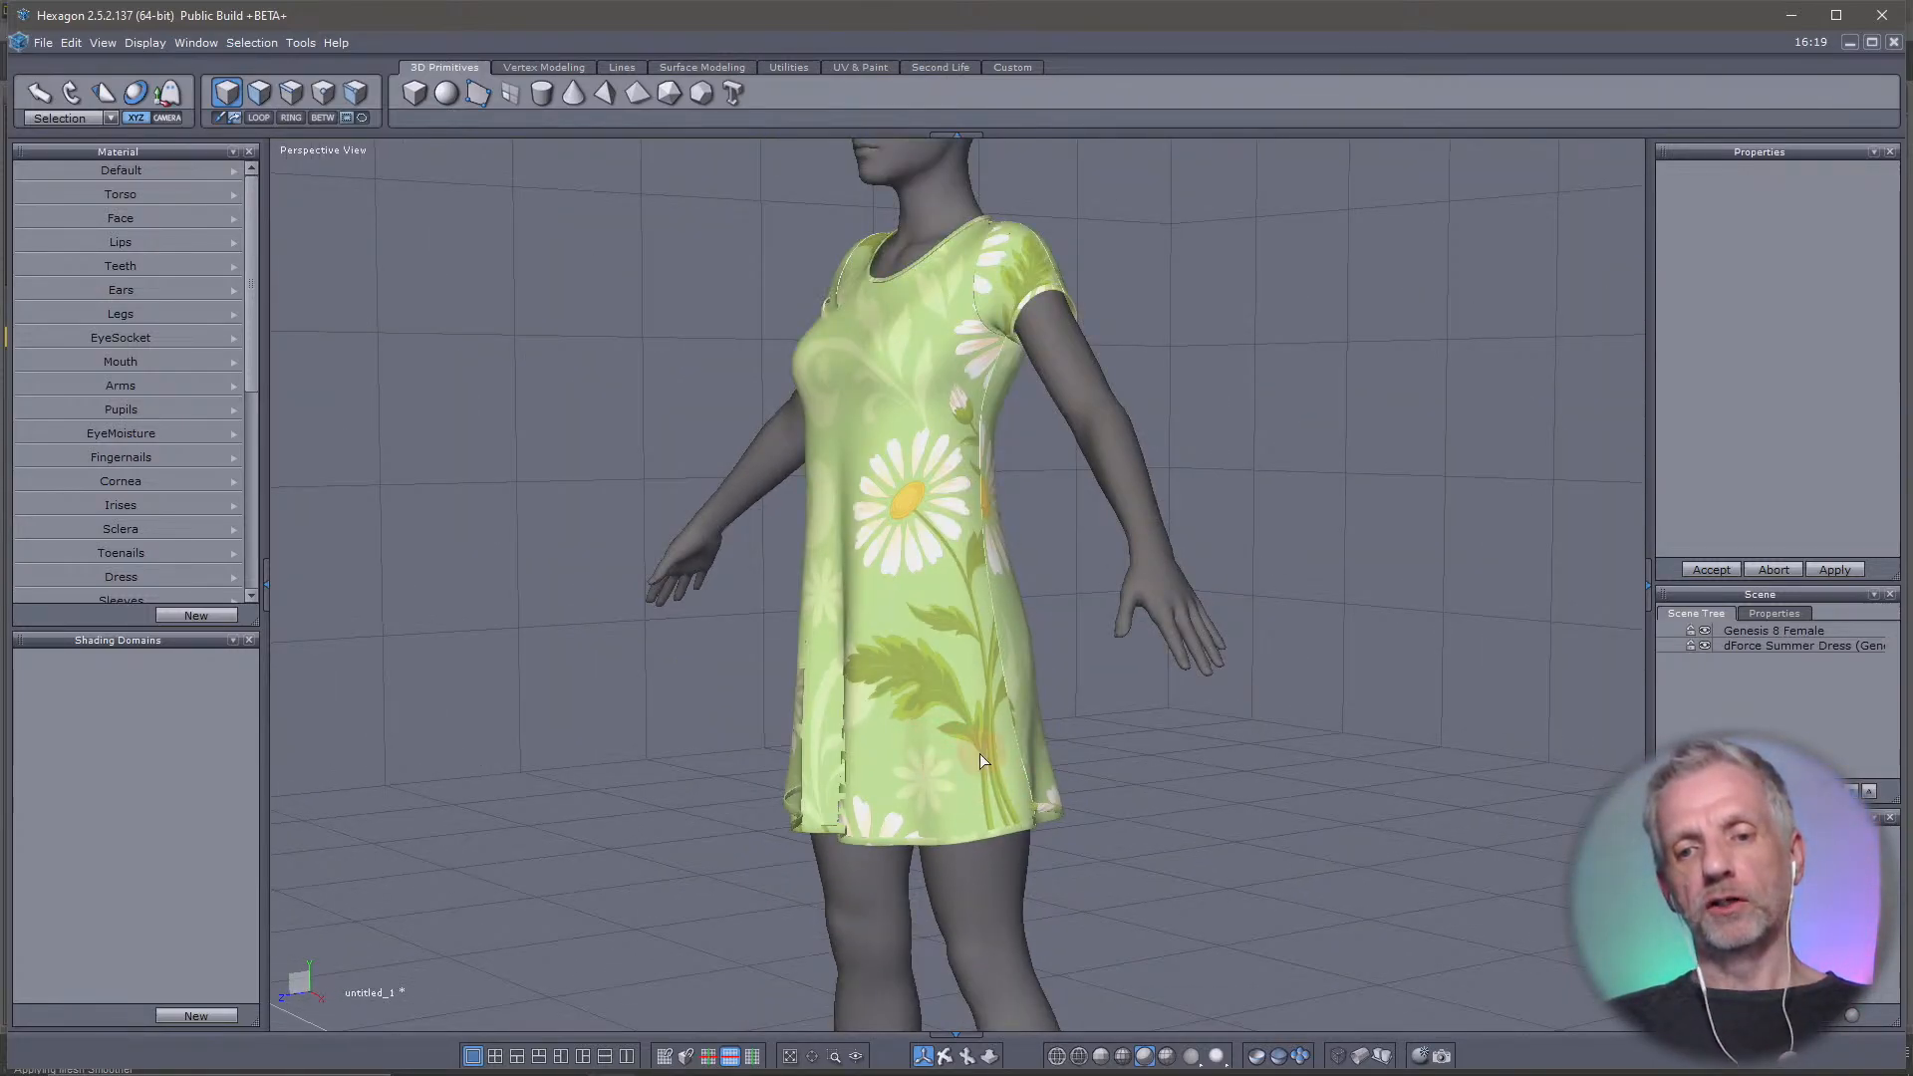
scroll(980, 759, "down", 3)
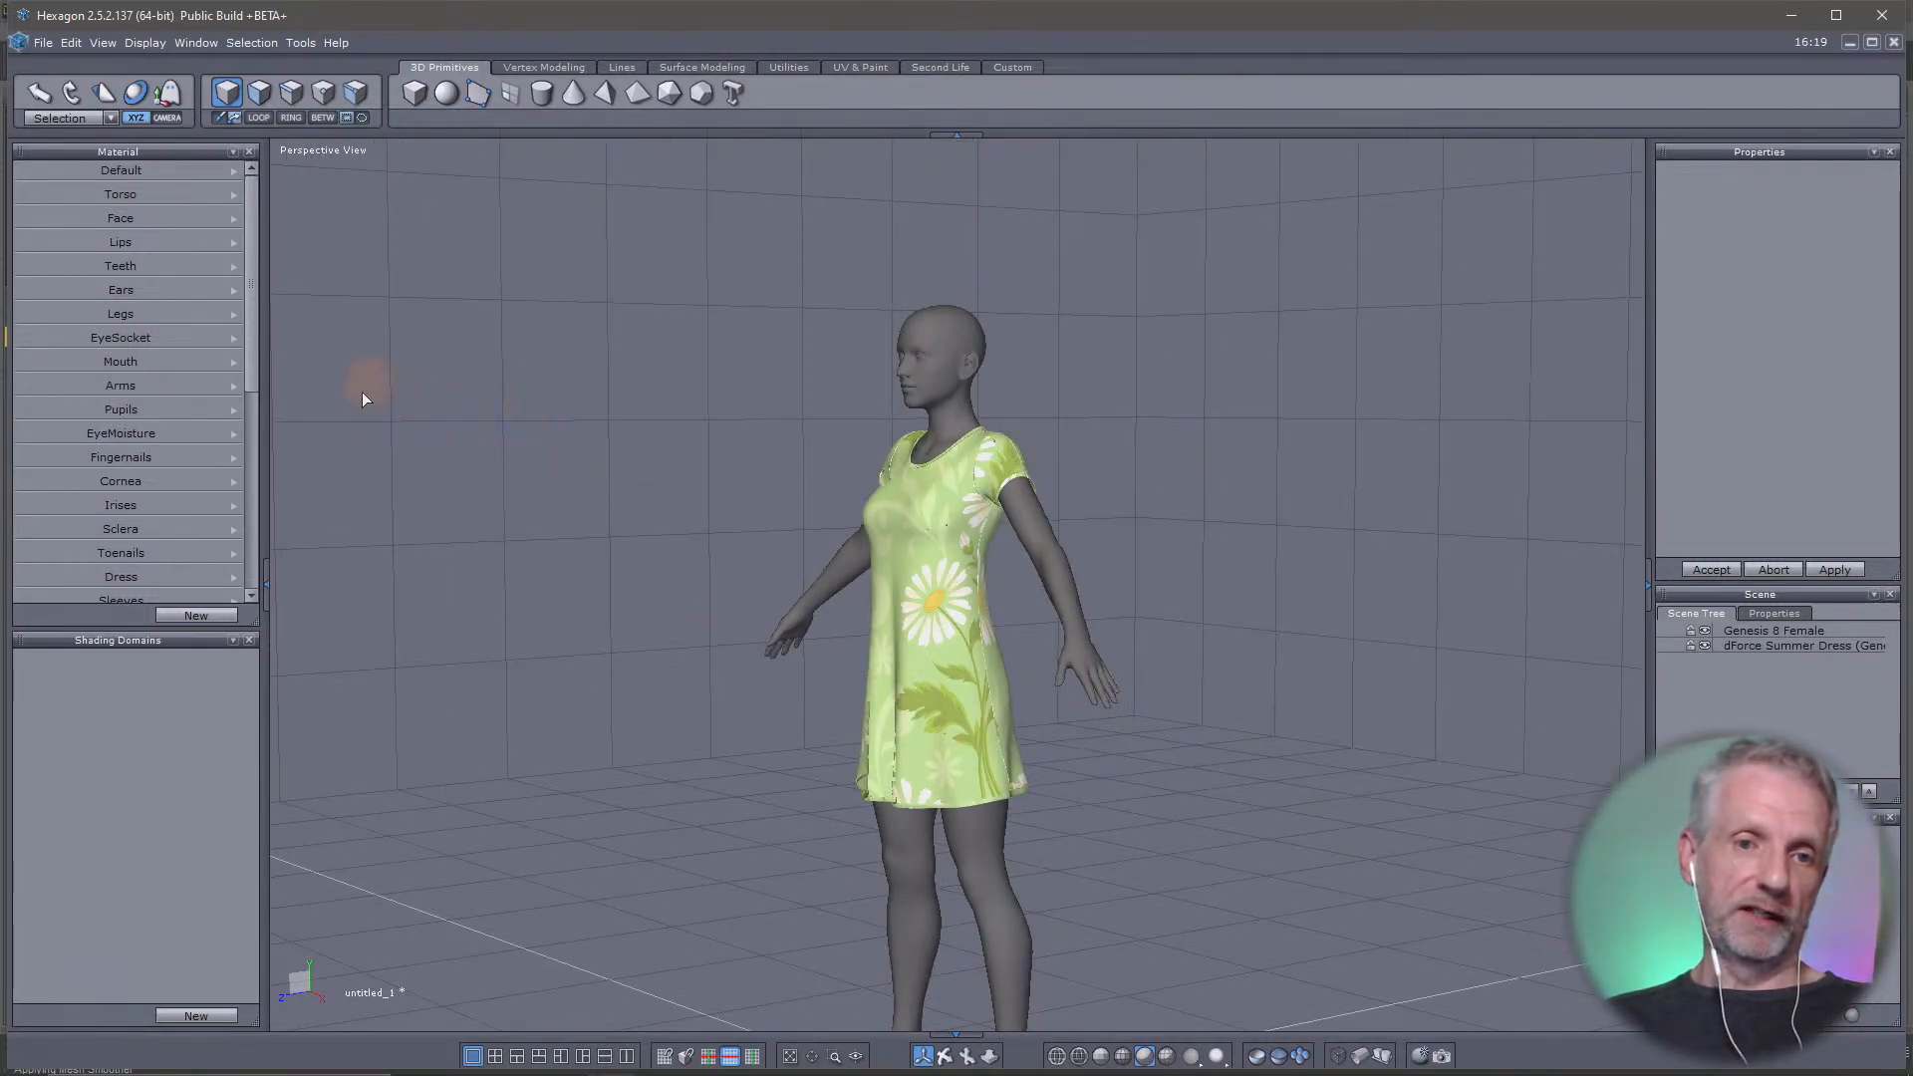
scroll(385, 418, "up", 4)
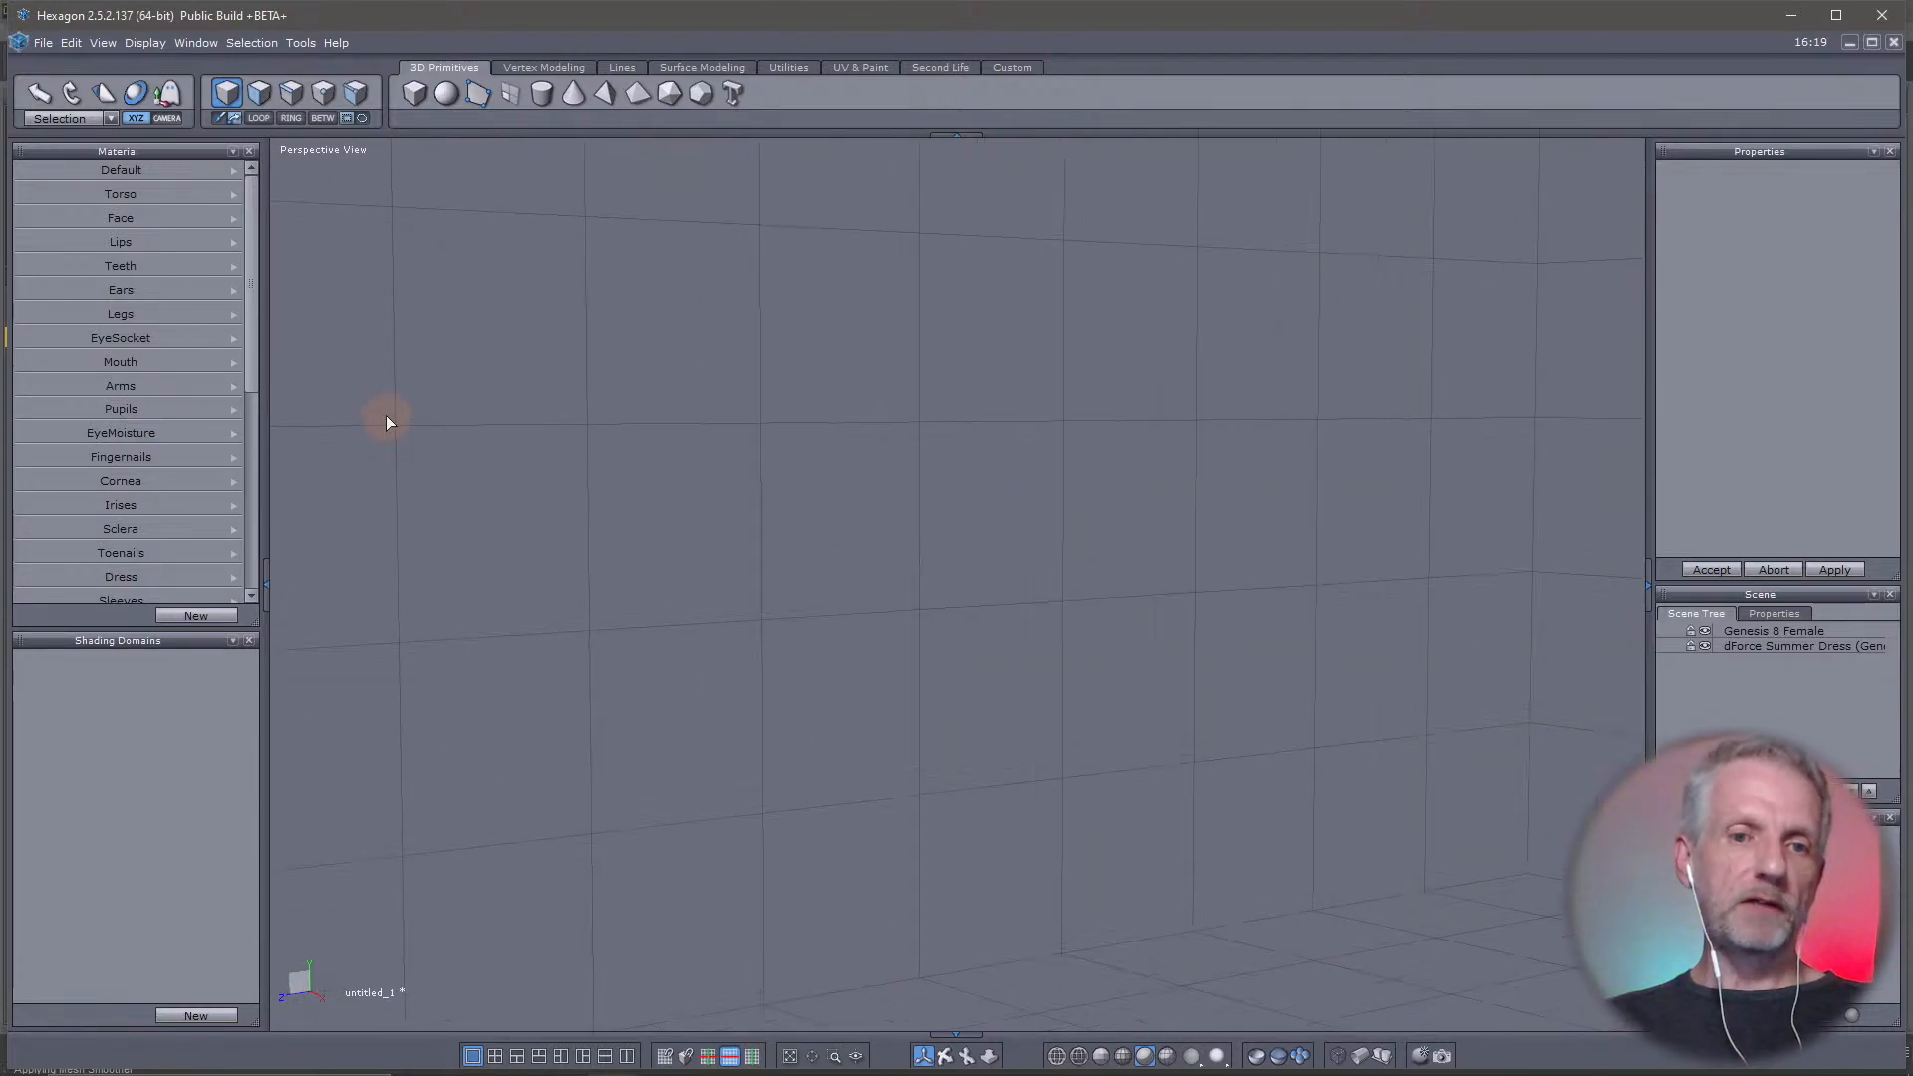
scroll(385, 419, "down", 4)
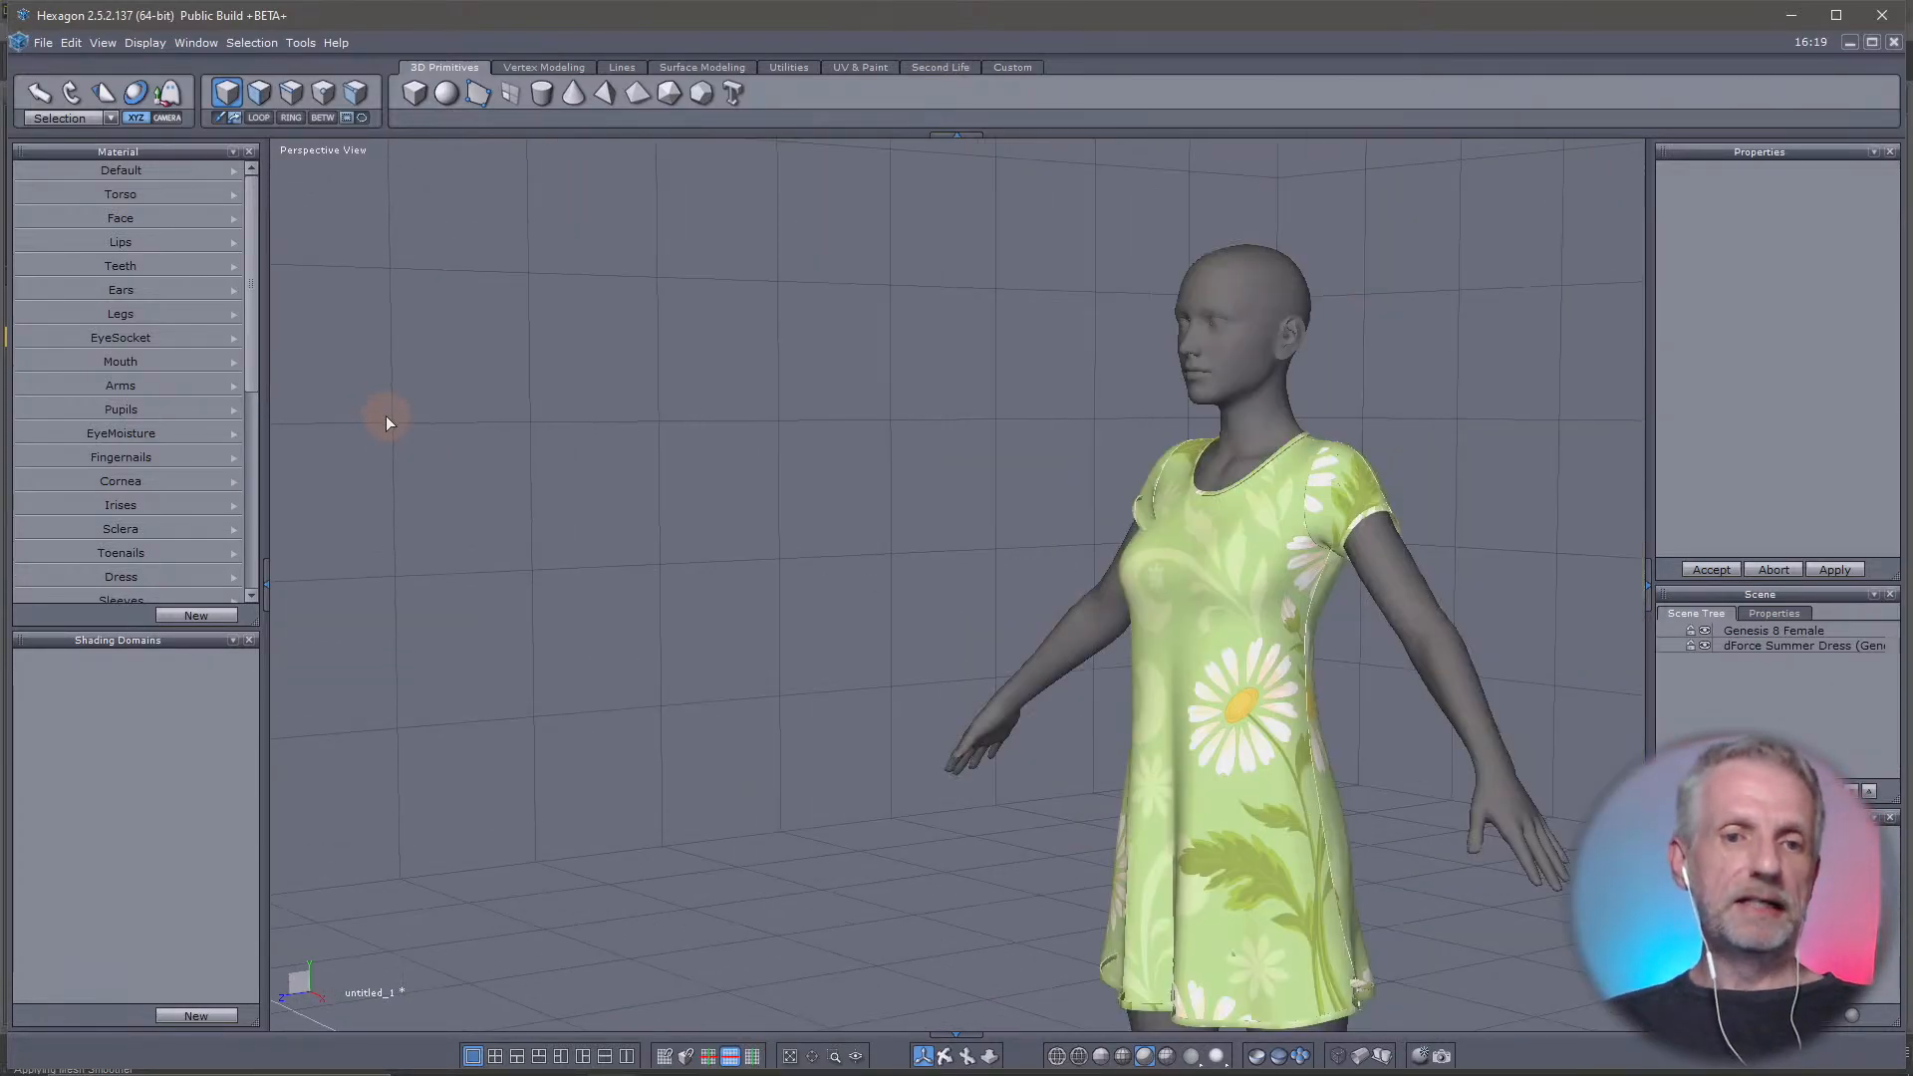
scroll(386, 418, "up", 4)
scroll(386, 418, "down", 4)
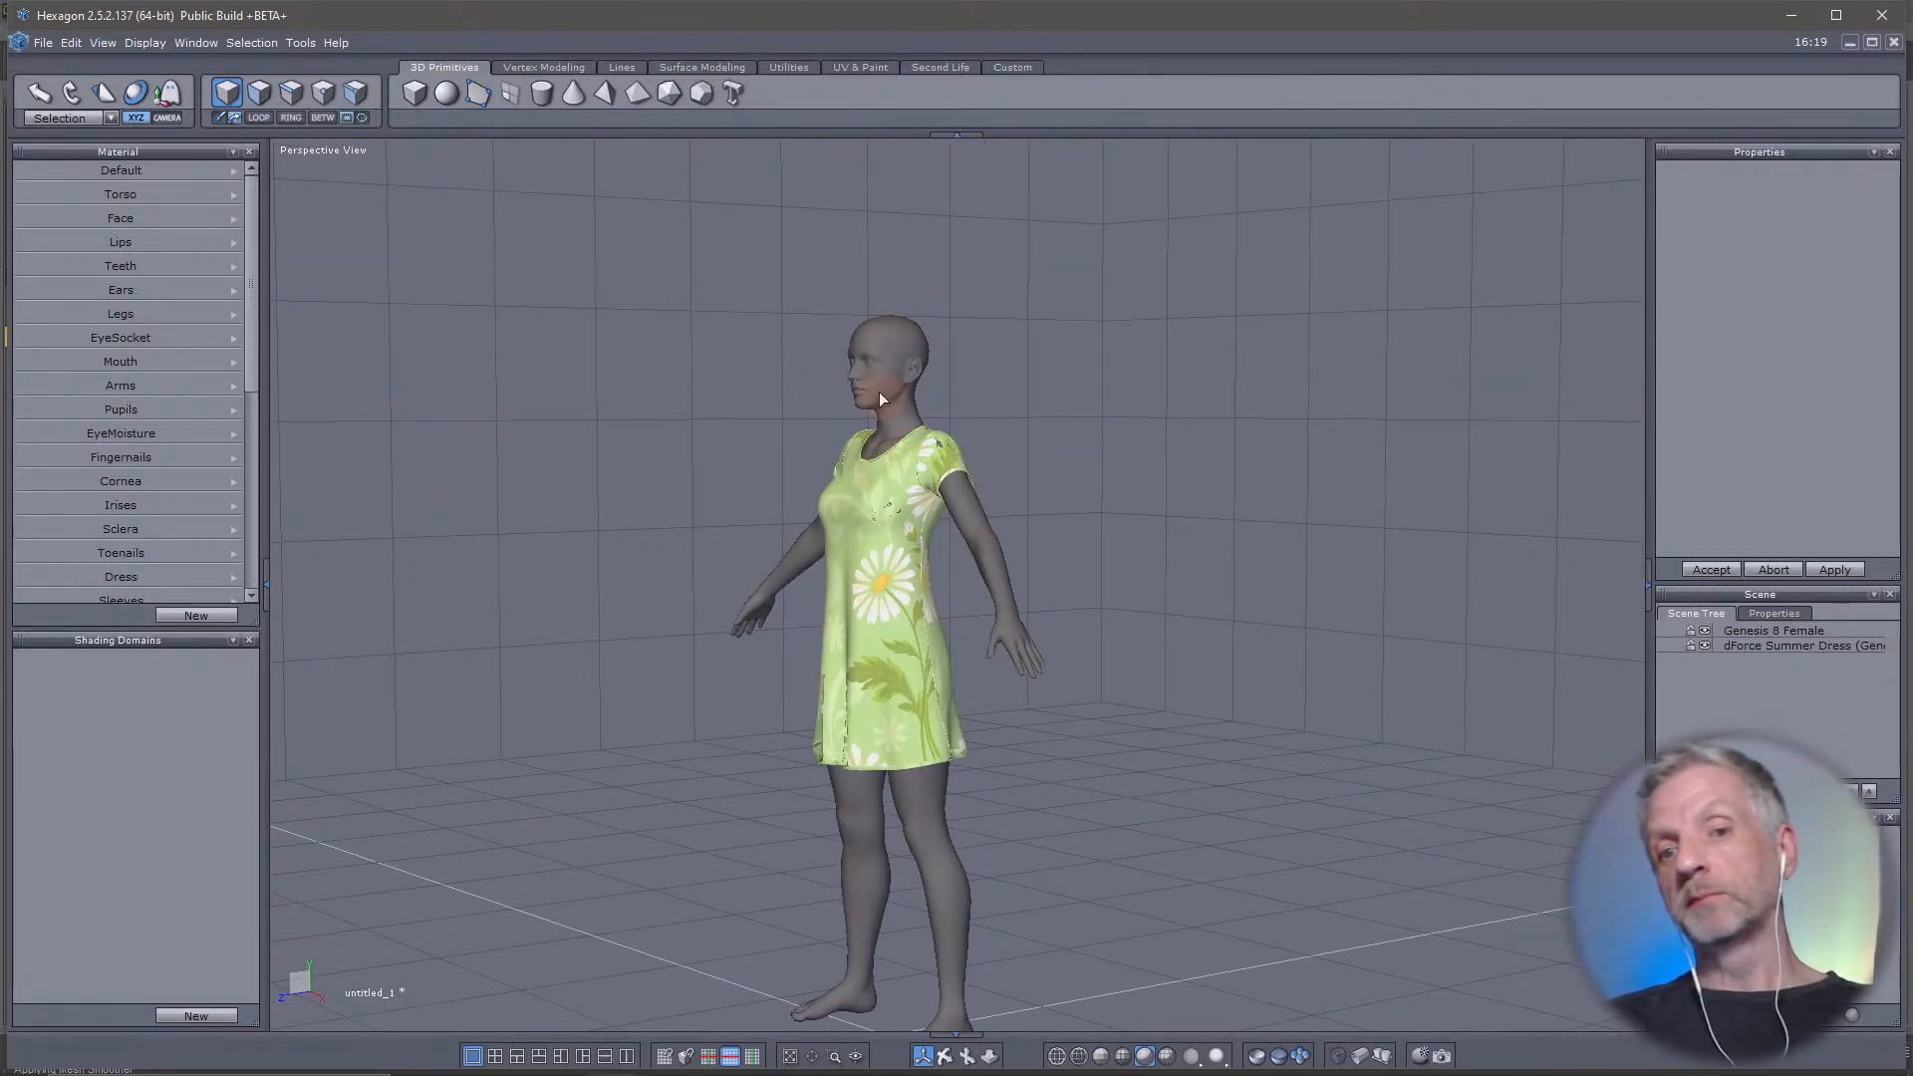
scroll(919, 449, "up", 4)
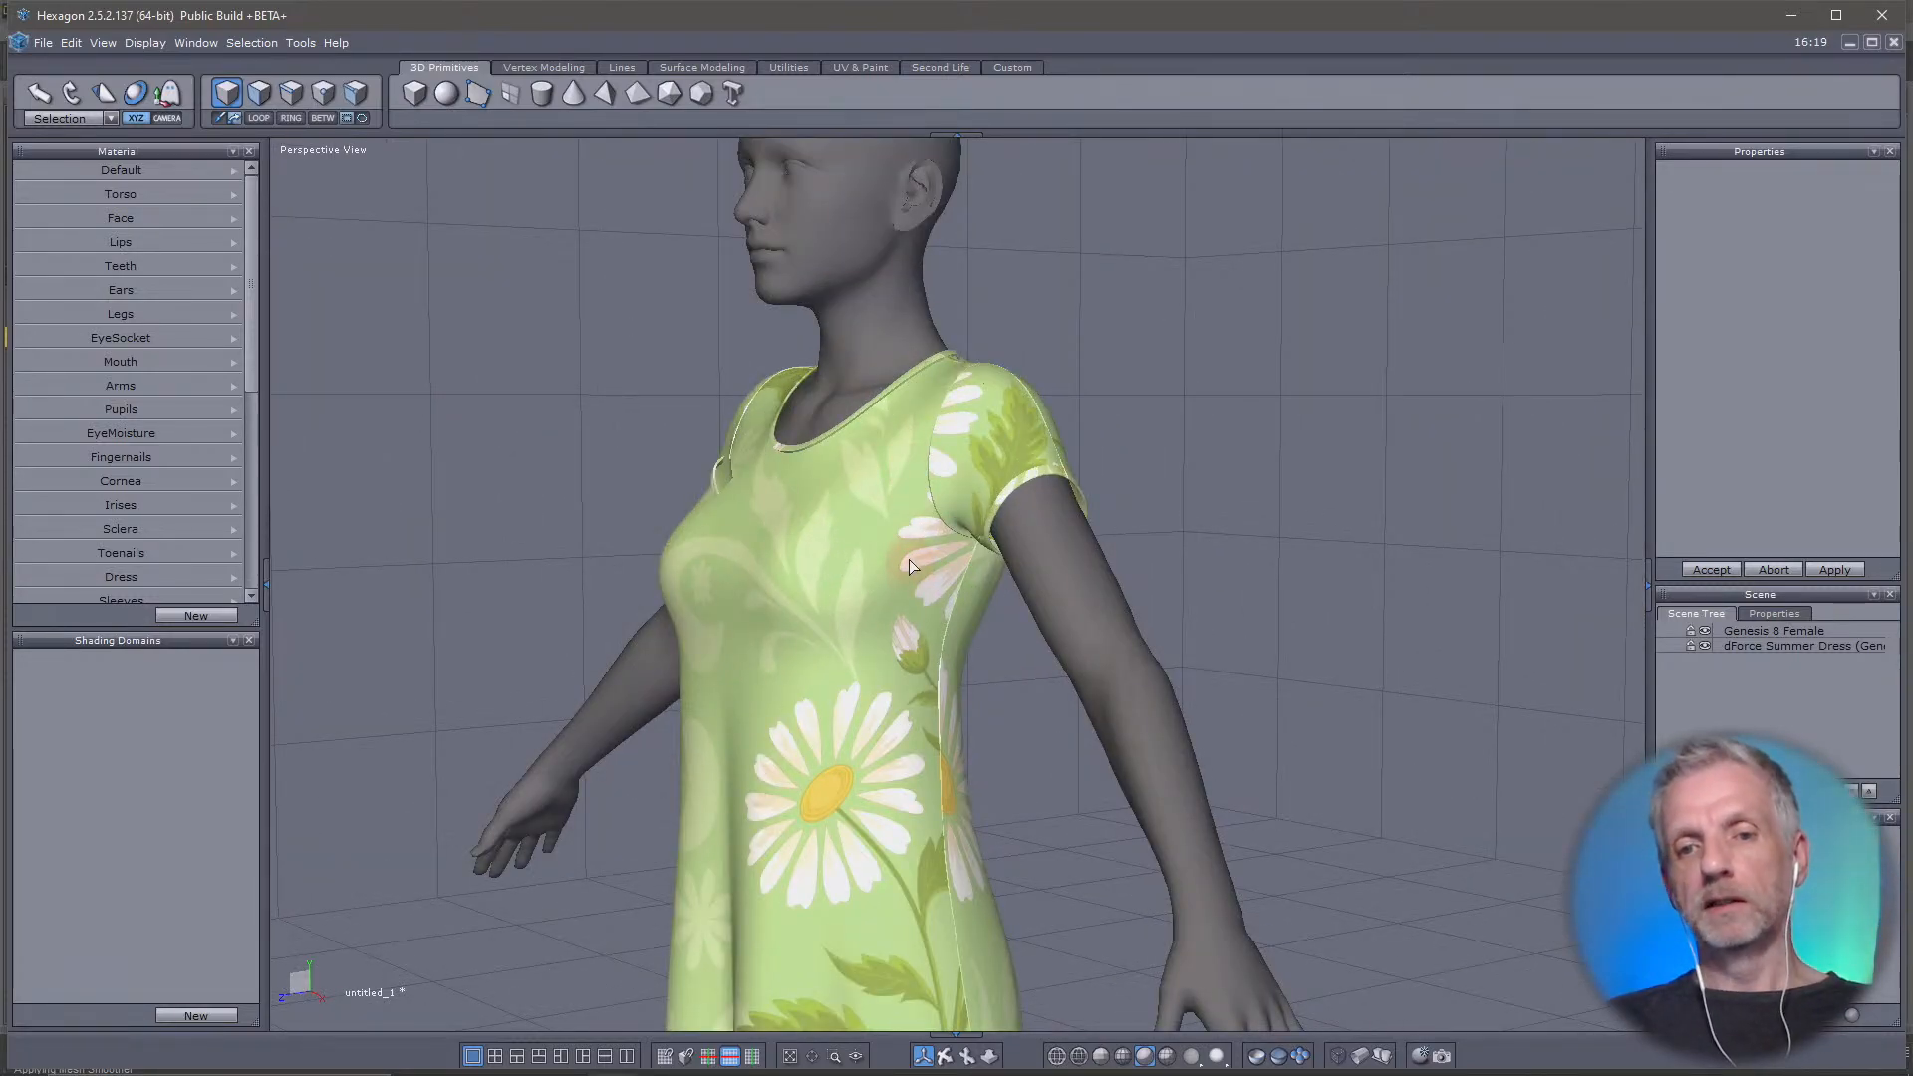
middle_click_drag(908, 559, 948, 578)
scroll(949, 586, "down", 3)
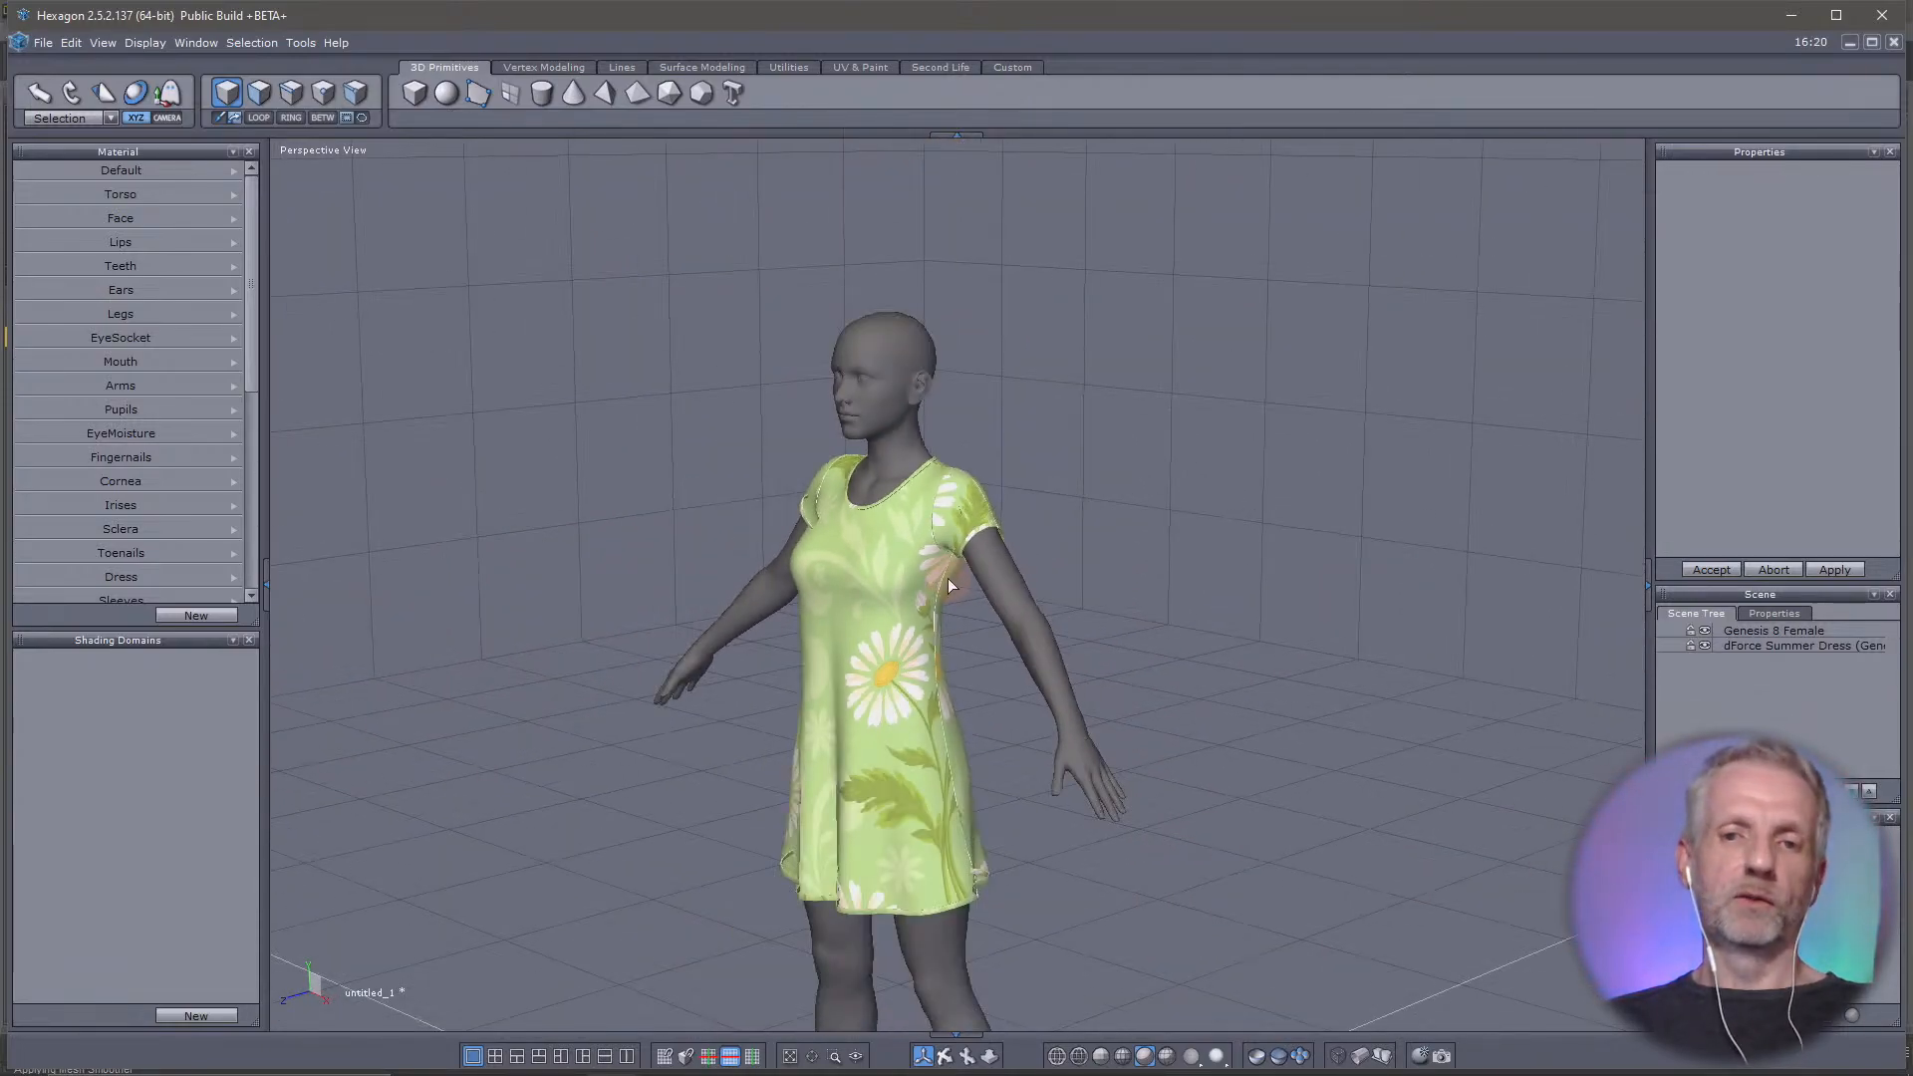
scroll(976, 510, "down", 3)
middle_click_drag(976, 510, 811, 558)
scroll(999, 504, "up", 3)
scroll(999, 505, "down", 1)
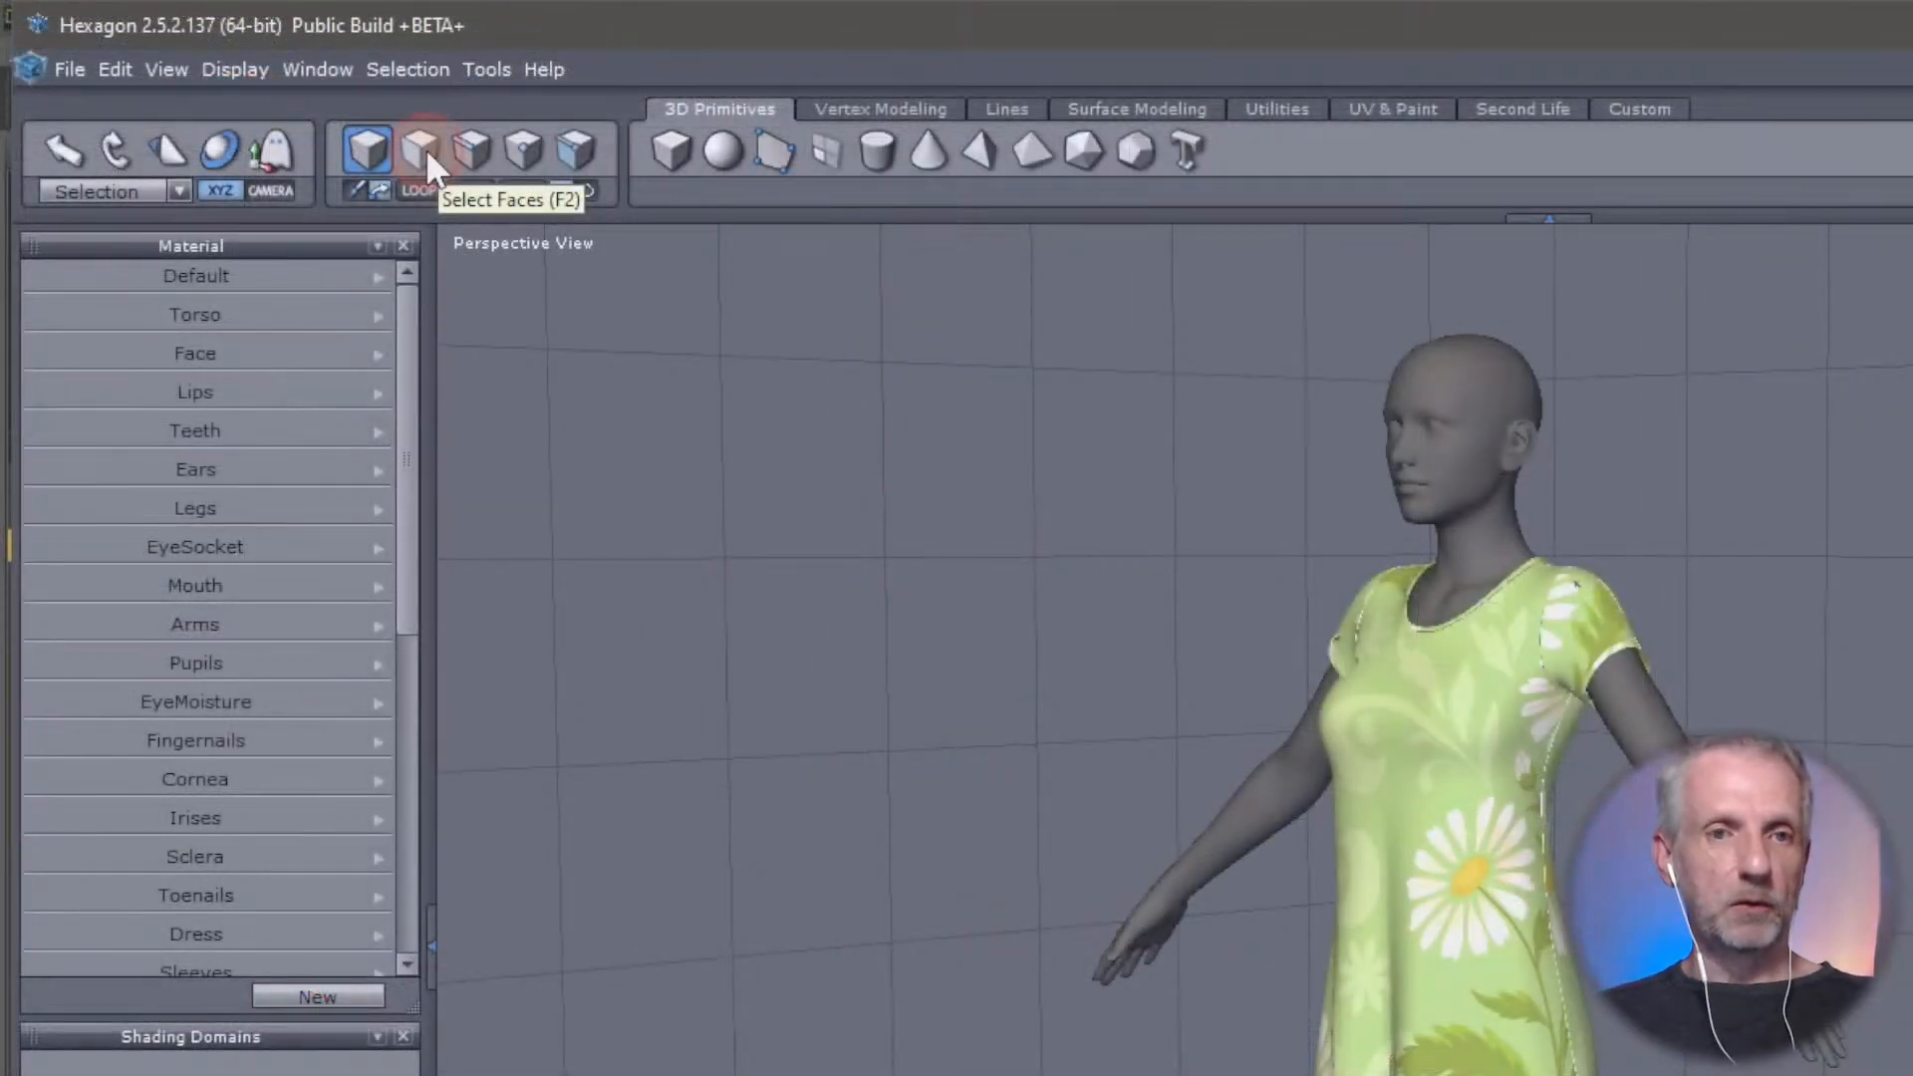
Try the face, edge and point selection modes in turn, ending with edge selection
left_click(262, 94)
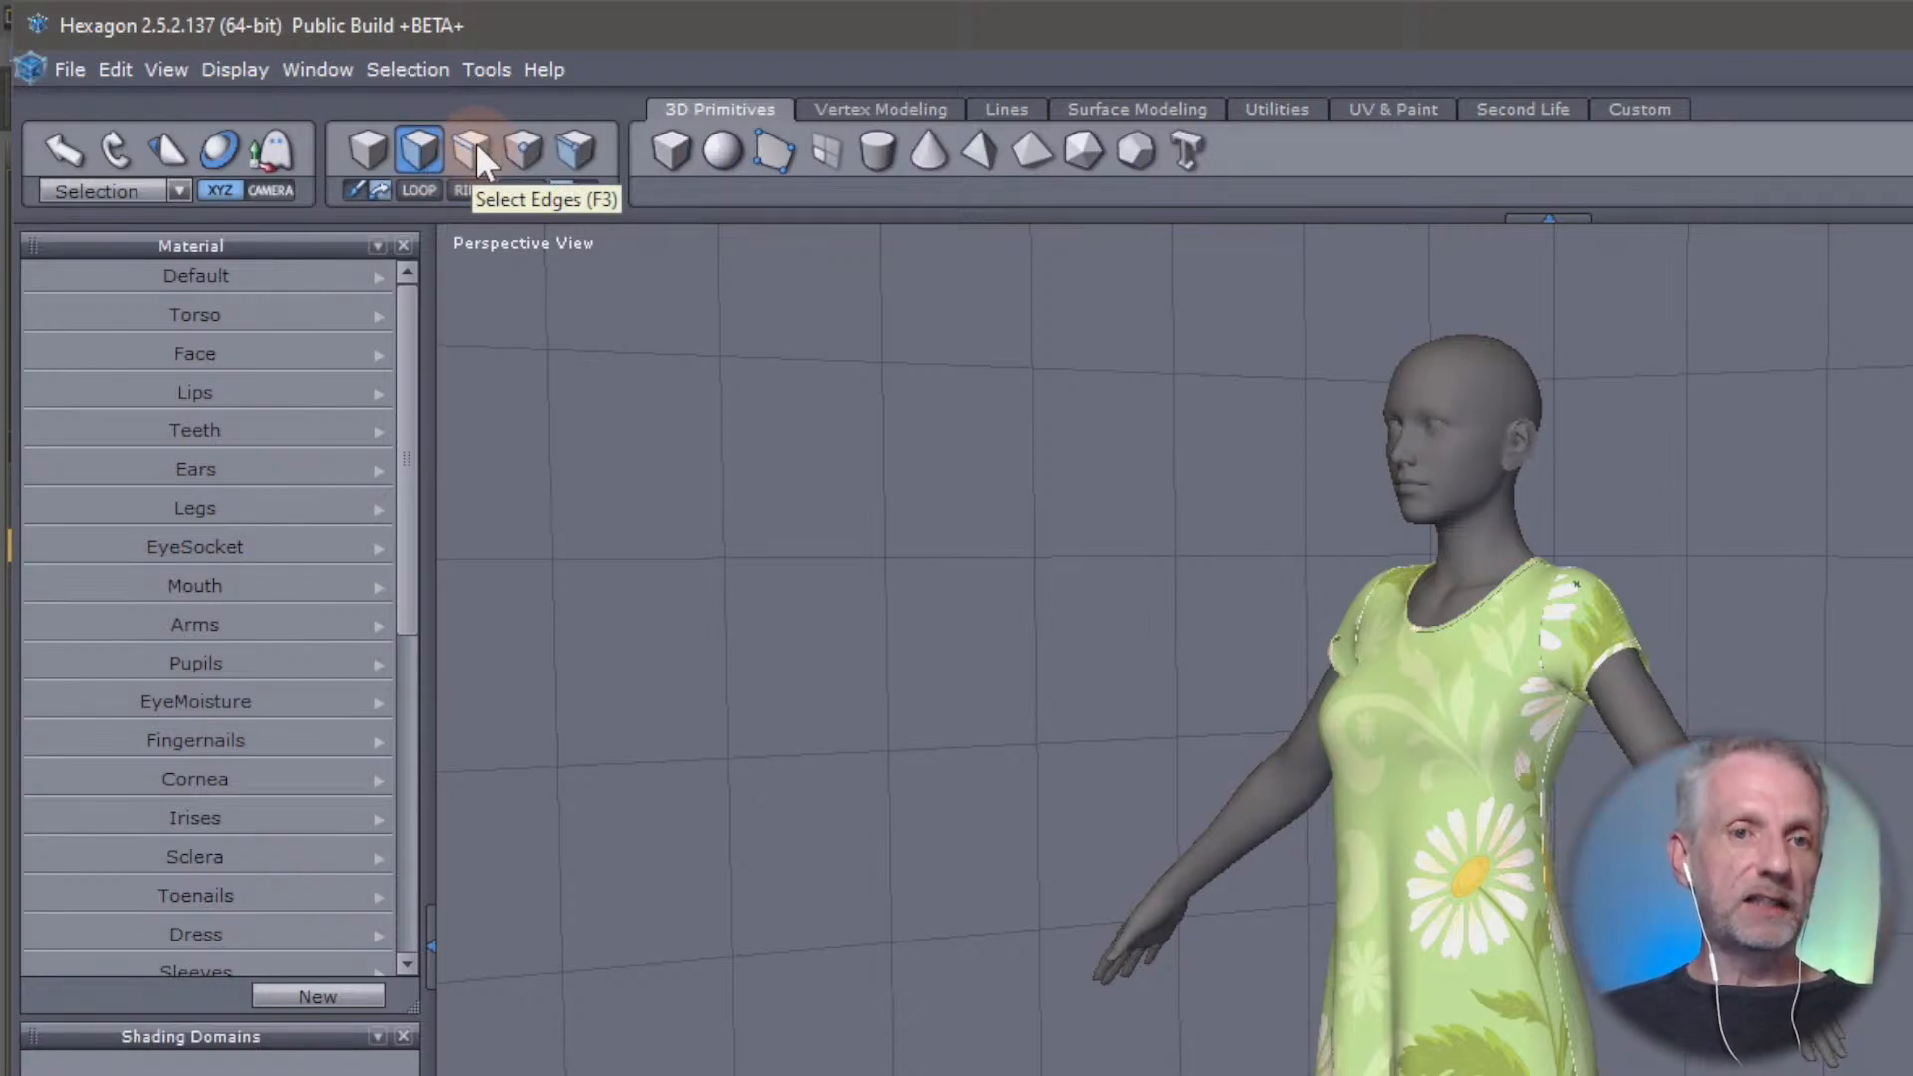
left_click(476, 143)
left_click(518, 151)
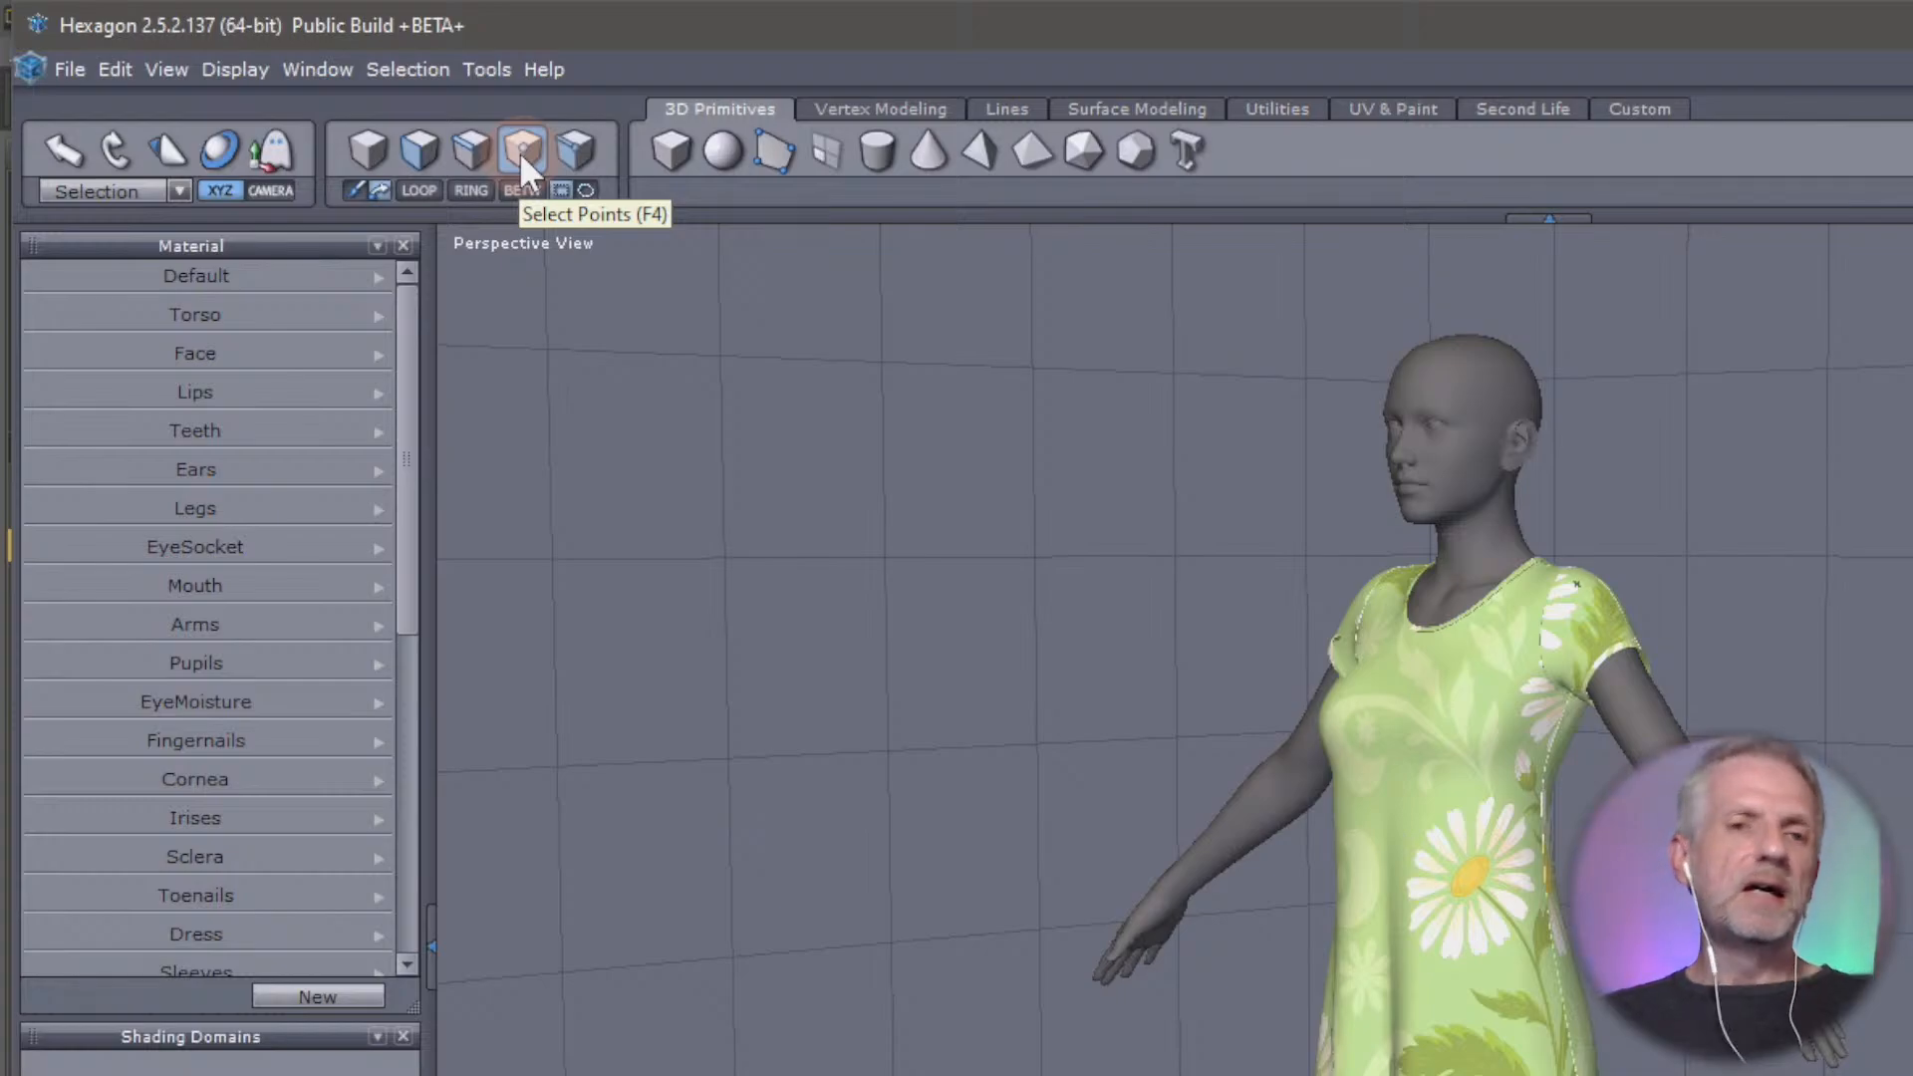
left_click(415, 152)
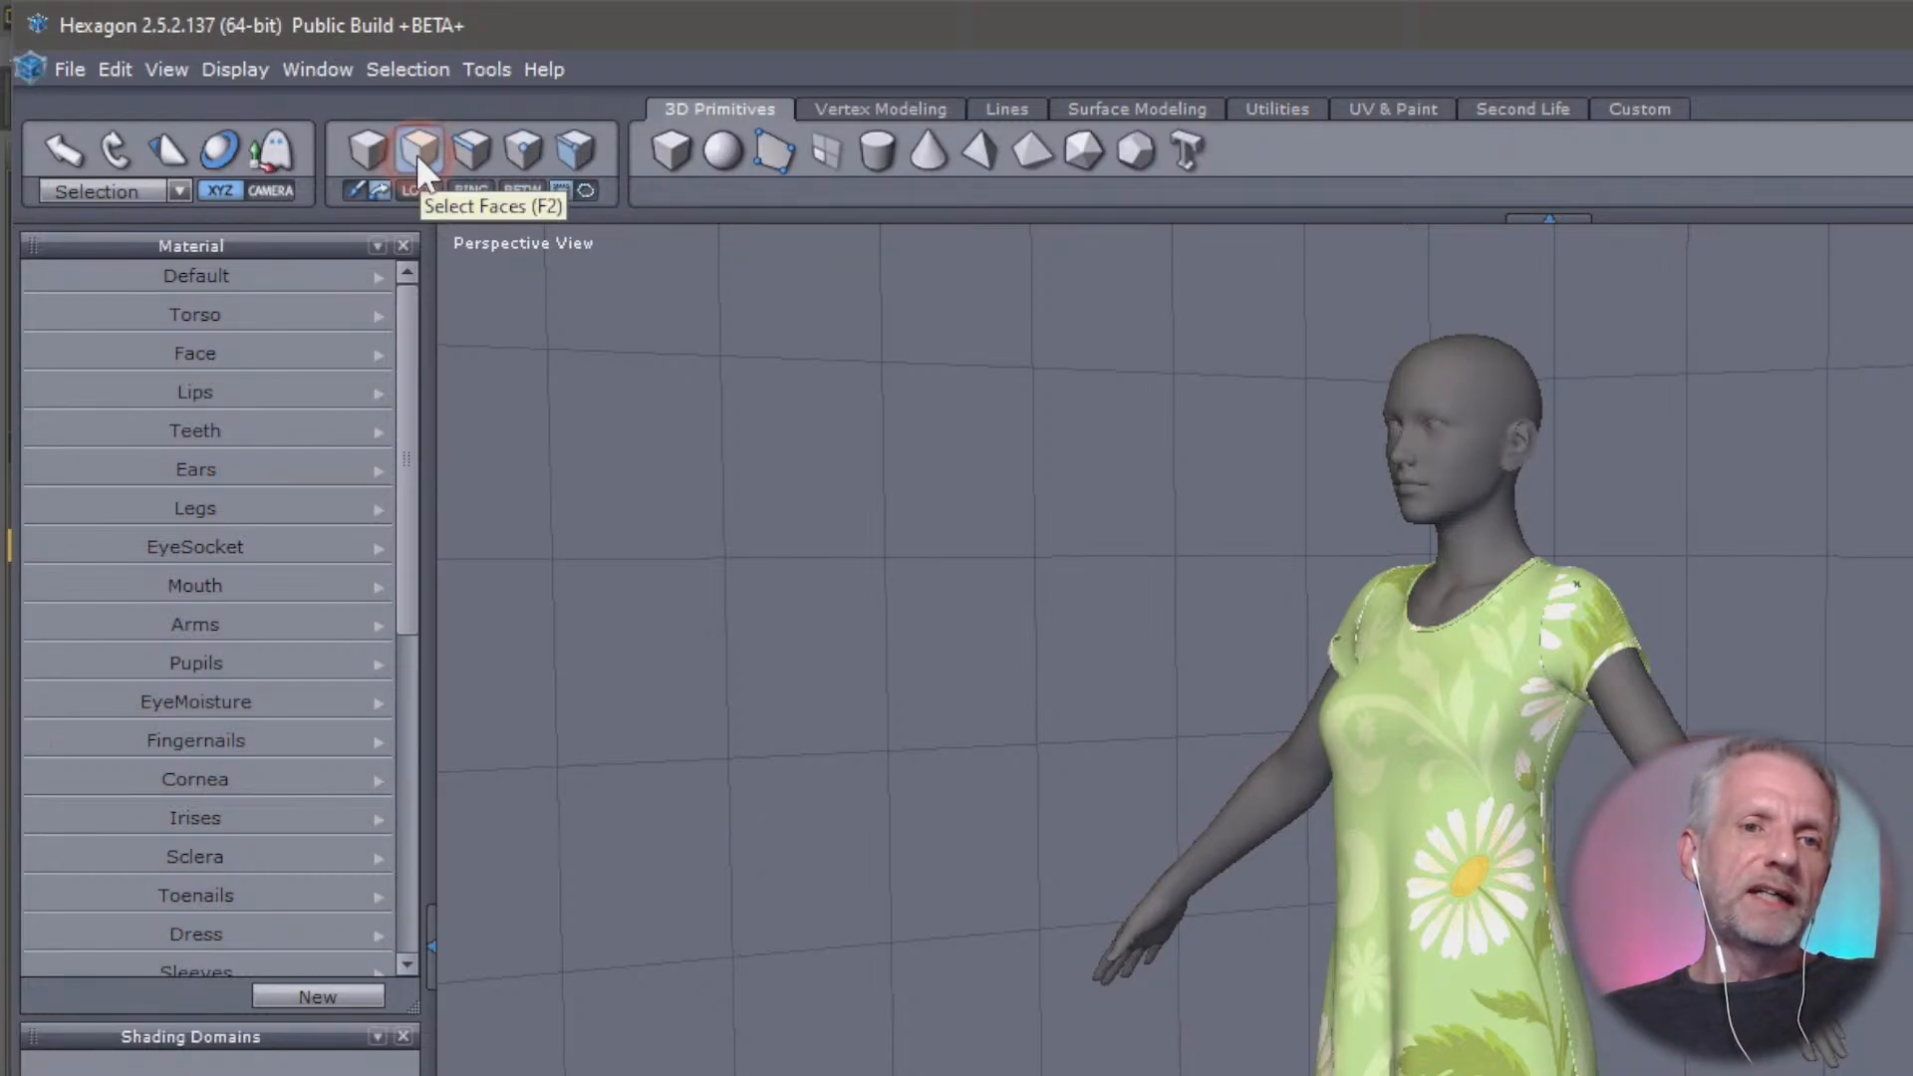
left_click(472, 155)
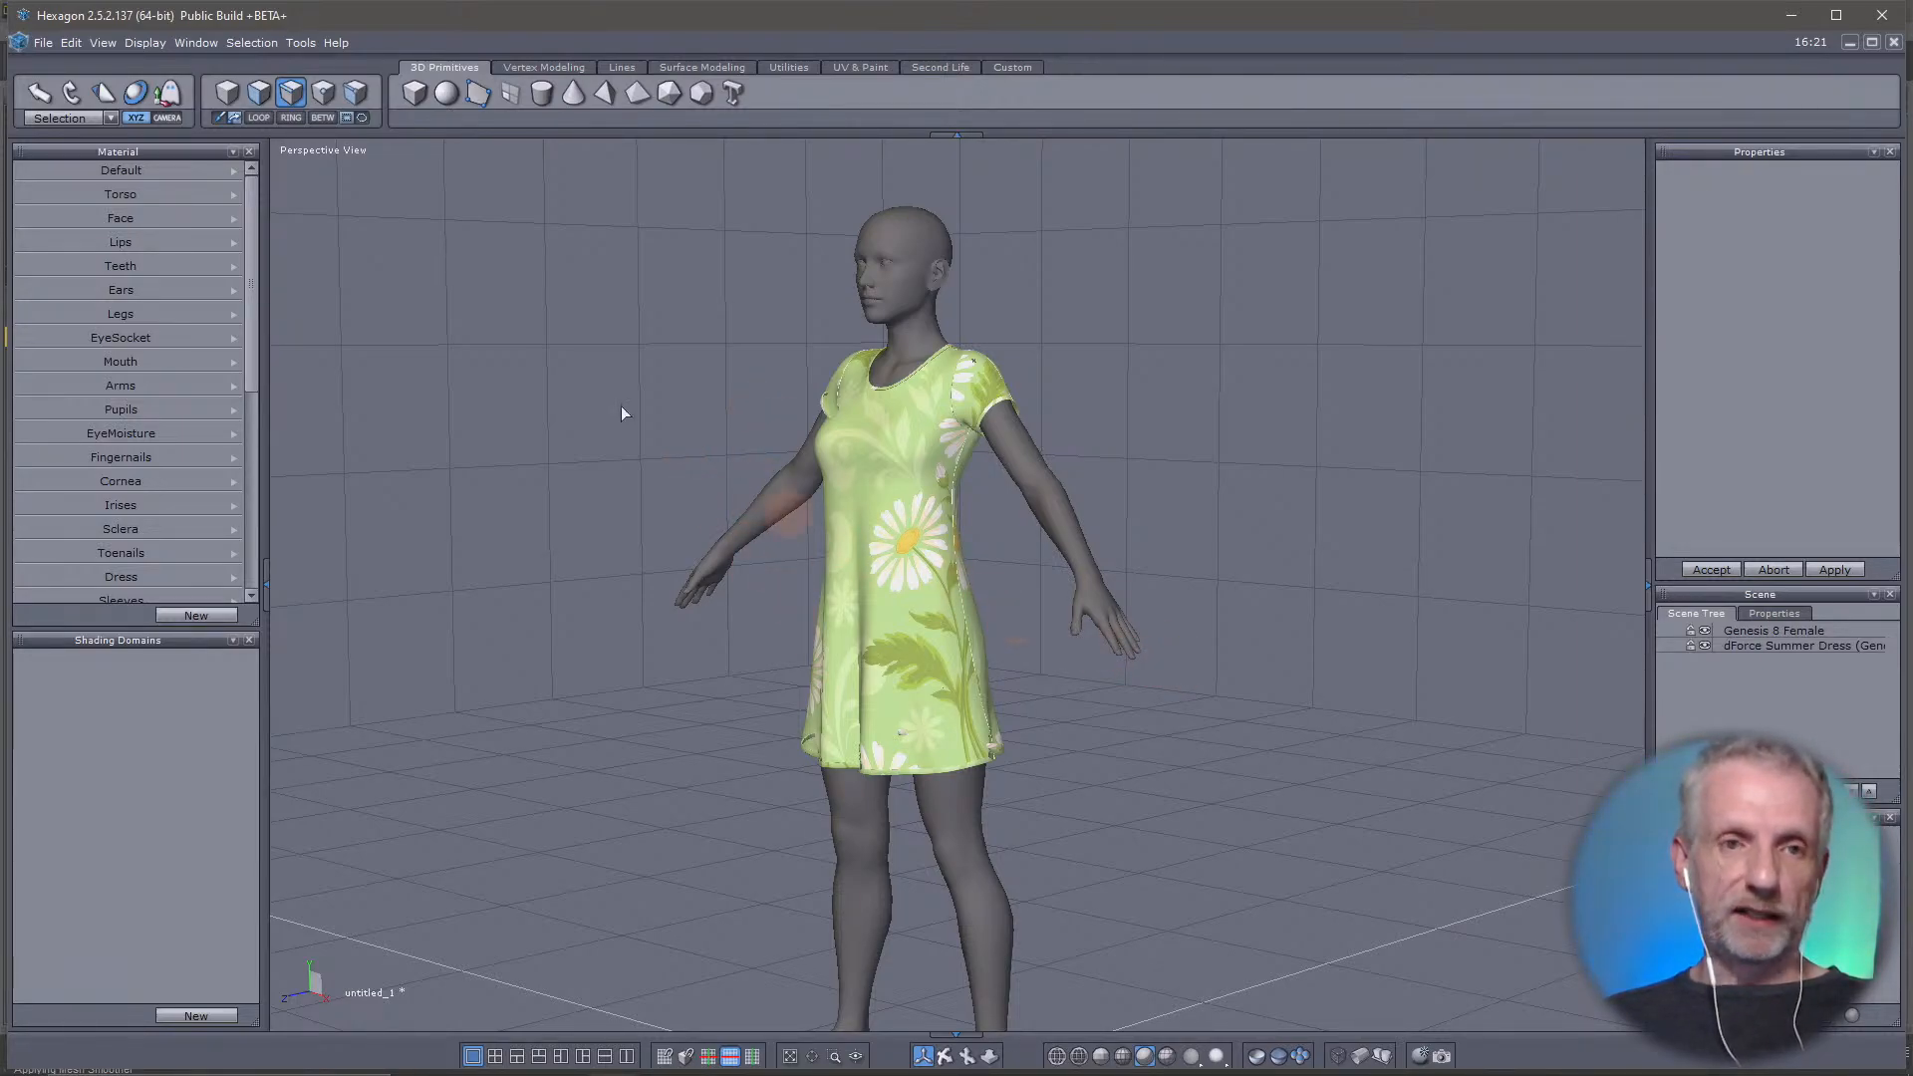
Return to whole-object selection and select the dress, the body and the dress again directly on the model
left_click(225, 88)
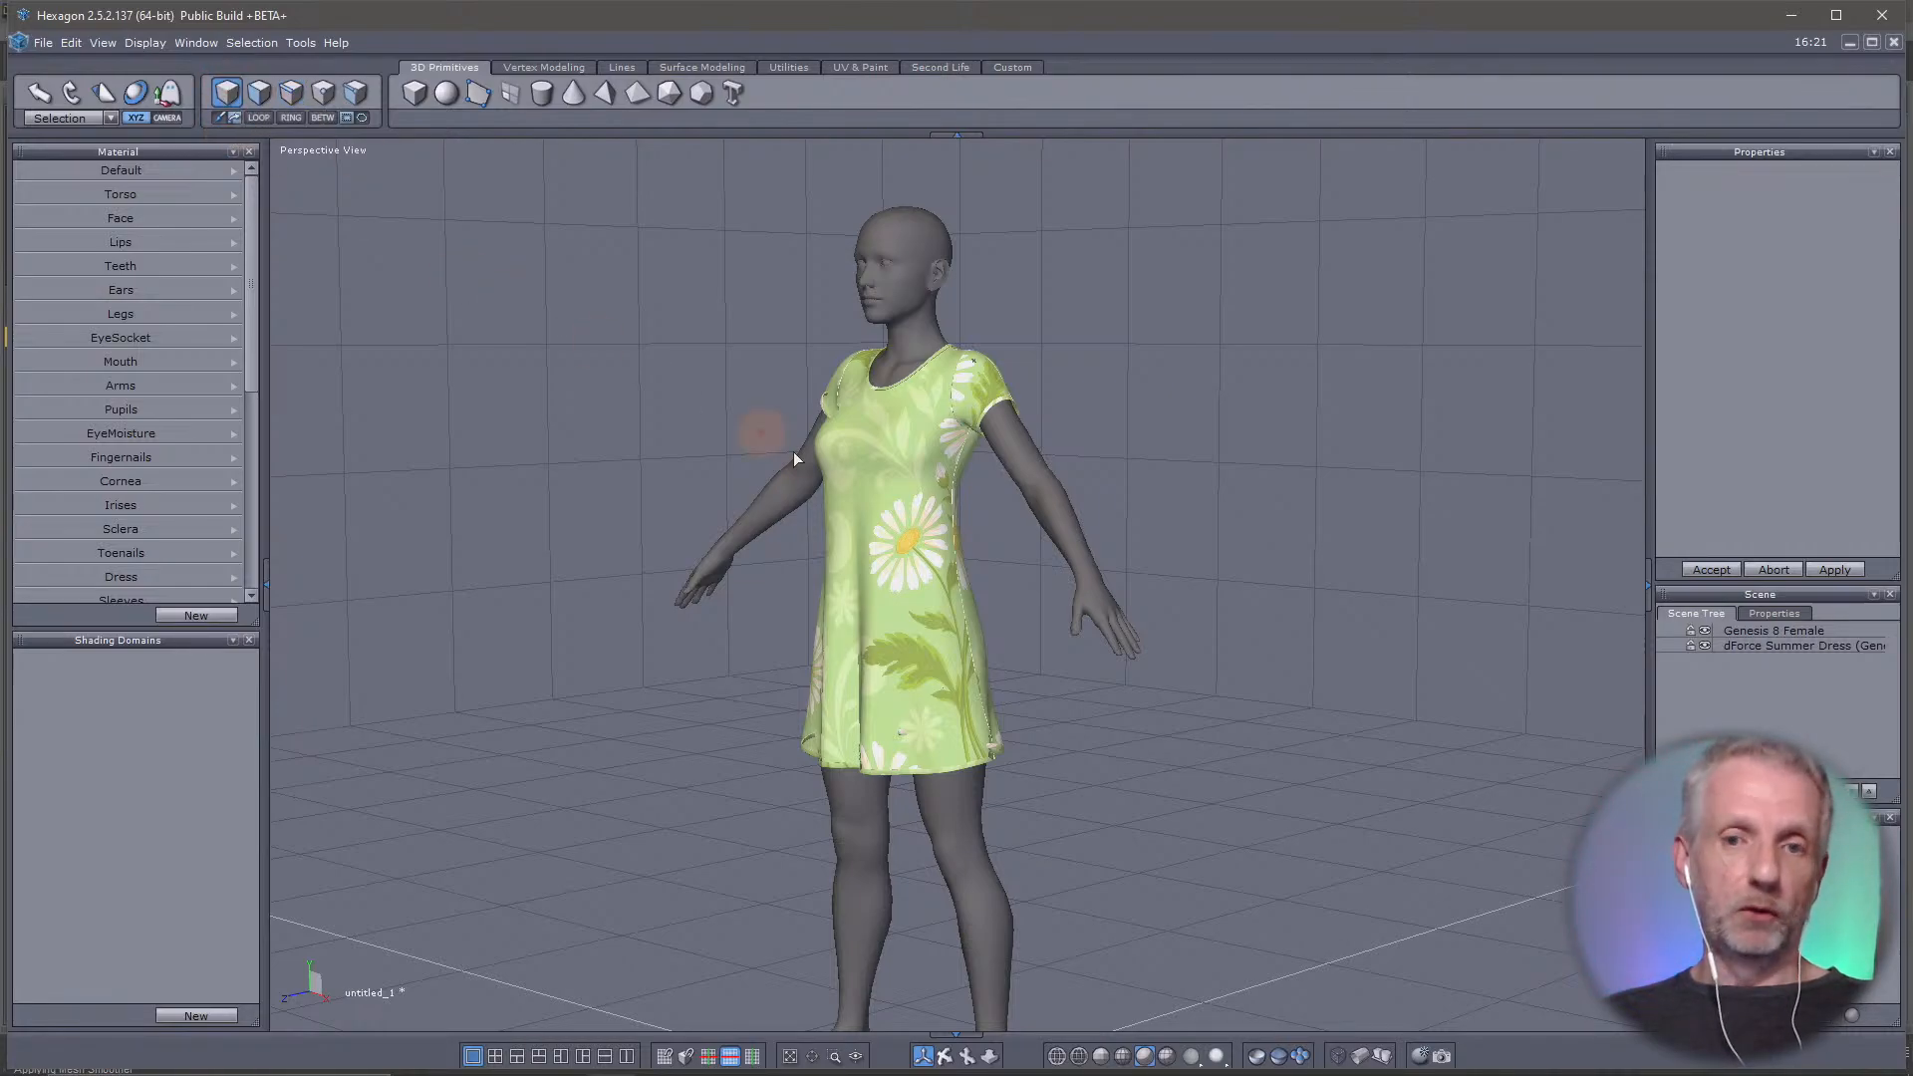
left_click(921, 525)
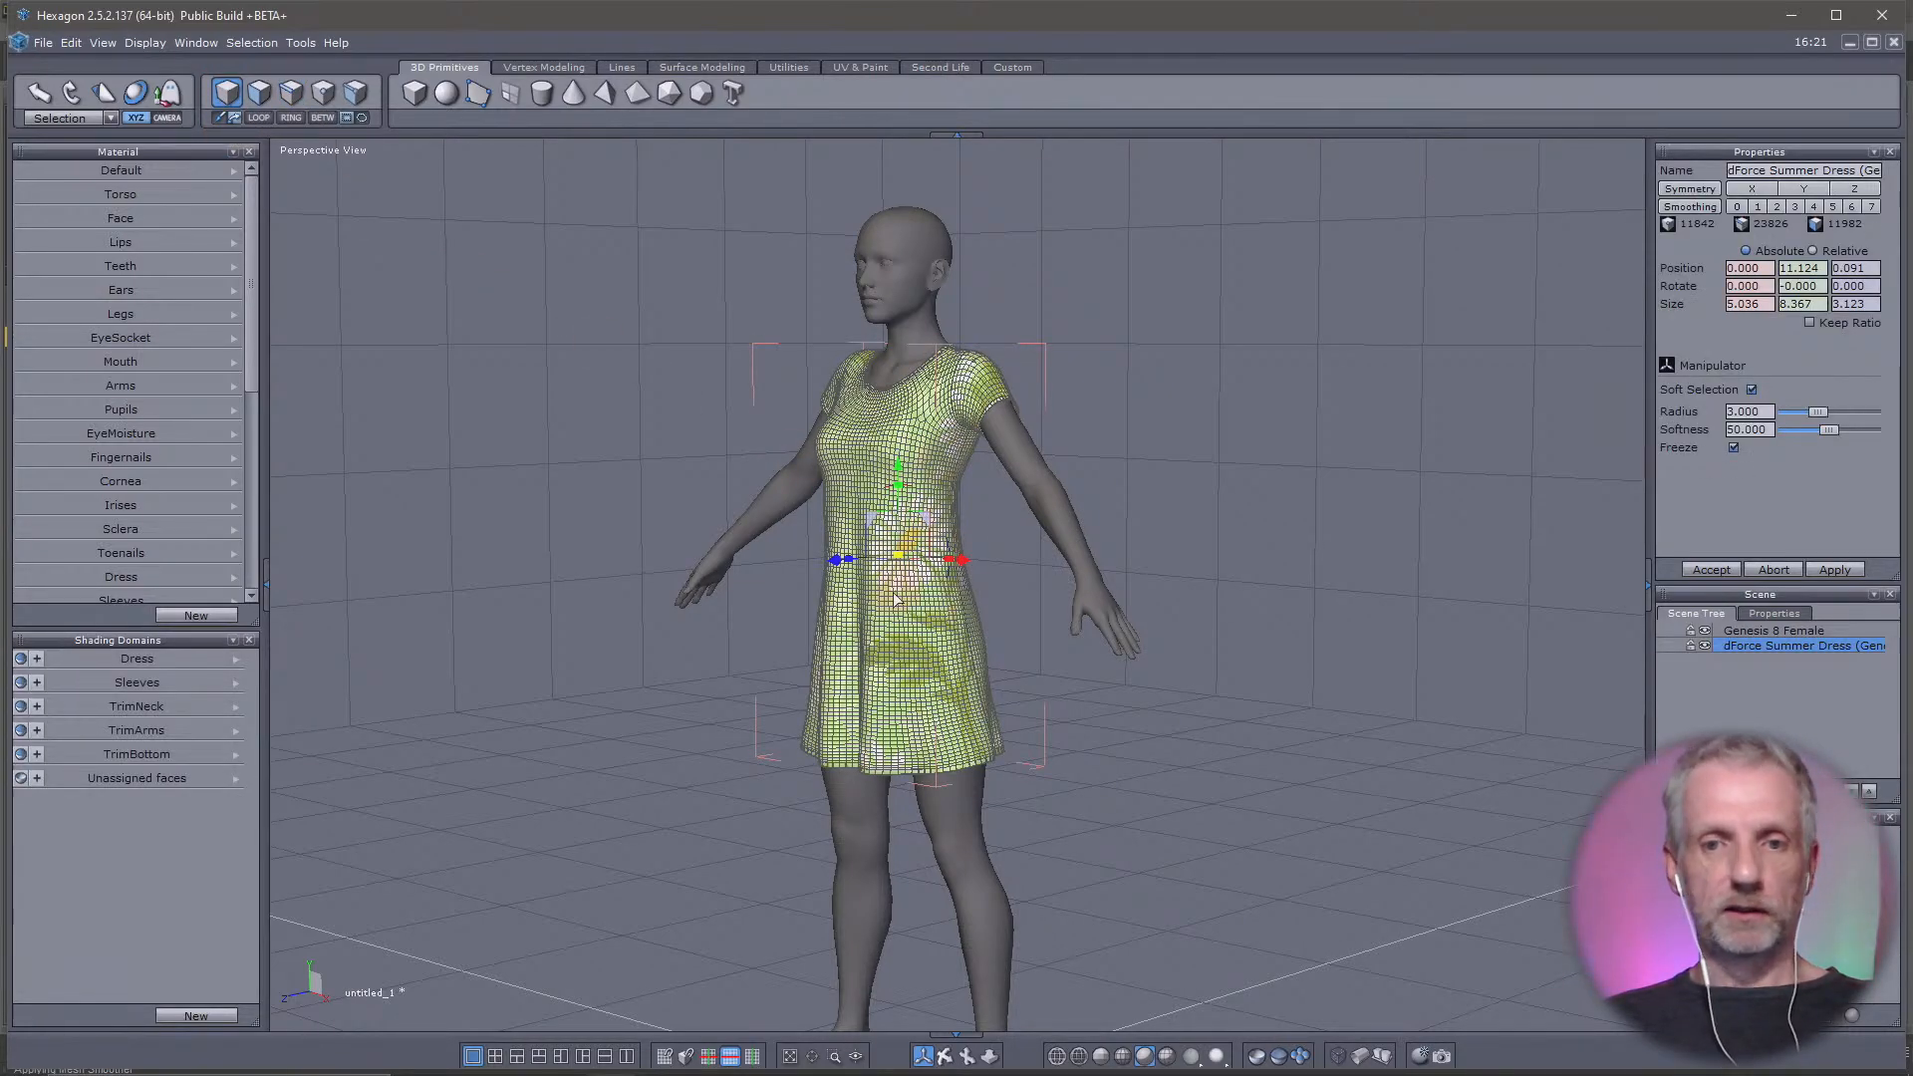
scroll(902, 578, "up", 4)
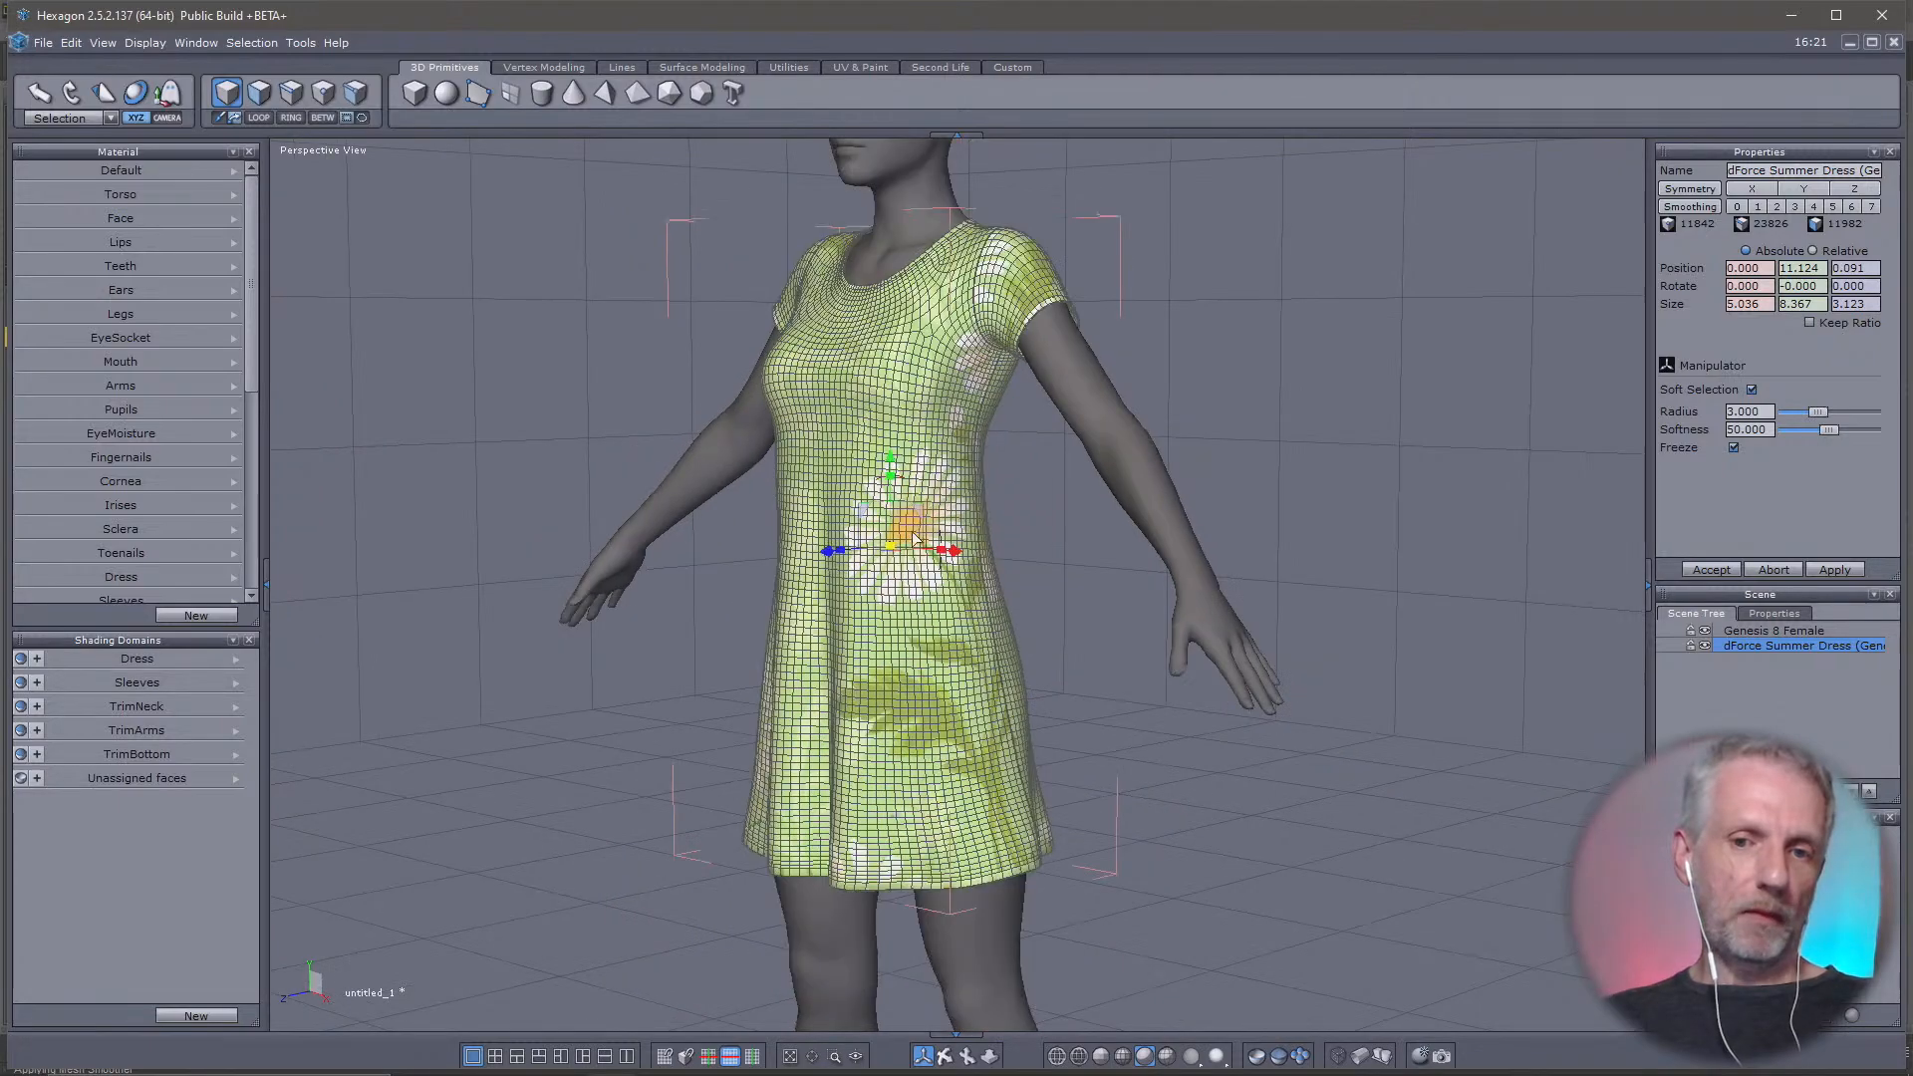
scroll(887, 322, "down", 5)
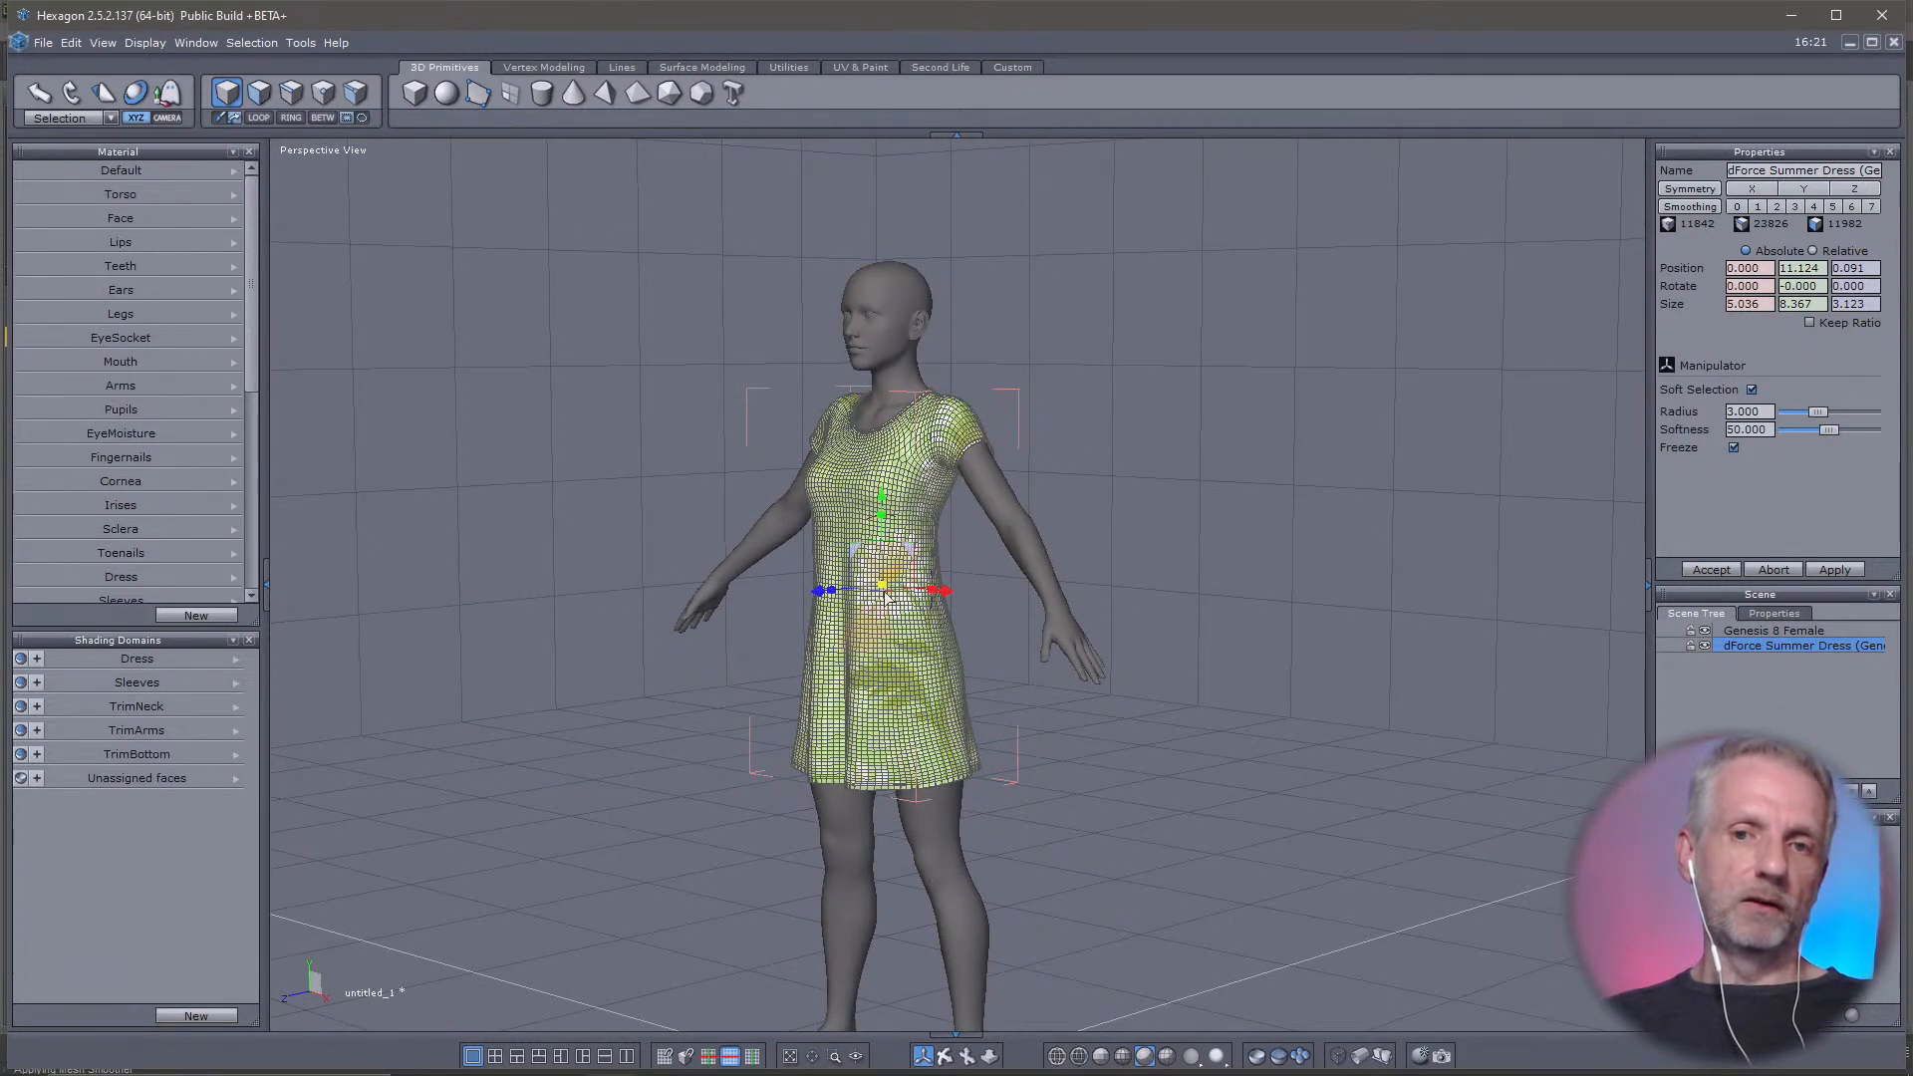
left_click(886, 309)
scroll(1174, 422, "up", 2)
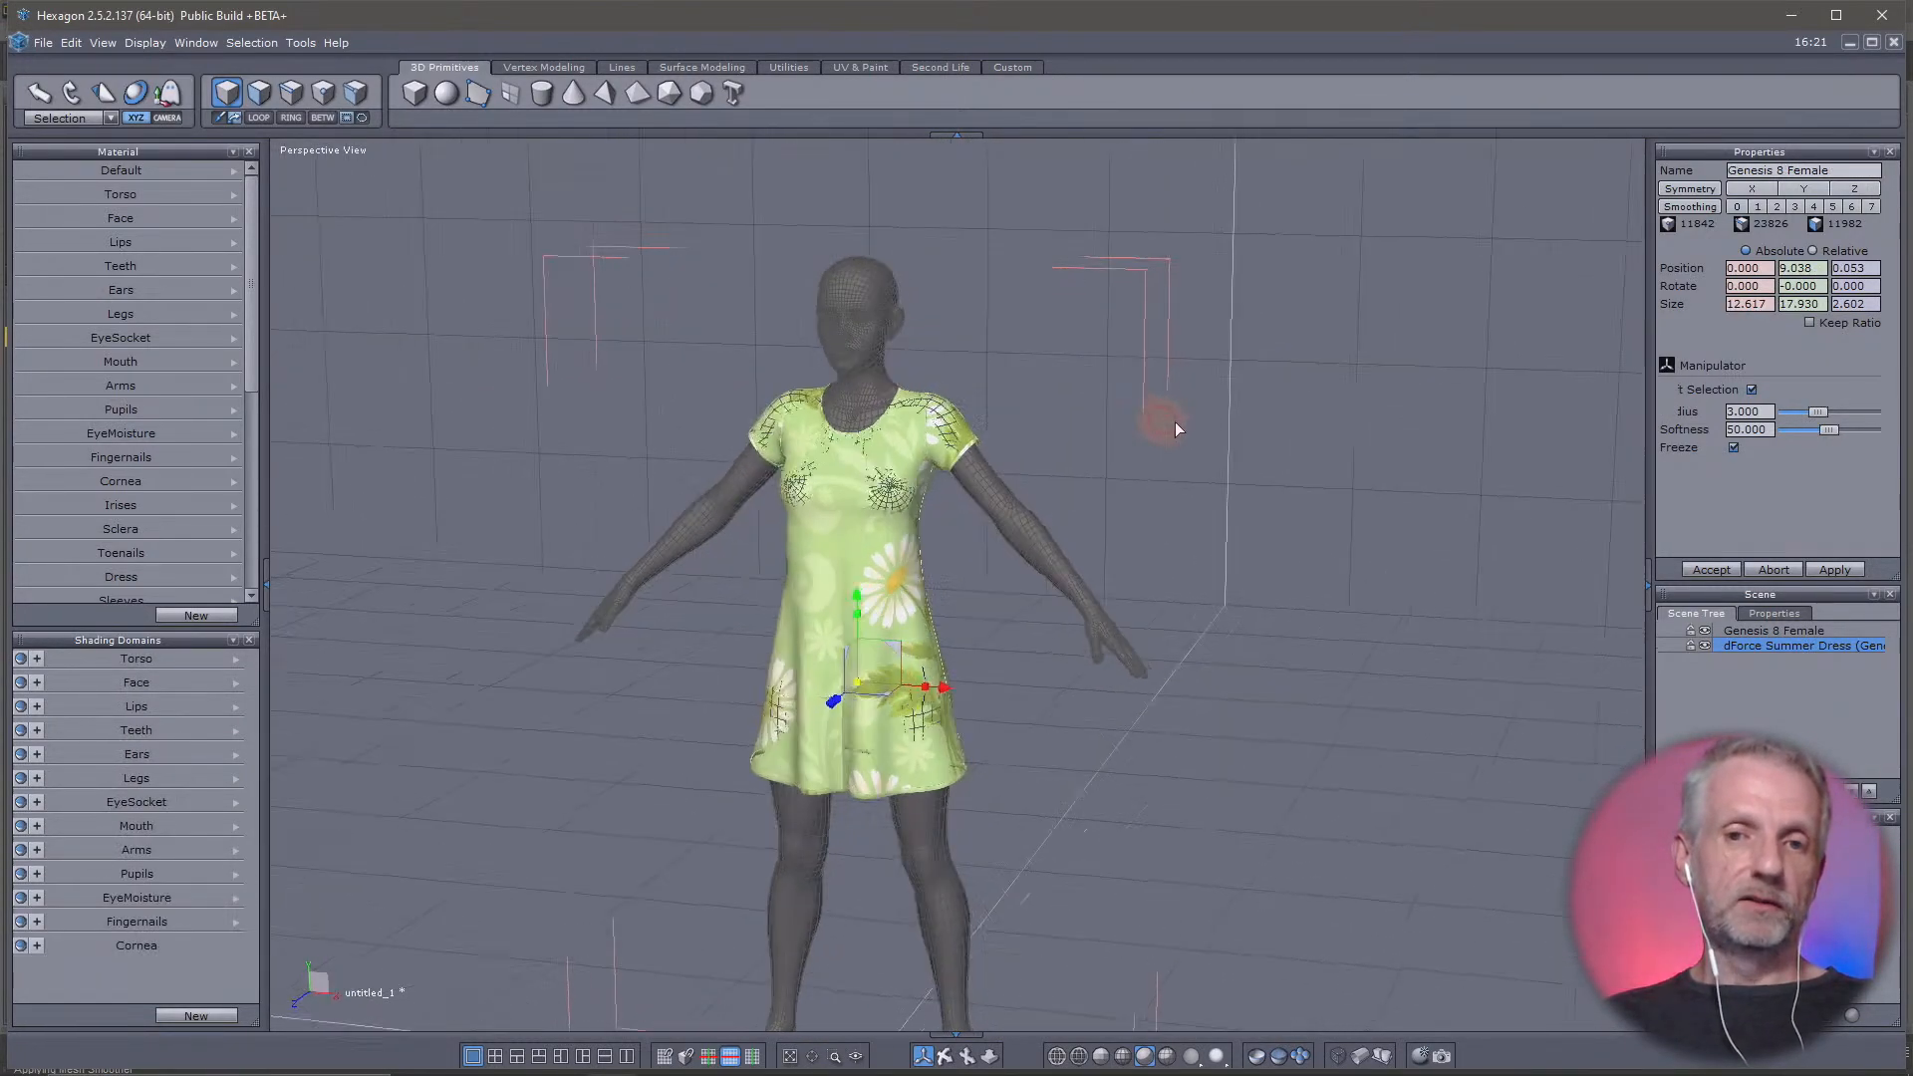
right_click_drag(1175, 421, 931, 393)
left_click(894, 564)
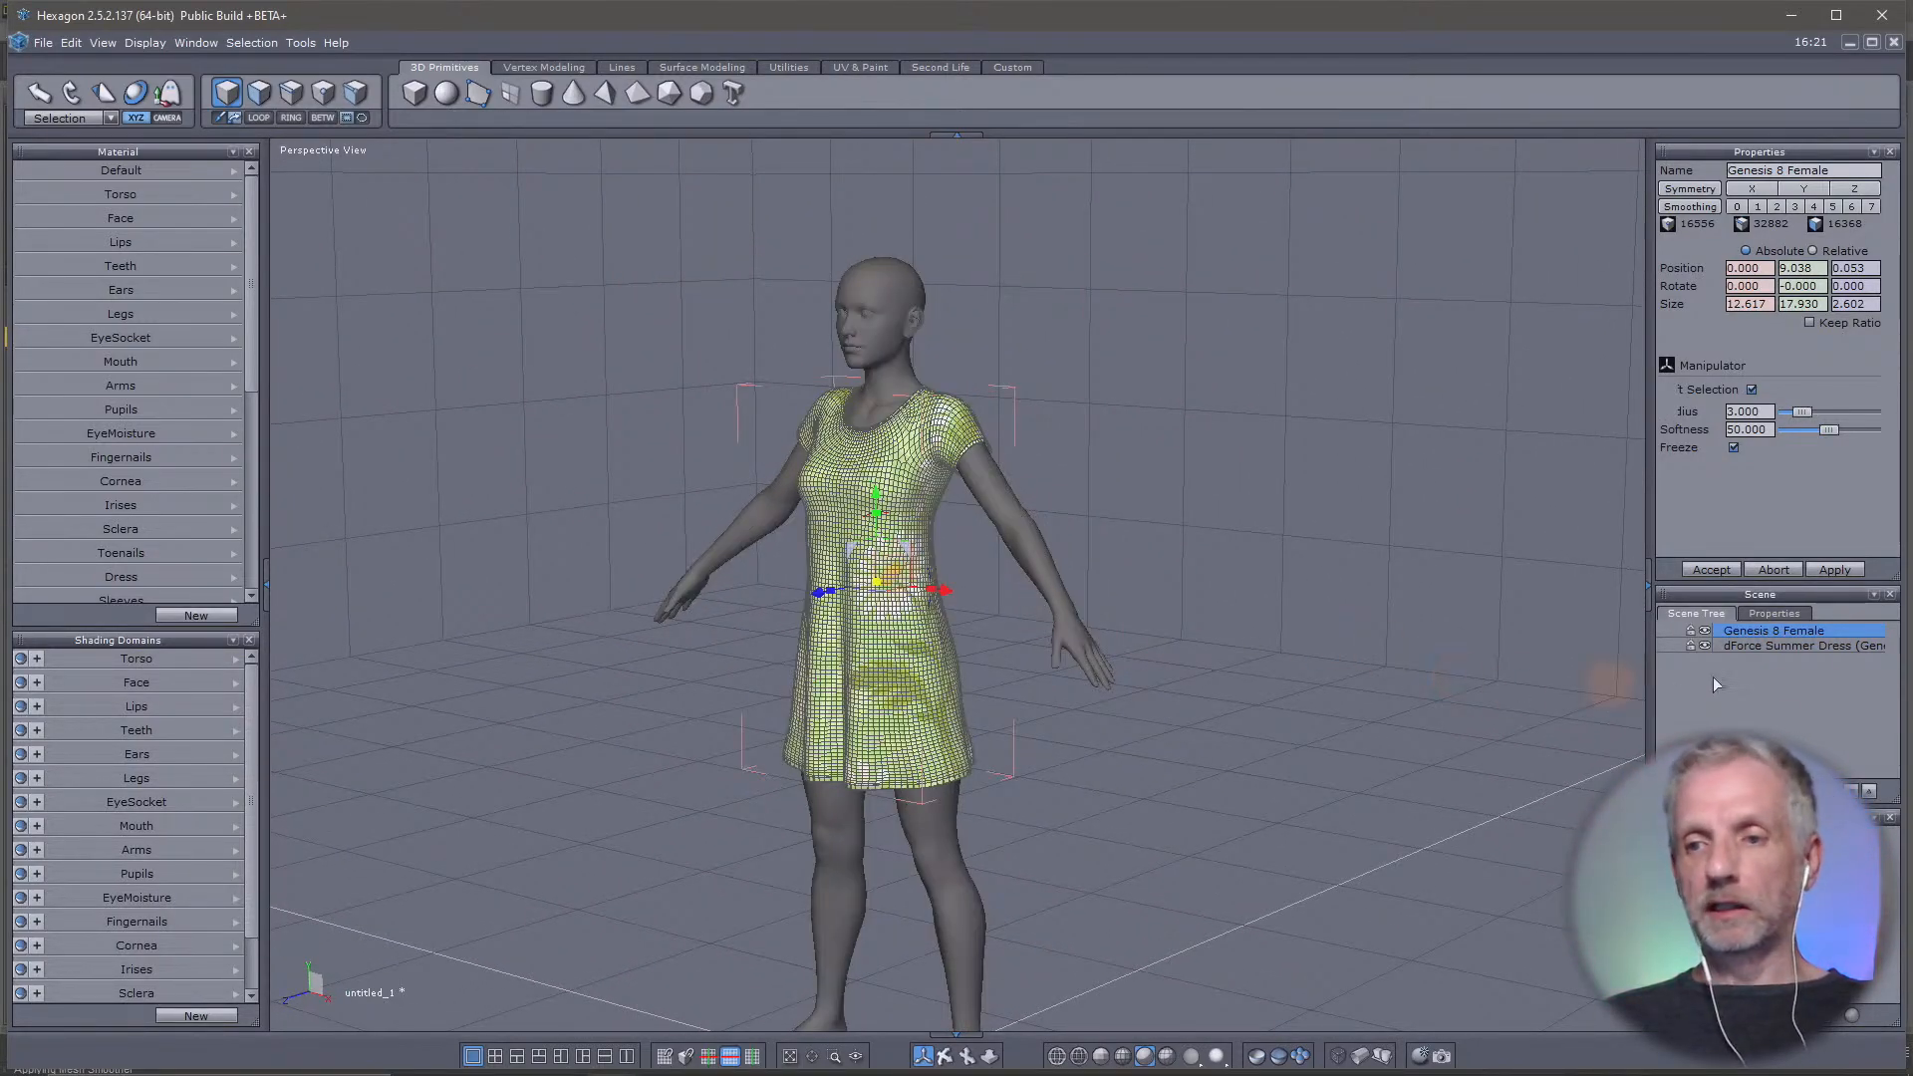
Alternate between the dress and Genesis 8 Female entries in the scene list, ending with dForce Summer Dress selected
left_click(1805, 645)
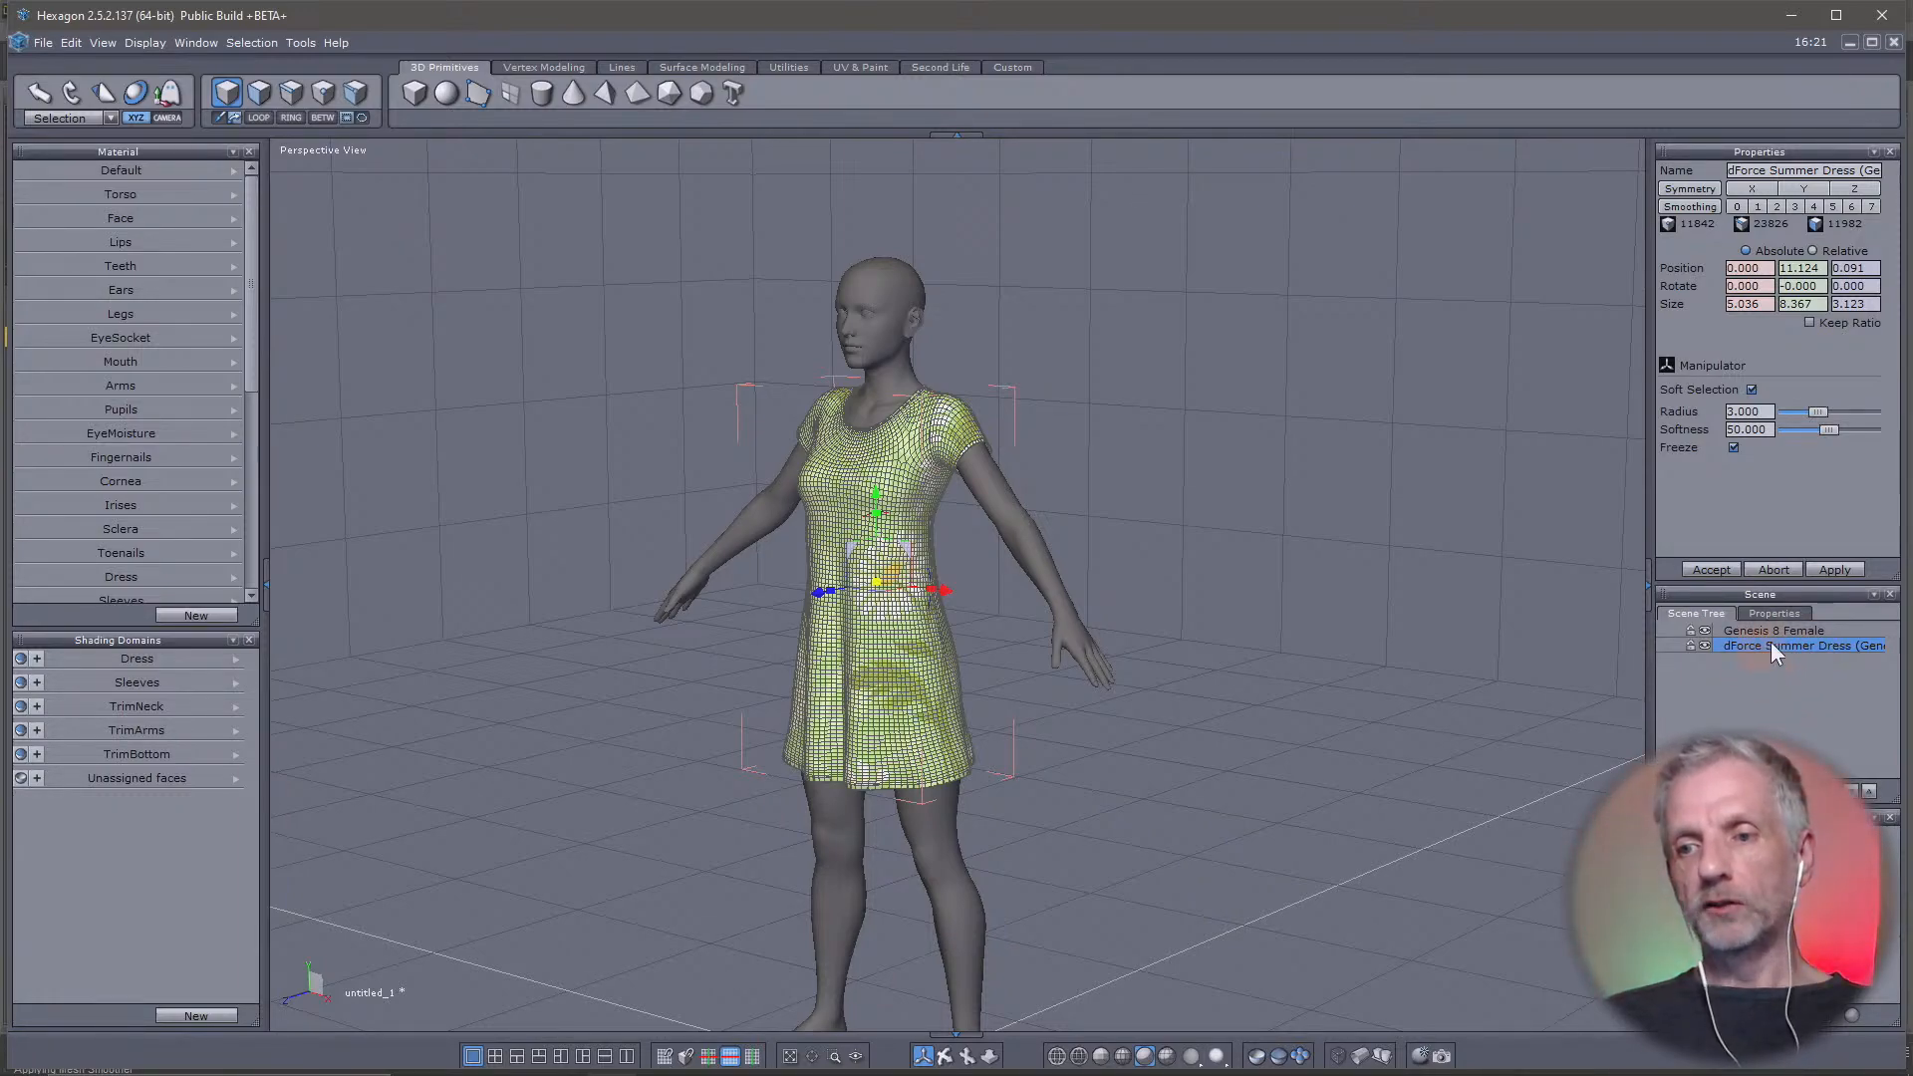
left_click(1792, 630)
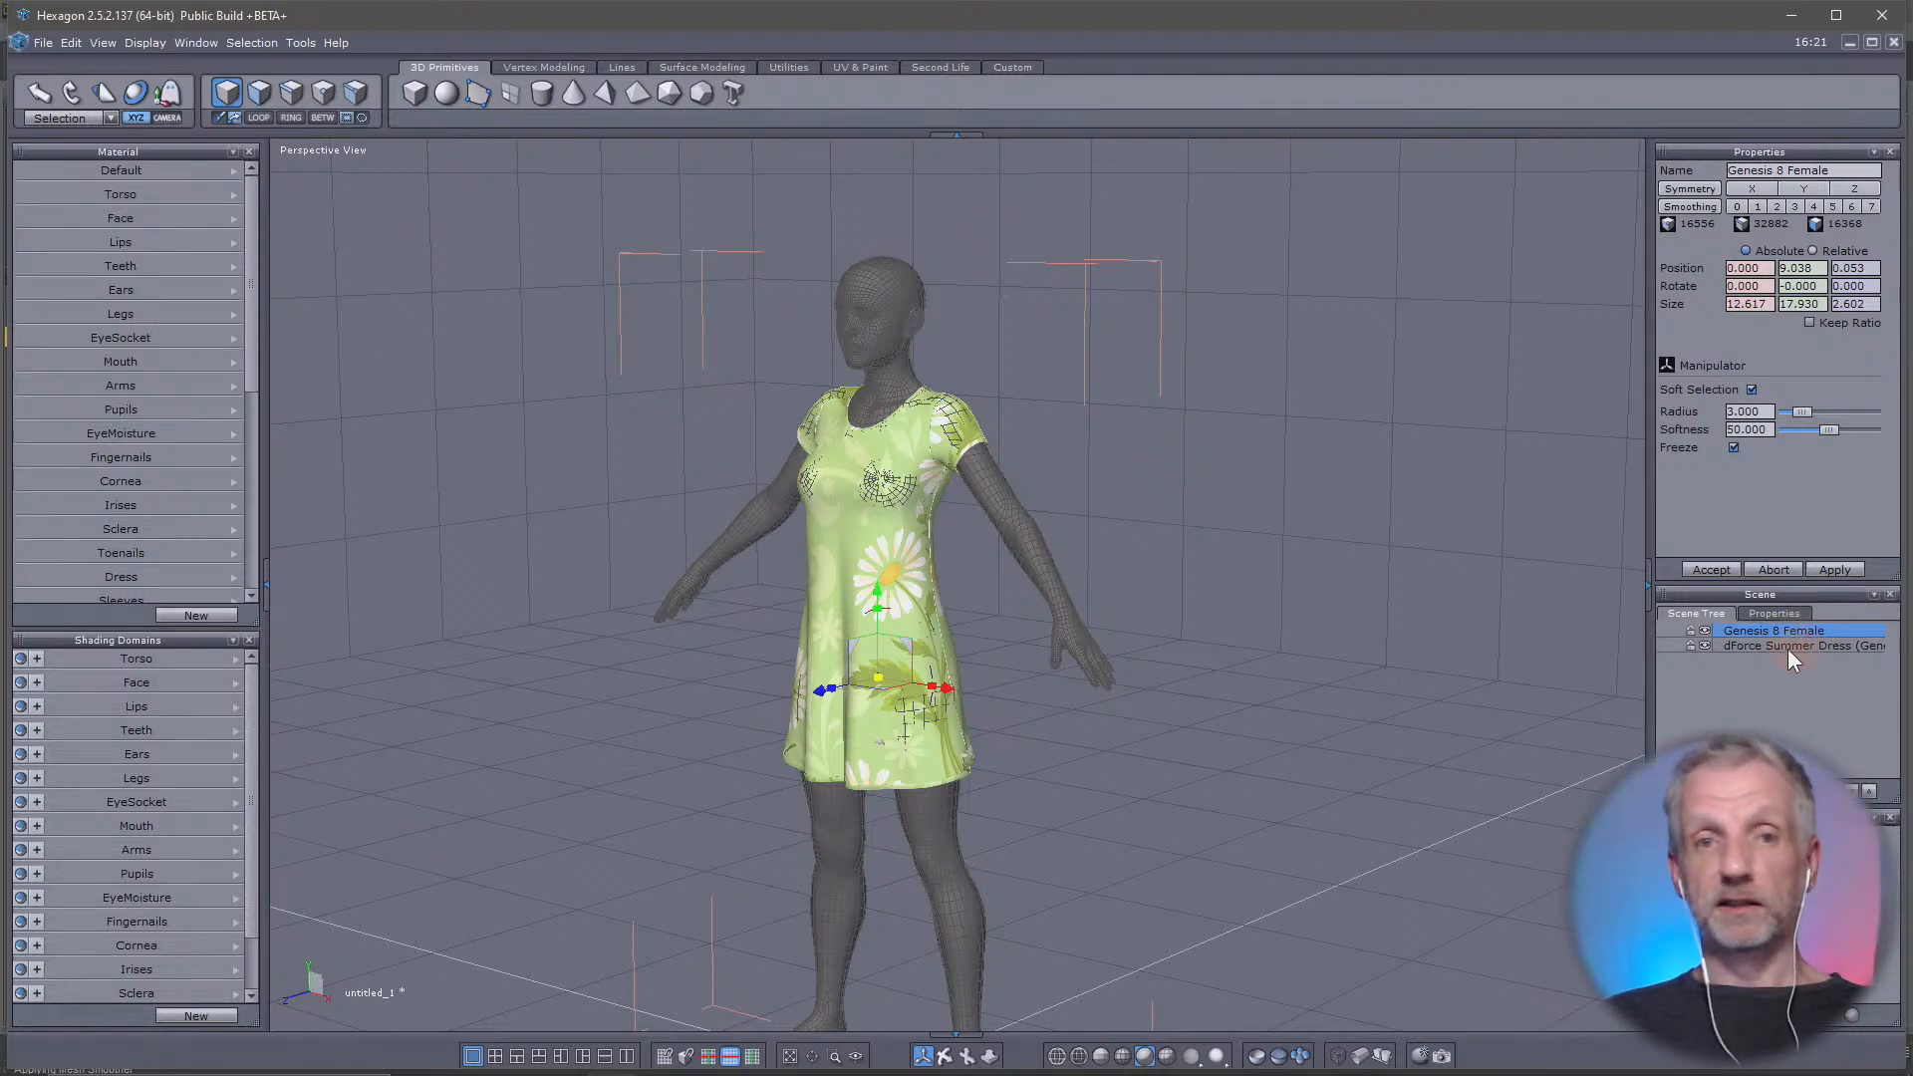
left_click(1788, 647)
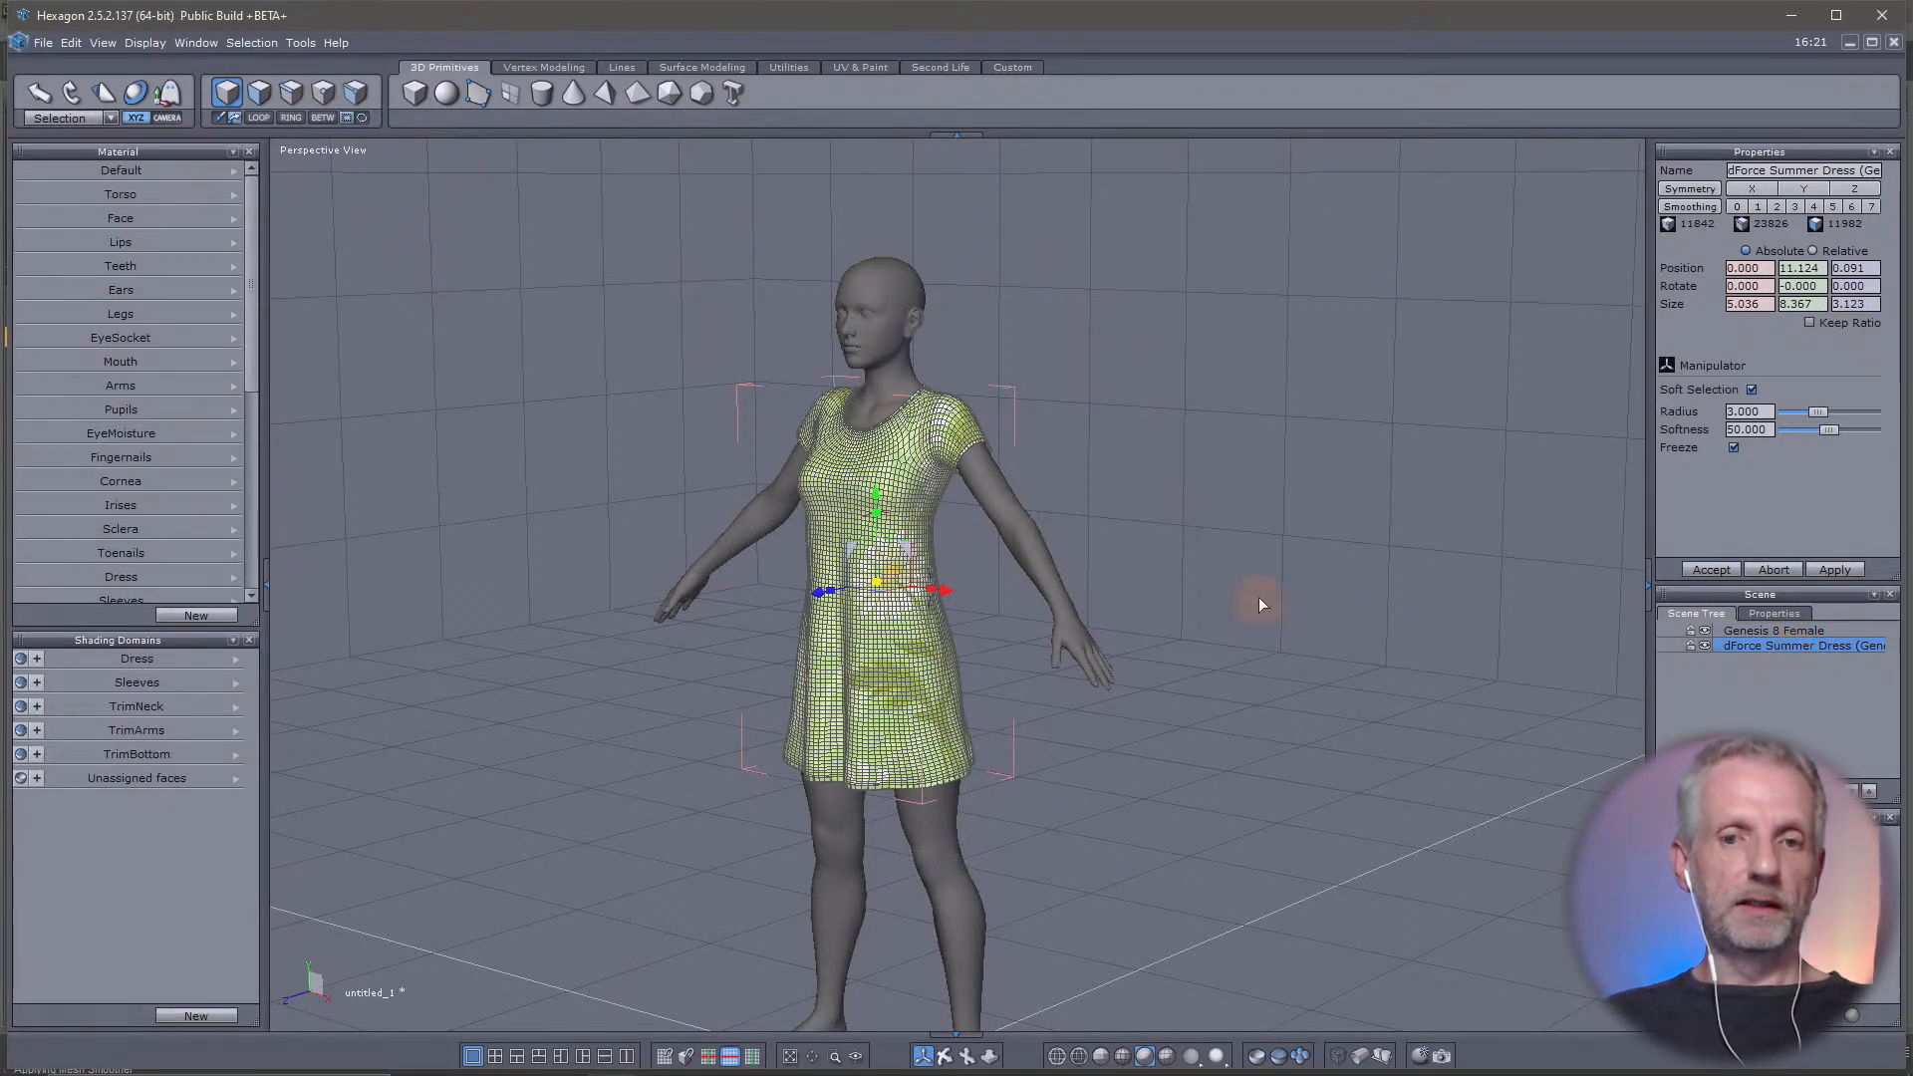
Switch to edge selection, select a single edge on the front hem of the dress and turn off soft selection
scroll(886, 715, "down", 3)
scroll(886, 714, "up", 7)
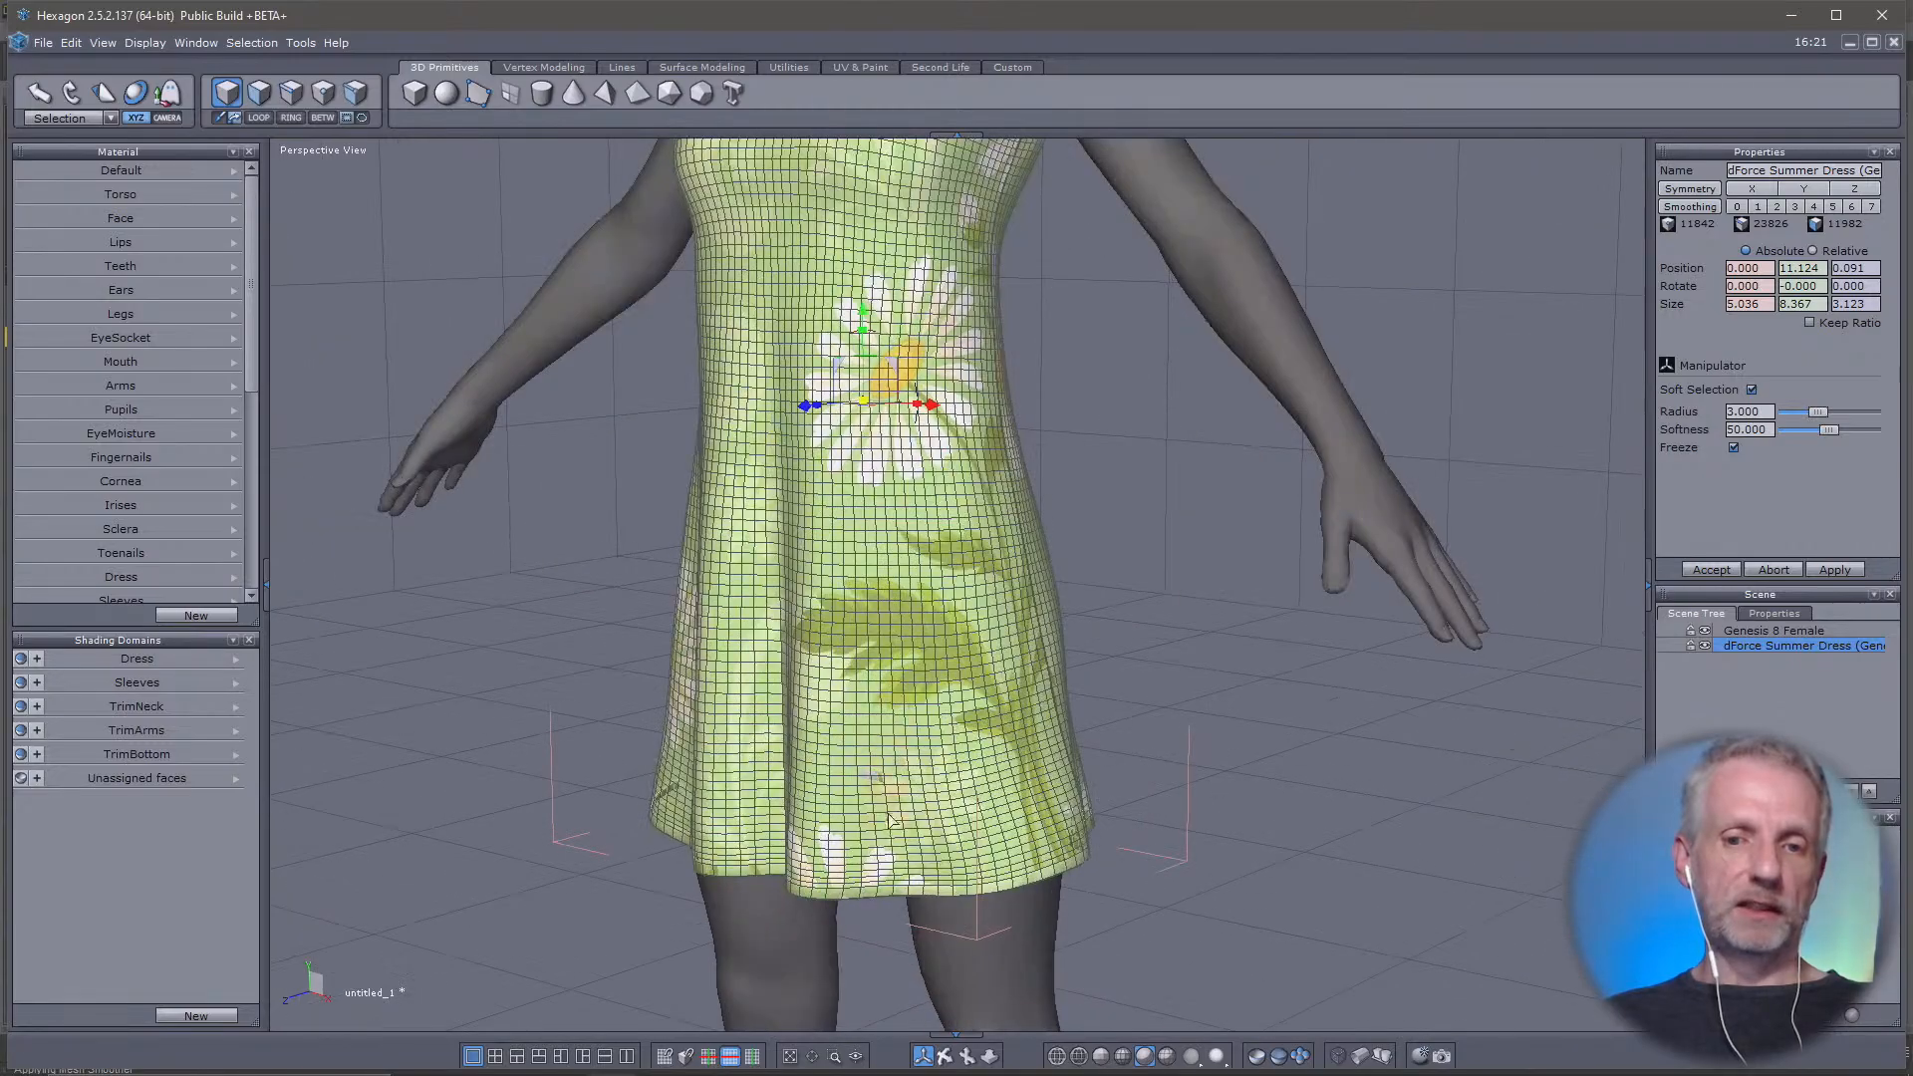
middle_click_drag(889, 820, 849, 779)
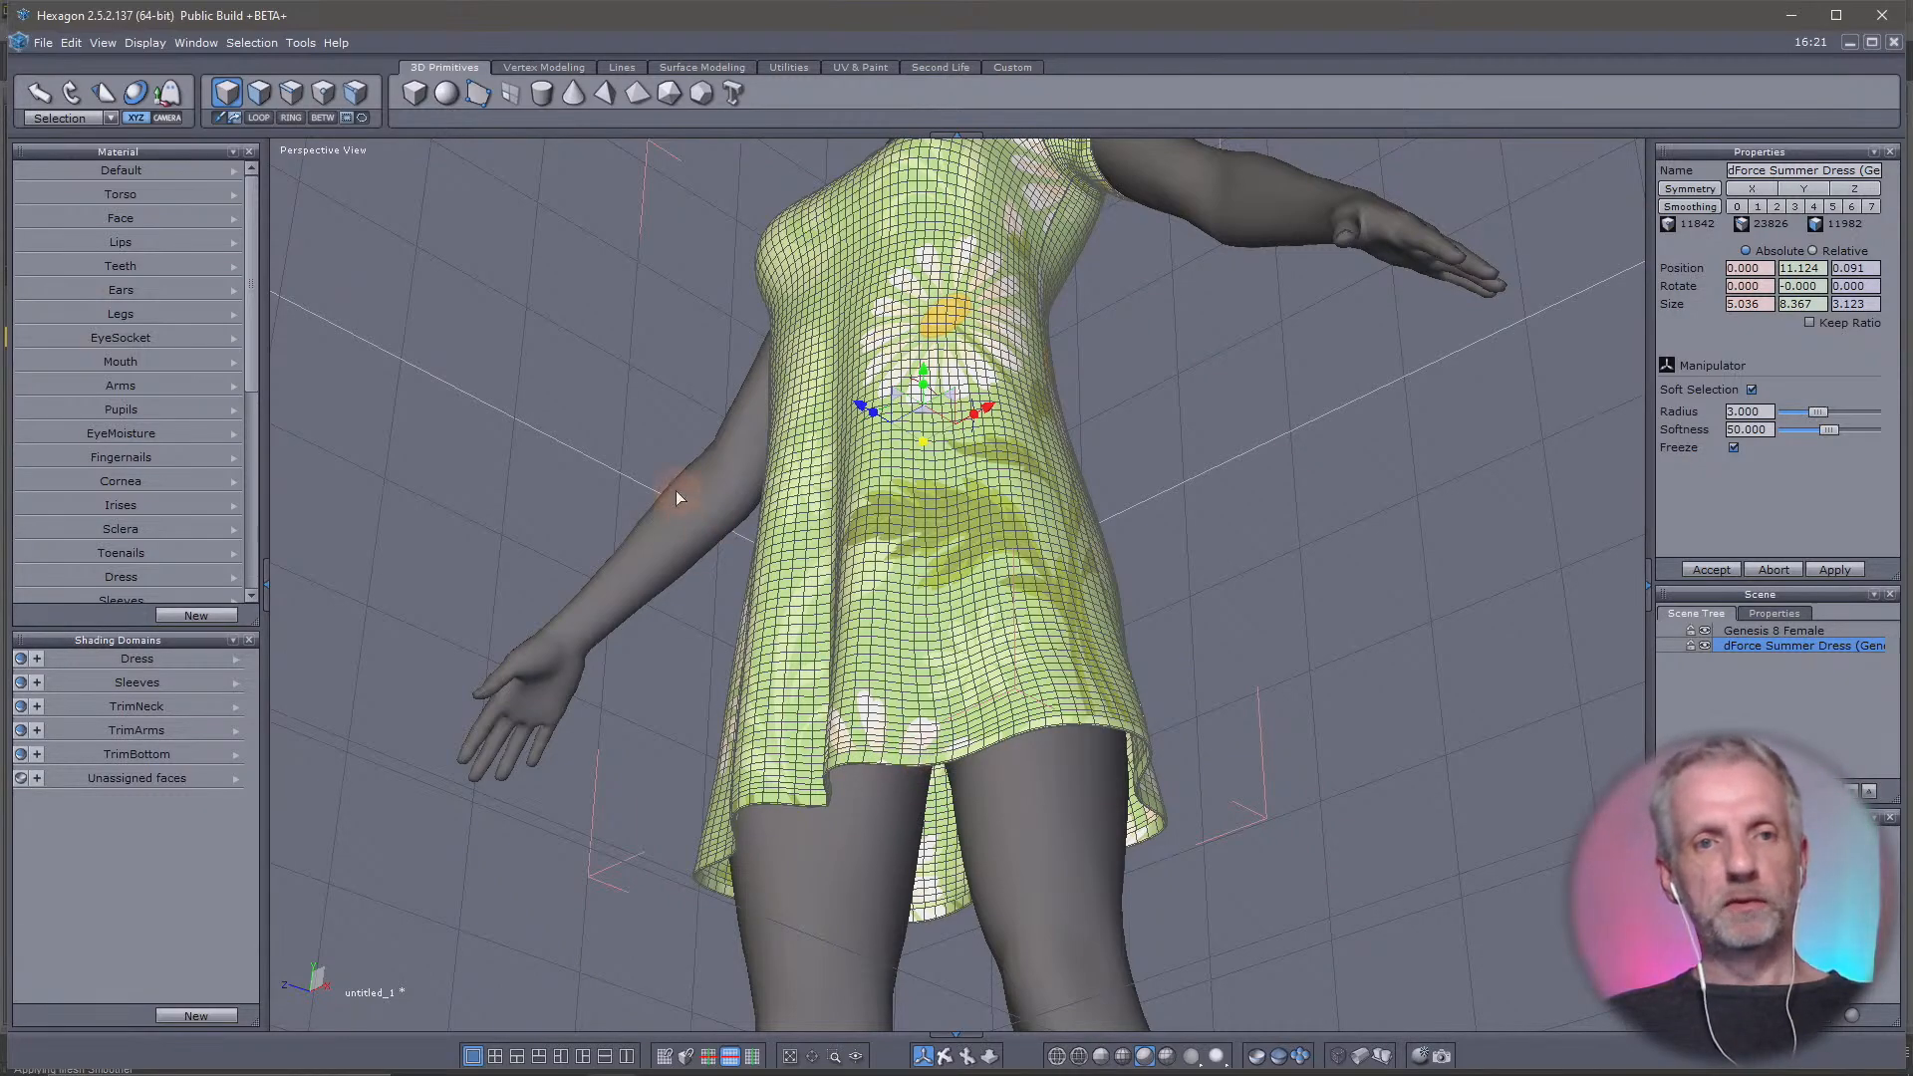
left_click(291, 88)
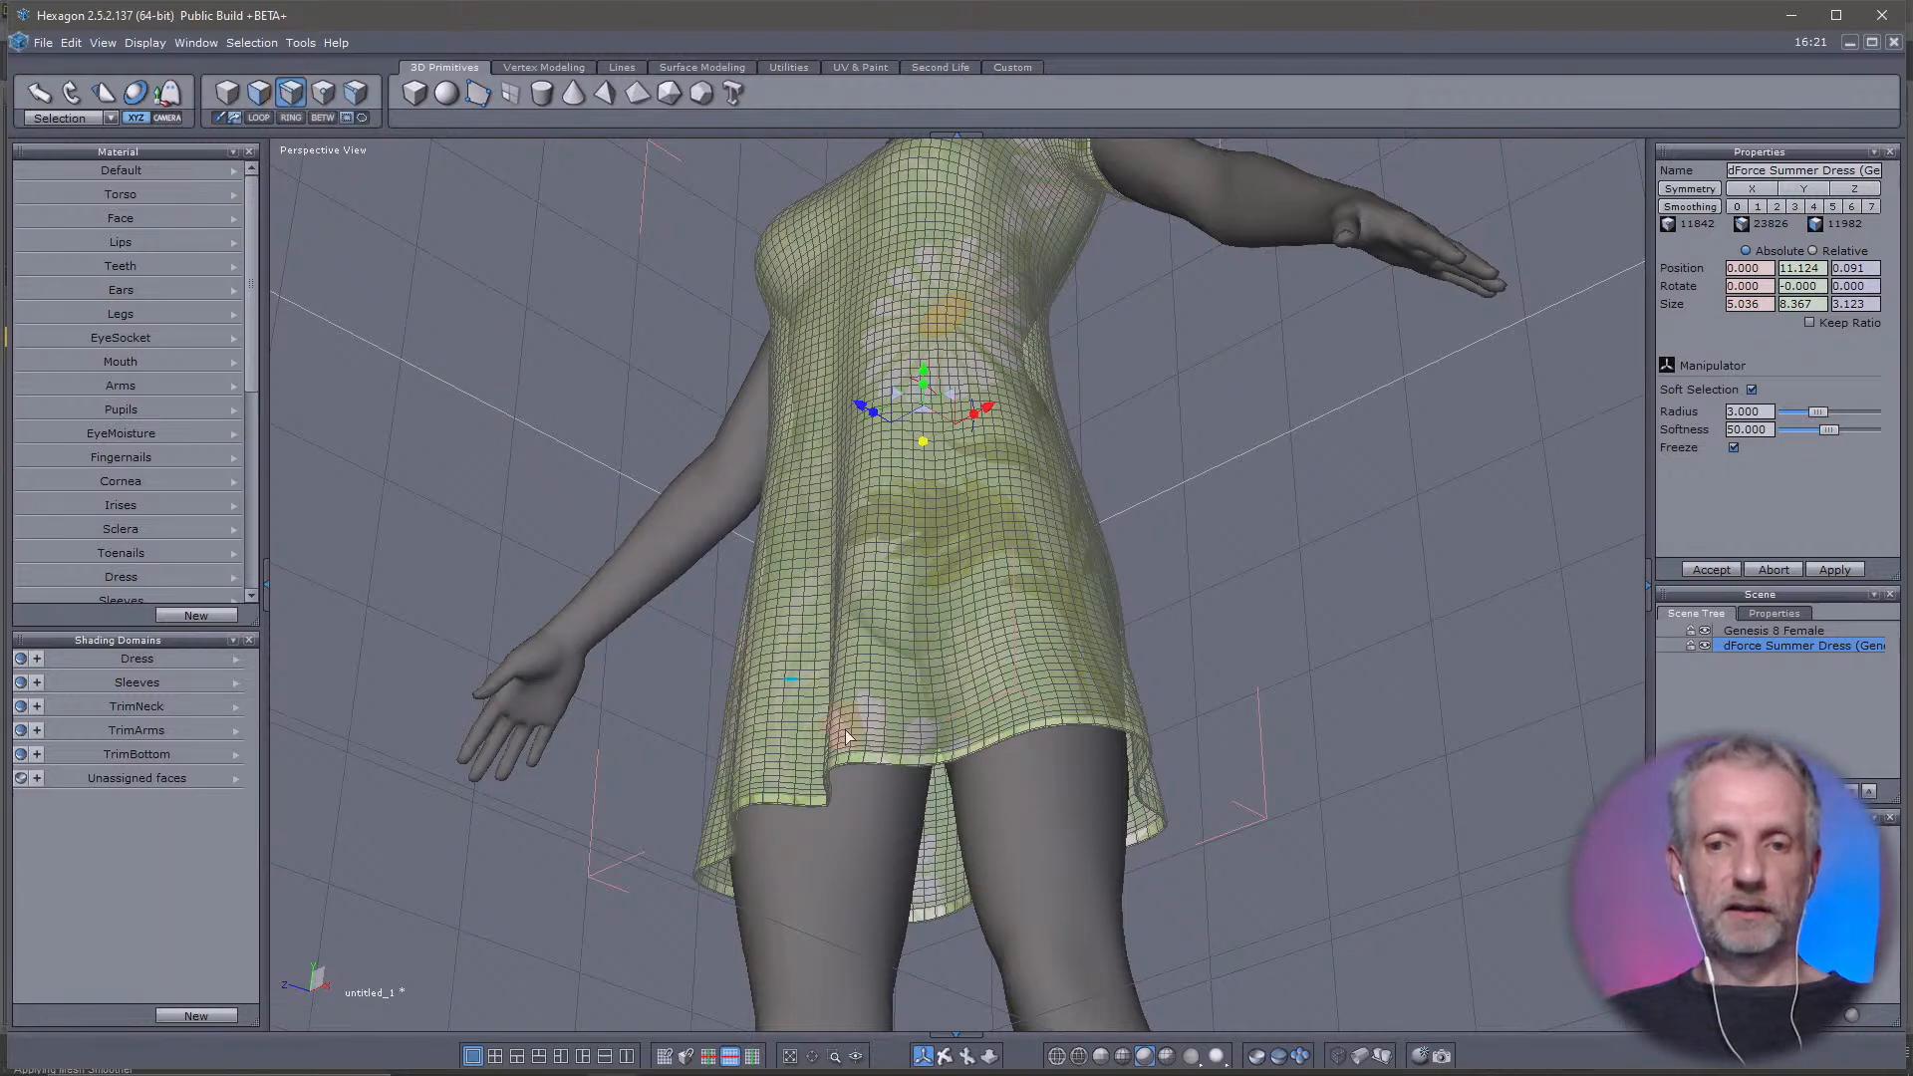
scroll(944, 767, "up", 2)
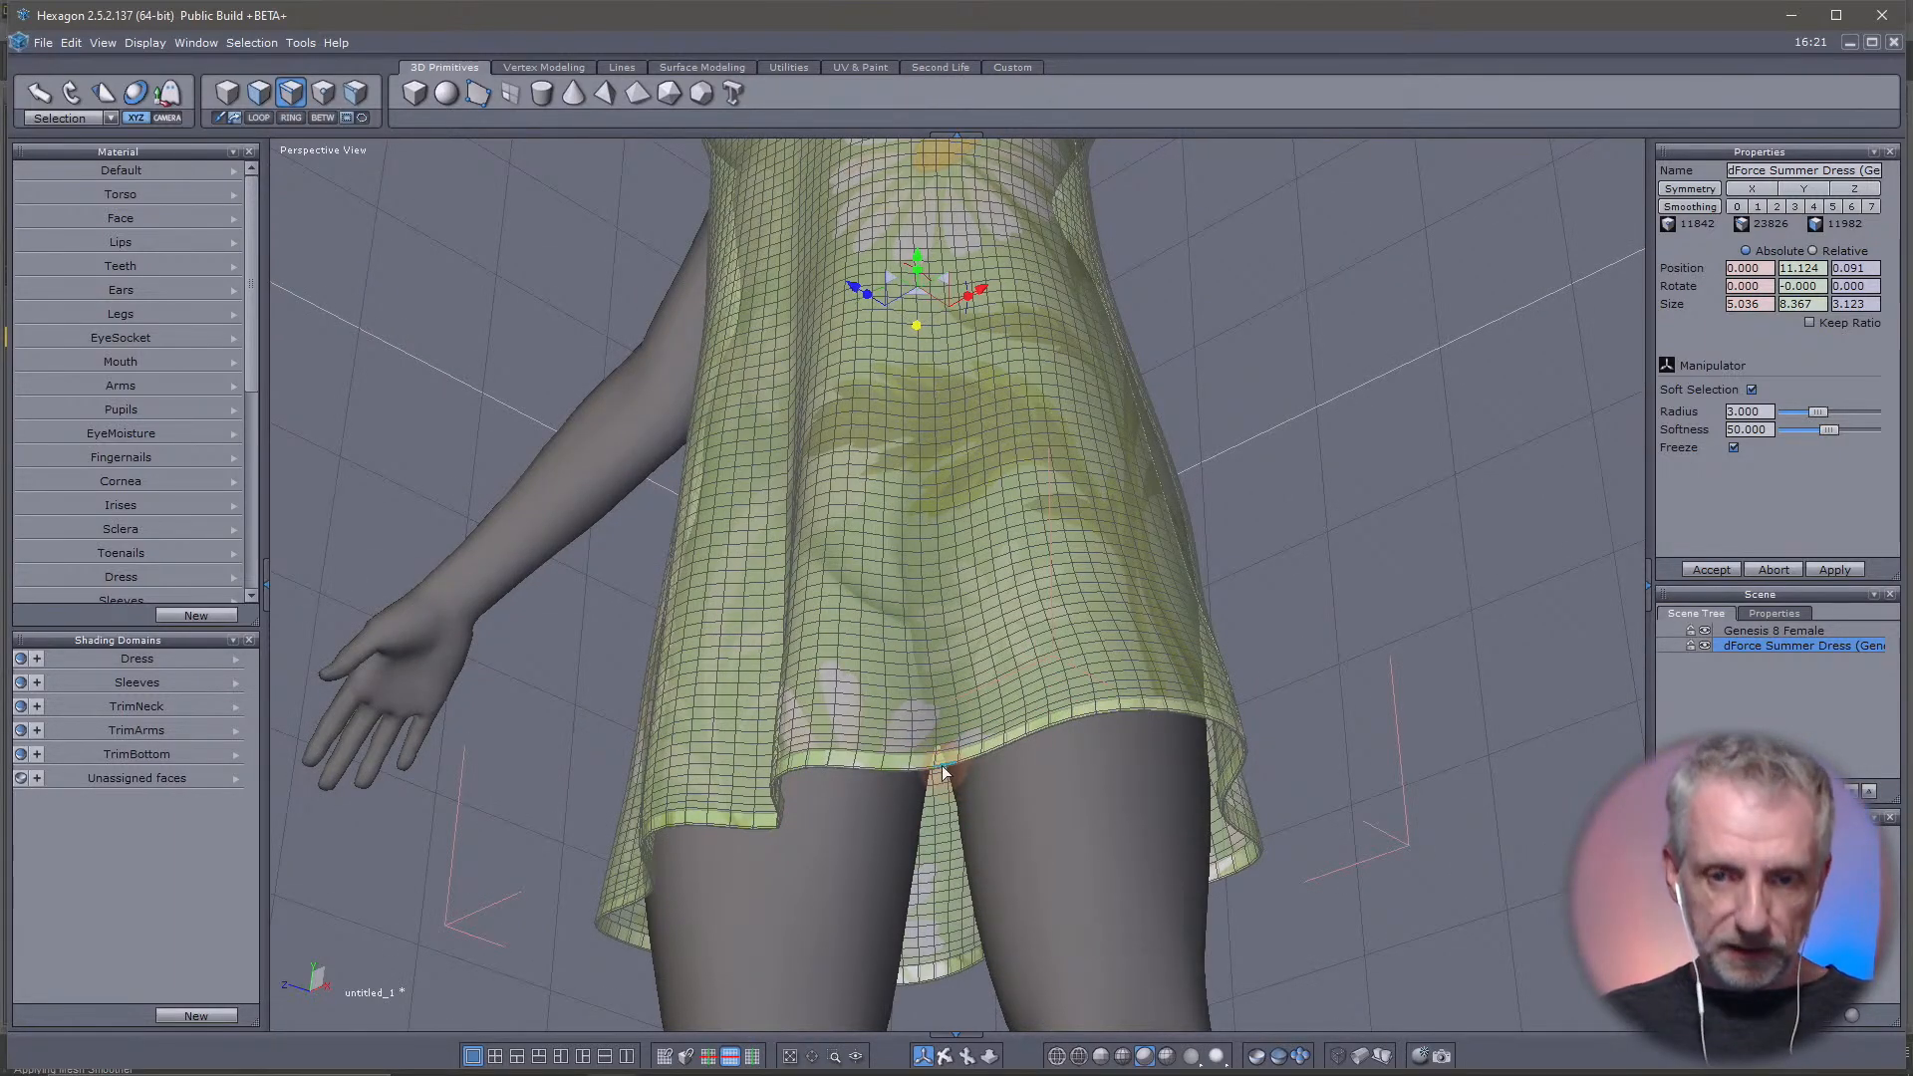
left_click(943, 768)
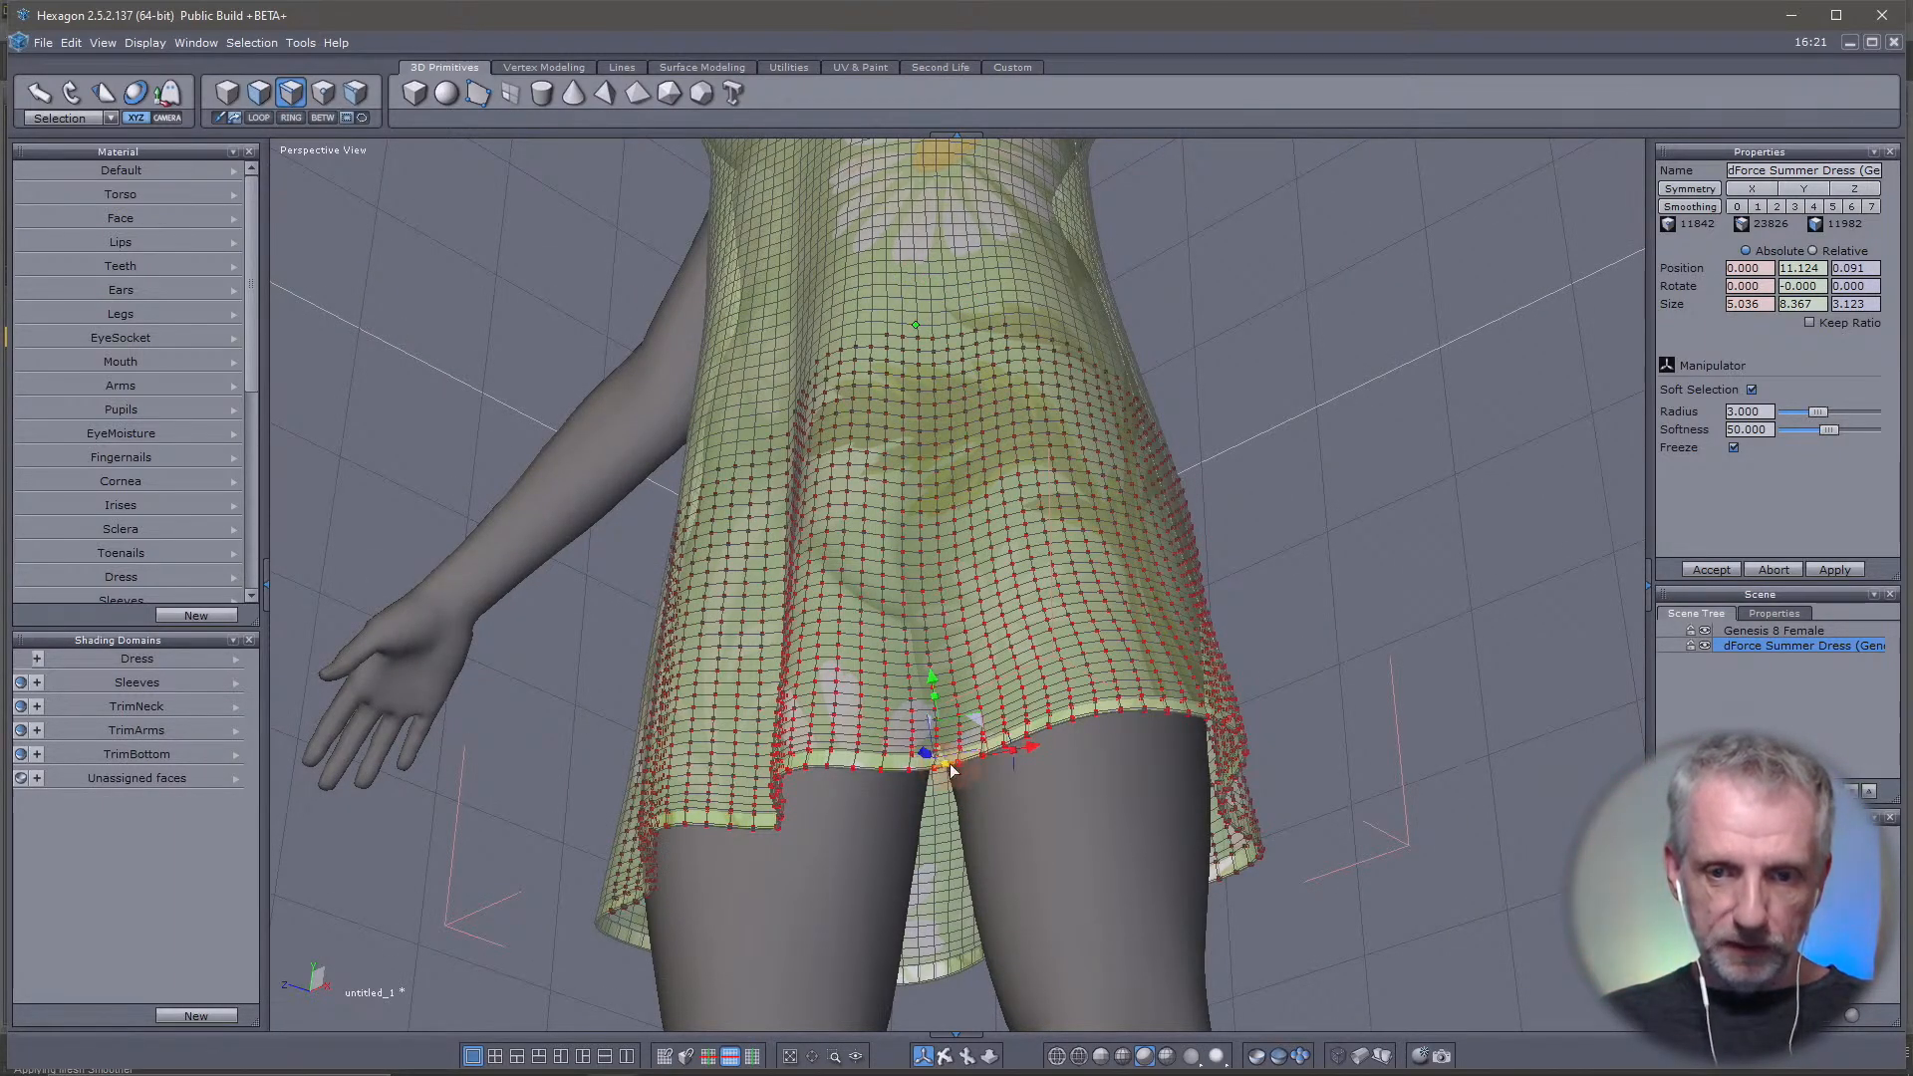
left_click(1751, 390)
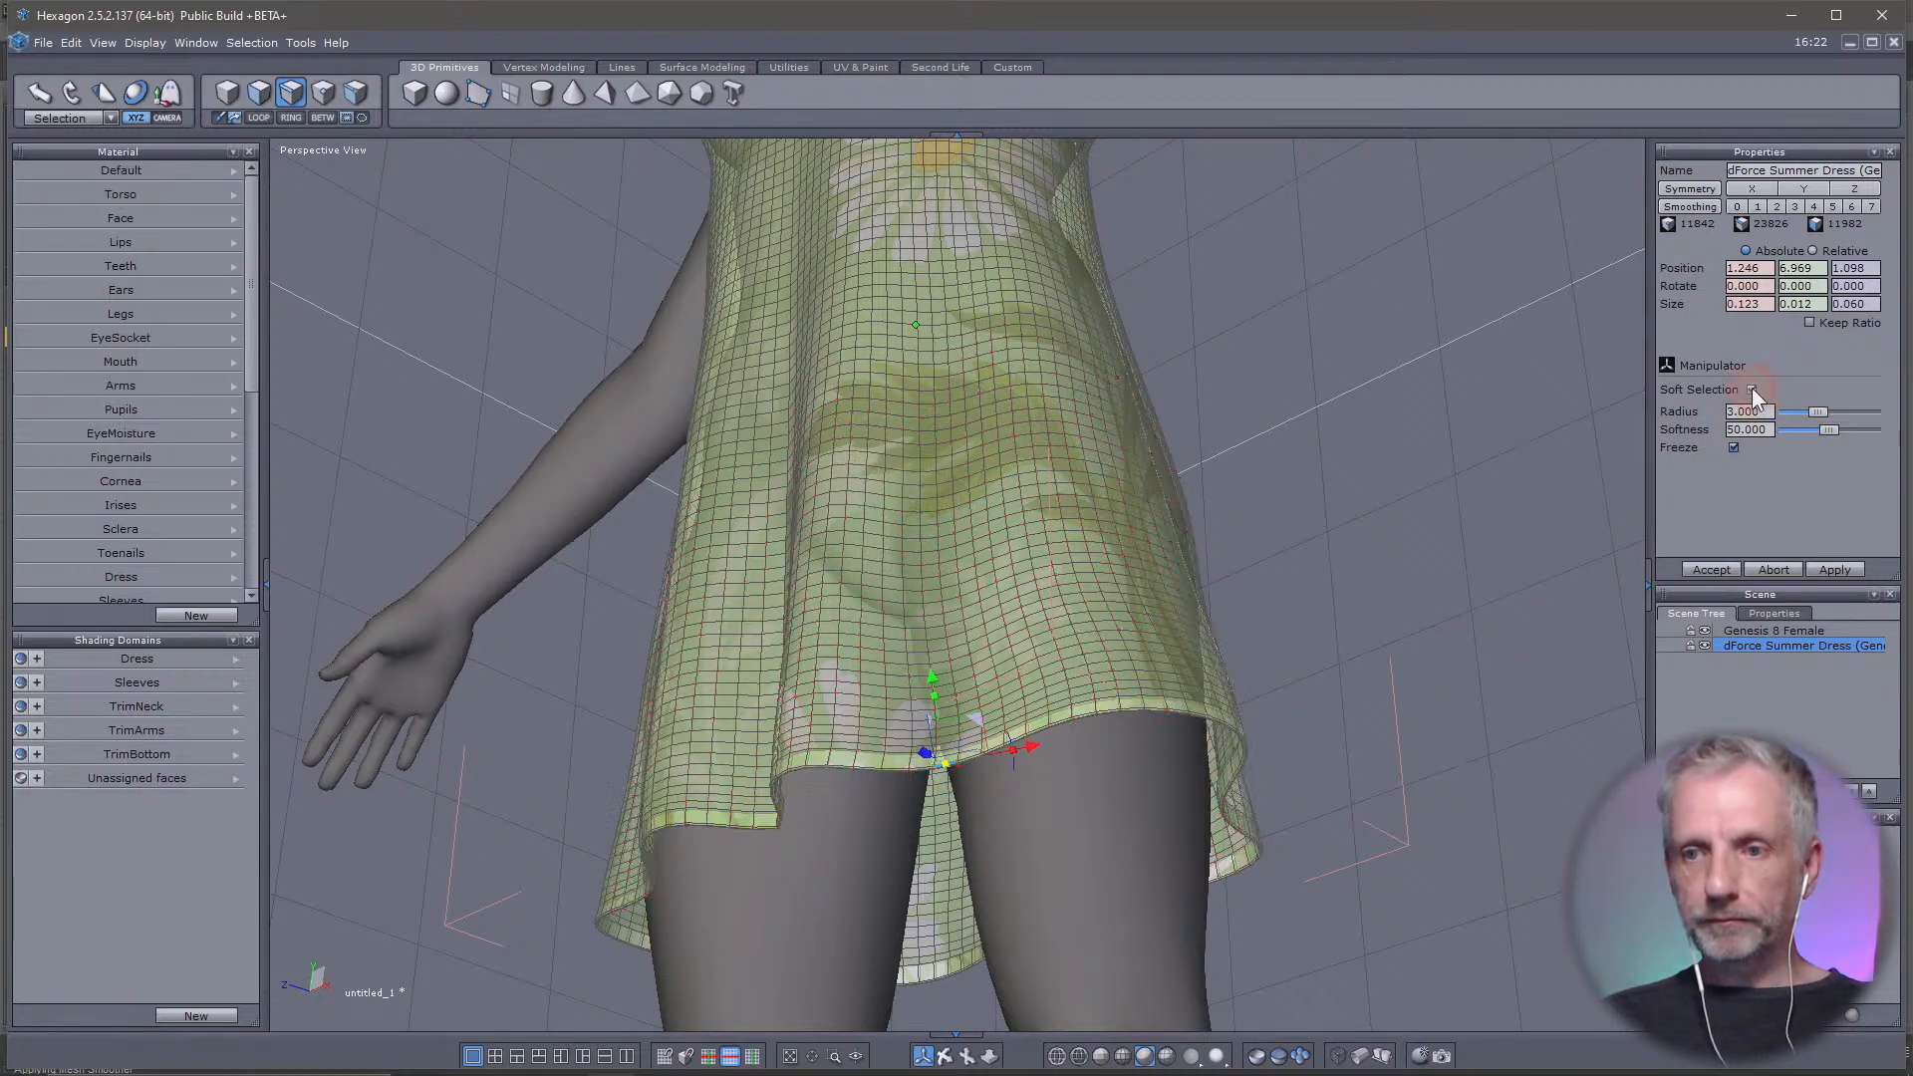
Try moving the selected hem edge vertically without soft selection, and undo the move
right_click_drag(1068, 815, 1194, 965)
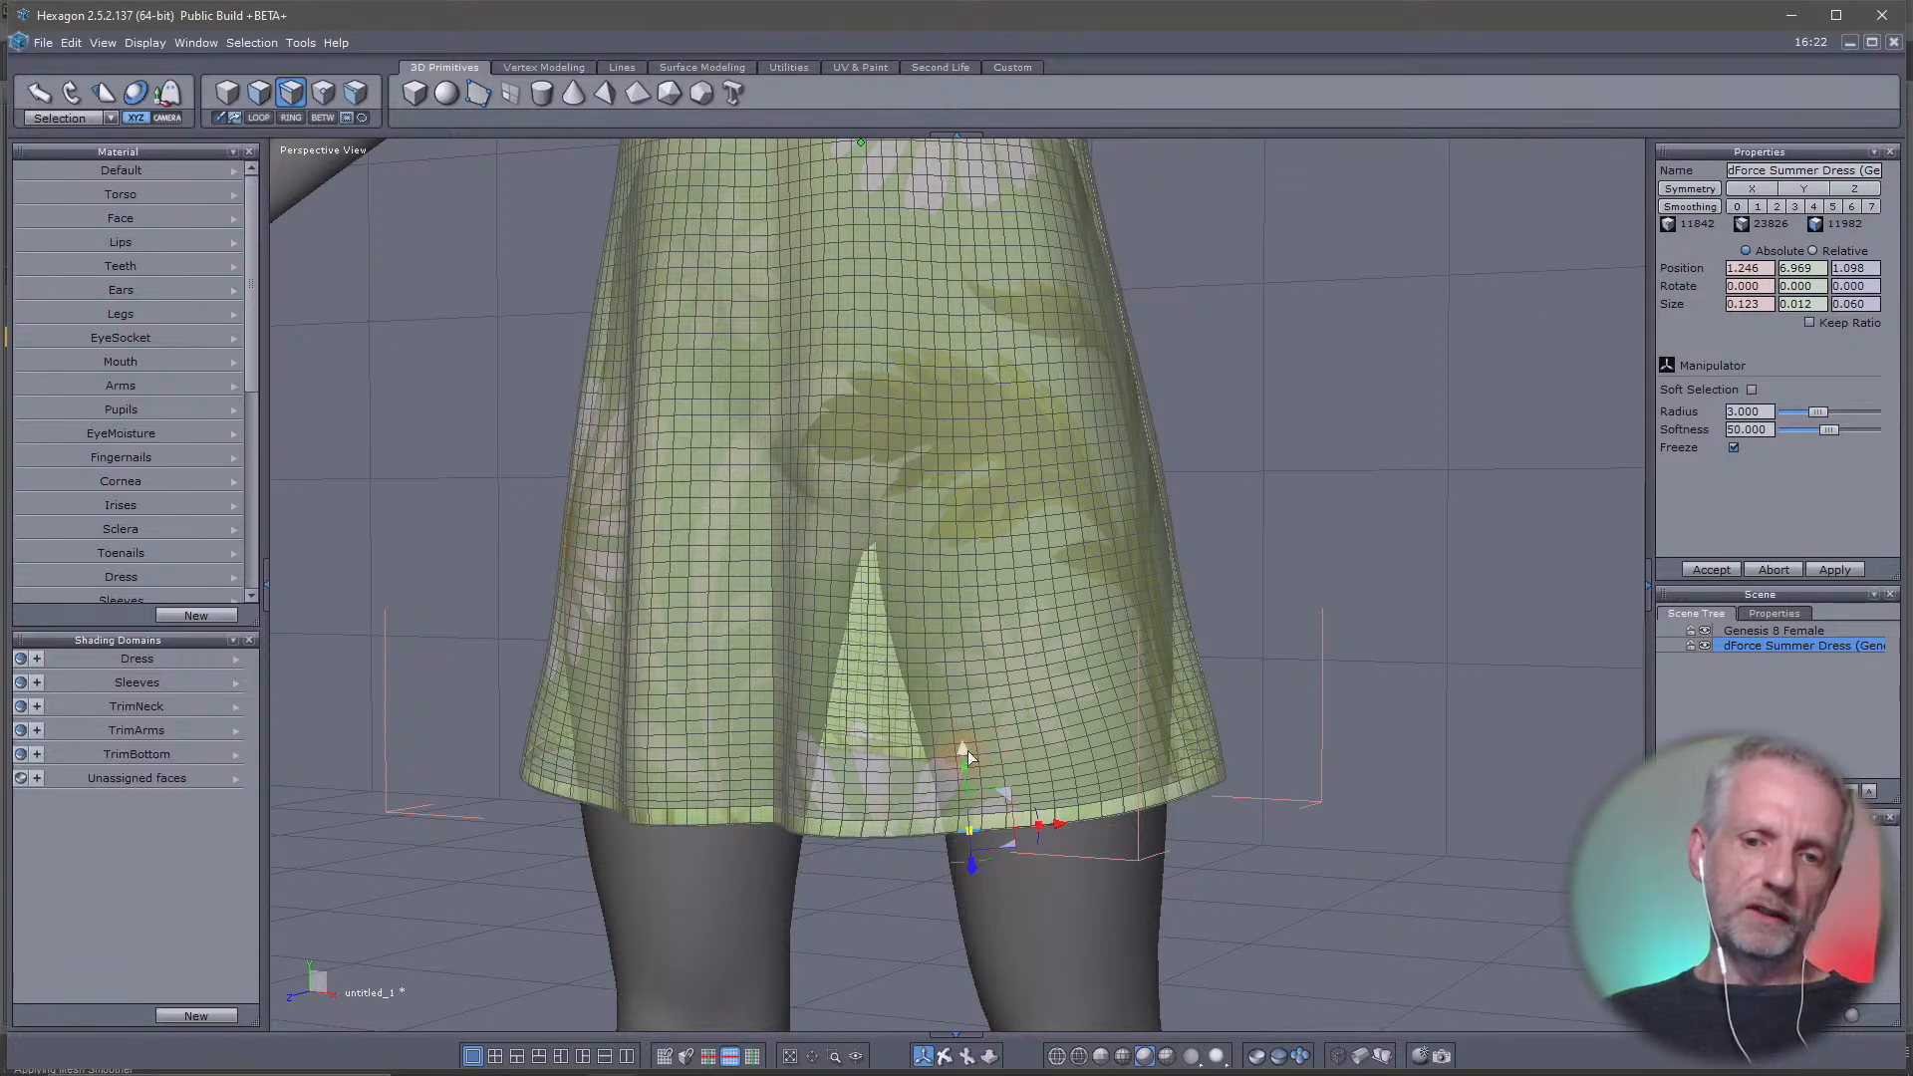
left_click_drag(966, 750, 977, 787)
mouse_move(1121, 744)
right_mouse_down()
mouse_move(970, 839)
mouse_move(791, 839)
mouse_move(1127, 741)
right_mouse_up()
key("ctrl+z")
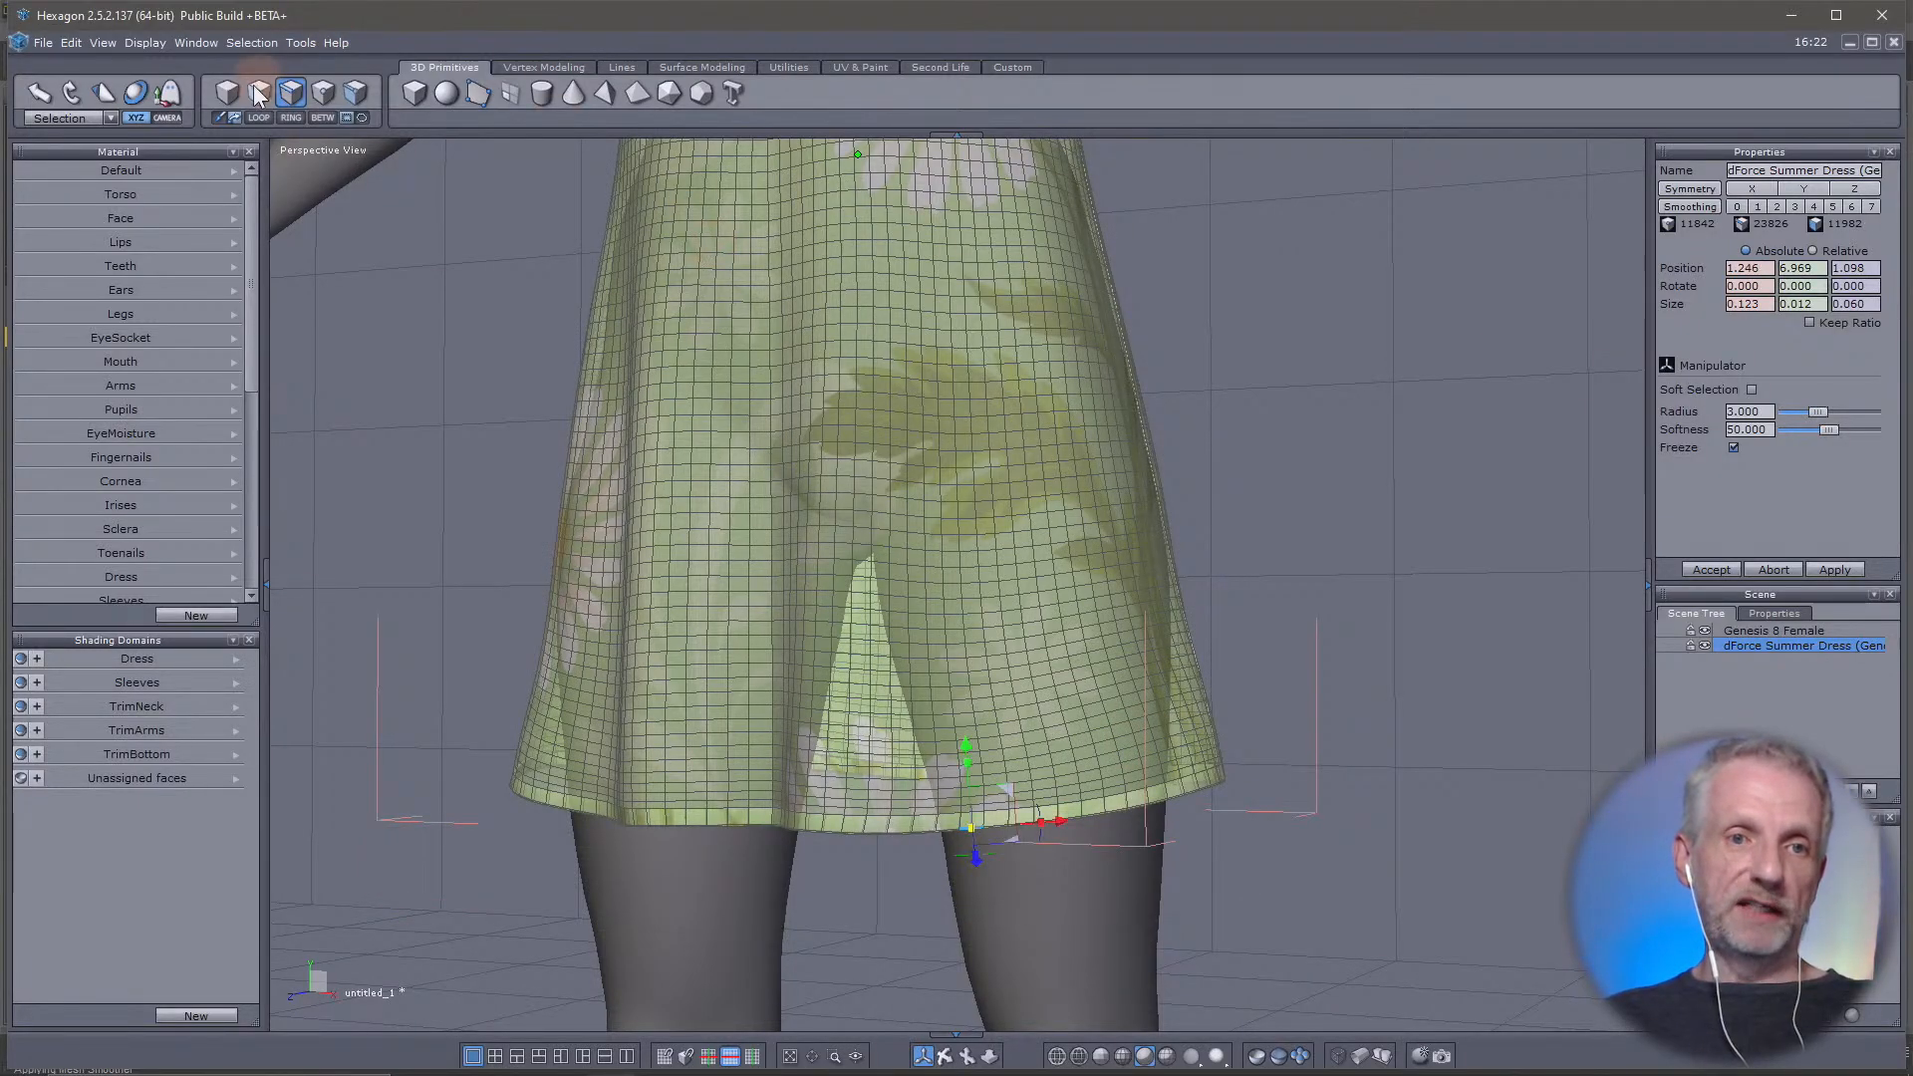
Switch to face selection and select a single face on the front of the skirt
left_click(256, 92)
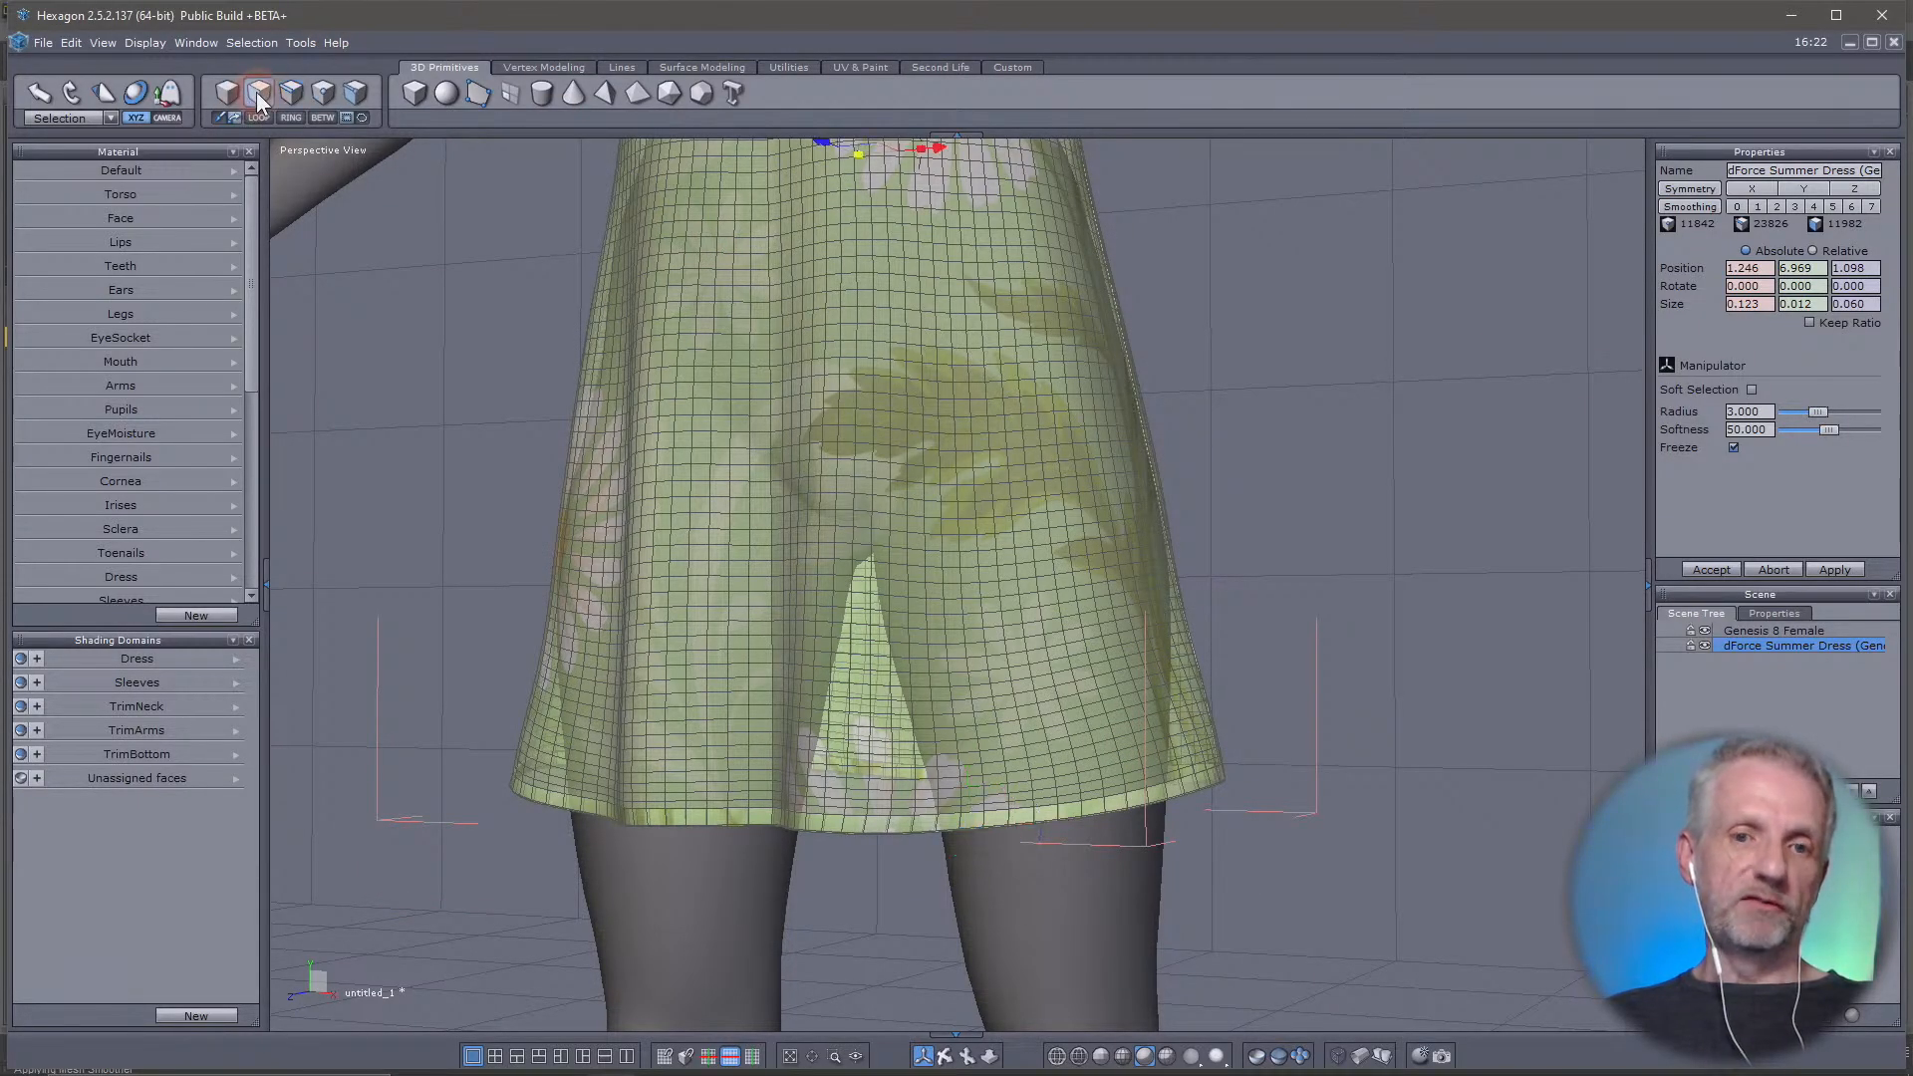
left_click(737, 498)
right_click_drag(838, 565, 488, 721)
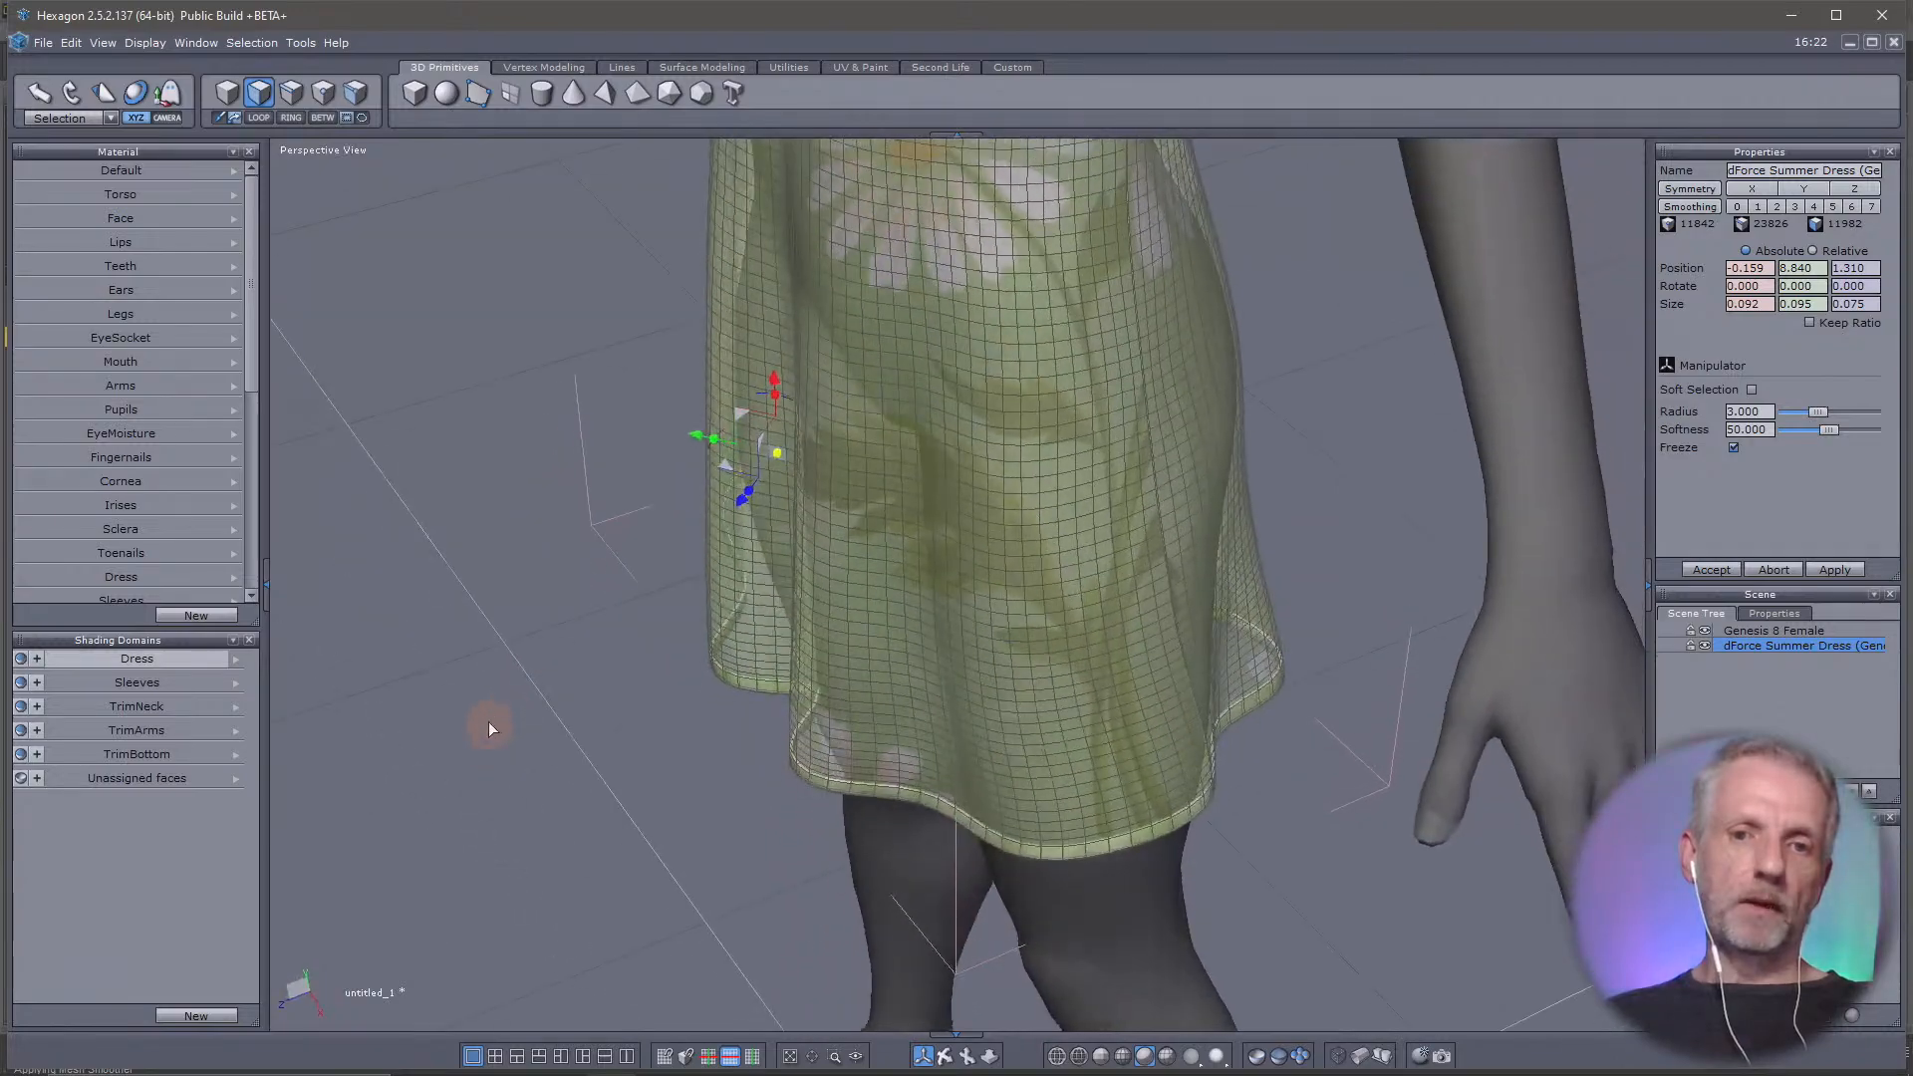
Try pulling the selected face straight out from the front of the skirt, and undo the move
left_click_drag(730, 466, 586, 498)
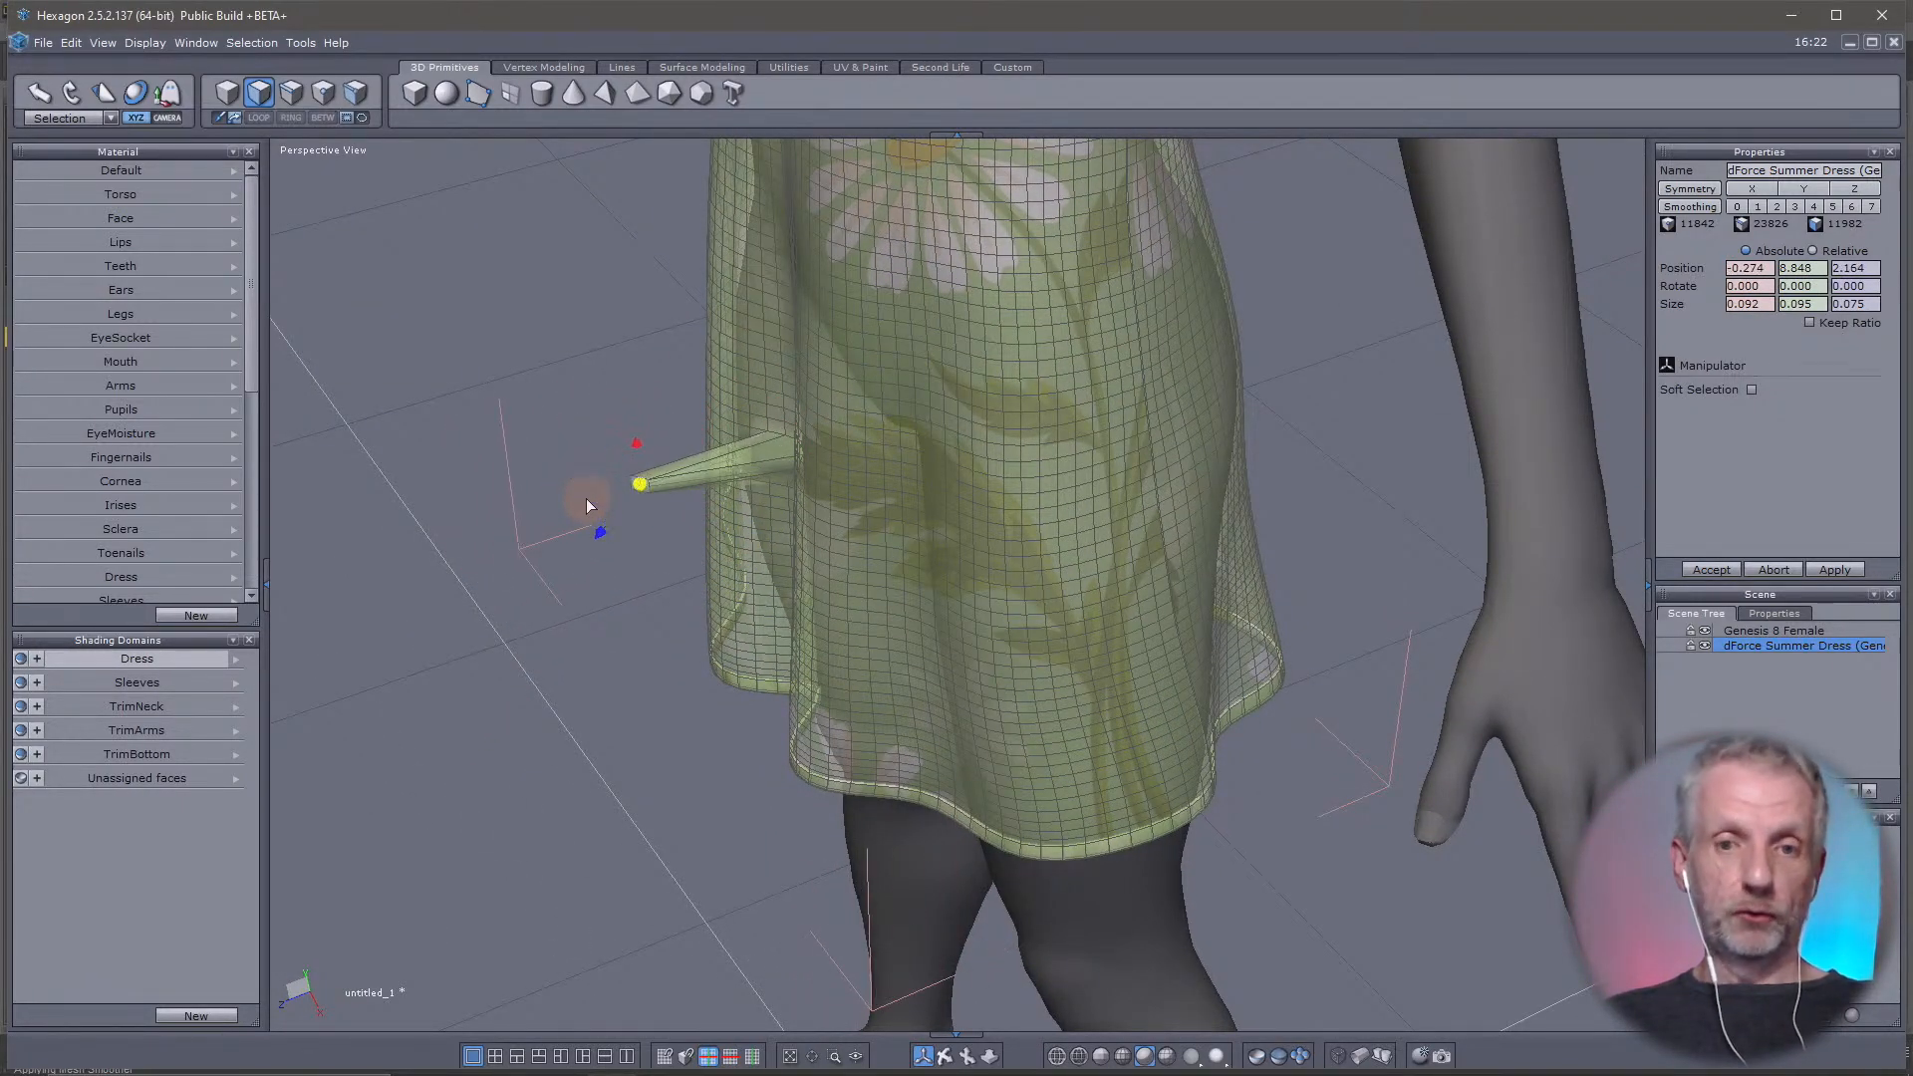
key("ctrl+z")
right_click_drag(558, 515, 789, 428)
middle_click_drag(789, 428, 853, 439)
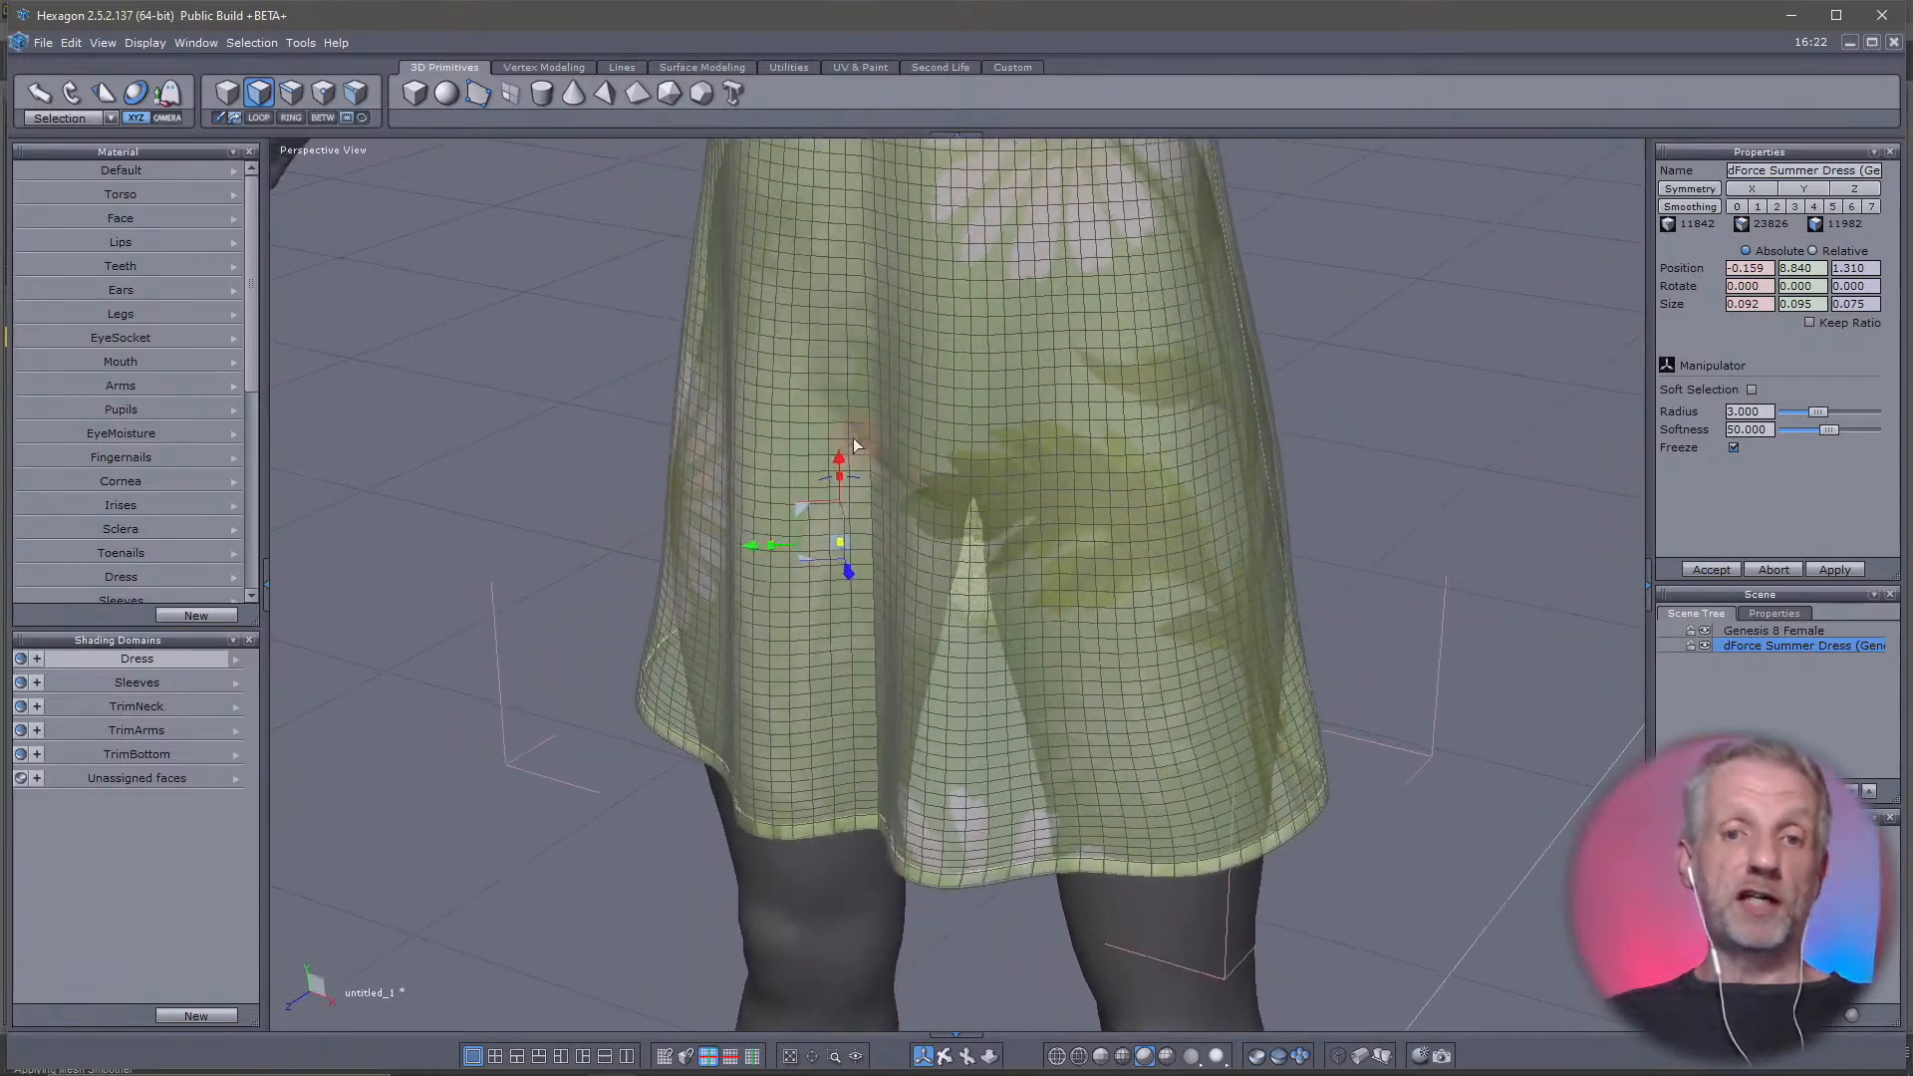
scroll(852, 438, "up", 2)
scroll(853, 439, "down", 3)
right_click_drag(863, 462, 775, 446)
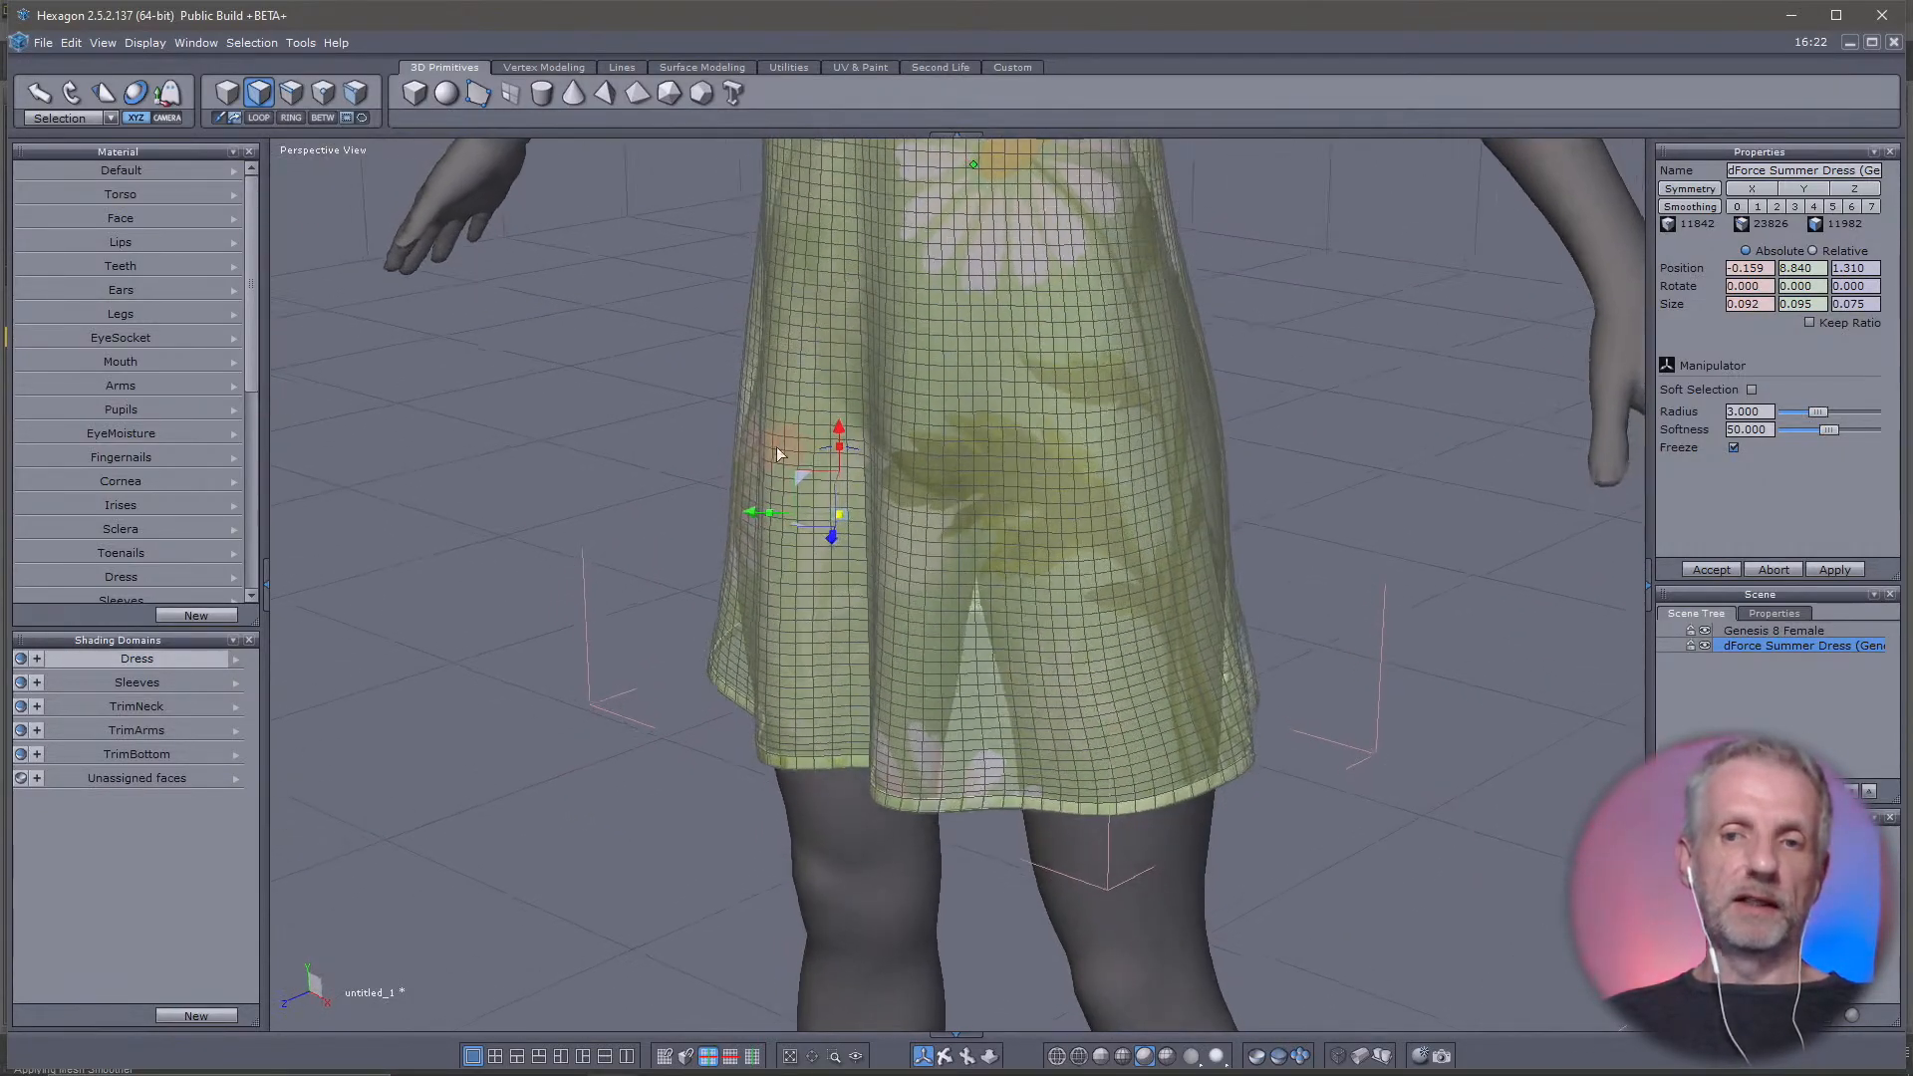
Turn soft selection on, select a face on the front of the skirt and reduce the selection radius to 1.384
left_click(1752, 390)
scroll(1077, 590, "up", 2)
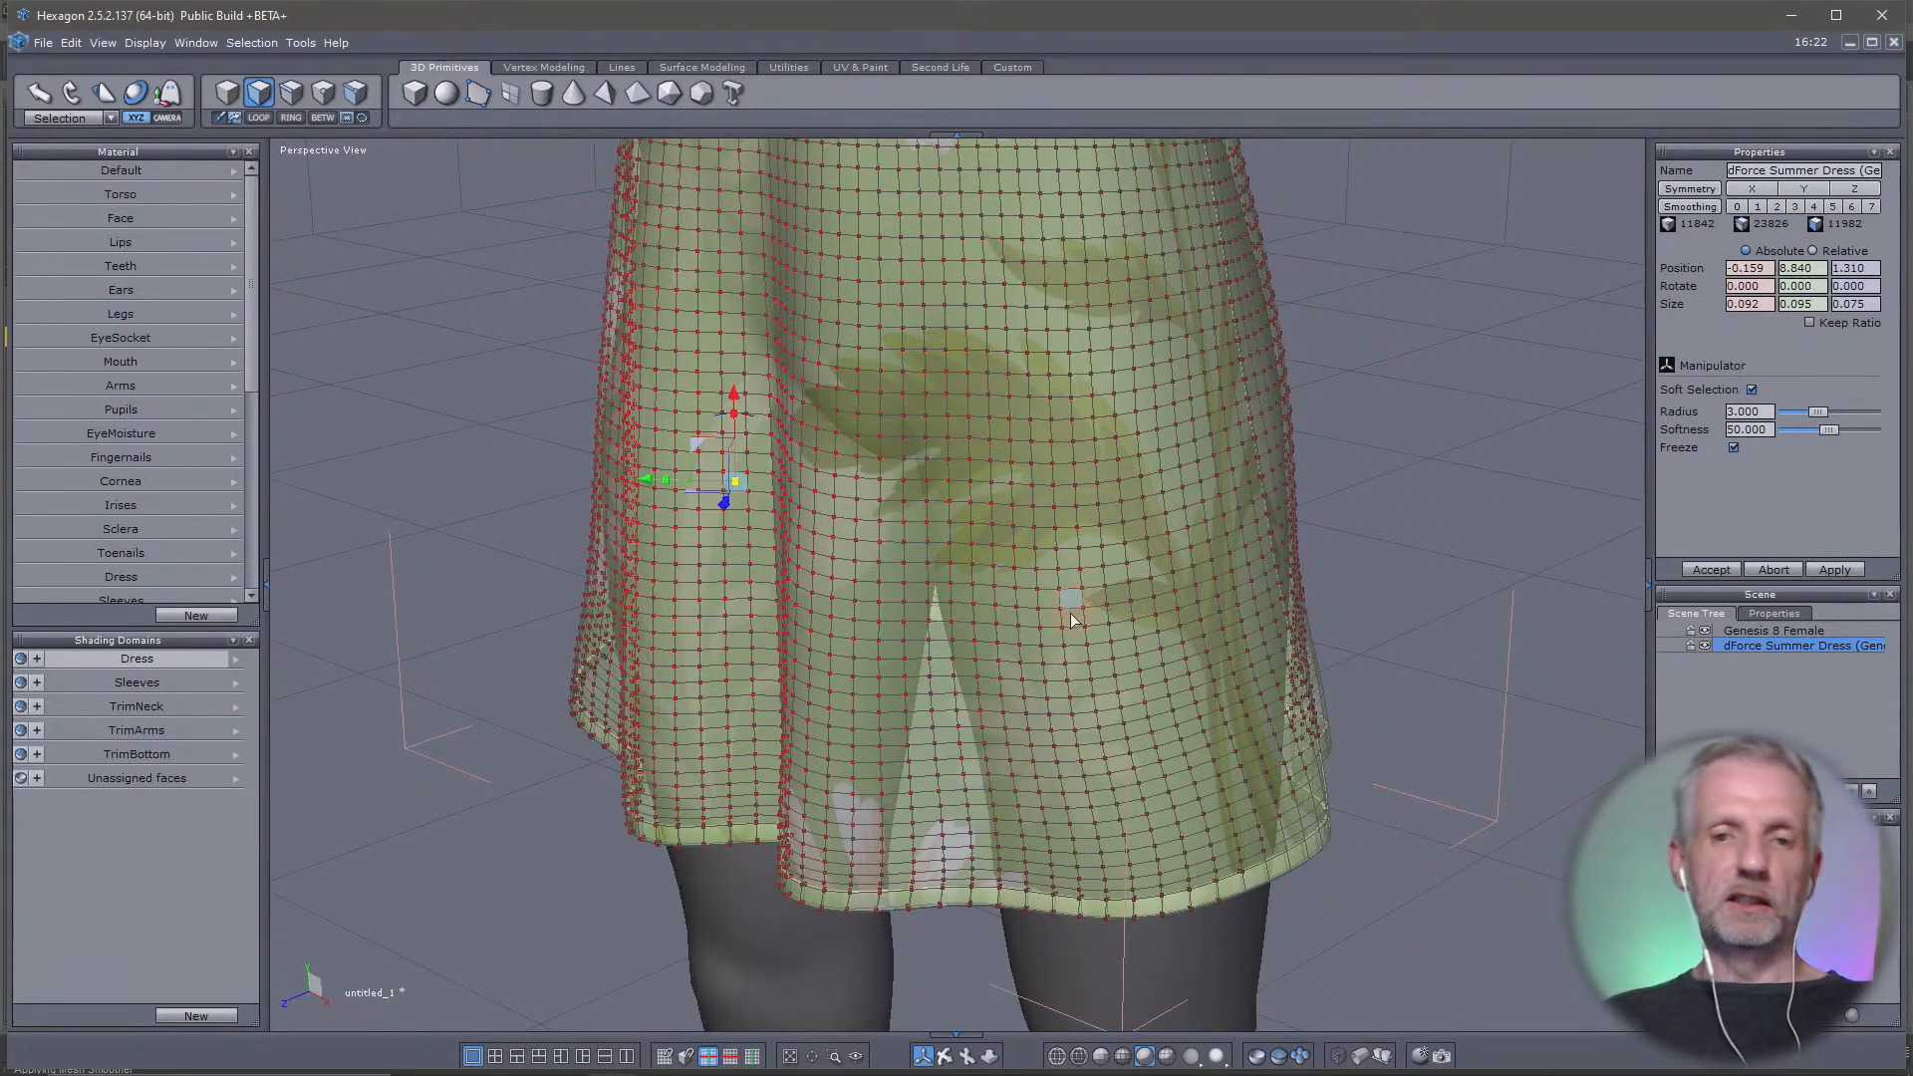
scroll(1071, 605, "down", 3)
left_click_drag(1083, 504, 1028, 598)
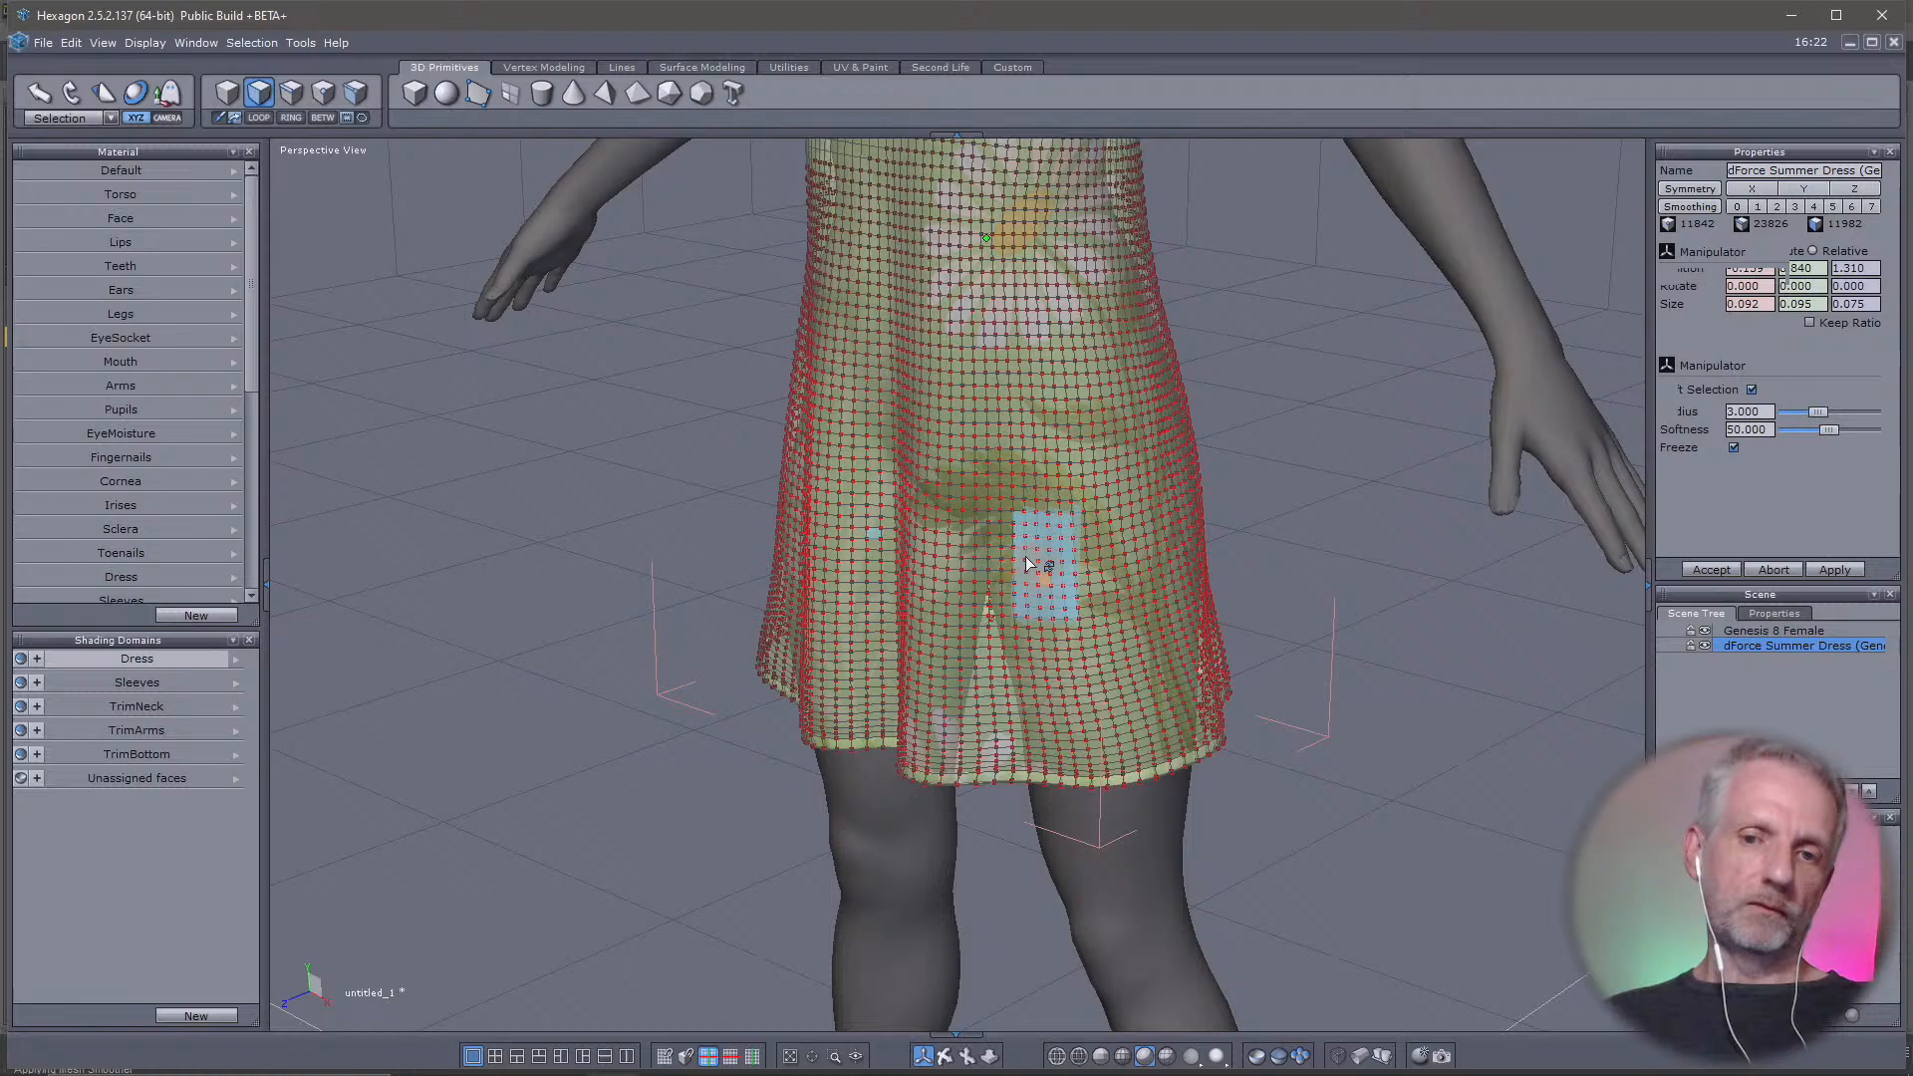
left_click(858, 498)
middle_click_drag(1008, 536, 905, 619)
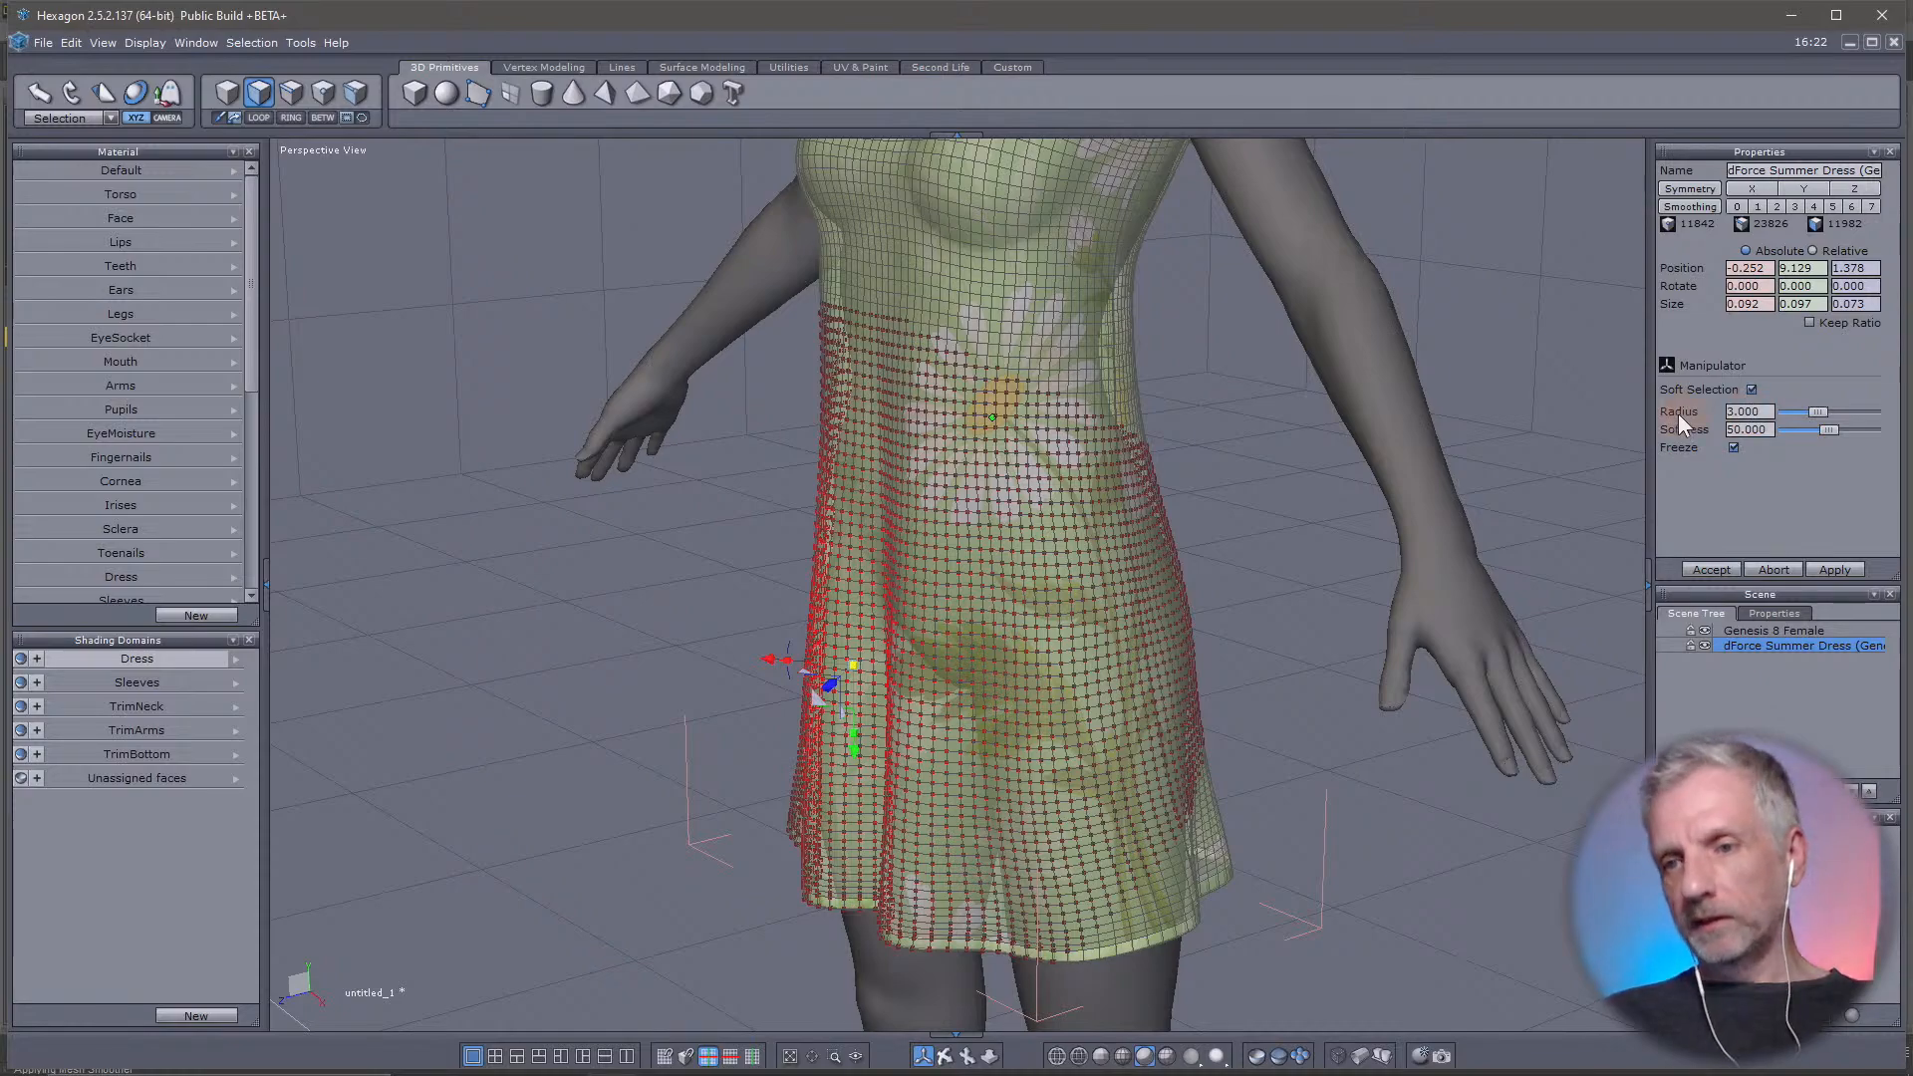
left_click_drag(1820, 409, 1803, 409)
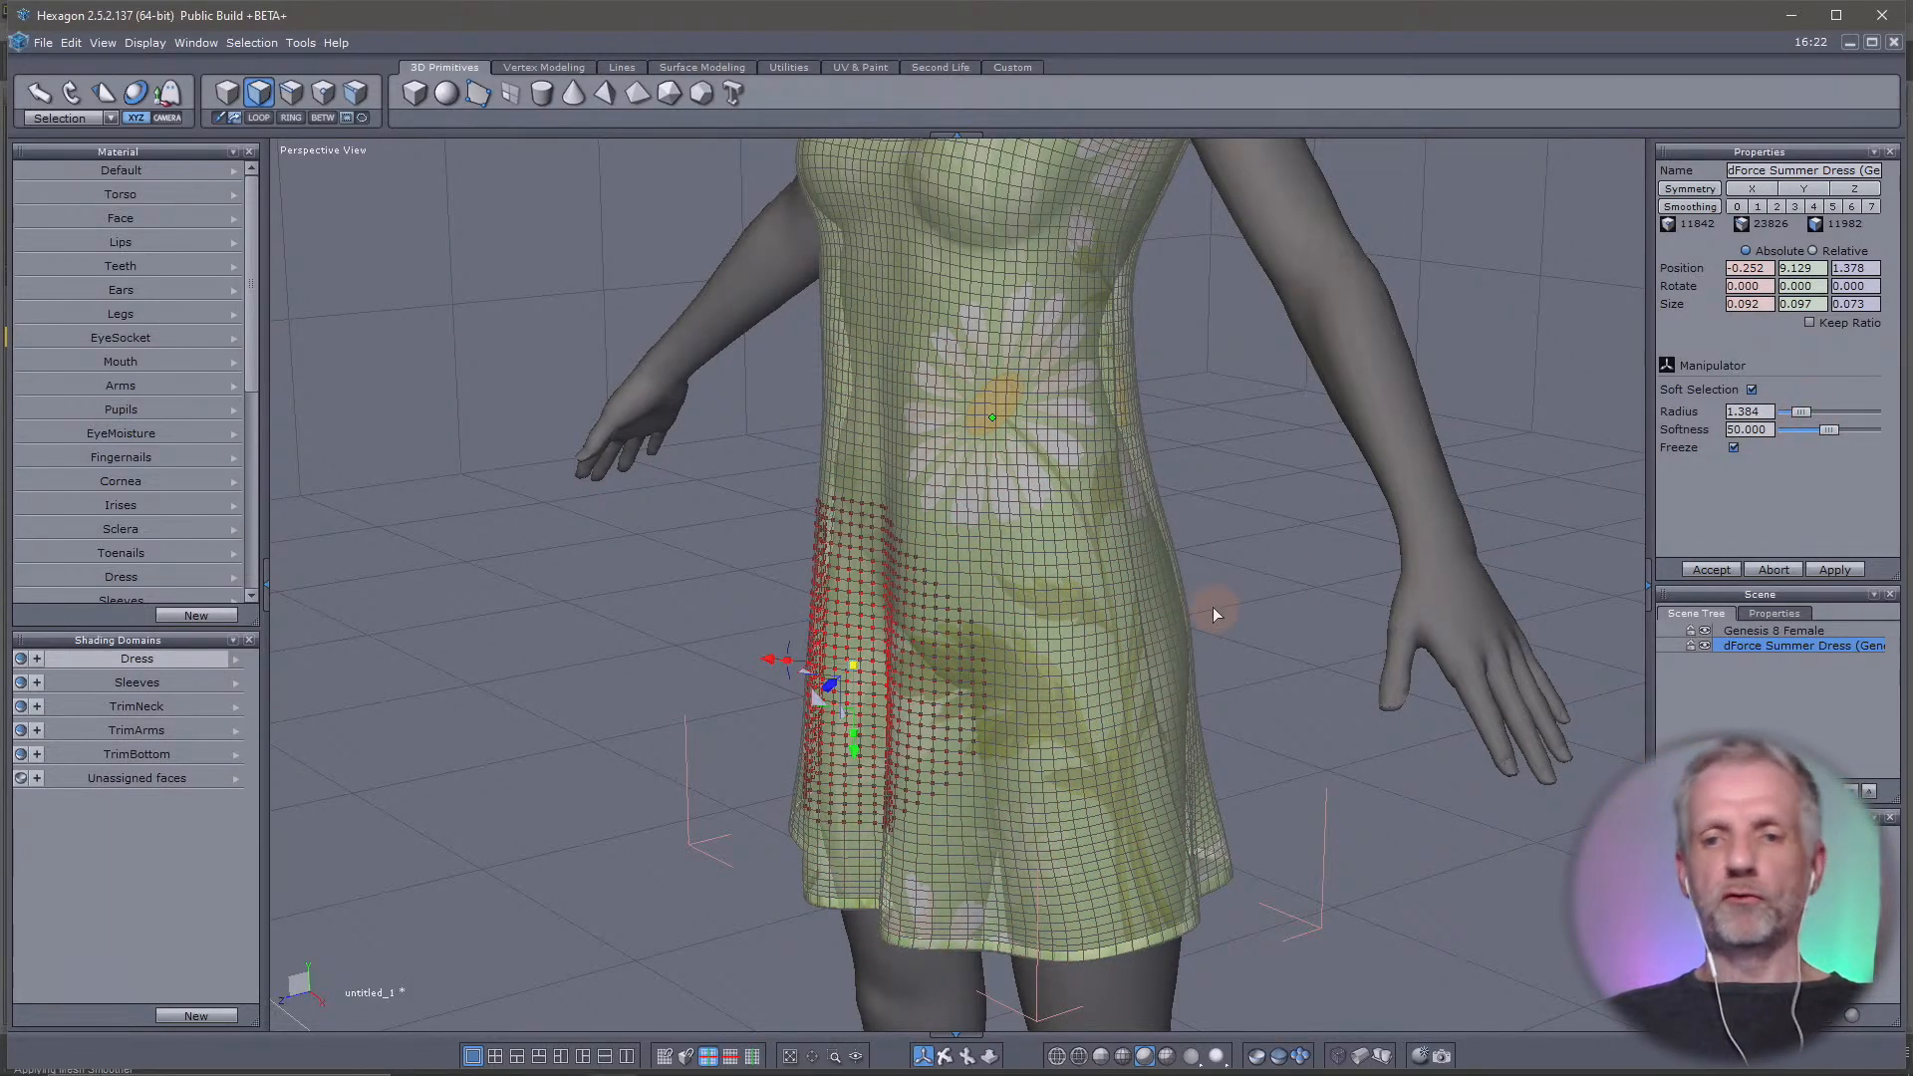
Select a face on the seat at the back of the dress and set the soft selection radius to 0.988
mouse_move(1213, 613)
middle_mouse_down()
mouse_move(1014, 643)
mouse_move(1110, 640)
mouse_move(753, 654)
mouse_move(375, 642)
mouse_move(167, 723)
middle_mouse_up()
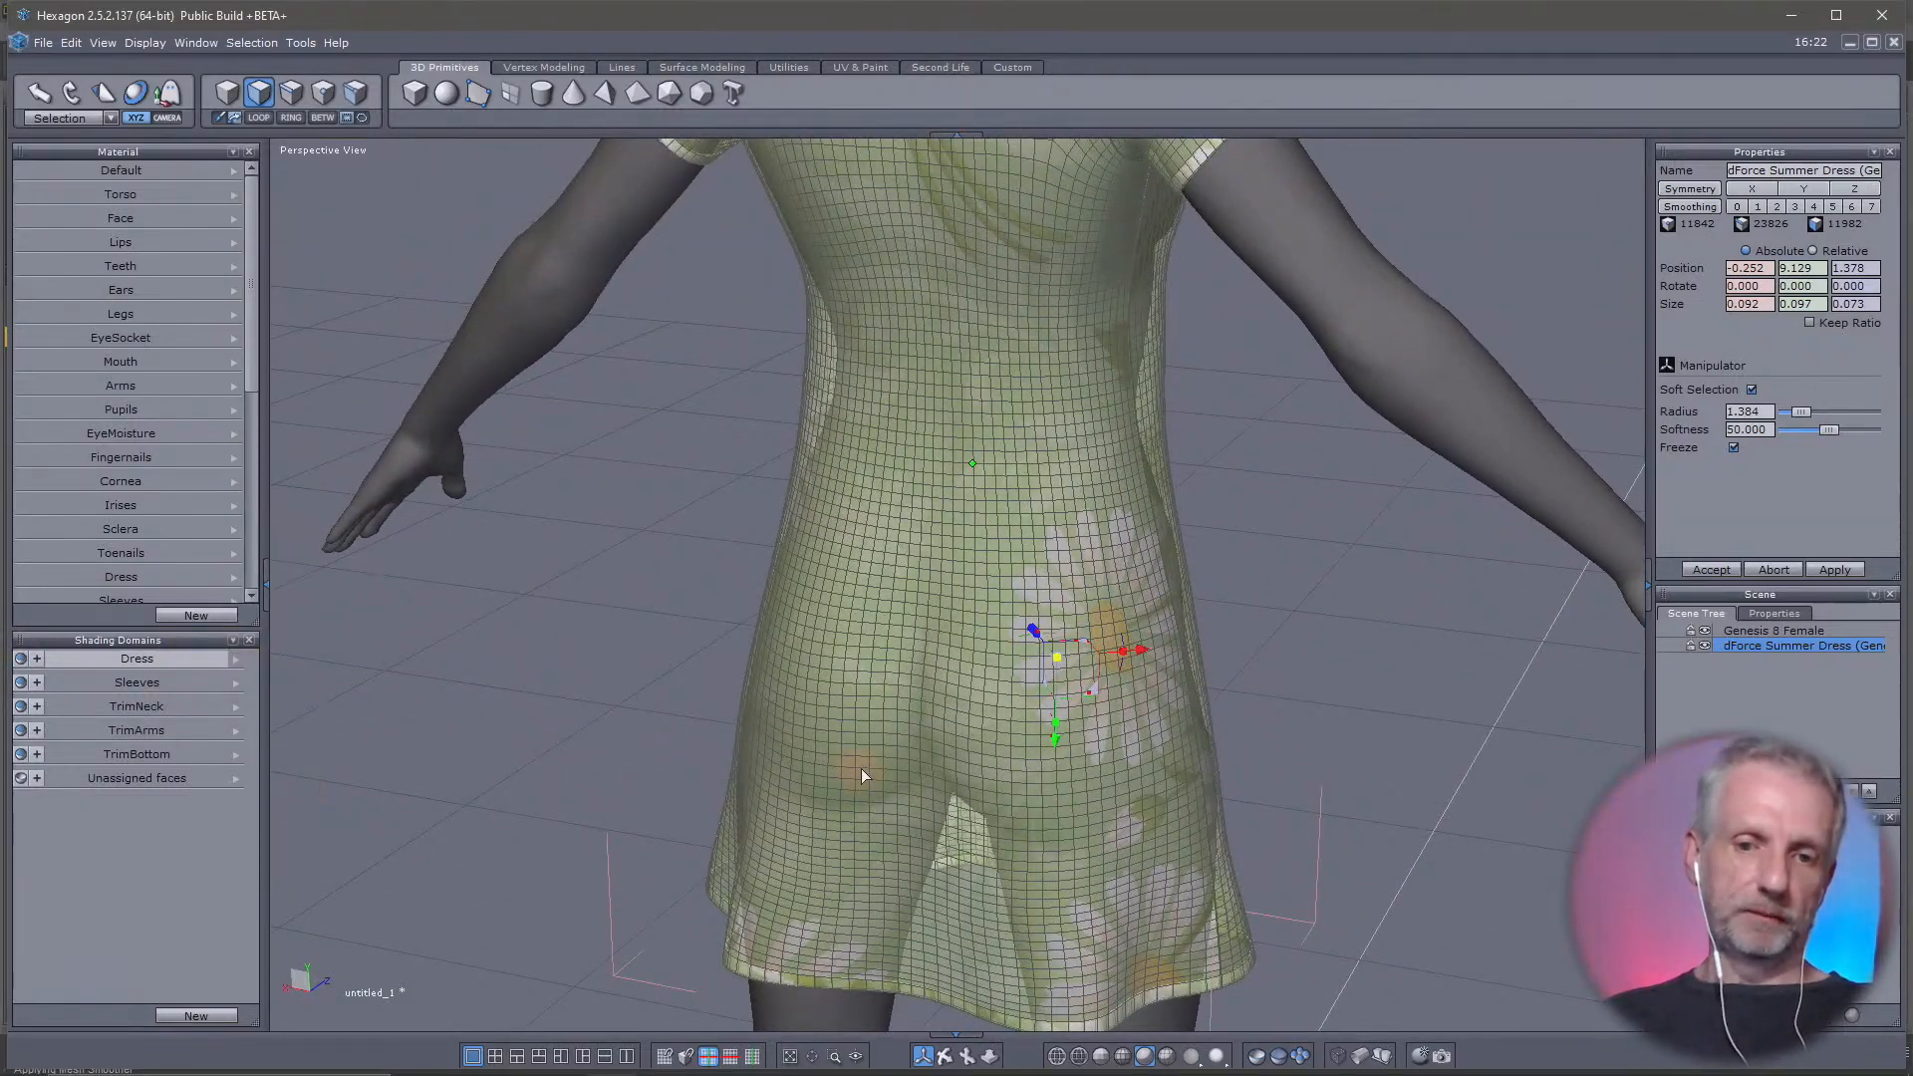
middle_click_drag(861, 768, 767, 613)
left_click(793, 684)
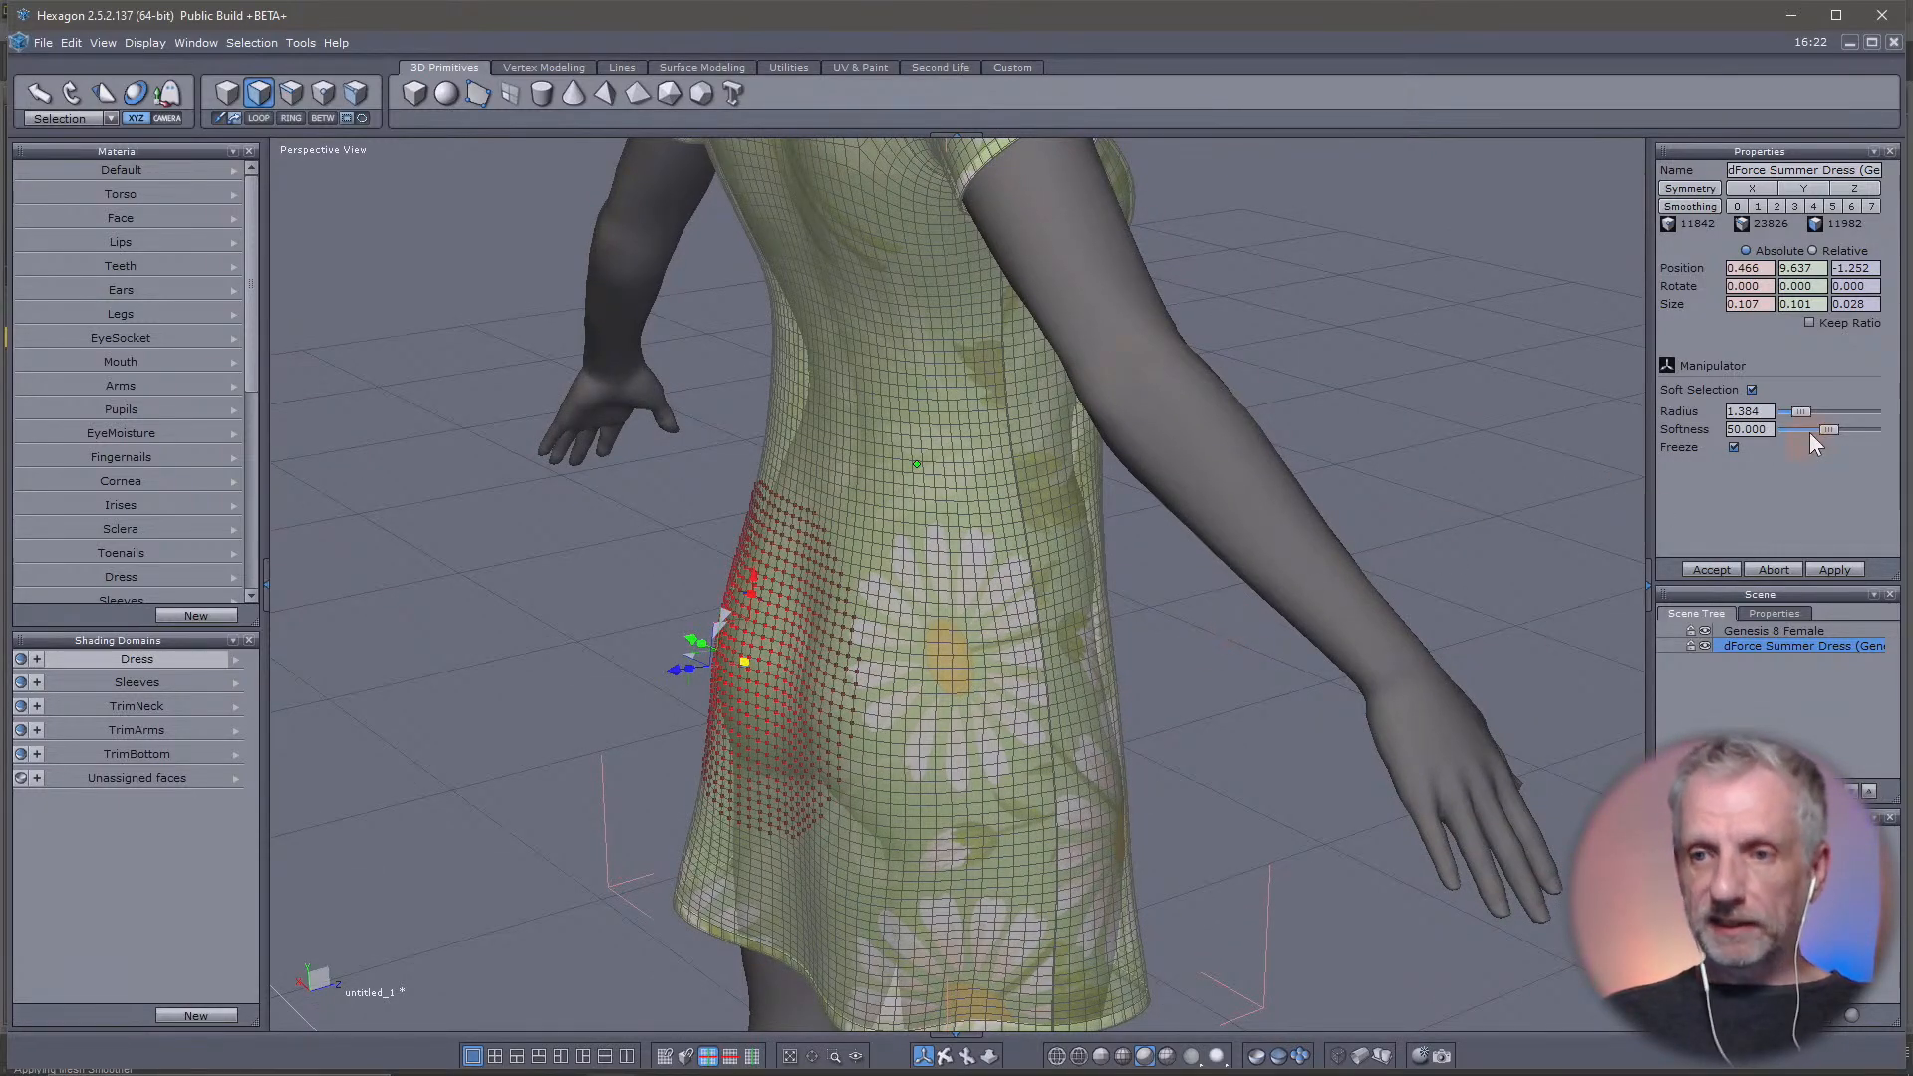
left_click_drag(1803, 410, 1801, 410)
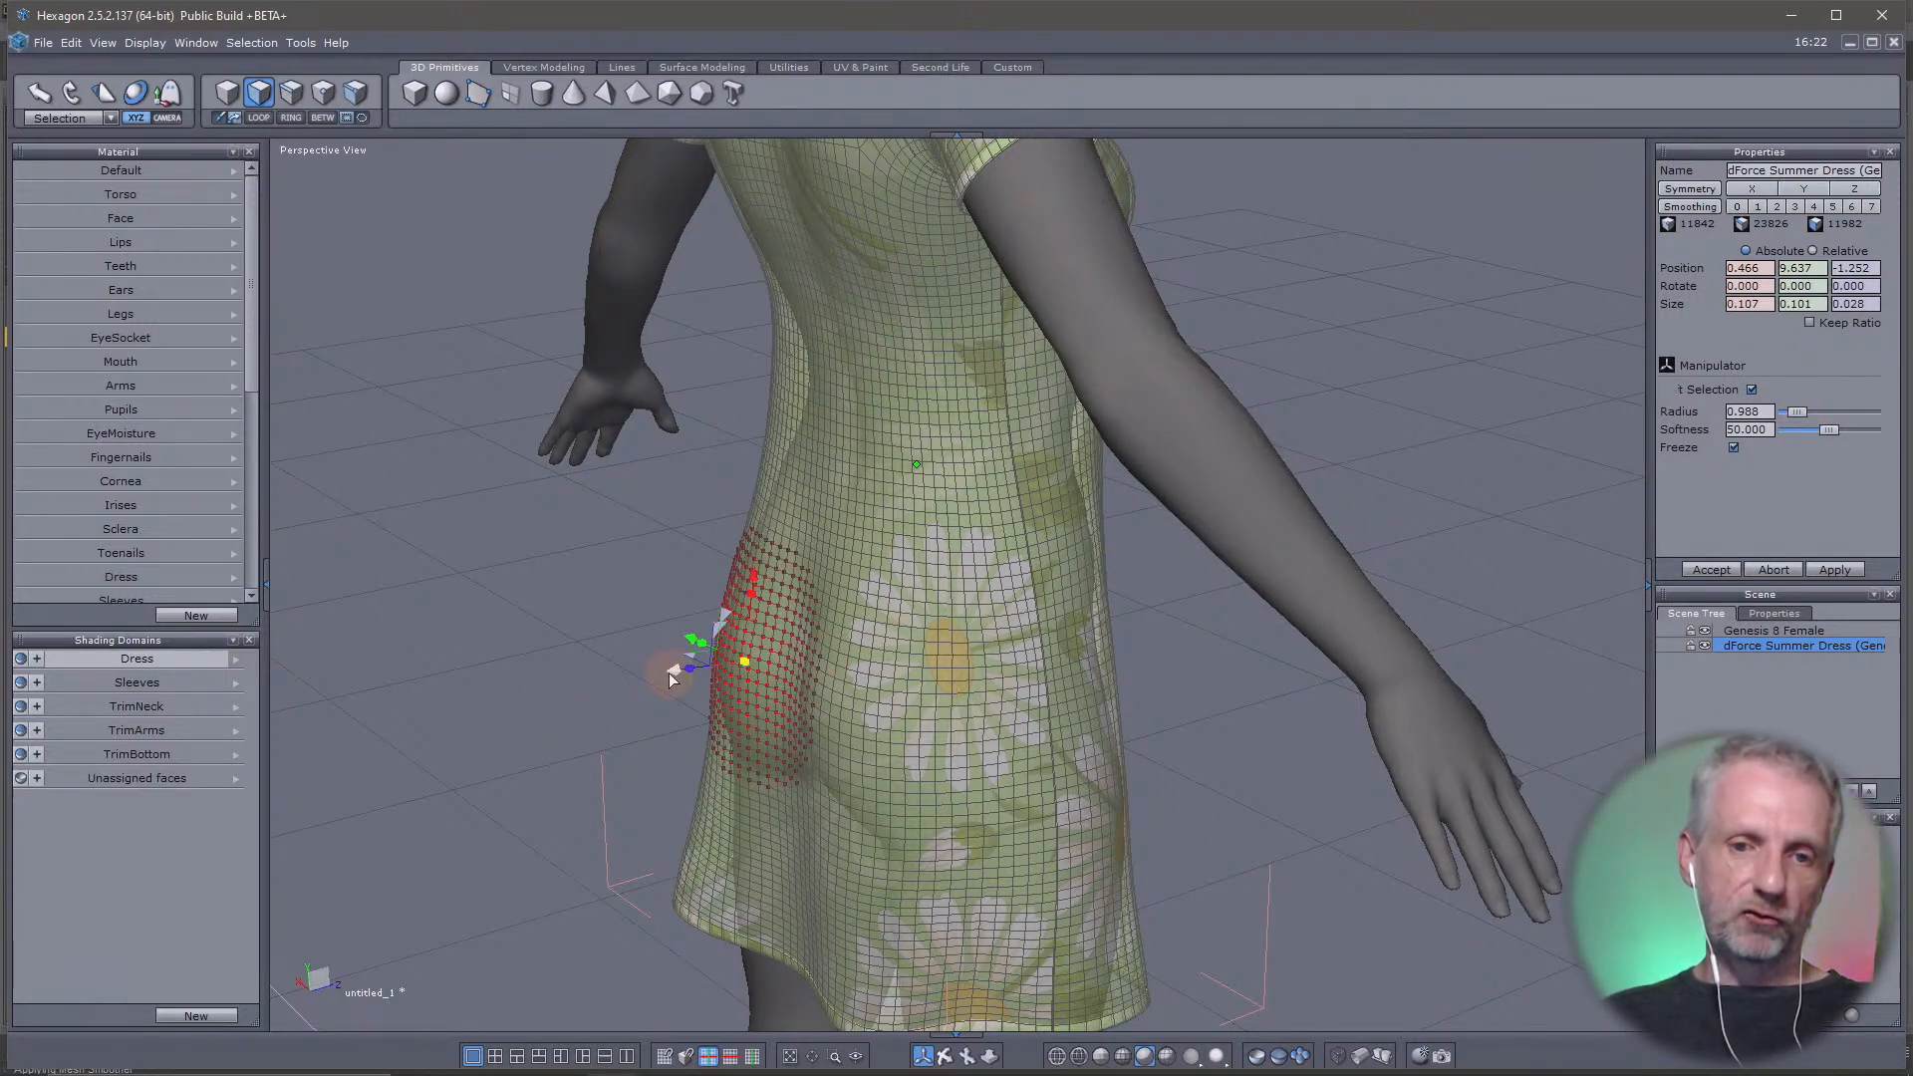
Try pulling the softly selected seat area outward from the body, and undo the bulge
mouse_move(669, 679)
left_mouse_down()
mouse_move(658, 659)
mouse_move(638, 678)
mouse_move(664, 685)
mouse_move(629, 684)
mouse_move(650, 698)
left_mouse_up()
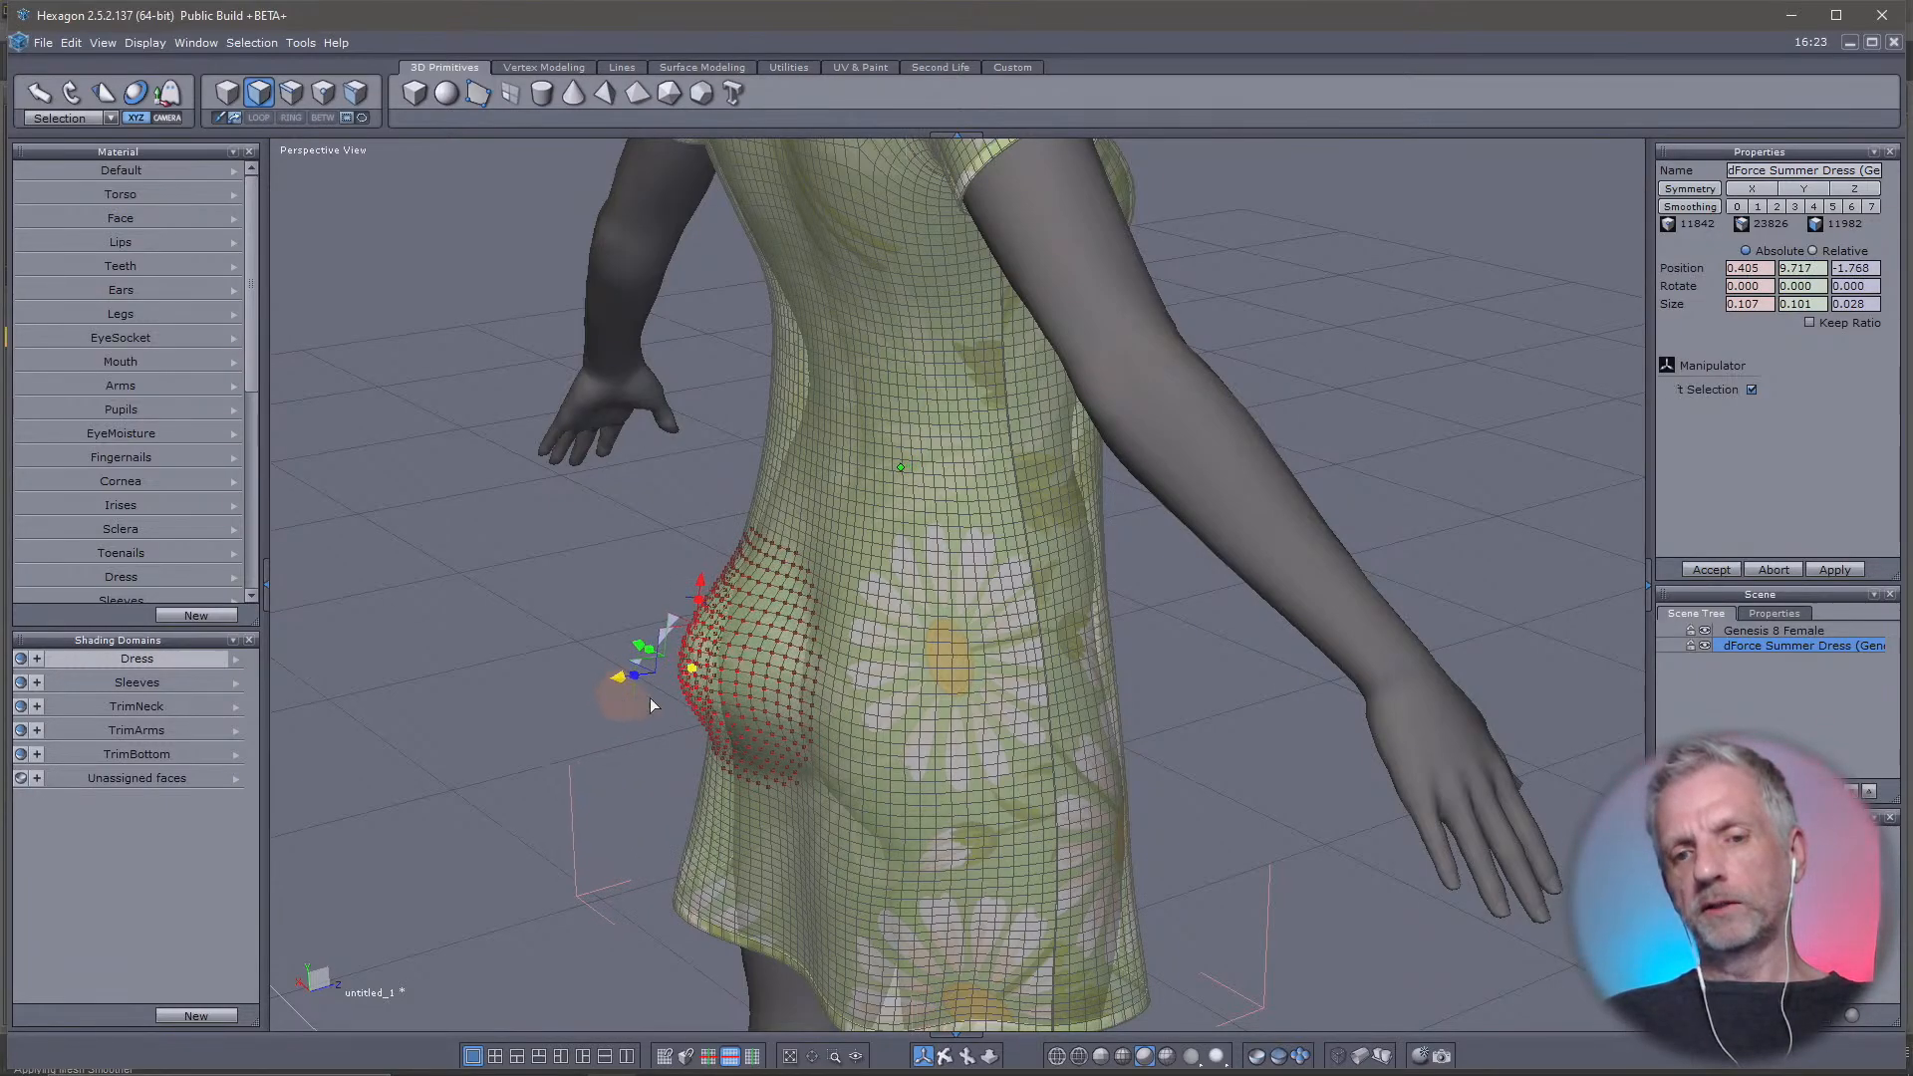
middle_click_drag(762, 717, 689, 687)
left_click_drag(690, 688, 666, 653)
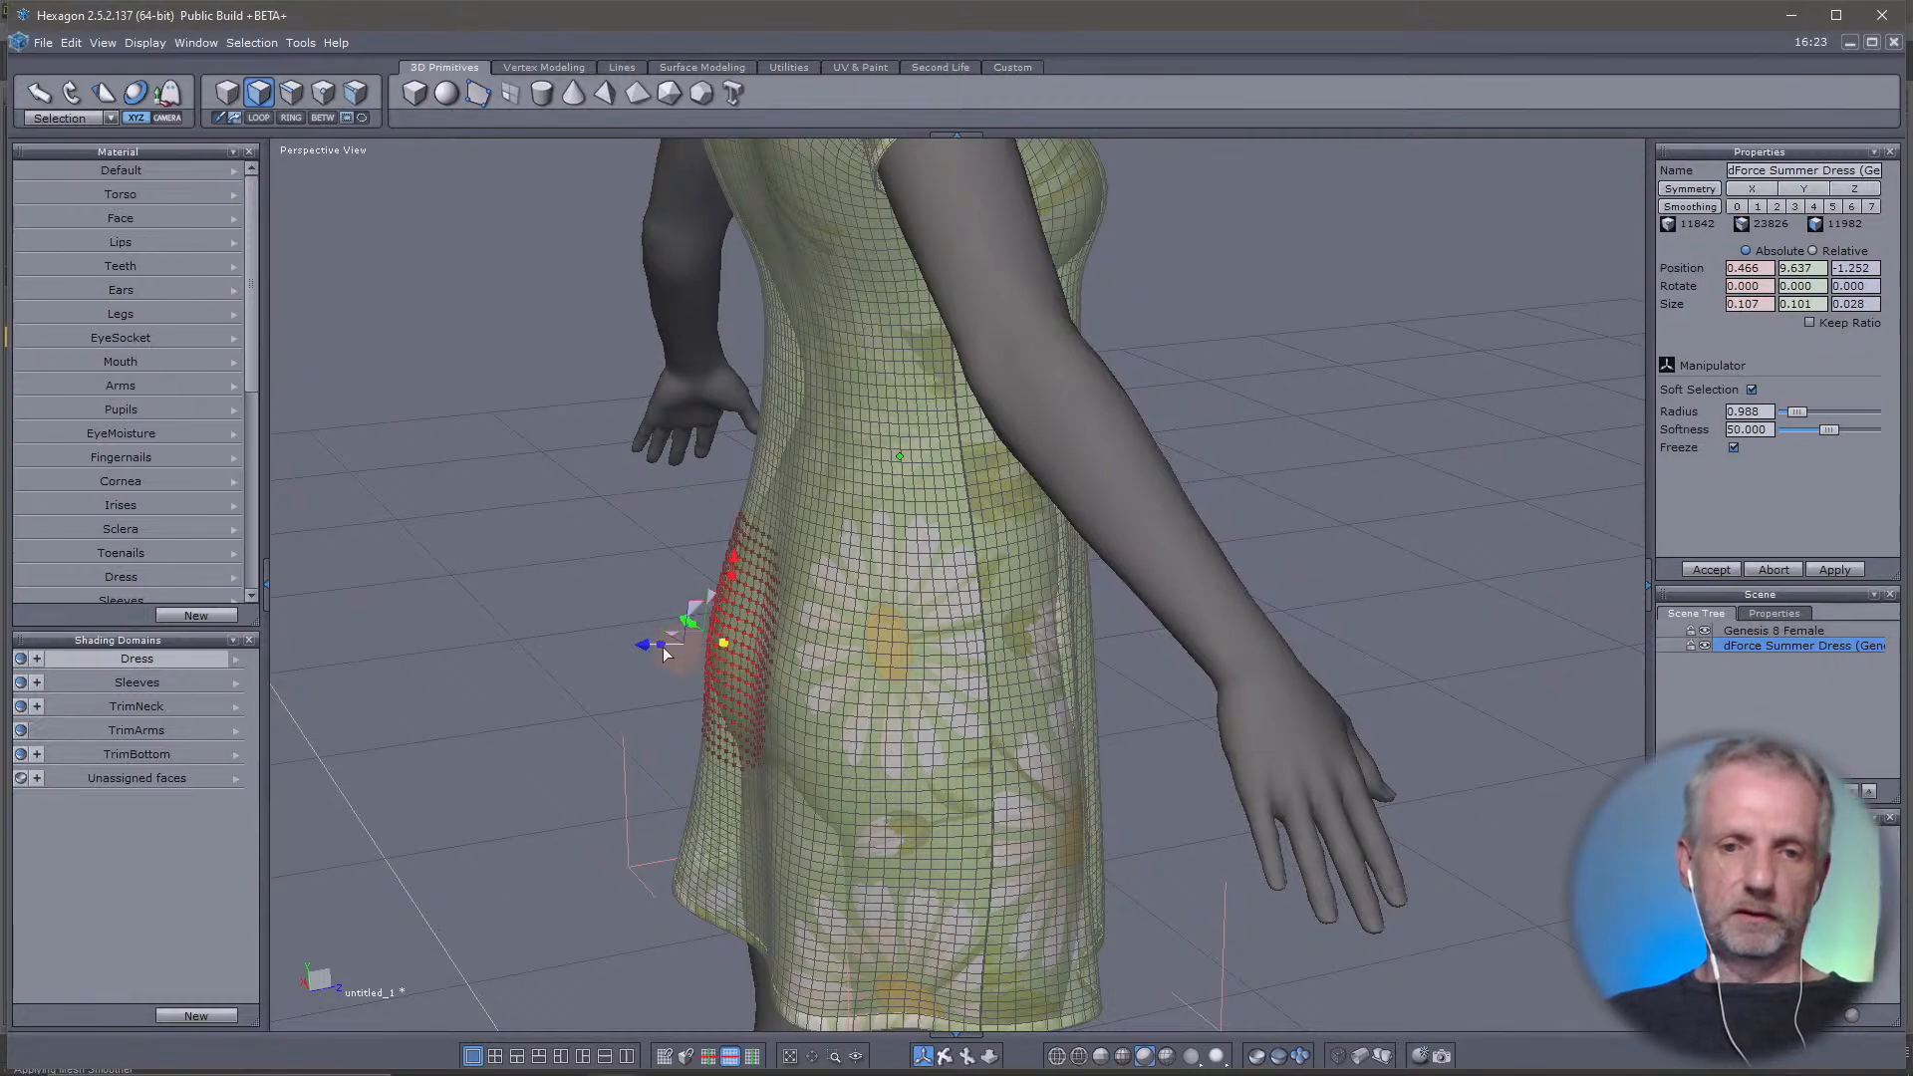
Set the soft selection radius to 1.680, try pulling the seat of the dress outward again, and undo the move
left_click_drag(1802, 410, 1810, 414)
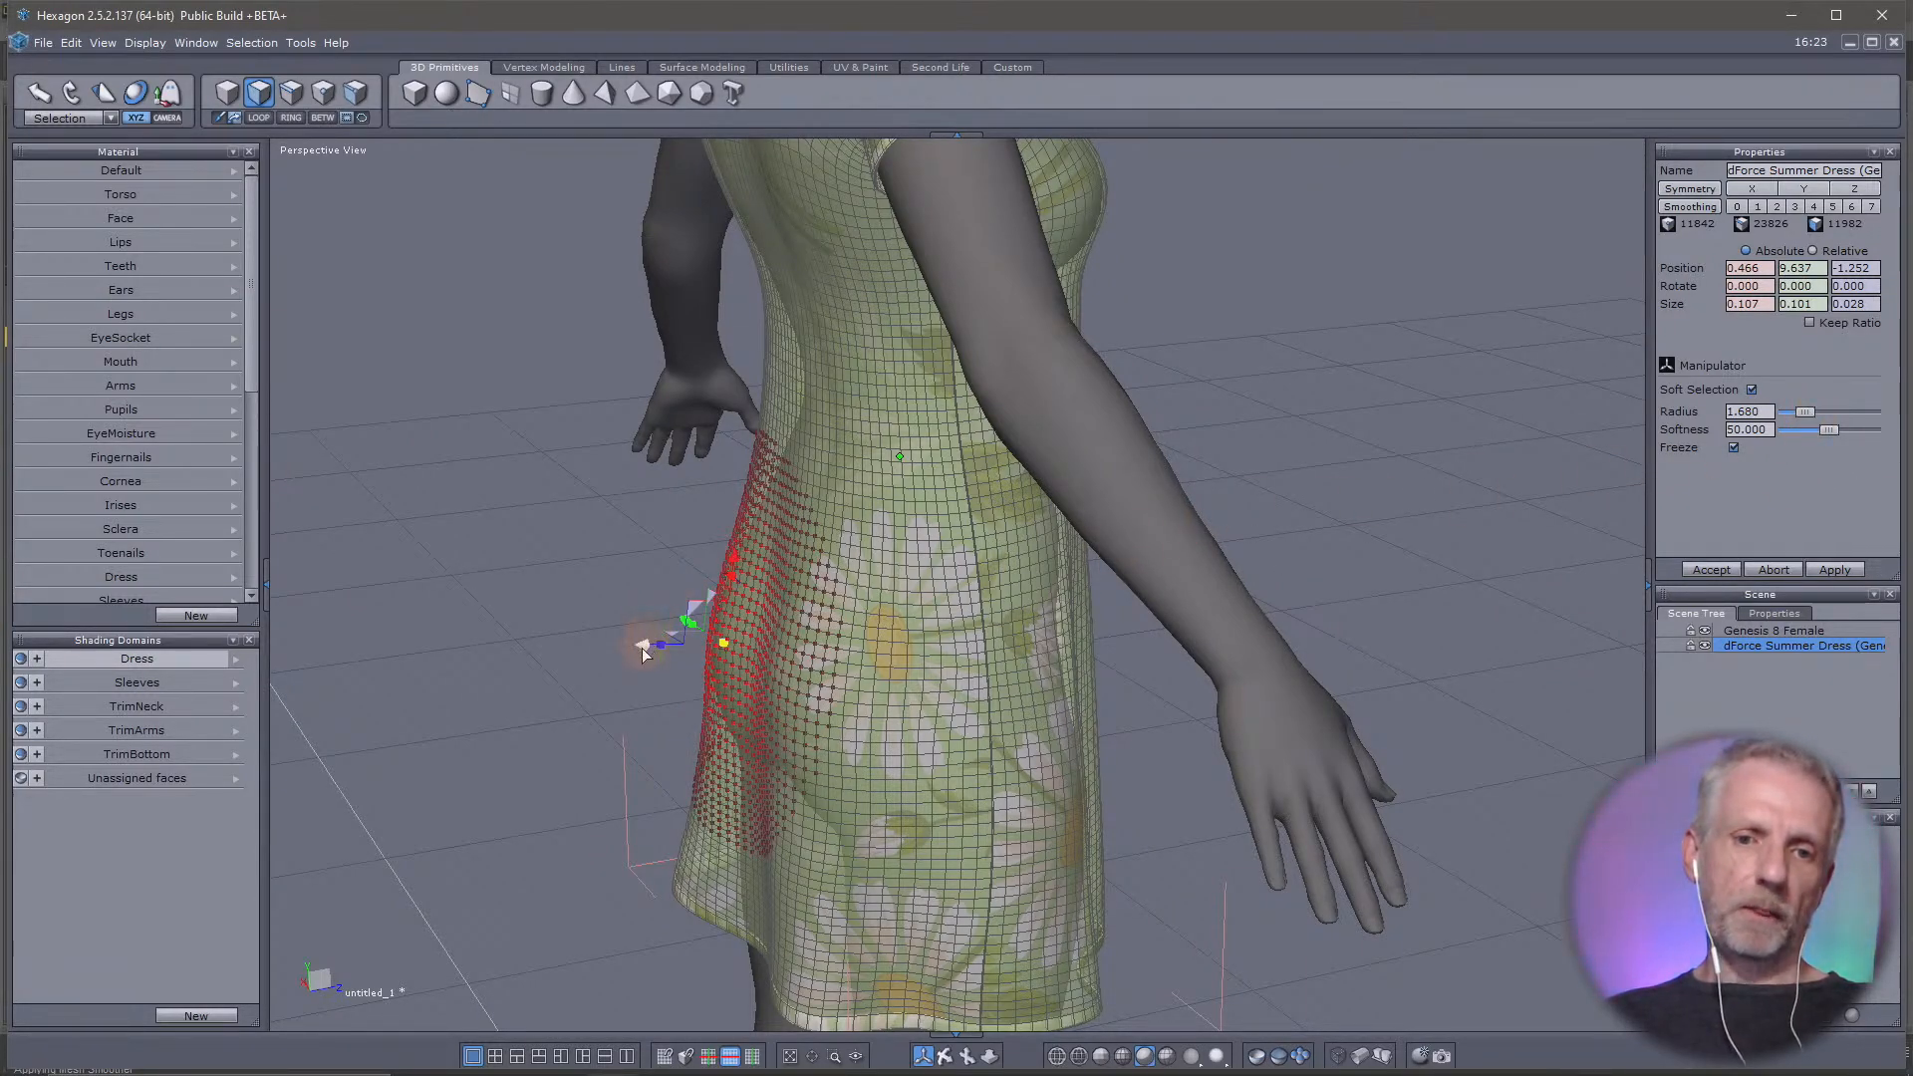
left_click_drag(642, 653, 635, 693)
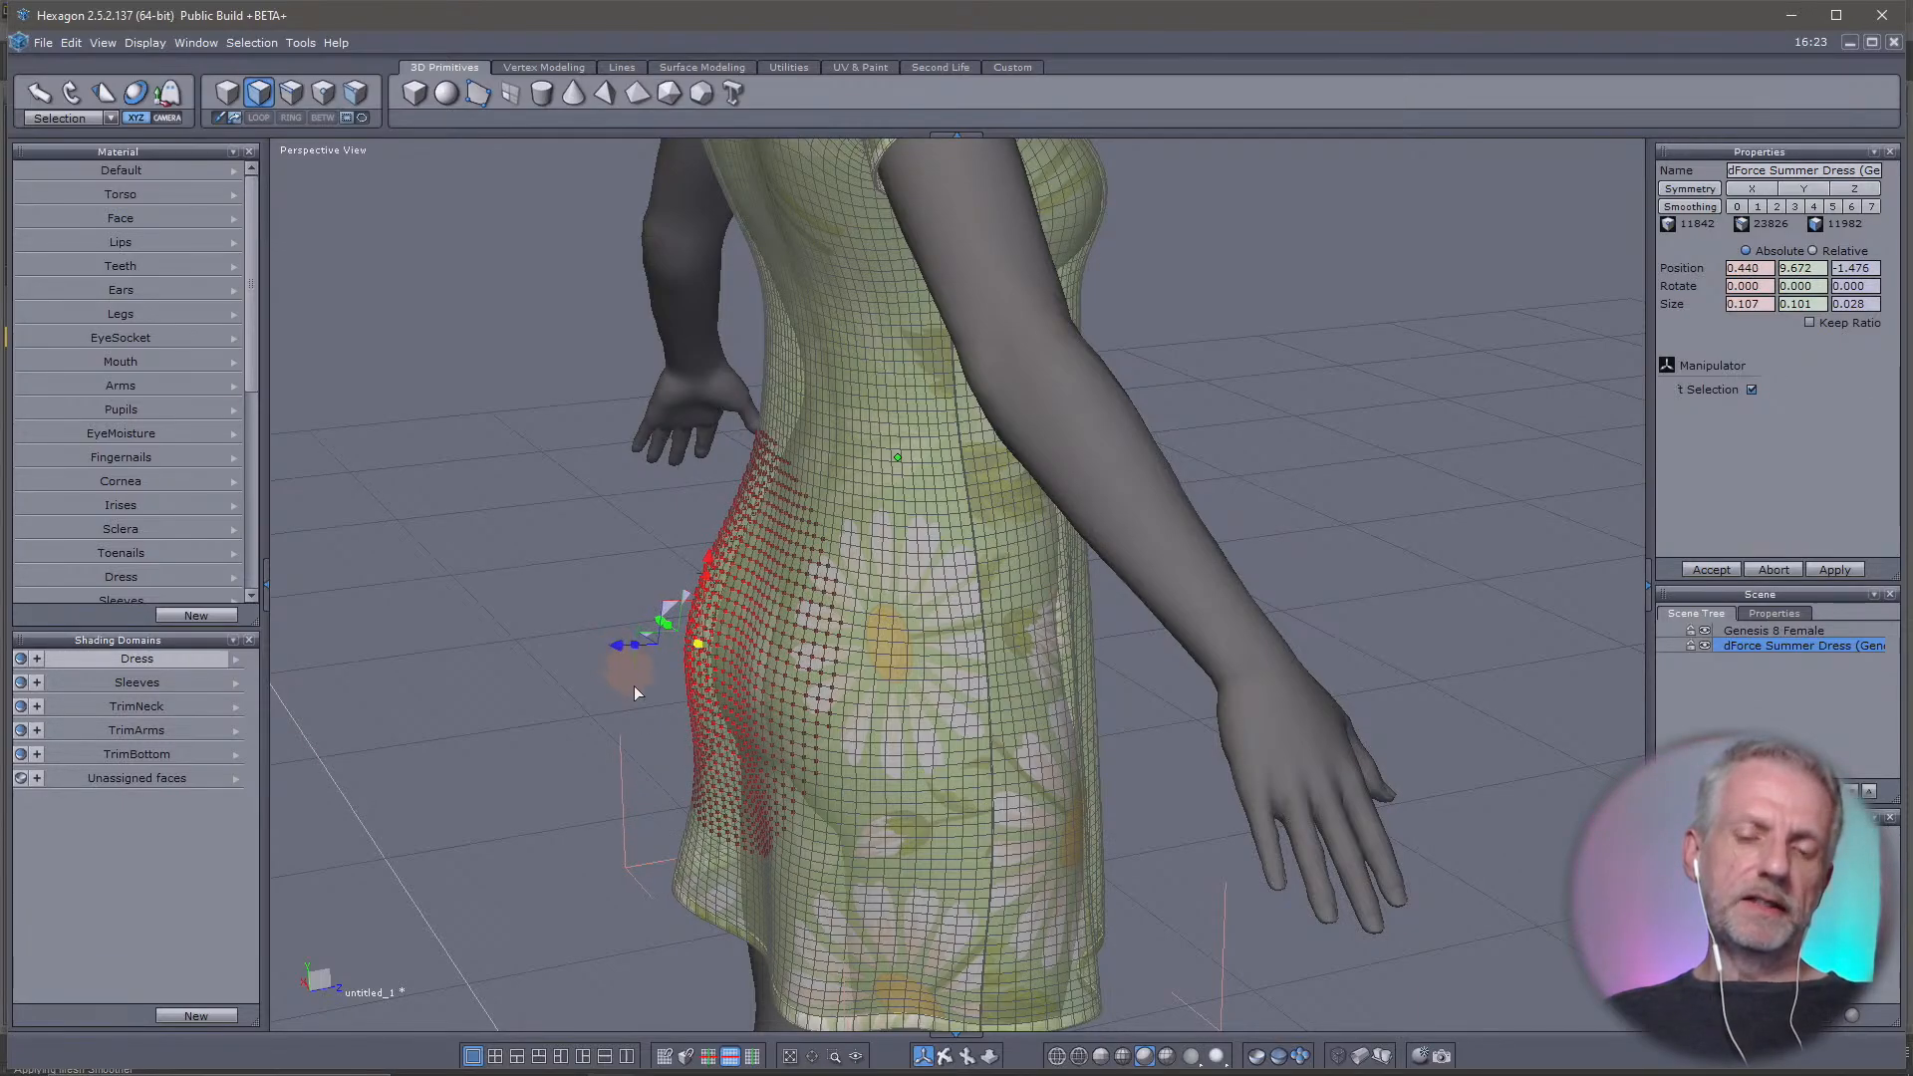
key("ctrl+z")
Switch to edge selection, select a front hem edge and extend the selection to the full edge loop around the hem
right_click_drag(569, 655, 1372, 516)
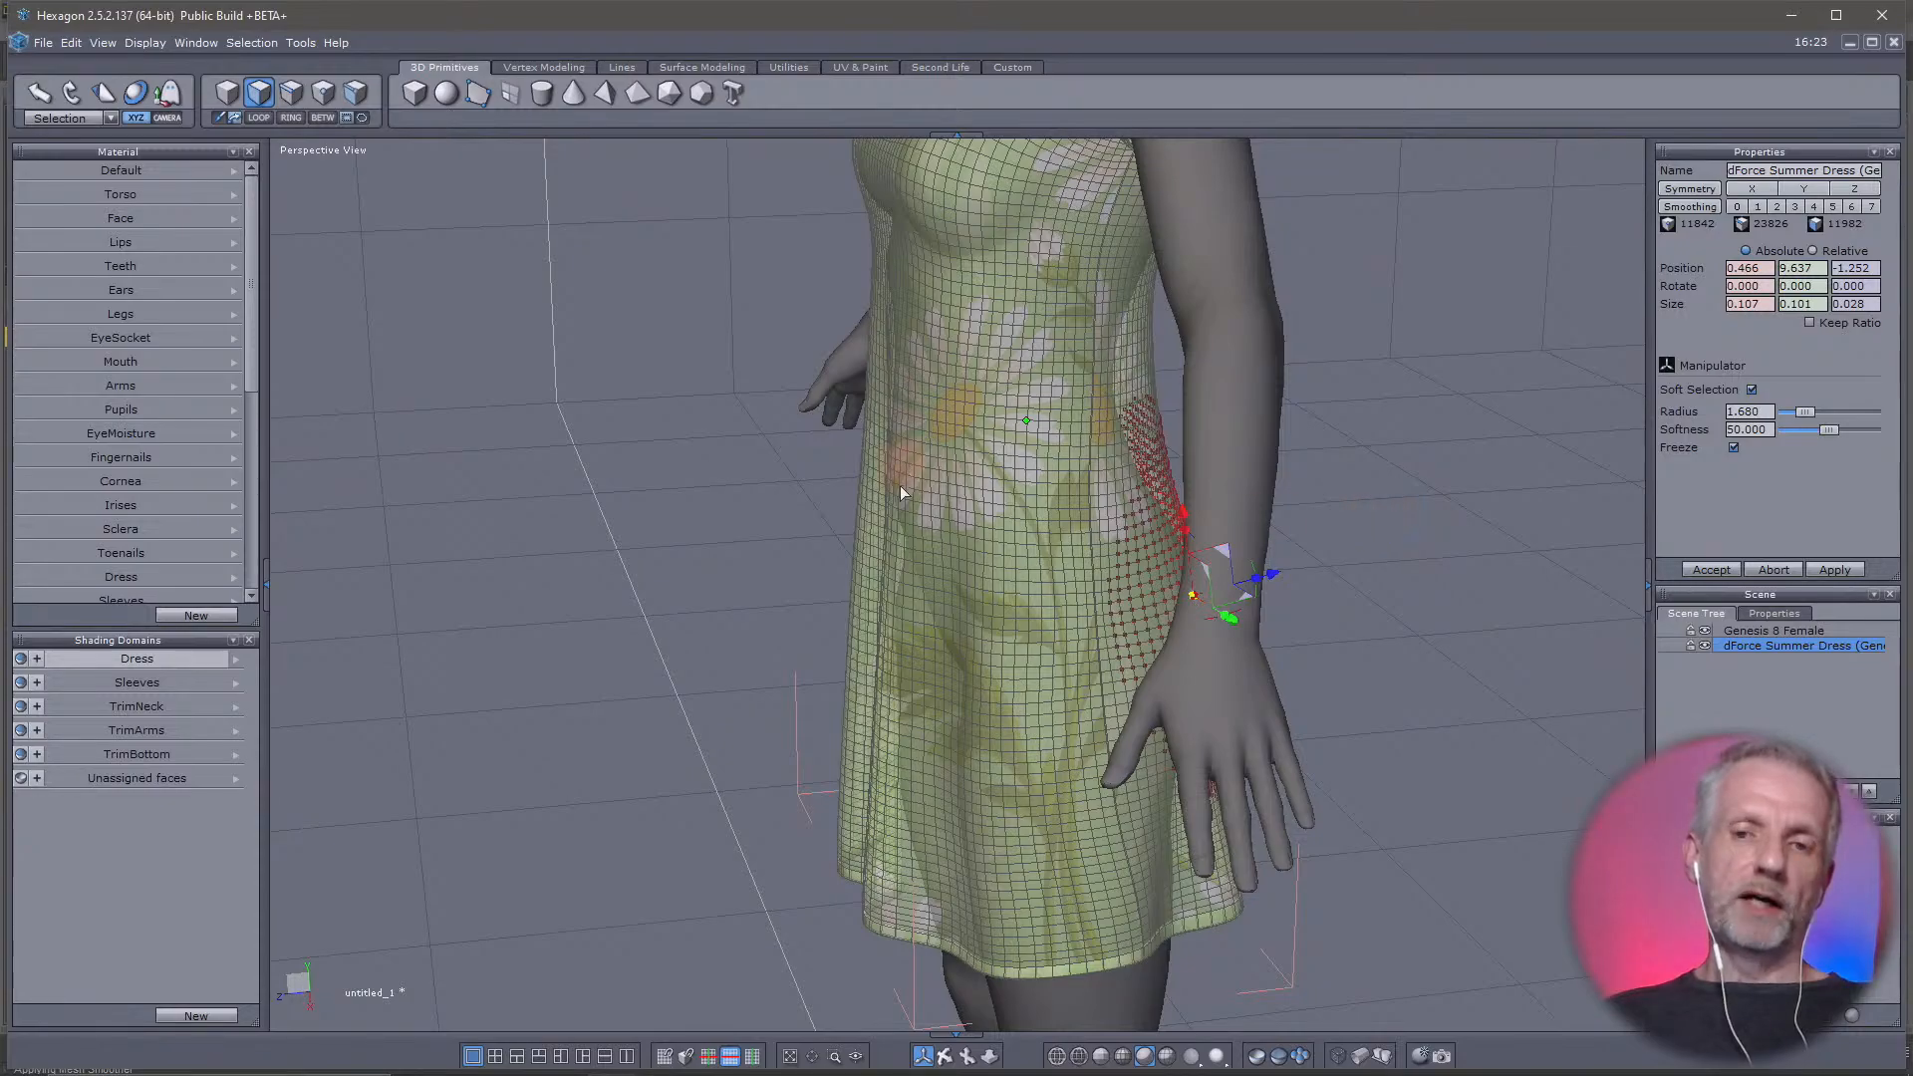
right_click_drag(900, 490, 1261, 628)
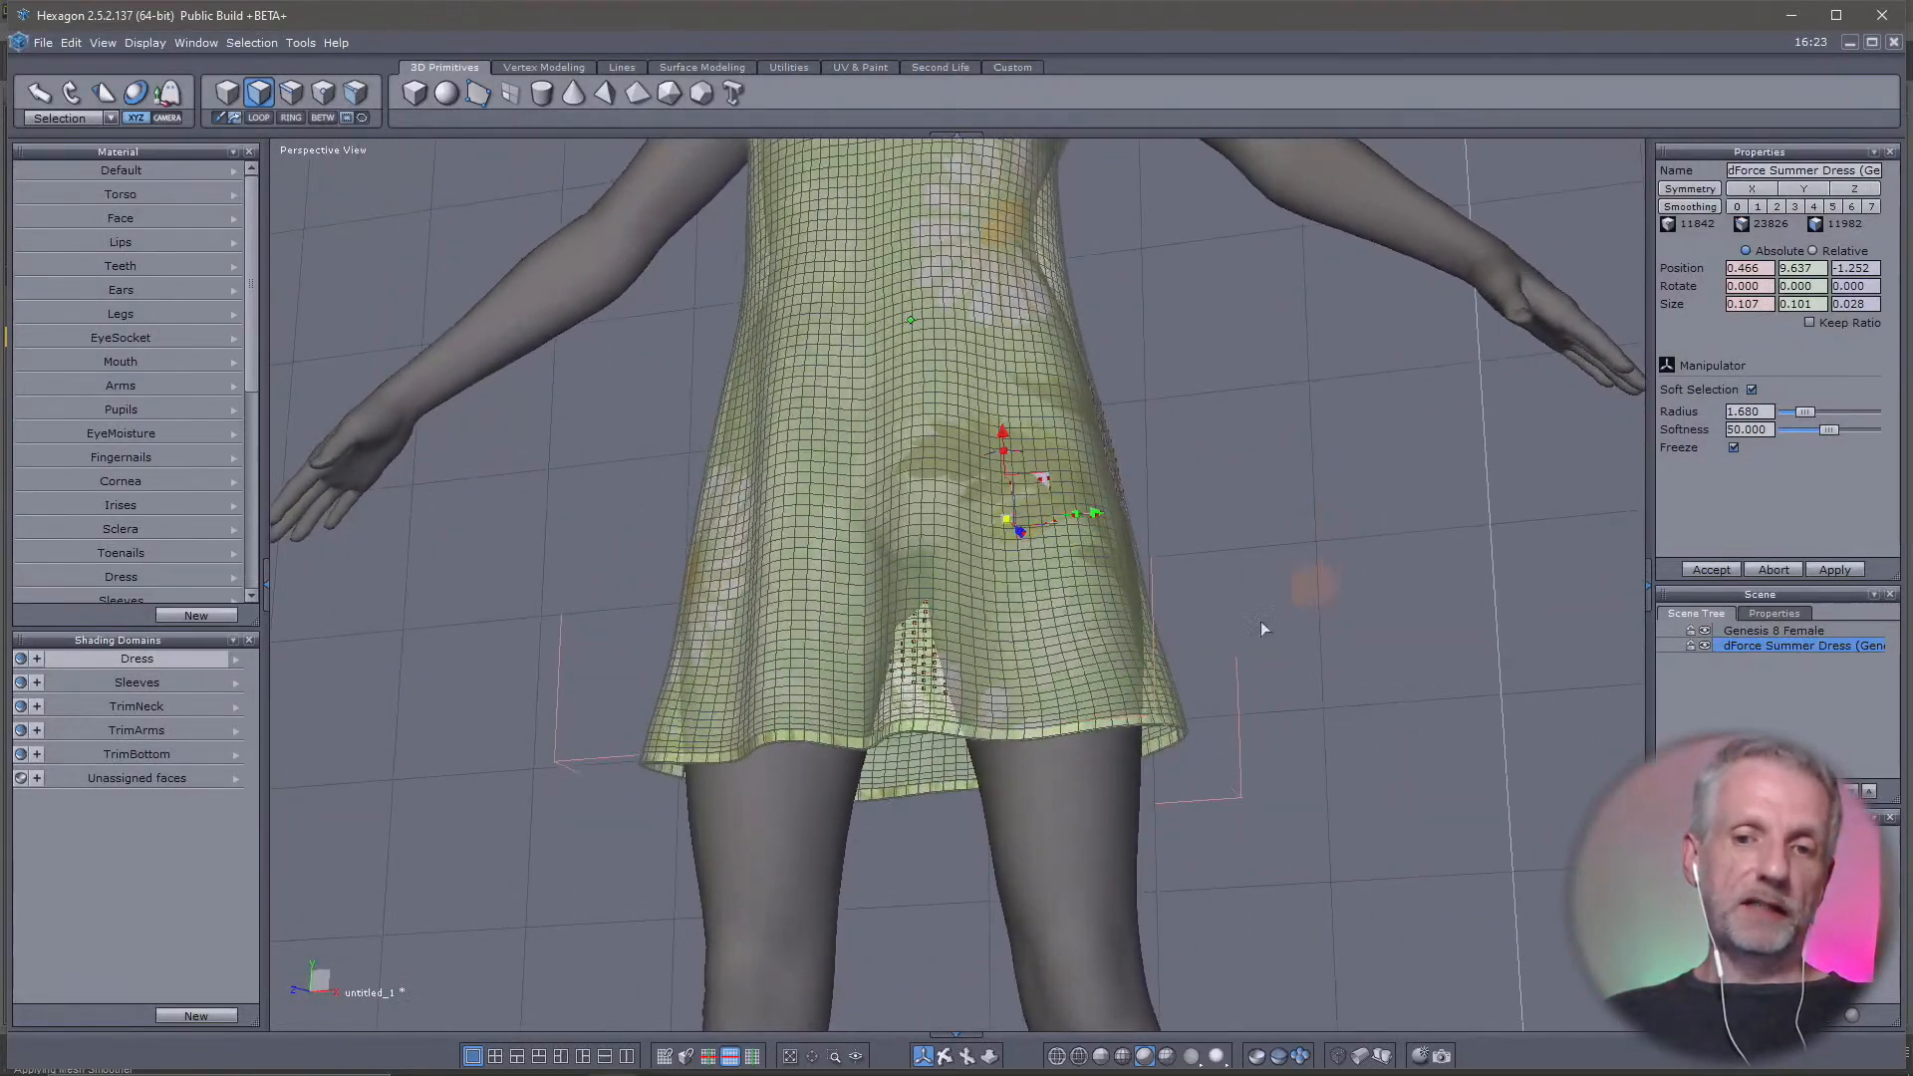
left_click(291, 92)
scroll(984, 749, "up", 2)
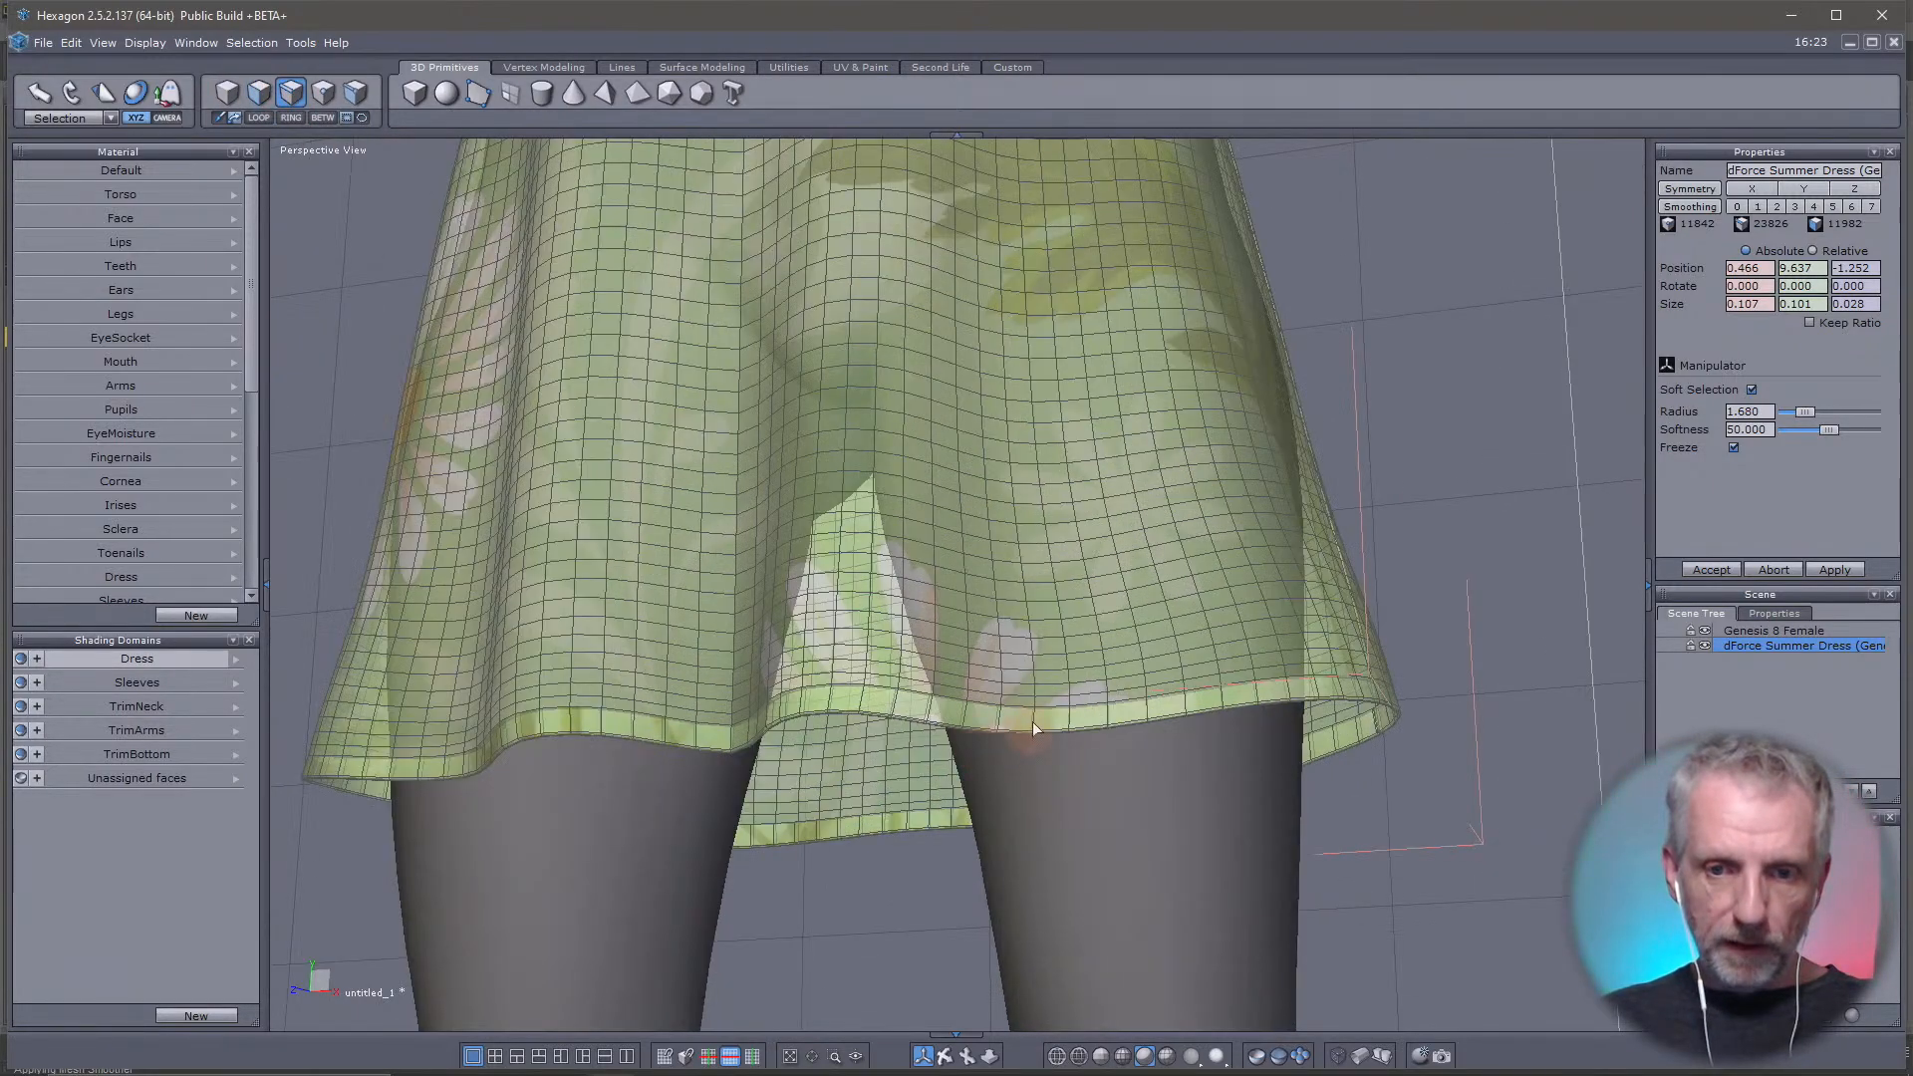
left_click(978, 729)
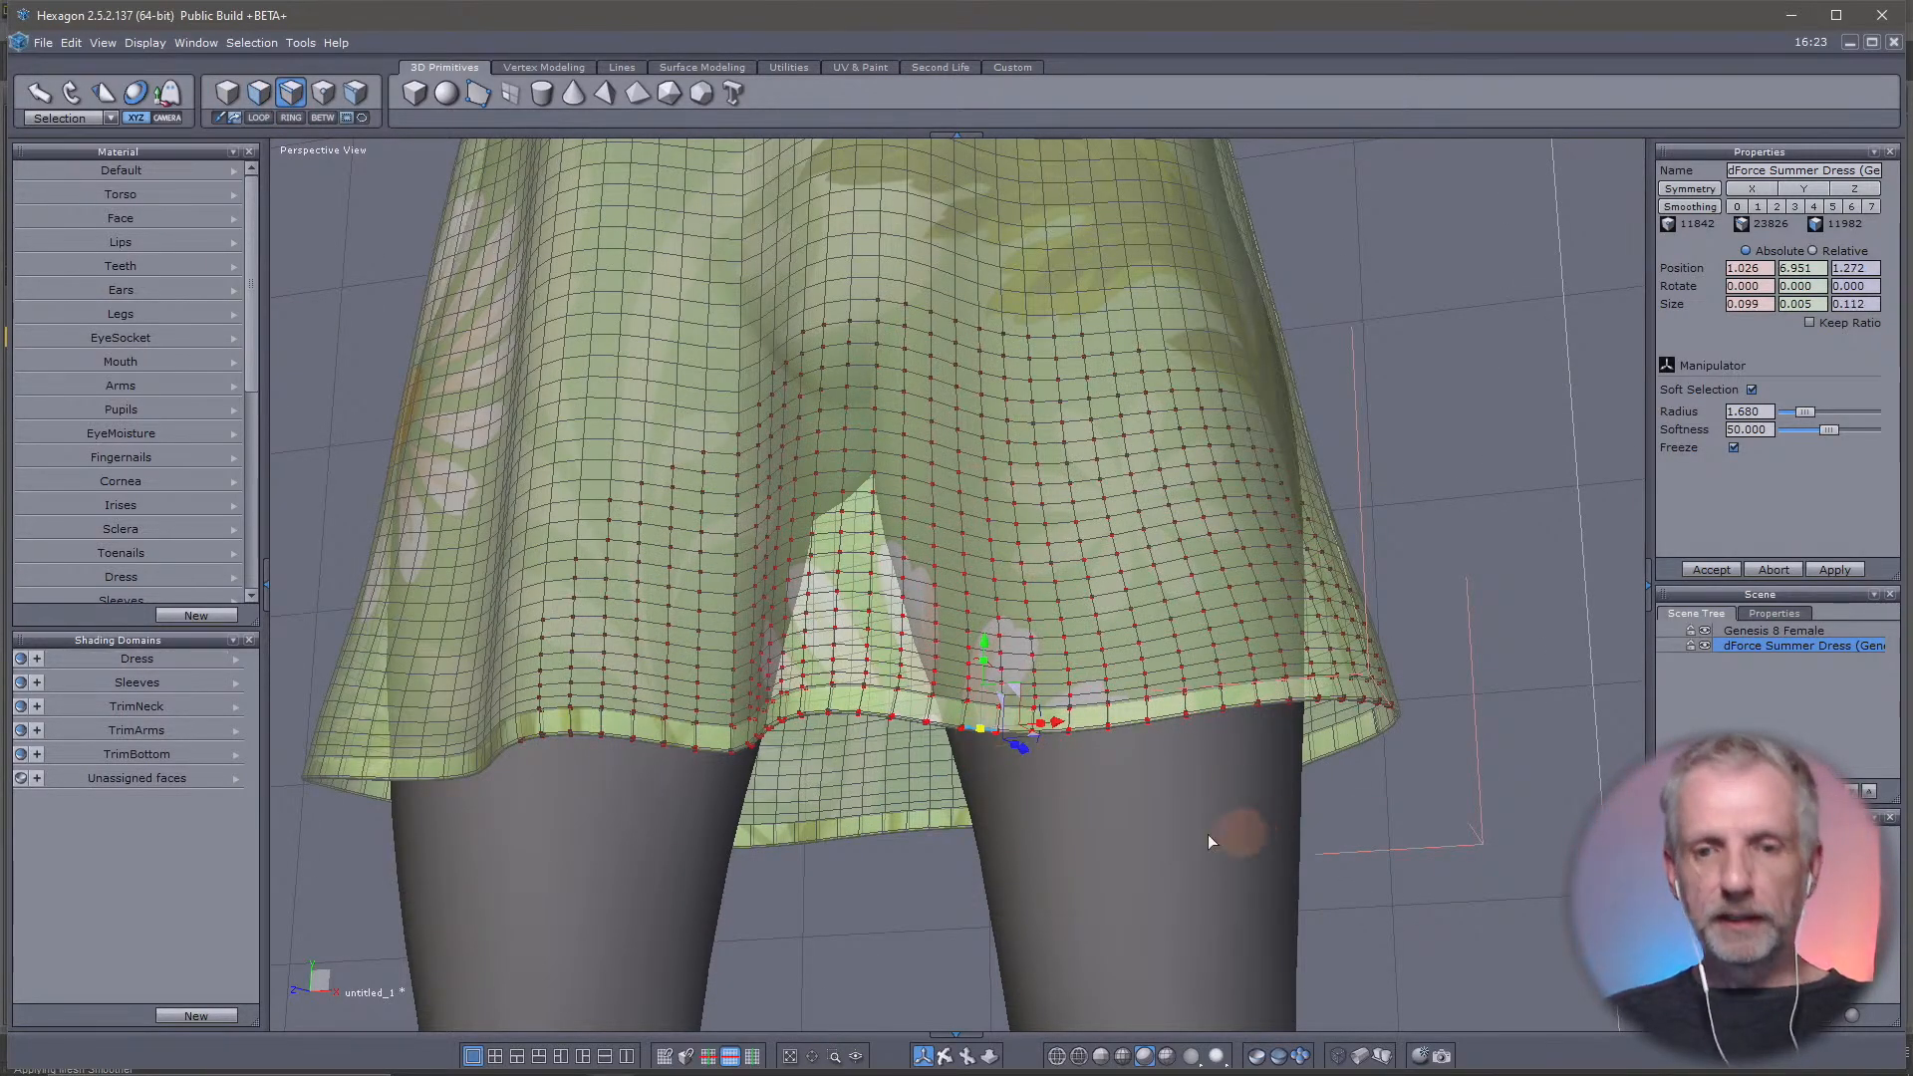
scroll(1106, 796, "down", 1)
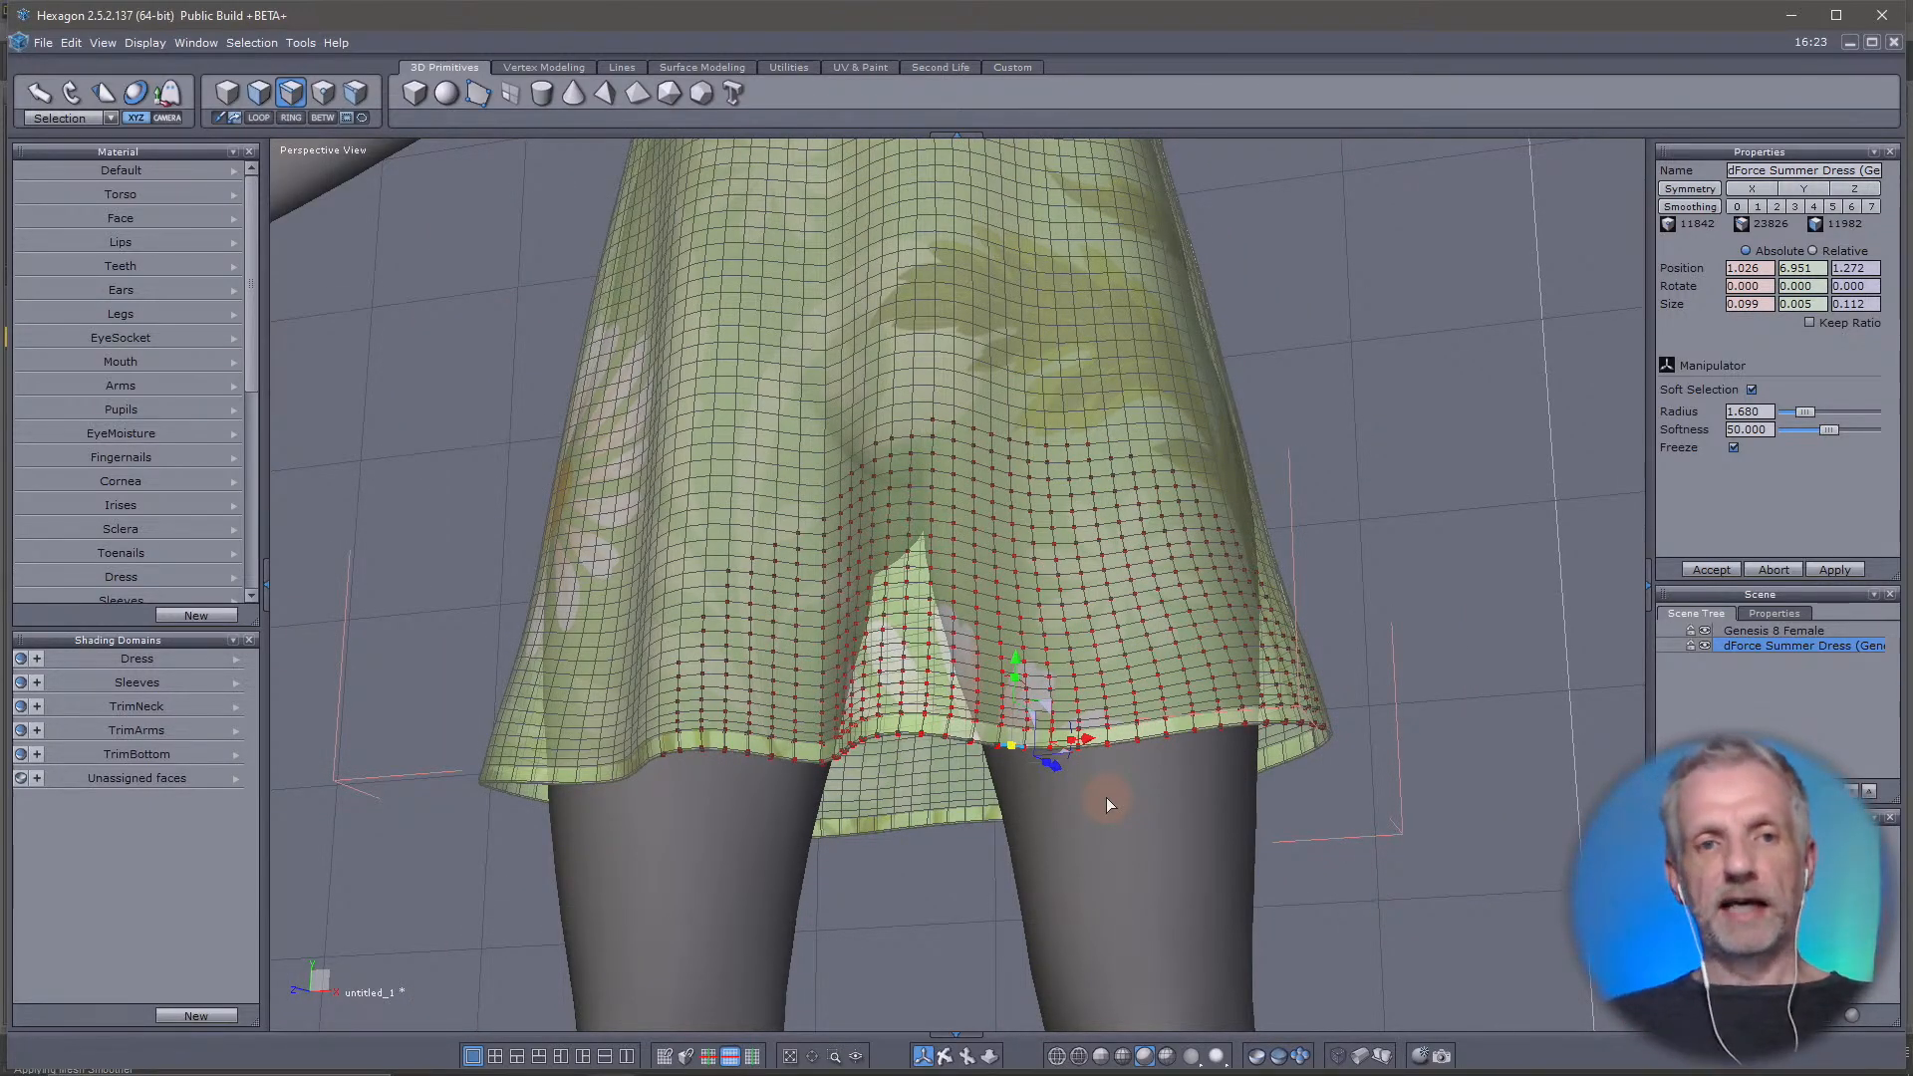
key("l")
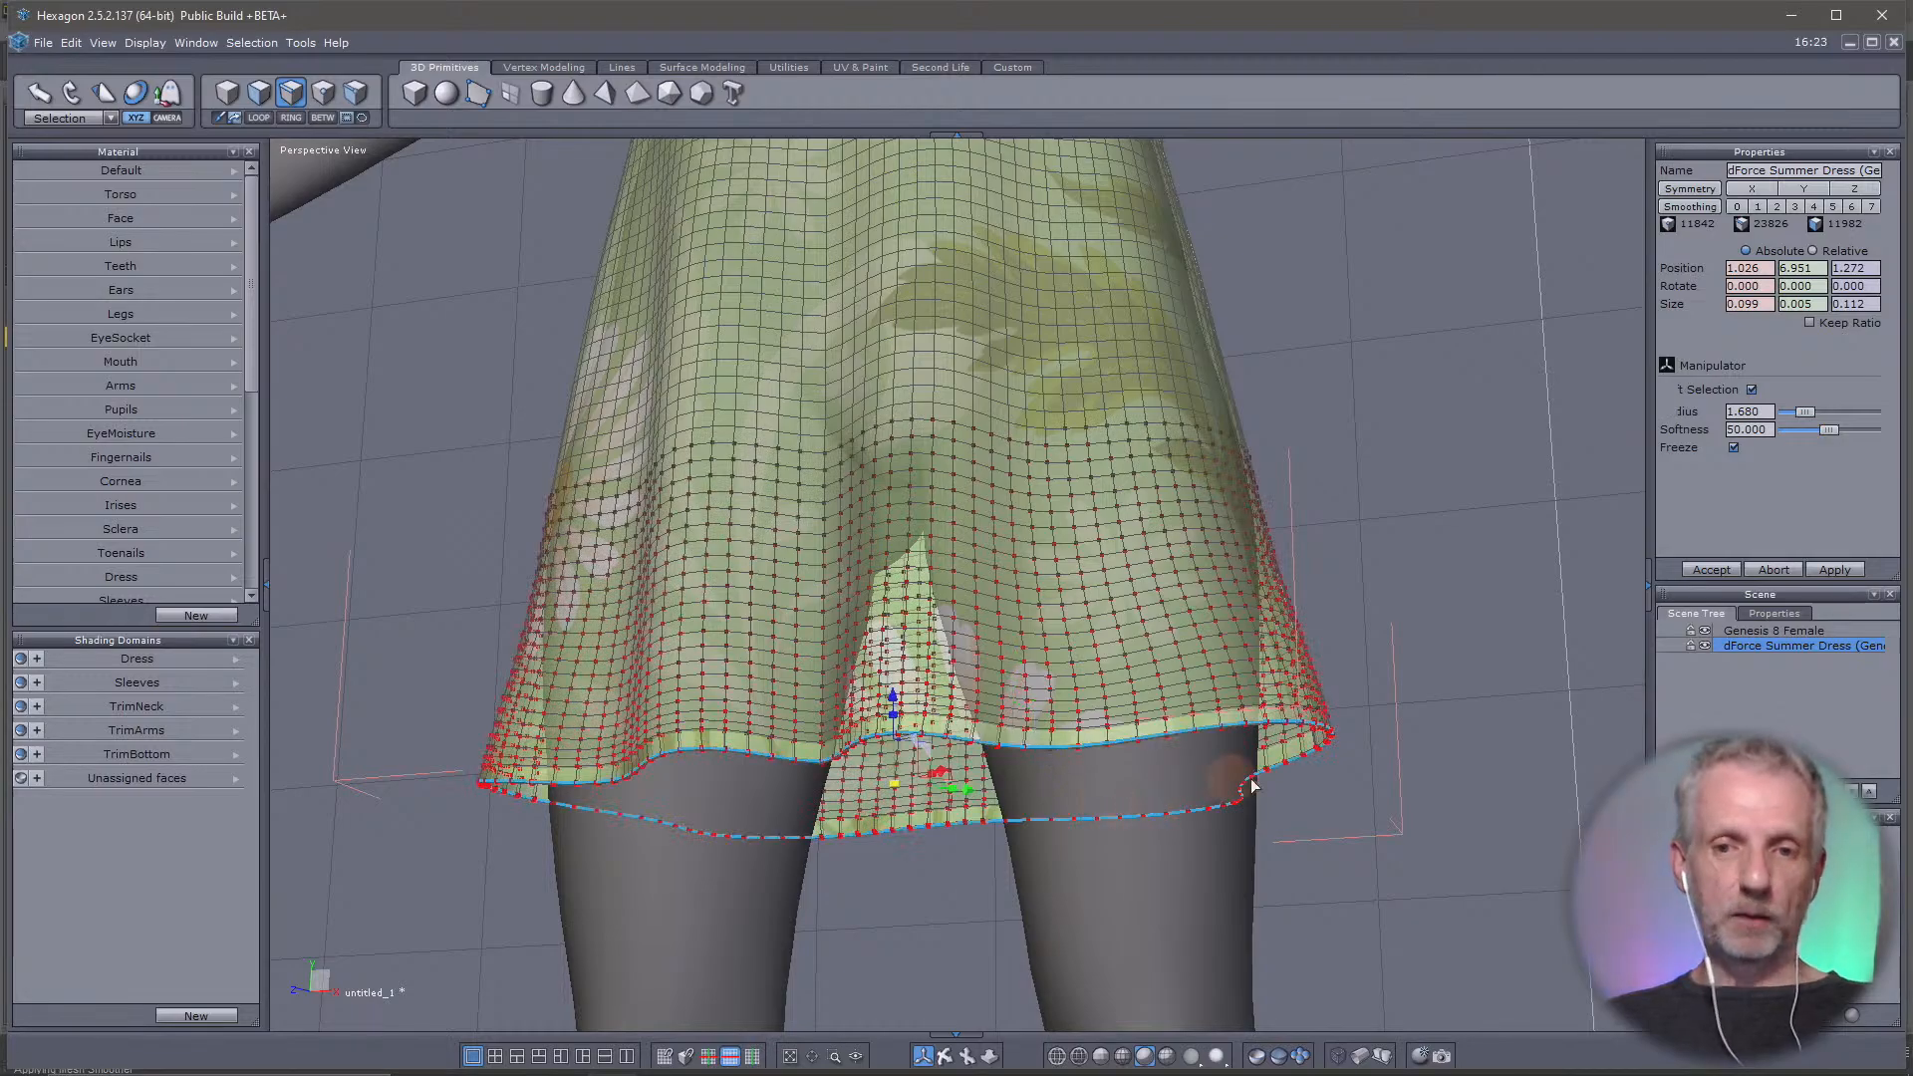
Turn off soft selection for the hem loop and inspect the selected loop around the skirt
right_click_drag(1319, 809, 499, 803)
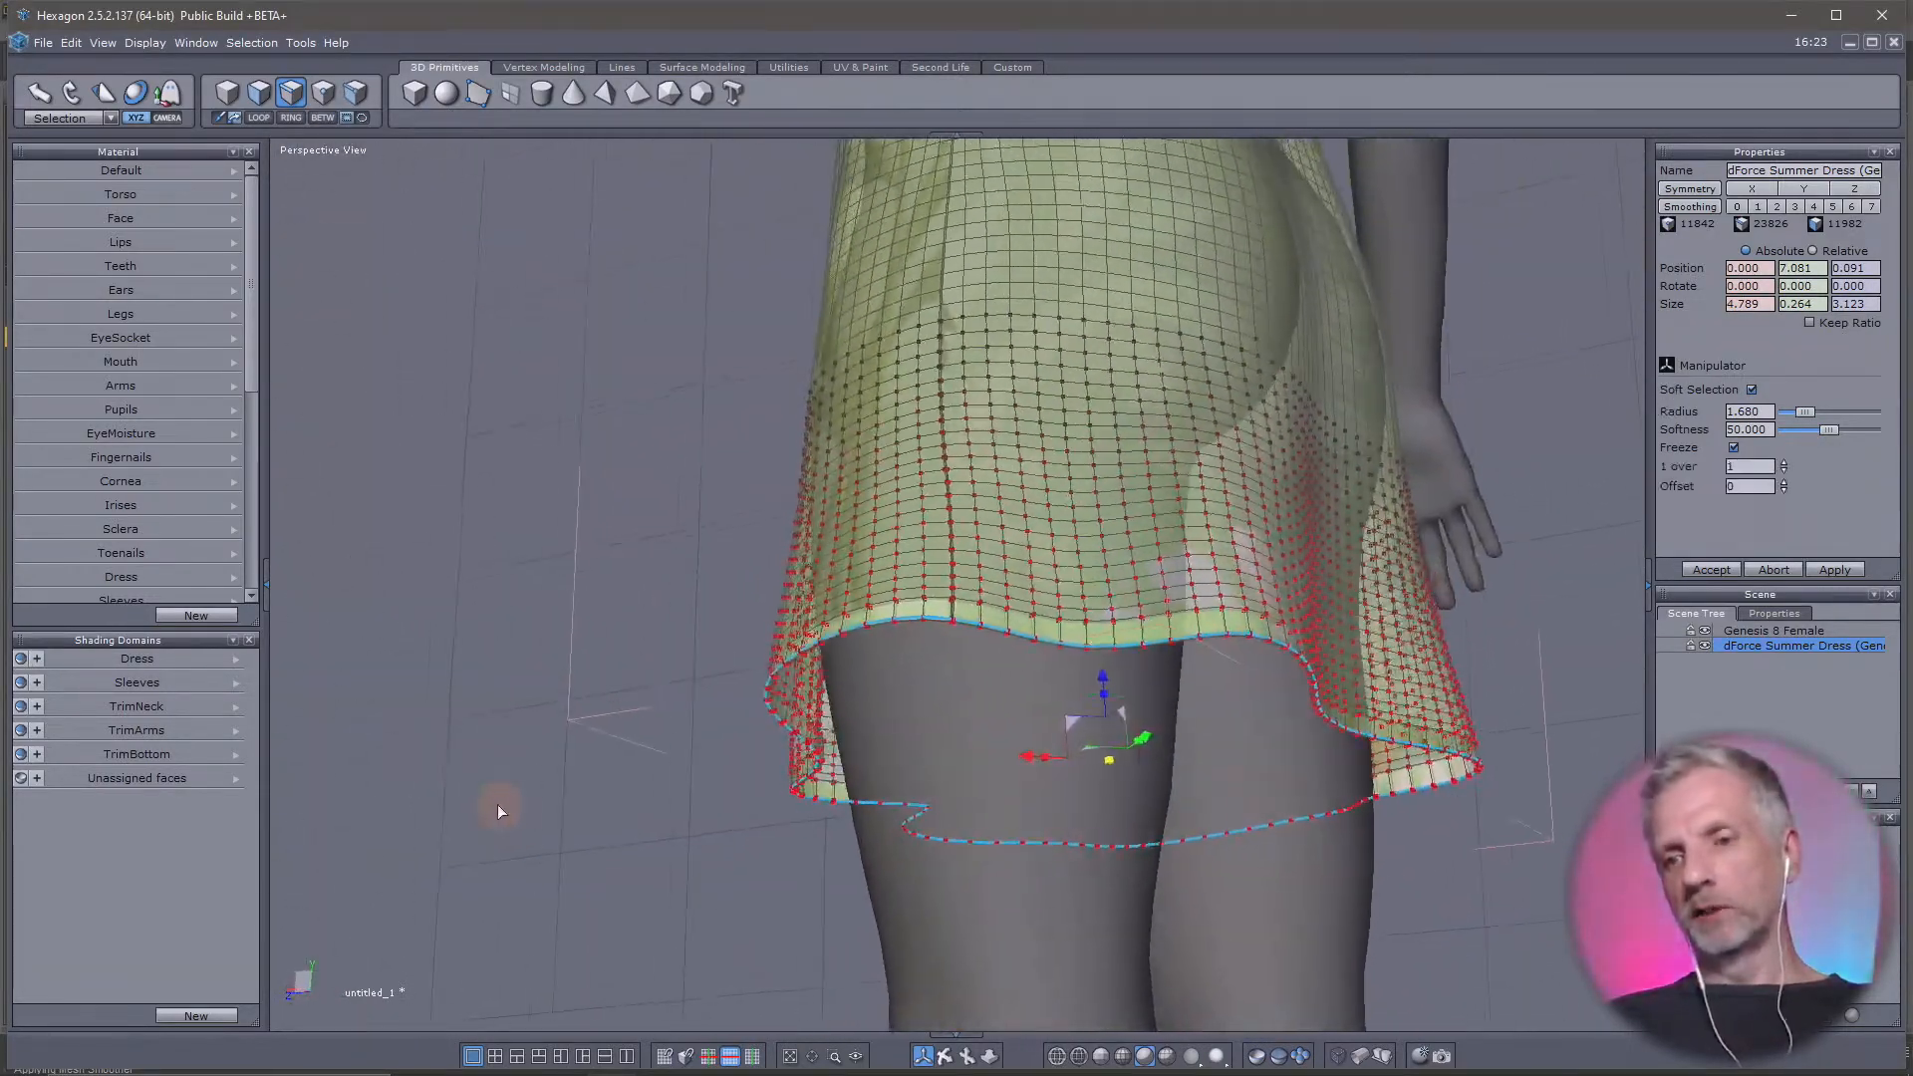
left_click(1750, 391)
right_click_drag(1425, 762, 1905, 1072)
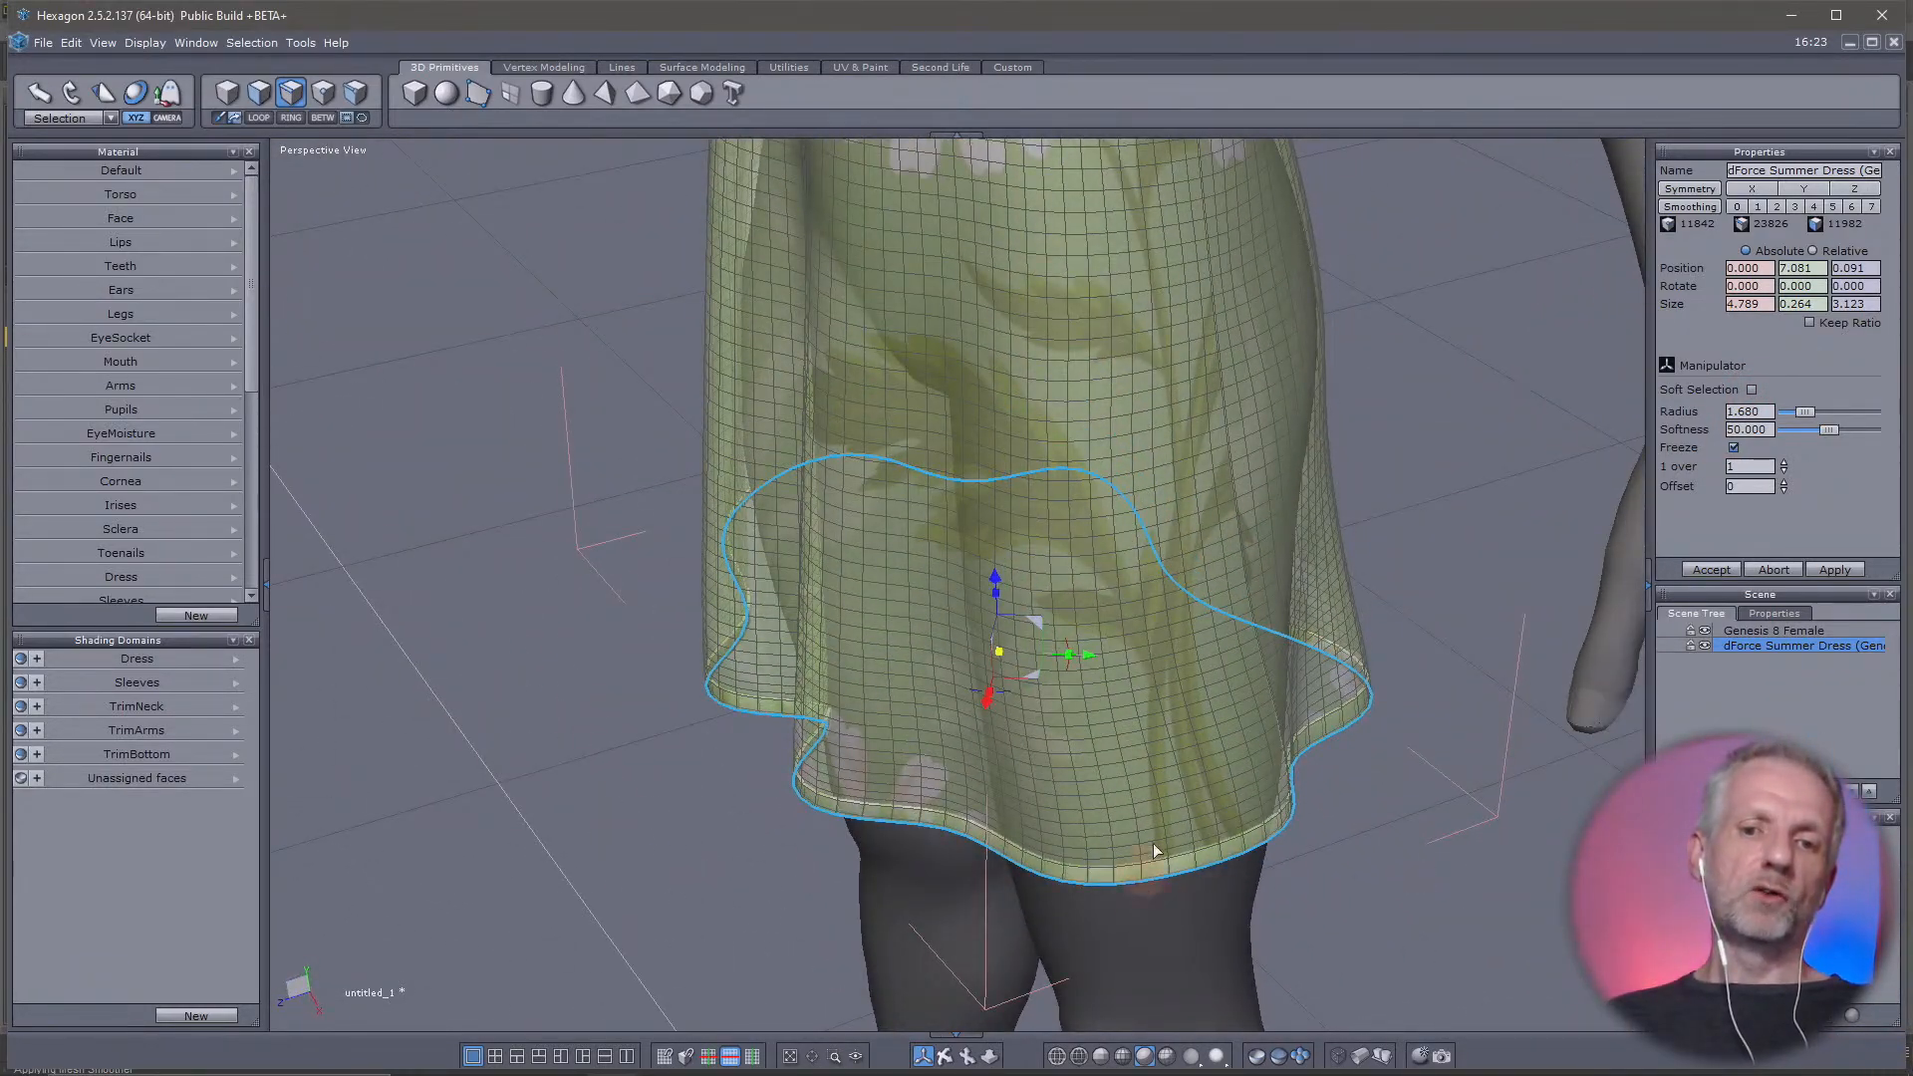
right_click_drag(702, 756, 962, 737)
scroll(1006, 695, "up", 3)
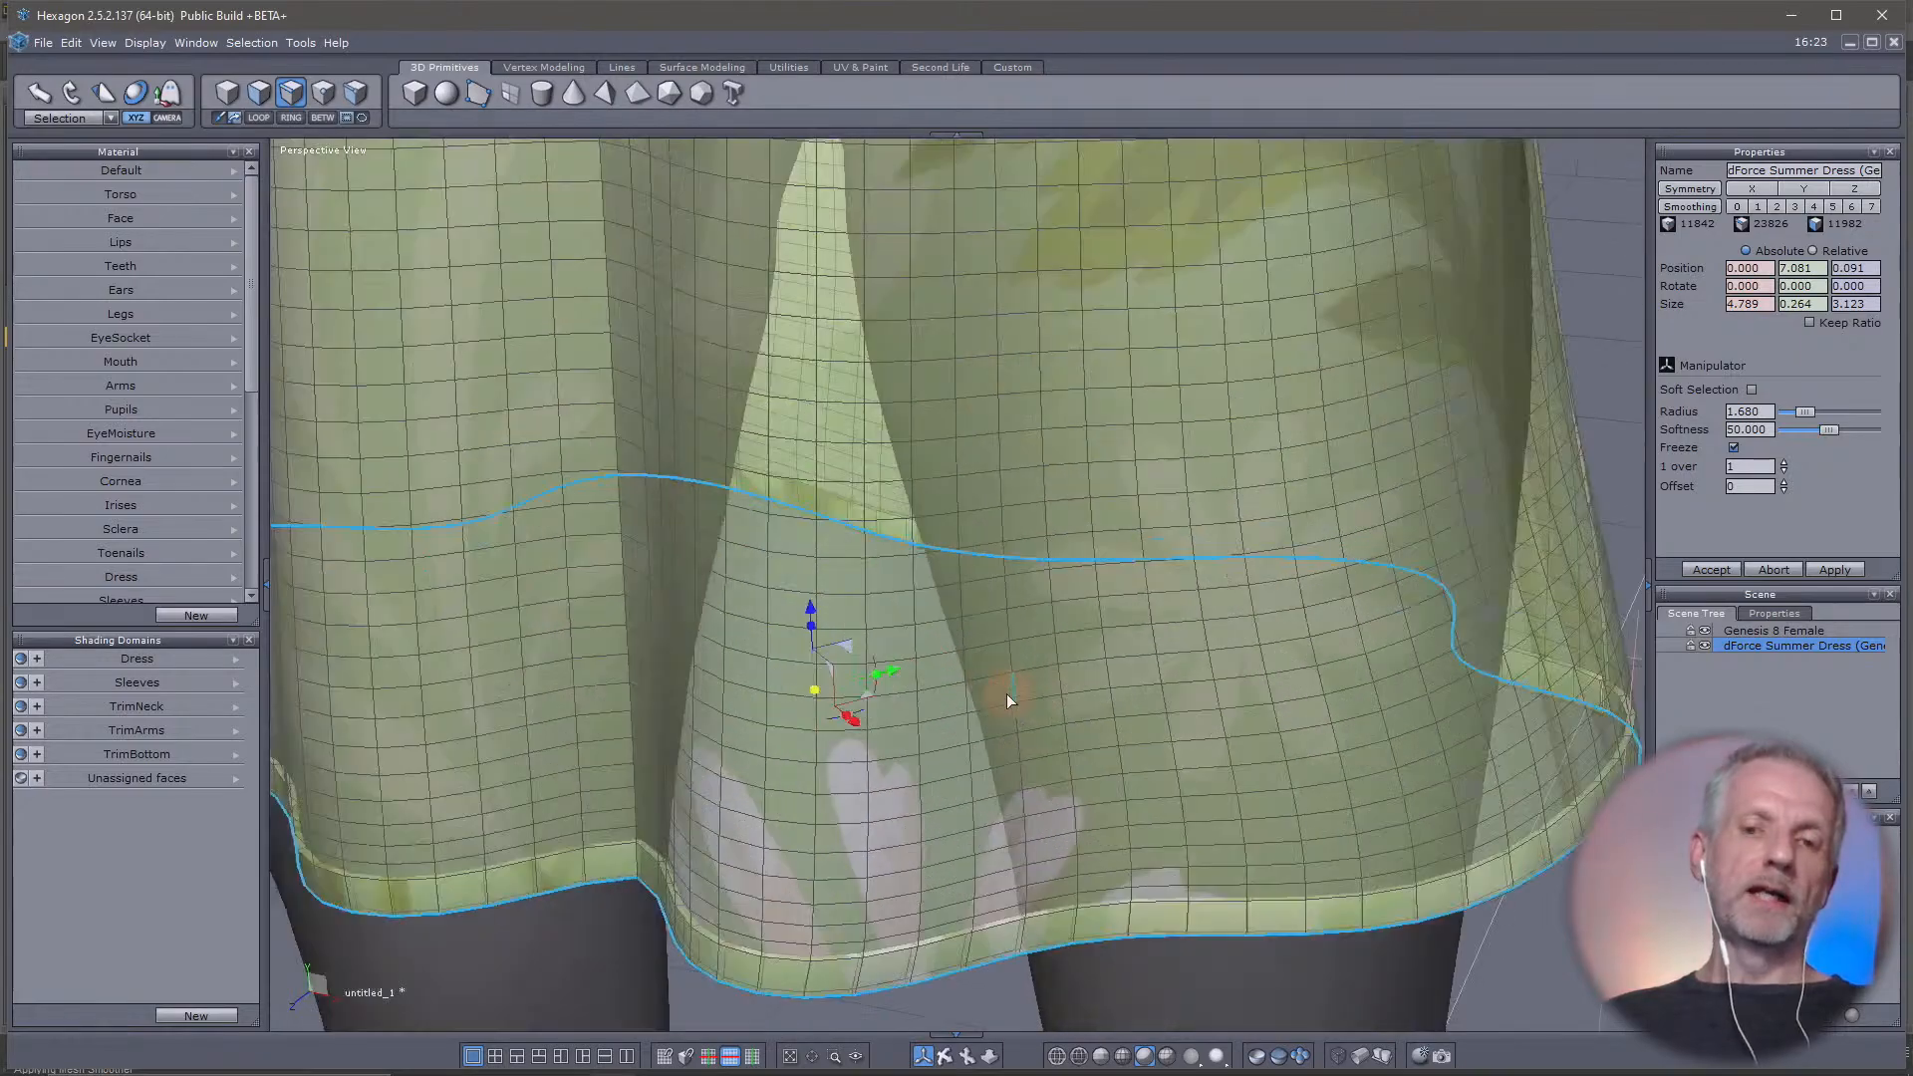
Try moving the selected hem loop vertically to change the dress length, and undo the move
scroll(1006, 698, "down", 7)
middle_click_drag(1008, 695, 991, 586)
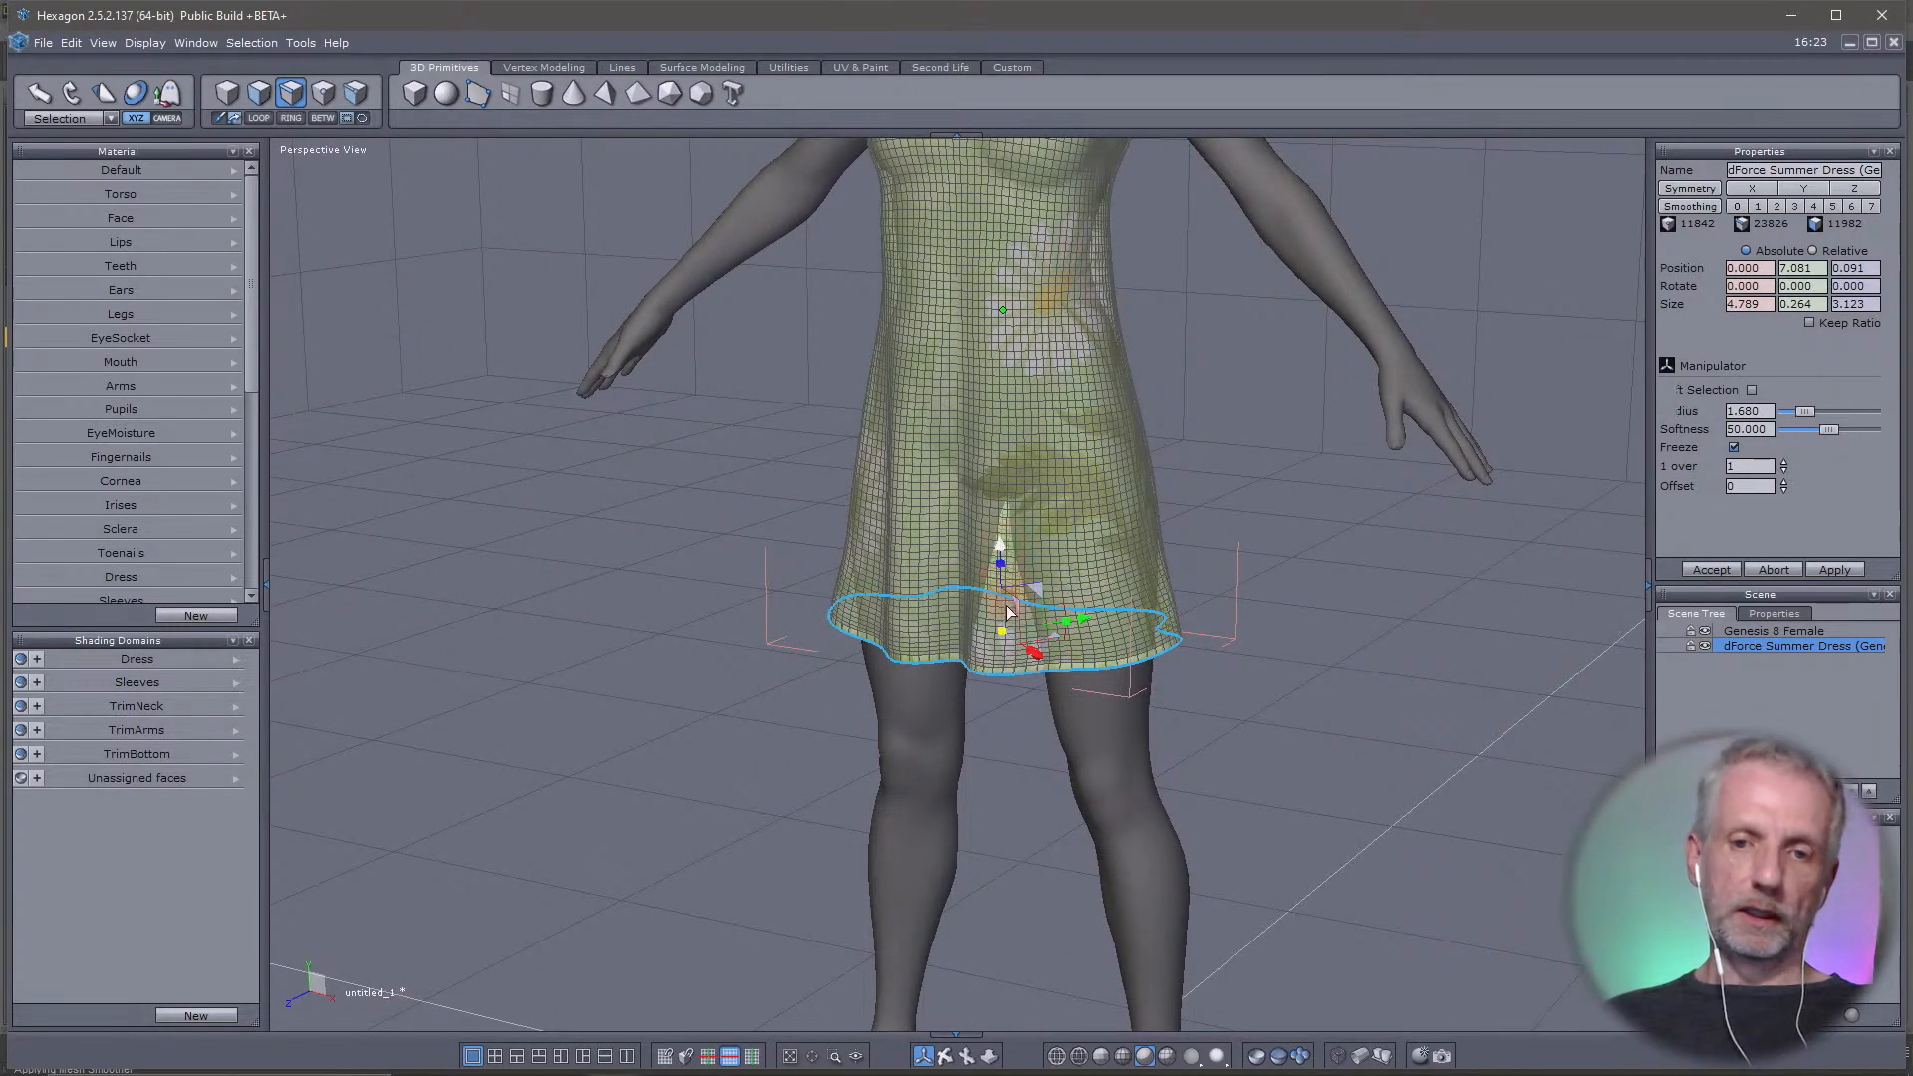
left_click_drag(1008, 612, 1014, 737)
middle_click_drag(1259, 631, 1176, 584)
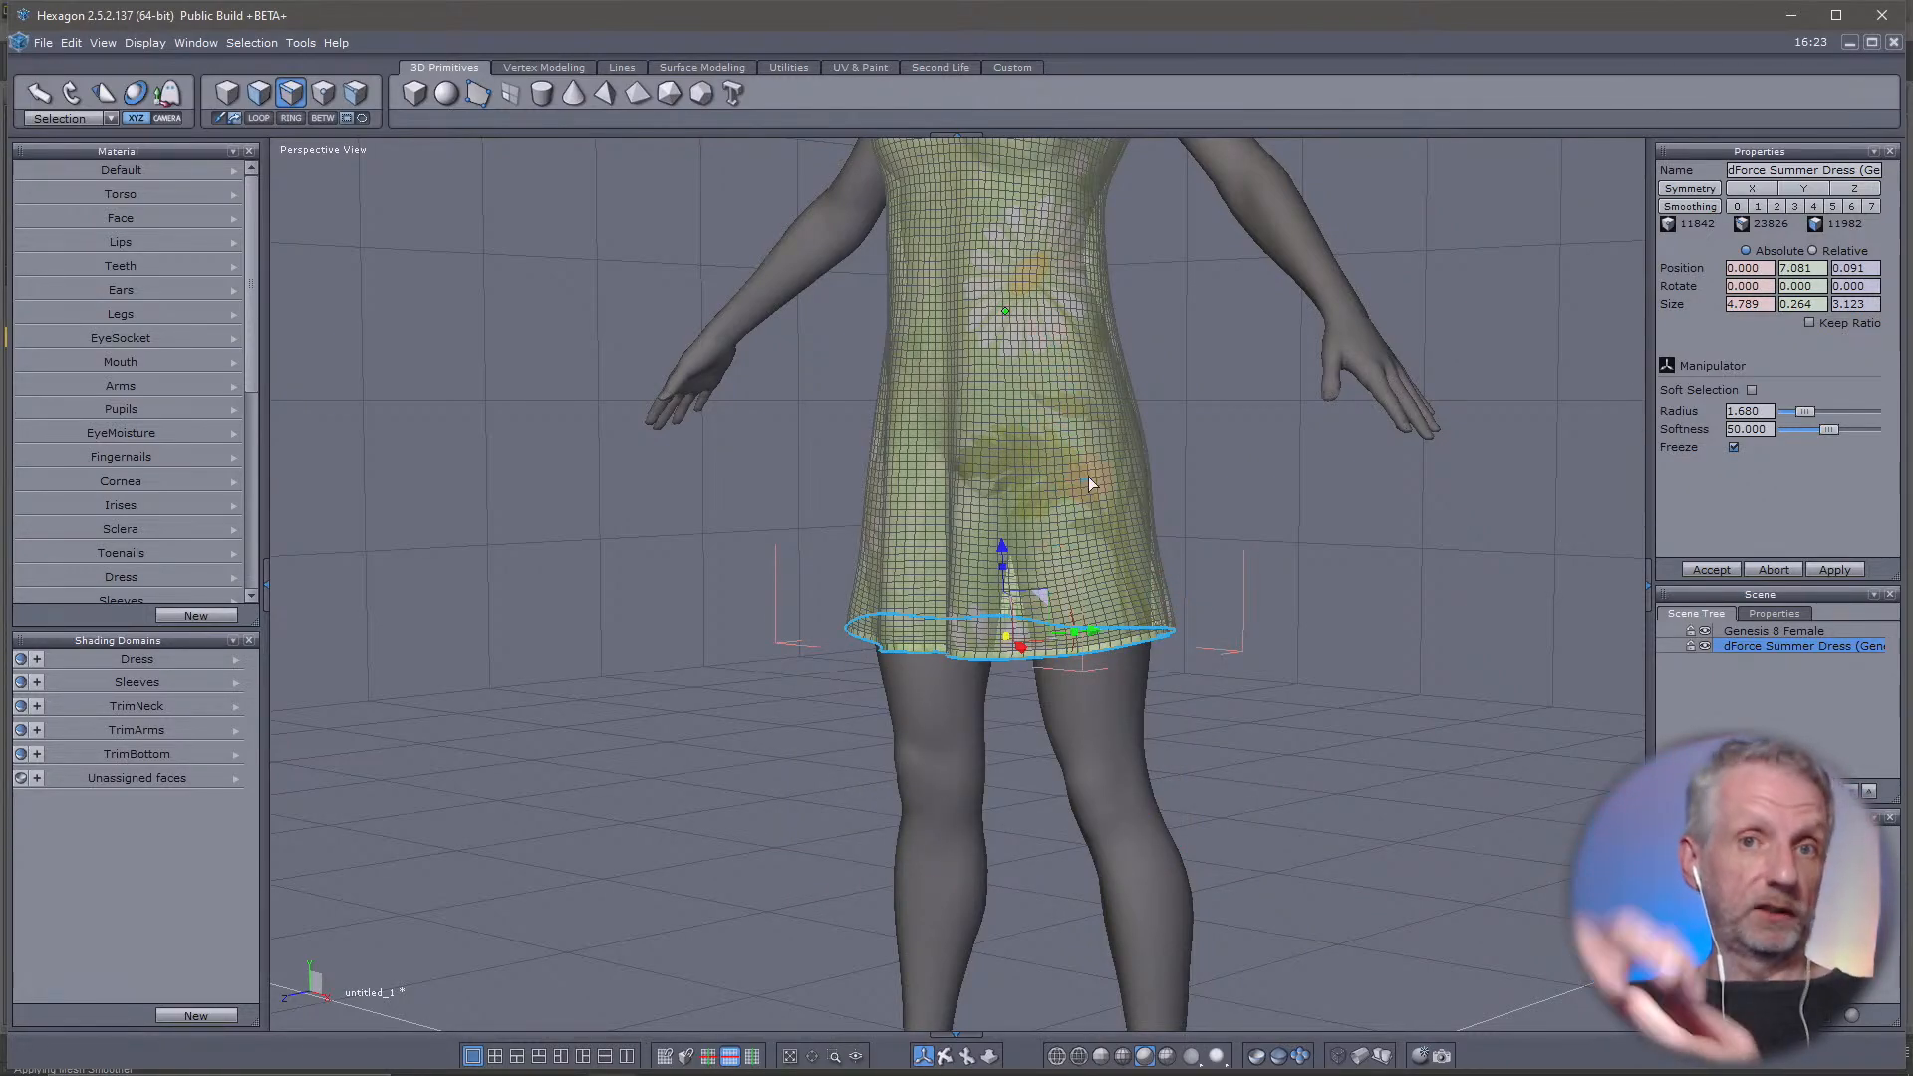
Enable soft selection with a radius of 4.546 and pull the hem loop down to a vertical position of about 5.302
left_click(1750, 390)
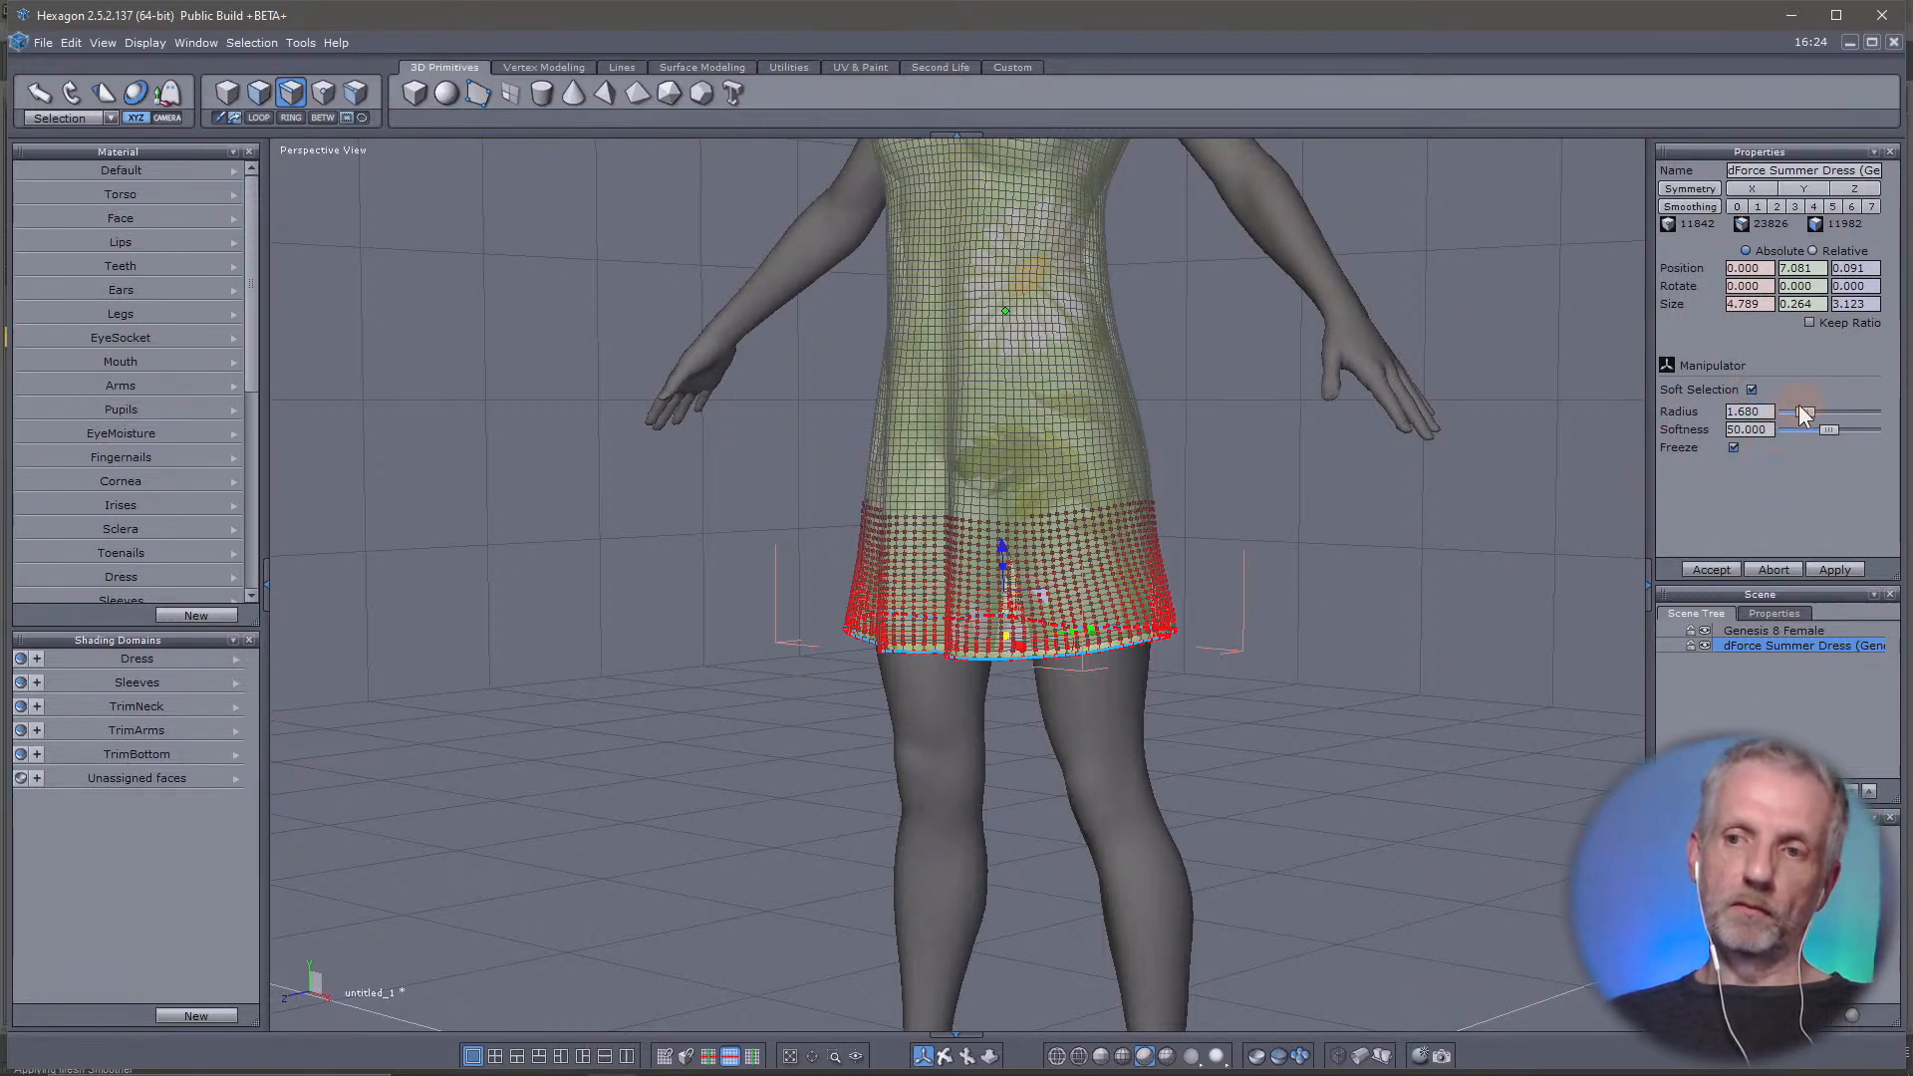
left_click_drag(1803, 411, 1833, 406)
middle_click_drag(1181, 556, 1088, 720)
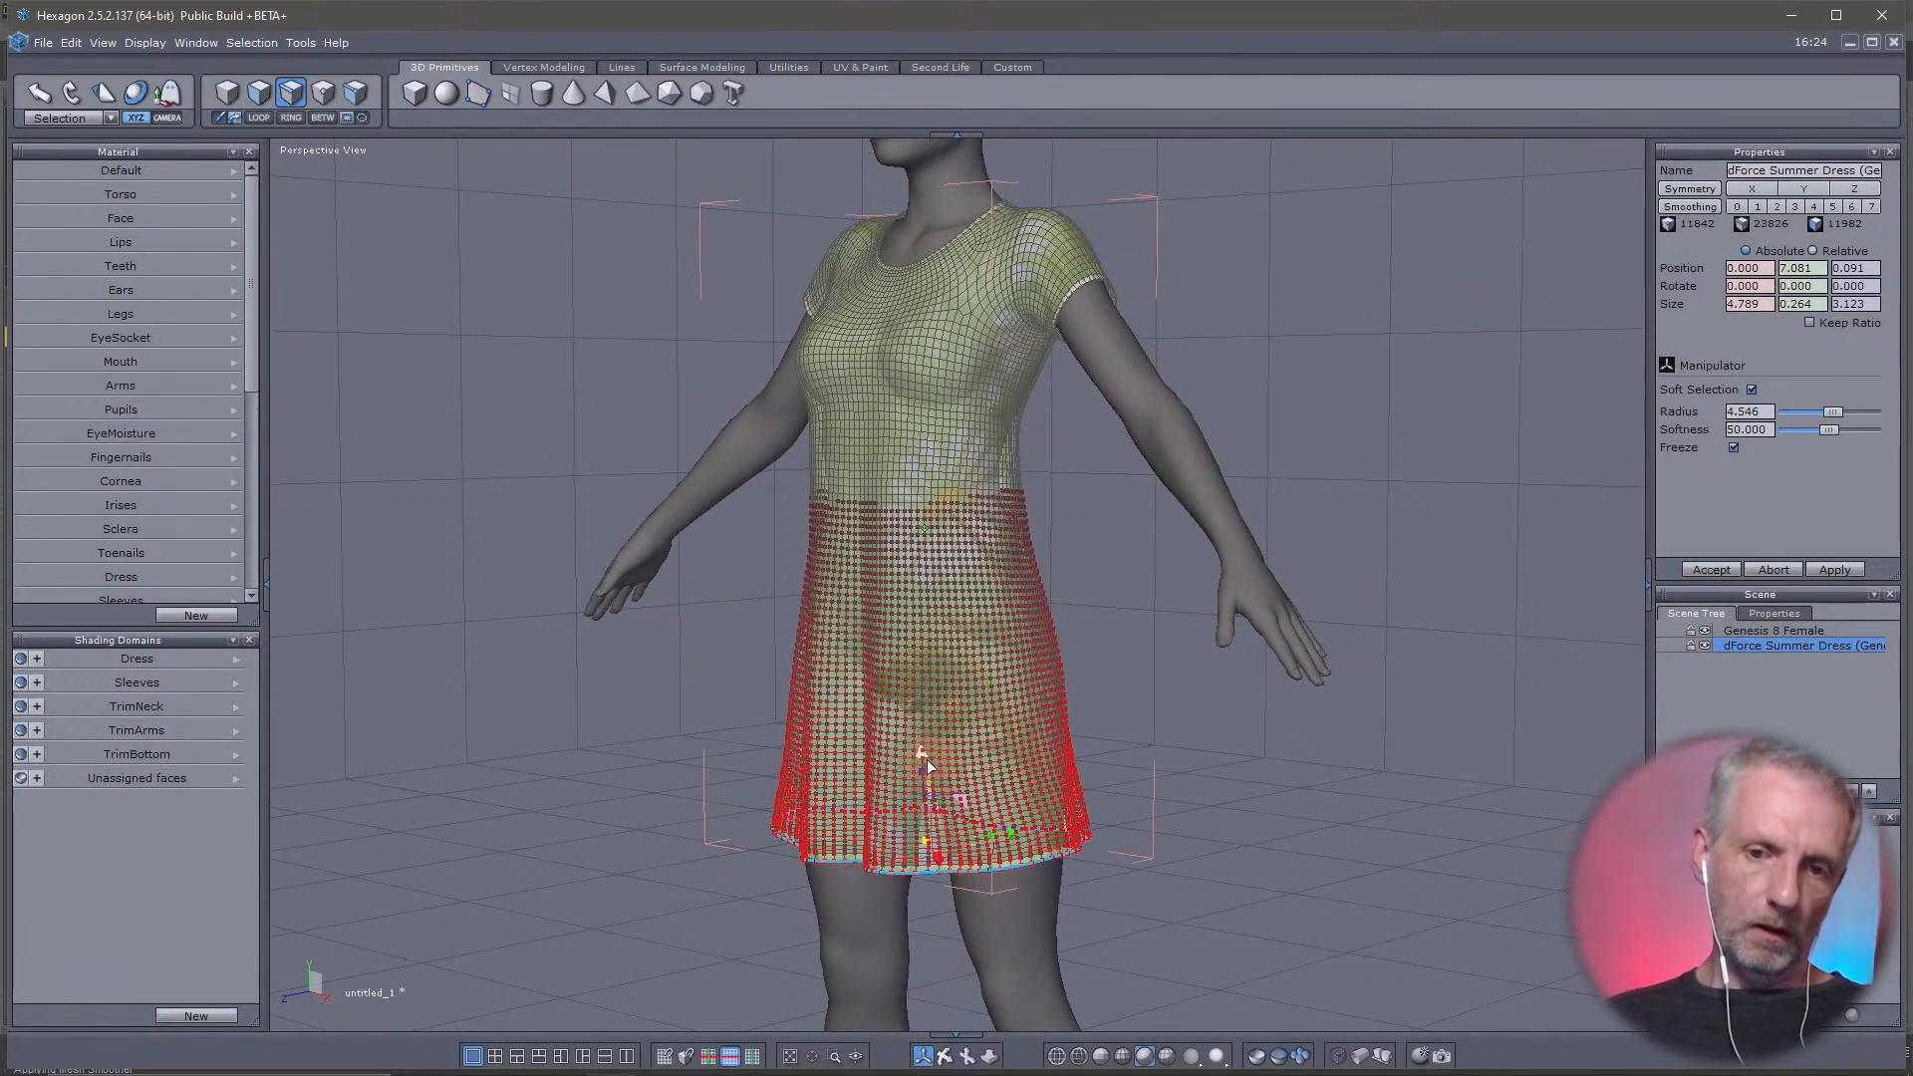
left_click_drag(928, 765, 923, 907)
right_click_drag(868, 789, 1905, 787)
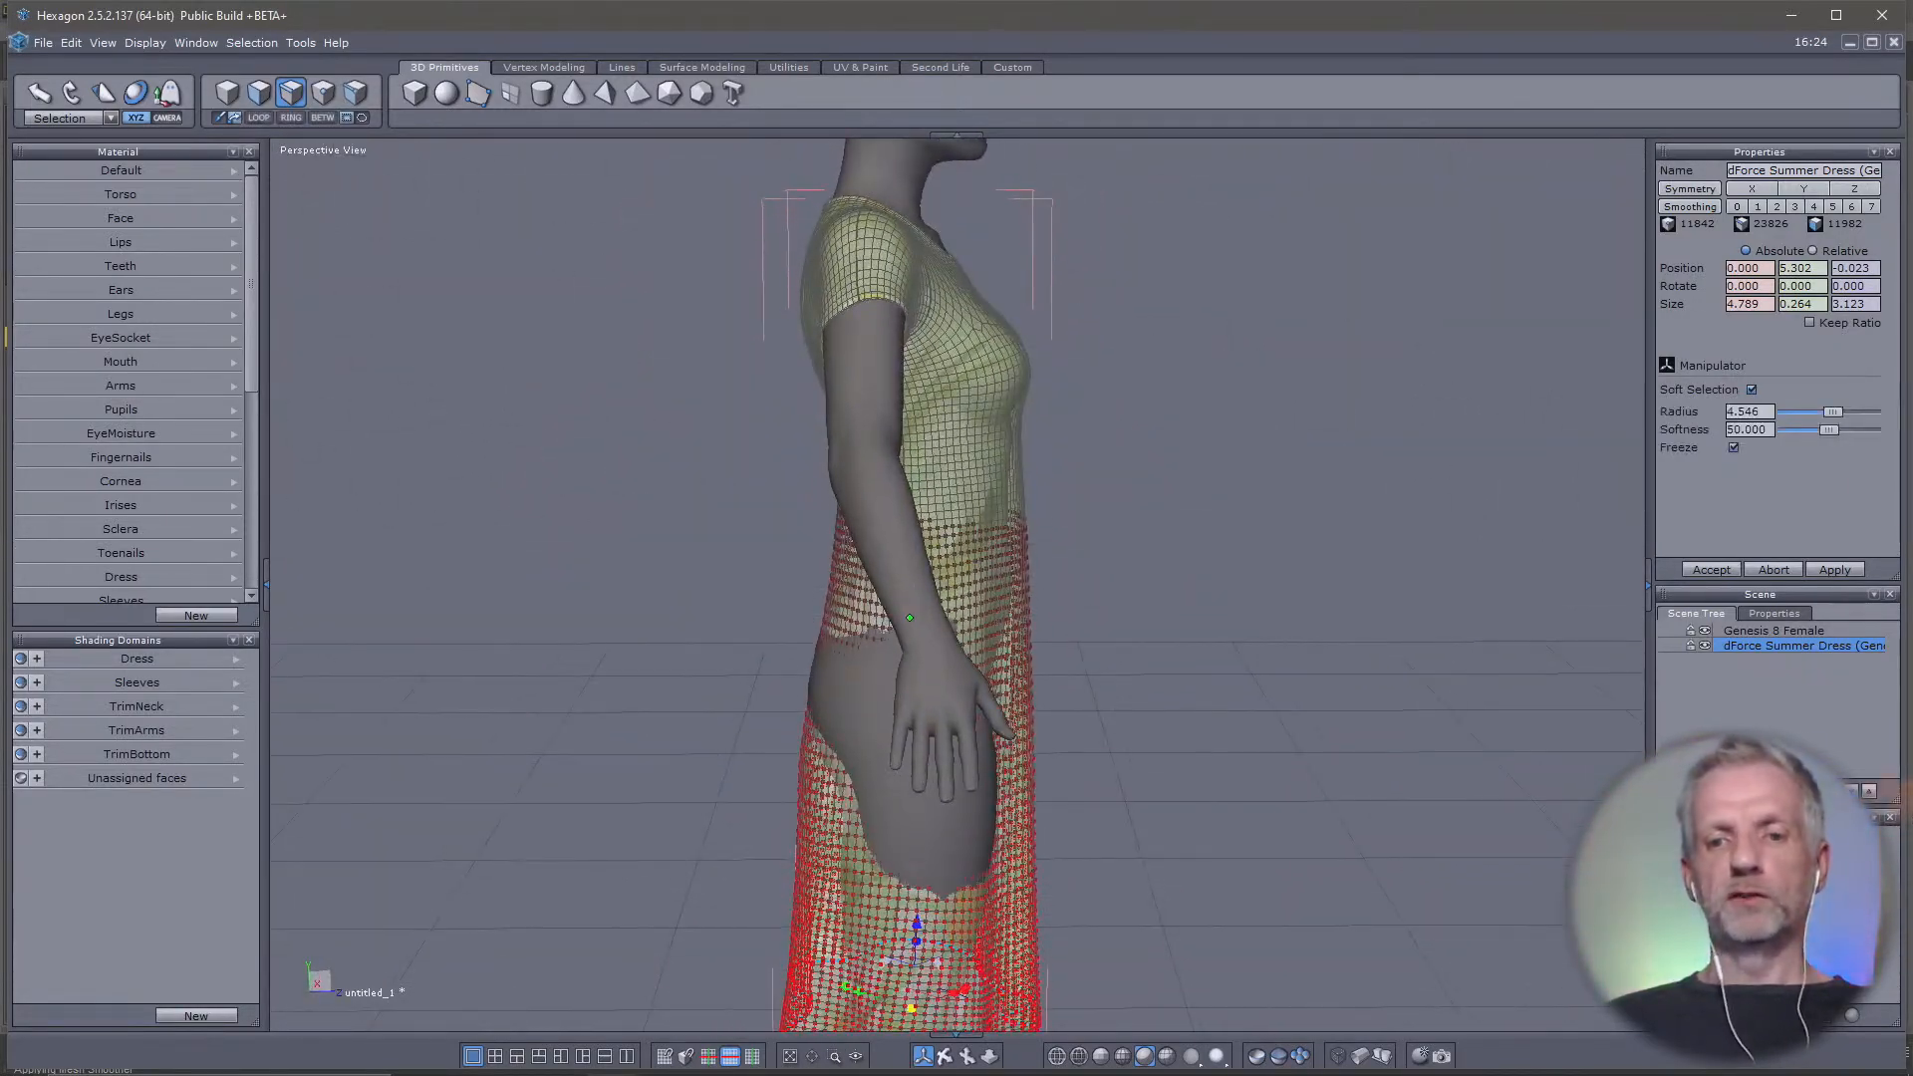
right_click_drag(1292, 789, 683, 709)
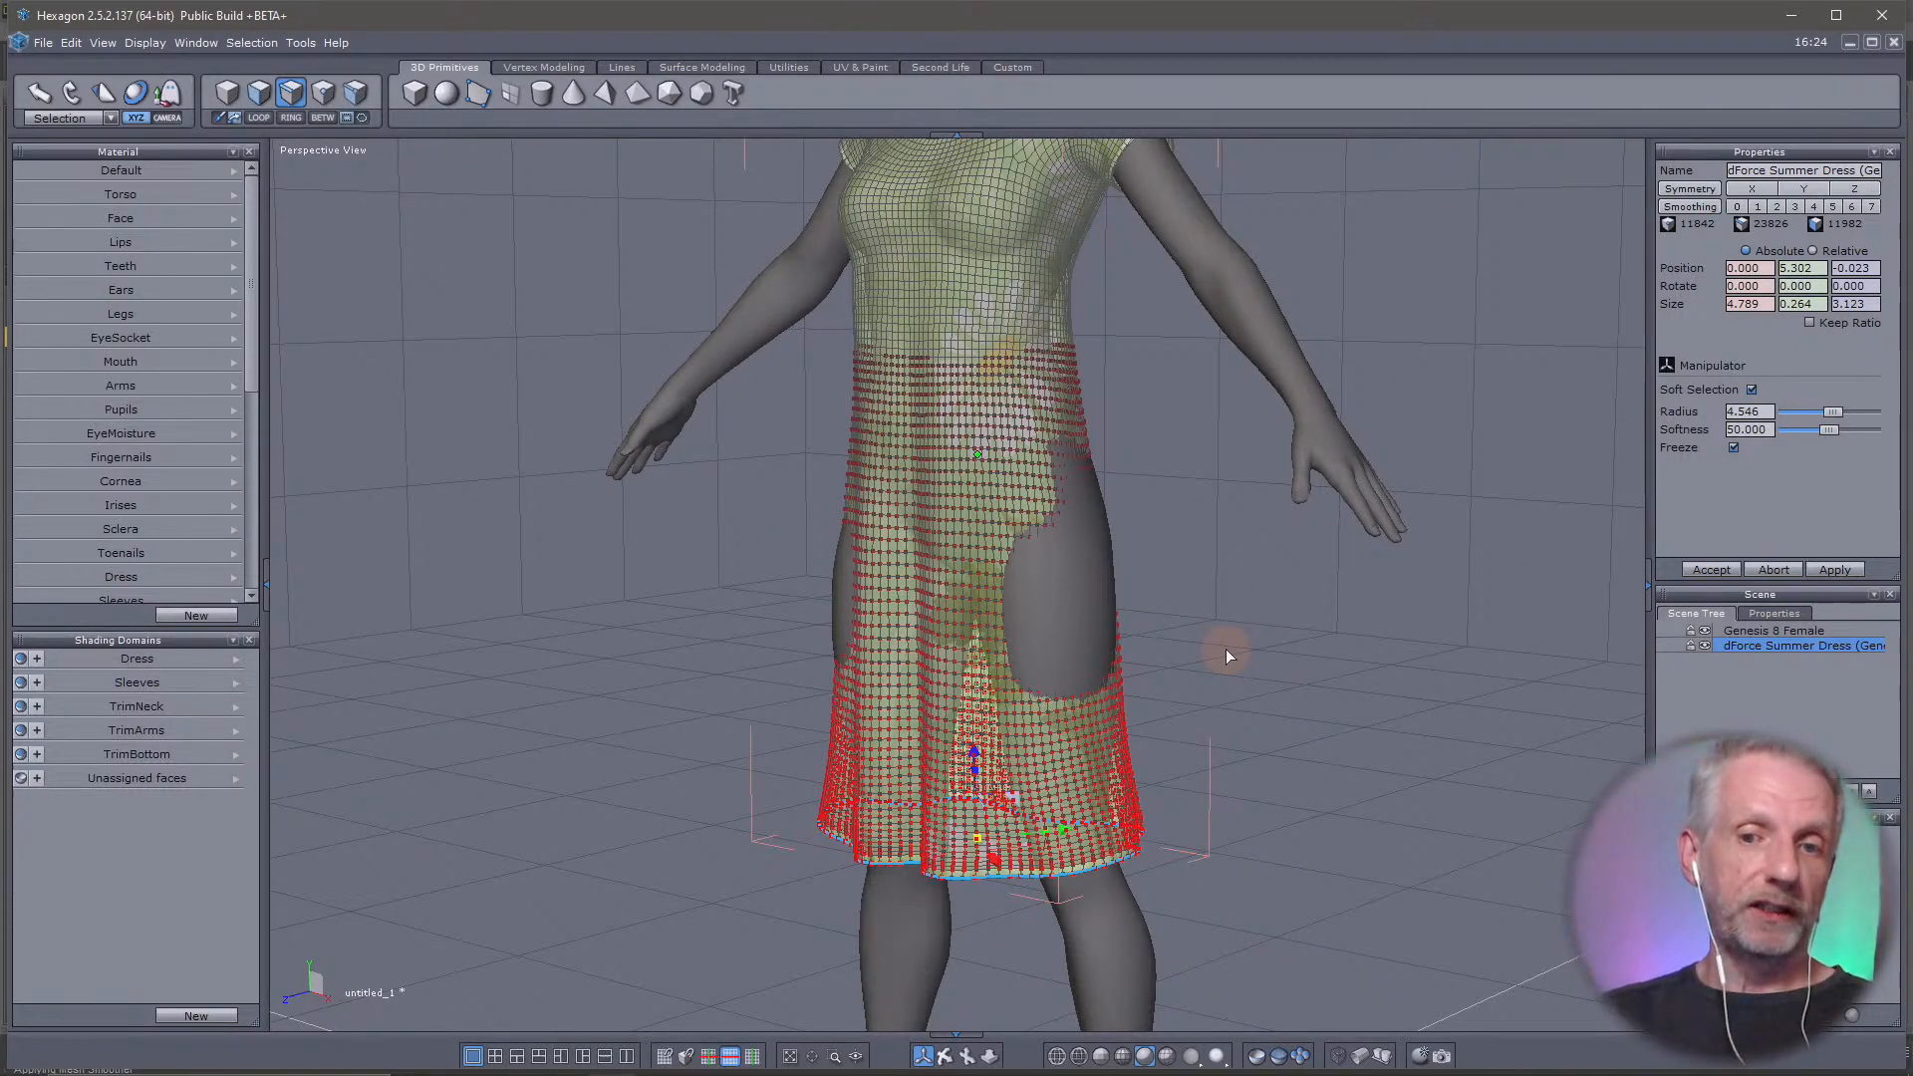
Stretch the soft-selected hem loop slightly in height, to a vertical size of about 0.302, and inspect the skirt
scroll(1008, 705, "up", 5)
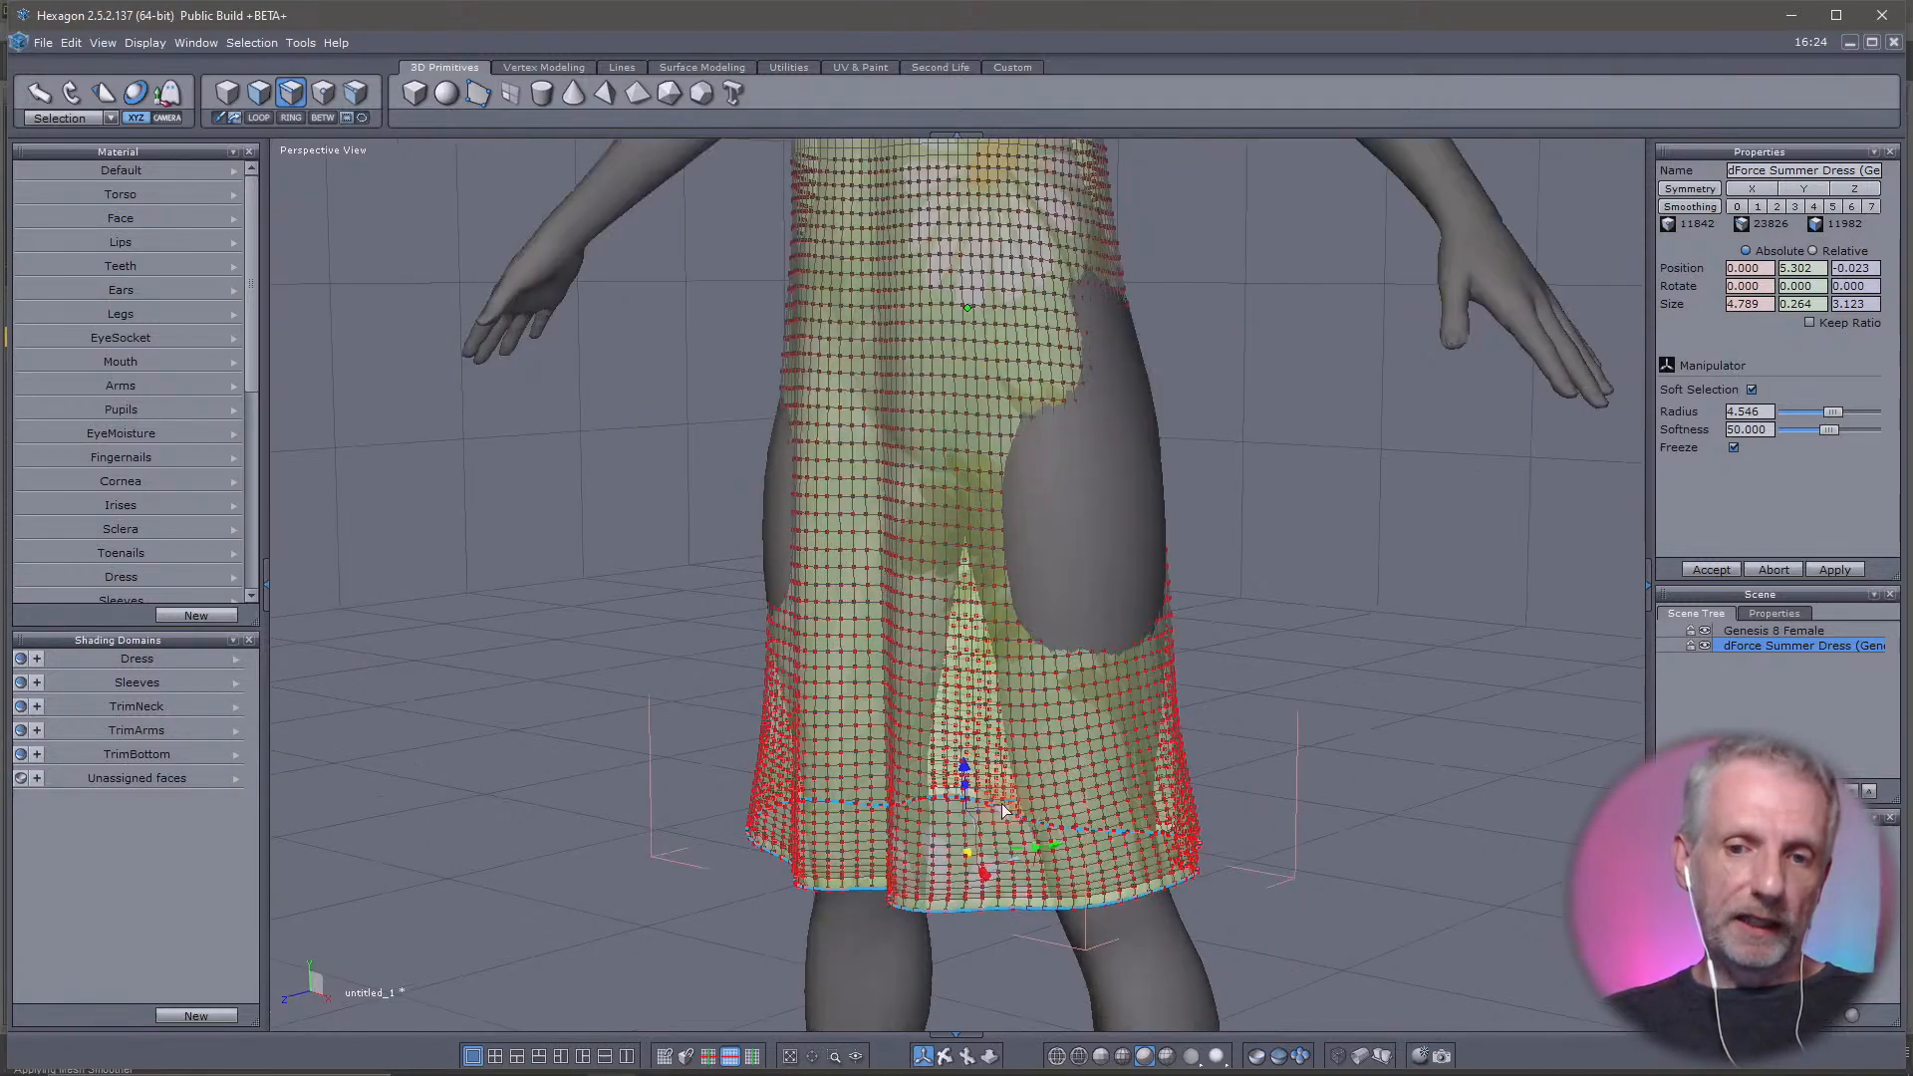
scroll(1003, 812, "down", 1)
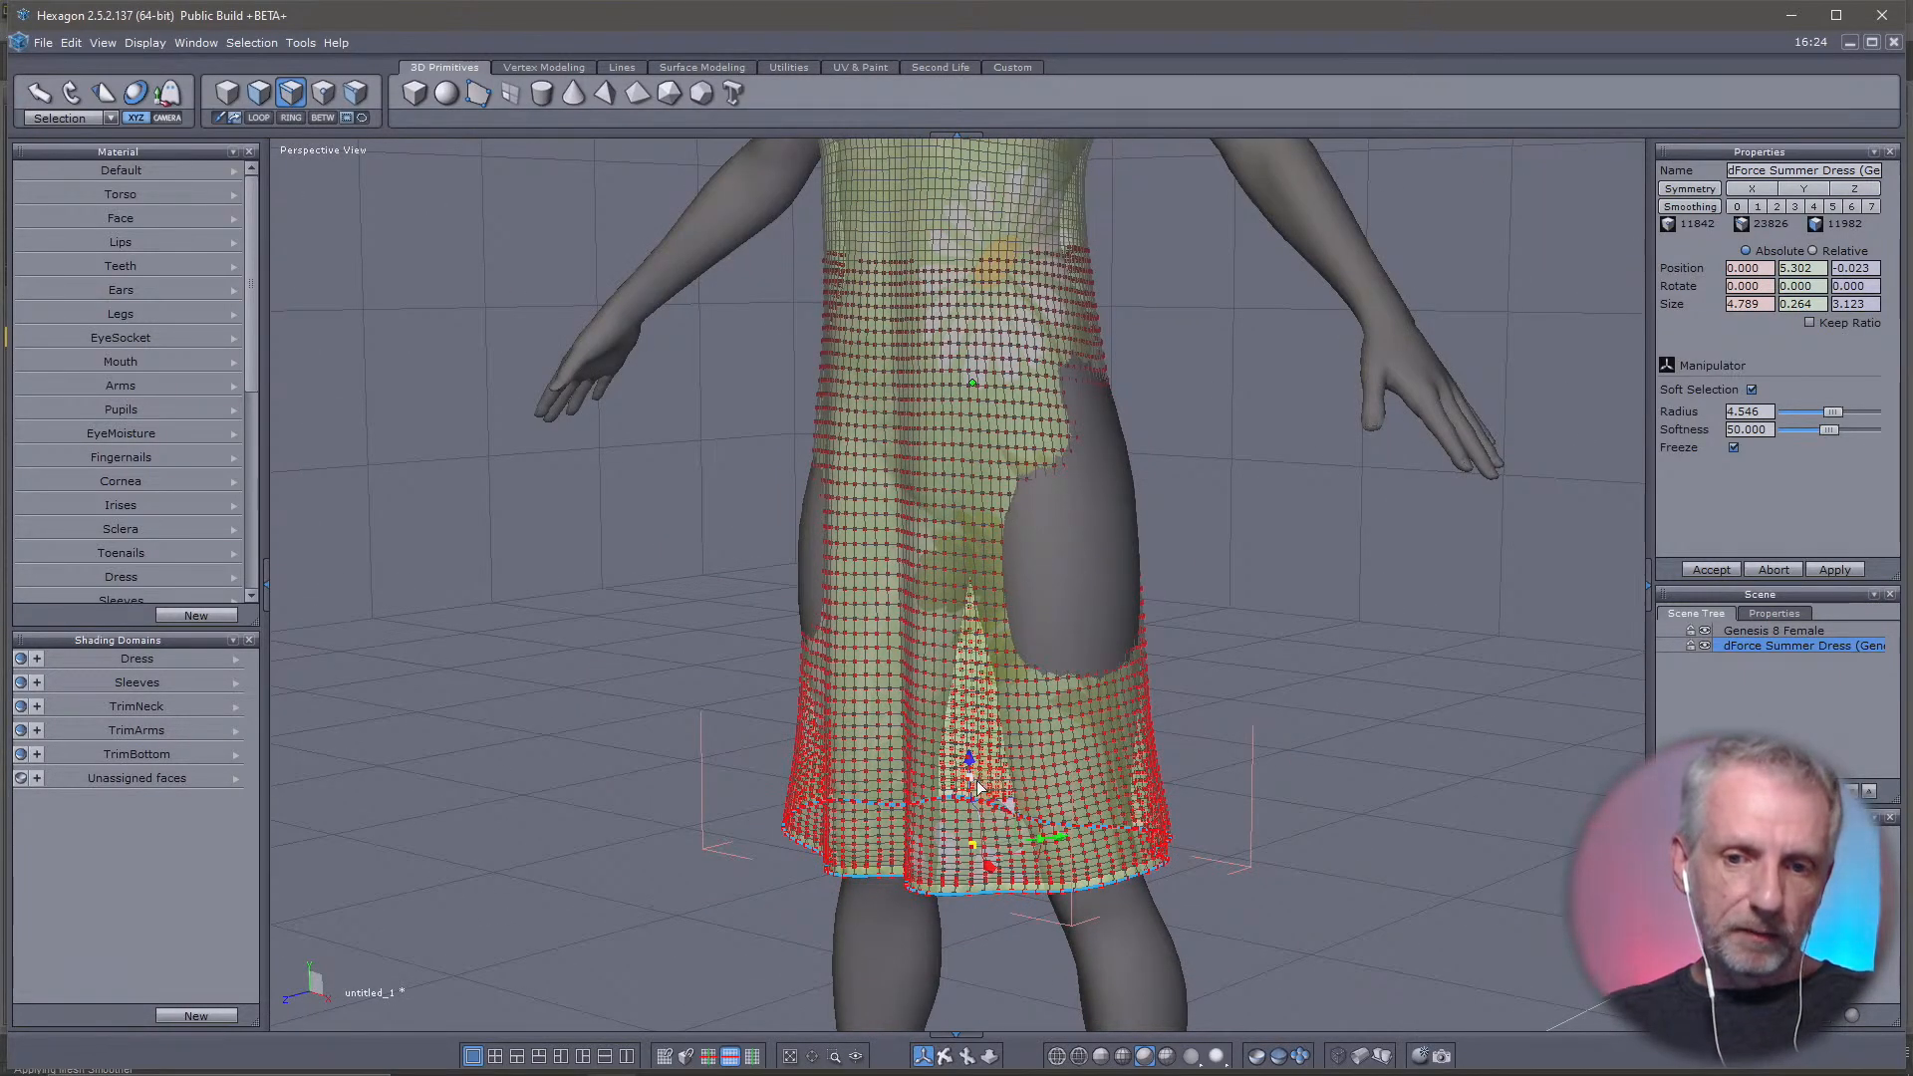
left_click_drag(972, 790, 1019, 745)
right_click_drag(1307, 700, 1773, 717)
right_click_drag(1373, 708, 1041, 754)
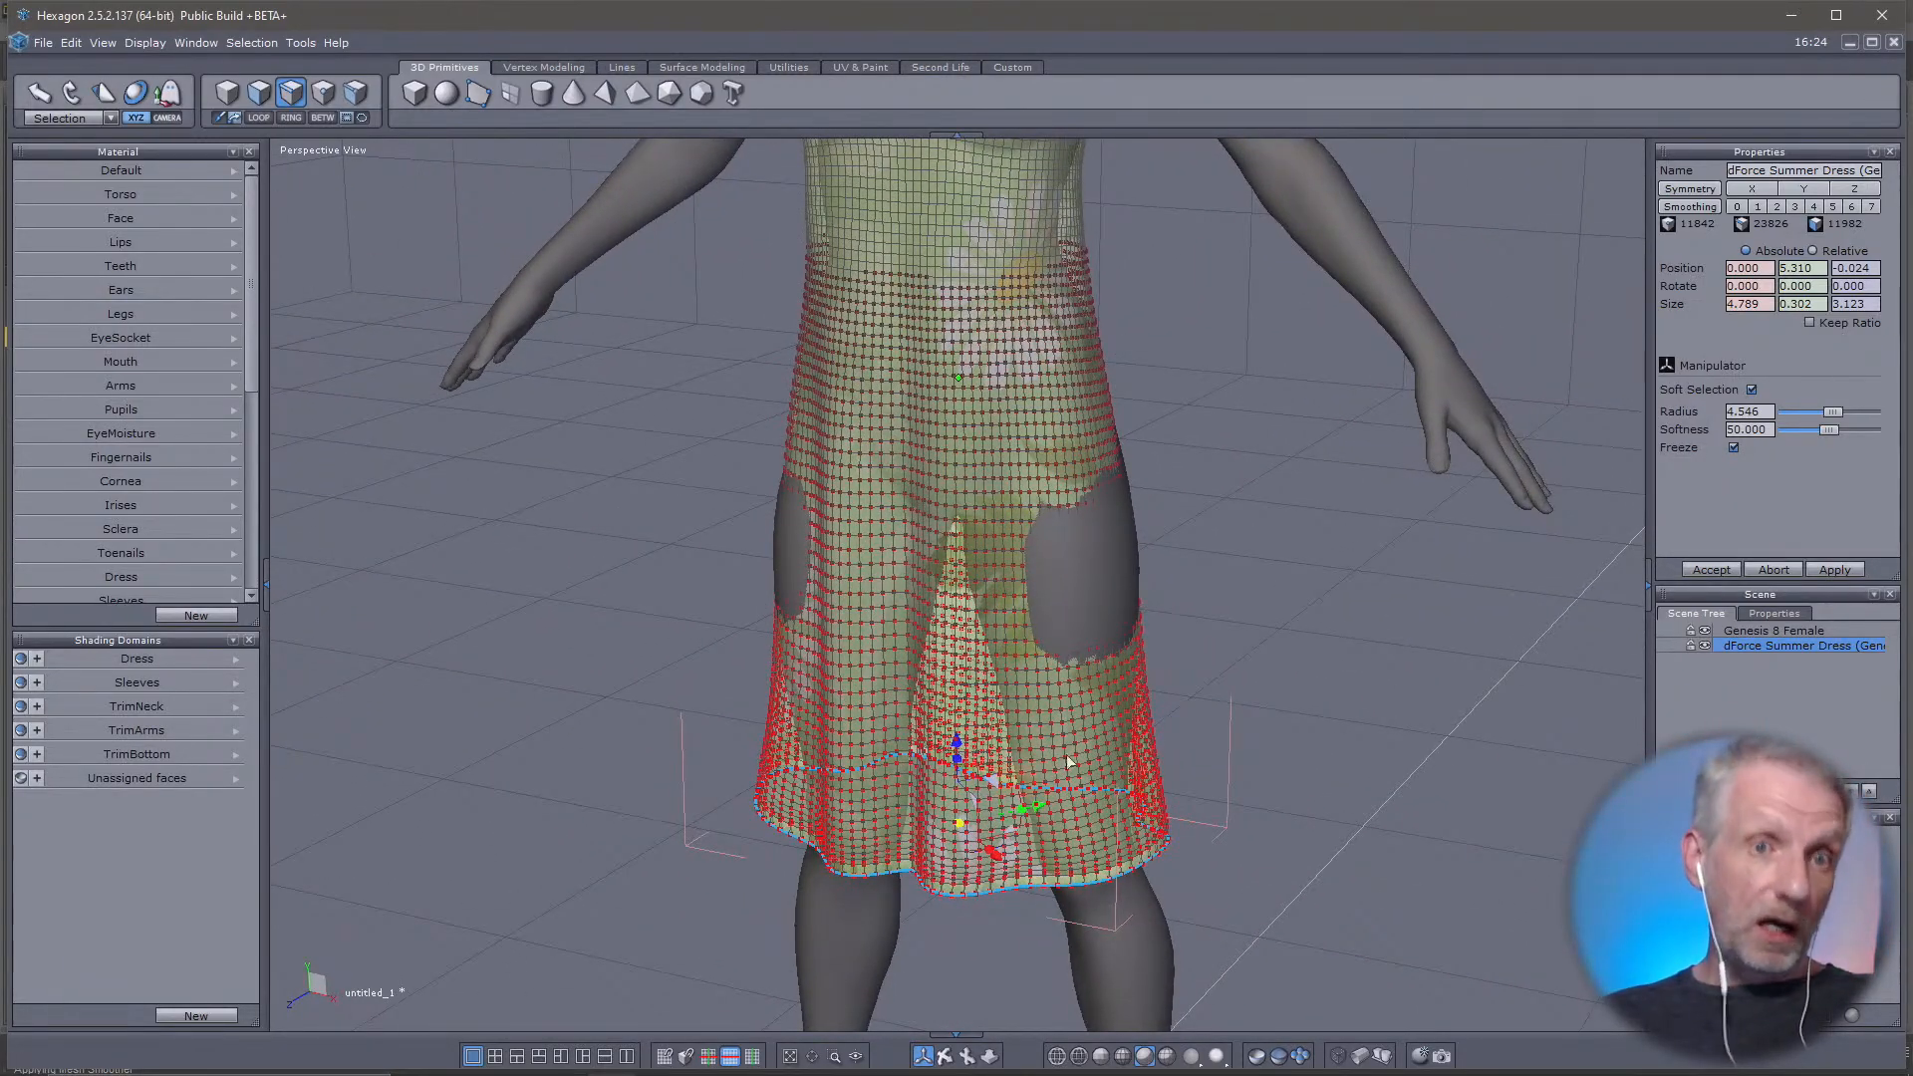
right_click_drag(1273, 720, 1119, 735)
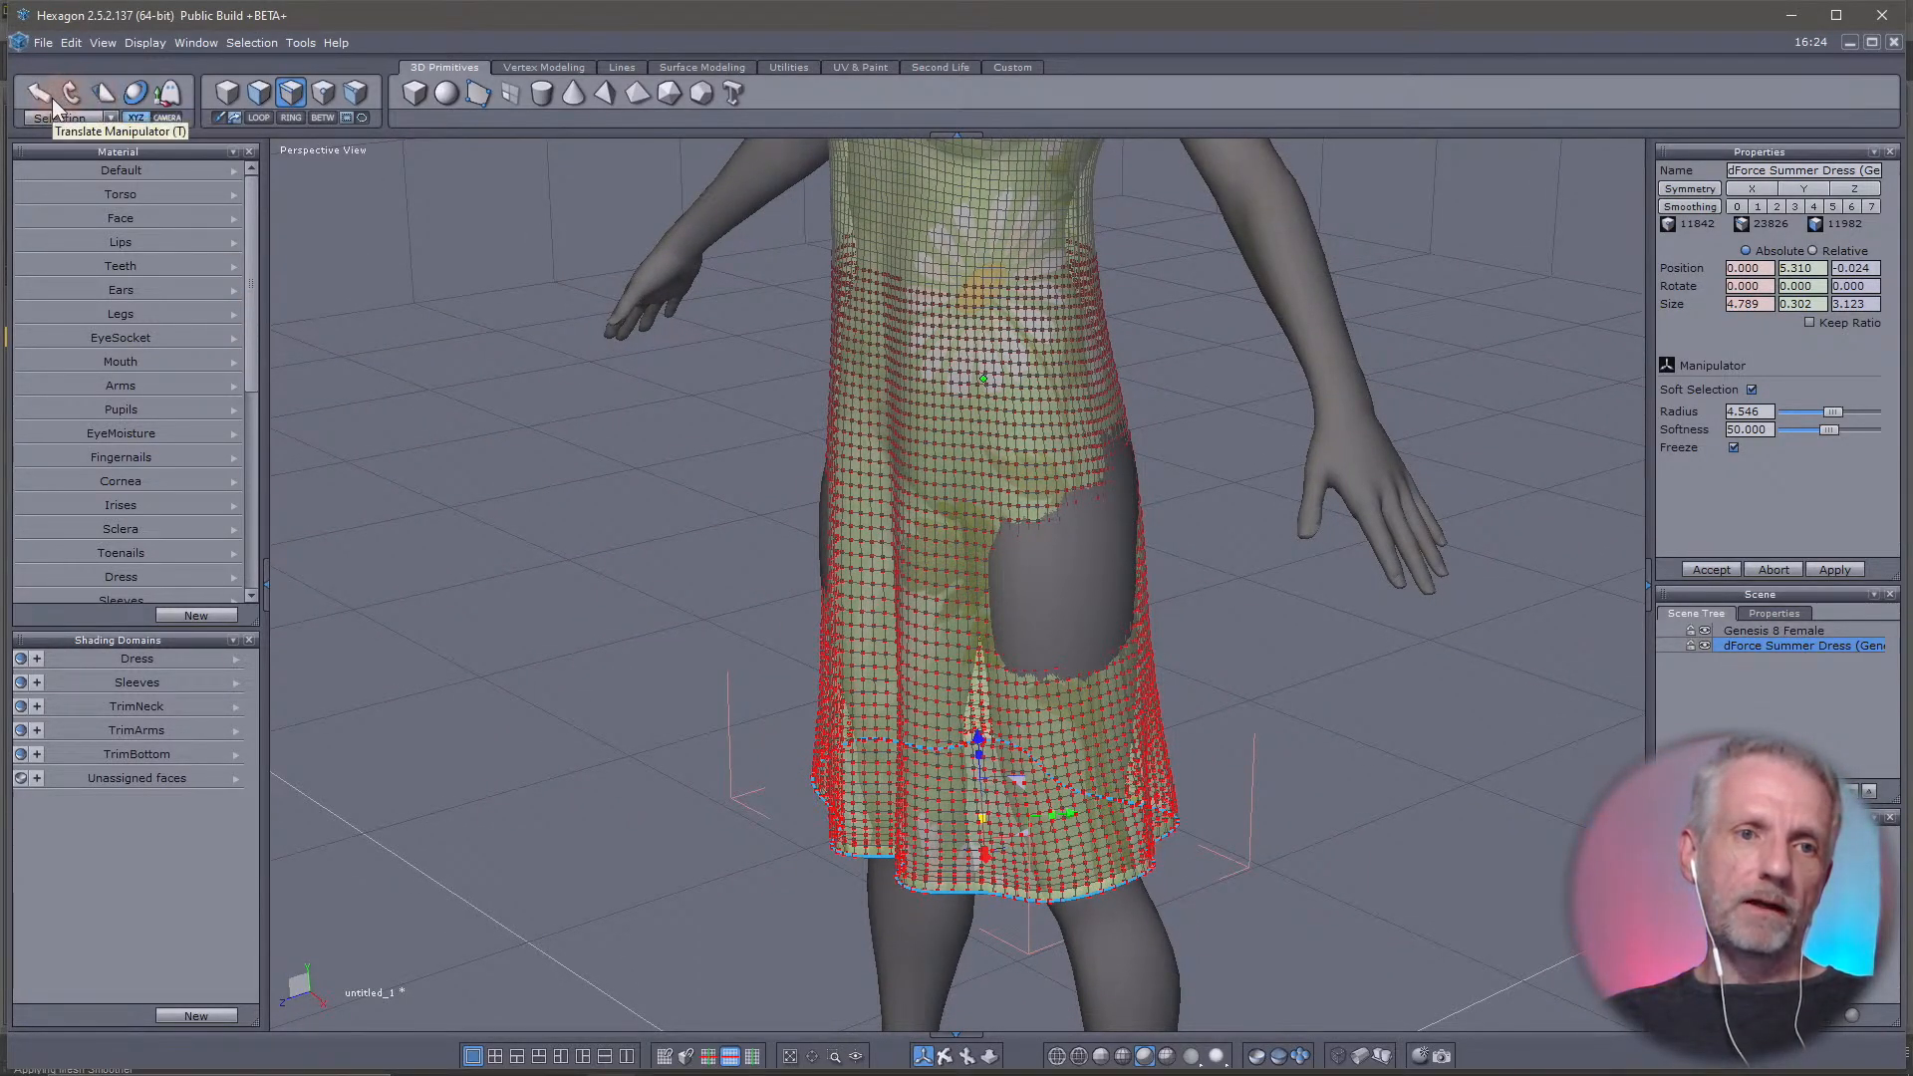
Compare the scale, universal and rotate manipulators on the hem loop, finishing with the Translate manipulator active
left_click(104, 93)
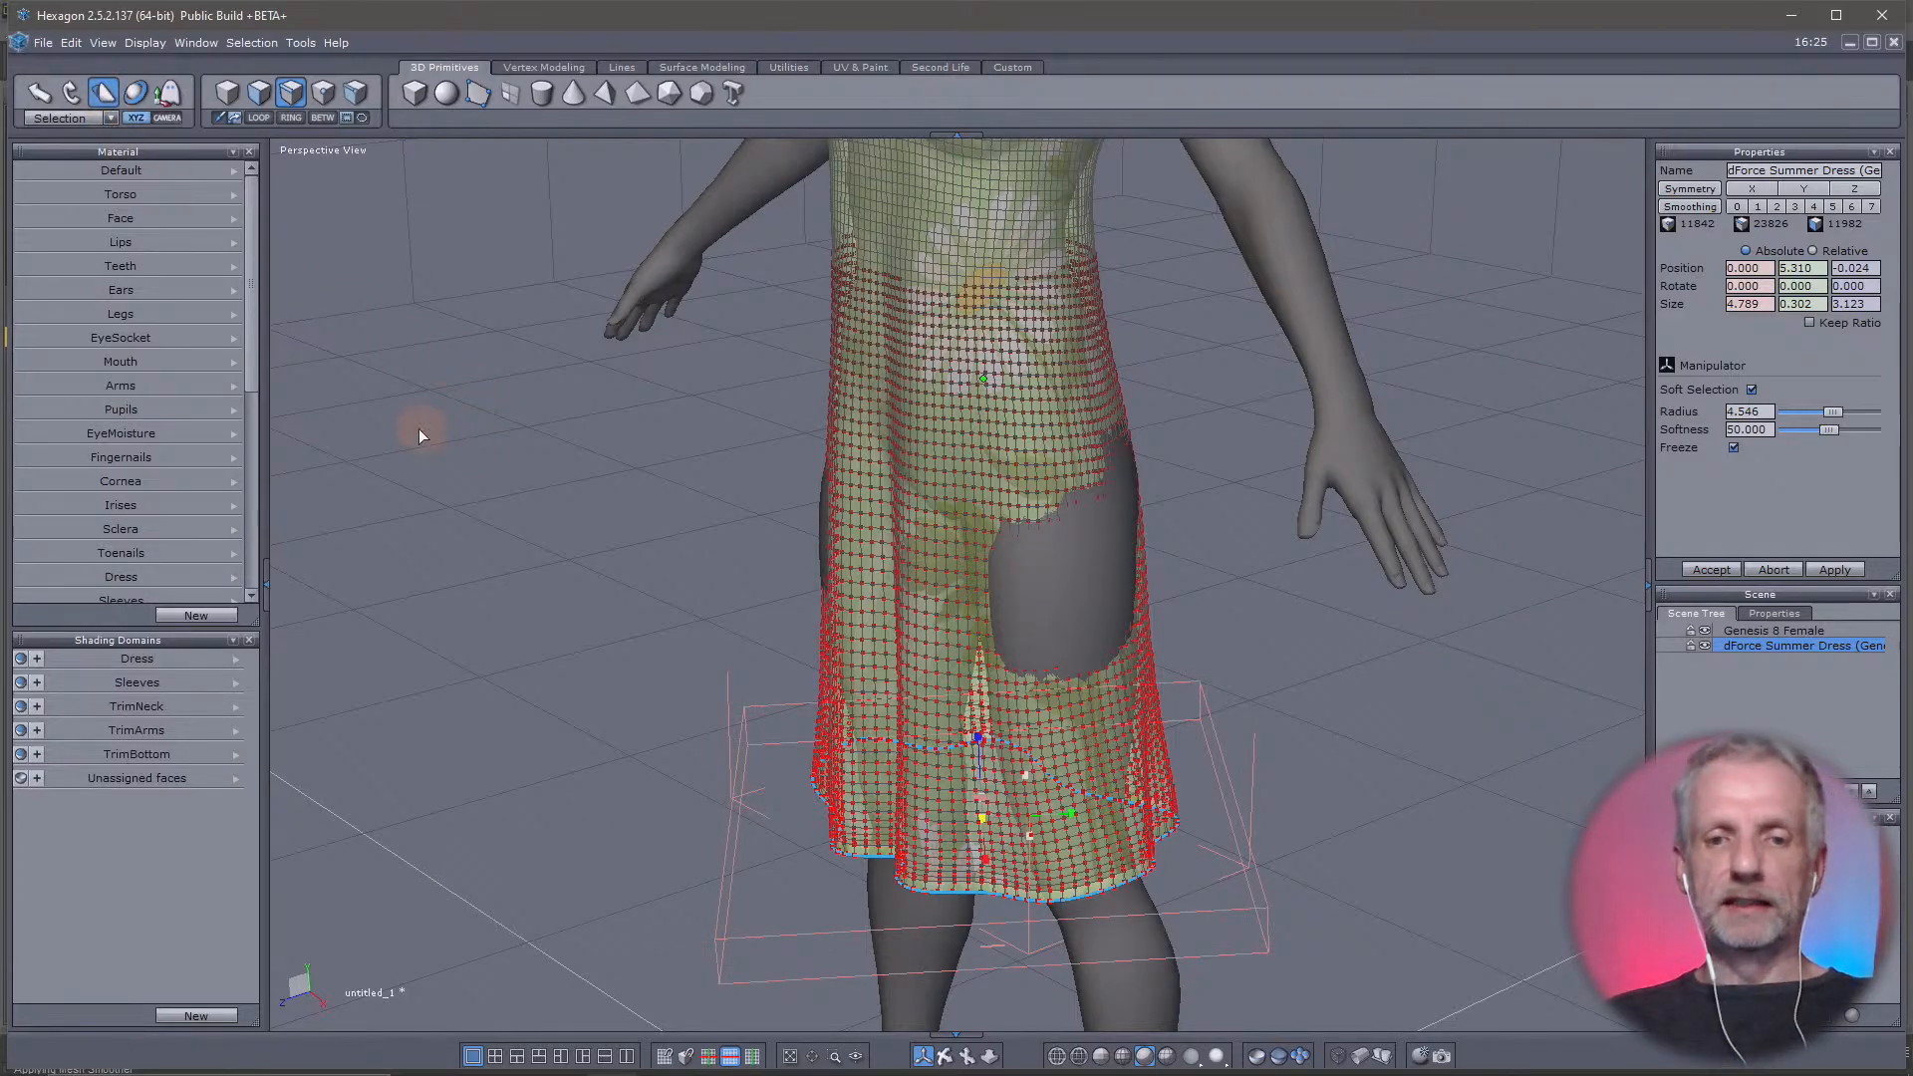
right_click_drag(418, 428, 581, 172)
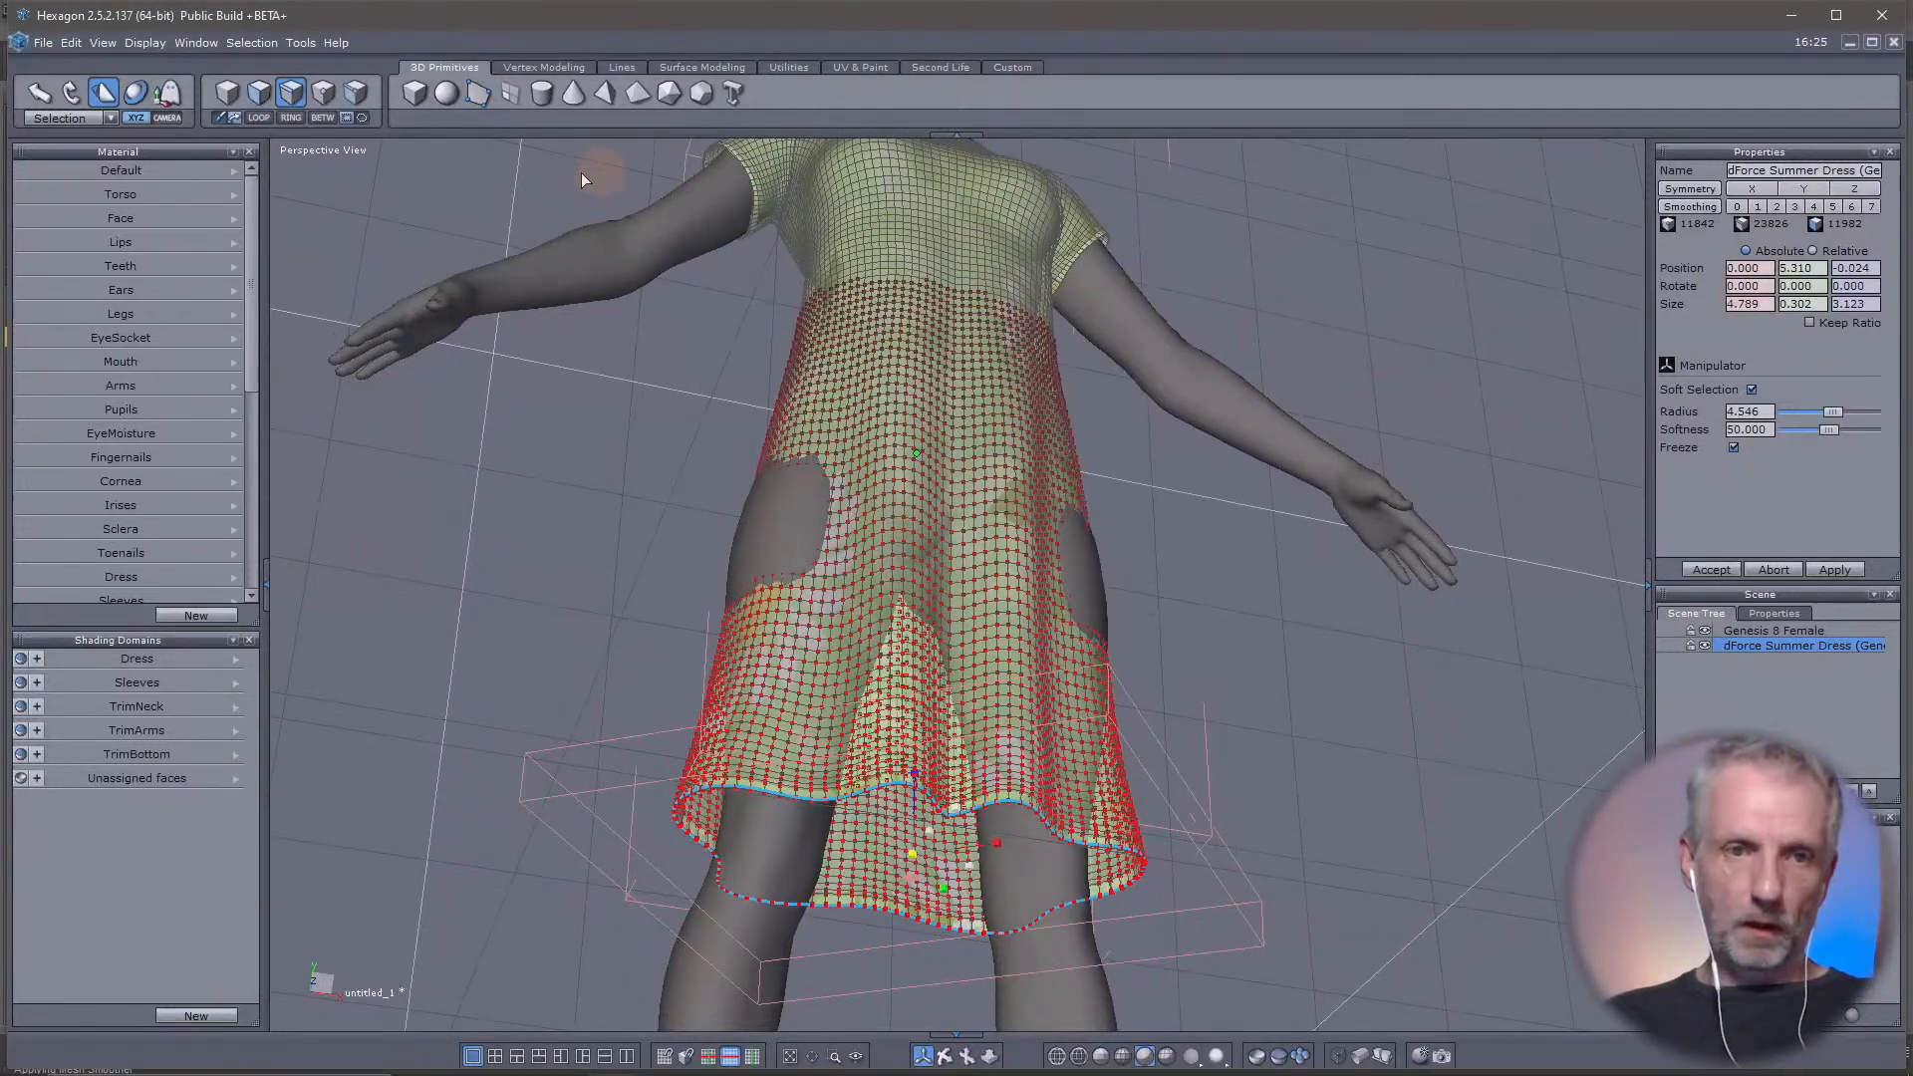
left_click(134, 92)
left_click(72, 92)
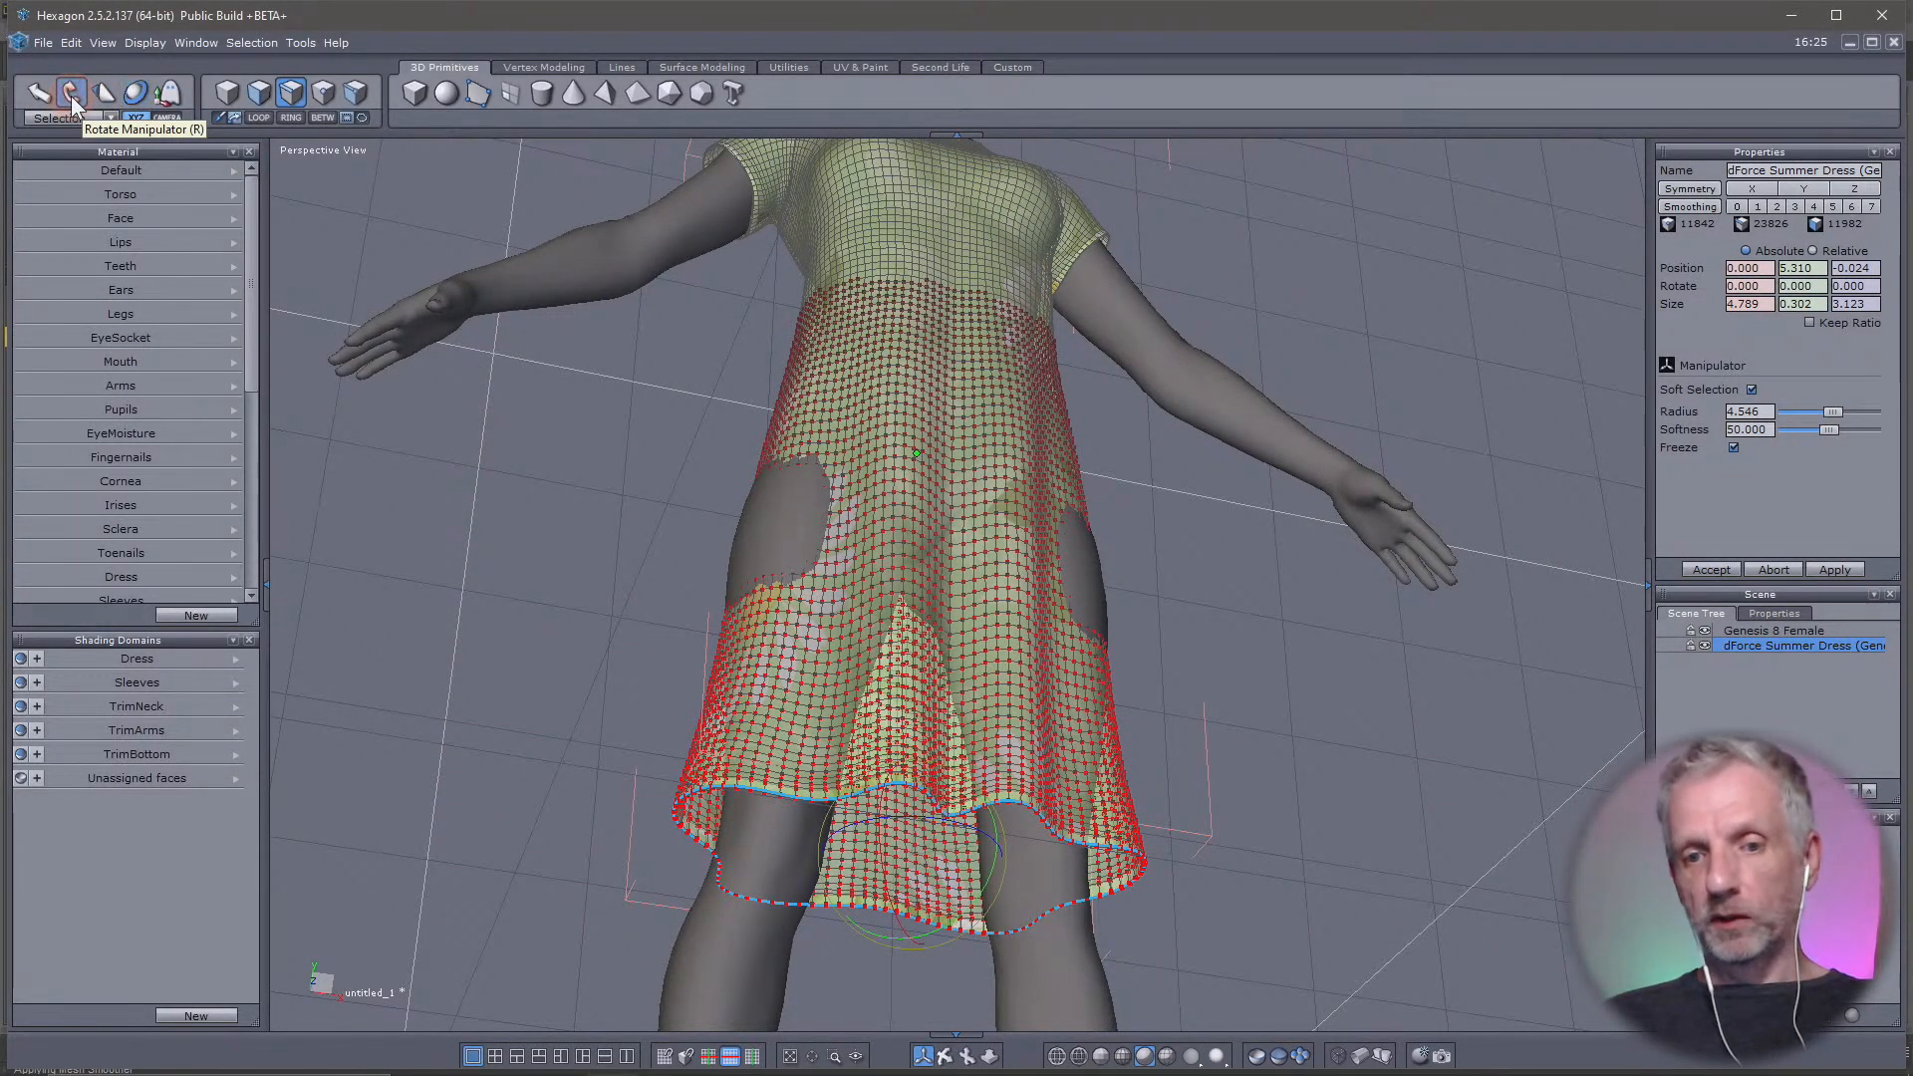
right_click_drag(560, 592, 514, 728)
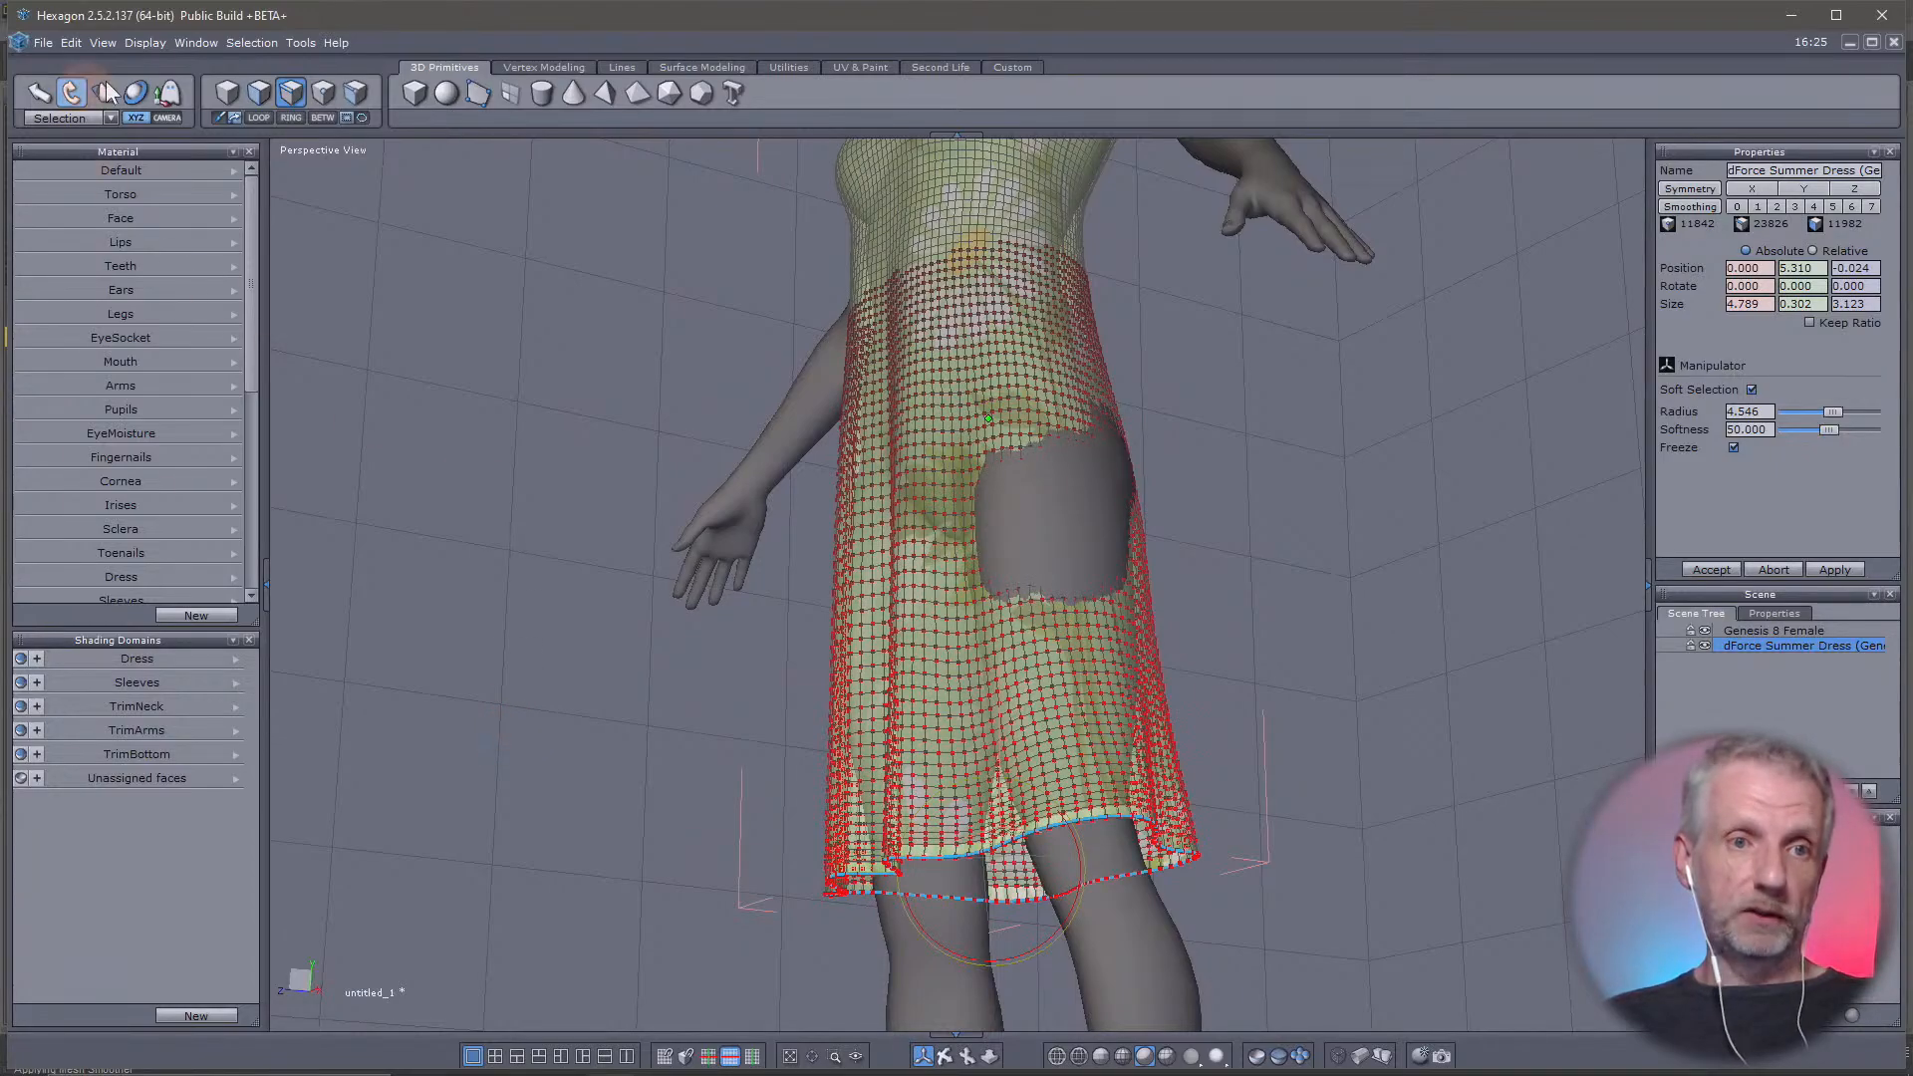
left_click(40, 96)
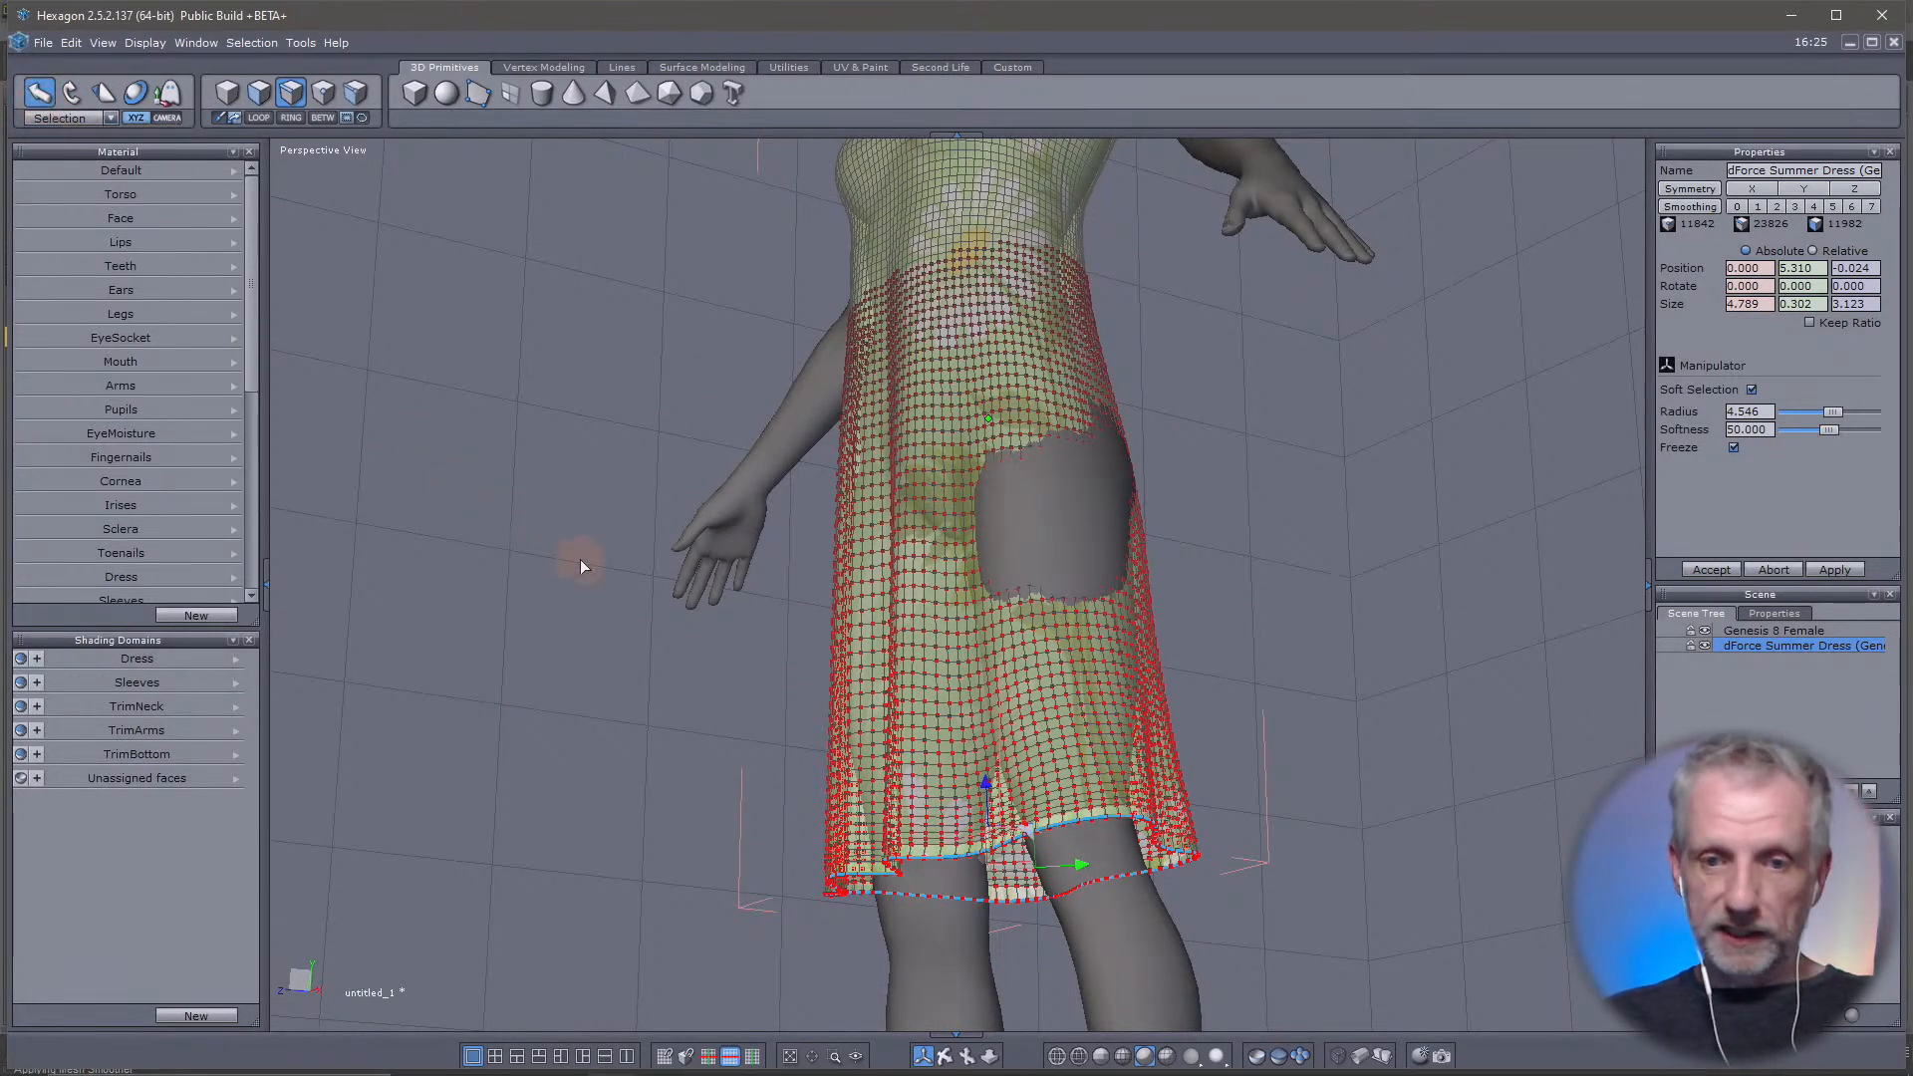
right_click_drag(580, 555, 1110, 500)
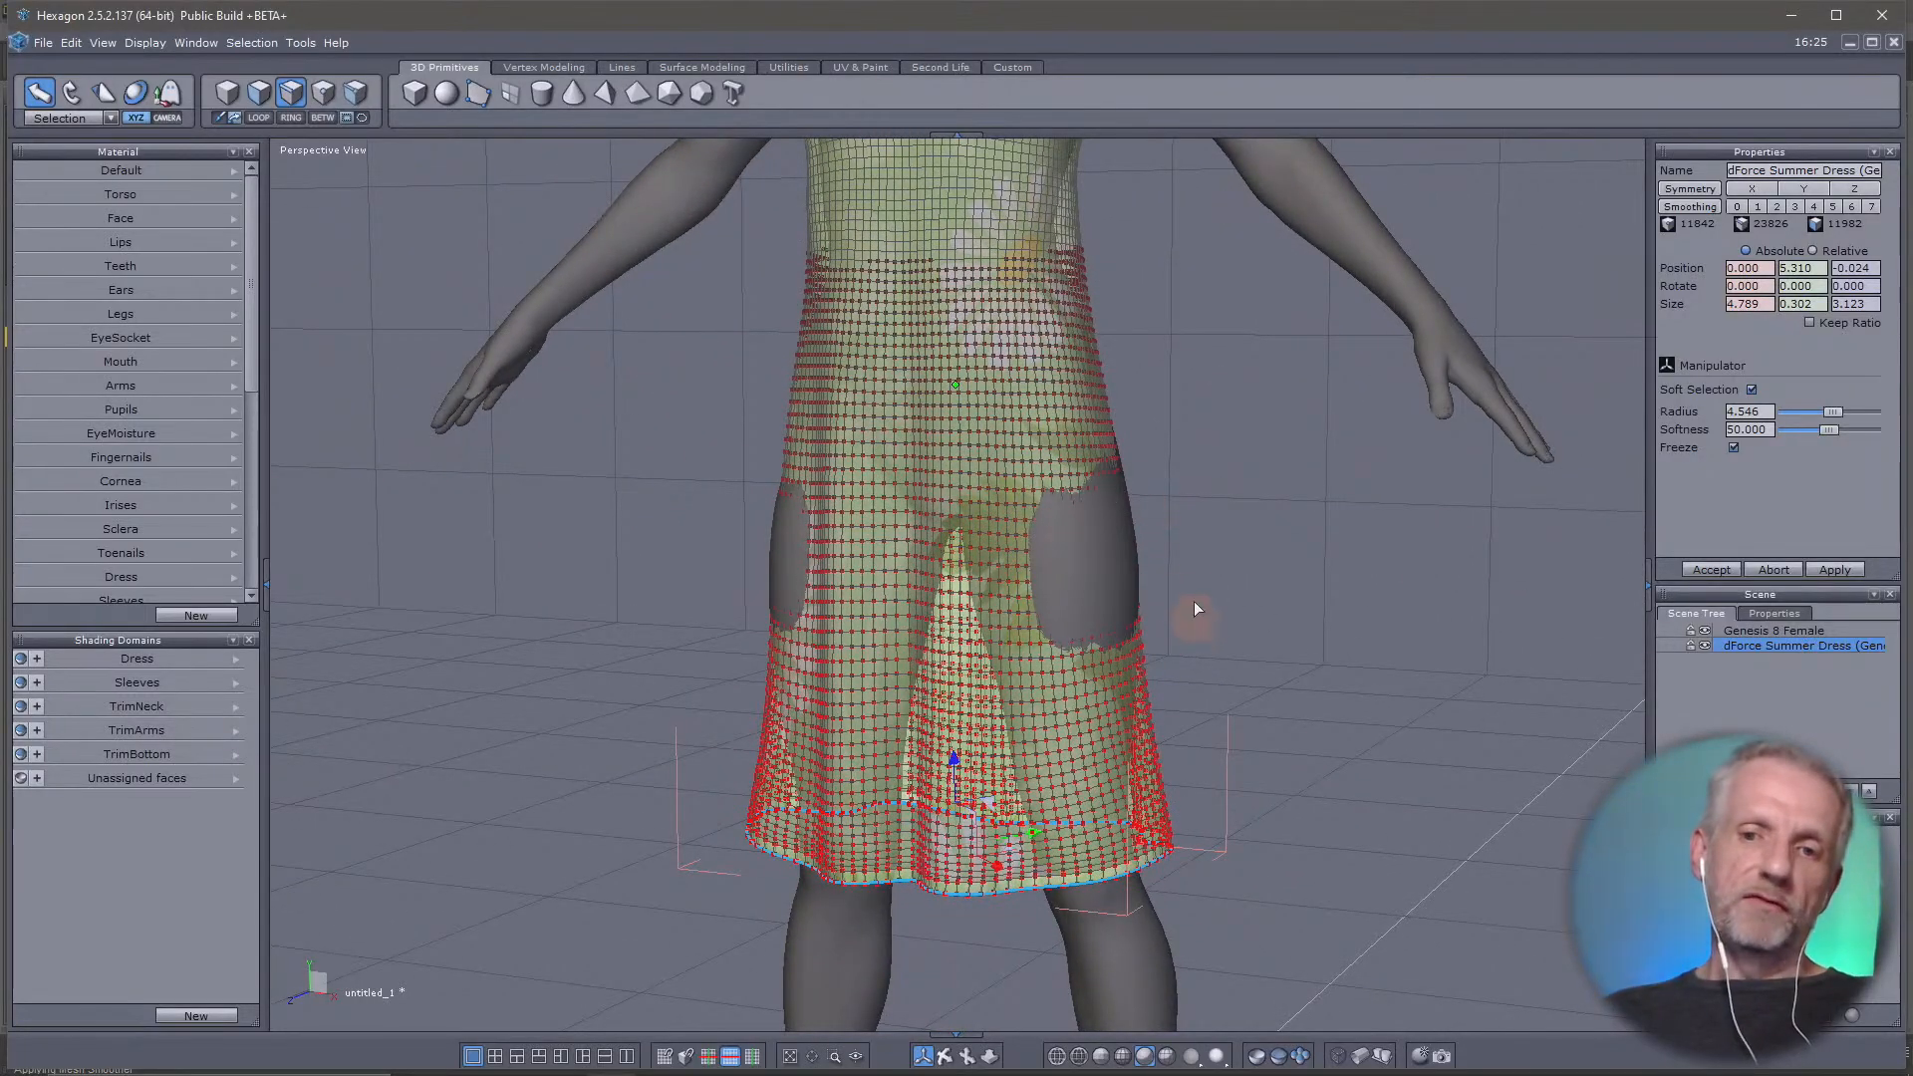
Switch to face selection, select a face on the front waist of the dress and turn off soft selection
scroll(1193, 587, "down", 5)
scroll(1169, 760, "up", 7)
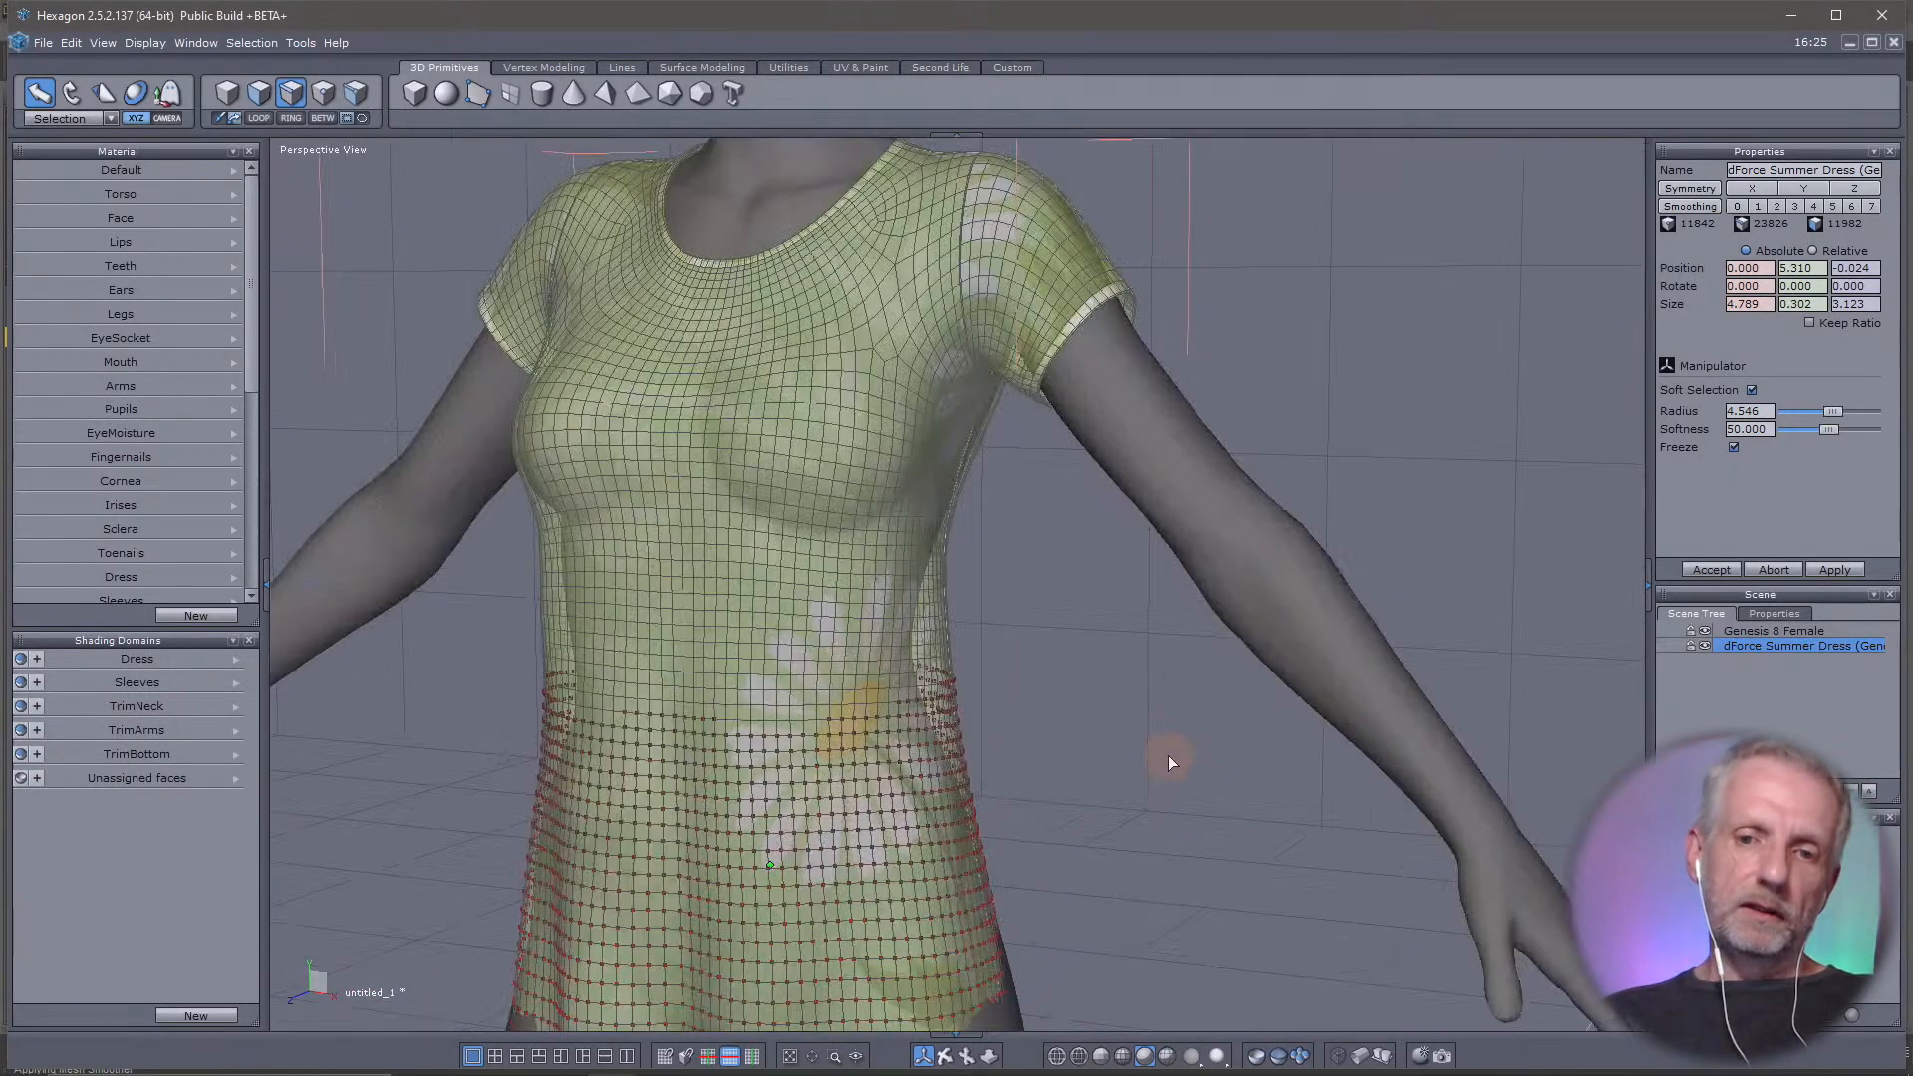
right_click_drag(1167, 755, 1114, 745)
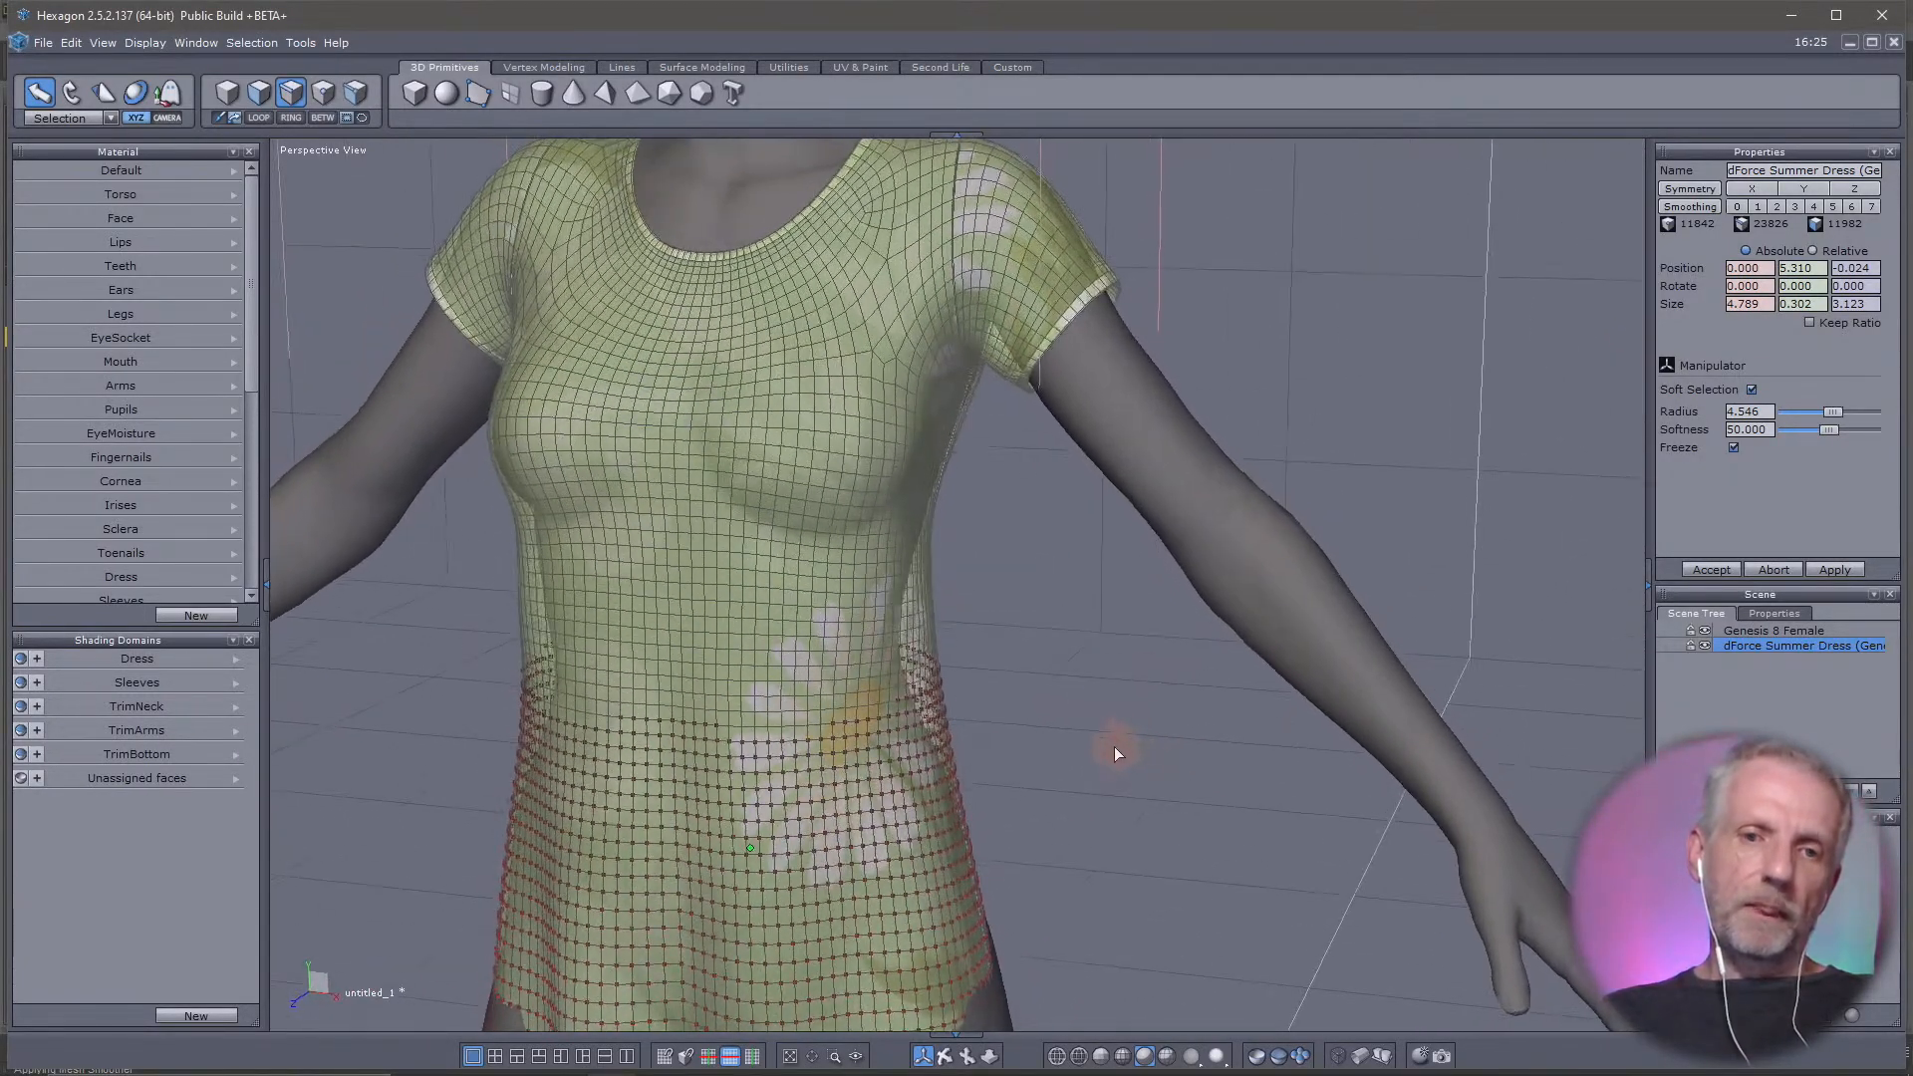
left_click(253, 93)
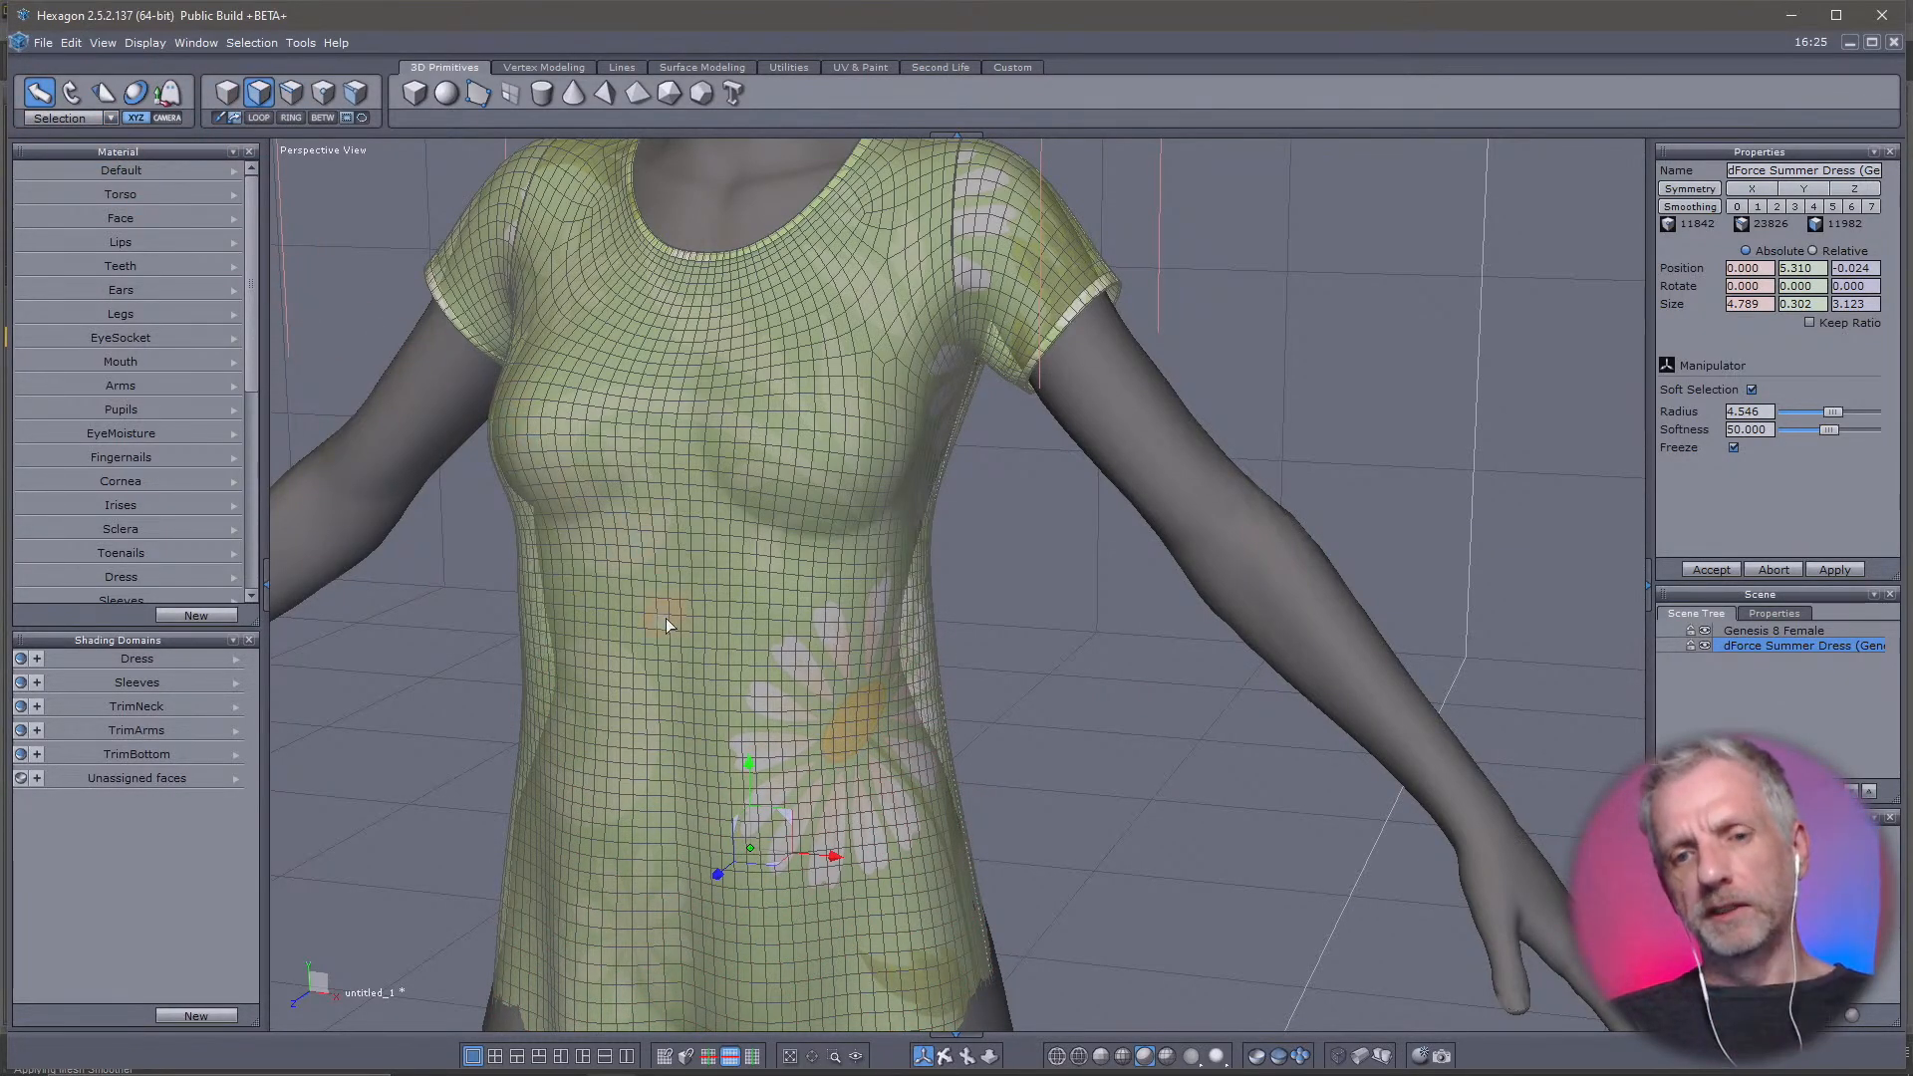
left_click(696, 644)
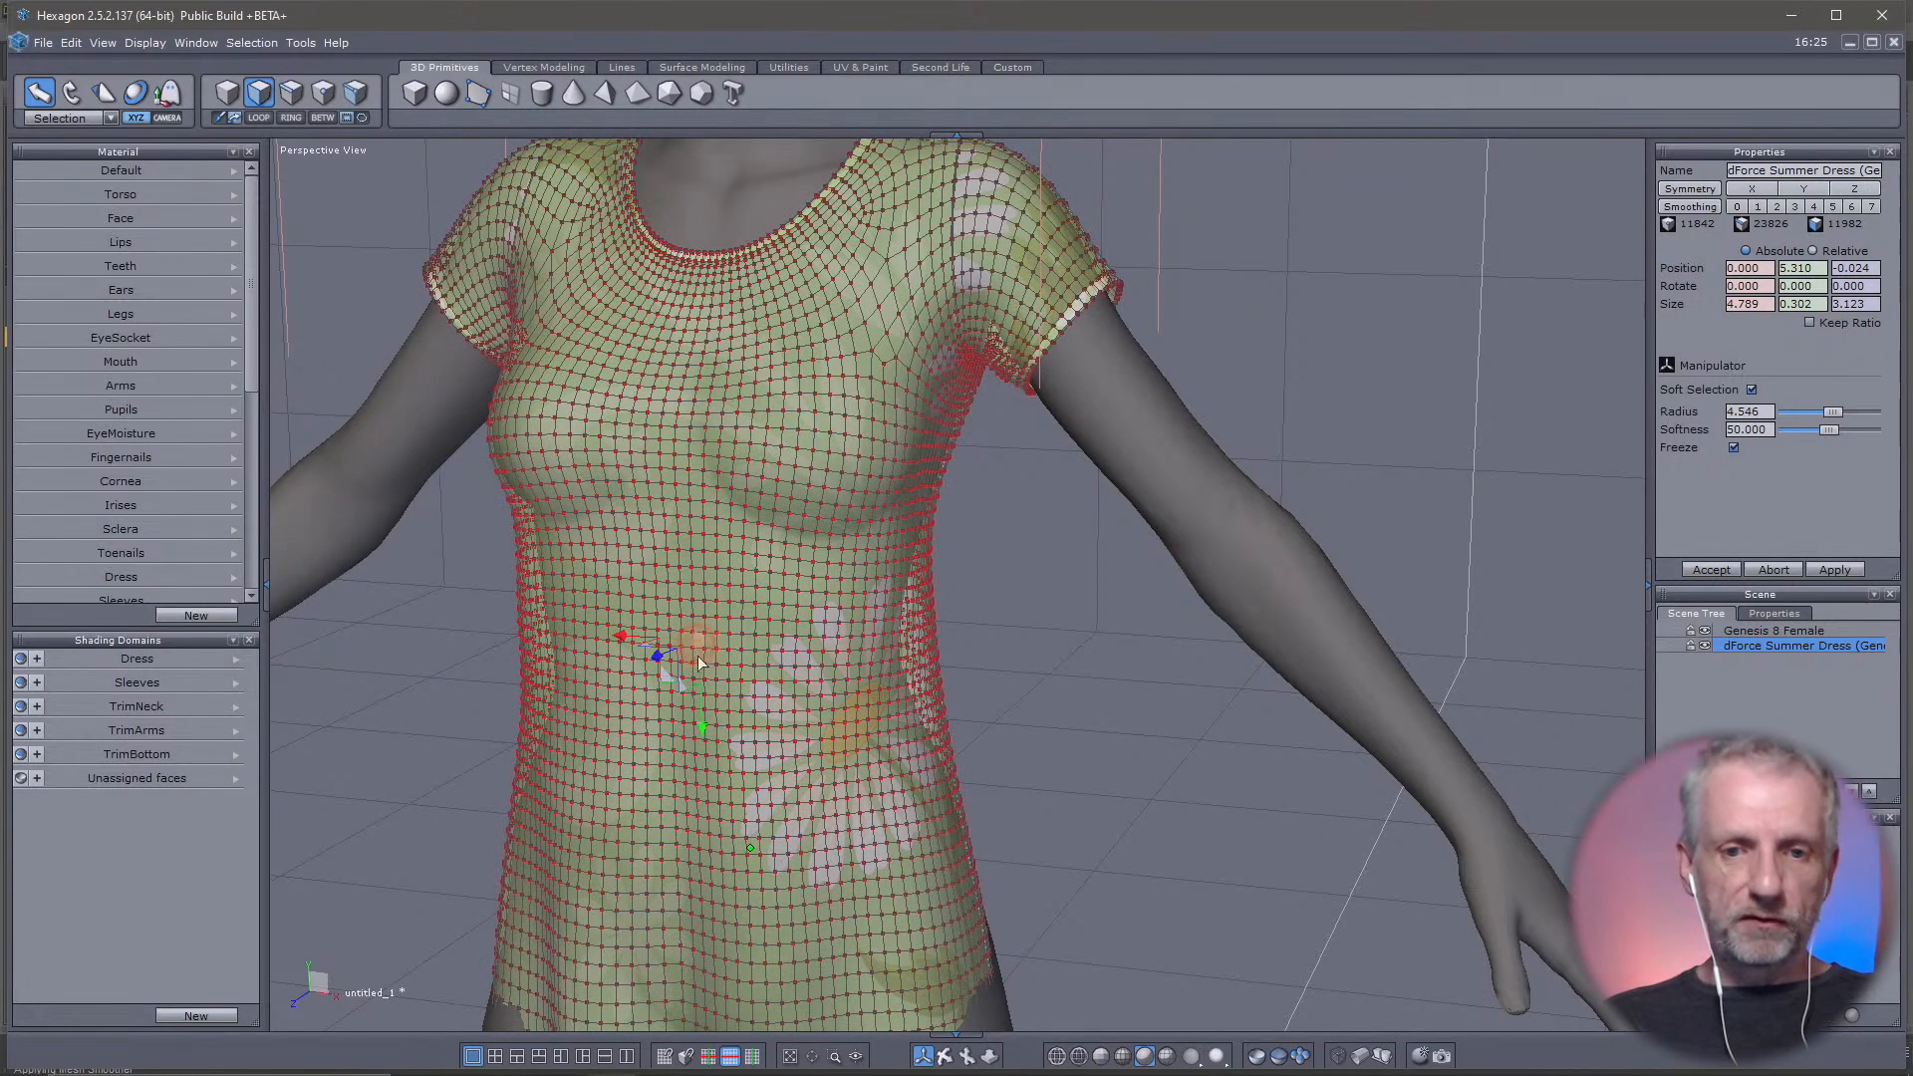
left_click(1750, 389)
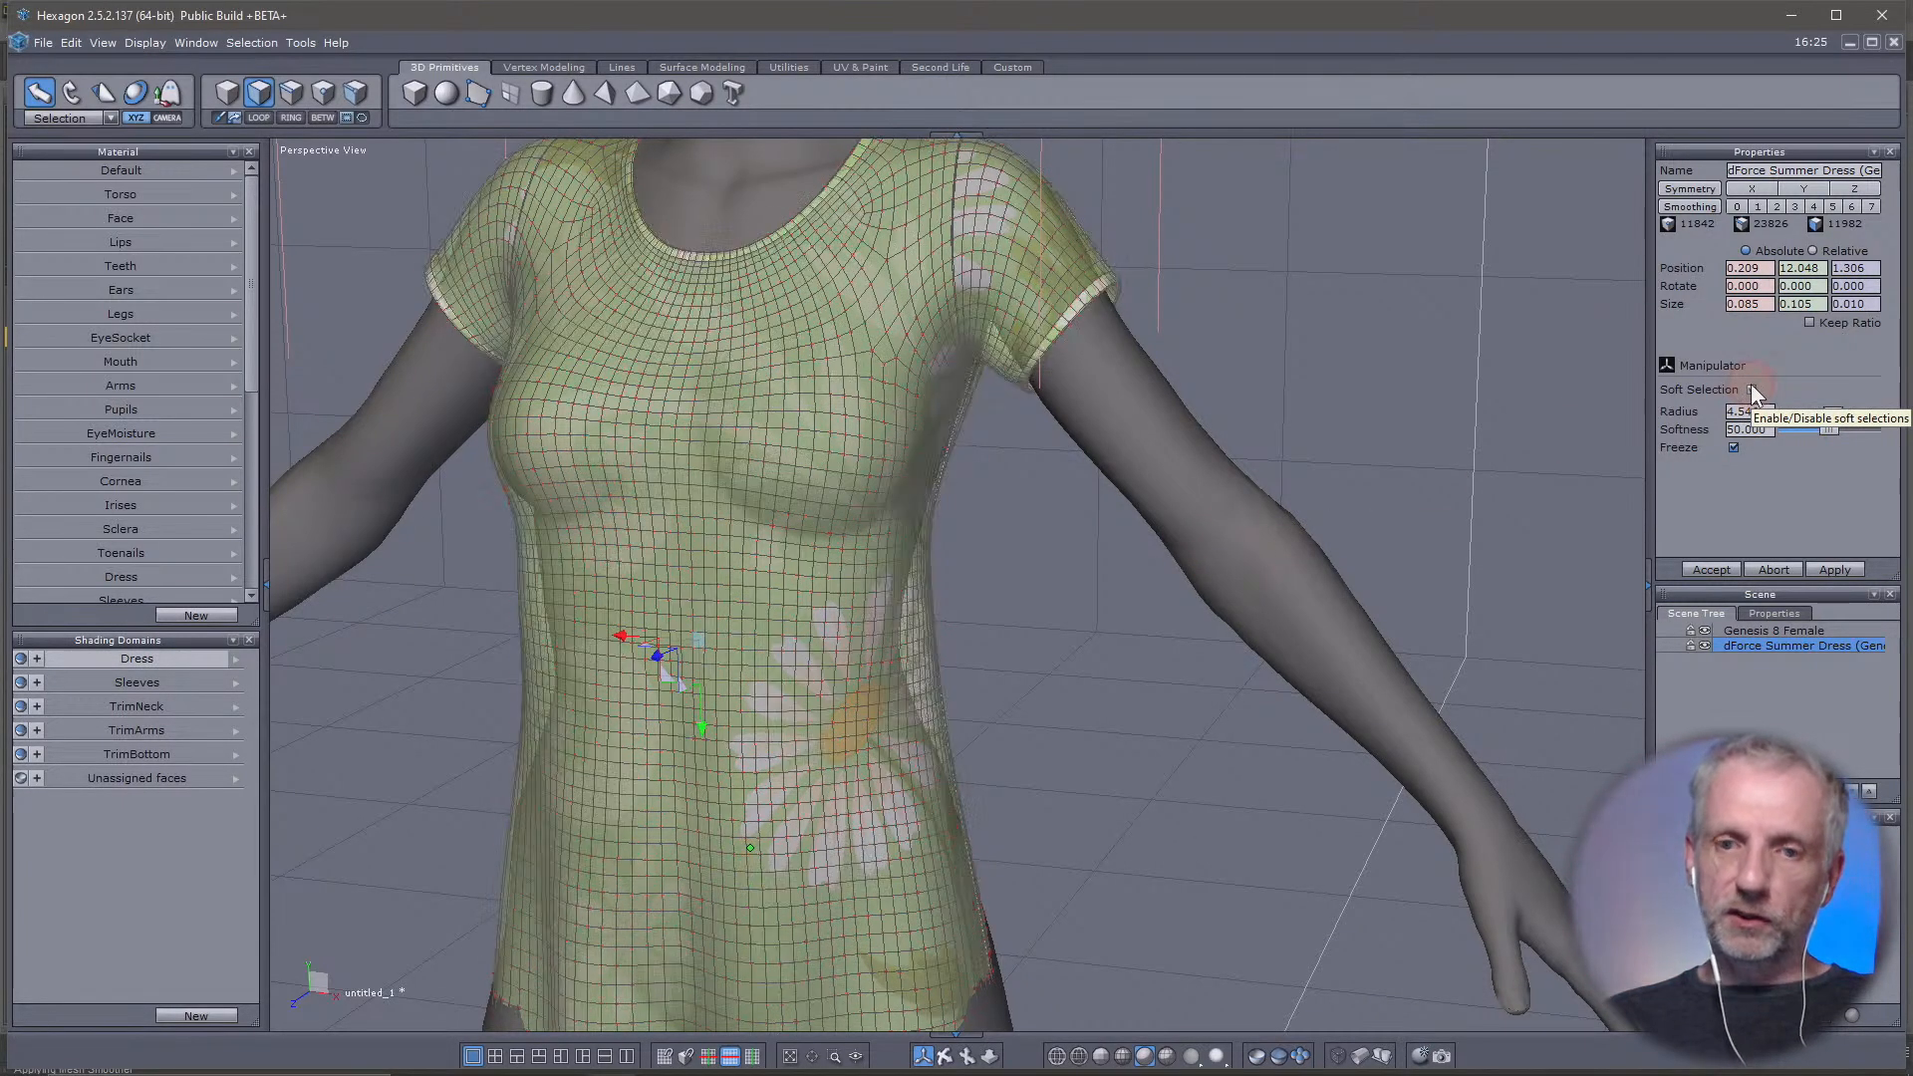
Try rectangle-selecting and extending blocks of faces across the front waist of the dress
scroll(737, 626, "up", 2)
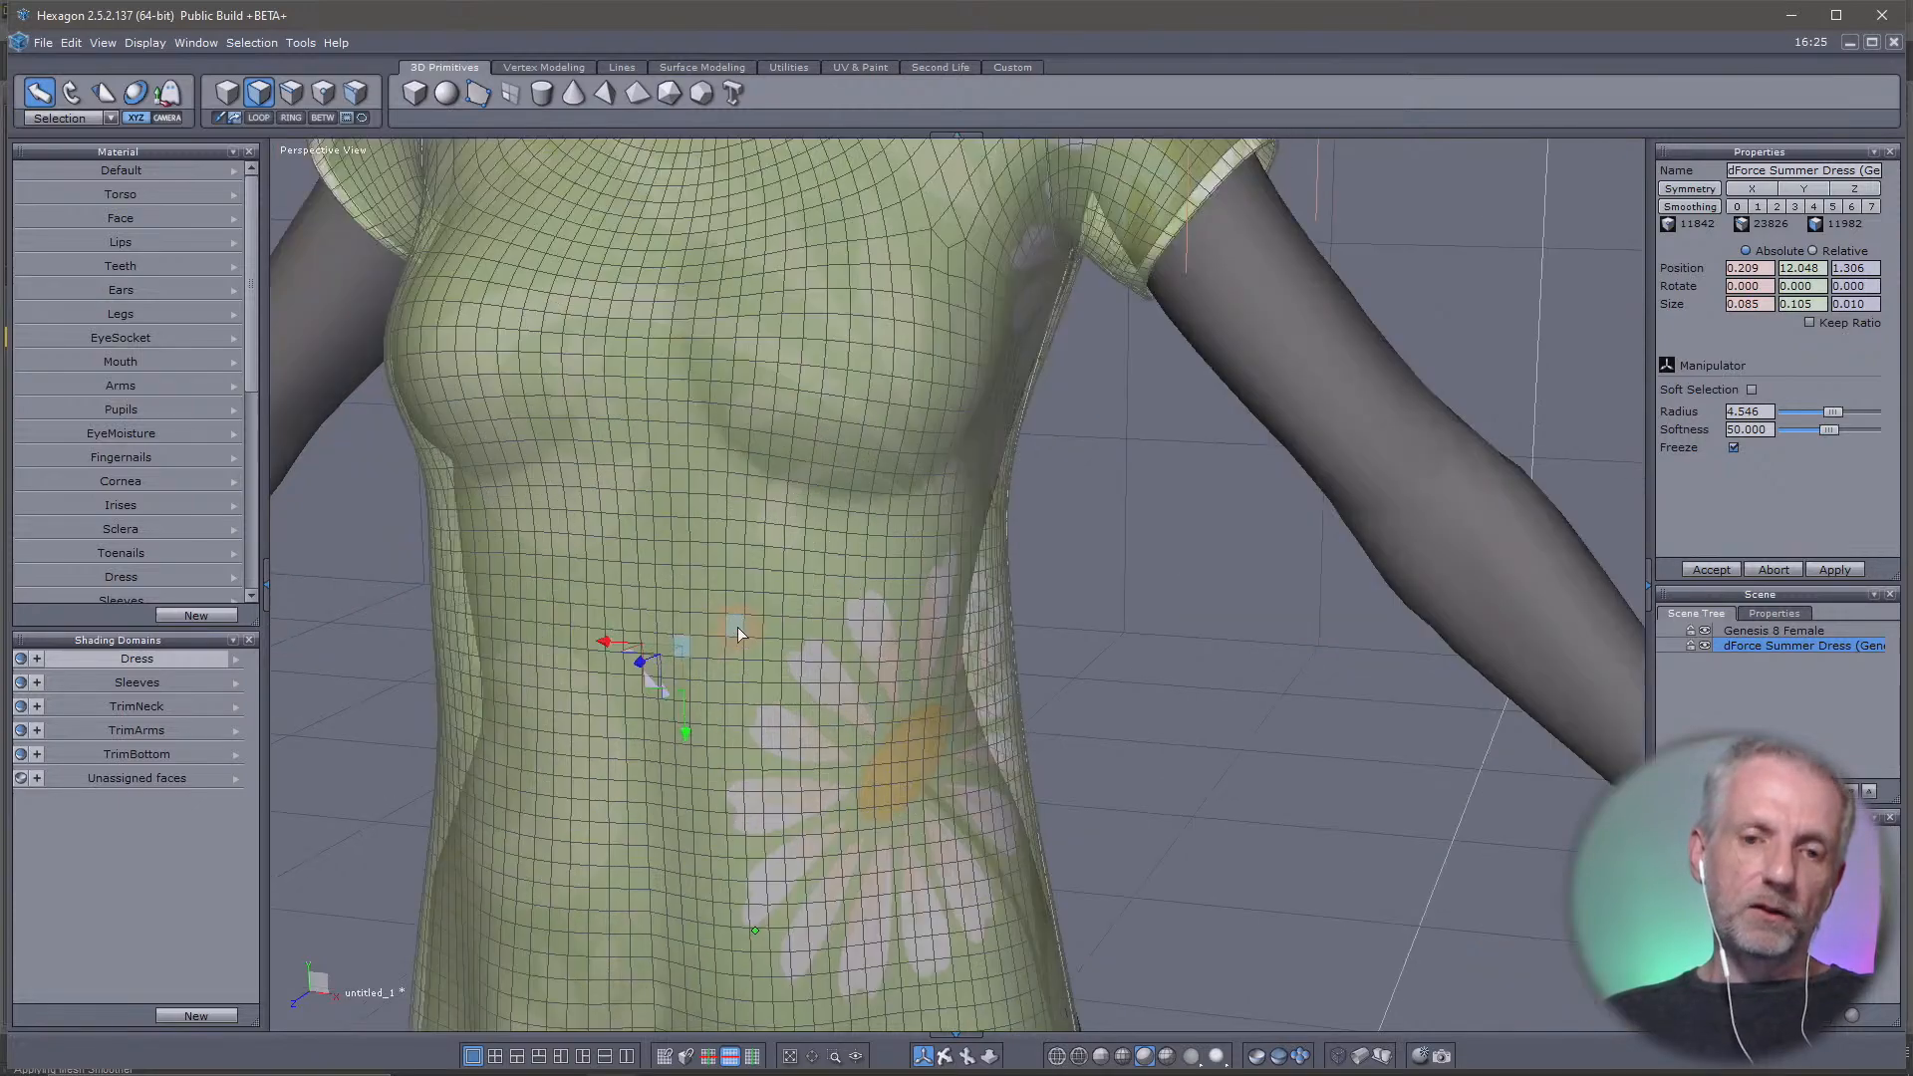
left_click_drag(733, 613, 660, 619)
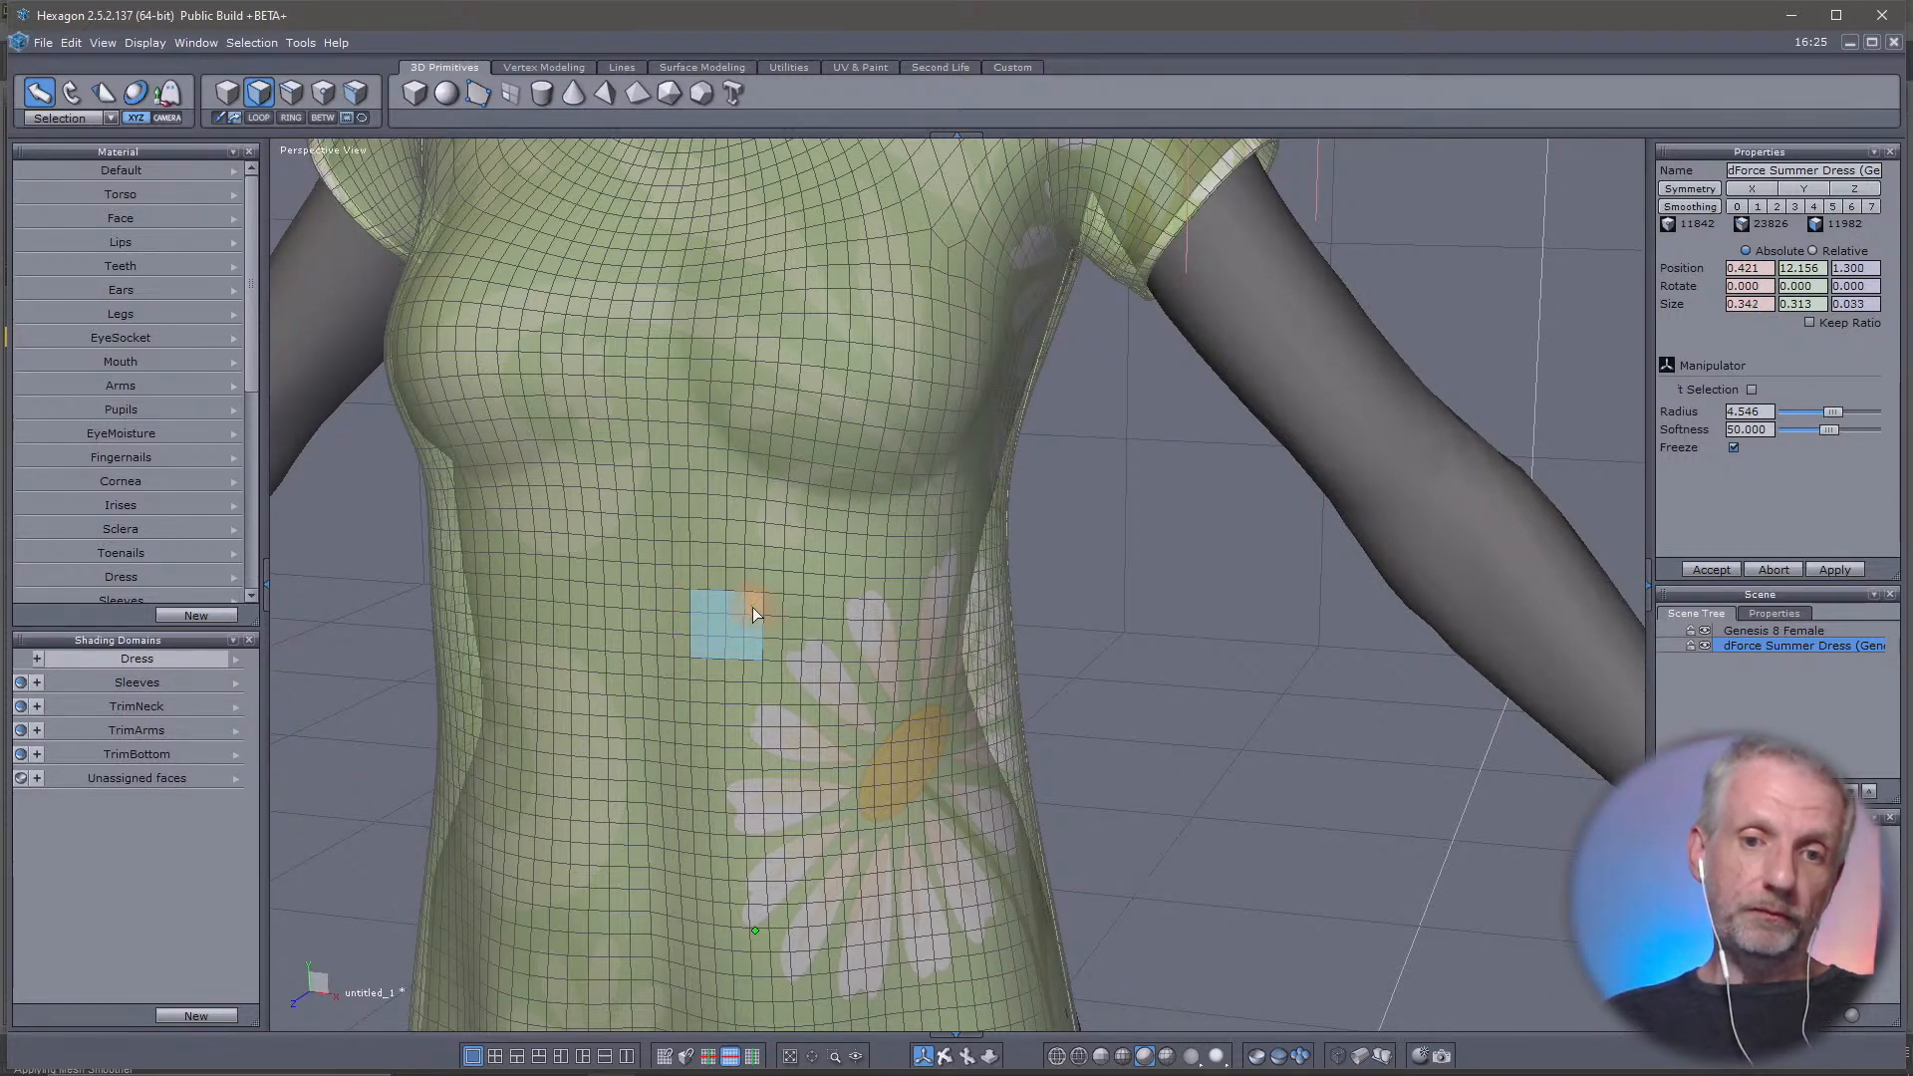
left_click_drag(769, 571, 620, 652)
left_click_drag(605, 720, 715, 713)
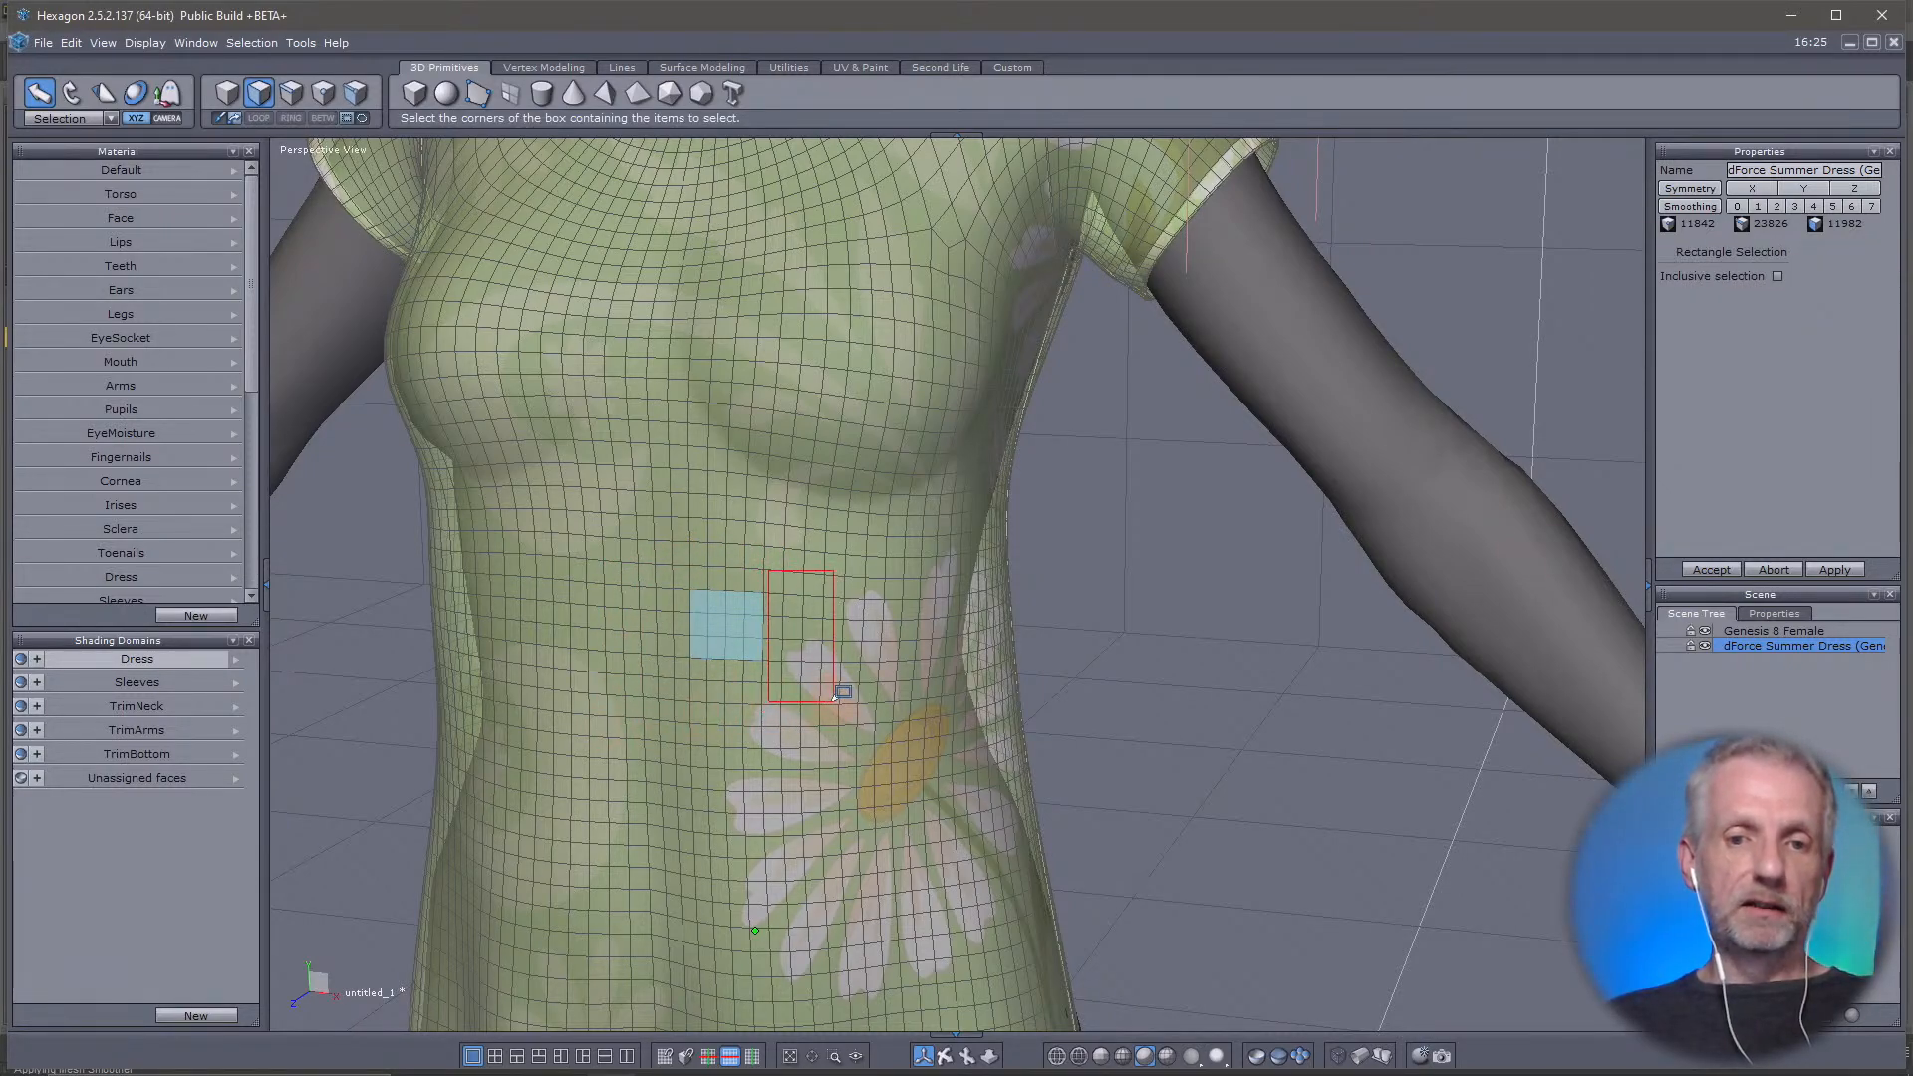
left_click_drag(835, 697, 568, 687)
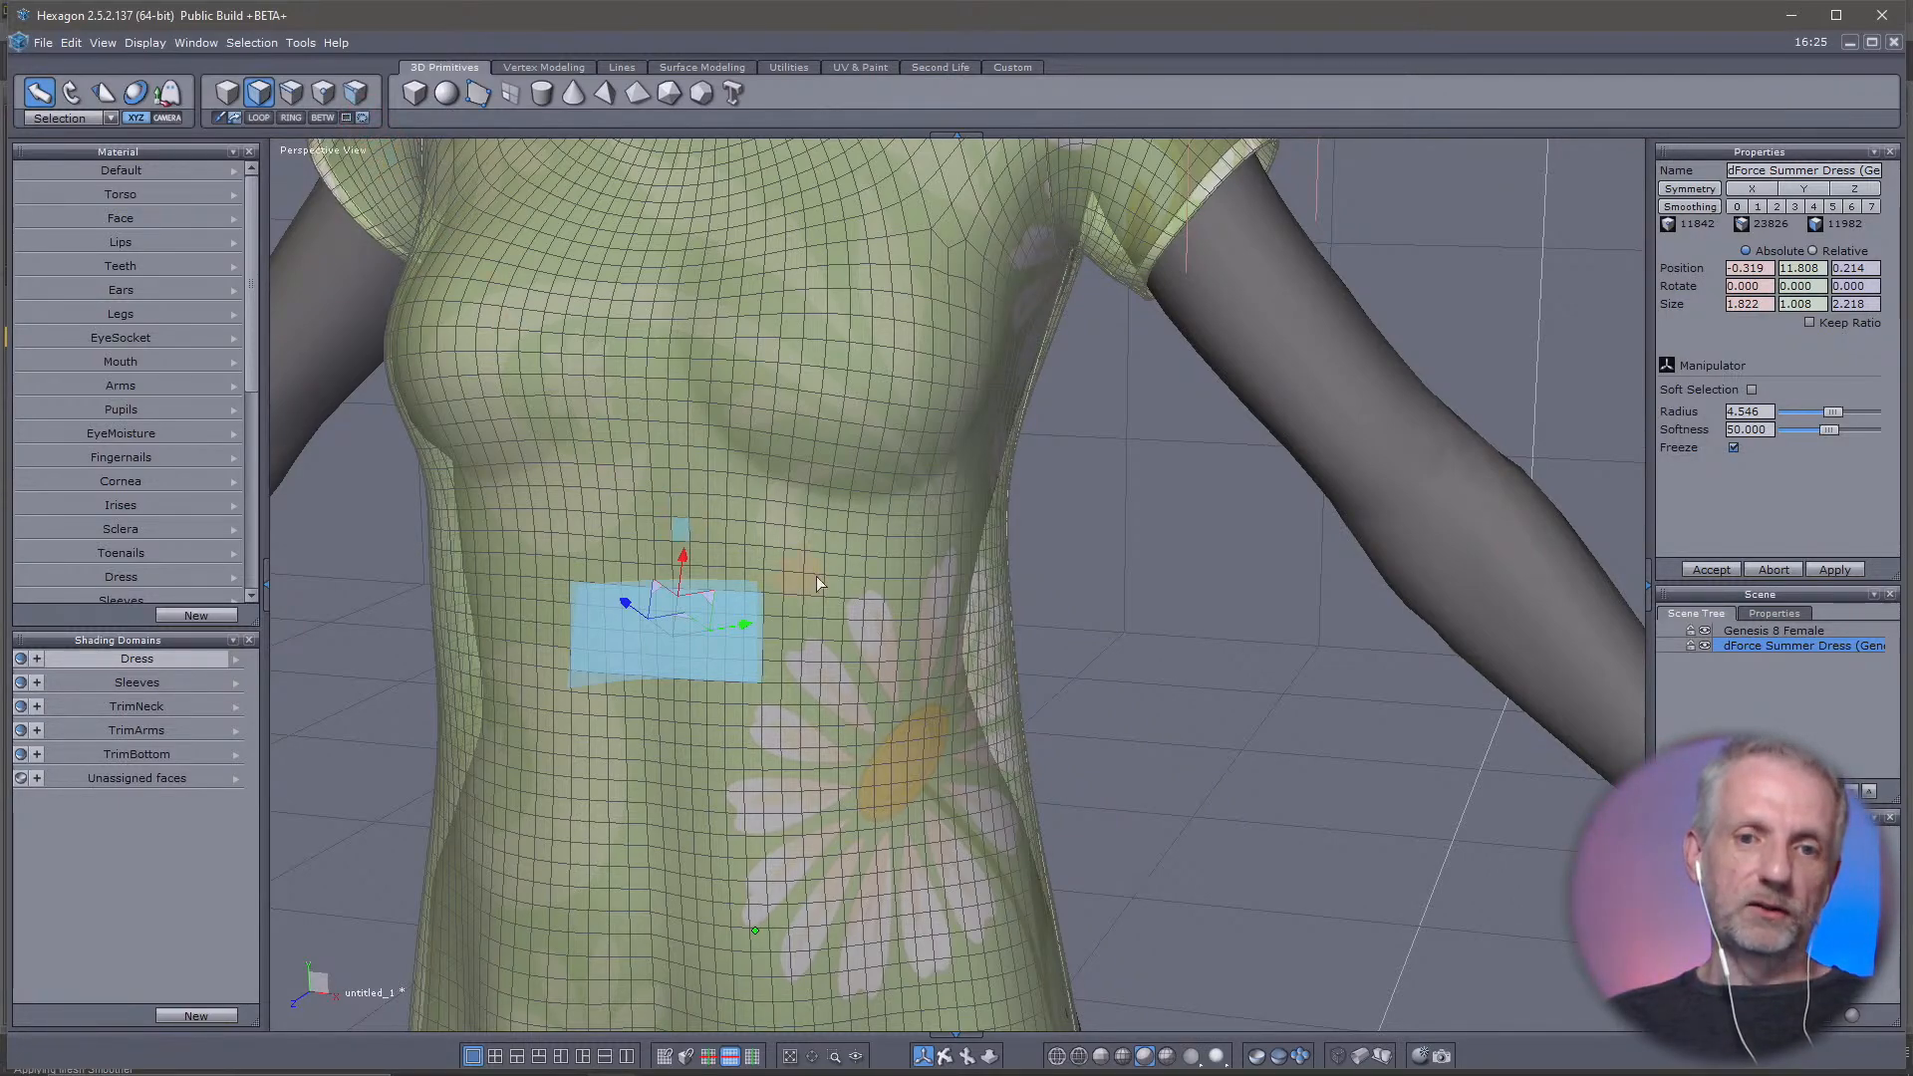
mouse_move(834, 542)
left_mouse_down()
mouse_move(618, 480)
mouse_move(503, 738)
mouse_move(705, 765)
mouse_move(838, 696)
mouse_move(869, 653)
left_mouse_up()
mouse_move(858, 773)
right_mouse_down()
mouse_move(1034, 800)
mouse_move(905, 788)
mouse_move(547, 689)
mouse_move(389, 734)
mouse_move(517, 696)
mouse_move(456, 704)
mouse_move(668, 735)
mouse_move(729, 706)
right_mouse_up()
Select a single face beside the large front daisy, try pulling it outward along its normal, and undo the move
left_click(813, 819)
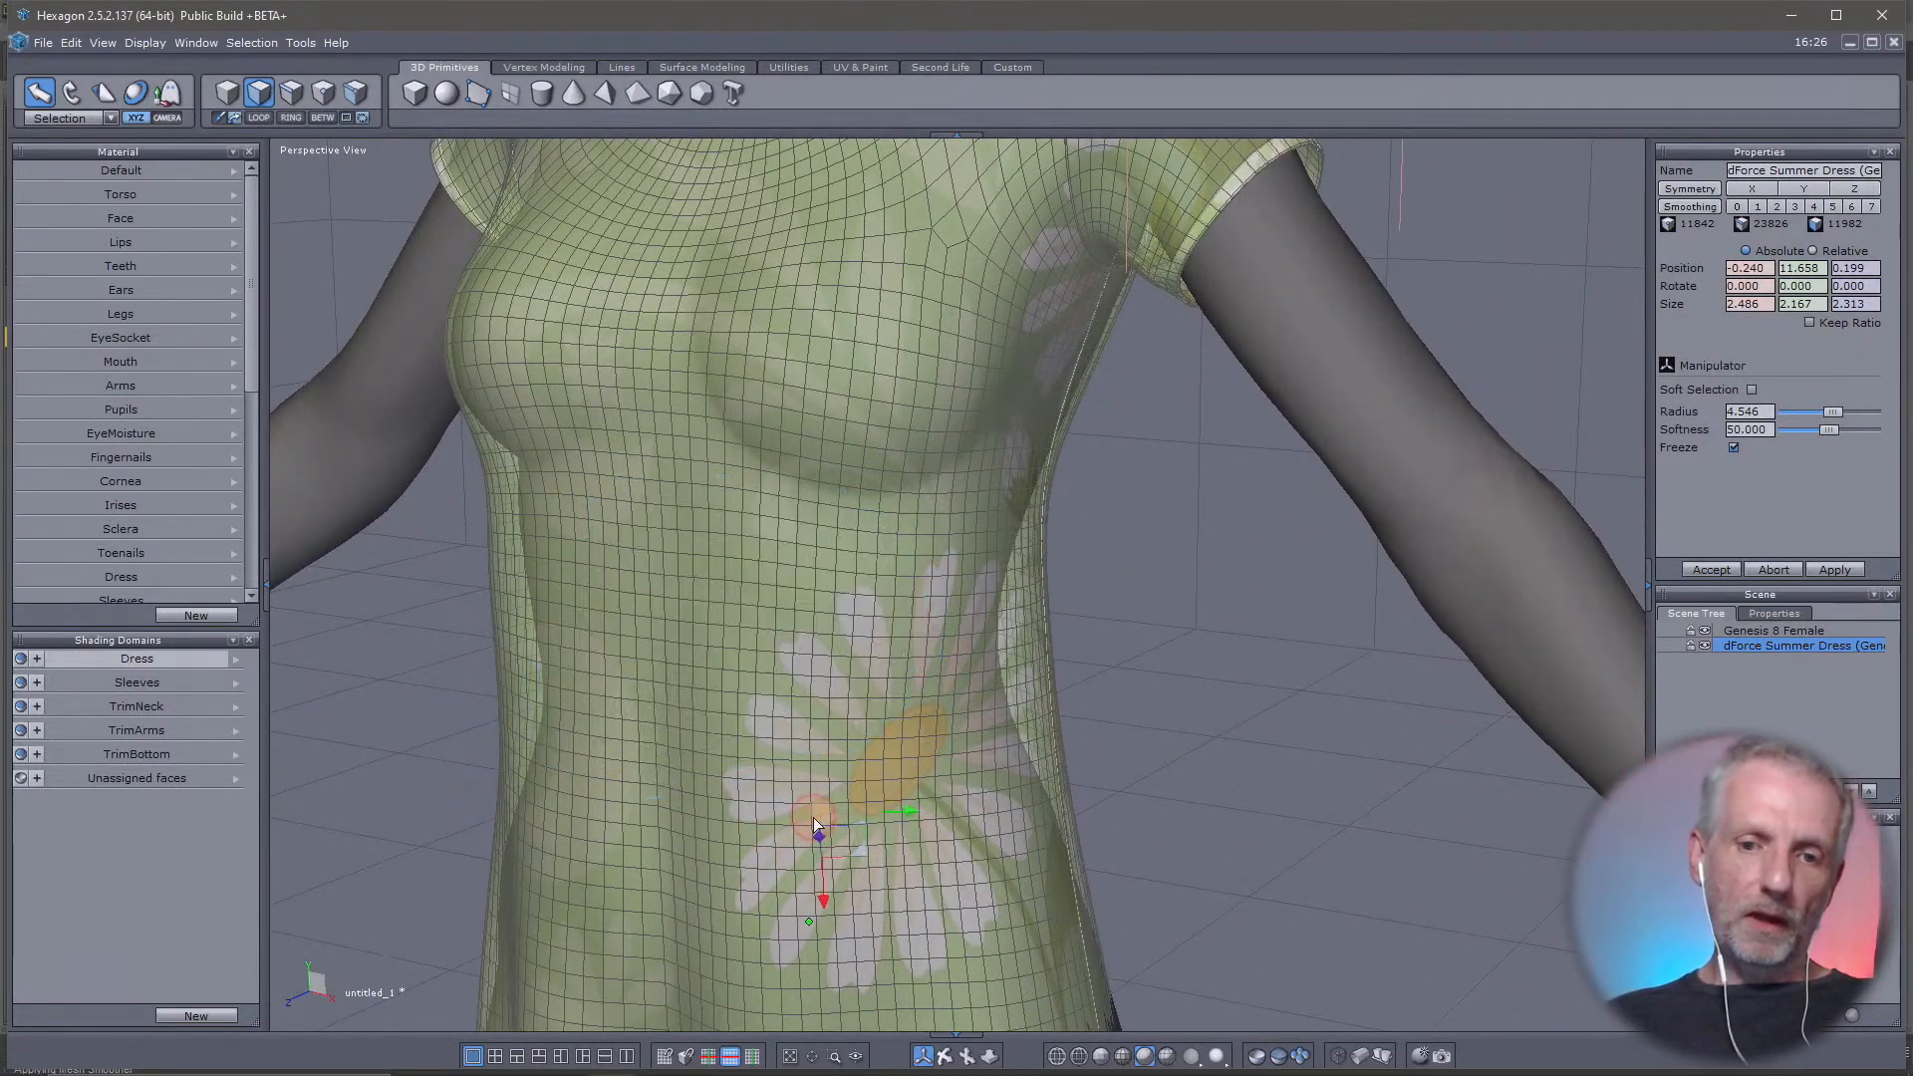
right_click_drag(924, 869, 804, 794)
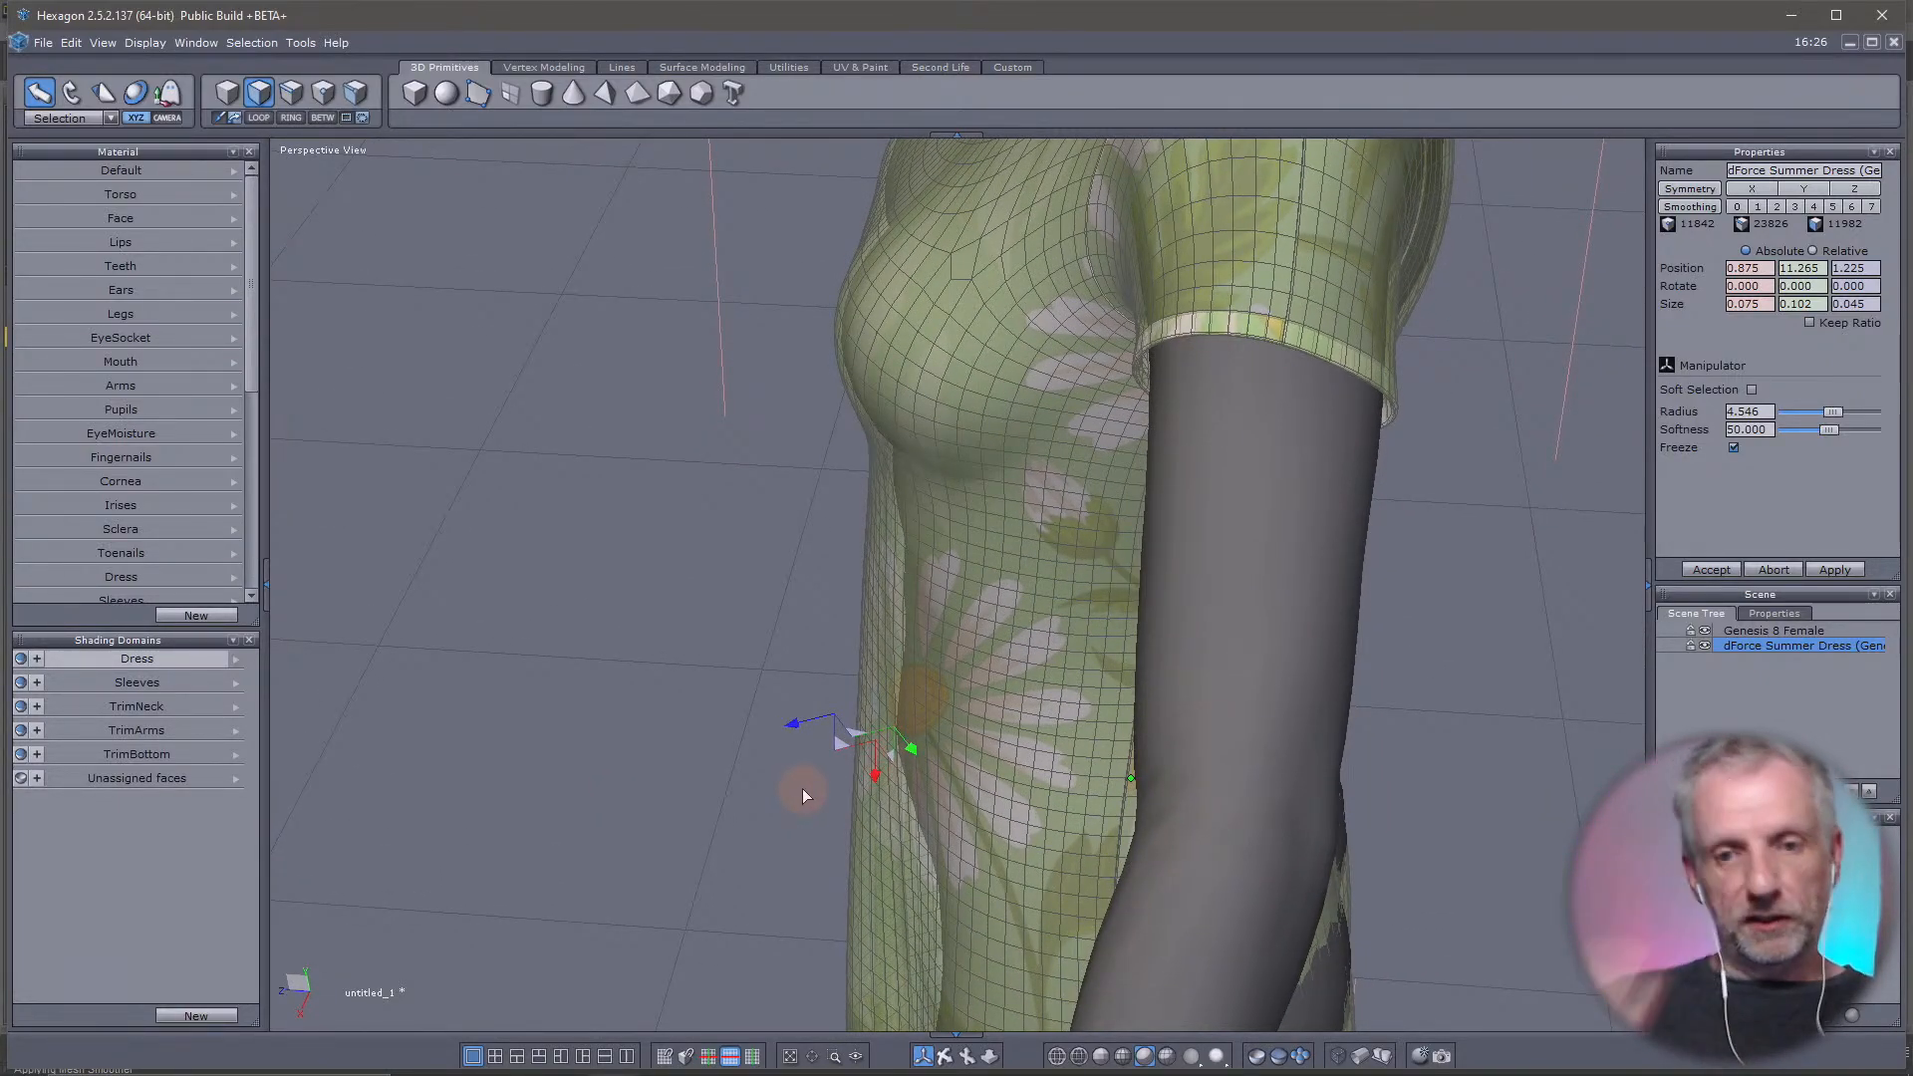
left_click_drag(791, 726, 666, 765)
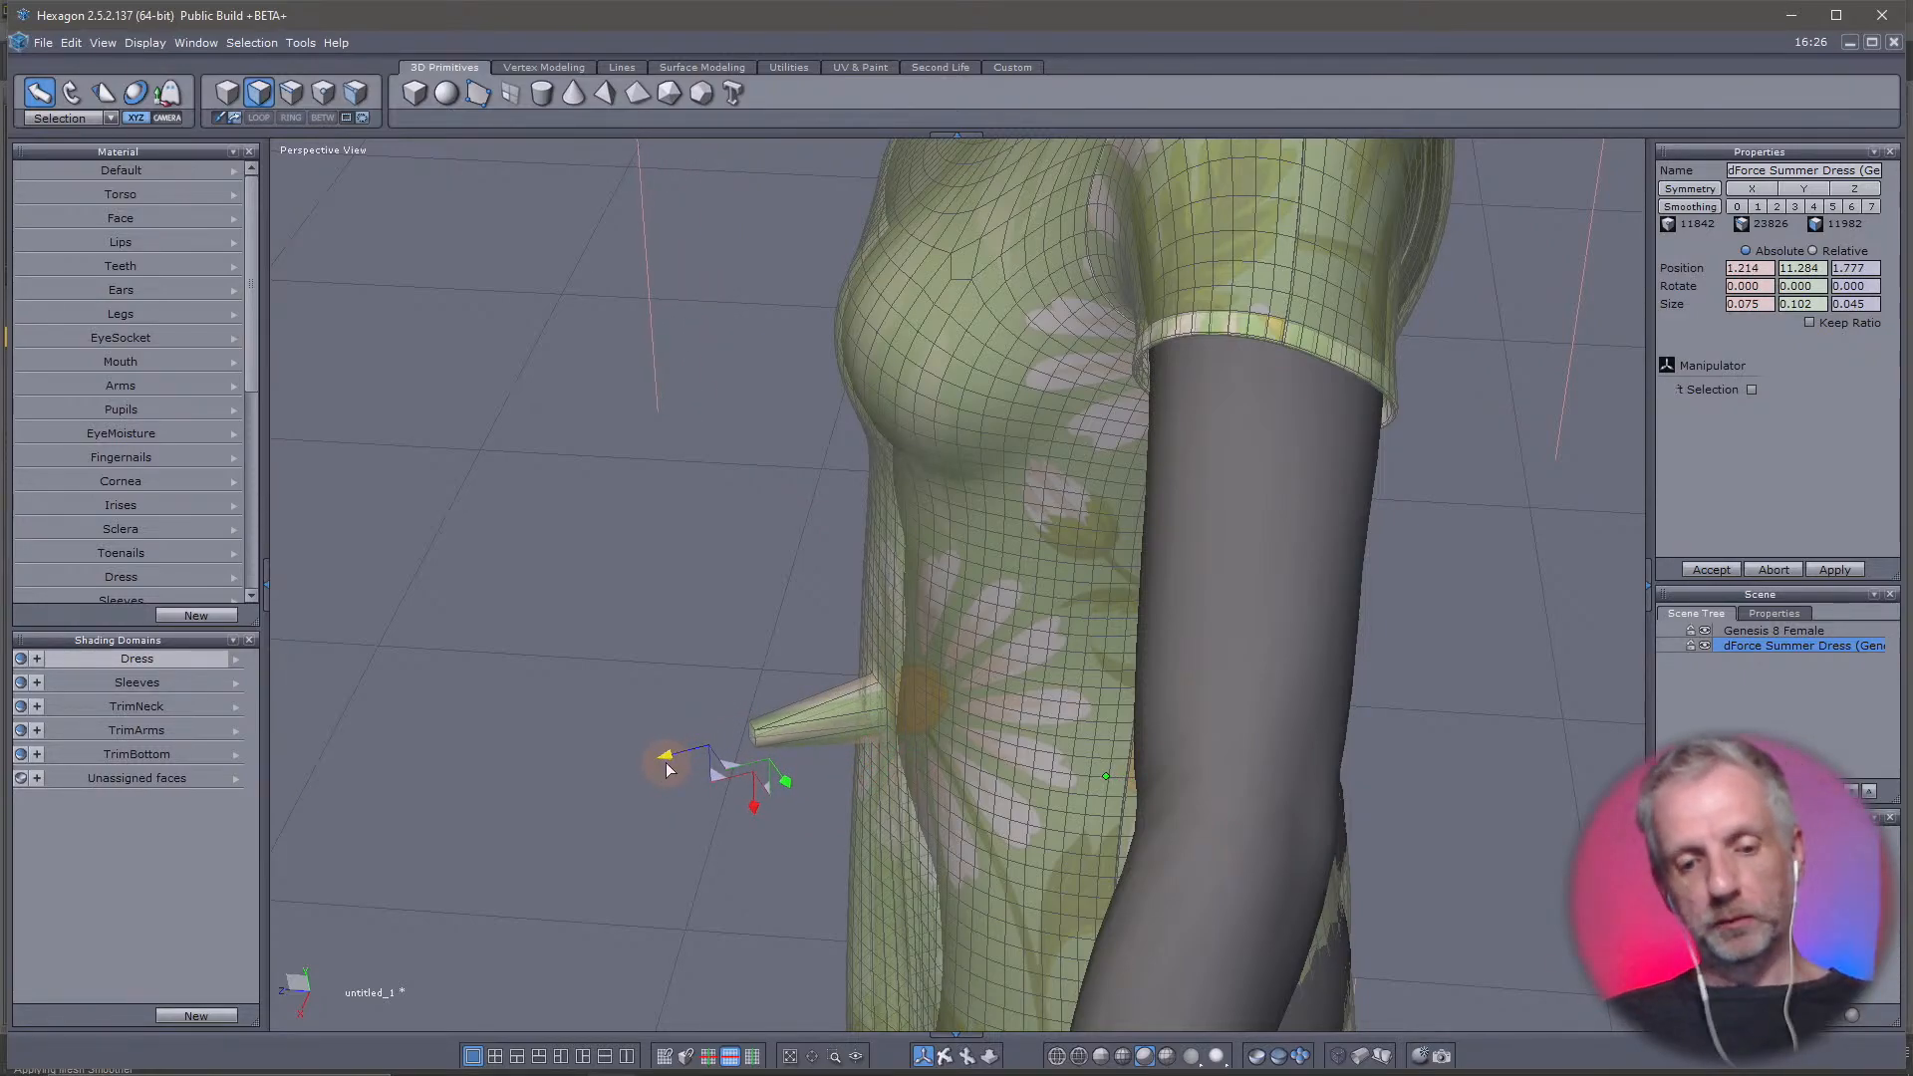
key("ctrl+z")
Select a face at the side of the waist, try moving it outward along its own axis, and undo the move
right_click_drag(709, 711, 1197, 813)
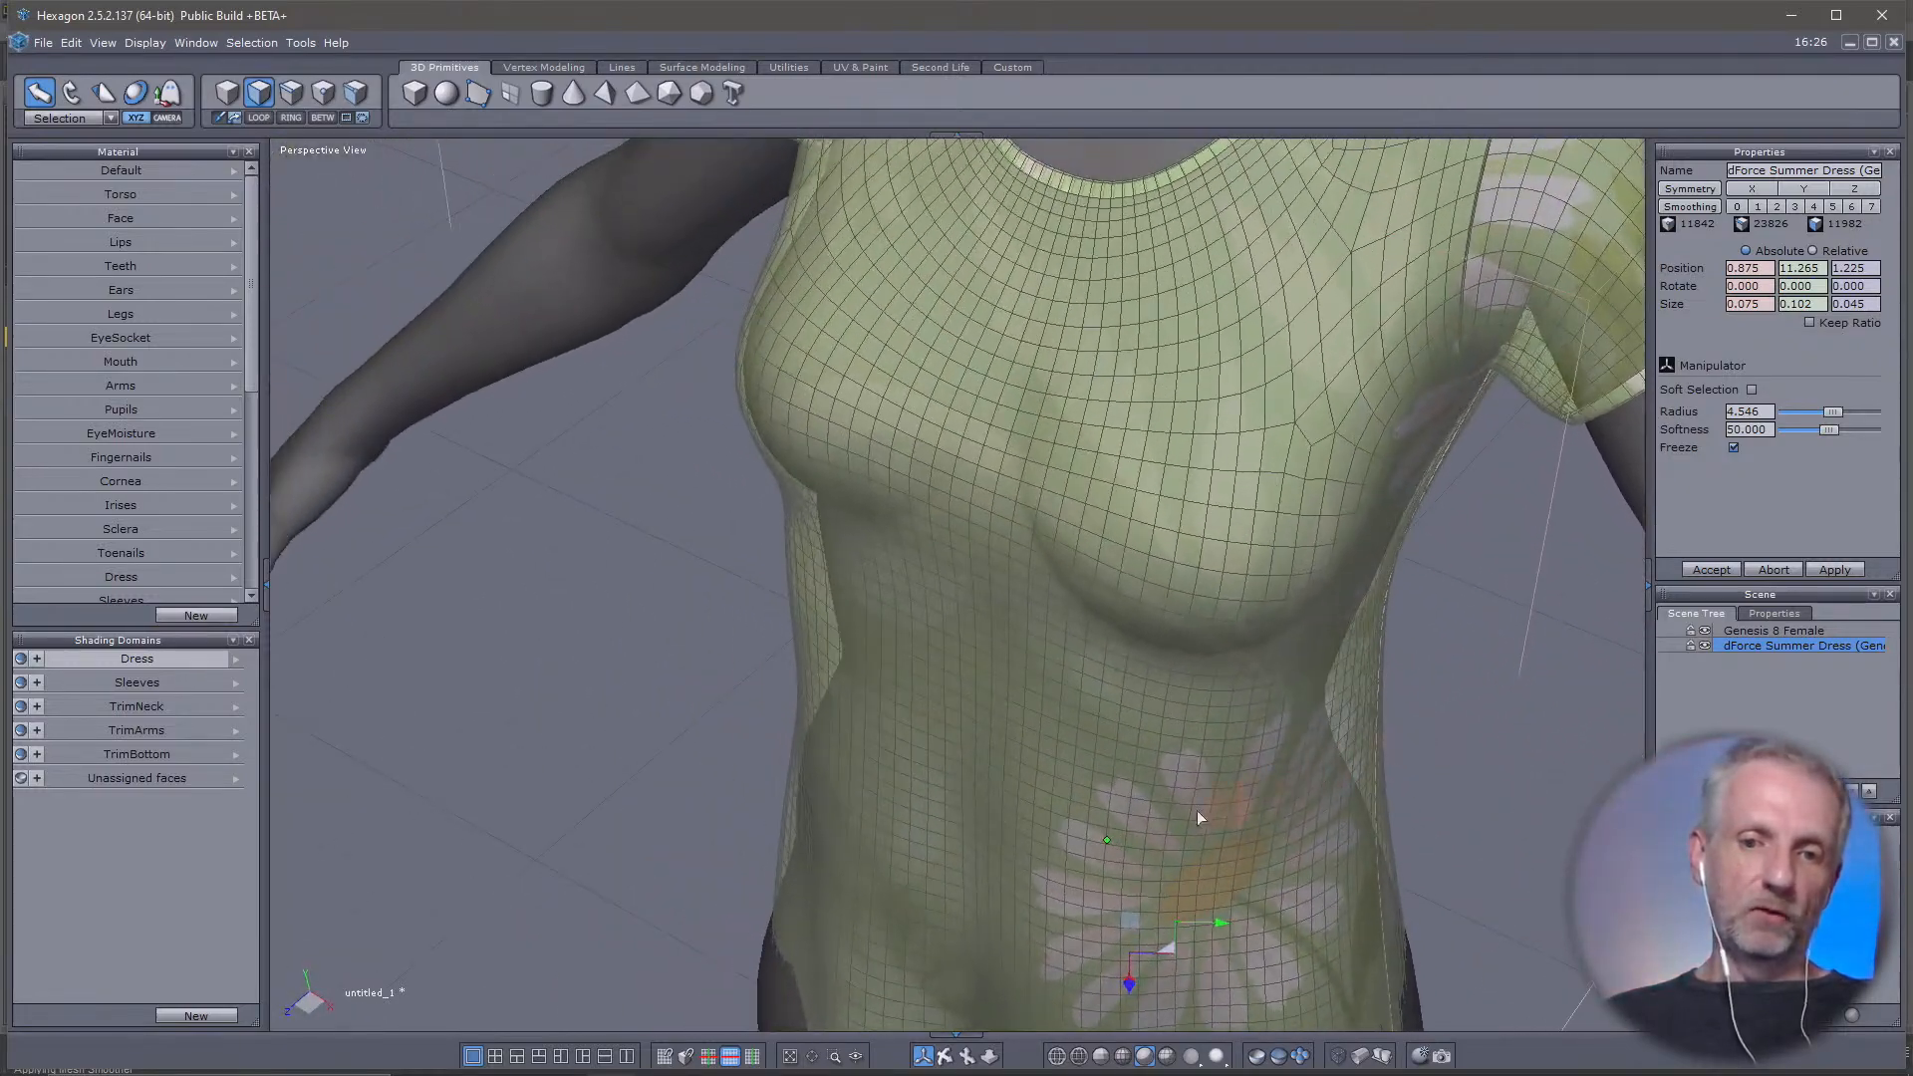
left_click(806, 771)
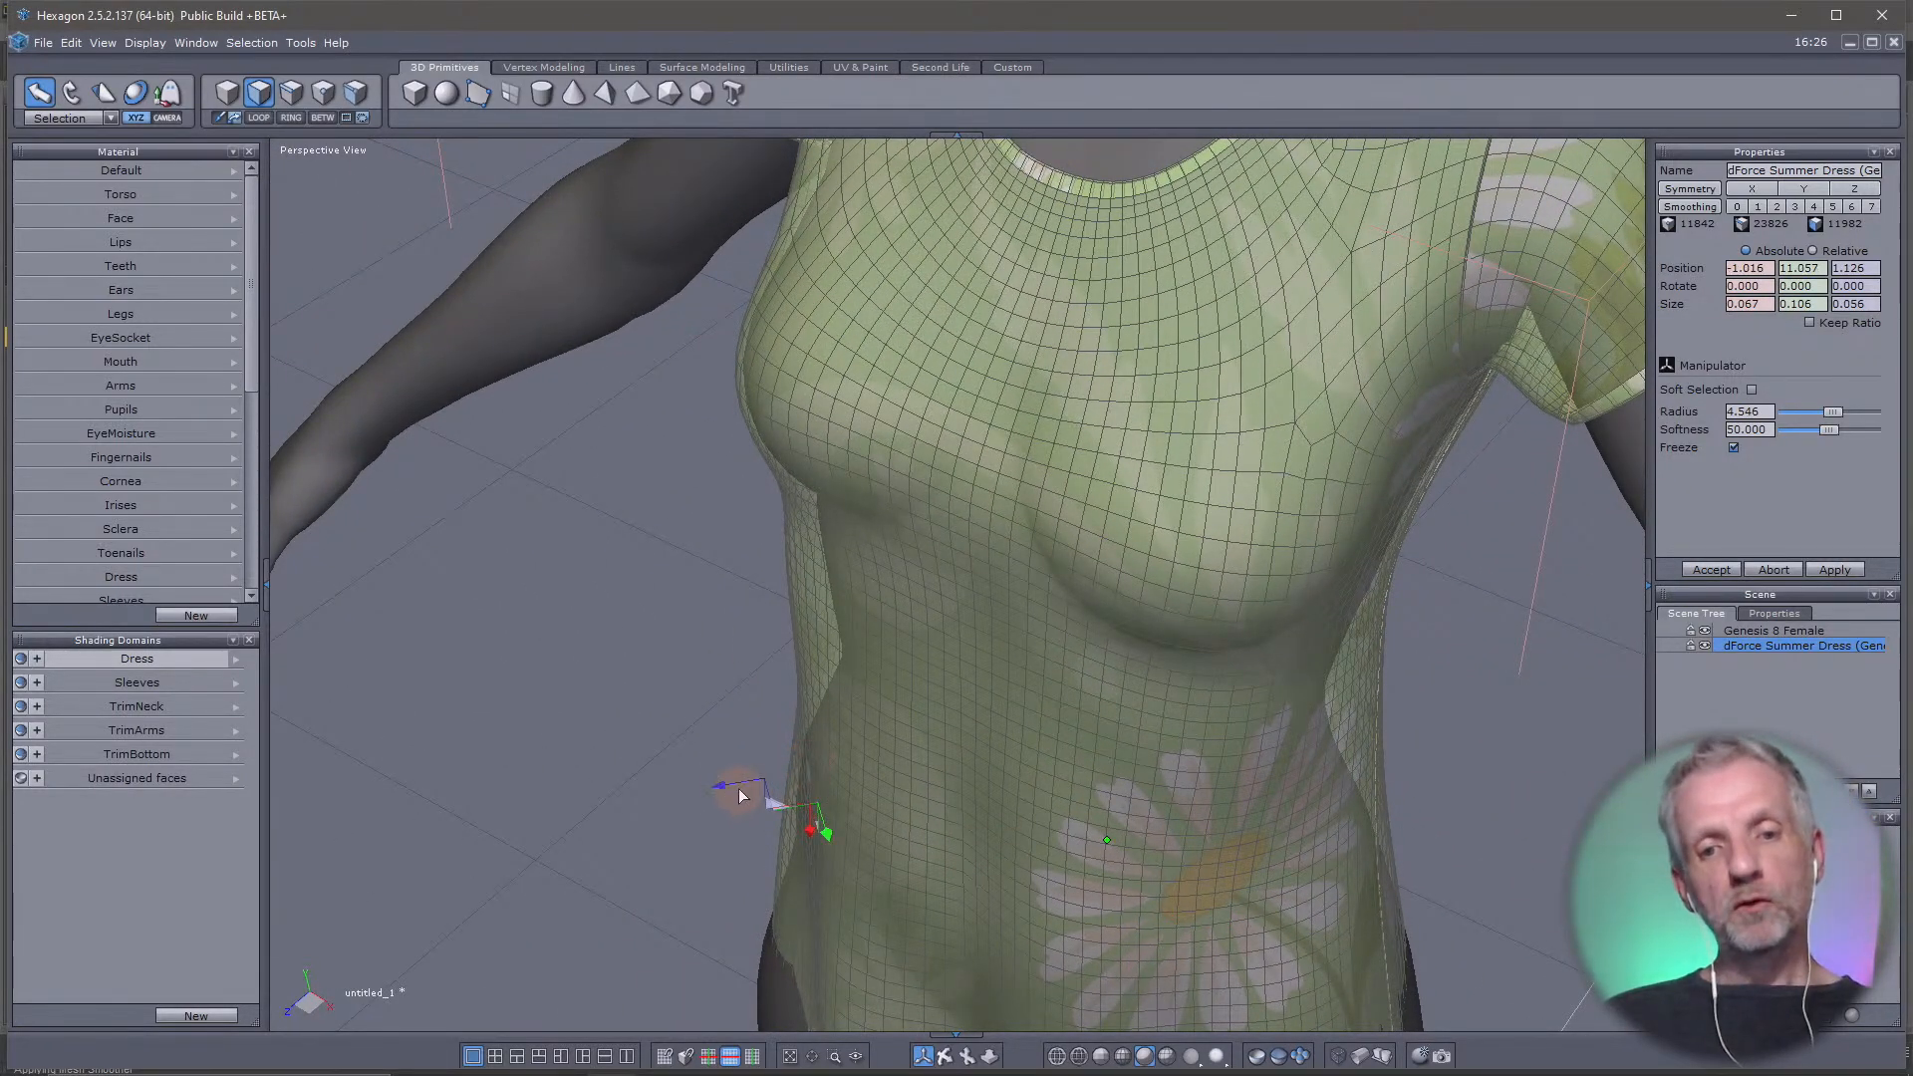
left_click_drag(740, 795, 687, 797)
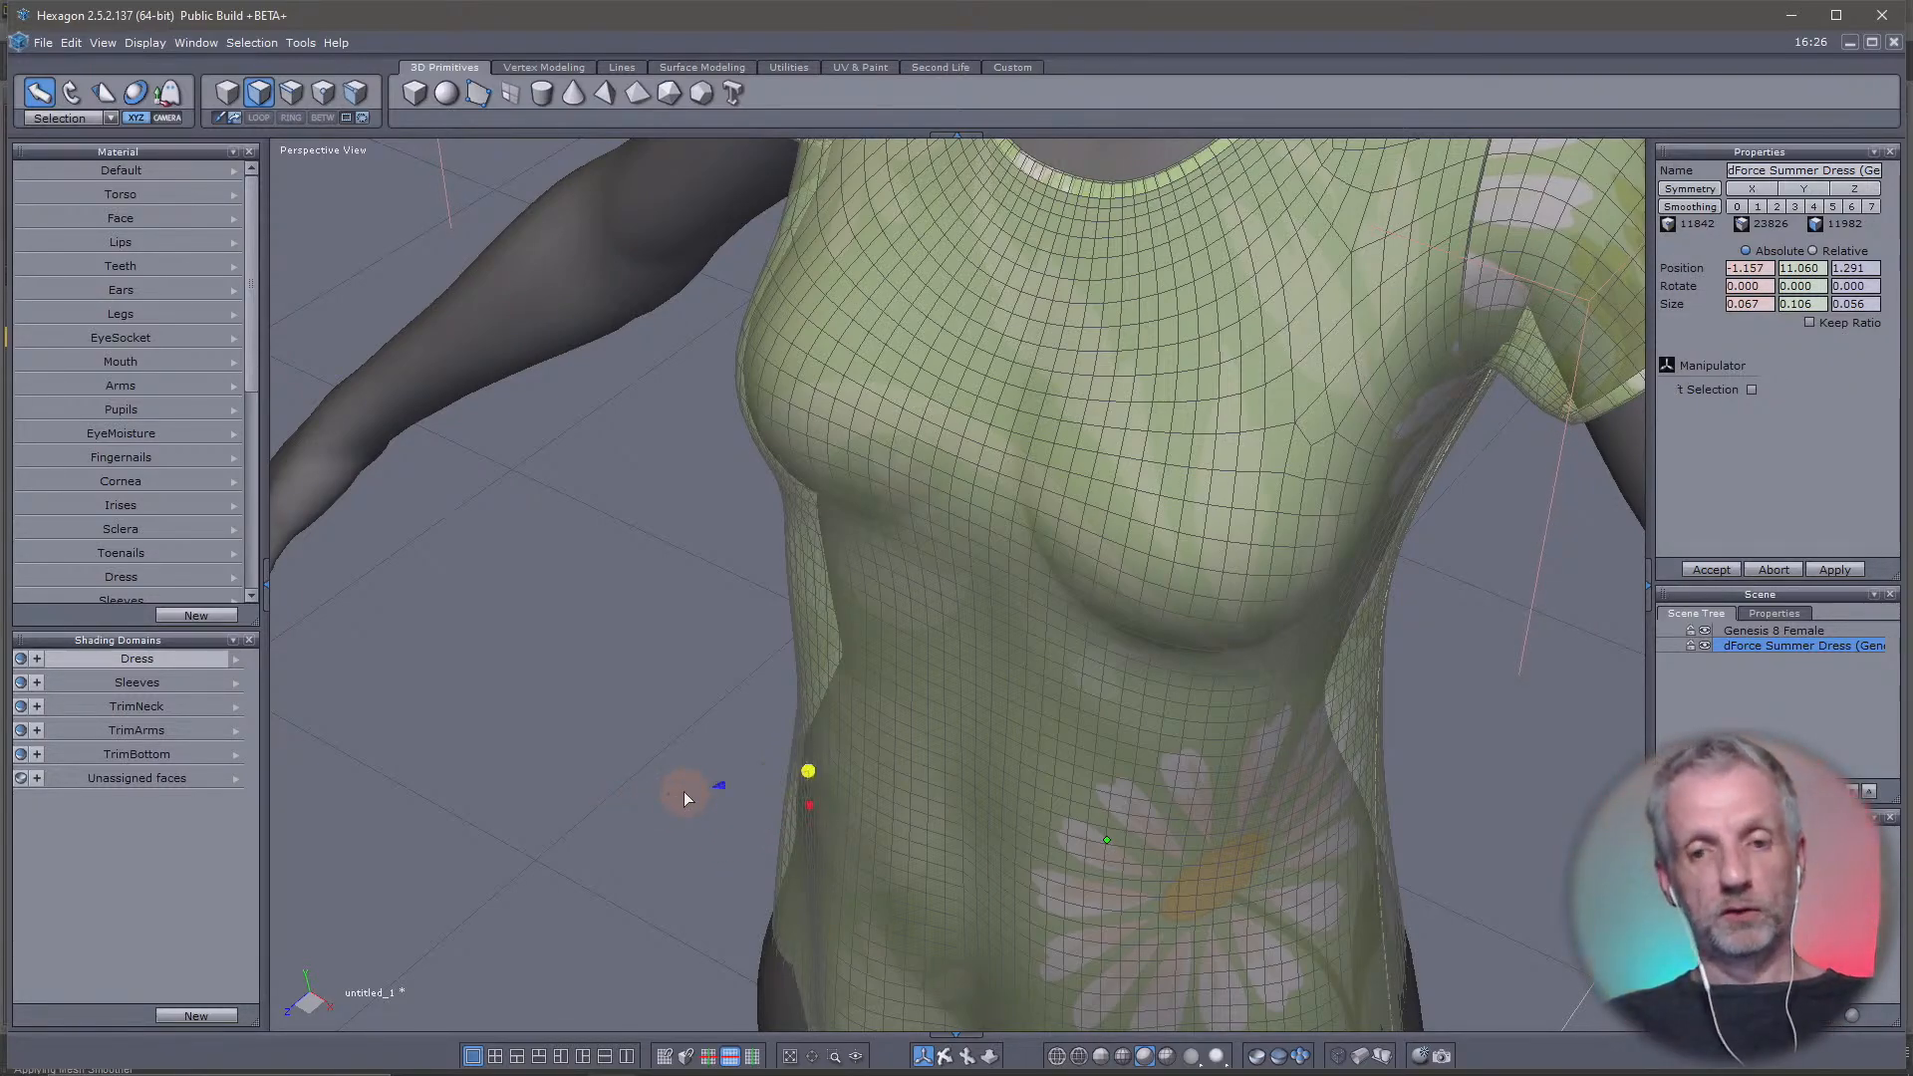
key("ctrl+z")
middle_click_drag(587, 661, 585, 582)
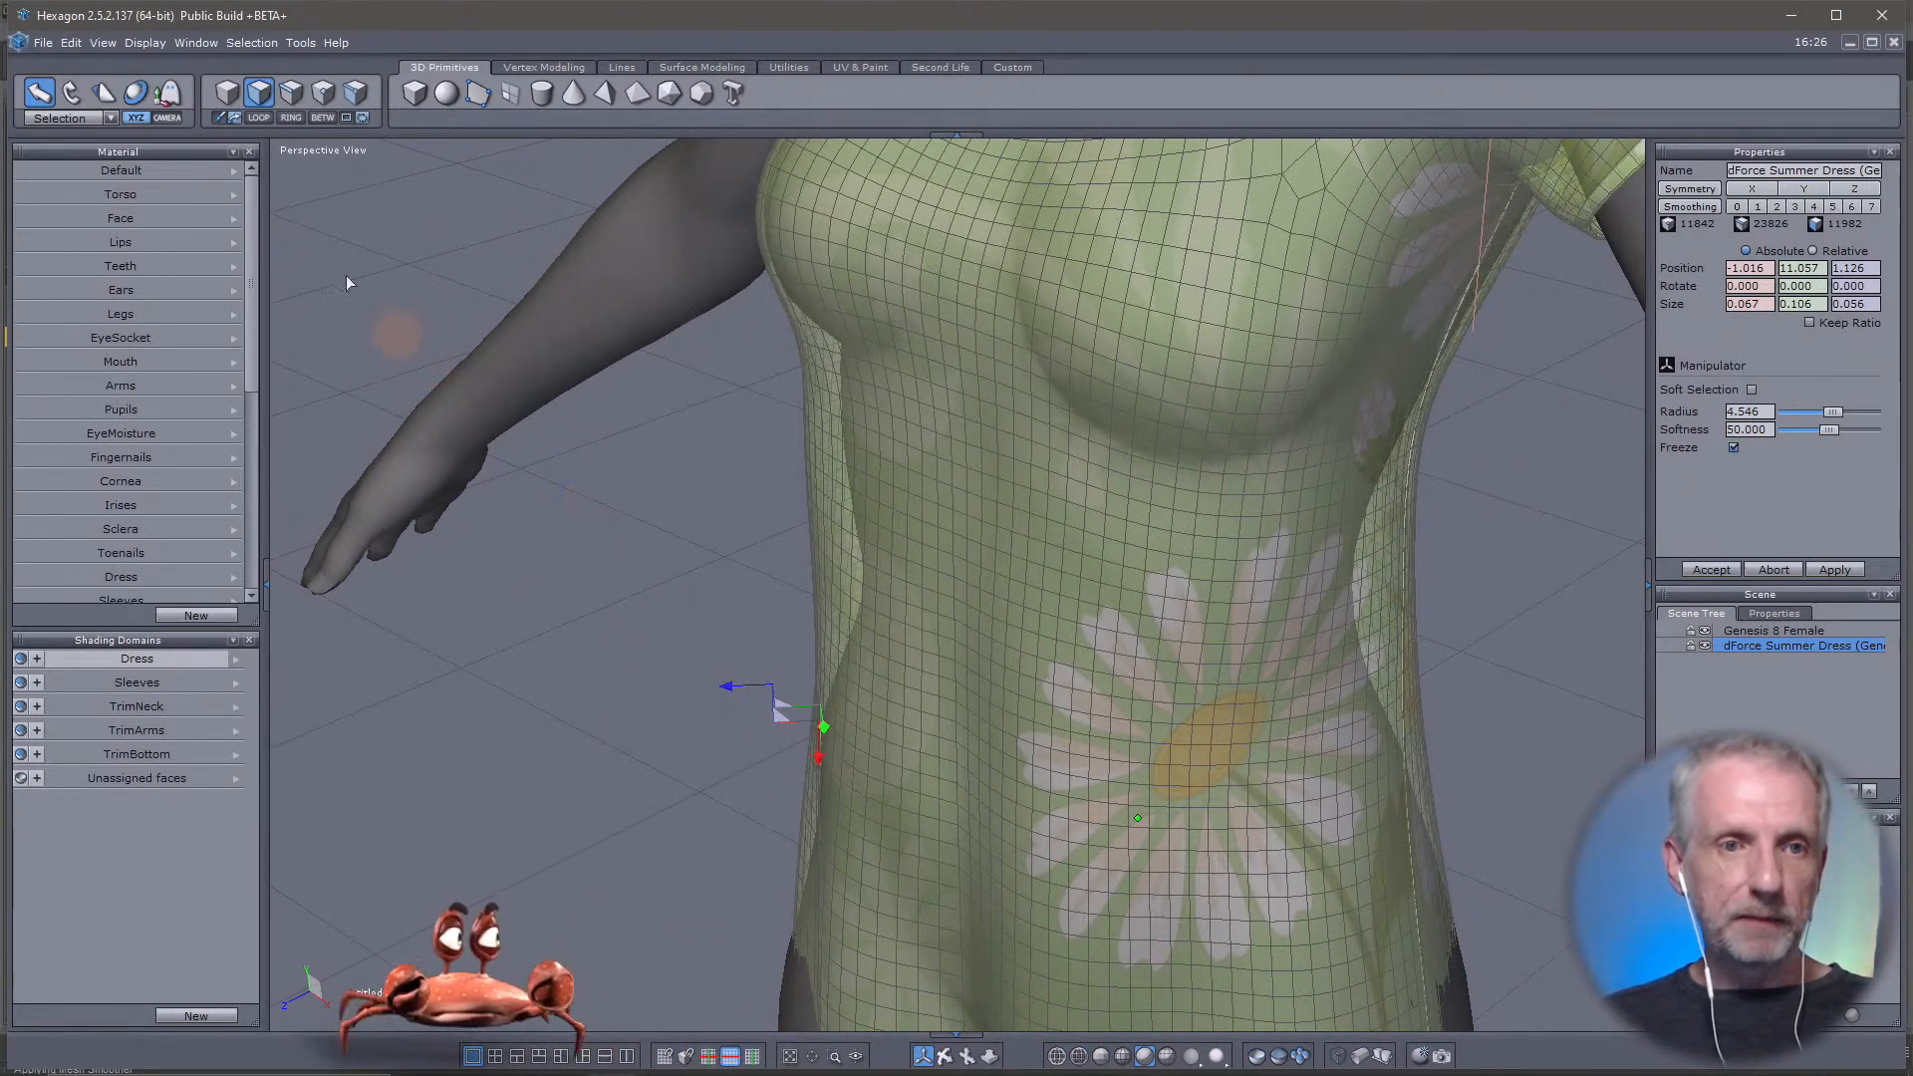
Set the manipulator's reference system to World and select faces on the front and side of the torso to compare its axes
left_click(94, 125)
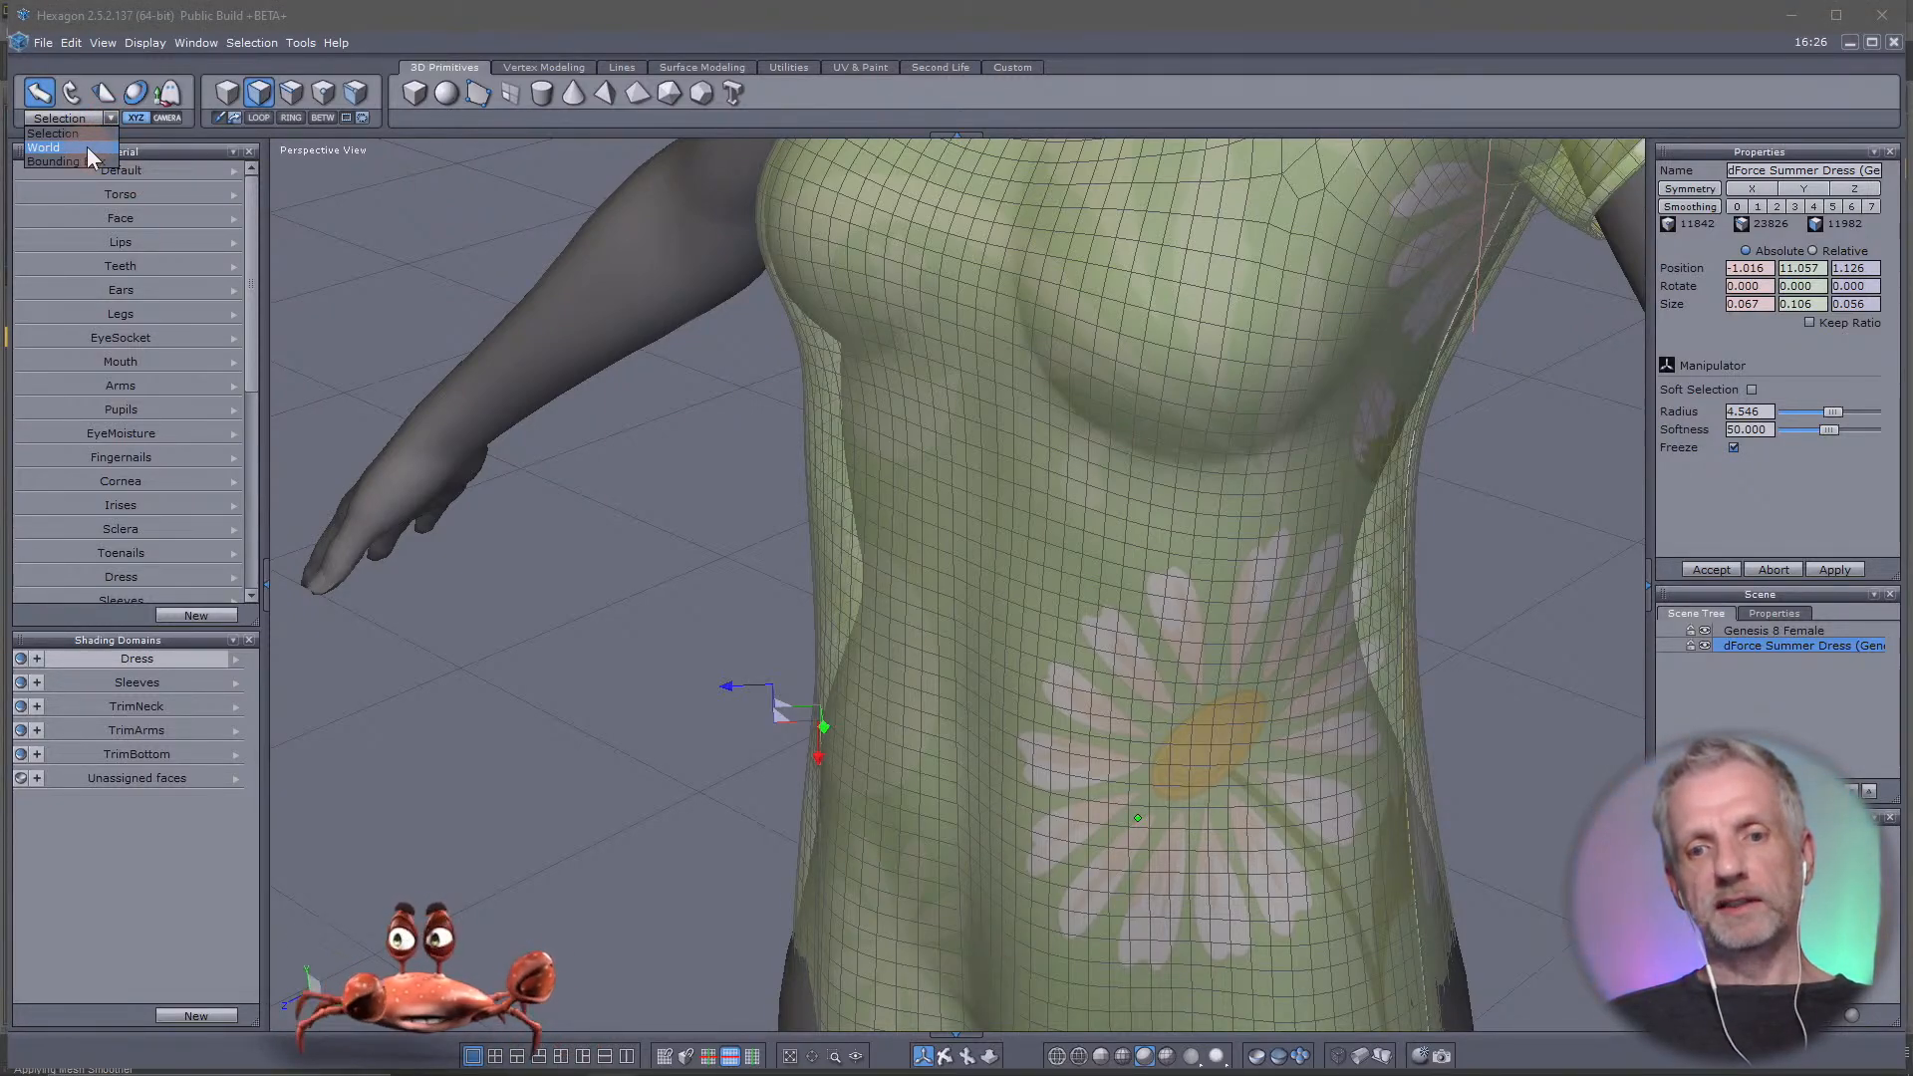
left_click(87, 146)
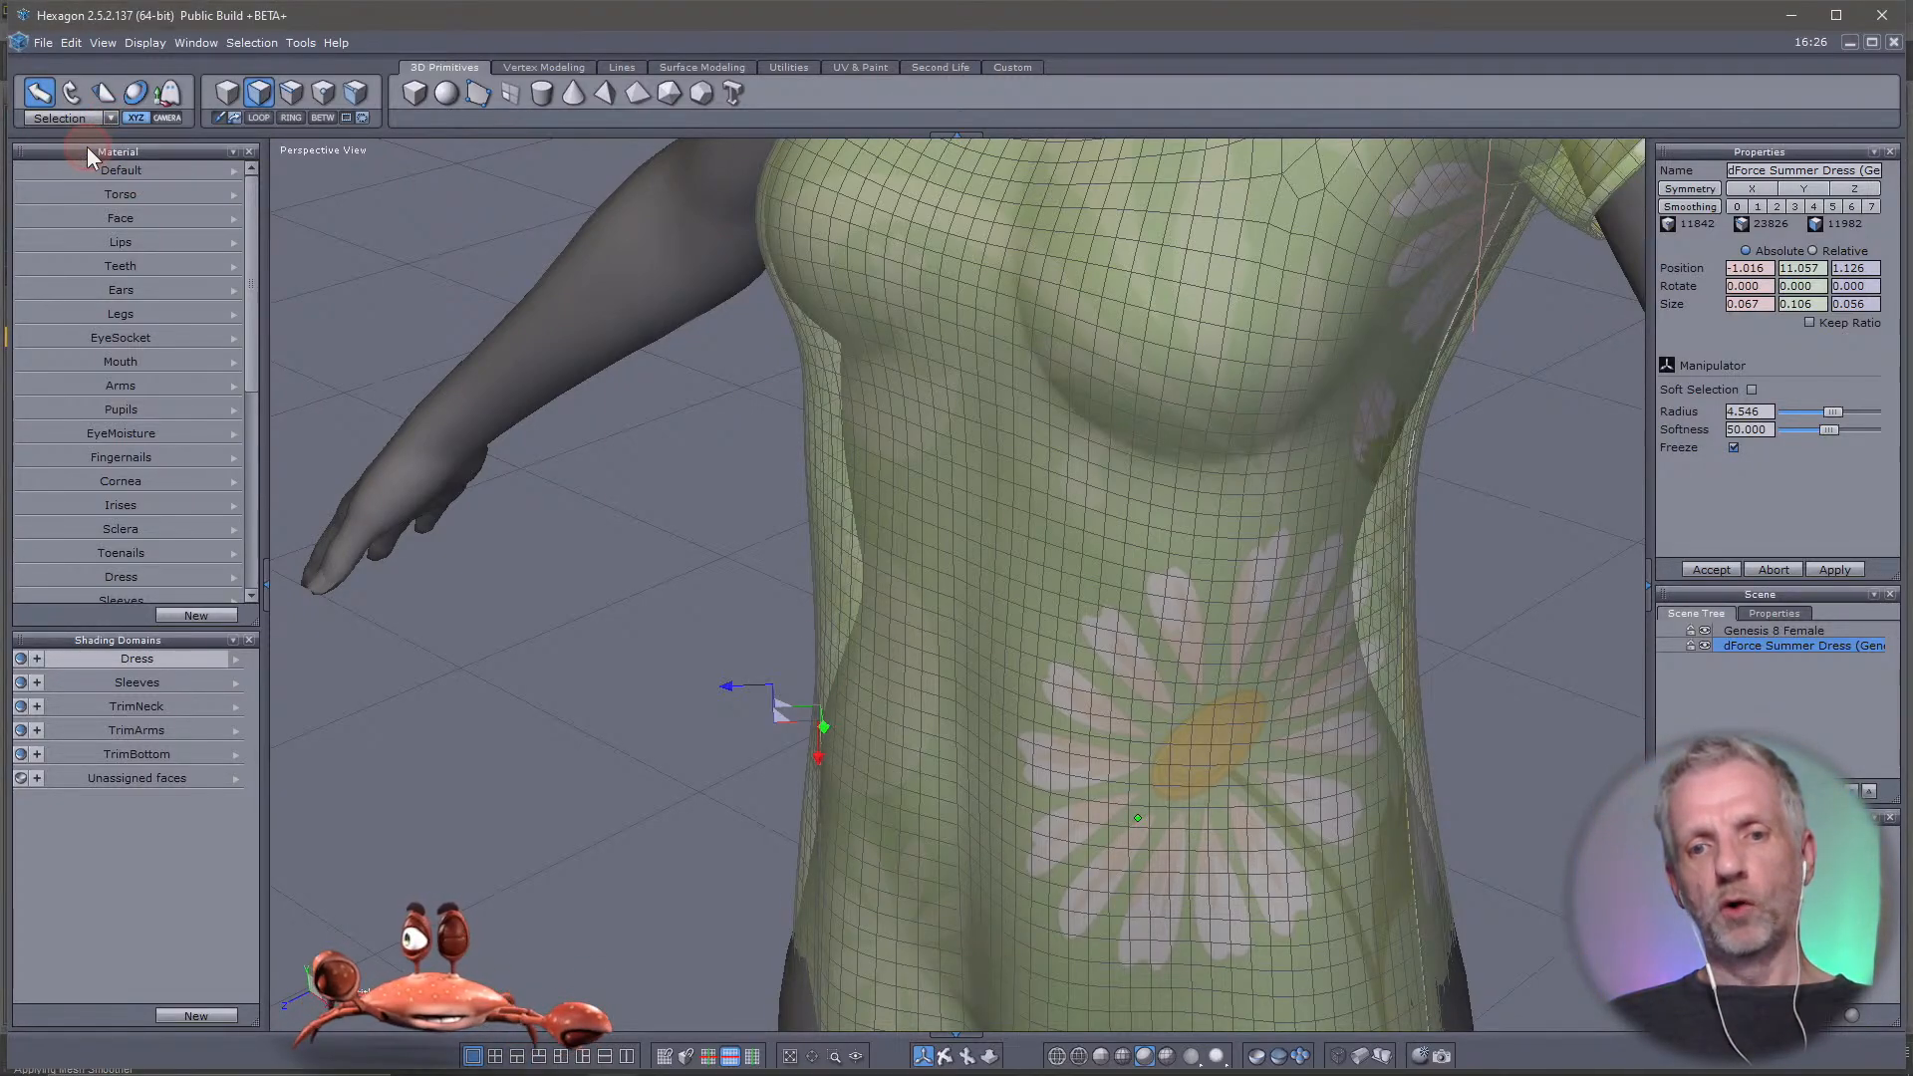
left_click(943, 496)
left_click(1326, 518)
middle_click_drag(1409, 646, 1173, 564)
middle_click_drag(950, 709, 1136, 694)
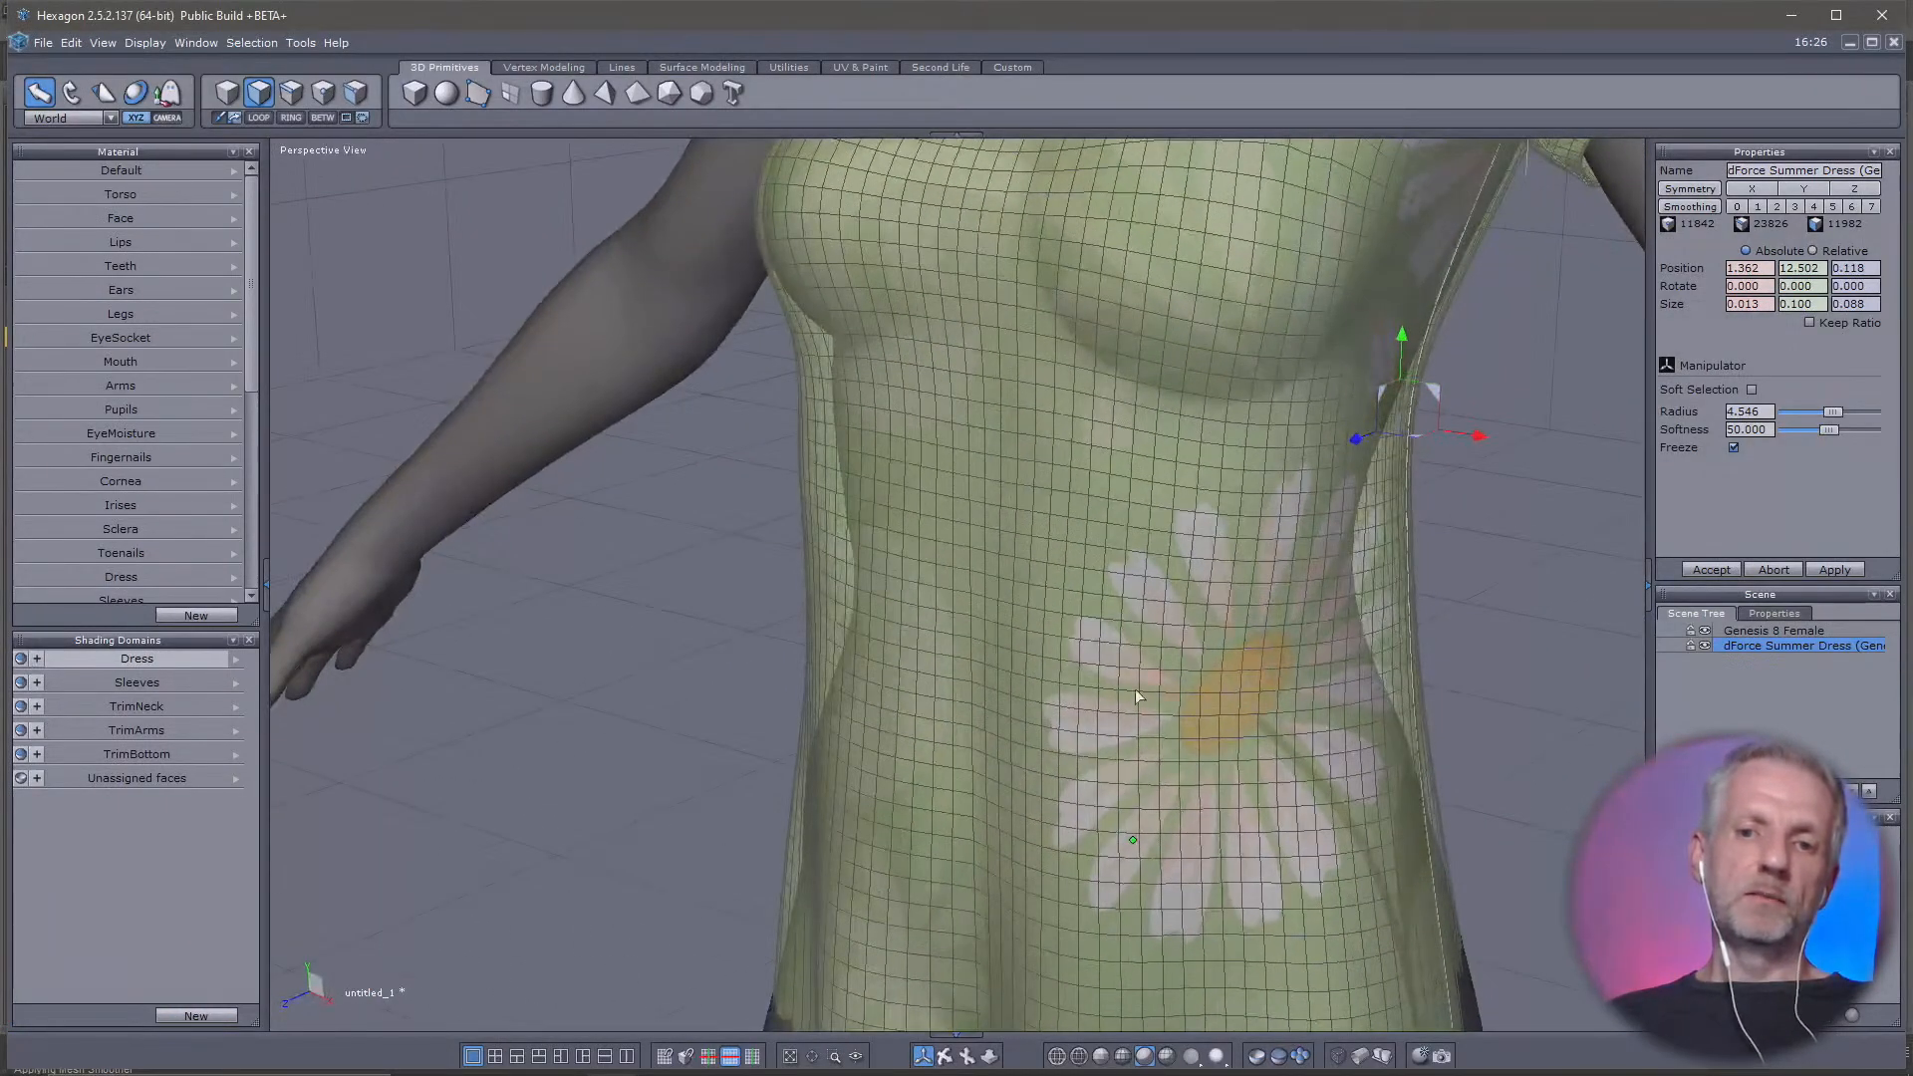
Check the world-aligned manipulator on further faces at the belly, side waist and hip of the dress
mouse_move(1029, 768)
middle_mouse_down()
mouse_move(883, 771)
mouse_move(1021, 759)
middle_mouse_up()
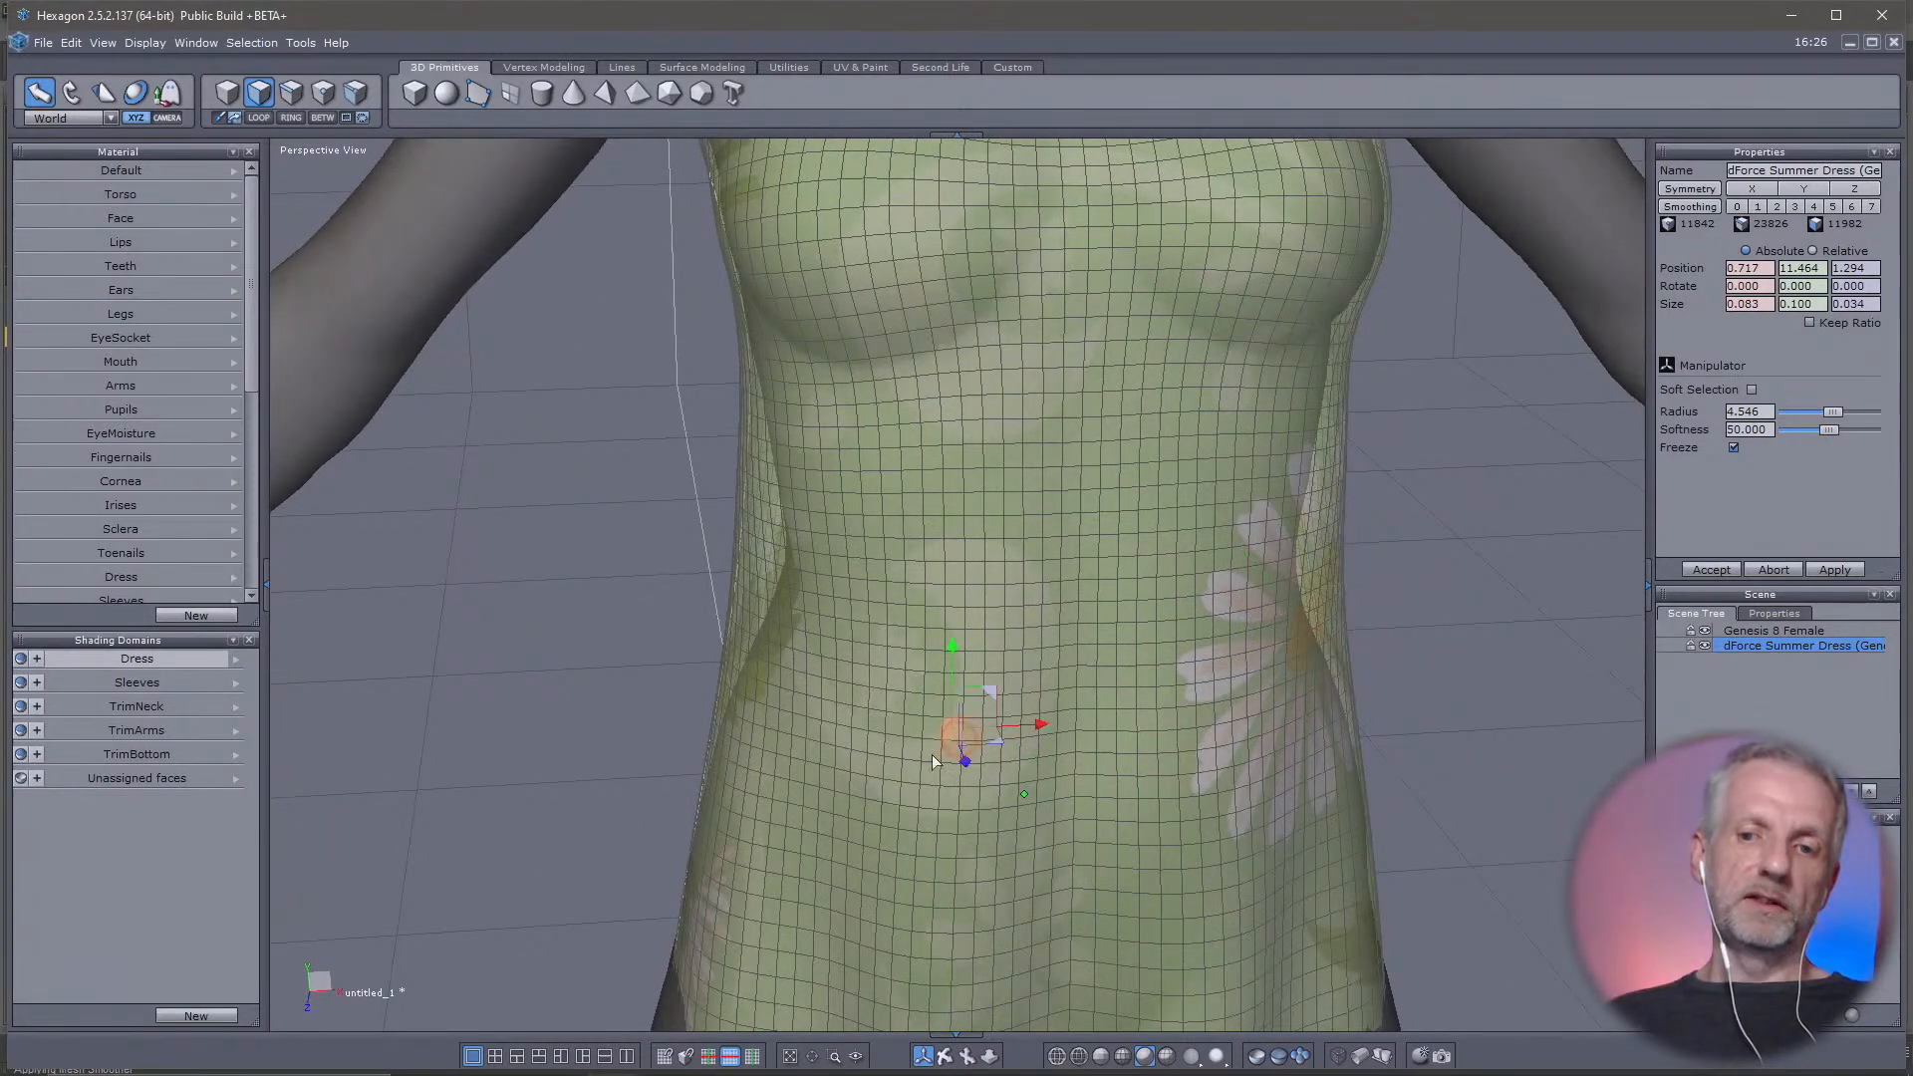
left_click(737, 737)
middle_click_drag(737, 737, 851, 904)
left_click(684, 878)
middle_click_drag(978, 827, 931, 550)
scroll(769, 685, "up", 2)
scroll(769, 684, "down", 3)
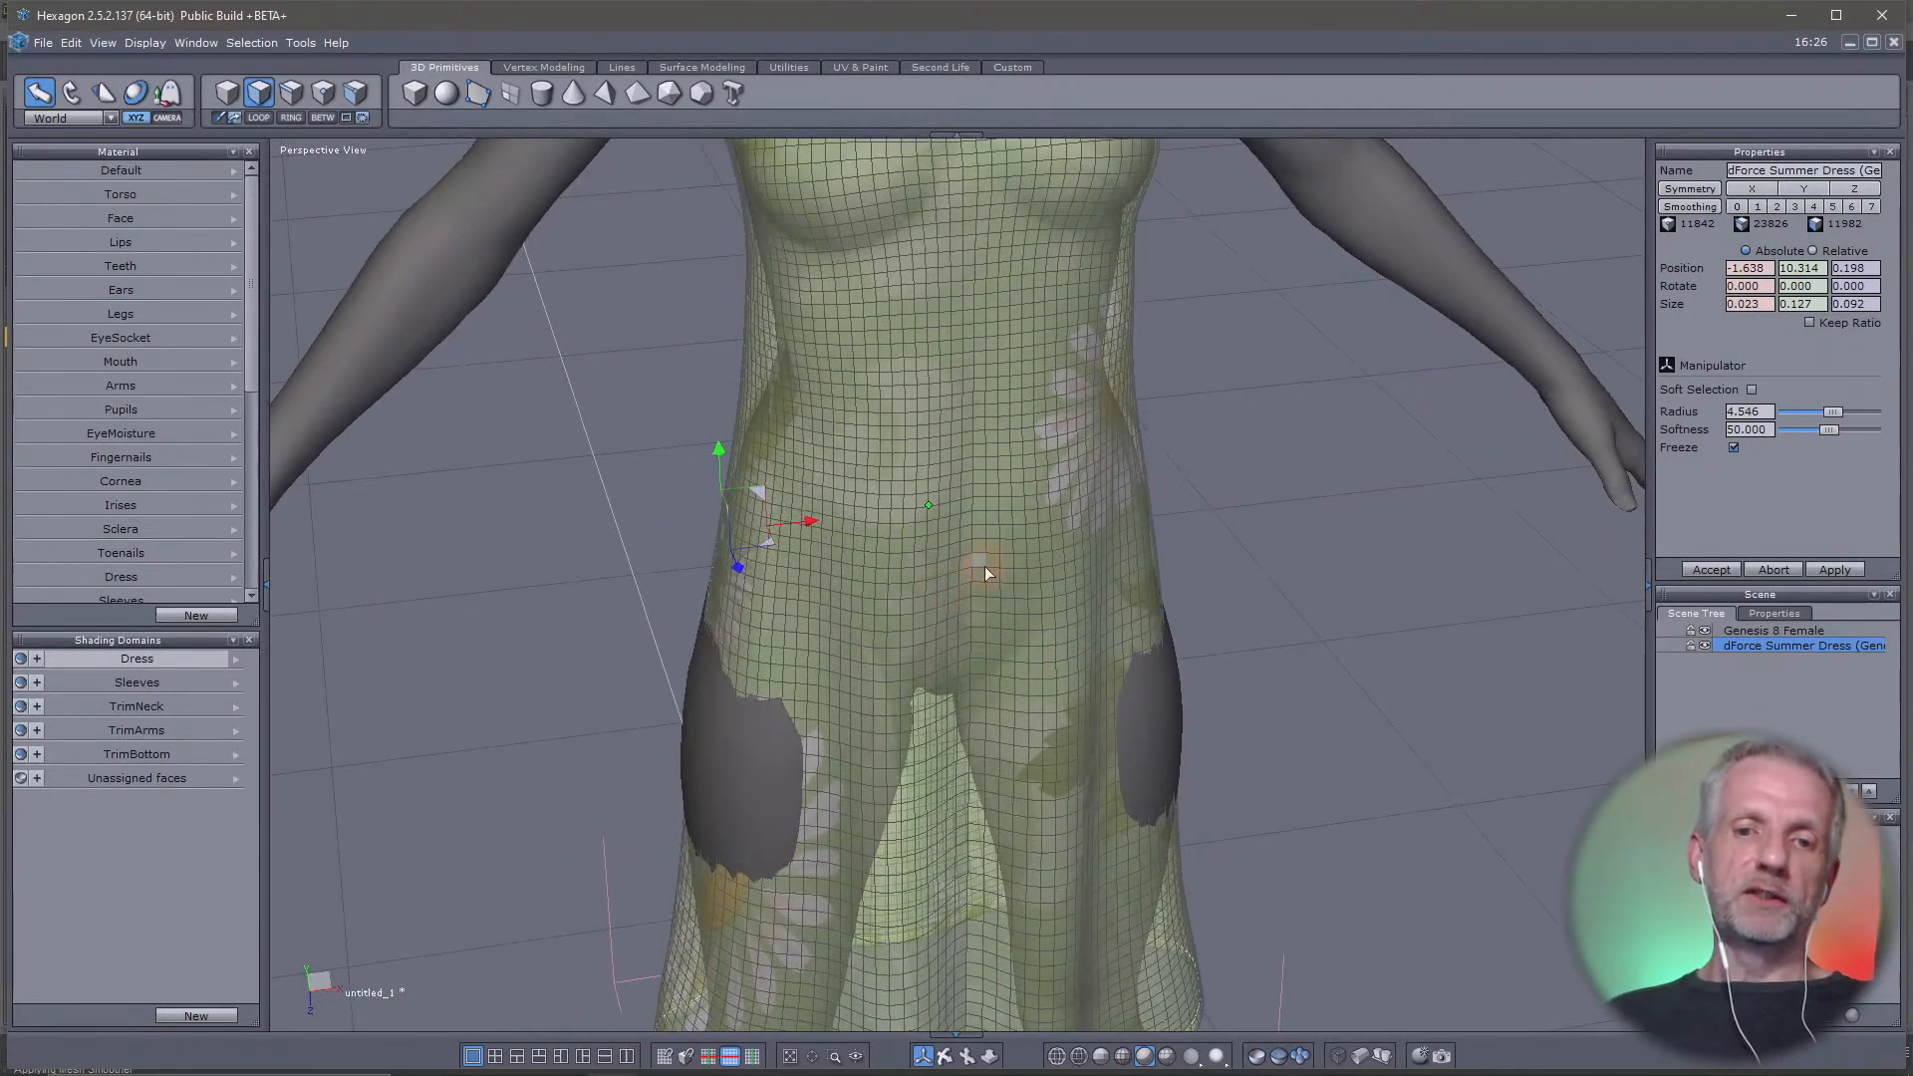
Select a face at the belly of the dress and set the manipulator's reference system to Selection
left_click_drag(932, 570, 934, 572)
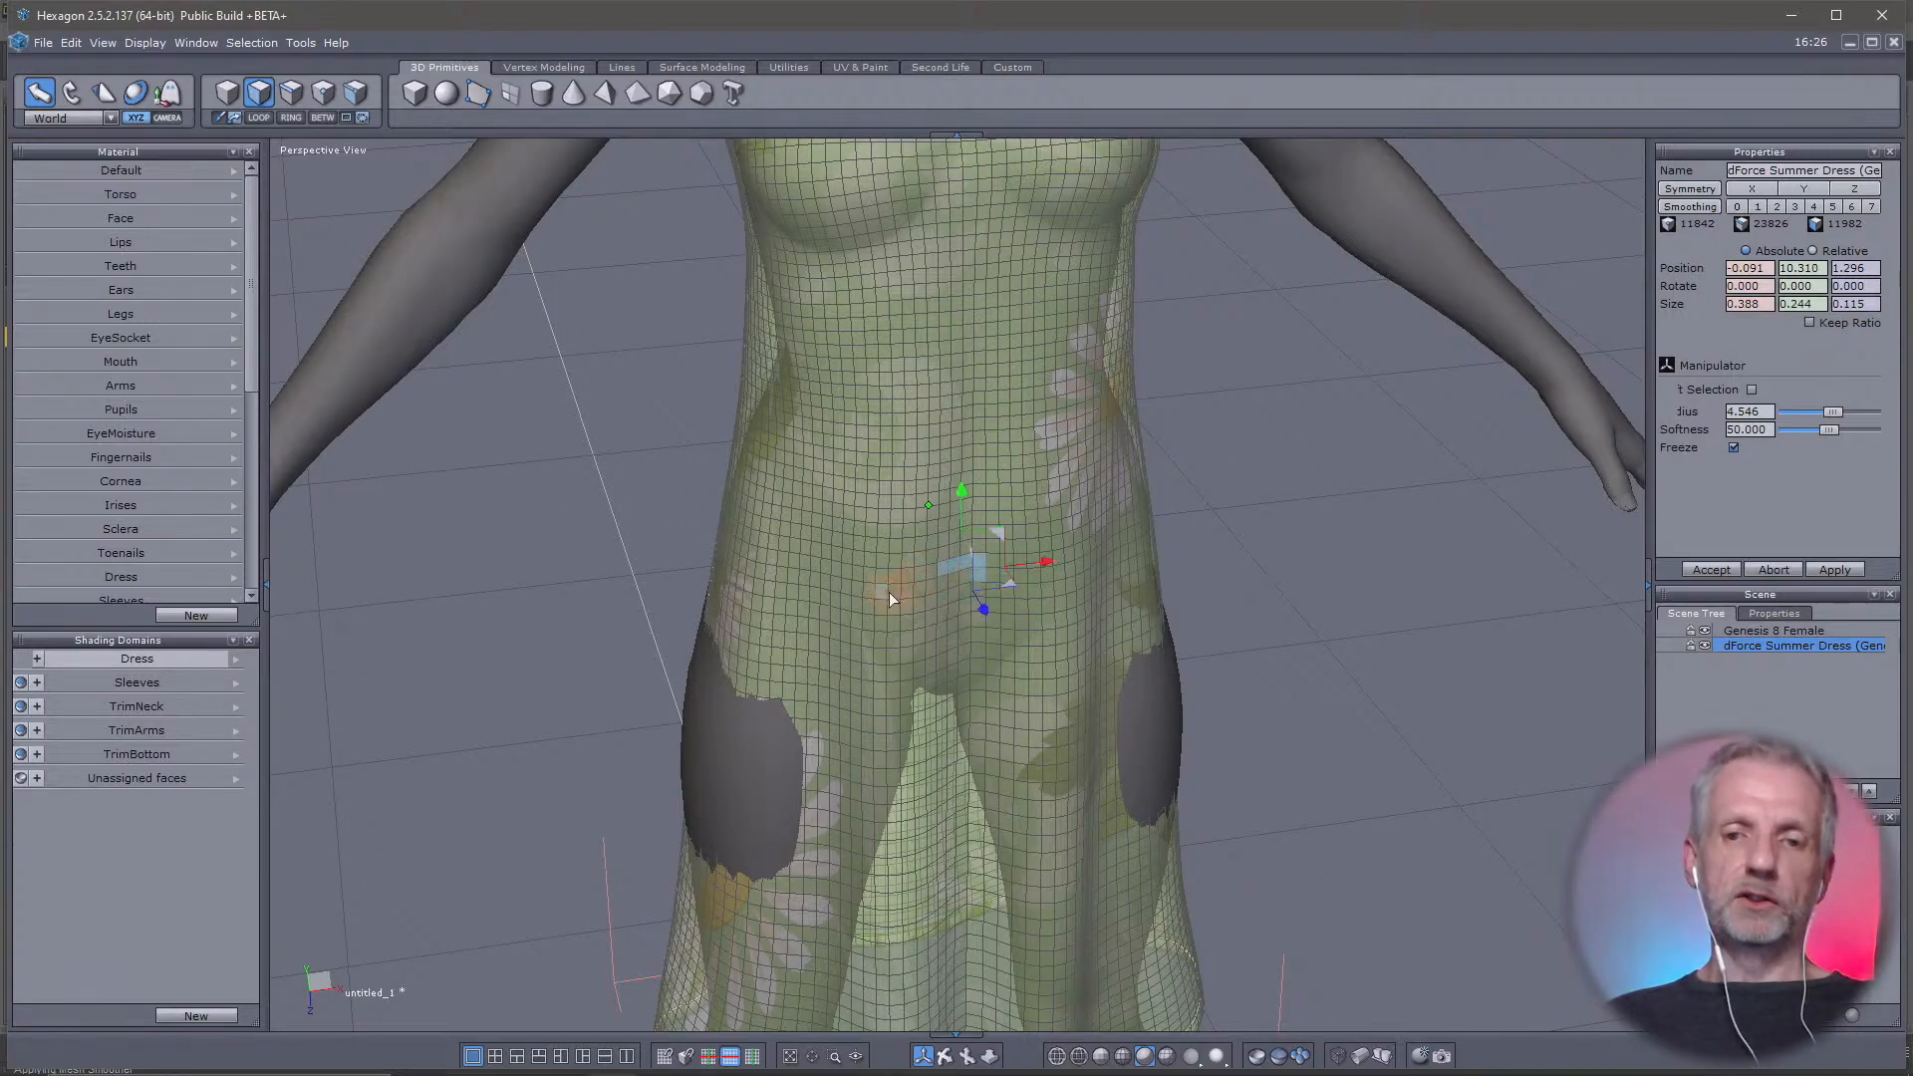
scroll(795, 626, "down", 5)
scroll(798, 635, "up", 3)
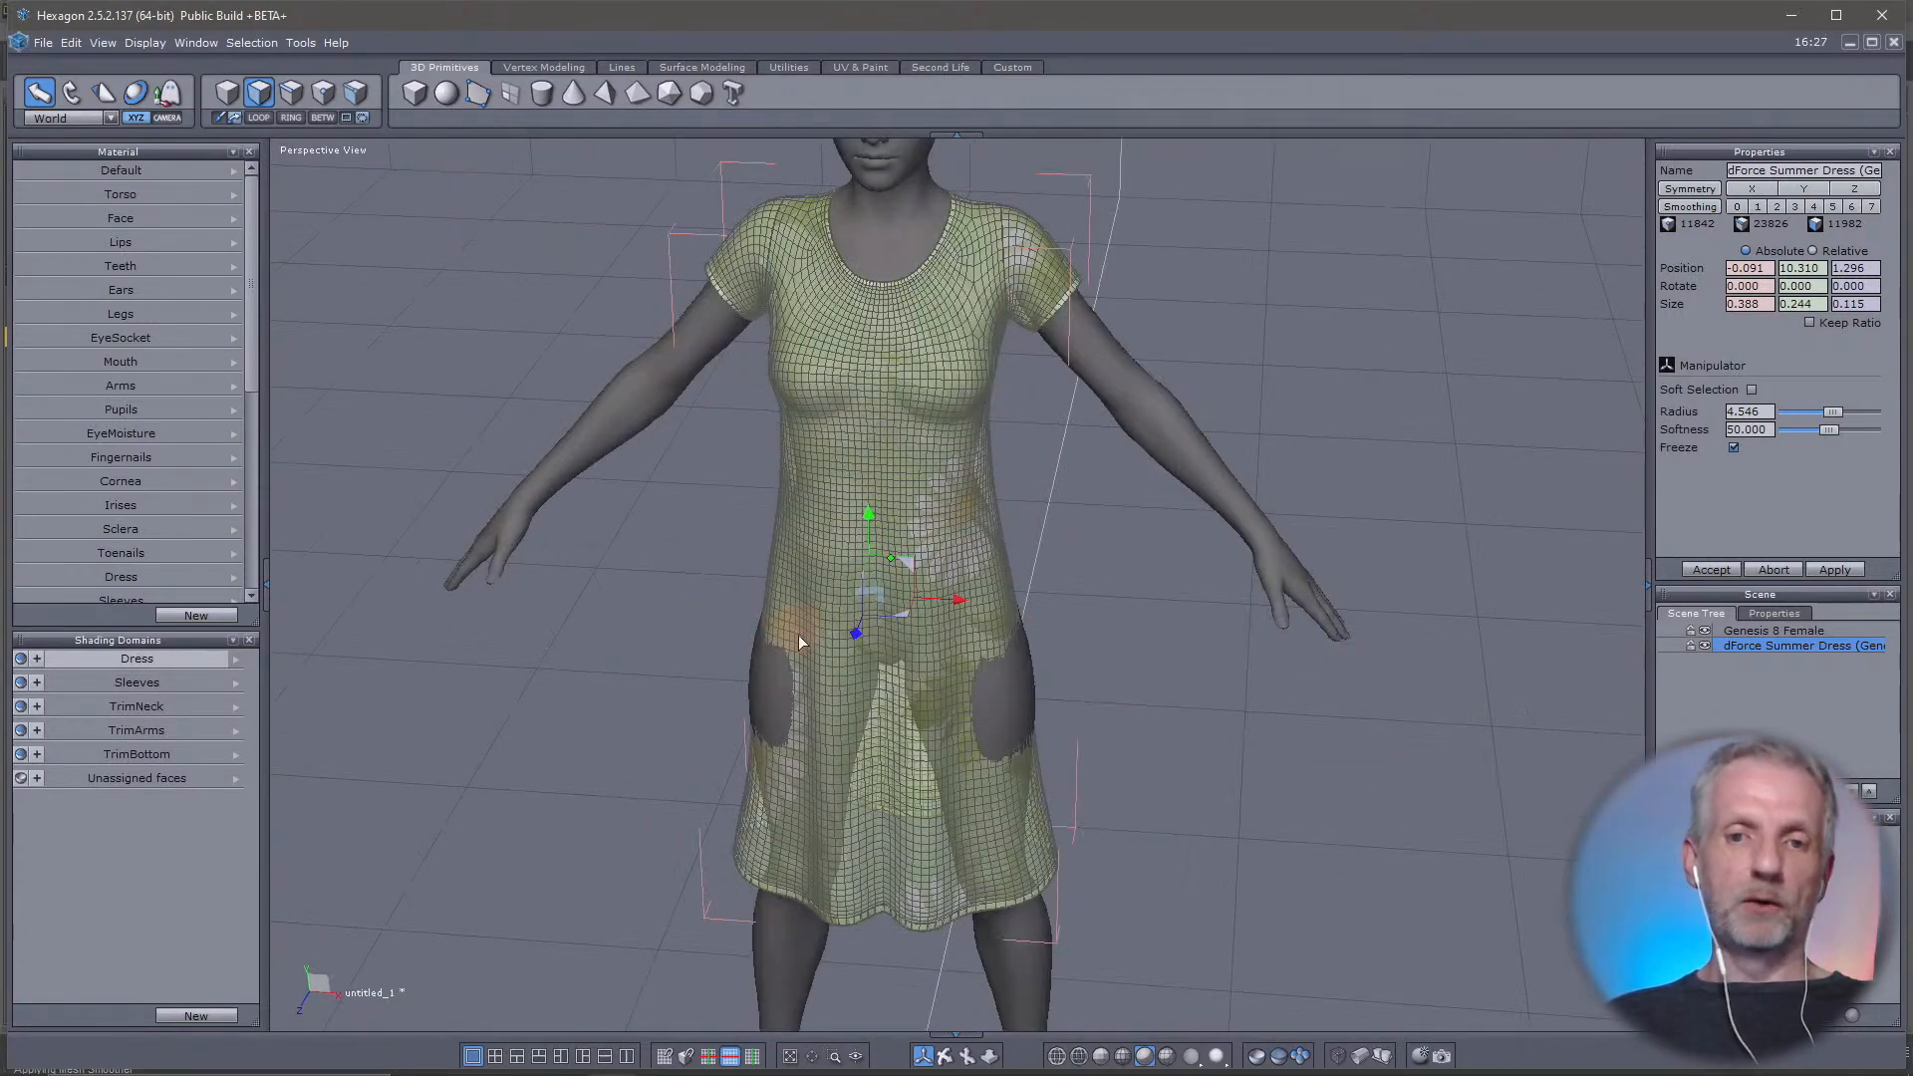
middle_click_drag(798, 635, 519, 618)
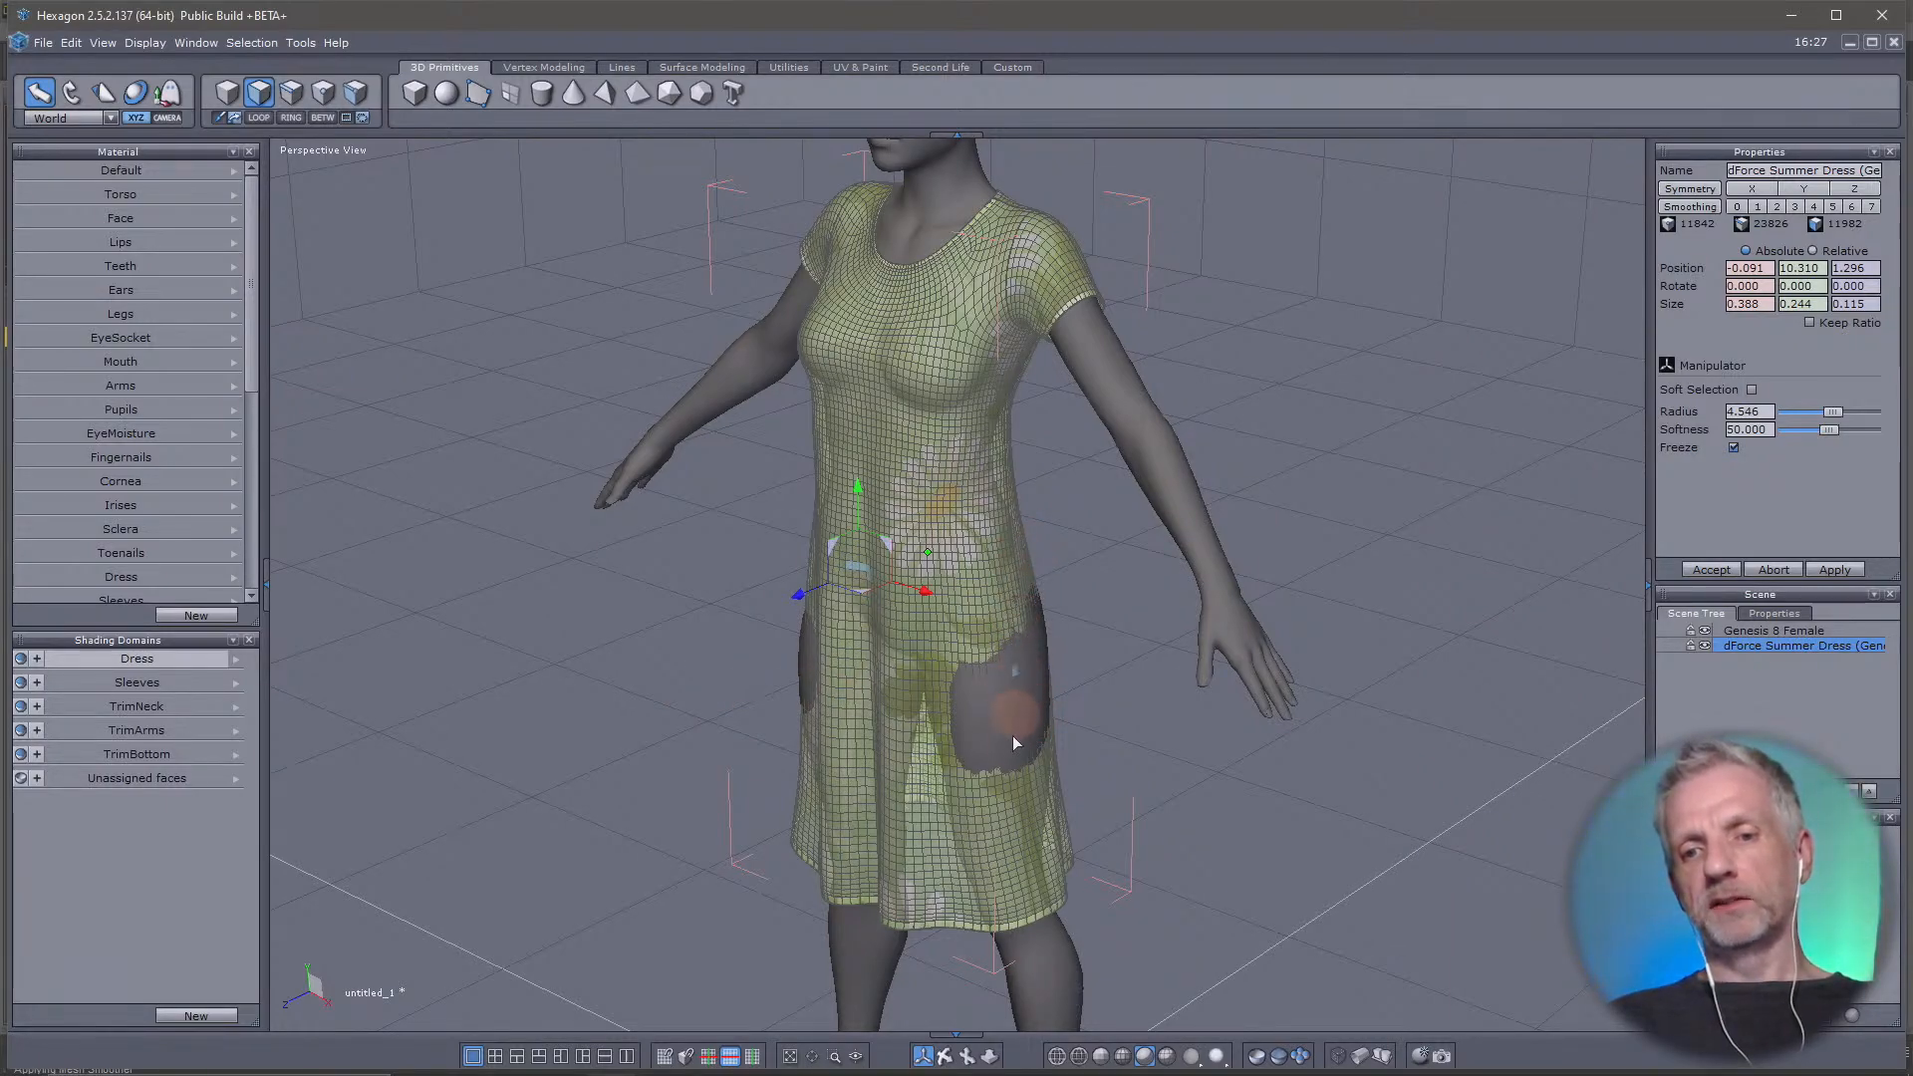
middle_click_drag(1018, 707, 833, 546)
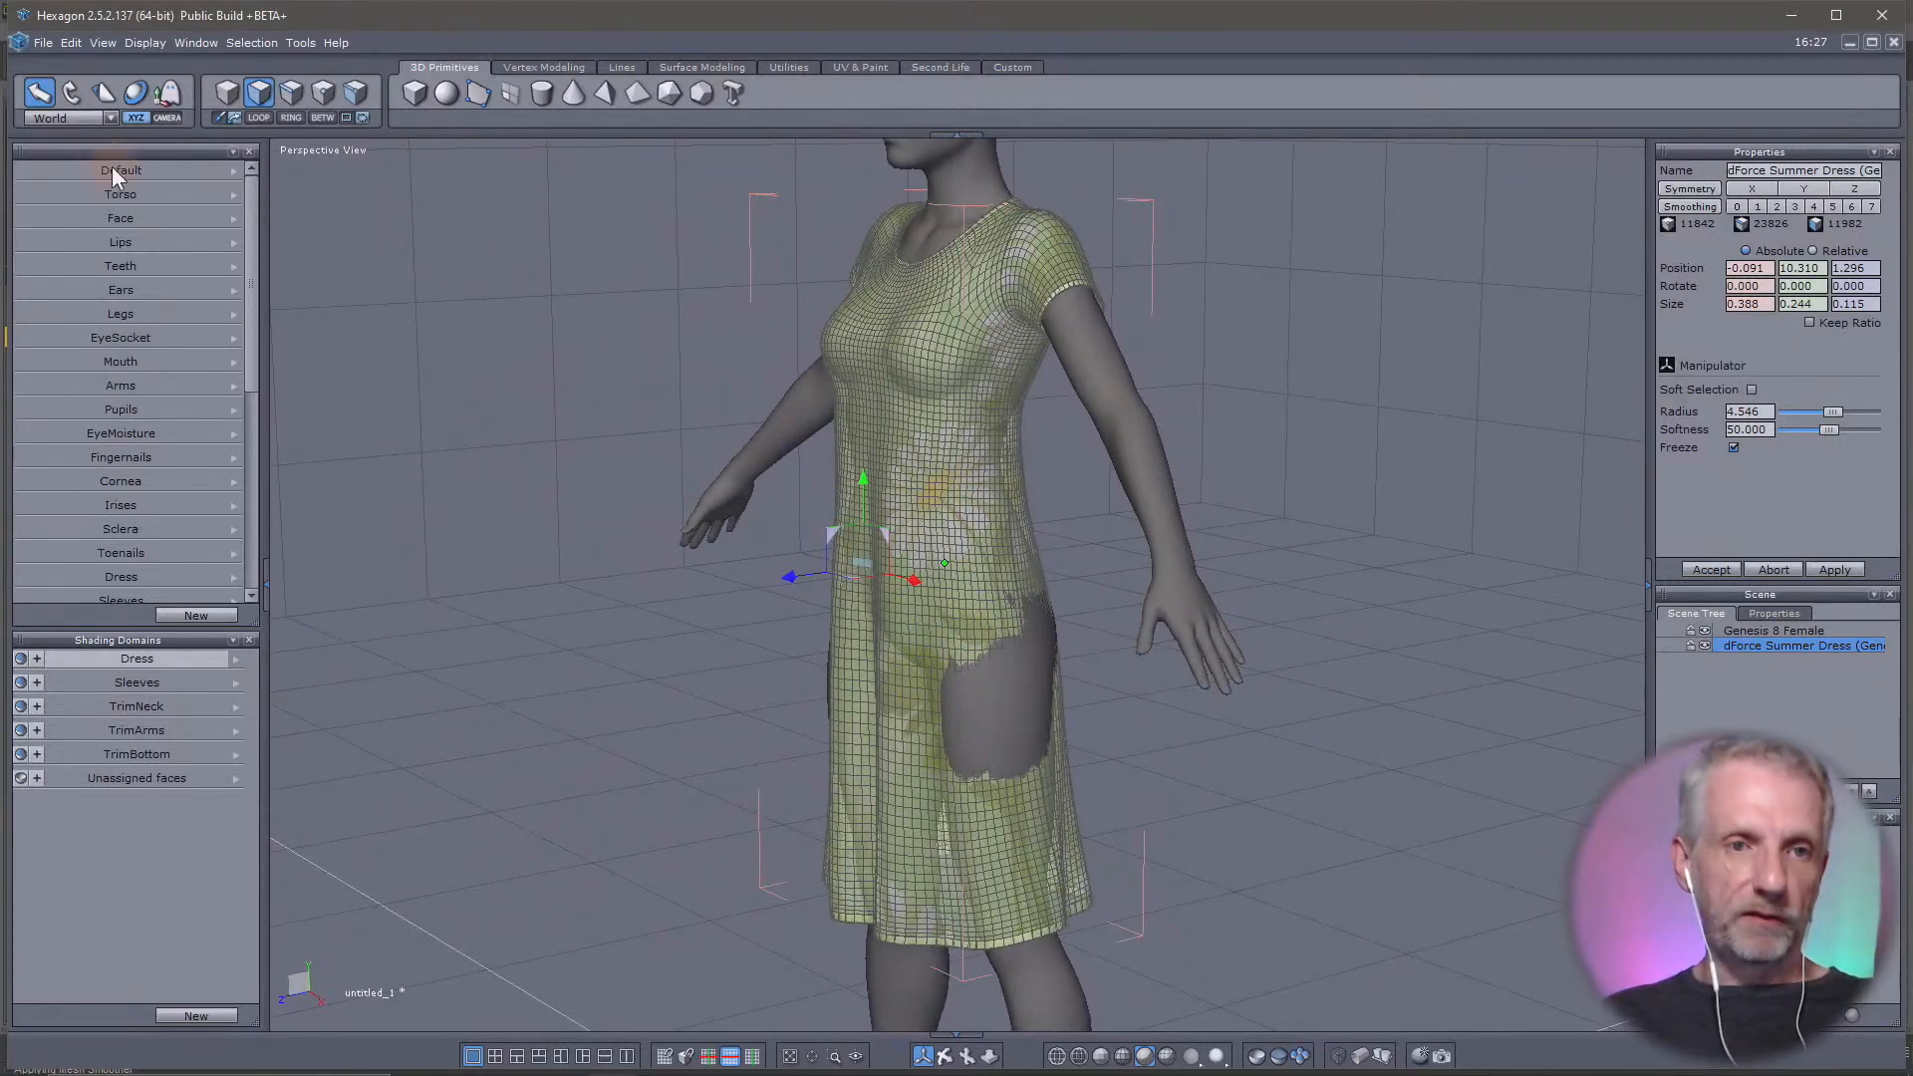
left_click(86, 123)
left_click(86, 134)
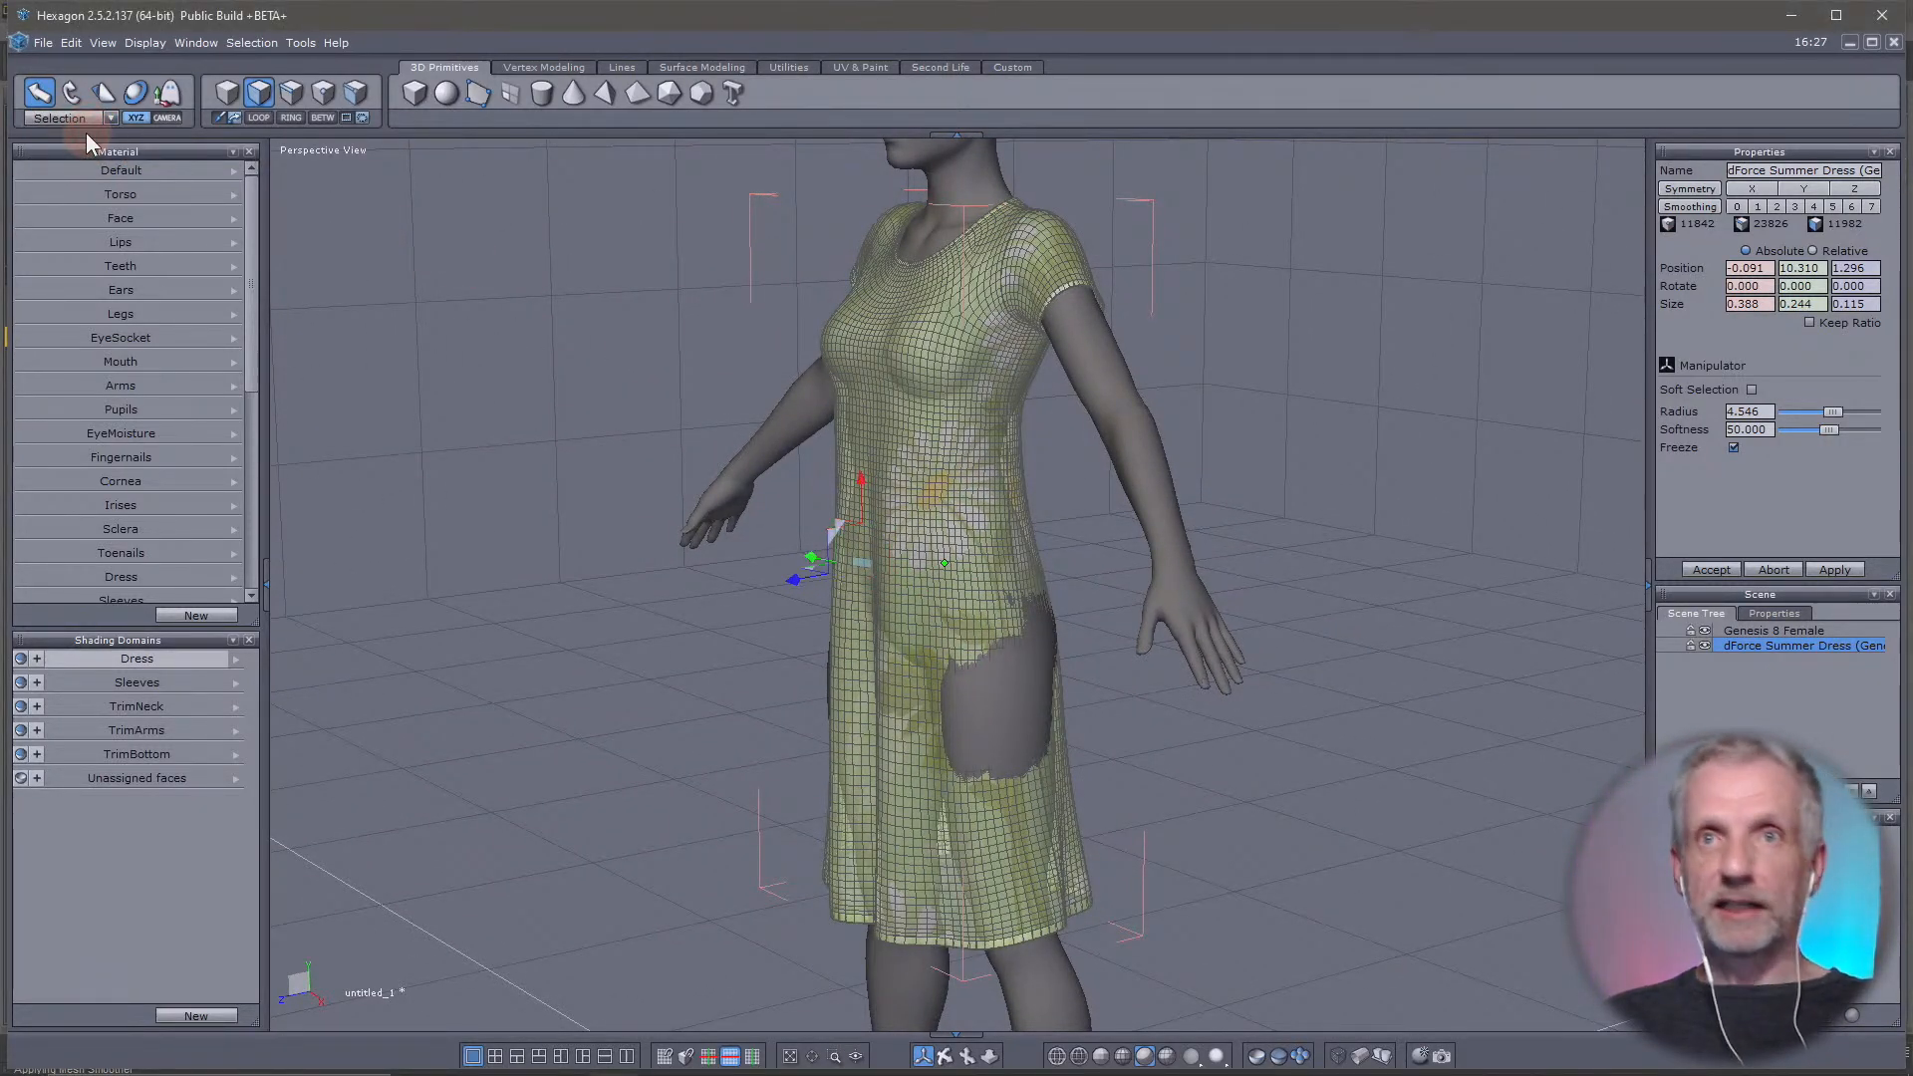
Select a face in the dress's hip gap and enable Soft Selection with a radius of 1.482
scroll(866, 709, "up", 5)
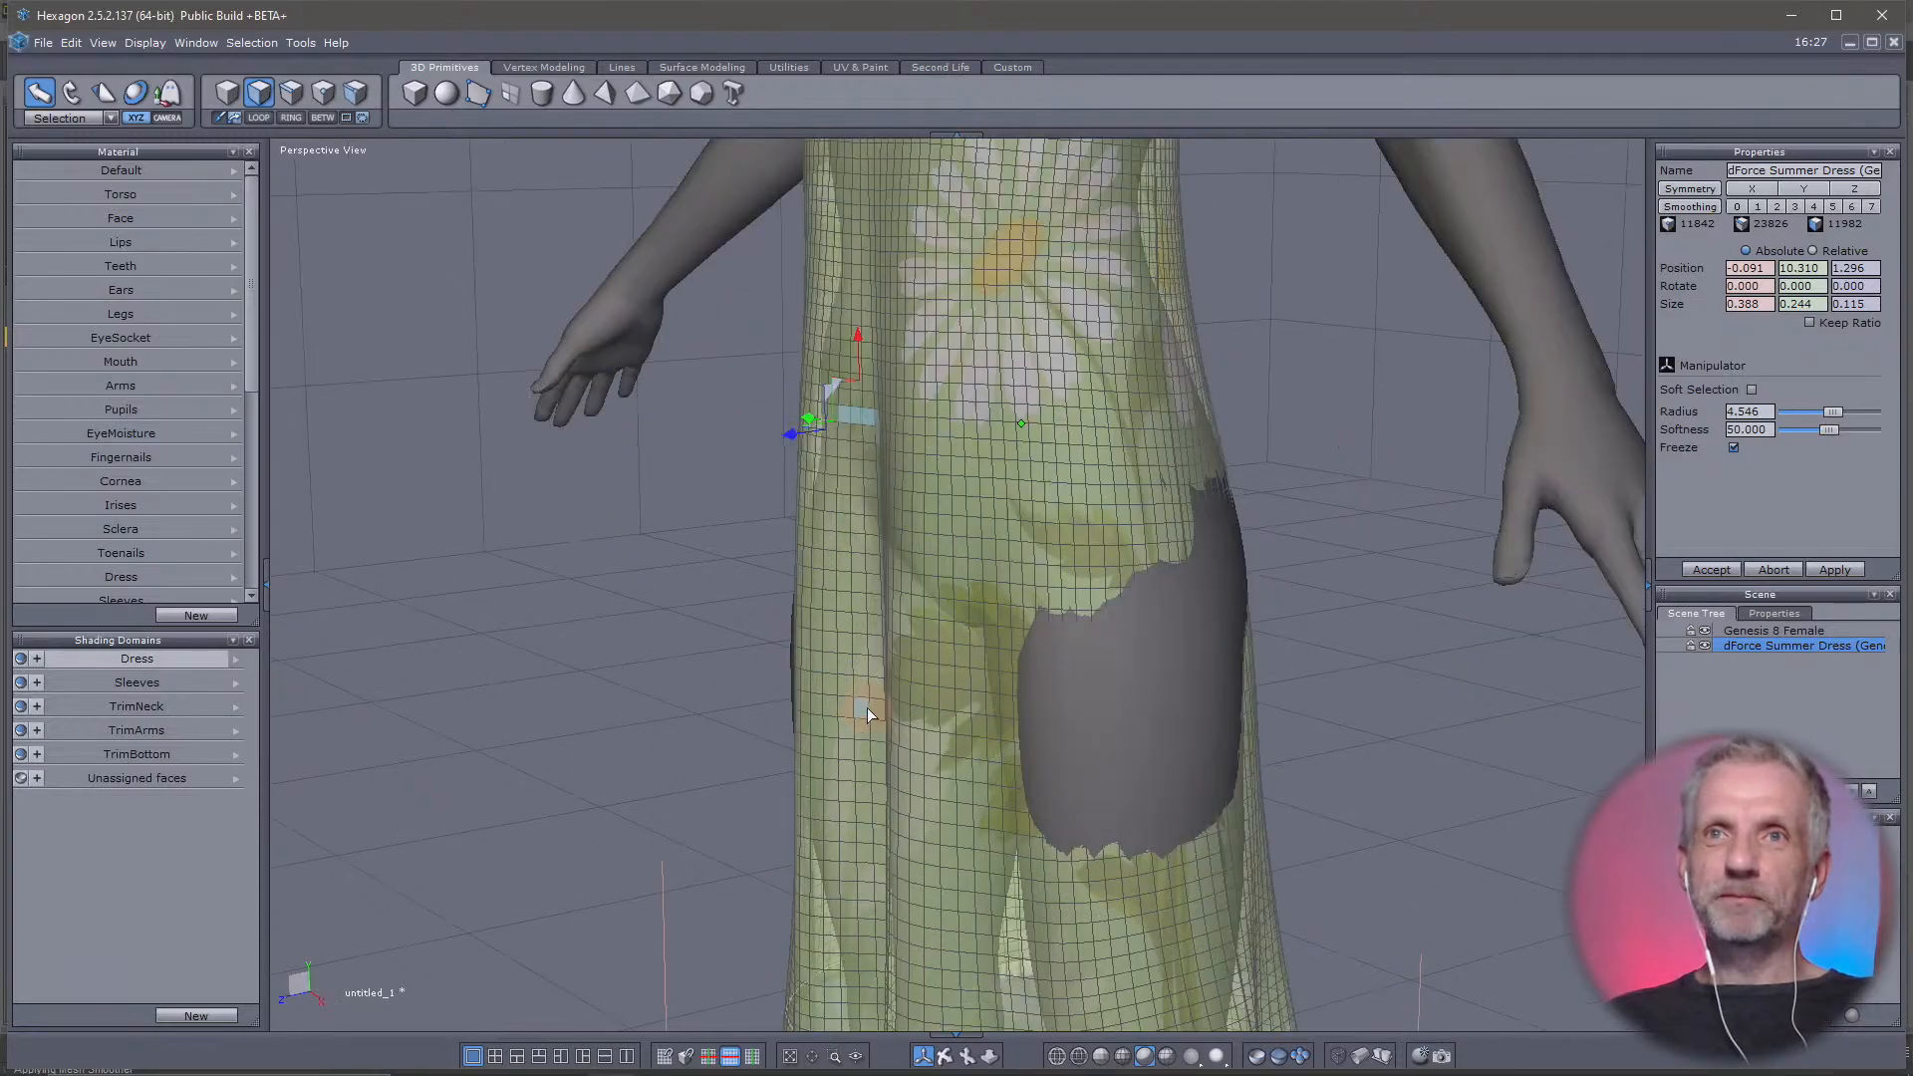
middle_click_drag(952, 750, 1068, 498)
right_click_drag(1068, 501, 895, 460)
right_click_drag(727, 484, 1448, 487)
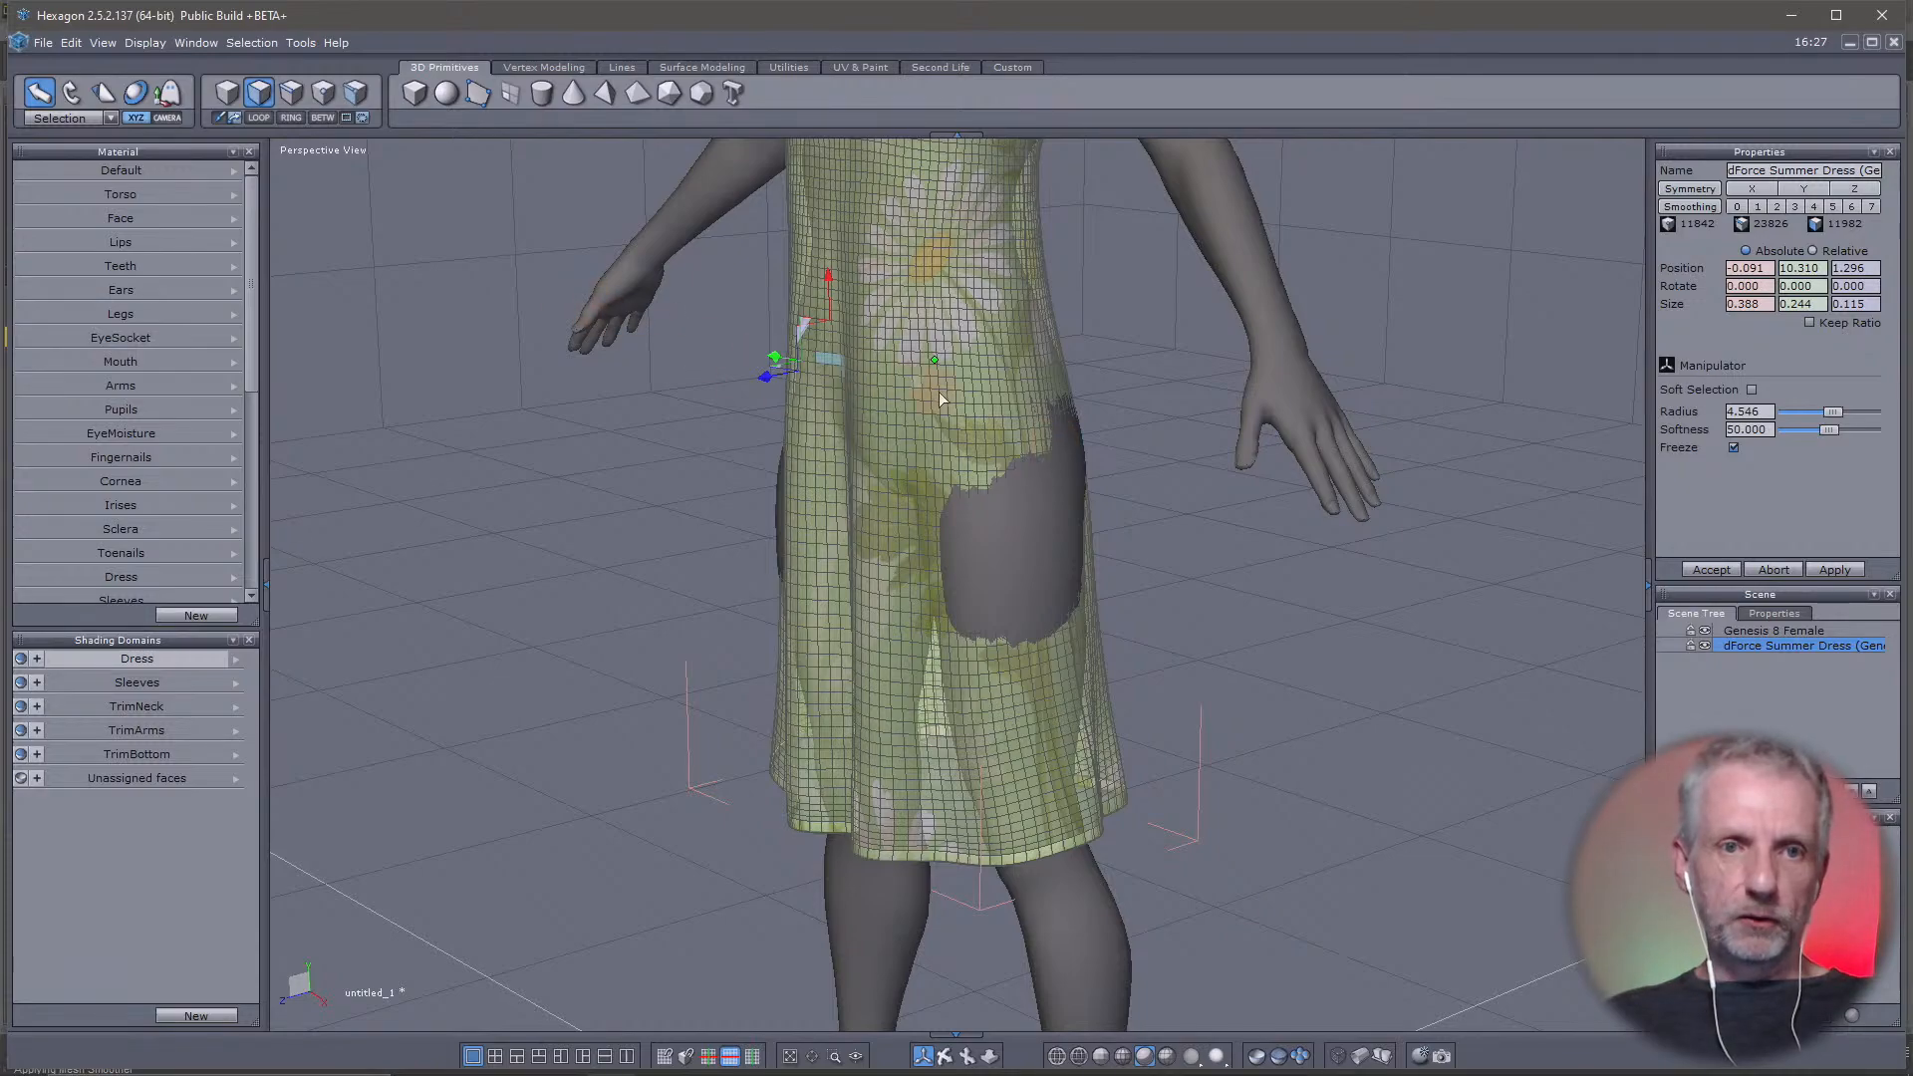
left_click(1038, 551)
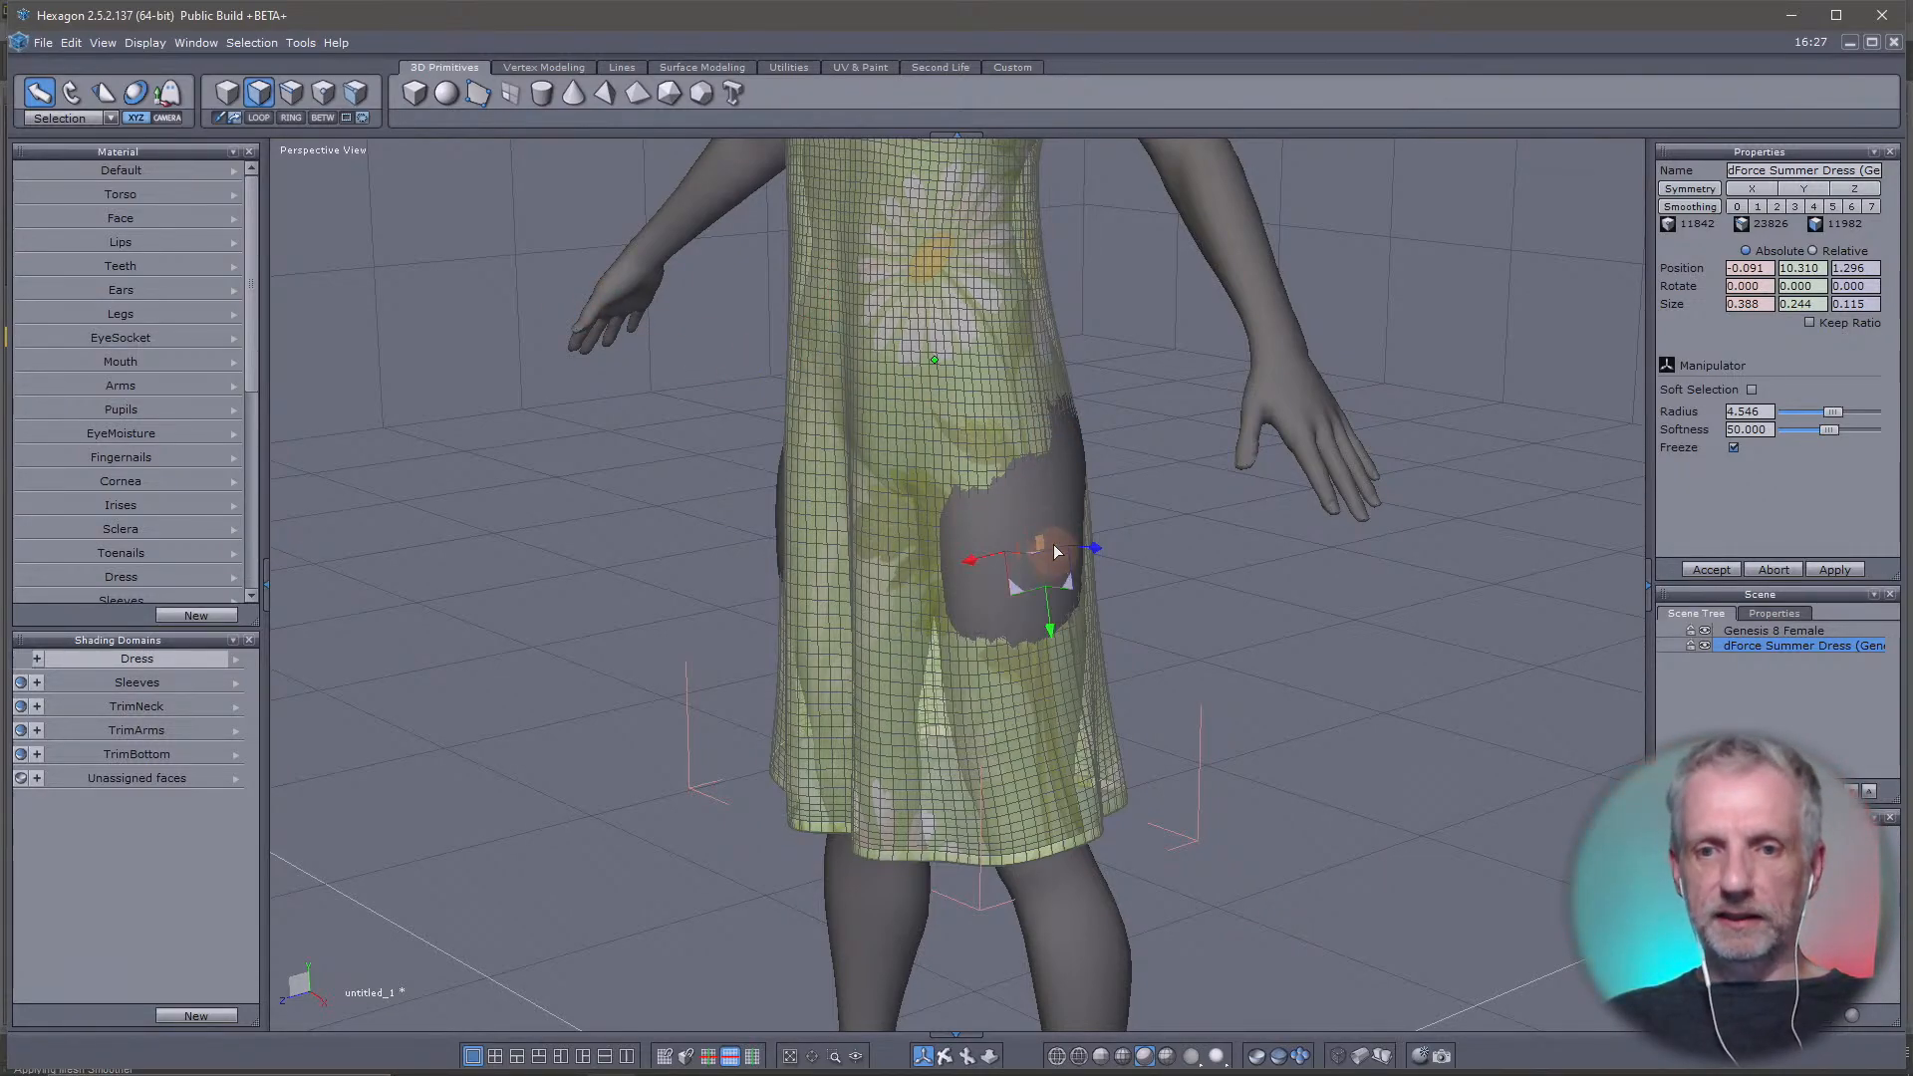
right_click_drag(1066, 523, 982, 526)
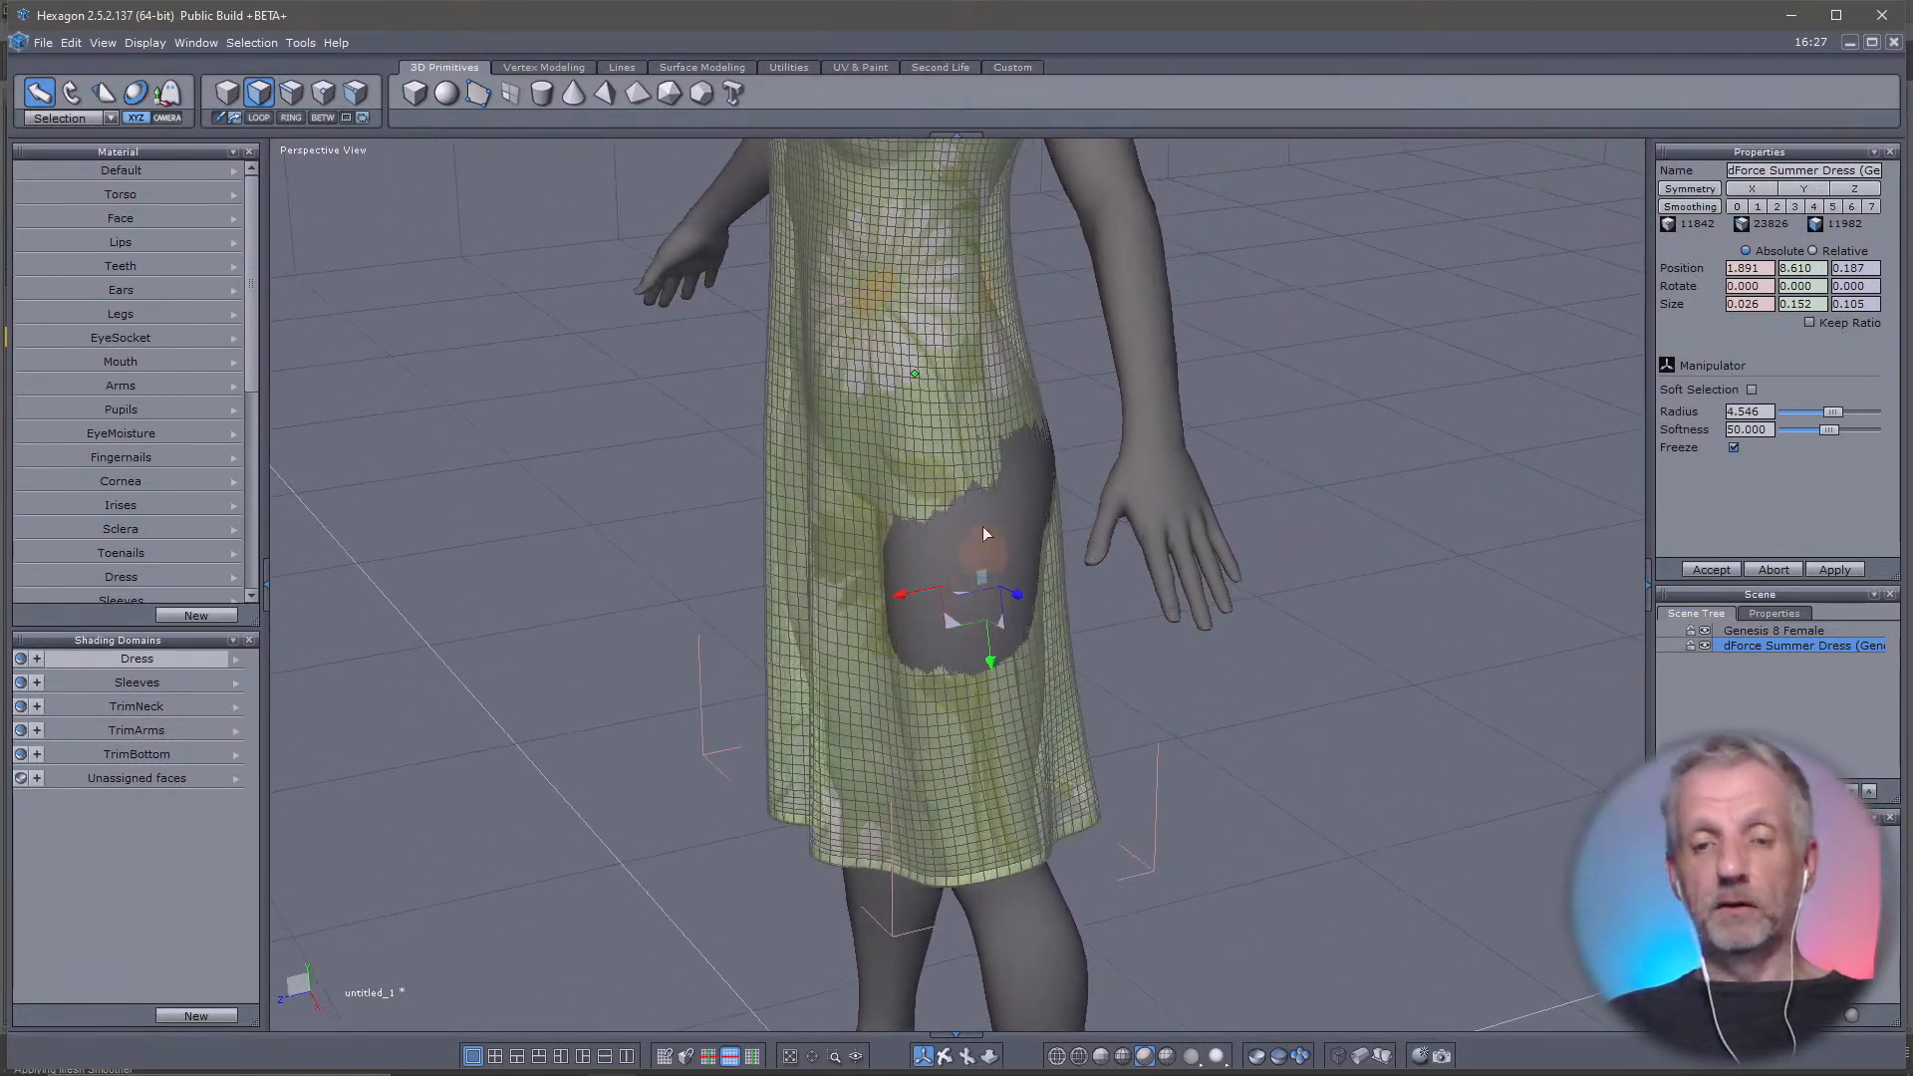
right_click_drag(1078, 646, 1274, 671)
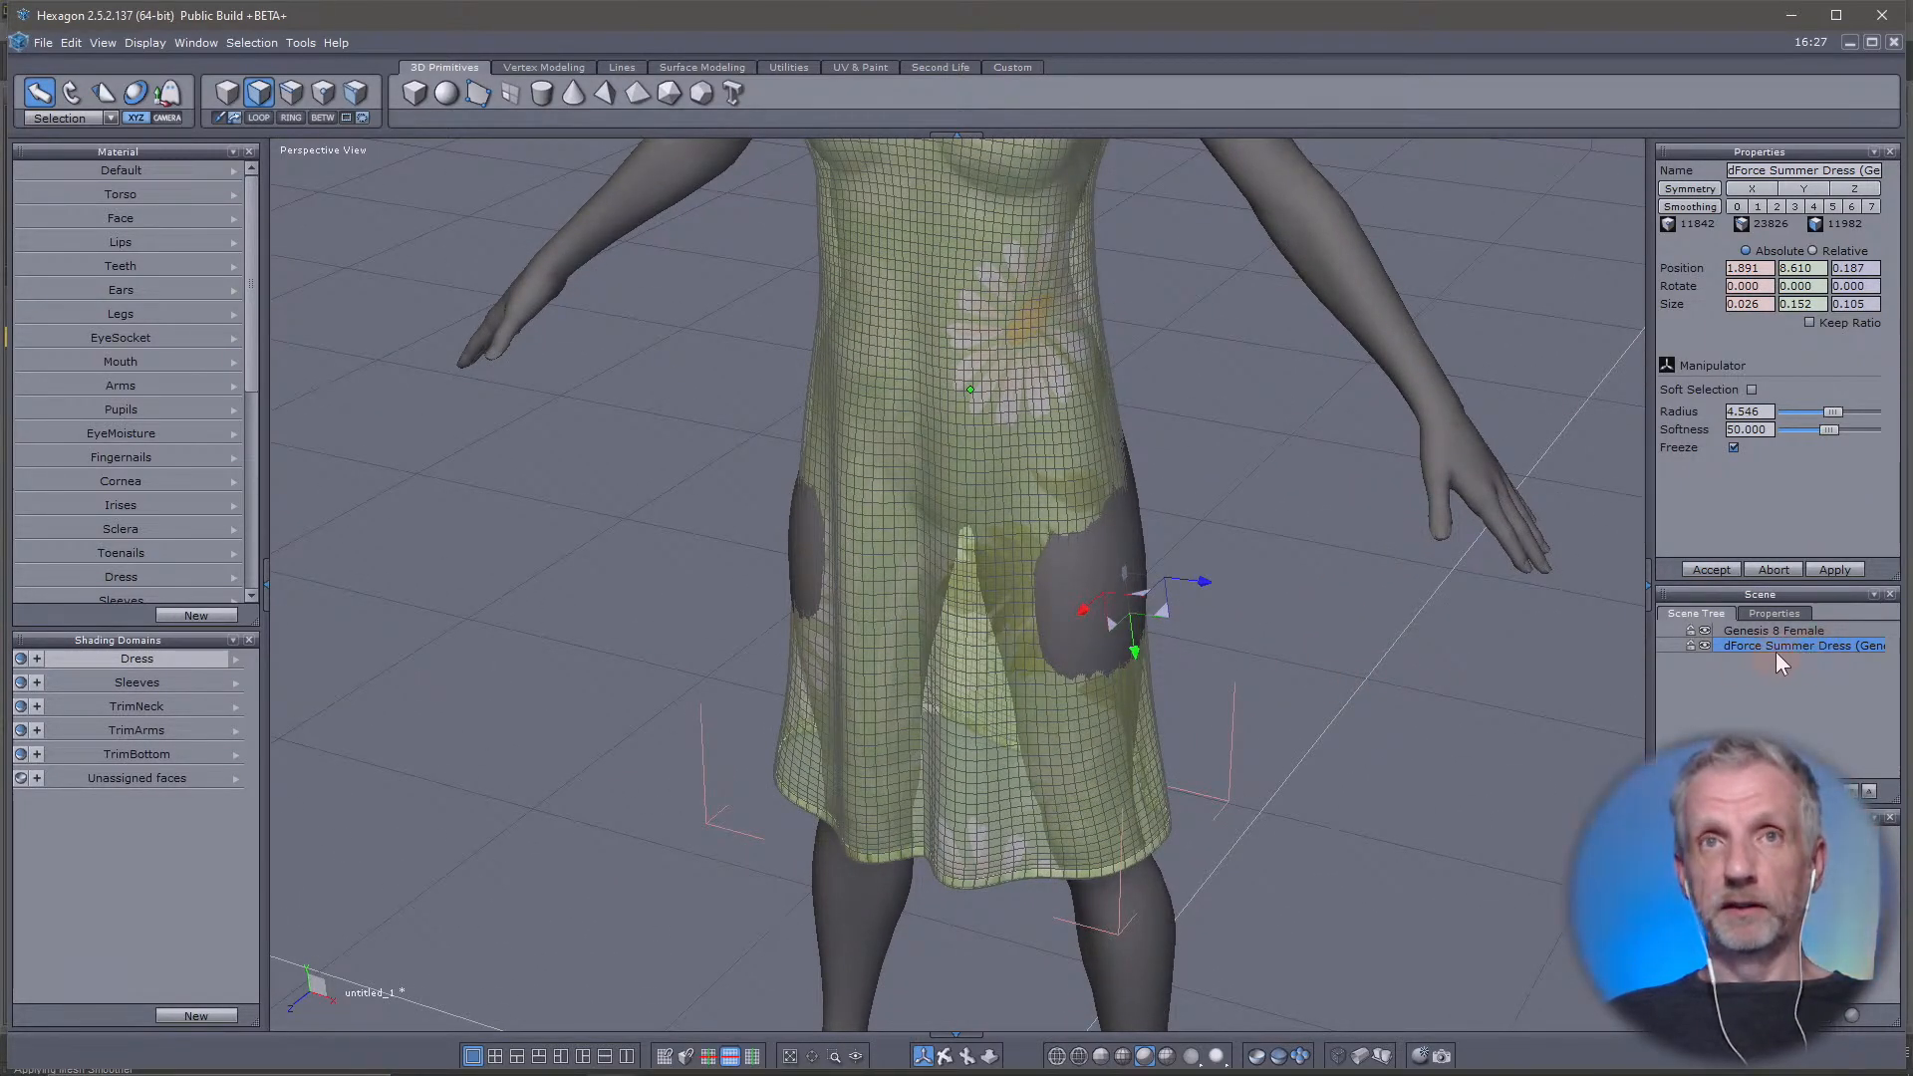
left_click(1750, 390)
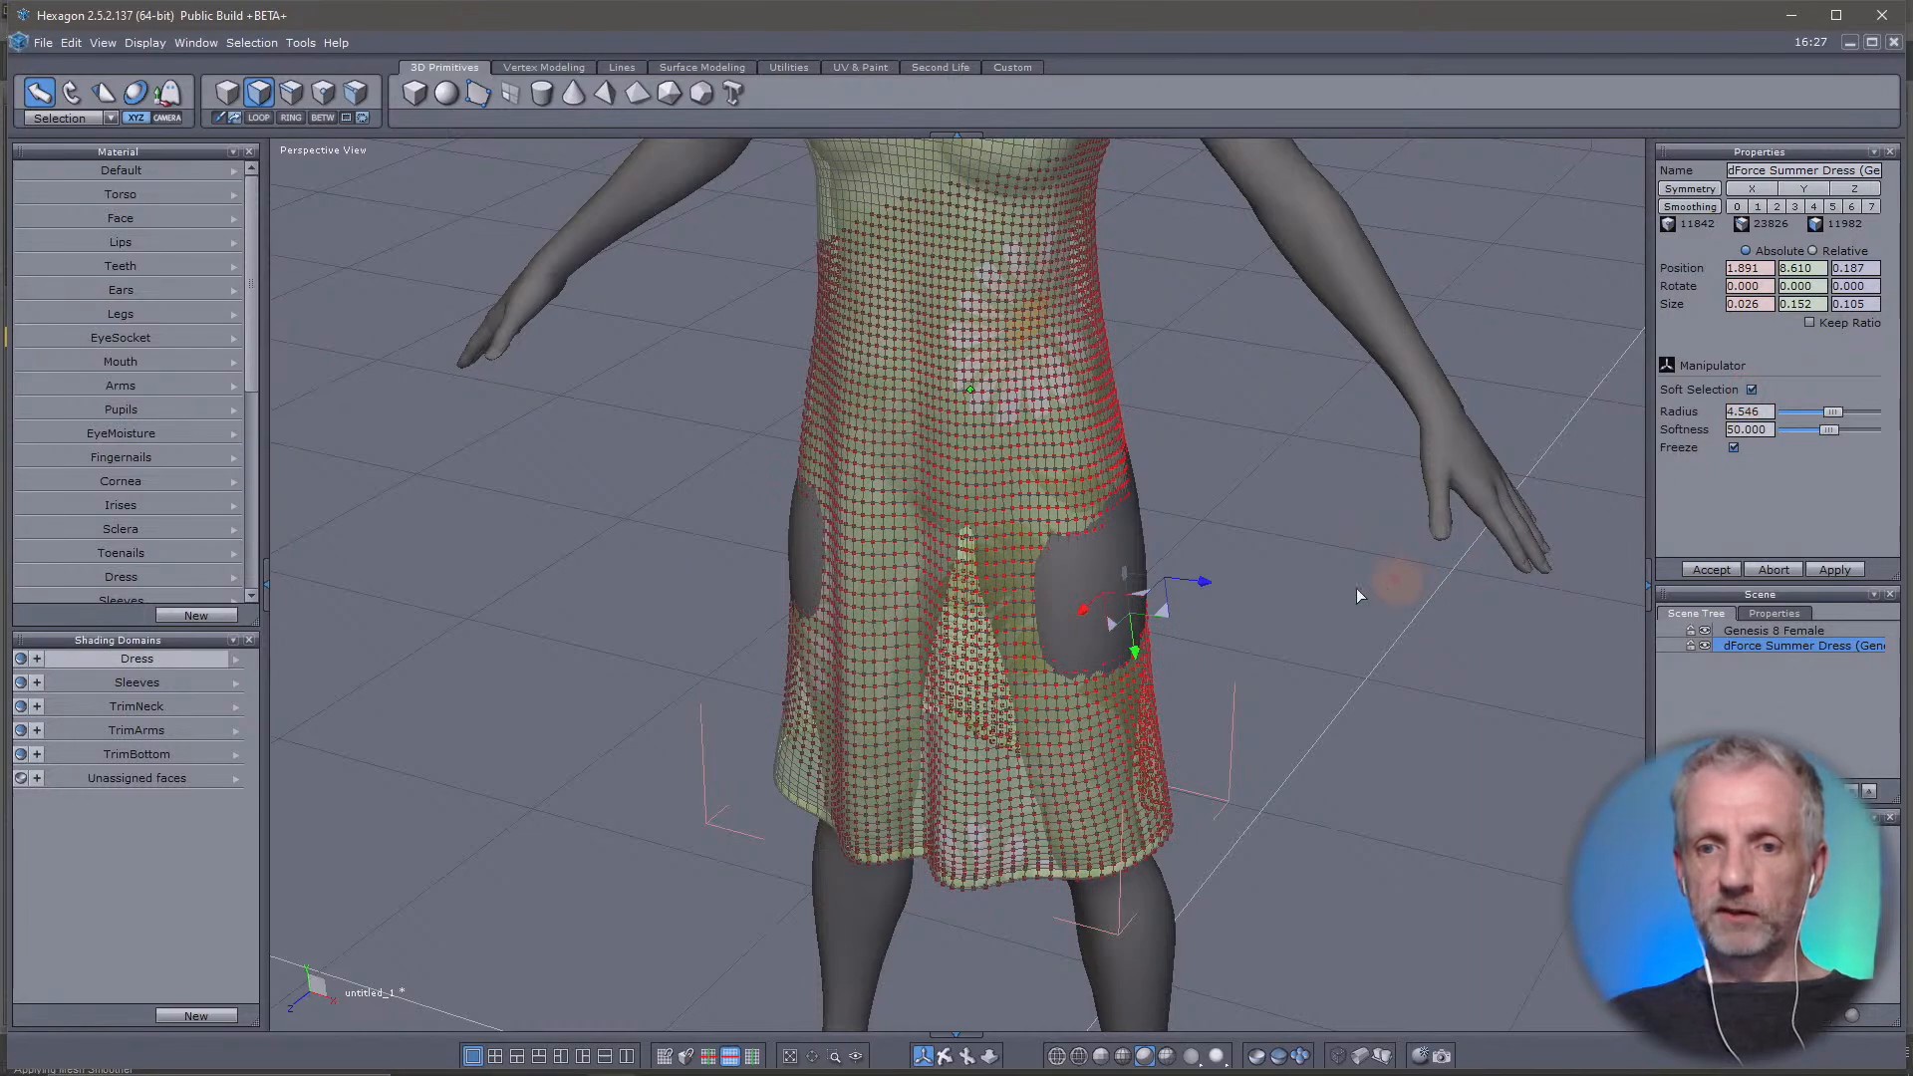
mouse_move(1815, 407)
left_mouse_down()
mouse_move(1835, 410)
mouse_move(1803, 418)
left_mouse_up()
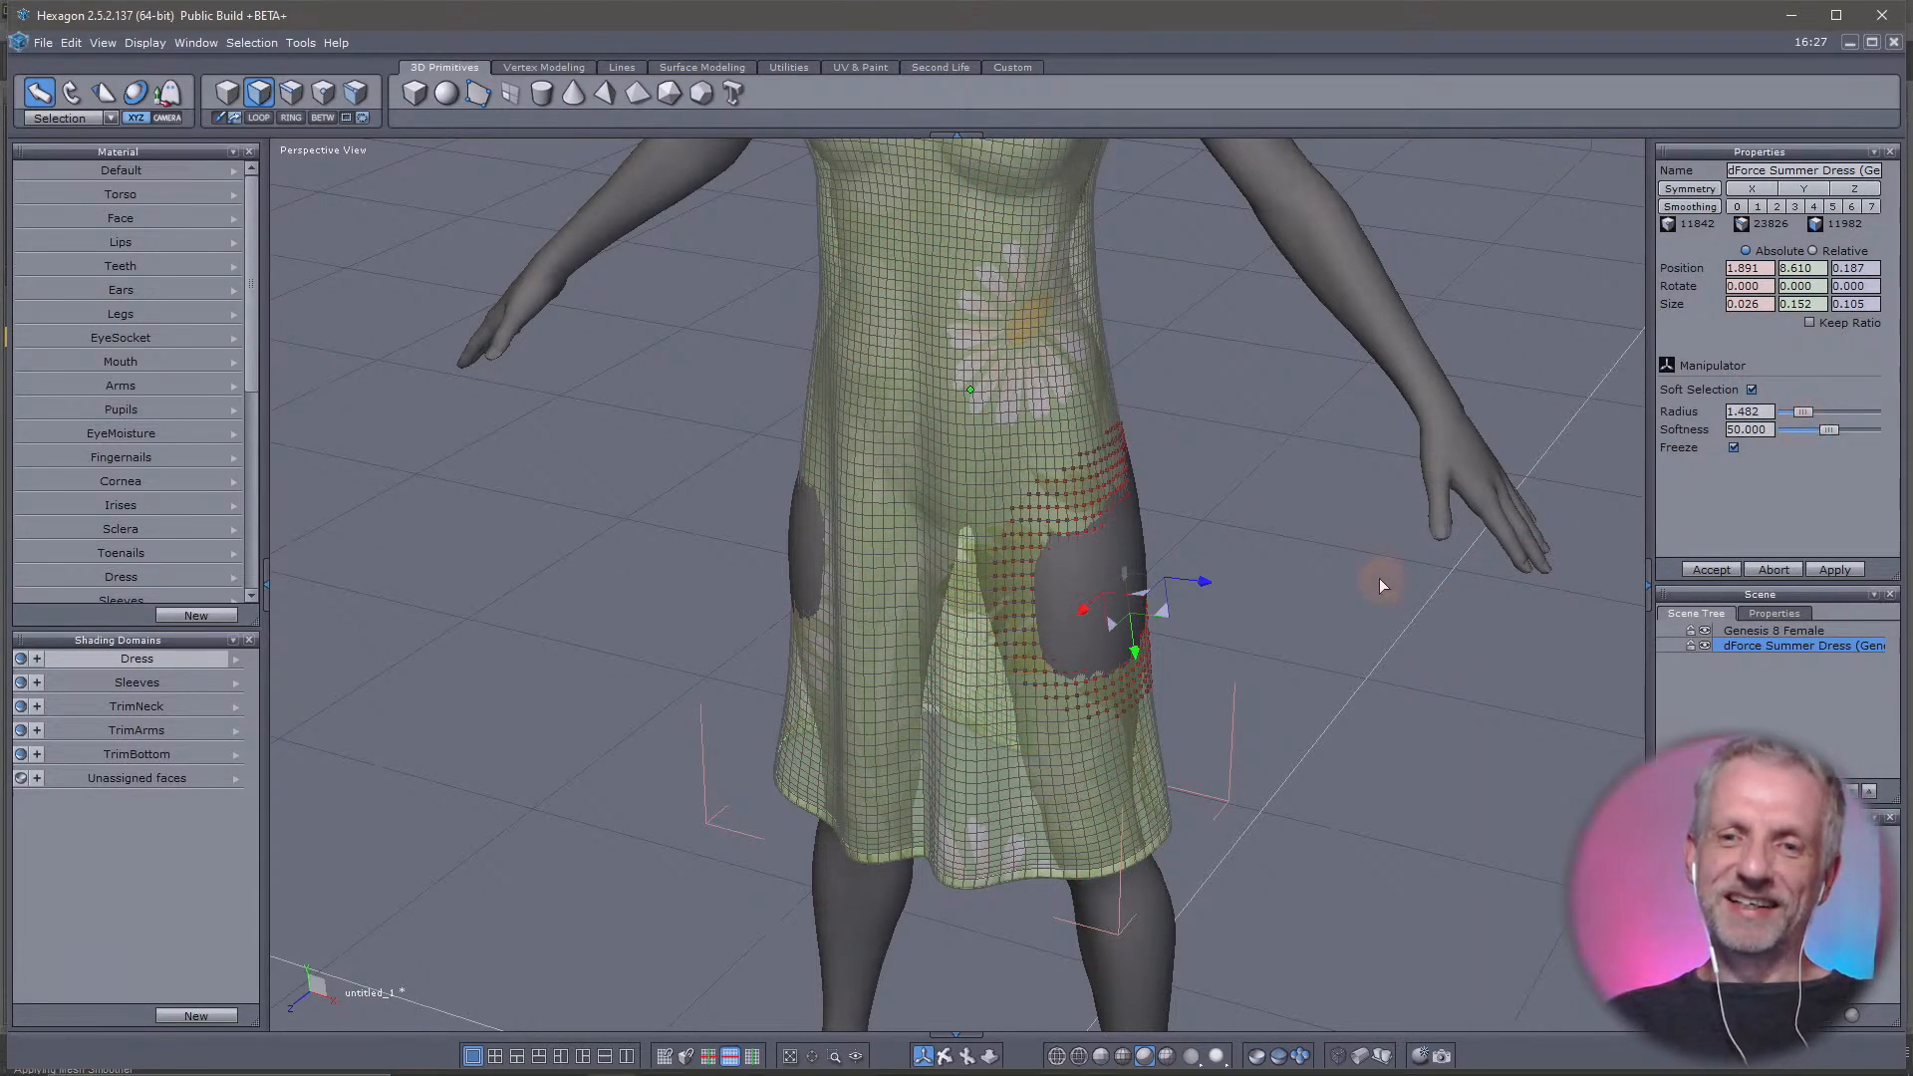
Try pulling the soft-selected hip area outward along its own axis, and undo the move
left_click_drag(1205, 589, 1230, 593)
right_click_drag(1297, 626, 1185, 654)
key("ctrl+z")
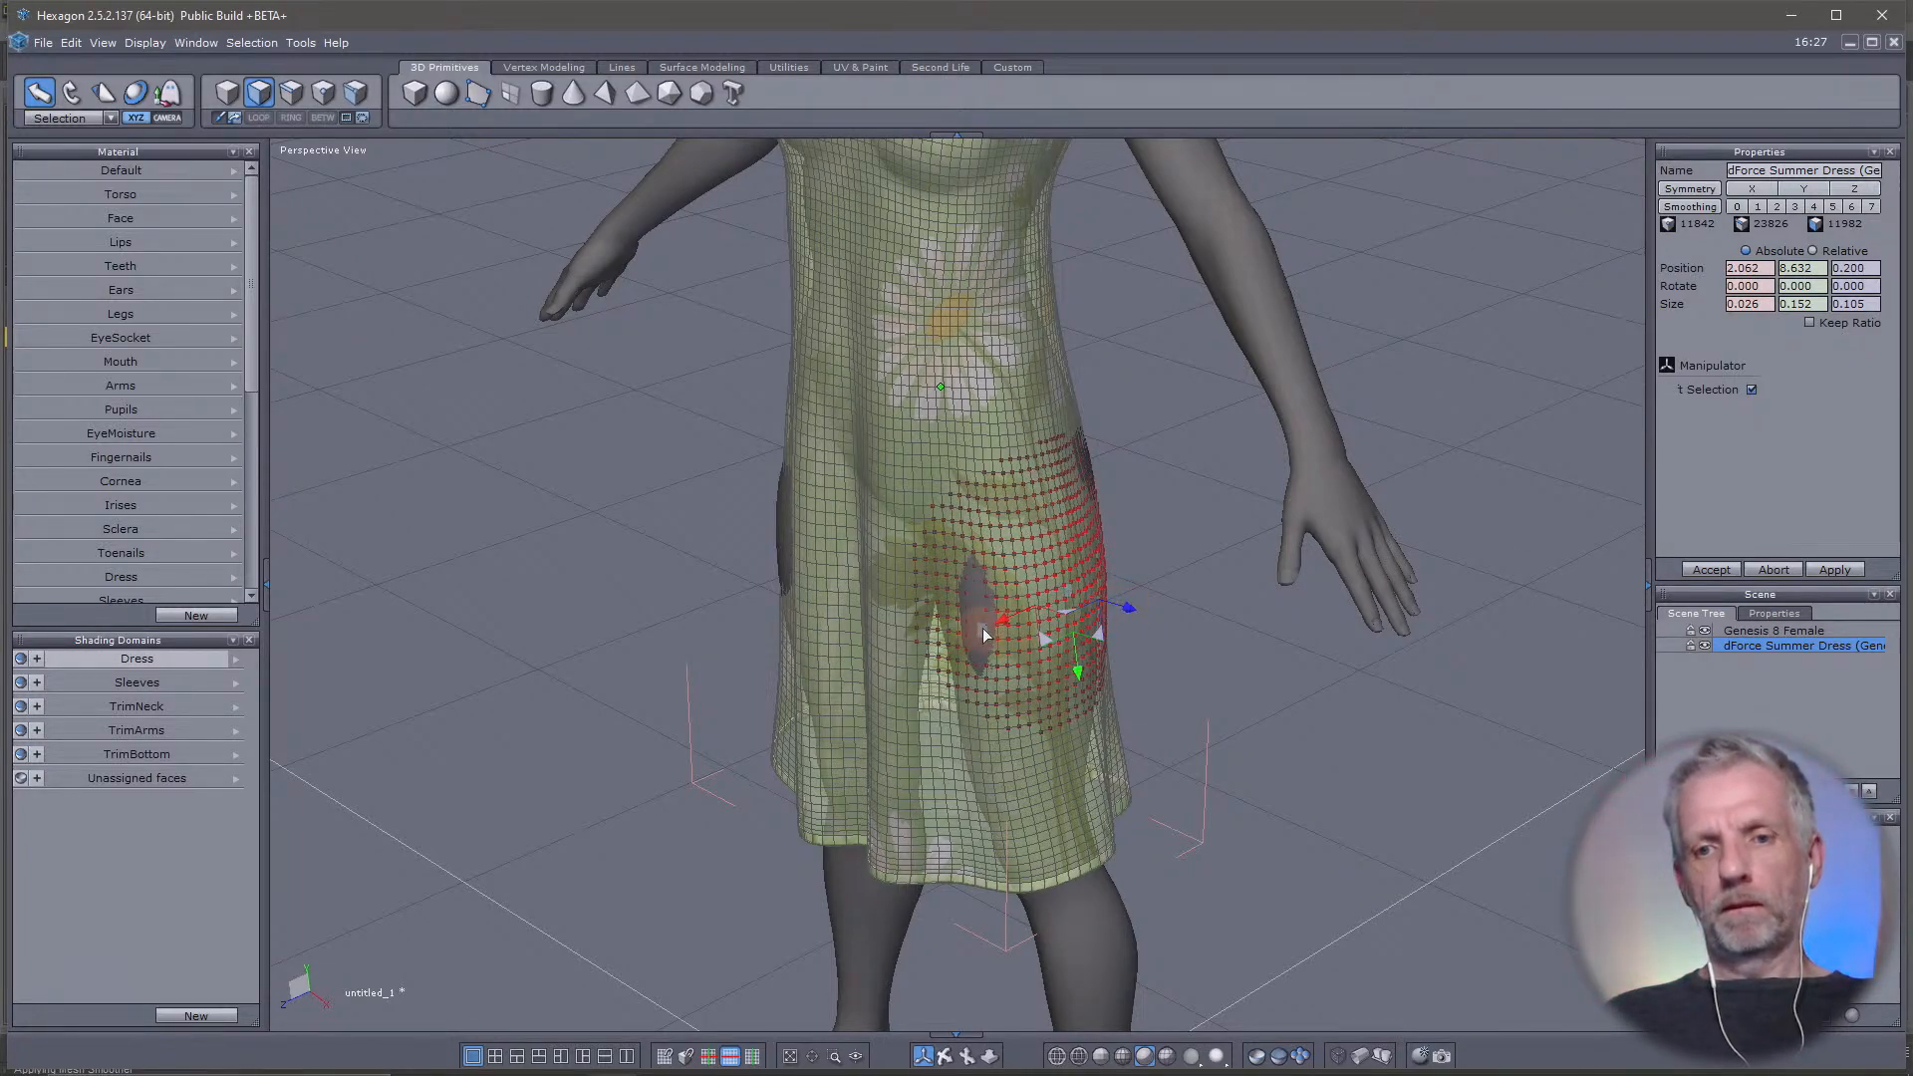
Try pulling a soft-selected face at the front of the hip outward along its own axis
left_click(982, 628)
left_click_drag(932, 671, 926, 677)
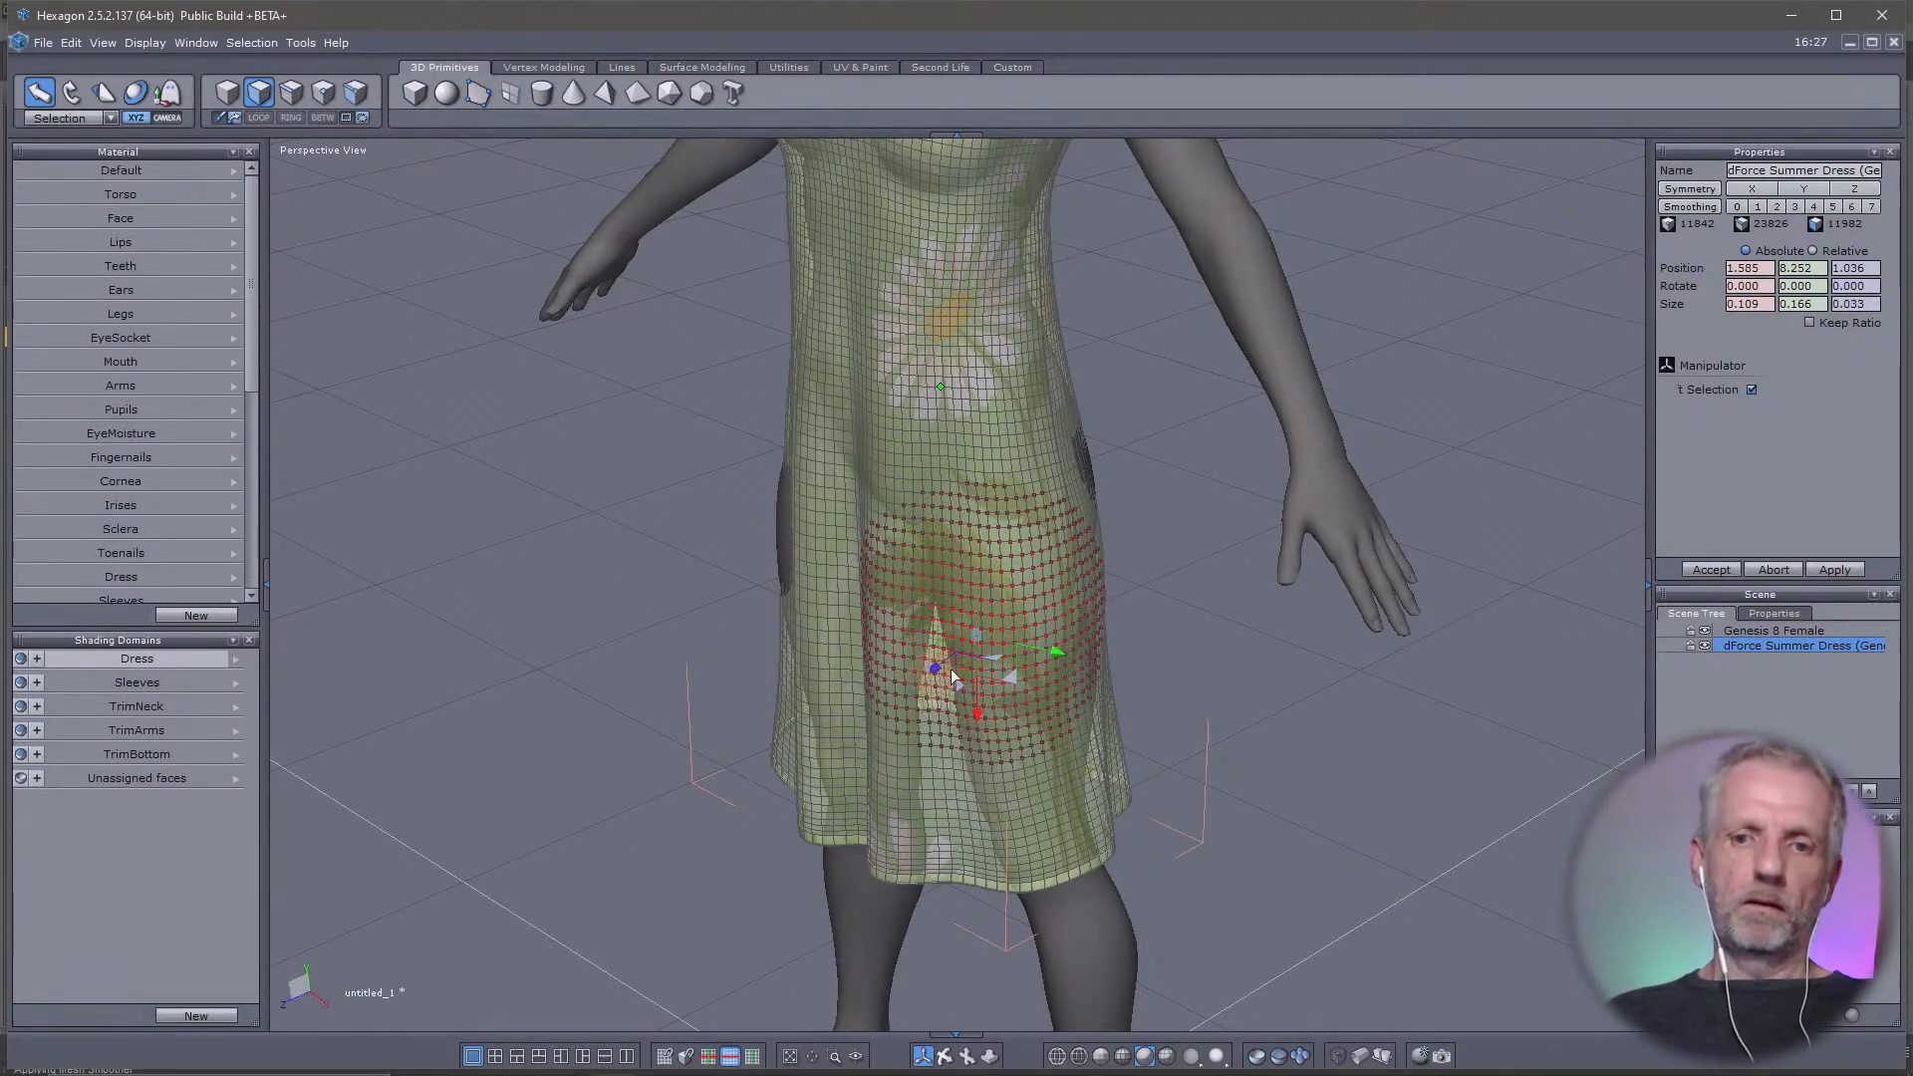
right_click_drag(932, 676, 560, 659)
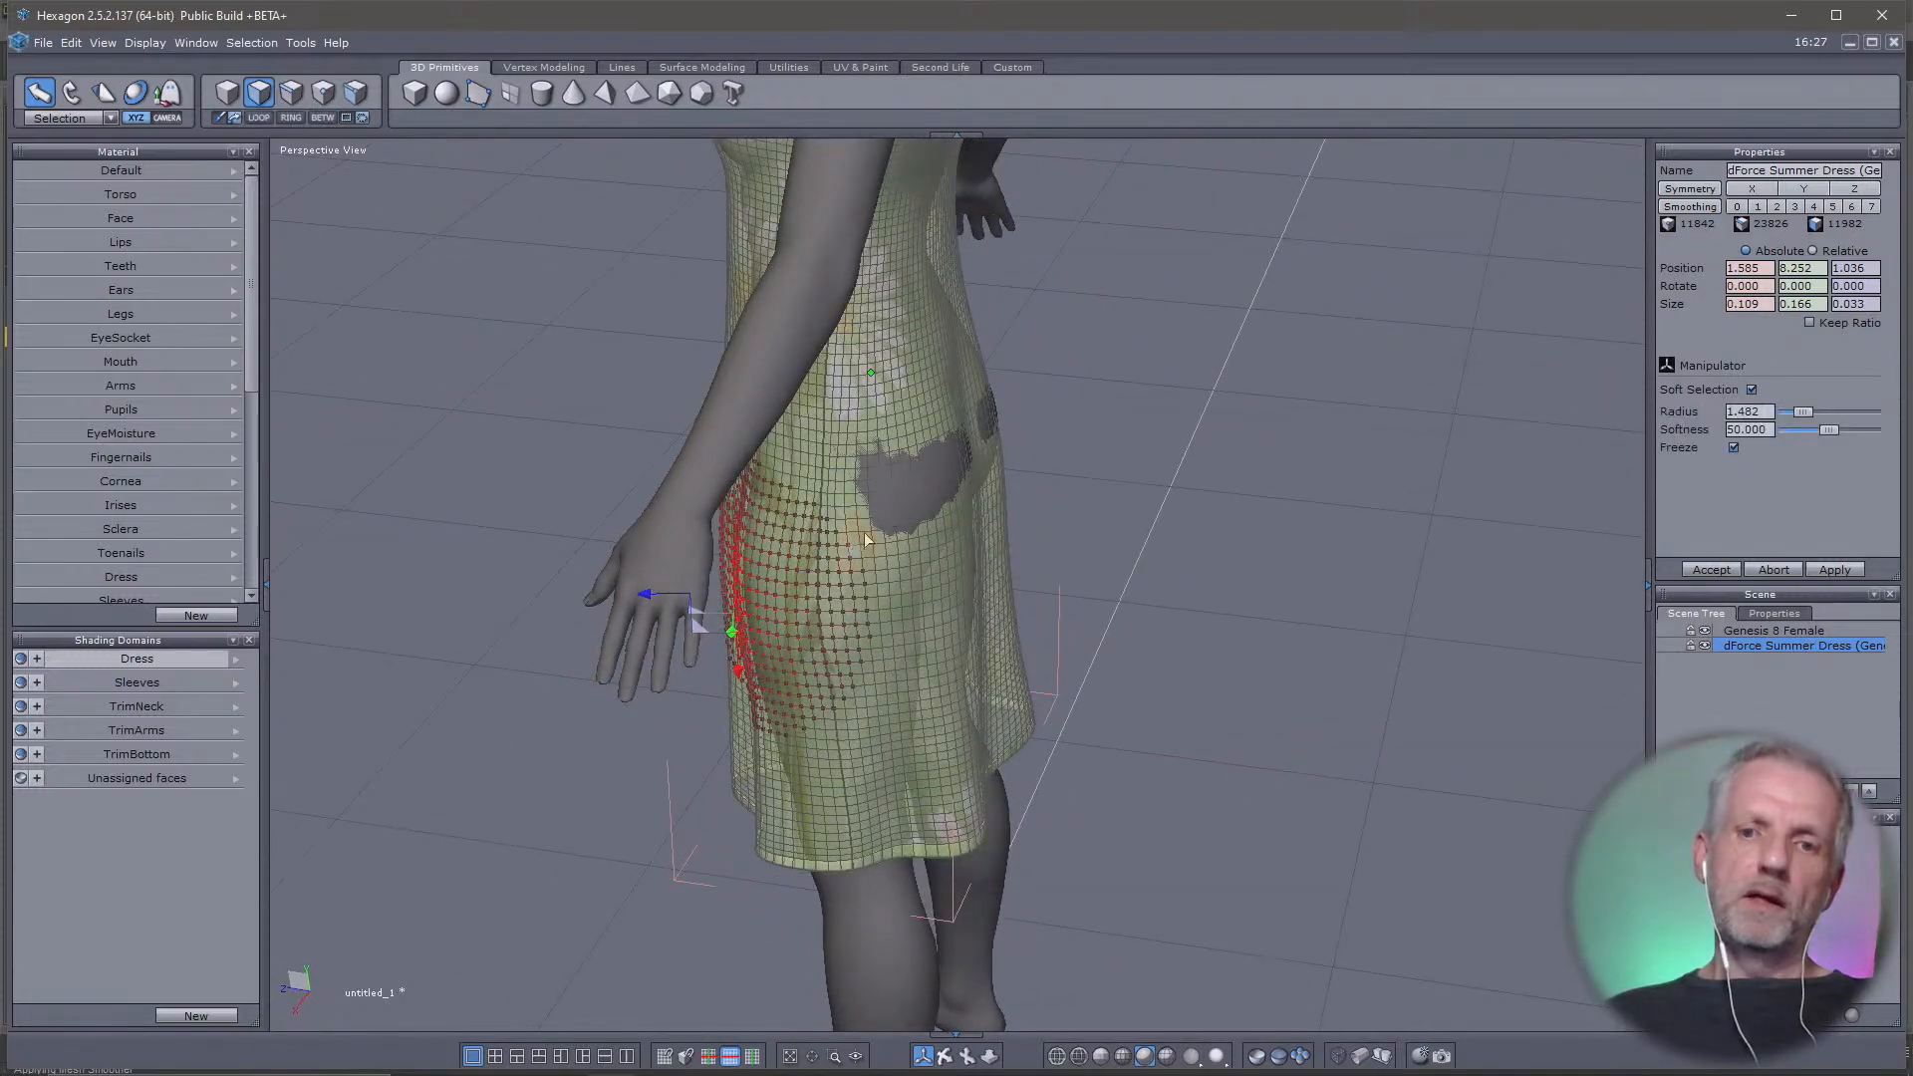
Try pulling a soft-selected face in the gap at the back of the dress outward along its own axis
left_click(928, 486)
right_click_drag(964, 571, 1029, 634)
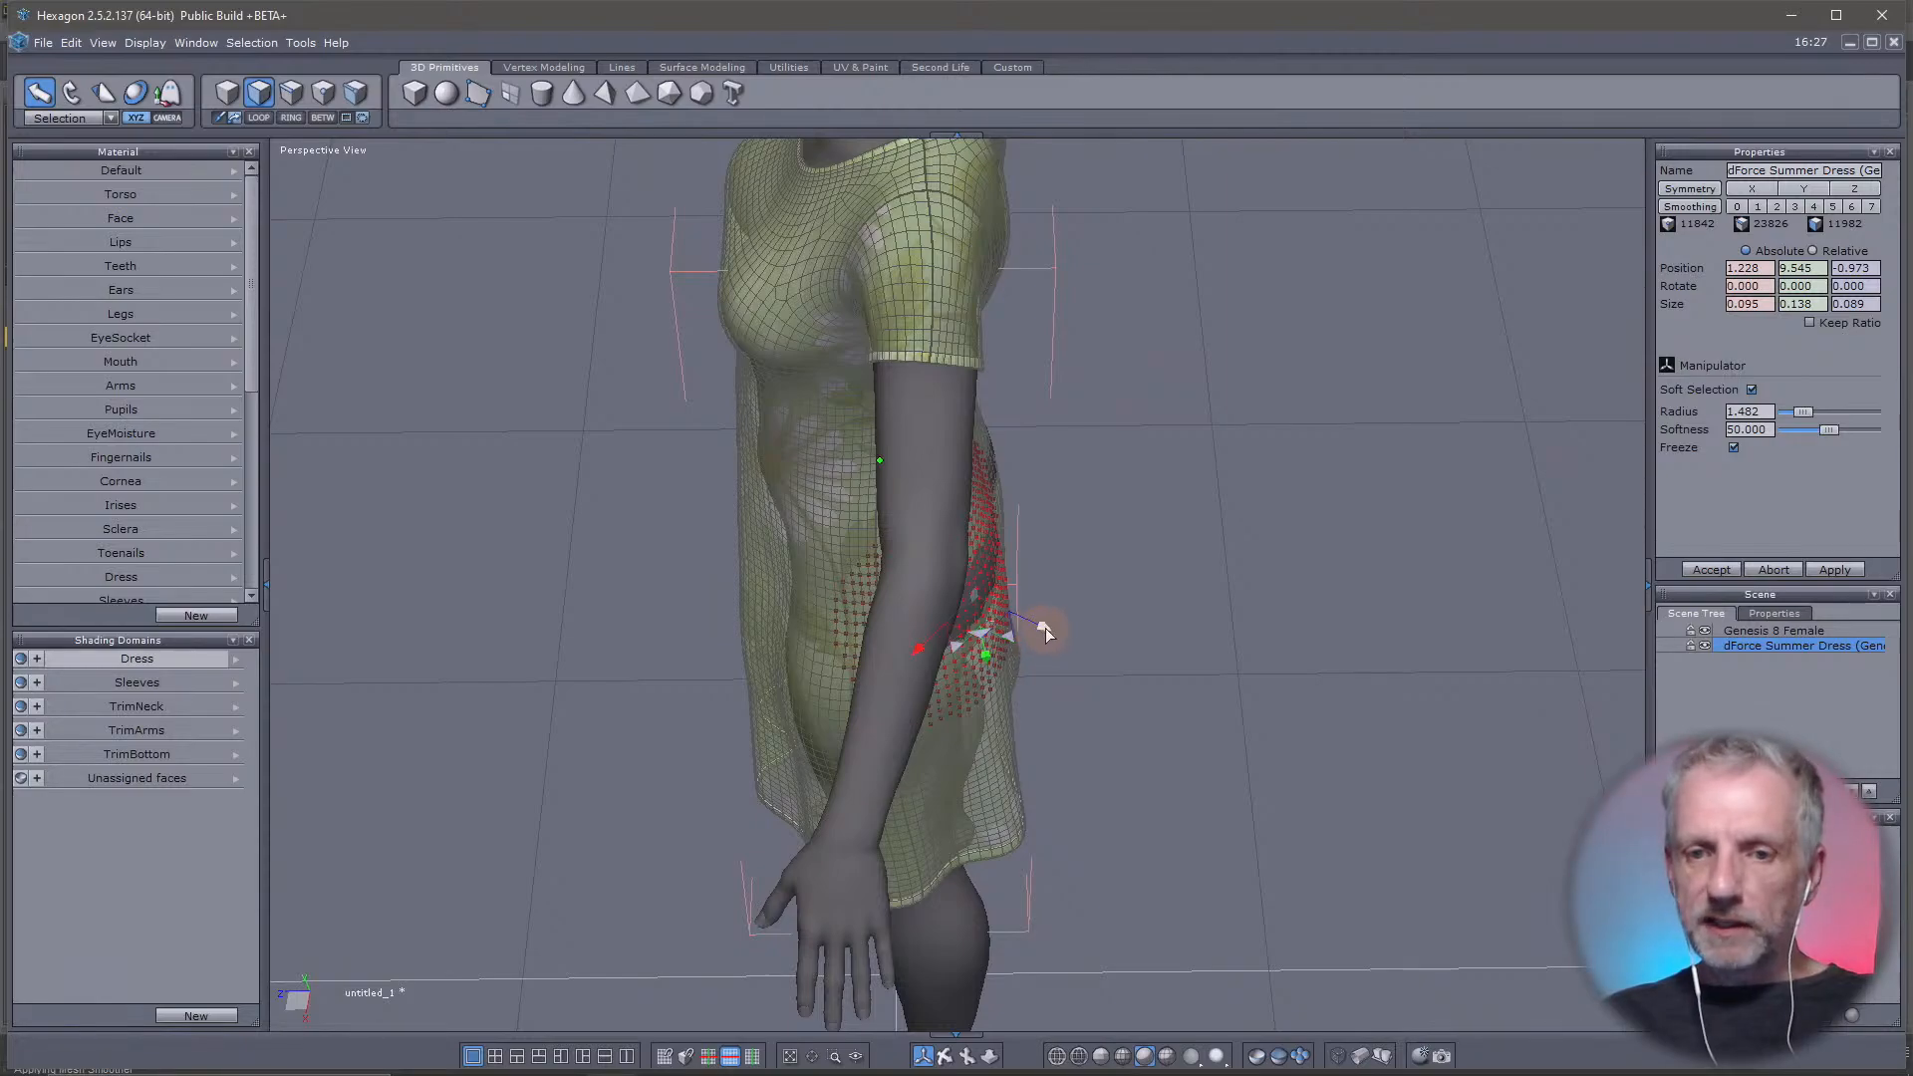
left_click_drag(1054, 634, 1057, 636)
right_click_drag(1054, 634, 1475, 482)
scroll(1475, 482, "up", 2)
scroll(1474, 482, "down", 3)
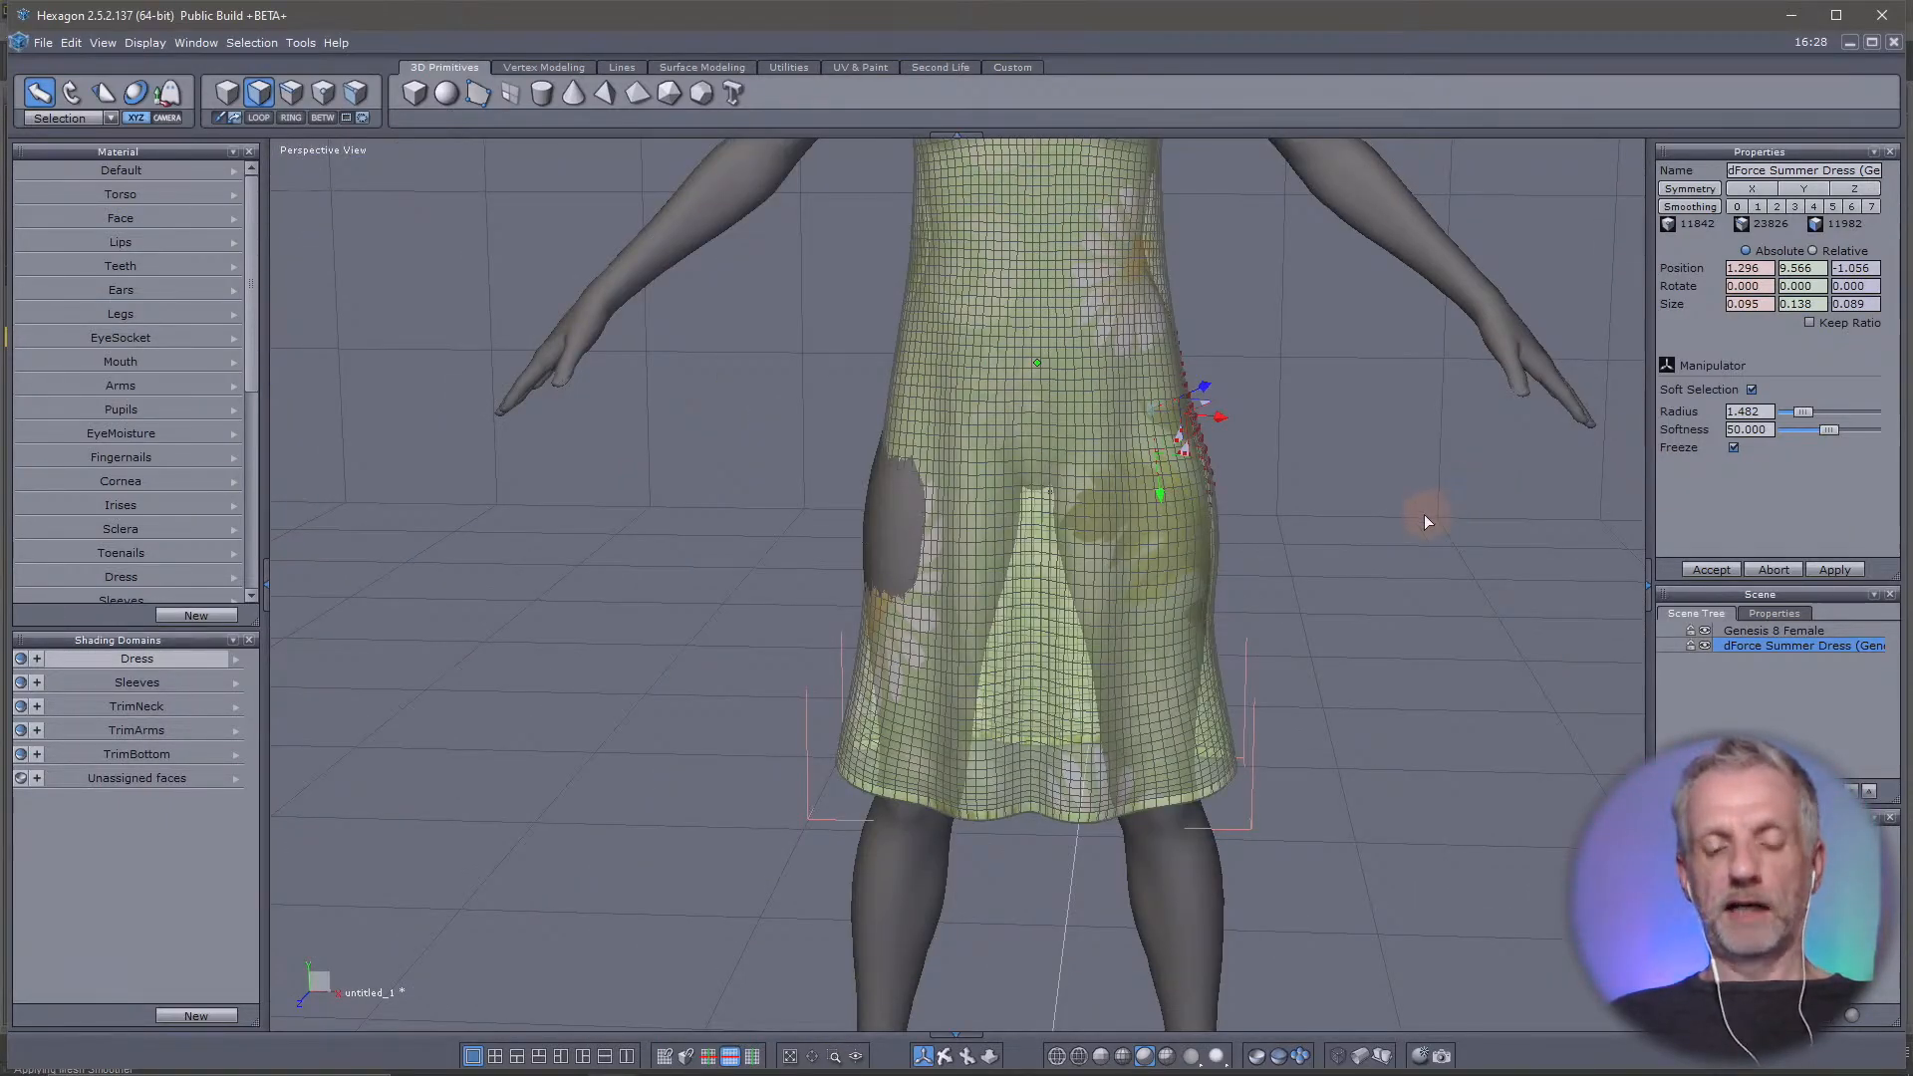
Undo the soft-selection moves made at the front and back of the hip
key("ctrl+z")
key("ctrl+z")
key("ctrl+z")
key("ctrl+z")
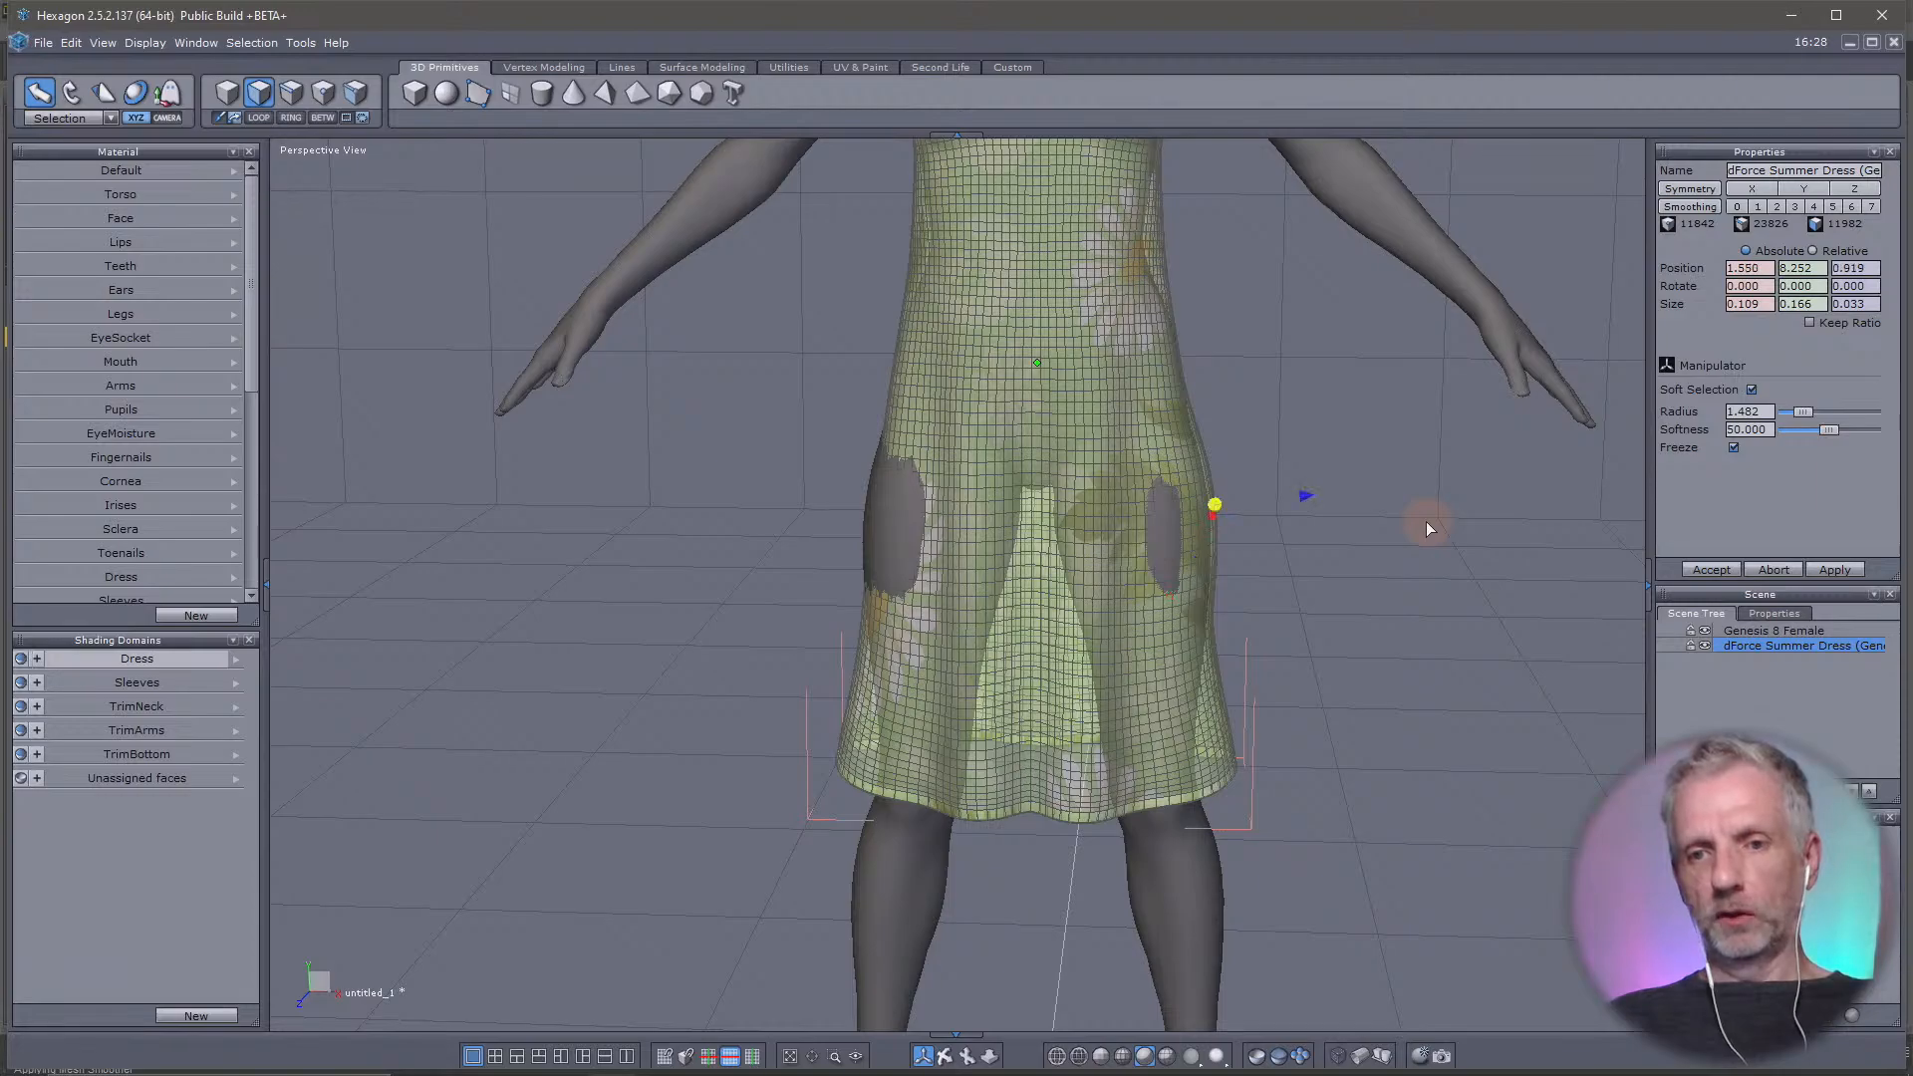
key("ctrl+z")
right_click_drag(1425, 522, 1346, 542)
key("ctrl+z")
key("ctrl+z")
Switch to edge selection and select the horizontal edge loop running around the dress at hip height
left_click(295, 93)
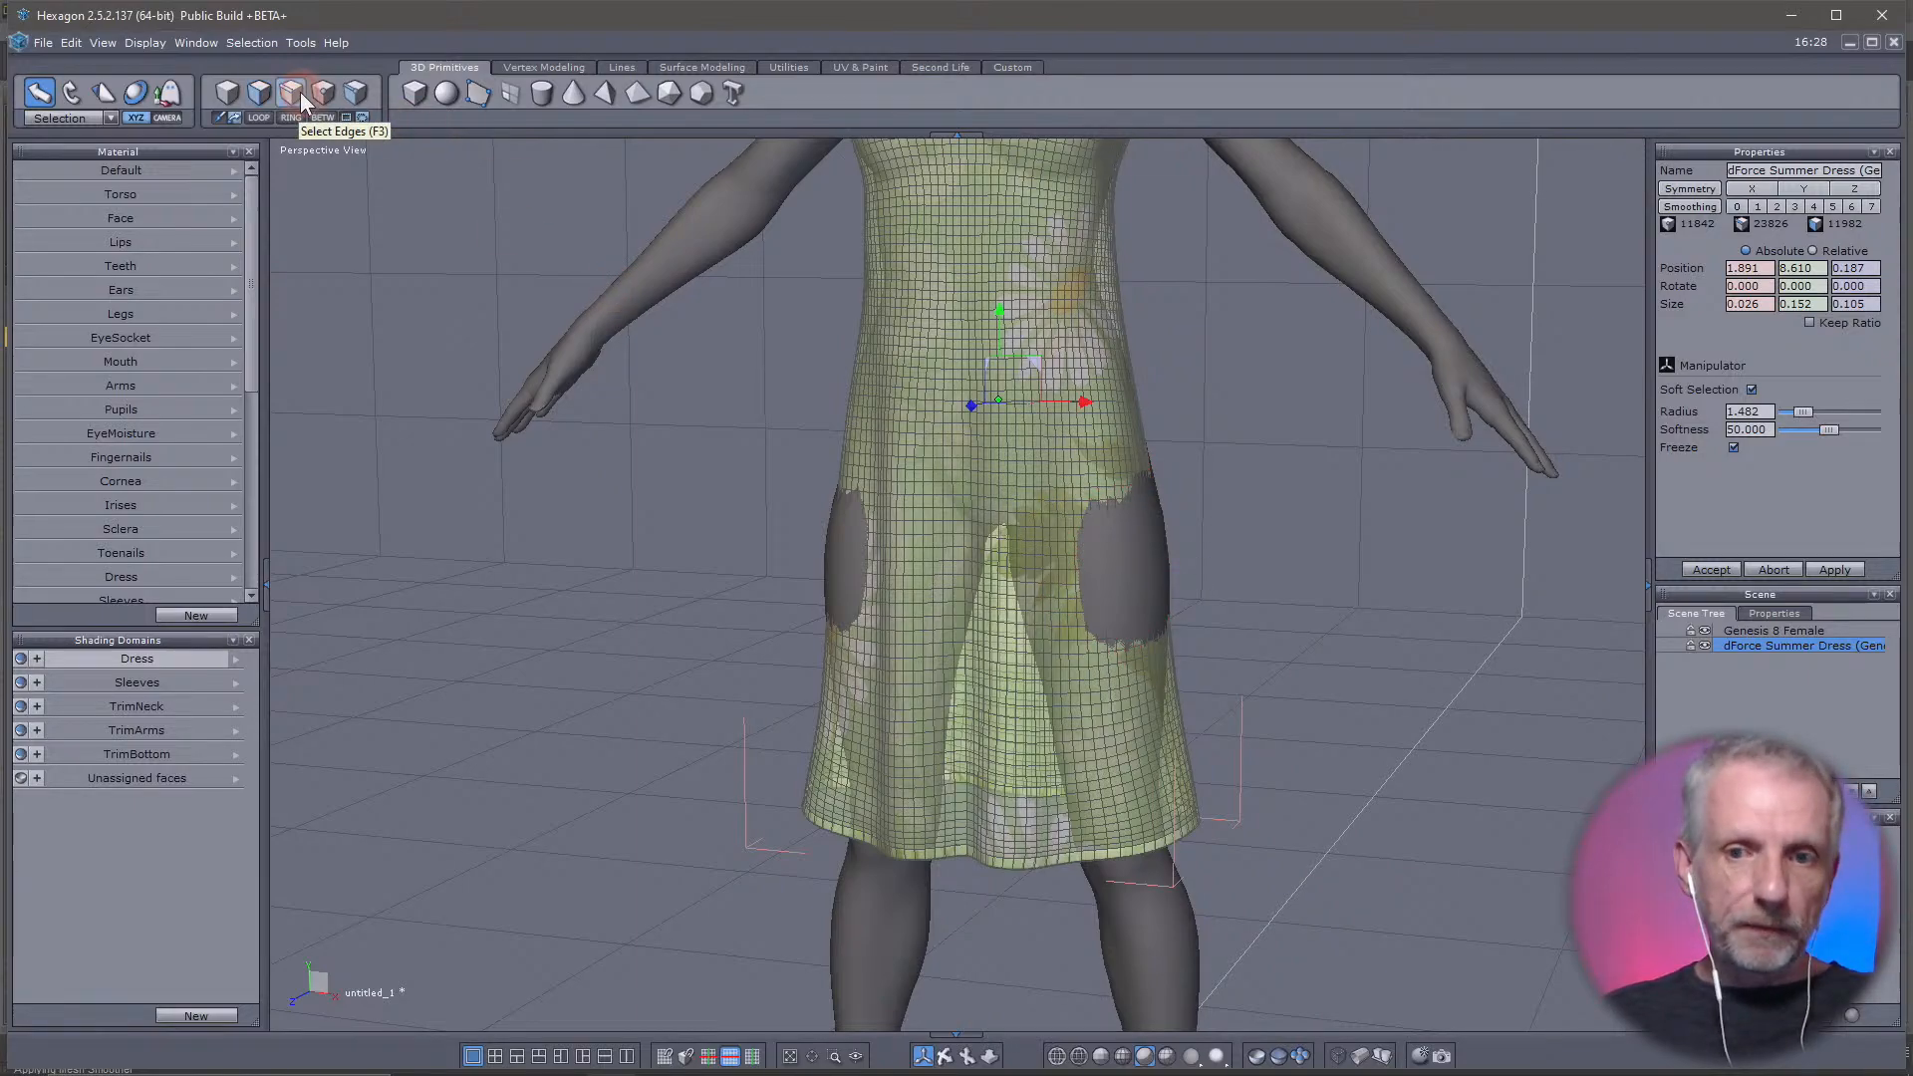
left_click(909, 563)
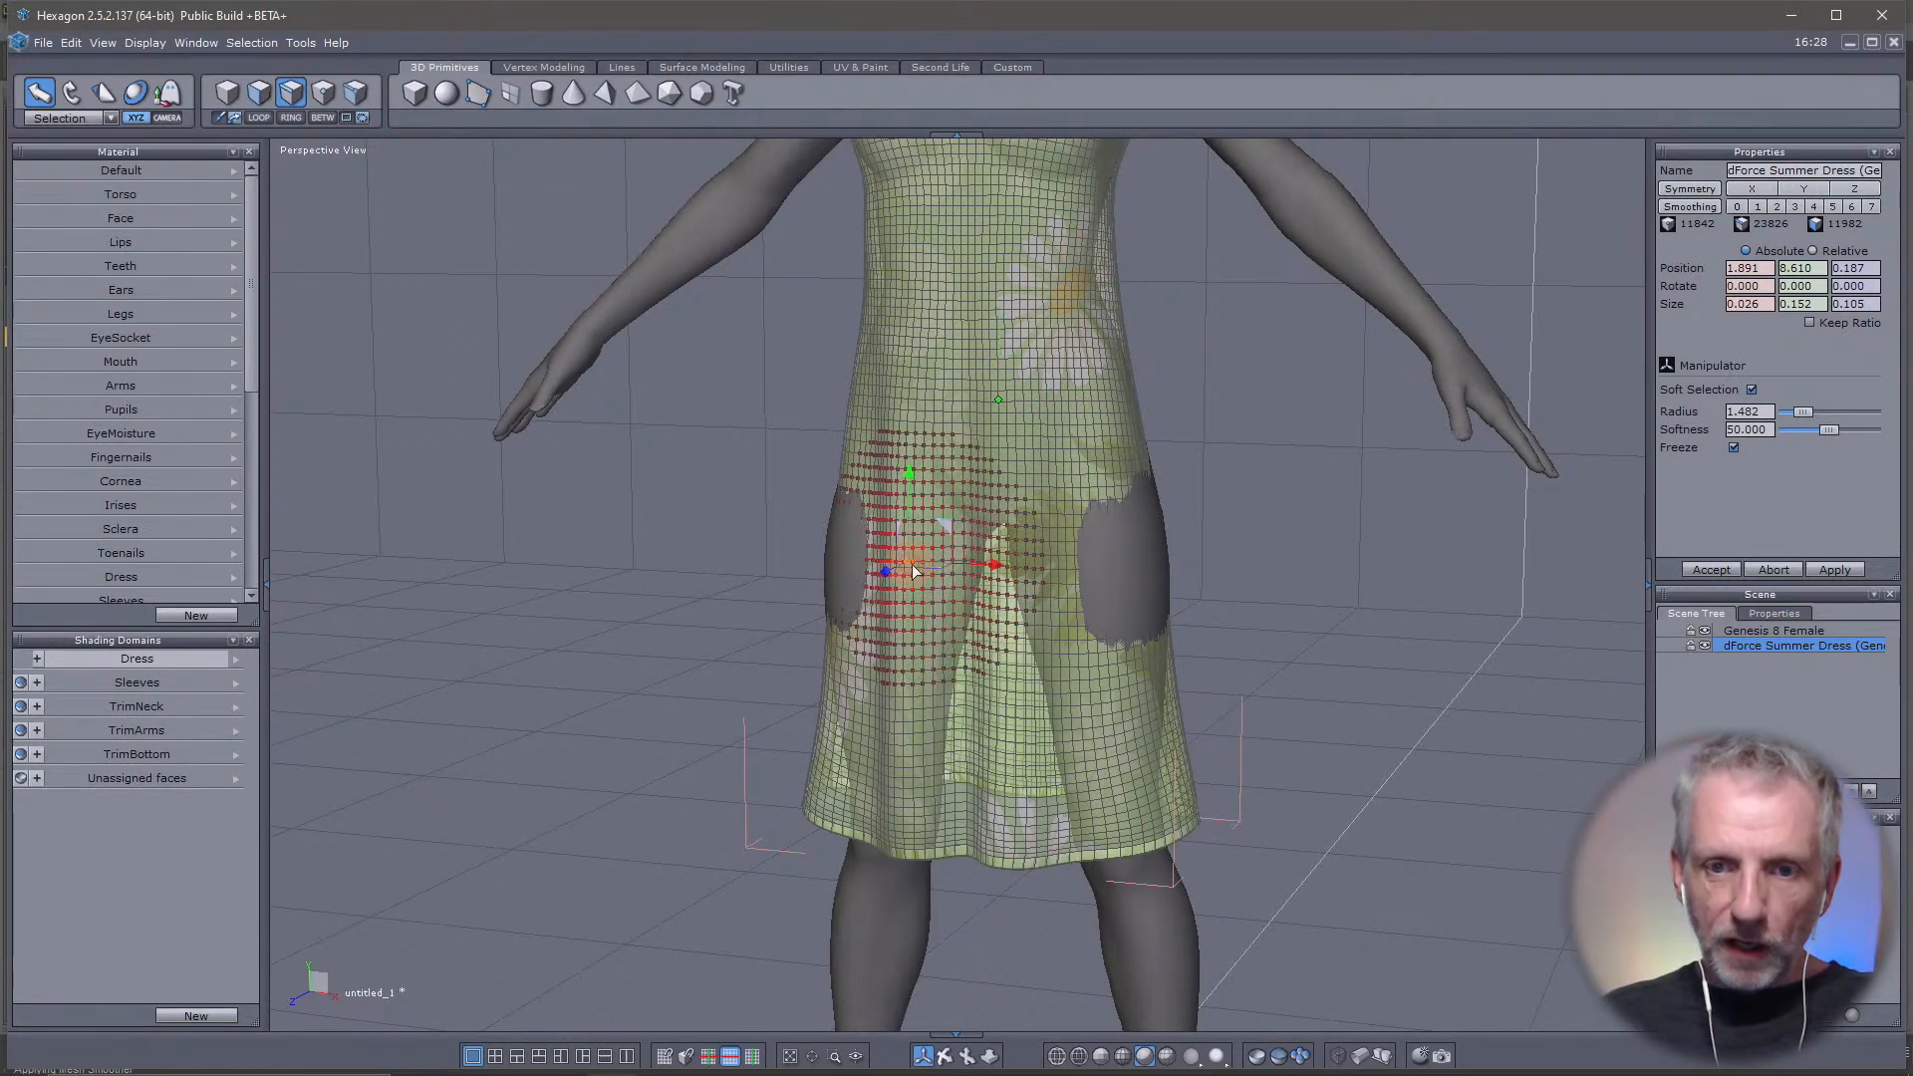
double_click(1144, 565)
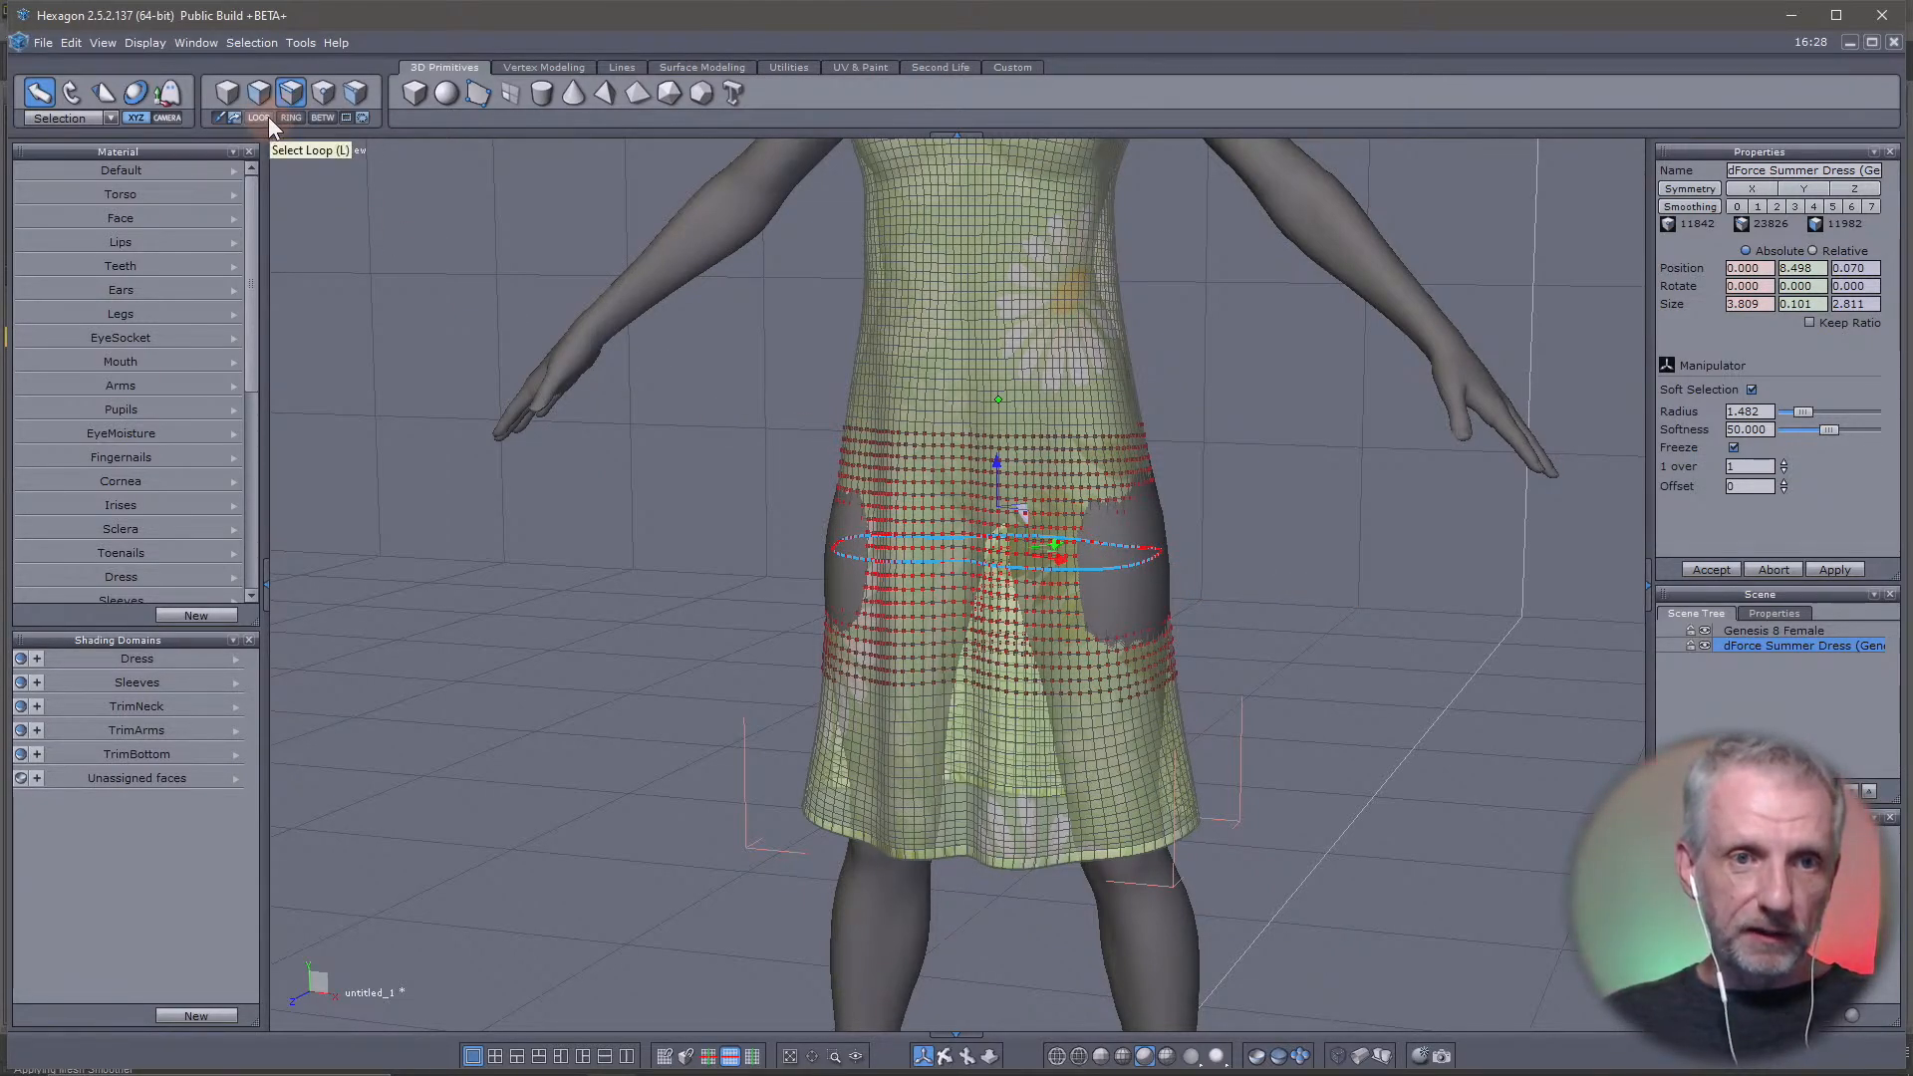
right_click_drag(1086, 701, 1322, 784)
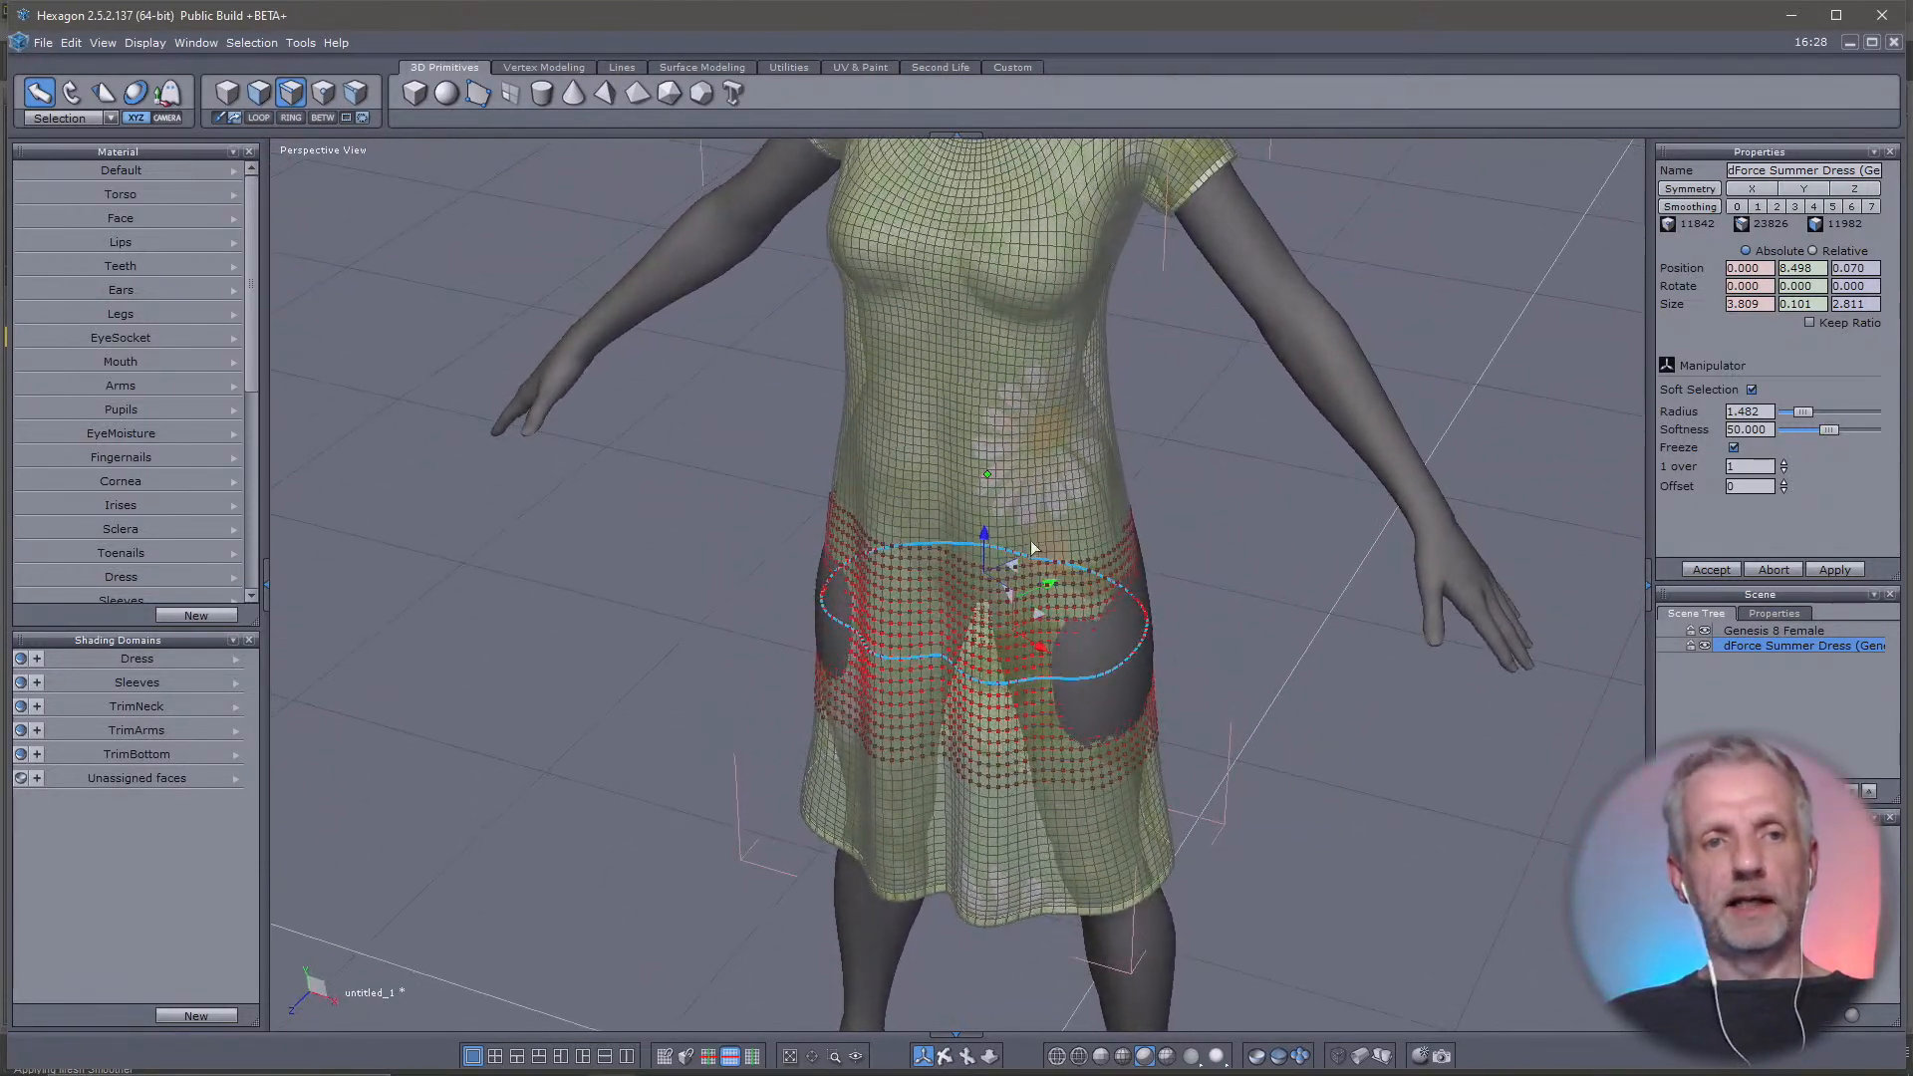
Activate the Universal manipulator for the hip loop and set its reference system to World
left_click(147, 92)
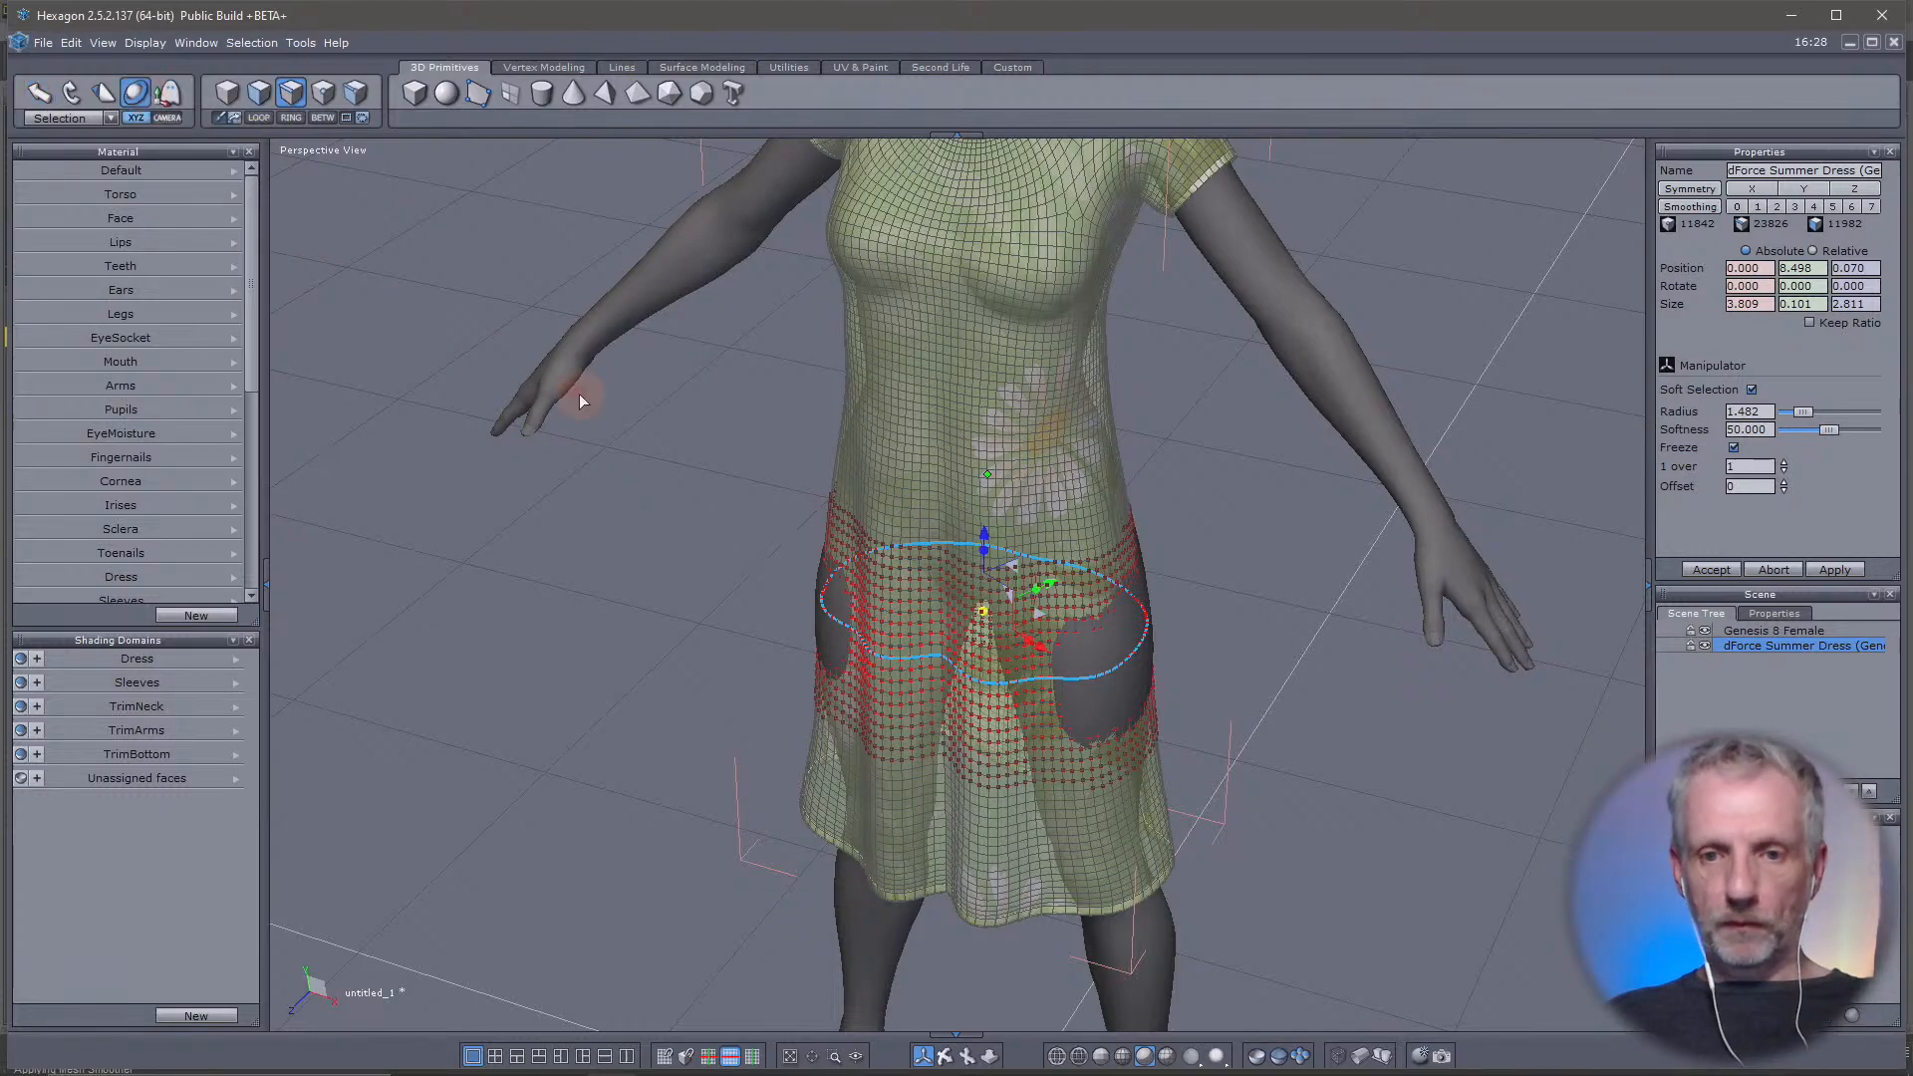
mouse_move(984, 622)
right_mouse_down()
mouse_move(1131, 671)
mouse_move(958, 650)
right_mouse_up()
right_click_drag(1085, 681, 1265, 715)
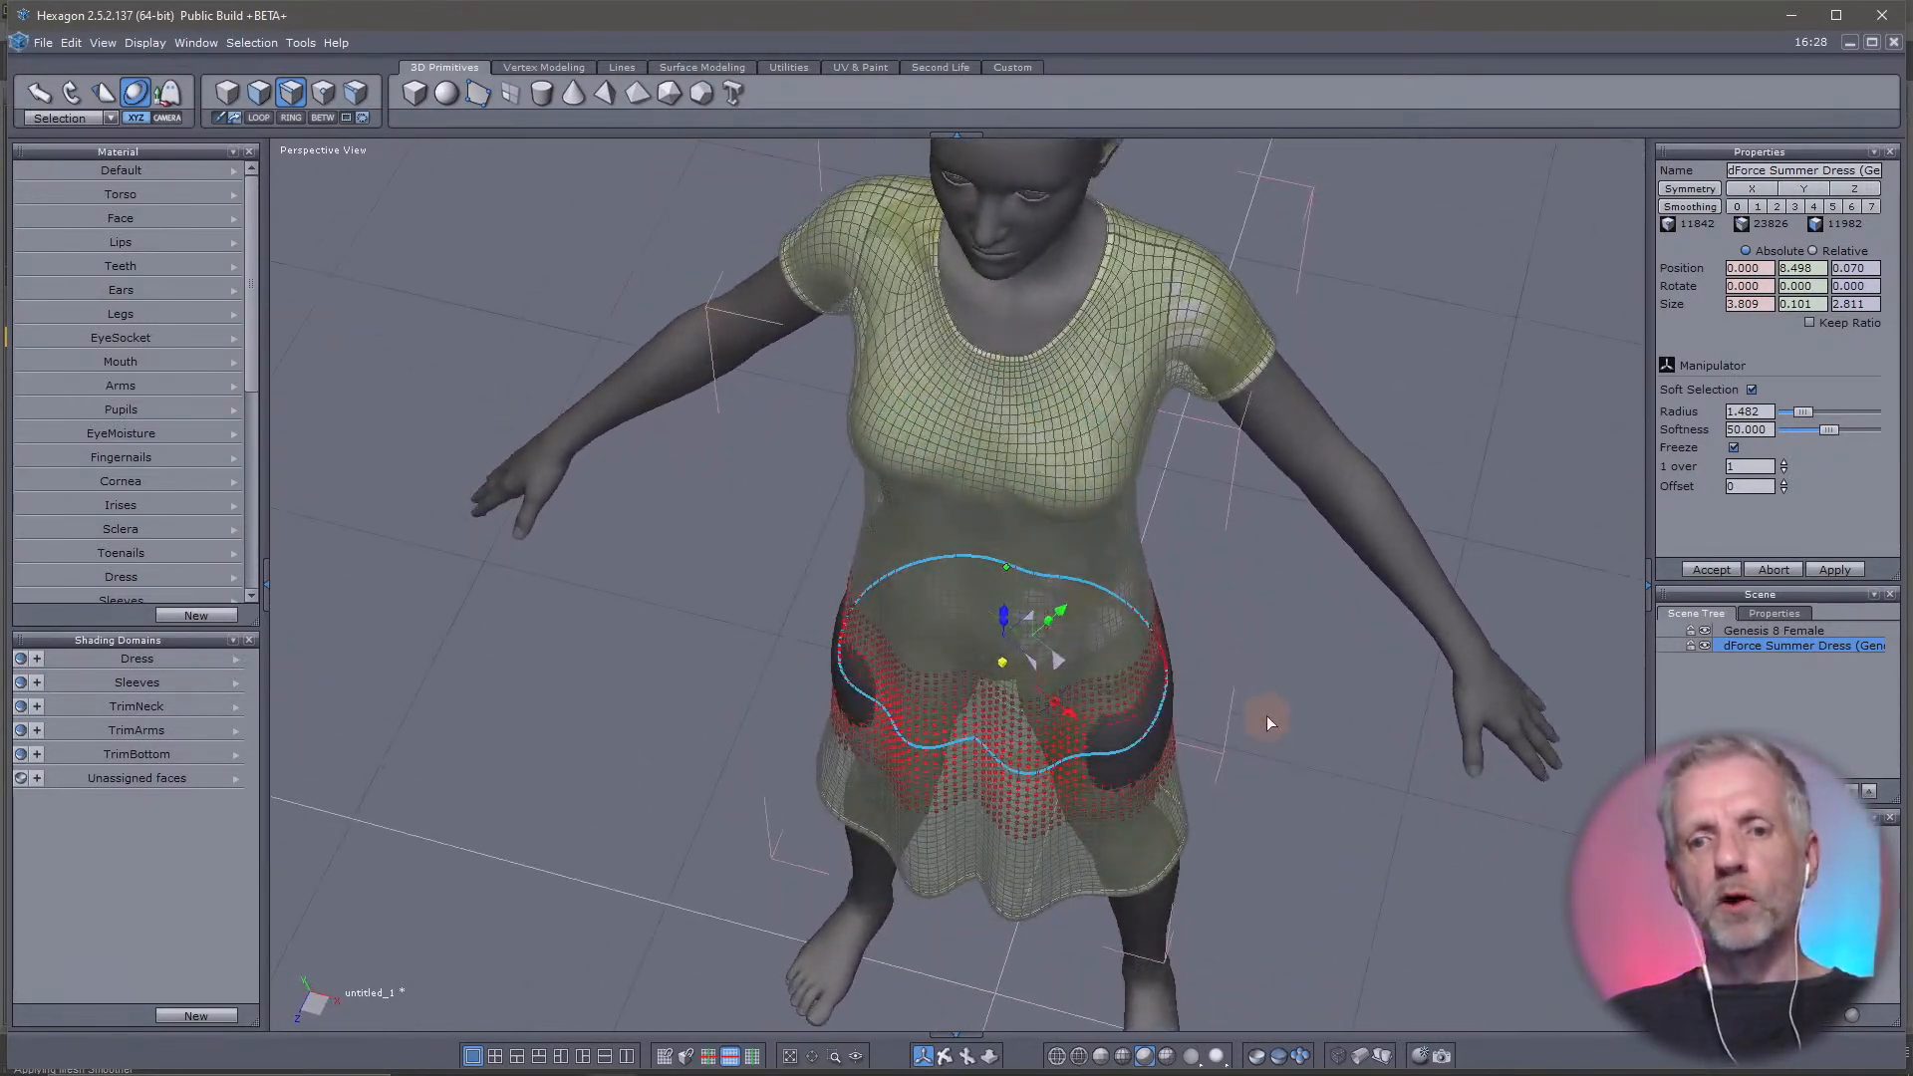
left_click(104, 116)
left_click(88, 144)
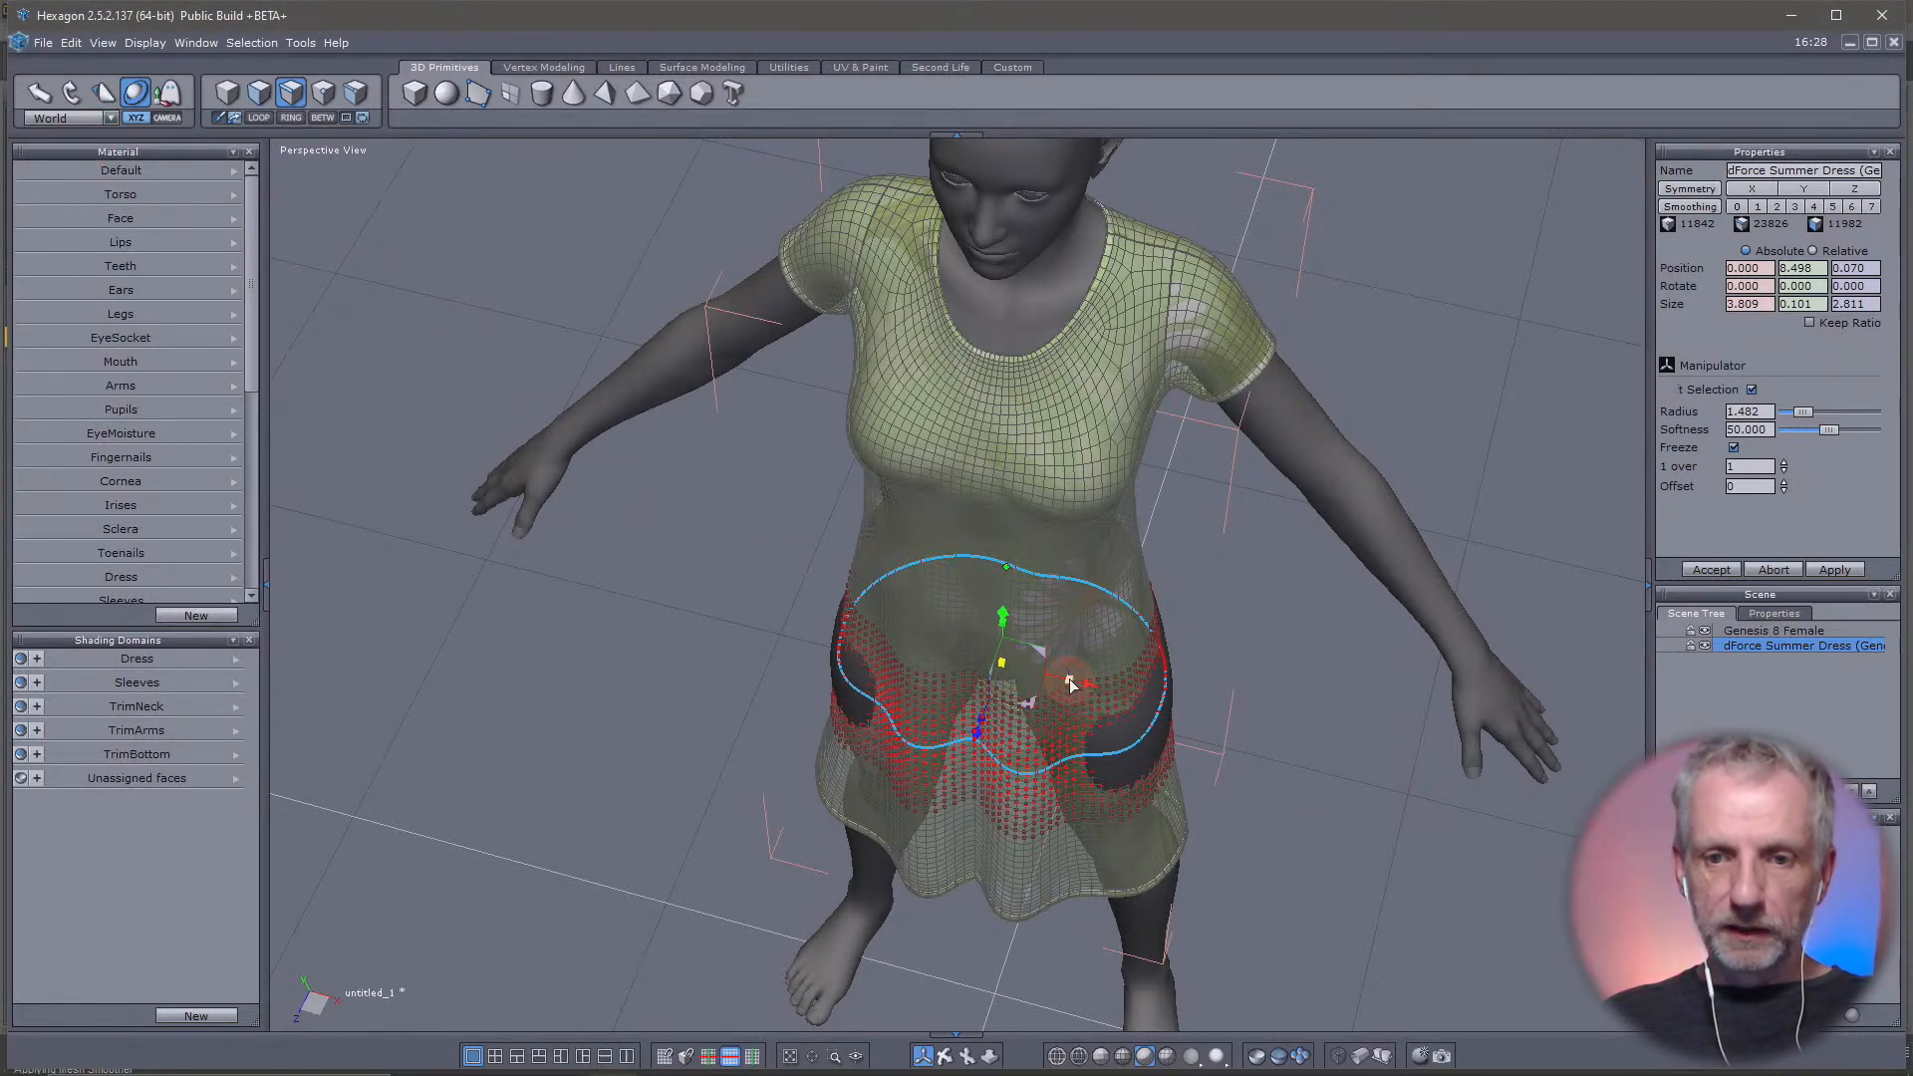
Try scaling the hip loop to an X size of 4.266 and a Z size of 3.165, and undo the scaling
left_click_drag(1084, 687, 1079, 683)
right_click_drag(1152, 692, 809, 696)
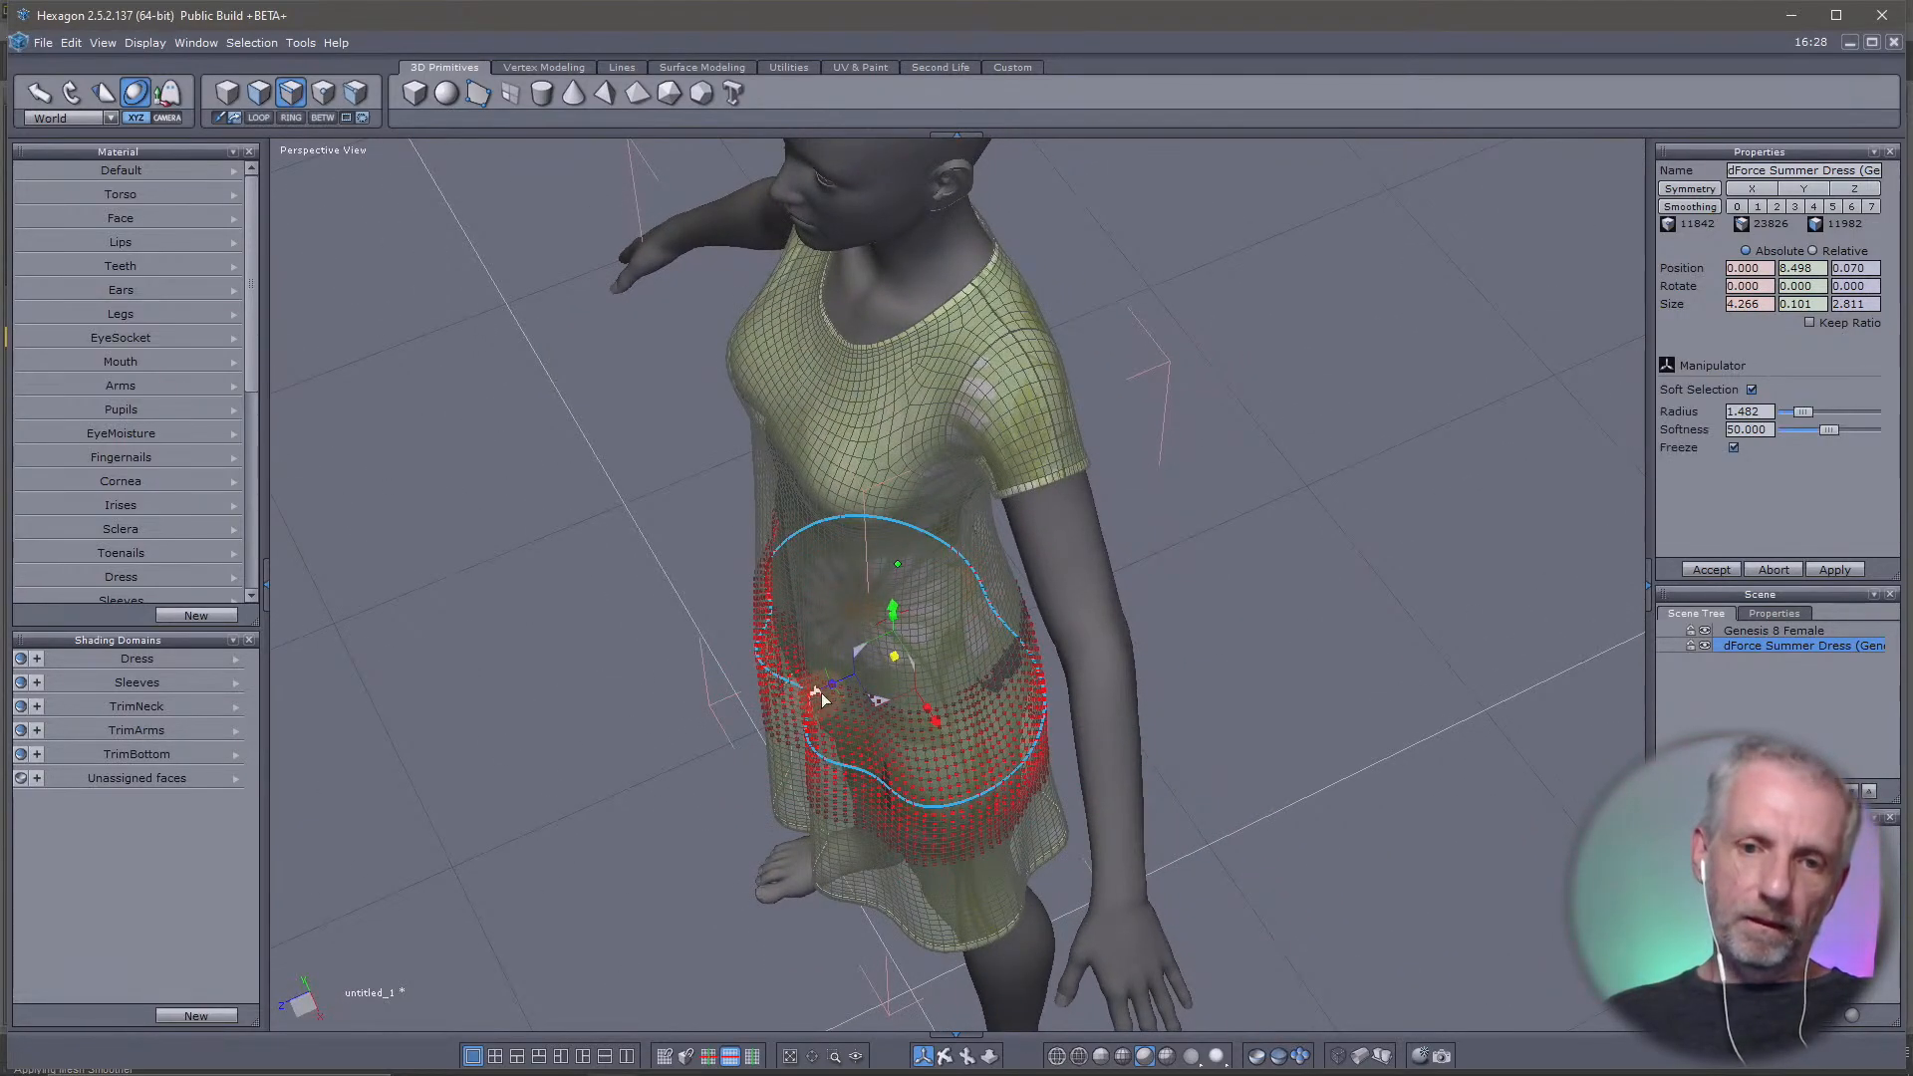
left_click_drag(826, 691, 821, 693)
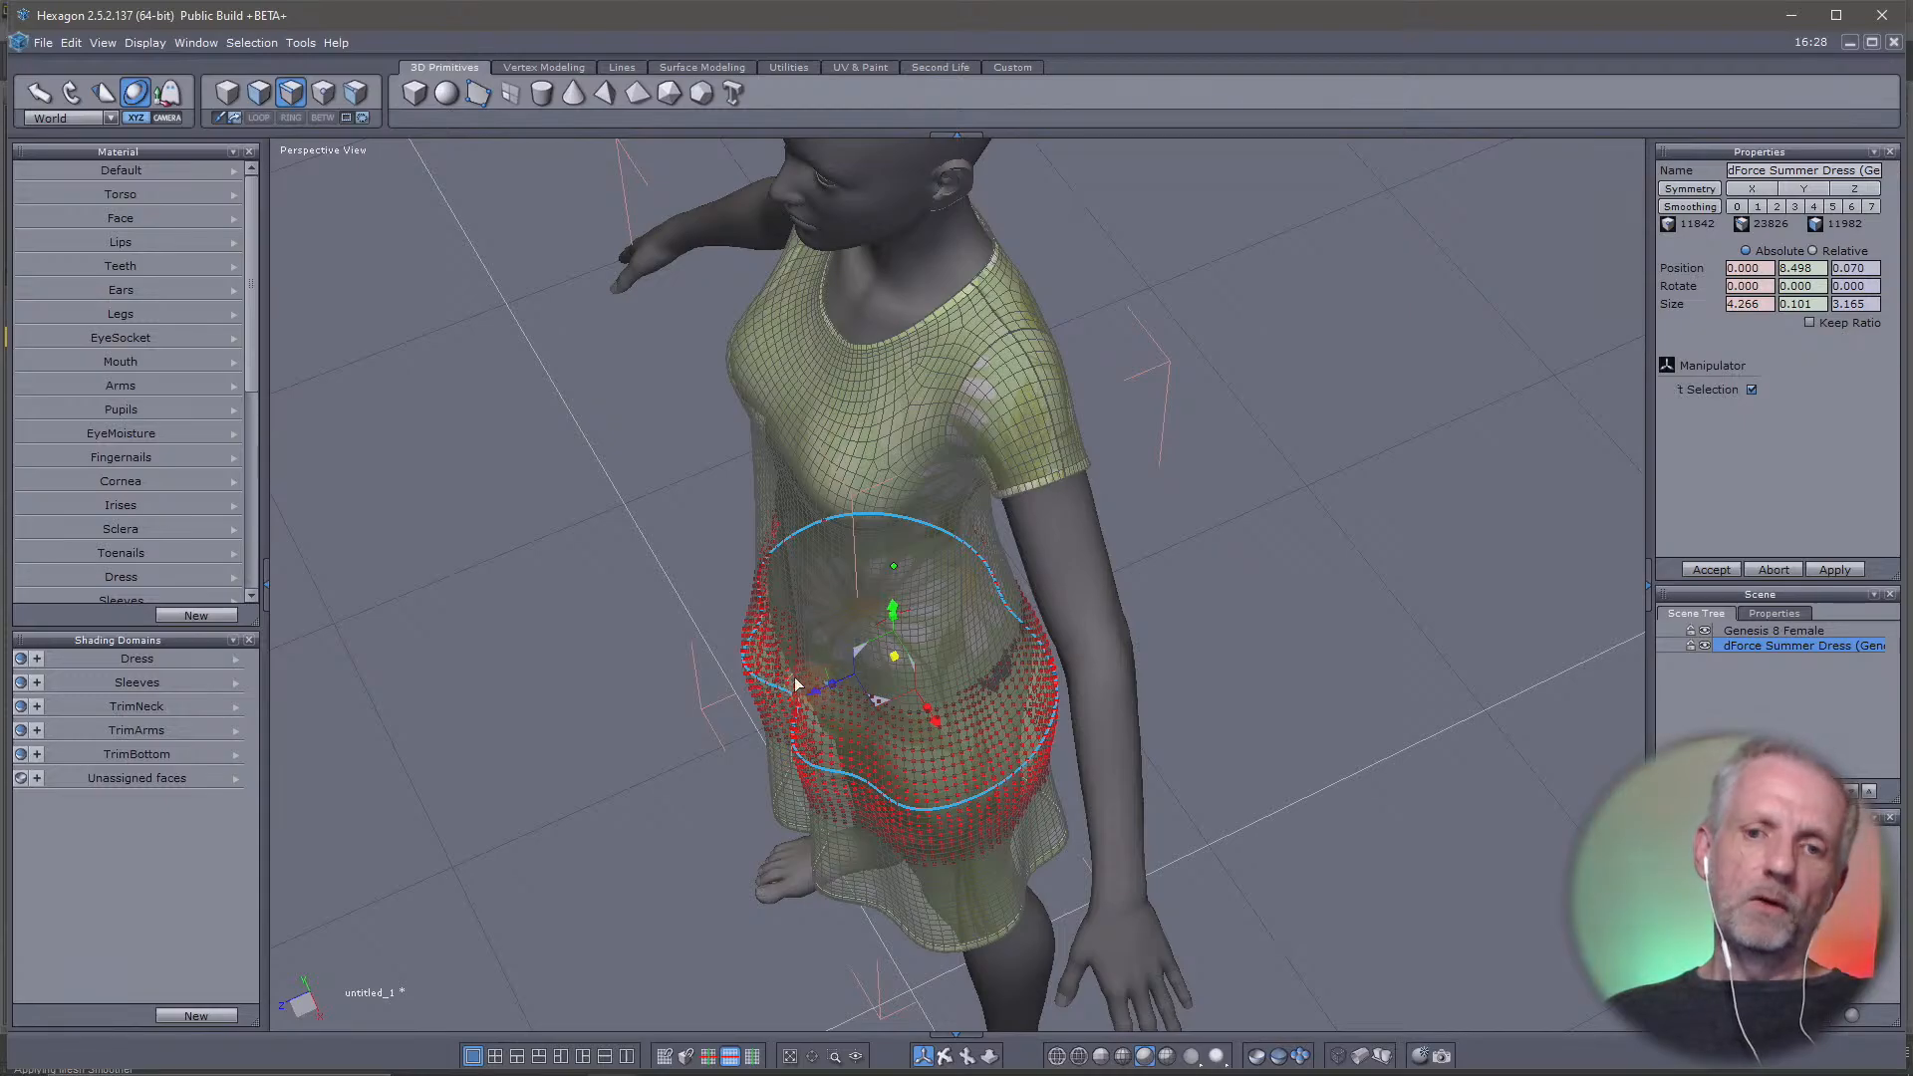
right_click_drag(819, 644, 1904, 476)
right_click_drag(1246, 600, 598, 606)
key("ctrl+z")
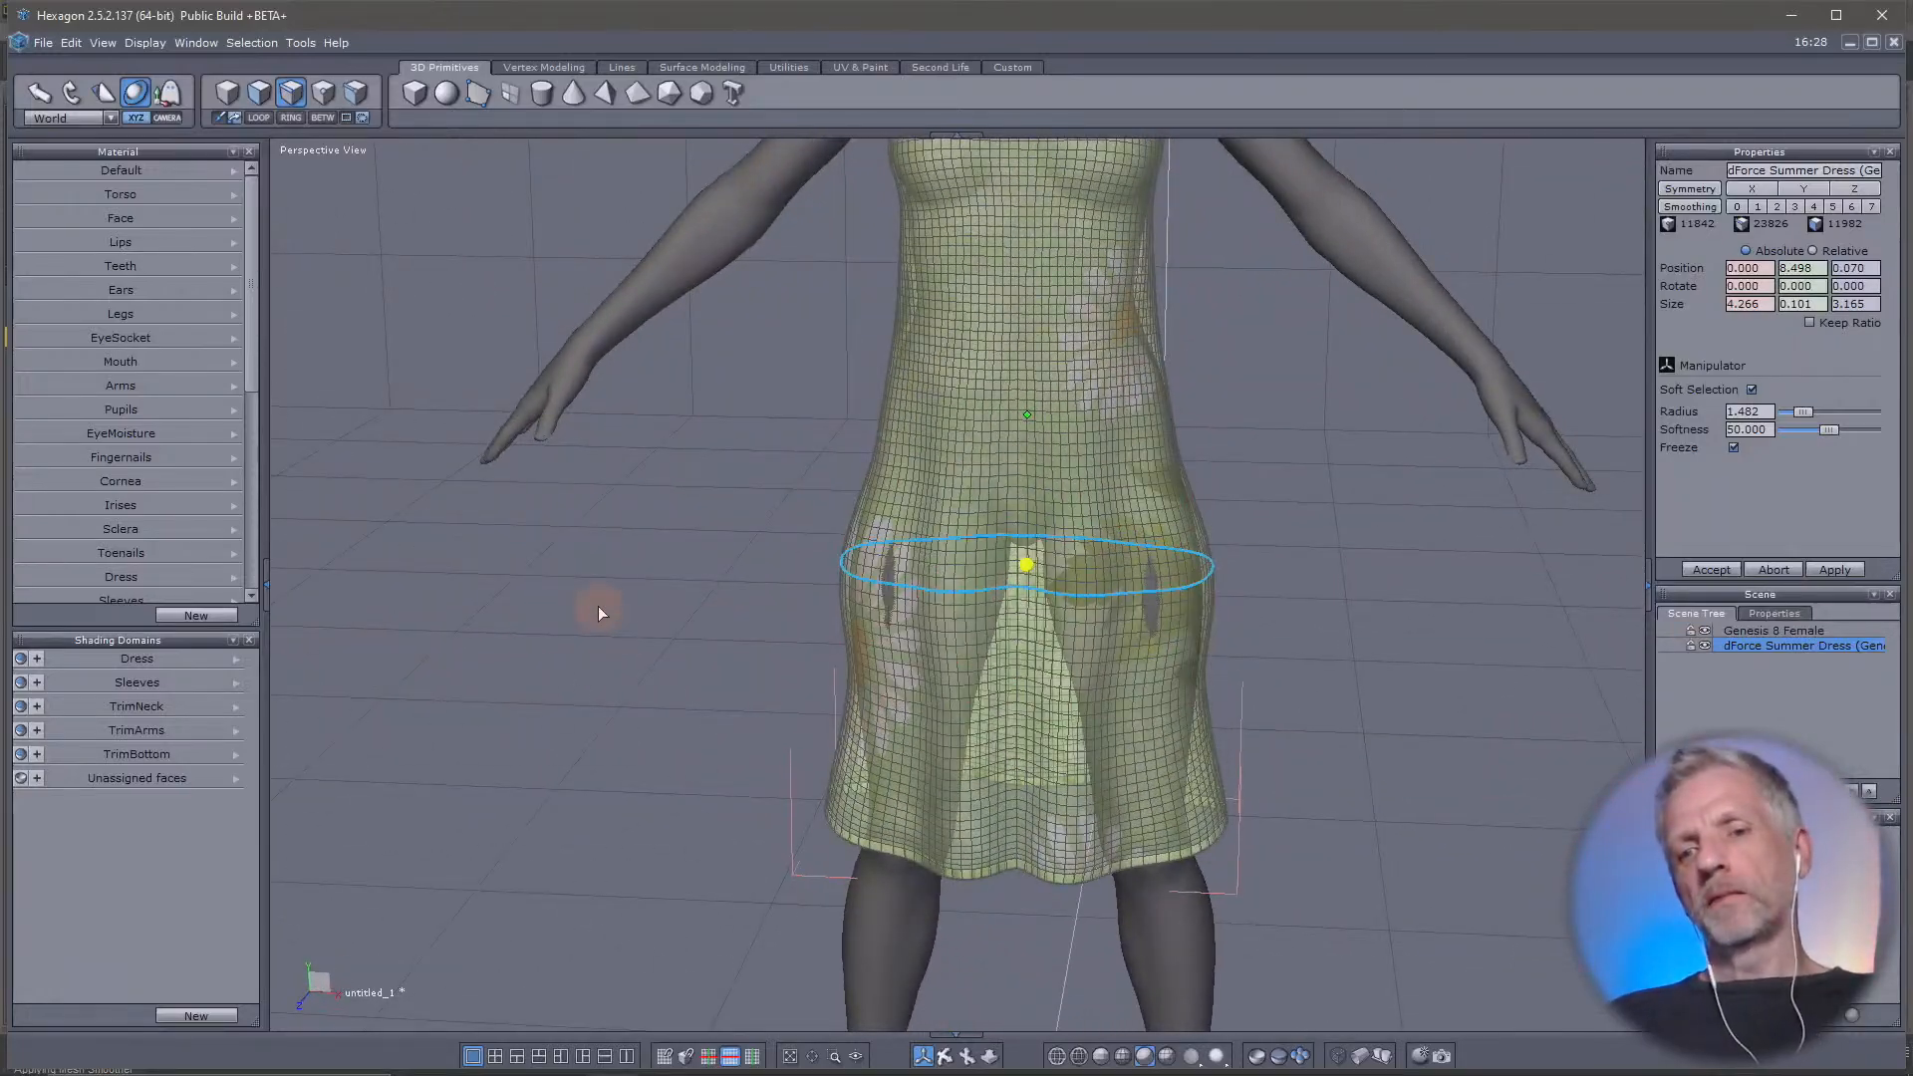
right_click_drag(1147, 625, 678, 534)
Switch to face selection and pull a face in the hip gap outward along the world X axis to 1.949
left_click(261, 93)
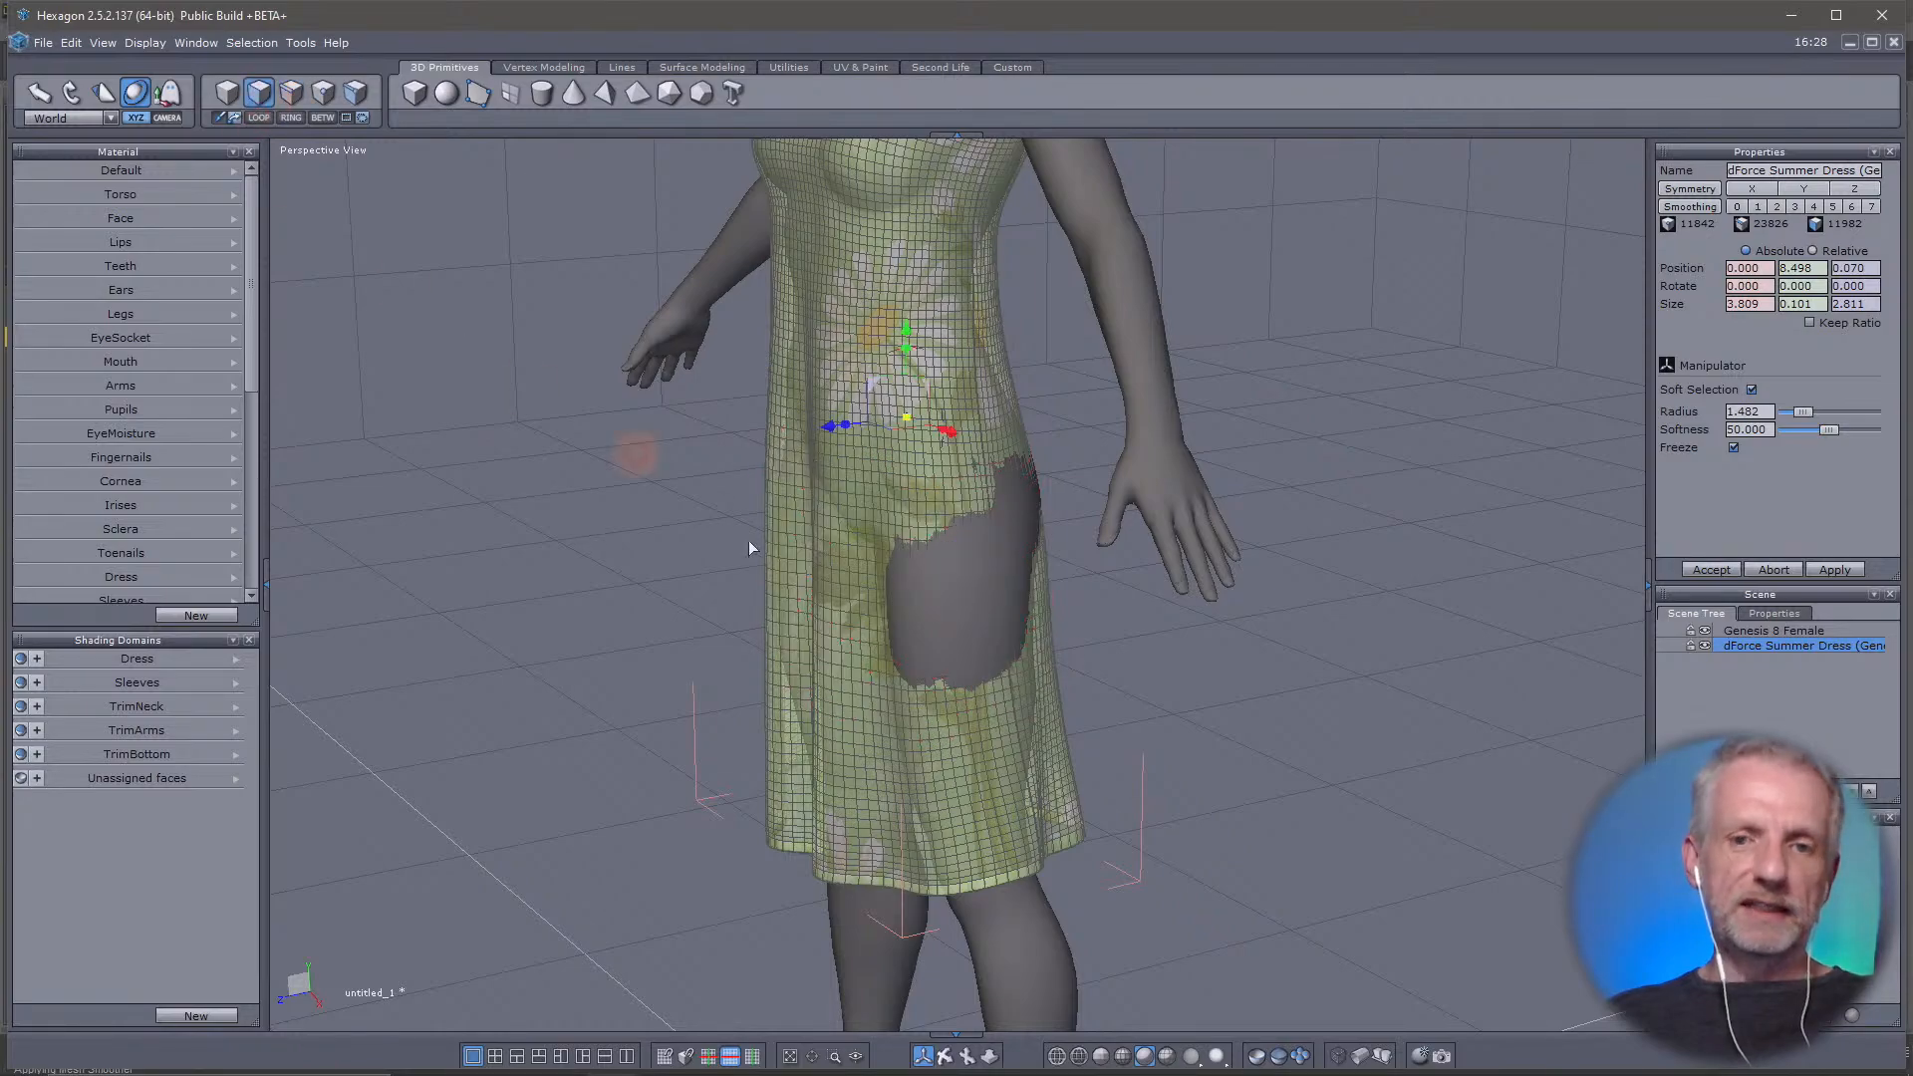
left_click(980, 567)
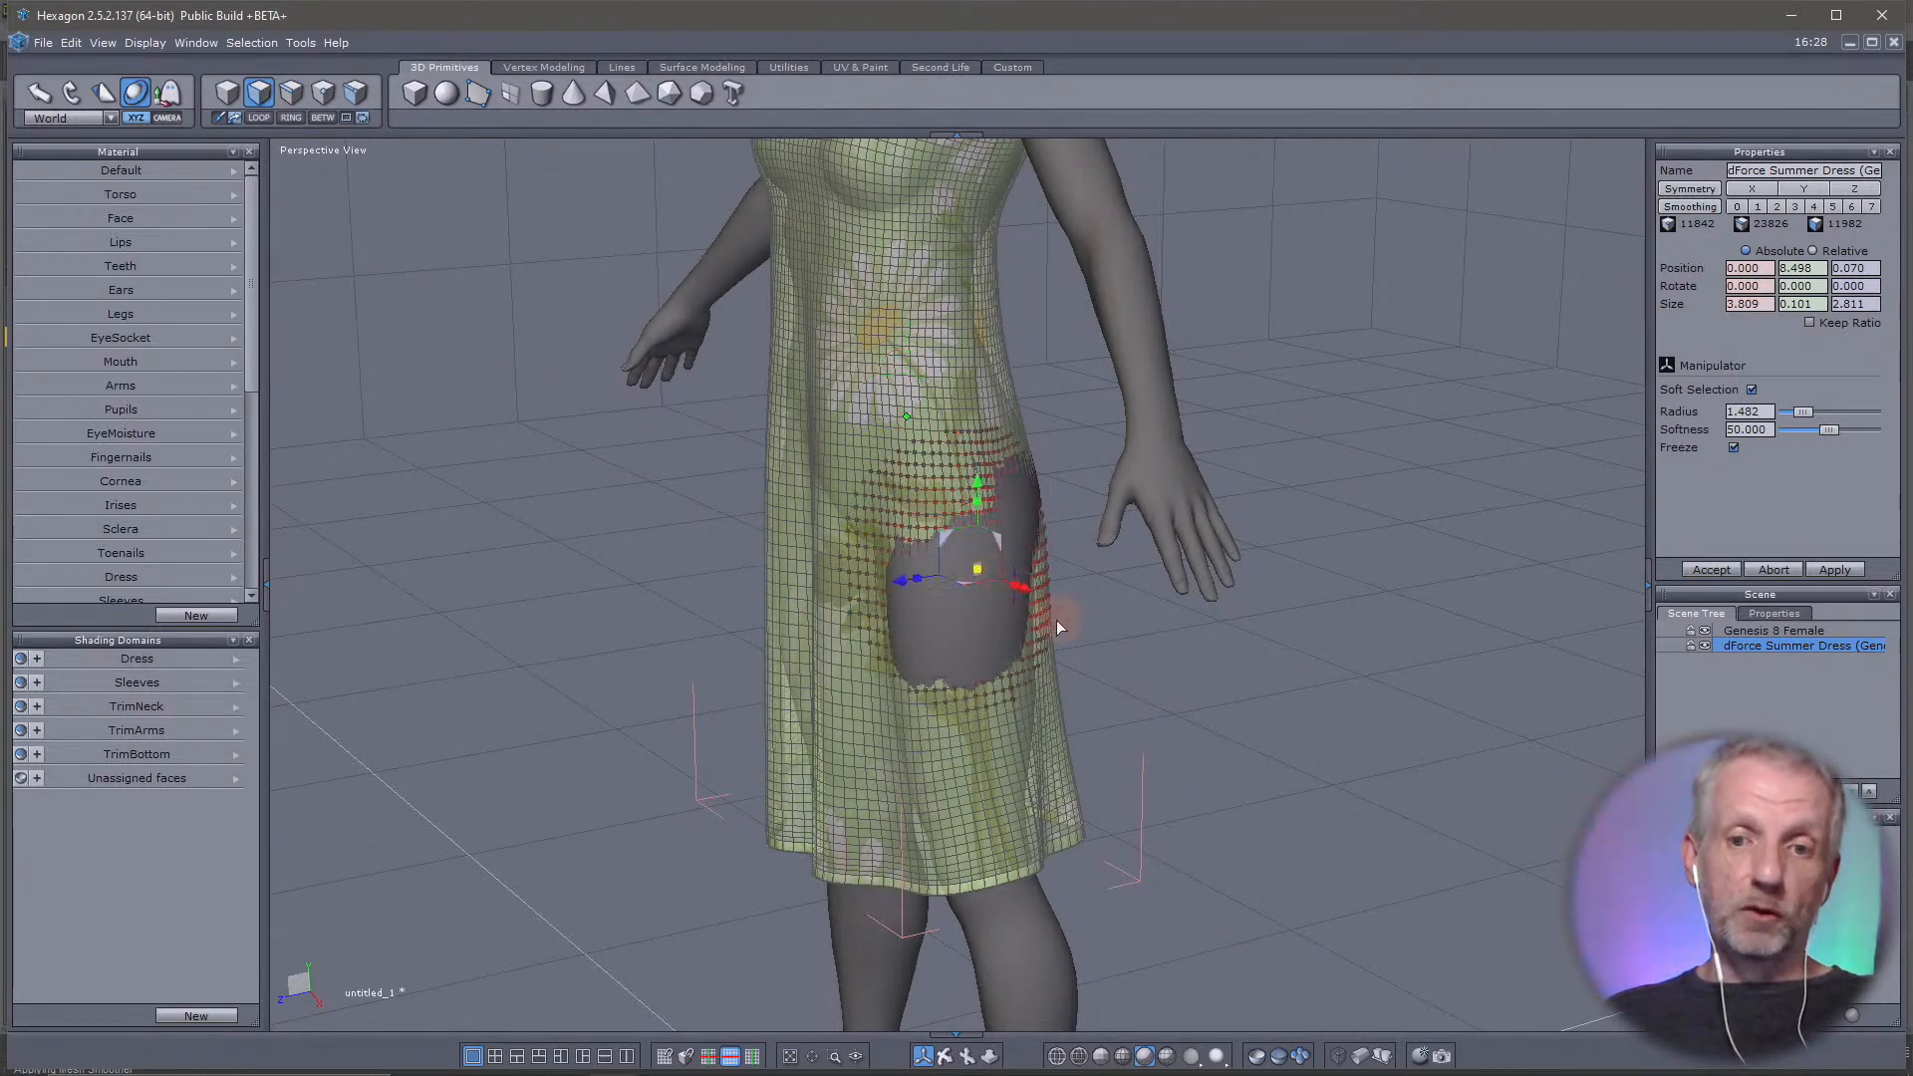
left_click_drag(1026, 590, 1032, 596)
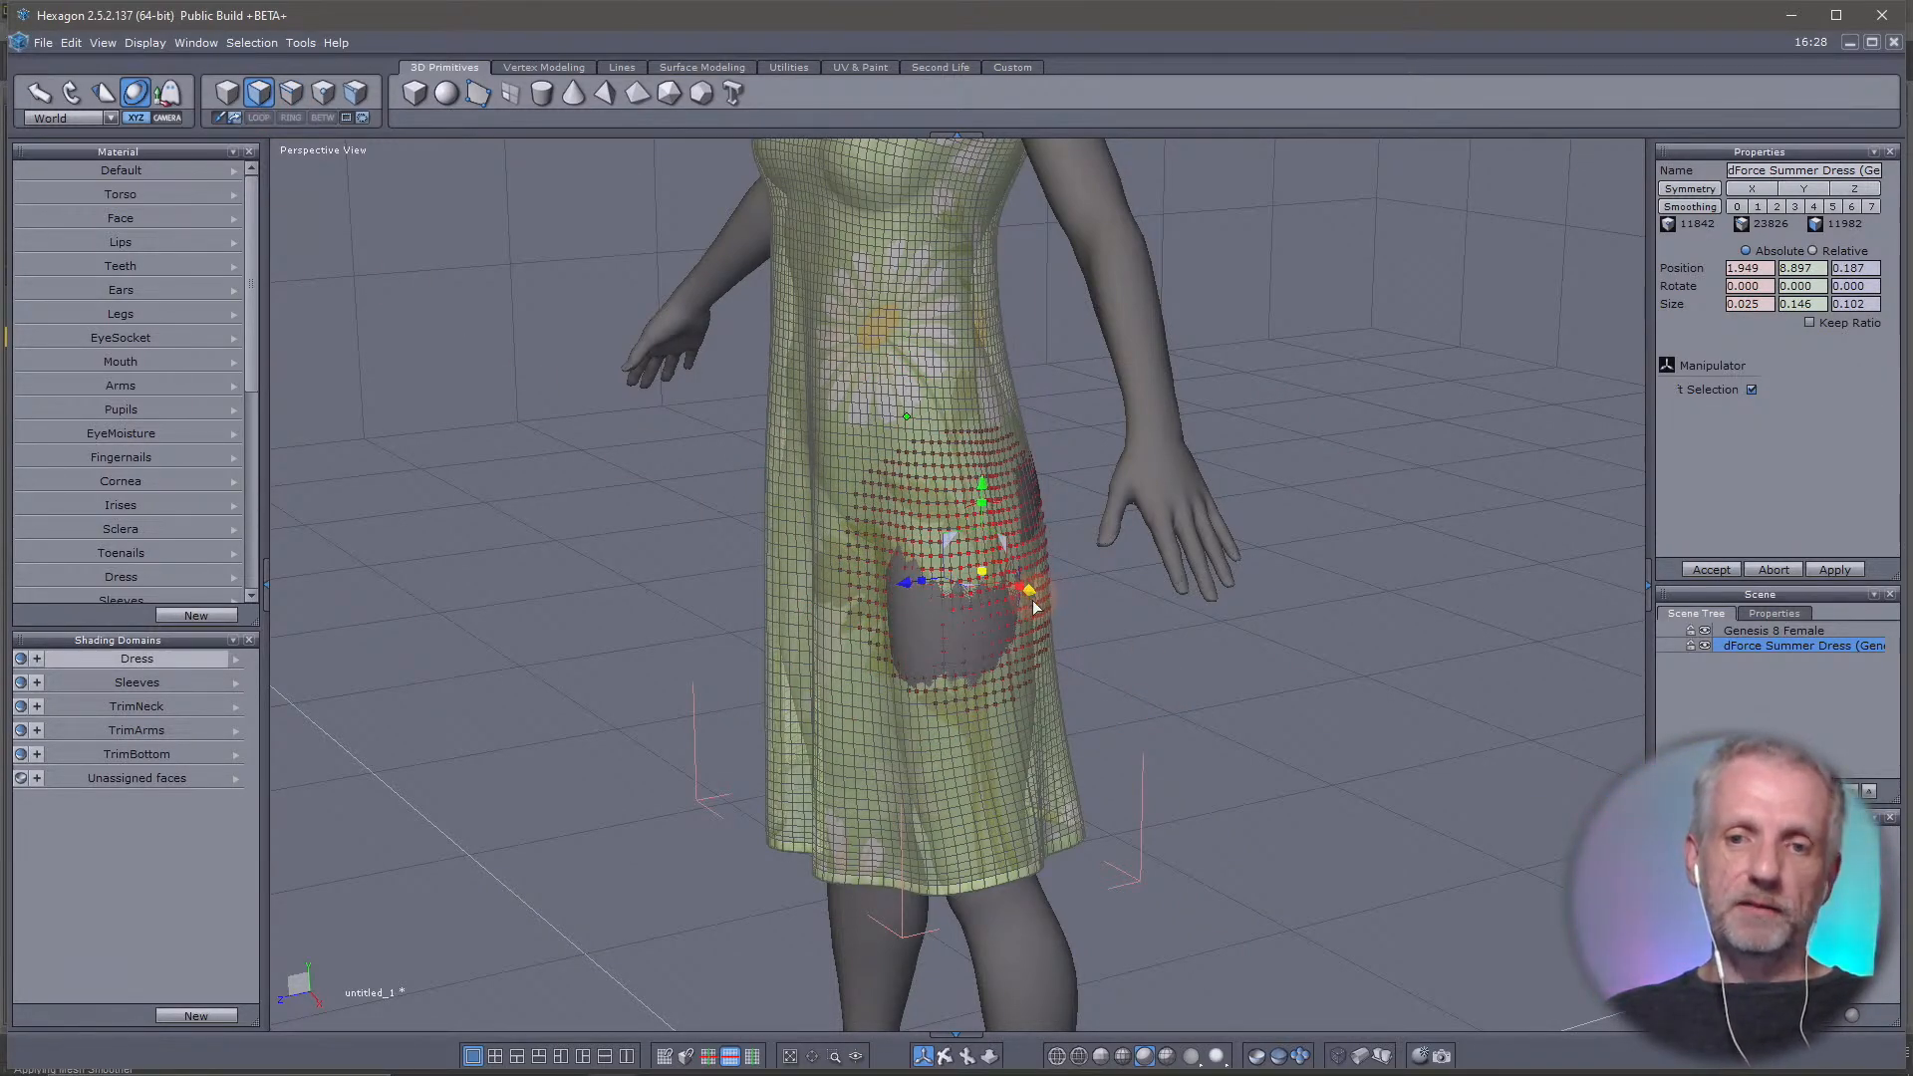
Move a face at the front of the same hip gap diagonally outward to X 2.000 and Z 0.684
left_click(948, 632)
middle_click_drag(1191, 696, 1412, 827)
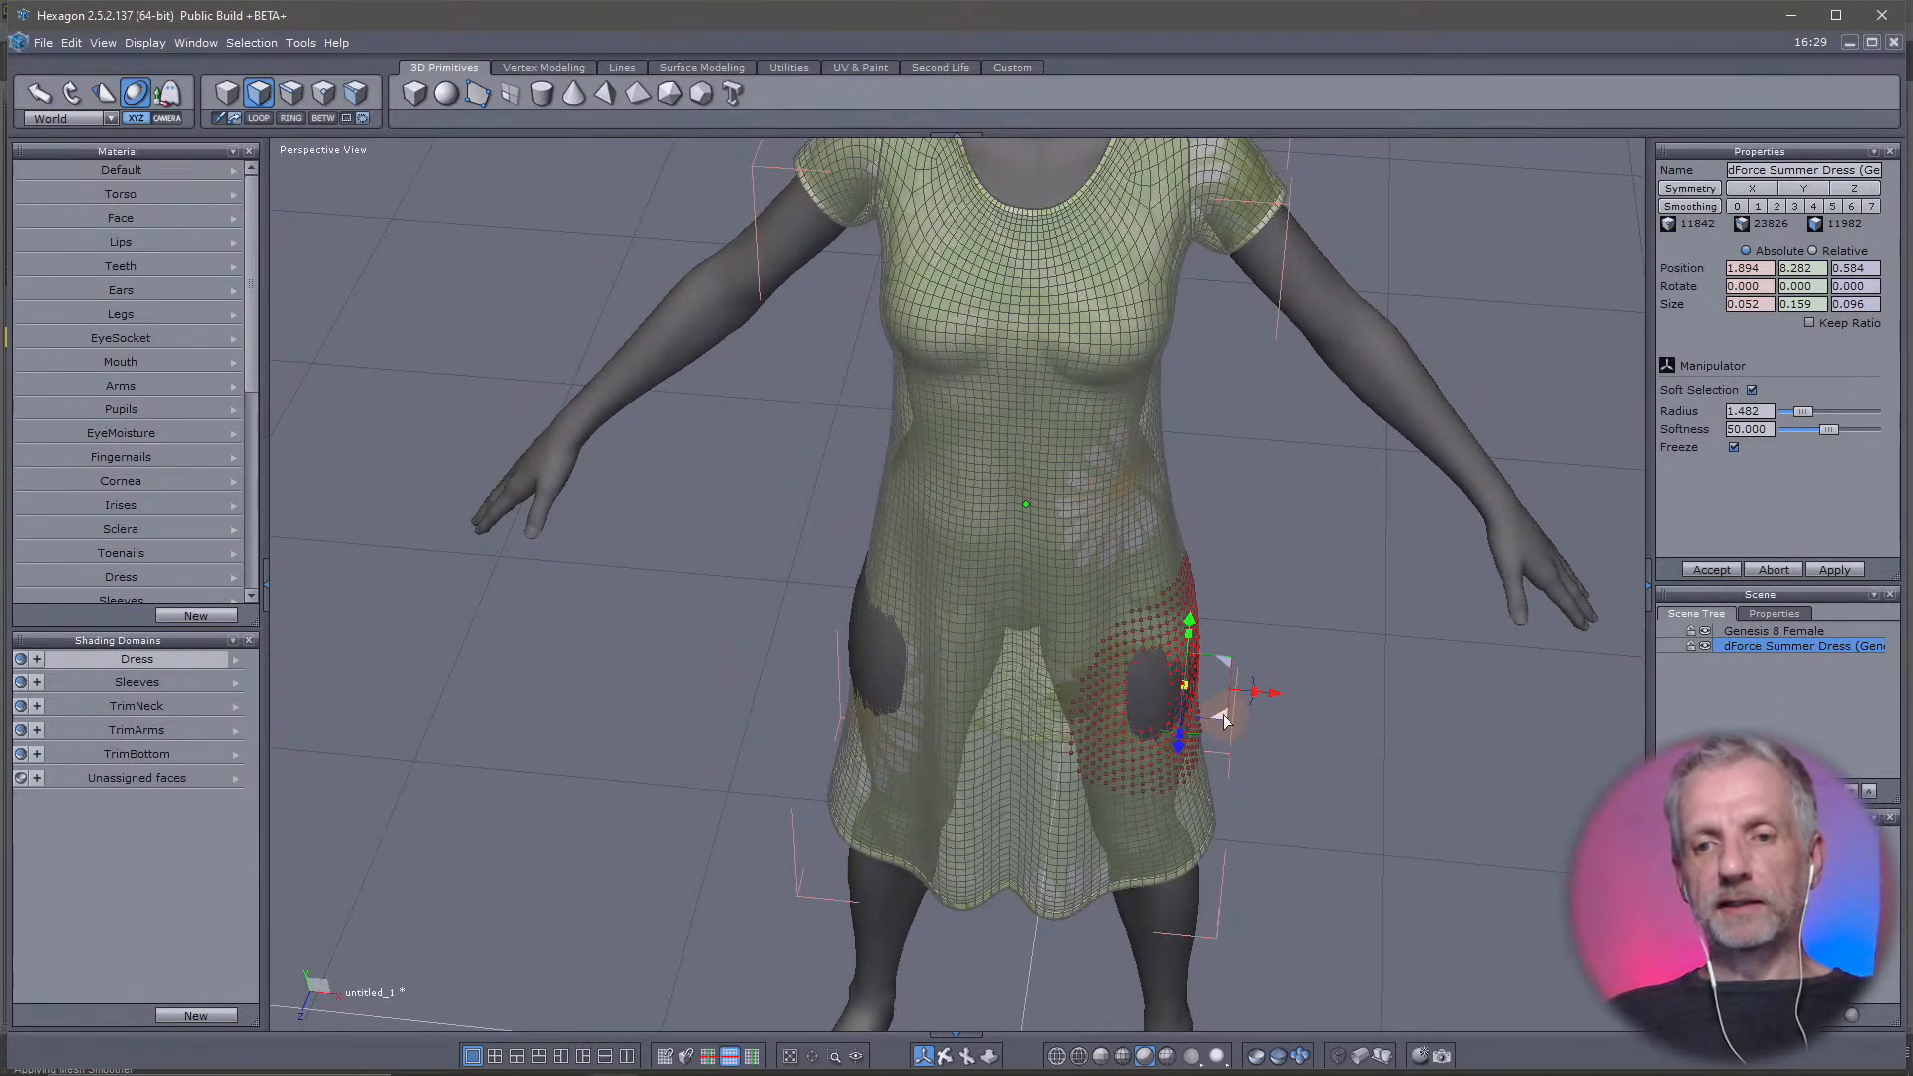
left_click_drag(1222, 714, 1232, 722)
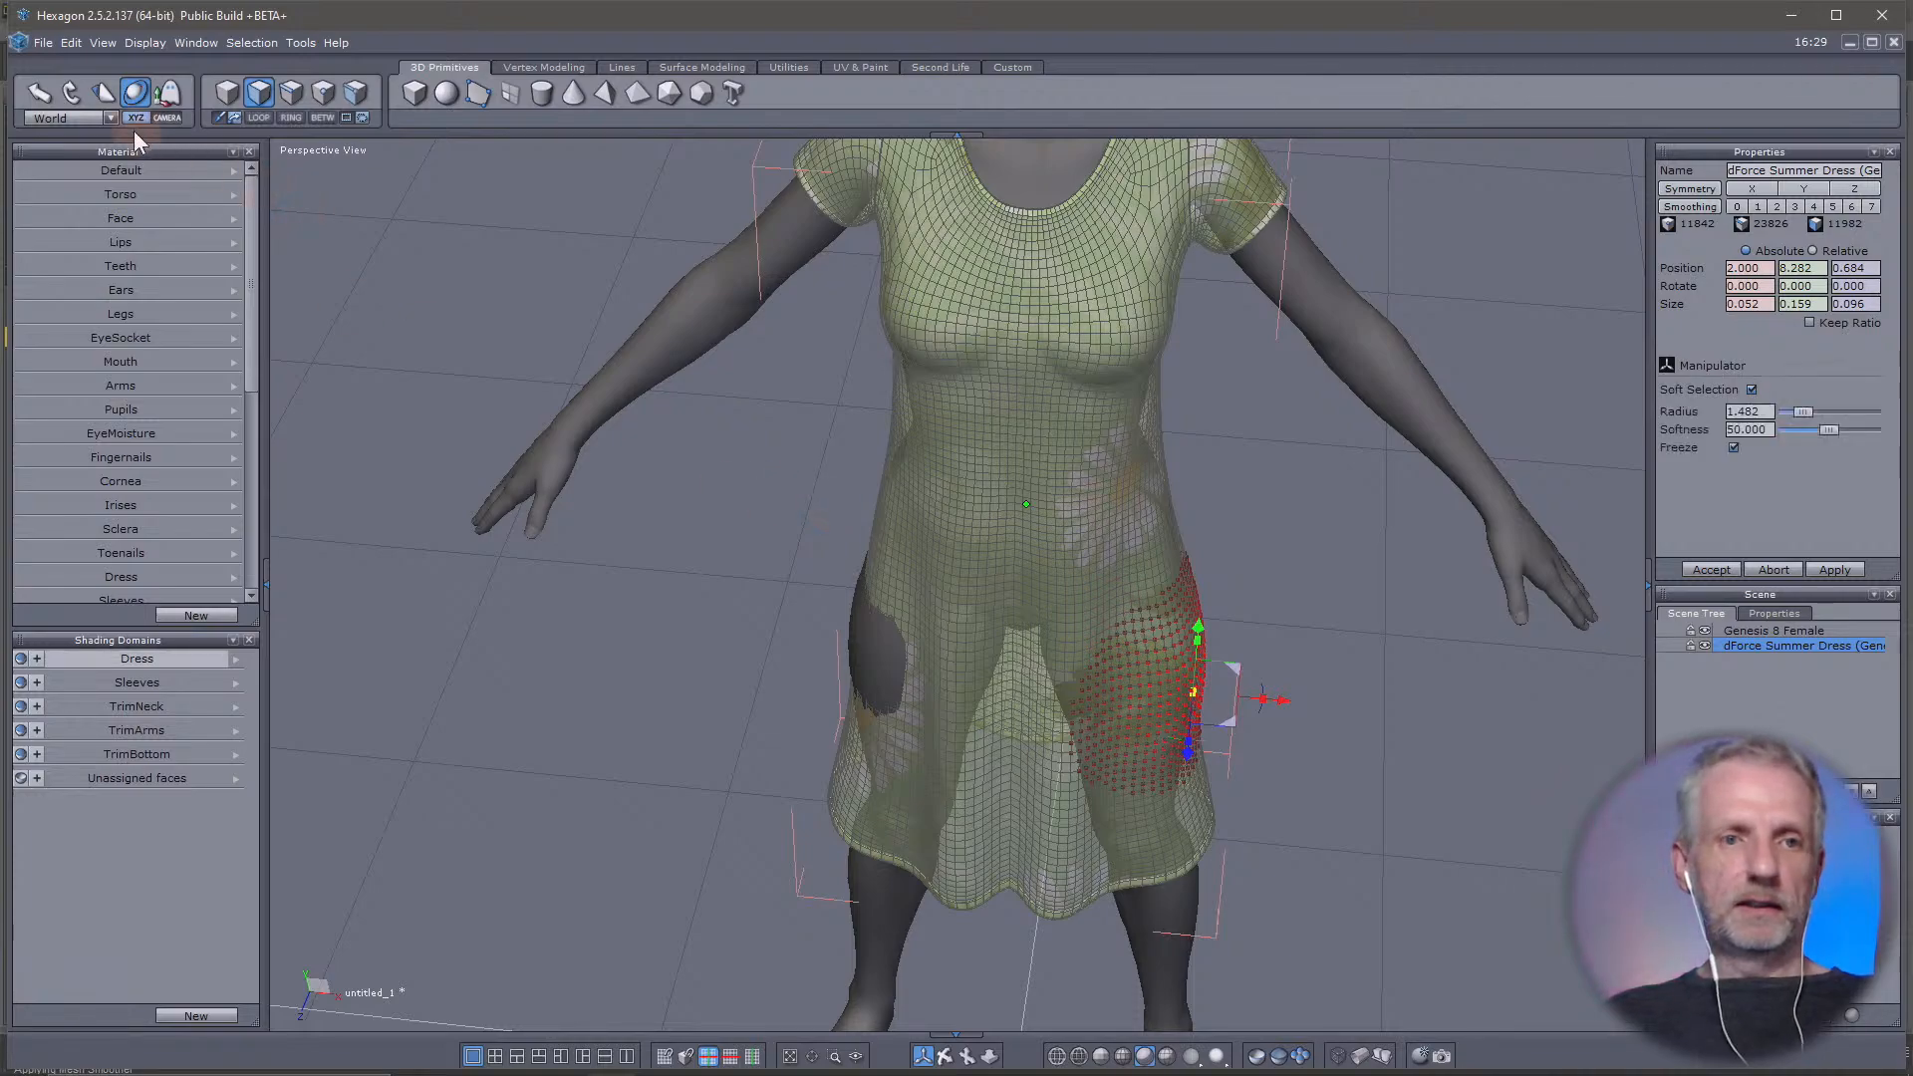
Set the manipulator's reference system to Selection and pull a face in the opposite hip gap outward to X -1.866 and Z 0.618
left_click(92, 118)
left_click(86, 131)
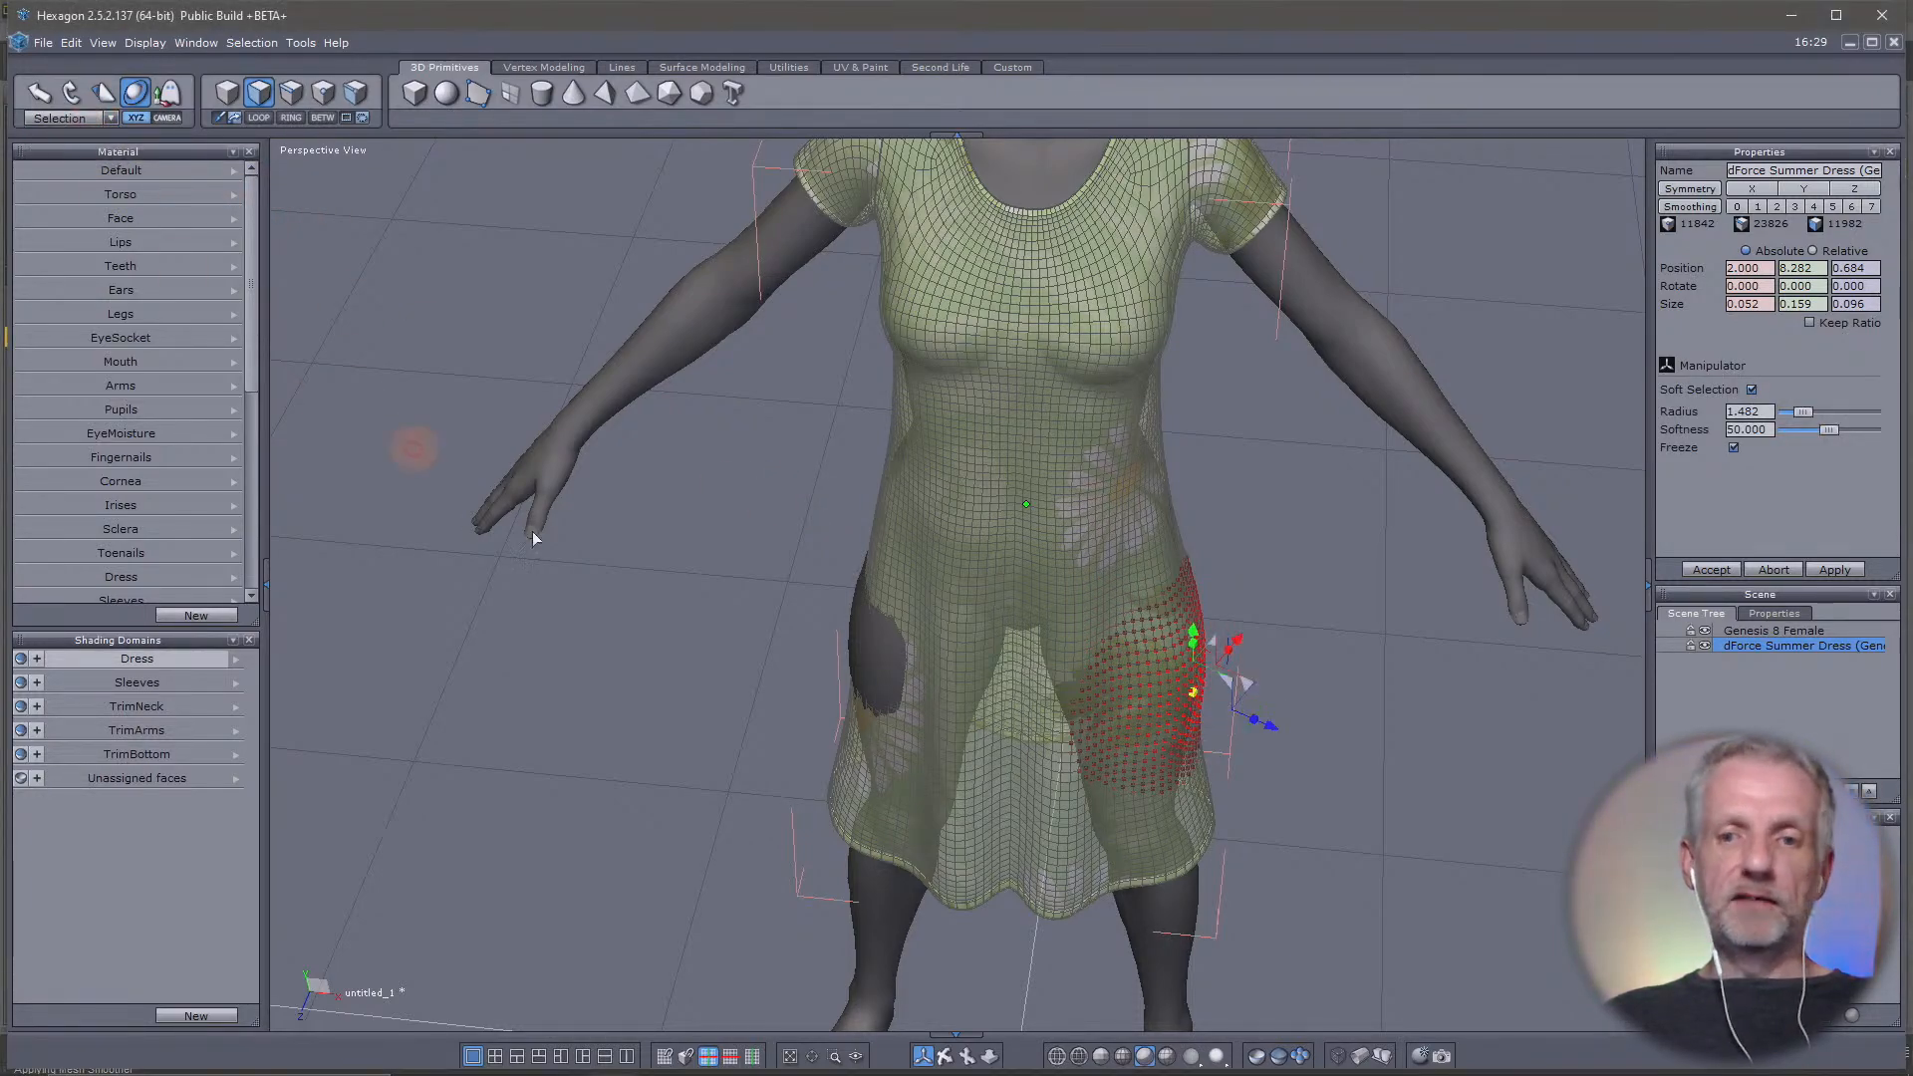
middle_click_drag(699, 590, 1032, 644)
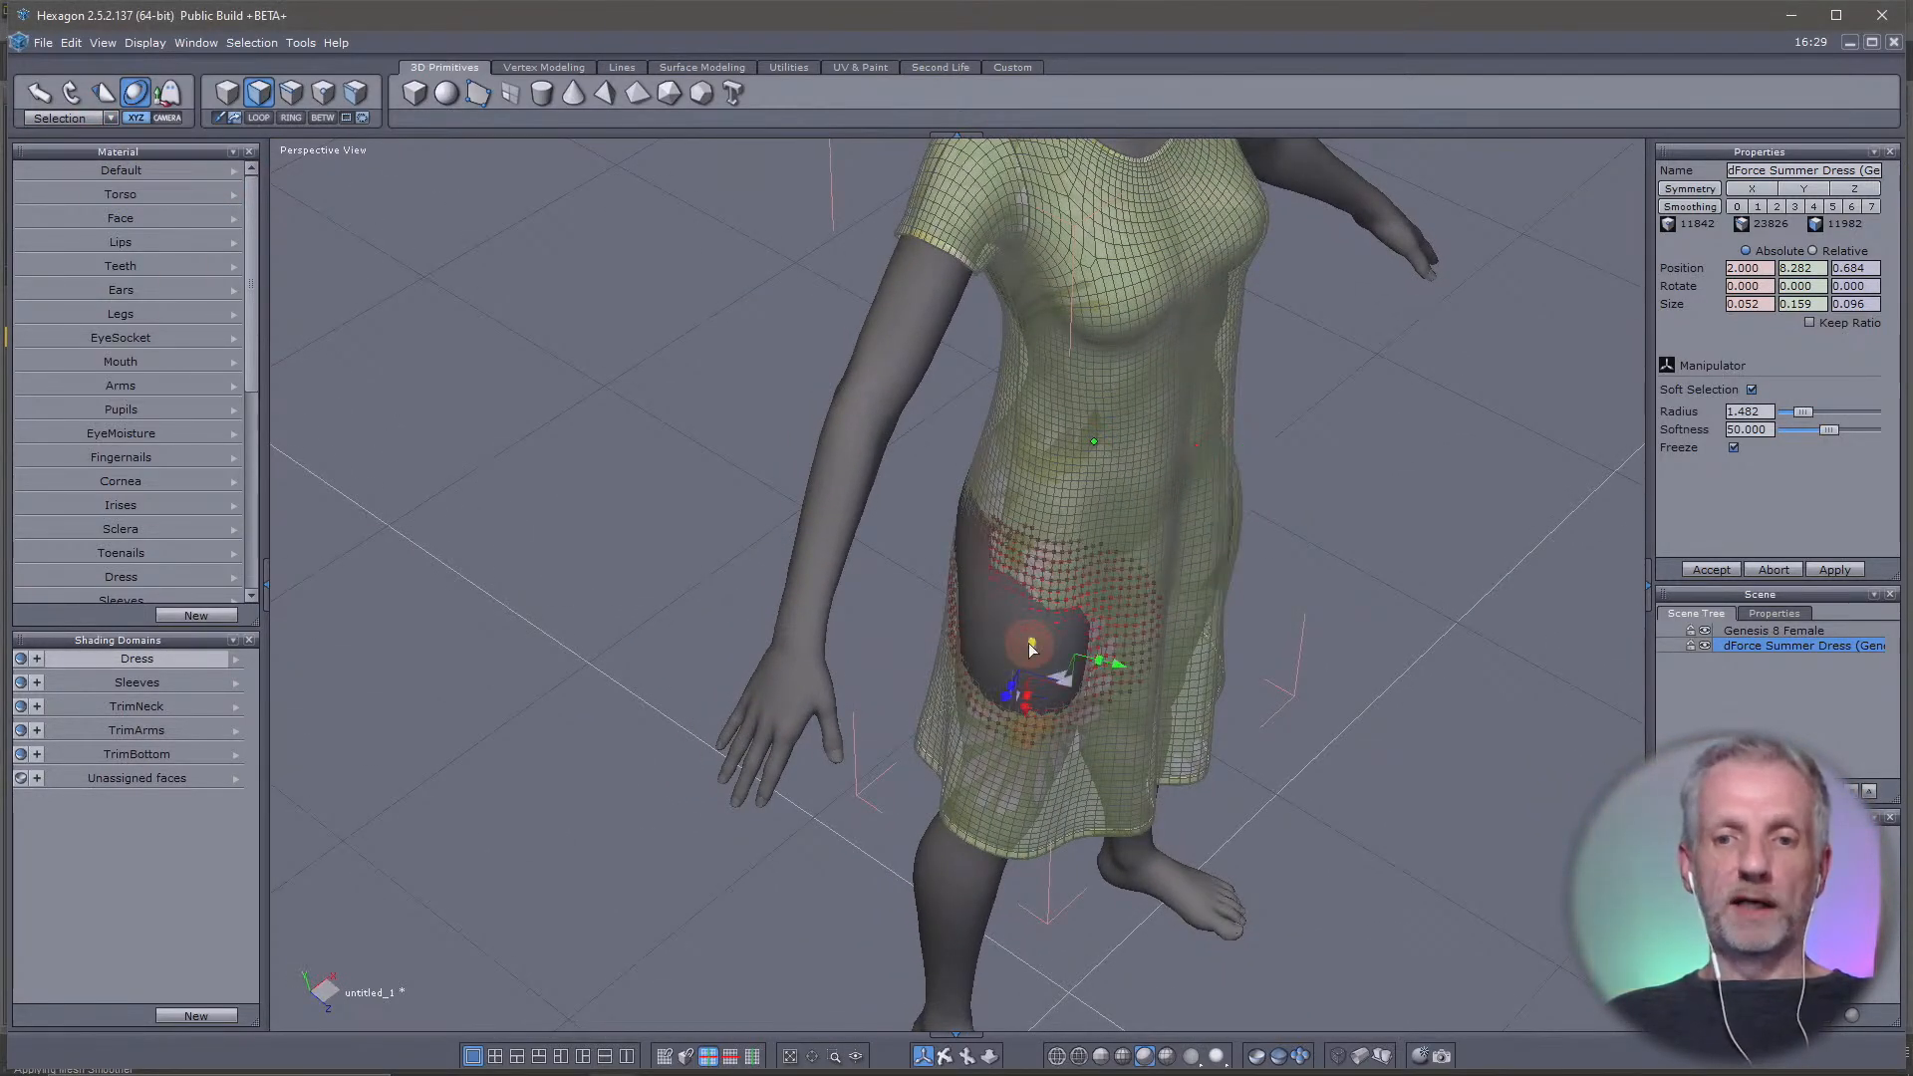
middle_click_drag(1006, 708, 804, 769)
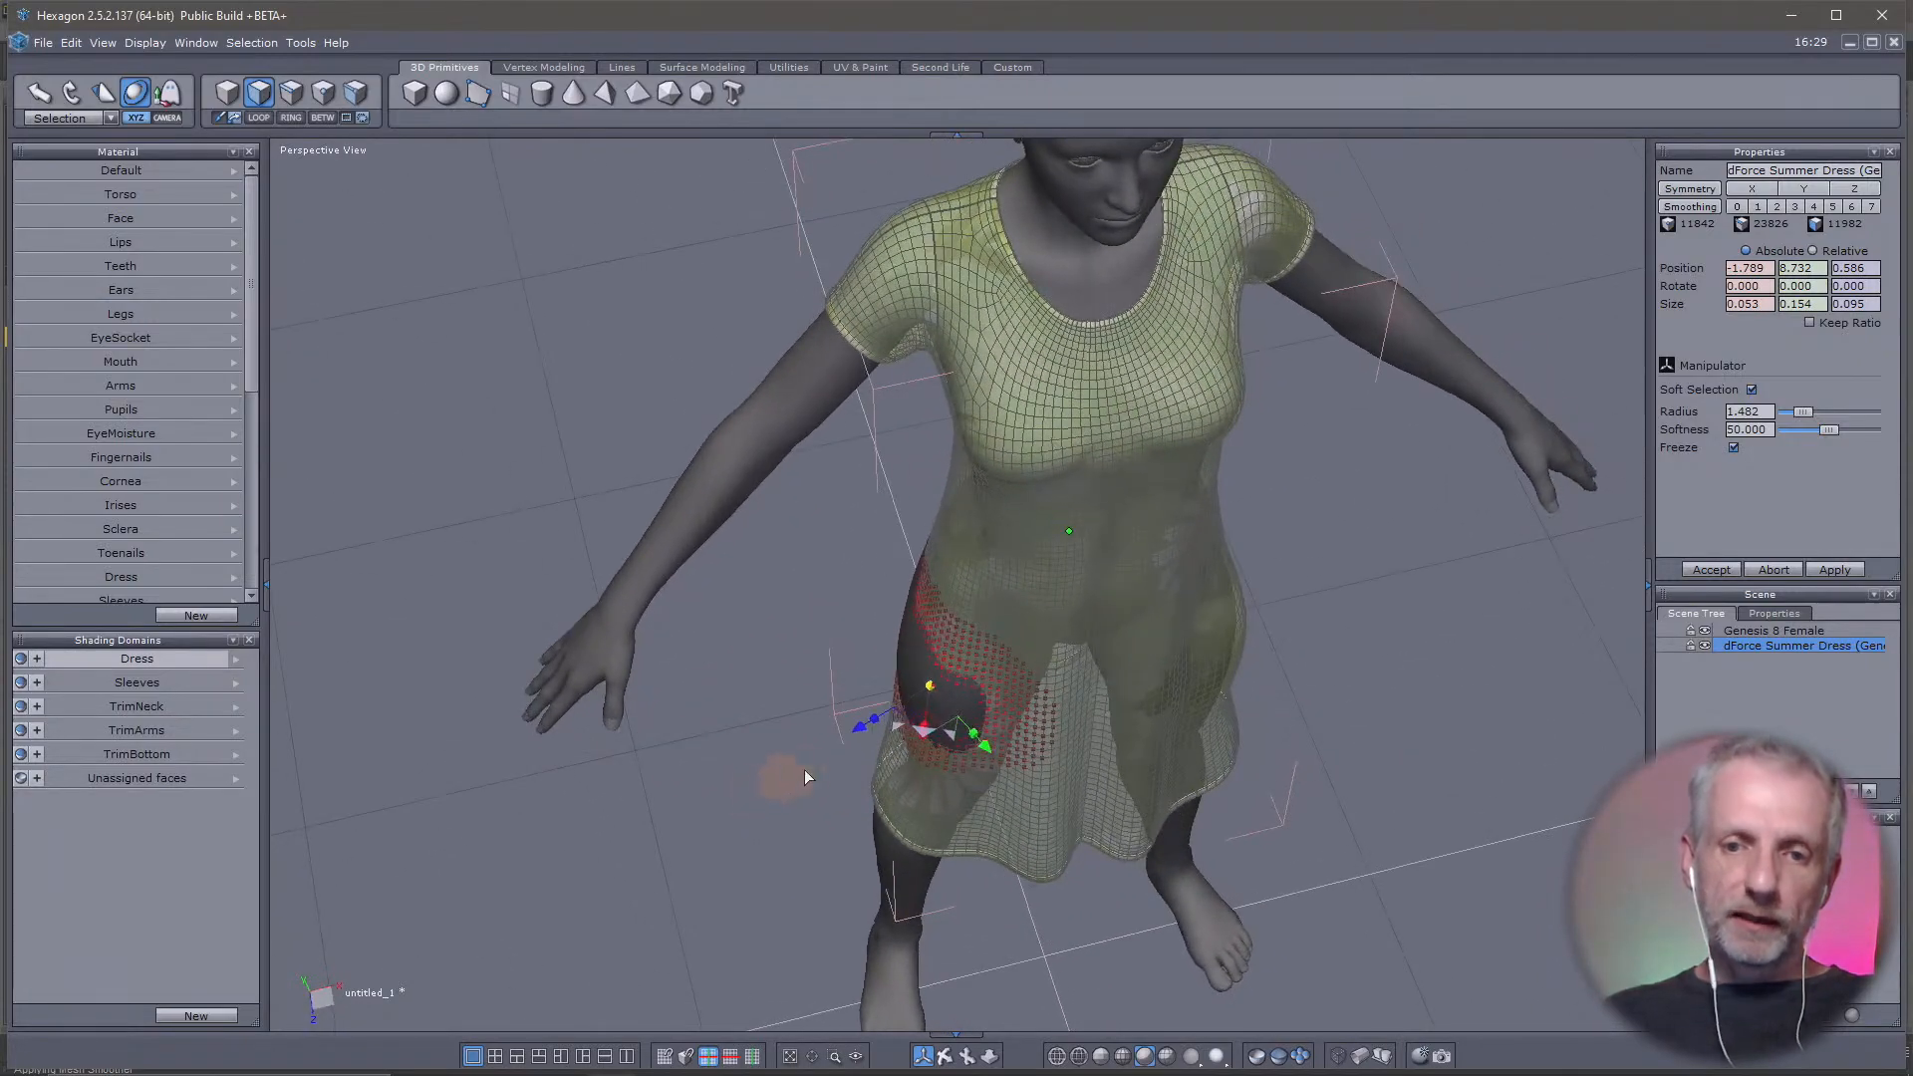
left_click_drag(860, 736, 851, 738)
Pull a soft-selected face toward the rear of the same hip outward to X -1.682, Y 9.295 and Z -0.596
middle_click_drag(851, 738, 1408, 648)
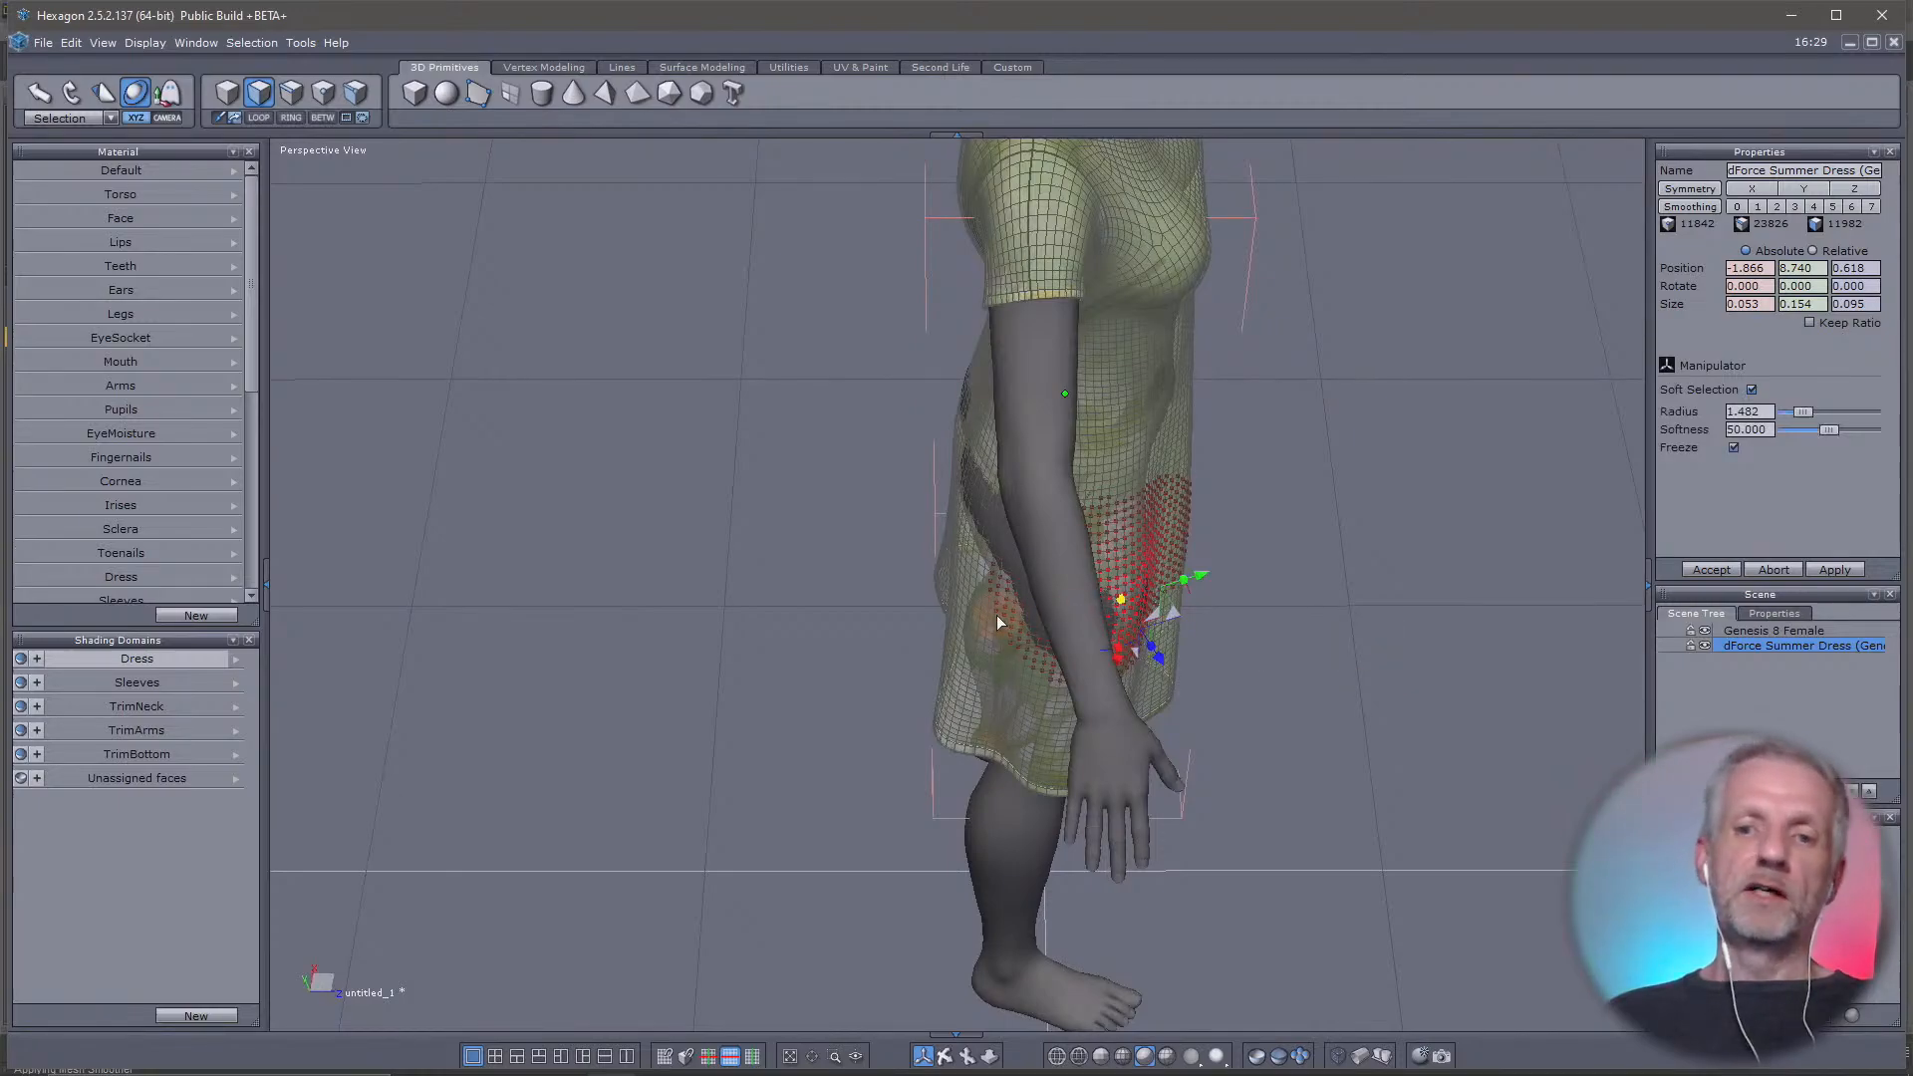
middle_click_drag(996, 613, 938, 666)
left_click_drag(983, 651, 980, 657)
middle_click_drag(934, 539, 835, 475)
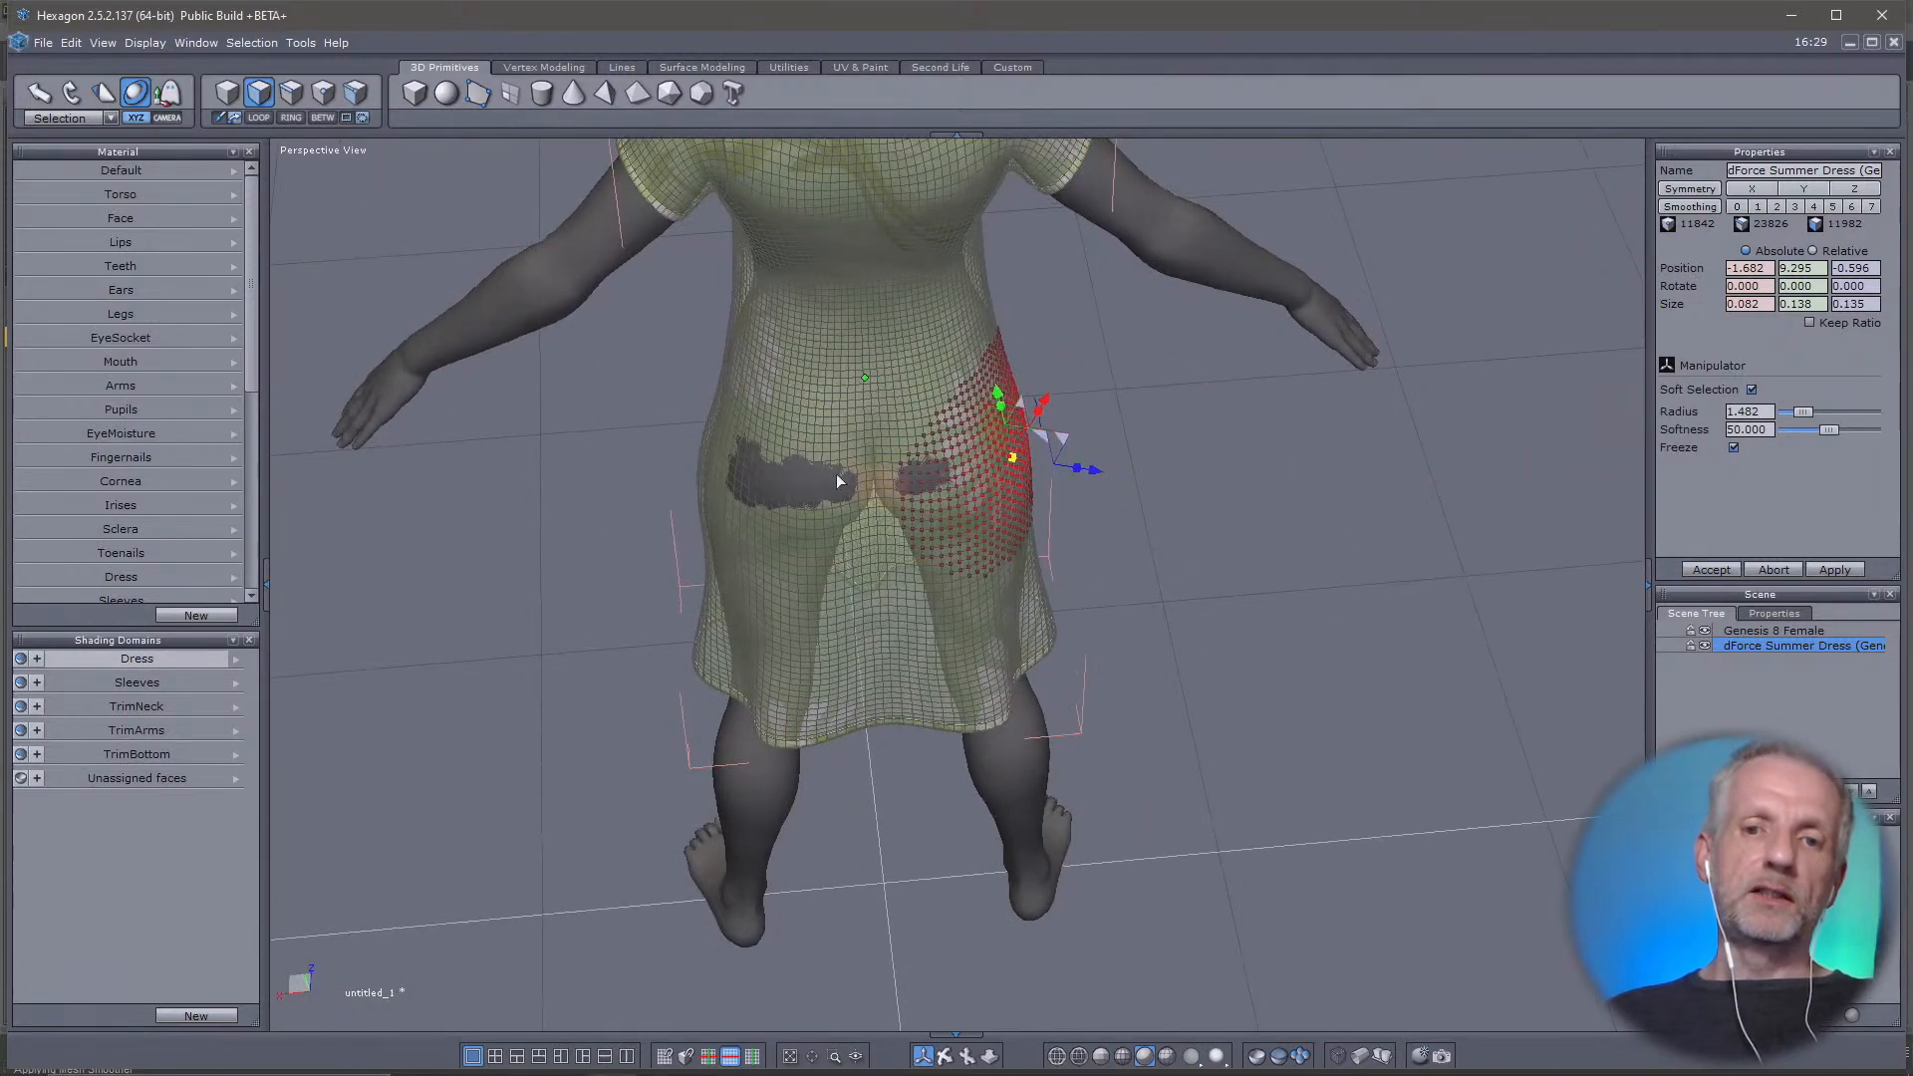
Pull a face over each of the two rear gaps outward, to X 0.983, Z -1.168 and X -0.566, Z -1.211
middle_click_drag(887, 544, 667, 548)
left_click_drag(756, 461, 751, 455)
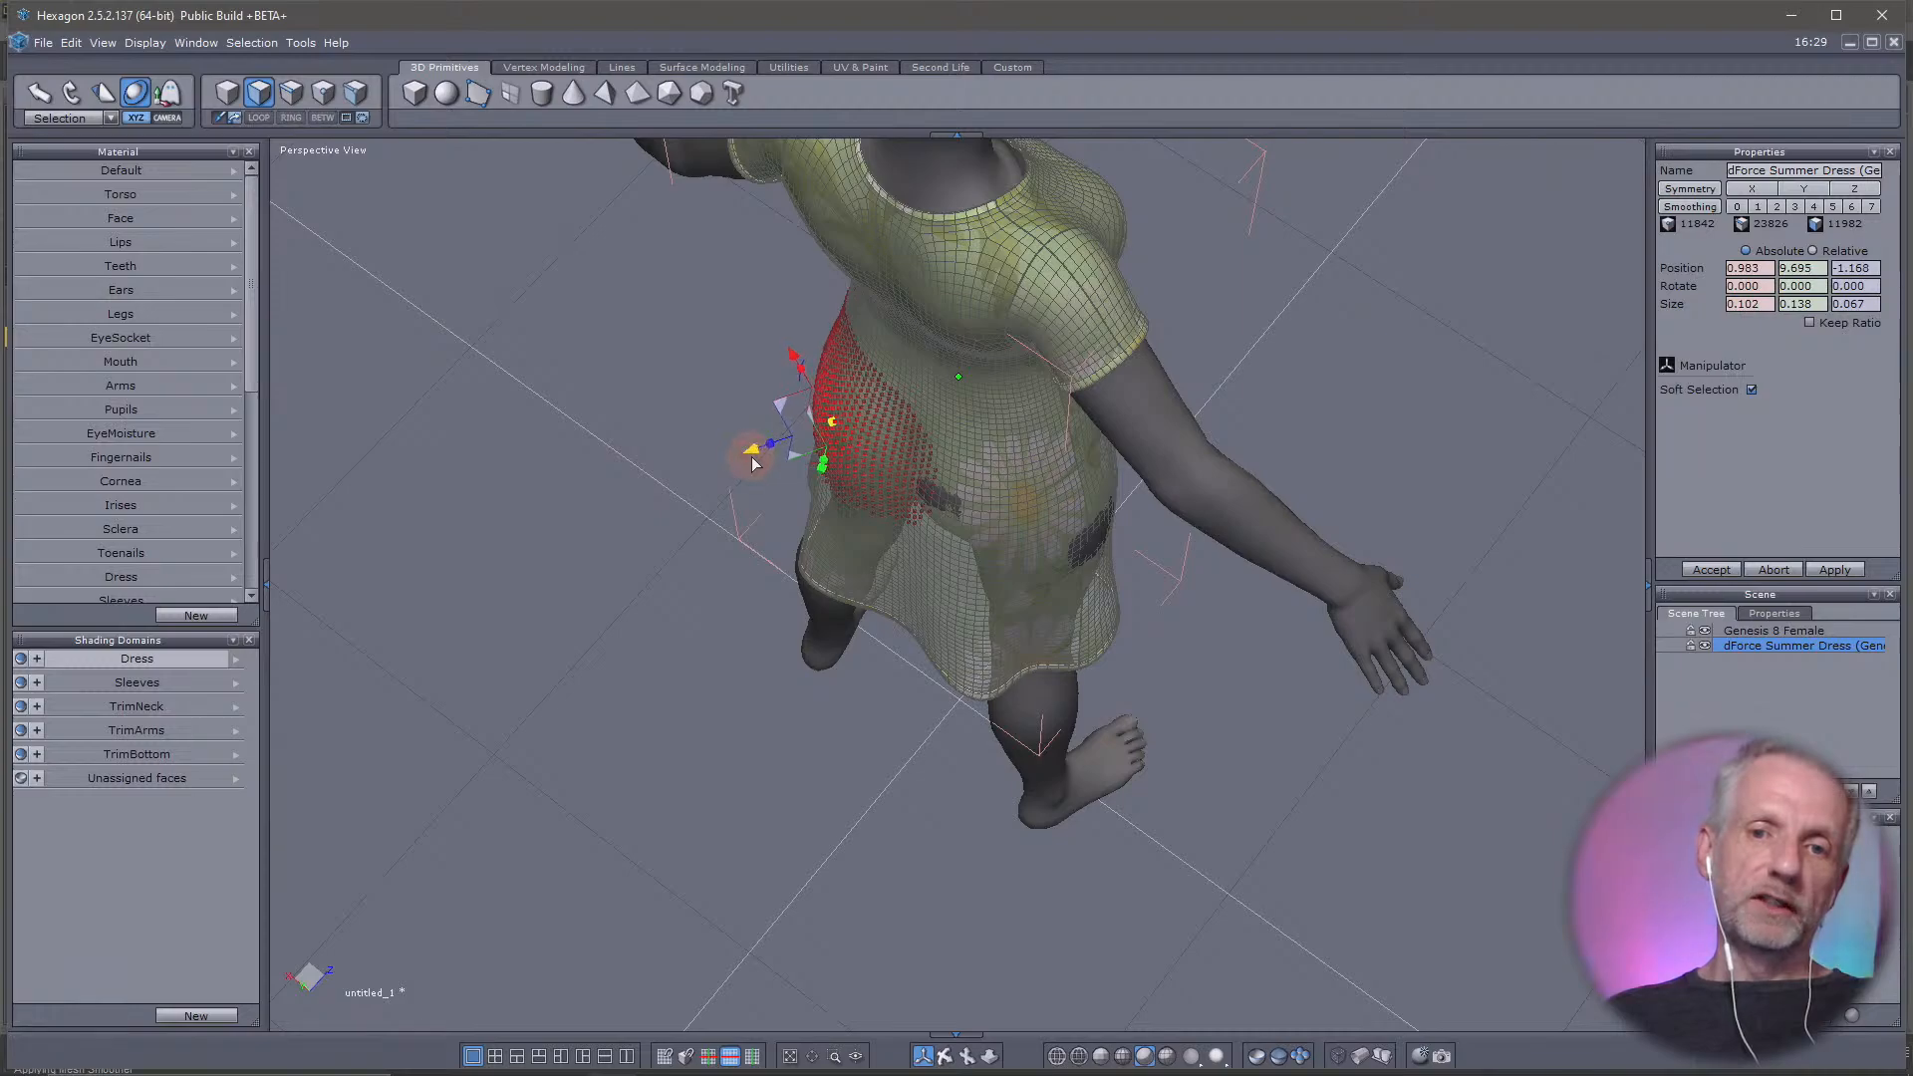
middle_click_drag(937, 501, 786, 507)
left_click_drag(874, 492, 876, 495)
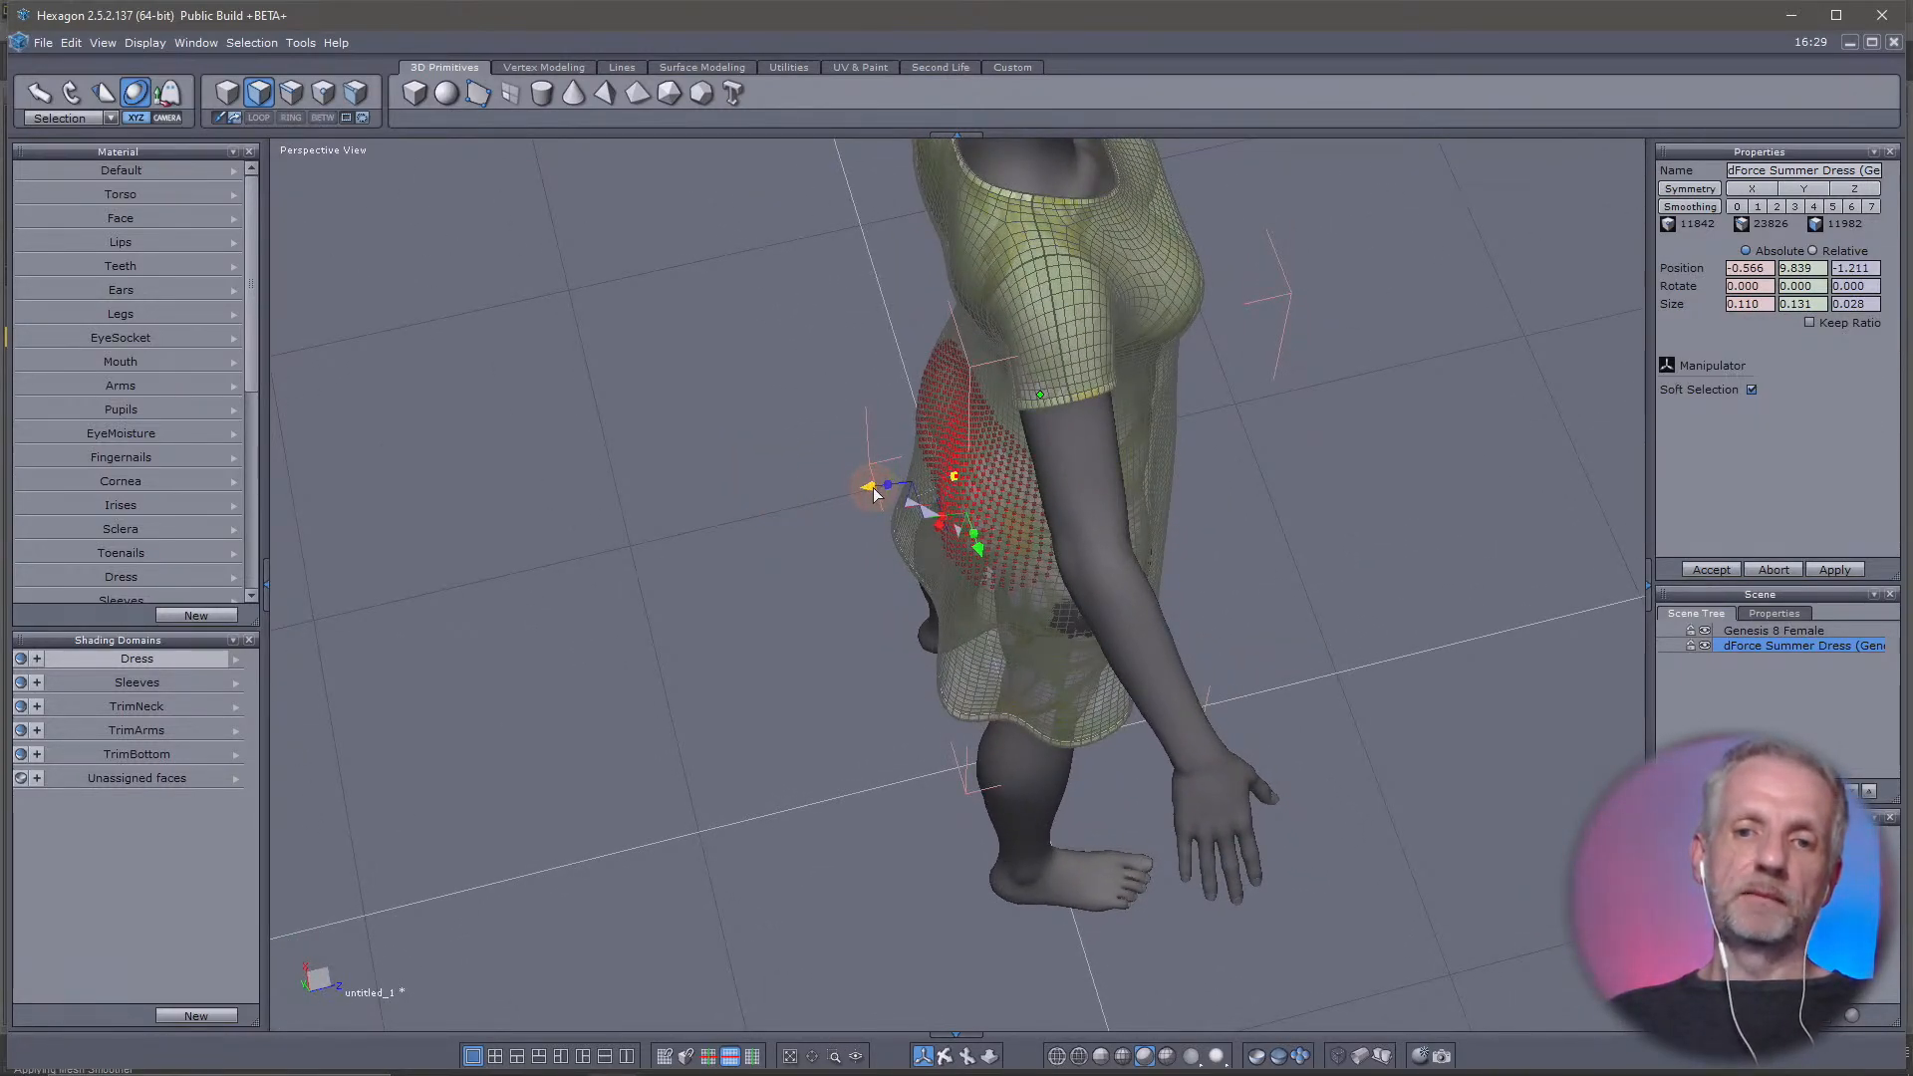
middle_click_drag(876, 495, 877, 709)
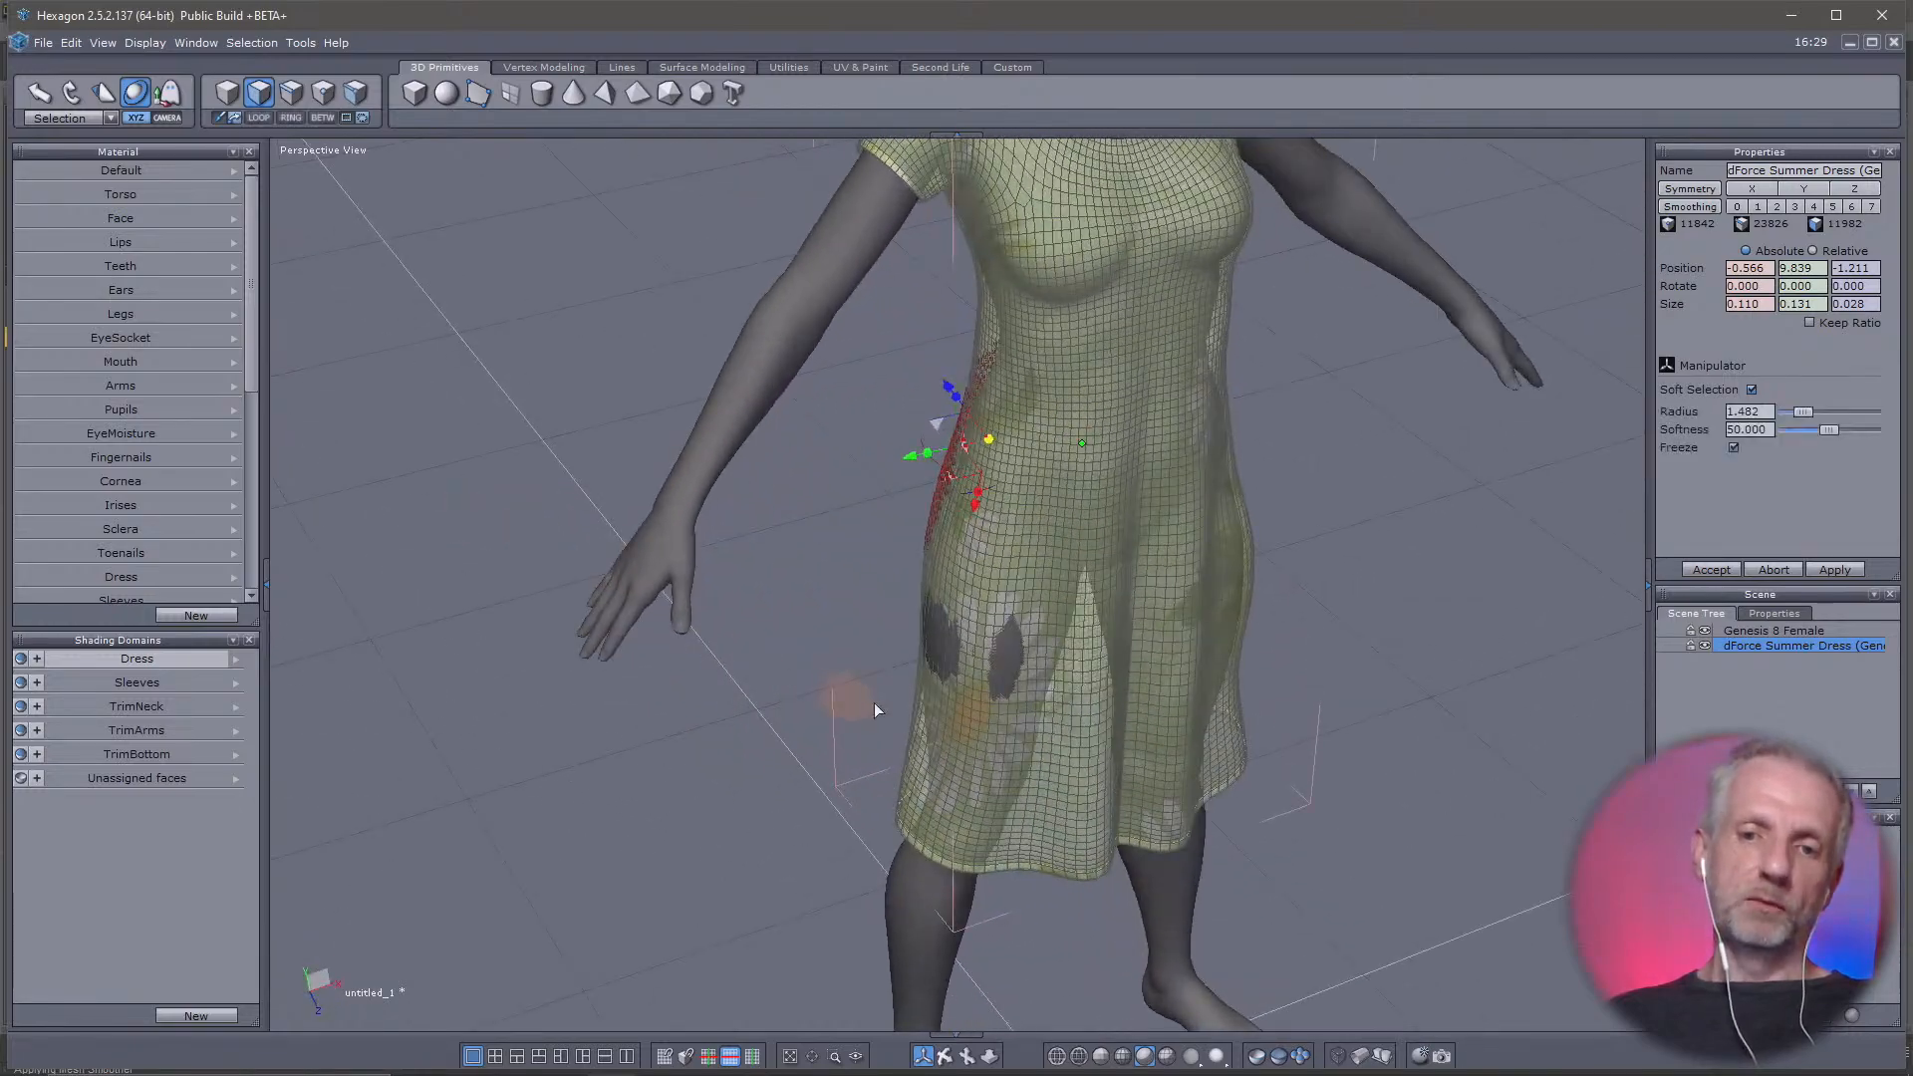
Pull two more faces near the remaining hip and front thigh gaps outward, to X -2.097, Z 0.206 and X -1.490, Z 1.084
left_click(934, 638)
left_click_drag(857, 667, 849, 666)
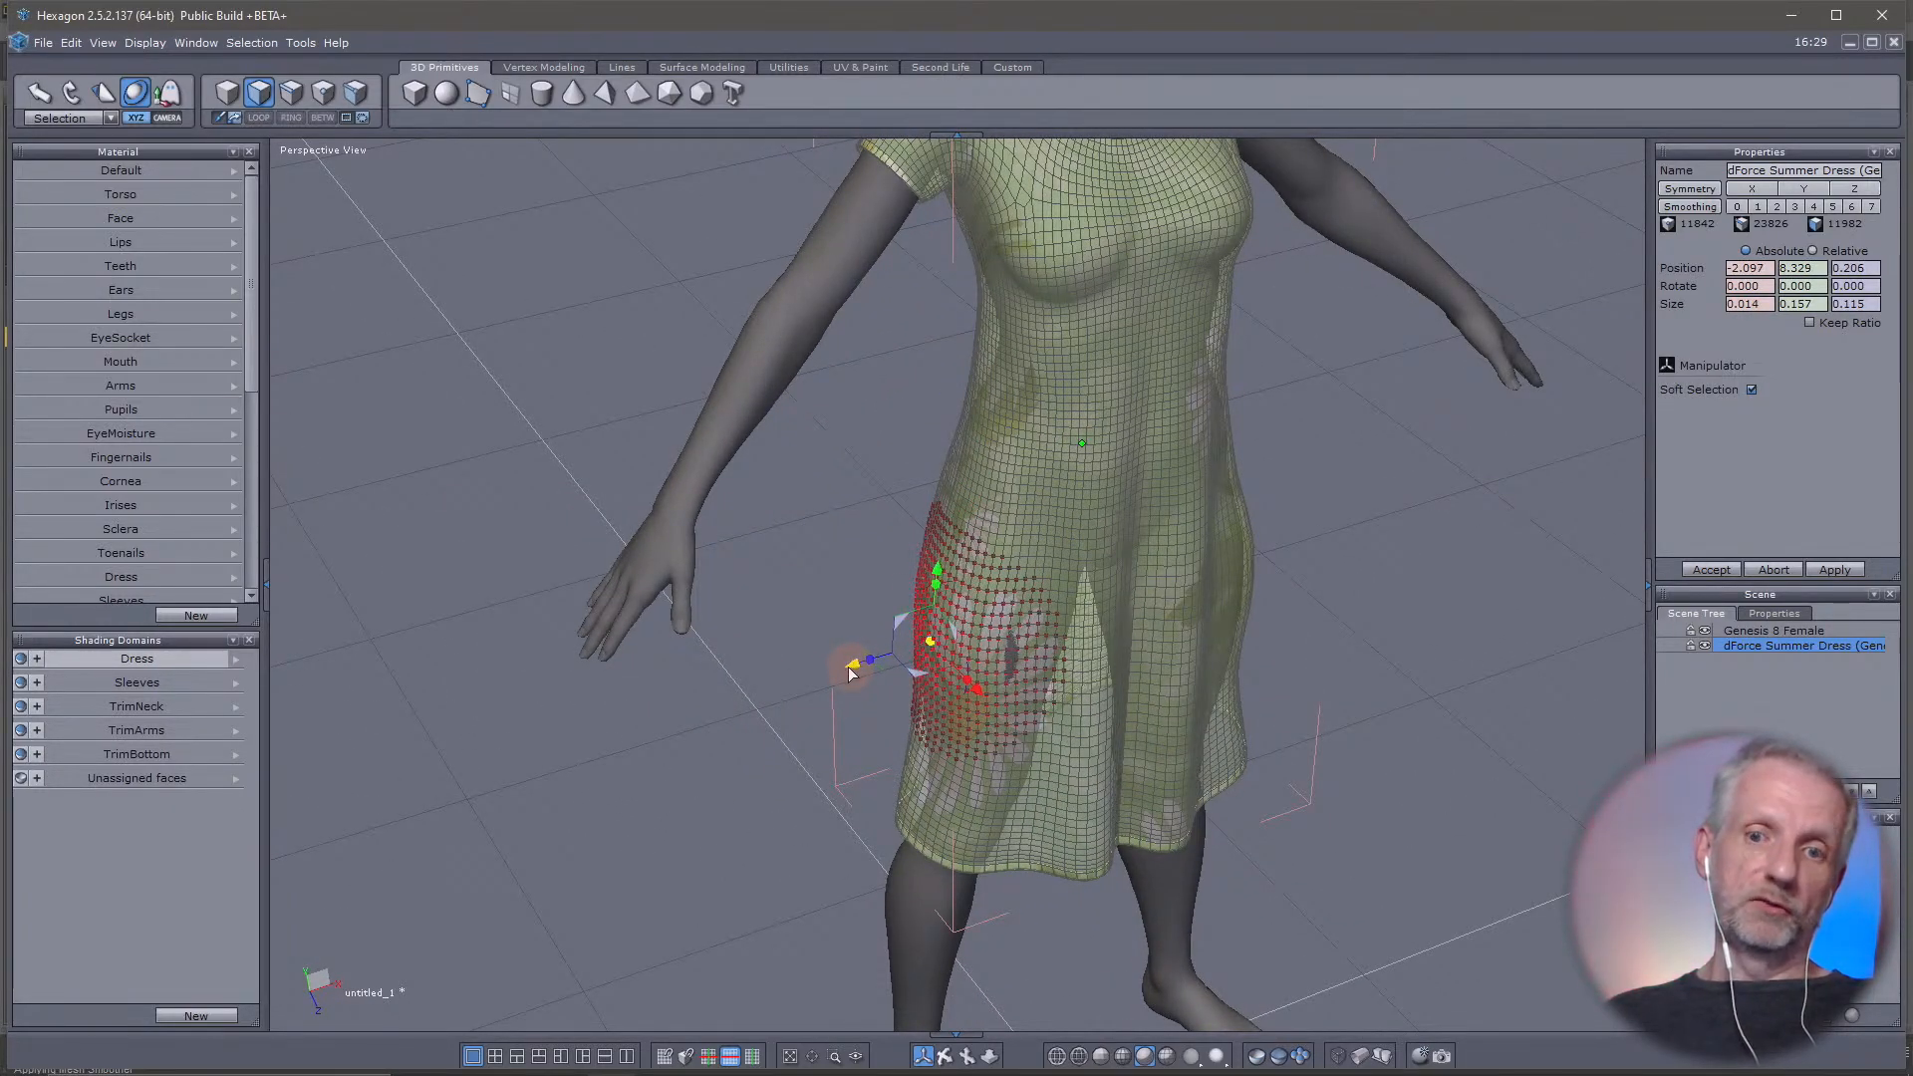
middle_click_drag(849, 666, 794, 657)
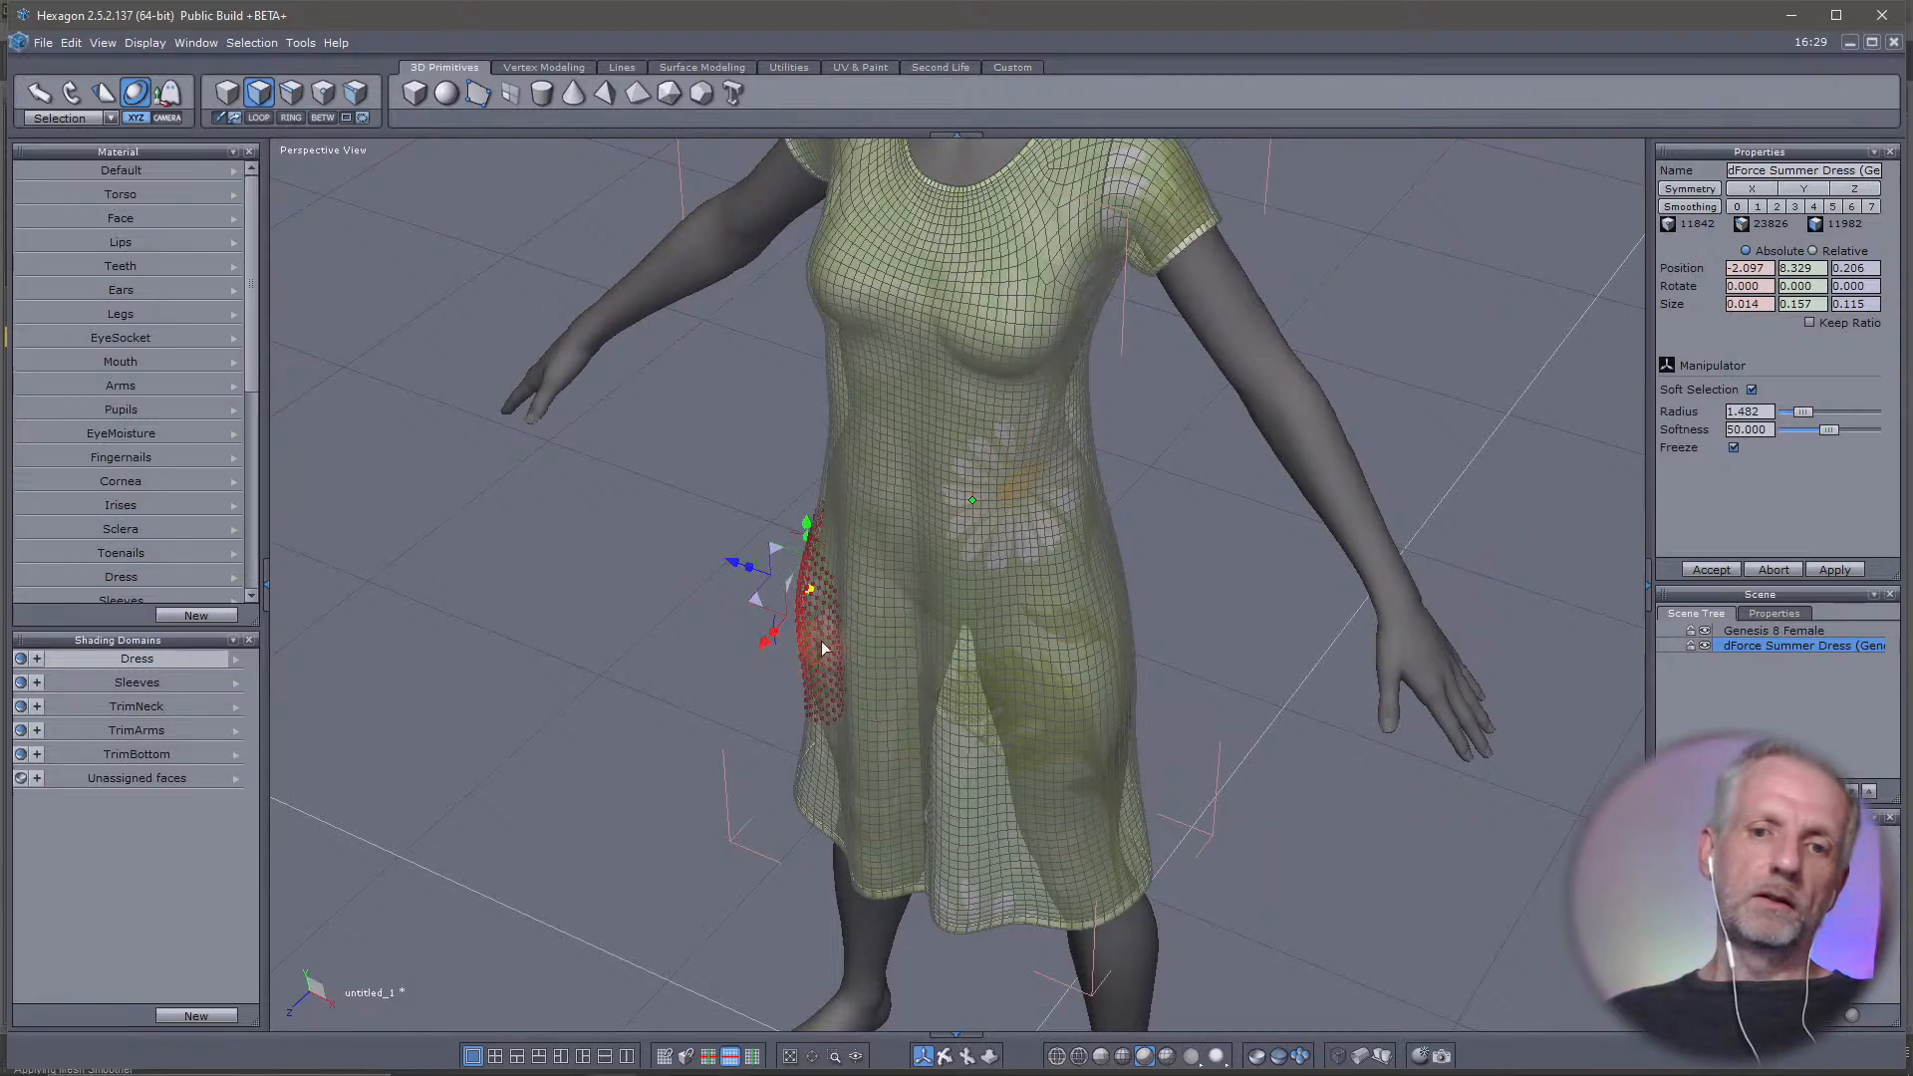
left_click(822, 642)
left_click_drag(751, 679, 745, 681)
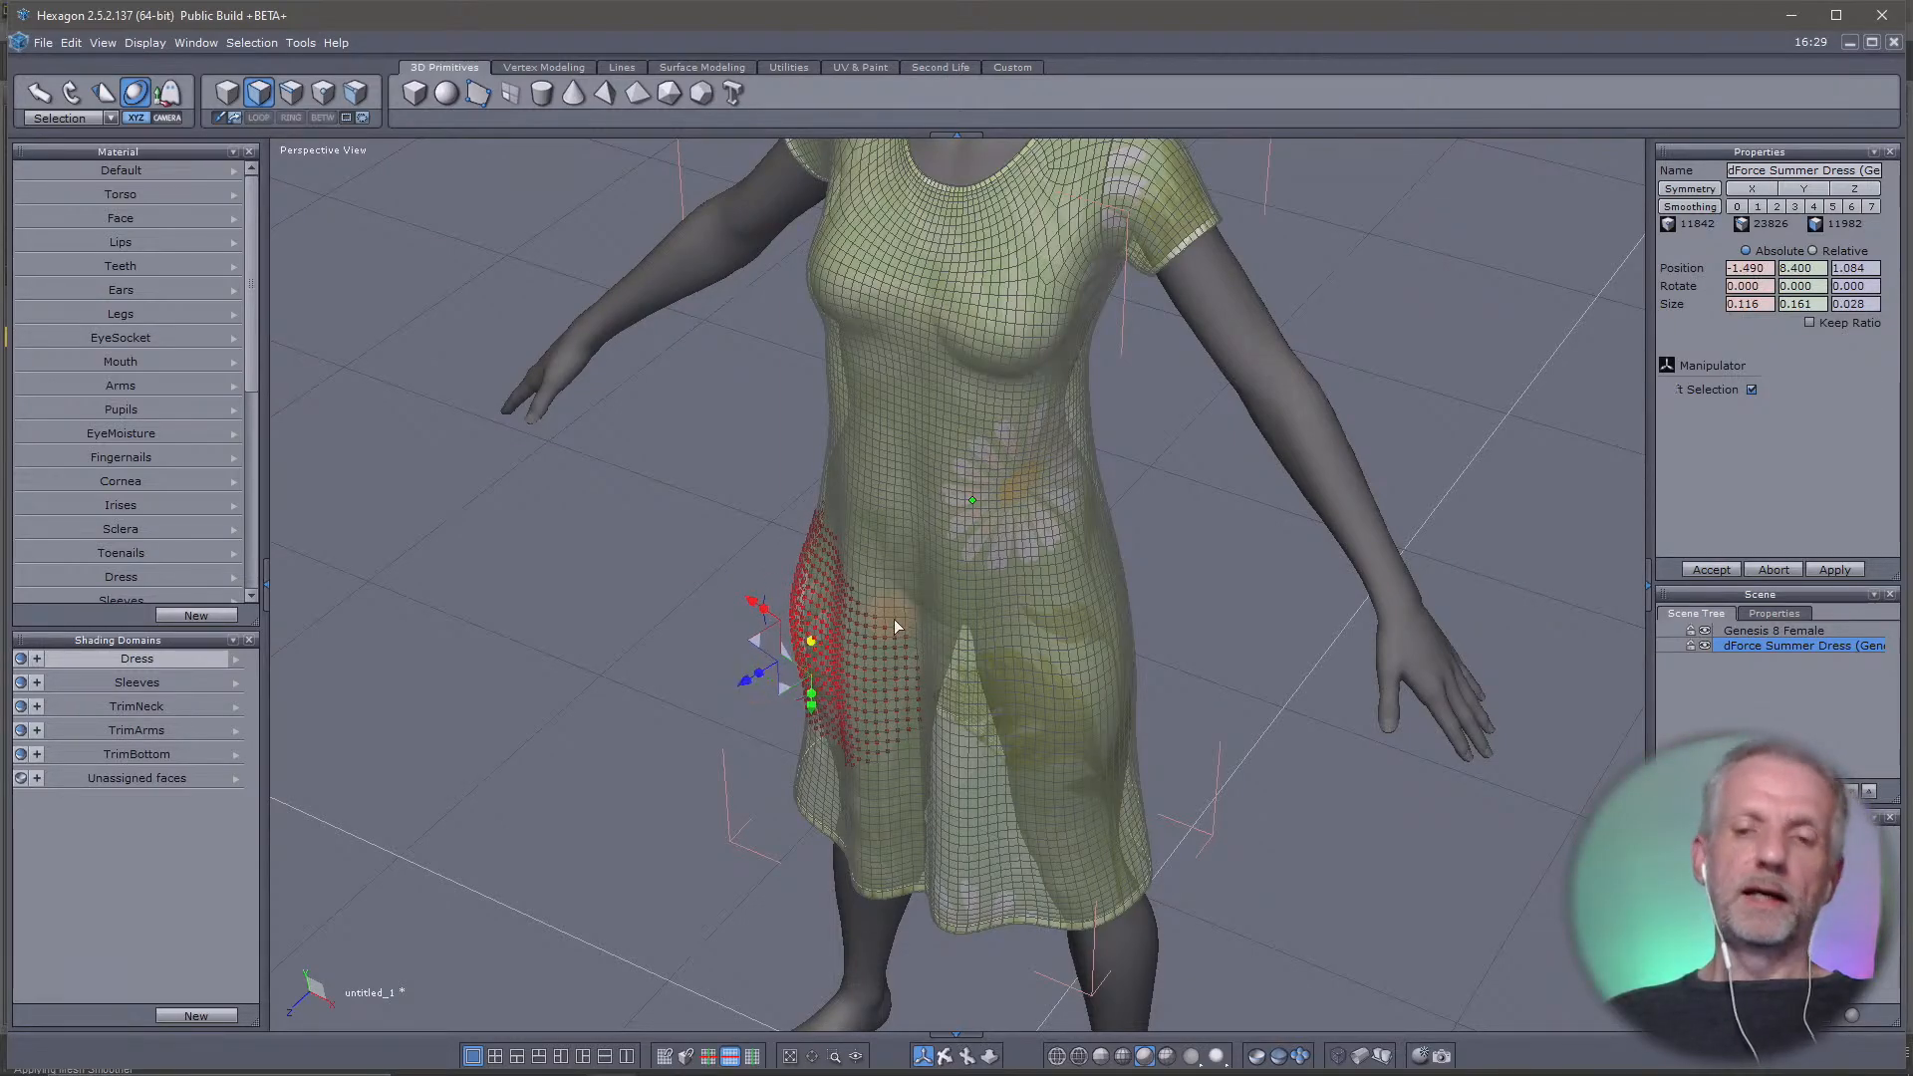
Inspect the reshaped dress around the hips from several angles and distances for remaining poke-through
middle_click_drag(894, 619, 940, 476)
scroll(988, 506, "down", 5)
scroll(883, 495, "up", 5)
scroll(882, 495, "down", 3)
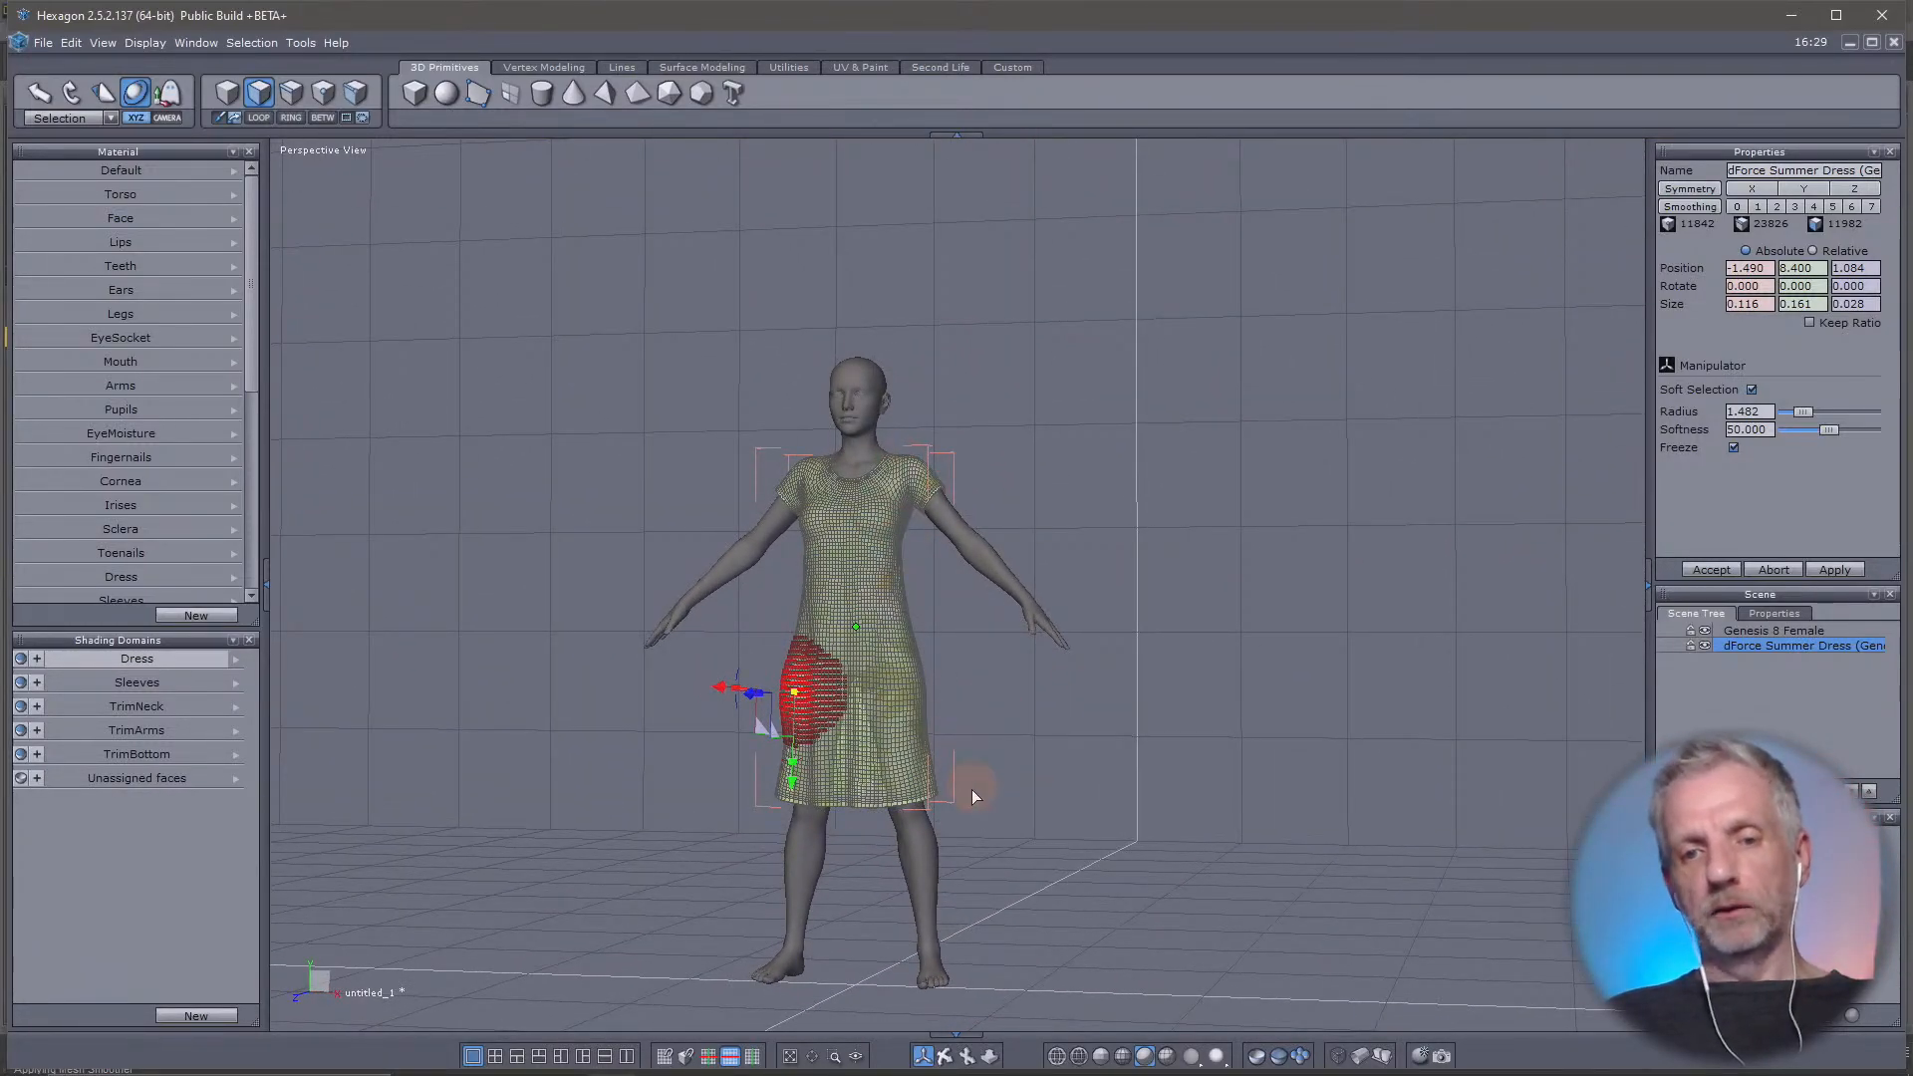
scroll(971, 789, "up", 4)
middle_click_drag(971, 789, 744, 488)
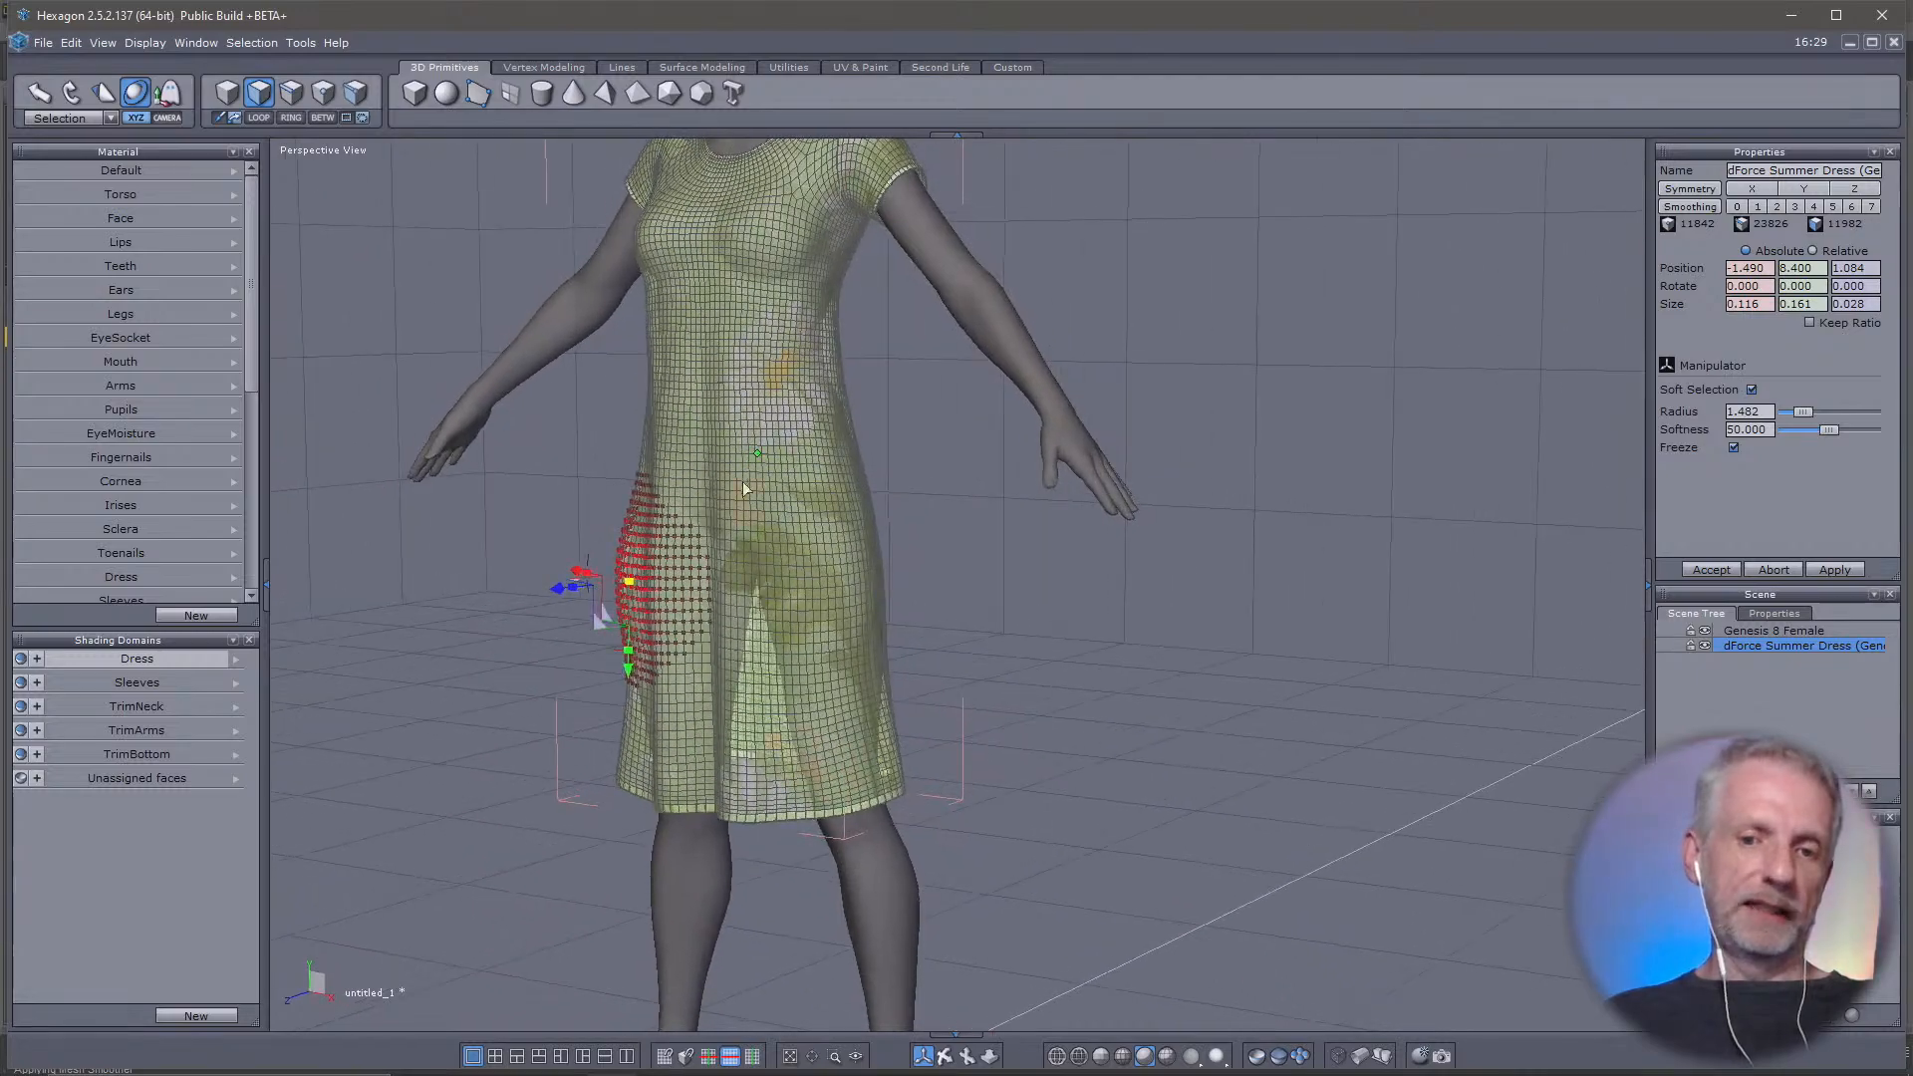
middle_click_drag(1062, 733, 1164, 801)
scroll(1164, 801, "up", 3)
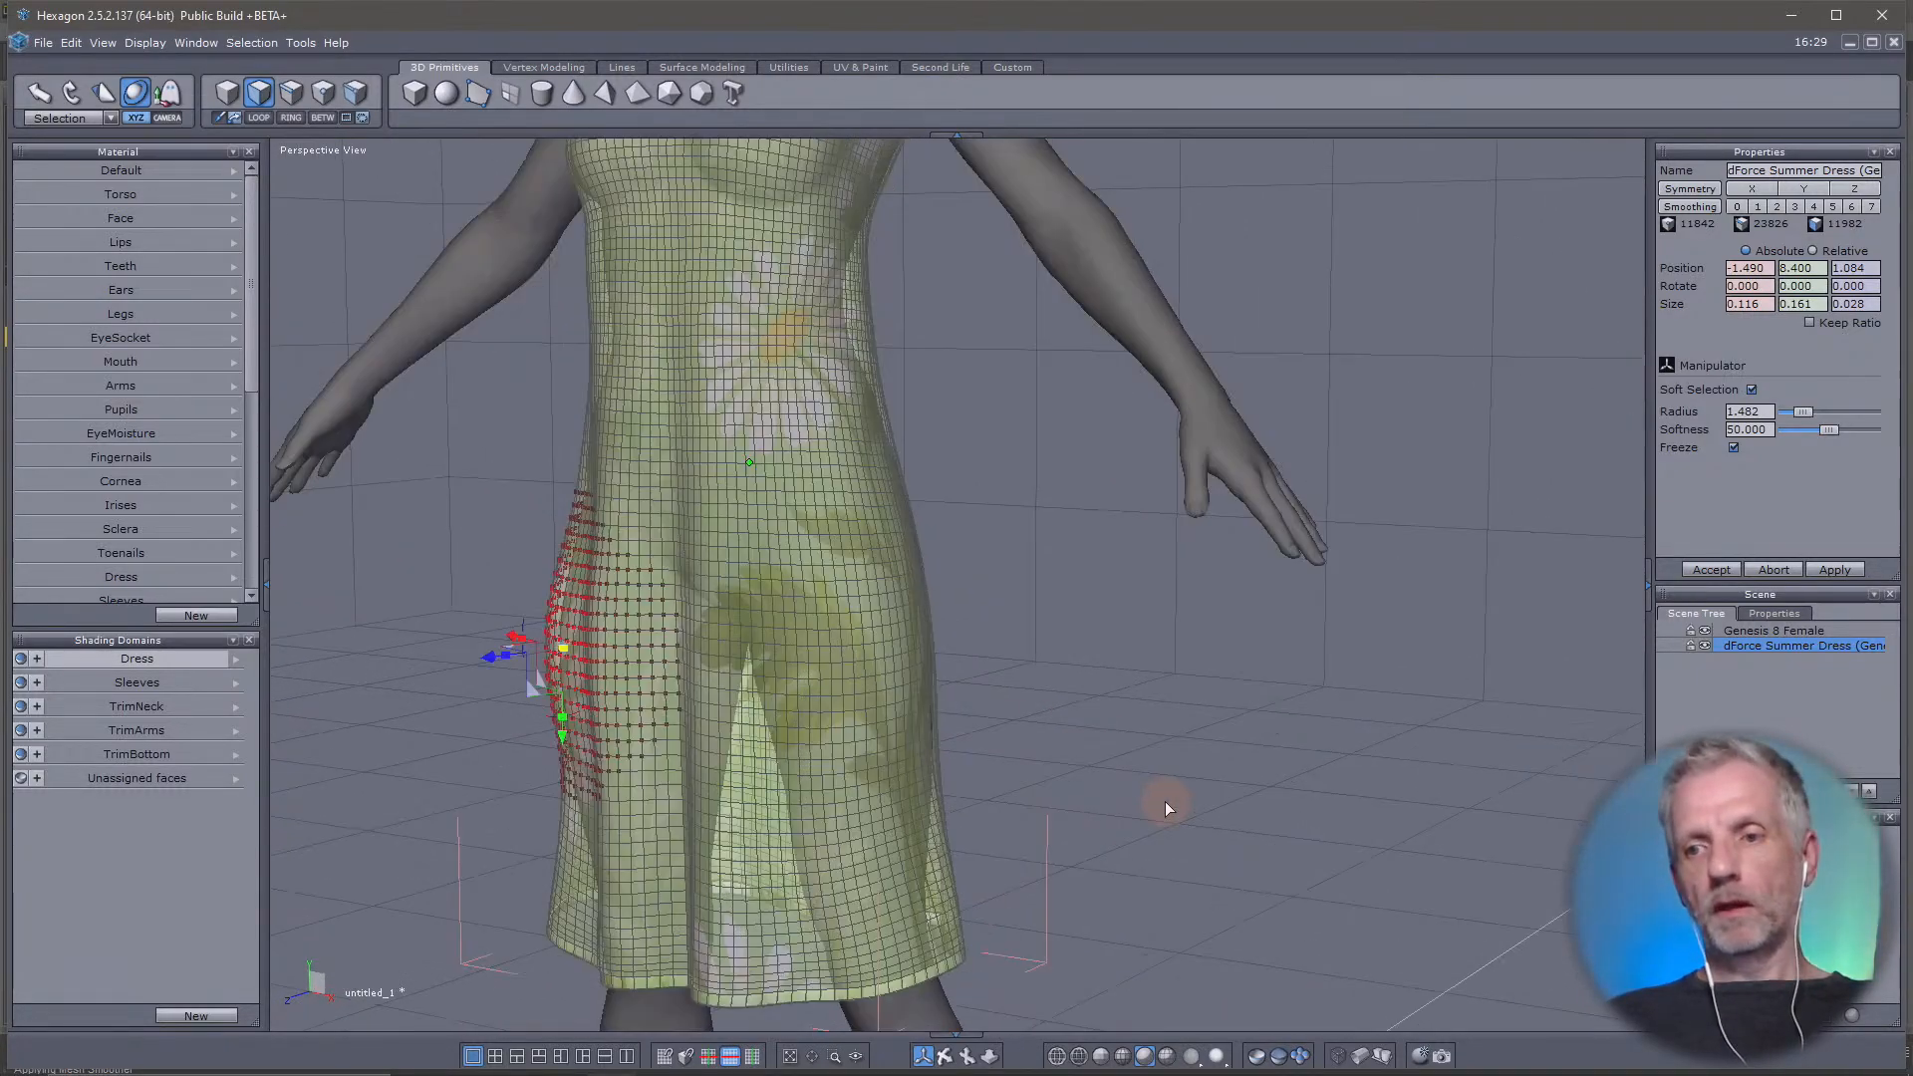
scroll(1166, 799, "down", 2)
scroll(1167, 804, "down", 3)
middle_click_drag(1140, 719, 806, 390)
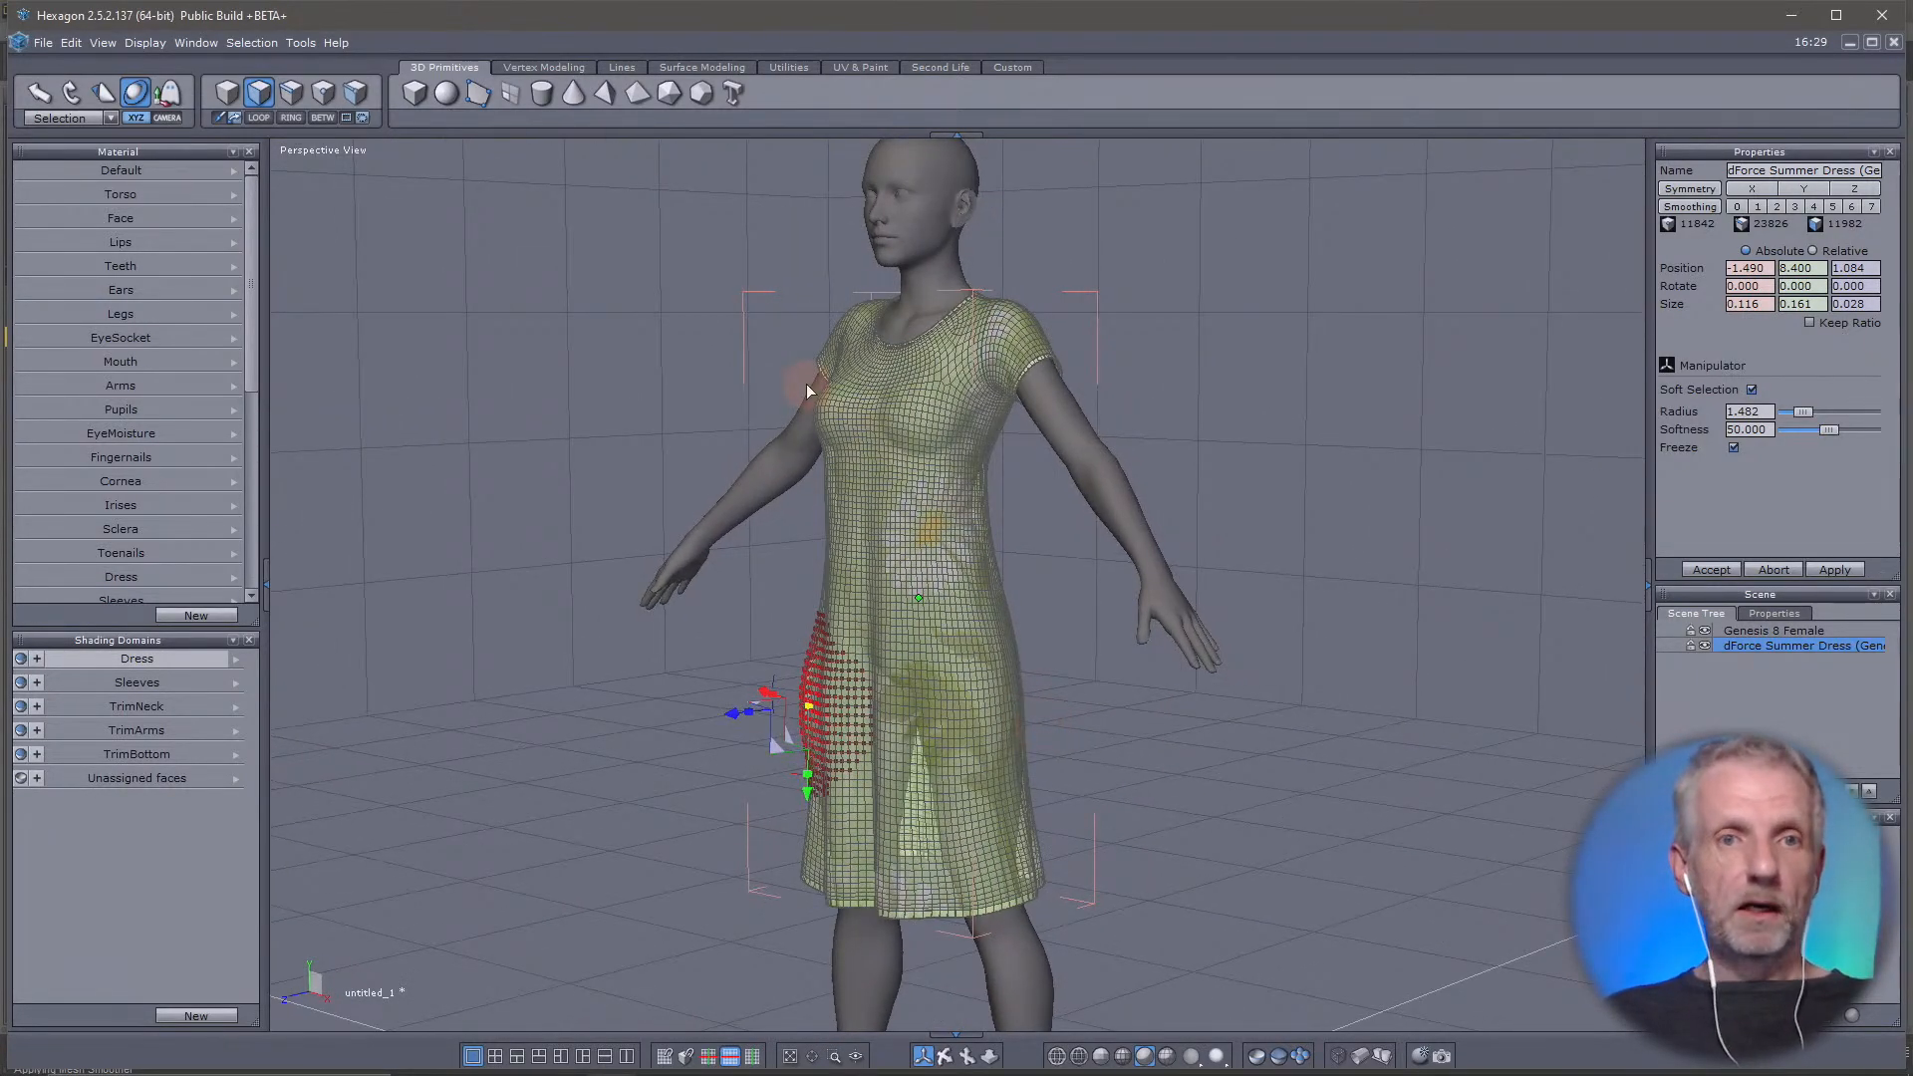
Select the dress as a whole object, send it to DAZ Studio and switch to DAZ Studio
left_click(230, 96)
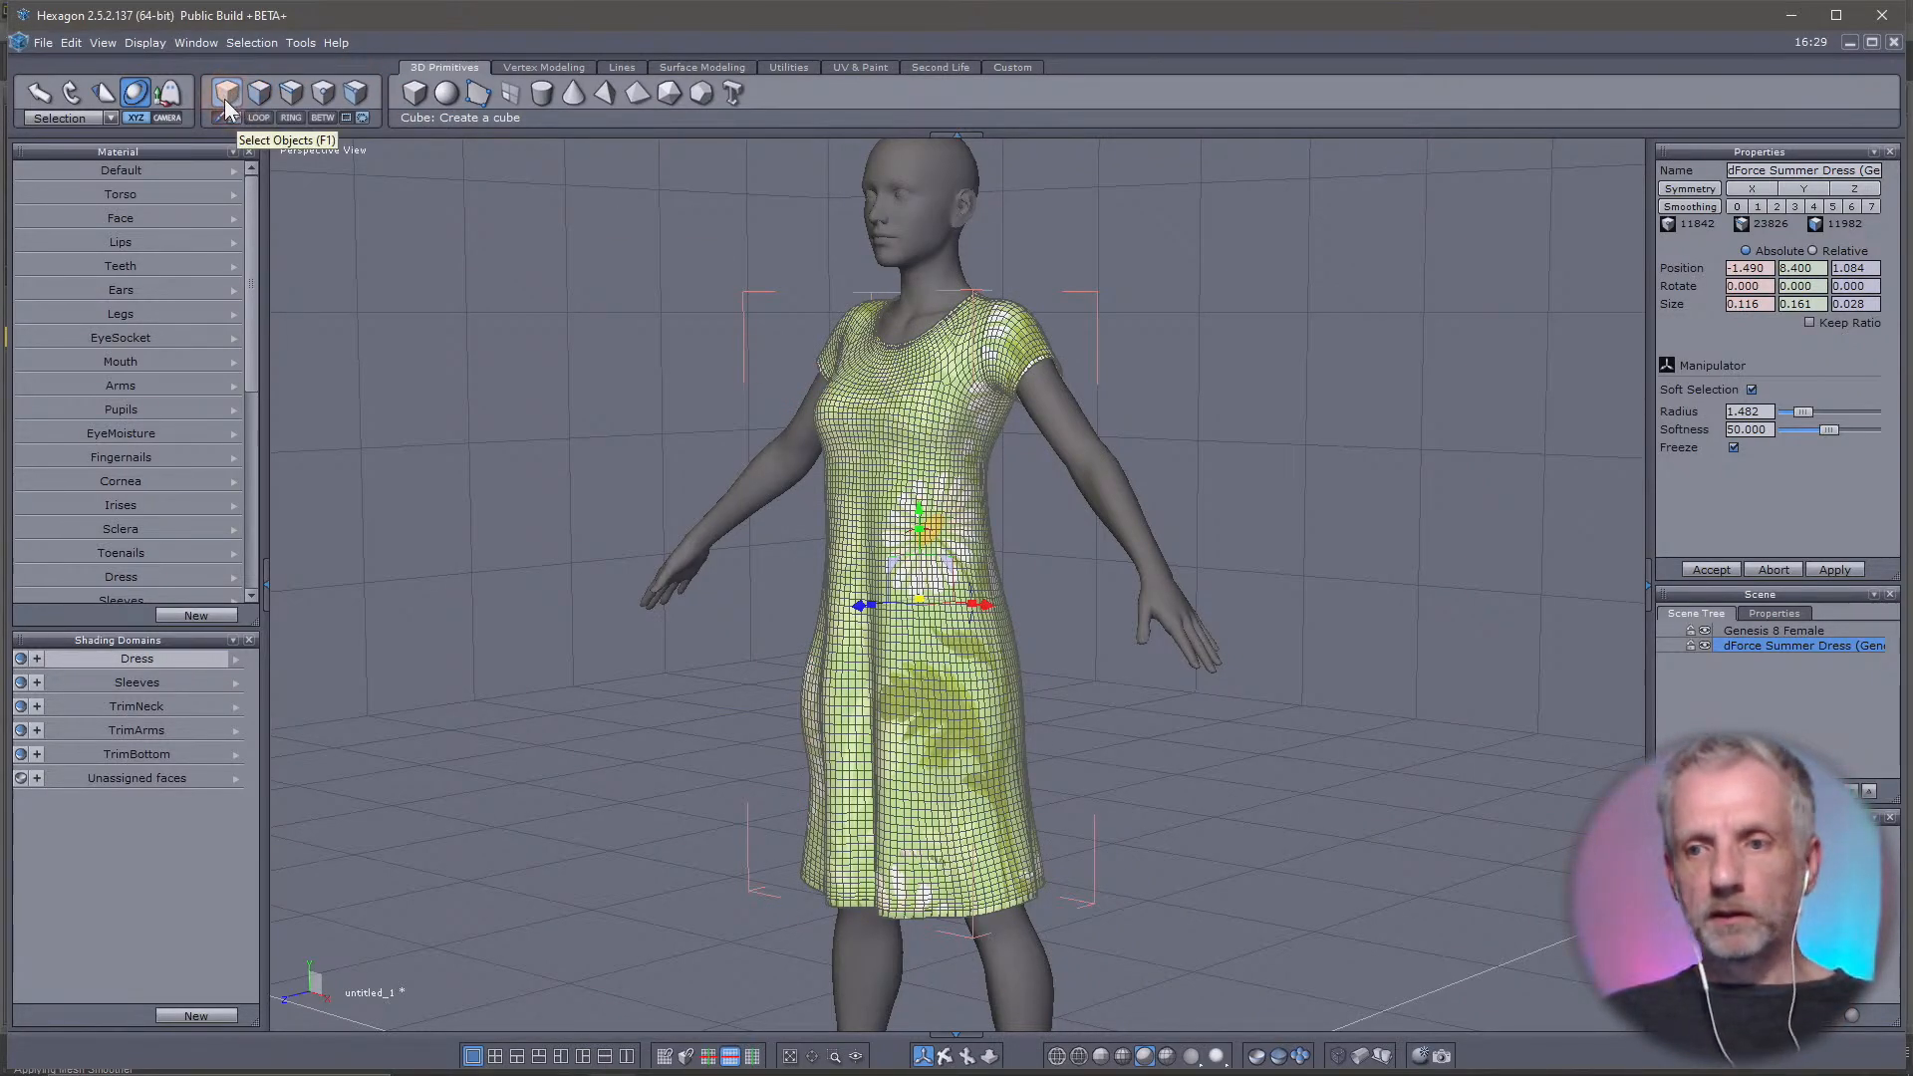
left_click(44, 47)
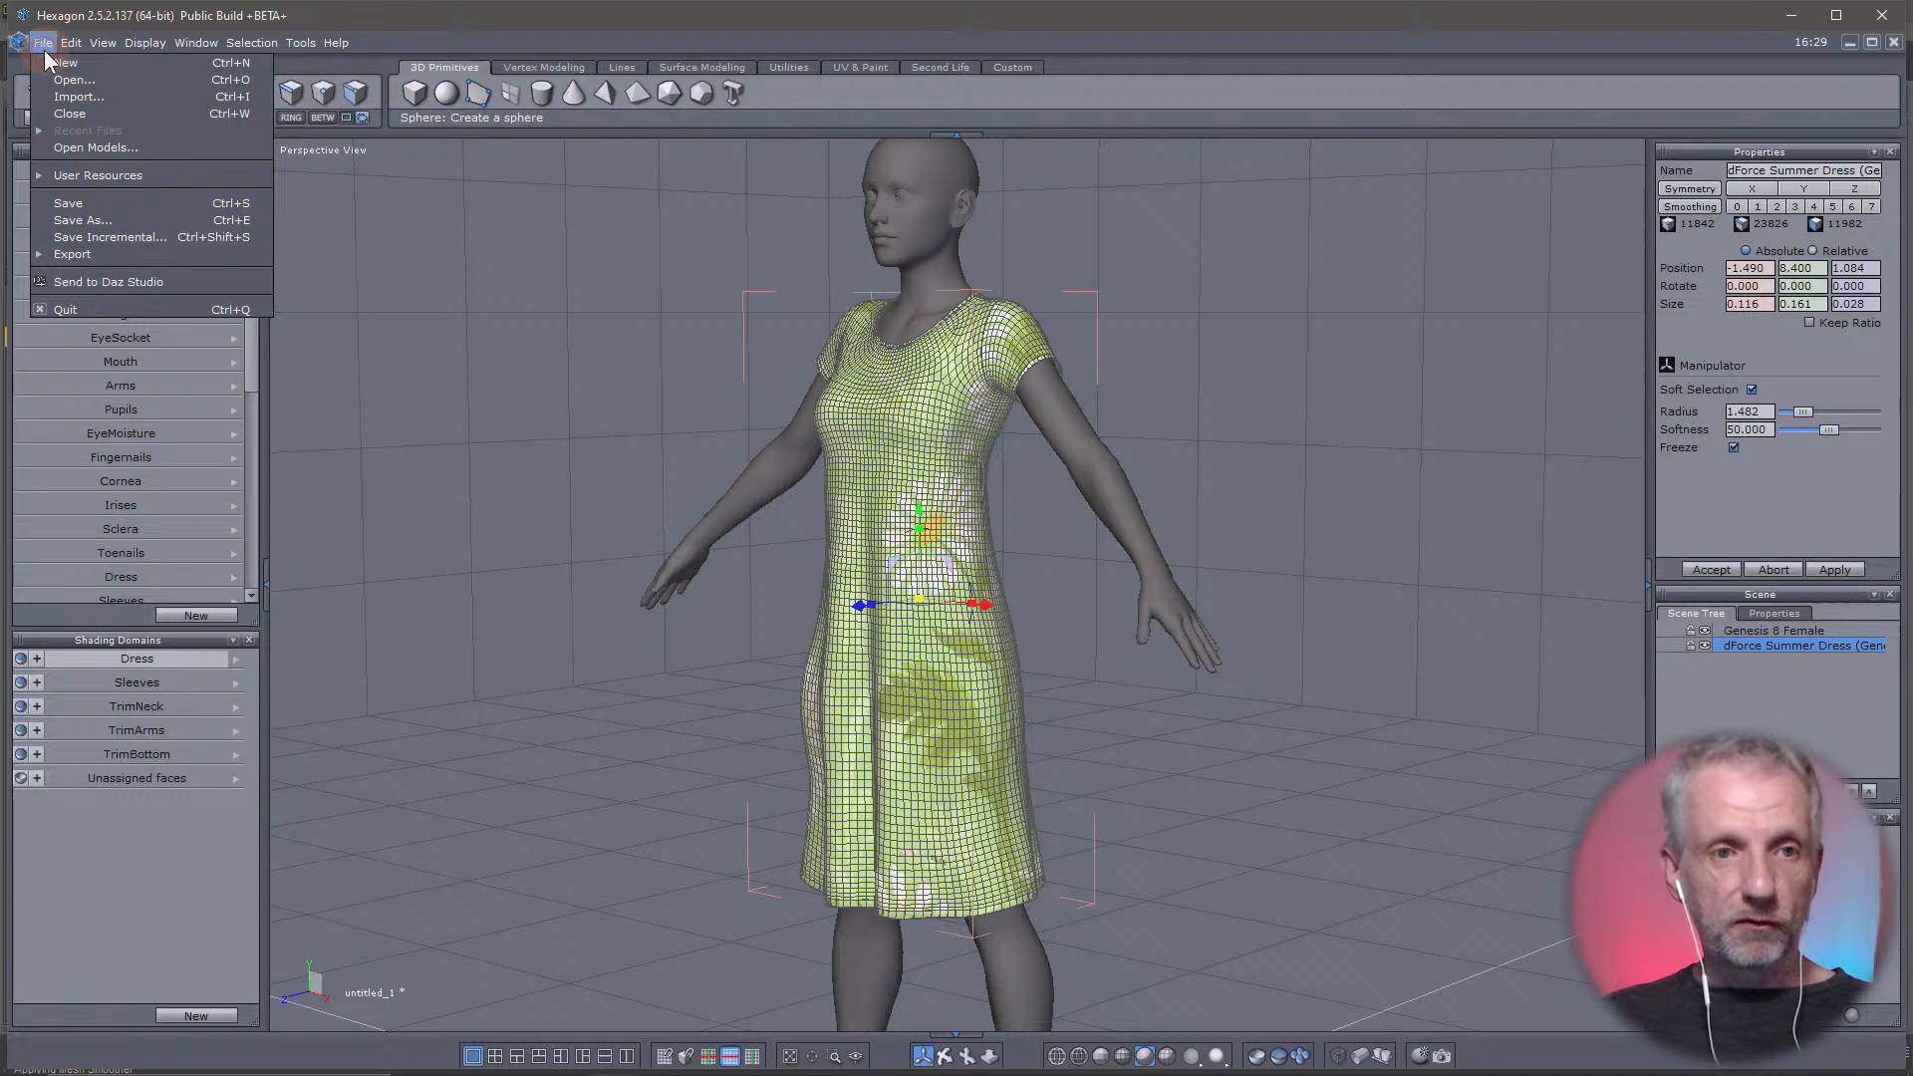
left_click(117, 288)
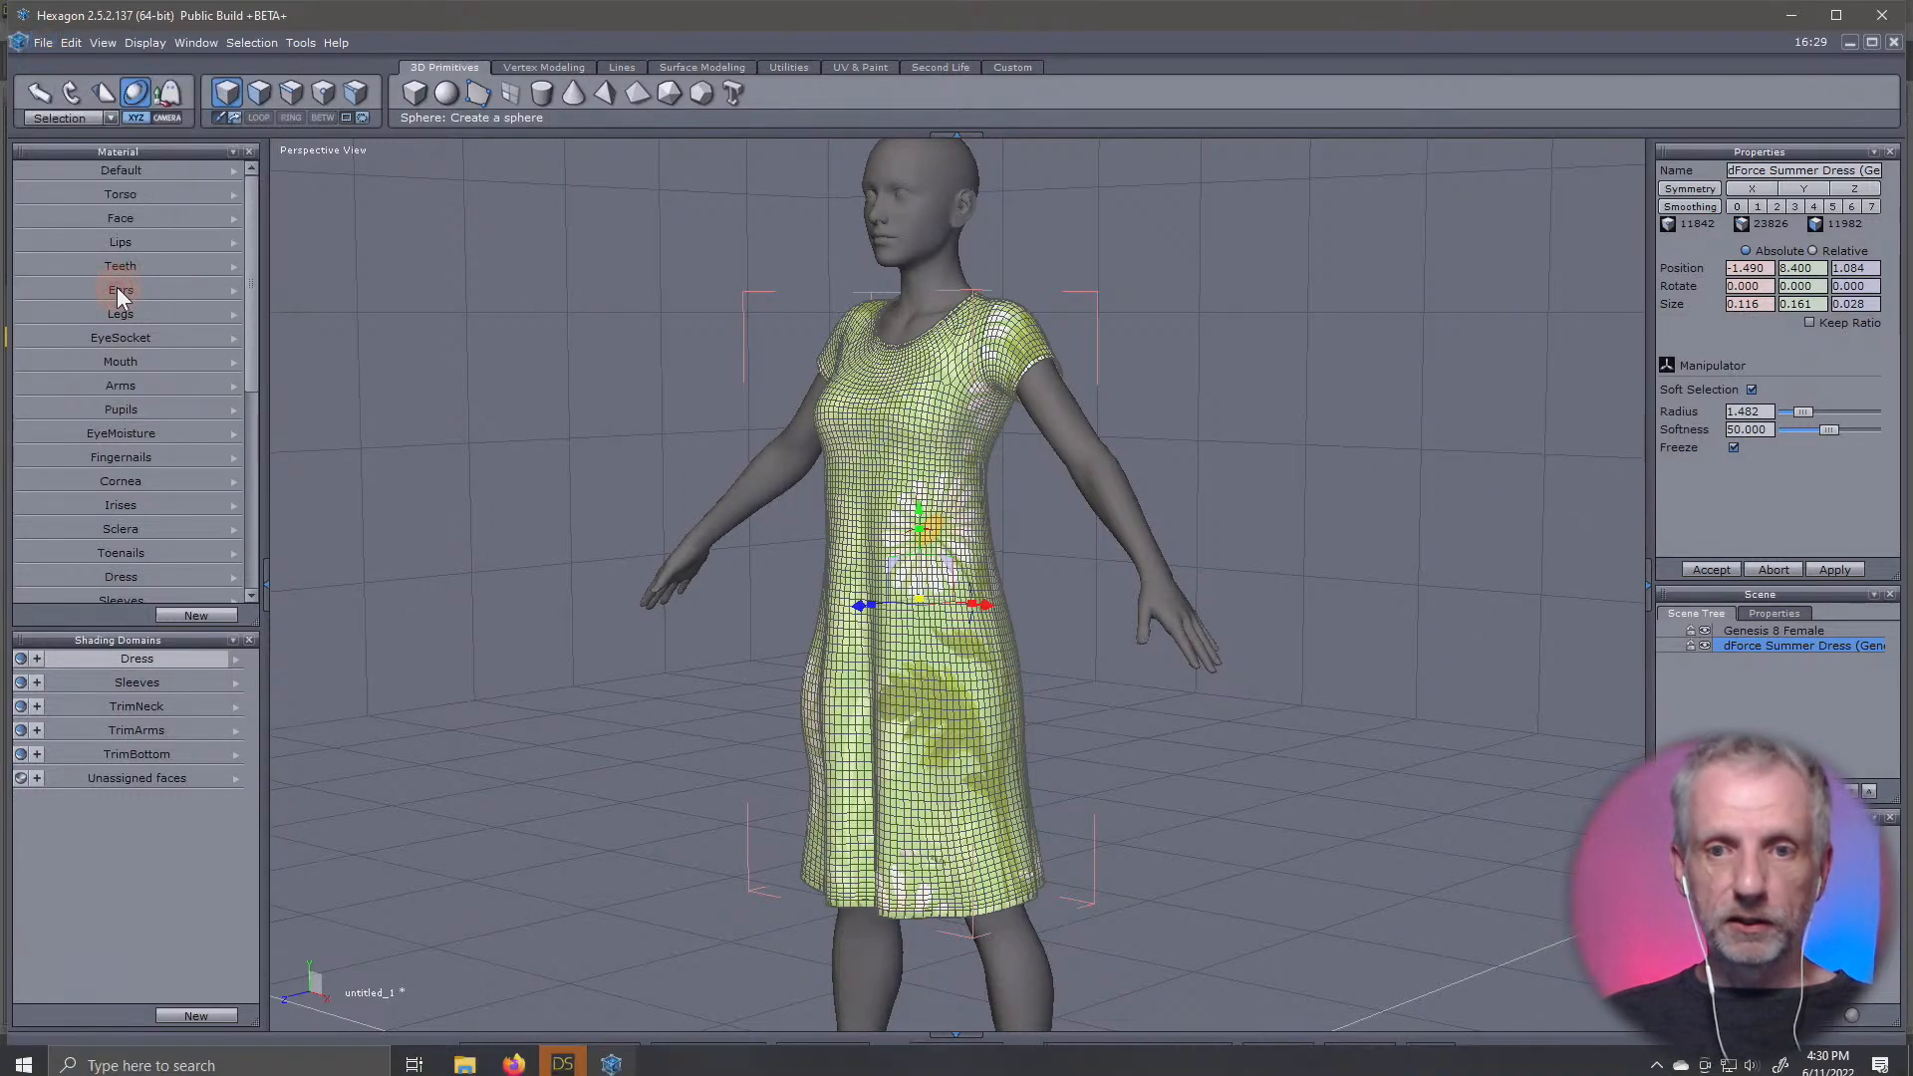
left_click(568, 1062)
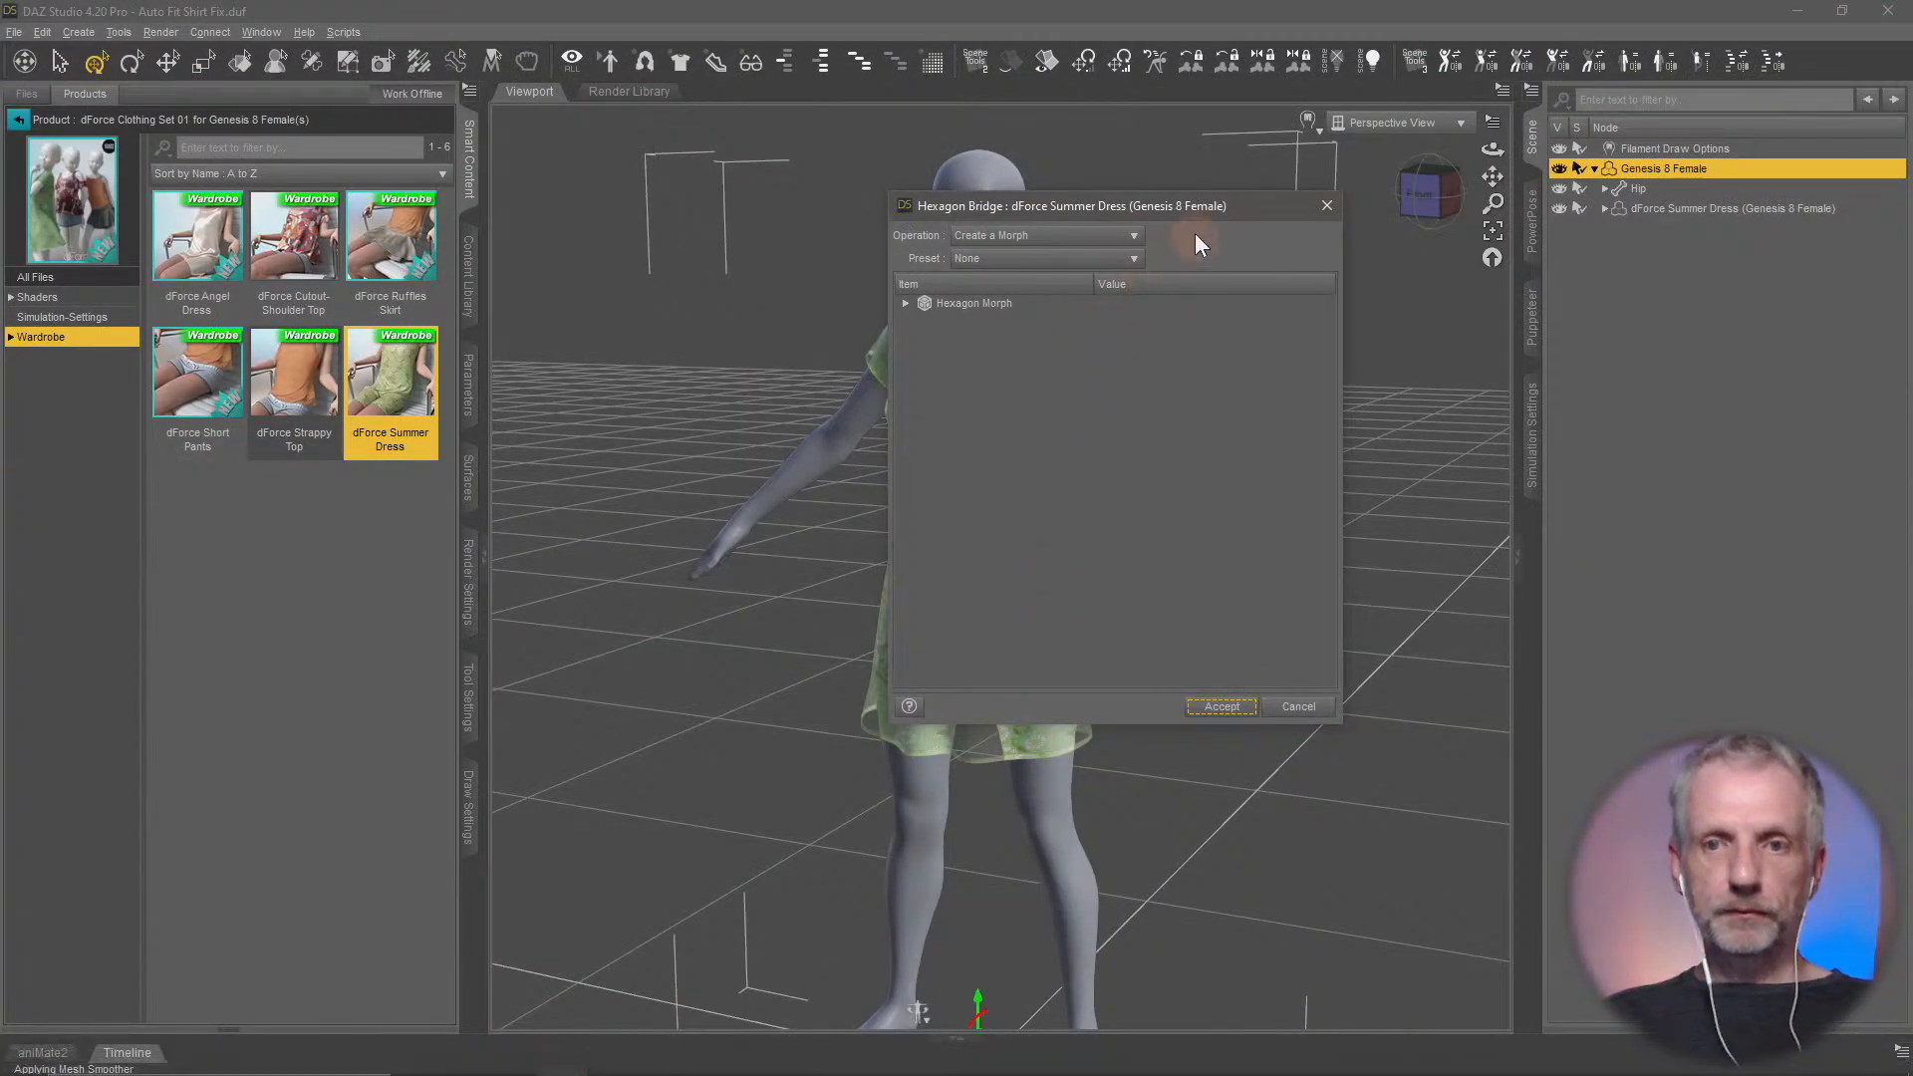
Expand the Hexagon Morph settings in the bridge dialog and name the morph Skirt Length
left_click_drag(1215, 204, 475, 58)
left_click(482, 211)
left_click(462, 162)
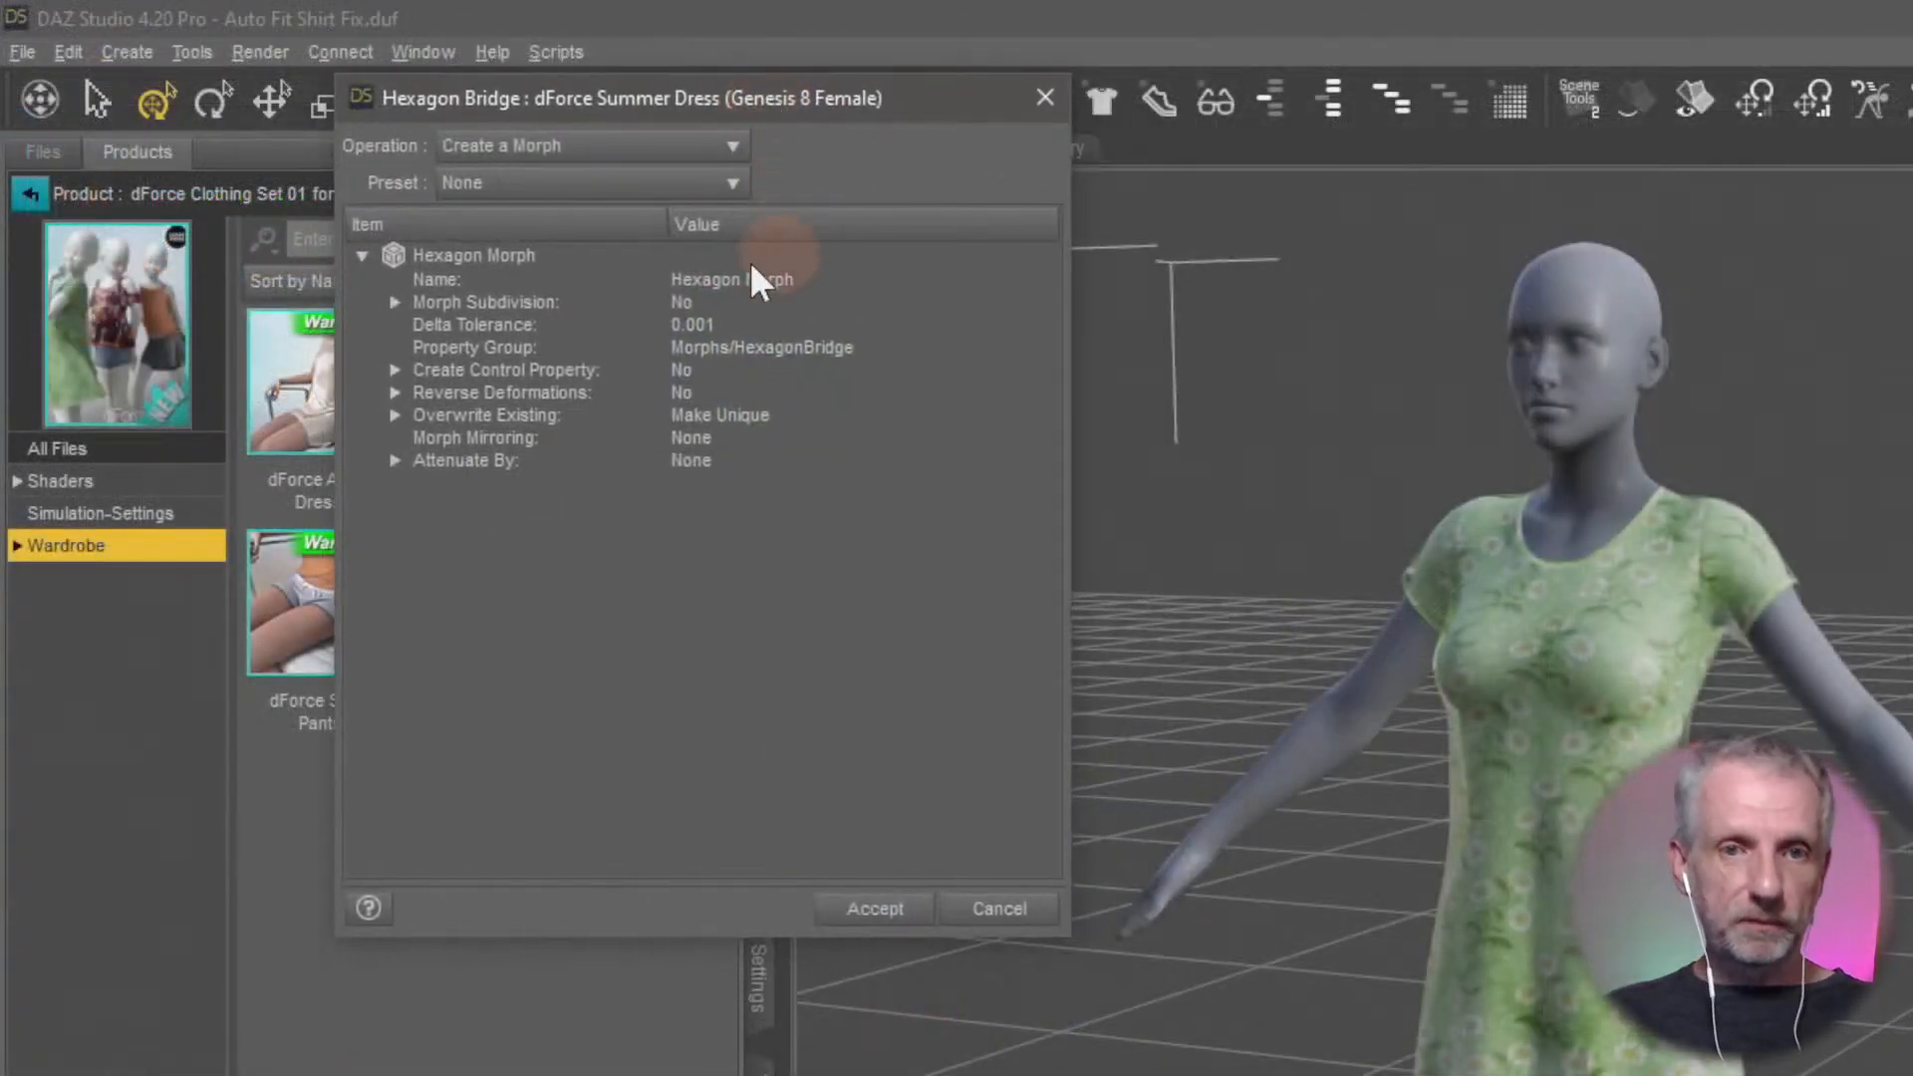
left_click(743, 279)
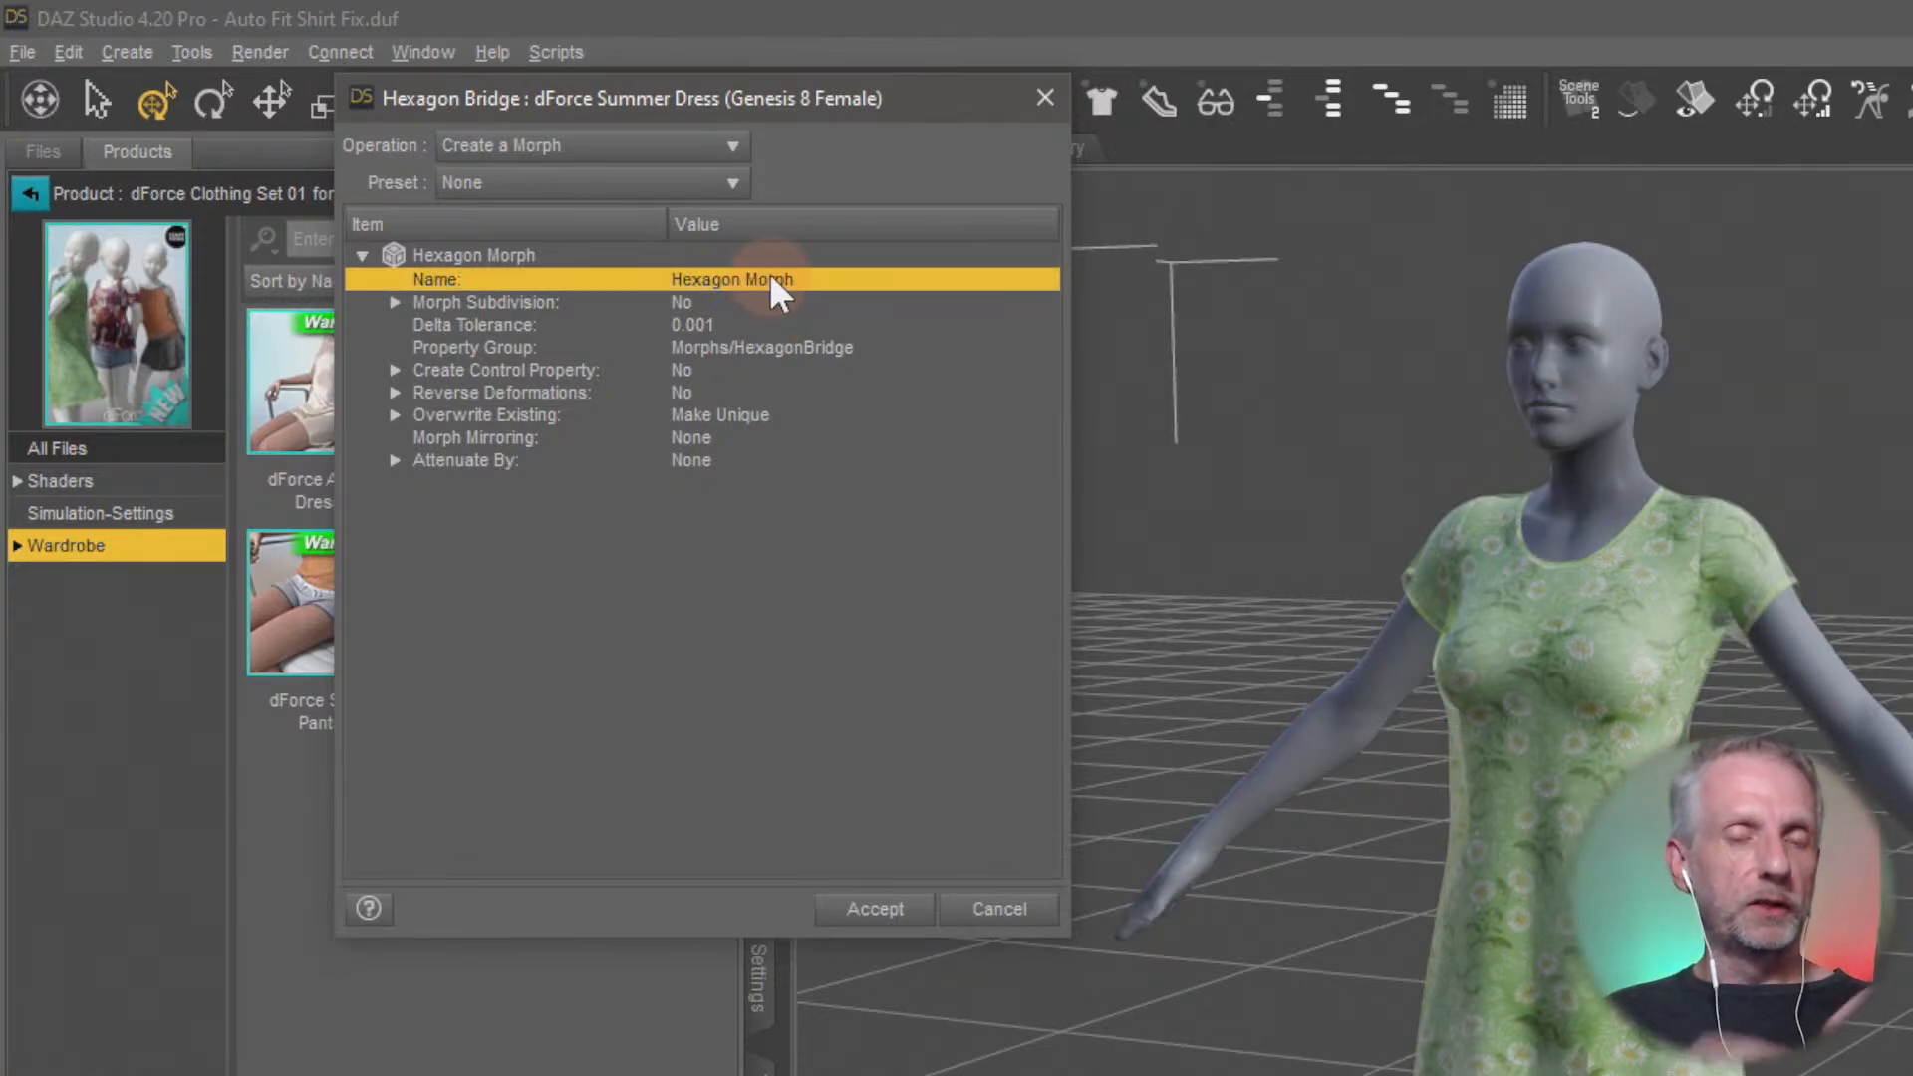
left_click(769, 284)
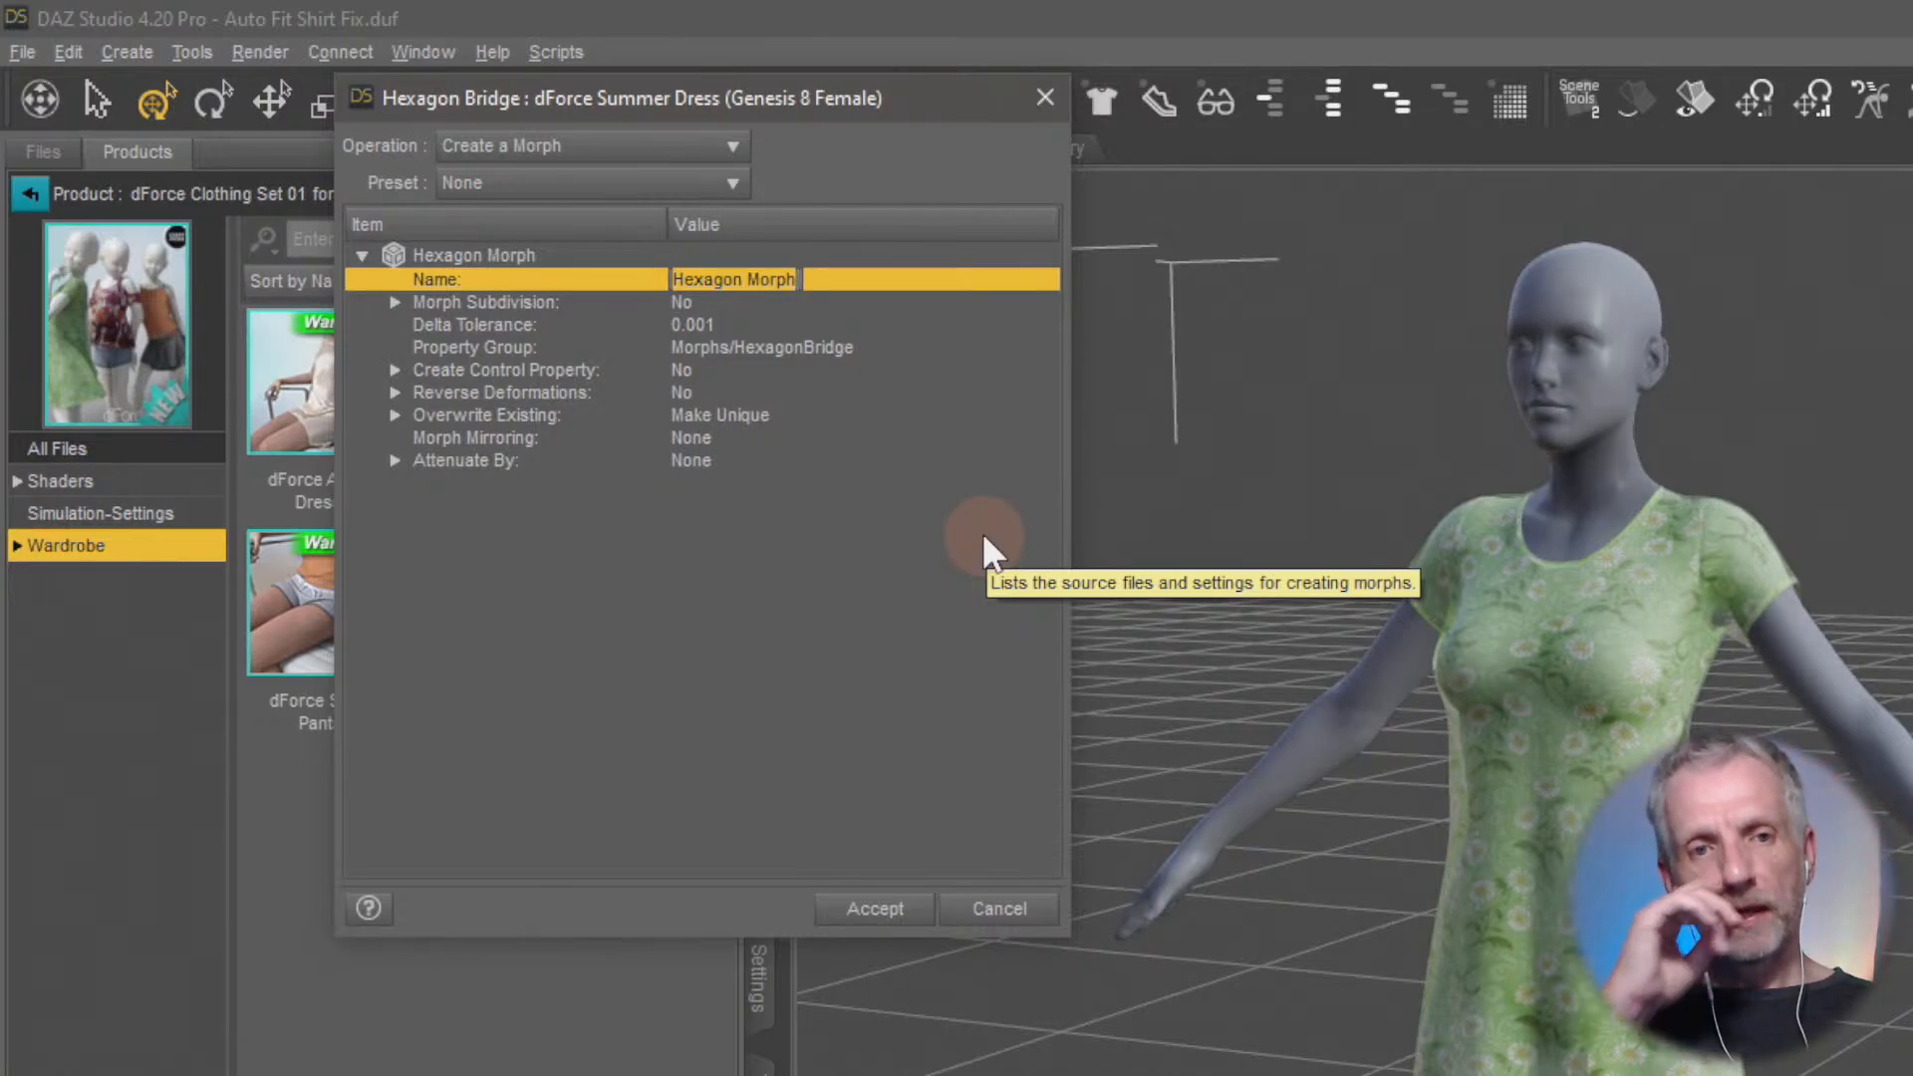
type("Sk")
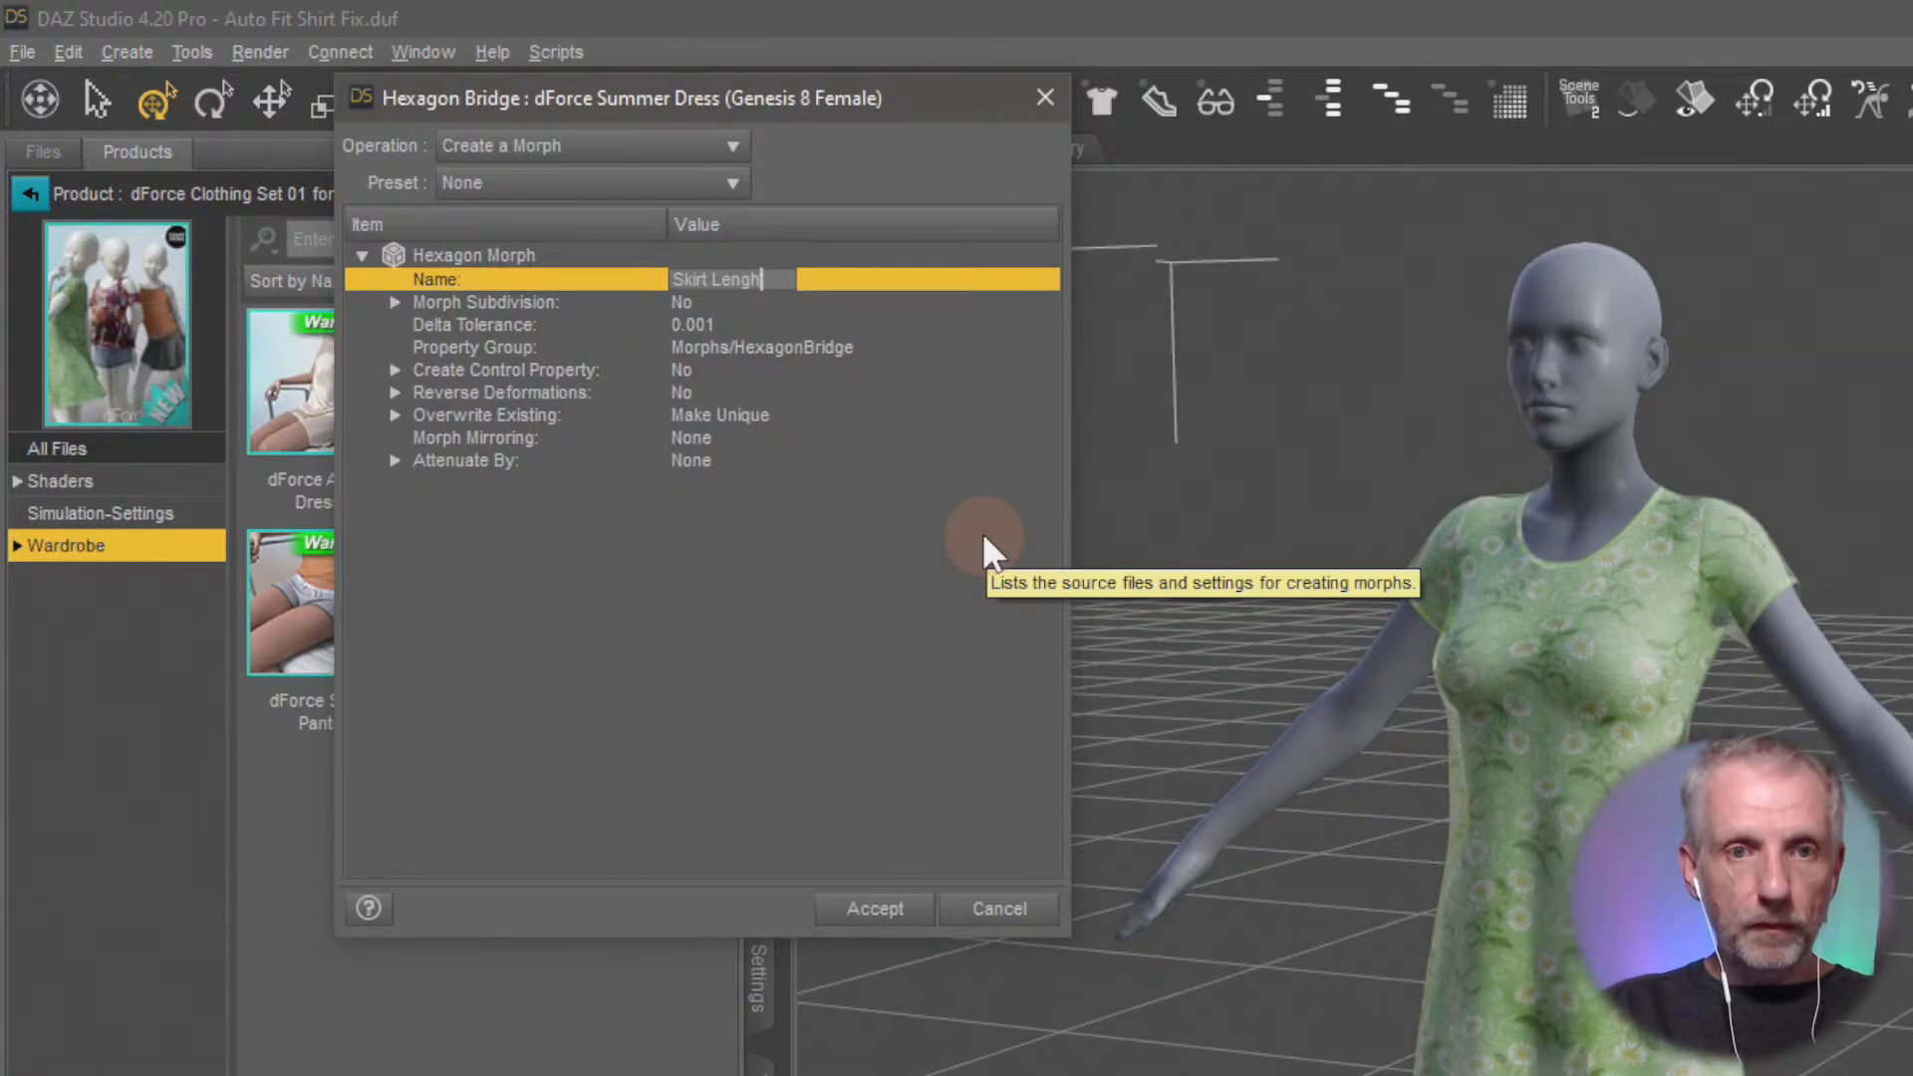
type("irt Length")
key("Return")
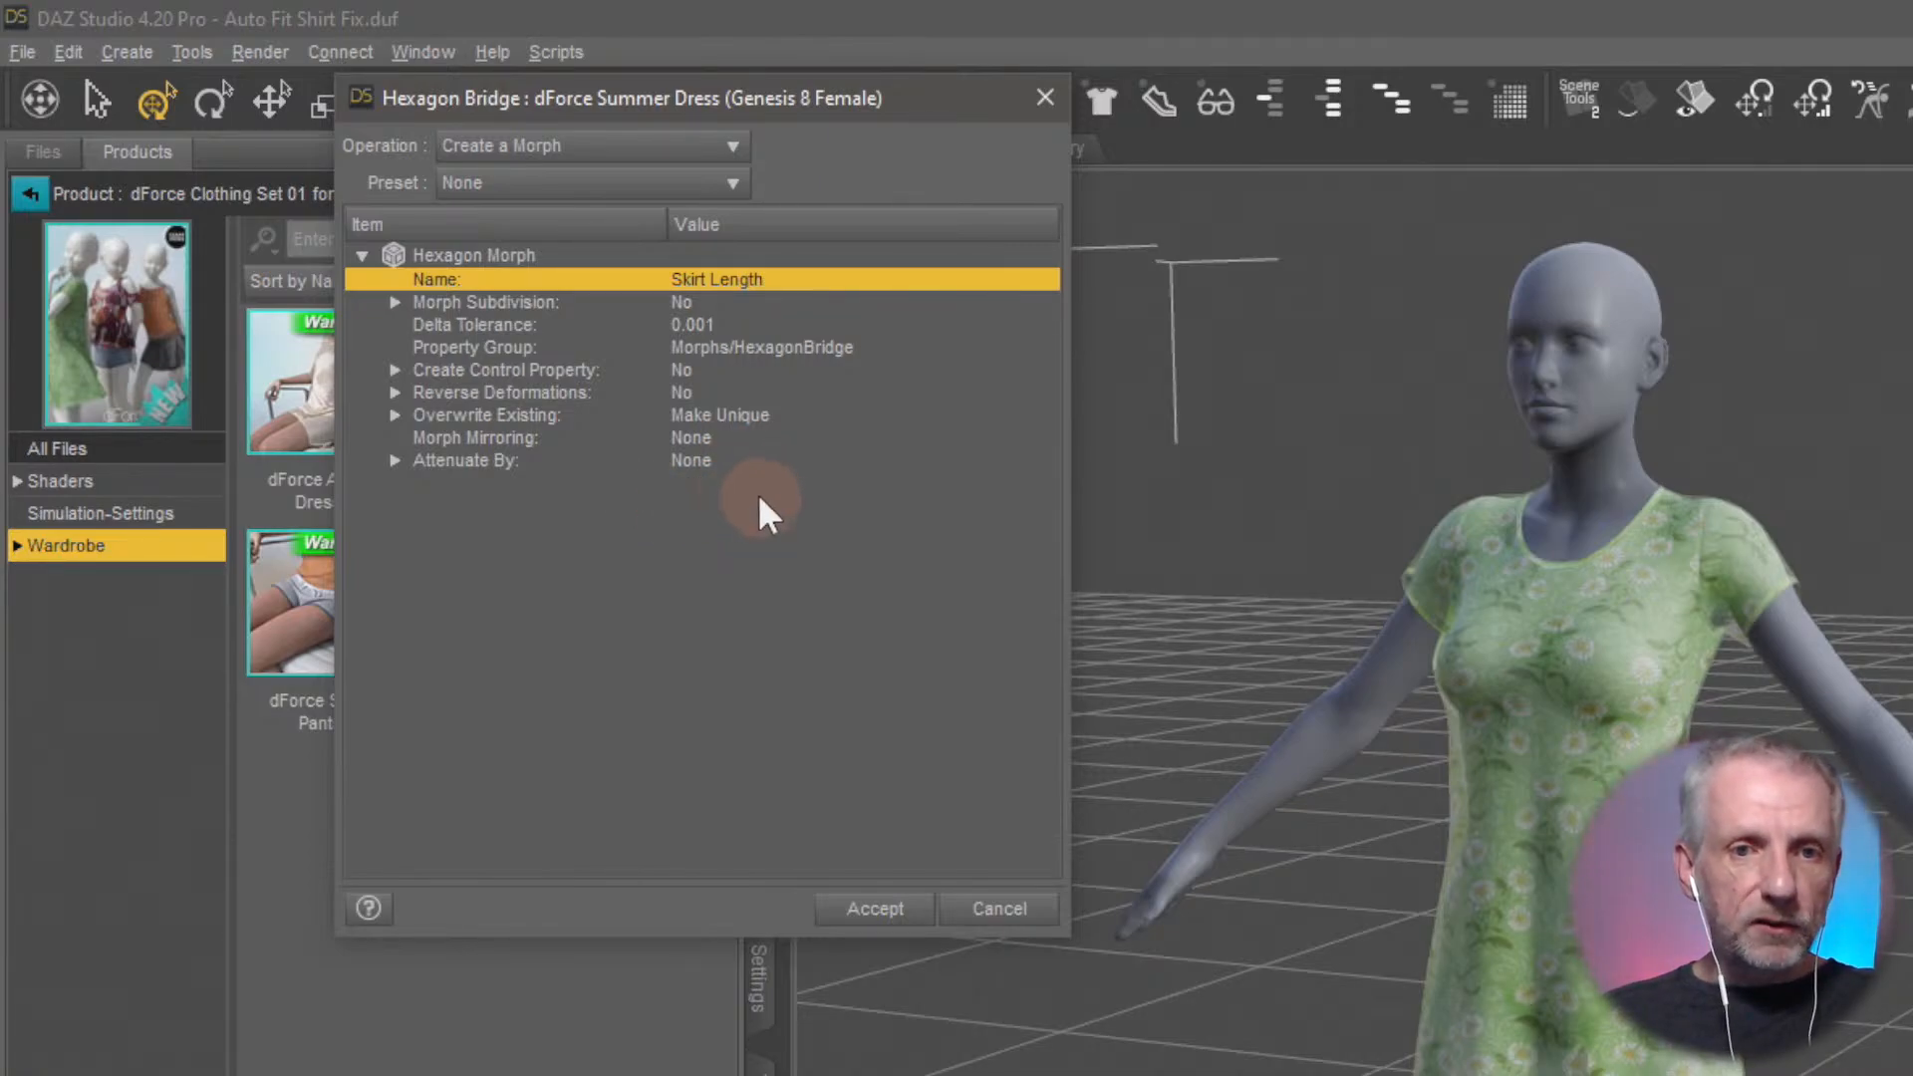
Set Reverse Deformations to Yes for the morph and expand its sub-options
left_click(665, 392)
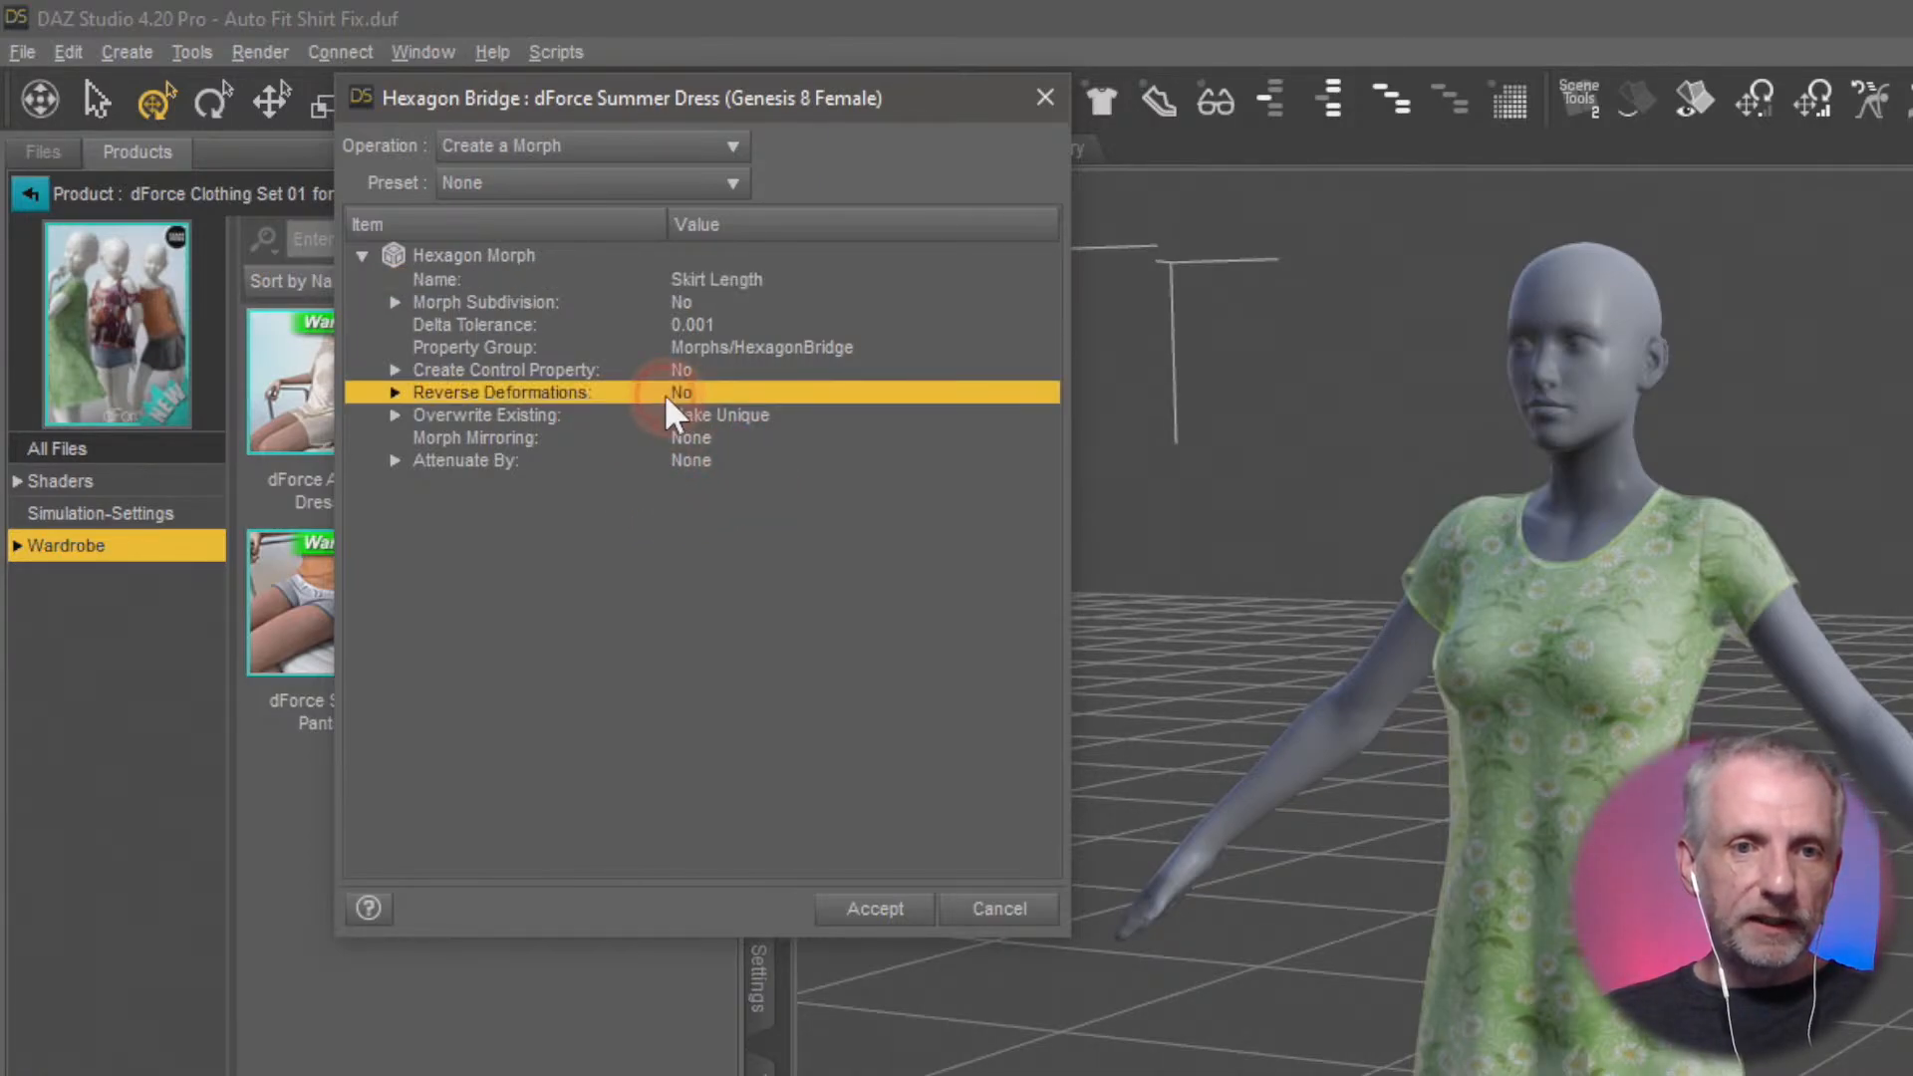
left_click(689, 390)
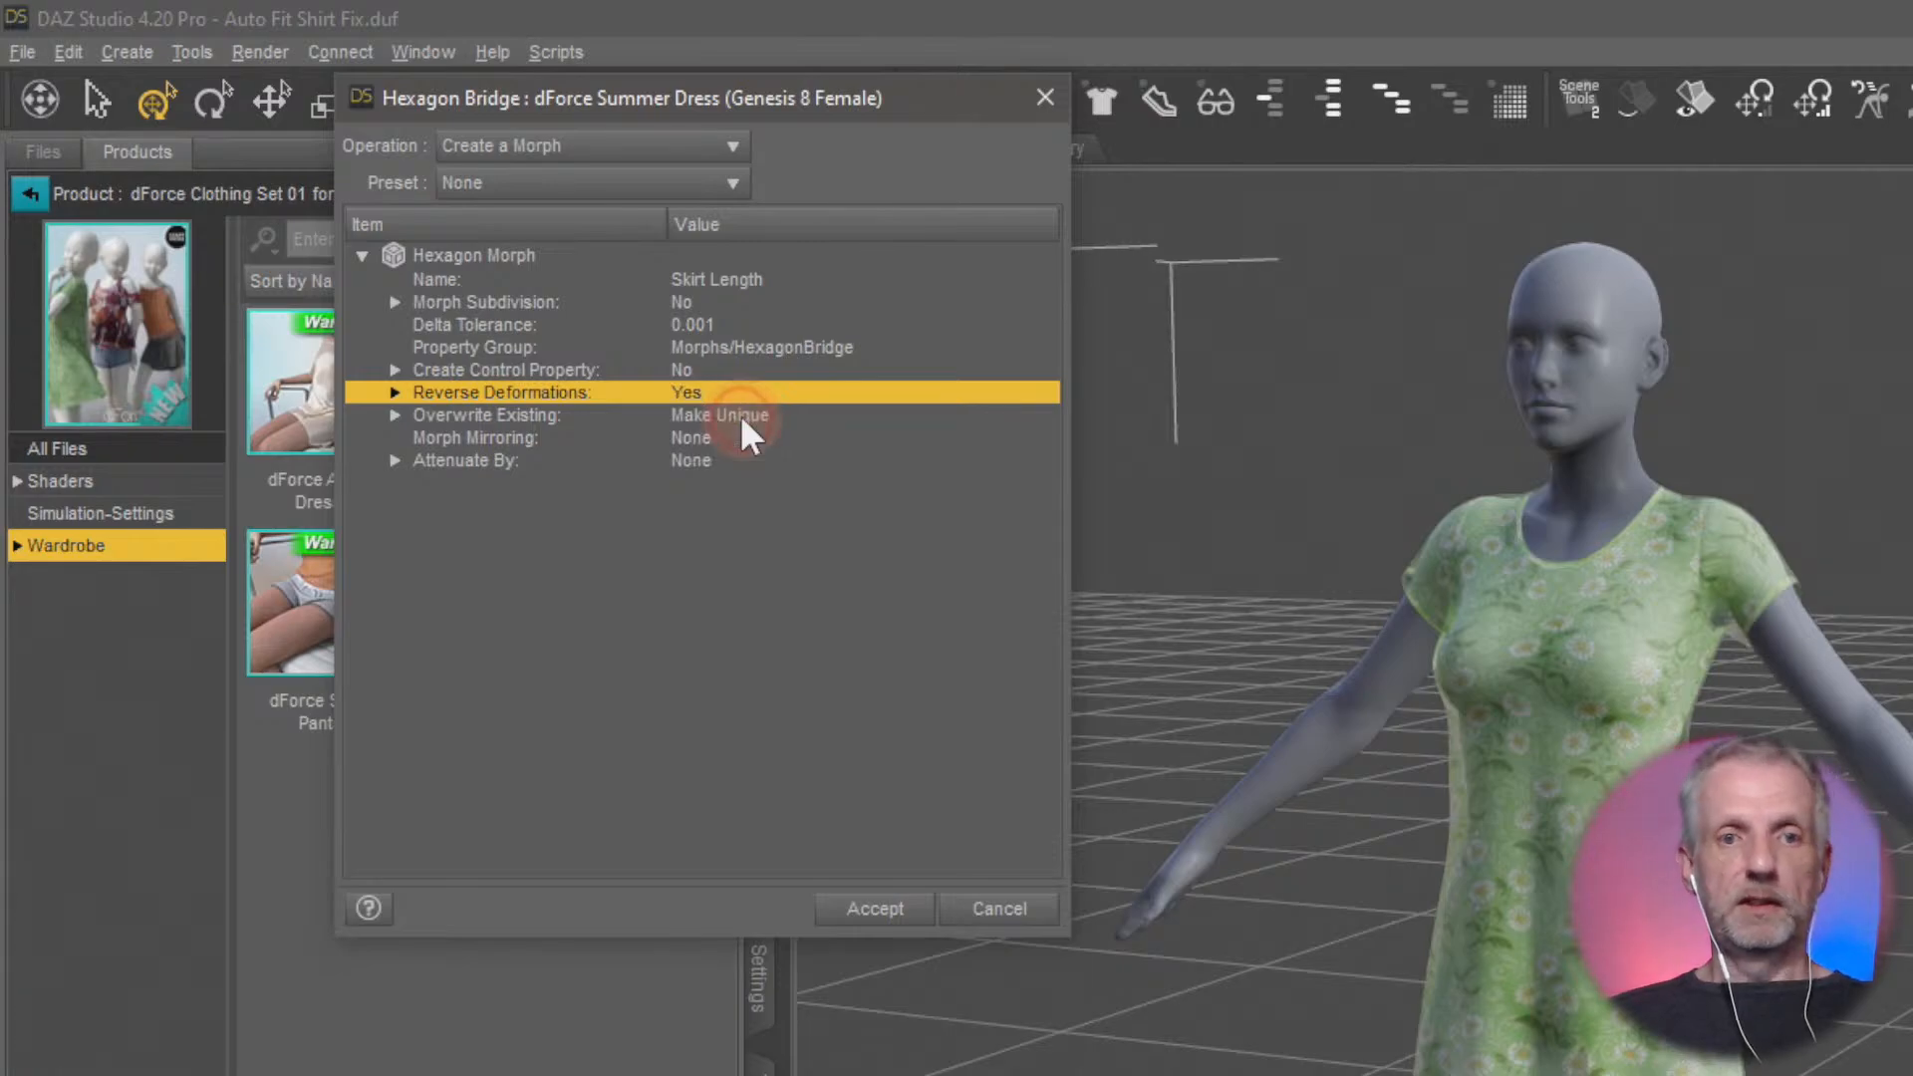
left_click(395, 393)
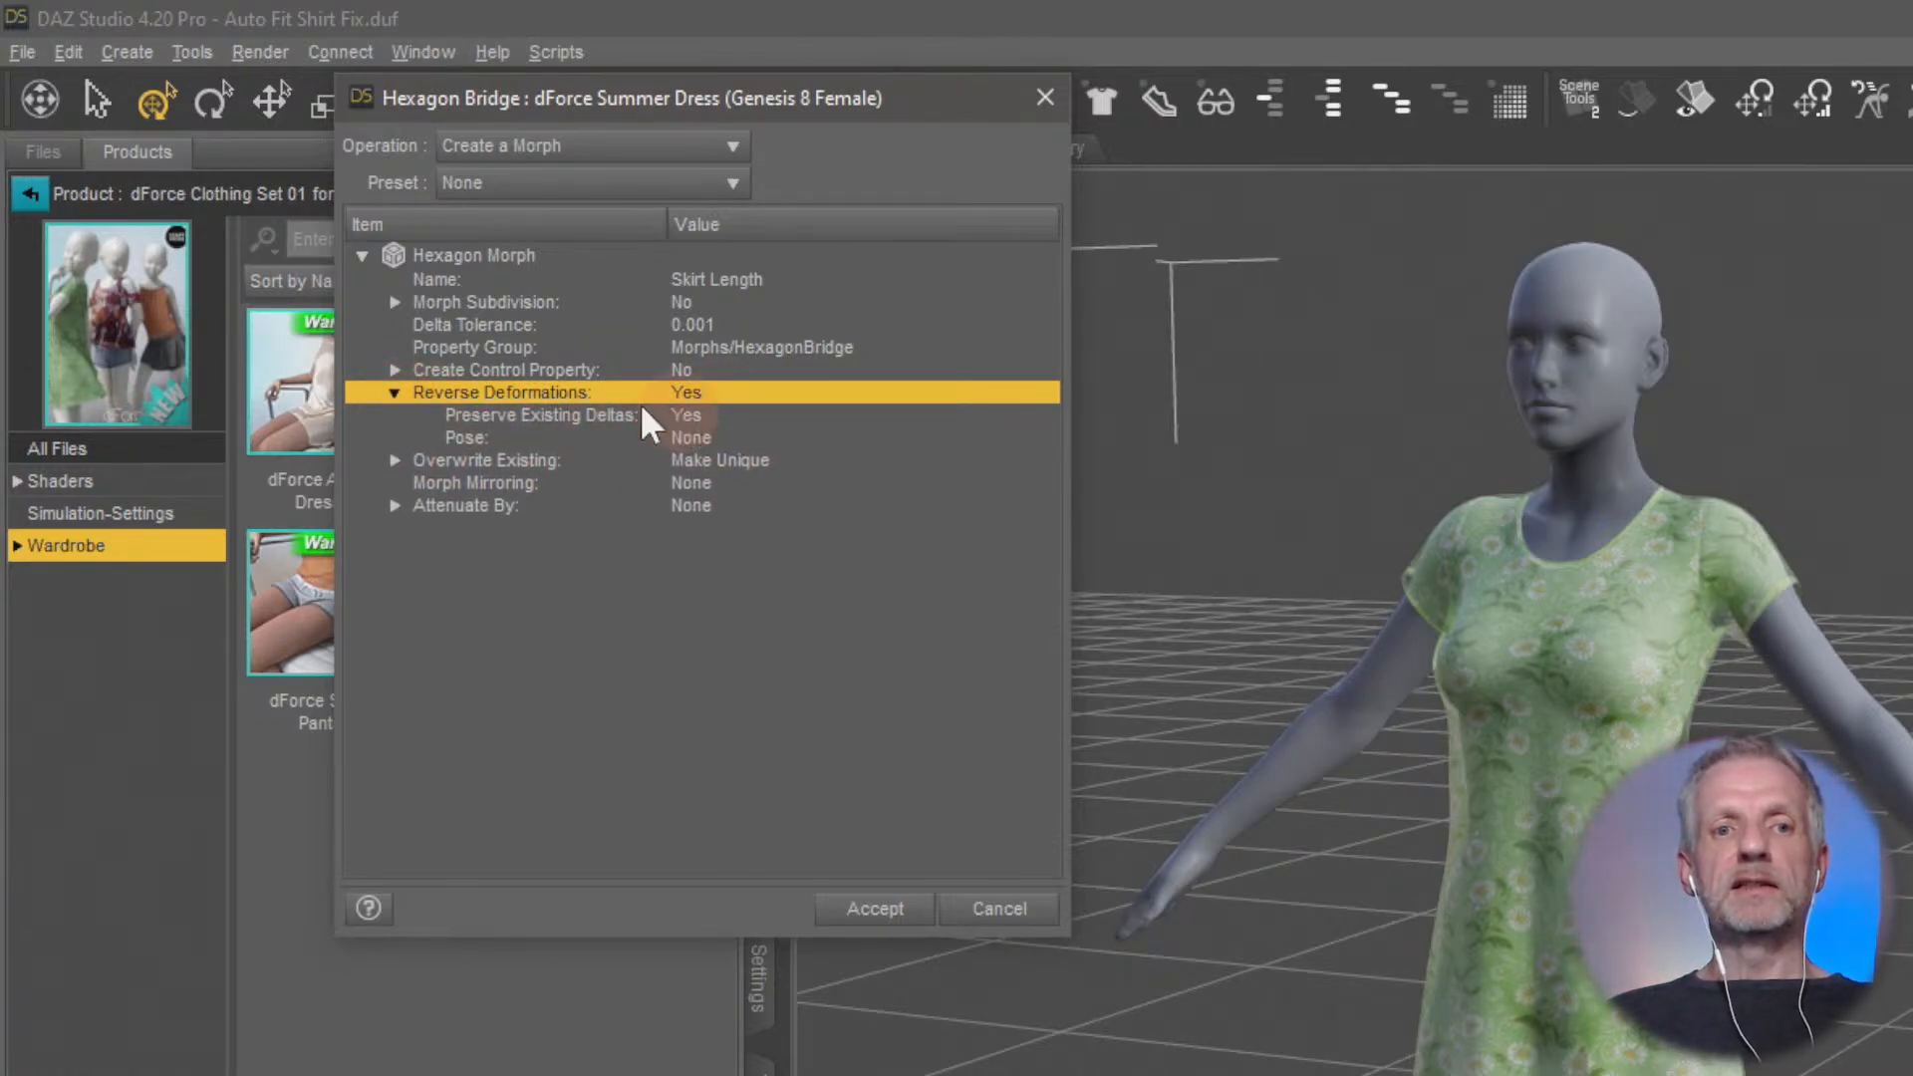
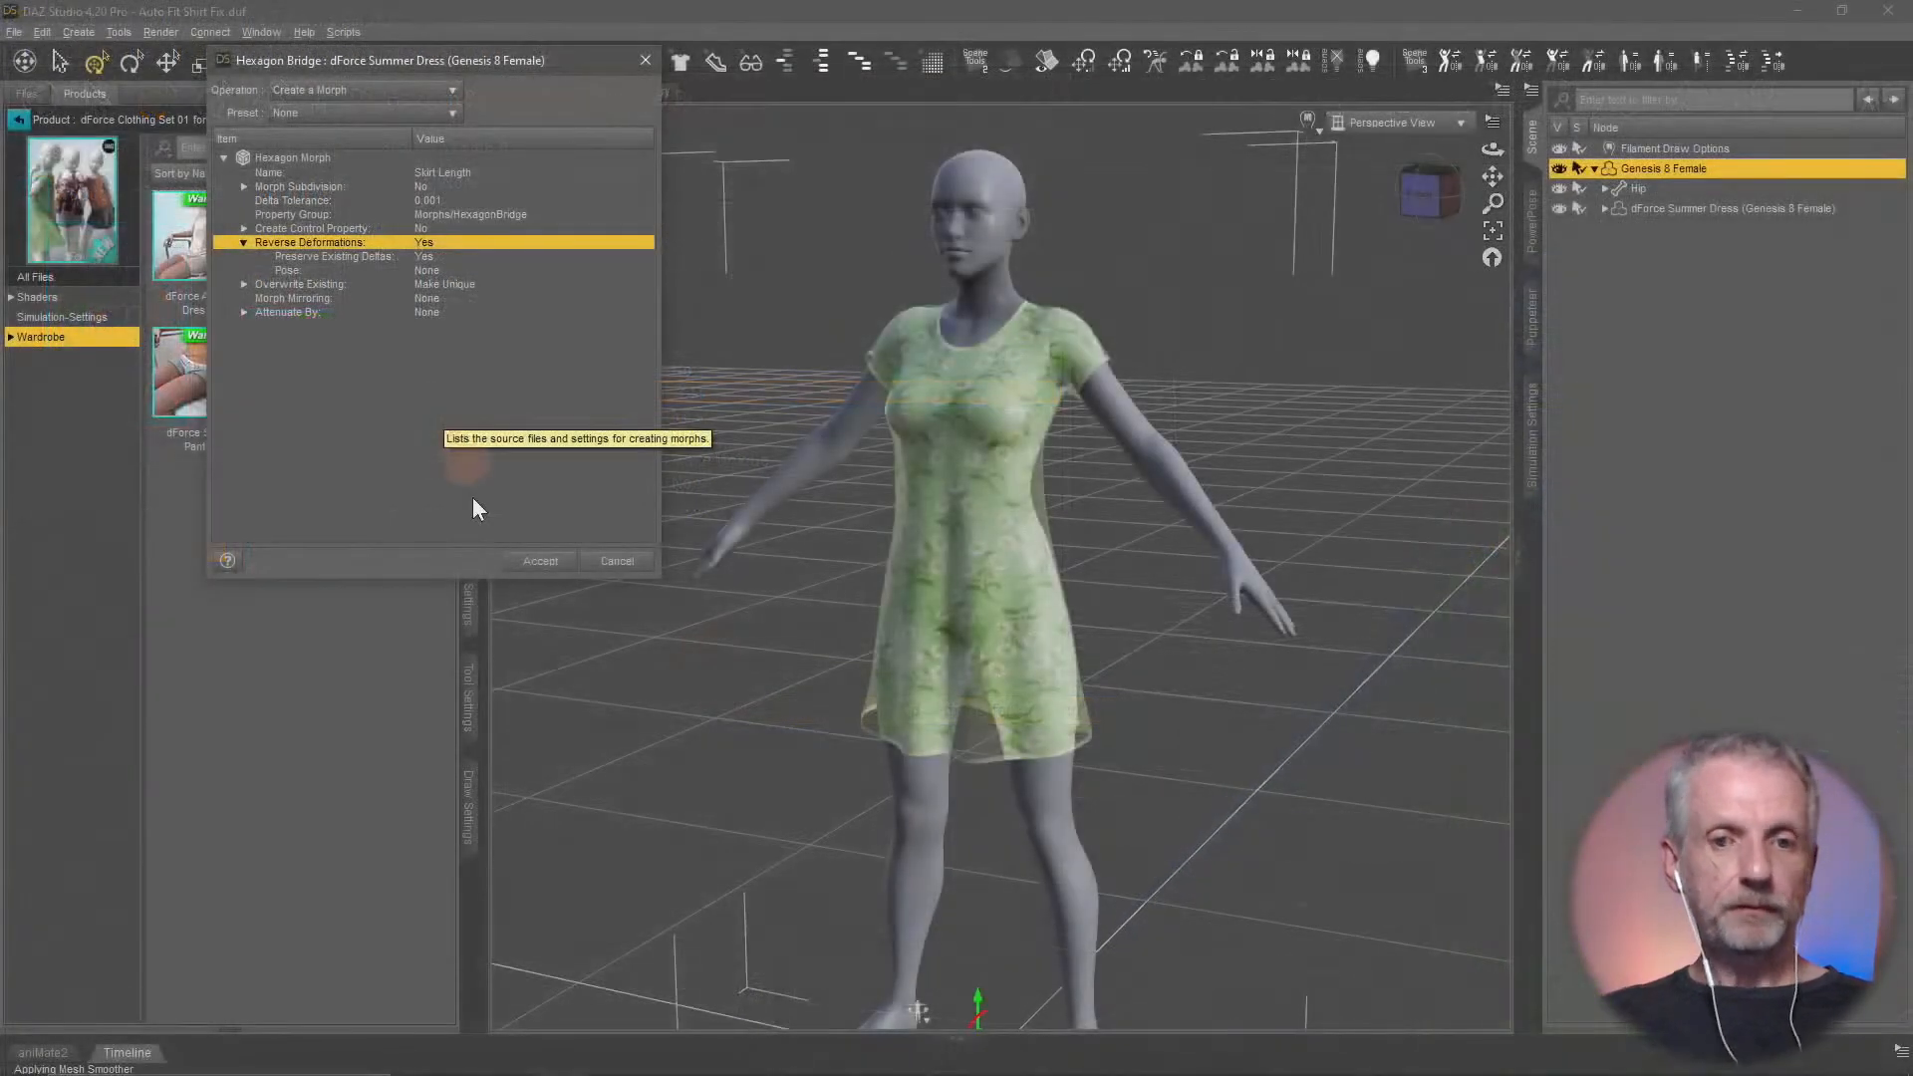
Accept the Skirt Length morph creation and set the dress's Skirt Length parameter to 100%
left_click(874, 905)
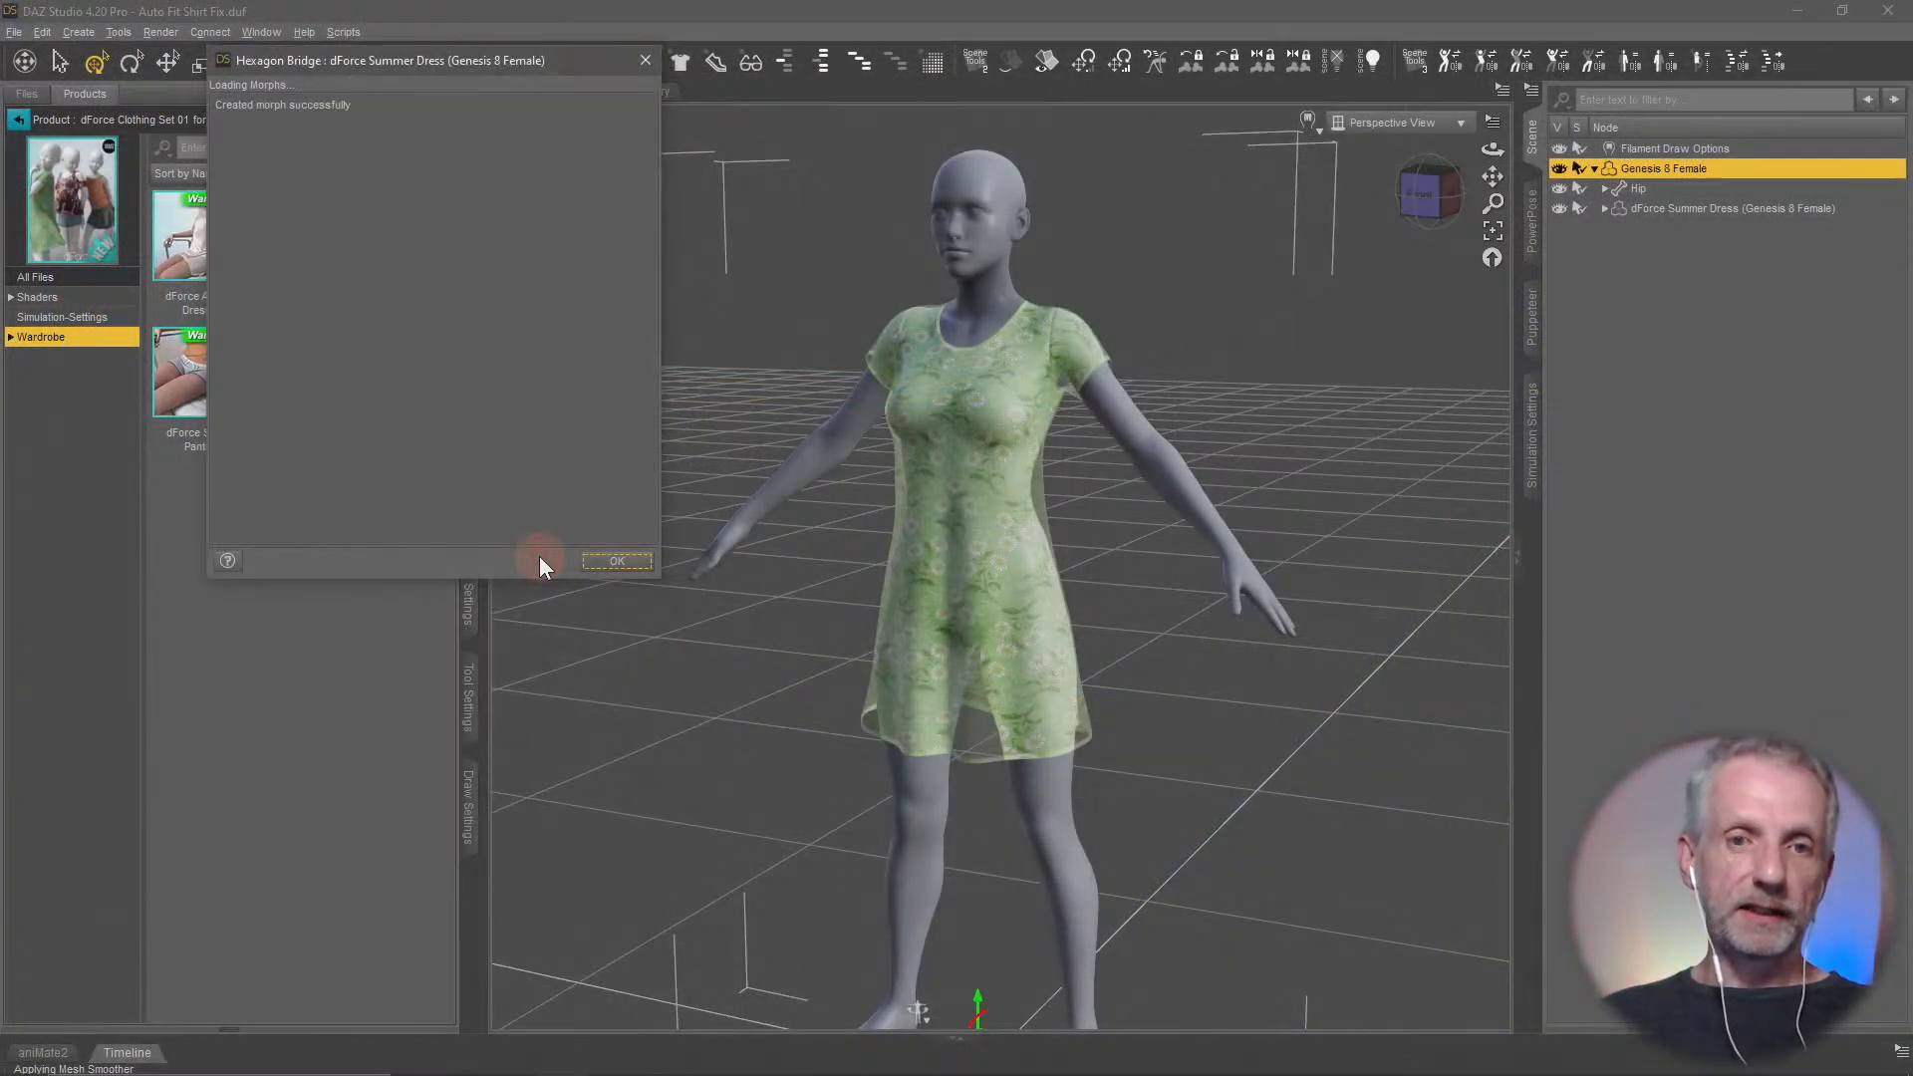
left_click(628, 563)
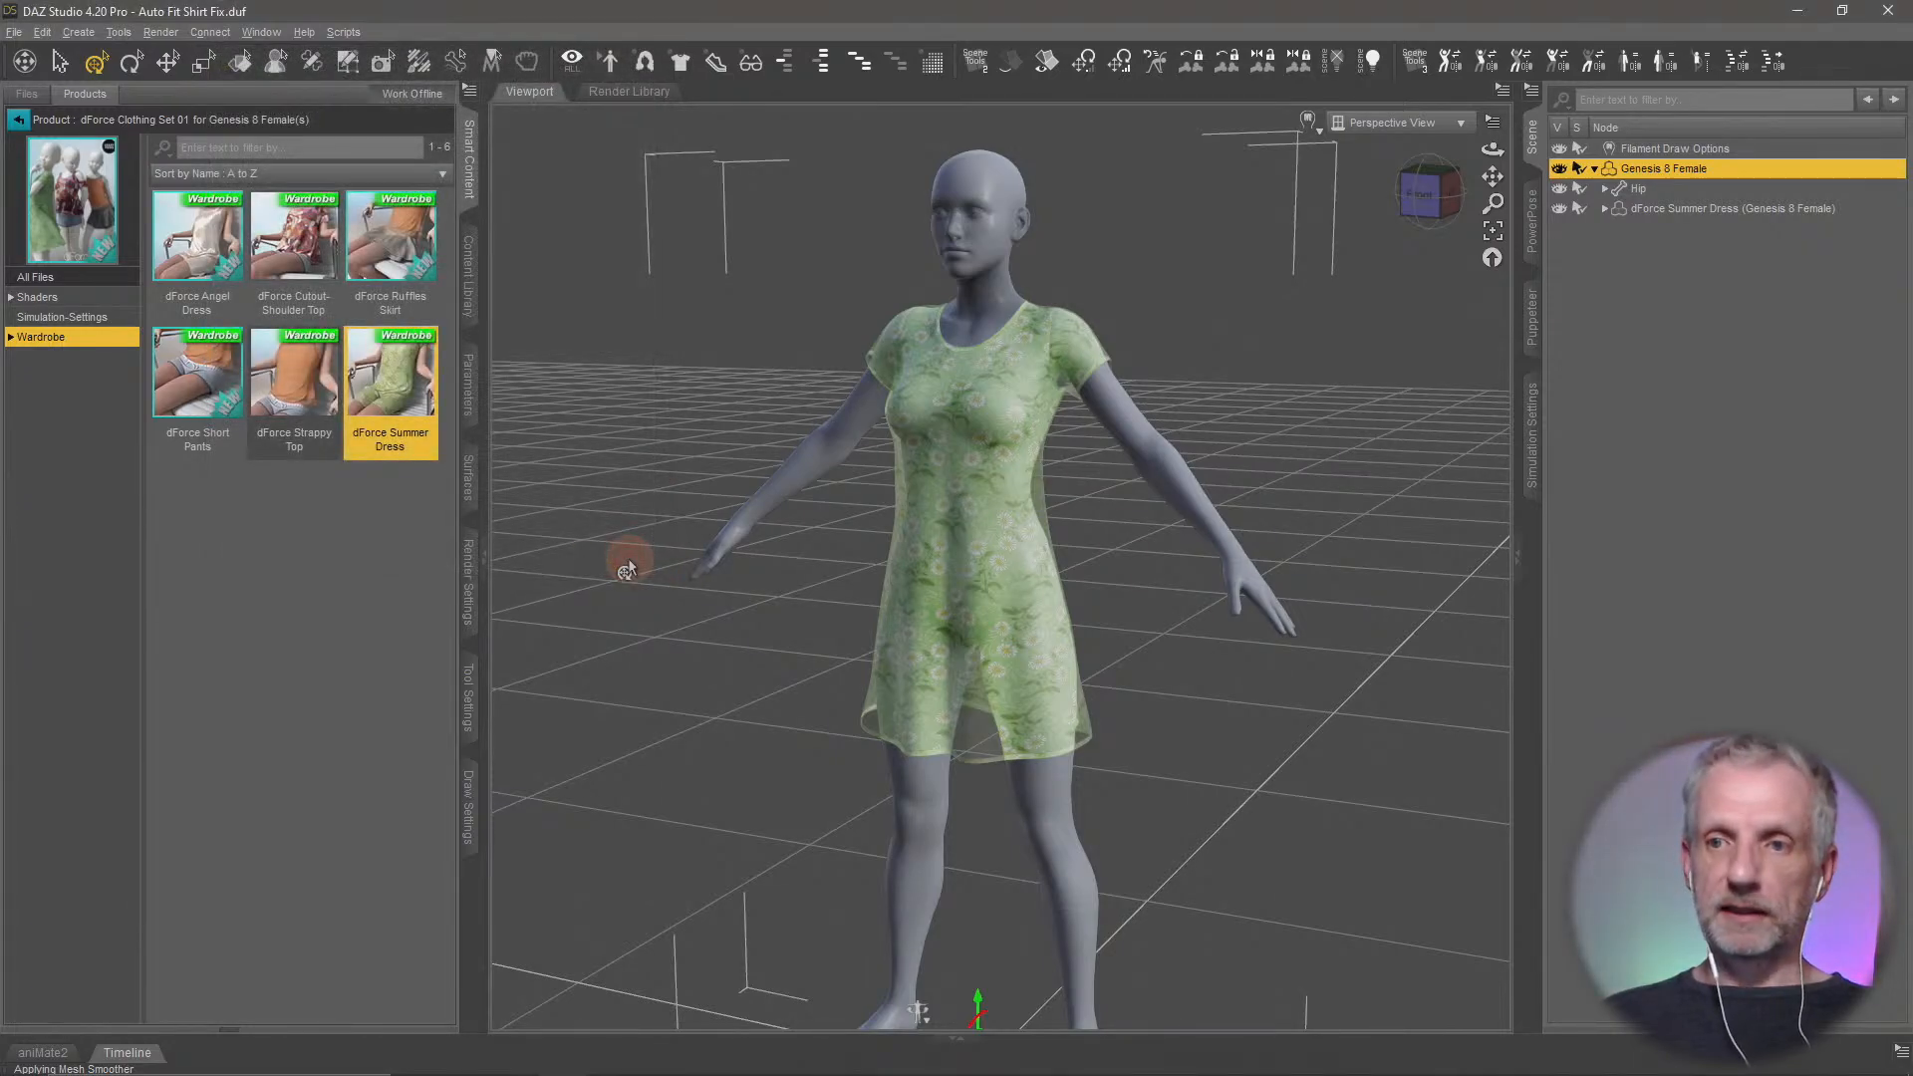
left_click(1753, 211)
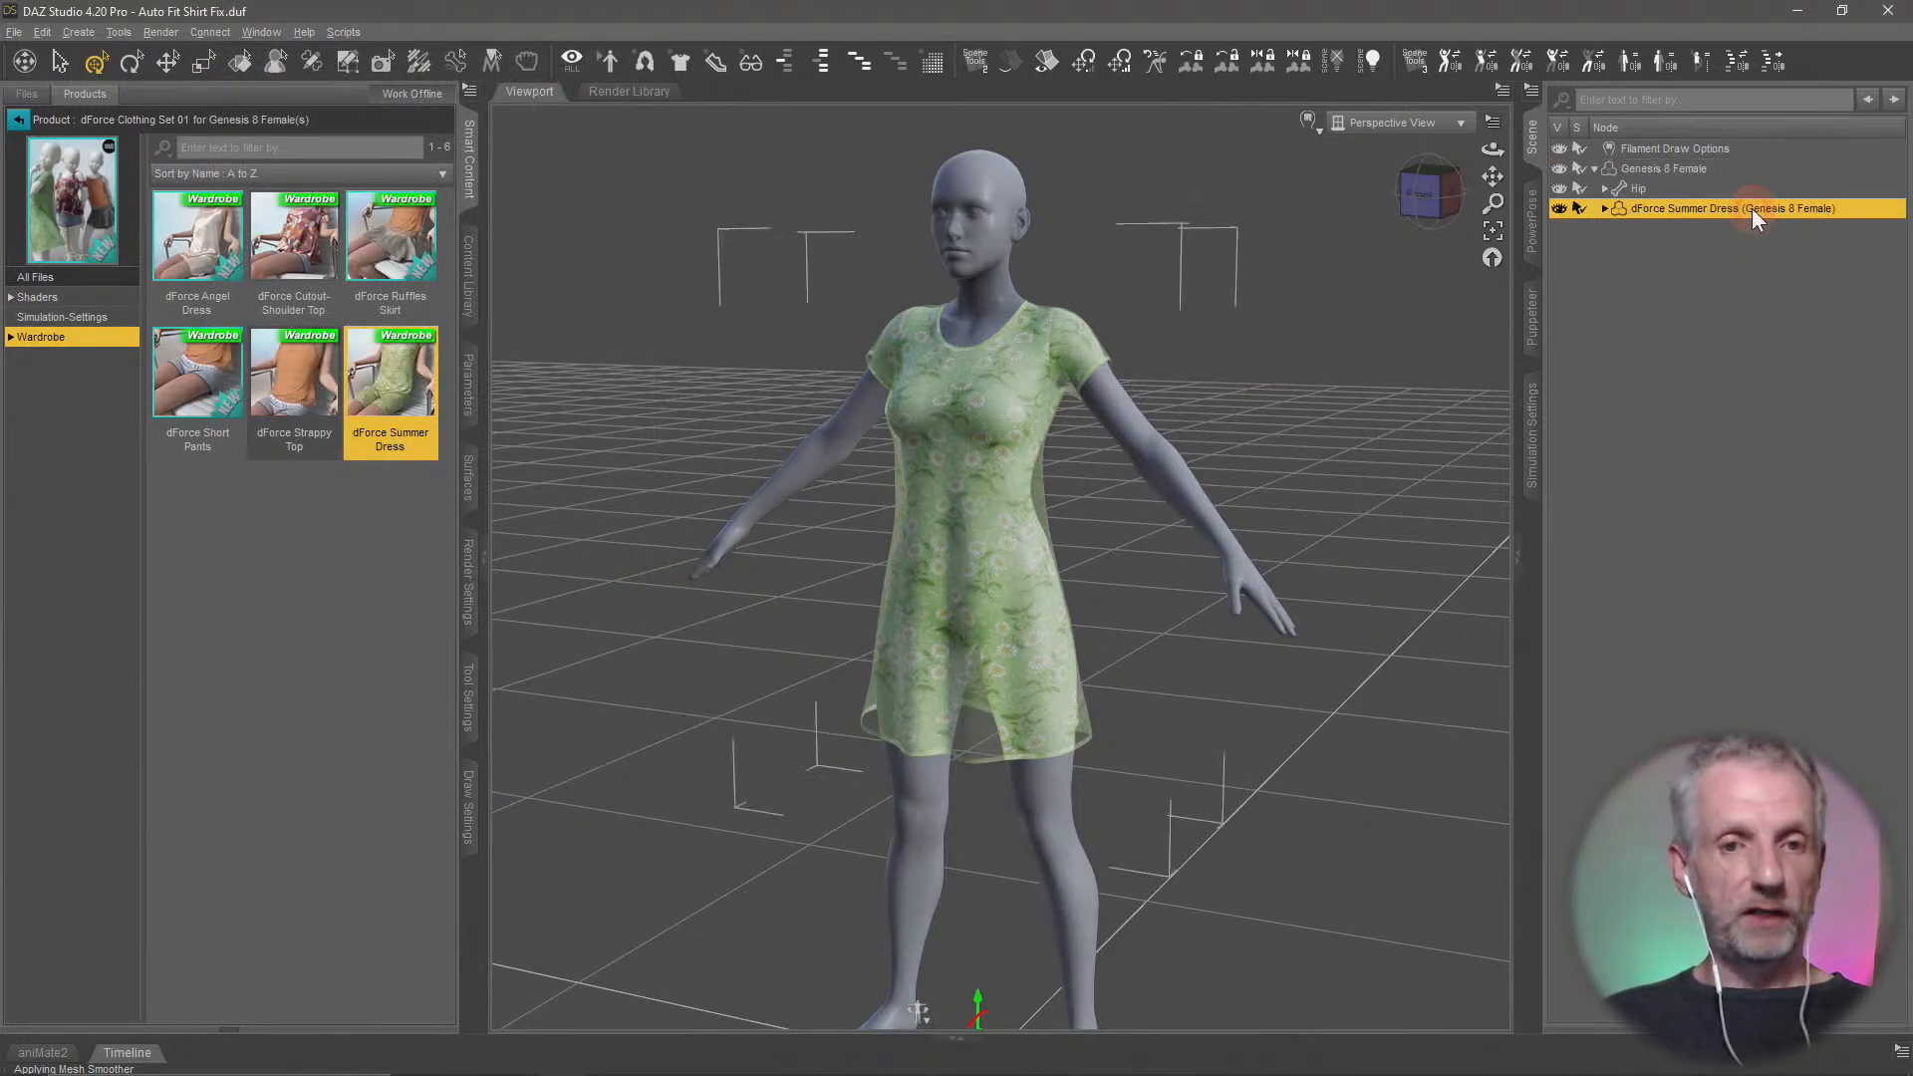
left_click(462, 398)
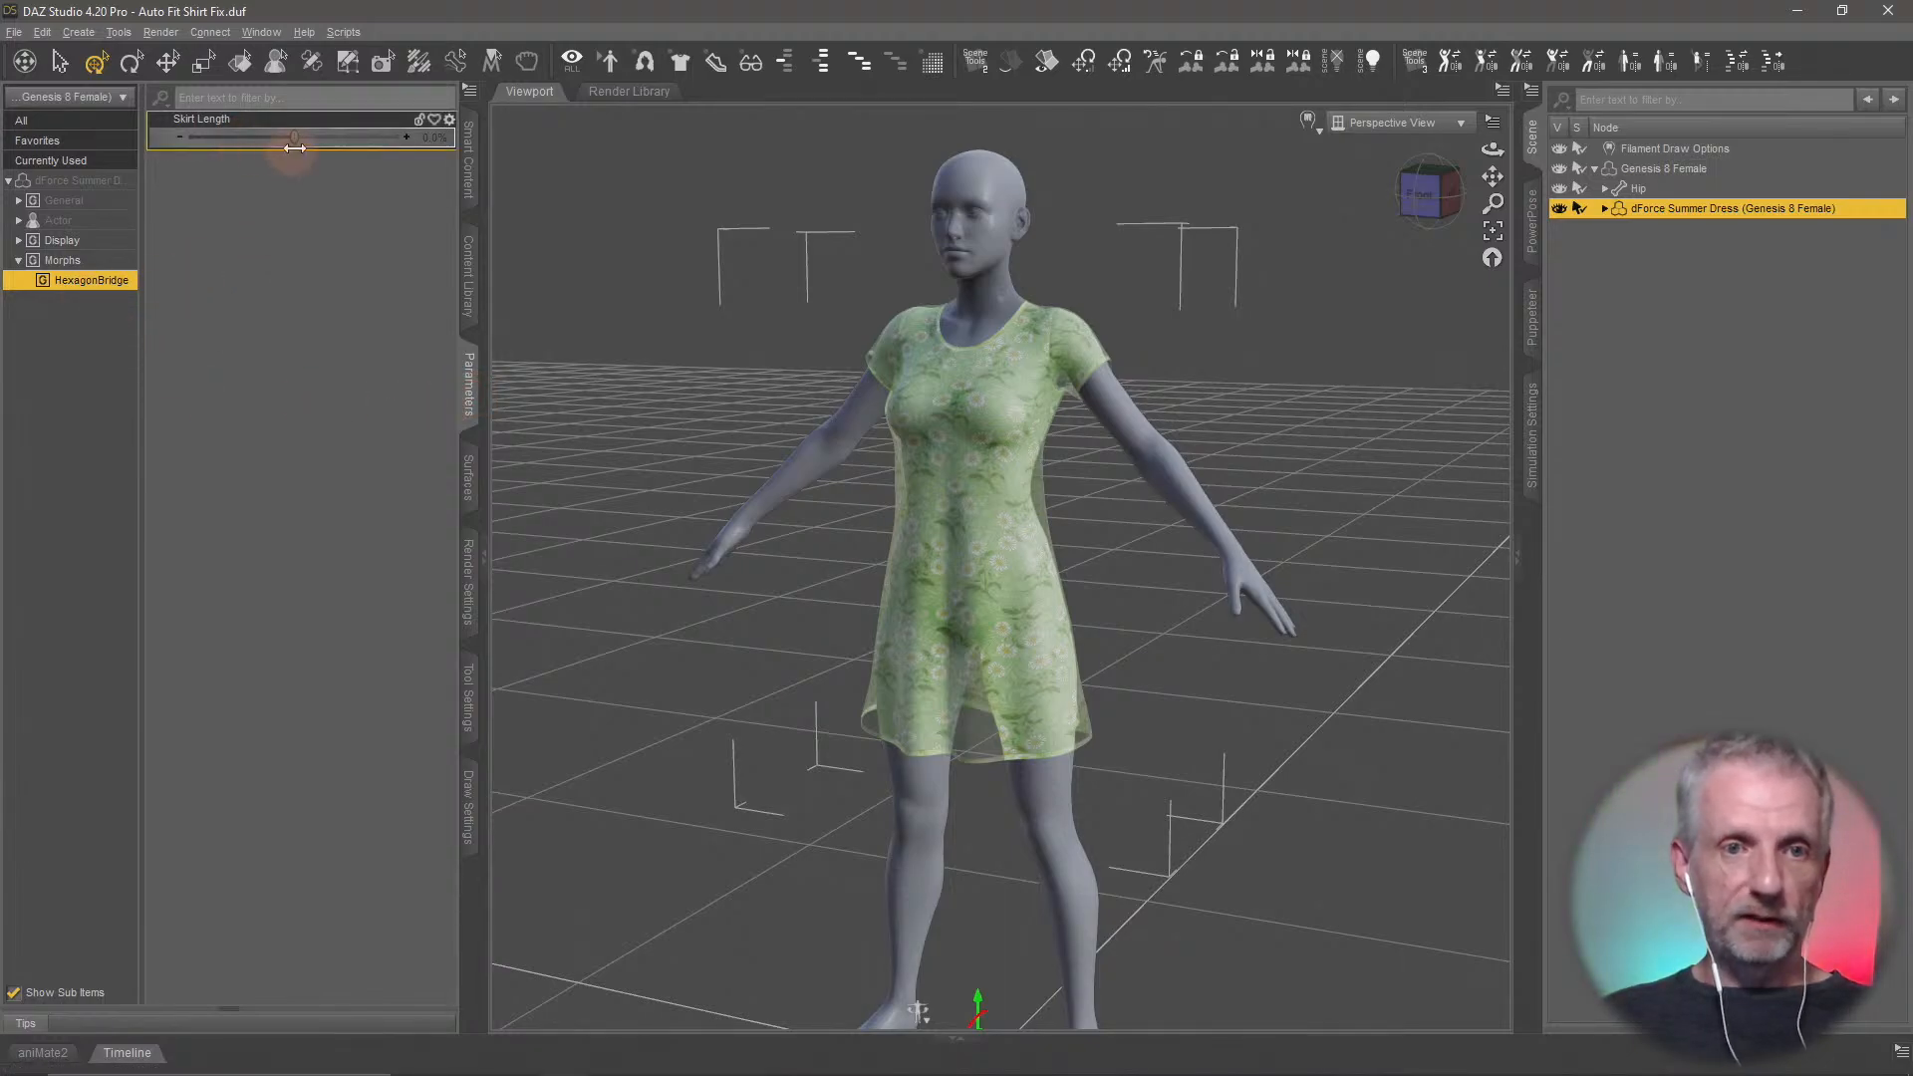
left_click_drag(304, 149, 601, 265)
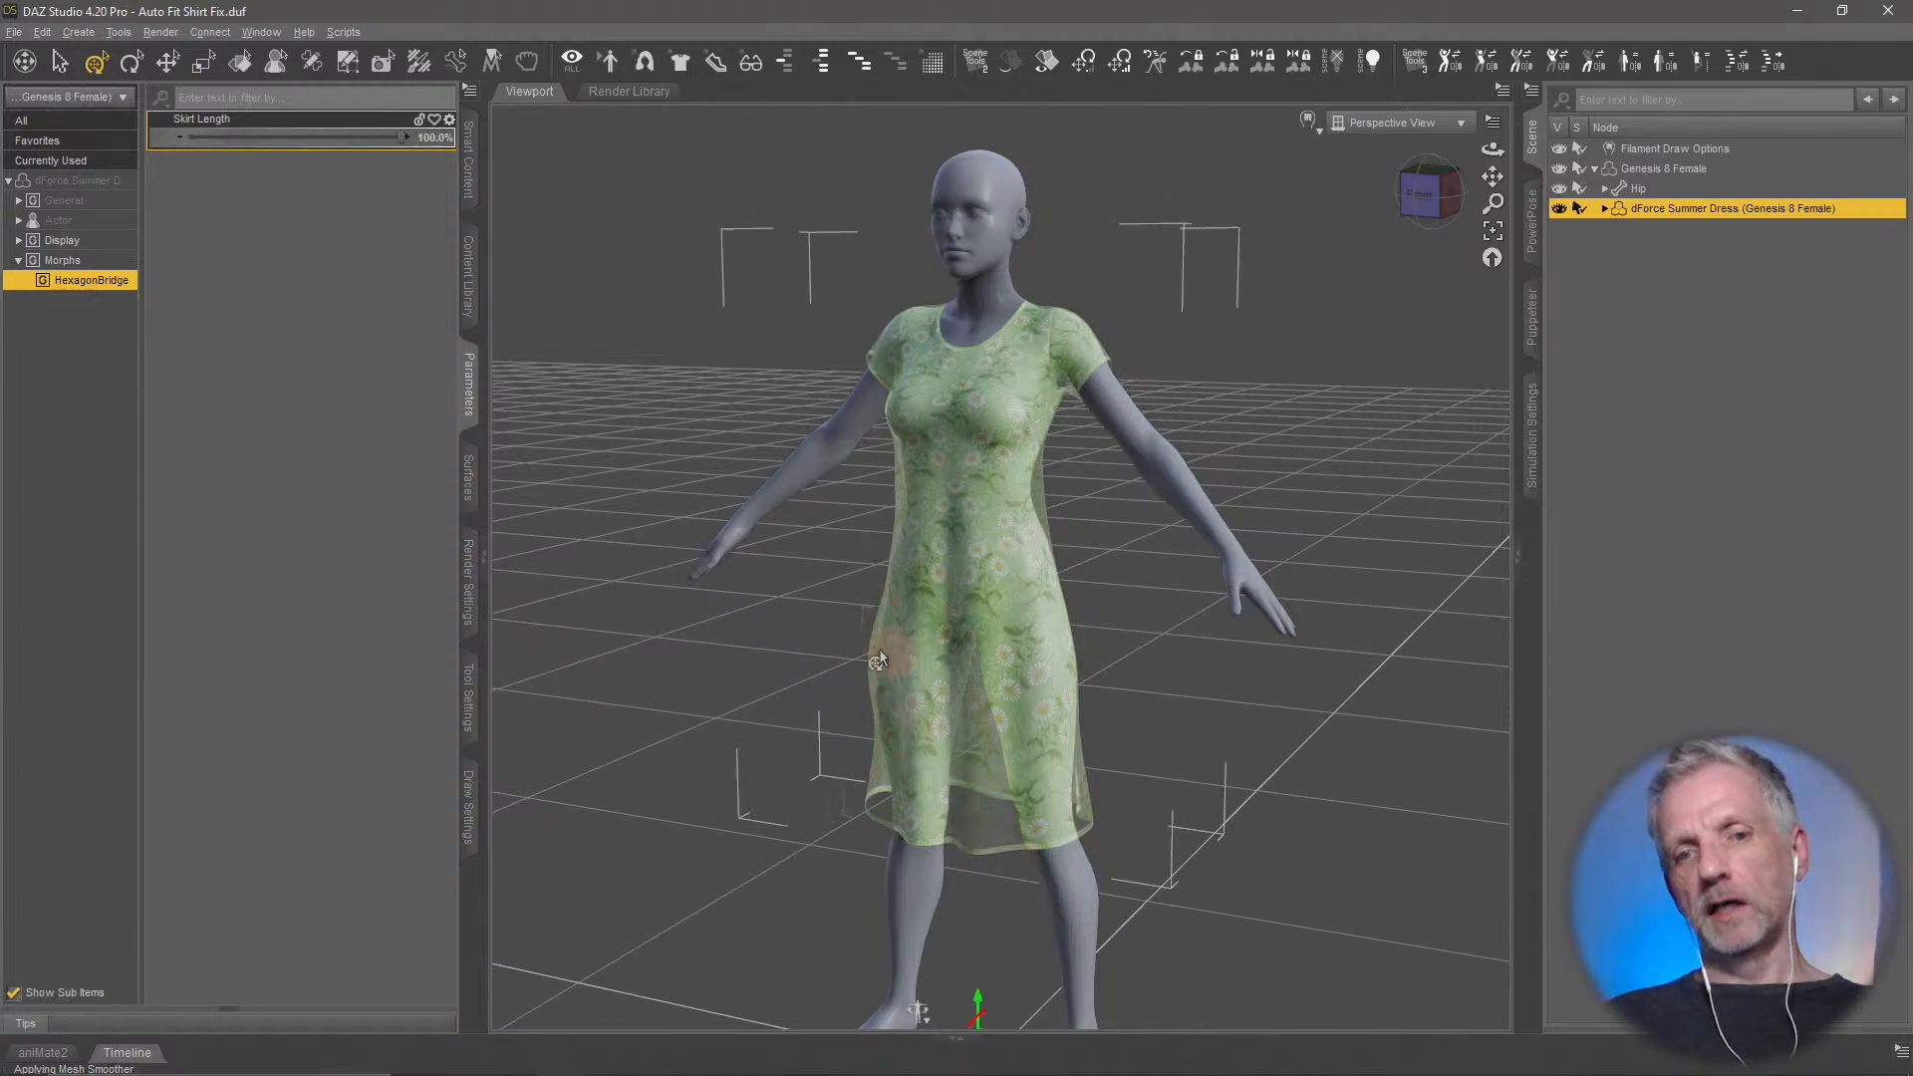
mouse_move(408, 139)
left_mouse_down()
mouse_move(334, 141)
mouse_move(408, 140)
left_mouse_up()
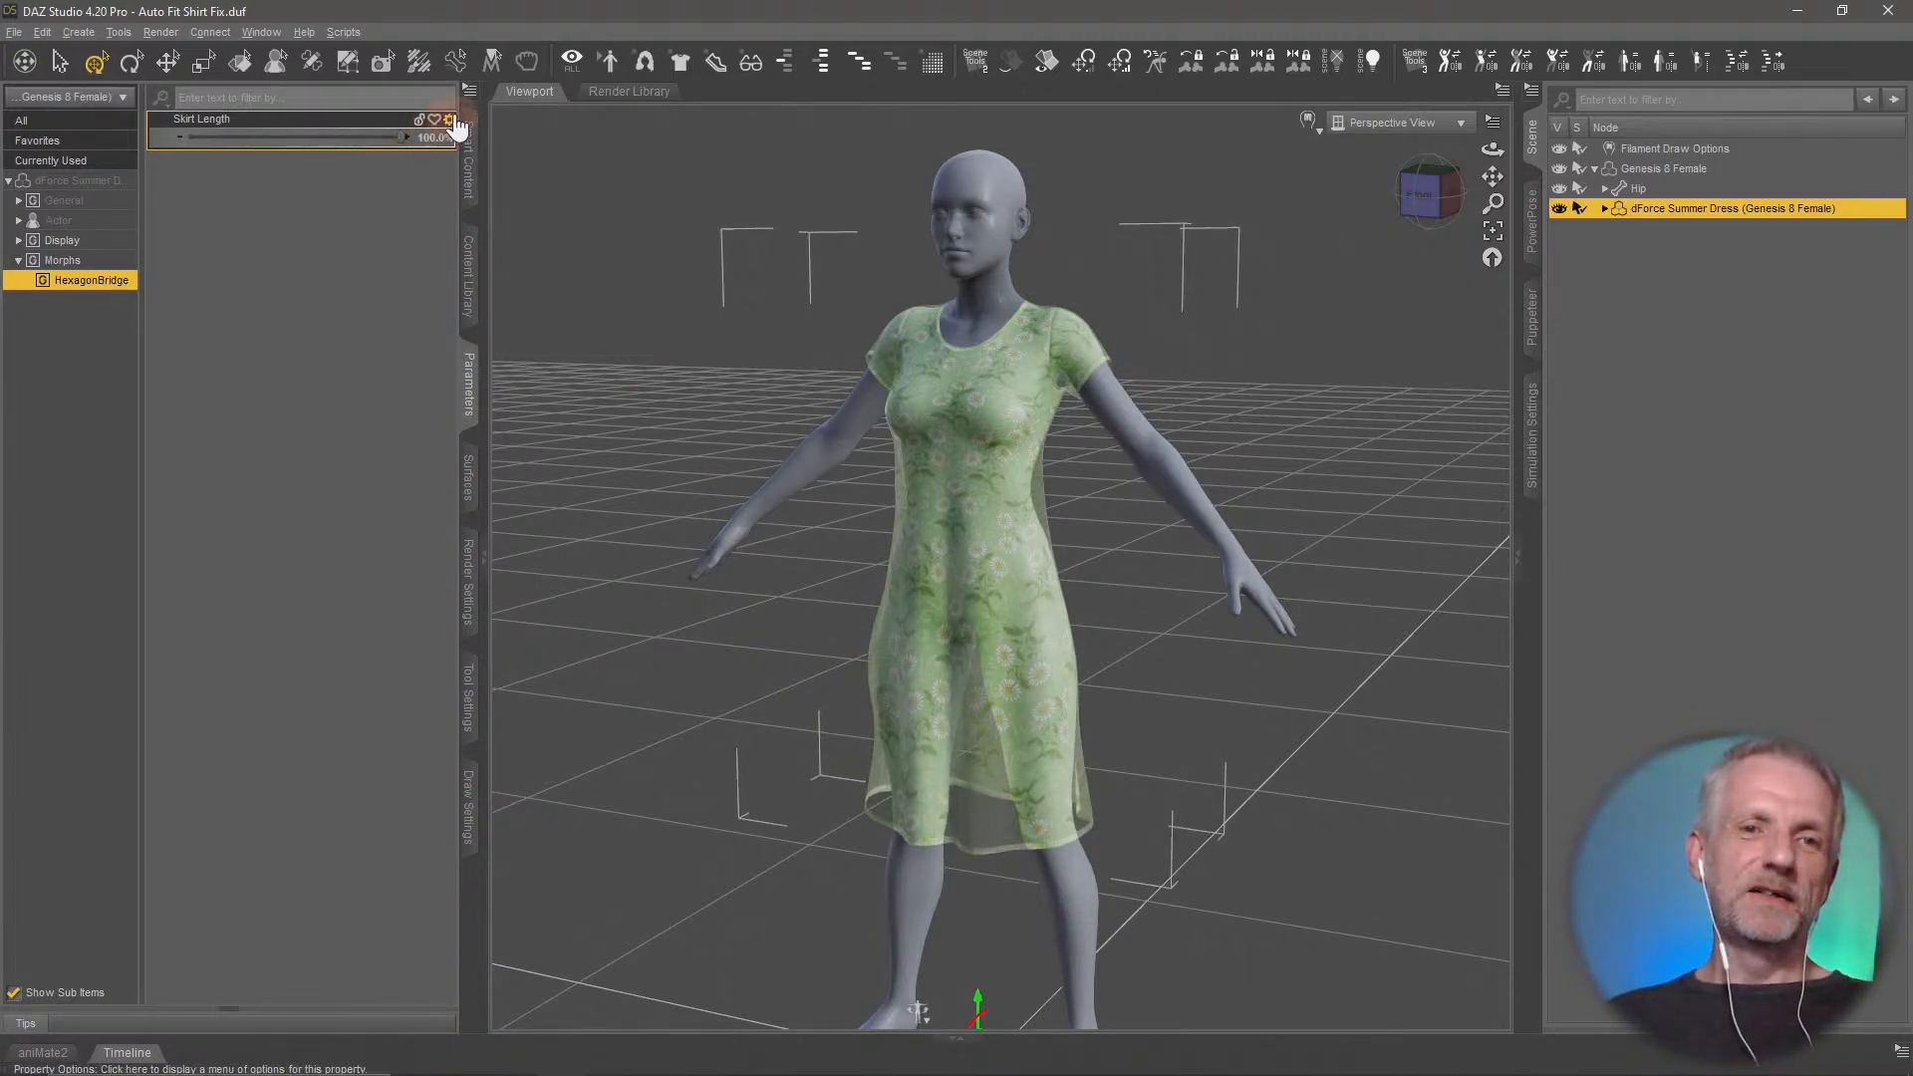
Edit the Skirt Length parameter's settings so its minimum limit is 0%, and accept them
left_click(450, 120)
left_click(496, 137)
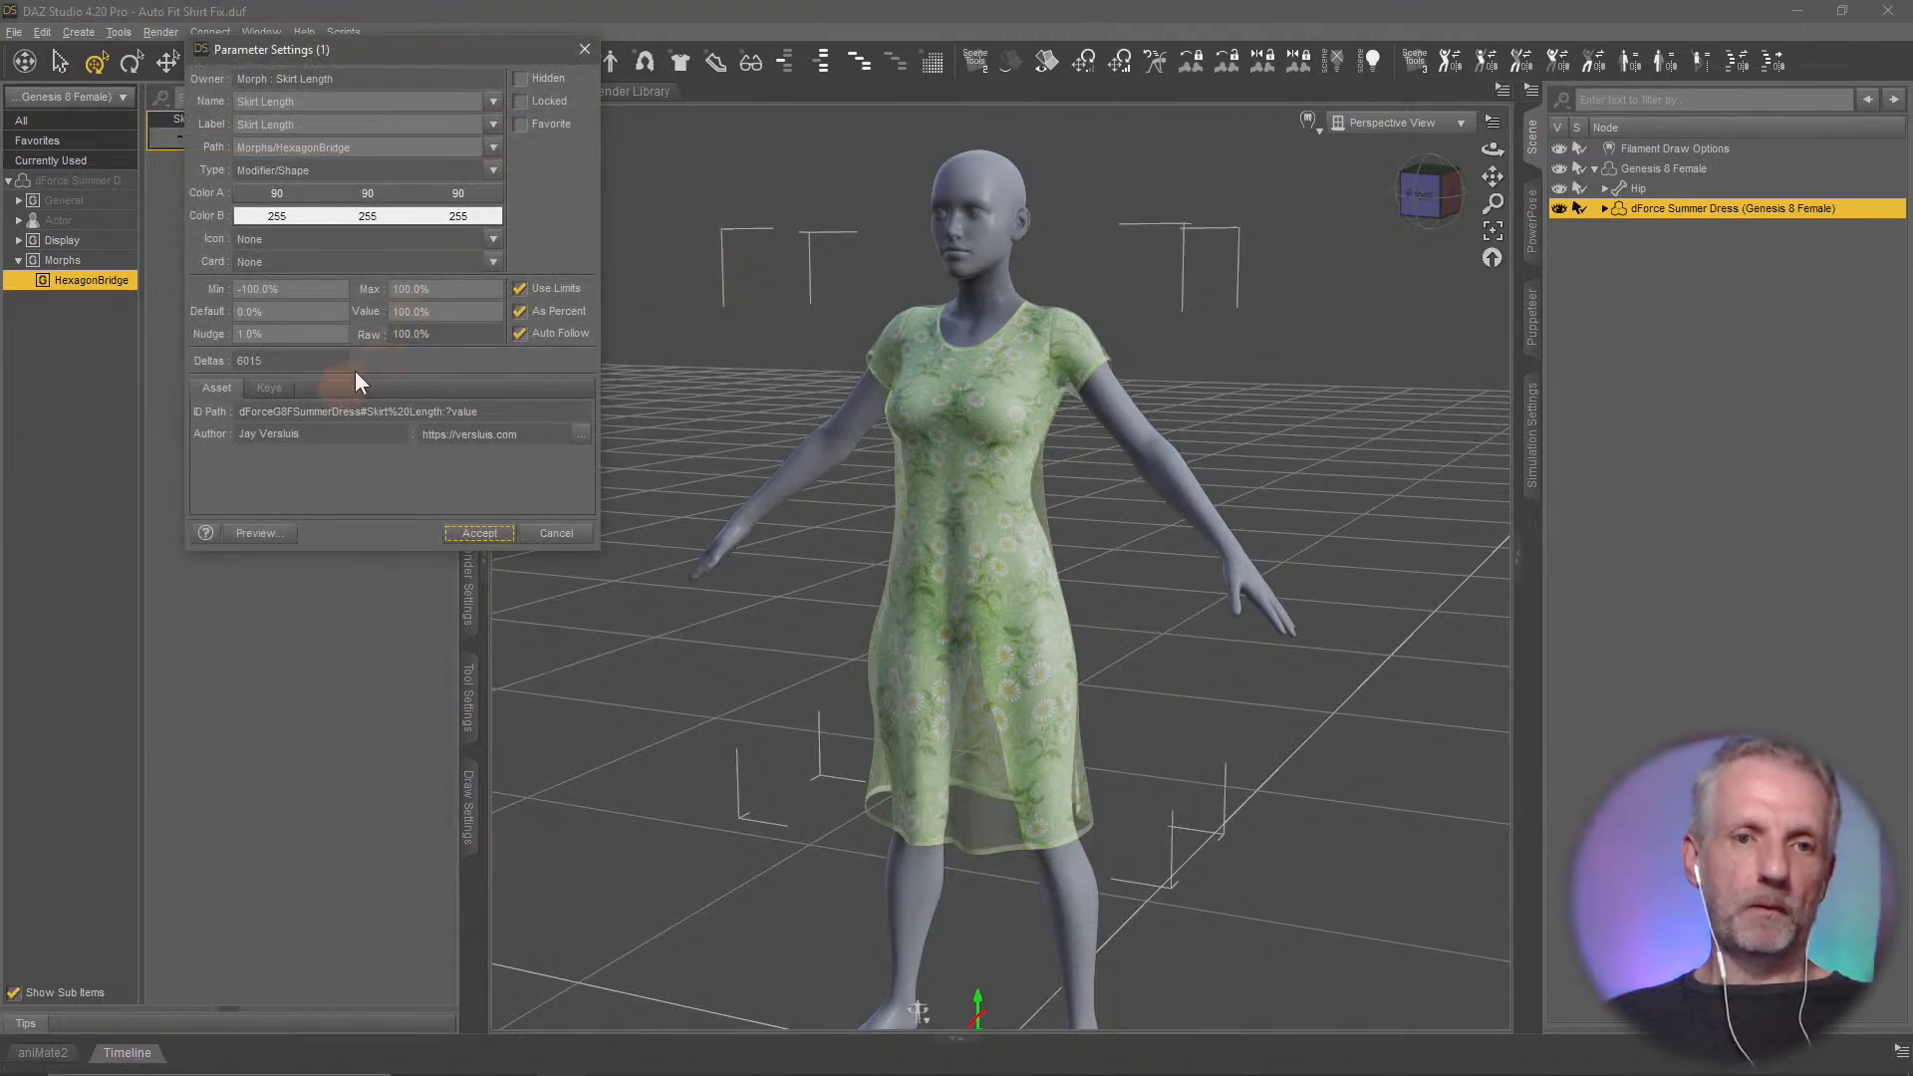
key("Return")
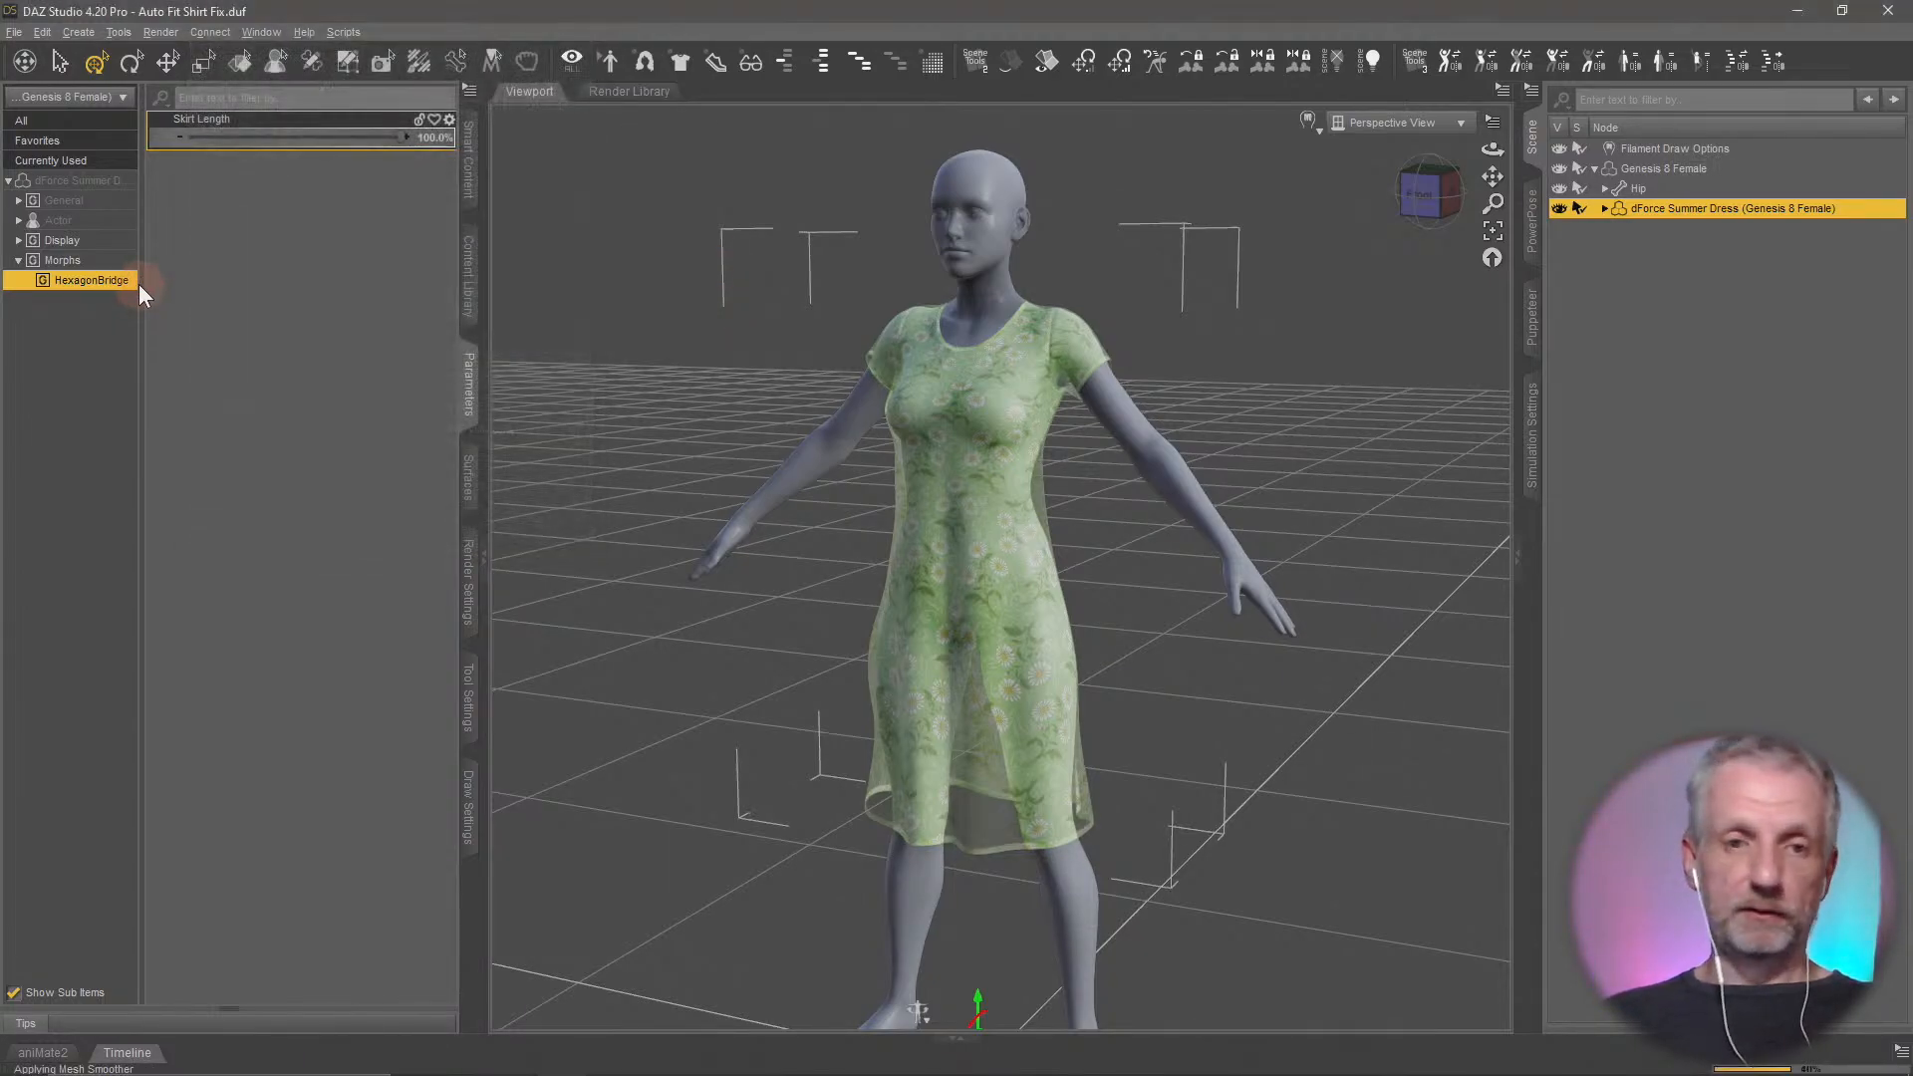
Return Skirt Length to 0% and check the dress on the figure from different angles
left_click_drag(406, 136, 145, 167)
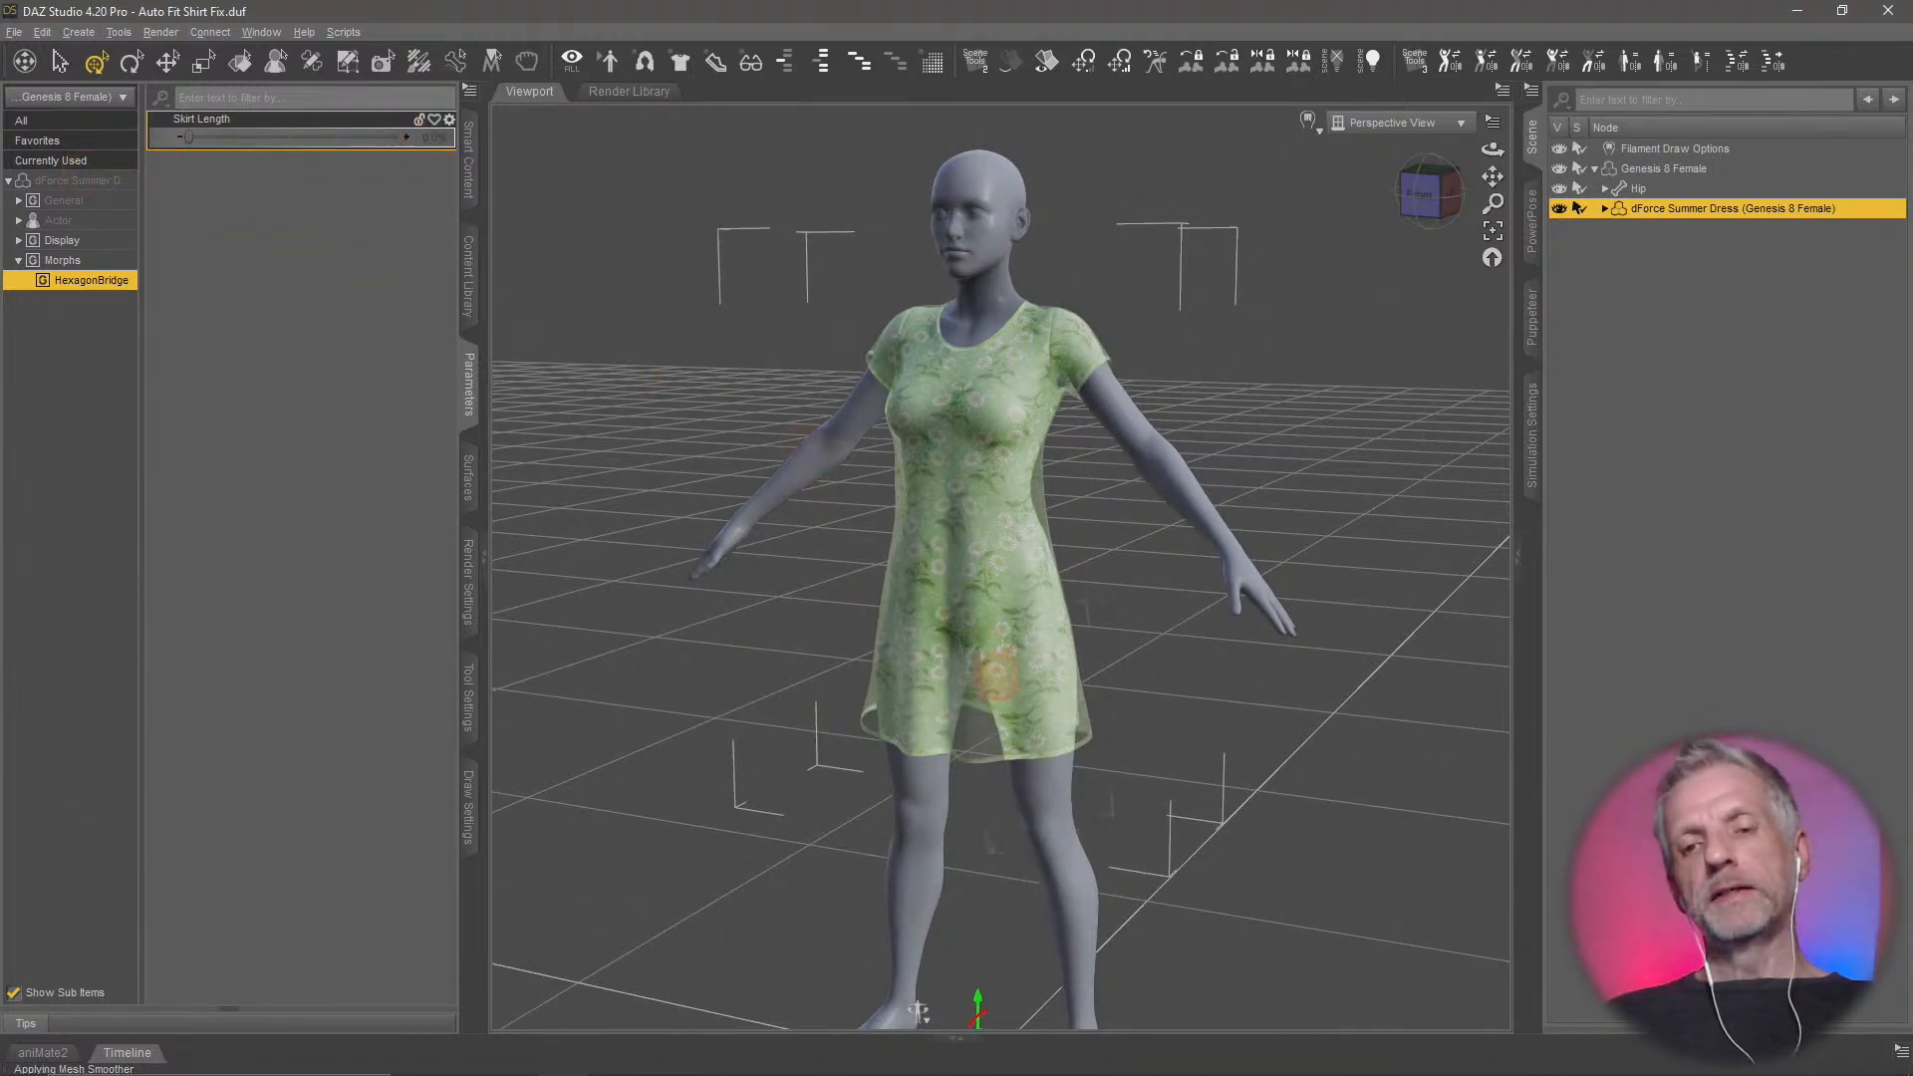
middle_click_drag(996, 677, 839, 612)
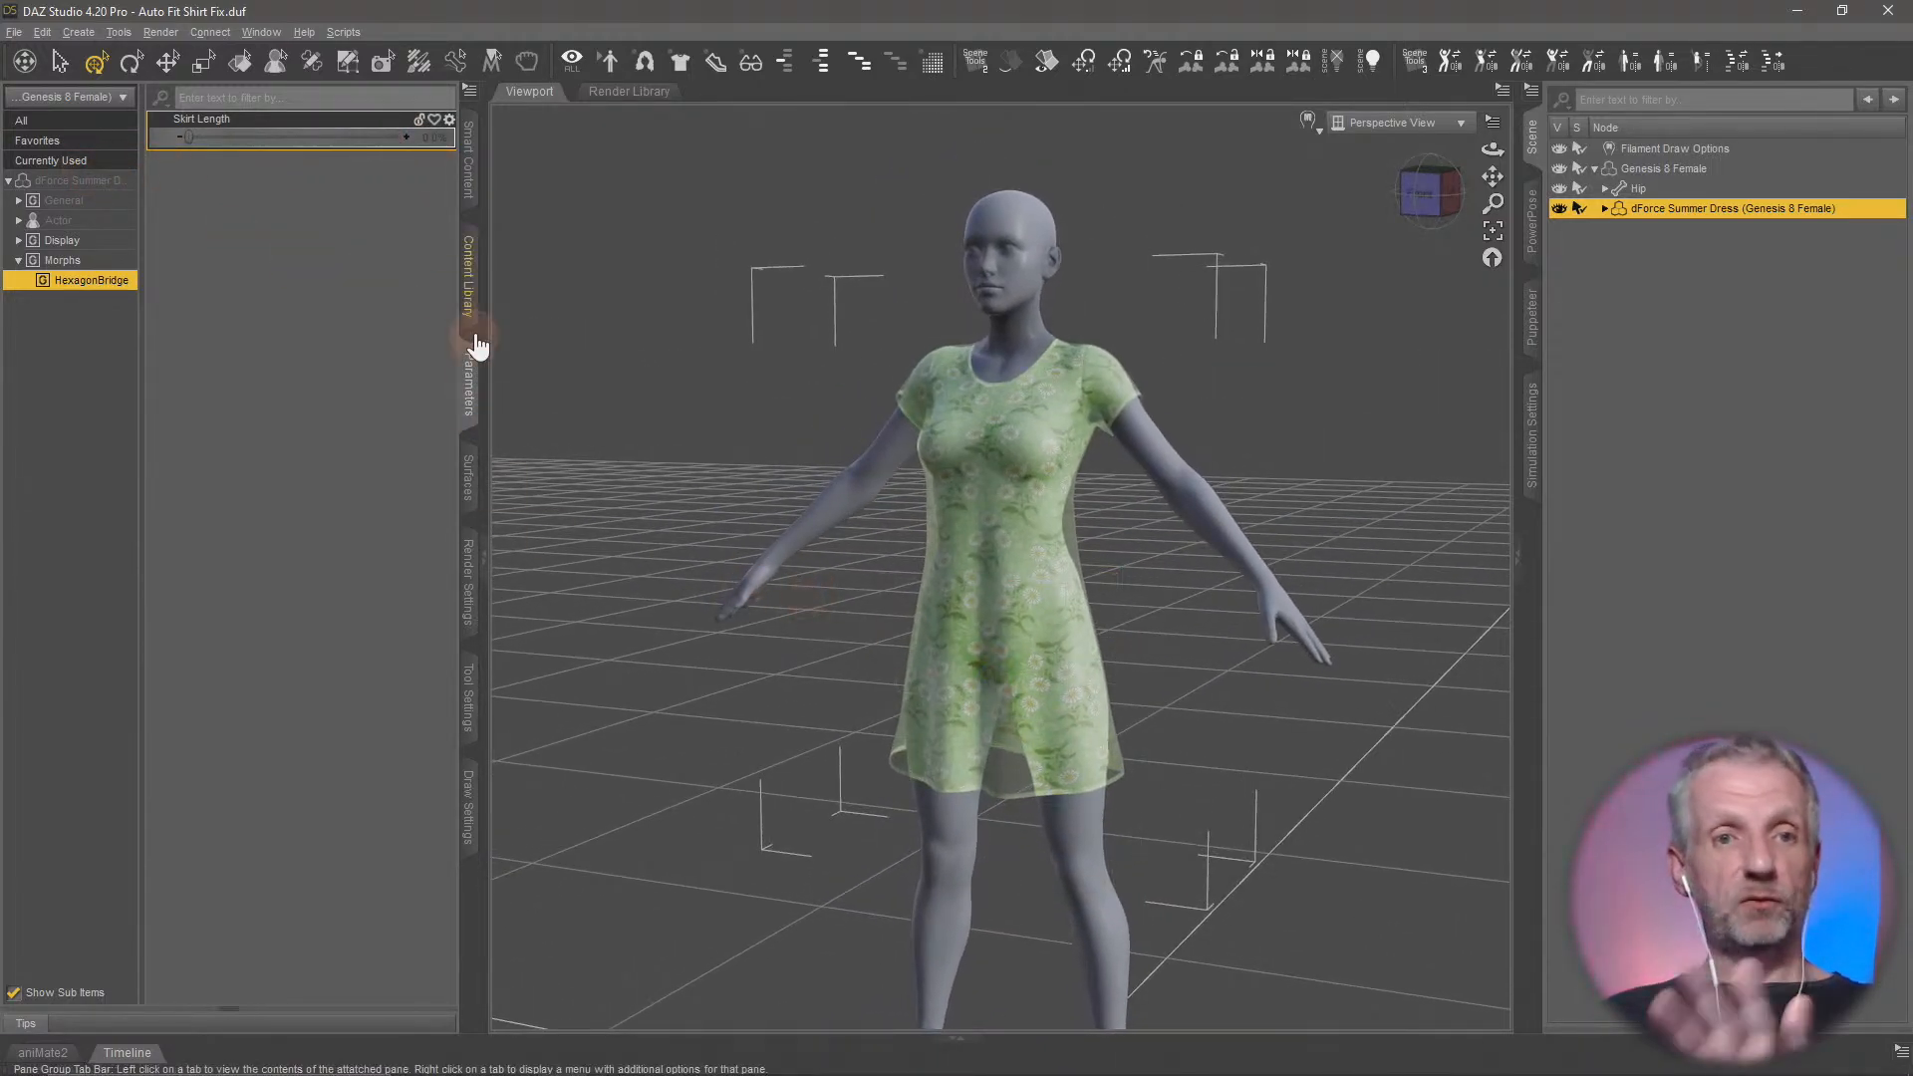
left_click_drag(188, 138, 35, 151)
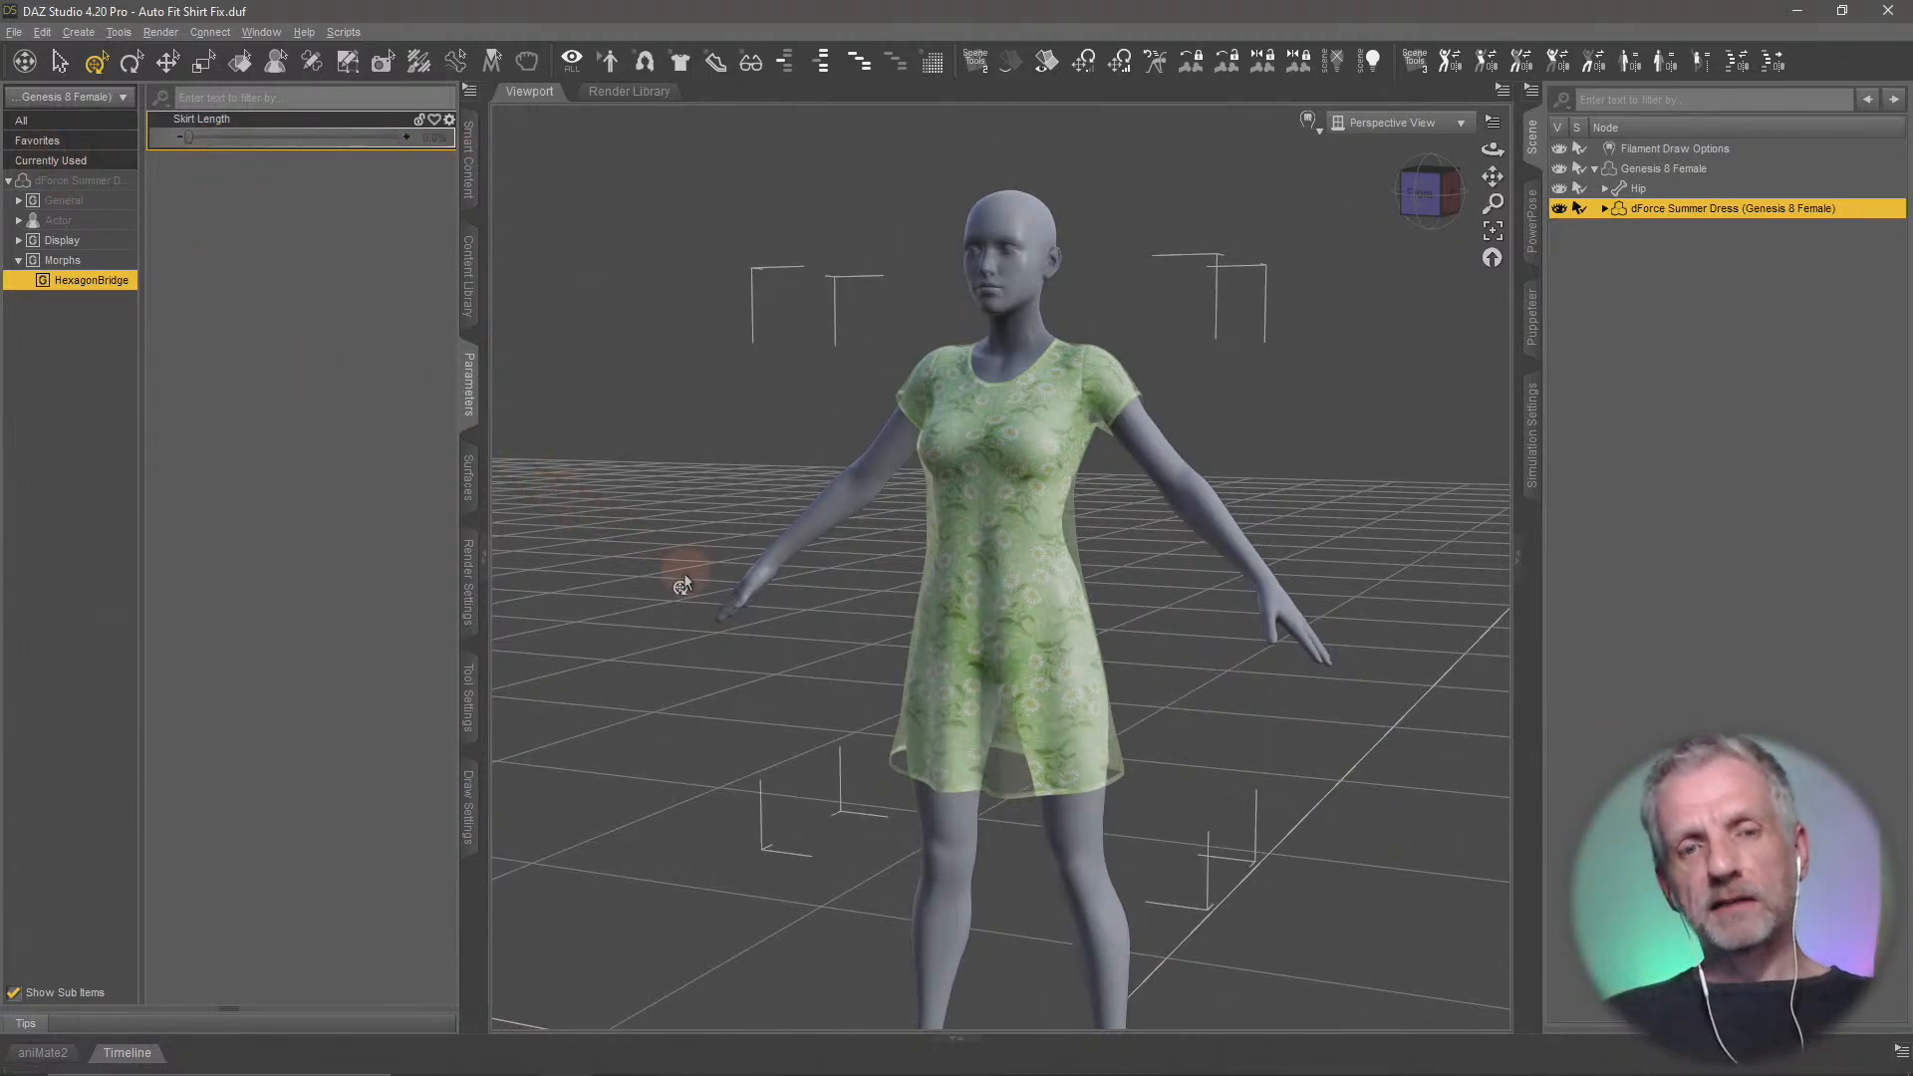
scroll(768, 622, "up", 4)
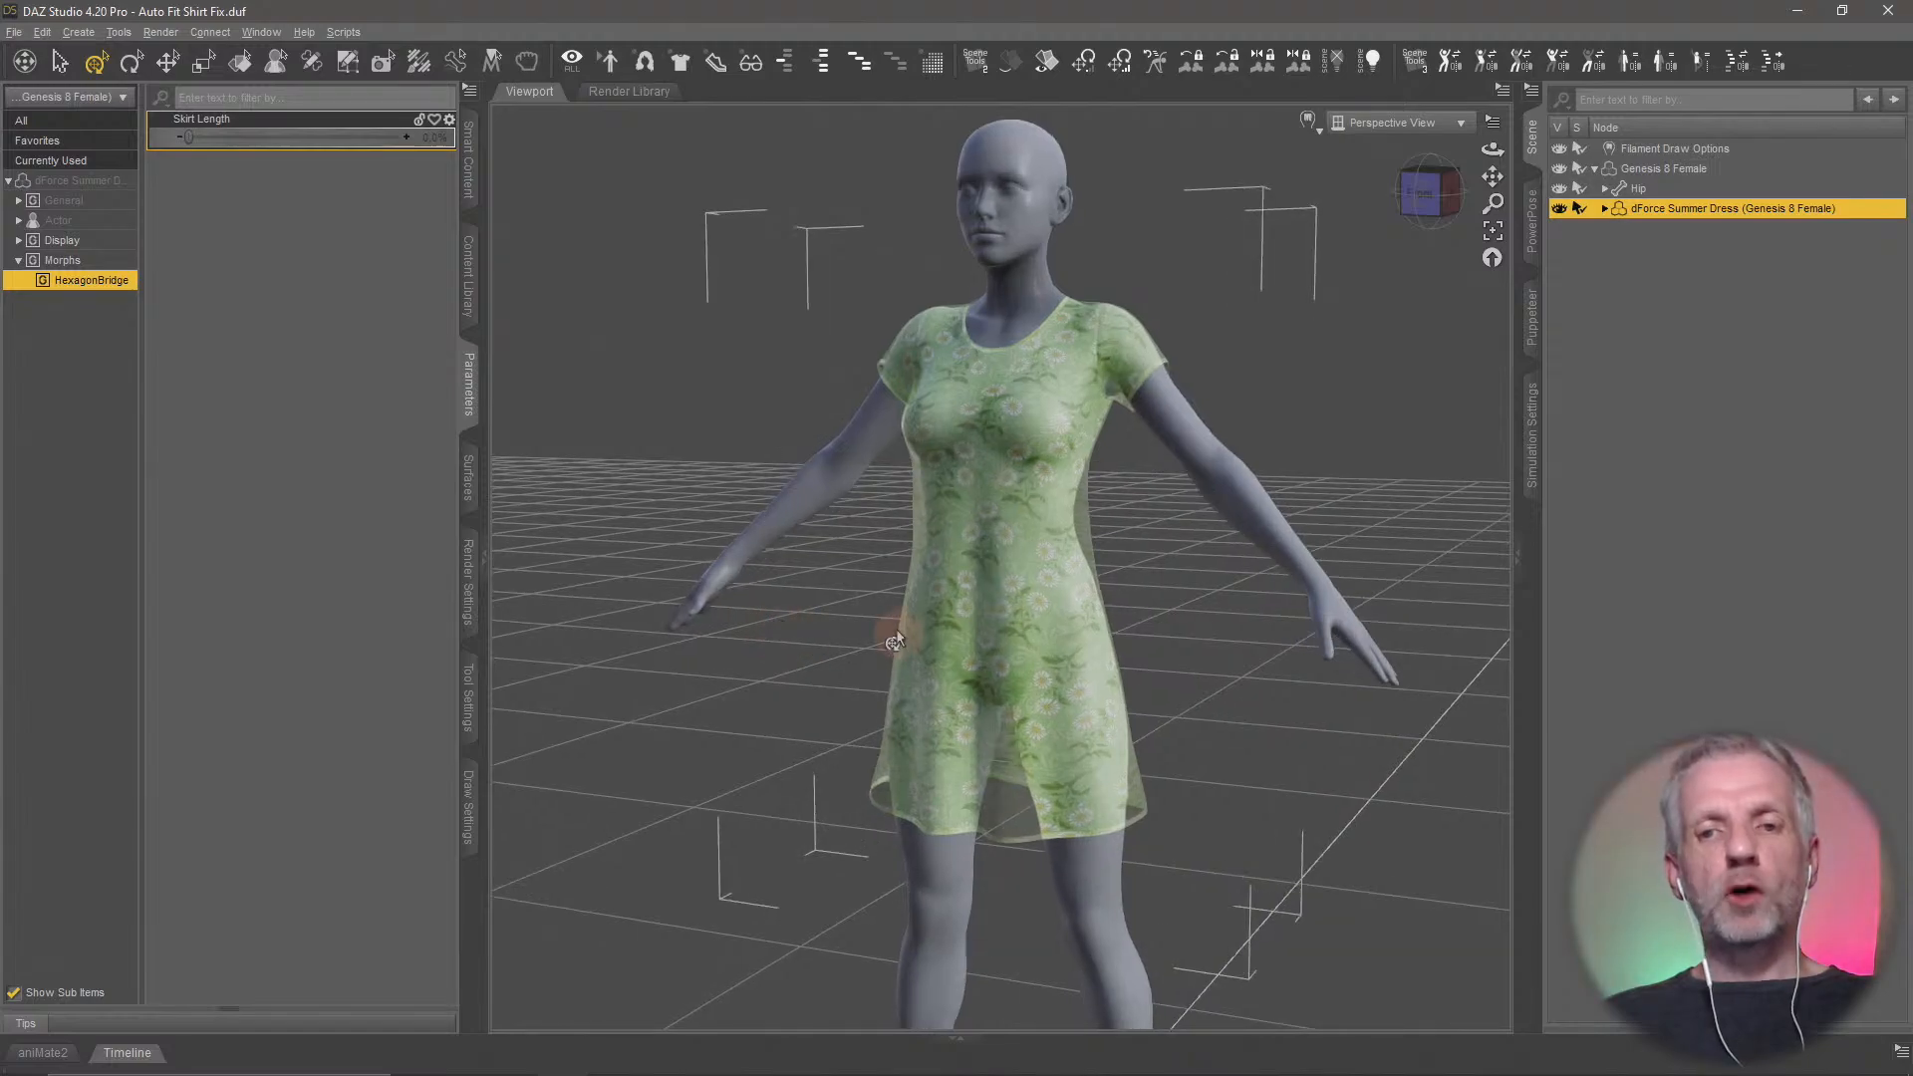
mouse_move(896, 632)
middle_mouse_down()
mouse_move(876, 633)
mouse_move(907, 618)
middle_mouse_up()
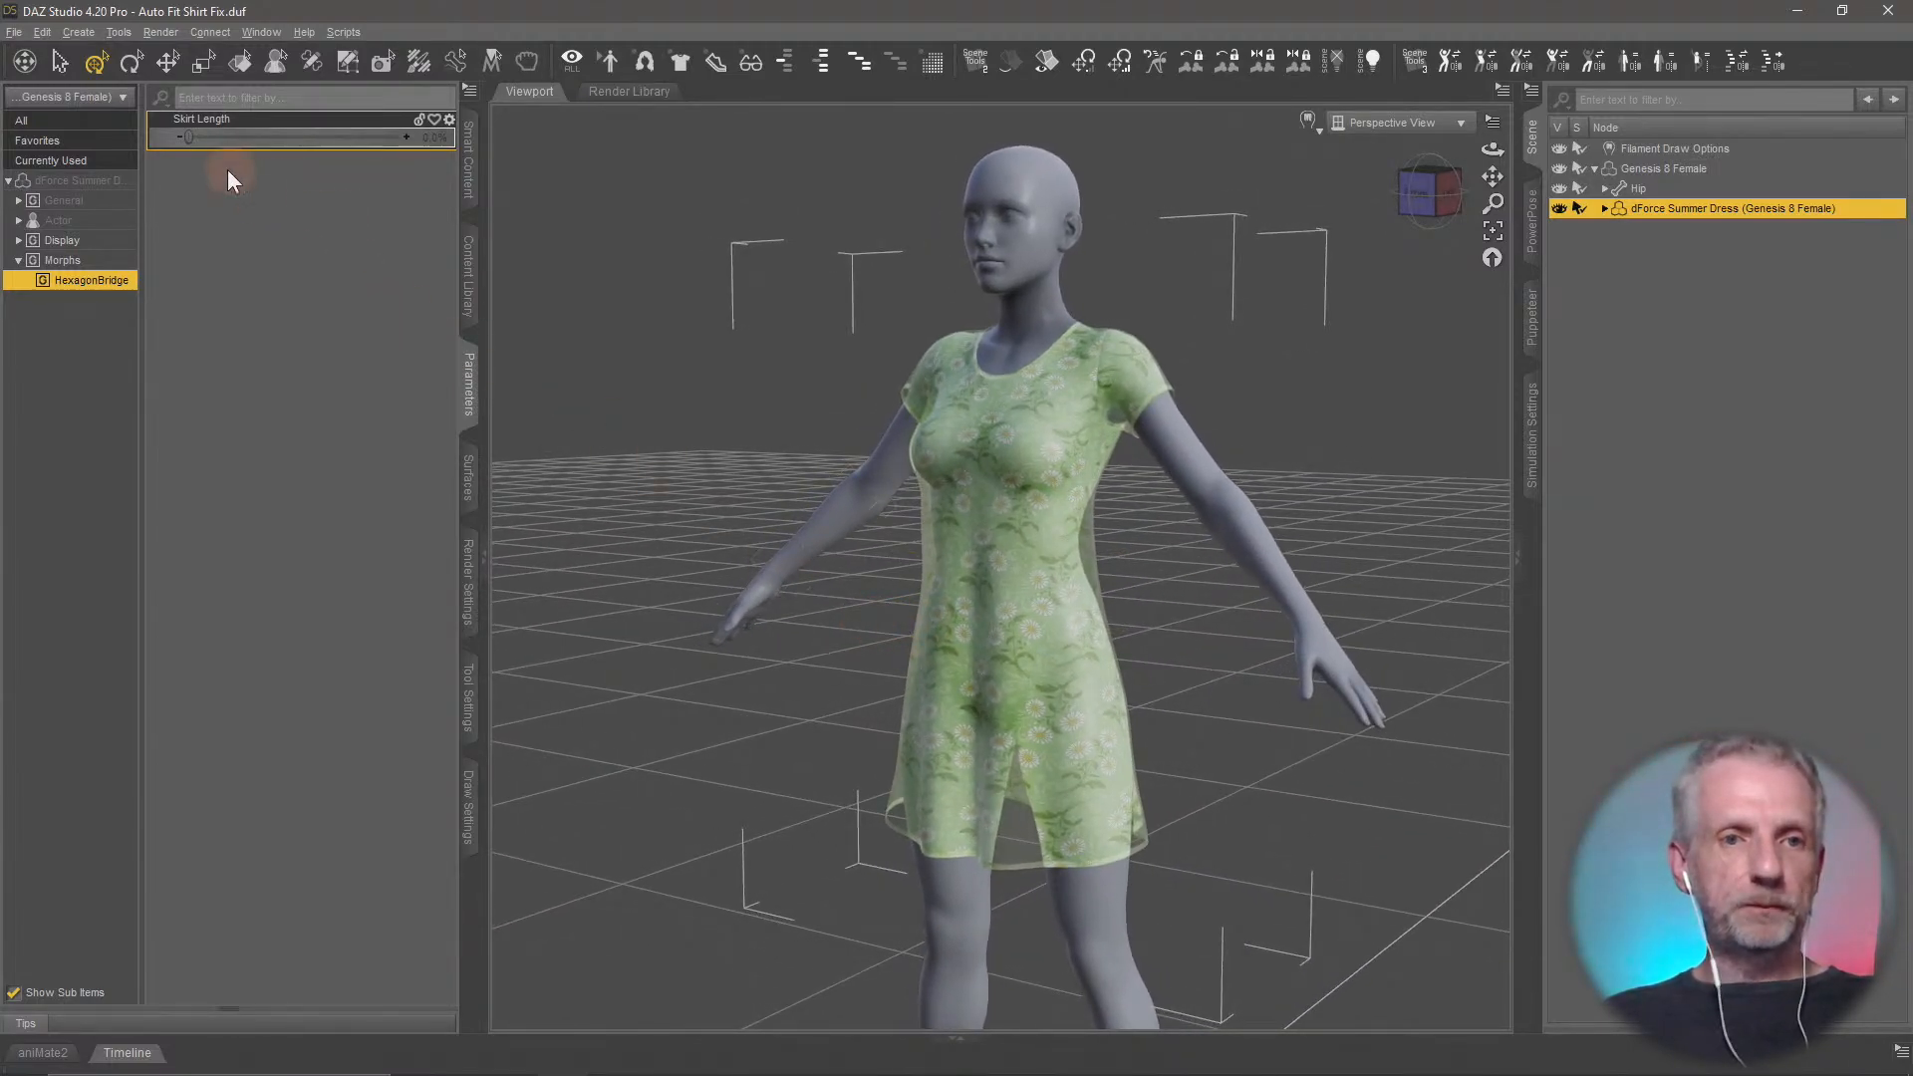
left_click_drag(189, 137, 148, 150)
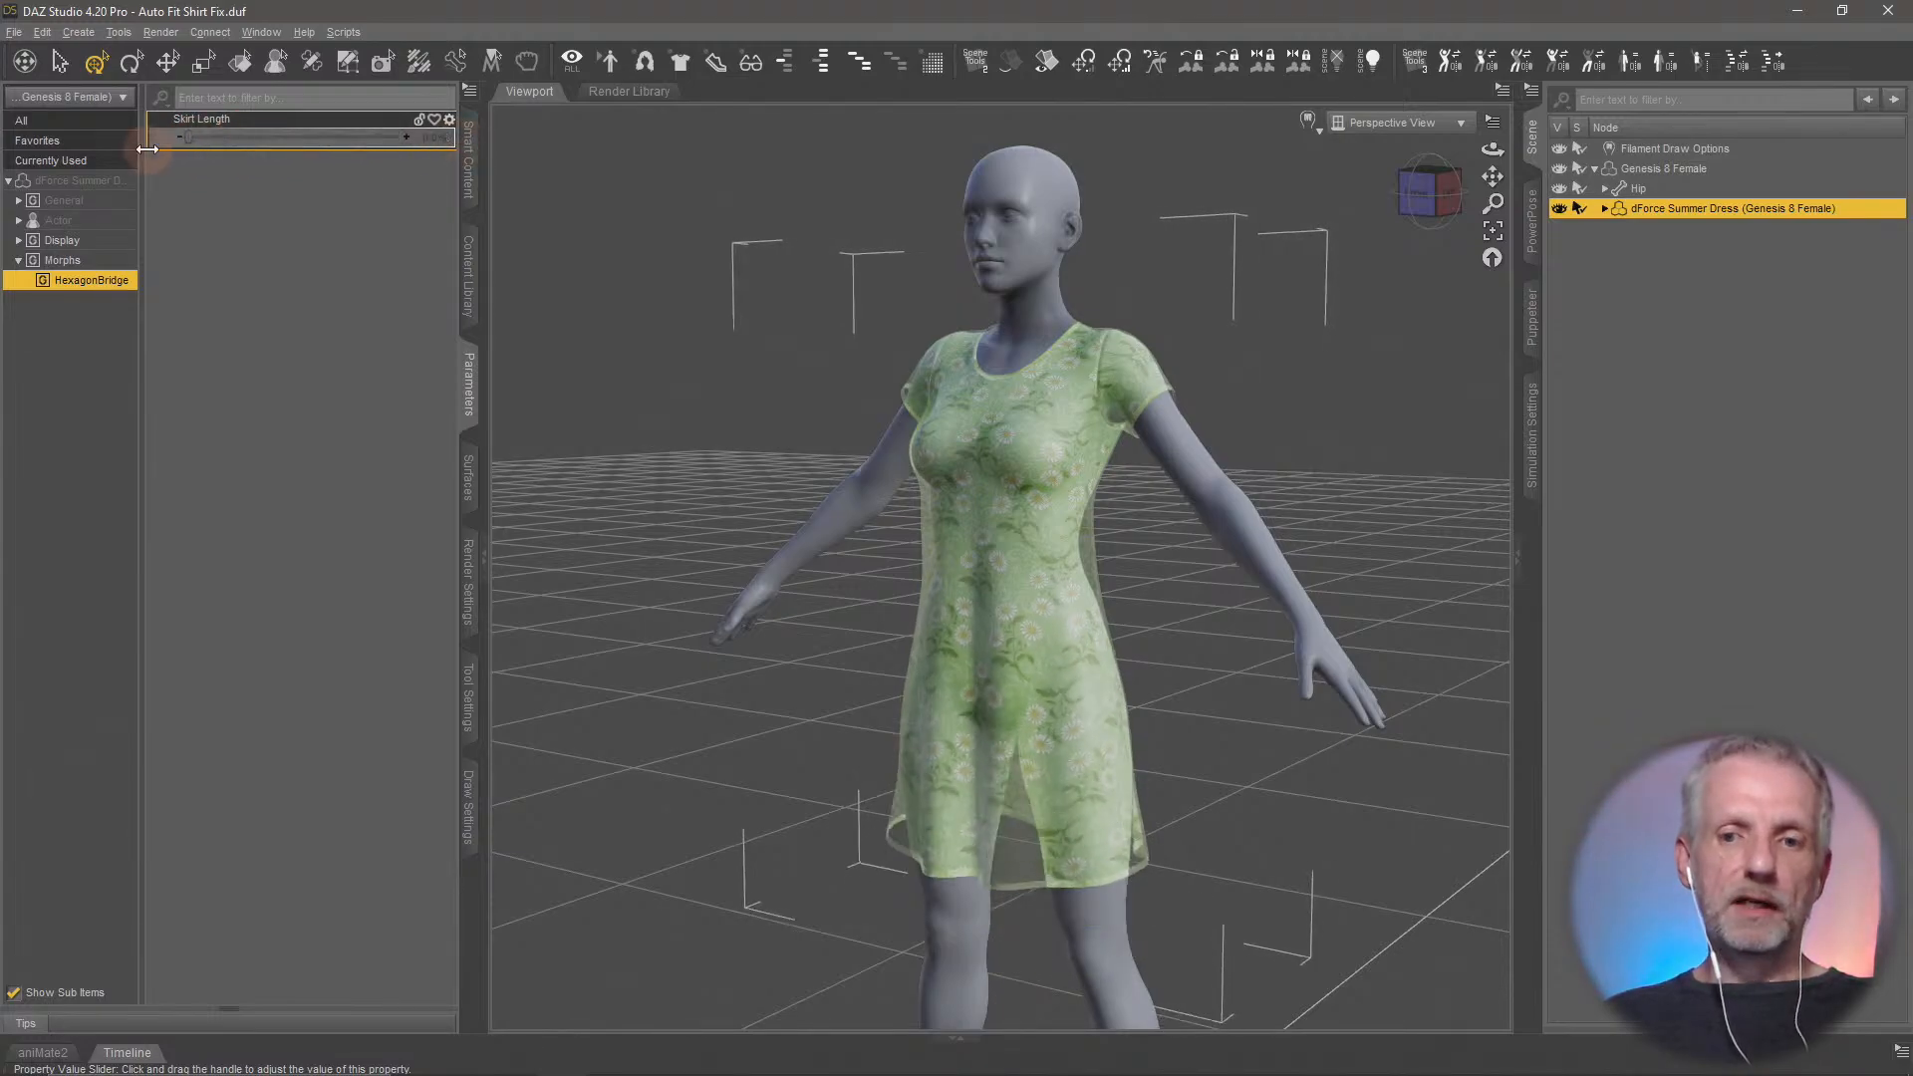
middle_click_drag(876, 600, 889, 656)
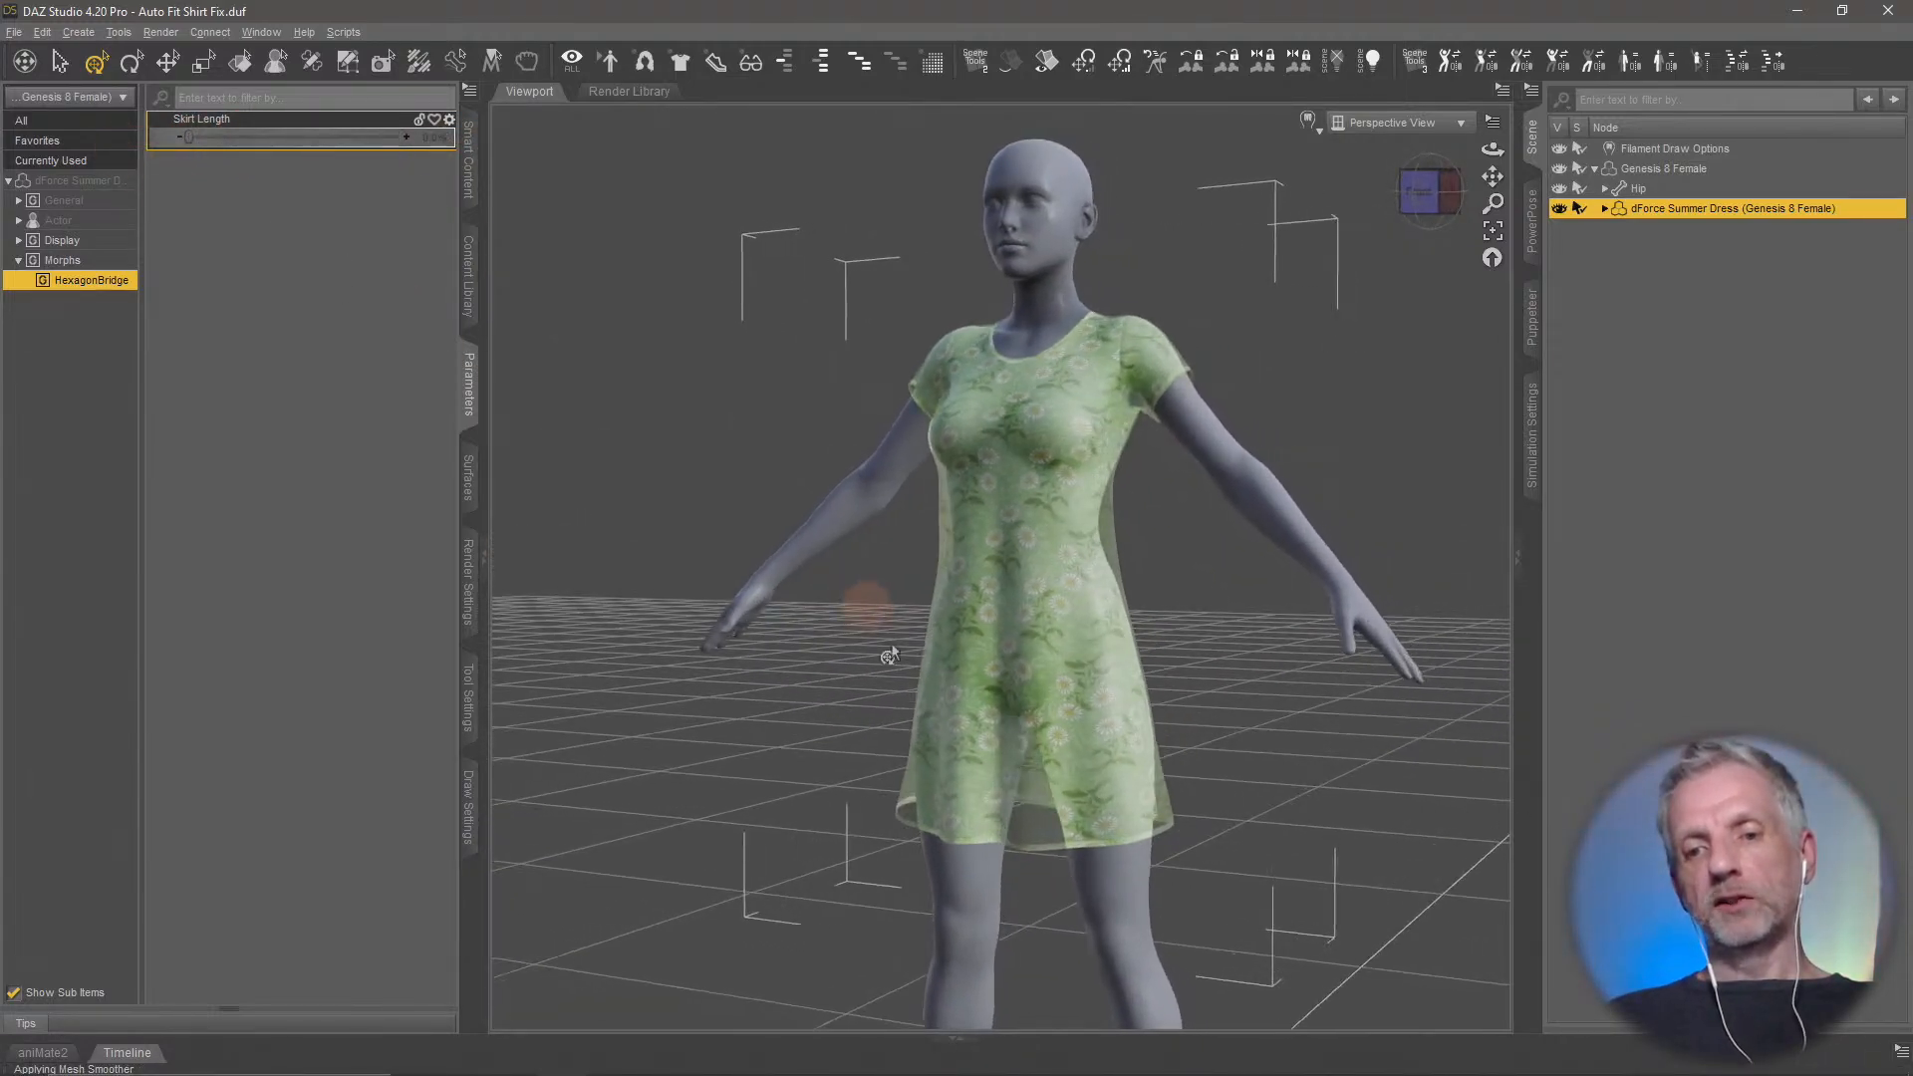
mouse_move(1151, 794)
middle_mouse_down()
mouse_move(1127, 798)
mouse_move(1146, 794)
middle_mouse_up()
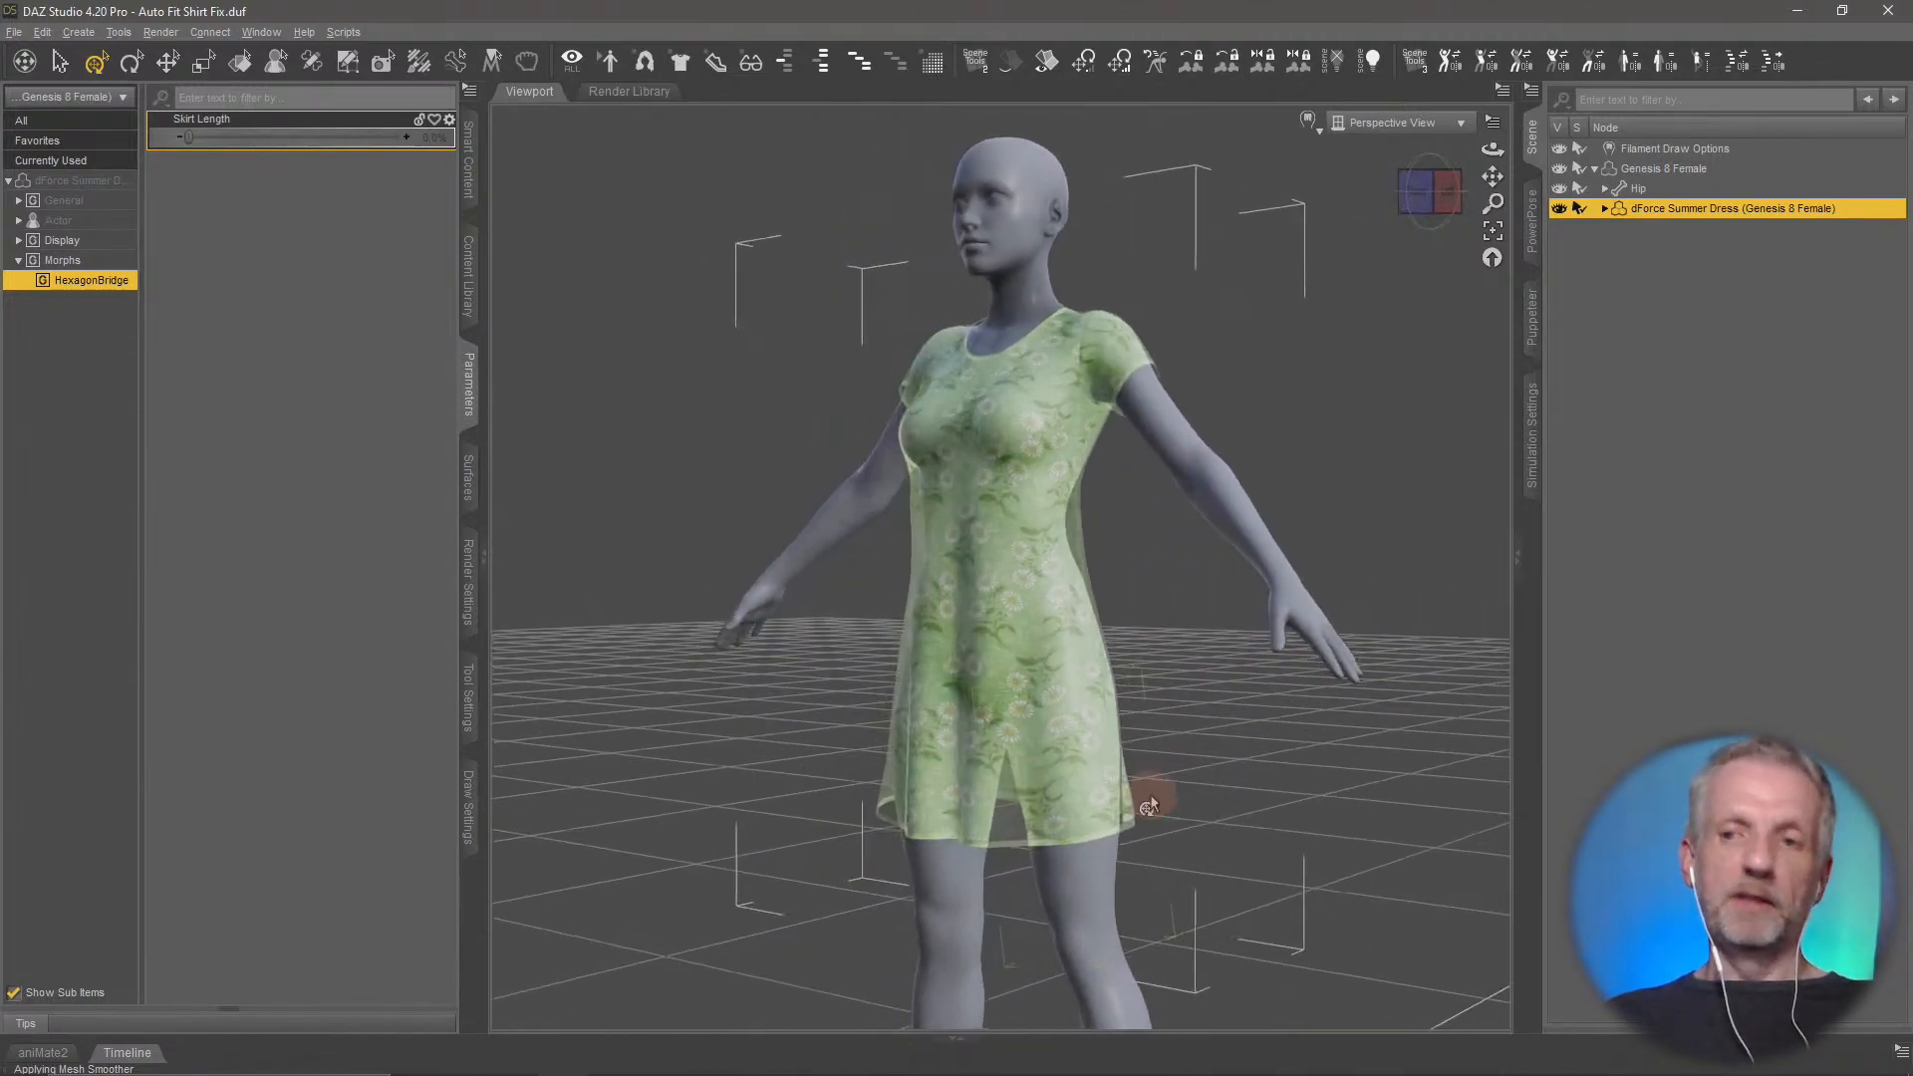
Select the Genesis 8 Female figure and list all installed pose products without the search filter
left_click(1693, 169)
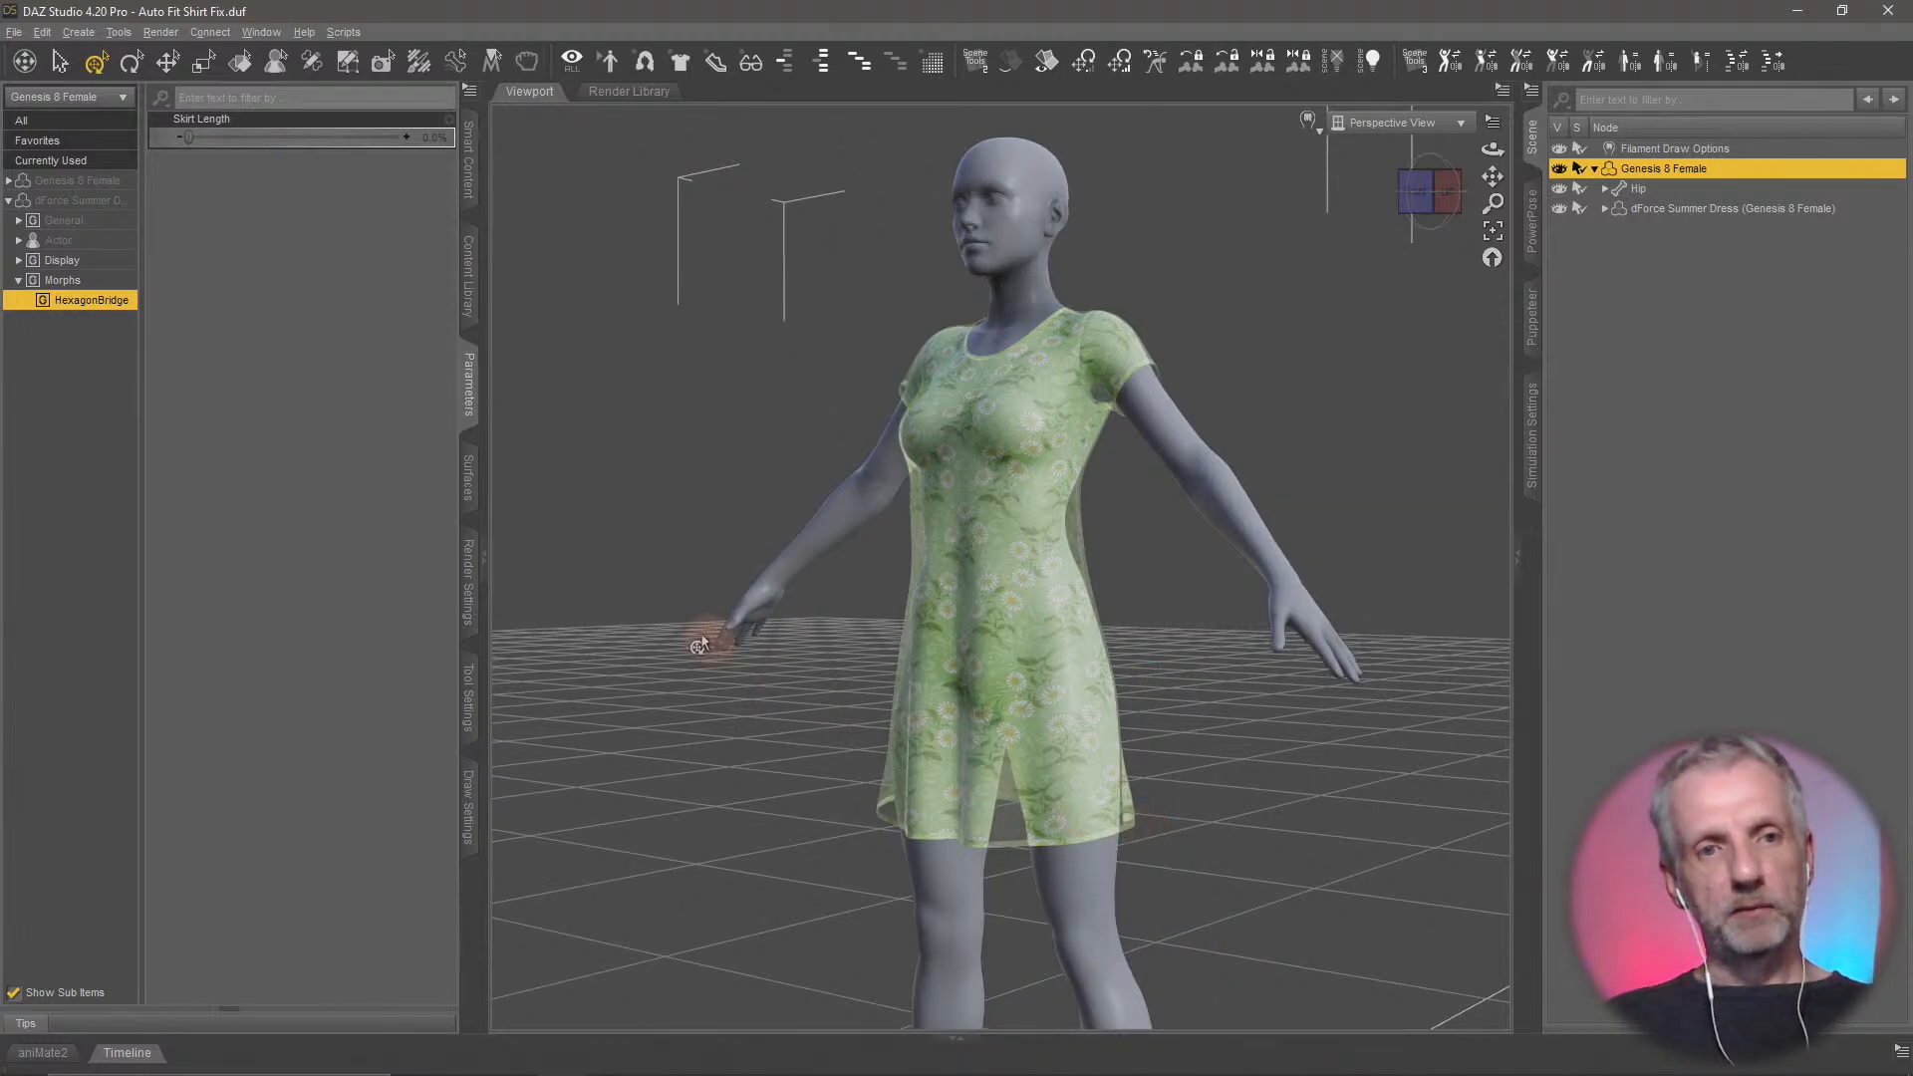
left_click(470, 164)
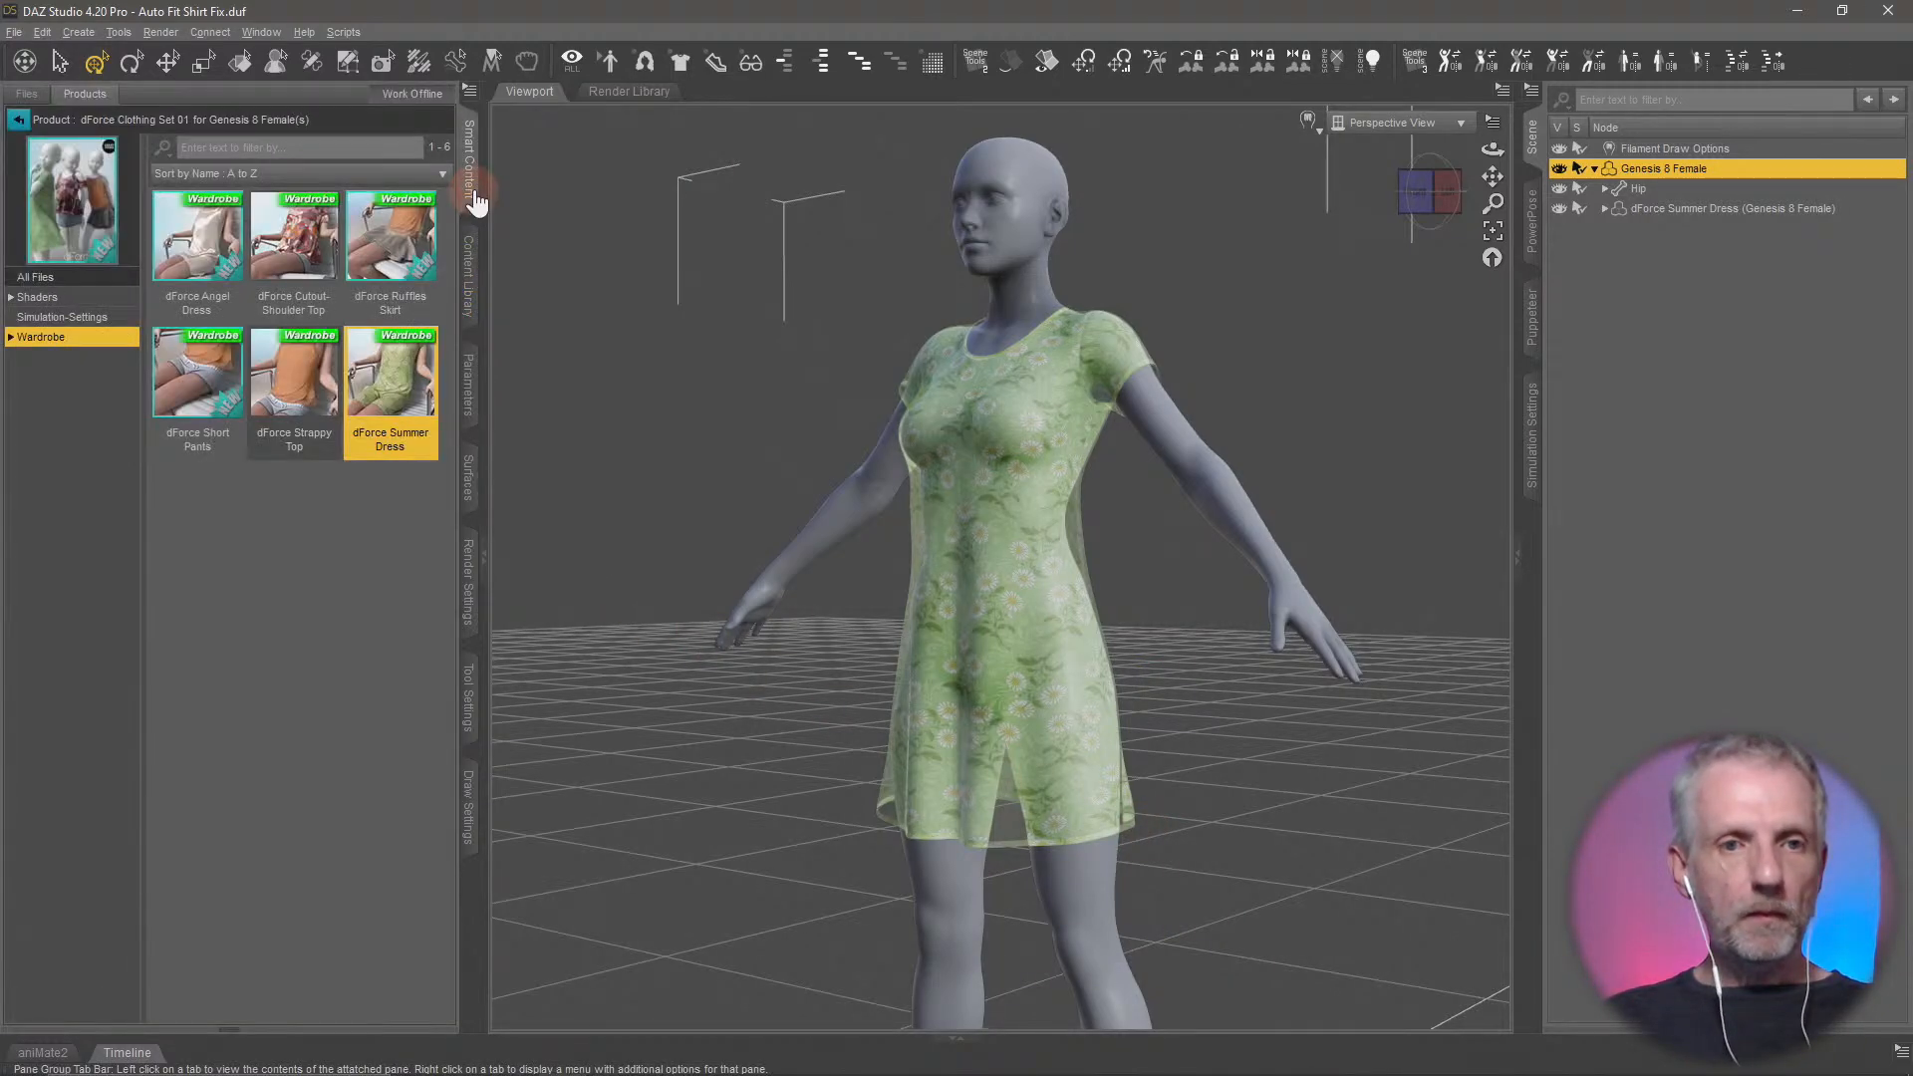
left_click(16, 120)
mouse_move(164, 434)
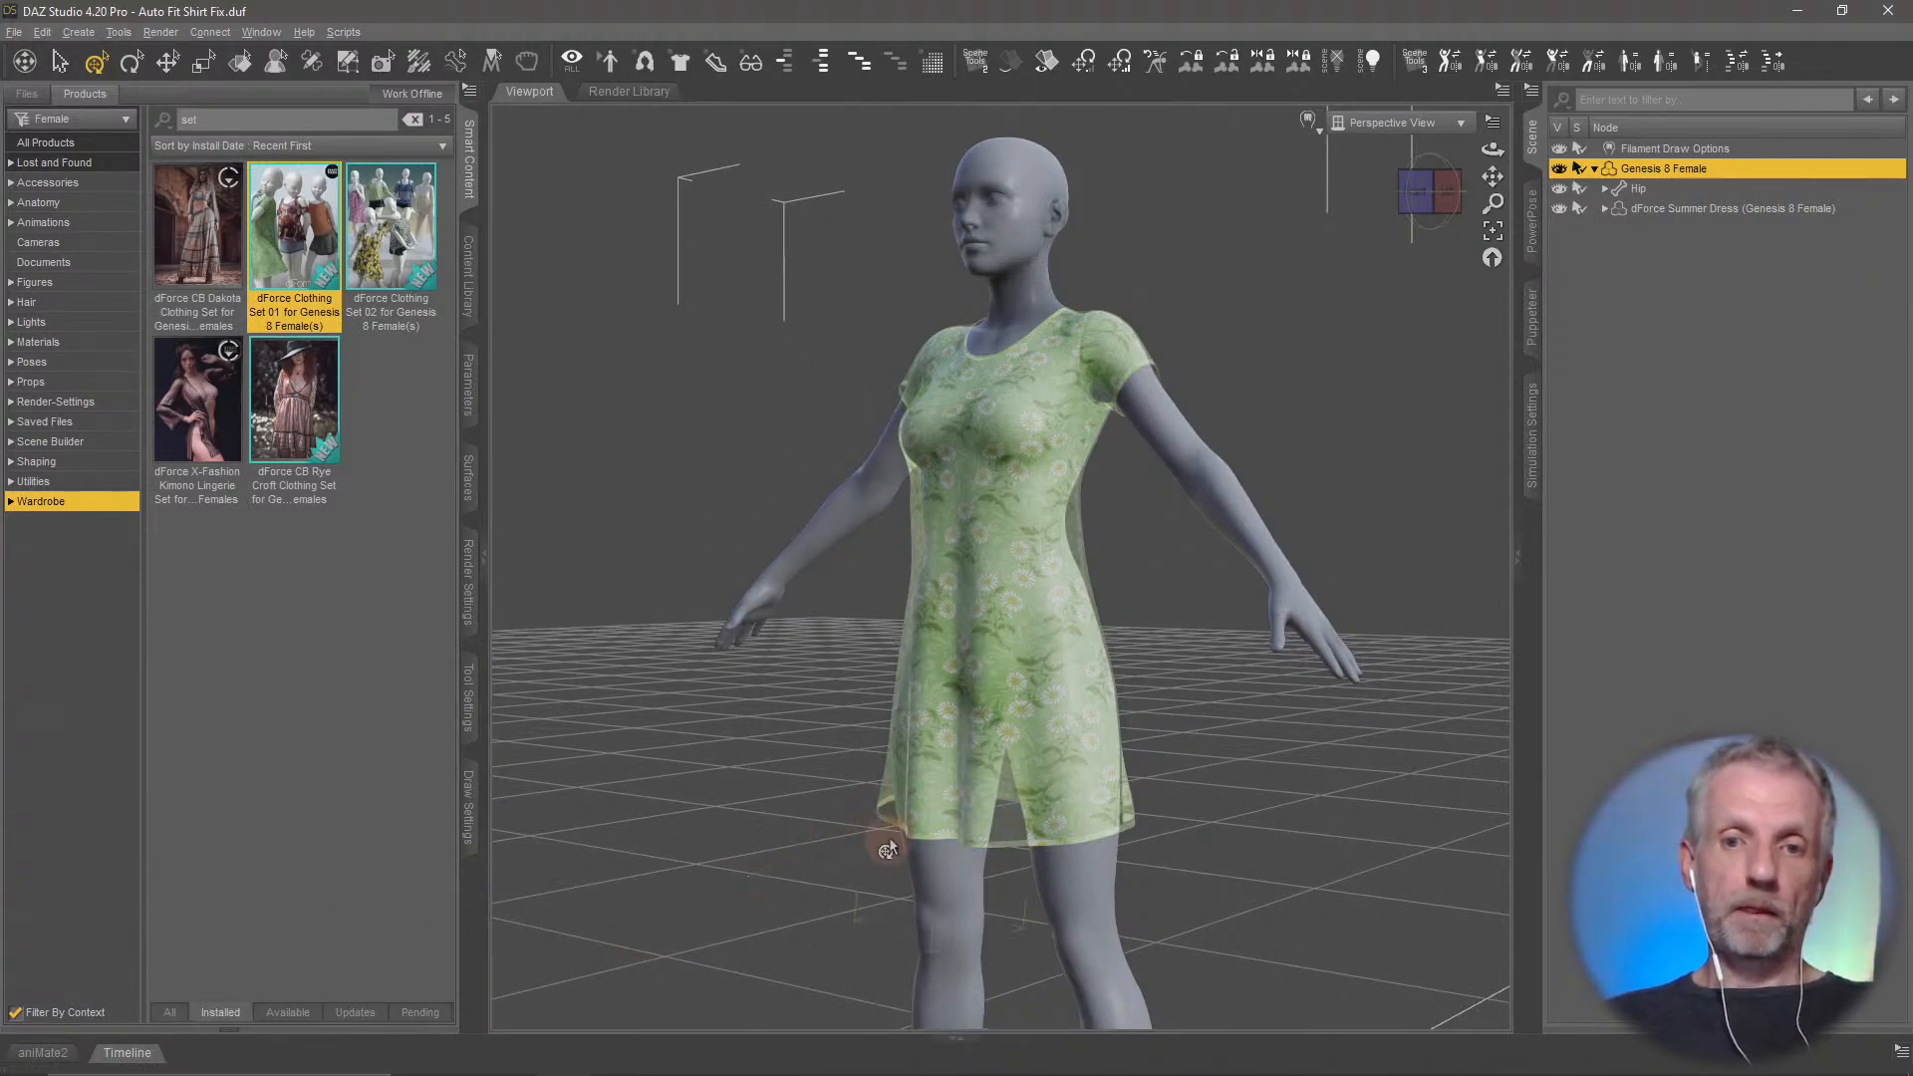
mouse_move(1059, 803)
left_mouse_down()
mouse_move(899, 830)
mouse_move(1094, 808)
left_mouse_up()
key("ctrl+z")
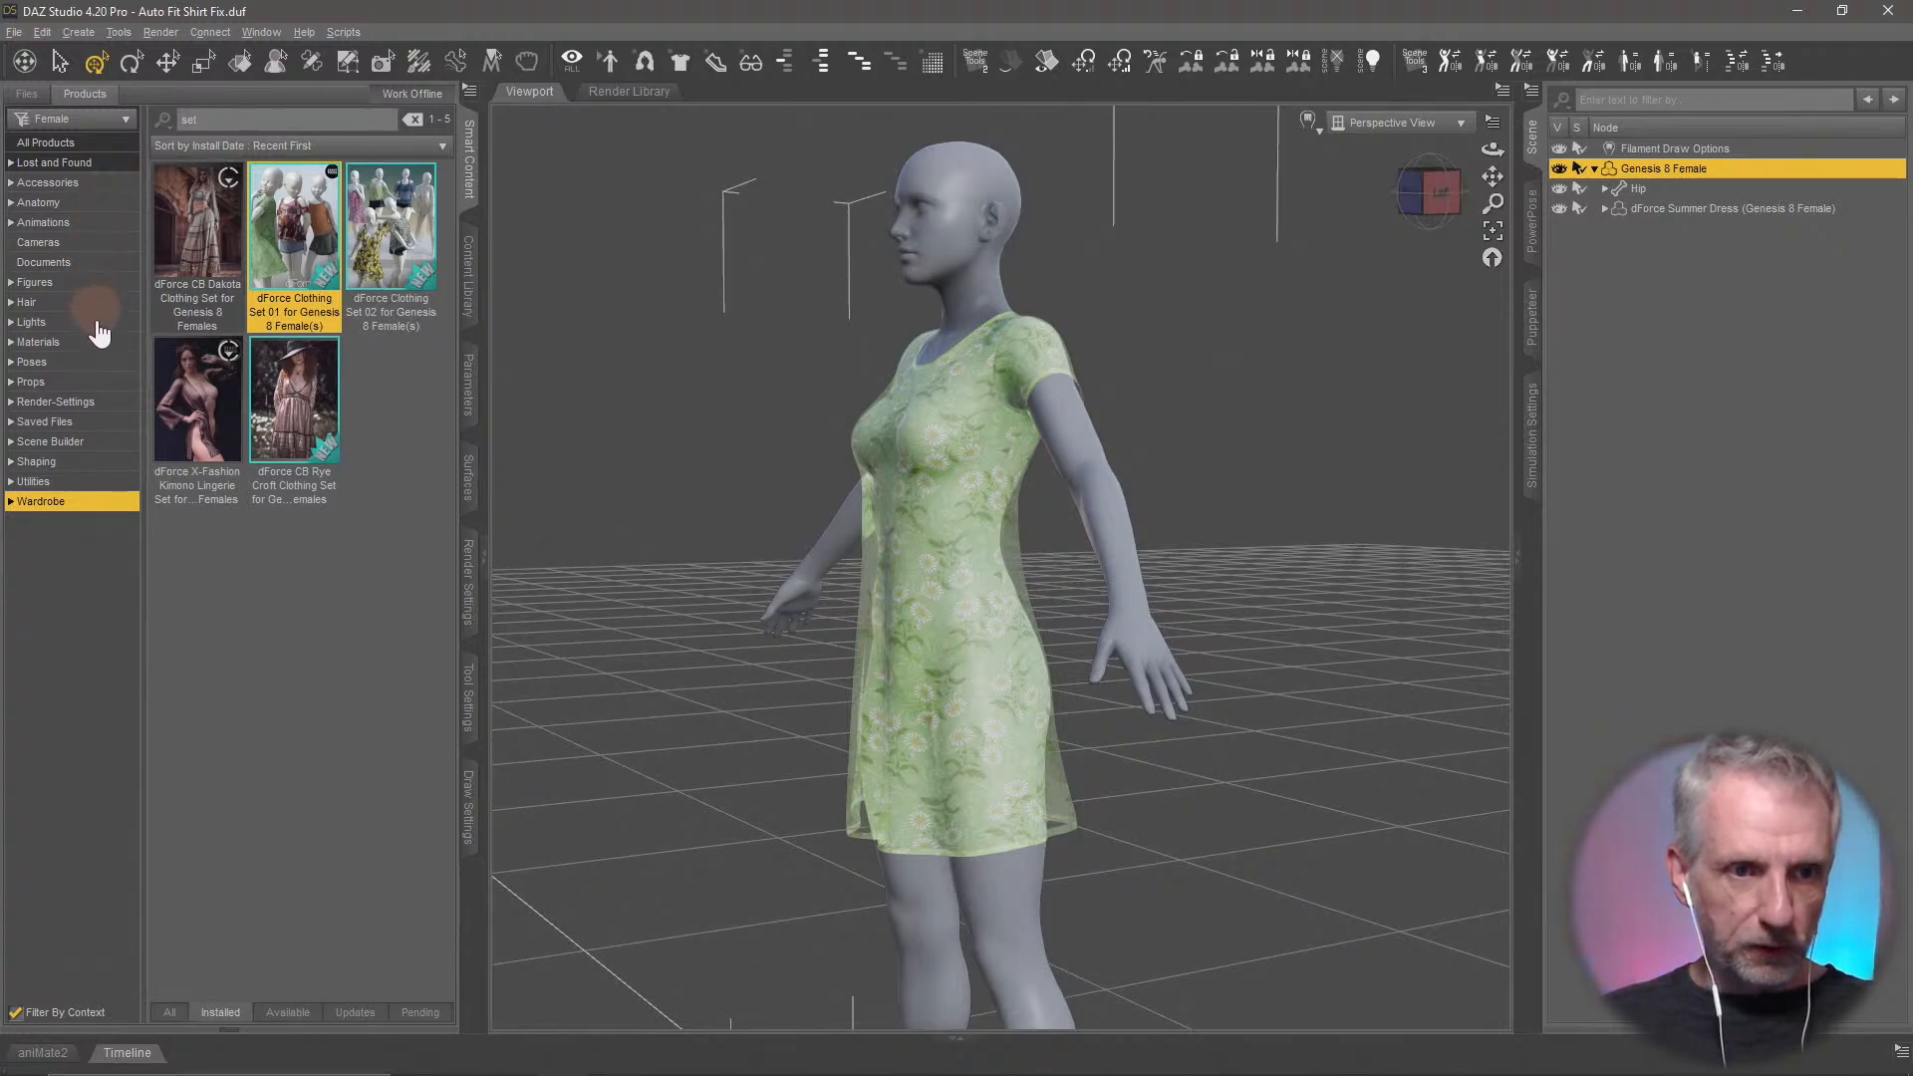
left_click(98, 363)
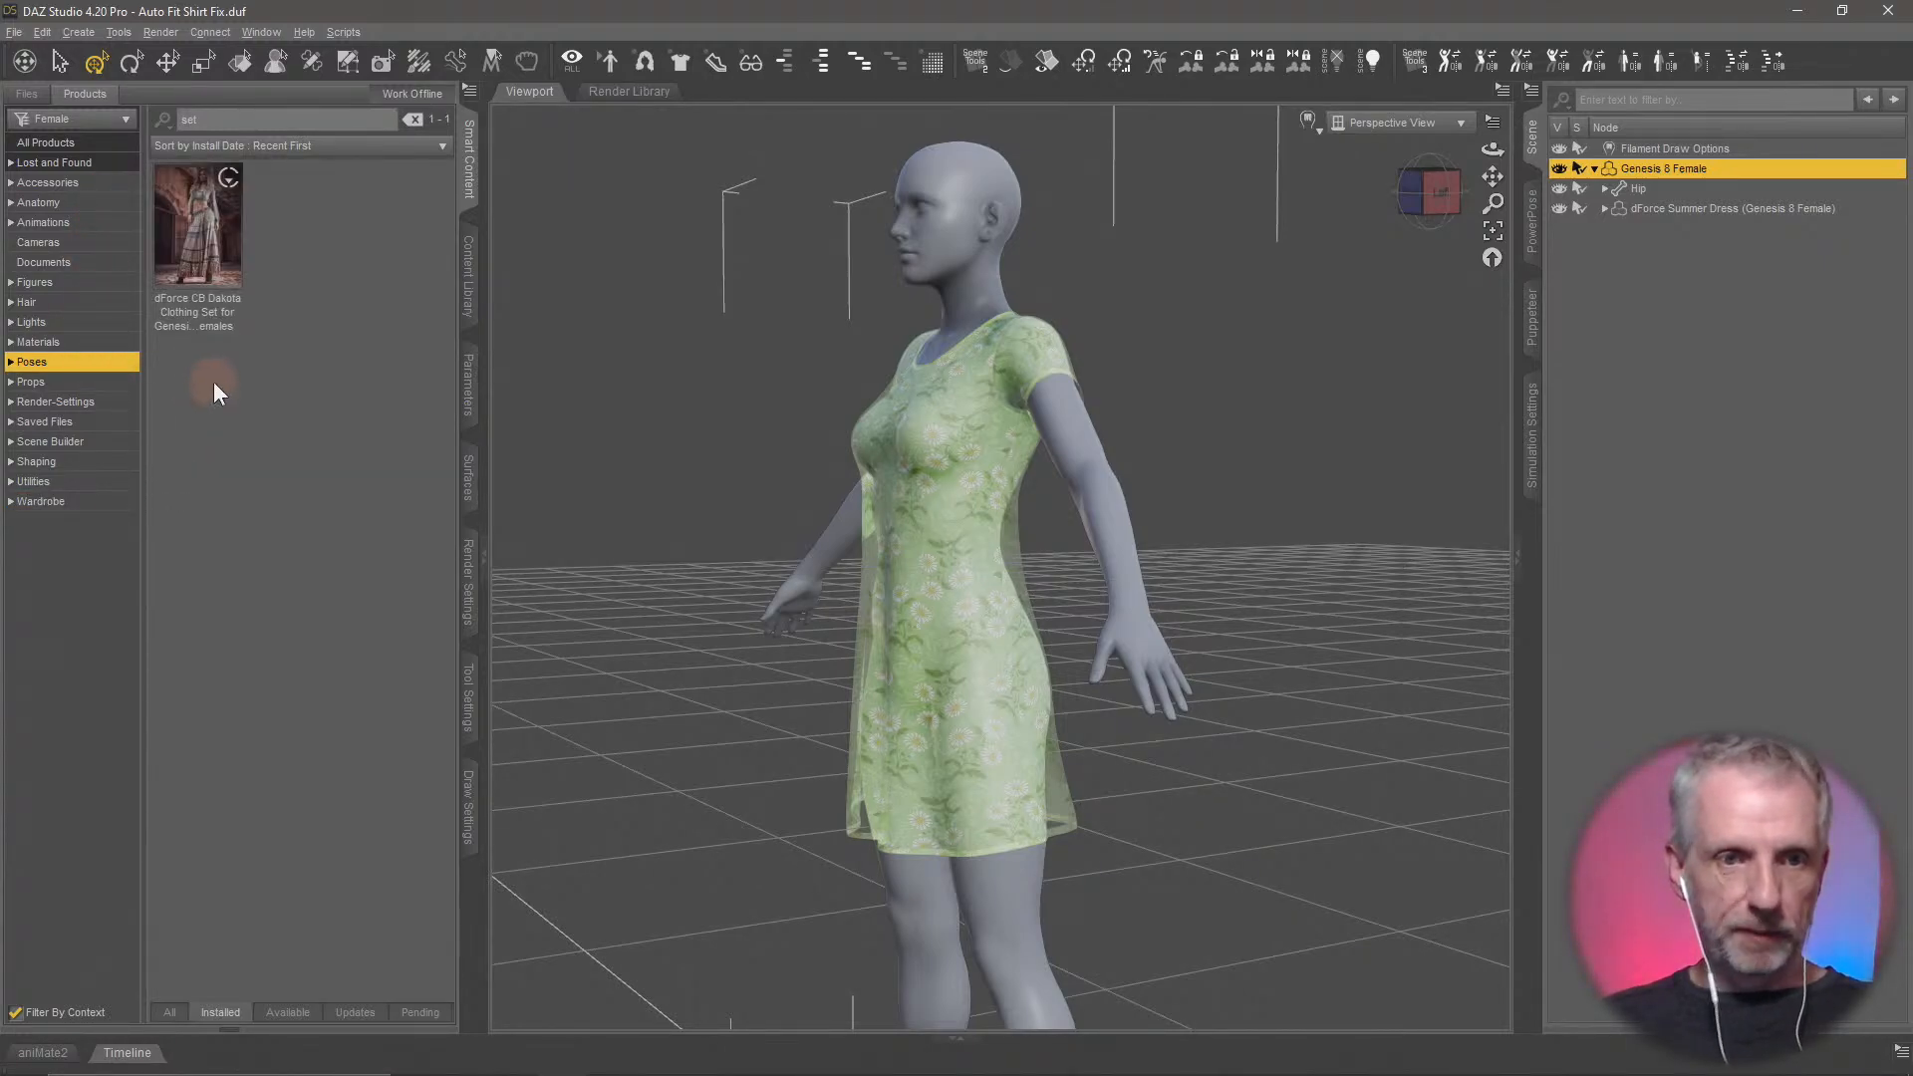
left_click(413, 120)
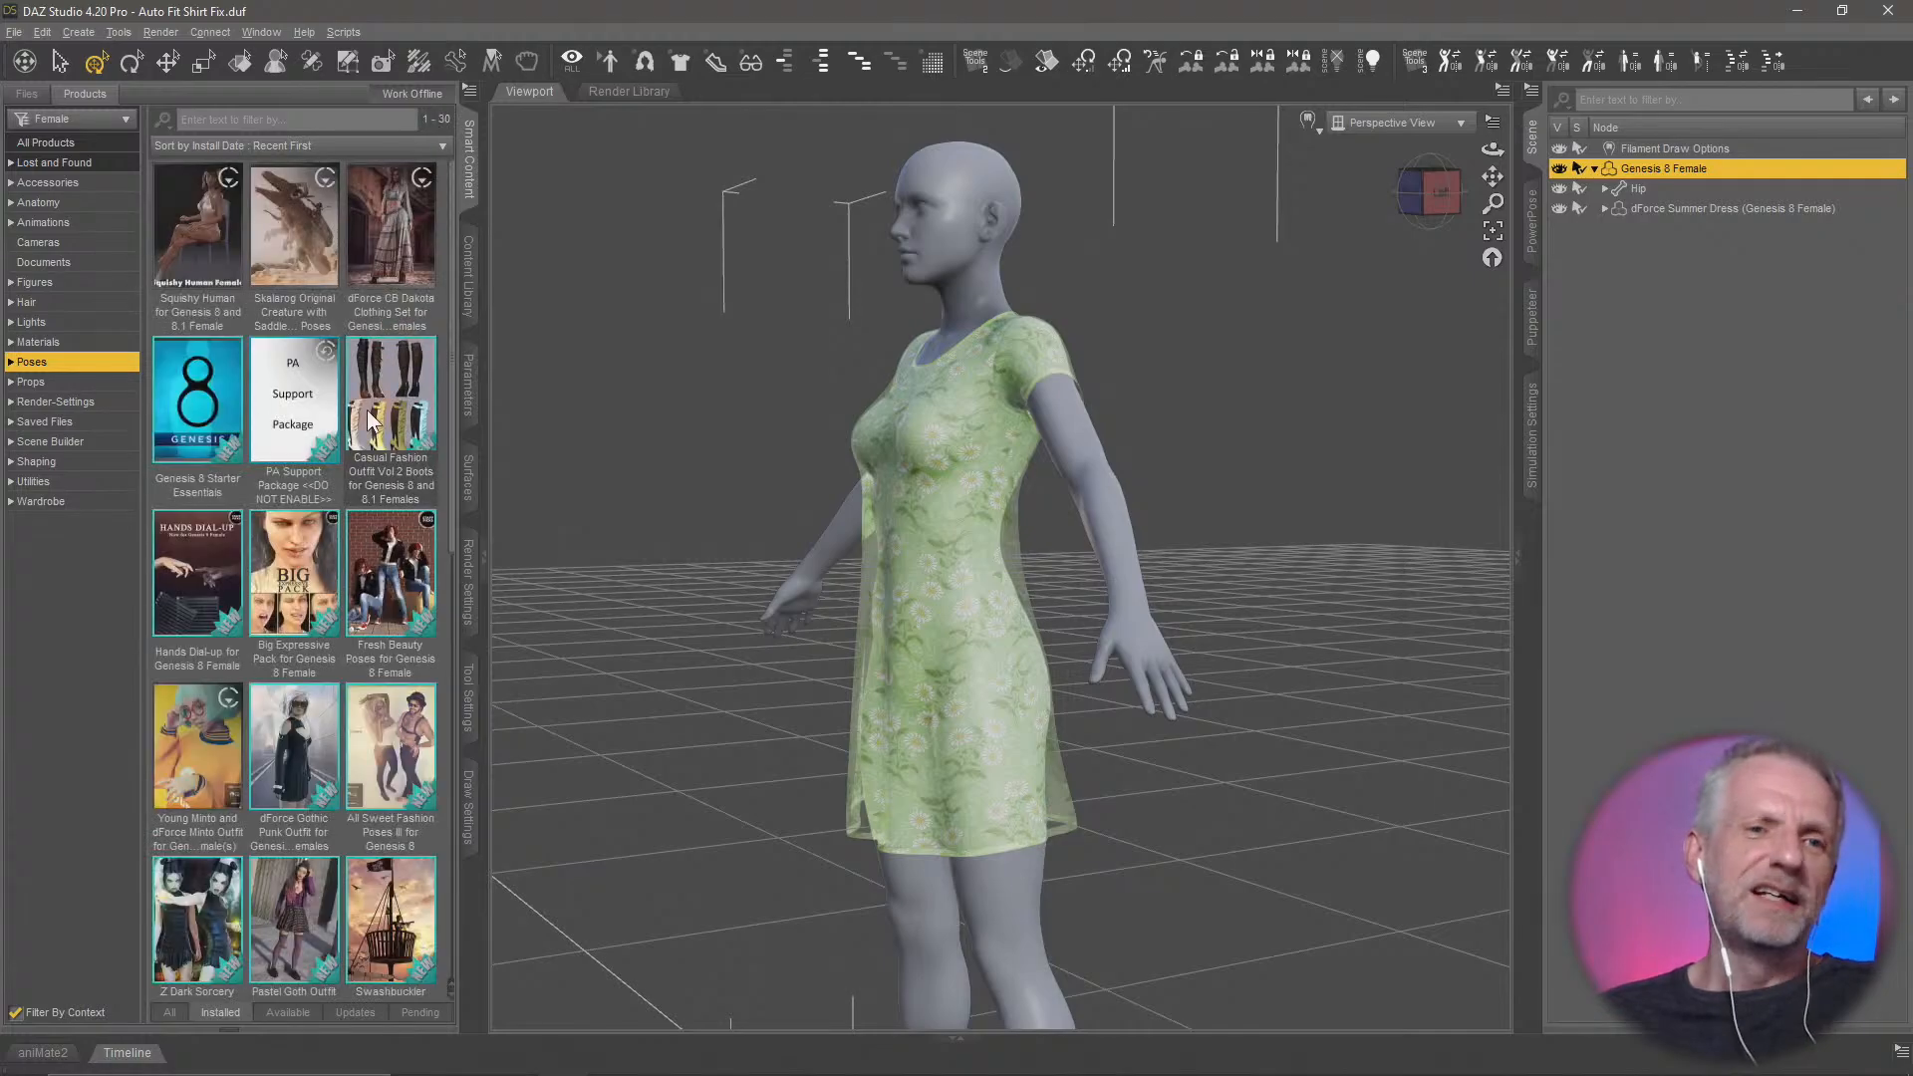
Filter the Fresh Beauty Poses for Genesis 8 Female product by "base" and apply Fresh Beauty Female Base 12 to the figure
double_click(395, 575)
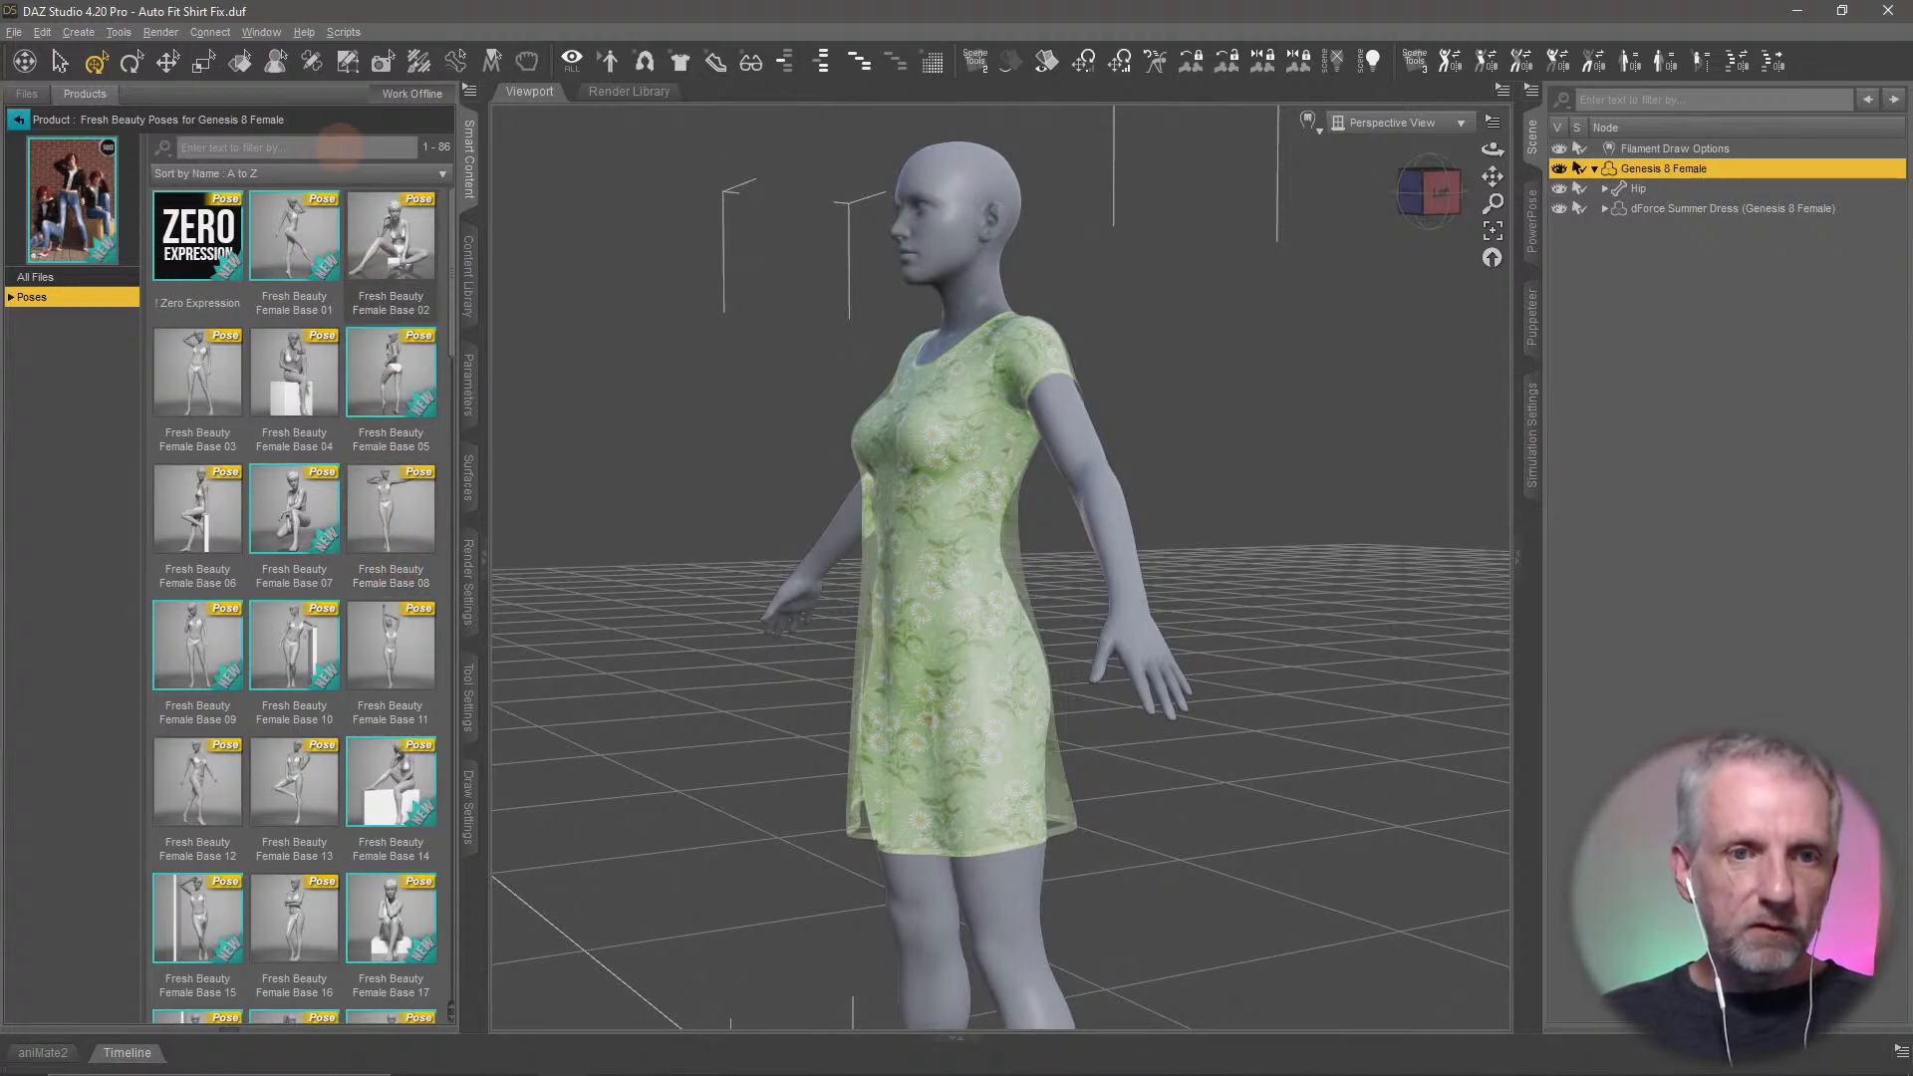
left_click(342, 147)
type("base")
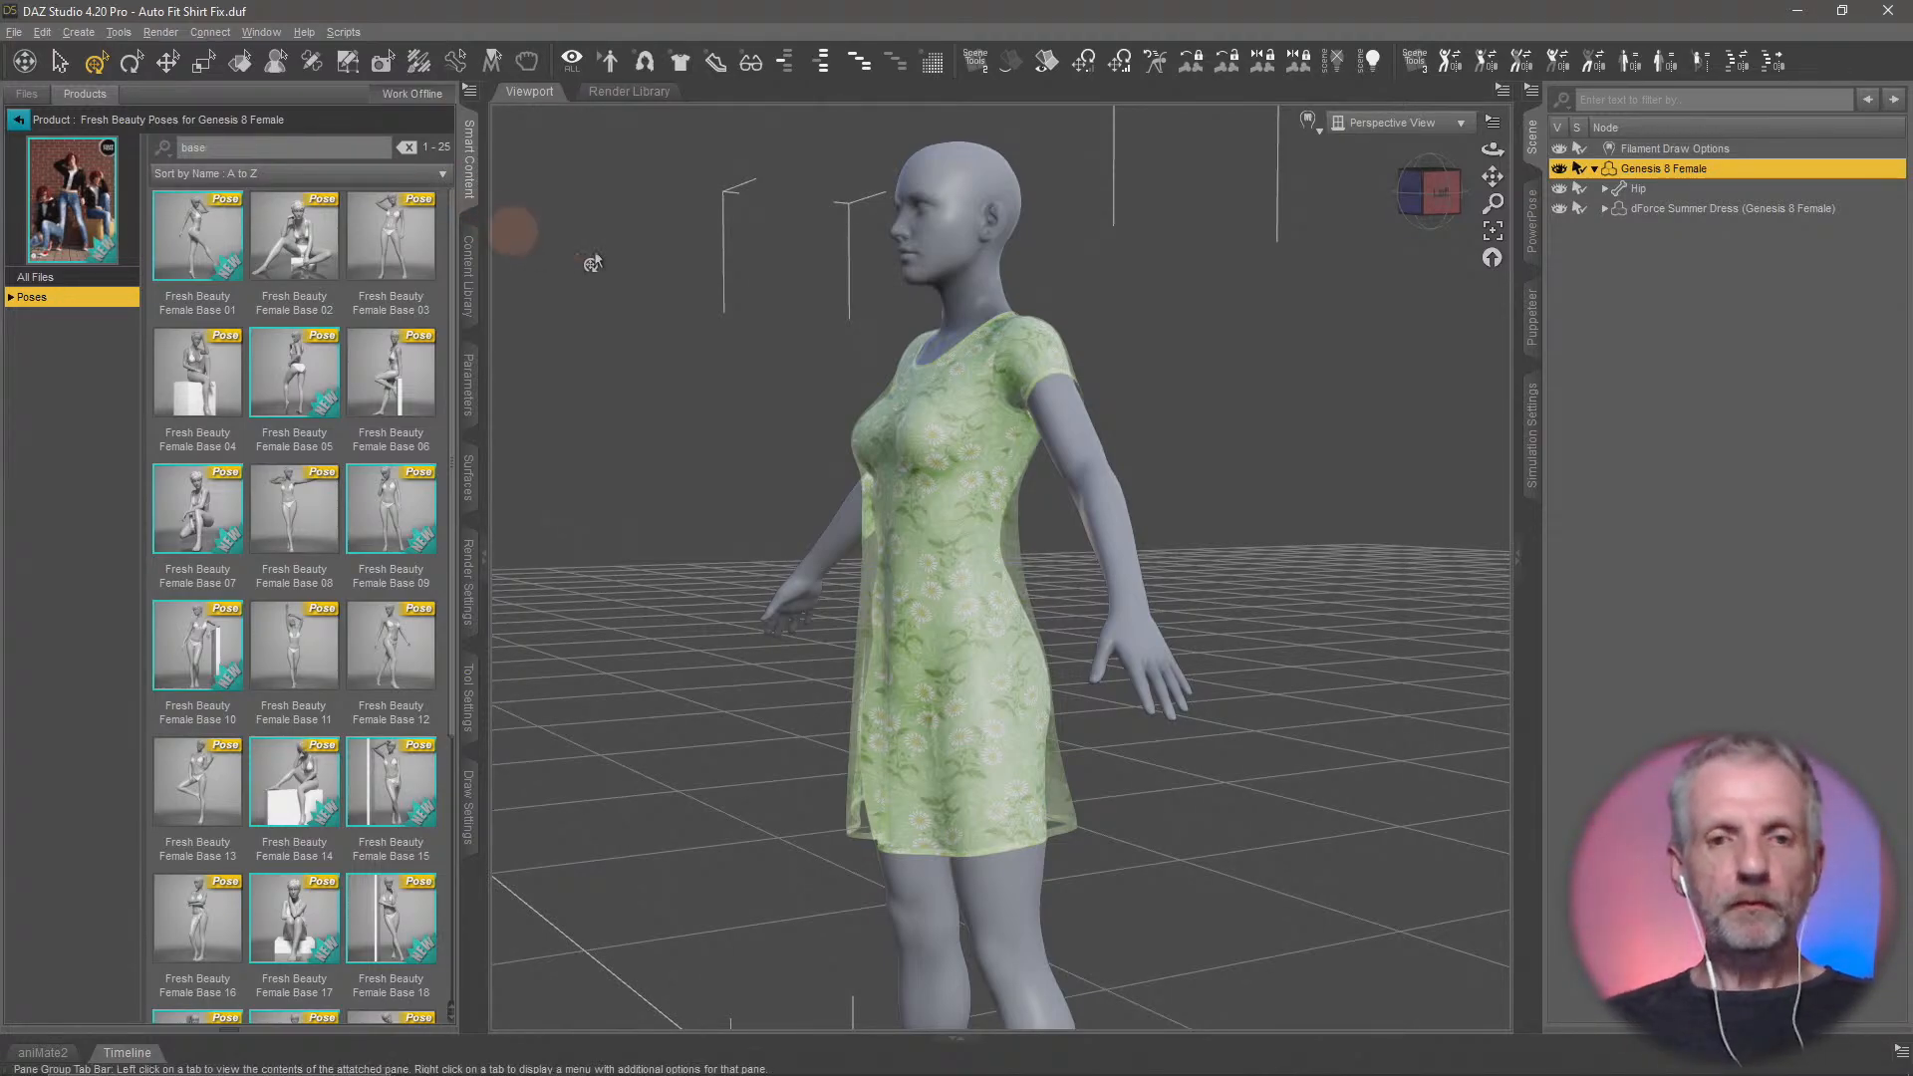
scroll(829, 713, "up", 2)
scroll(829, 715, "up", 2)
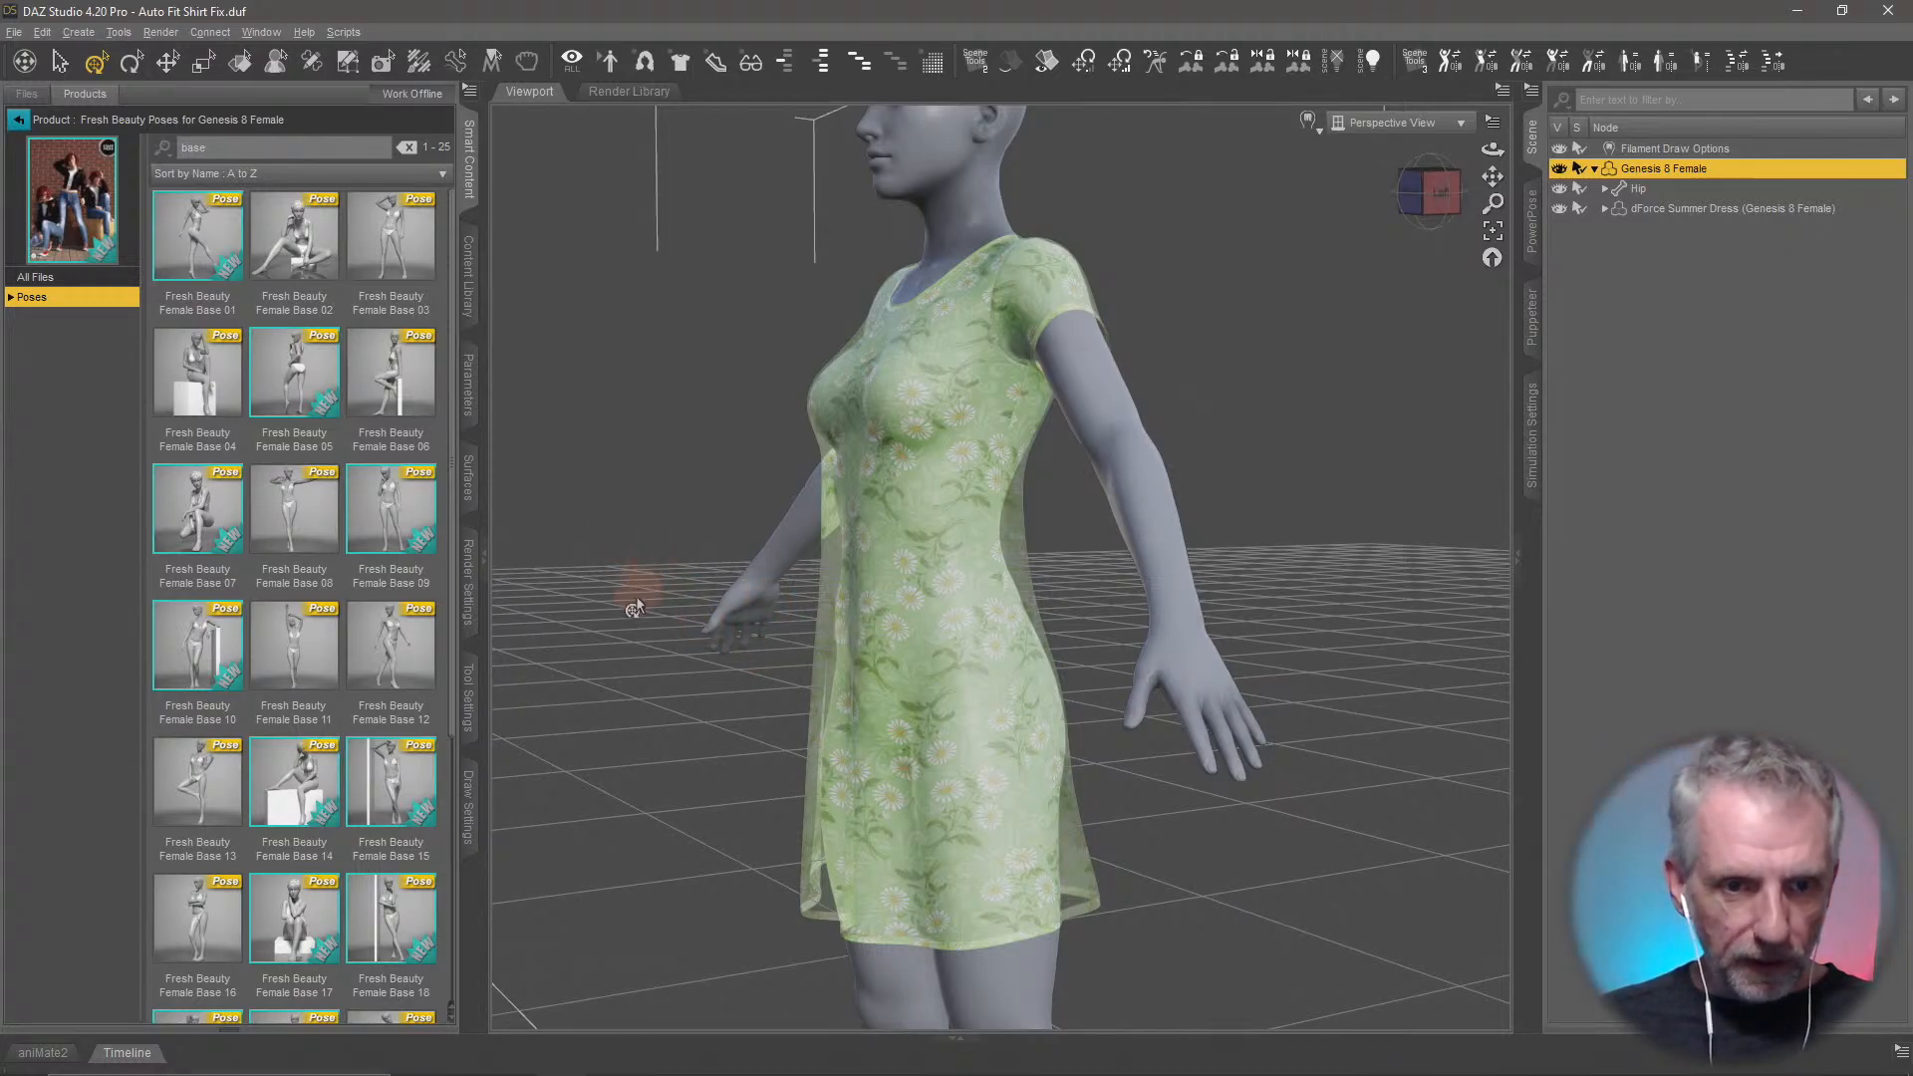
double_click(396, 658)
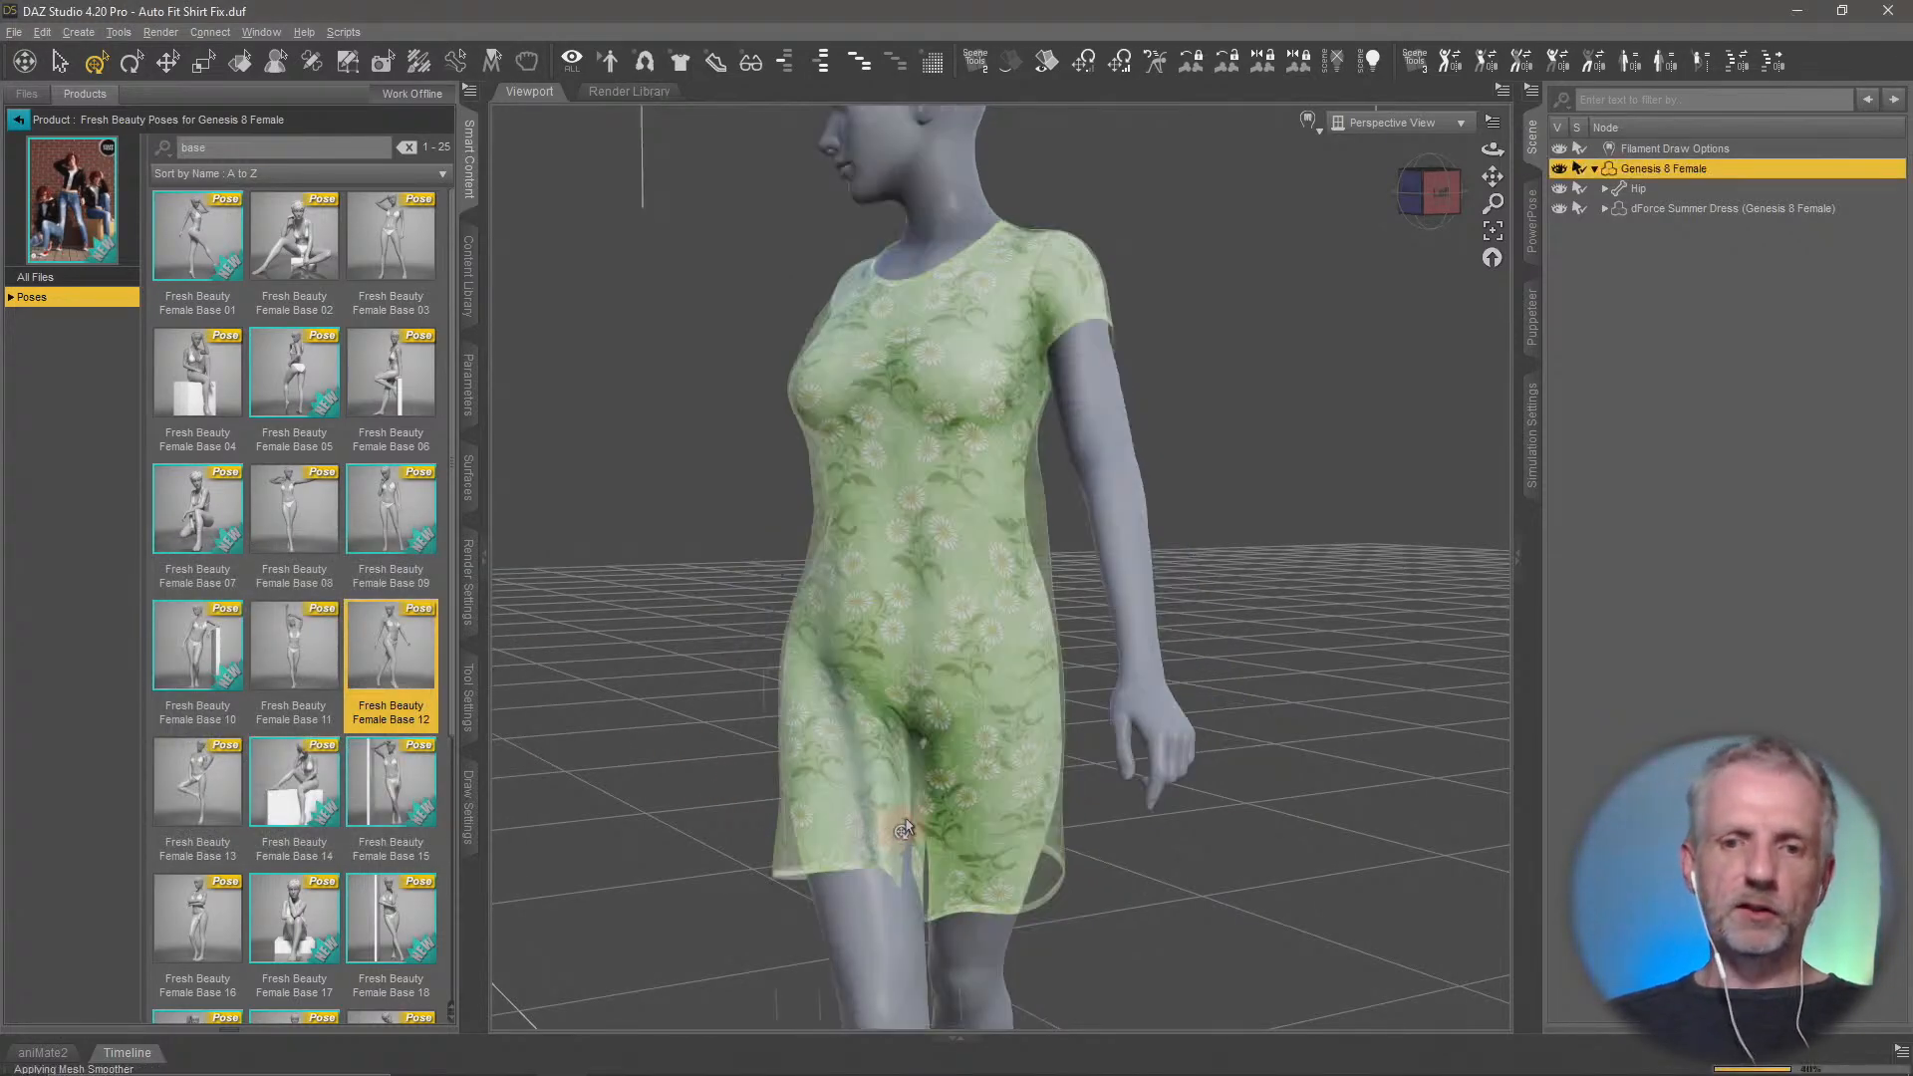
Check the dress on the posed figure and run a dForce simulation to drape it
middle_click_drag(873, 755, 868, 749)
scroll(870, 749, "down", 2)
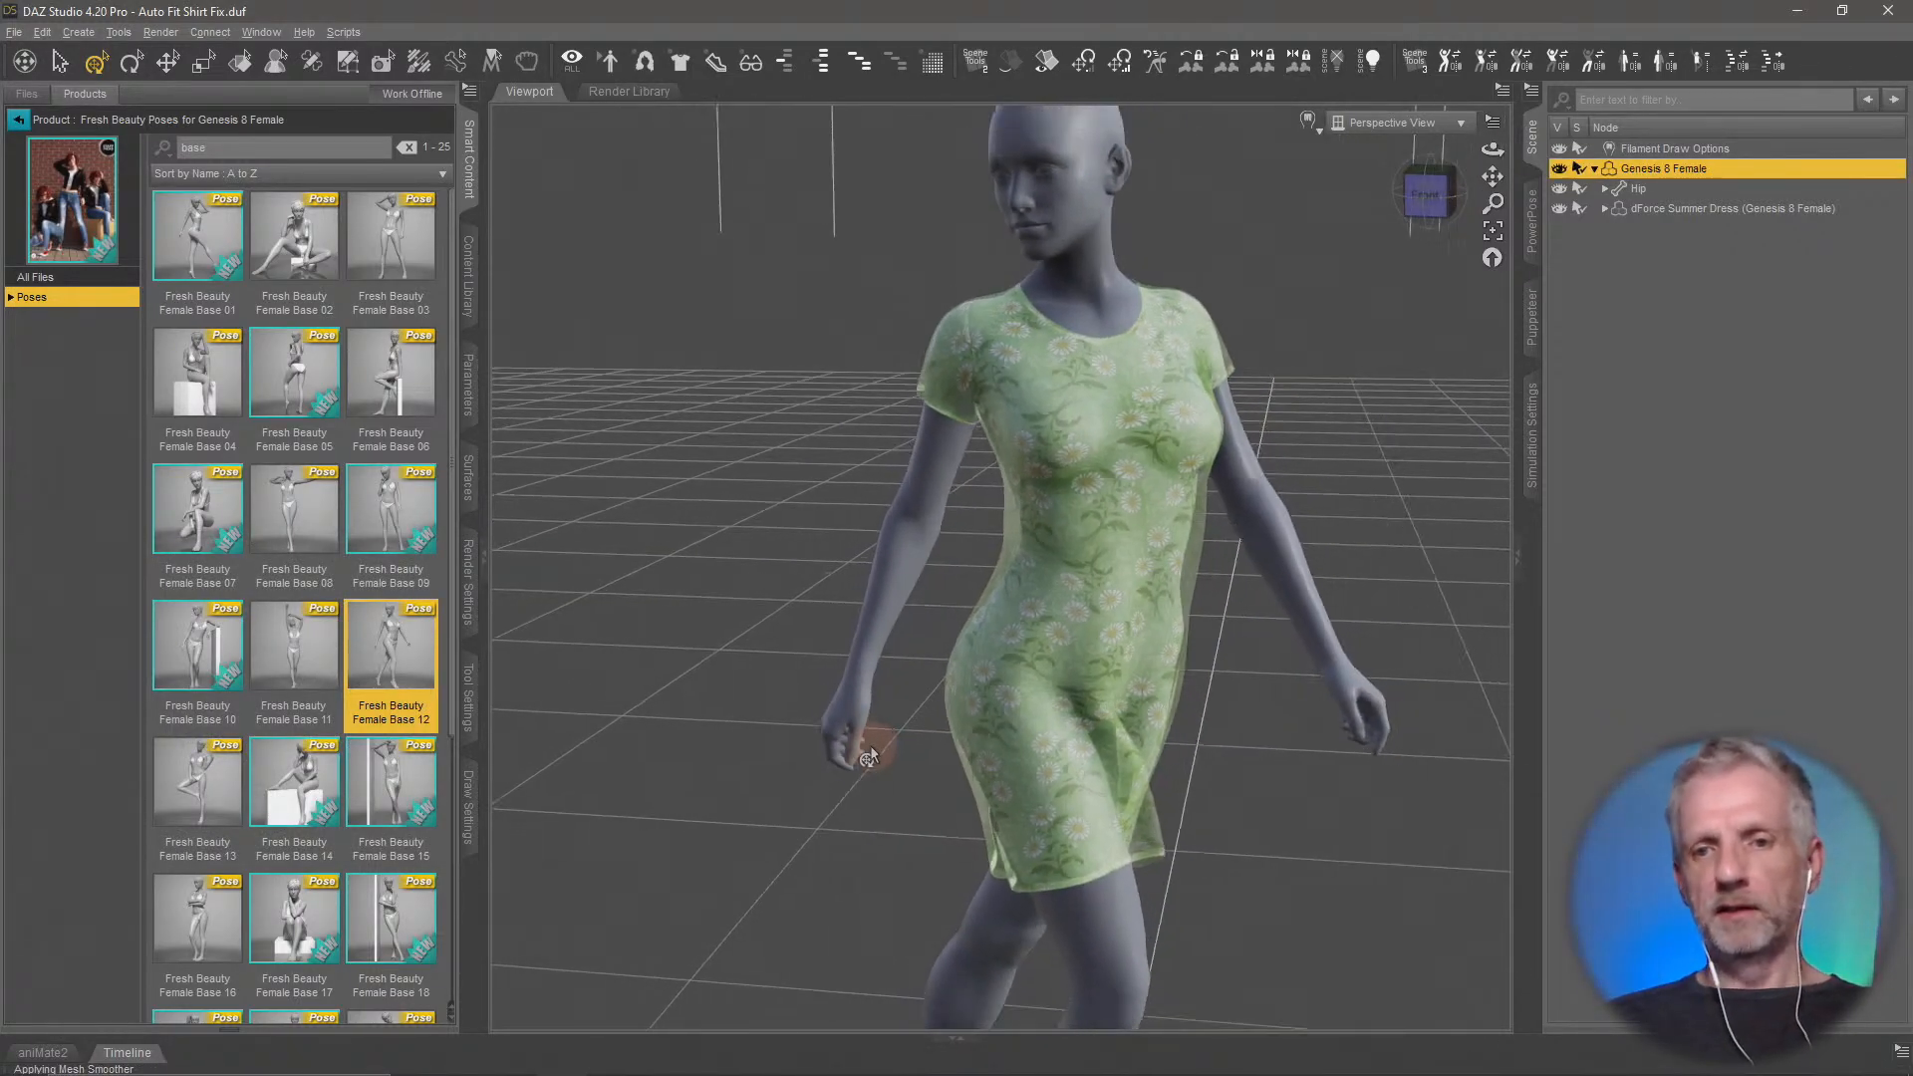
mouse_move(1001, 752)
middle_mouse_down()
mouse_move(1038, 750)
mouse_move(1020, 748)
middle_mouse_up()
scroll(1019, 749, "down", 2)
scroll(1018, 749, "up", 4)
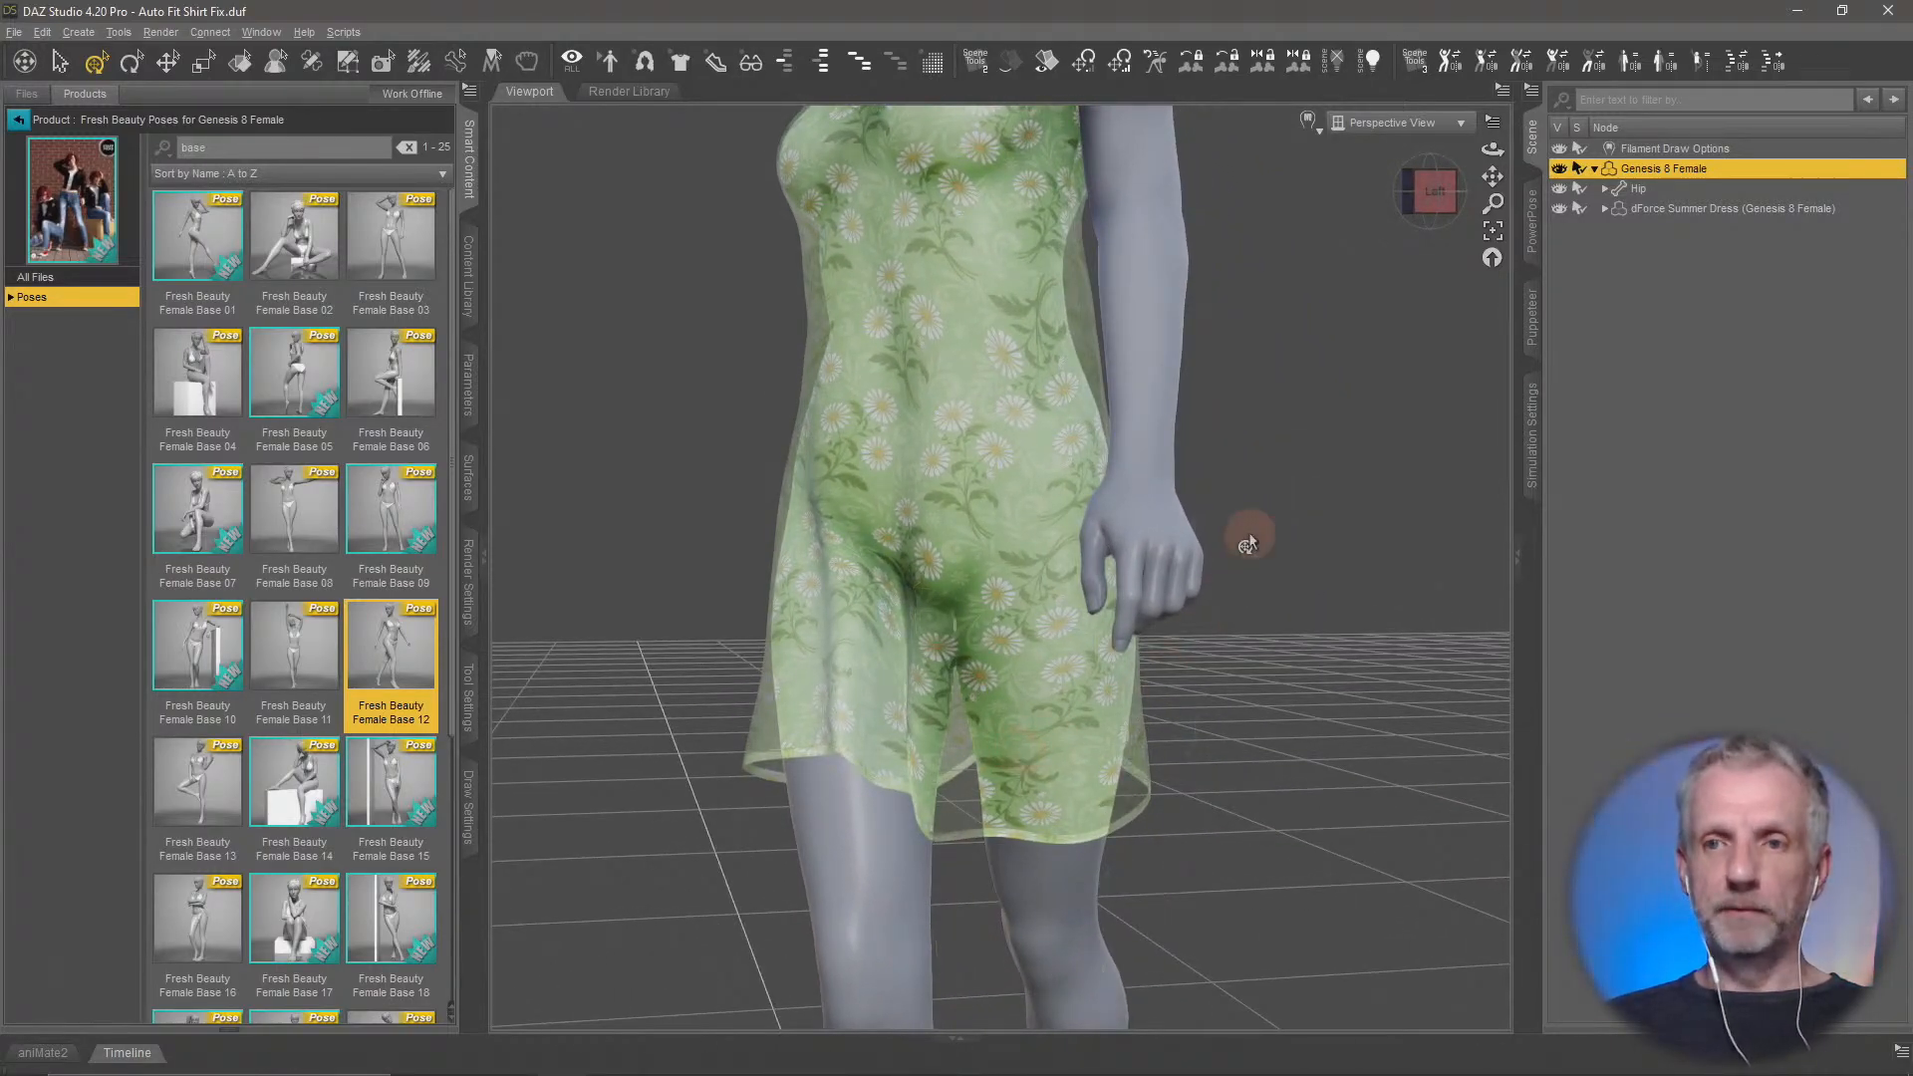
left_click(1535, 468)
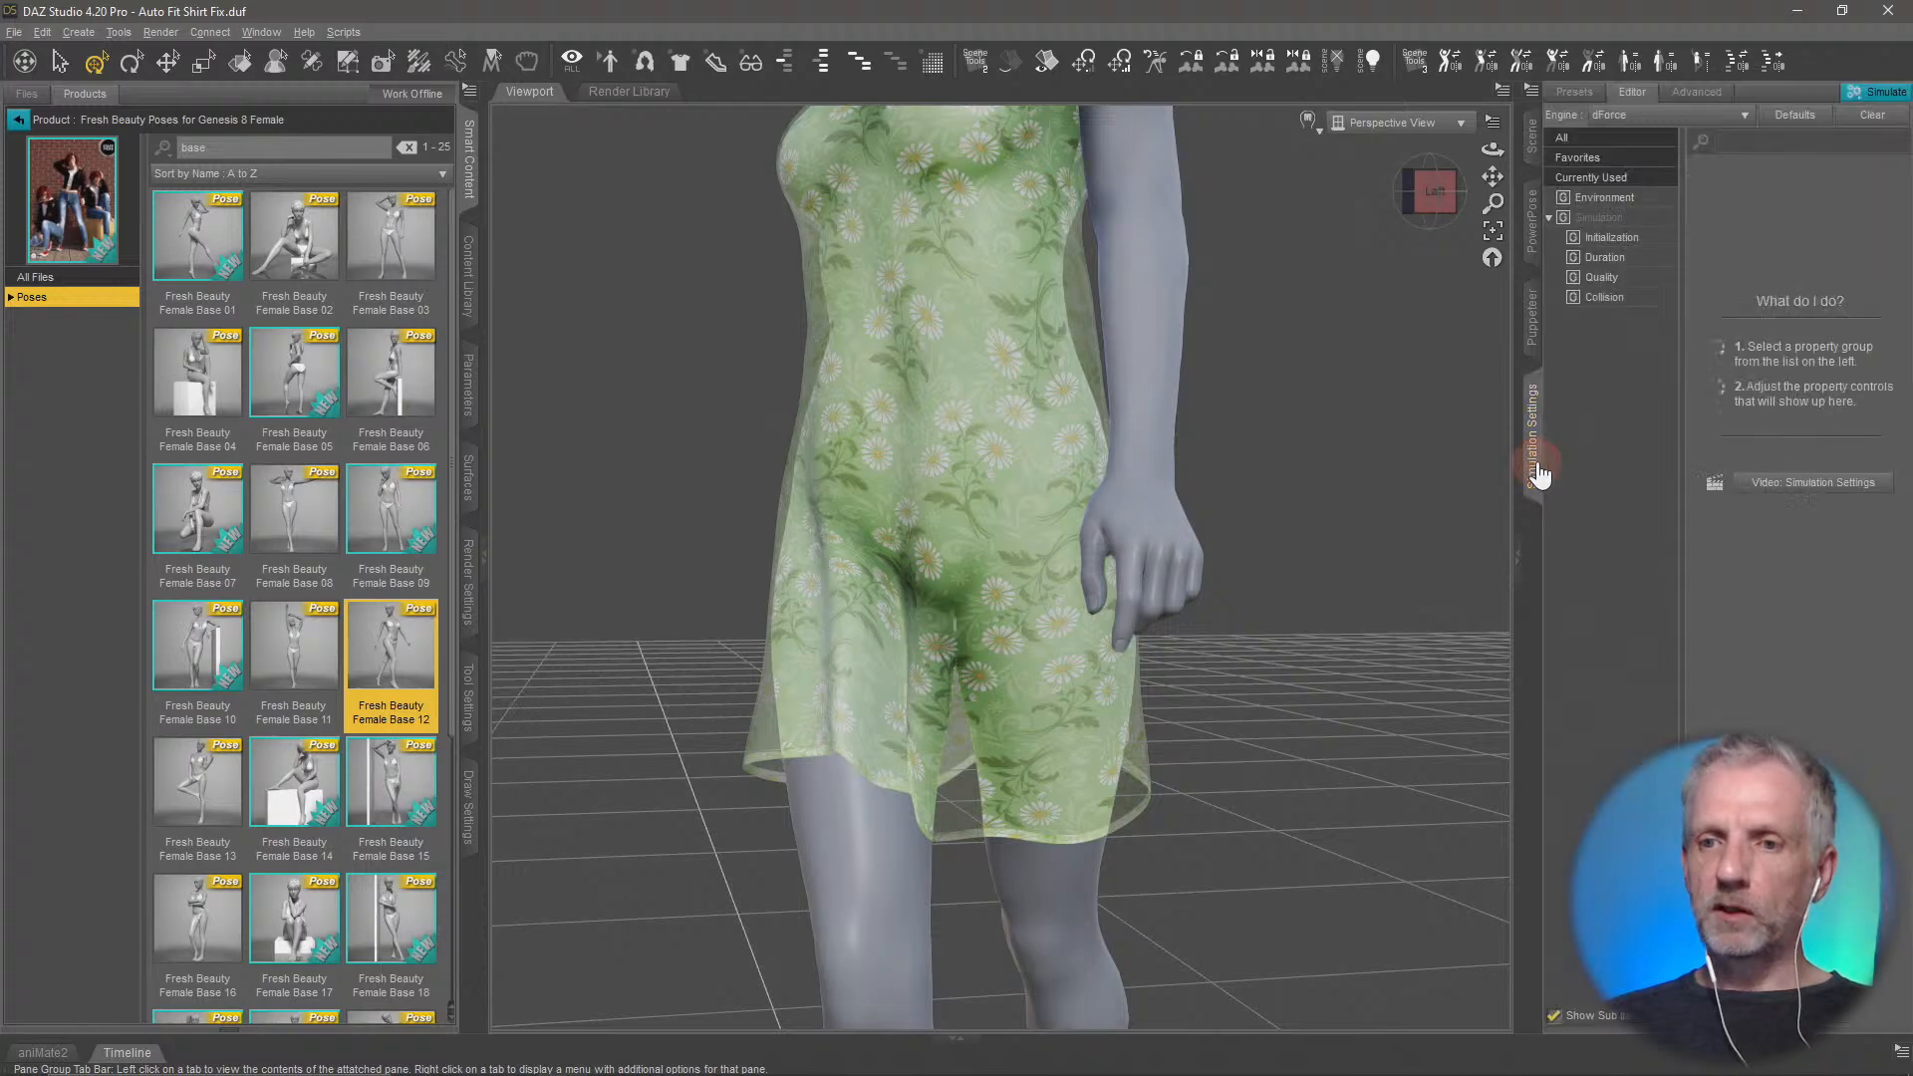
middle_click_drag(1265, 453, 1268, 469)
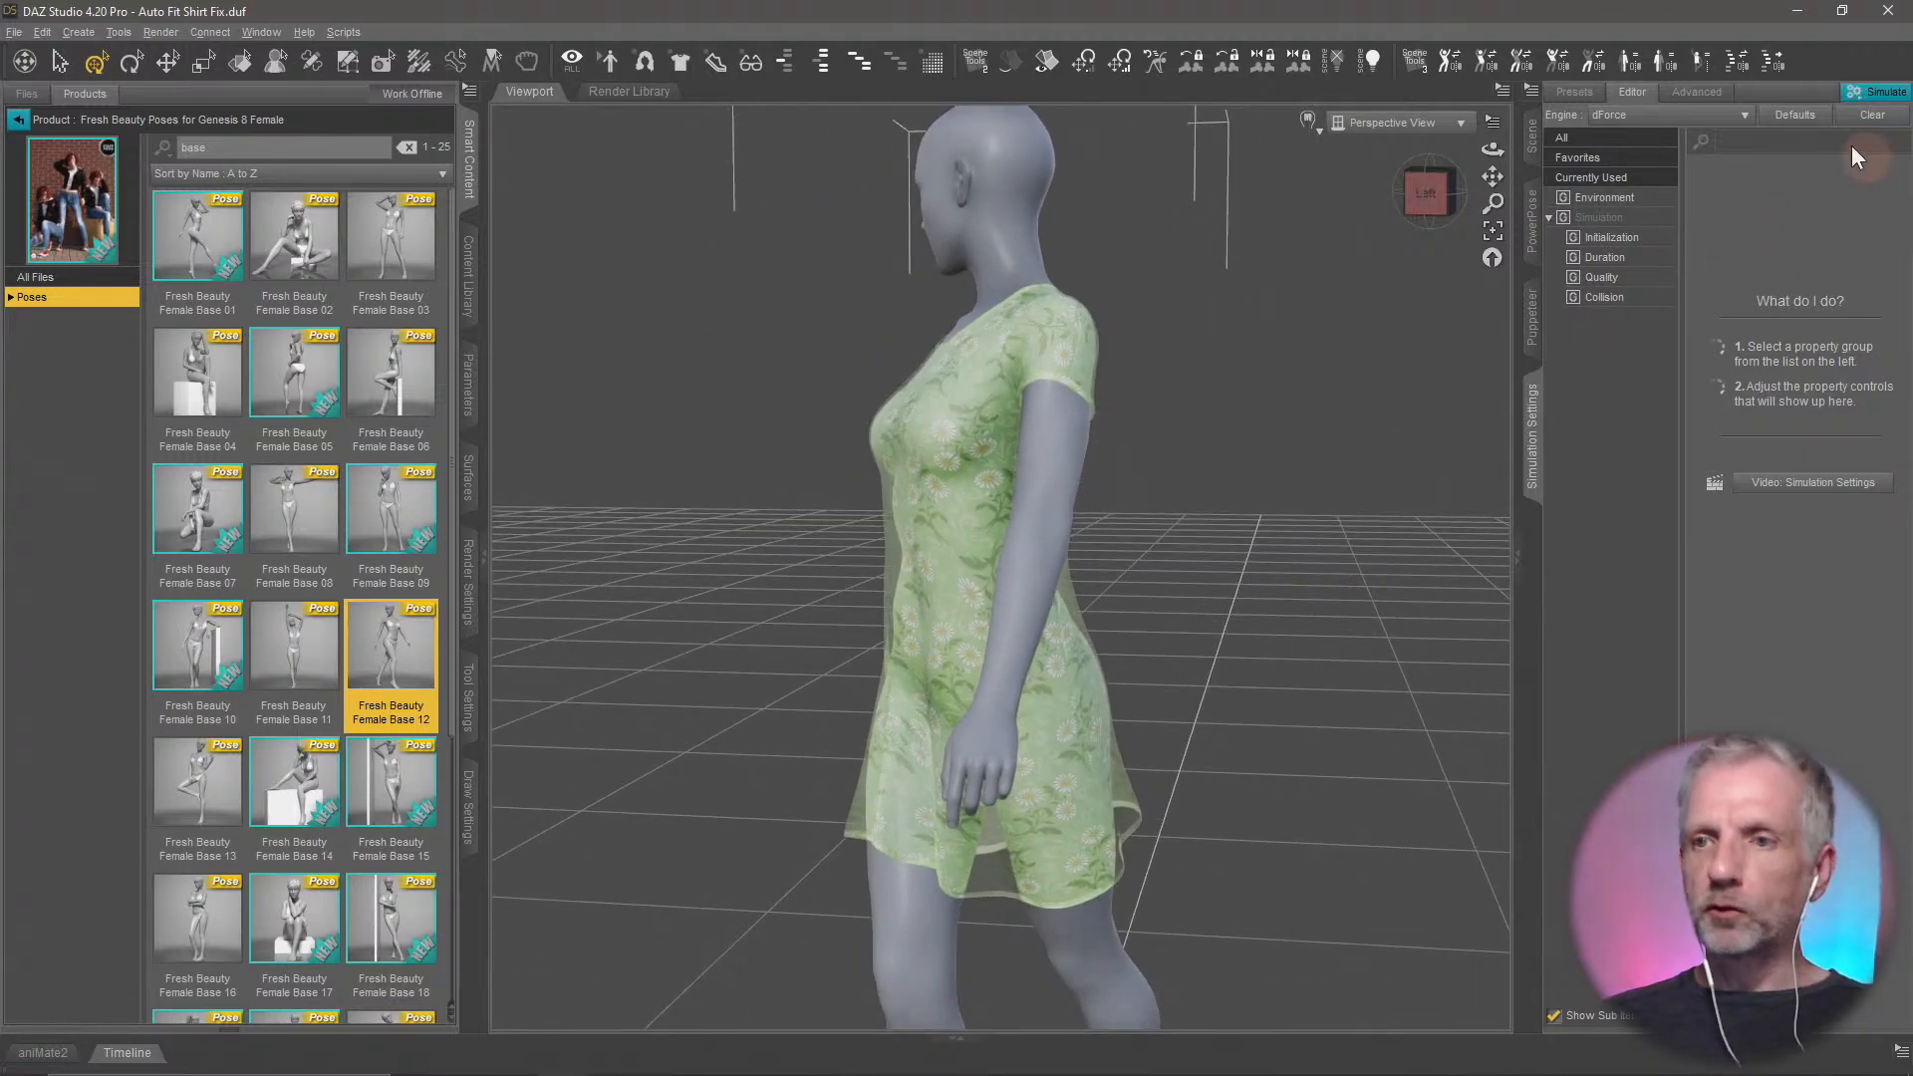
left_click(1875, 97)
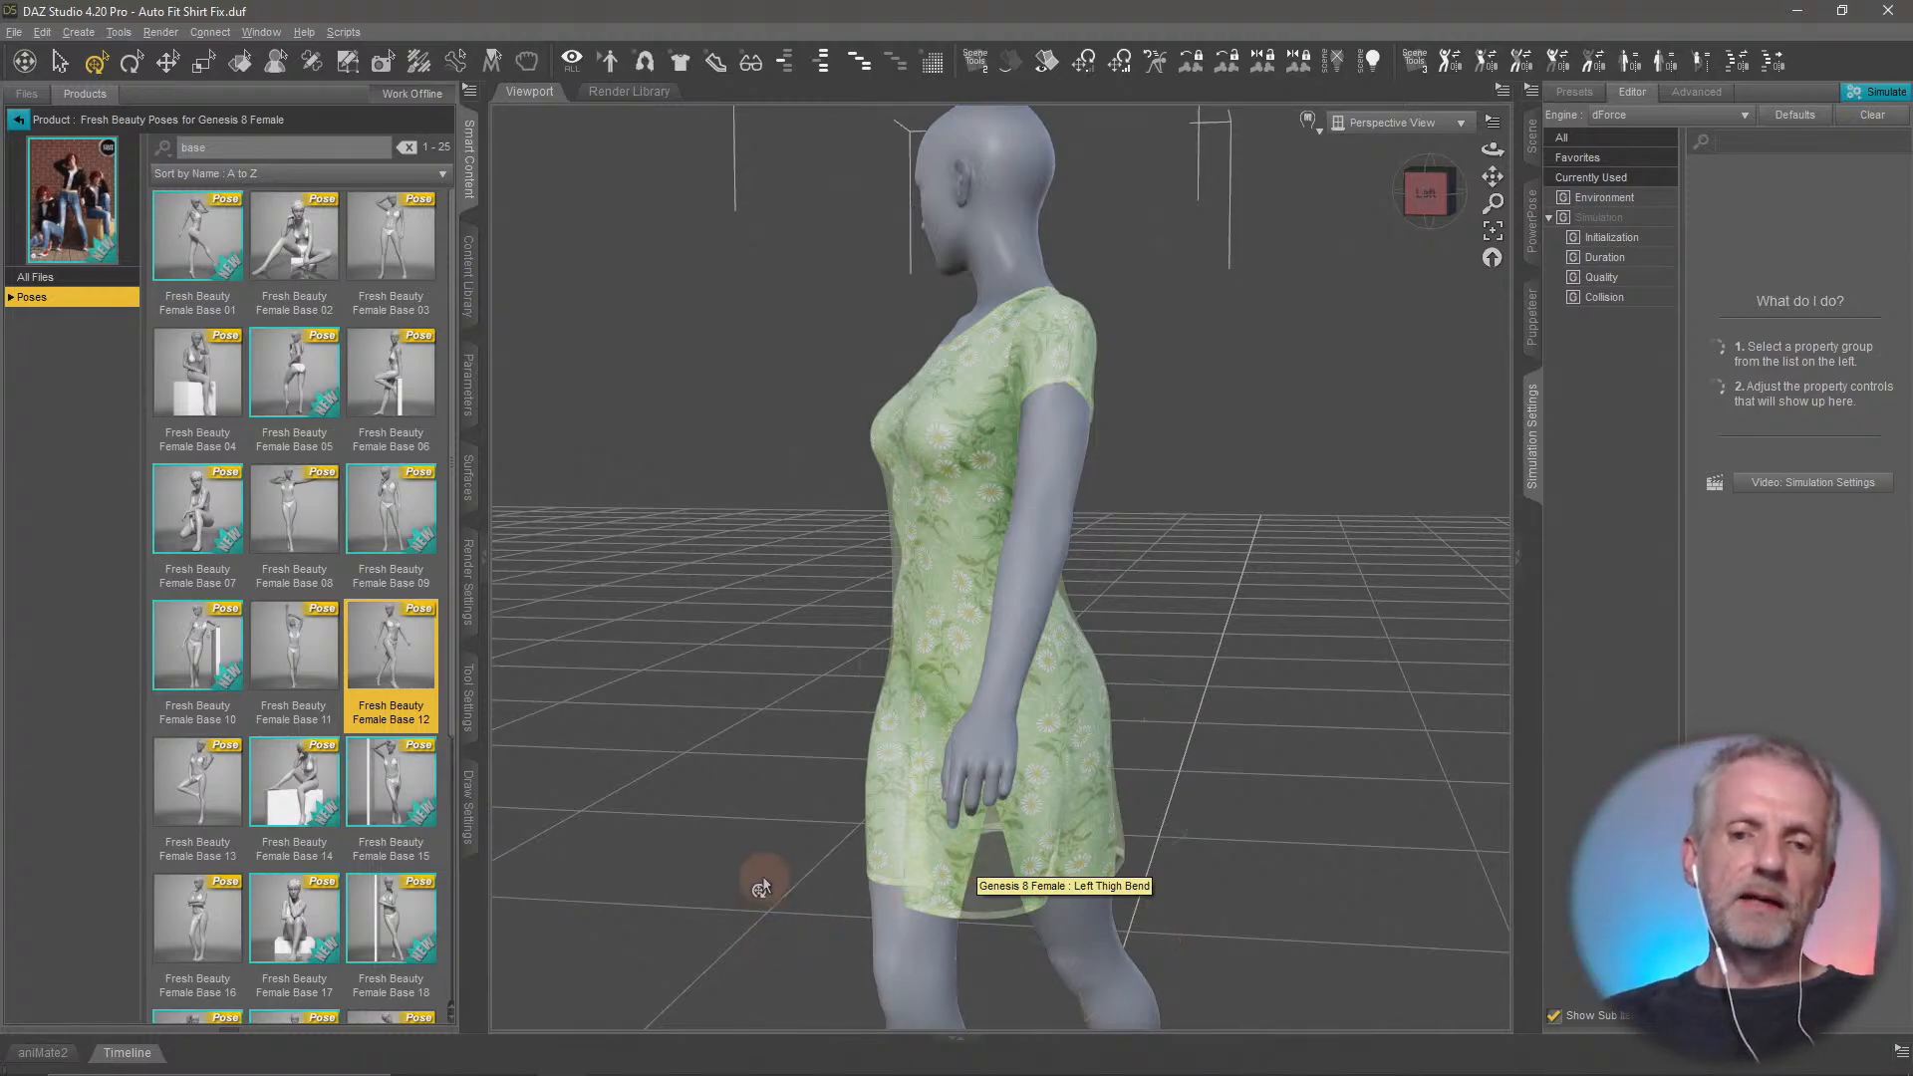
Inspect the simulated dress on the posed figure from several angles and switch to Hexagon to compare it with the model there
left_click_drag(762, 884, 994, 676)
left_click_drag(1008, 604, 1036, 429)
mouse_move(1091, 490)
left_mouse_down()
mouse_move(1037, 499)
mouse_move(1088, 515)
left_mouse_up()
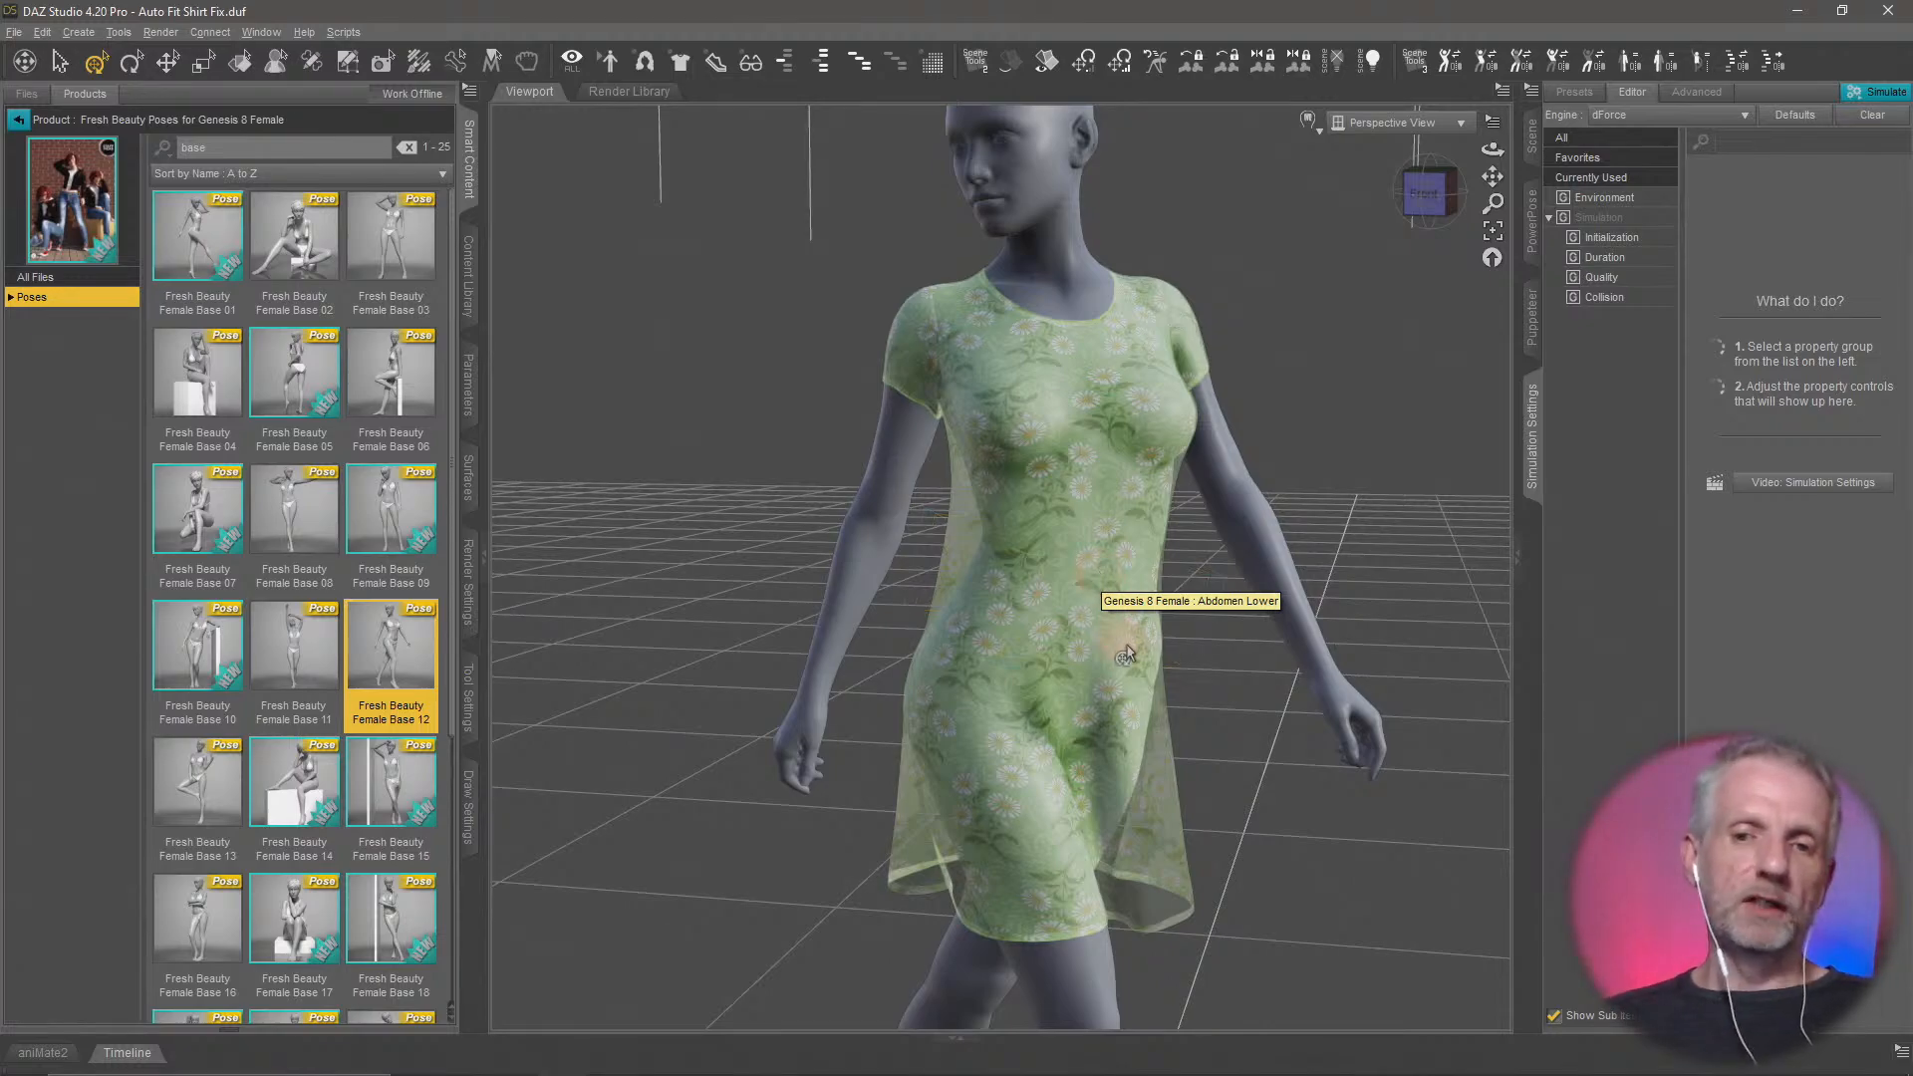
middle_click_drag(1128, 653, 1123, 646)
key("alt+Tab")
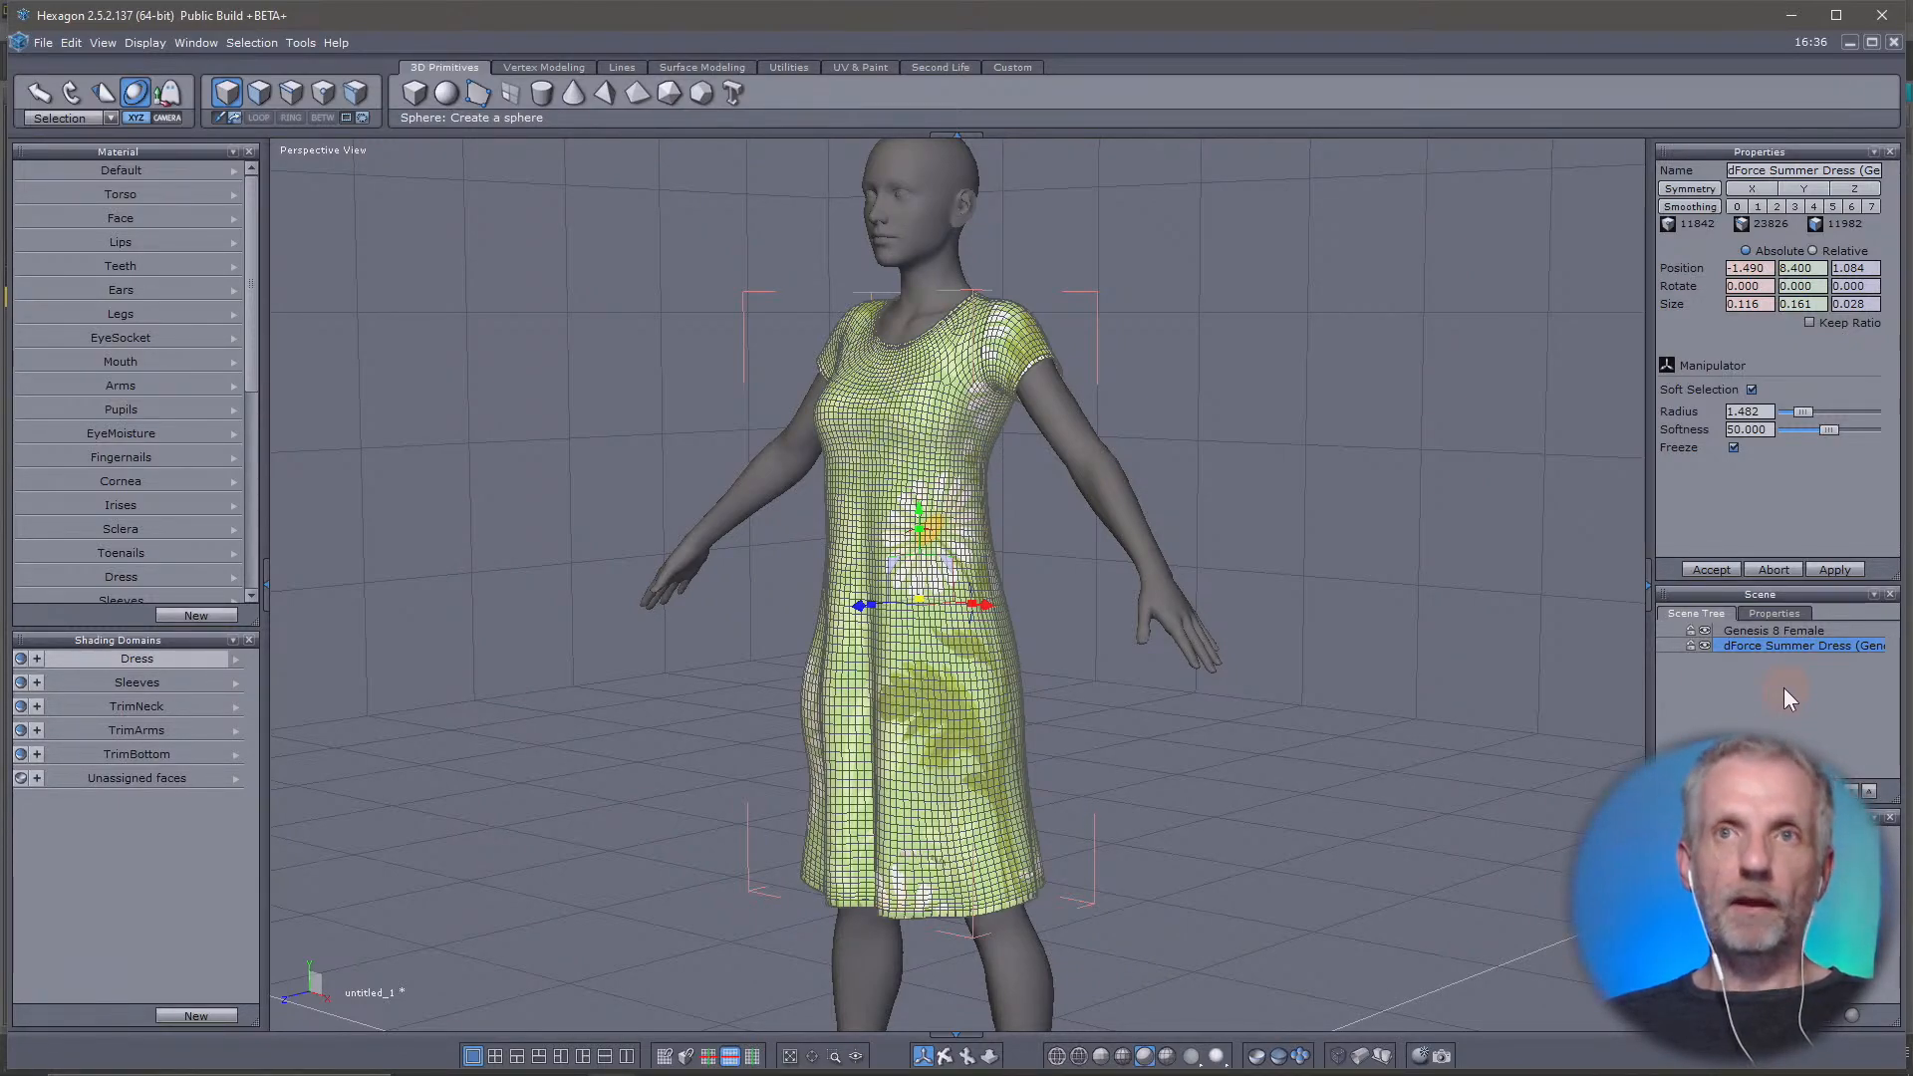
key("alt+Tab")
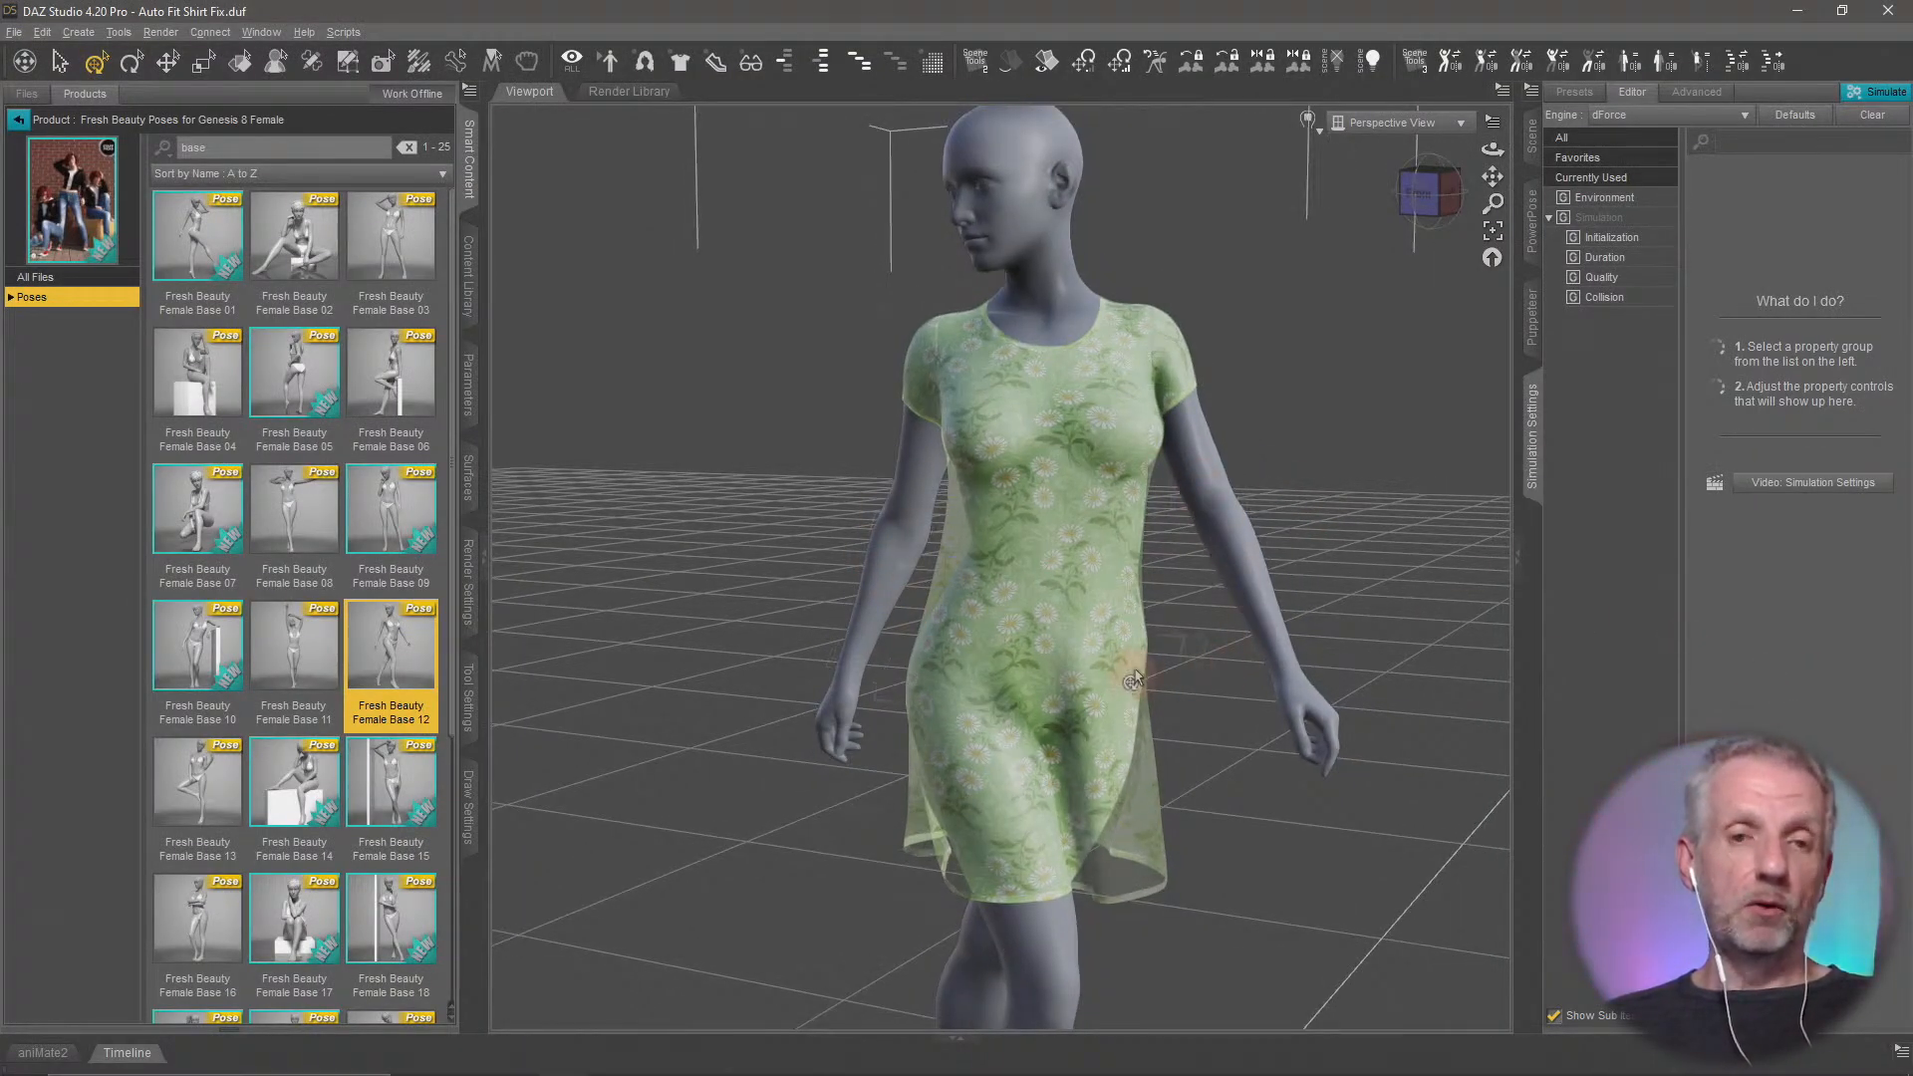
key("alt+Tab")
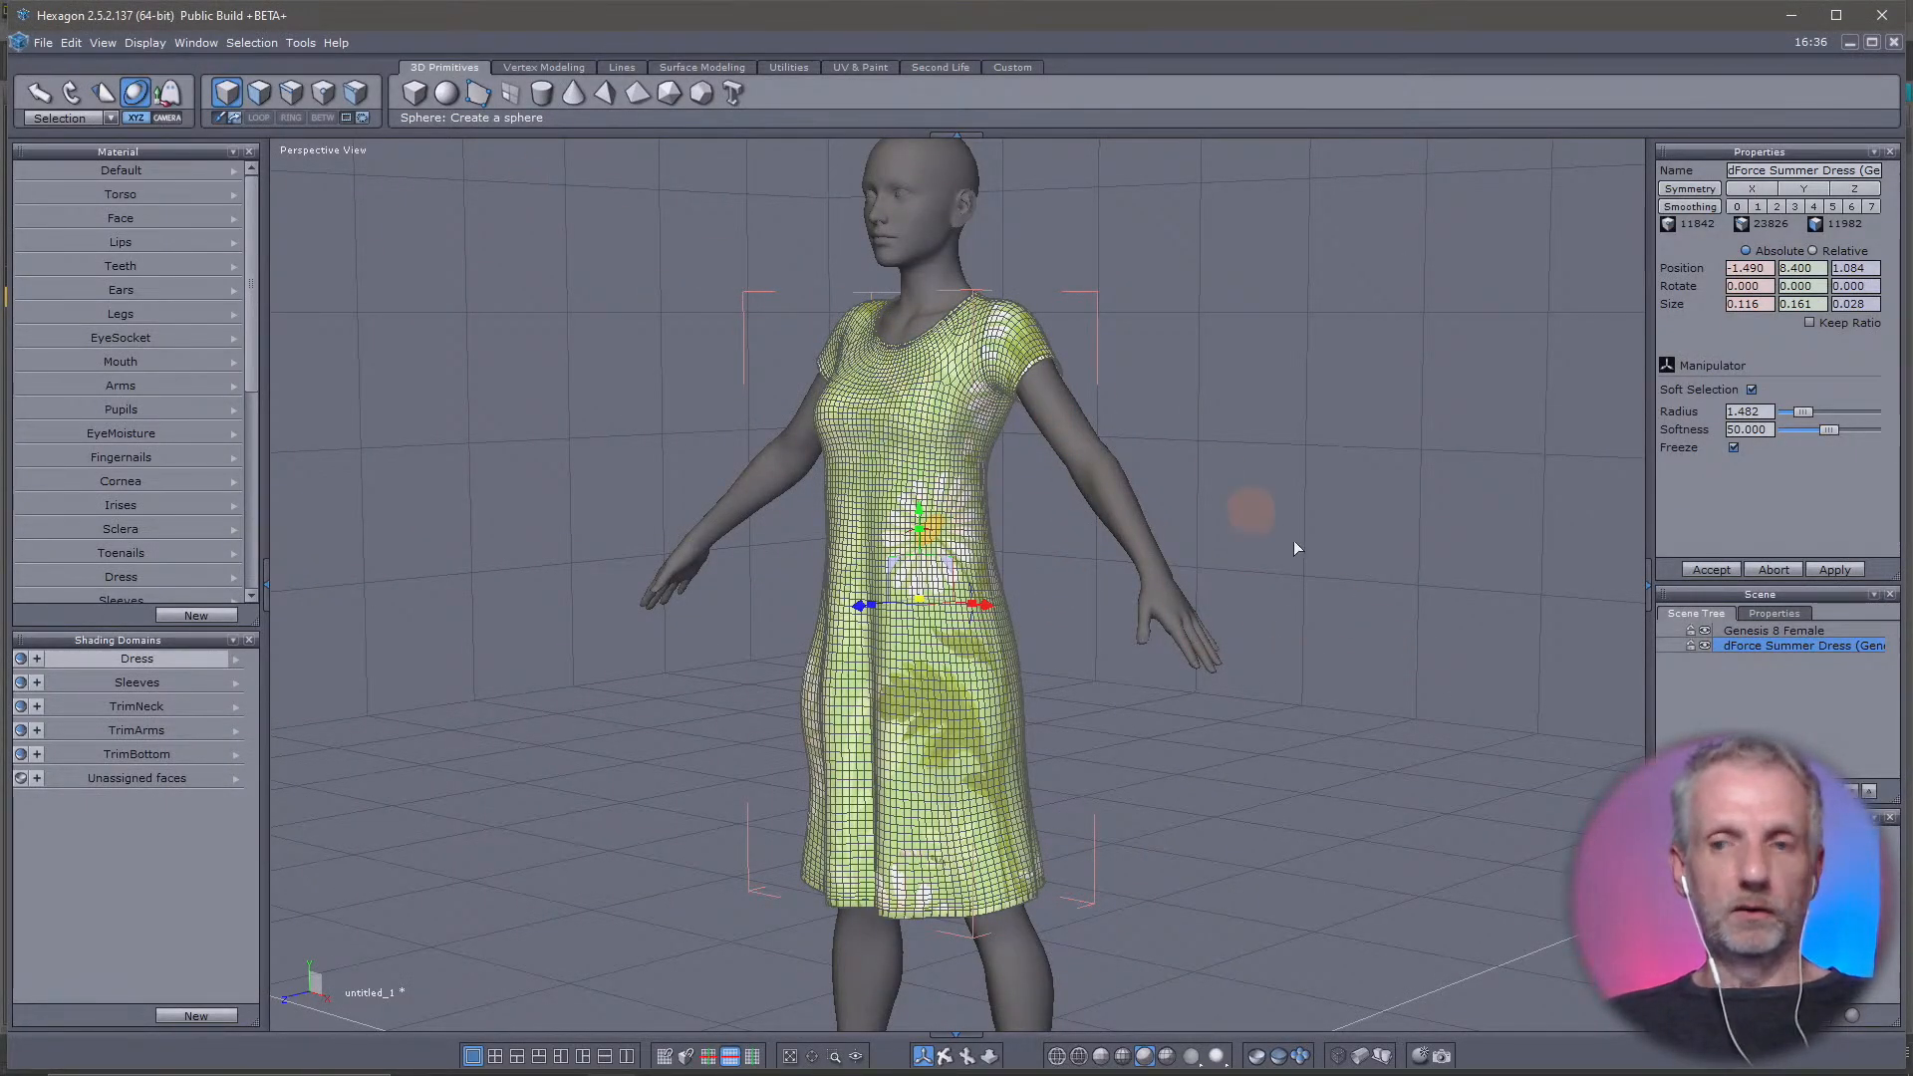
Delete Genesis 8 Female and the dForce Summer Dress from the Hexagon scene and send the posed figure from DAZ Studio to Hexagon again
left_click(1788, 630, "shift")
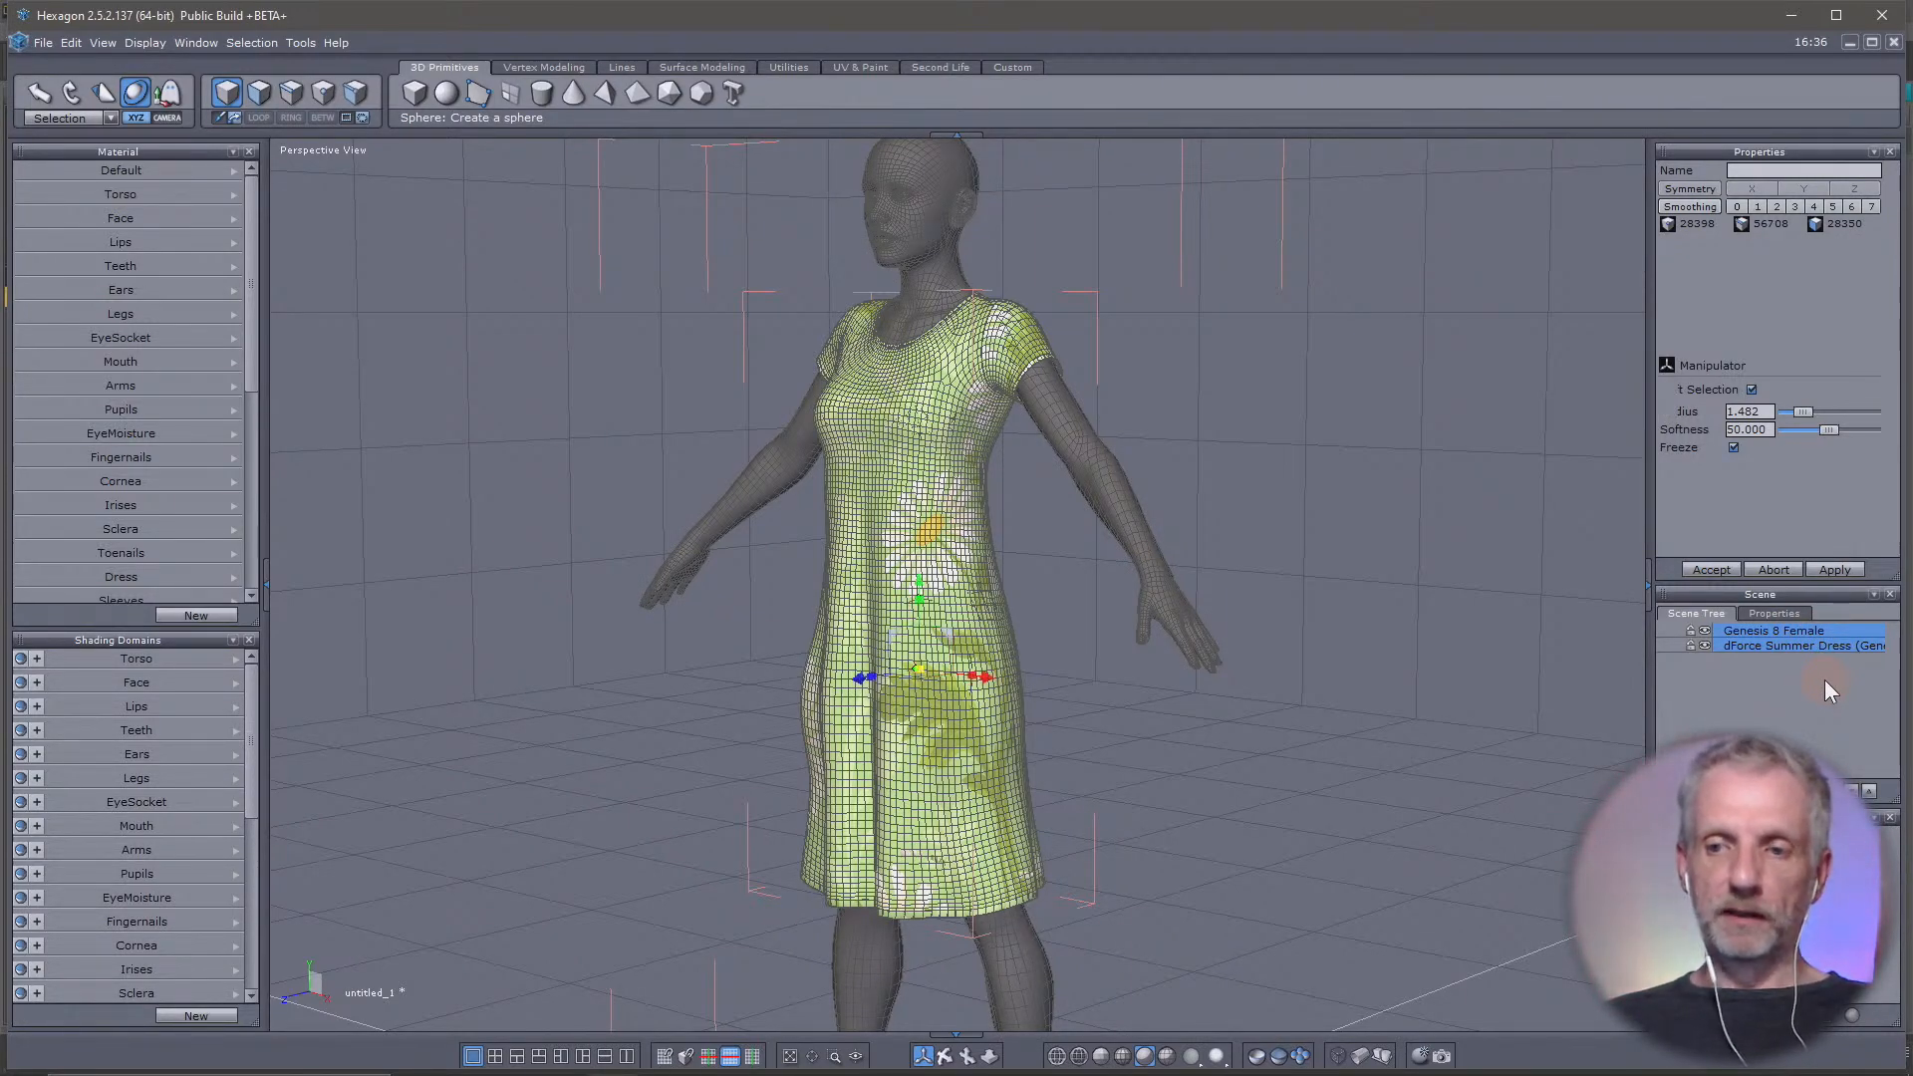
key("Delete")
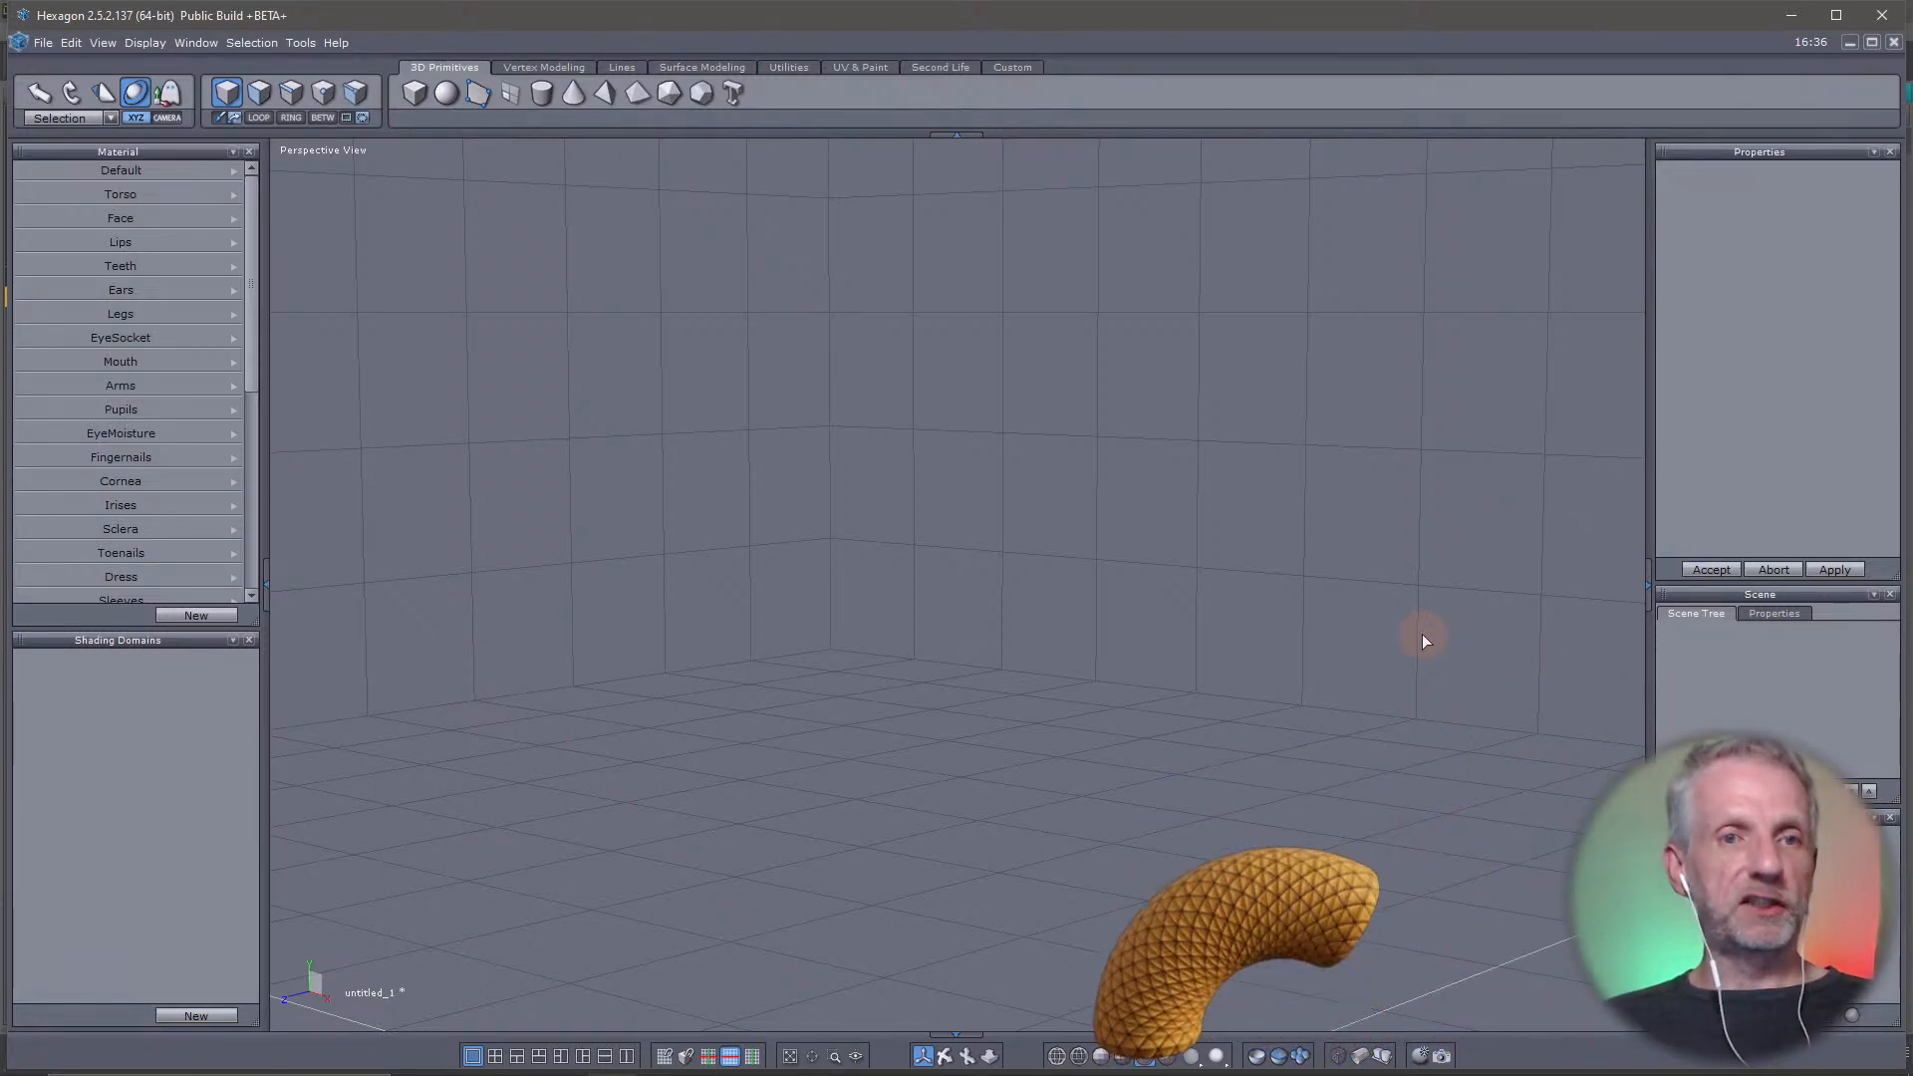
key("alt+Tab")
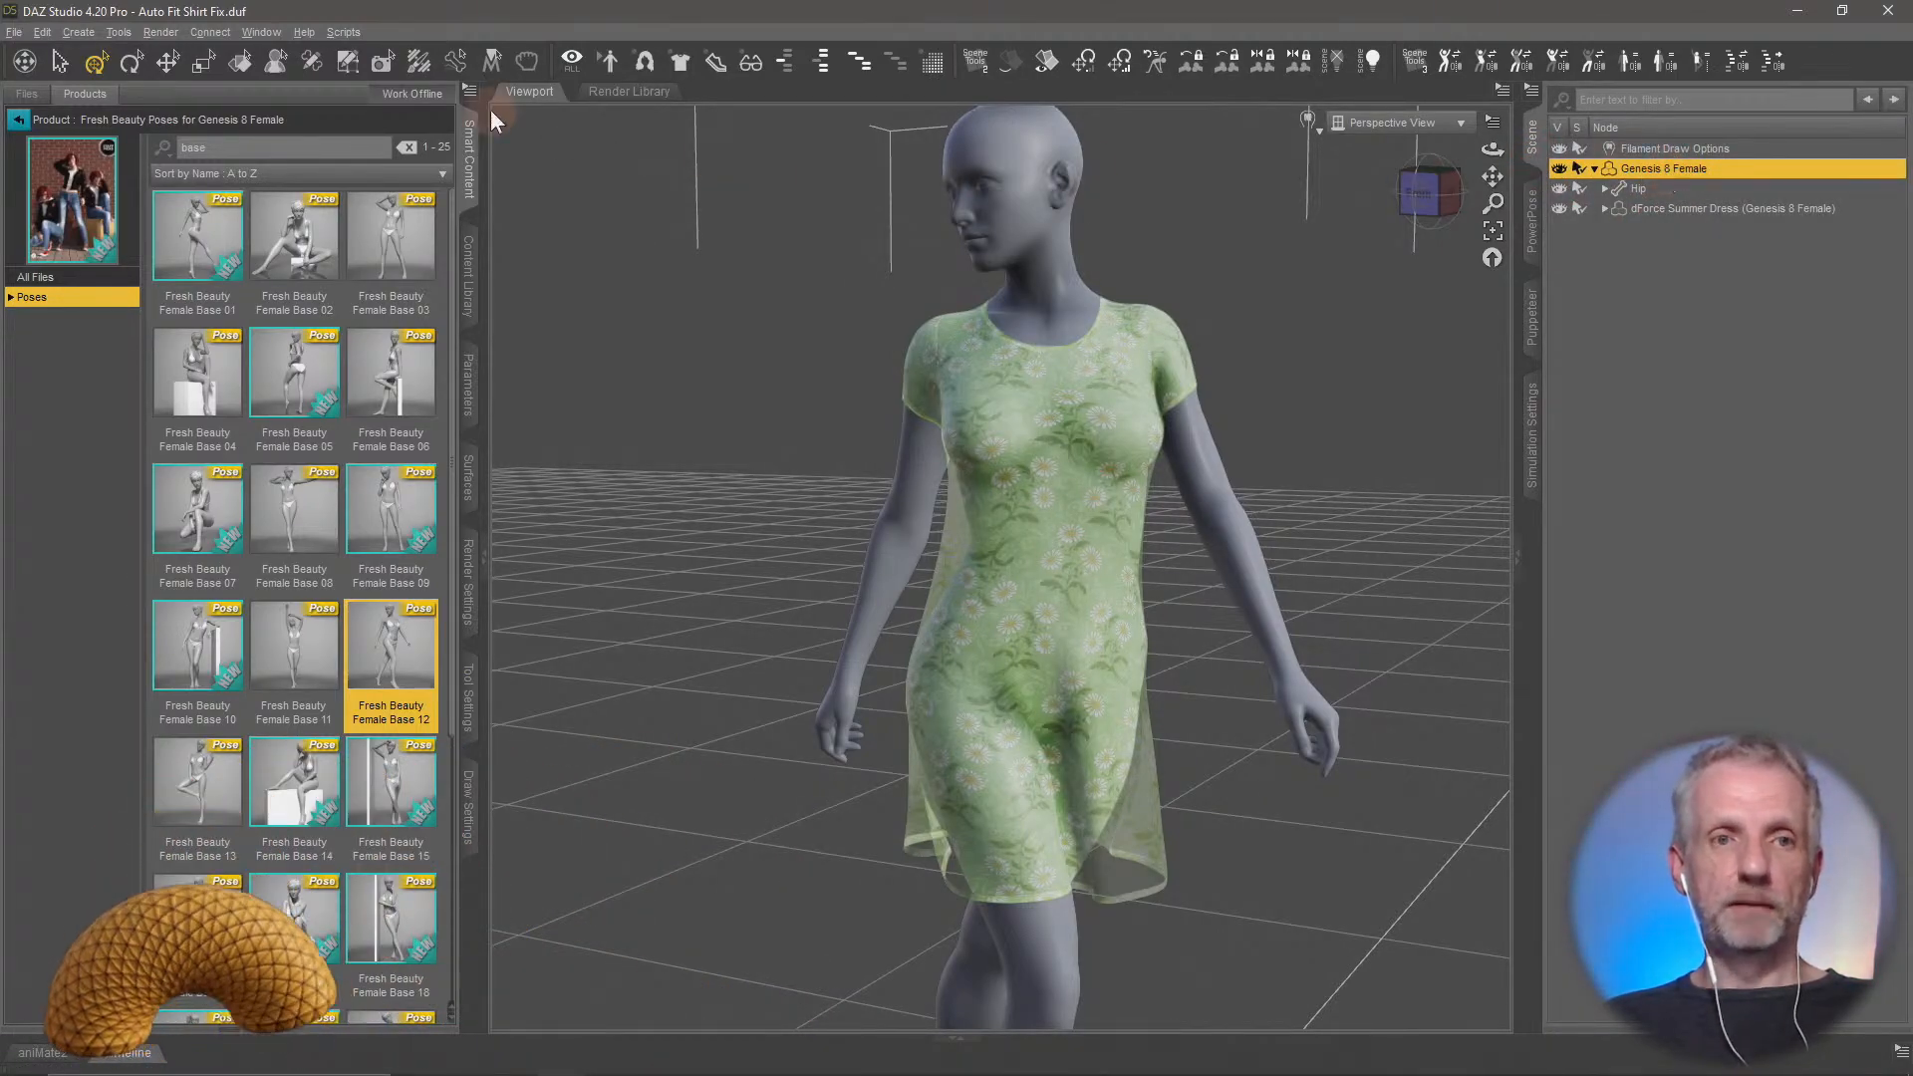
left_click(15, 32)
mouse_move(94, 287)
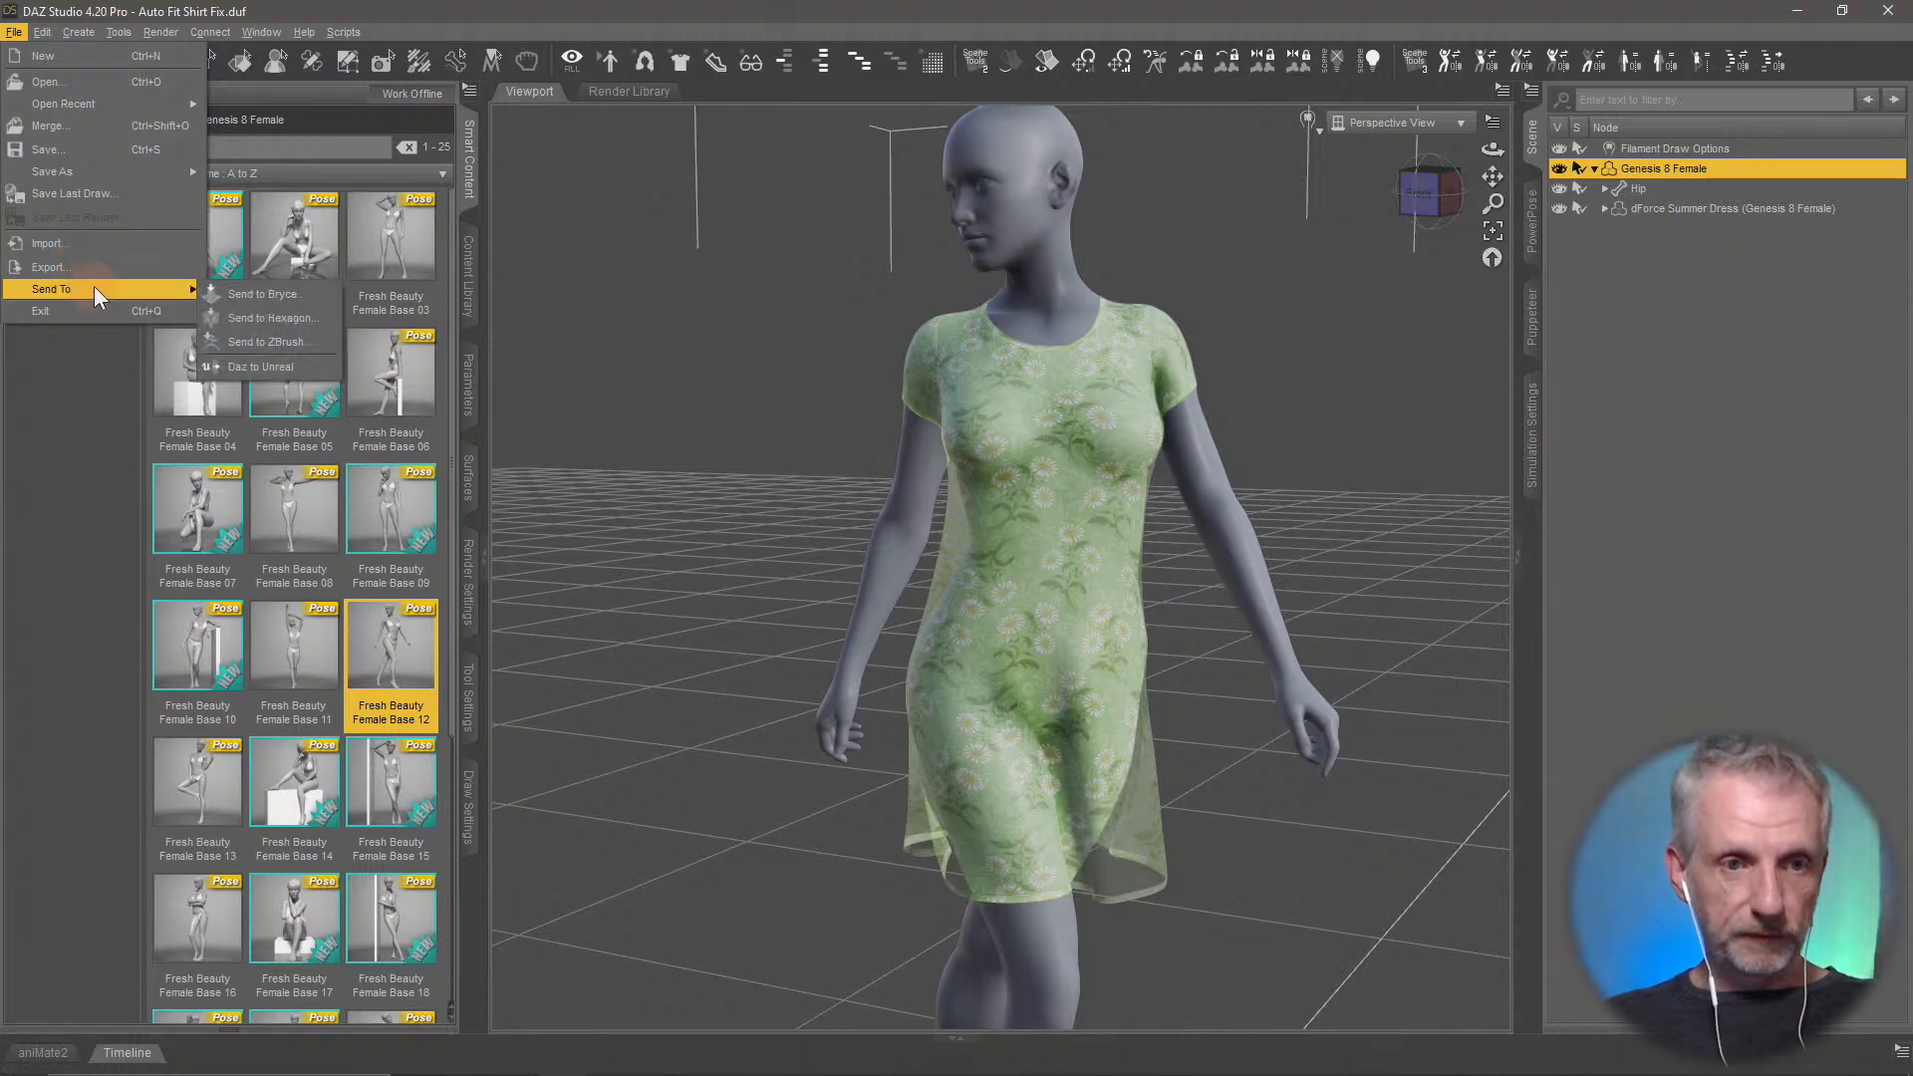
left_click(301, 321)
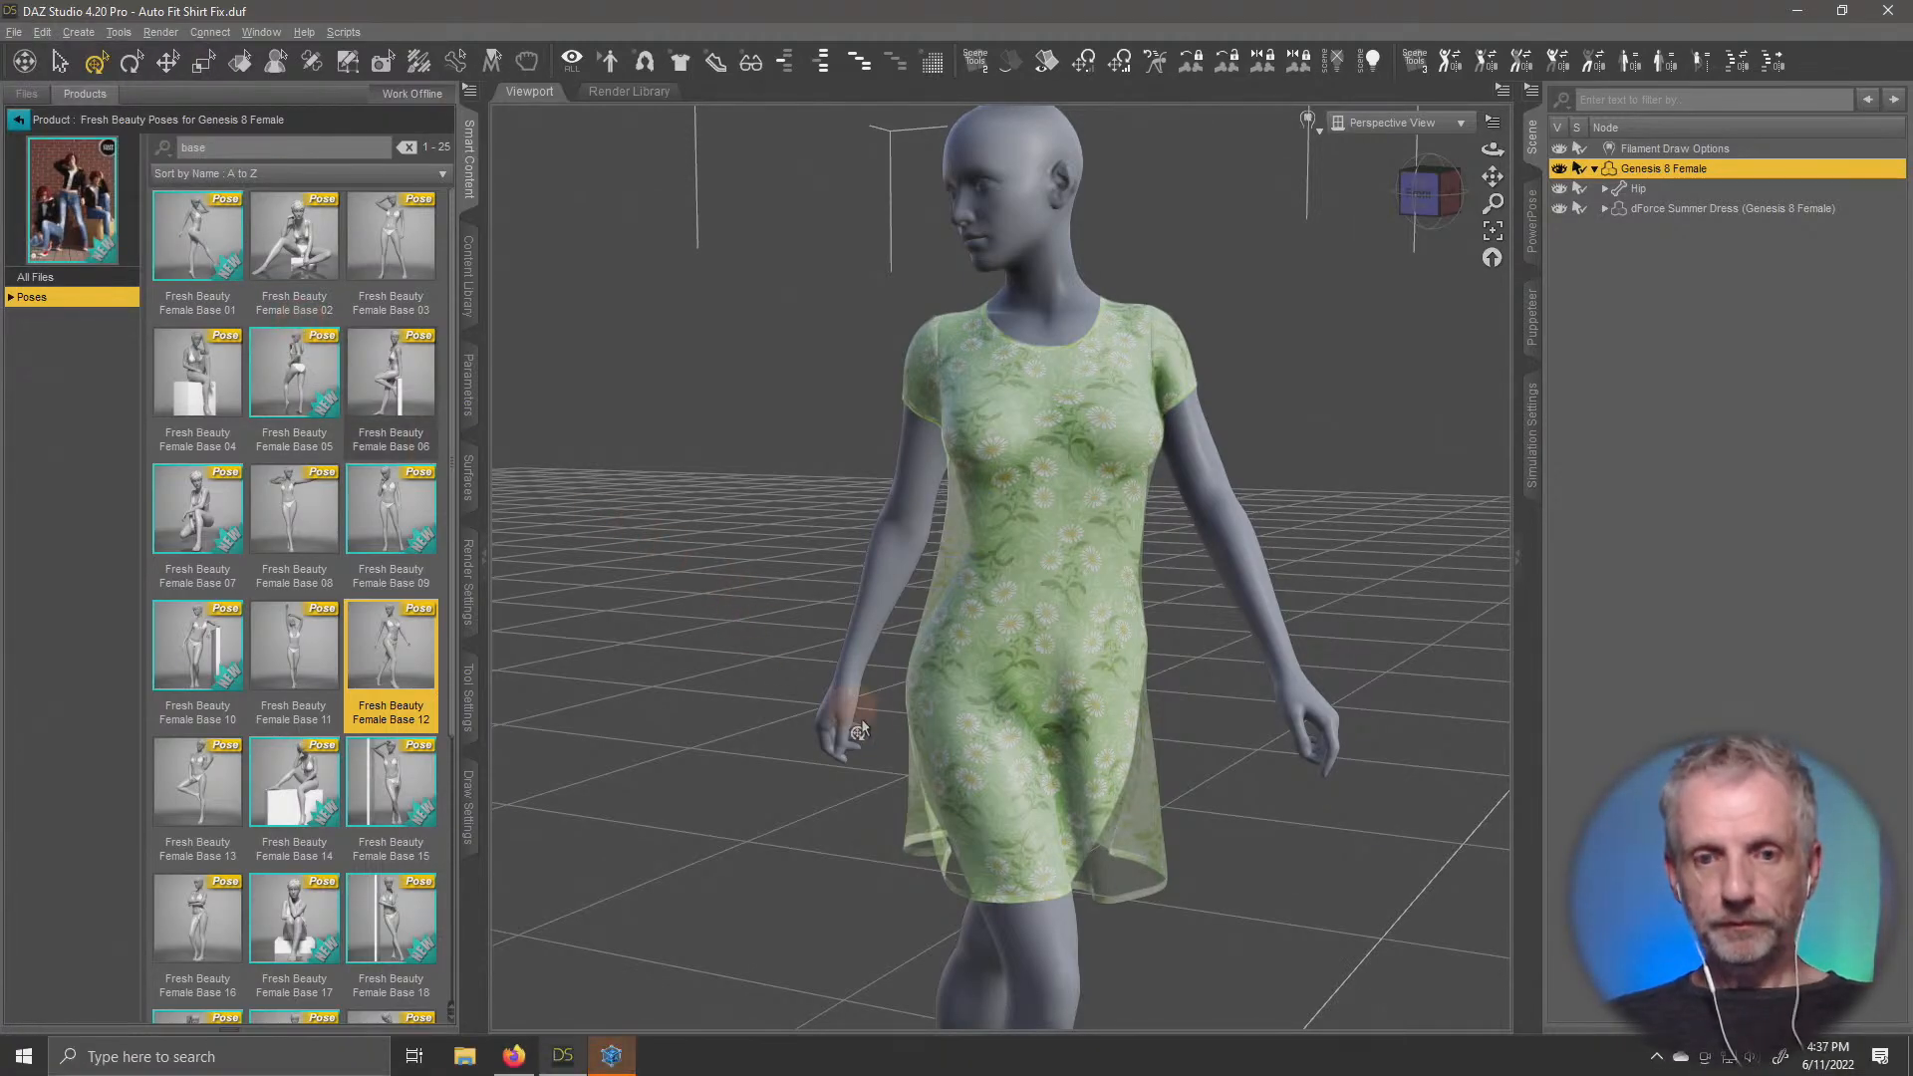
key("alt+Tab")
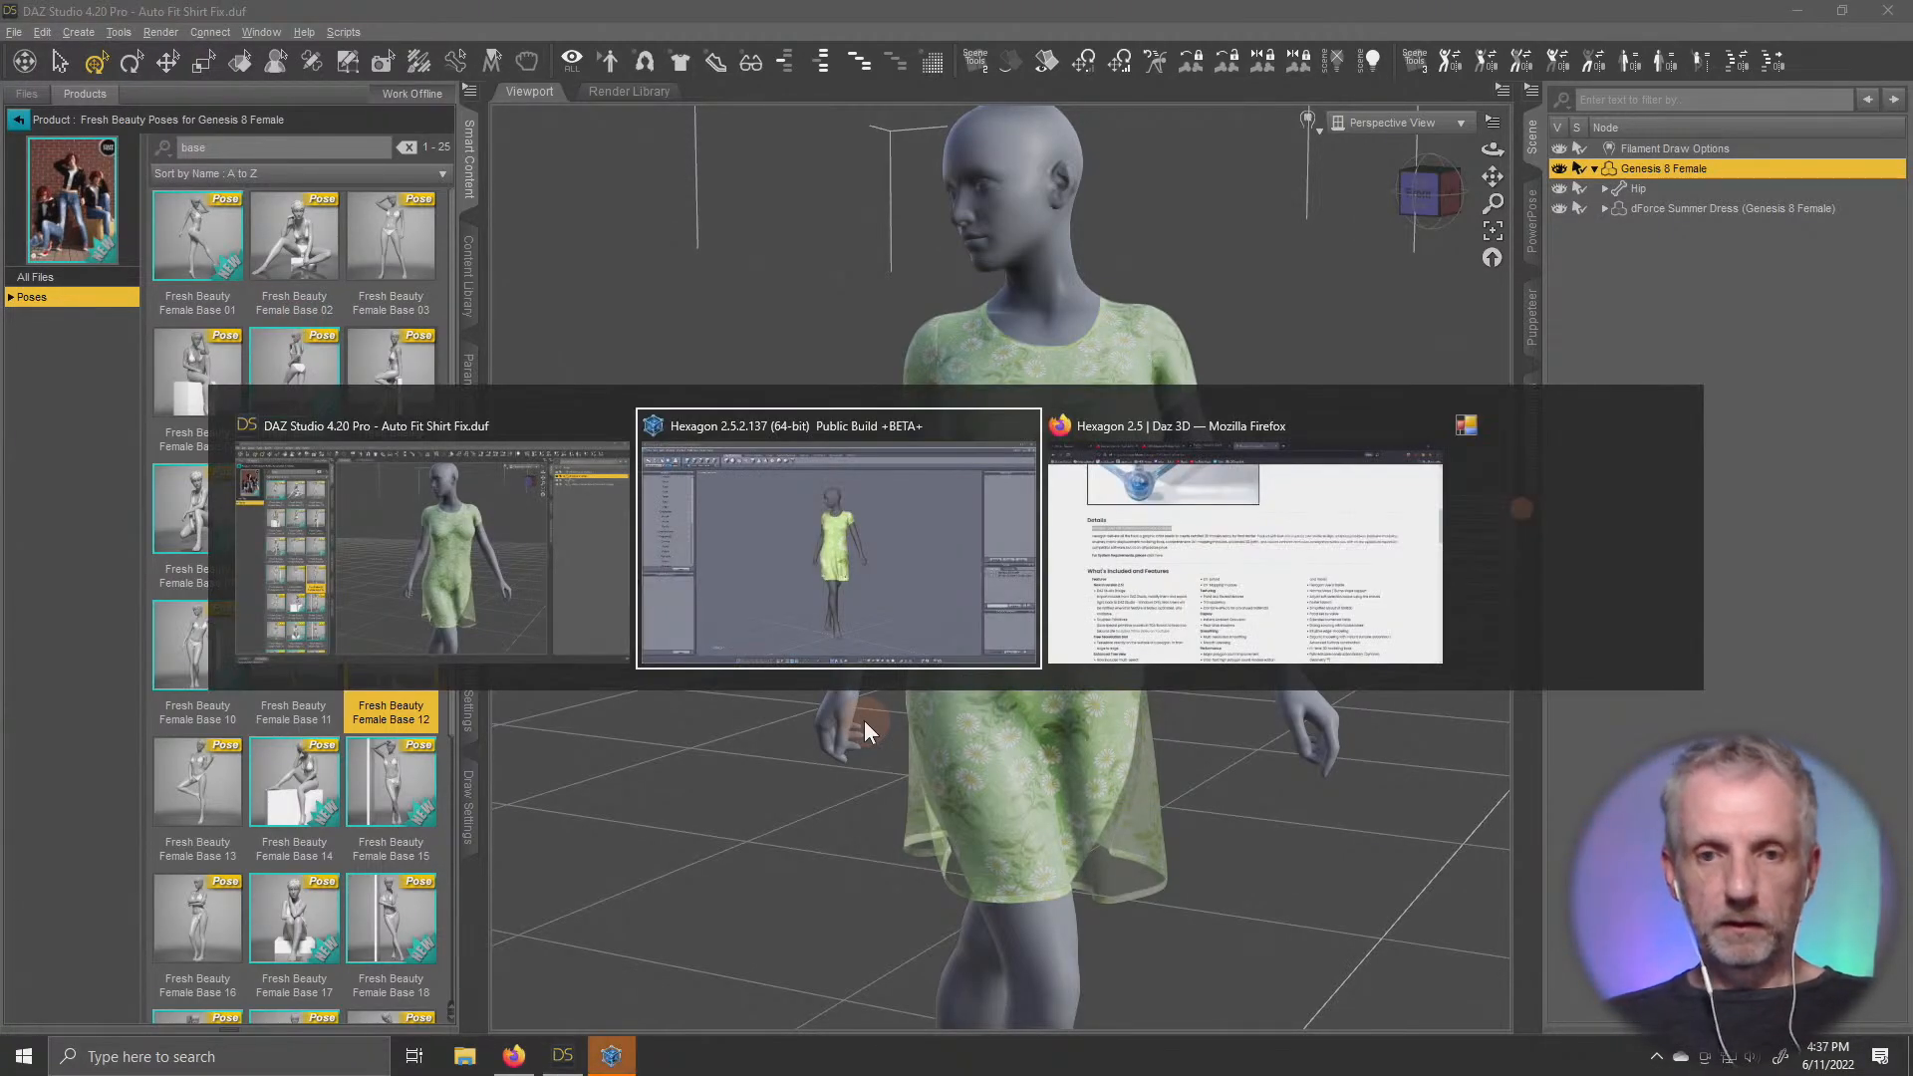
Examine the dress hem and skirt folds on the posed figure in Hexagon from several angles
right_click_drag(1090, 693, 661, 691)
scroll(661, 691, "up", 3)
scroll(661, 691, "down", 1)
scroll(1294, 582, "down", 2)
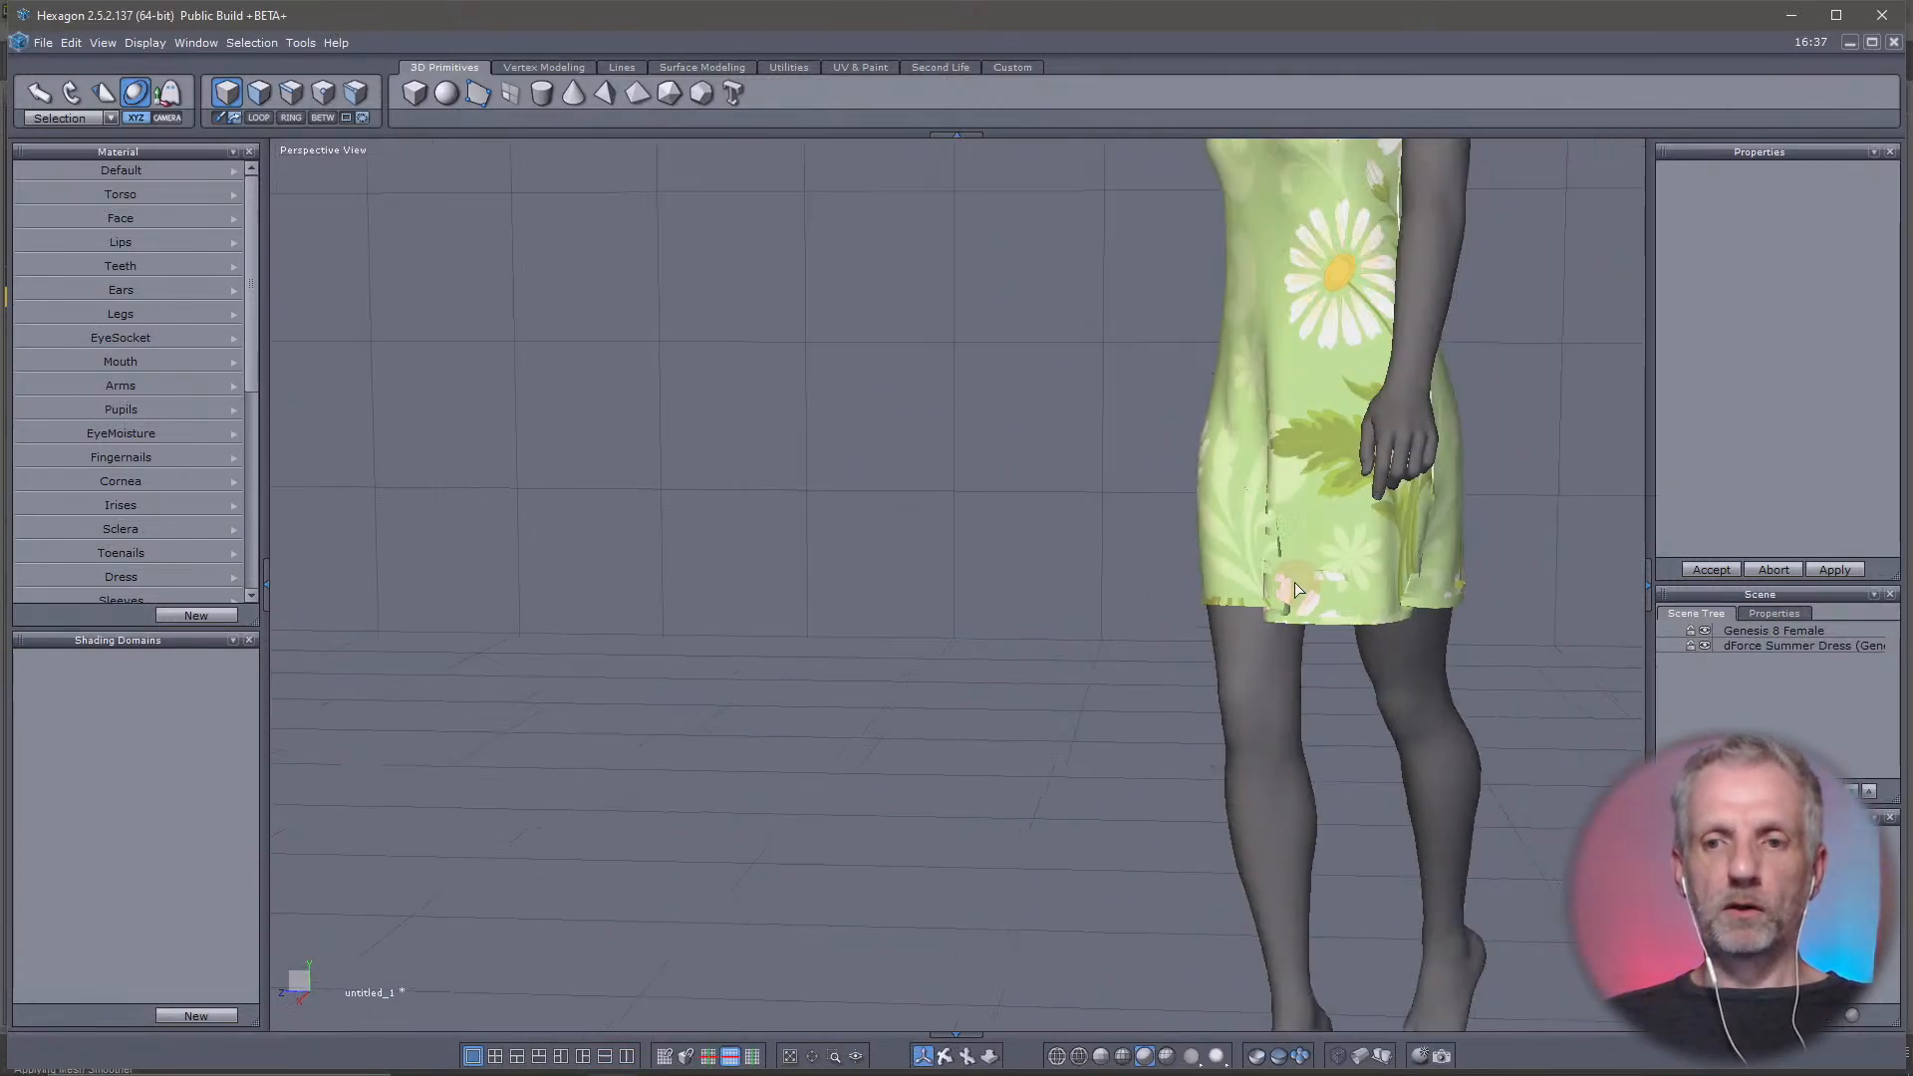
scroll(1294, 581, "up", 4)
middle_click_drag(1294, 582, 1203, 617)
right_click_drag(1082, 660, 1048, 815)
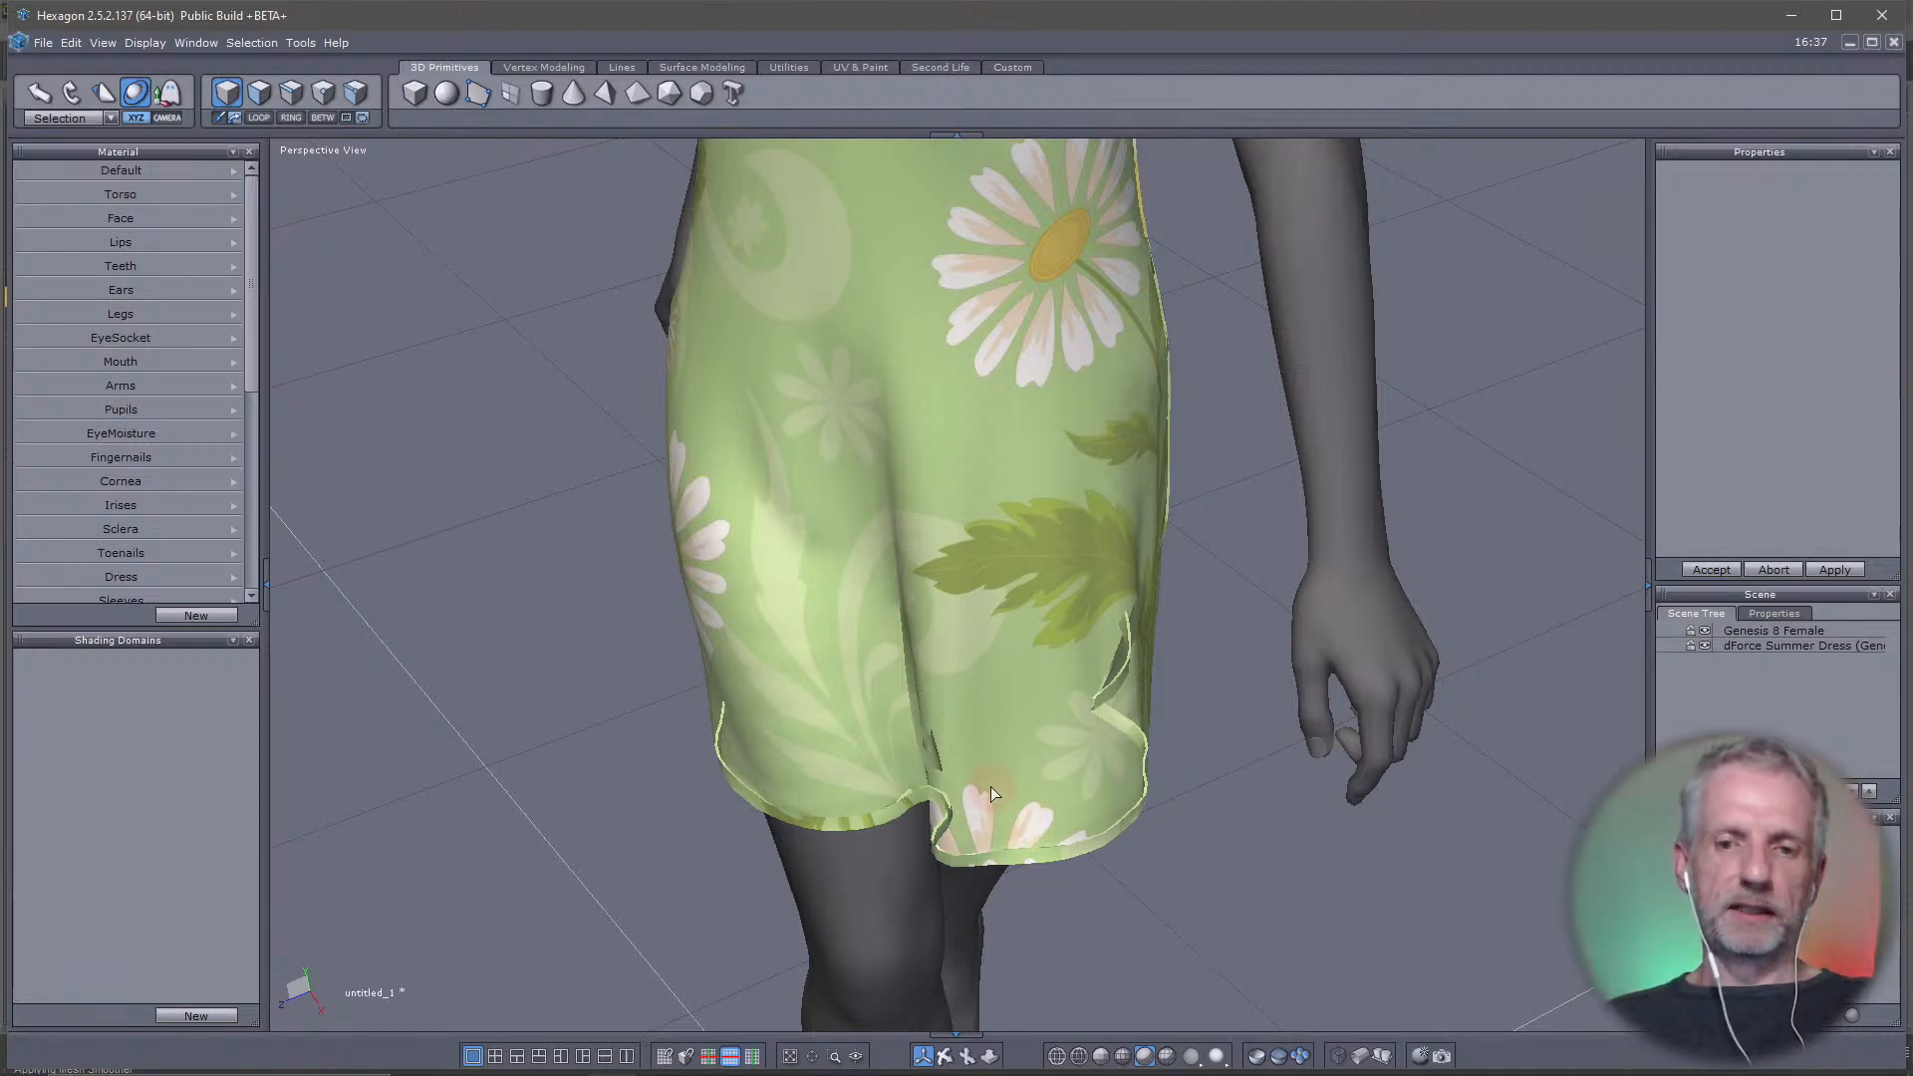
right_click_drag(990, 786, 1136, 641)
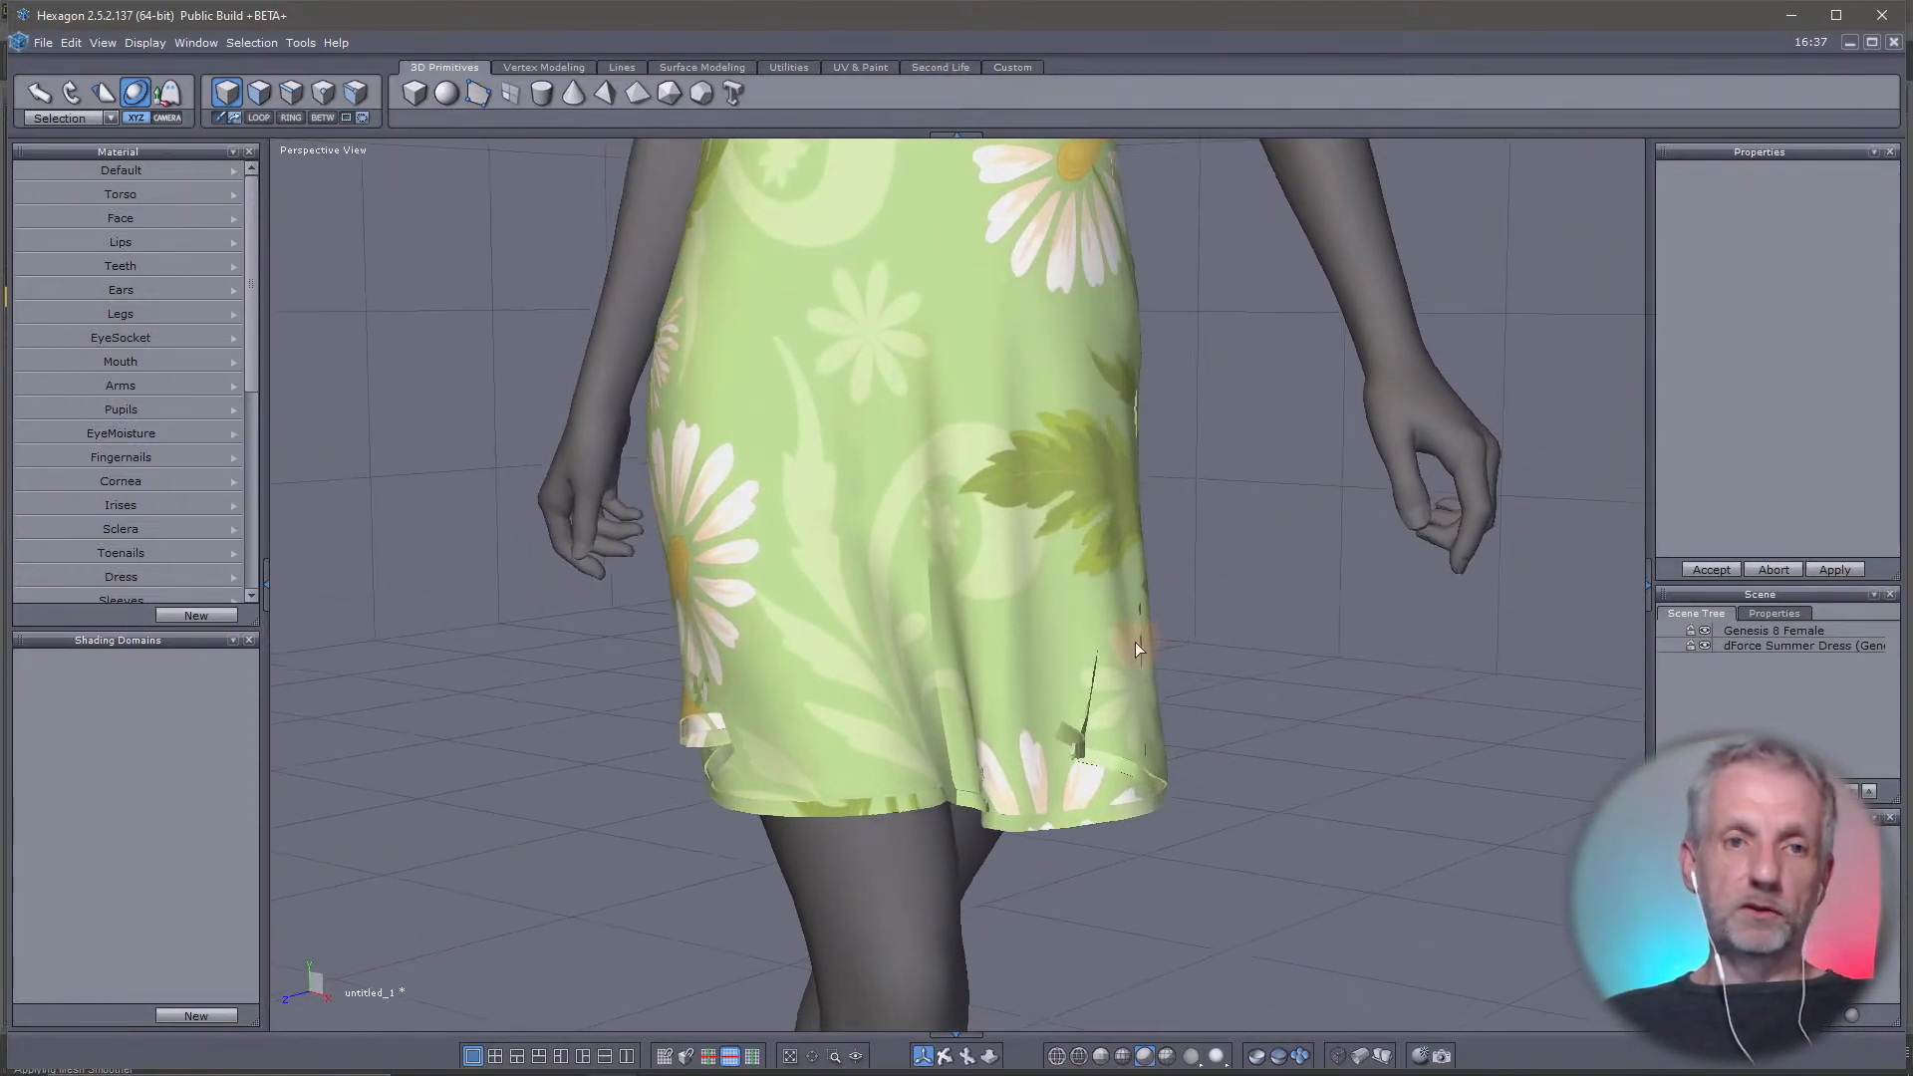
Select the complete edge loop along the bottom hem of the dForce Summer Dress
left_click(1815, 644)
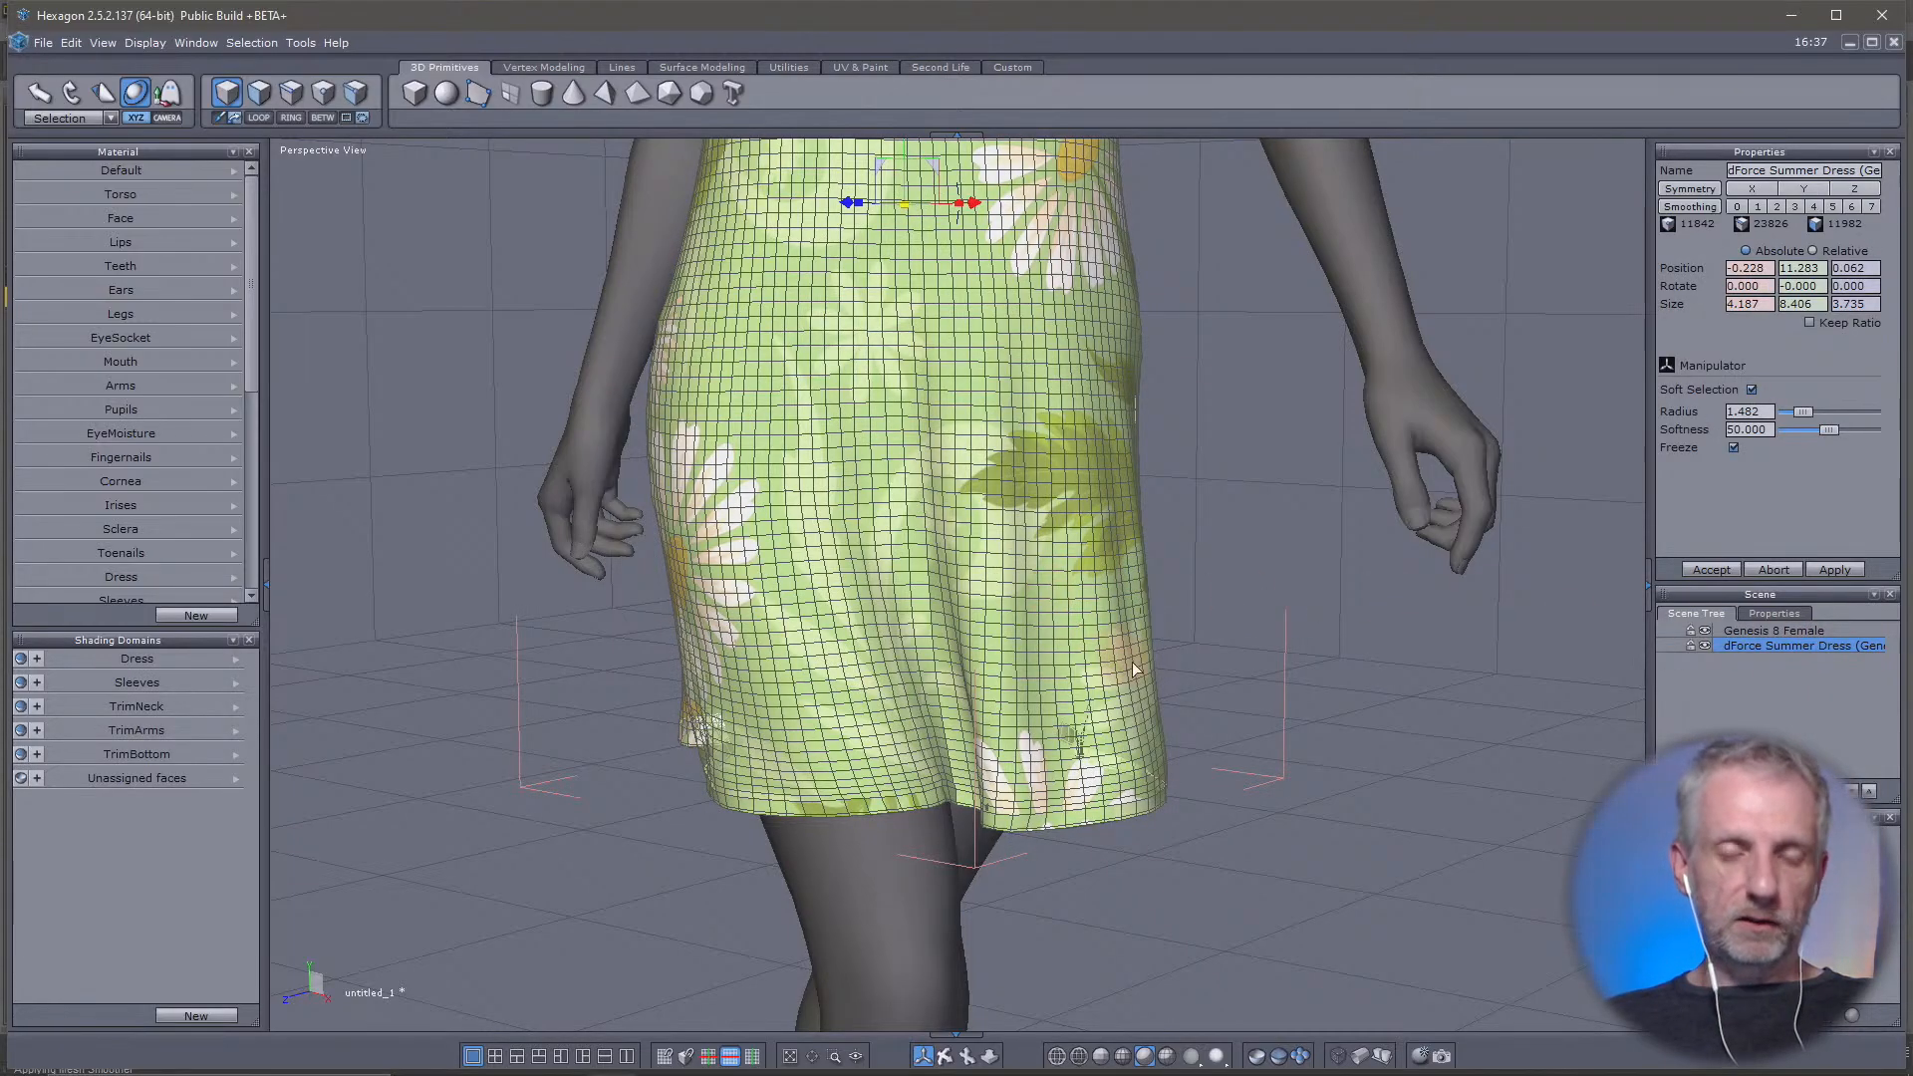
middle_click_drag(993, 679, 888, 656)
left_click(290, 93)
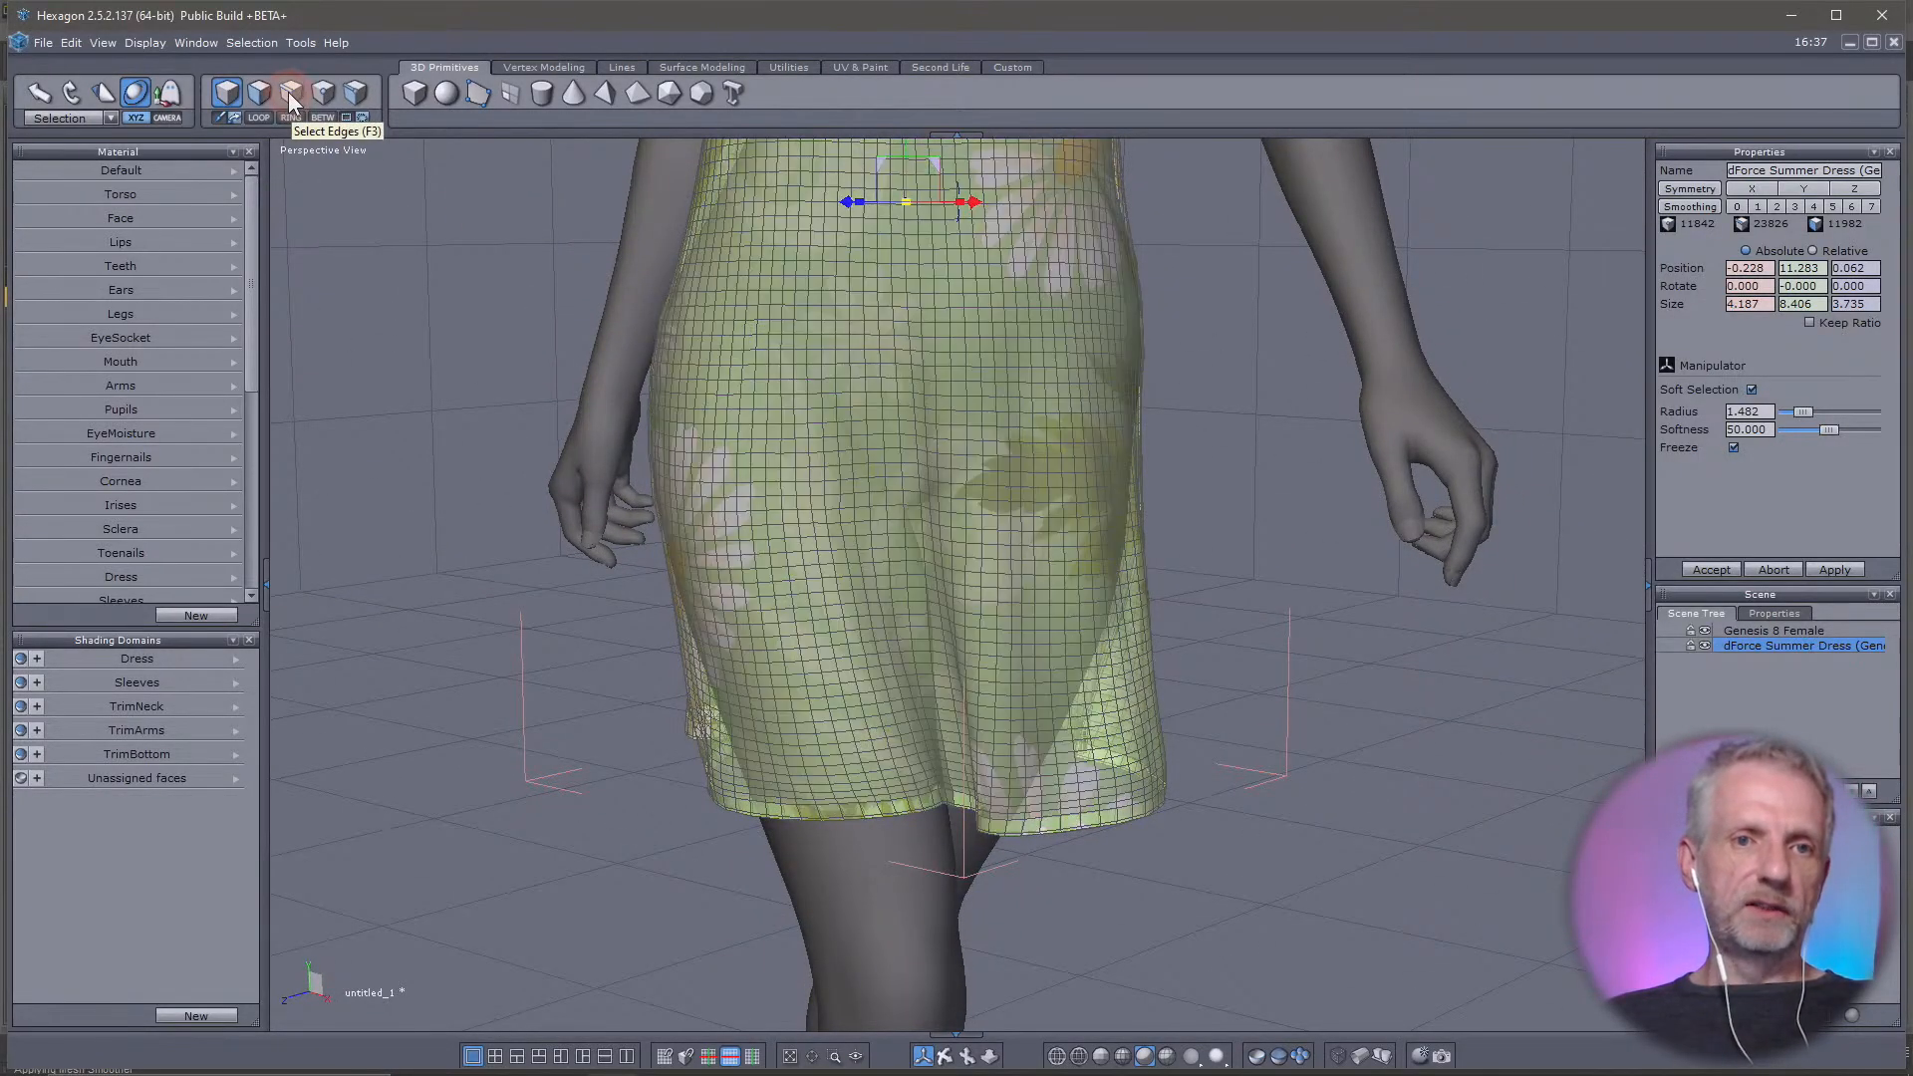
double_click(835, 817)
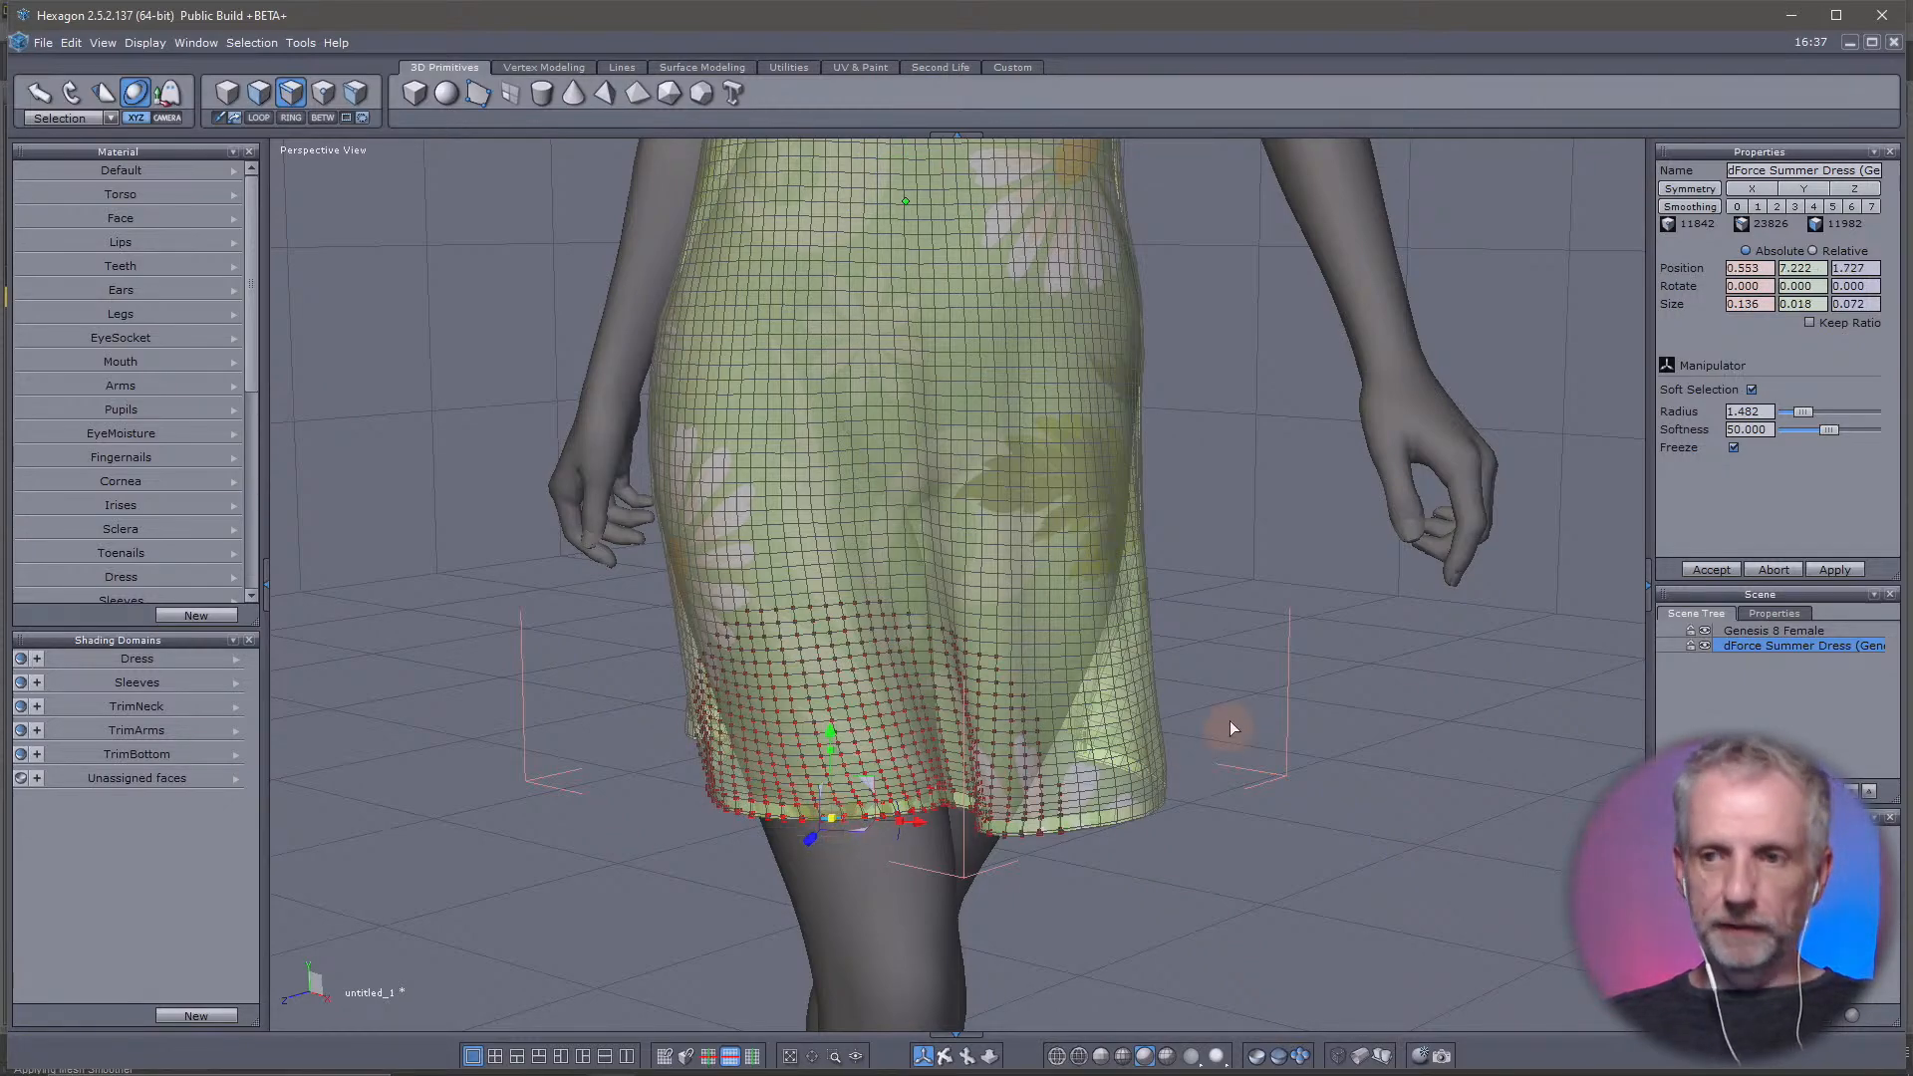
key("alt+l")
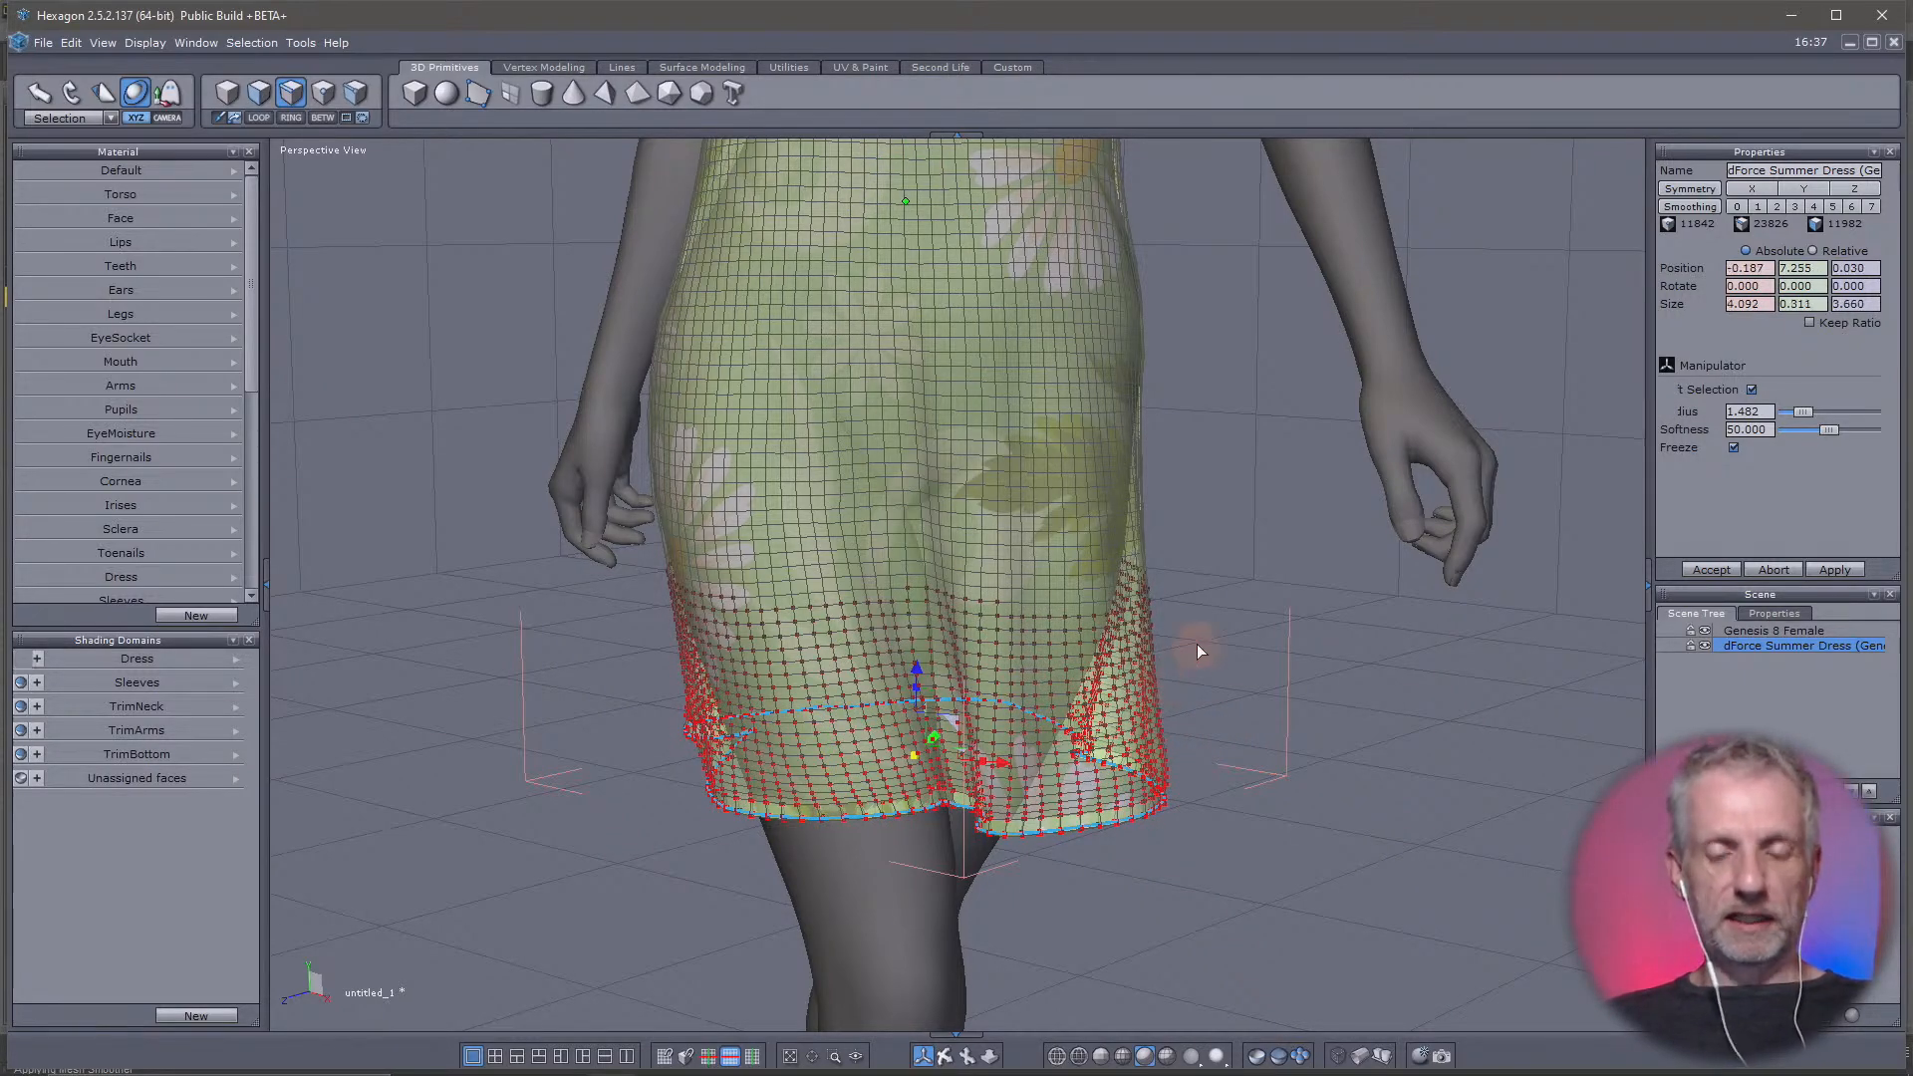
Increase the soft selection radius of the hem loop to about 3.409 so the falloff reaches the hips
right_click_drag(1197, 645, 1158, 681)
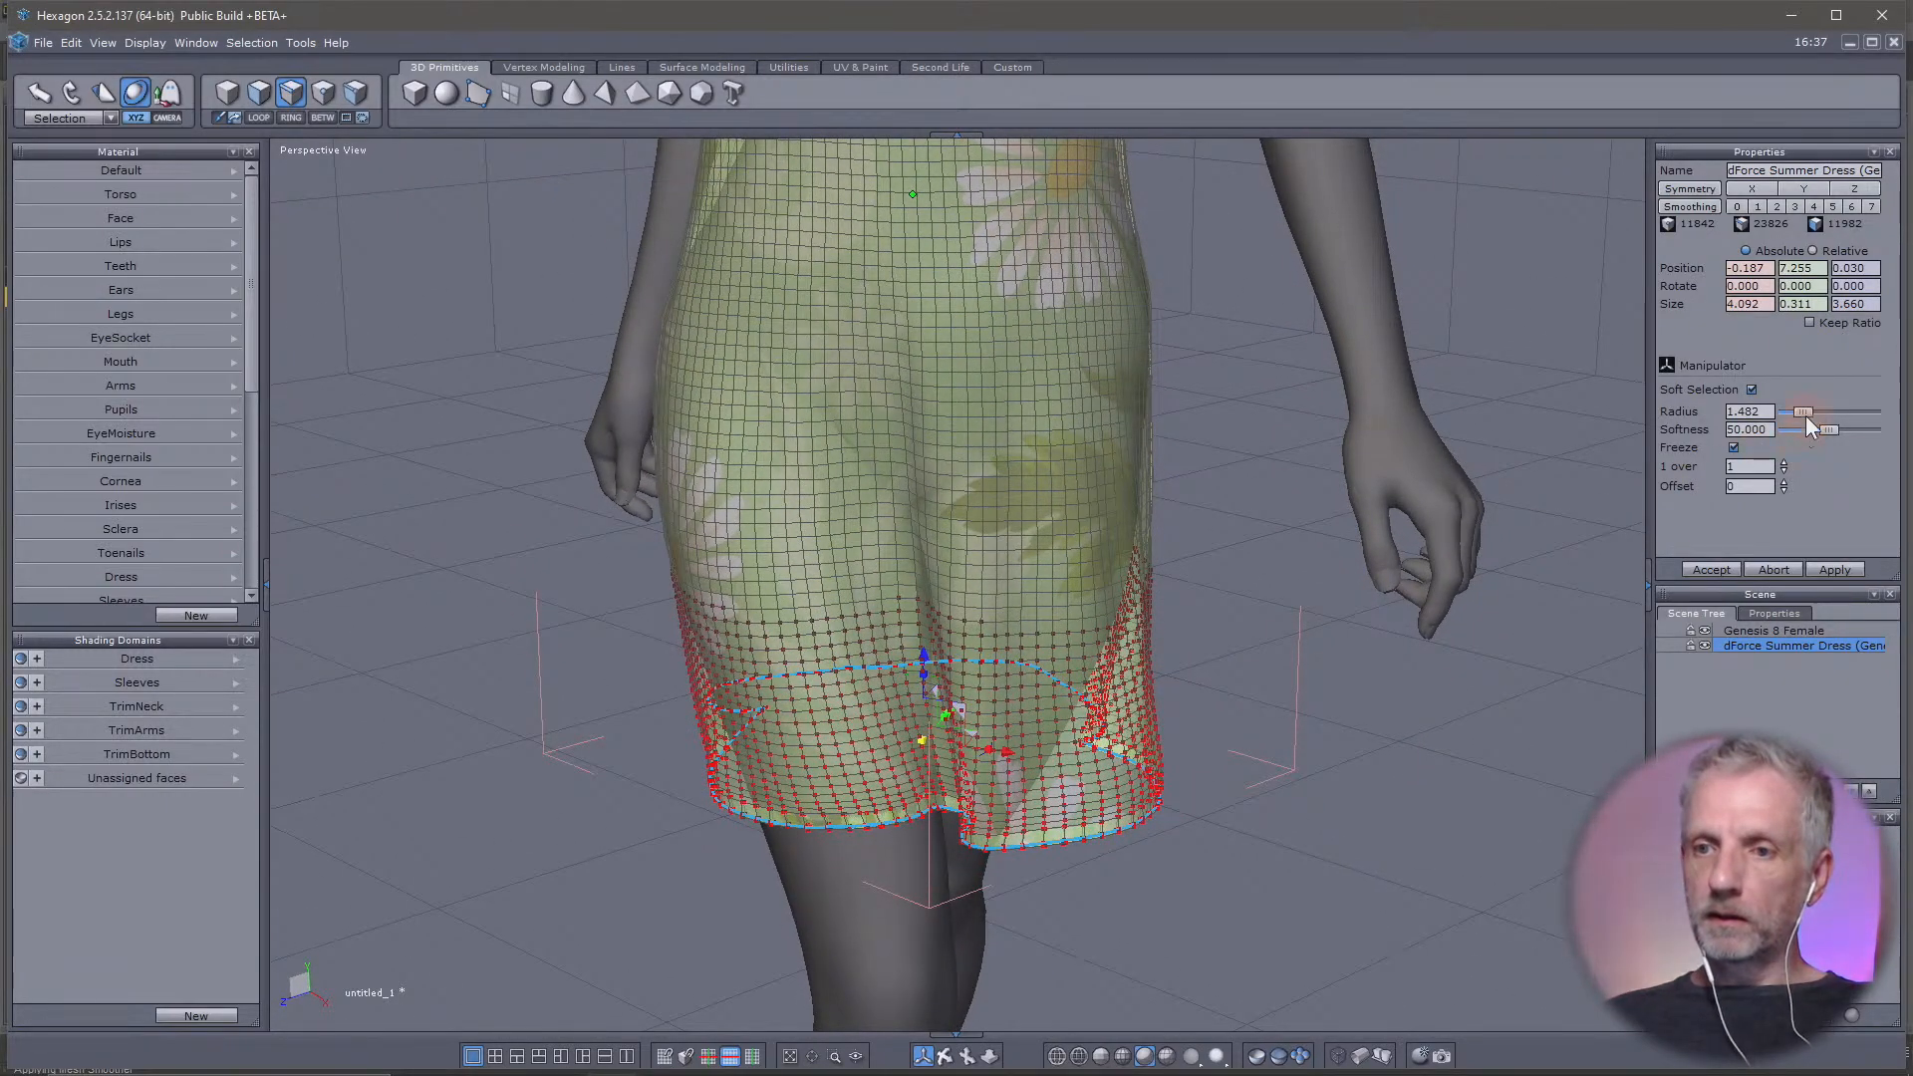
left_click_drag(1806, 416, 1826, 410)
scroll(1236, 477, "up", 2)
scroll(1236, 477, "down", 3)
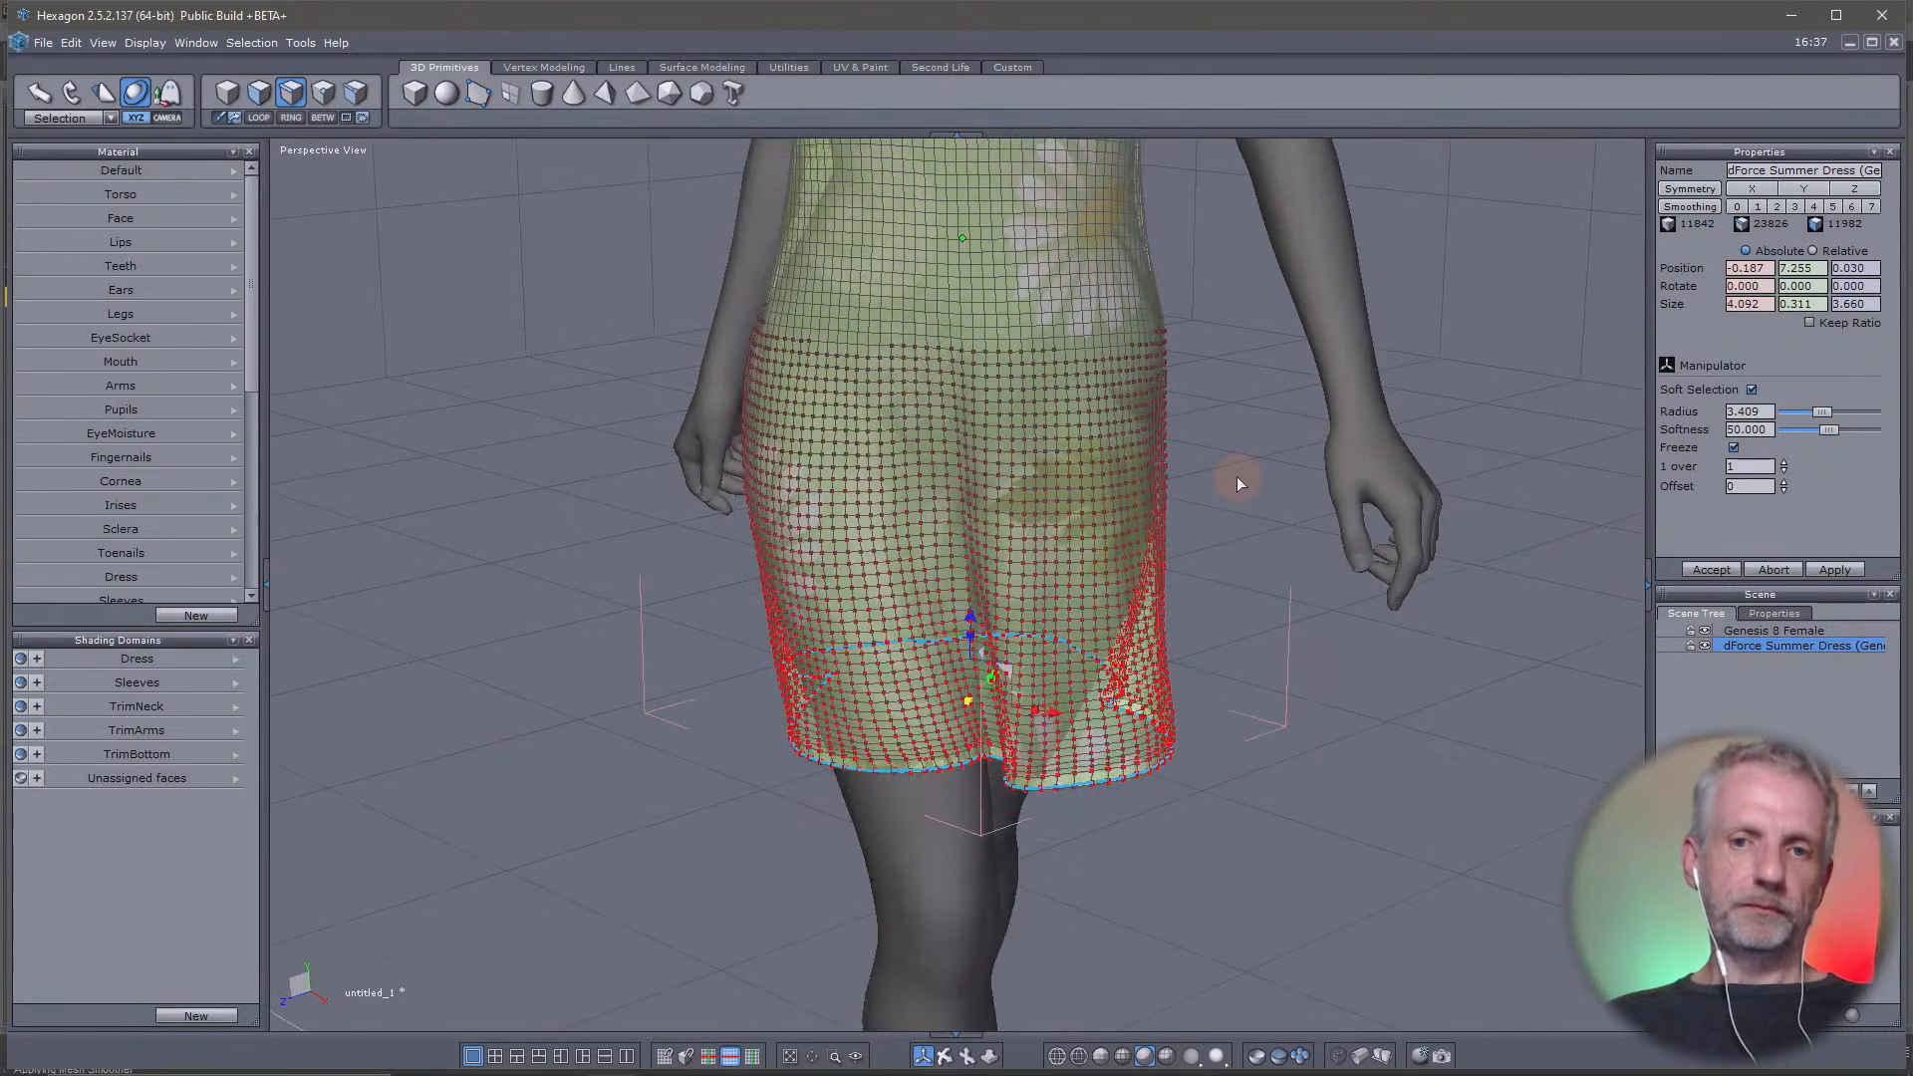
Rotate the soft-selected hem back and forth with the Rotate manipulator to demonstrate twisting the lower skirt around the legs
middle_click_drag(1136, 470, 1109, 563)
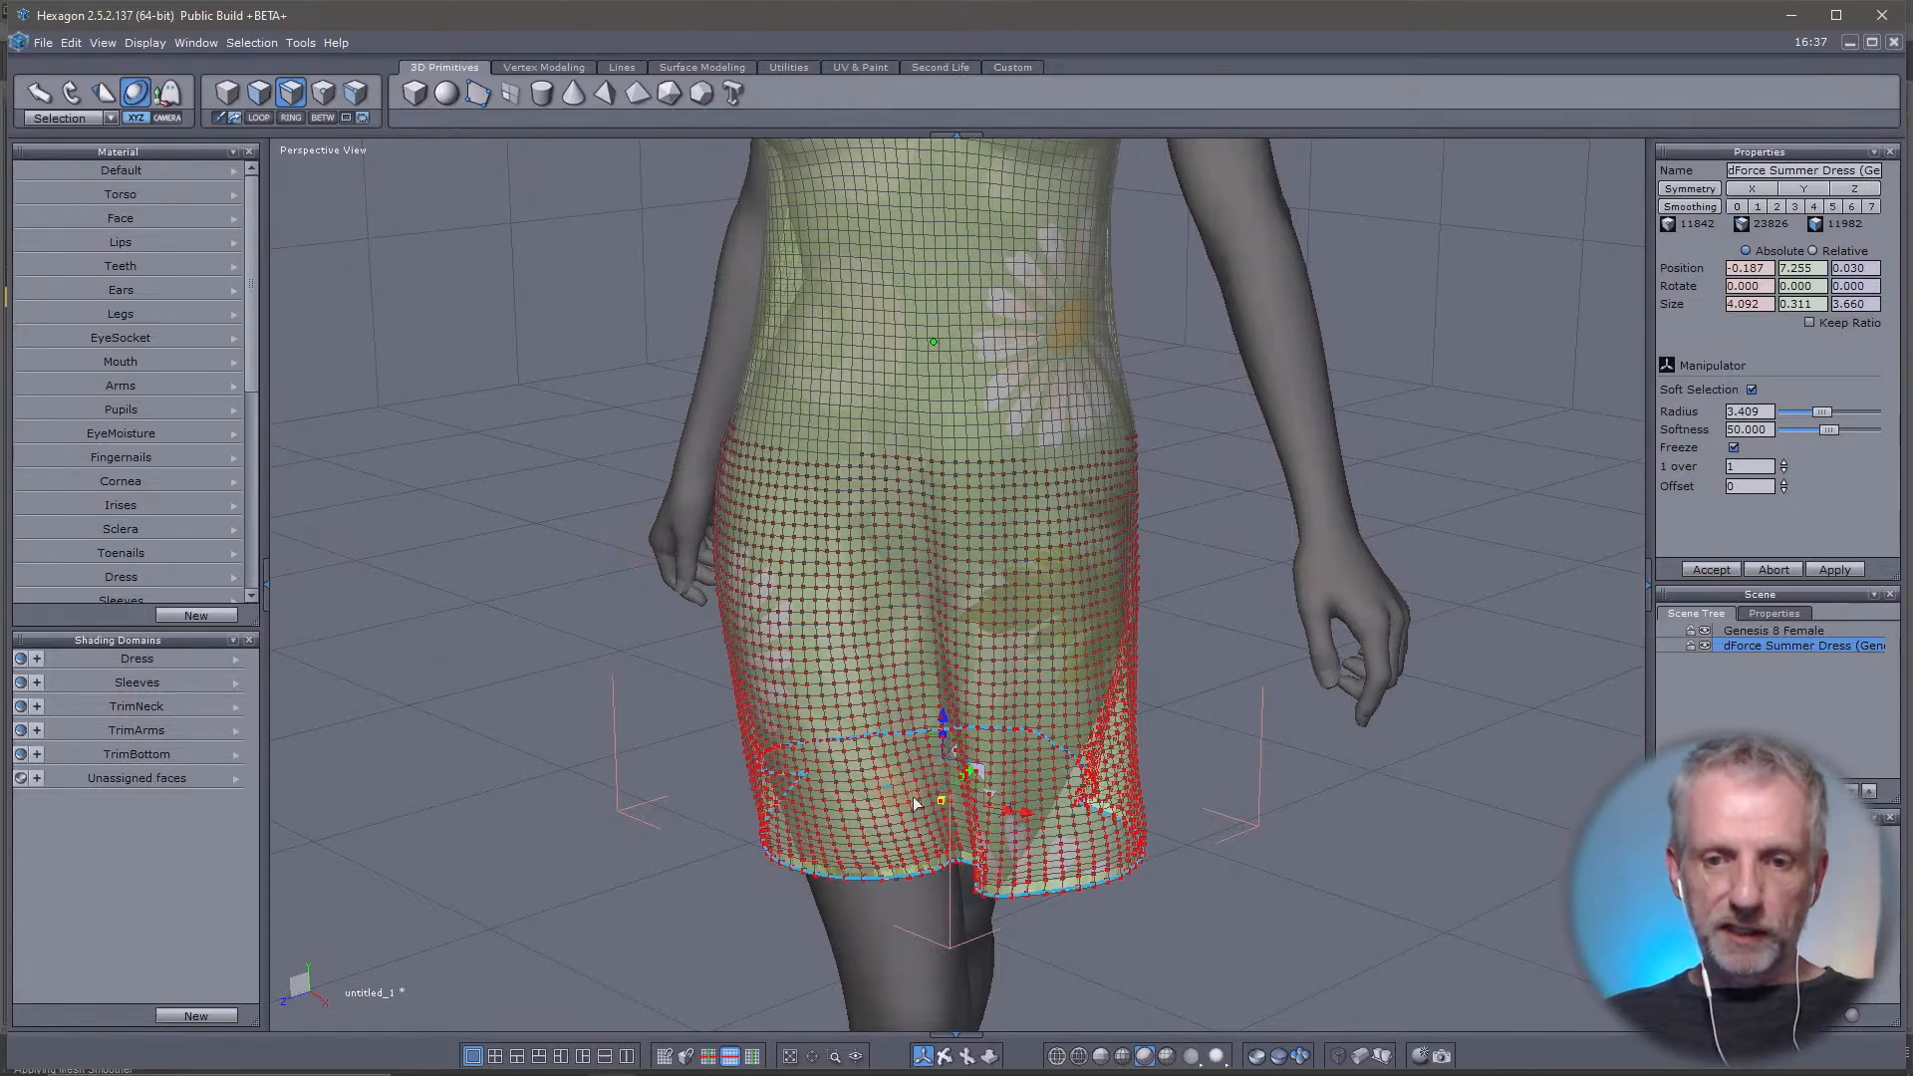
mouse_move(914, 803)
right_mouse_down()
mouse_move(1032, 468)
mouse_move(1460, 523)
mouse_move(1442, 624)
mouse_move(1247, 743)
mouse_move(917, 787)
right_mouse_up()
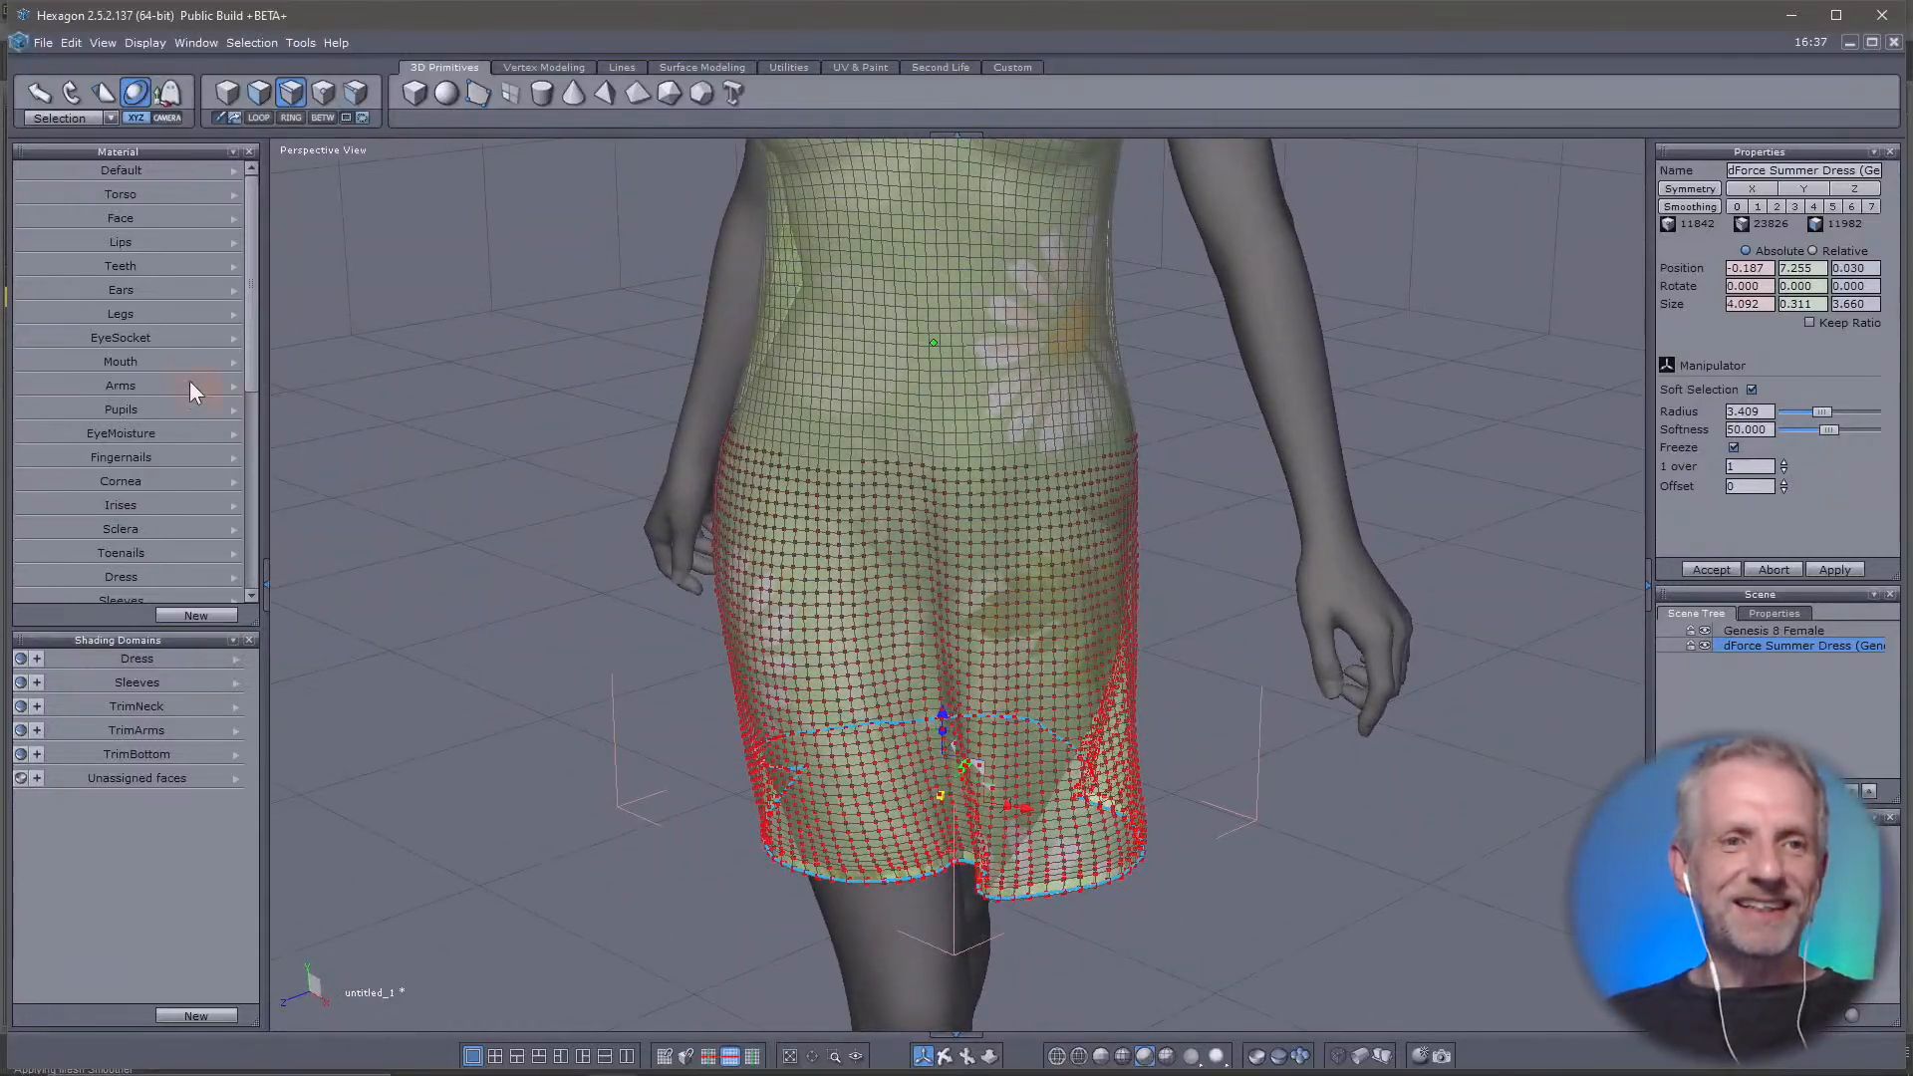
left_click(66, 93)
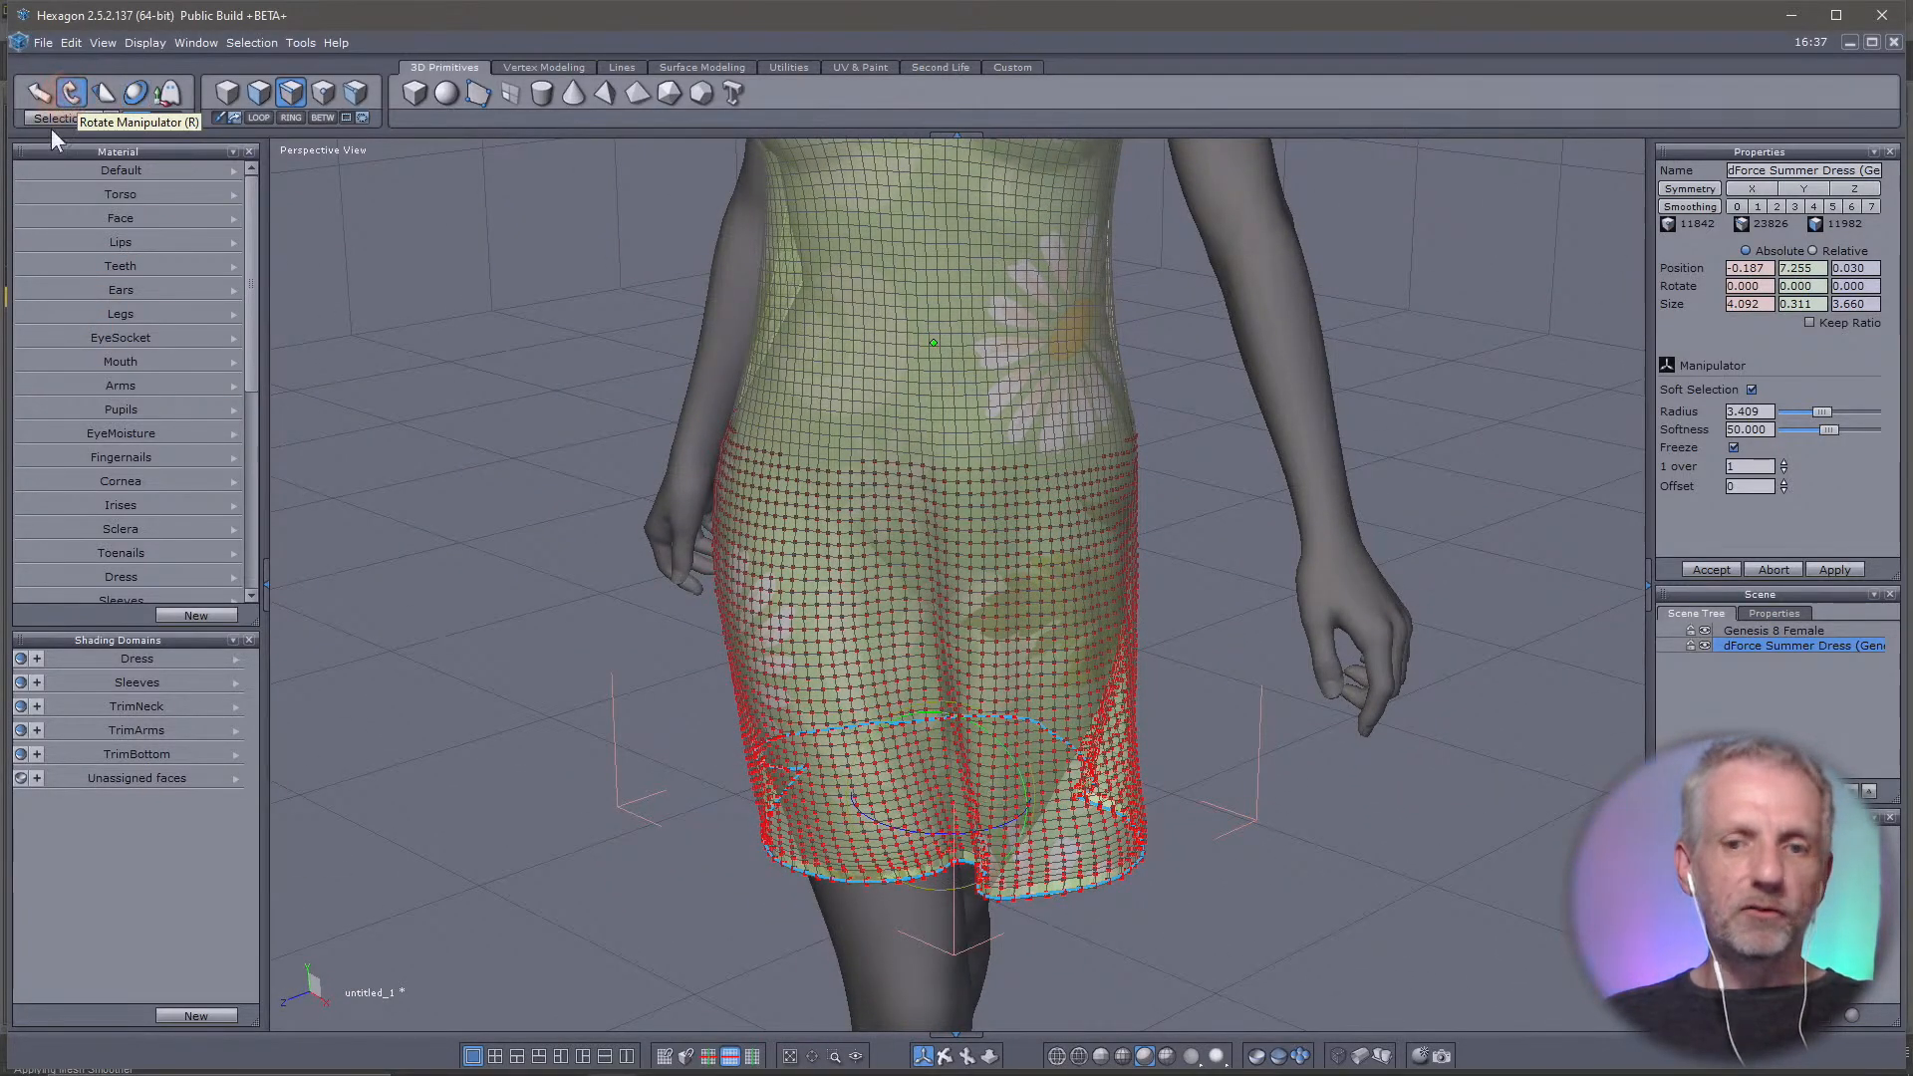
right_click_drag(721, 722, 632, 760)
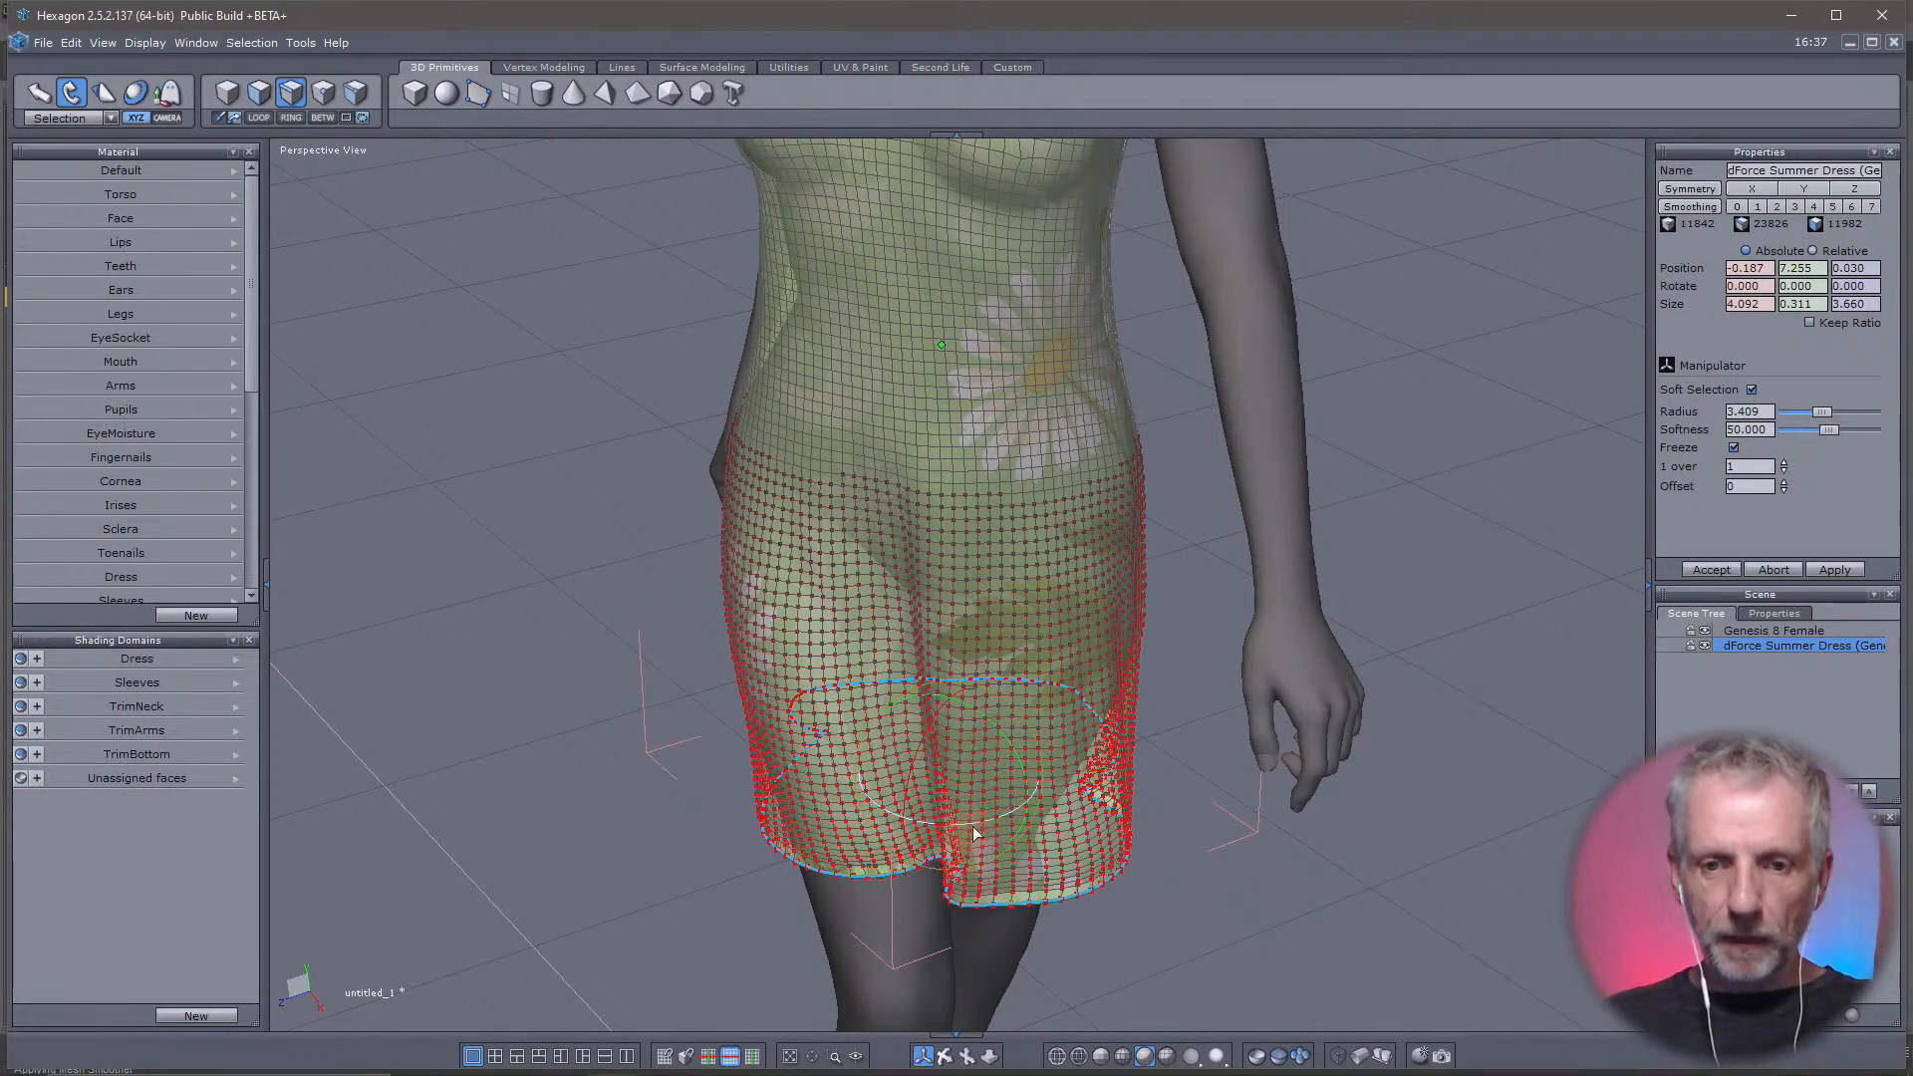
left_click_drag(974, 830, 1084, 835)
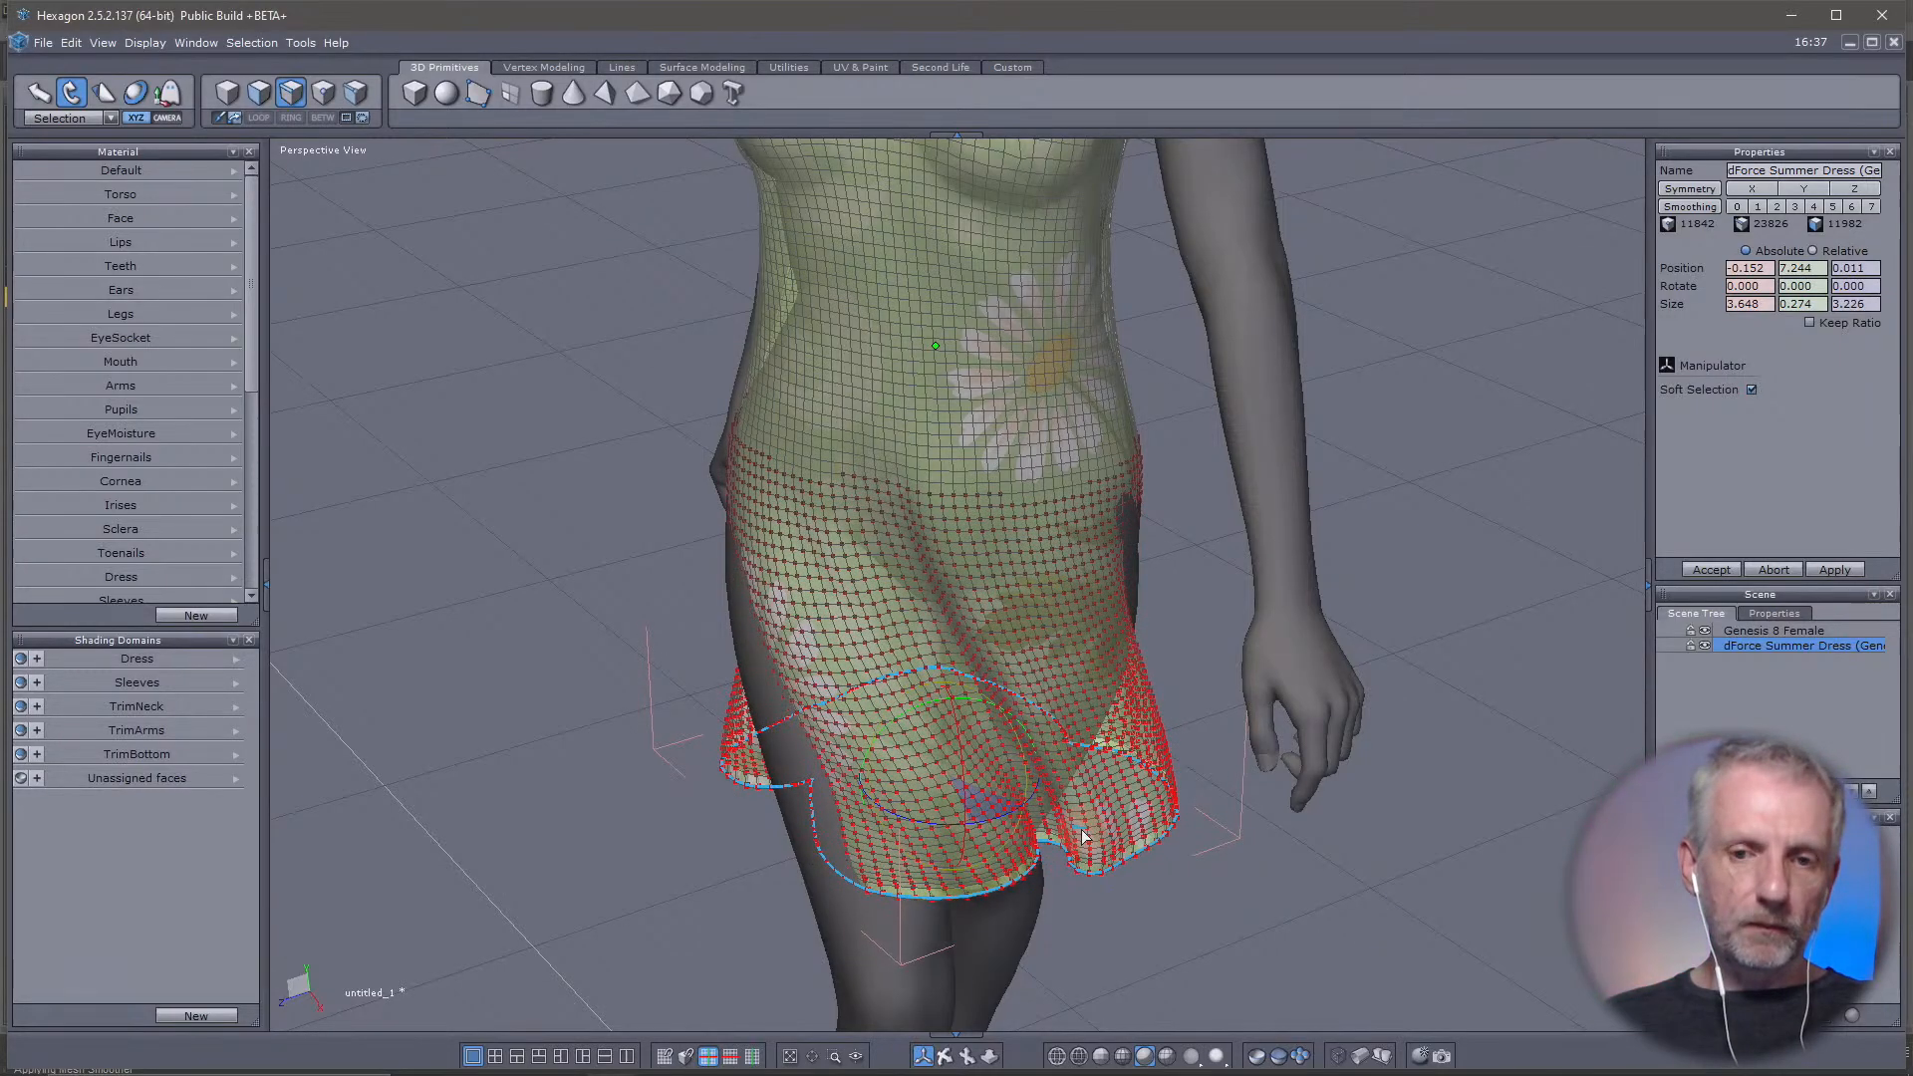
middle_click_drag(1083, 835, 1064, 799)
left_click_drag(1050, 813, 967, 829)
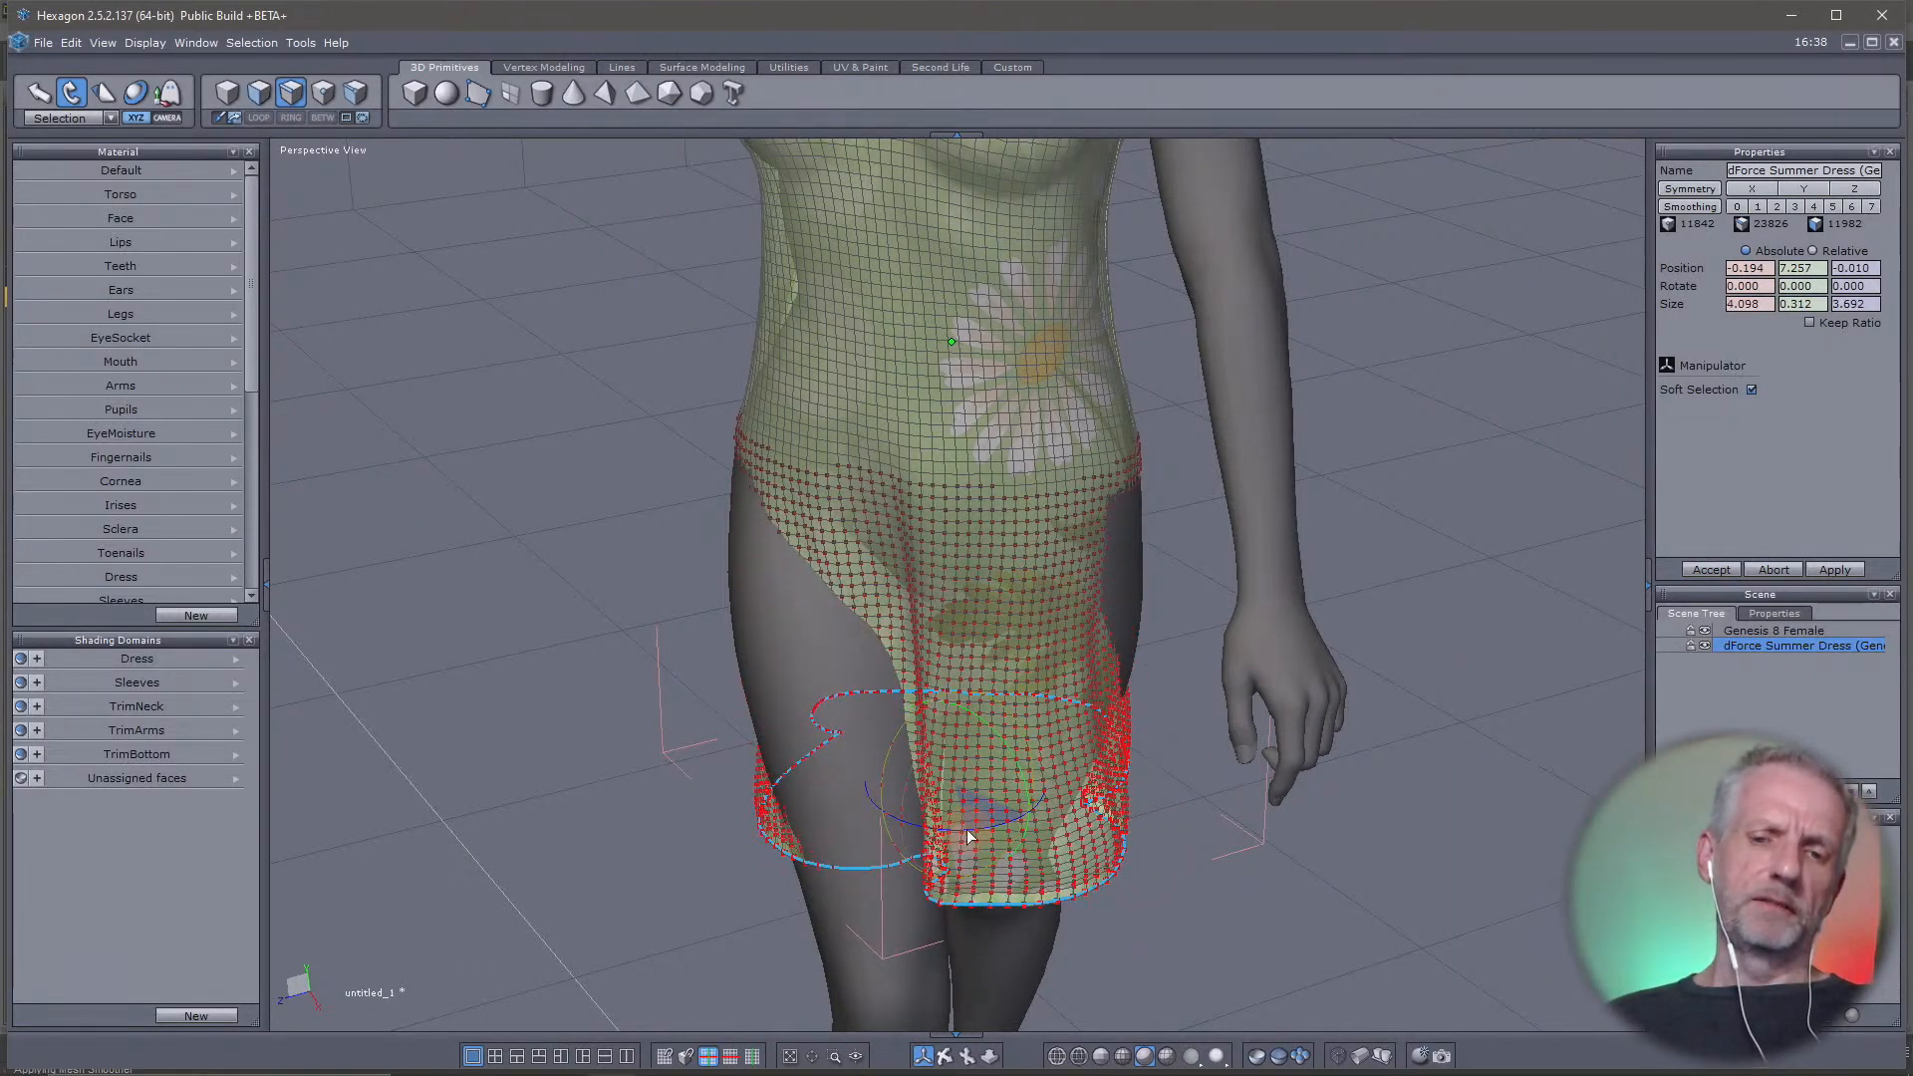
middle_click_drag(912, 804, 1185, 771)
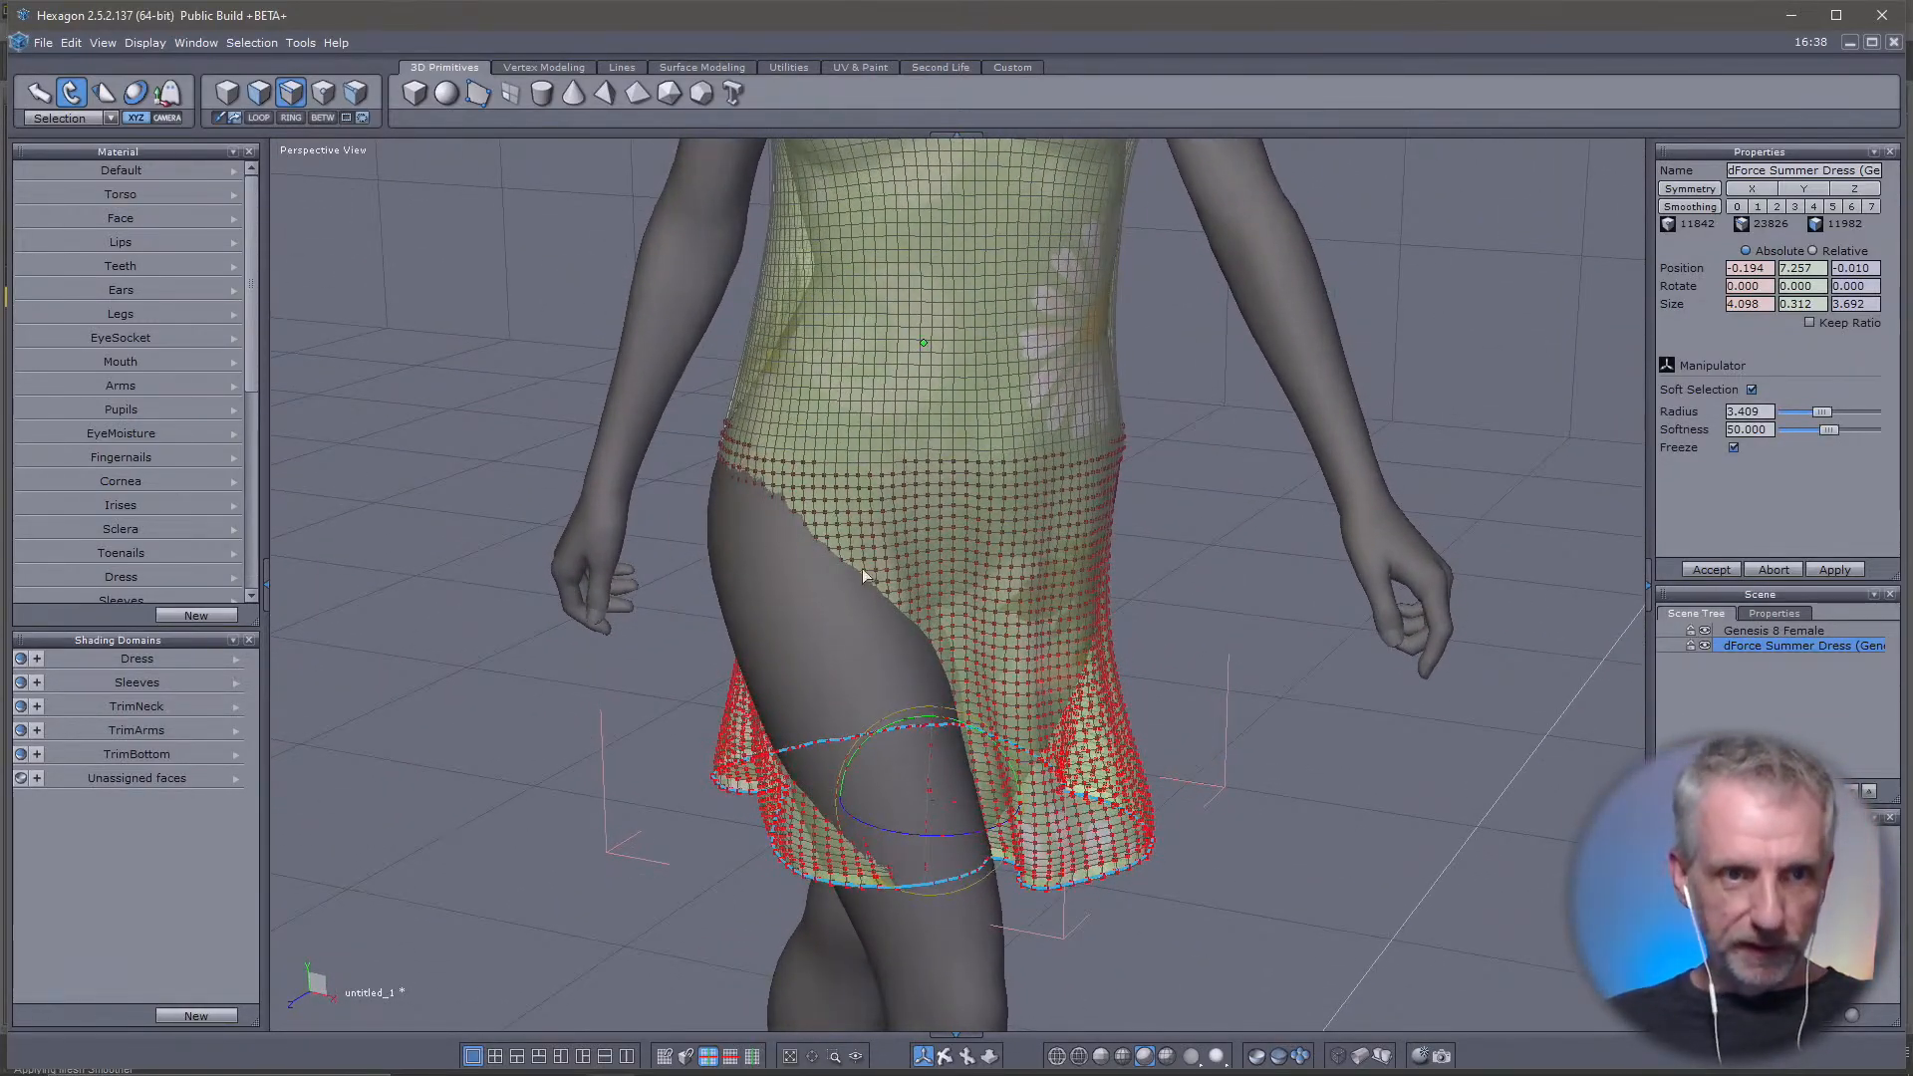
Scale the soft-selected hem up uniformly to a size of about 4.812 by 0.366 by 4.335 to flare the skirt
left_click(103, 93)
left_click(876, 844)
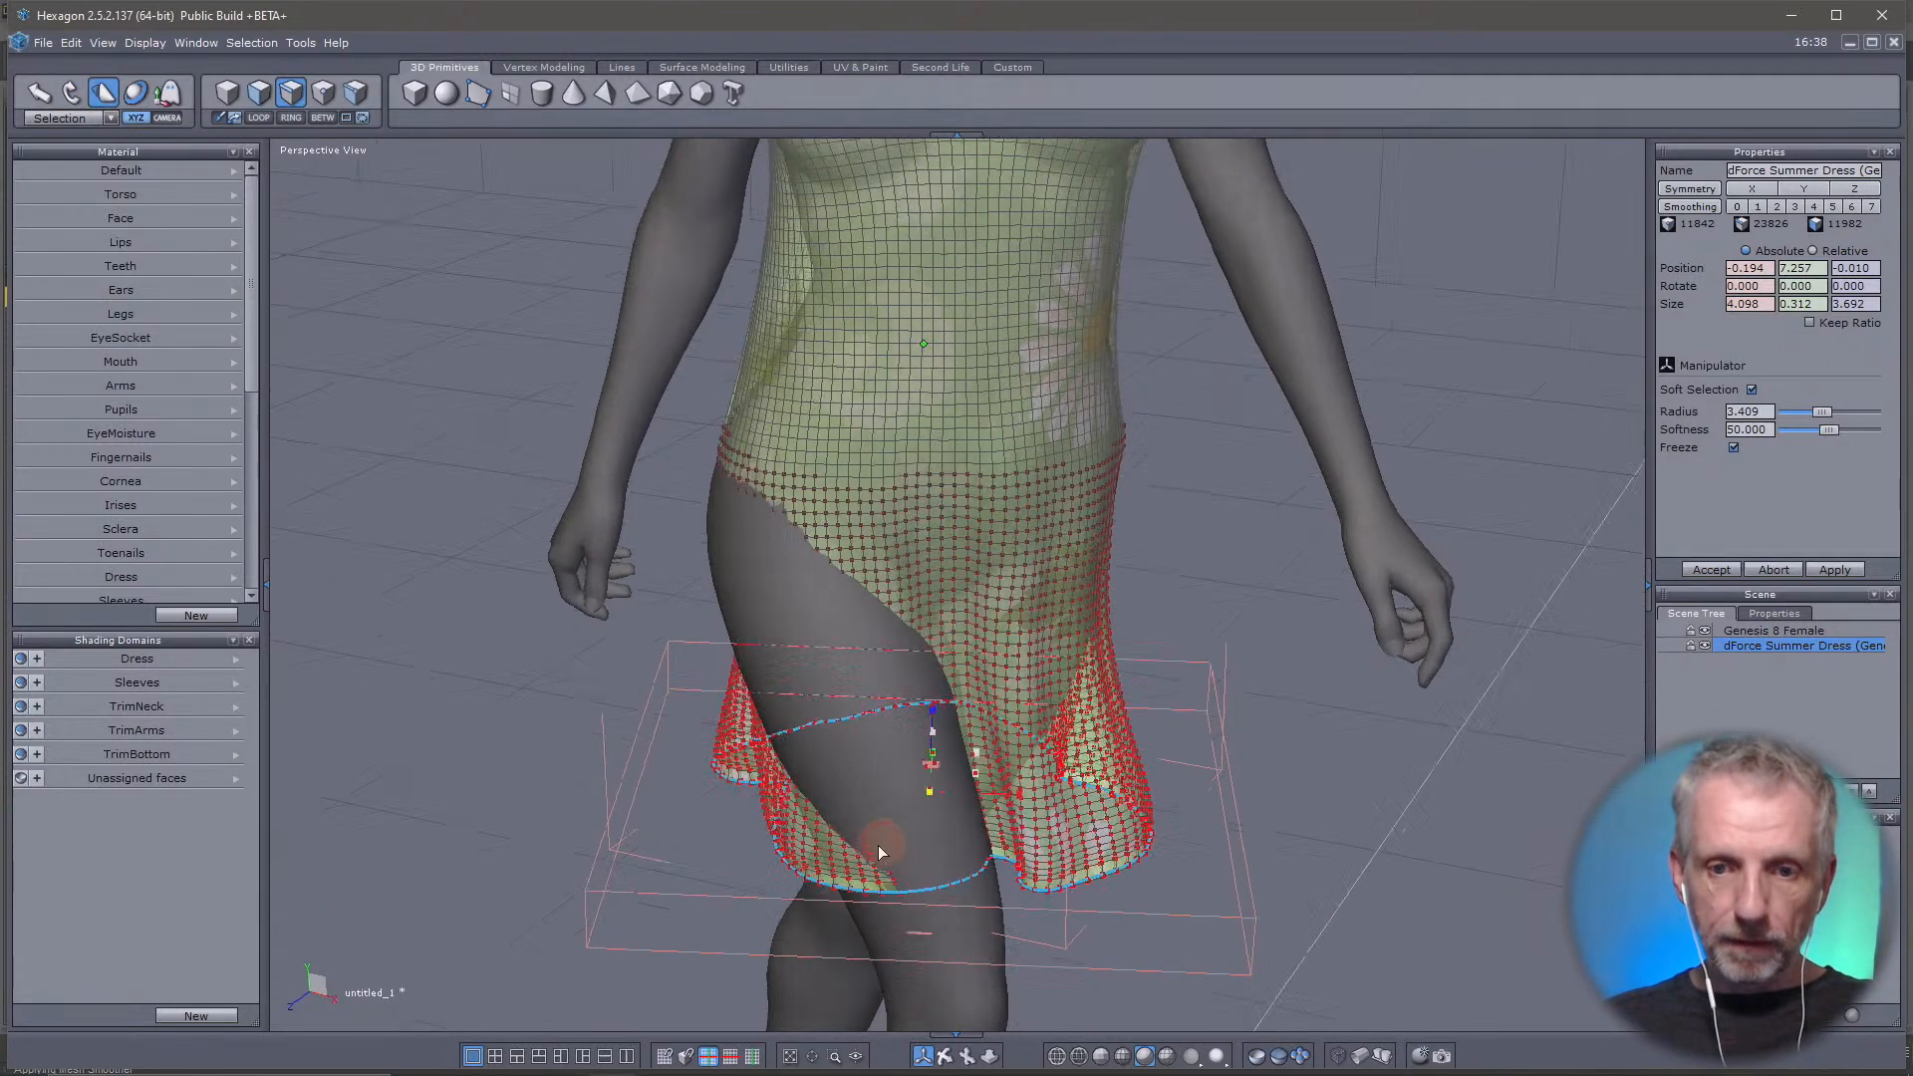
middle_click_drag(877, 845, 1129, 809)
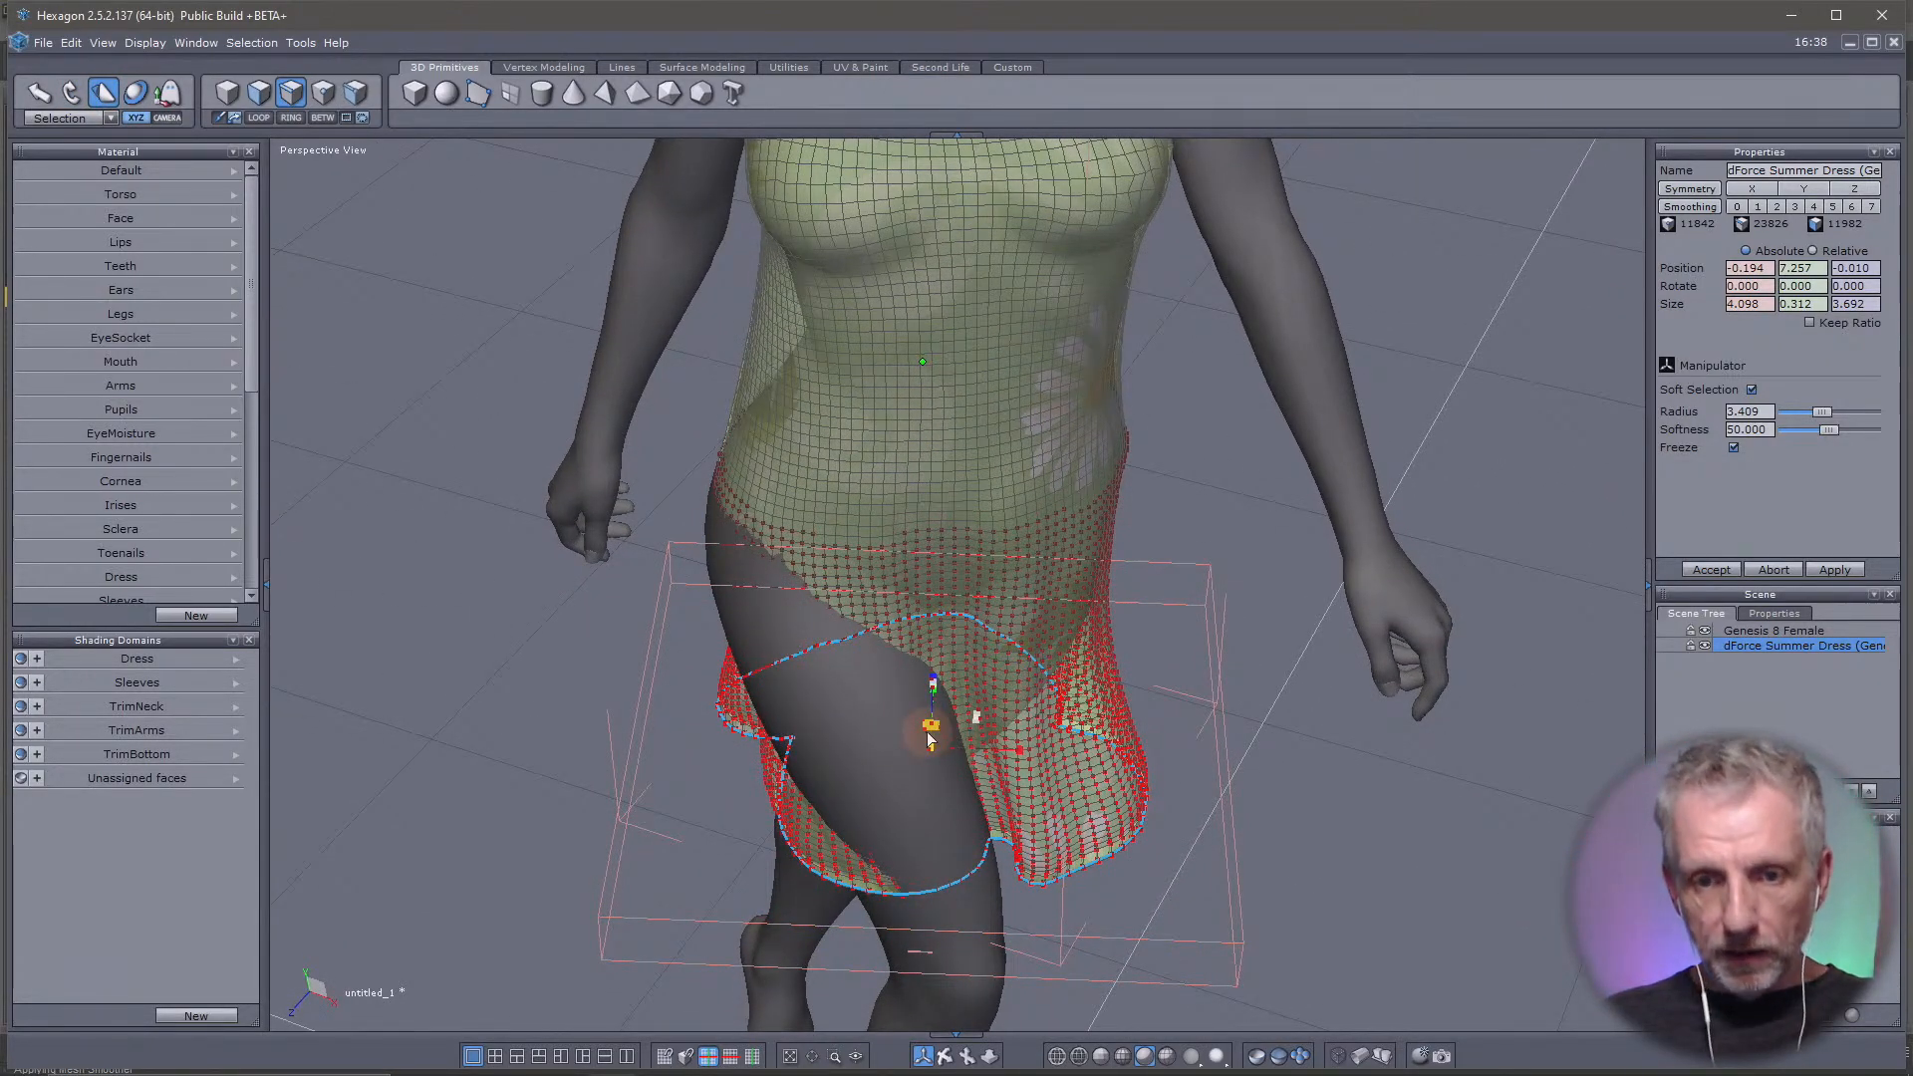
middle_click_drag(929, 739, 918, 788)
left_click_drag(919, 773, 962, 787)
middle_click_drag(962, 787, 516, 574)
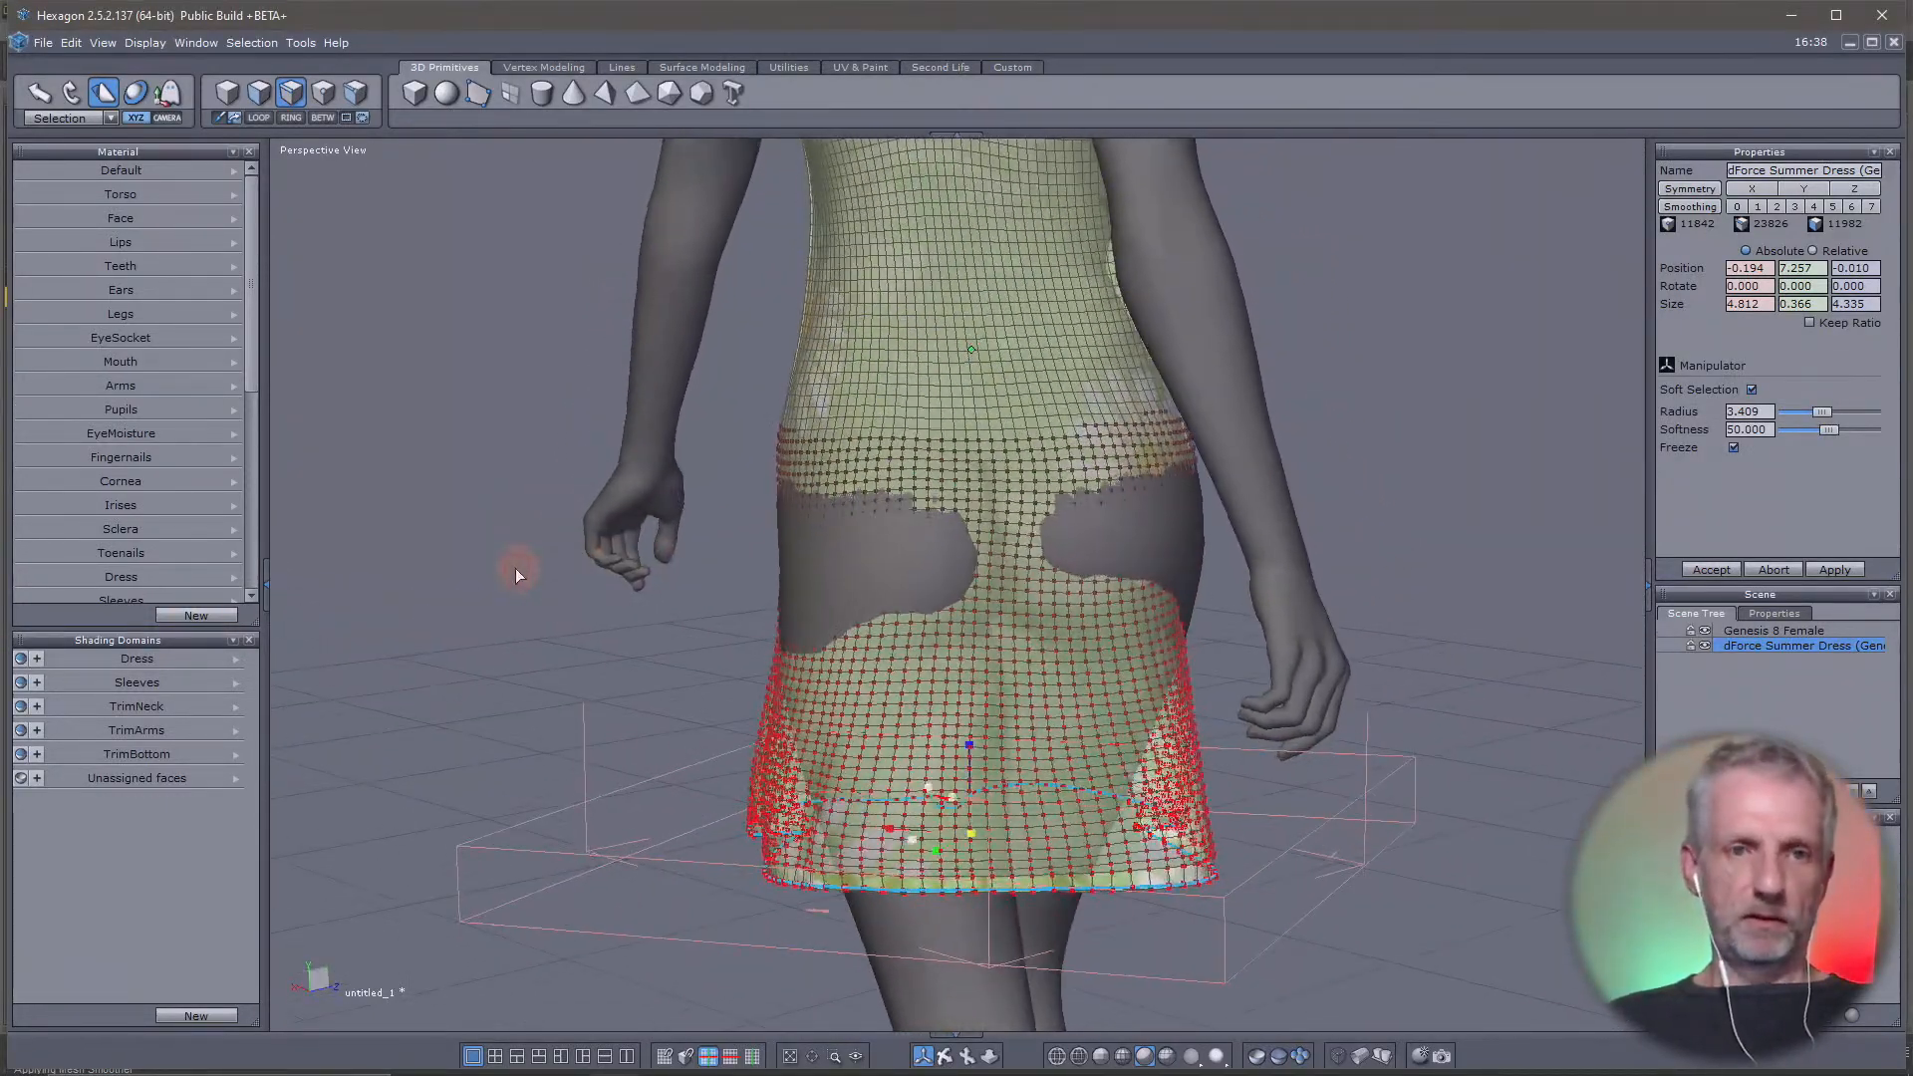
Select a dress face hidden beneath the body at the back of the hips and reduce the soft selection radius to about 1.948
left_click(256, 92)
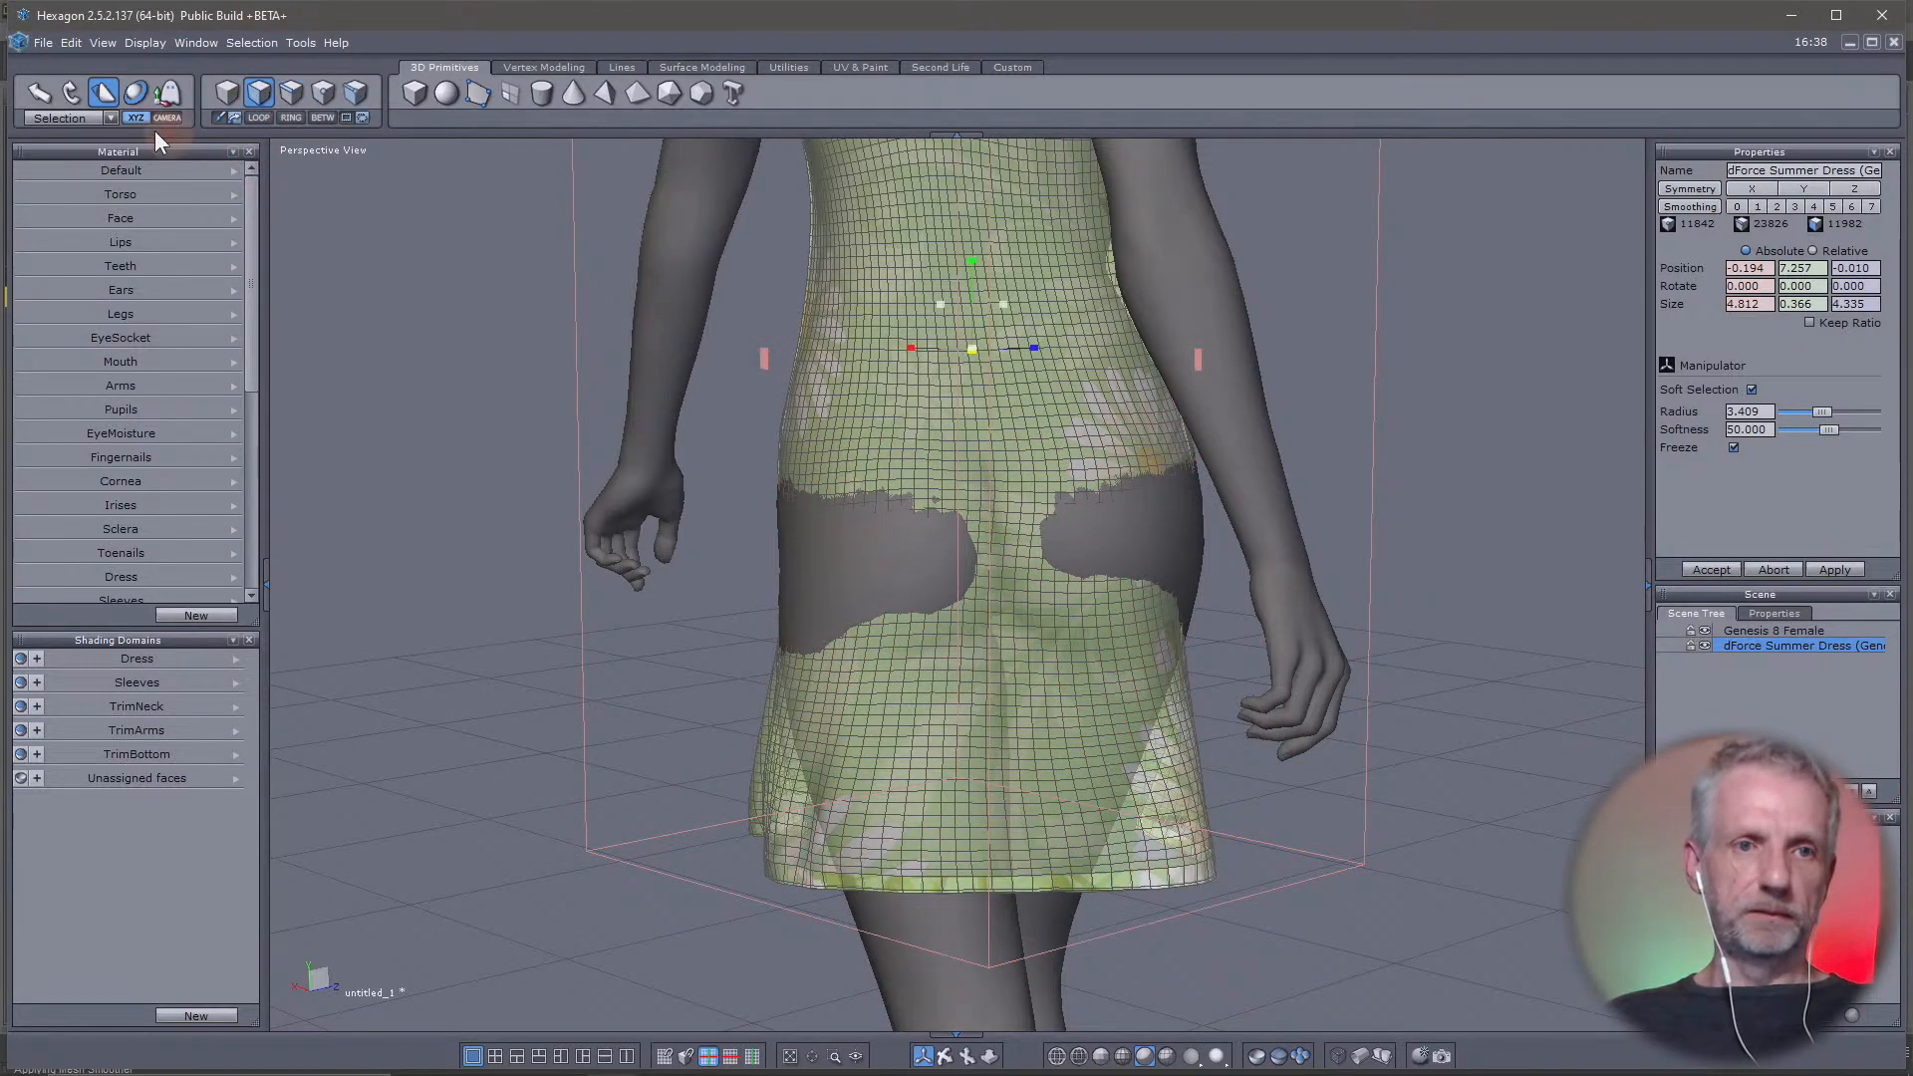
left_click(824, 566)
middle_click_drag(933, 638, 1295, 658)
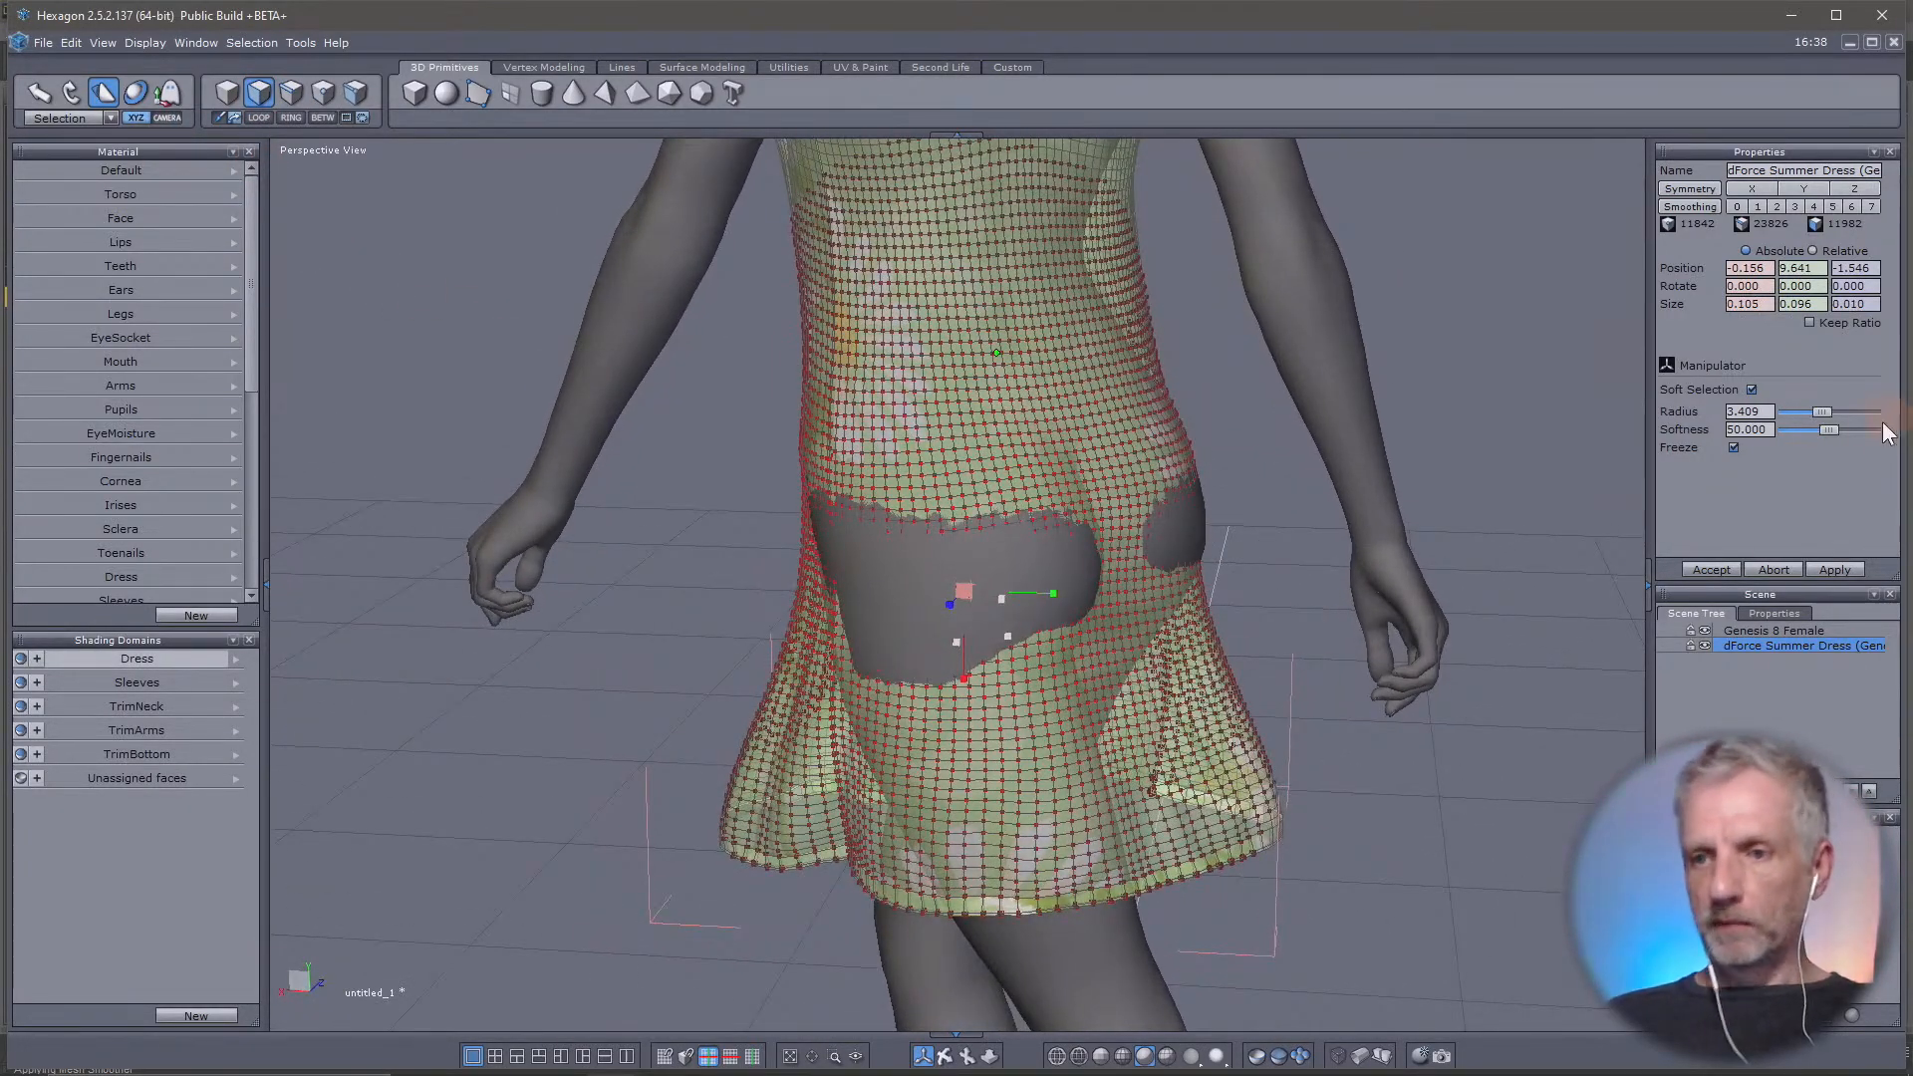
left_click_drag(1825, 411, 1811, 413)
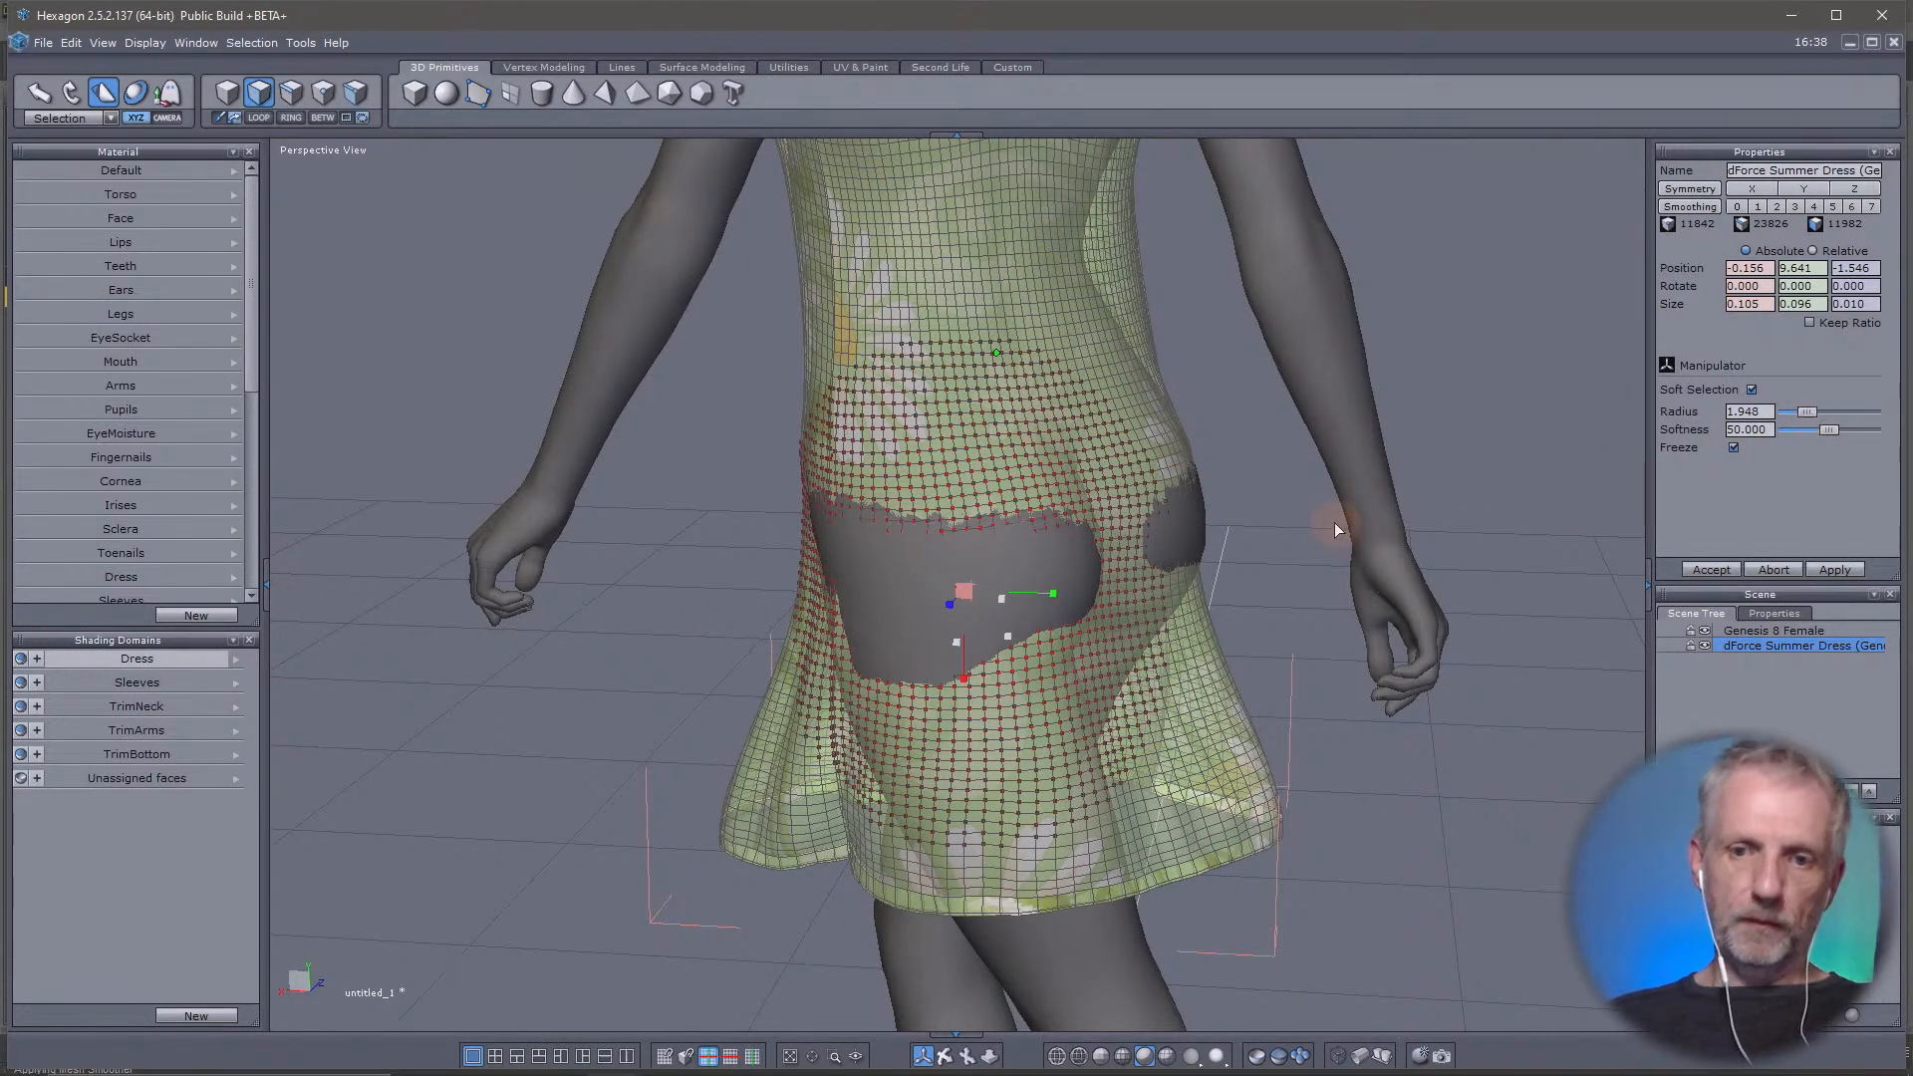
Pull the soft-selected back area of the dress slightly outward from the body with the Translate manipulator
middle_click_drag(1334, 522, 1046, 558)
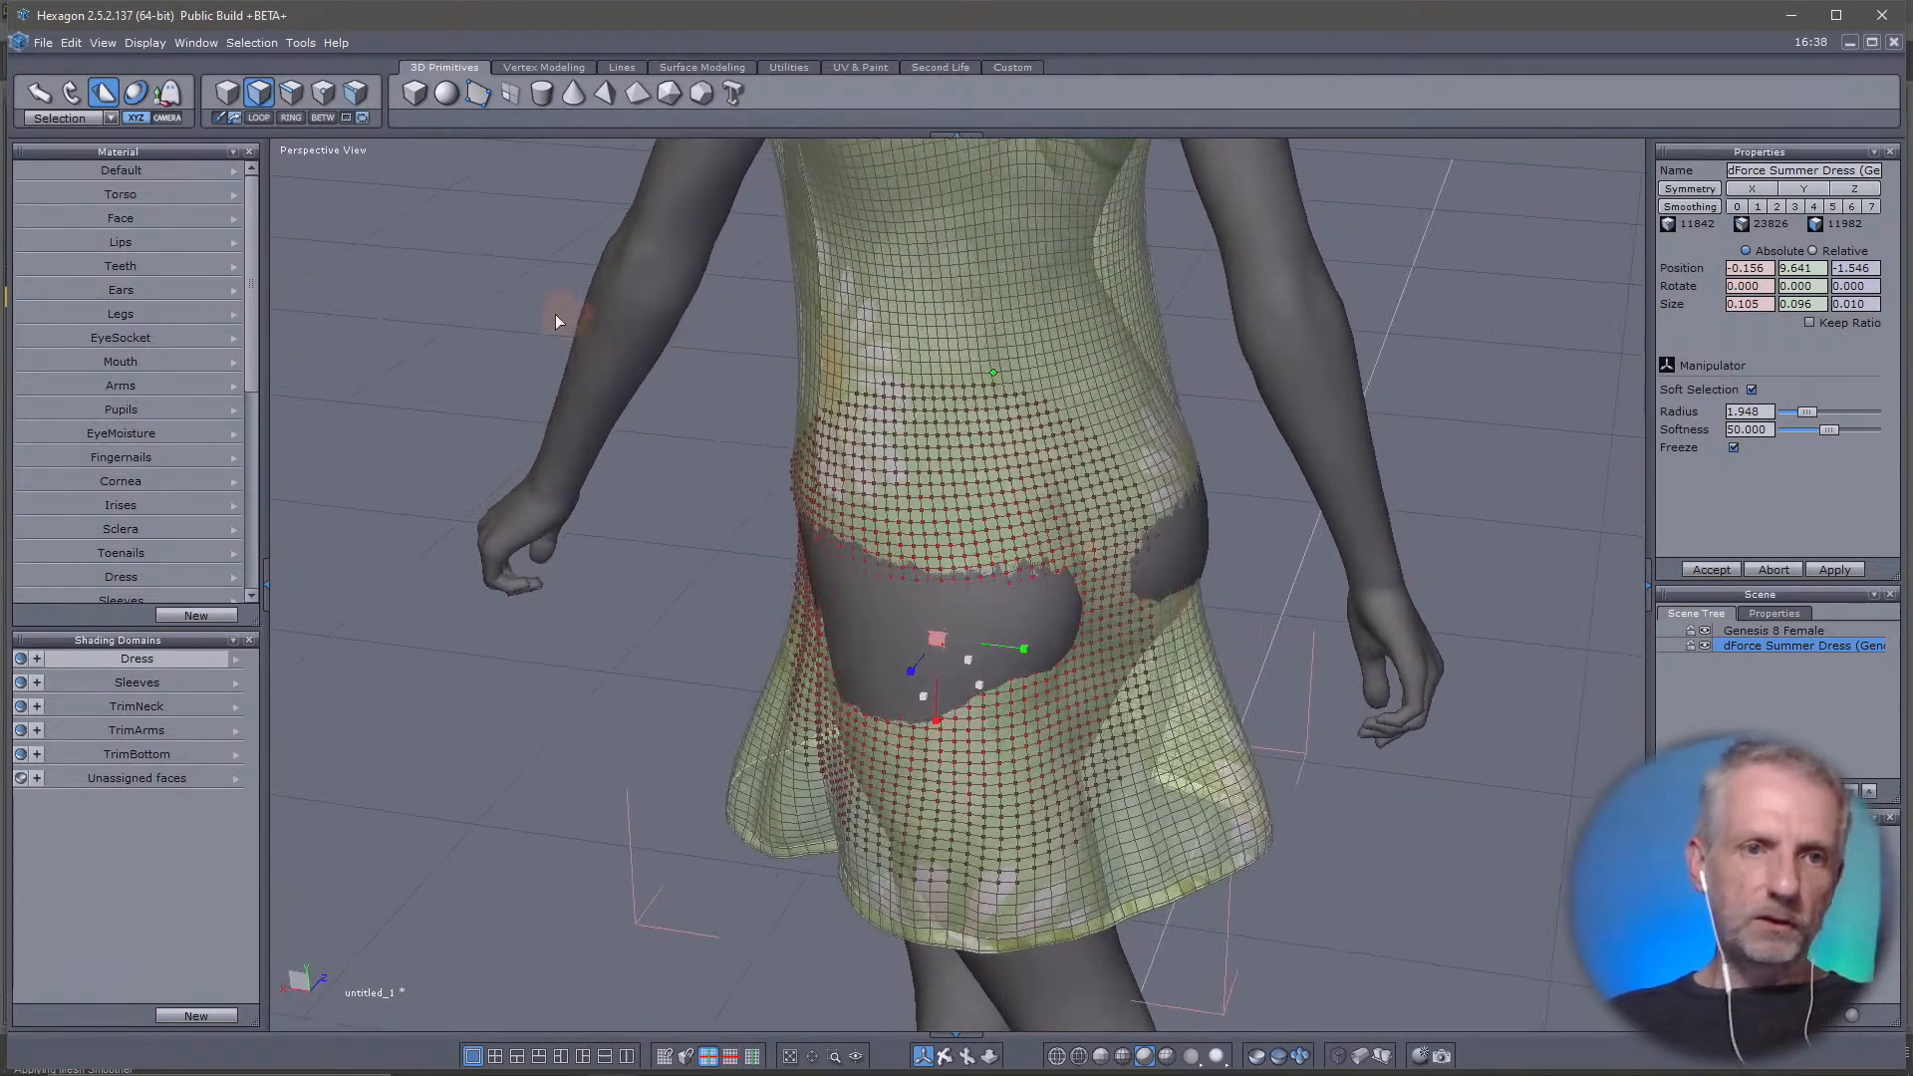
left_click(44, 95)
middle_click_drag(861, 715, 733, 739)
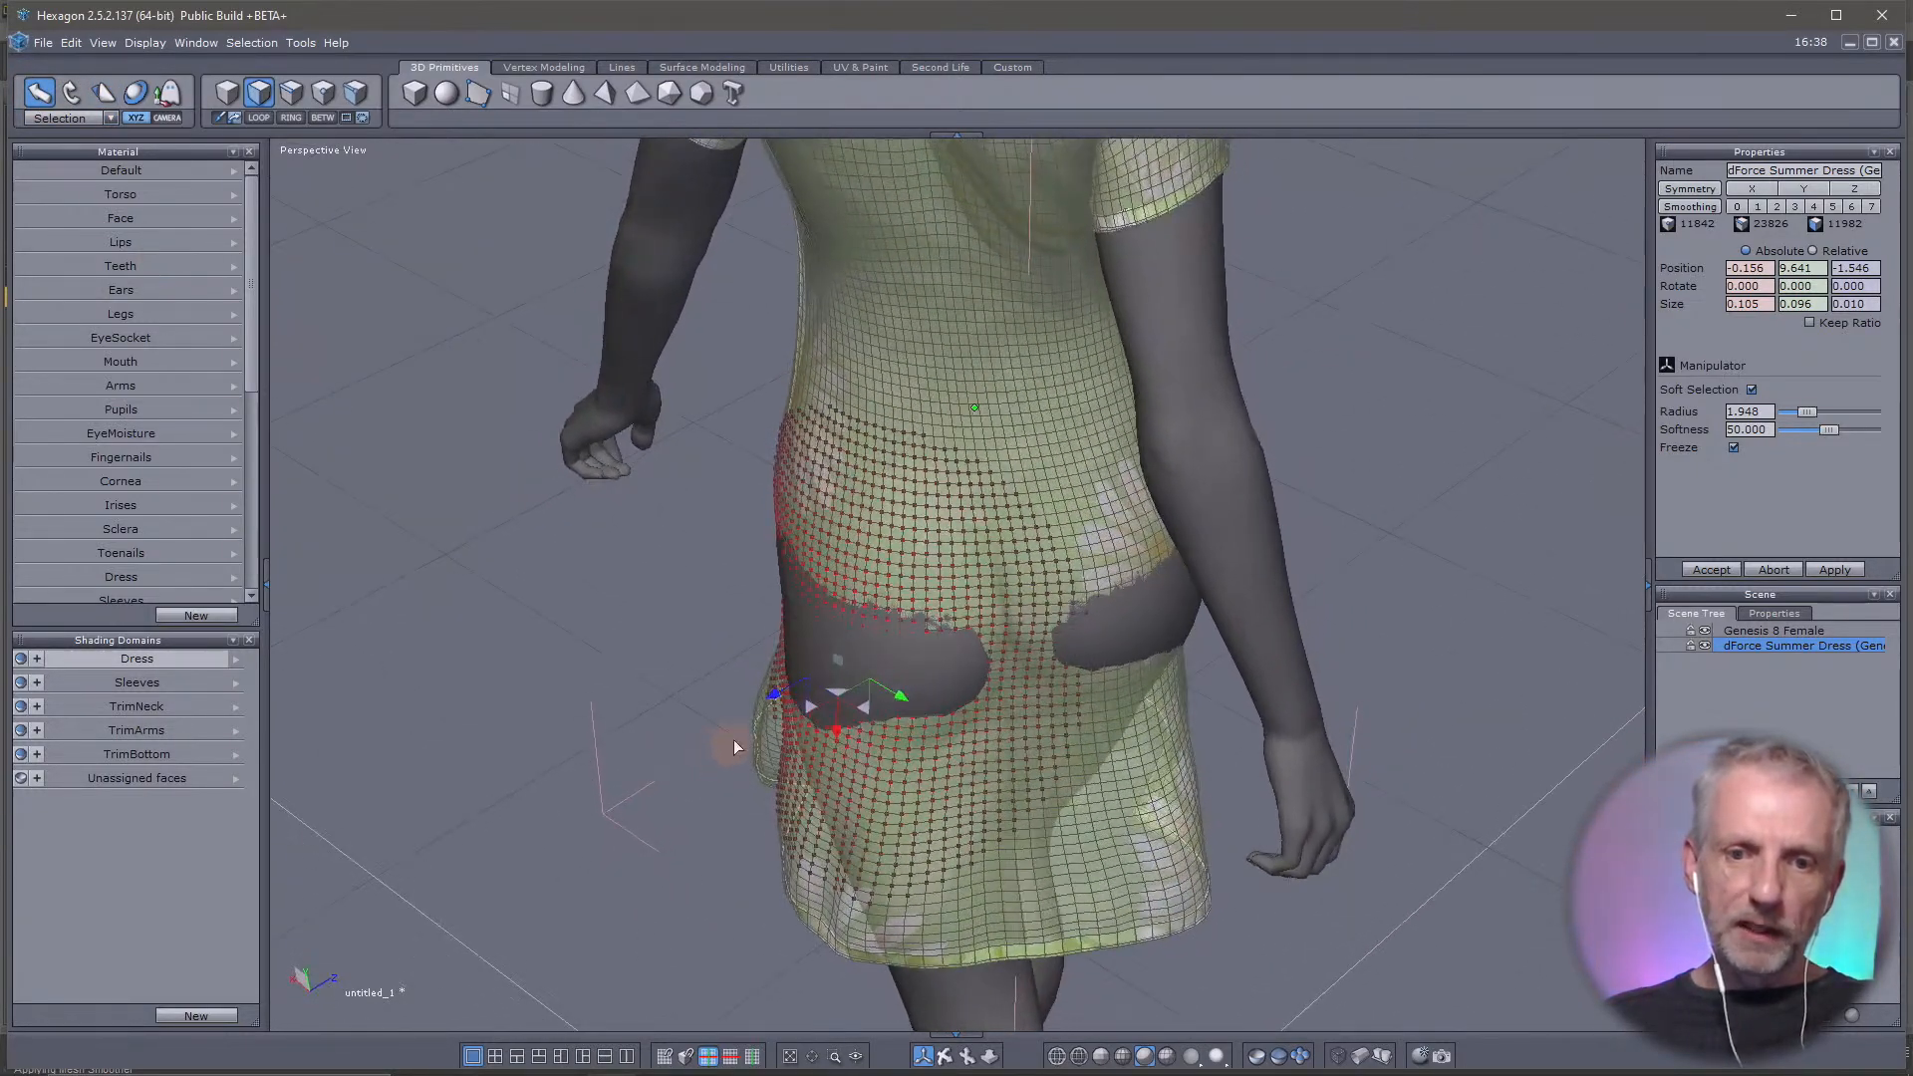
left_click_drag(774, 704, 769, 704)
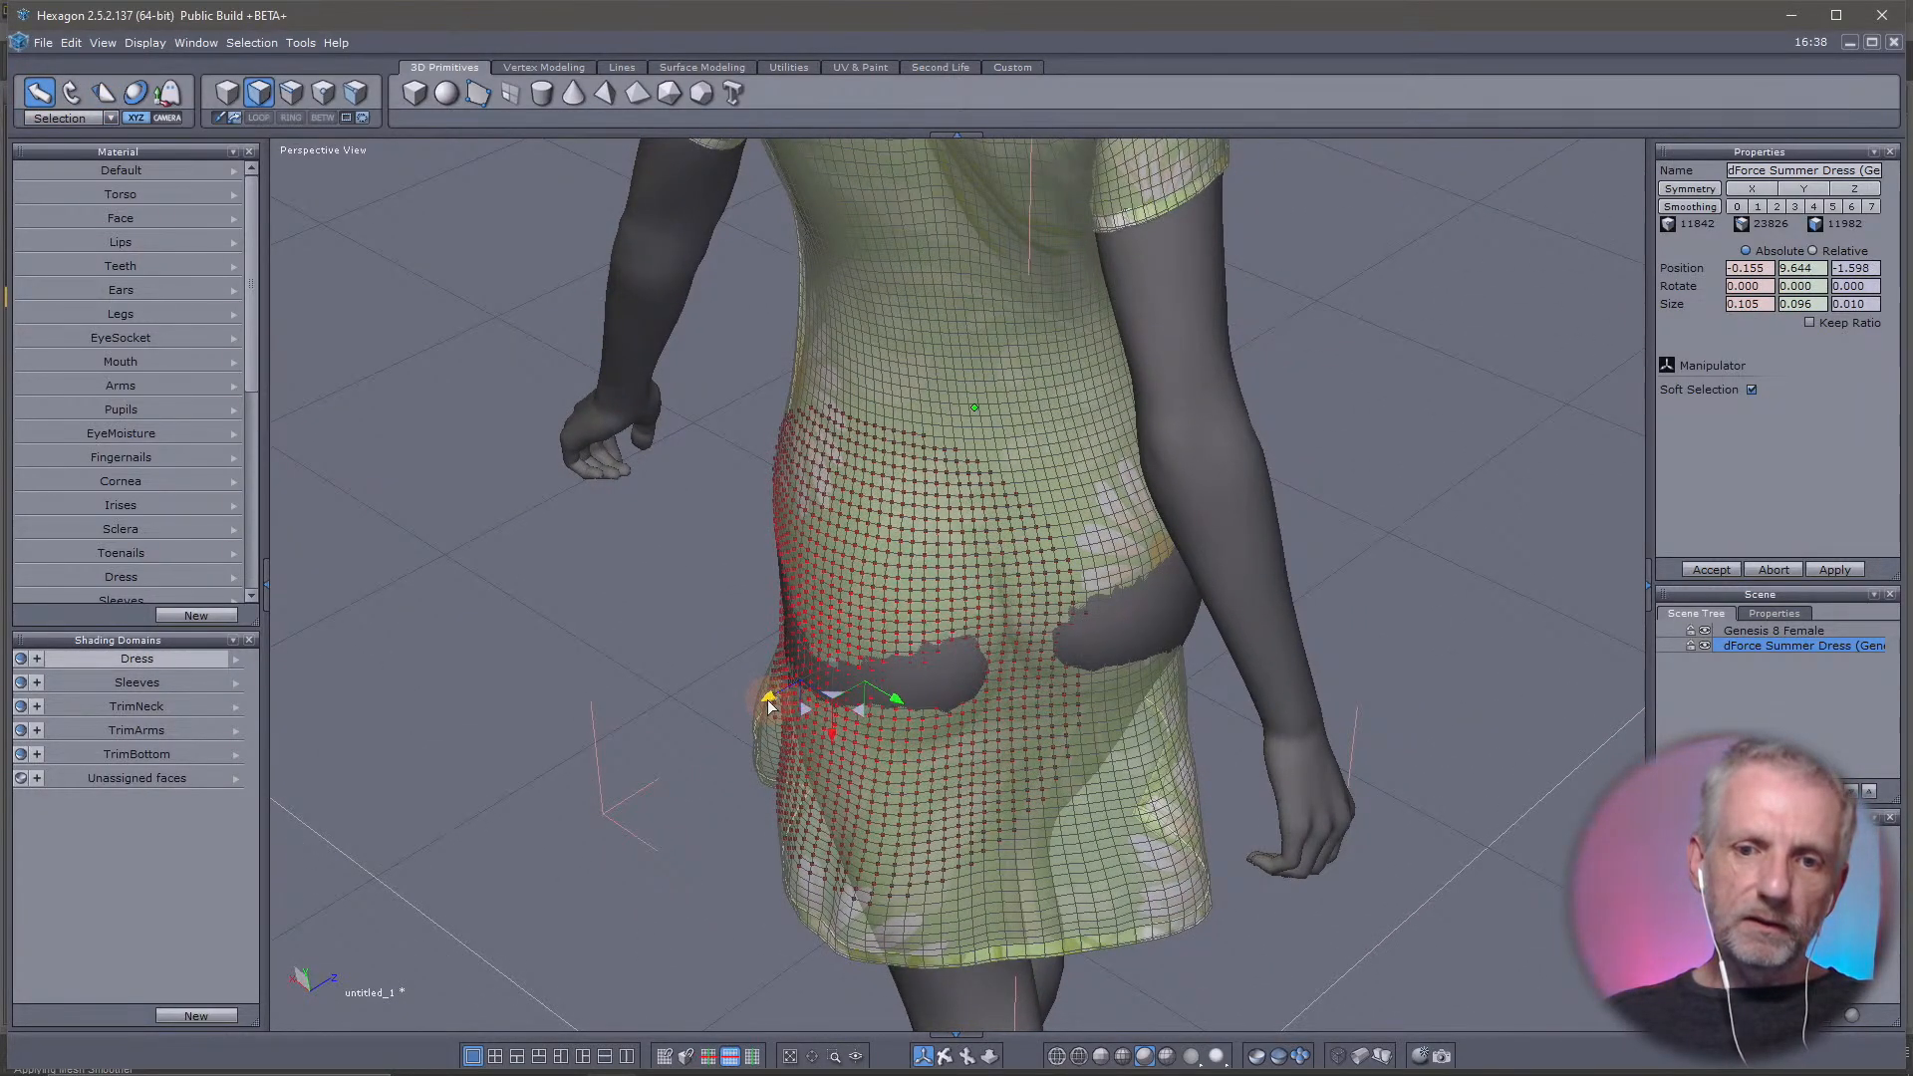
Select a dress face in the remaining gap on the figure's right buttock and move it outward to cover the body
left_click(951, 671)
middle_click_drag(950, 671, 641, 727)
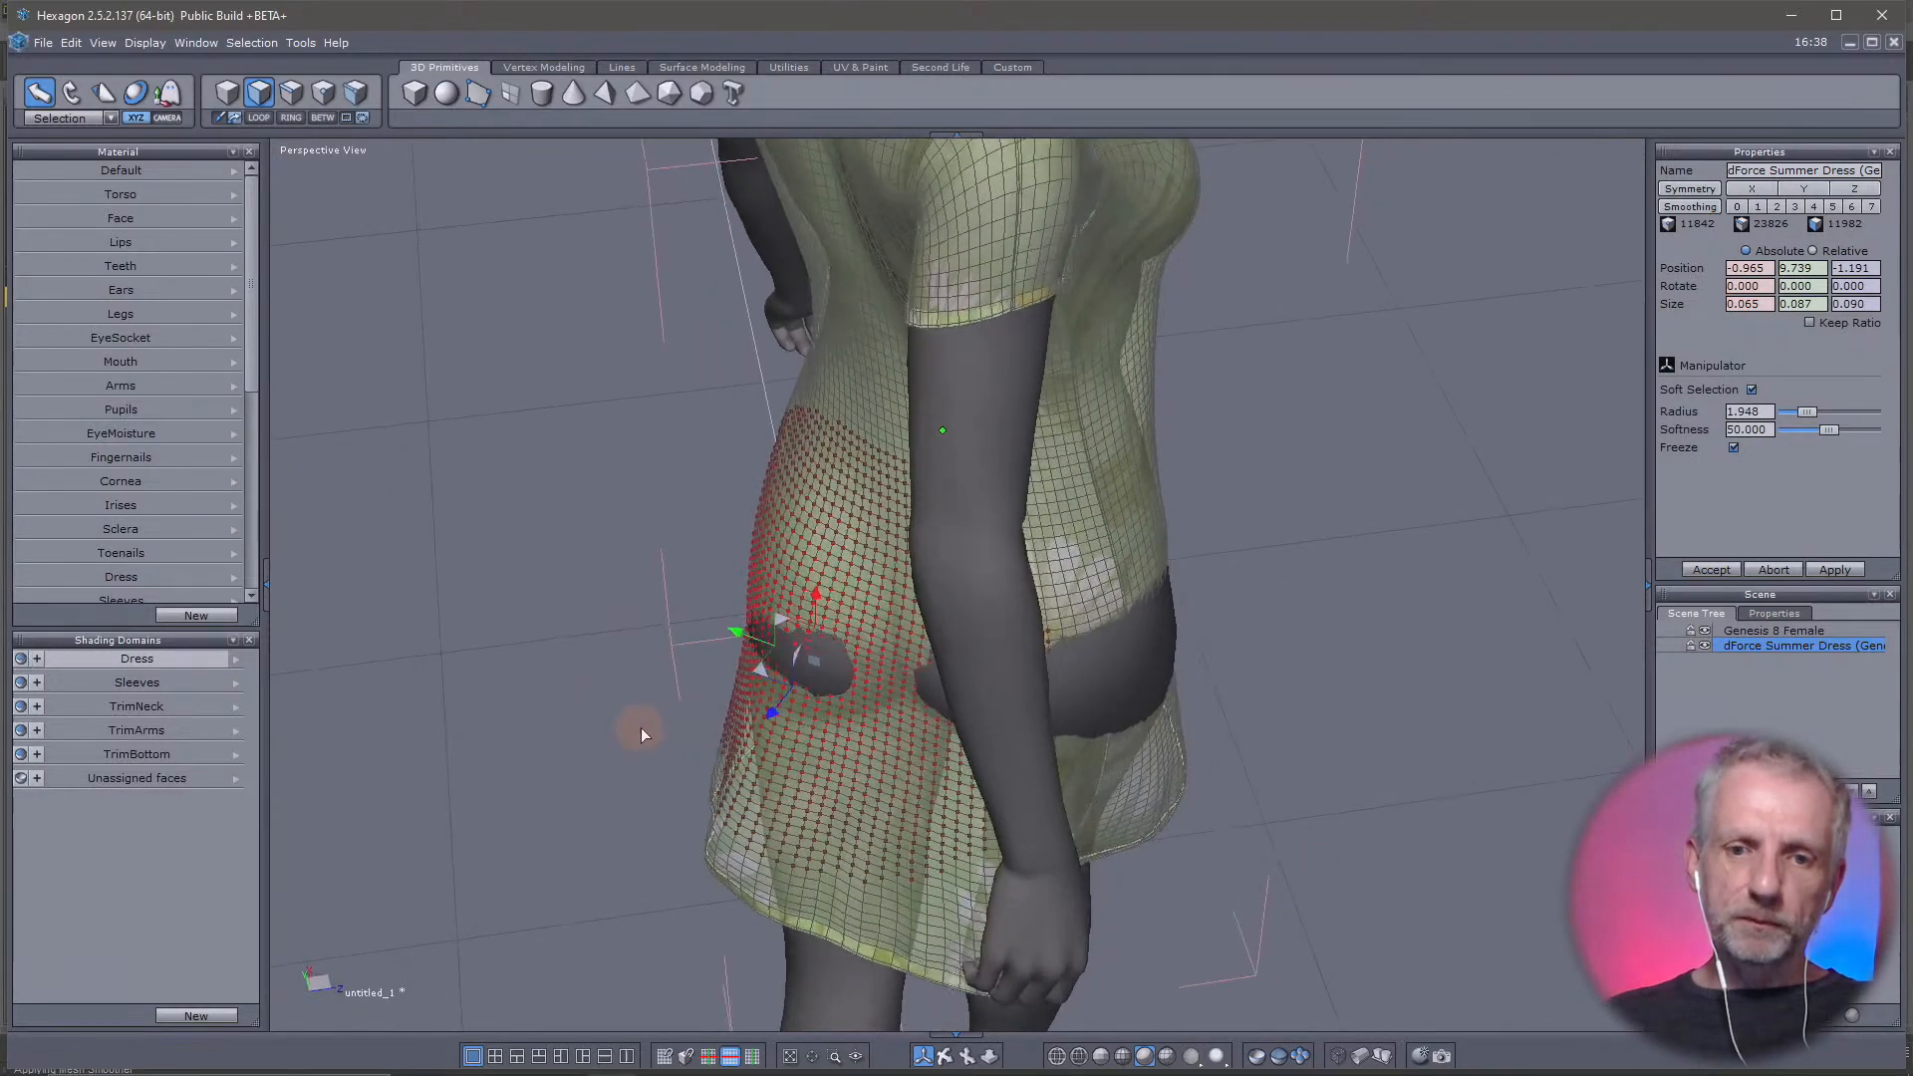
left_click_drag(769, 719, 717, 701)
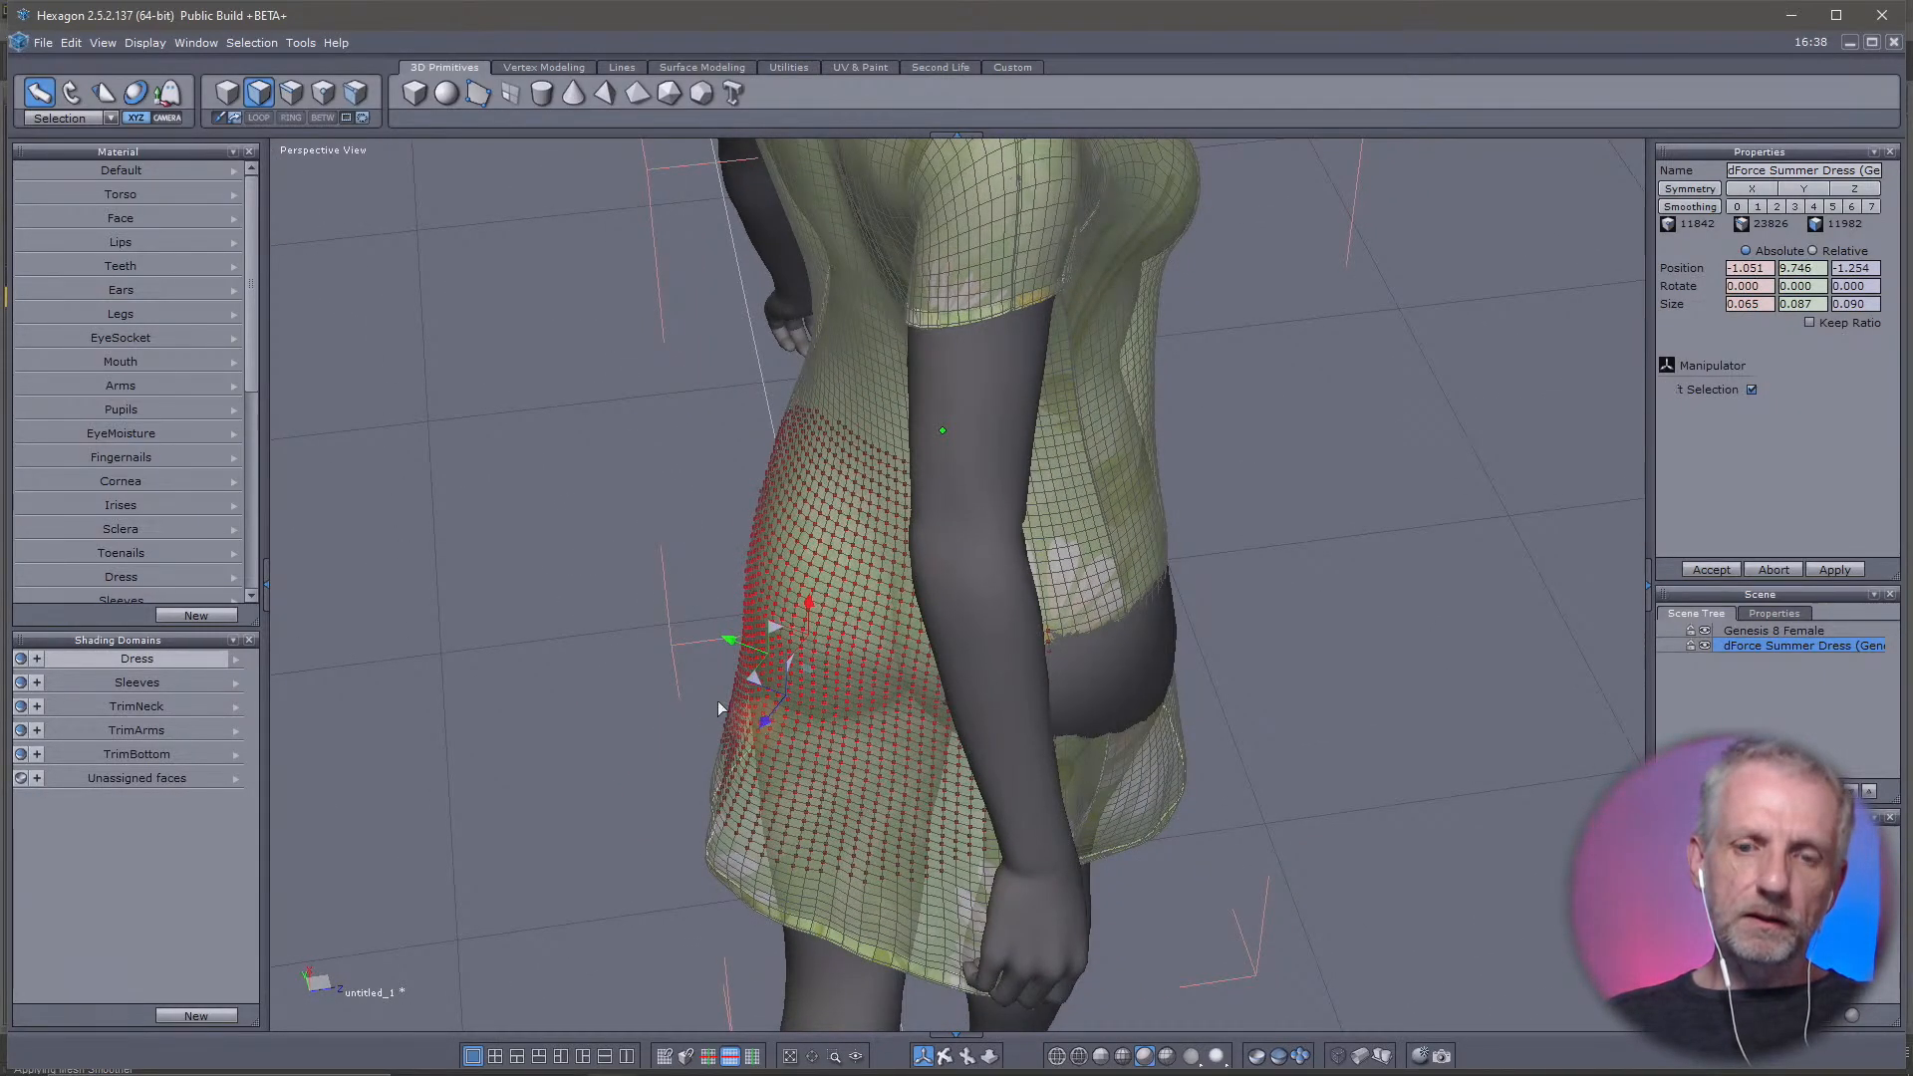
middle_click_drag(718, 702, 1470, 594)
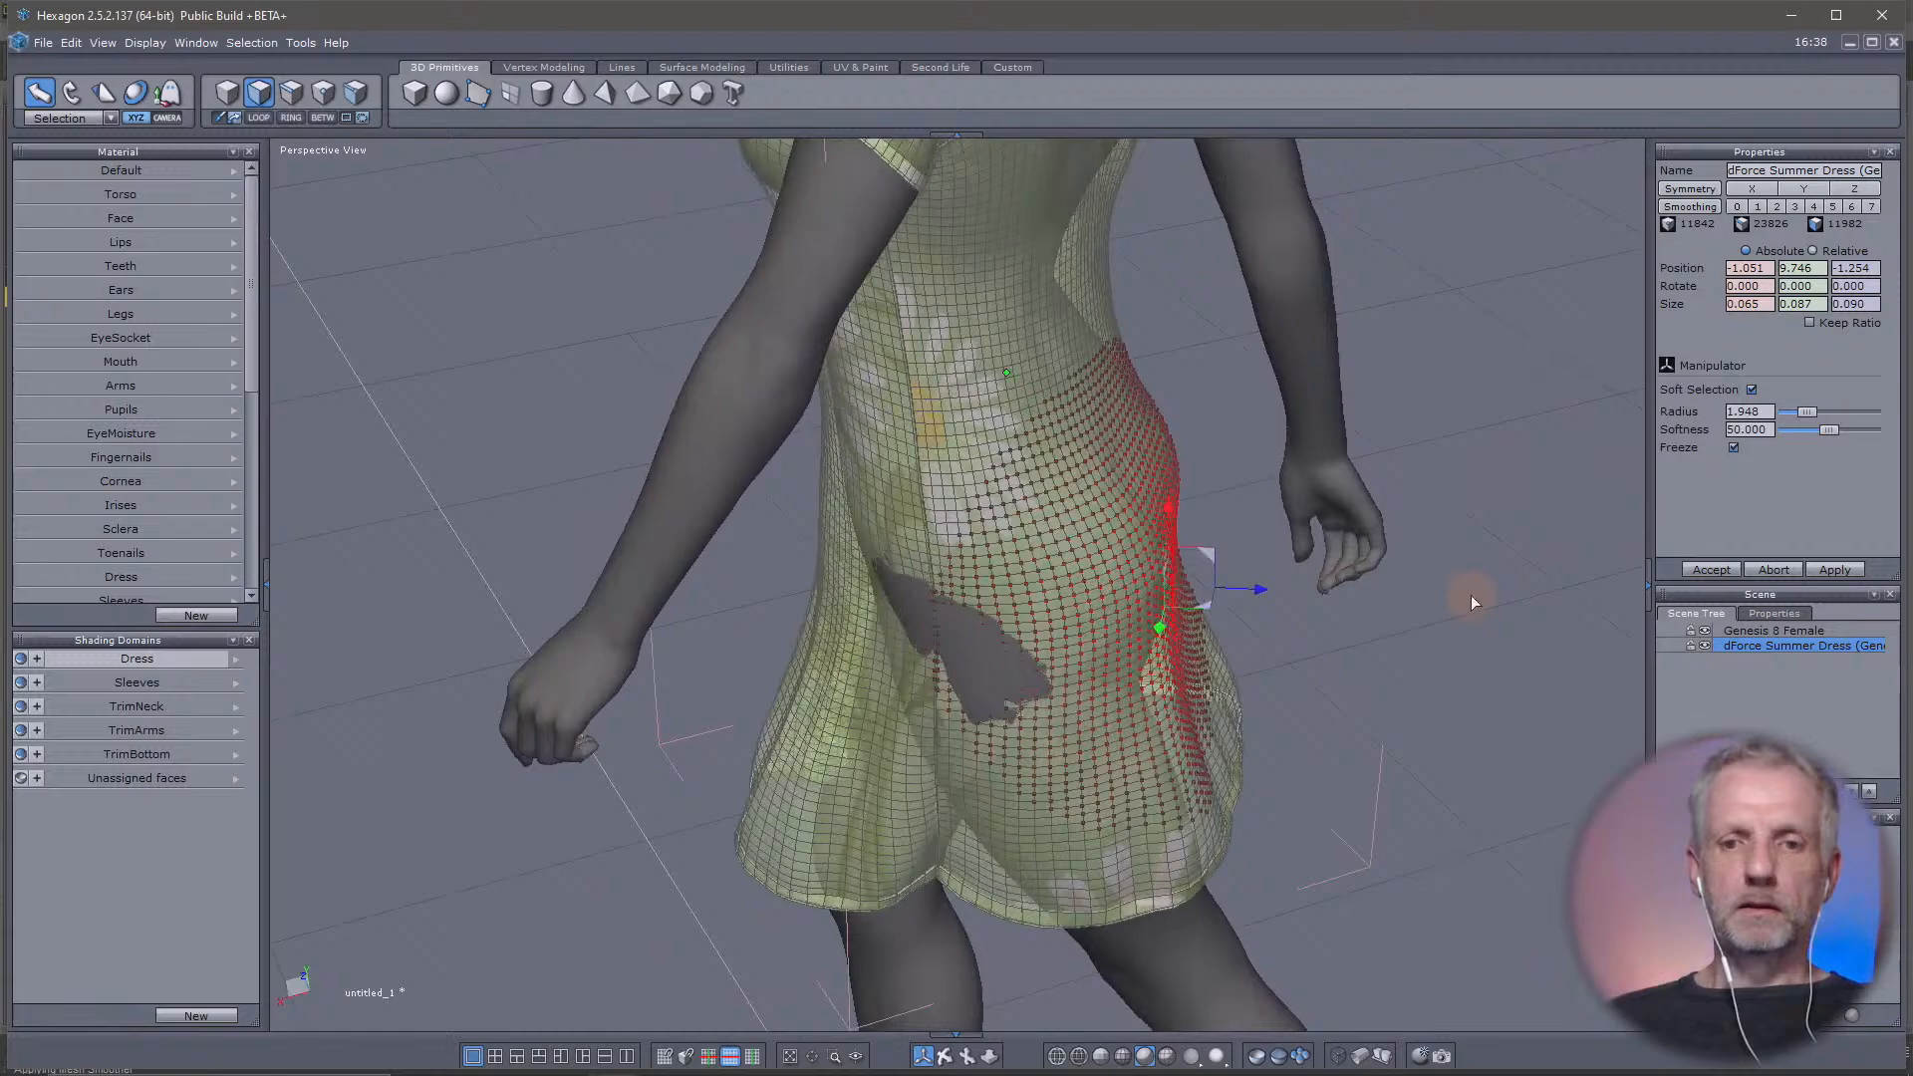
Select a dress face in the gap on the figure's left buttock and pull it outward to cover the body
left_click(983, 679)
middle_click_drag(983, 683, 1203, 735)
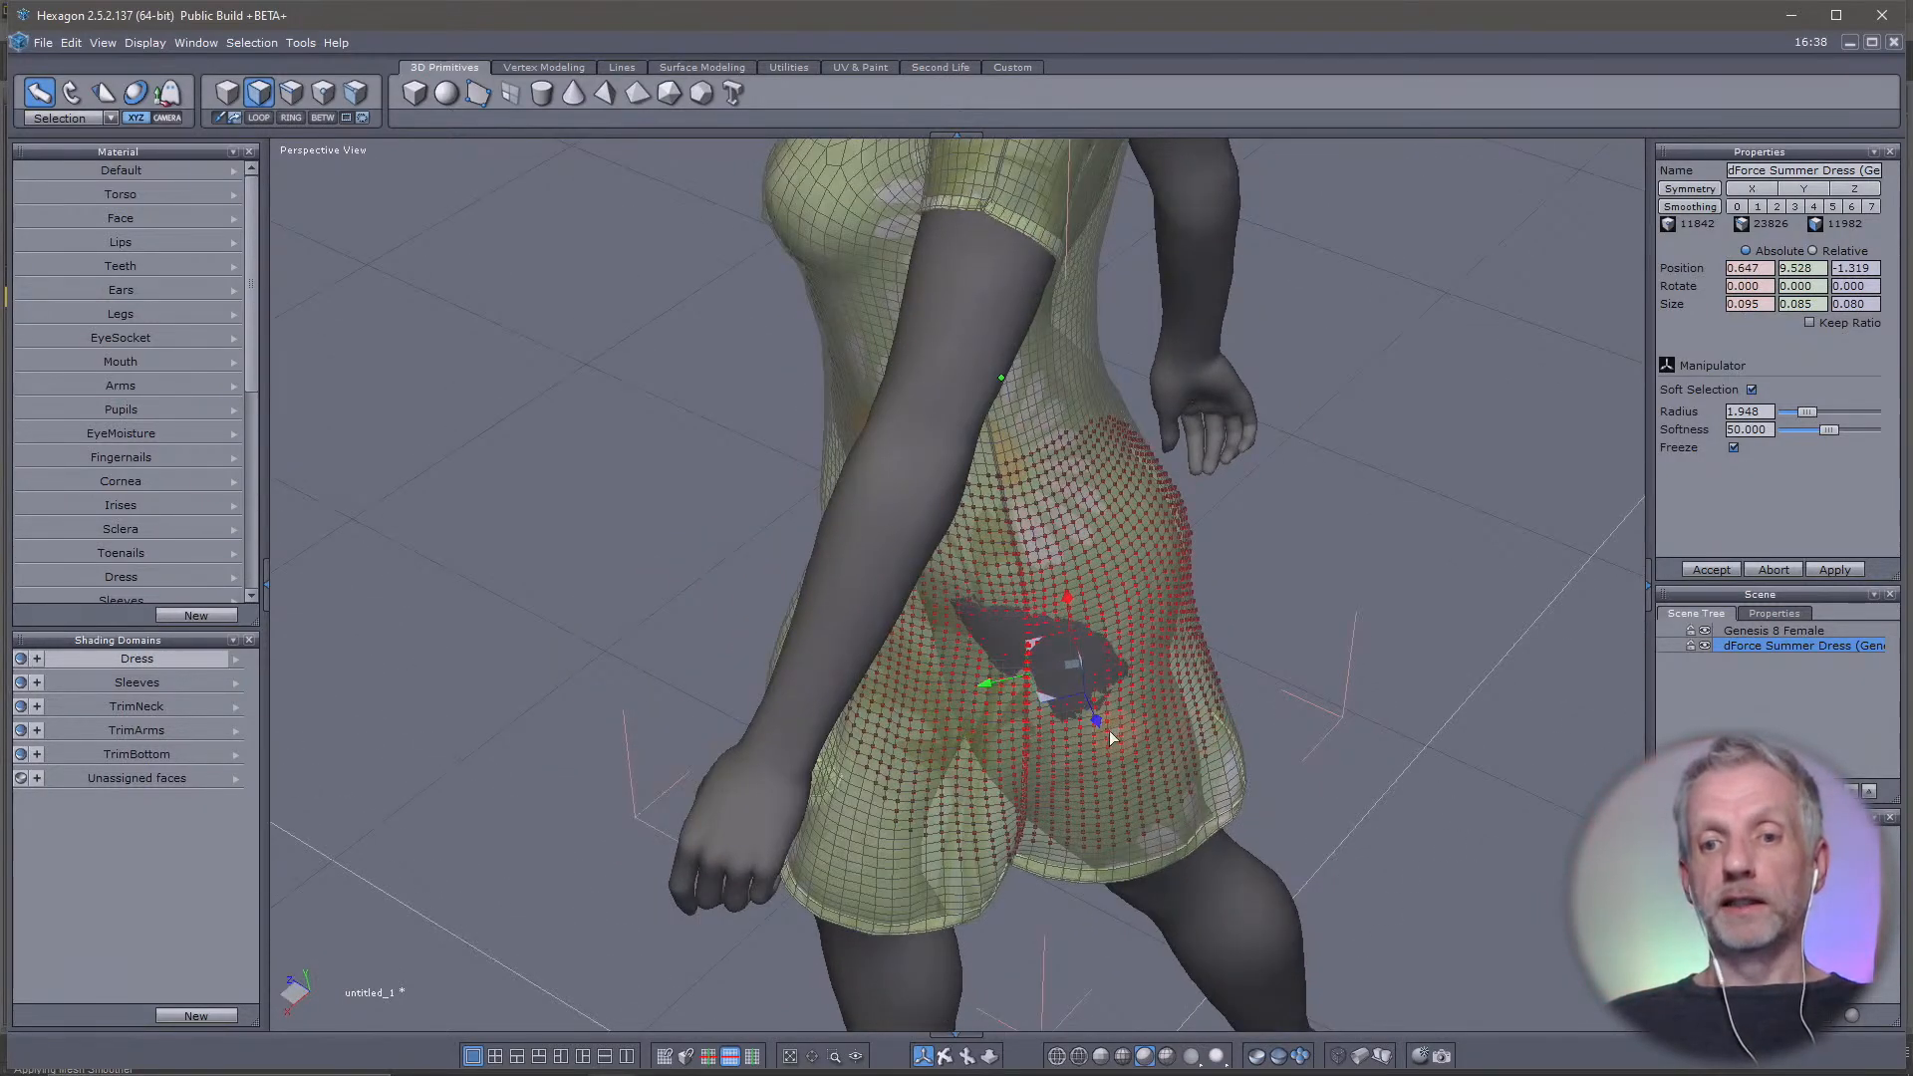
mouse_move(1096, 719)
left_mouse_down()
mouse_move(1096, 737)
mouse_move(1104, 719)
left_mouse_up()
Select dress faces around the large gap on the figure's right hip and right front, pulling the soft-selected area outward
middle_click_drag(1104, 719, 30, 598)
middle_click_drag(1100, 633, 799, 603)
left_click(802, 602)
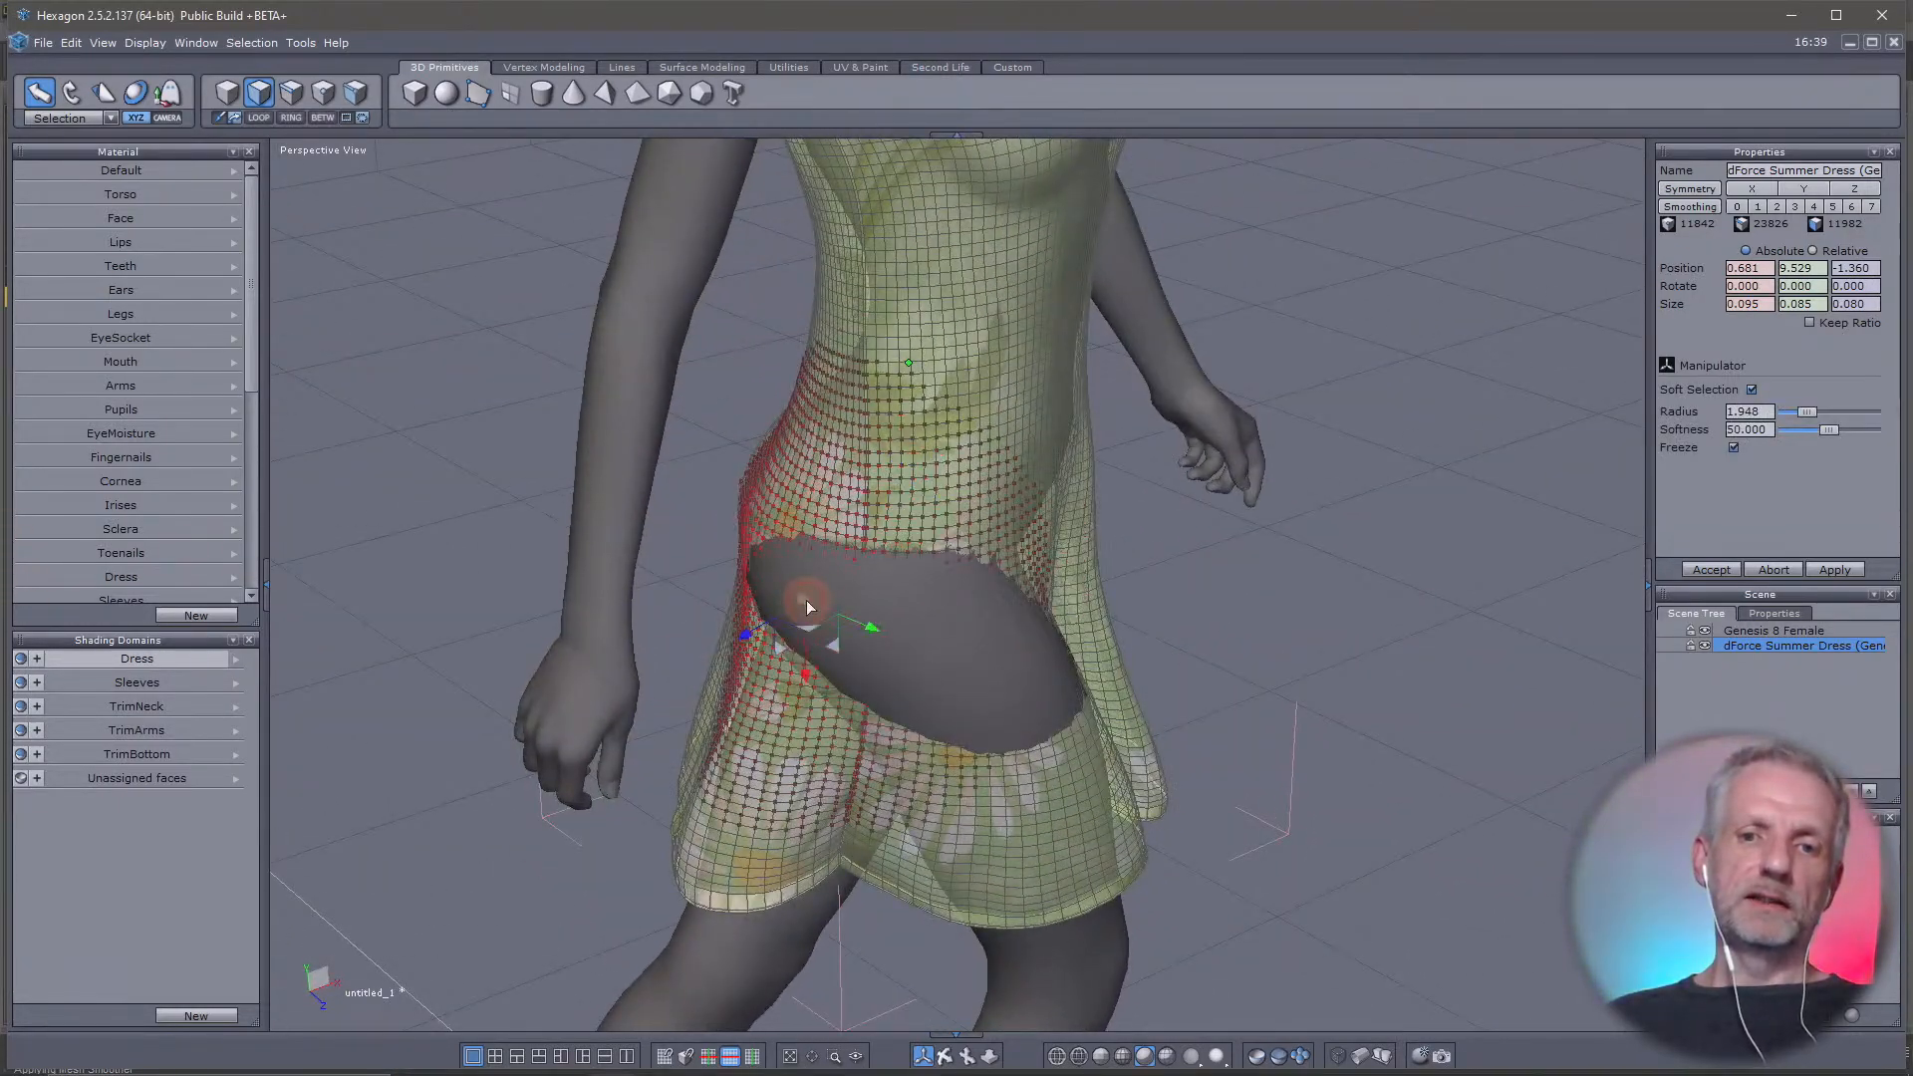
left_click(922, 646)
middle_click_drag(1036, 680, 613, 747)
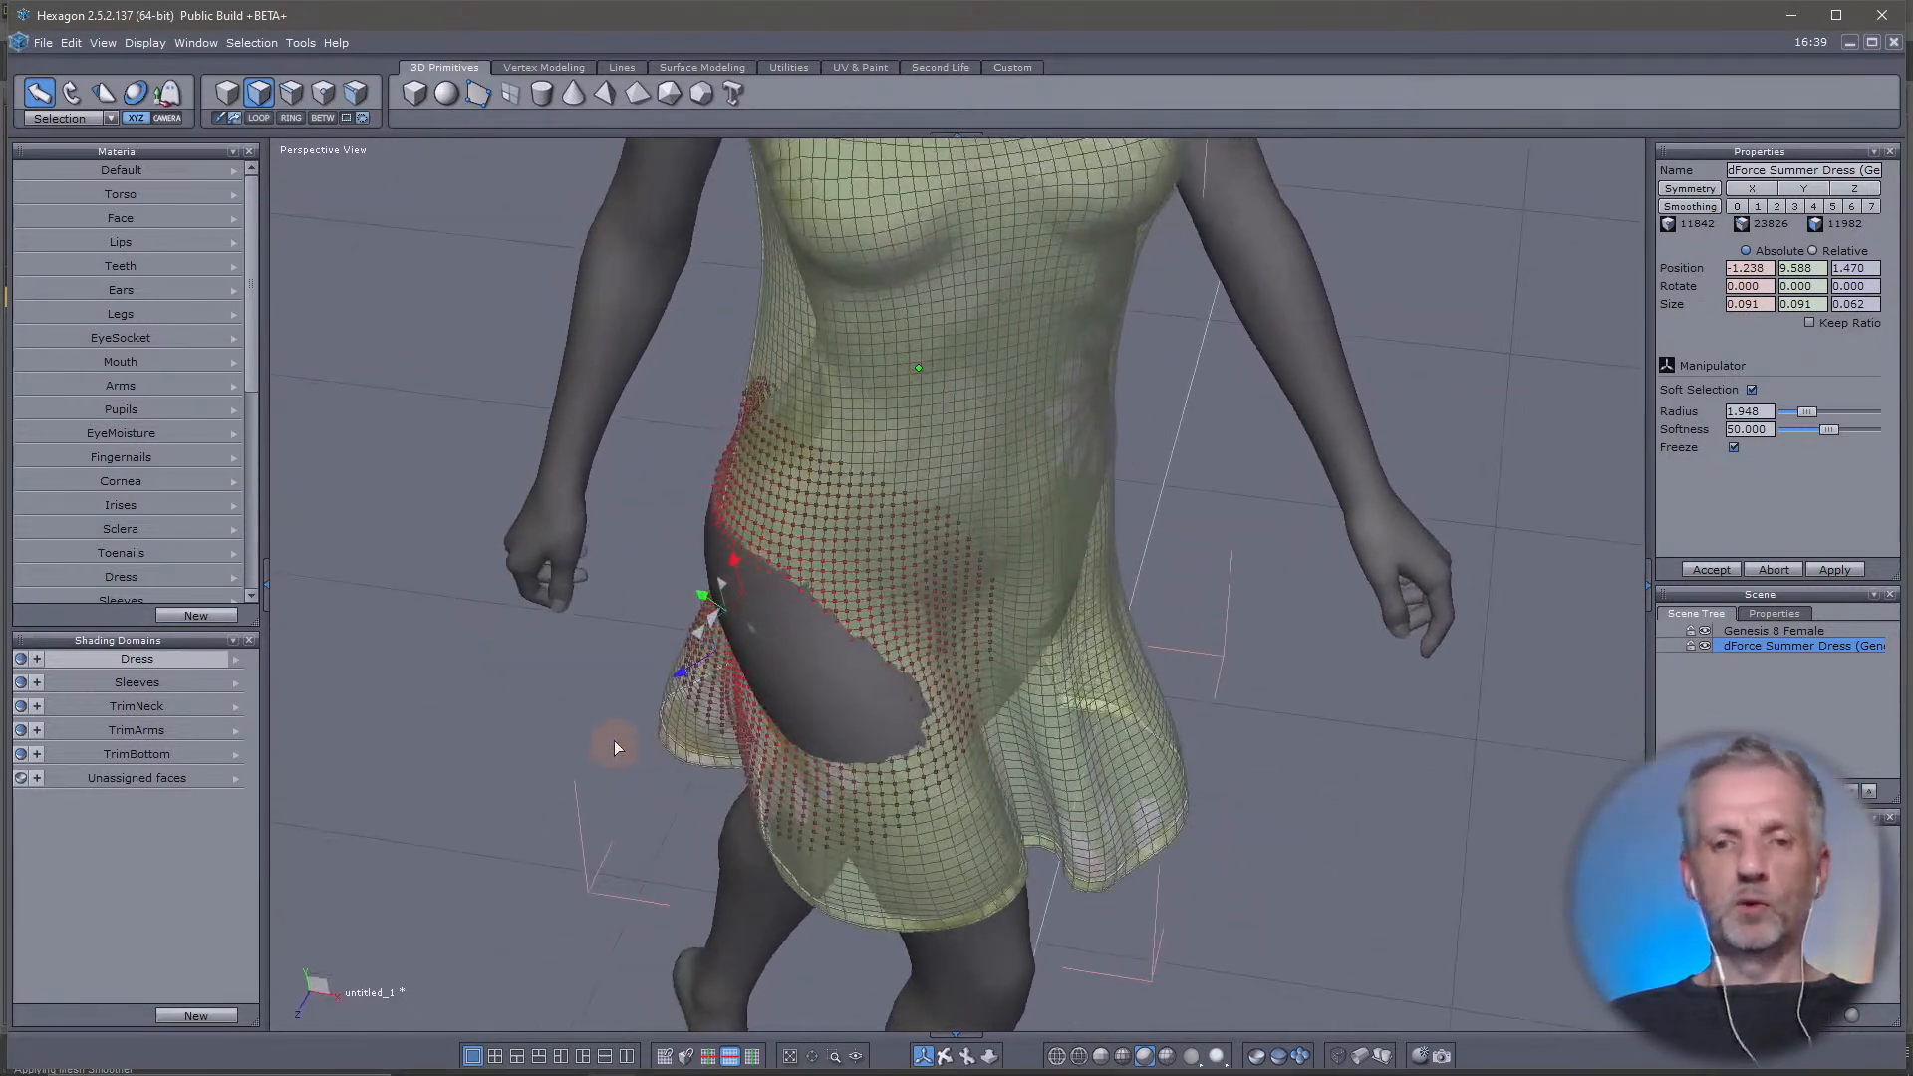
left_click_drag(683, 682, 675, 685)
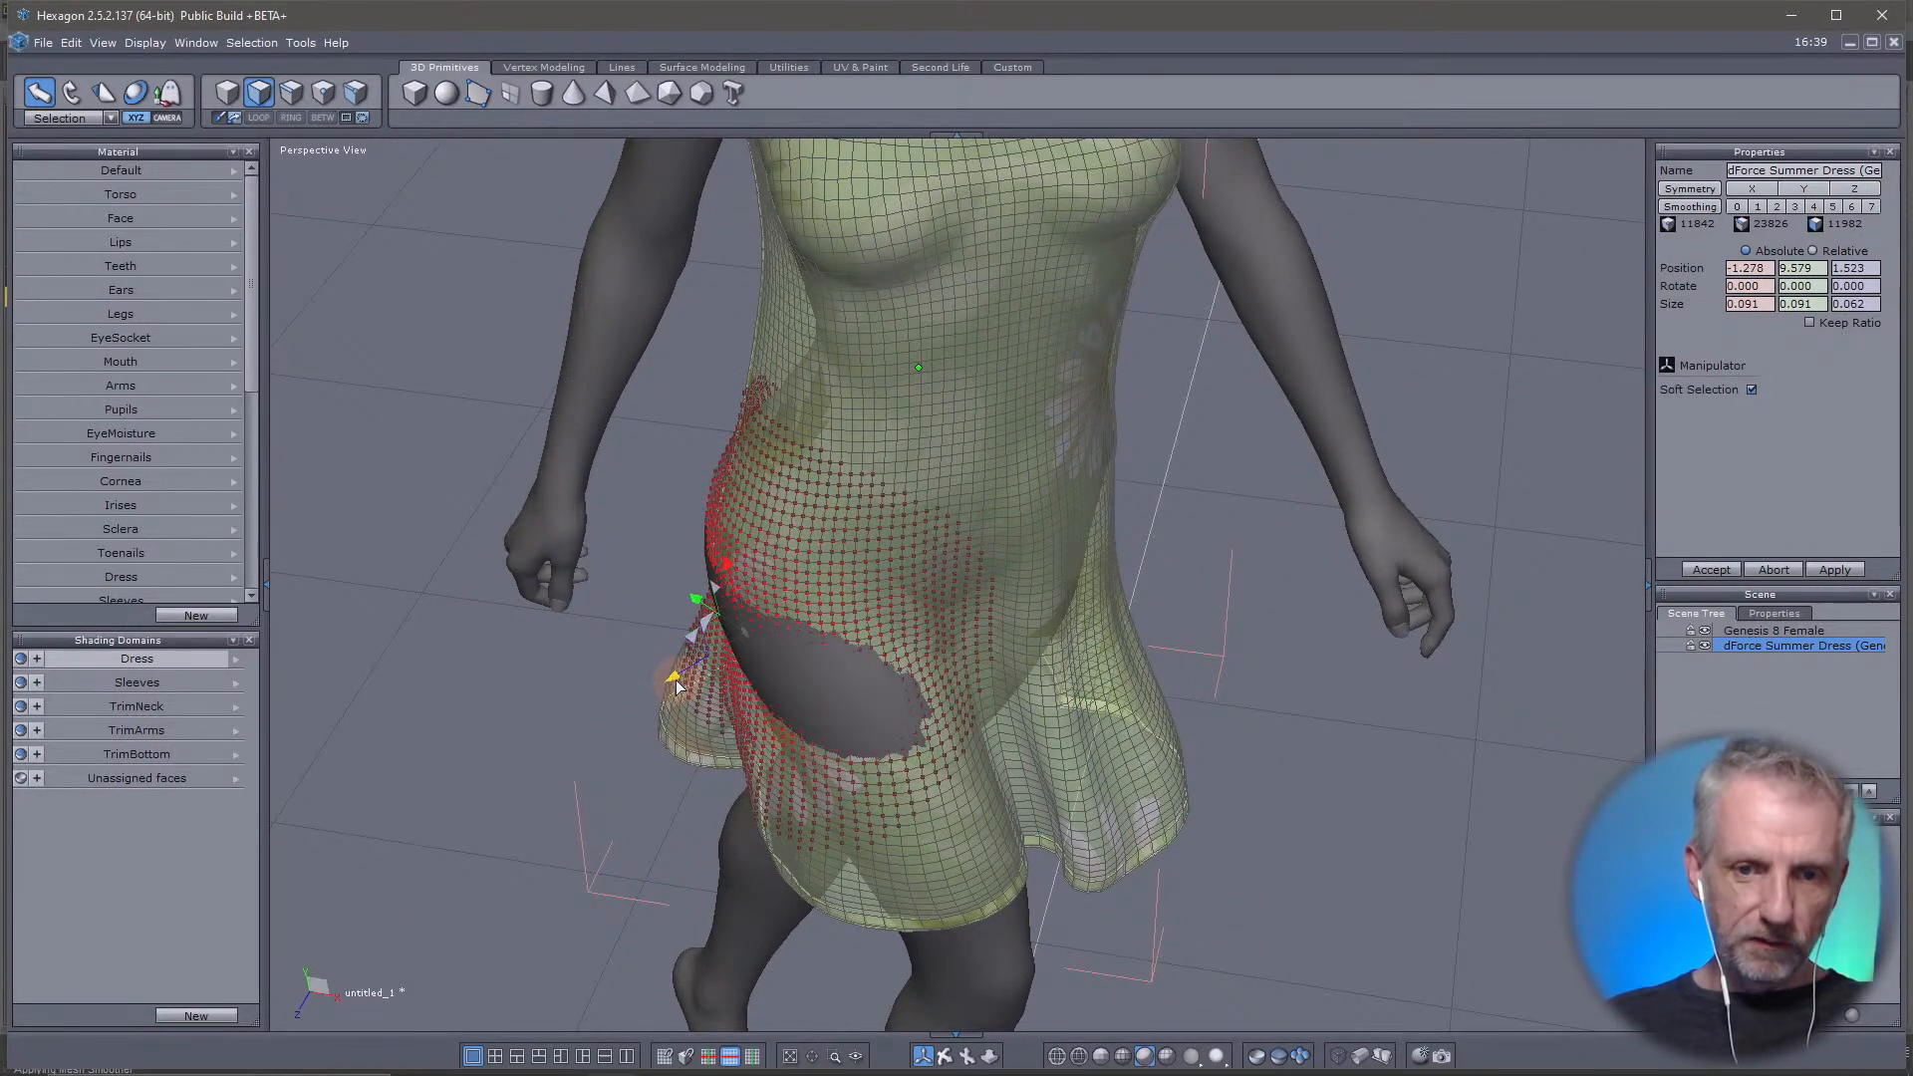
Select a dress face in the gap at the lower front right of center and move it outward to about -0.551, 9.300, 1.840
left_click(821, 696)
middle_click_drag(881, 721, 712, 717)
left_click_drag(701, 709, 697, 709)
middle_click_drag(697, 710, 1434, 498)
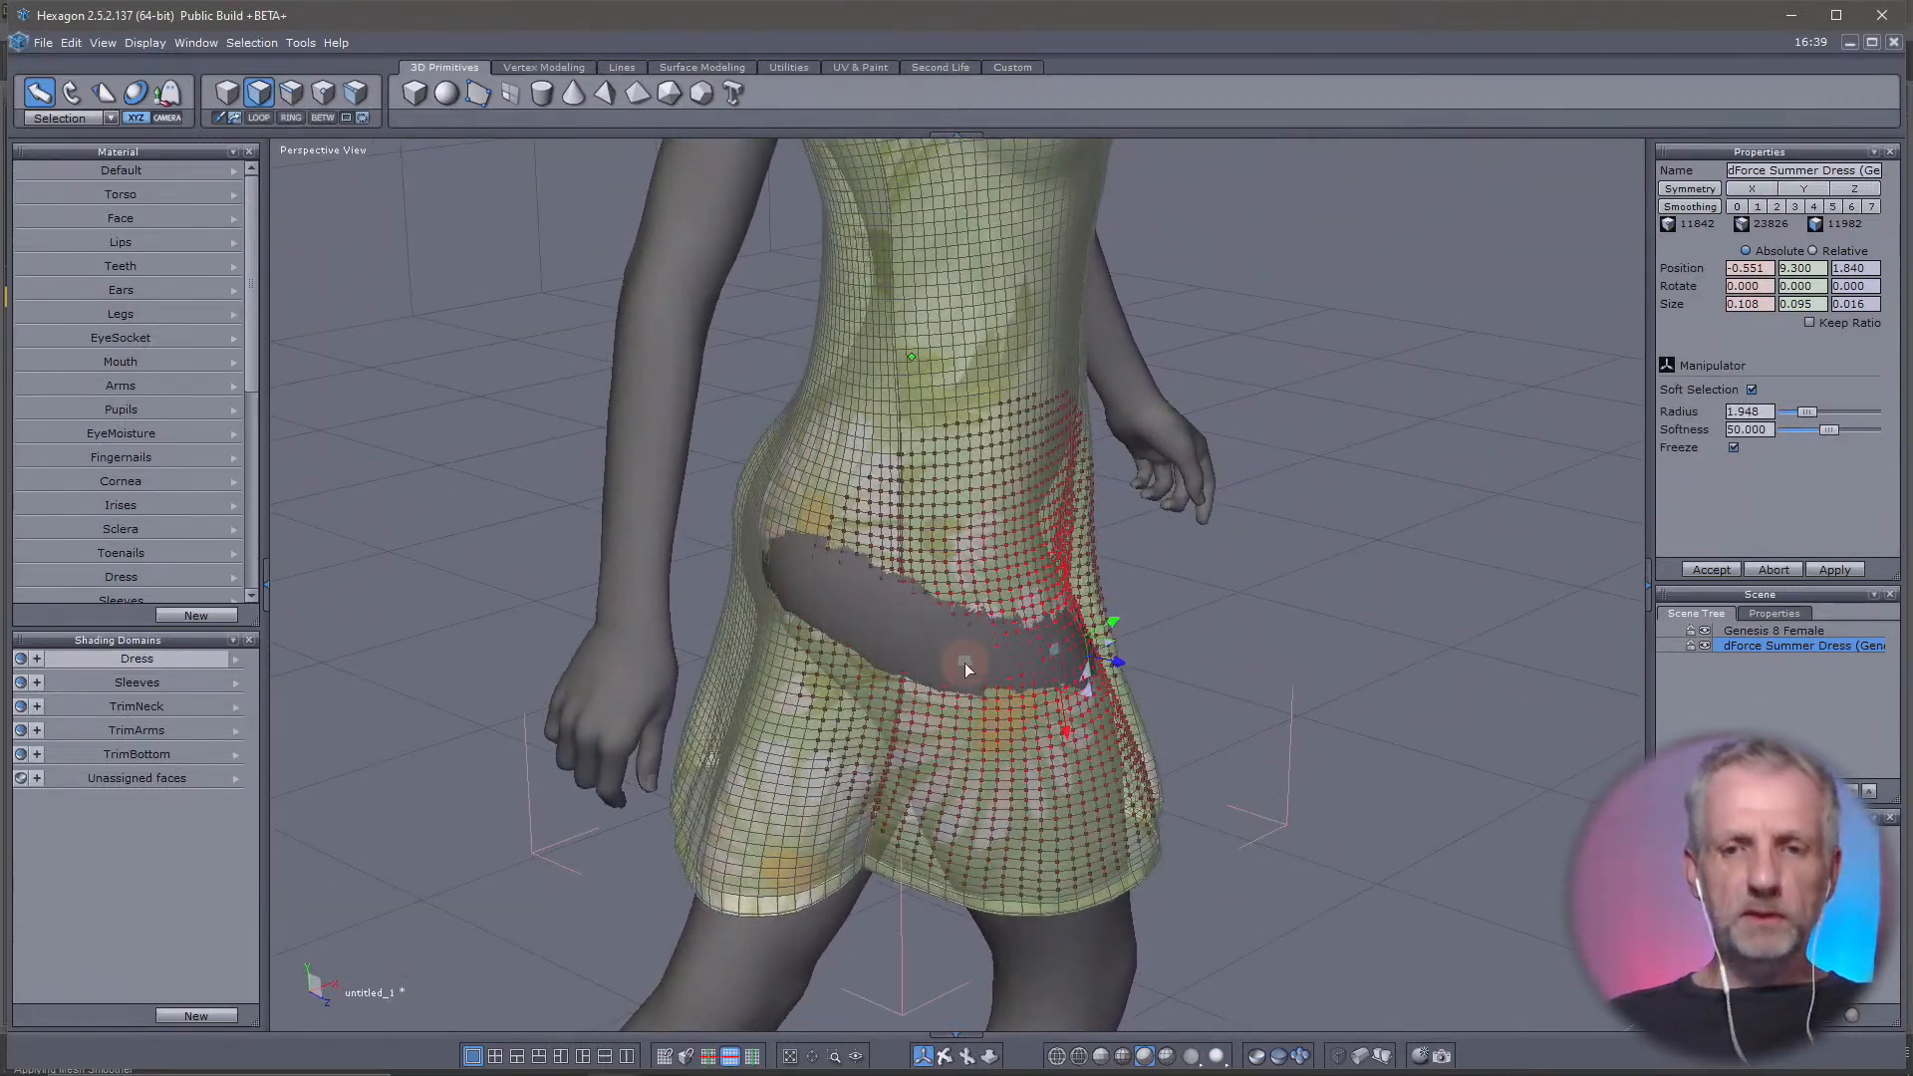
Select a dress face in the right hip gap, pull it outward, and do the same with a face in the small front gap
left_click(877, 622)
middle_click_drag(1008, 653, 679, 763)
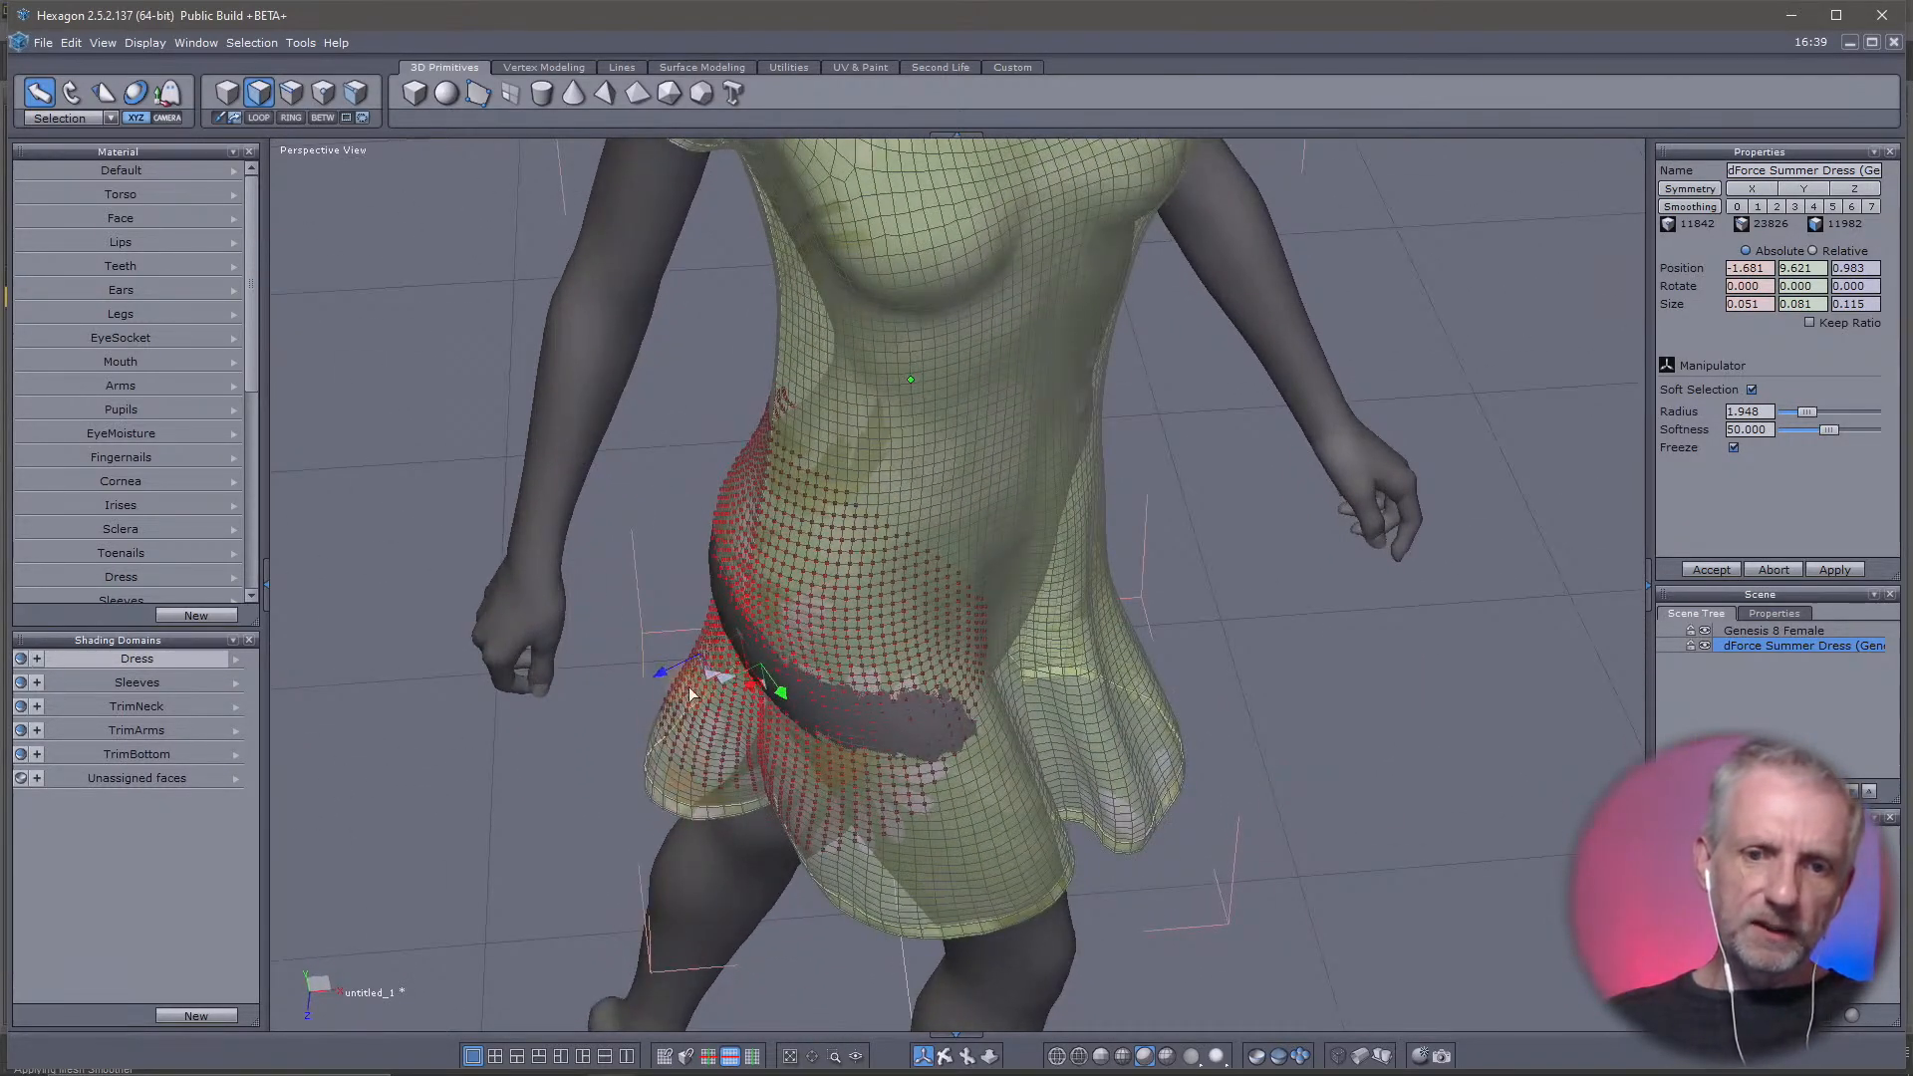
middle_click_drag(723, 686, 852, 698)
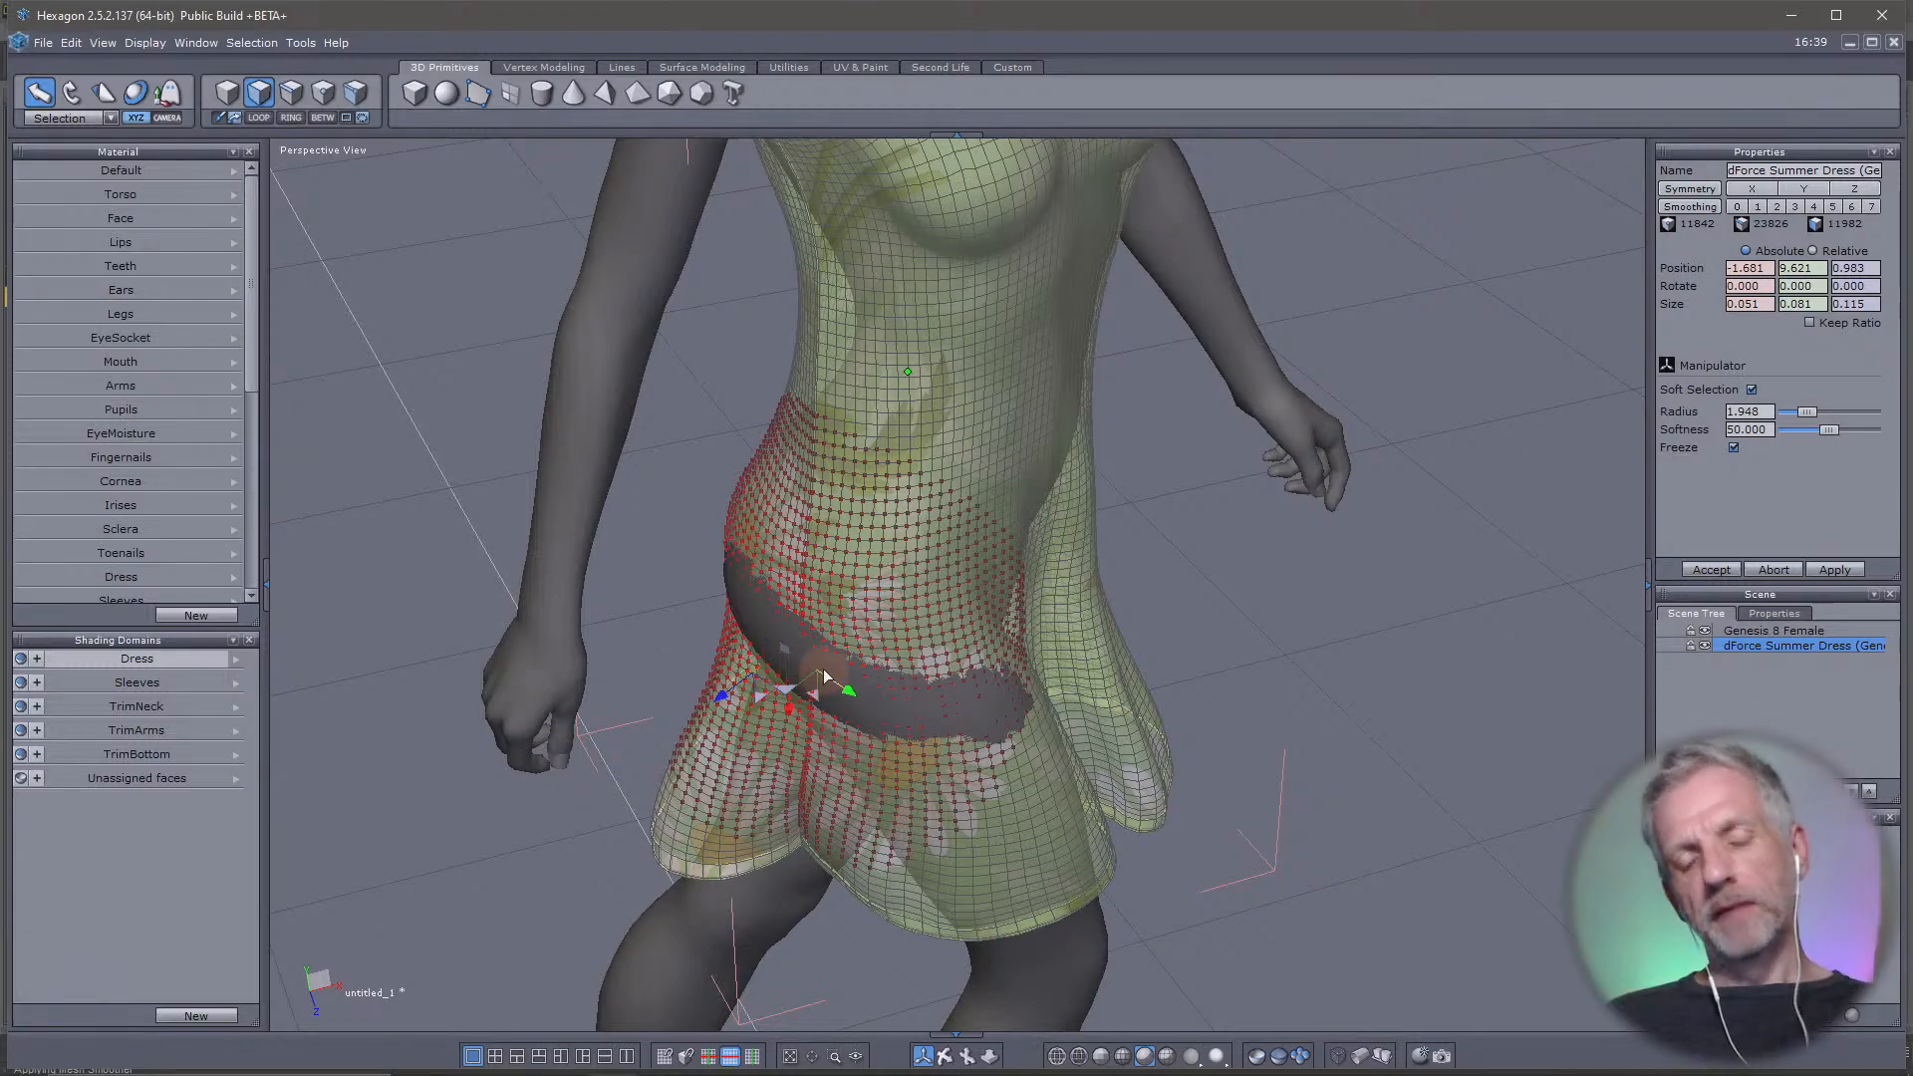
left_click_drag(790, 694, 782, 700)
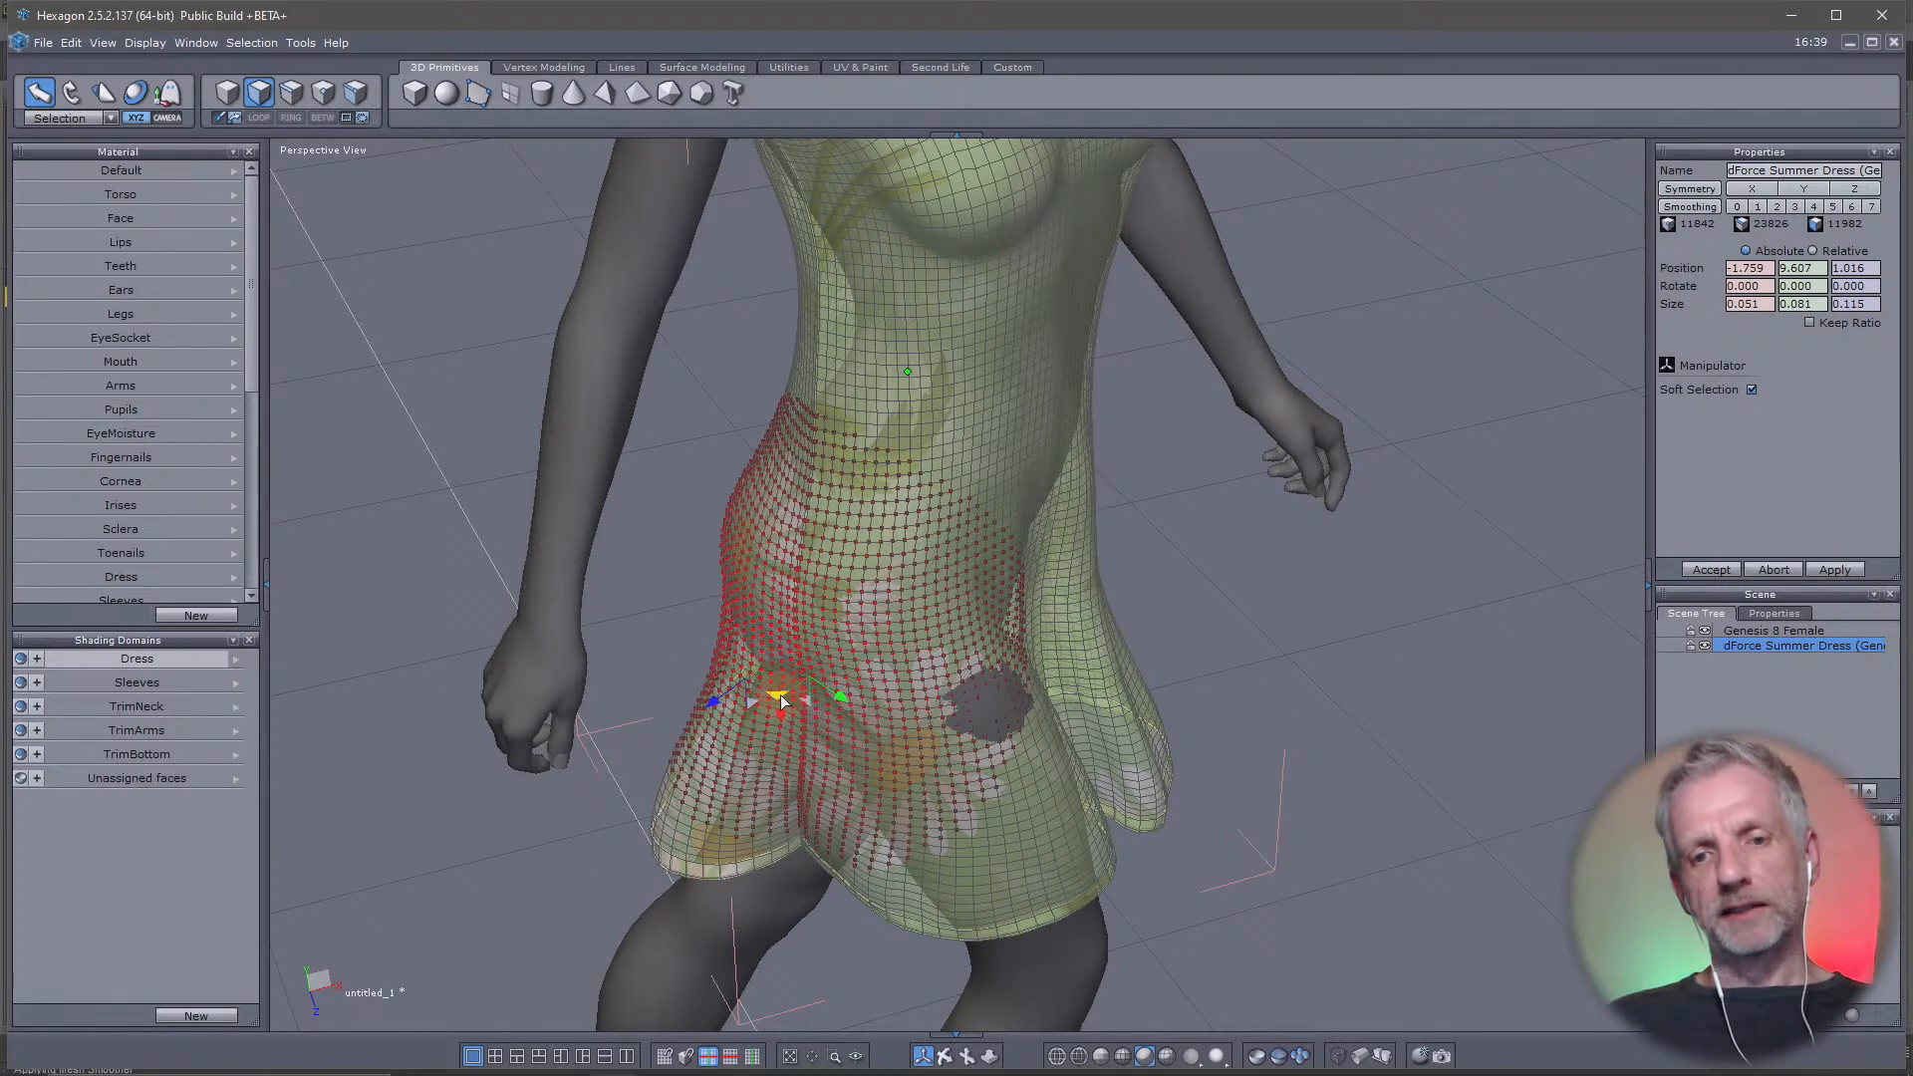
left_click(991, 701)
left_click_drag(1042, 727, 1048, 733)
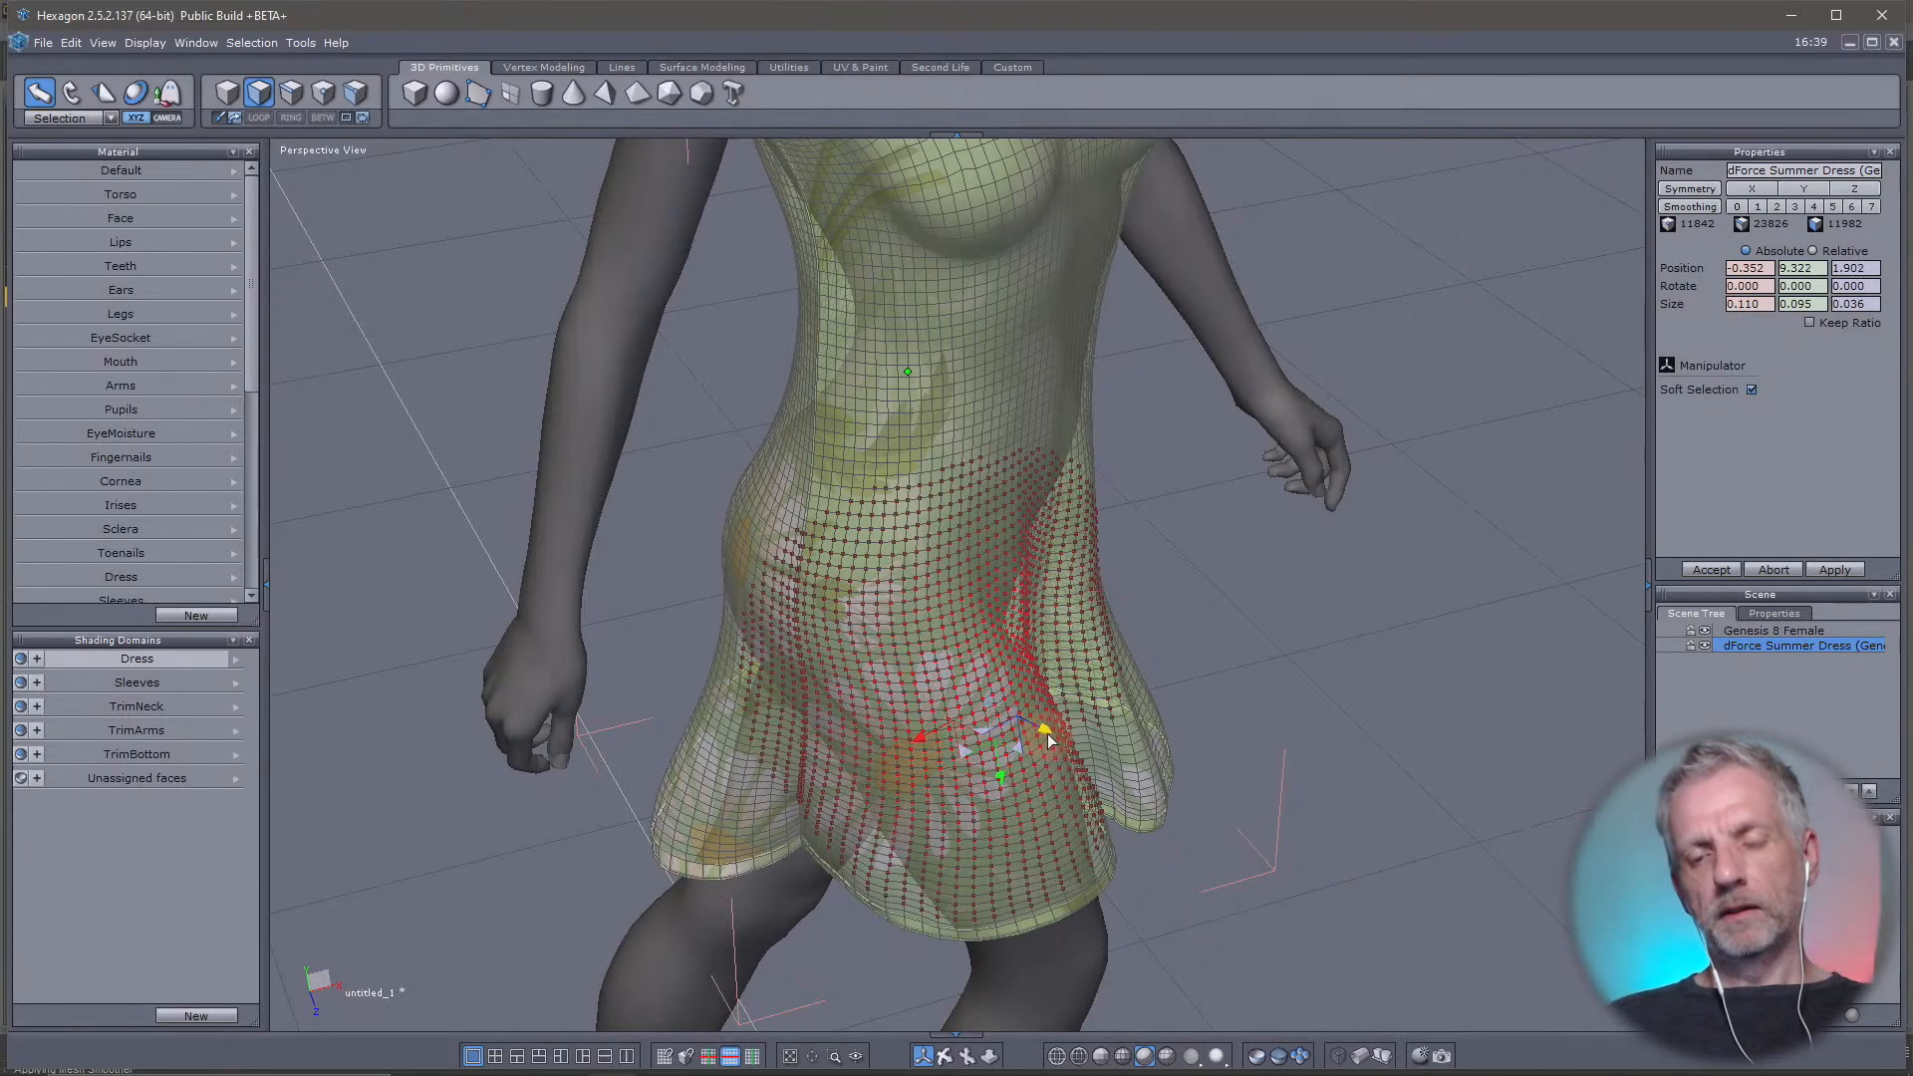
Select the bottom trim on the figure's right side, rotate it to flare upward, and move it outward to about -3.027, 7.775, 0.449
middle_click_drag(1048, 733, 990, 566)
scroll(719, 565, "down", 5)
scroll(971, 568, "up", 3)
scroll(970, 568, "up", 2)
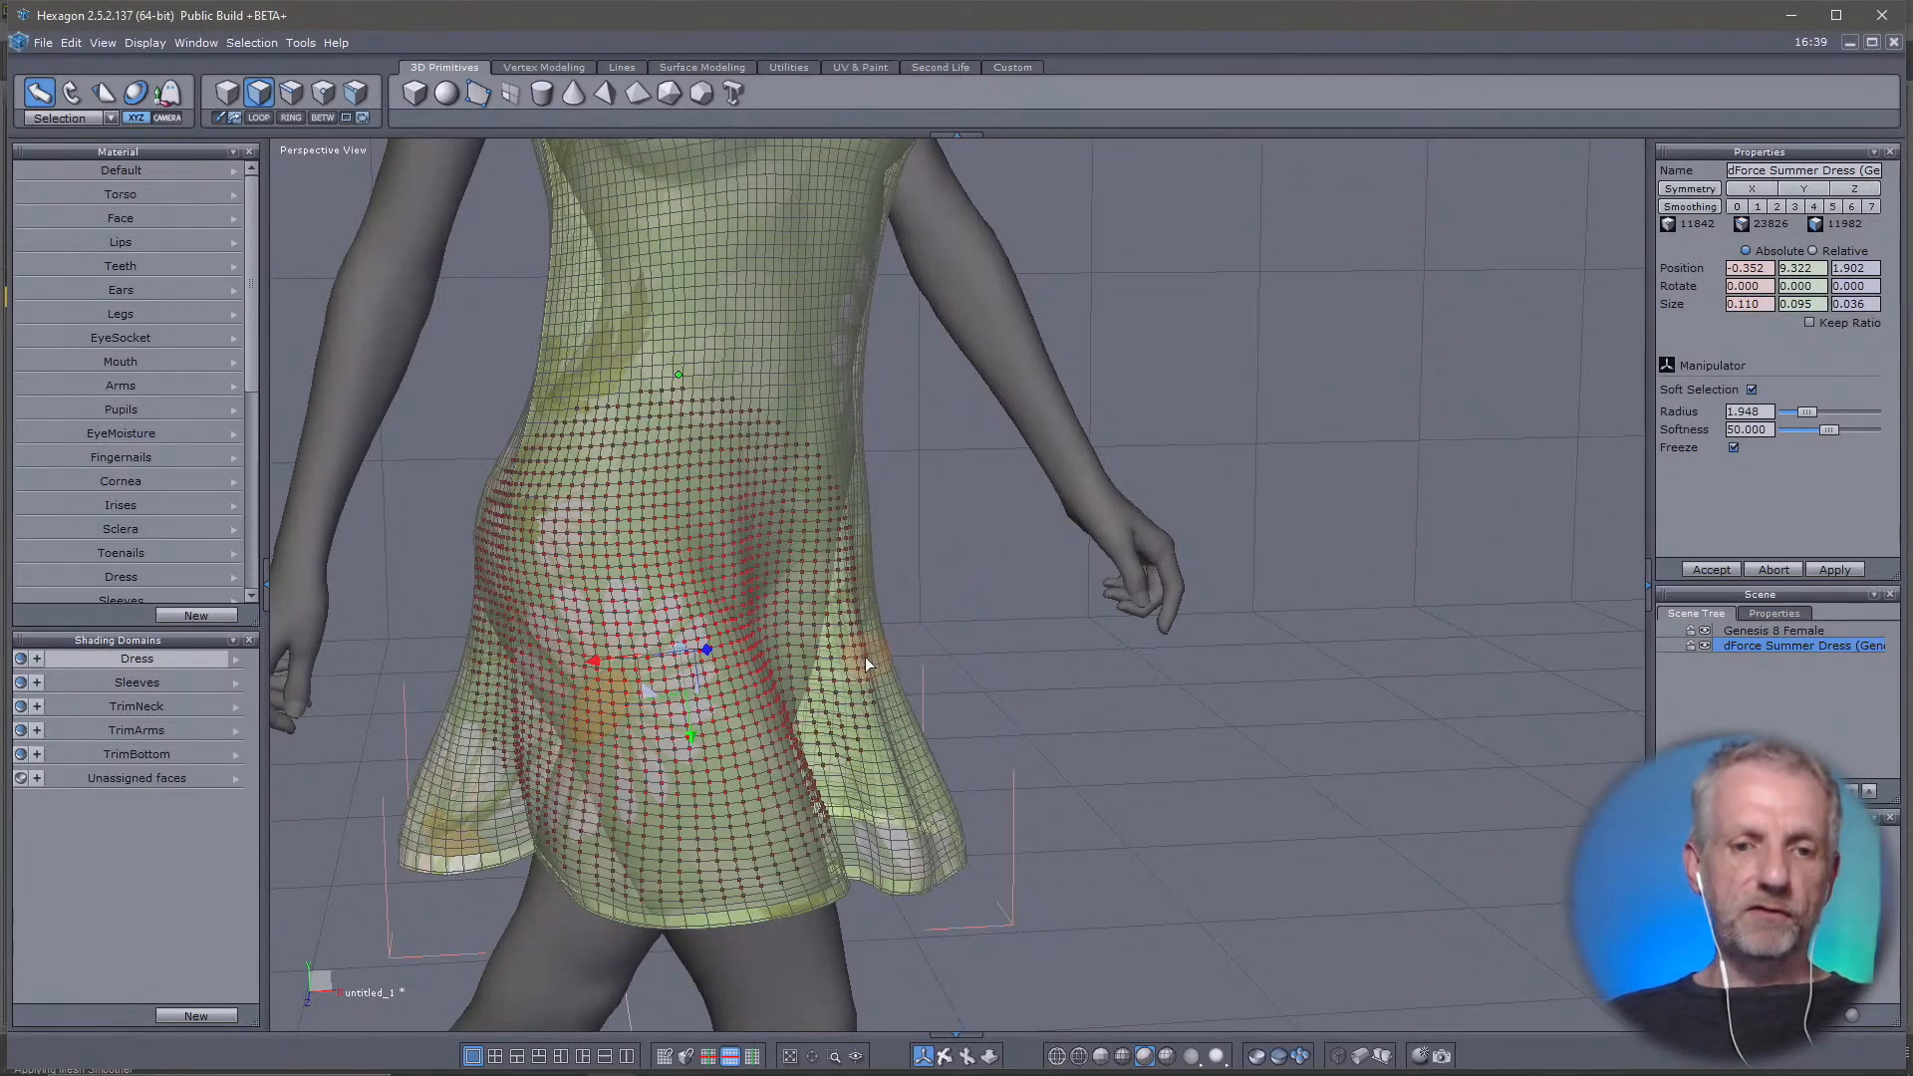
middle_click_drag(865, 658, 1129, 729)
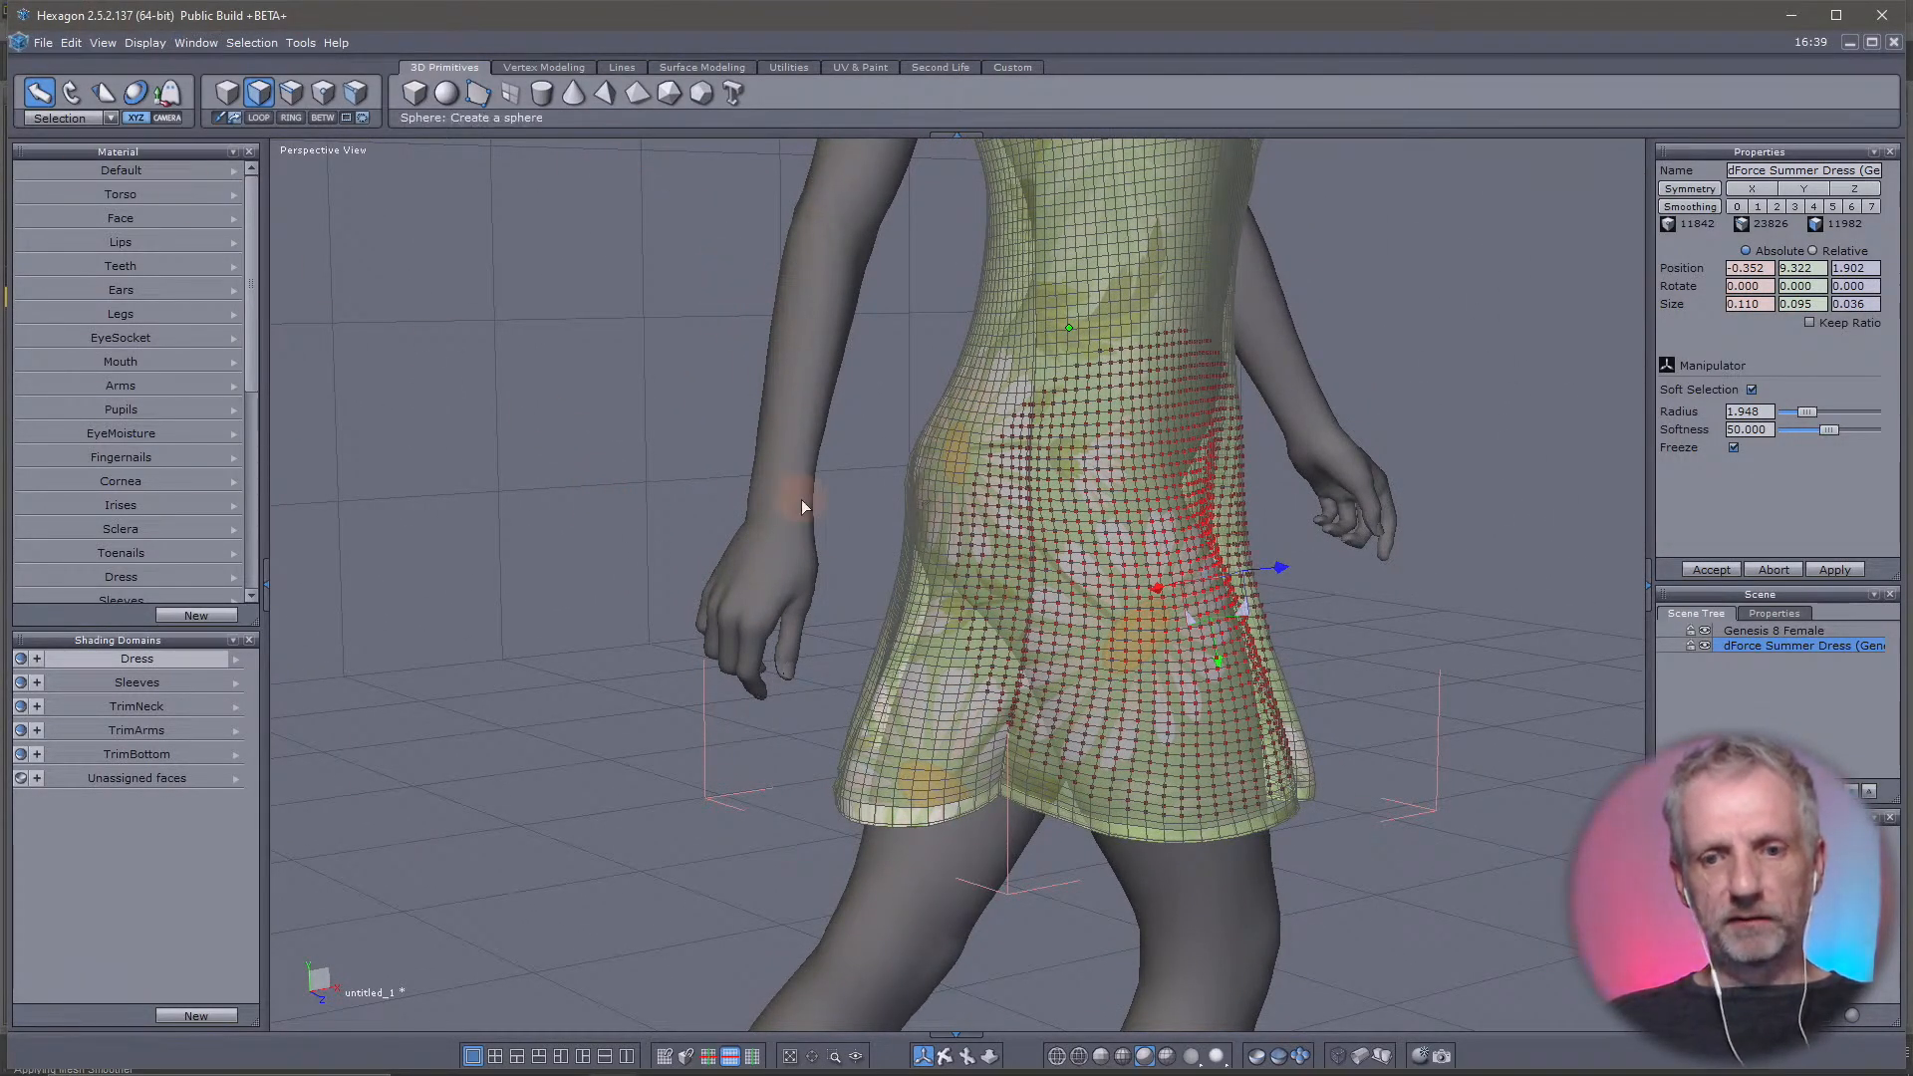
left_click(936, 822)
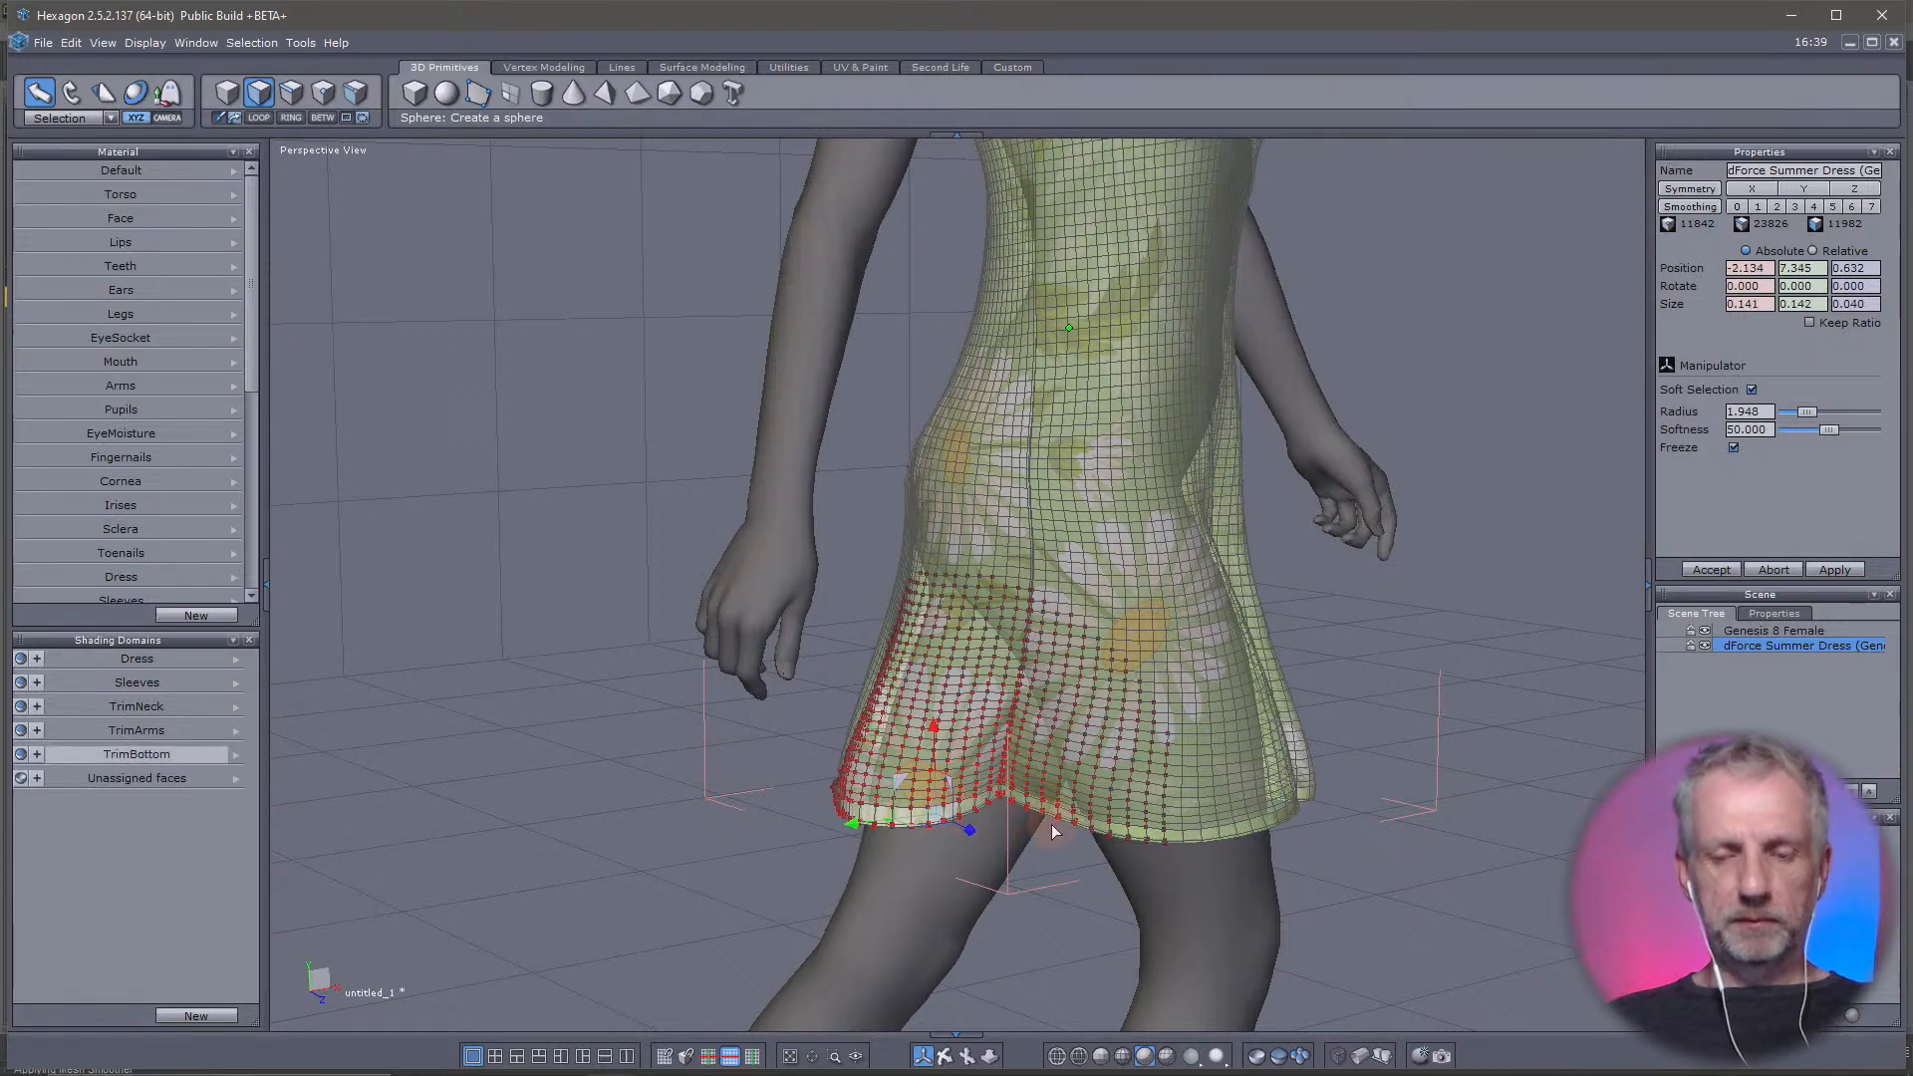
middle_click_drag(1050, 823, 401, 345)
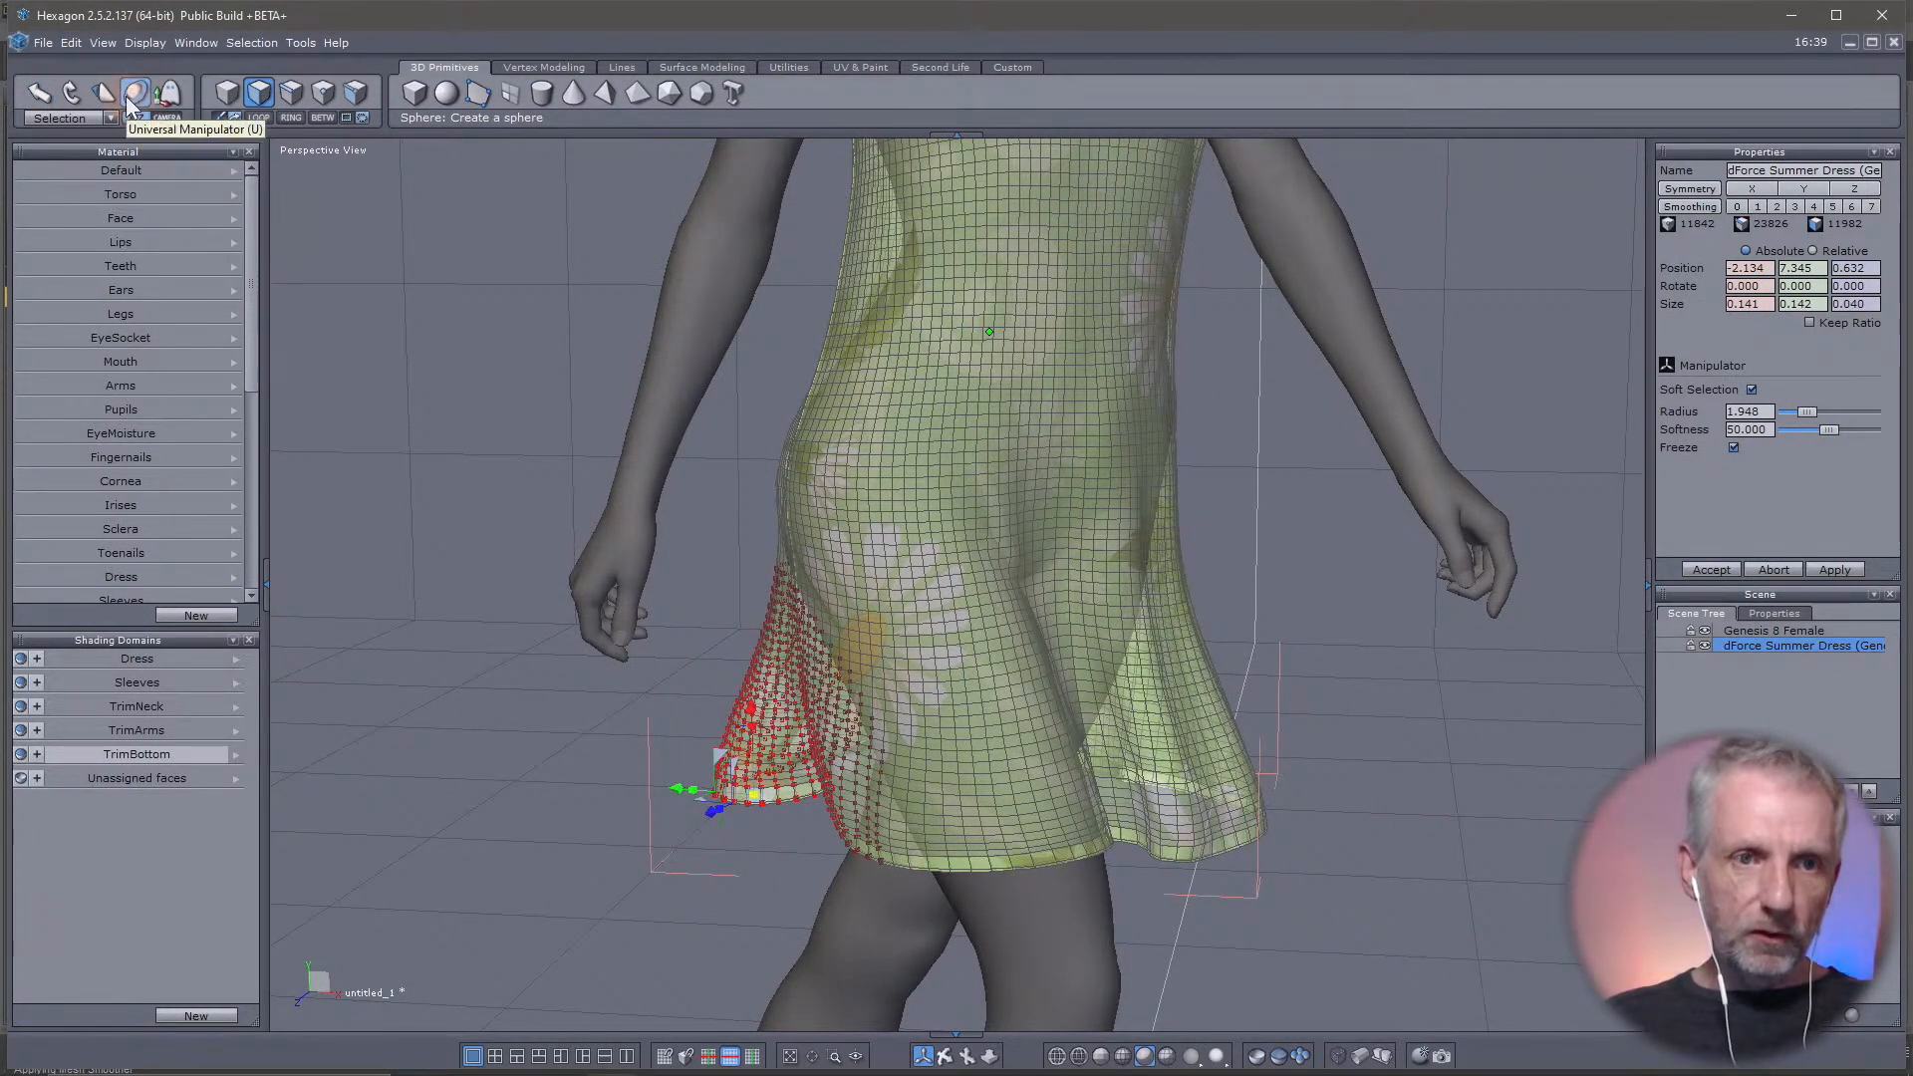
left_click(70, 91)
middle_click_drag(512, 714, 728, 807)
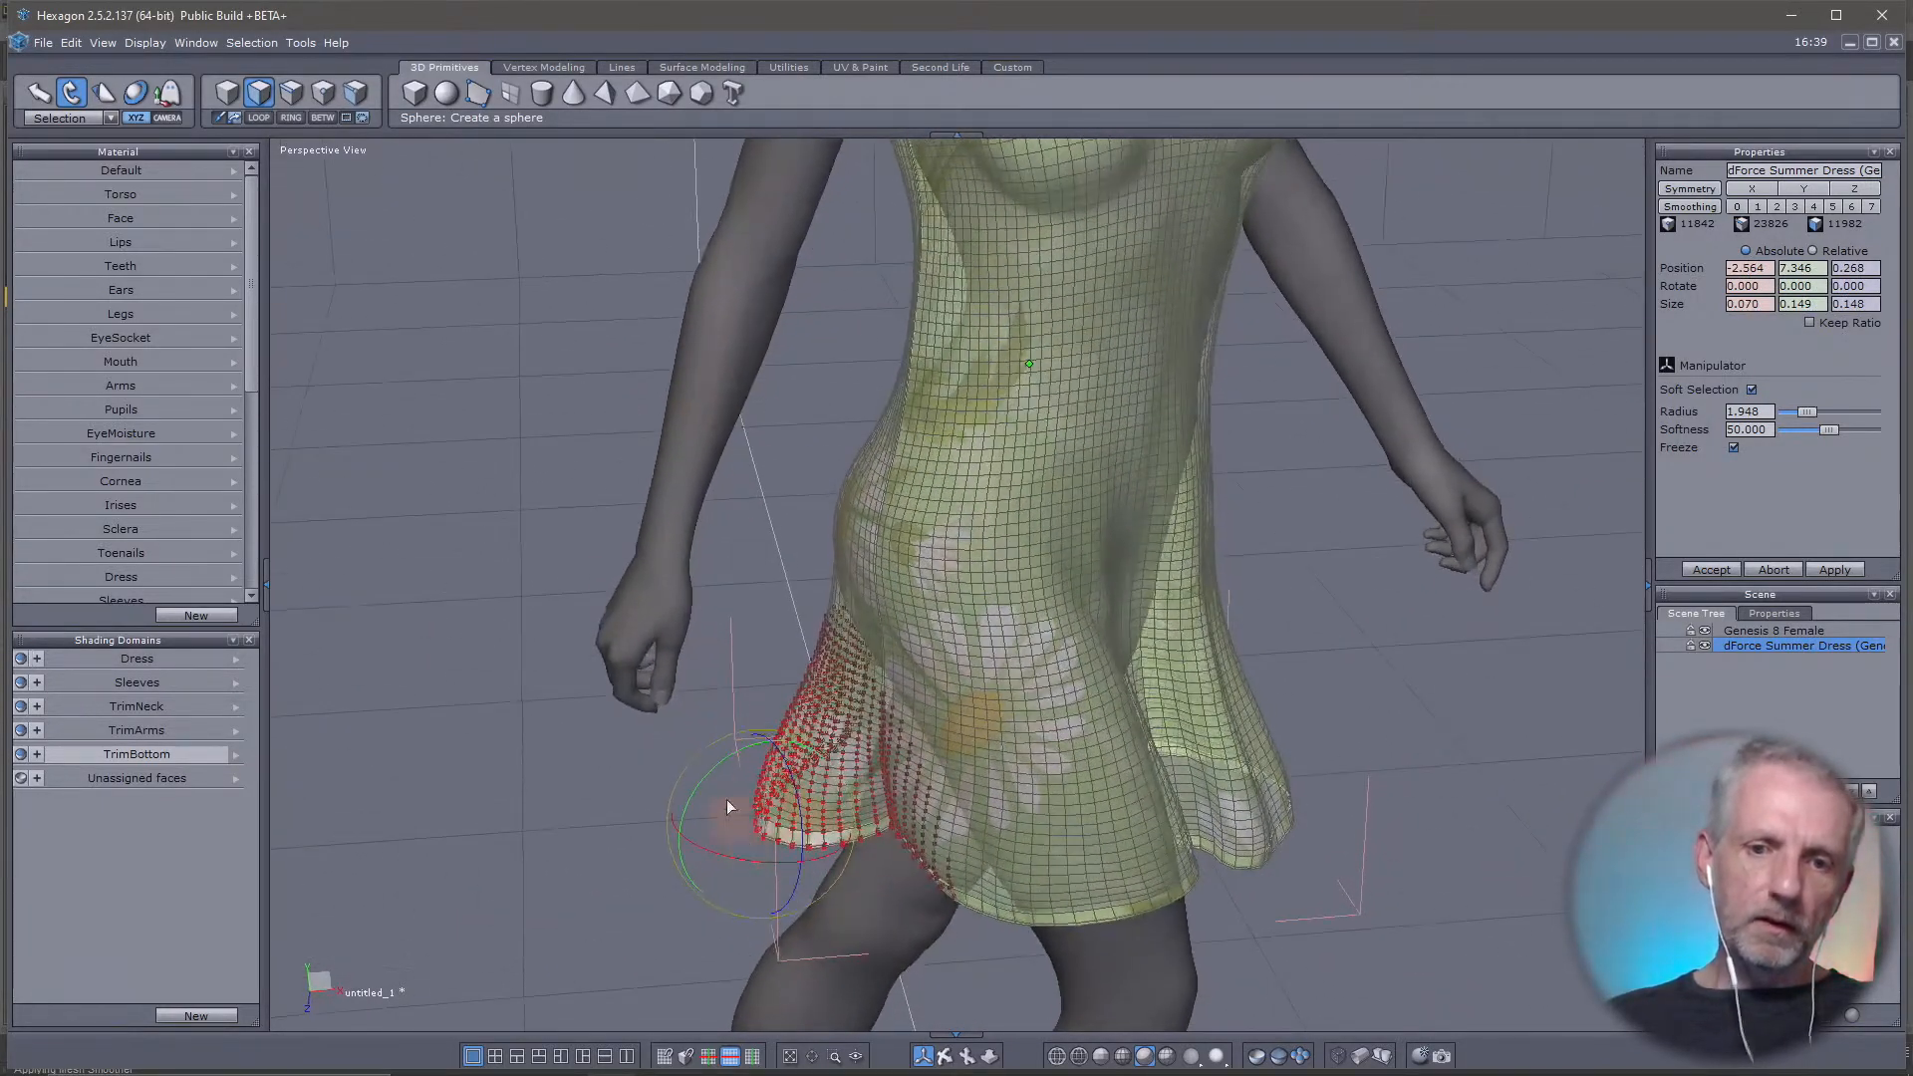
left_click_drag(717, 771, 758, 715)
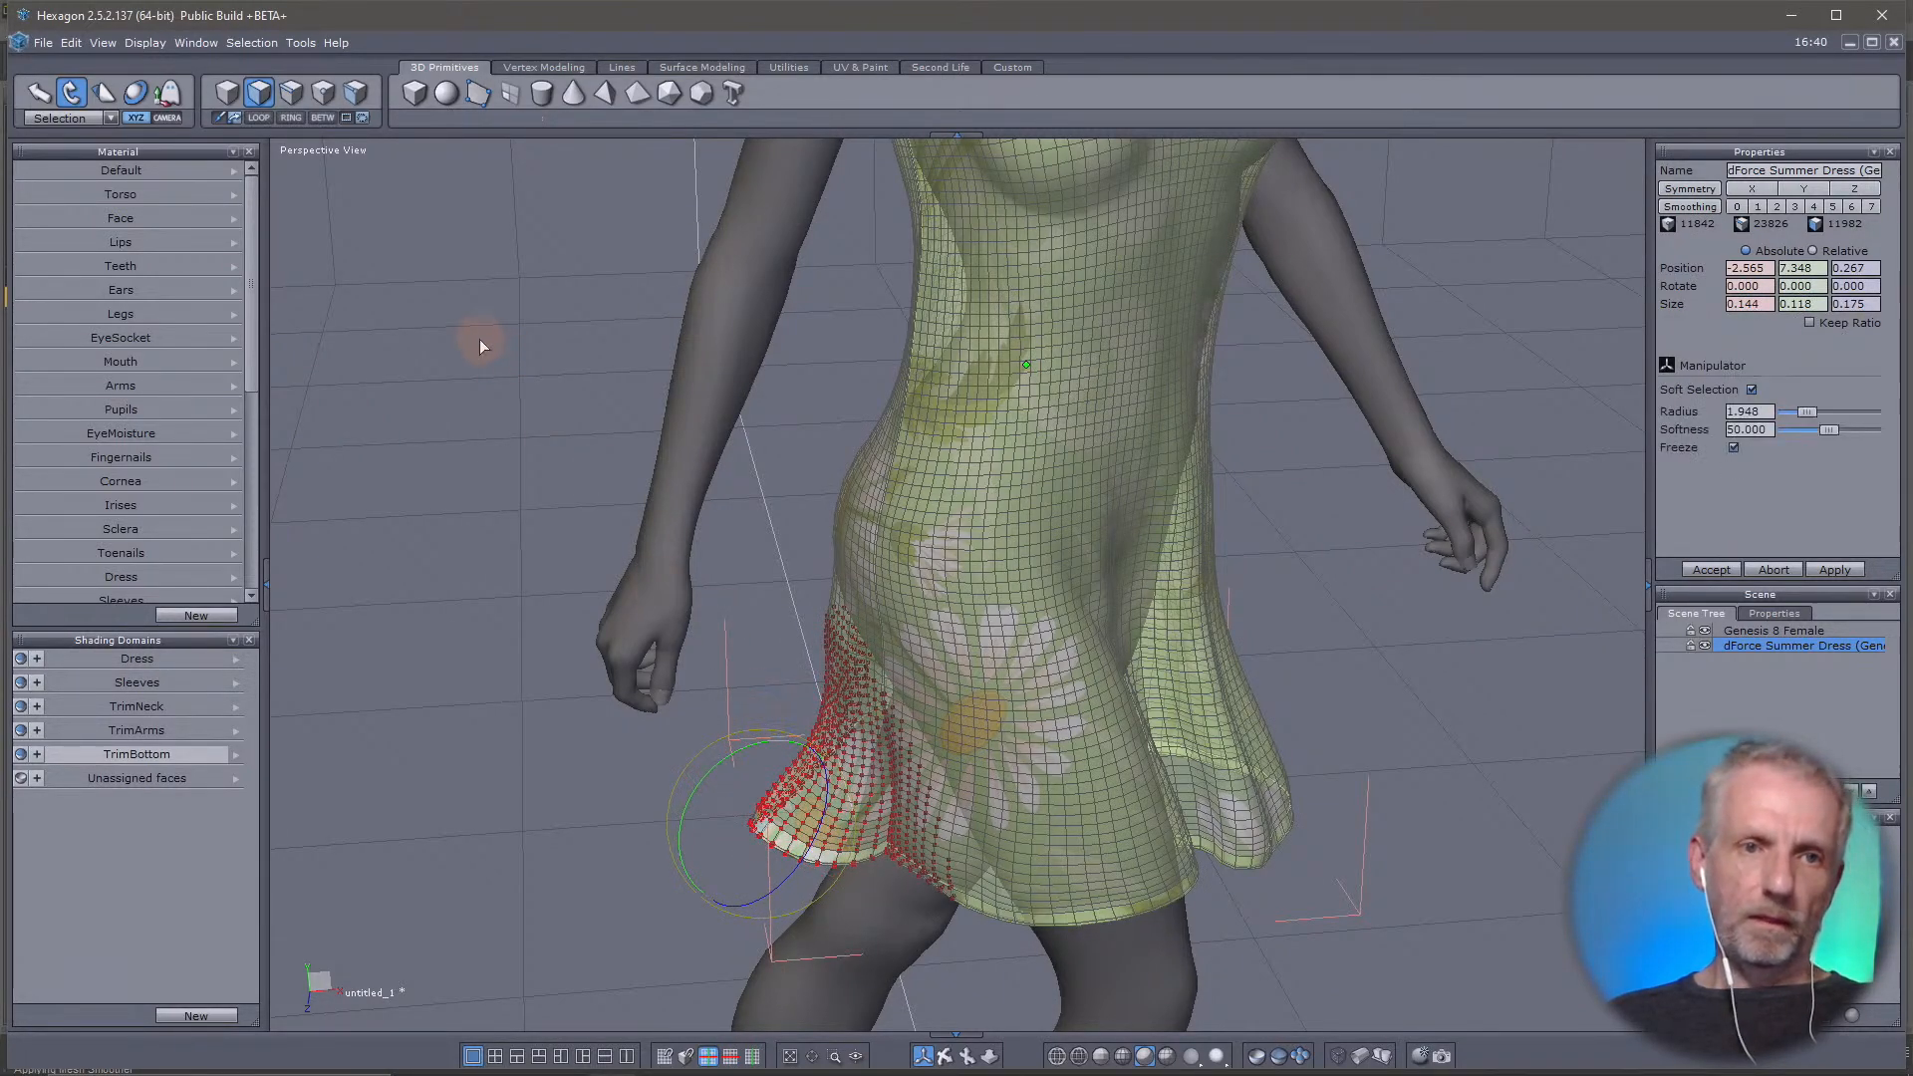
left_click(138, 92)
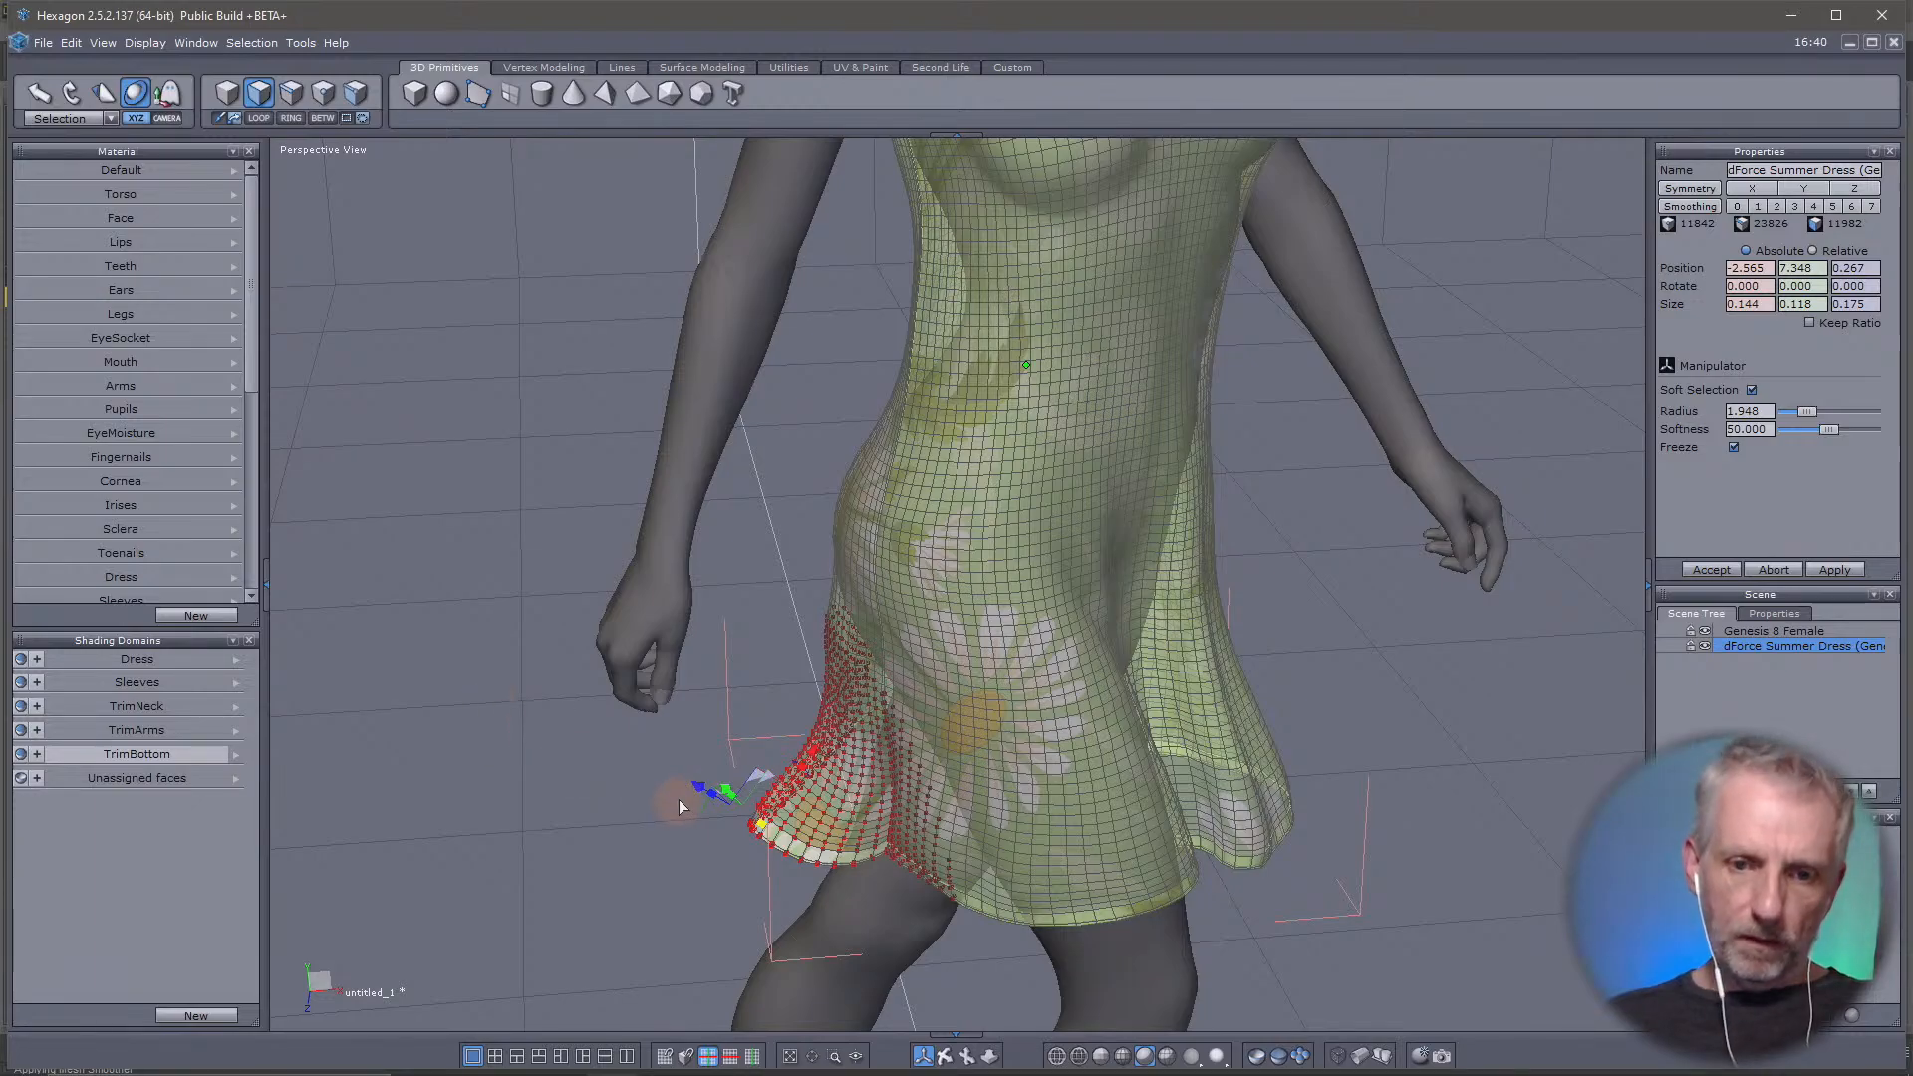
left_click_drag(679, 782, 635, 757)
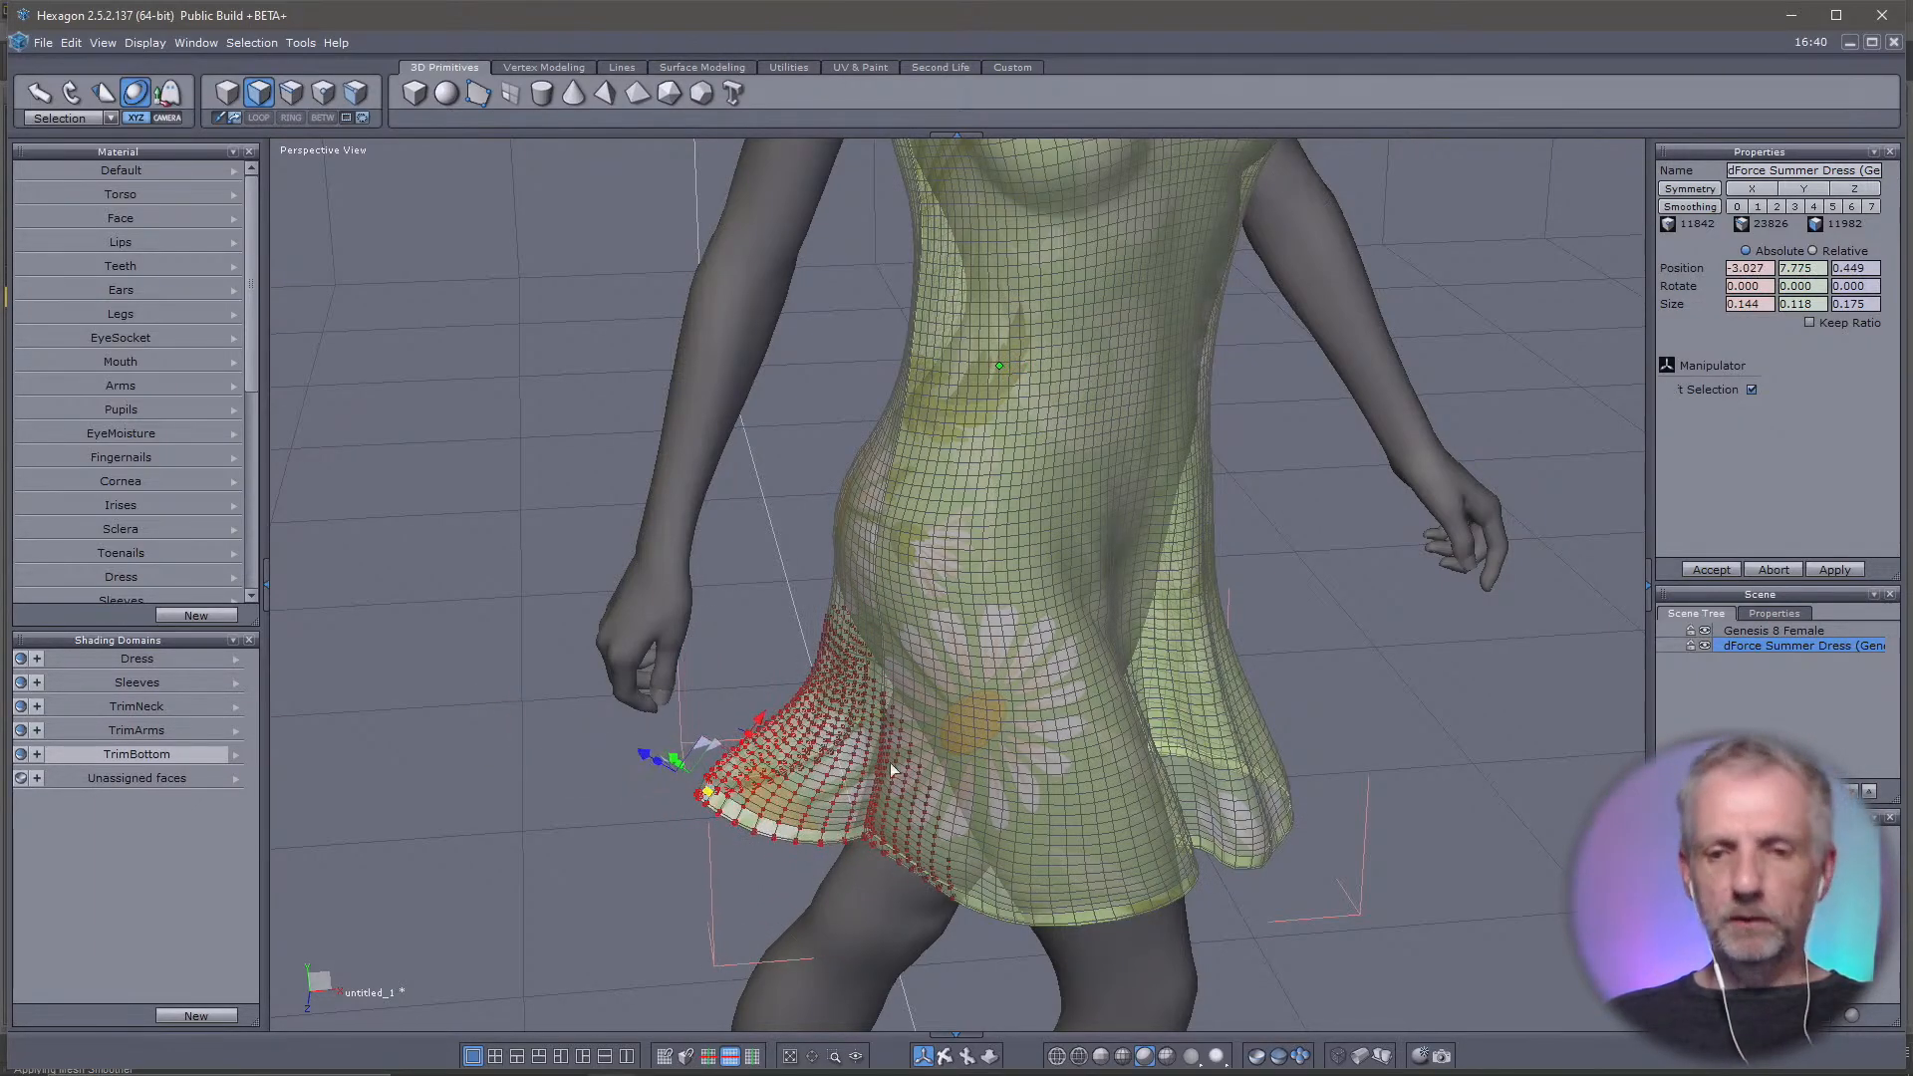
Select the bottom trim at the front center of the skirt and move it outward to about 0.032, 7.421, 2.594
right_click_drag(889, 762, 618, 721)
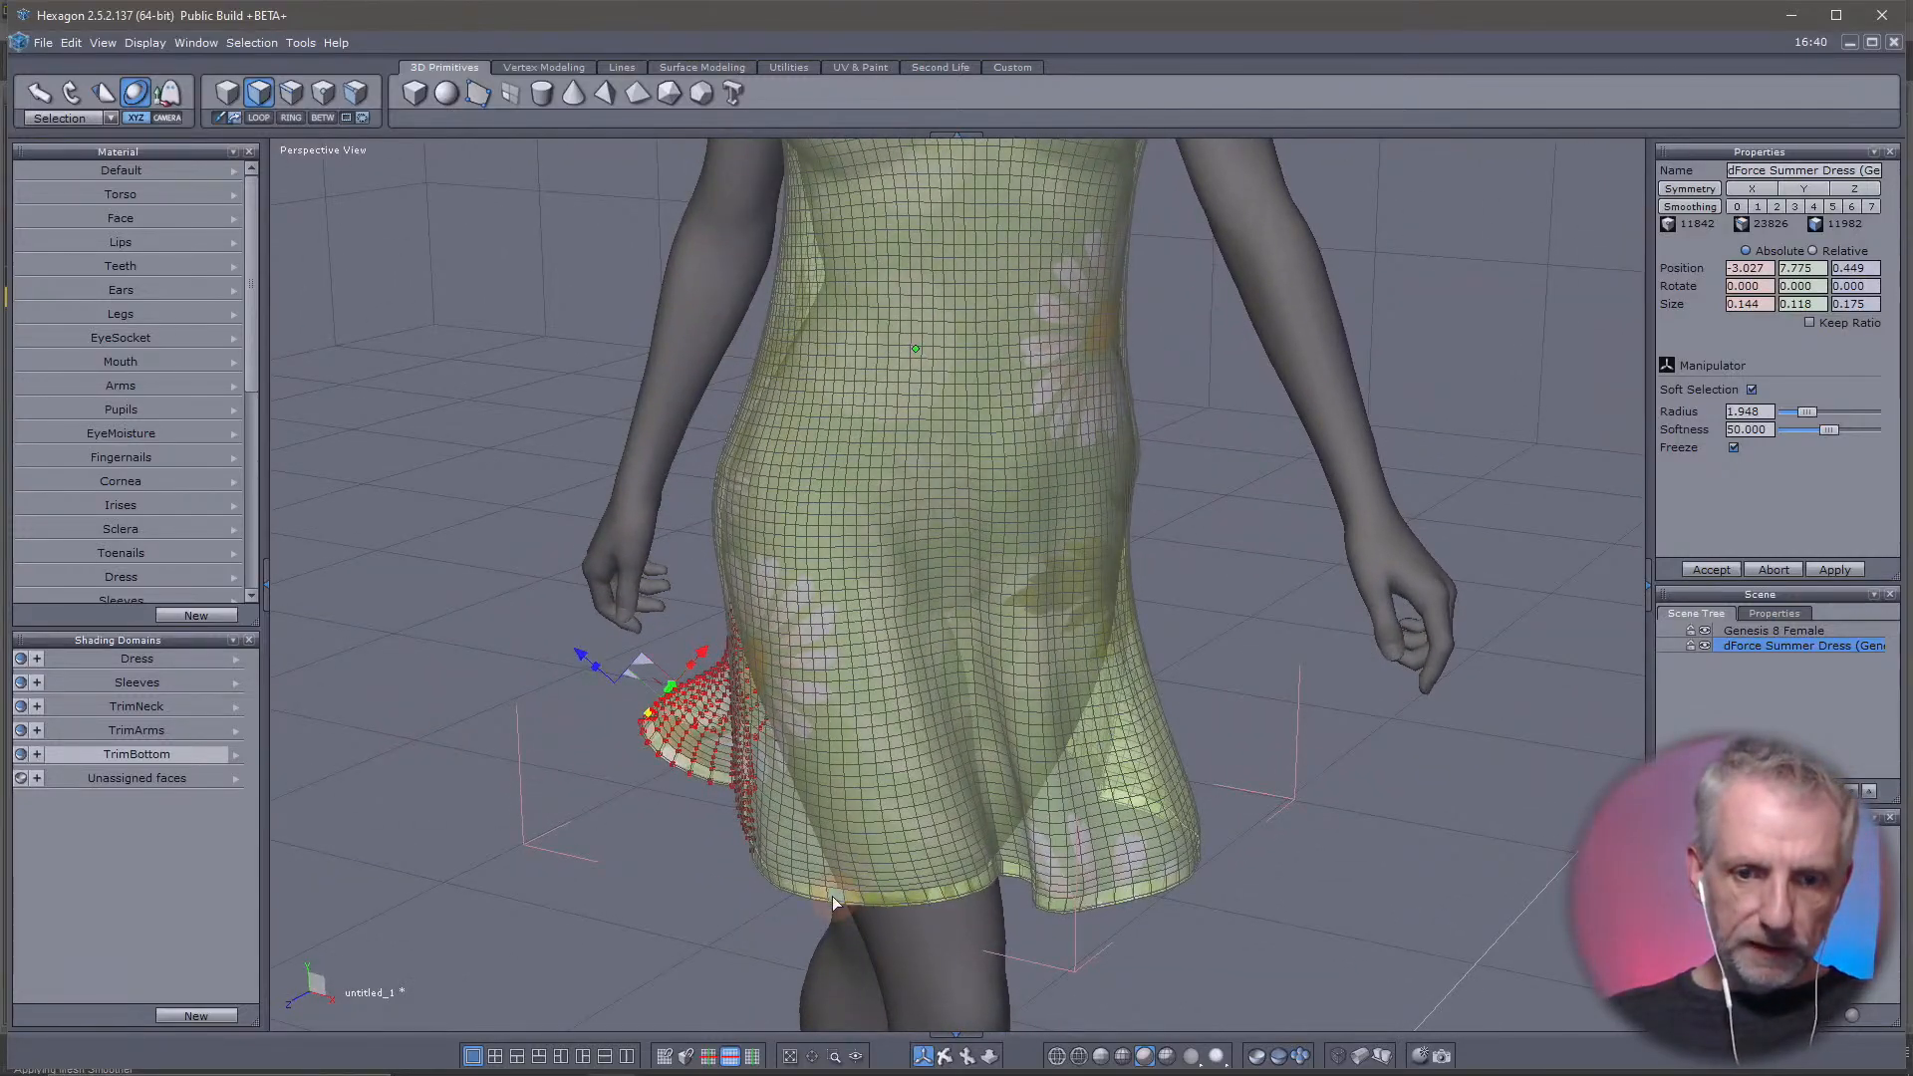
right_click_drag(996, 875, 617, 899)
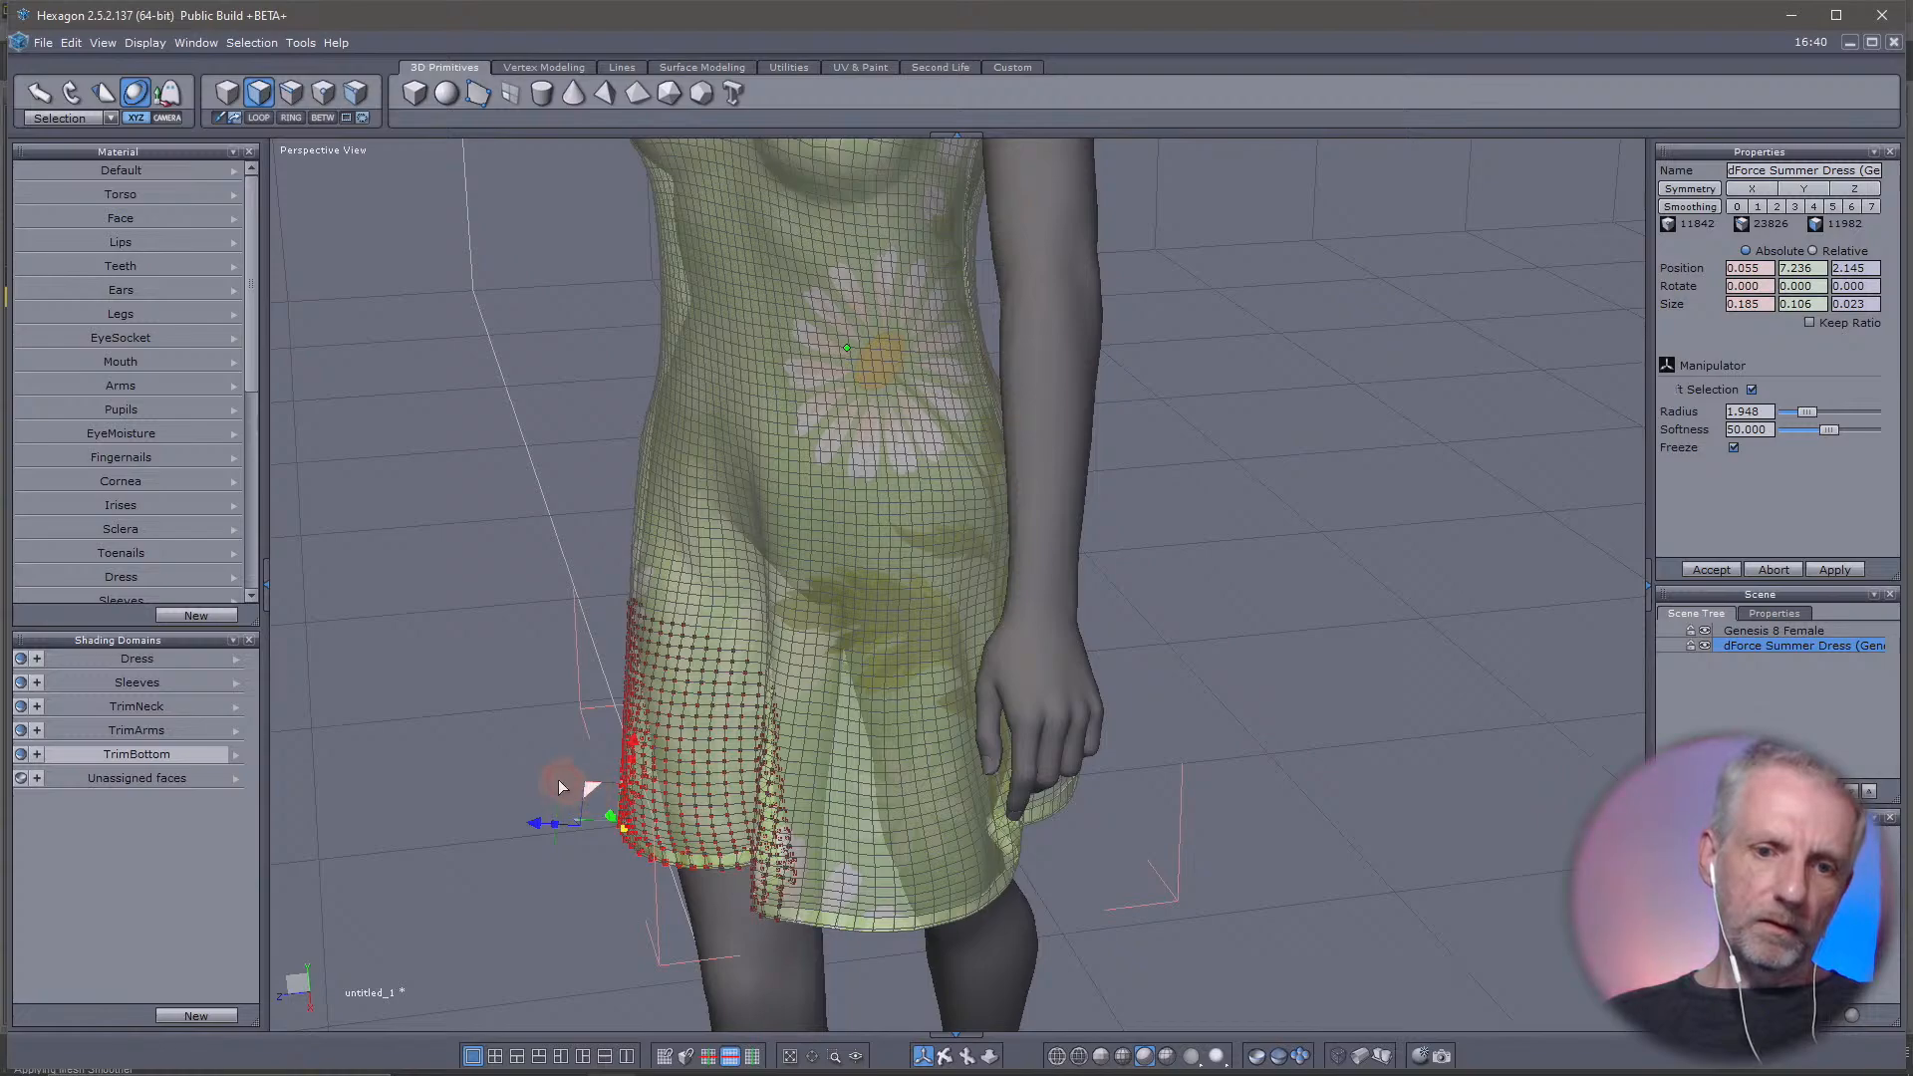
left_click_drag(559, 787, 505, 773)
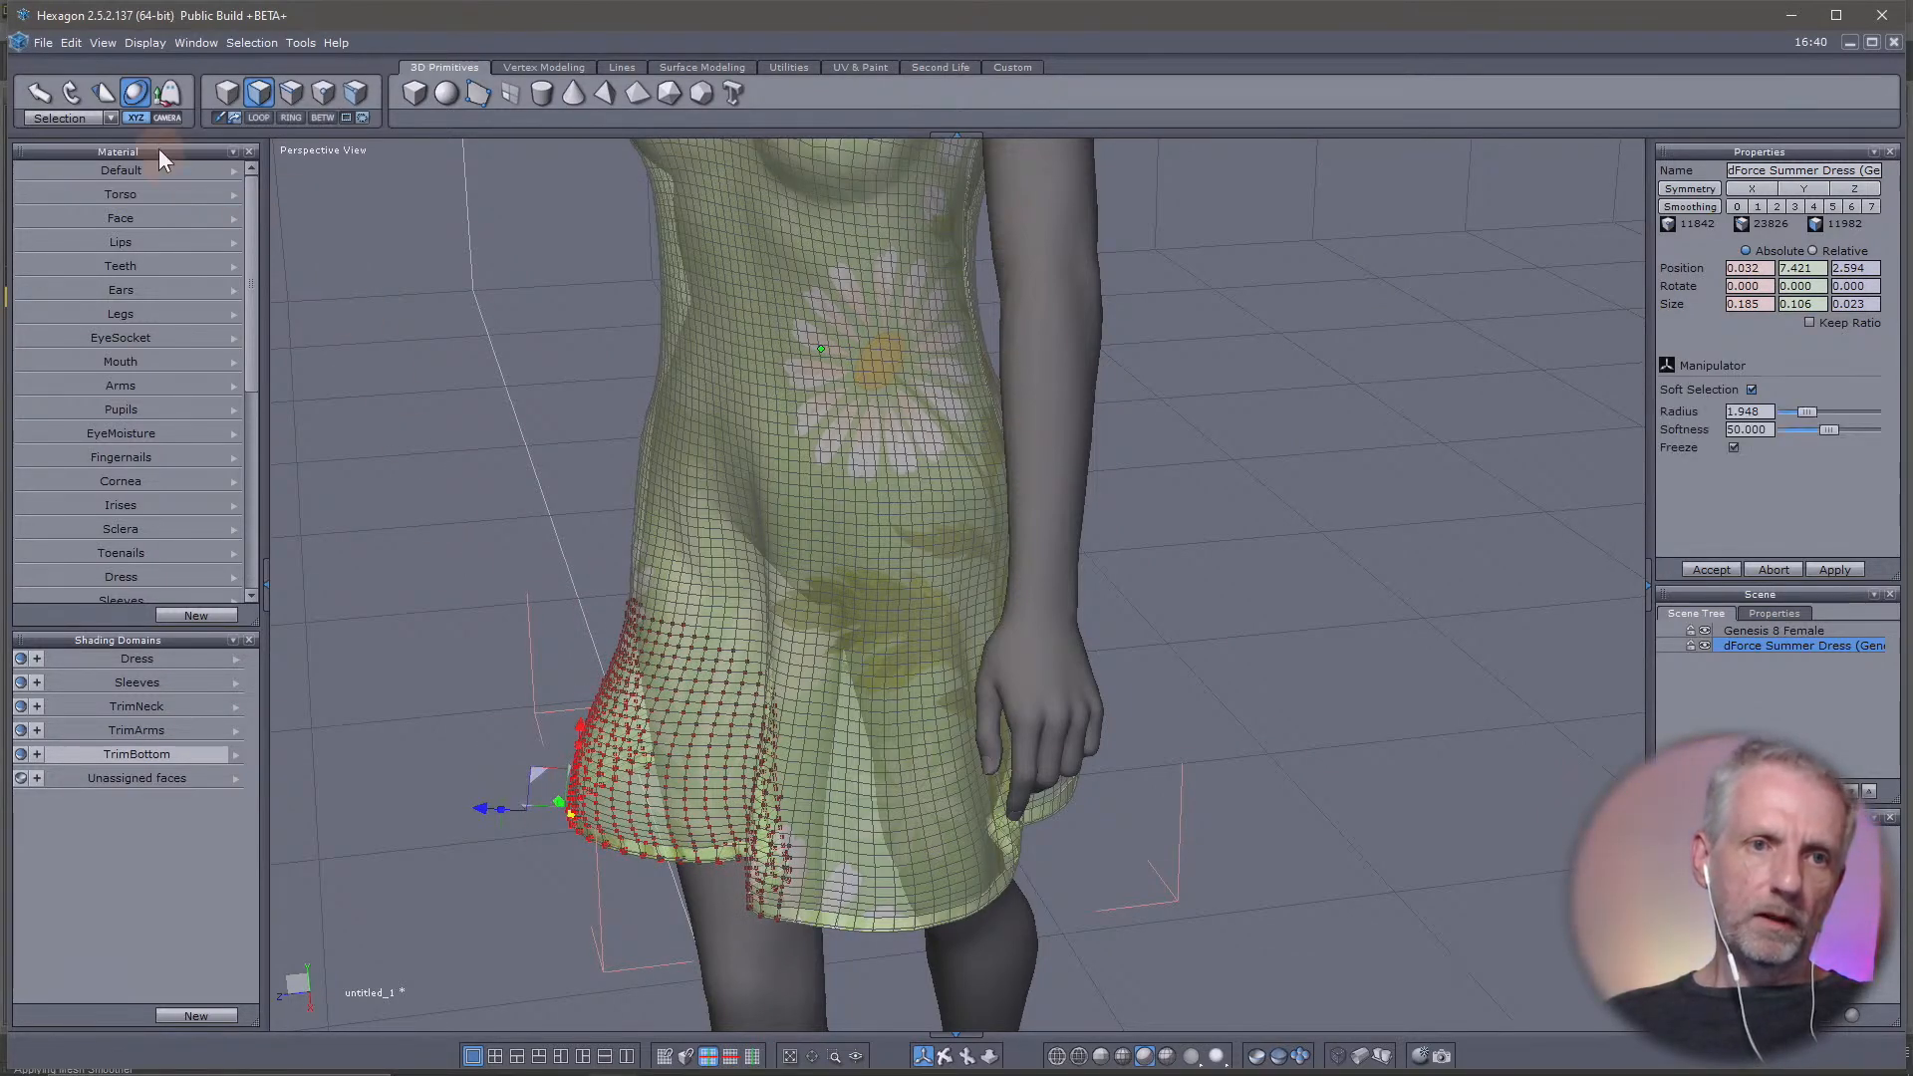
Tilt the soft-selected front hem upward and move it farther out to about 0.009, 7.539, 2.754 with the Universal Manipulator
scroll(493, 727, "up", 4)
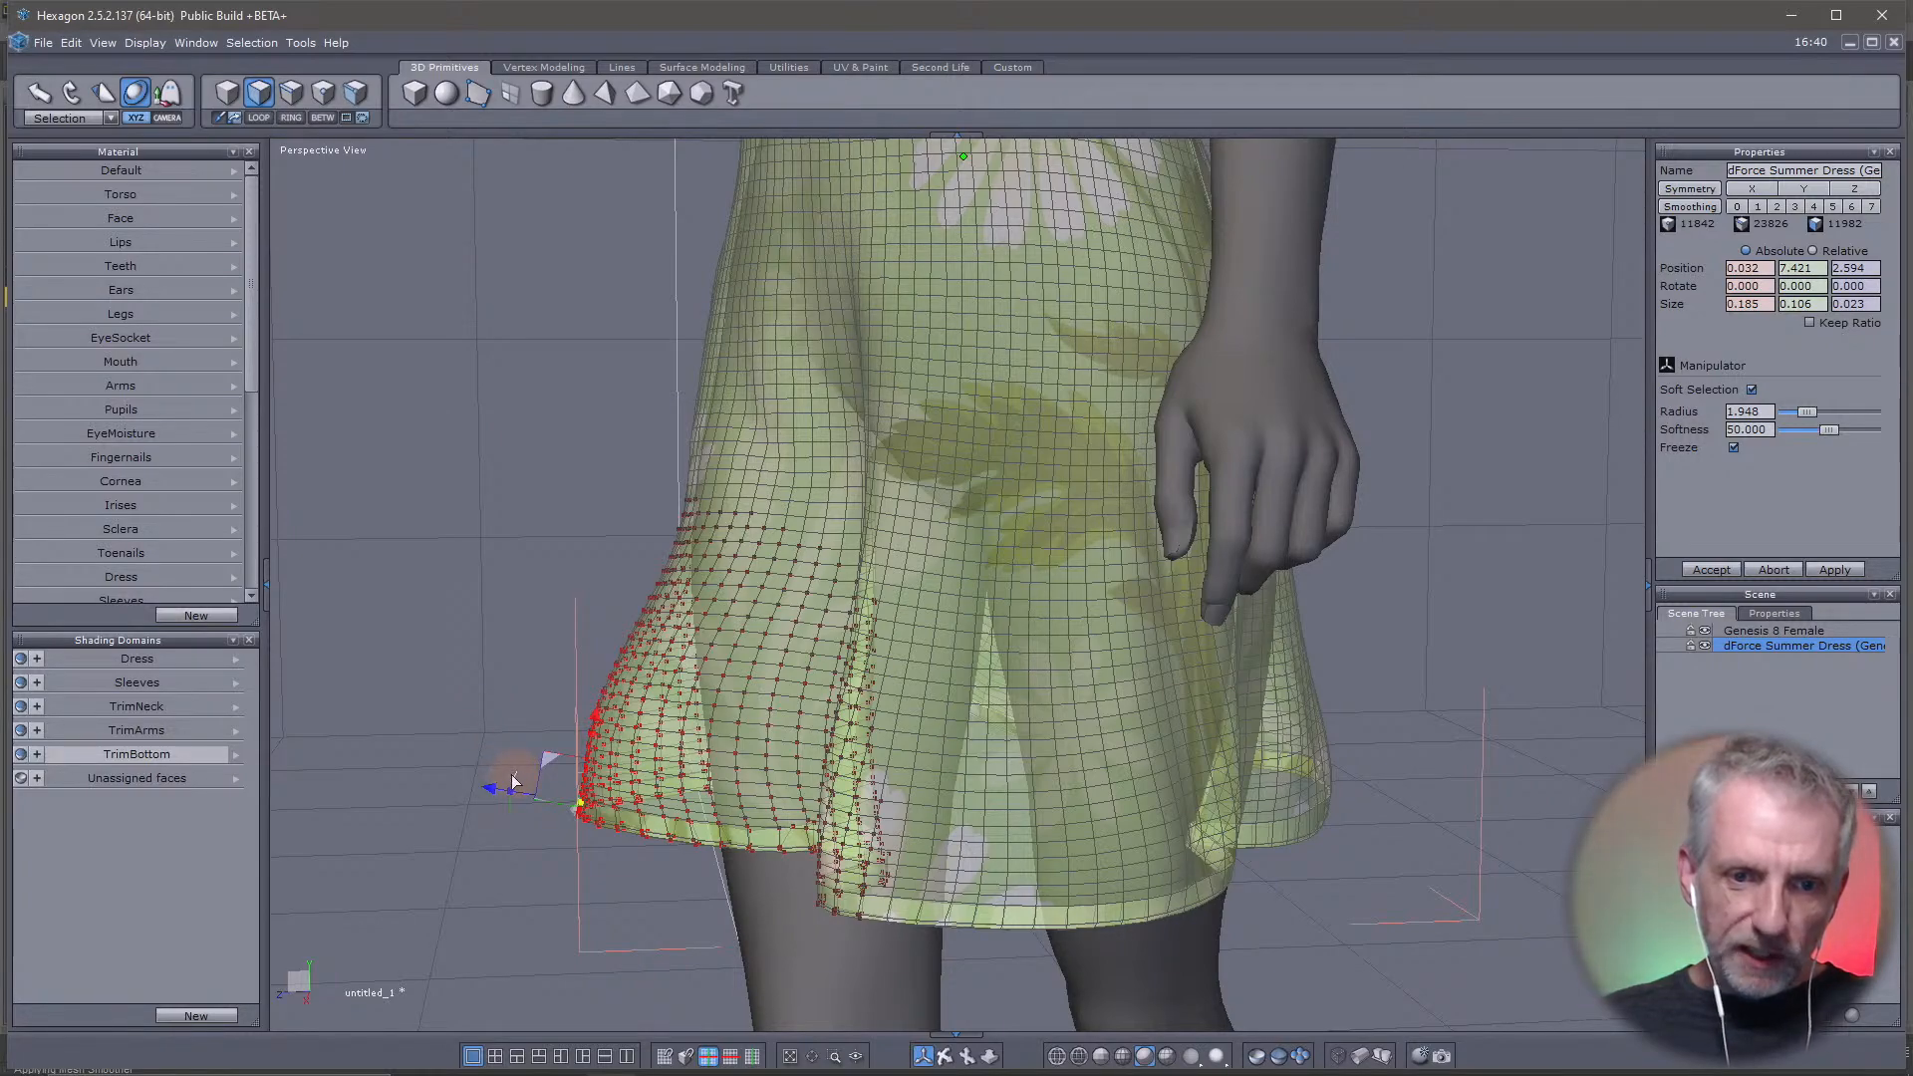
left_click_drag(512, 780, 520, 743)
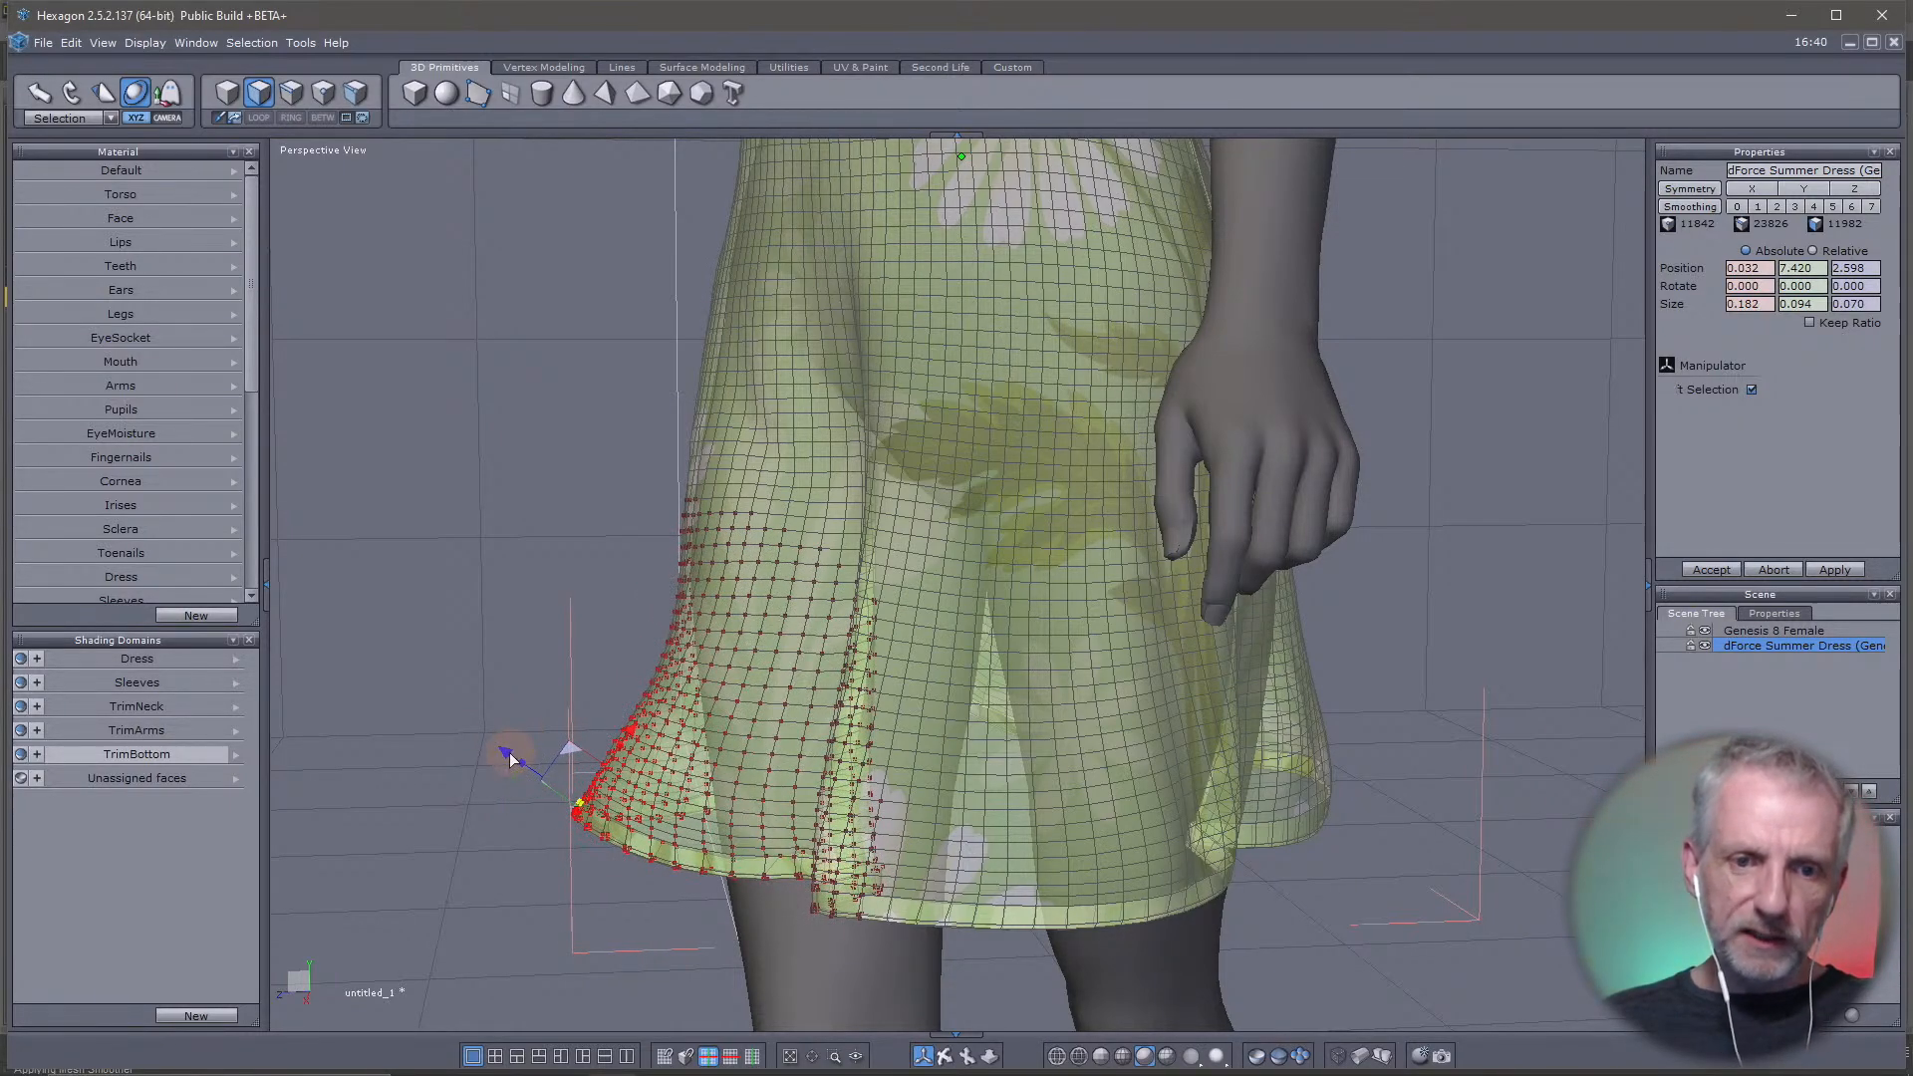
left_click_drag(544, 737, 519, 735)
right_click_drag(520, 714, 367, 487)
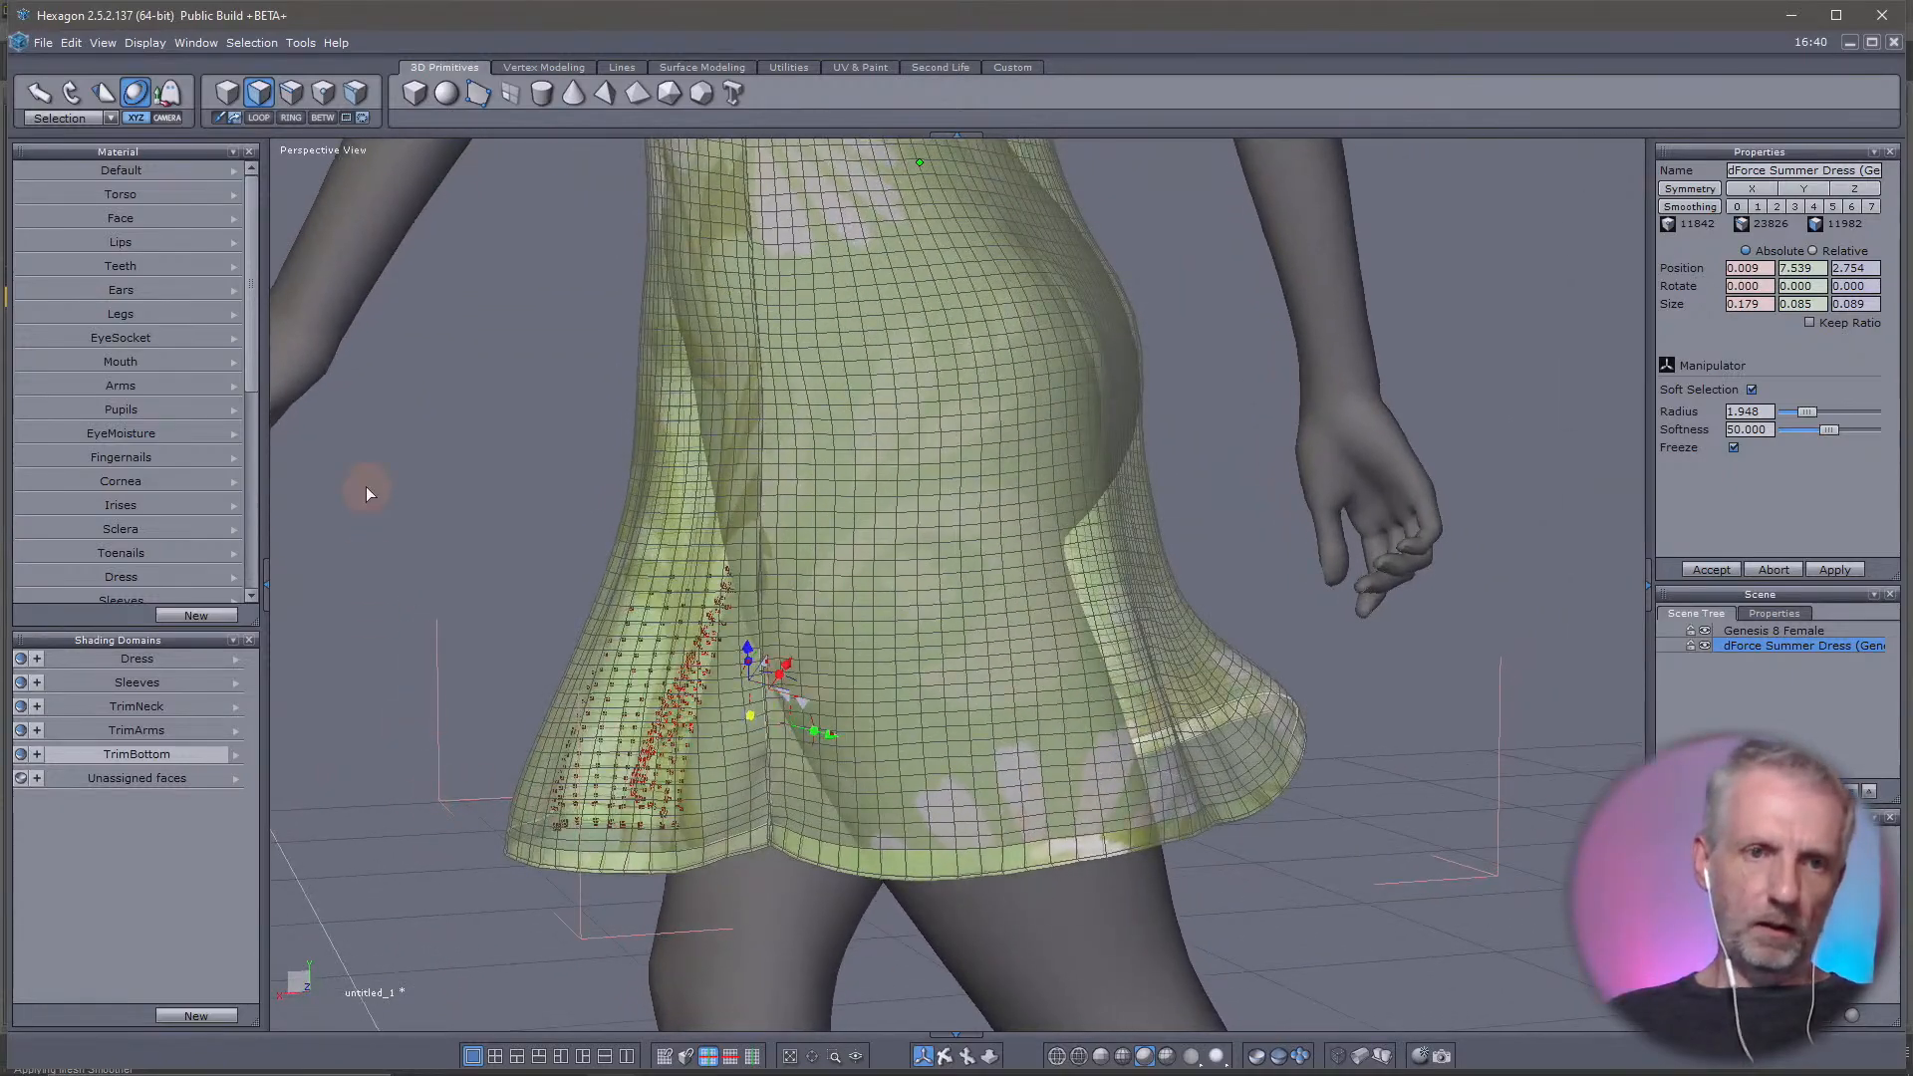
left_click(568, 858)
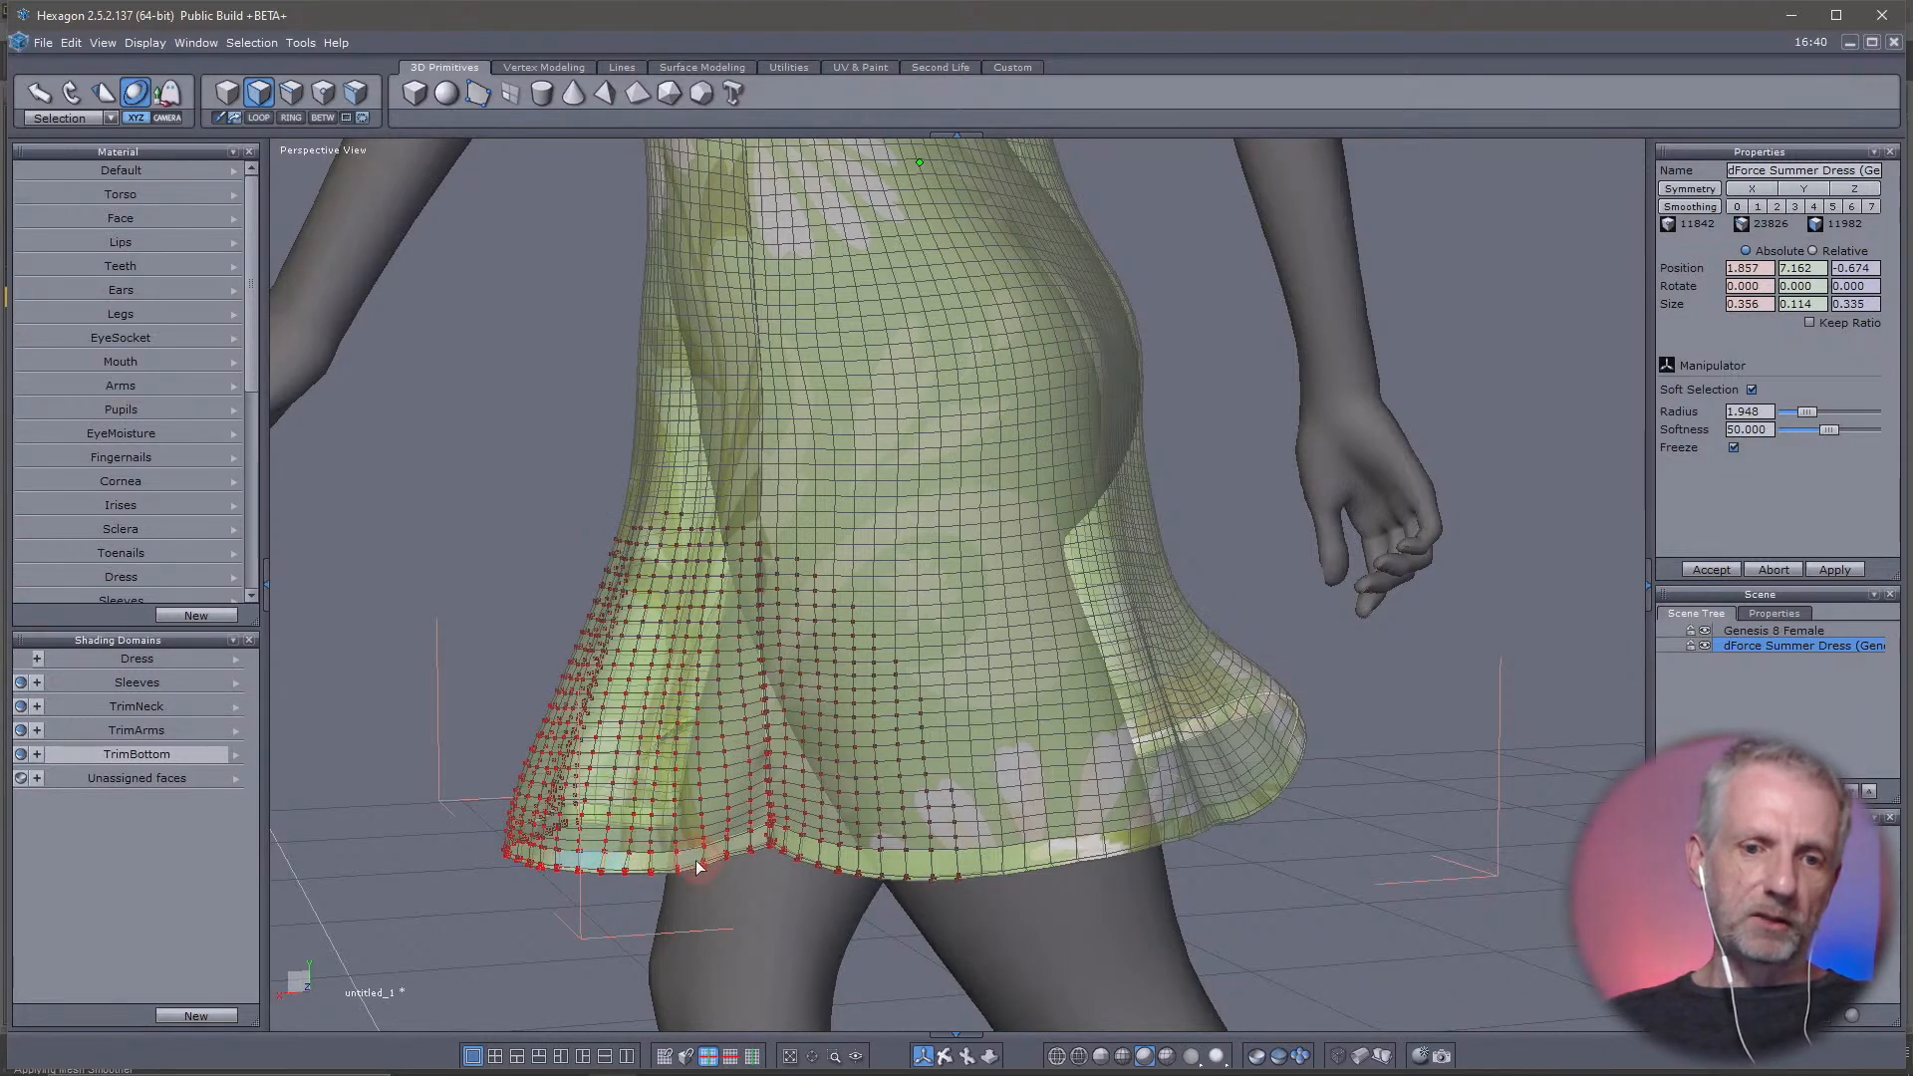
right_click_drag(697, 863, 448, 929)
left_click(446, 930)
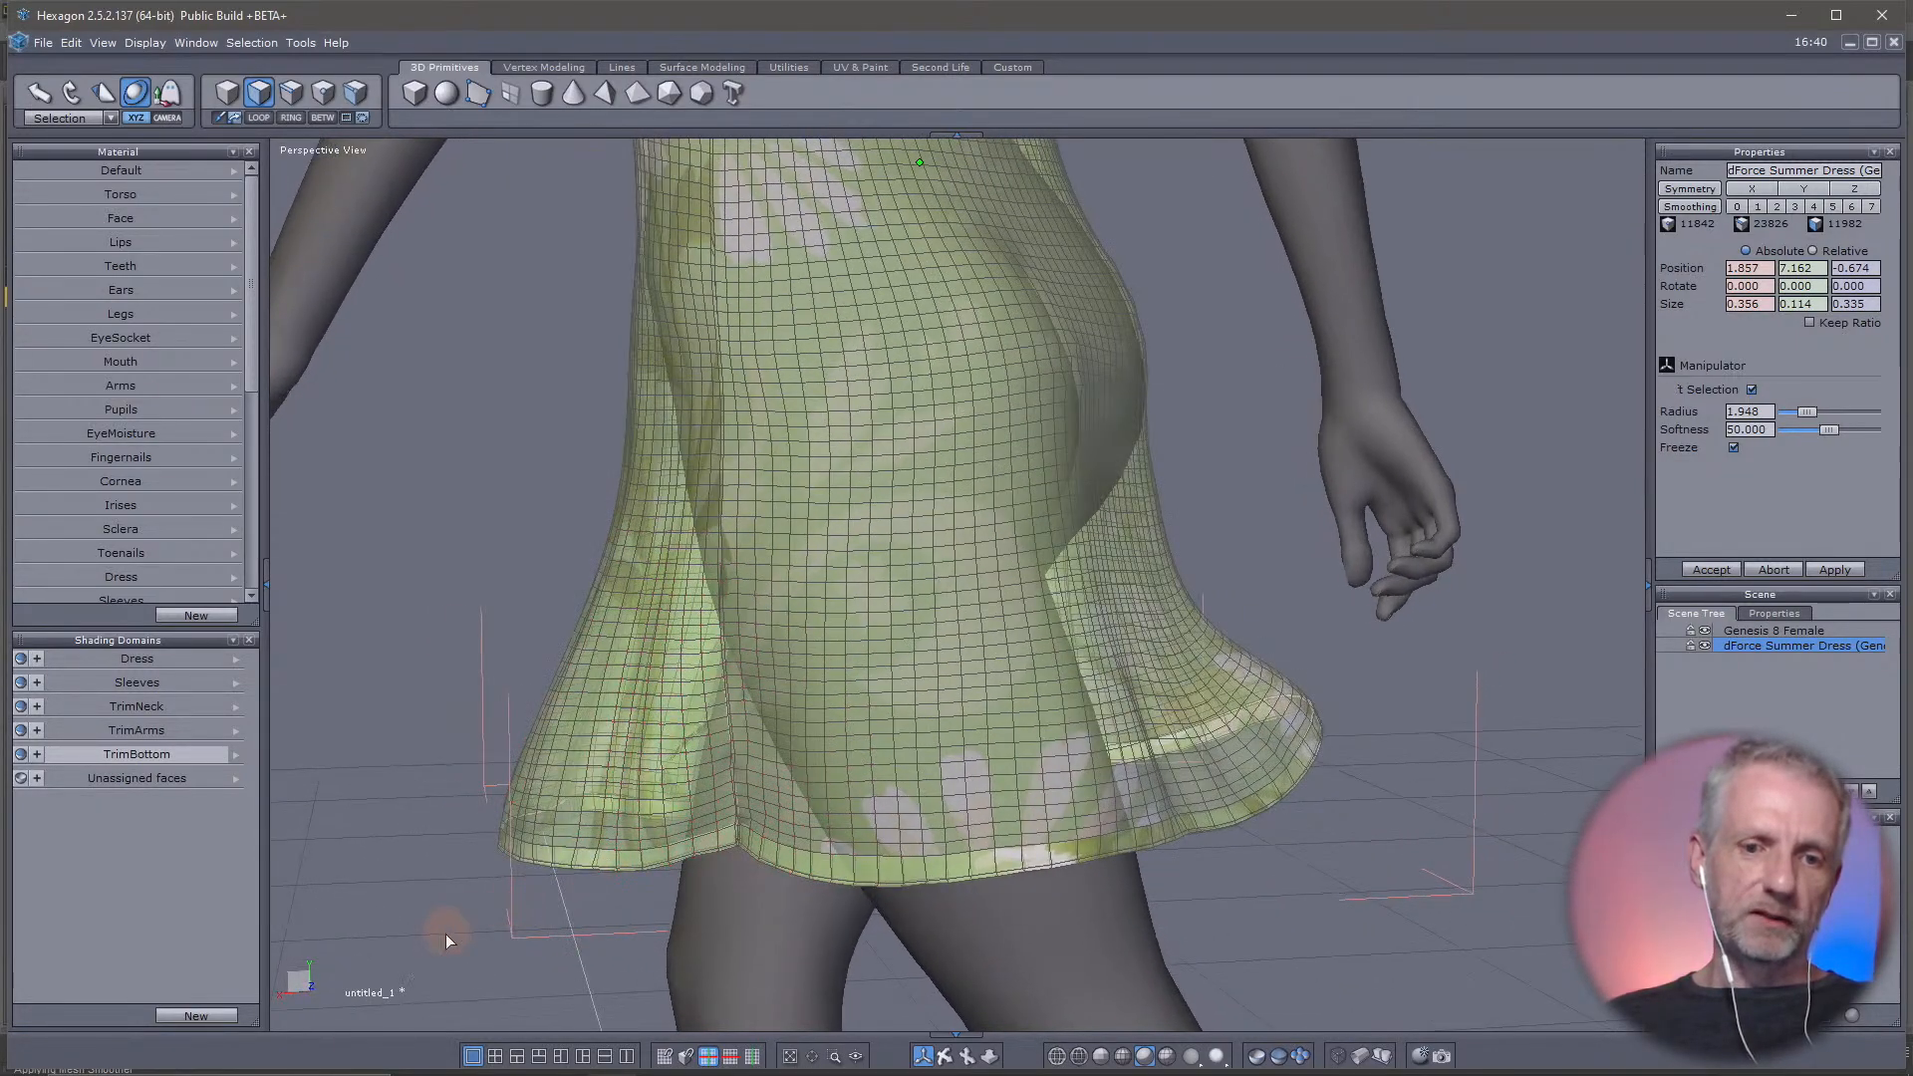
Select several adjacent bottom trim faces on the figure's left side and rotate them to flare the hem
left_click(526, 858)
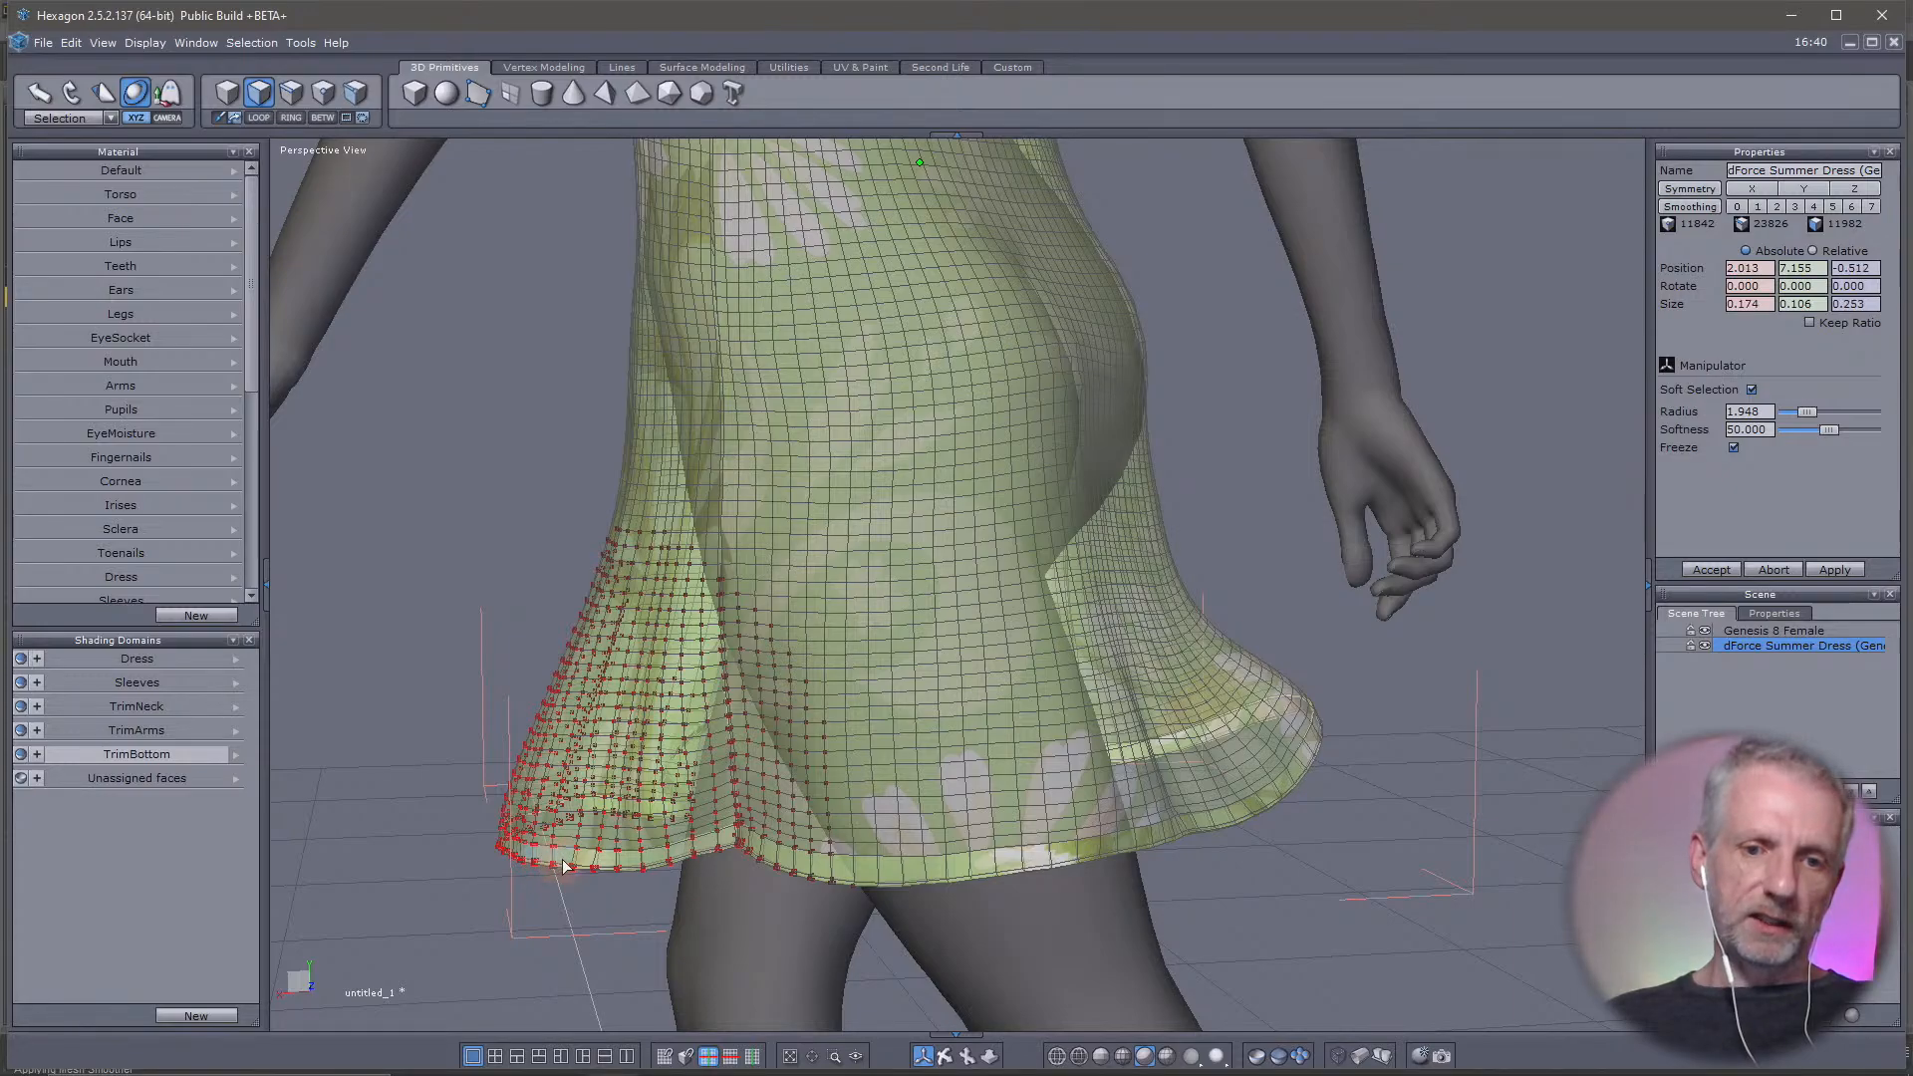
right_click_drag(732, 906, 505, 964)
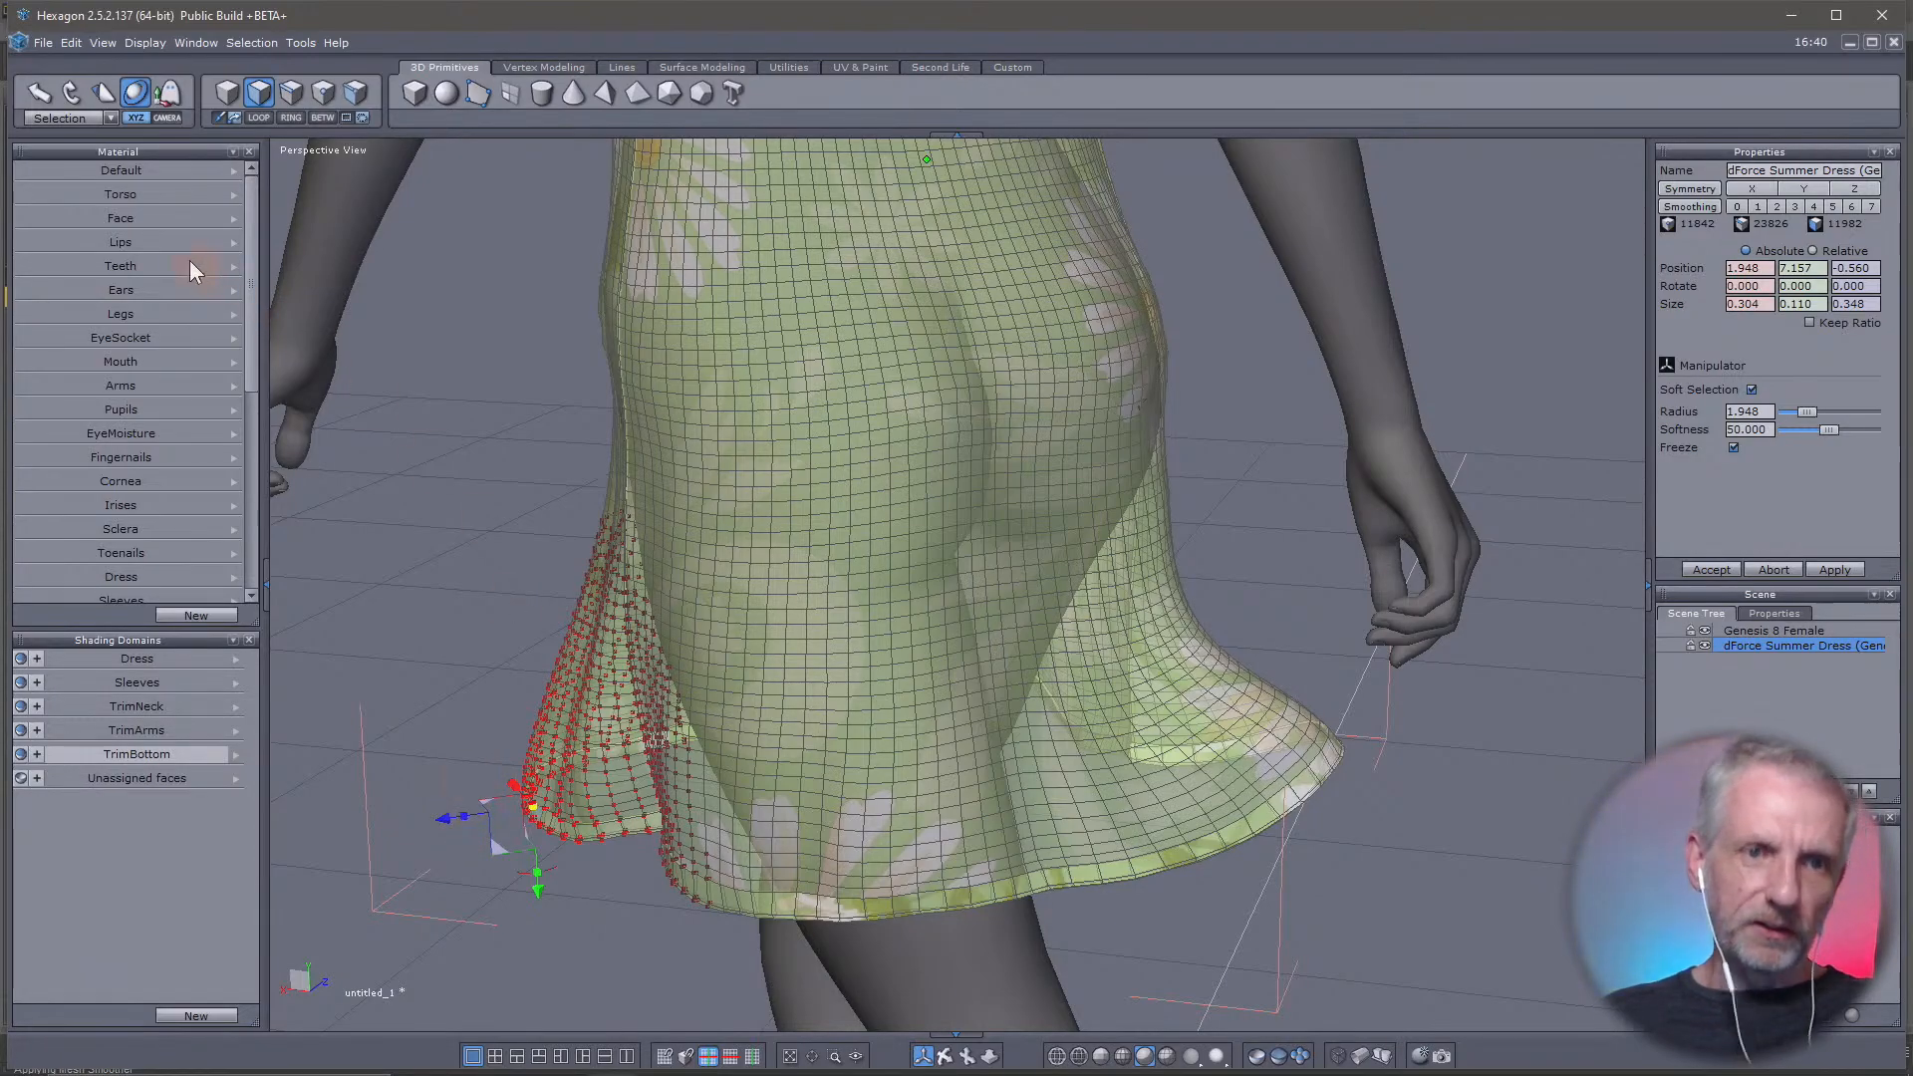
left_click(73, 91)
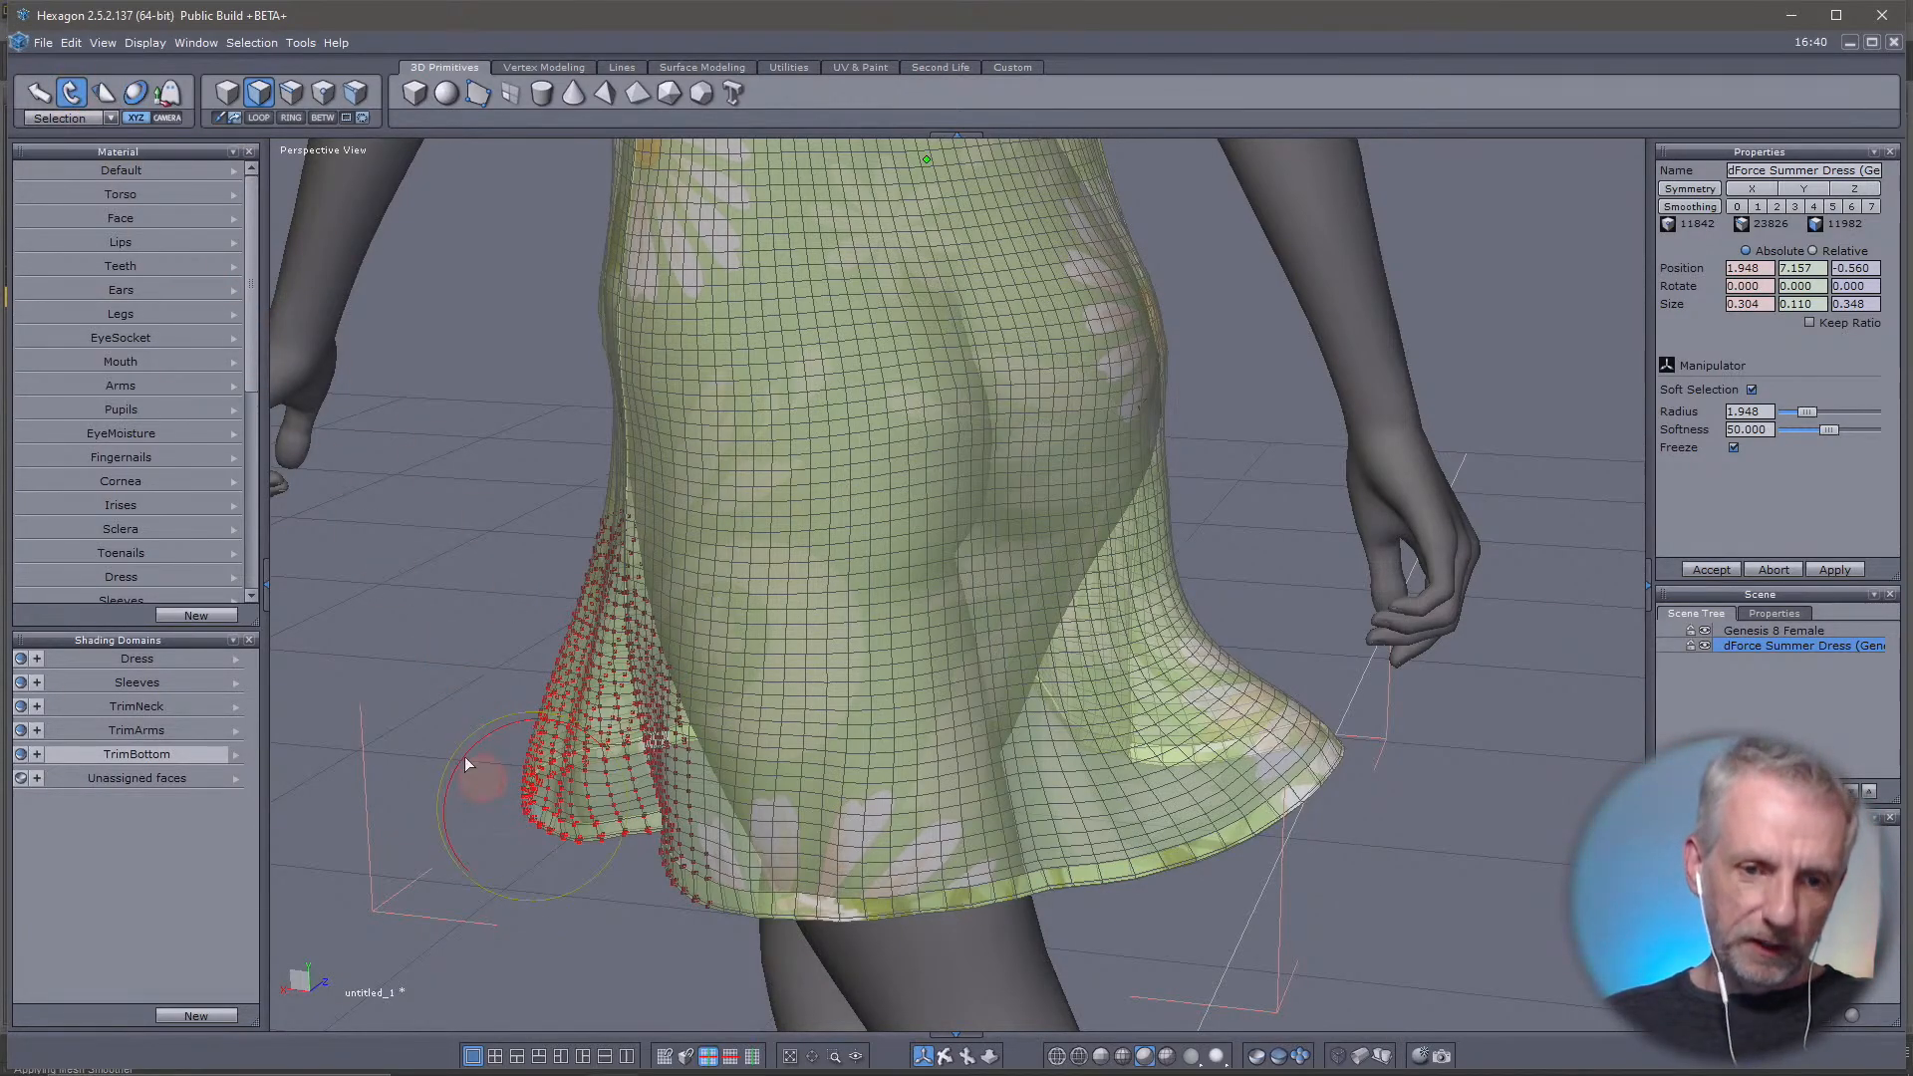
middle_click_drag(464, 756, 474, 826)
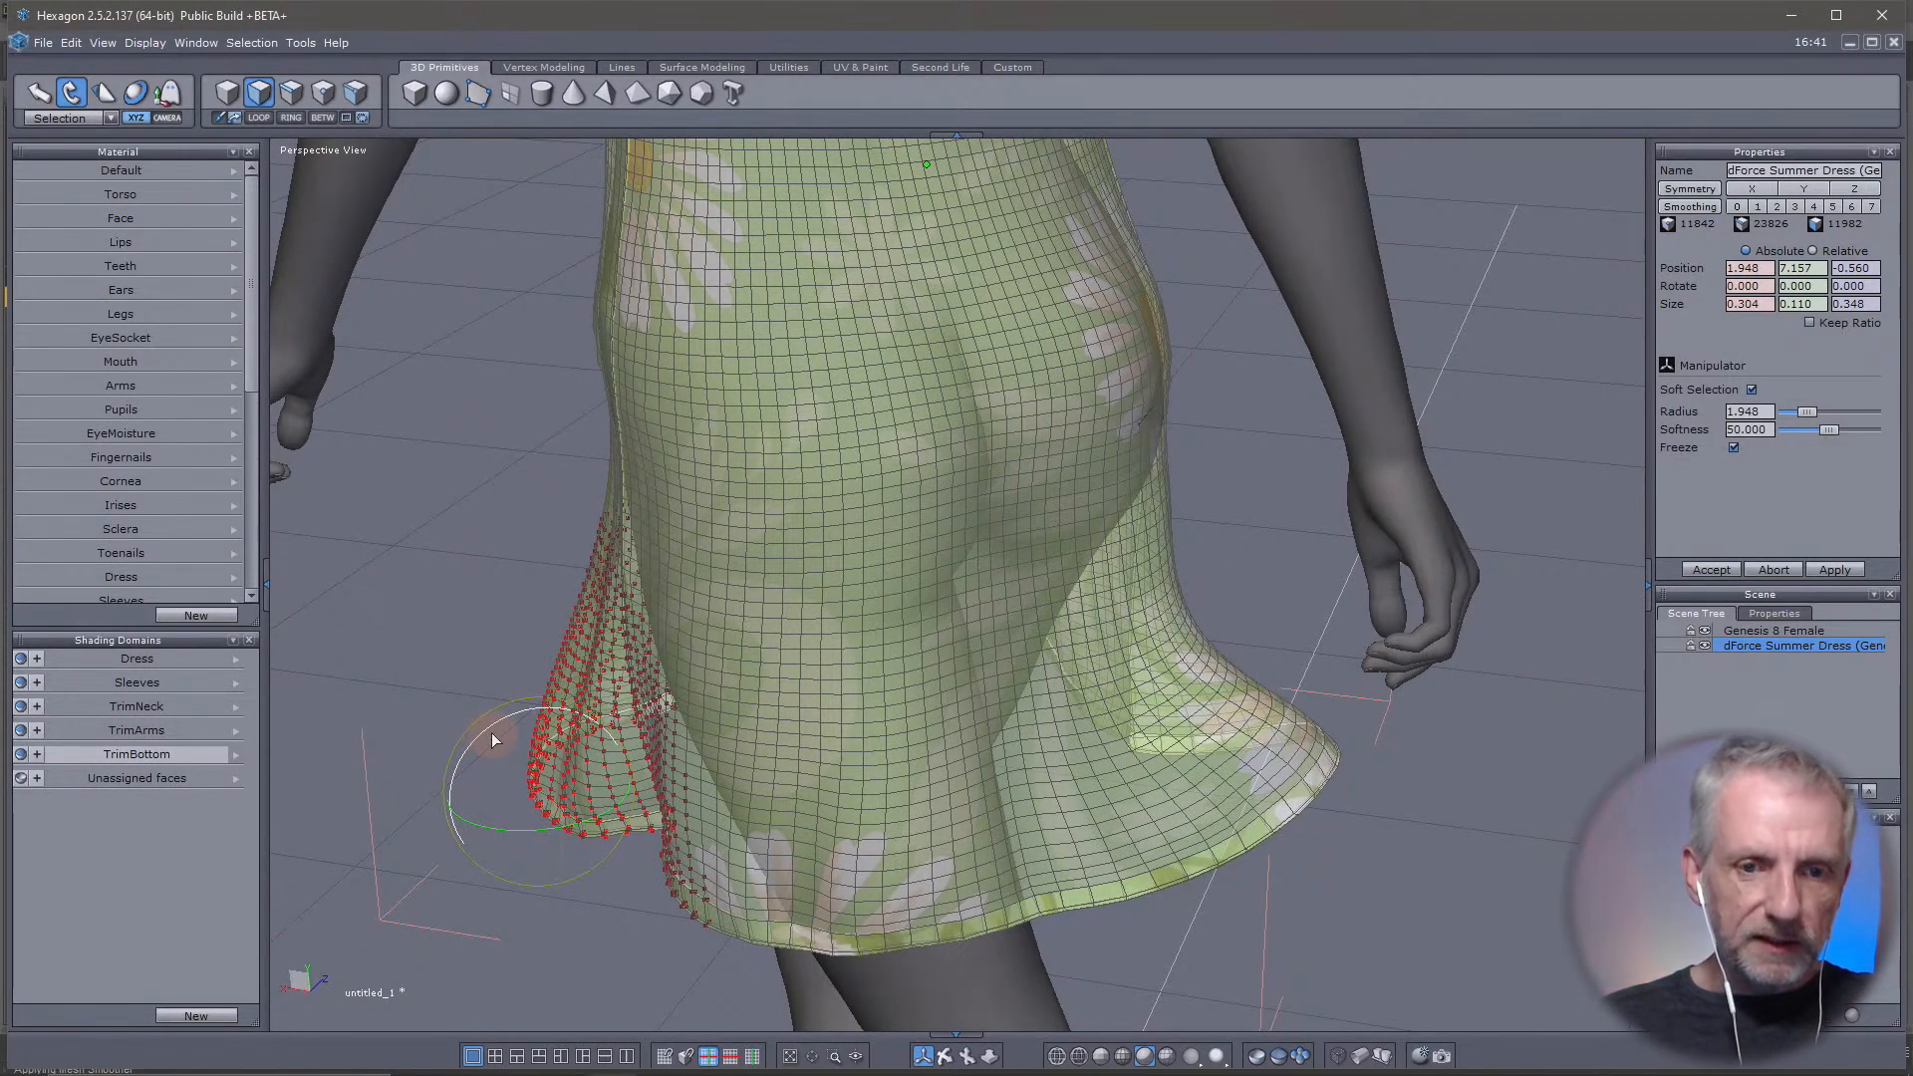
left_click_drag(487, 731, 528, 715)
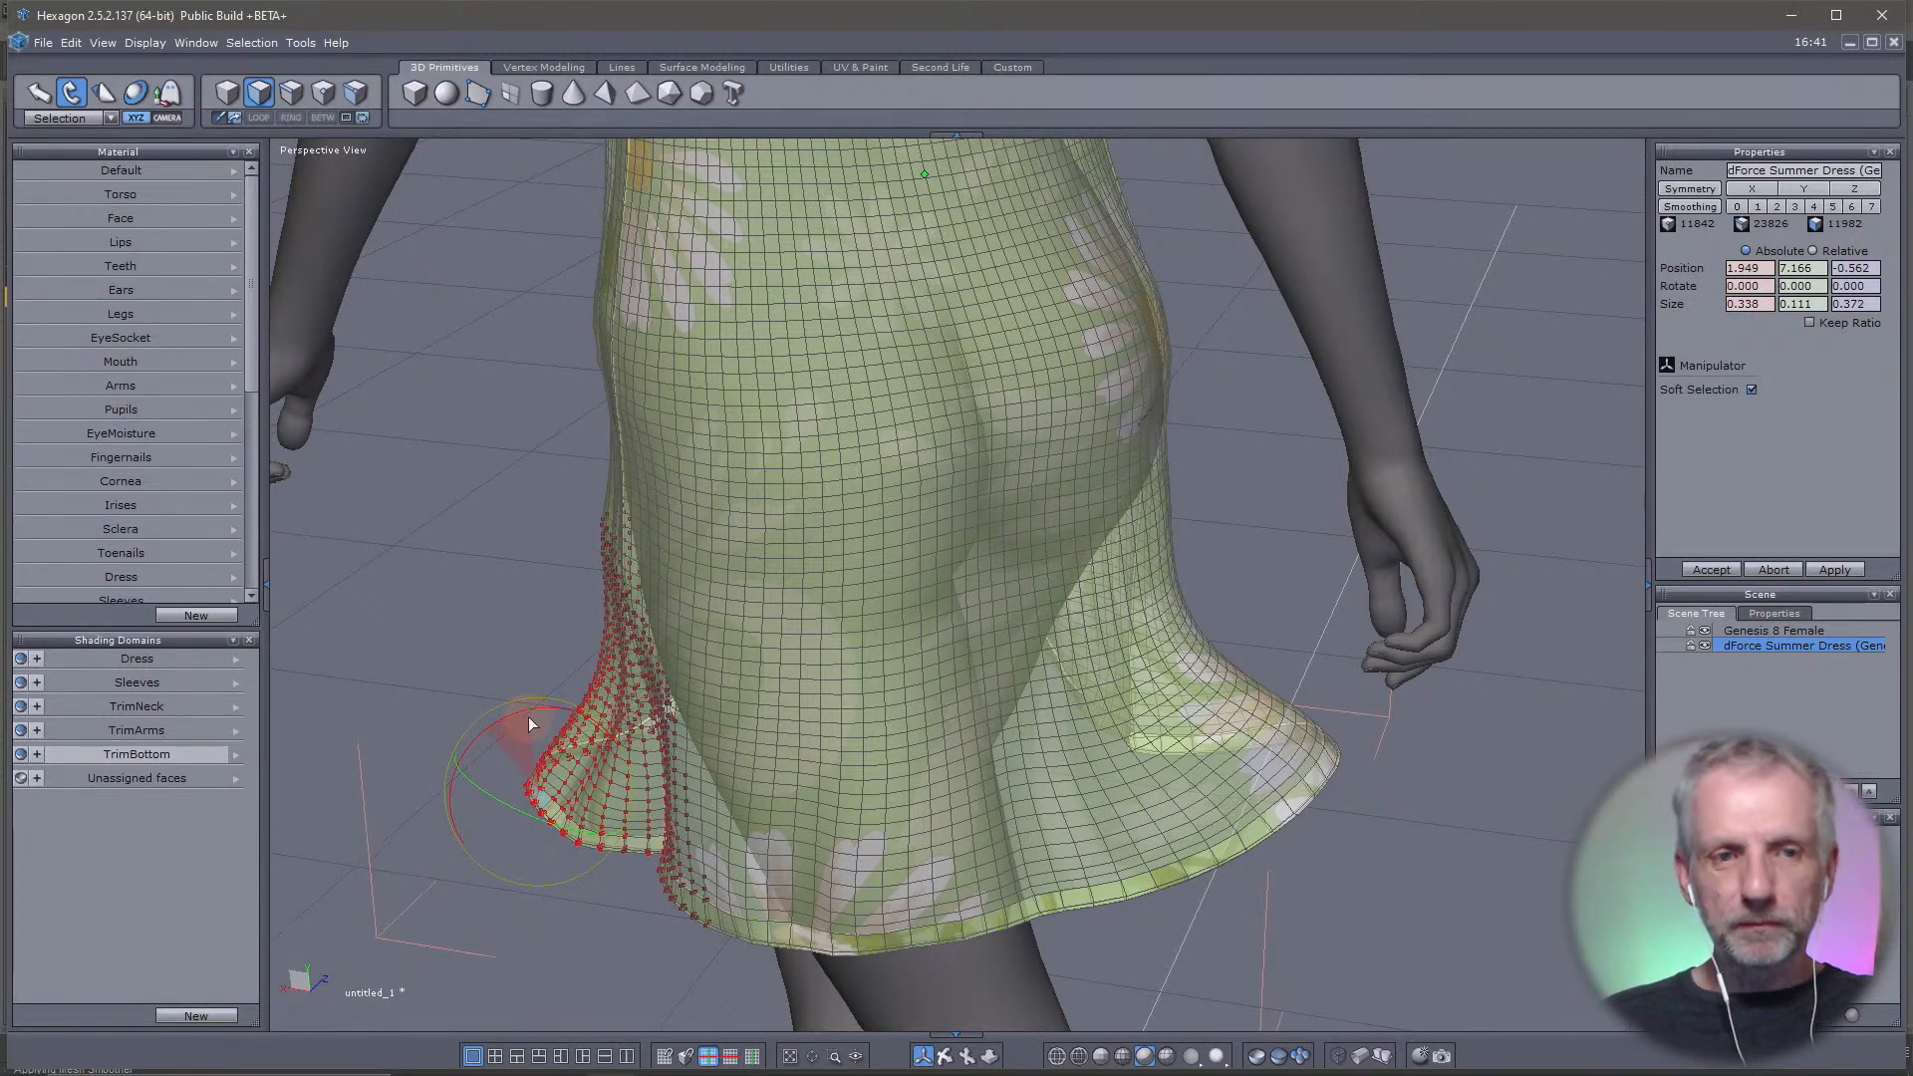
Move the flared left hem section outward and up to about 2.482, 7.387, -0.994 with the Translate manipulator
left_click(46, 96)
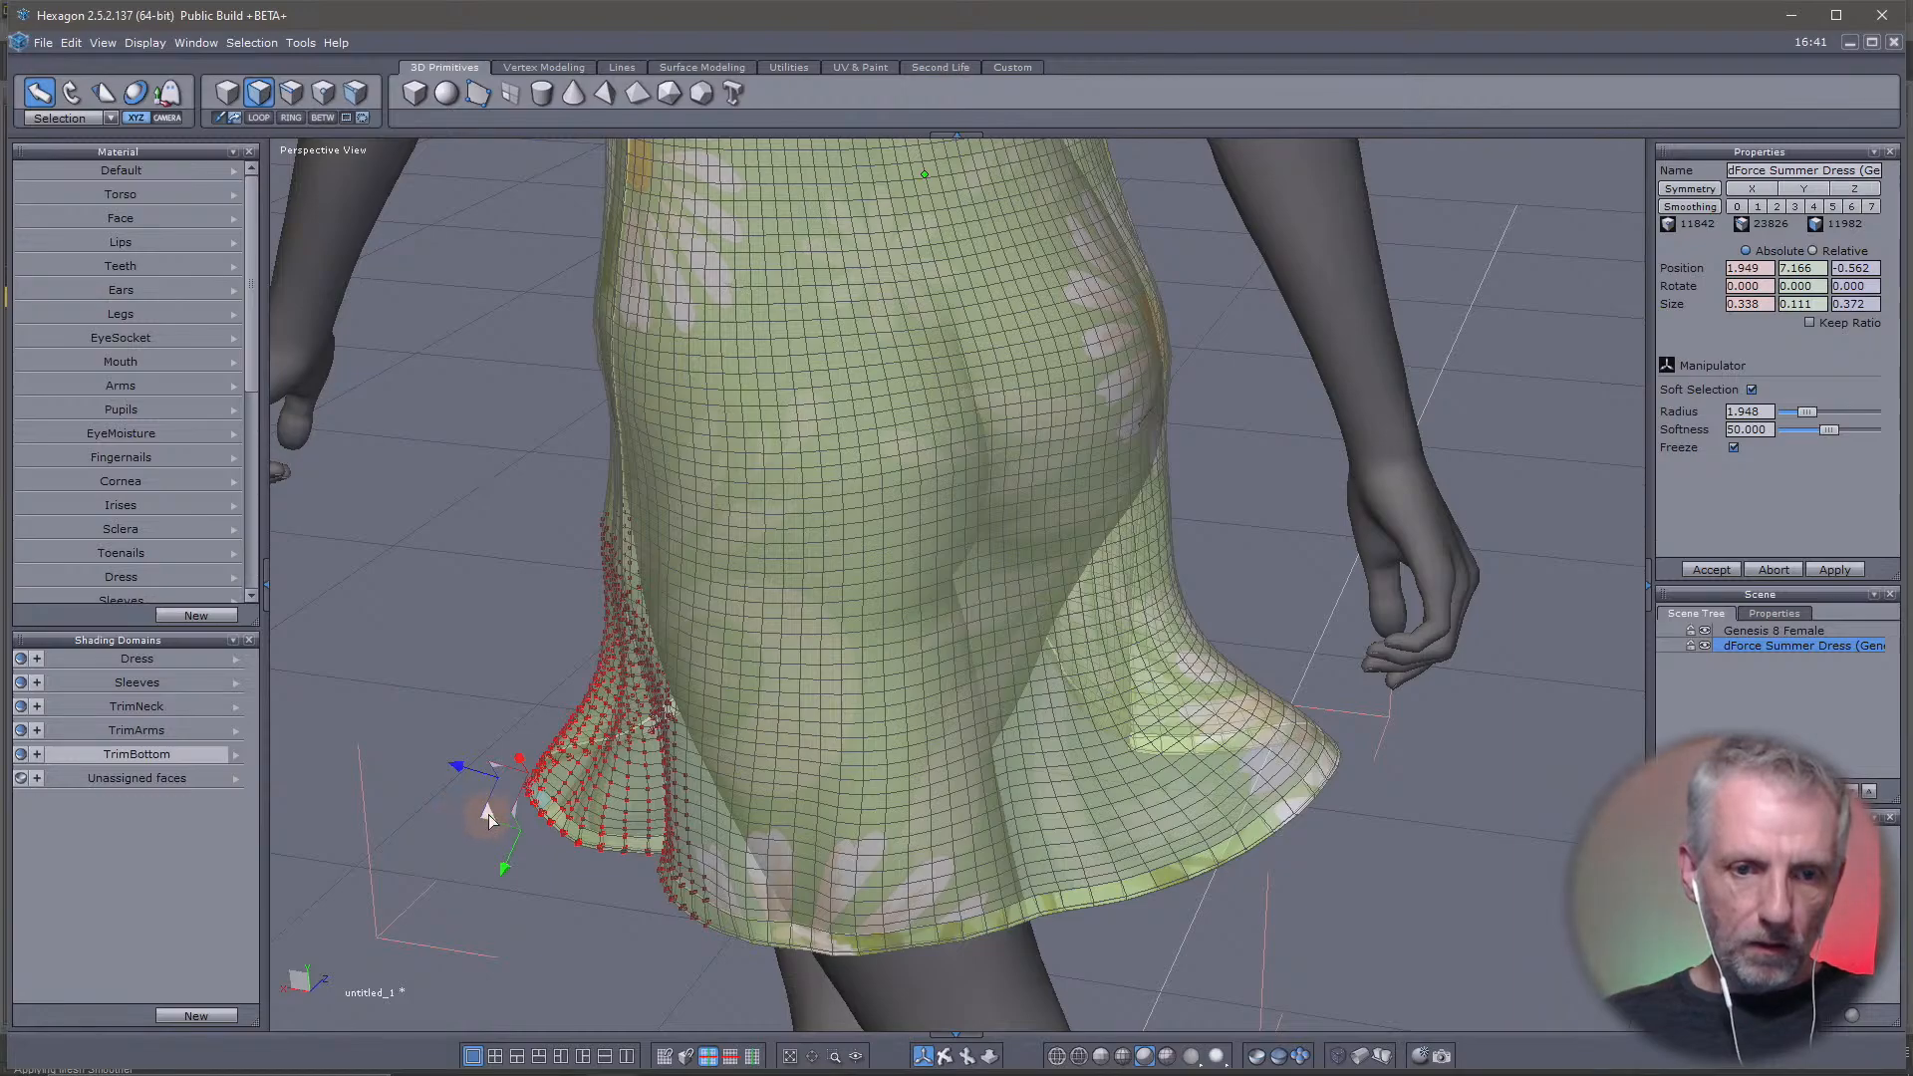
left_click_drag(489, 819, 378, 804)
right_click_drag(654, 842, 399, 895)
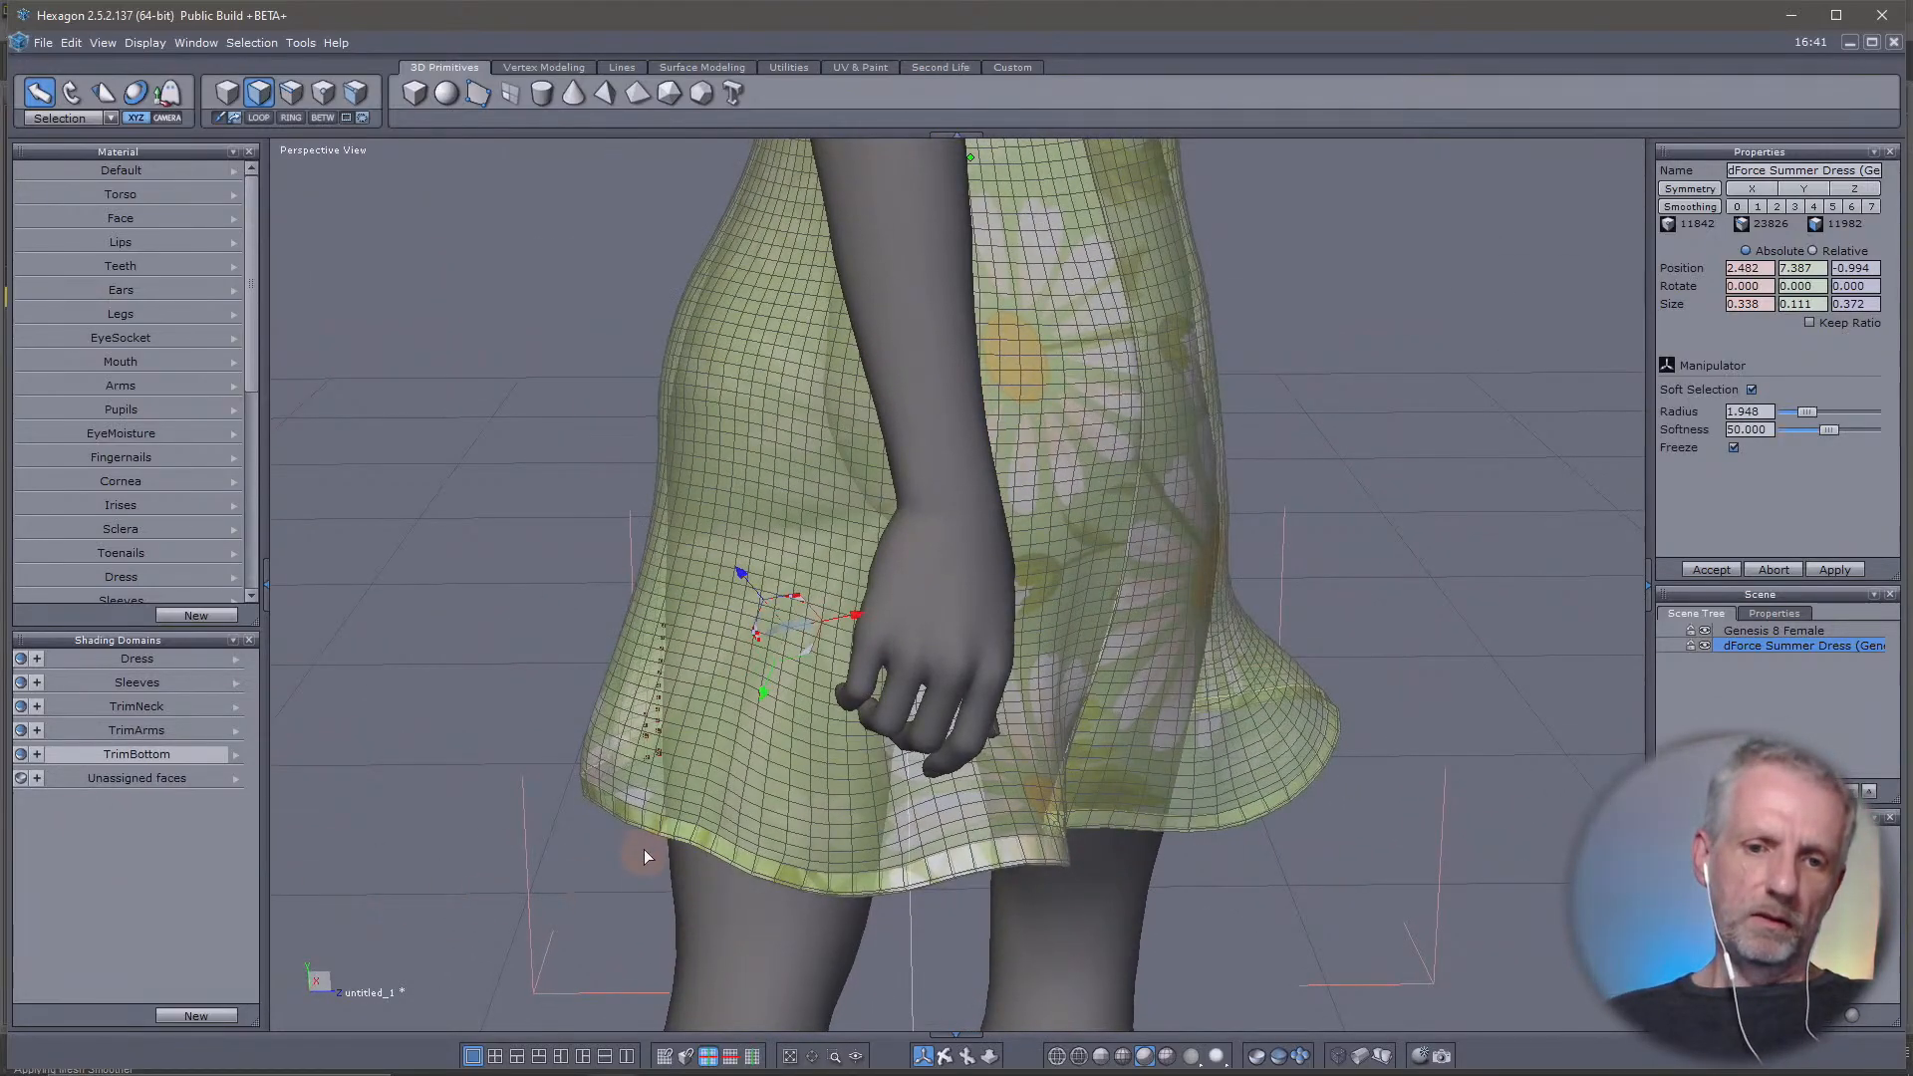
Select a bottom trim face at the figure's back right and rotate the soft-selected hem to flare it
left_click(650, 821)
right_click_drag(654, 827, 502, 793)
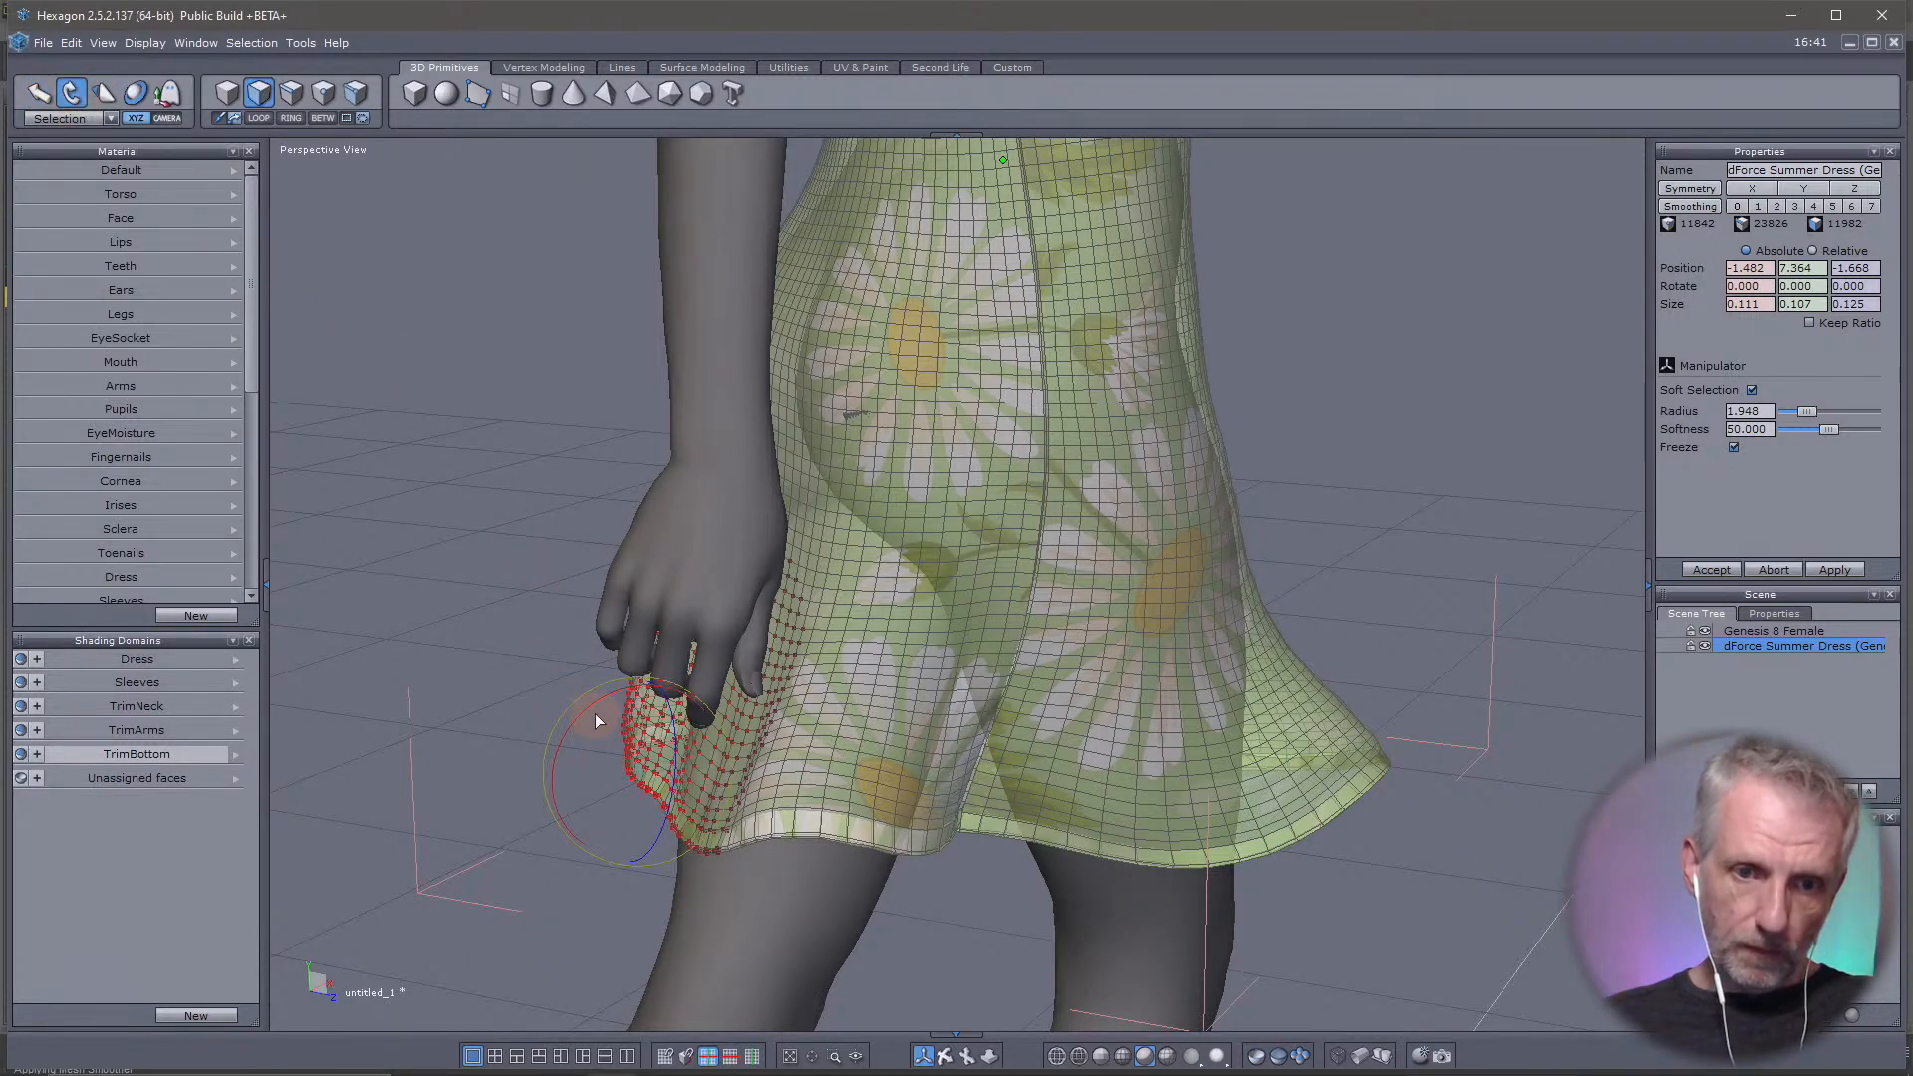
left_click_drag(595, 713, 648, 670)
right_click_drag(648, 687, 810, 709)
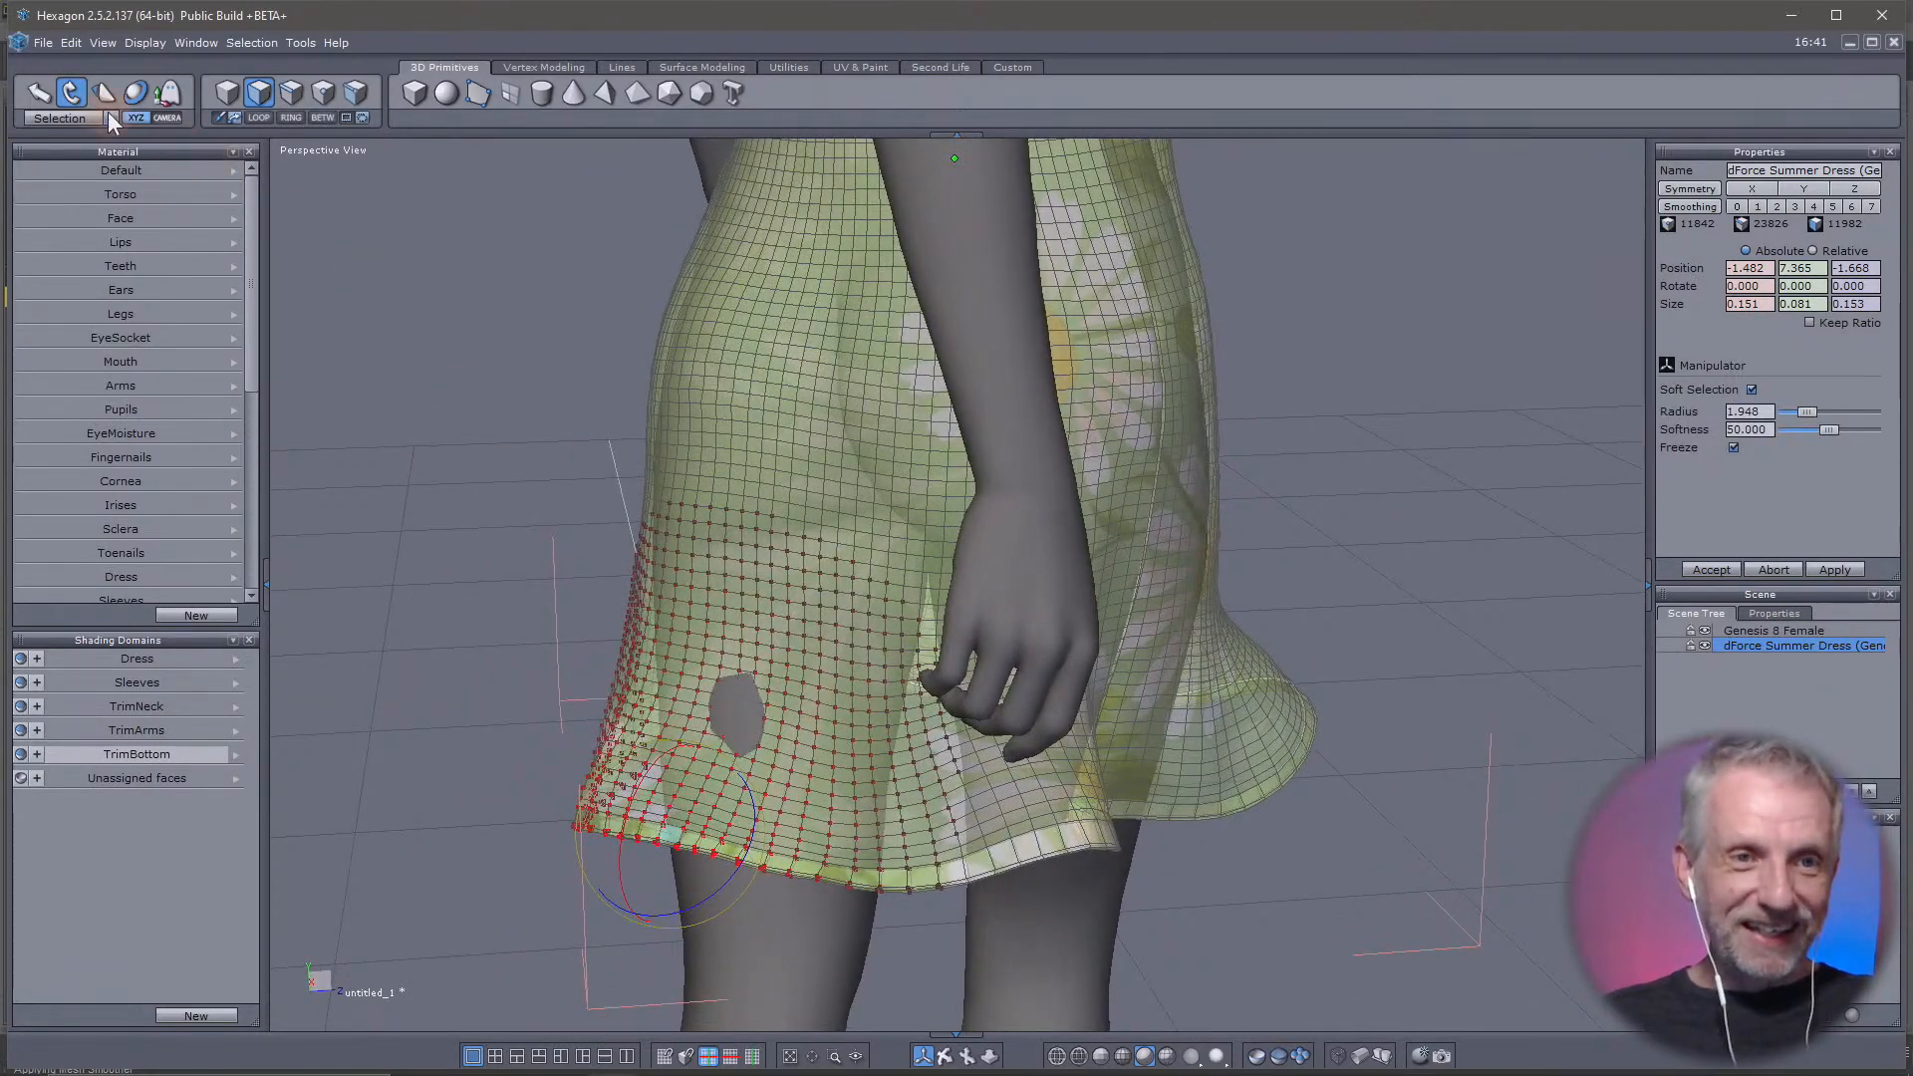
Move the soft-selected back-right hem outward and up to about -2.157, 7.485, -2.174 with the Translate manipulator
left_click(35, 95)
right_click_drag(470, 534, 242, 702)
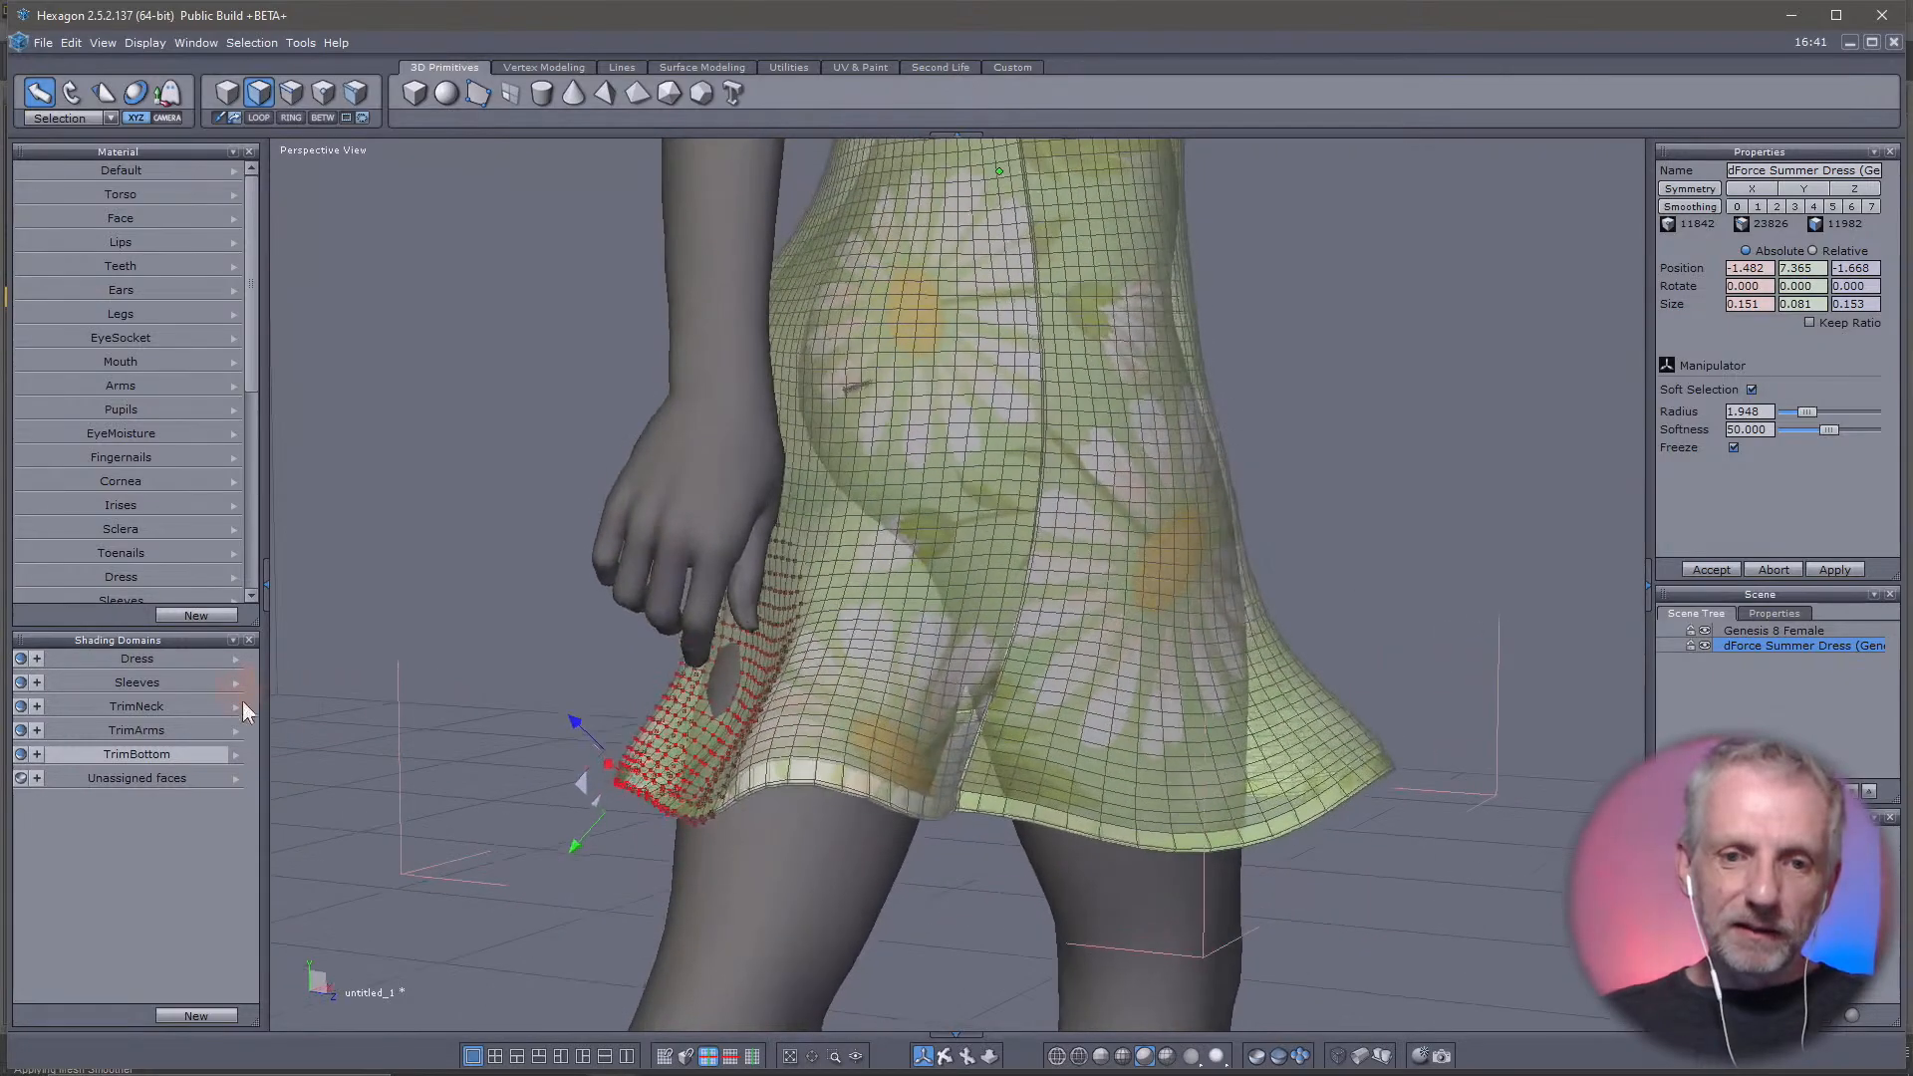
left_click_drag(544, 784, 447, 773)
right_click_drag(846, 785, 727, 767)
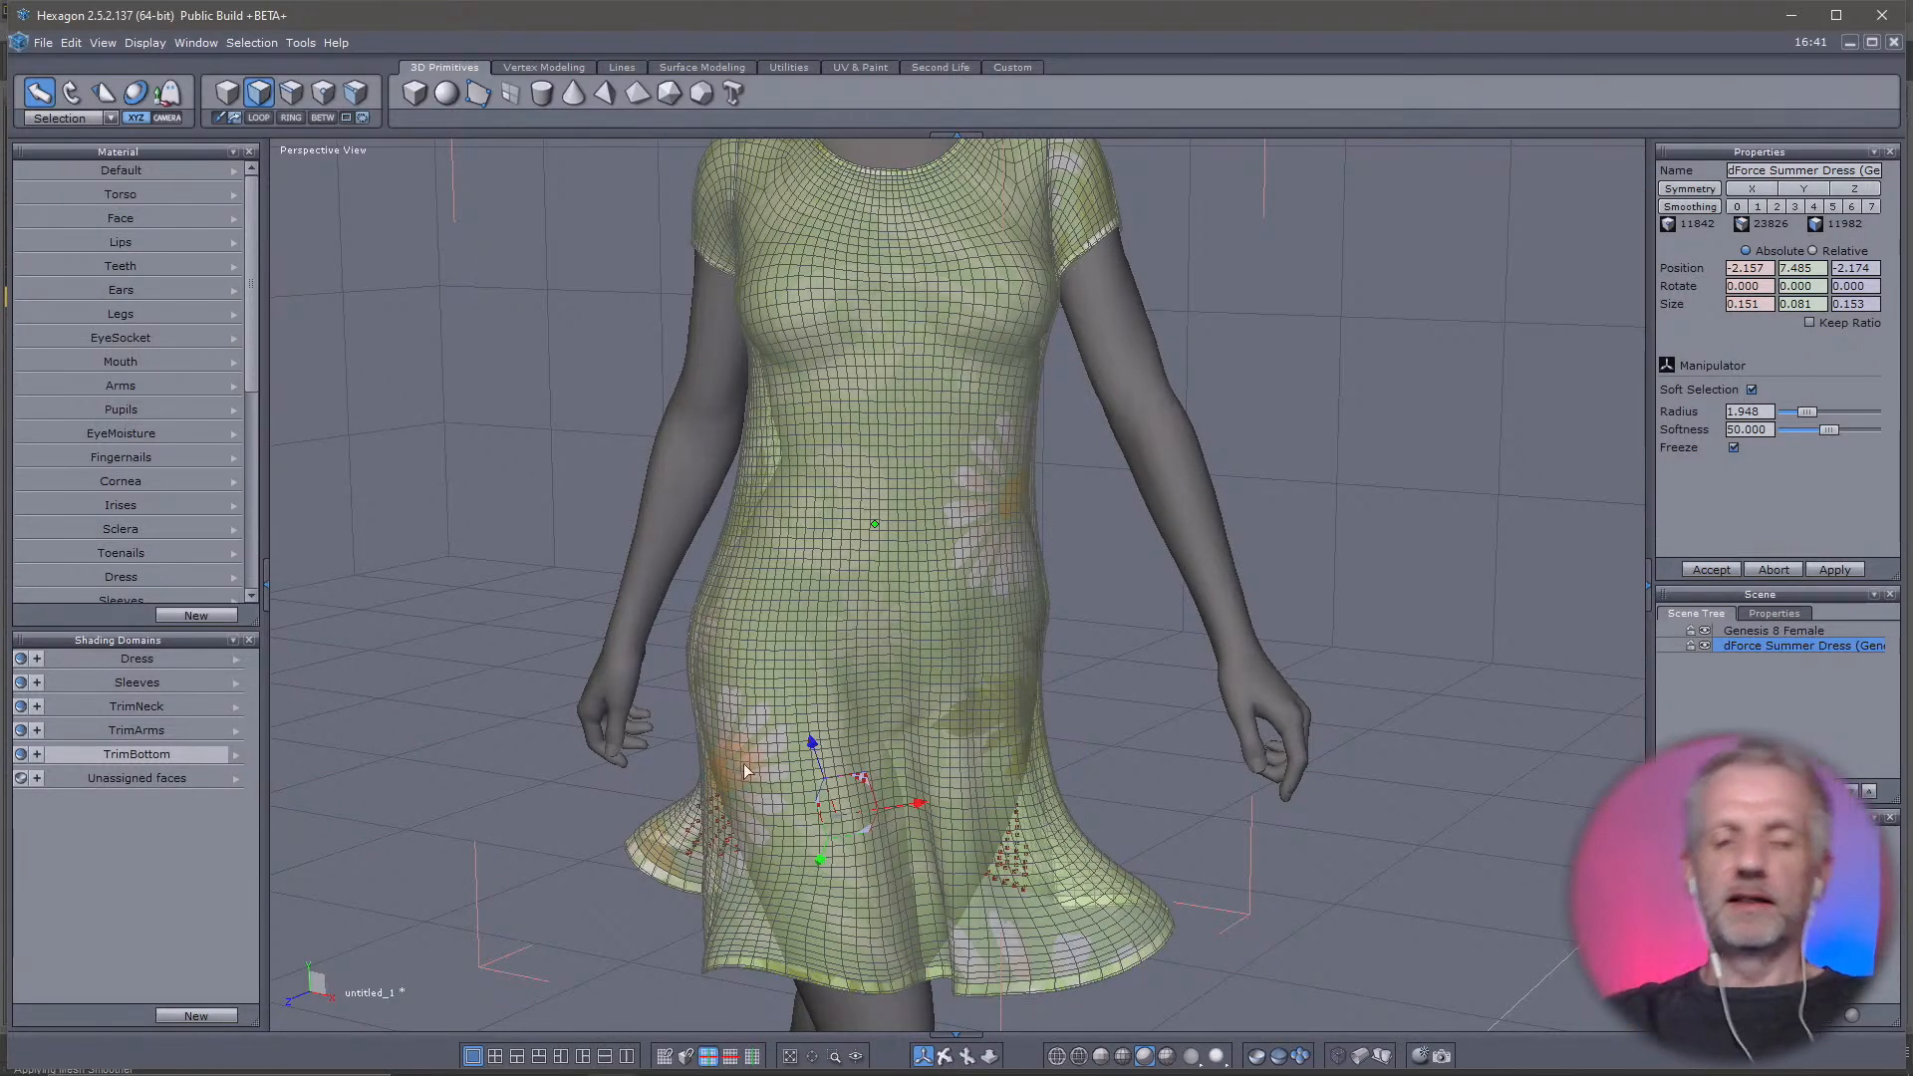
right_click_drag(845, 821, 1213, 731)
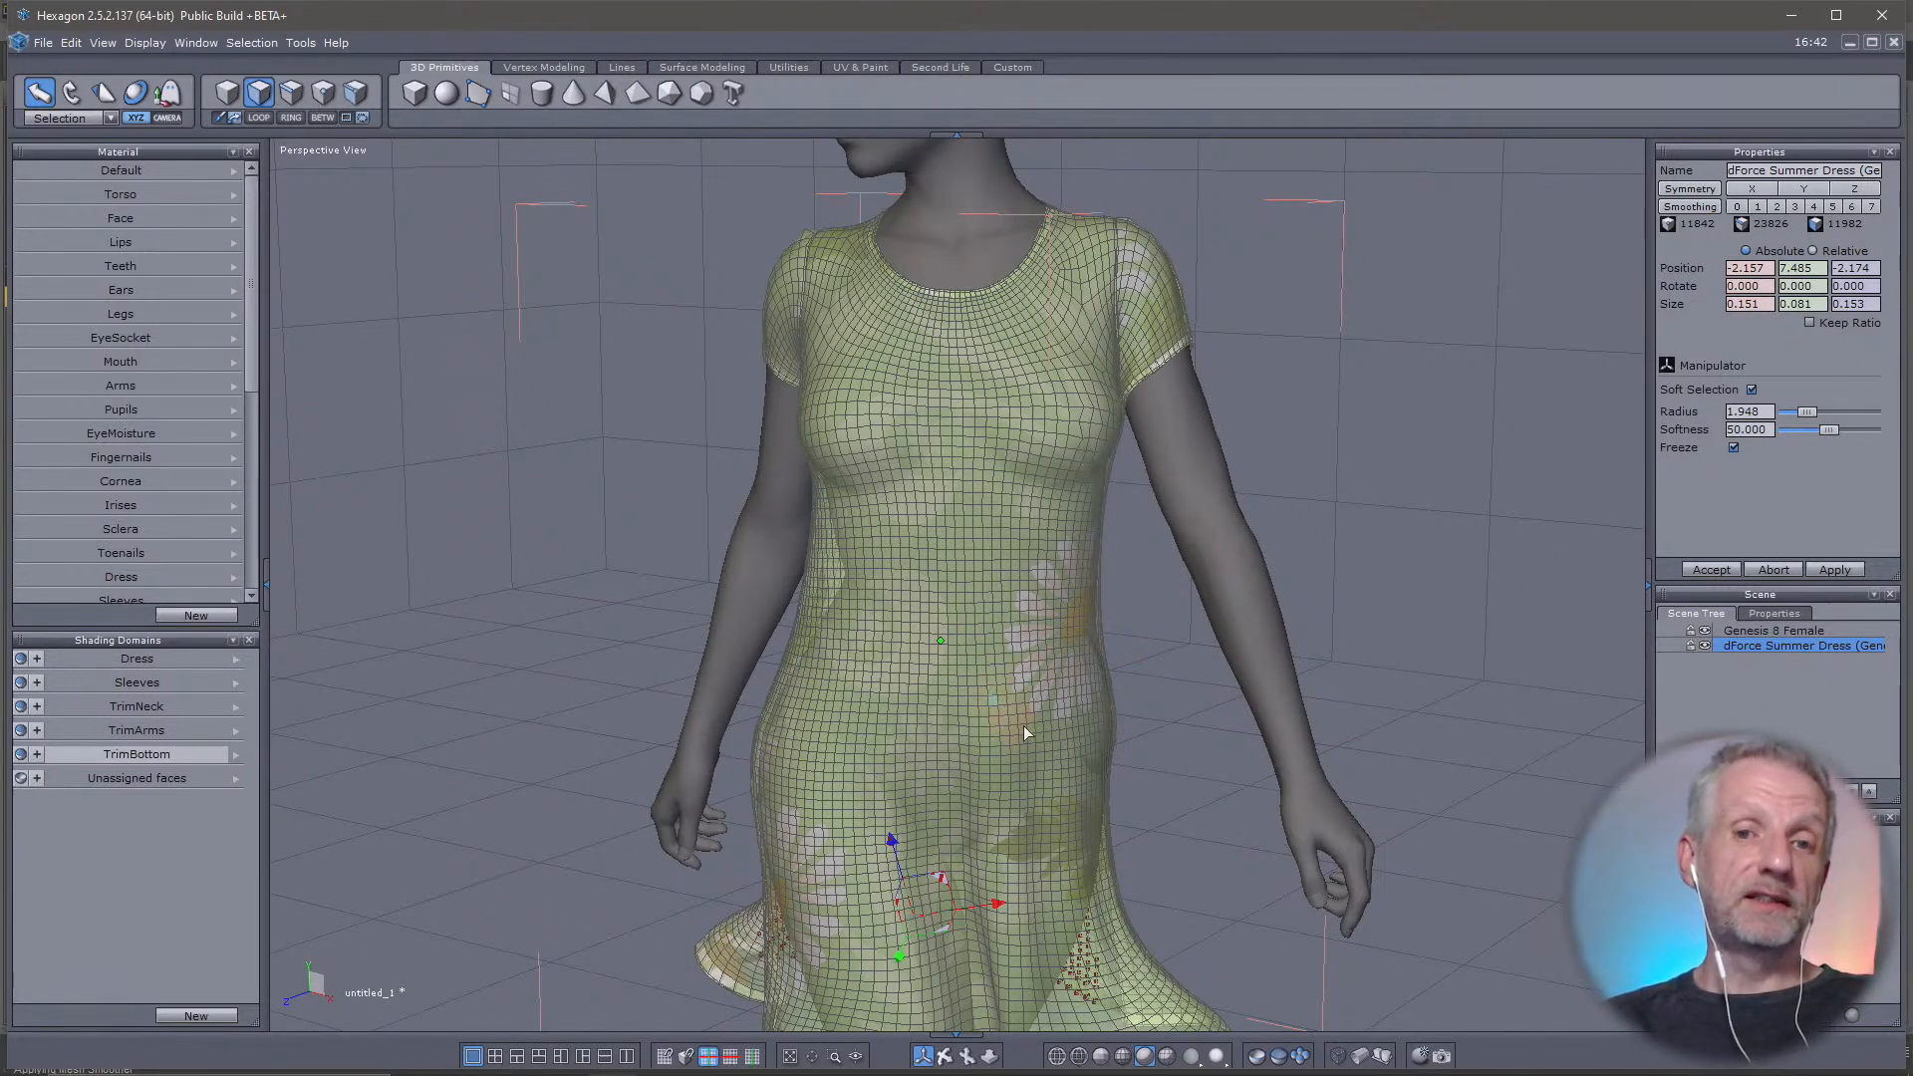
right_click_drag(1026, 749, 269, 768)
right_click_drag(781, 760, 1898, 712)
scroll(779, 666, "down", 3)
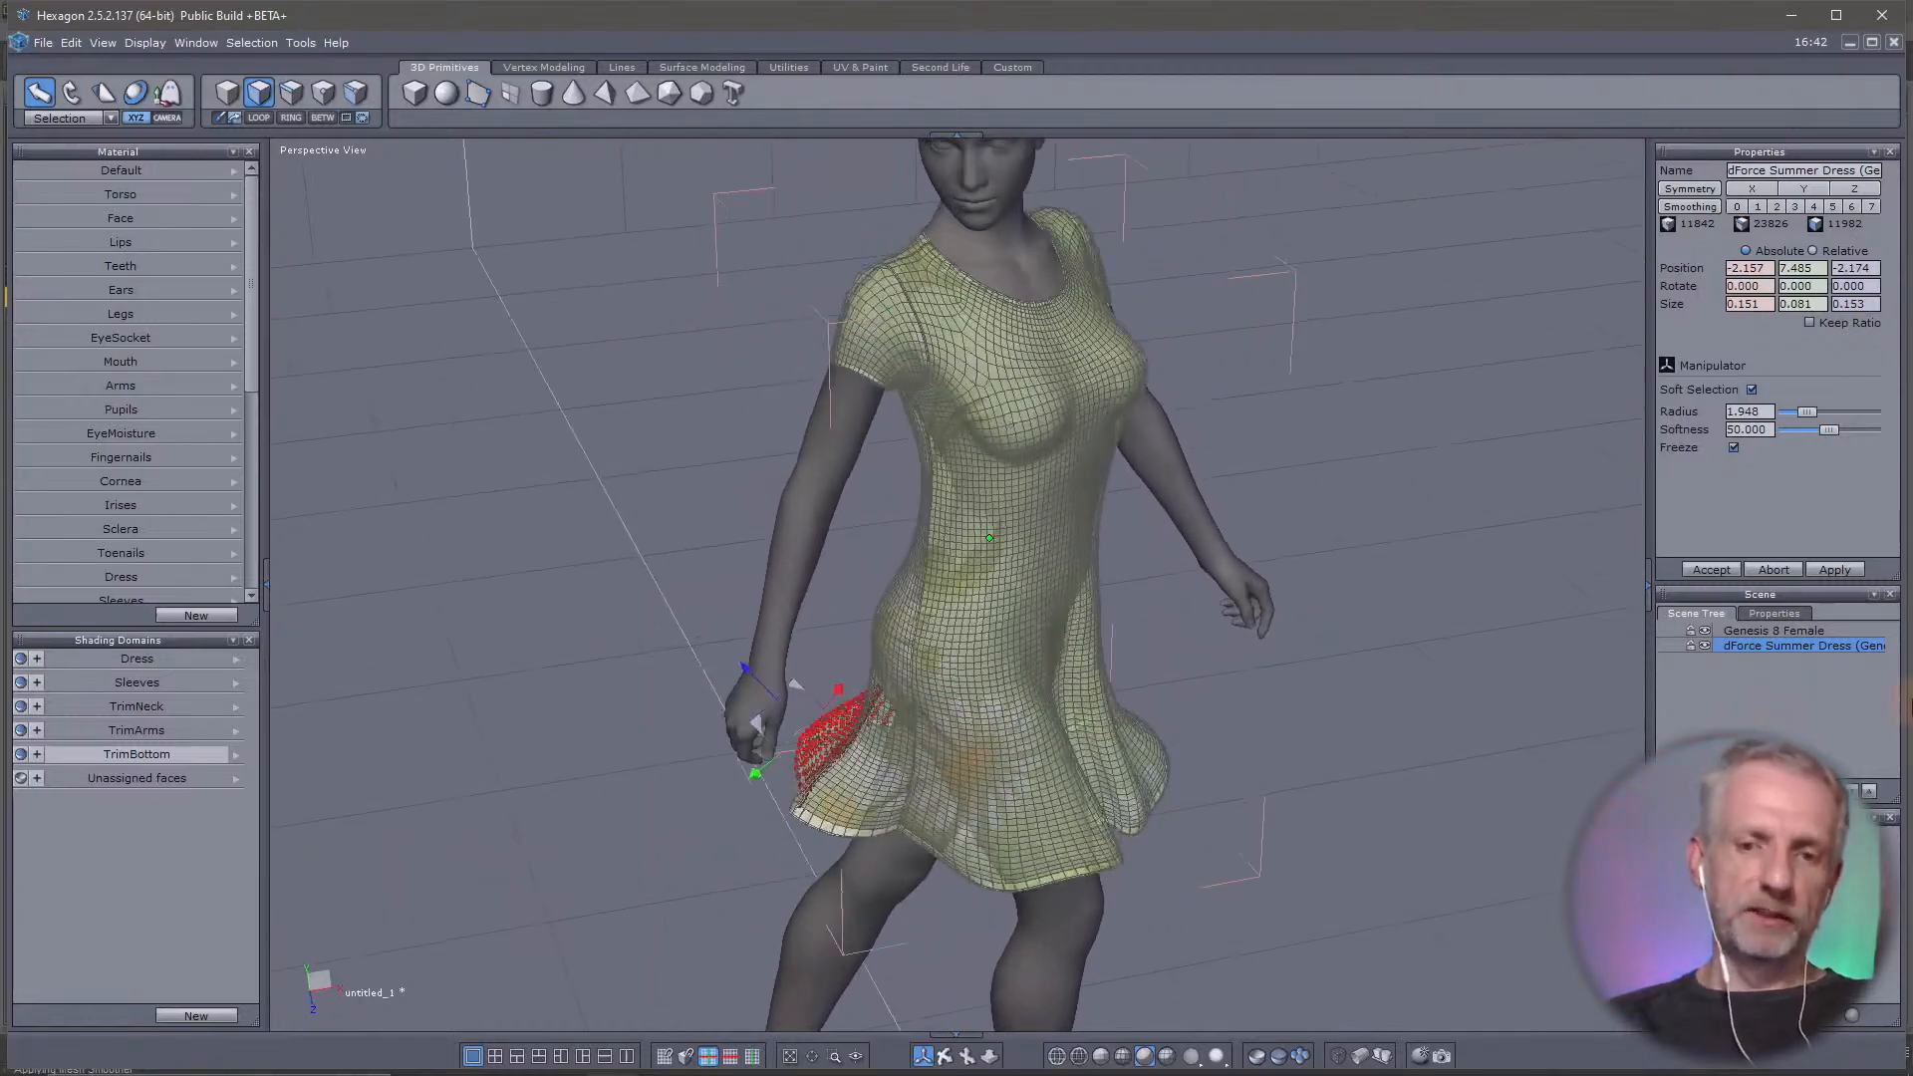
Select a bottom trim face at the figure's front right and try to move the hem outward to about -1.896, 7.053, 1.620
left_click(942, 851)
right_click_drag(942, 852, 857, 817)
left_click_drag(817, 890, 777, 911)
right_click_drag(772, 827, 586, 713)
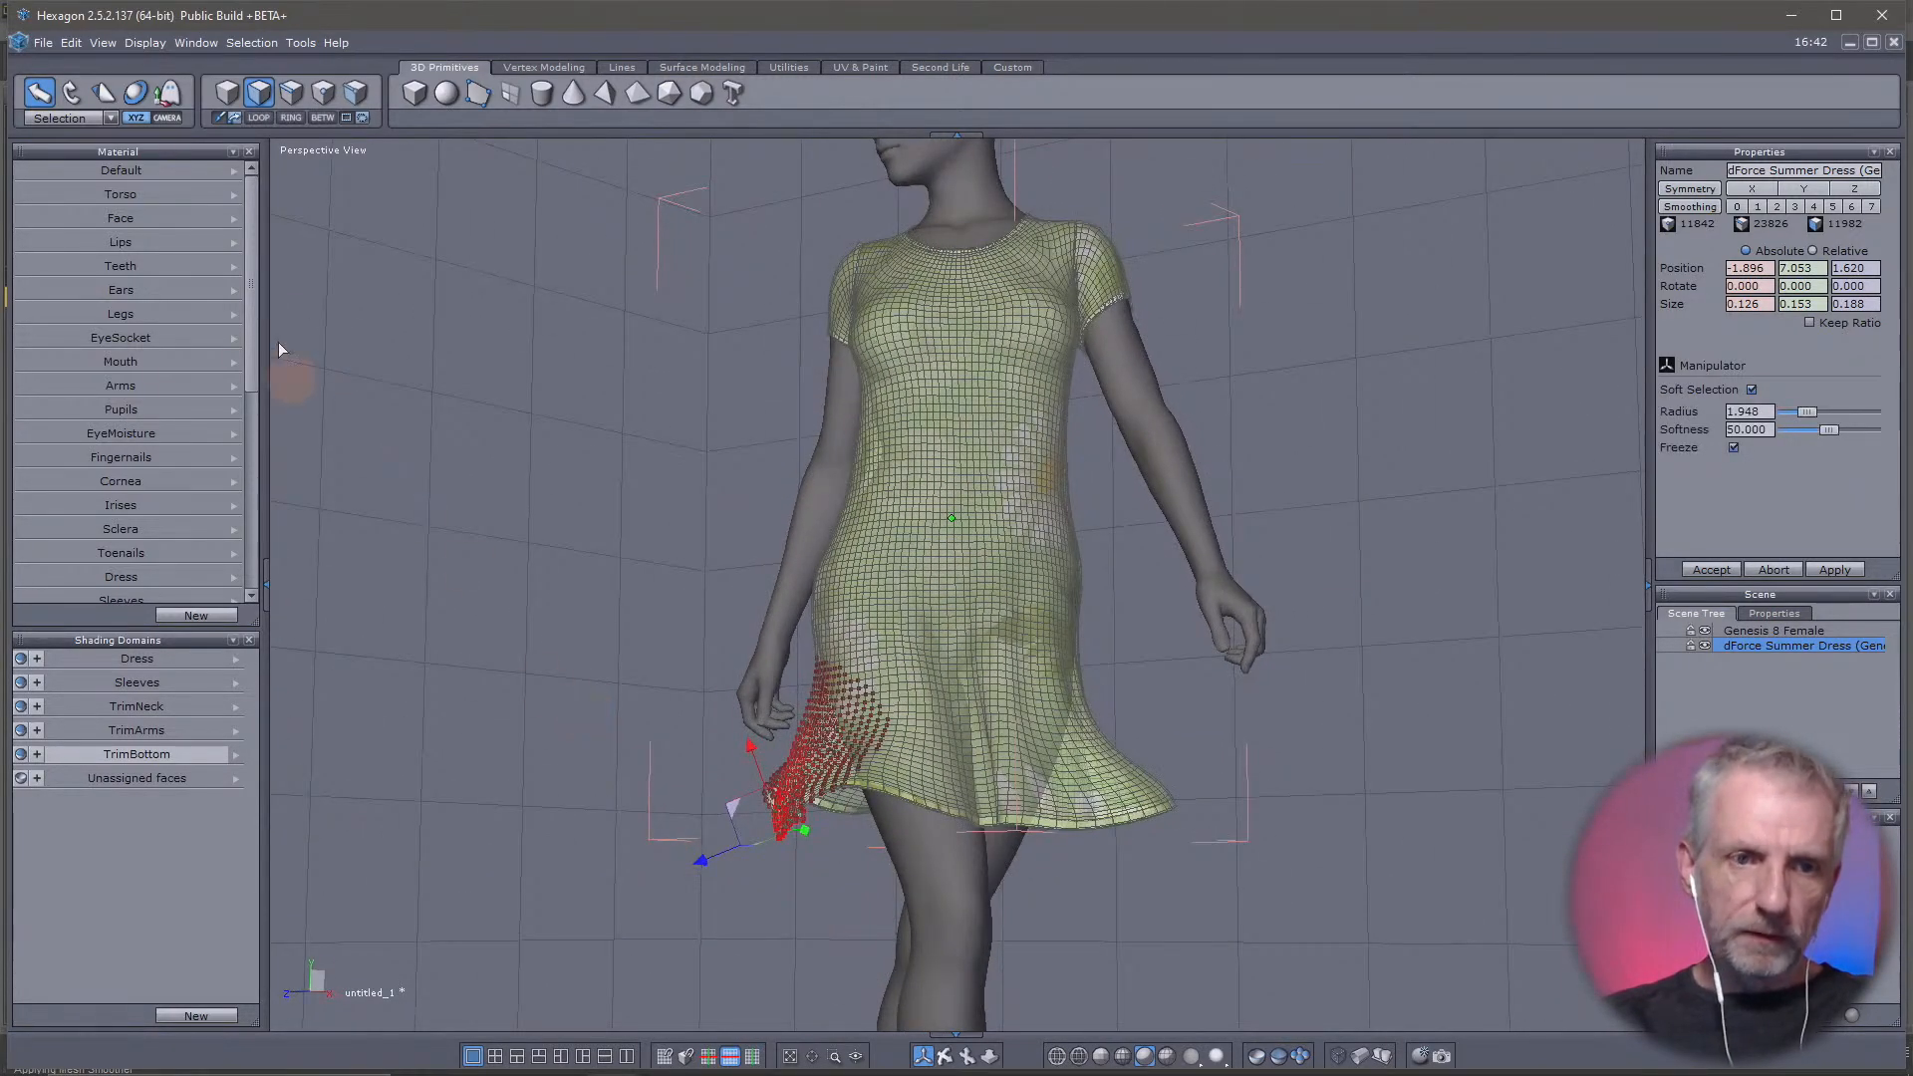
Try to rotate the moved front-right hem section to flare it
left_click(71, 91)
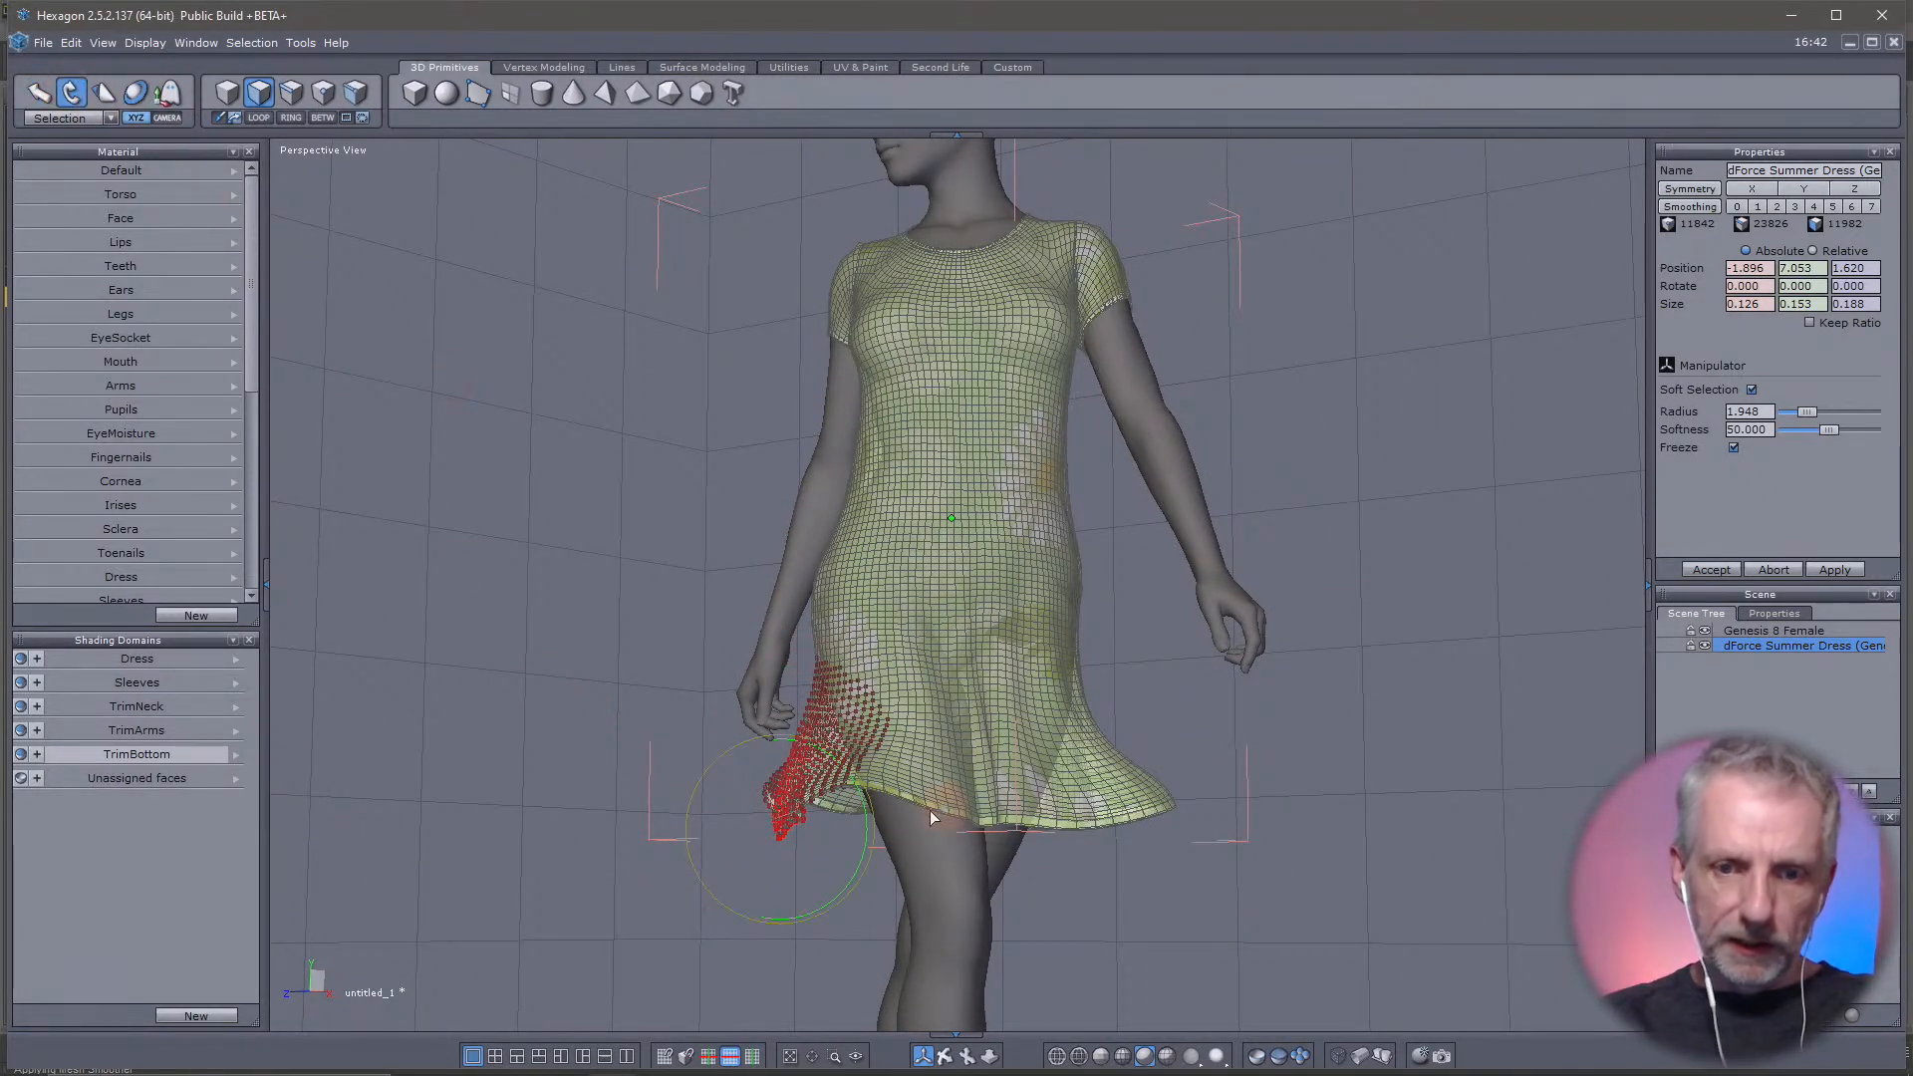
right_click_drag(826, 831, 777, 901)
mouse_move(784, 746)
left_mouse_down()
mouse_move(800, 749)
mouse_move(775, 755)
left_mouse_up()
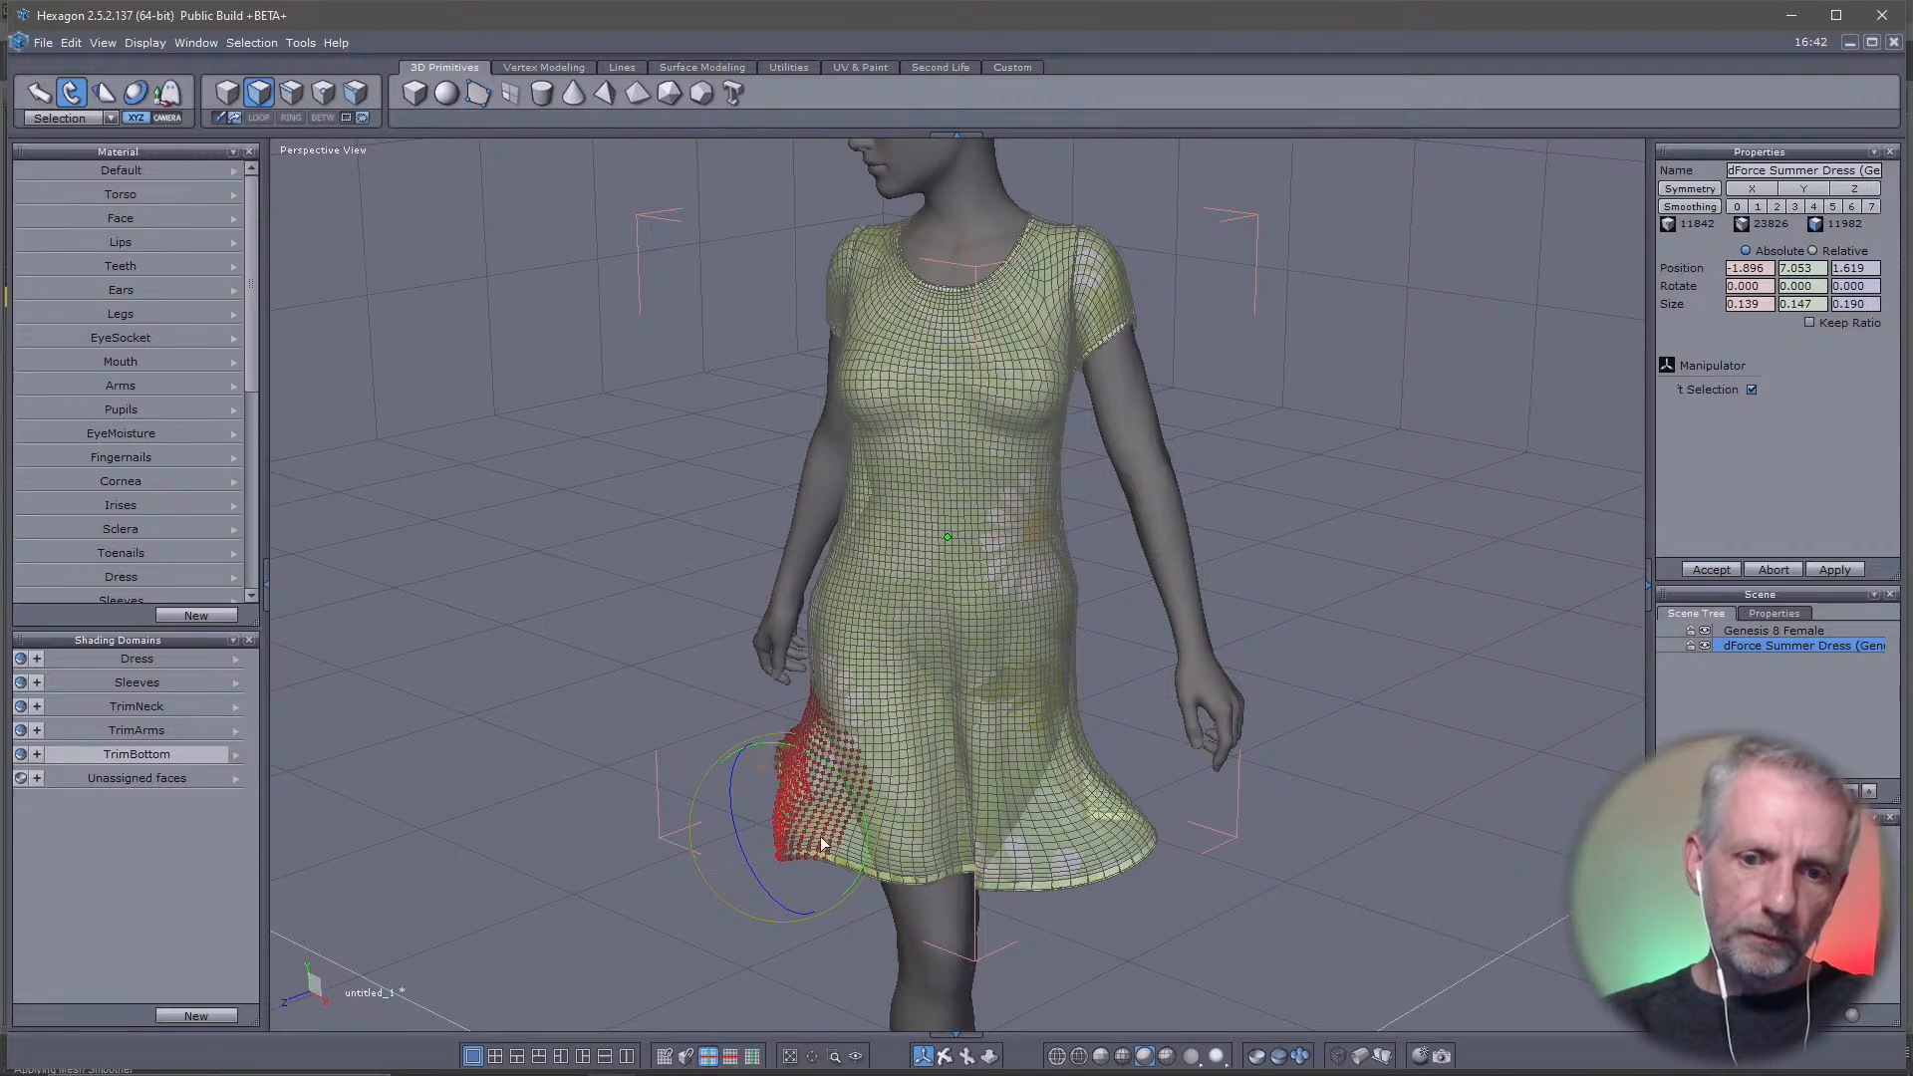
right_click_drag(823, 845, 1271, 617)
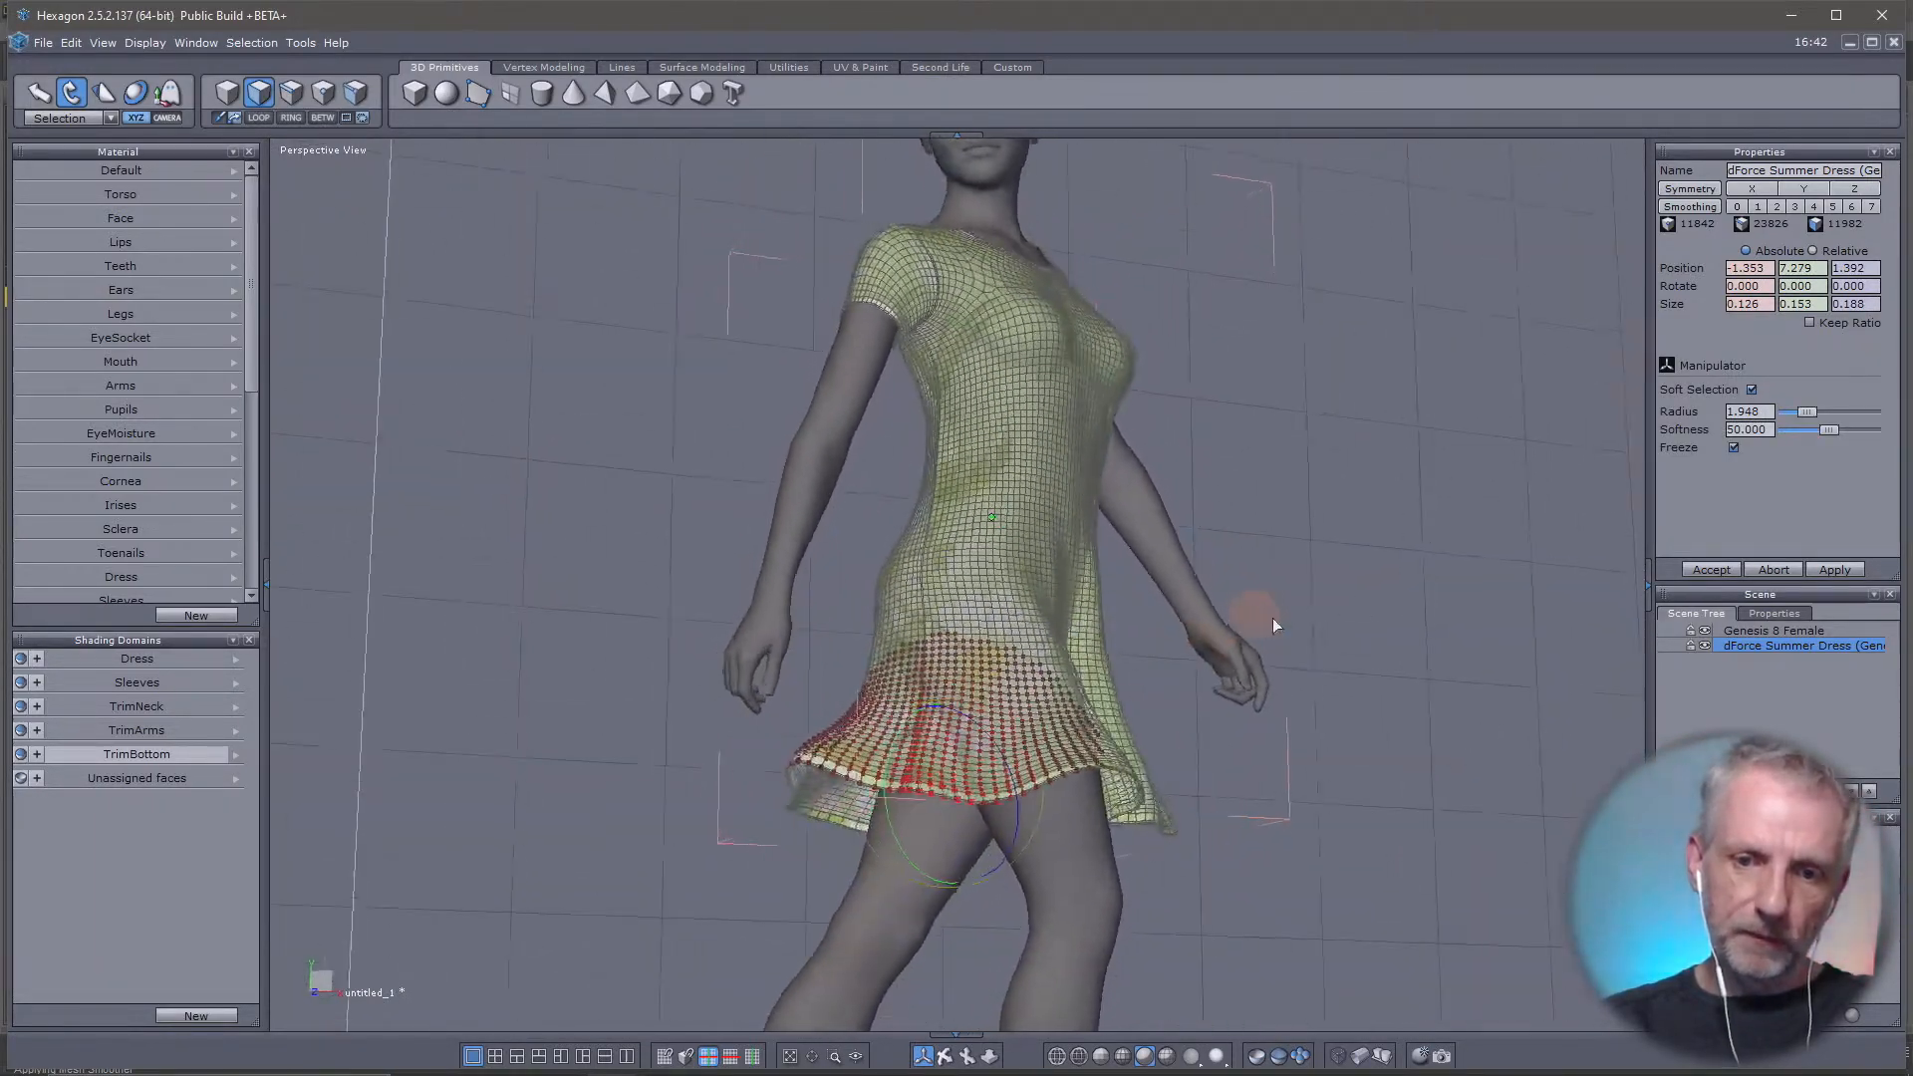
Add adjacent bottom trim faces to the front-right hem selection and try rotating them to flare the hem
scroll(1139, 667, "up", 5)
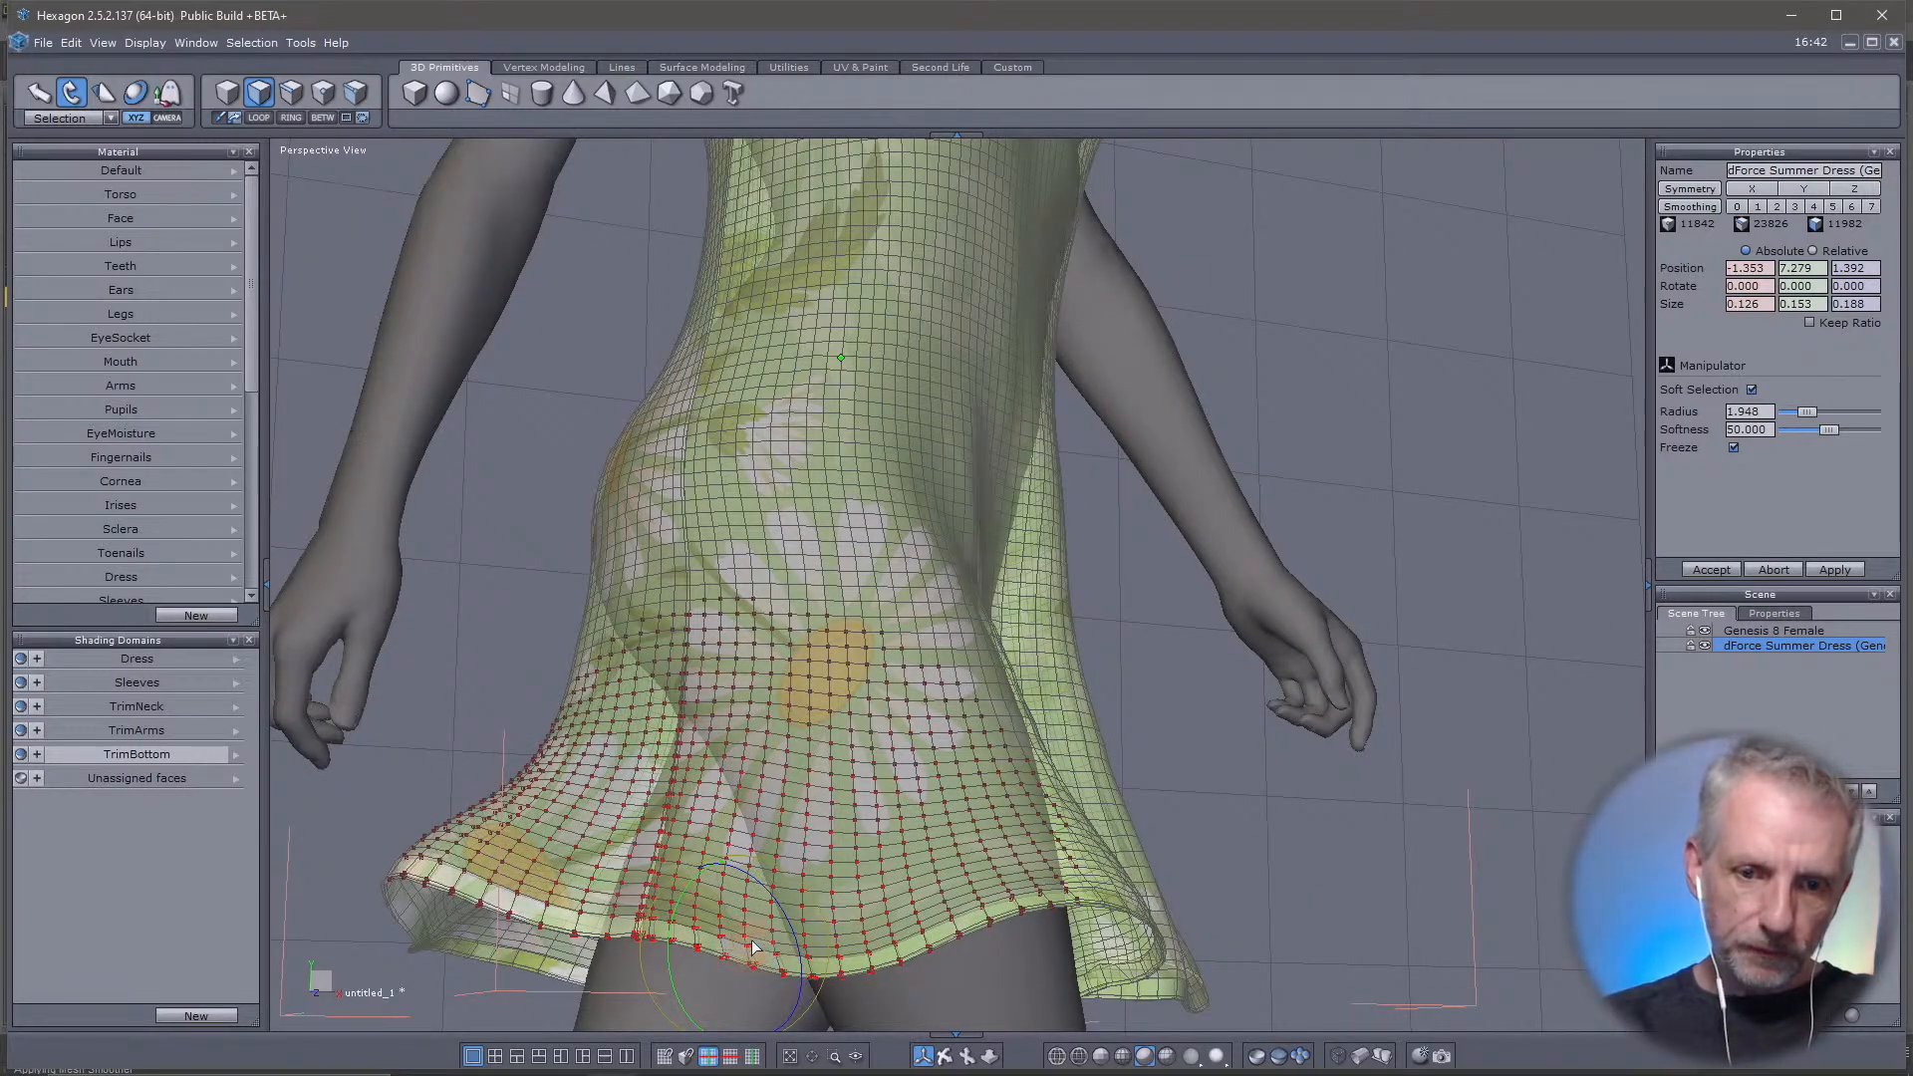
left_click(767, 944)
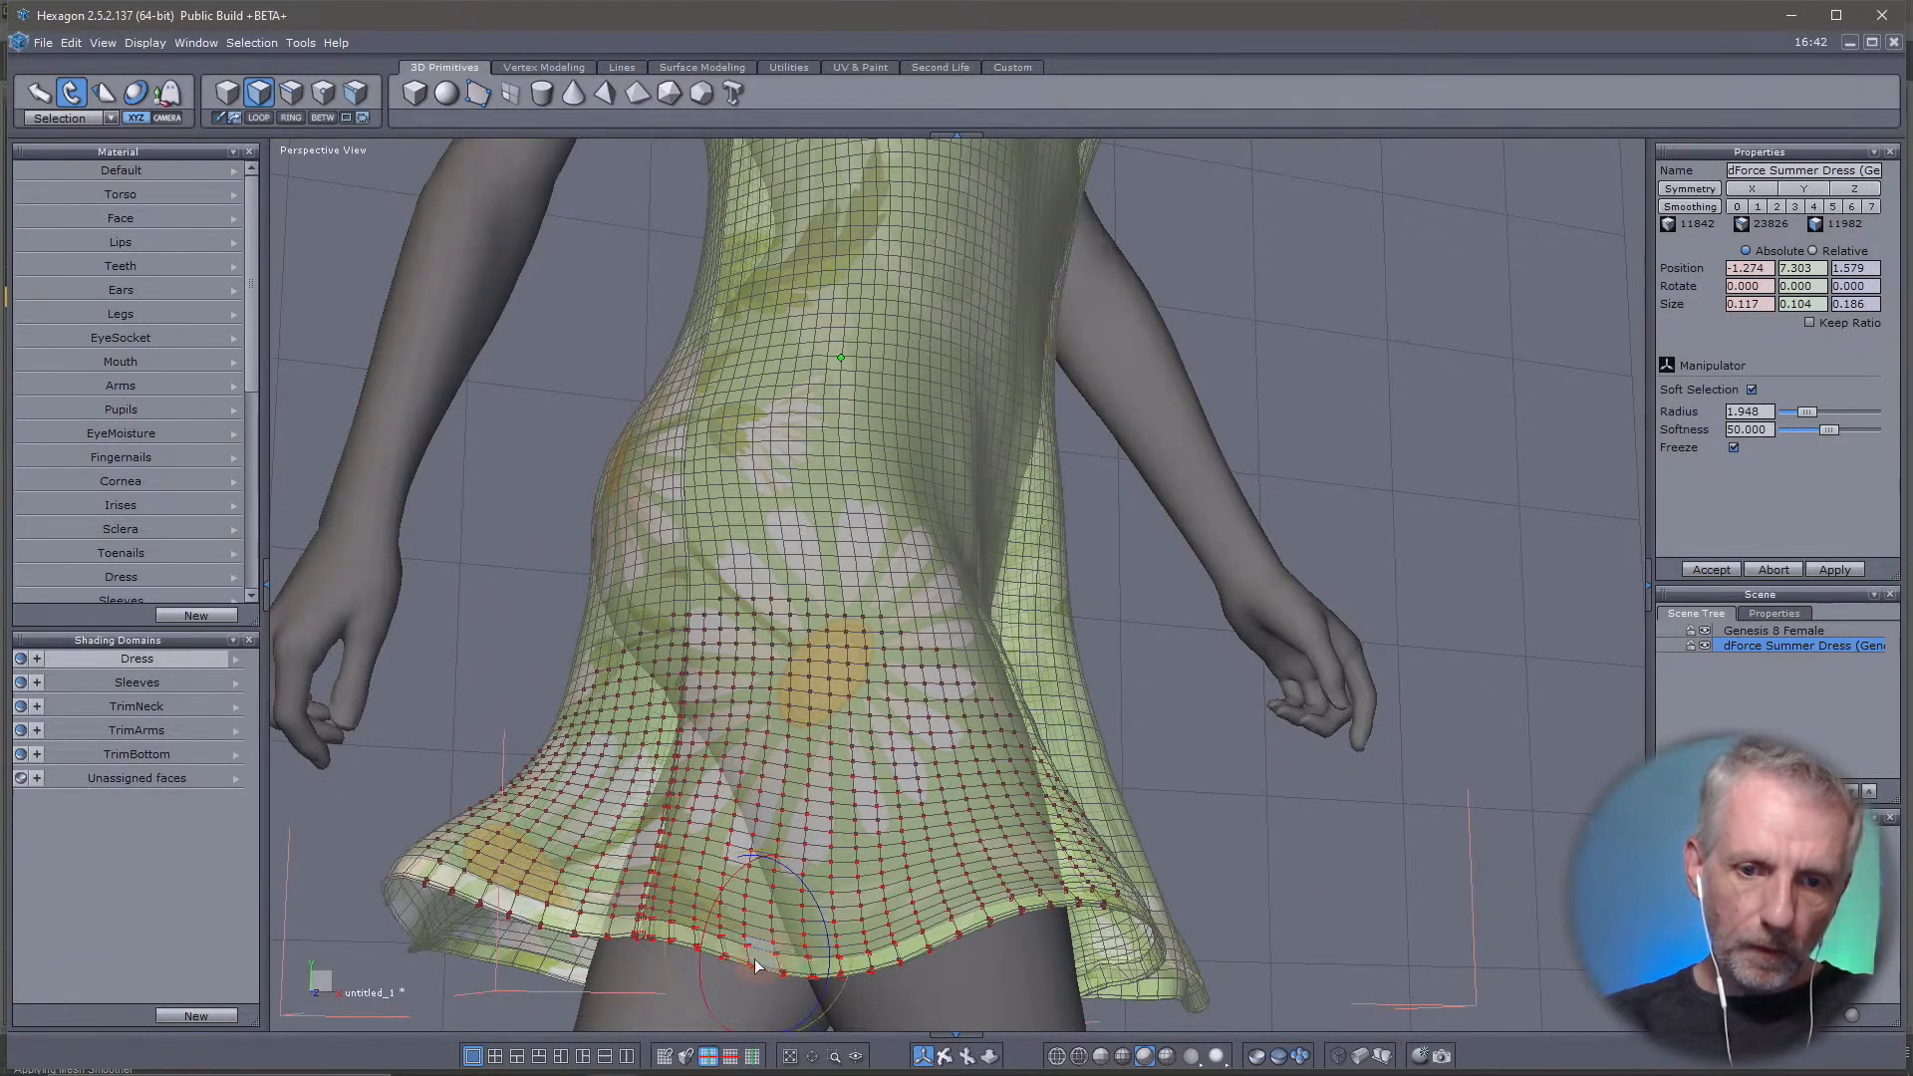
left_click(787, 963, "shift")
right_click_drag(892, 911, 494, 983)
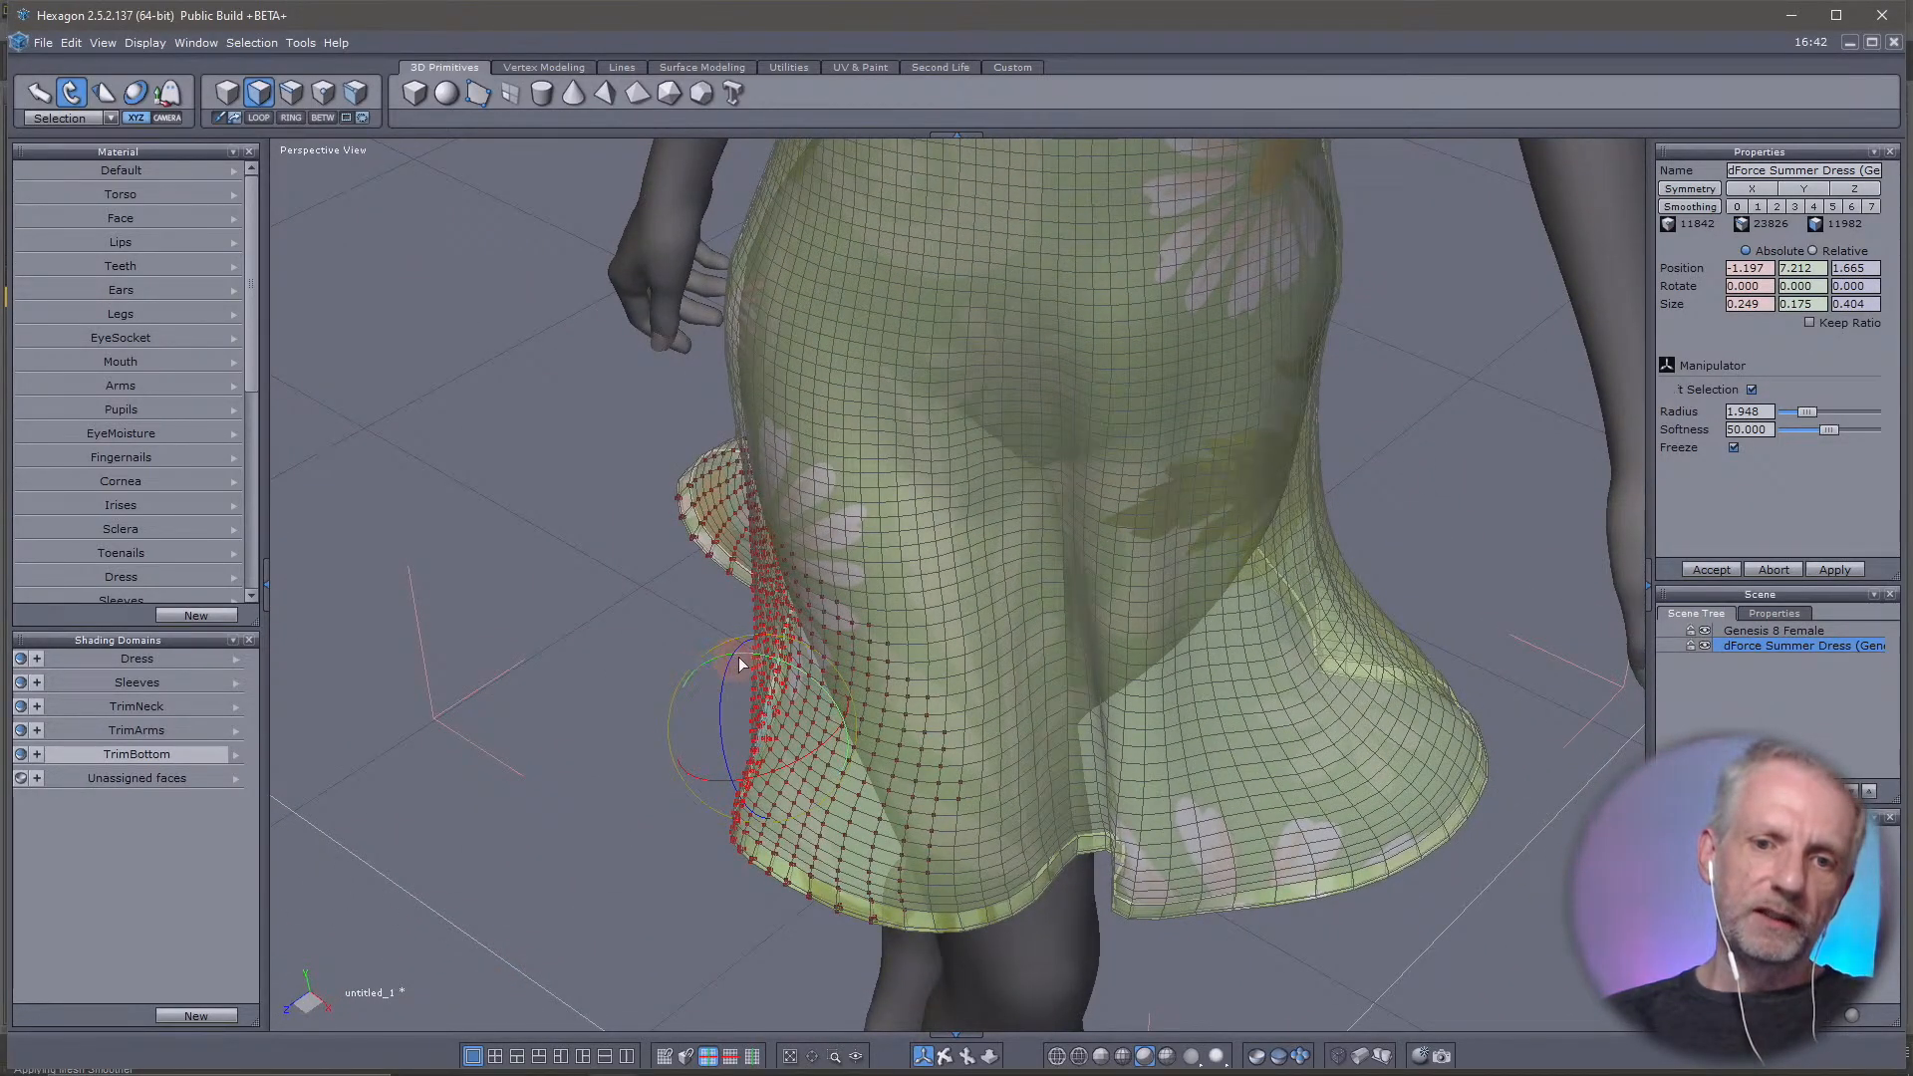
left_click_drag(740, 665, 767, 656)
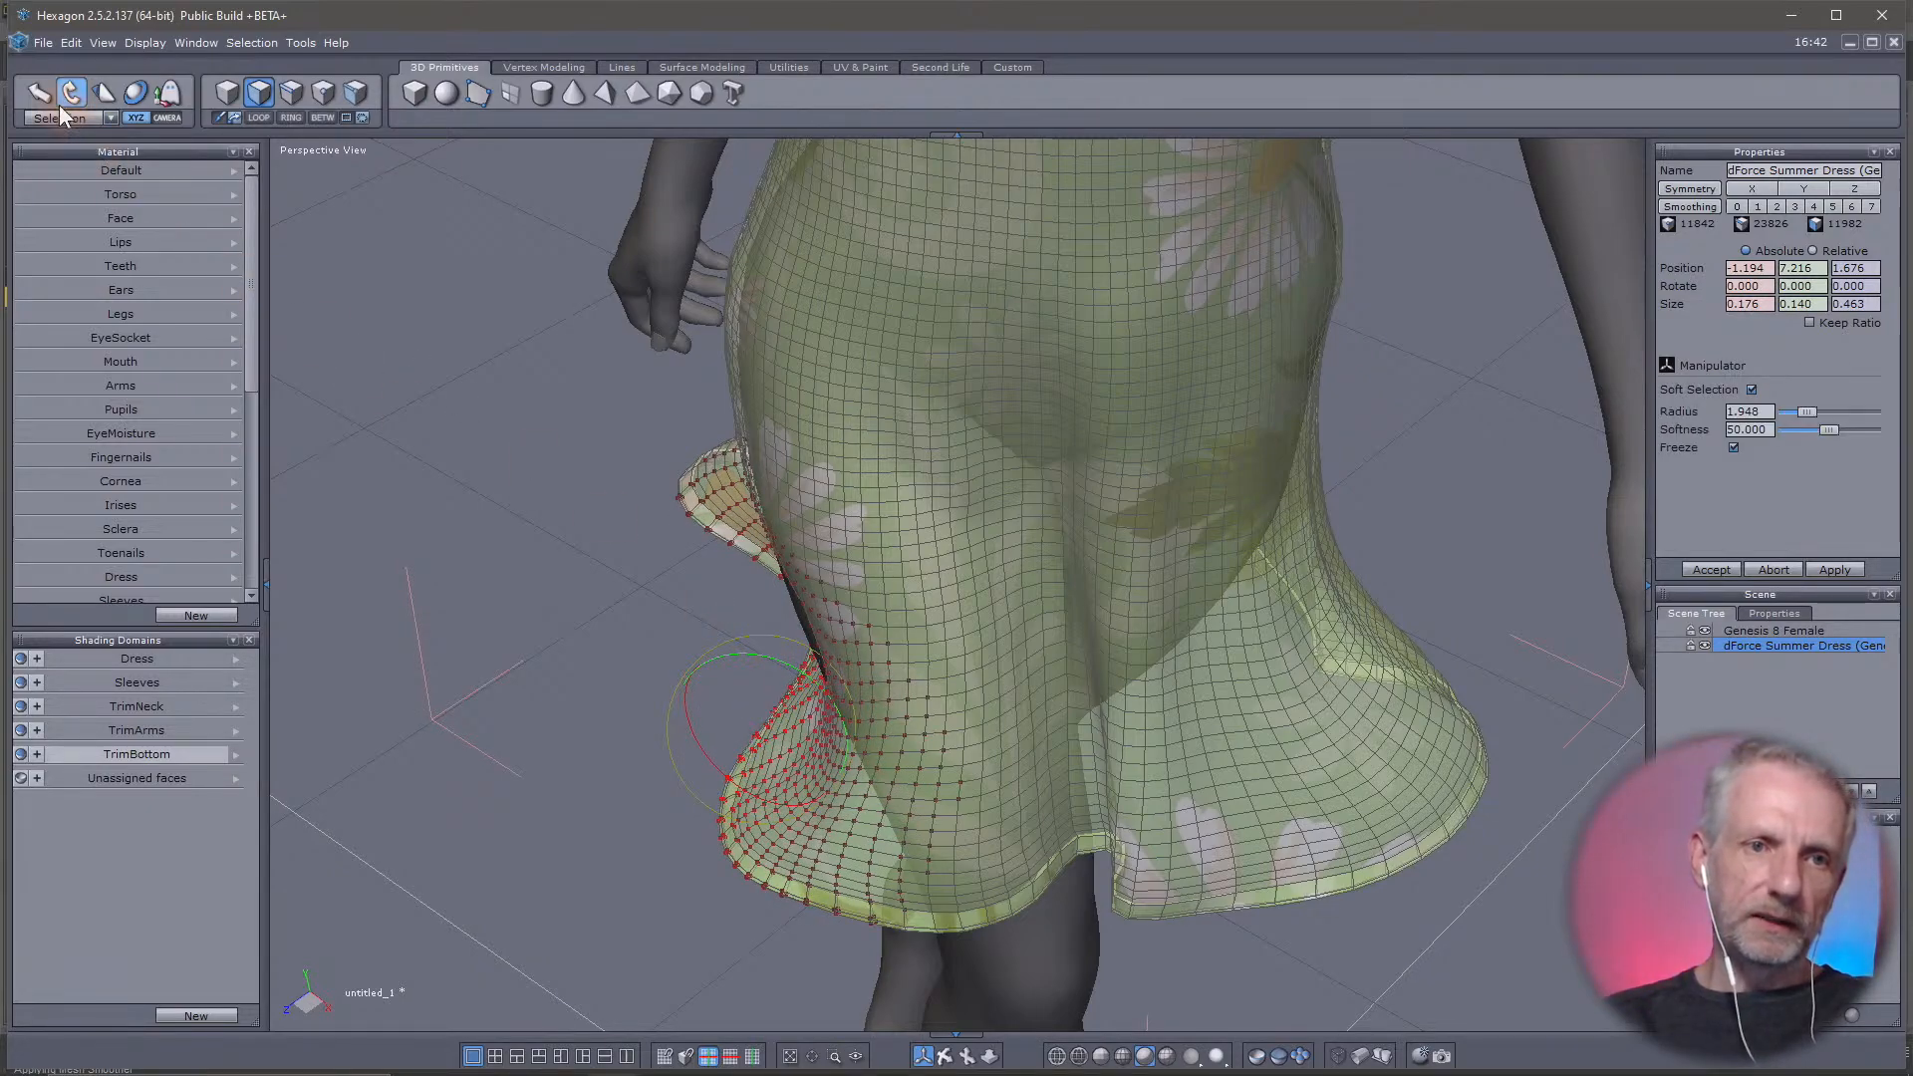
Try to move the rotated front-right hem outward, and undo its latest reshaping
left_click(36, 94)
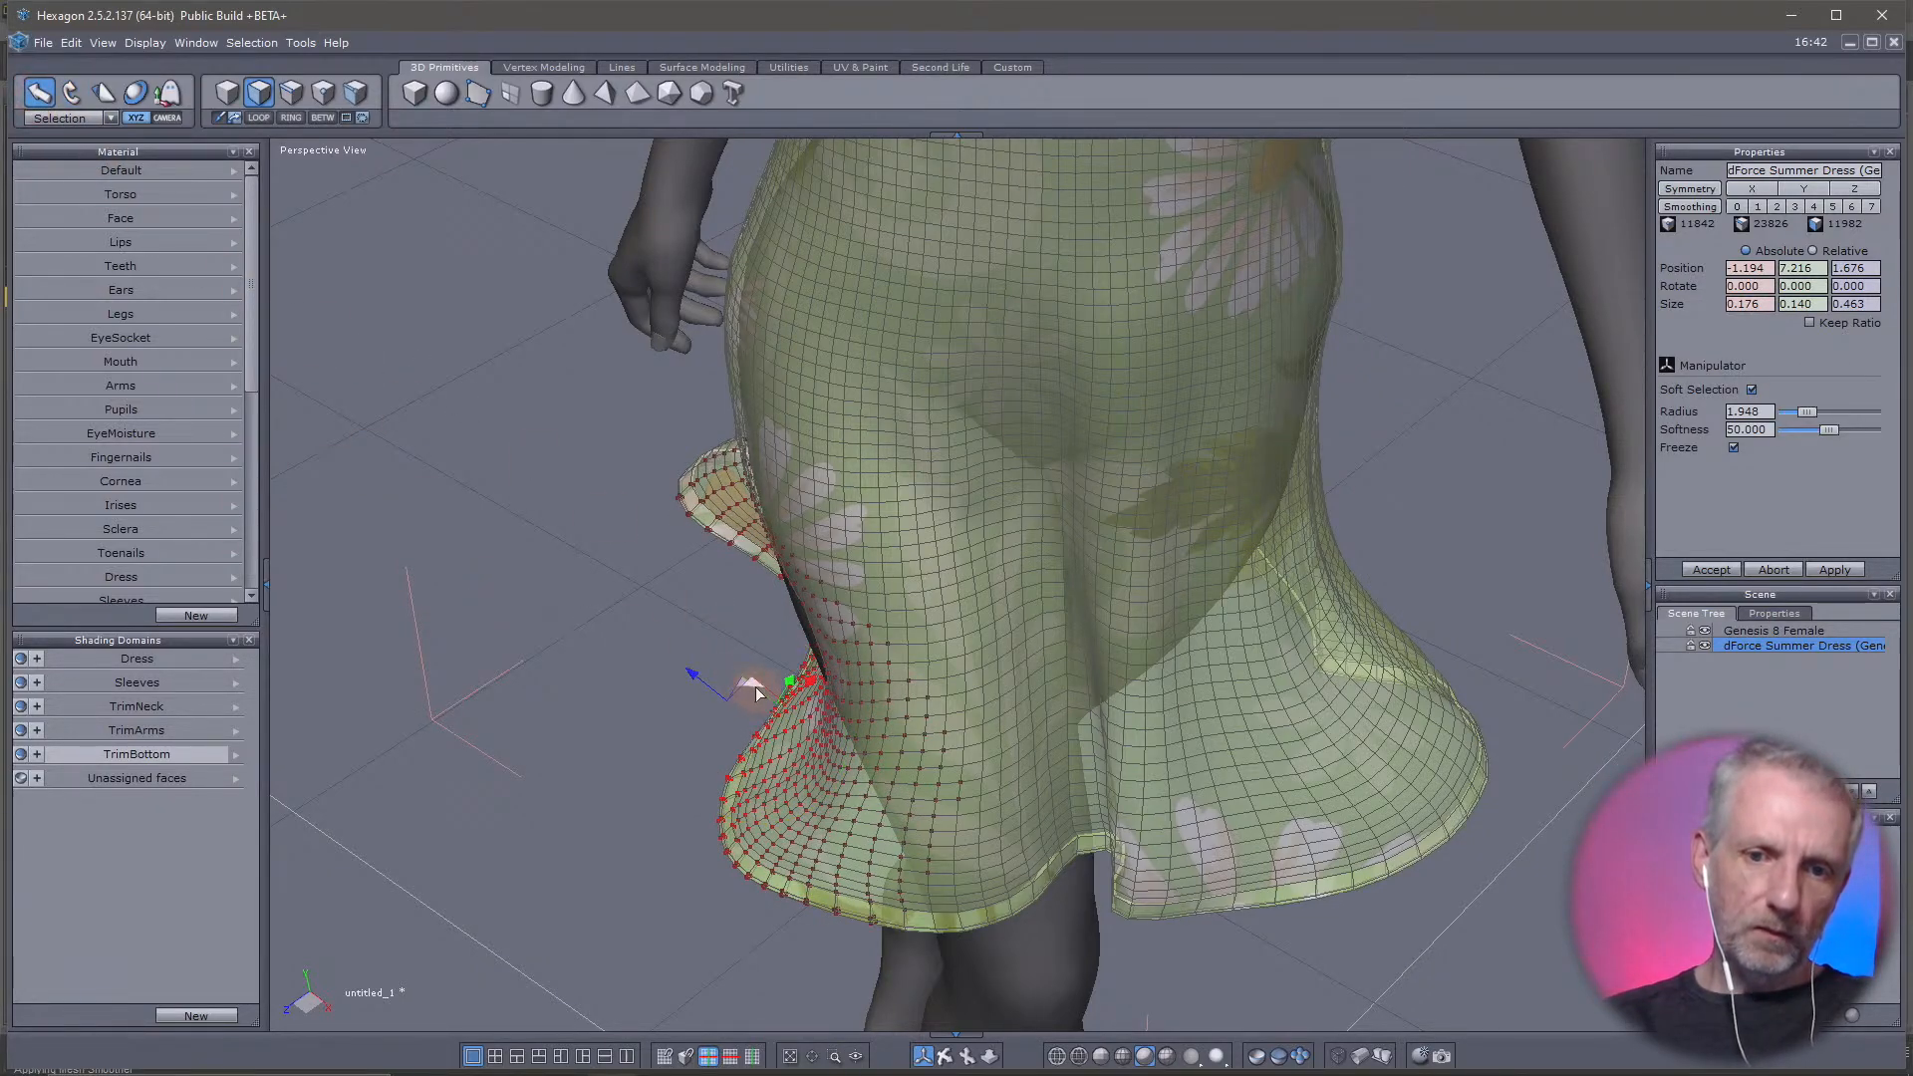
left_click_drag(755, 685, 481, 674)
right_click_drag(735, 669, 795, 714)
scroll(738, 675, "up", 3)
scroll(737, 676, "down", 6)
key("ctrl+z")
key("ctrl+z")
scroll(793, 727, "down", 3)
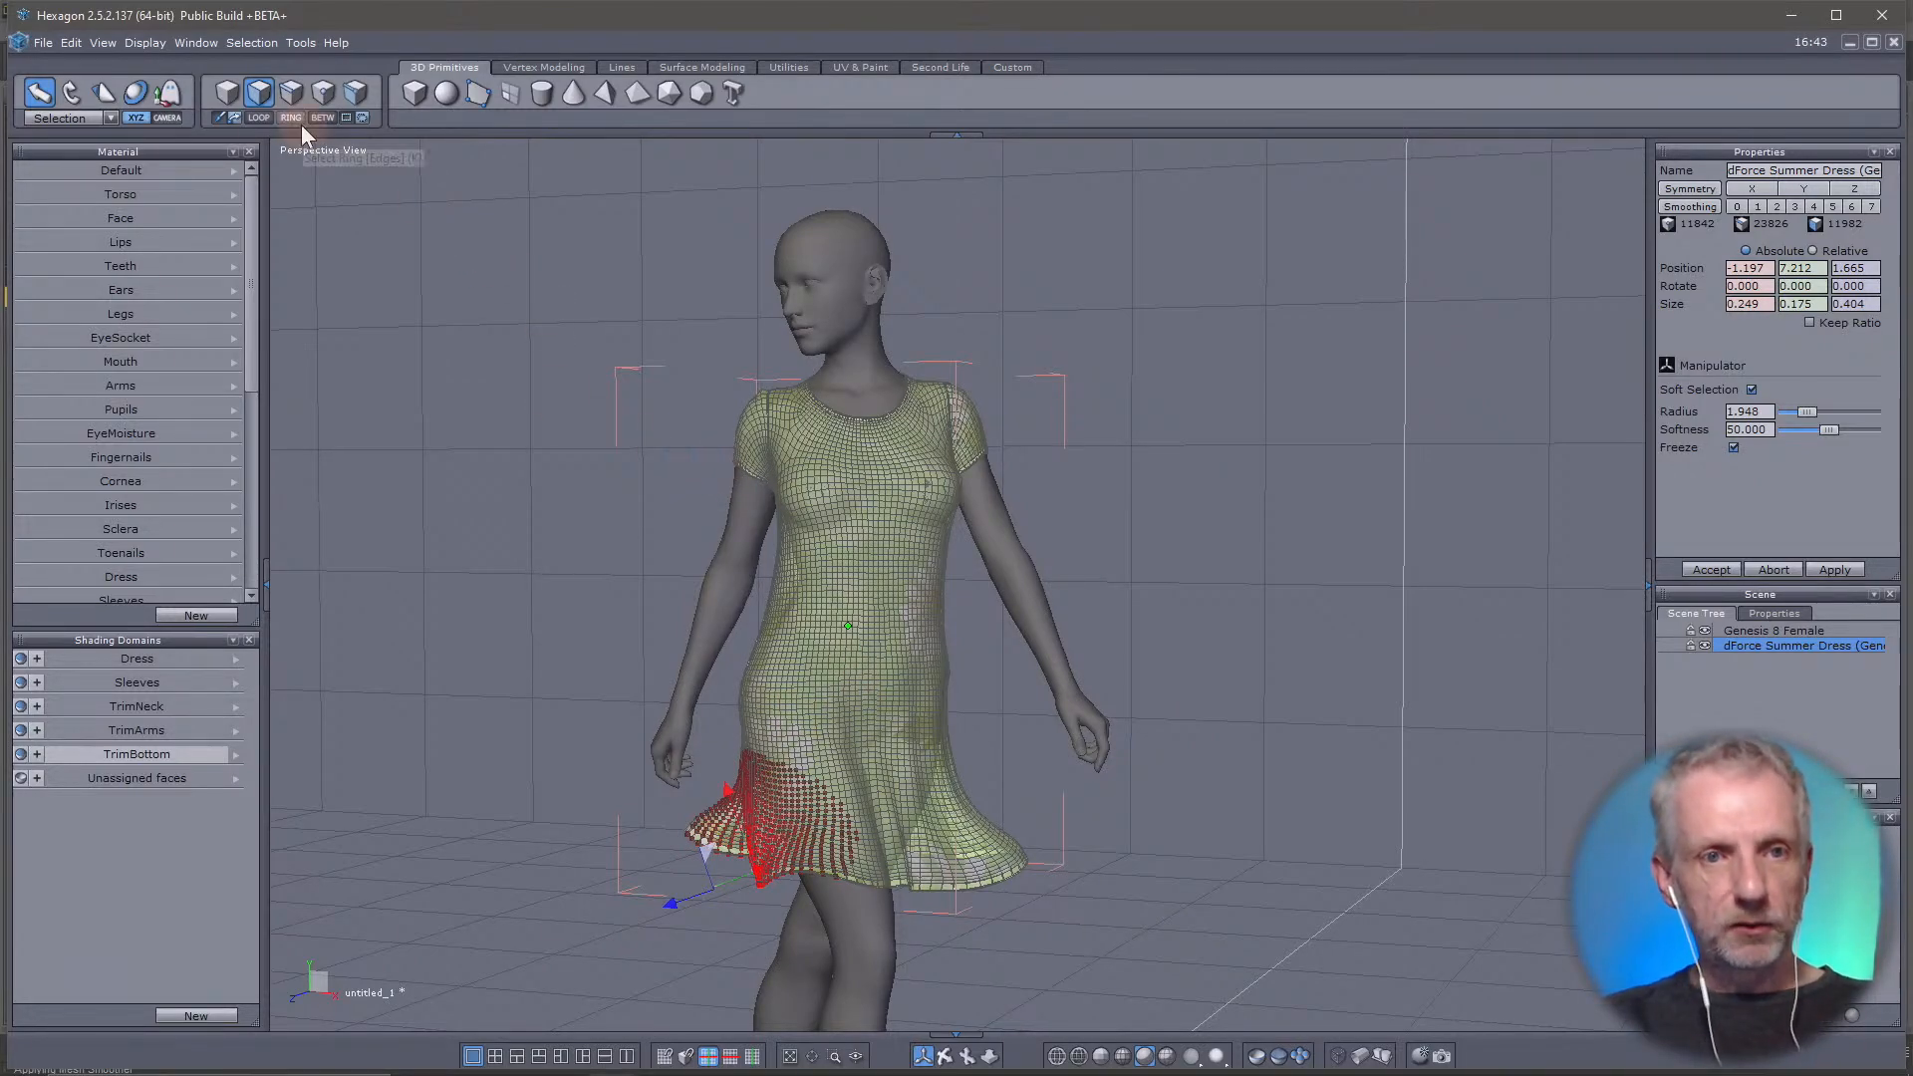
Select the whole dress object and send it back to DAZ Studio, switching to DAZ Studio
left_click(229, 90)
left_click(43, 42)
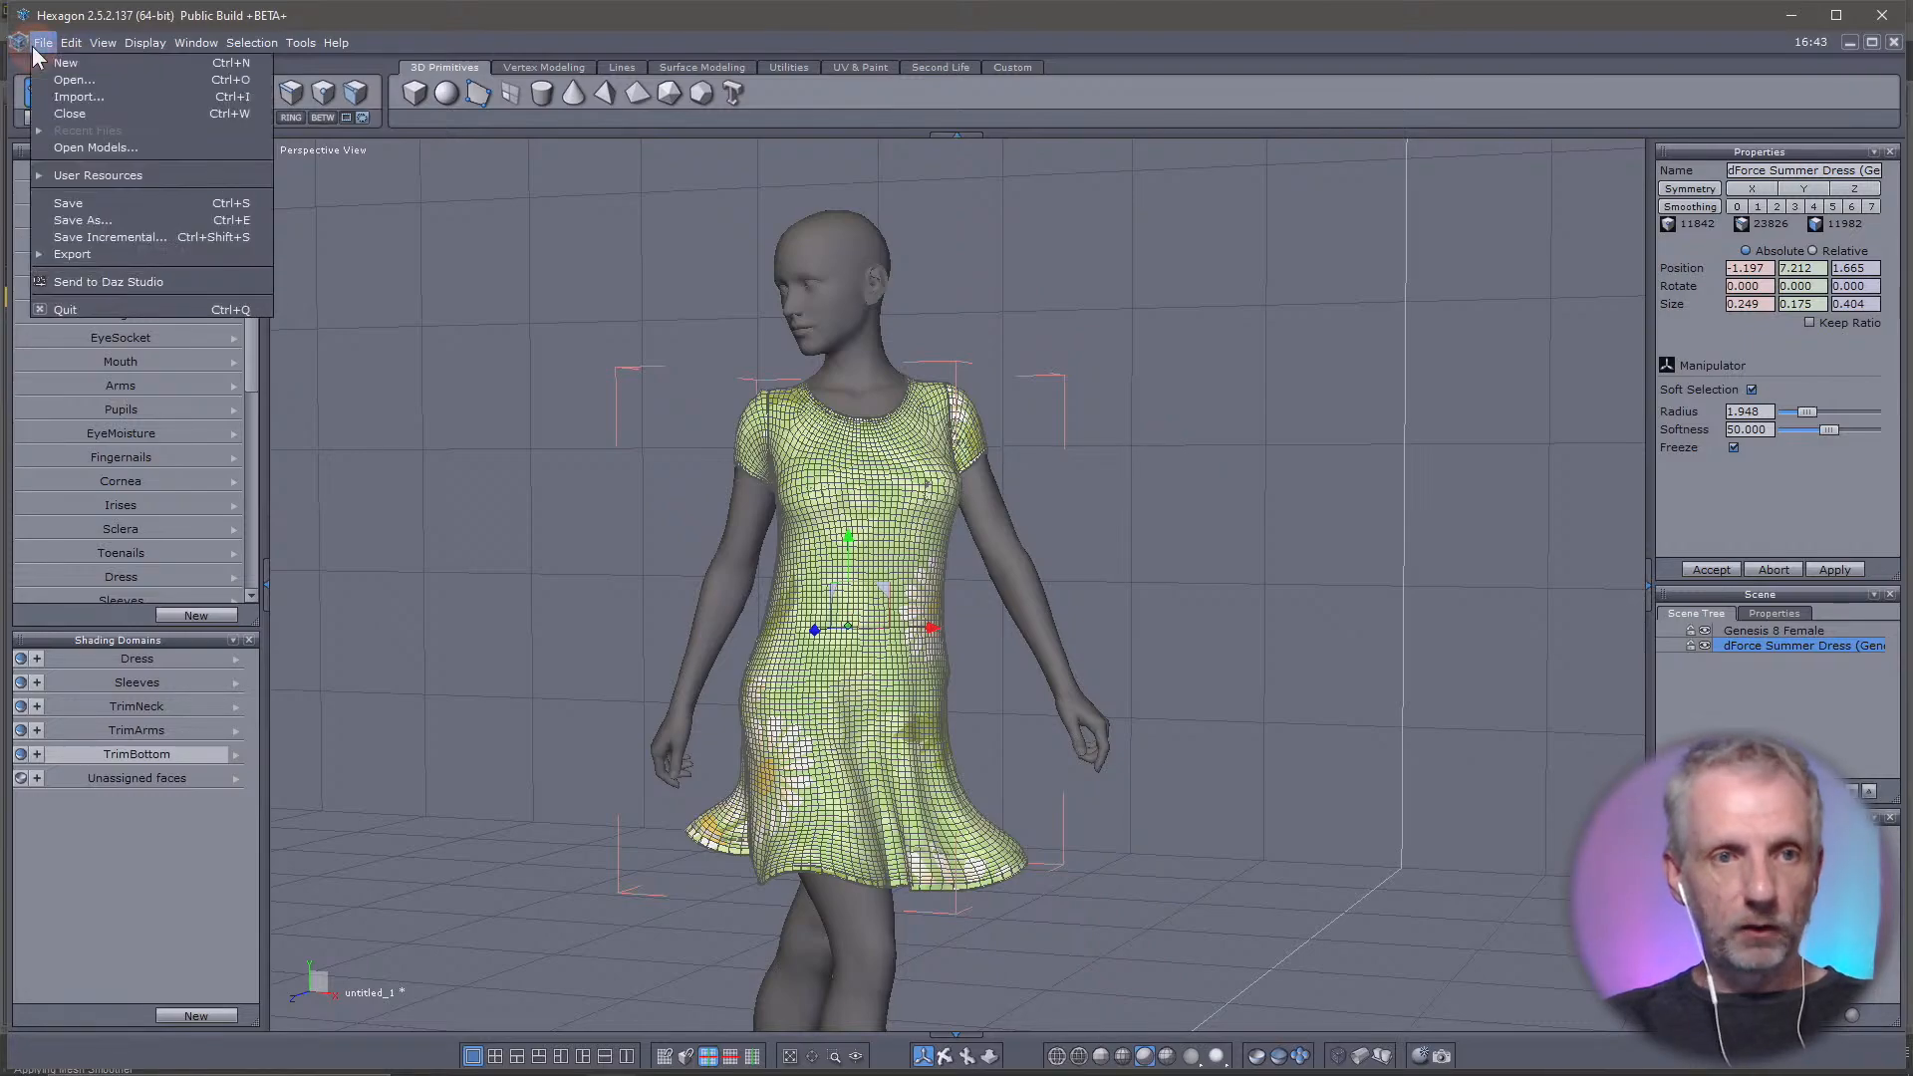
left_click(135, 282)
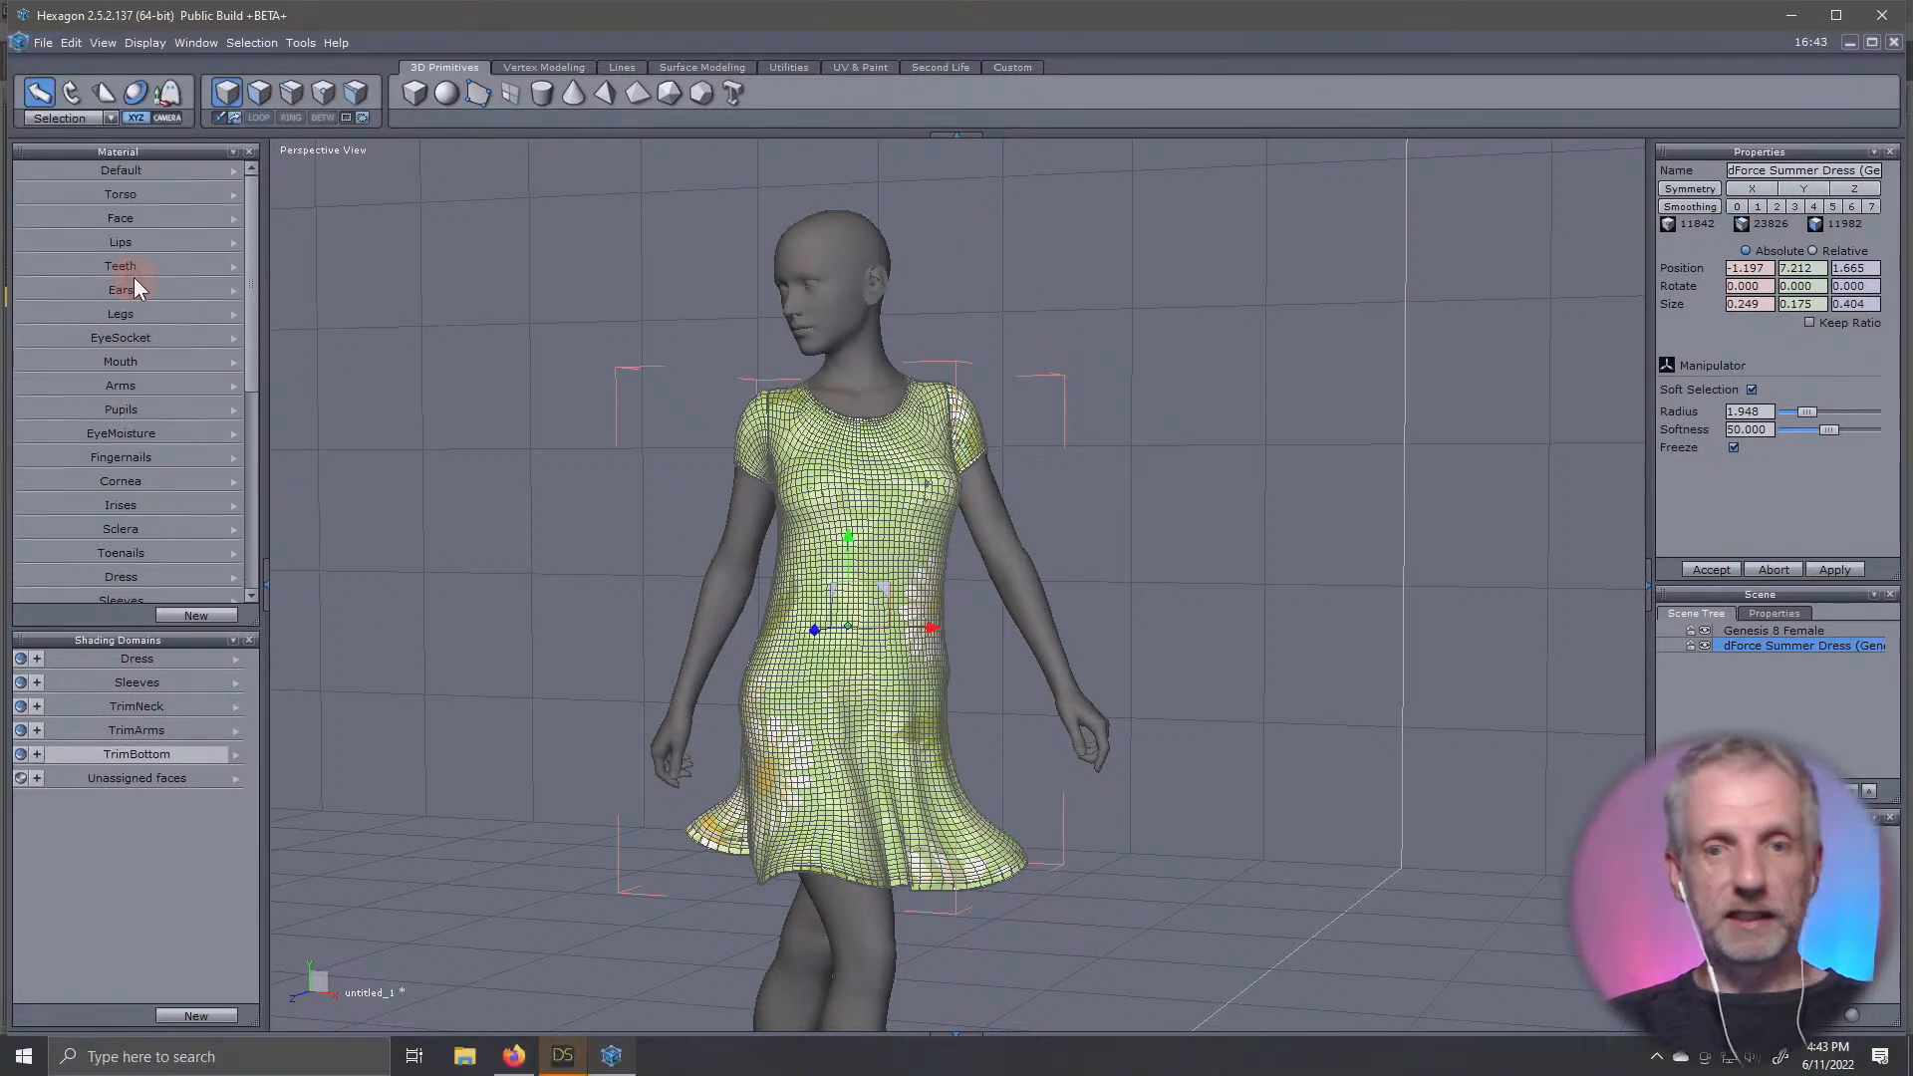
key("alt+Tab")
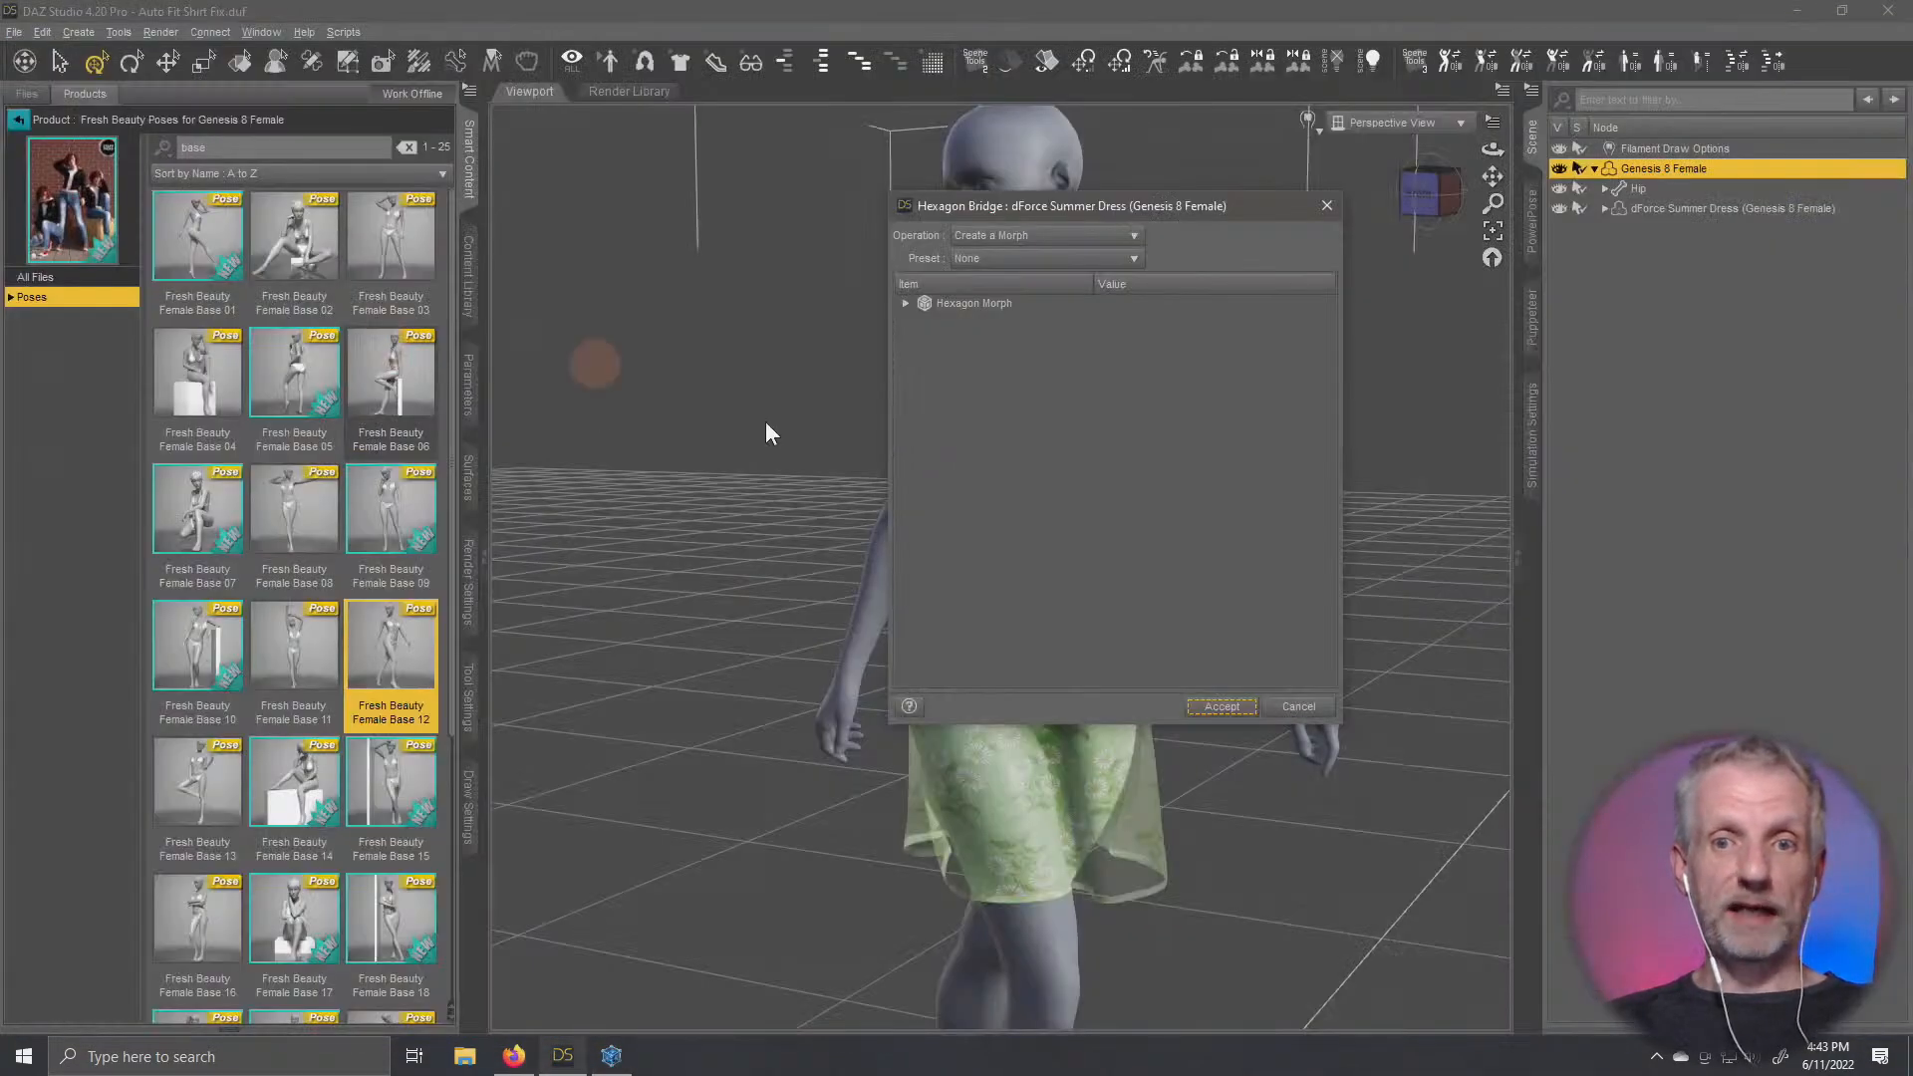
Create a morph named Skirt Twirl from the Hexagon Bridge with Reverse Deformations set to Yes
left_click_drag(1212, 204, 607, 136)
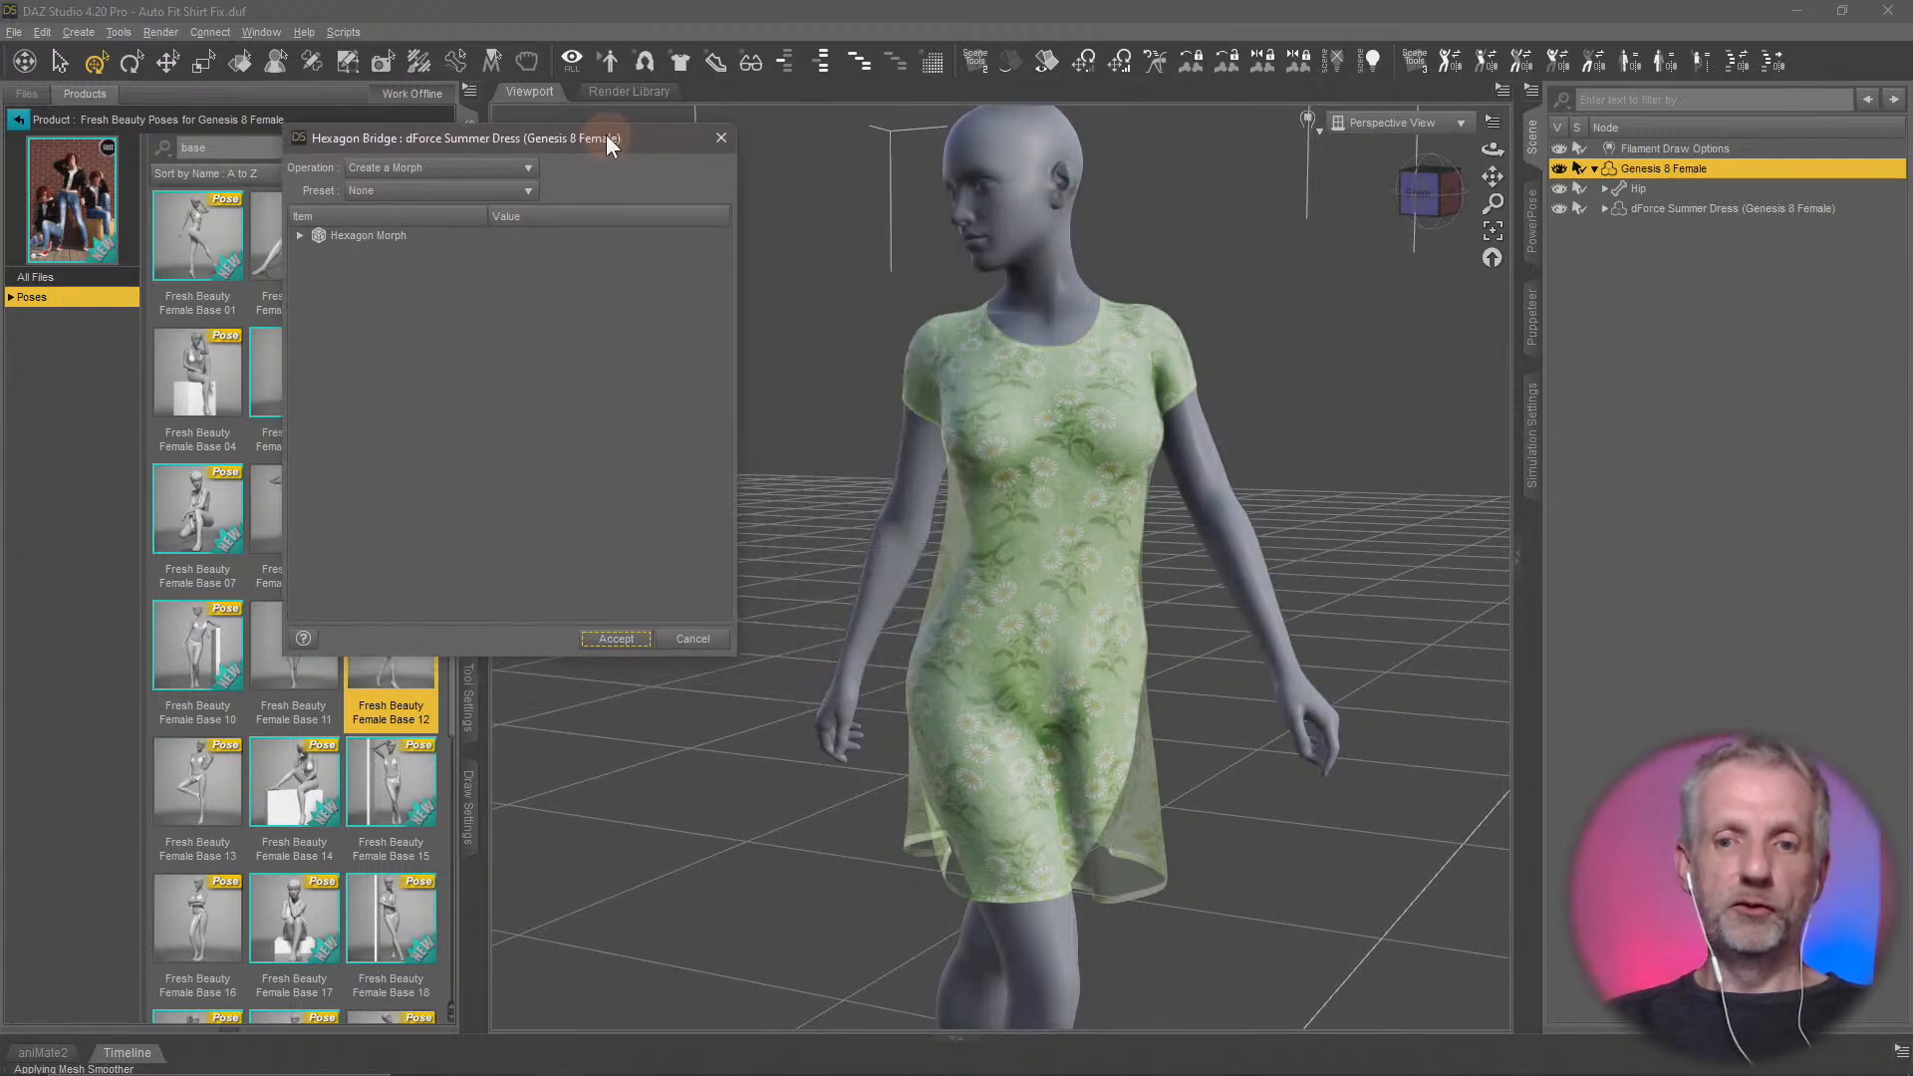
left_click(299, 235)
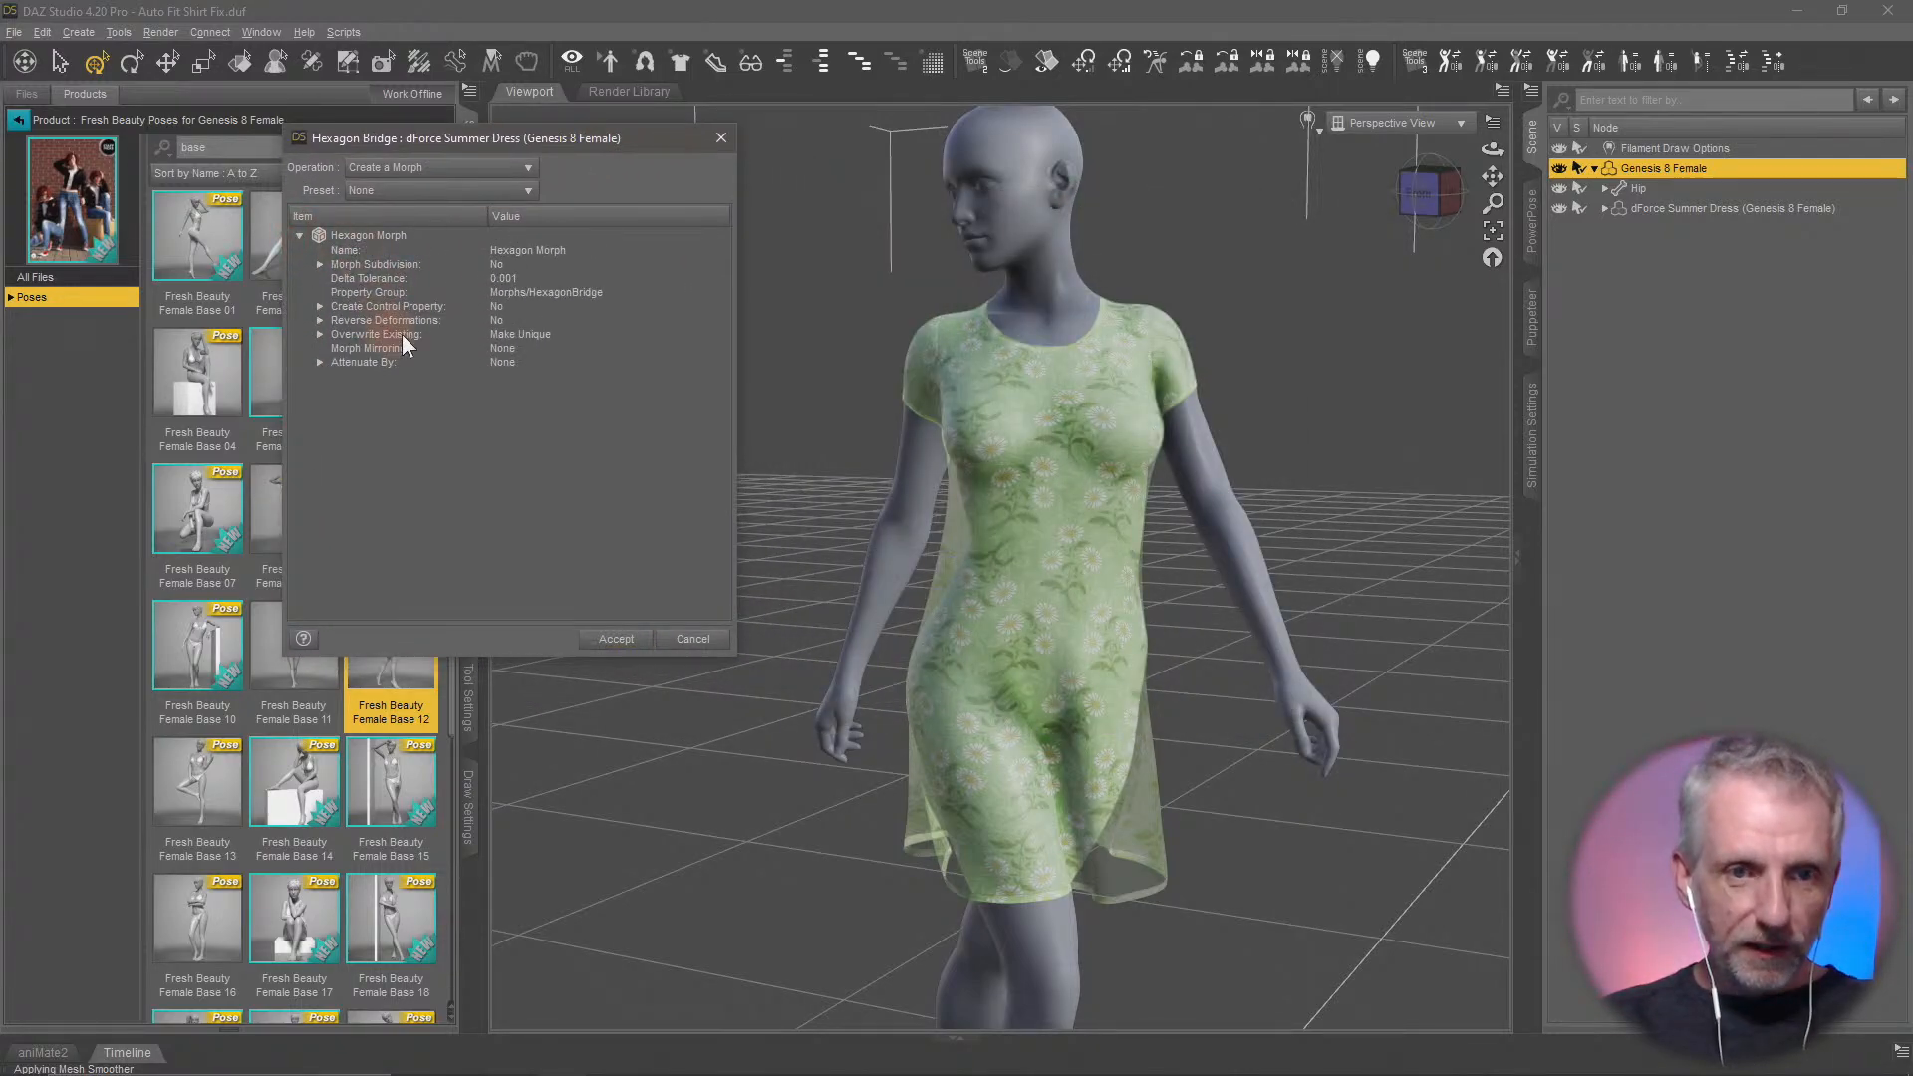
left_click(540, 247)
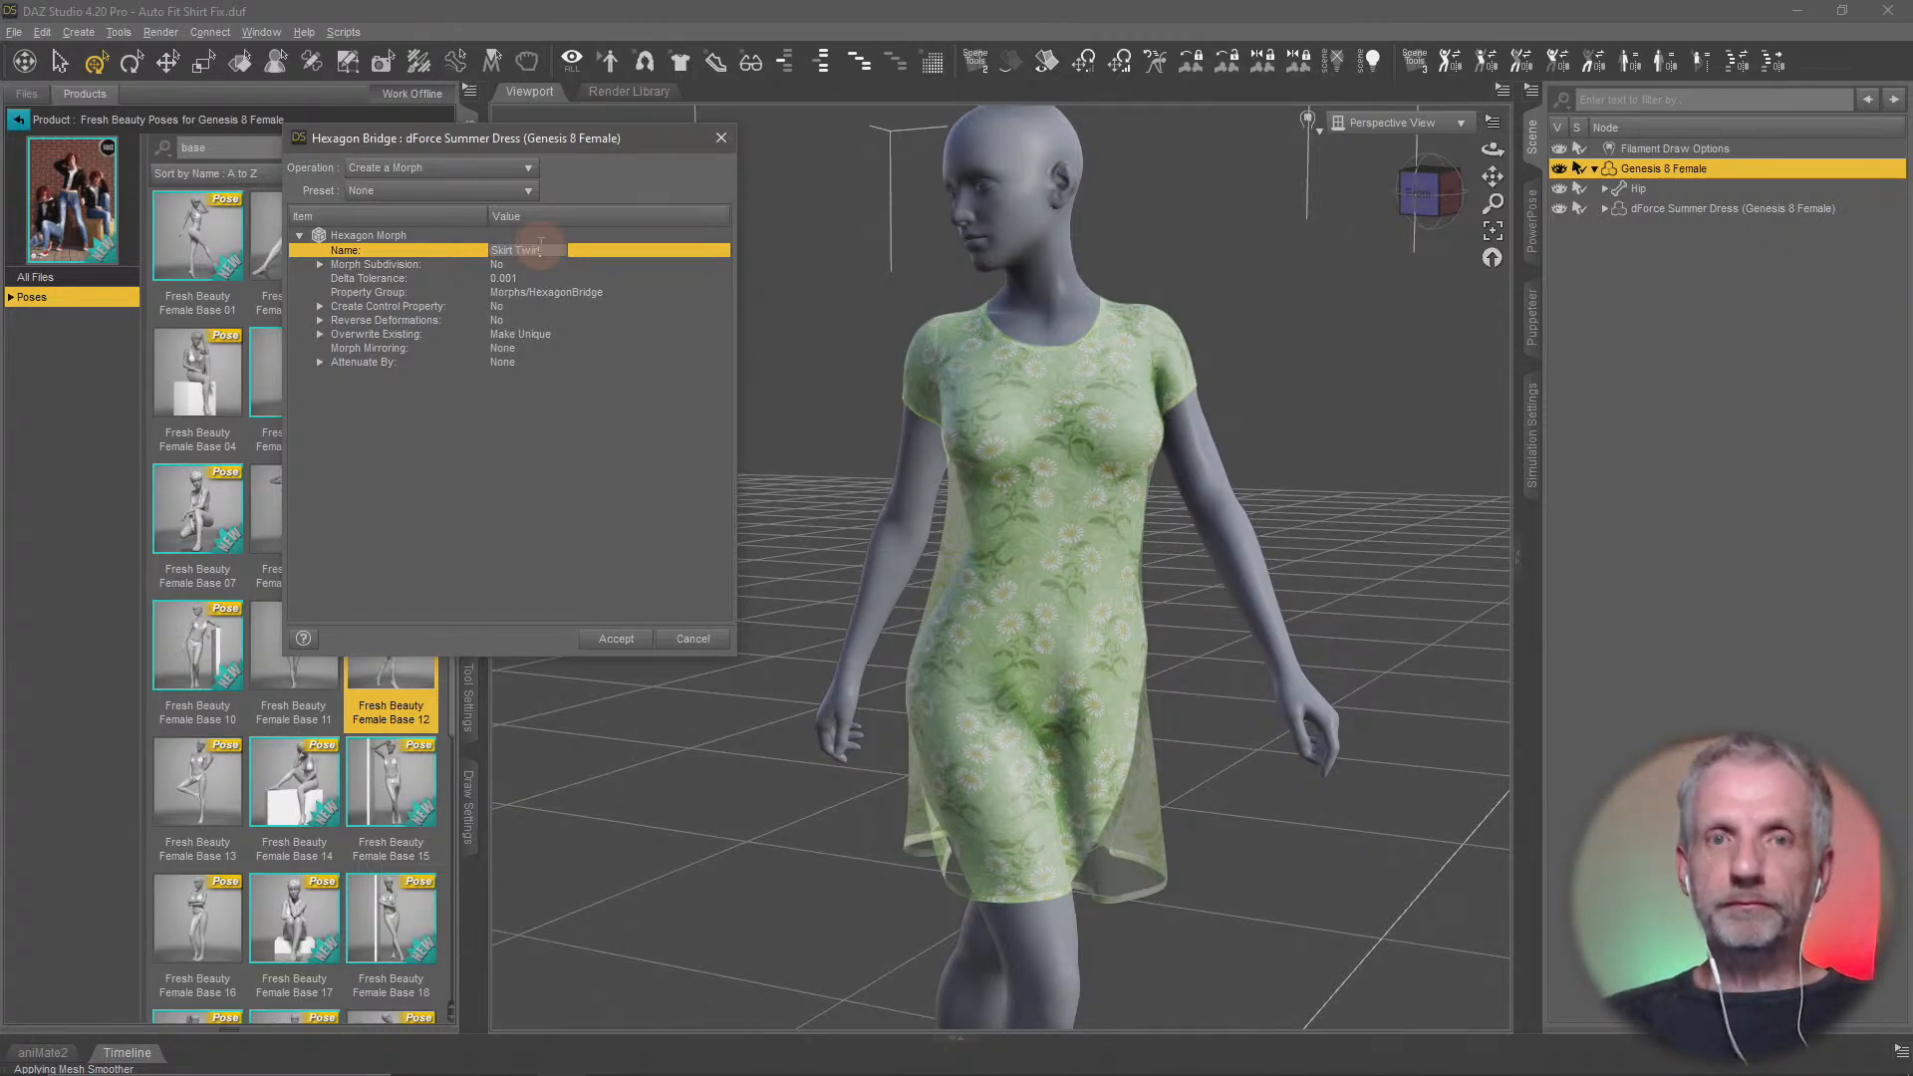
left_click(564, 371)
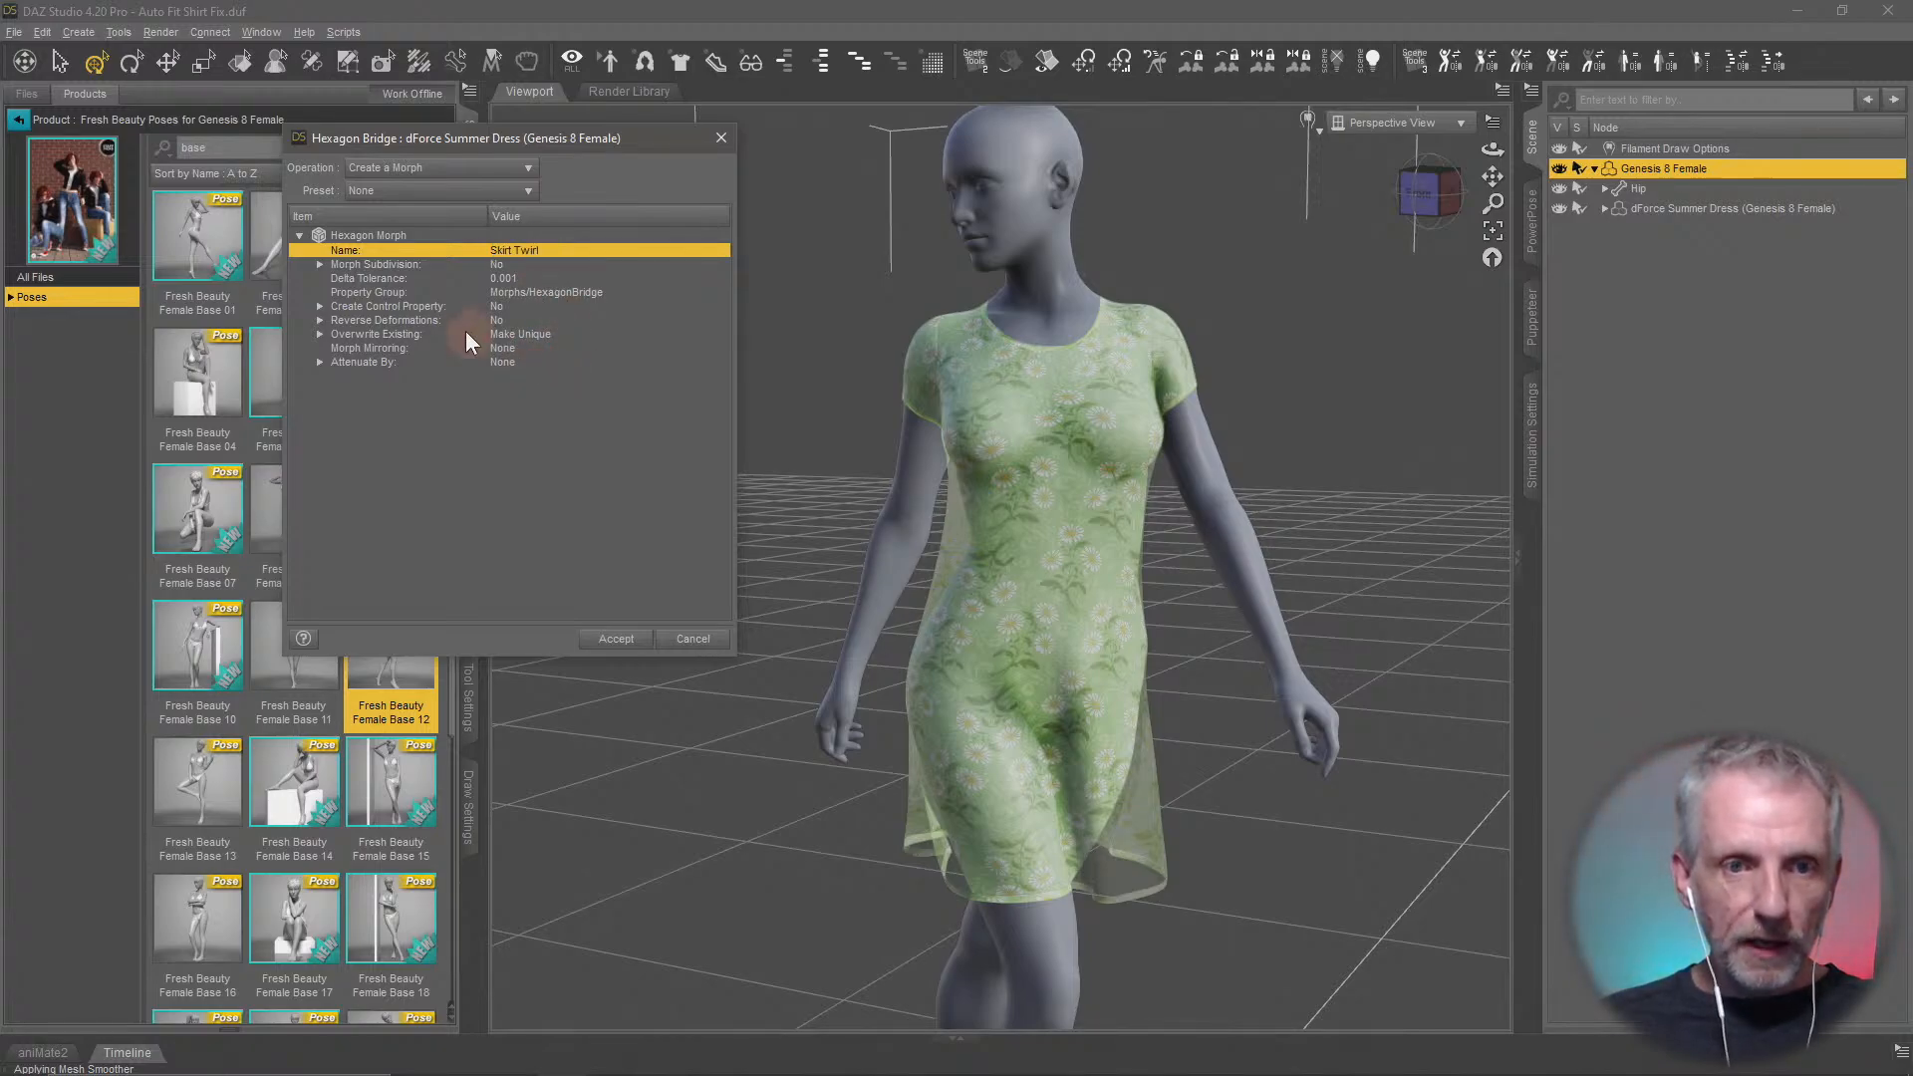
left_click(493, 321)
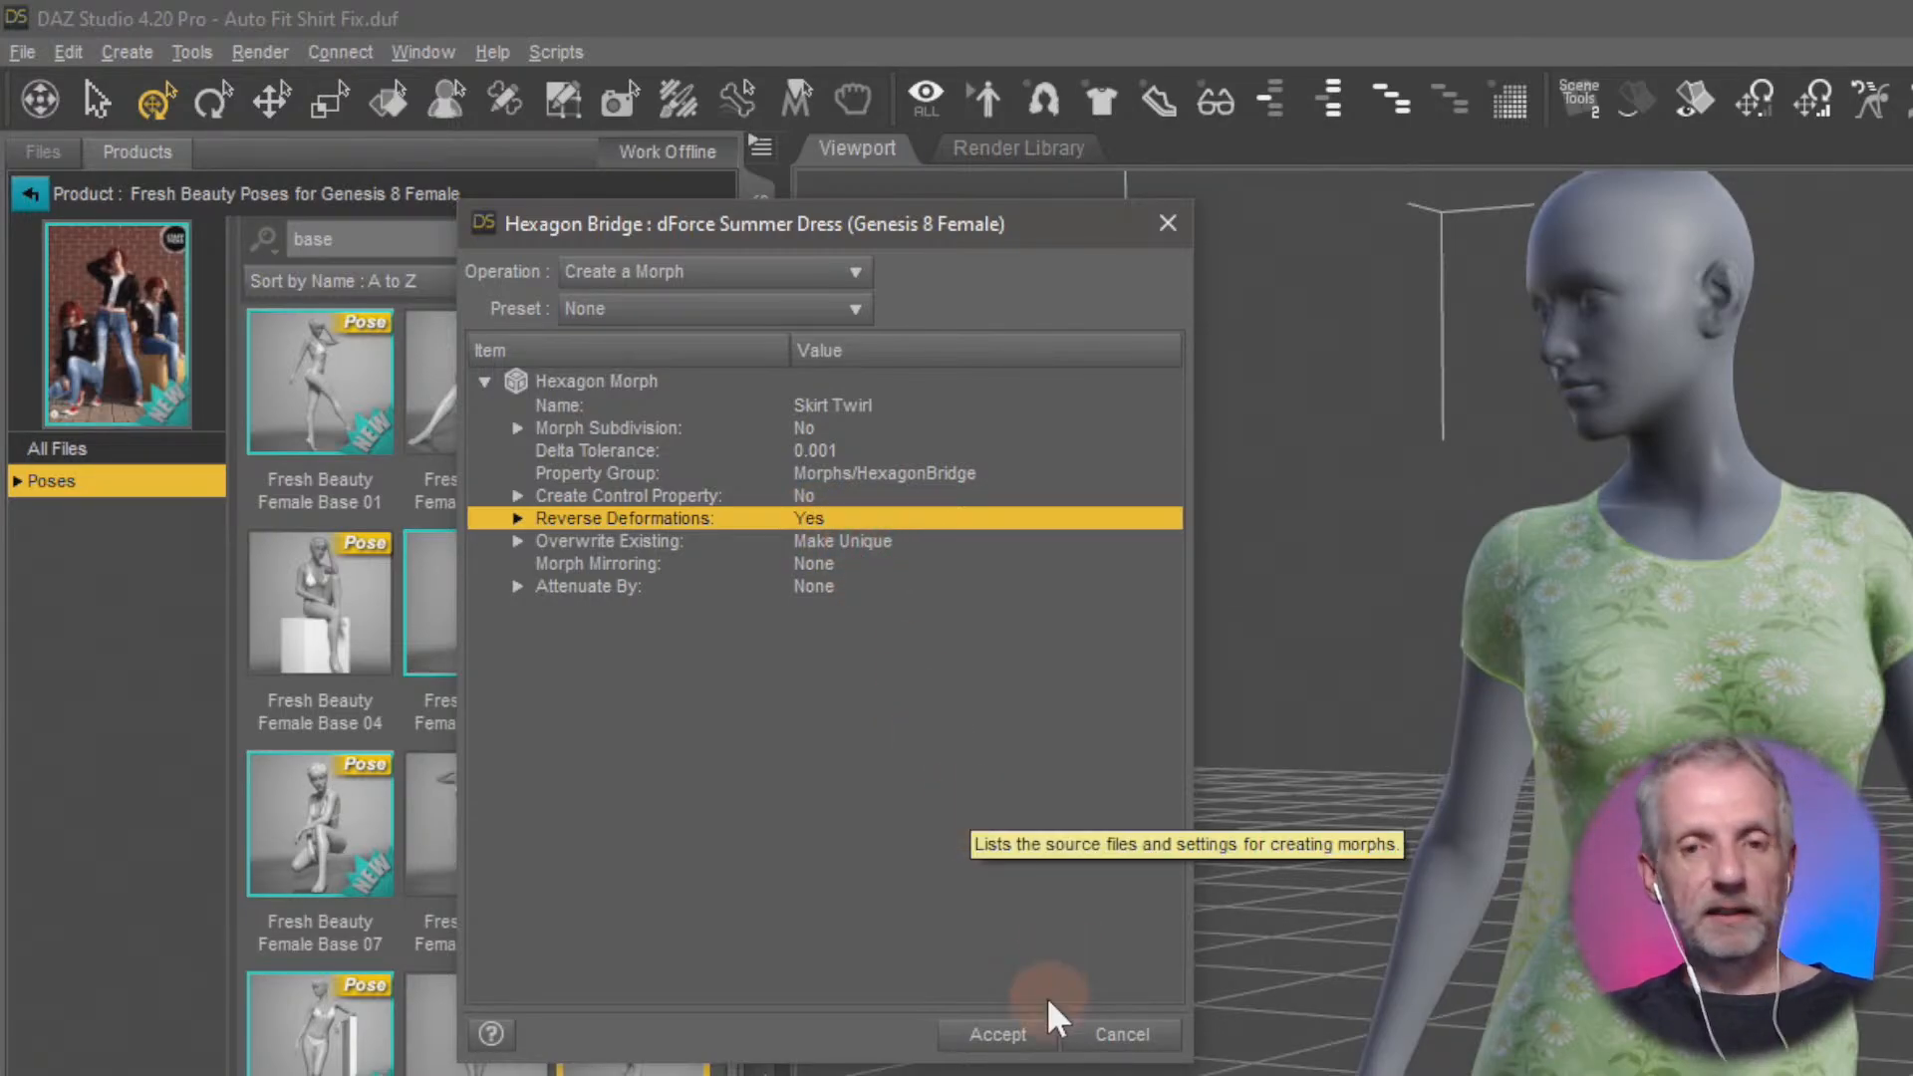
left_click(999, 1038)
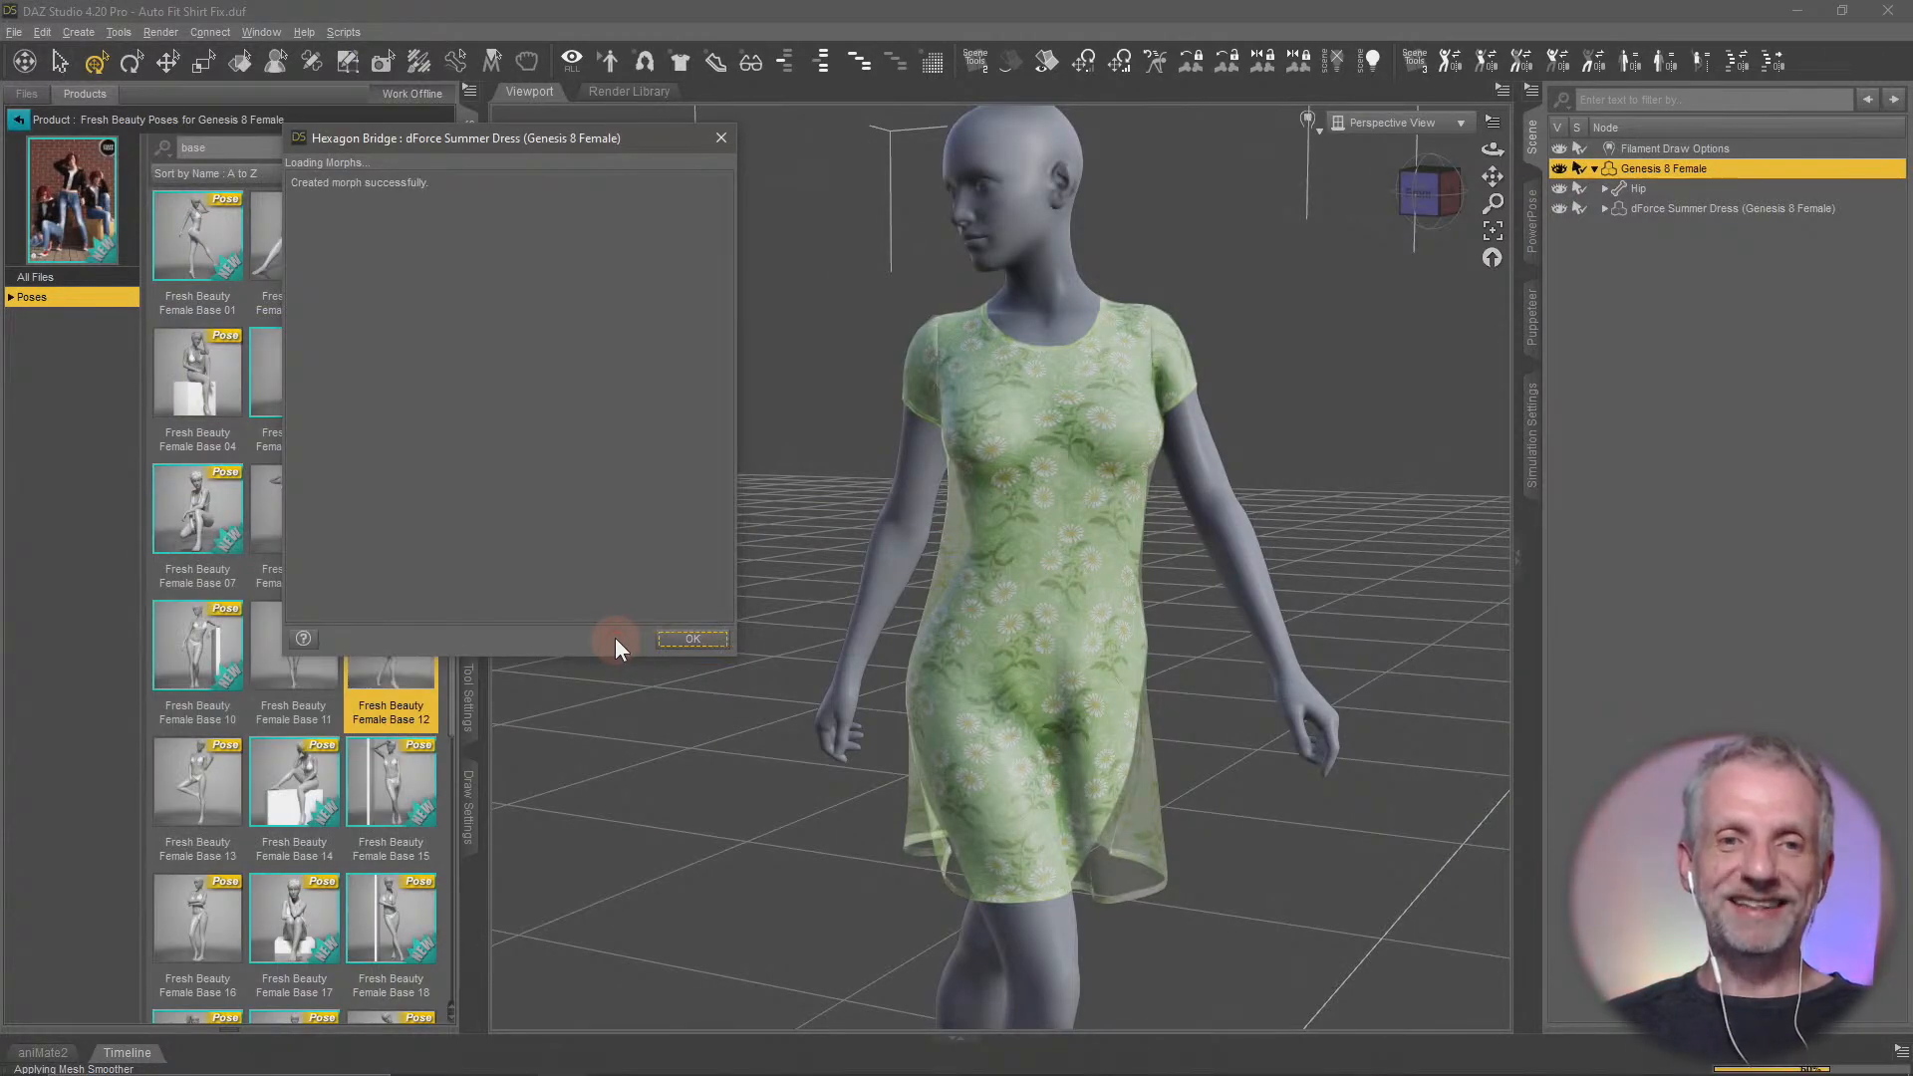
Select the dForce Summer Dress and set its Skirt Twirl morph to 100%
left_click(996, 311)
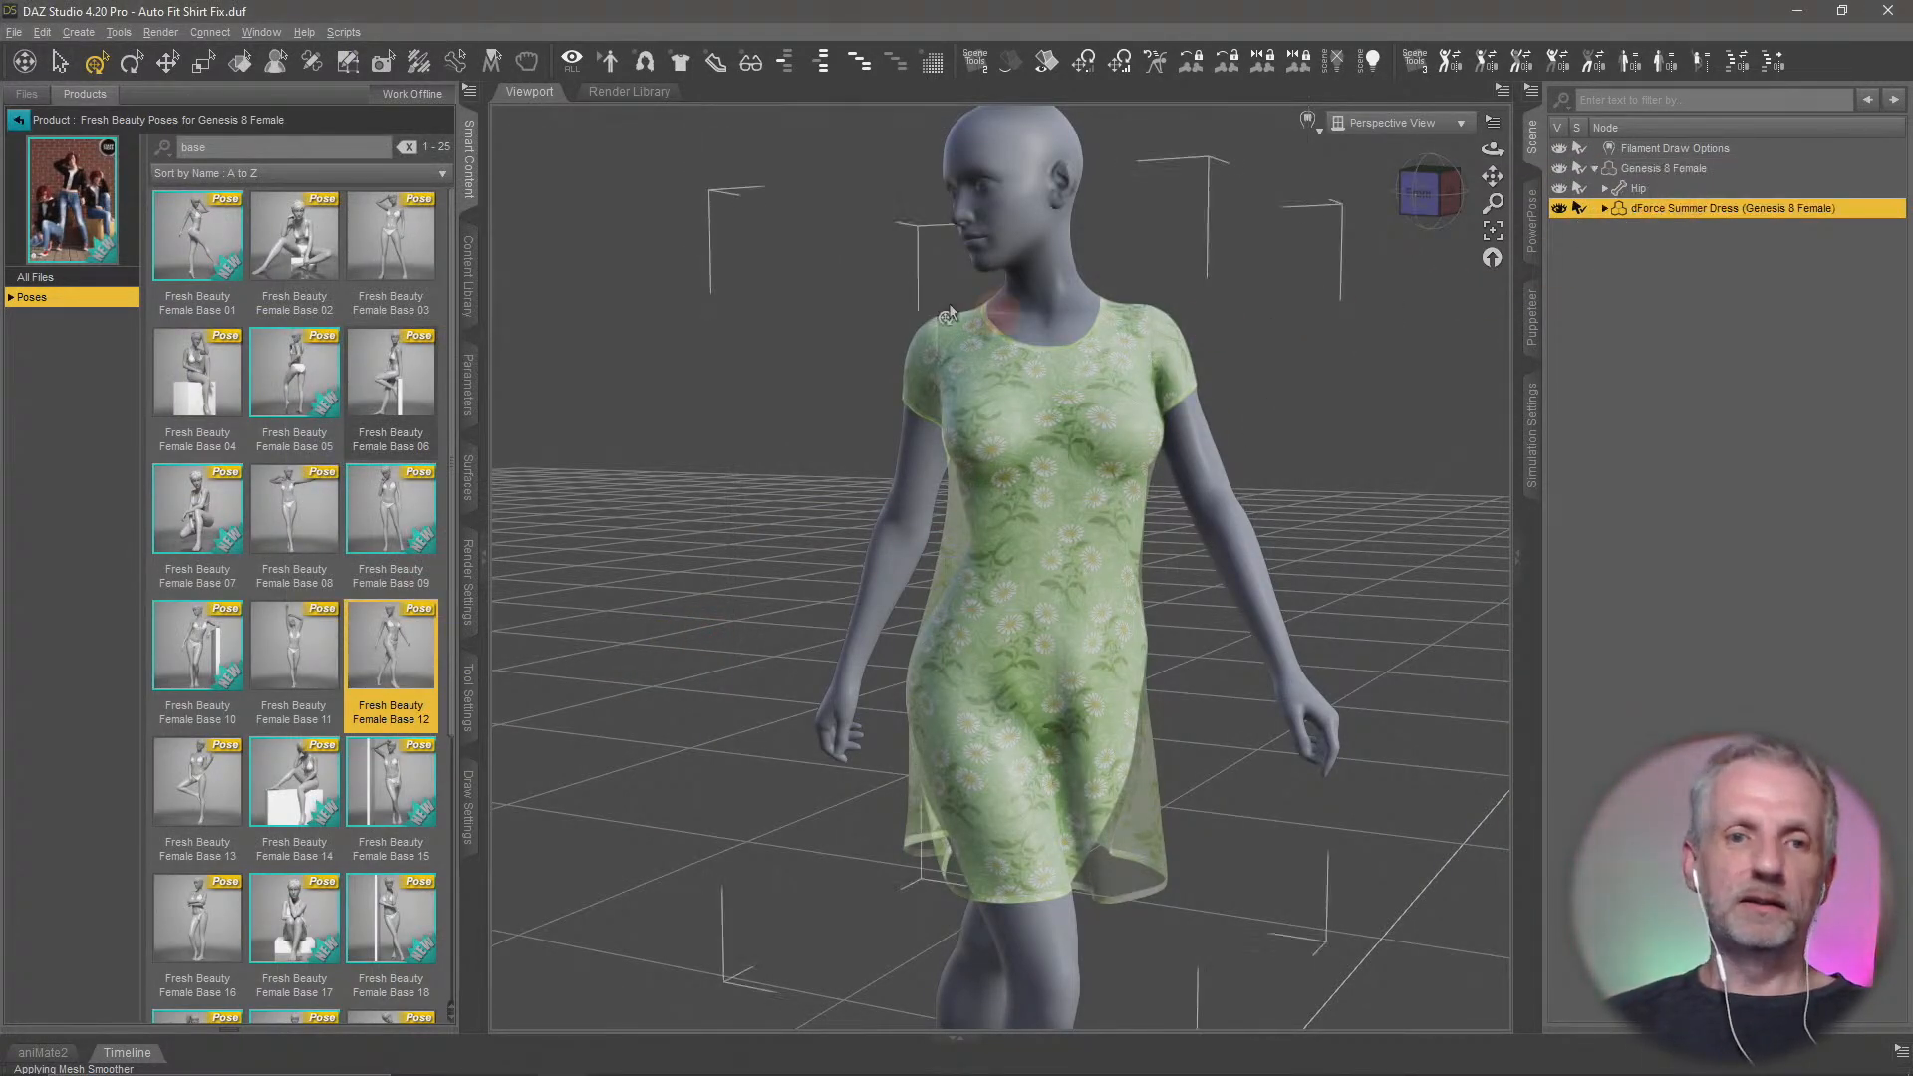
left_click(461, 379)
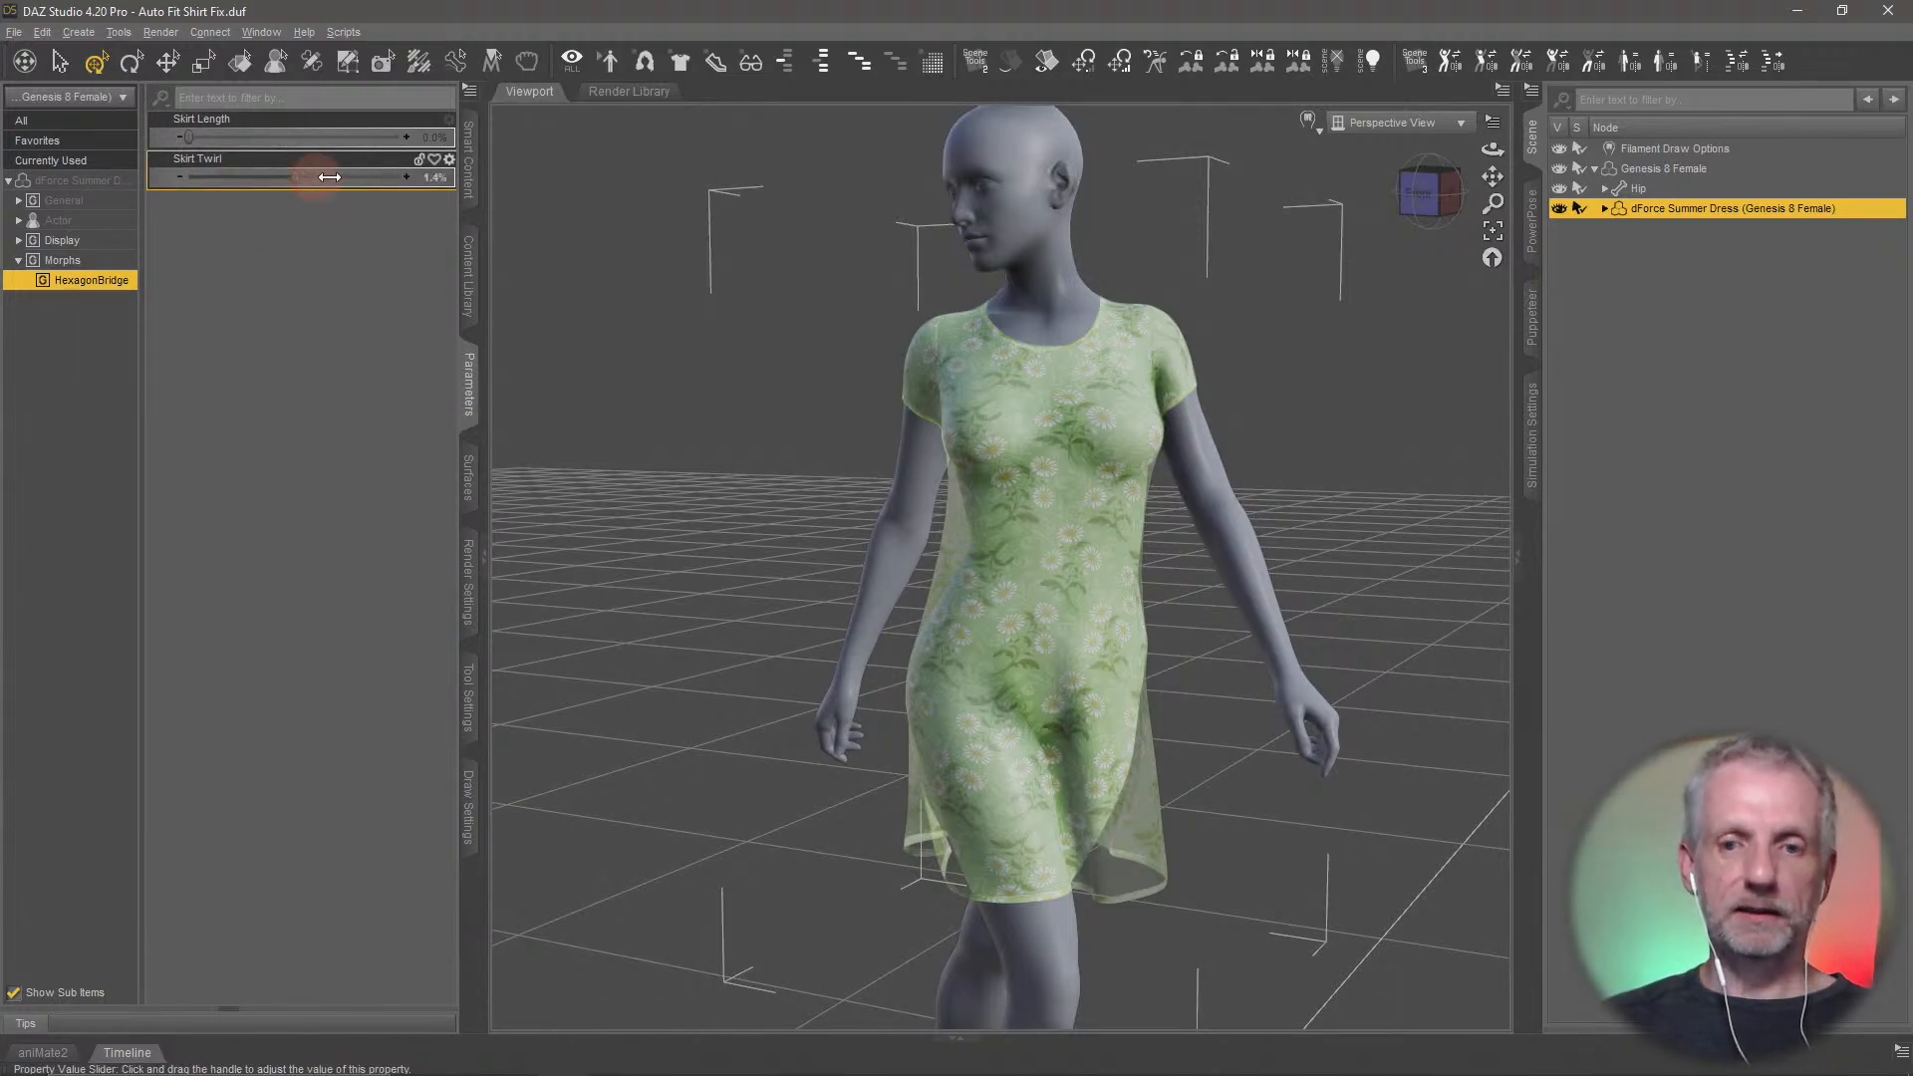
left_click_drag(329, 176, 482, 179)
mouse_move(875, 538)
left_mouse_down("alt")
mouse_move(952, 533)
mouse_move(866, 542)
mouse_move(1101, 572)
mouse_move(867, 555)
mouse_move(827, 528)
mouse_move(872, 544)
left_mouse_up("alt")
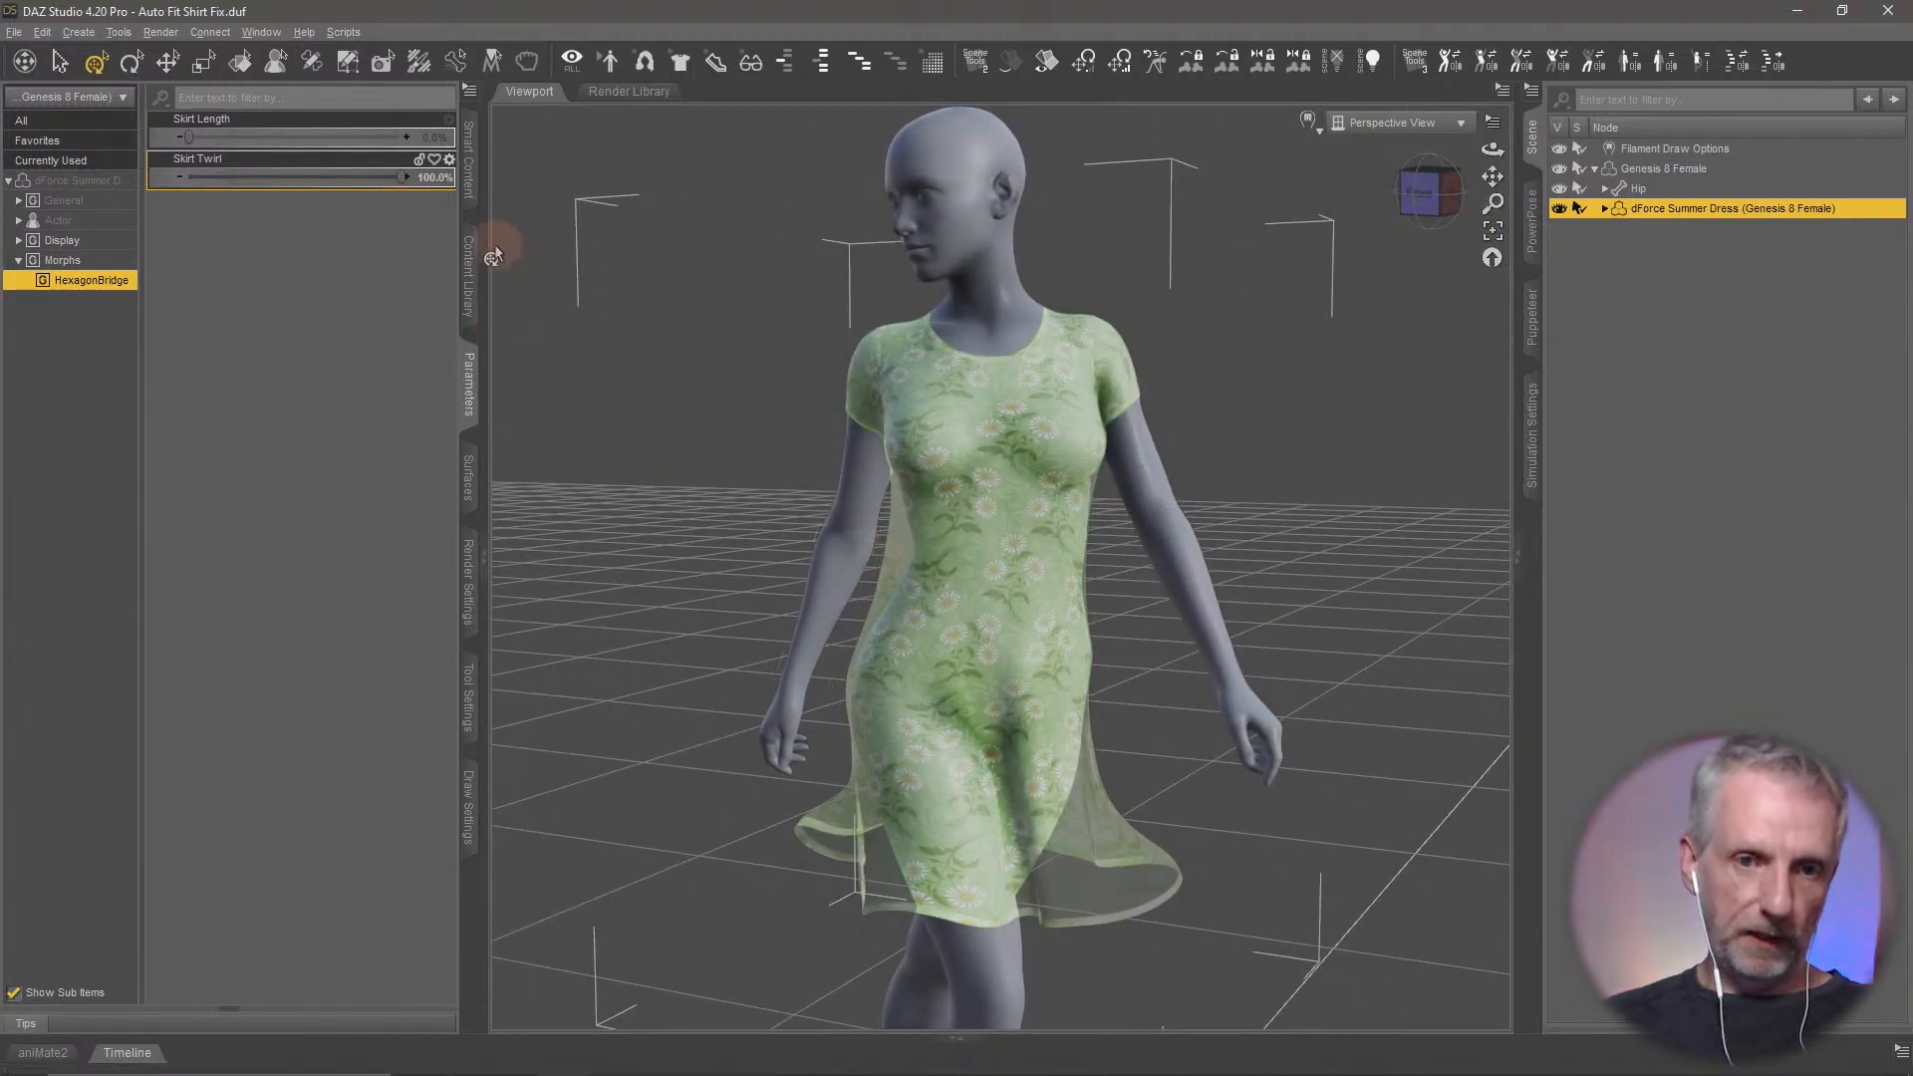
Start saving the work as a new DSON User File and browse to the Desktop as its location
left_click(14, 32)
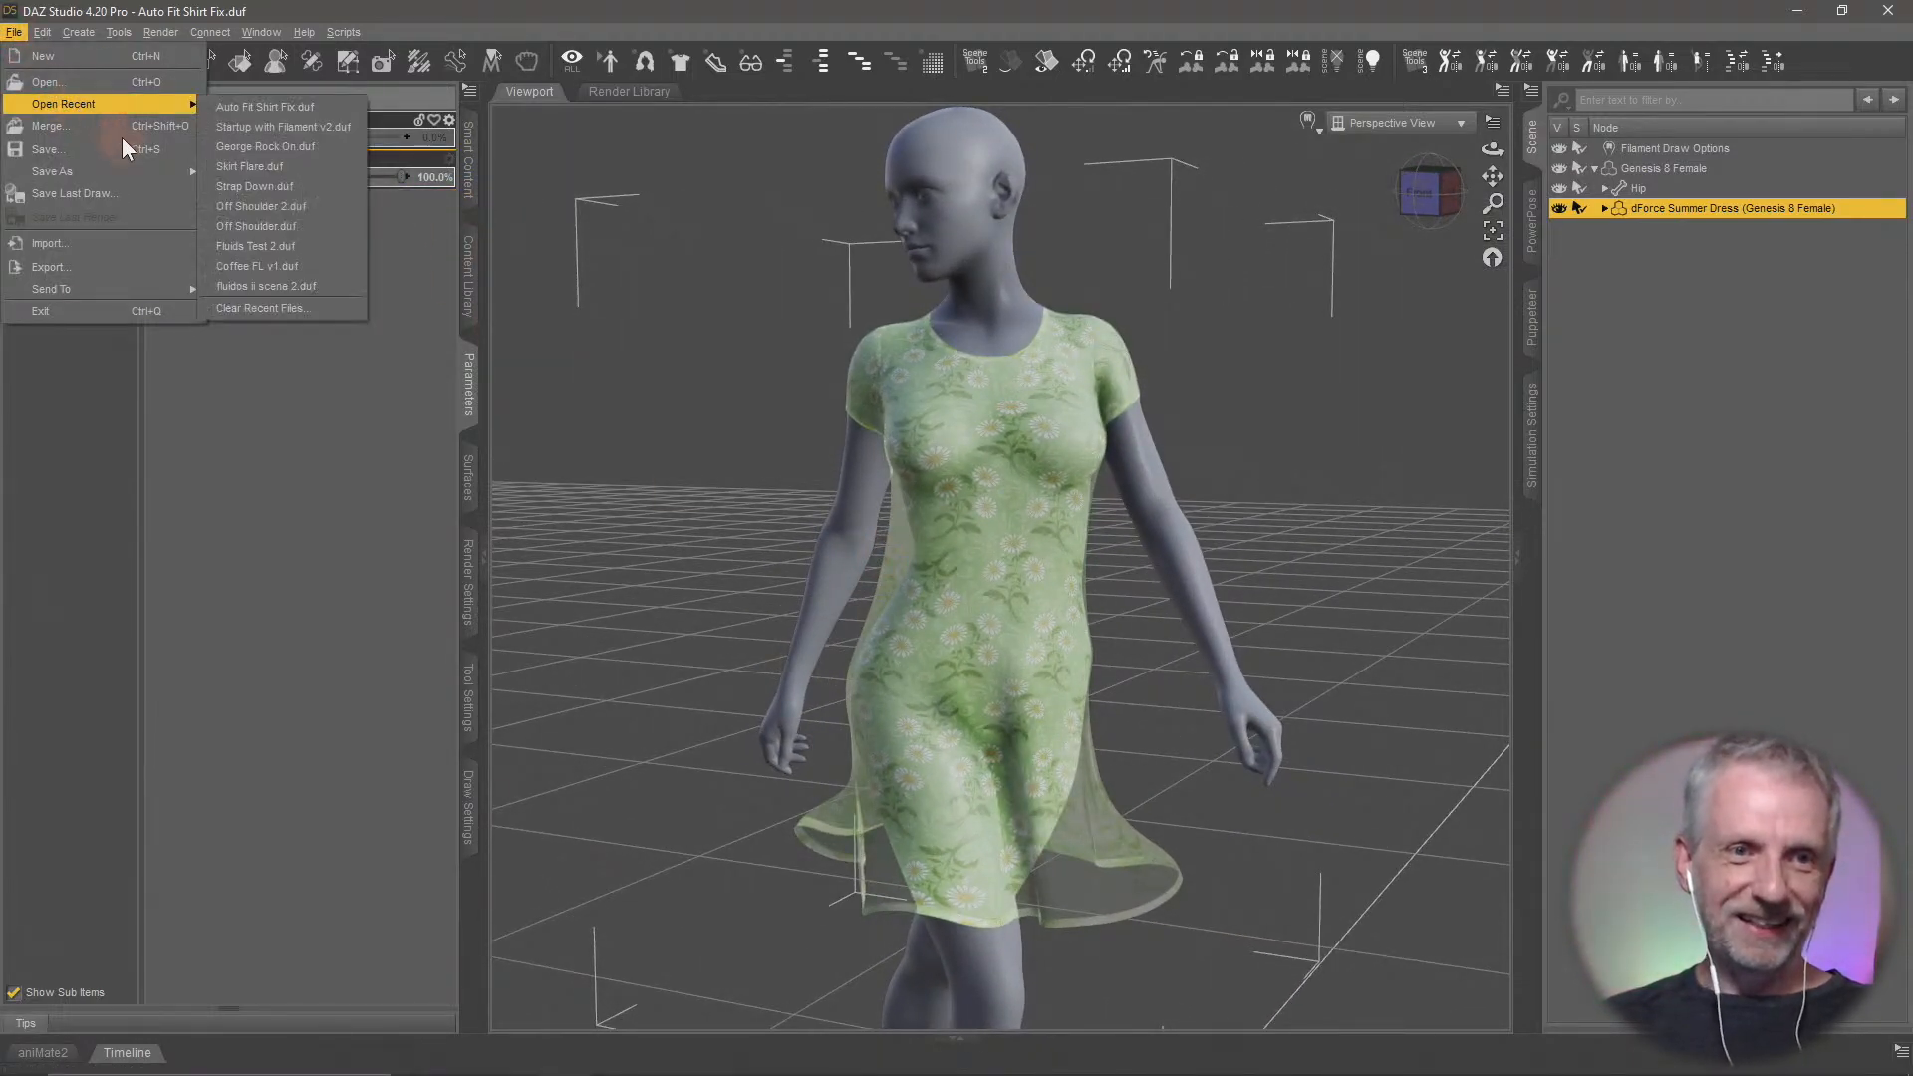
mouse_move(141, 173)
left_click(272, 175)
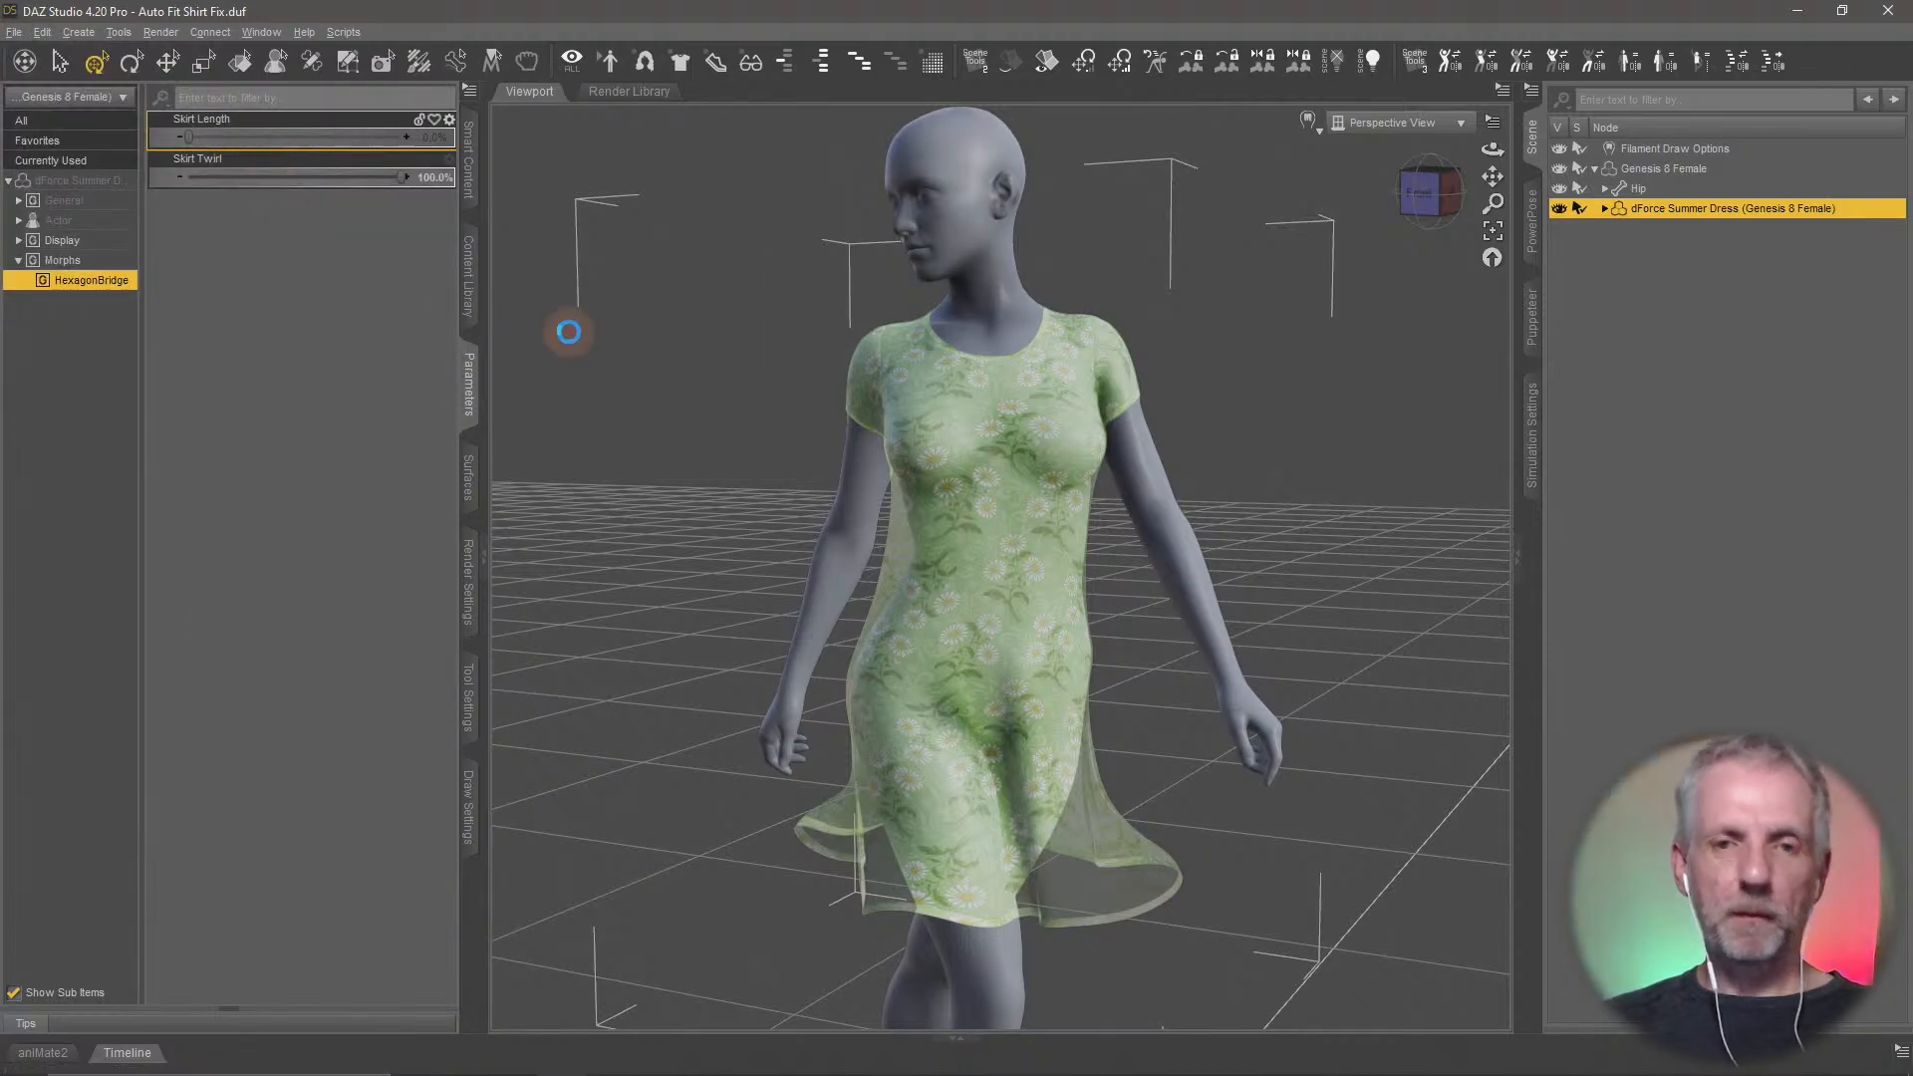
left_click(82, 312)
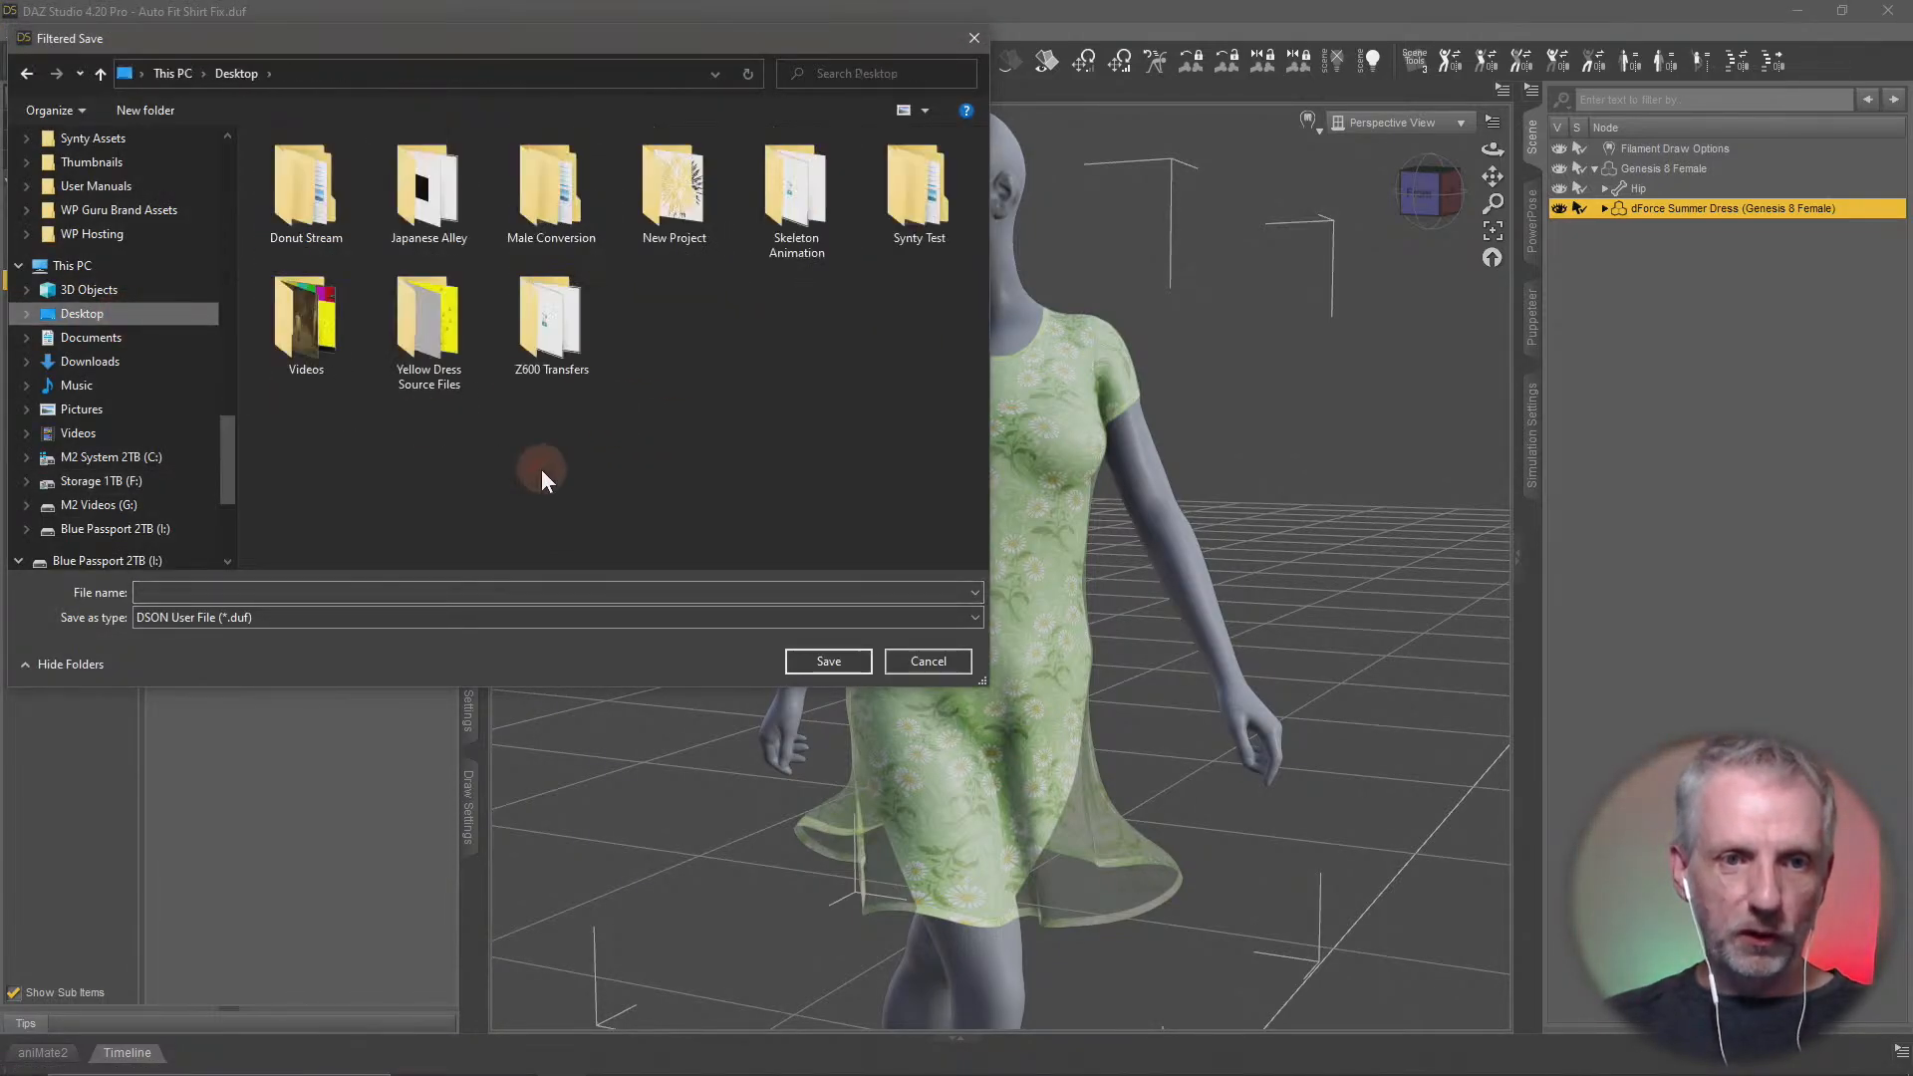
Create a folder named Adjust Stream on the Desktop and open it
right_click(592, 504)
mouse_move(722, 804)
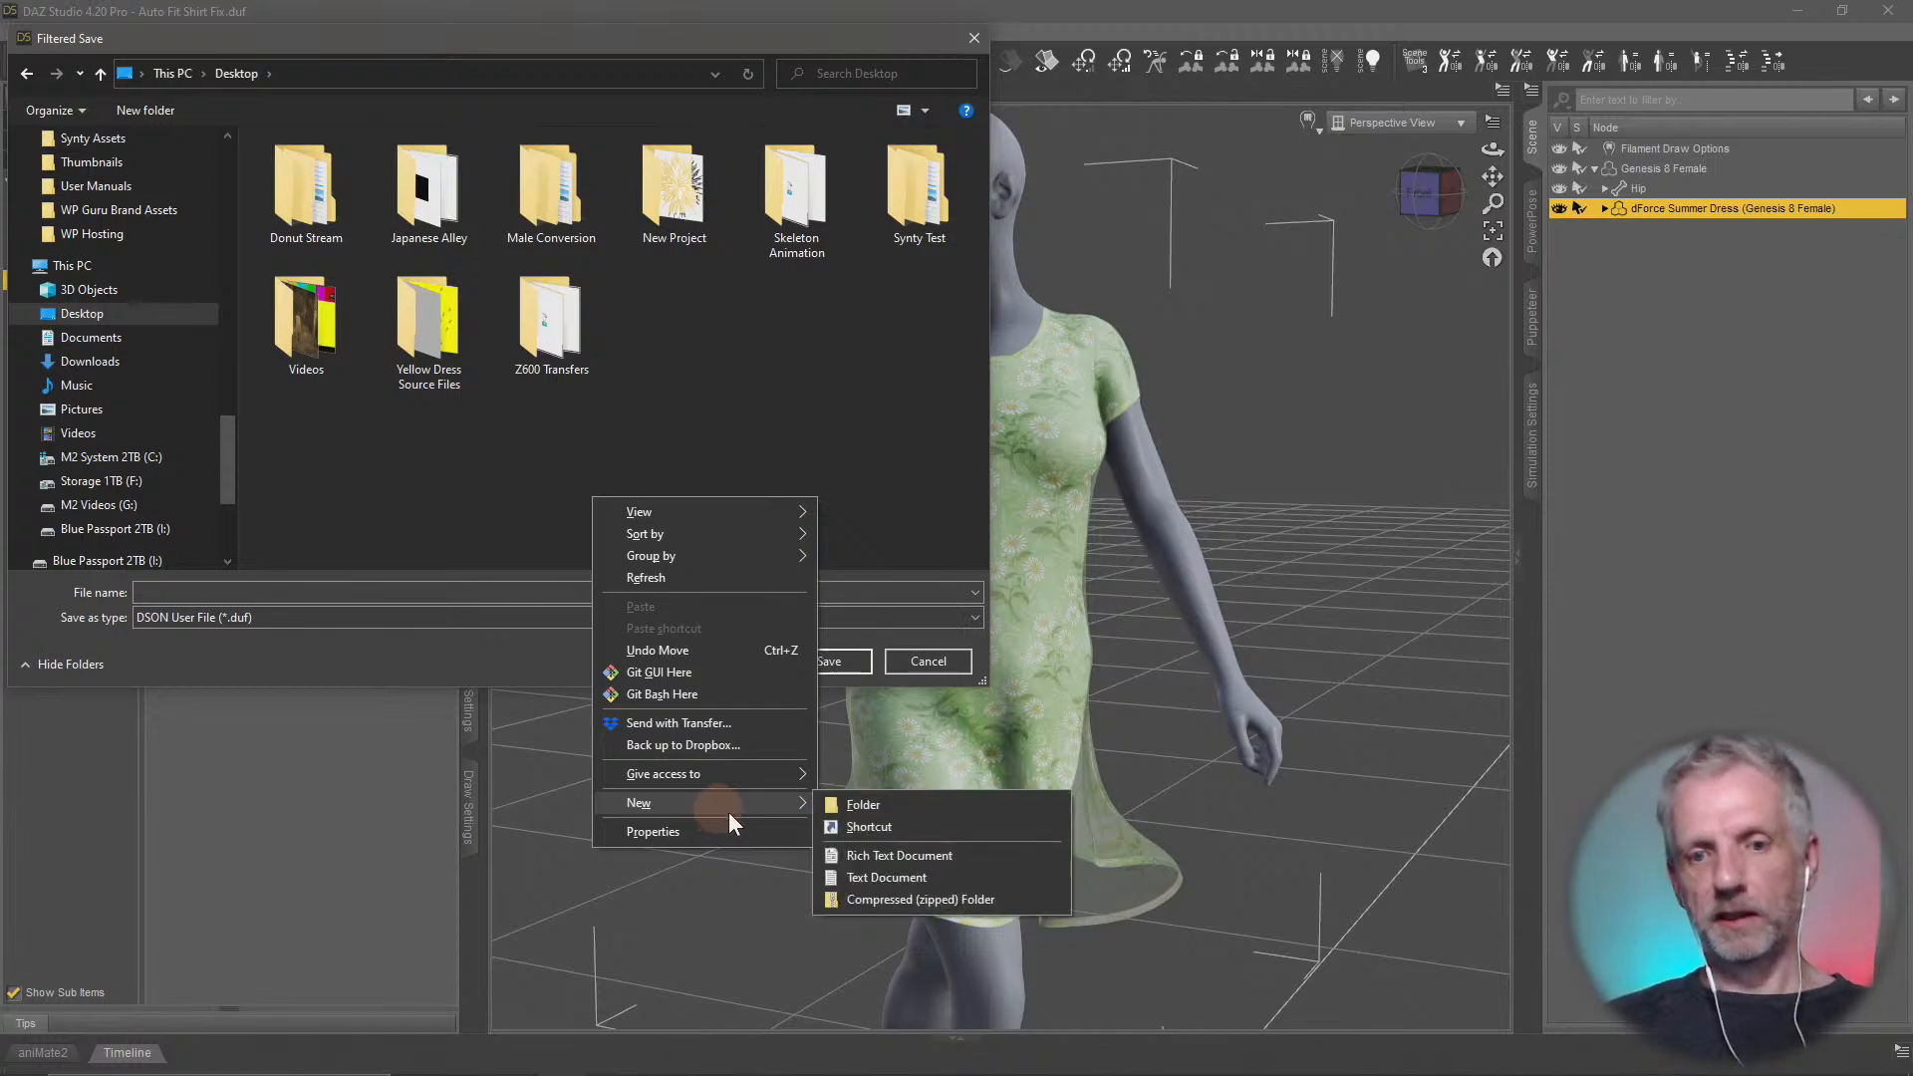
left_click(862, 805)
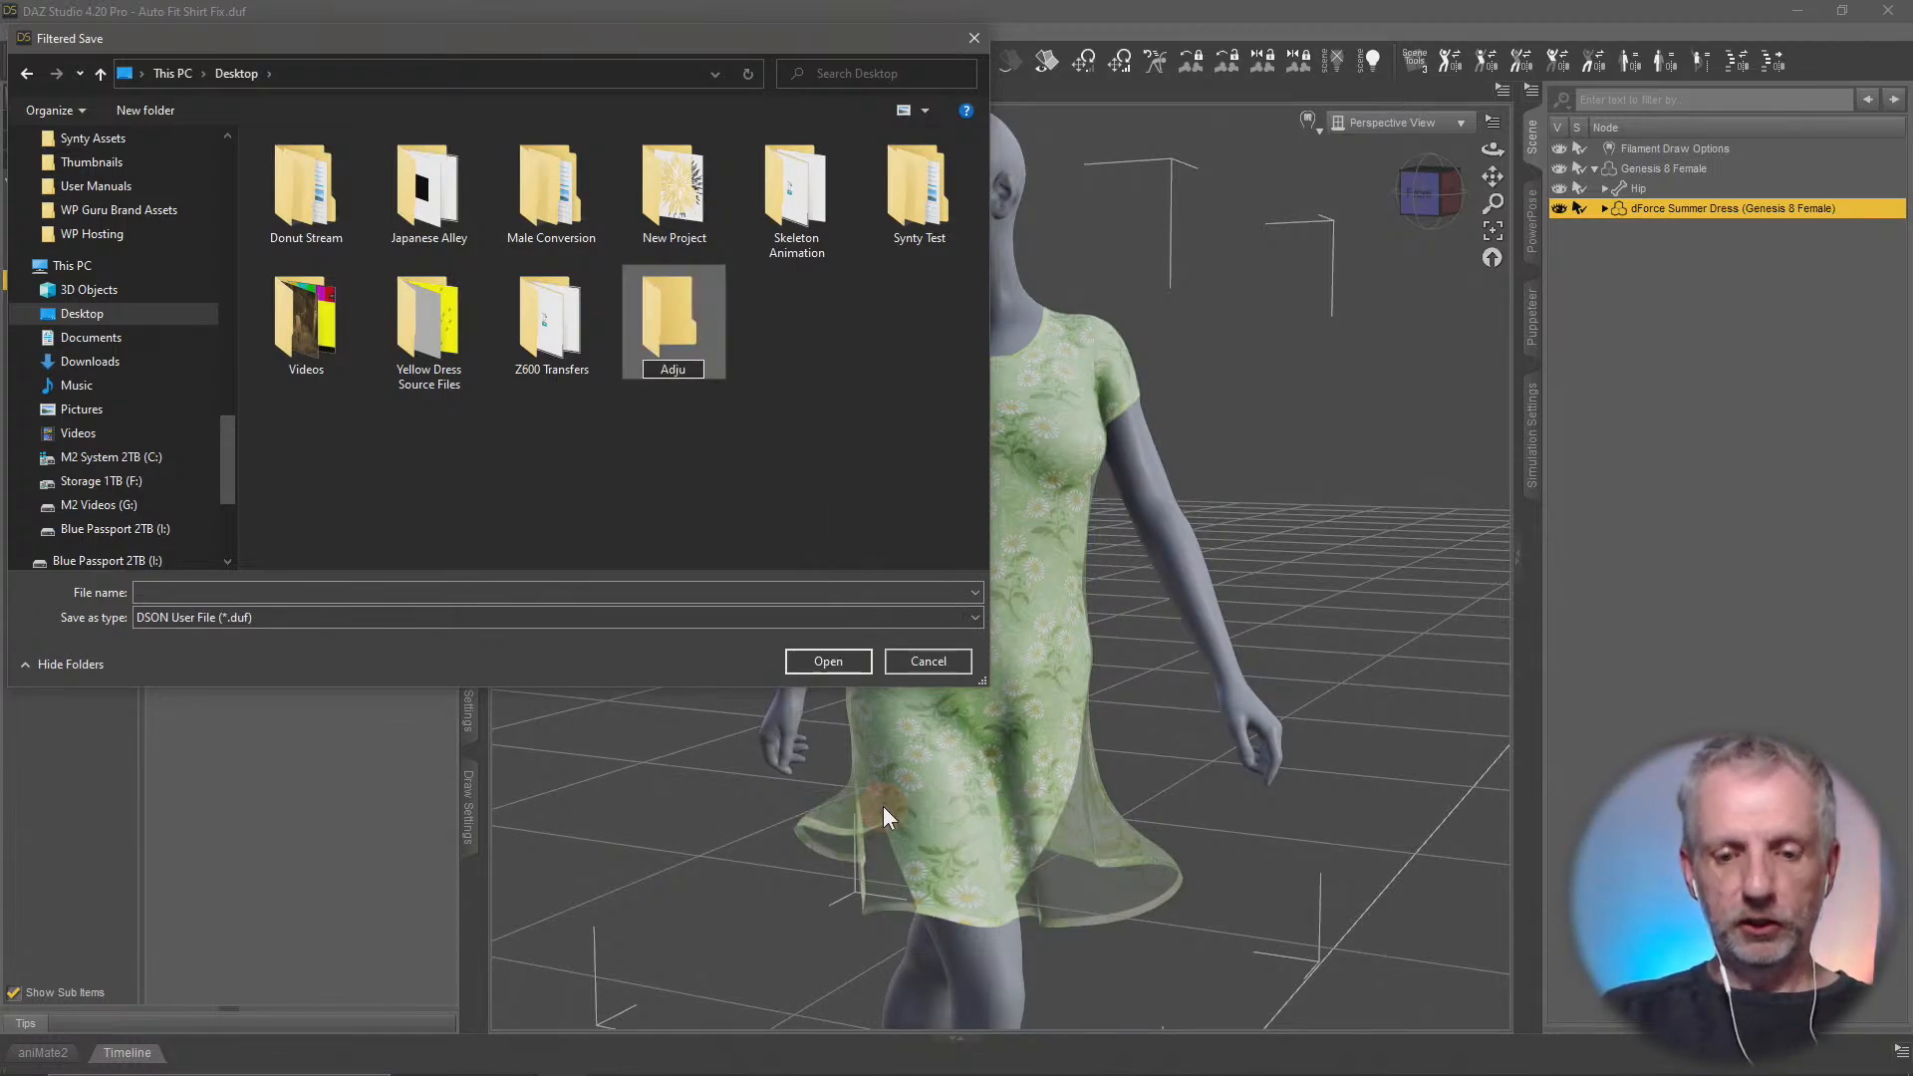
key("BackSpace")
key("BackSpace")
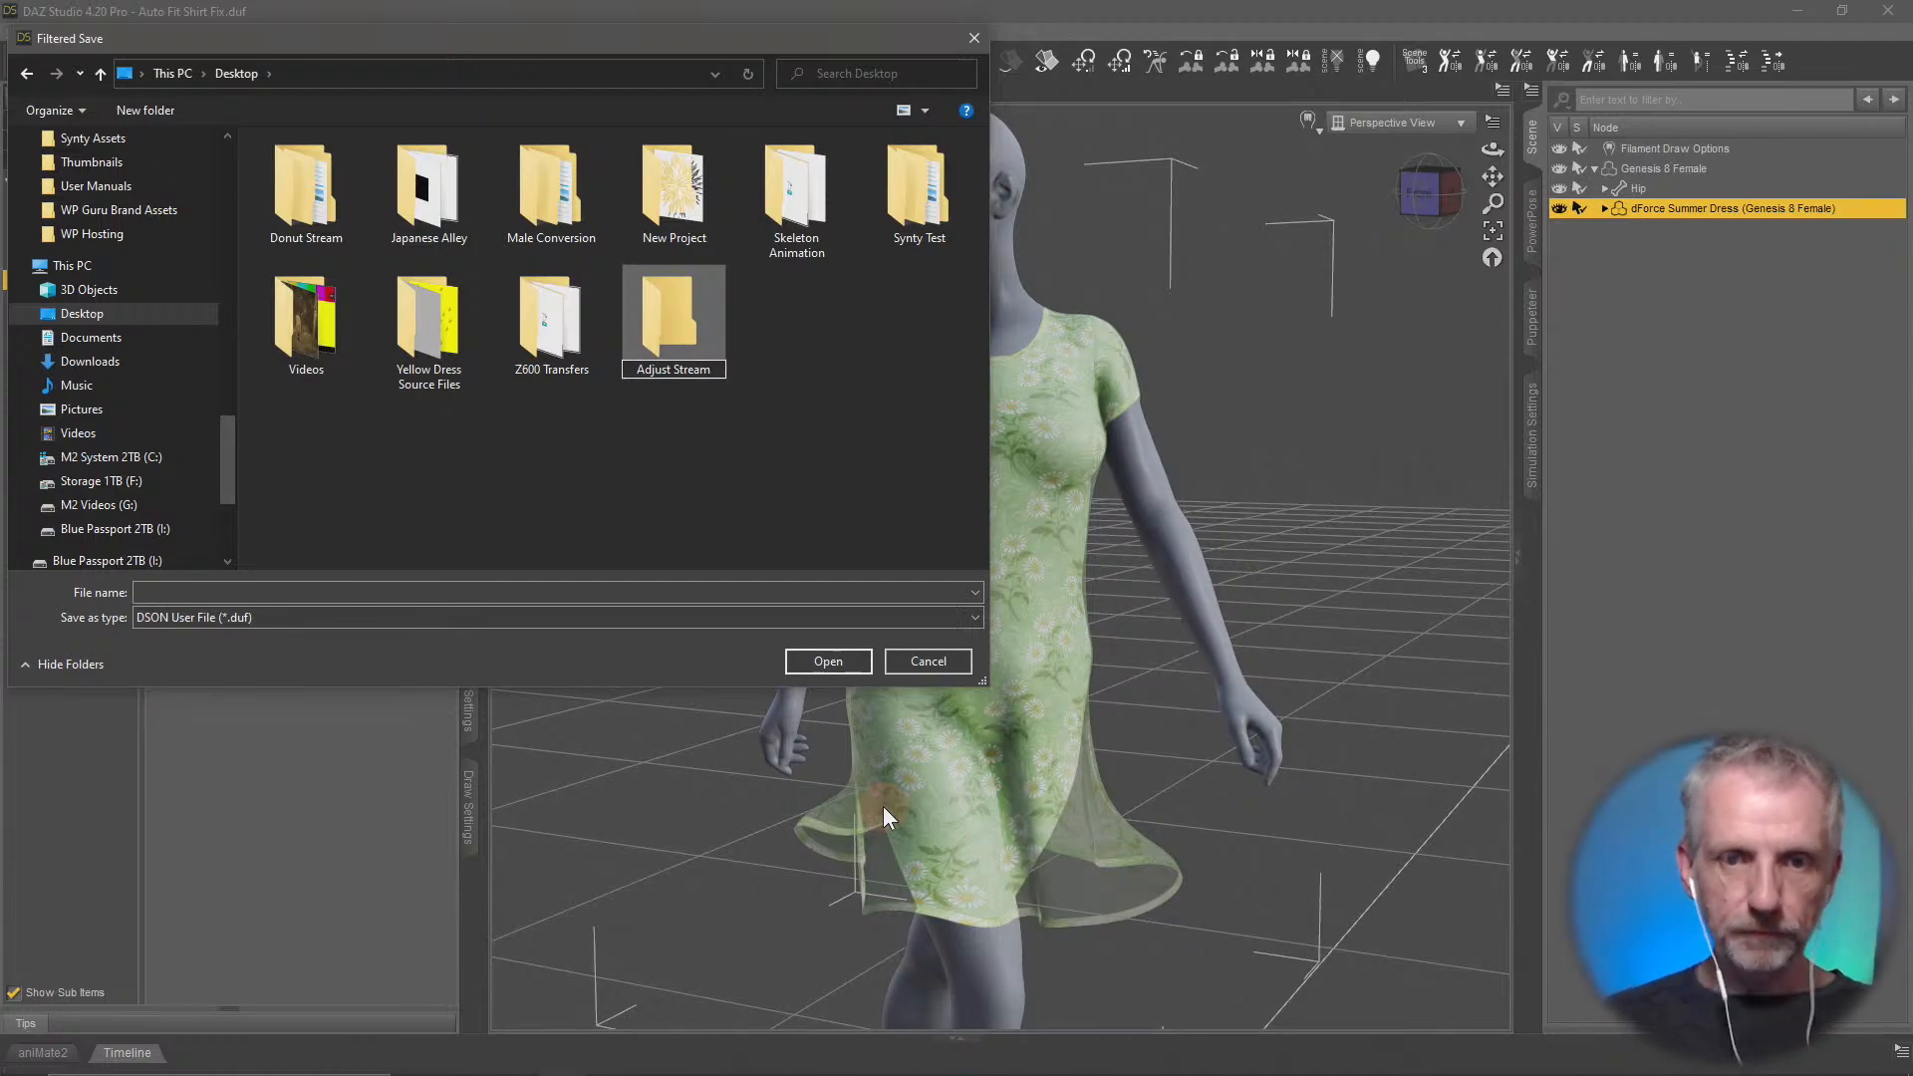
key("Return")
double_click(685, 334)
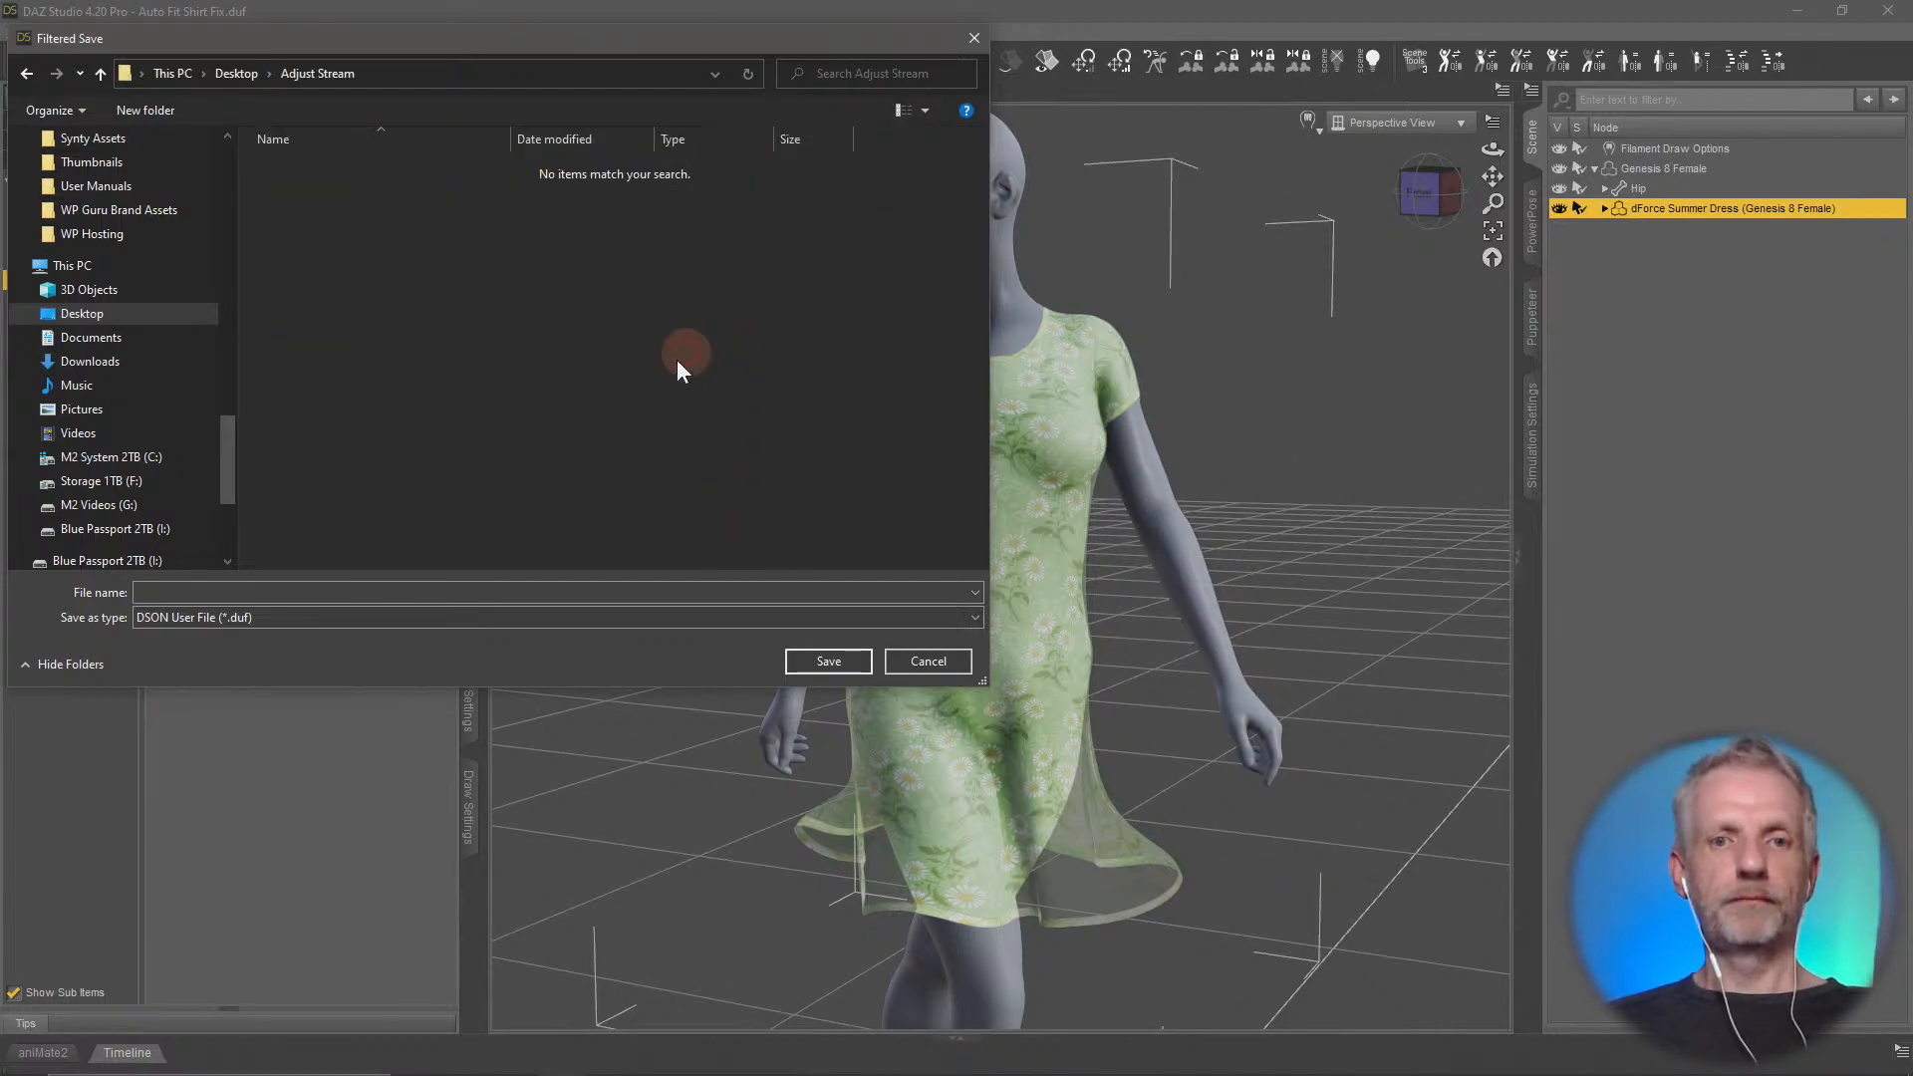
Create a folder named Twirl Dress inside the Adjust Stream folder and open it
right_click(472, 342)
mouse_move(655, 657)
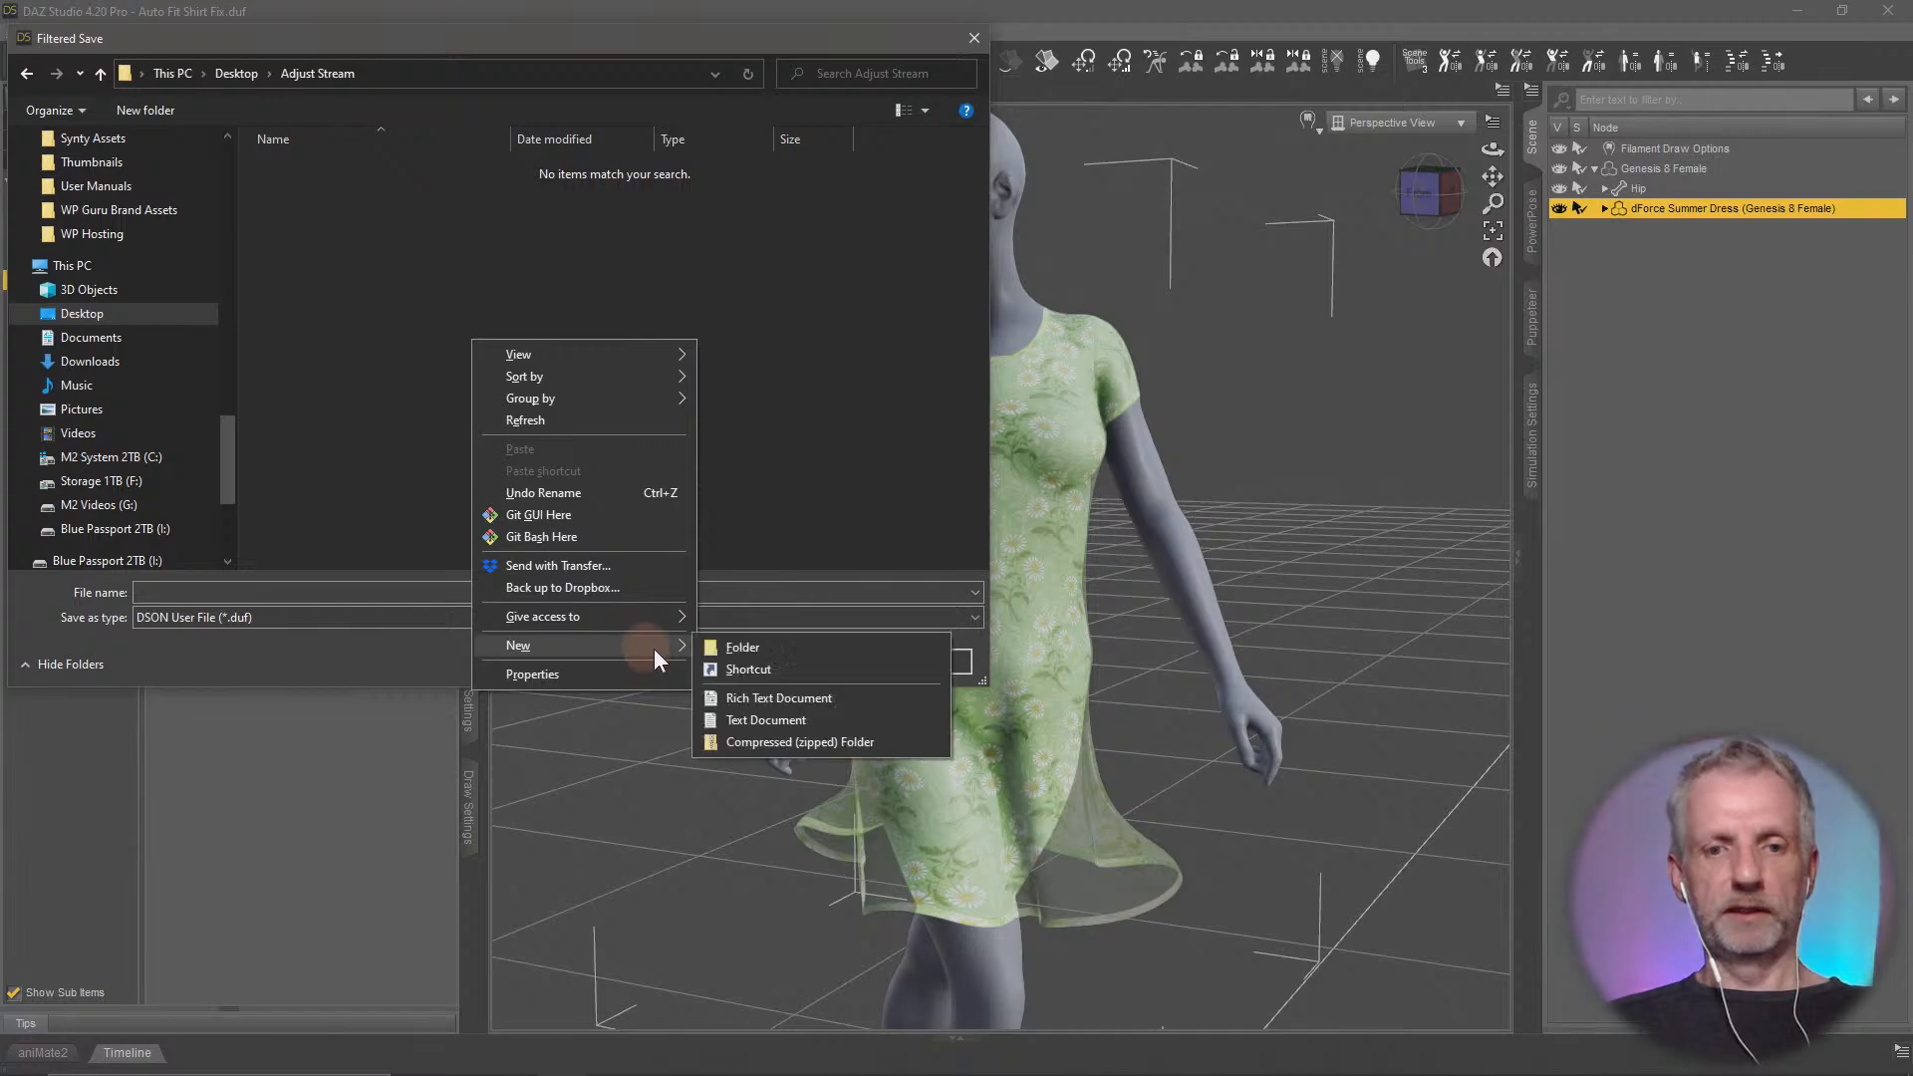
left_click(747, 647)
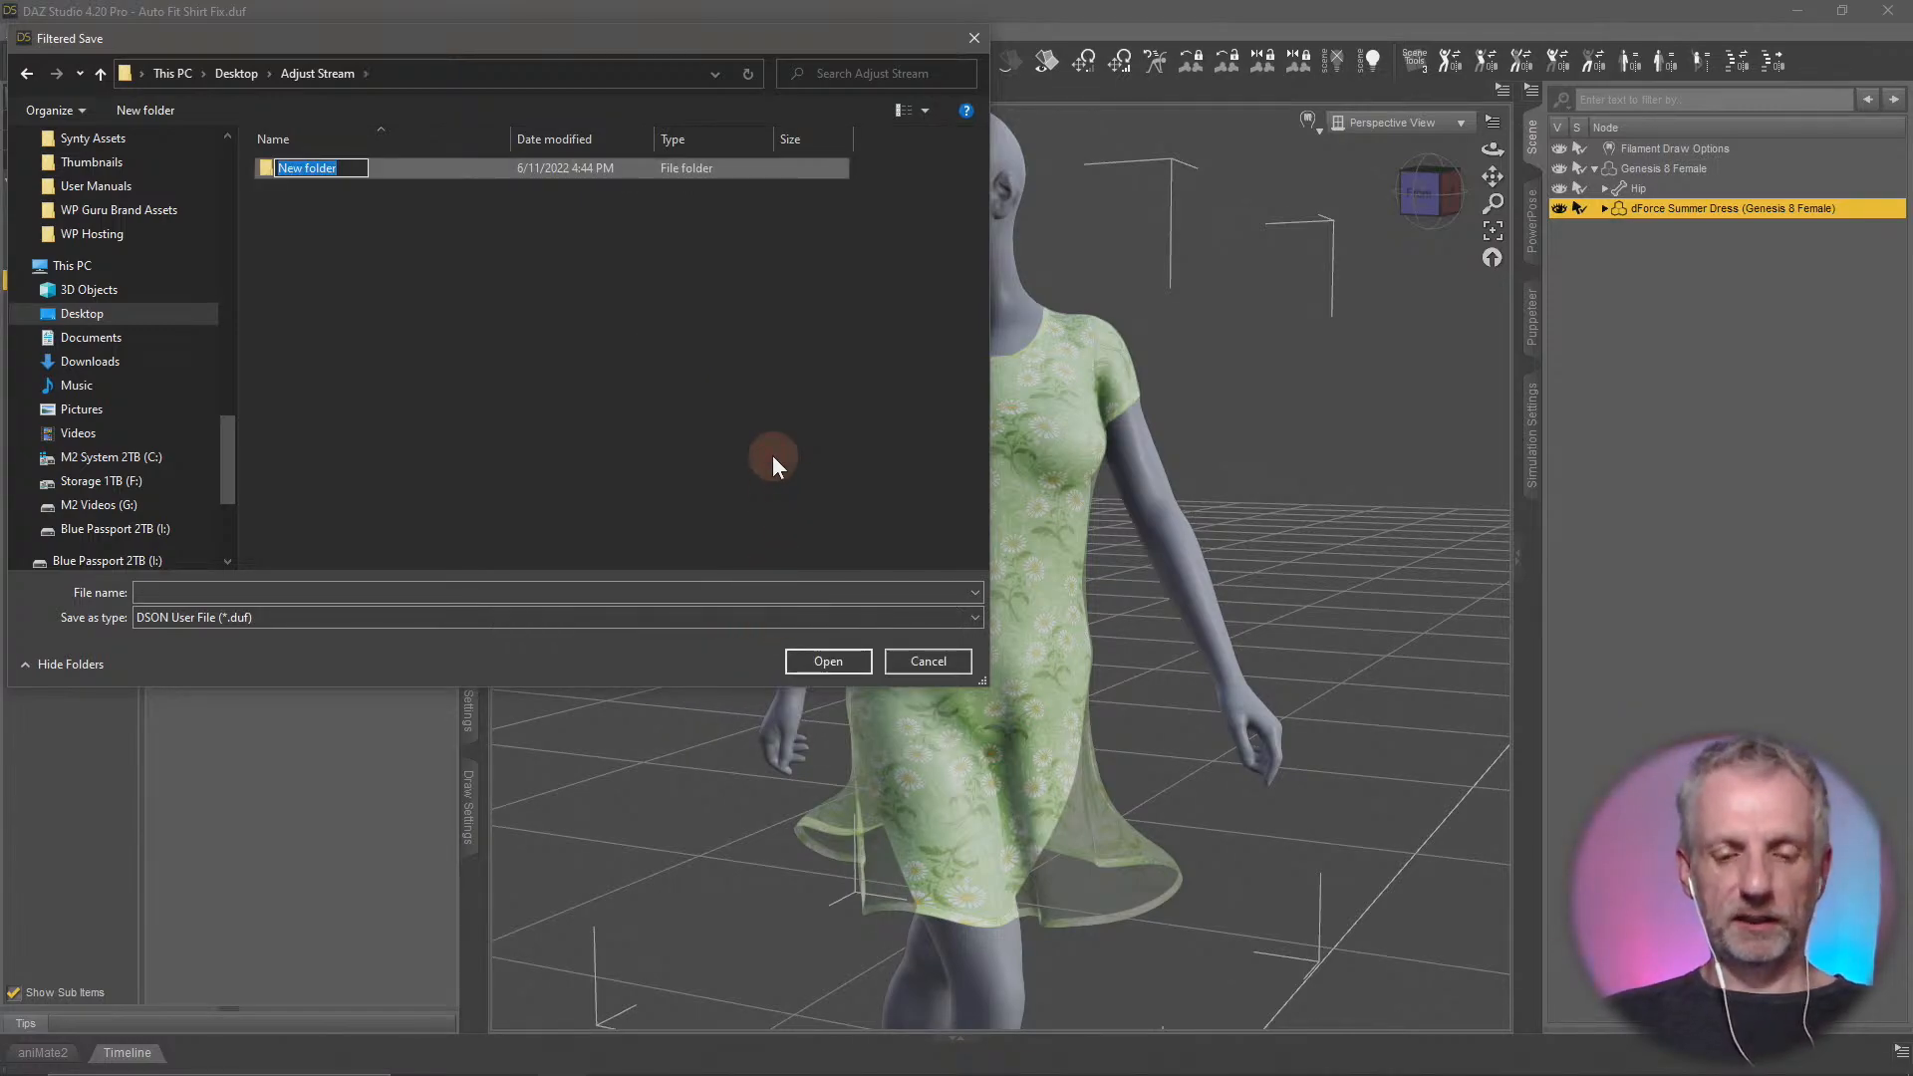
type("Twi")
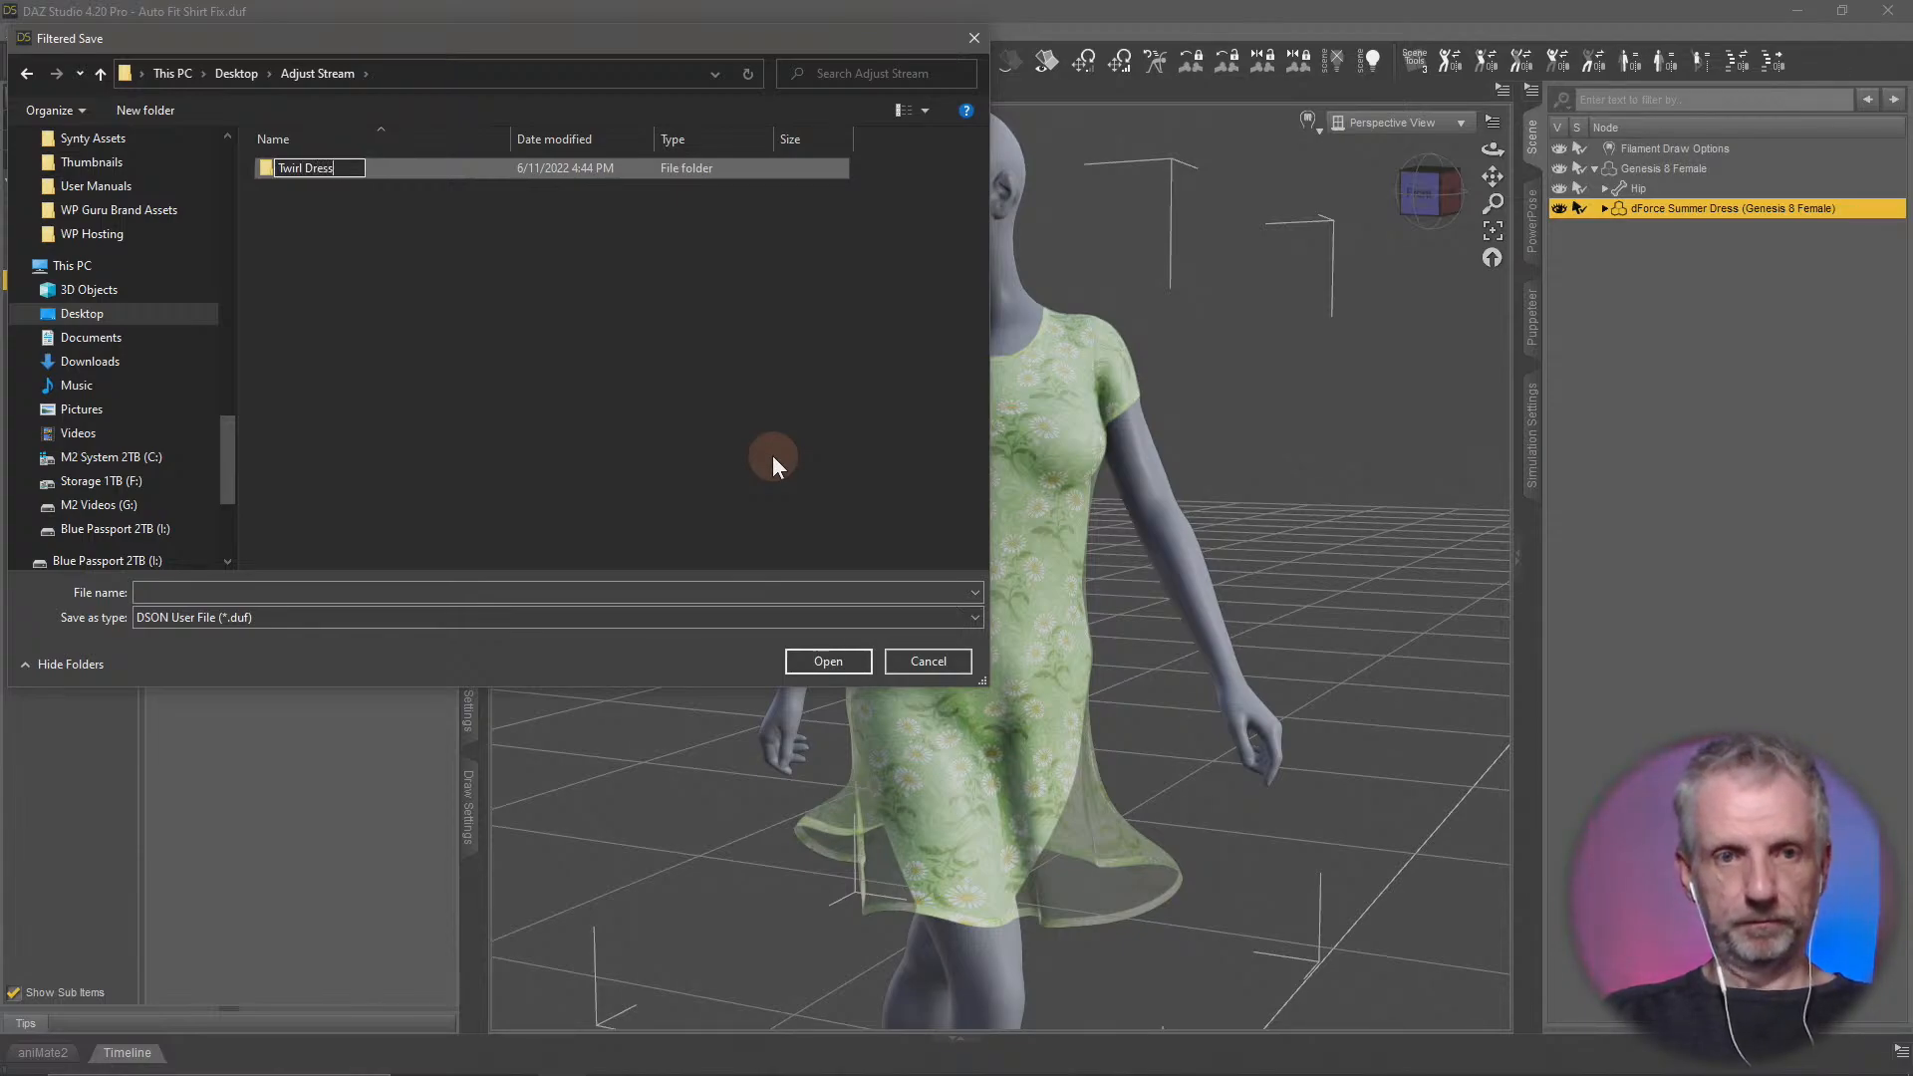
type("rl Dress")
key("Return")
double_click(311, 165)
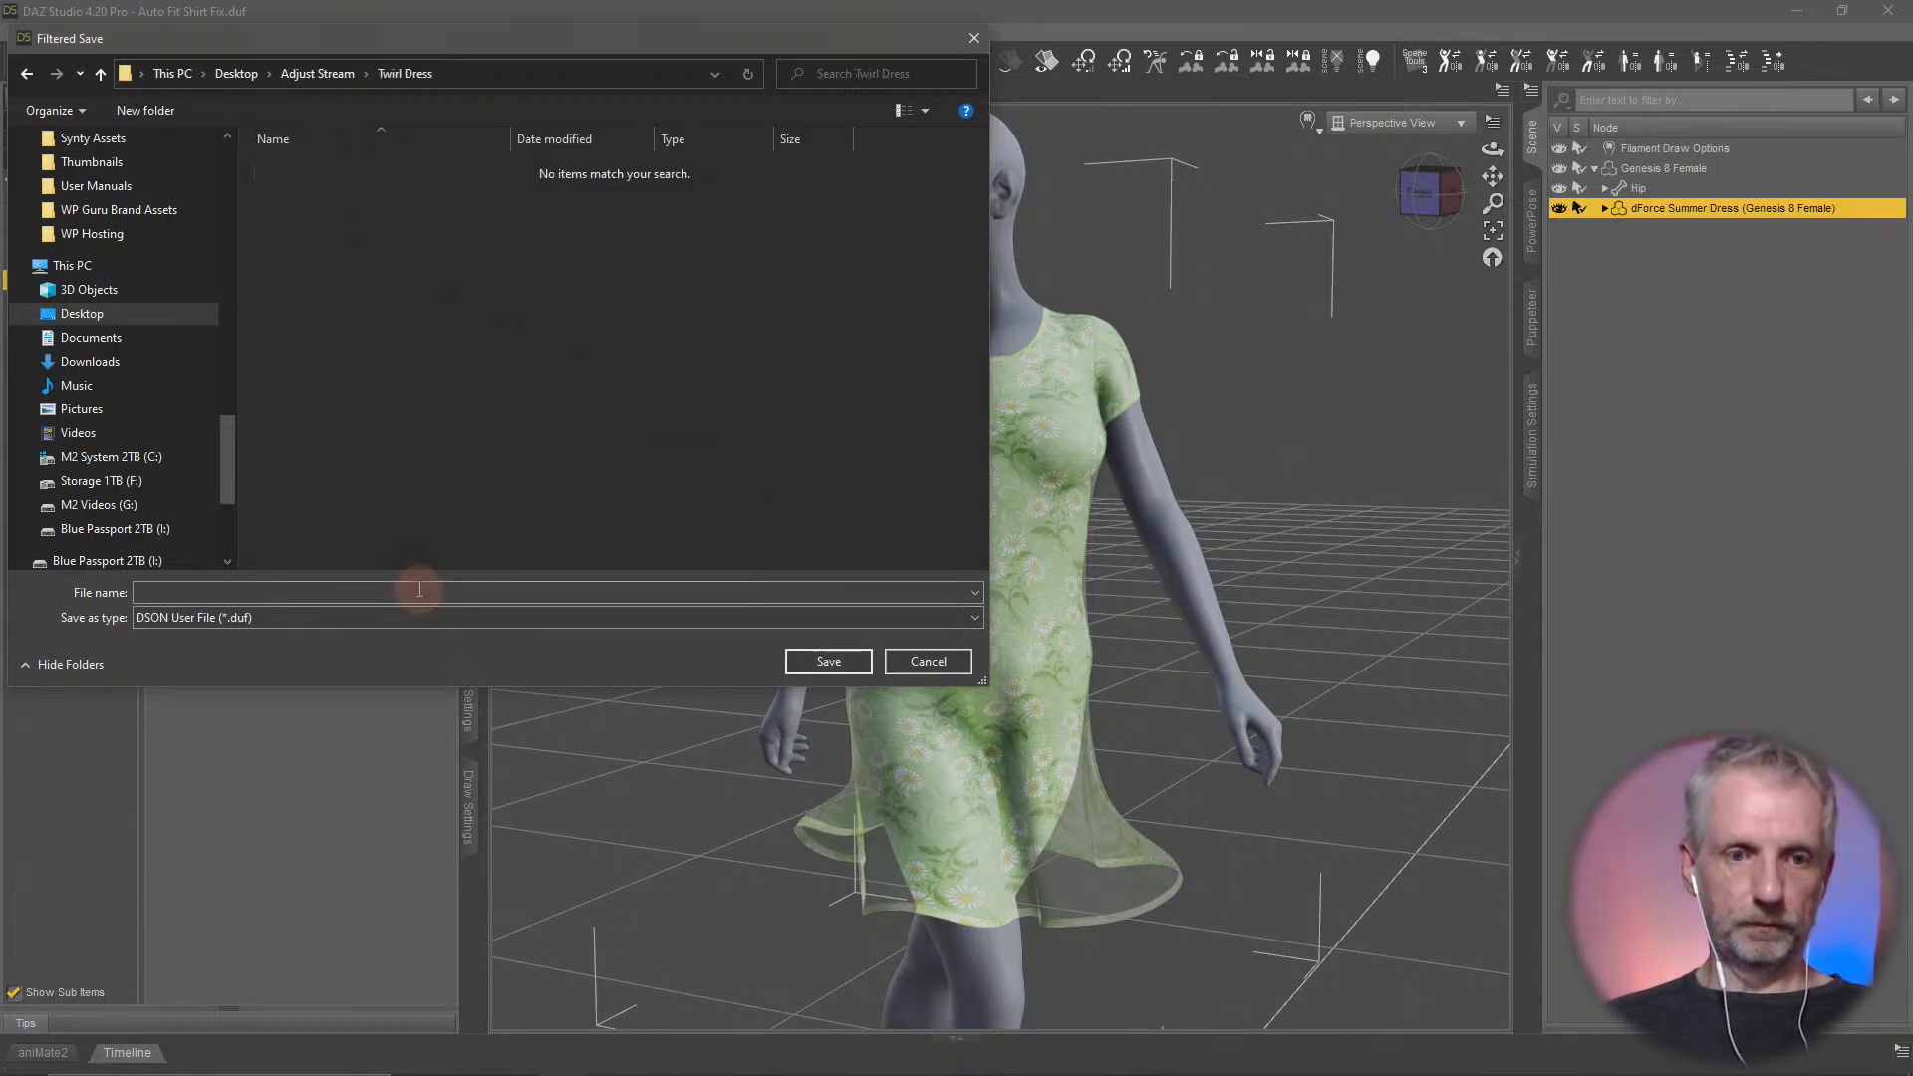
Save the scene as Twirl Dress, accepting the scene save options with backdrop, render settings and file compression included
left_click(419, 591)
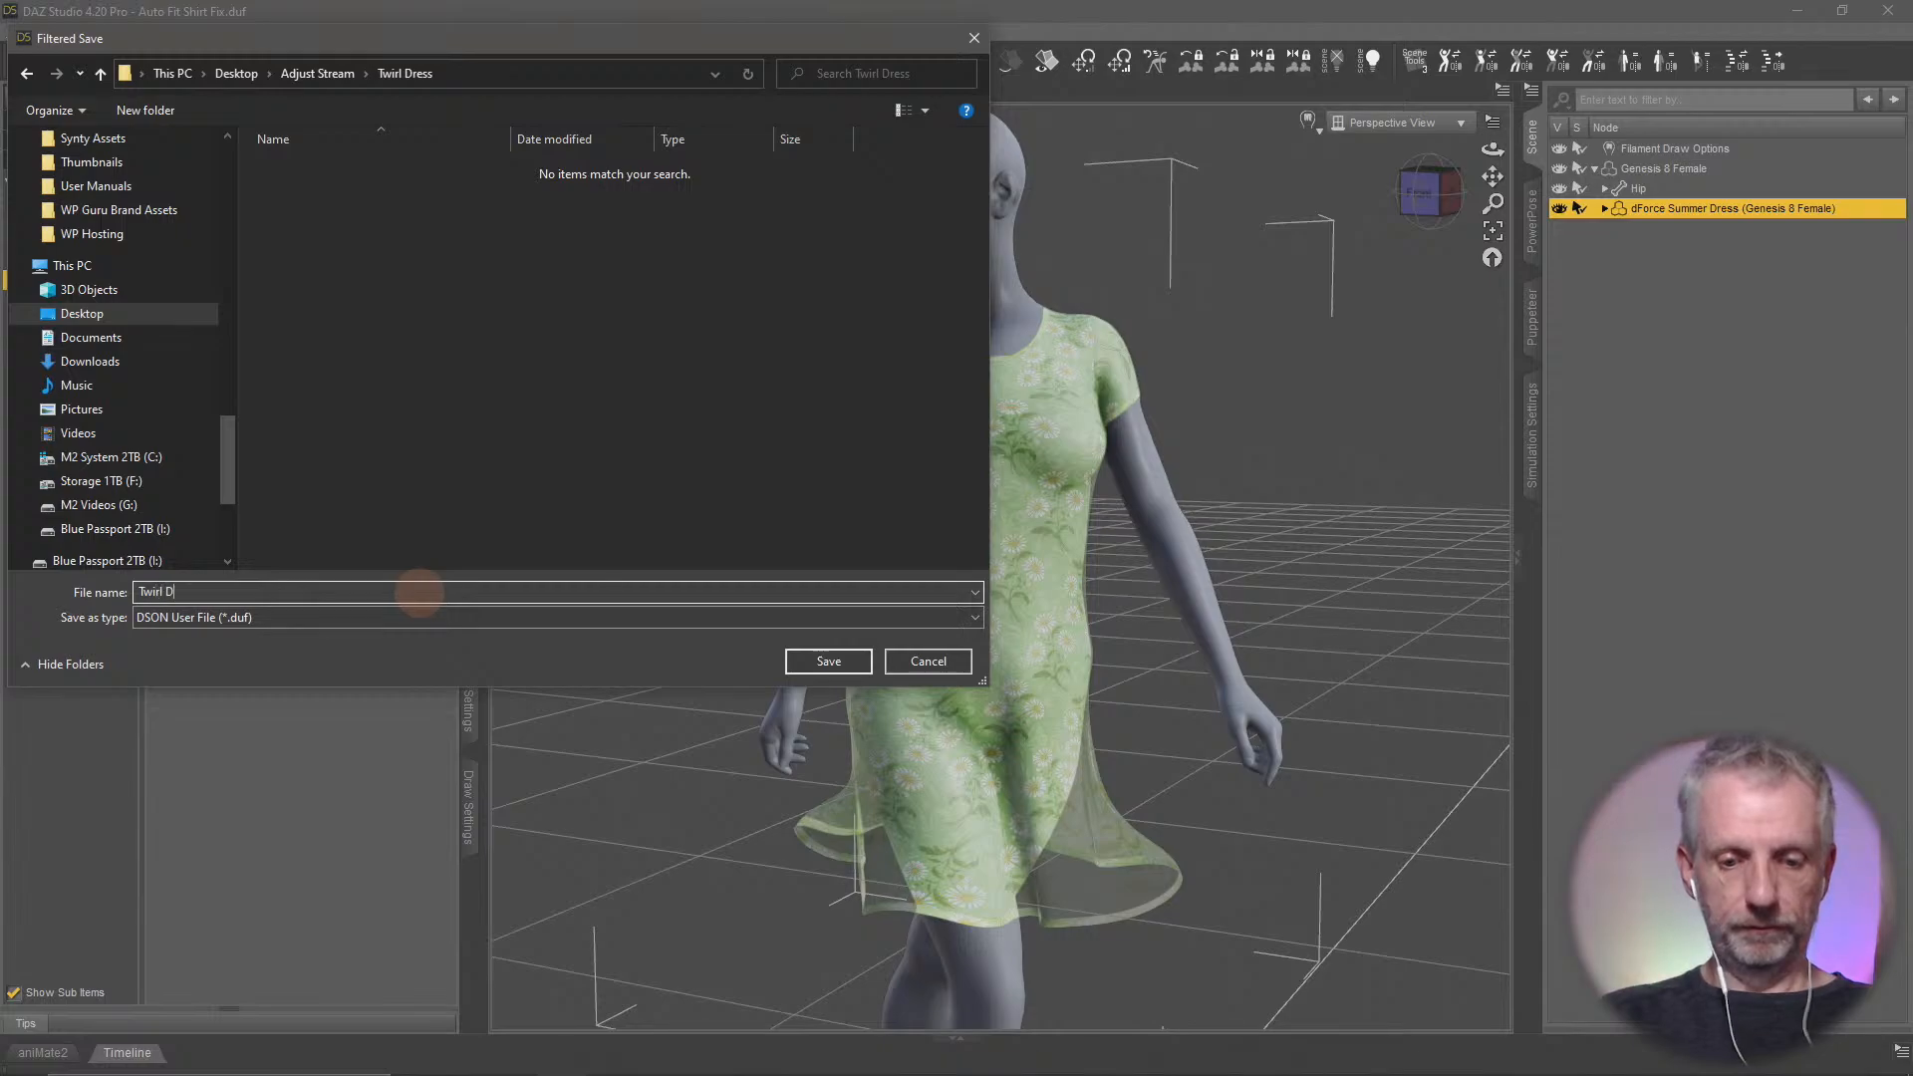
type("Twirl Dres")
key("Return")
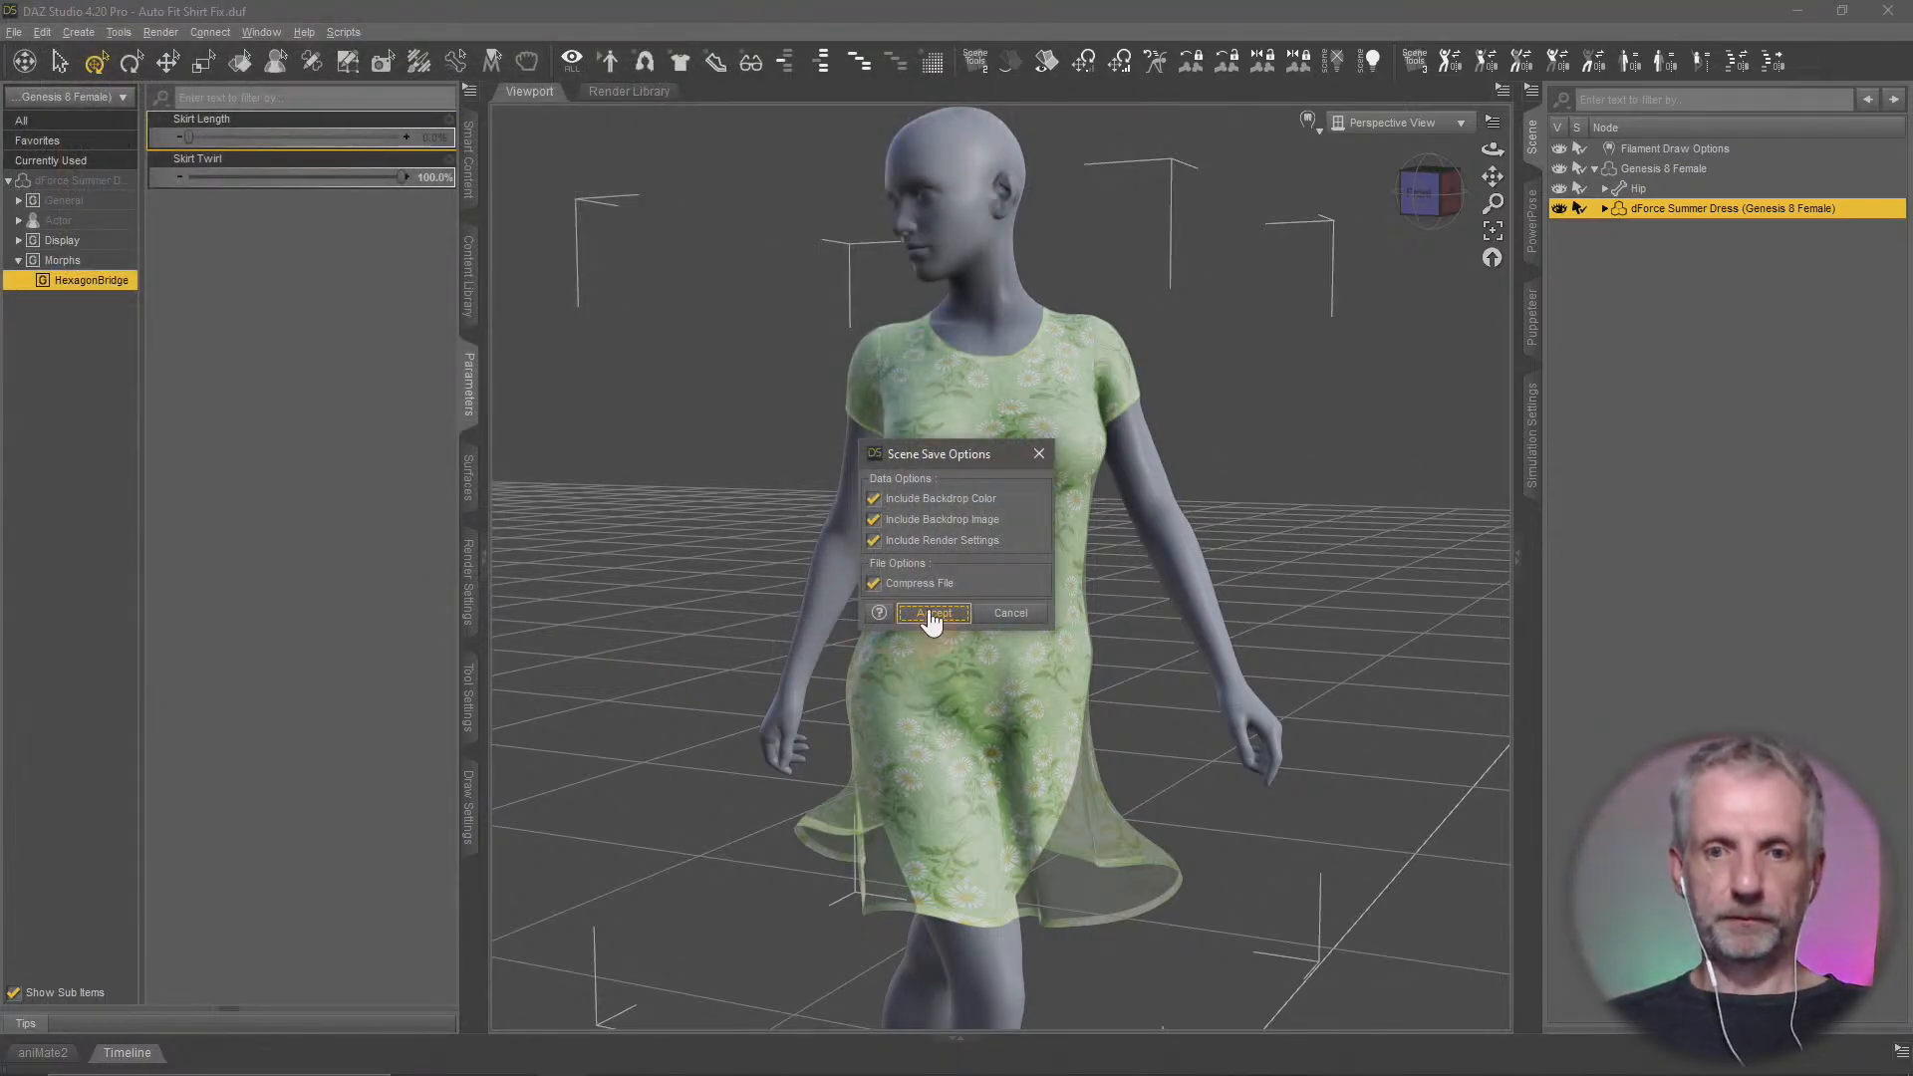
left_click(930, 614)
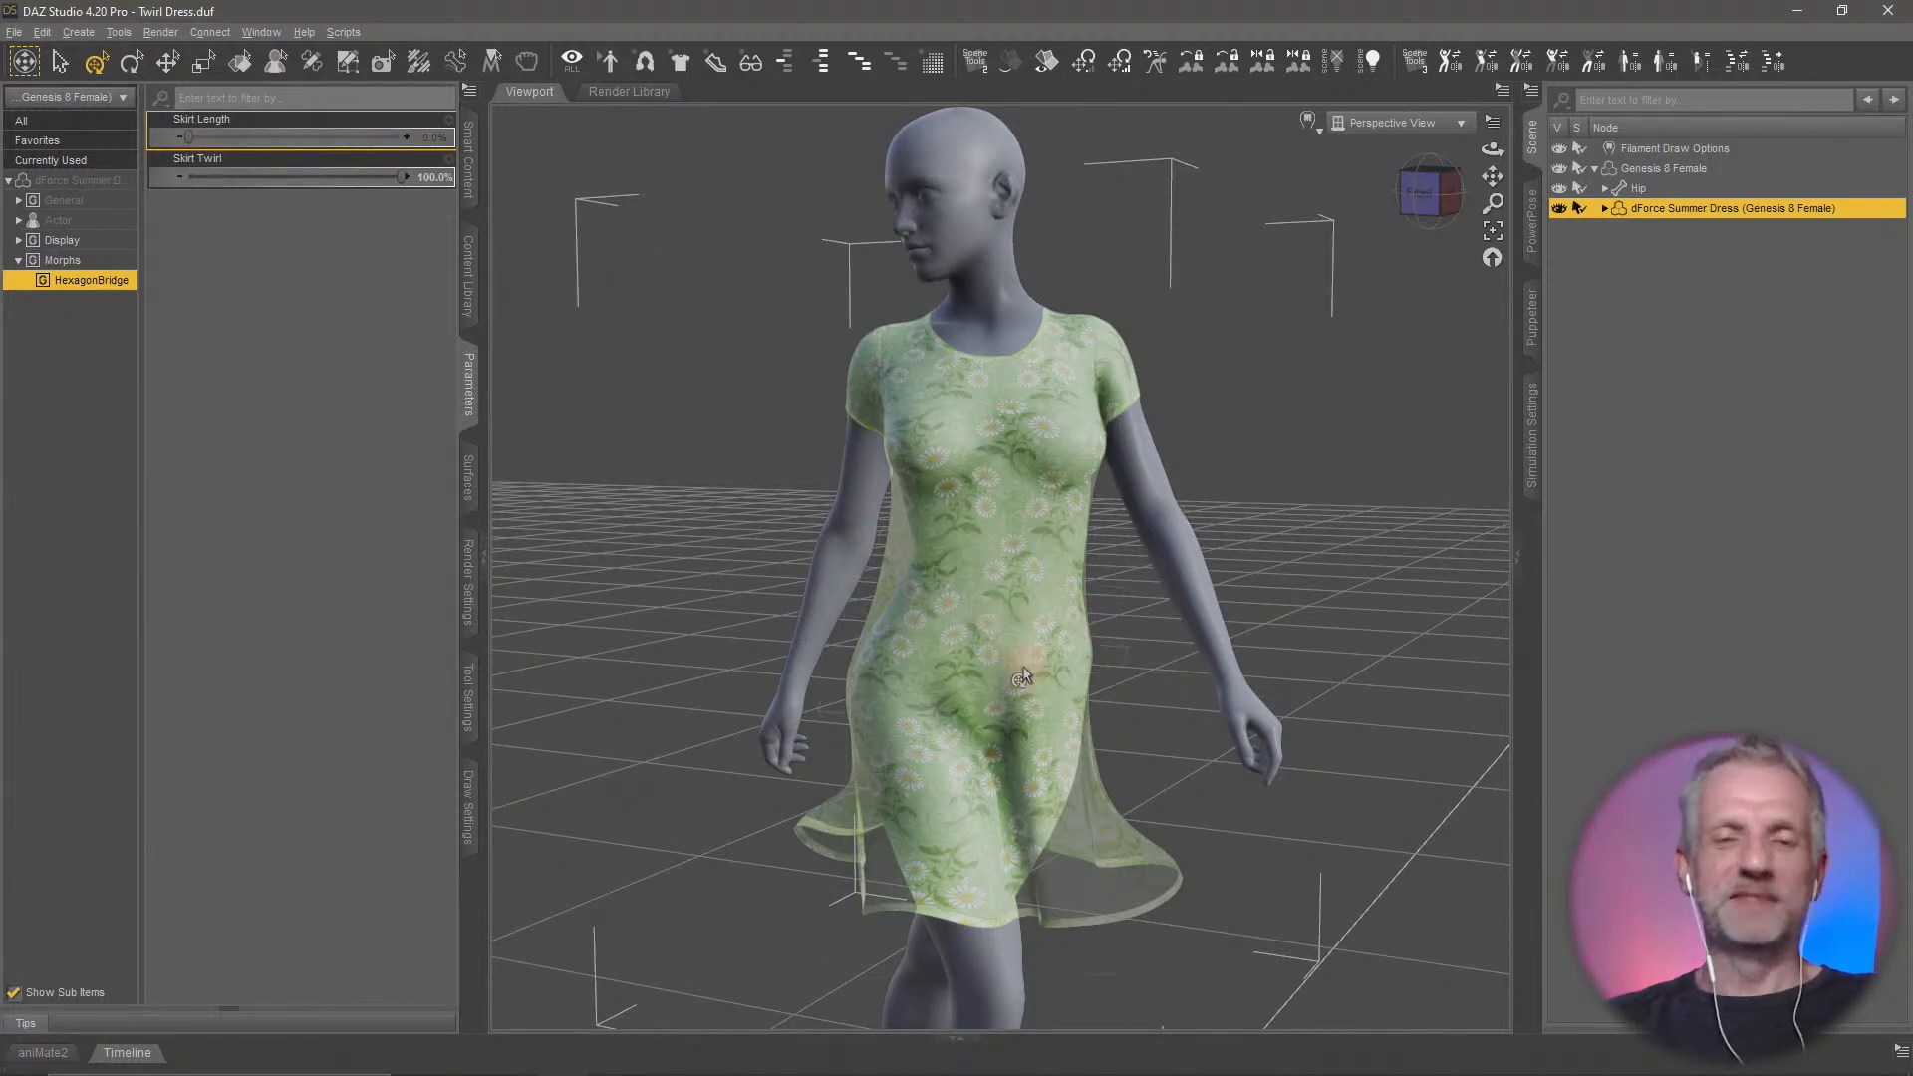
Delete the Genesis 8 Female figure together with its dress from the scene
mouse_move(1024, 671)
left_mouse_down()
mouse_move(994, 665)
mouse_move(1061, 665)
left_mouse_up()
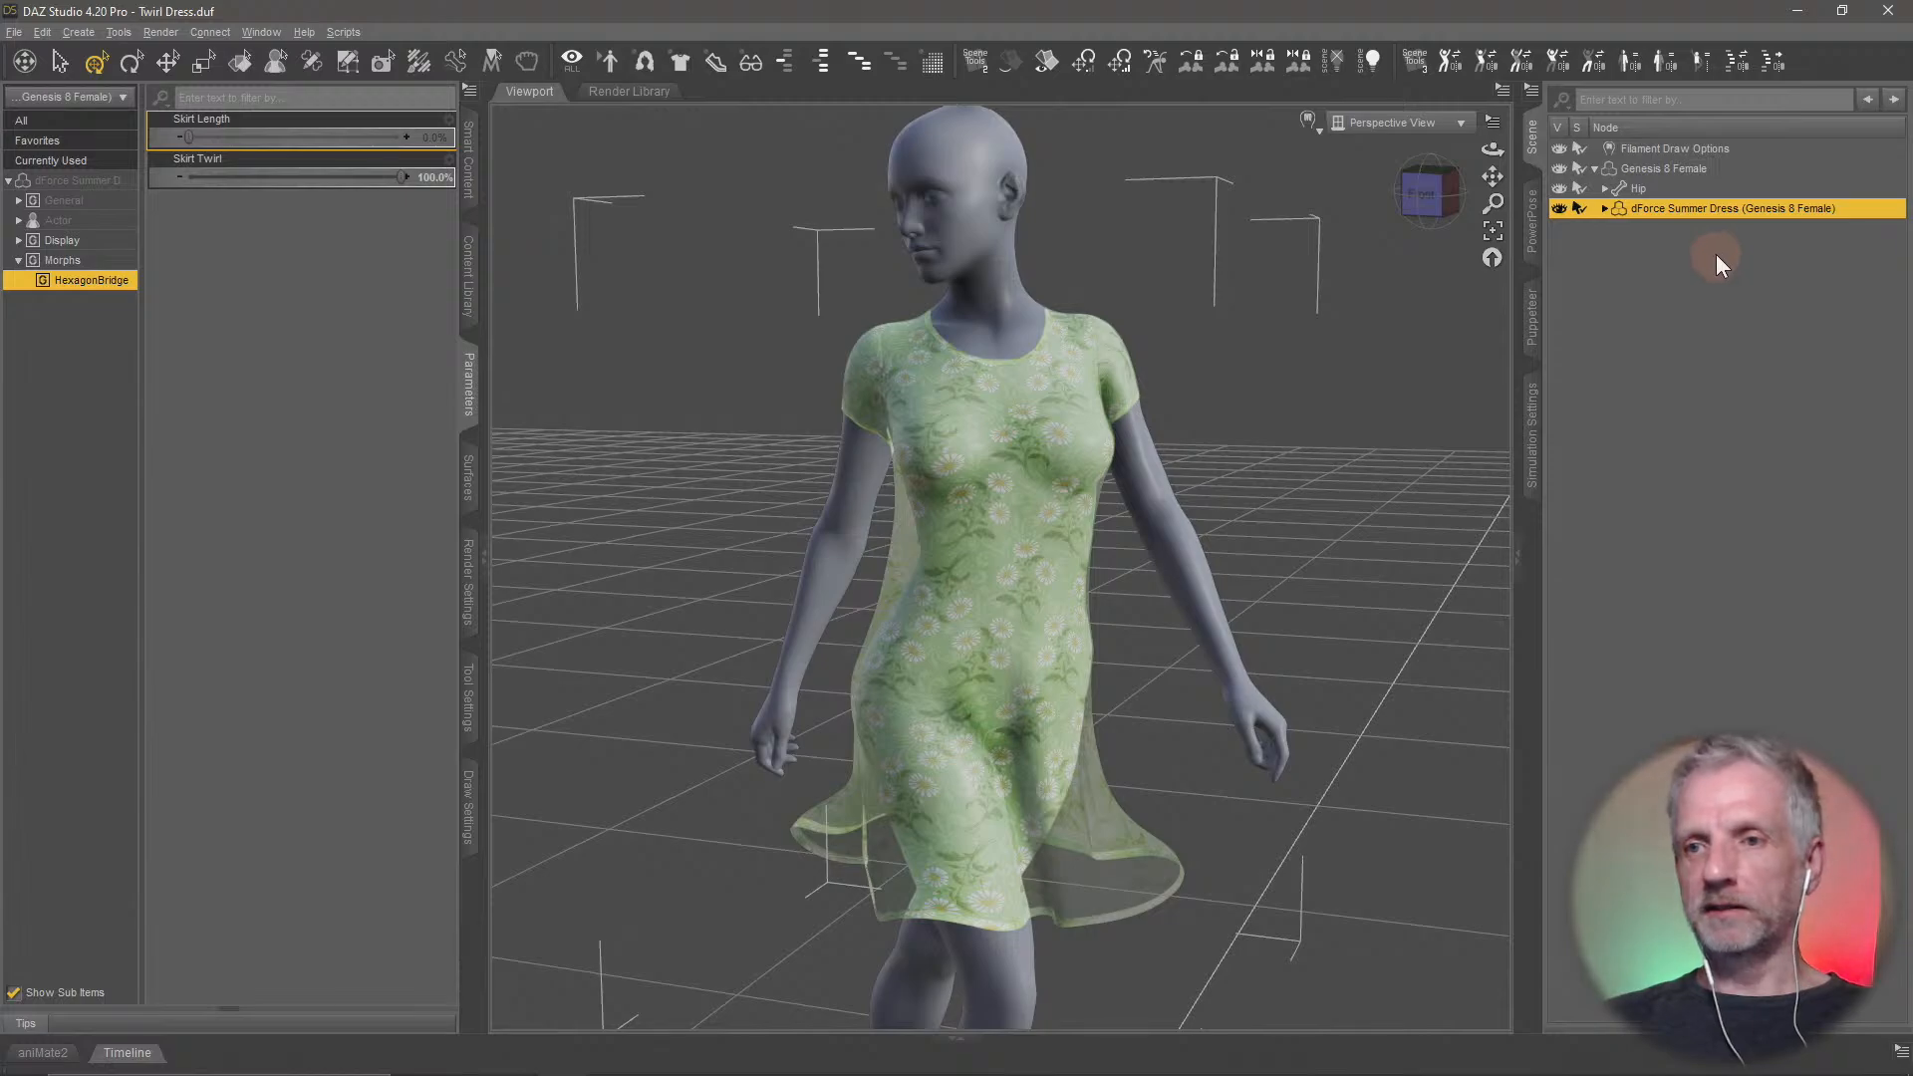
left_click(1681, 170, "shift")
key("Delete")
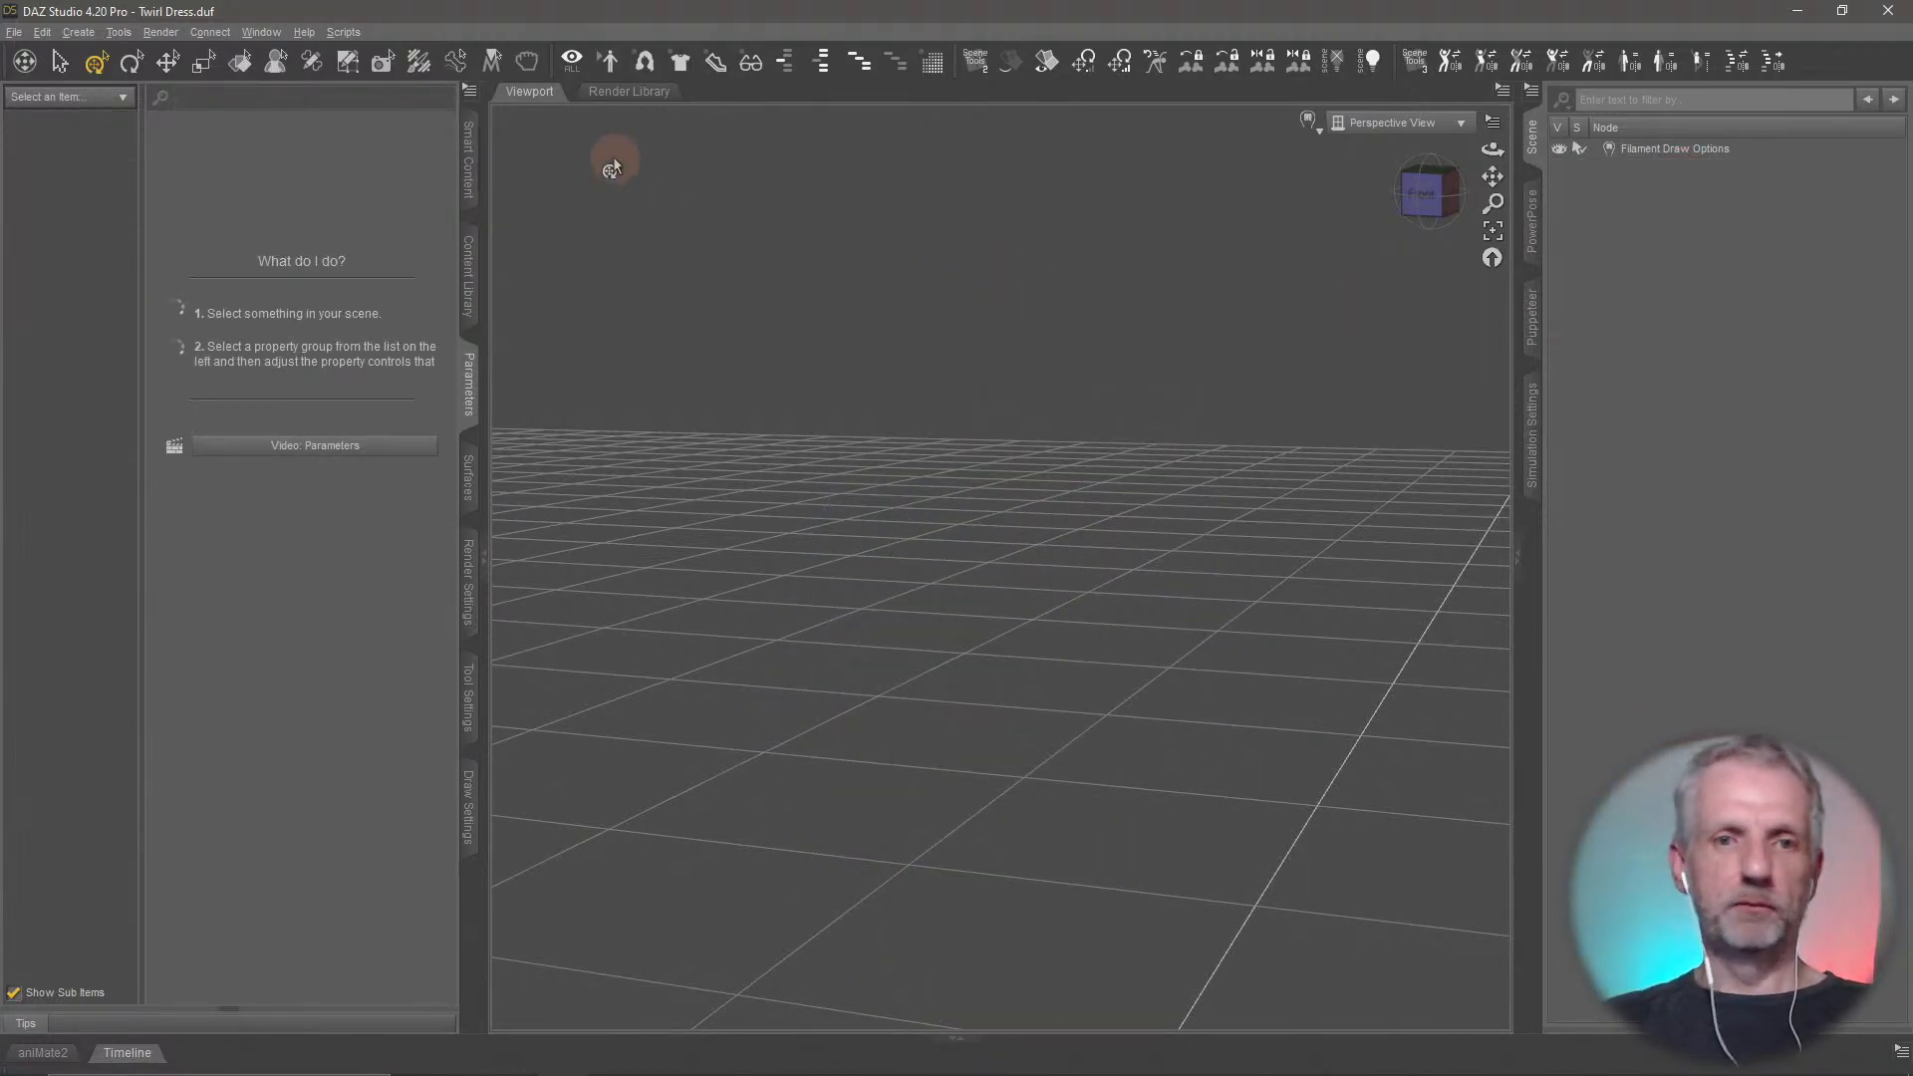
Load the Genesis 8 Female Dev Load figure from the Genesis 8 Starter Essentials product
left_click(460, 159)
left_click(16, 124)
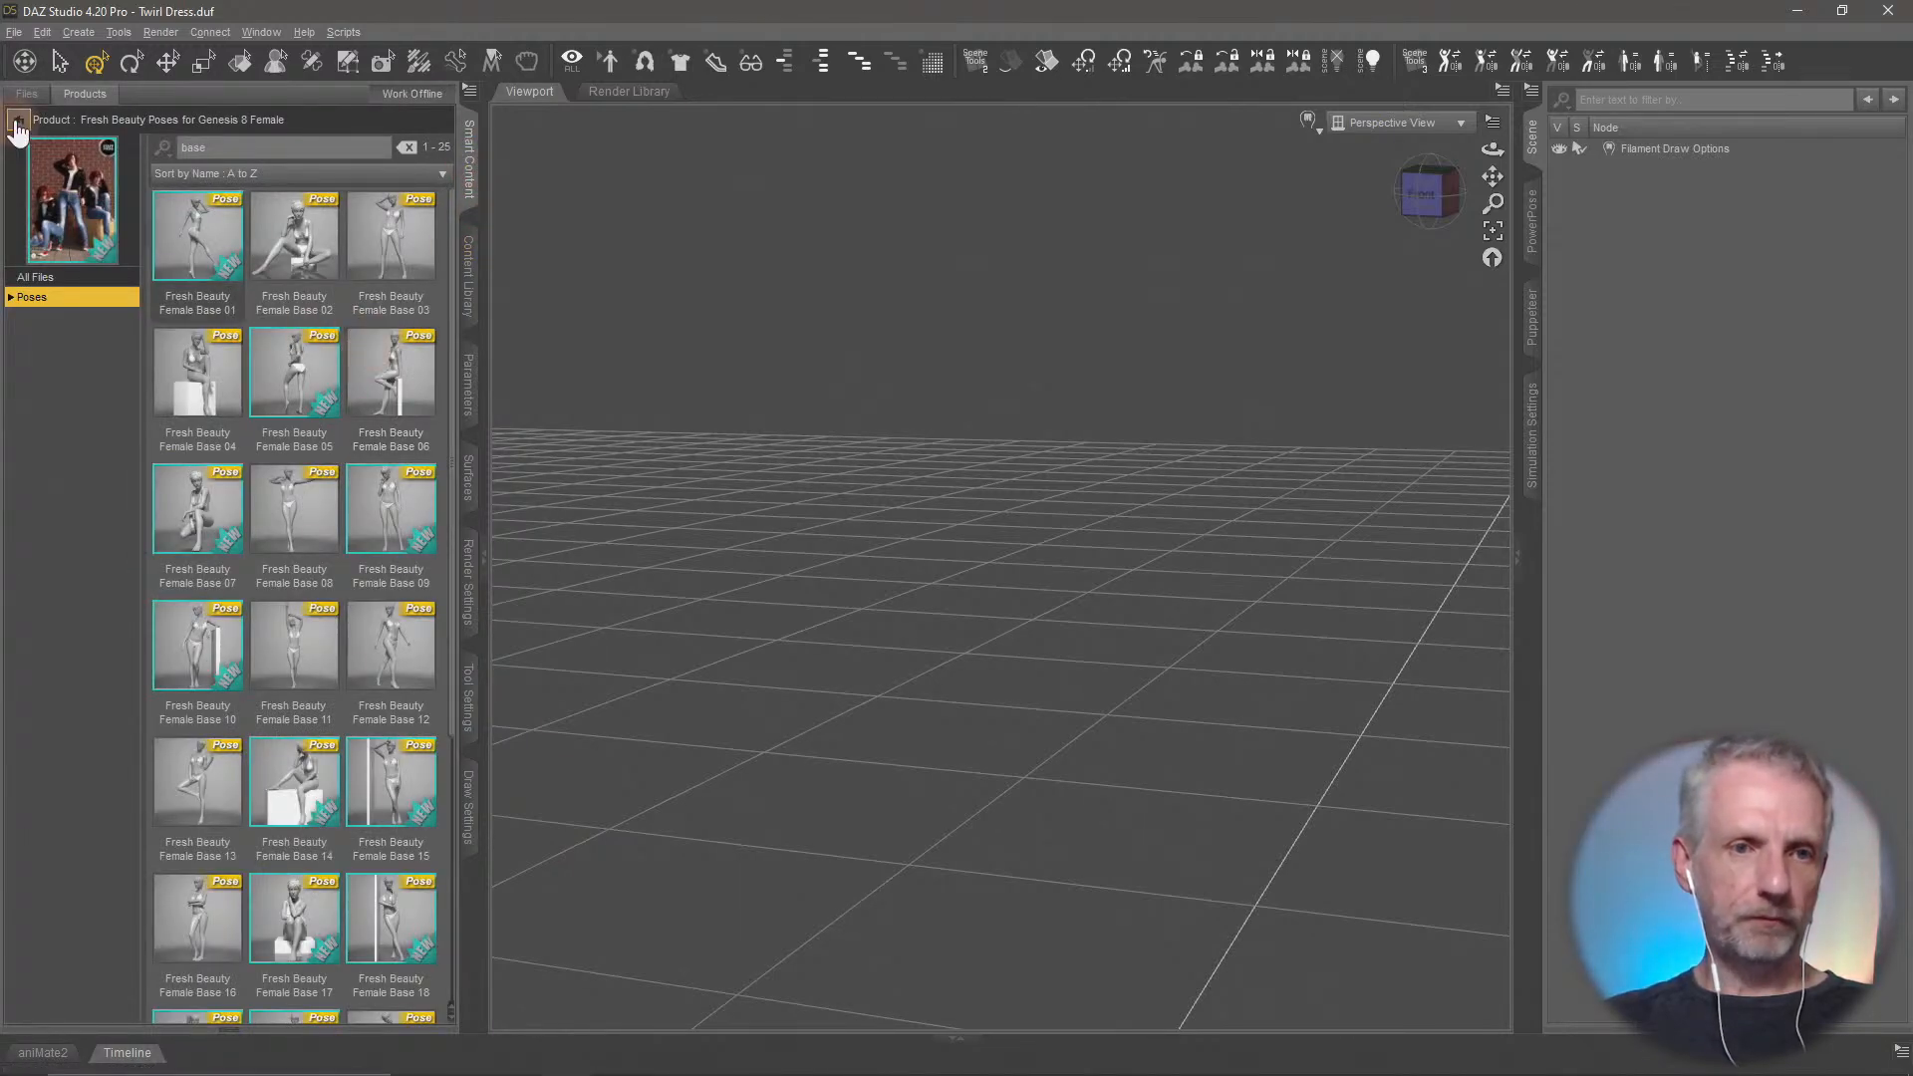
left_click(86, 283)
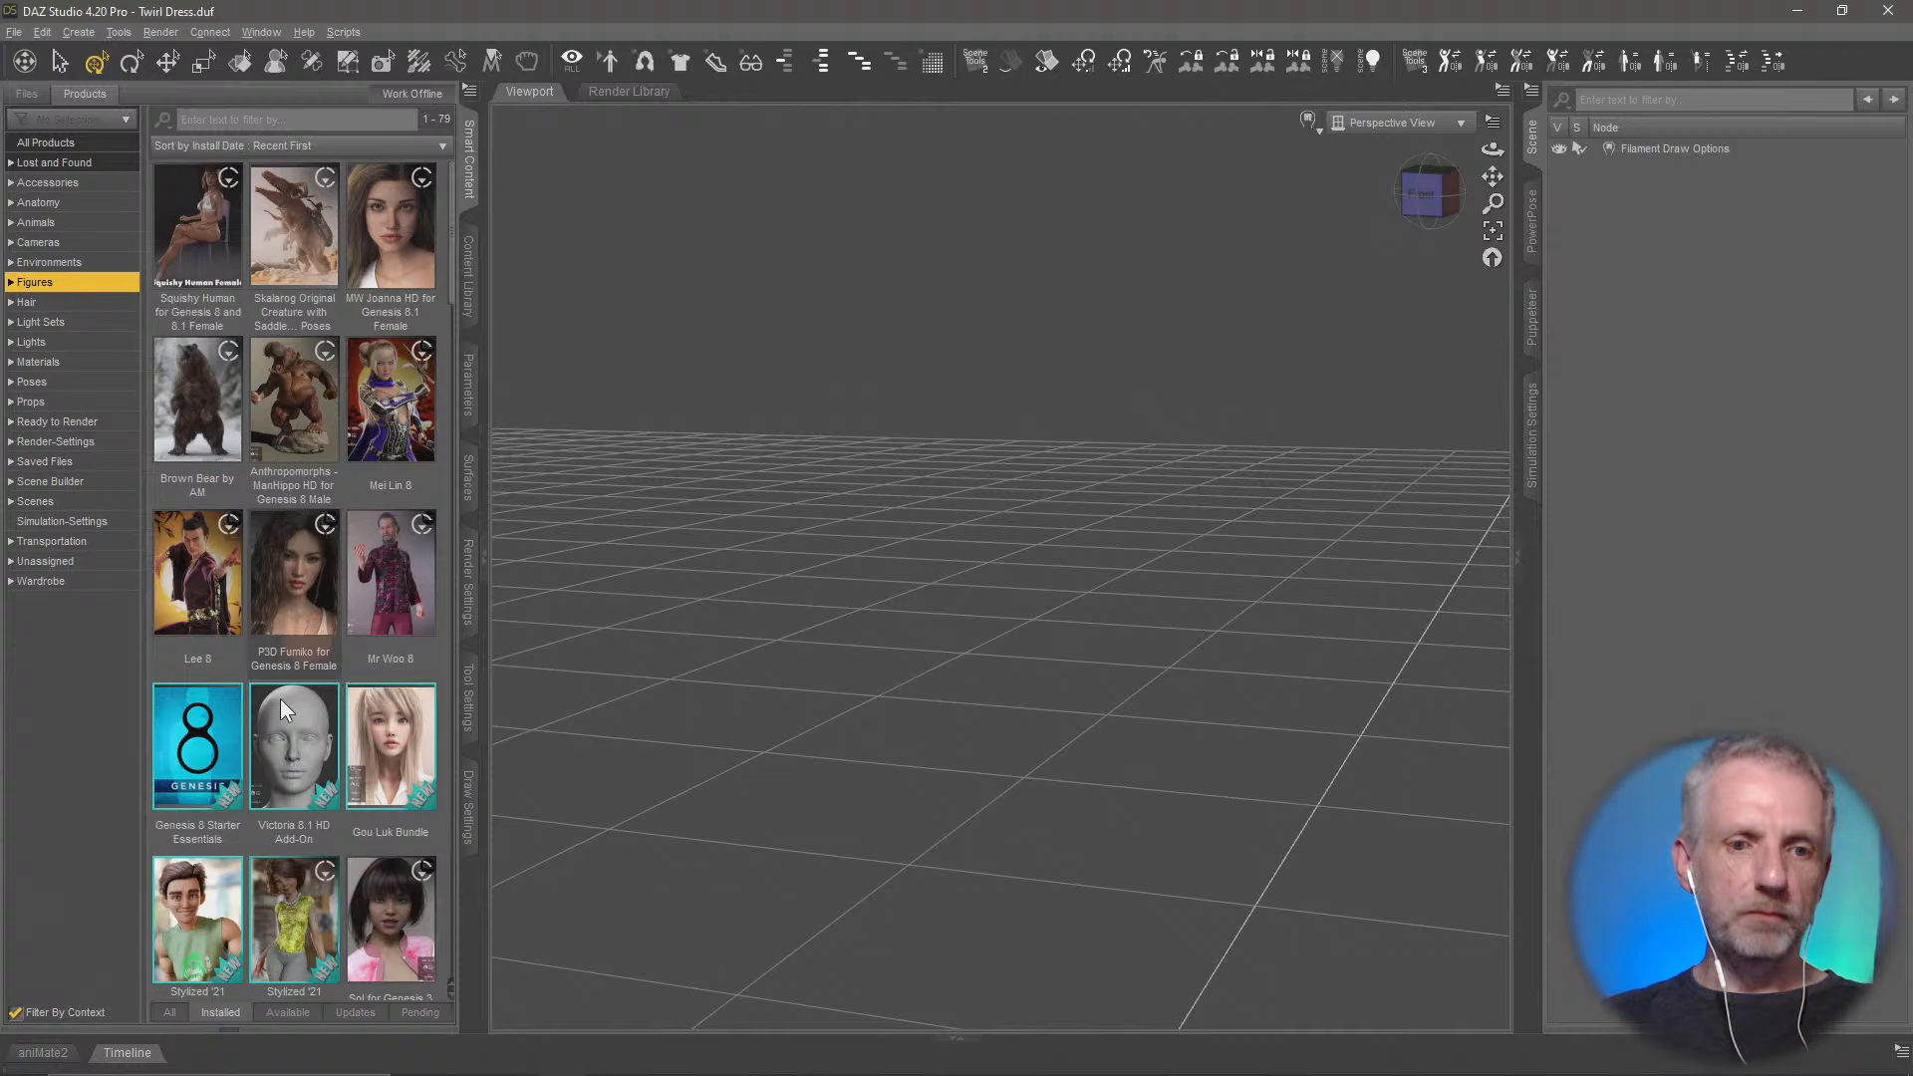
left_click(212, 749)
double_click(394, 227)
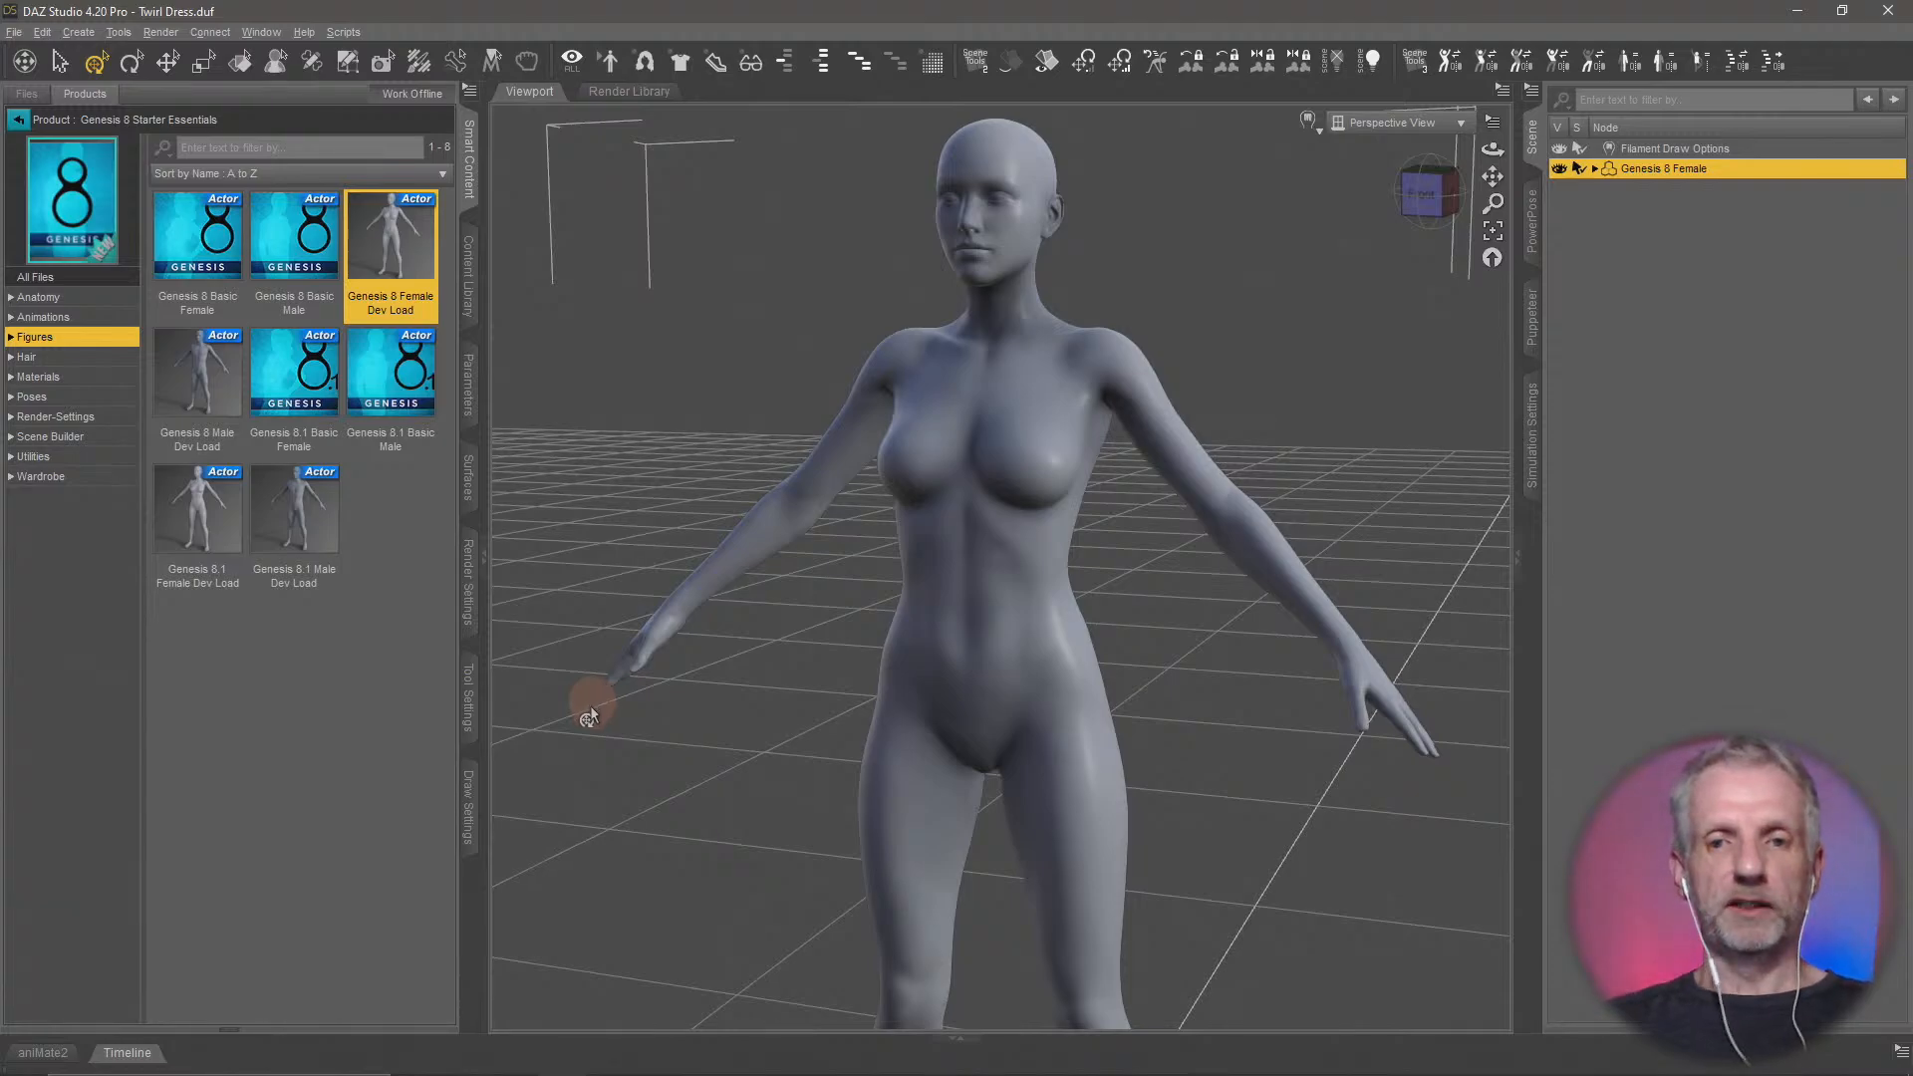
left_click_drag(1070, 794, 1136, 694, "alt")
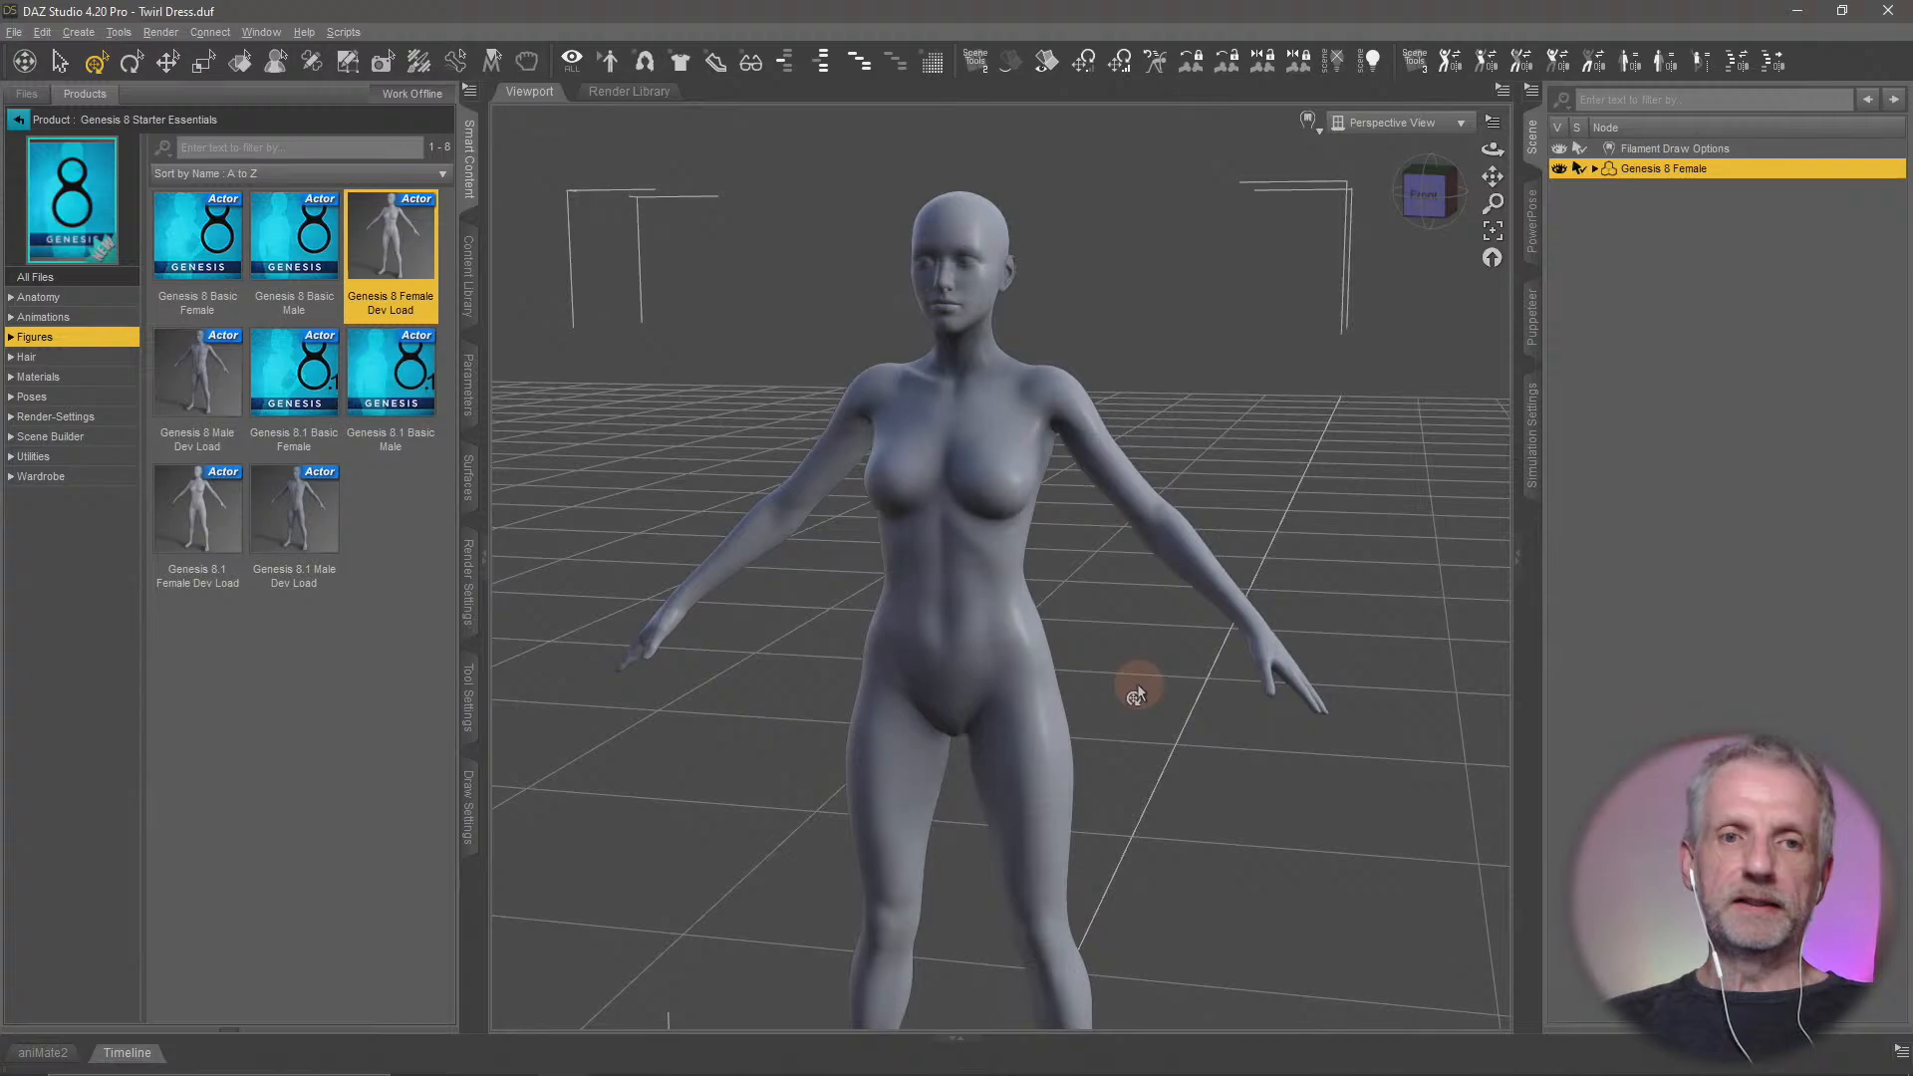
Find dForce Clothing Set 01 in the wardrobe products and put its dForce Summer Dress on the Genesis 8 Female
left_click(18, 119)
left_click(86, 503)
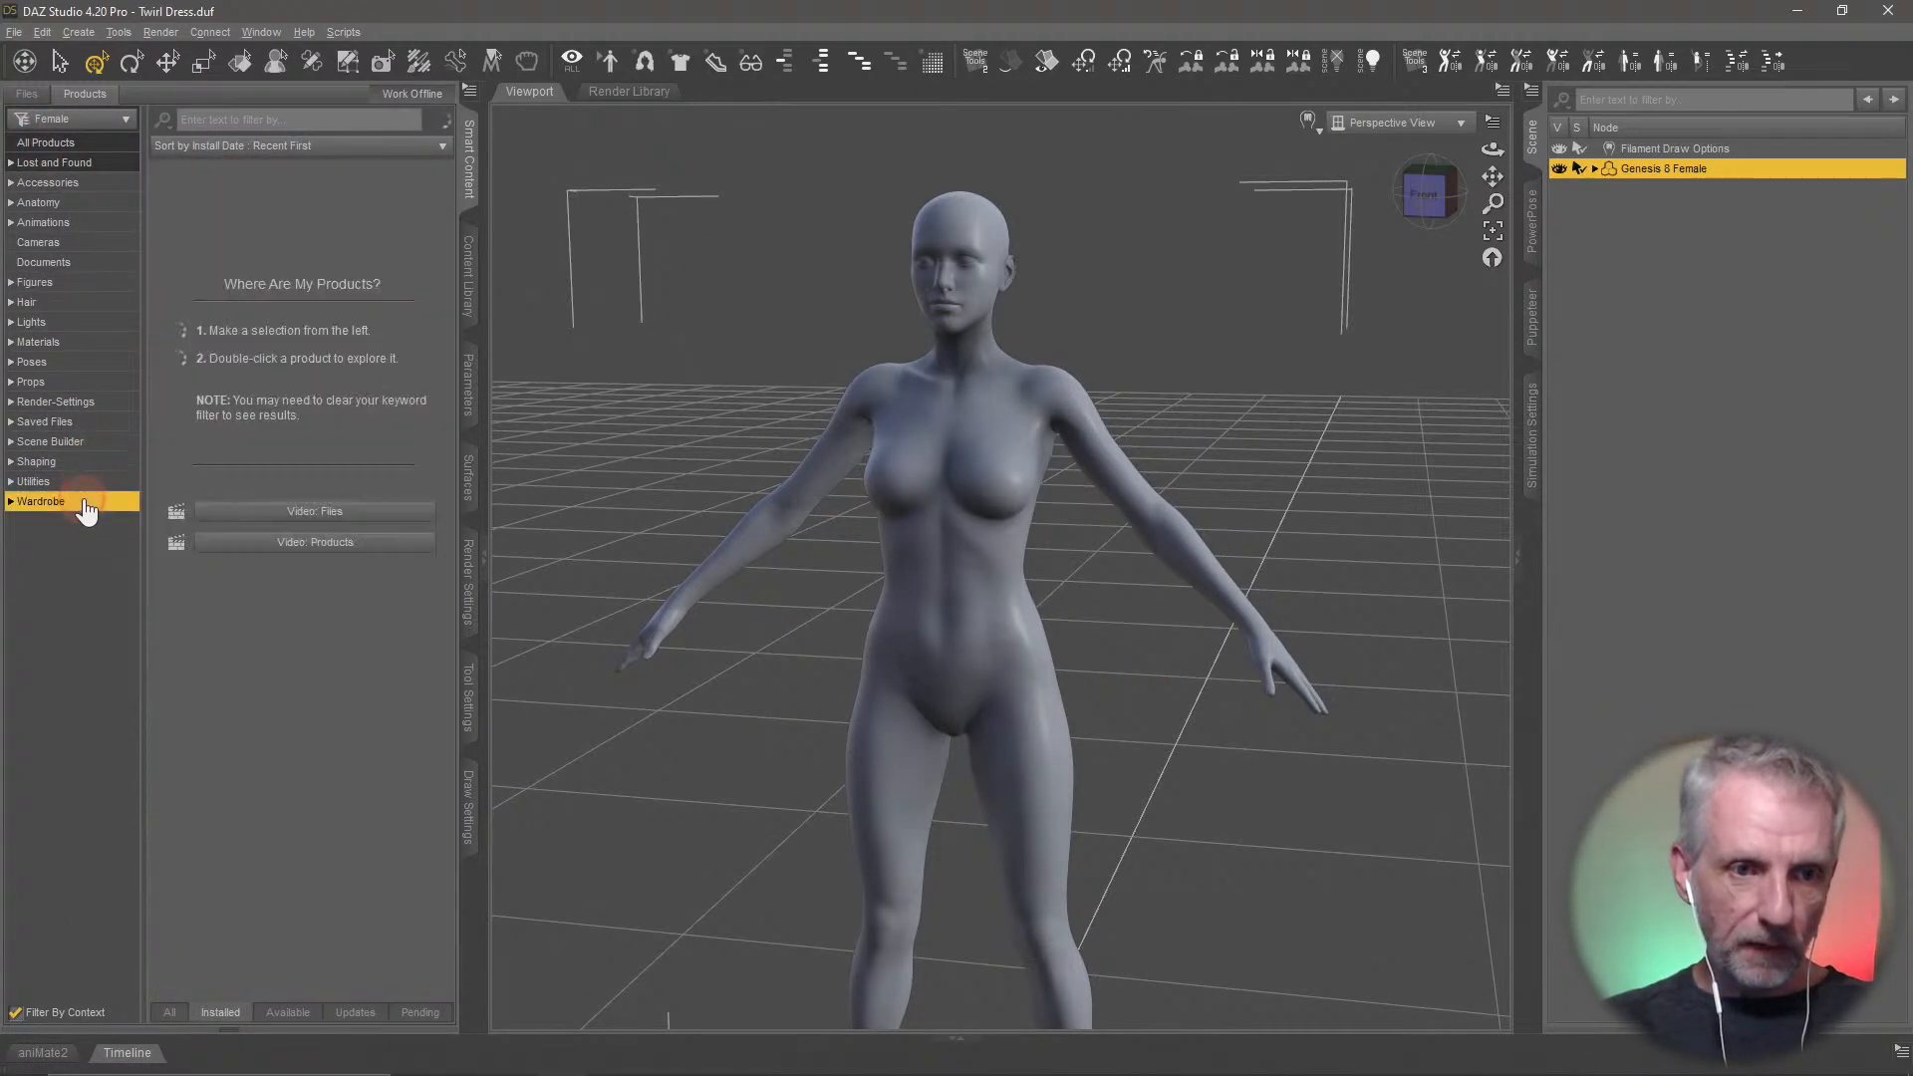
left_click(325, 120)
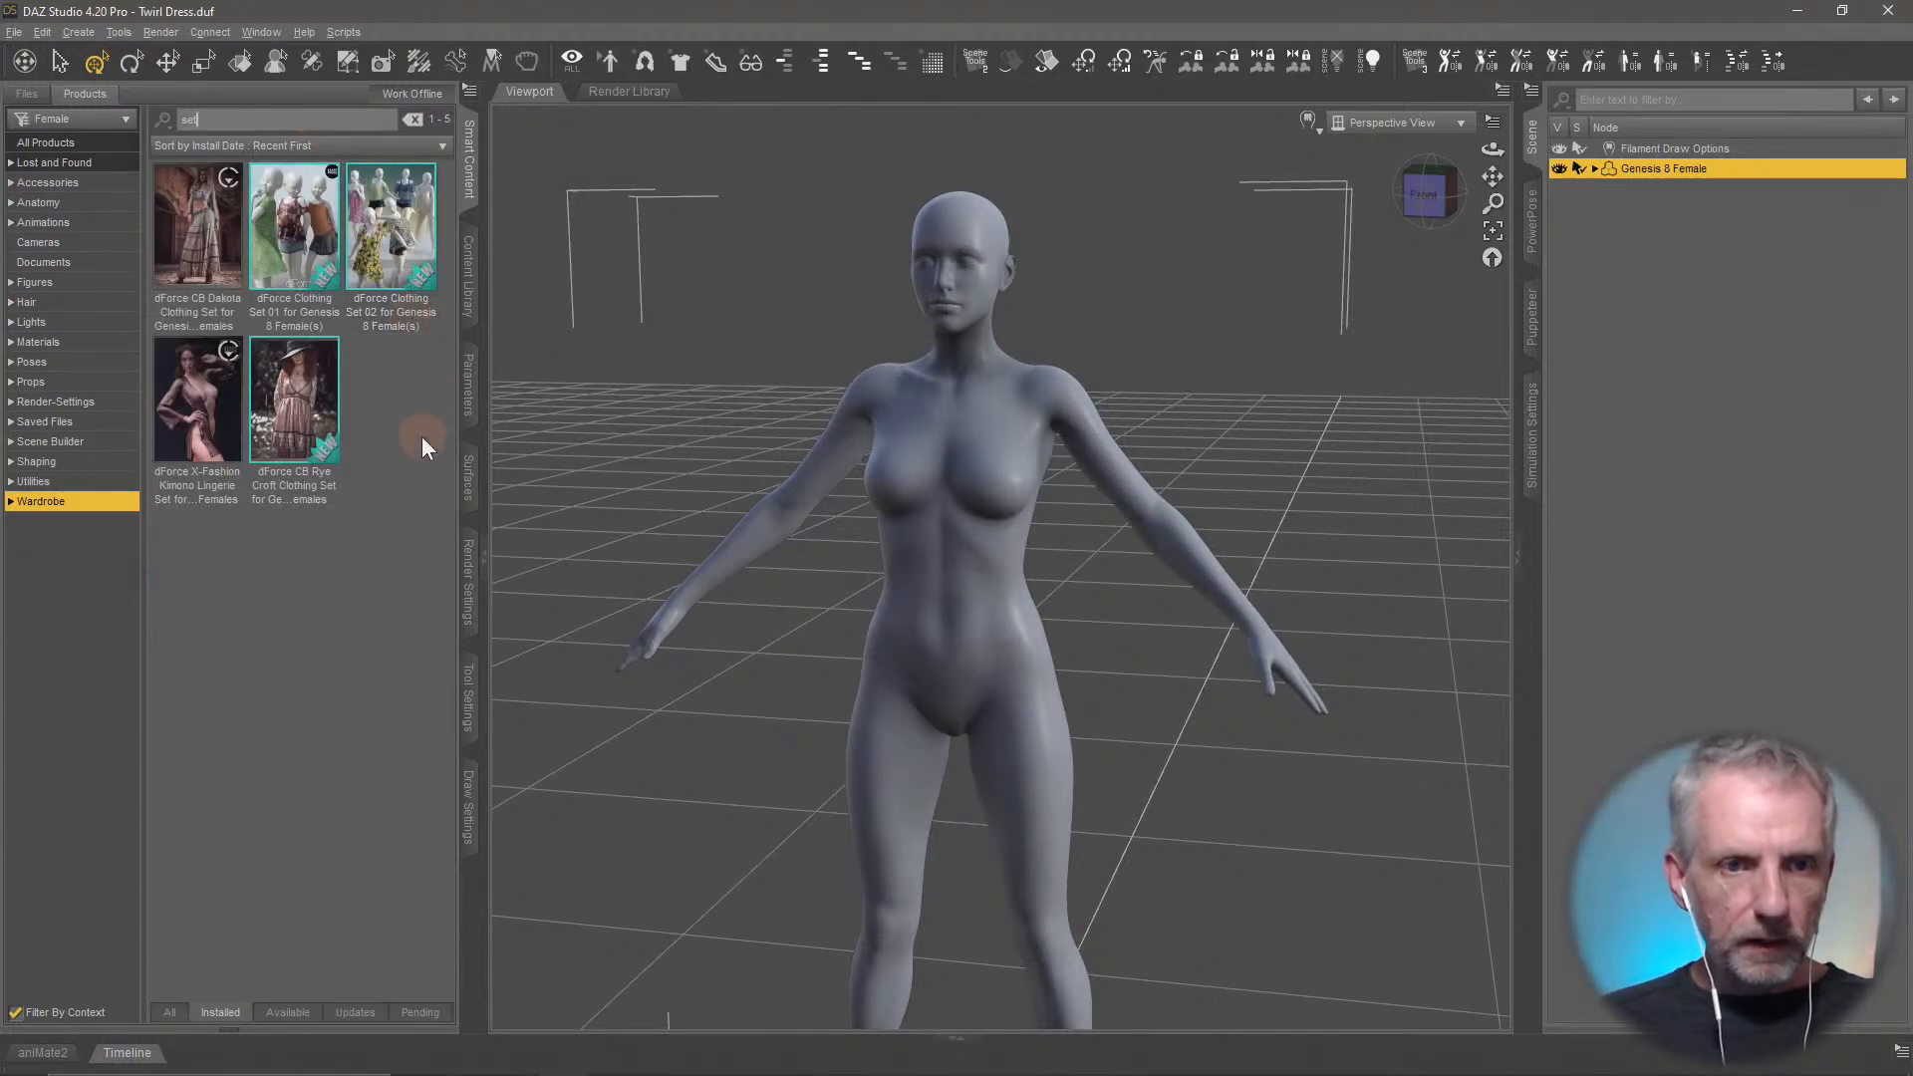
left_click(299, 248)
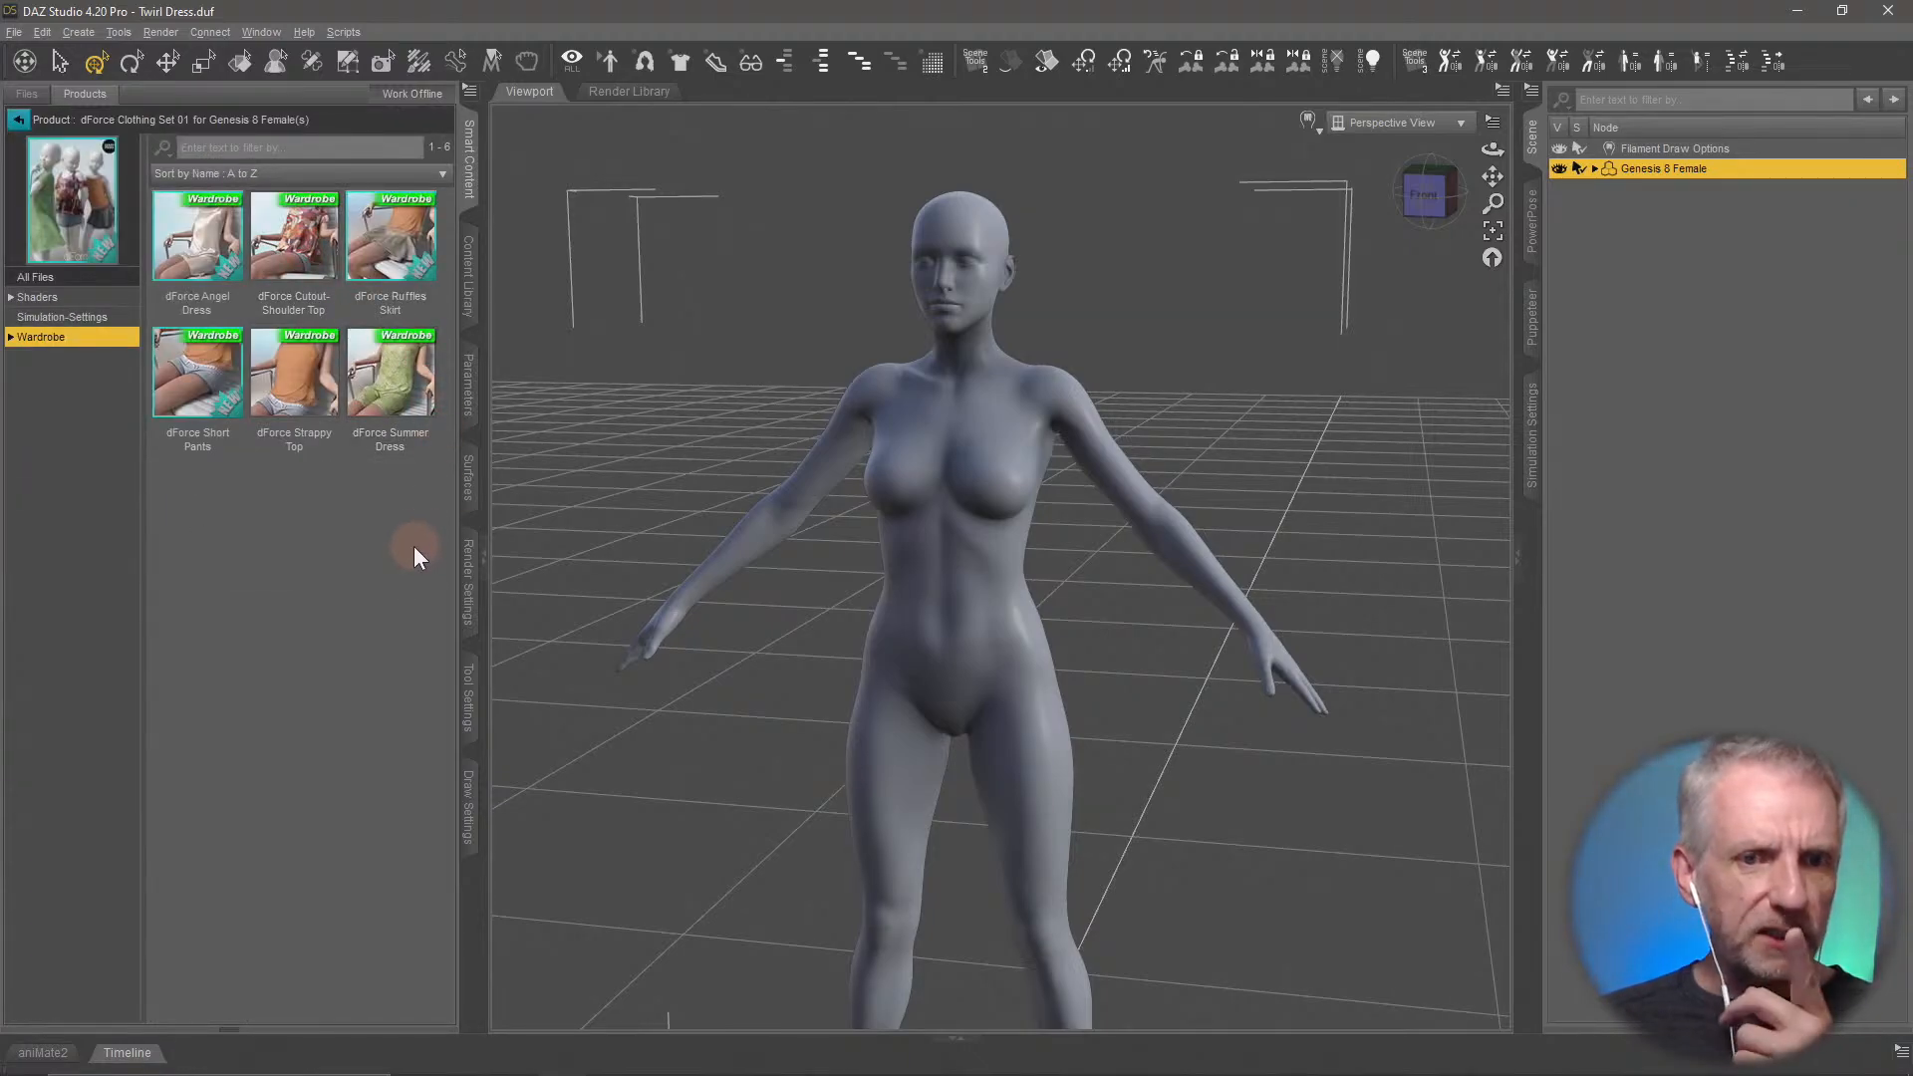
double_click(388, 423)
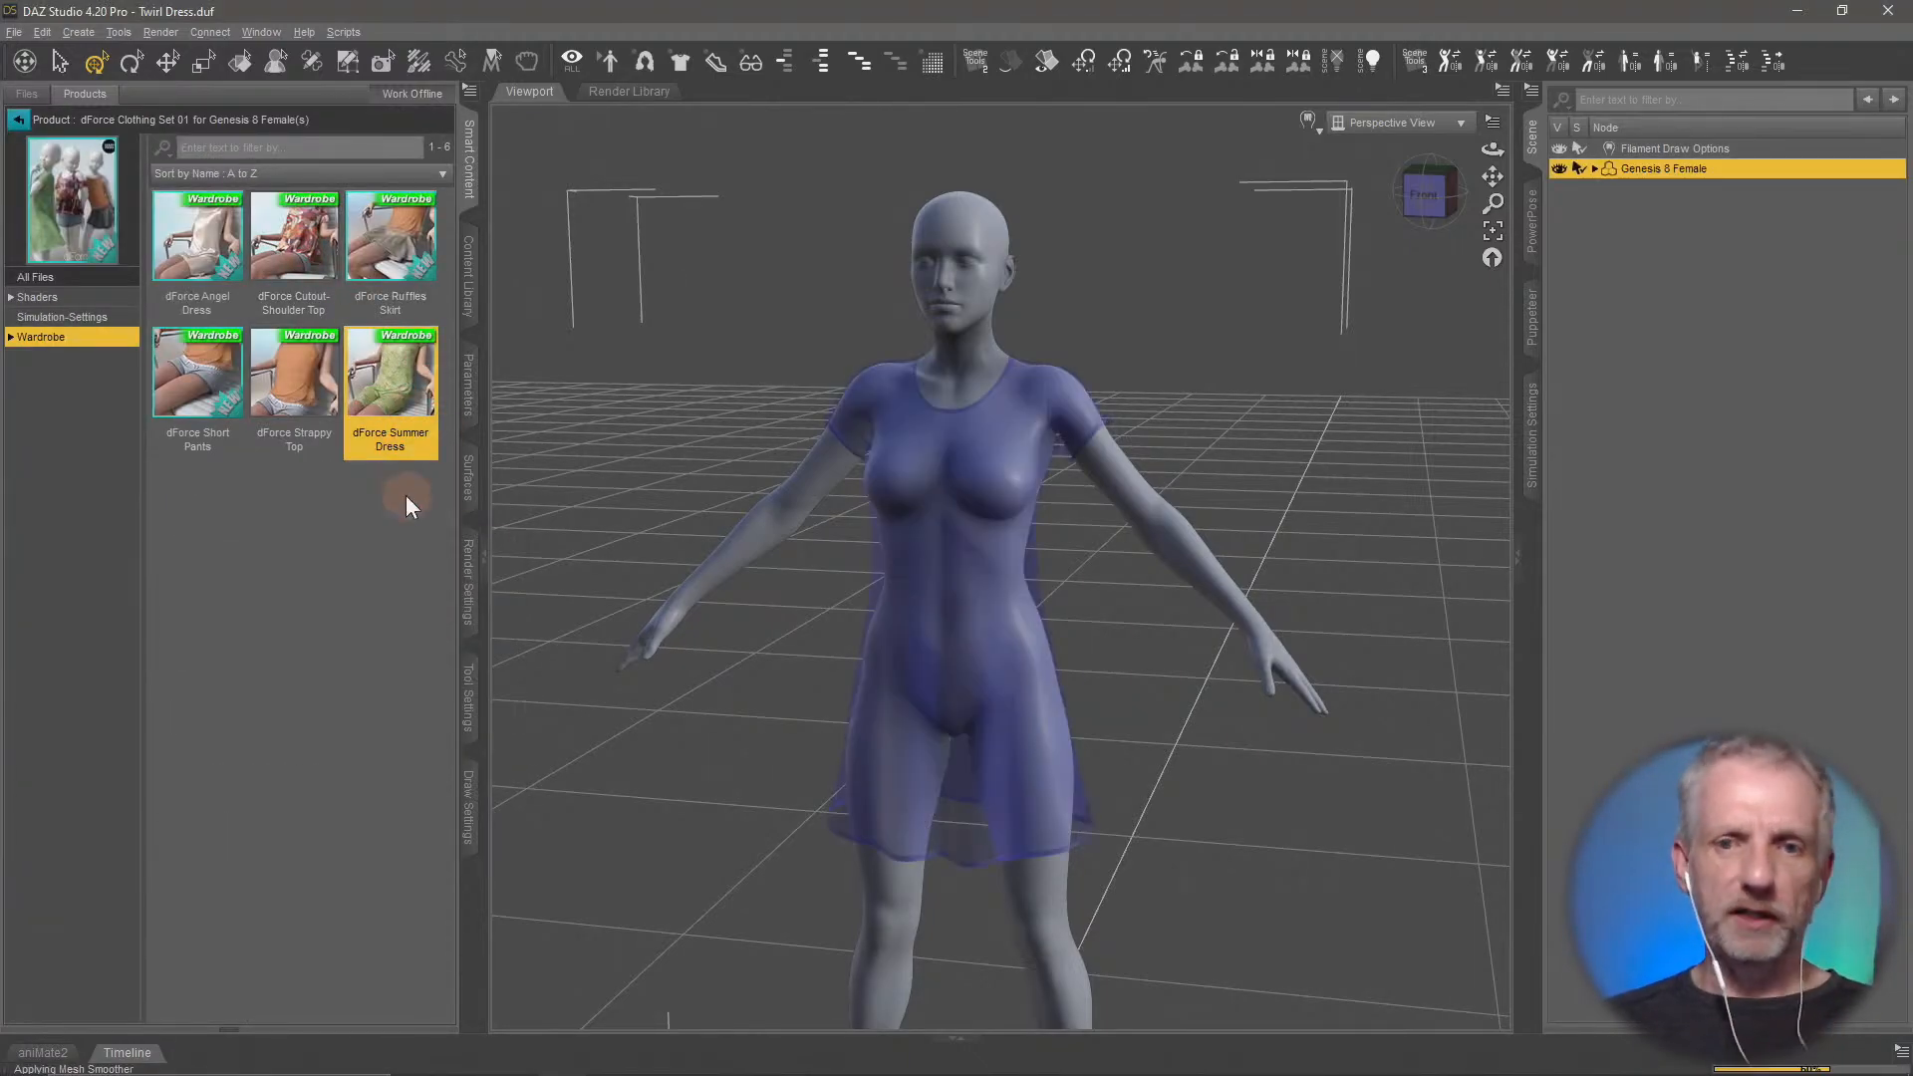
middle_click_drag(1122, 562, 848, 534)
scroll(1120, 554, "up", 3)
scroll(1117, 561, "up", 3)
scroll(1117, 555, "up", 2)
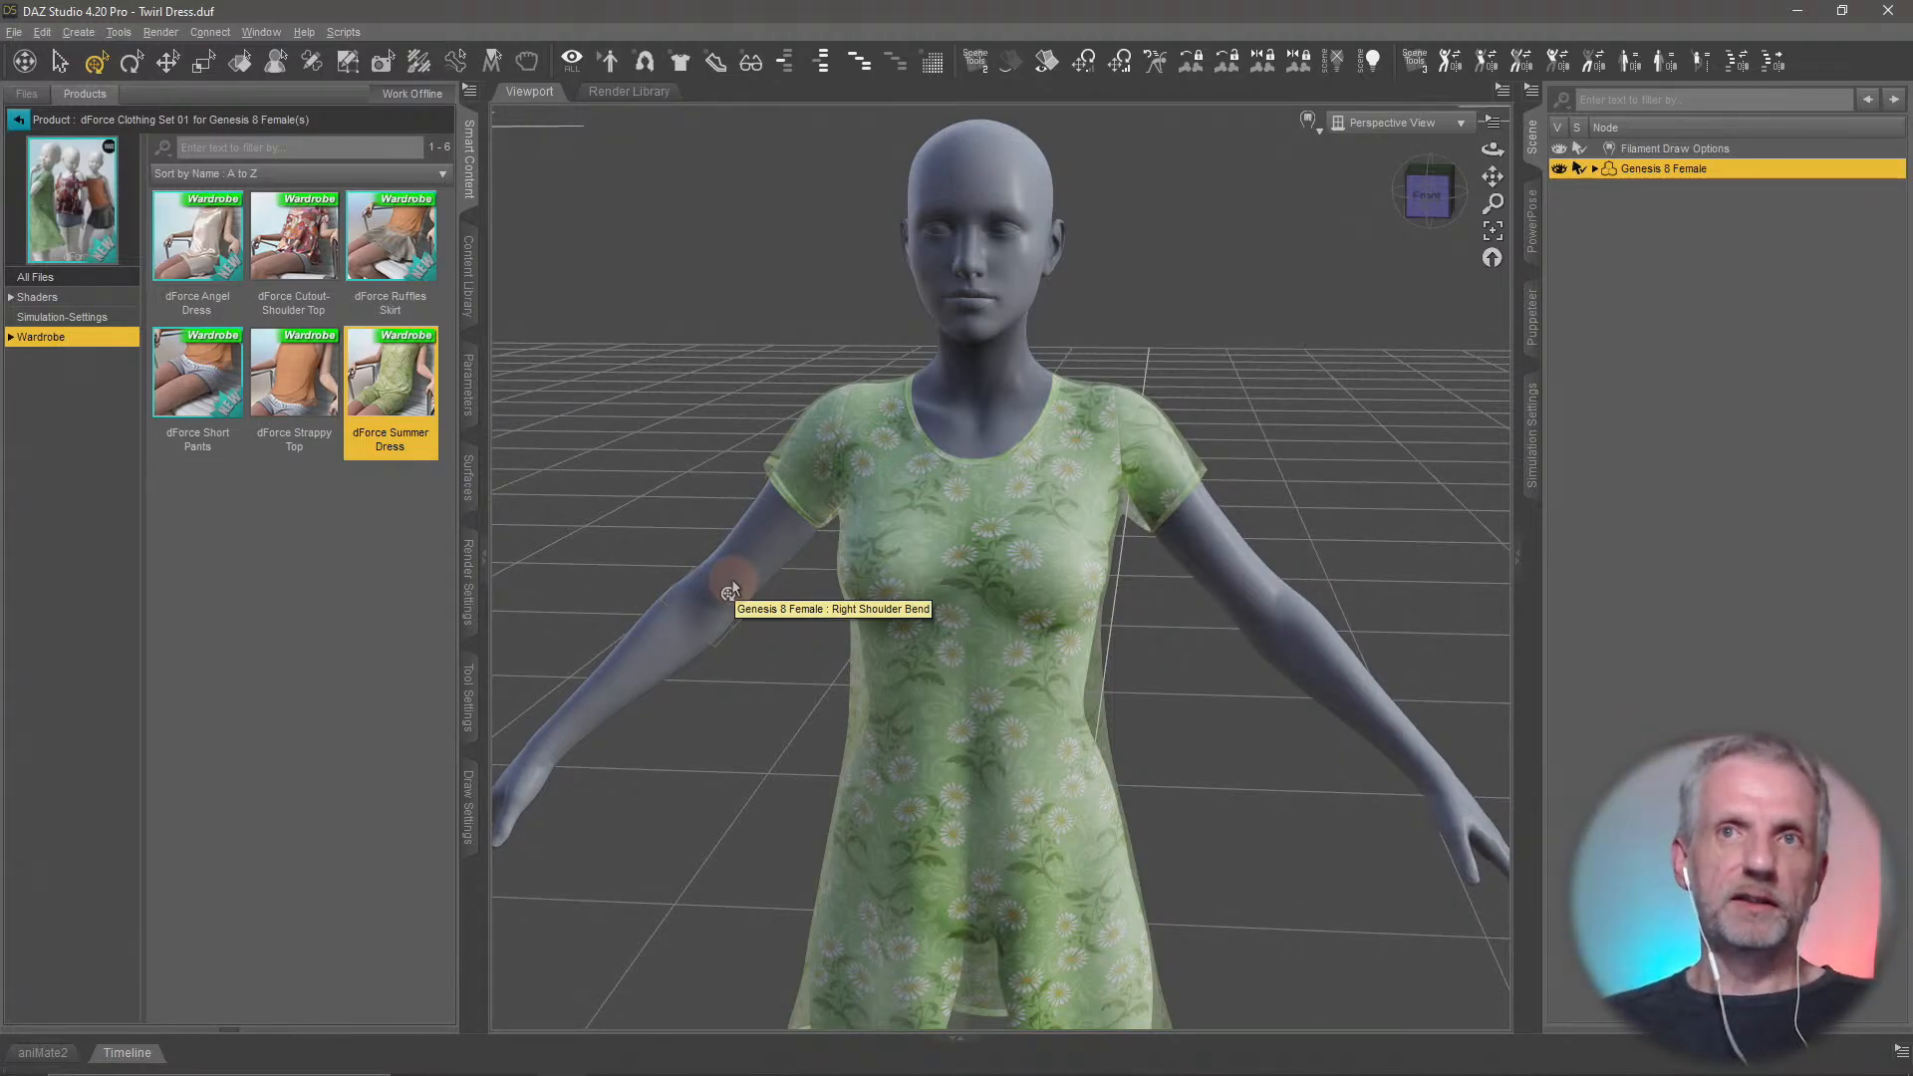
left_click_drag(946, 505, 756, 248, "ctrl+alt")
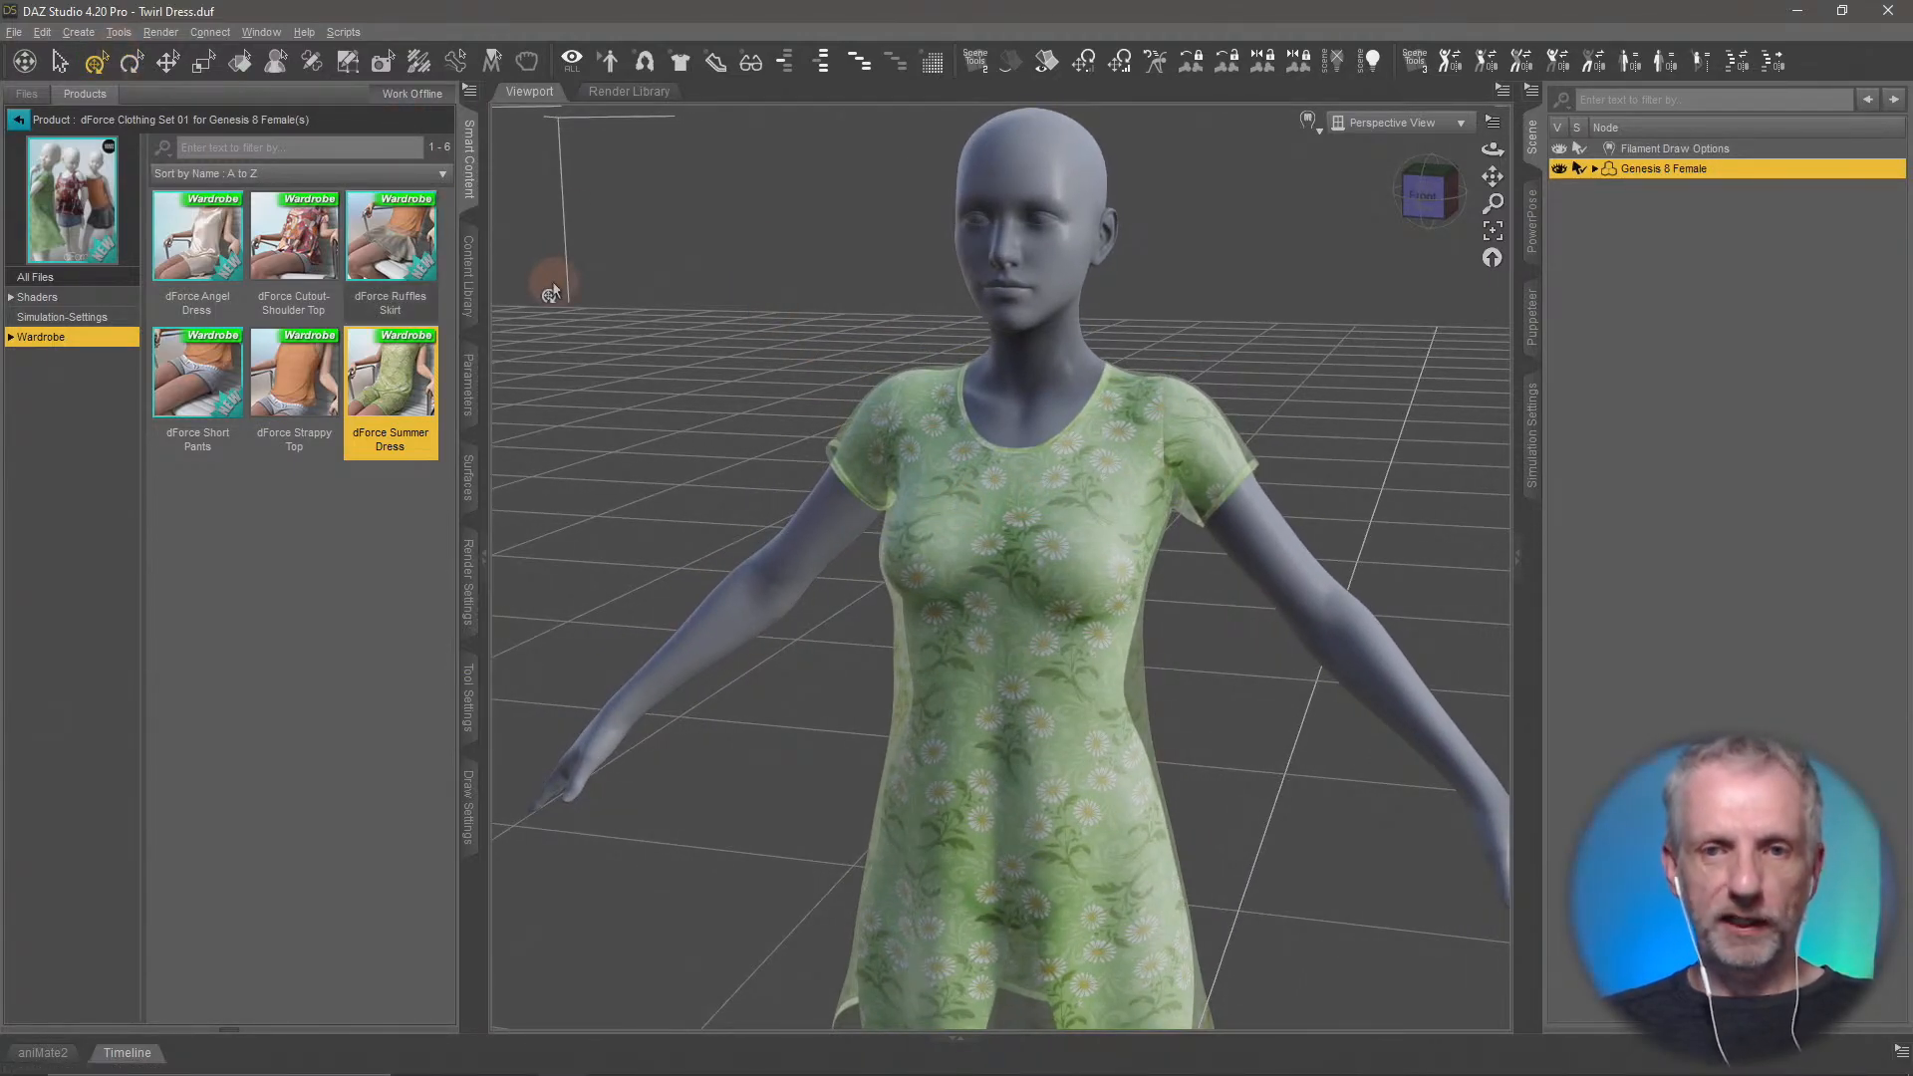
Switch to Hexagon and delete both the old Genesis 8 Female and its Summer Dress
key("alt+Tab")
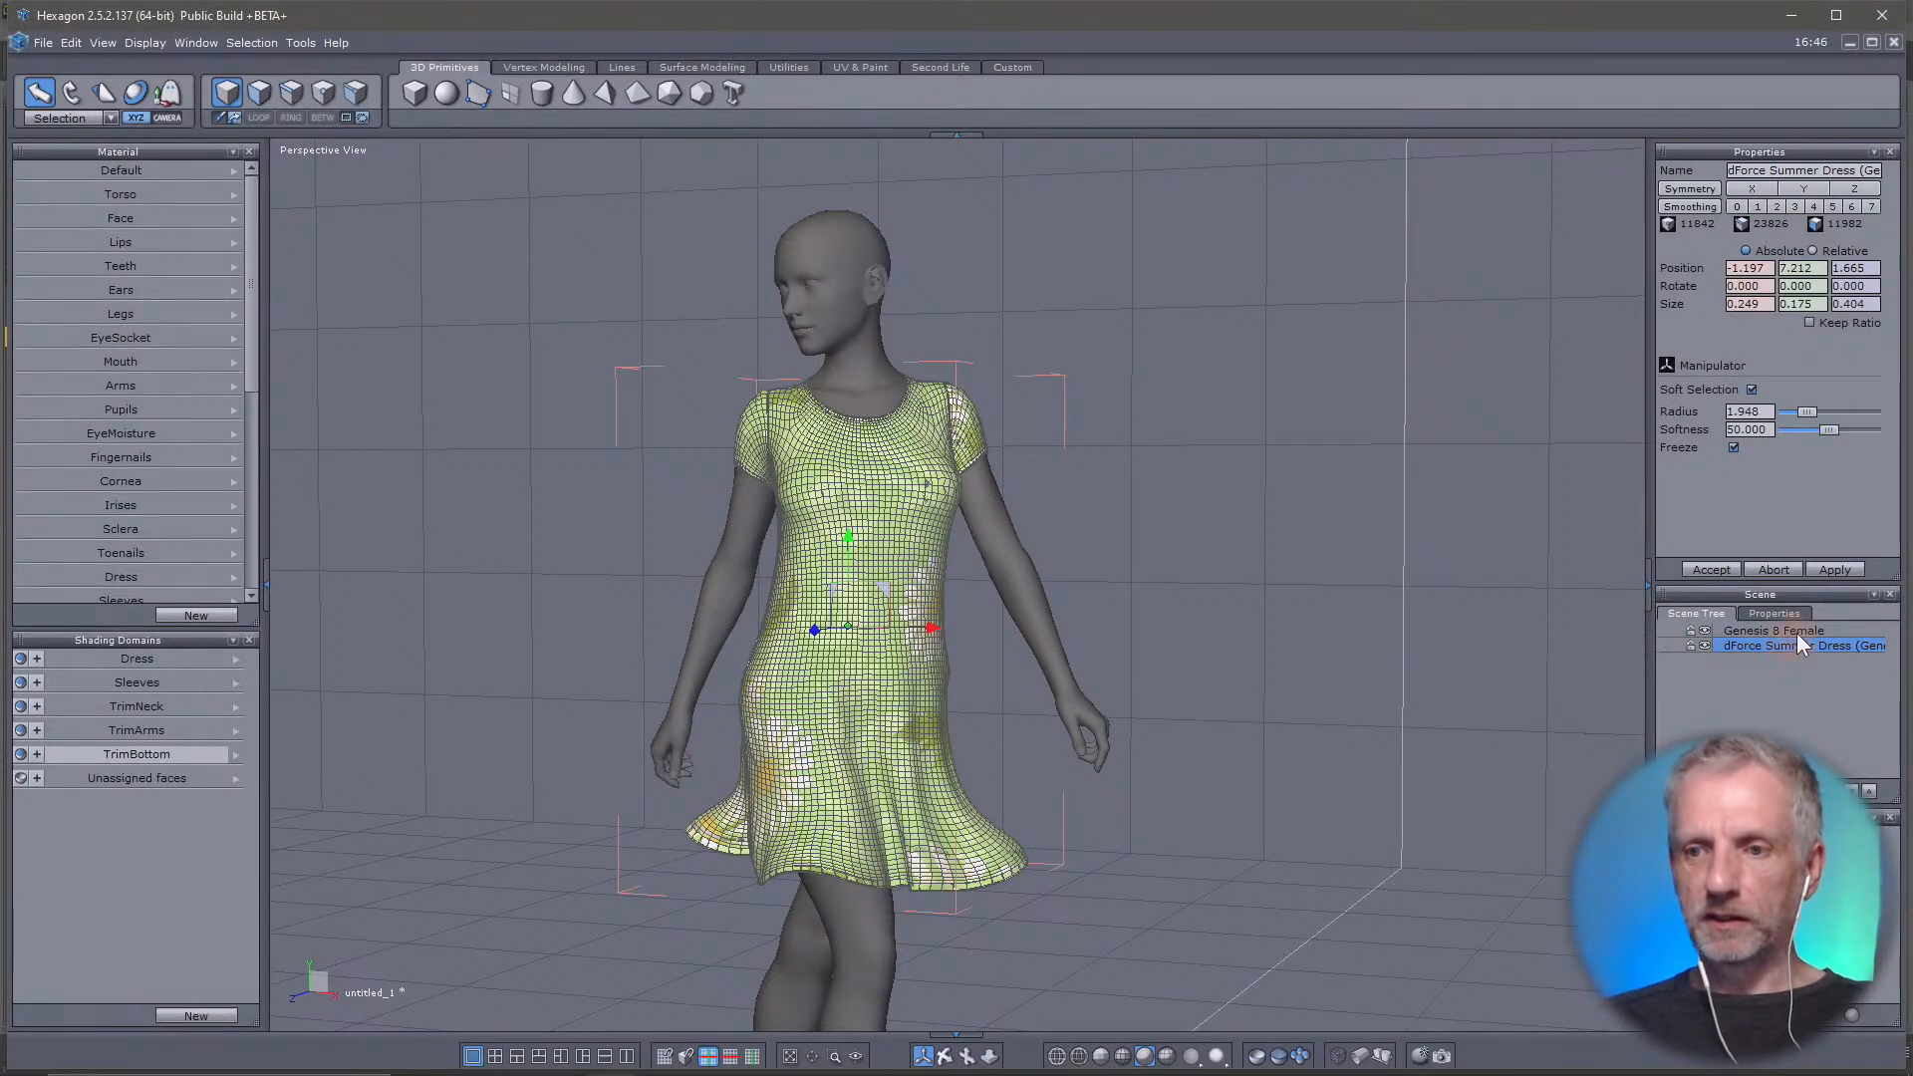
left_click(1797, 631, "shift")
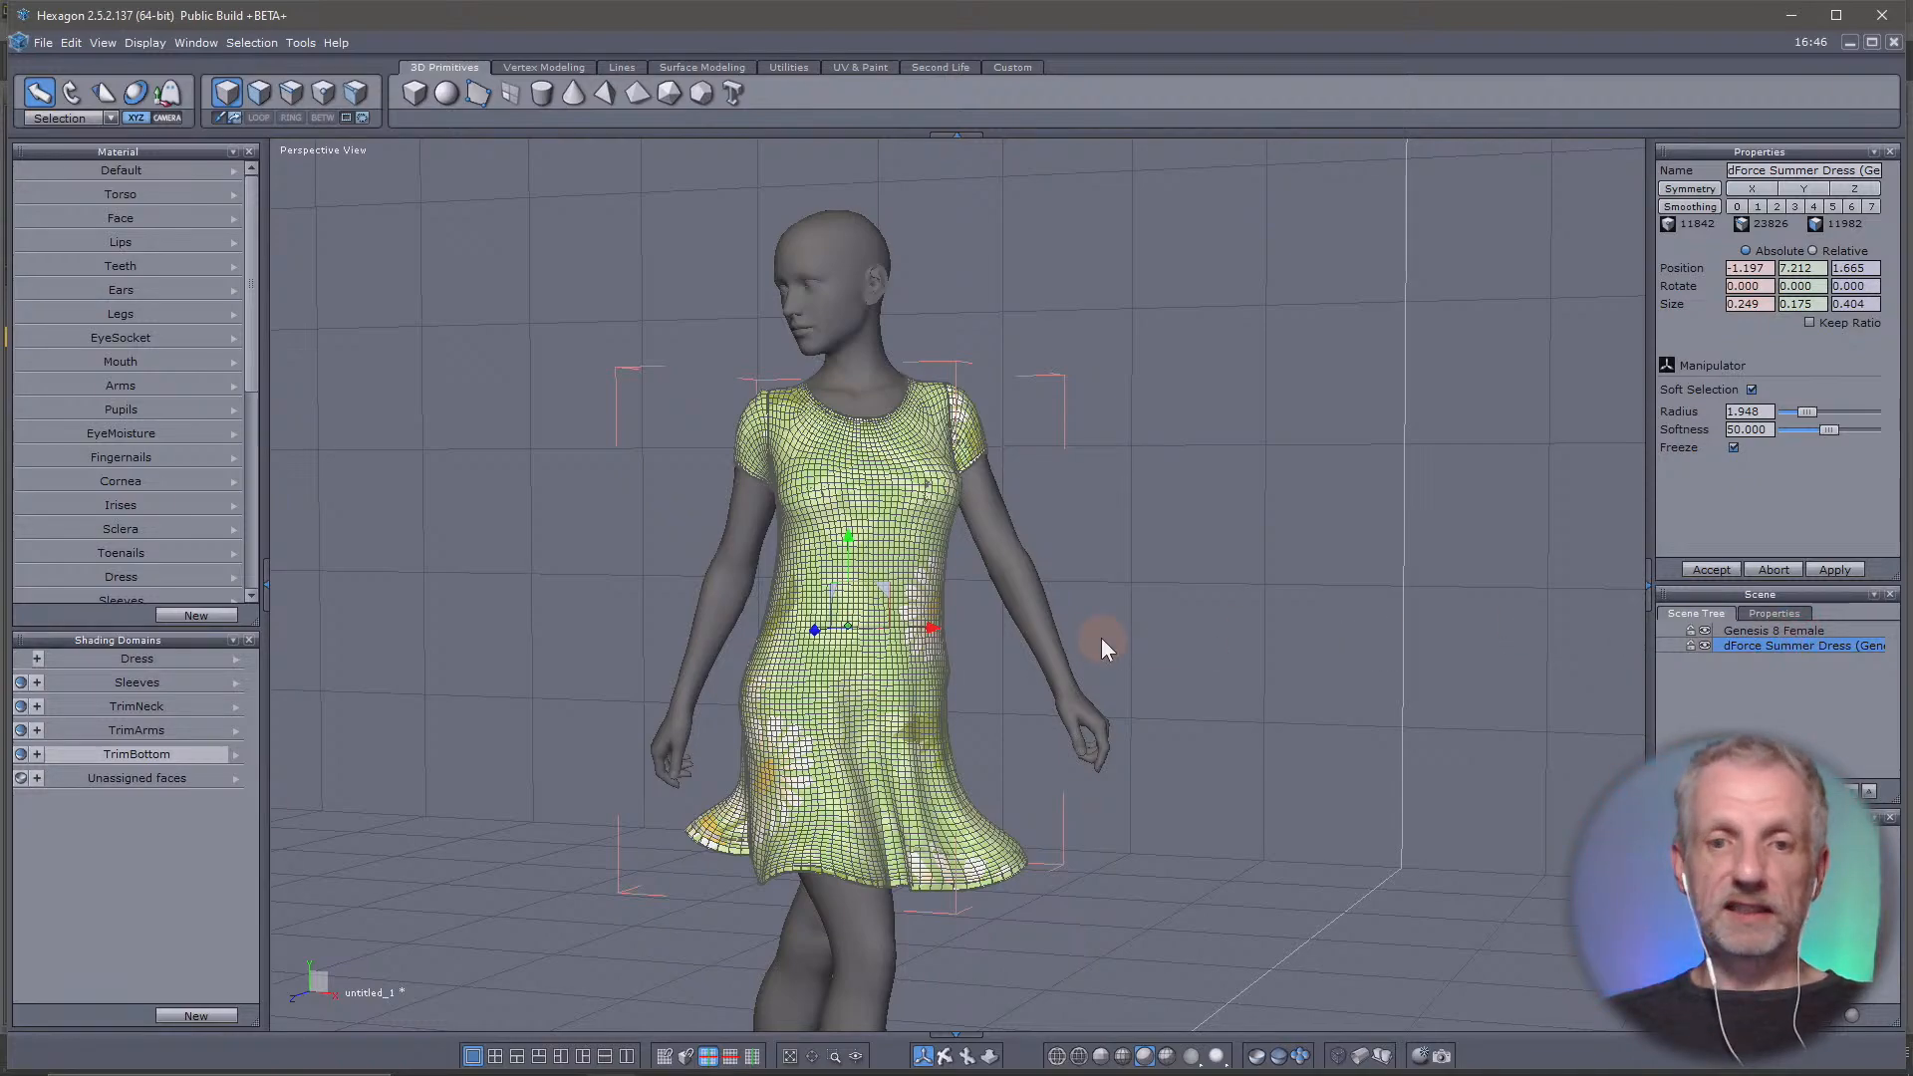
left_click(1223, 697)
key("Delete")
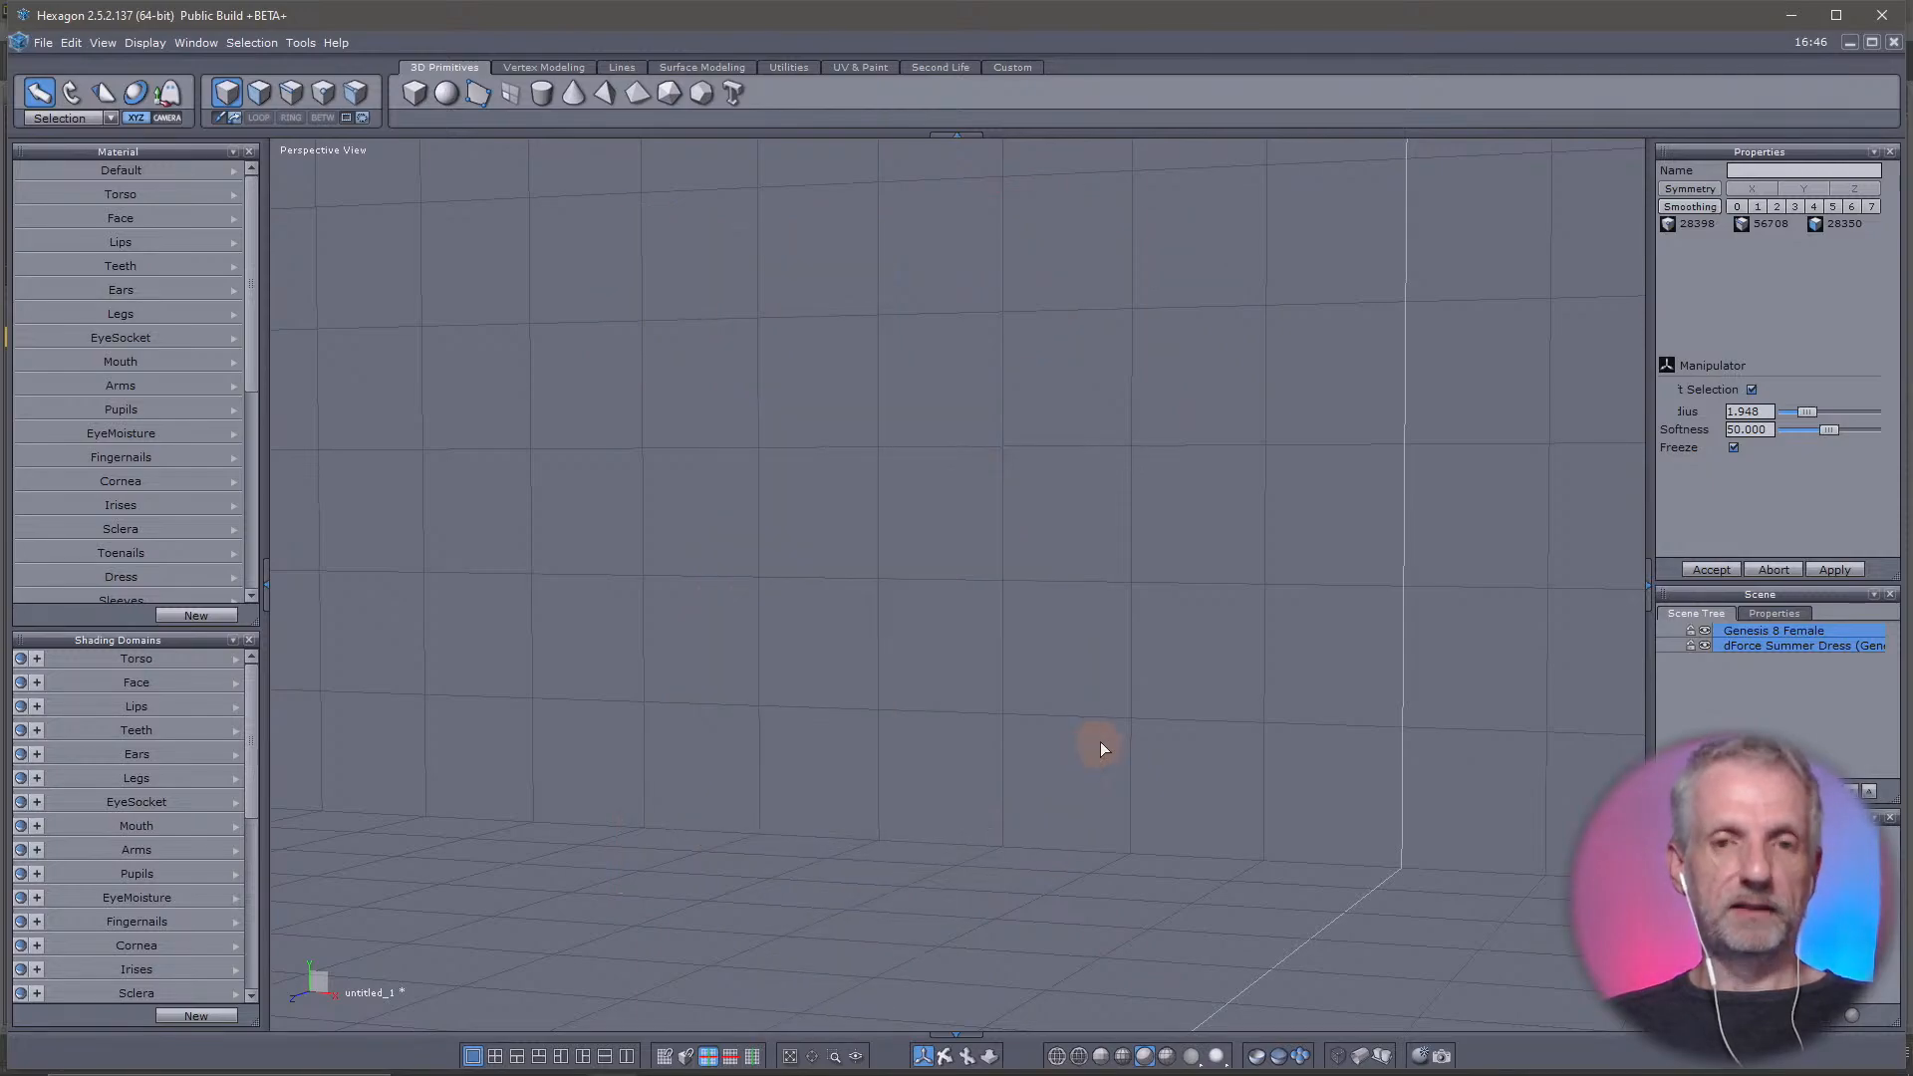
Return to DAZ Studio, send the newly dressed figure to Hexagon, and switch to Hexagon
key("alt+Tab")
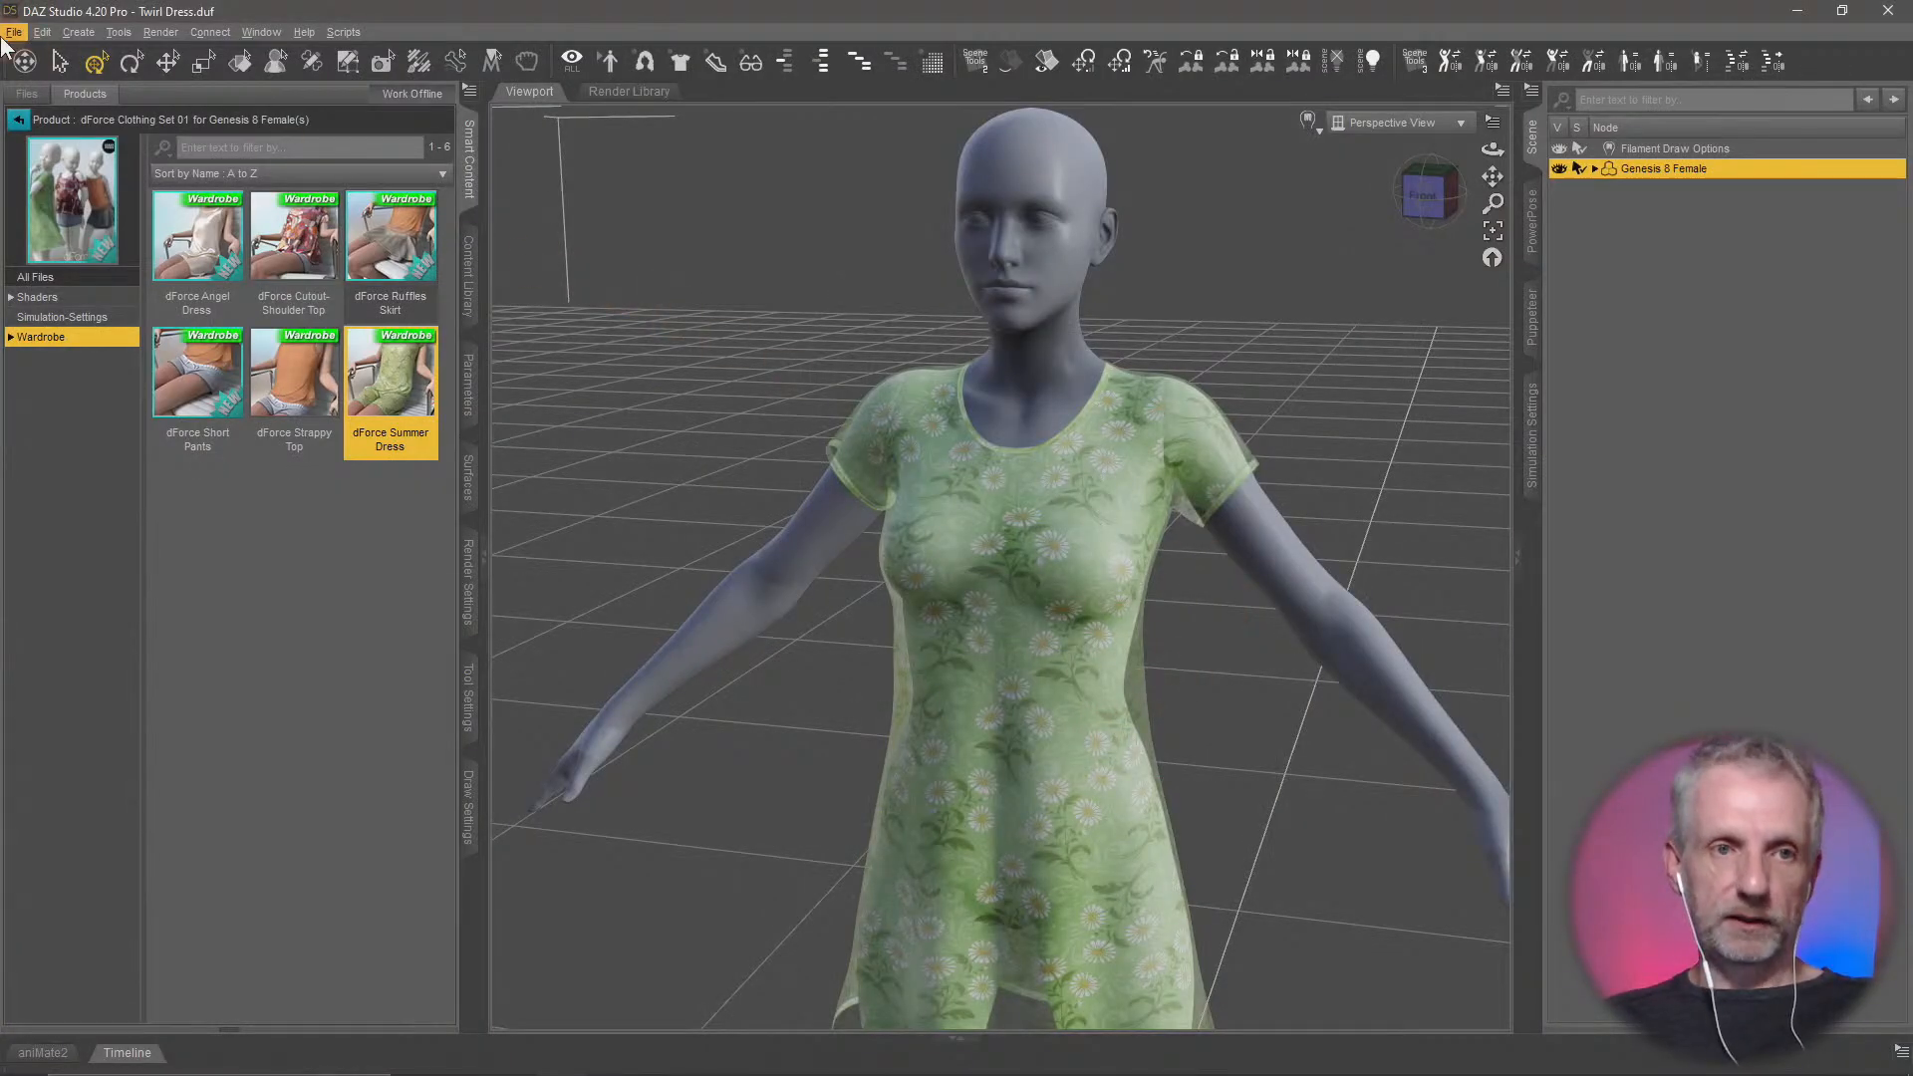
left_click(12, 33)
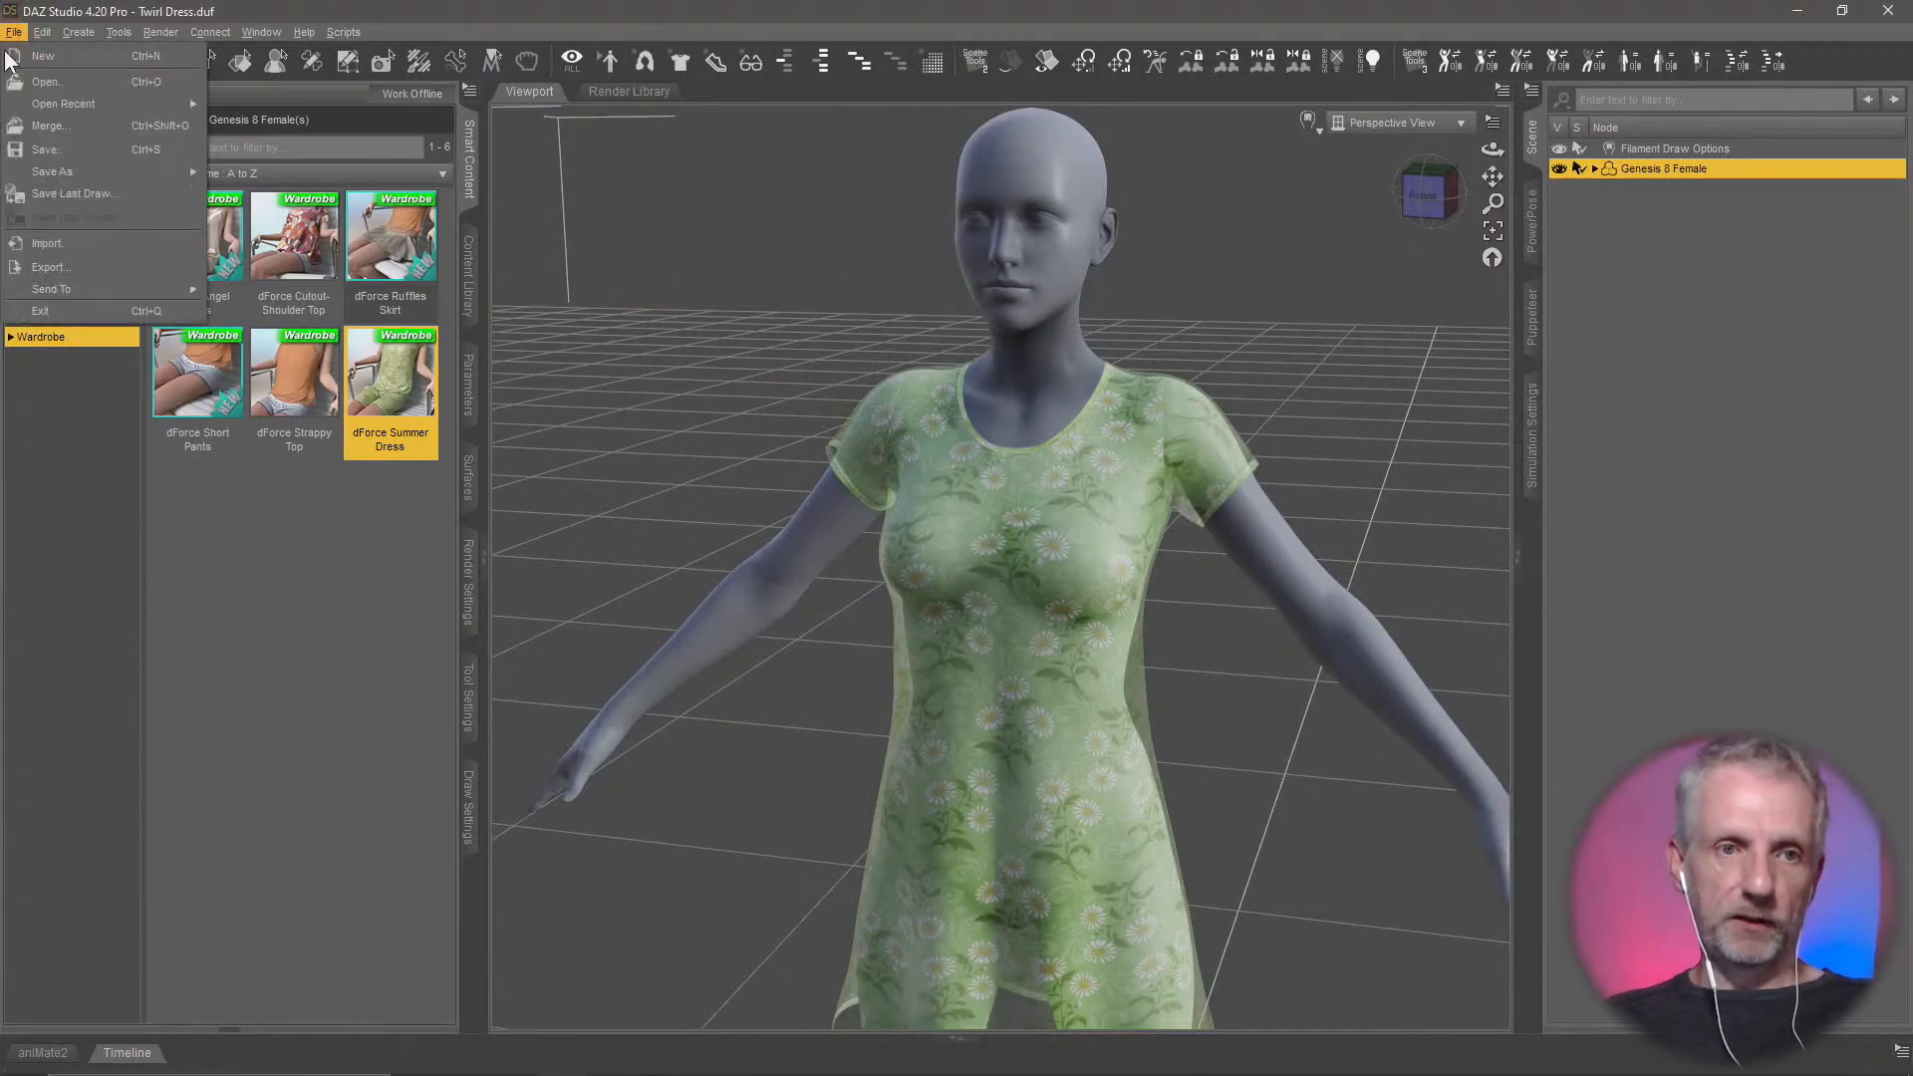
mouse_move(117, 289)
left_click(294, 319)
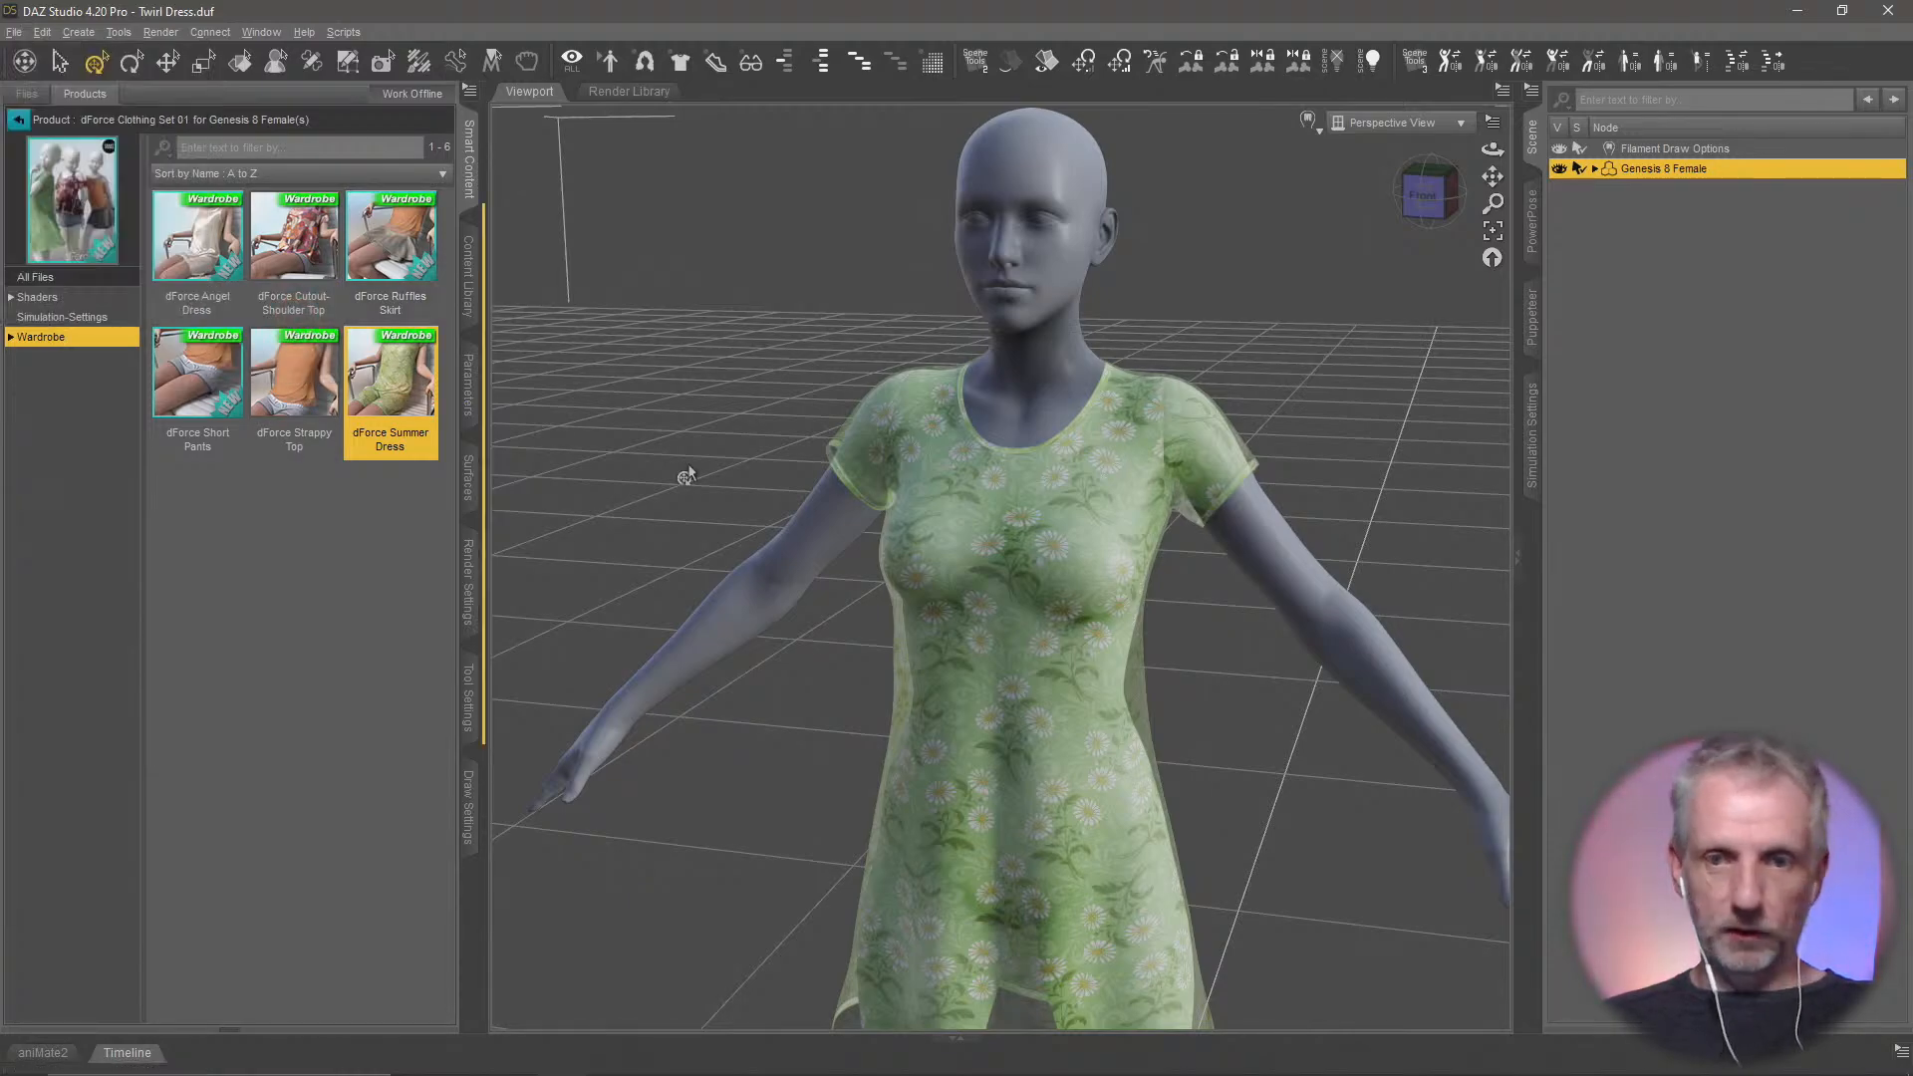
key("alt+Tab")
left_click(763, 522)
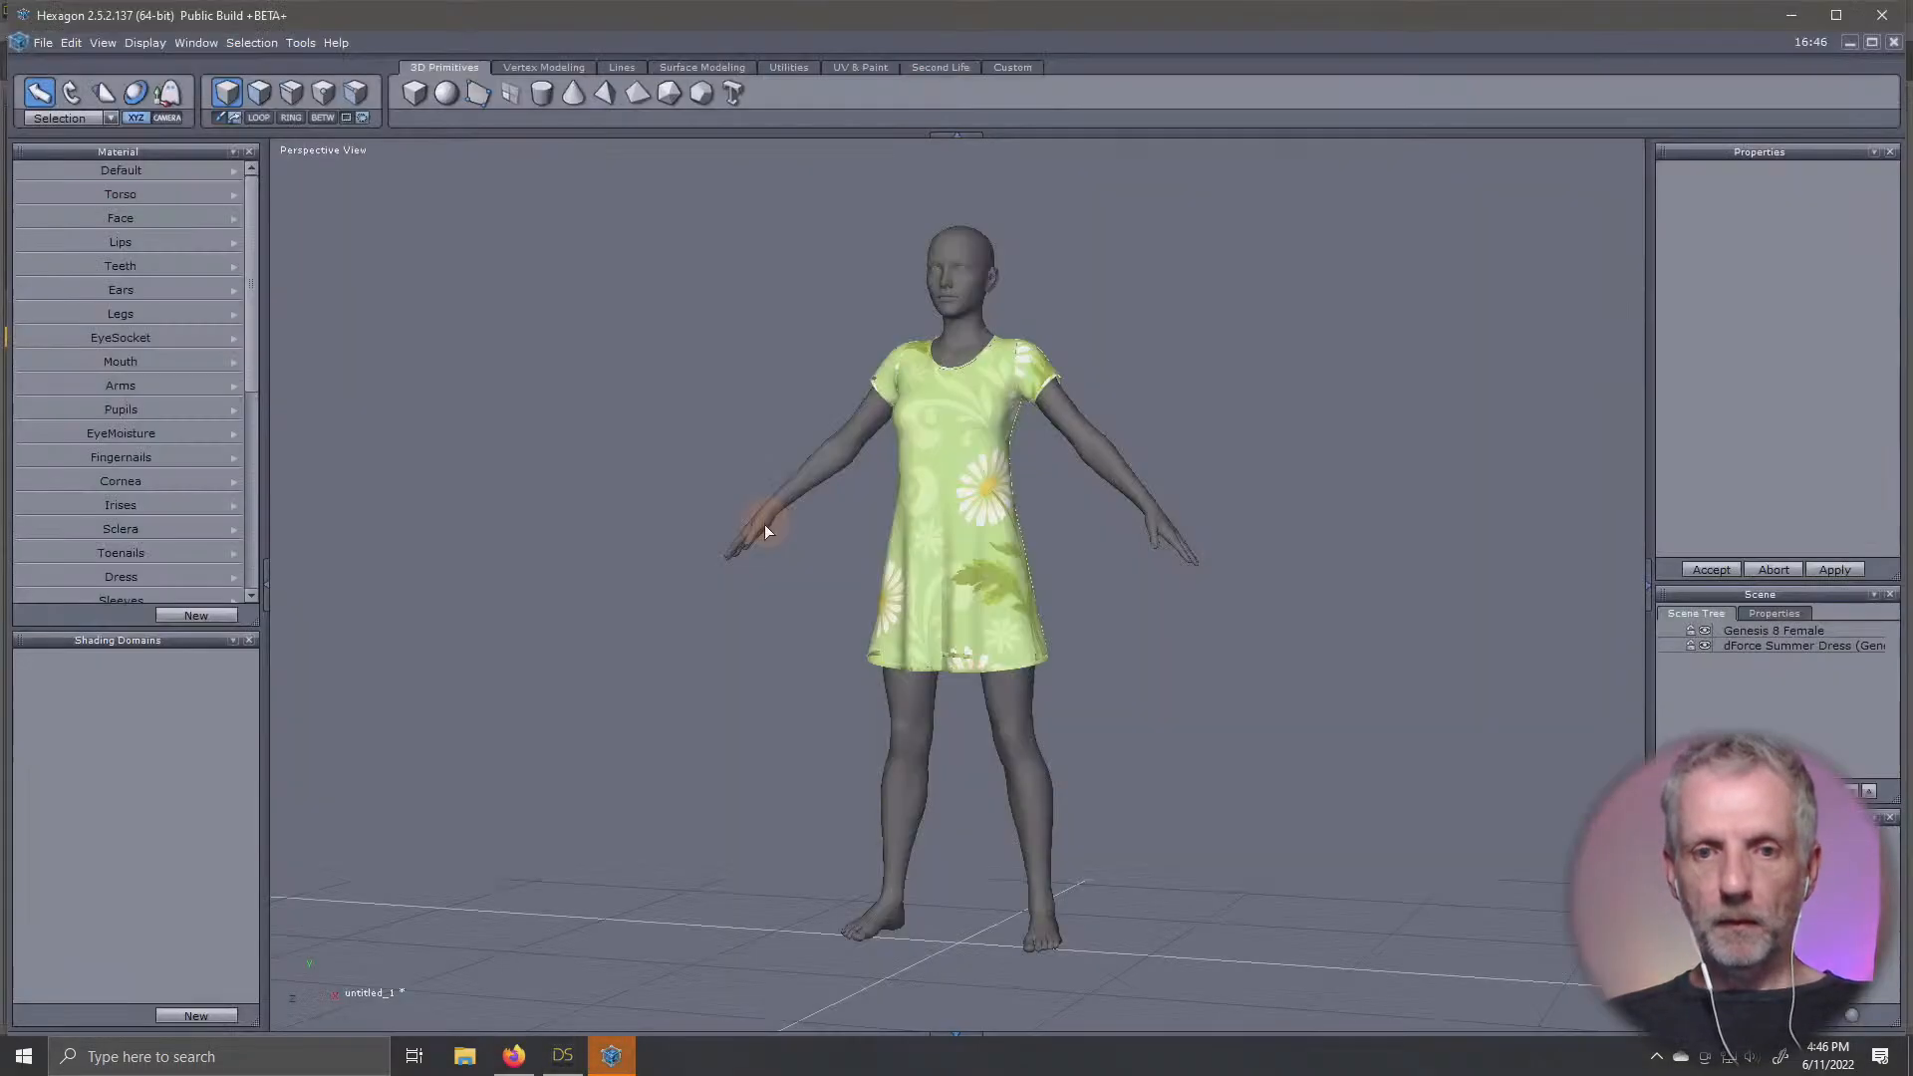
Examine the dressed figure from near and far, focusing on the dress's sleeves and neckline
scroll(951, 403, "up", 3)
scroll(948, 403, "up", 3)
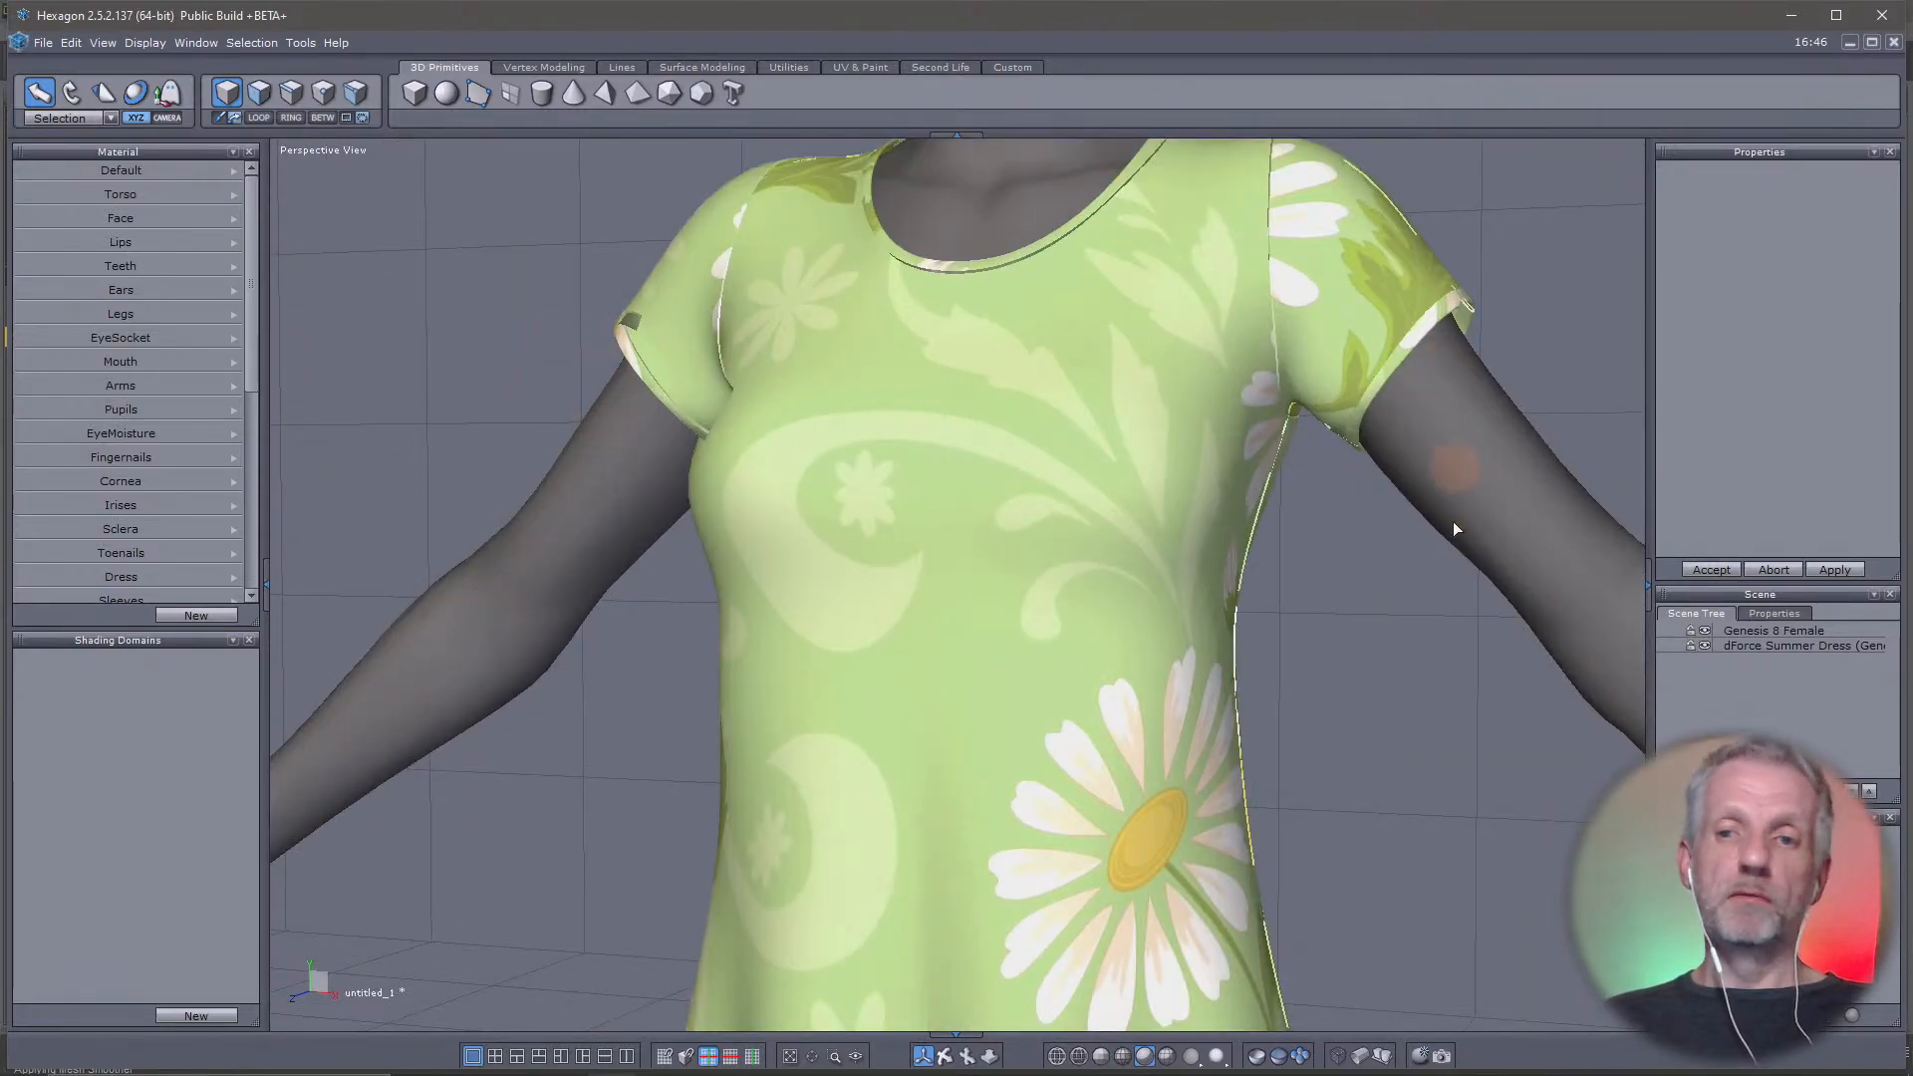
scroll(761, 327, "down", 6)
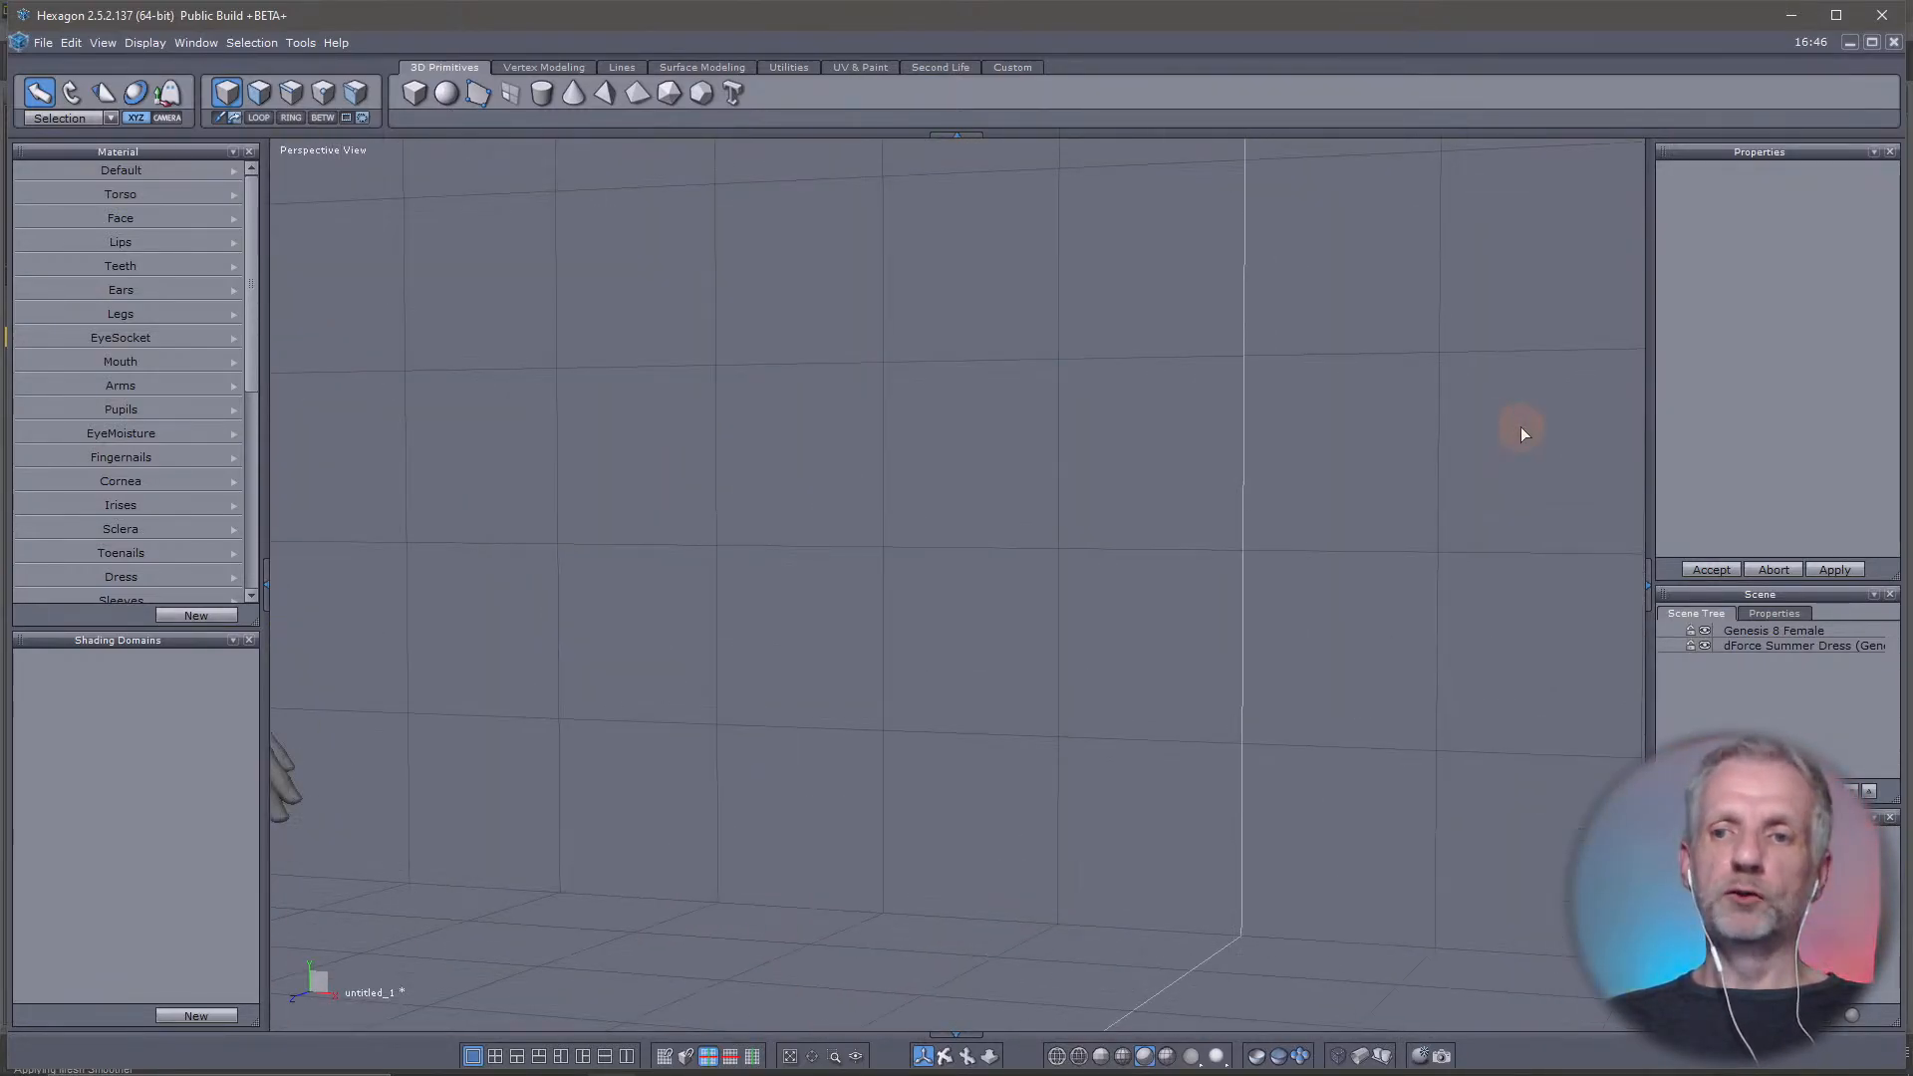
scroll(1520, 426, "up", 4)
scroll(1520, 427, "down", 2)
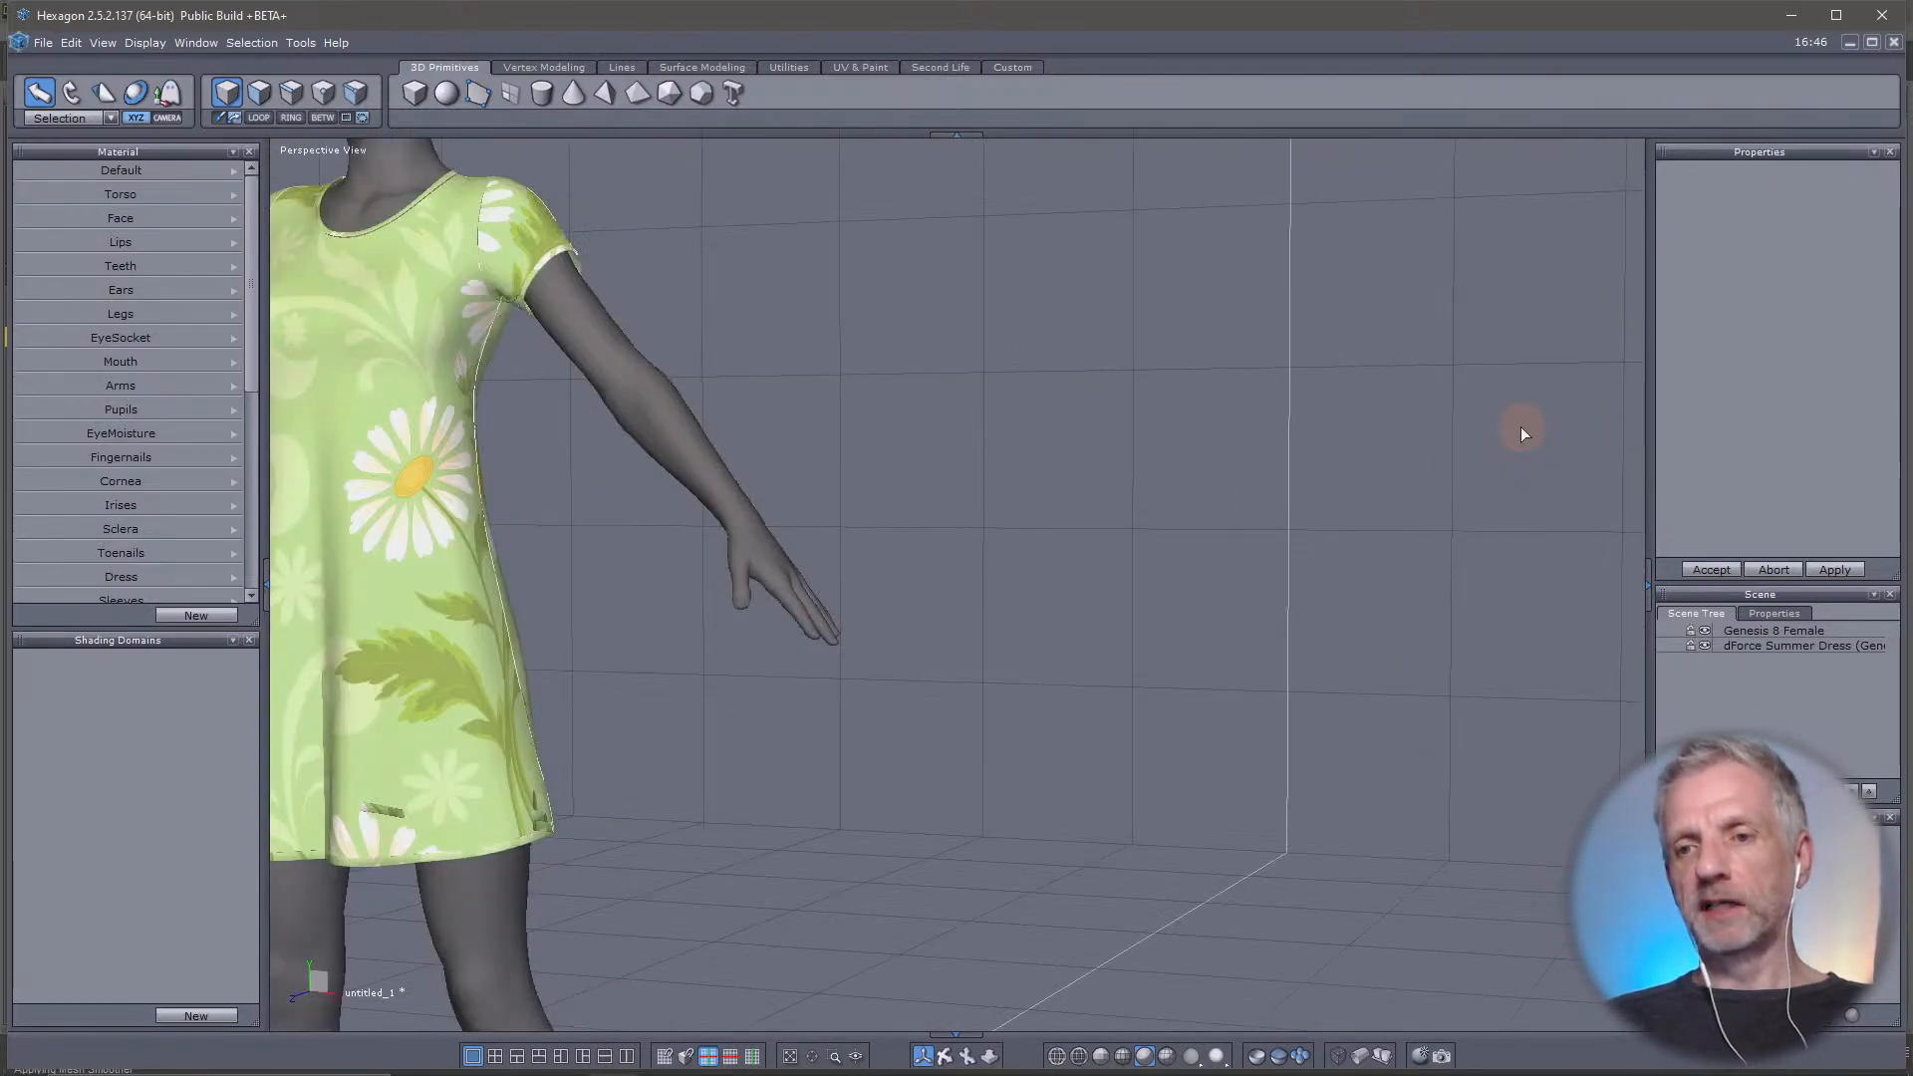
scroll(1520, 427, "up", 2)
scroll(1520, 427, "down", 3)
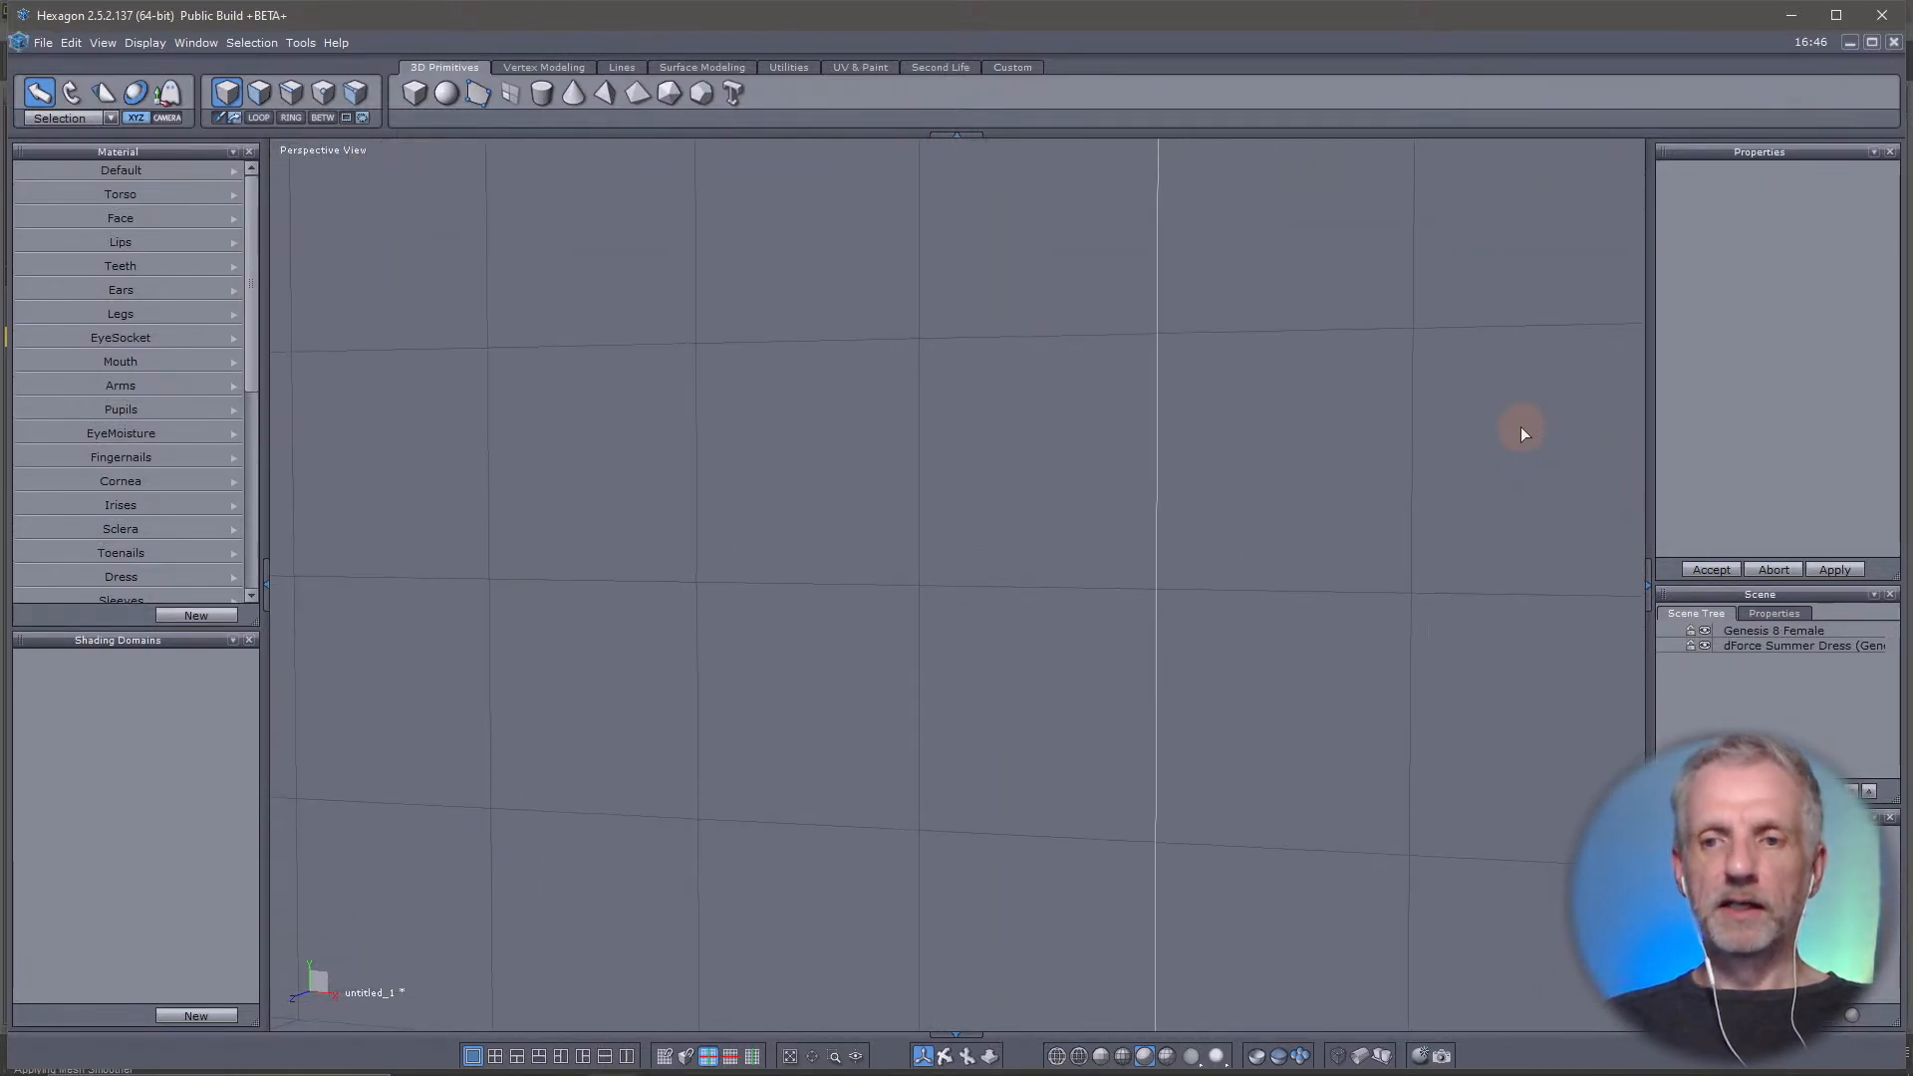
scroll(1520, 427, "down", 5)
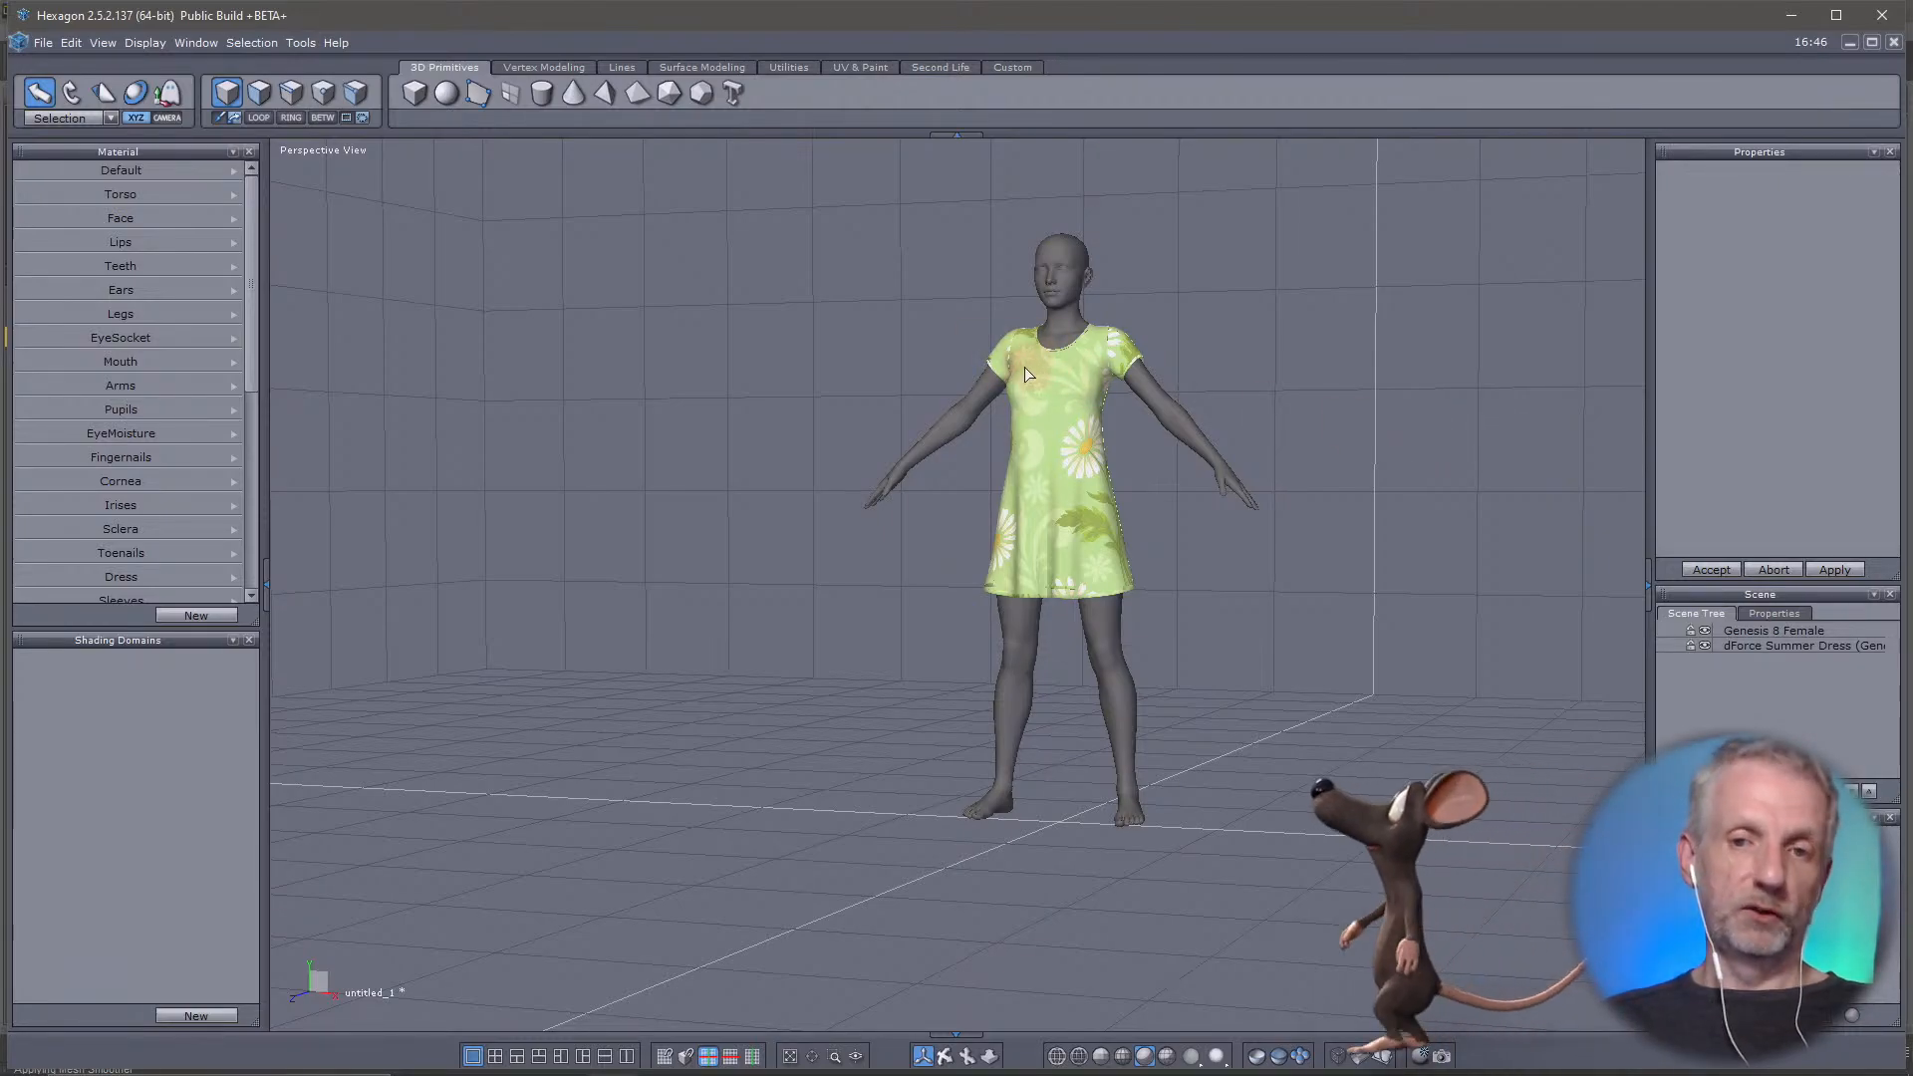
scroll(1010, 371, "up", 5)
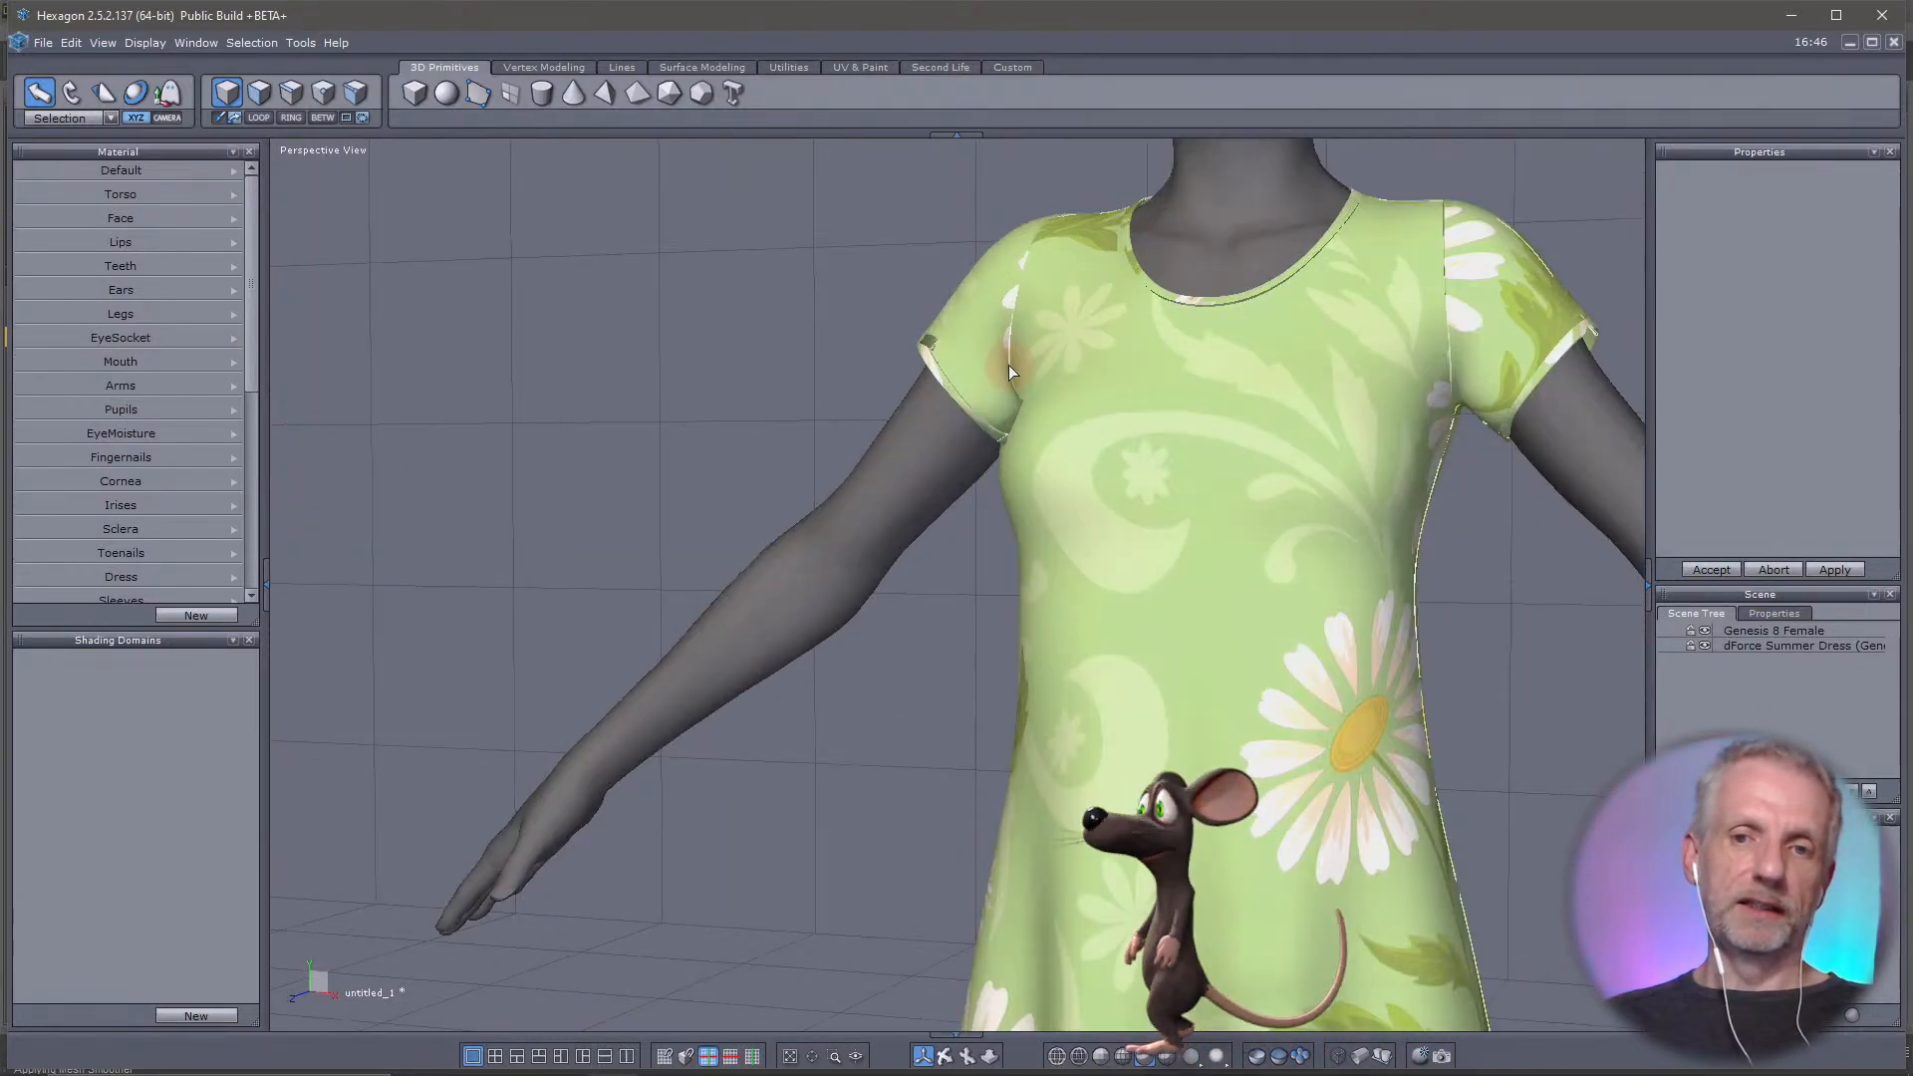
scroll(1008, 365, "up", 2)
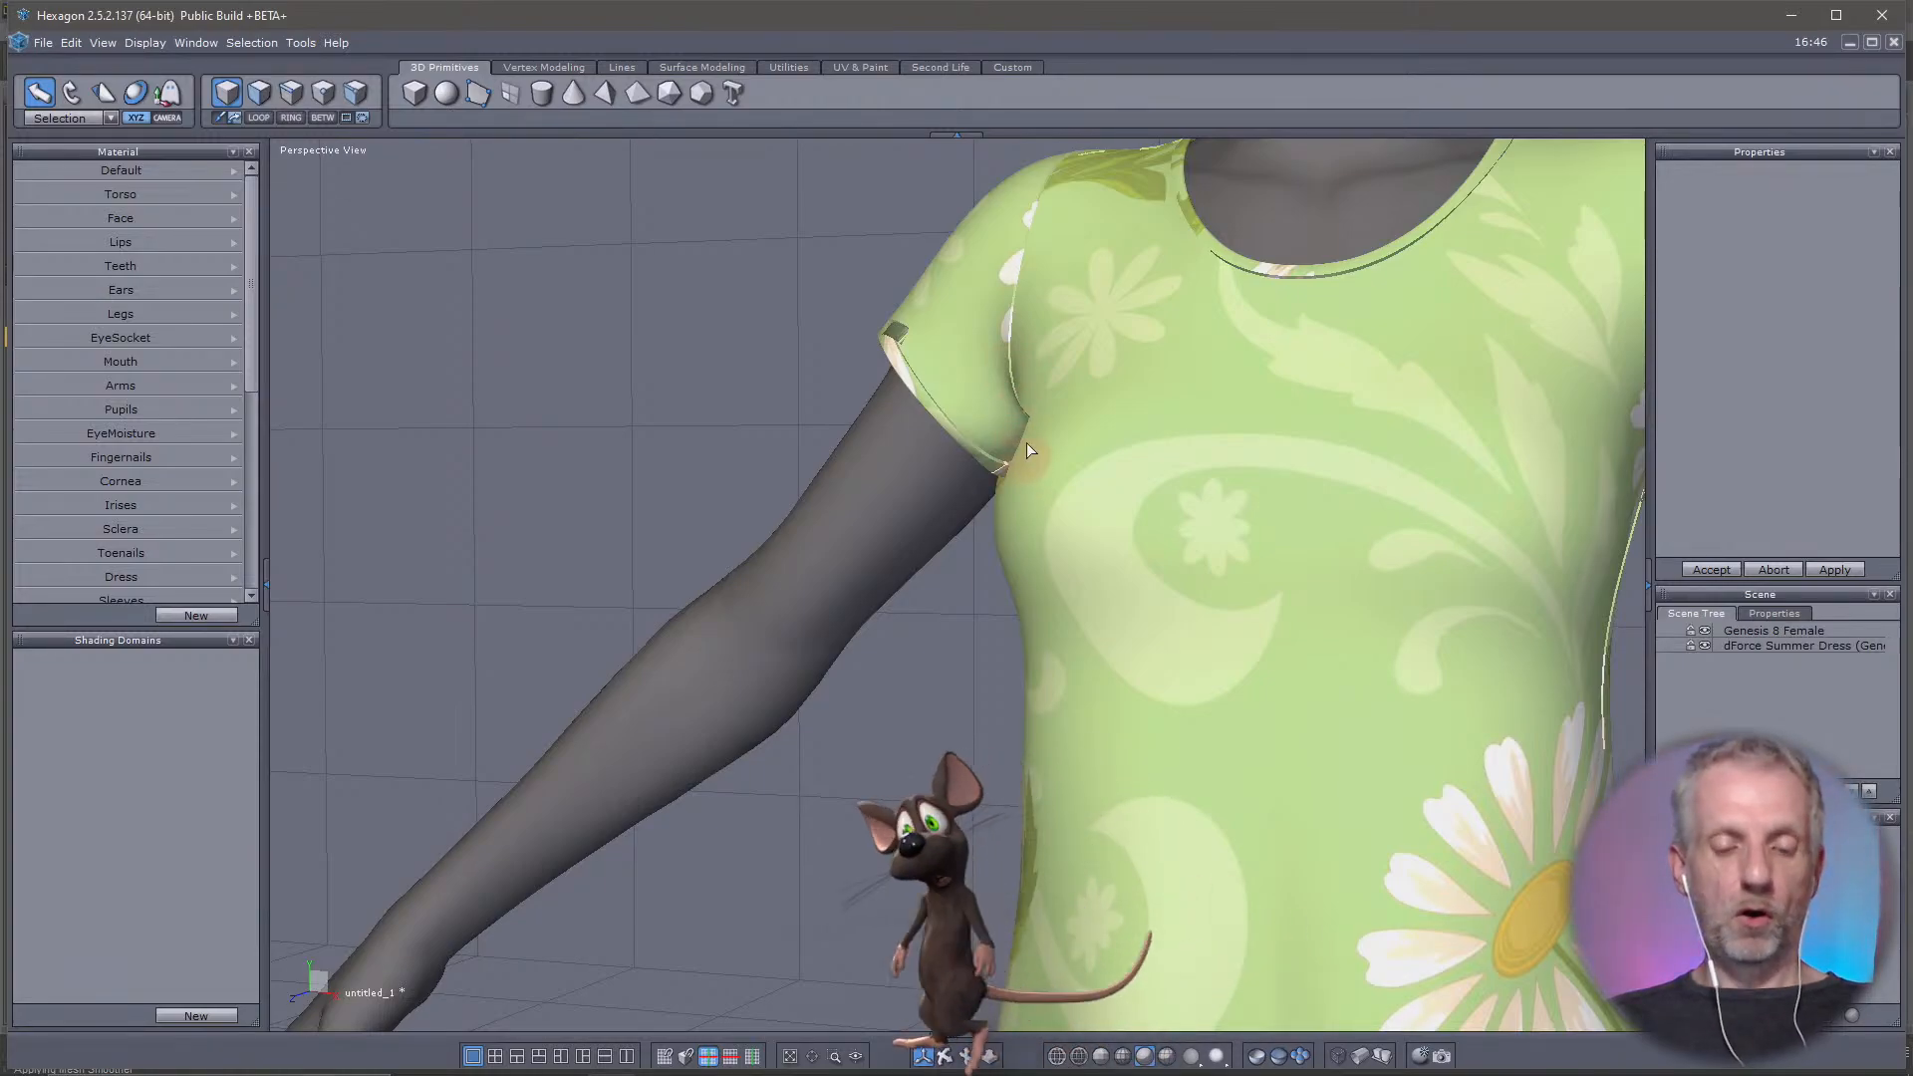
middle_click_drag(1010, 482, 867, 691)
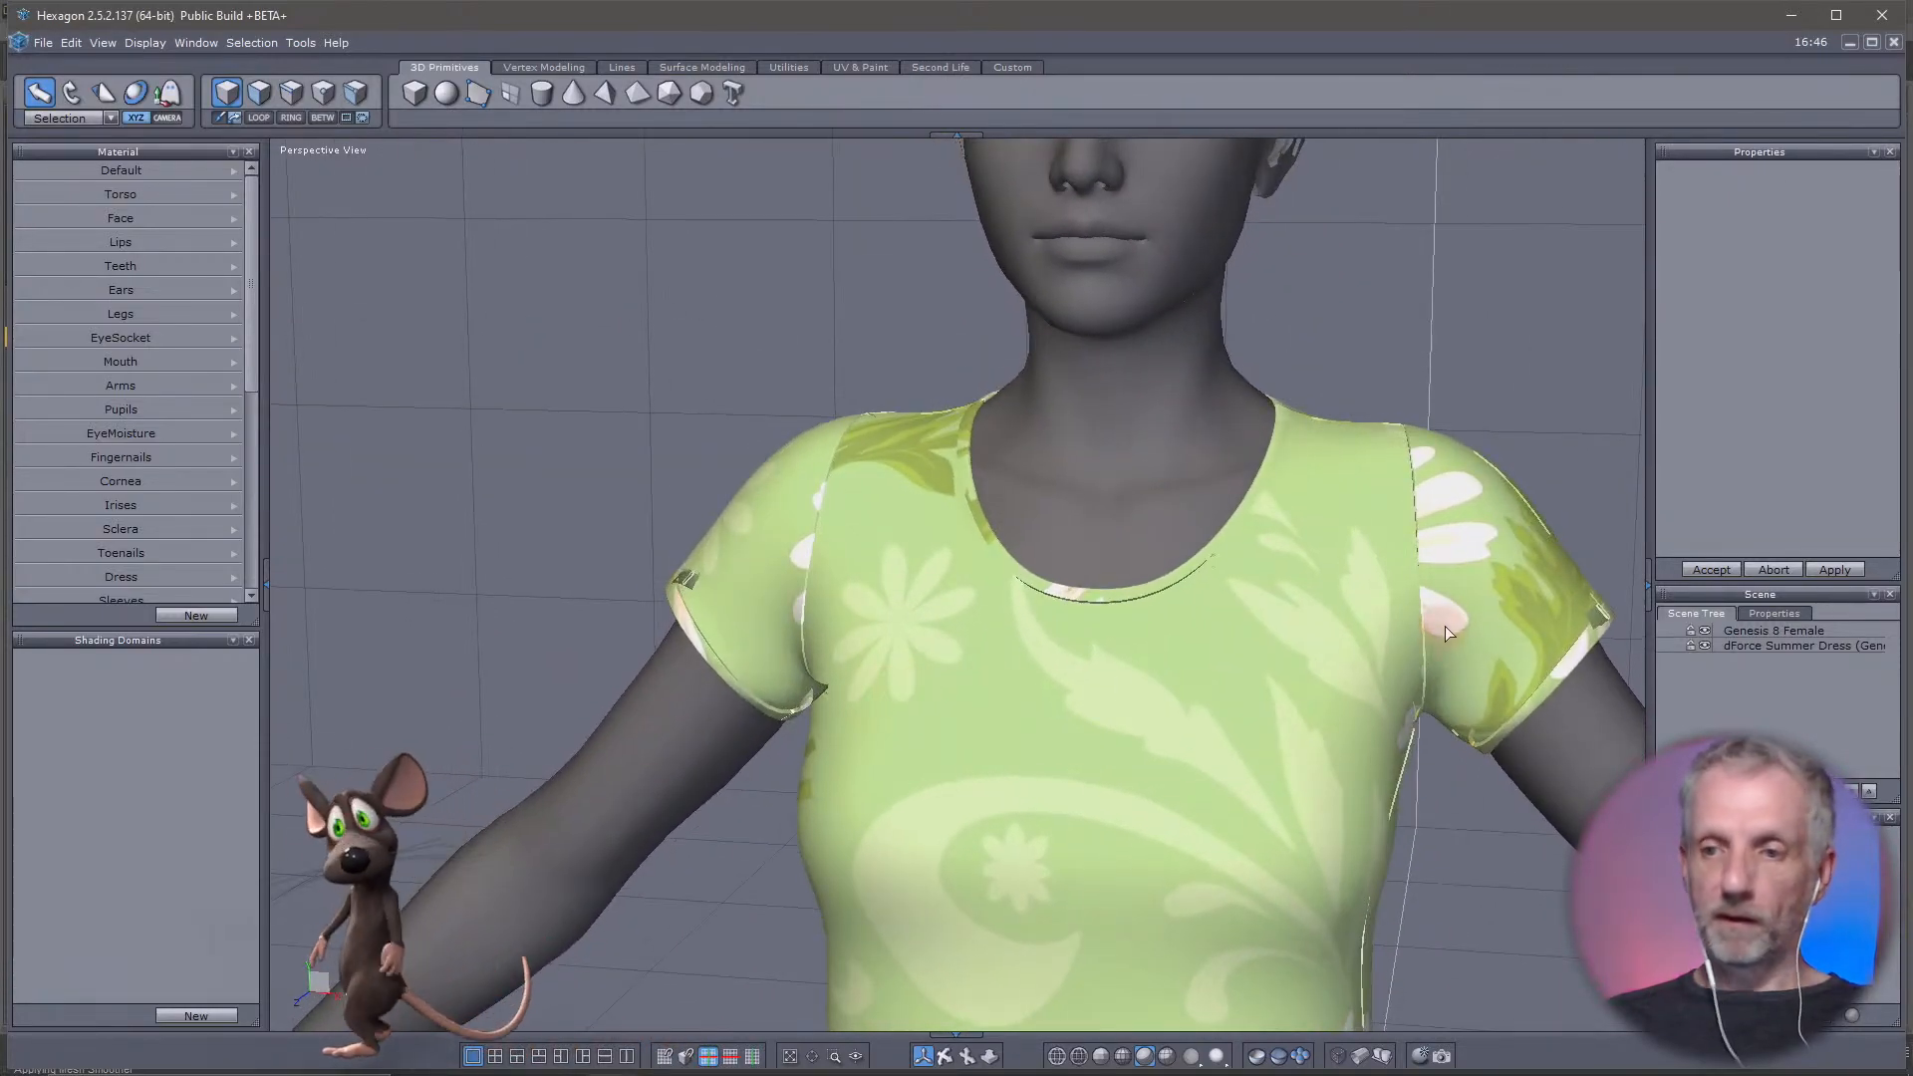
Select the edge loop around the hem of the dForce Summer Dress's sleeve on the figure's right arm
left_click(1778, 644)
middle_click_drag(1006, 557, 1141, 563)
left_click(302, 97)
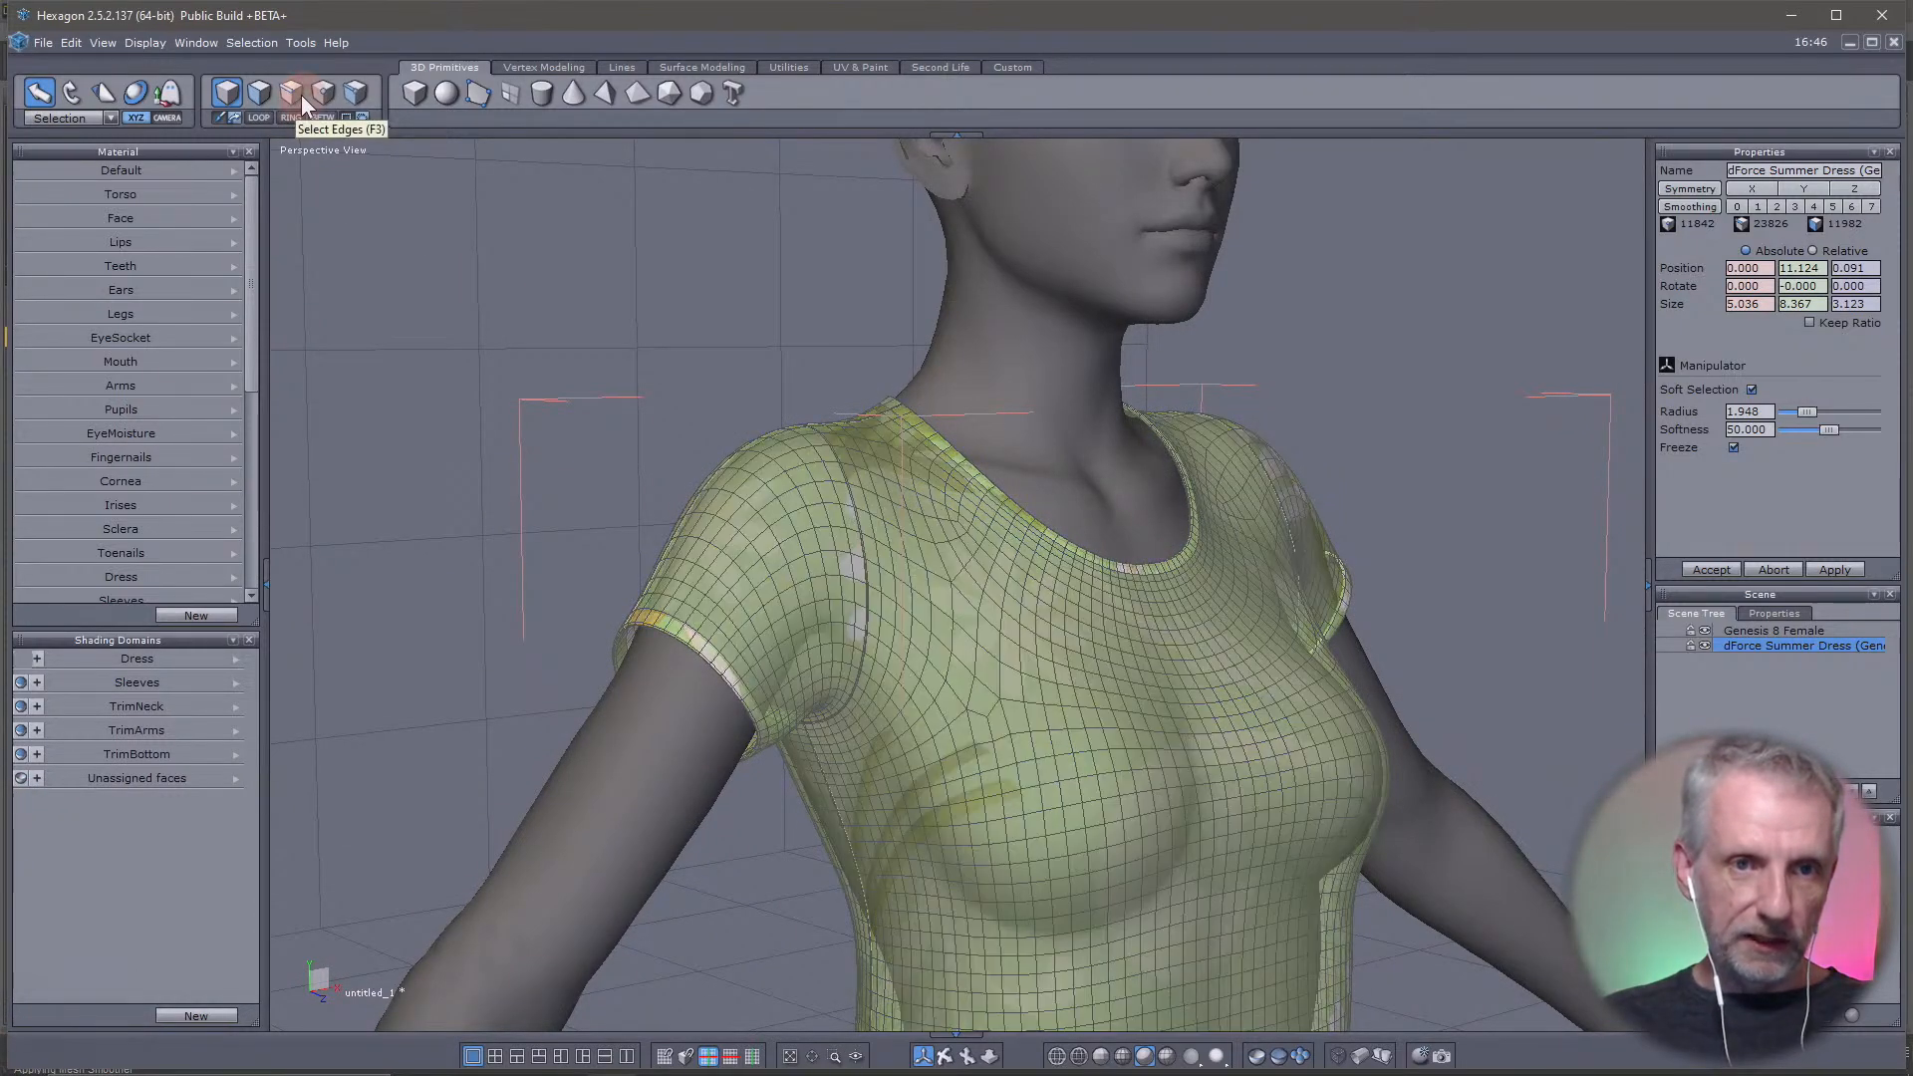
double_click(690, 650)
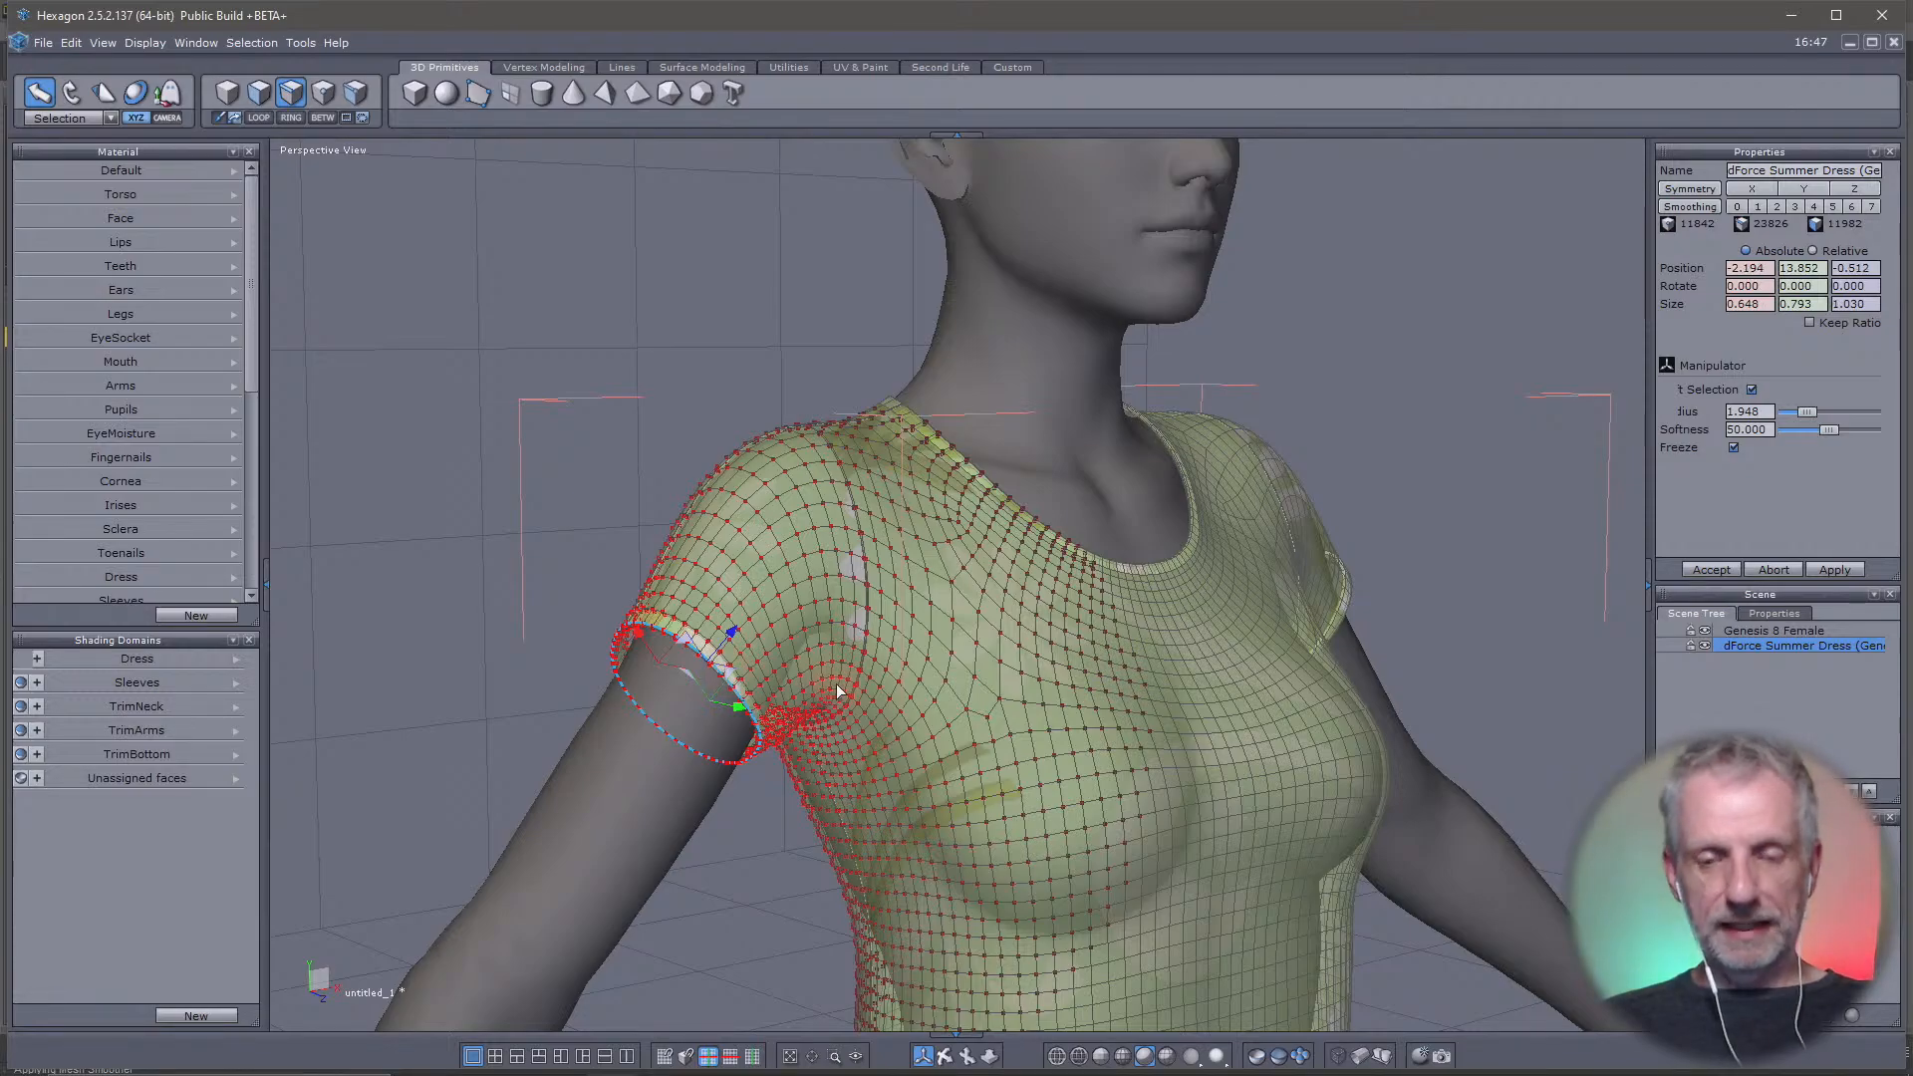
Reduce the soft selection radius around the sleeve hem to 0.395 so it reaches only the sleeve's lower part
middle_click_drag(837, 692, 630, 752)
scroll(628, 749, "up", 3)
scroll(627, 749, "down", 3)
scroll(628, 749, "down", 3)
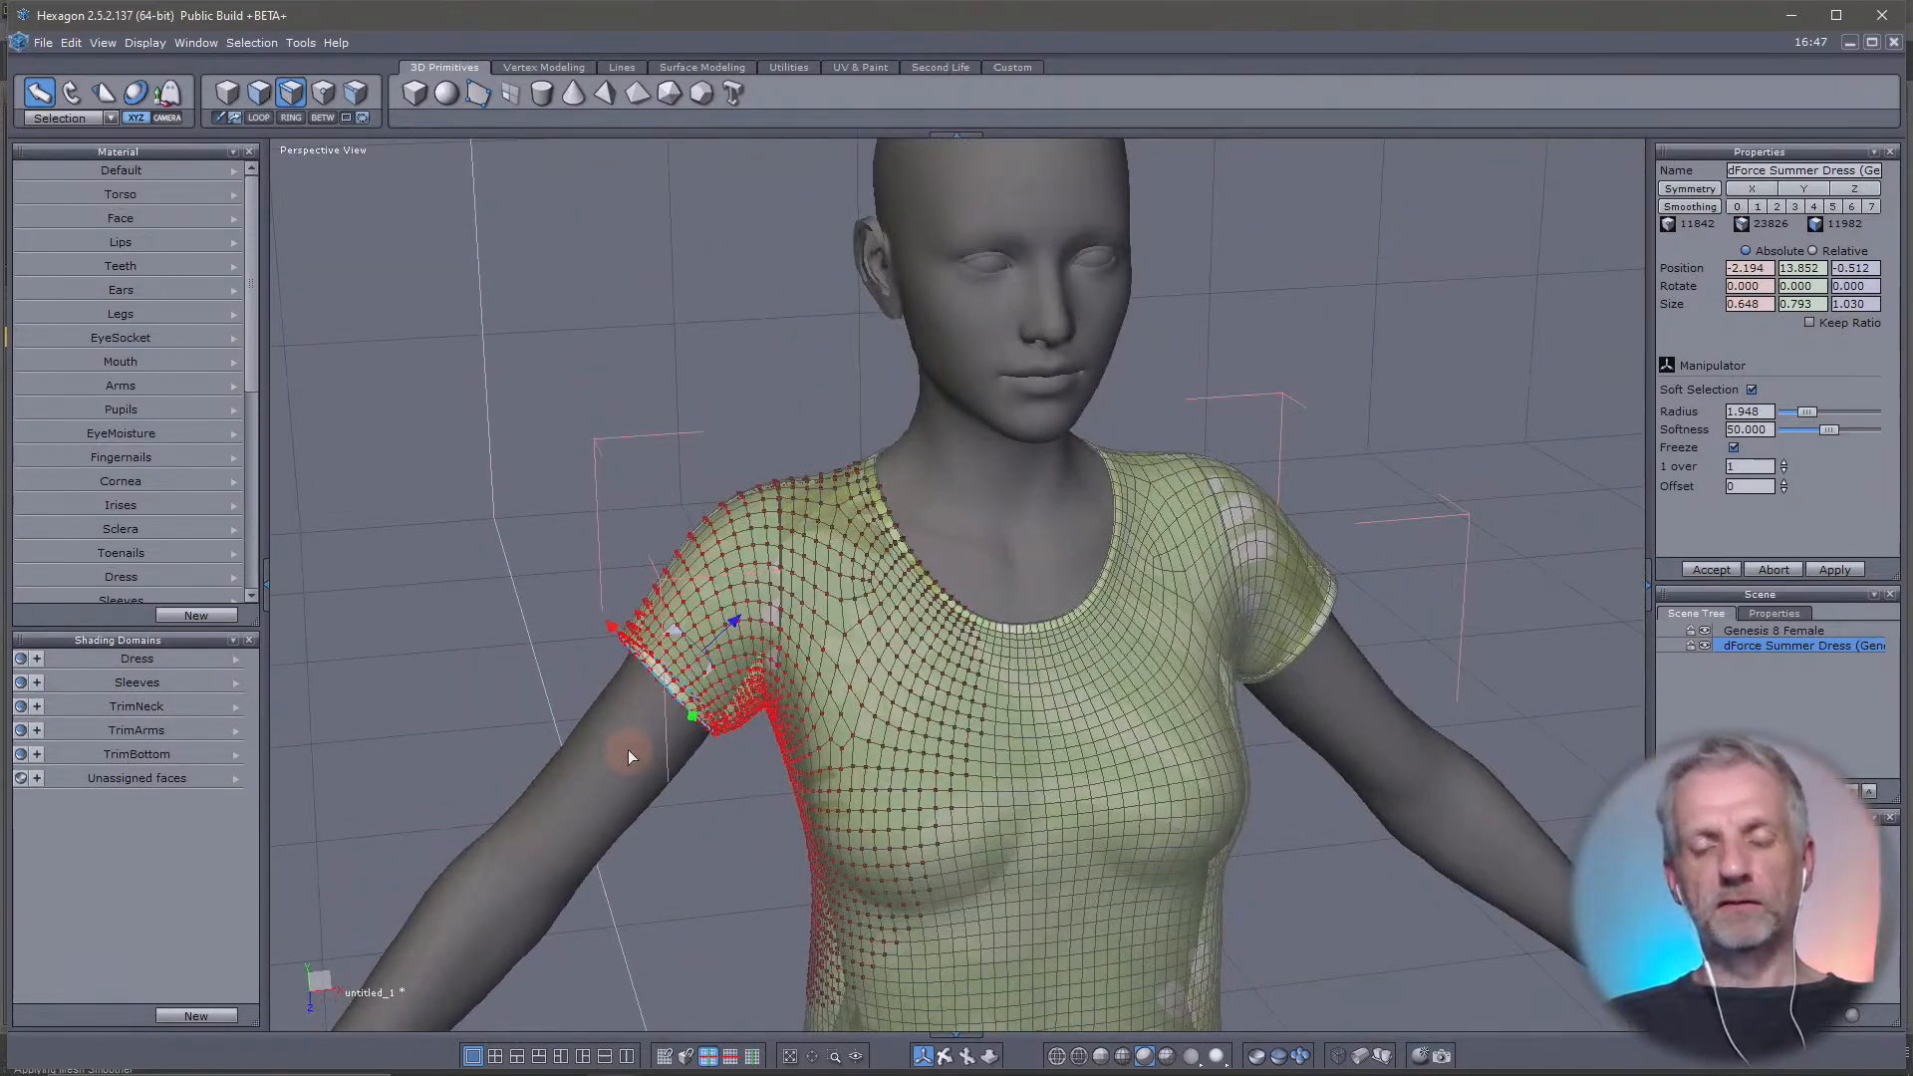
scroll(684, 654, "up", 3)
middle_click_drag(751, 636, 660, 614)
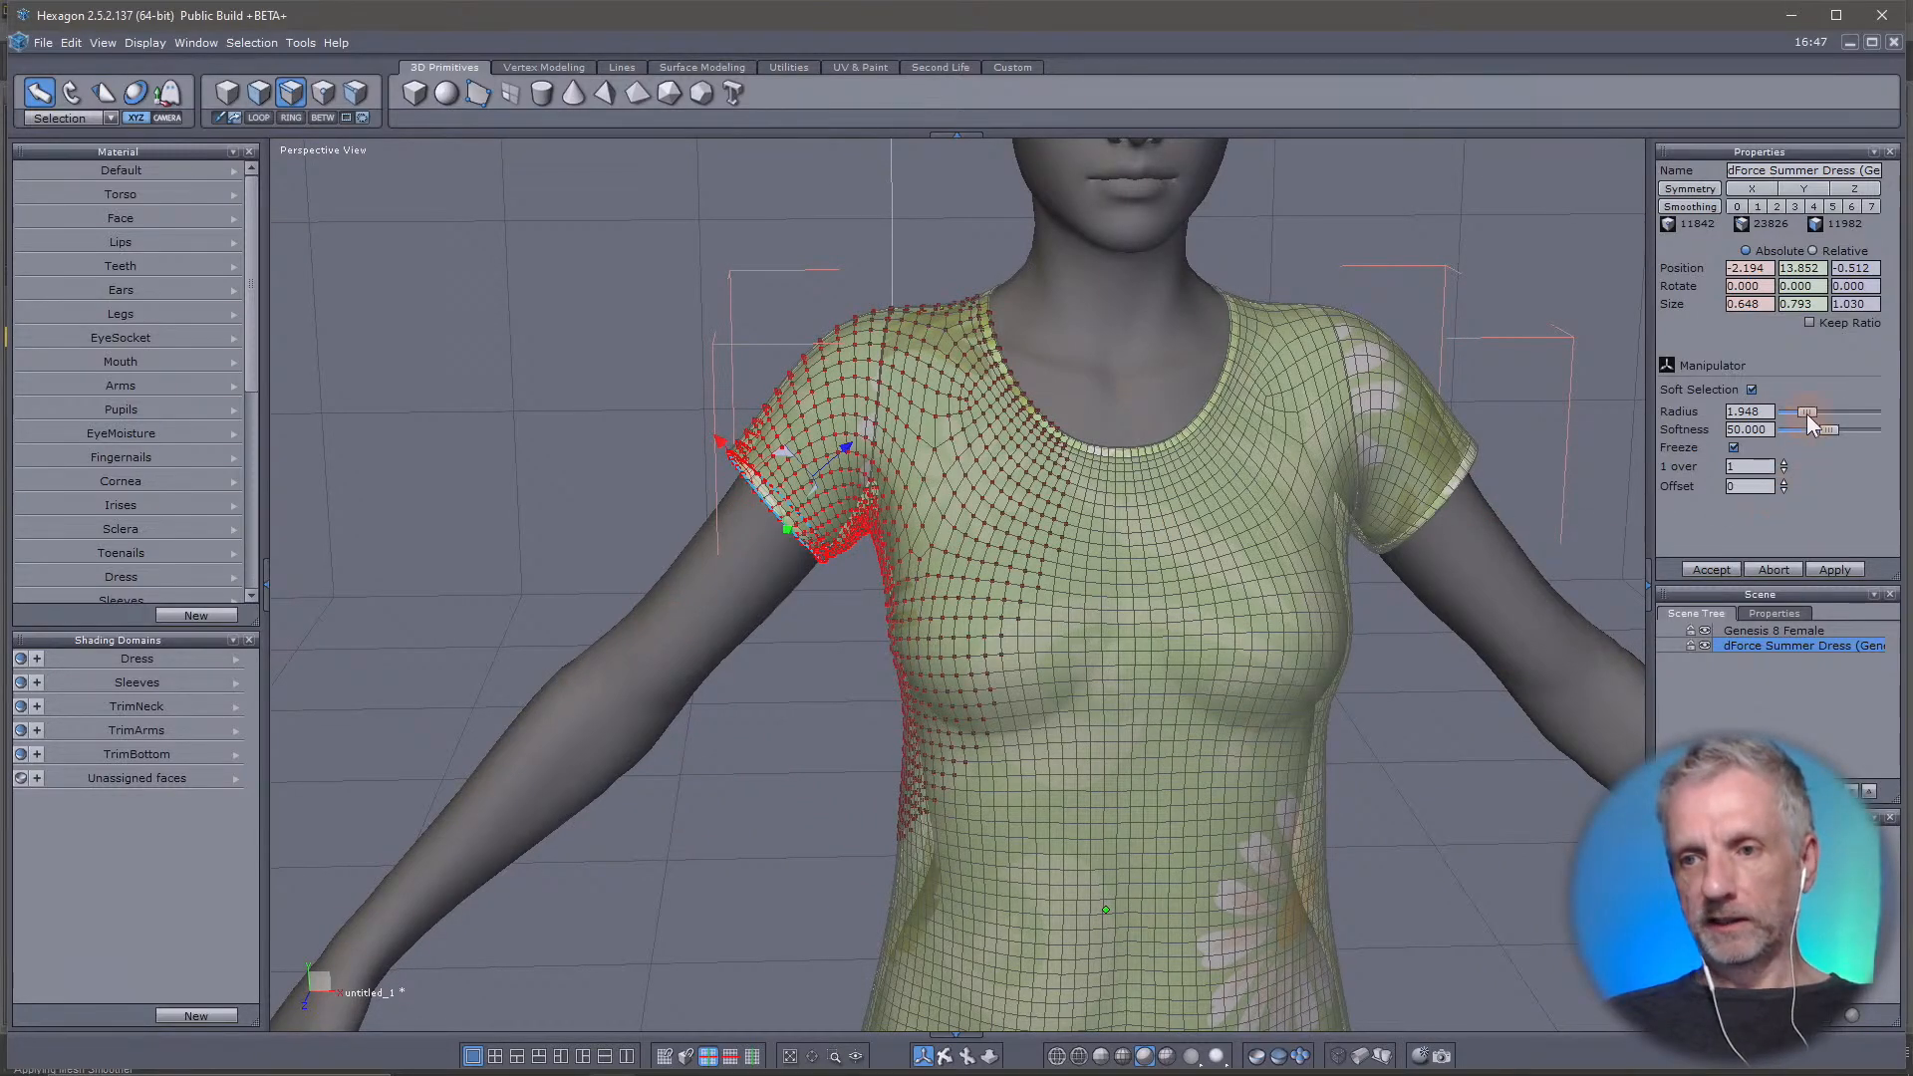
left_click_drag(1810, 414, 1800, 411)
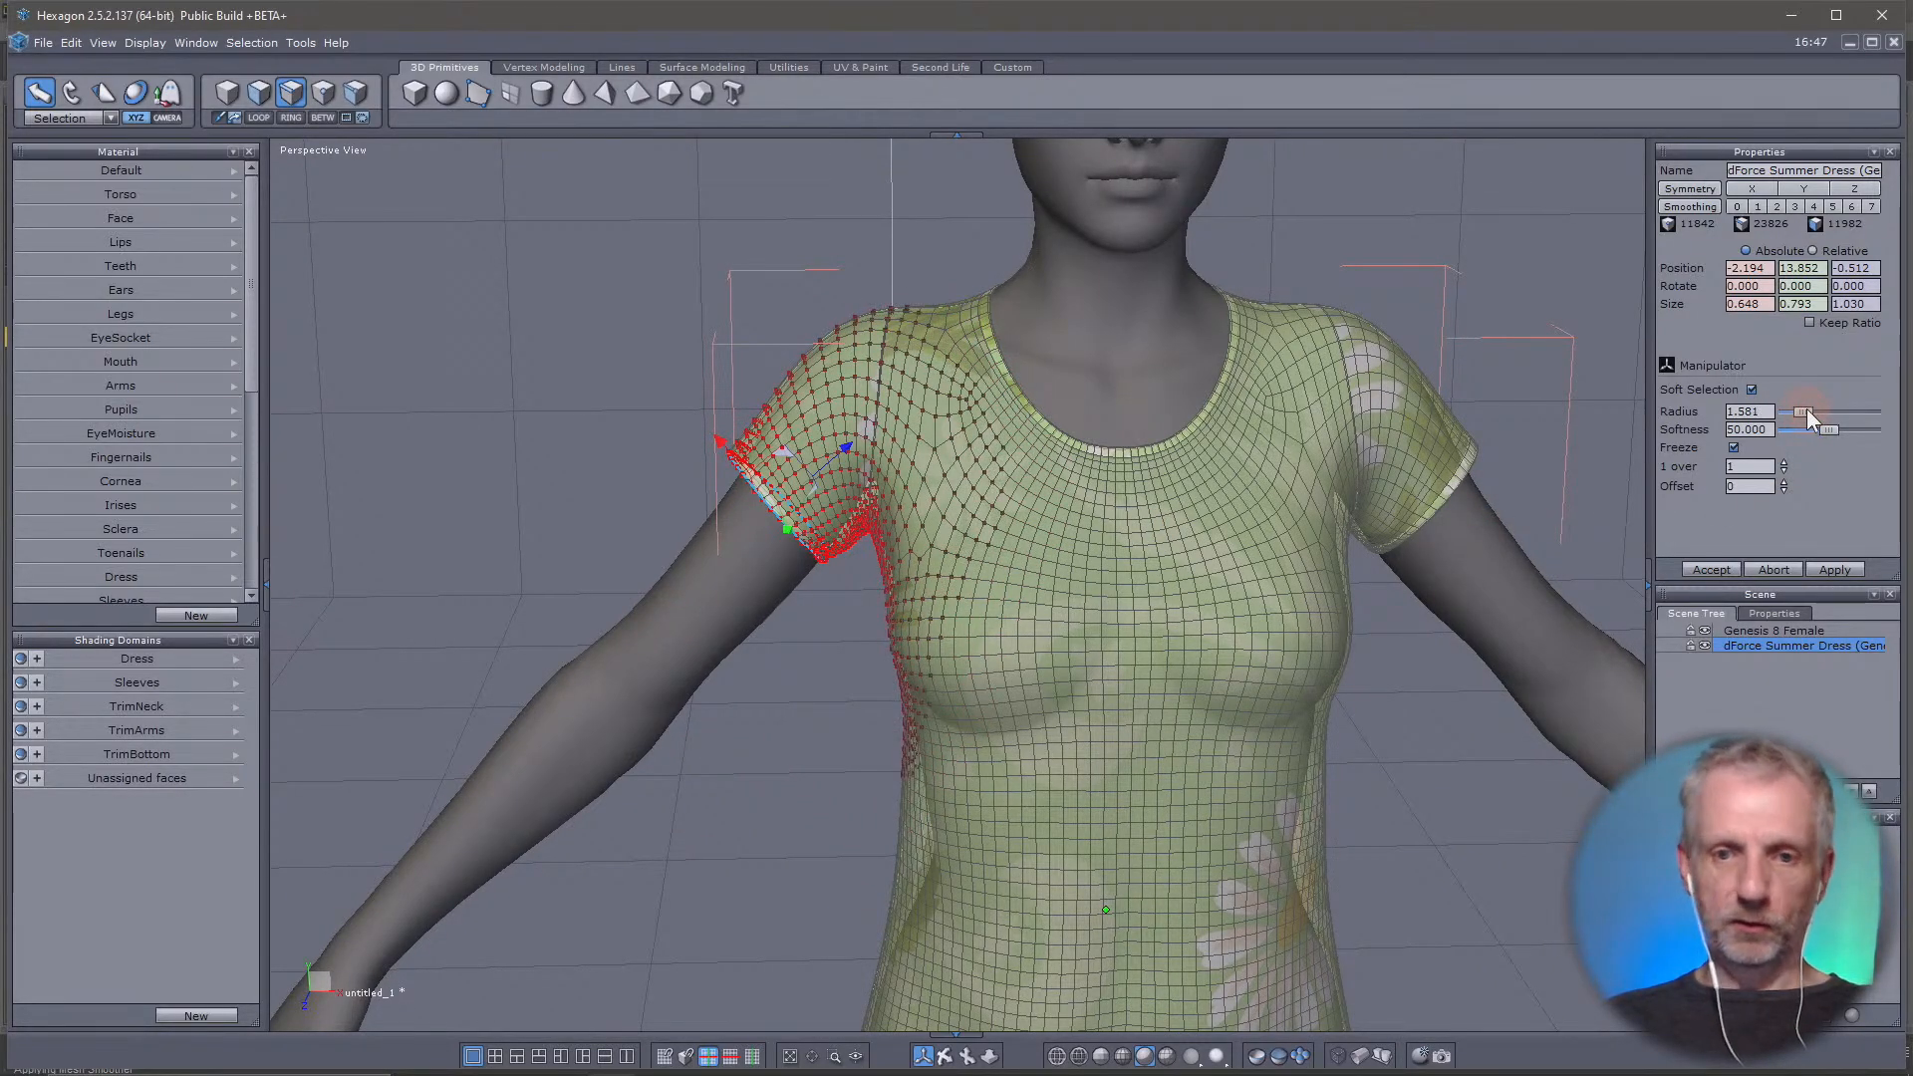
middle_click_drag(1164, 580, 1444, 595)
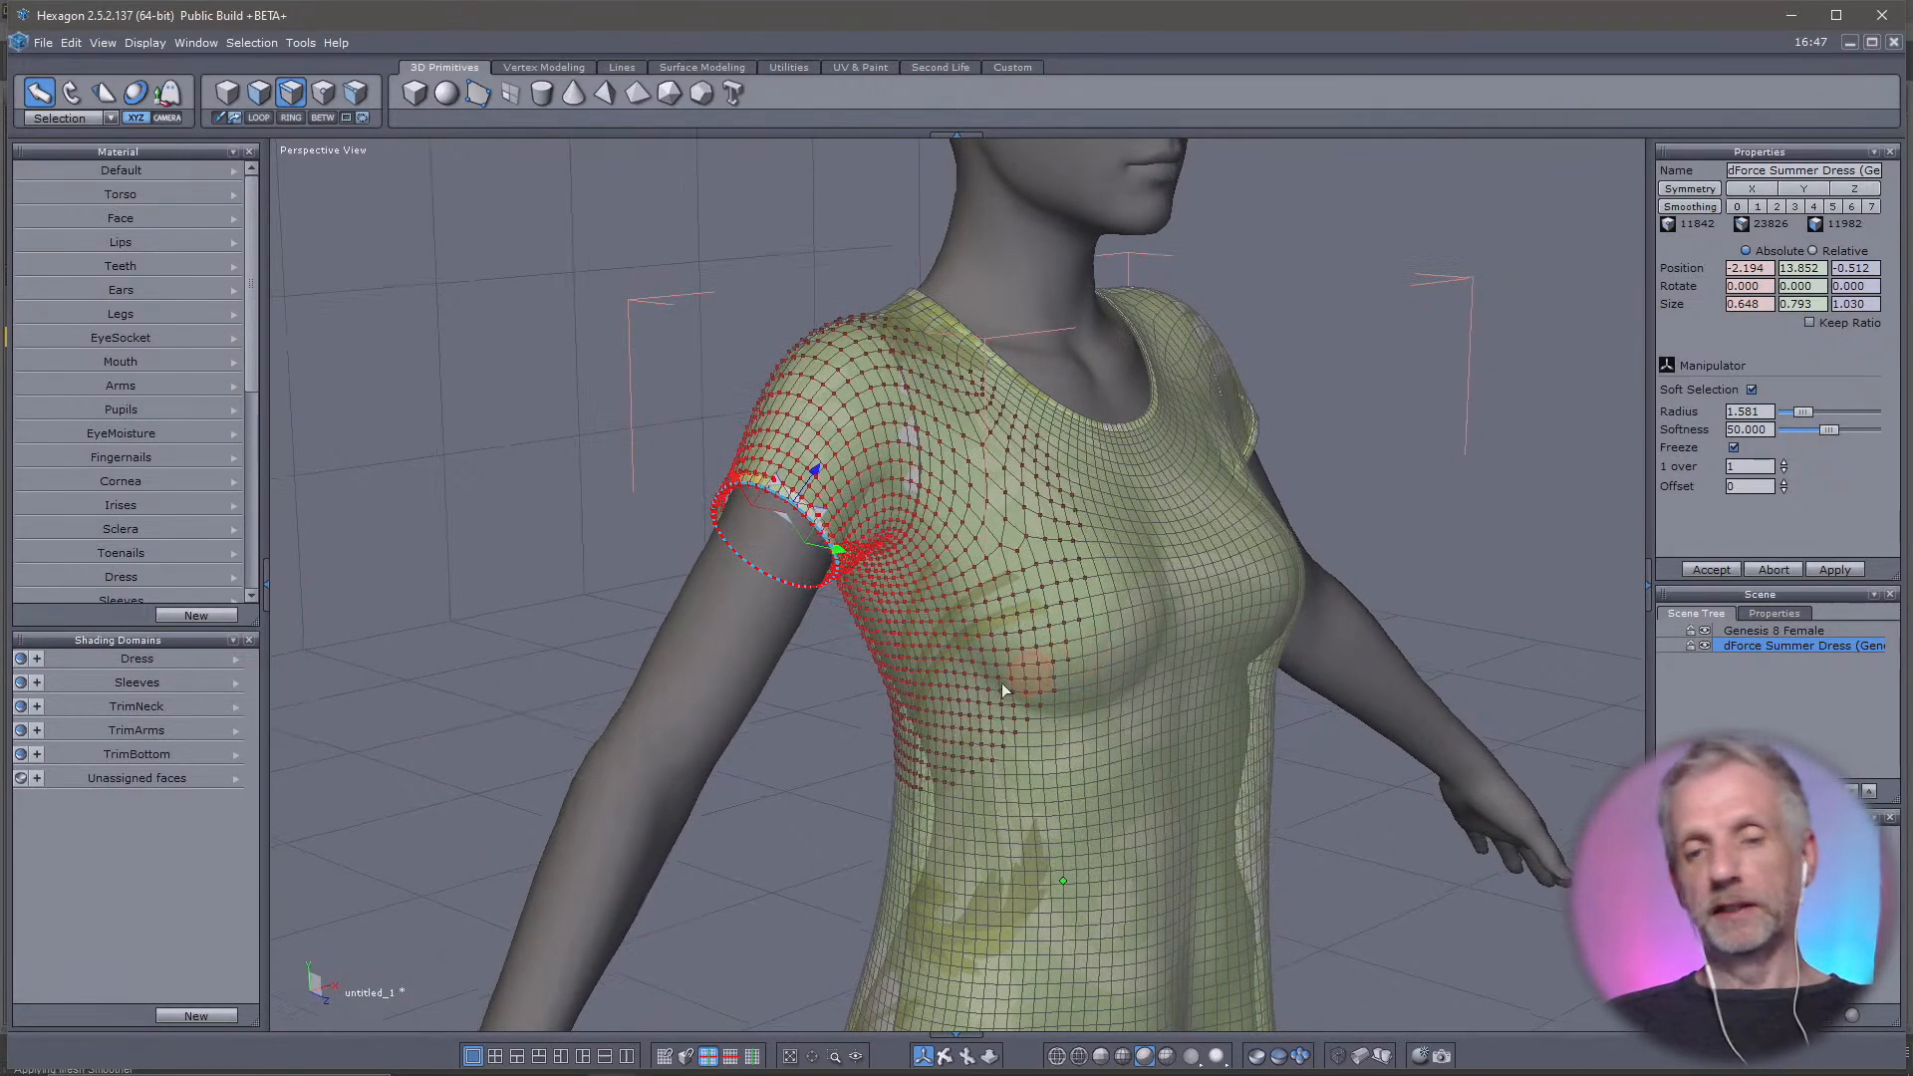
middle_click_drag(1001, 683, 952, 612)
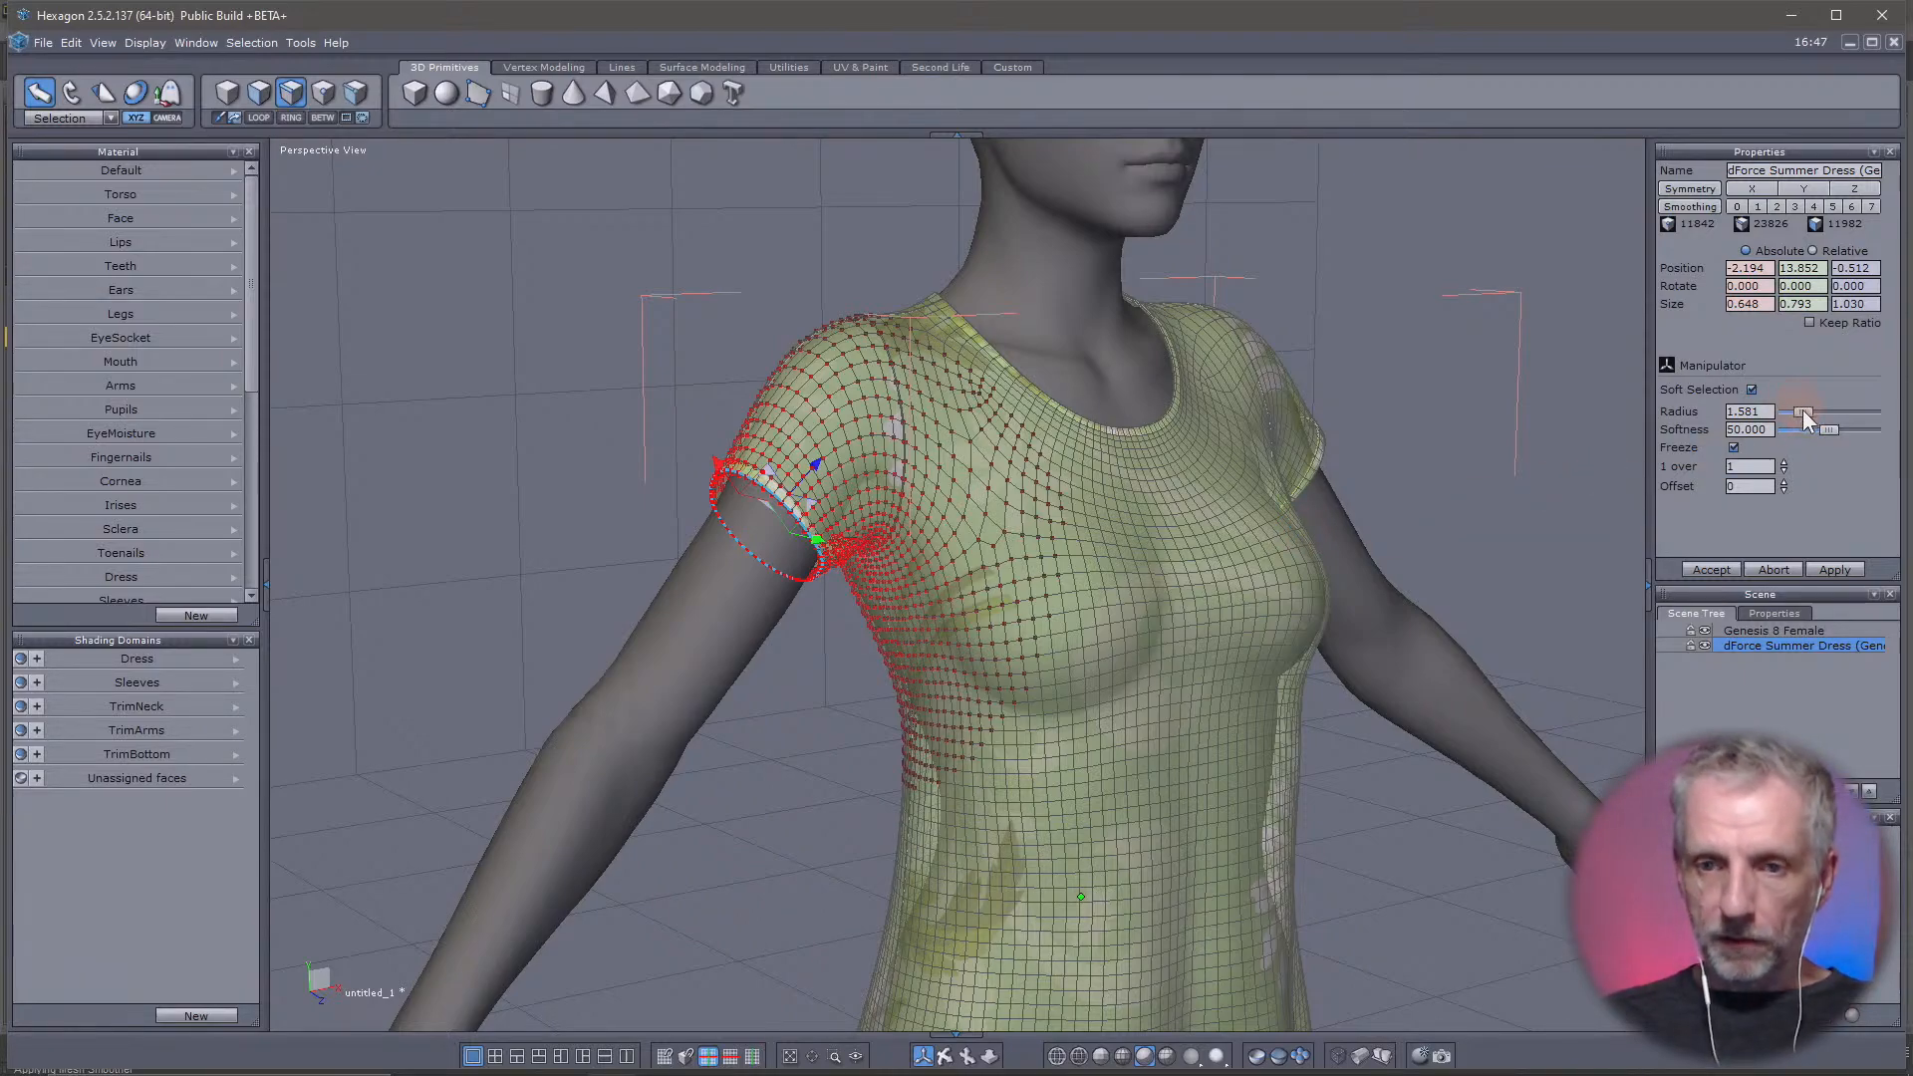
left_click_drag(1801, 410, 1791, 406)
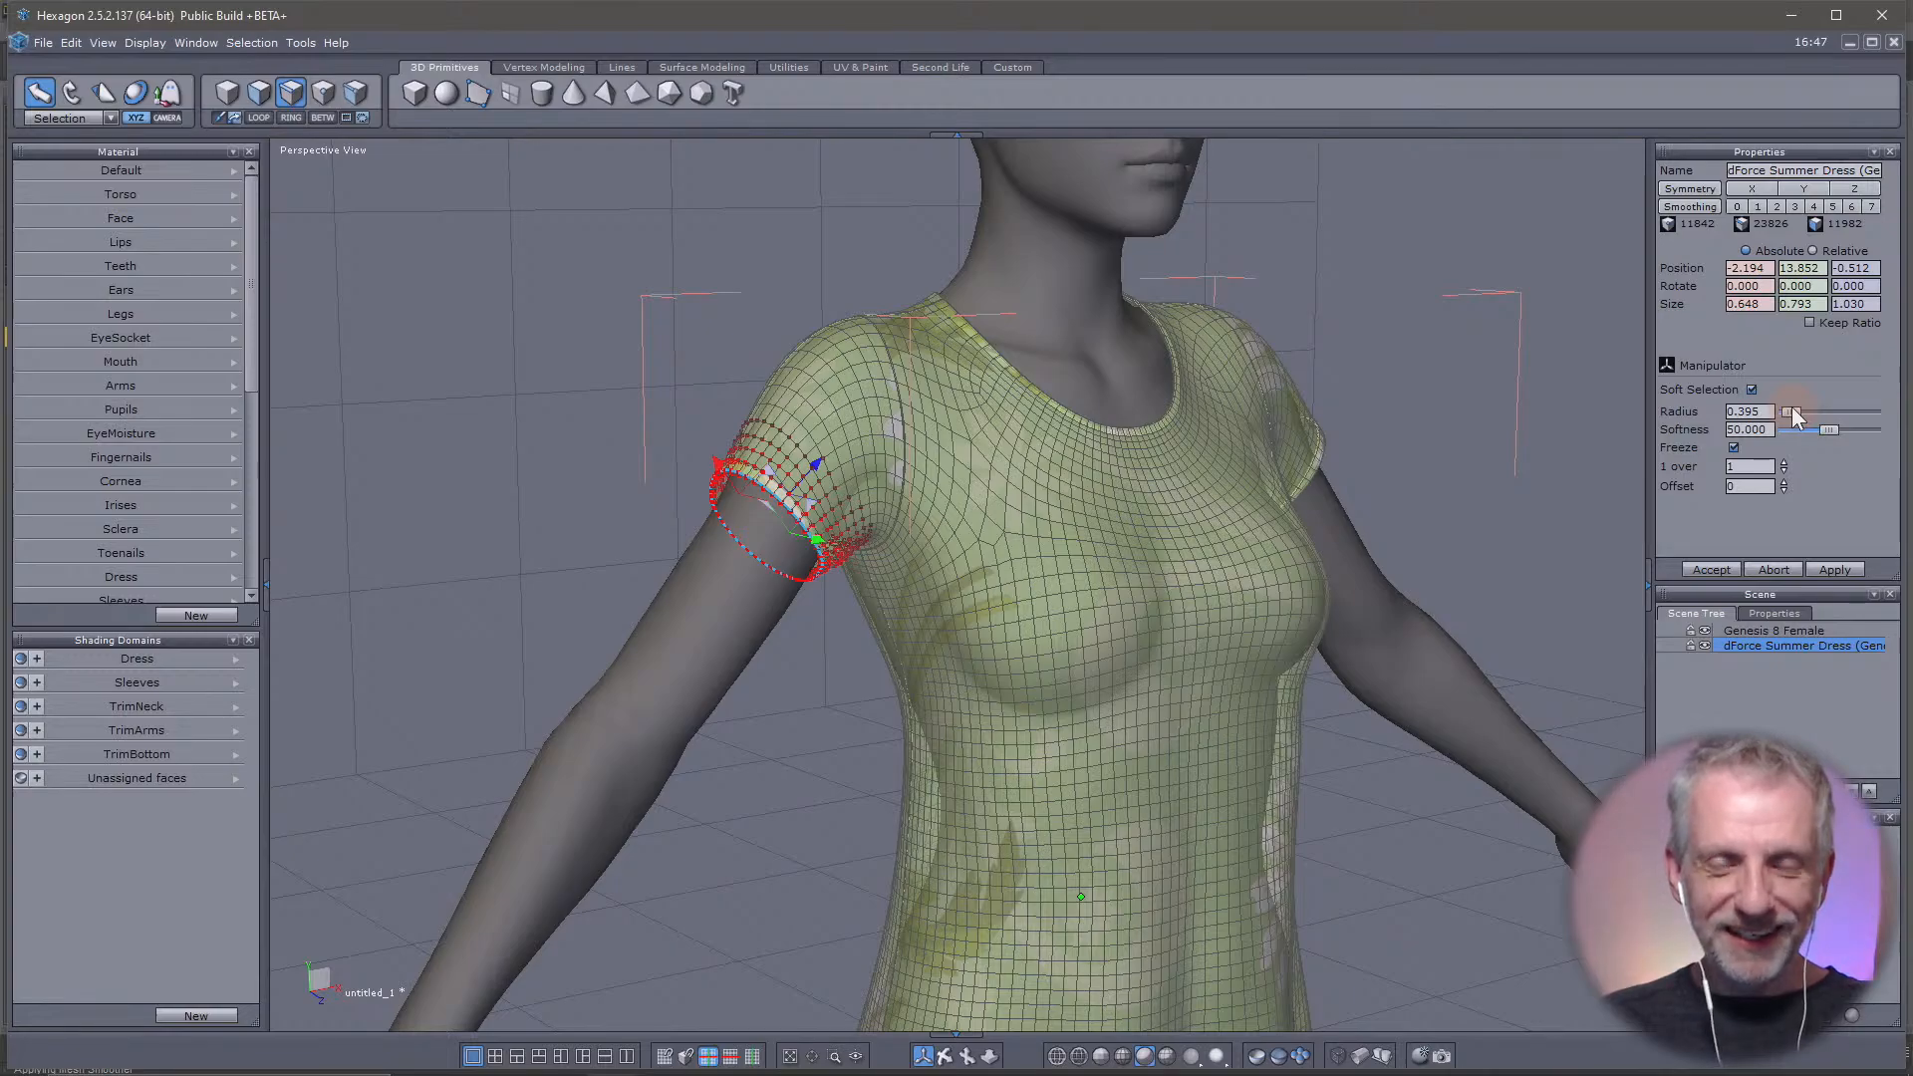
Lengthen the sleeve by moving its hem down to about mid upper arm and centring it around the arm
right_click_drag(968, 672, 839, 498)
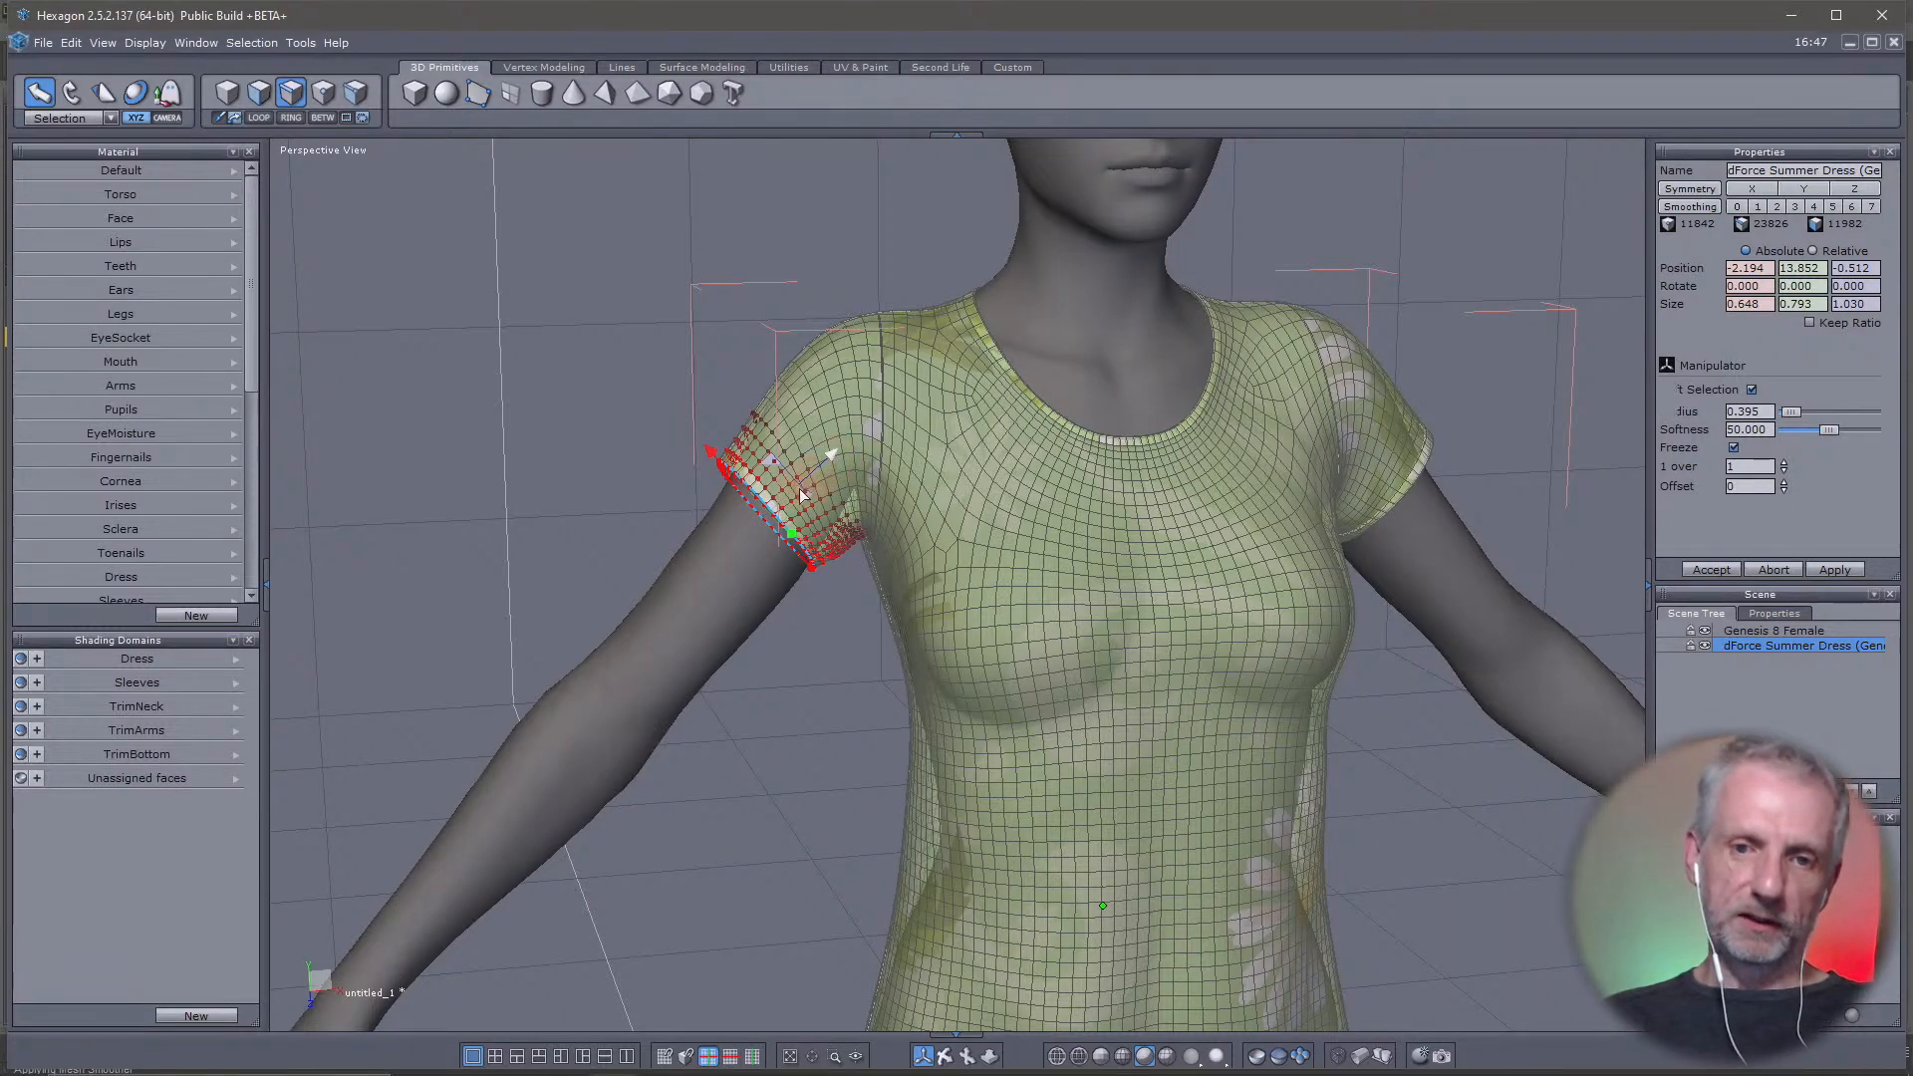
left_click_drag(835, 457, 719, 578)
right_click_drag(734, 660, 1208, 666)
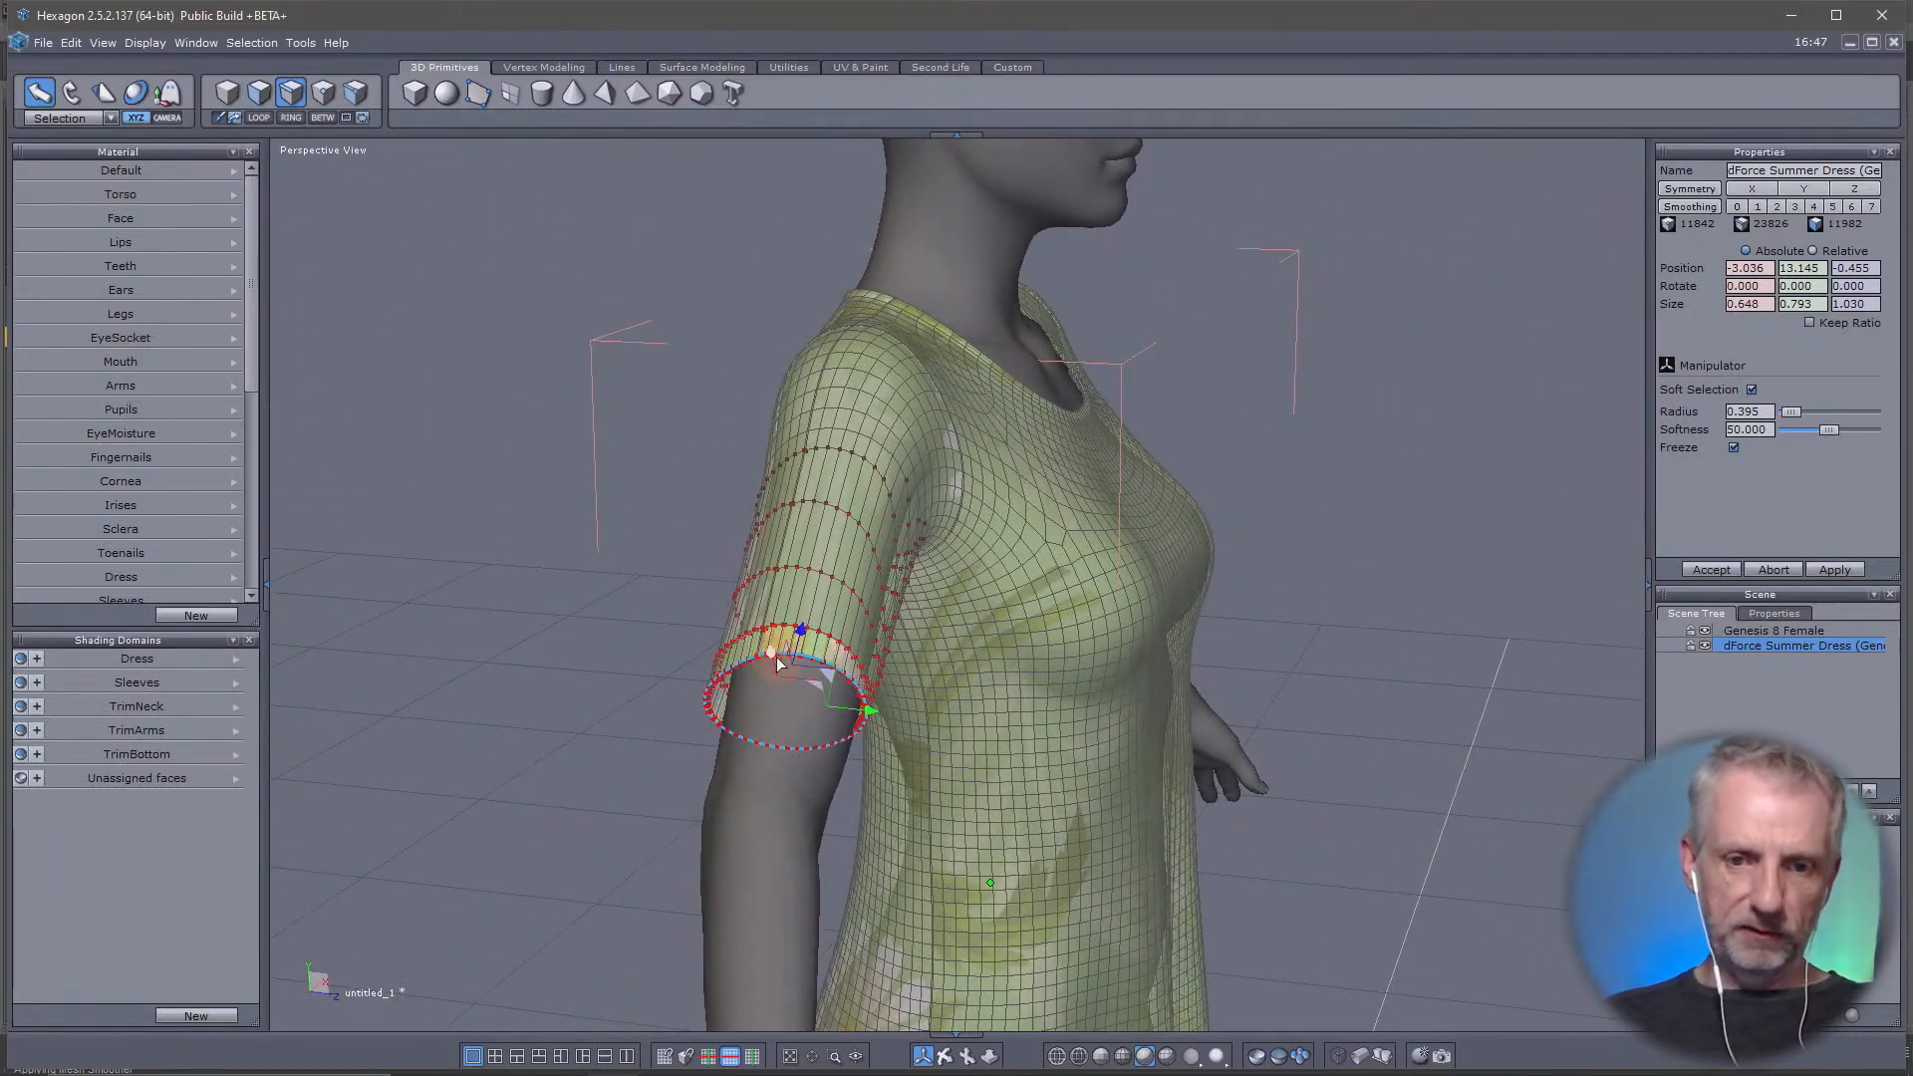
left_click_drag(781, 666, 788, 694)
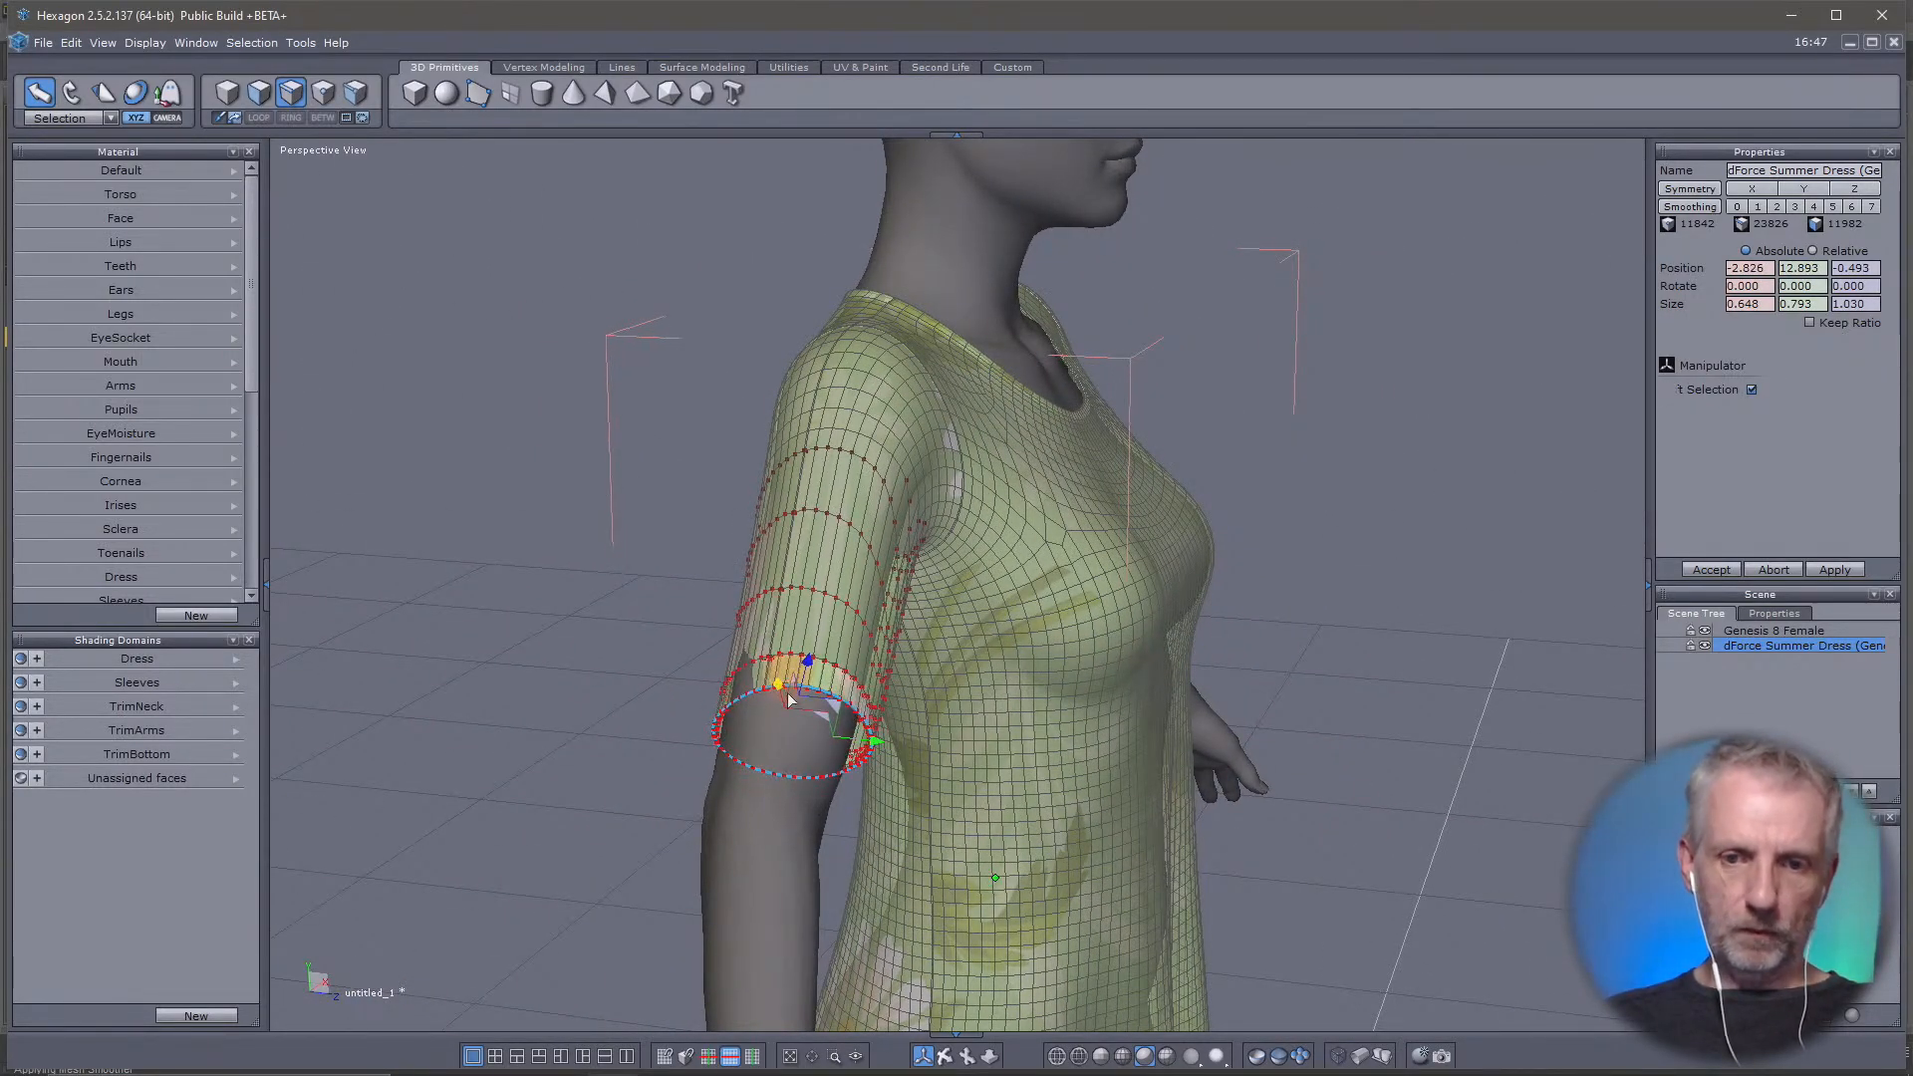
left_click_drag(873, 743, 861, 745)
Examine the lengthened sleeve from the front, up close and with the whole dress in view
right_click_drag(970, 696, 448, 693)
middle_click_drag(703, 732, 634, 765)
scroll(803, 737, "up", 2)
scroll(802, 737, "down", 6)
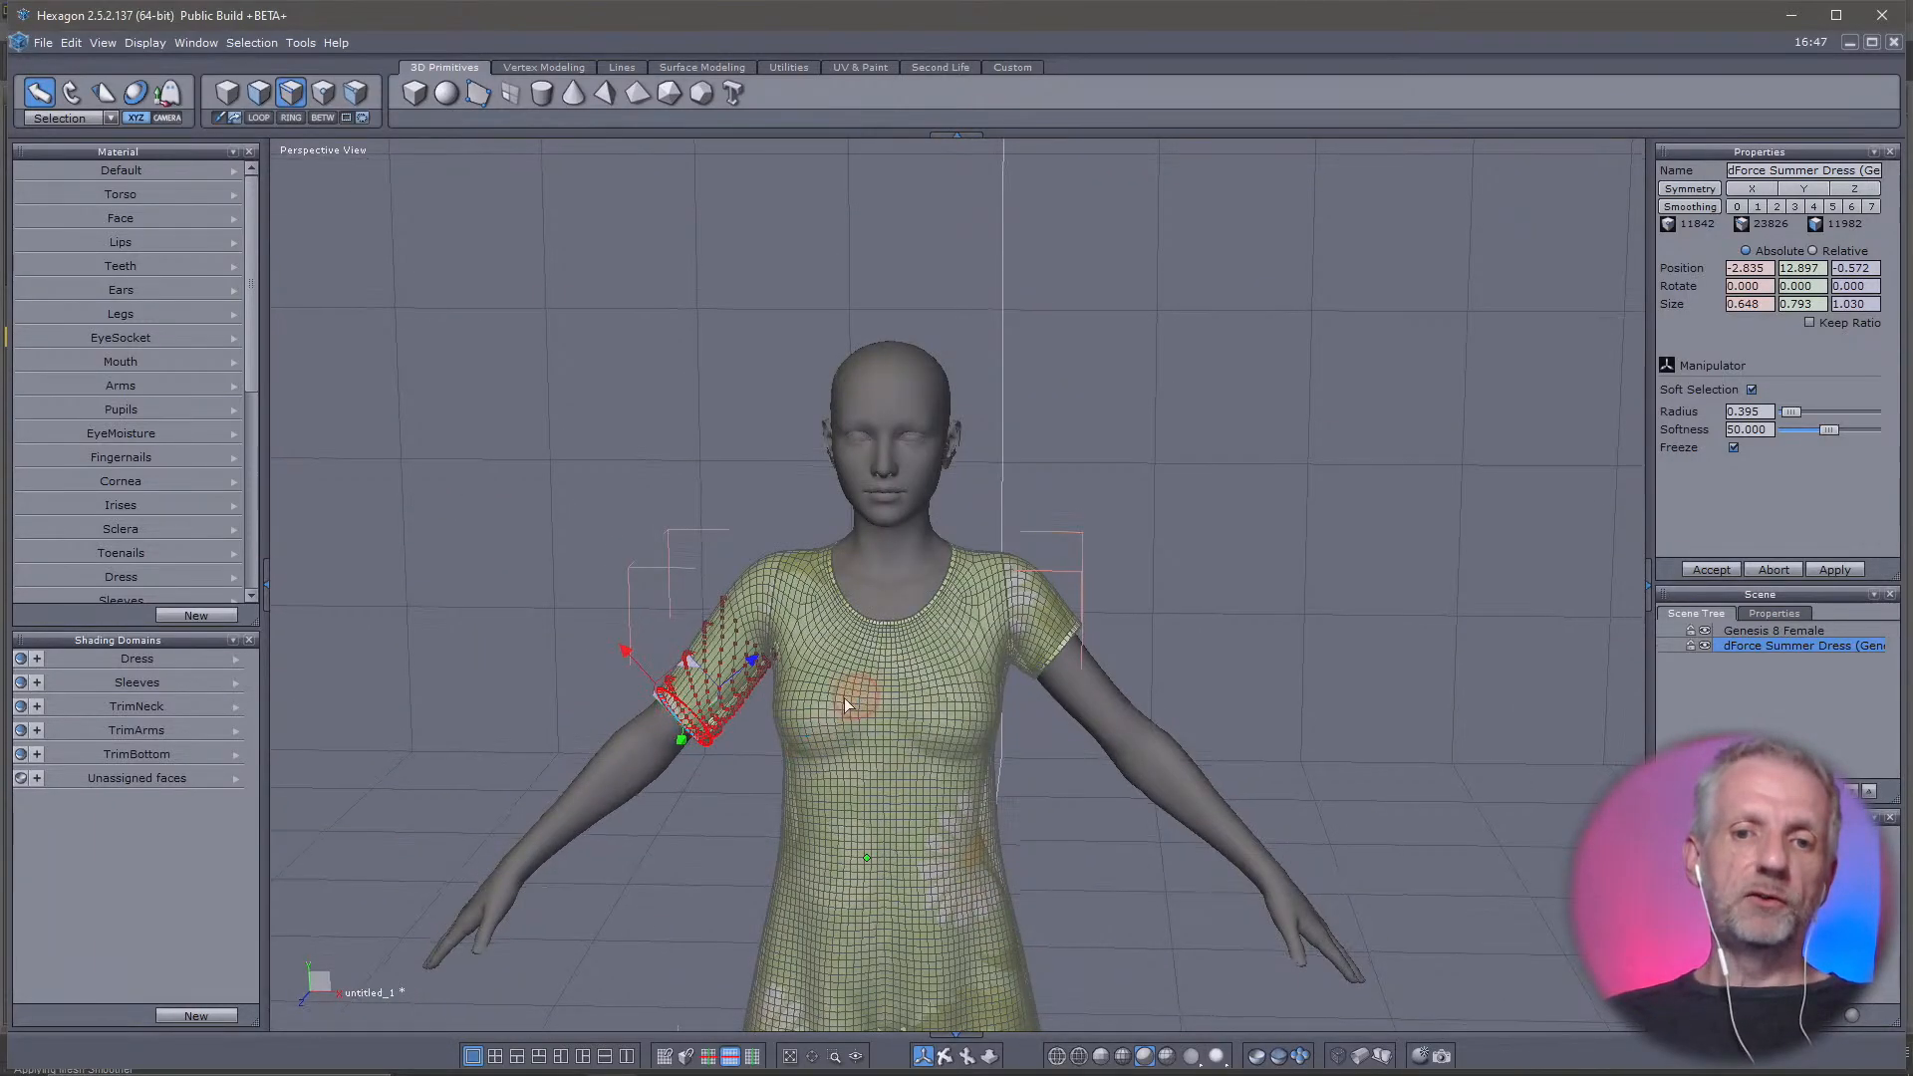
right_click_drag(845, 697, 709, 787)
middle_click_drag(709, 787, 708, 582)
scroll(714, 594, "up", 1)
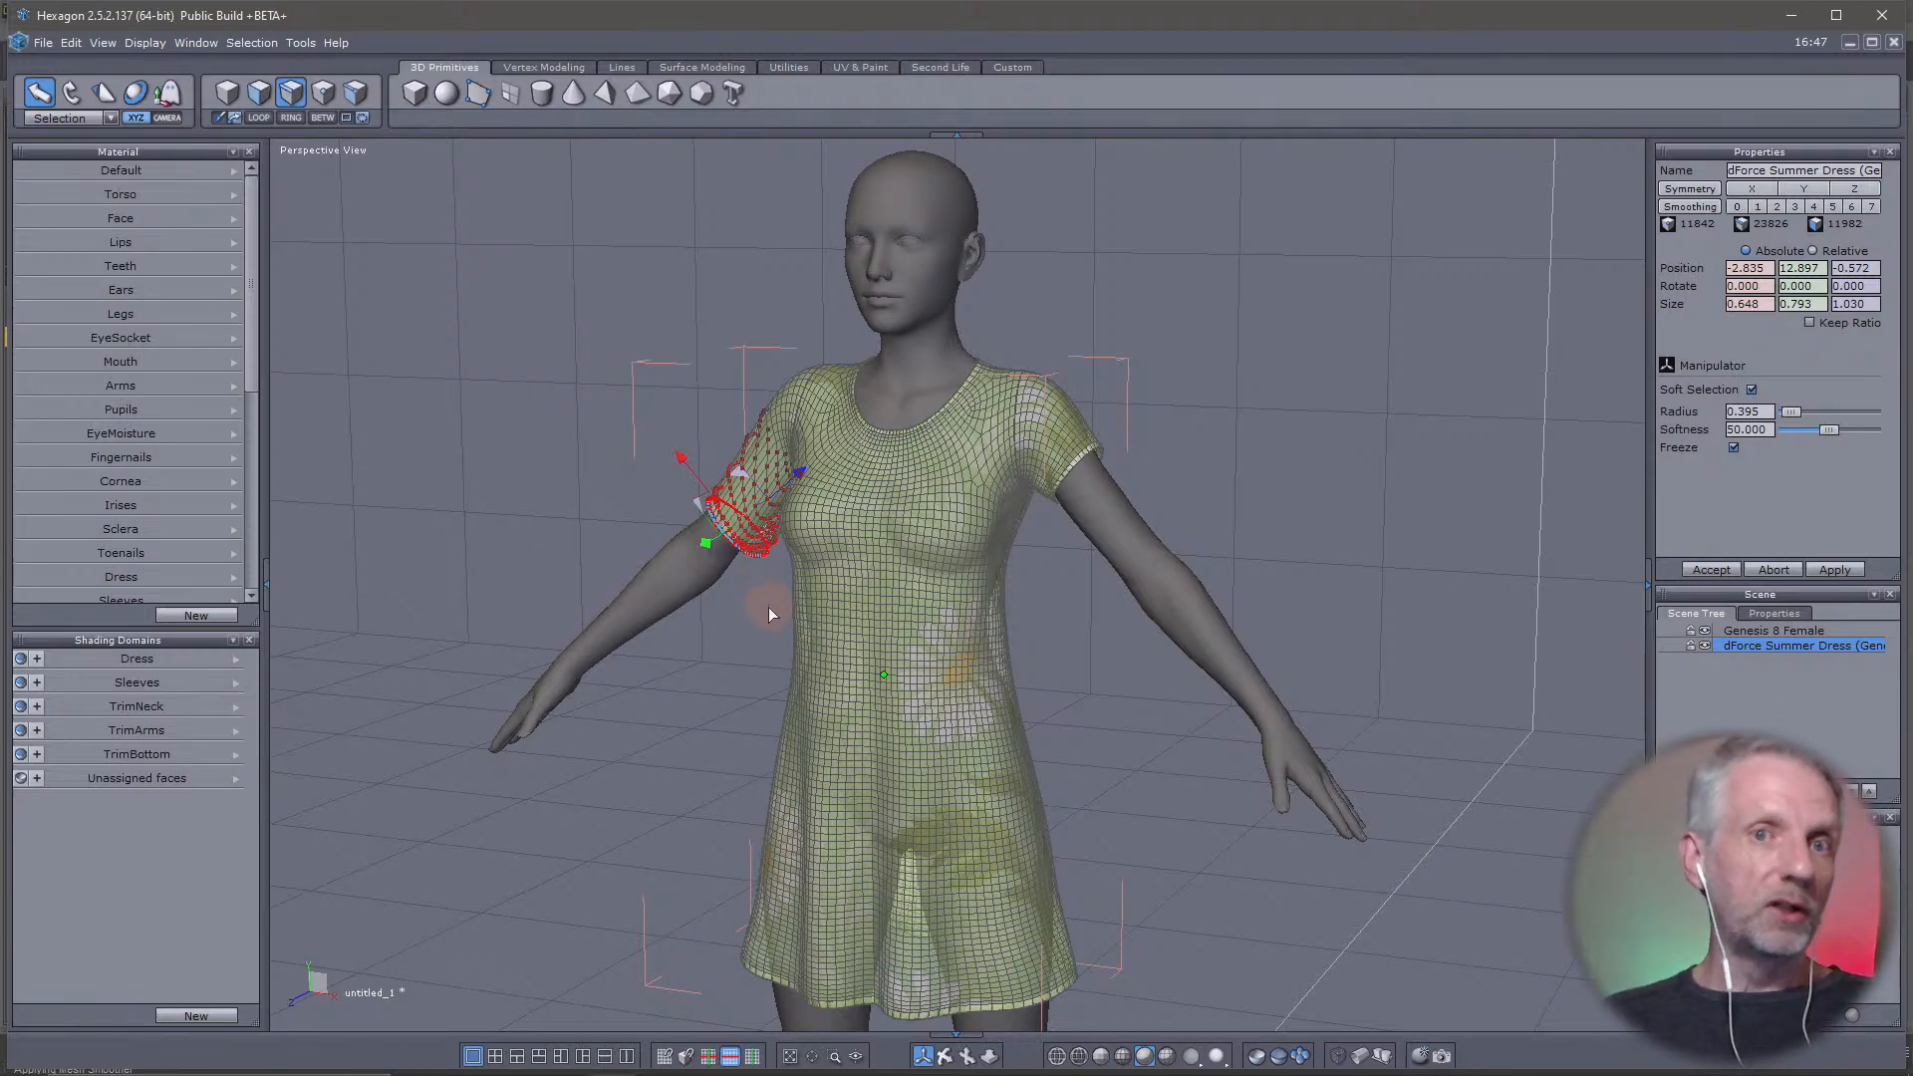
right_click_drag(751, 715, 799, 695)
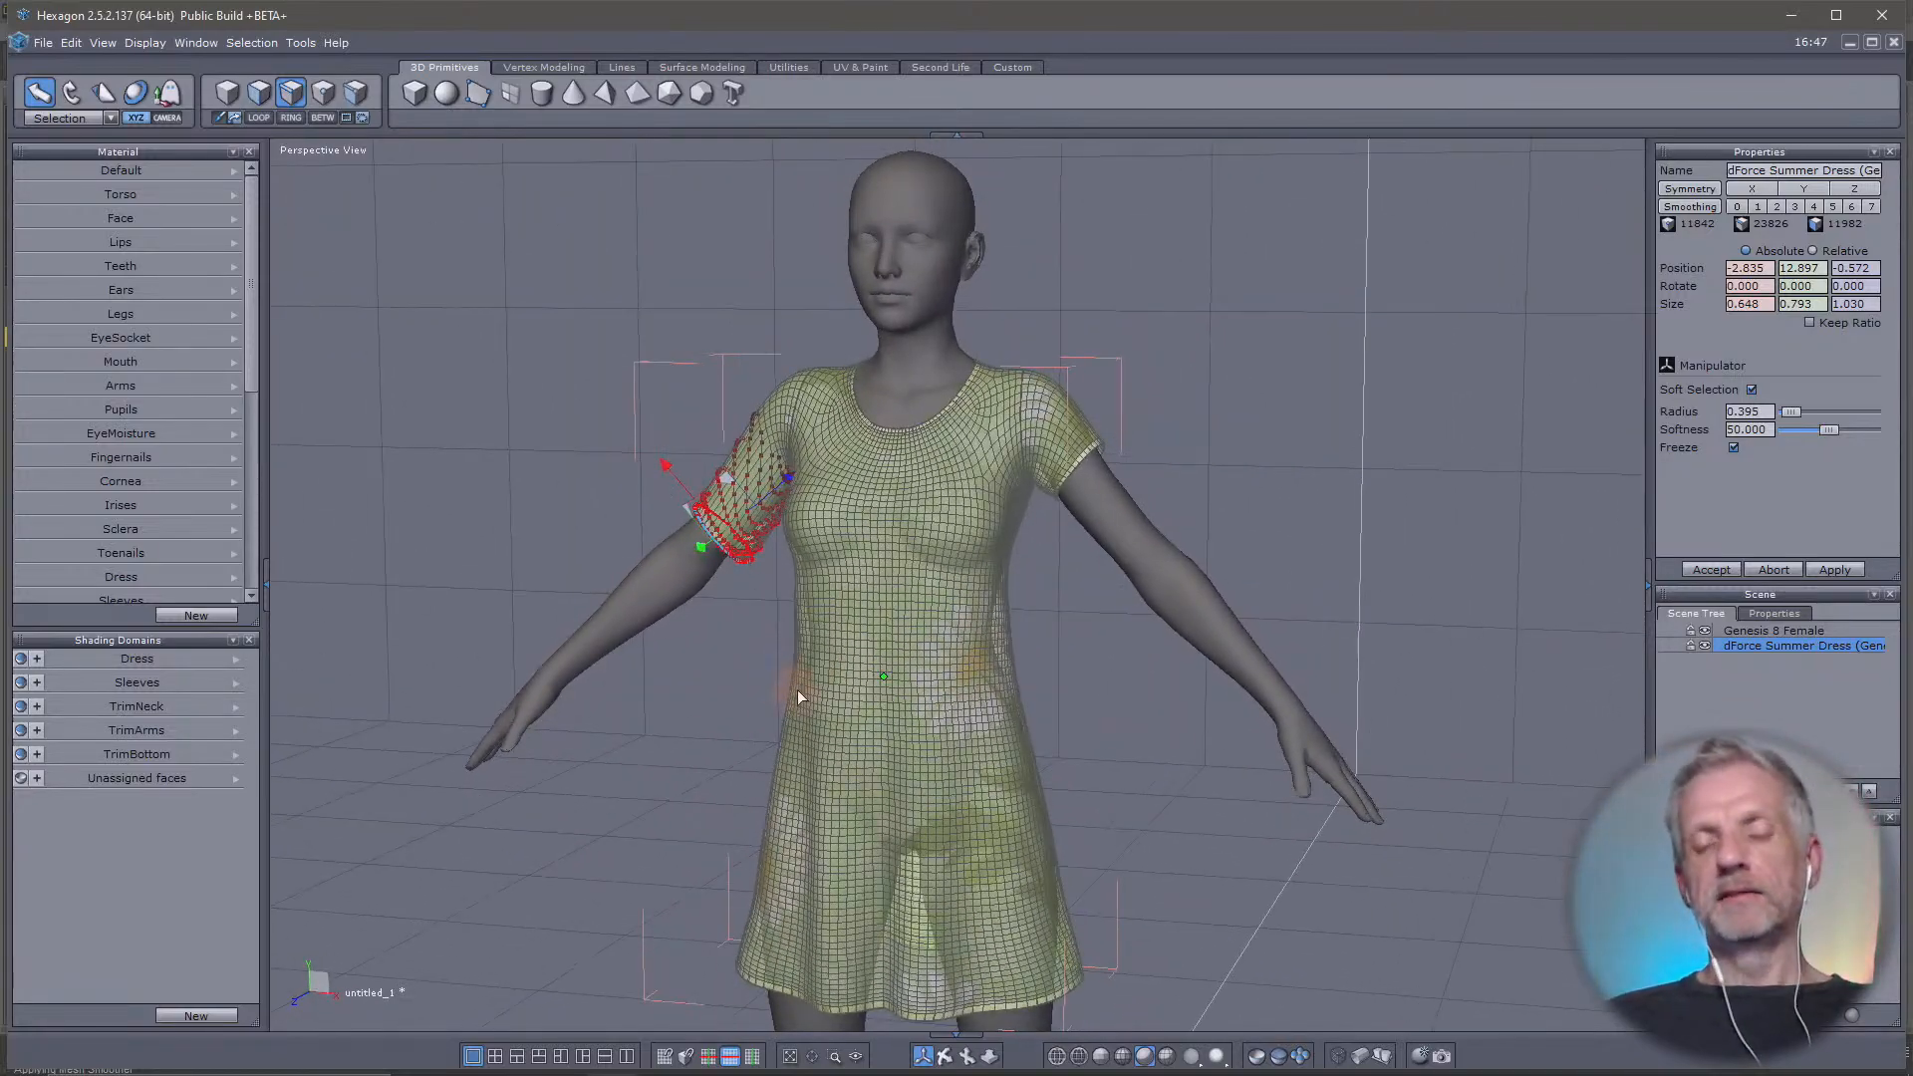
Return to whole-object selection, send the edited dress to DAZ Studio, and switch to DAZ Studio
left_click(235, 92)
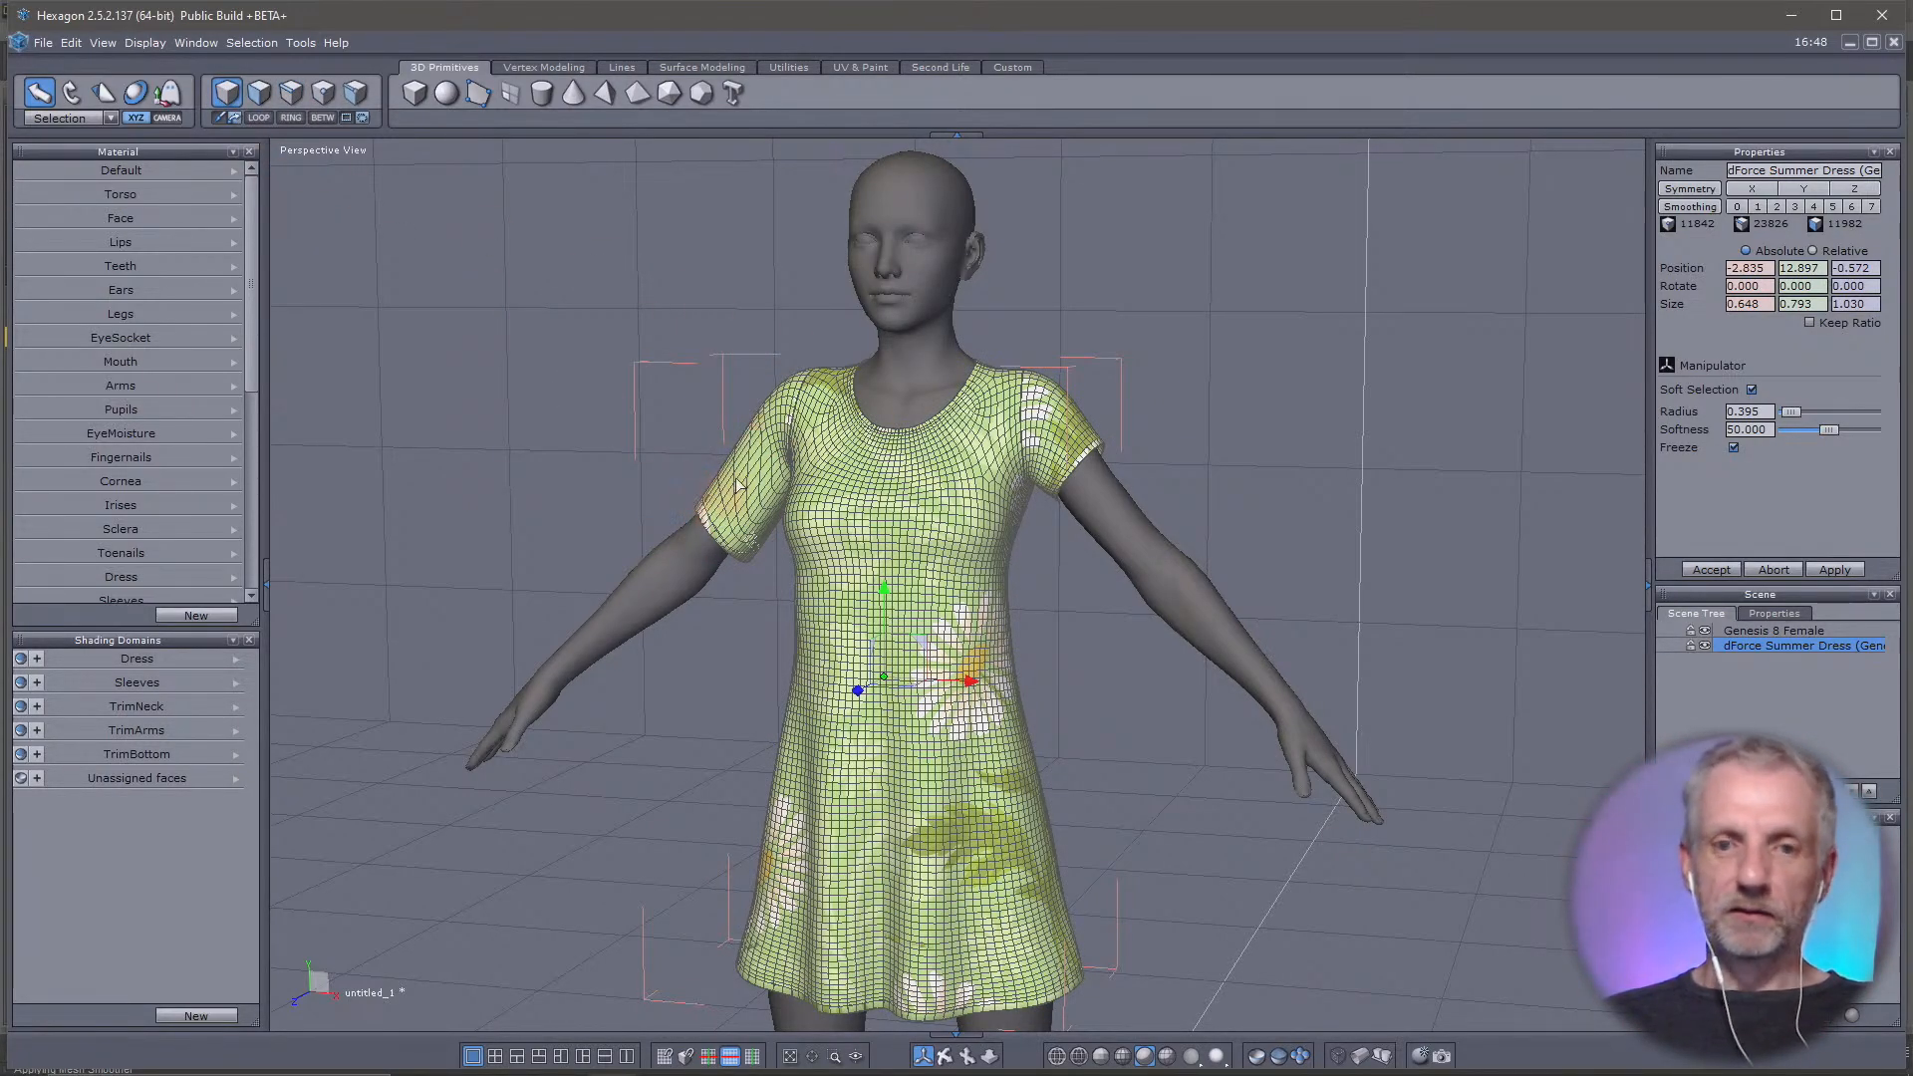
left_click(44, 44)
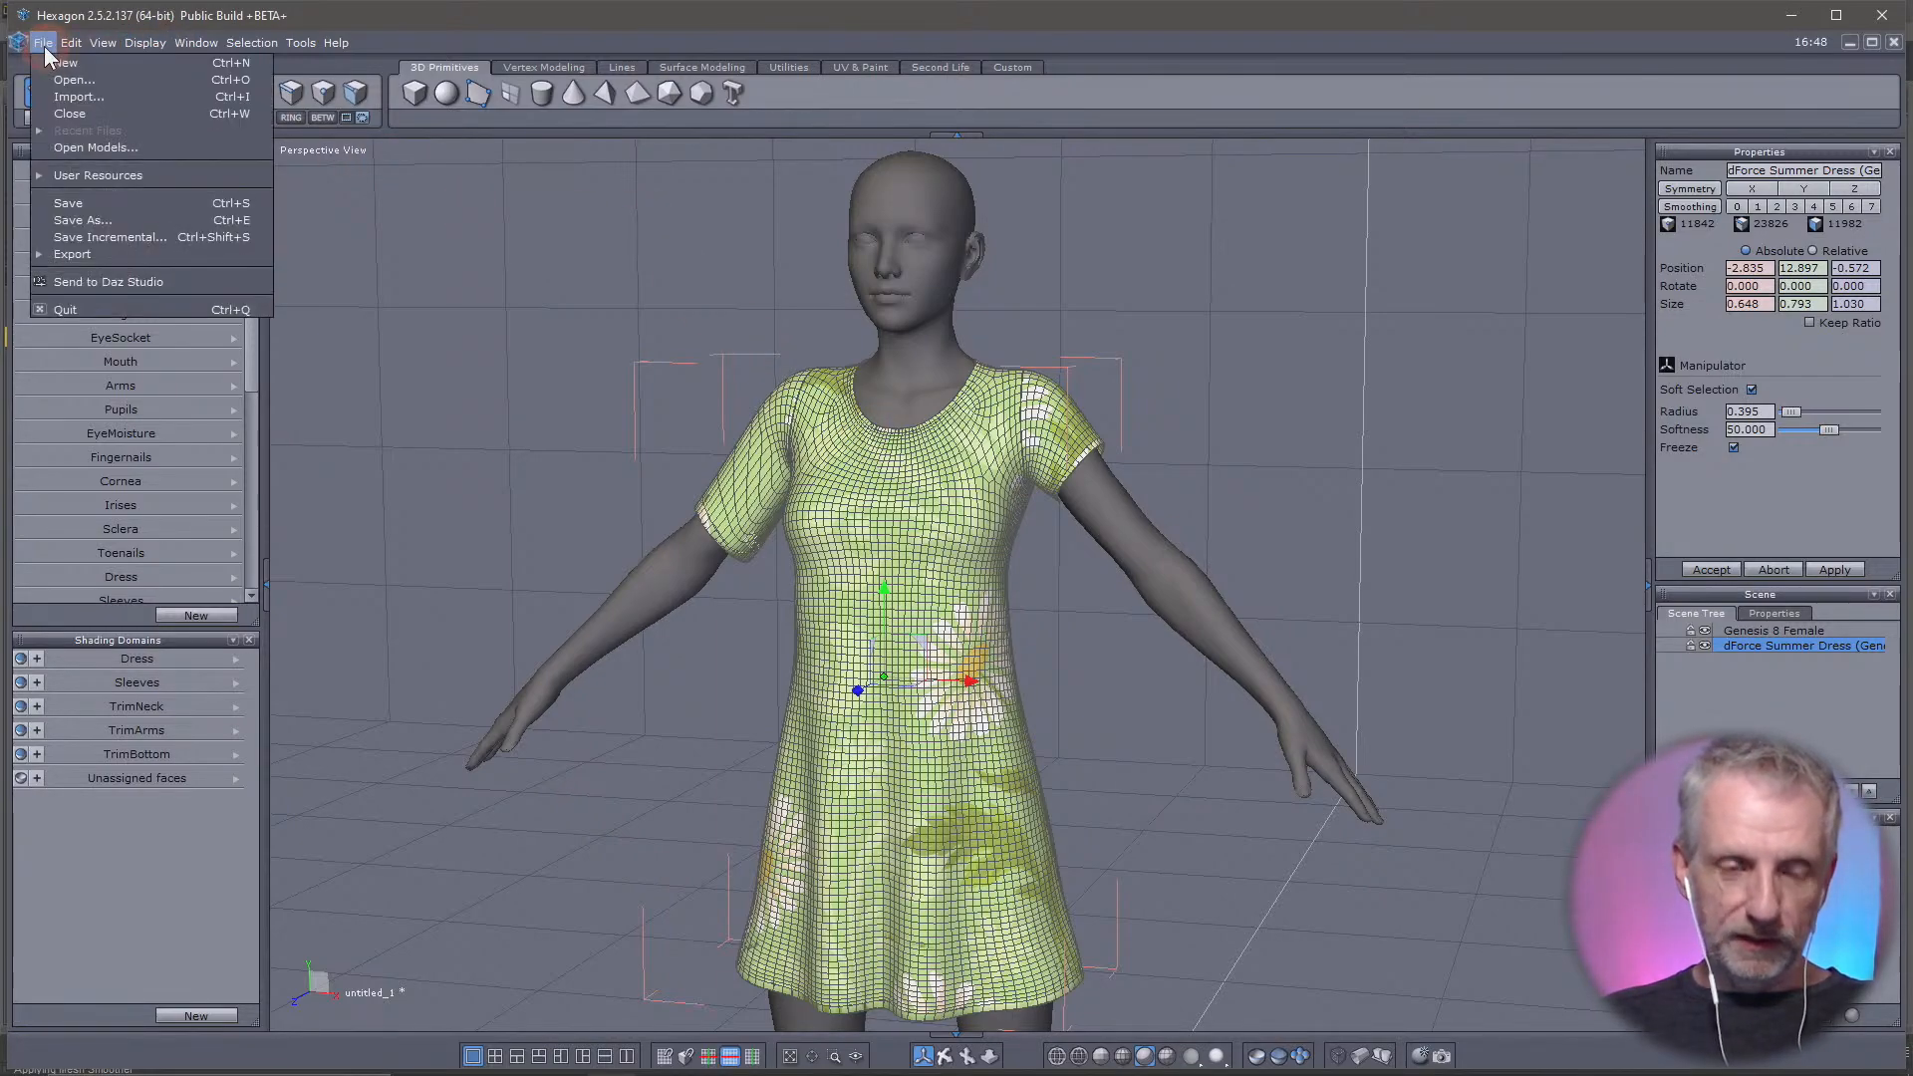
mouse_move(118, 251)
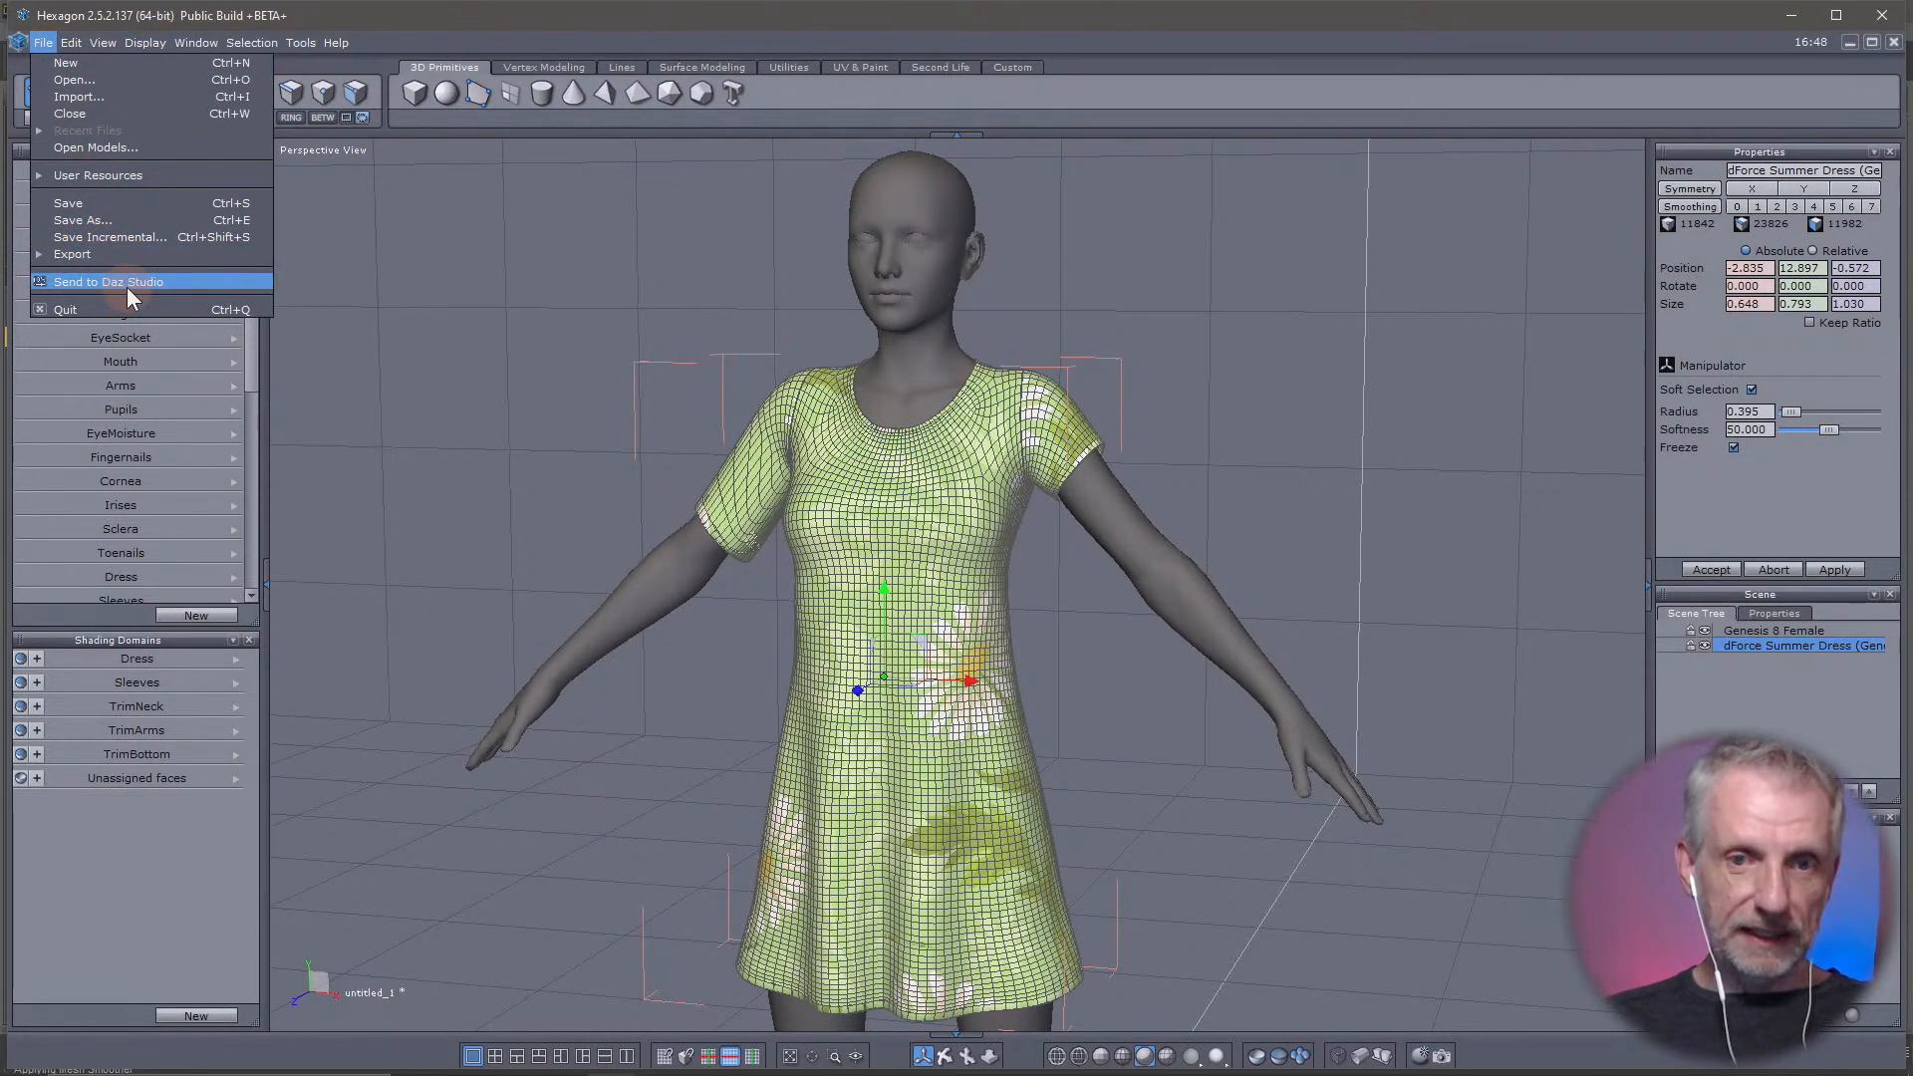
left_click(127, 287)
key("alt+Tab")
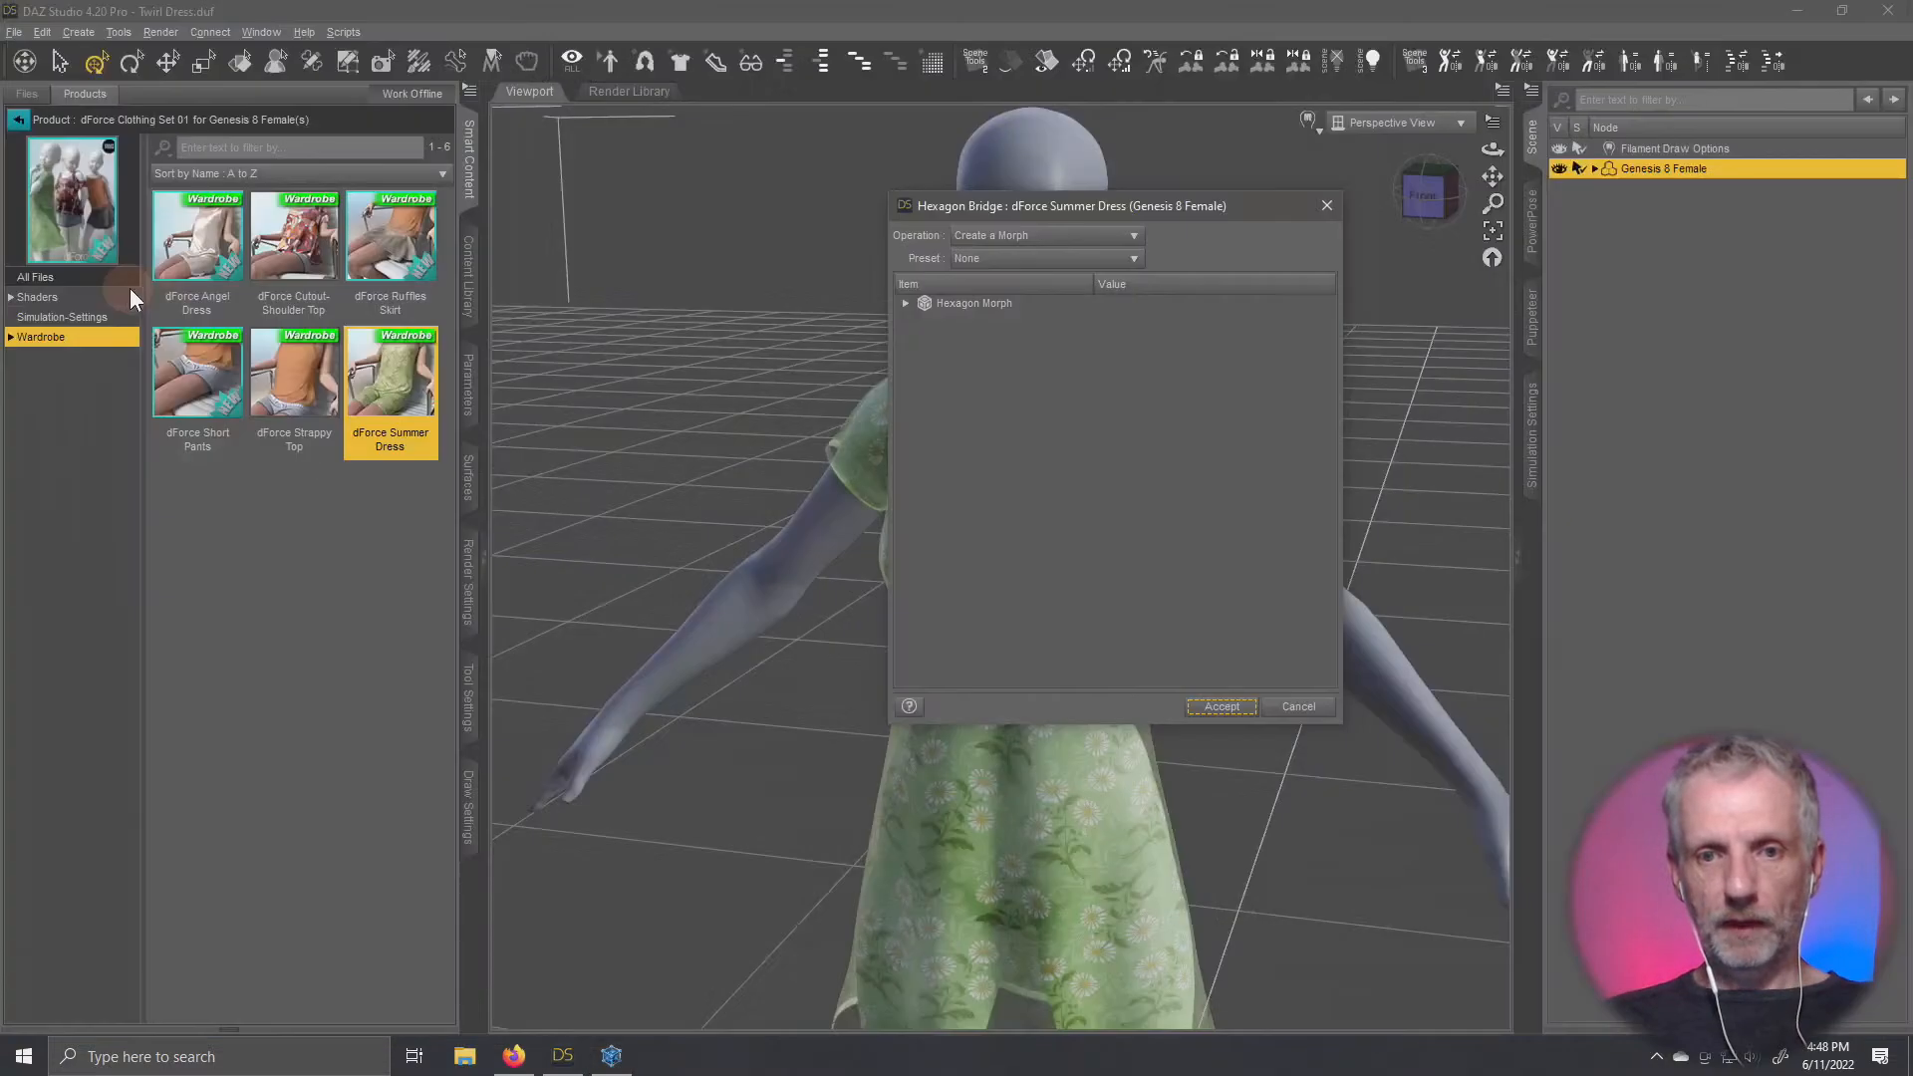
Expand the Hexagon Morph settings for the Summer Dress and name the morph "Arm Legnth"
left_click_drag(1173, 215, 597, 103)
left_click(329, 190)
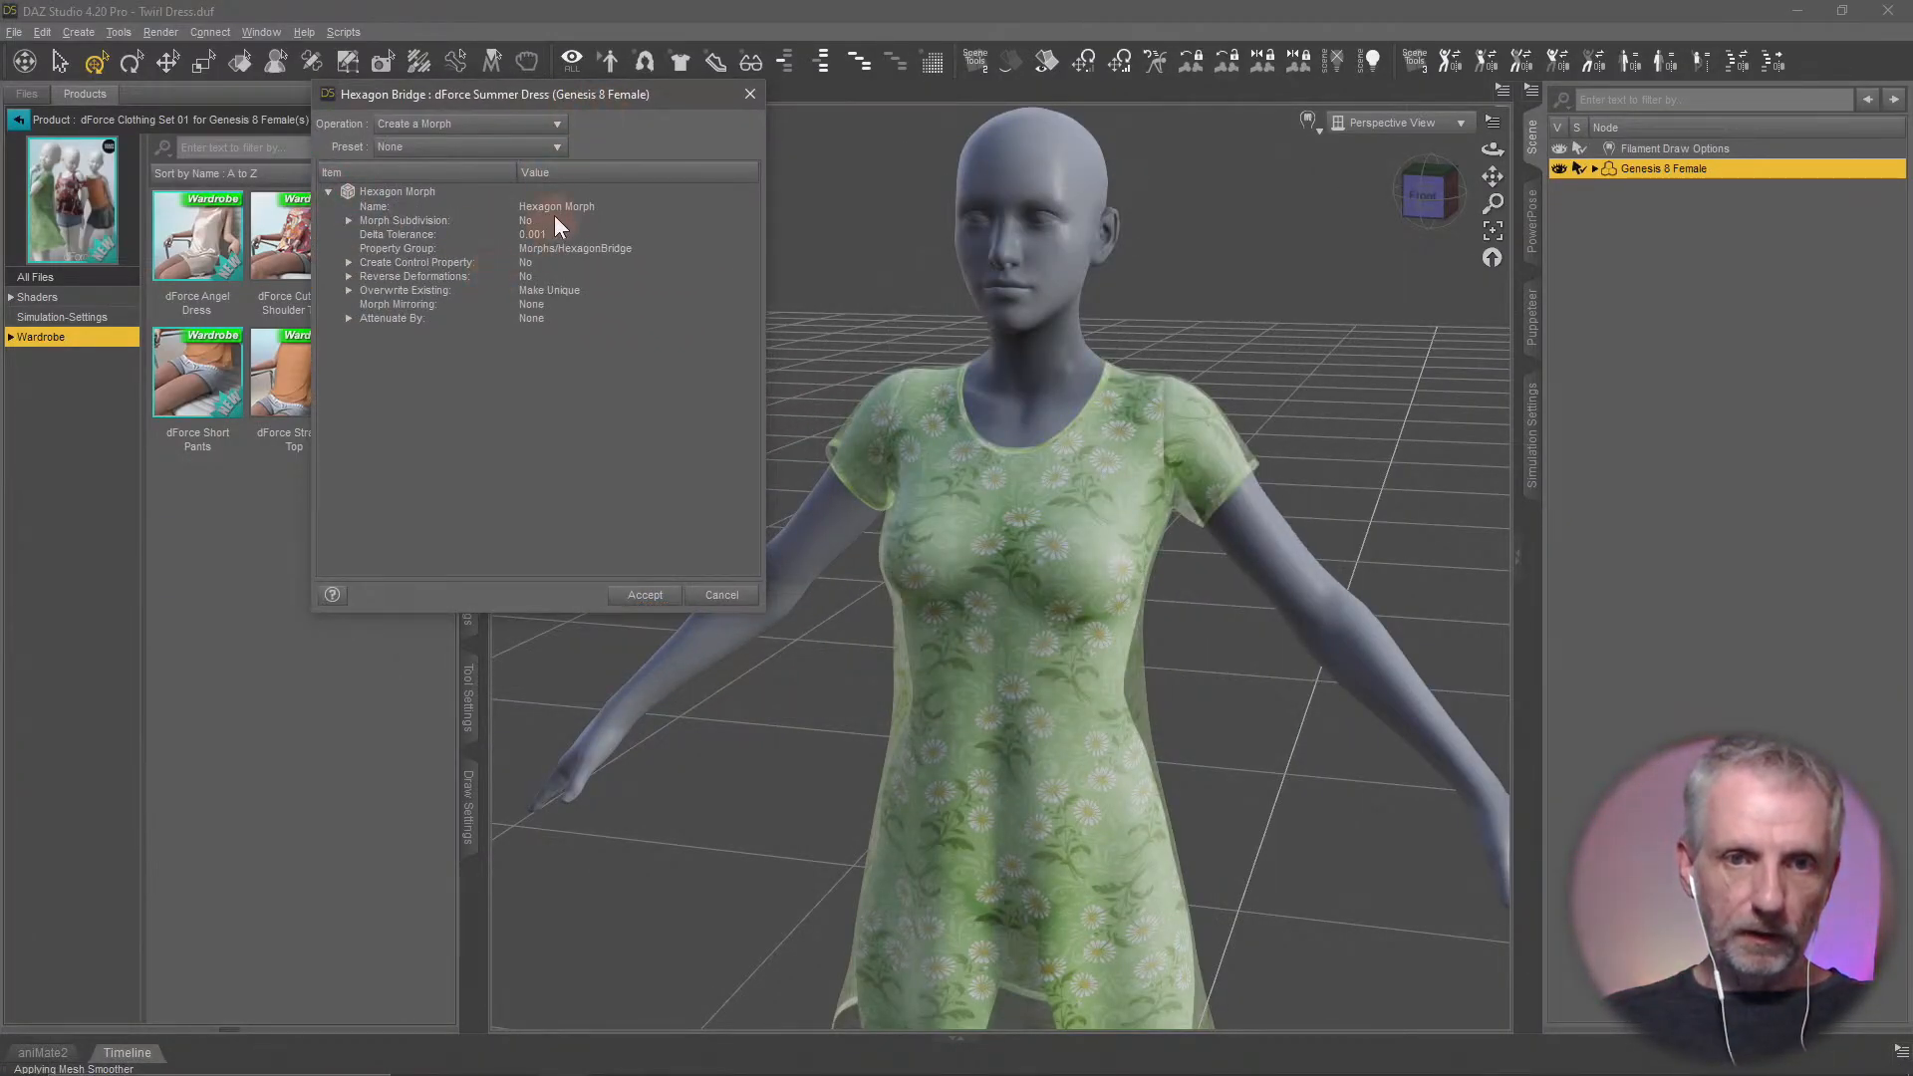
left_click(554, 215)
double_click(565, 208)
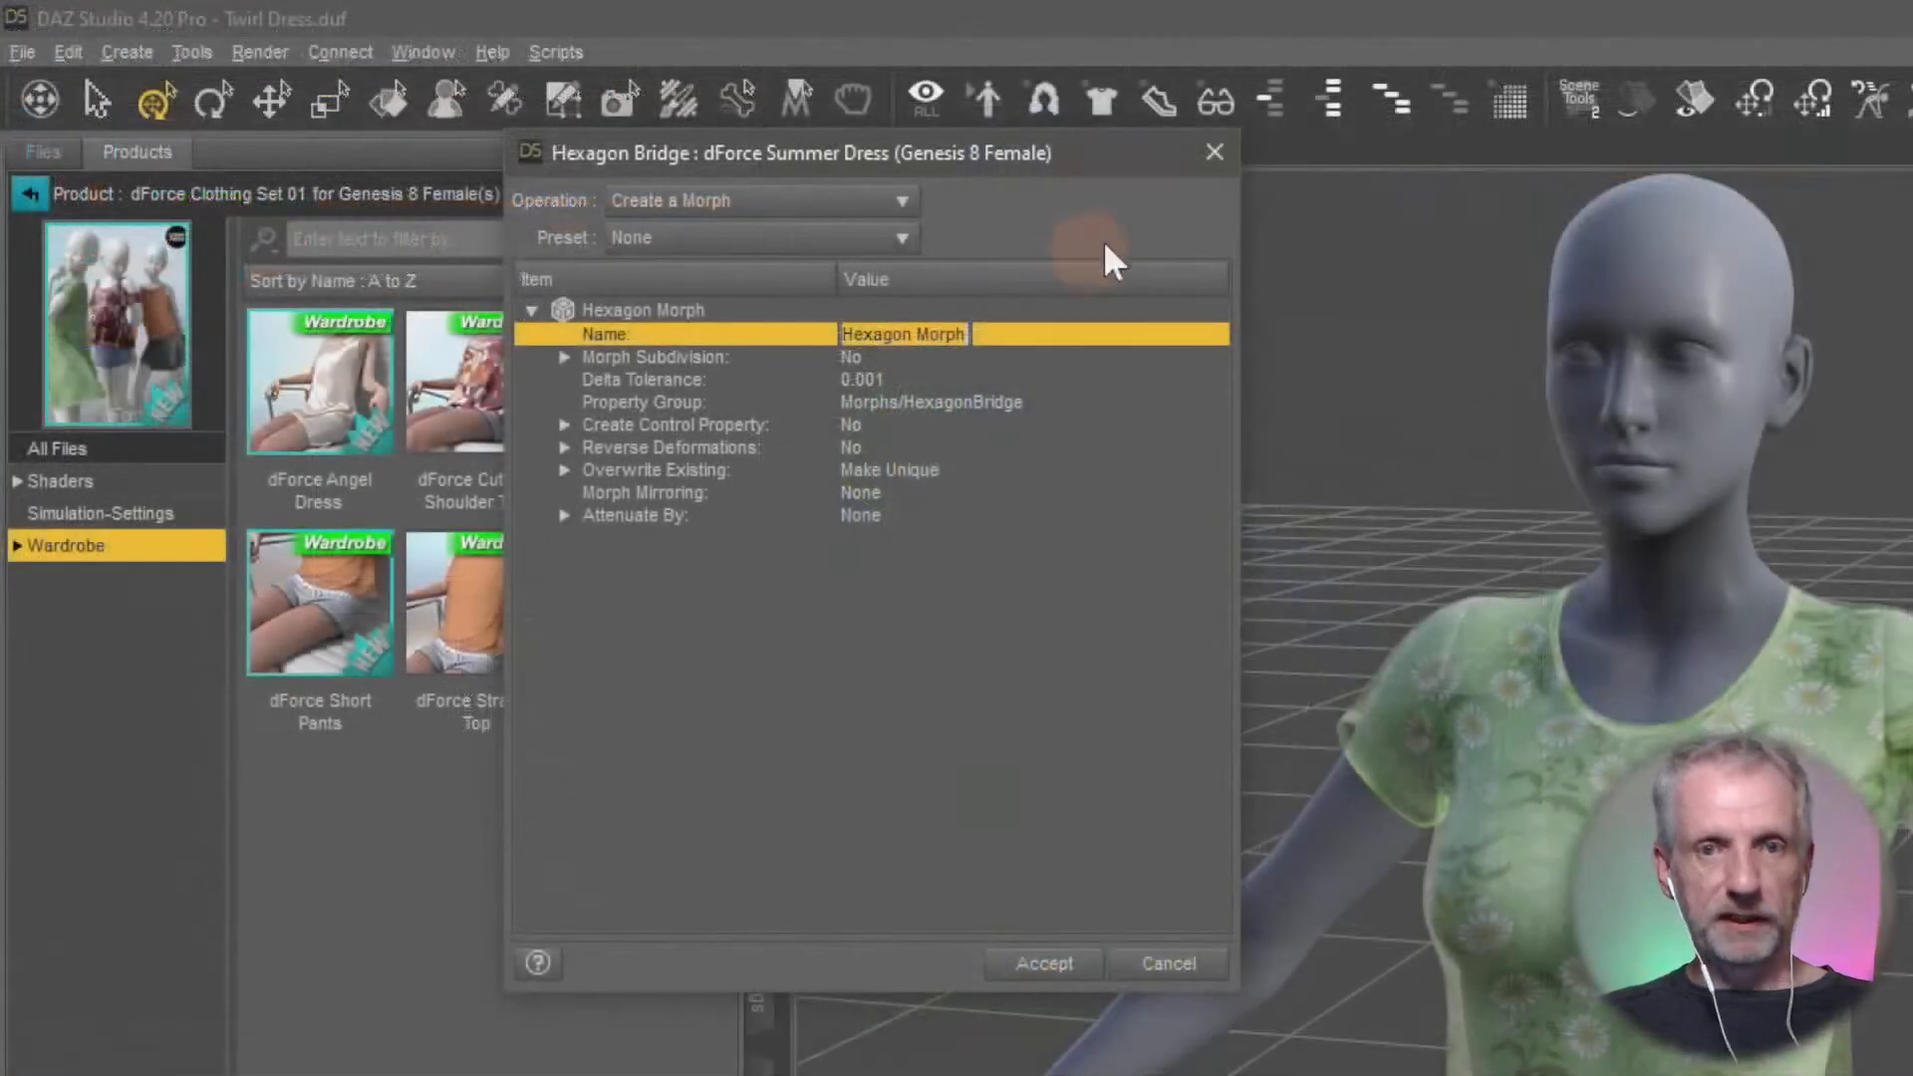
type("Arm")
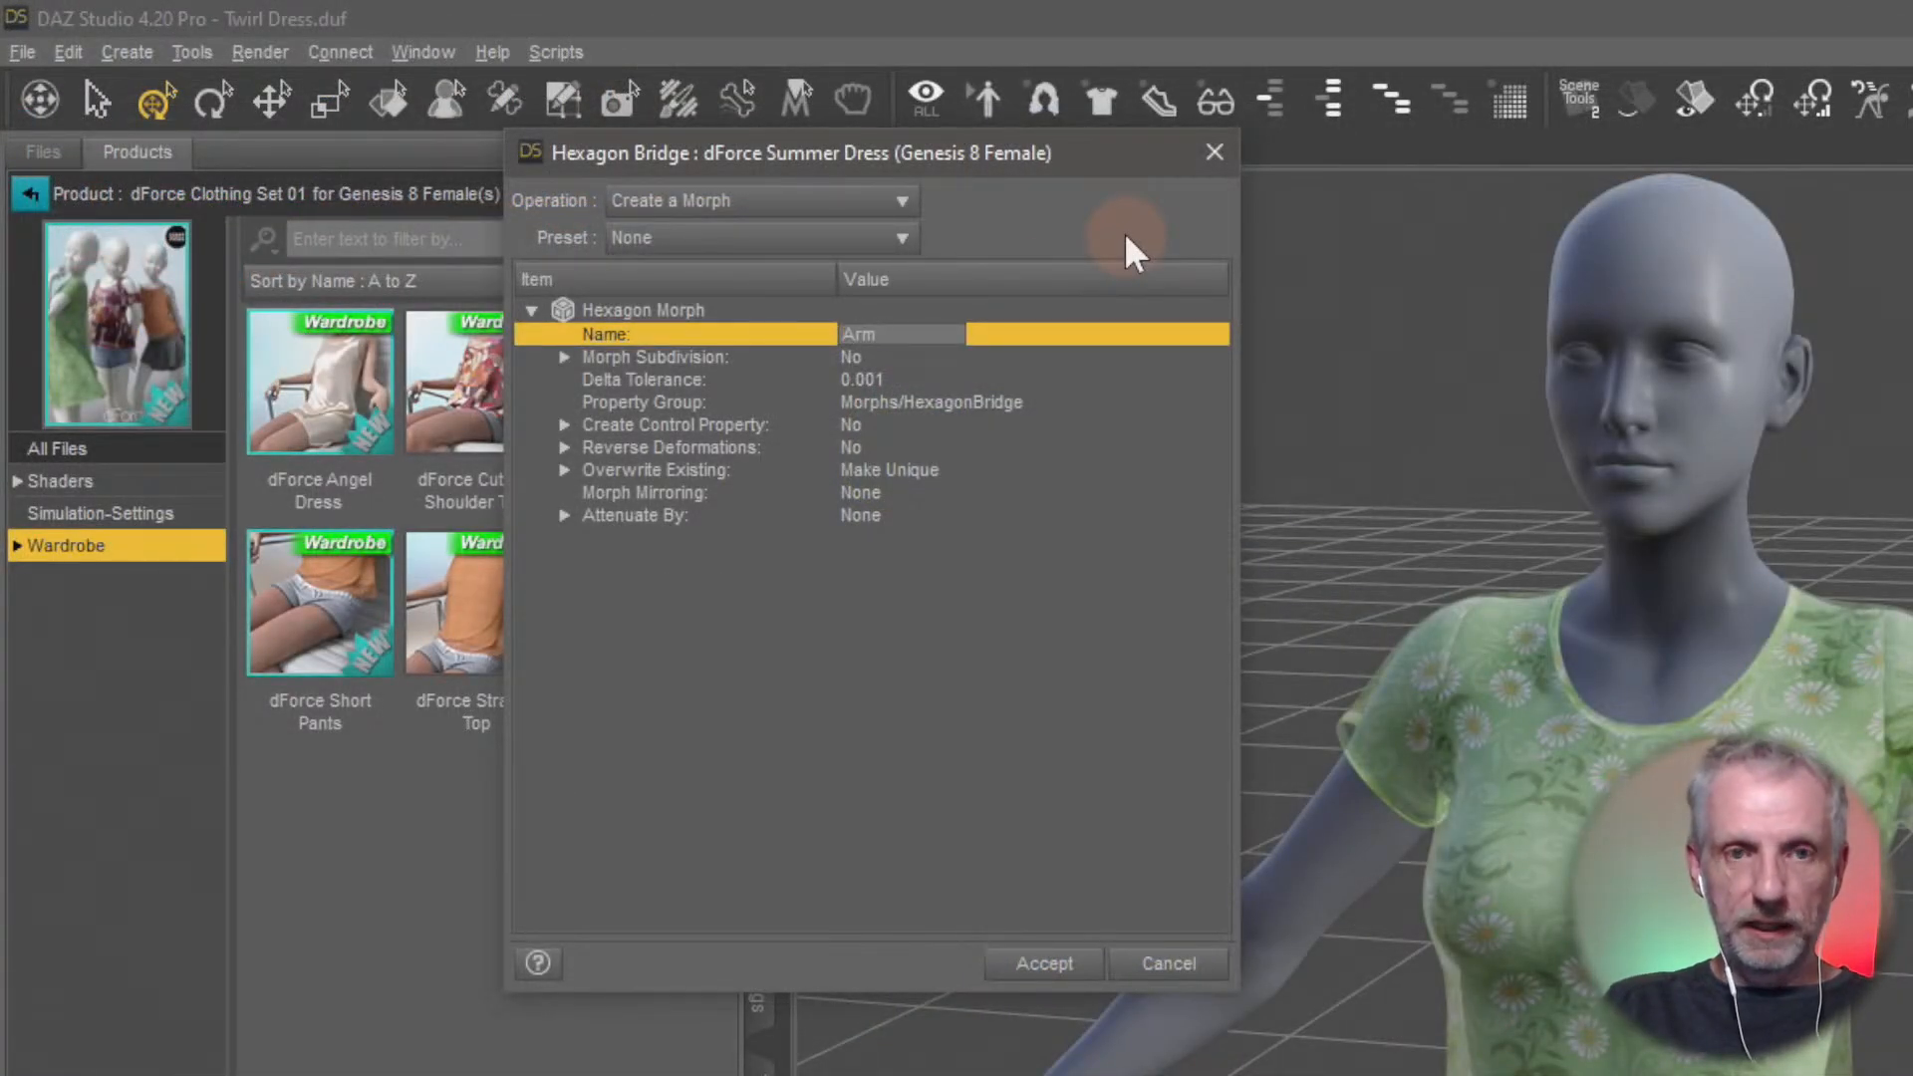
type(" L")
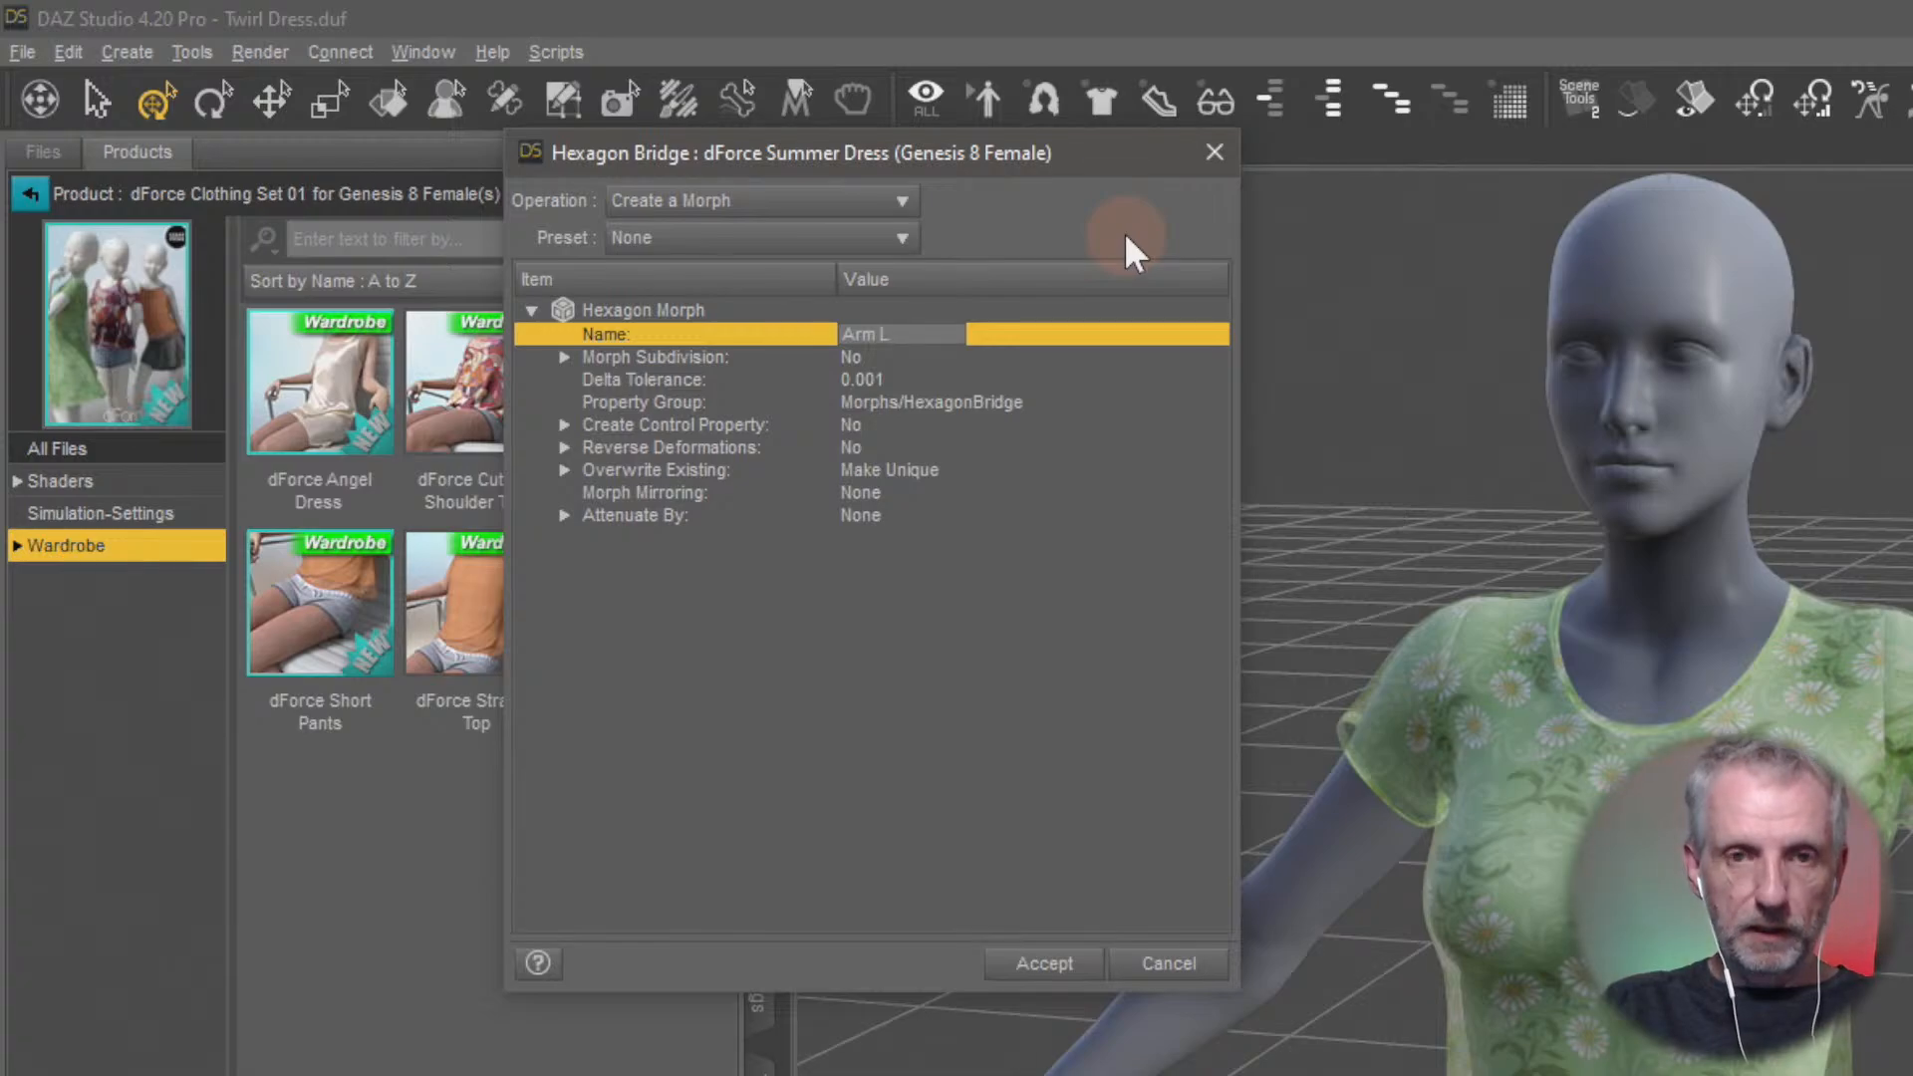
type("egnth")
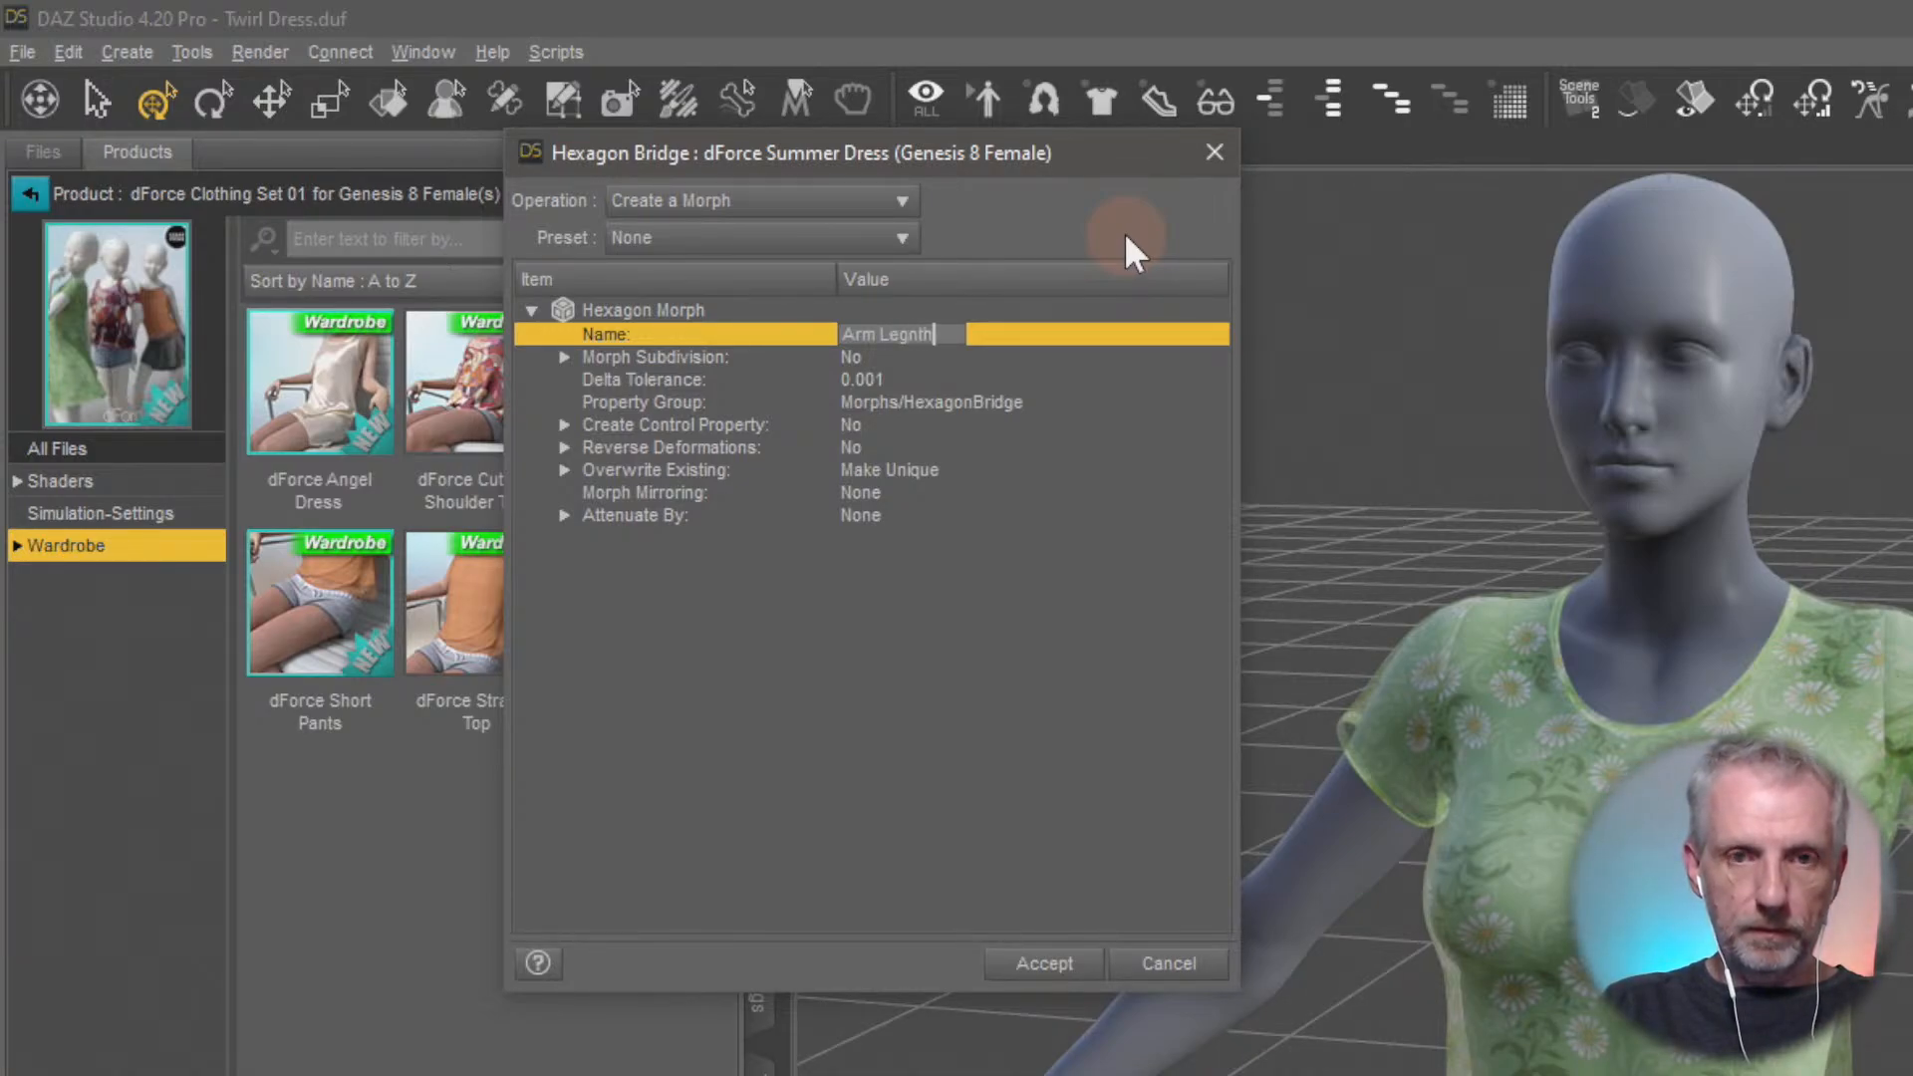
key("Return")
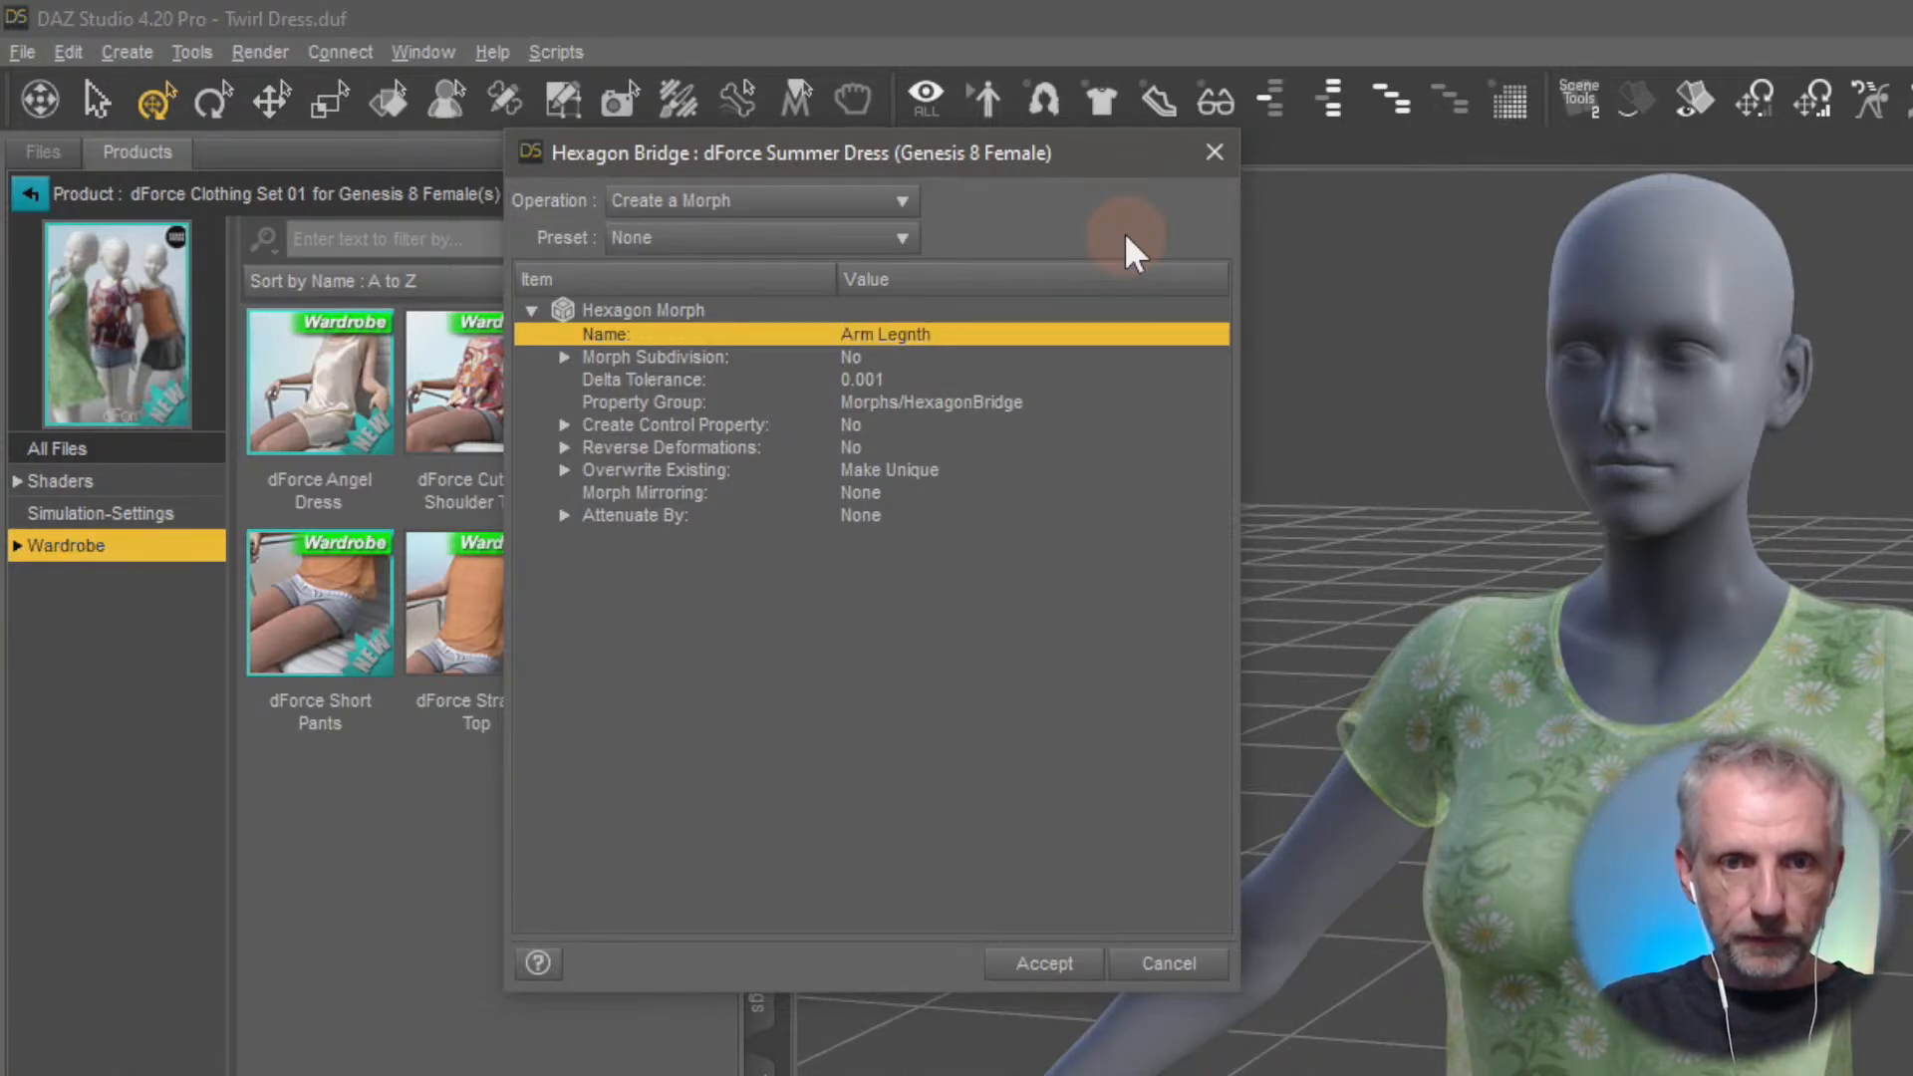
Set Reverse Deformations to Yes for the morph
left_click(851, 450)
left_click(851, 454)
left_click(876, 474)
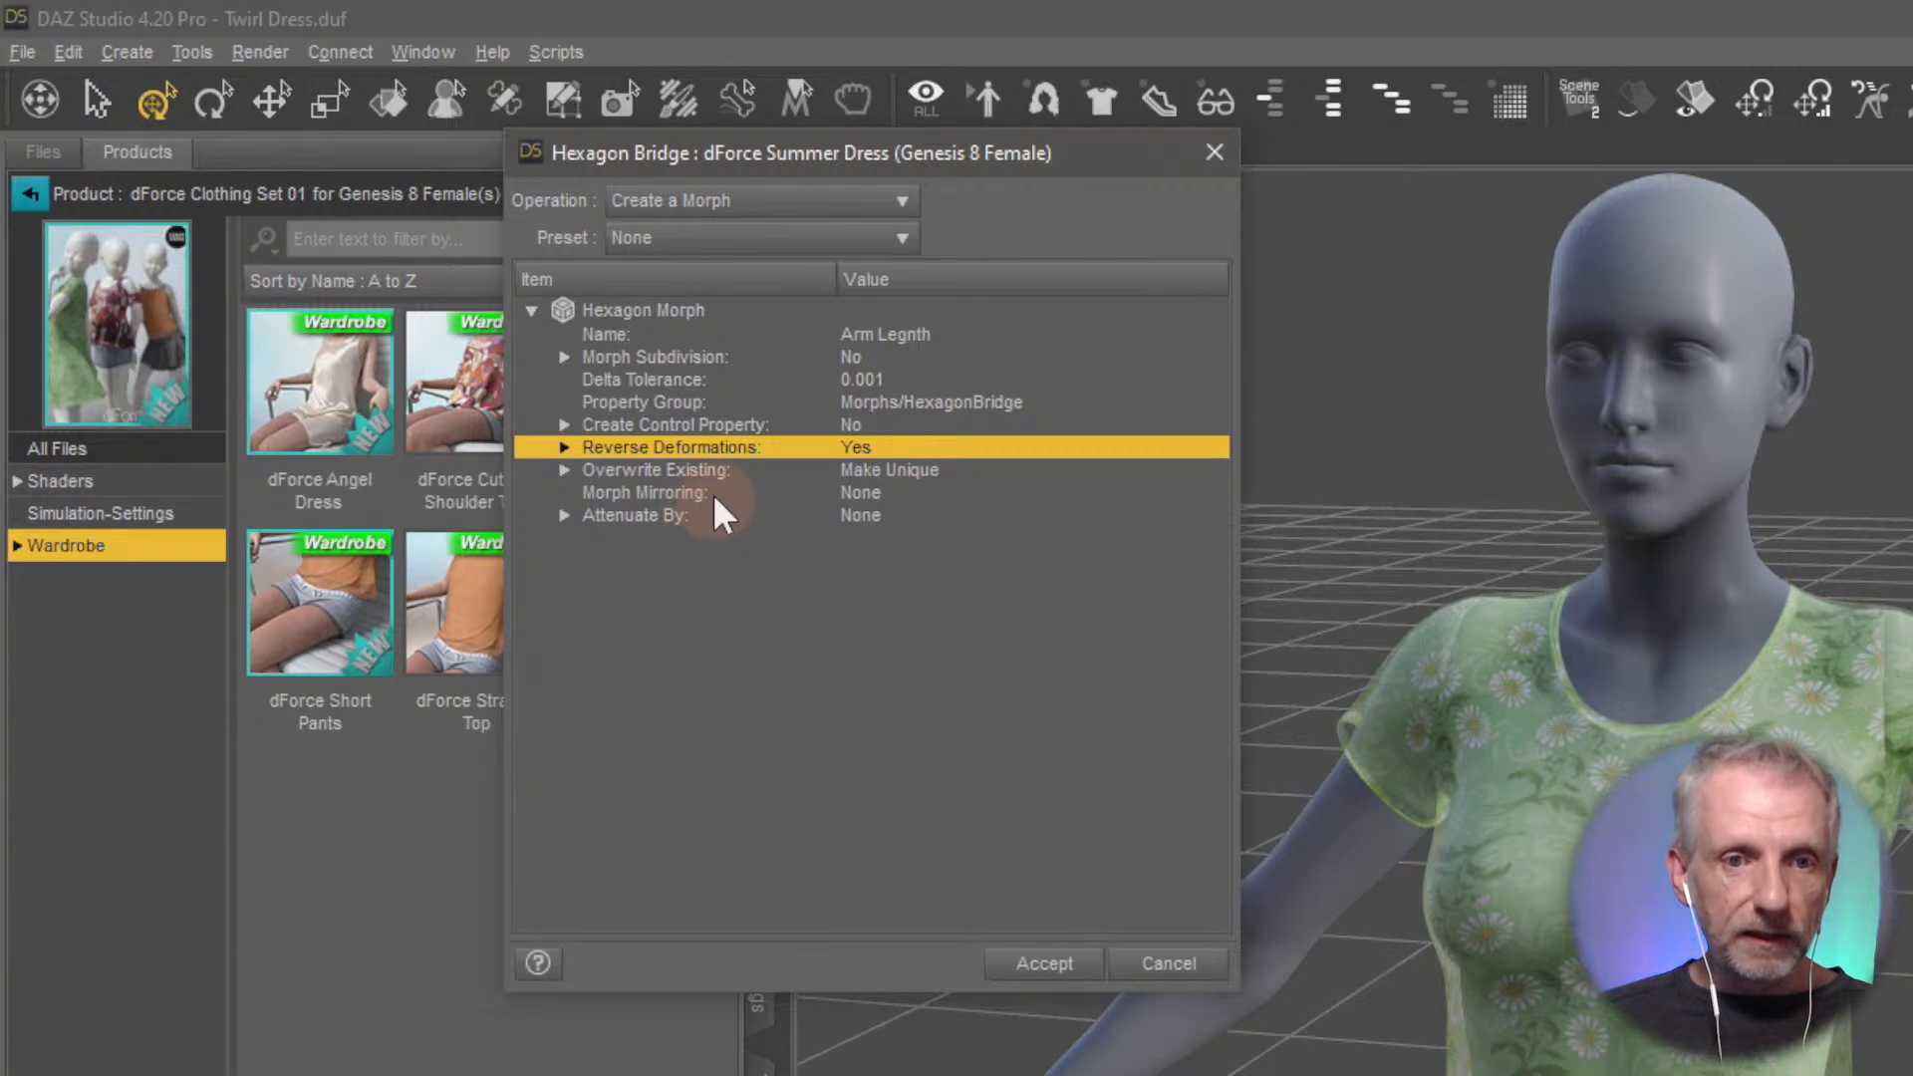
Set Morph Mirroring to X : - to + (Right to Left) and create the morph
left_click(906, 492)
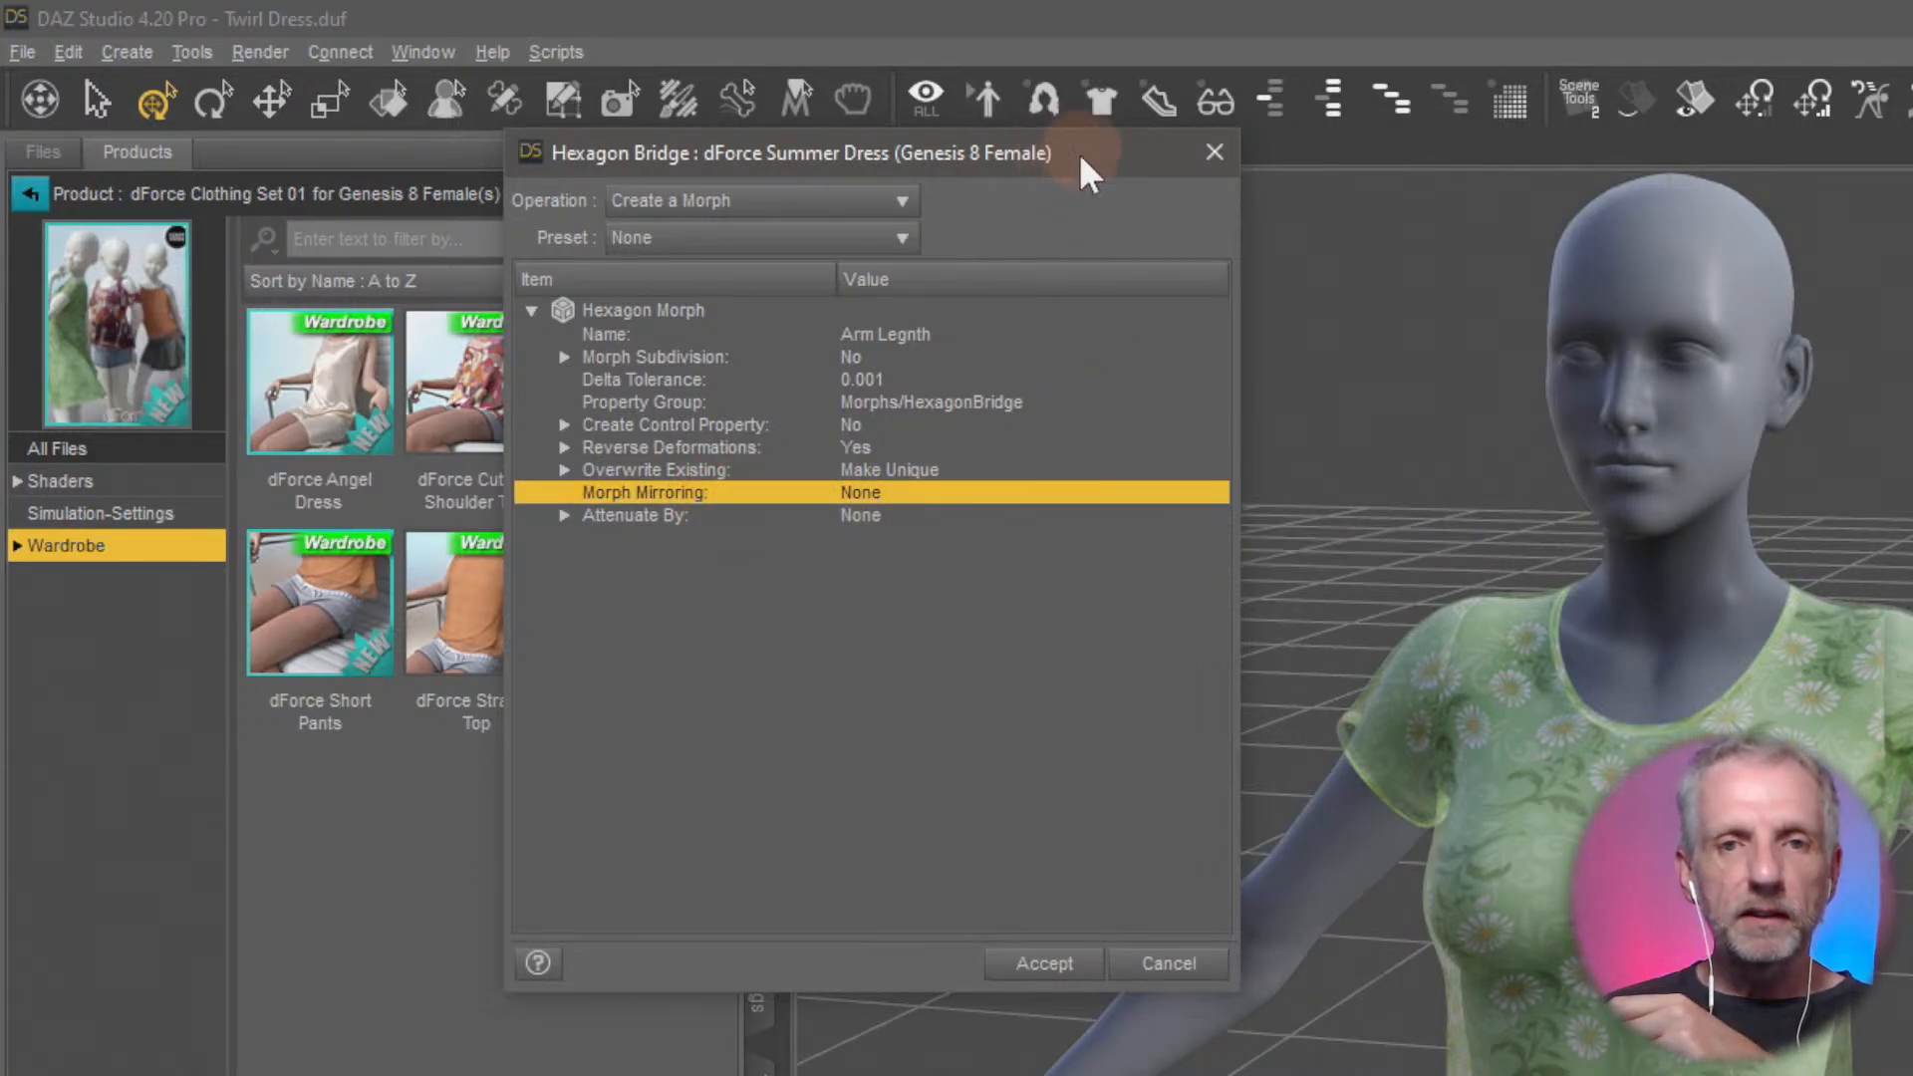
left_click_drag(1079, 153, 995, 155)
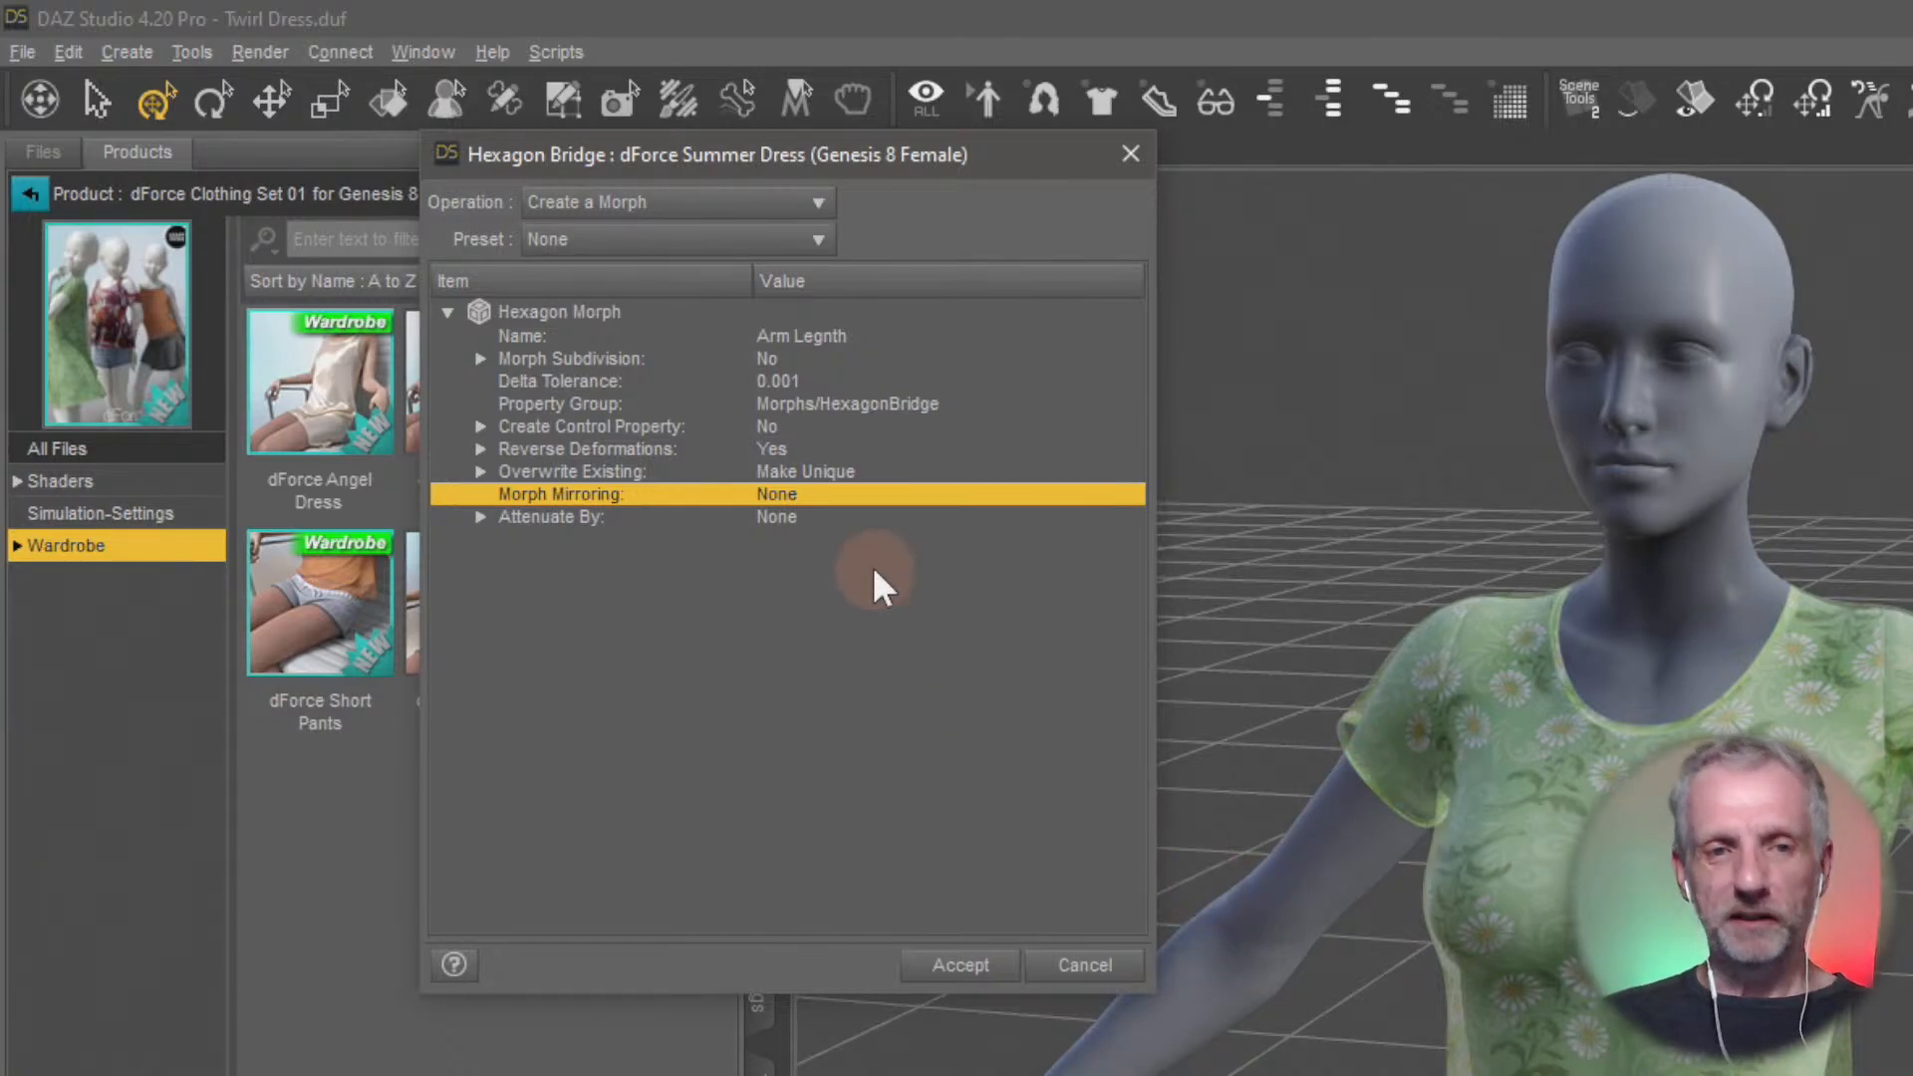
left_click(809, 494)
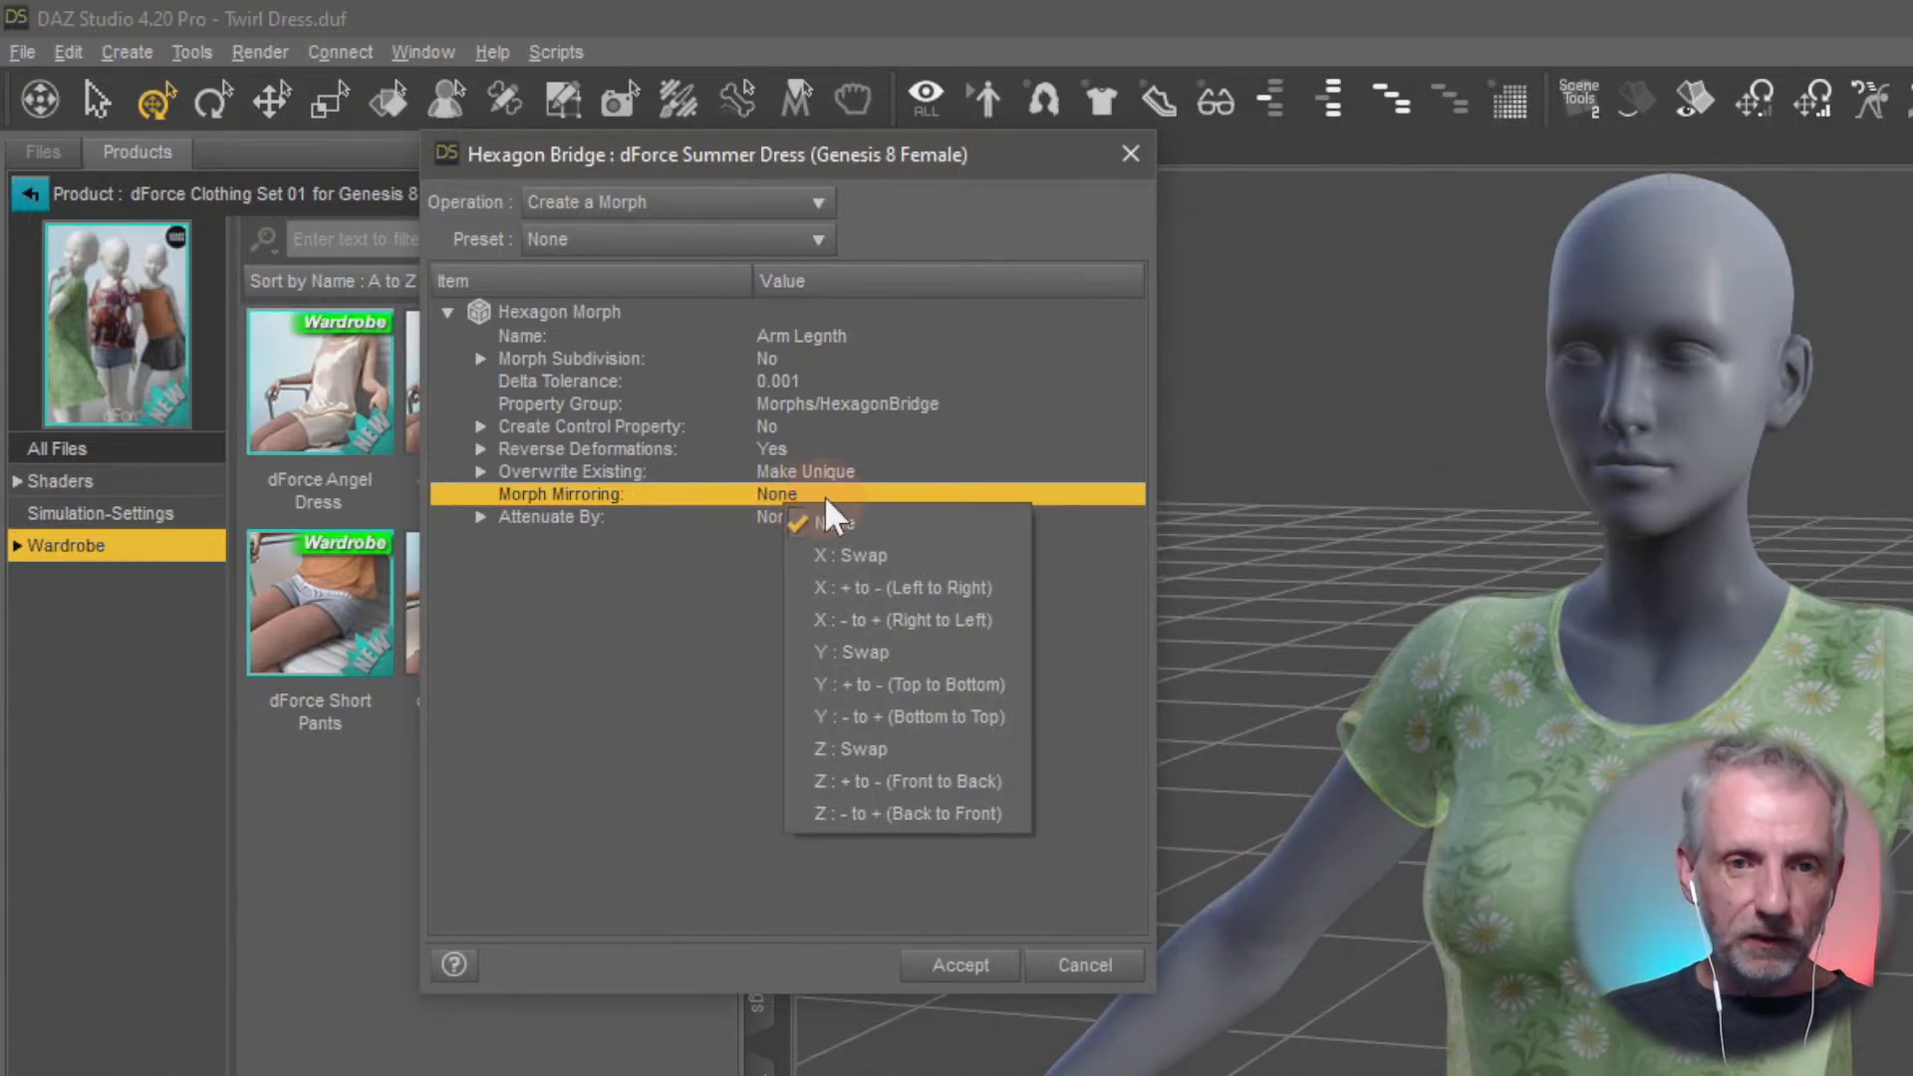
left_click(581, 502)
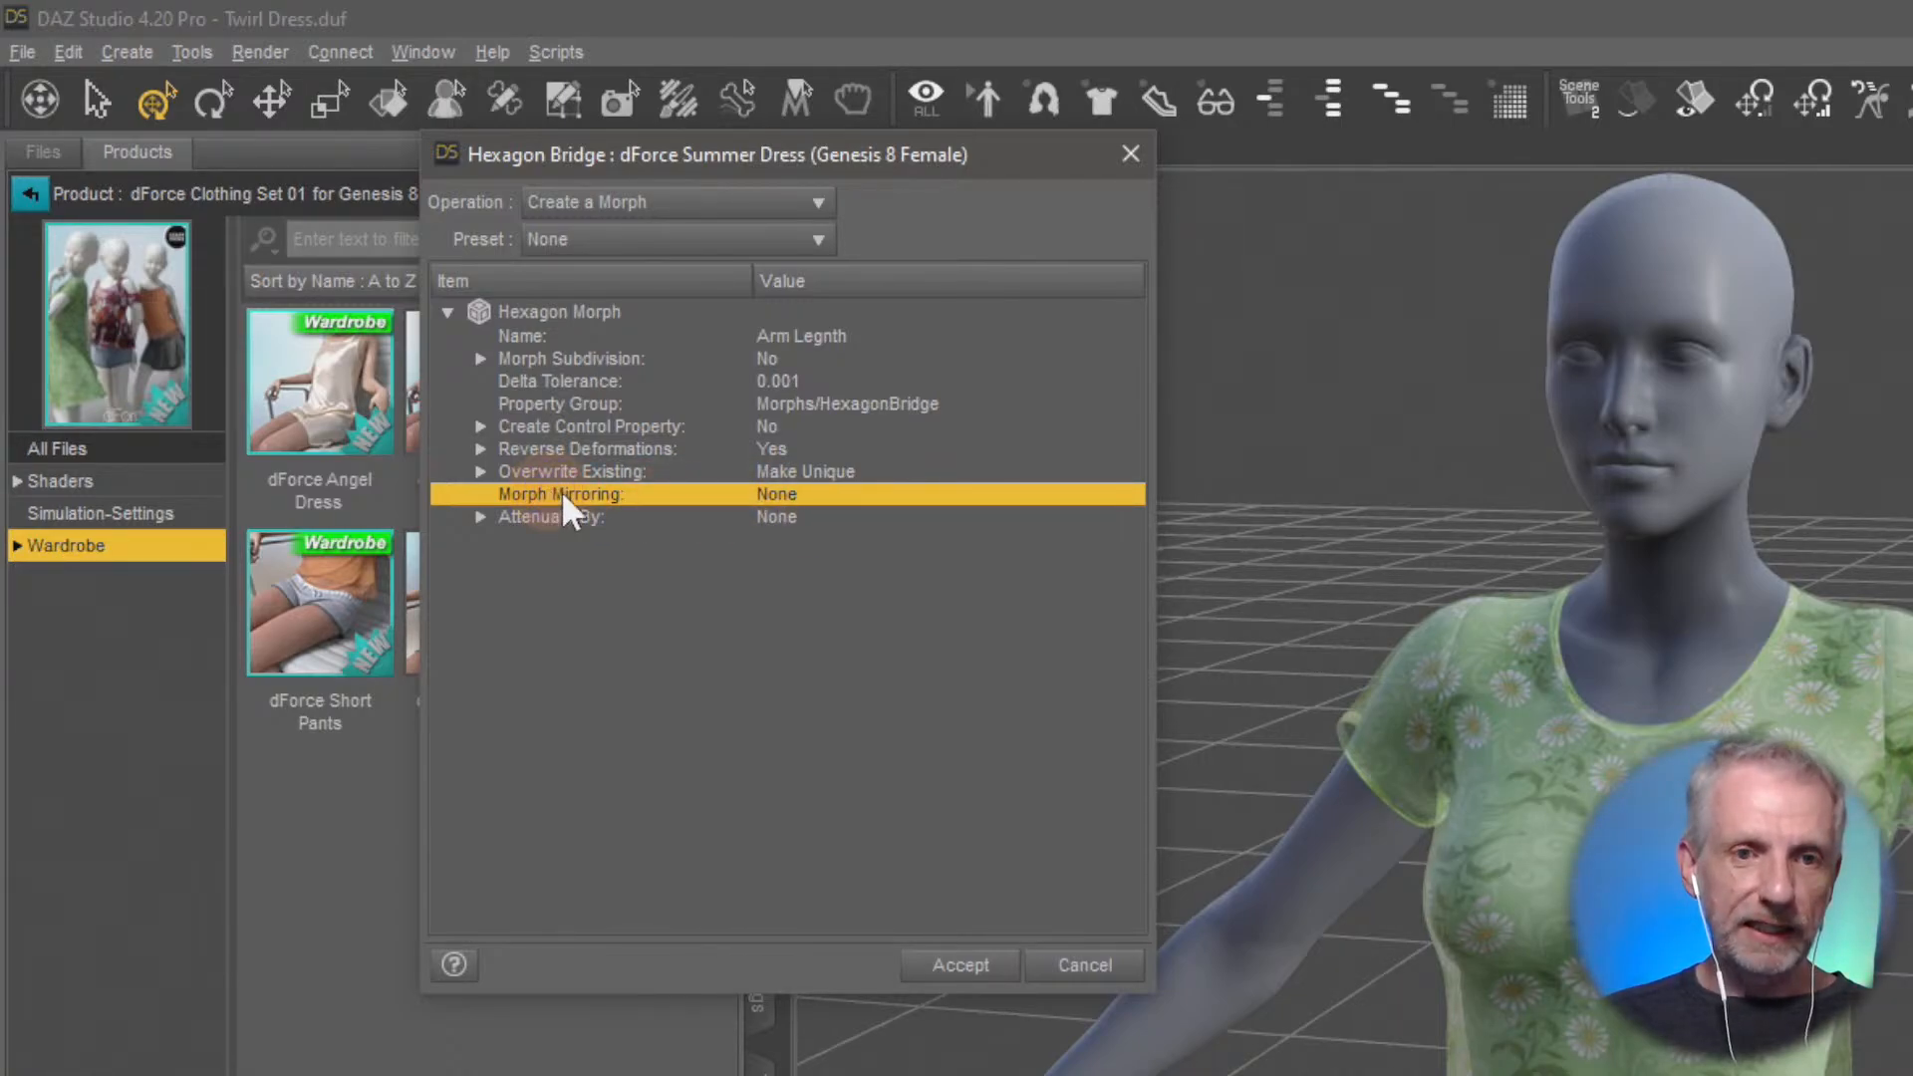
left_click(794, 498)
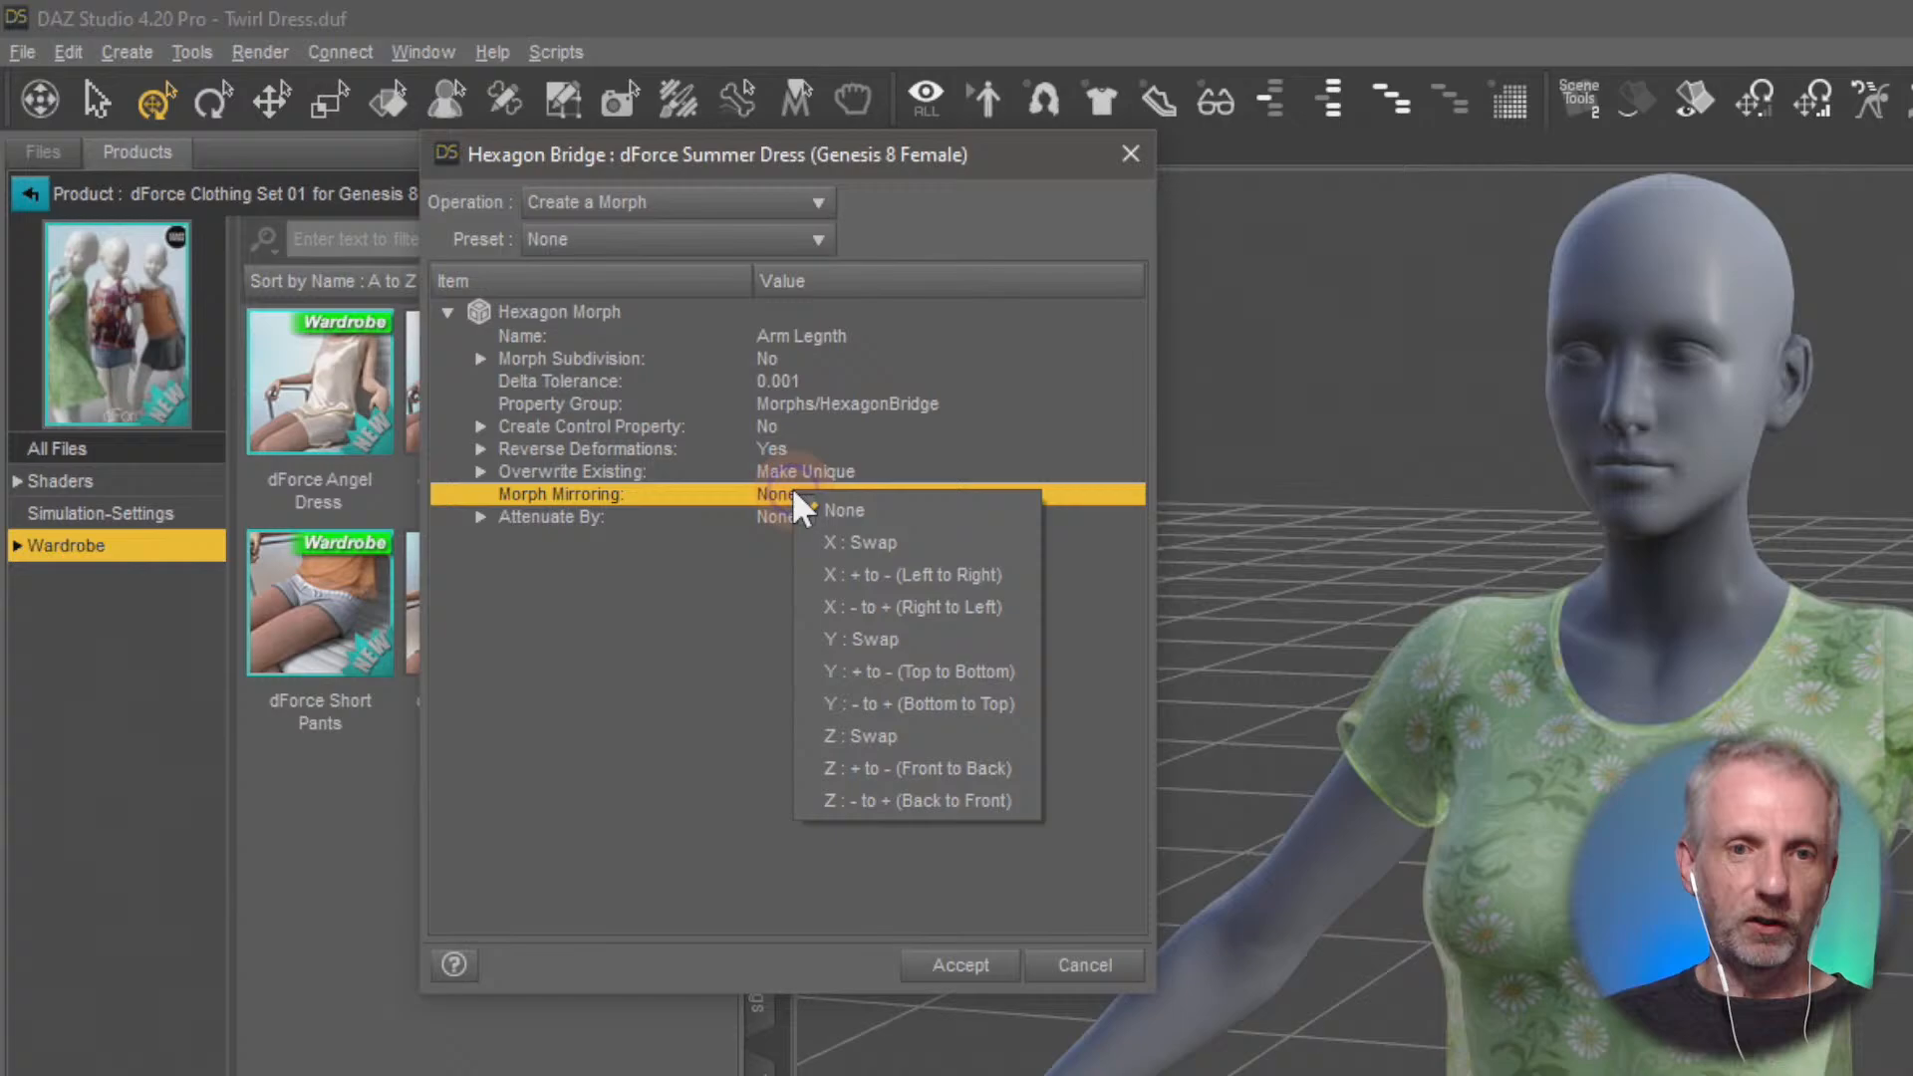
left_click(979, 606)
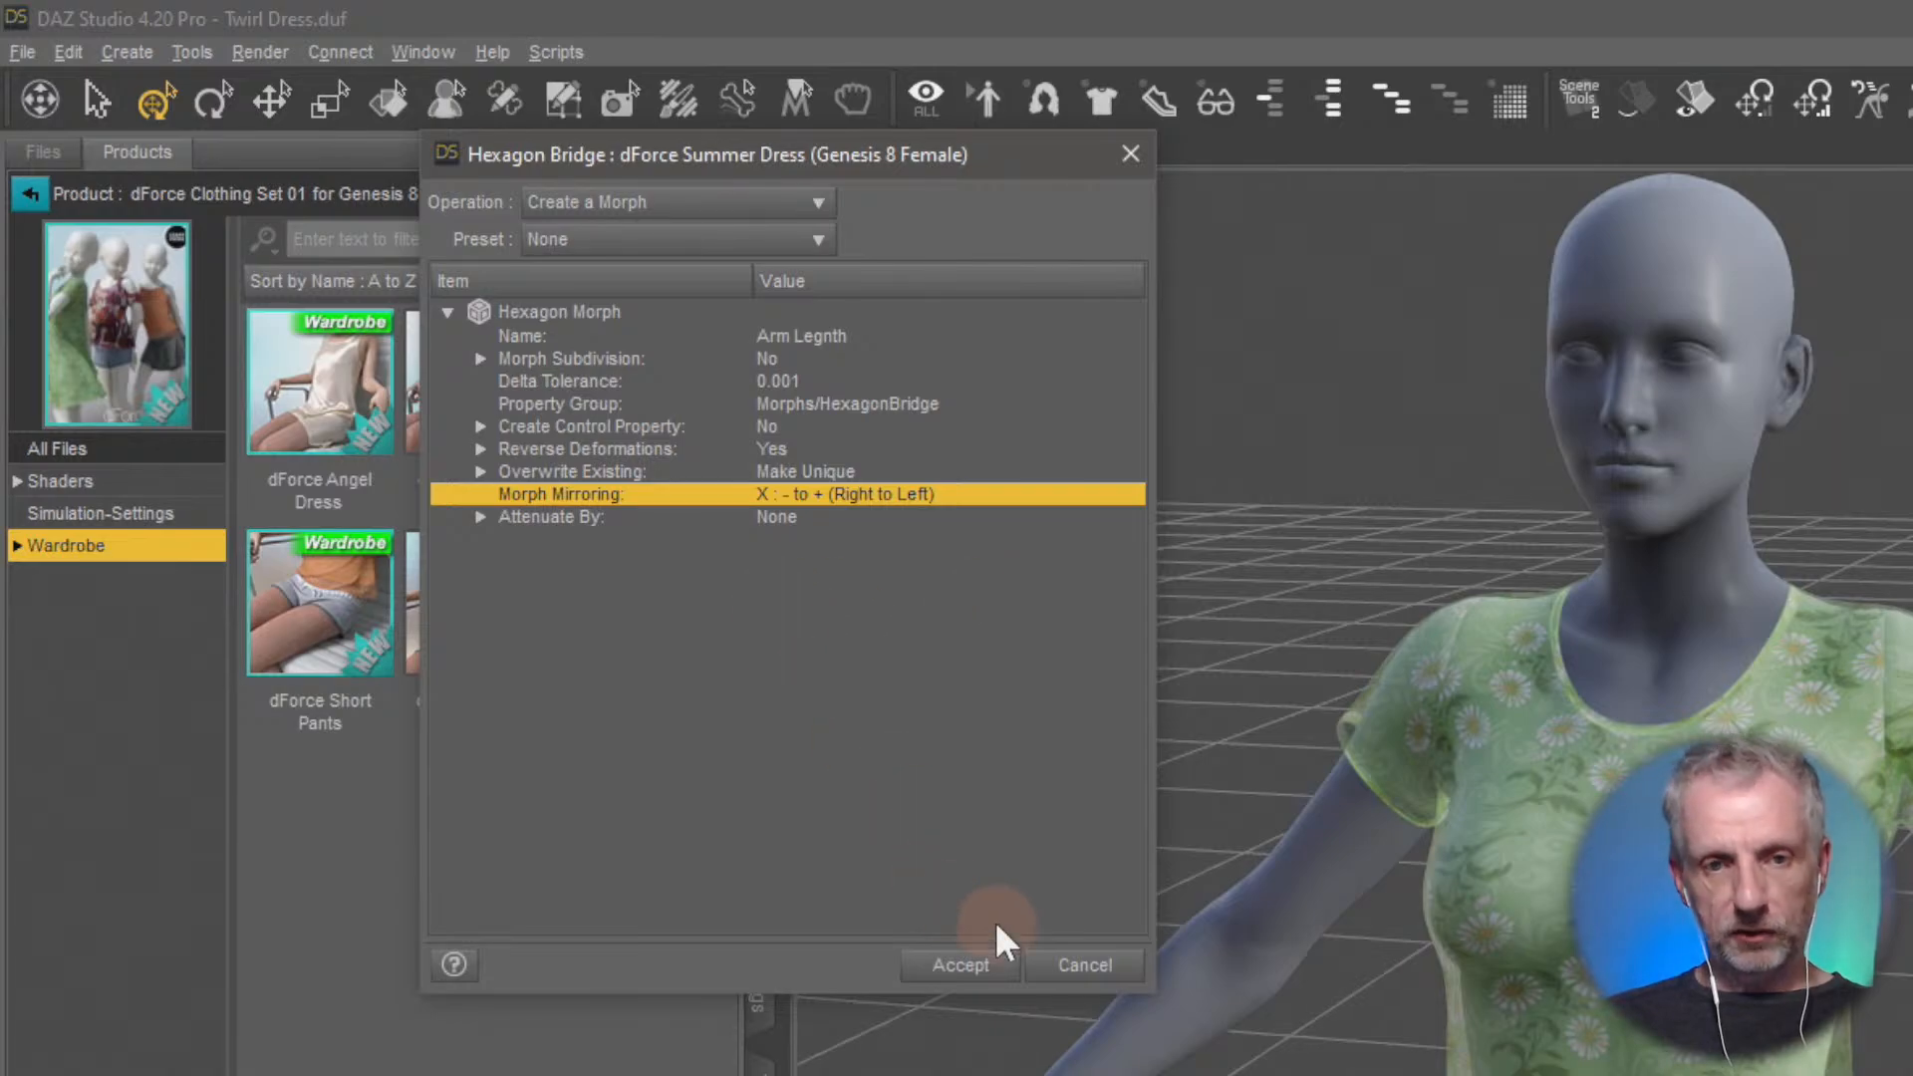
left_click(986, 966)
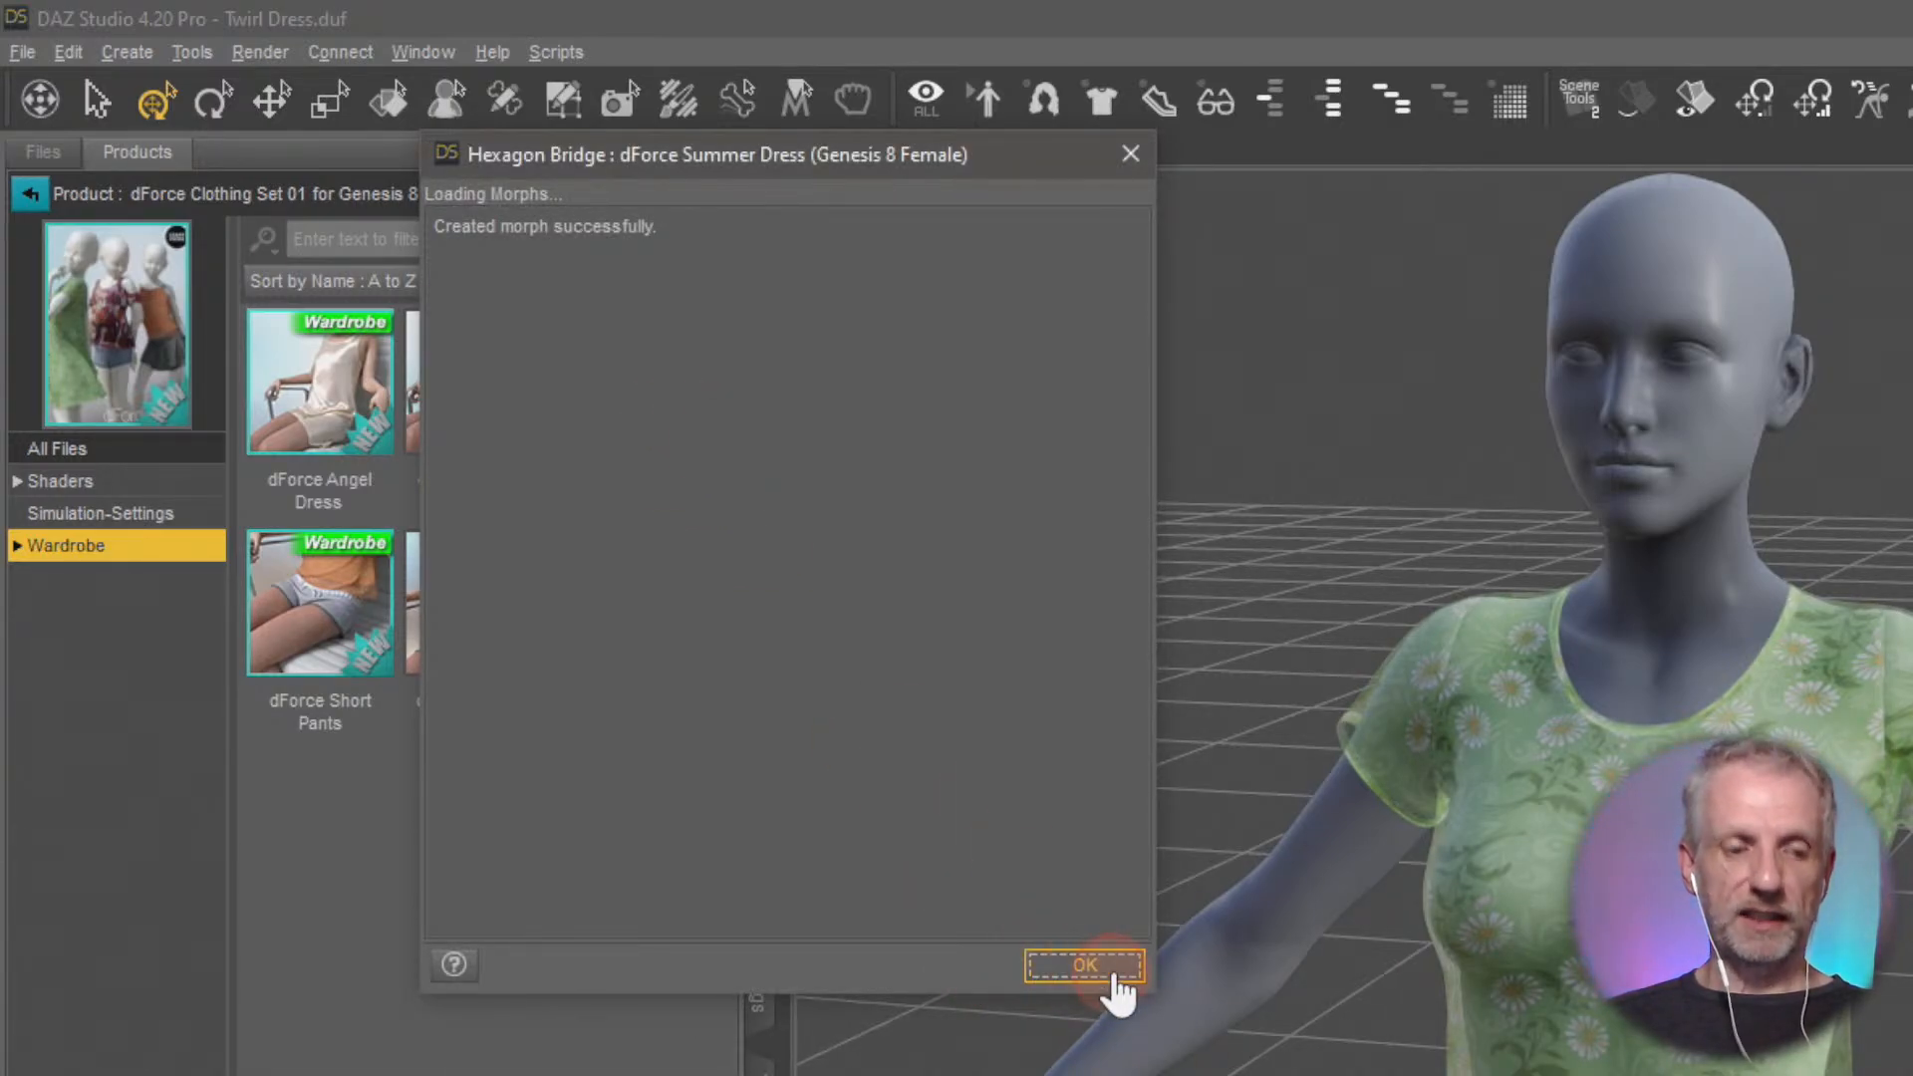
left_click(1104, 974)
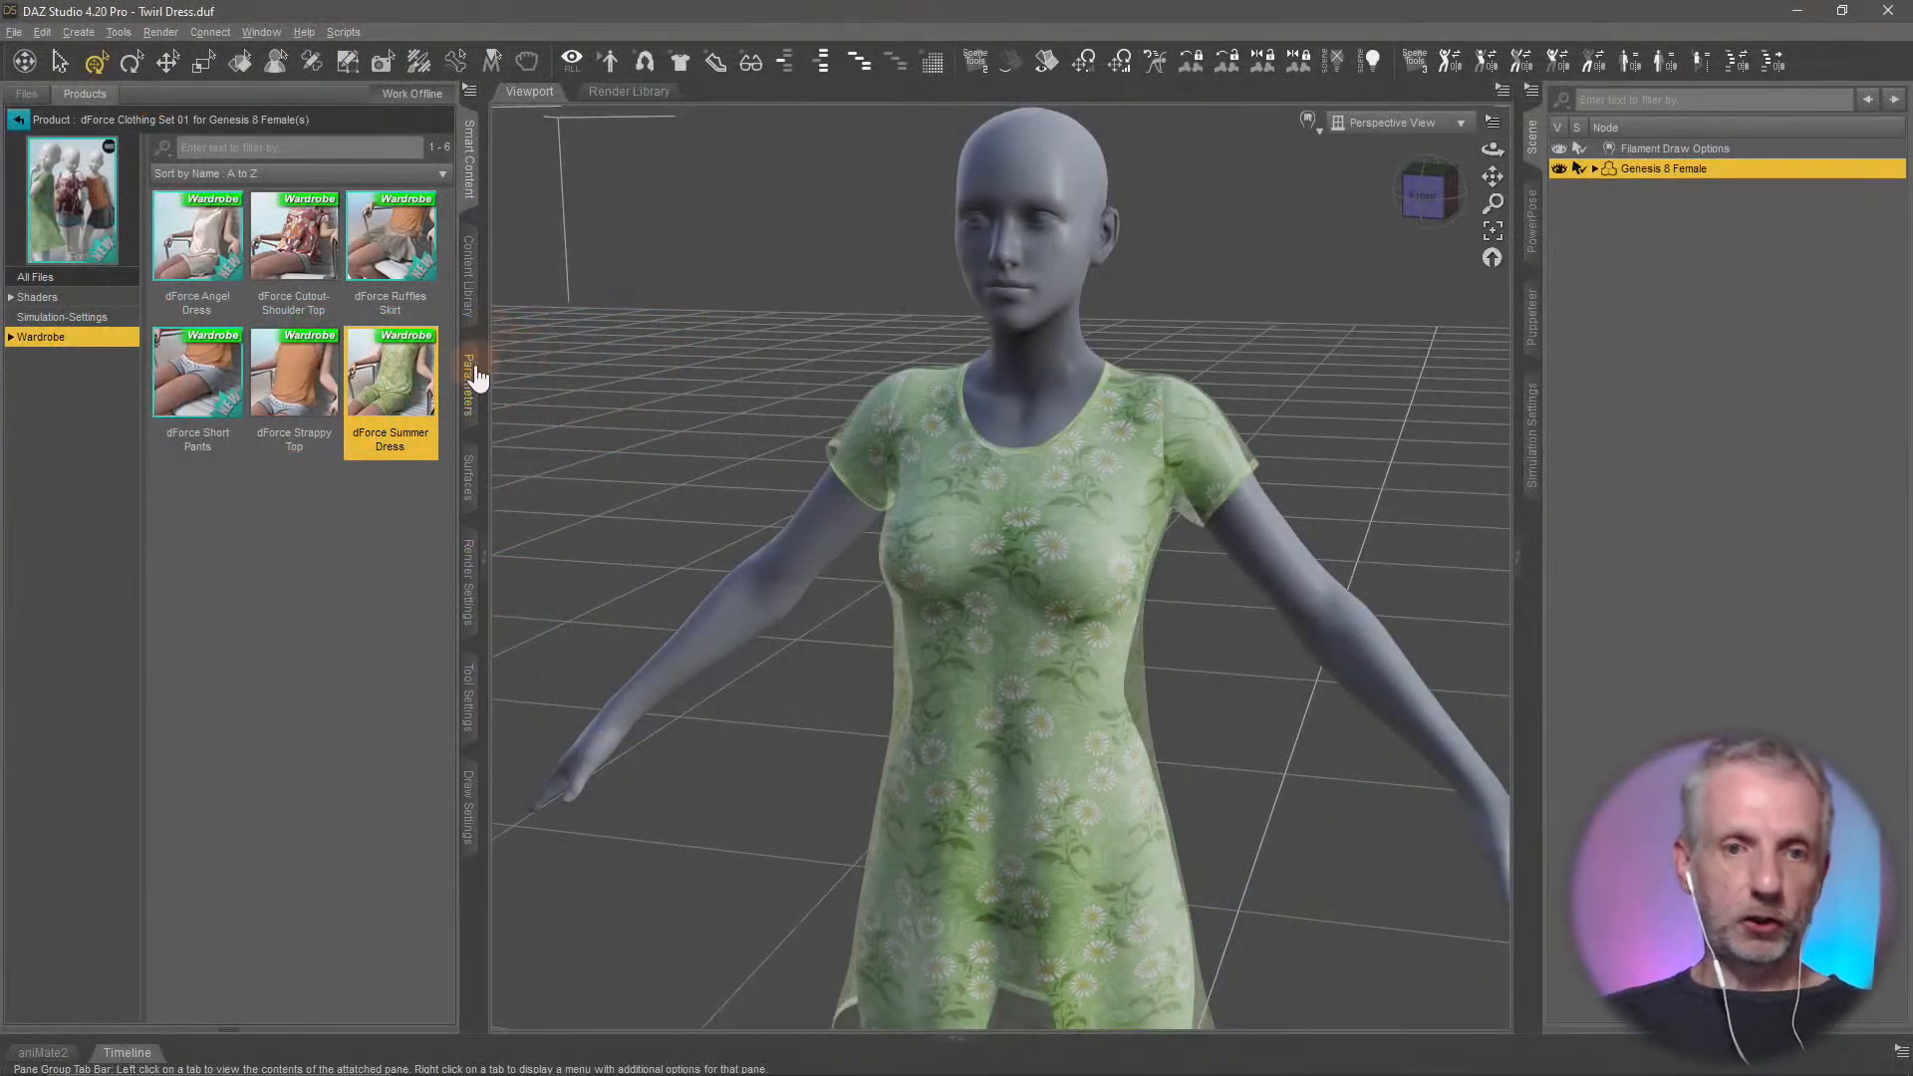
Find the dress's Arm Legnth morph among the HexagonBridge parameters and set it to 100%
left_click(759, 623)
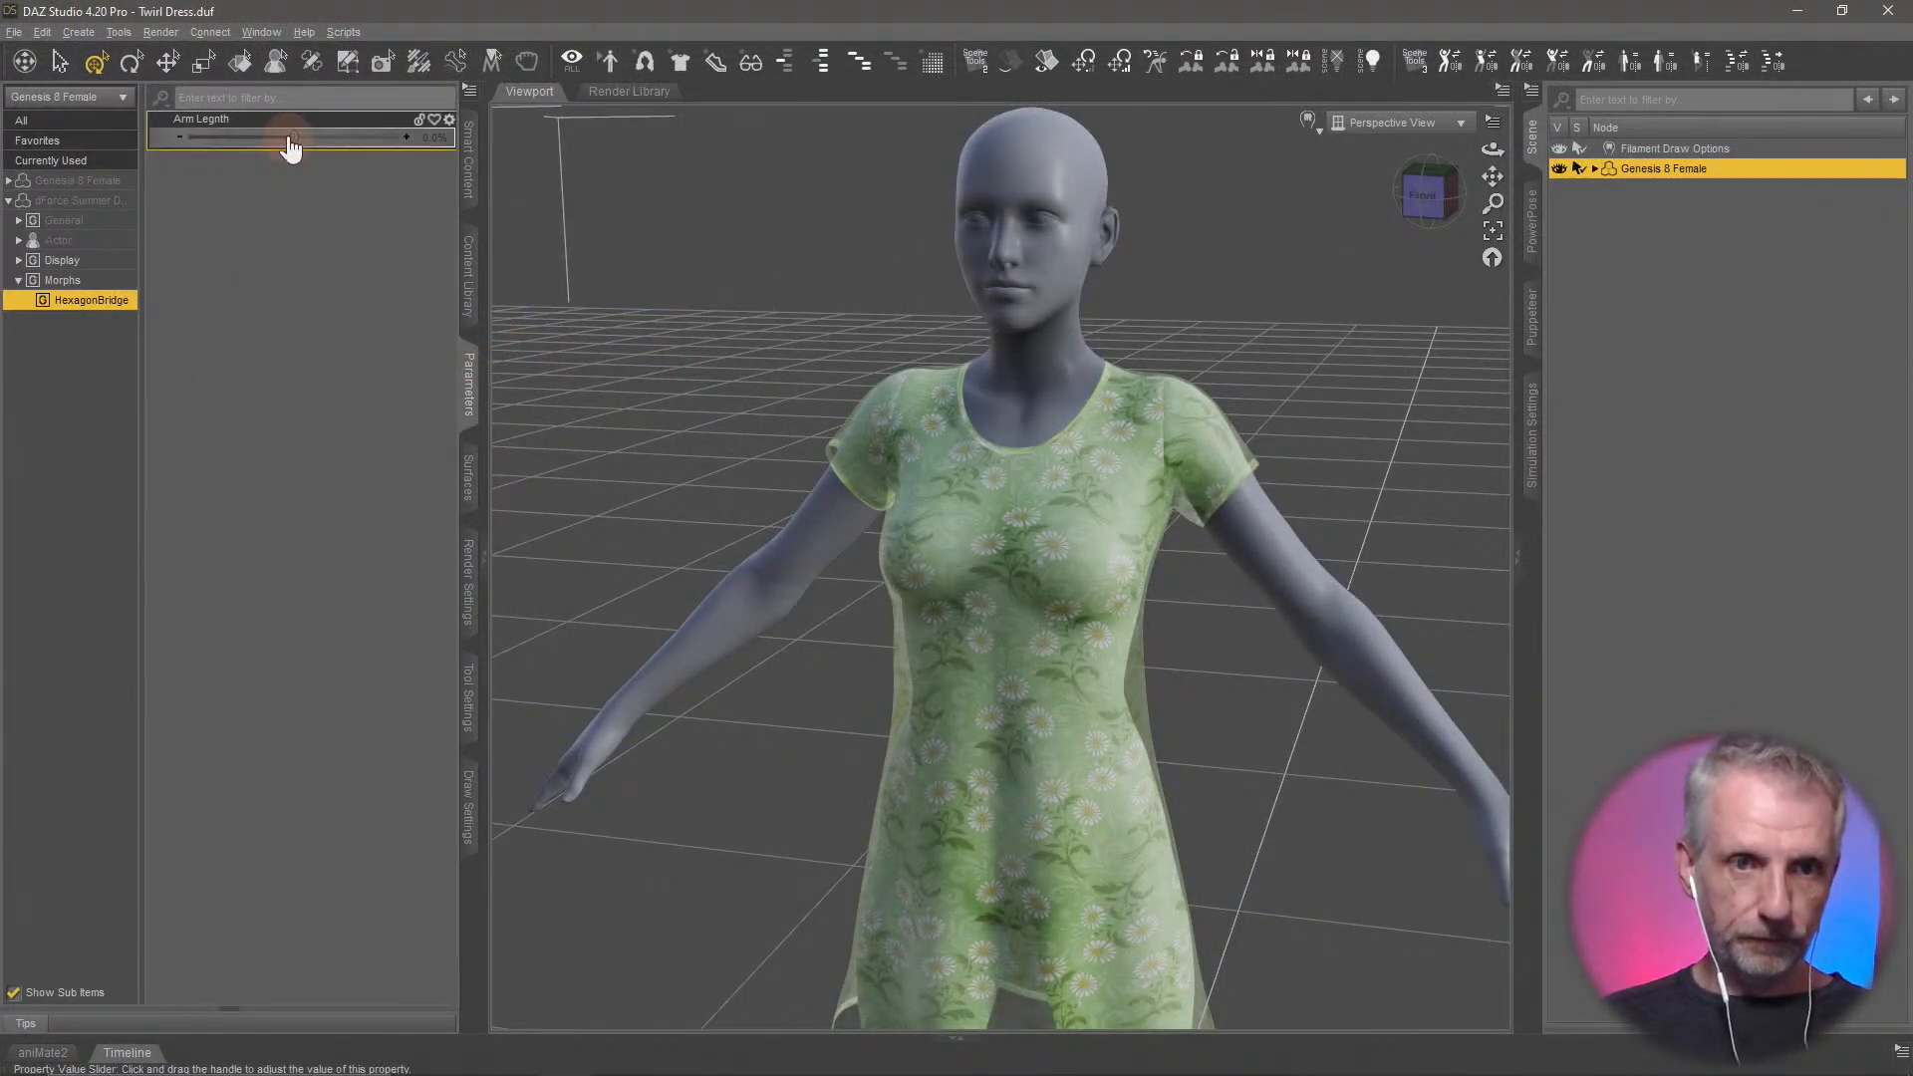
left_click_drag(294, 138, 421, 145)
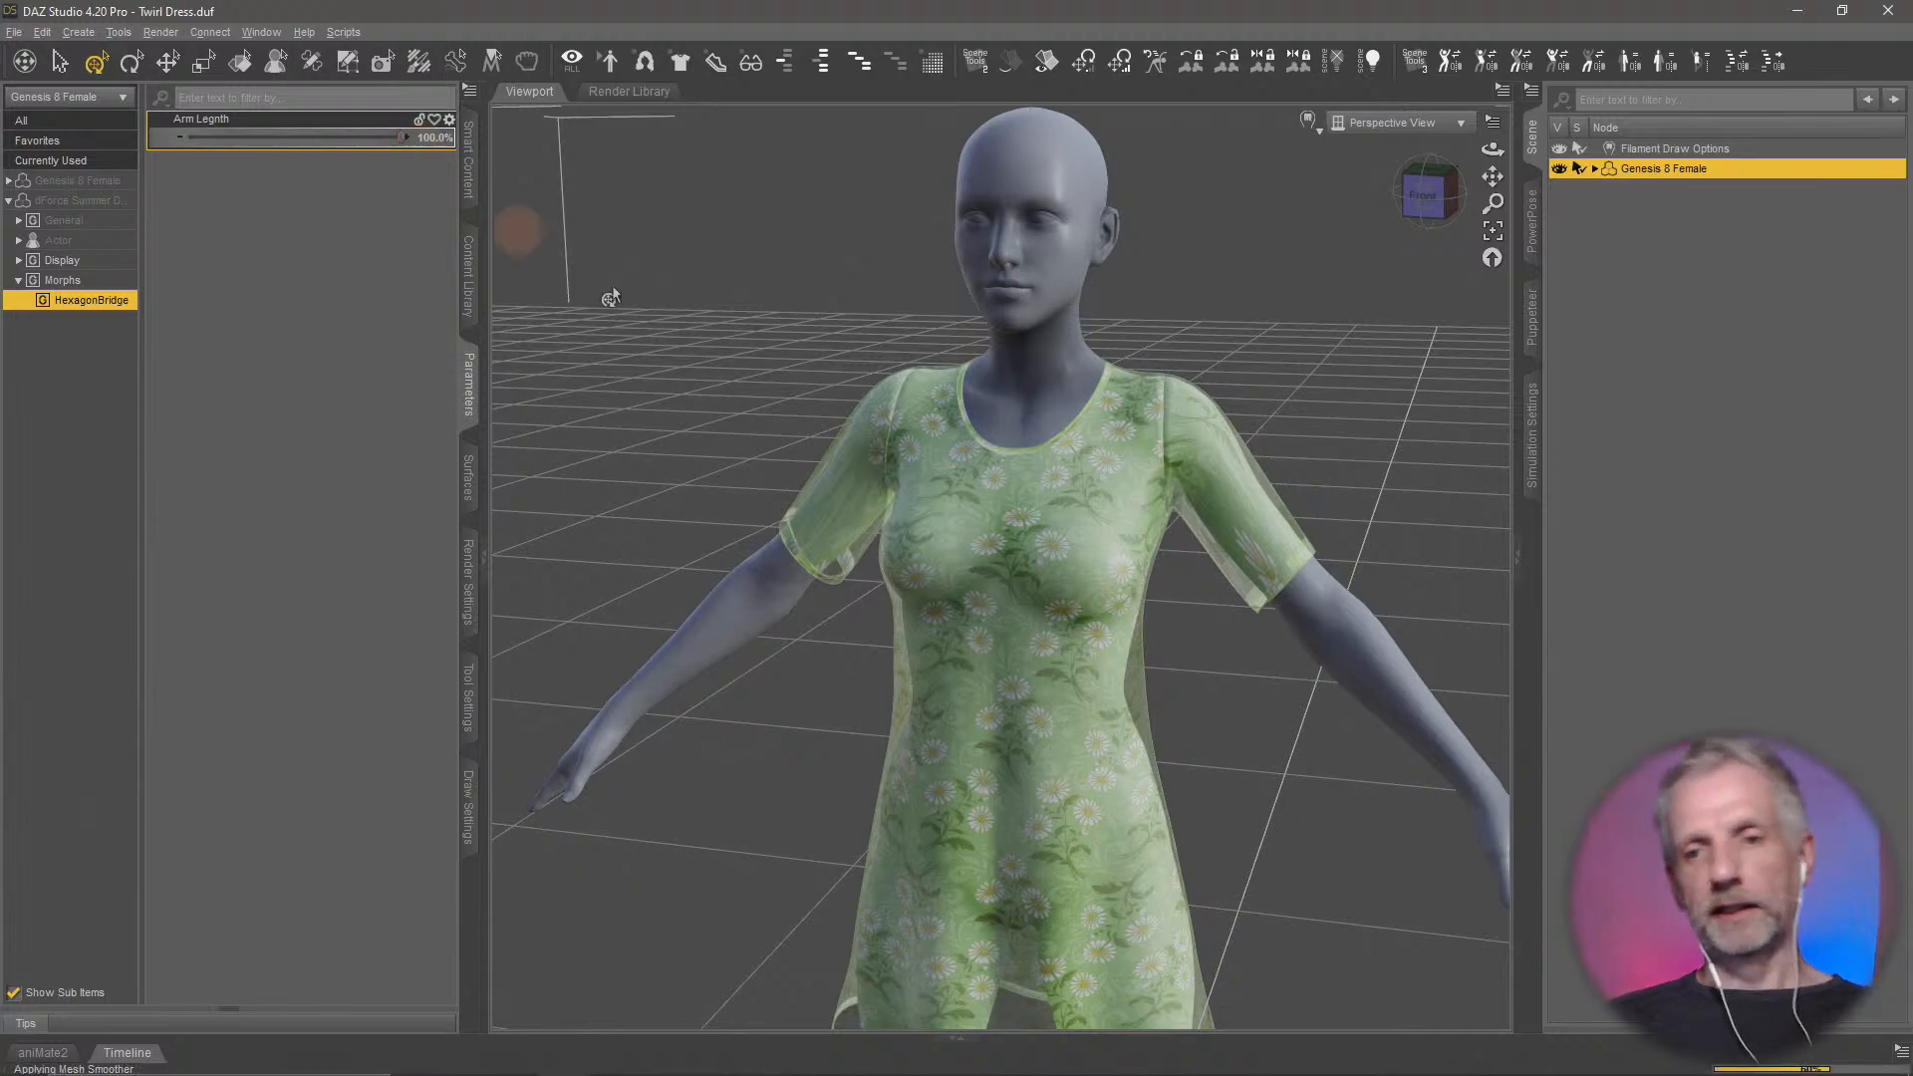
Examine the effect of the Arm Legnth morph on both sleeves of the Summer Dress
middle_click_drag(966, 482, 876, 492)
scroll(966, 473, "up", 4)
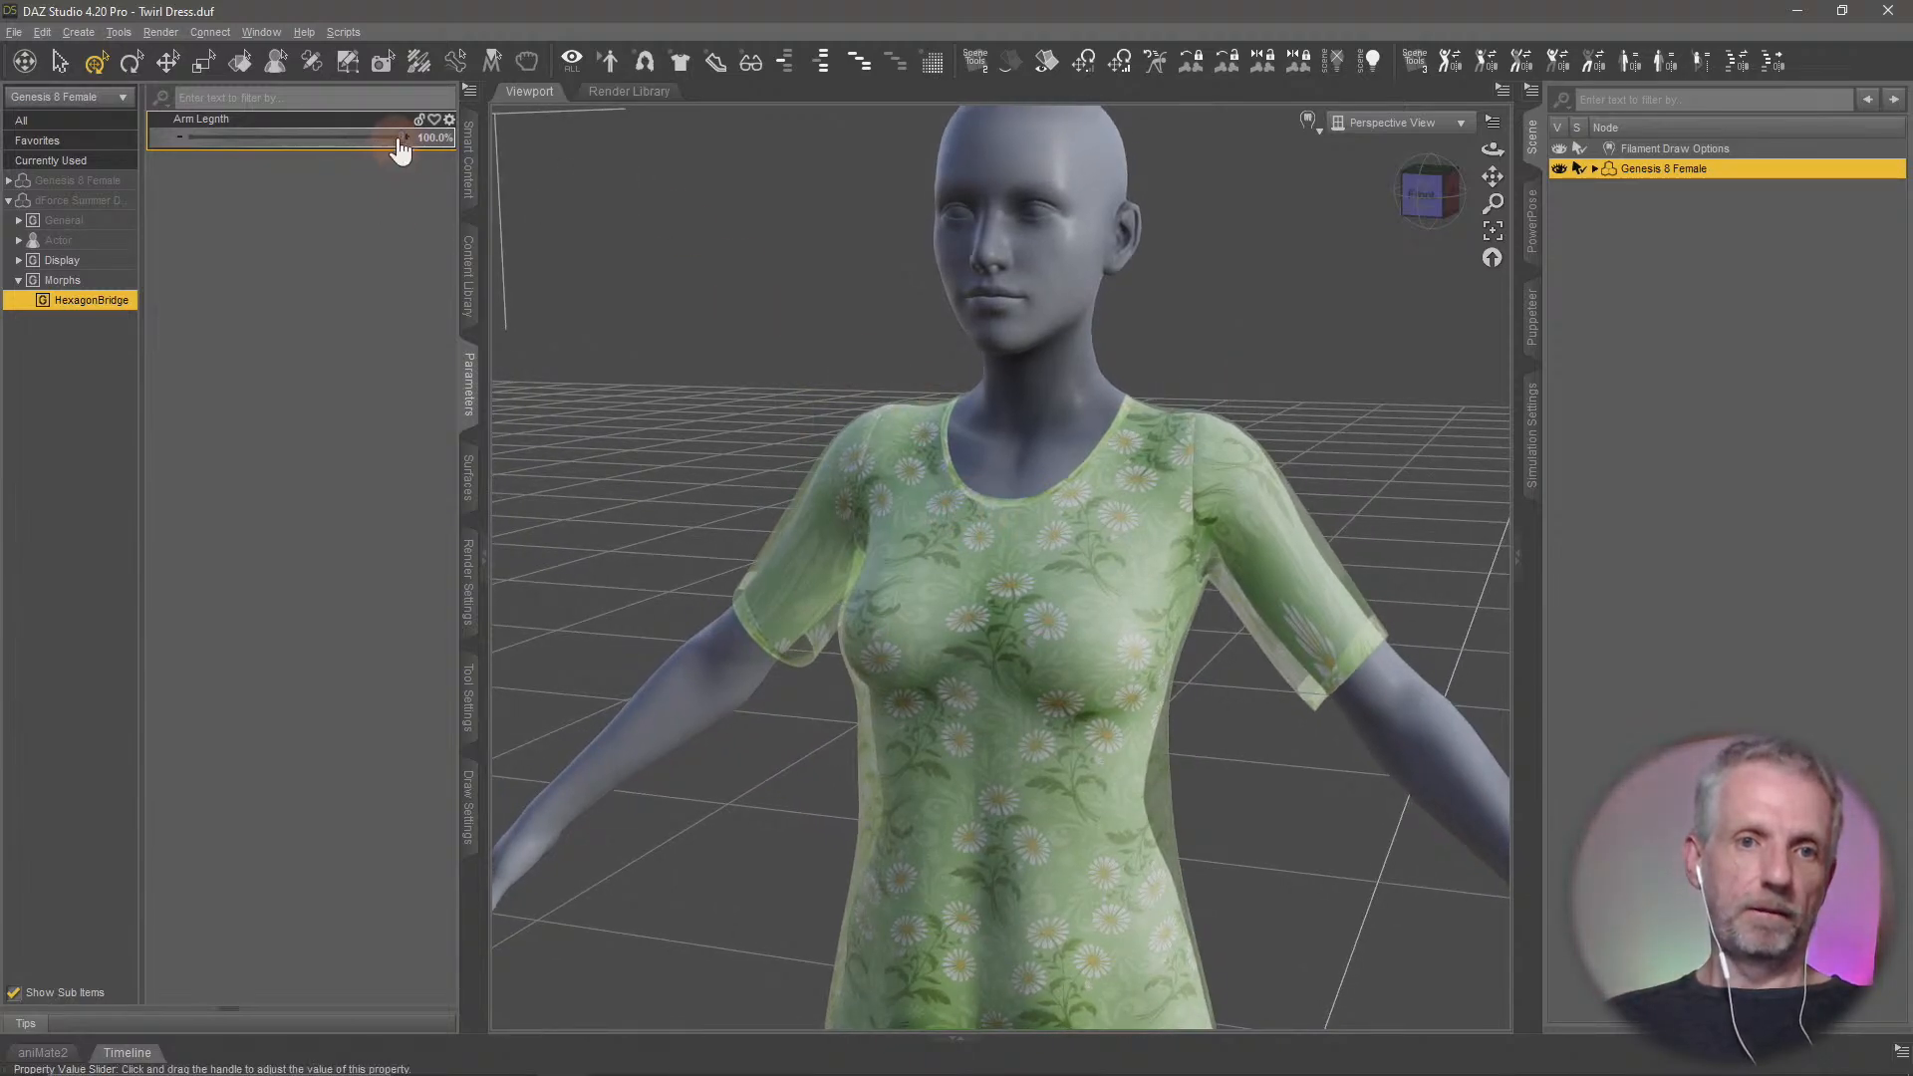
mouse_move(402, 136)
left_mouse_down()
mouse_move(312, 137)
mouse_move(430, 138)
left_mouse_up()
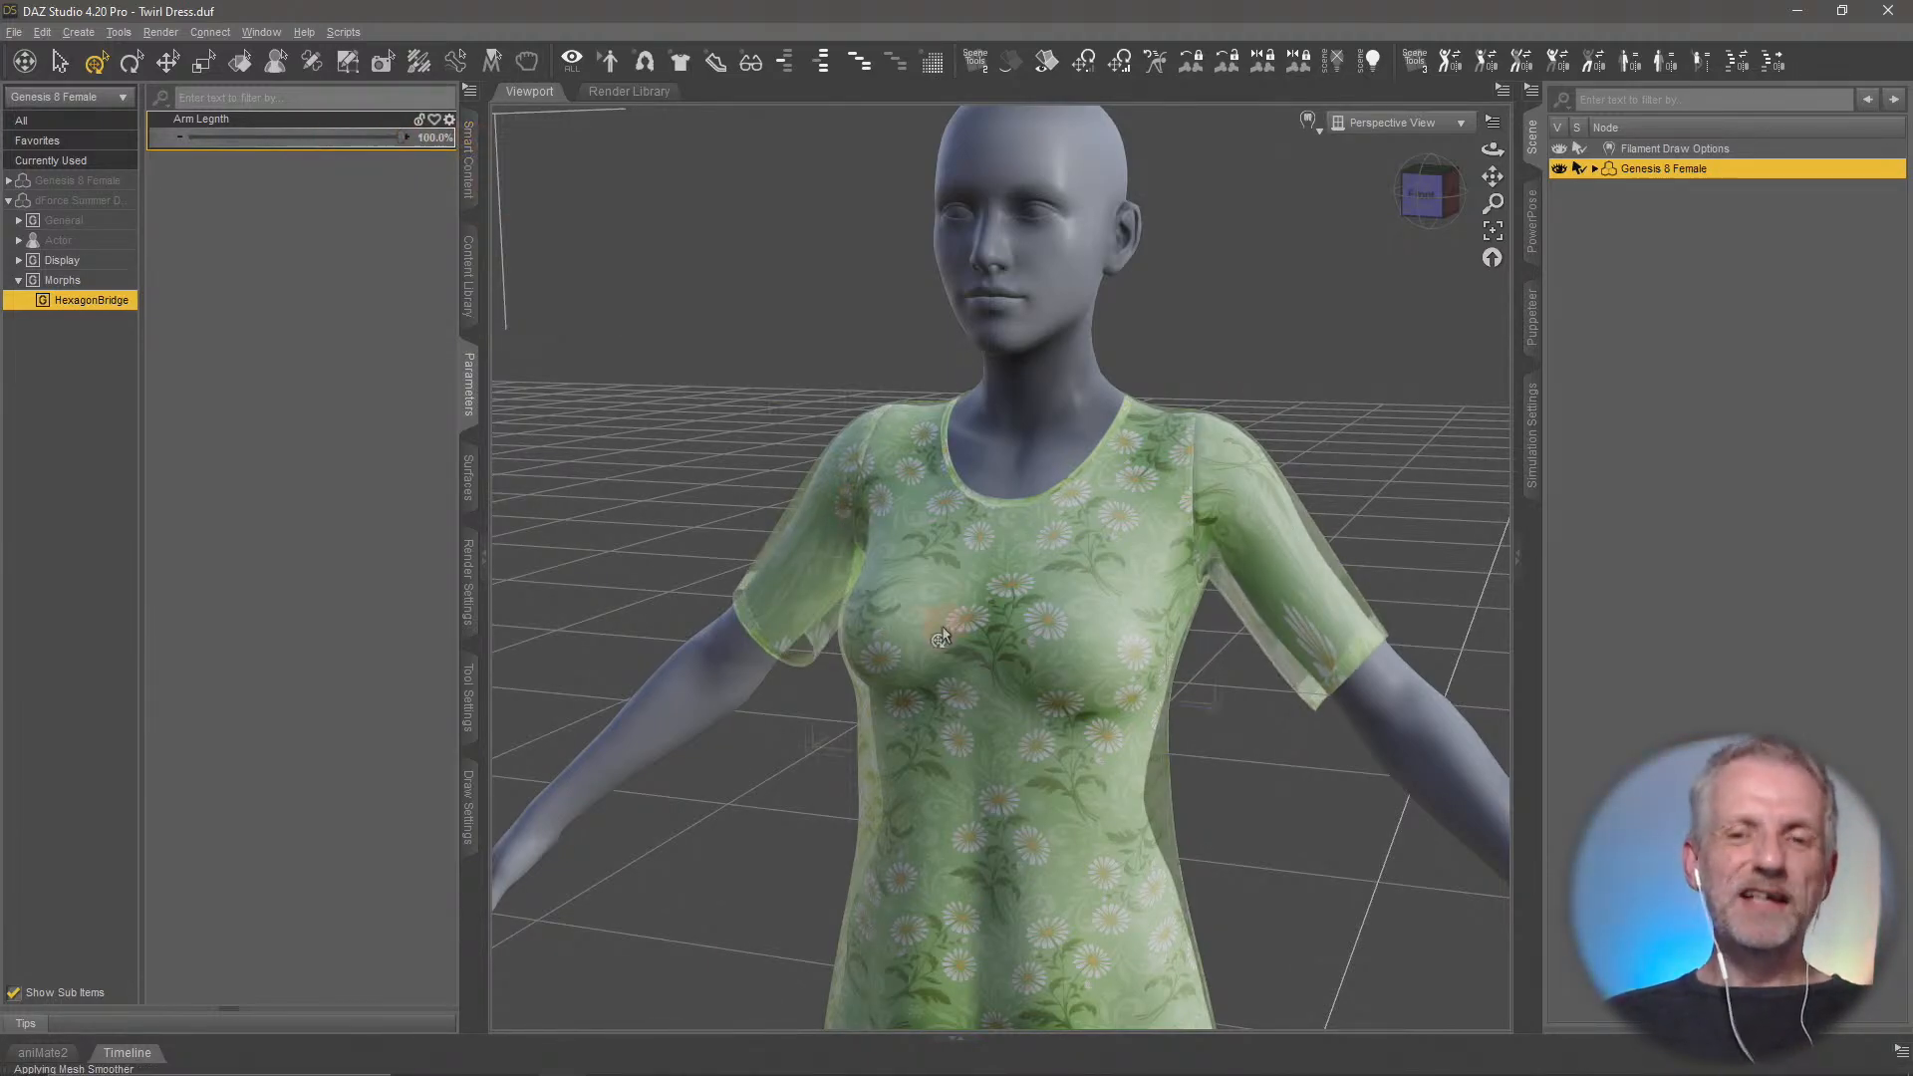
mouse_move(947, 627)
middle_mouse_down()
mouse_move(1085, 641)
mouse_move(937, 646)
middle_mouse_up()
scroll(944, 634, "down", 3)
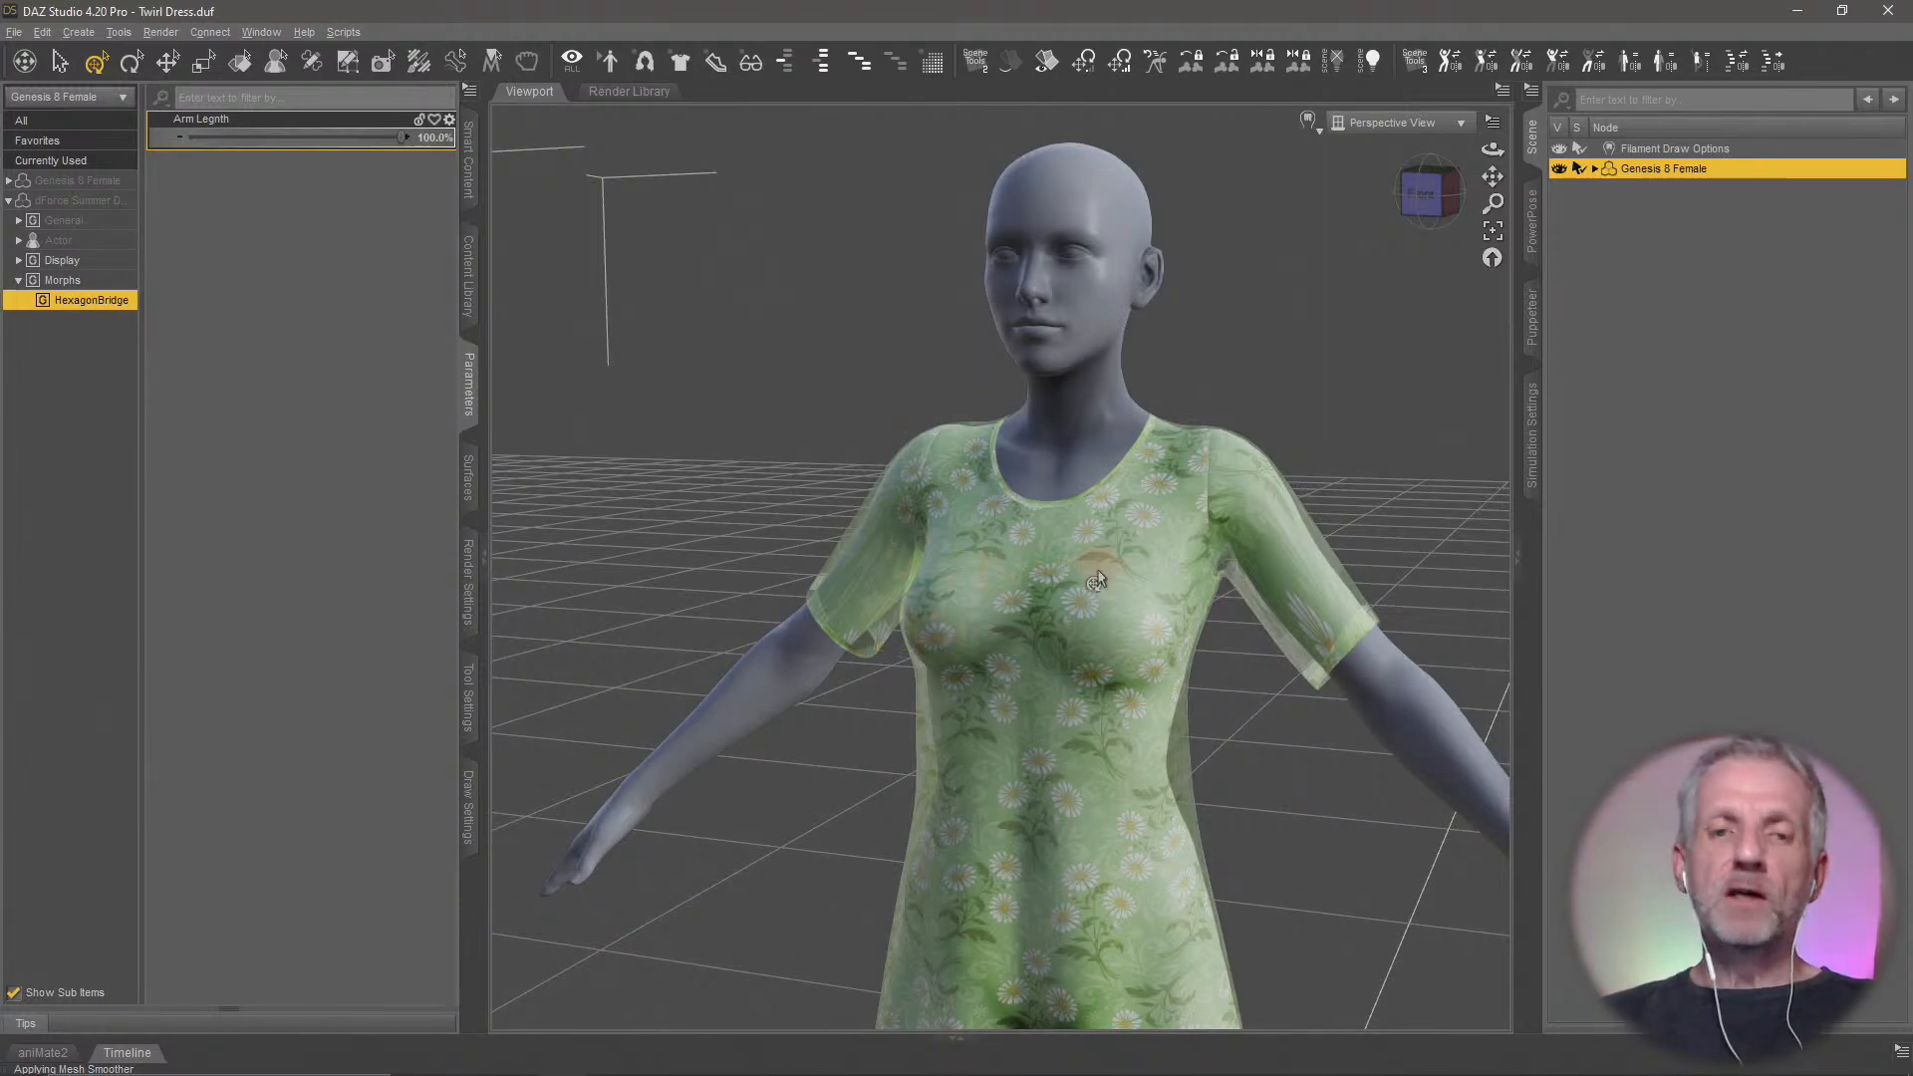
middle_click_drag(1149, 657, 1157, 651)
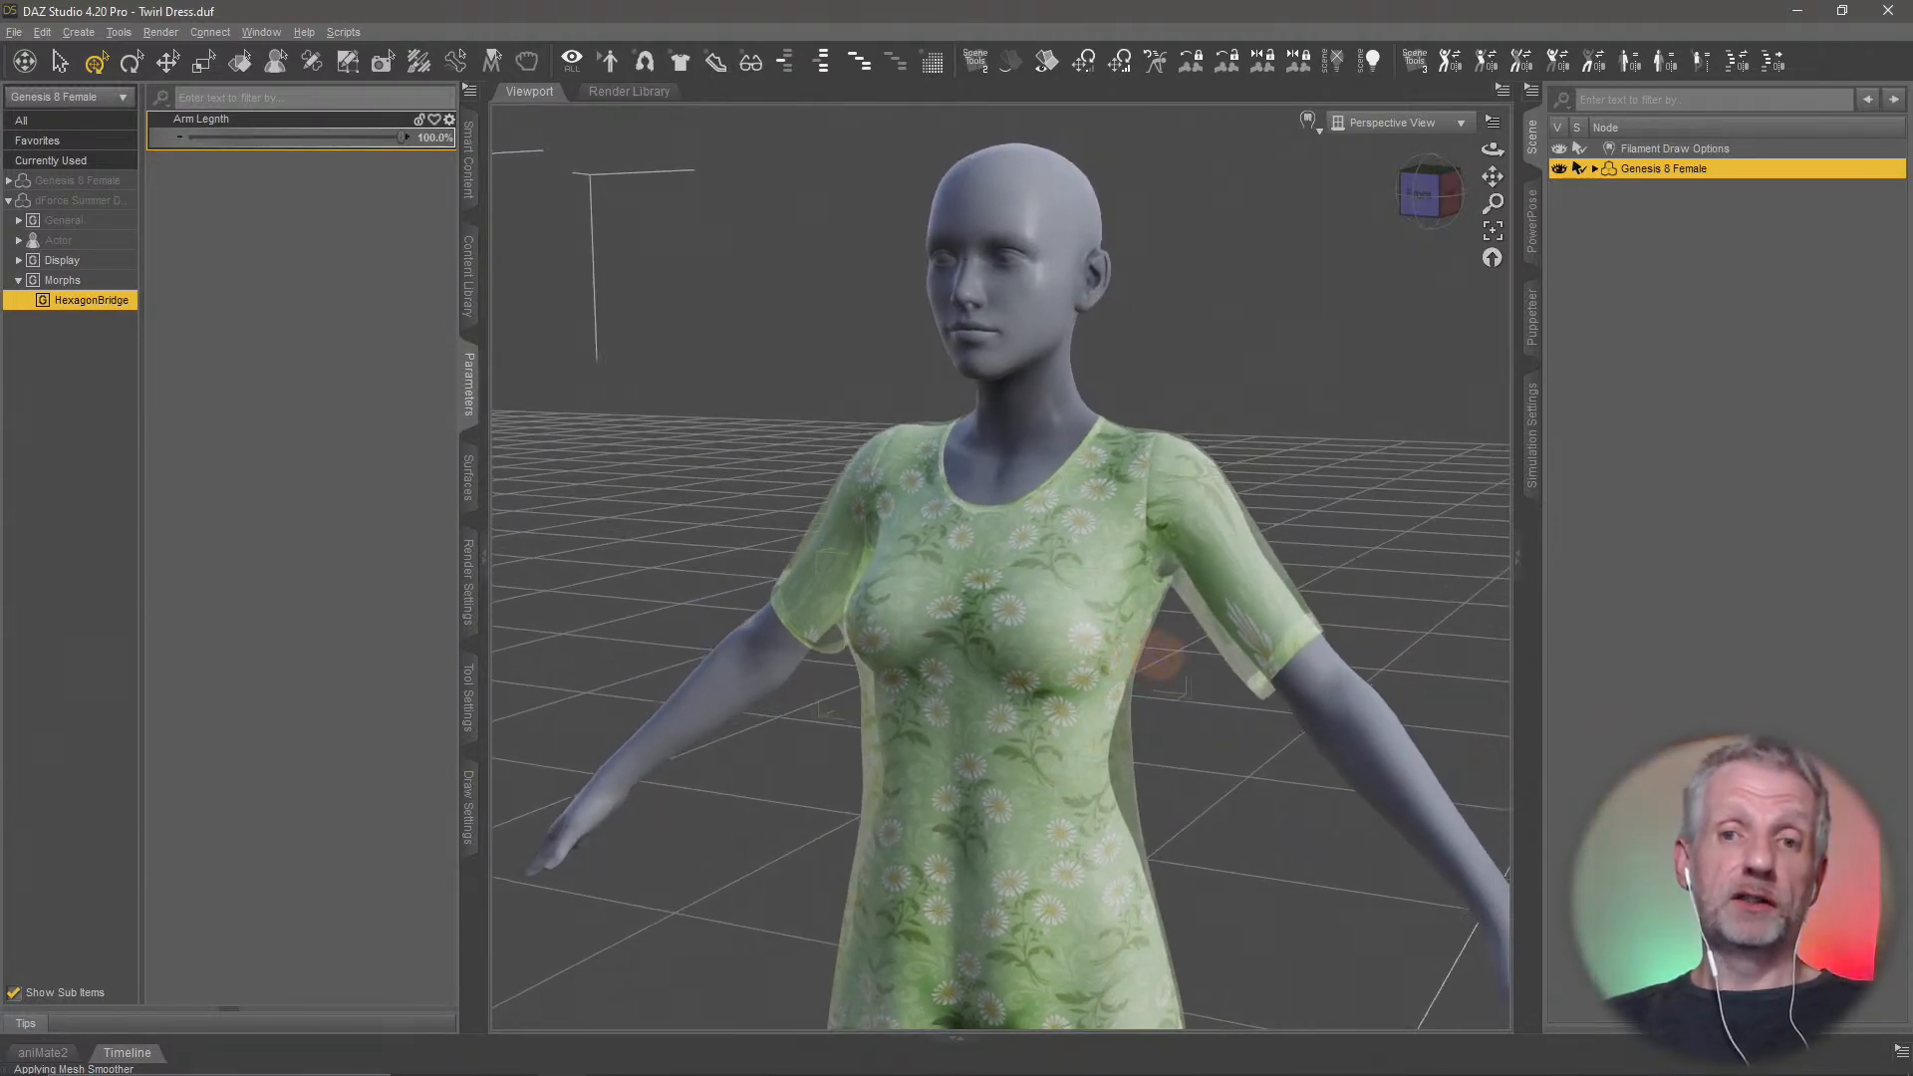
Switch to Hexagon and delete both the Genesis 8 Female figure and the dForce Summer Dress from the scene
key("alt+Tab")
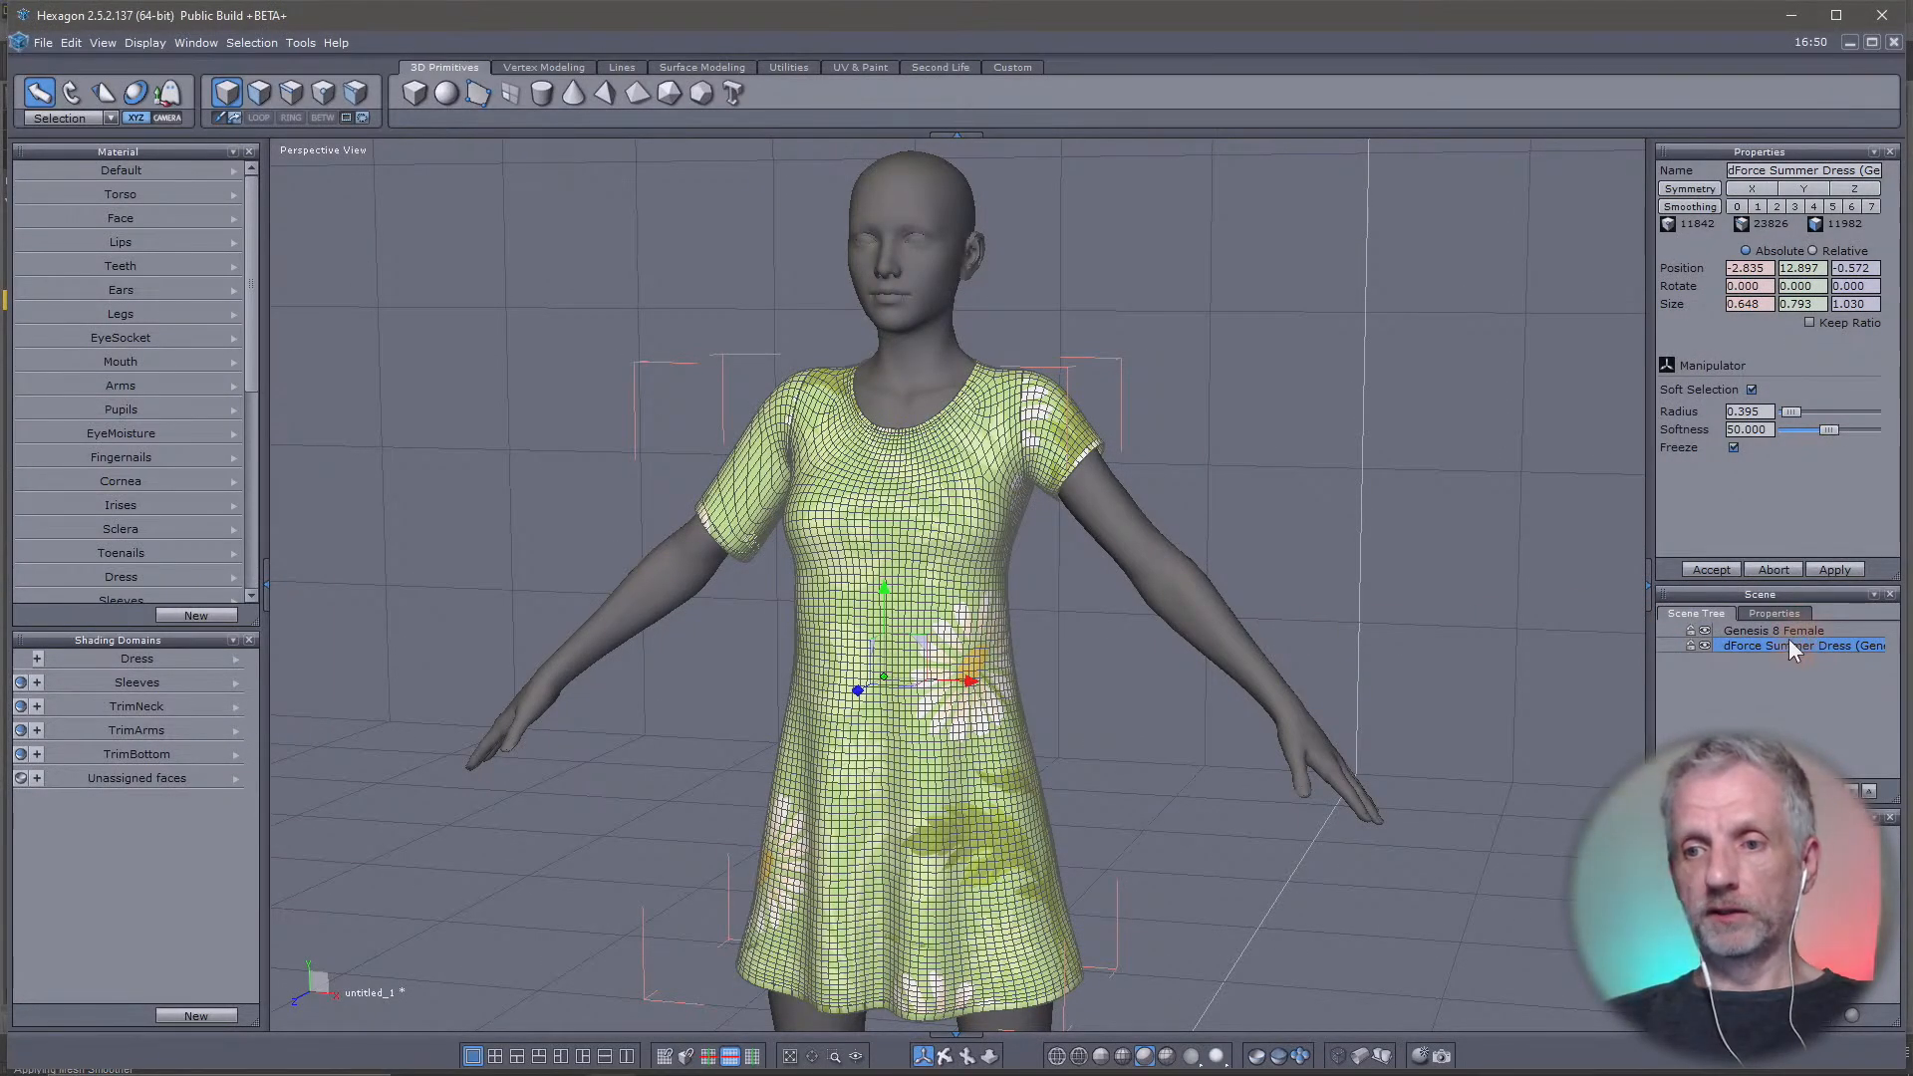
left_click(1790, 633, "shift")
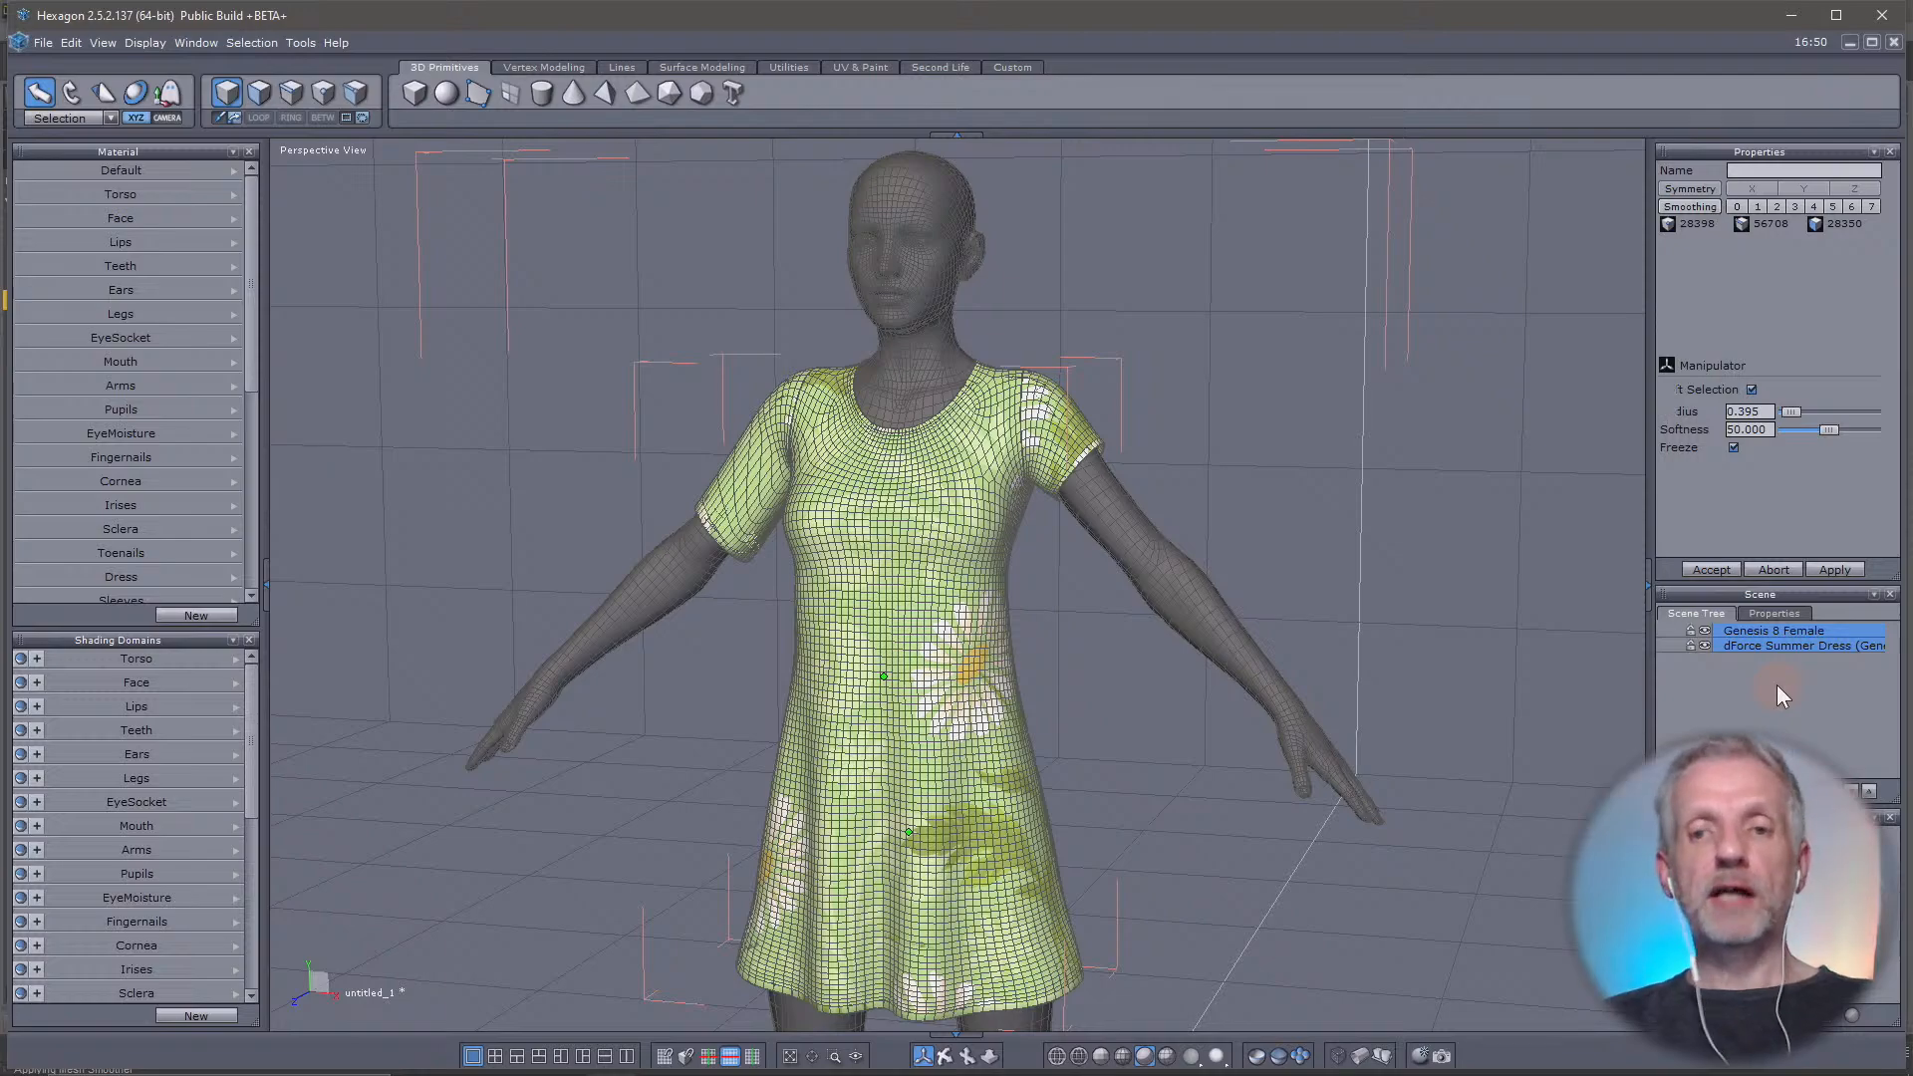
key("Delete")
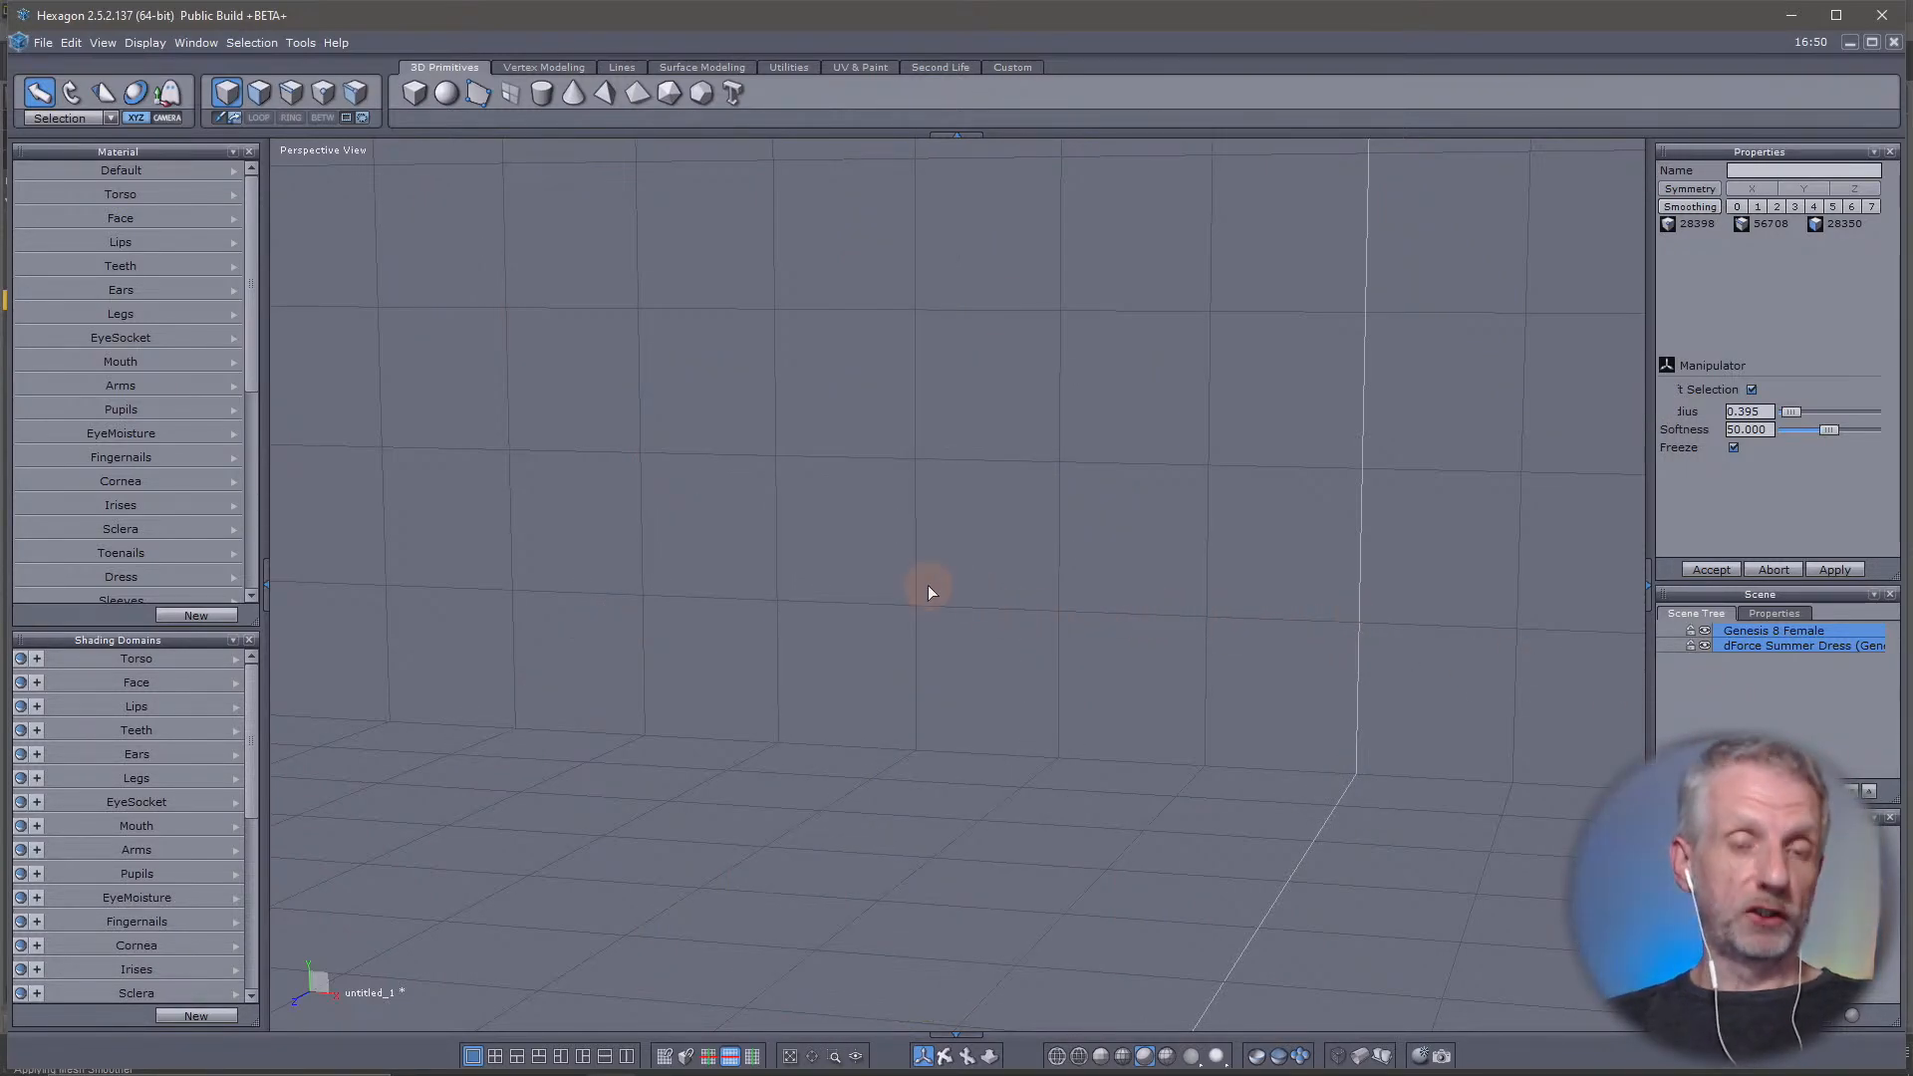
Return to DAZ Studio and open the George Rock On scene from Public Streams without saving the current scene
key("alt+Tab")
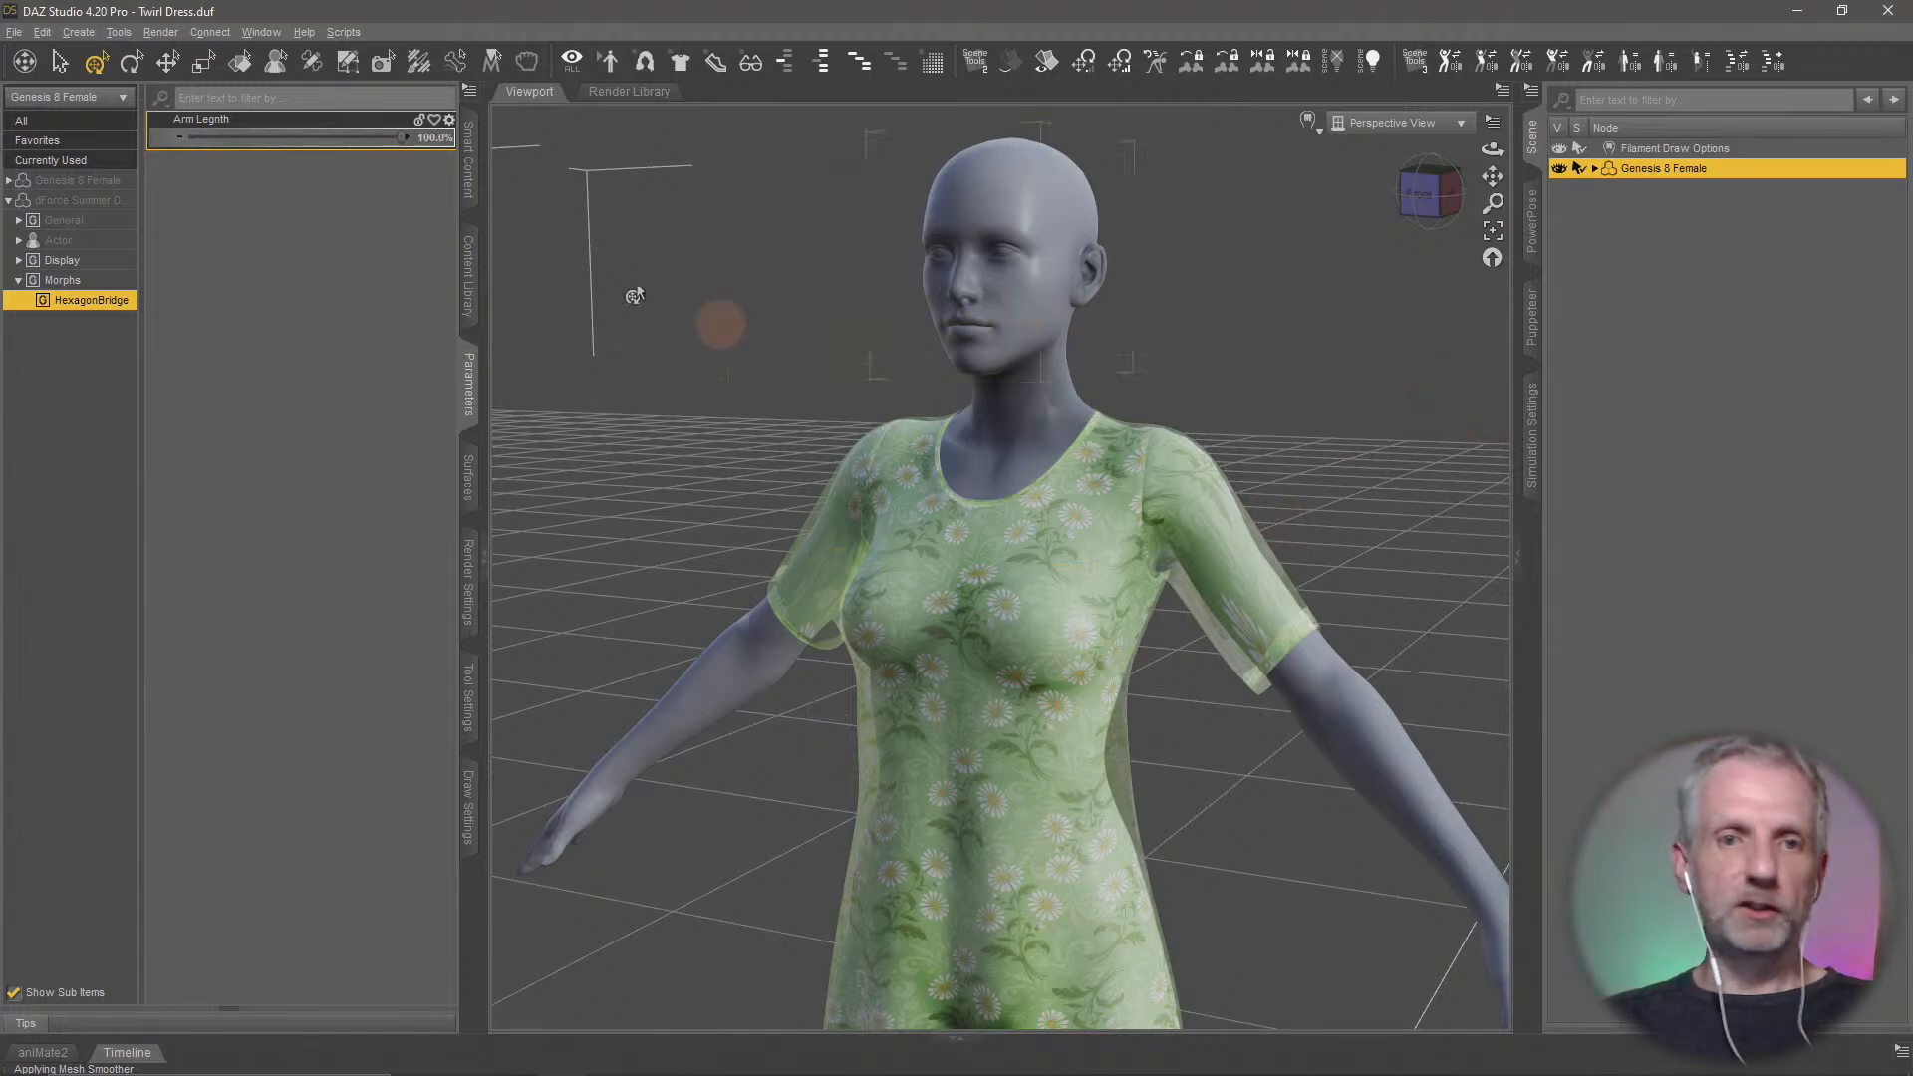
left_click(478, 289)
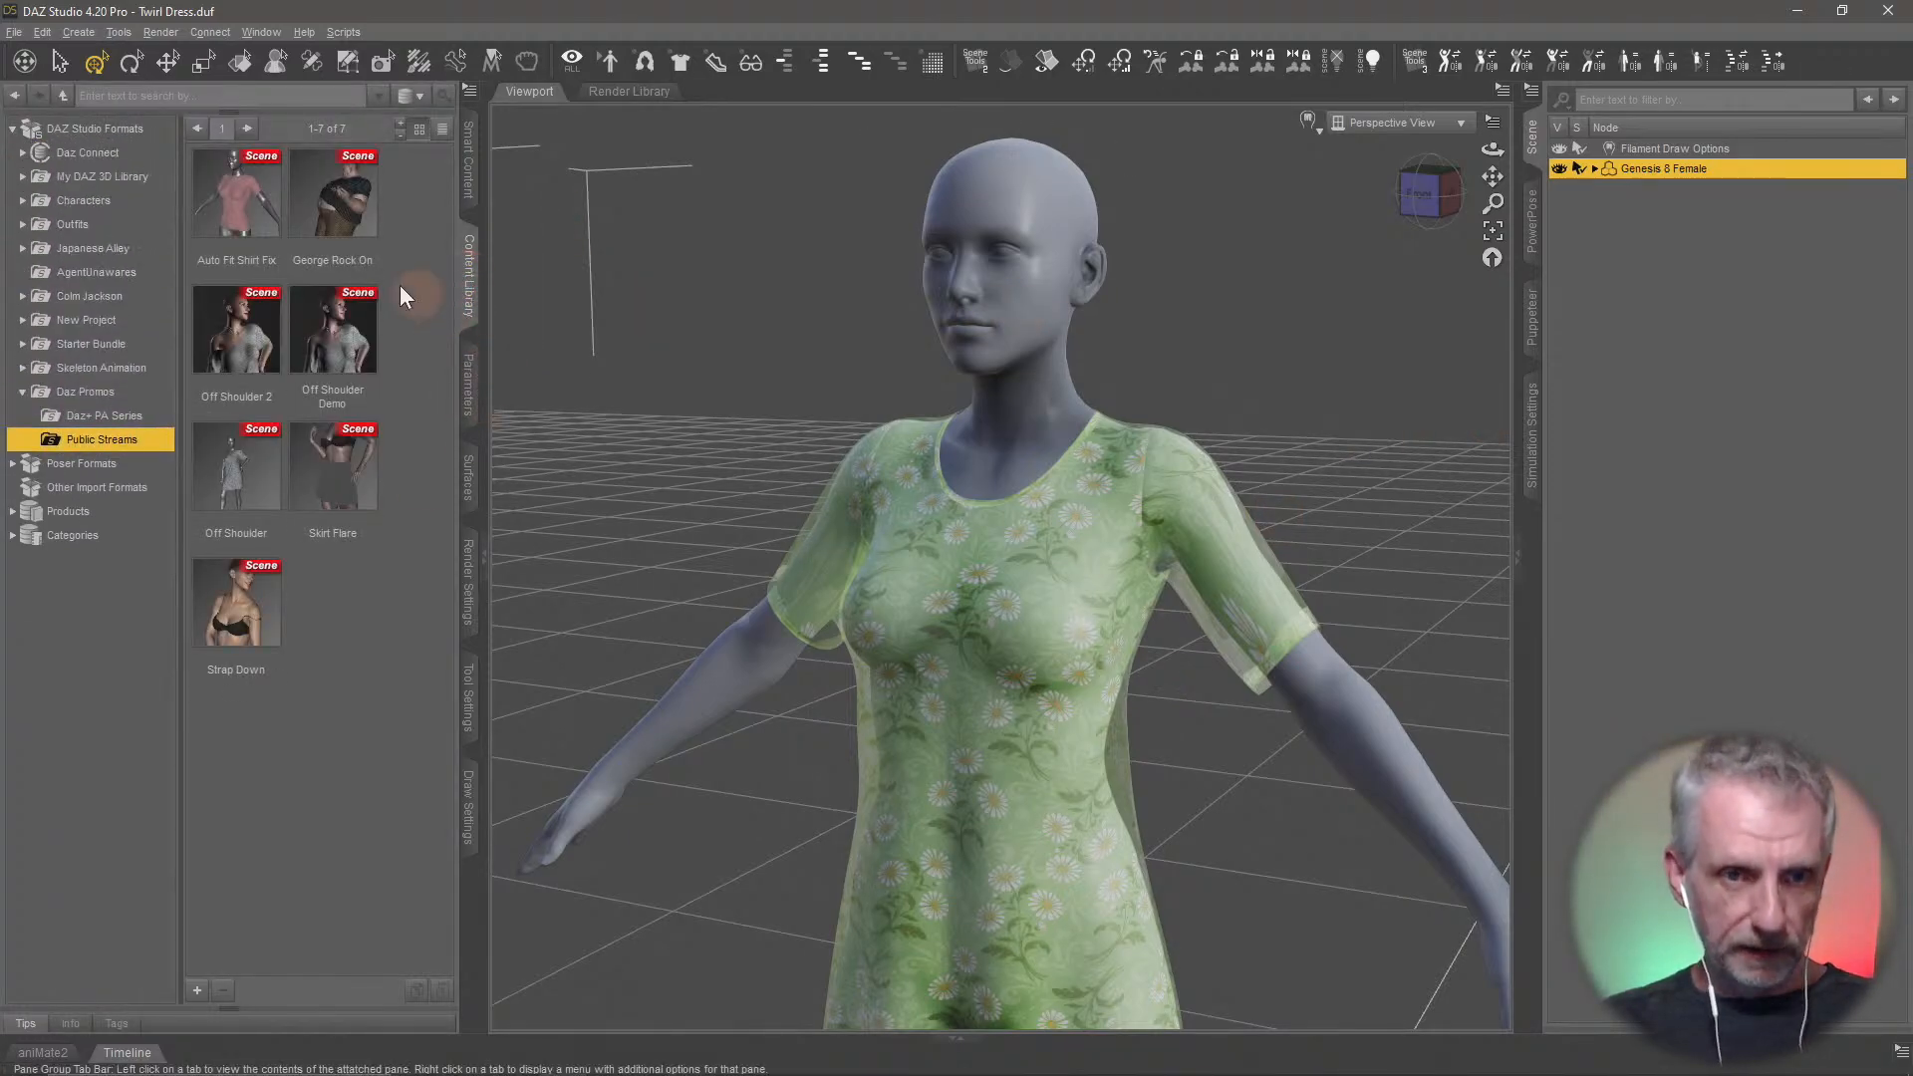
double_click(352, 215)
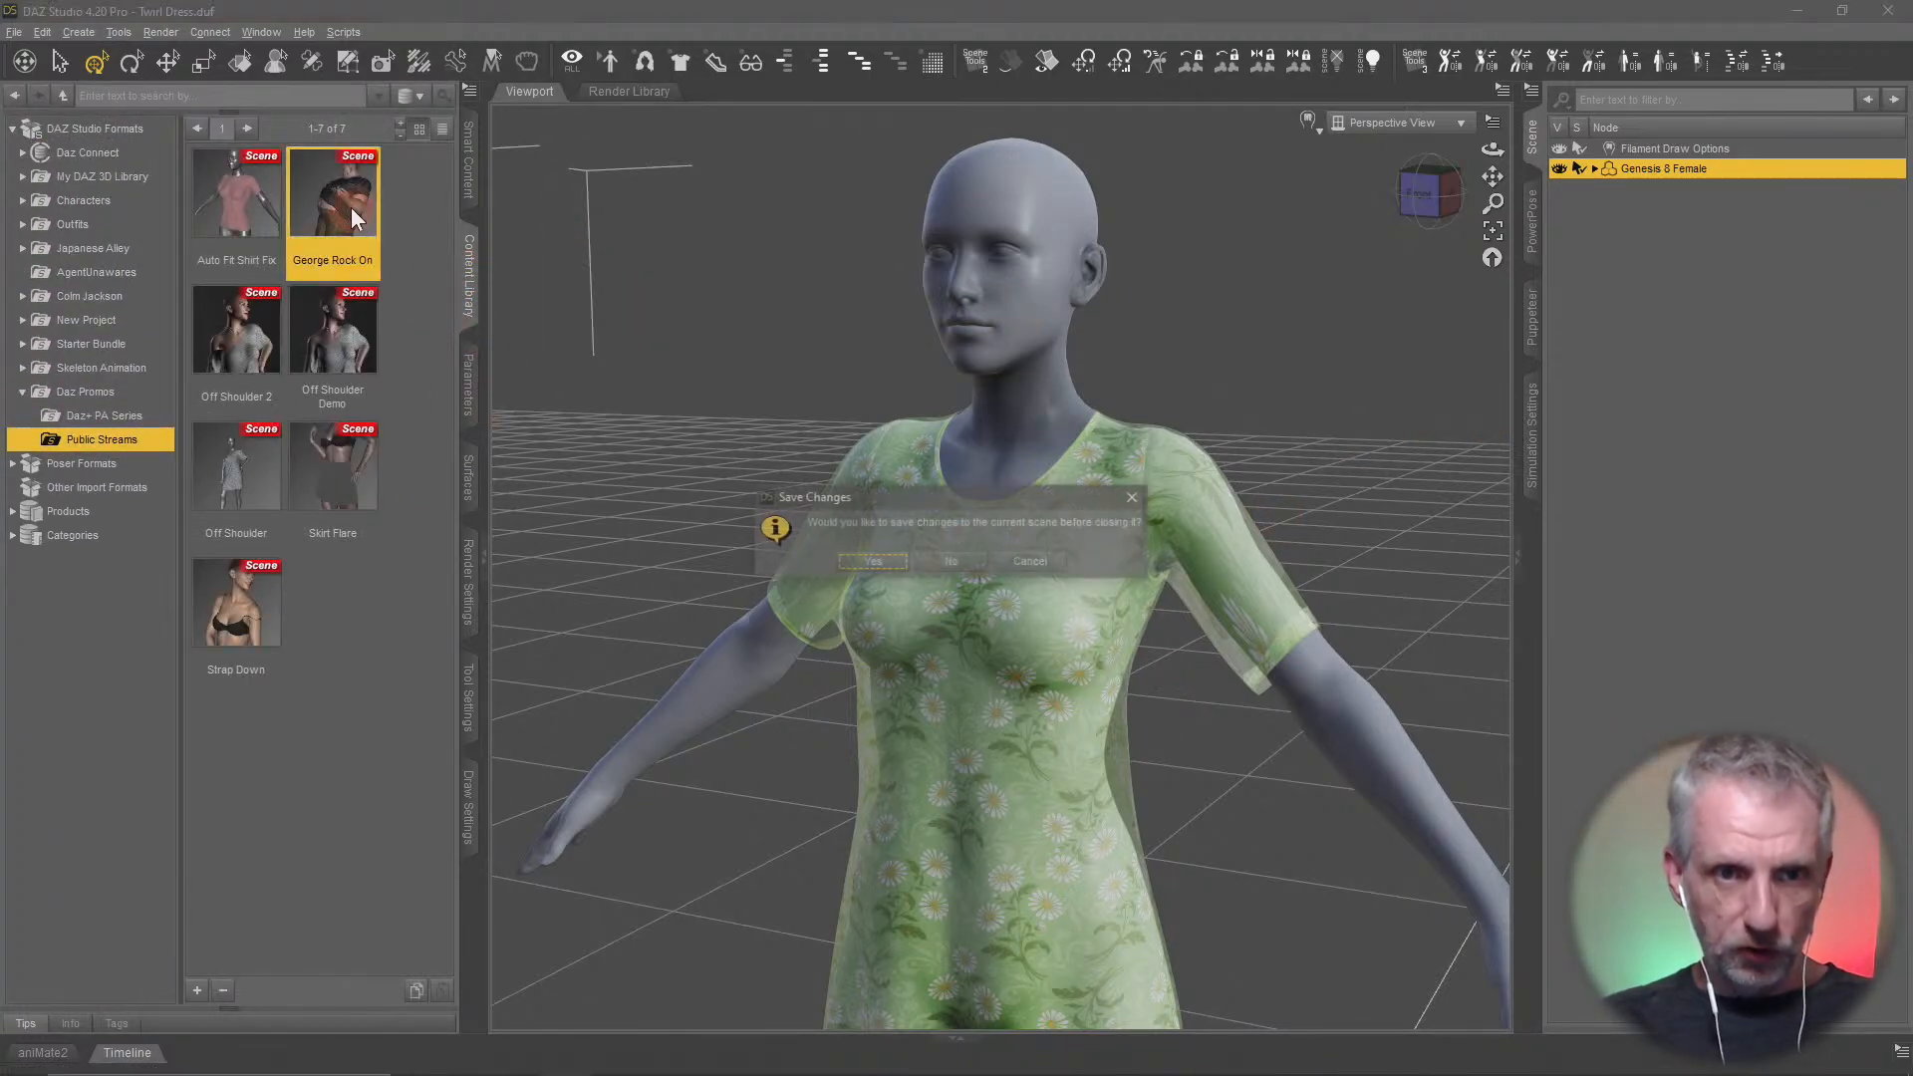
left_click(952, 561)
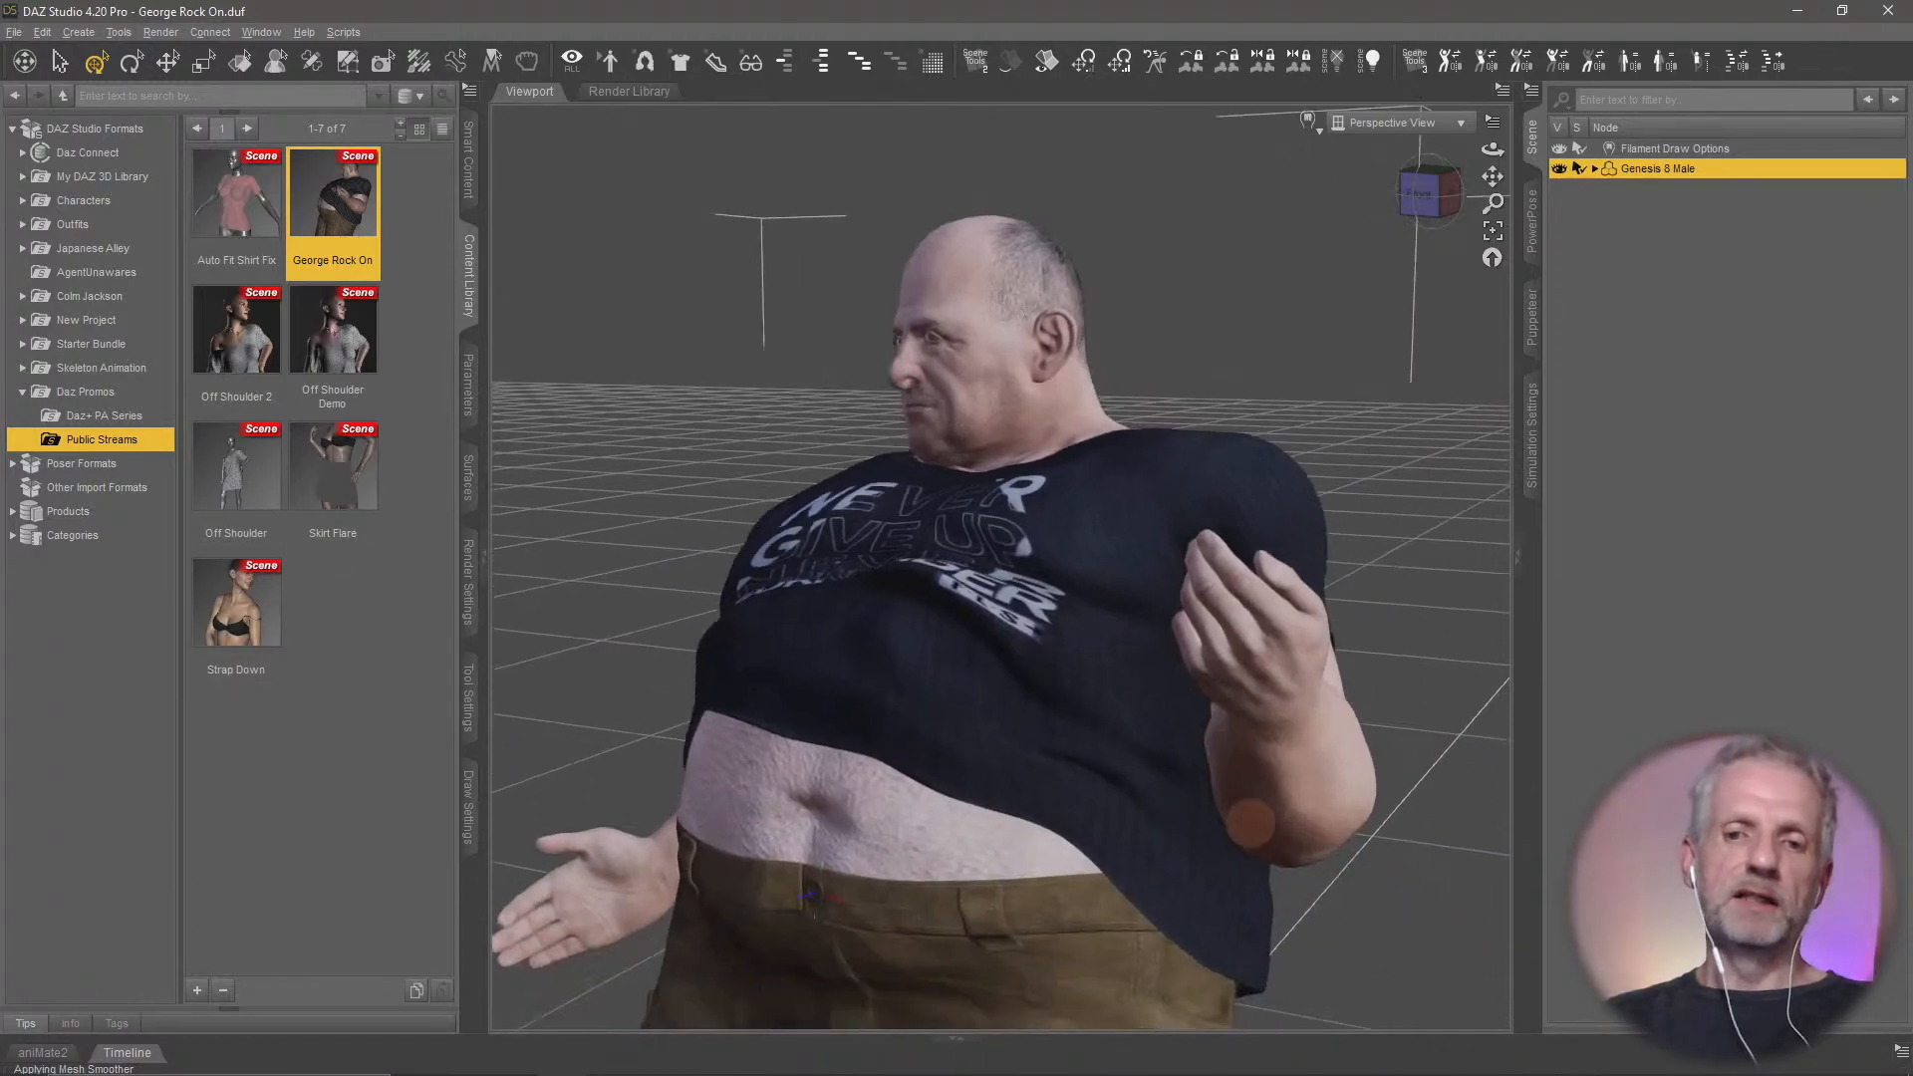
Display the kneeling male figure in the Smooth Shaded draw style
middle_click_drag(1250, 824, 1236, 774)
scroll(1247, 803, "down", 2)
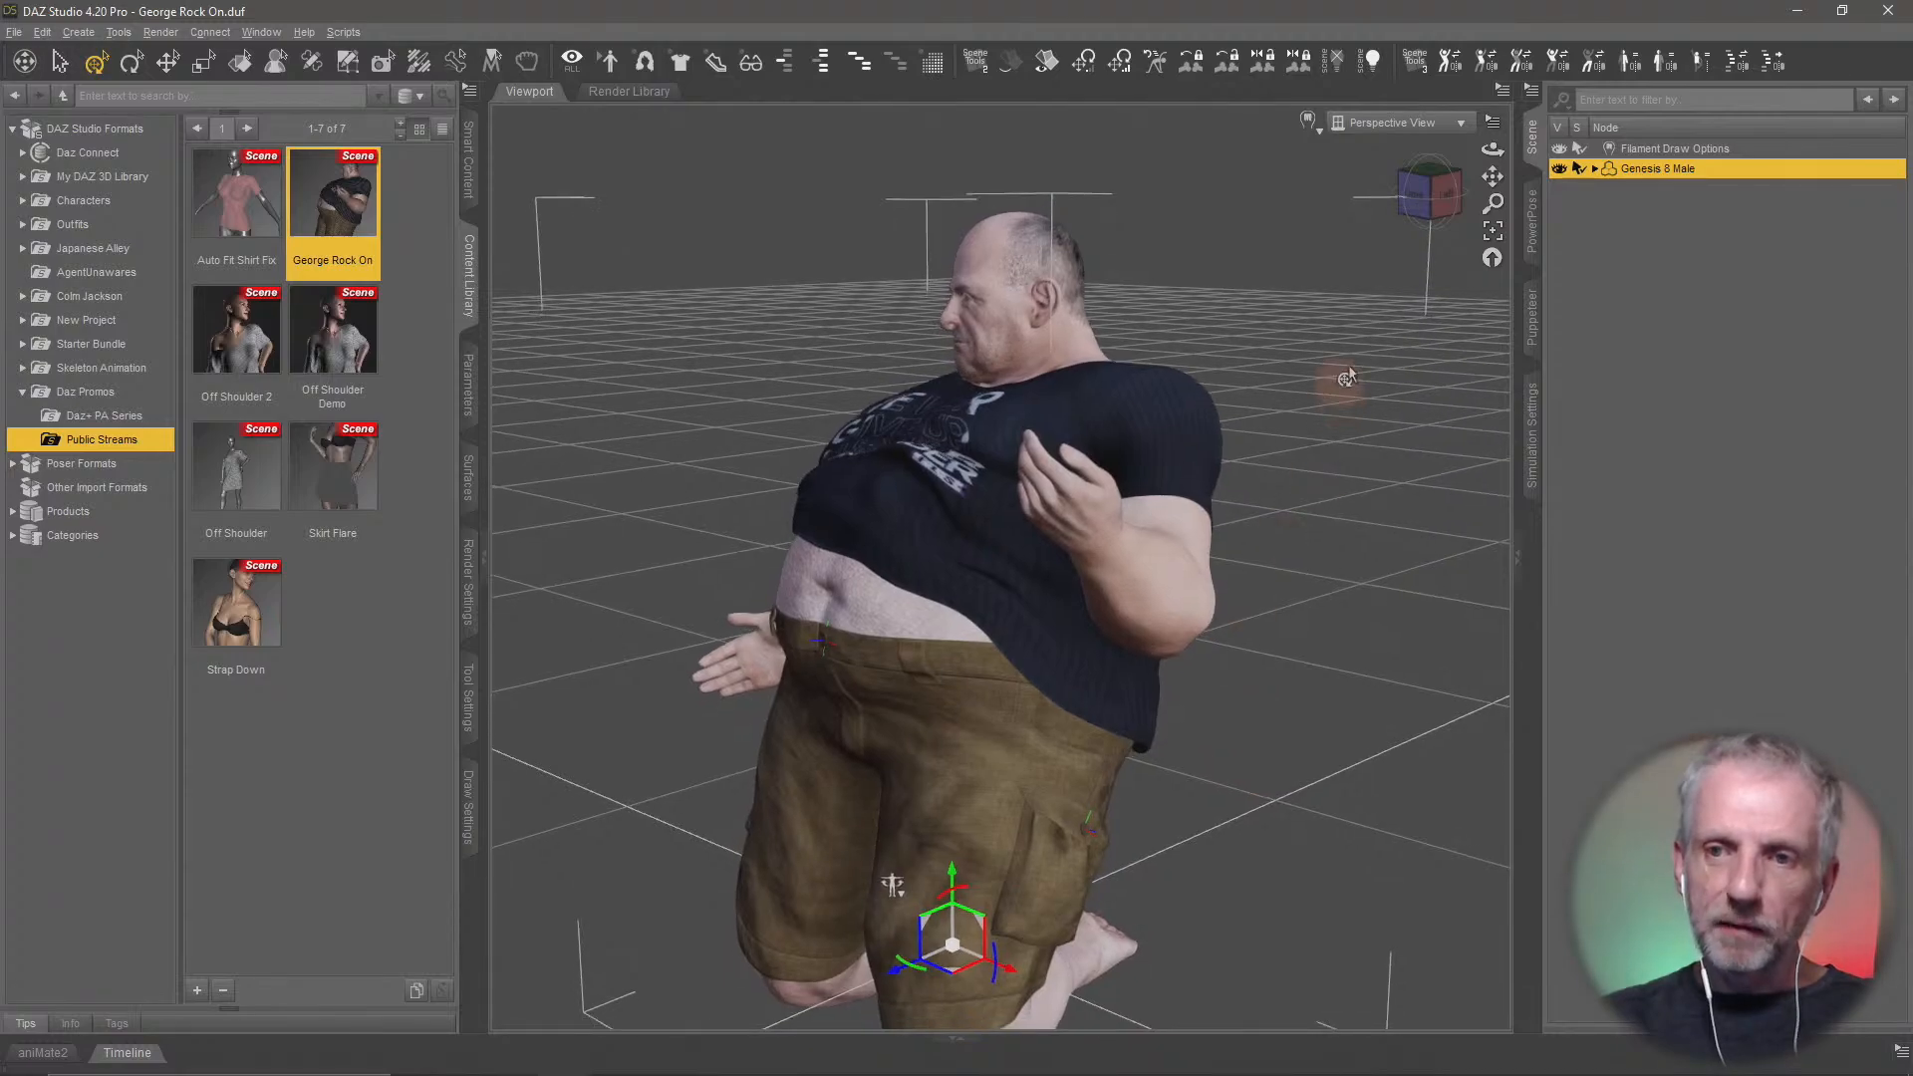
left_click(1309, 123)
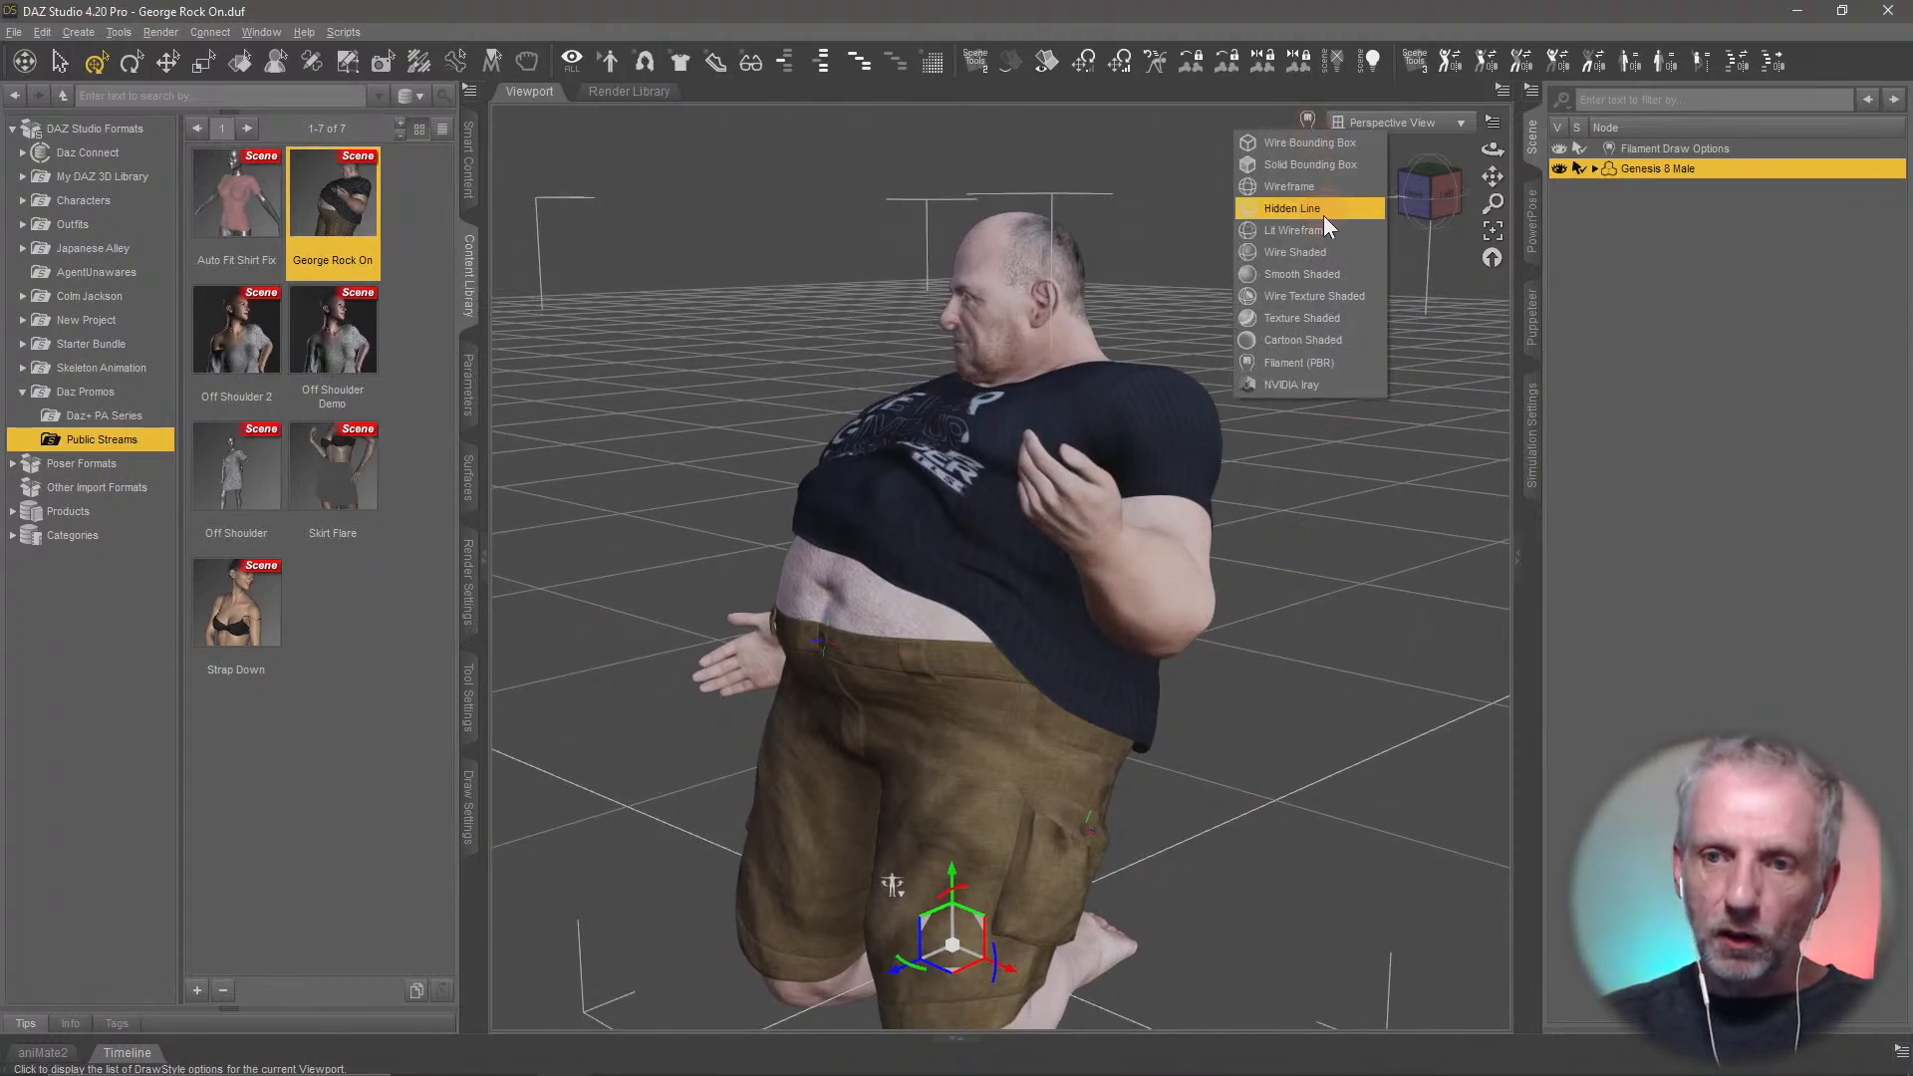
left_click(1329, 274)
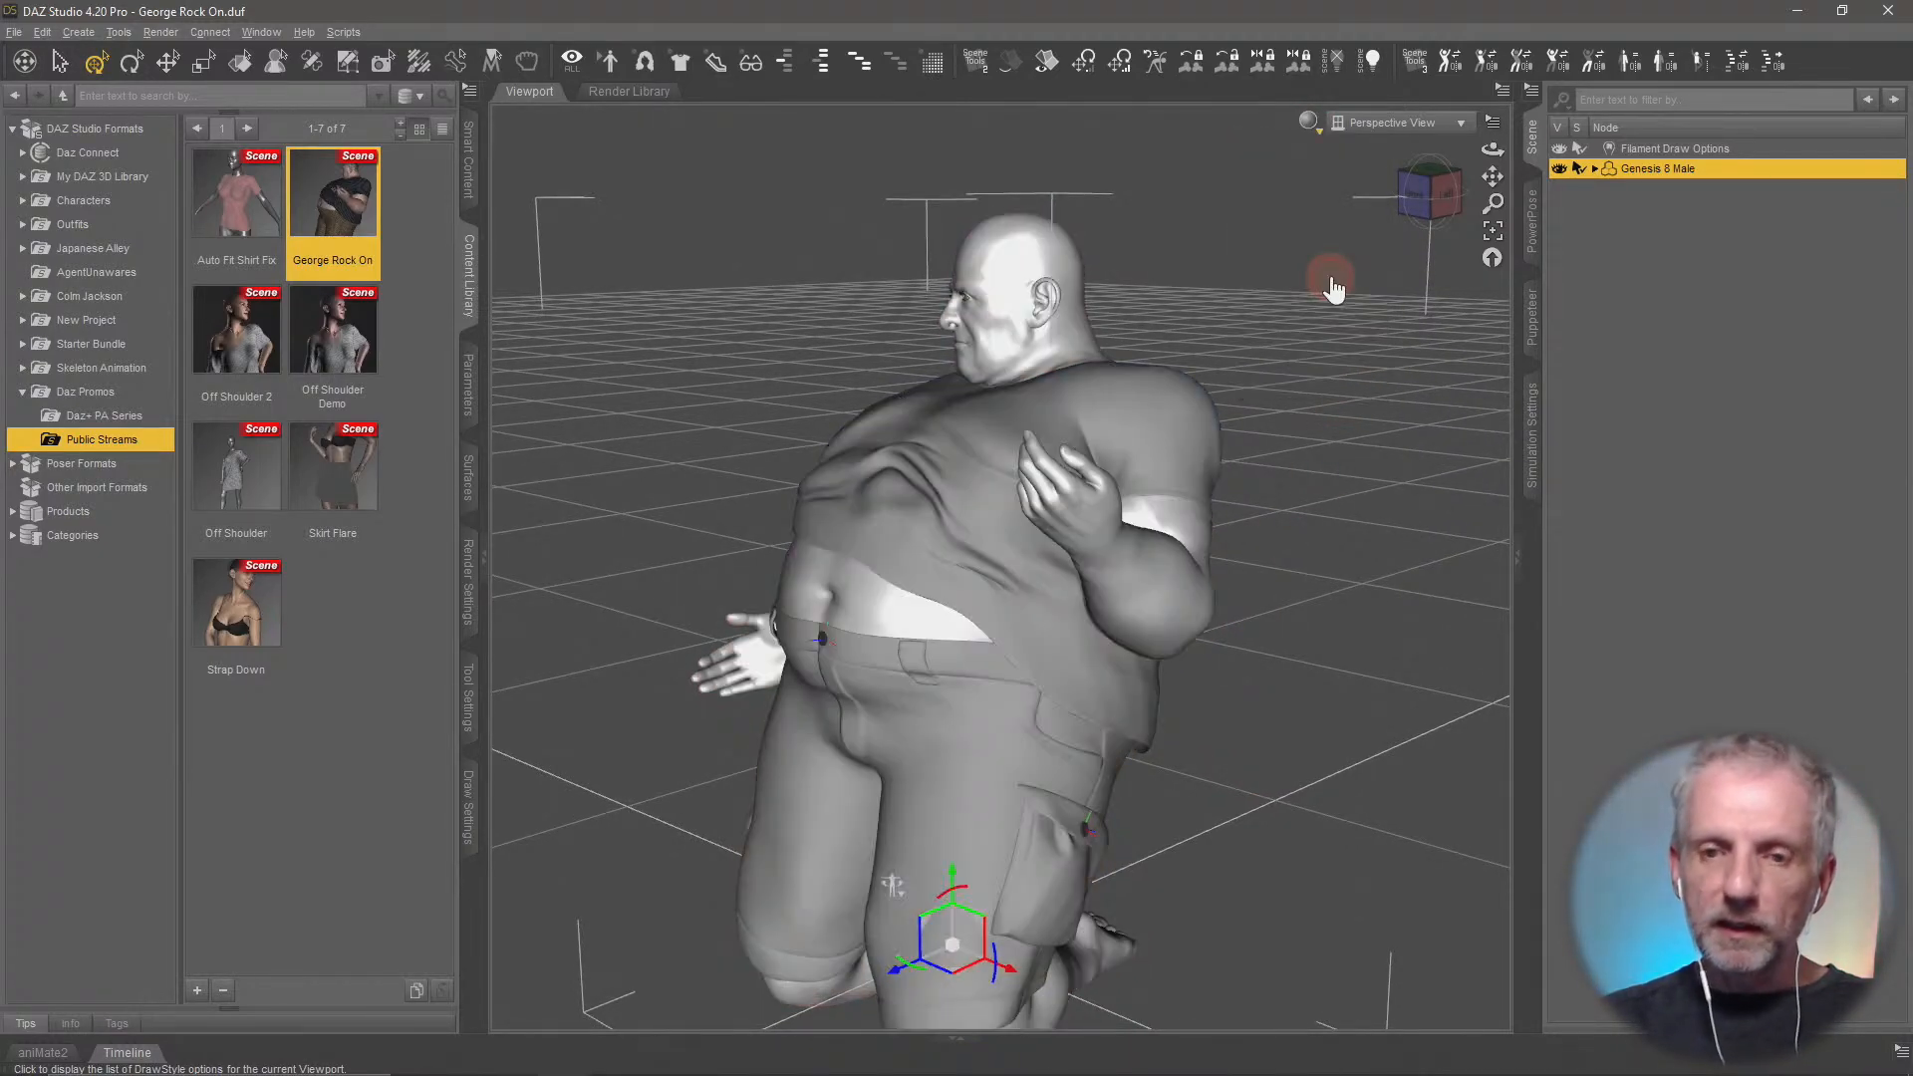
middle_click_drag(811, 482, 814, 479)
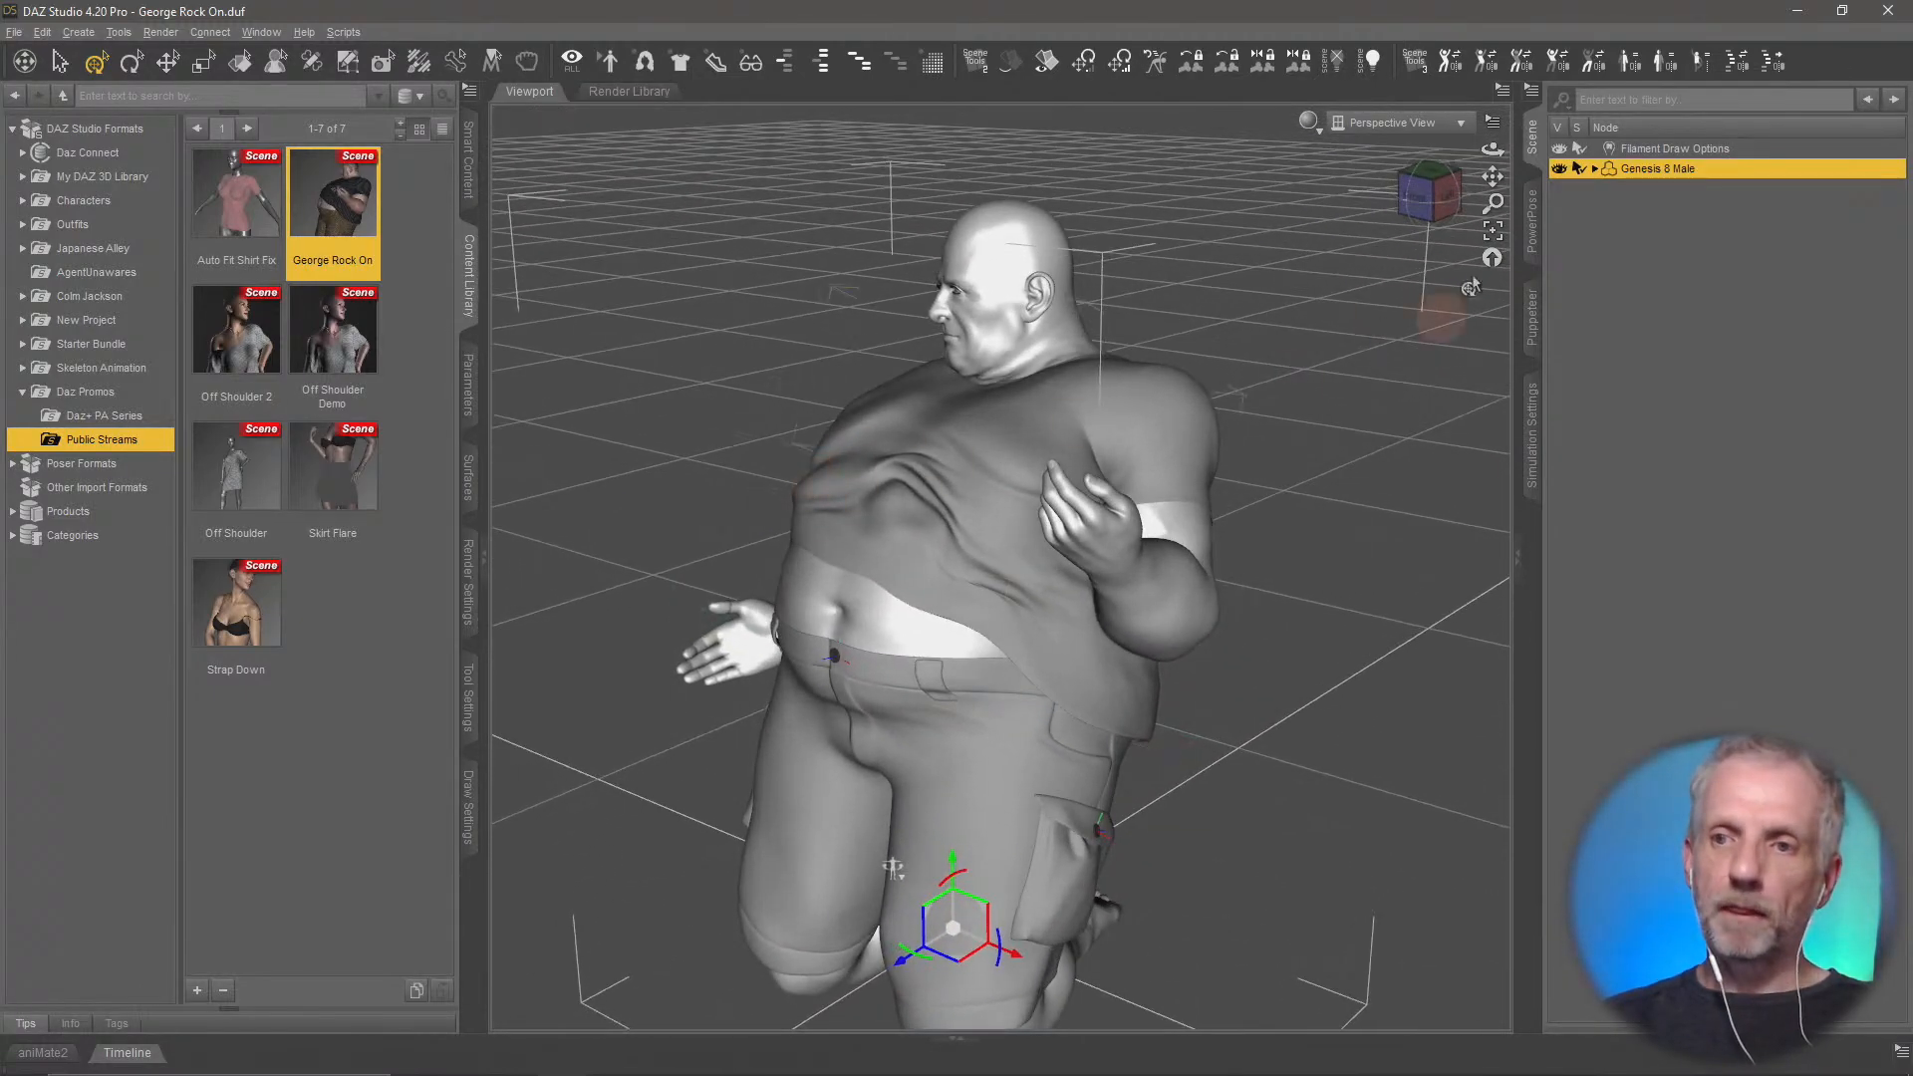
Select the Stylized Male Shirt under Genesis 8 Male and set its Pull Up morph to 0%
left_click(1594, 168)
left_click(1735, 230)
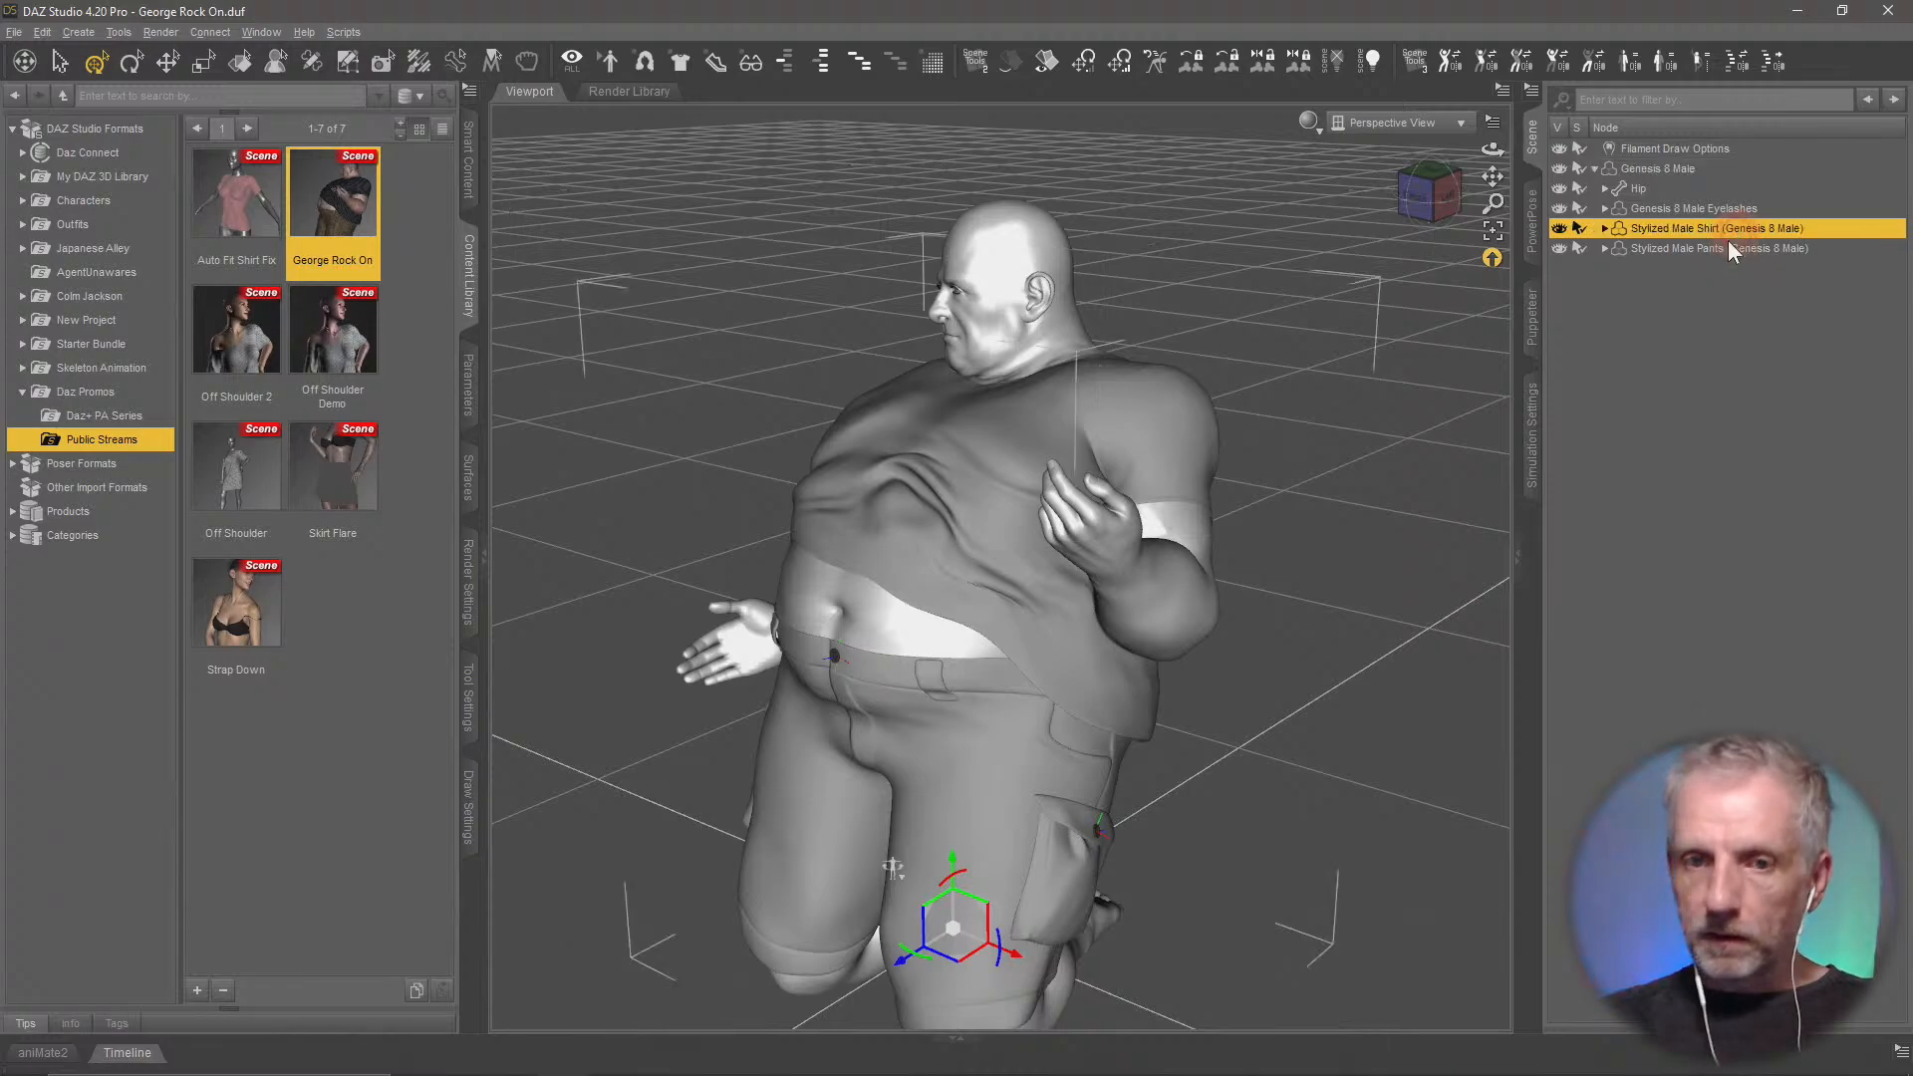
left_click(470, 384)
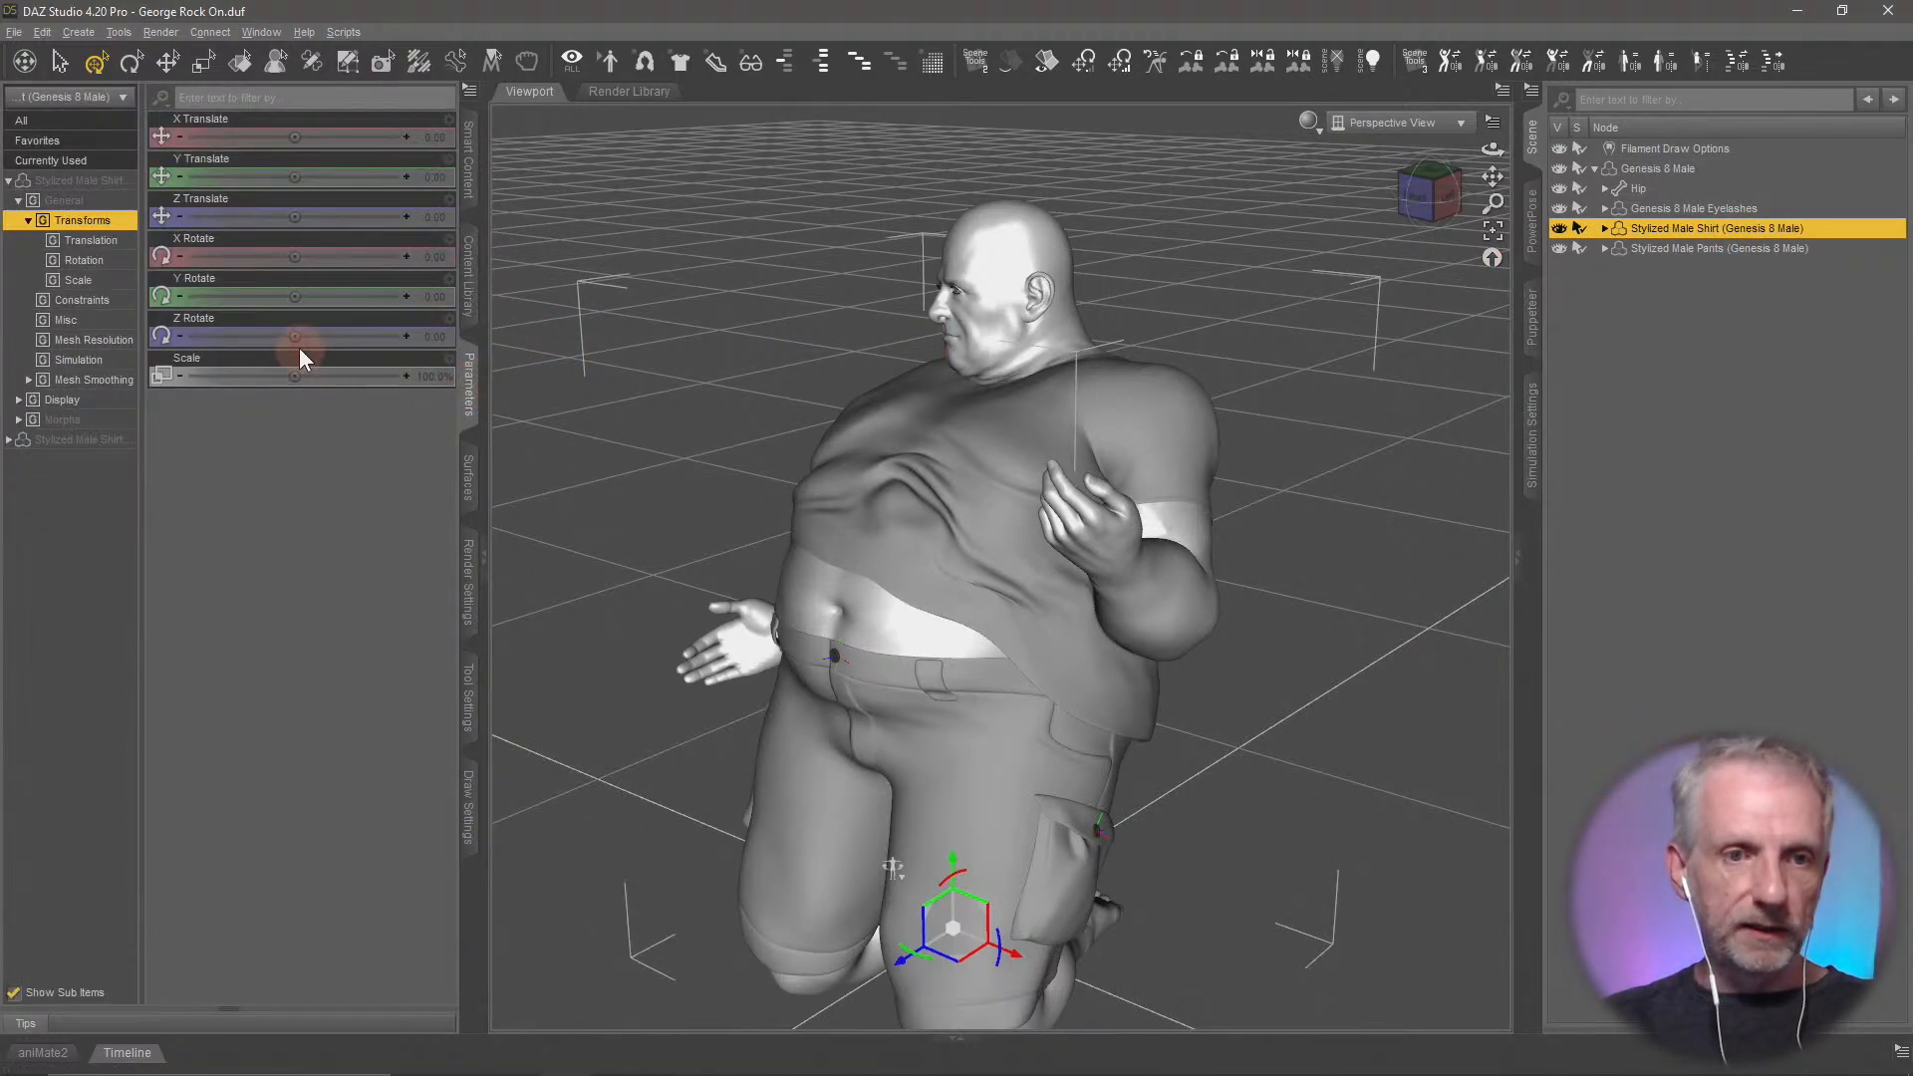
left_click(95, 421)
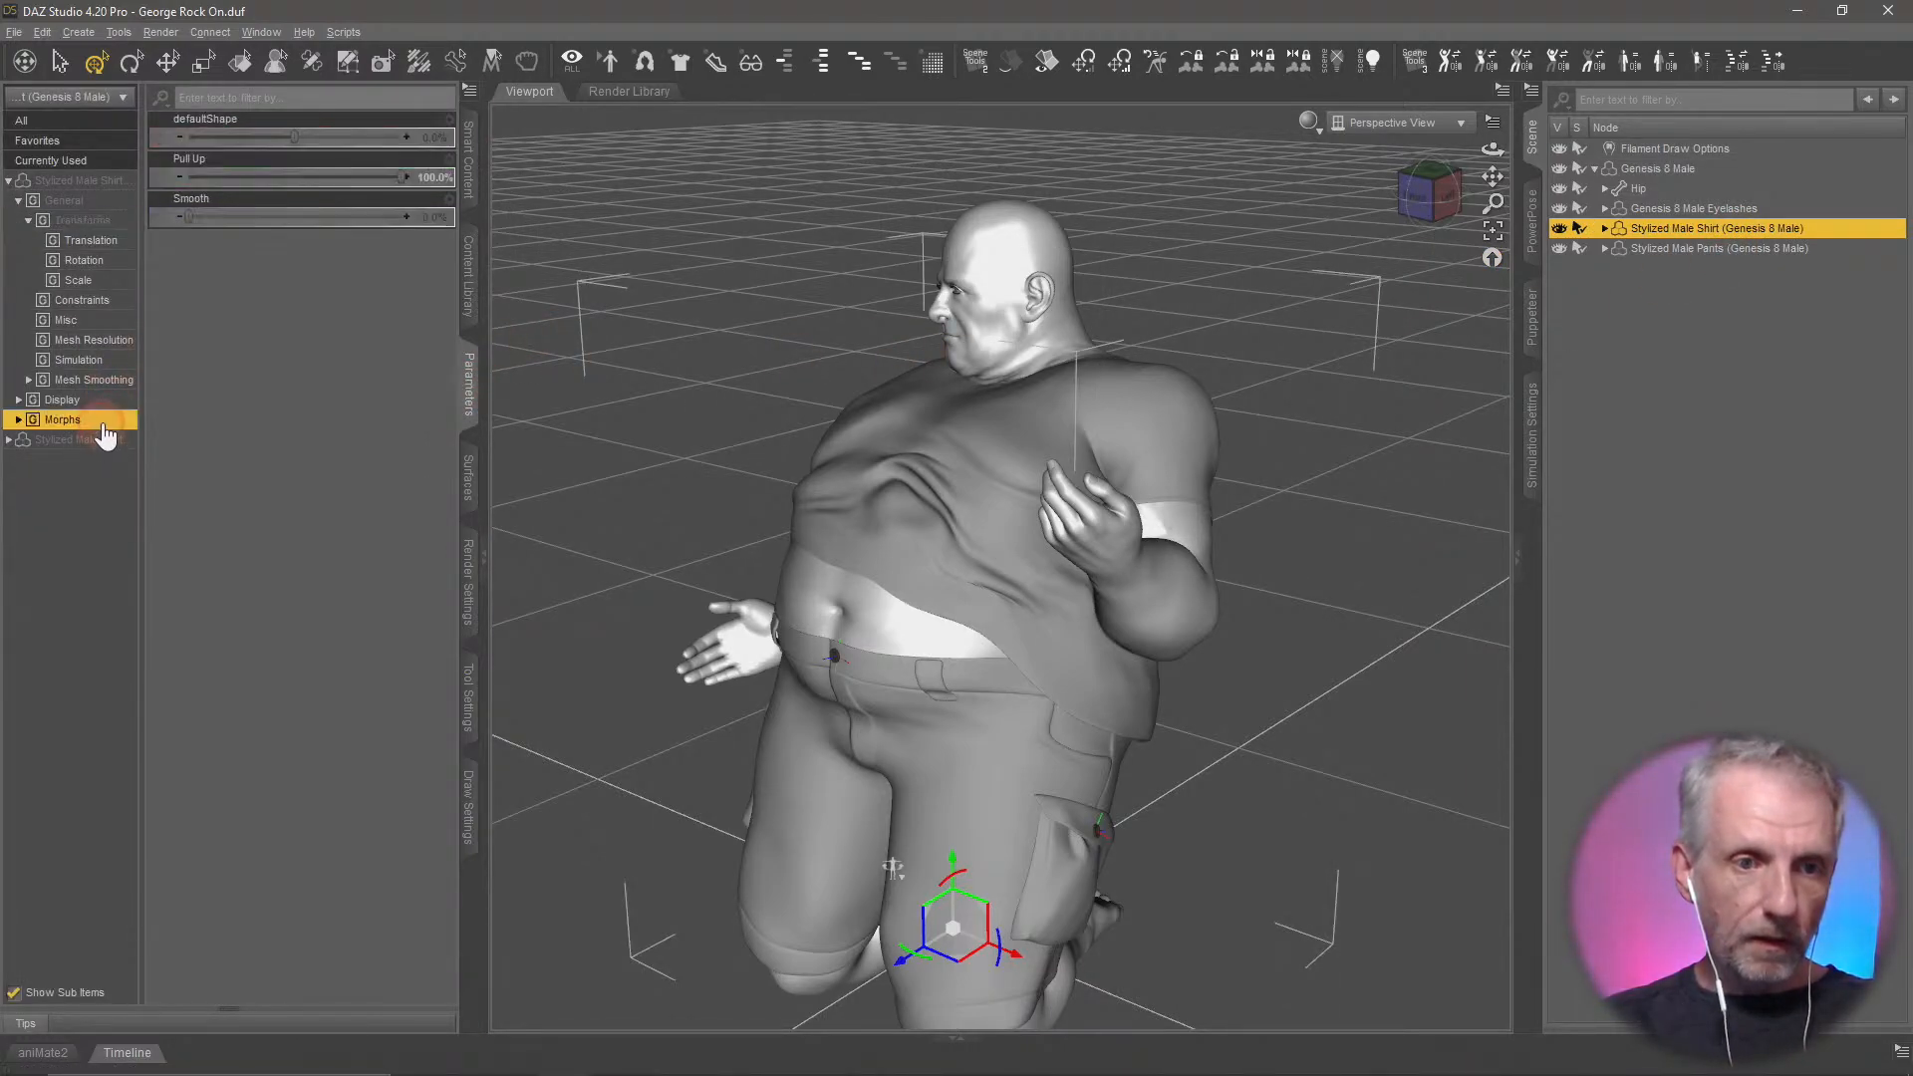
left_click(355, 177)
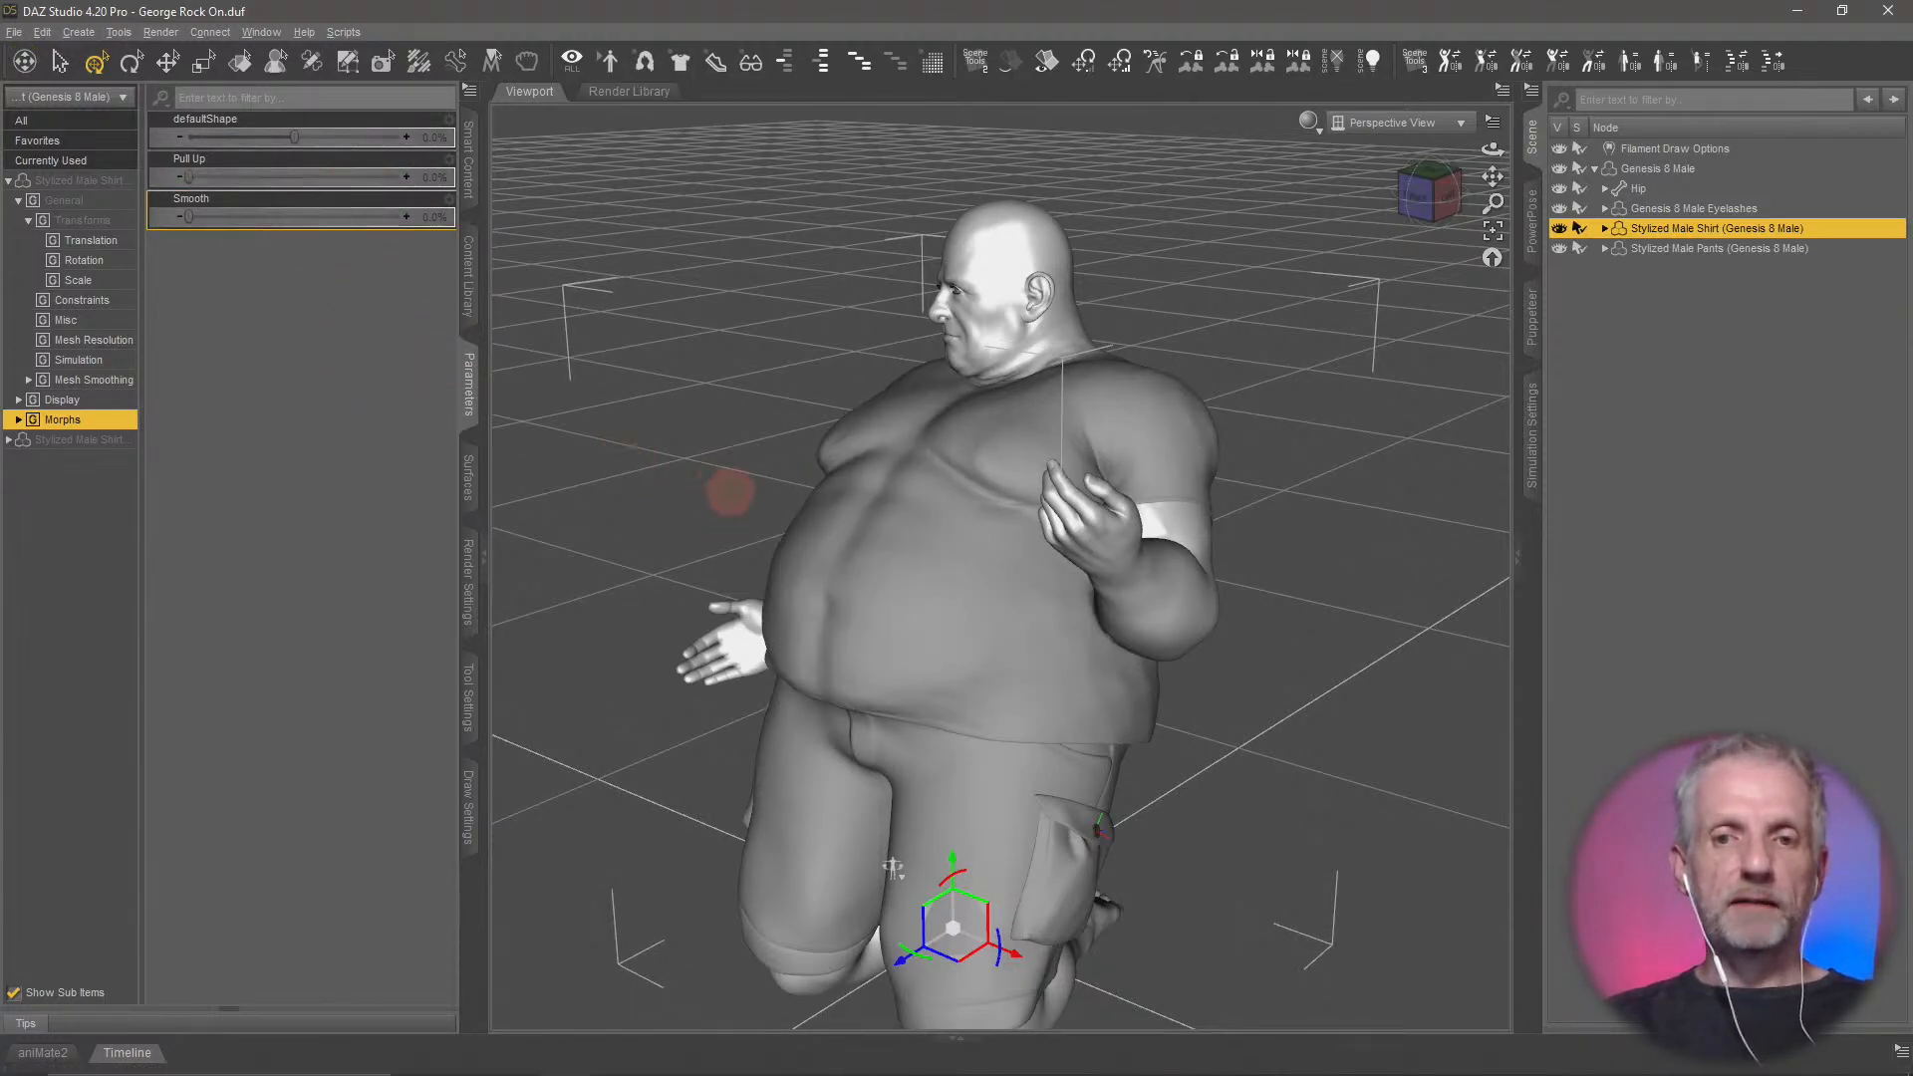
Set the shirt's Smooth morph to 100% and inspect the chest area
left_click_drag(730, 491, 834, 529, "ctrl+alt")
scroll(838, 512, "up", 5)
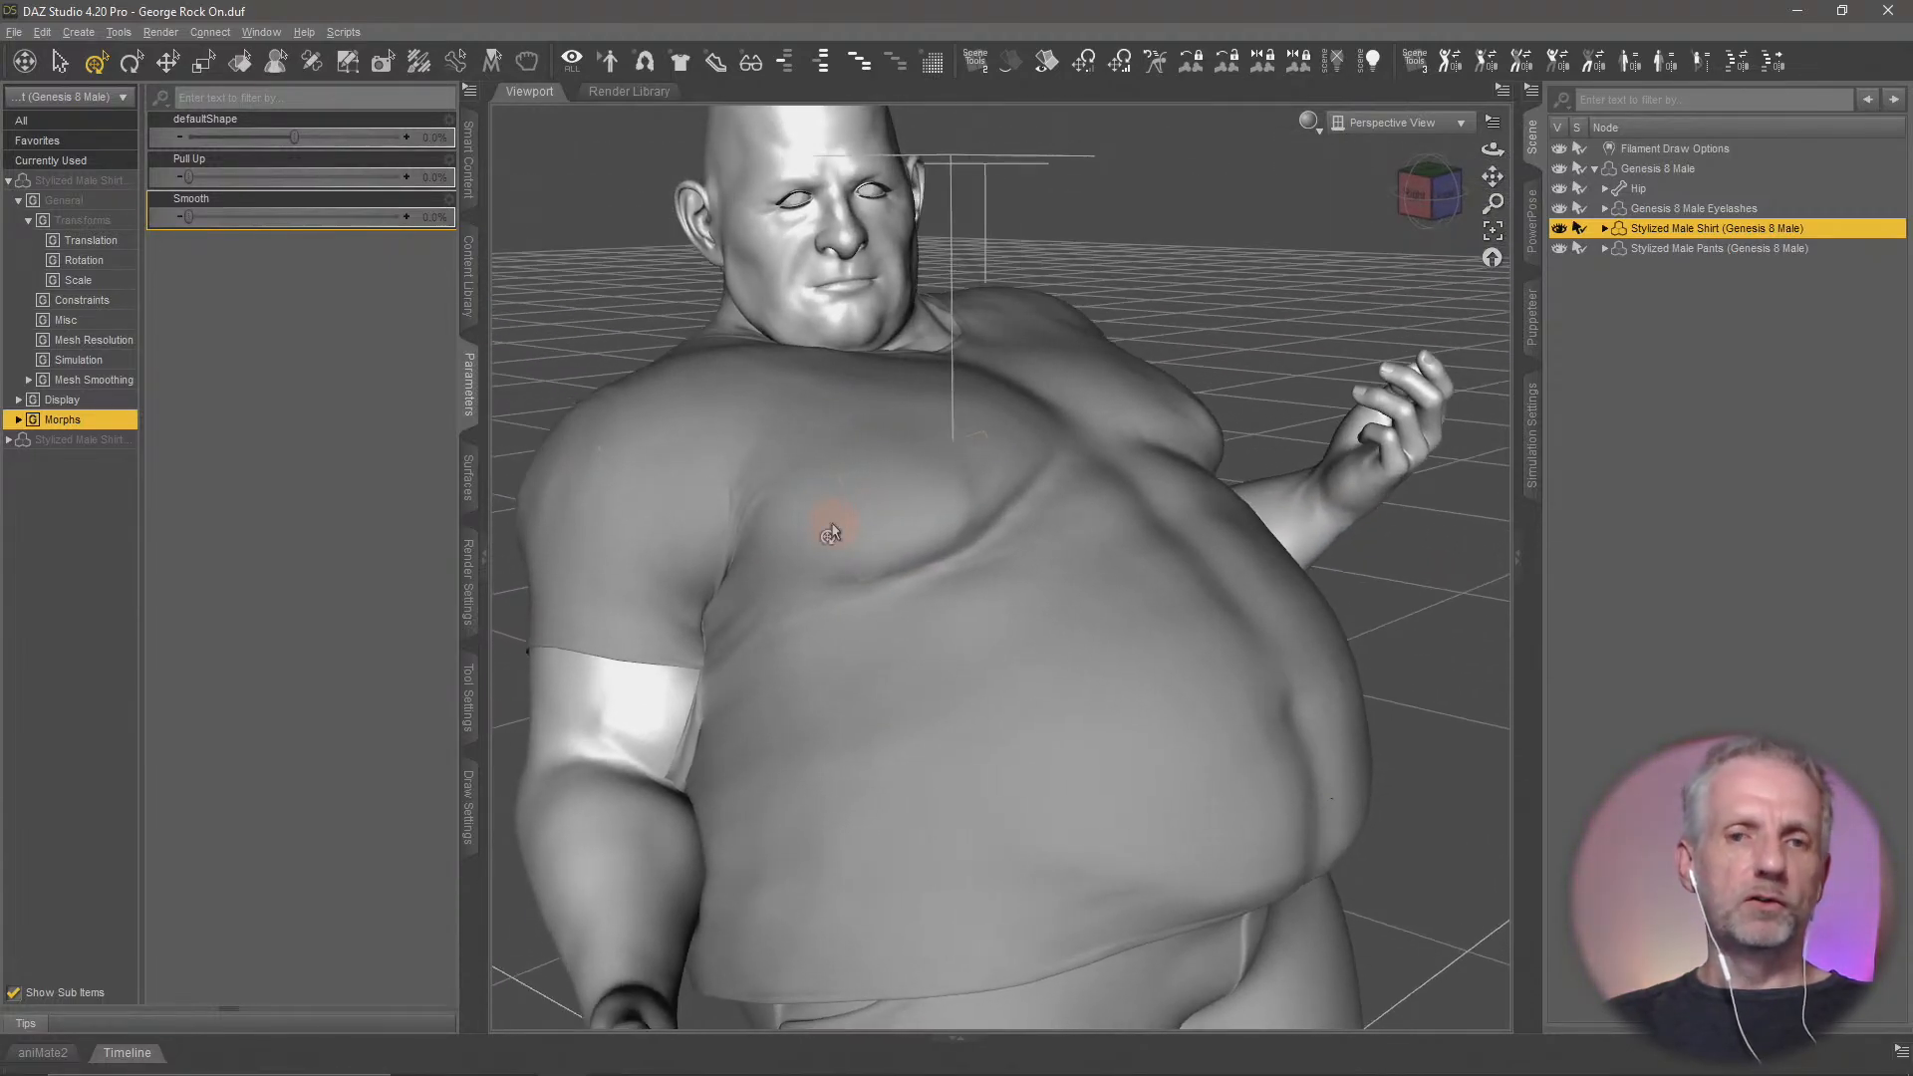
left_click_drag(992, 532, 1092, 556, "ctrl+alt")
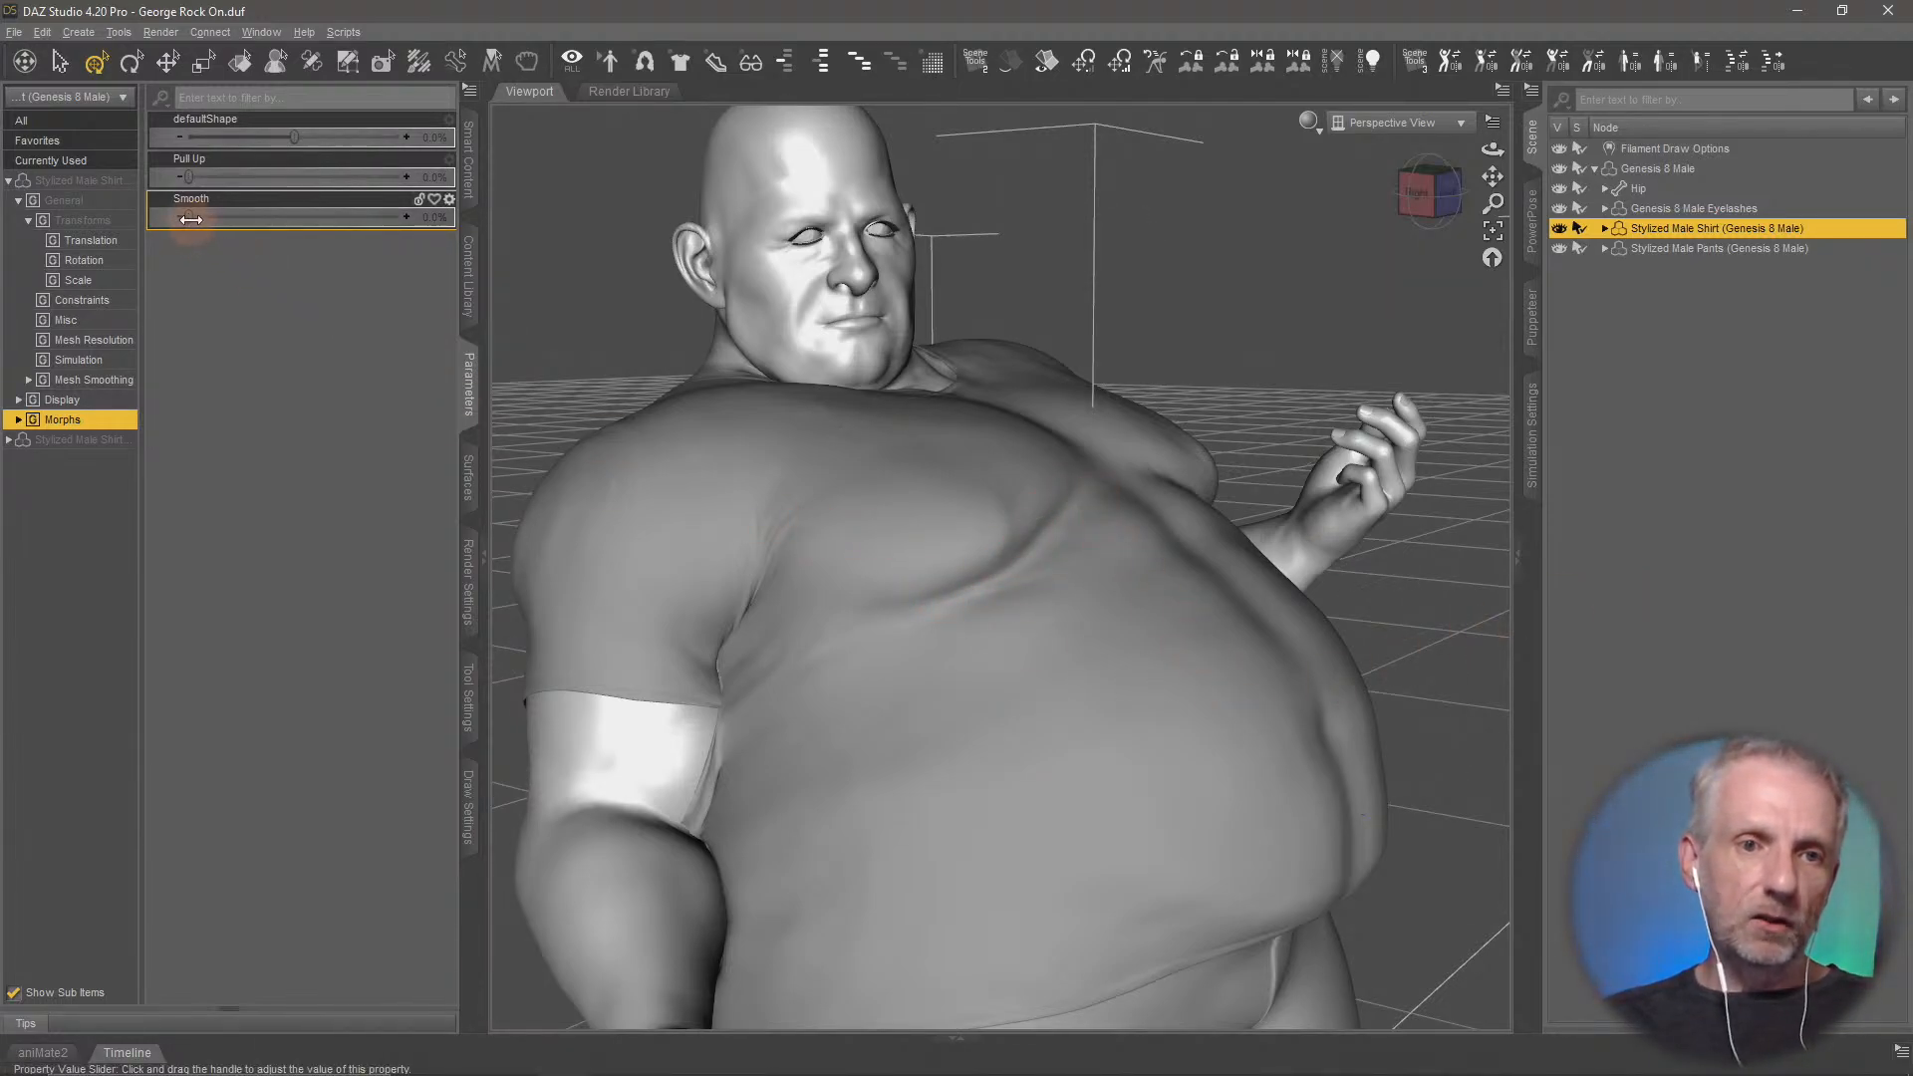
left_click_drag(190, 217, 469, 237)
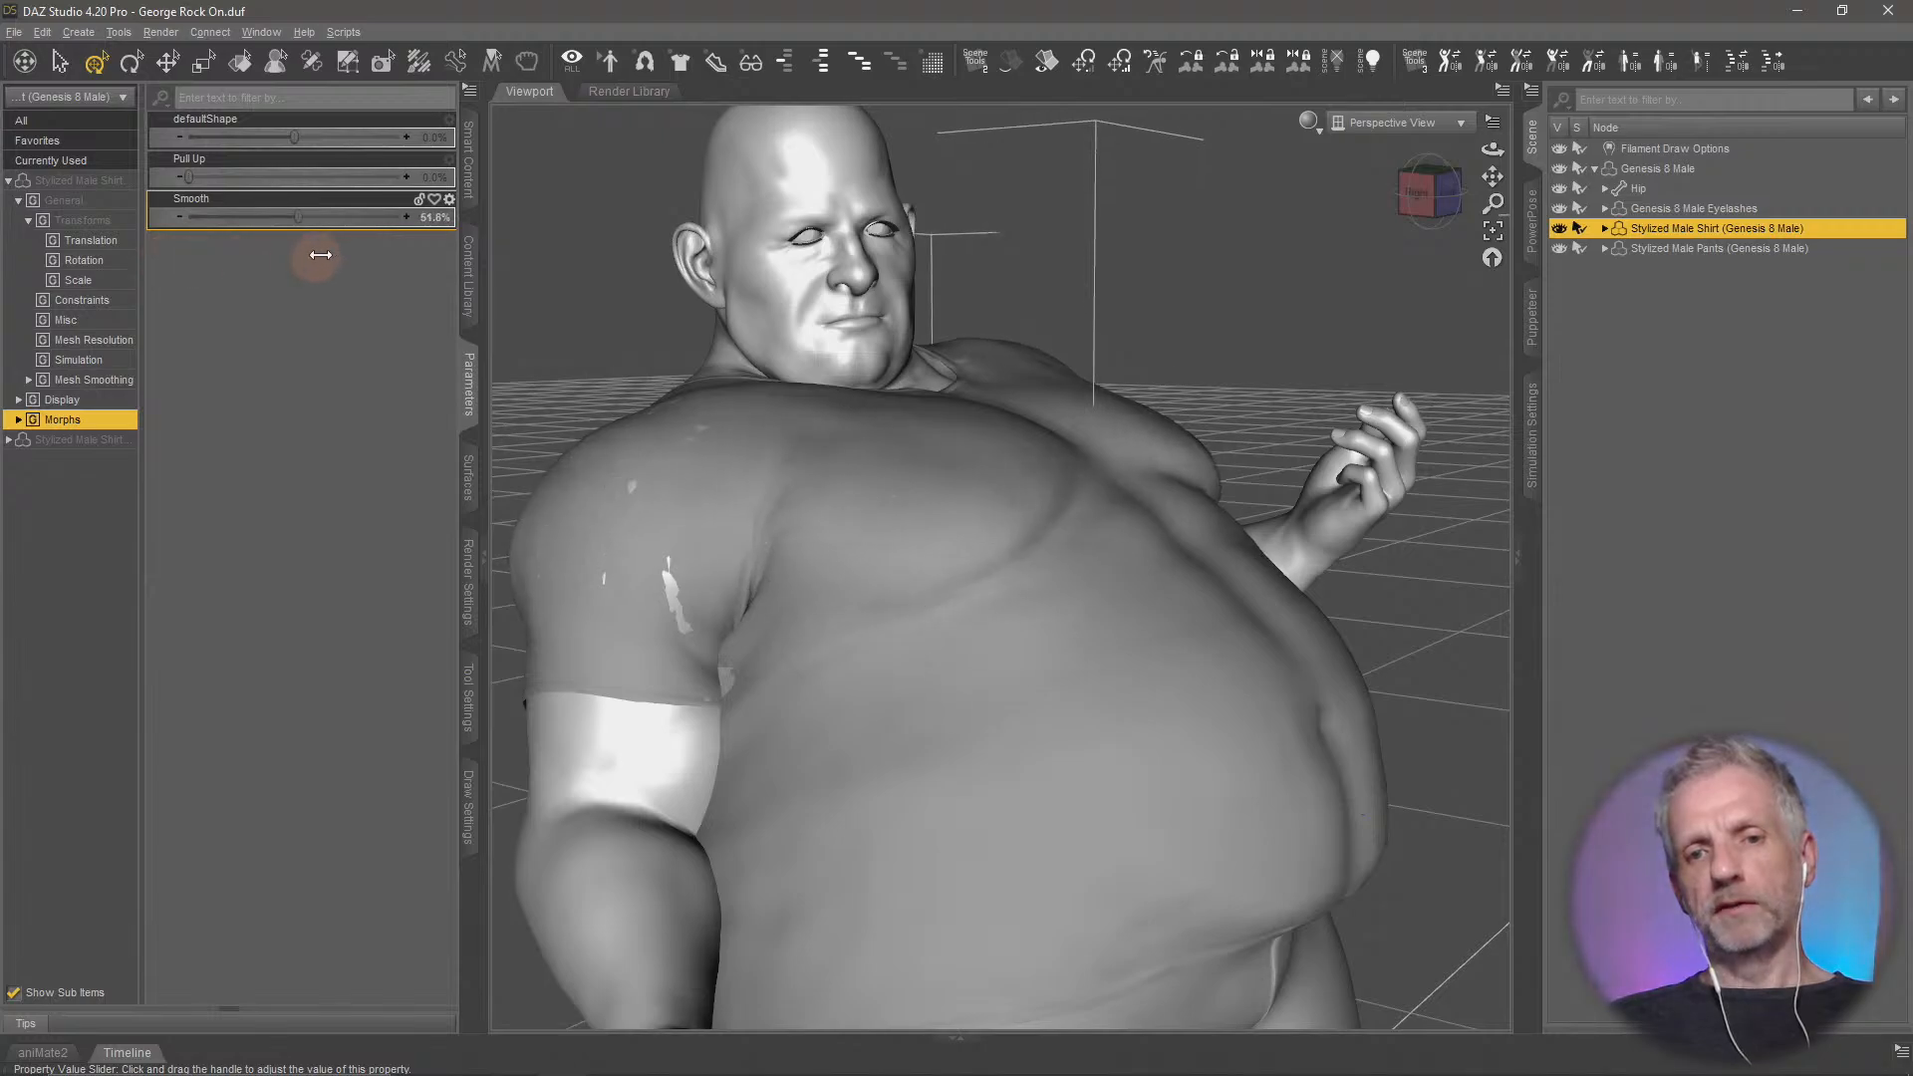
middle_click_drag(1118, 546, 1131, 547)
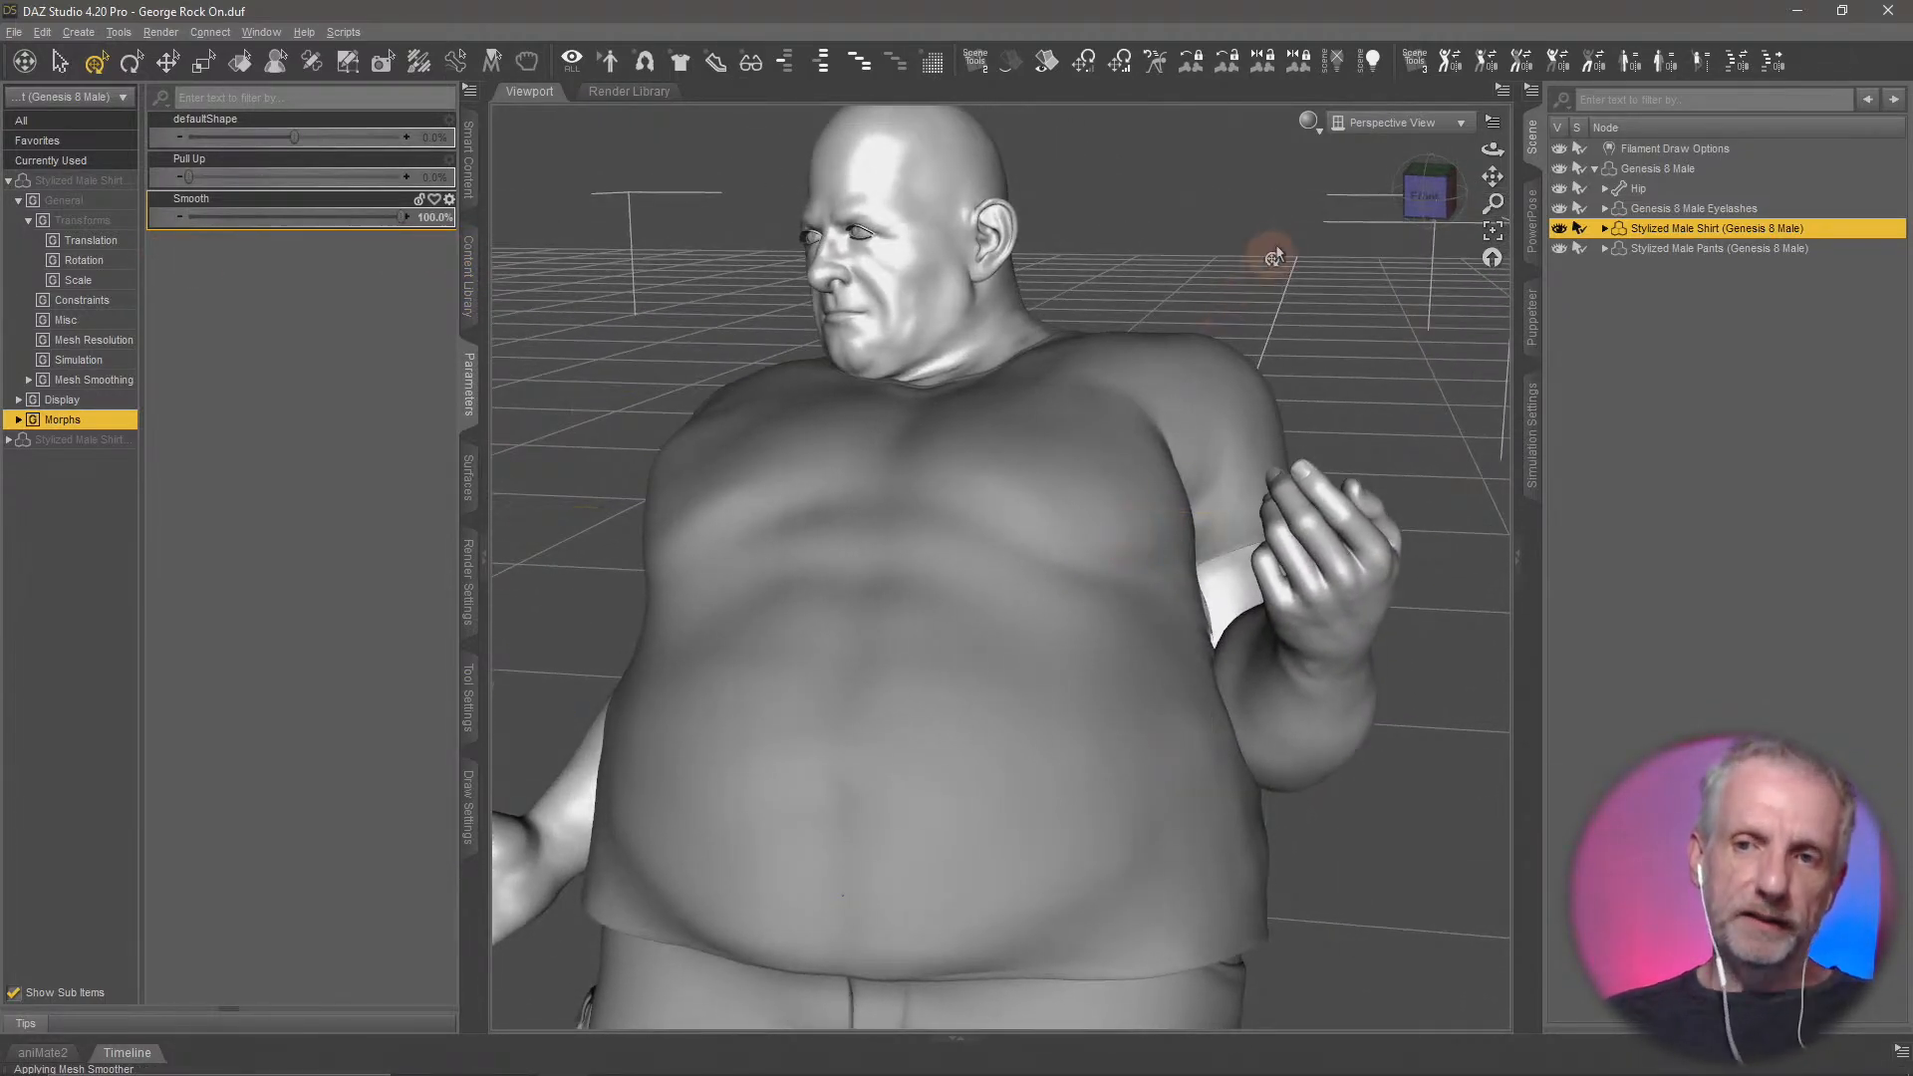
Change the viewport draw style to Wire Shaded to show the shirt's mesh
left_click(1310, 123)
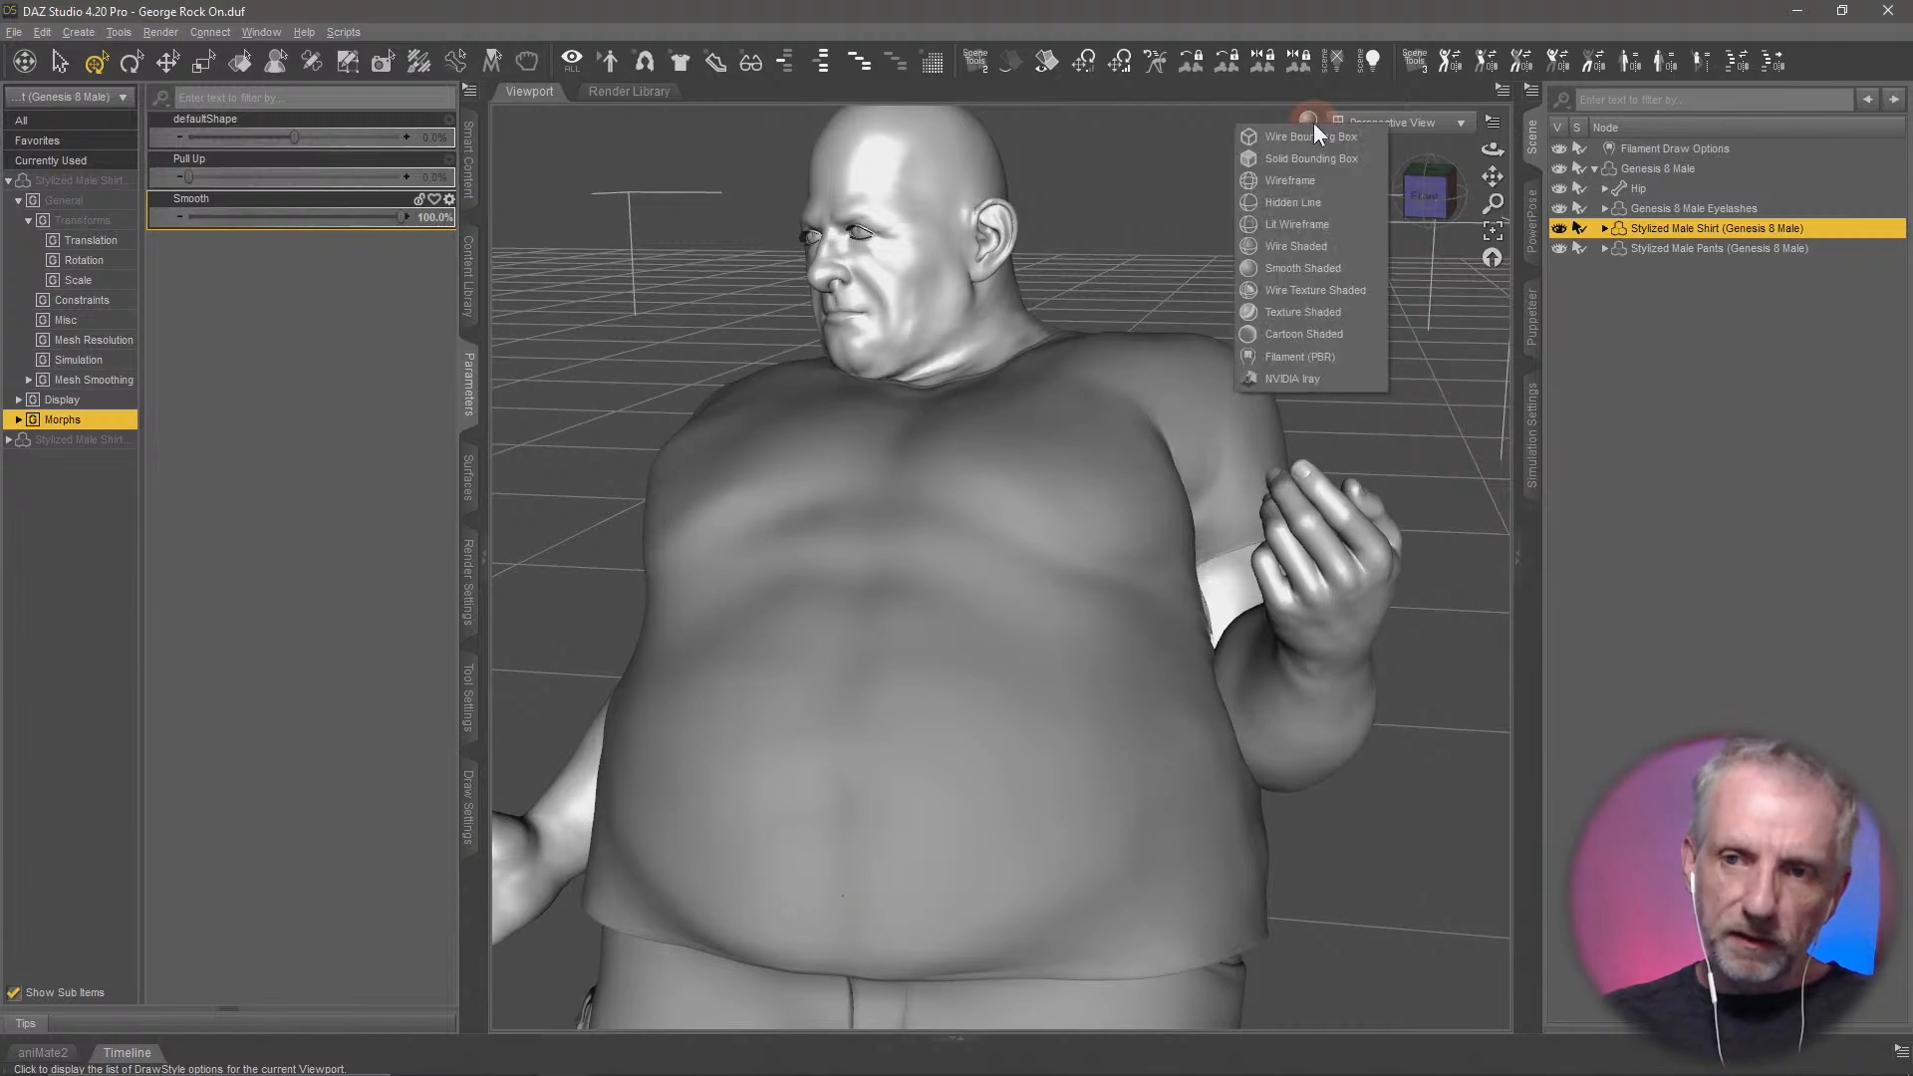
left_click(1348, 245)
middle_click_drag(1146, 409, 992, 541)
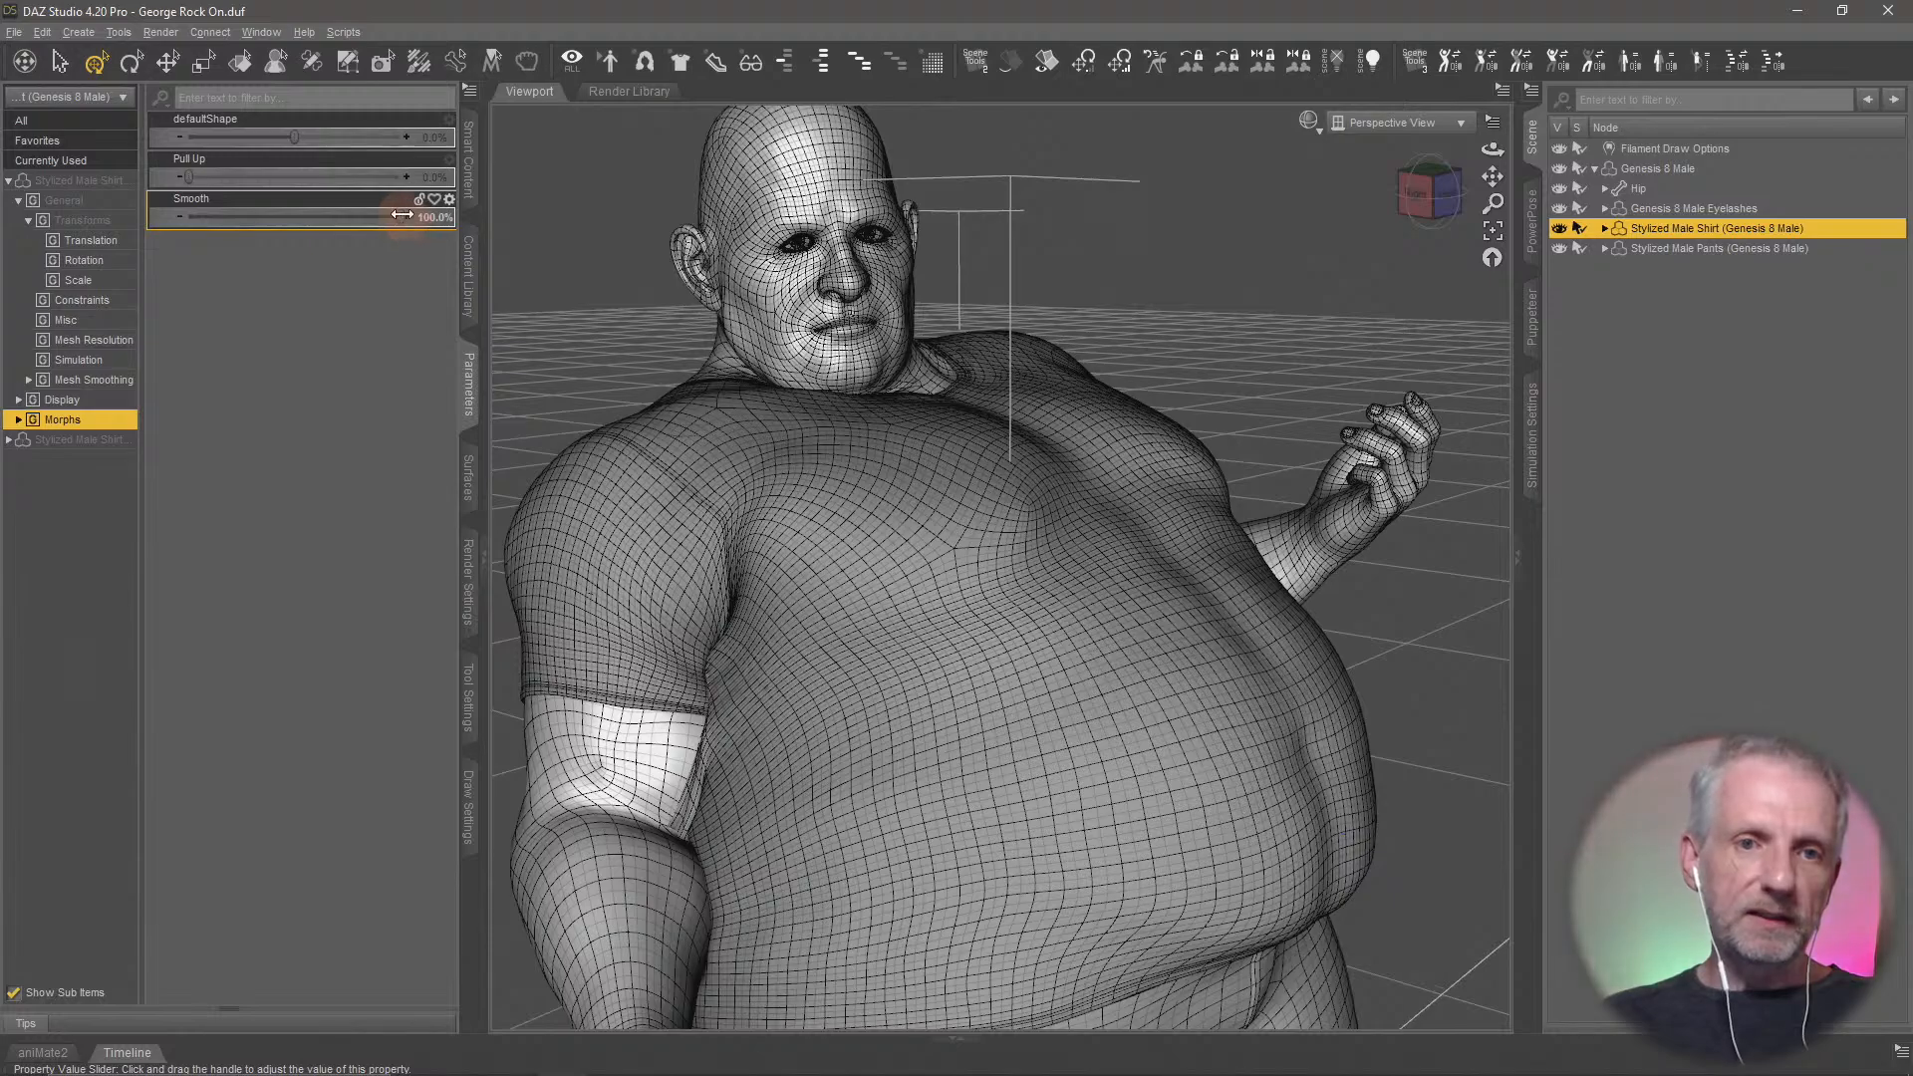
Set the shirt's Smooth morph to 0% and examine the mesh along the fold under the chest
left_click_drag(401, 215, 189, 216)
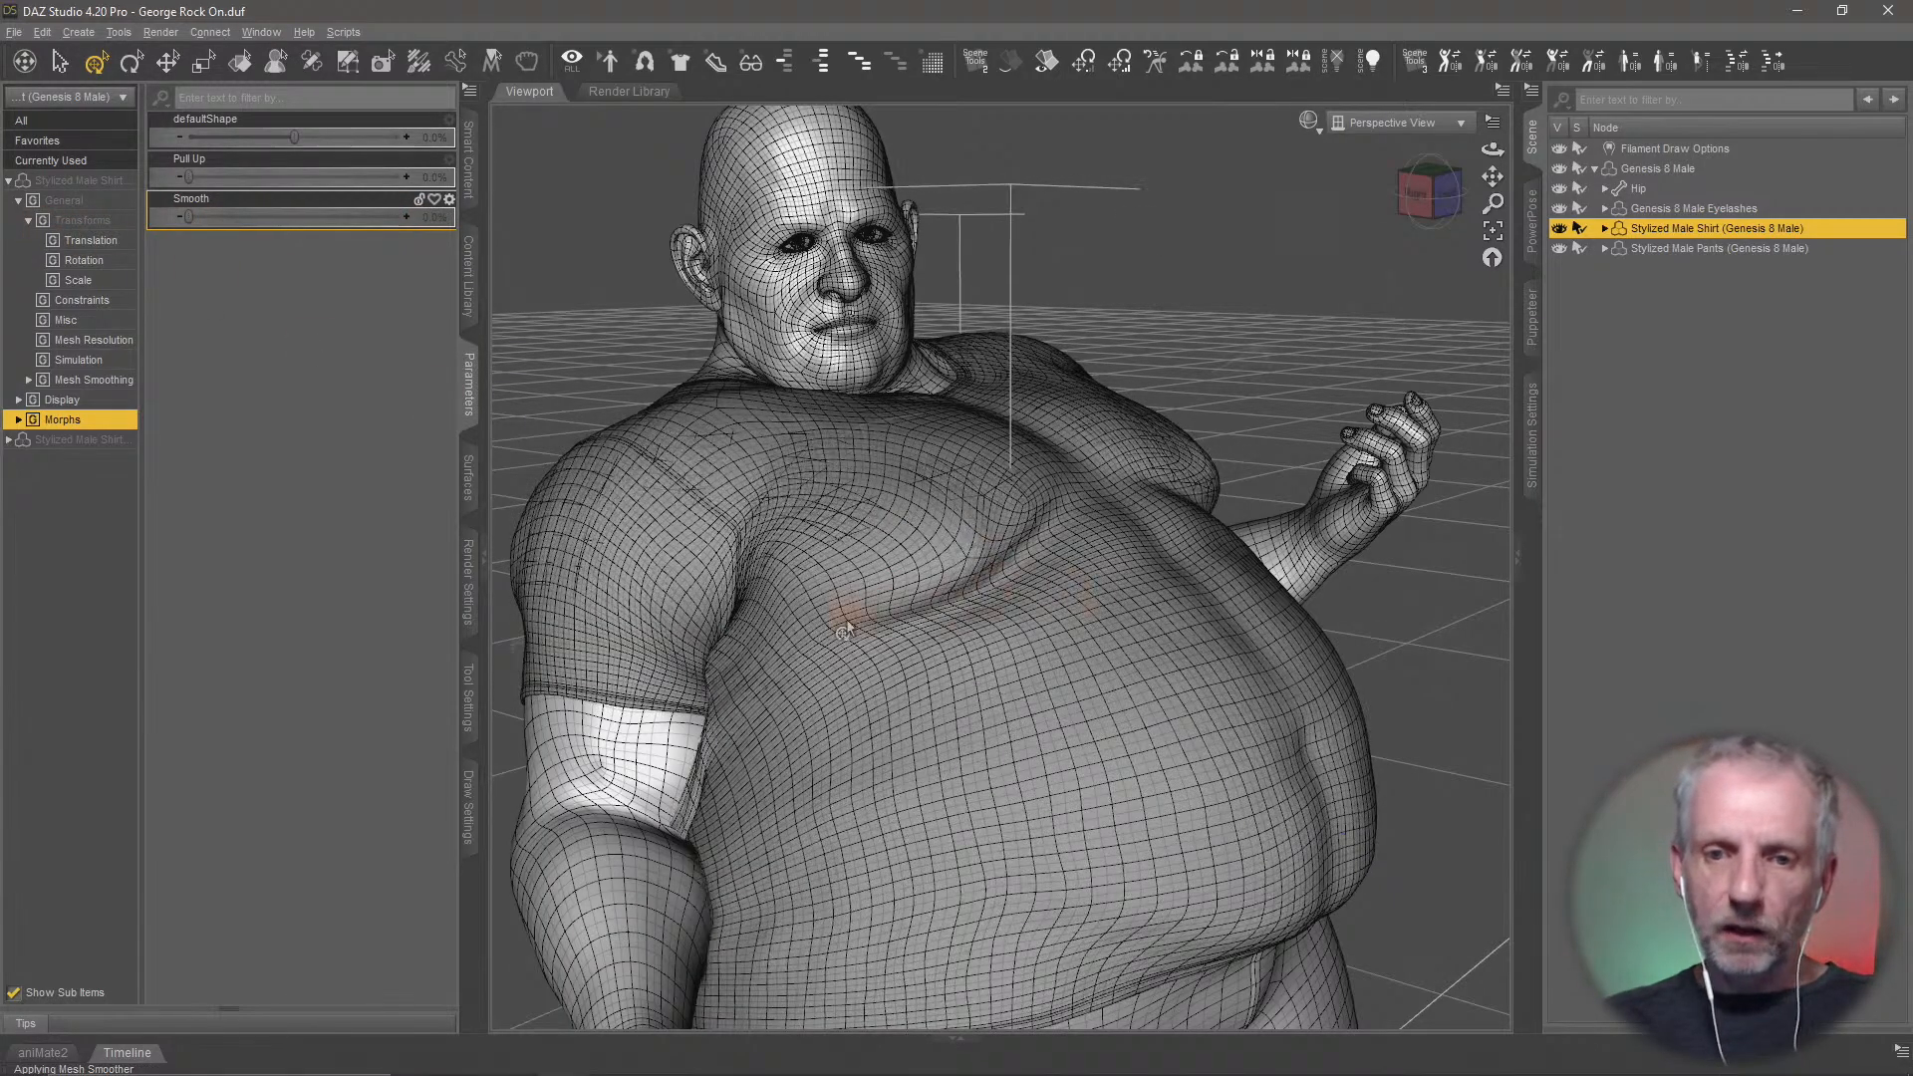
scroll(993, 595, "up", 10)
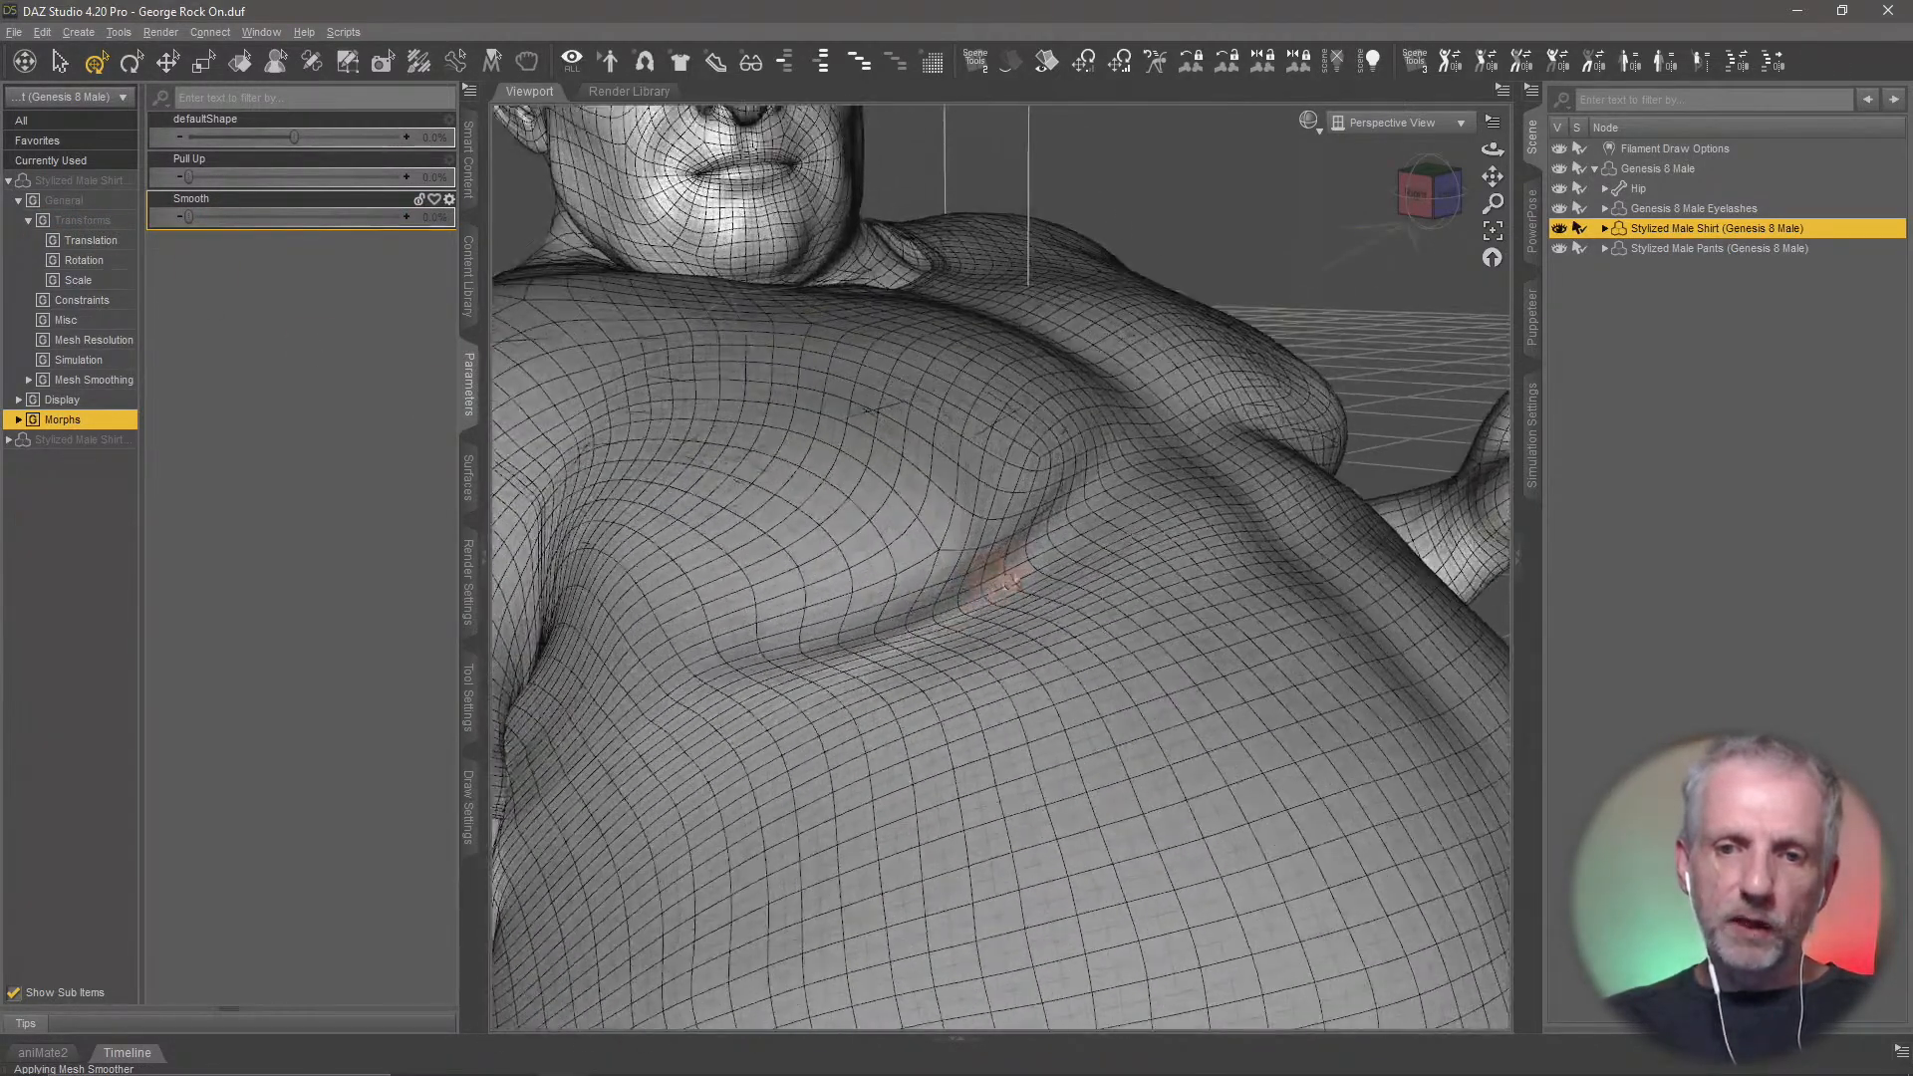
mouse_move(1006, 566)
middle_mouse_down()
mouse_move(1091, 539)
mouse_move(1016, 564)
mouse_move(987, 543)
middle_mouse_up()
scroll(1014, 565, "down", 10)
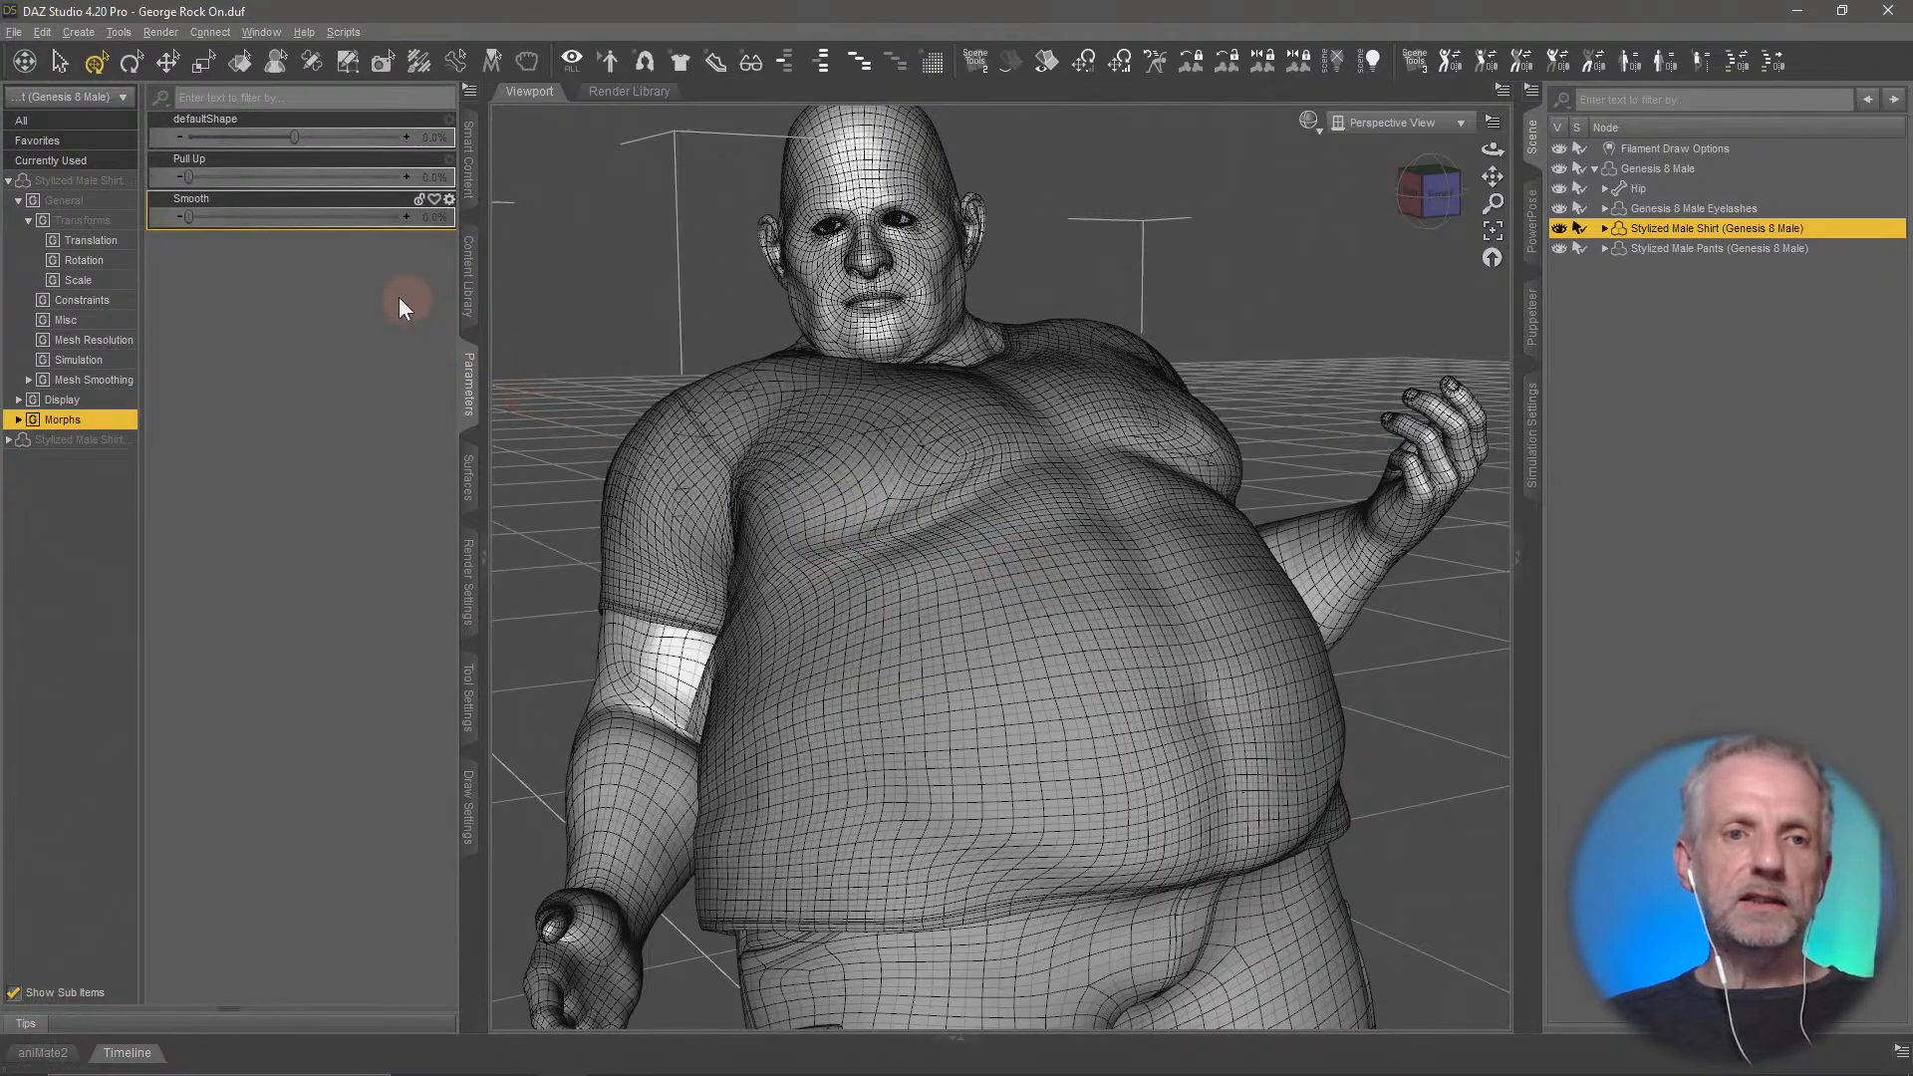
Set the Smooth morph back to 100% and compare the shirt's mesh from both sides
left_click_drag(188, 217, 417, 216)
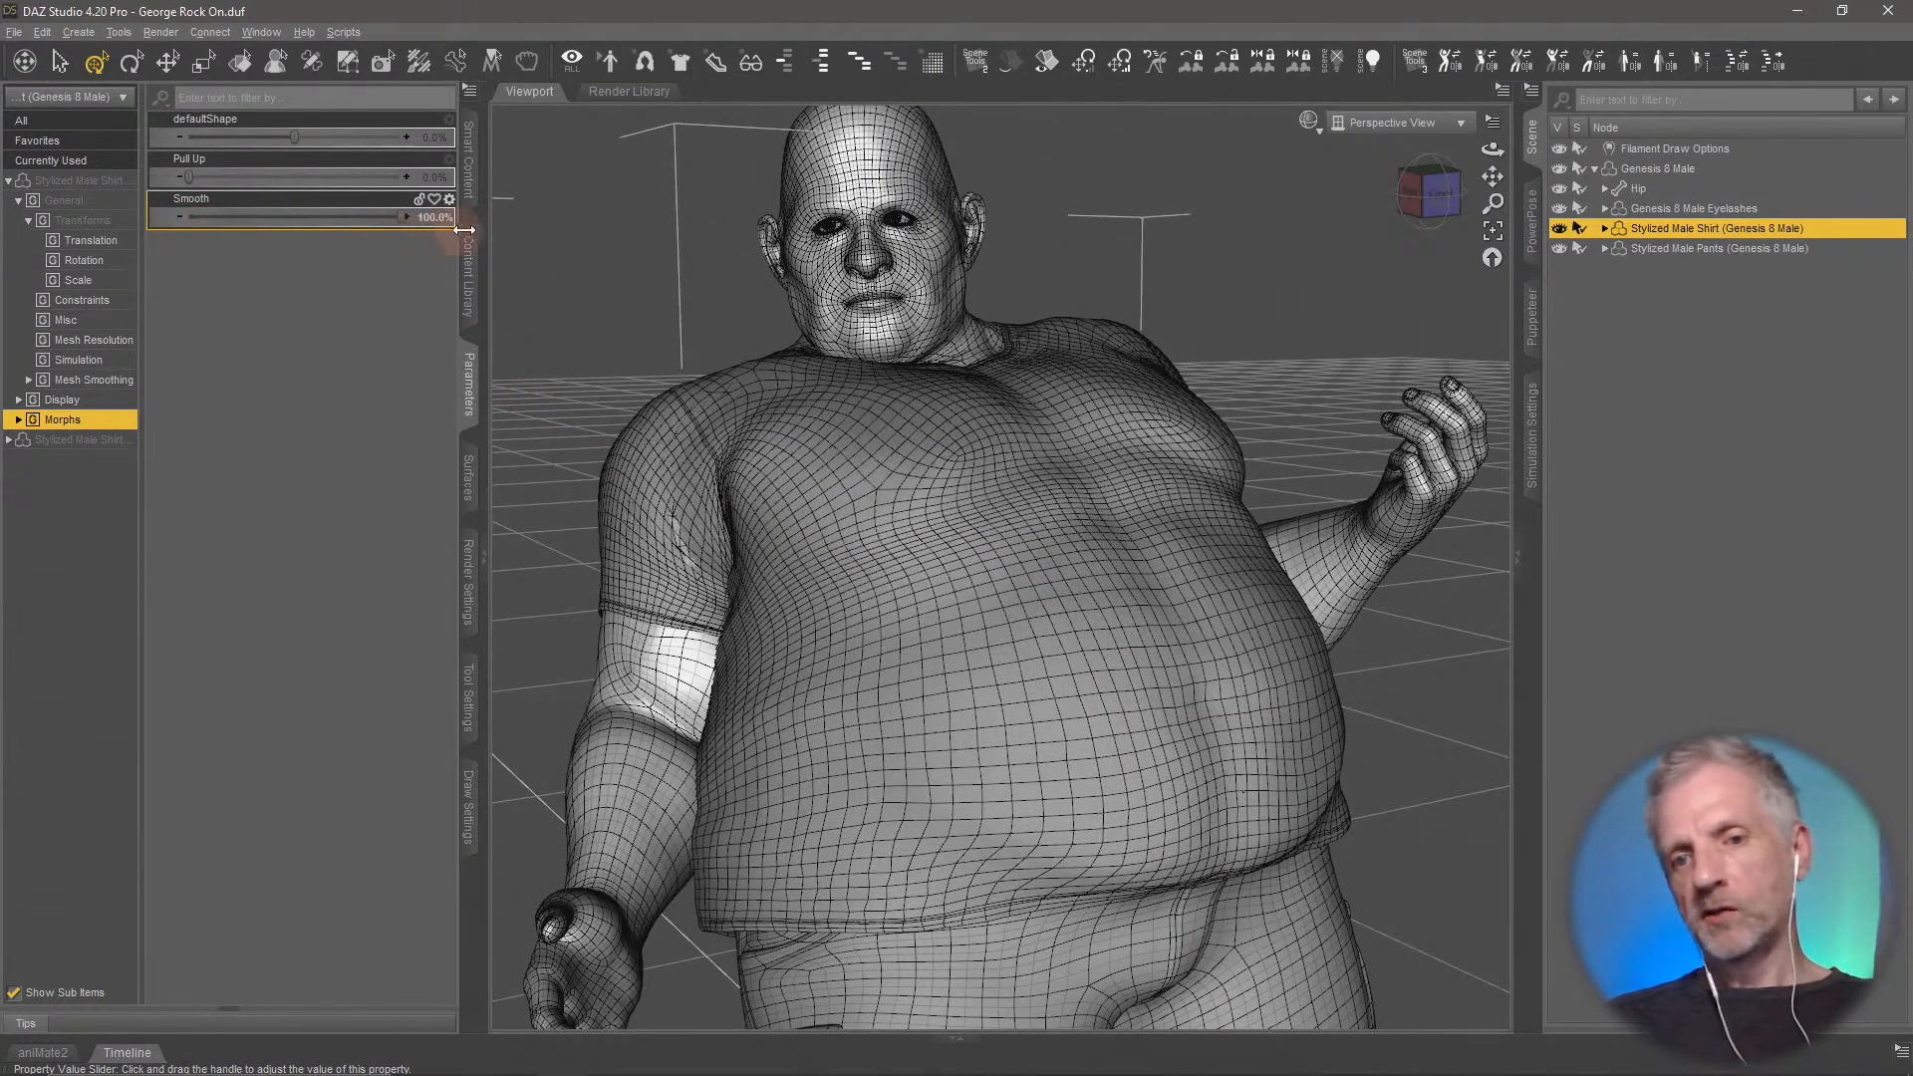
middle_click_drag(931, 426, 976, 498)
middle_click_drag(1093, 533, 649, 332)
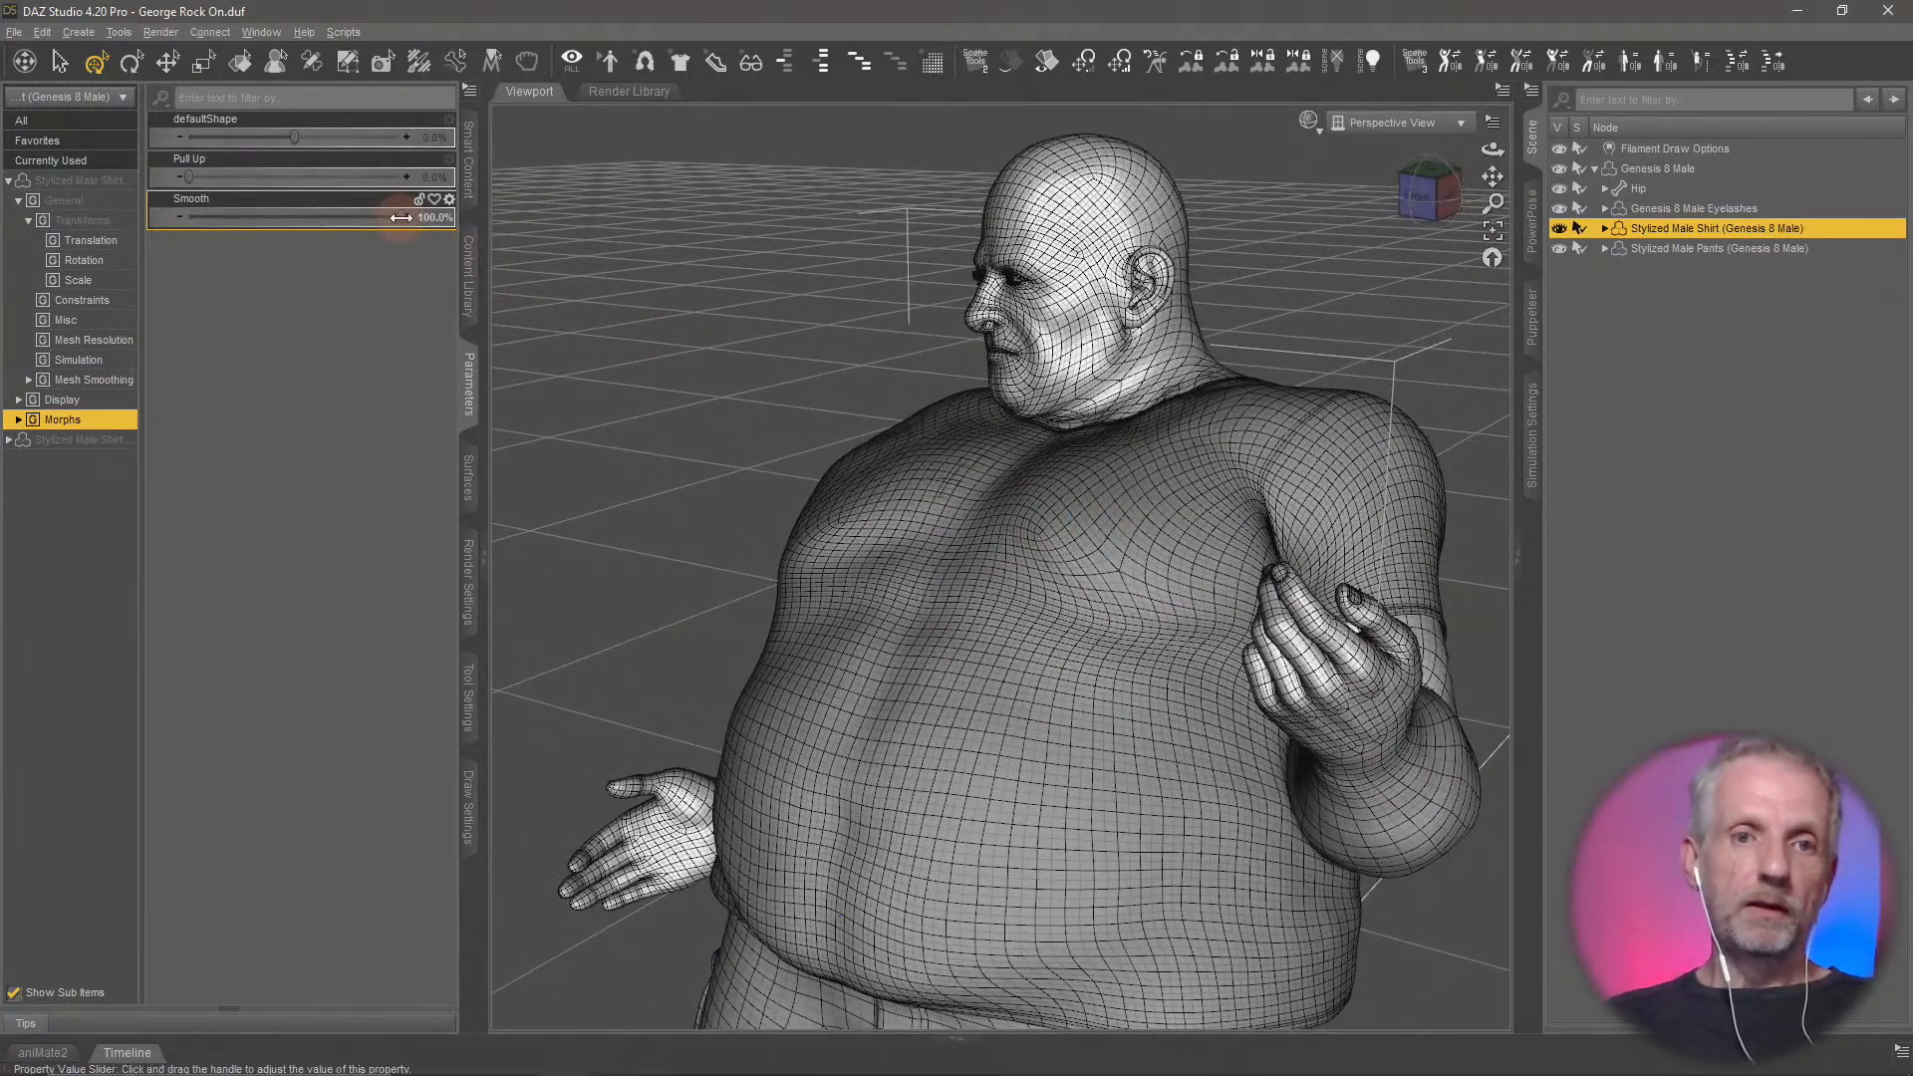
Set the shirt's Smooth morph to 0% and its Pull Up morph to 100%
left_click_drag(400, 217, 85, 217)
middle_click_drag(697, 797, 637, 828)
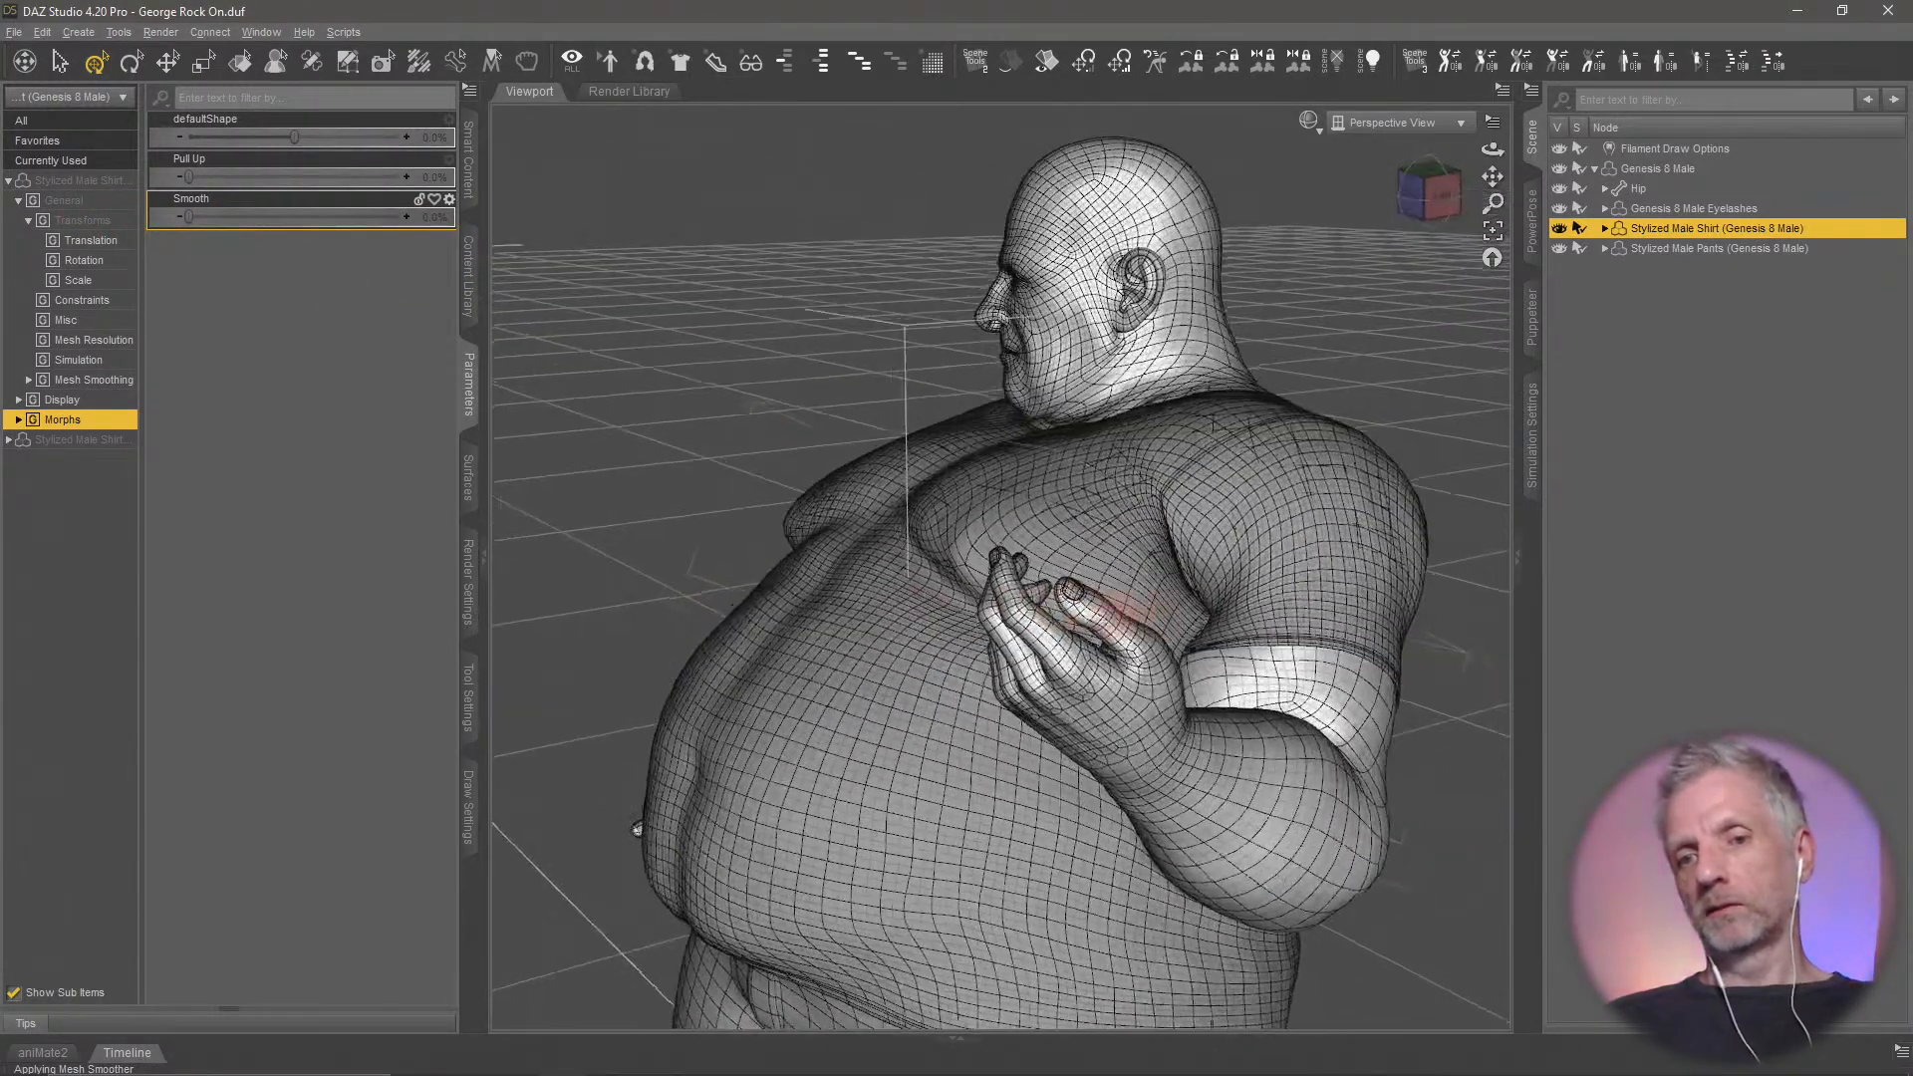
mouse_move(1121, 609)
middle_mouse_down()
mouse_move(1131, 584)
mouse_move(1102, 604)
middle_mouse_up()
scroll(1104, 599, "down", 4)
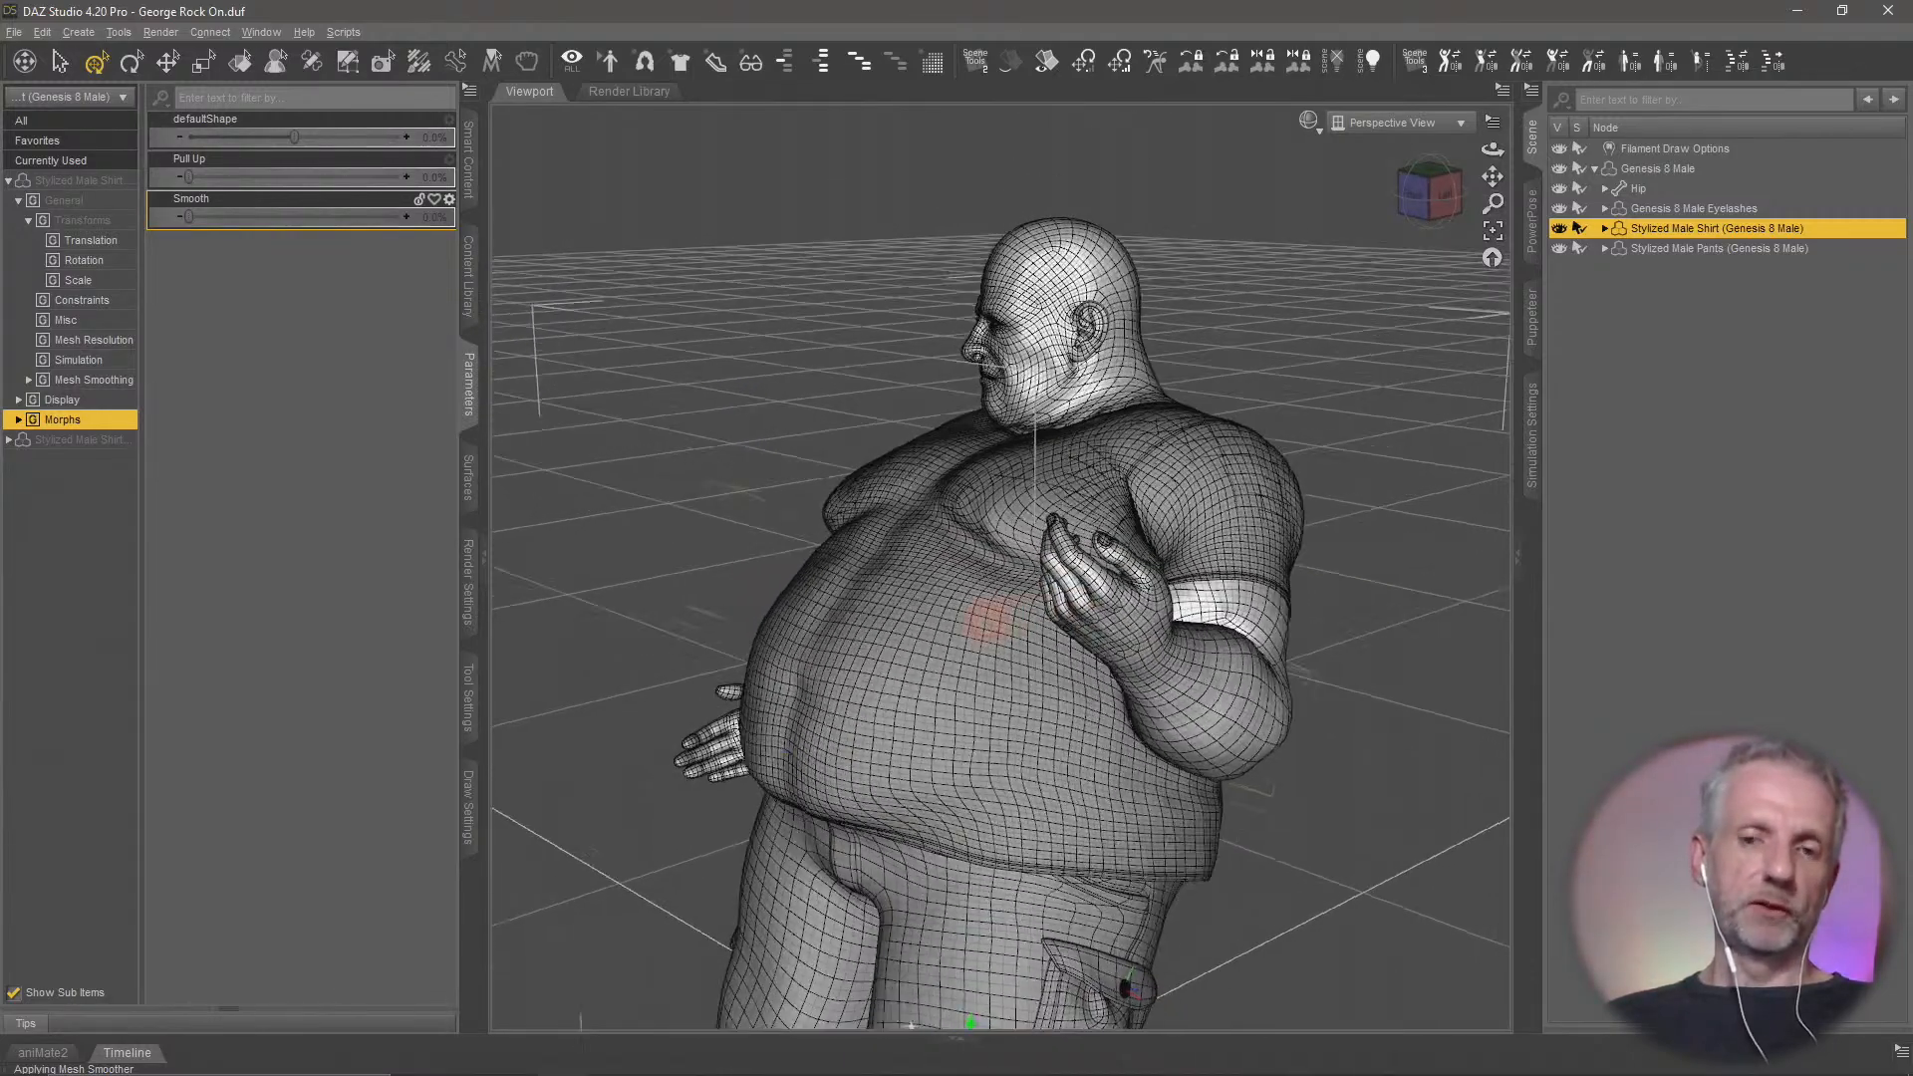
middle_click_drag(988, 621, 927, 622)
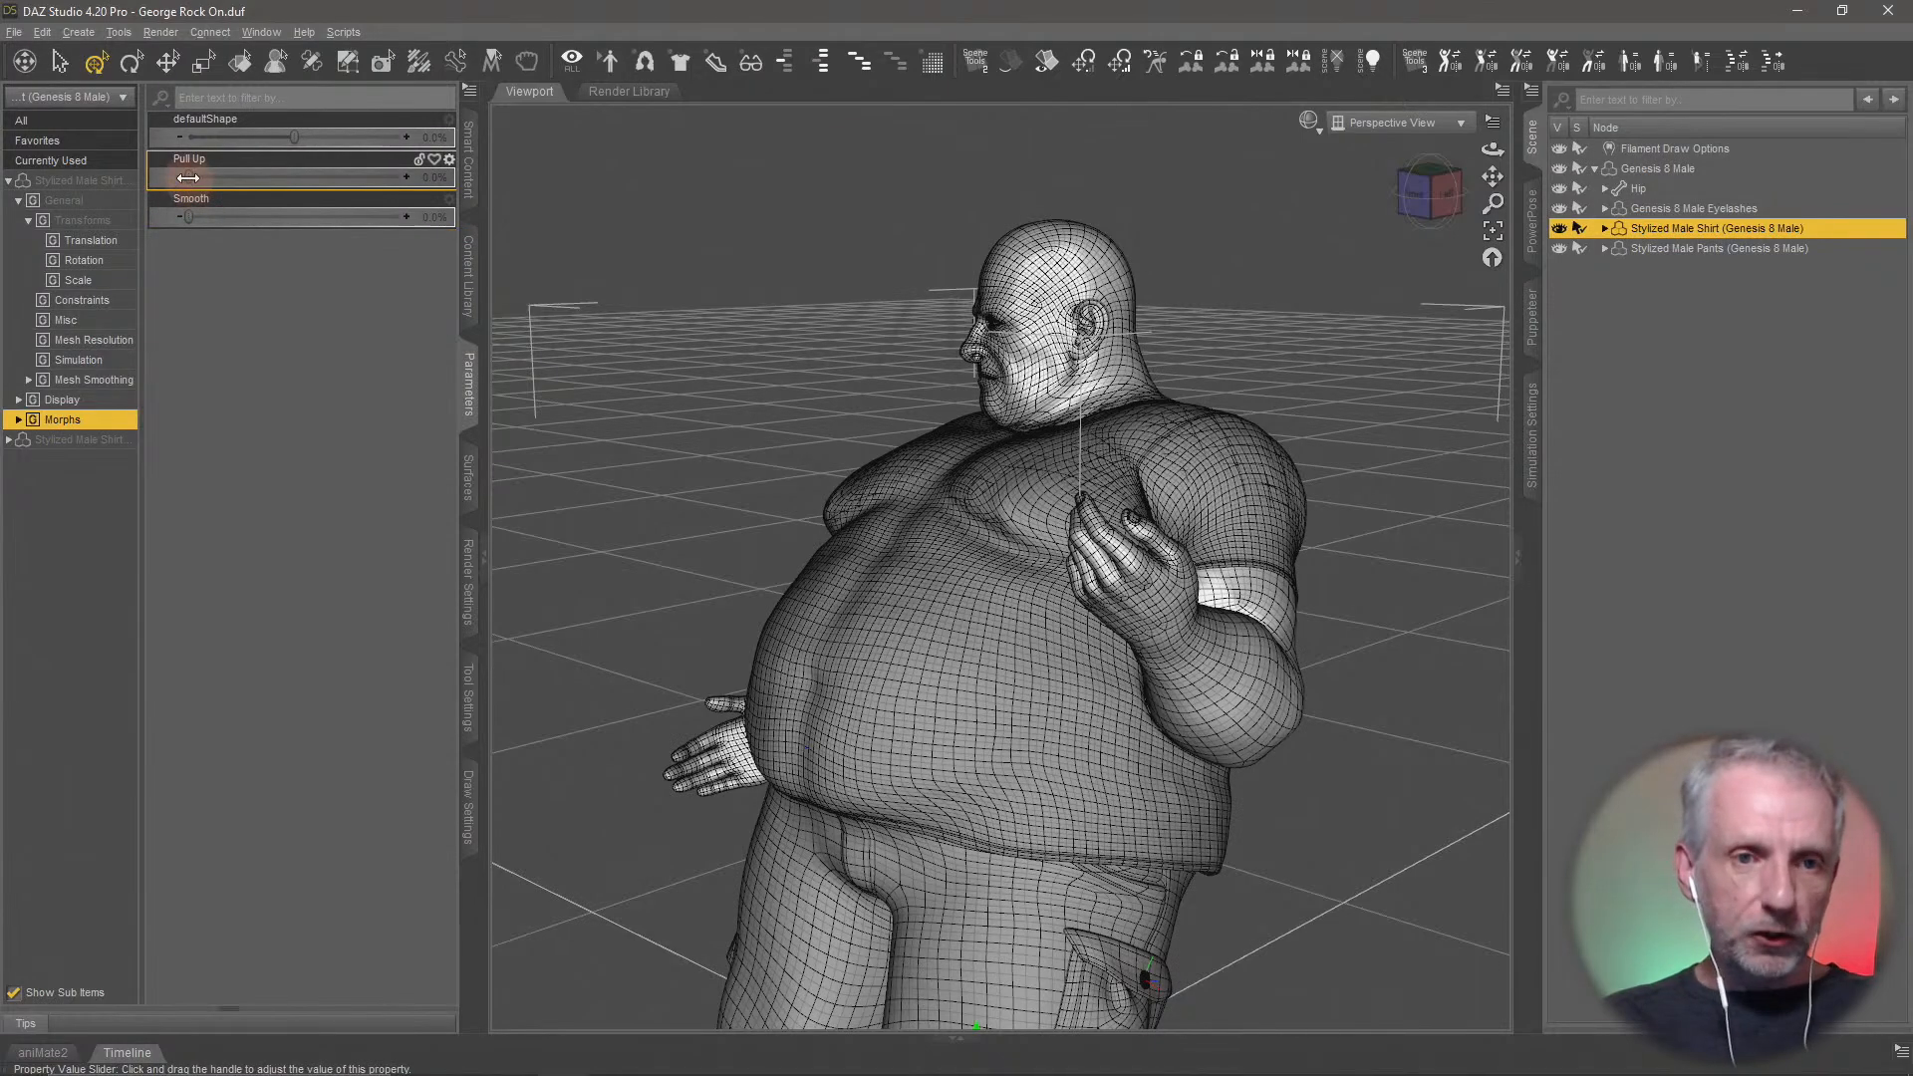
left_click_drag(187, 177, 491, 183)
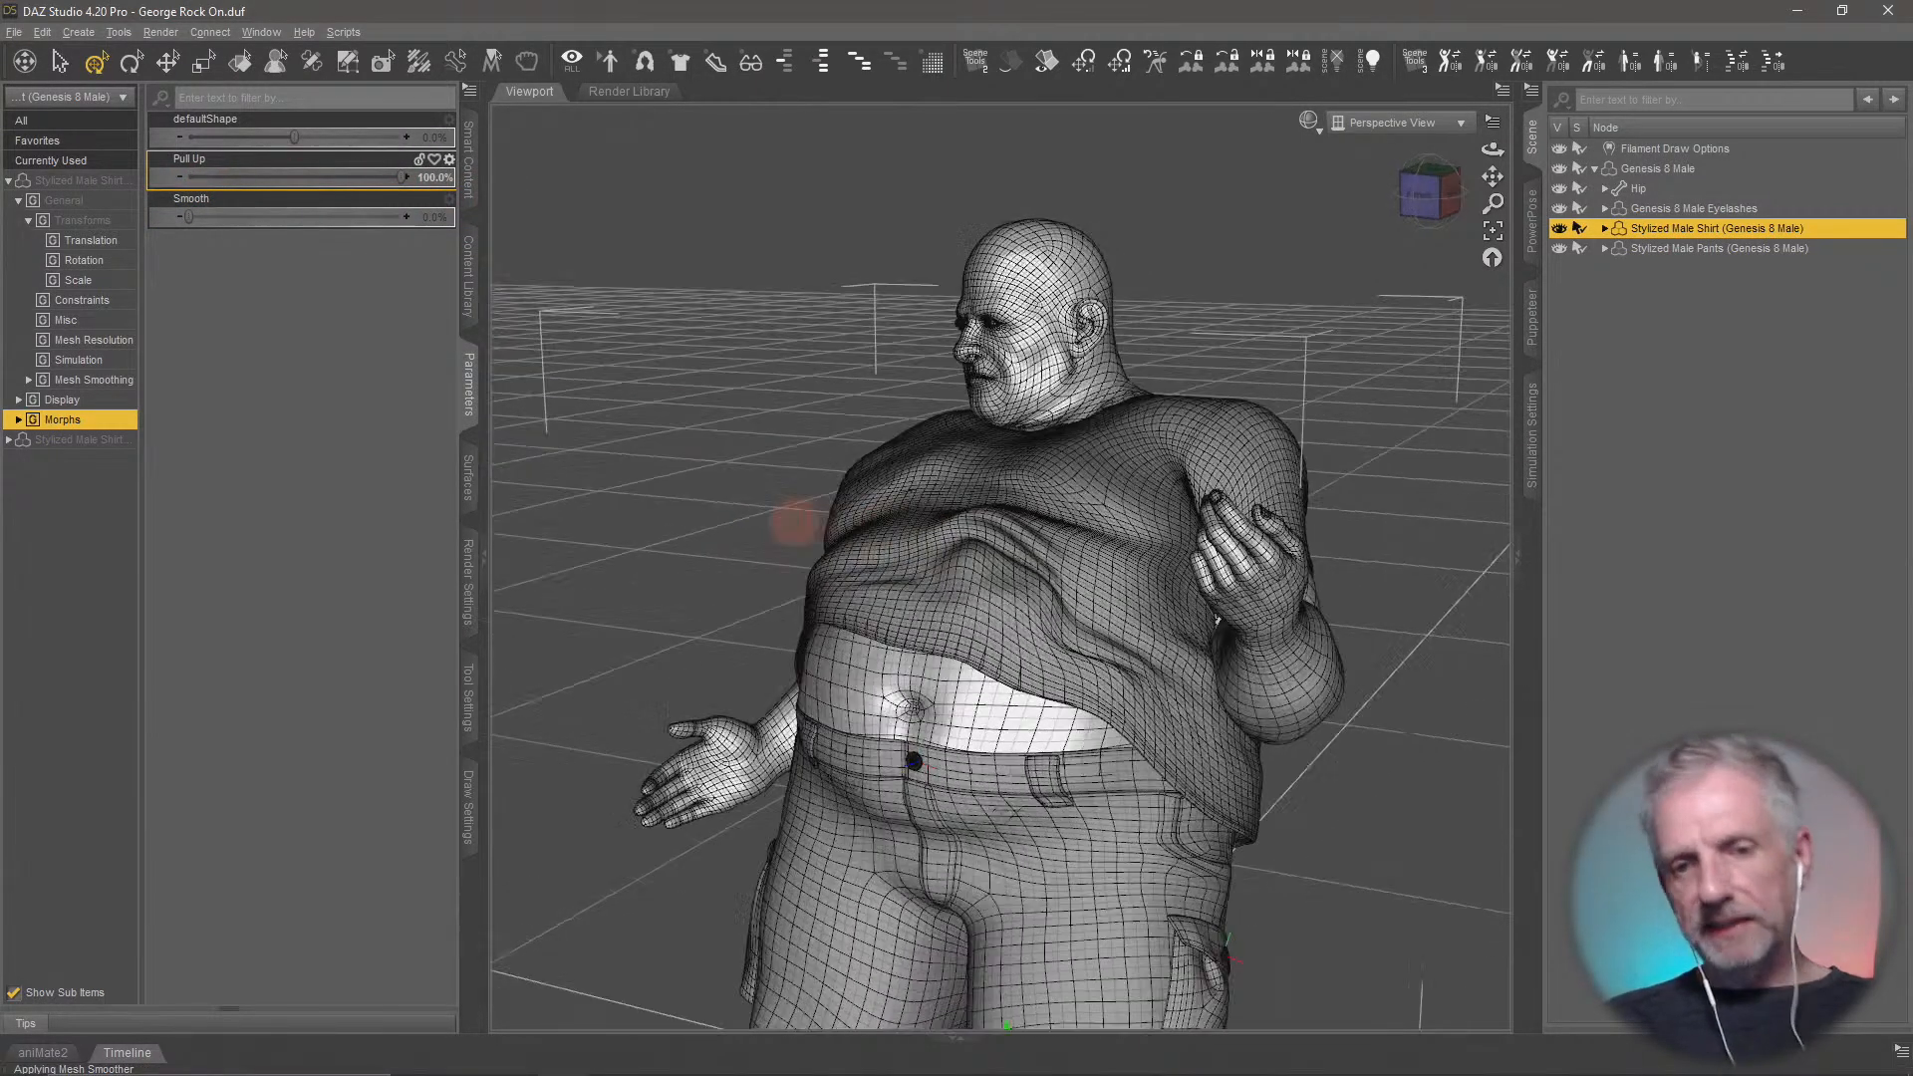
middle_click_drag(794, 522, 832, 503)
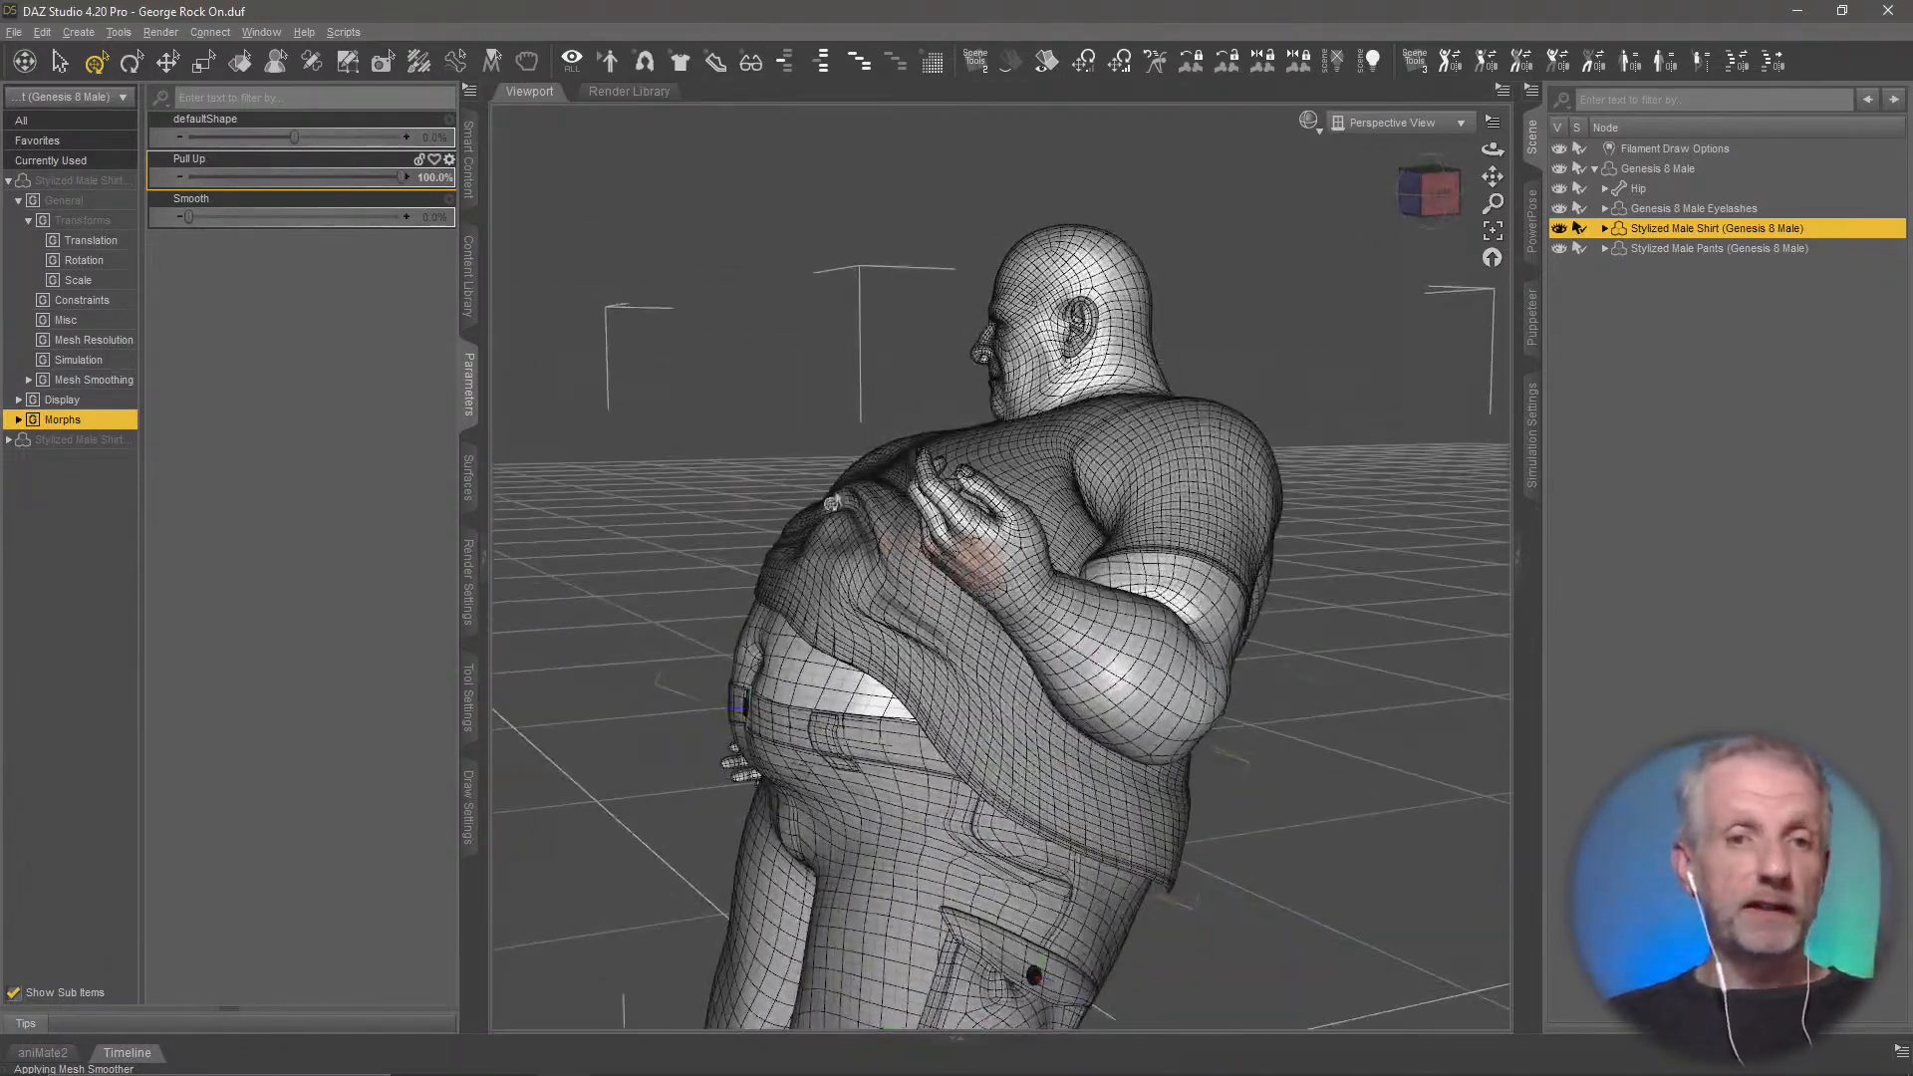
Set the shirt's Pull Up morph to 0% and change the viewport draw style to Smooth Shaded
left_click_drag(403, 178, 55, 180)
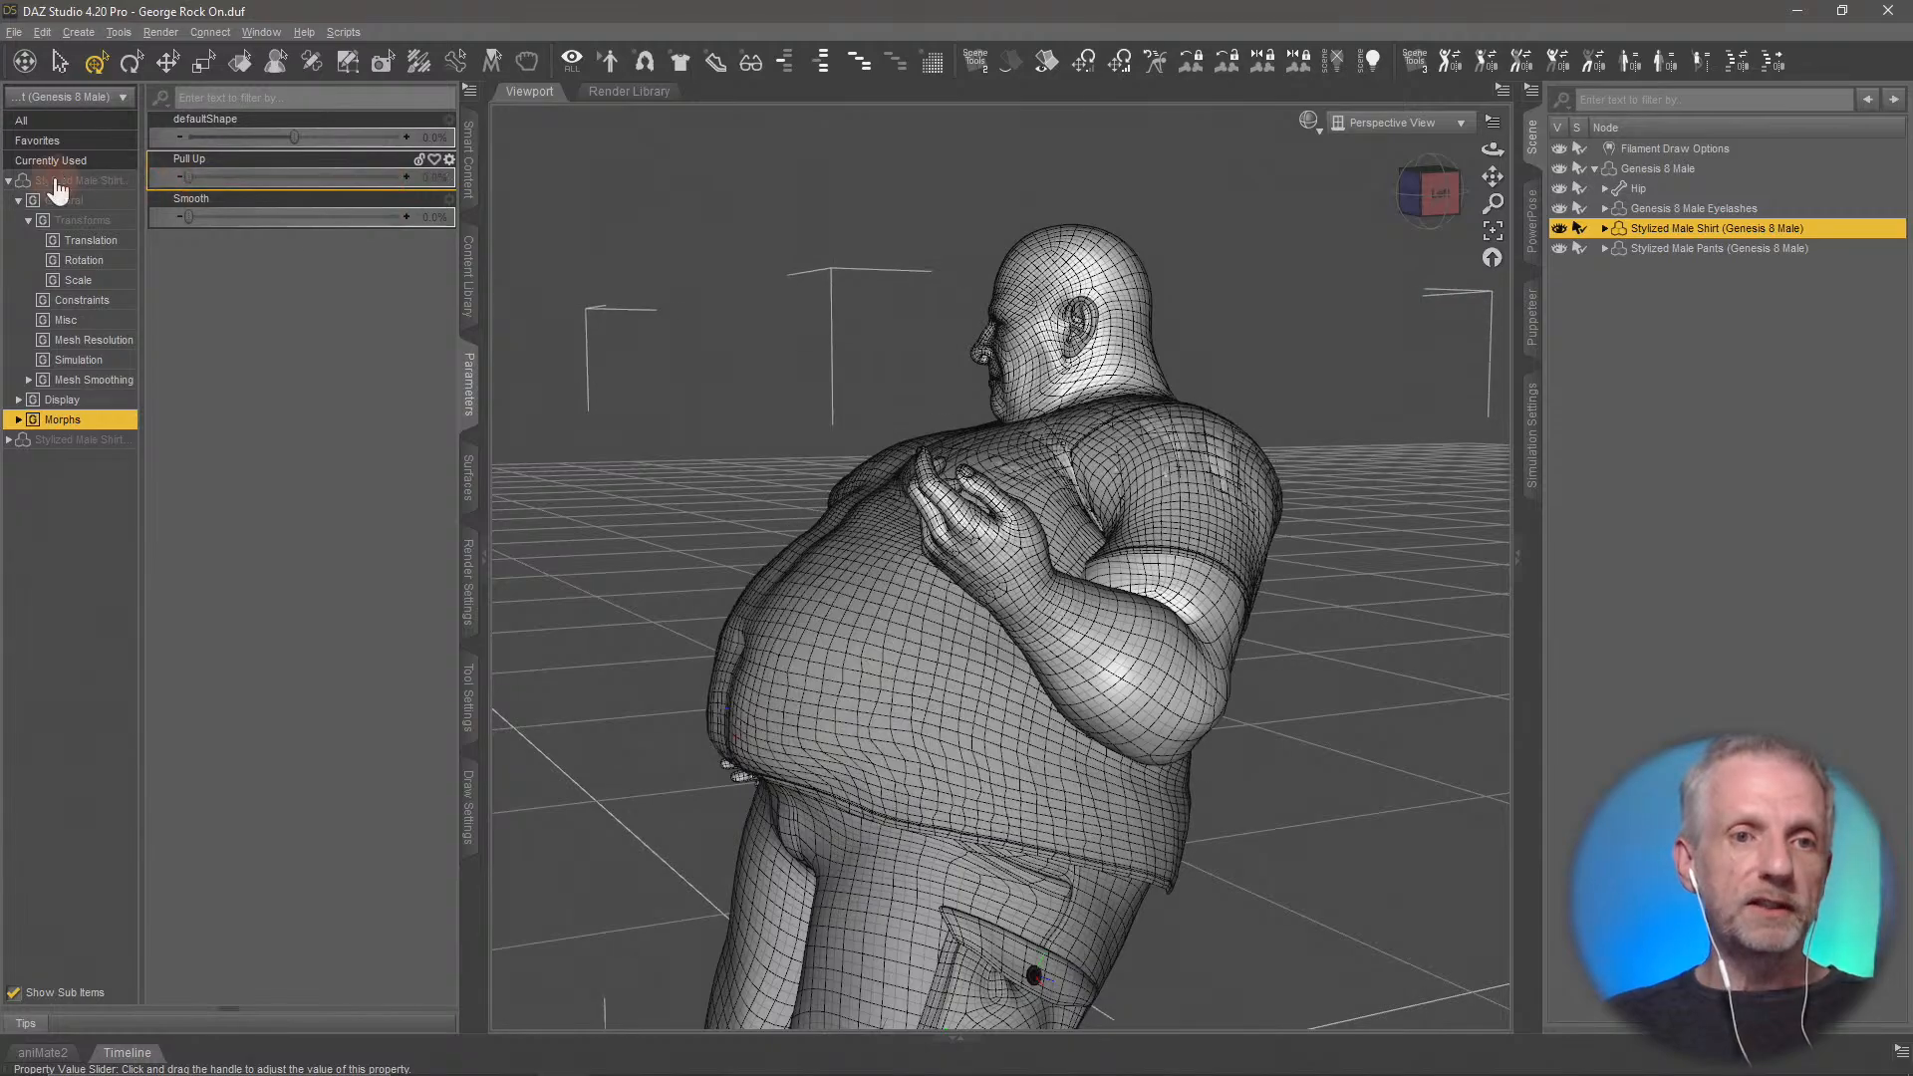
mouse_move(760, 613)
middle_mouse_down()
mouse_move(833, 611)
mouse_move(727, 605)
mouse_move(760, 598)
middle_mouse_up()
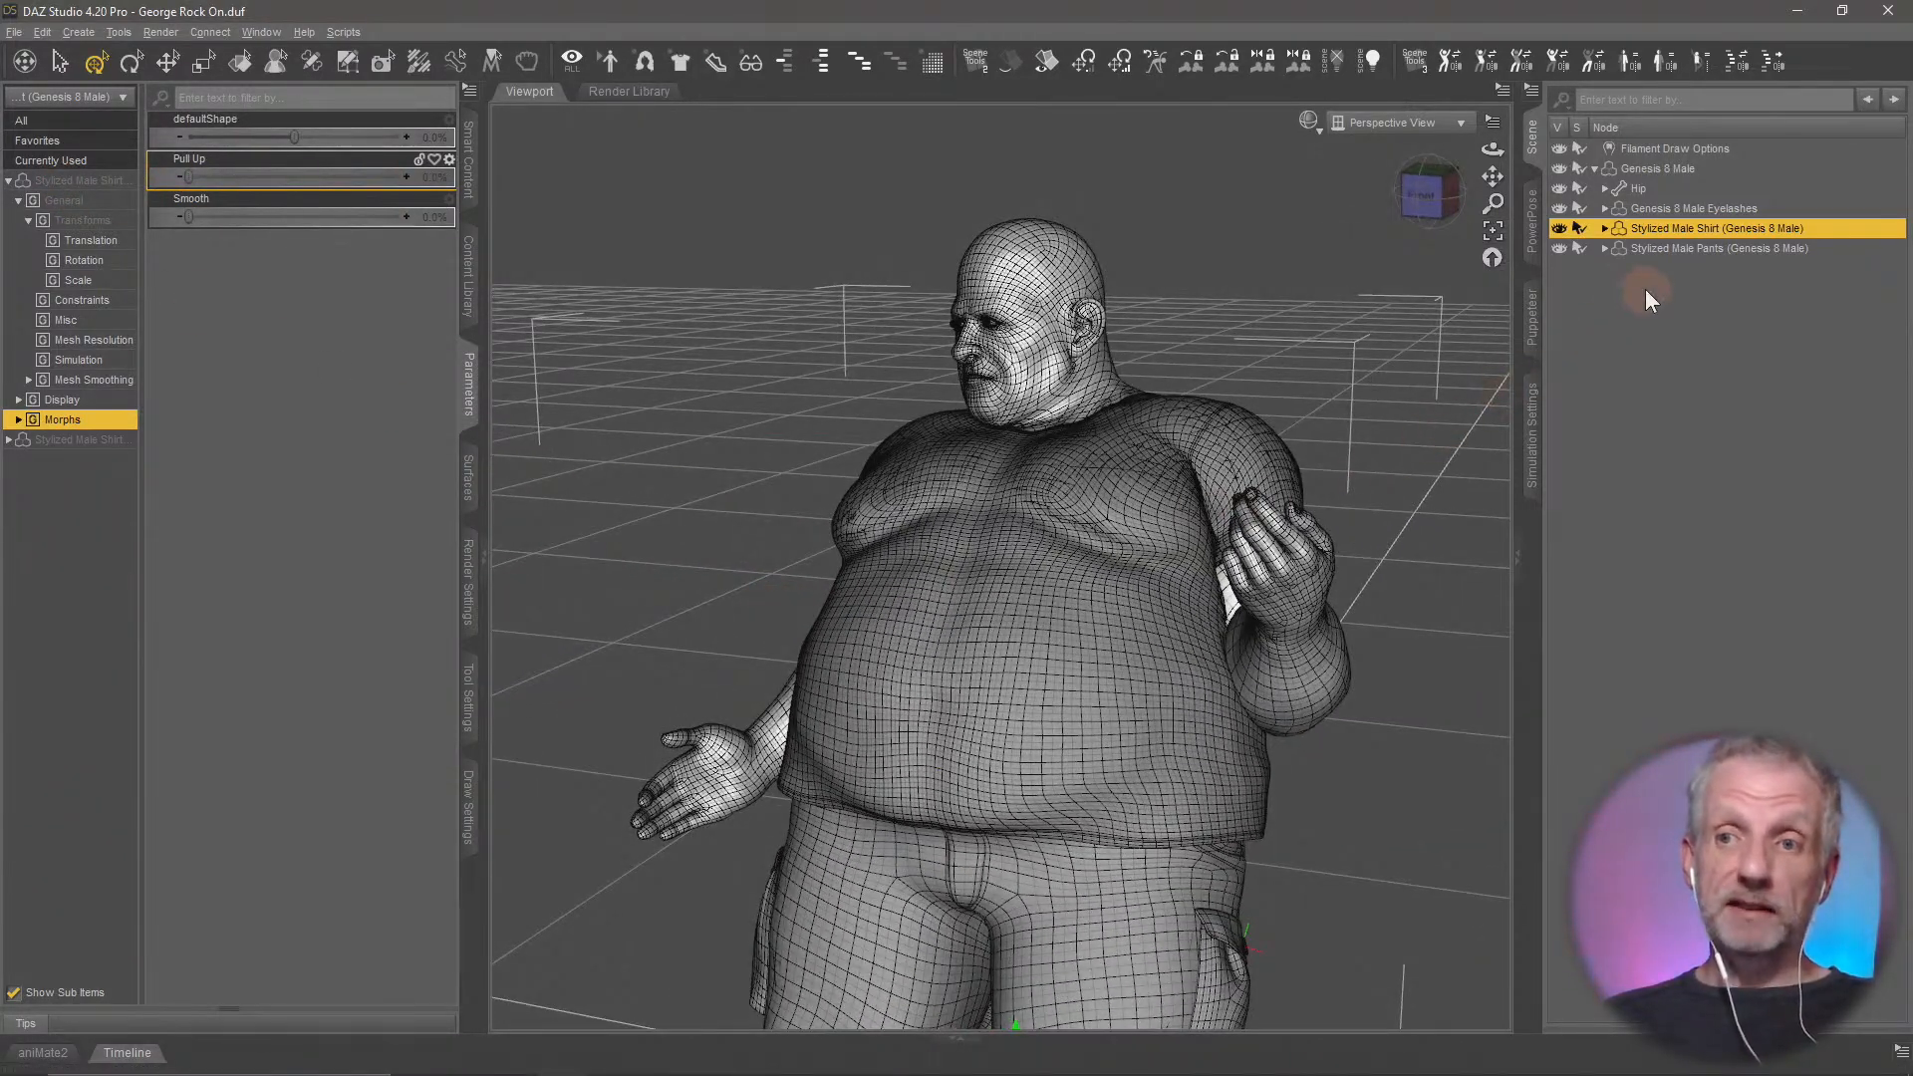
left_click(1307, 122)
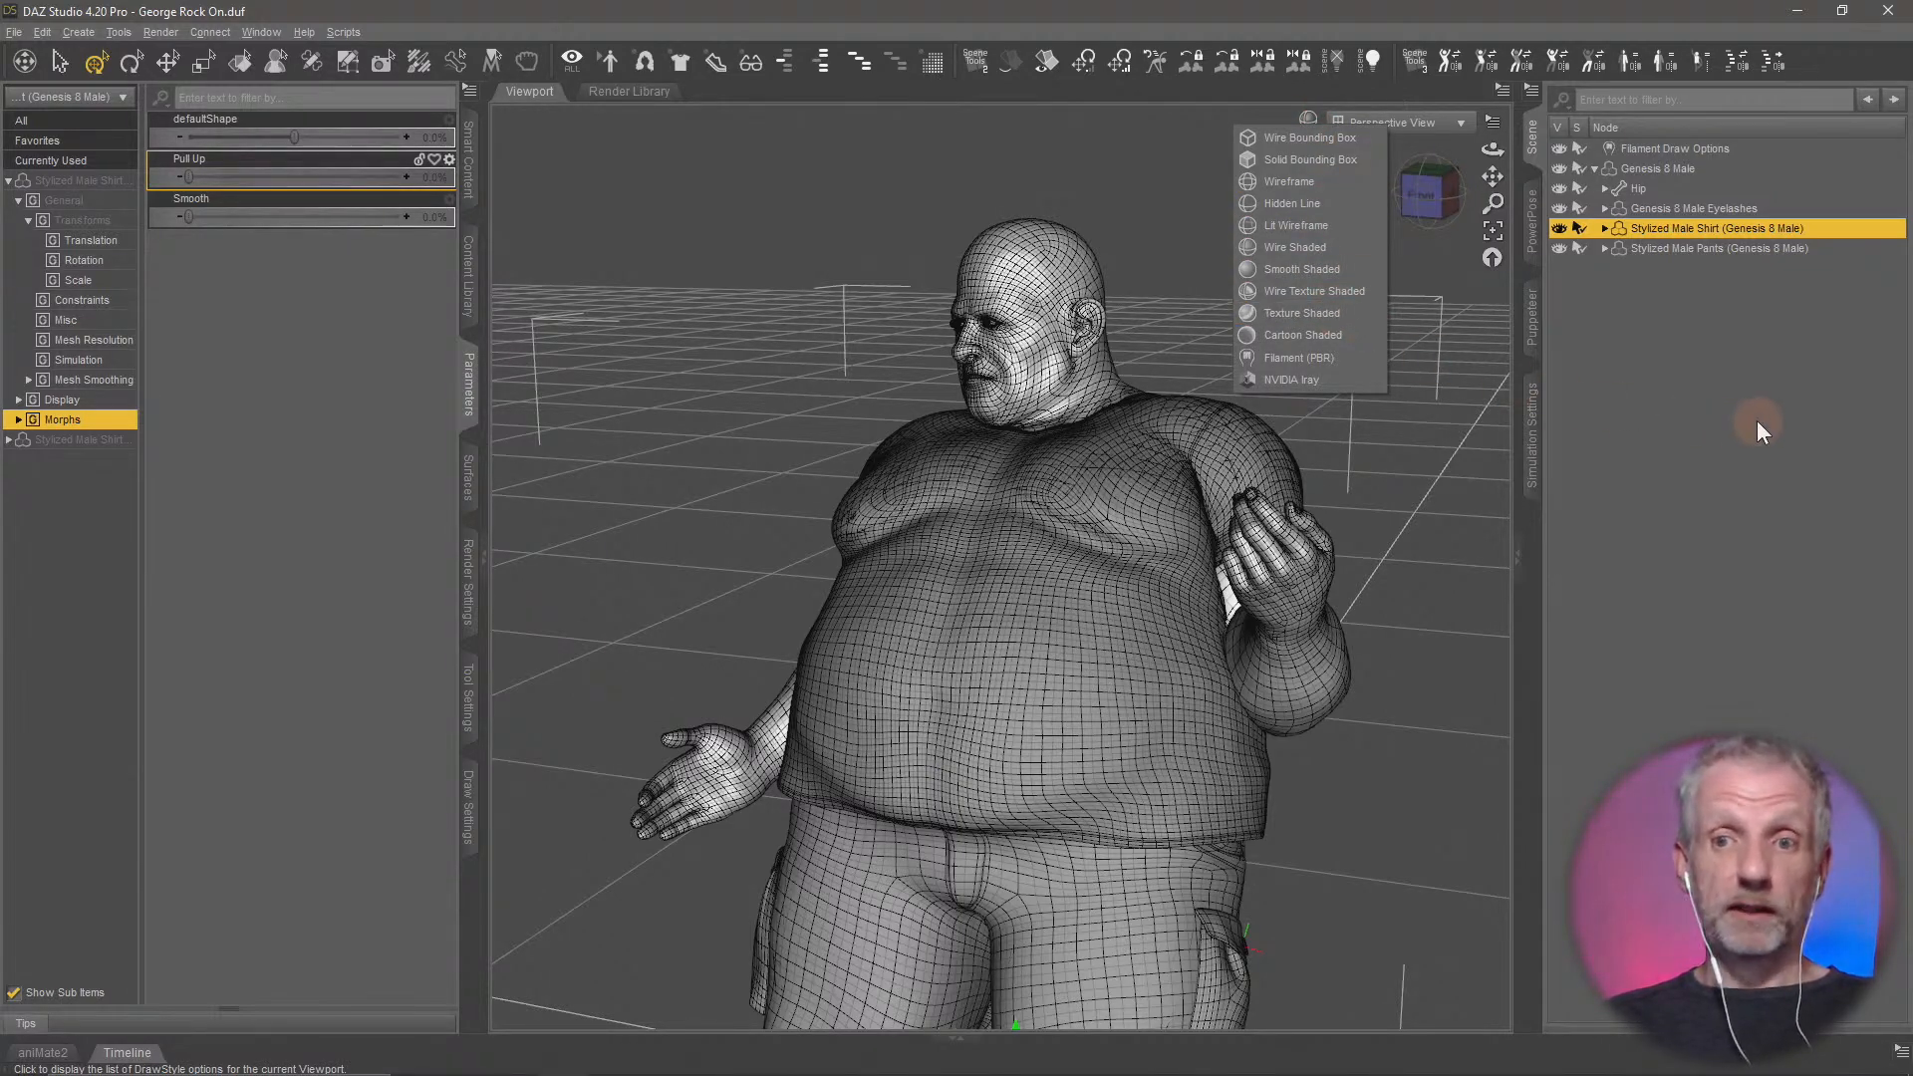
left_click(1341, 278)
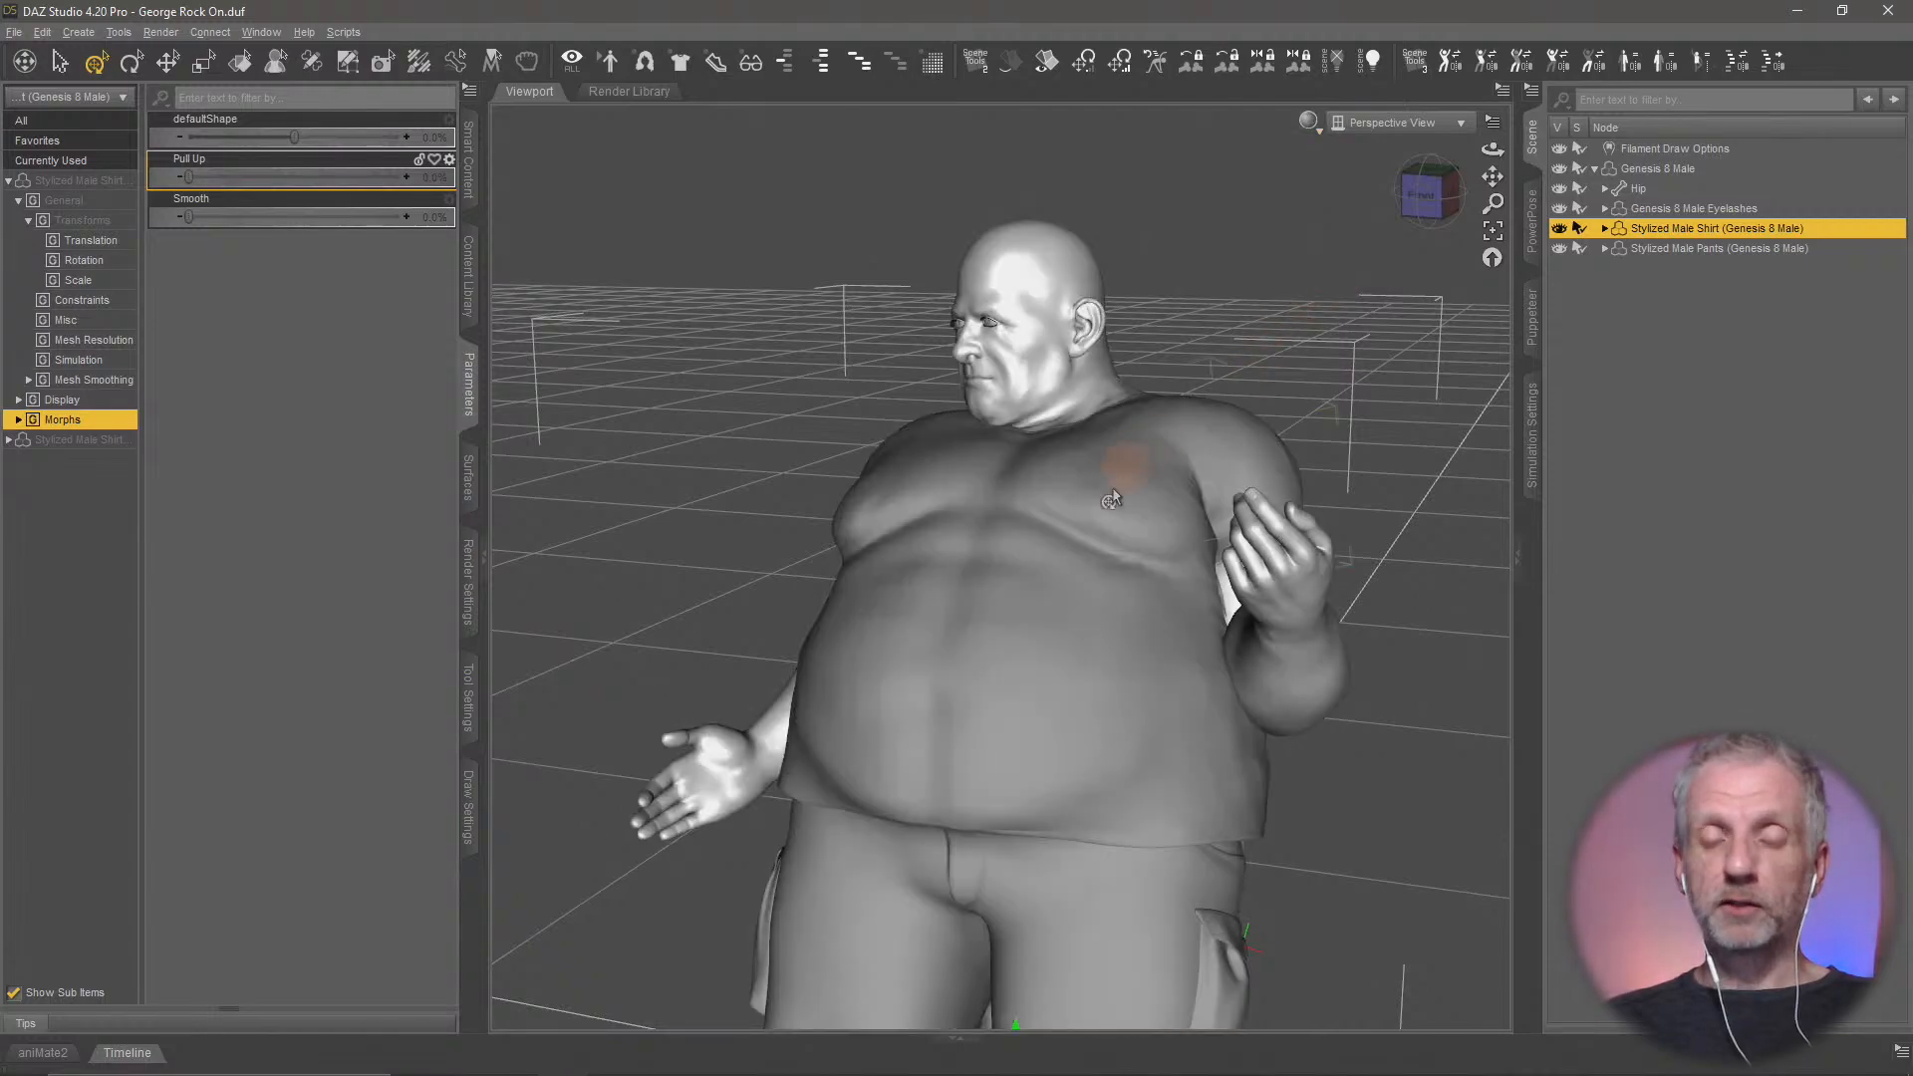
mouse_move(1112, 487)
middle_mouse_down()
mouse_move(1101, 512)
mouse_move(1101, 488)
mouse_move(1118, 501)
mouse_move(1238, 439)
middle_mouse_up()
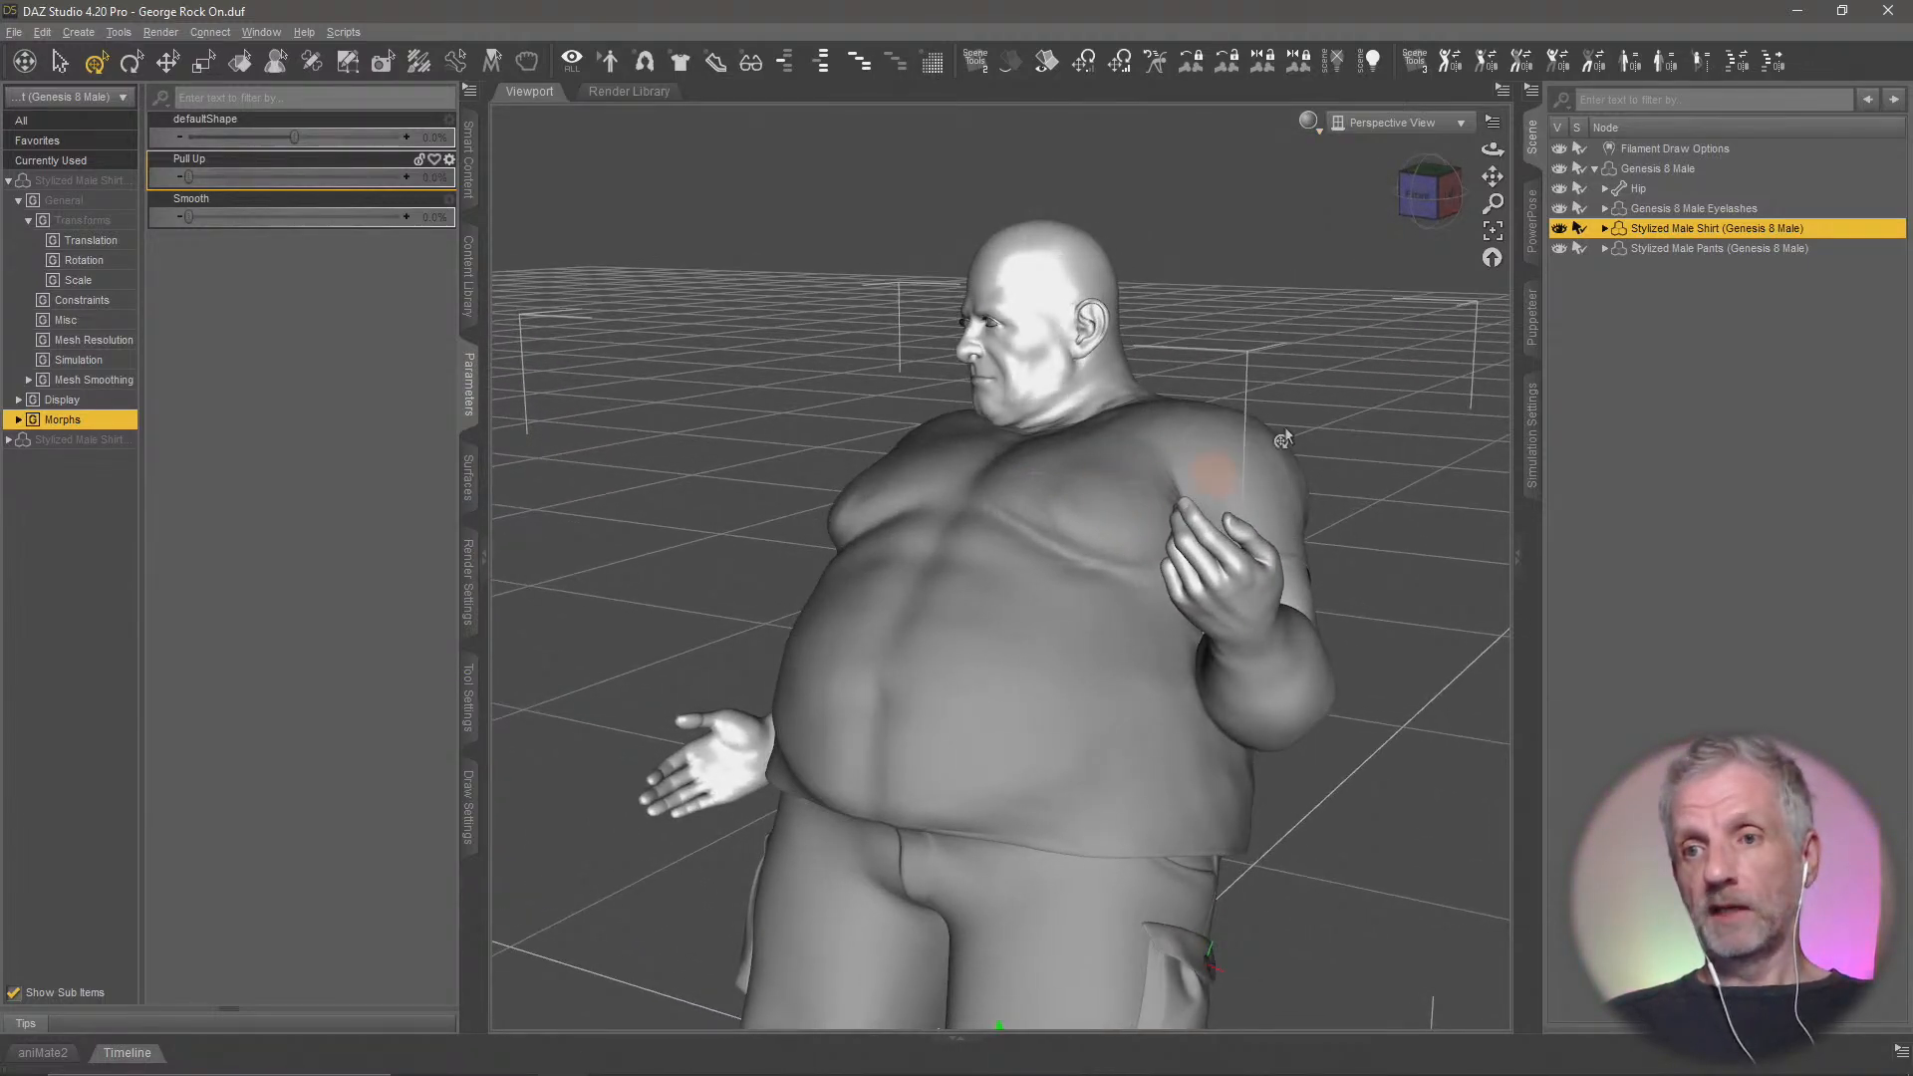
Examine the posed, clothed figure from several angles, selecting the Genesis 8 Male, the shirt and the pants in turn
left_click(1682, 167)
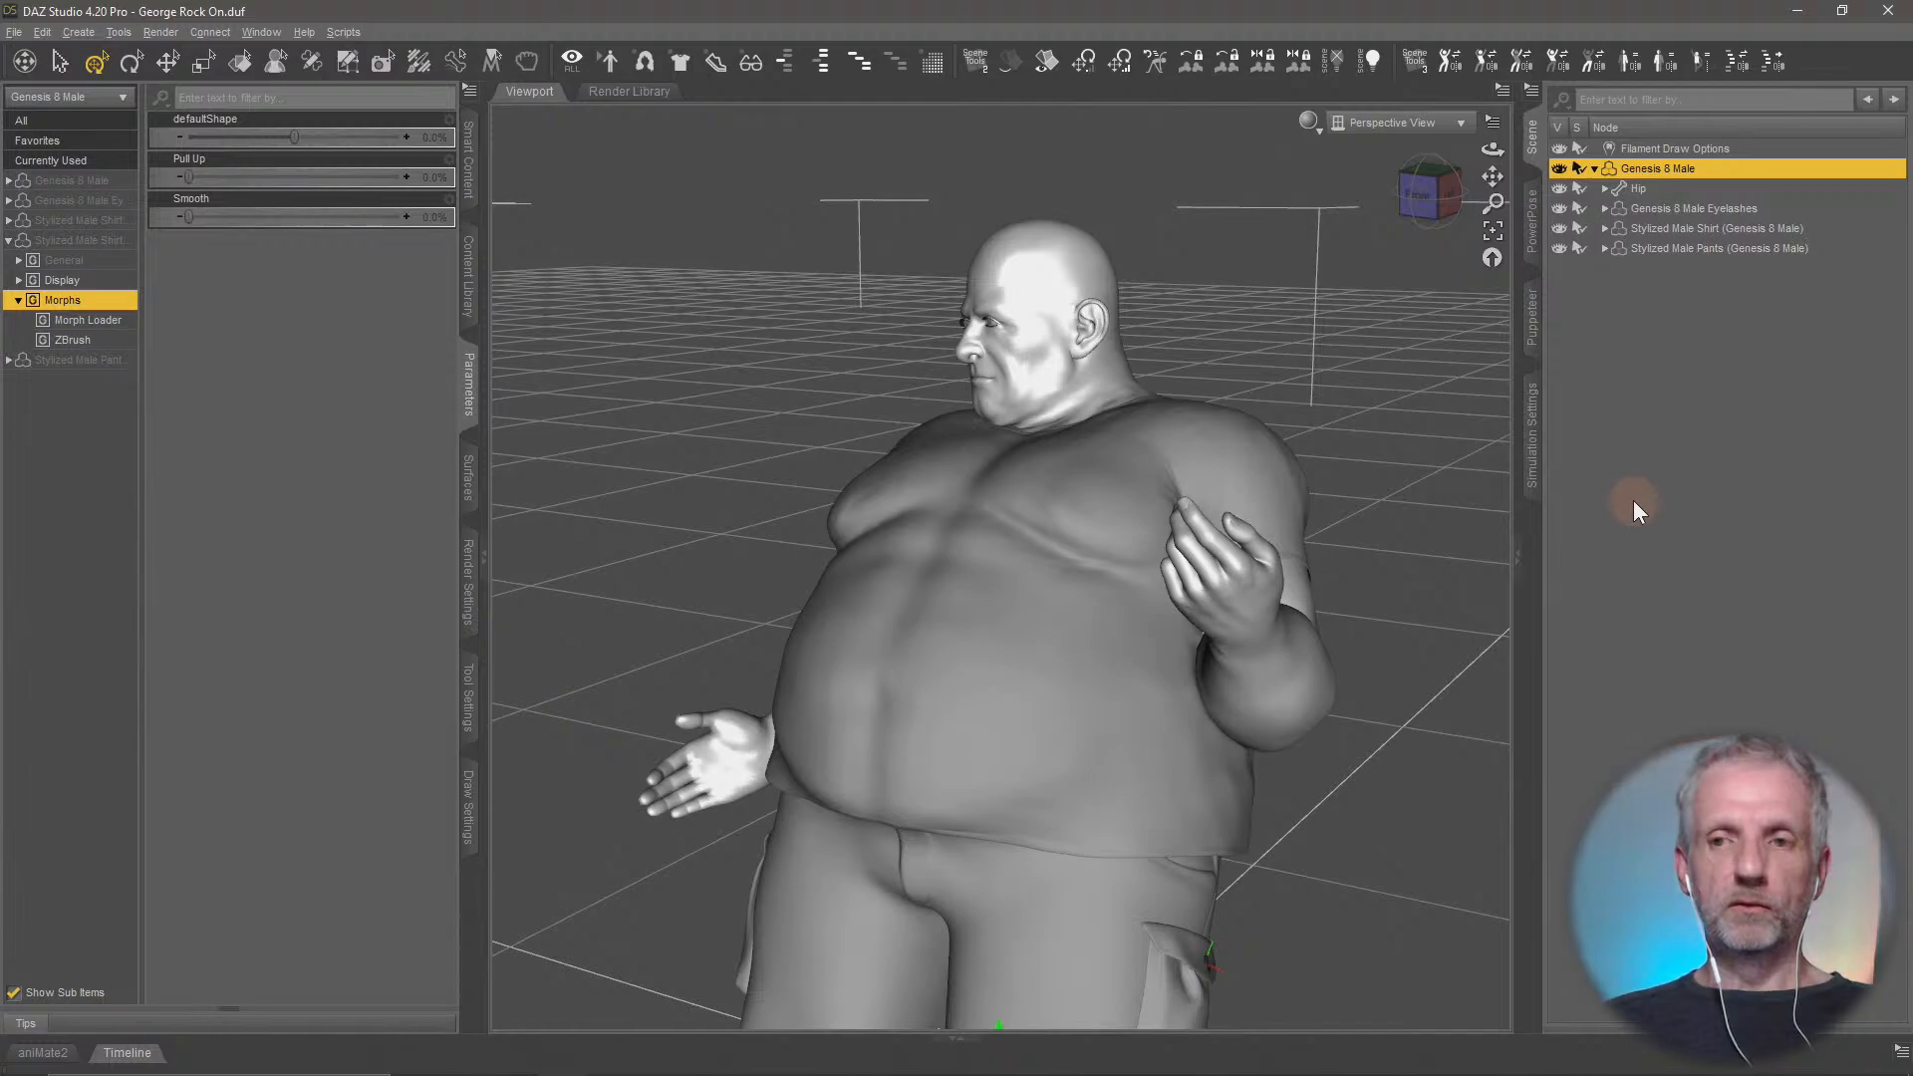
mouse_move(1201, 637)
middle_mouse_down()
mouse_move(1176, 669)
mouse_move(1225, 631)
middle_mouse_up()
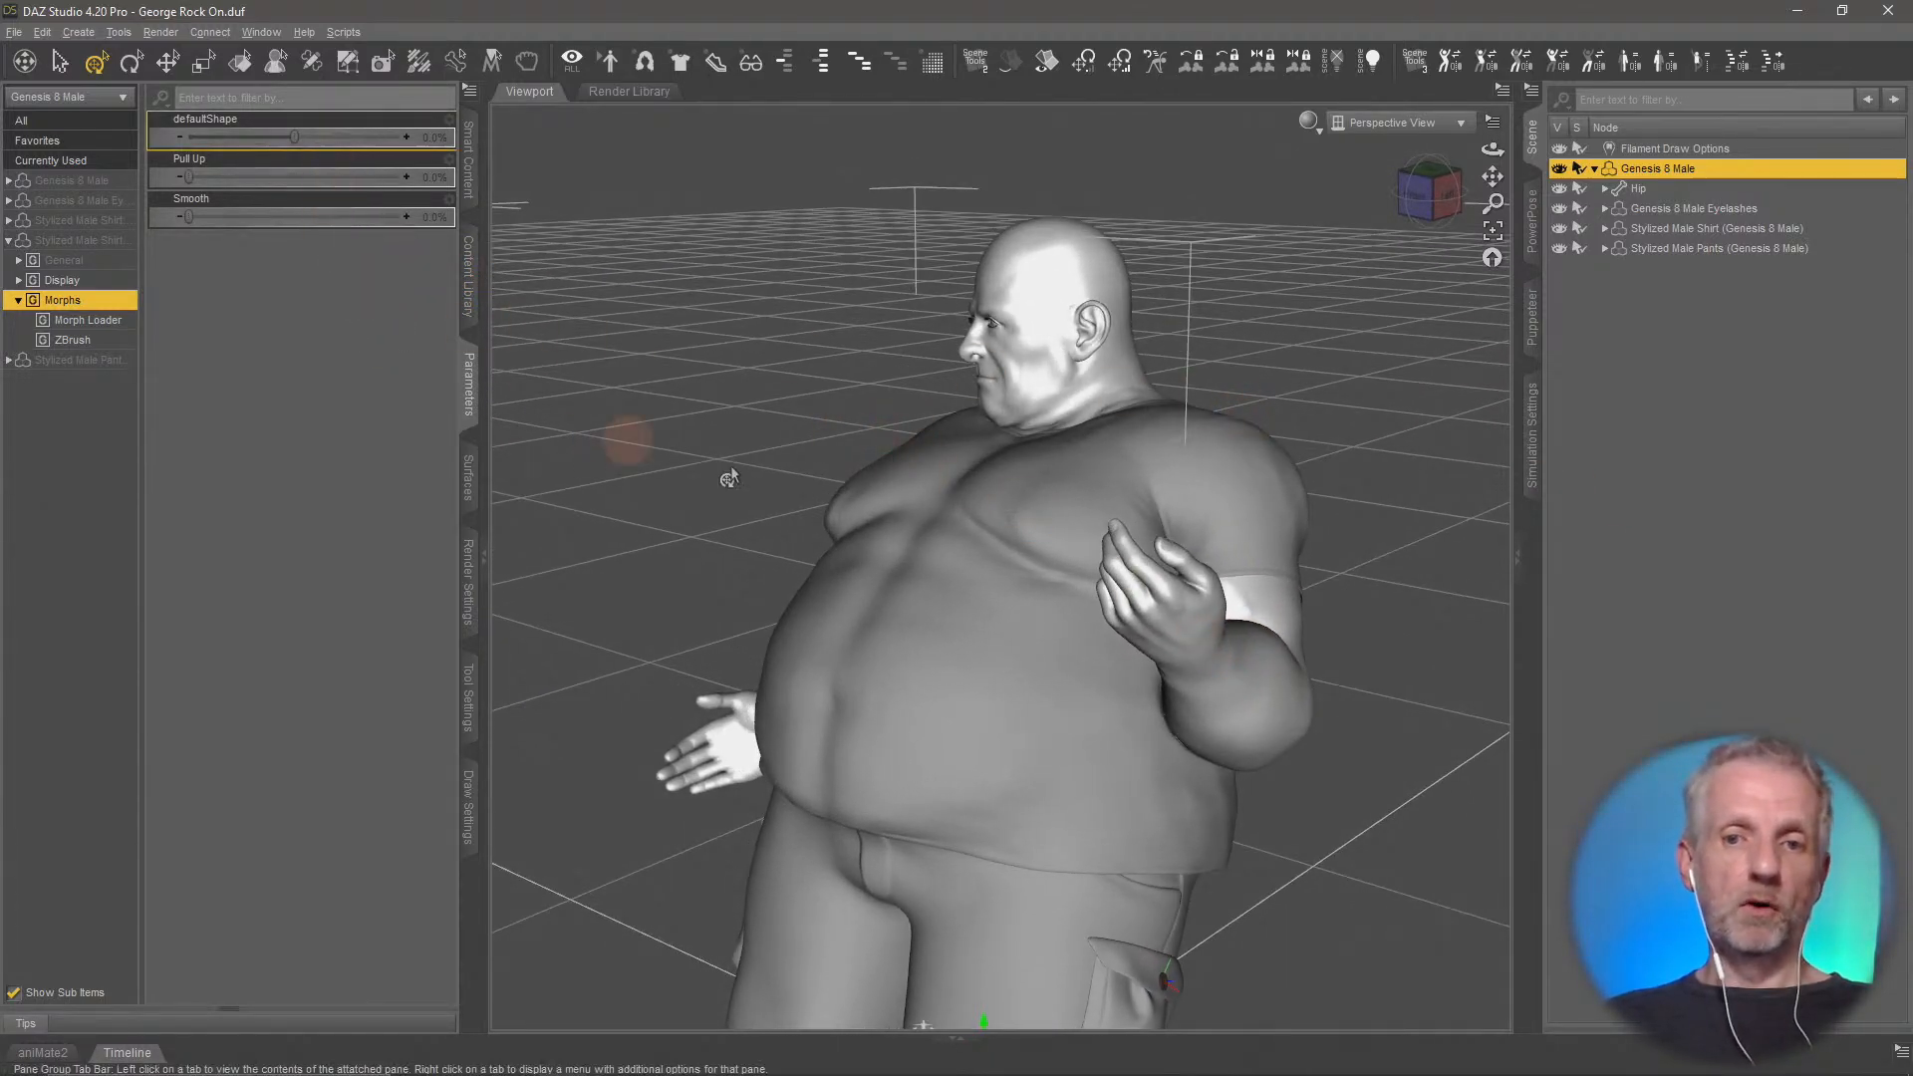
scroll(1082, 518, "down", 3)
scroll(1080, 516, "up", 4)
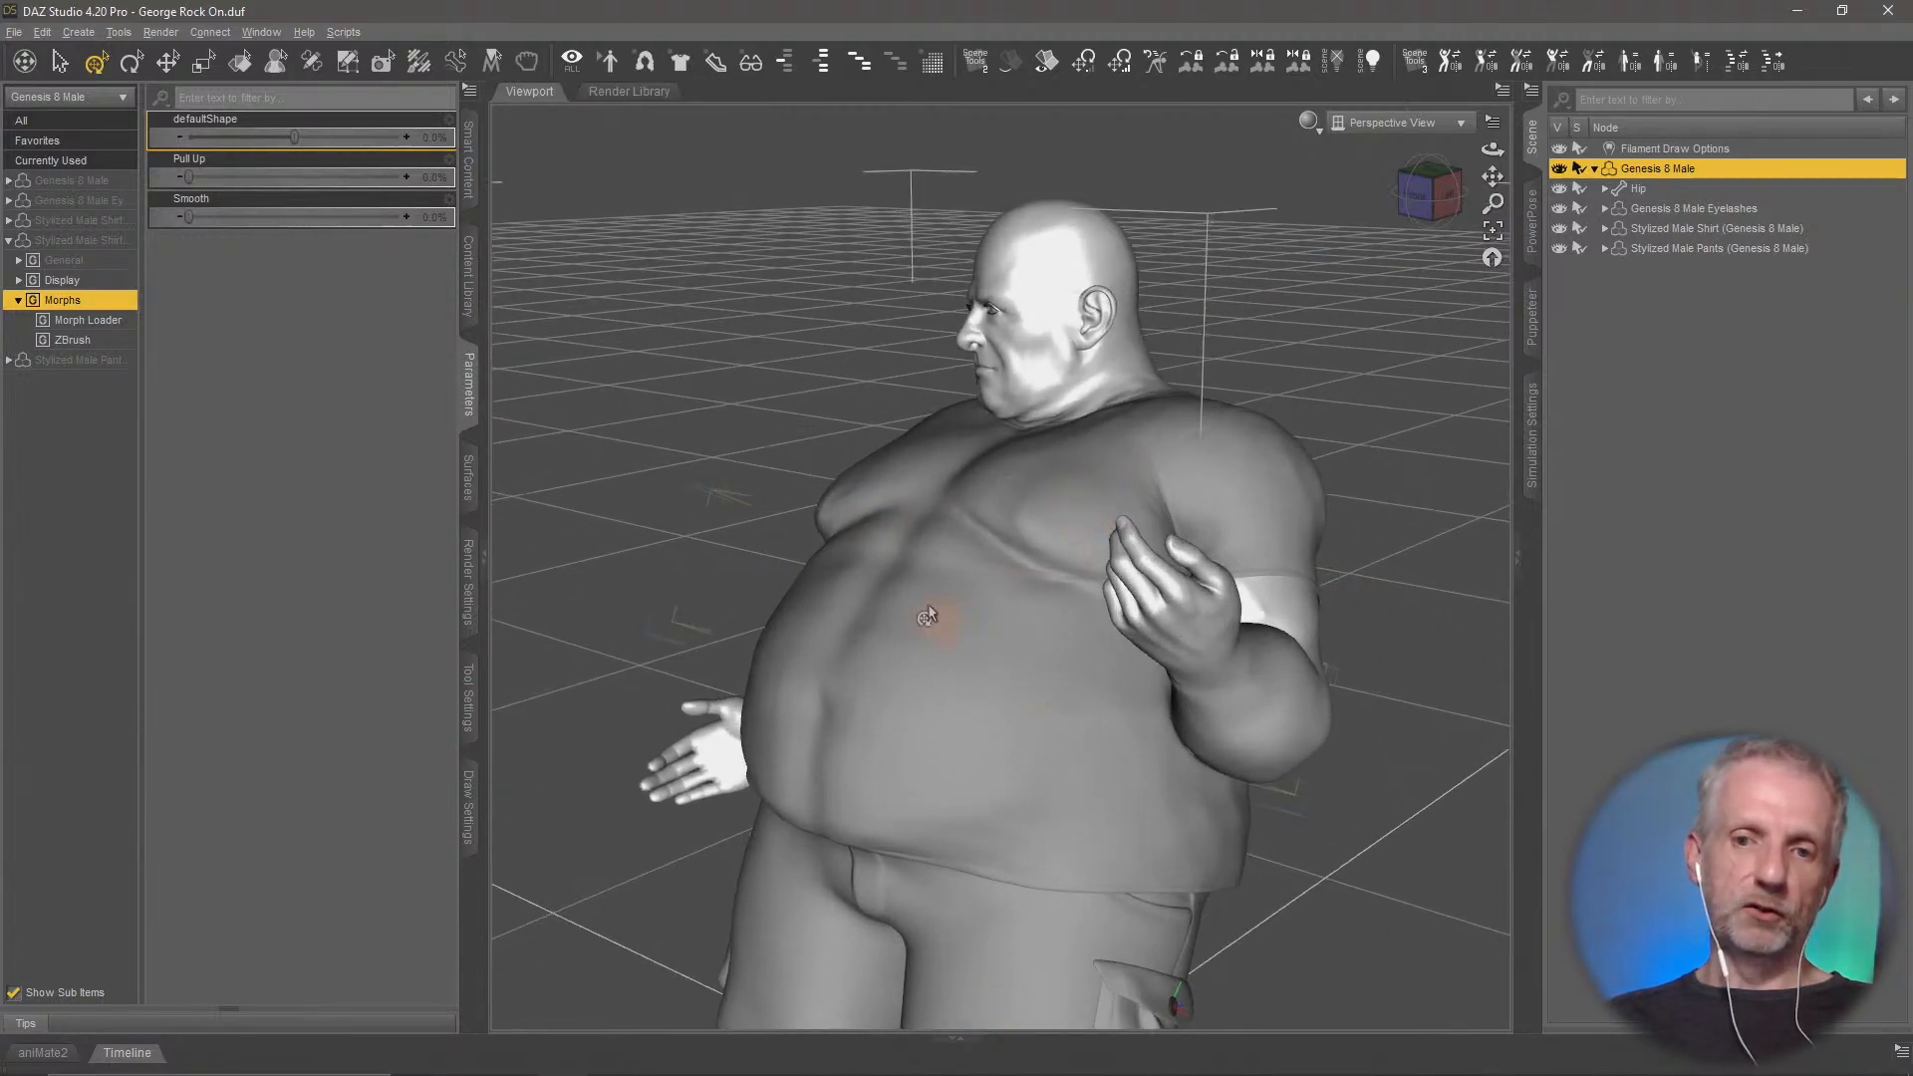
middle_click_drag(908, 546, 1414, 416)
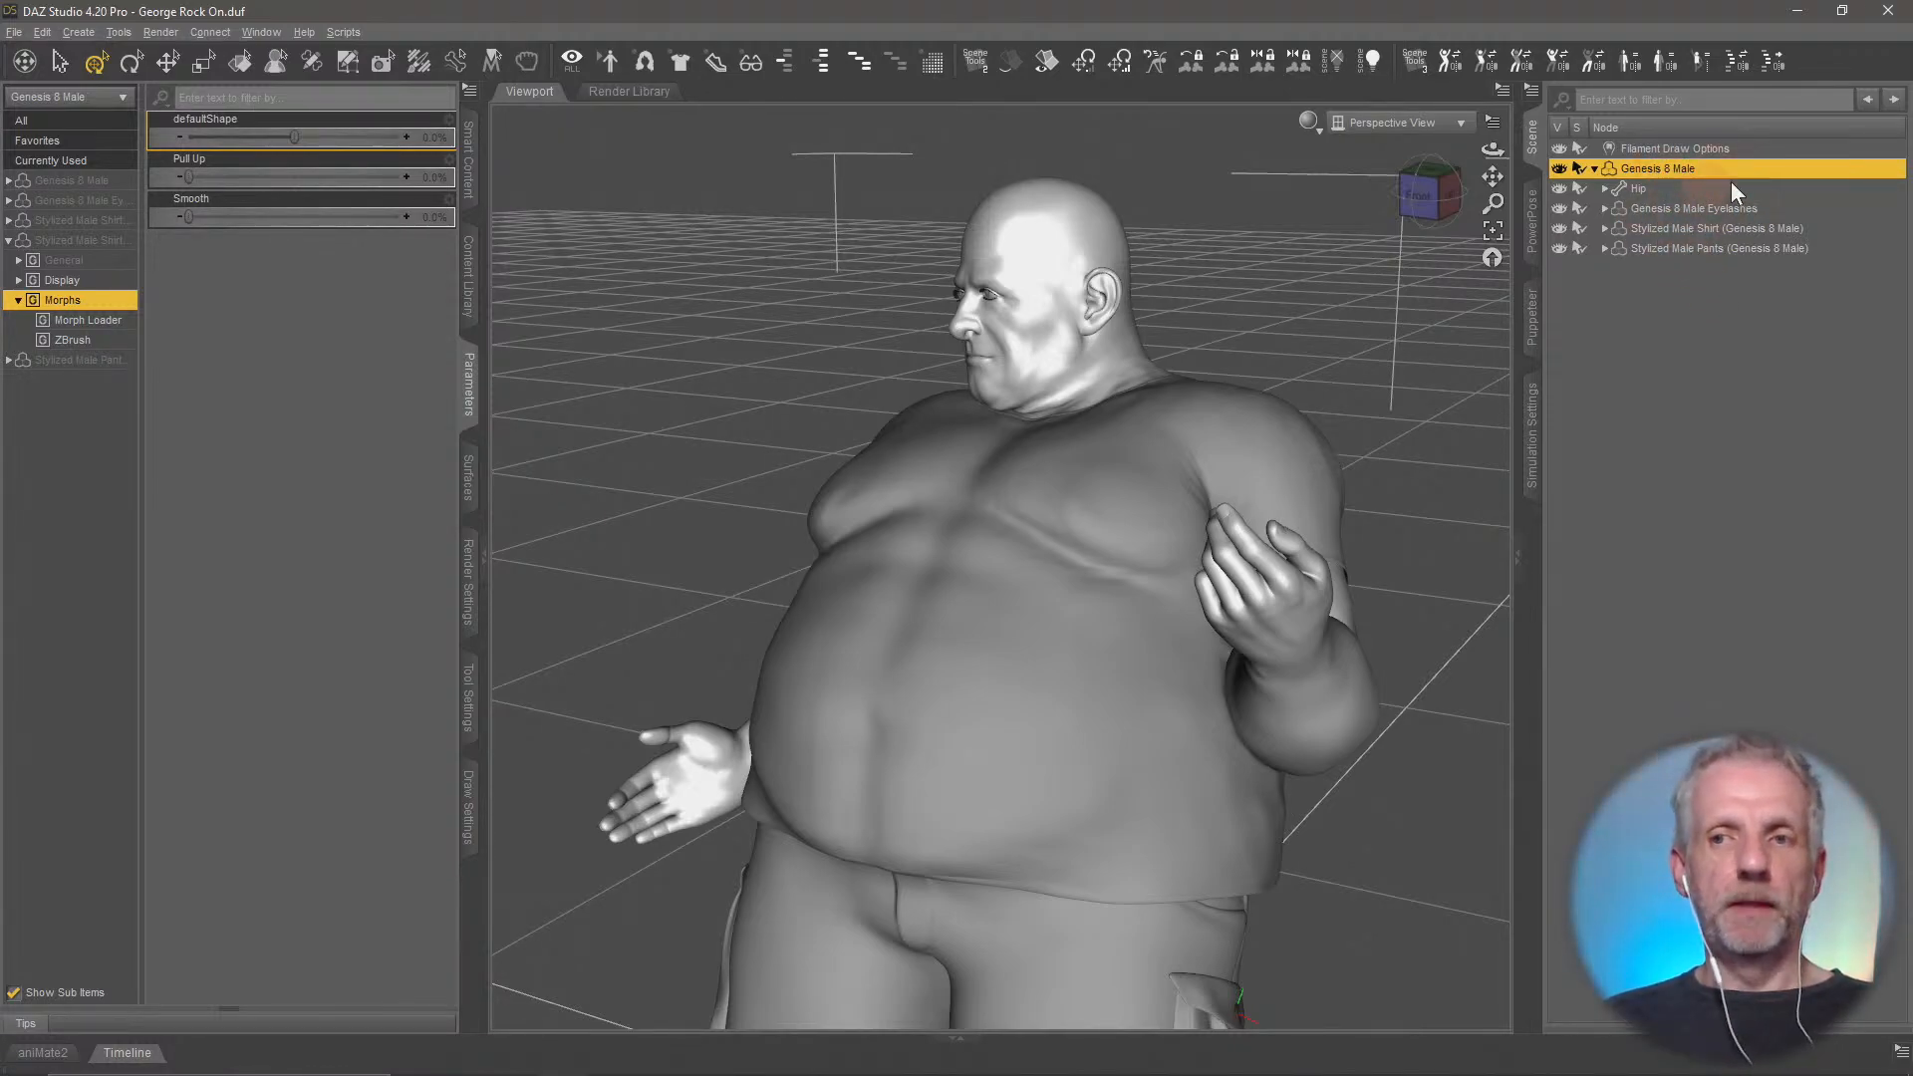
left_click(1710, 230)
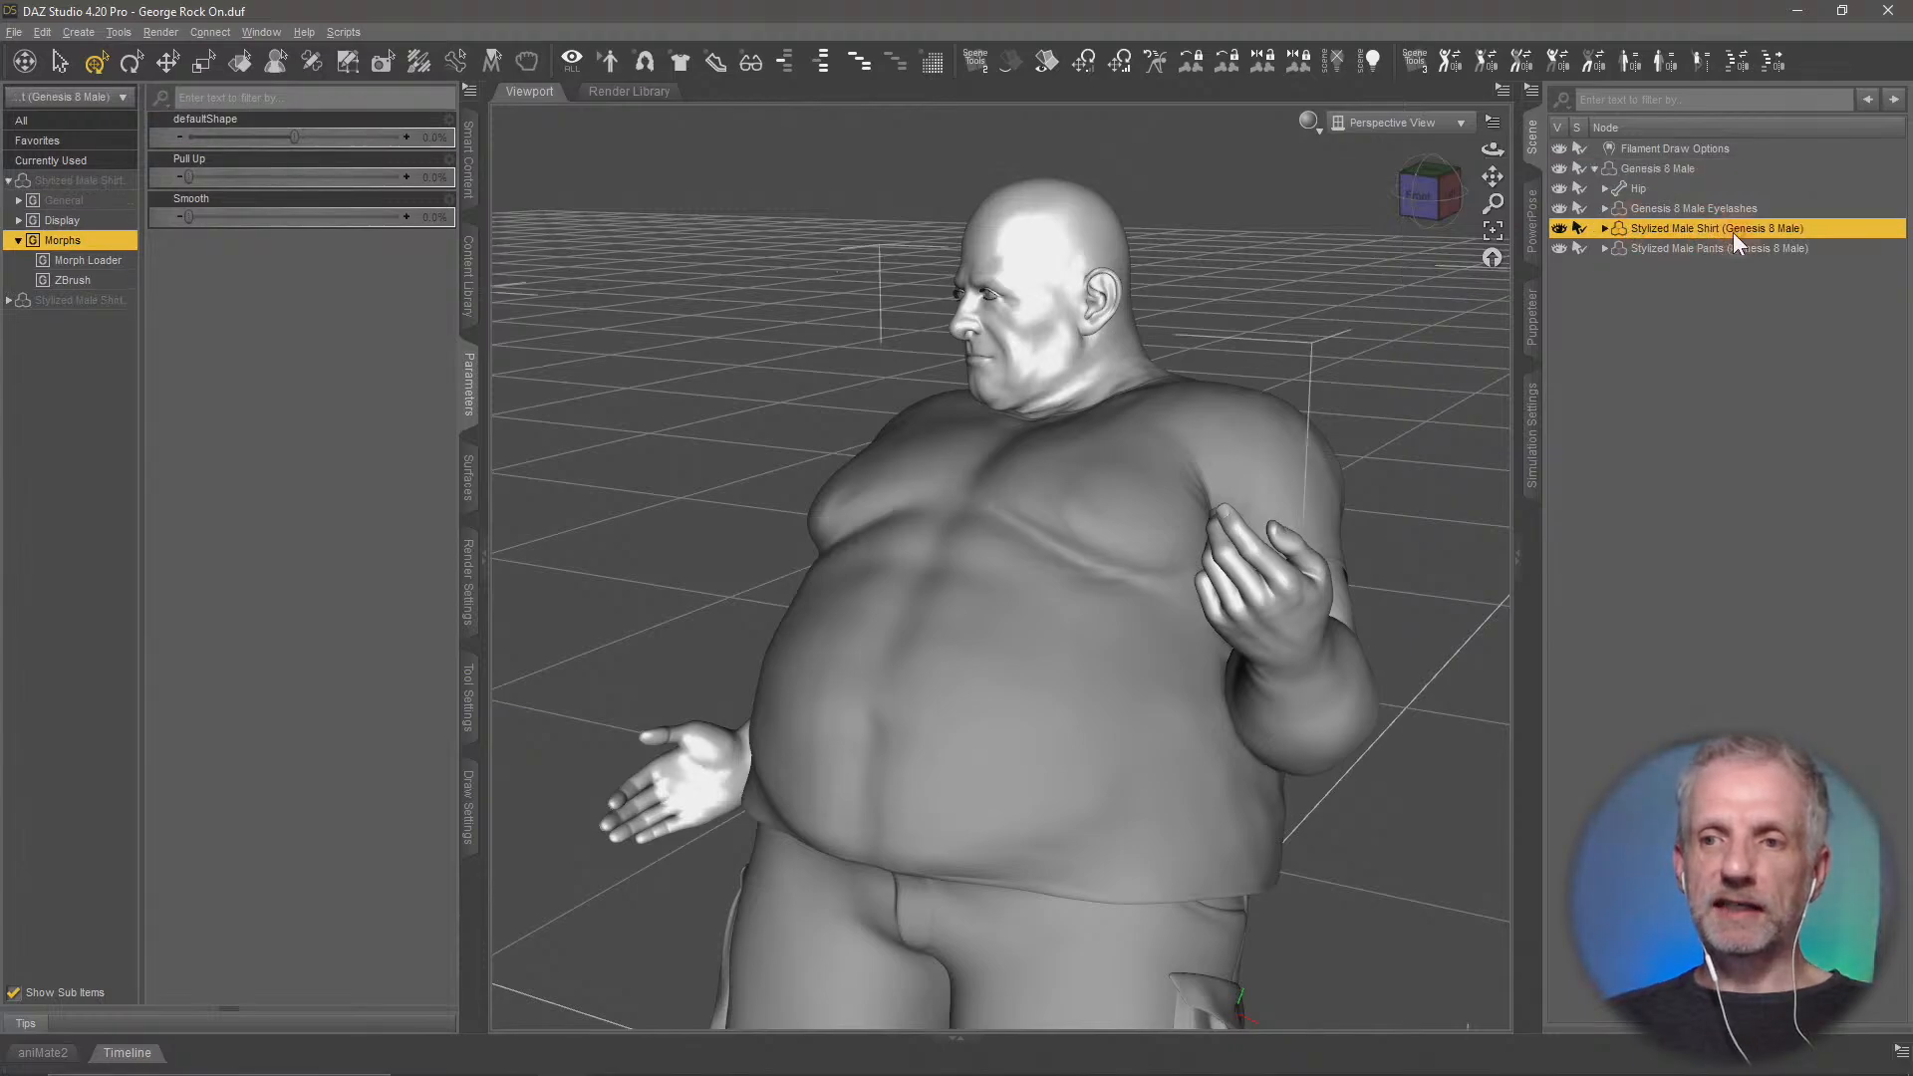
left_click(1701, 250)
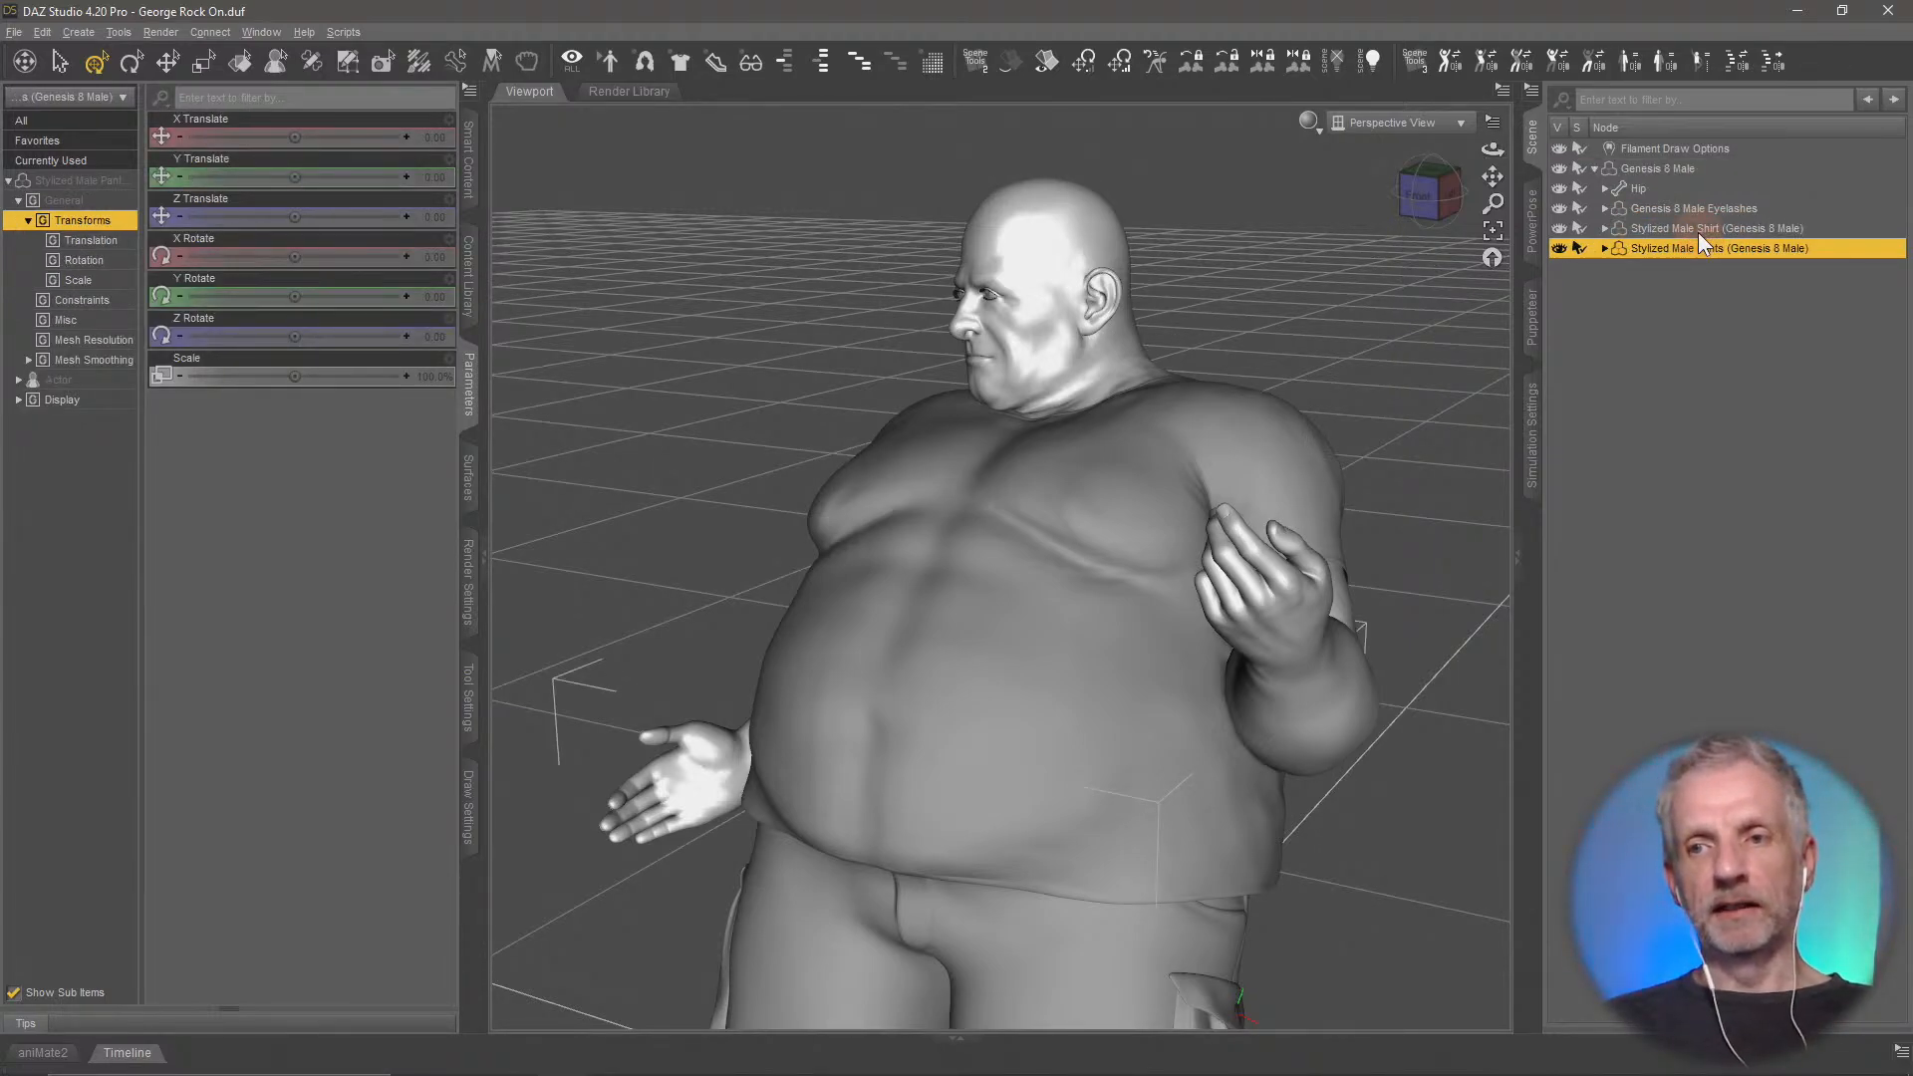
Send the Genesis 8 Male figure to ZBrush with Export with deformations enabled and Export at current resolution disabled
left_click(1684, 170)
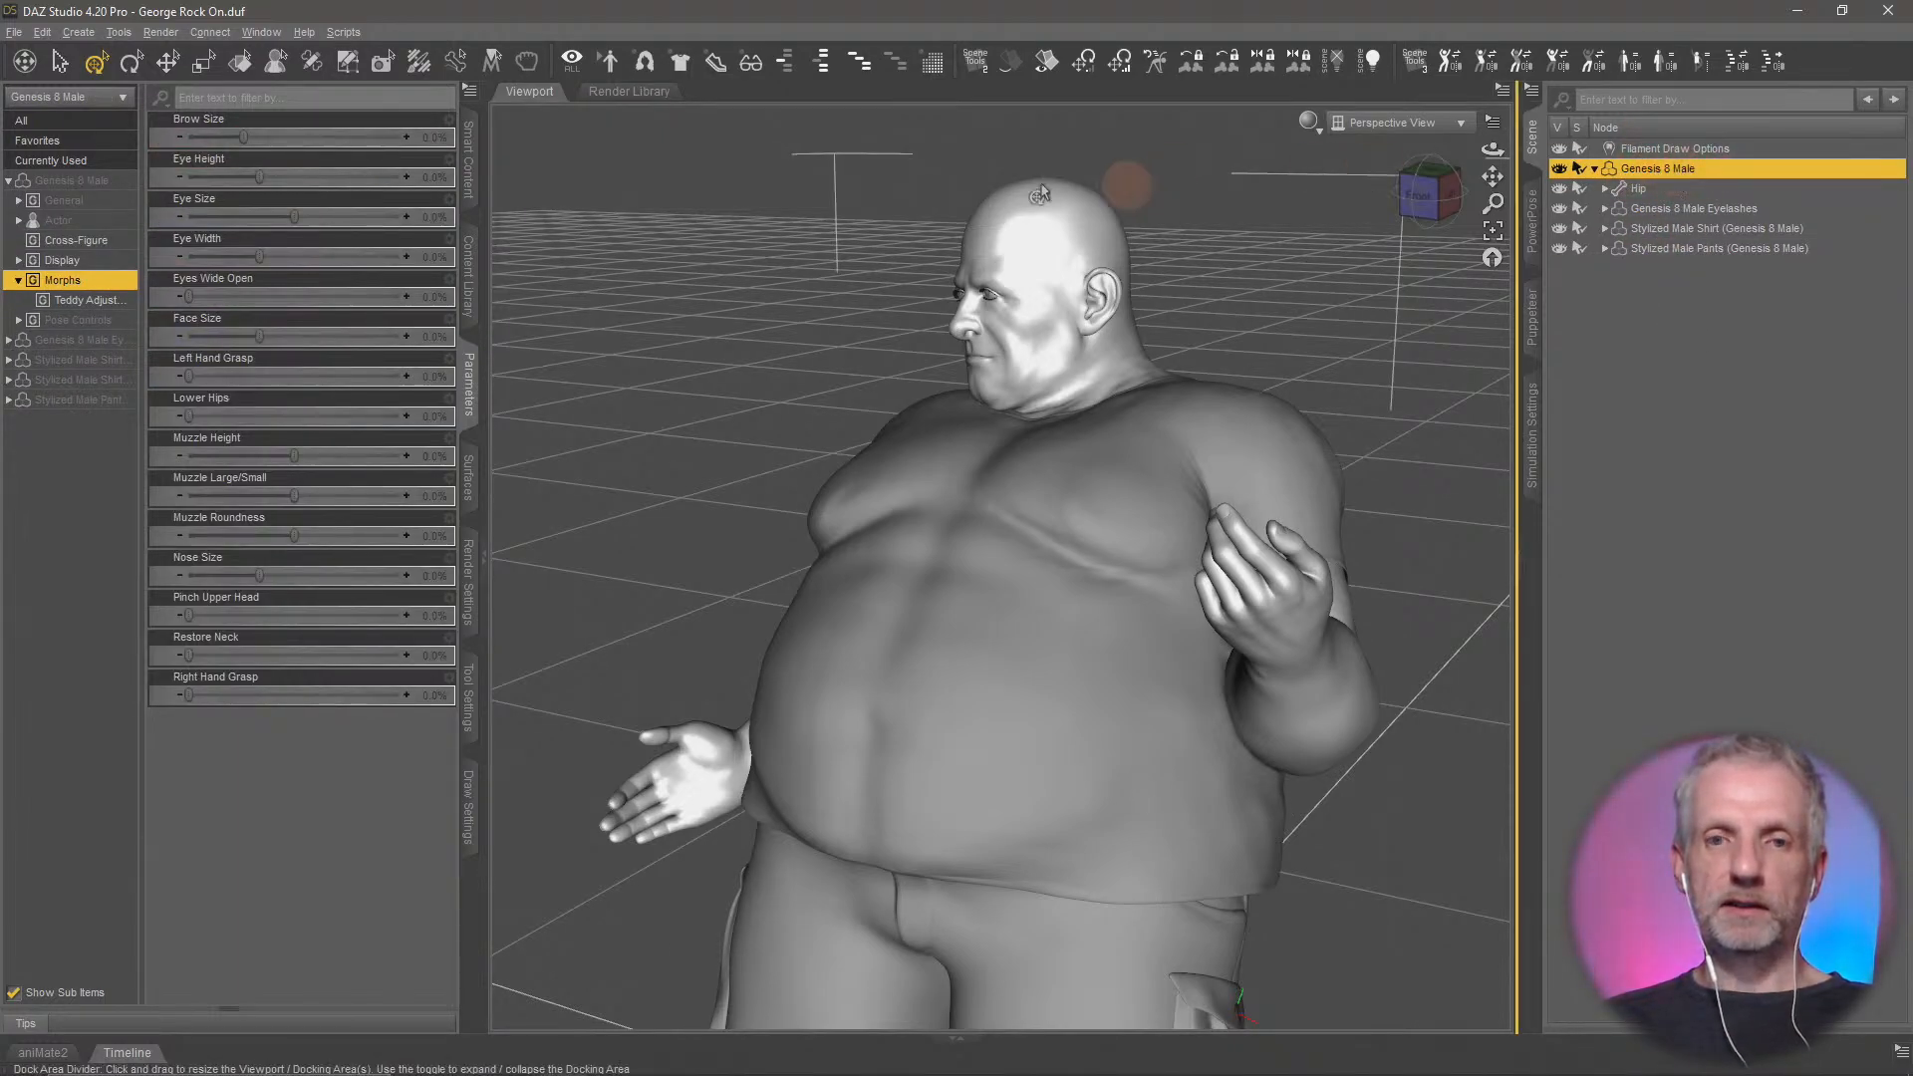
left_click(15, 32)
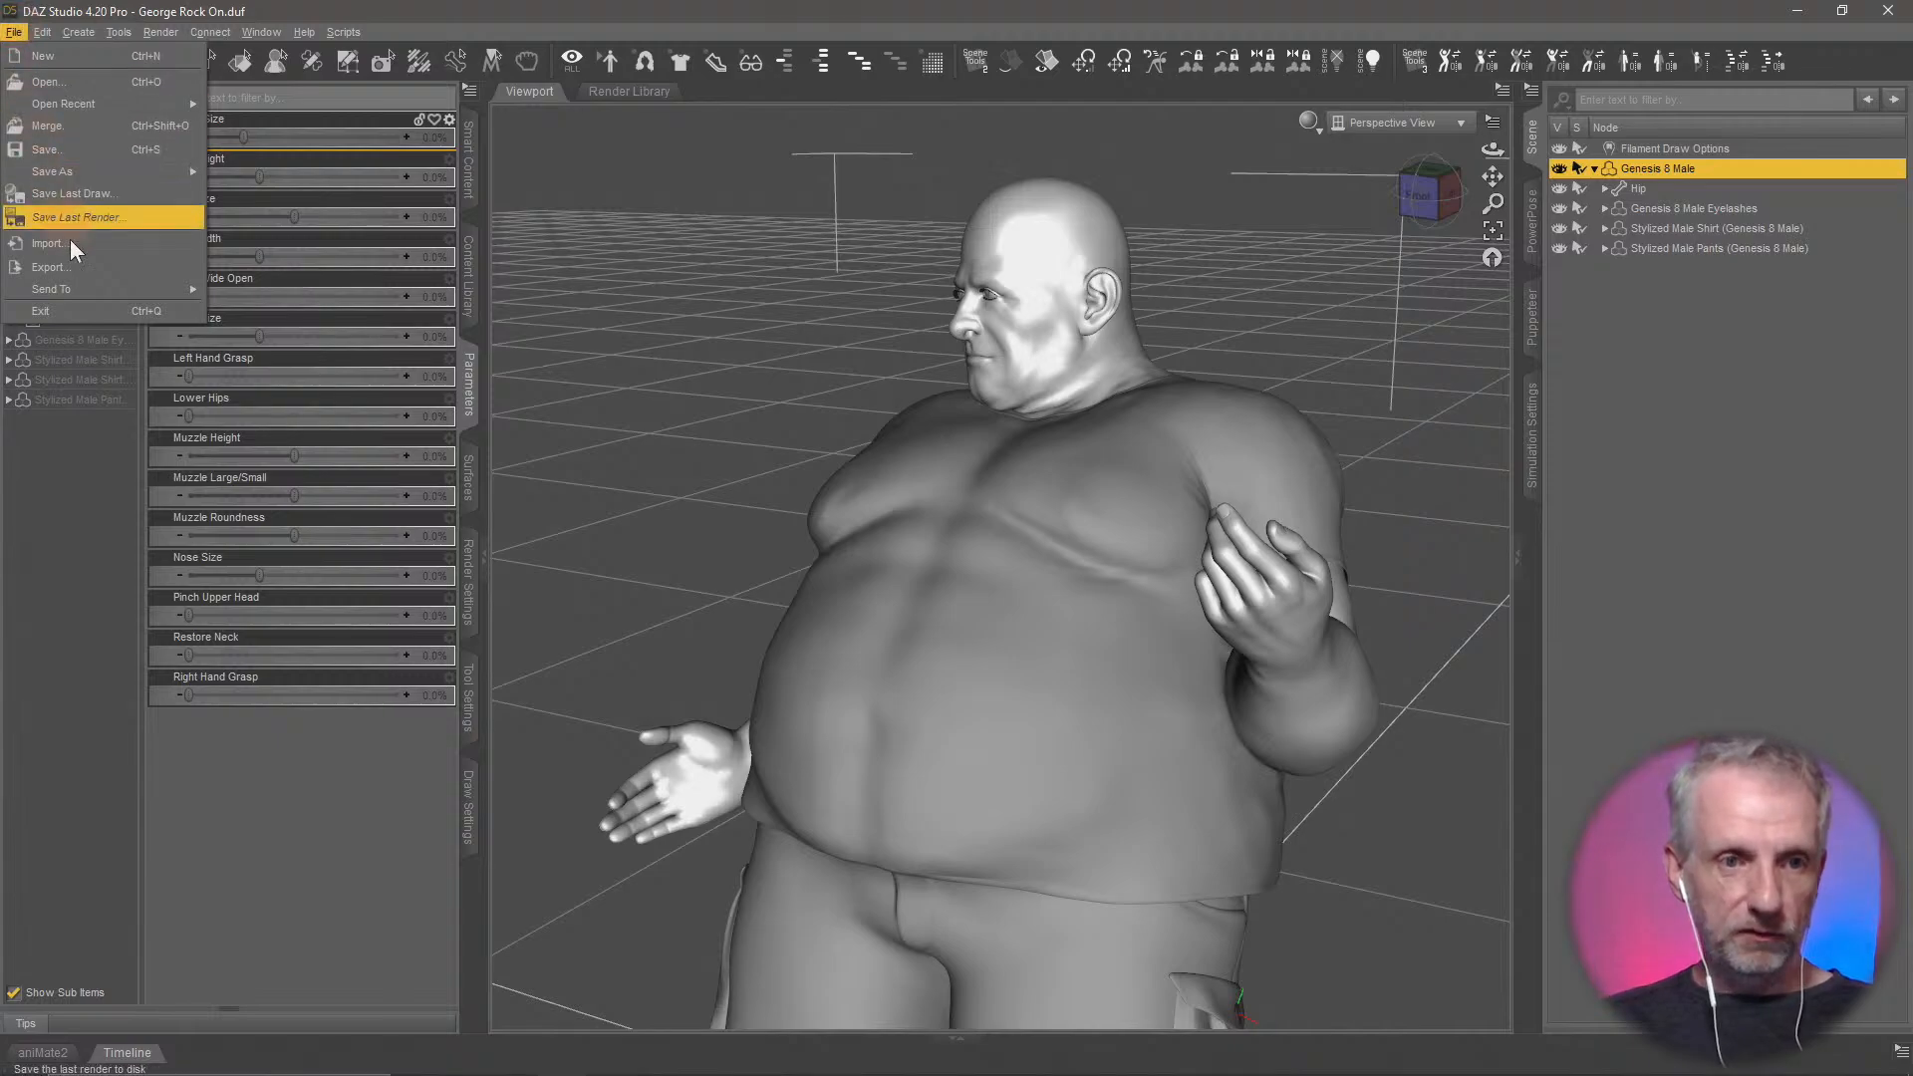
mouse_move(86, 285)
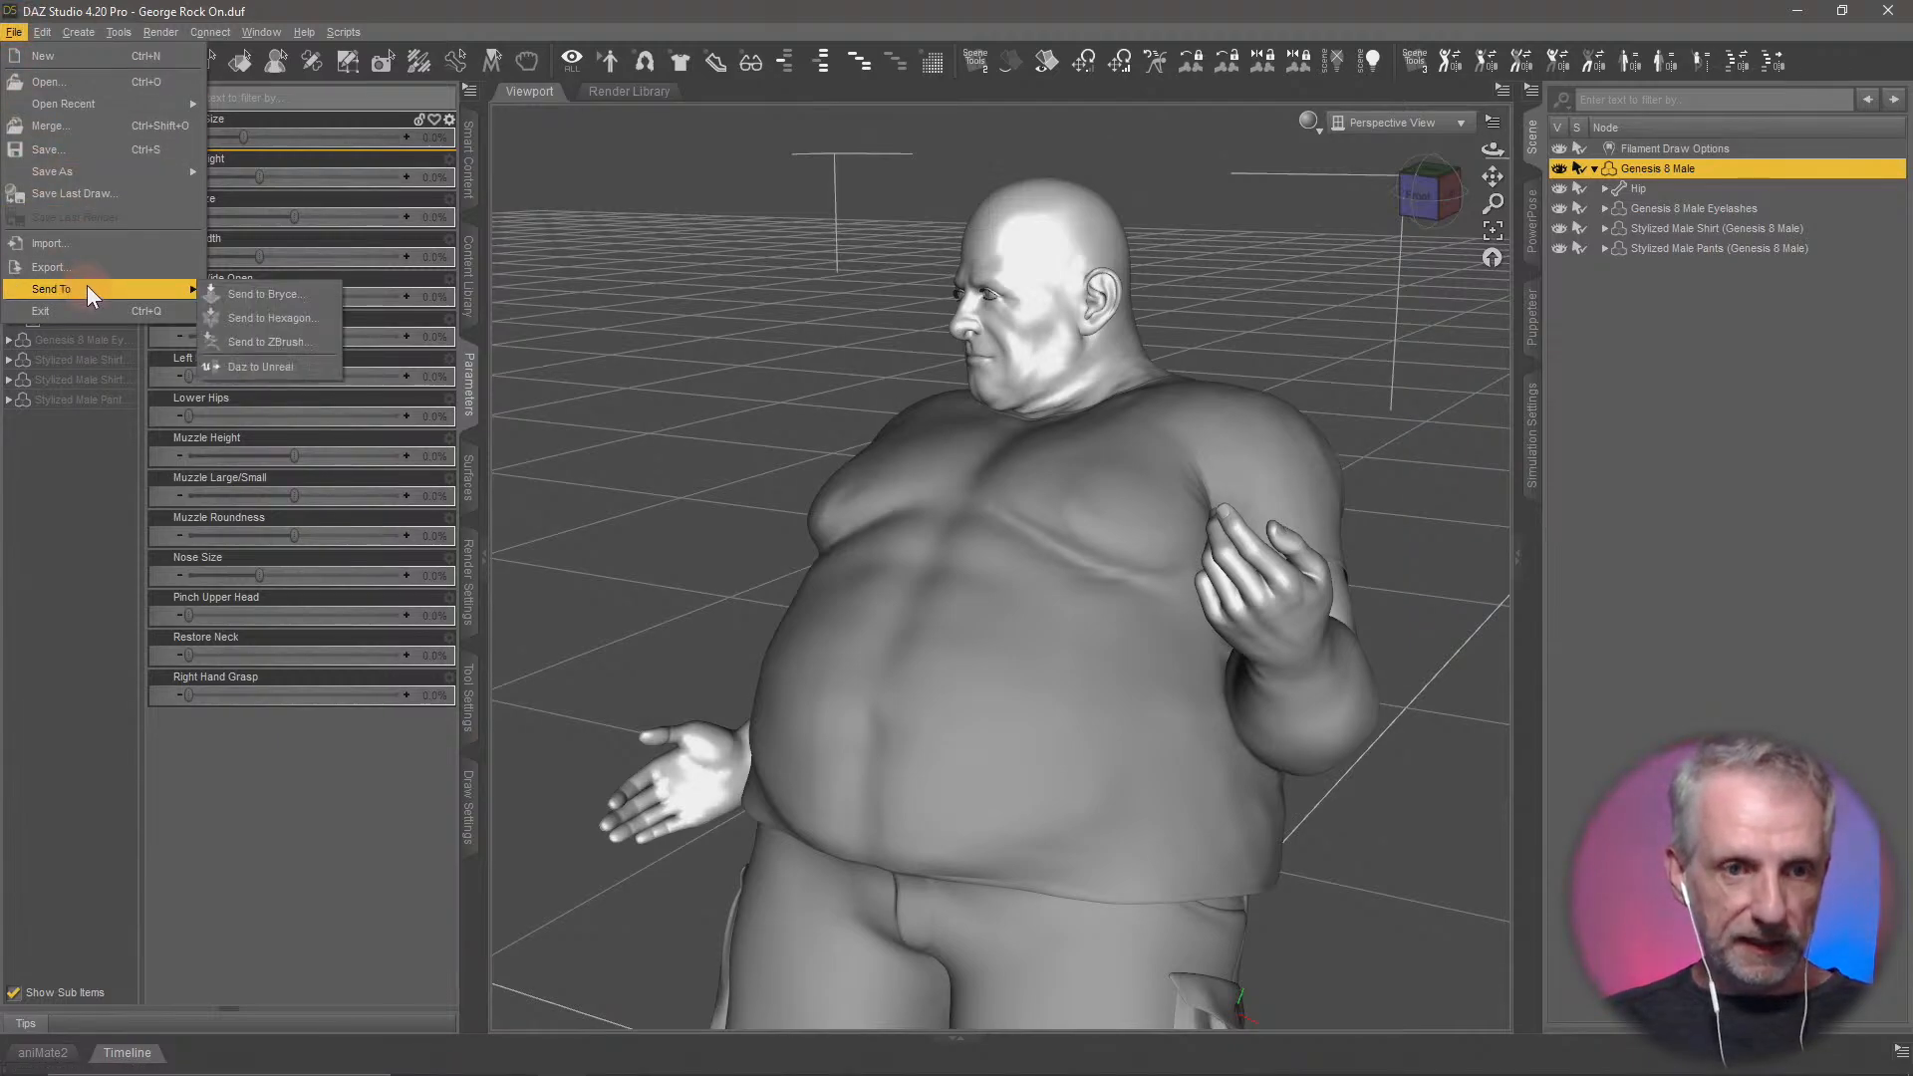
left_click(307, 340)
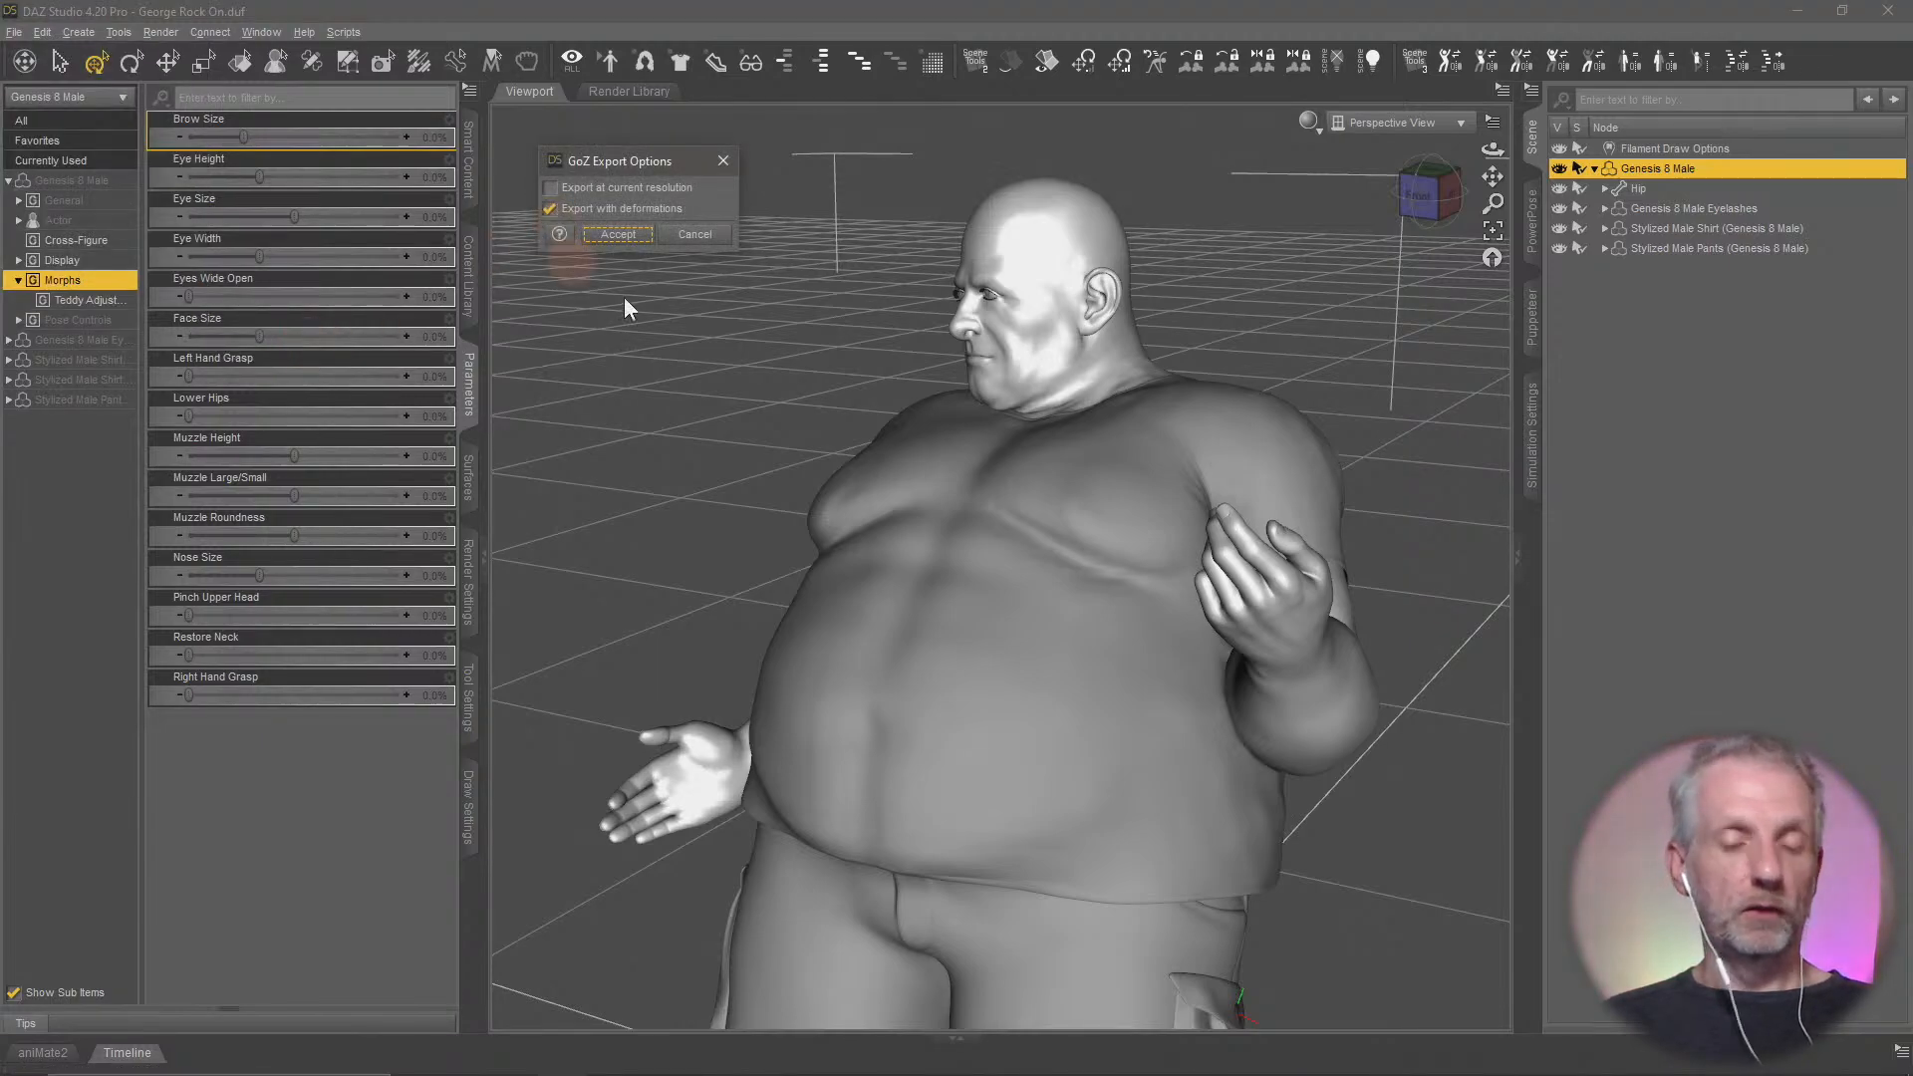
left_click(583, 211)
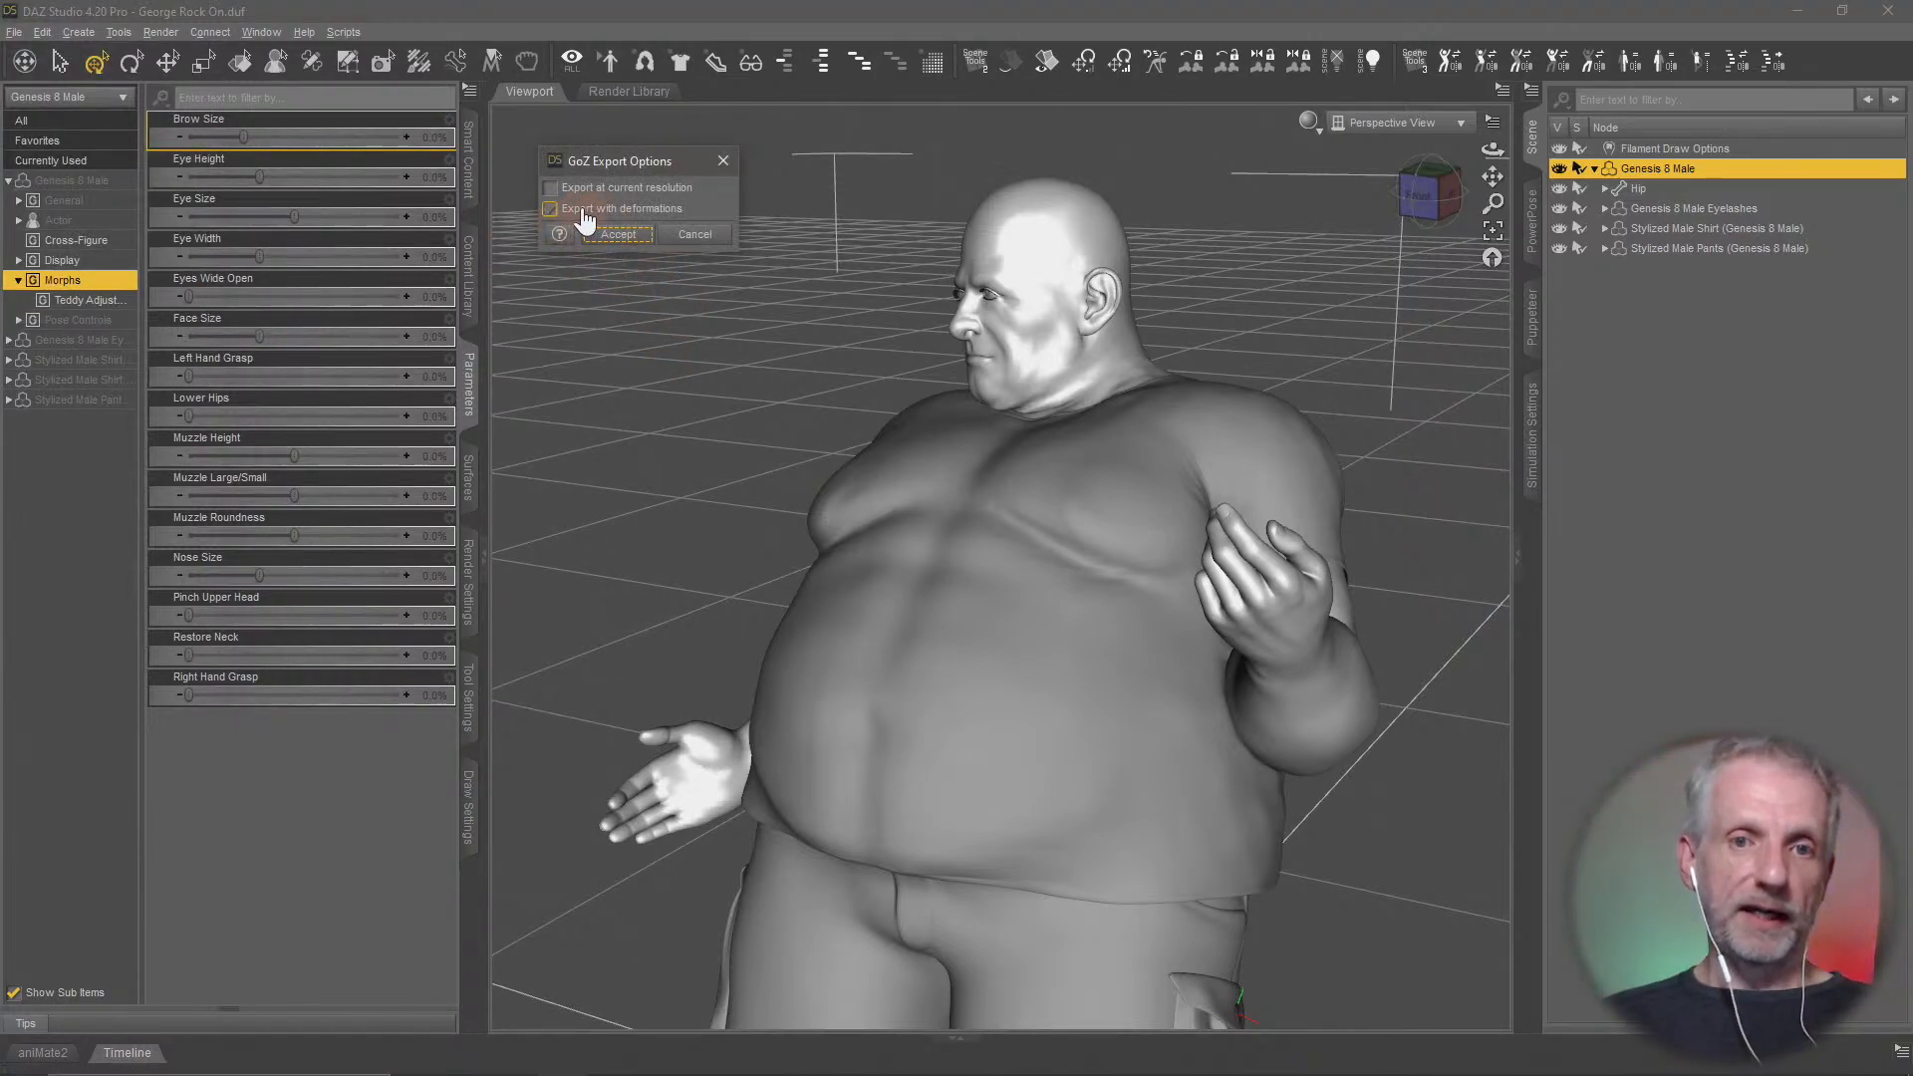
left_click_drag(645, 157, 621, 138)
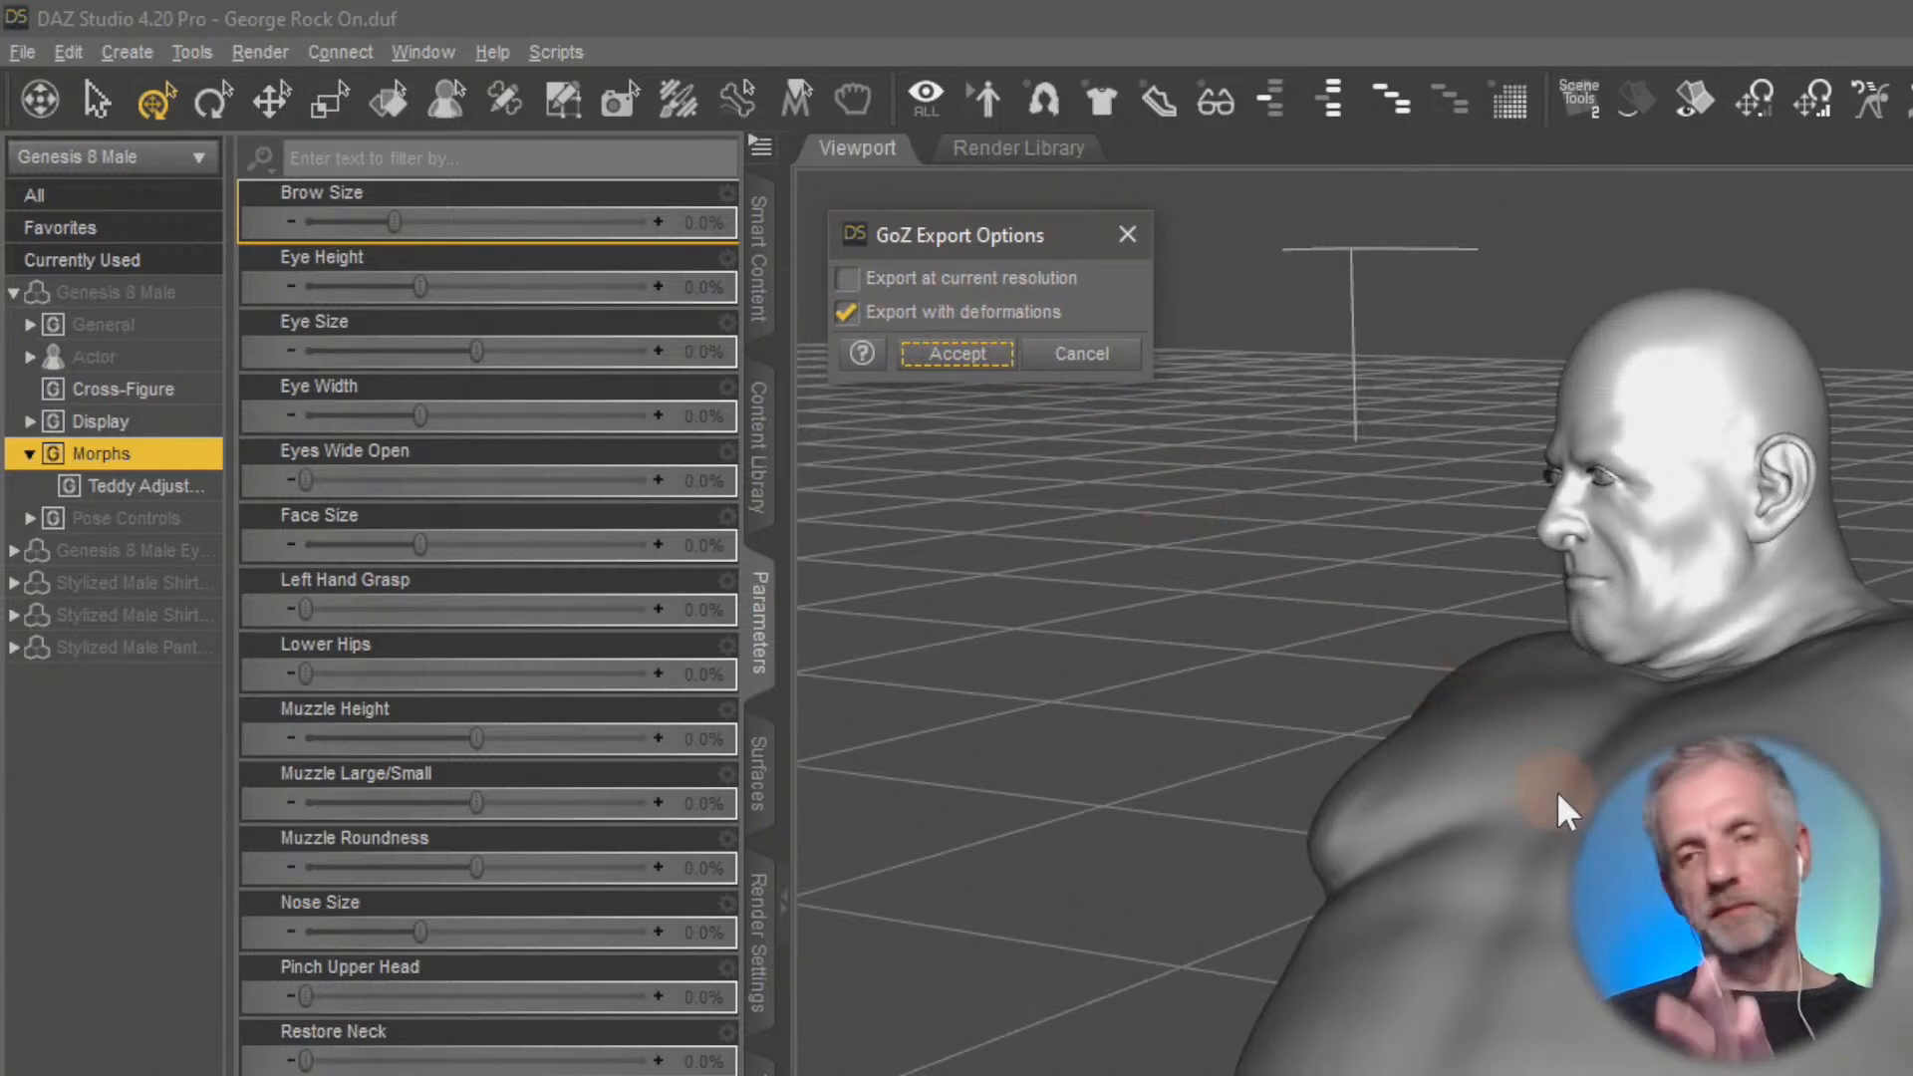
left_click(846, 312)
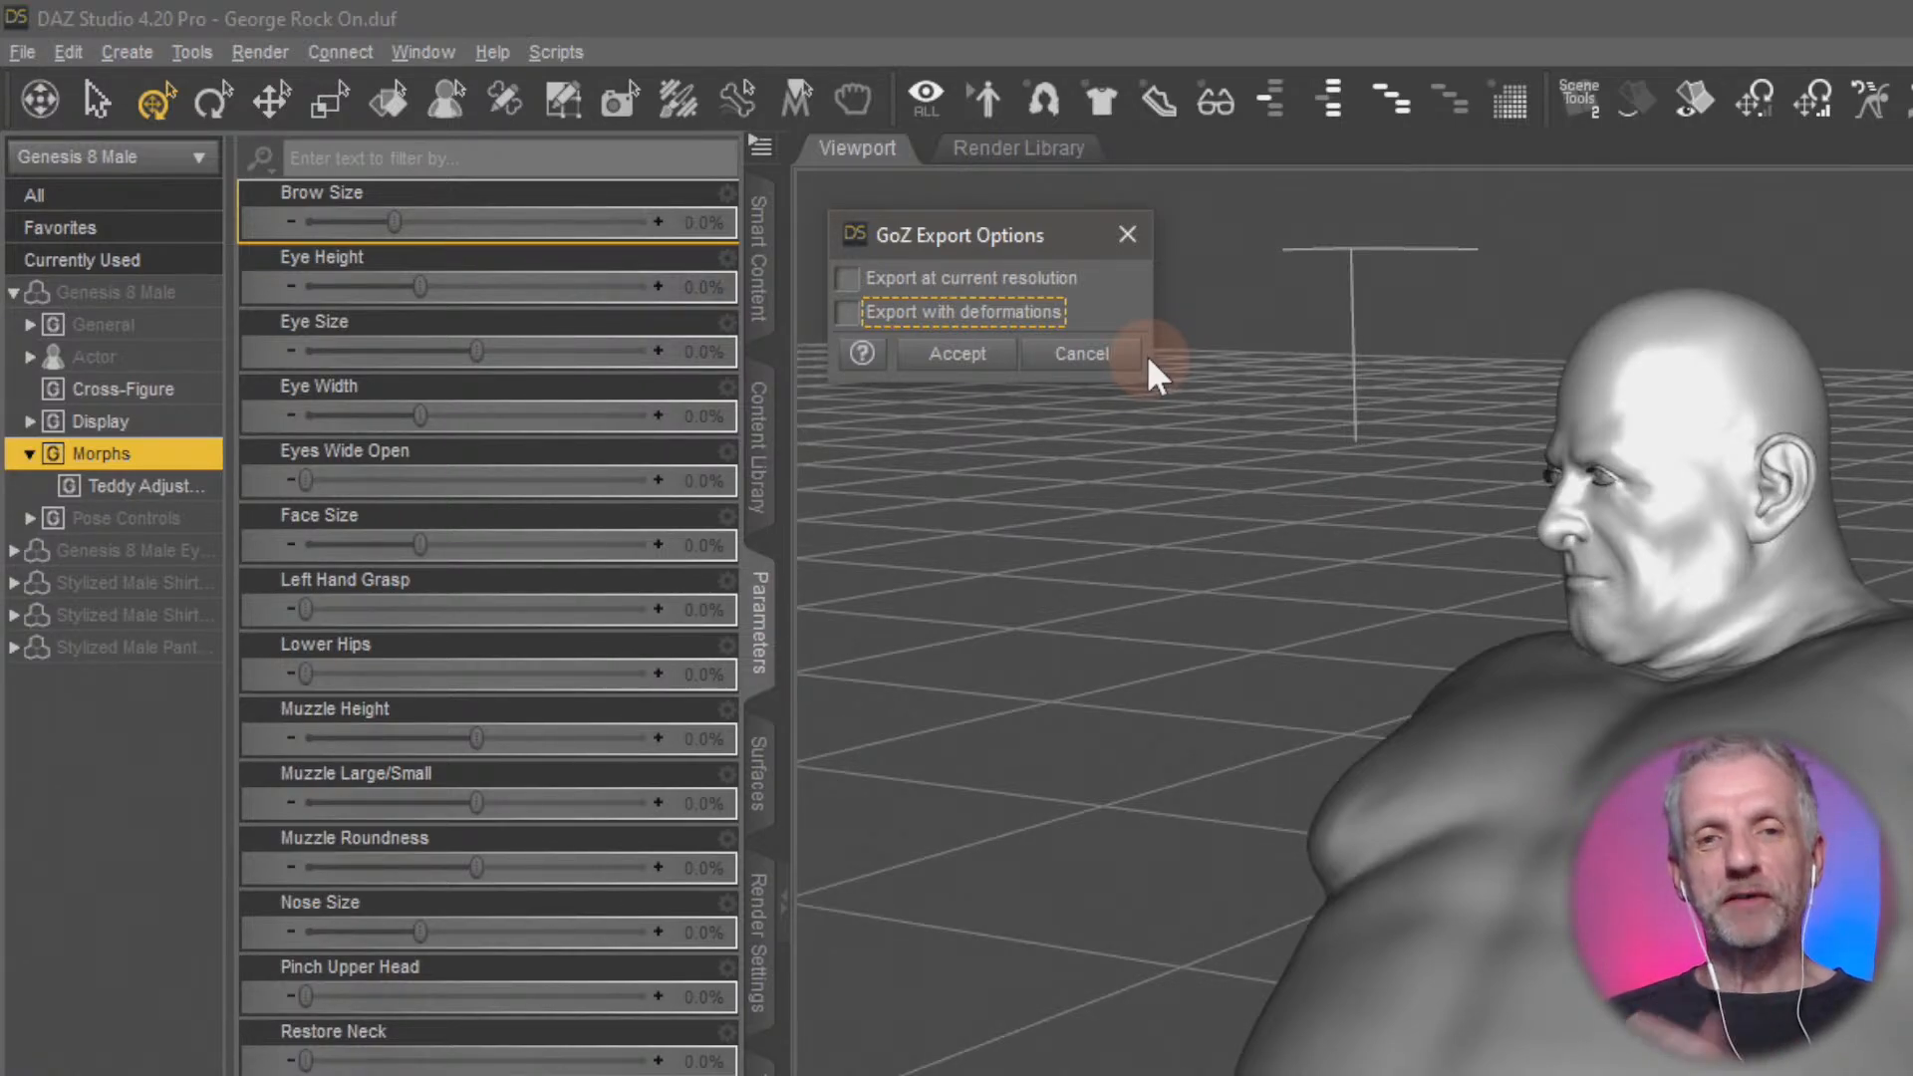
left_click(941, 312)
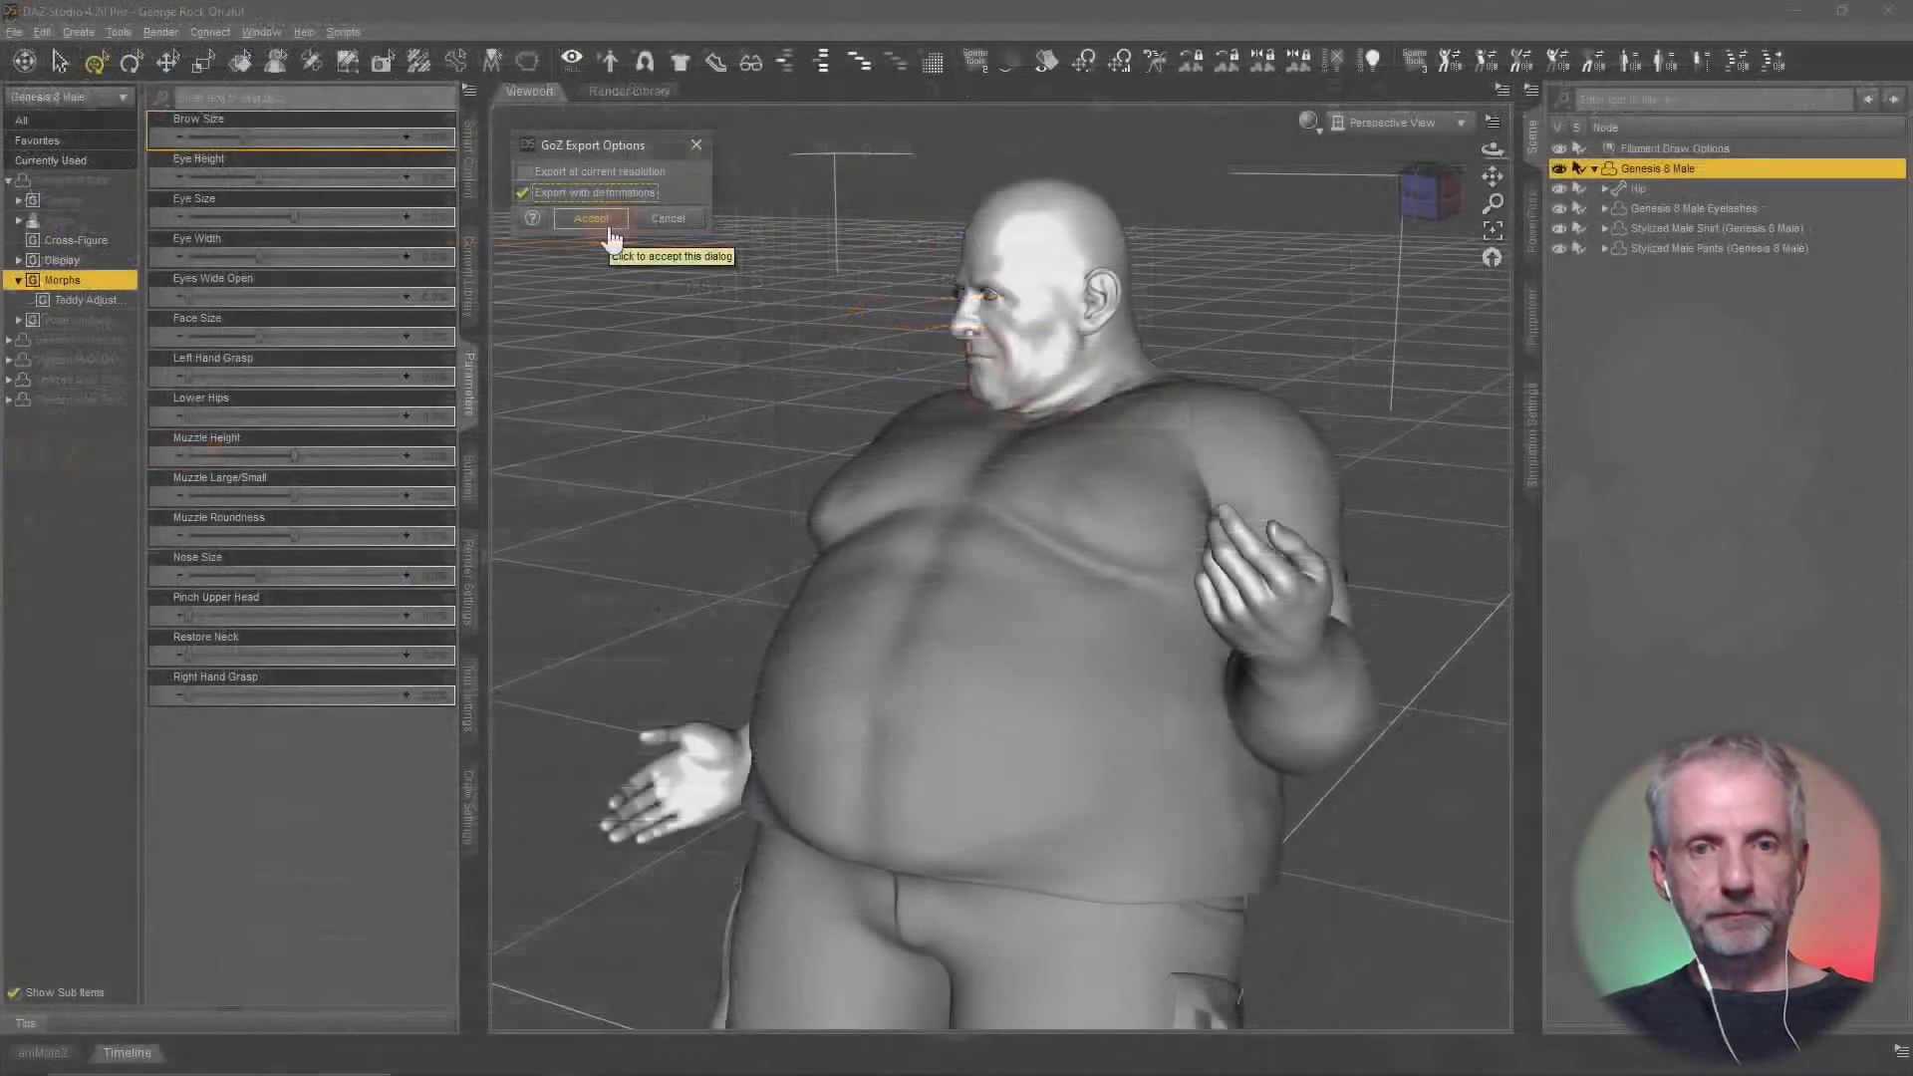
left_click(986, 379)
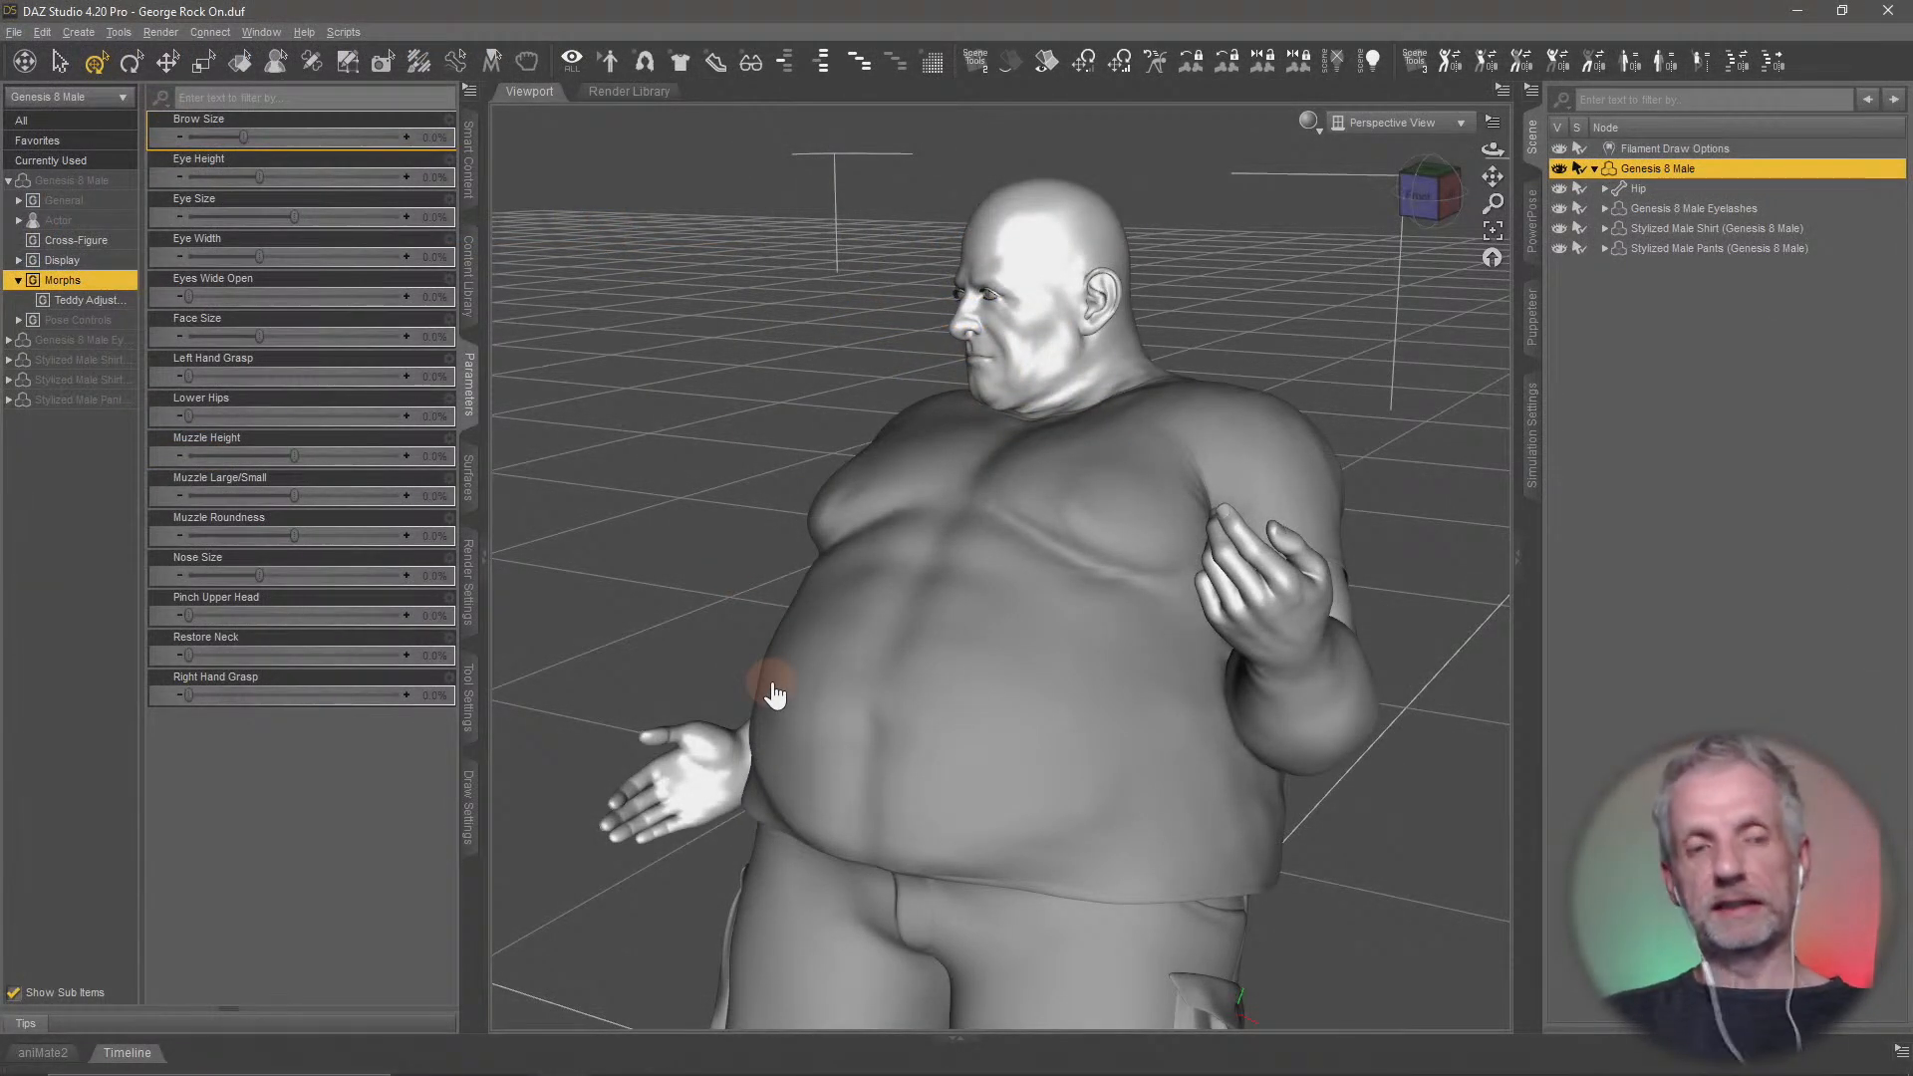
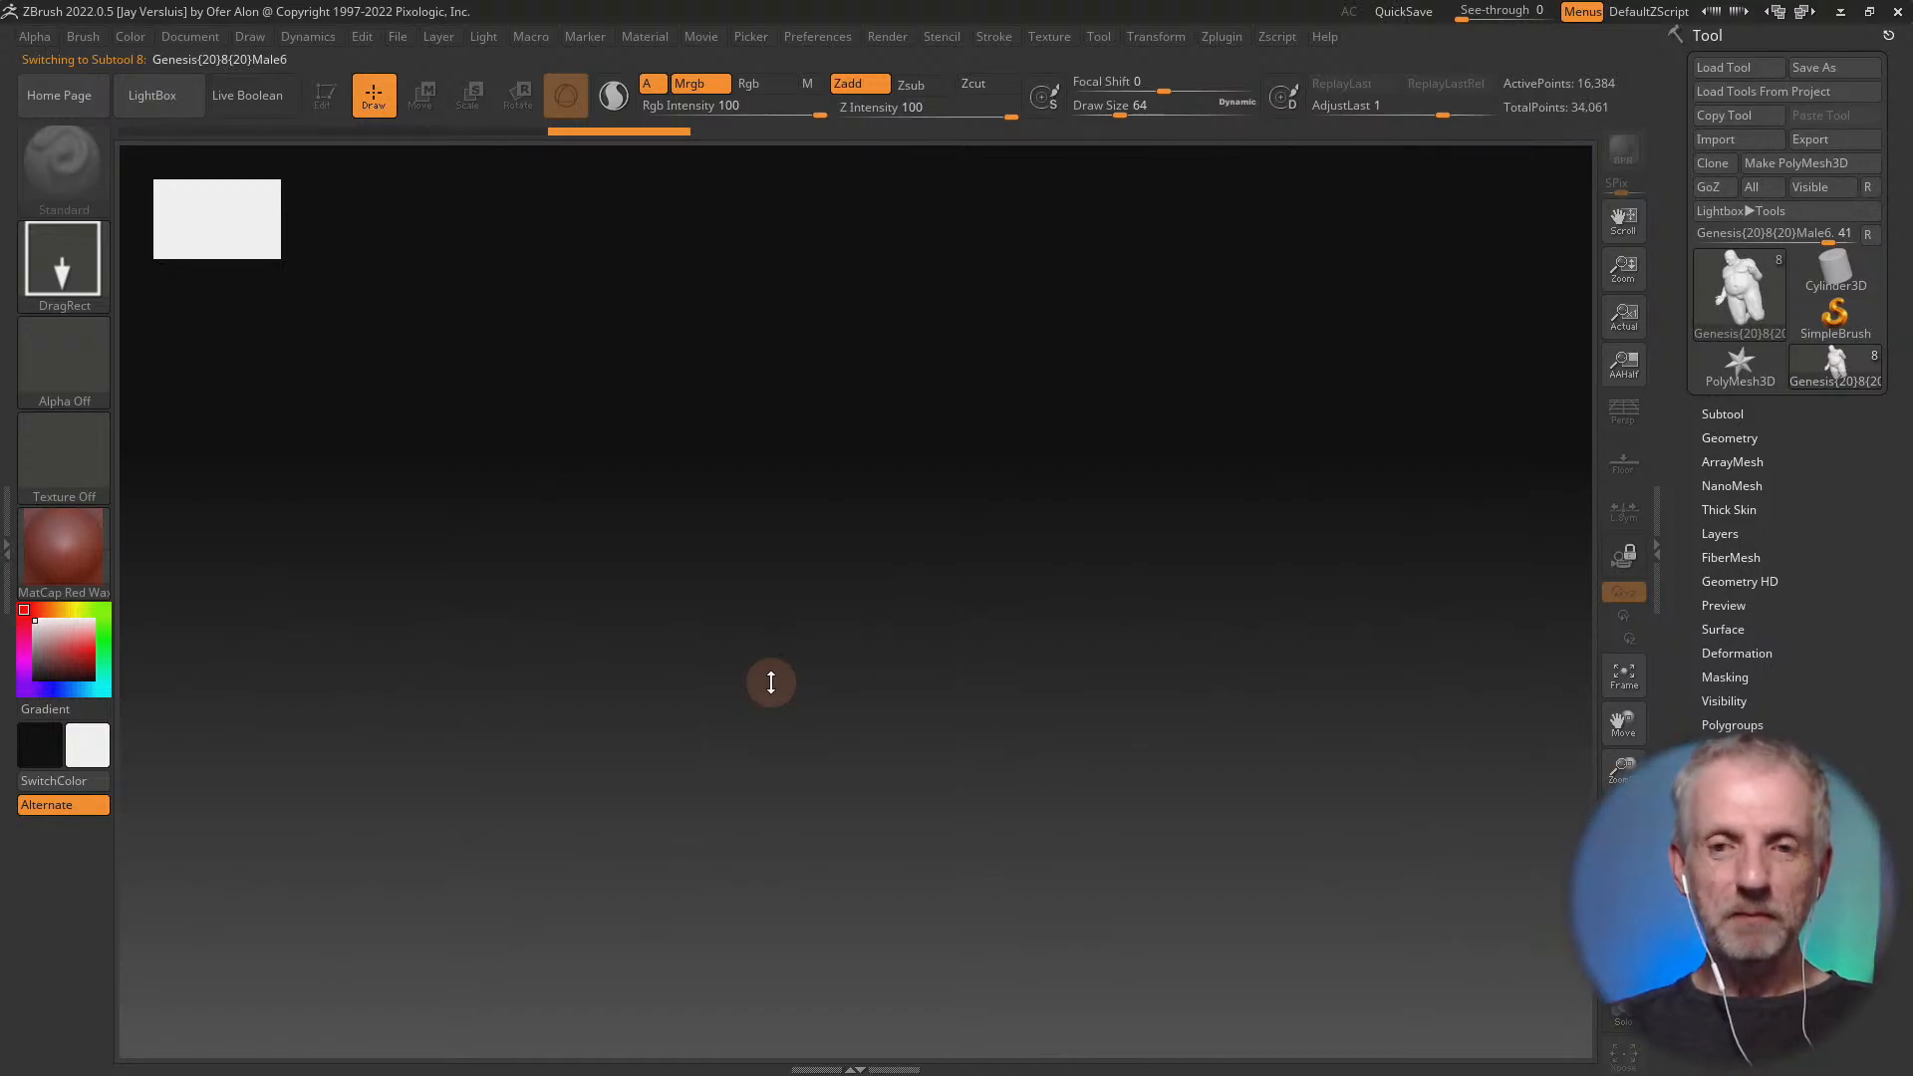
Close LightBox, draw the imported Genesis 8 Male on the canvas in Edit mode and frame it
key("comma")
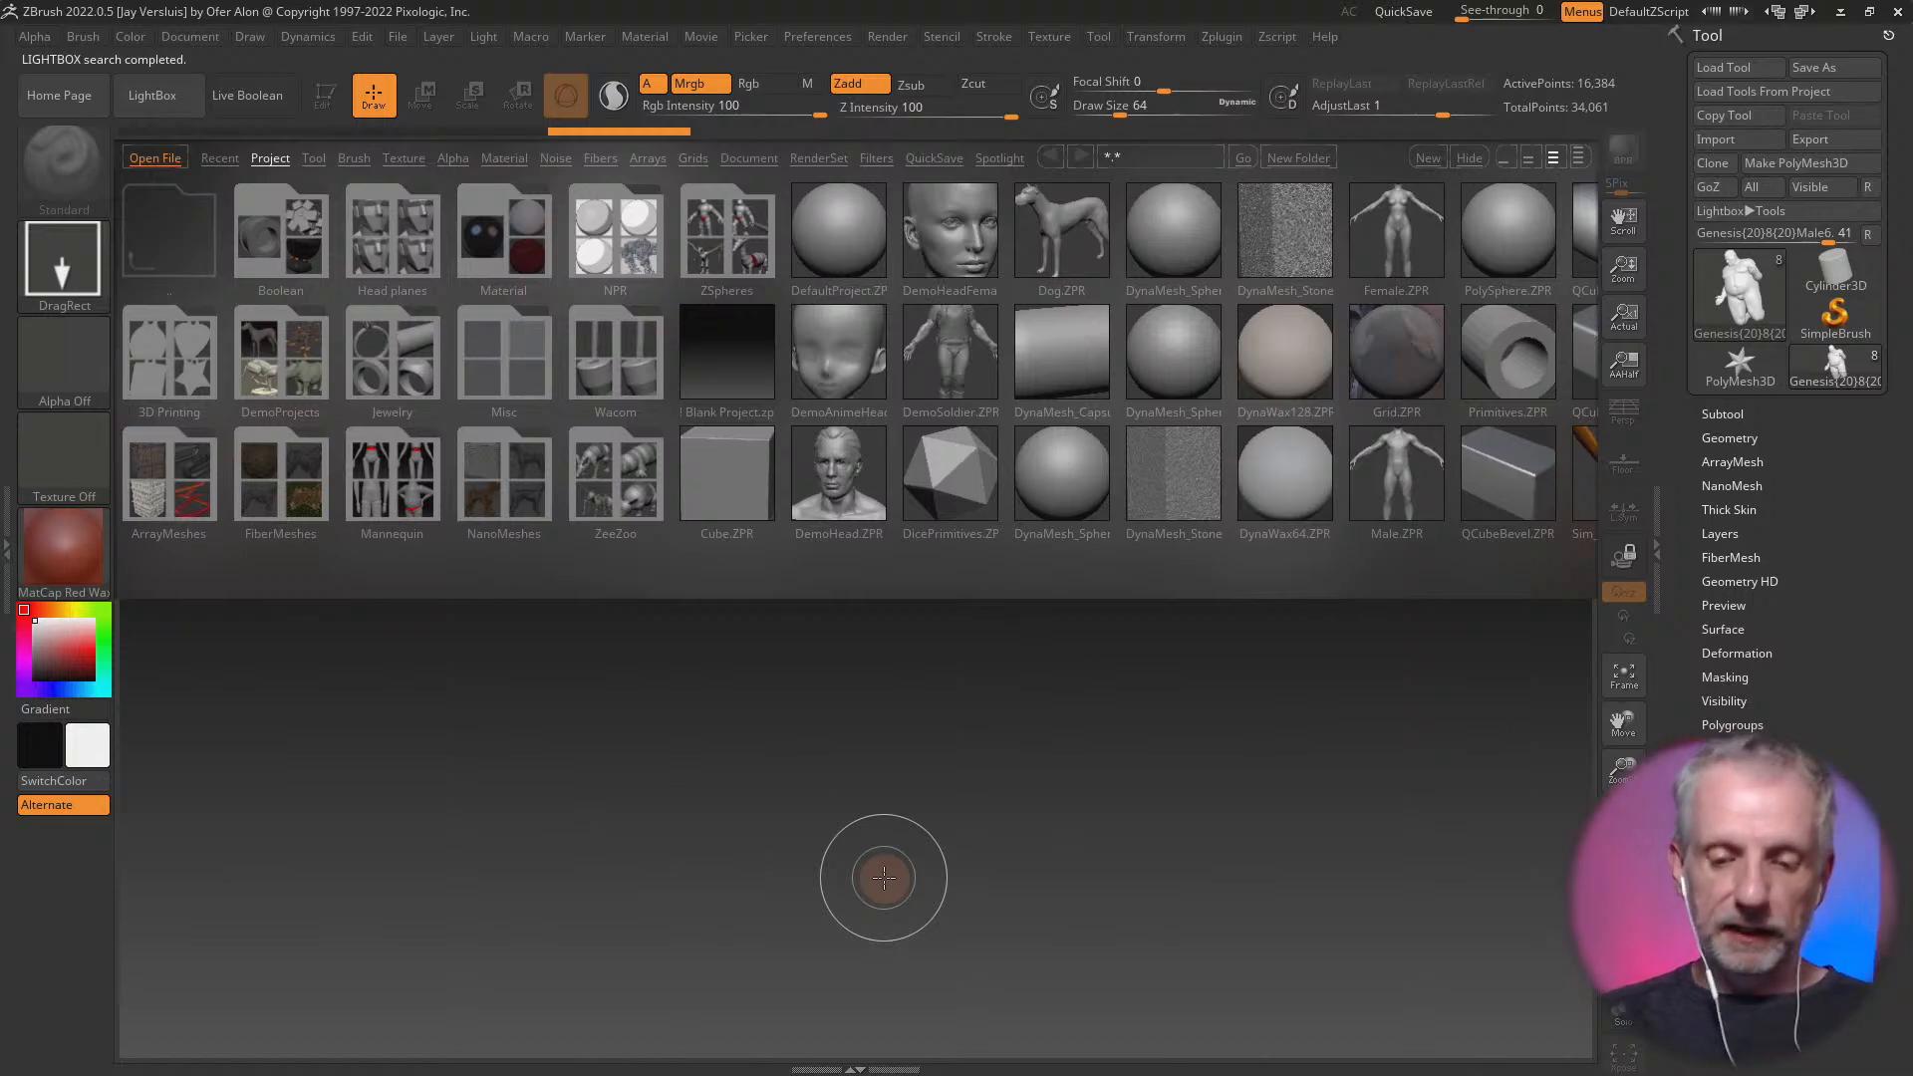
key("comma")
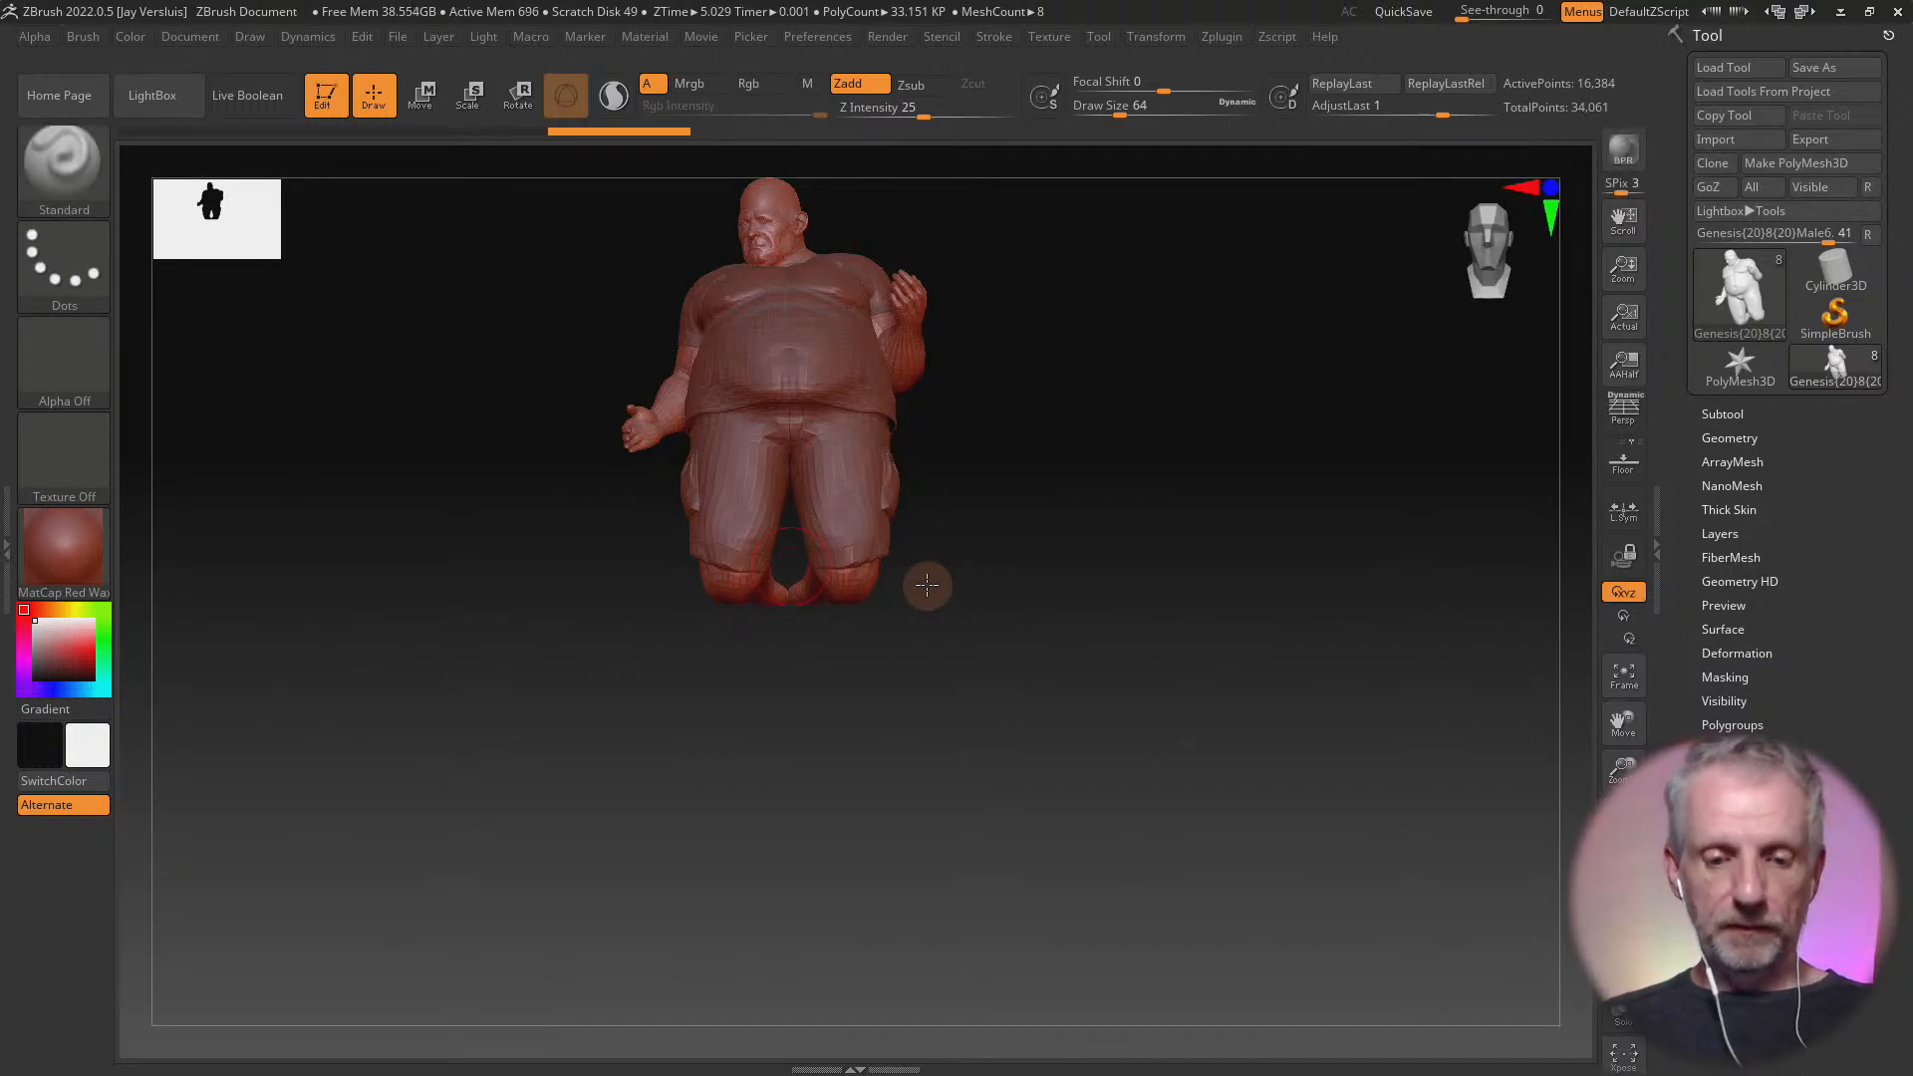
key("f")
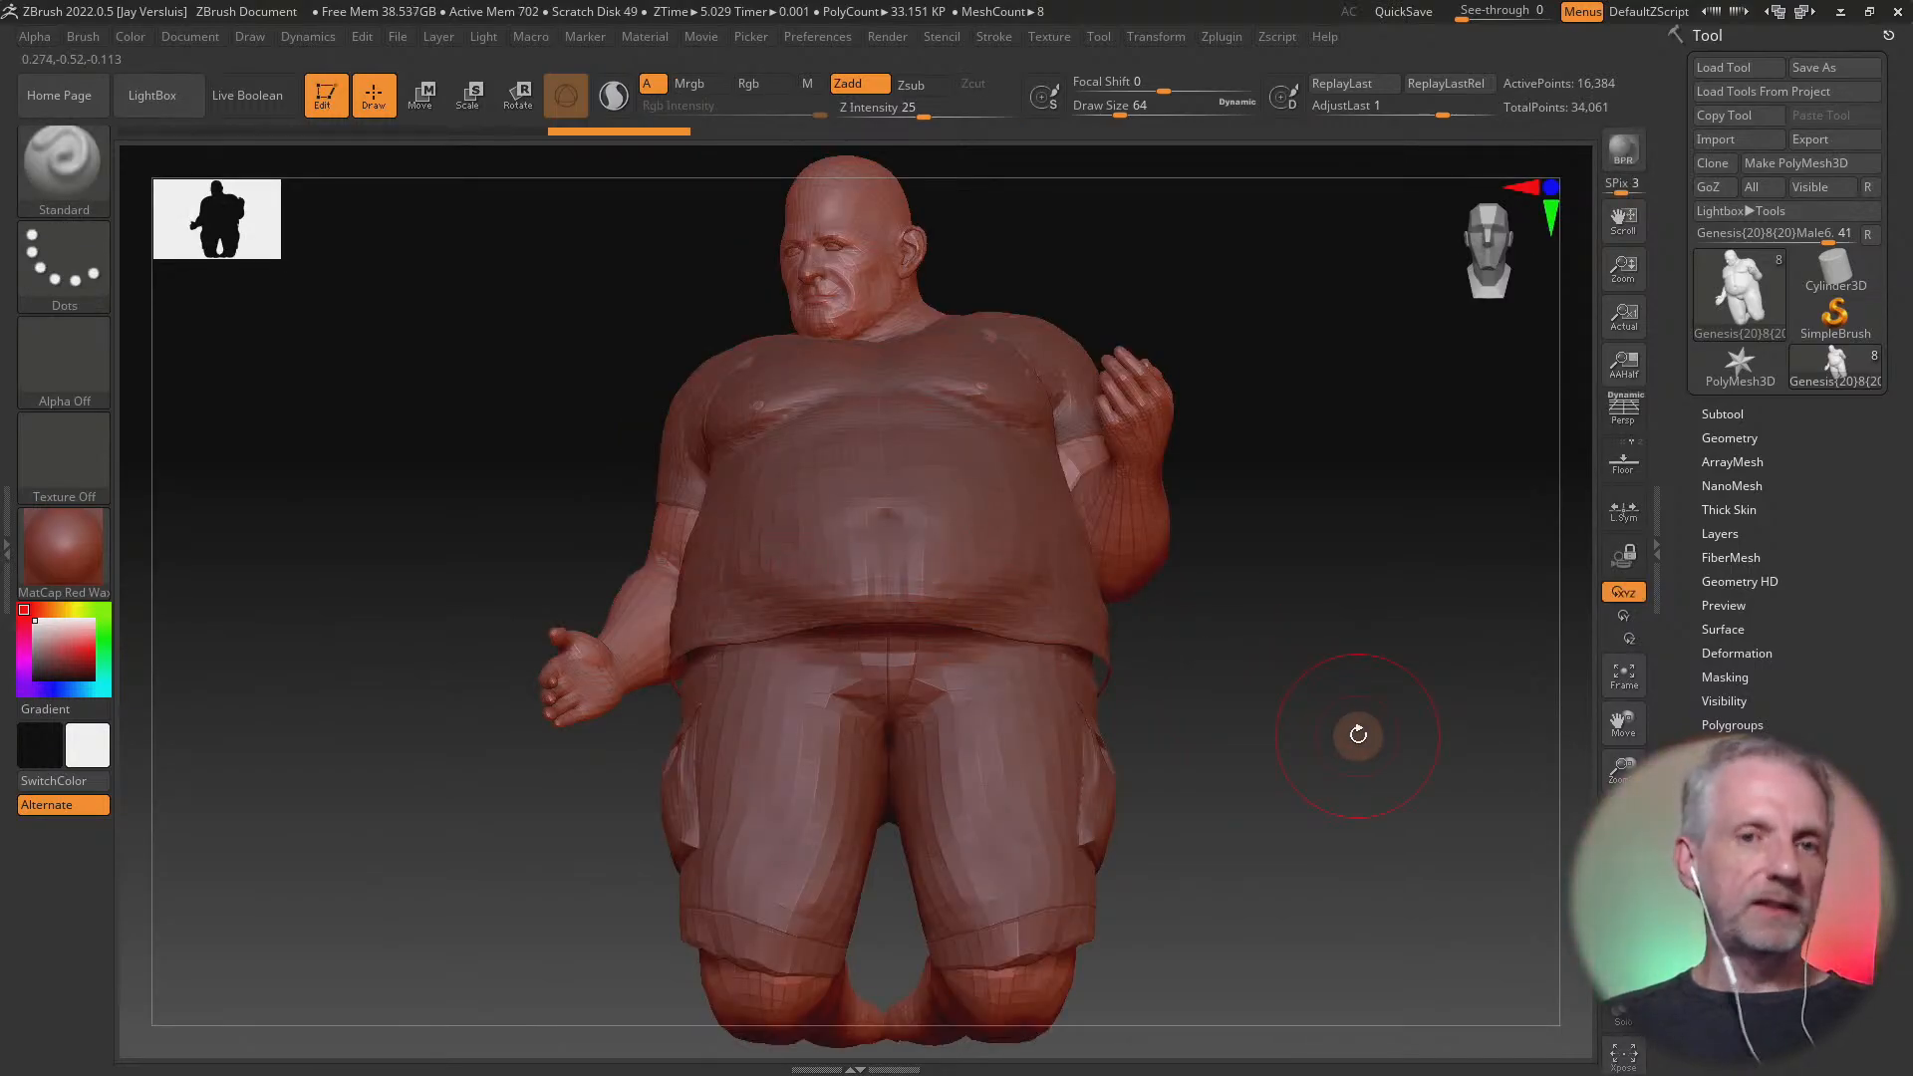
left_click_drag(1358, 734, 1276, 687)
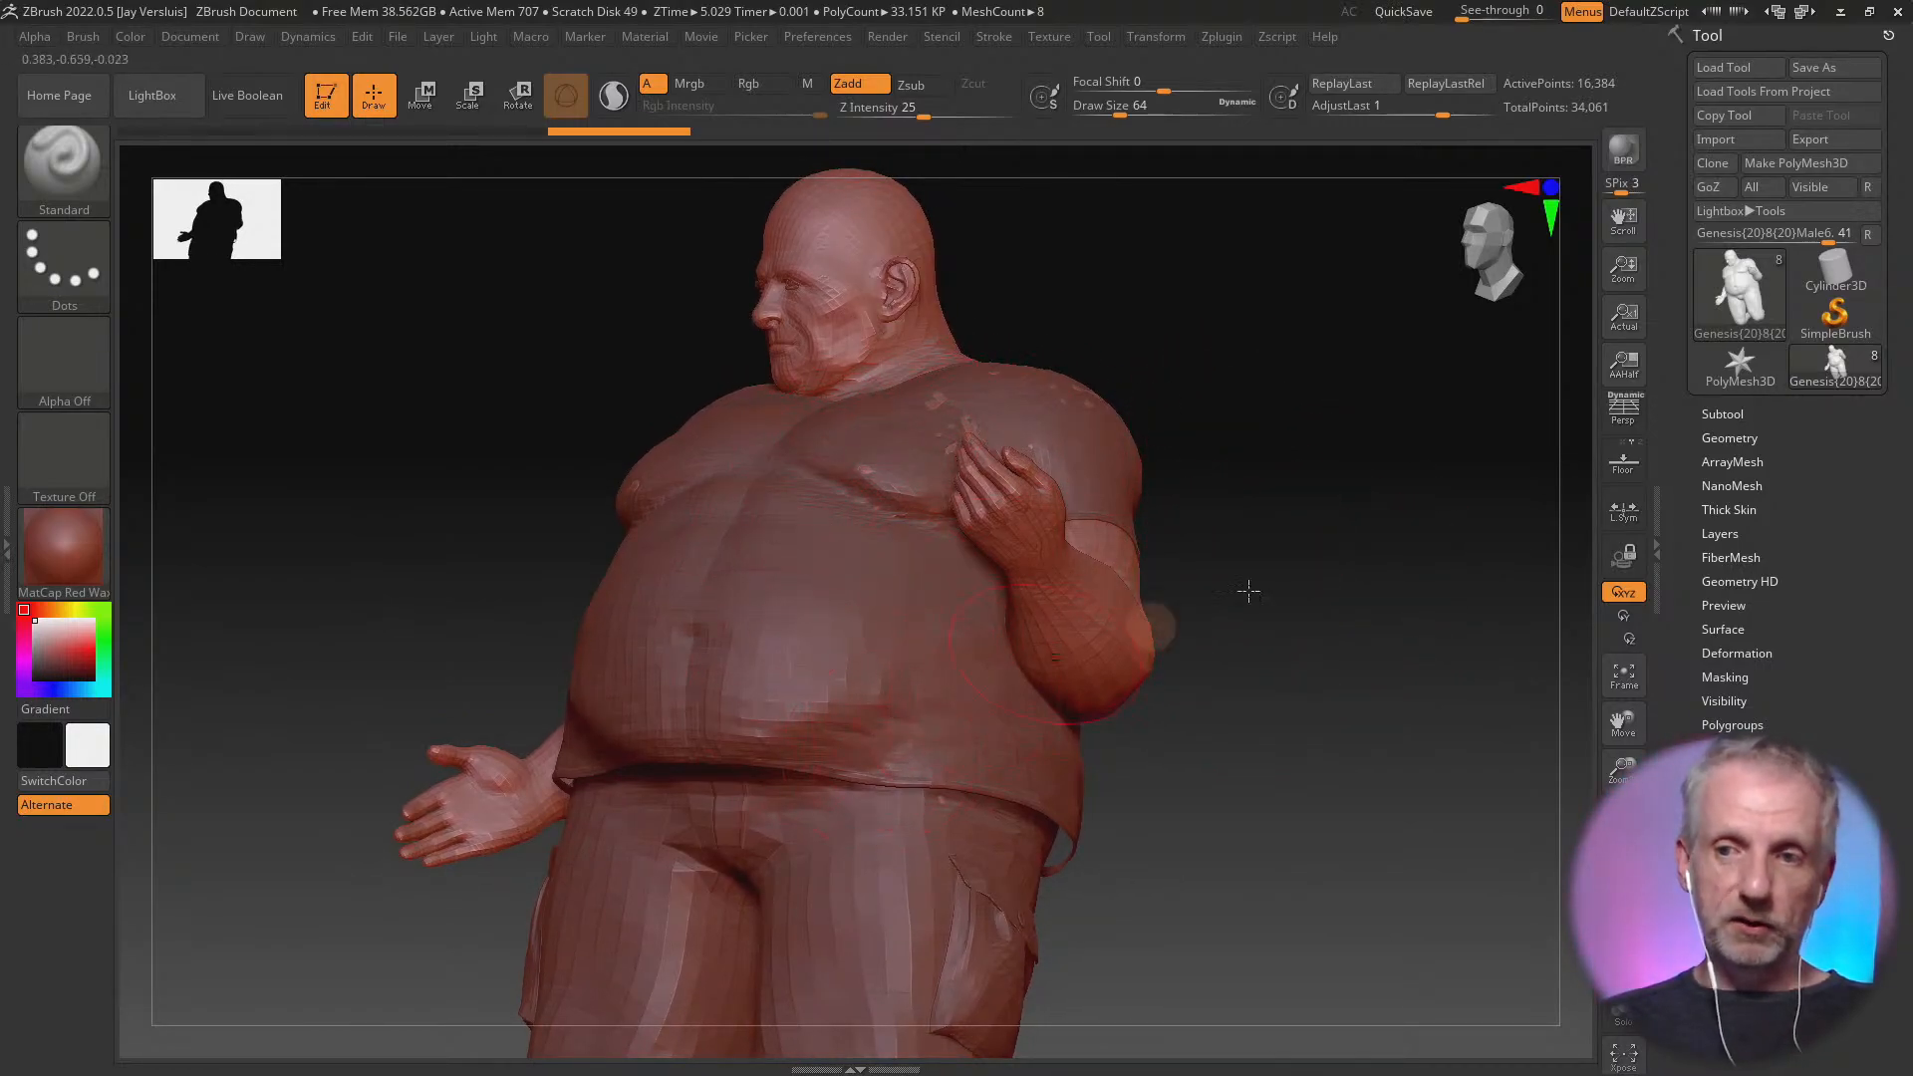
Expand the Subtool list and inspect the previews of the imported body, pants and button parts
left_click(1728, 411)
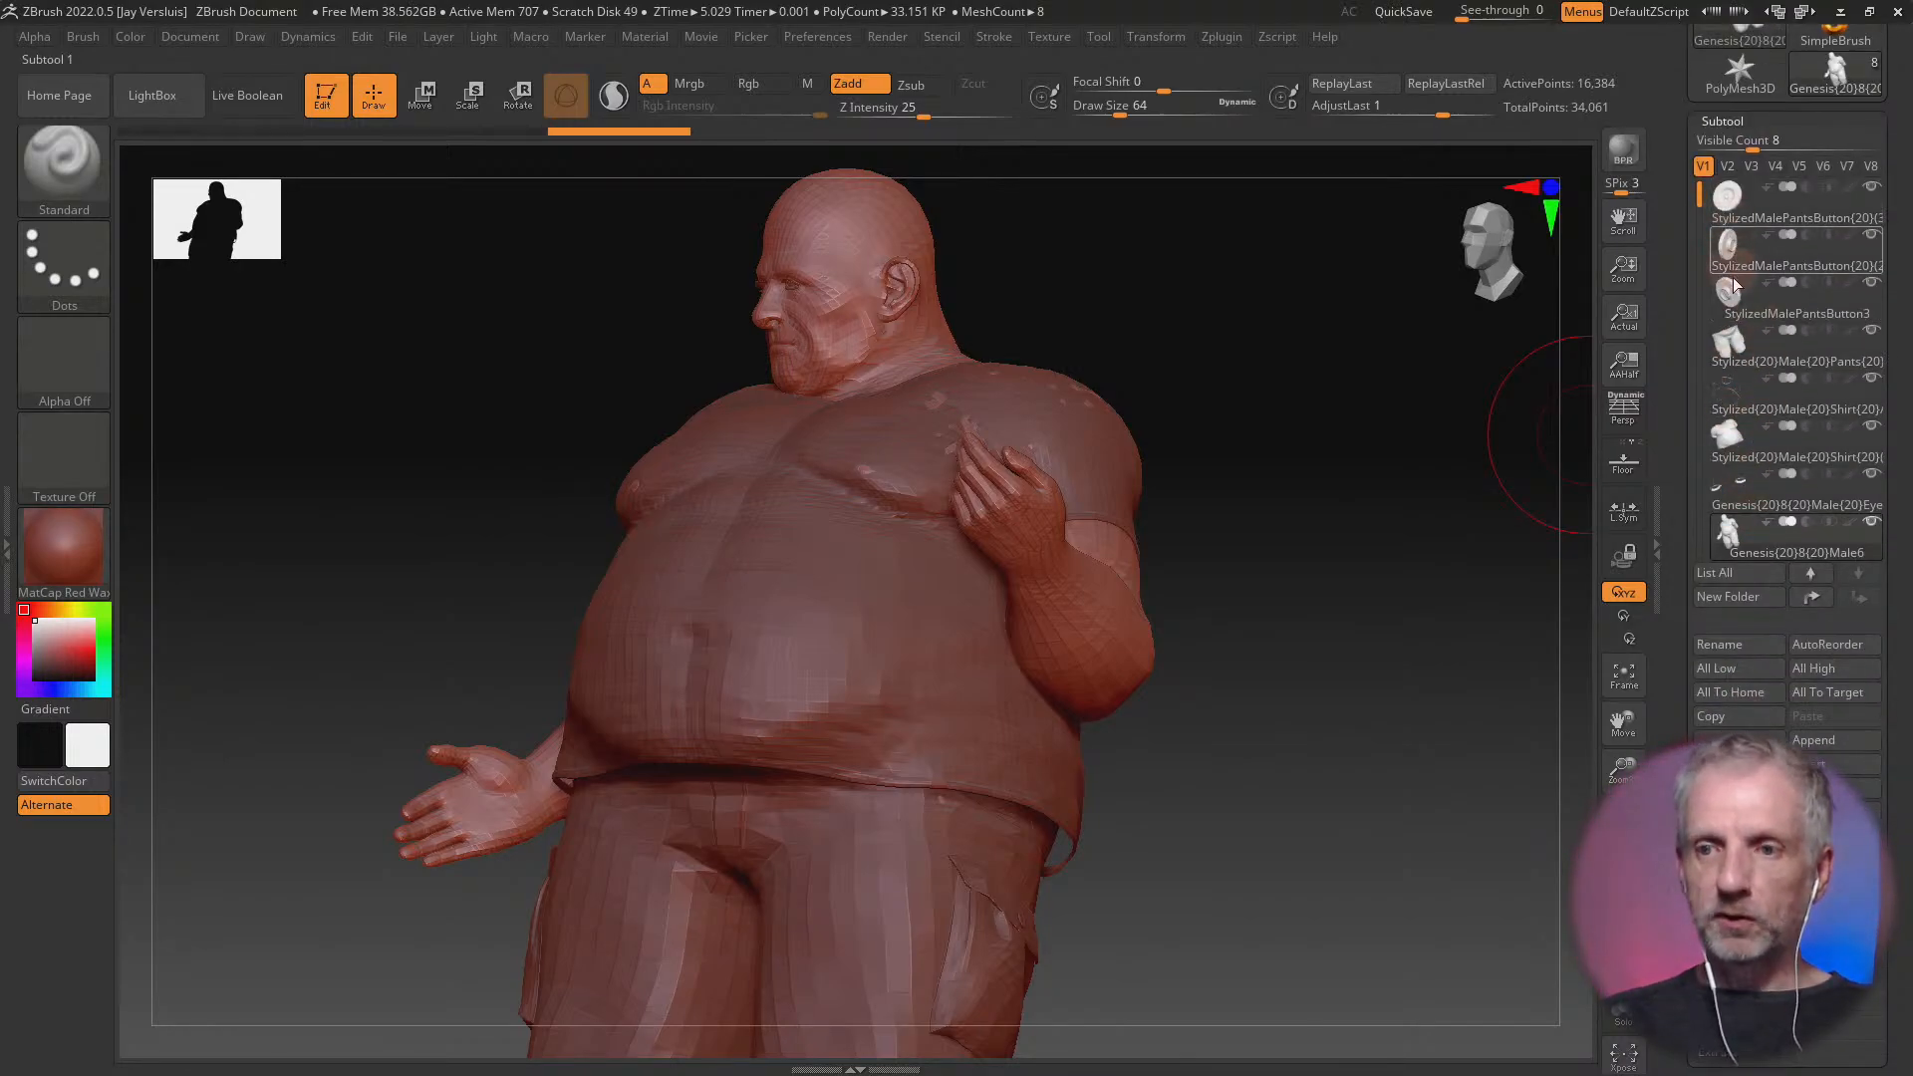
mouse_move(1733, 486)
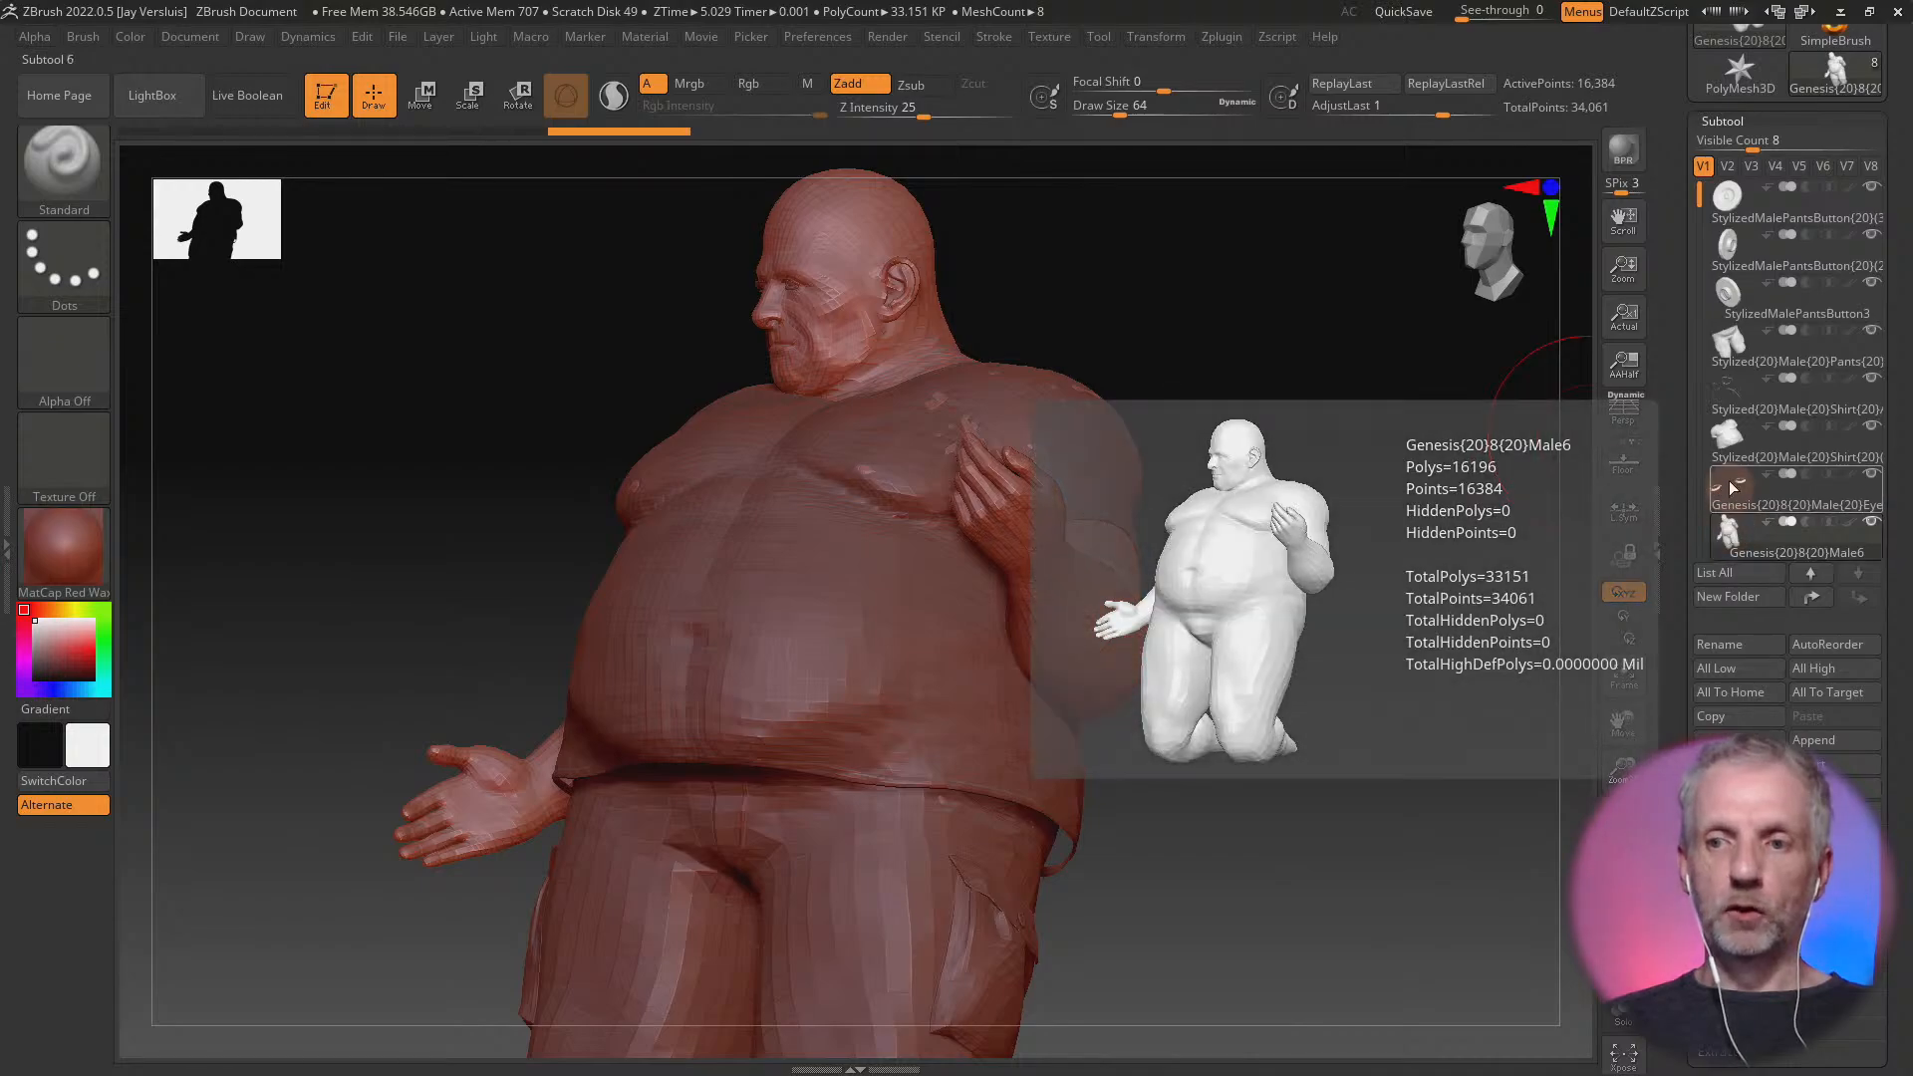
mouse_move(1731, 331)
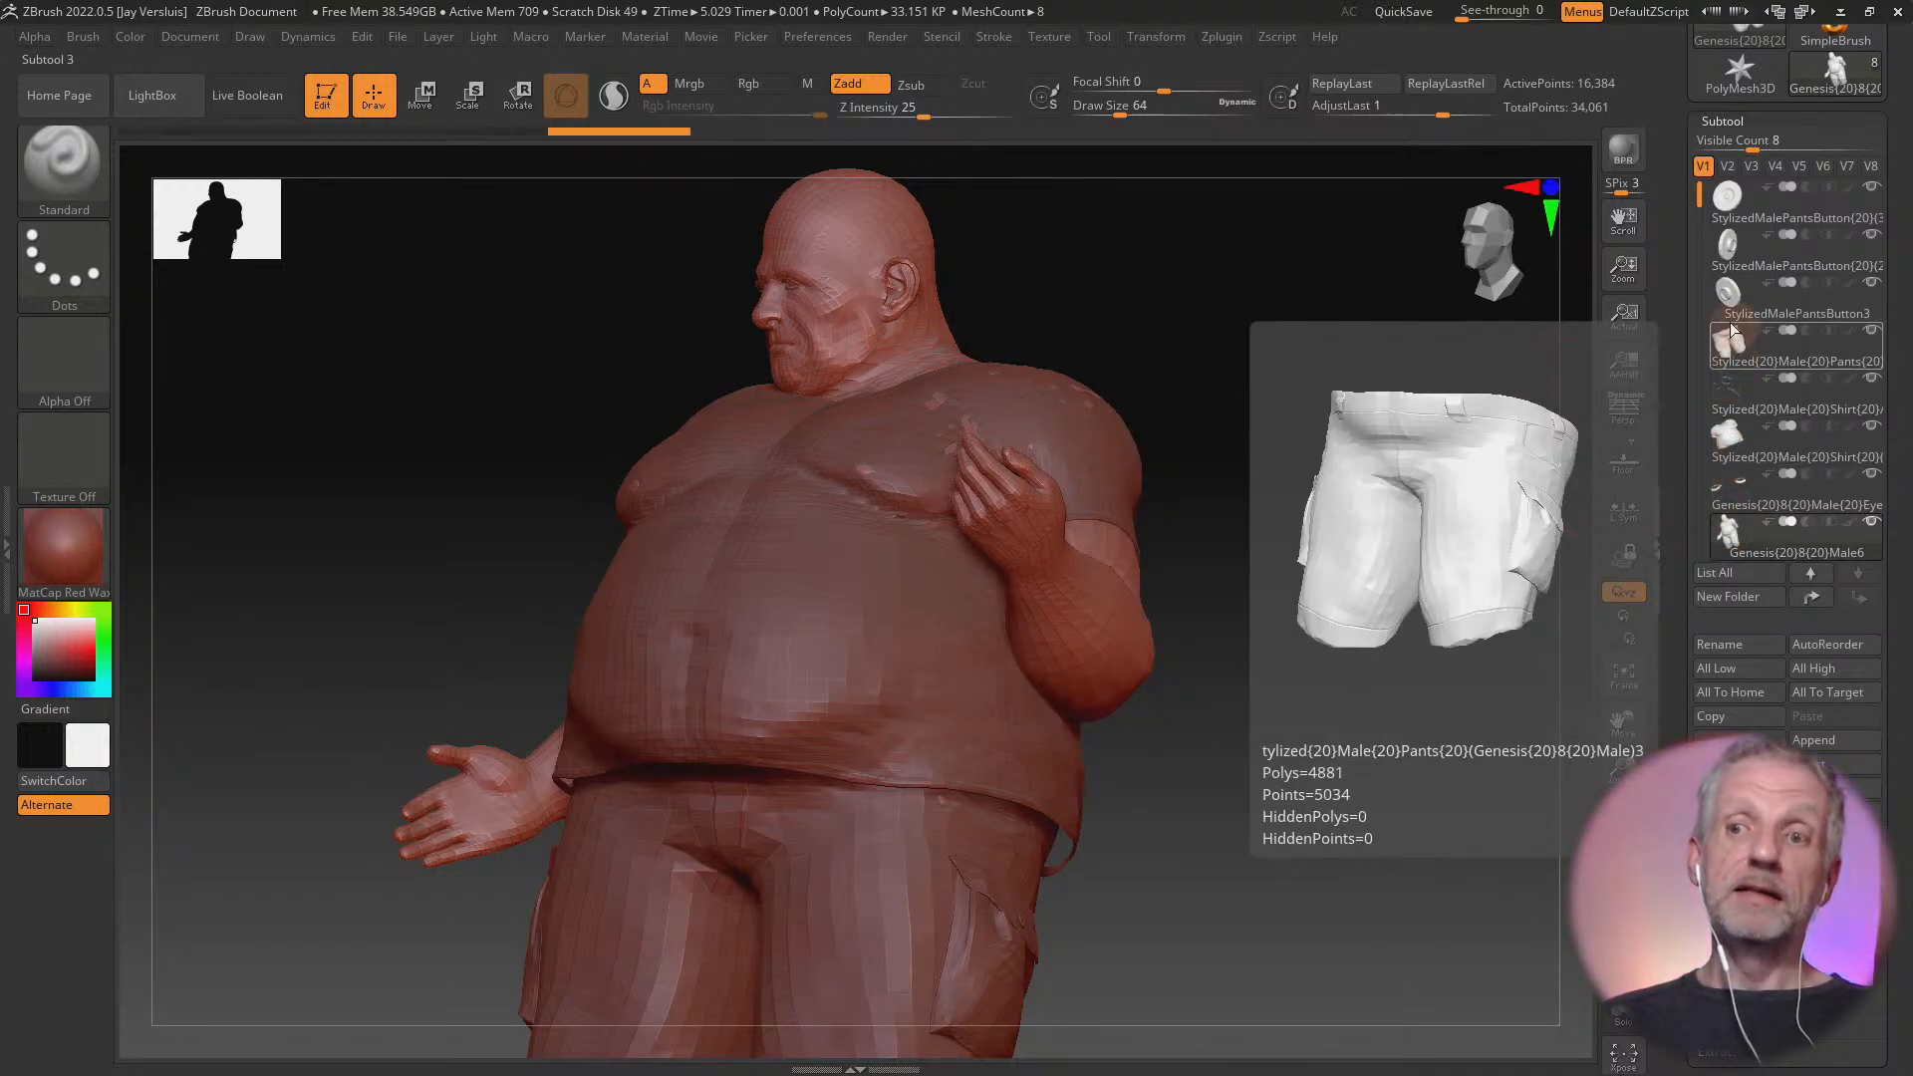
mouse_move(1721, 206)
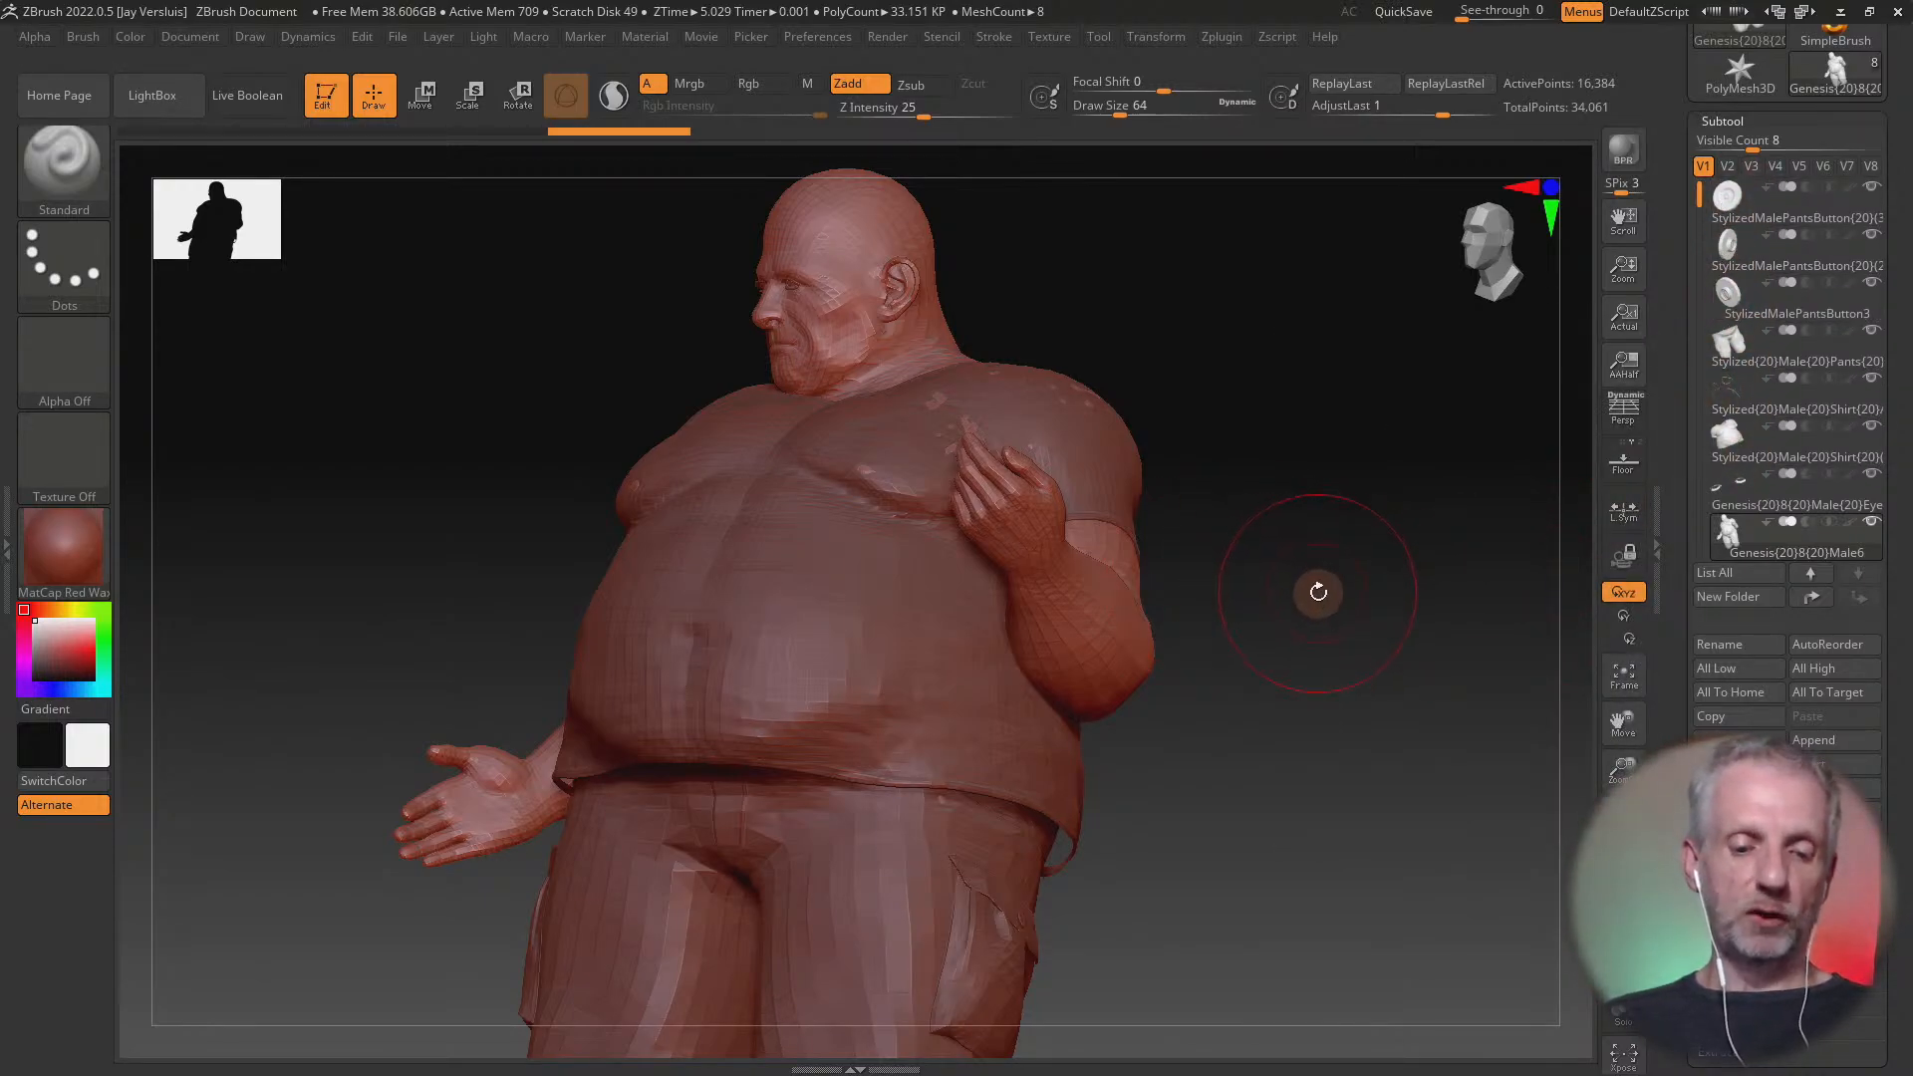
Make the Stylized Male Shirt the active subtool and turn on transparency for the other subtools
left_click(942, 658, "alt")
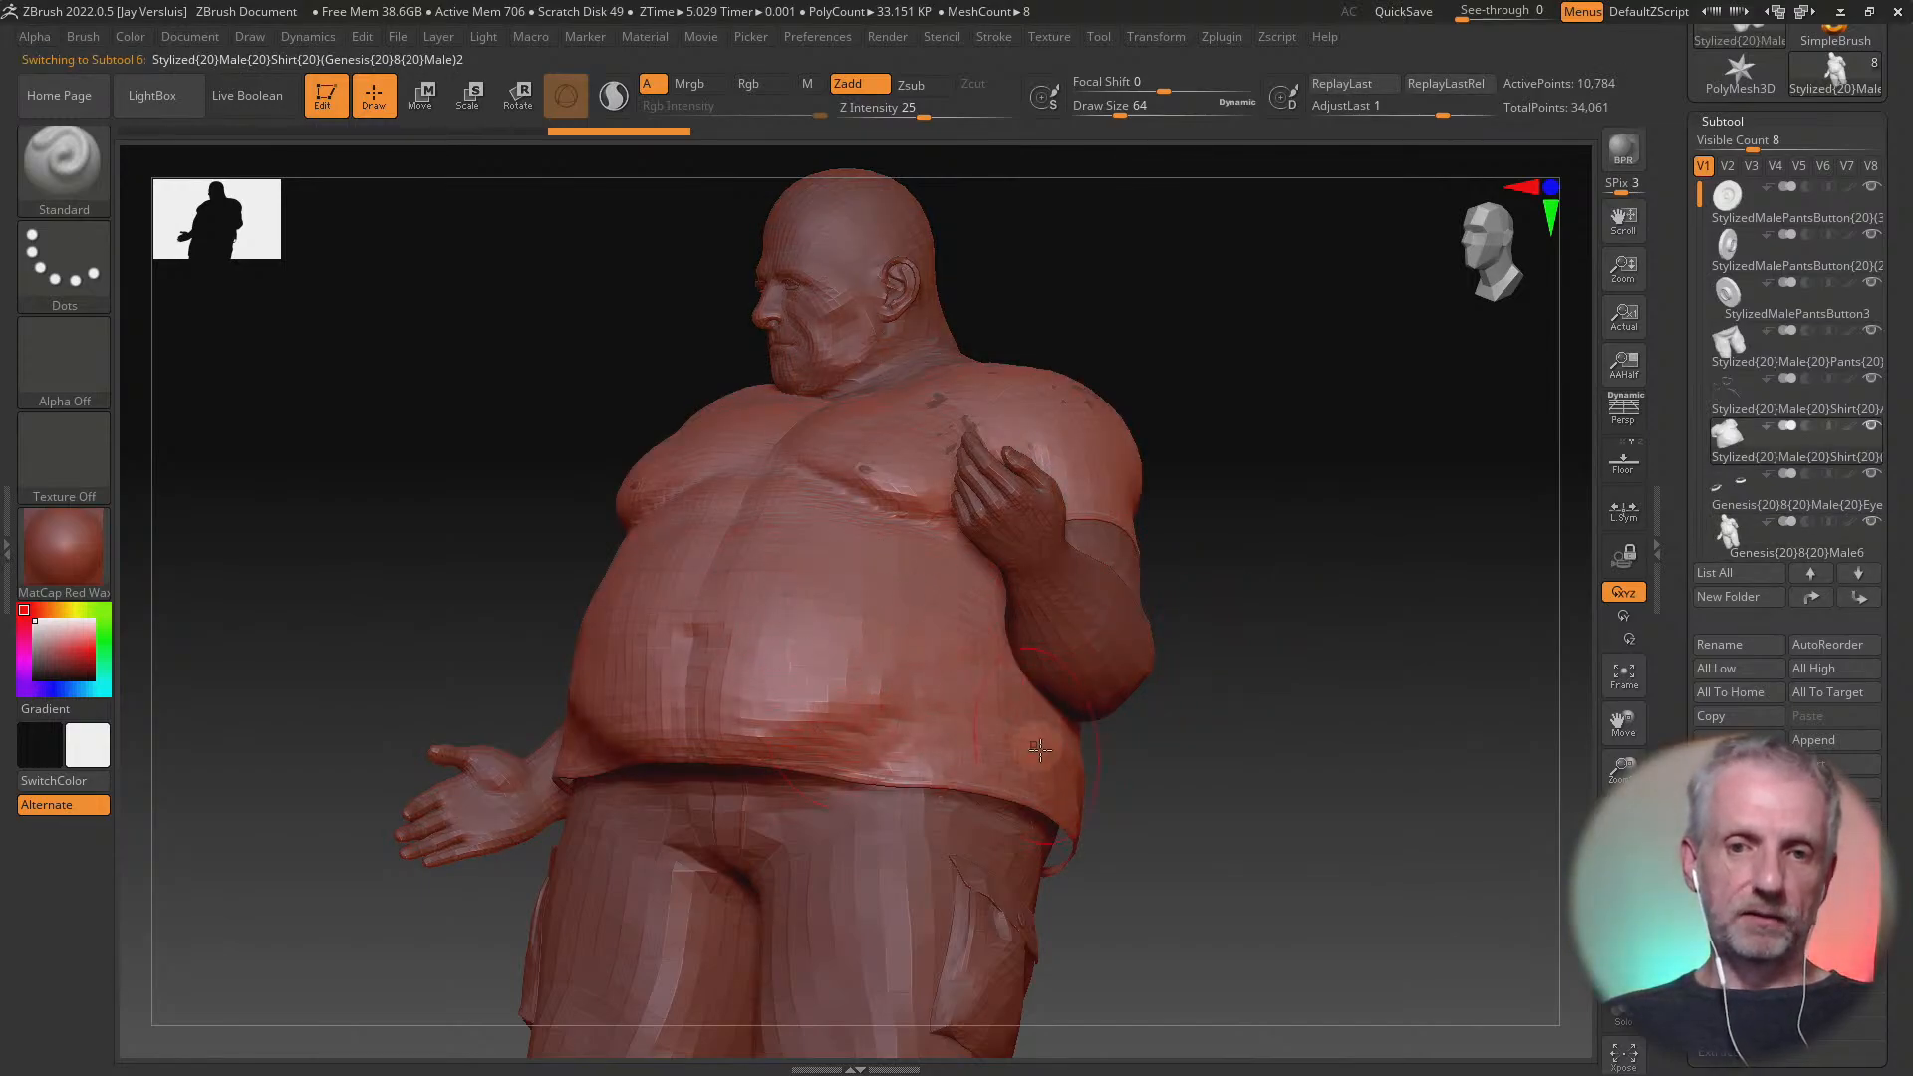
left_click(912, 922, "alt")
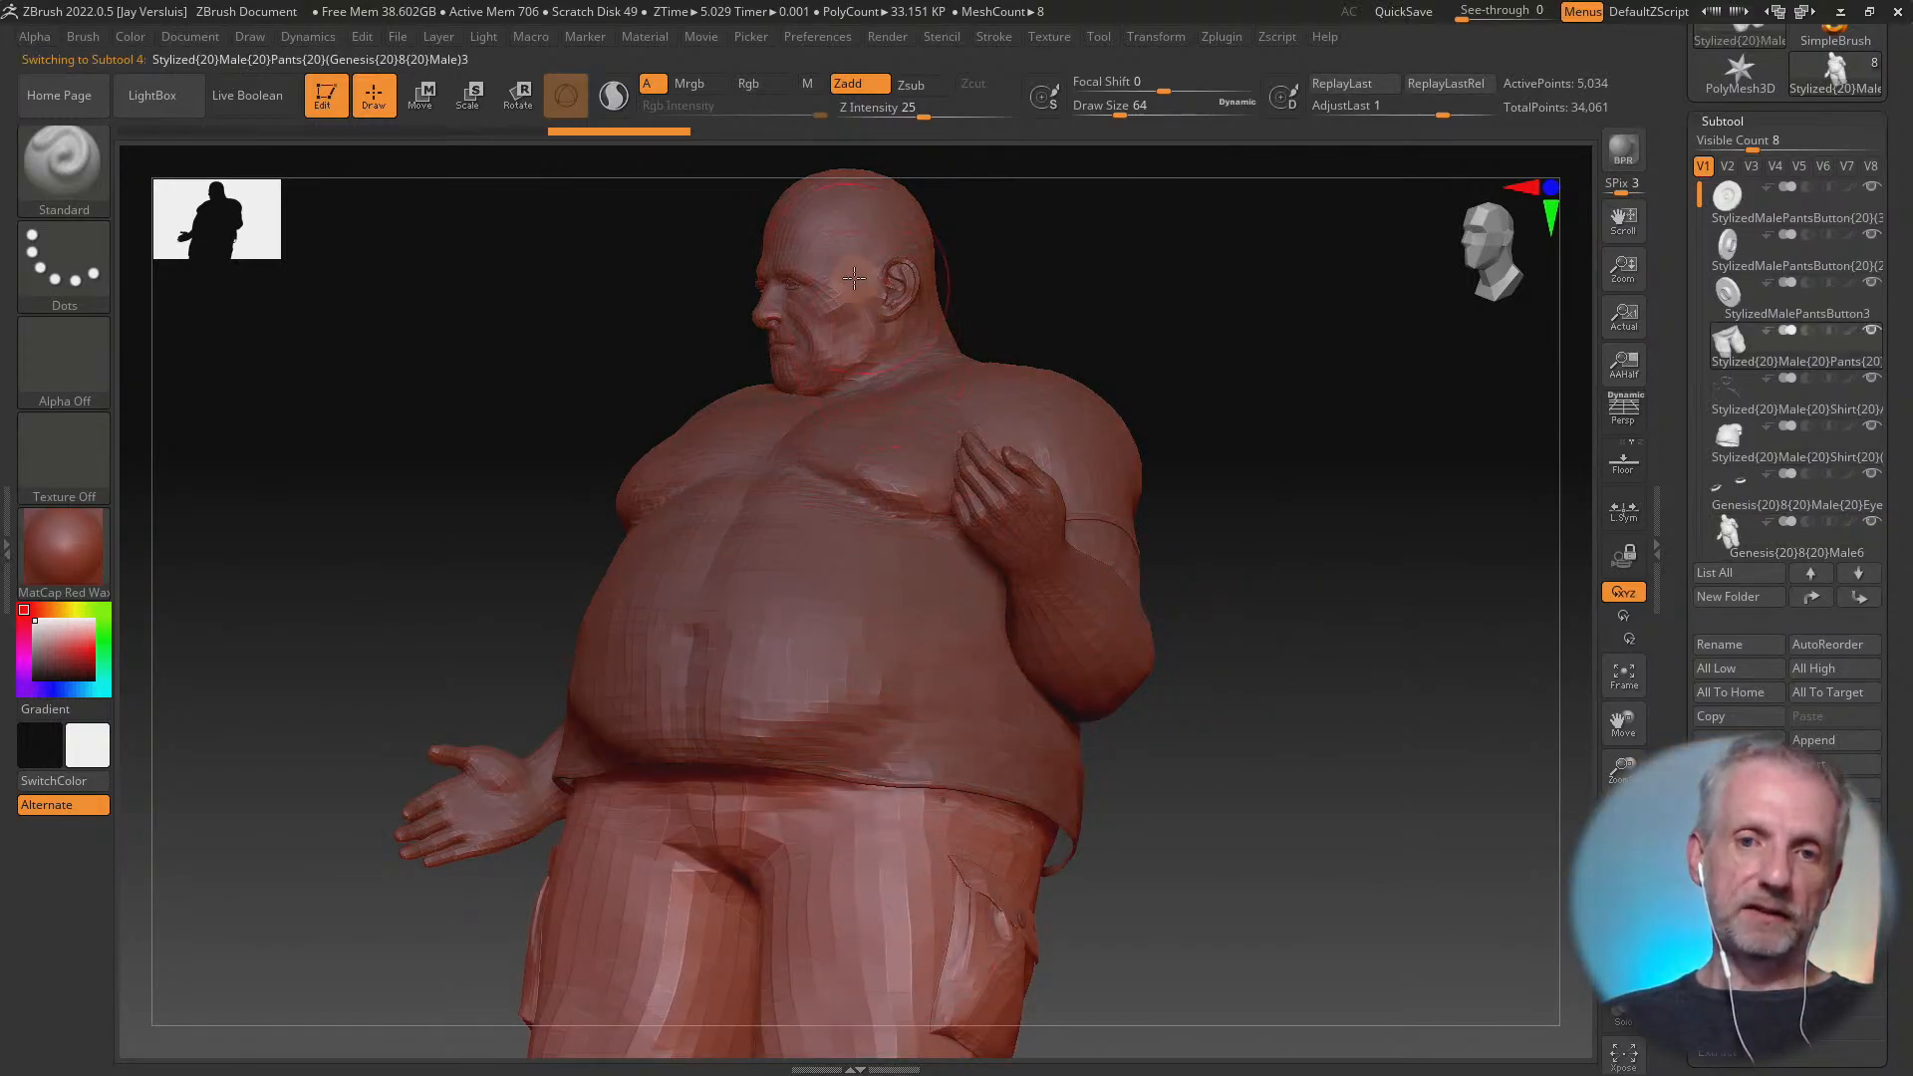
left_click(848, 528, "alt")
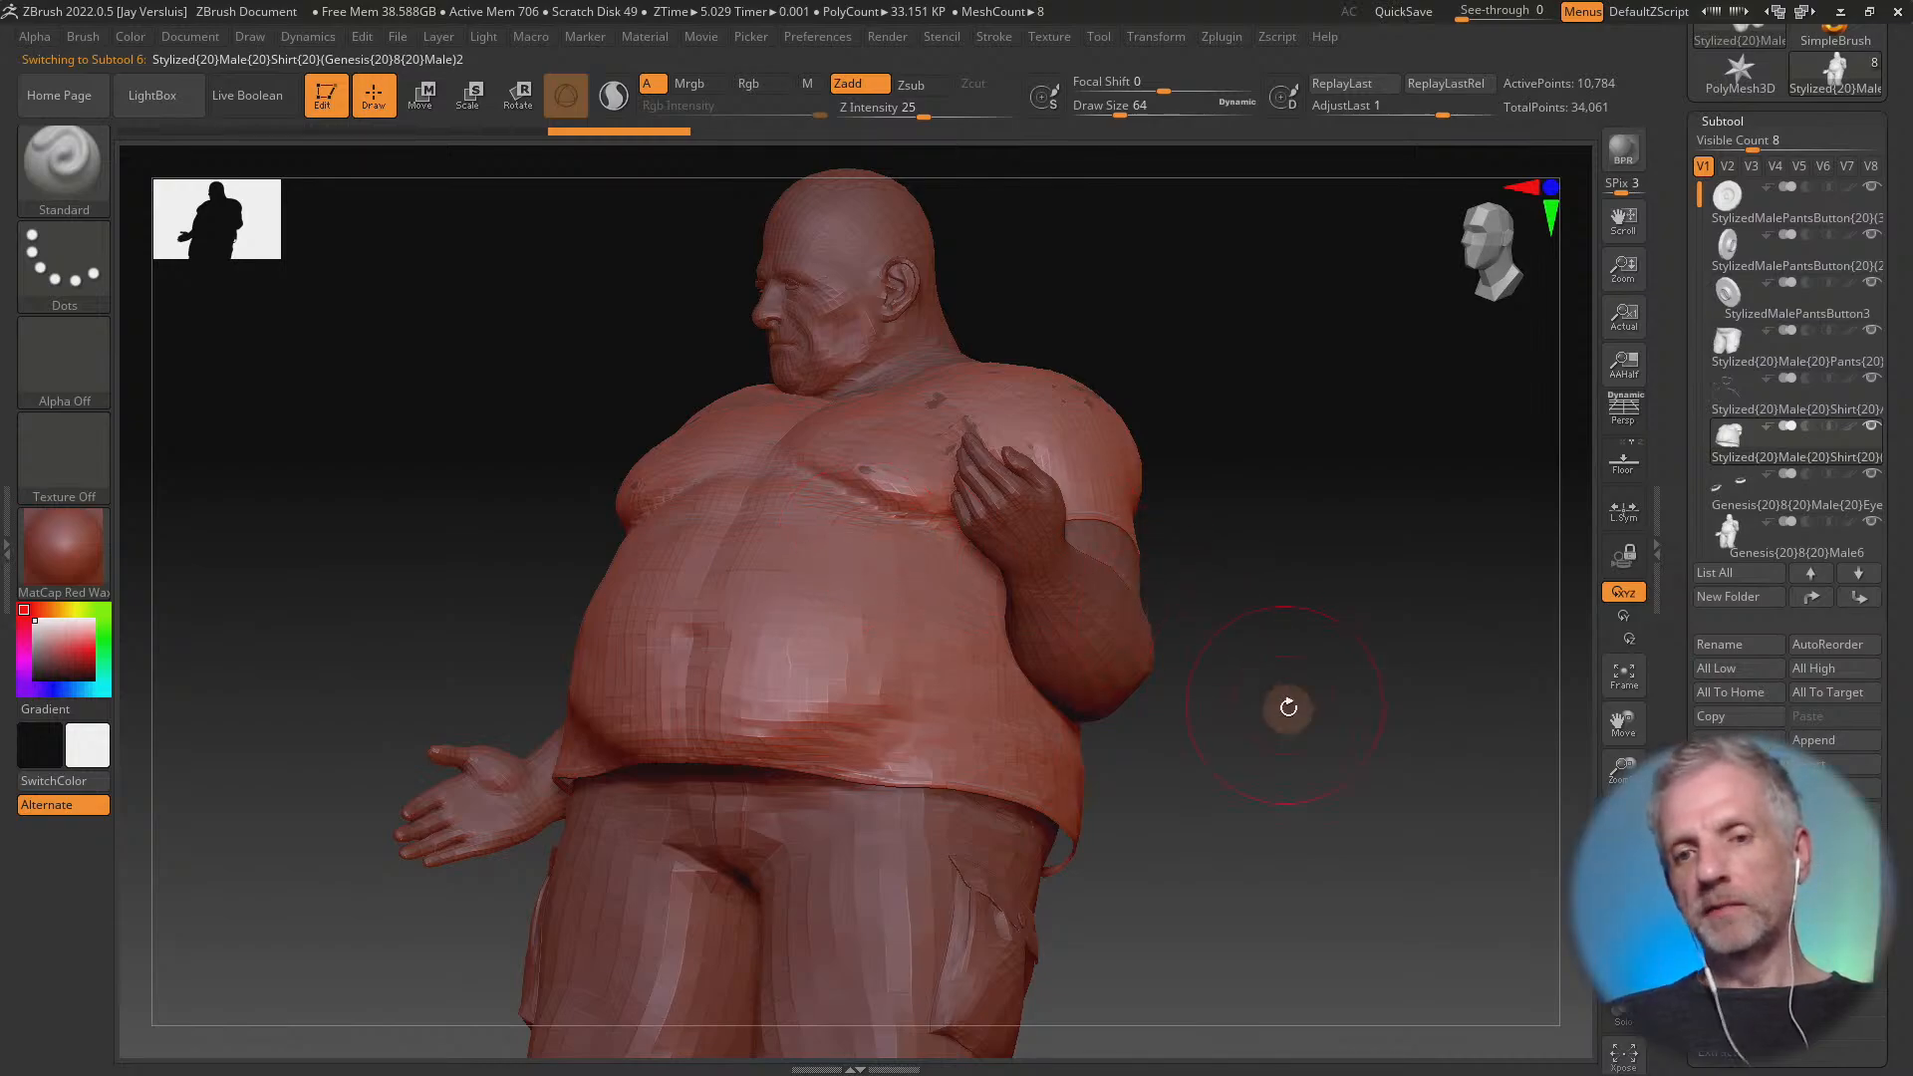
mouse_move(1288, 707)
left_mouse_down()
mouse_move(1259, 730)
mouse_move(1311, 721)
mouse_move(1294, 720)
left_mouse_up()
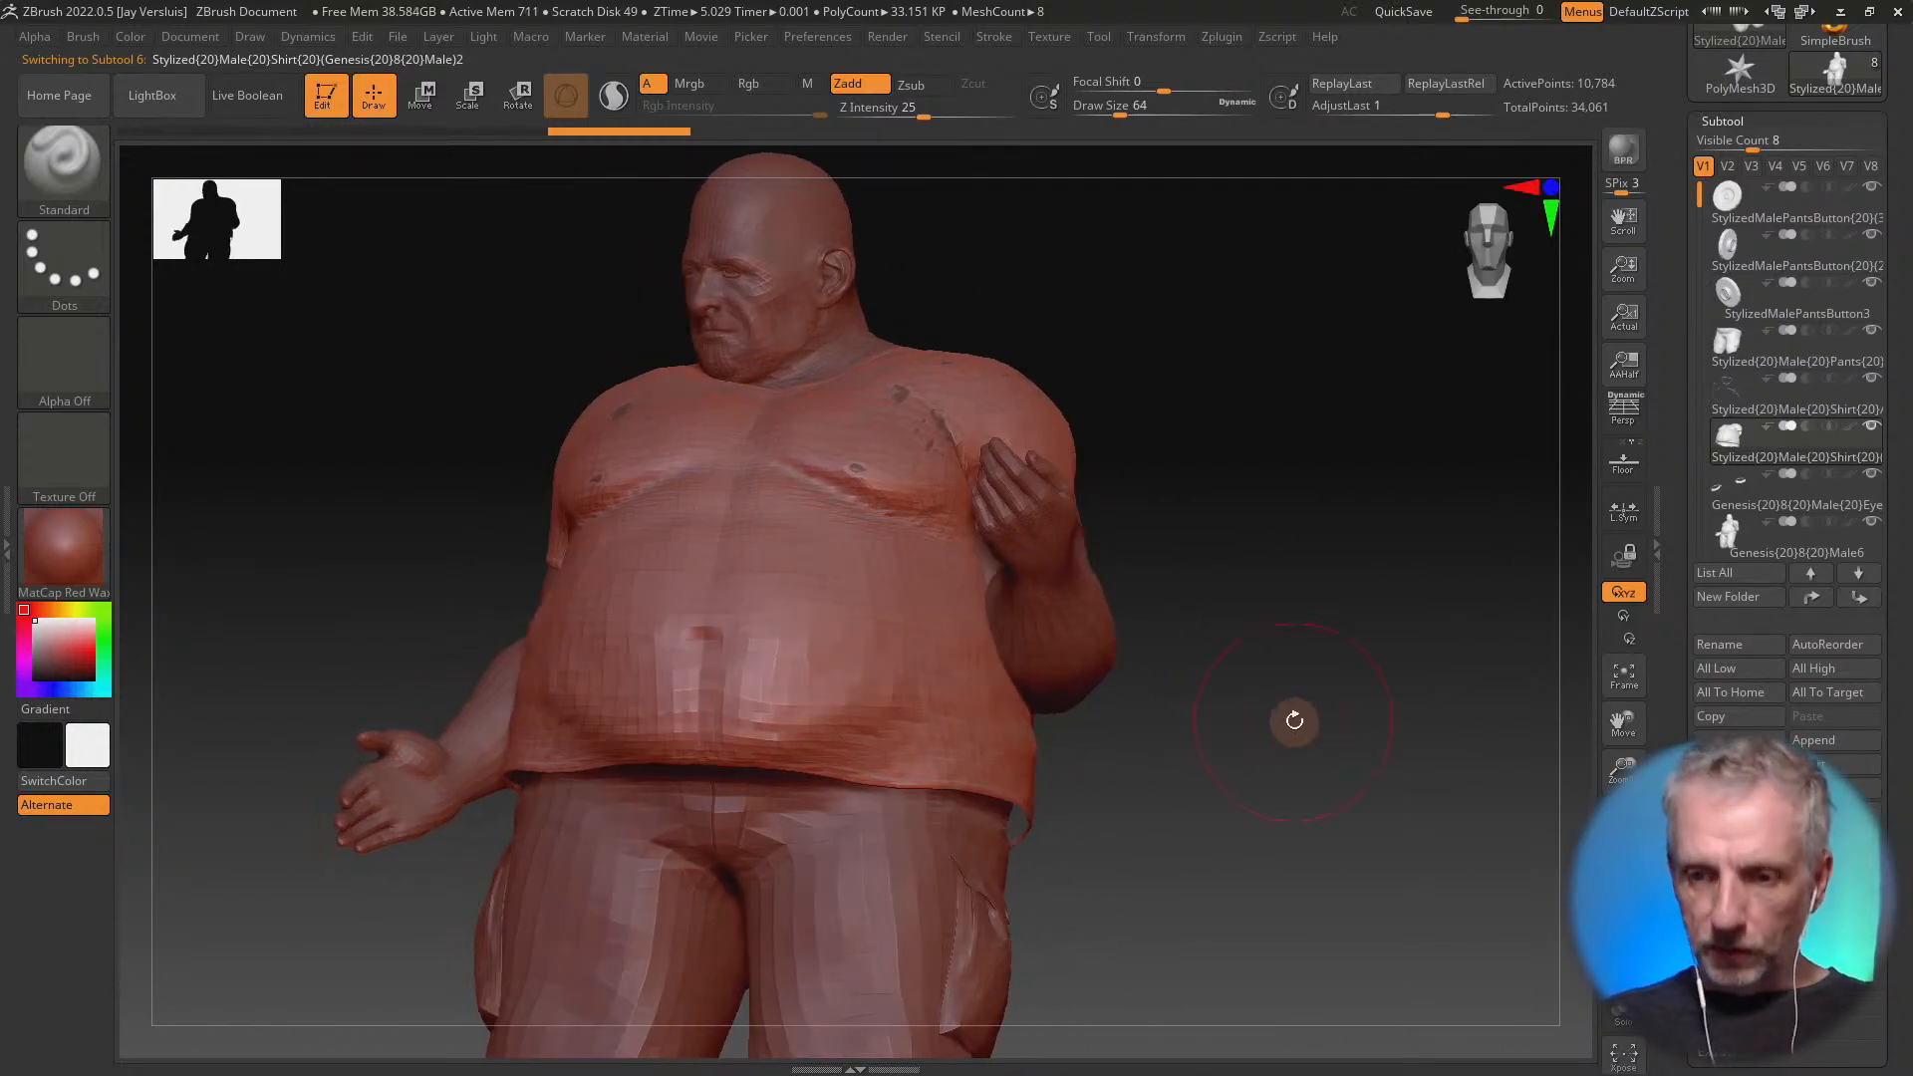
left_click(1624, 911)
left_click_drag(1259, 793, 1261, 702, "alt")
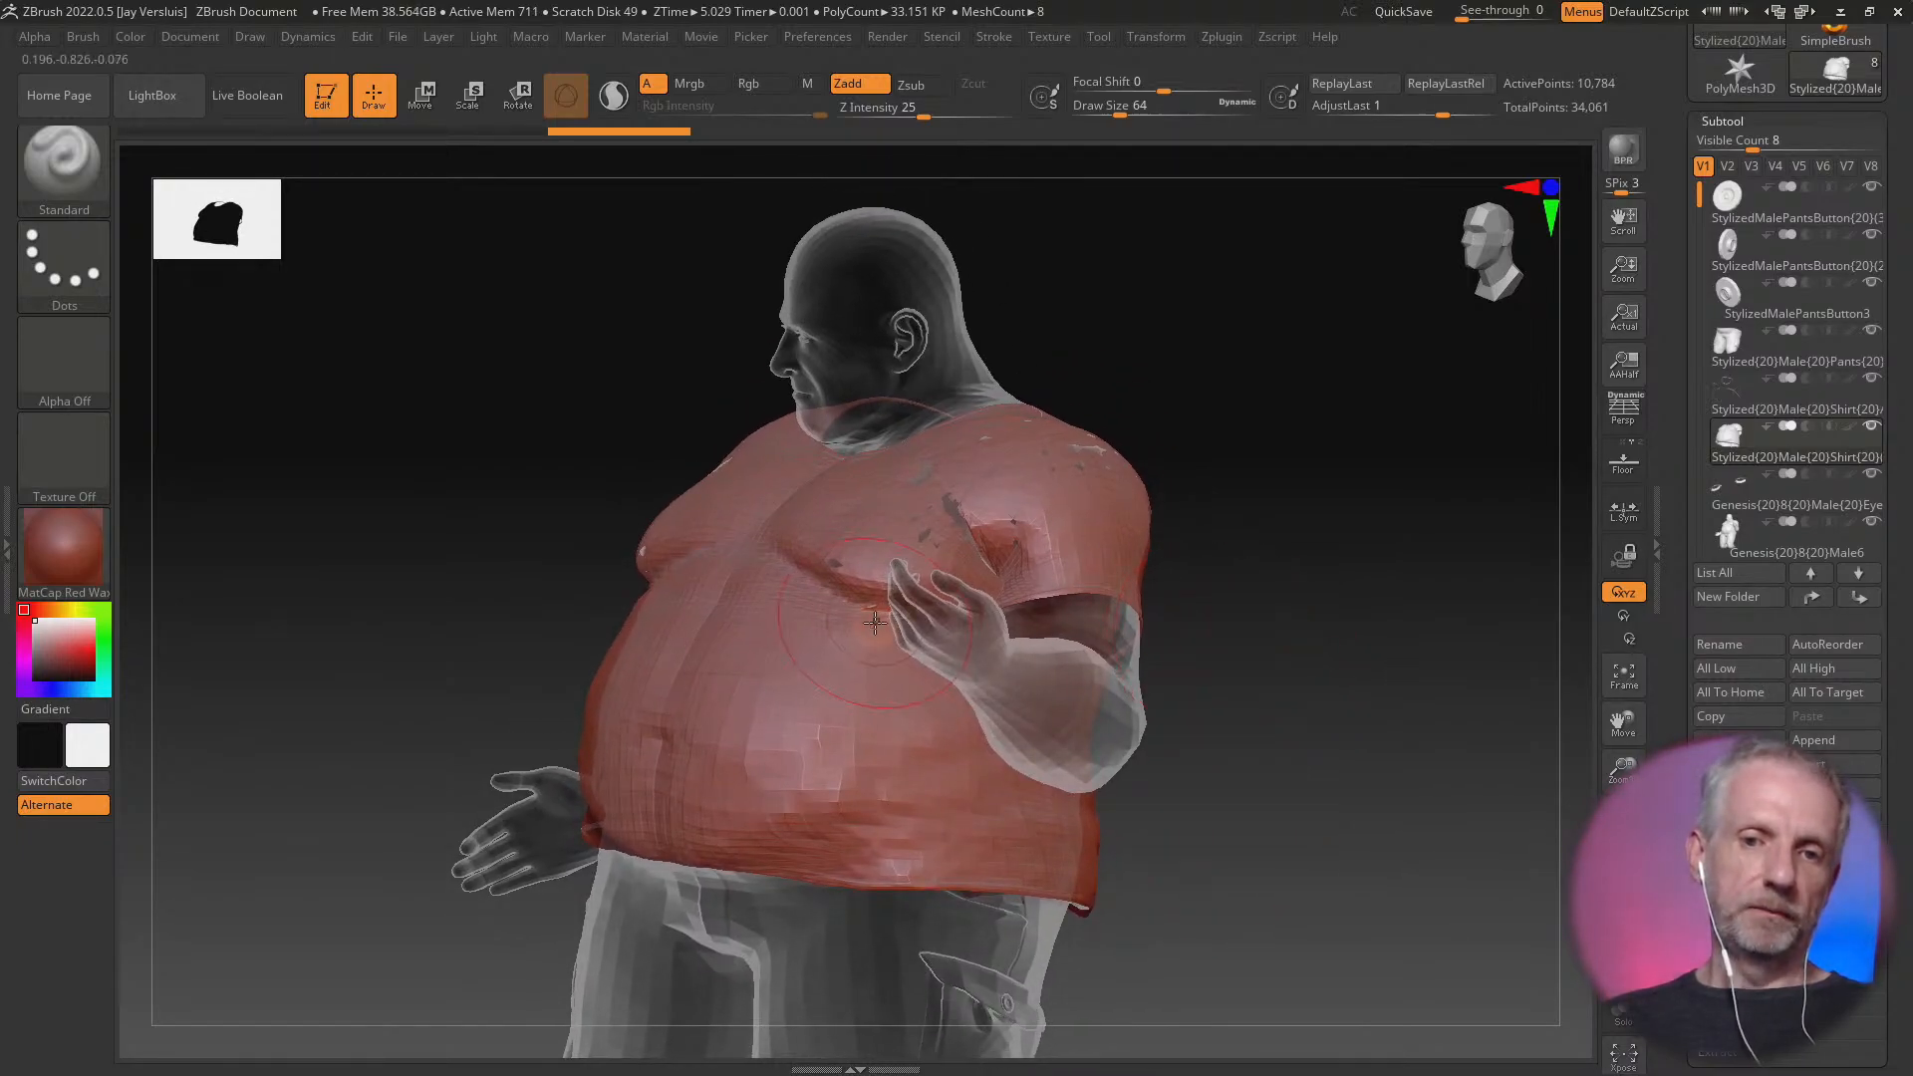
left_click_drag(1275, 584, 1281, 632, "alt")
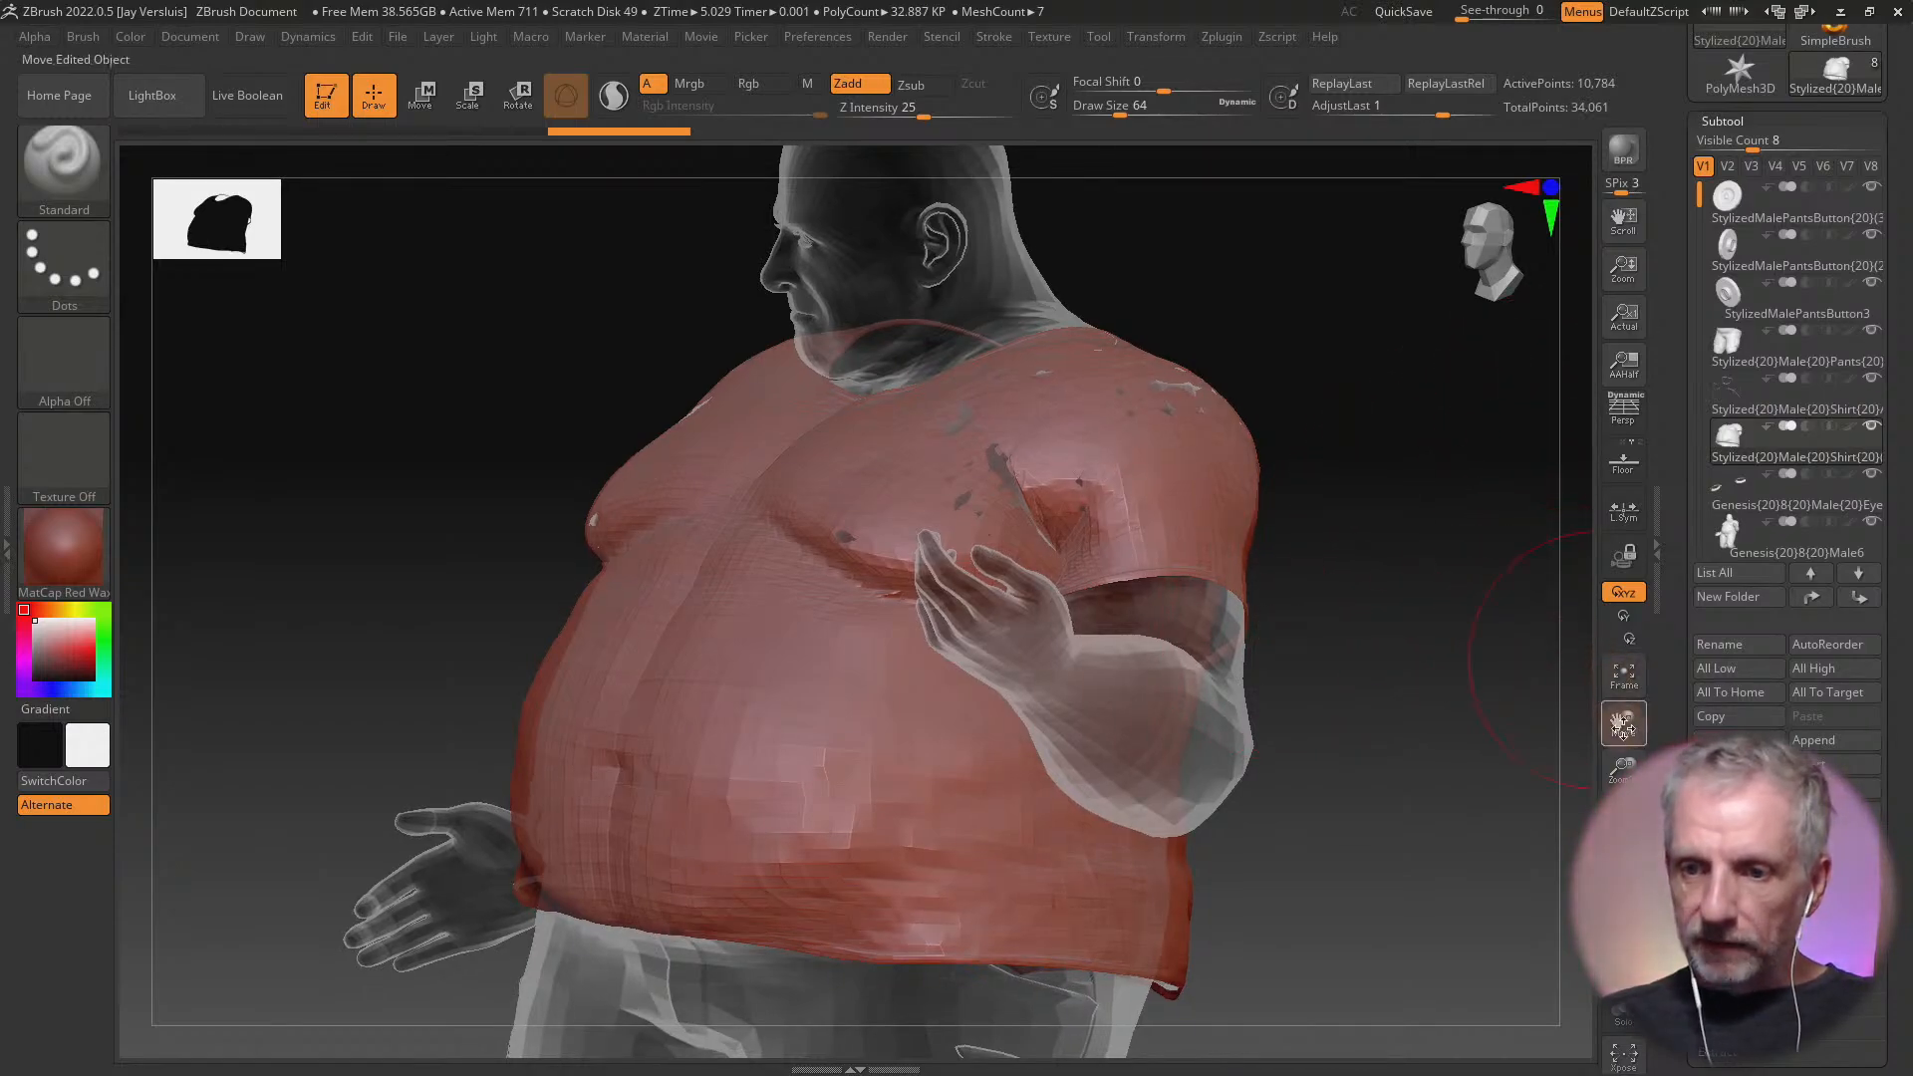
Inspect the shirt's polygon mesh by turning Draw Polyframe on and back off
left_click(1628, 638)
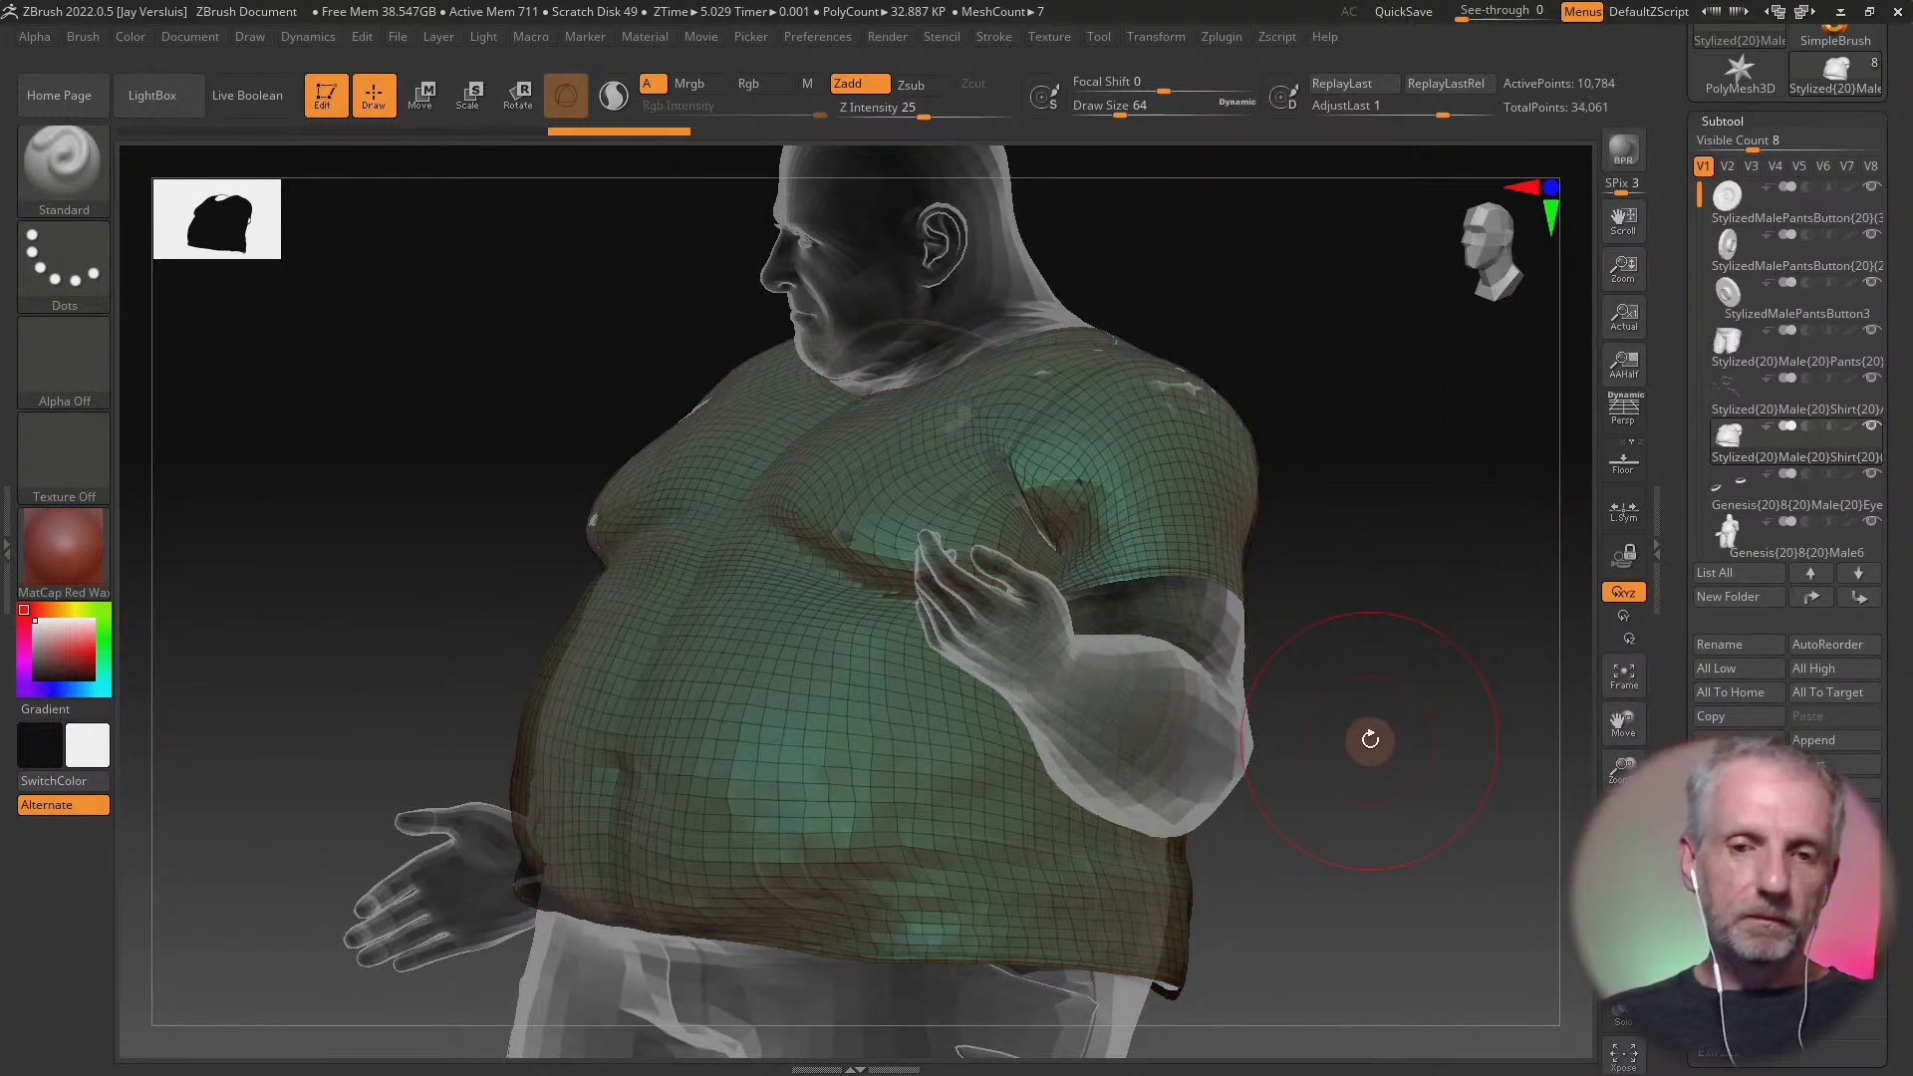
mouse_move(1370, 738)
left_mouse_down()
mouse_move(1434, 756)
mouse_move(1430, 773)
mouse_move(1377, 760)
left_mouse_up()
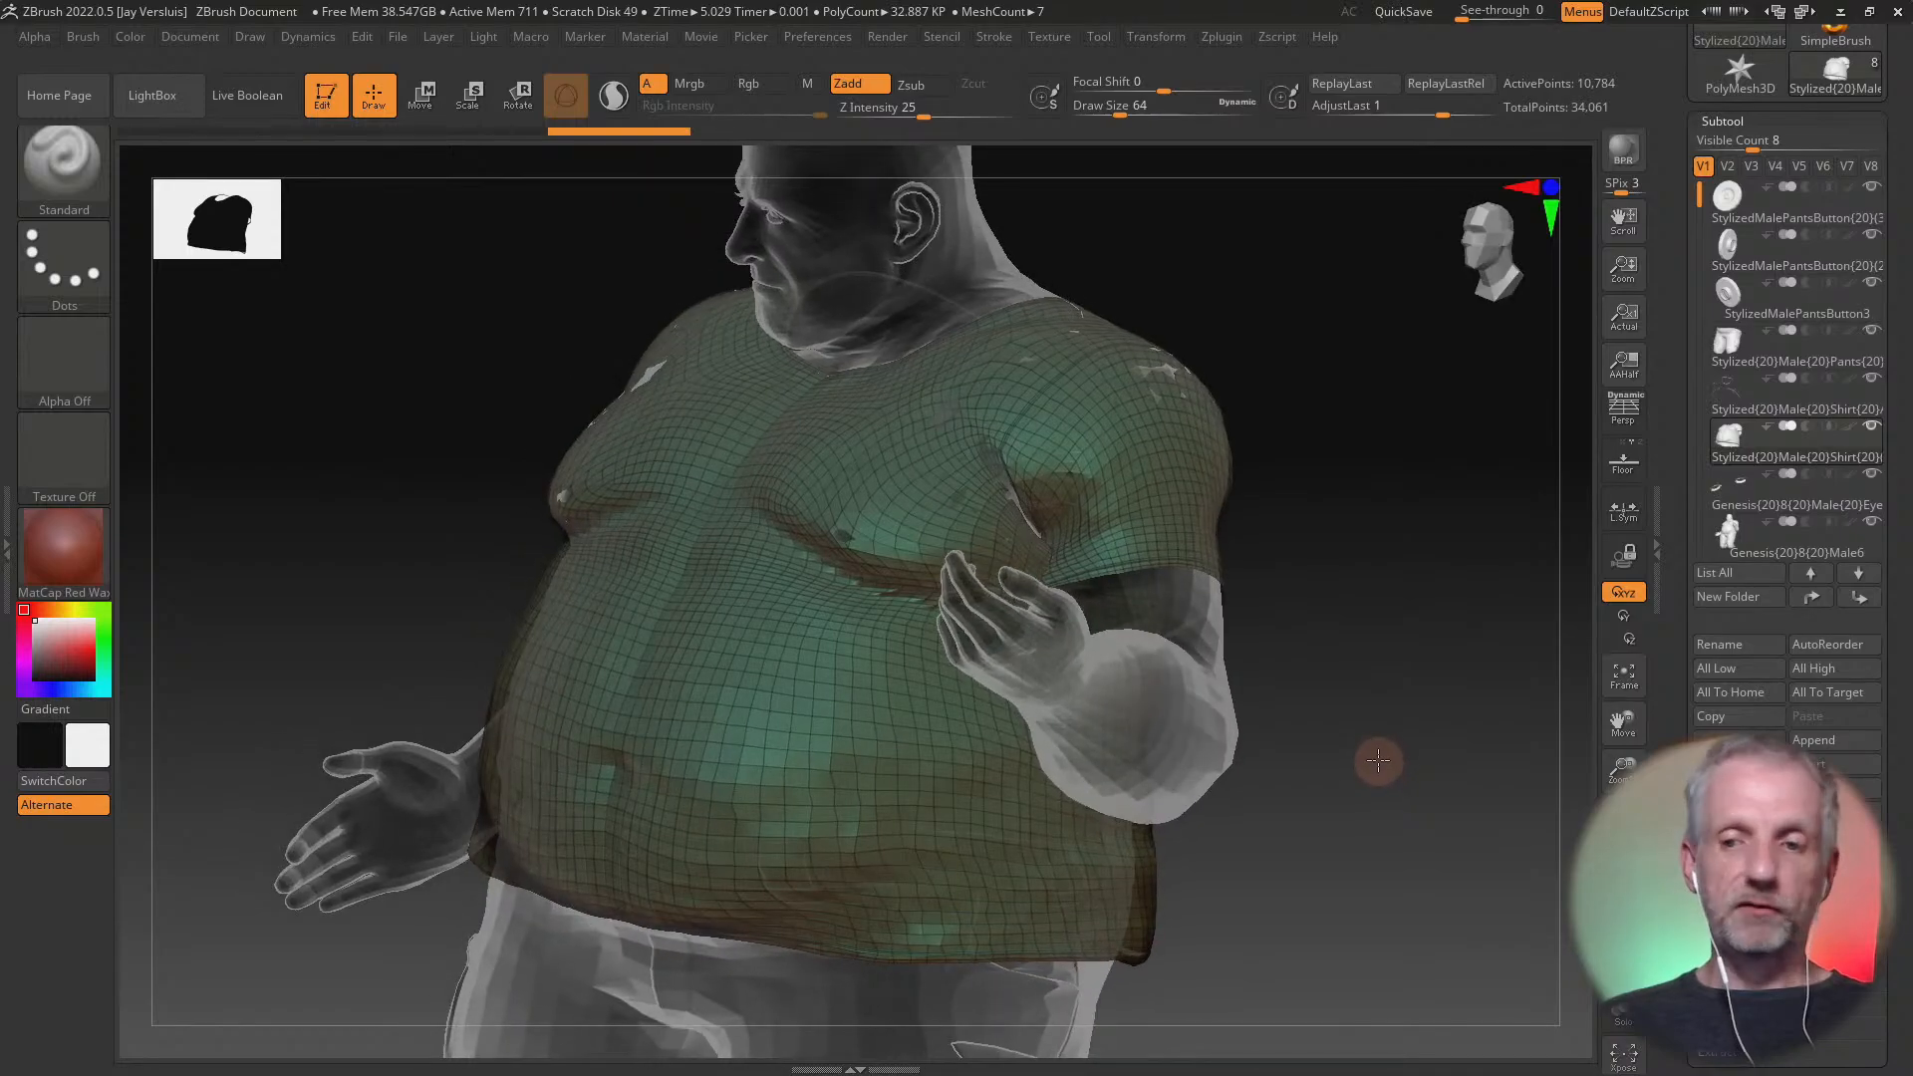
left_click(1627, 639)
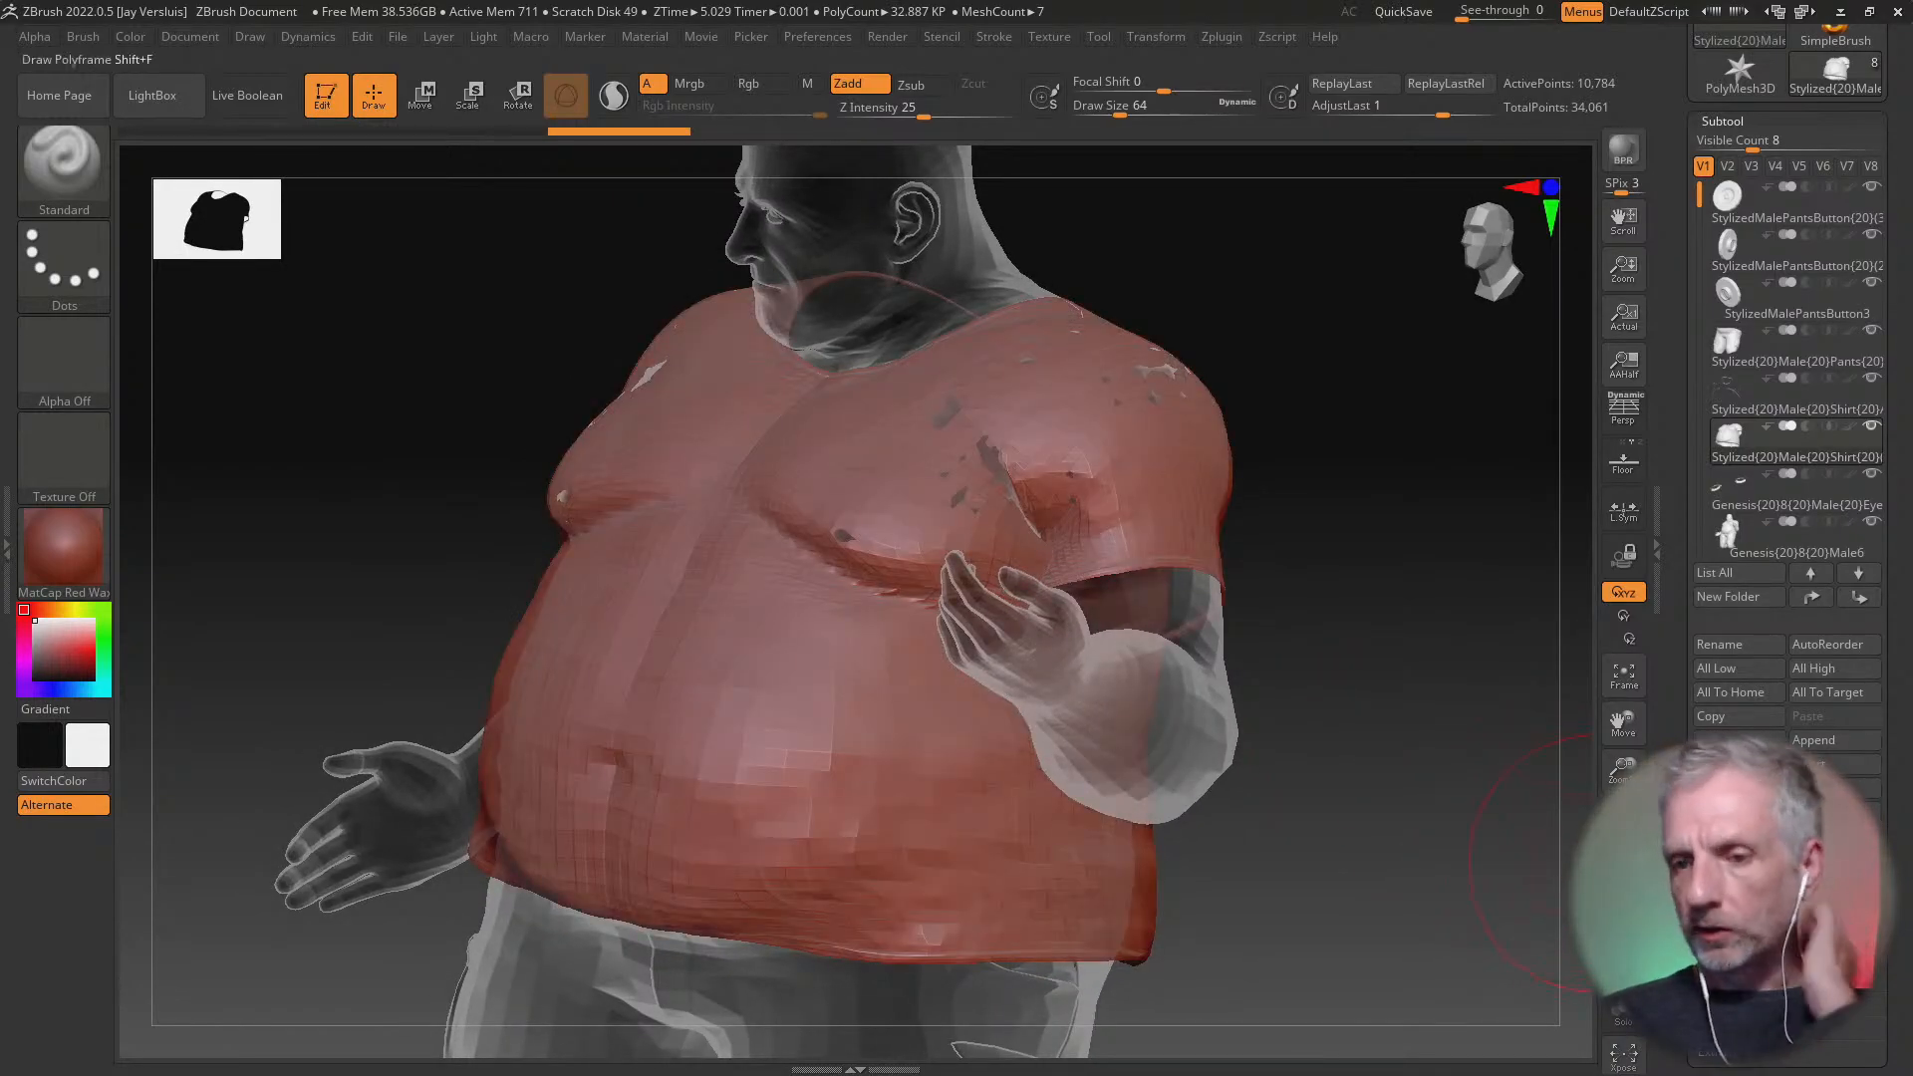
Examine the shirt's chest, shoulder and sleeve from several angles for body poke-through
left_click(1617, 885)
left_click(1616, 885)
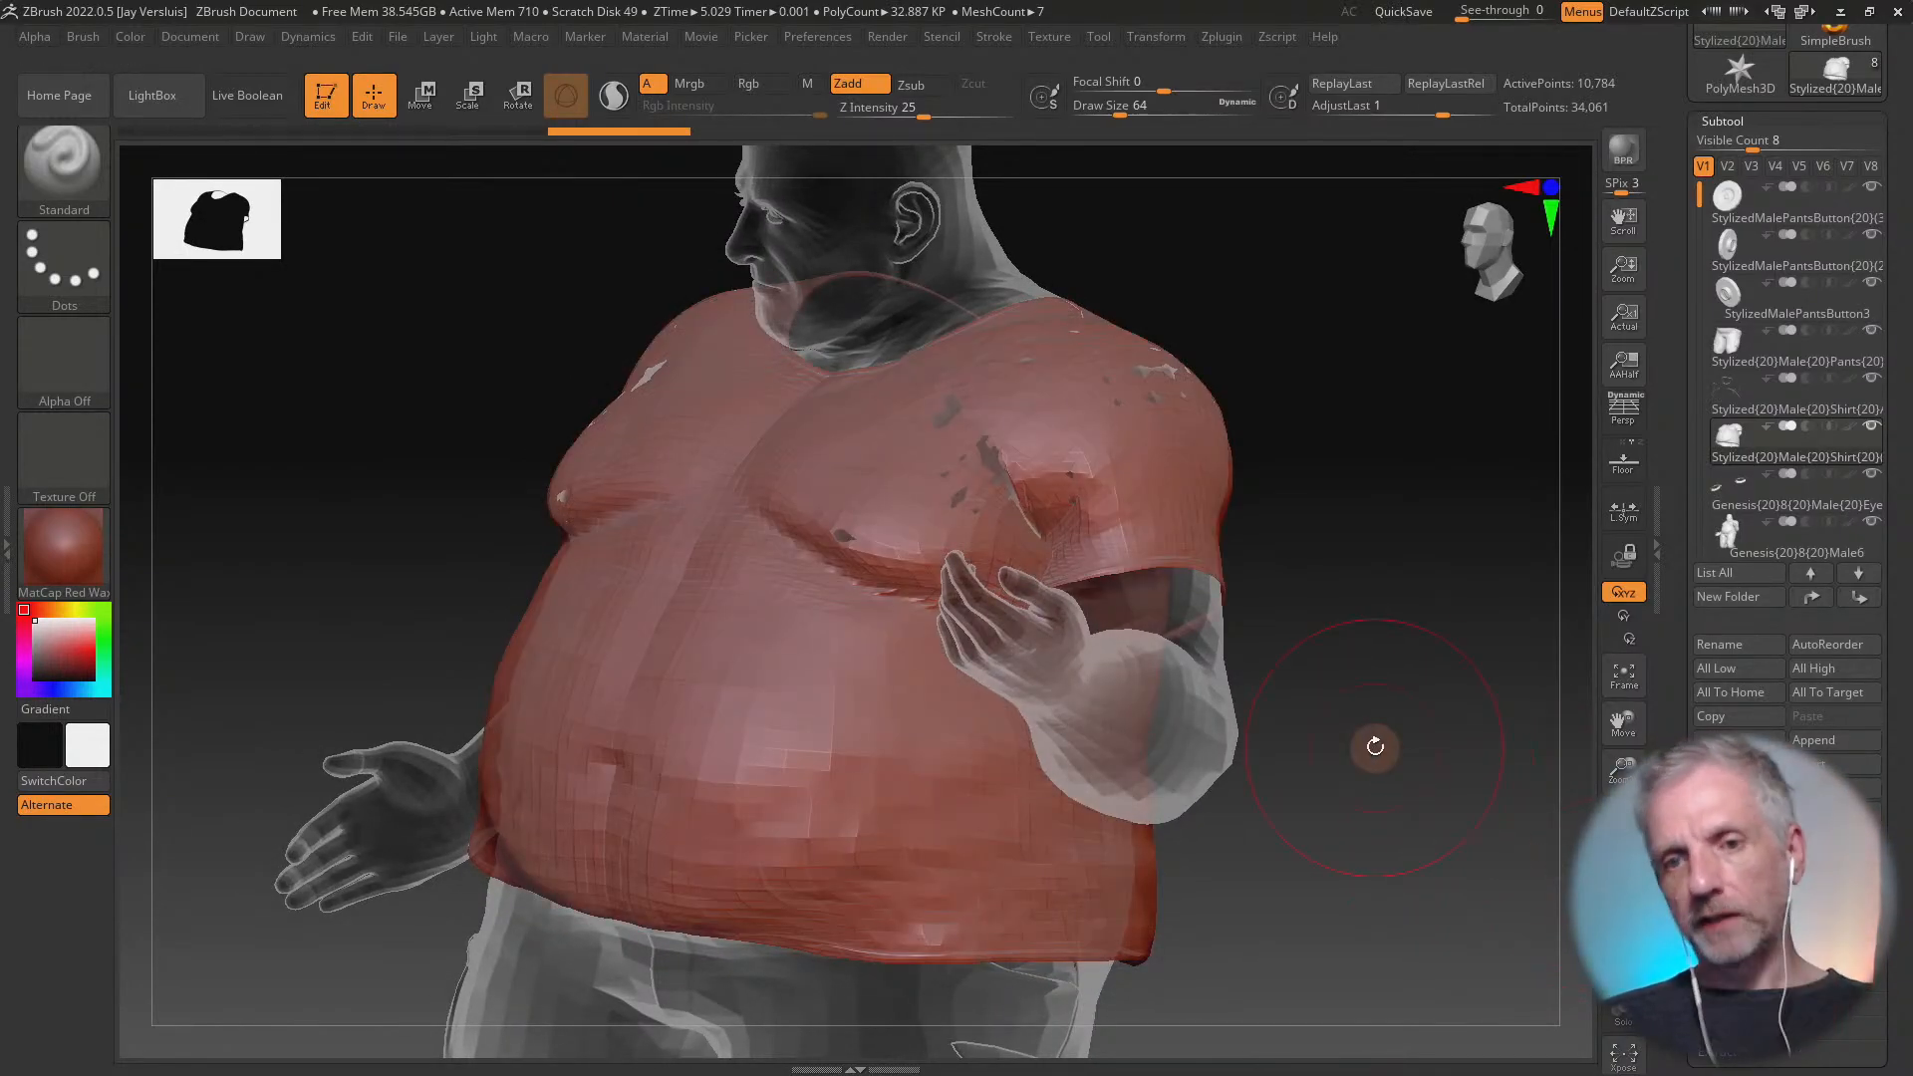
left_click_drag(1439, 765, 1358, 789)
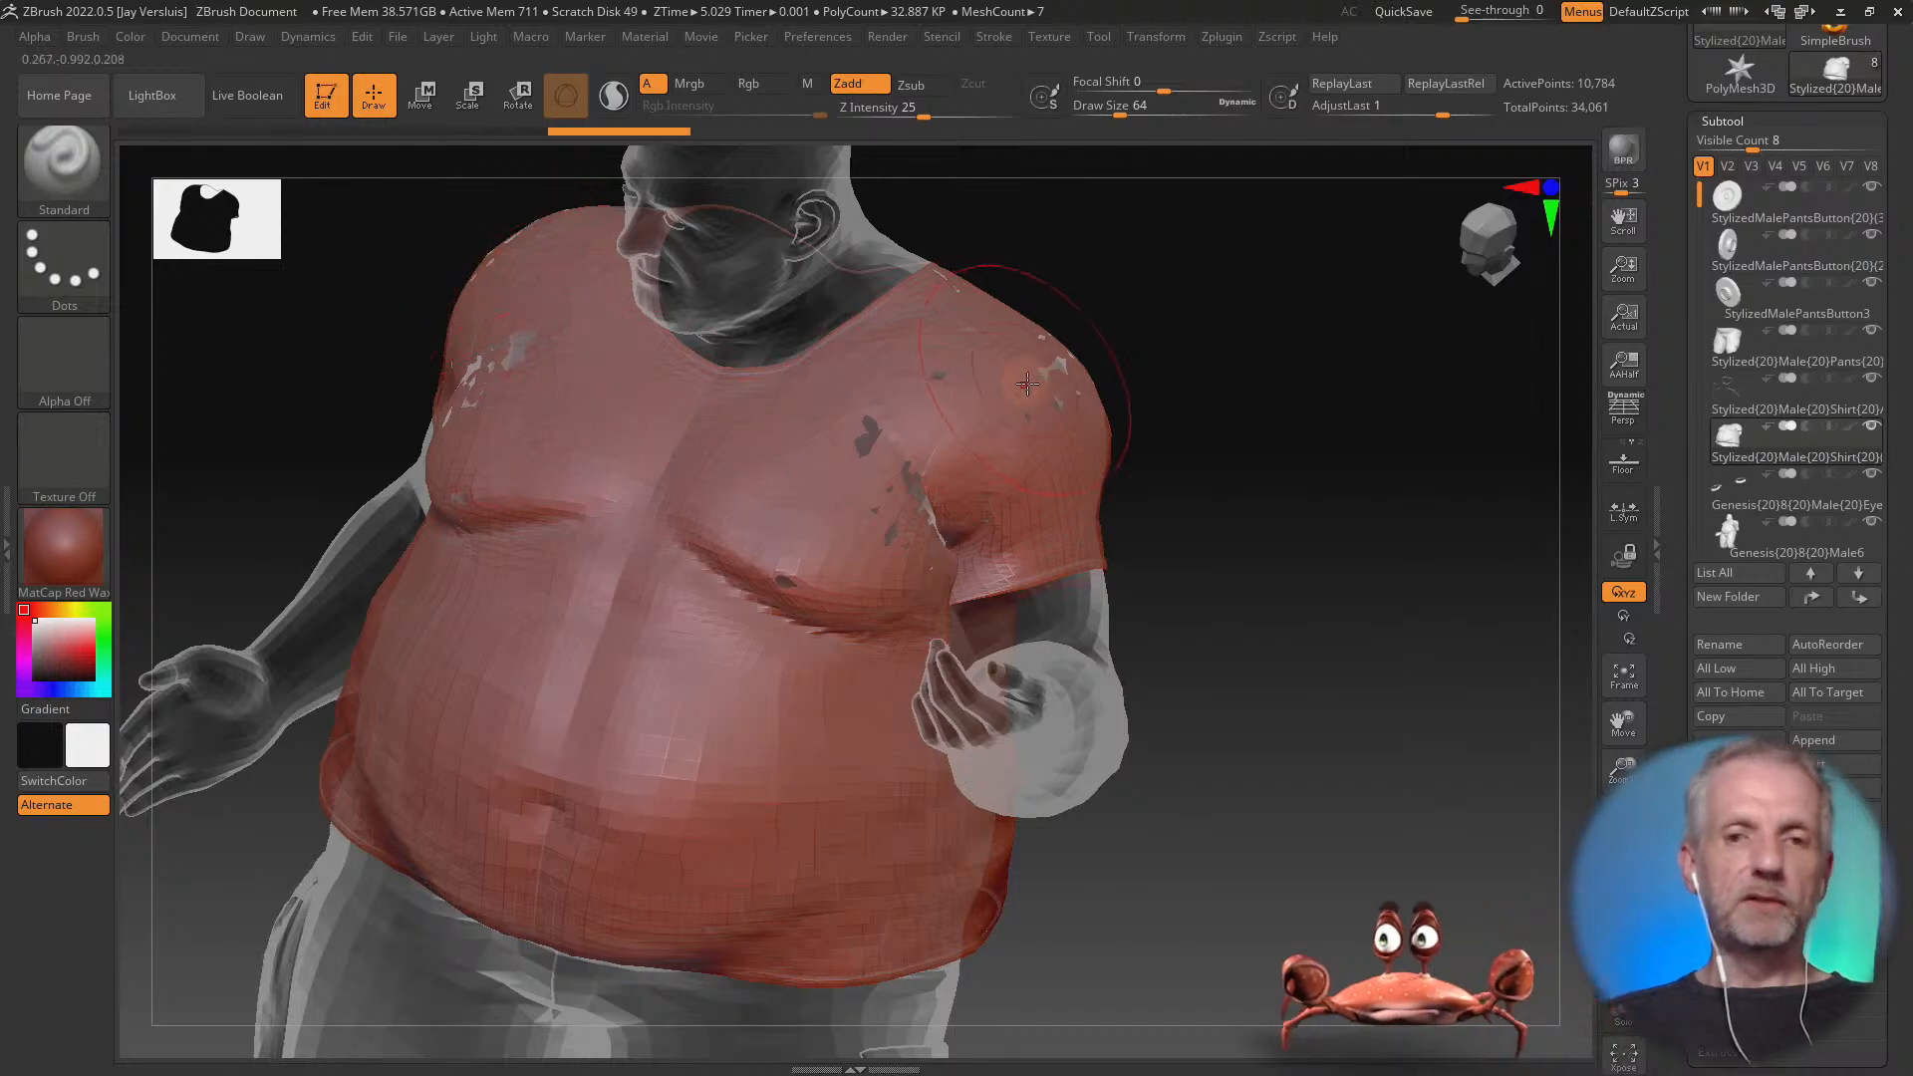
left_click_drag(1216, 542, 1219, 498)
left_click_drag(1294, 554, 1281, 559)
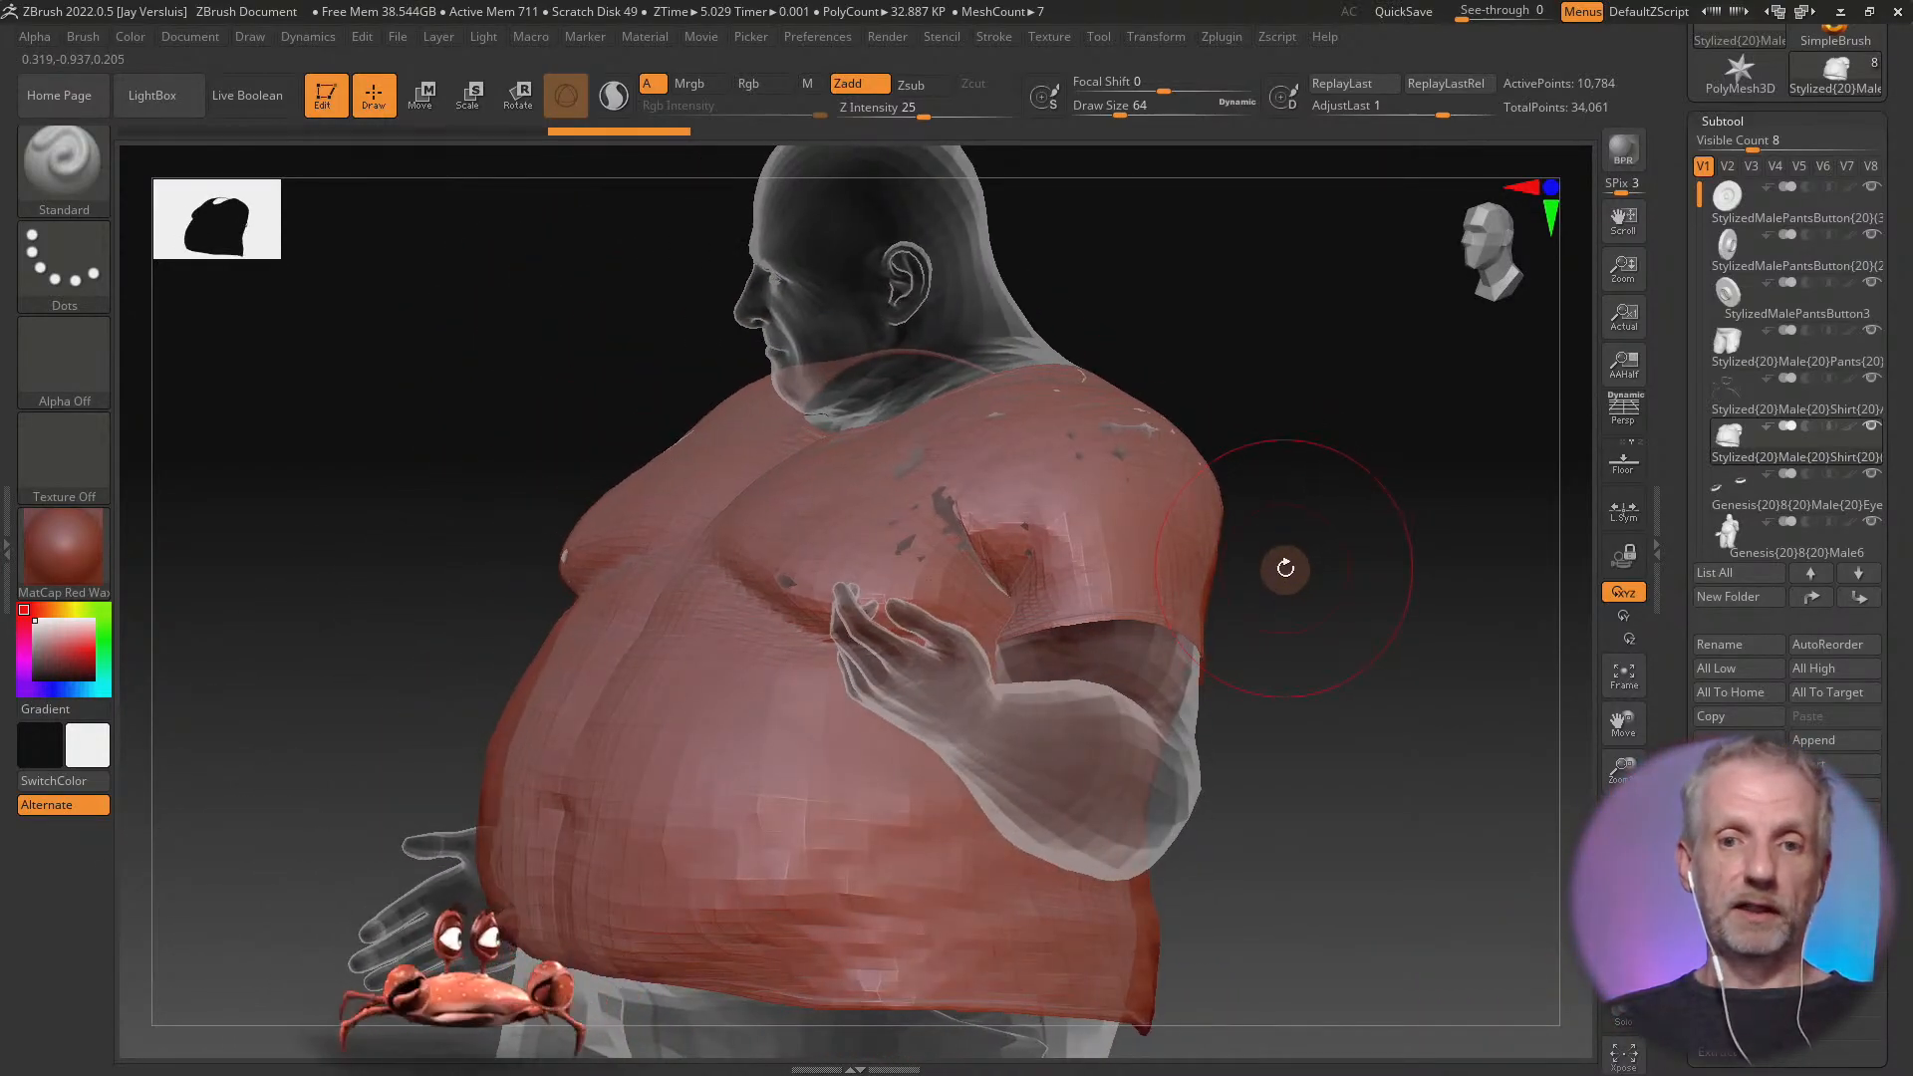
Switch to DAZ Studio and set Enable Smoothing to Off in the Stylized Male Shirt's Mesh Smoothing settings
key("alt+Tab")
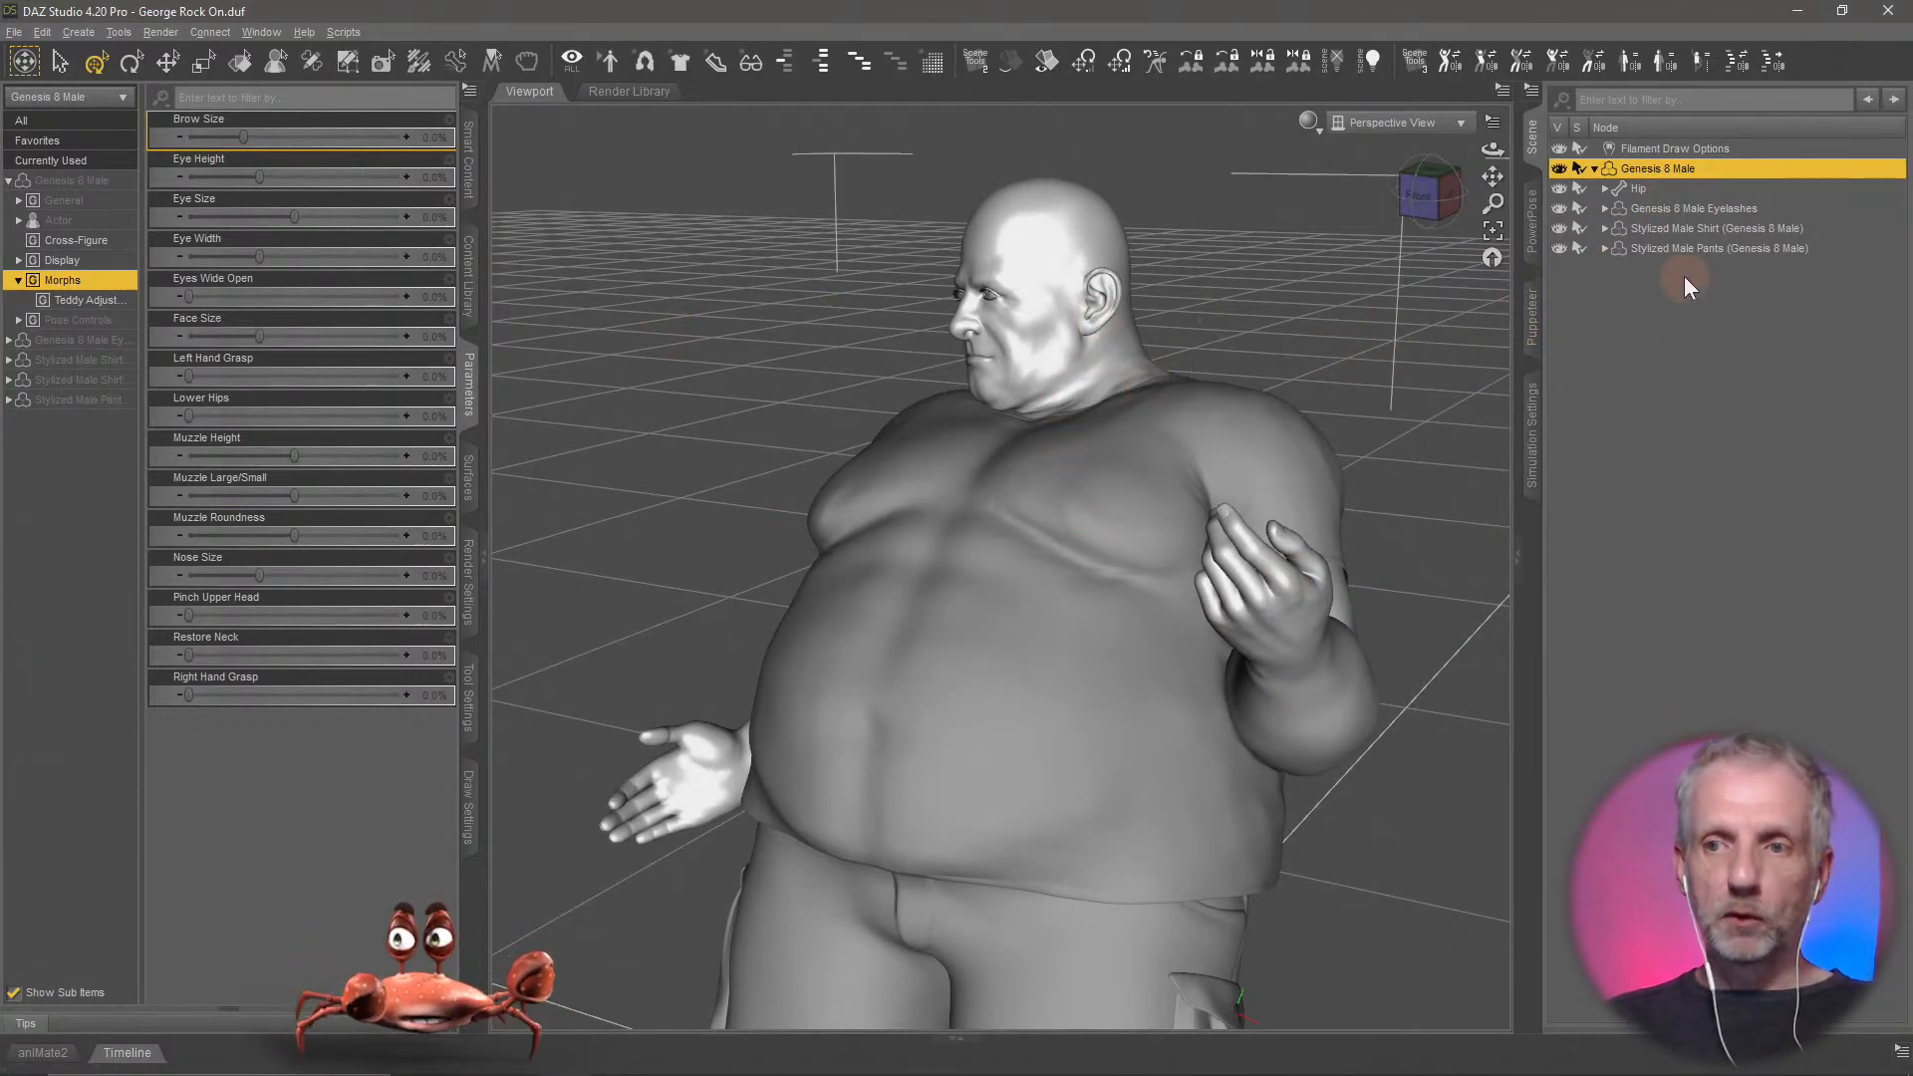
left_click(1733, 232)
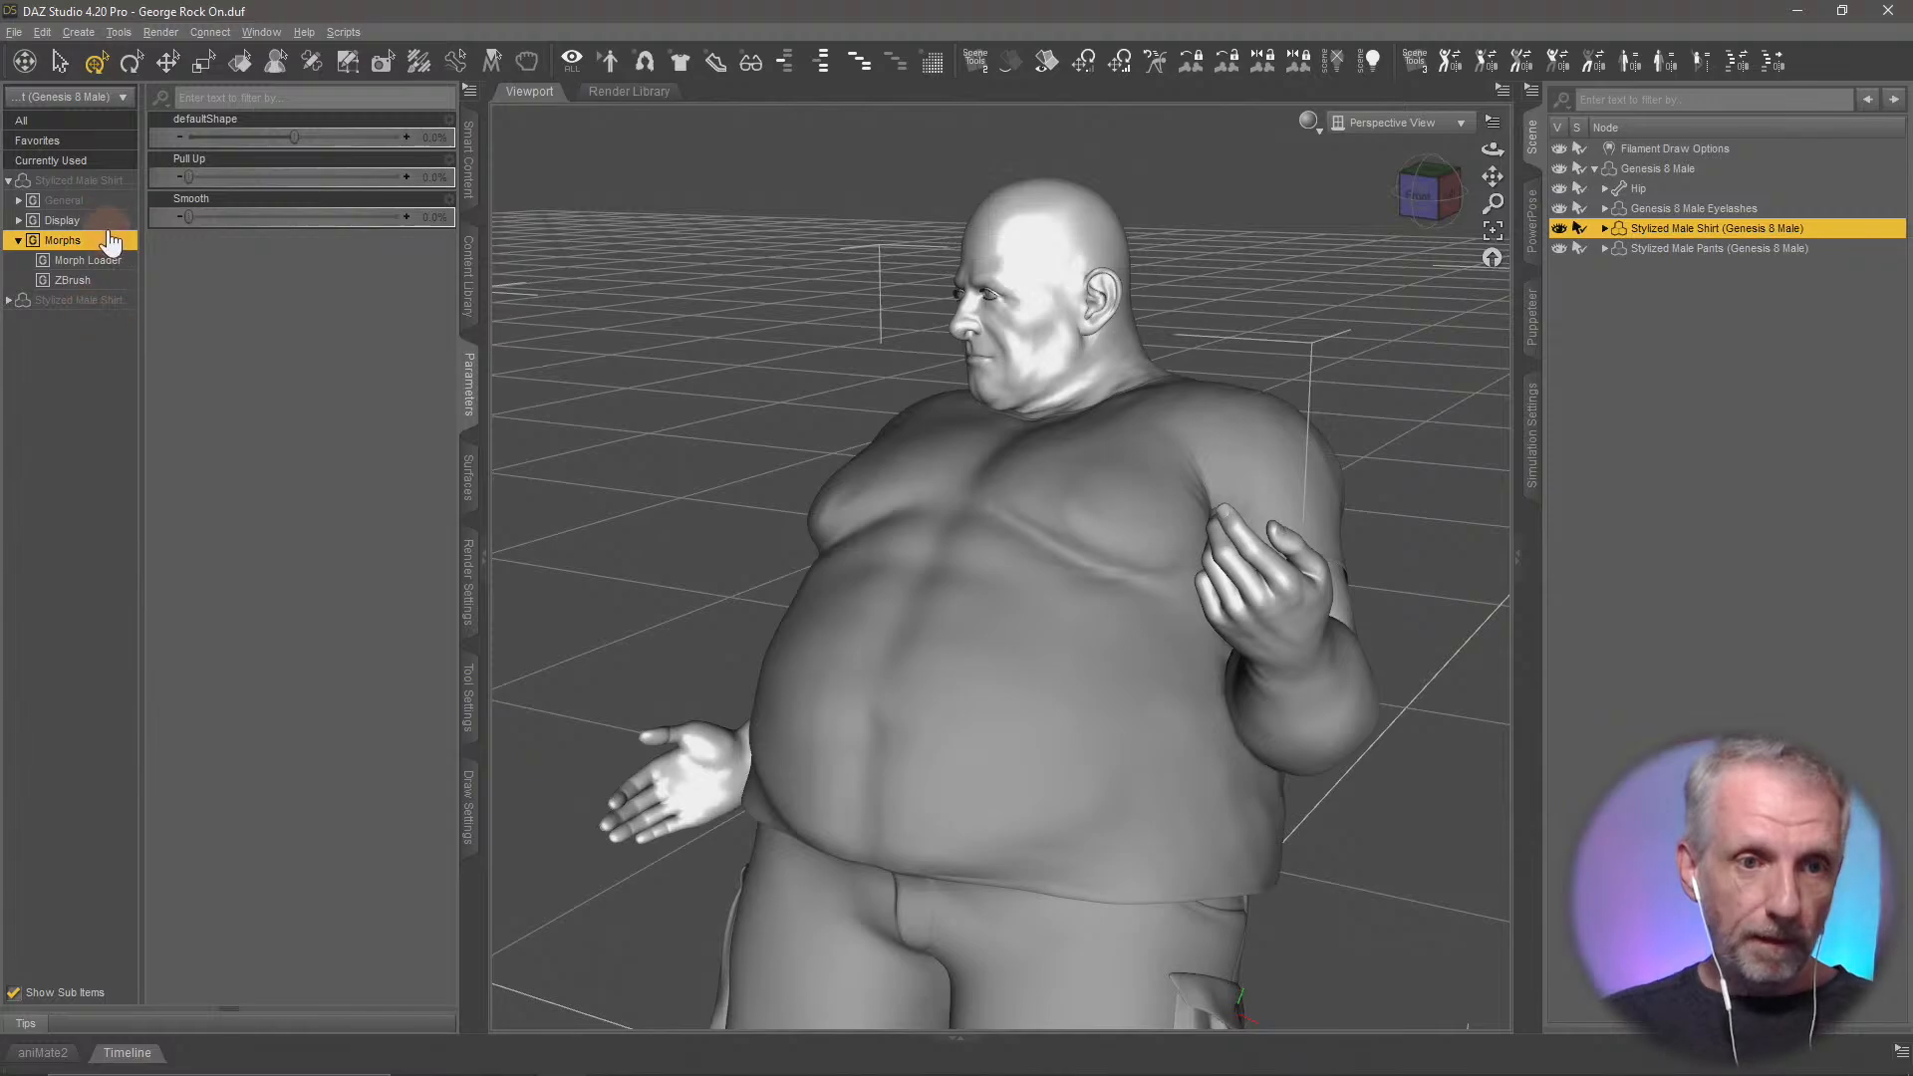
left_click(105, 202)
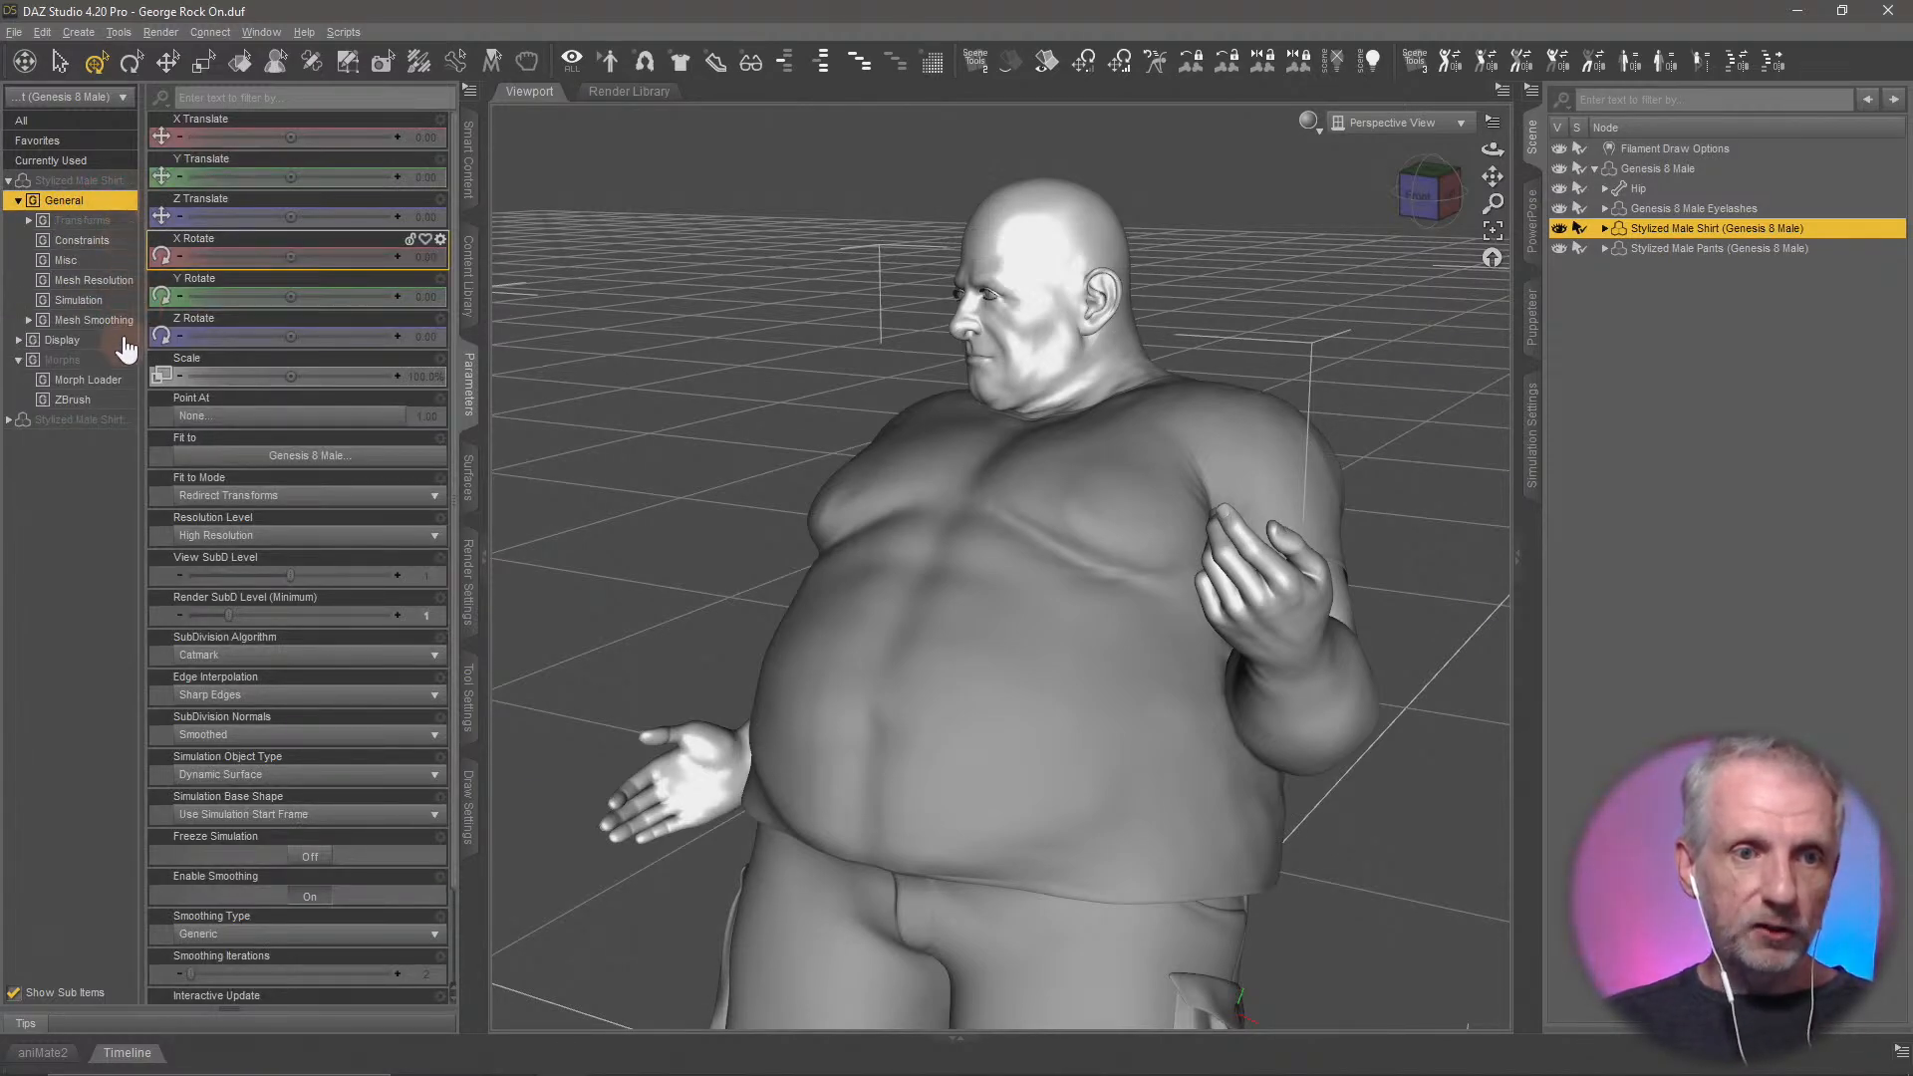
left_click(99, 320)
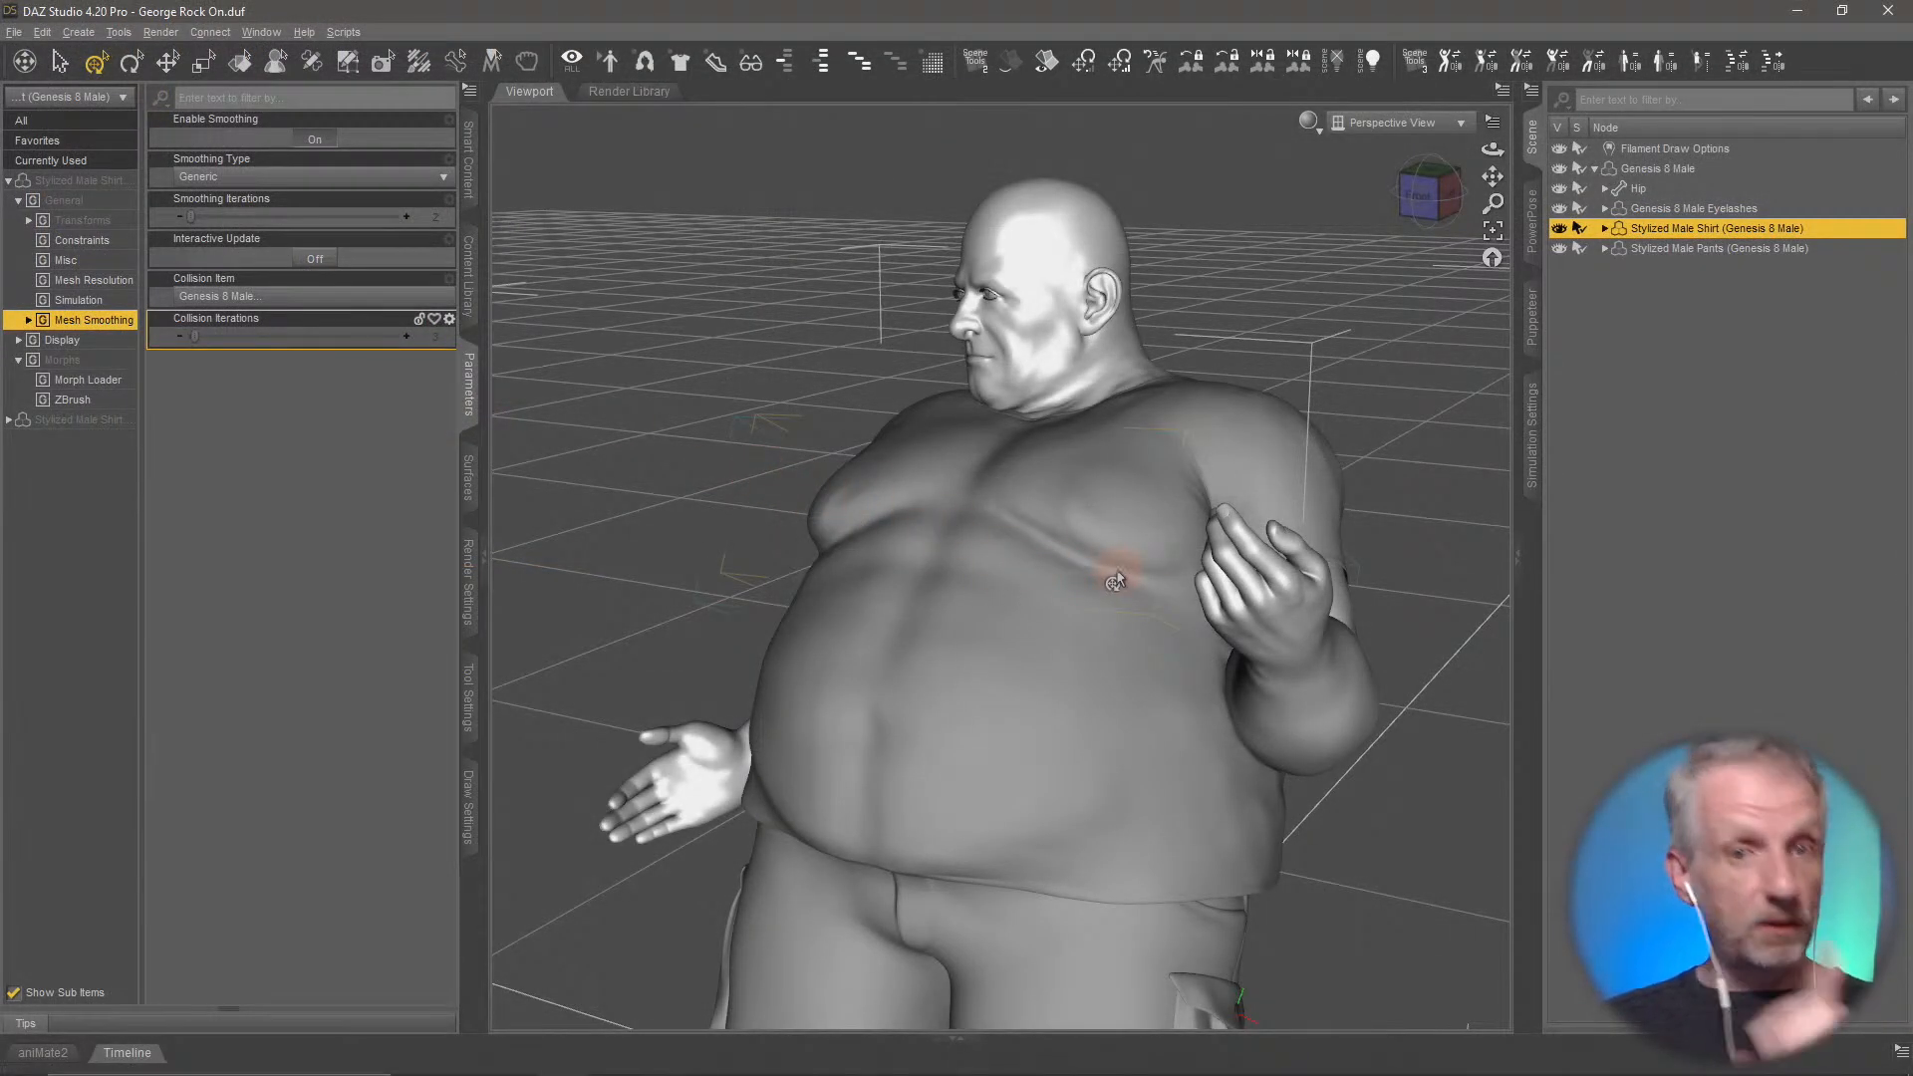
left_click(315, 144)
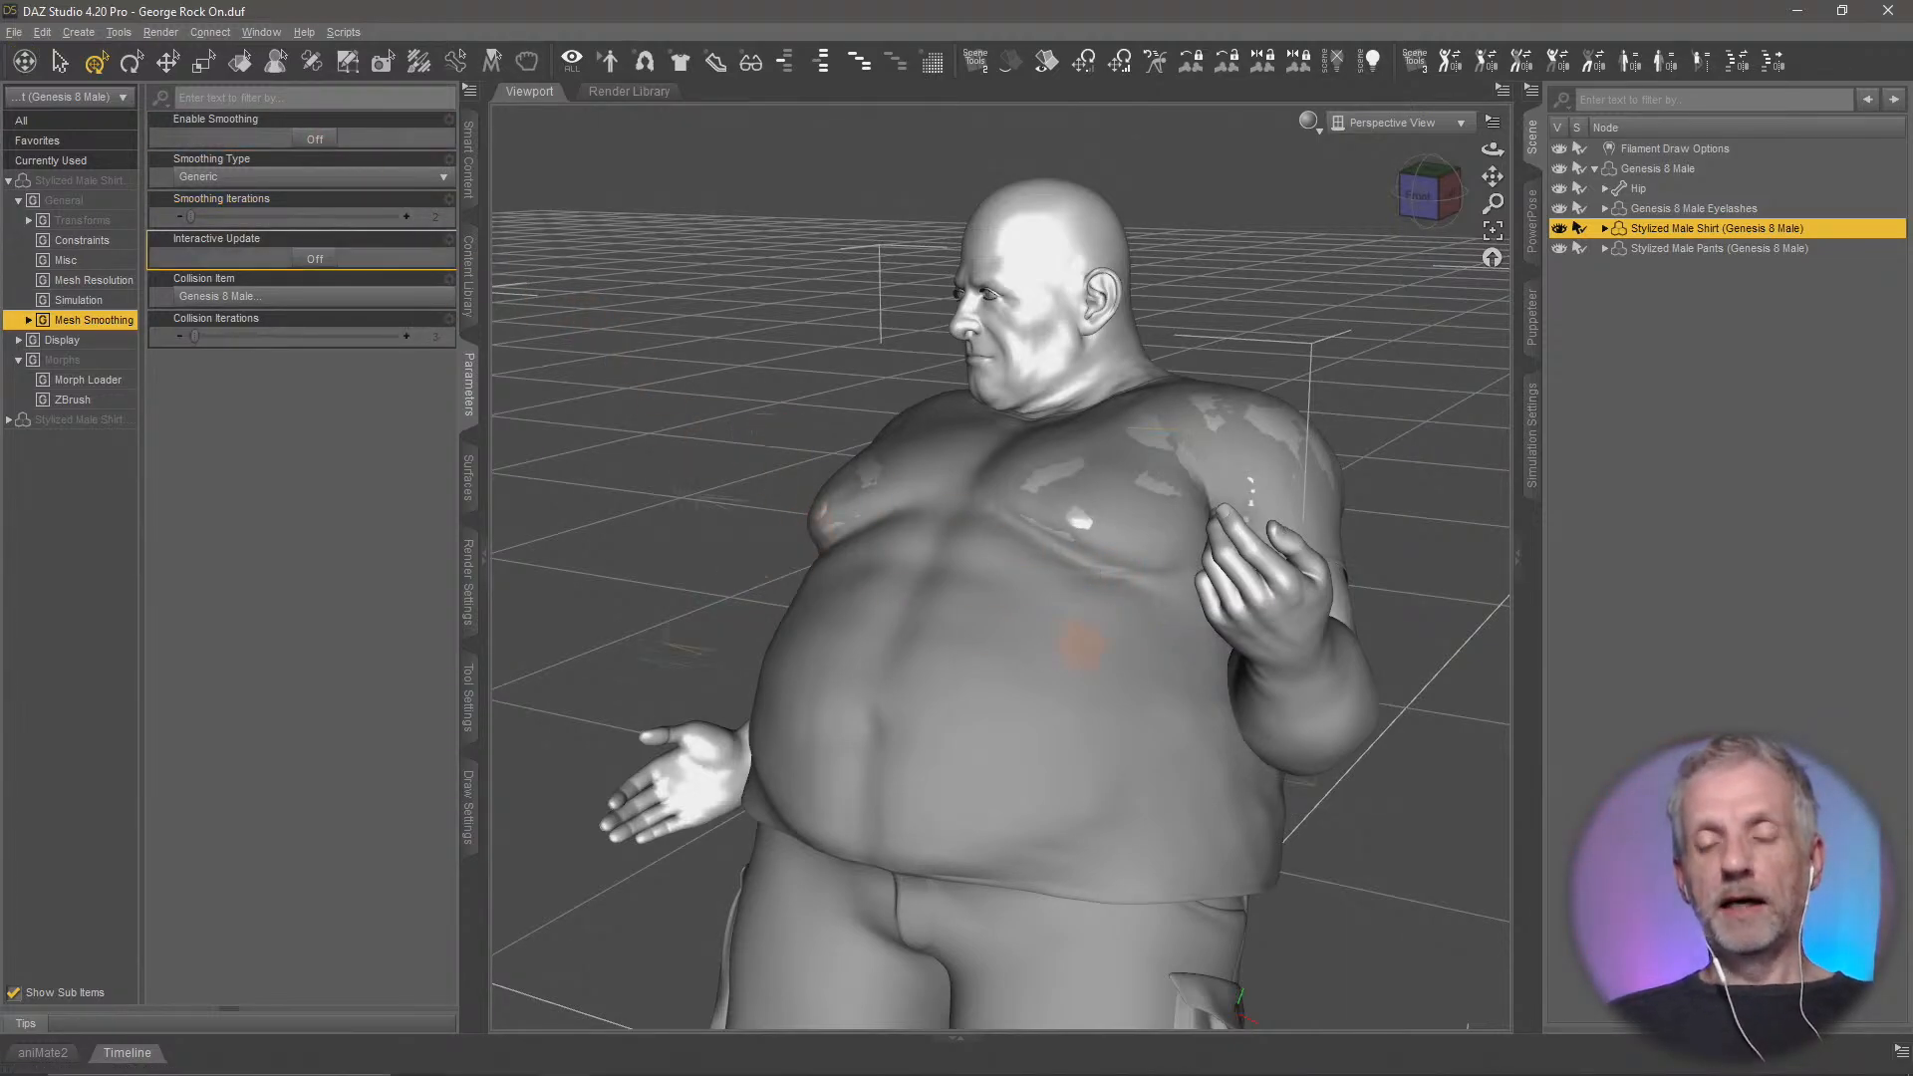
Compare the shirt's fit with Enable Smoothing on and off from the front, side and back, leaving it off
mouse_move(1089, 640)
left_mouse_down("alt")
mouse_move(1066, 647)
mouse_move(1100, 634)
mouse_move(1081, 655)
left_mouse_up("alt")
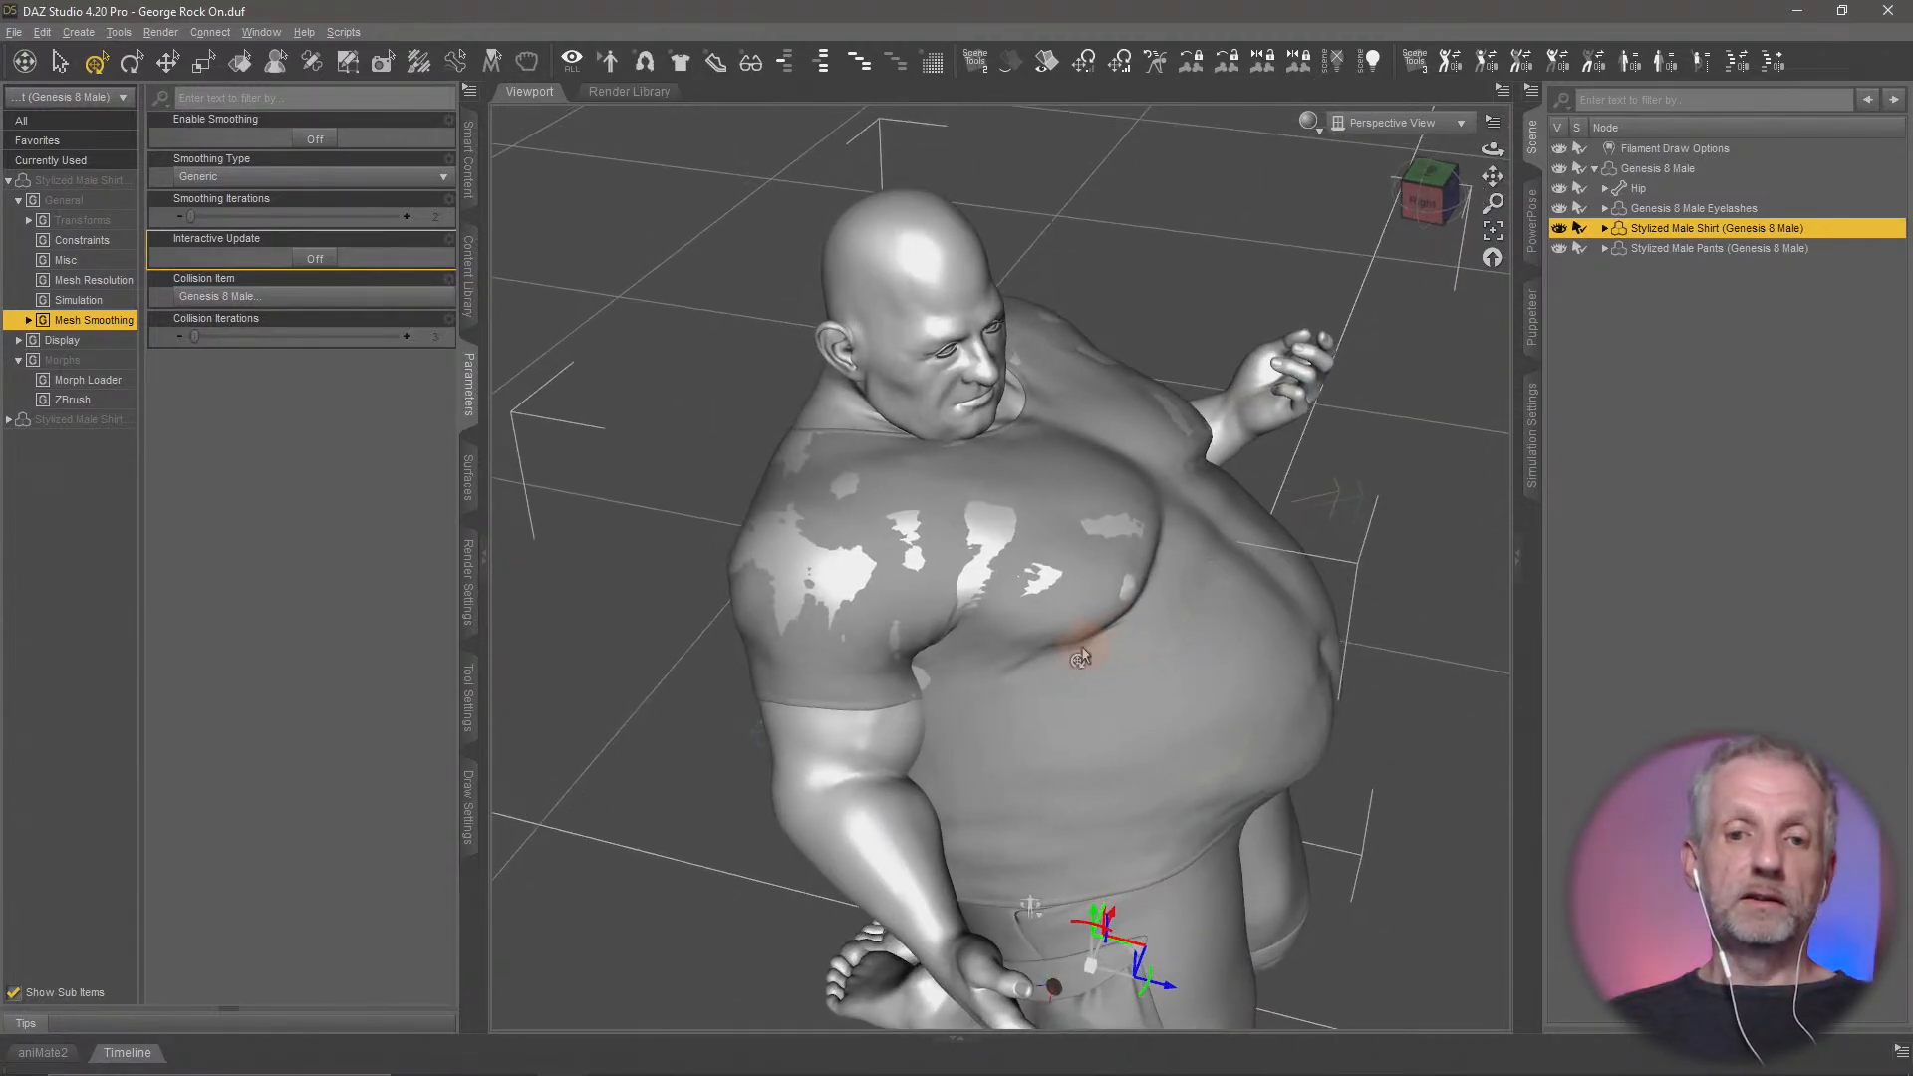
mouse_move(859, 584)
left_mouse_down("alt")
mouse_move(876, 547)
mouse_move(855, 578)
mouse_move(876, 547)
mouse_move(858, 573)
mouse_move(957, 578)
mouse_move(862, 579)
left_mouse_up("alt")
left_click(315, 140)
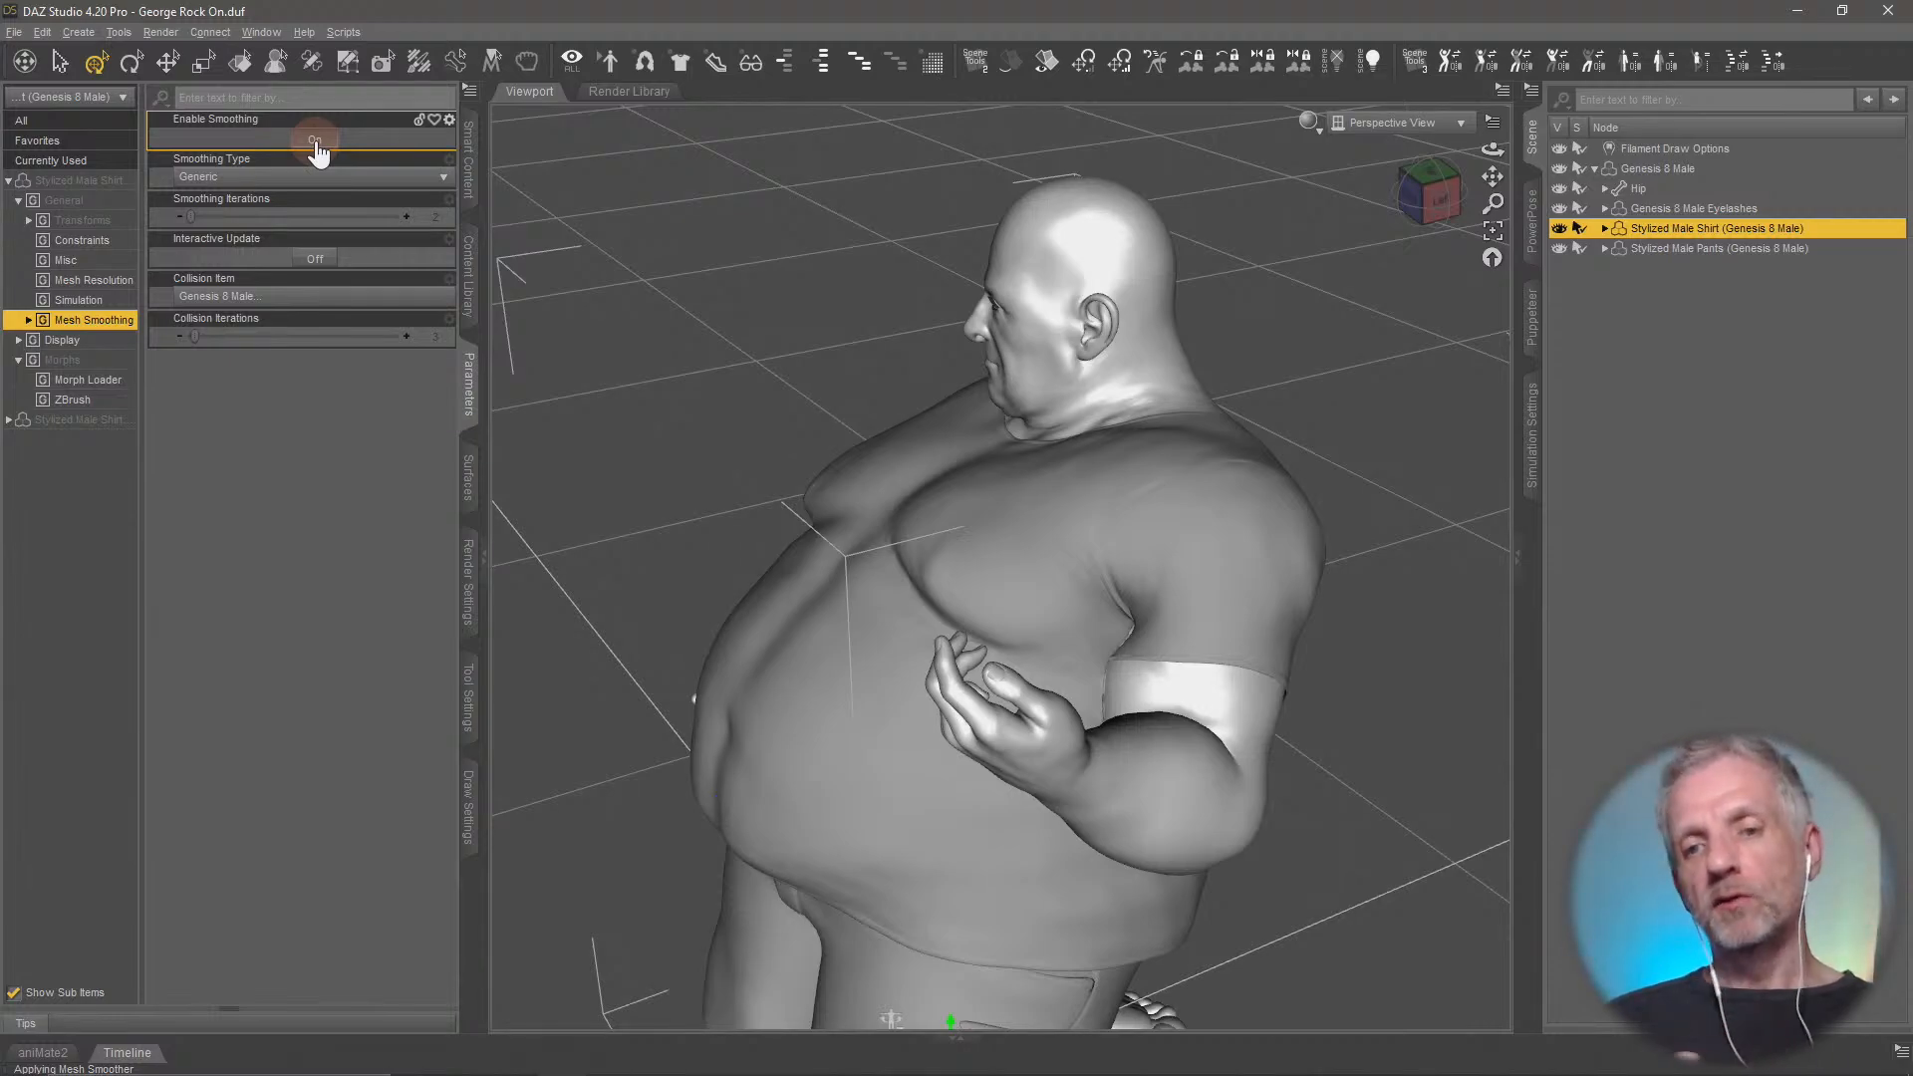
left_click(314, 139)
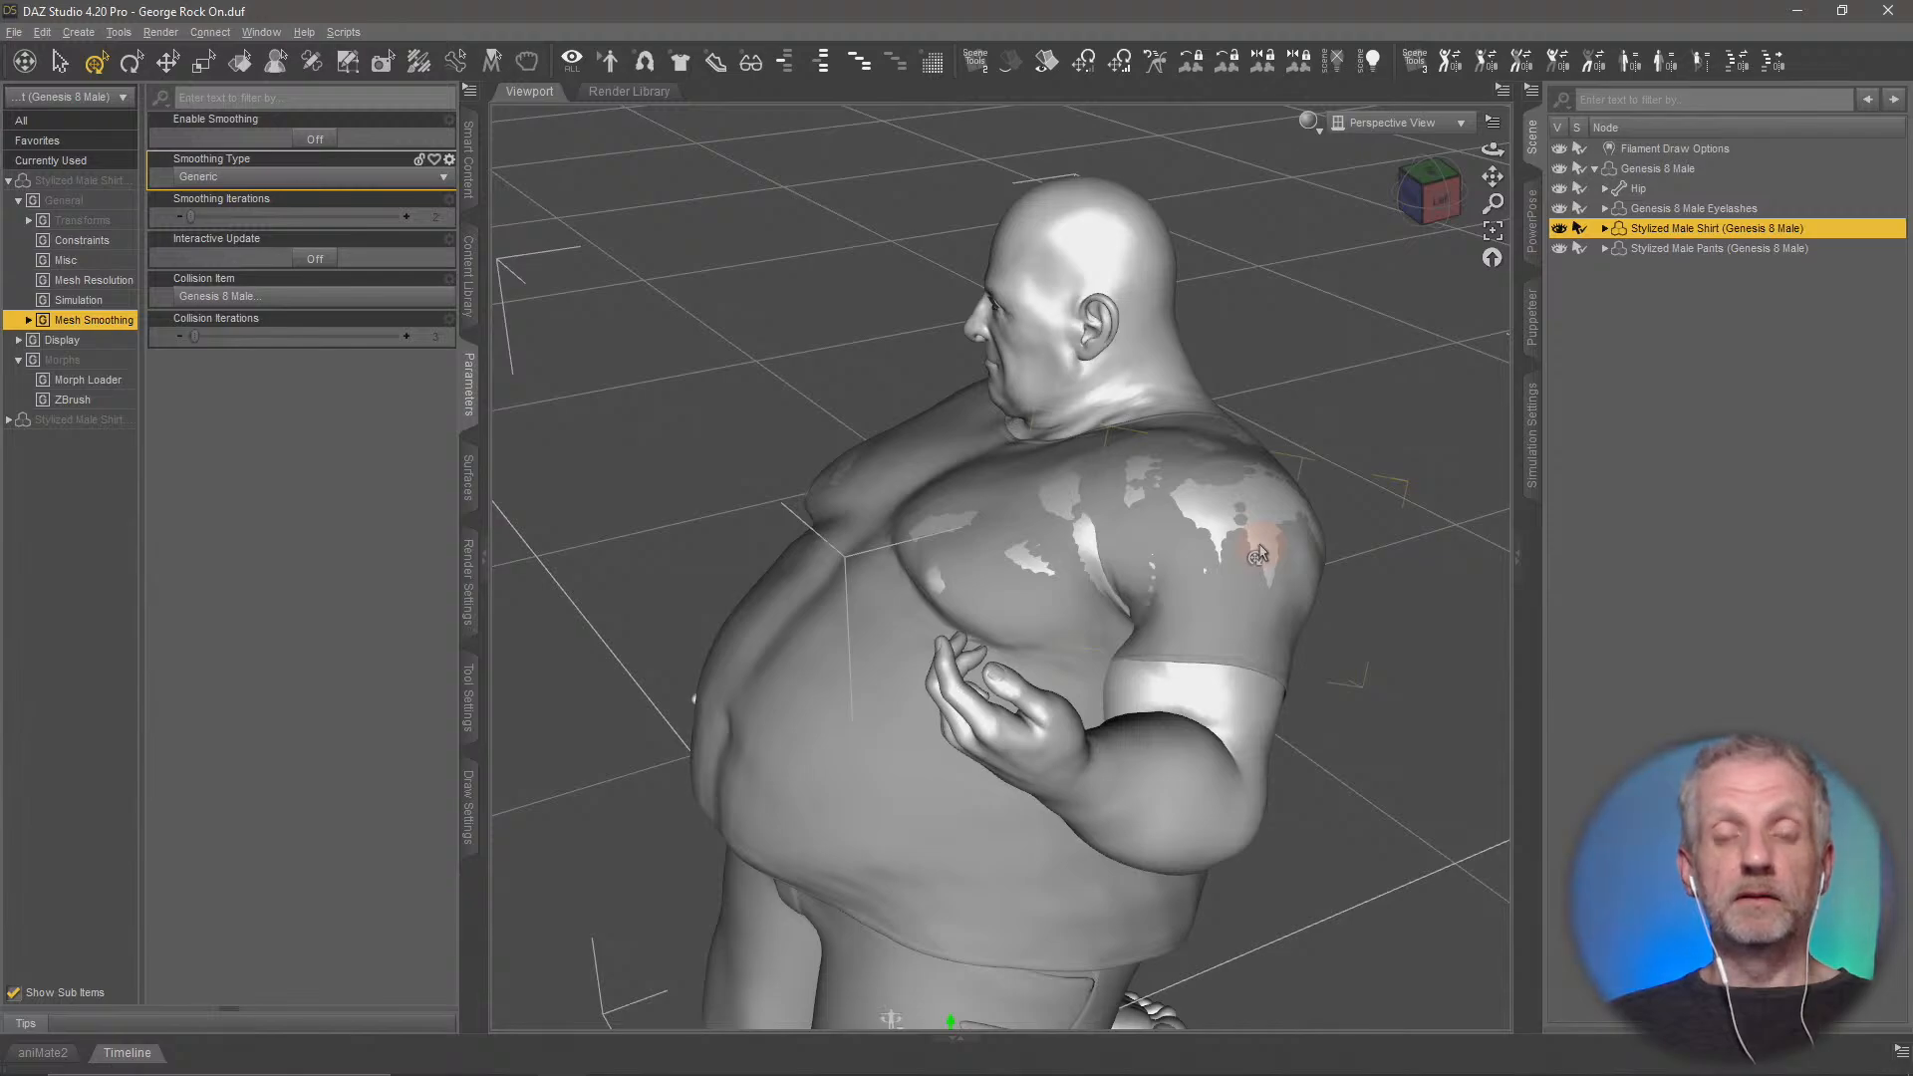
left_click_drag(1258, 554, 1132, 564, "alt")
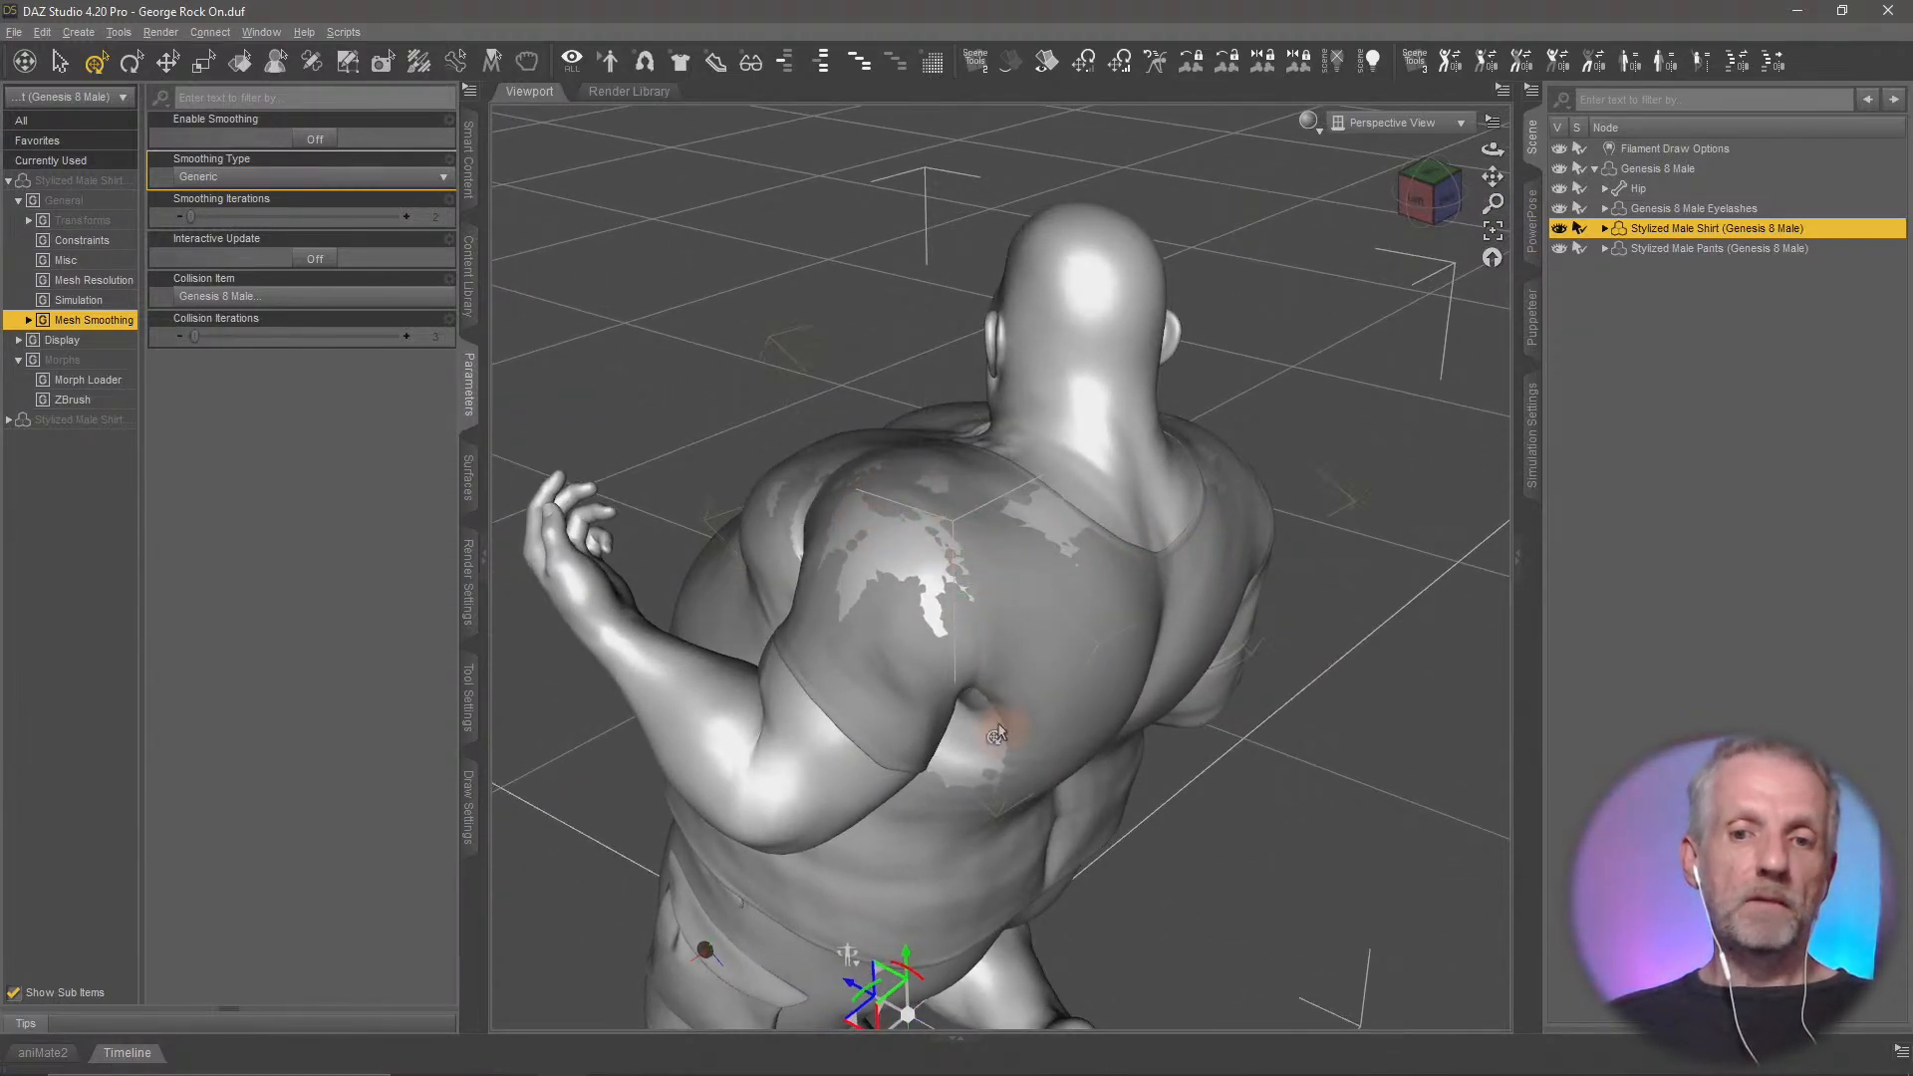
left_click_drag(1040, 551, 1040, 557, "alt")
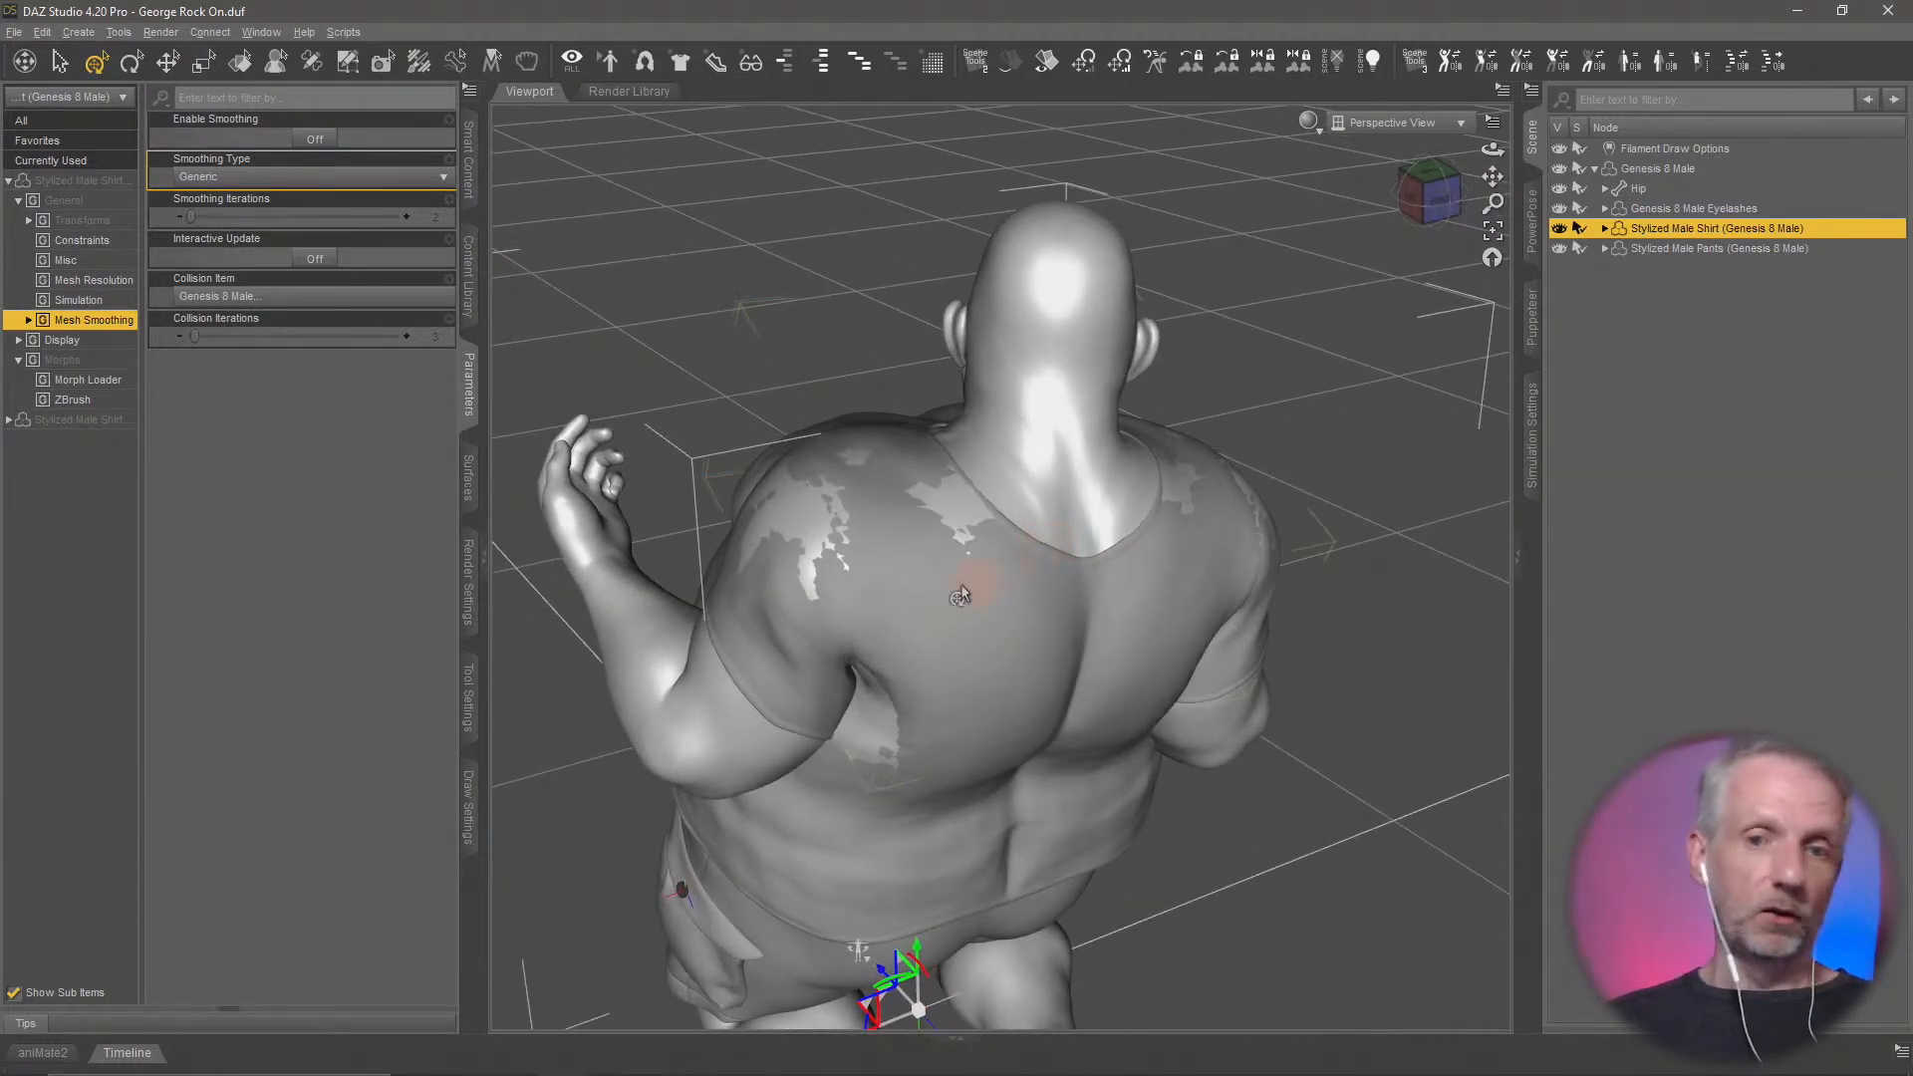
mouse_move(903, 566)
left_mouse_down("alt")
mouse_move(888, 523)
mouse_move(876, 553)
left_mouse_up("alt")
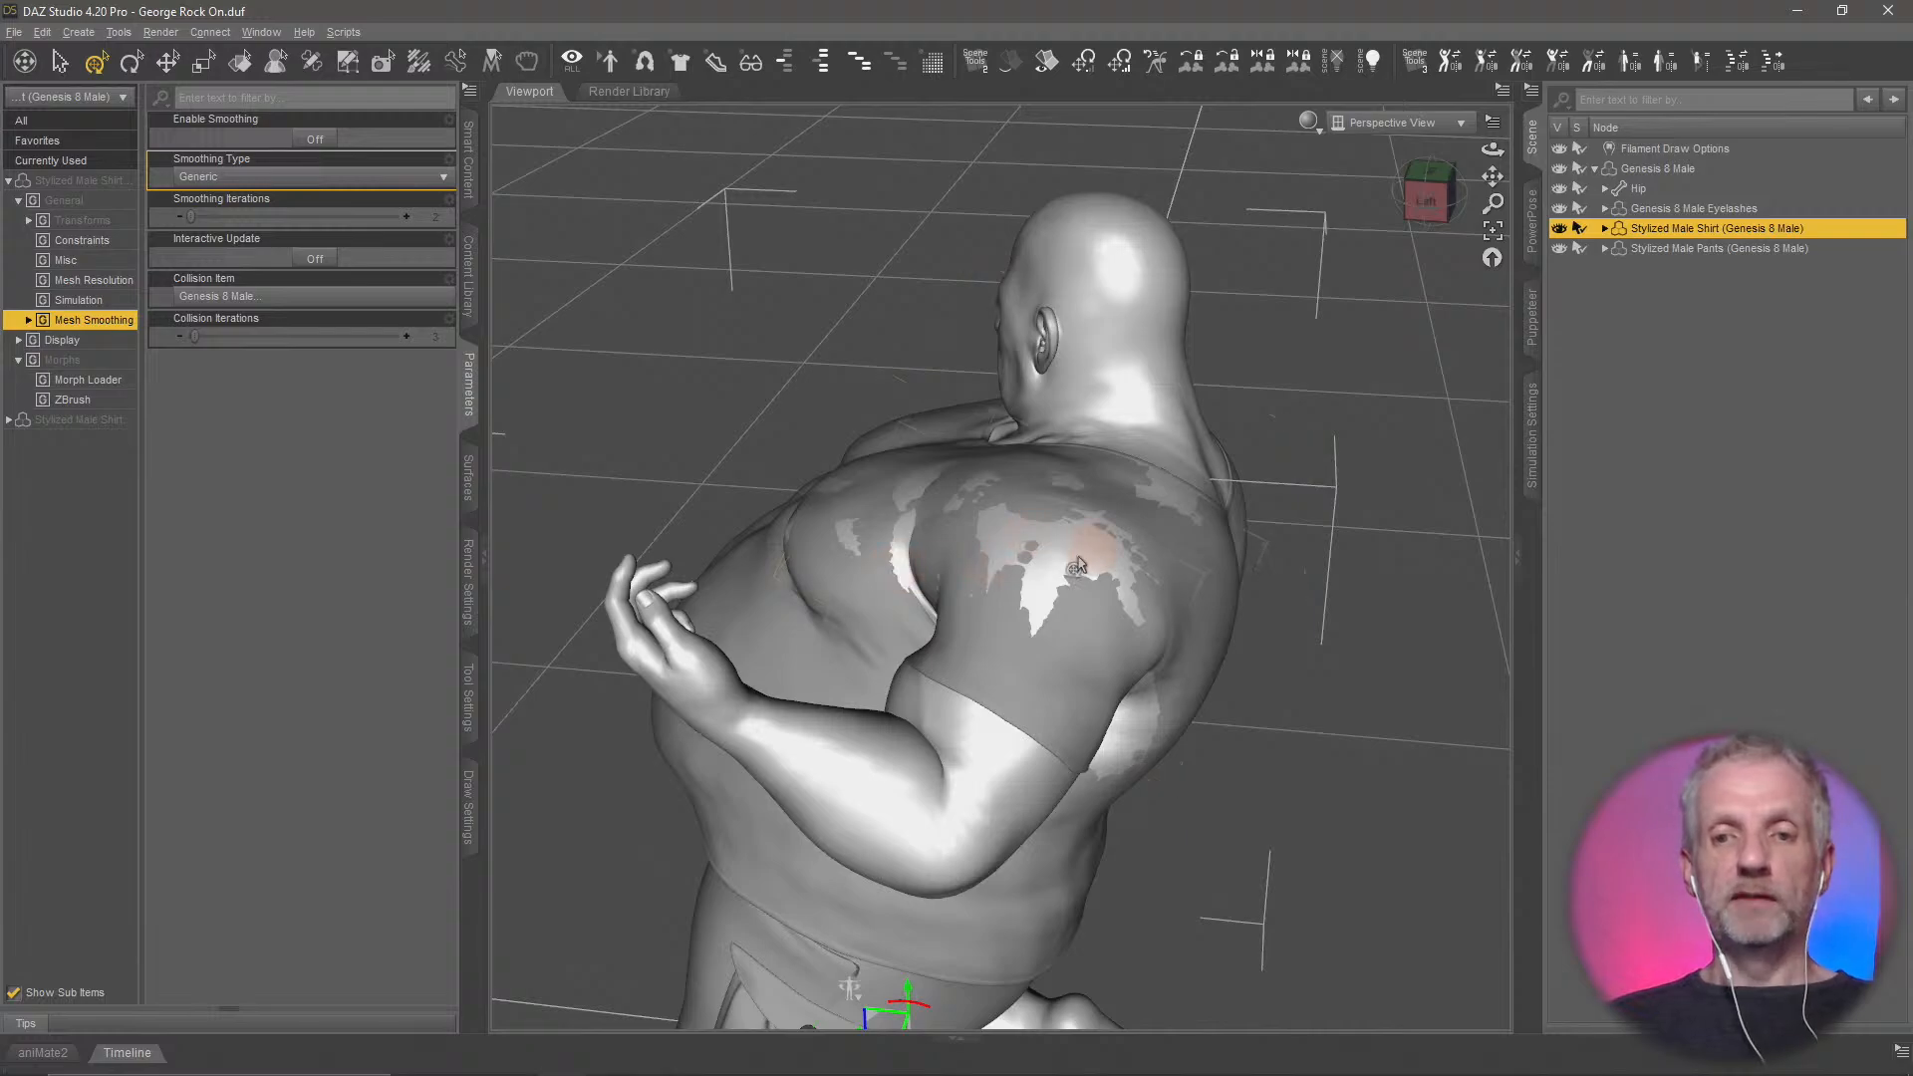
left_click_drag(1096, 559, 781, 538, "alt")
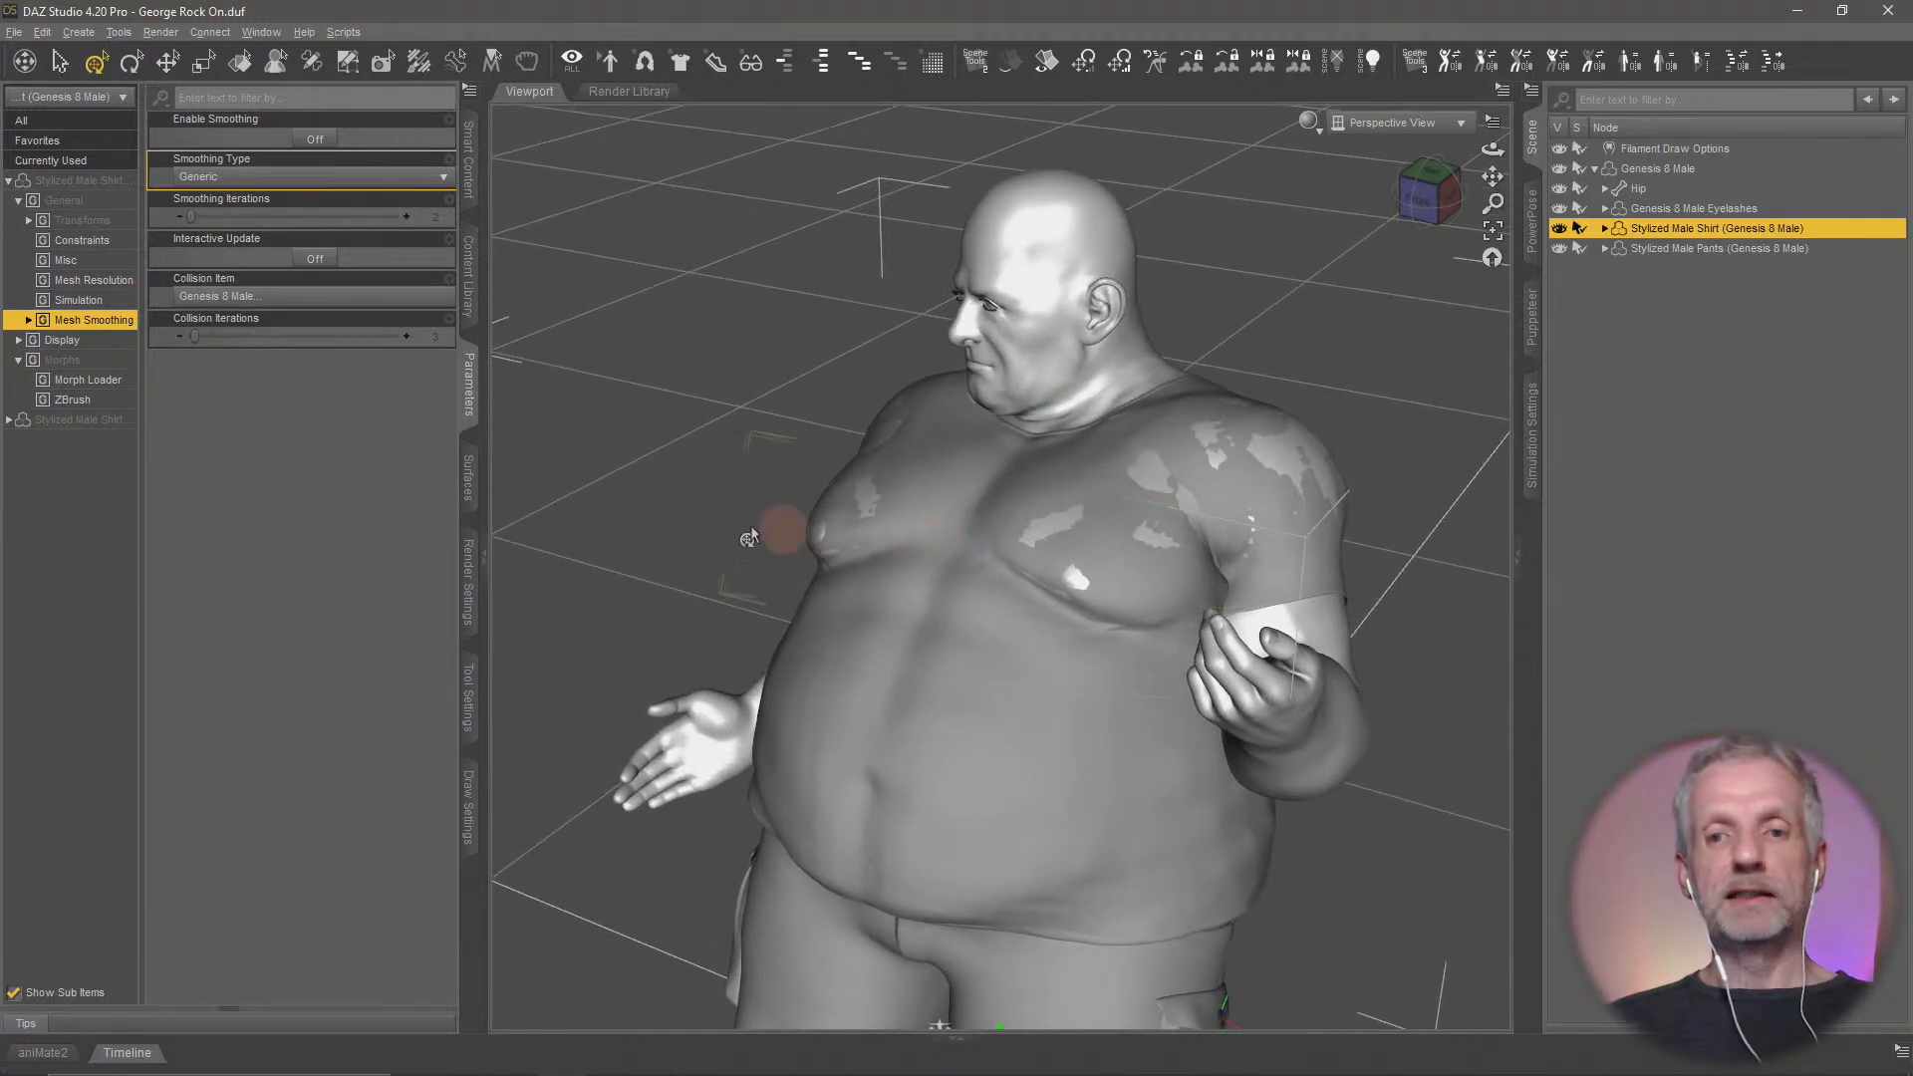
left_click(323, 142)
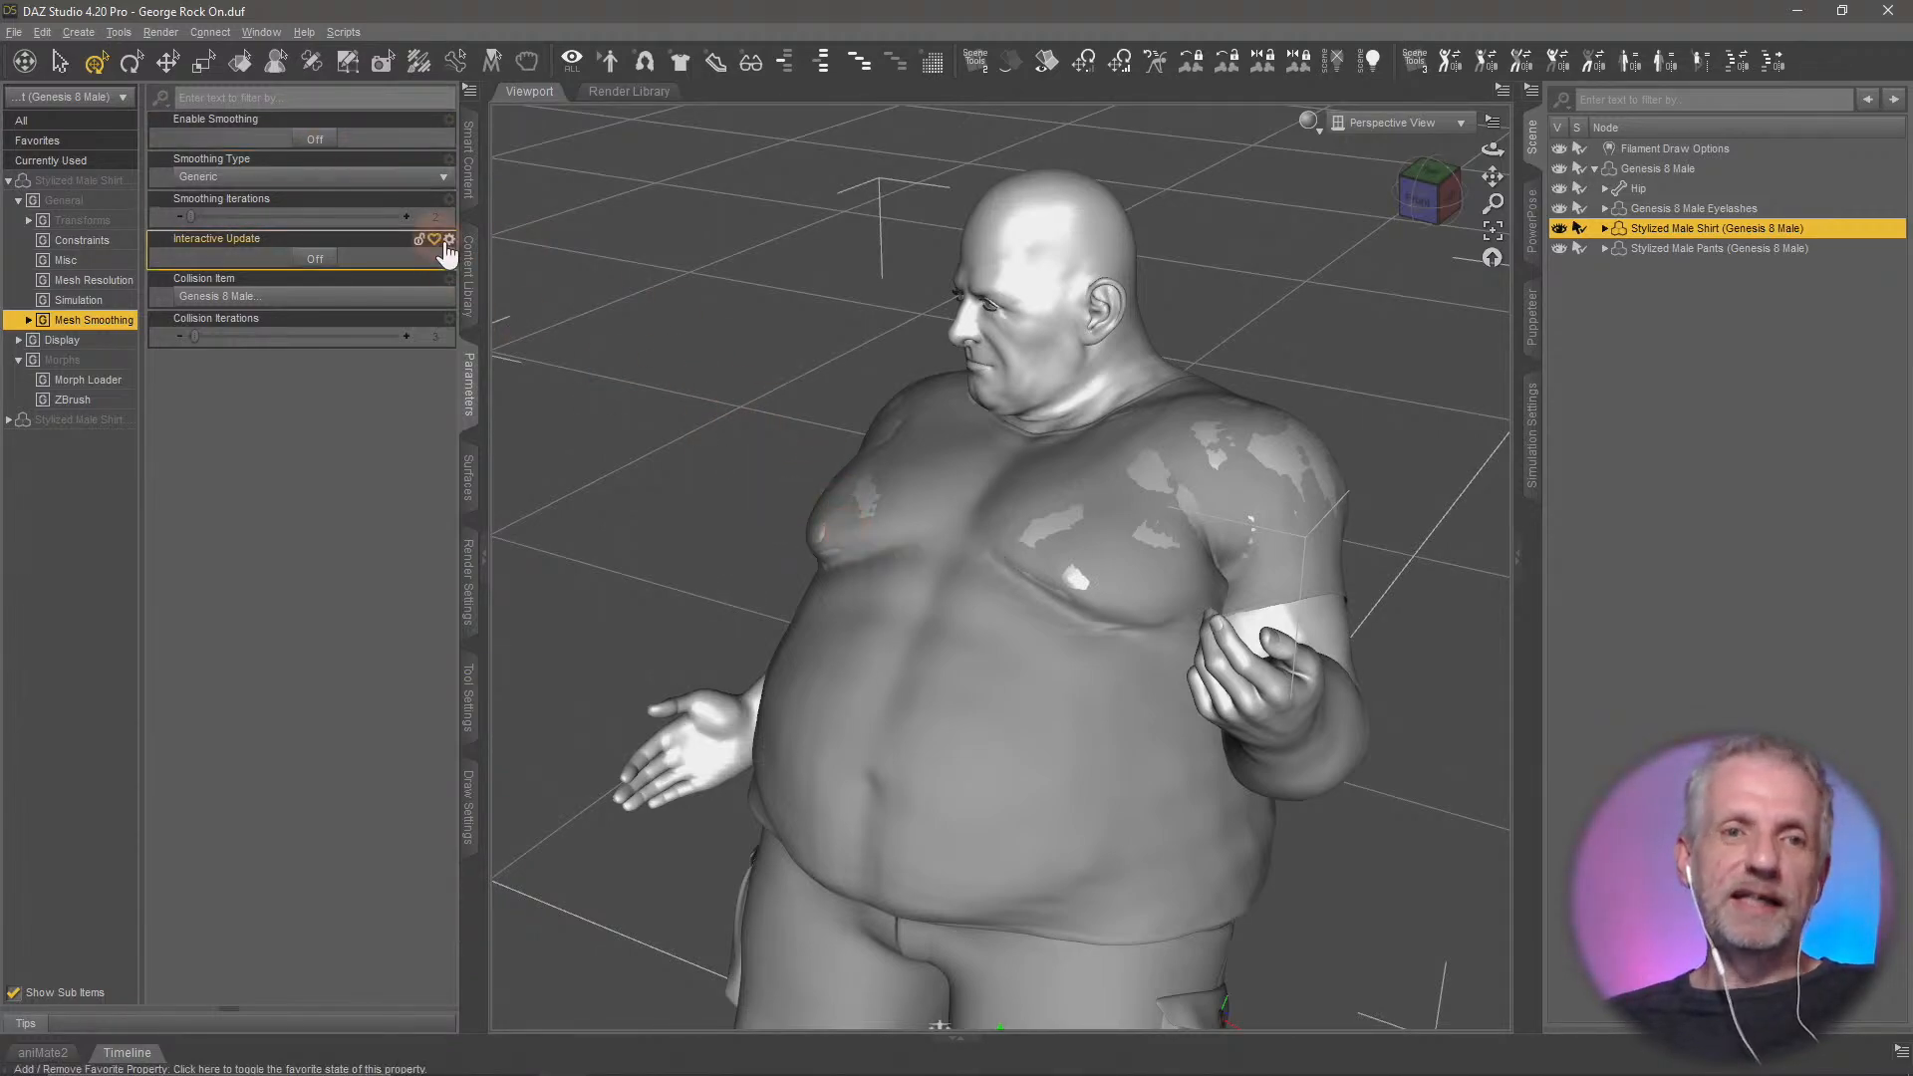
Switch to ZBrush and sculpt the shirt outward over the body poke-through on the figure's left chest, armpit front and shoulder
key("alt+Tab")
right_click_drag(1155, 610, 1159, 687)
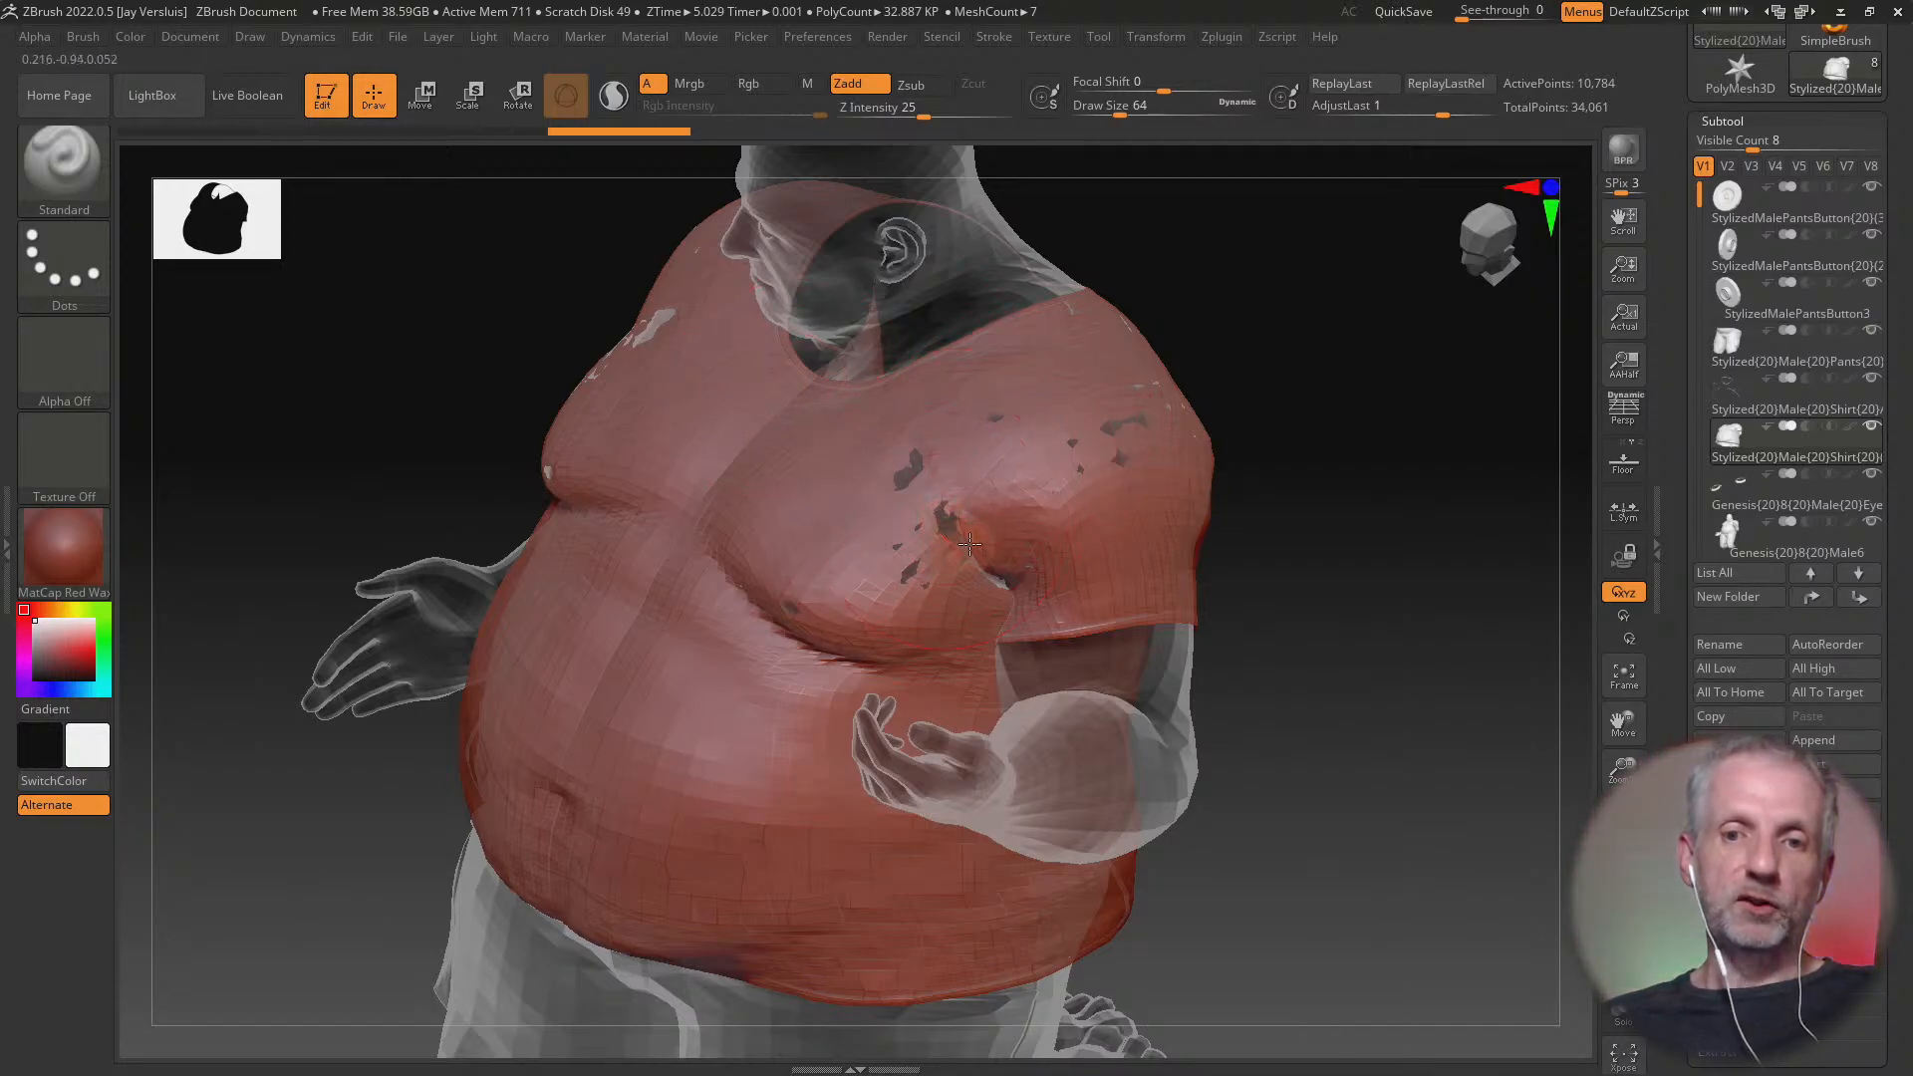
left_click_drag(969, 543, 946, 511)
left_click_drag(825, 598, 798, 612)
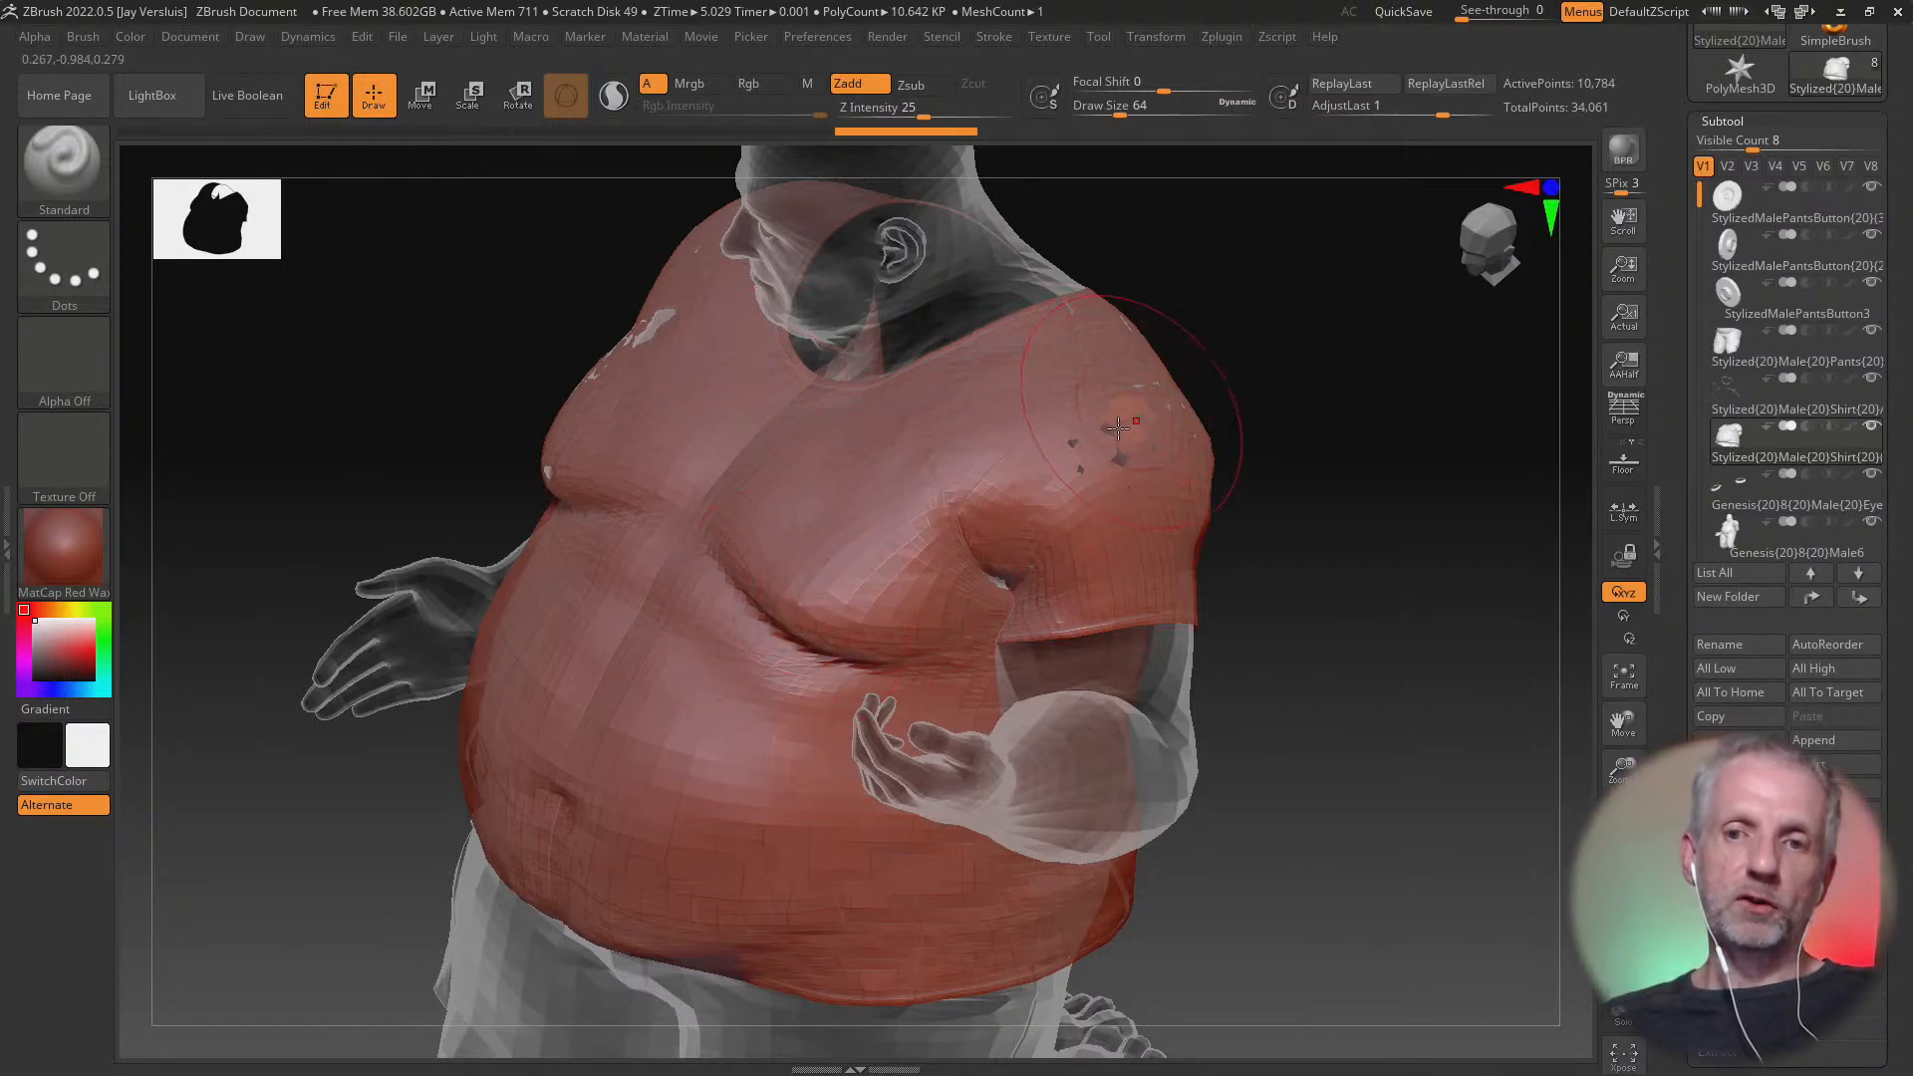
left_click_drag(1127, 419, 1094, 444)
Sculpt the shirt outward to cover the poke-through behind the figure's left armpit
mouse_move(1292, 464)
left_mouse_down()
mouse_move(863, 551)
mouse_move(889, 573)
left_mouse_up()
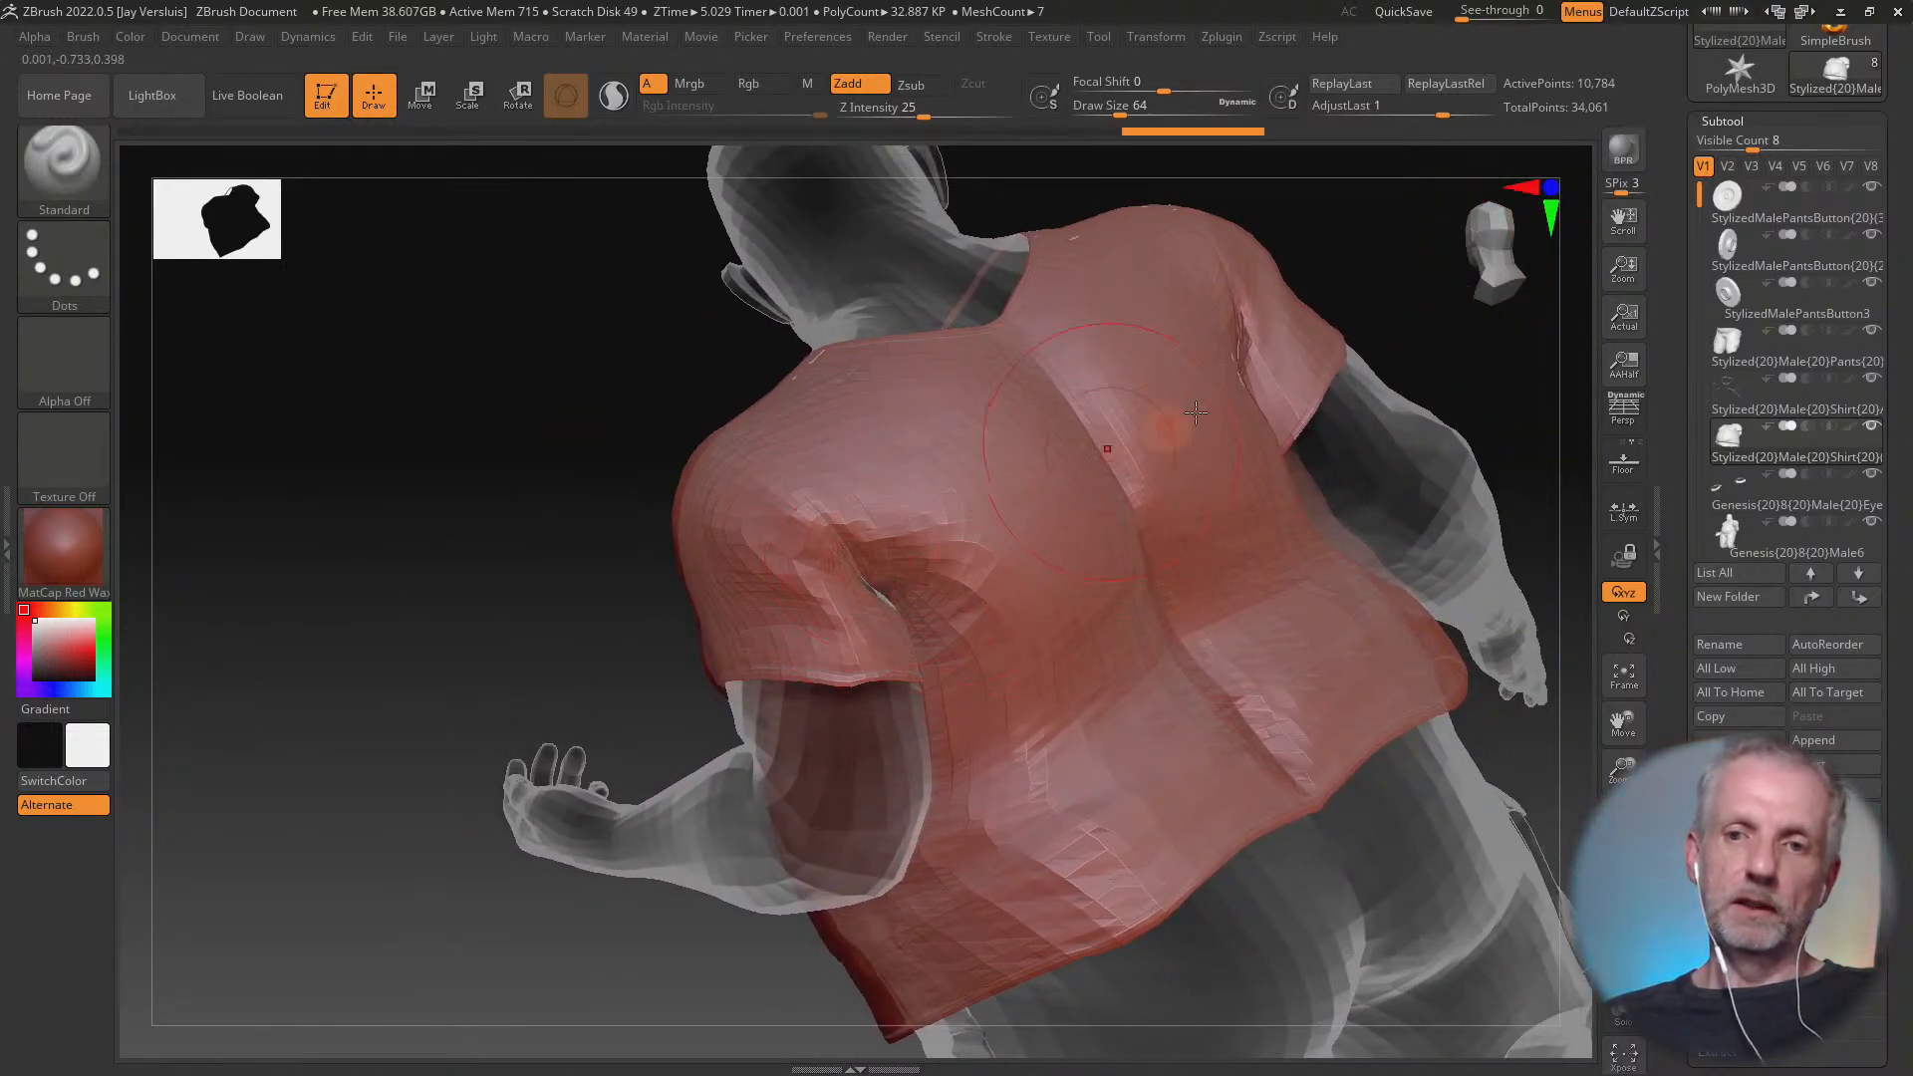
left_click_drag(1257, 412, 1255, 350)
left_click_drag(914, 595, 879, 597)
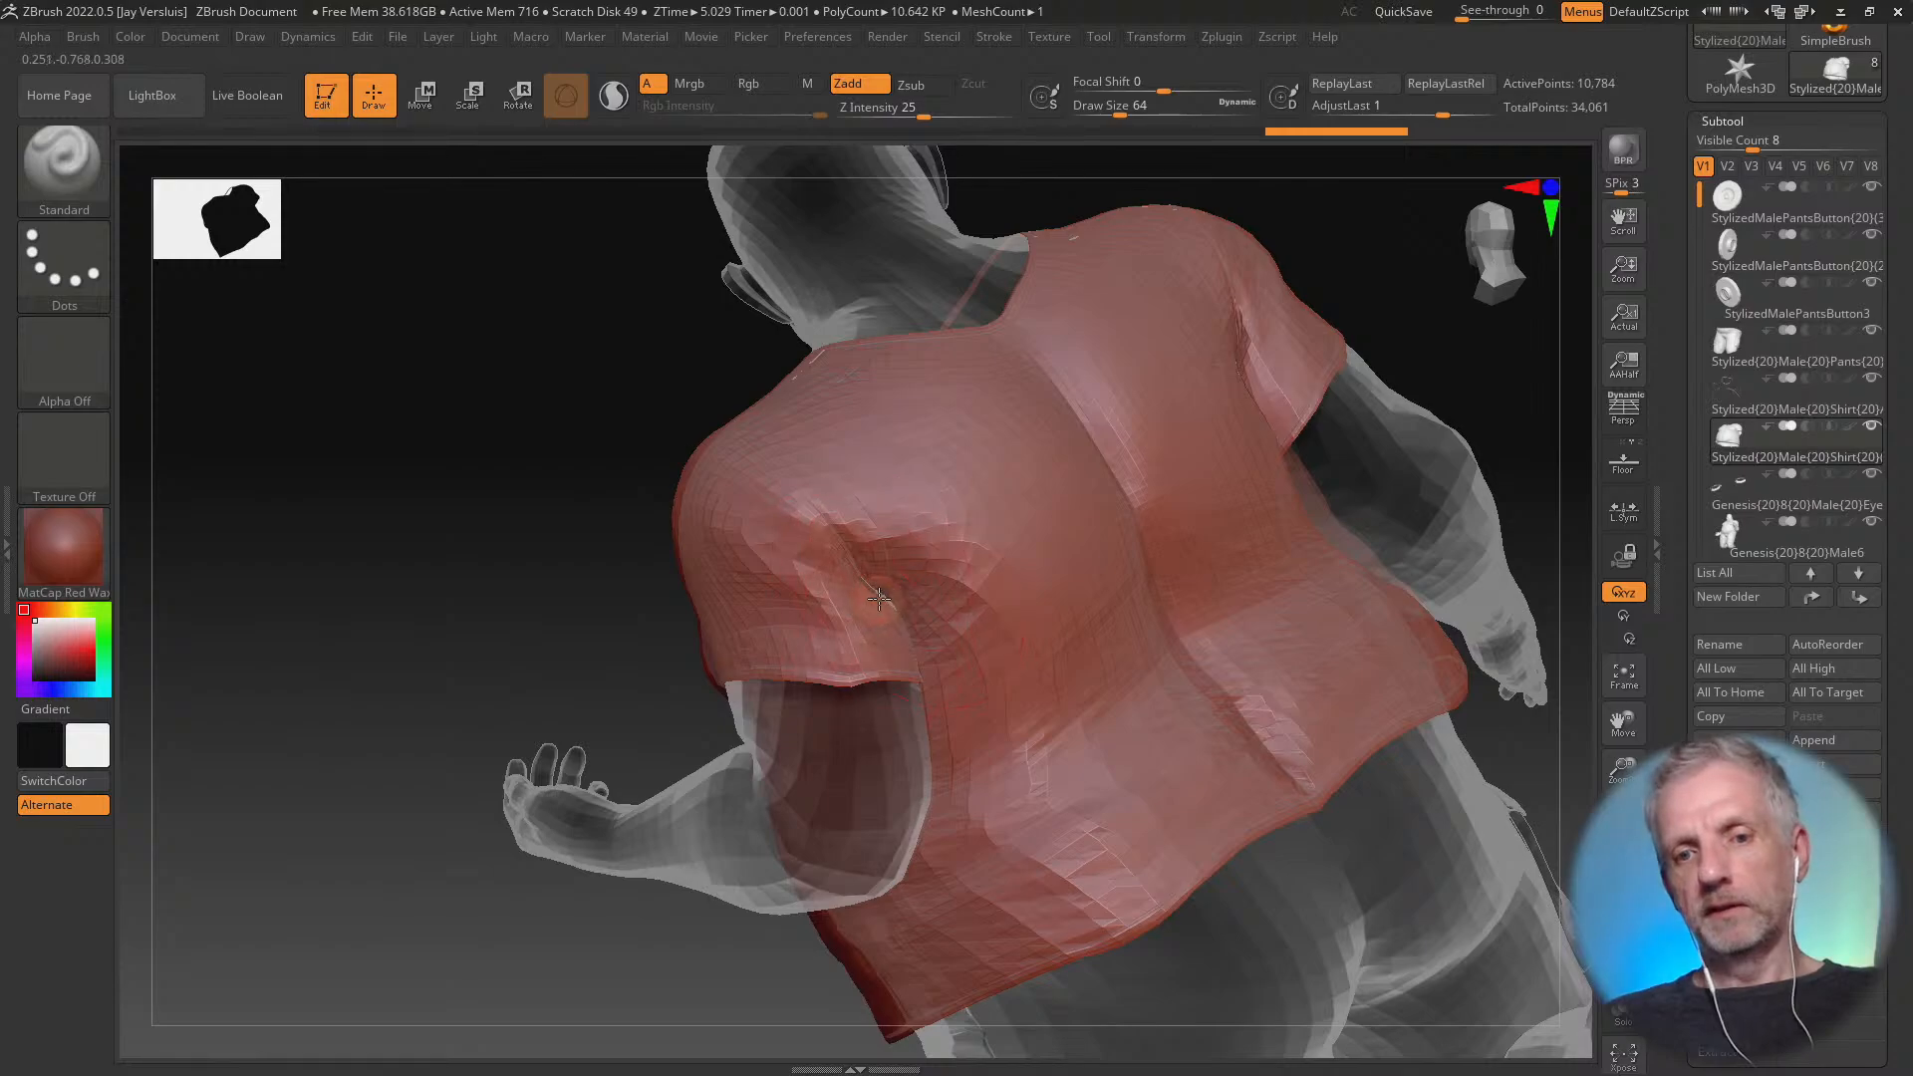
Sculpt the shirt over the poke-through on the figure's right shoulder, undoing the first stroke and repeating it closer to the exposed spots
left_click_drag(638, 498, 1180, 528)
mouse_move(693, 404)
left_mouse_down()
mouse_move(739, 384)
mouse_move(687, 357)
left_mouse_up()
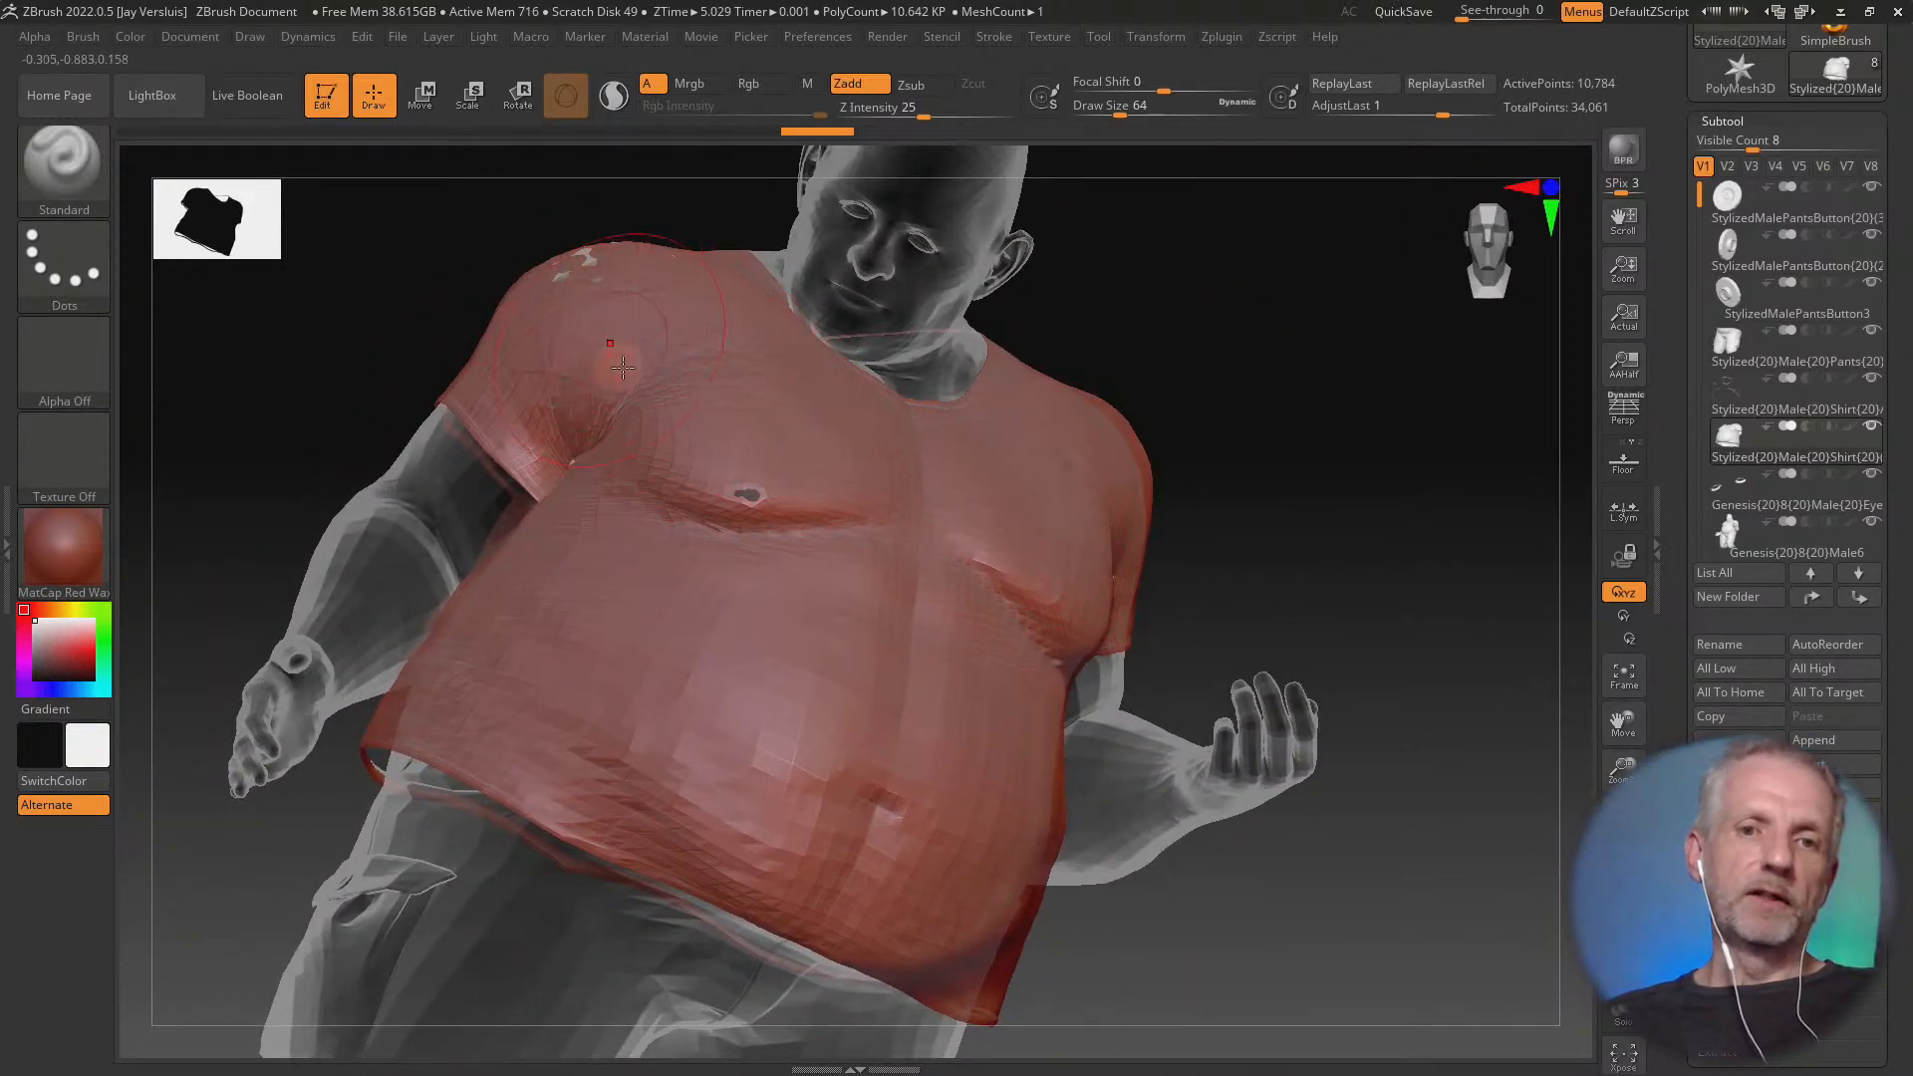
mouse_move(598, 300)
left_mouse_down("shift")
mouse_move(548, 267)
mouse_move(656, 424)
mouse_move(659, 394)
left_mouse_up("shift")
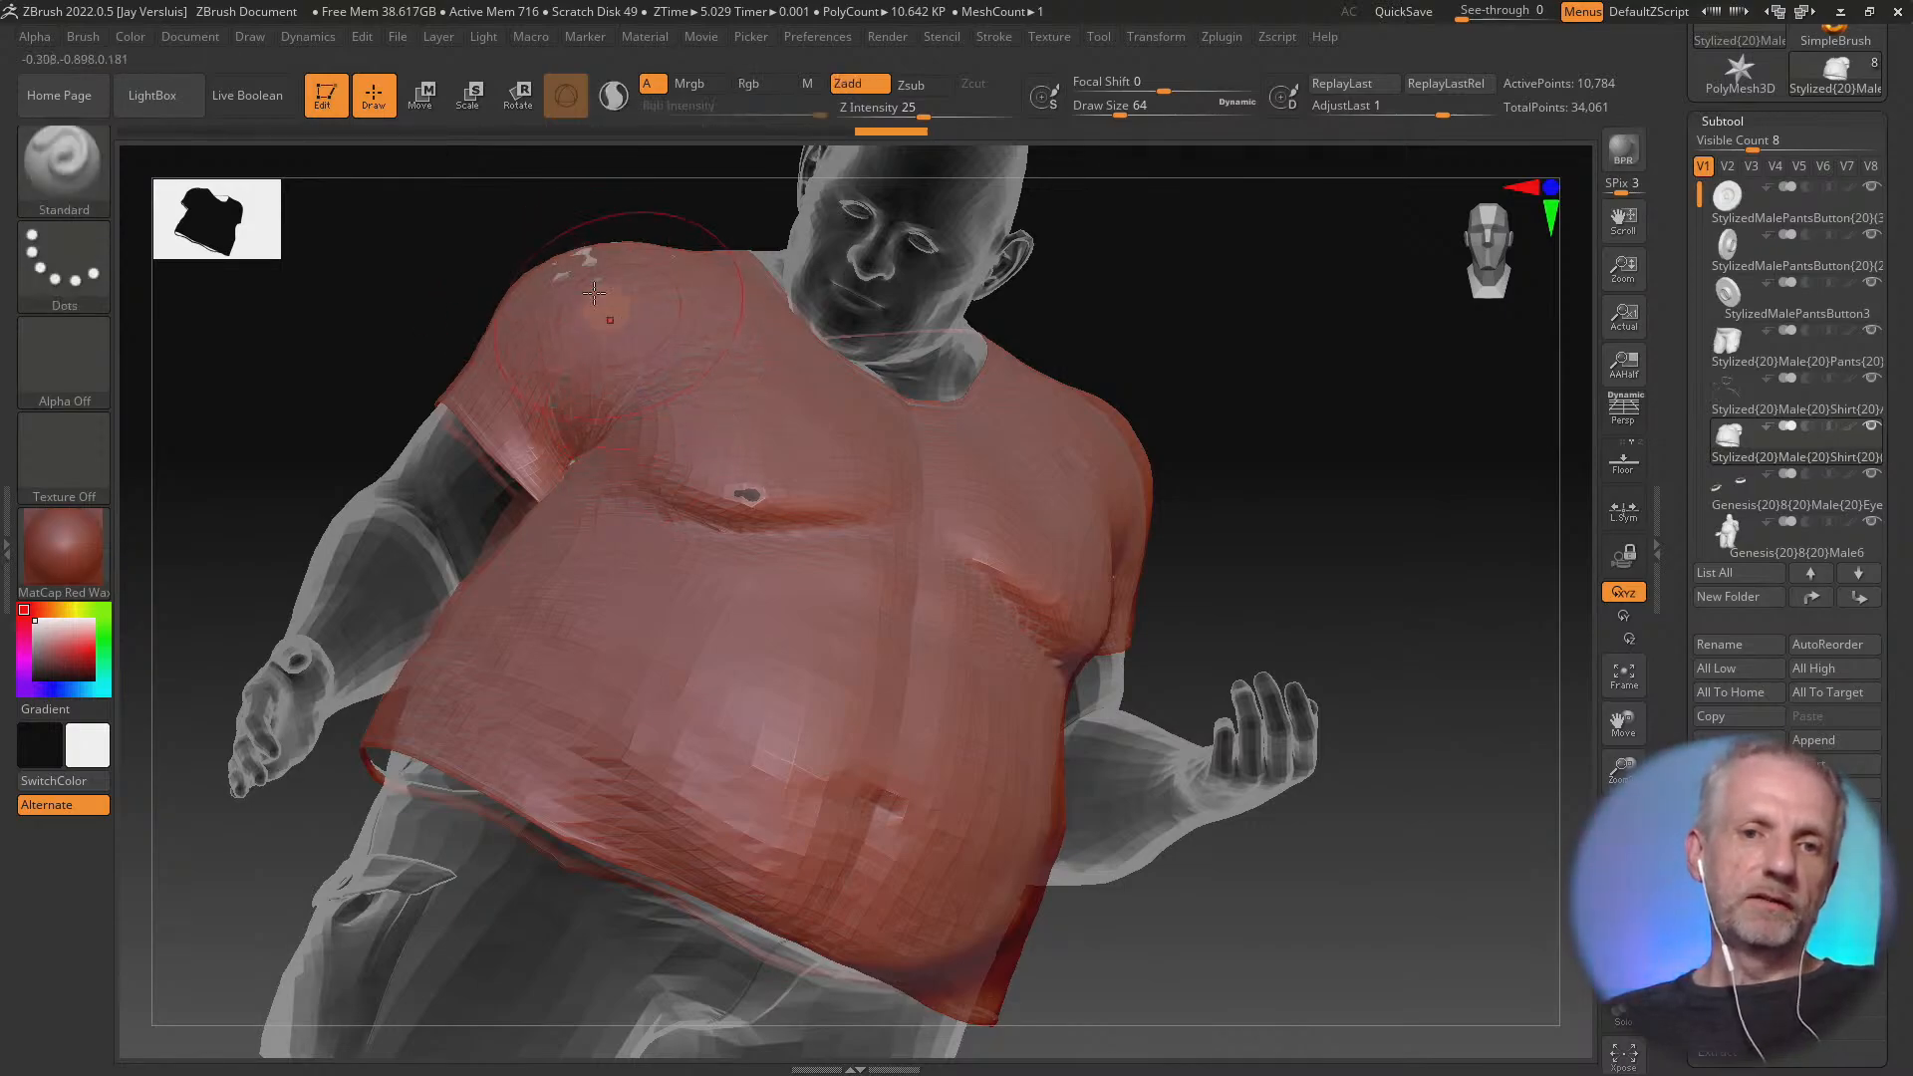
key("ctrl+z")
left_click_drag(578, 269, 672, 296, "shift")
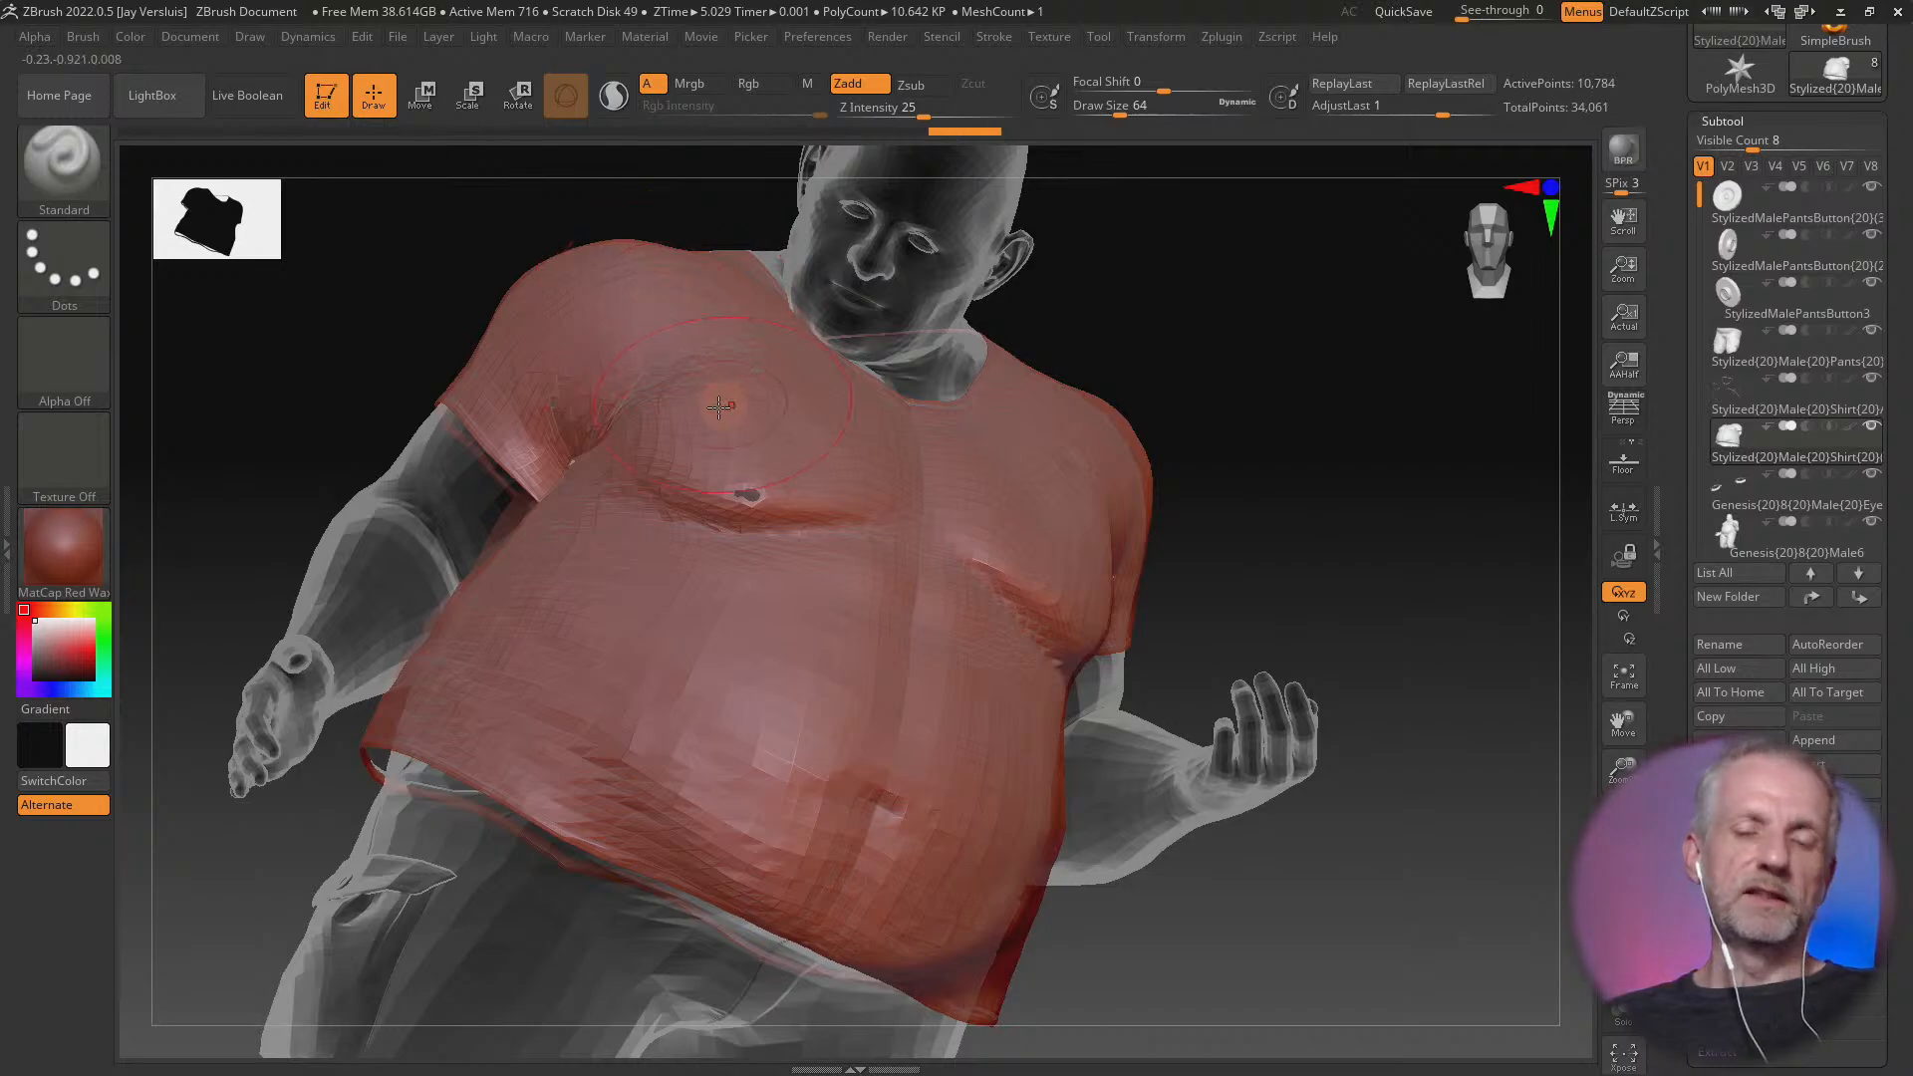
mouse_move(723, 404)
right_mouse_down()
mouse_move(670, 382)
mouse_move(683, 439)
right_mouse_up()
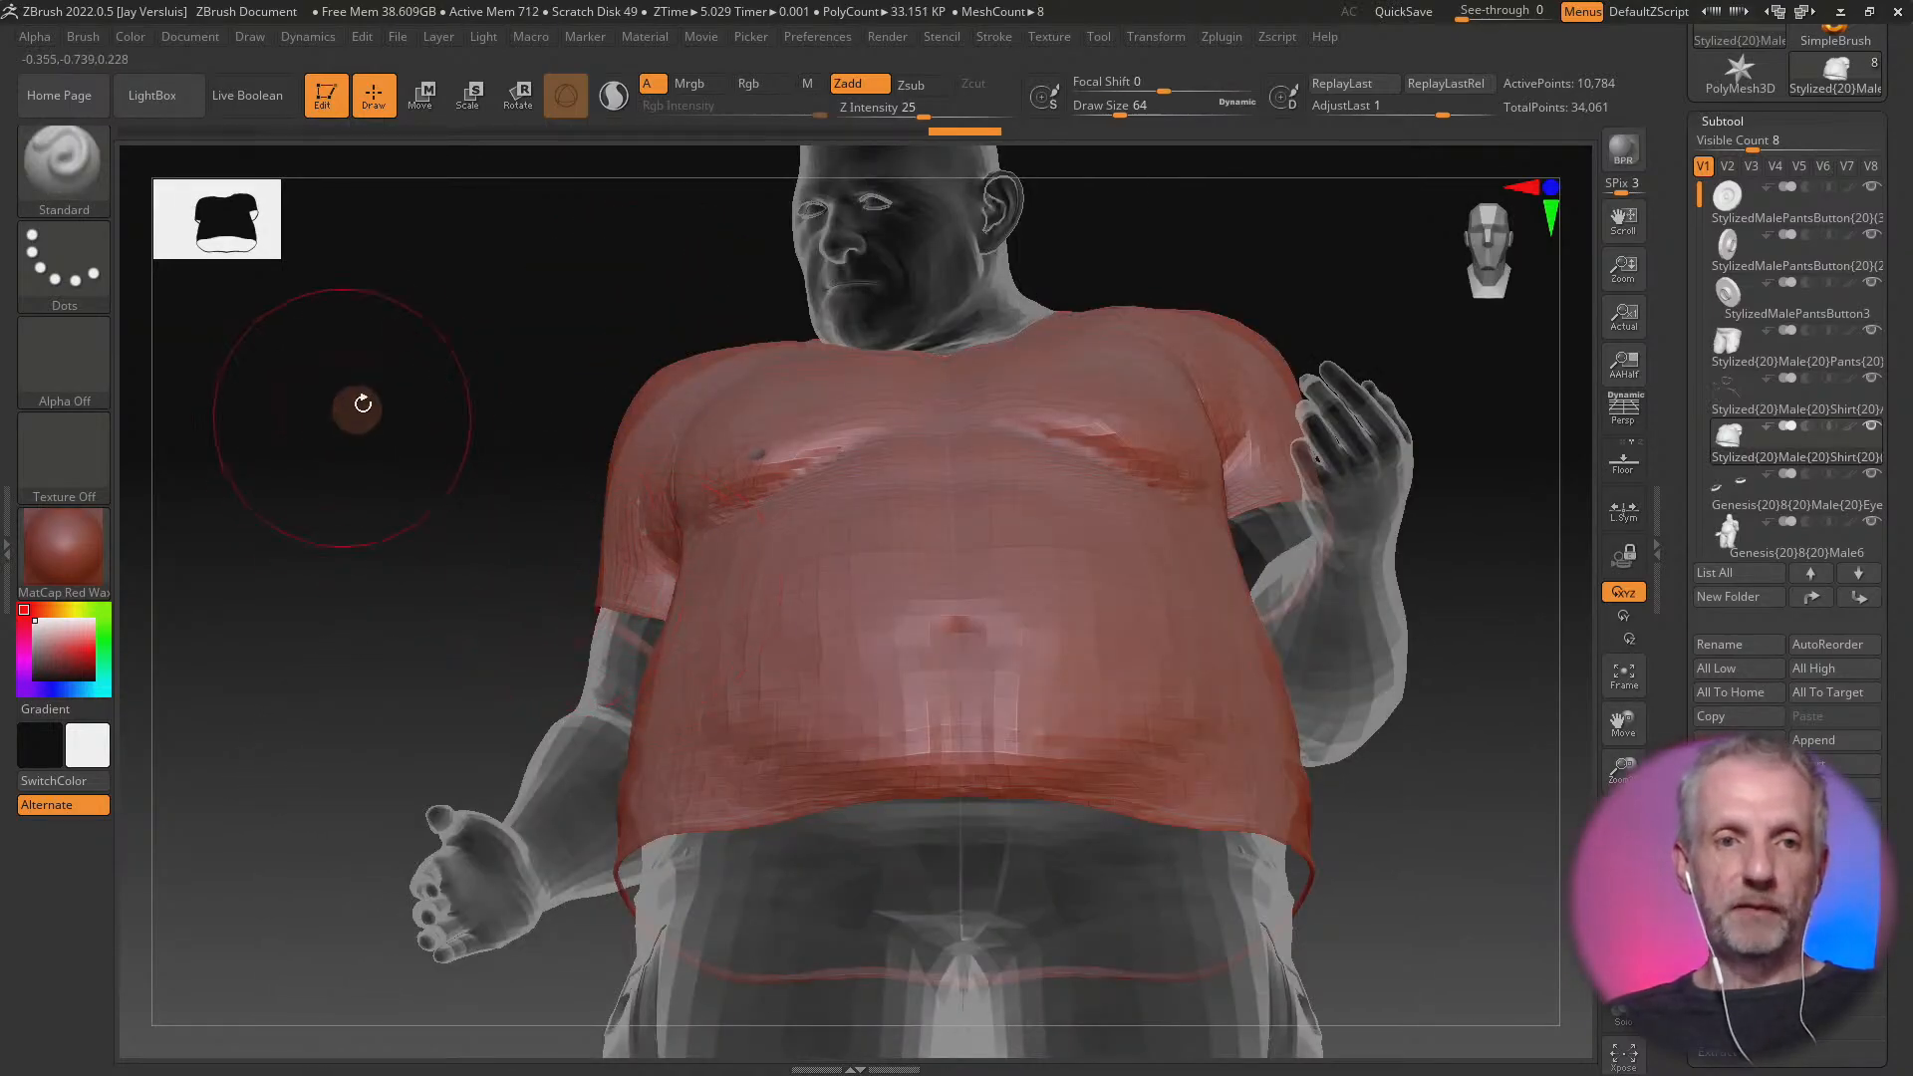
Choose the Standard brush from the sculpting brushes, narrowing the list to names beginning with S
left_click(76, 185)
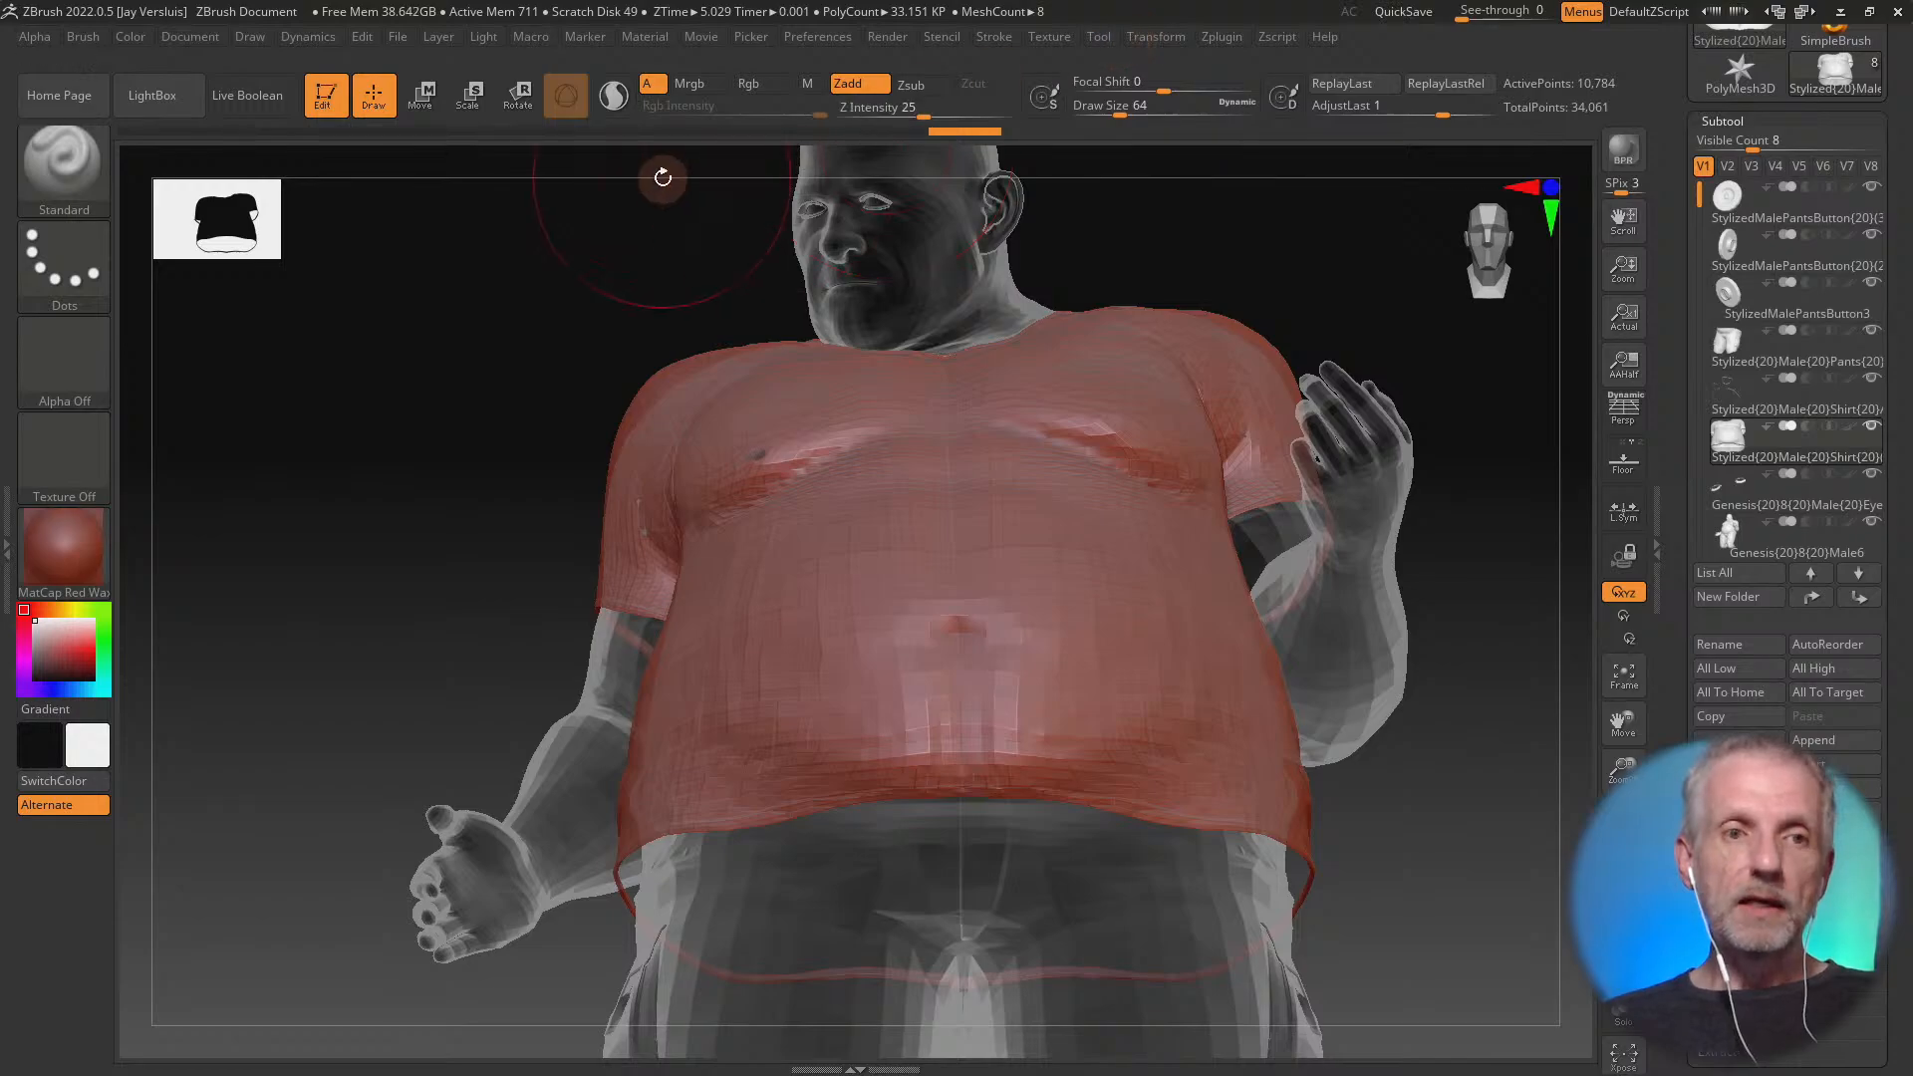
key("b")
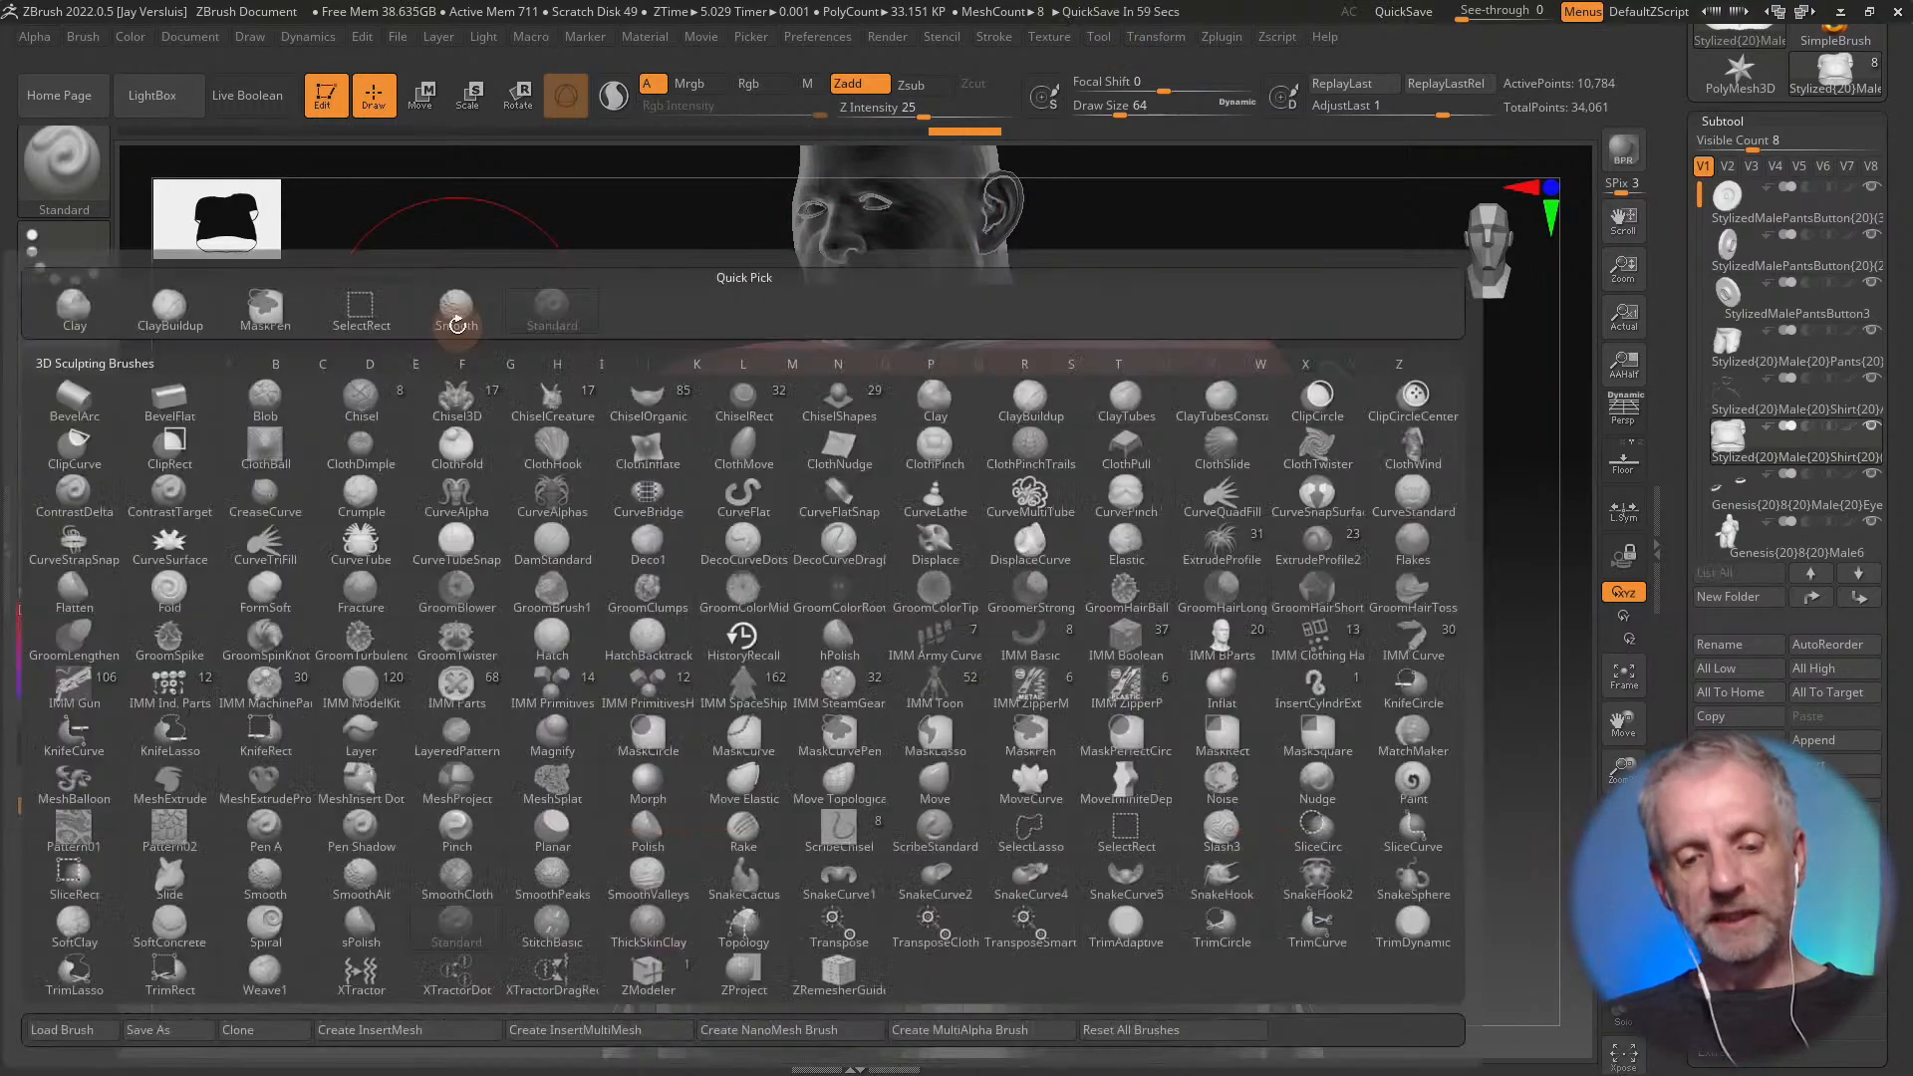
key("s")
key("t")
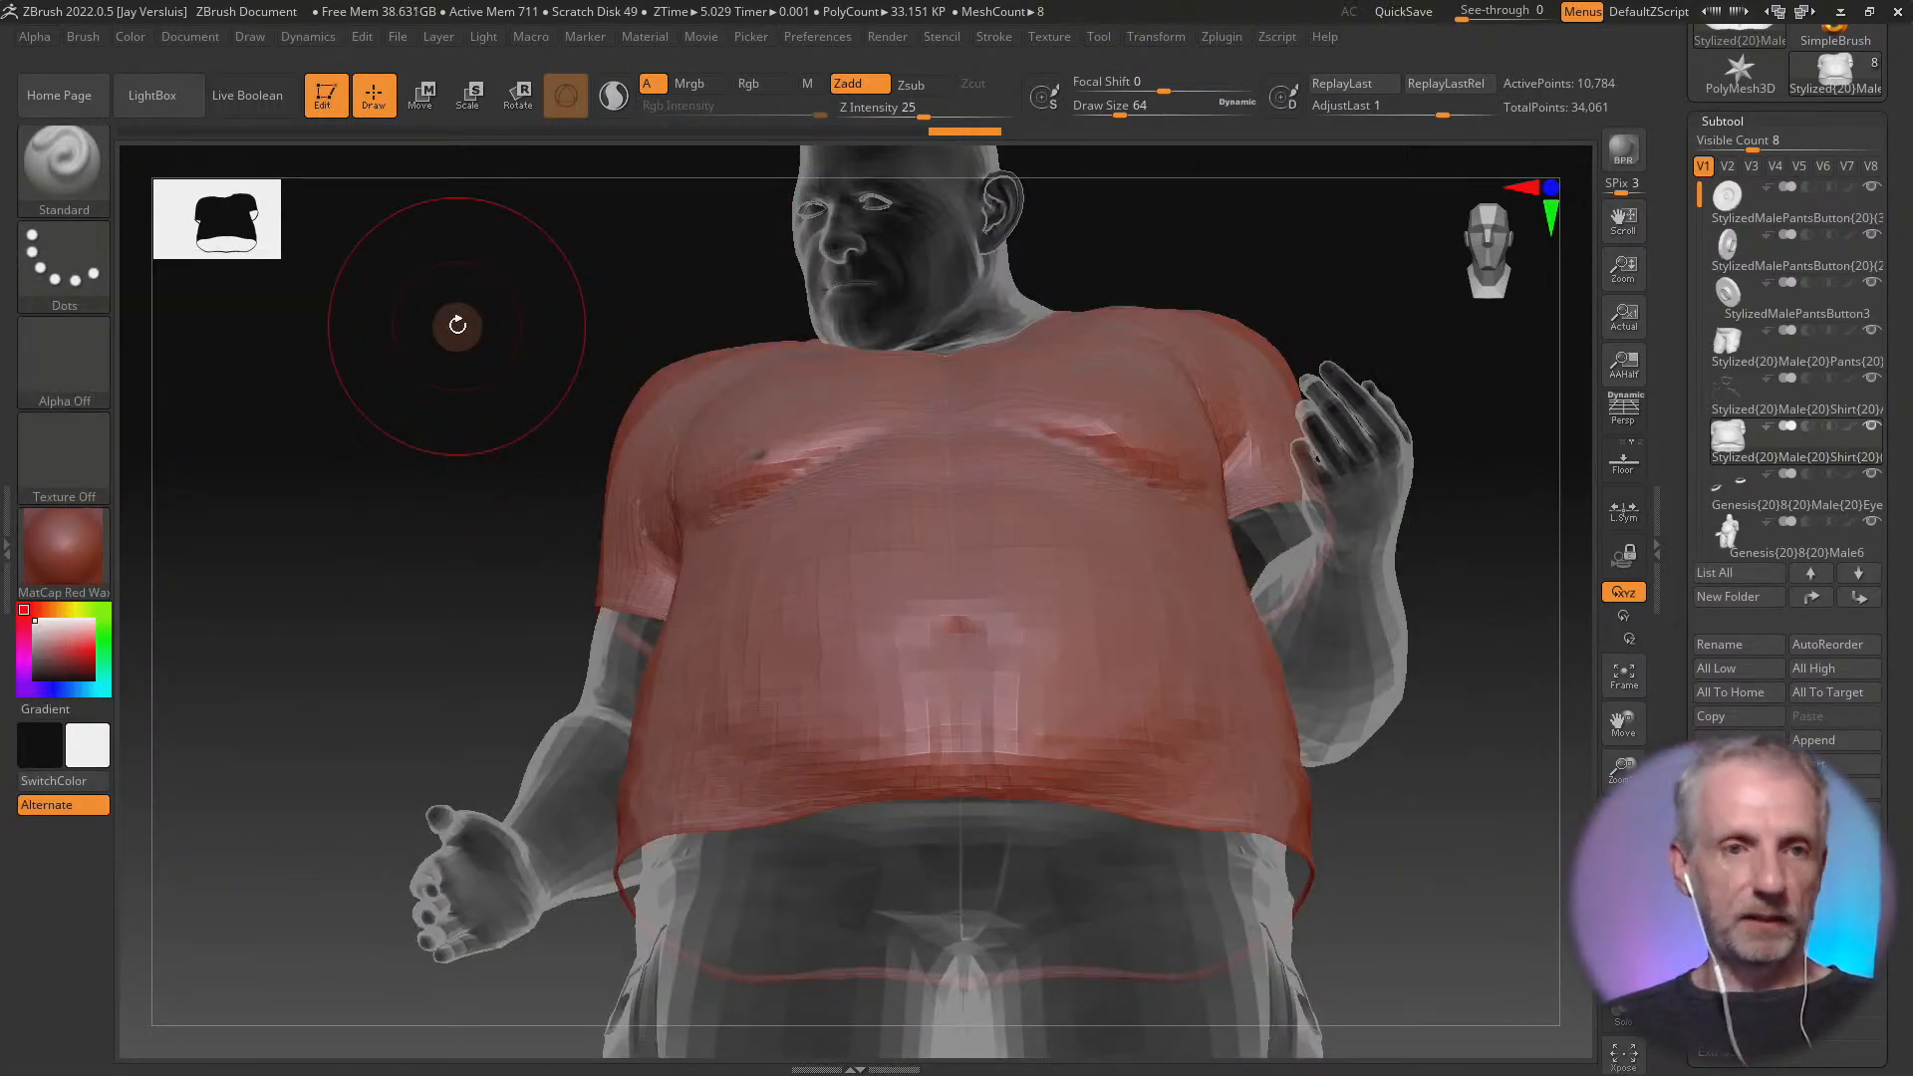
key("b")
key("s")
key("t")
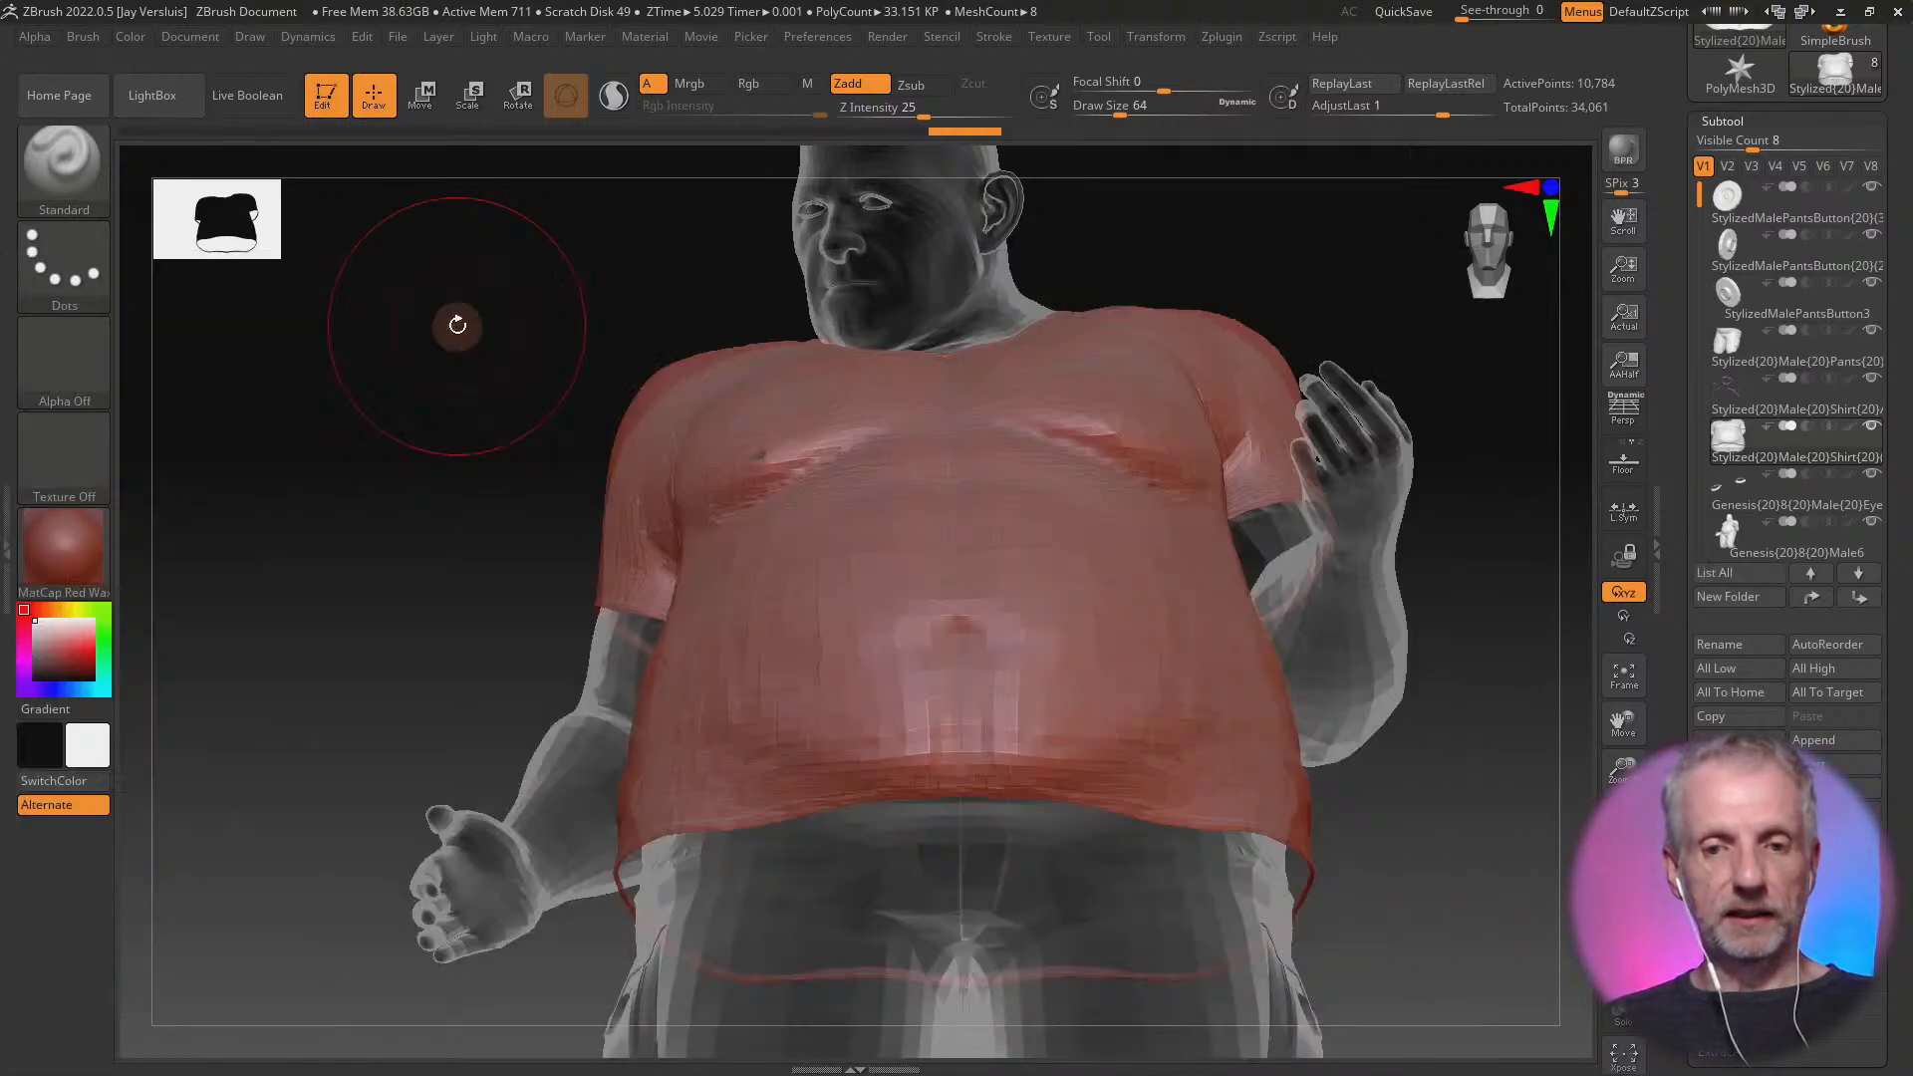
key("b")
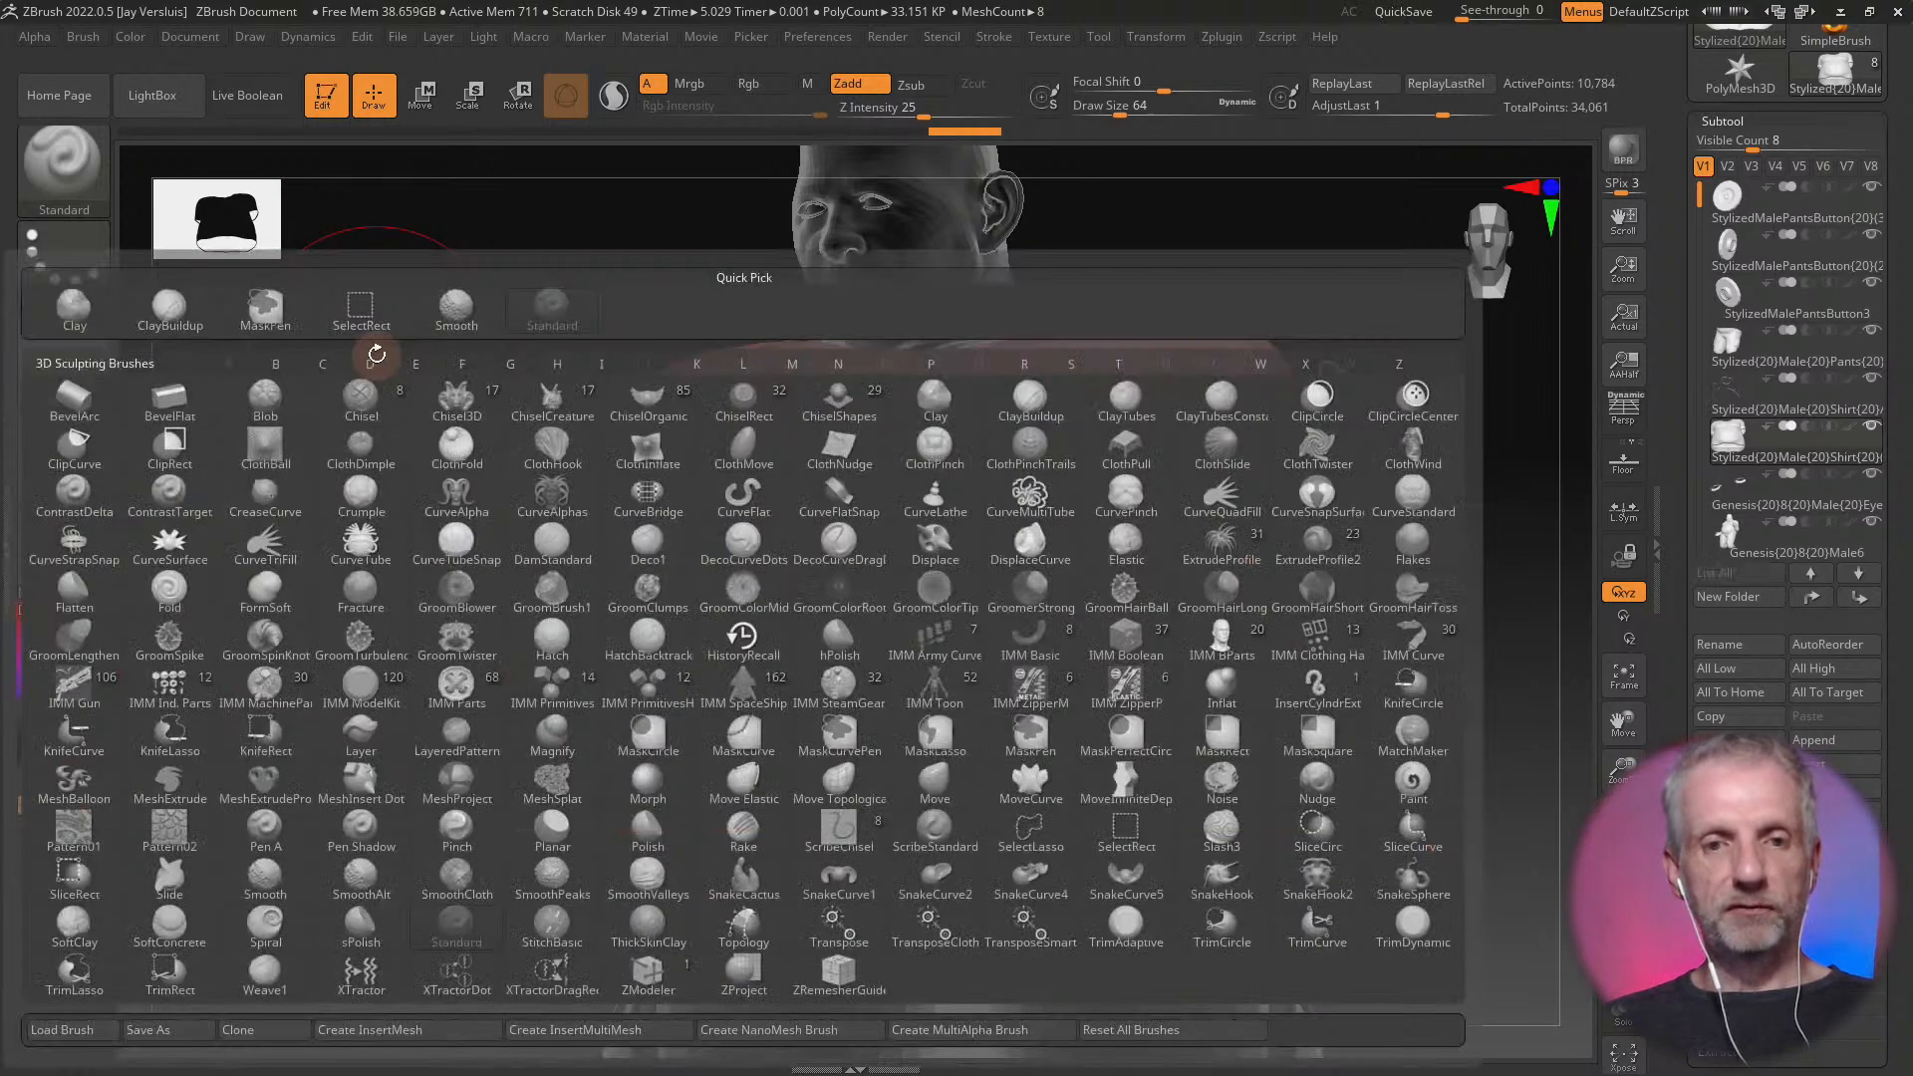
key("s")
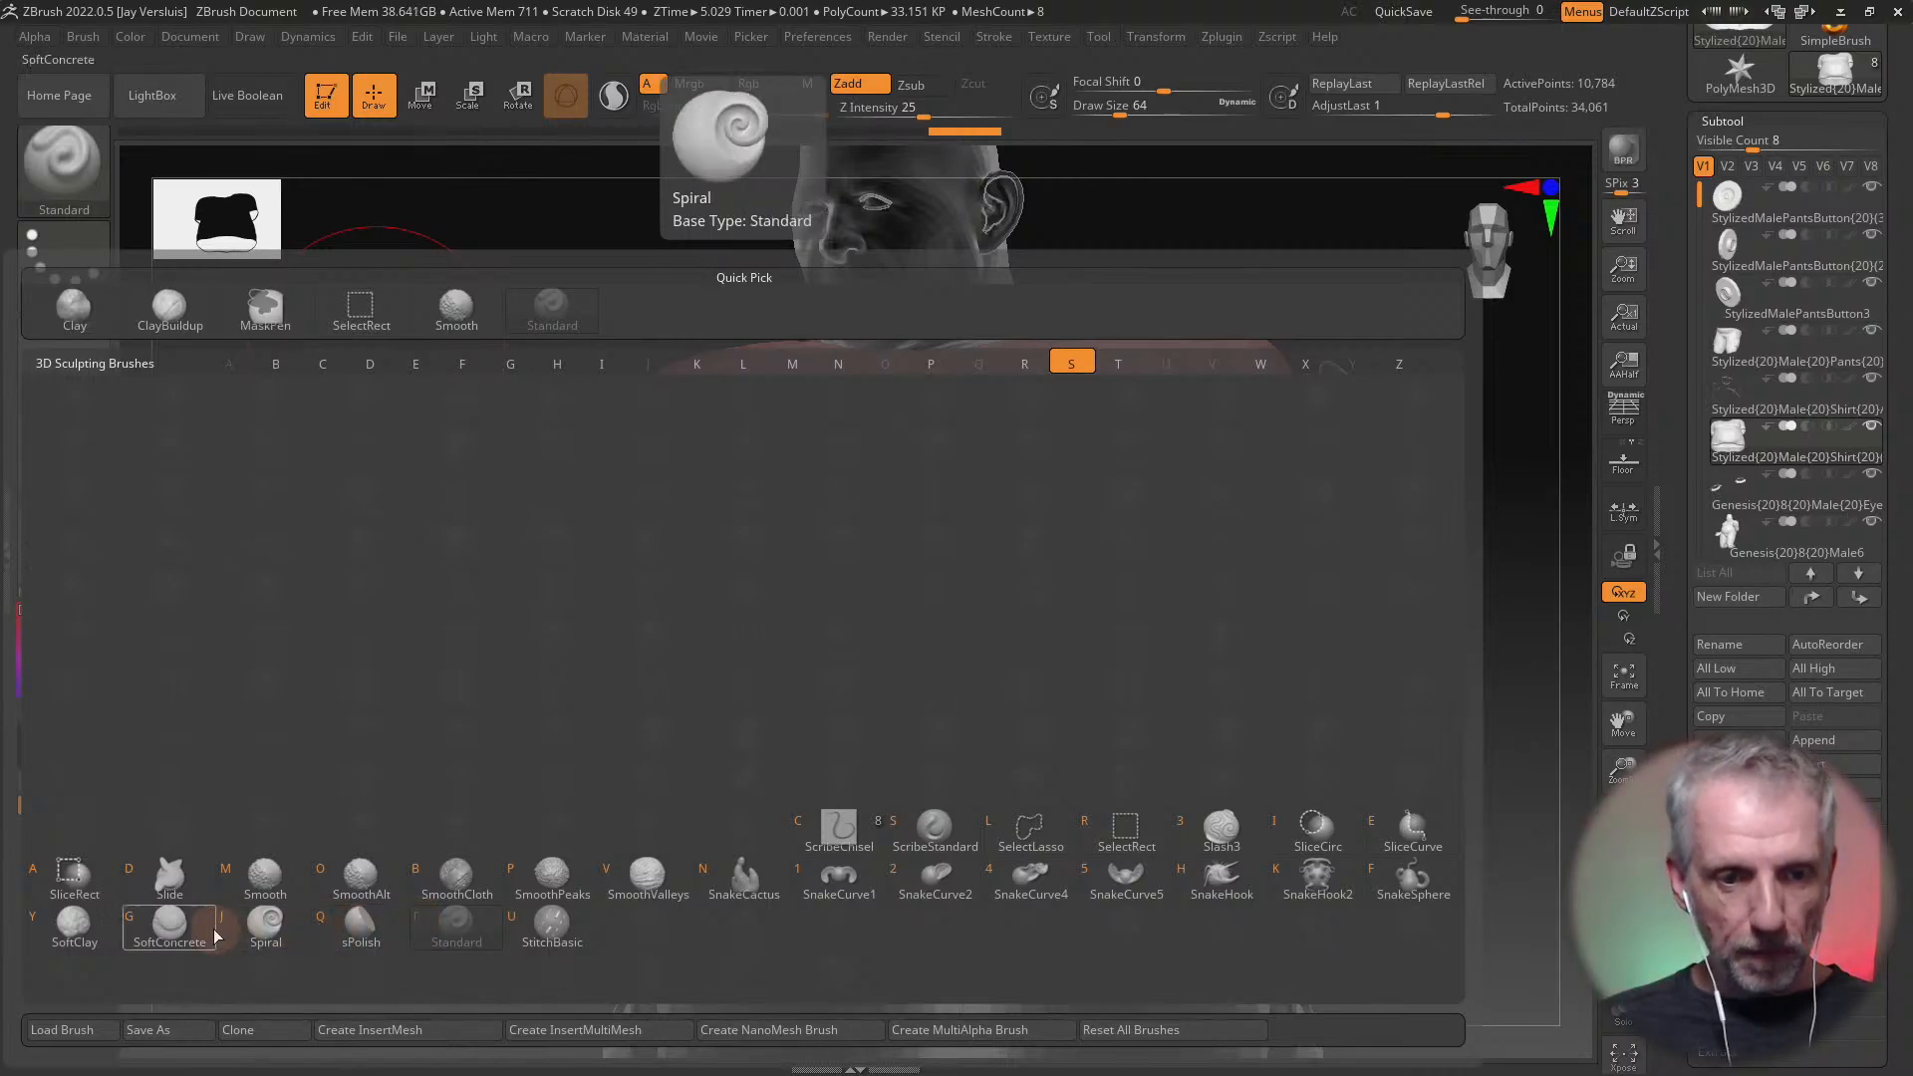
left_click(473, 944)
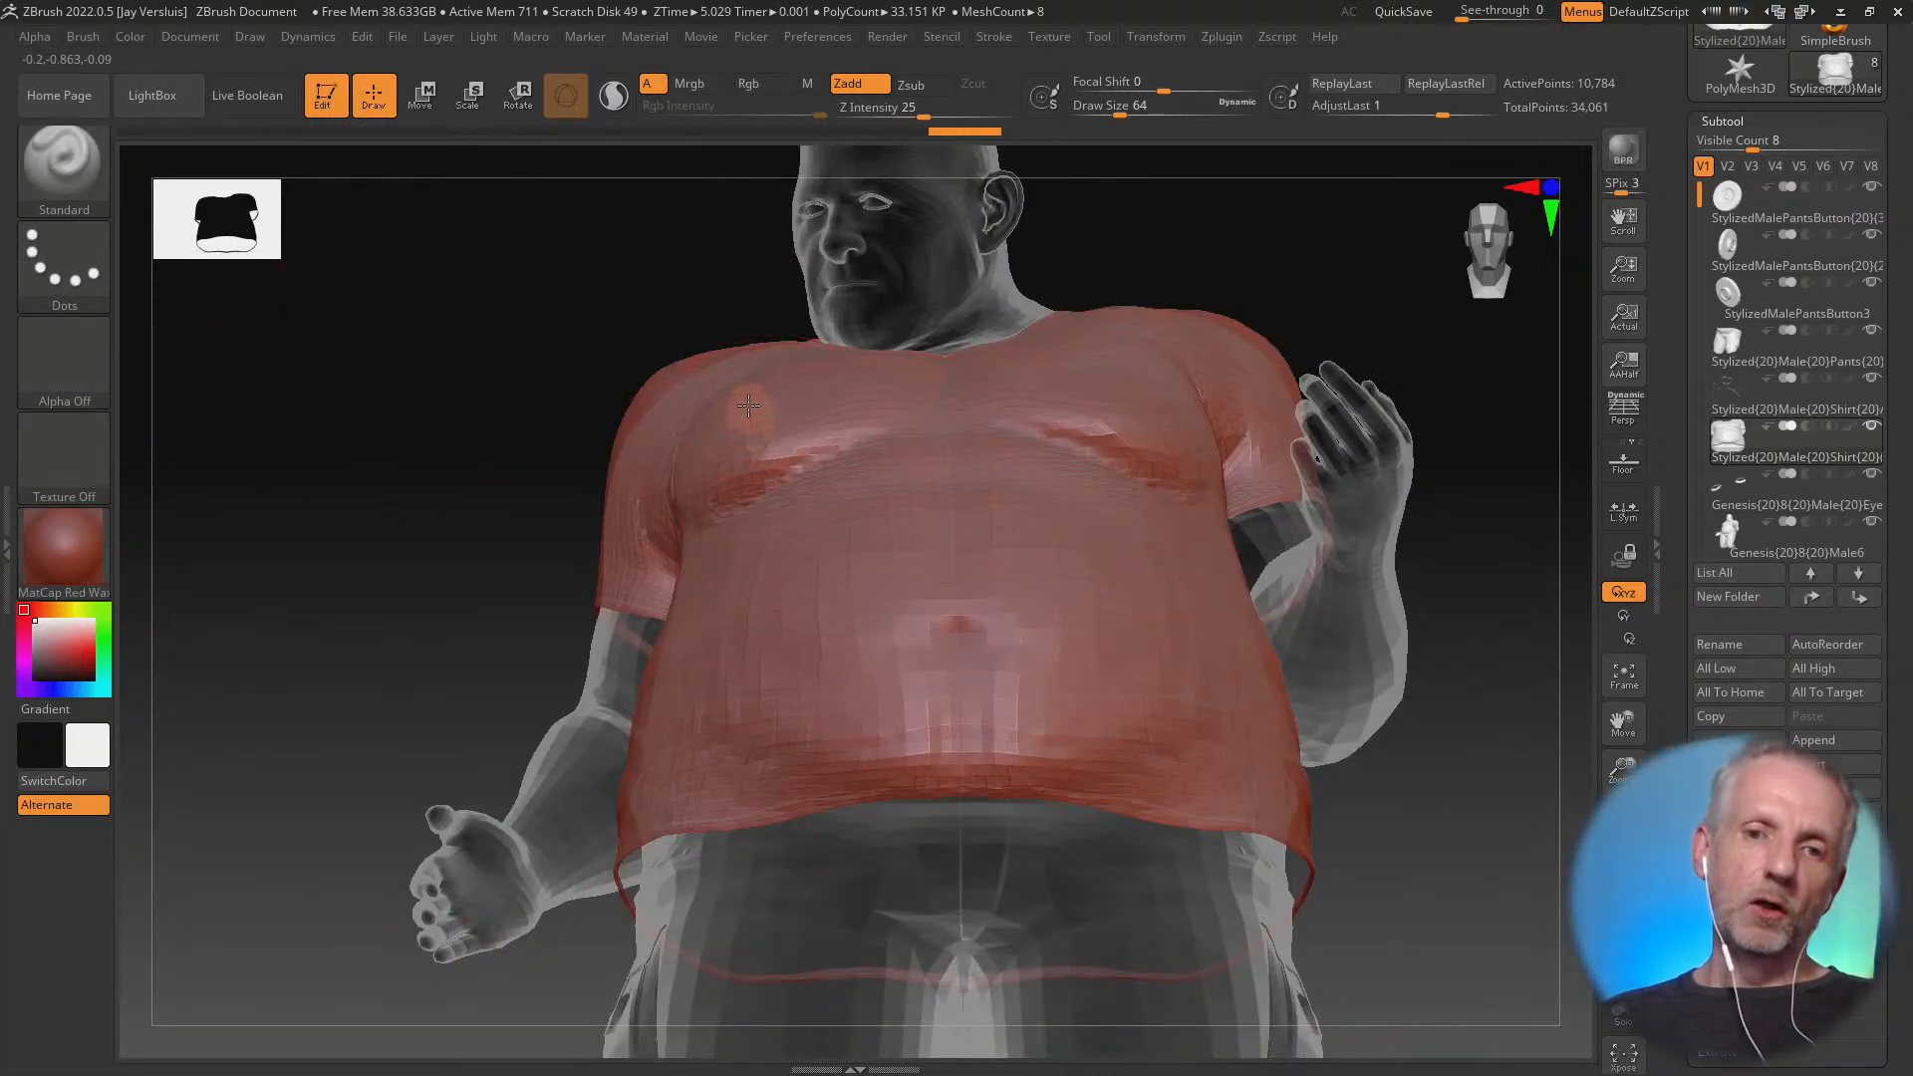
Try Standard brush strokes on the shirt's right chest and upper belly, and undo them
left_click_drag(737, 360, 739, 400)
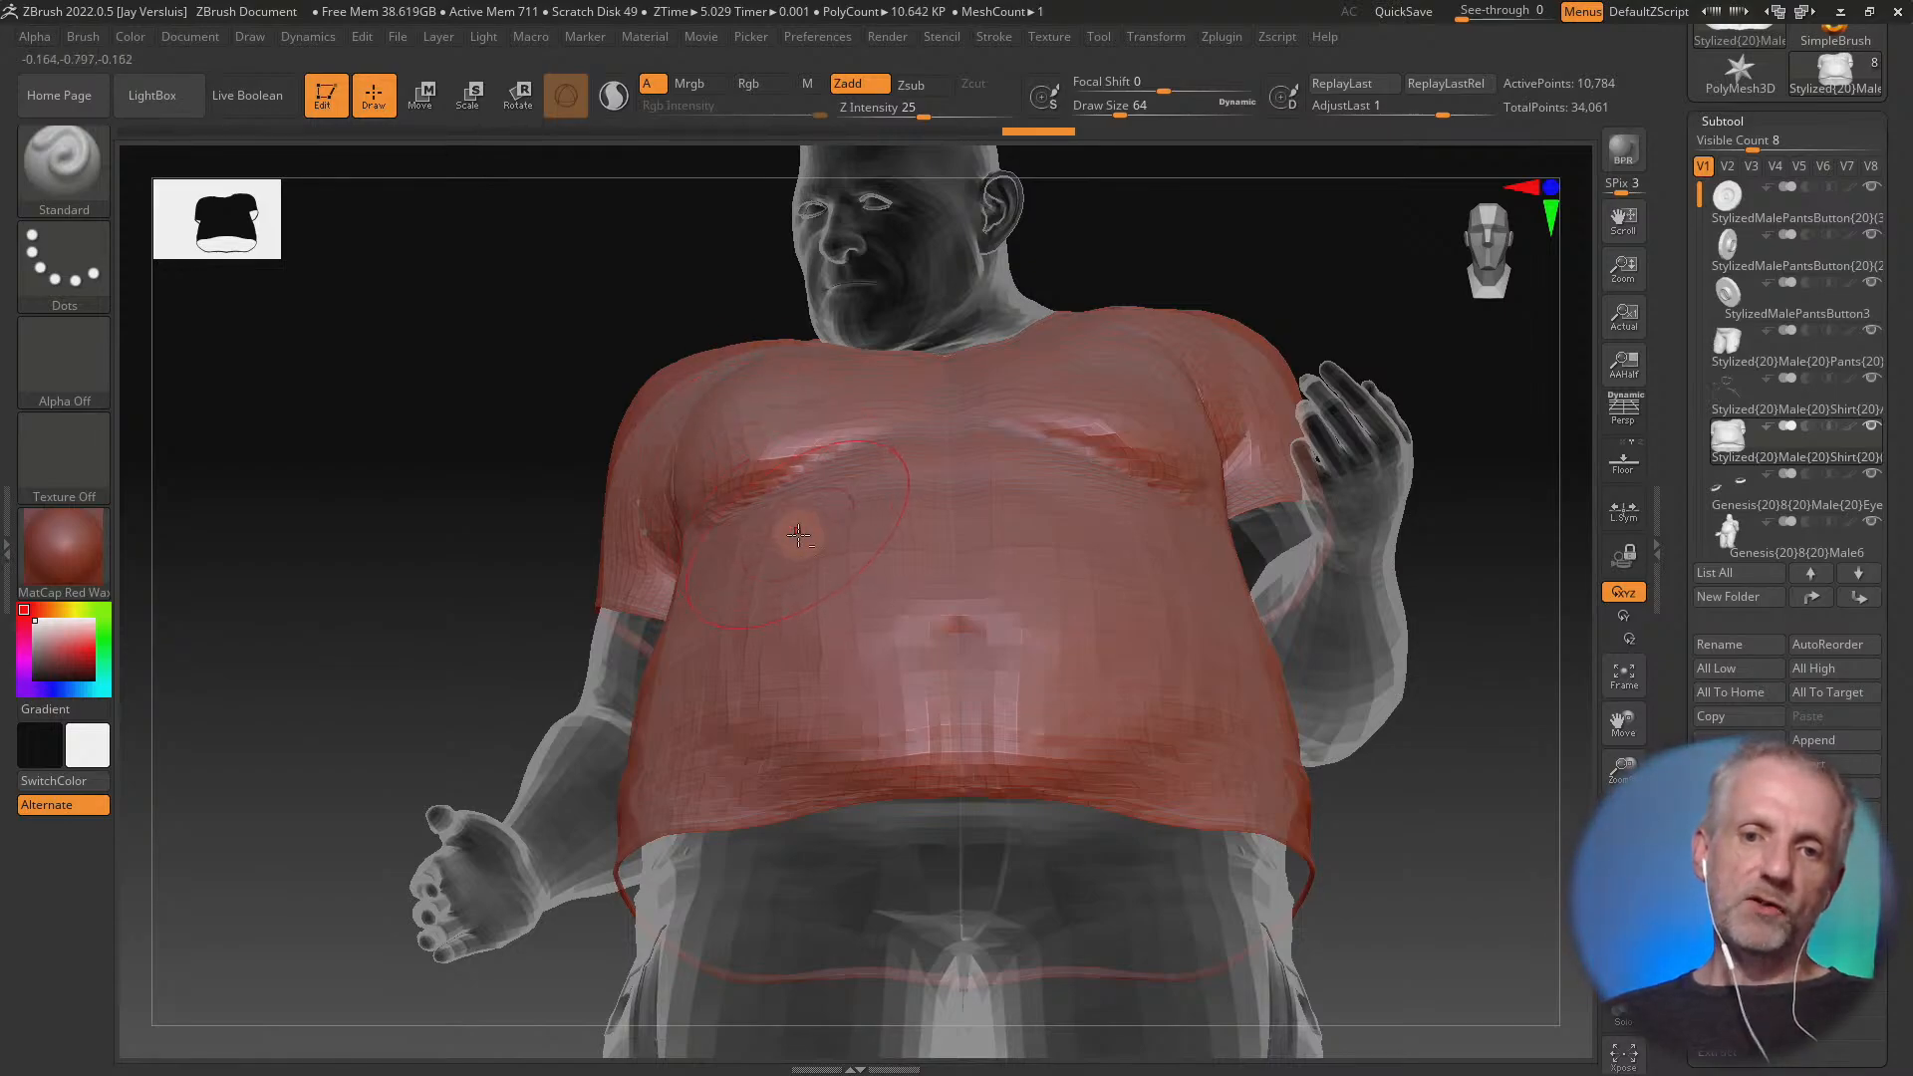
mouse_move(862, 556)
left_mouse_down()
mouse_move(906, 568)
mouse_move(866, 565)
left_mouse_up()
key("ctrl+z")
key("ctrl+z")
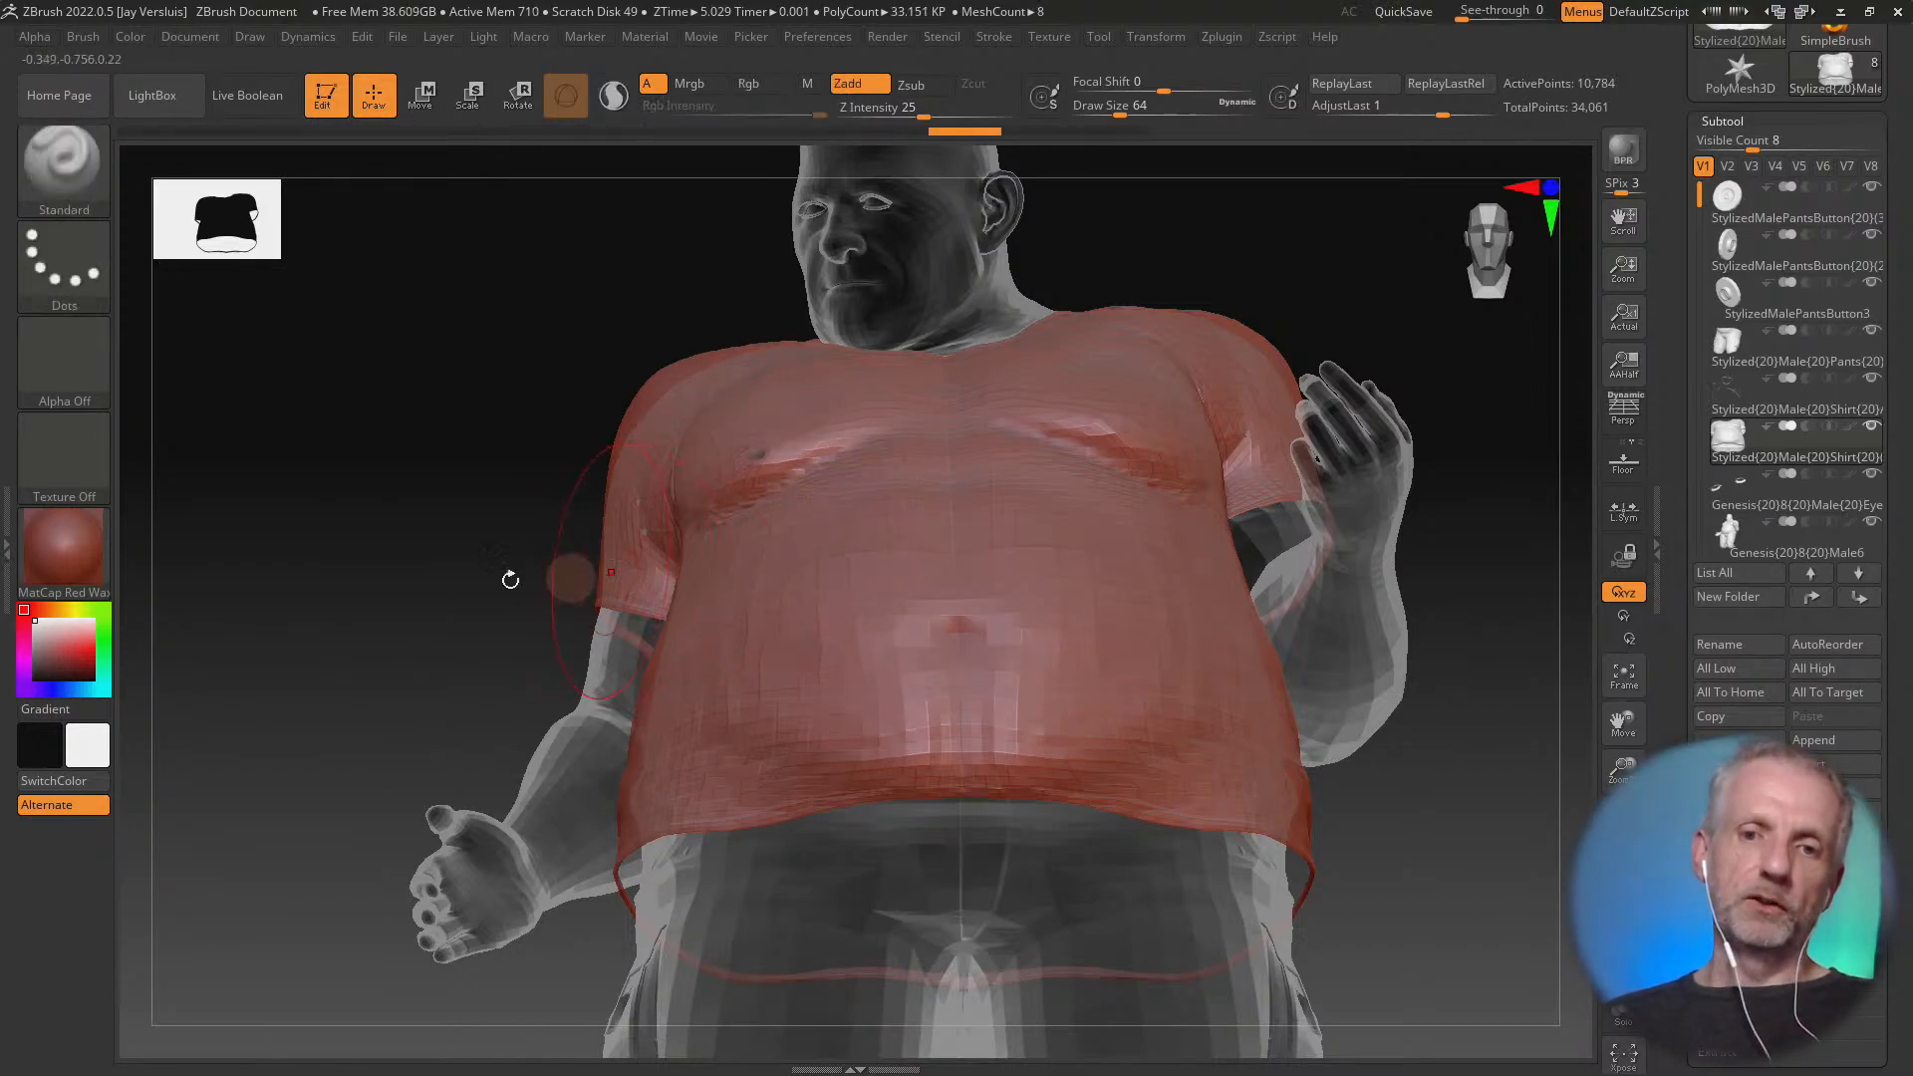
Try stronger strokes on the shirt's chest and belly with Z Intensity at 54, and undo them
left_click_drag(471, 585, 620, 591)
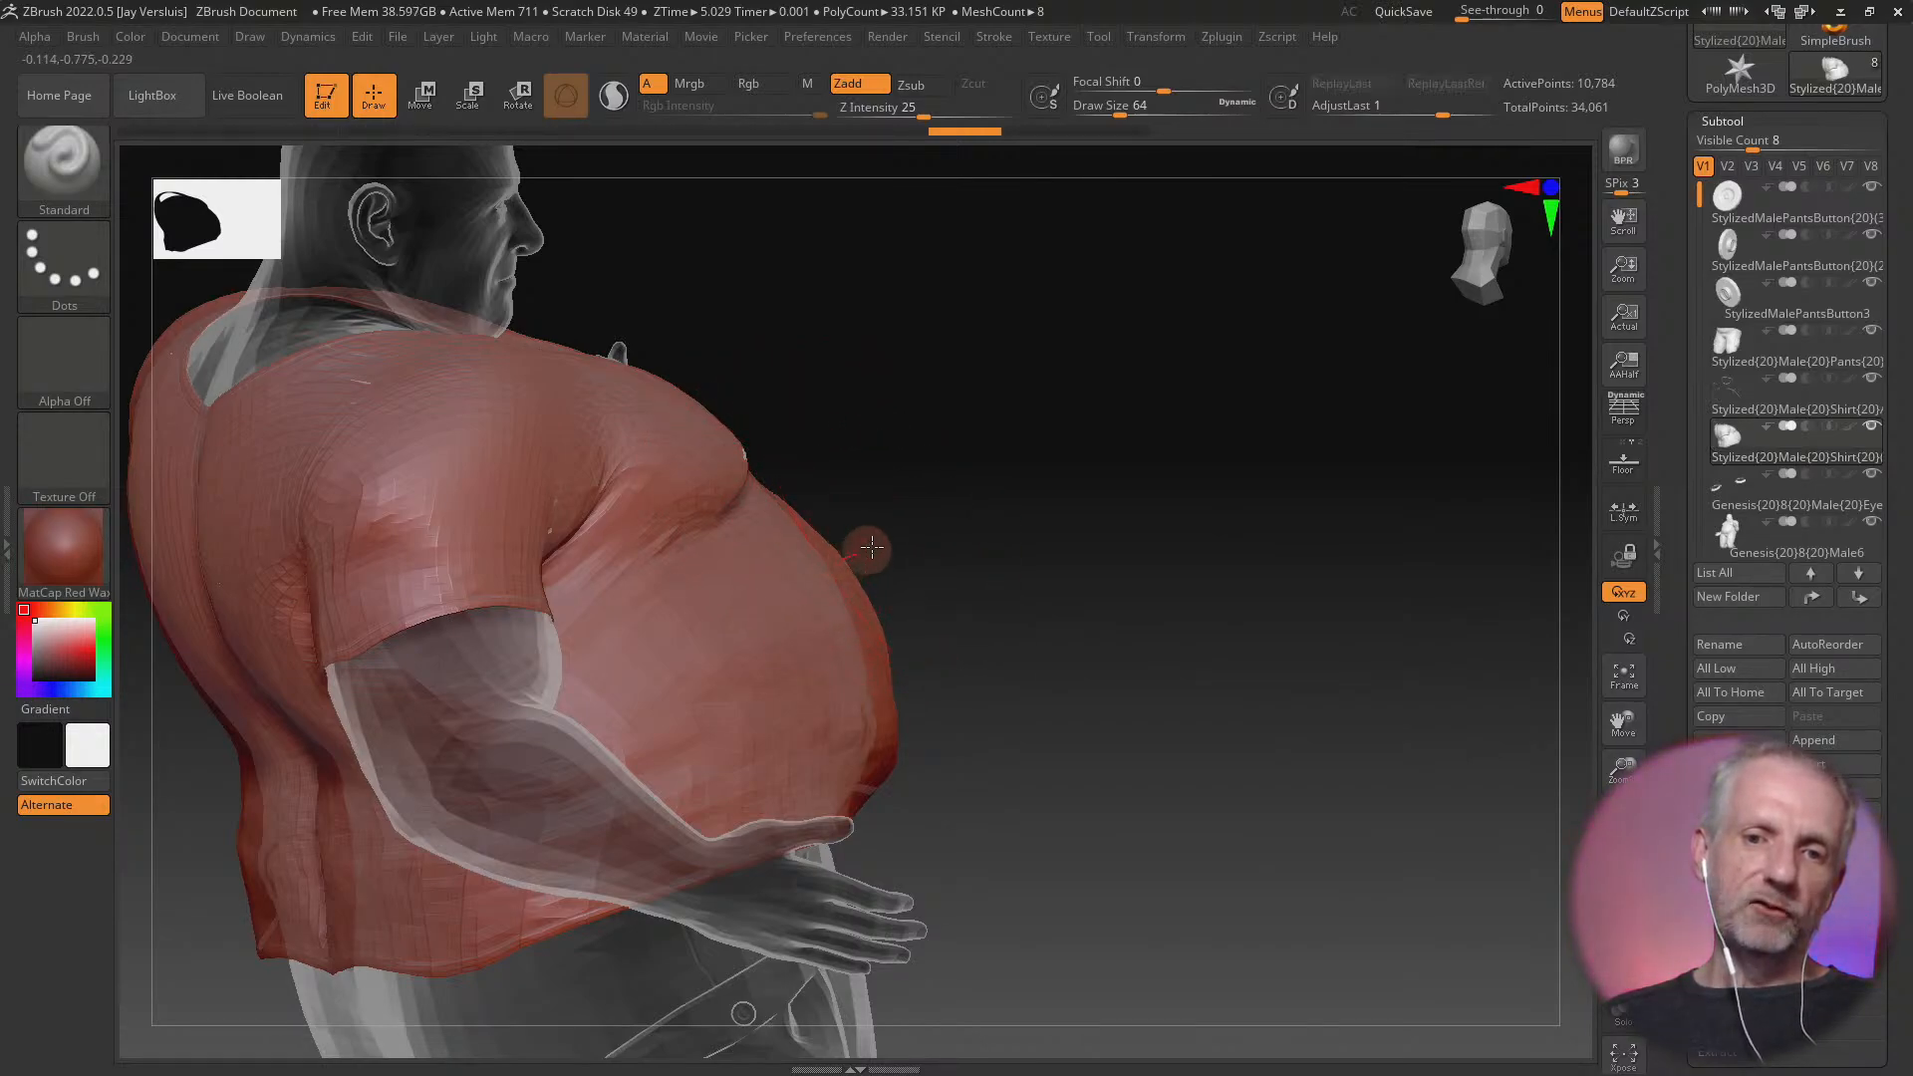
left_click_drag(1225, 417, 1257, 418)
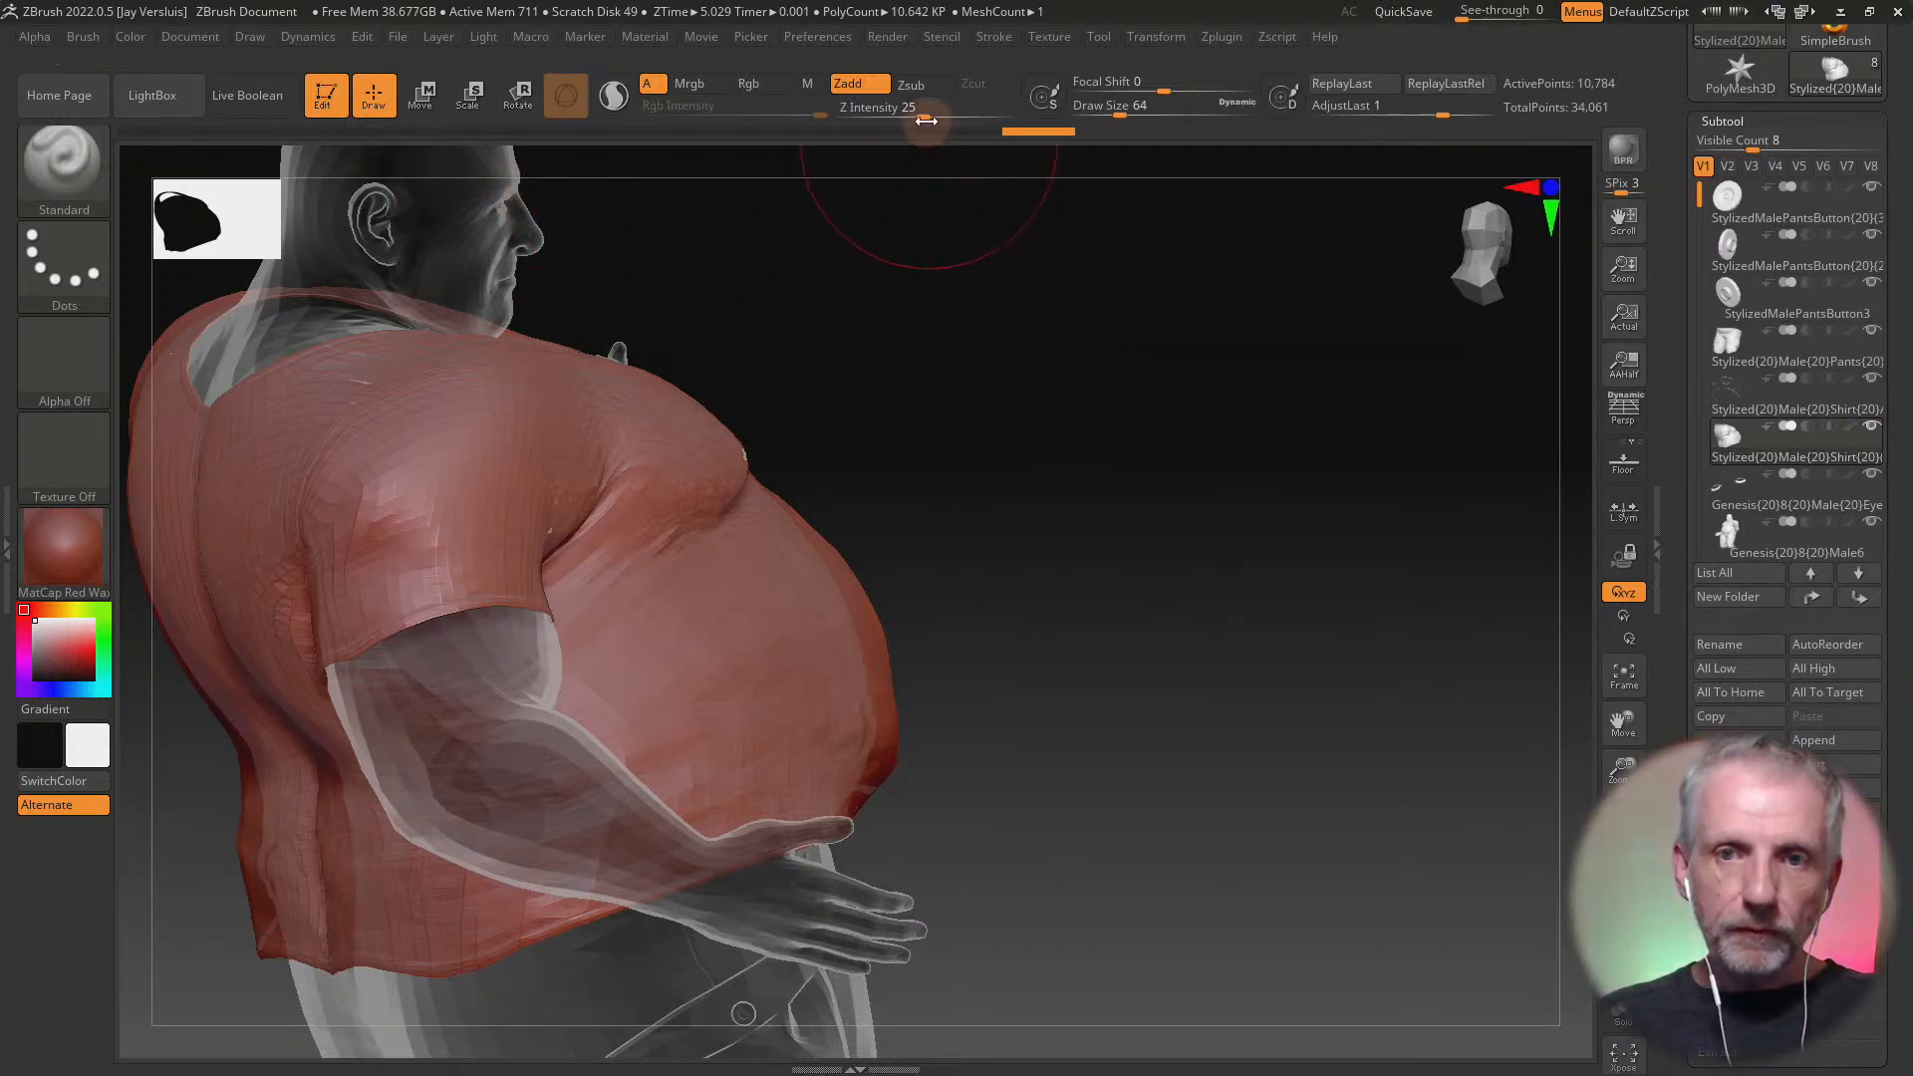
left_click_drag(925, 120, 964, 120)
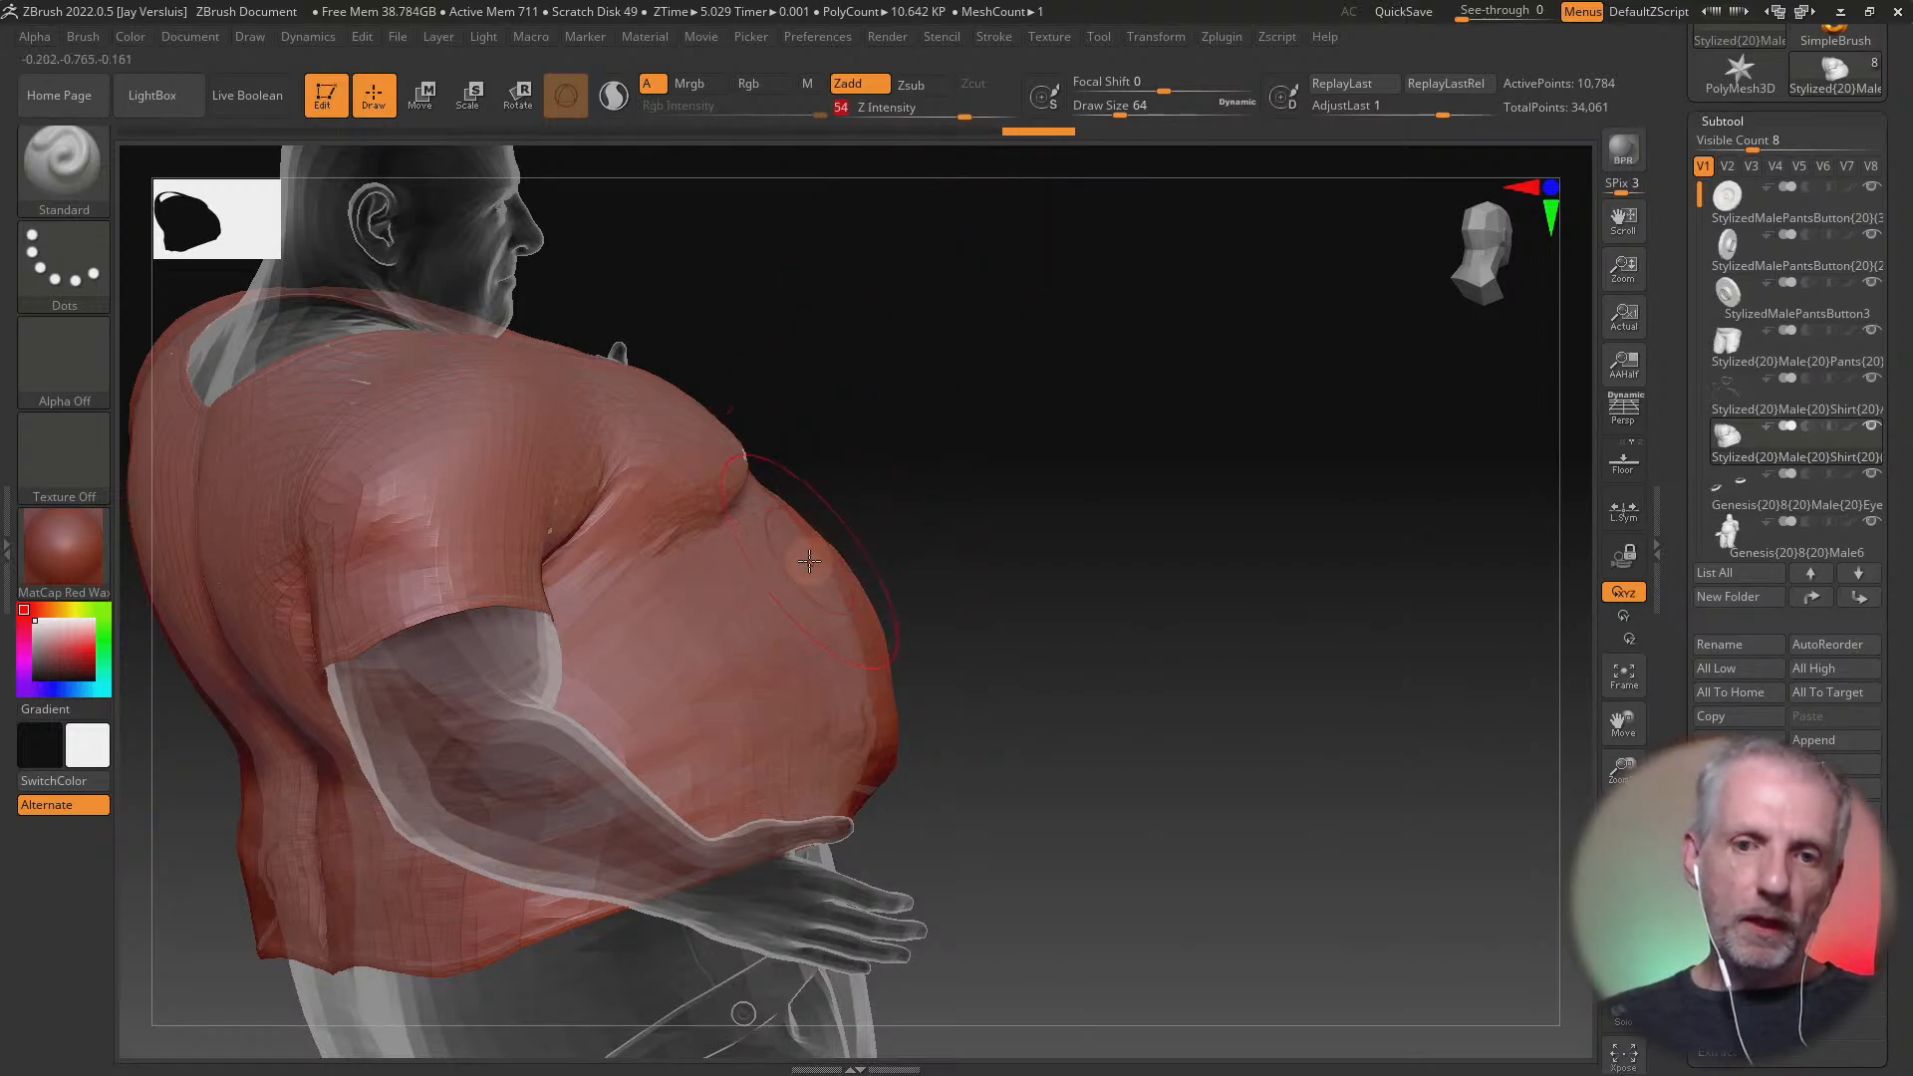
mouse_move(806, 558)
left_mouse_down()
mouse_move(863, 544)
mouse_move(868, 647)
mouse_move(846, 553)
mouse_move(732, 478)
mouse_move(826, 543)
mouse_move(836, 510)
left_mouse_up()
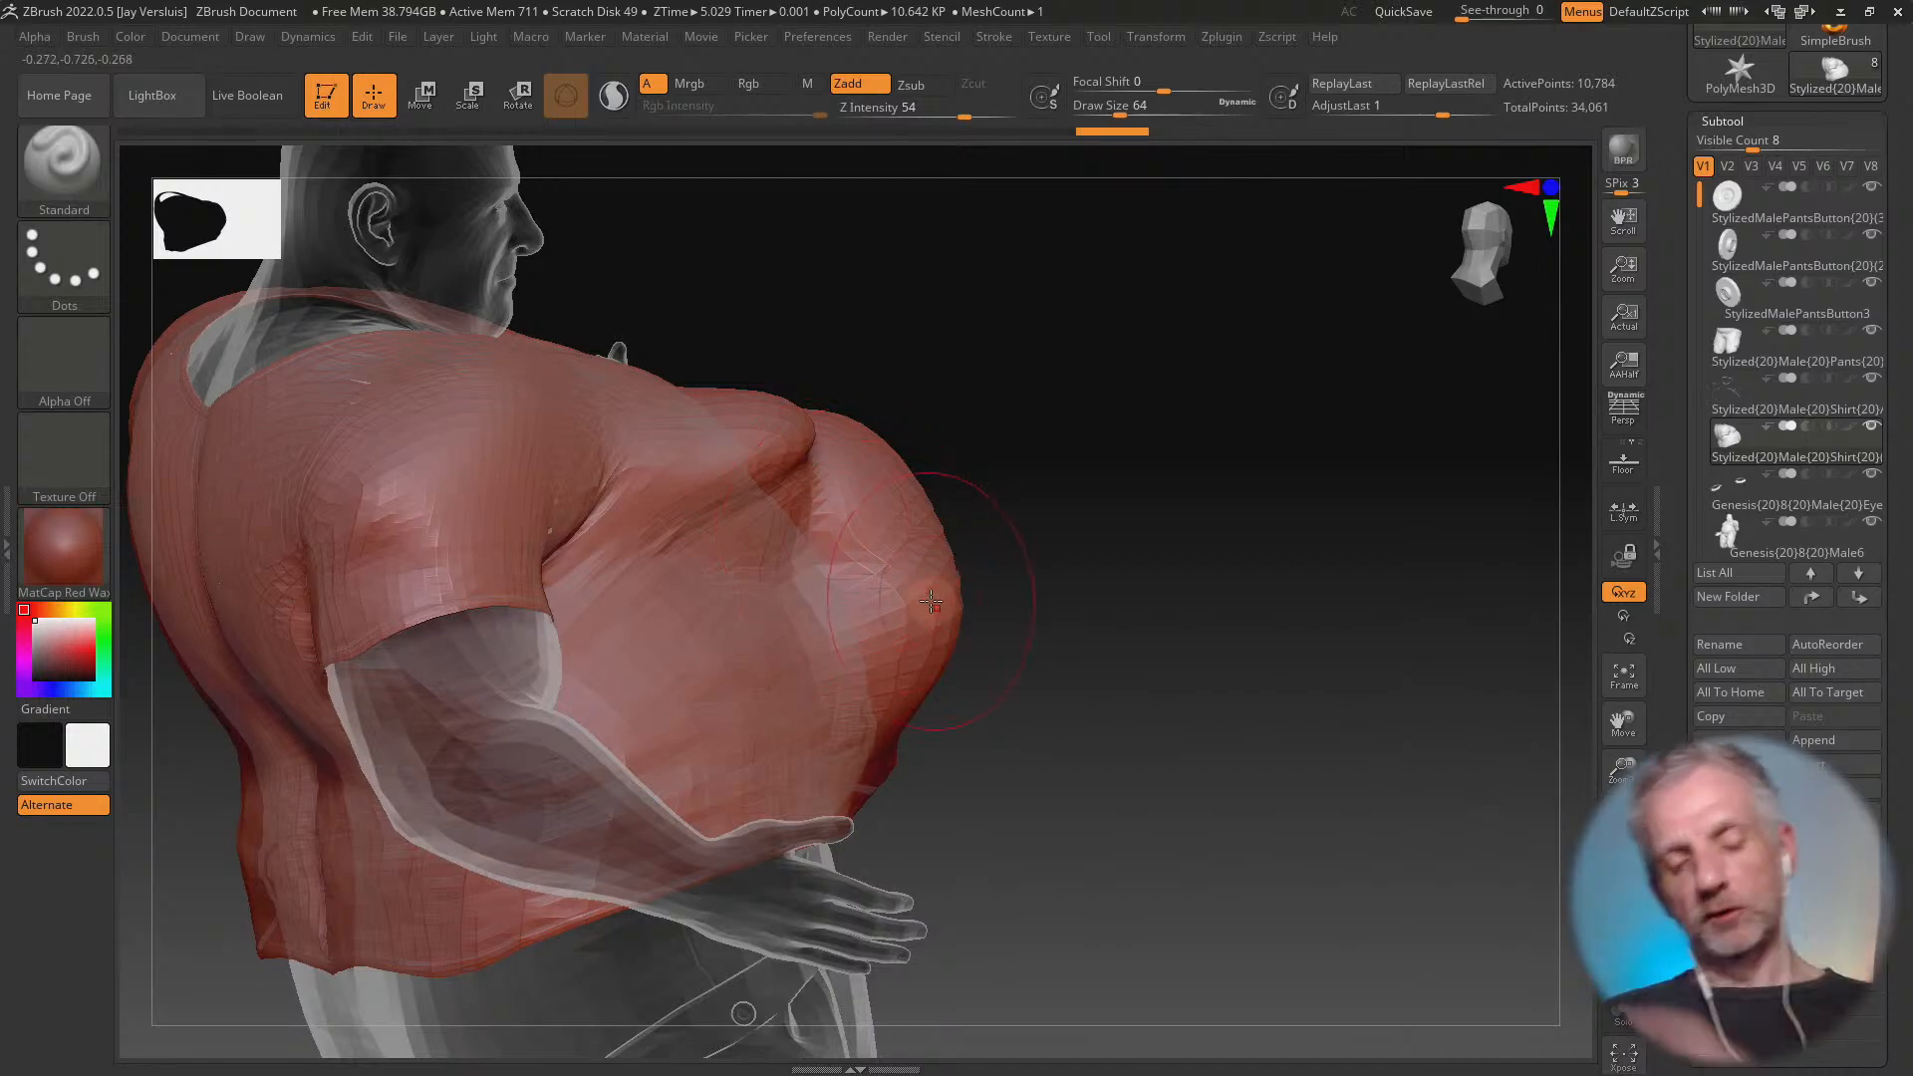
key("ctrl+z")
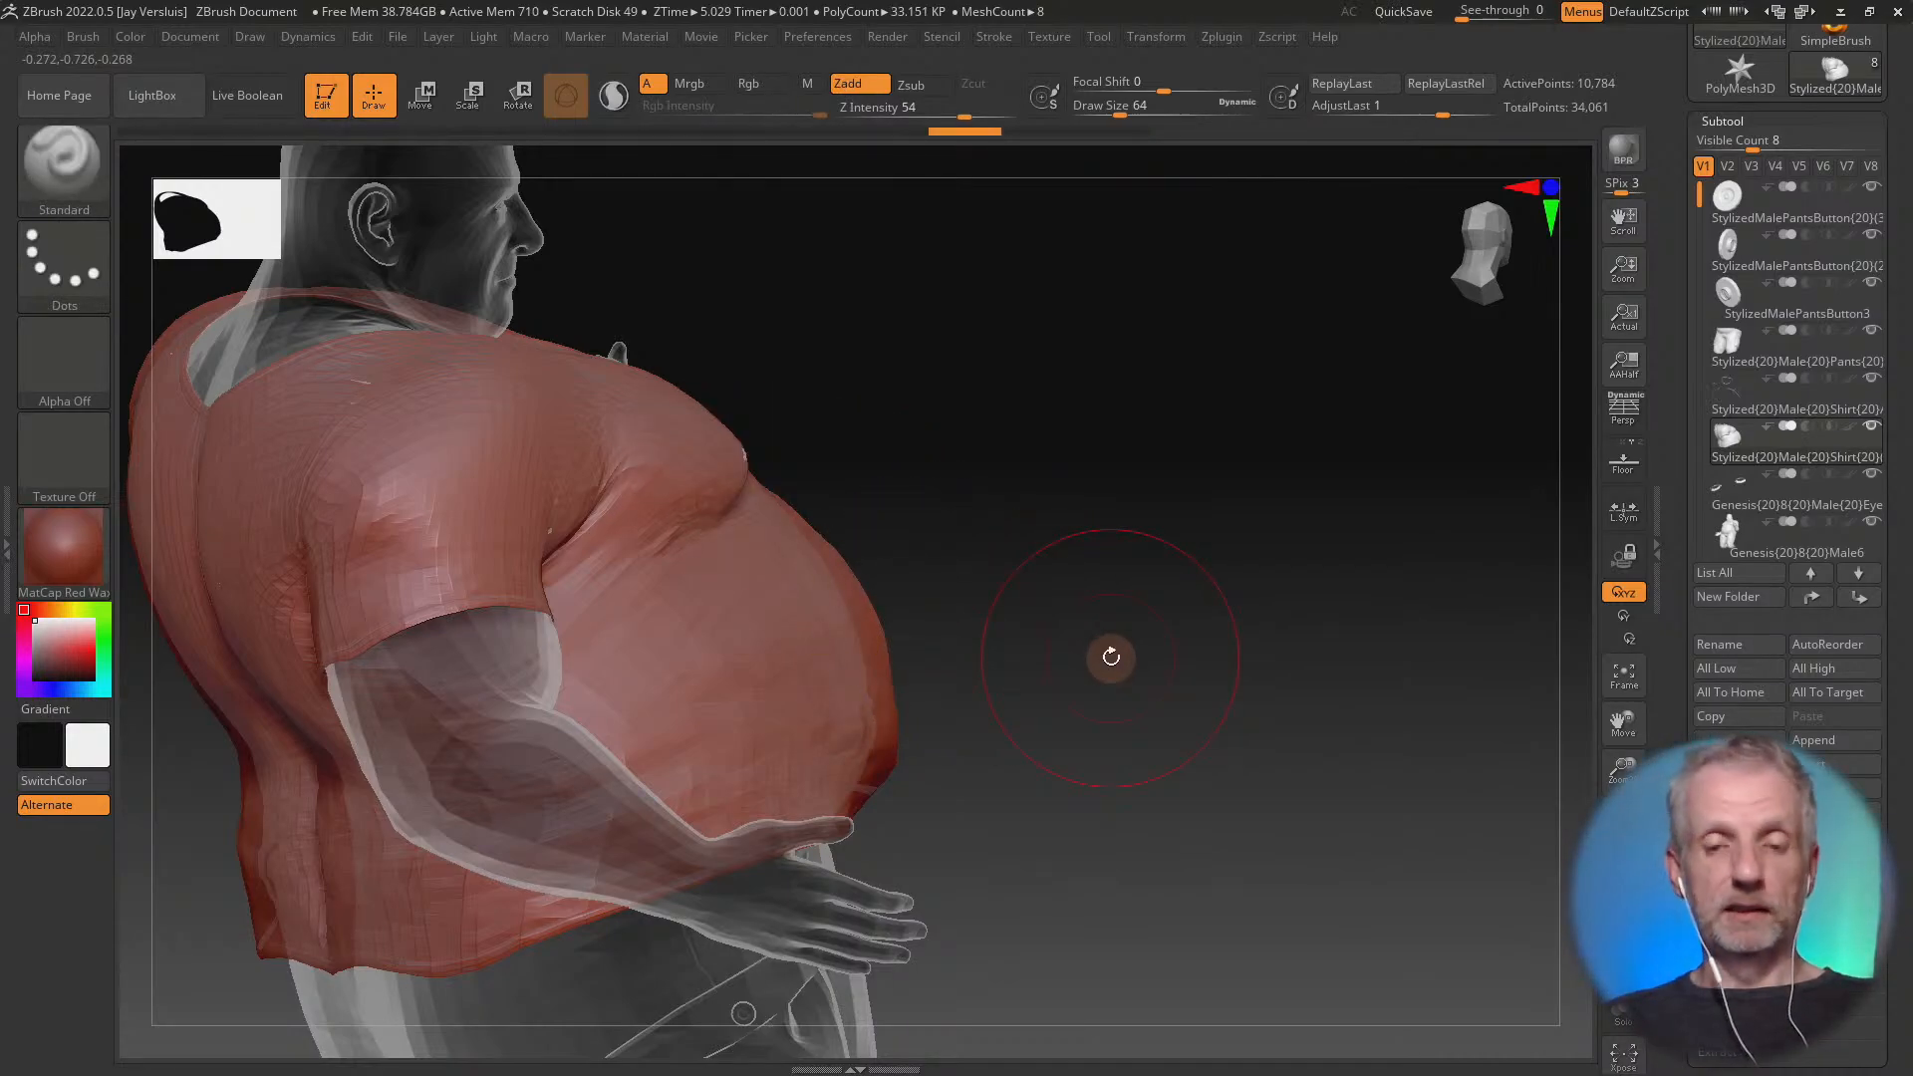
mouse_move(1110, 656)
left_mouse_down()
mouse_move(984, 565)
mouse_move(1056, 503)
mouse_move(1076, 517)
mouse_move(898, 624)
mouse_move(1105, 529)
left_mouse_up()
key("ctrl+z")
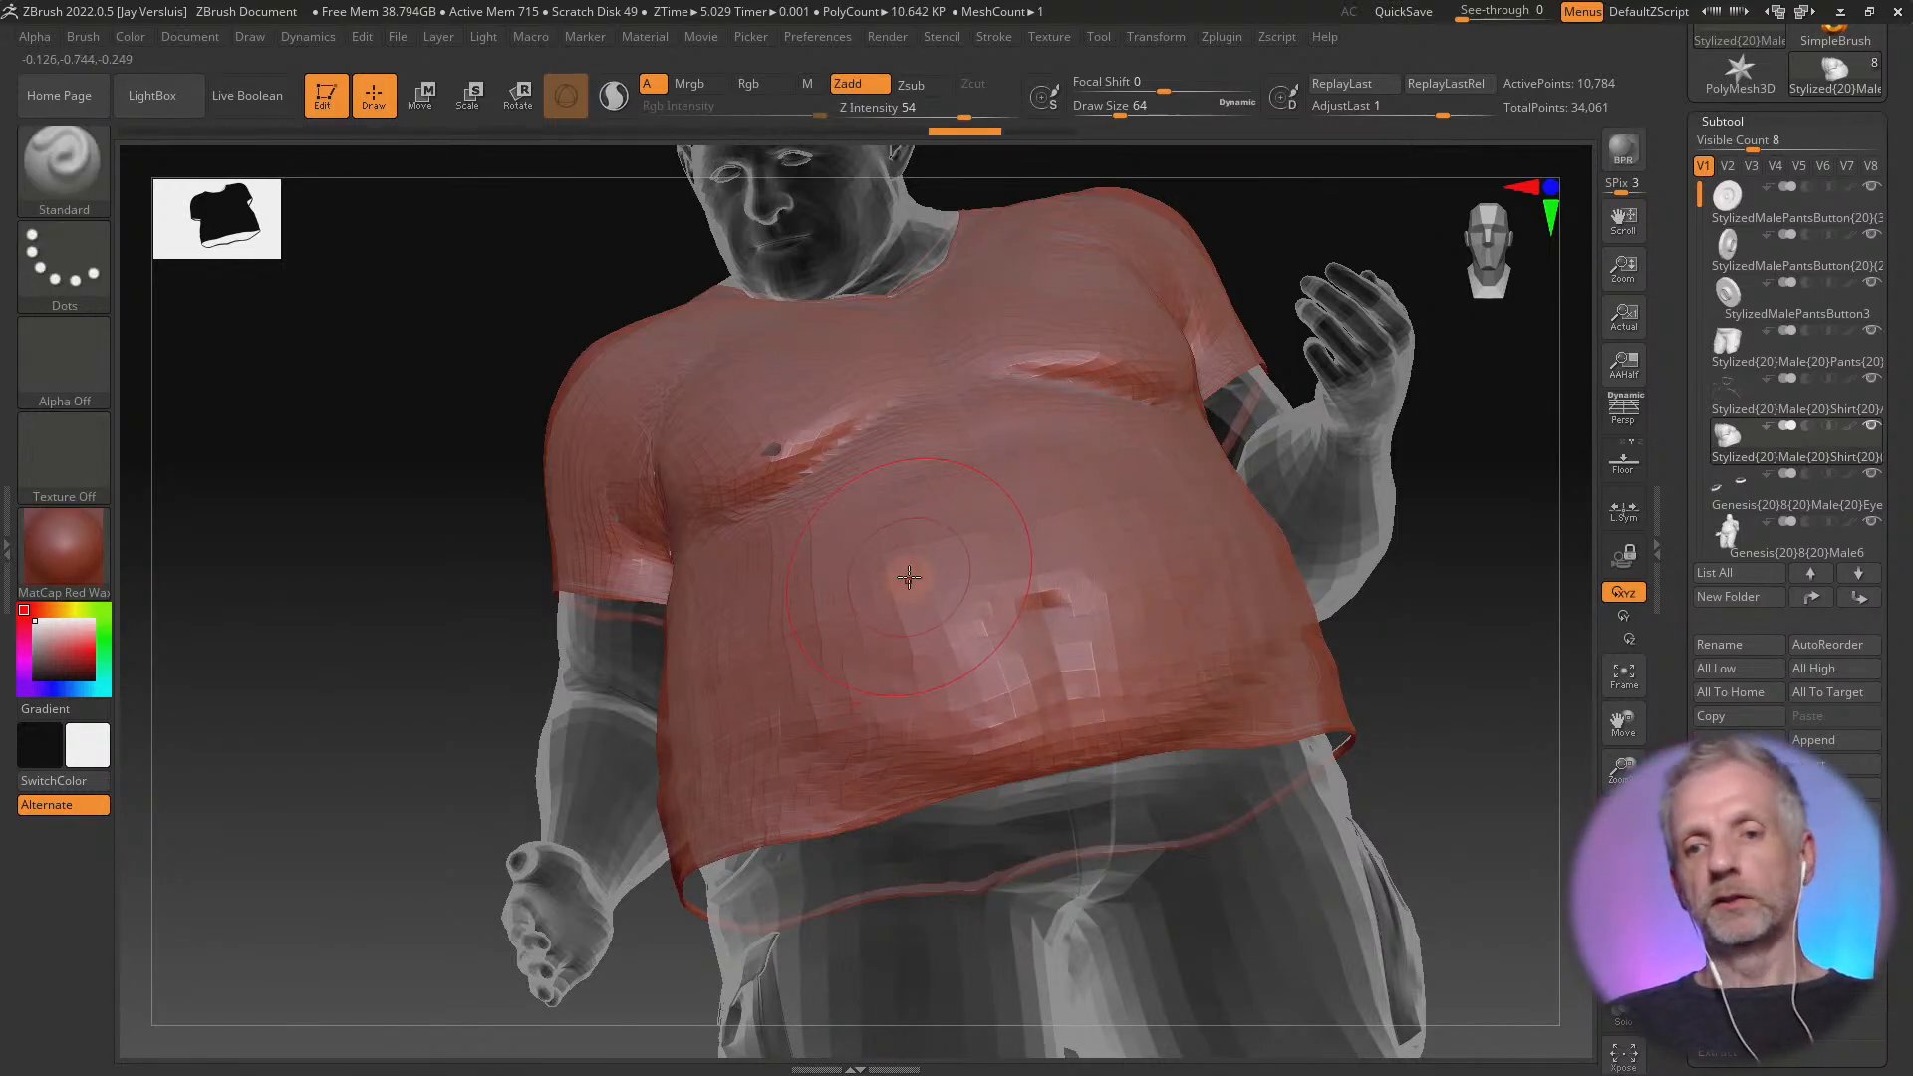
Set the brush's Z Intensity to 20 and gently sculpt the shirt's belly to even out its surface, undoing the excess strokes
right_click_drag(909, 577, 1004, 558)
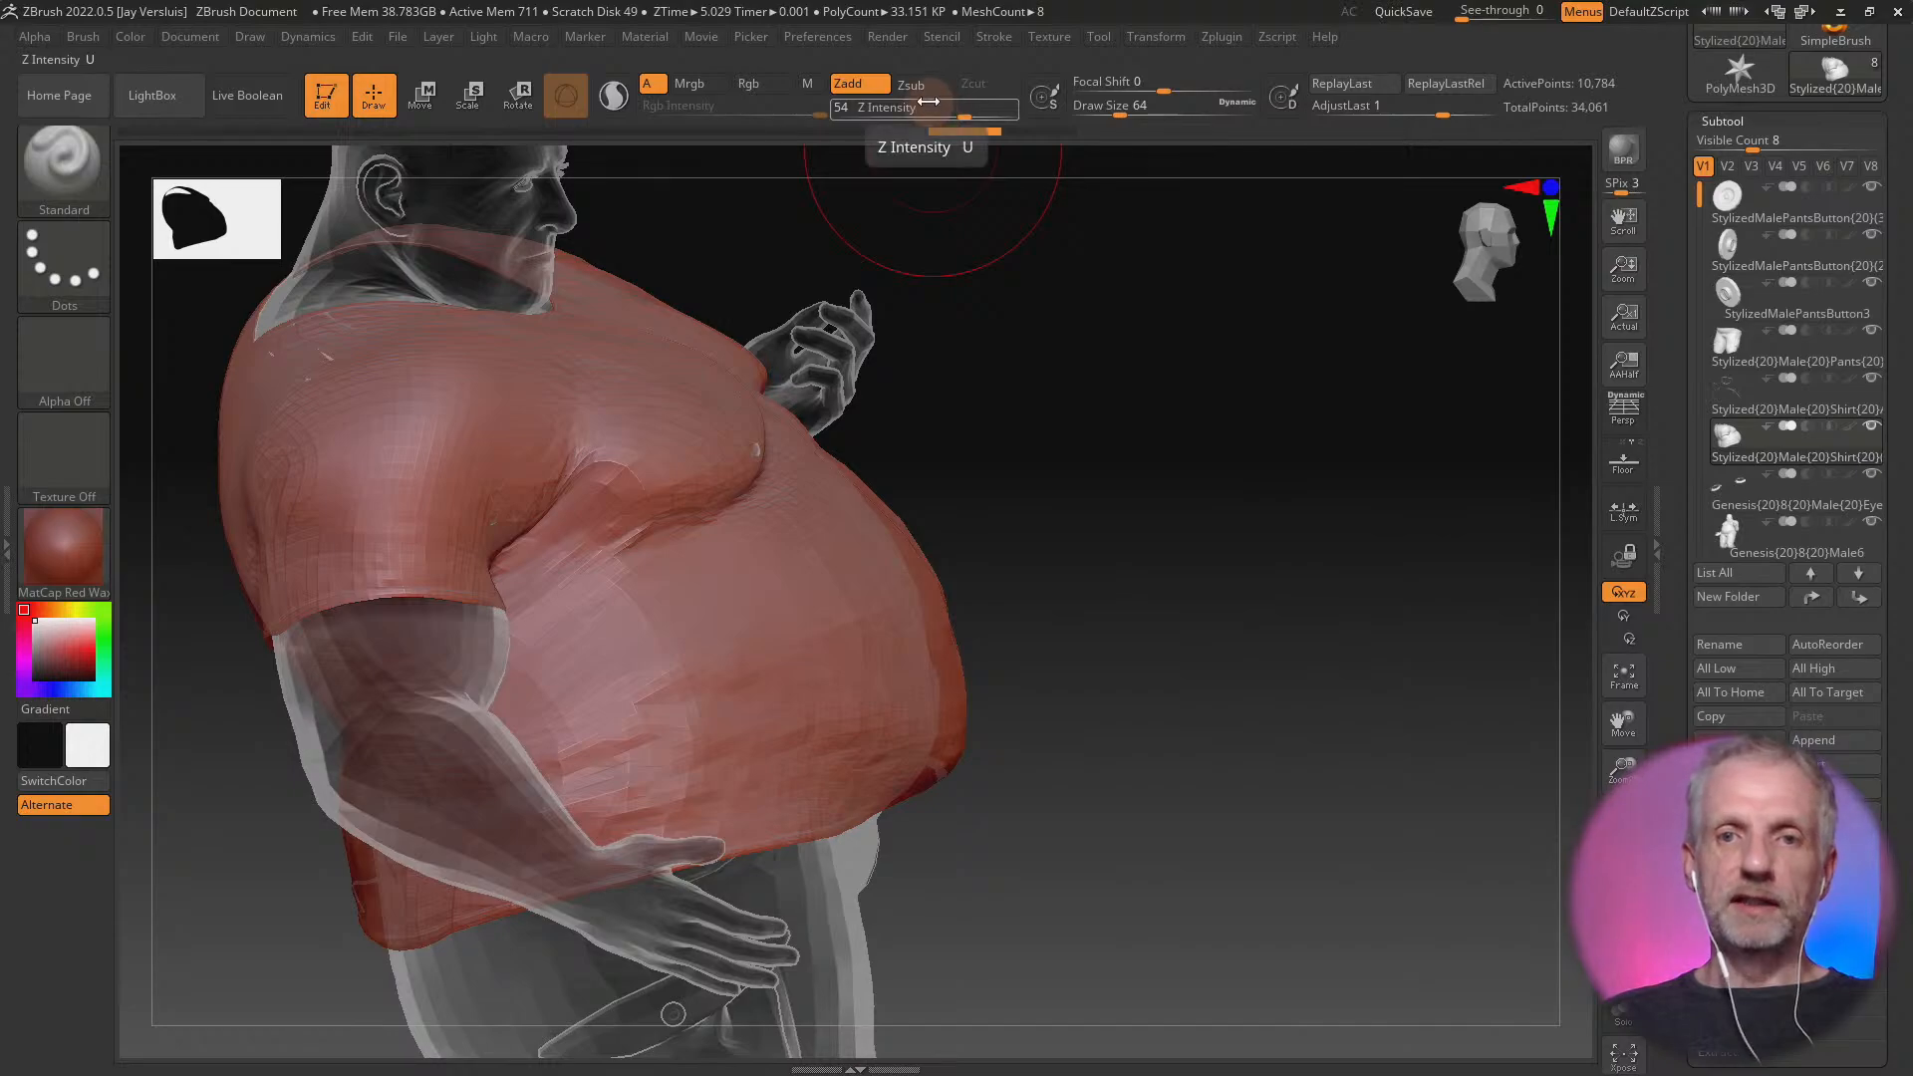
left_click(927, 102)
type("20")
key("Return")
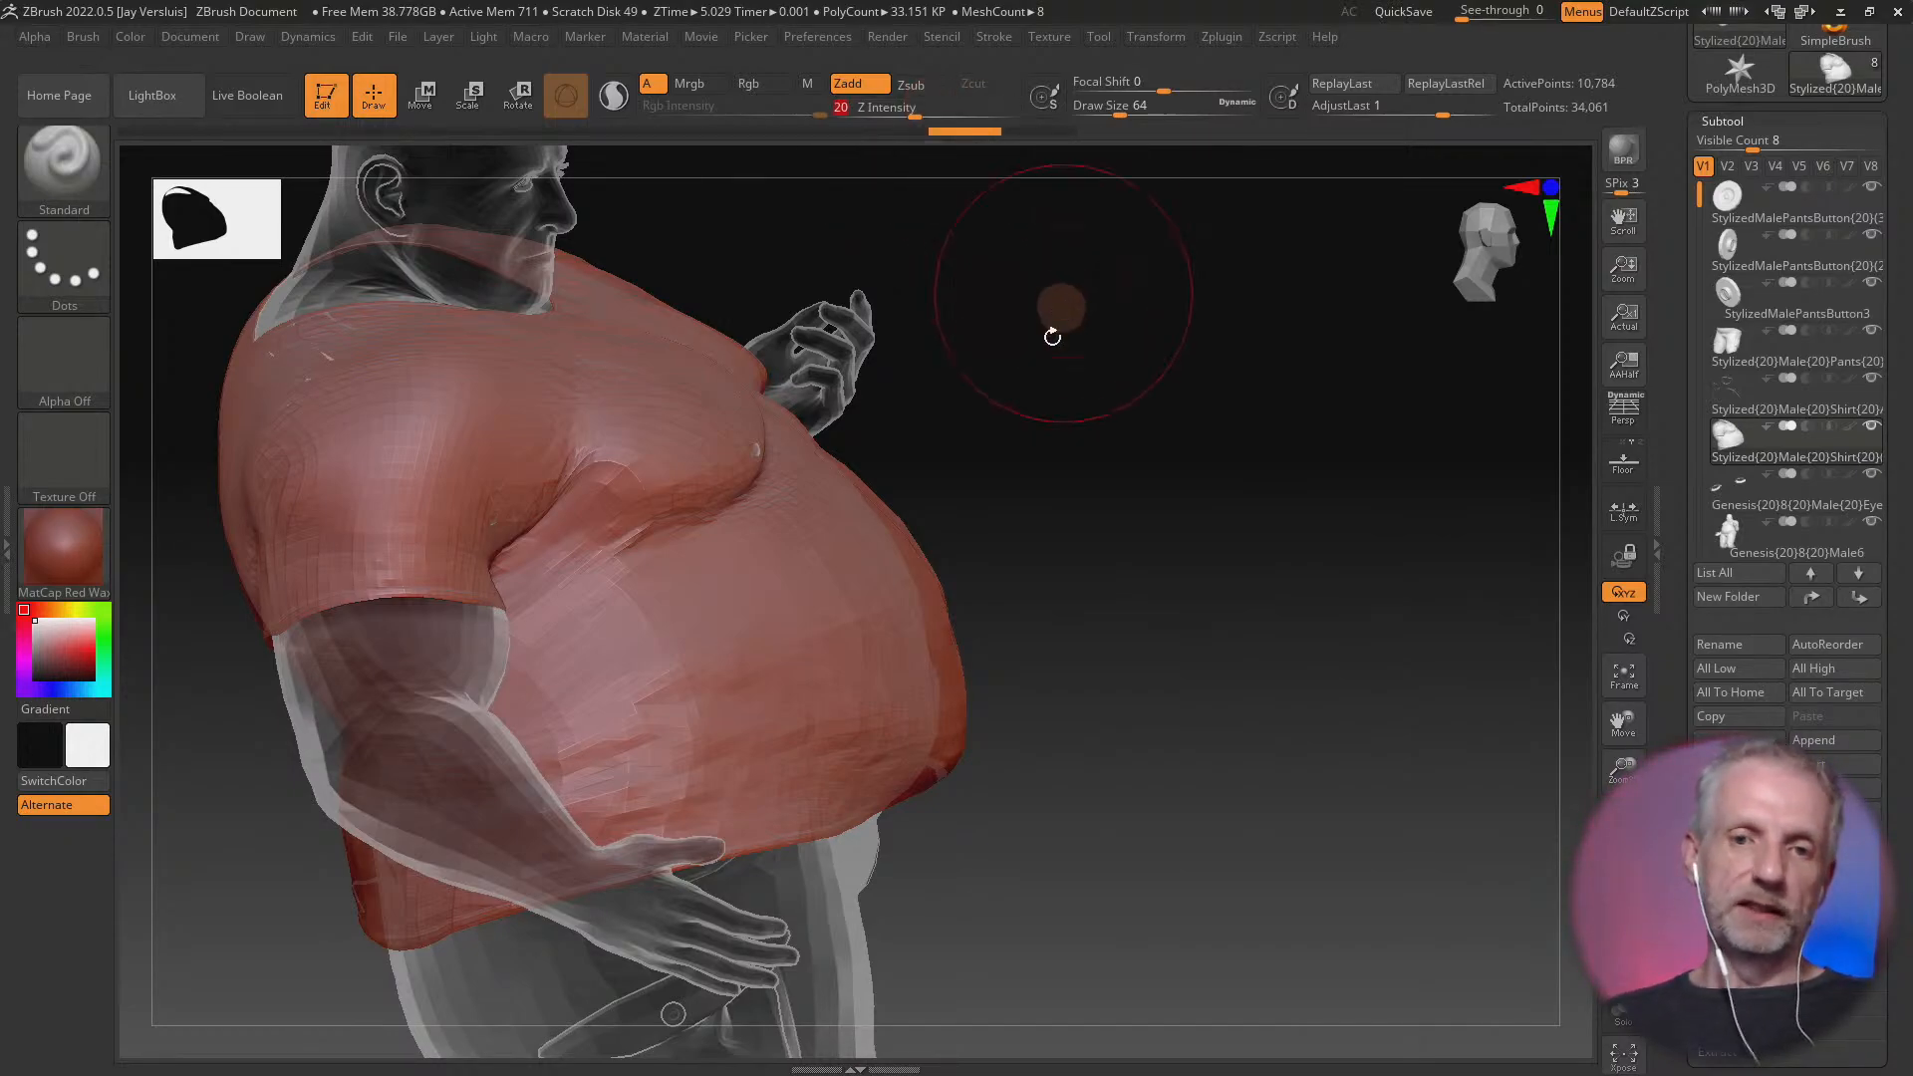
right_click_drag(1025, 521, 892, 549)
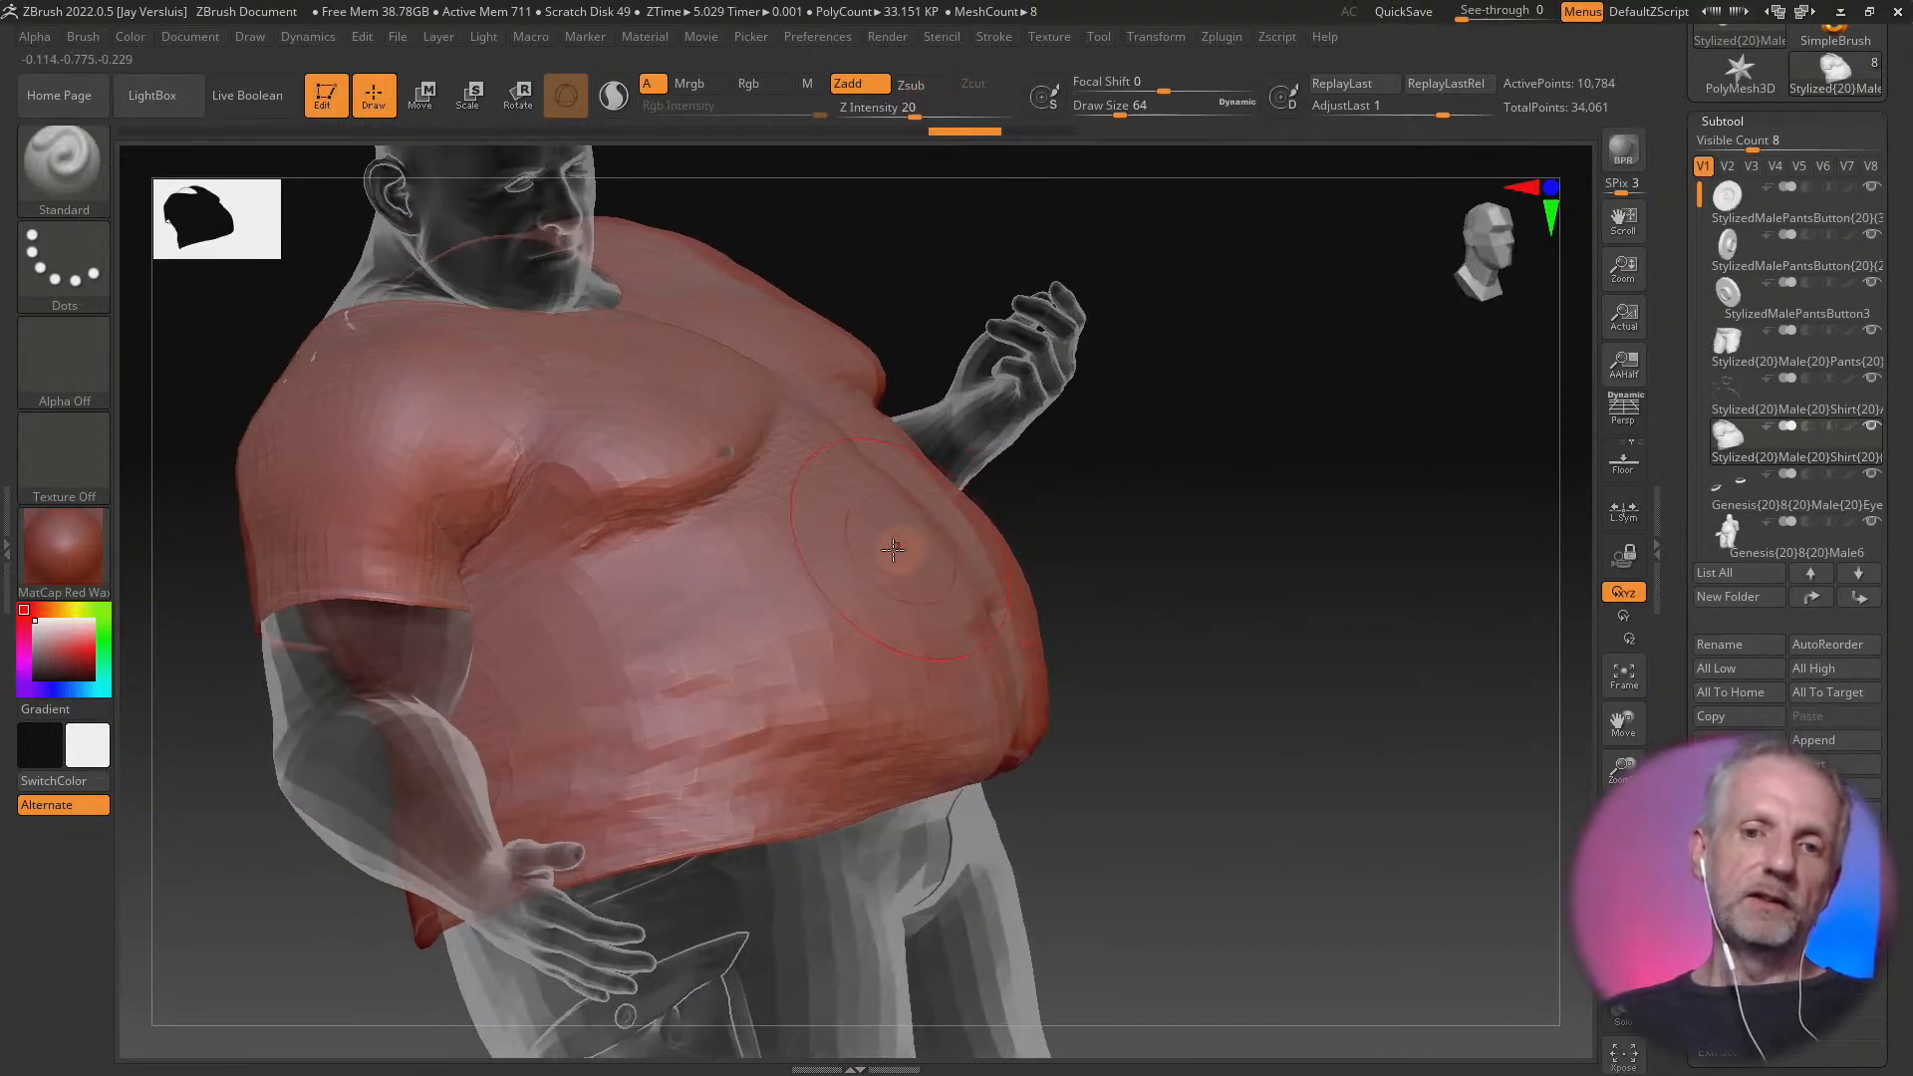
mouse_move(934, 565)
left_mouse_down()
mouse_move(977, 568)
mouse_move(950, 540)
left_mouse_up()
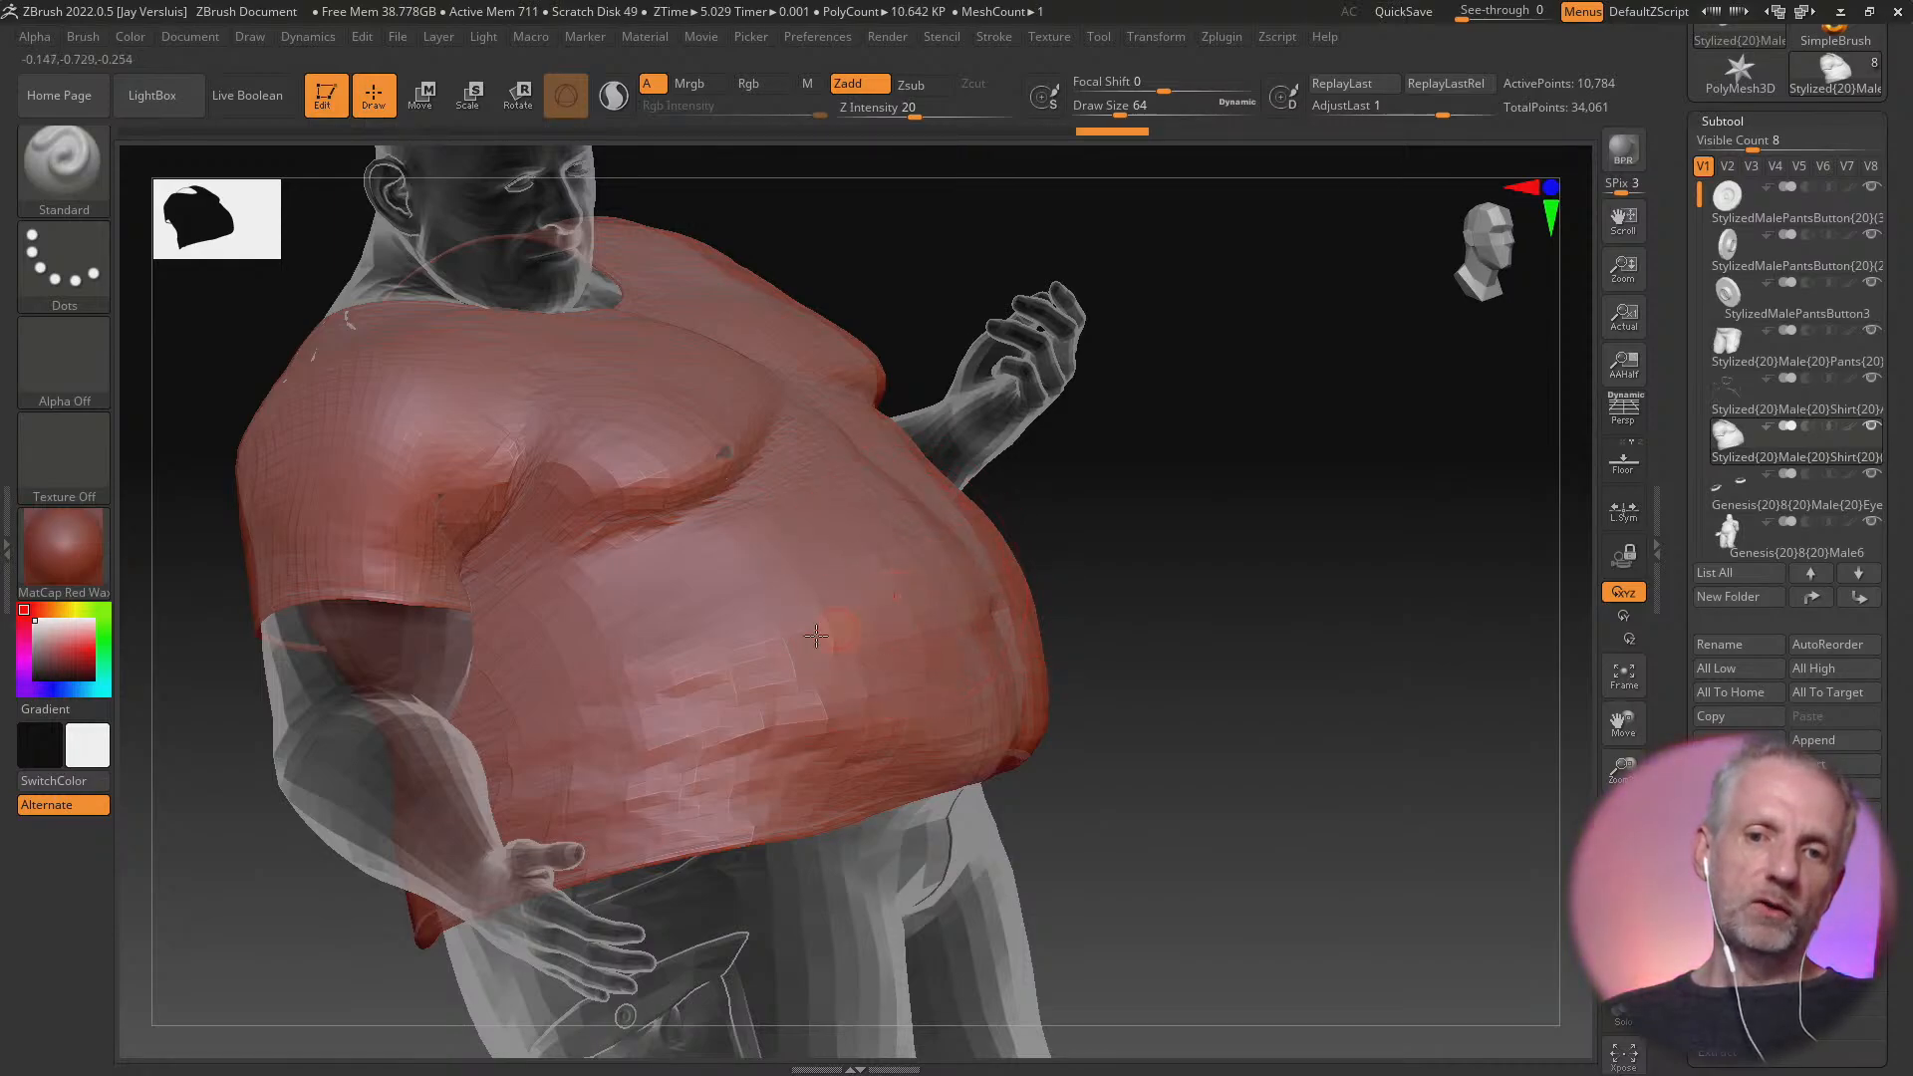
mouse_move(816, 635)
left_mouse_down()
mouse_move(701, 621)
mouse_move(713, 691)
mouse_move(812, 653)
left_mouse_up()
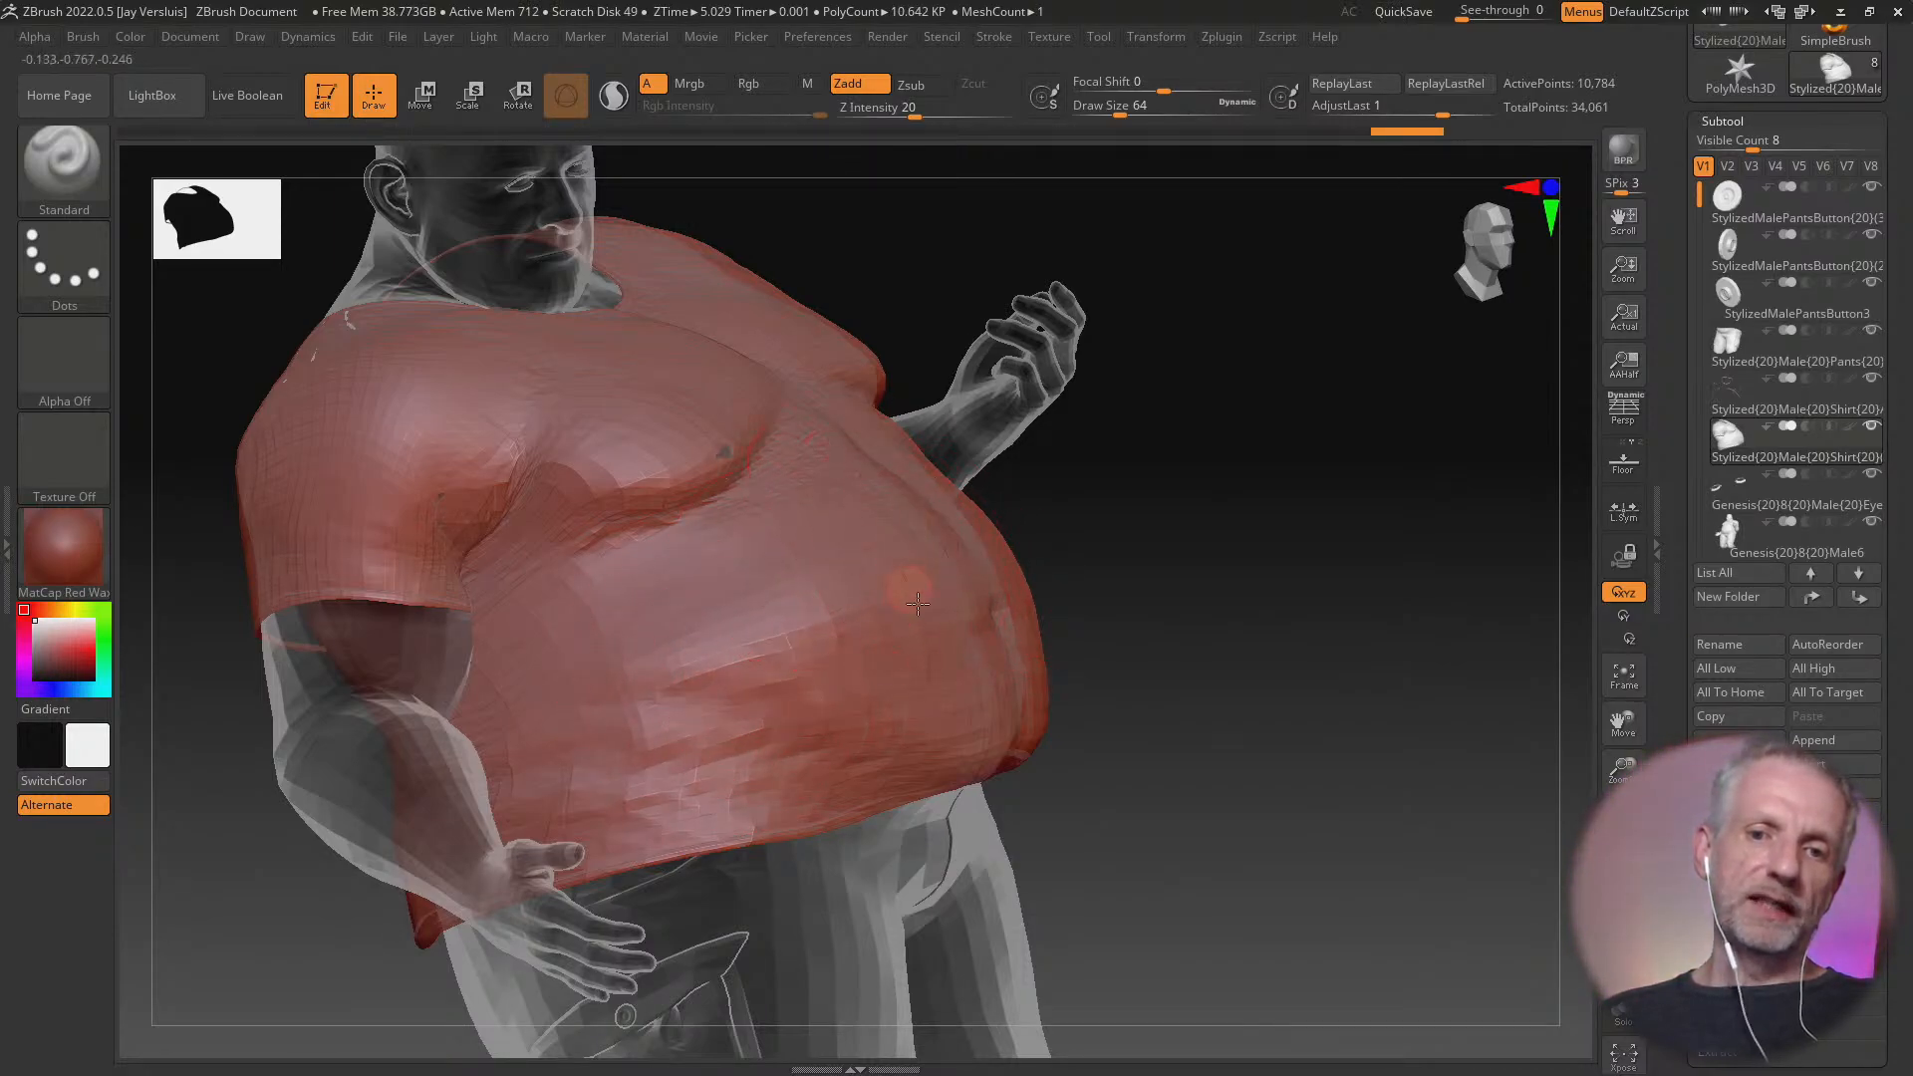
key("ctrl+z")
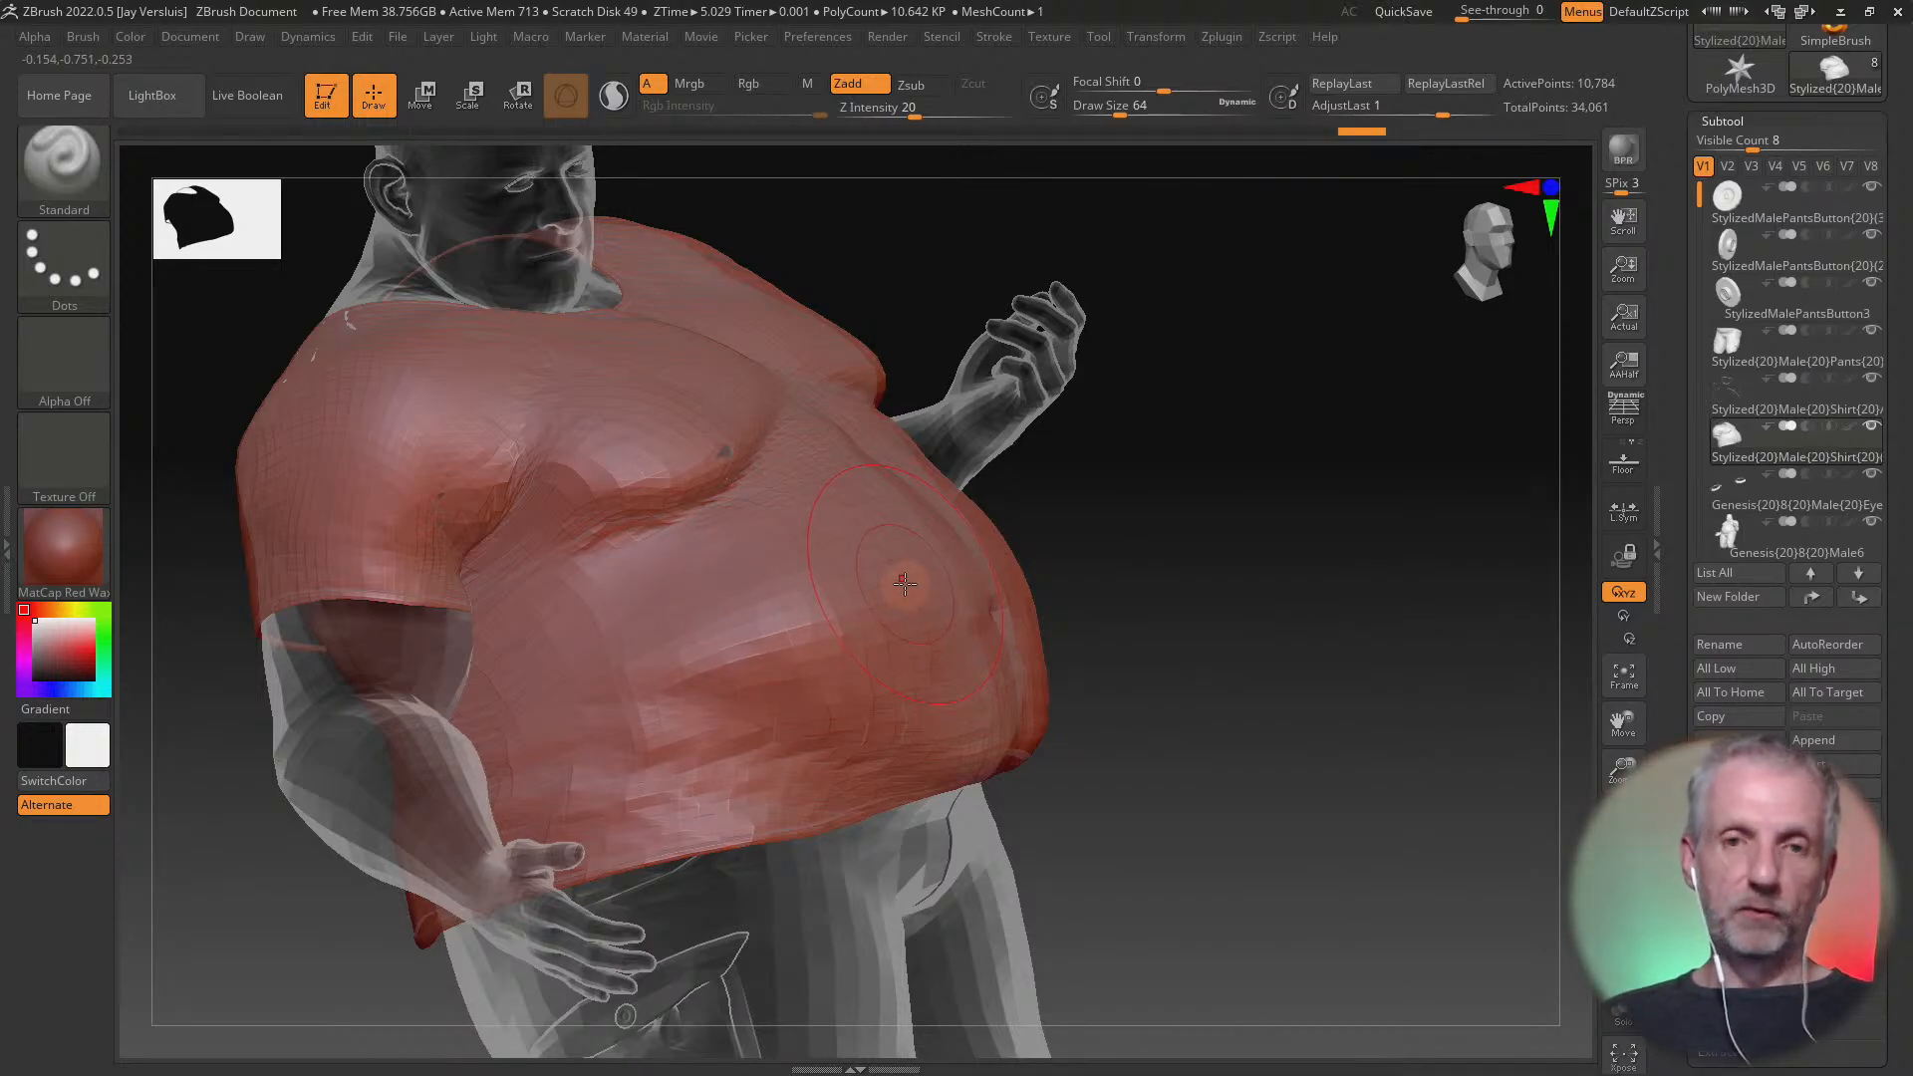
Enlarge the brush to Draw Size 152 and even out the shirt's belly and lower side with broad strokes, checking several angles
key("]")
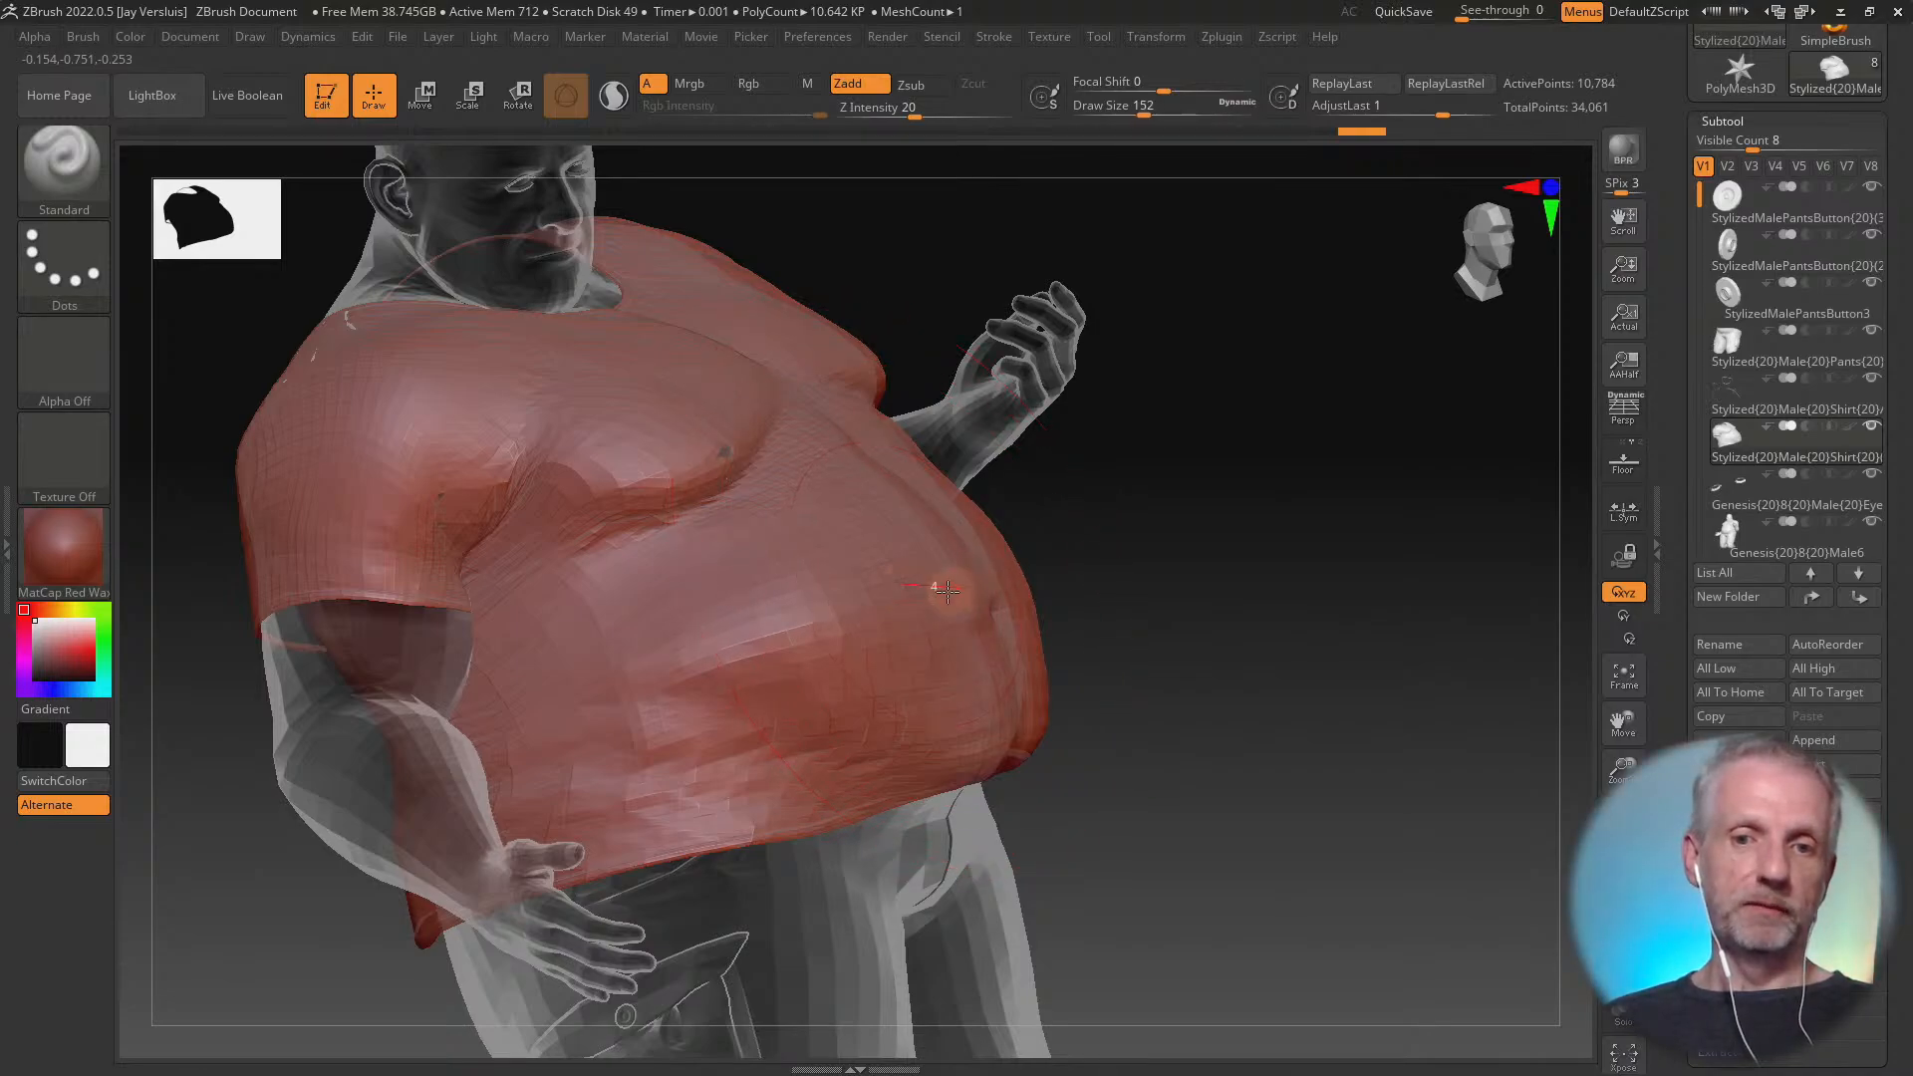
mouse_move(893, 677)
left_mouse_down()
mouse_move(934, 631)
mouse_move(731, 559)
mouse_move(600, 732)
left_mouse_up()
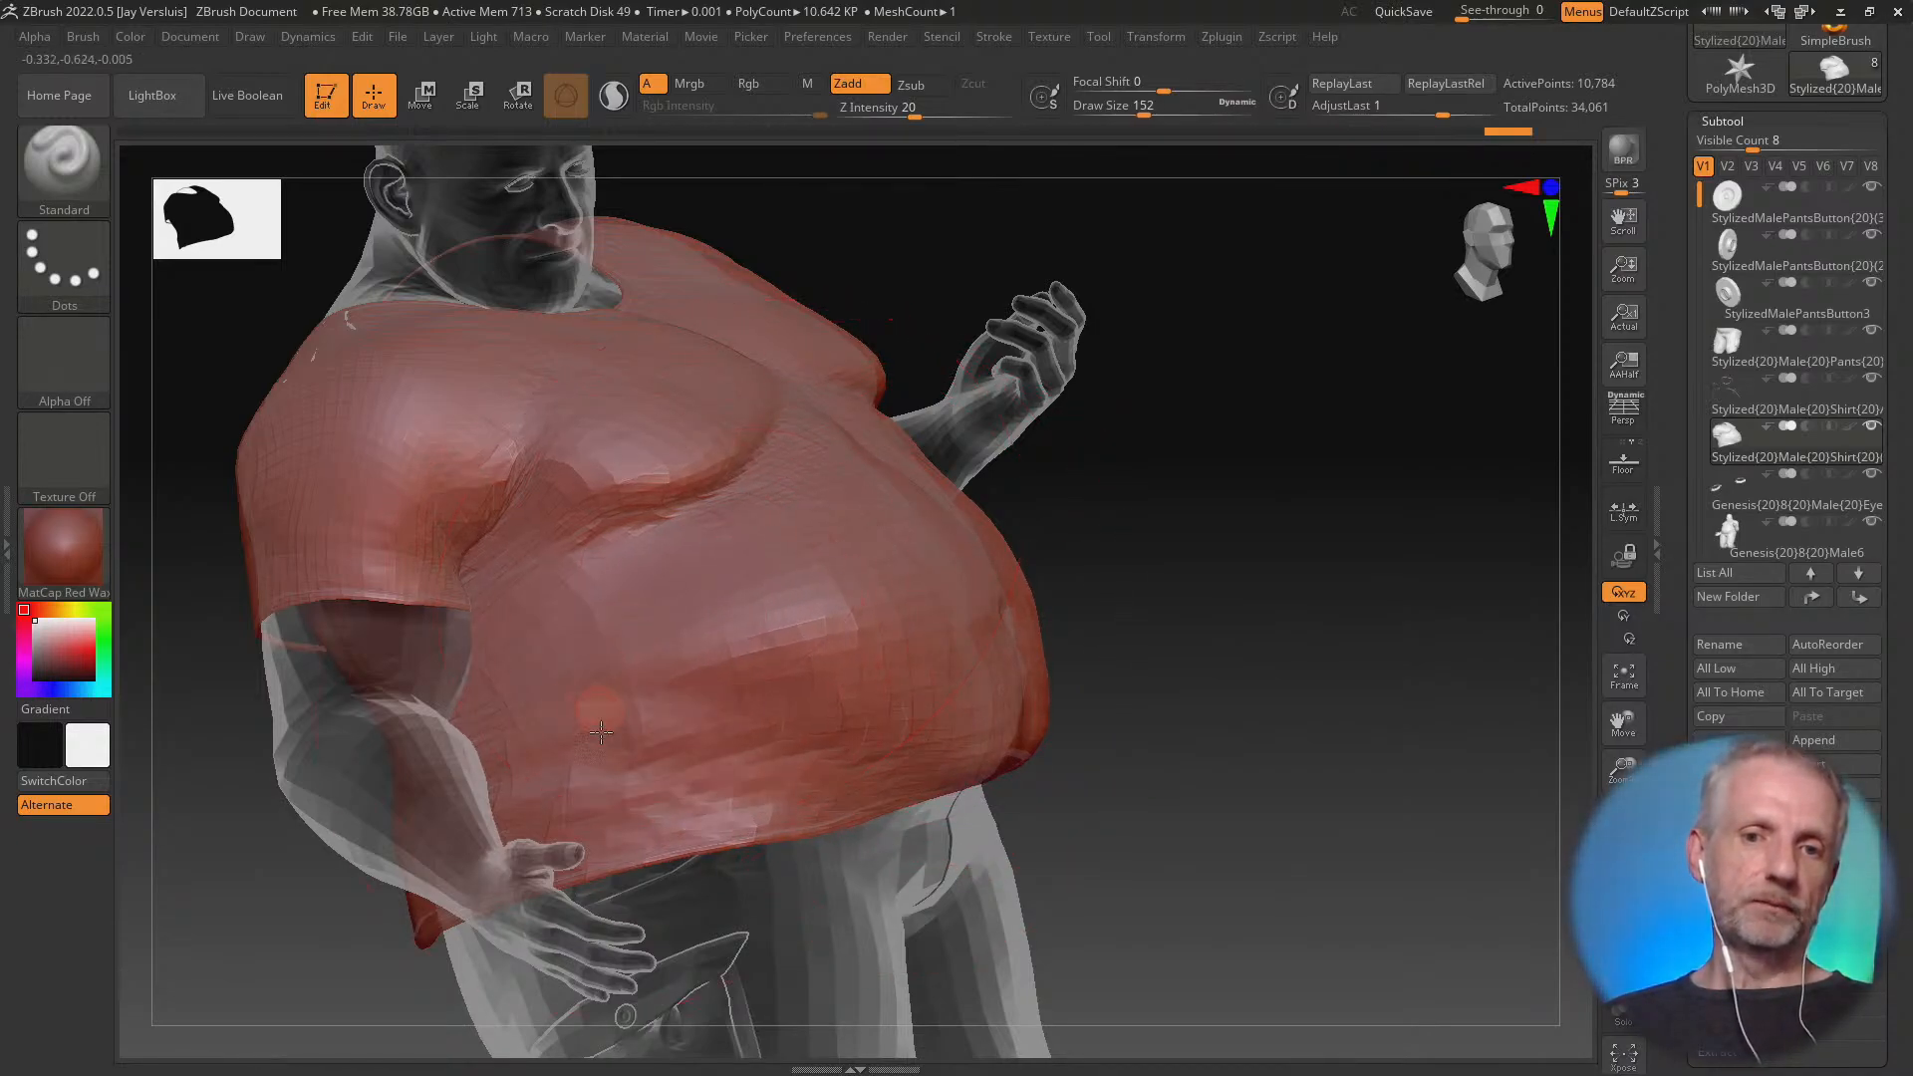
right_click_drag(954, 679, 812, 692)
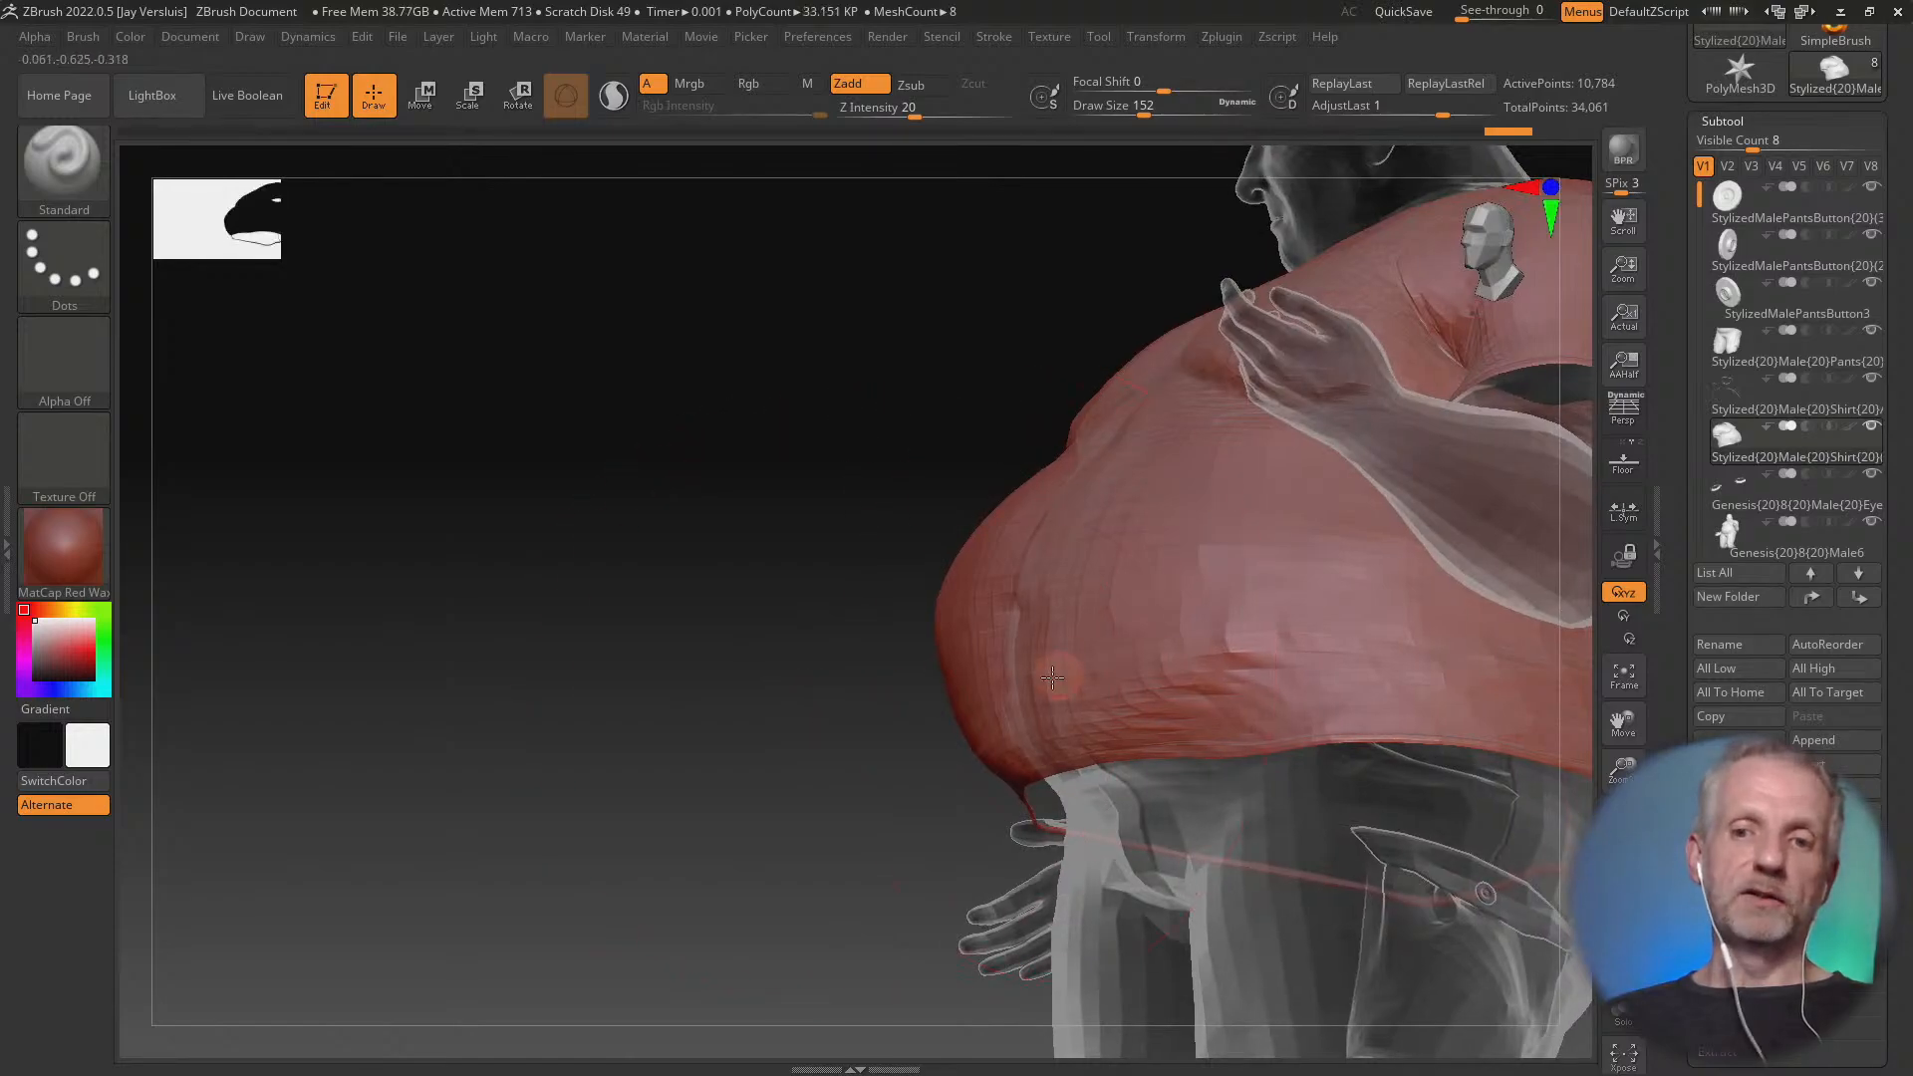
right_click_drag(1062, 687, 956, 623)
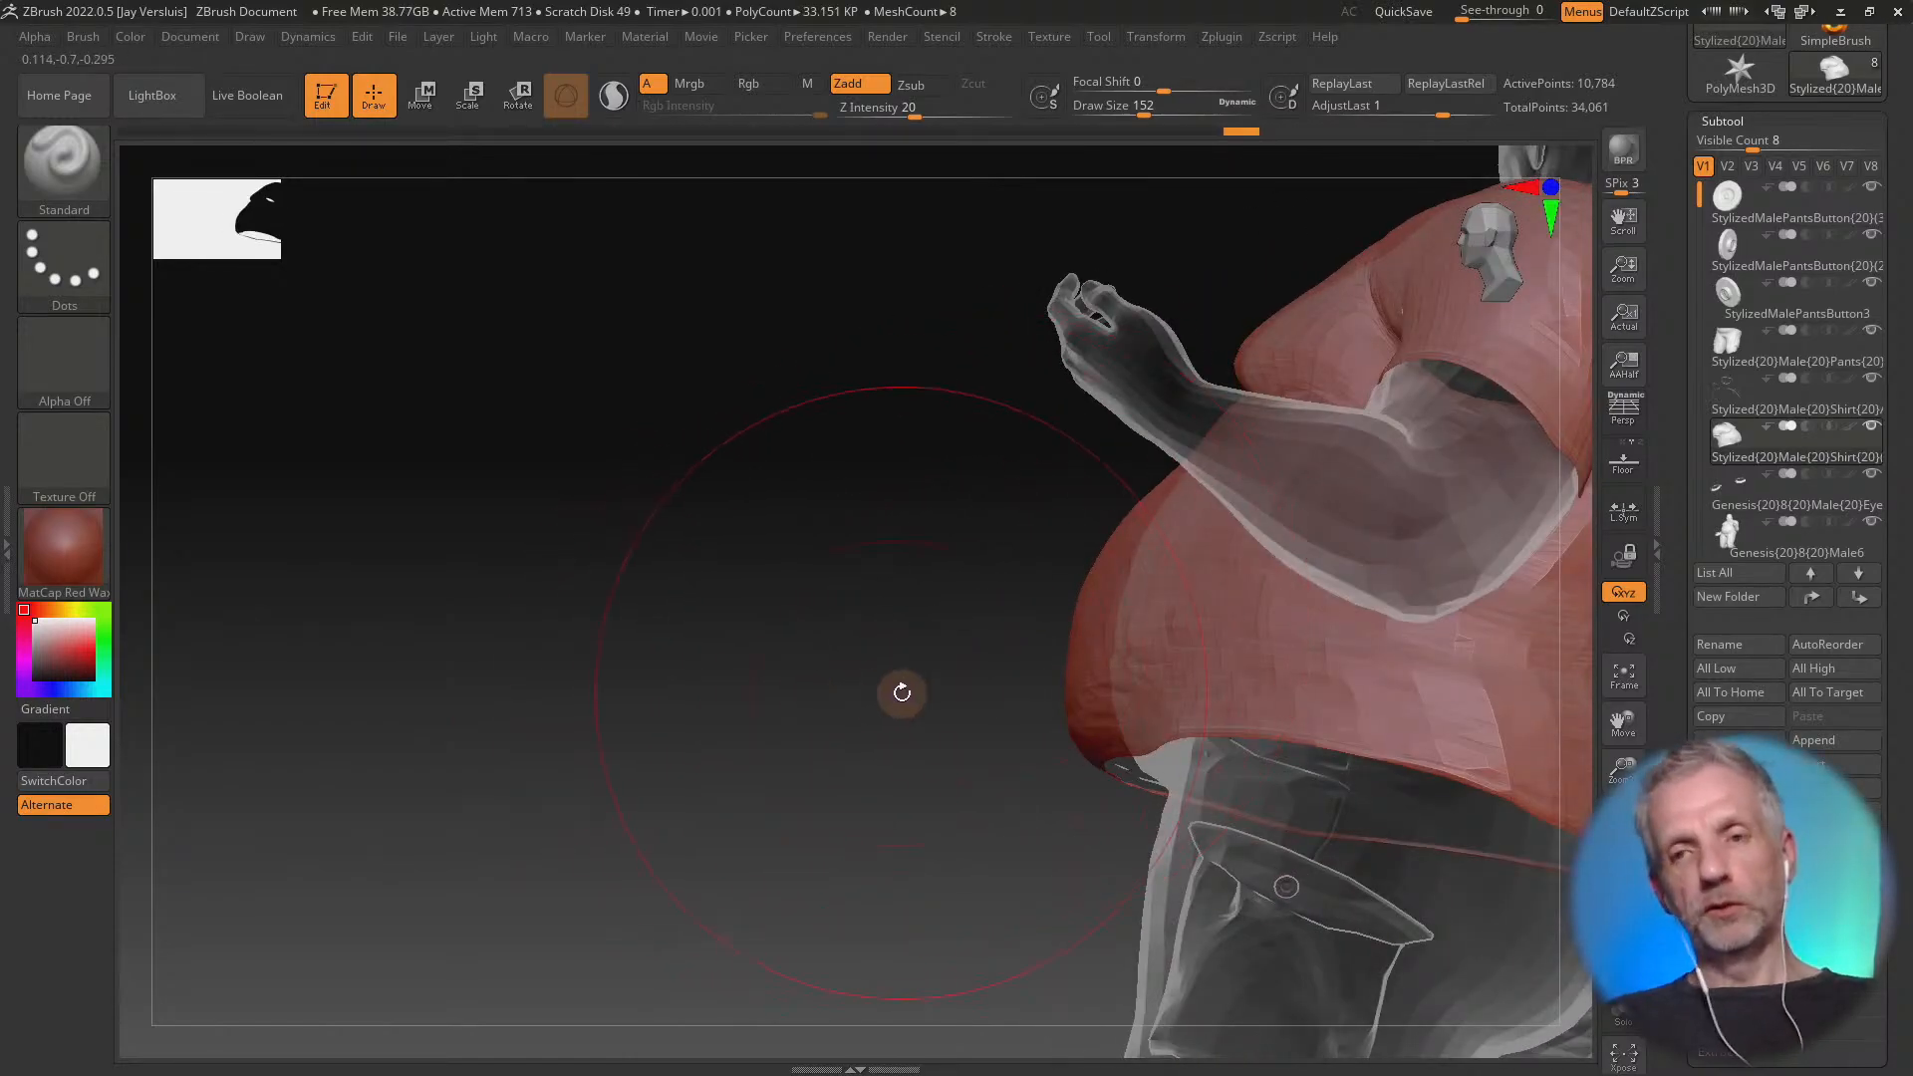
right_click_drag(901, 691, 1065, 736)
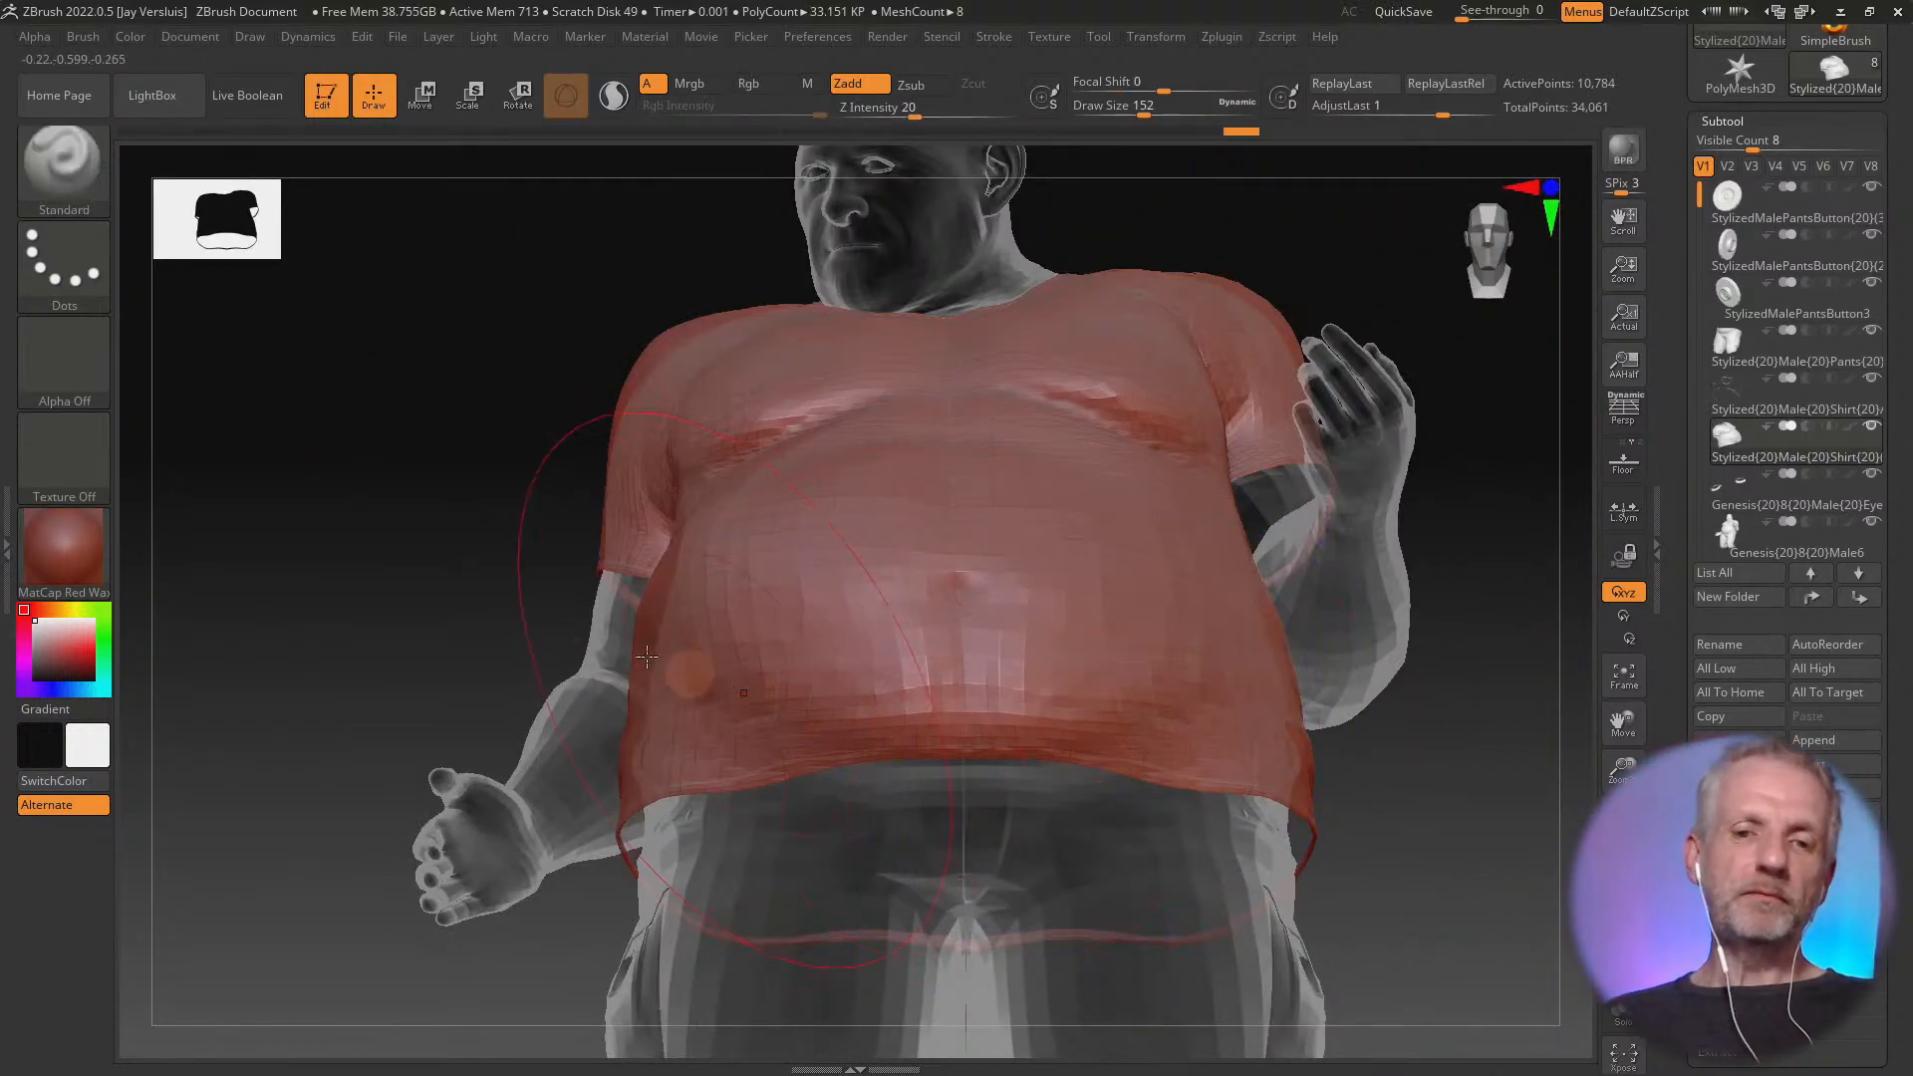
mouse_move(558, 634)
right_mouse_down()
mouse_move(772, 669)
mouse_move(629, 662)
right_mouse_up()
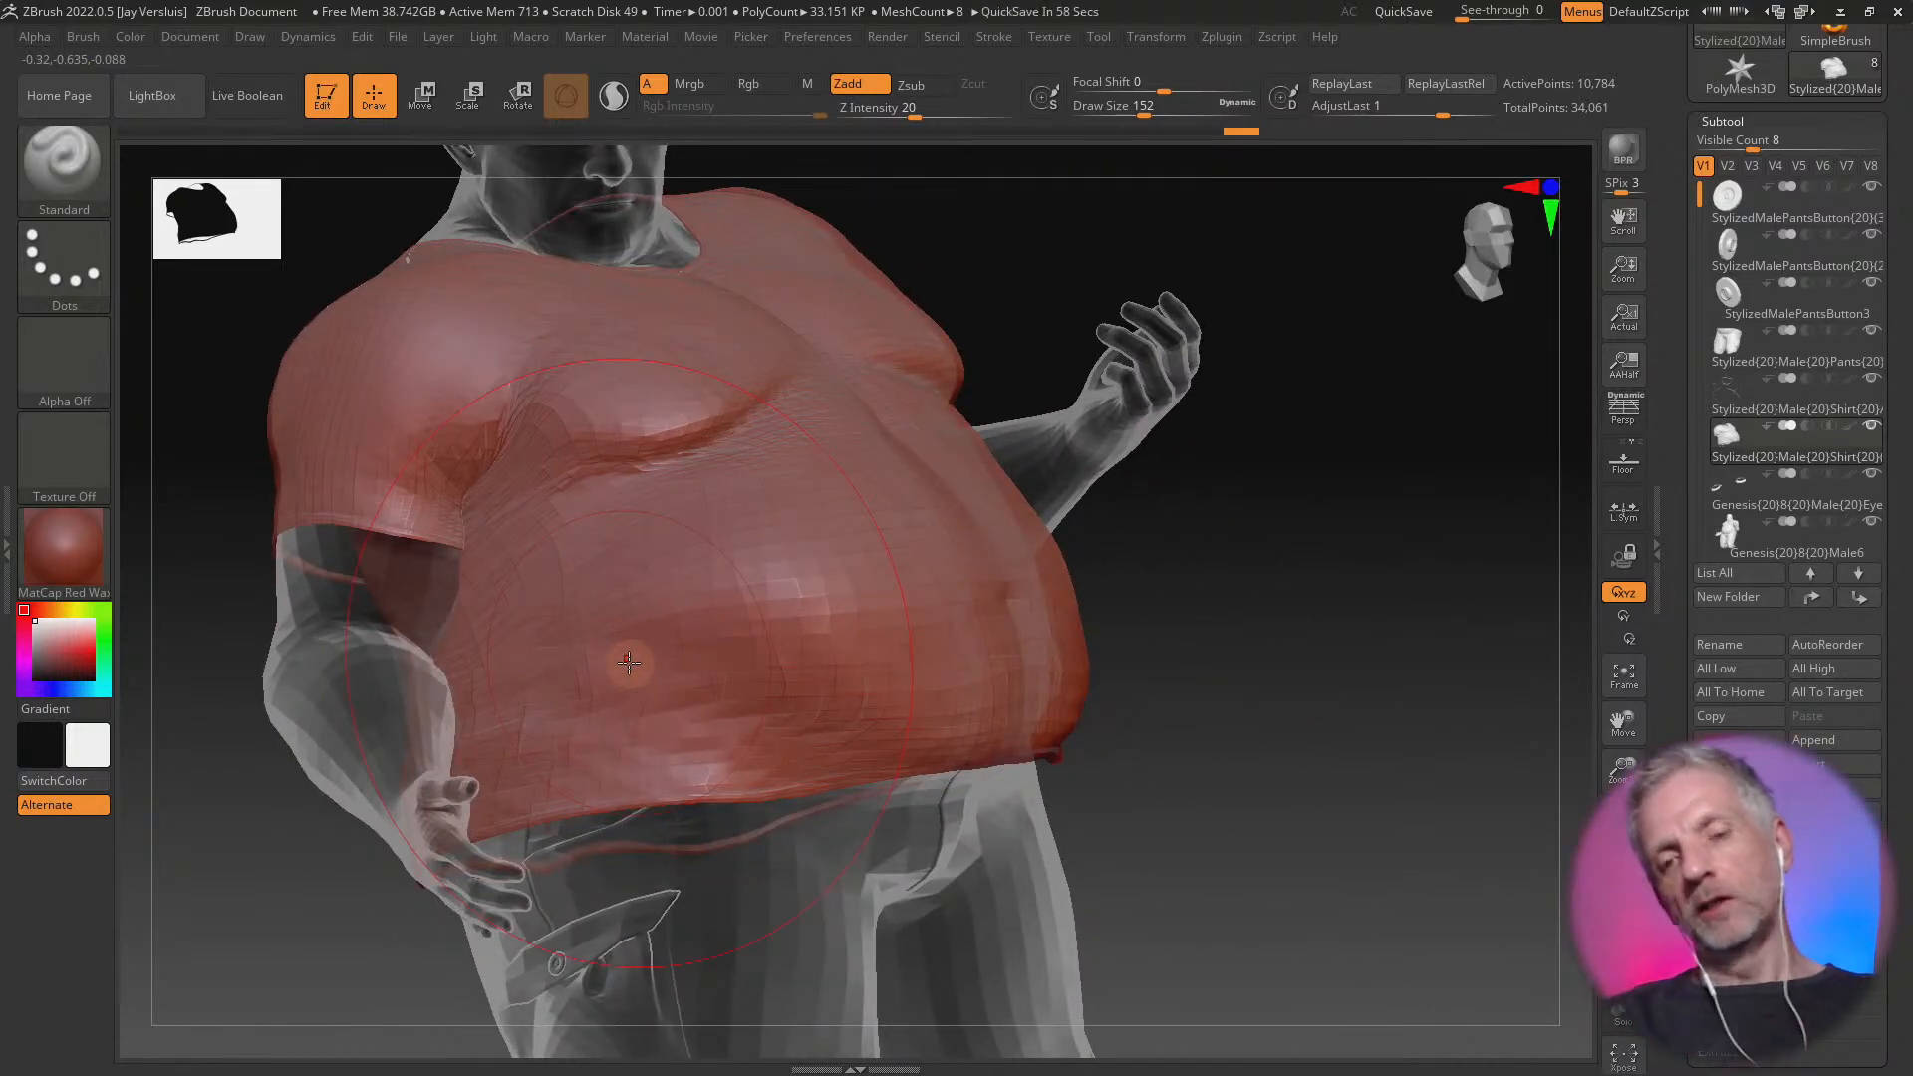
Revert the shirt to an earlier state in the undo history, removing the recent belly sculpting
key("ctrl+z")
key("ctrl+z")
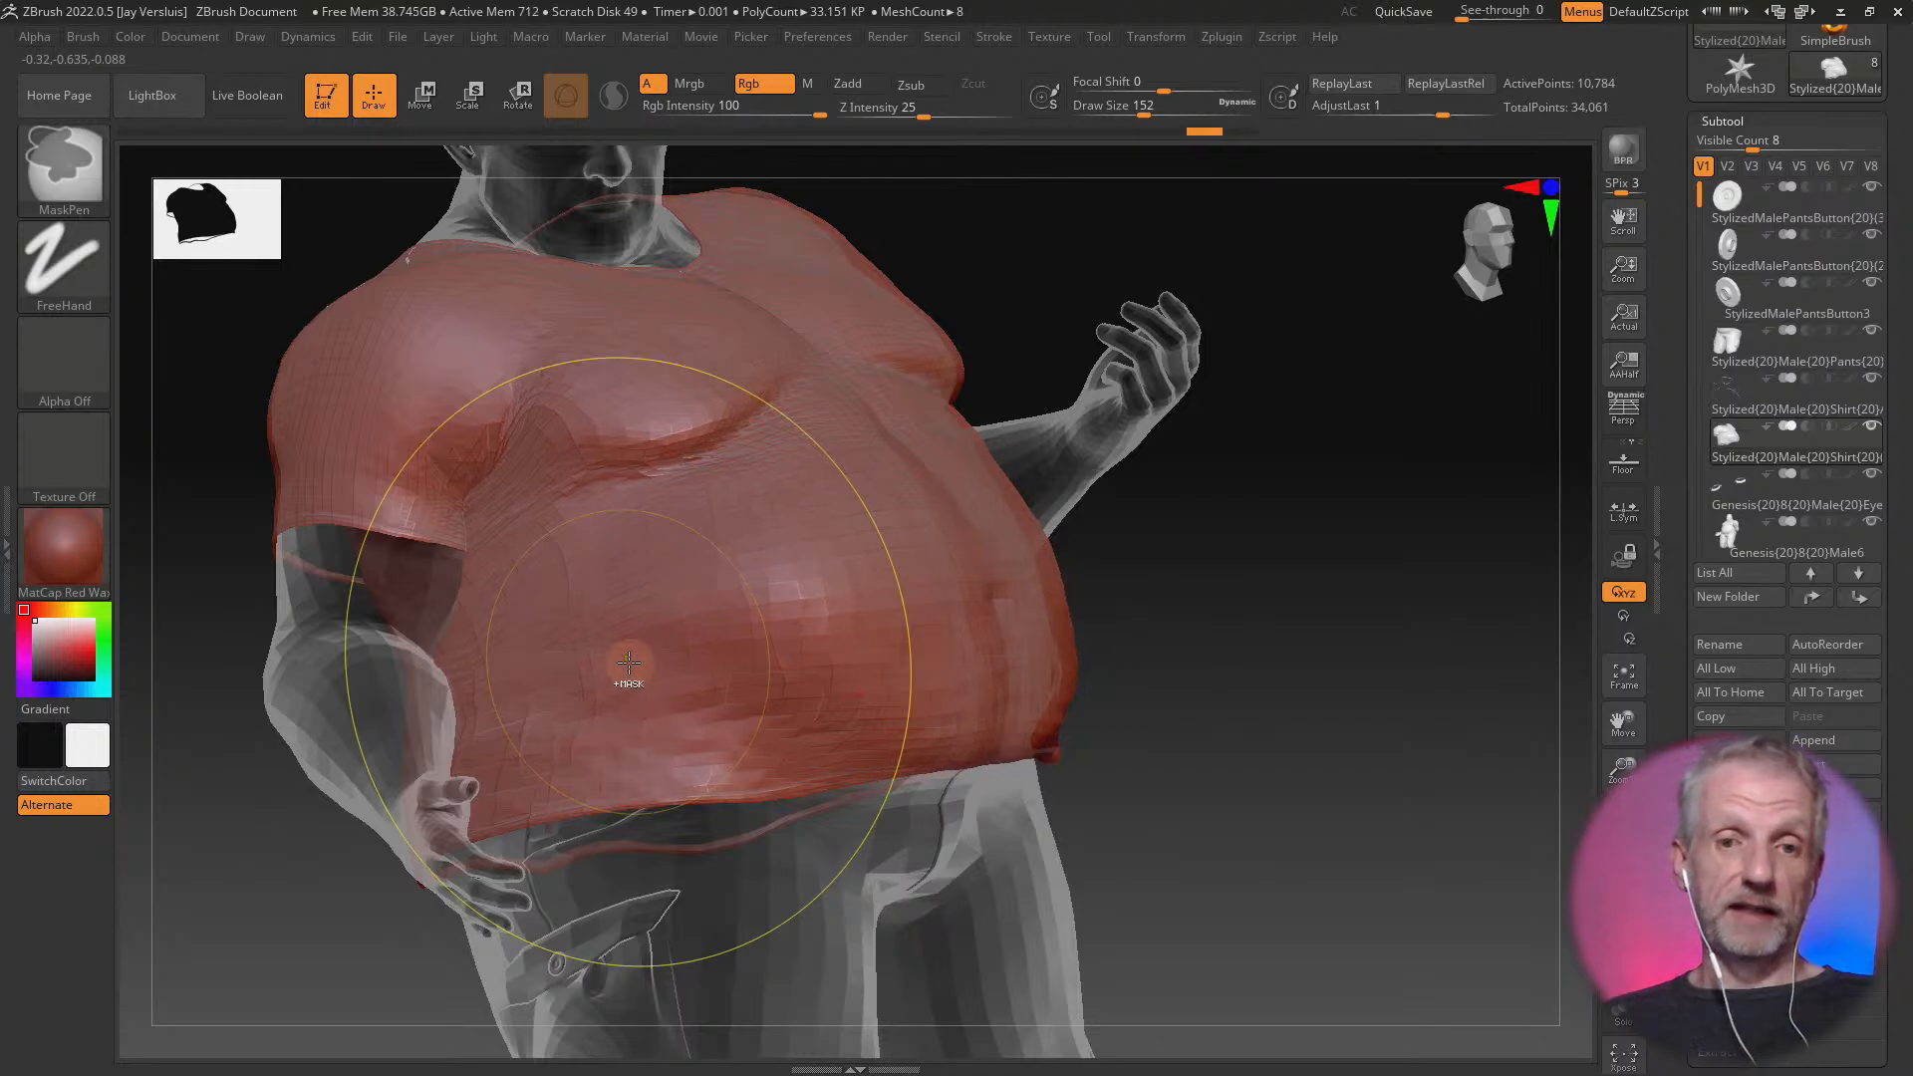
mouse_move(1062, 127)
left_mouse_down()
mouse_move(131, 171)
mouse_move(257, 174)
left_mouse_up()
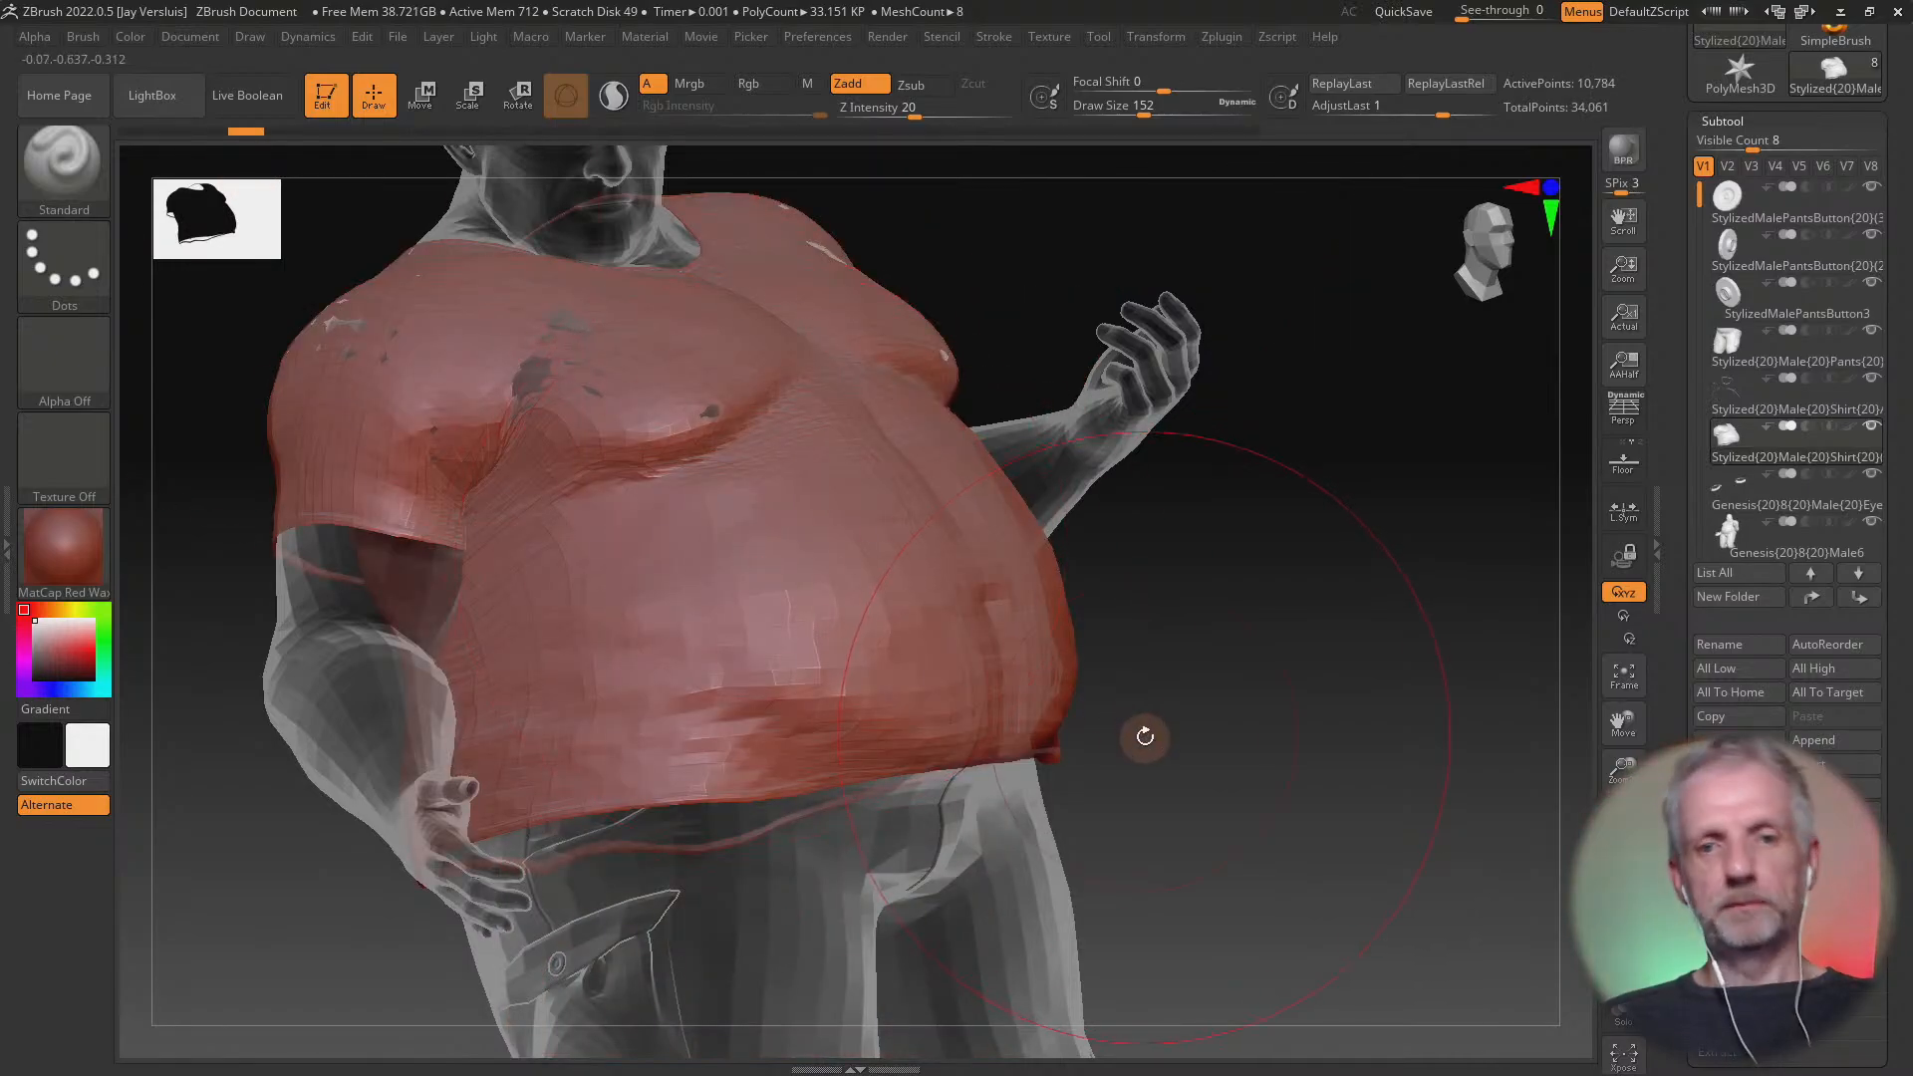
left_click_drag(1328, 736, 1181, 711)
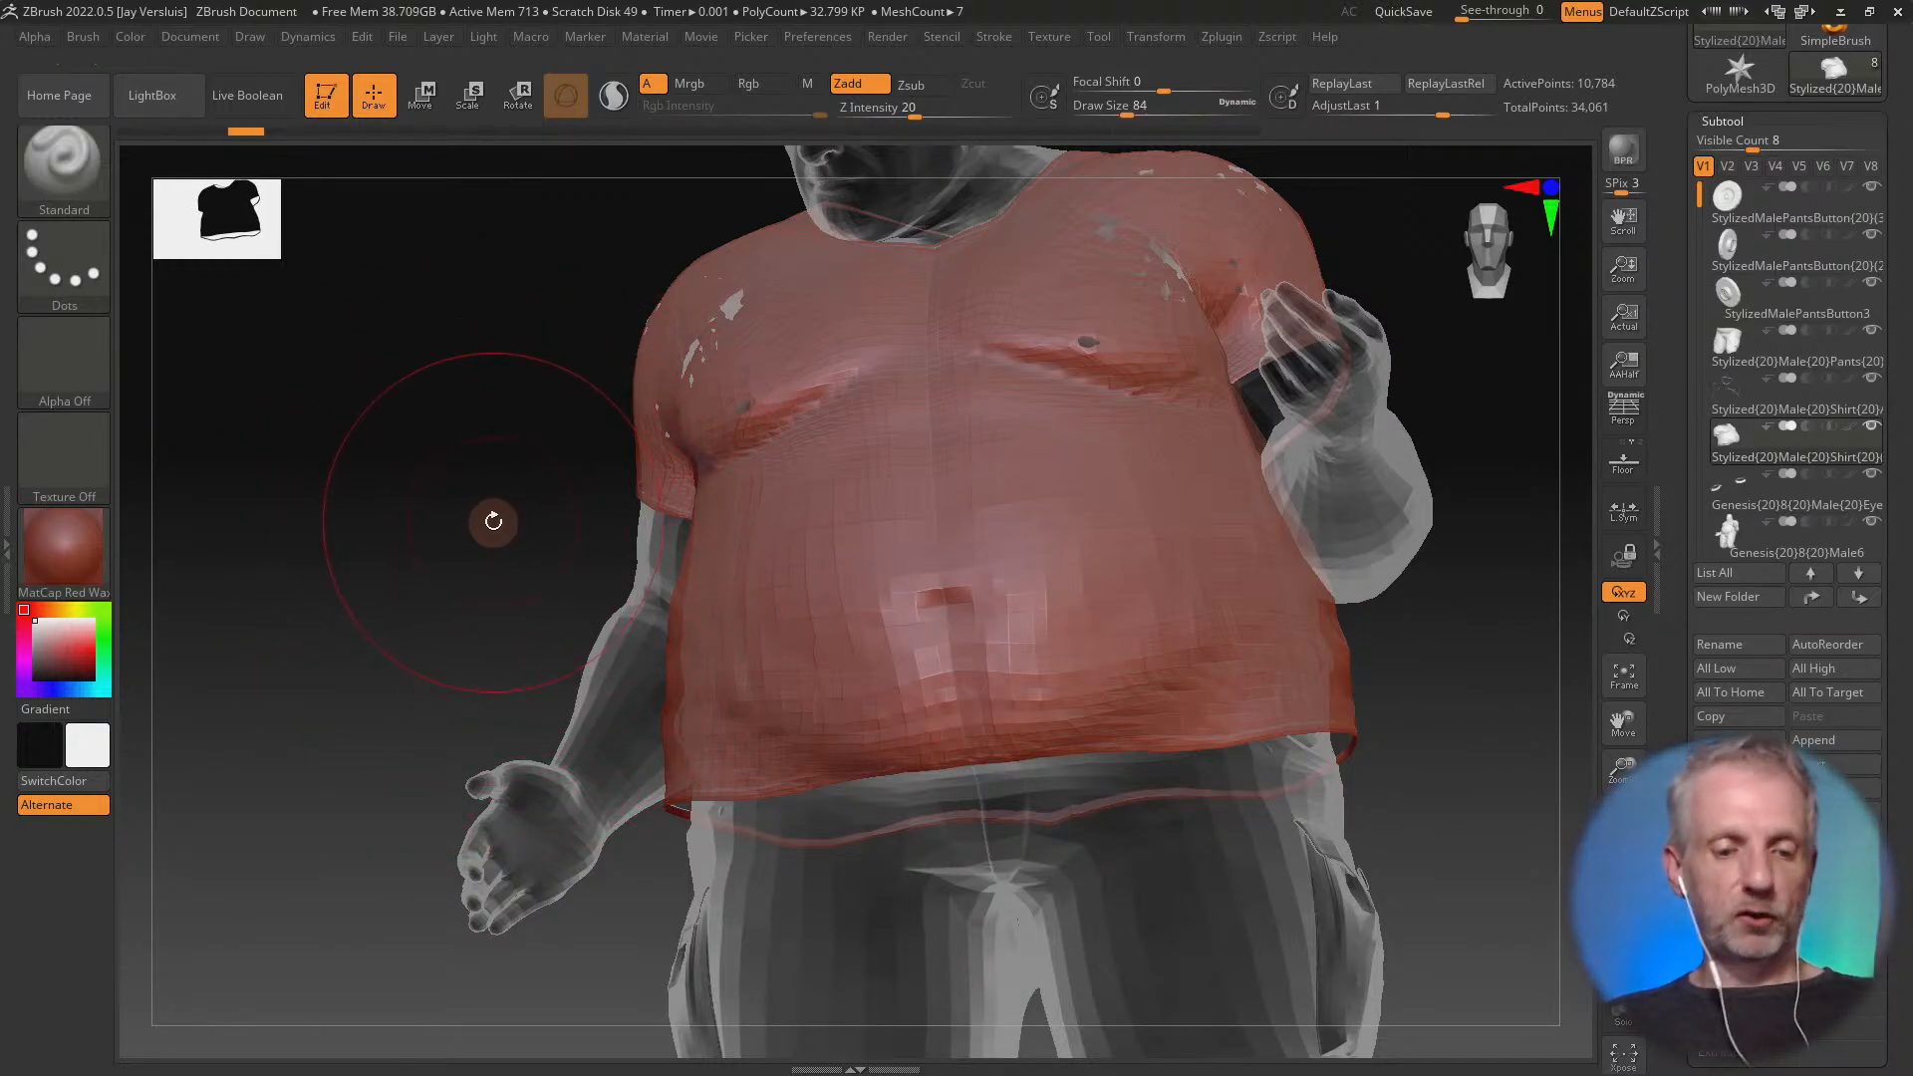
Try sculpting the shirt's right chest and shoulder at Draw Size 84 and smoothing it at full intensity, and undo the strokes
key("shift")
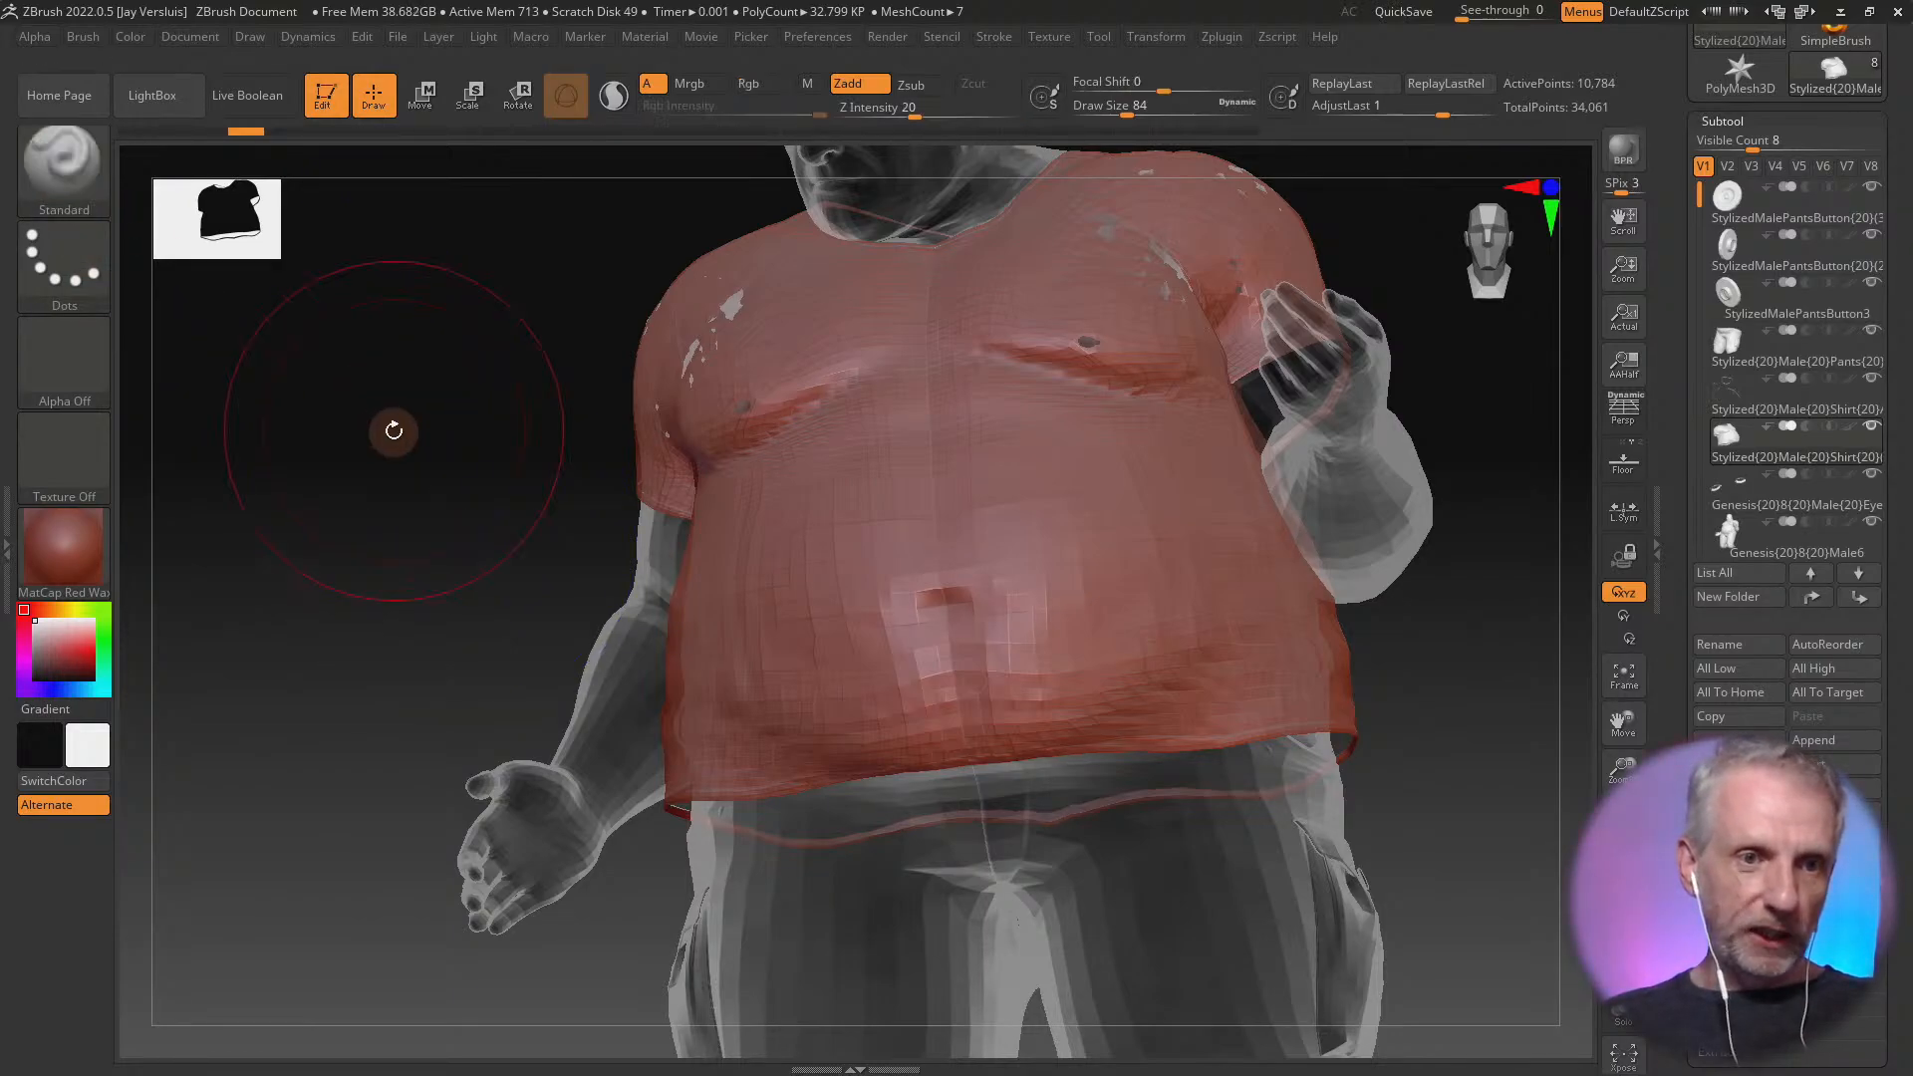
key("shift")
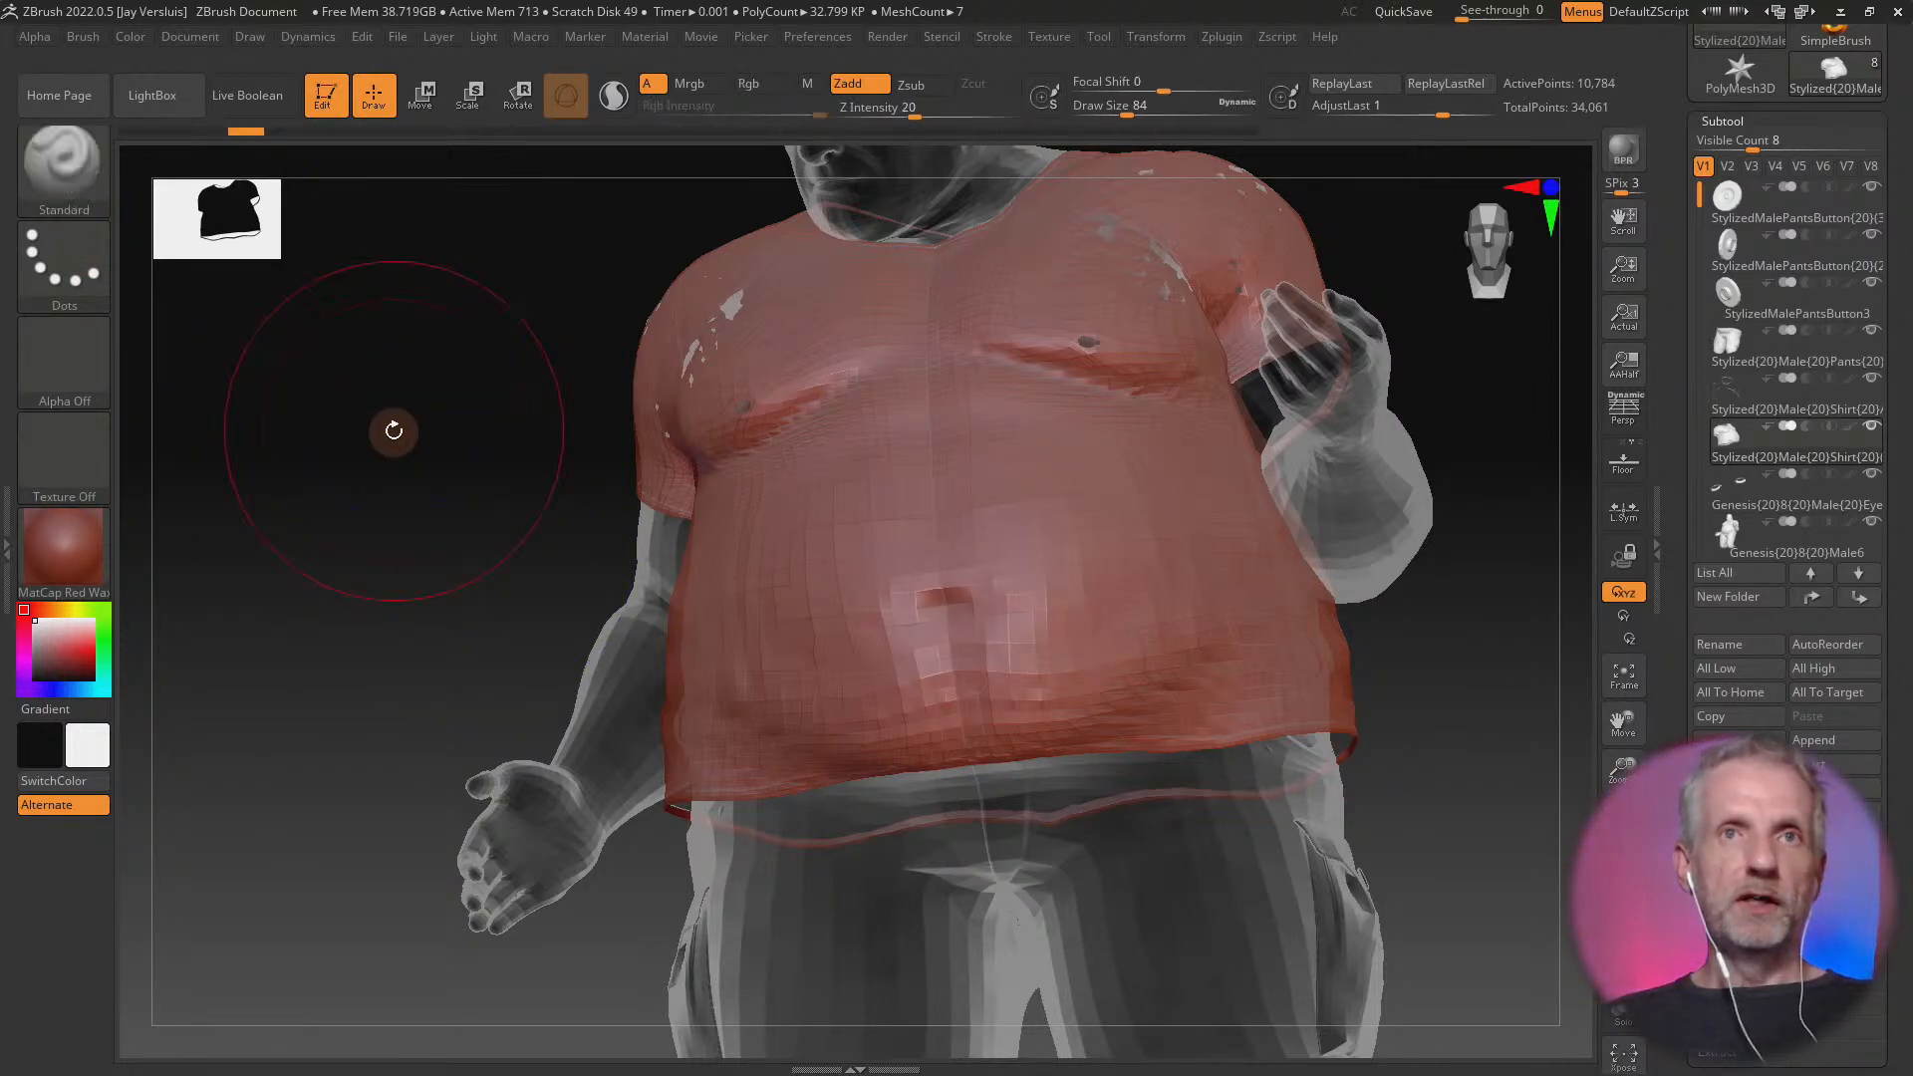
key("shift")
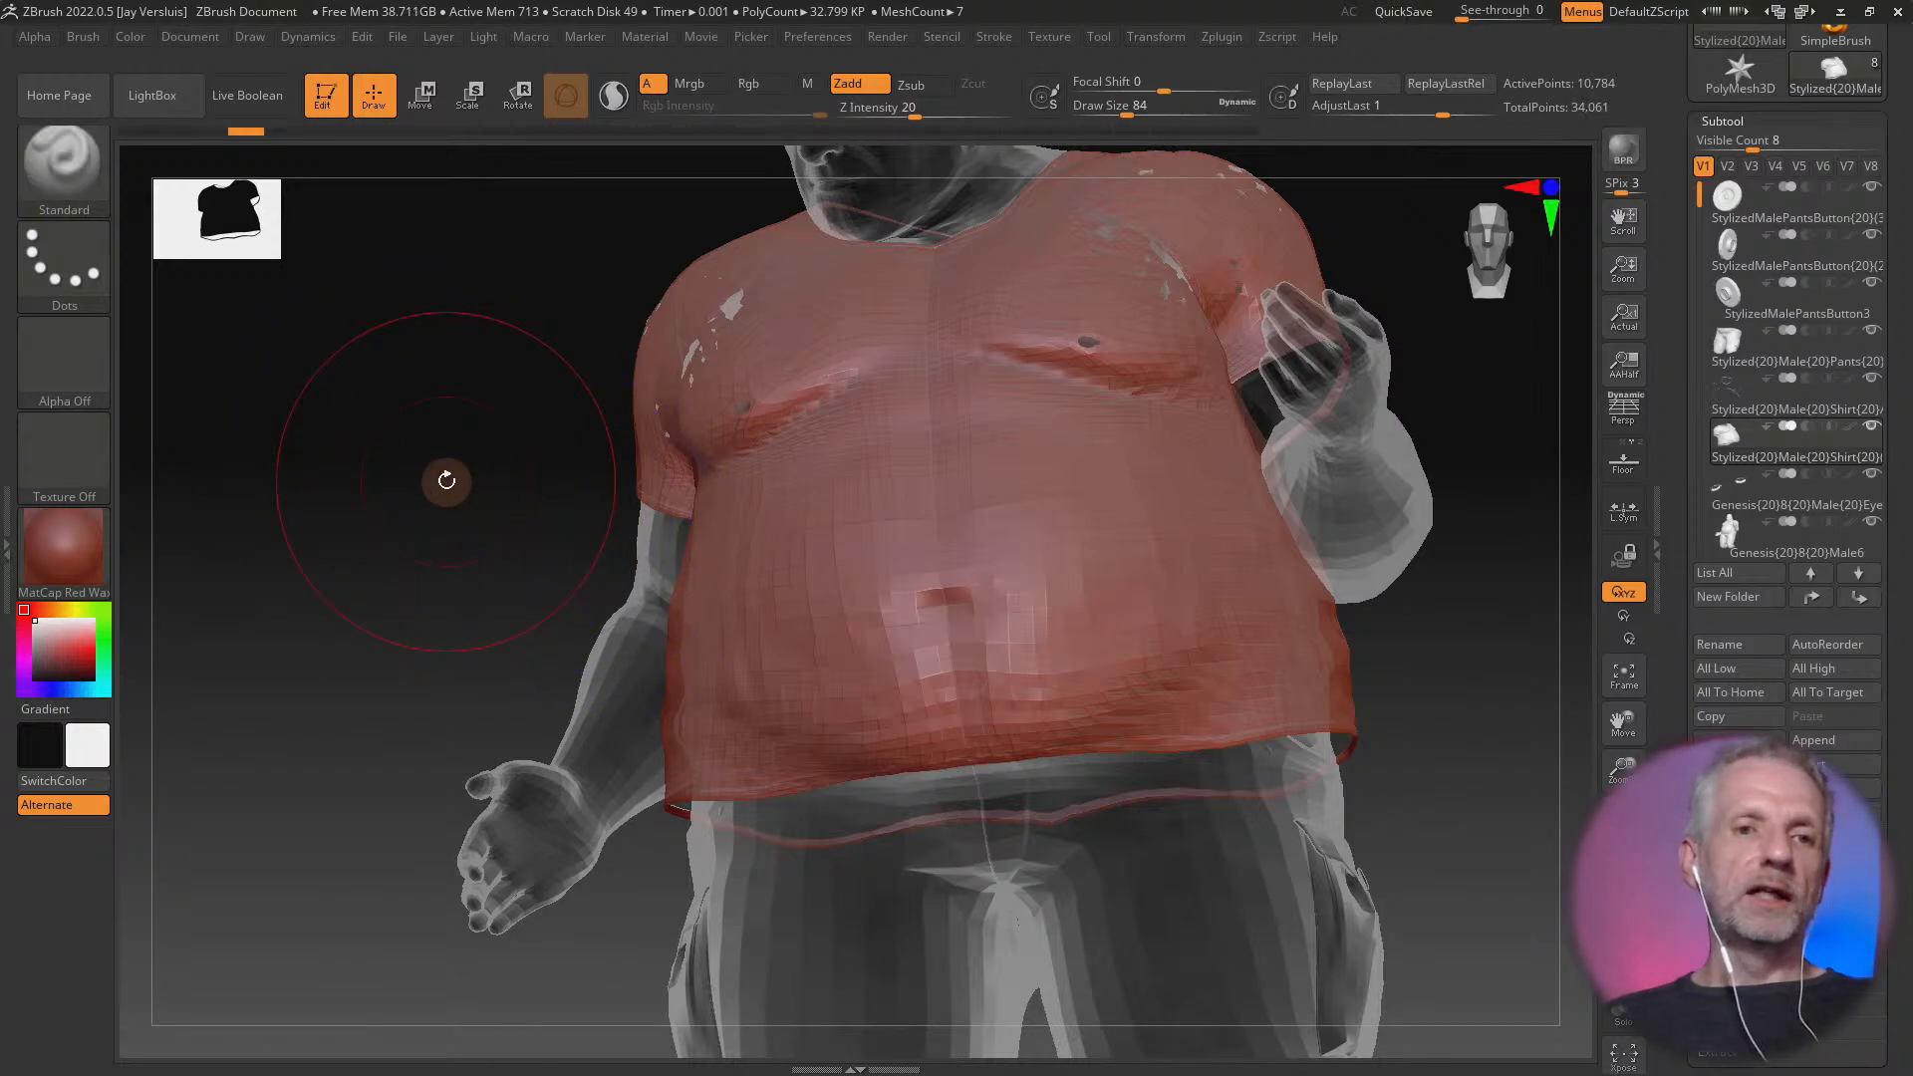
left_click(713, 330)
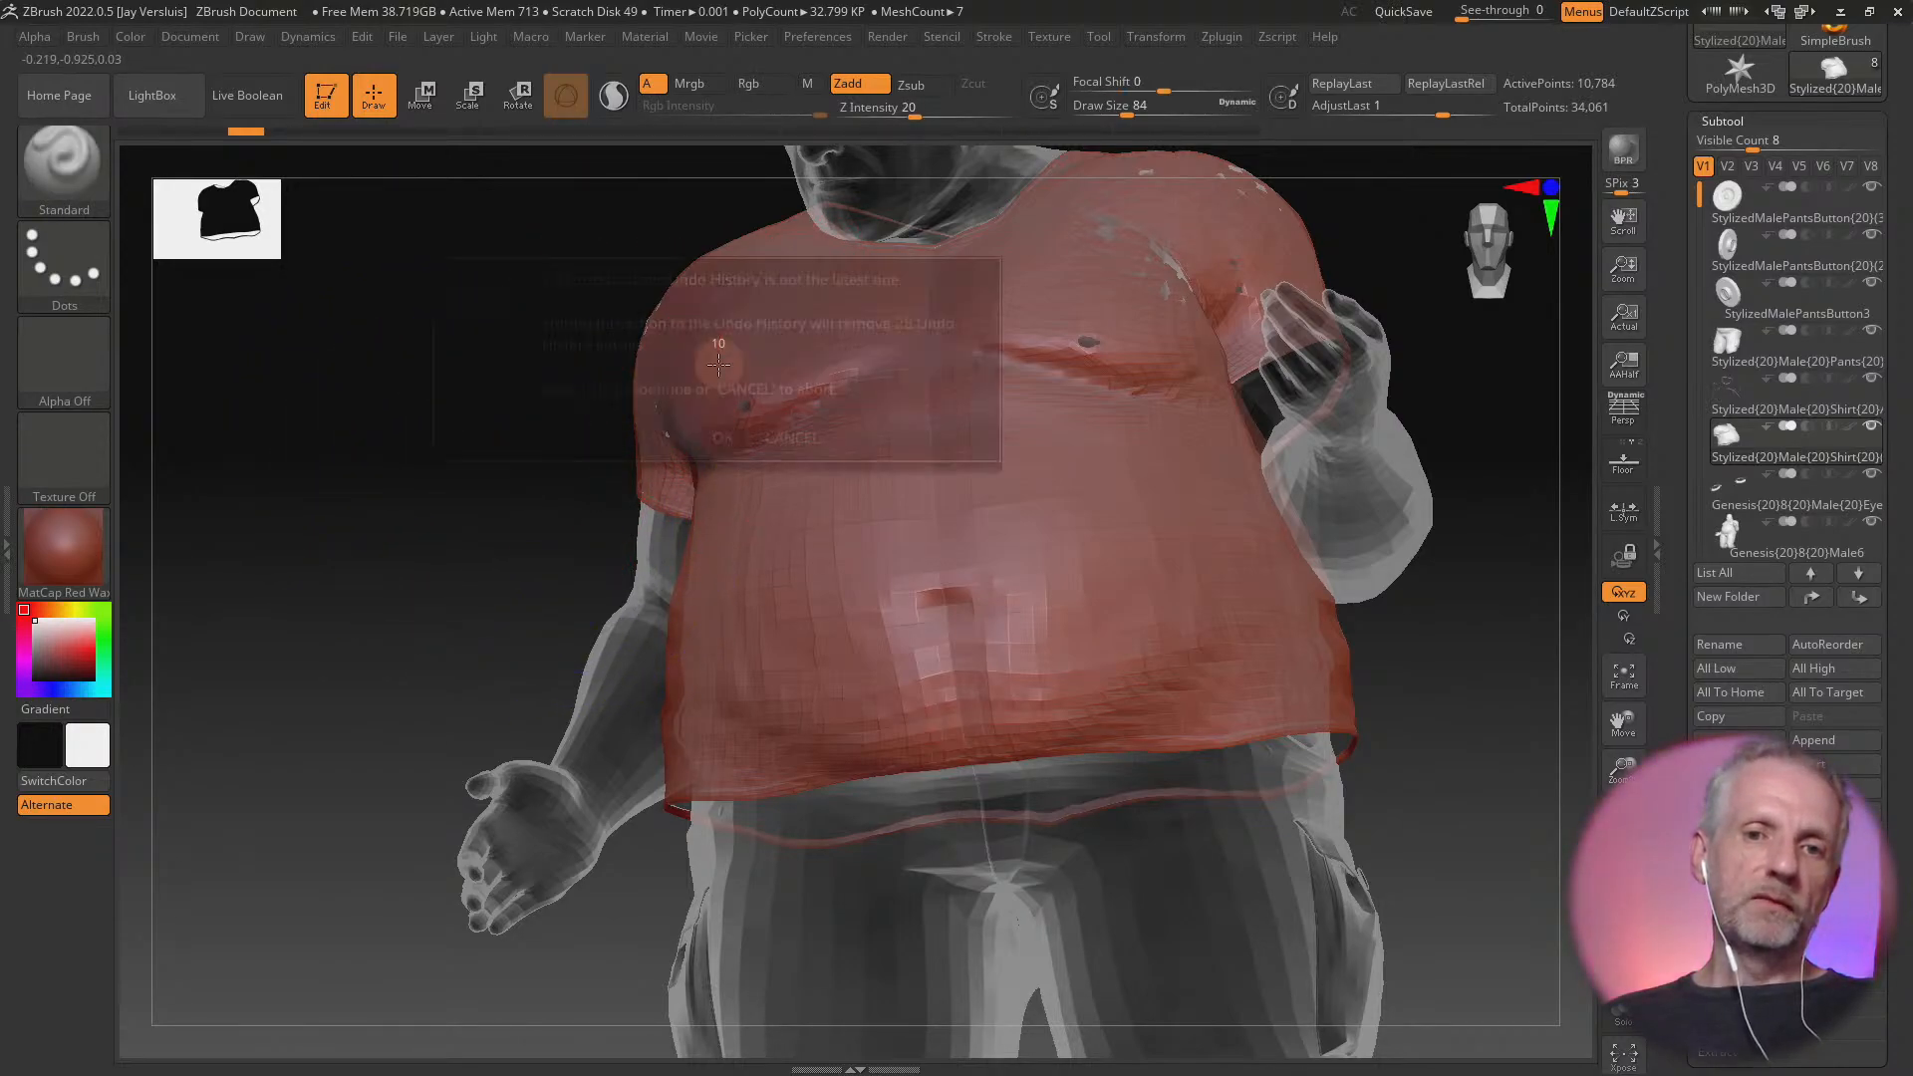
left_click(720, 439)
mouse_move(697, 389)
left_mouse_down("shift")
mouse_move(817, 318)
mouse_move(756, 414)
mouse_move(742, 404)
mouse_move(787, 403)
mouse_move(692, 407)
mouse_move(765, 382)
mouse_move(760, 261)
mouse_move(715, 245)
mouse_move(715, 343)
left_mouse_up("shift")
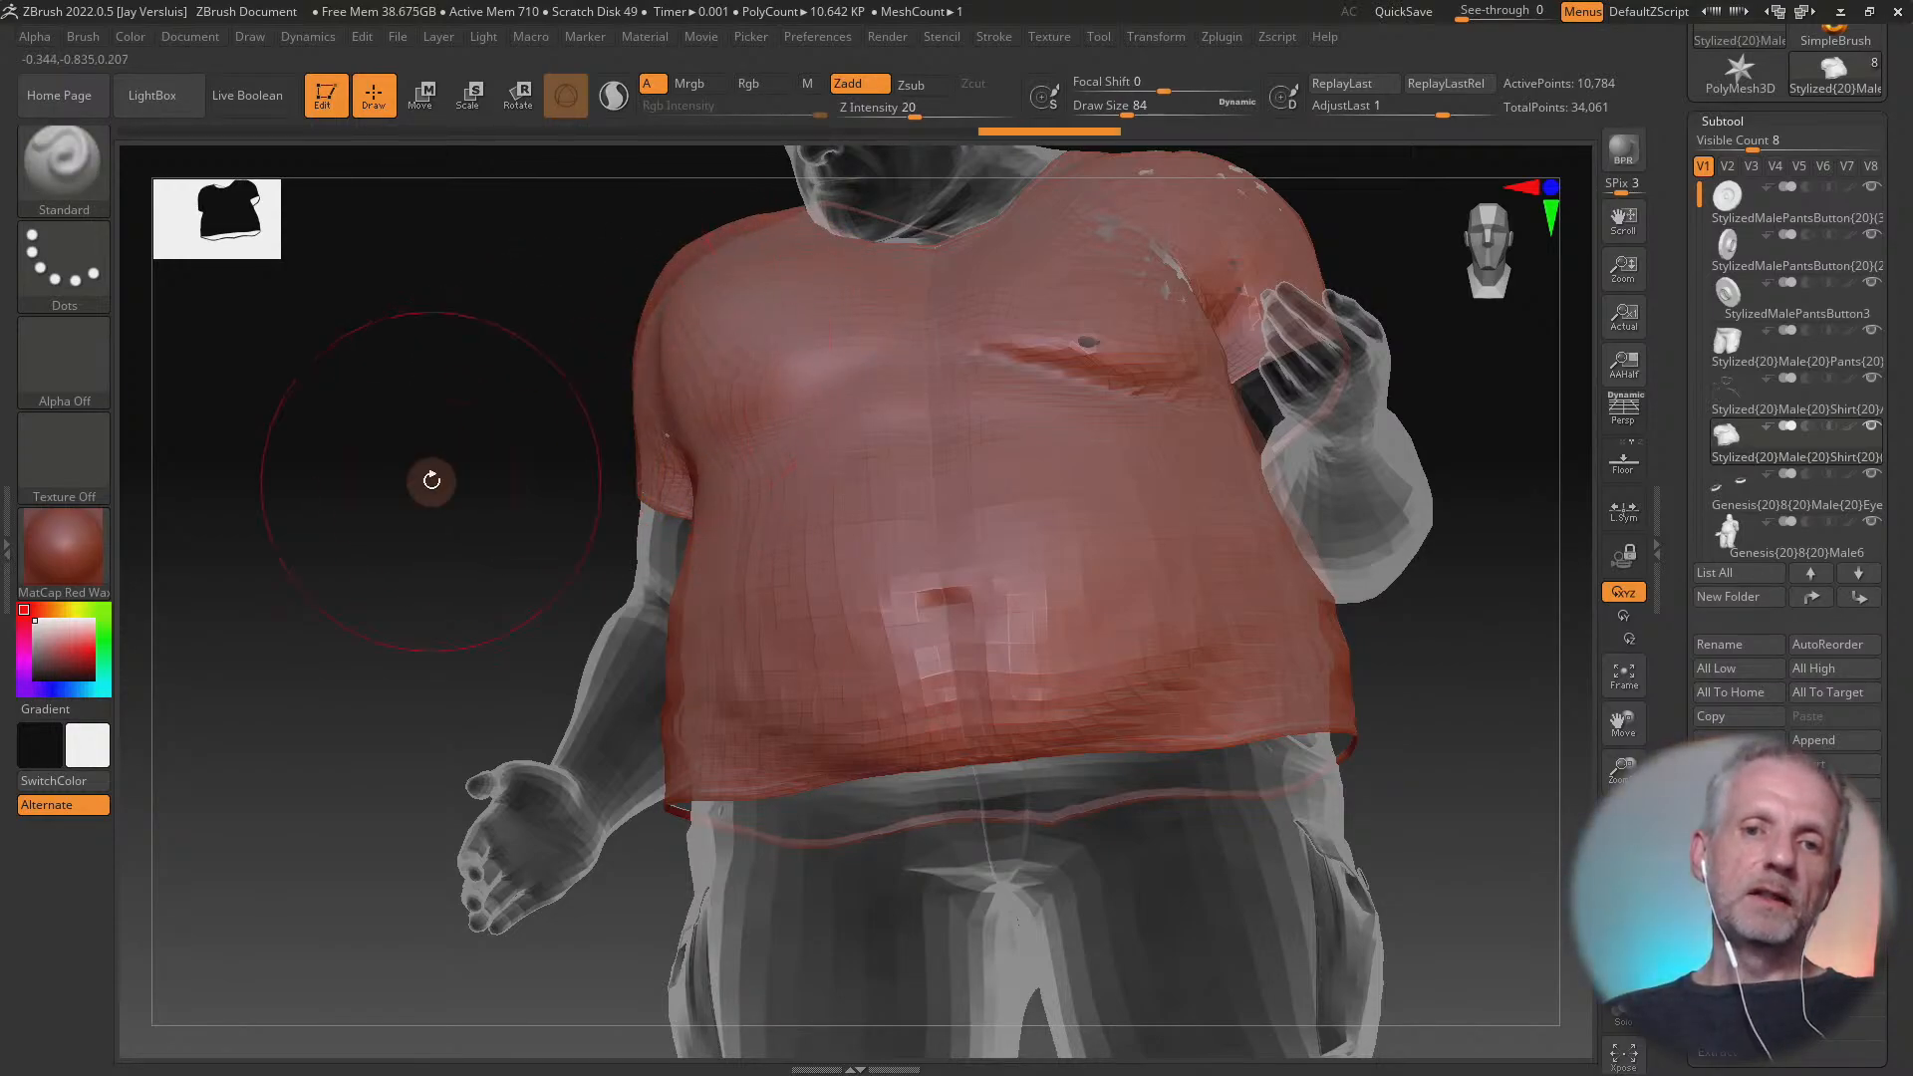
left_click_drag(431, 480, 652, 486)
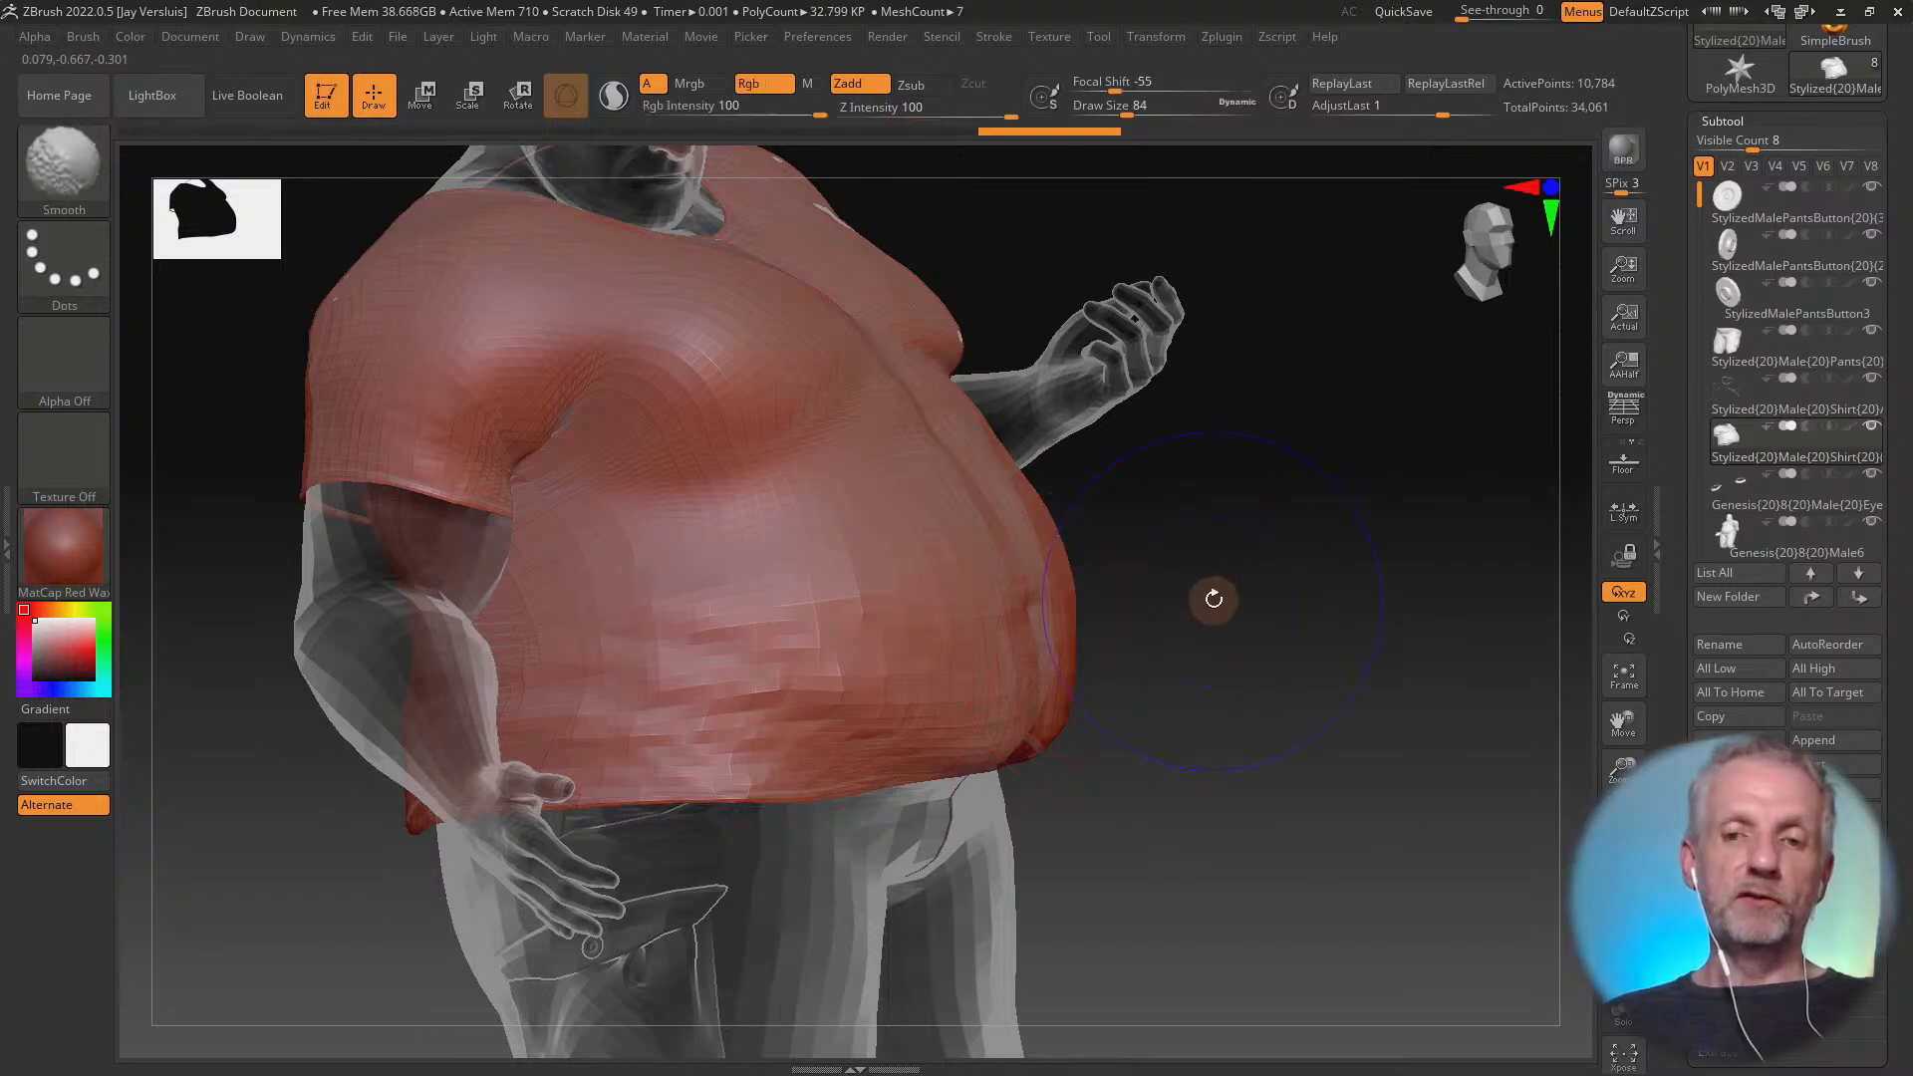
left_click_drag(1213, 598, 1247, 683)
mouse_move(1251, 611)
left_mouse_down()
mouse_move(1336, 798)
mouse_move(1277, 840)
left_mouse_up()
key("ctrl+z")
key("ctrl+z")
key("ctrl+z")
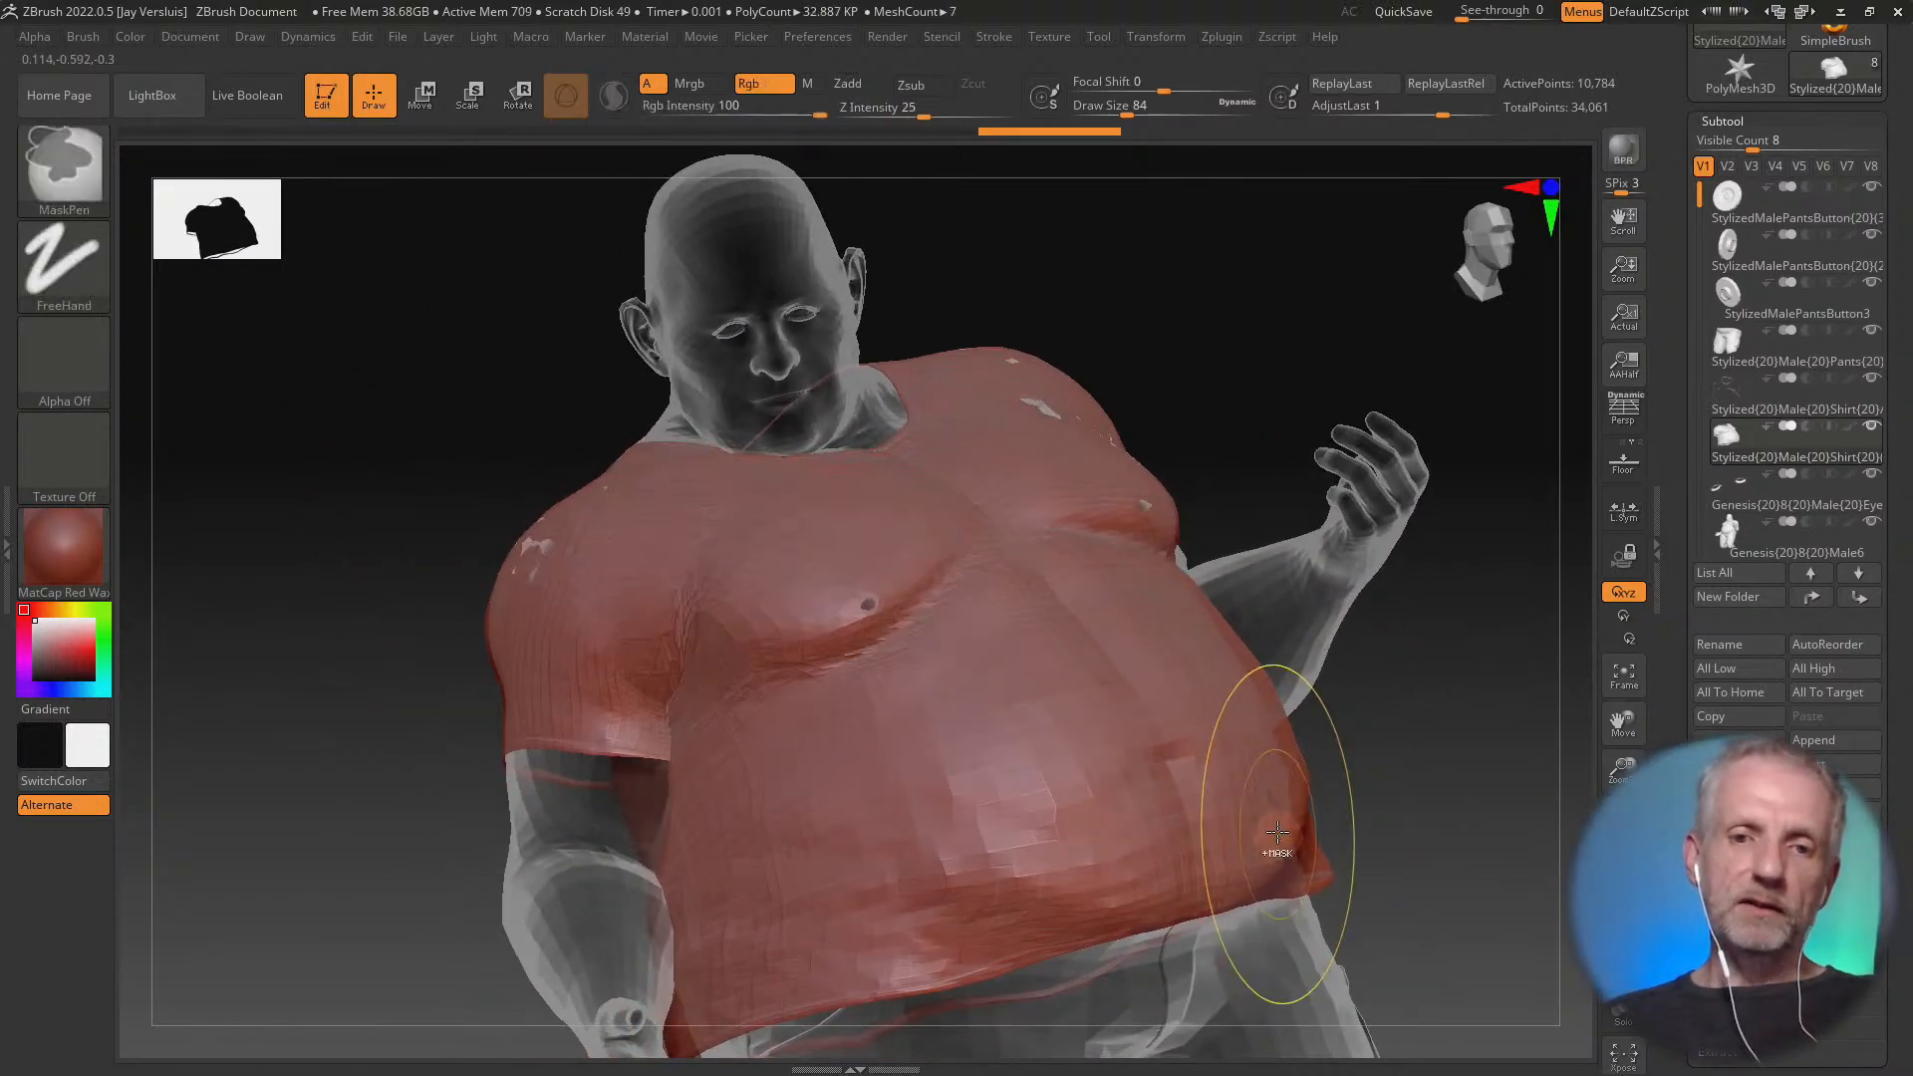
Set the Smooth brush's Z Intensity to 21 and raise the shirt over the skin poking through the right chest and shoulder
key("shift")
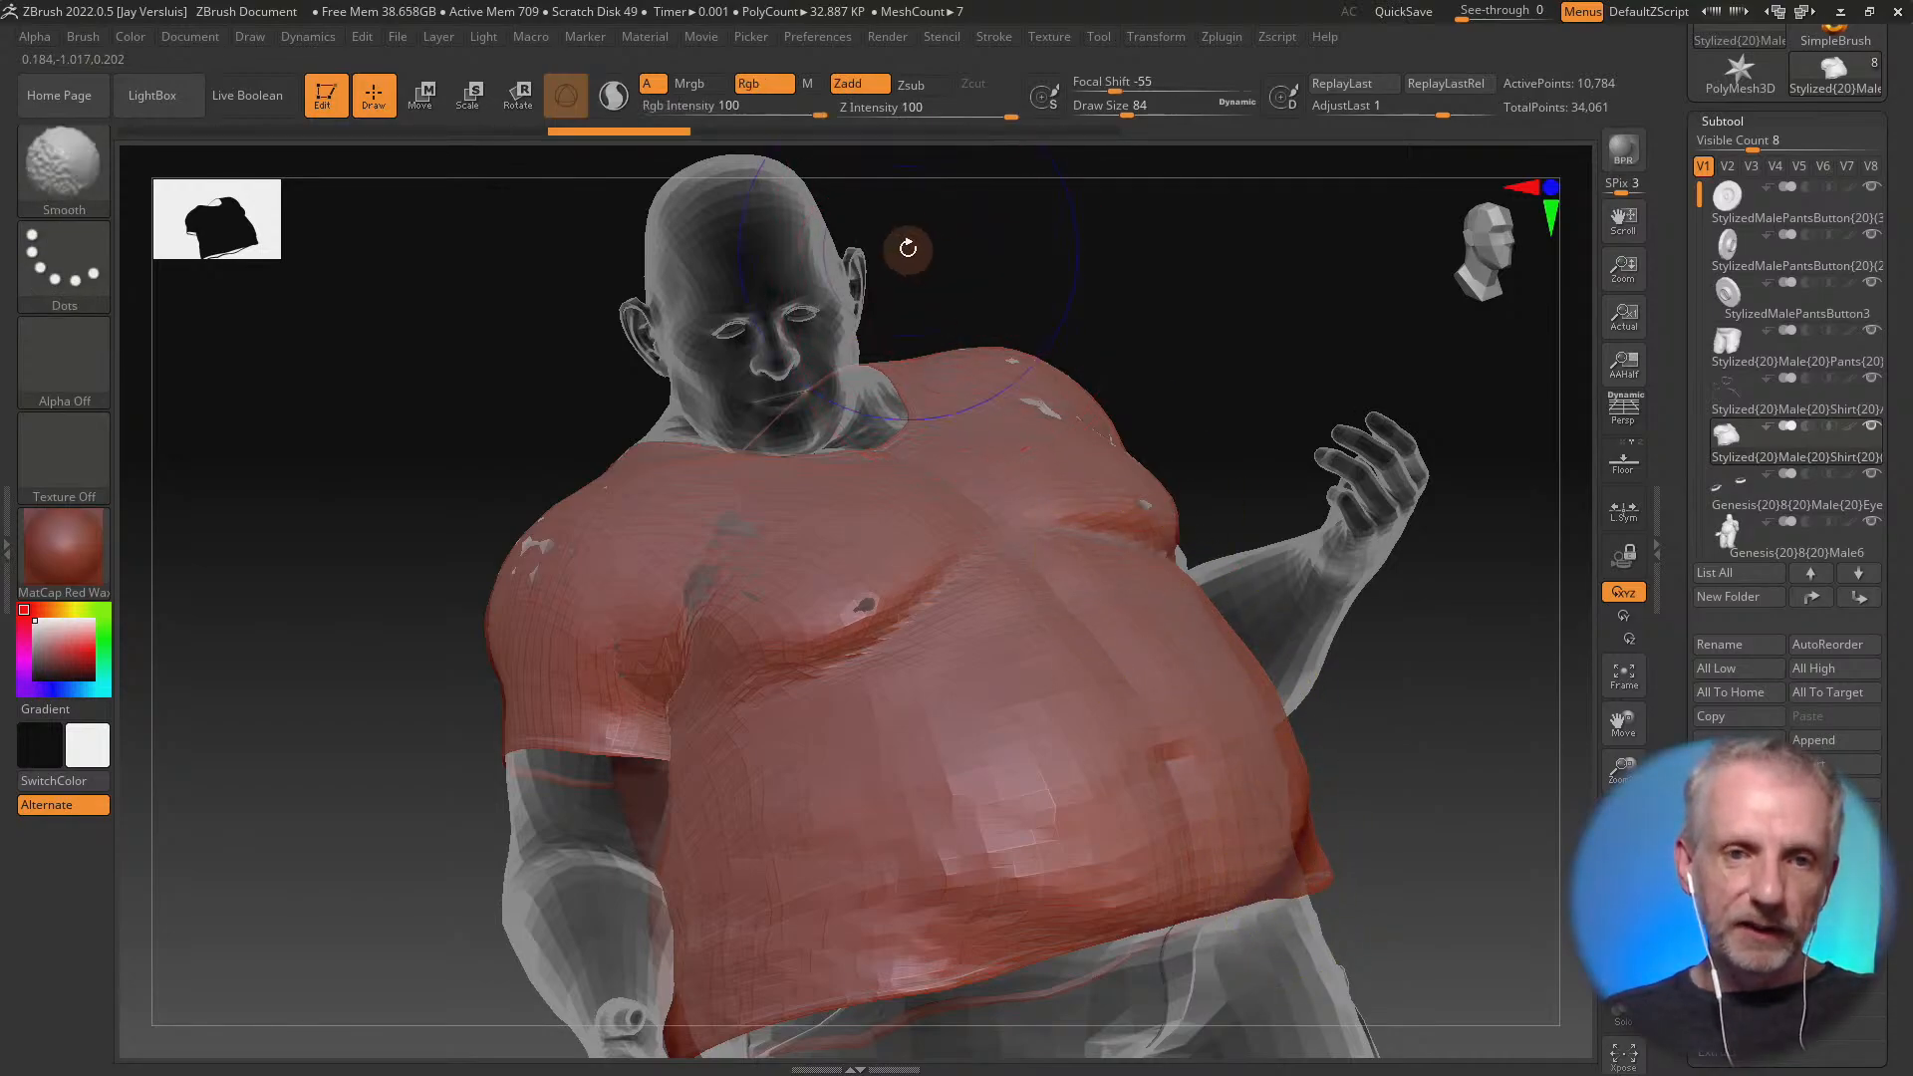
left_click_drag(1015, 119, 943, 117)
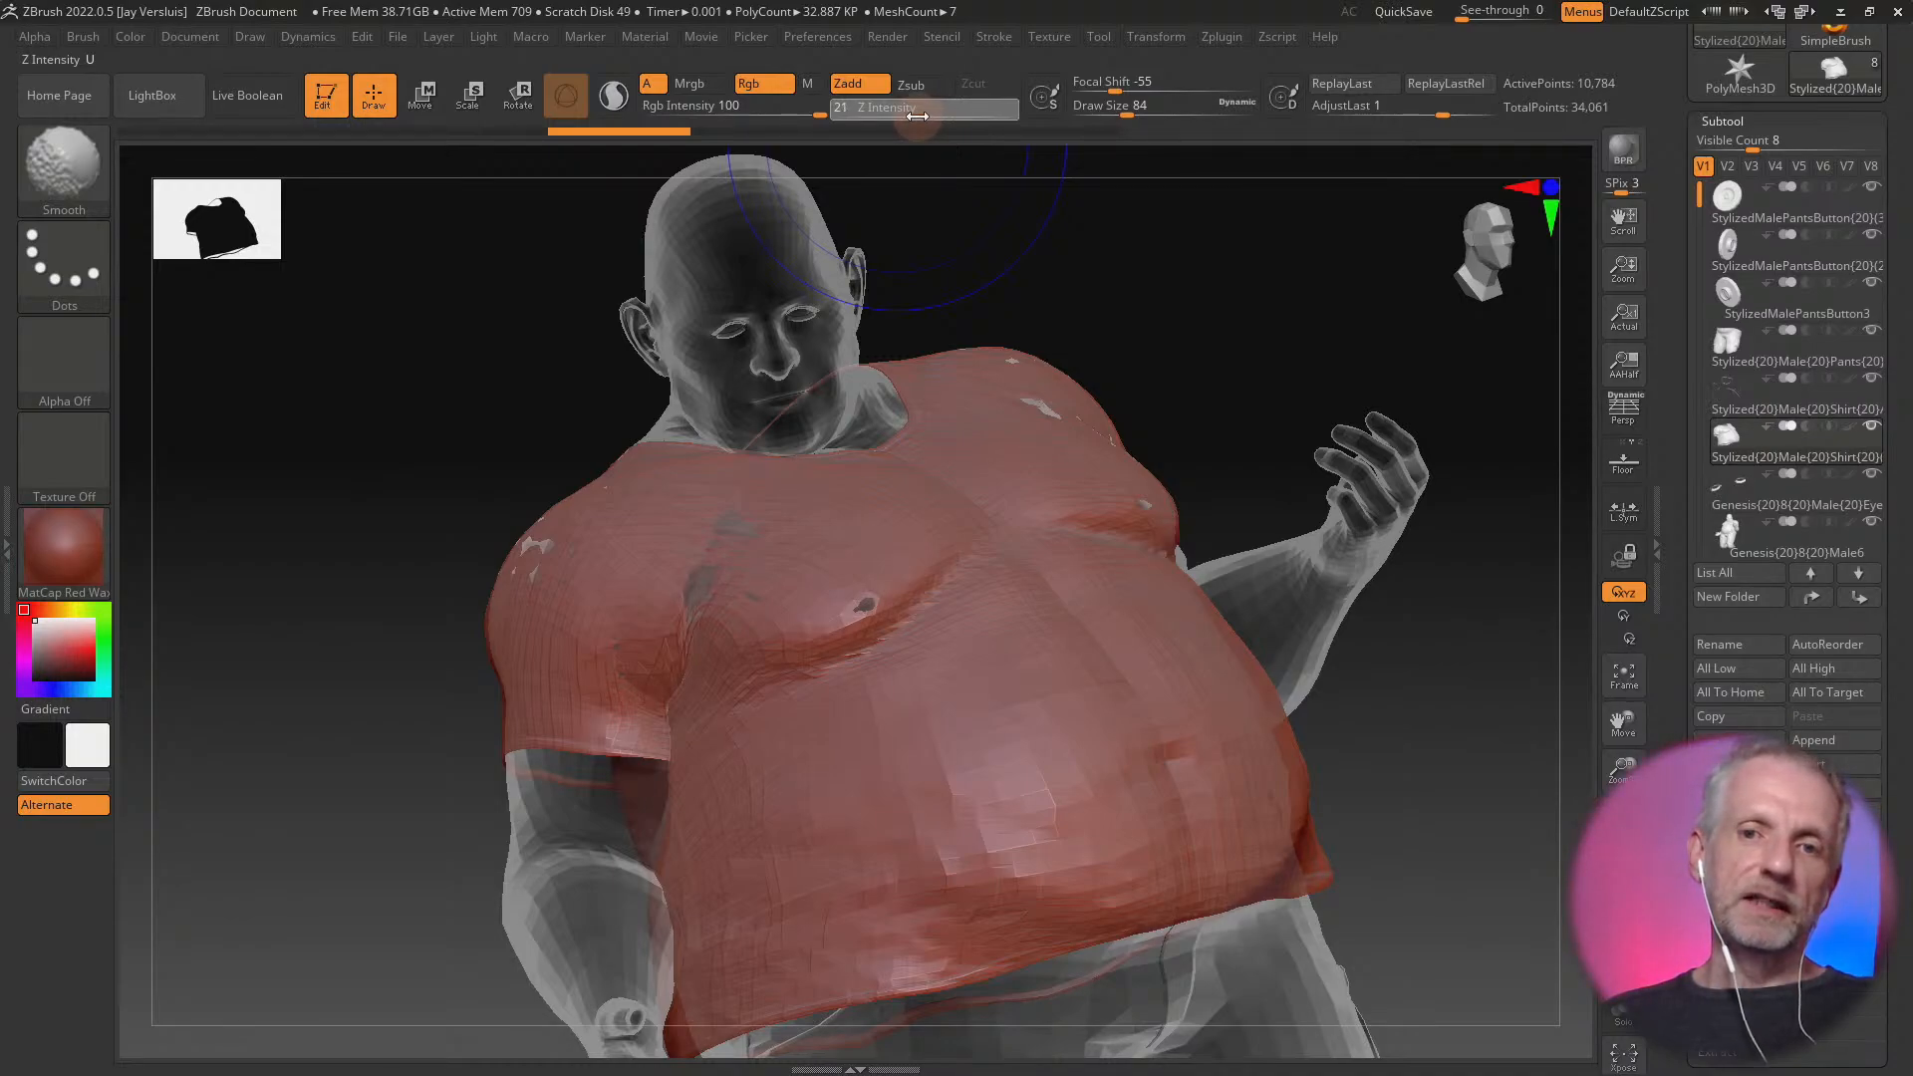
mouse_move(706, 565)
left_mouse_down("shift")
mouse_move(729, 555)
mouse_move(739, 578)
left_mouse_up("shift")
left_click_drag(863, 604, 639, 558, "shift")
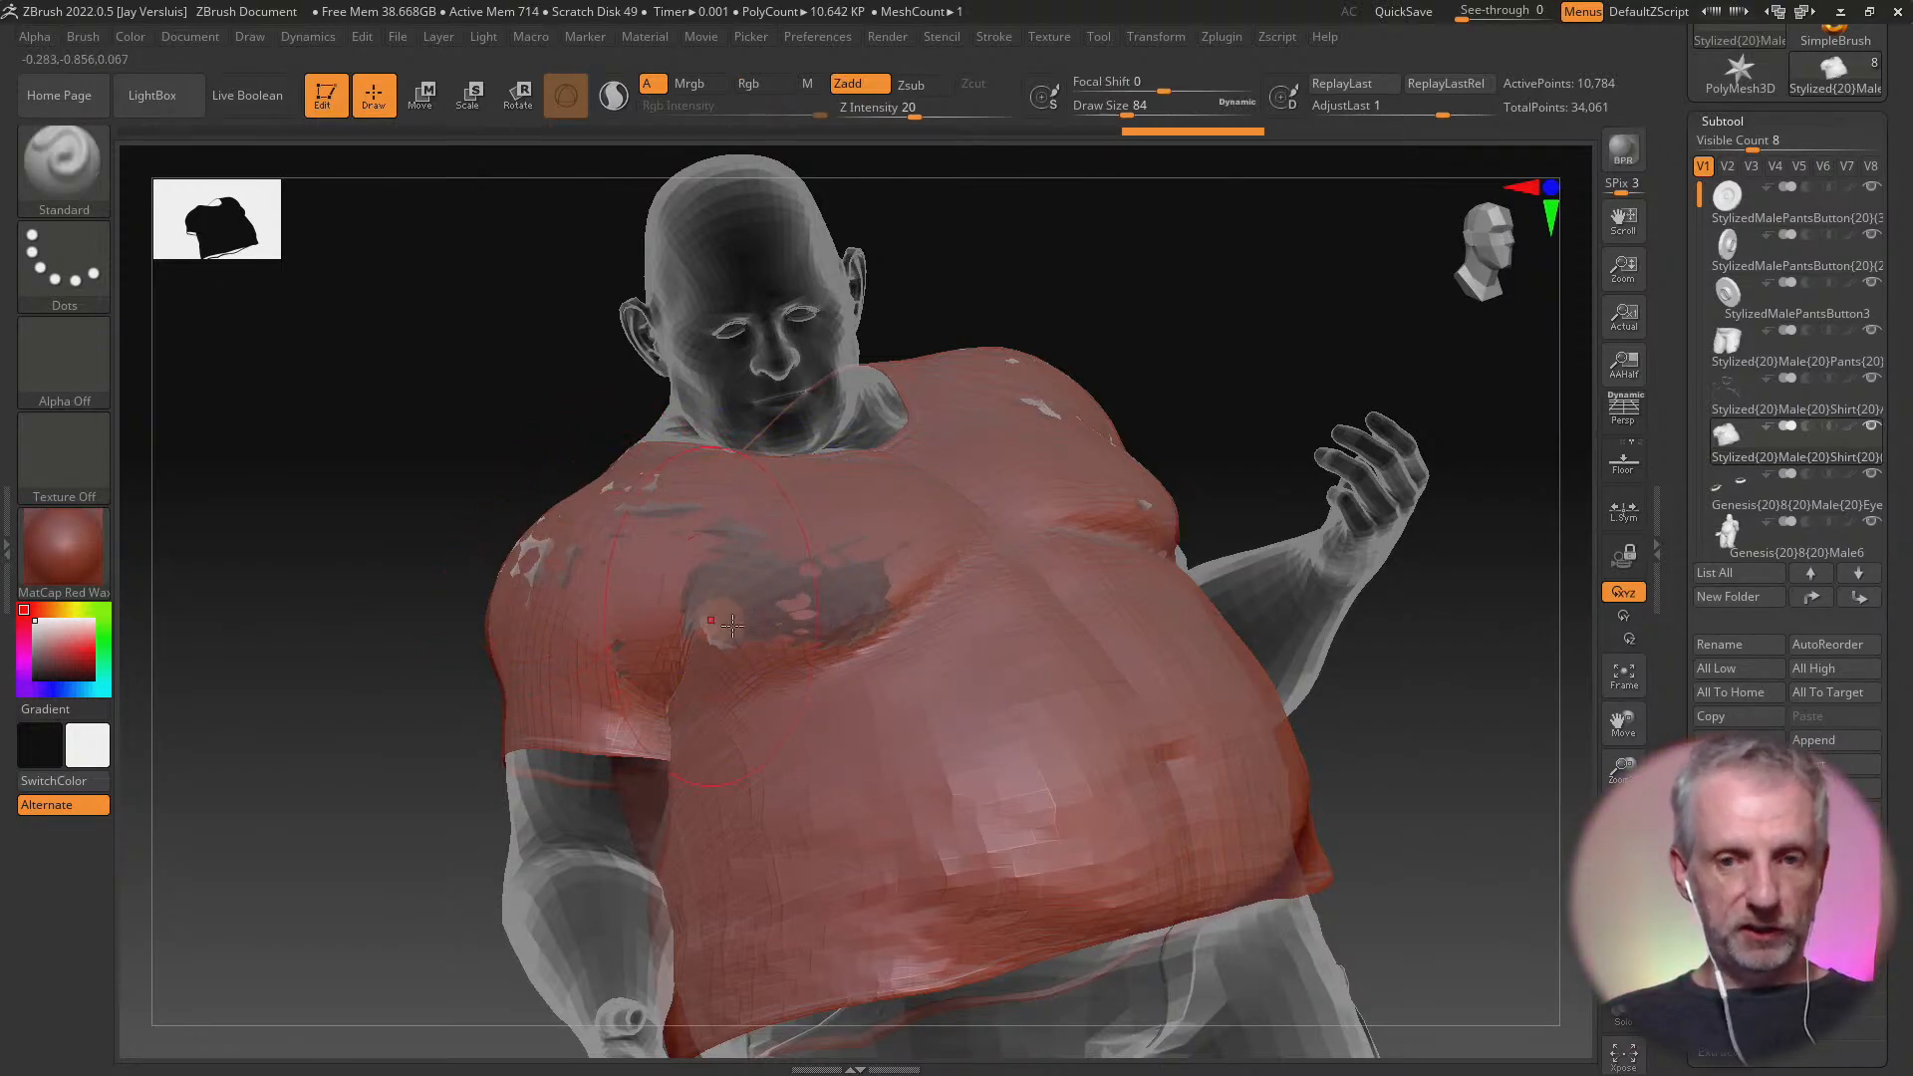
left_click_drag(732, 624, 869, 616)
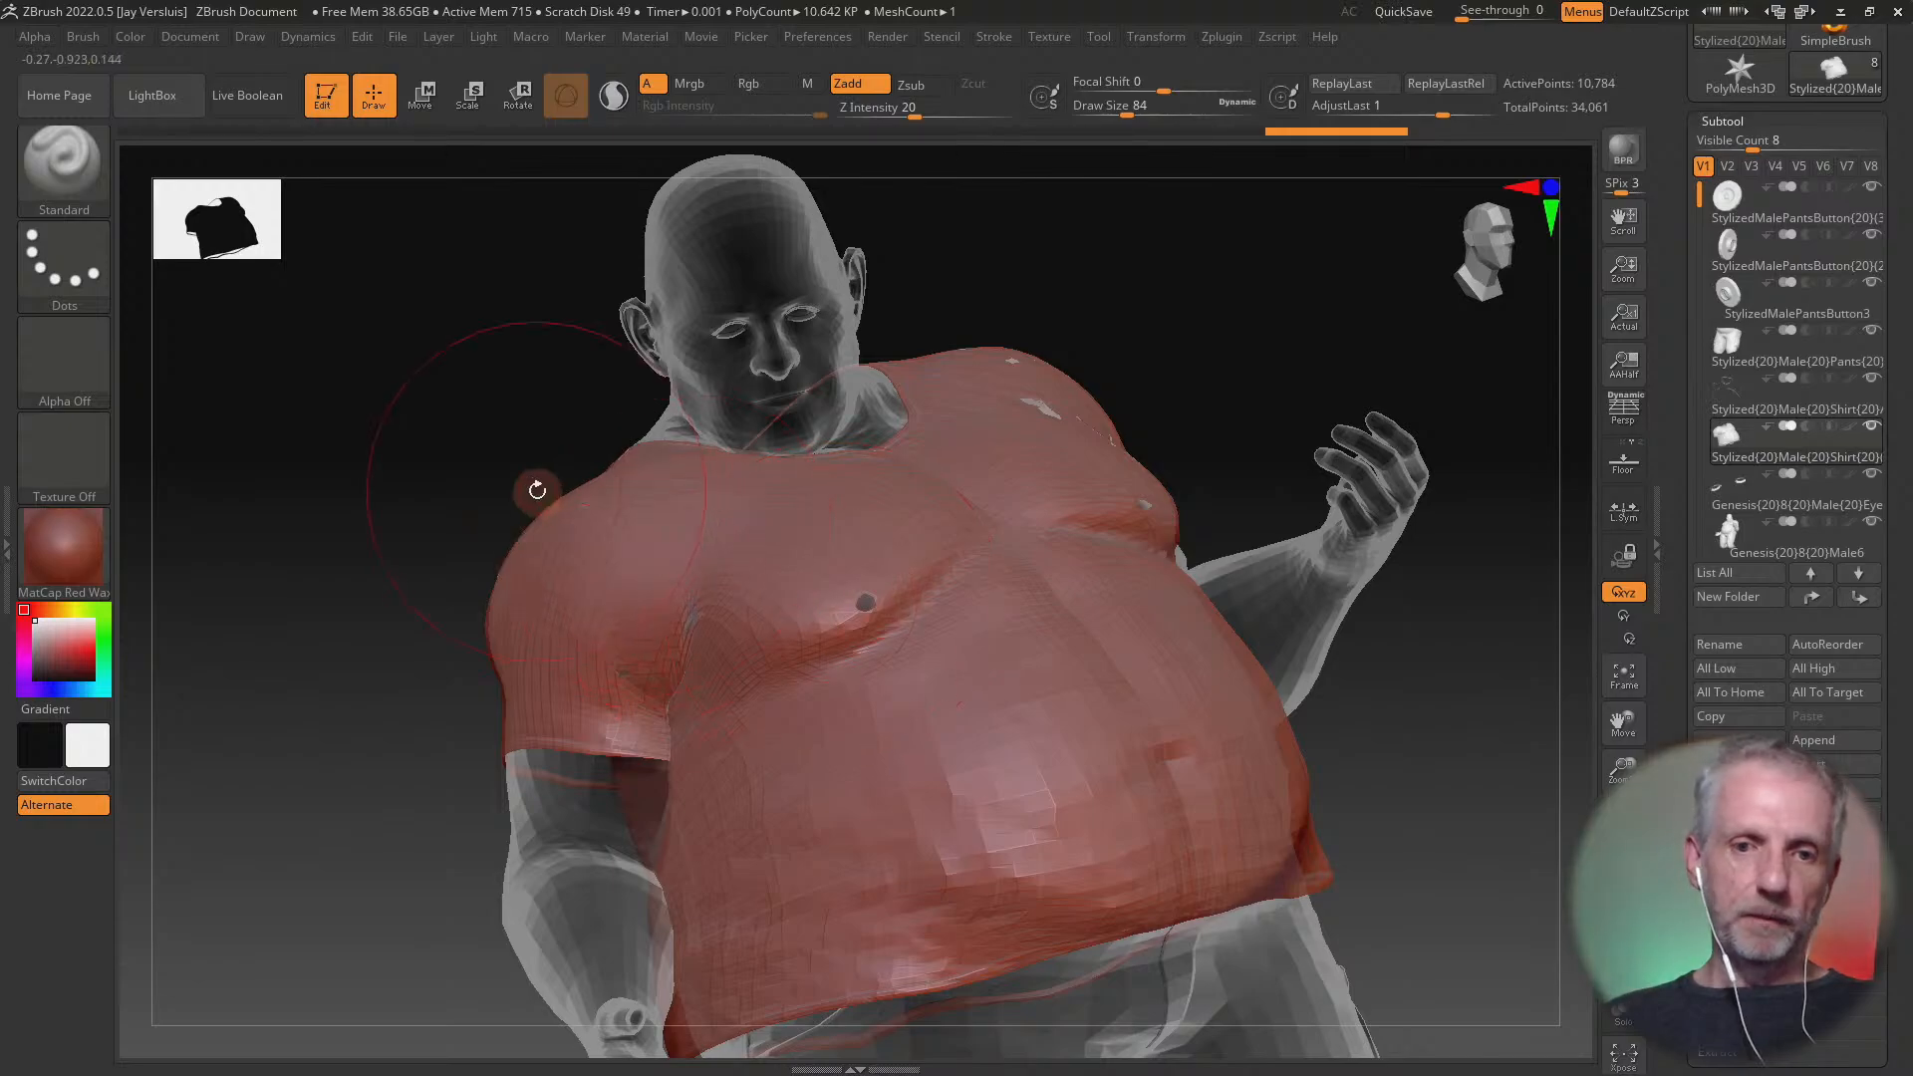
left_click_drag(721, 654, 880, 644)
Raise and smooth the shirt over the left chest and shoulder to cover the poke-through there
right_click_drag(1138, 597, 1096, 614)
mouse_move(1170, 517)
right_mouse_down("alt")
mouse_move(1055, 605)
mouse_move(1000, 614)
right_mouse_up("alt")
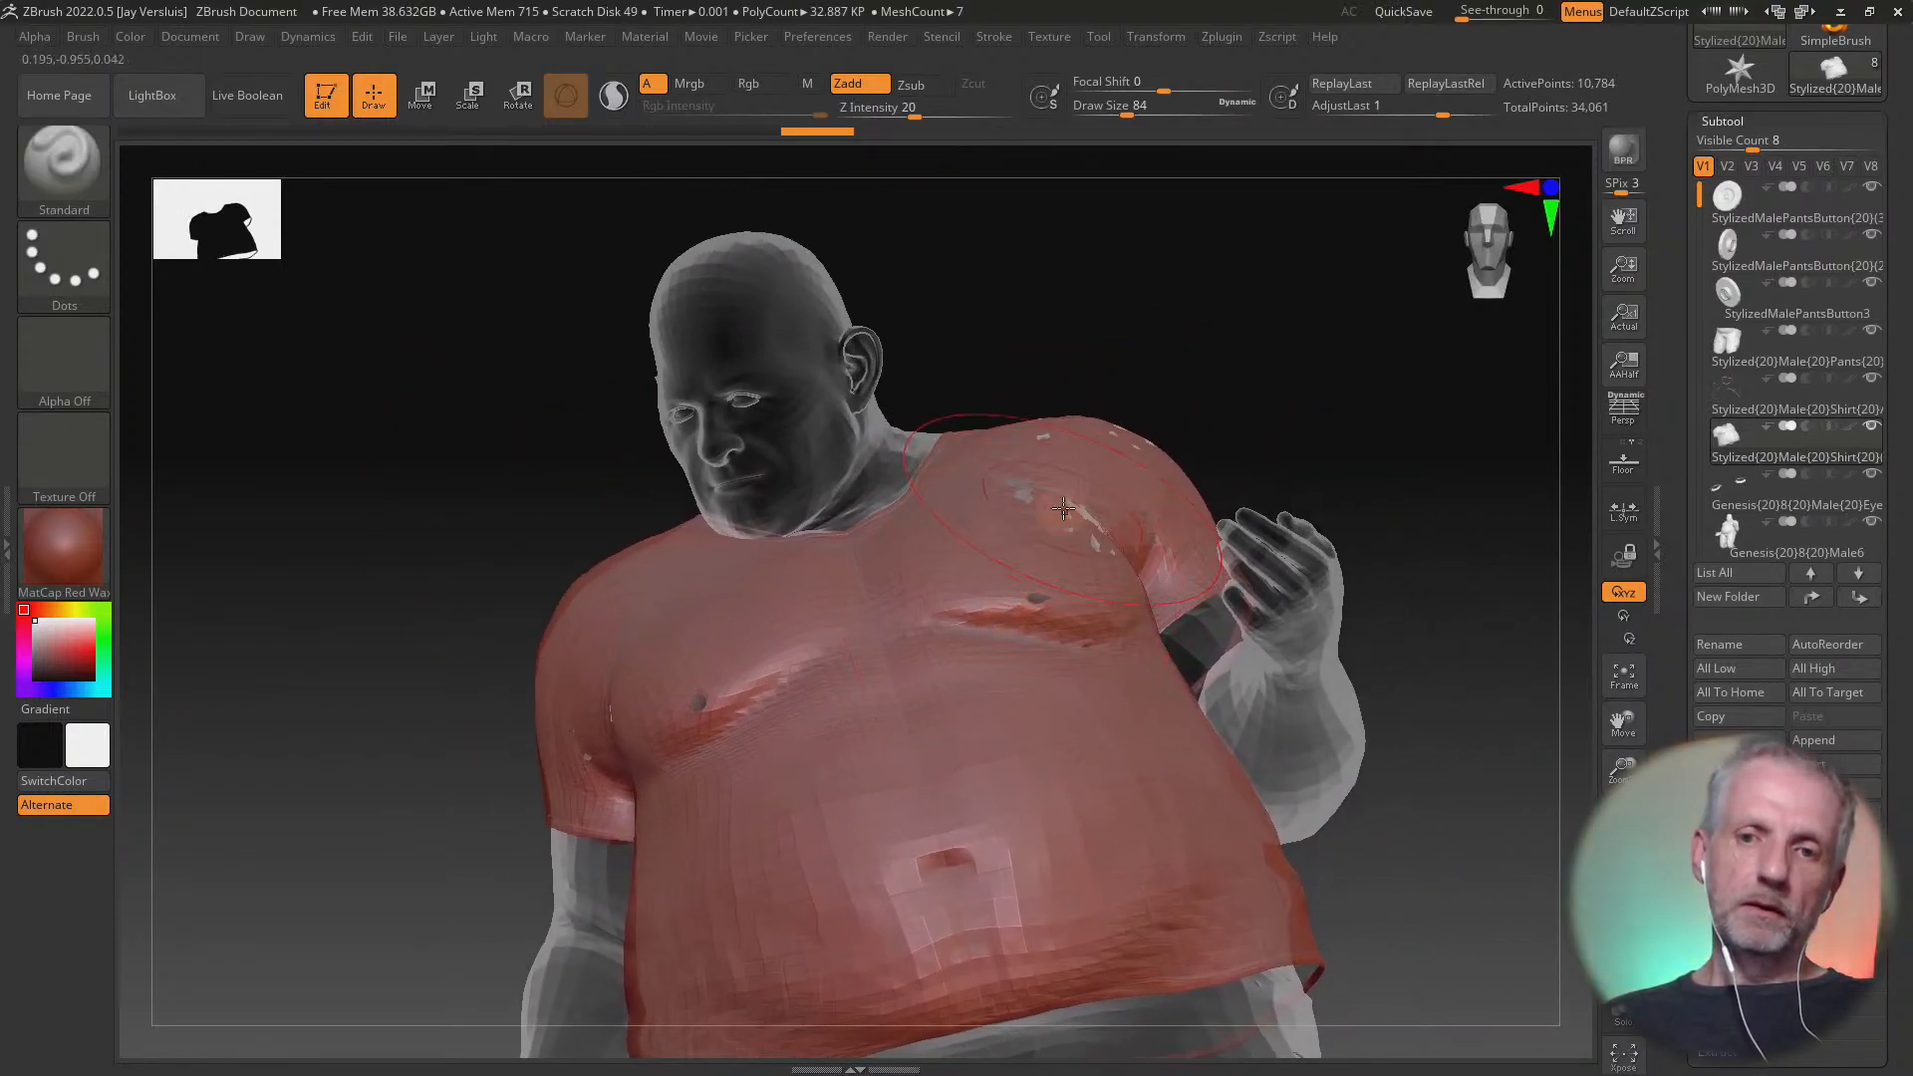
mouse_move(1059, 506)
left_mouse_down("shift")
mouse_move(1115, 479)
mouse_move(1155, 545)
mouse_move(1028, 633)
mouse_move(1125, 606)
mouse_move(1005, 573)
mouse_move(1135, 598)
mouse_move(1056, 468)
mouse_move(1036, 618)
mouse_move(1062, 579)
left_mouse_up("shift")
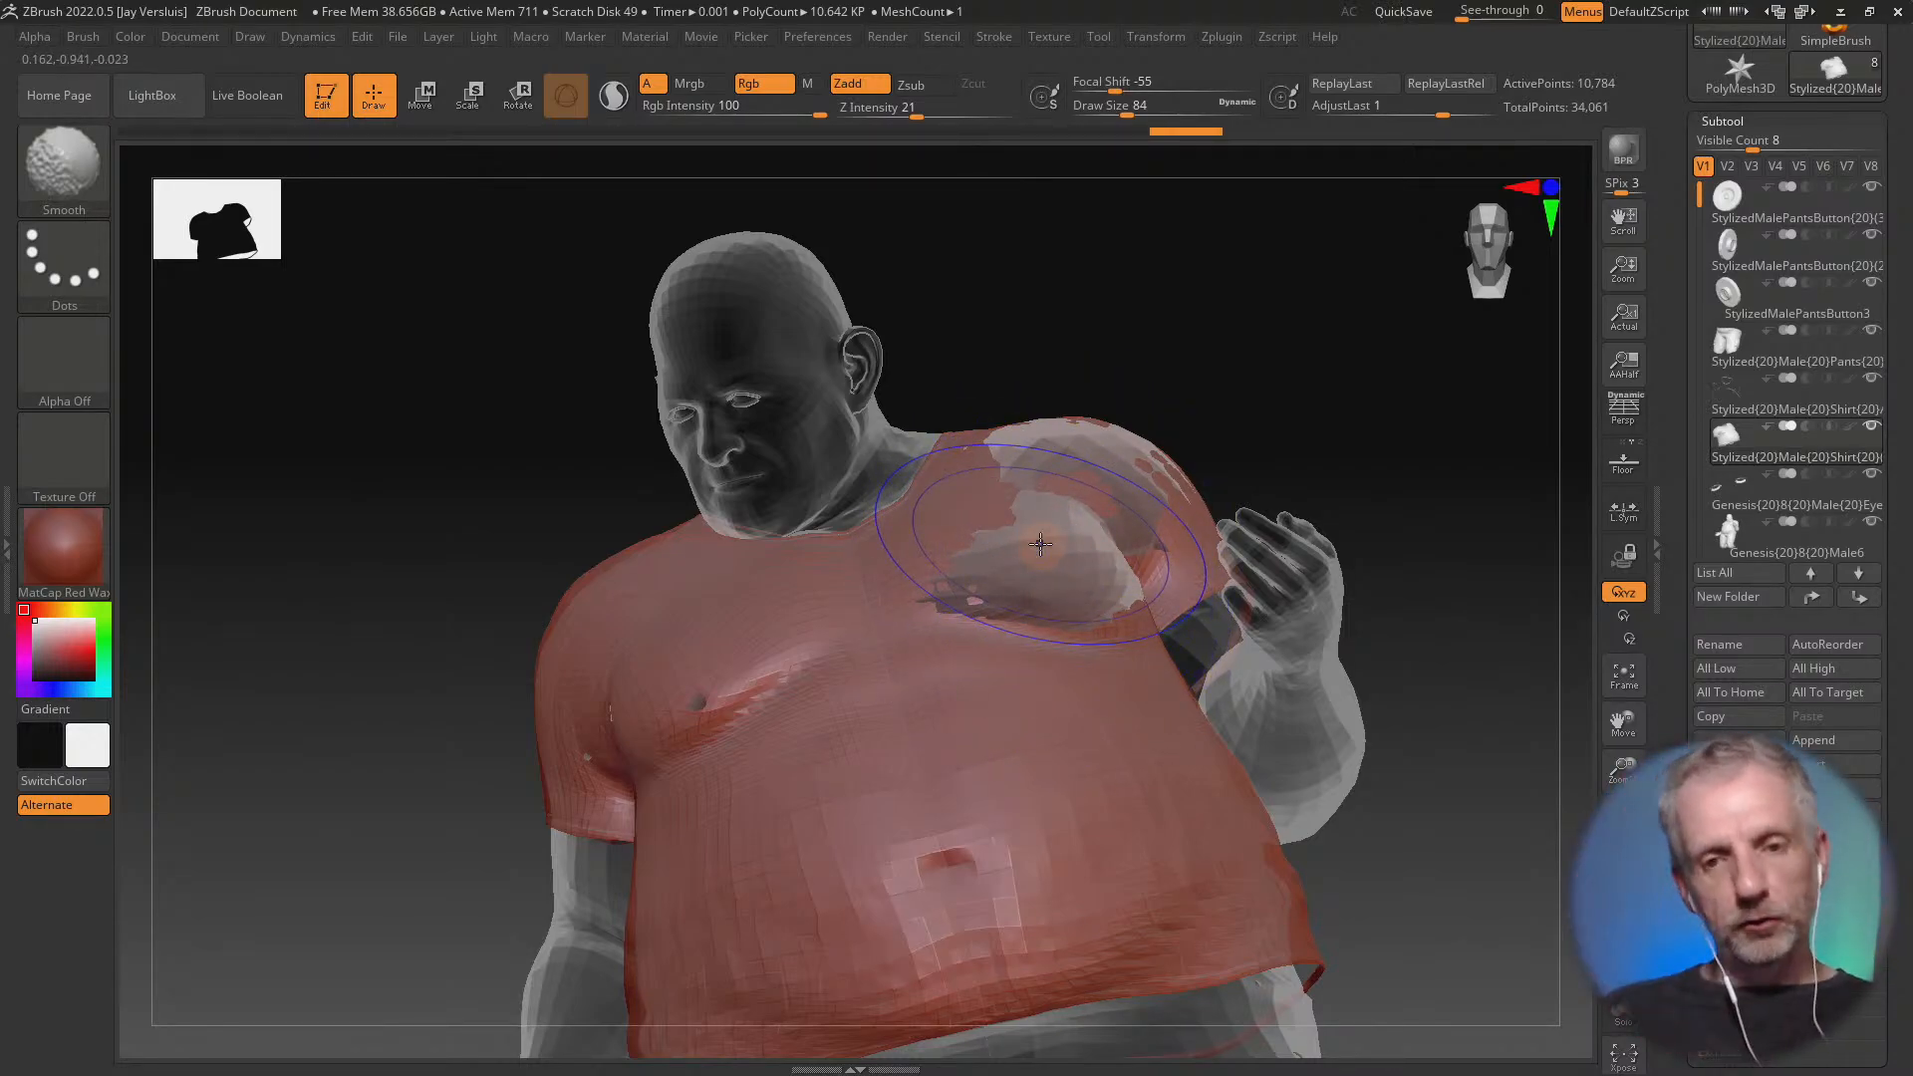
key("shift")
mouse_move(1057, 555)
left_mouse_down()
mouse_move(1034, 571)
mouse_move(1084, 593)
mouse_move(1067, 454)
mouse_move(1086, 422)
left_mouse_up()
mouse_move(1107, 428)
left_mouse_down()
mouse_move(1048, 447)
mouse_move(1133, 522)
mouse_move(1142, 557)
left_mouse_up()
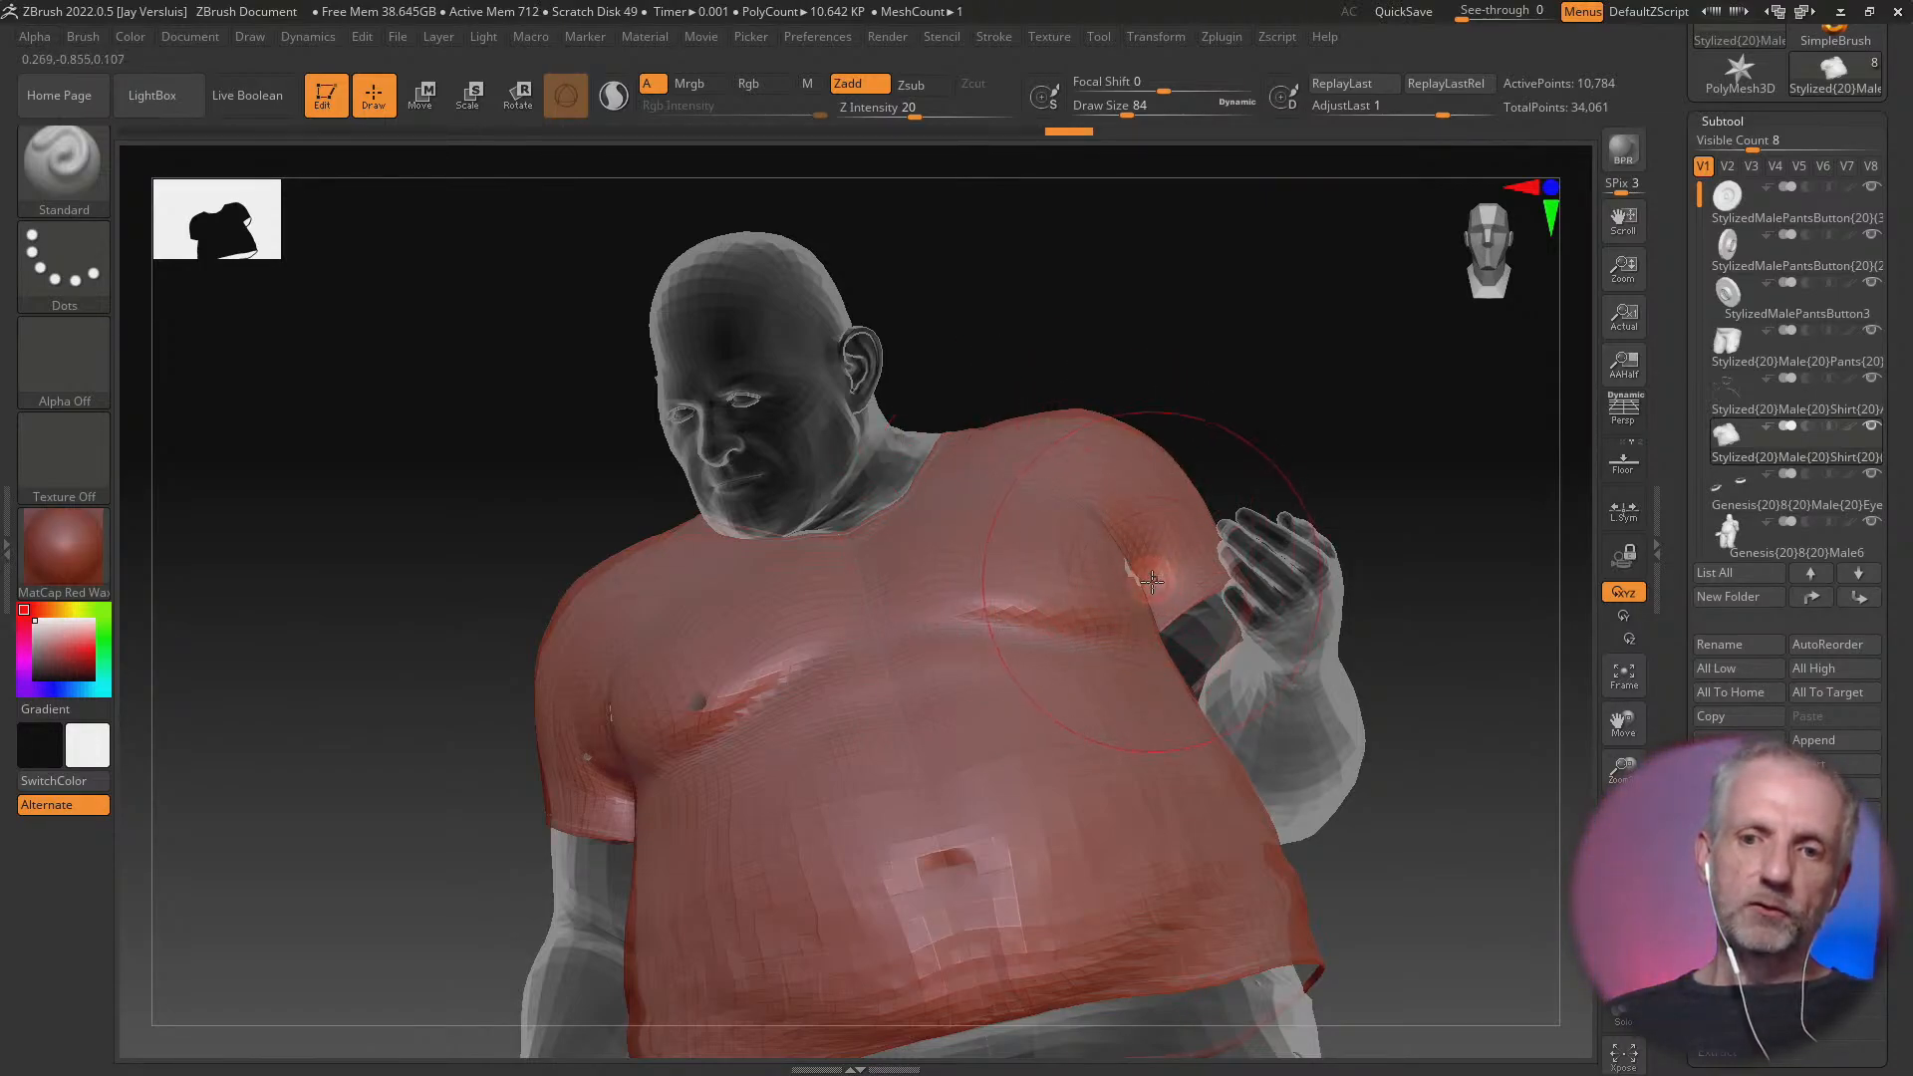
Build out the shirt along the crease under the right chest and cover the exposed skin at the centre of the chest
right_click_drag(865, 642, 778, 678)
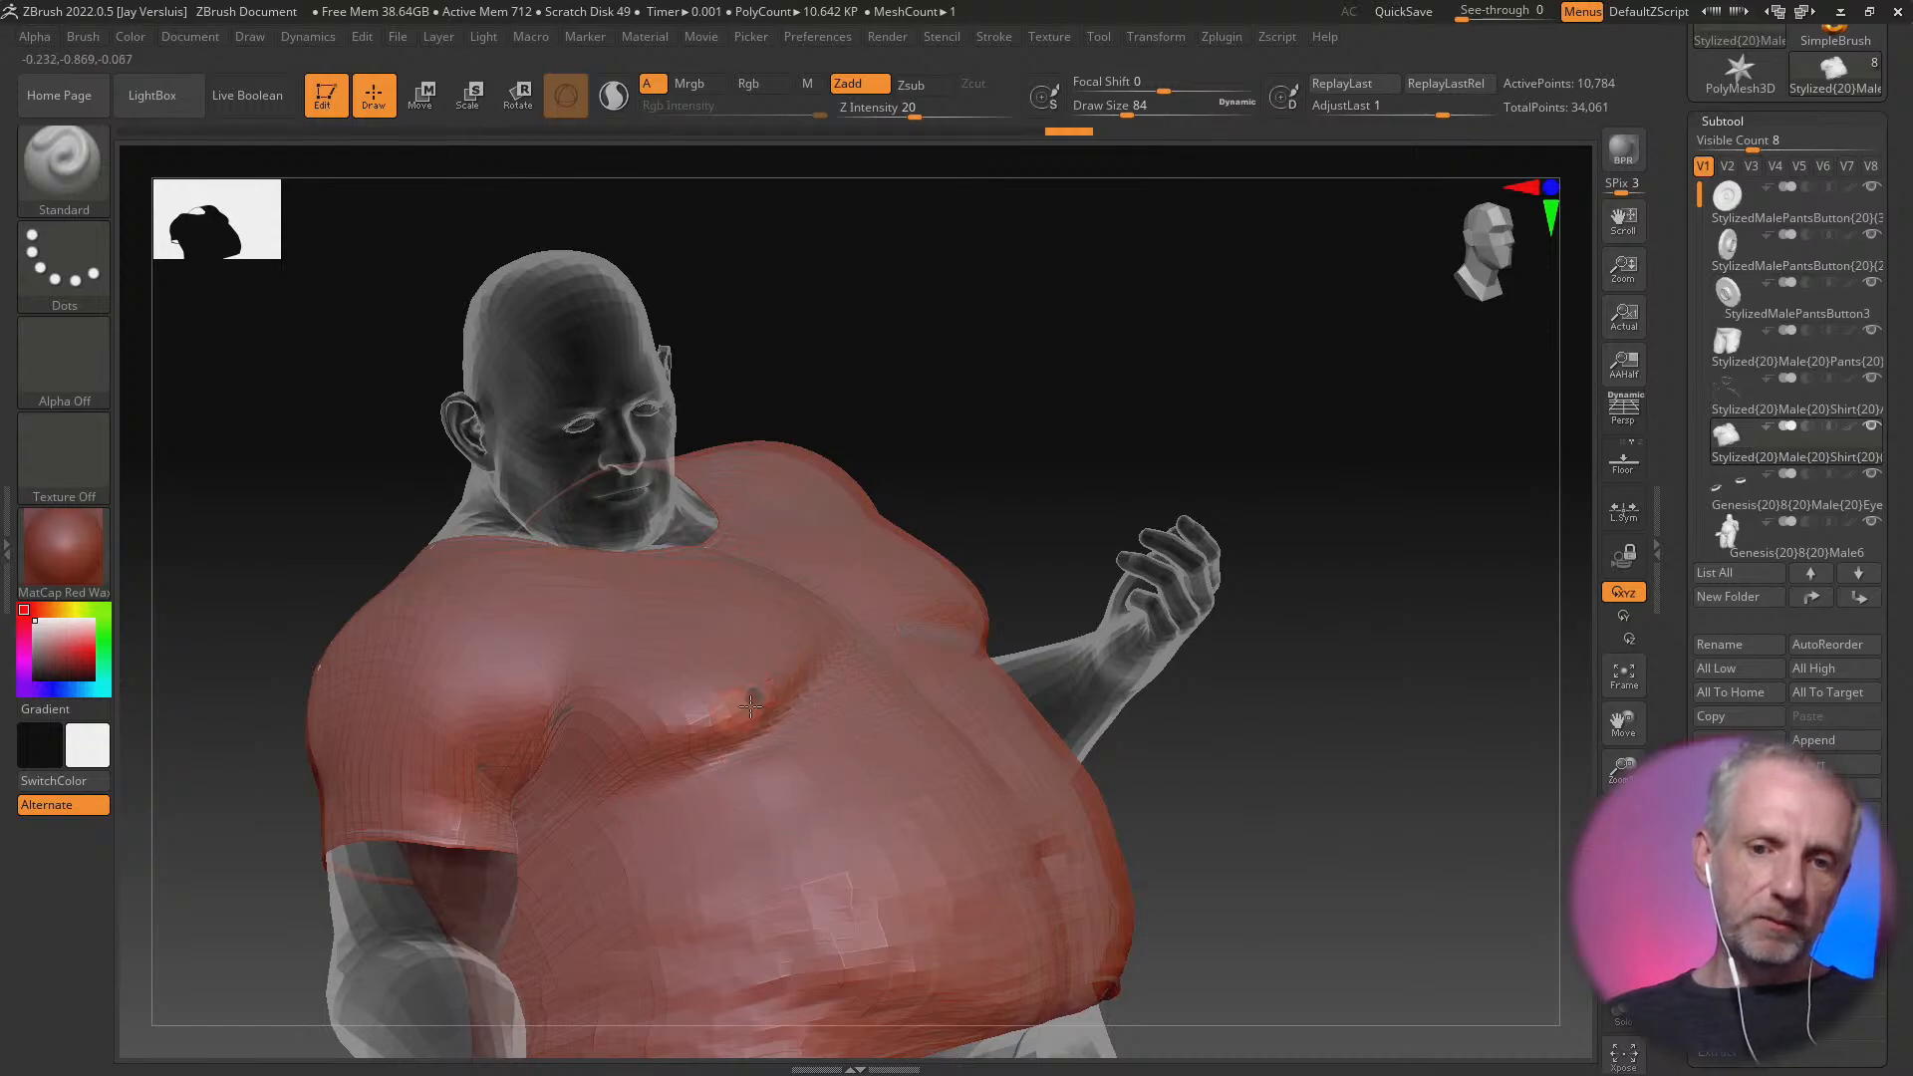
left_click_drag(750, 706, 599, 721)
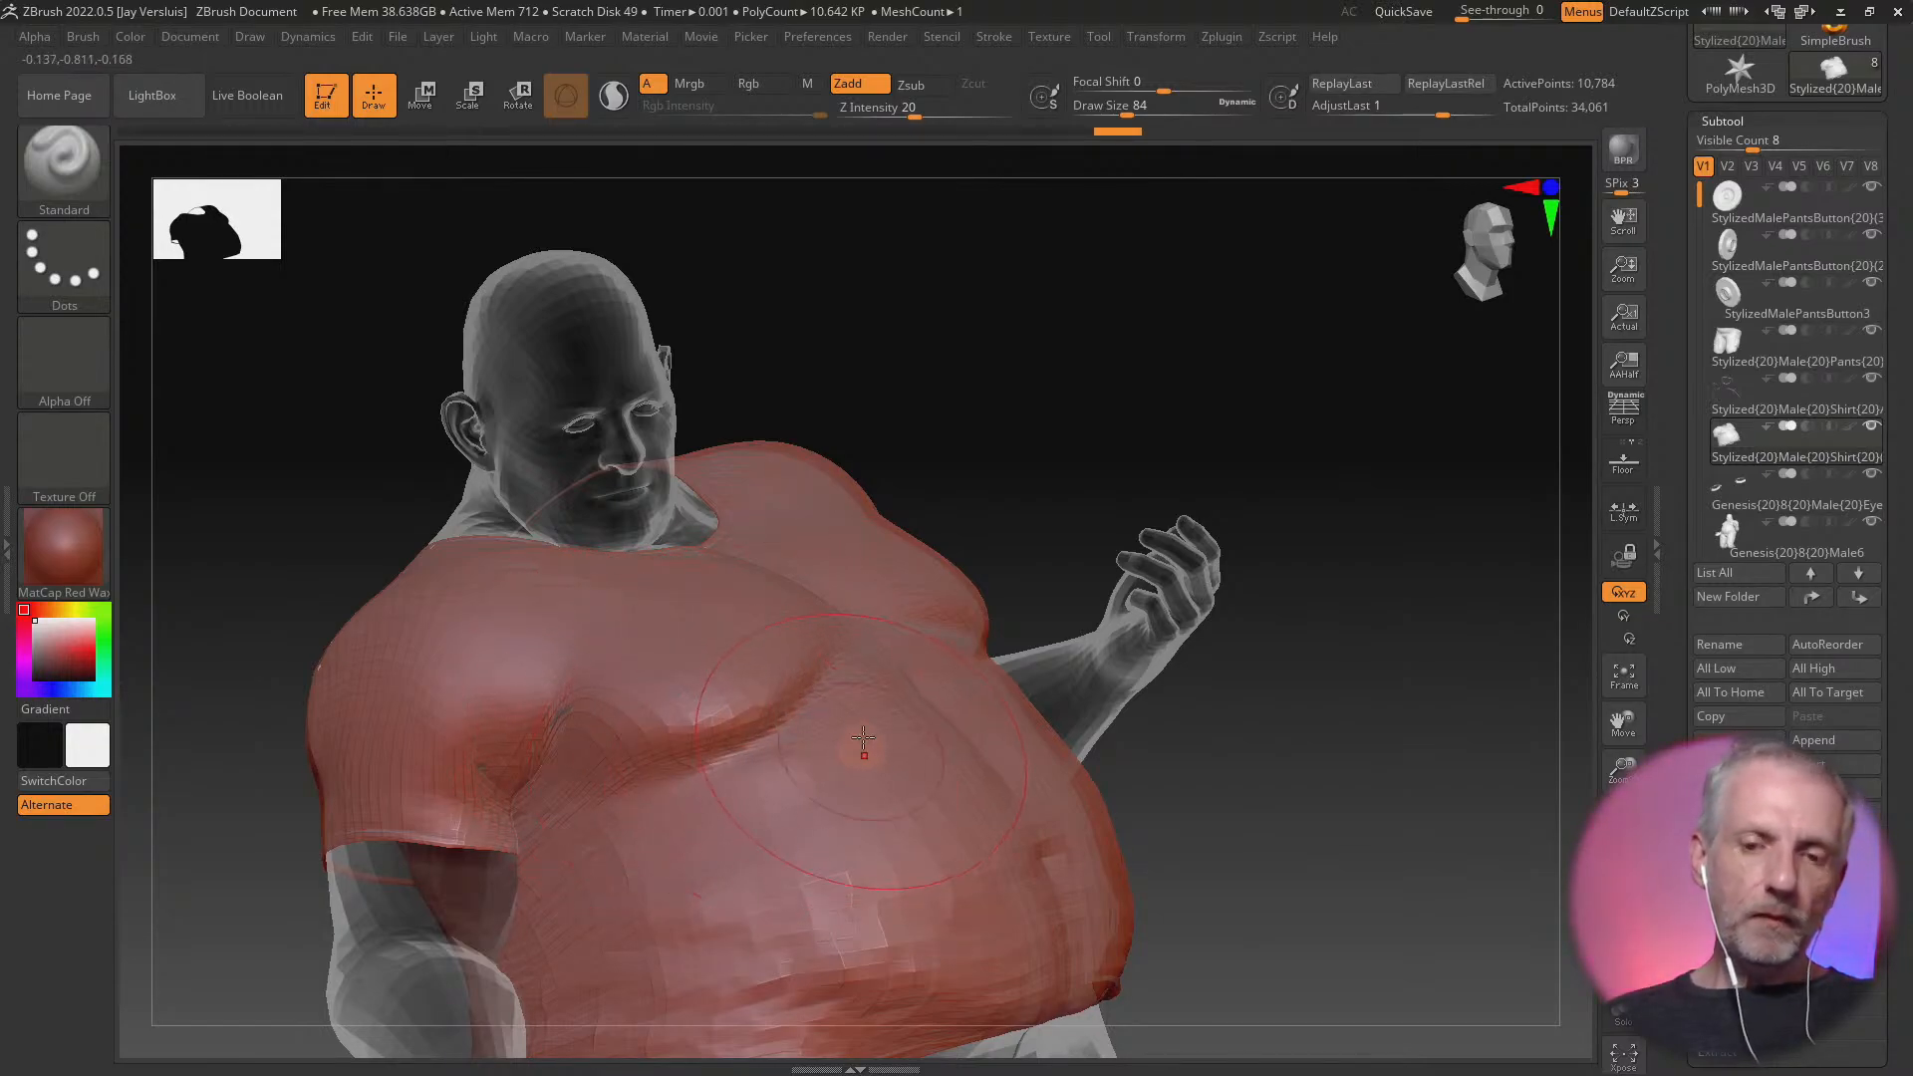
right_click_drag(1353, 768, 1352, 827, "alt")
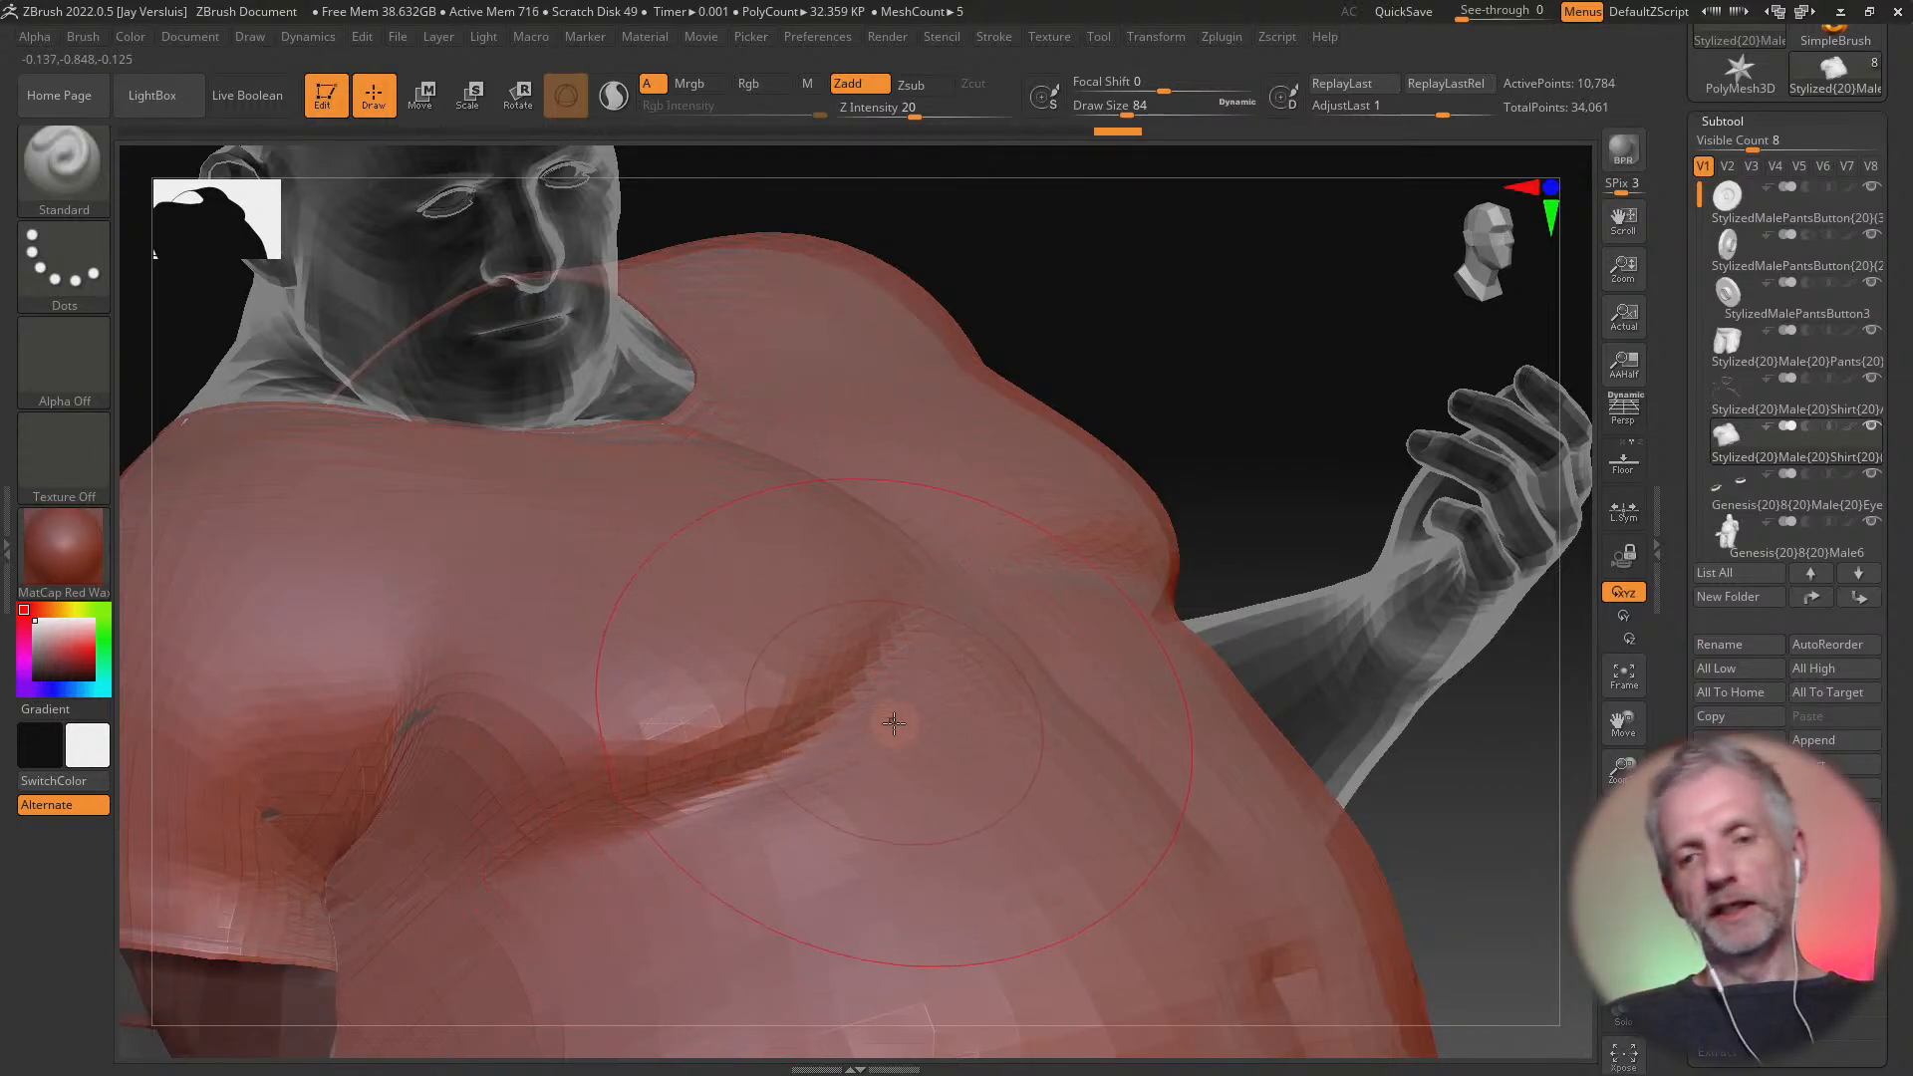
mouse_move(821, 742)
left_mouse_down("shift")
mouse_move(691, 704)
mouse_move(674, 768)
mouse_move(705, 704)
mouse_move(829, 672)
mouse_move(704, 661)
mouse_move(922, 618)
mouse_move(835, 528)
mouse_move(743, 722)
mouse_move(673, 754)
mouse_move(843, 667)
mouse_move(651, 770)
mouse_move(682, 760)
left_mouse_up("shift")
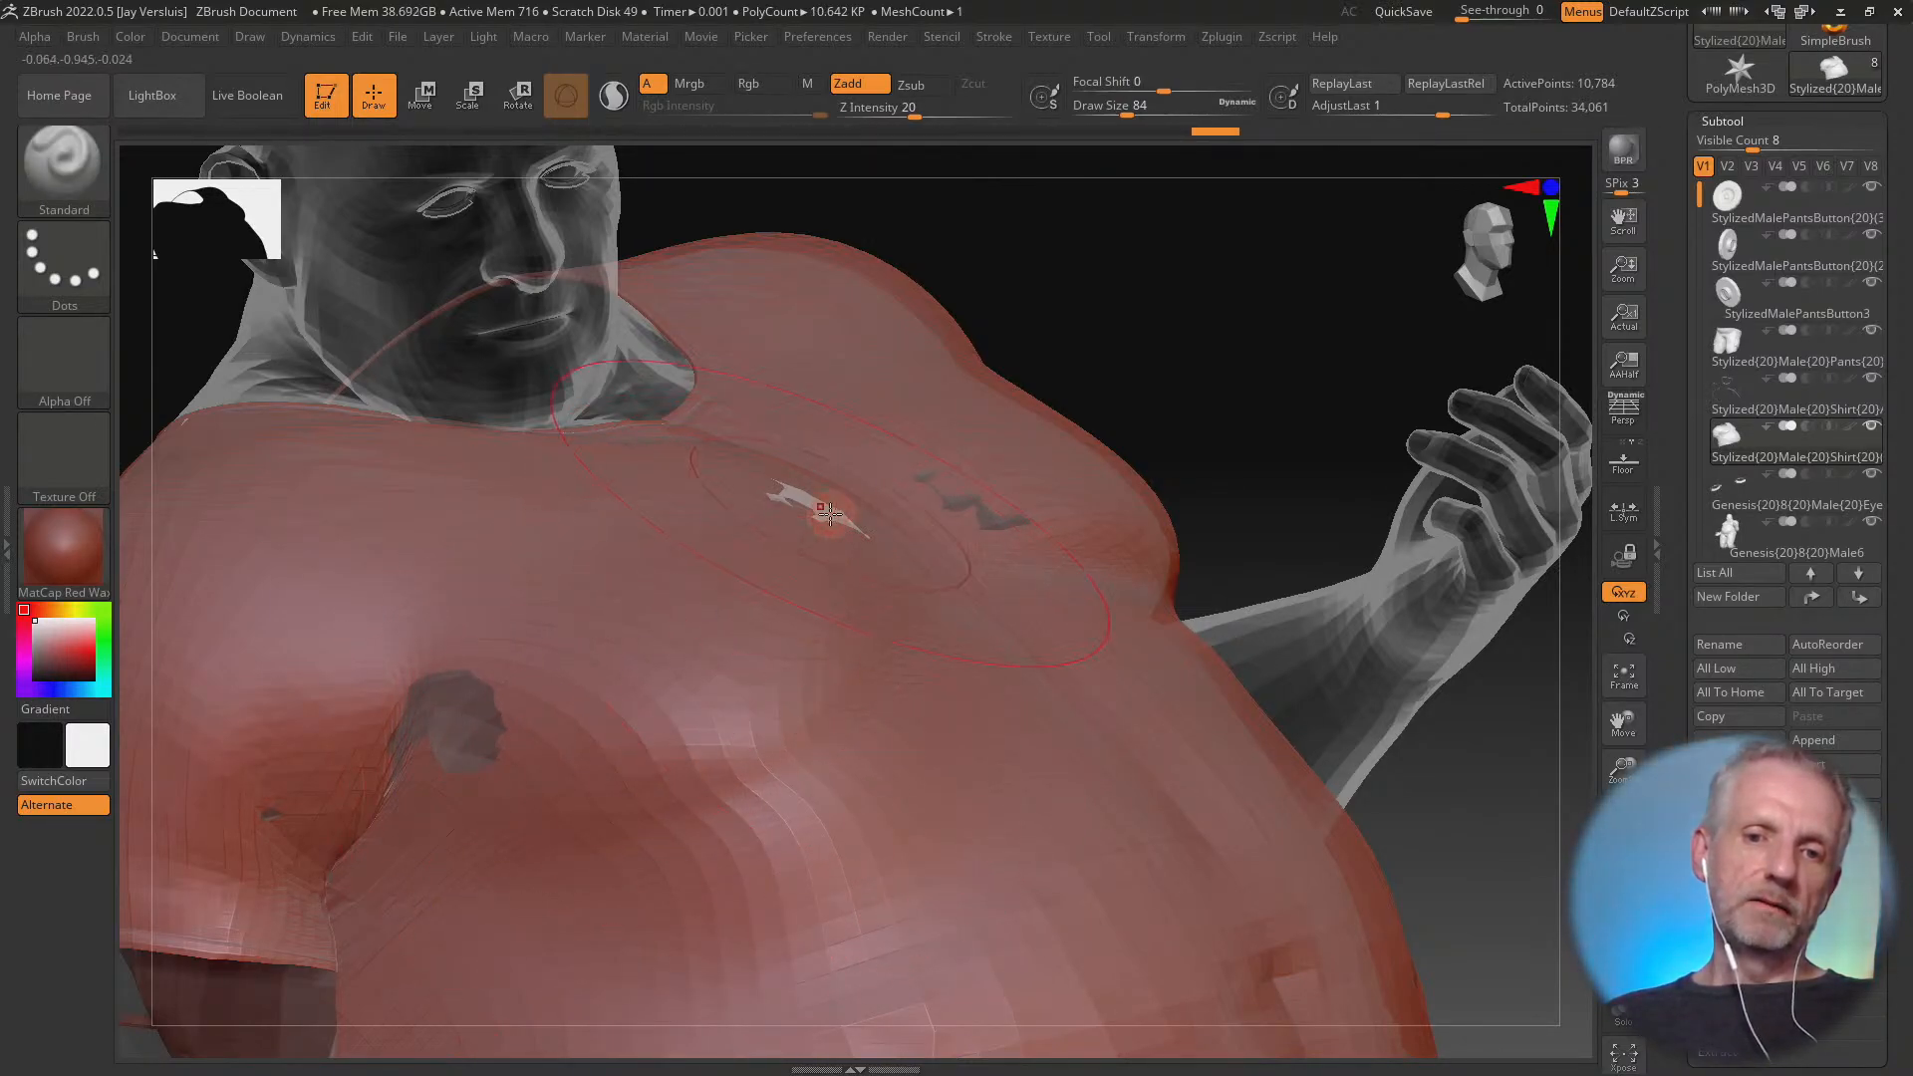
mouse_move(856, 533)
left_mouse_down()
mouse_move(469, 811)
mouse_move(516, 712)
left_mouse_up()
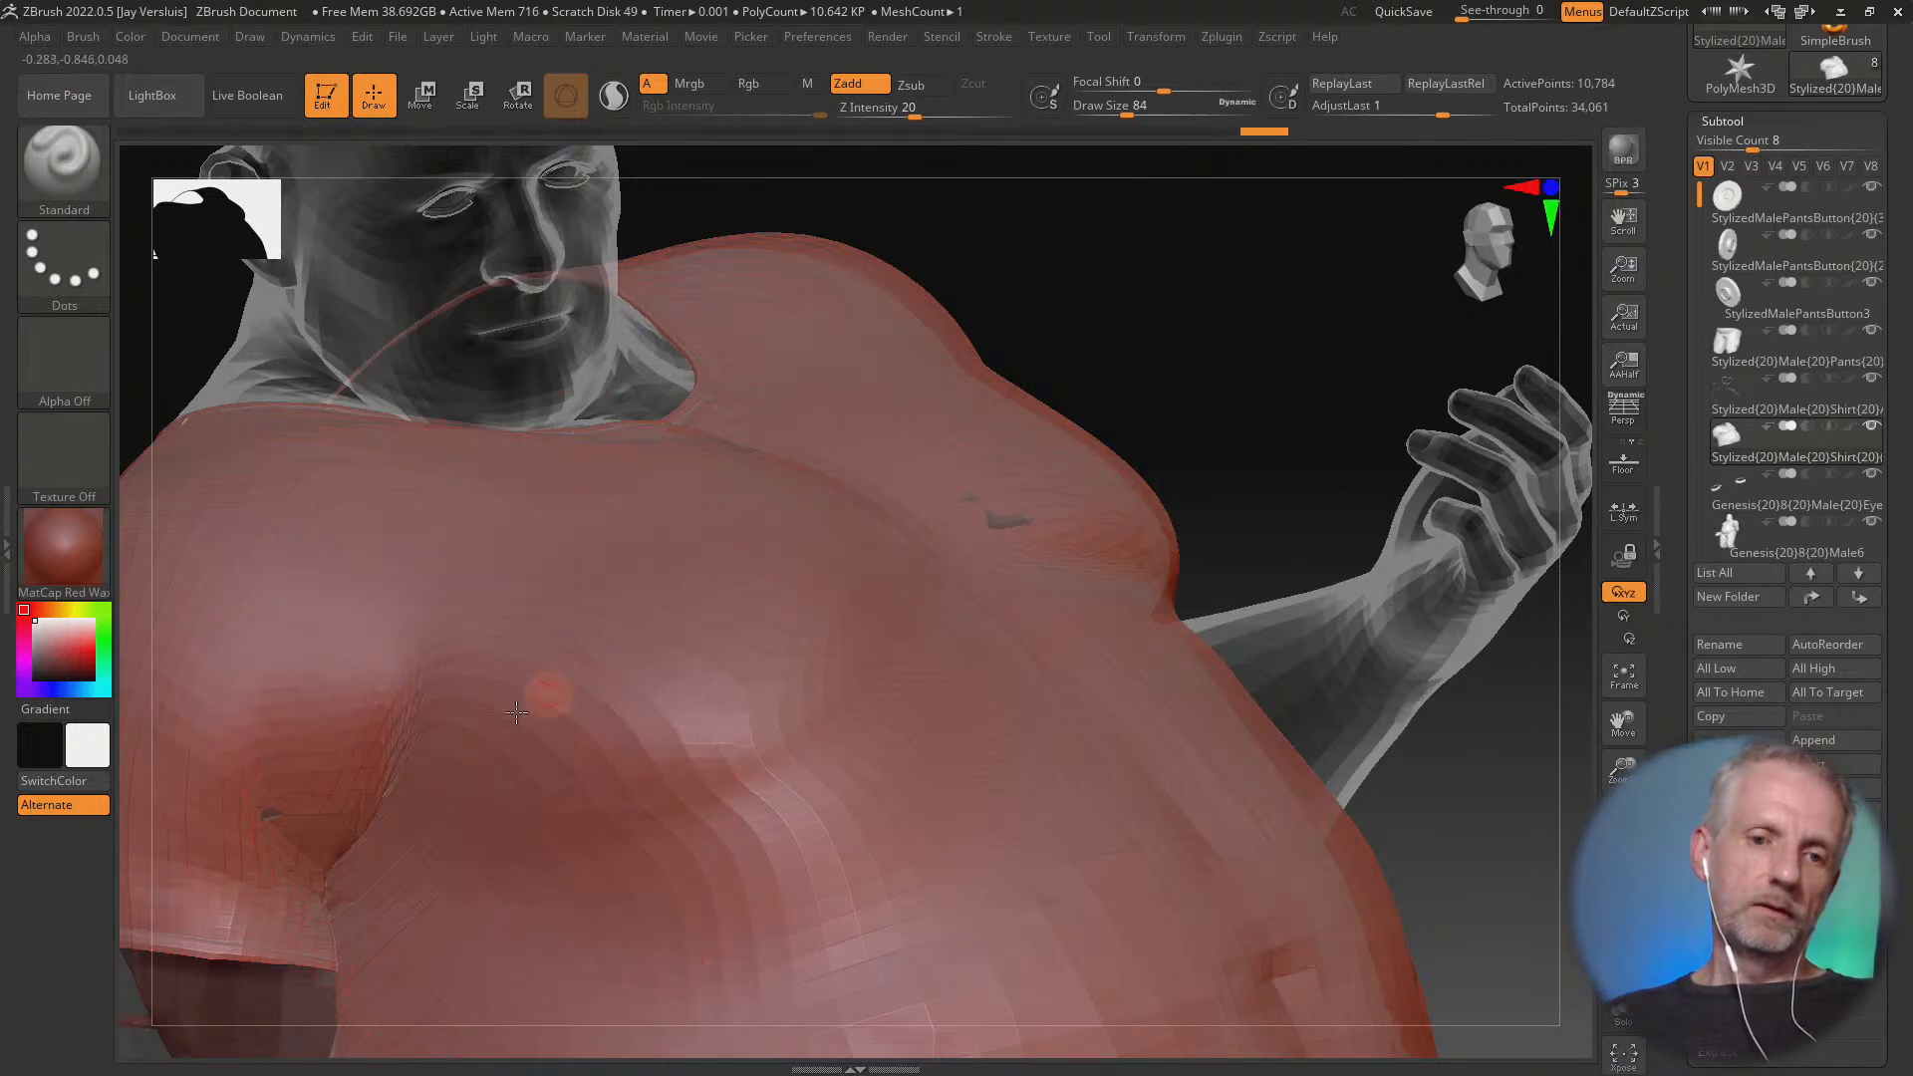
Smooth the shirt's folds beneath the right chest and toward the armpit
left_click_drag(614, 807, 779, 722, "shift")
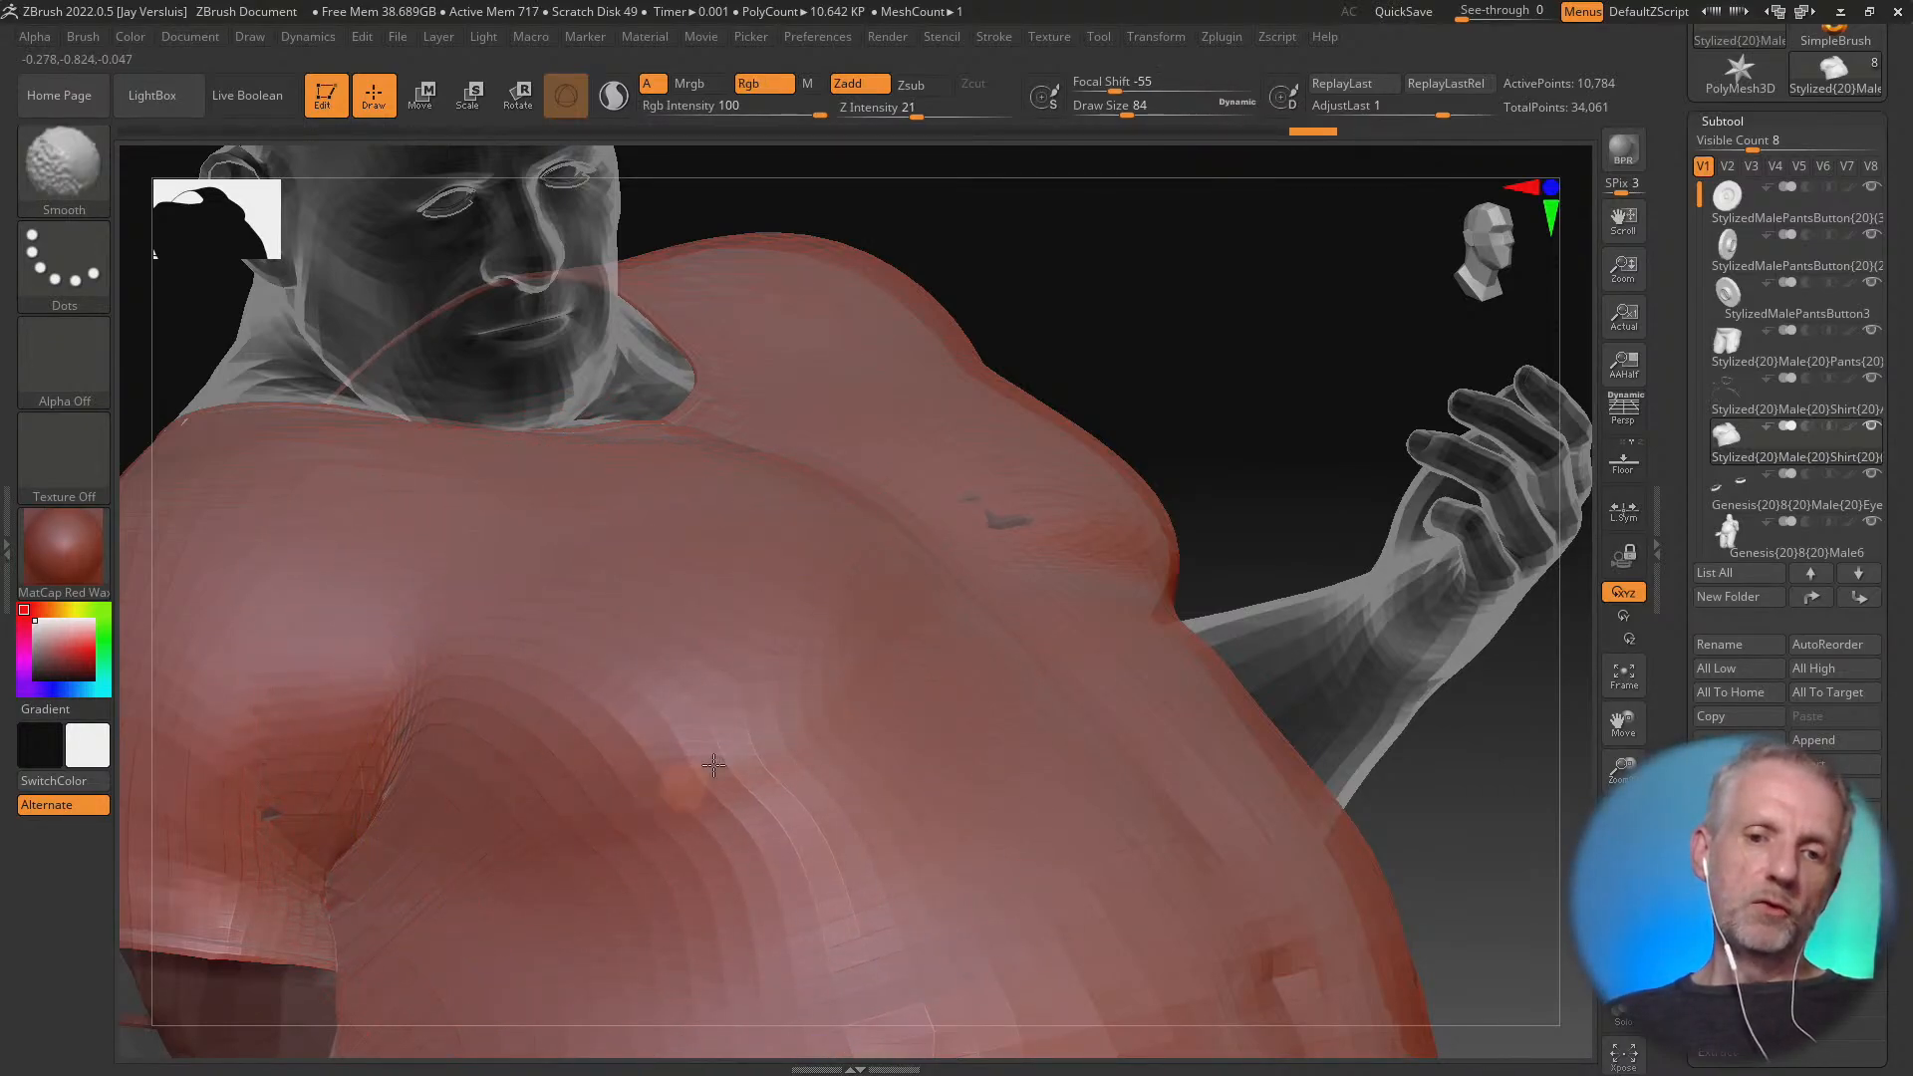
mouse_move(670, 758)
left_mouse_down("shift")
mouse_move(704, 743)
mouse_move(679, 717)
mouse_move(687, 739)
left_mouse_up("shift")
left_click_drag(520, 729, 424, 759)
mouse_move(903, 558)
right_mouse_down()
mouse_move(913, 606)
mouse_move(863, 619)
mouse_move(893, 654)
mouse_move(794, 593)
mouse_move(904, 700)
mouse_move(878, 726)
right_mouse_up()
mouse_move(756, 726)
right_mouse_down()
mouse_move(550, 717)
mouse_move(523, 736)
mouse_move(547, 717)
mouse_move(618, 737)
mouse_move(691, 700)
mouse_move(734, 721)
mouse_move(728, 685)
right_mouse_up()
Cover the poke-through at the right side below the chest, reducing the brush to Draw Size 68
mouse_move(548, 487)
left_mouse_down("shift")
mouse_move(499, 422)
mouse_move(560, 434)
mouse_move(568, 483)
left_mouse_up("shift")
mouse_move(474, 478)
right_mouse_down()
mouse_move(578, 516)
mouse_move(684, 502)
right_mouse_up()
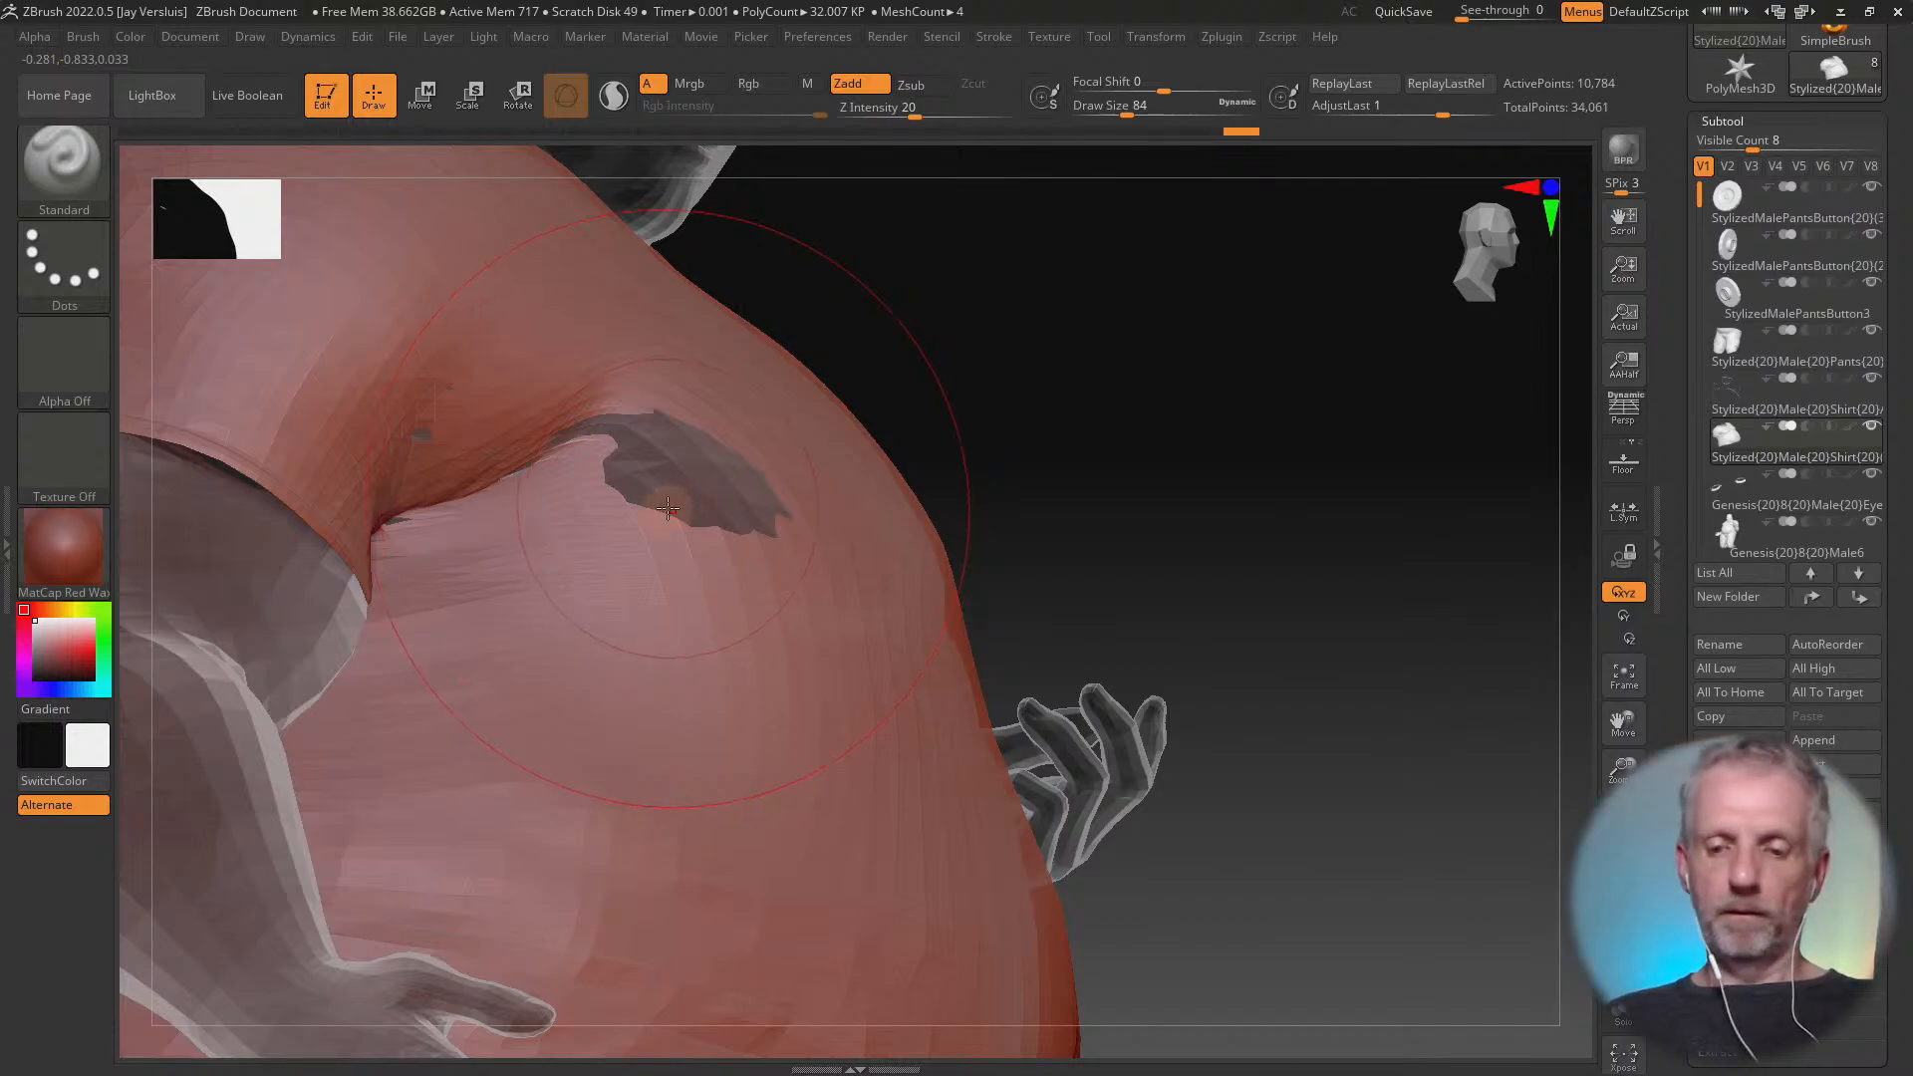
left_click_drag(674, 479, 671, 484, "shift")
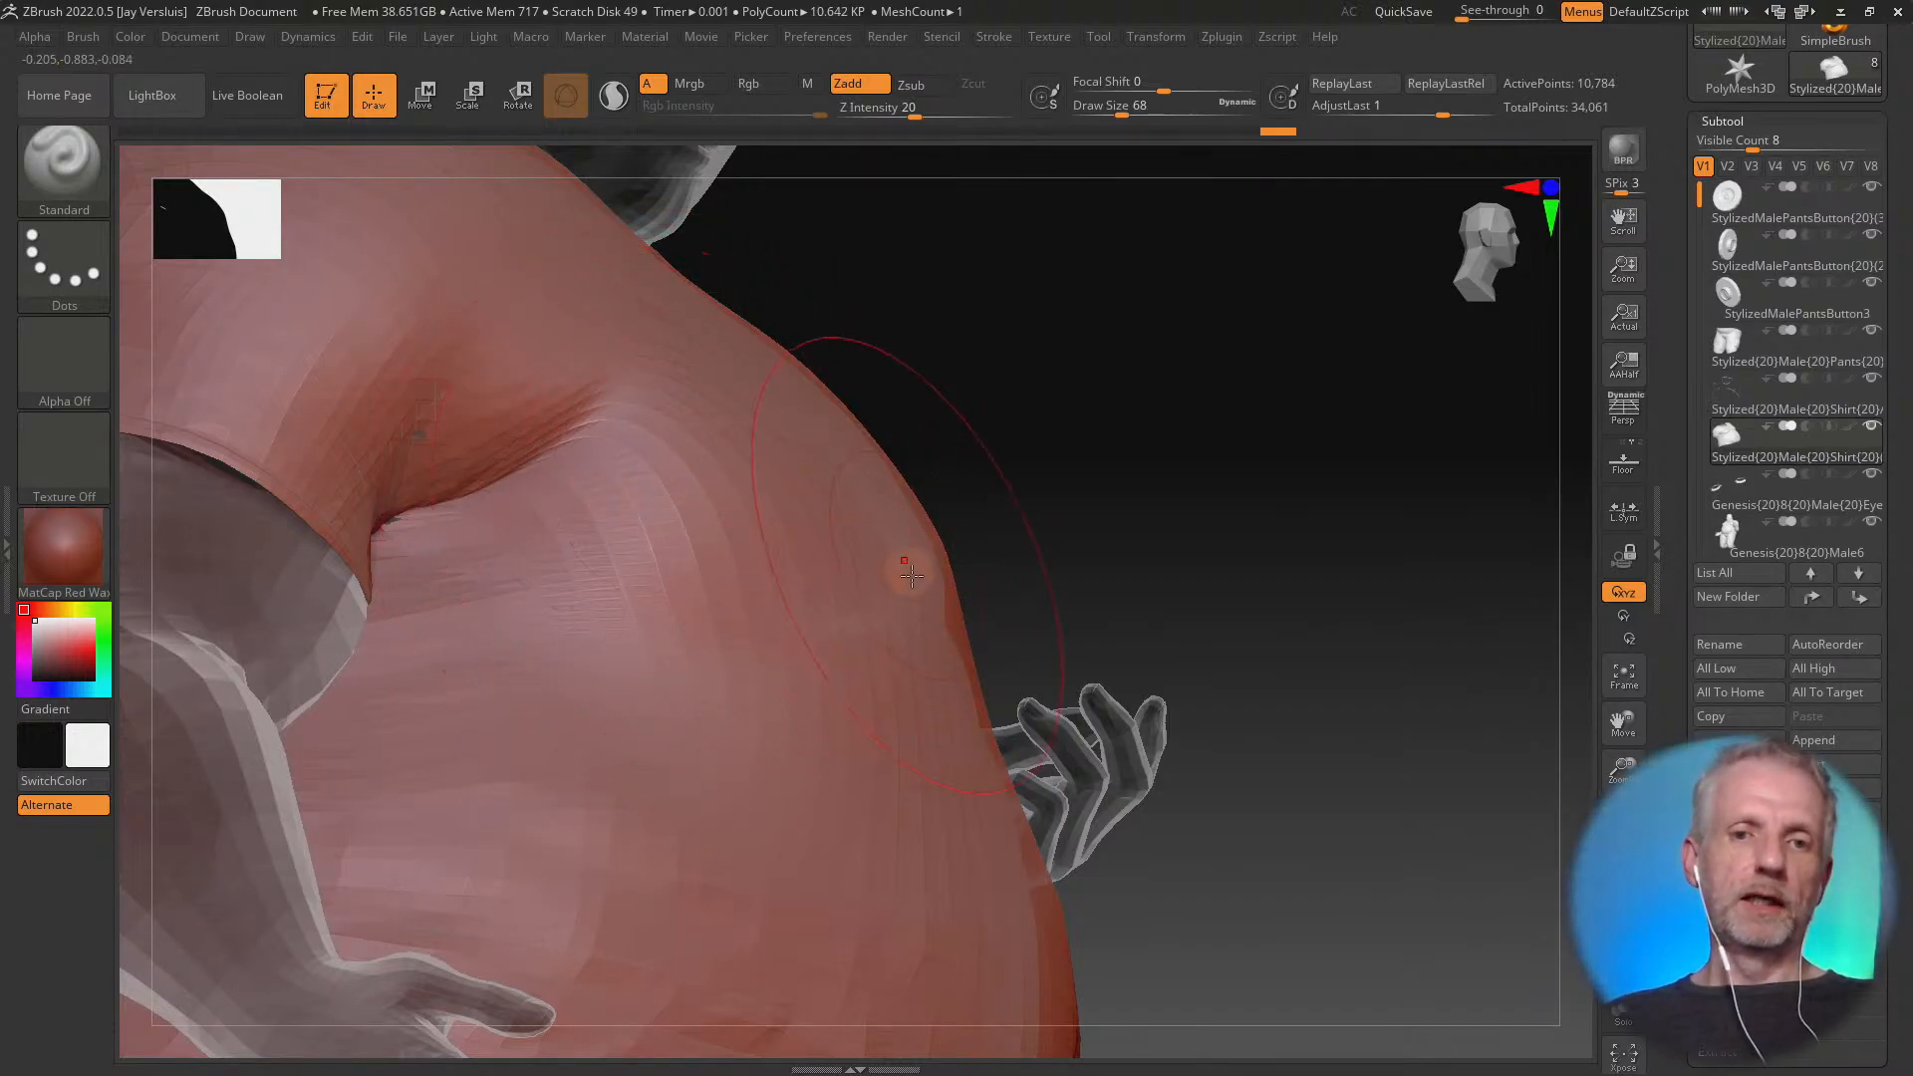
mouse_move(910, 575)
right_mouse_down()
mouse_move(857, 518)
mouse_move(867, 498)
right_mouse_up()
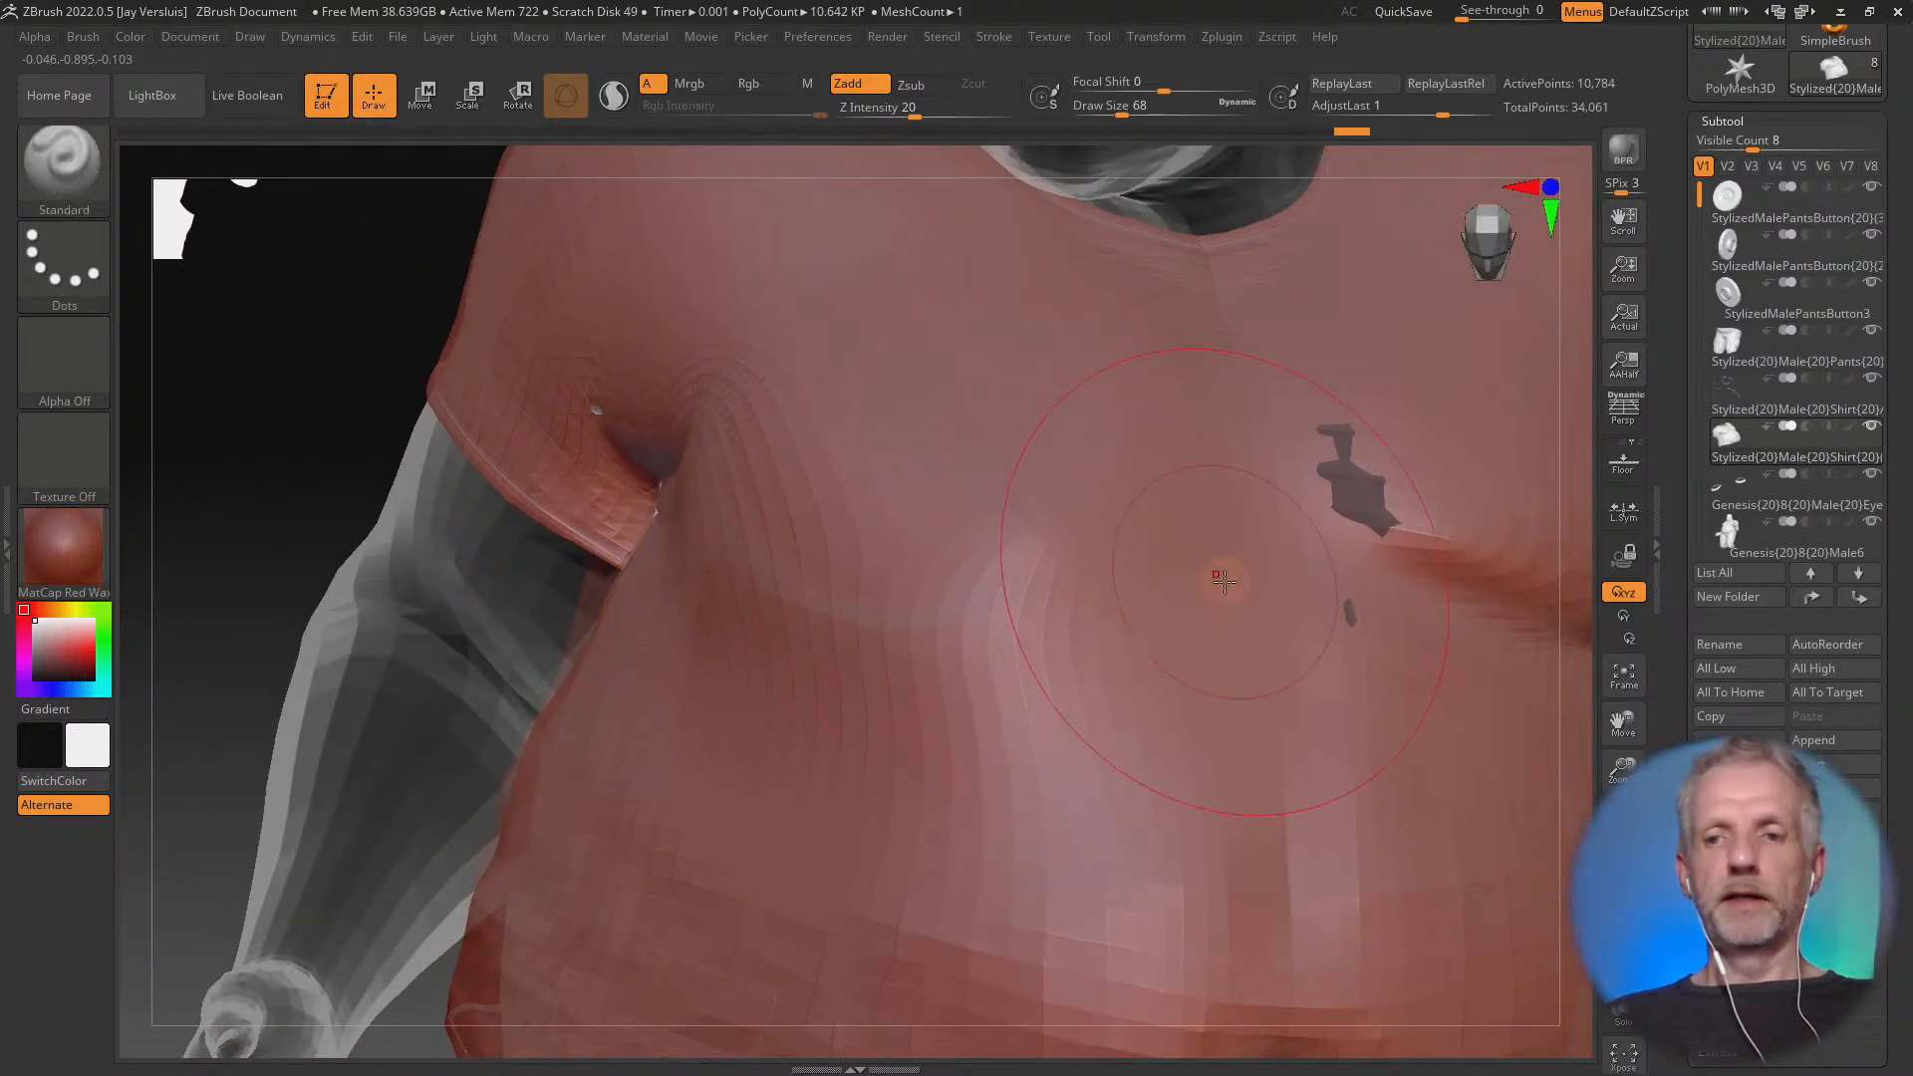
Fill out the crease under the shirt's left chest and blend it into the surrounding surface, covering the exposed skin
mouse_move(1282, 660)
right_mouse_down()
mouse_move(1284, 562)
mouse_move(1221, 568)
mouse_move(1087, 528)
right_mouse_up()
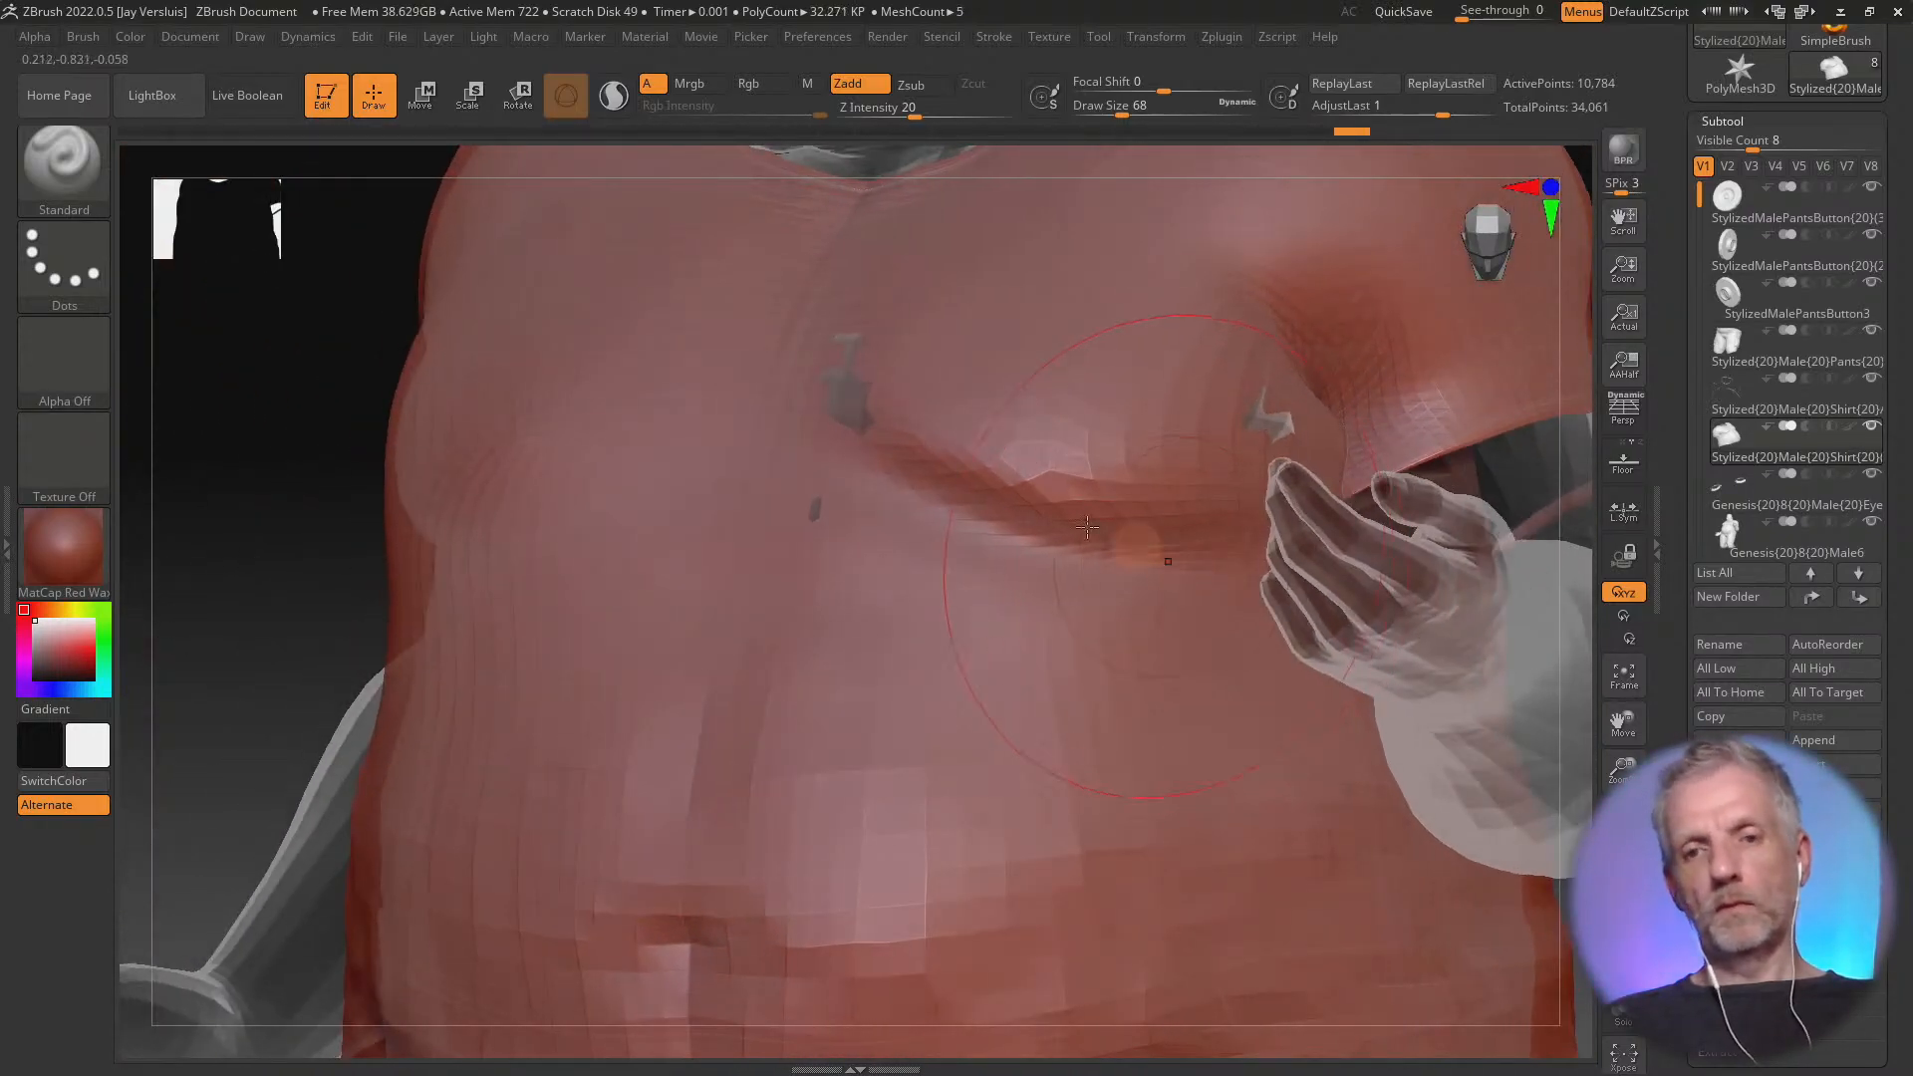
left_click_drag(866, 423, 1161, 509)
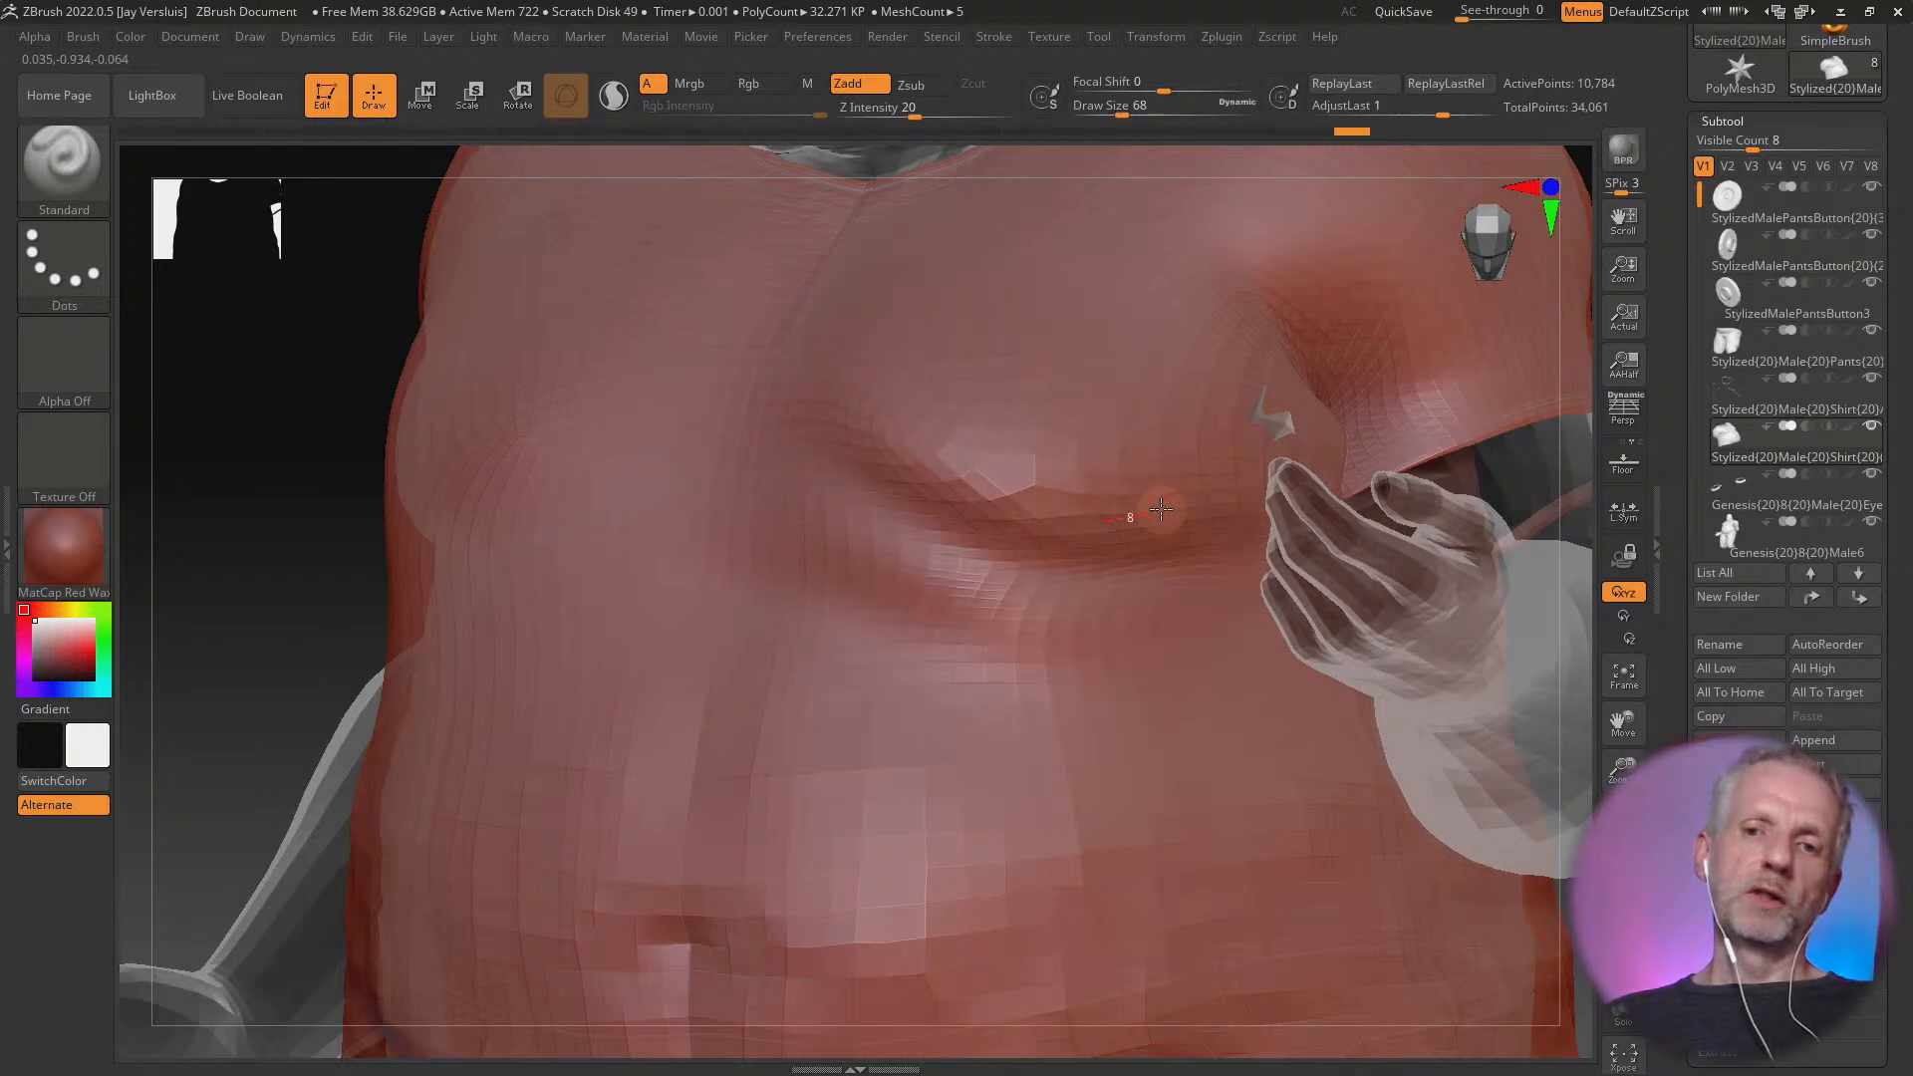
left_click_drag(1260, 421, 1263, 426)
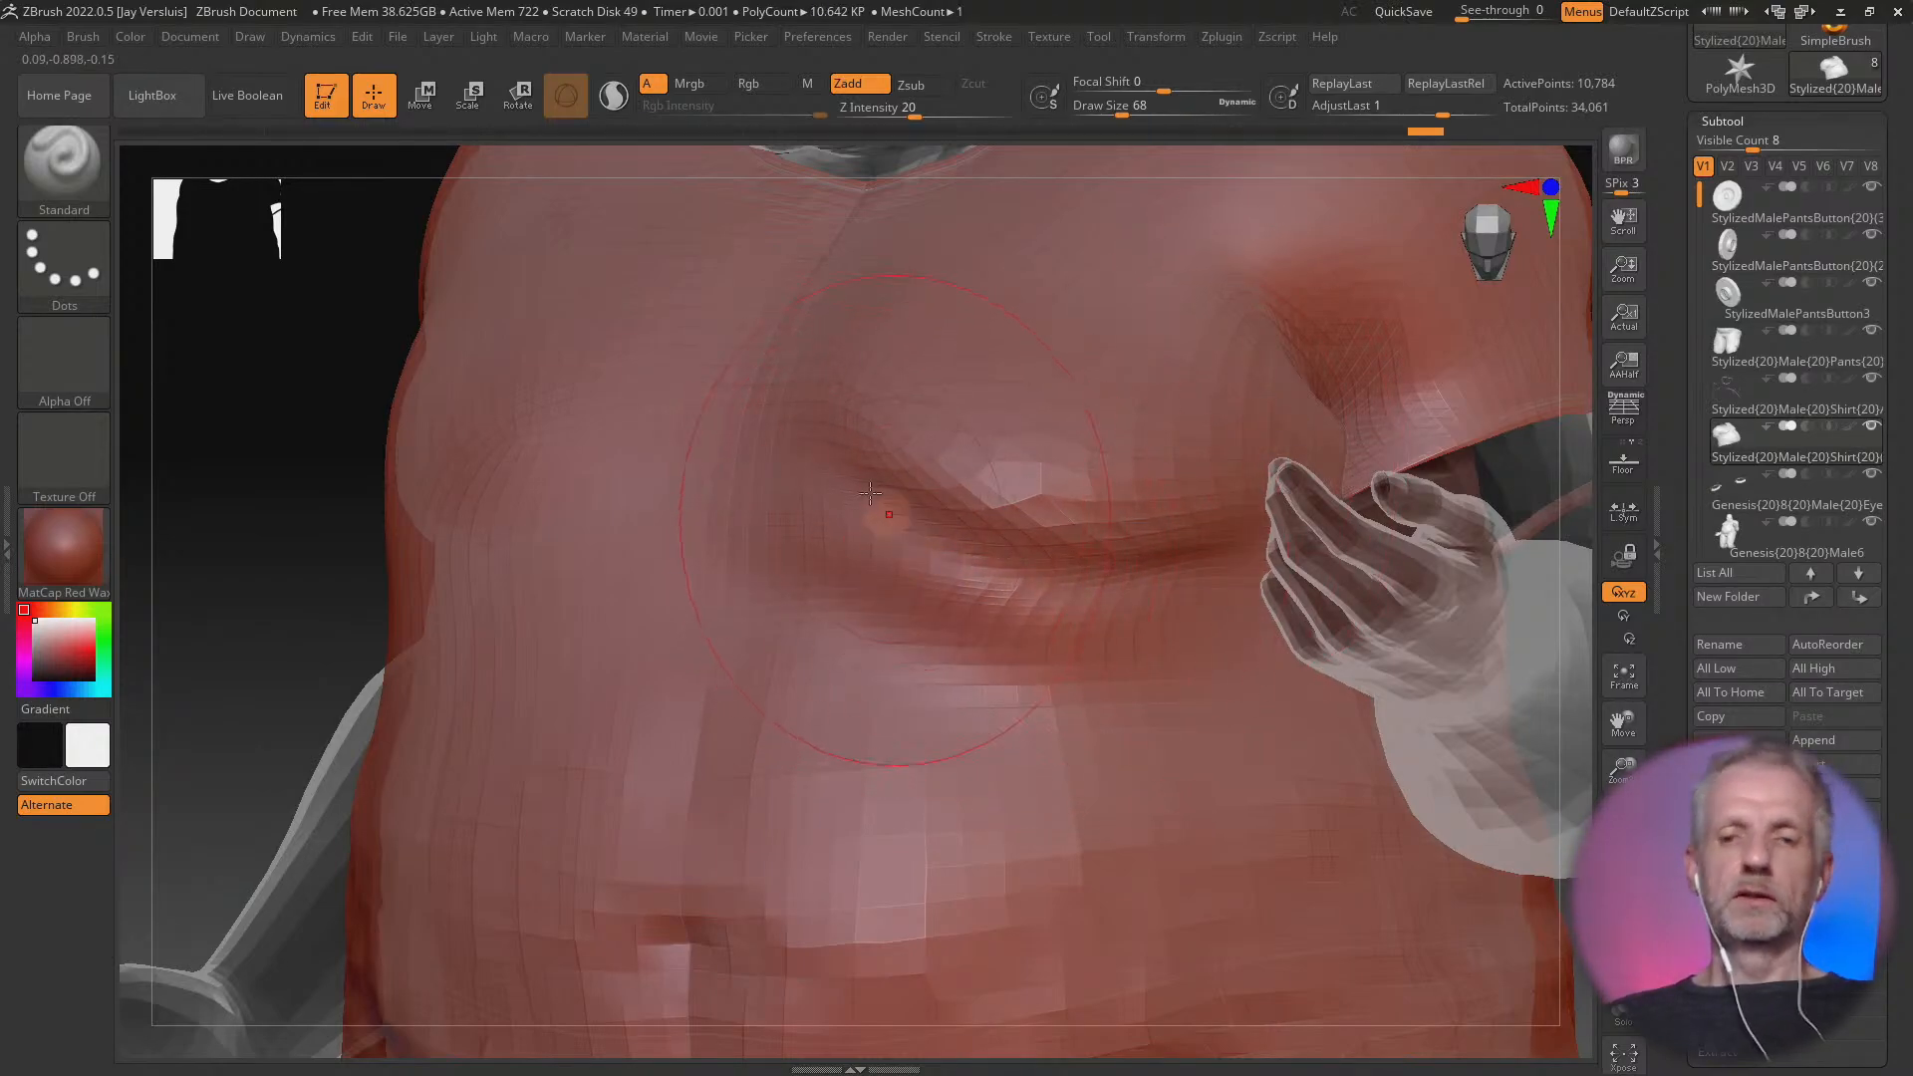
mouse_move(870, 492)
left_mouse_down("shift")
mouse_move(1086, 537)
mouse_move(977, 546)
left_mouse_up("shift")
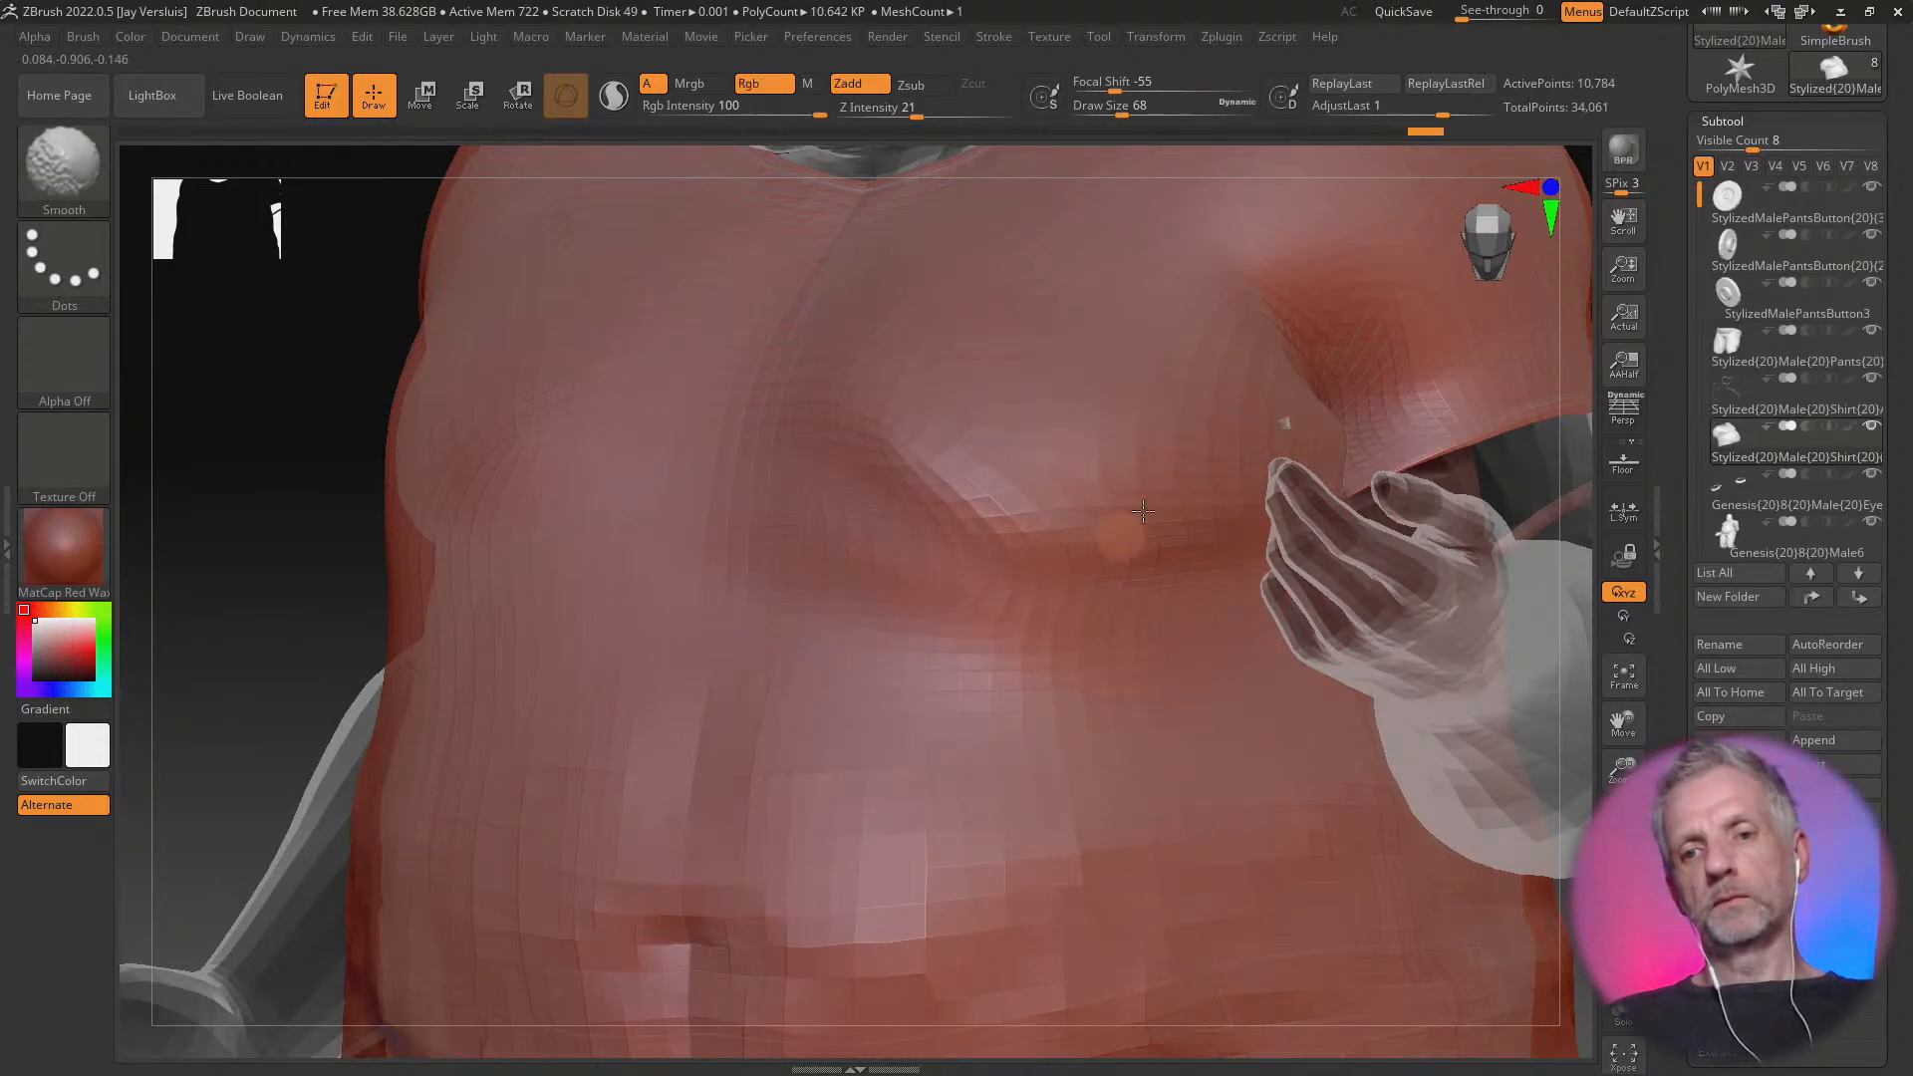
mouse_move(899, 501)
left_mouse_down("shift")
mouse_move(970, 508)
mouse_move(1067, 558)
left_mouse_up("shift")
left_click_drag(1149, 444, 1255, 453)
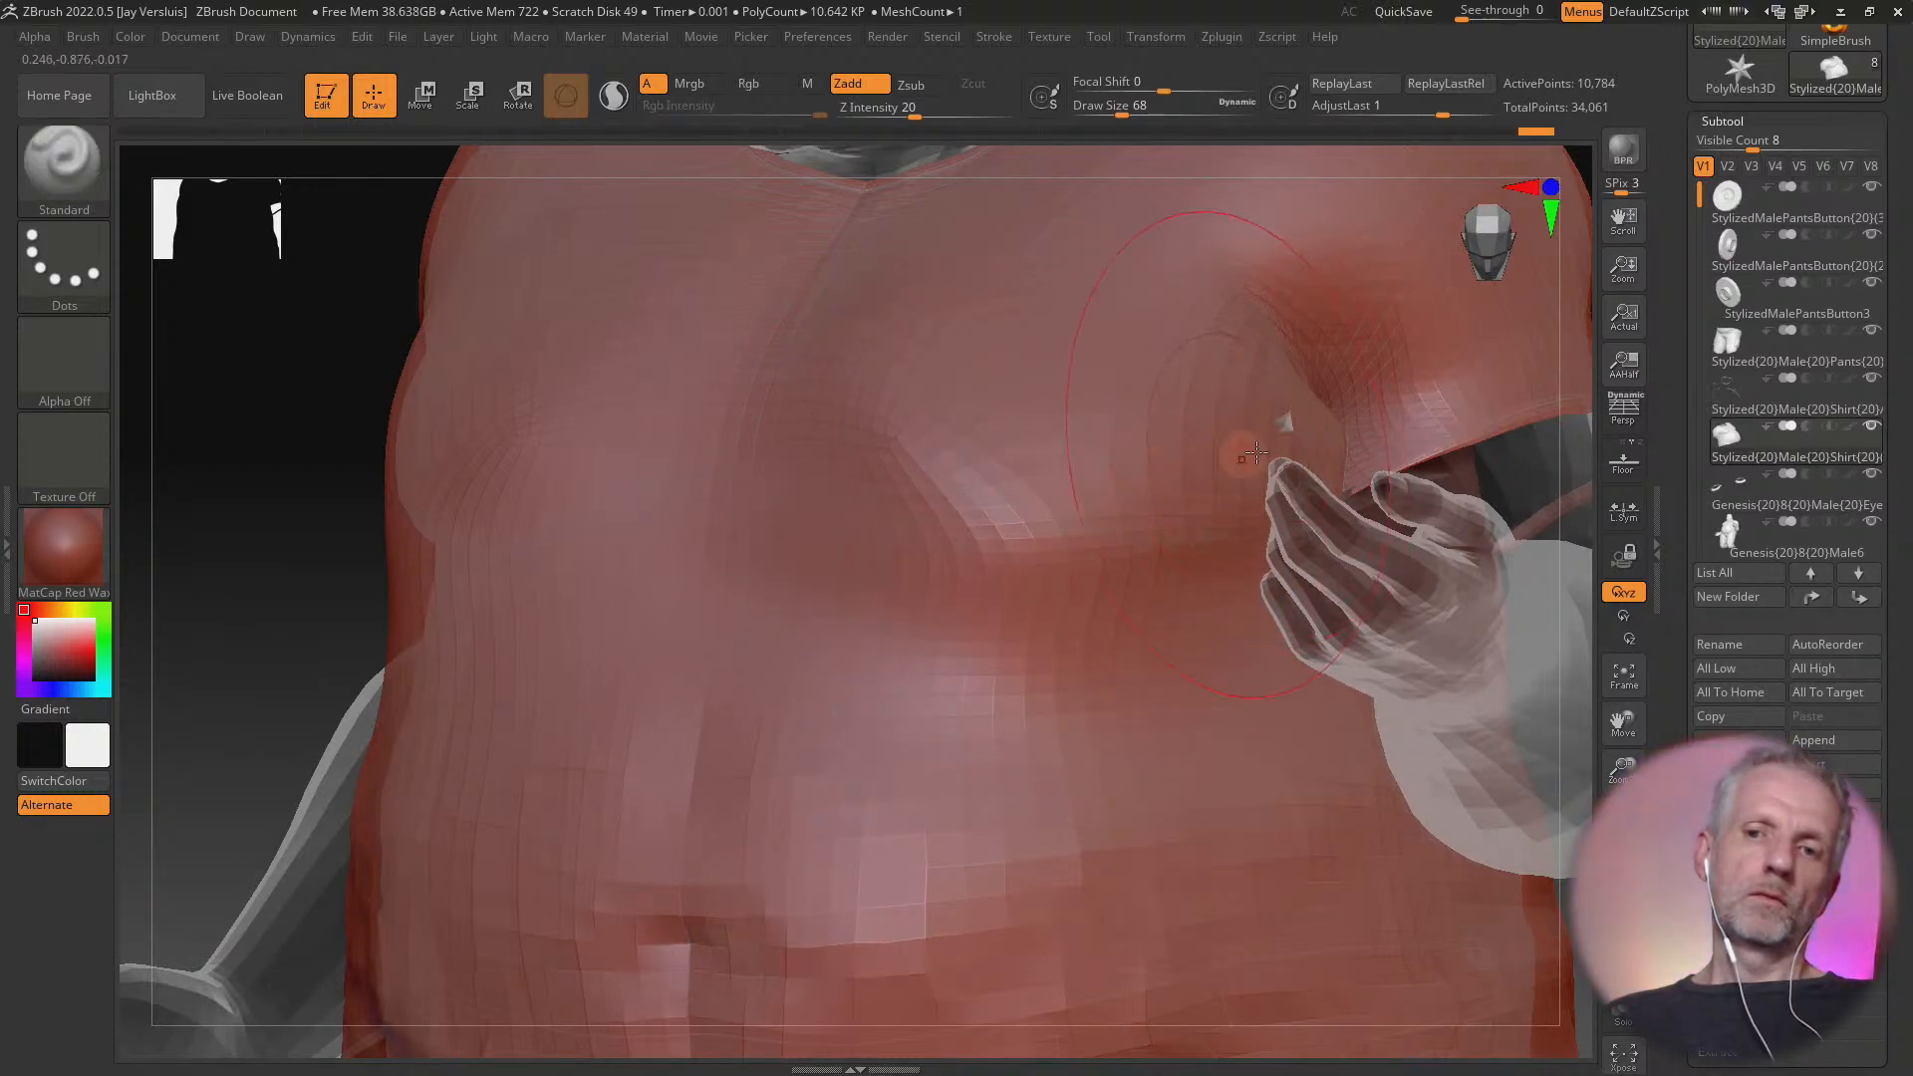
right_click_drag(1182, 458, 1063, 544)
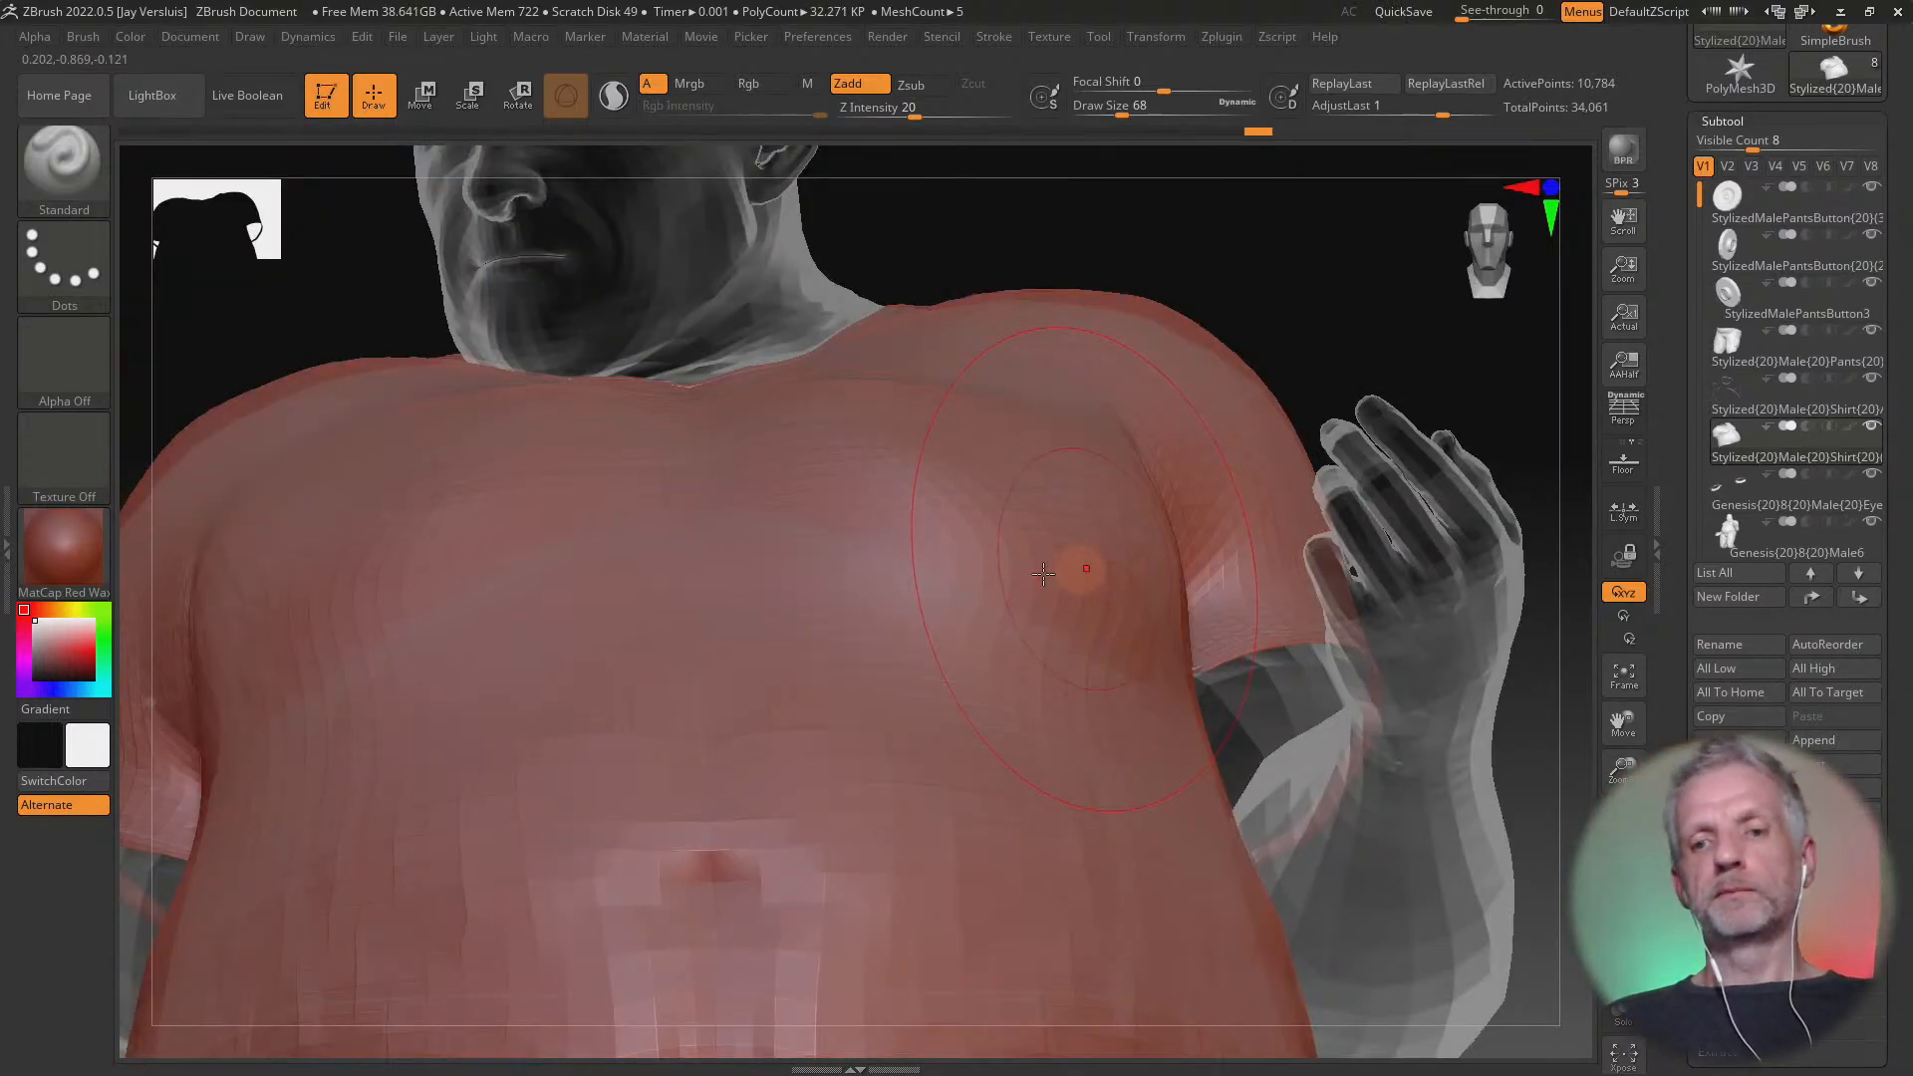
Smooth the shirt across the left chest and check its overall shape from the front and side
key("shift")
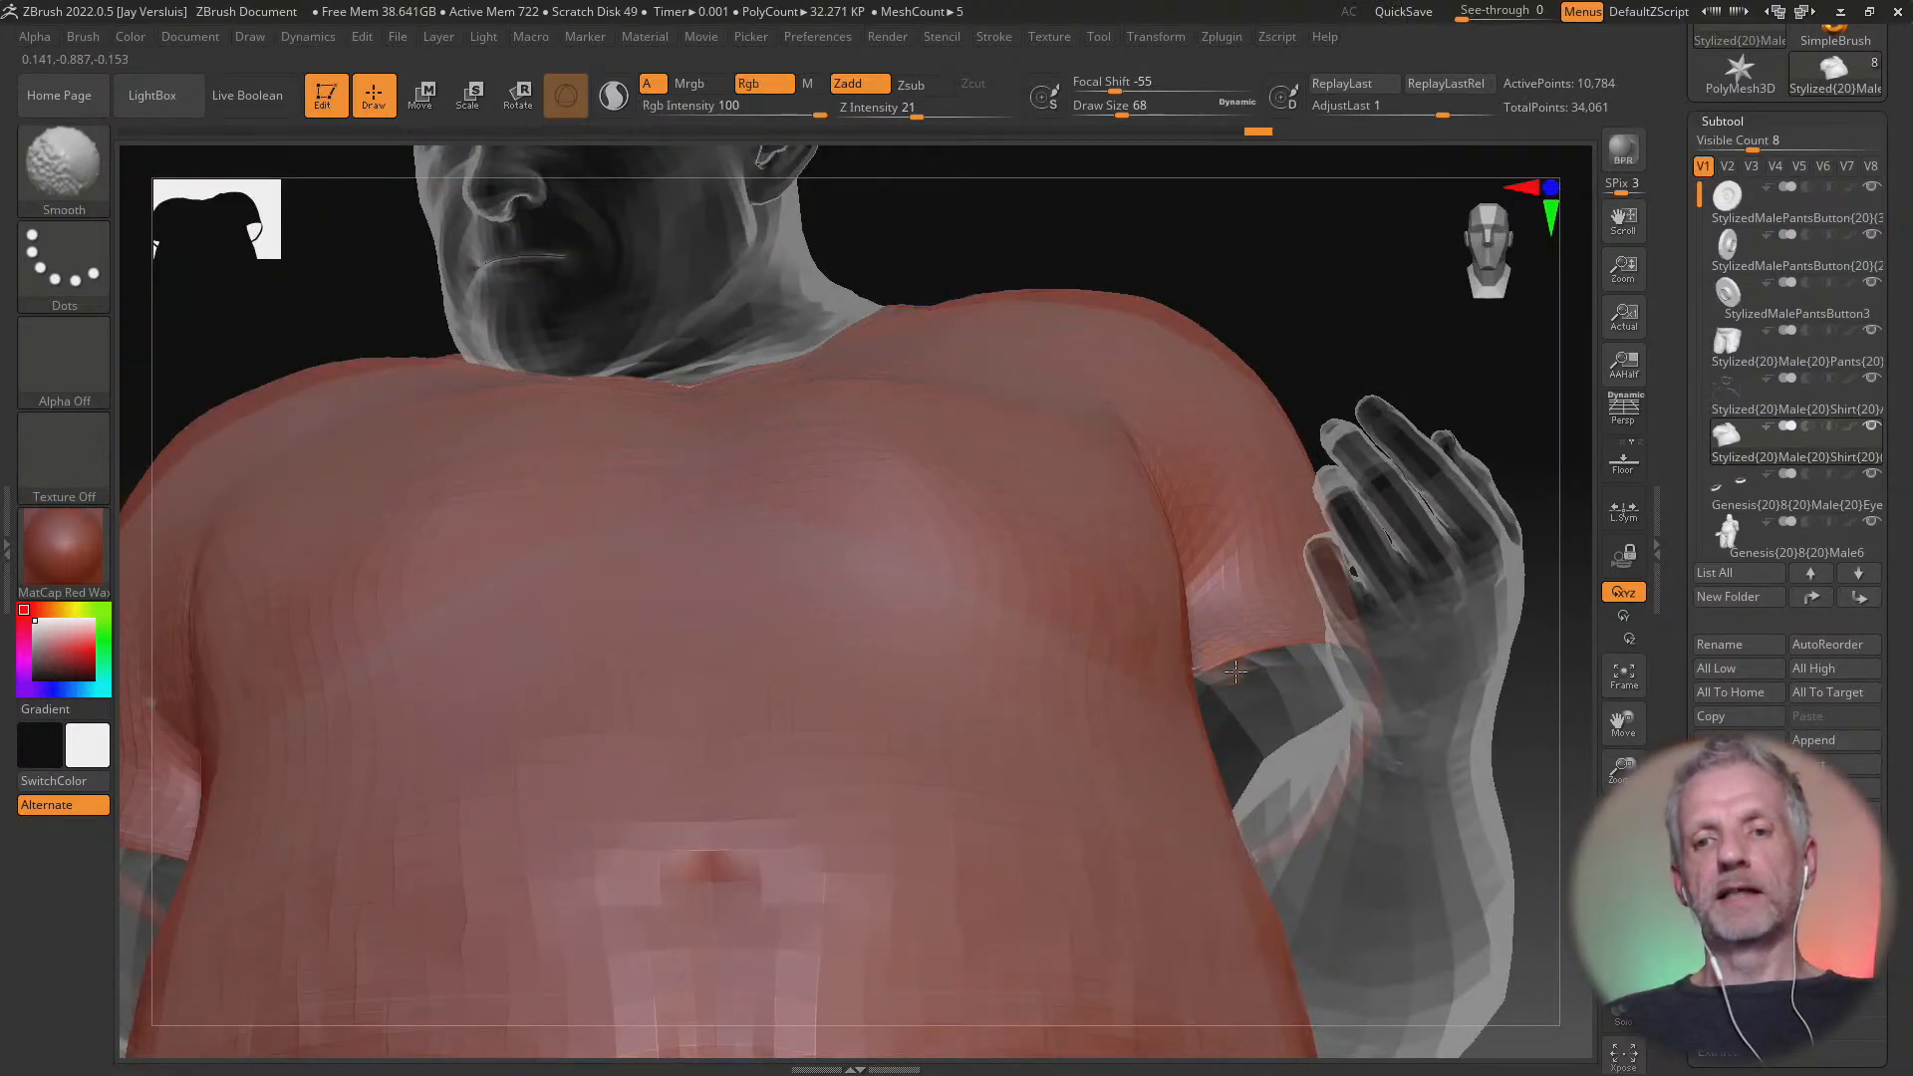
left_click_drag(1008, 619, 986, 606, "shift")
mouse_move(986, 607)
right_mouse_down()
mouse_move(909, 665)
mouse_move(1017, 651)
right_mouse_up()
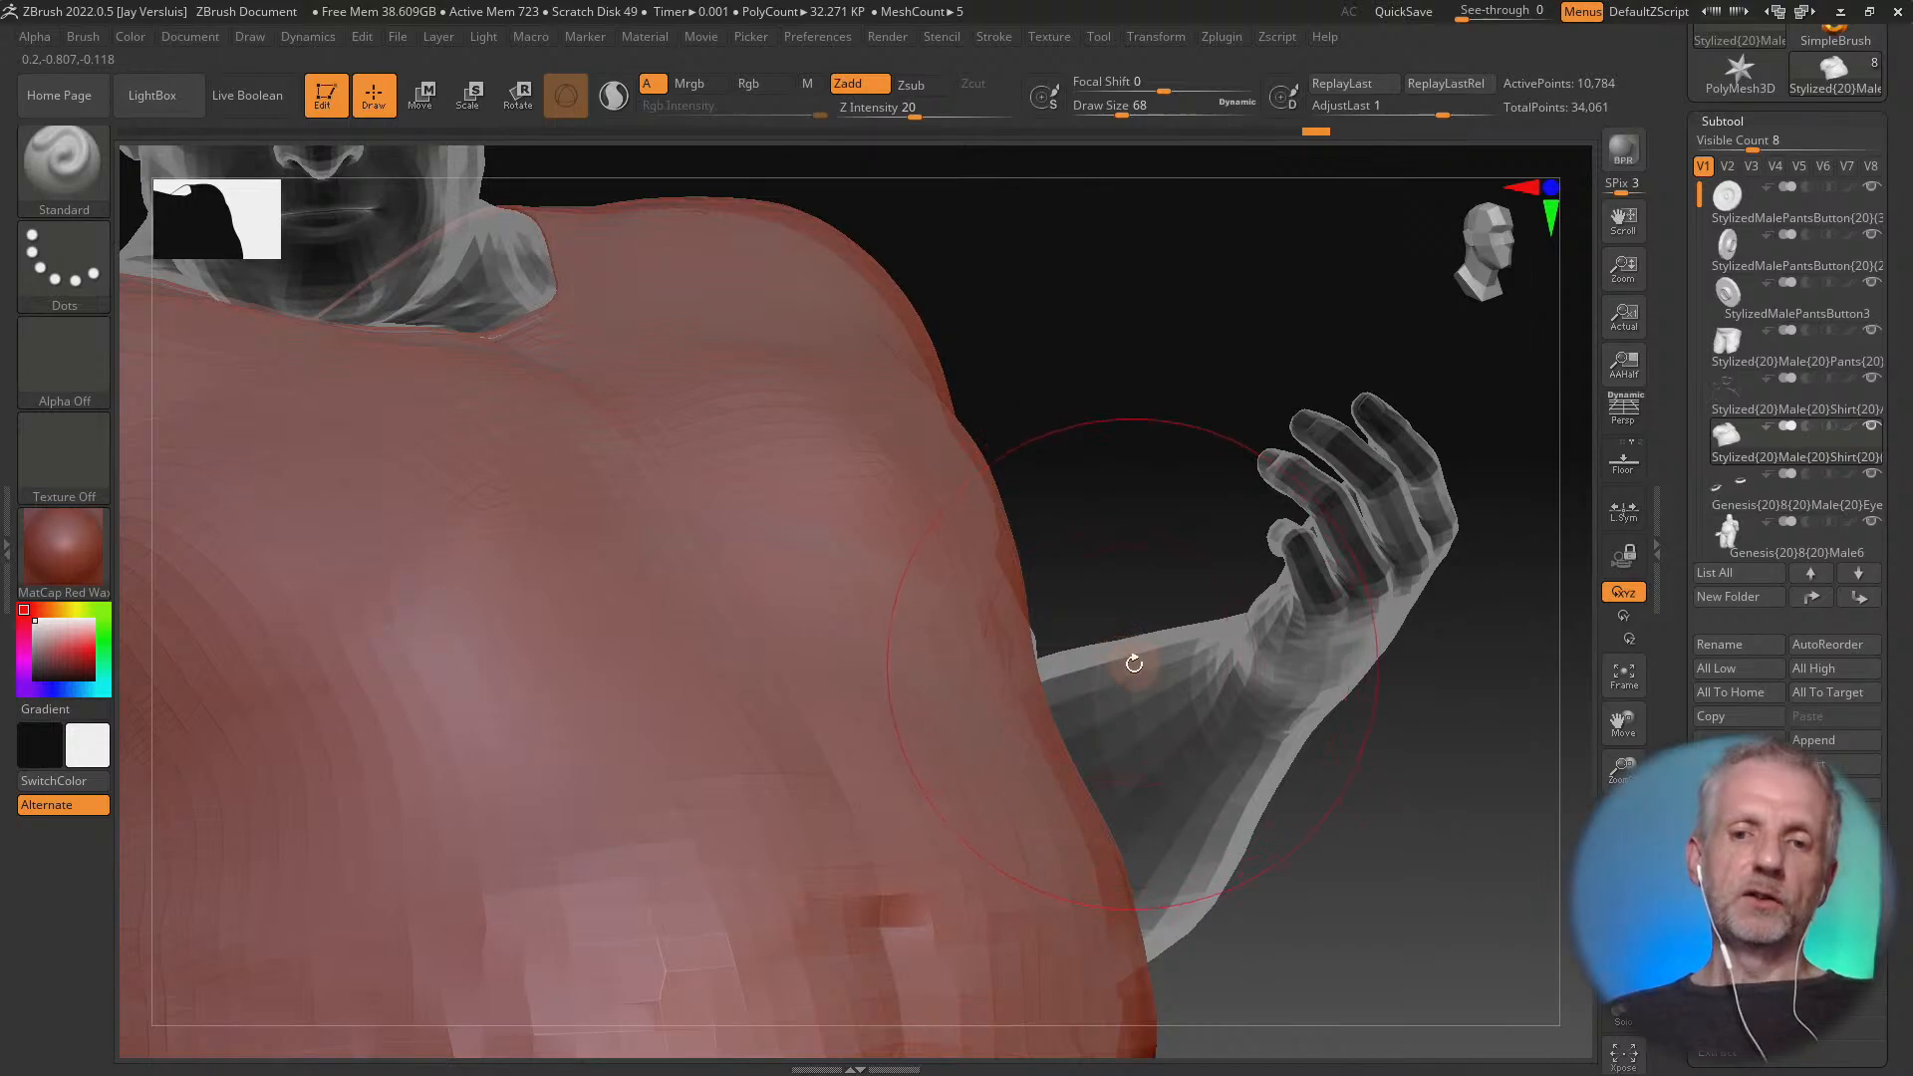
right_click_drag(1134, 663, 1102, 568, "ctrl")
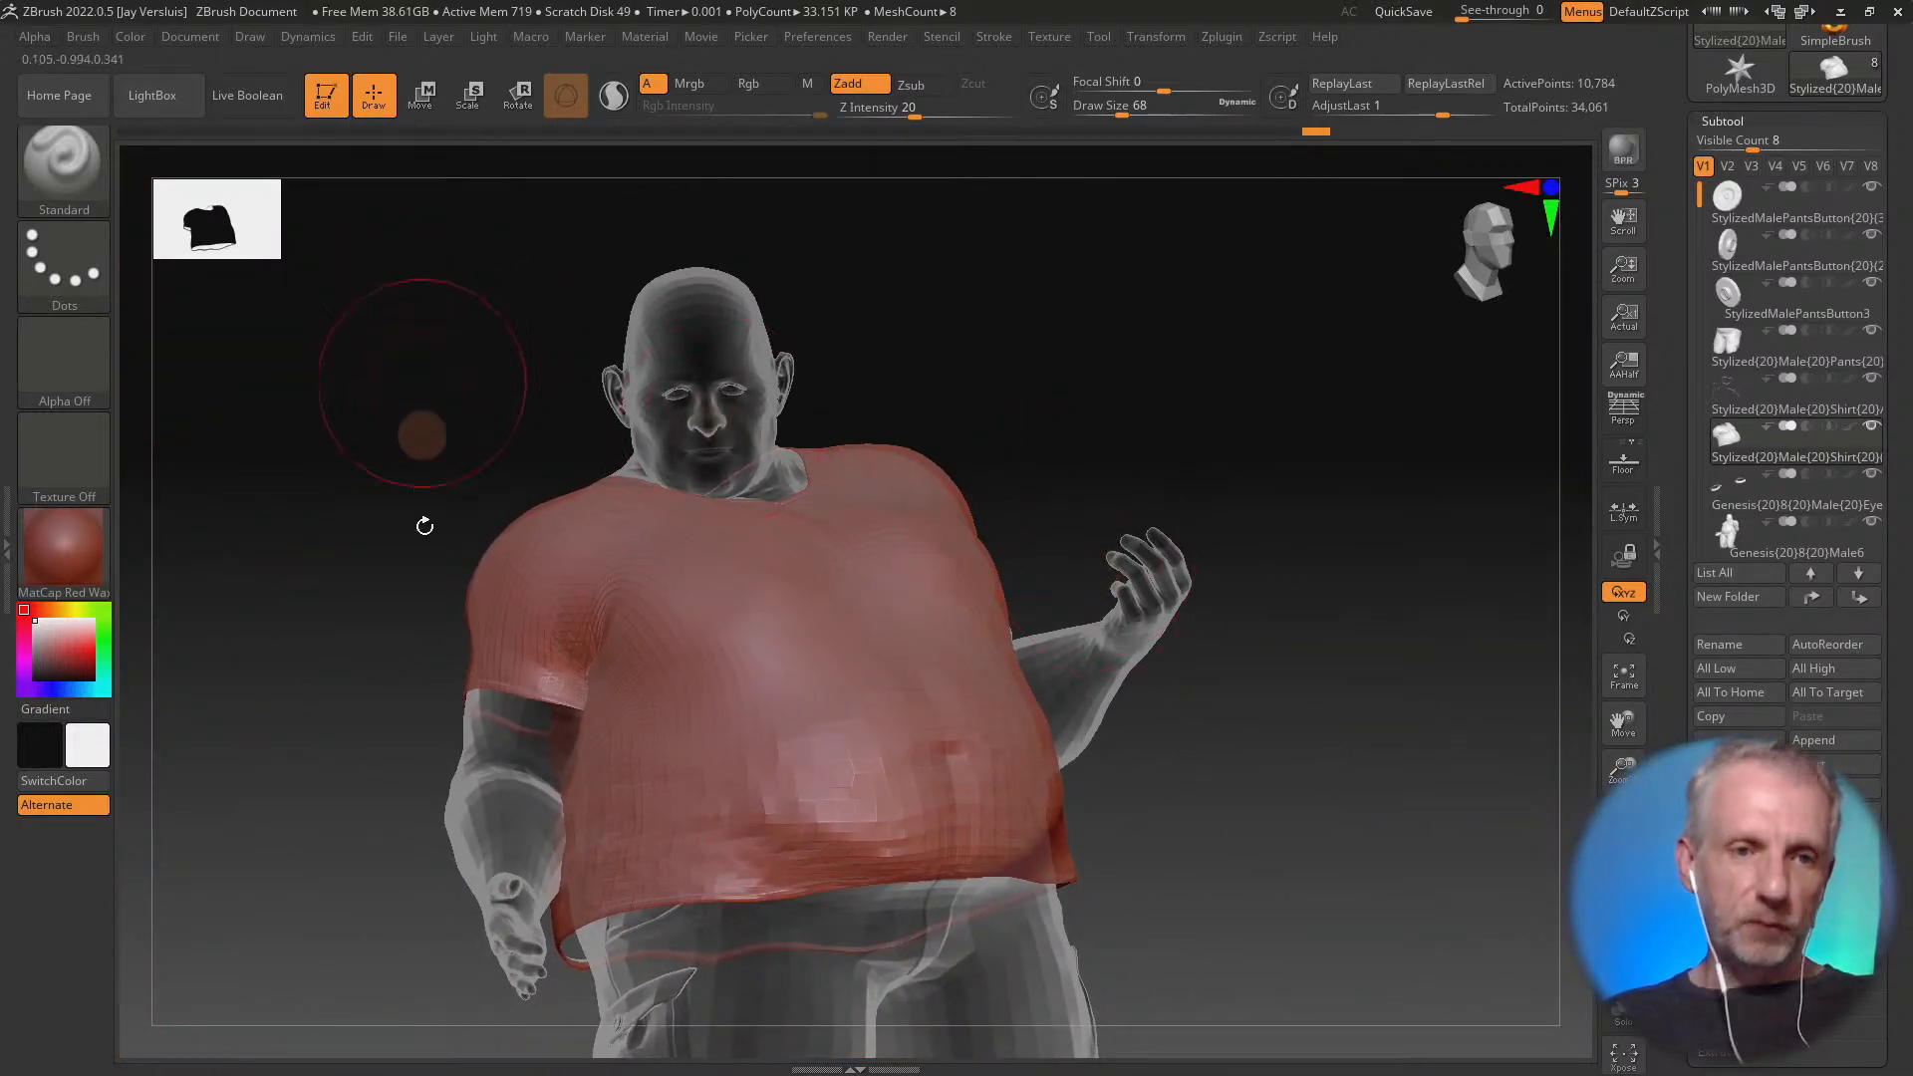
right_click_drag(397, 567, 673, 615)
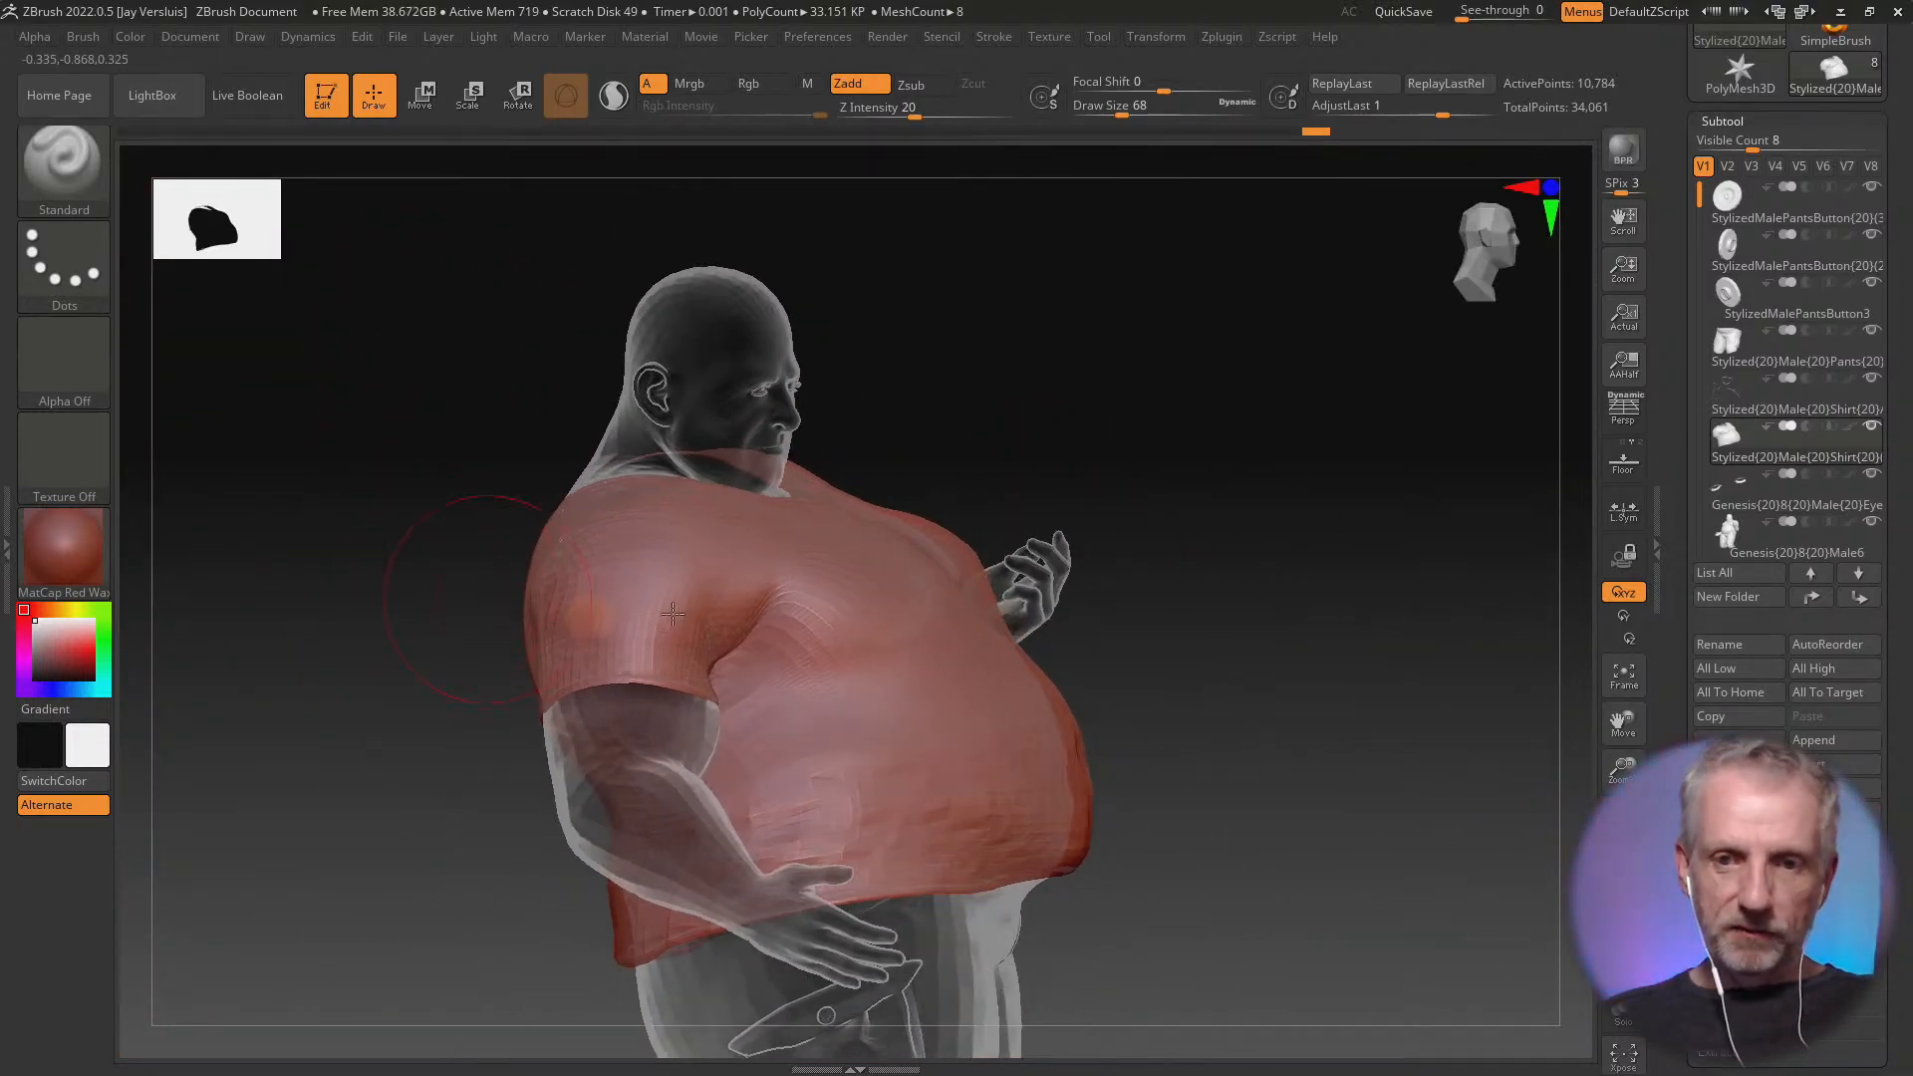
mouse_move(1048, 574)
right_mouse_down()
mouse_move(984, 661)
mouse_move(839, 683)
mouse_move(961, 657)
right_mouse_up()
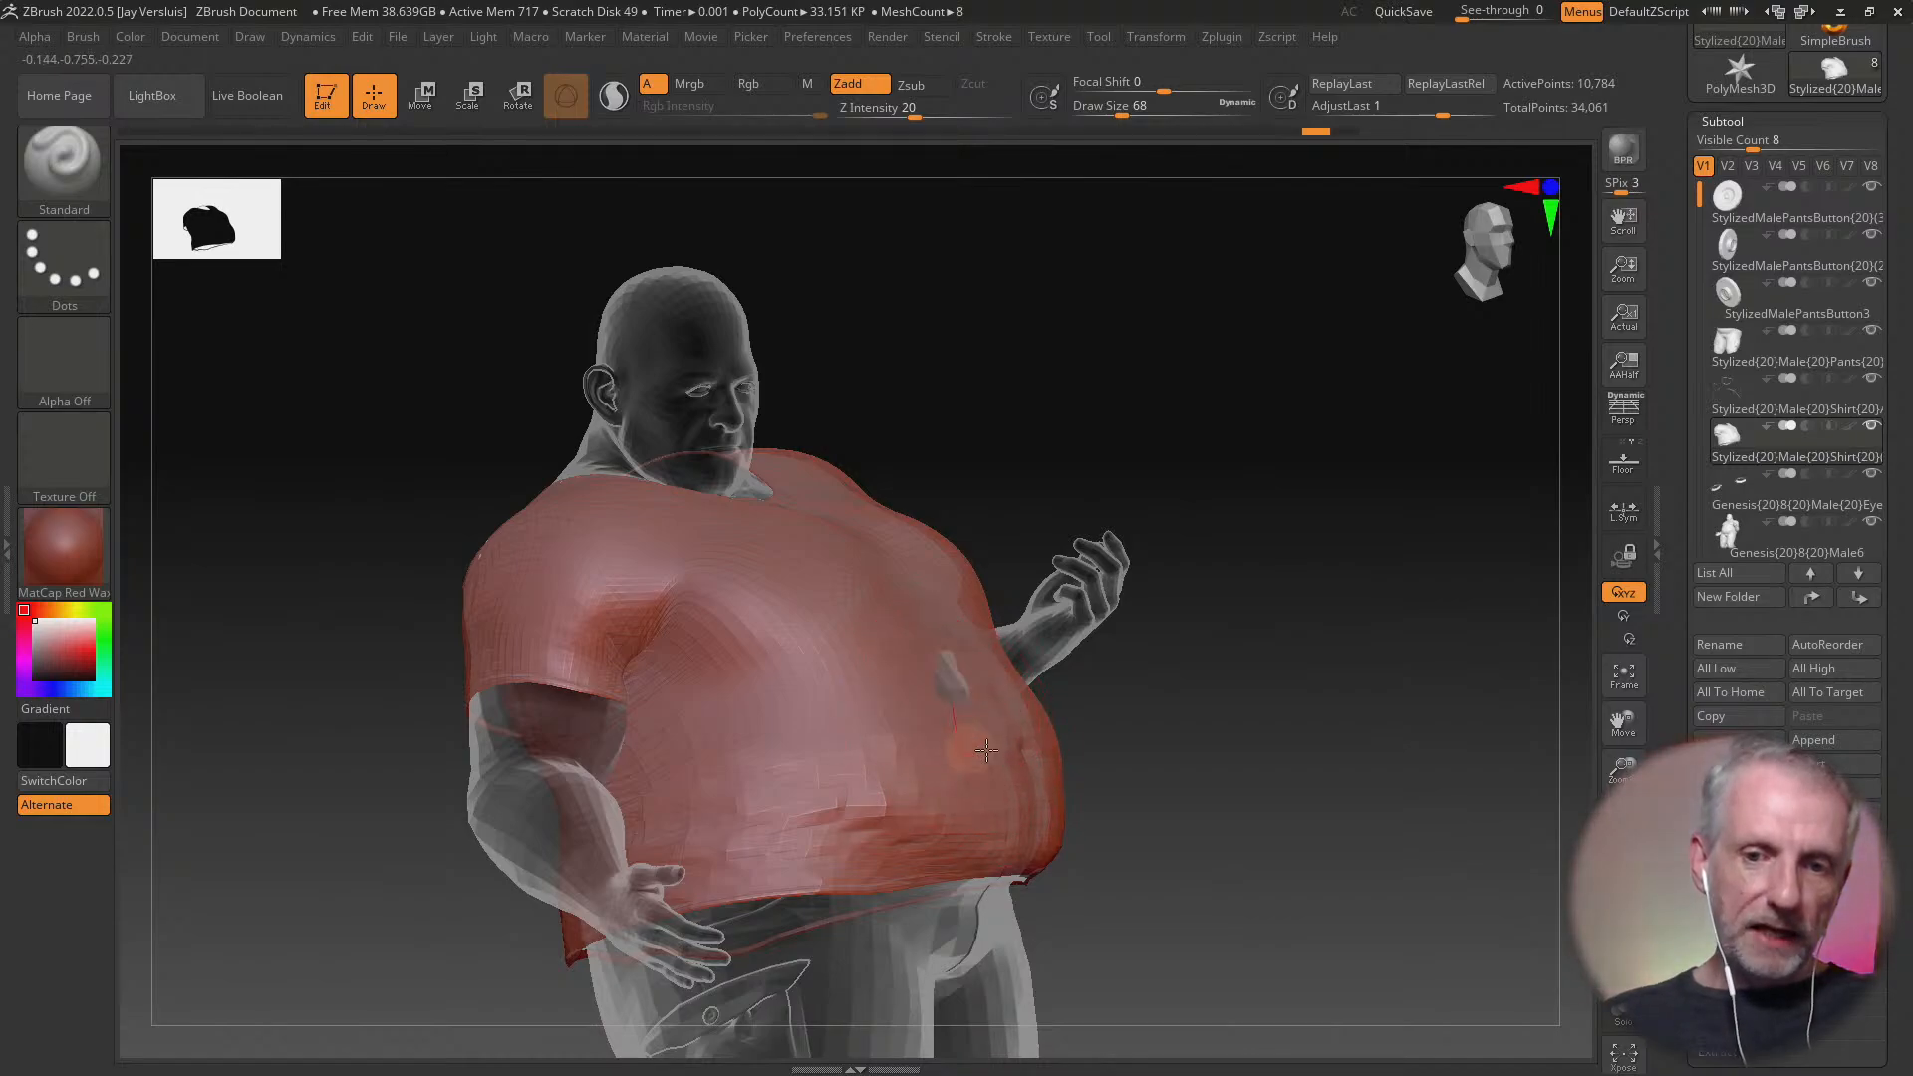
mouse_move(986, 750)
left_mouse_down("alt")
mouse_move(932, 737)
mouse_move(958, 765)
mouse_move(942, 768)
left_mouse_up("alt")
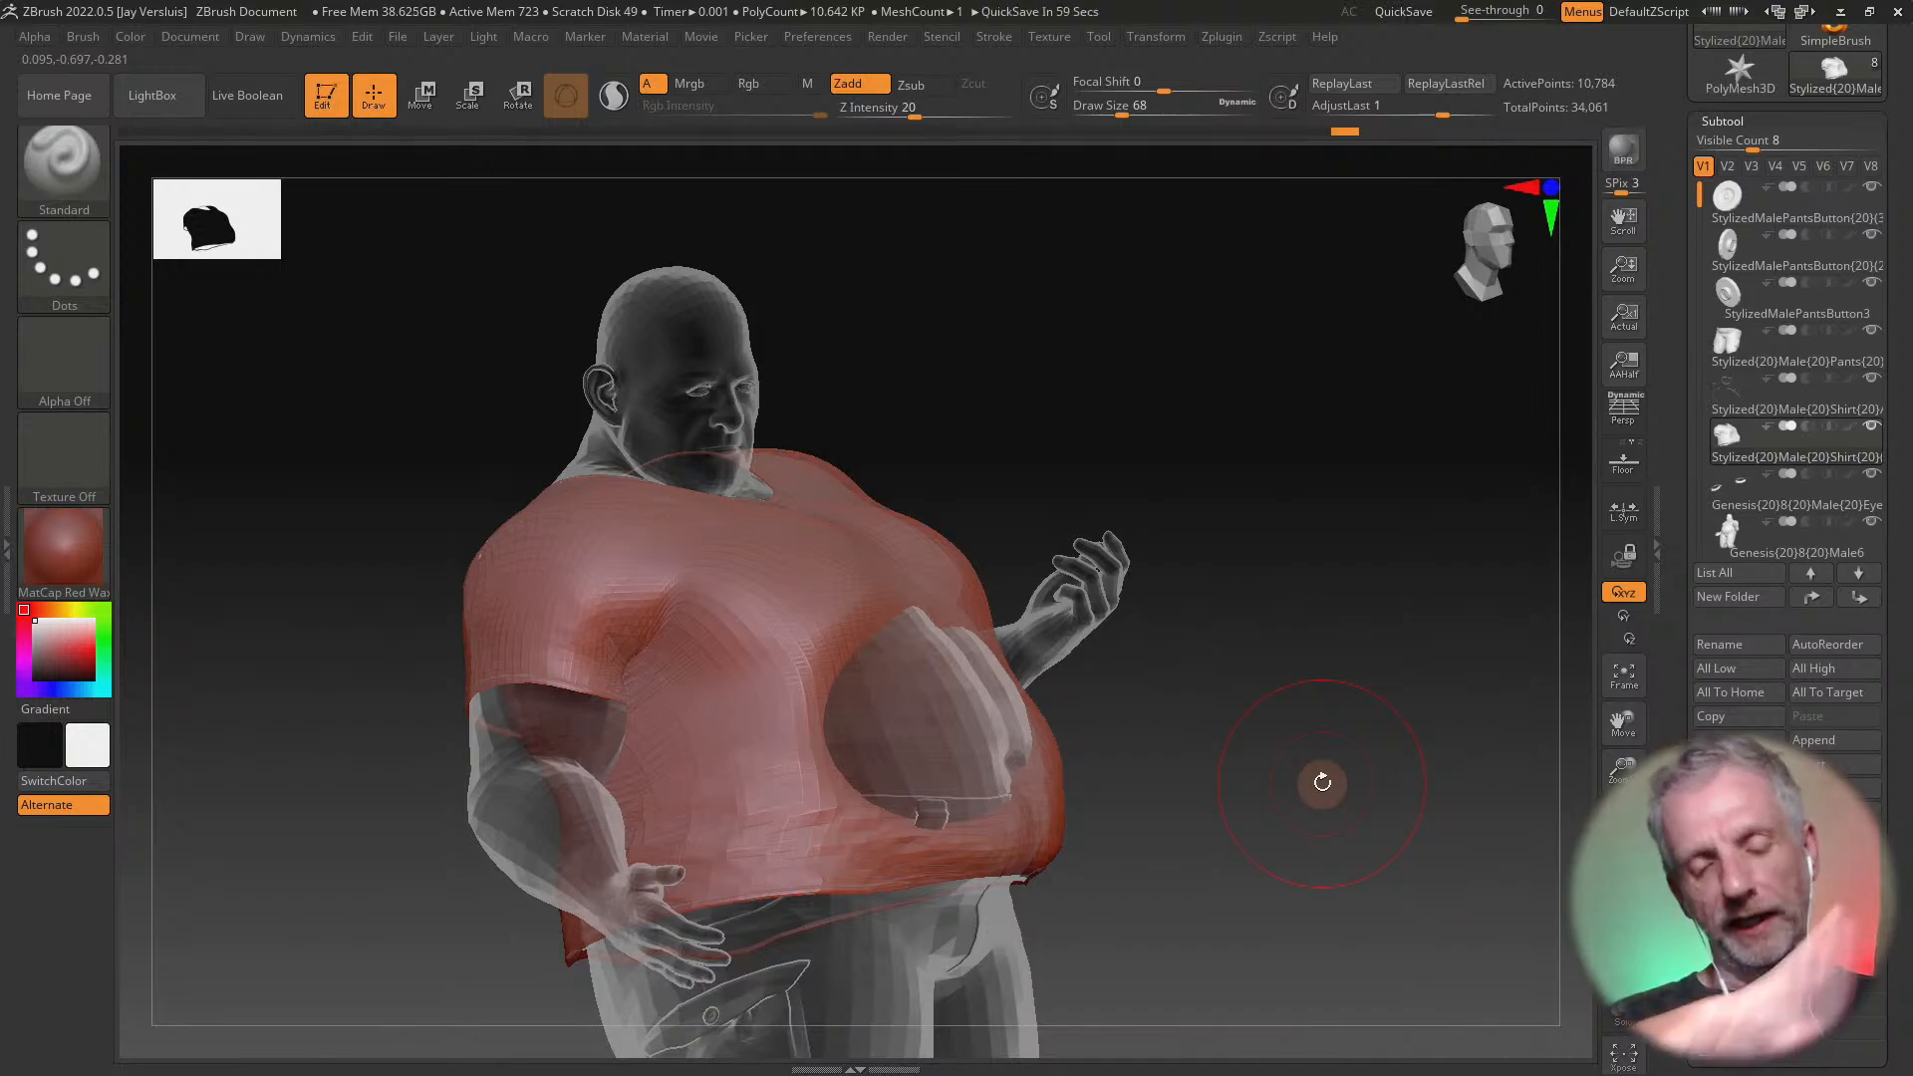
key("ctrl+z")
Cover the small poke-through spot on the shirt's left chest with the Standard brush
mouse_move(1182, 691)
left_mouse_down()
mouse_move(1099, 768)
mouse_move(1178, 798)
mouse_move(1204, 764)
mouse_move(1045, 572)
left_mouse_up()
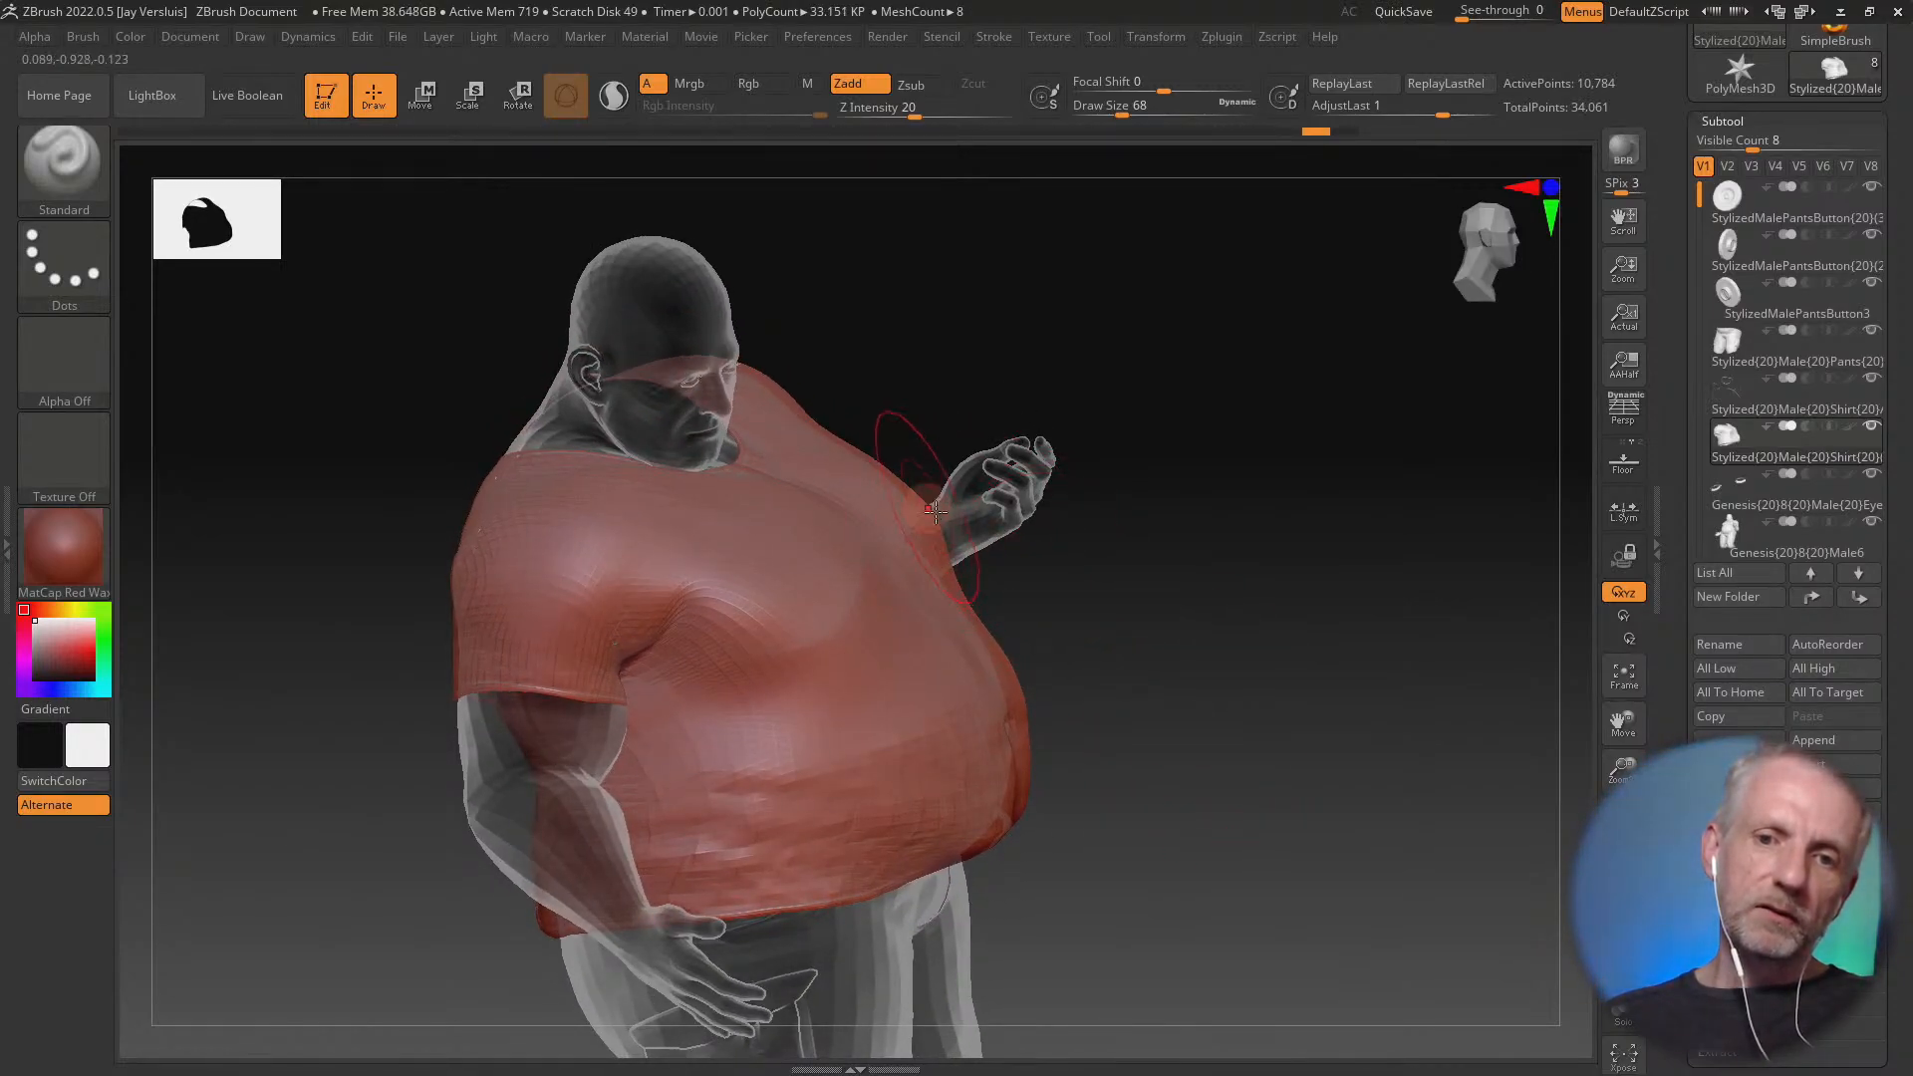
right_click_drag(1002, 601, 975, 613)
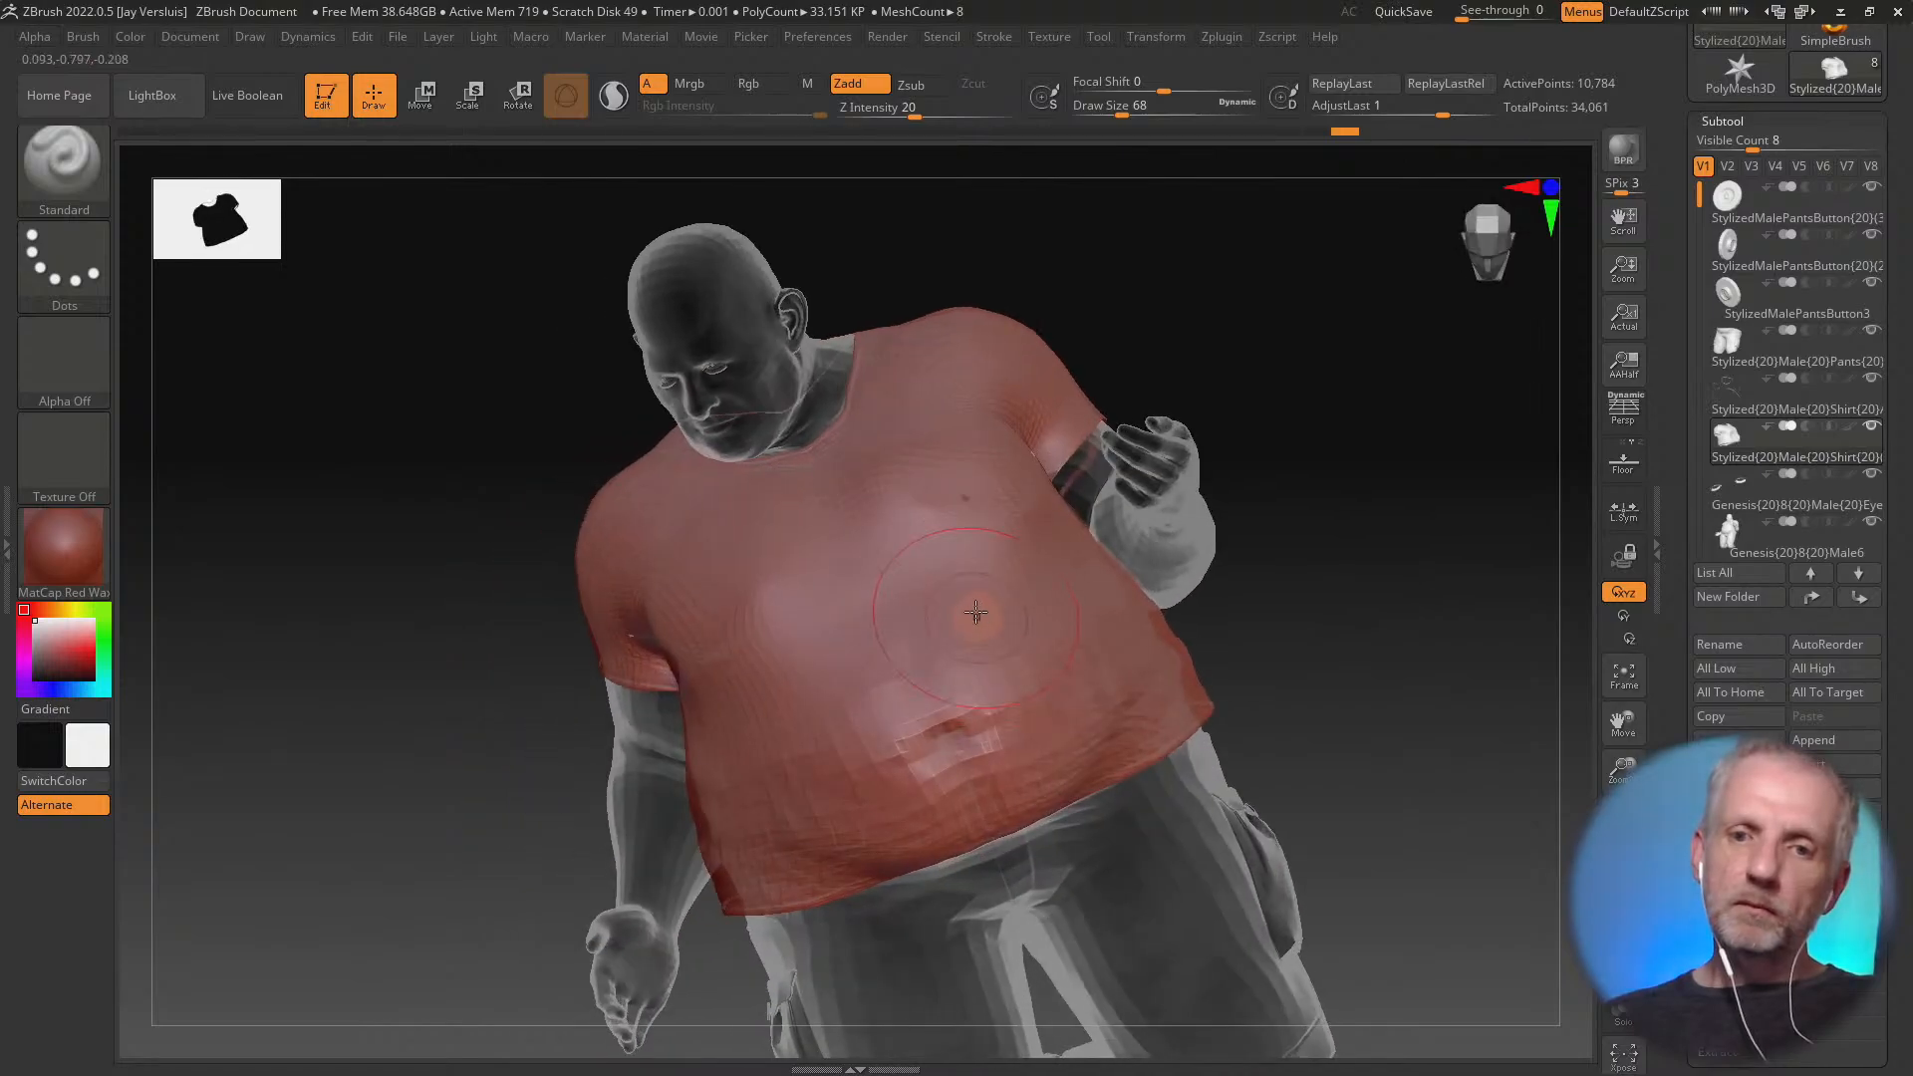
mouse_move(953, 501)
left_mouse_down("shift")
mouse_move(986, 528)
mouse_move(982, 500)
left_mouse_up("shift")
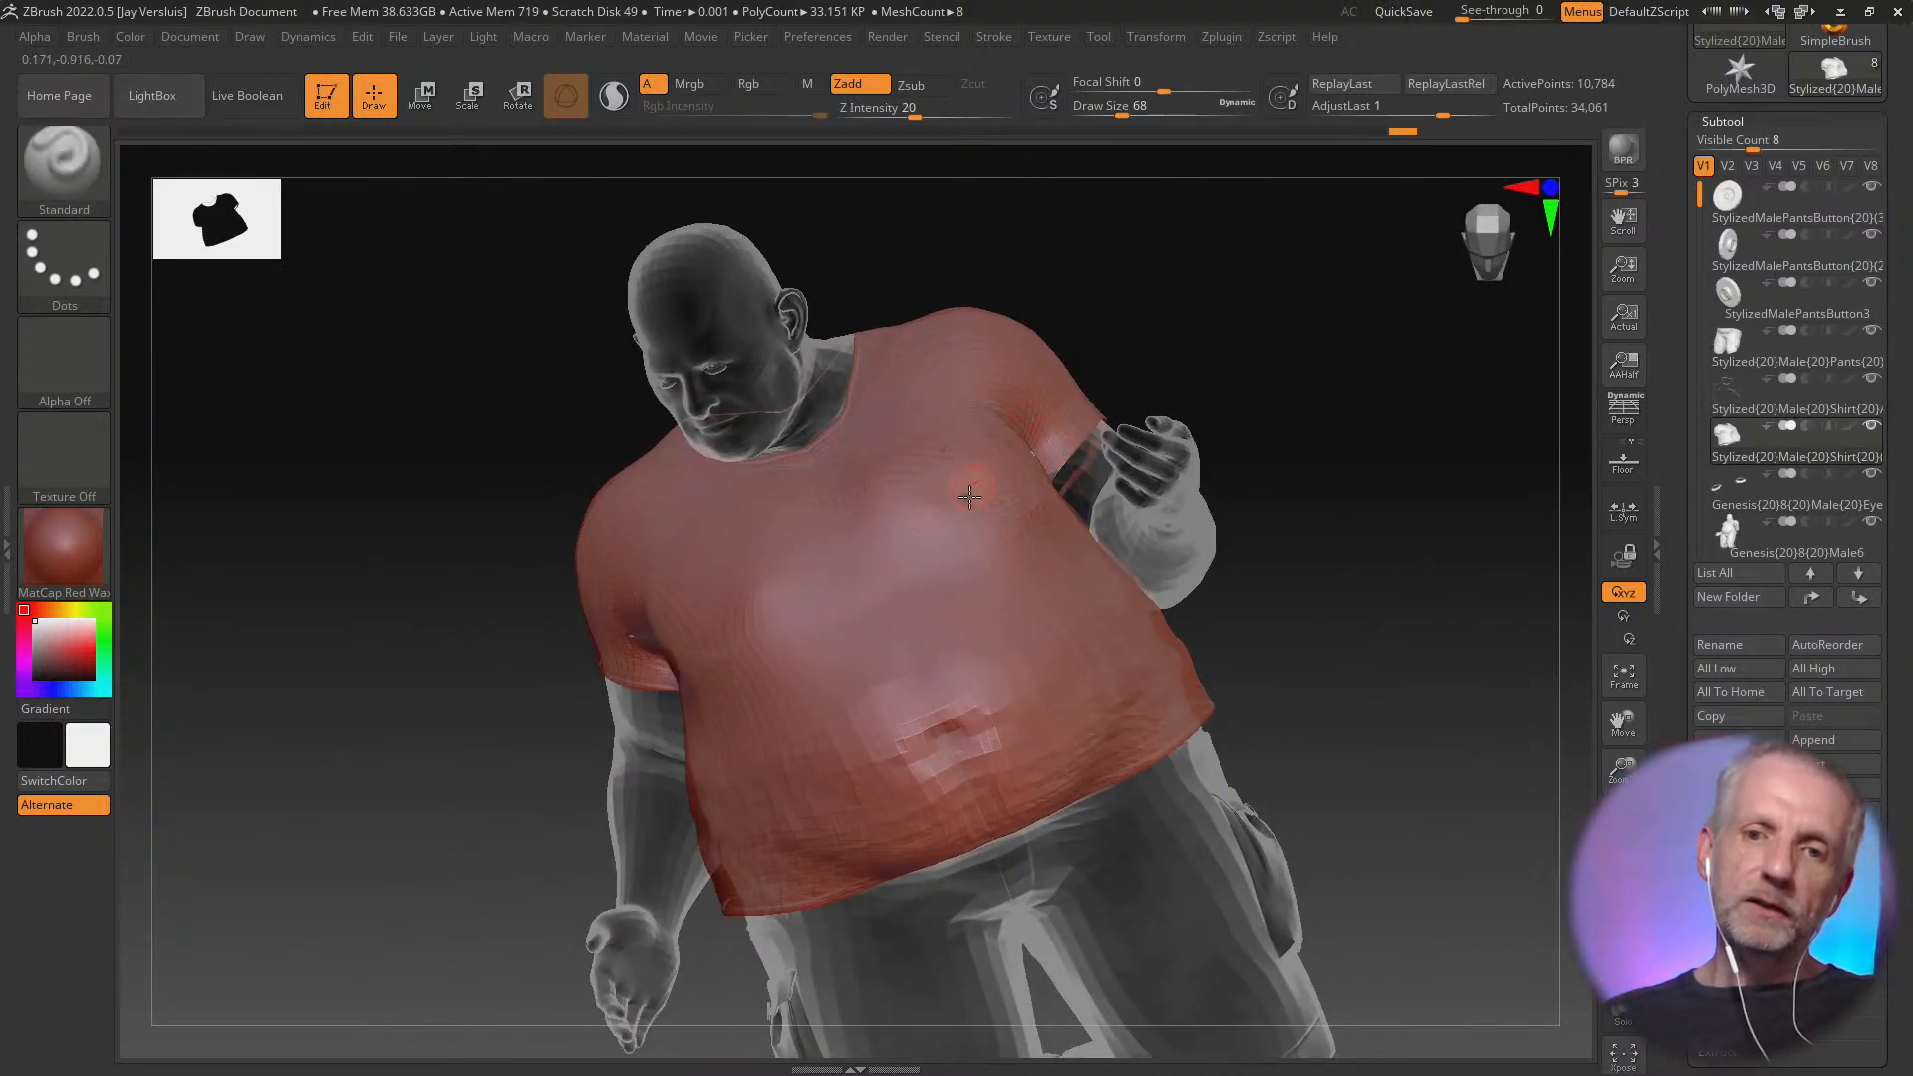
right_click_drag(969, 496, 1078, 621)
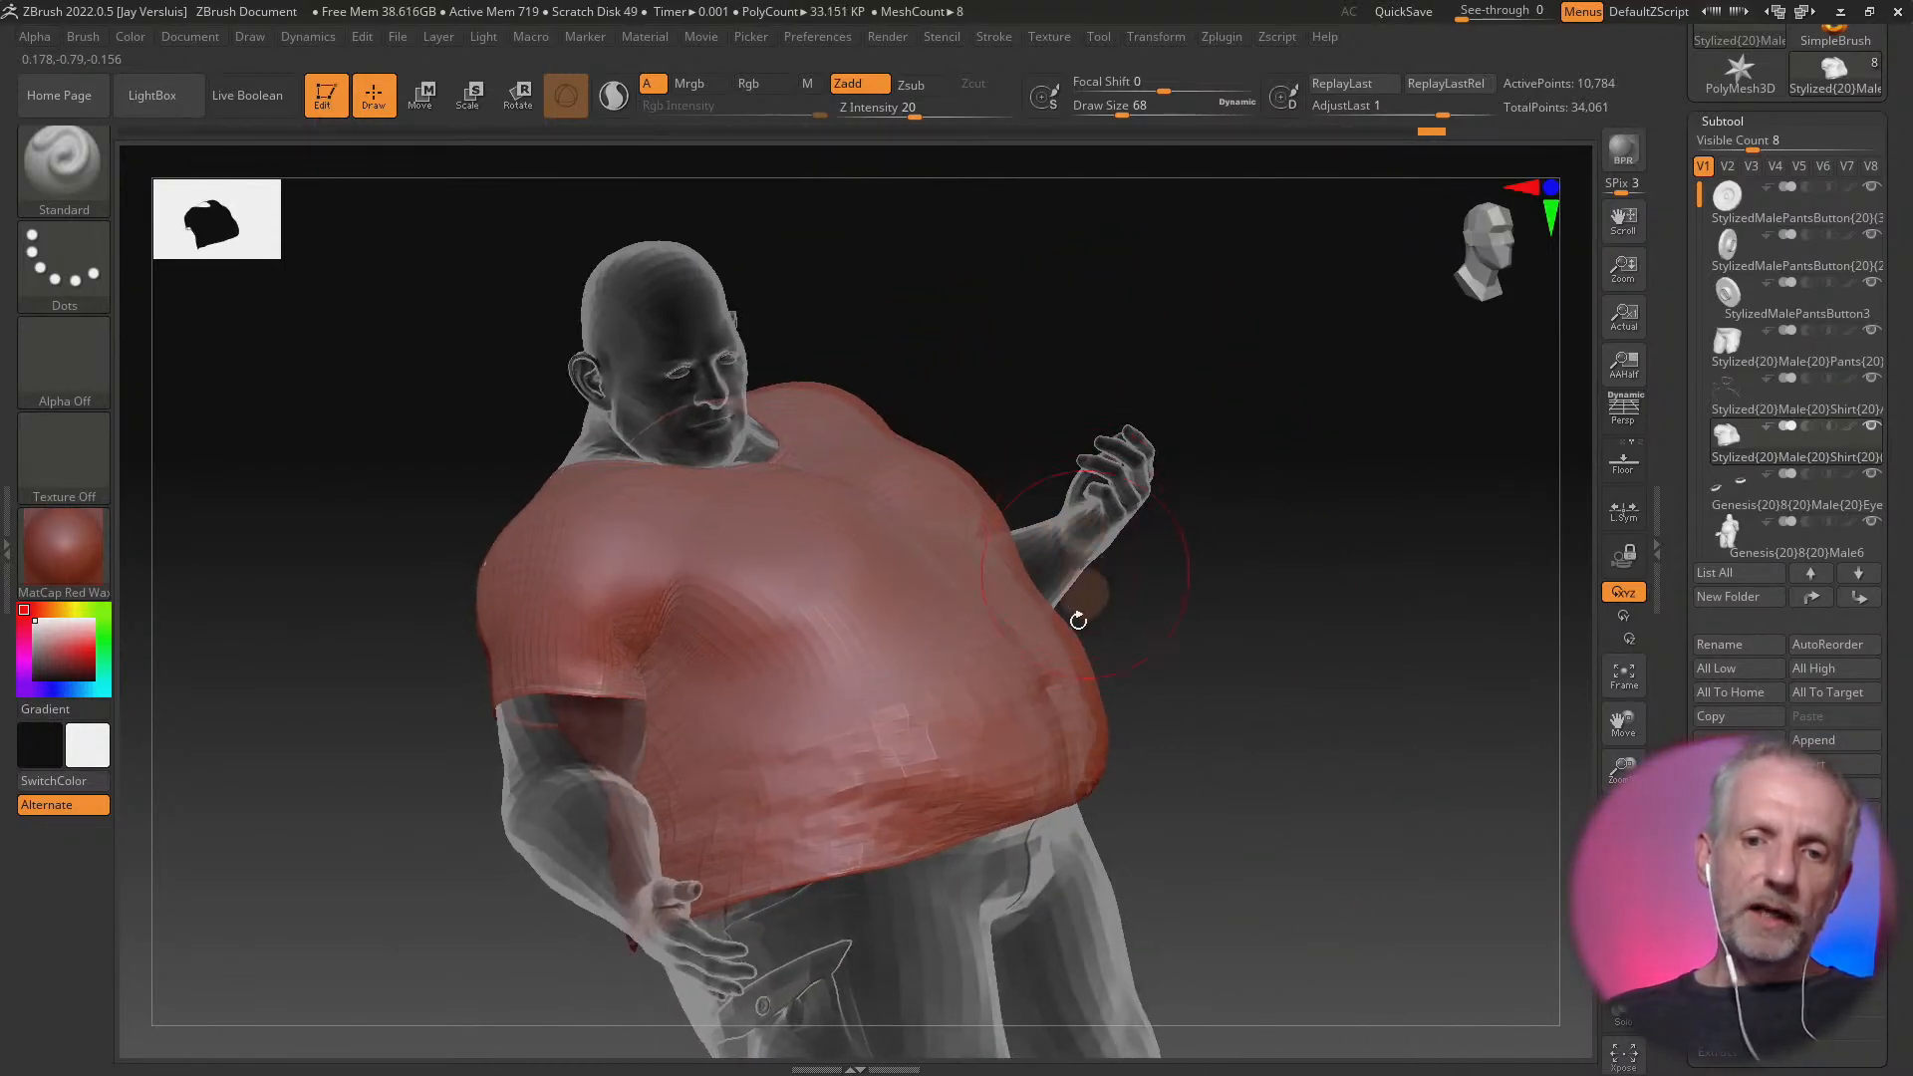
Smooth the uneven creases on the shirt's lower belly above the front hem
right_click_drag(1211, 726, 1209, 698, "alt")
mouse_move(1209, 697)
right_mouse_down("ctrl")
mouse_move(1216, 671)
mouse_move(1238, 803)
mouse_move(1238, 654)
mouse_move(1277, 662)
right_mouse_up("ctrl")
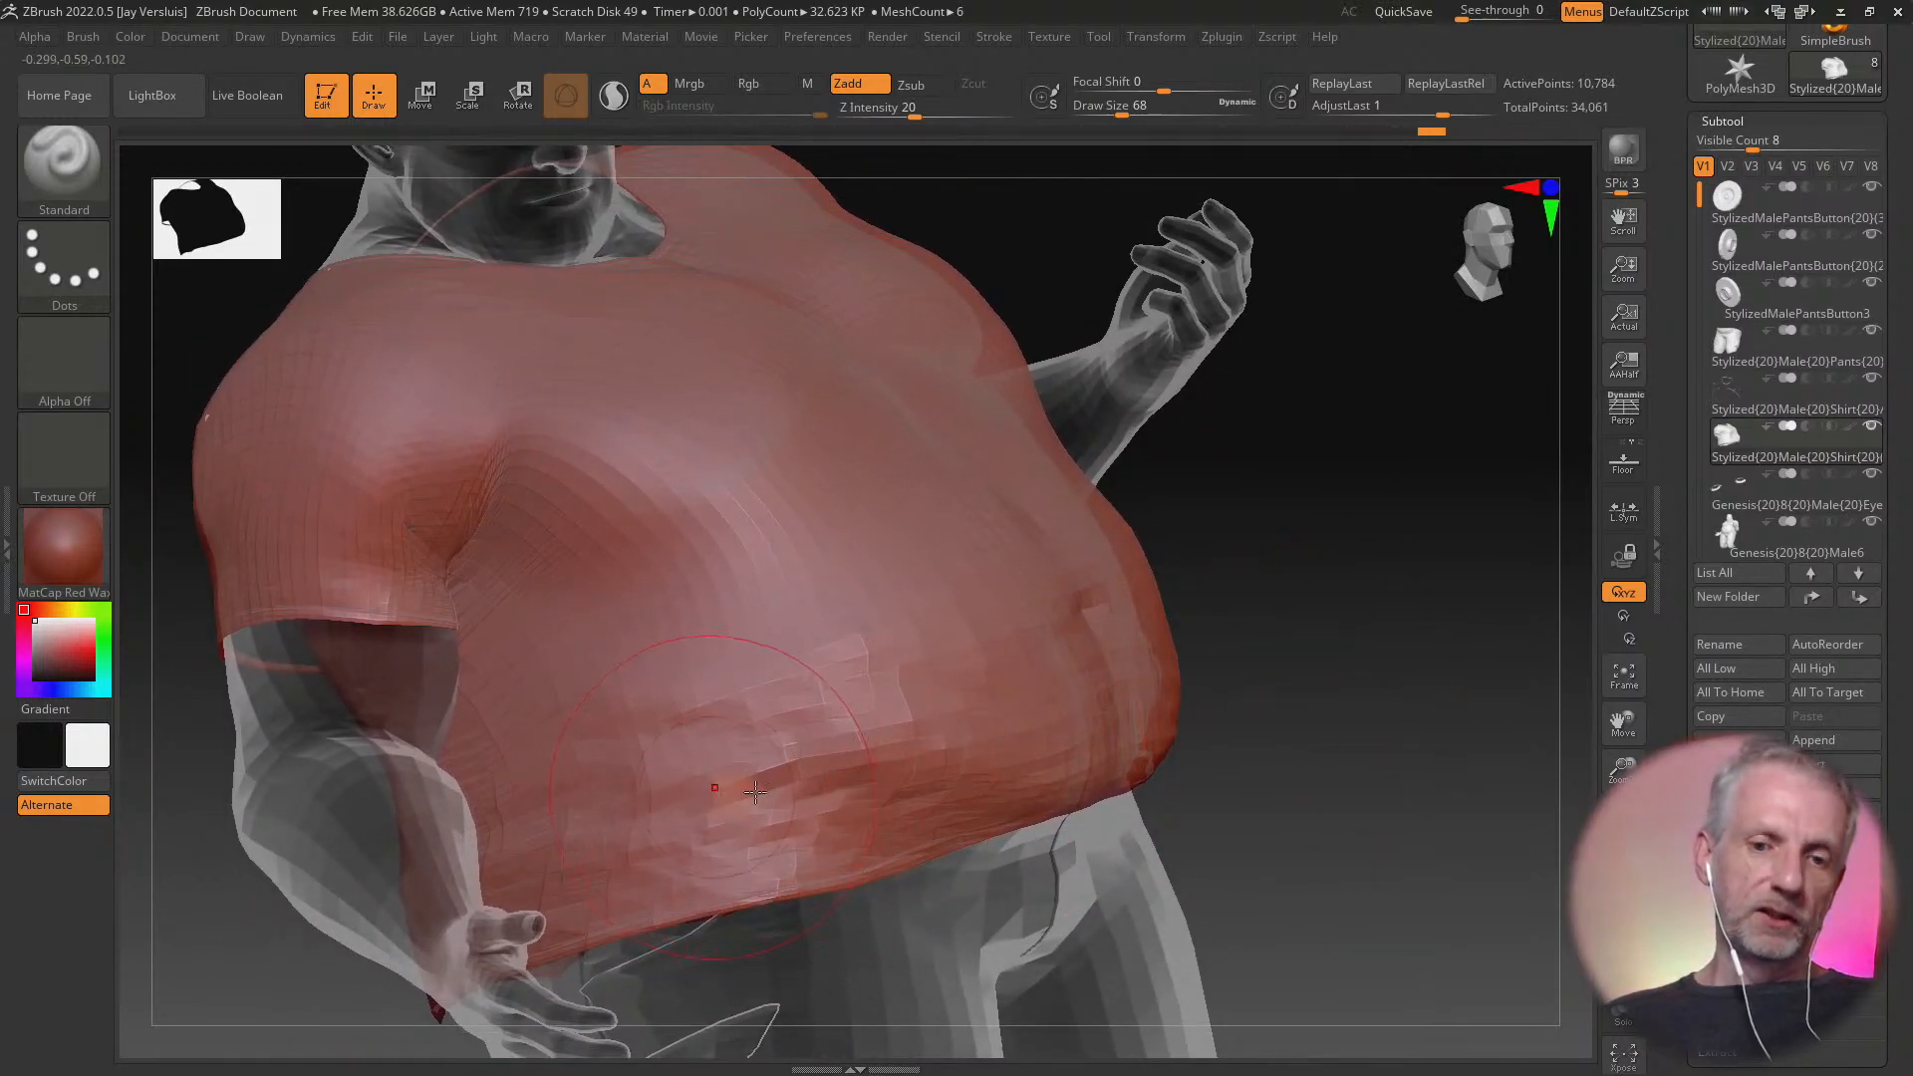
mouse_move(1315, 712)
right_mouse_down()
mouse_move(1241, 733)
mouse_move(1176, 712)
right_mouse_up()
mouse_move(1167, 694)
left_mouse_down("shift")
mouse_move(921, 717)
mouse_move(1245, 672)
mouse_move(1172, 694)
left_mouse_up("shift")
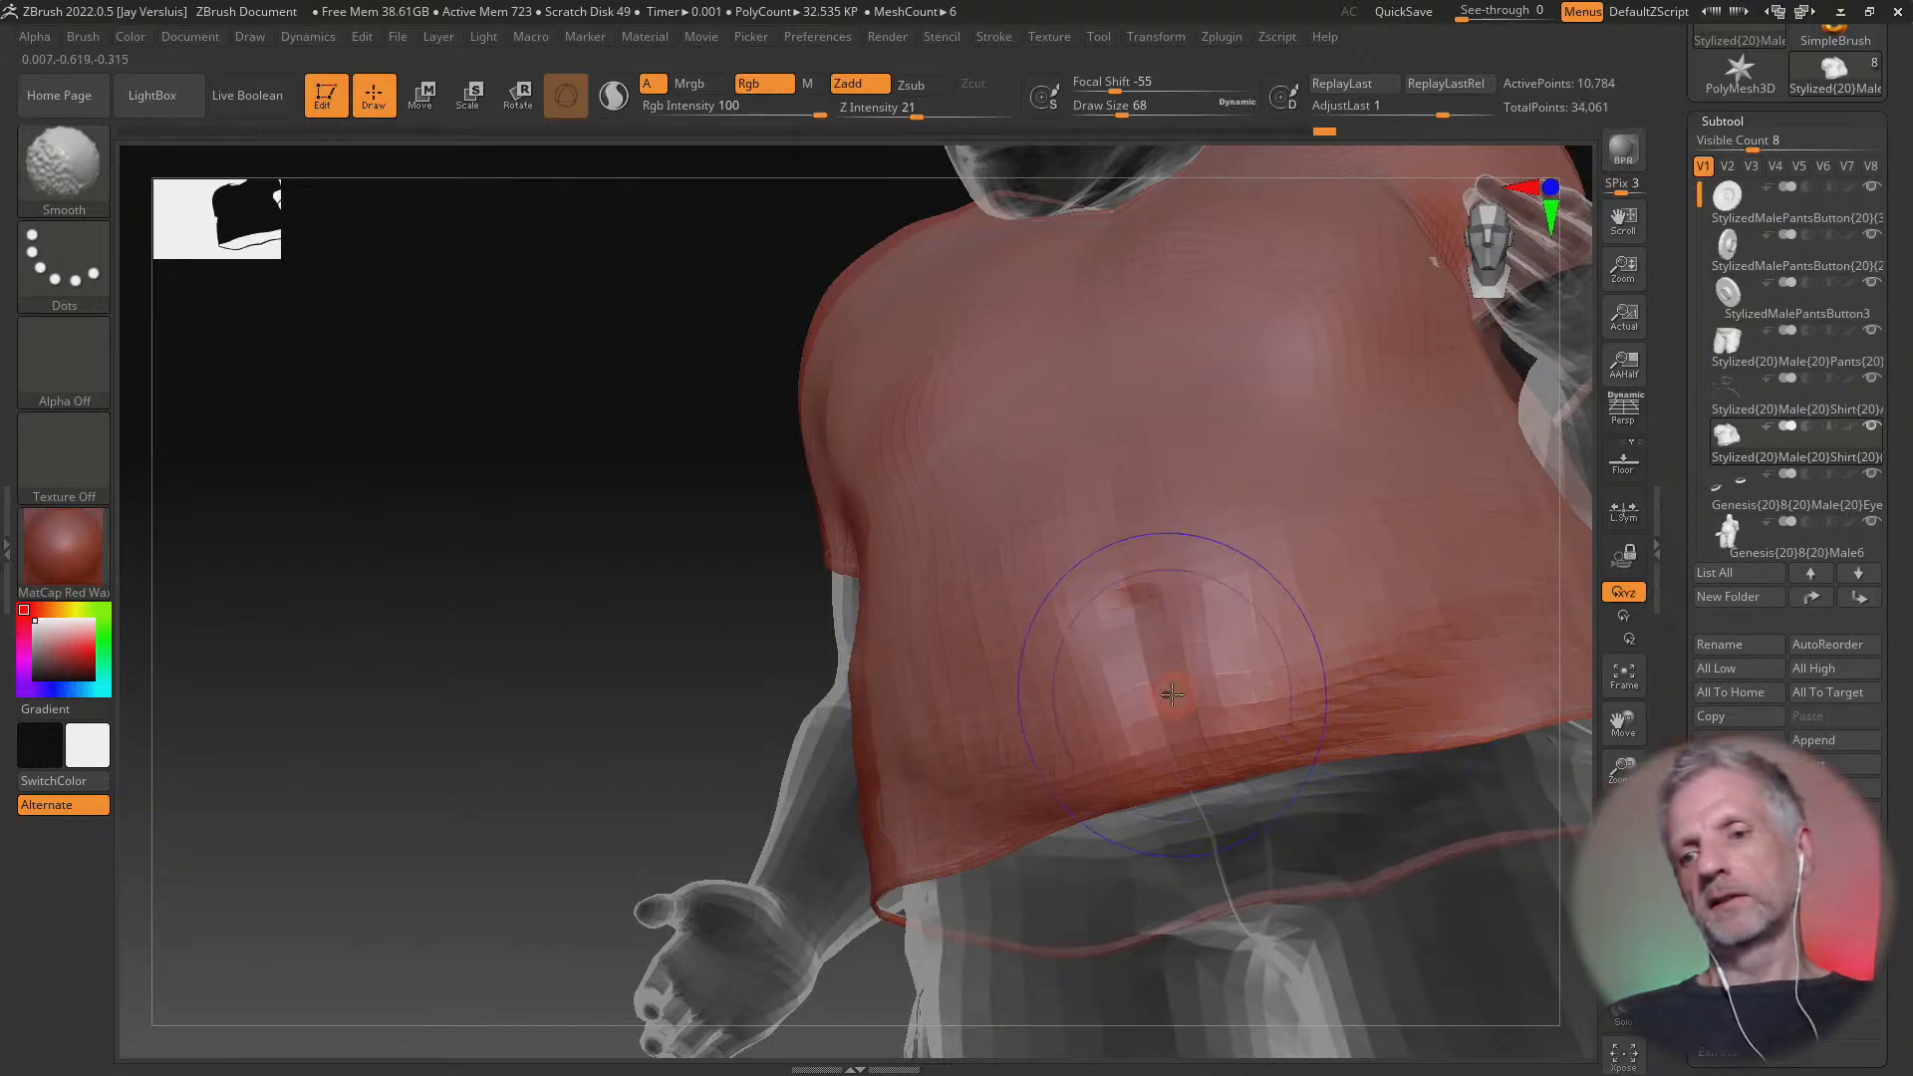
mouse_move(1171, 695)
right_mouse_down()
mouse_move(714, 742)
mouse_move(284, 677)
mouse_move(132, 632)
right_mouse_up()
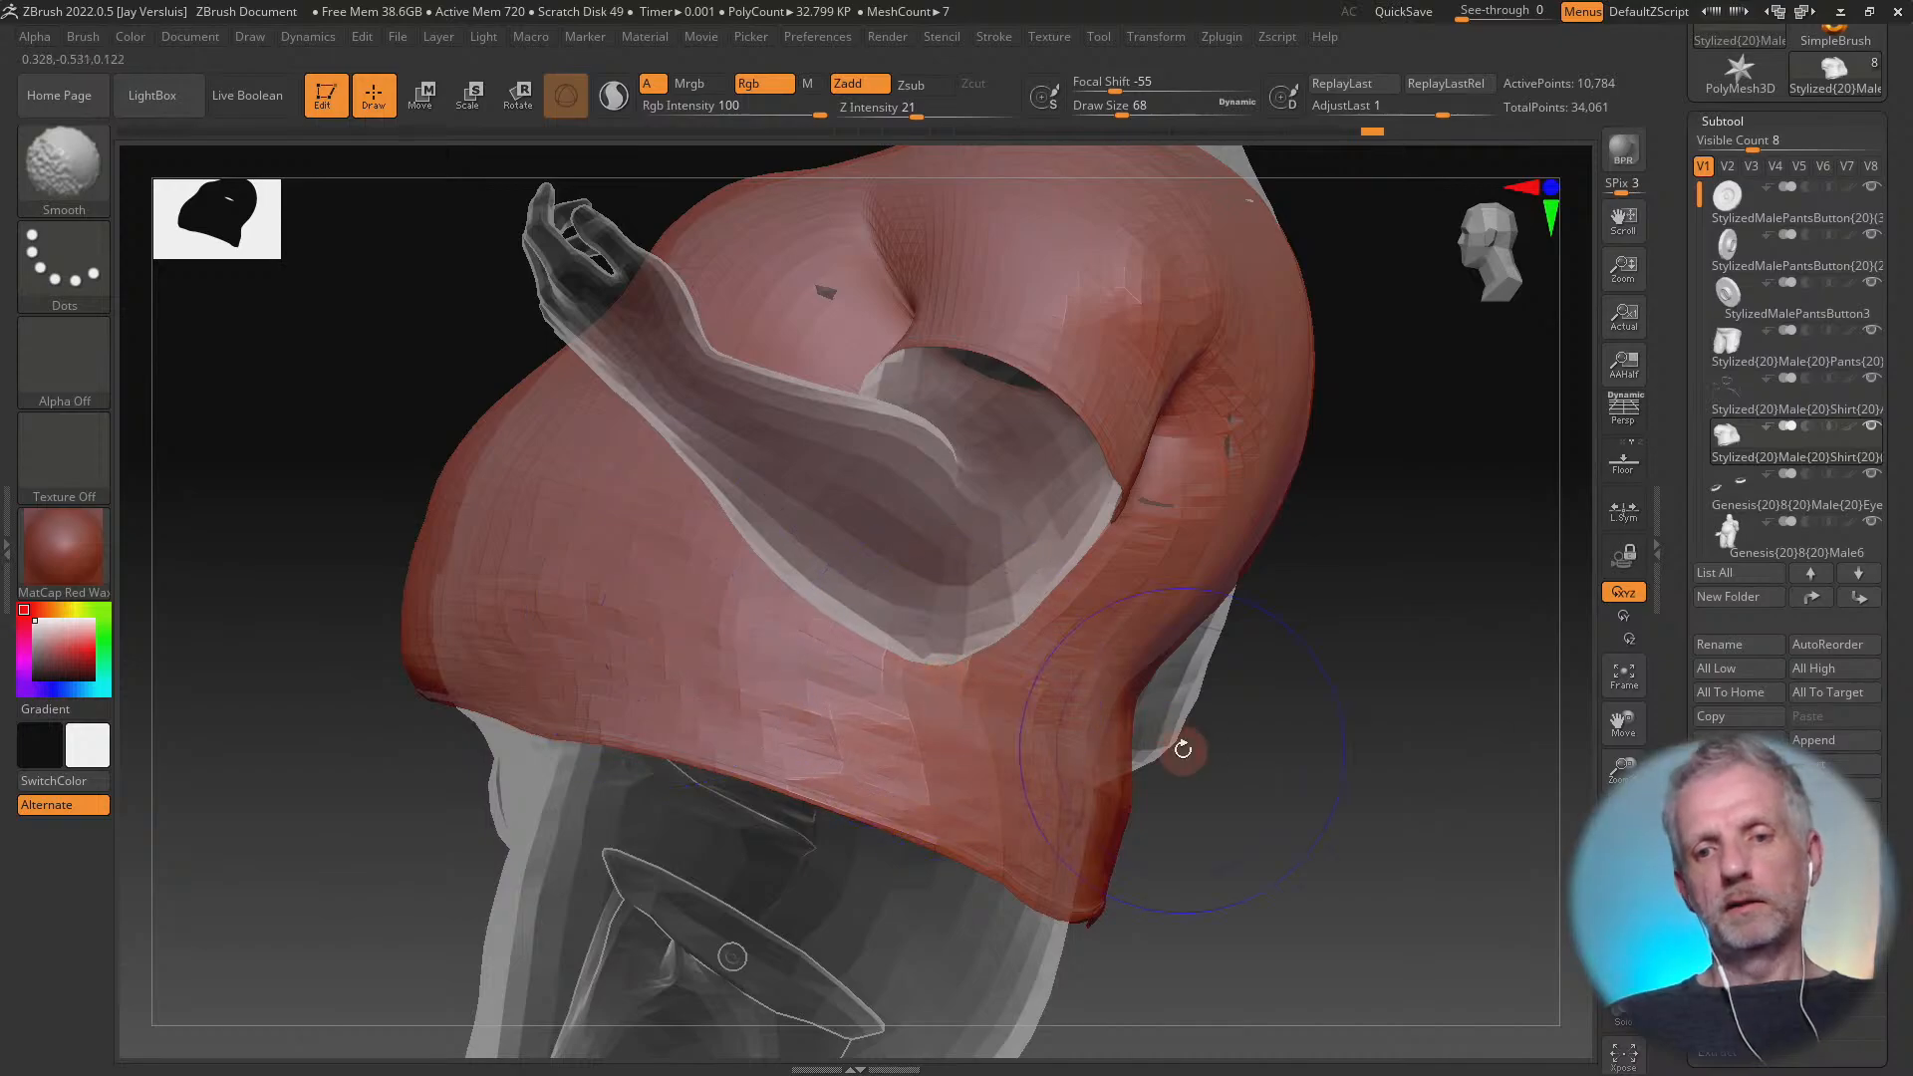
Cover the poke-through behind the shirt's left armpit and blend the surrounding cloth
right_click_drag(1183, 749, 1218, 397)
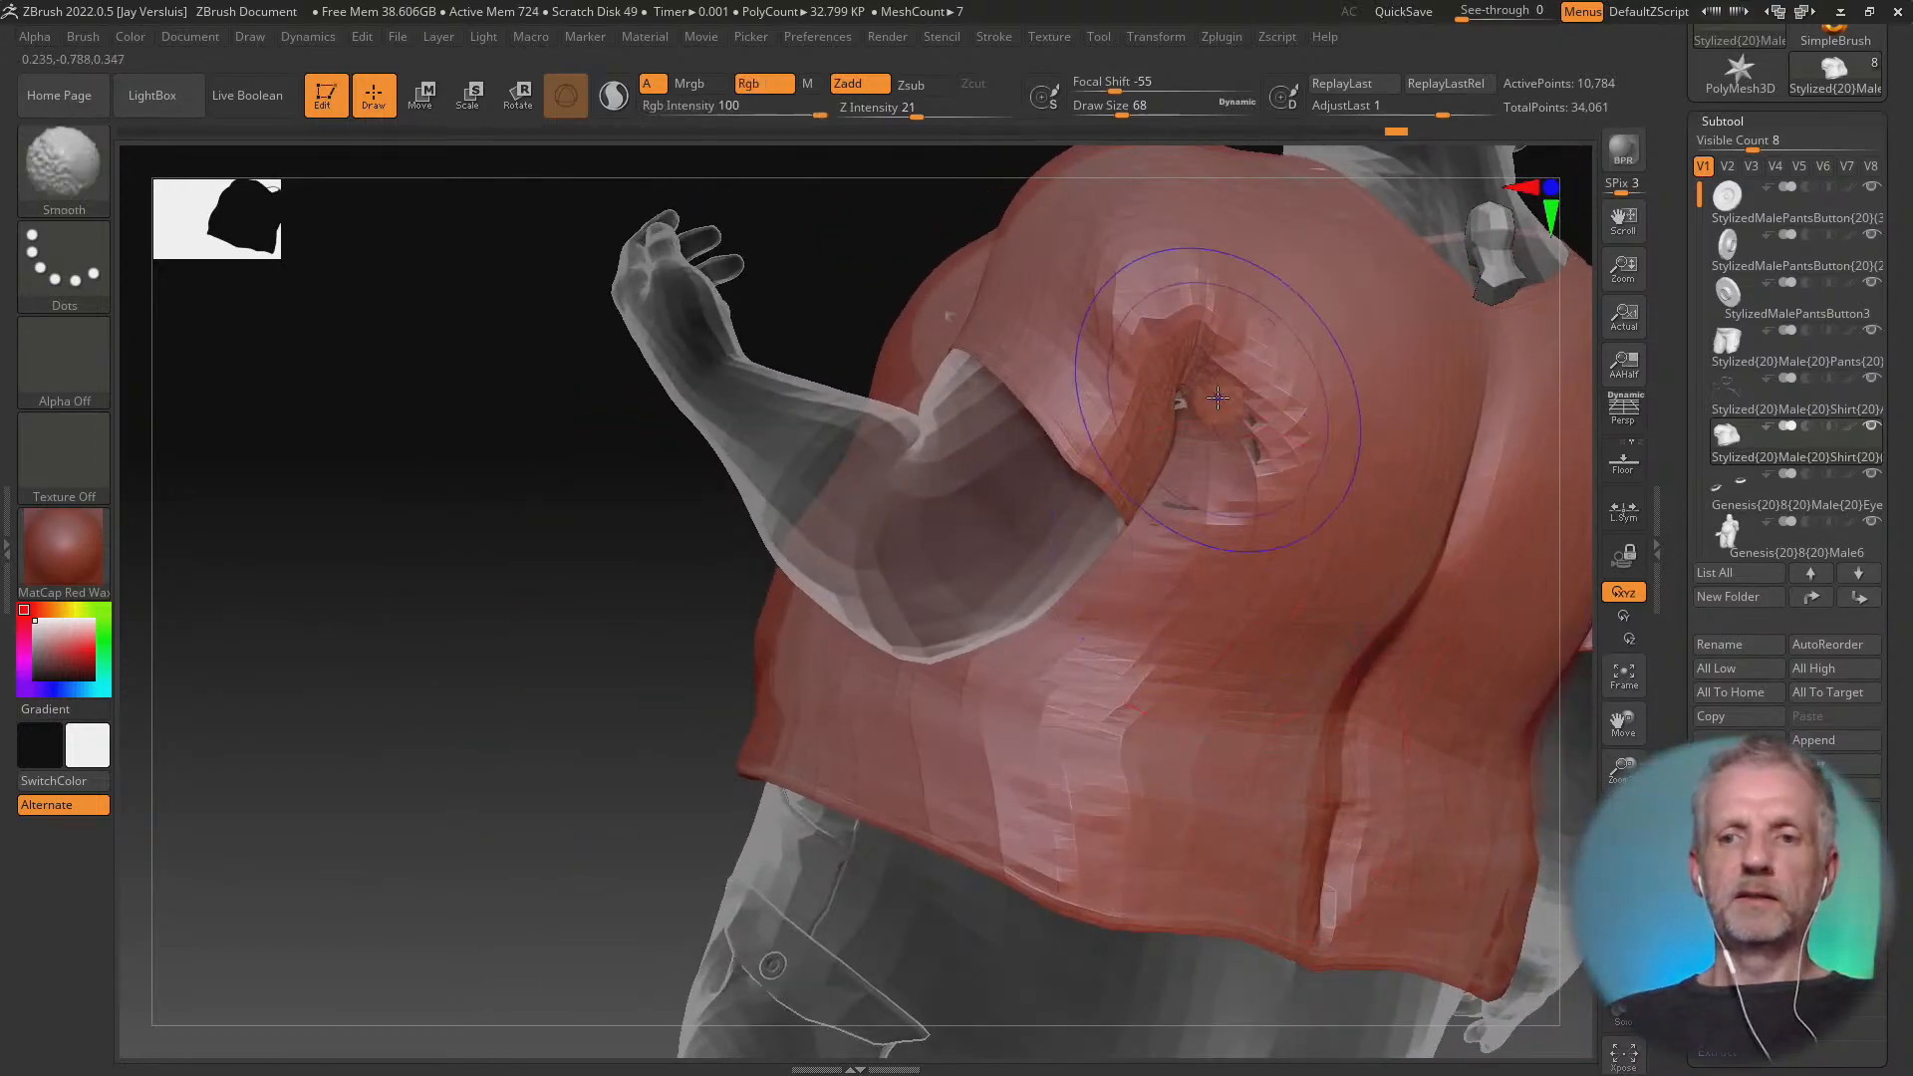
mouse_move(1217, 397)
left_mouse_down("shift")
mouse_move(1223, 324)
mouse_move(1210, 339)
left_mouse_up("shift")
key("ctrl+z")
key("ctrl+z")
key("ctrl+z")
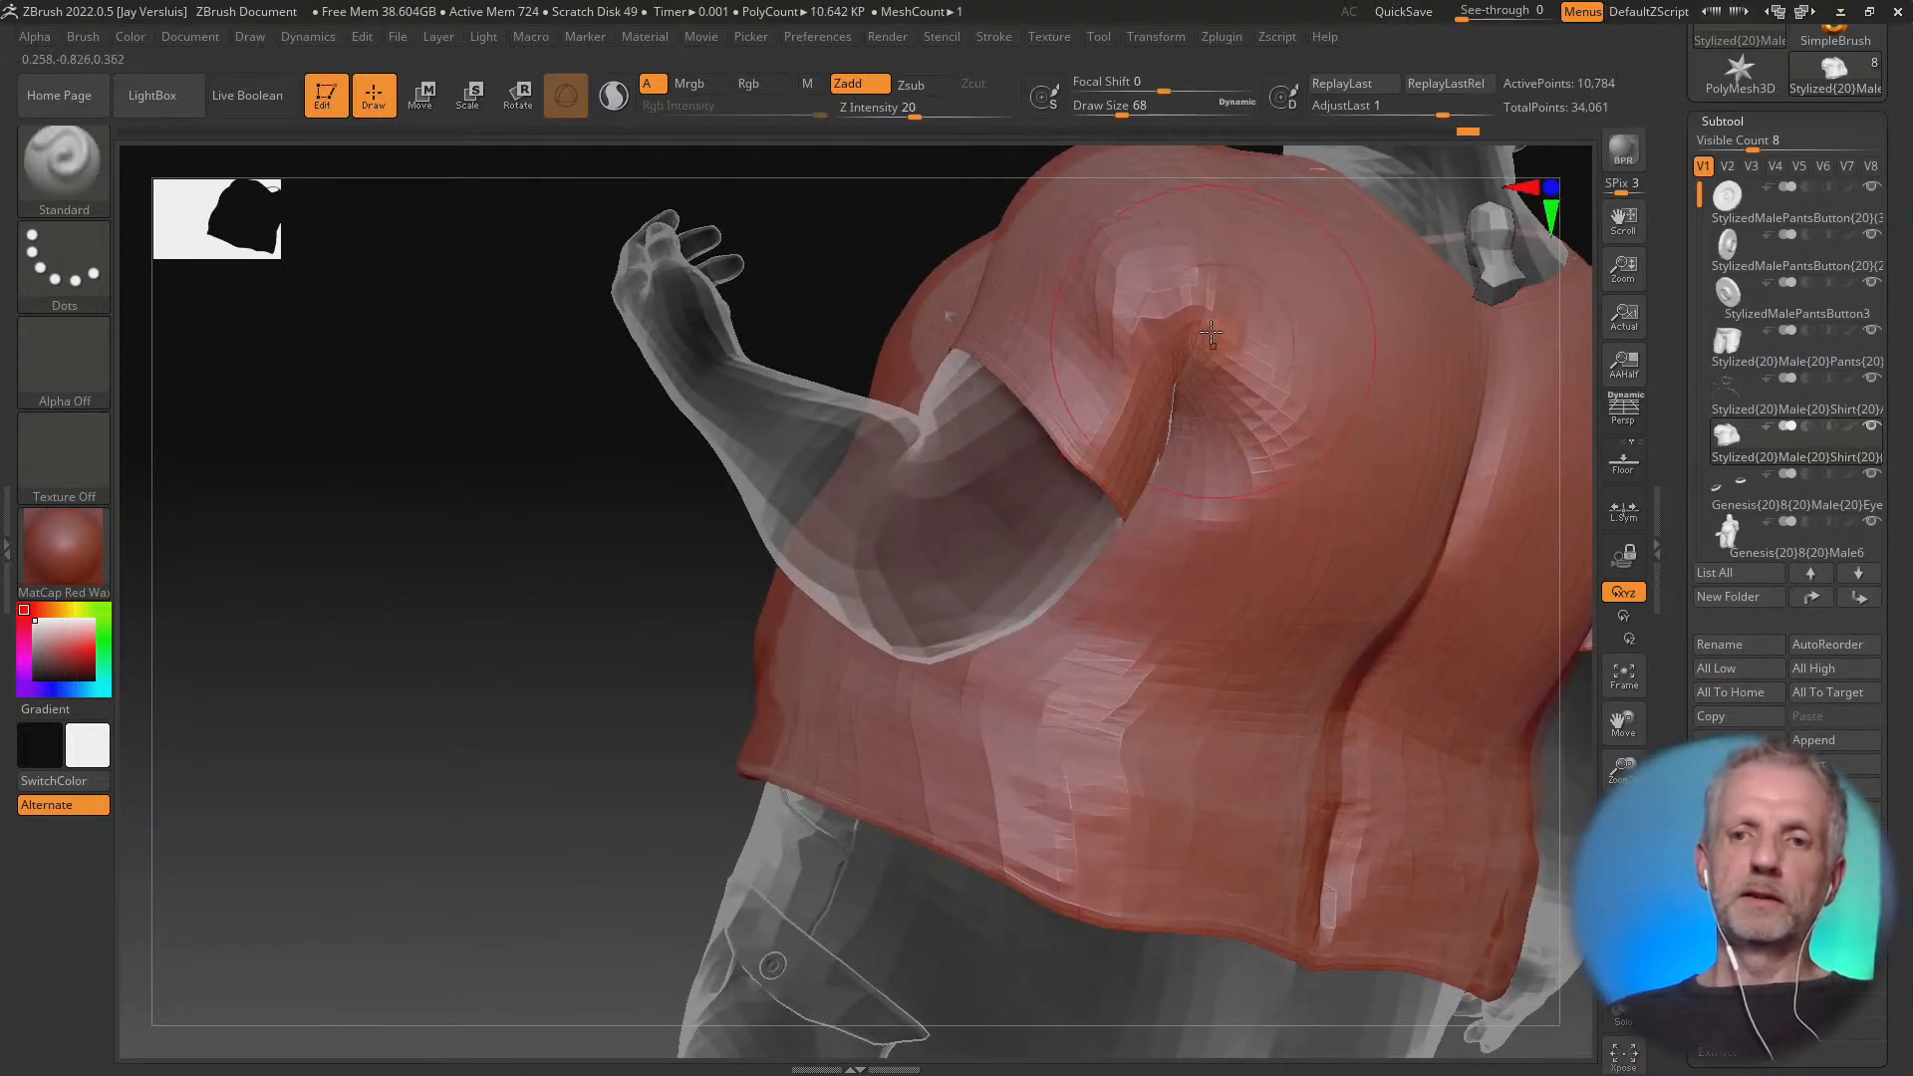
Smooth the deep vertical crease and folds across the shirt's lower back
right_click_drag(1336, 813, 1115, 805, "alt")
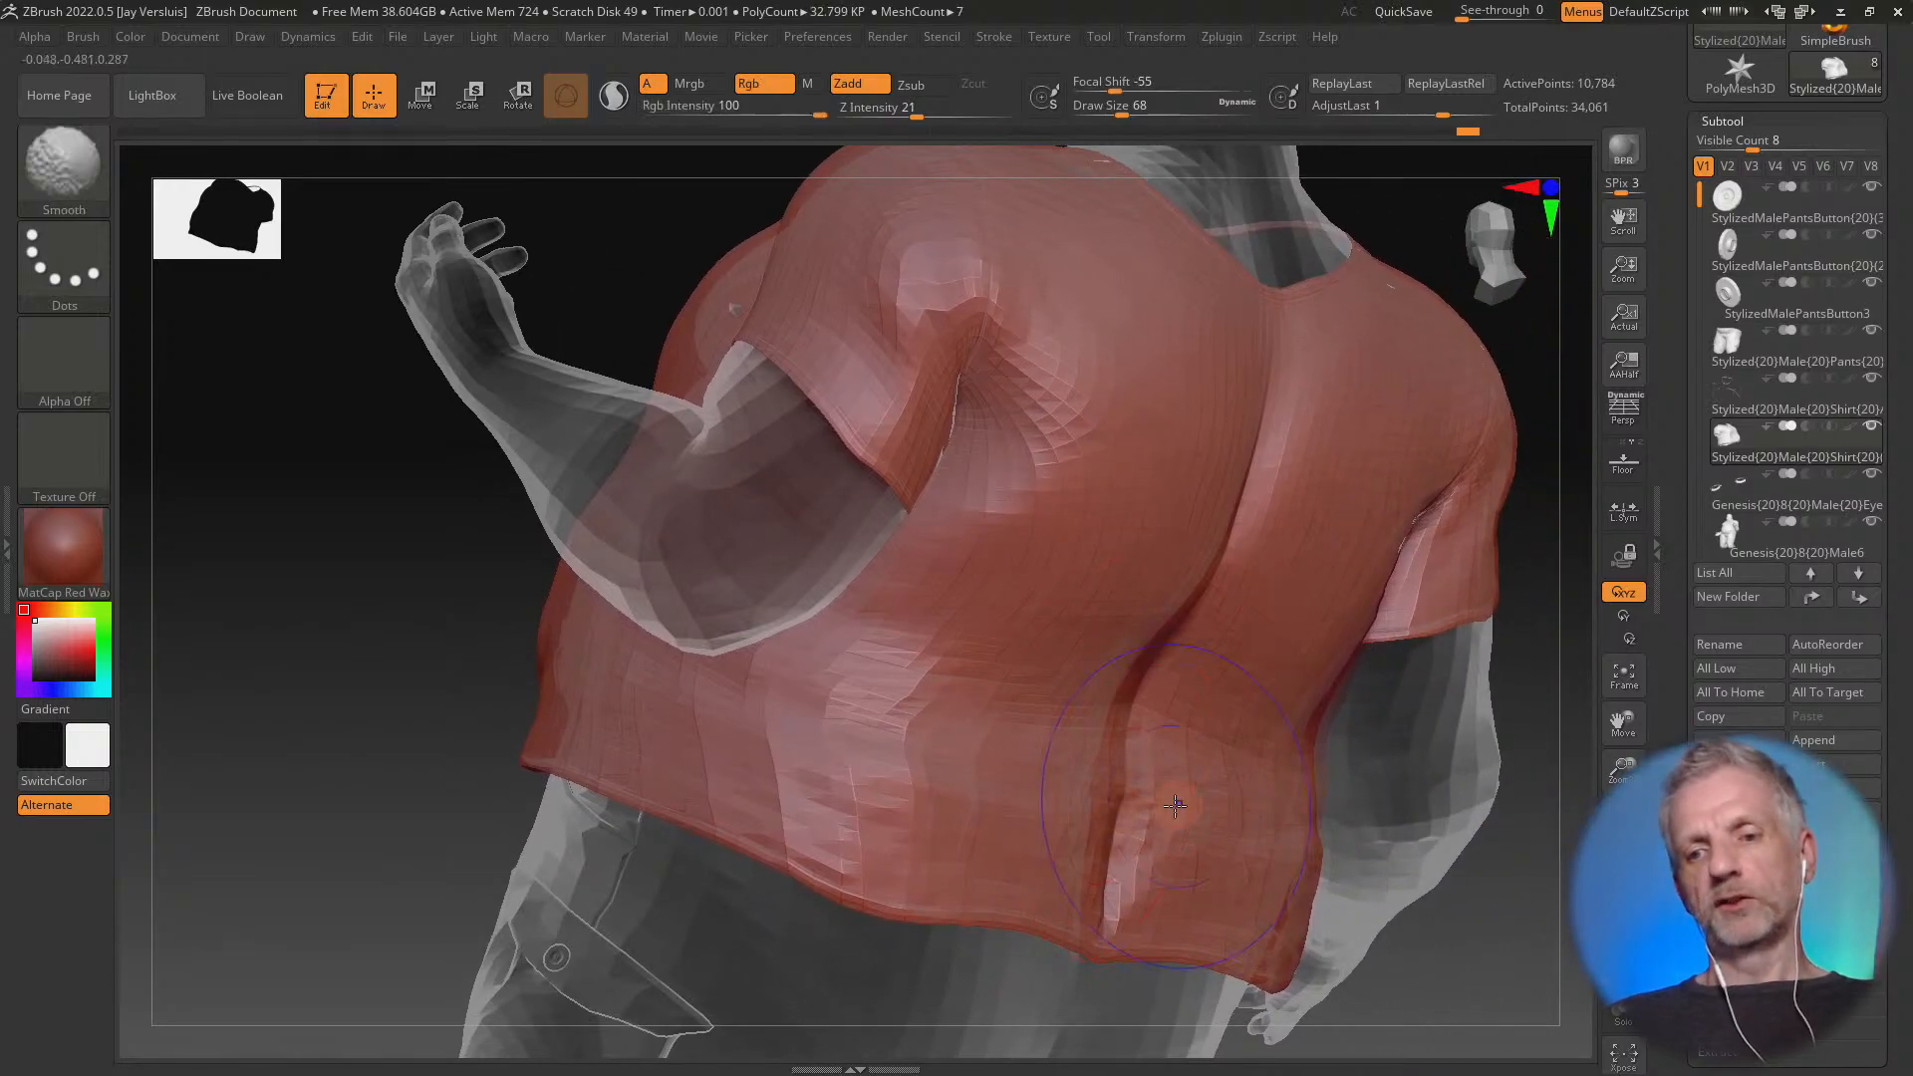
left_click_drag(1175, 806, 965, 798, "shift")
right_click_drag(1217, 582, 1161, 630)
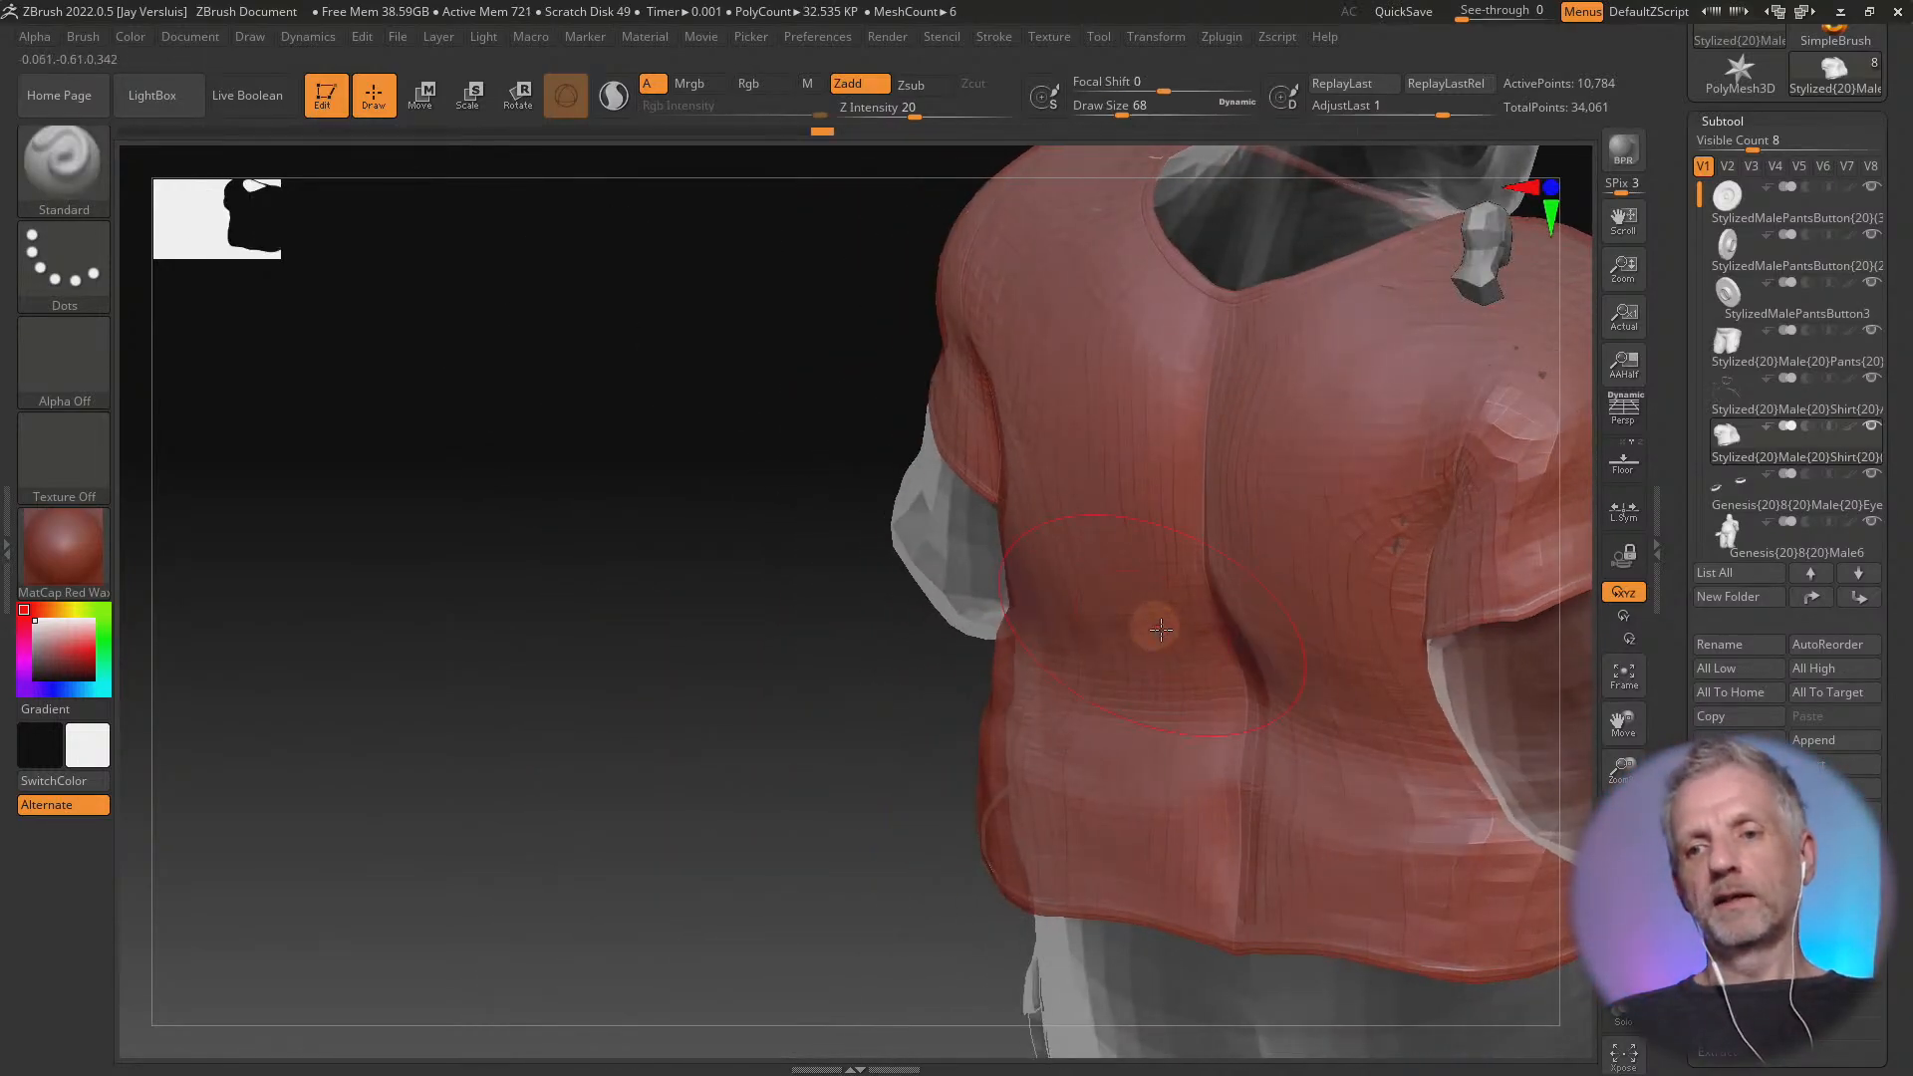
mouse_move(1160, 629)
left_mouse_down("shift")
mouse_move(1392, 478)
mouse_move(1318, 613)
mouse_move(1404, 493)
mouse_move(1370, 619)
left_mouse_up("shift")
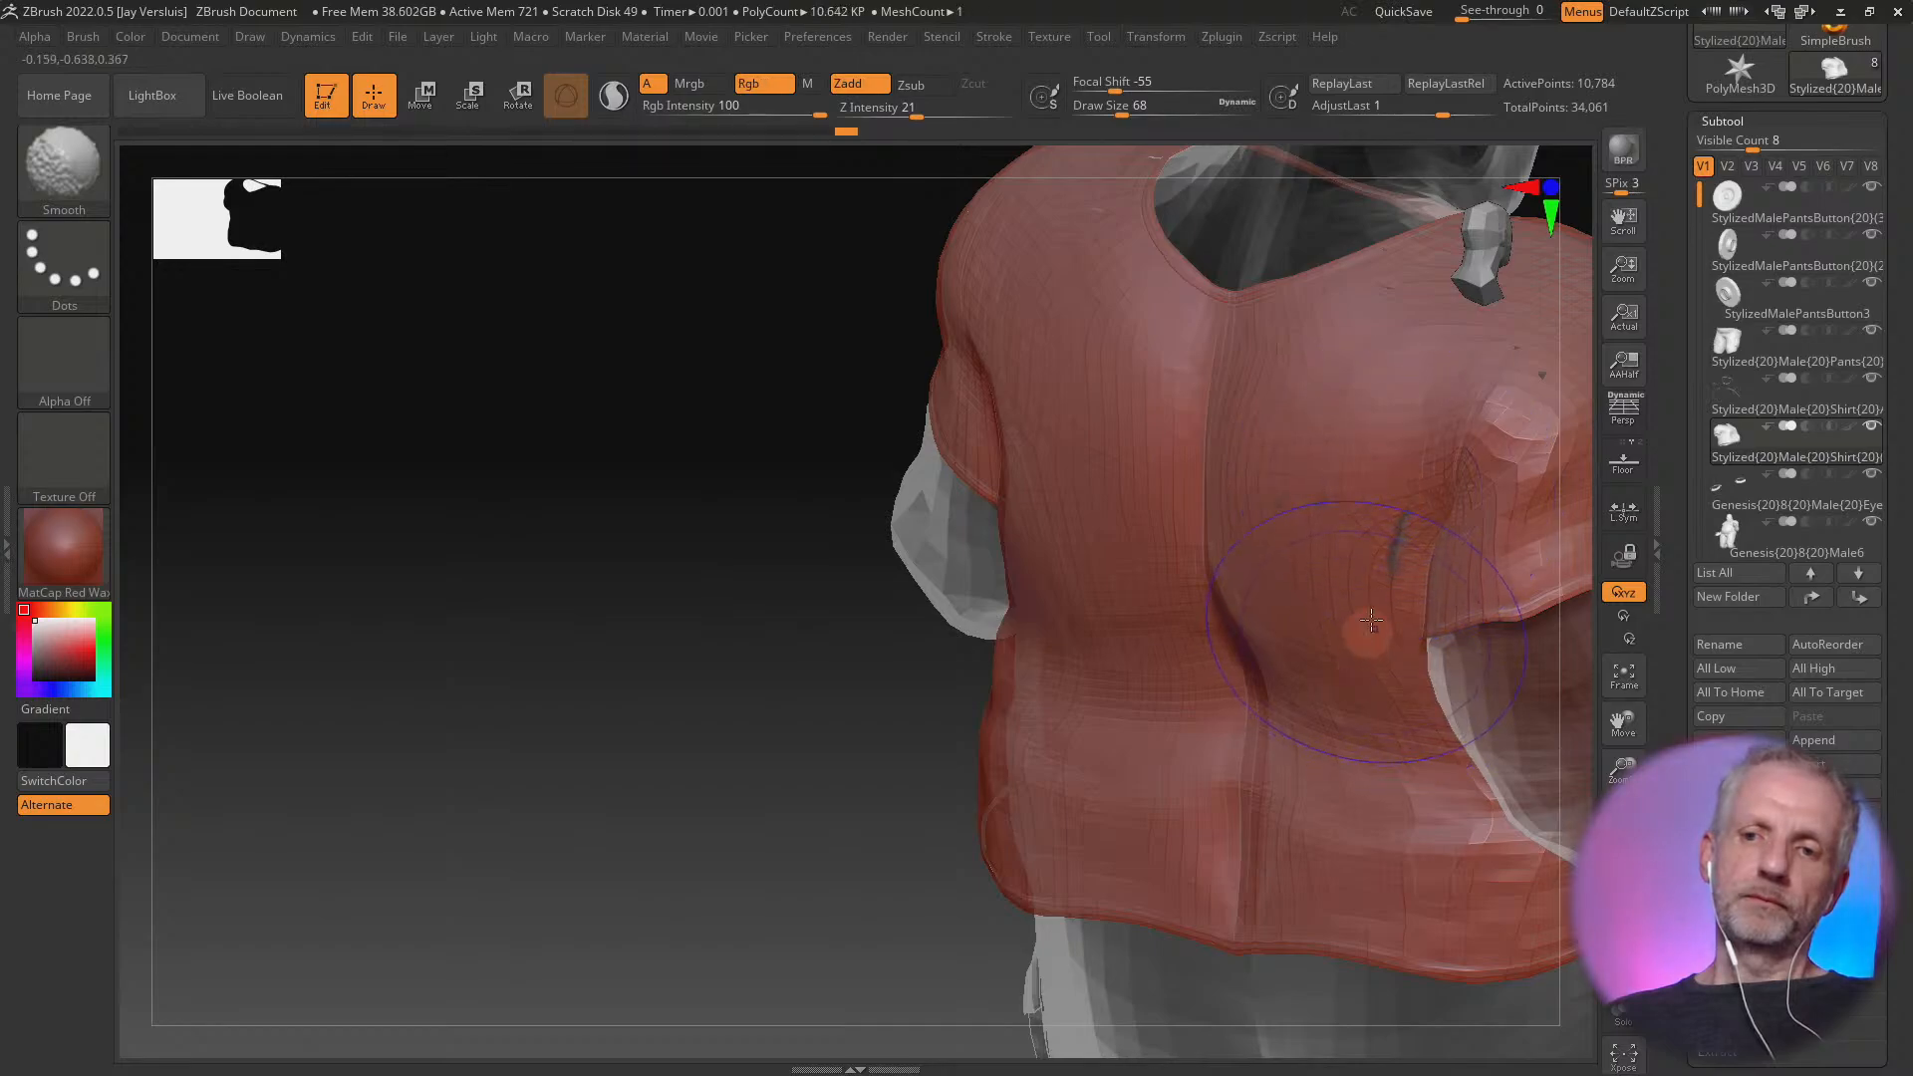
Cover the remaining poke-through behind the right armpit and on the right side of the shirt's upper back
mouse_move(1363, 881)
right_mouse_down()
mouse_move(1200, 872)
mouse_move(987, 488)
right_mouse_up()
mouse_move(1016, 439)
left_mouse_down("shift")
mouse_move(1049, 416)
mouse_move(1034, 397)
left_mouse_up("shift")
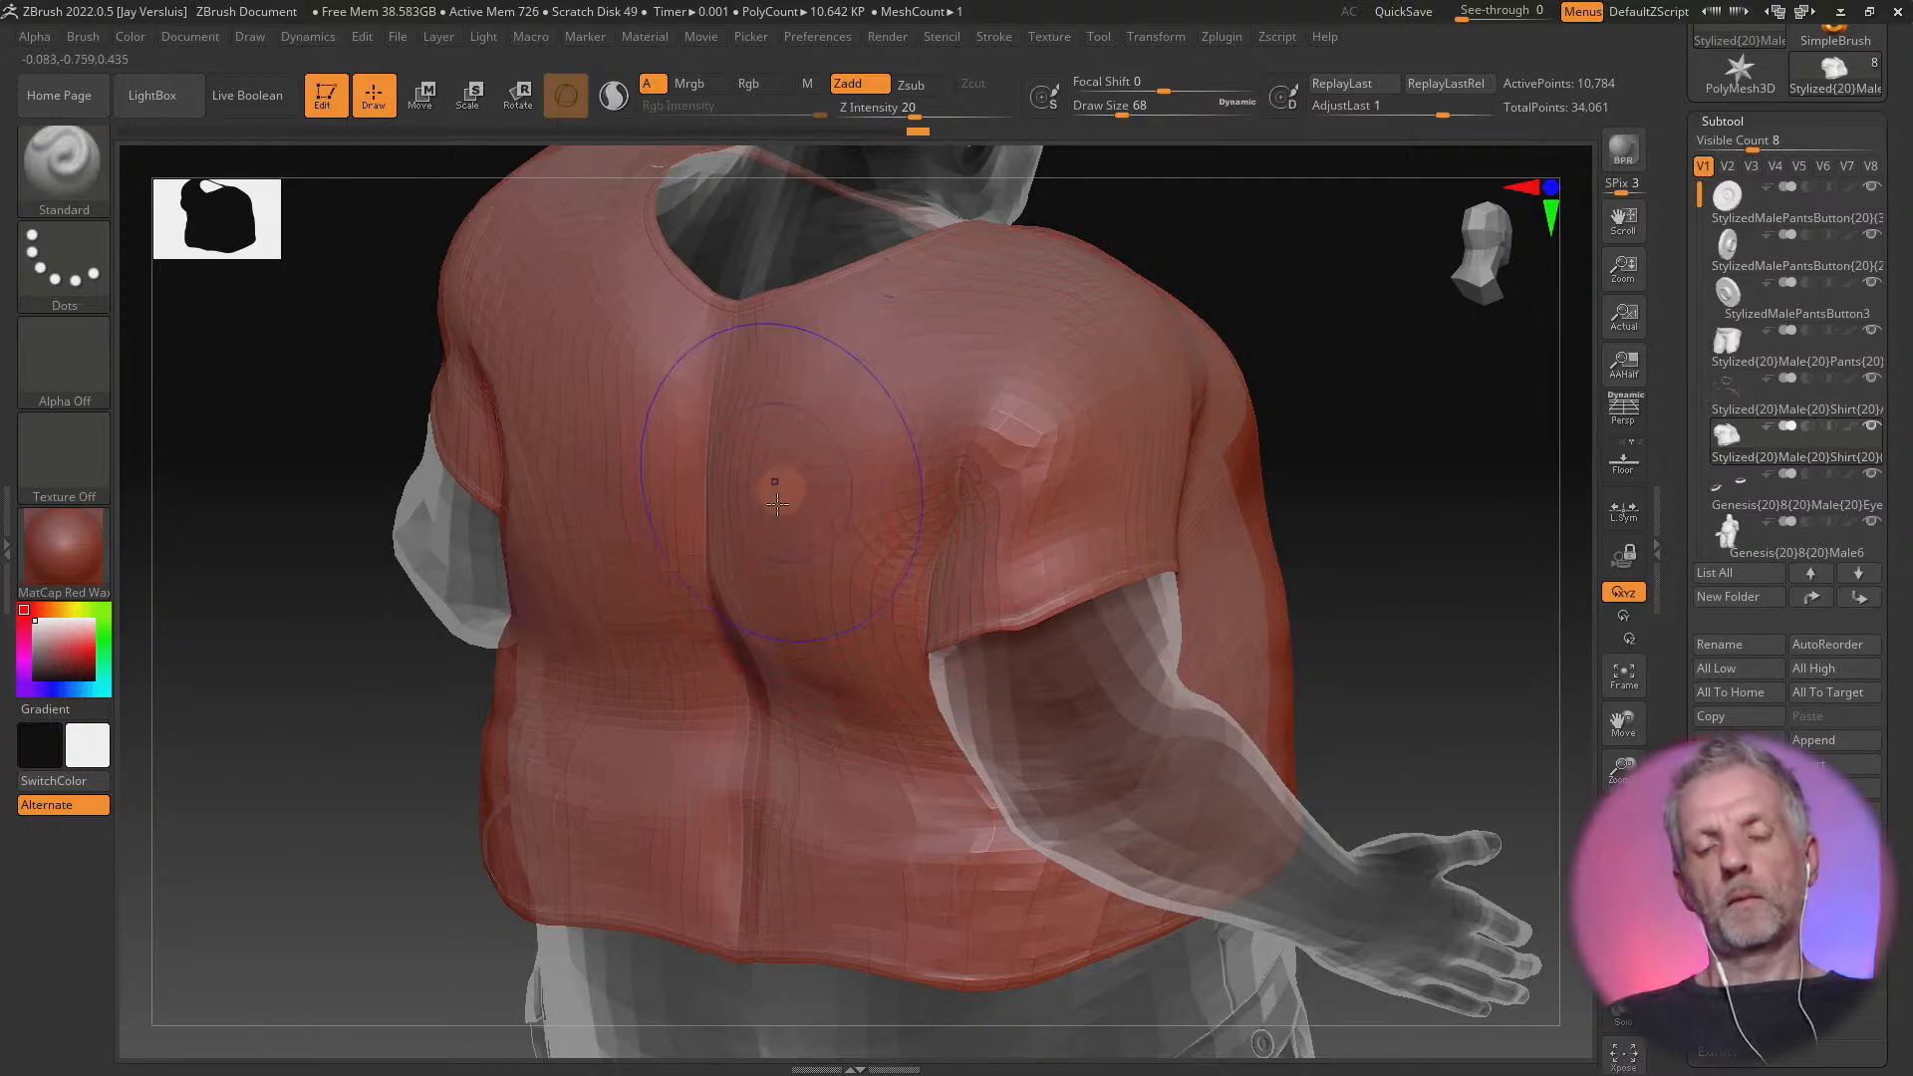
right_click_drag(777, 504, 810, 504)
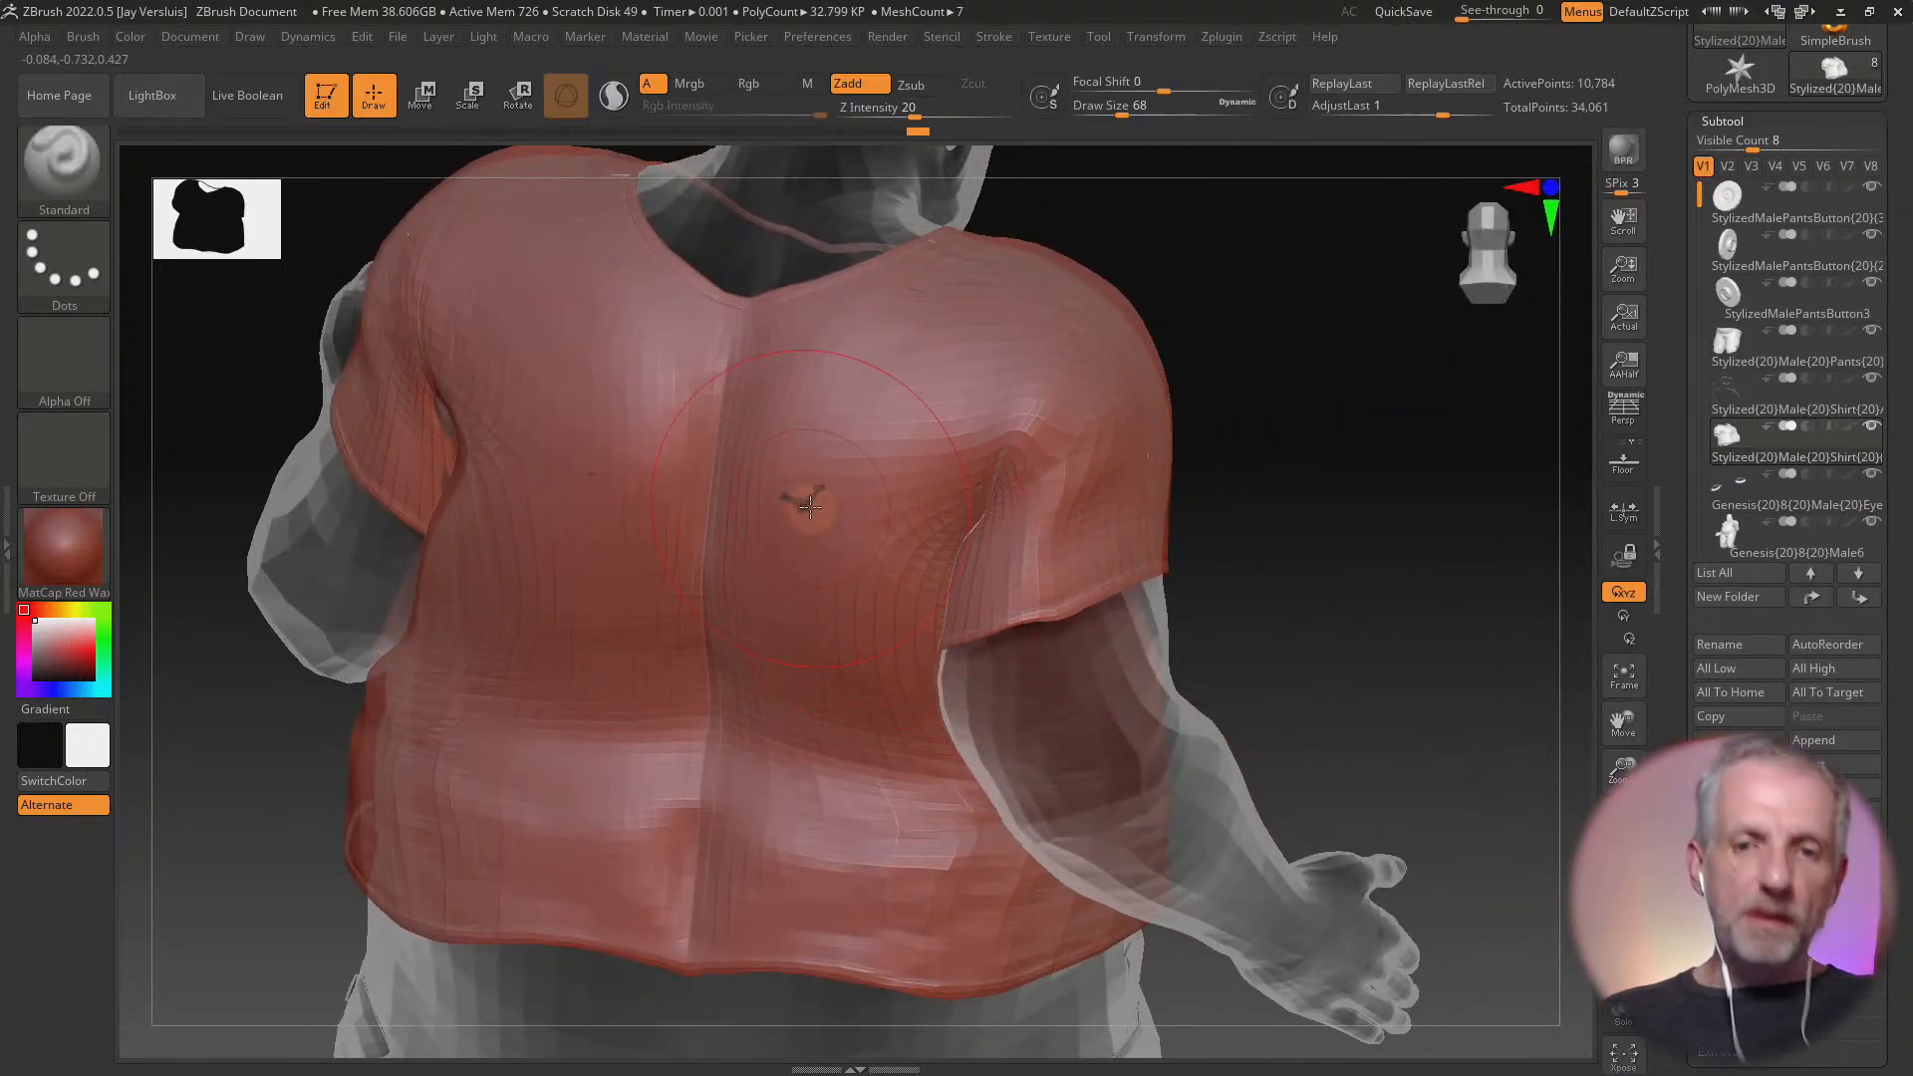
left_click_drag(795, 498, 819, 516, "shift")
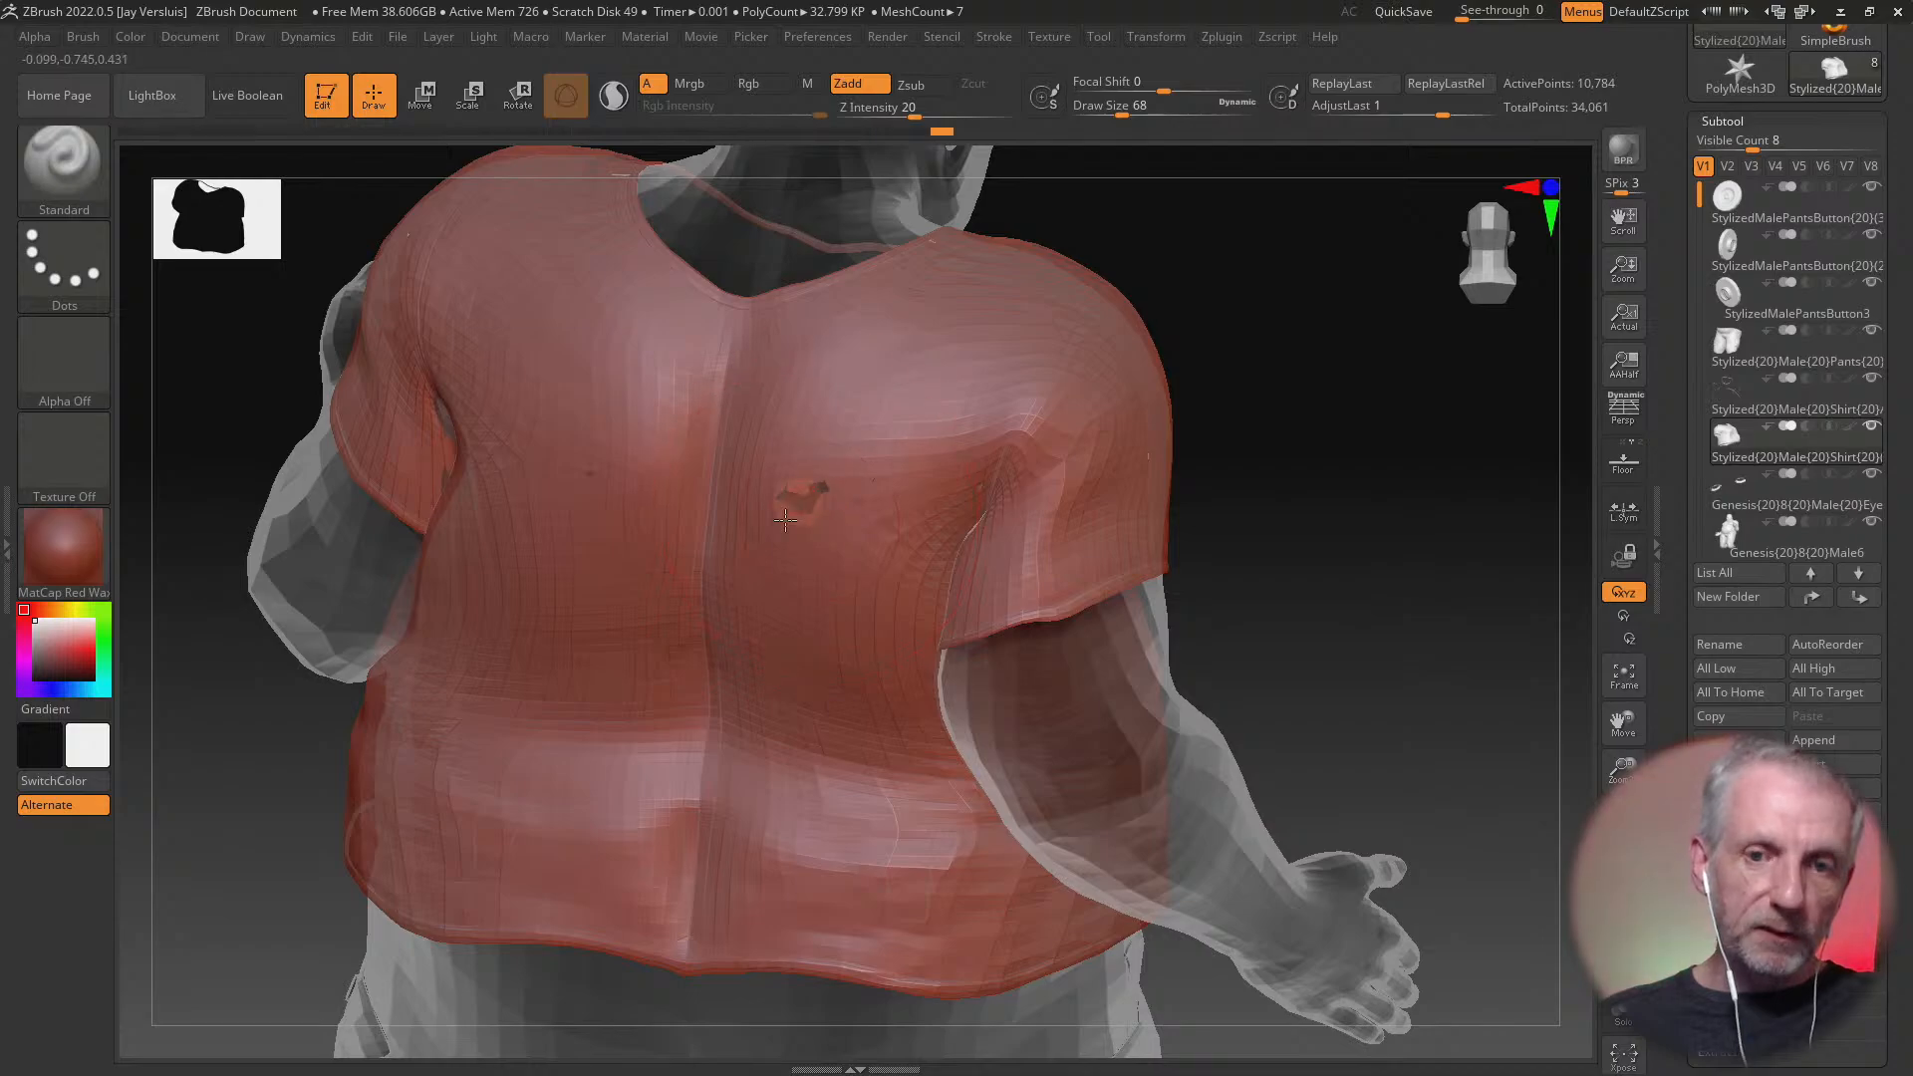
right_click_drag(782, 642, 926, 657, "alt")
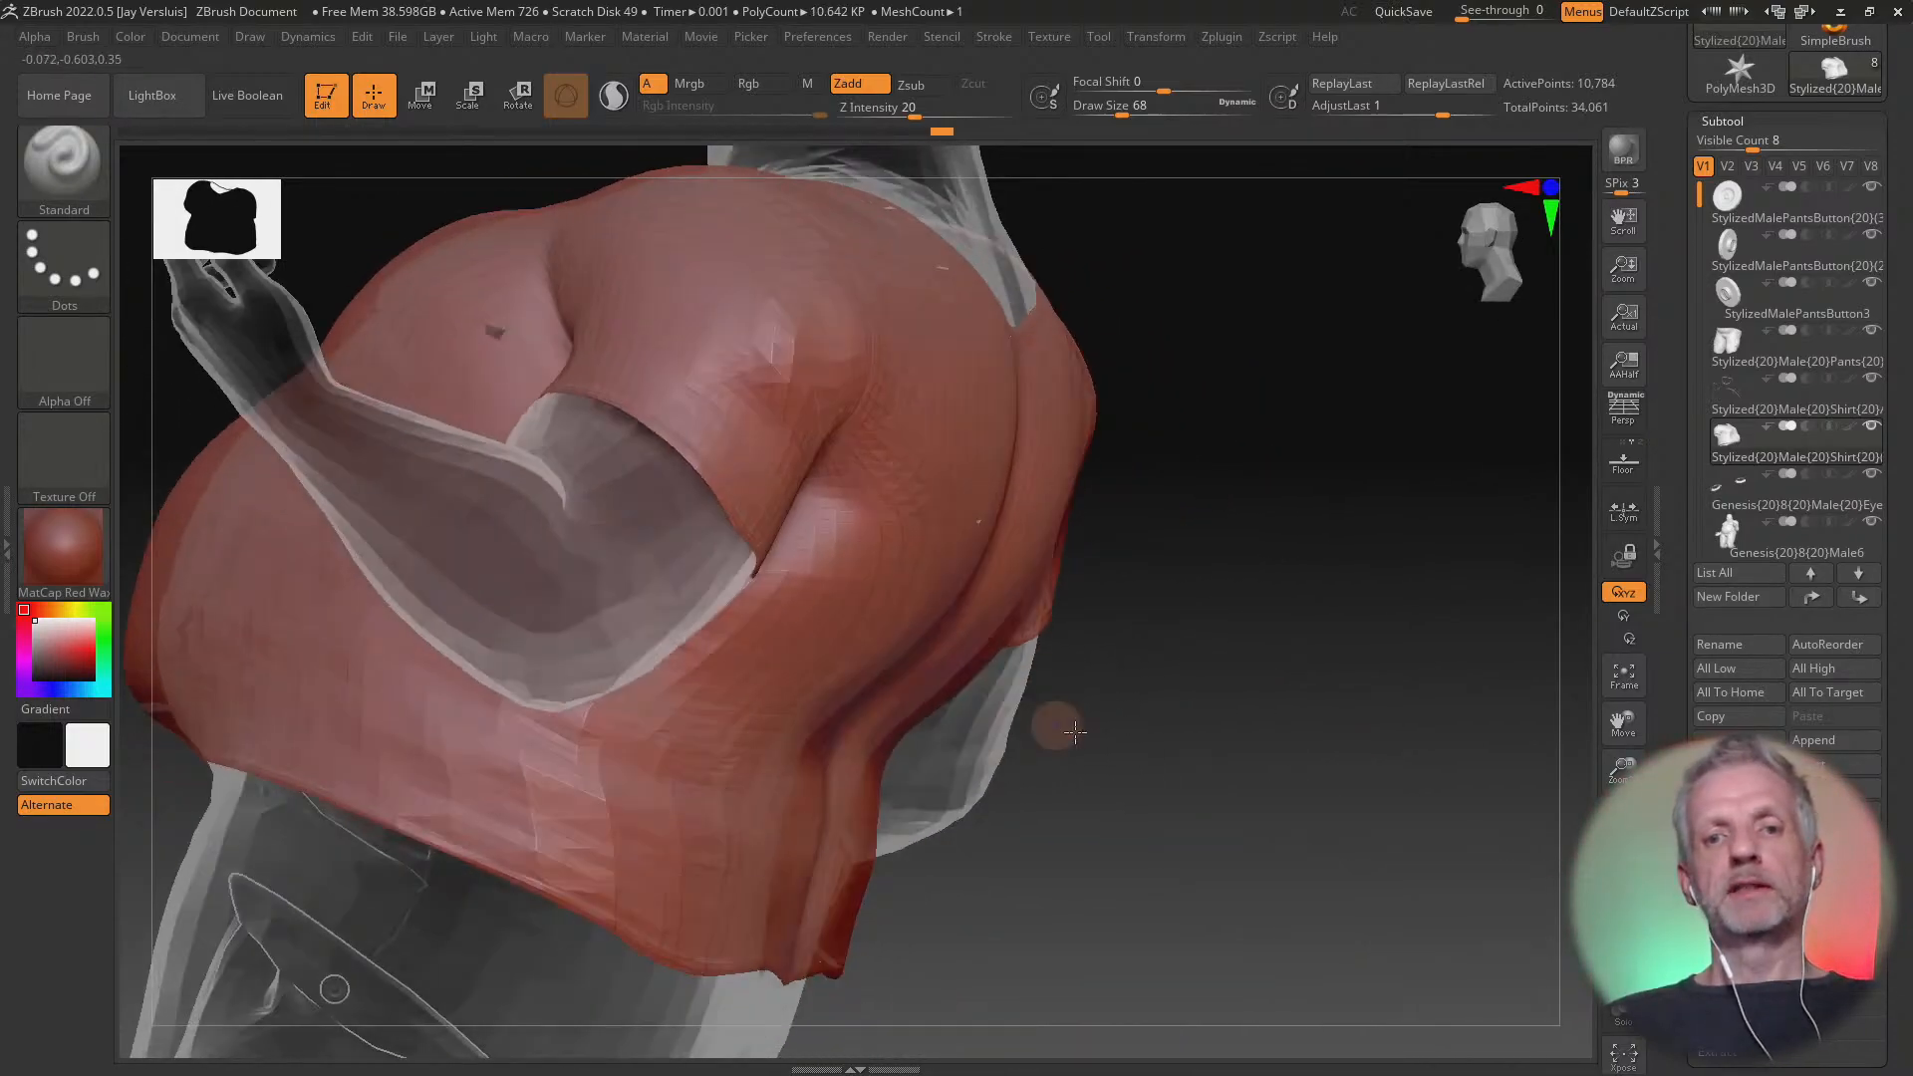
Check the shirt from the front and left side, and send the sculpted shirt to DAZ Studio with GoZ
mouse_move(1054, 725)
right_mouse_down()
mouse_move(1143, 790)
mouse_move(1075, 918)
right_mouse_up()
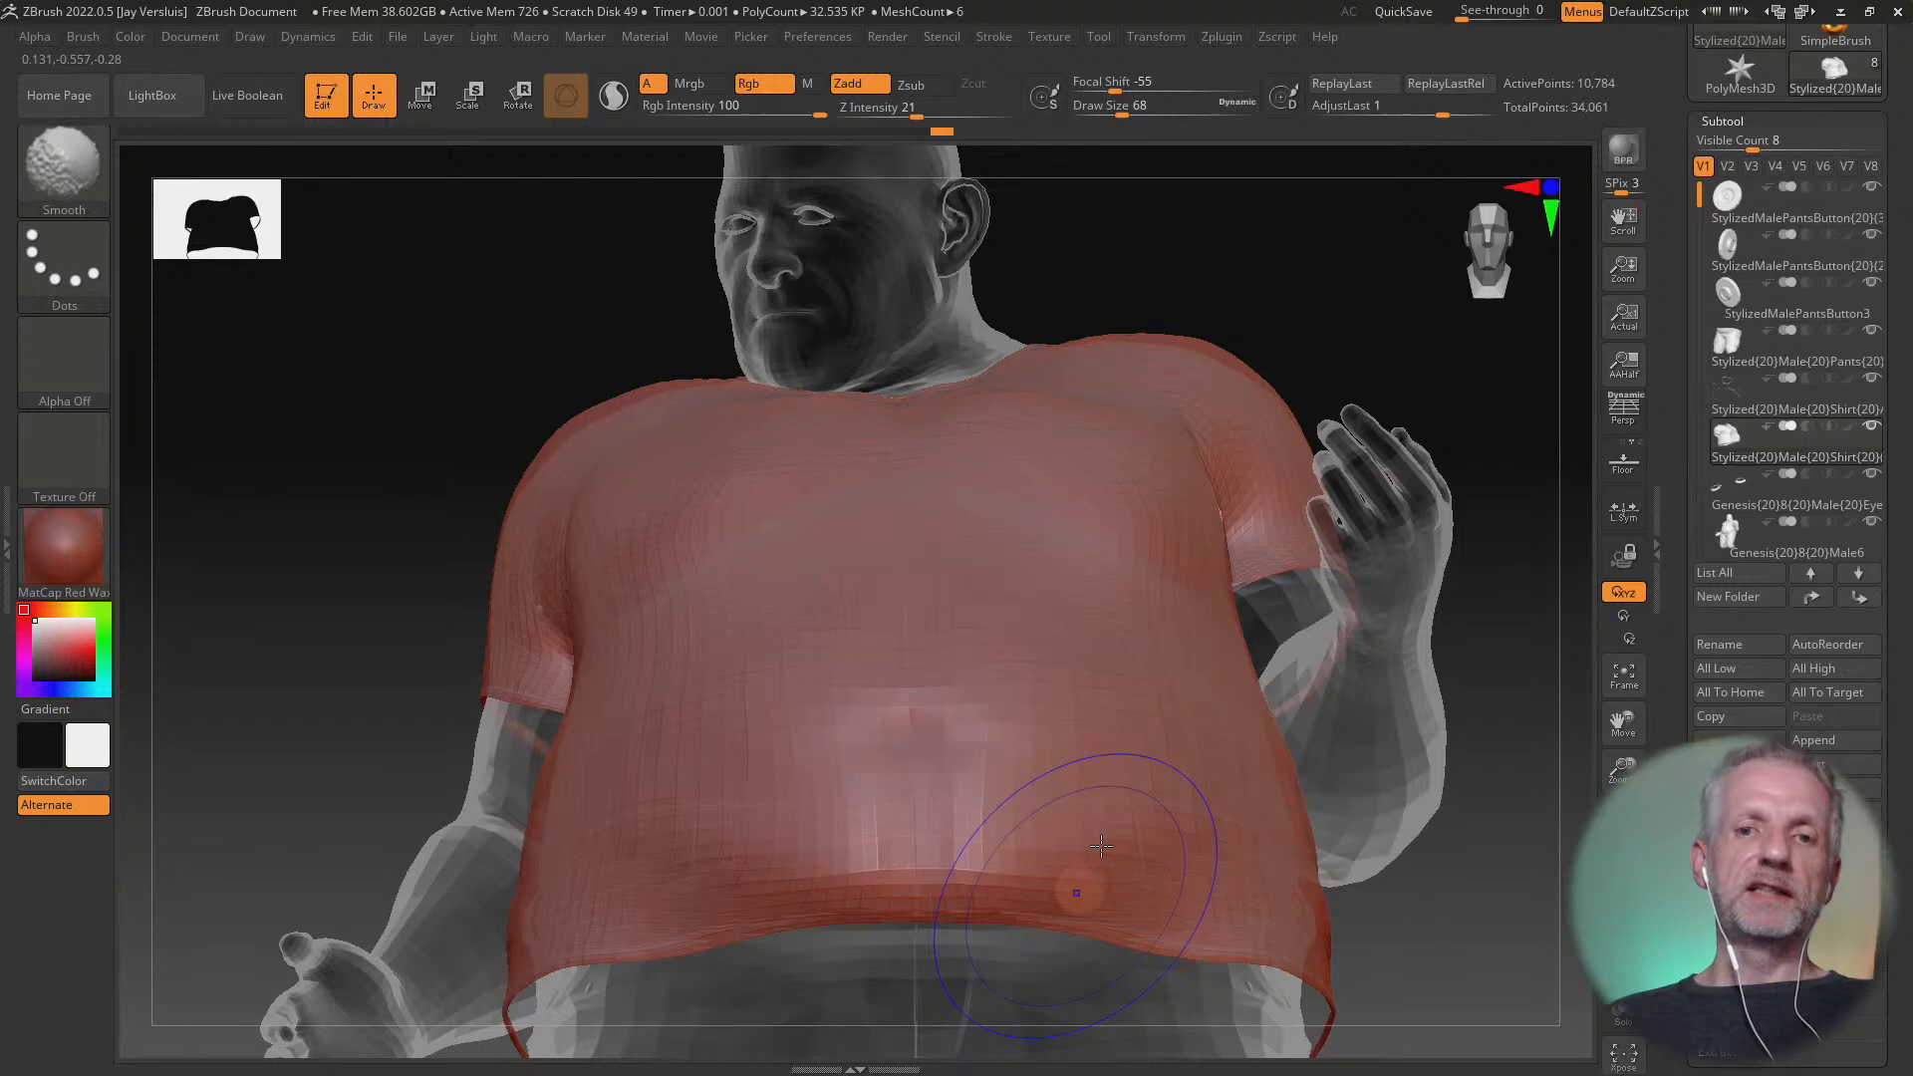
mouse_move(1112, 911)
right_mouse_down("ctrl")
mouse_move(1115, 757)
mouse_move(1146, 897)
mouse_move(1298, 688)
mouse_move(1188, 773)
mouse_move(1259, 751)
mouse_move(1281, 674)
mouse_move(1197, 756)
mouse_move(1311, 751)
mouse_move(1314, 790)
right_mouse_up("ctrl")
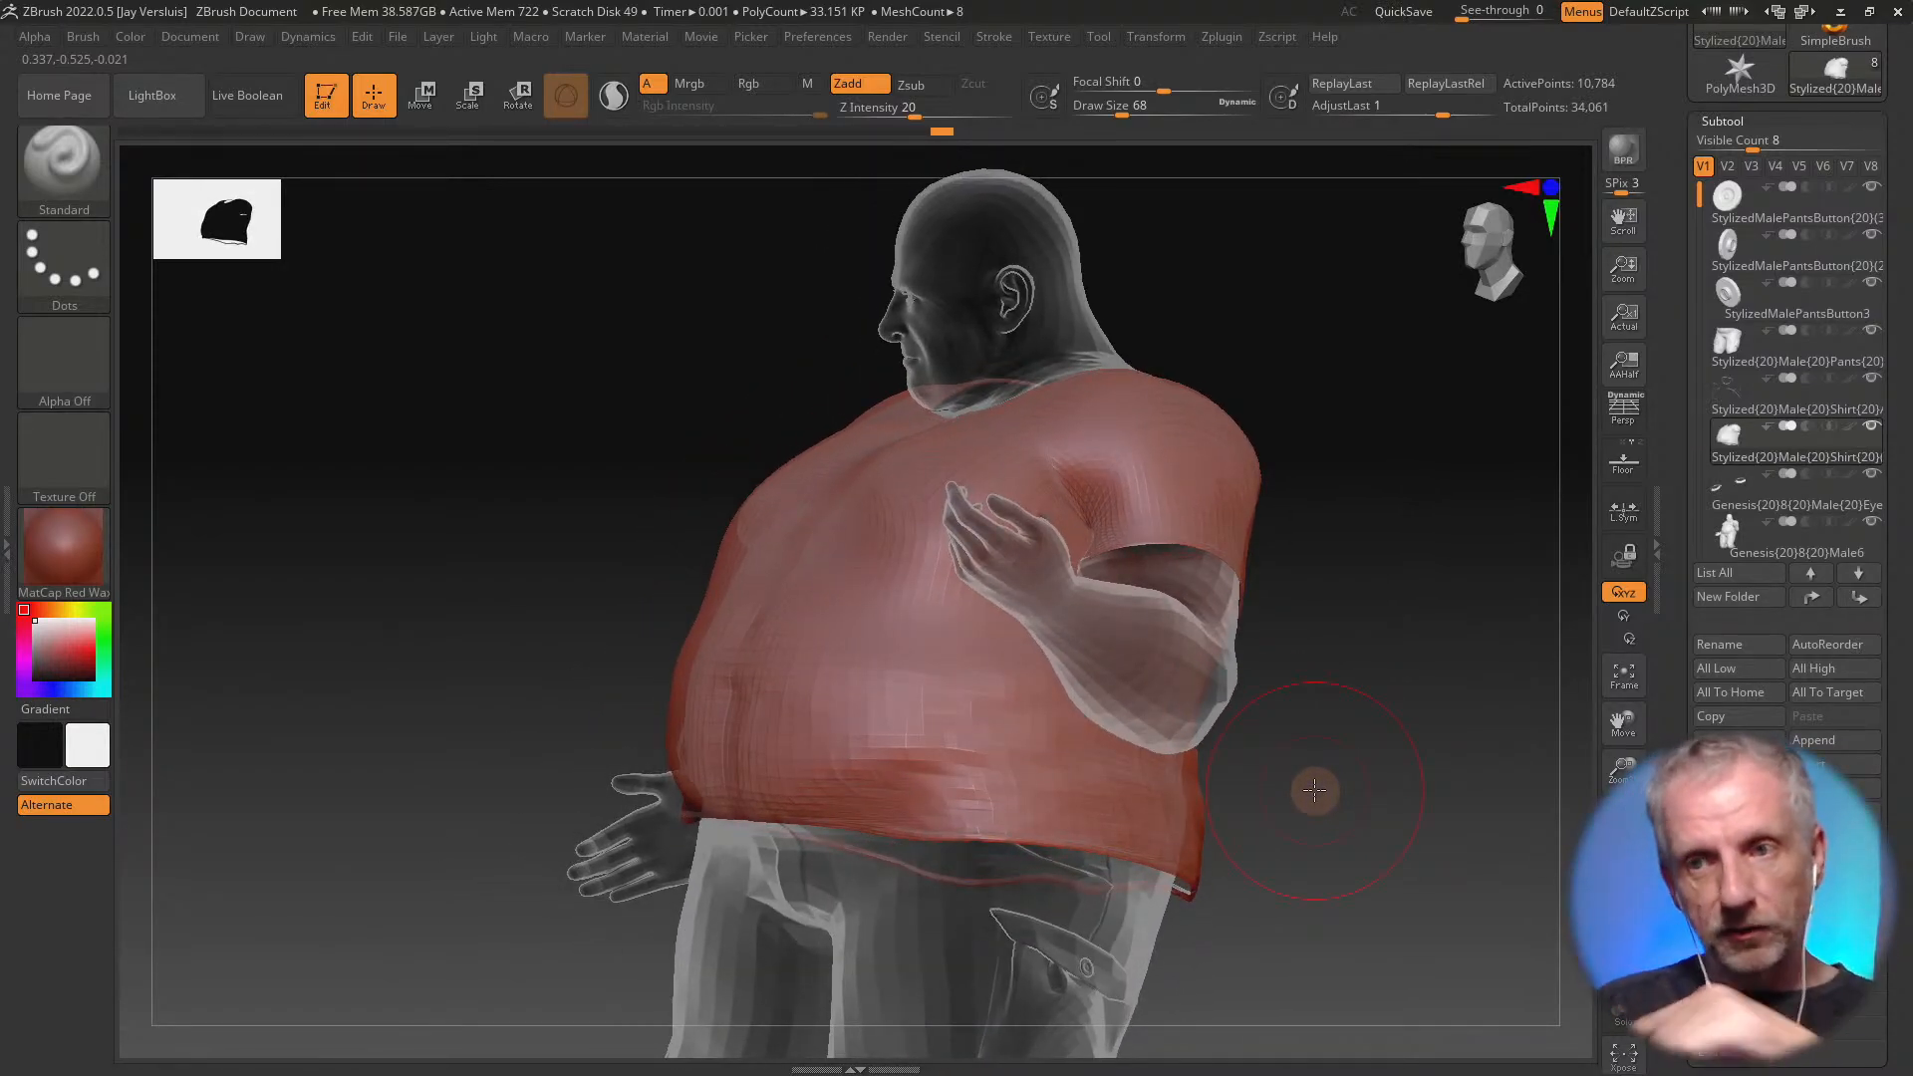
left_click_drag(1679, 428, 1678, 748)
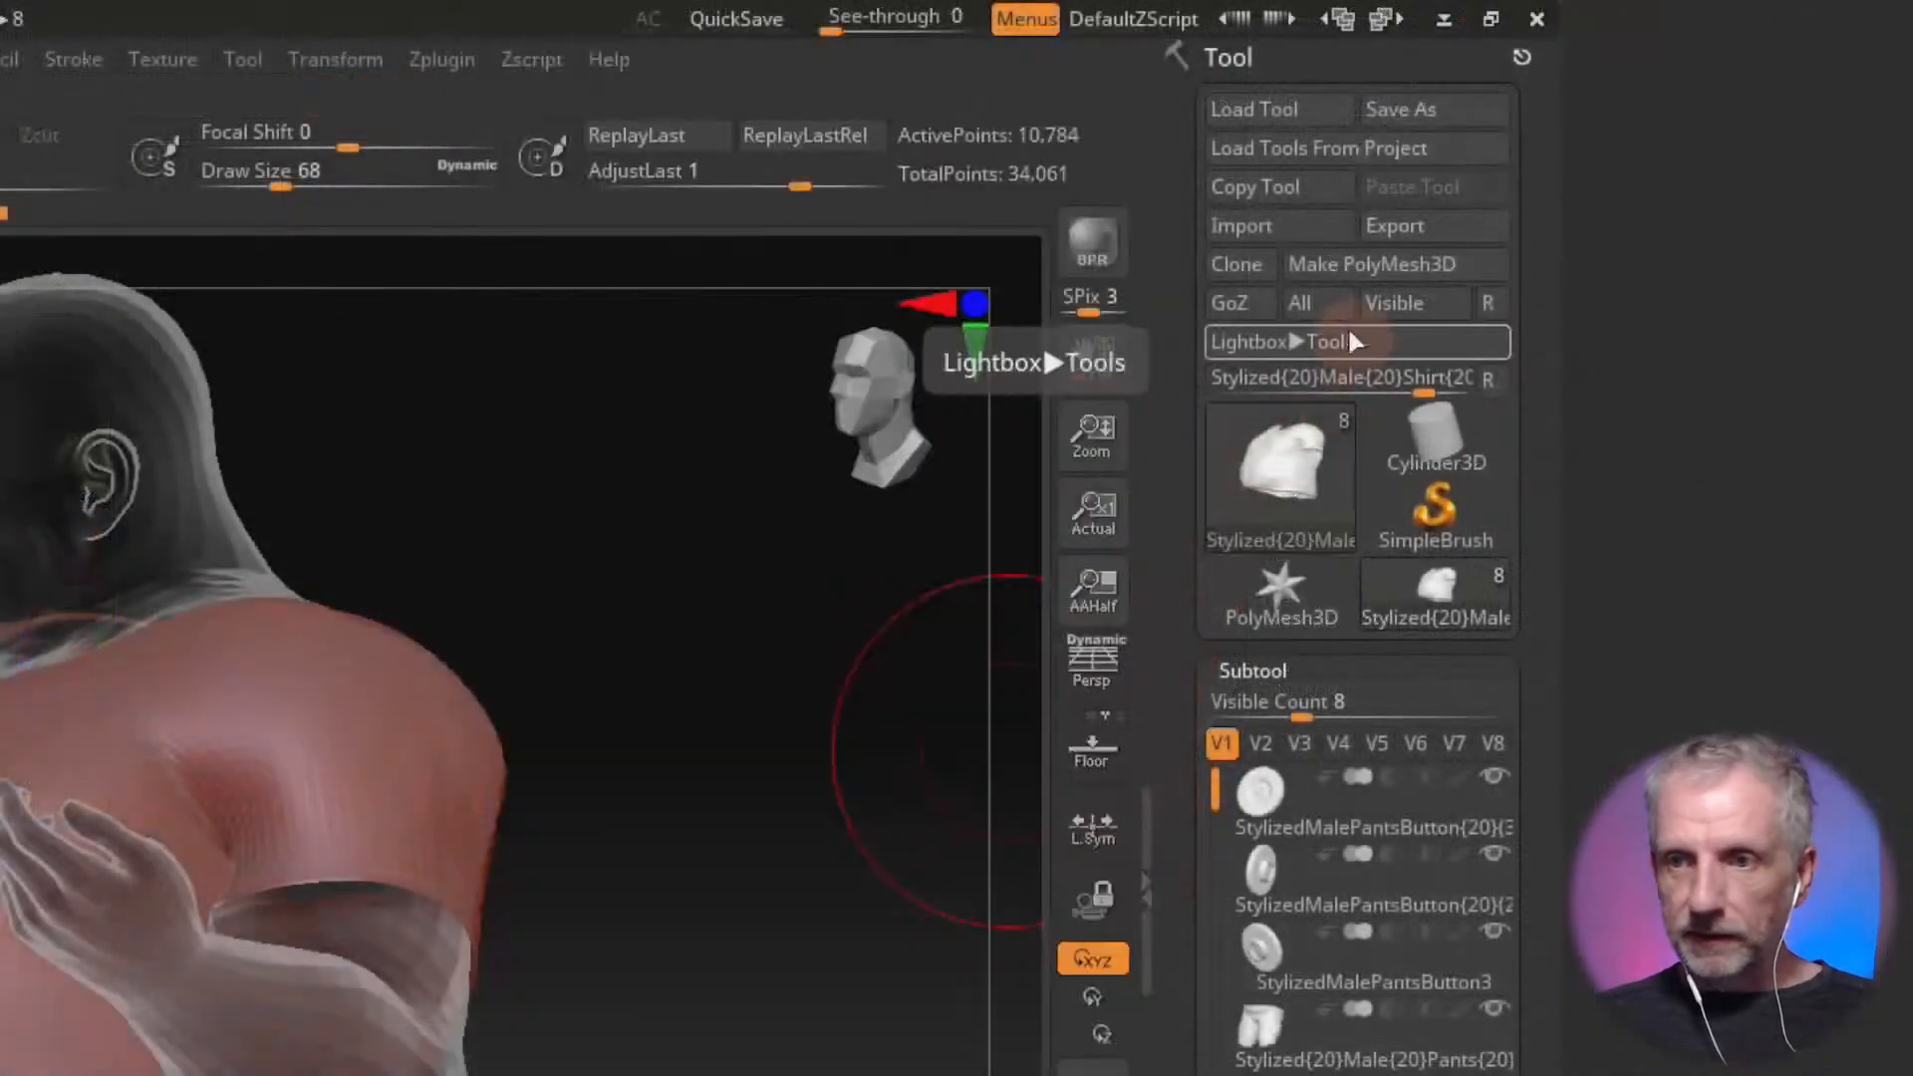
left_click(1257, 311)
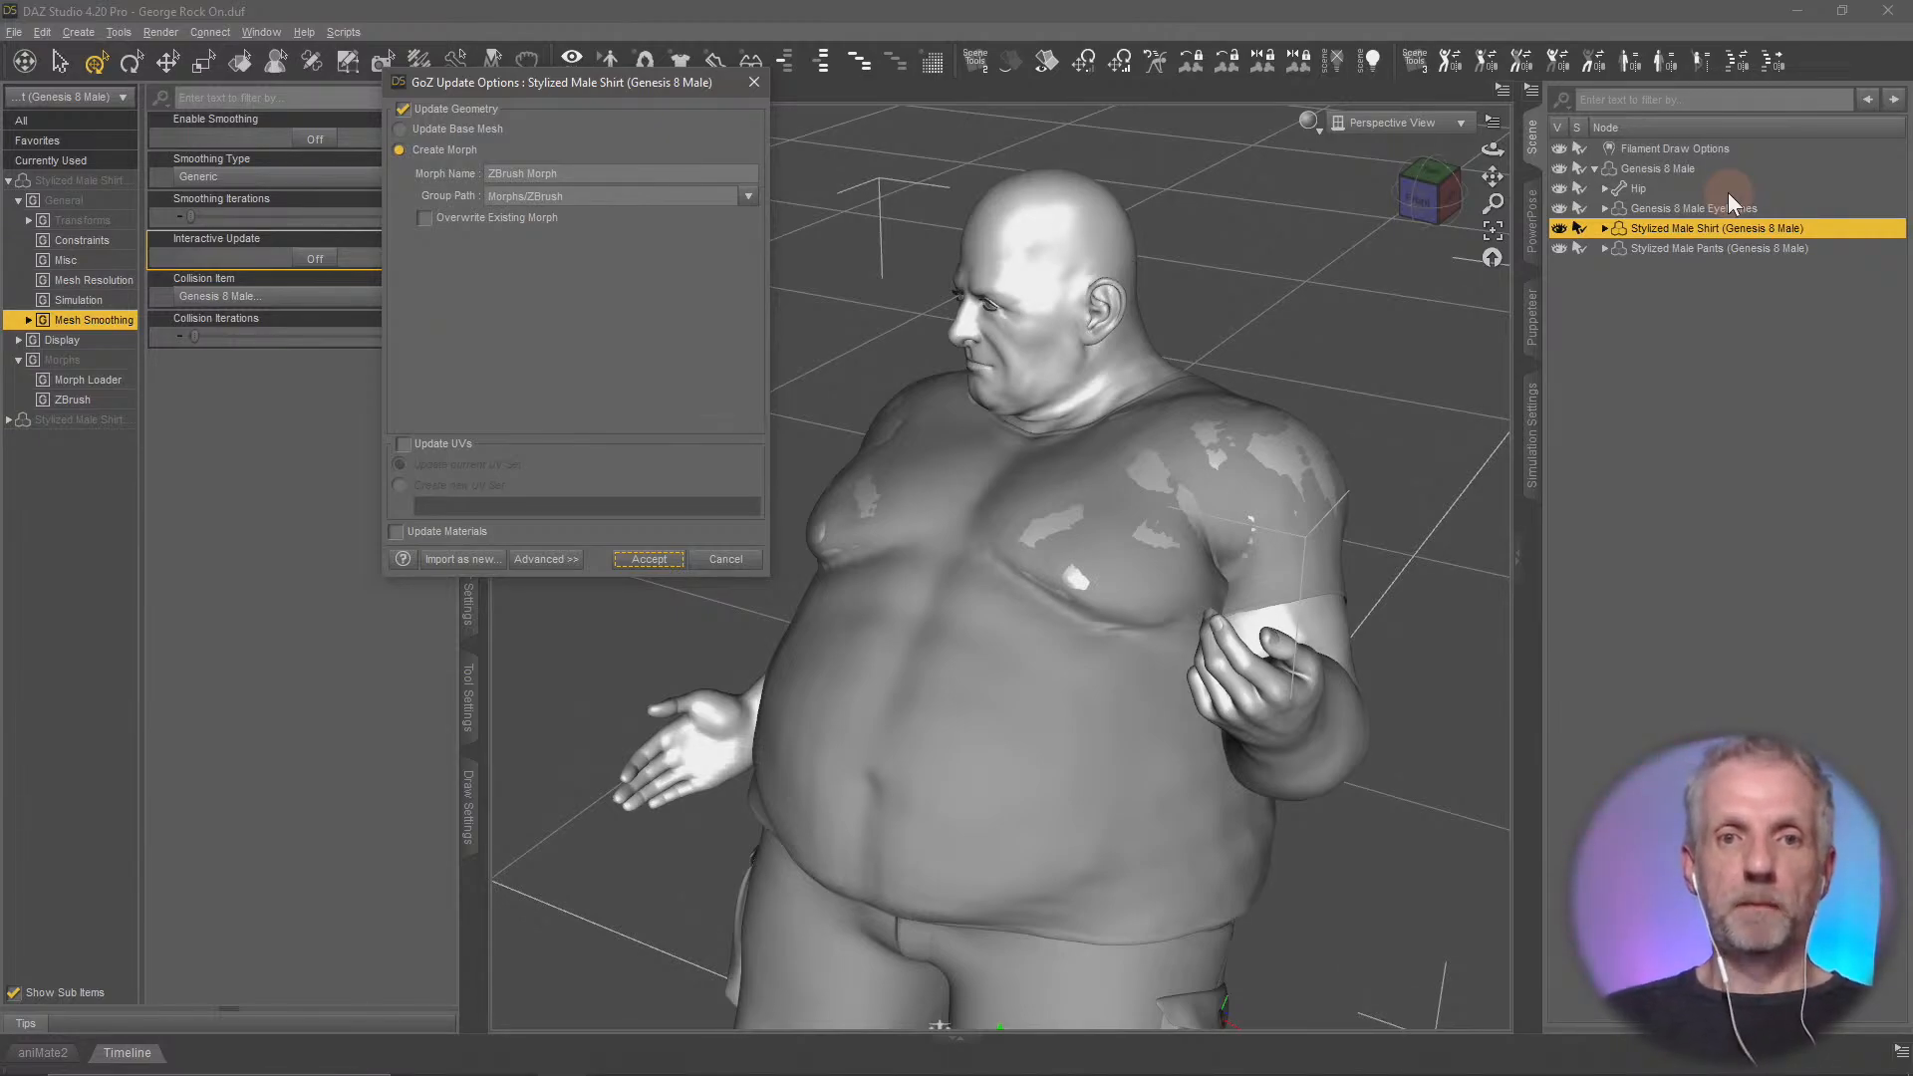
Import the sculpted shirt as a new morph named Shirt Smooth ZB under Morphs/ZBrush
left_click_drag(660, 76, 606, 58)
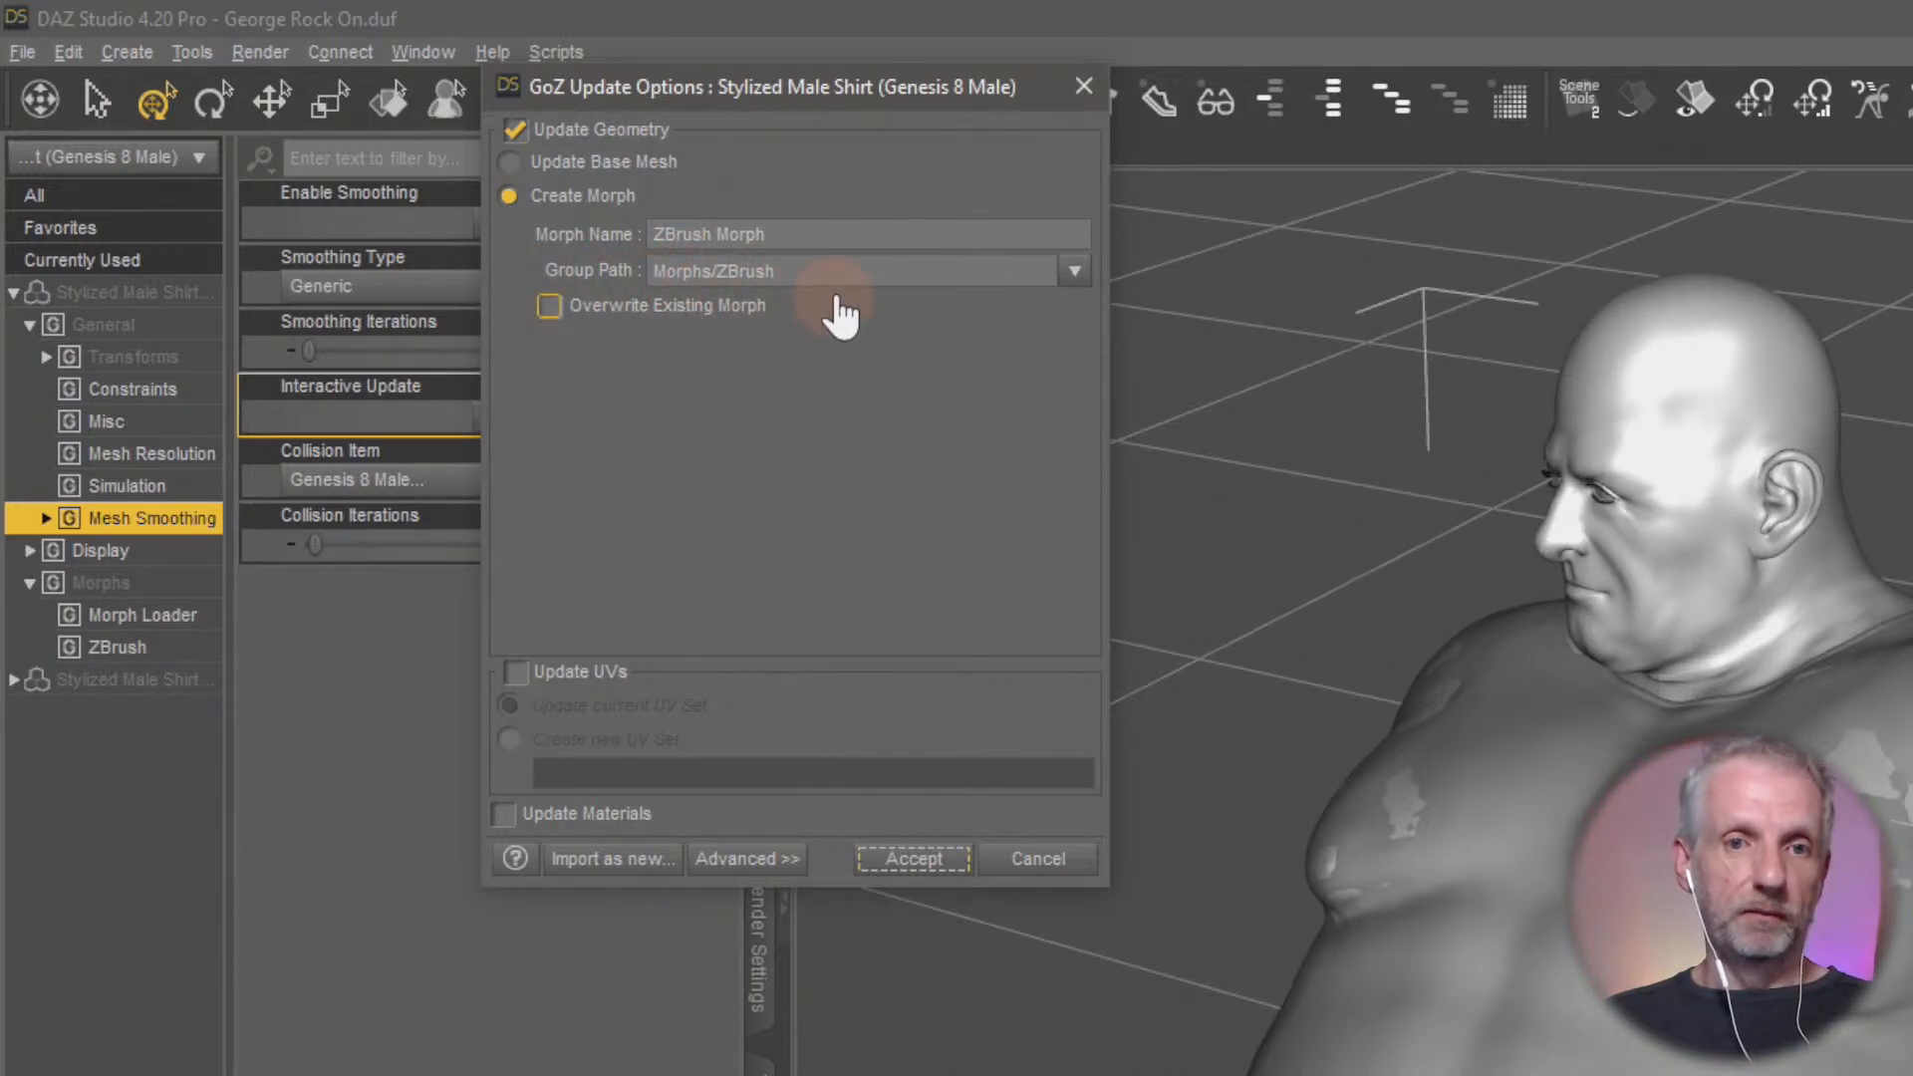
left_click_drag(812, 217, 624, 284)
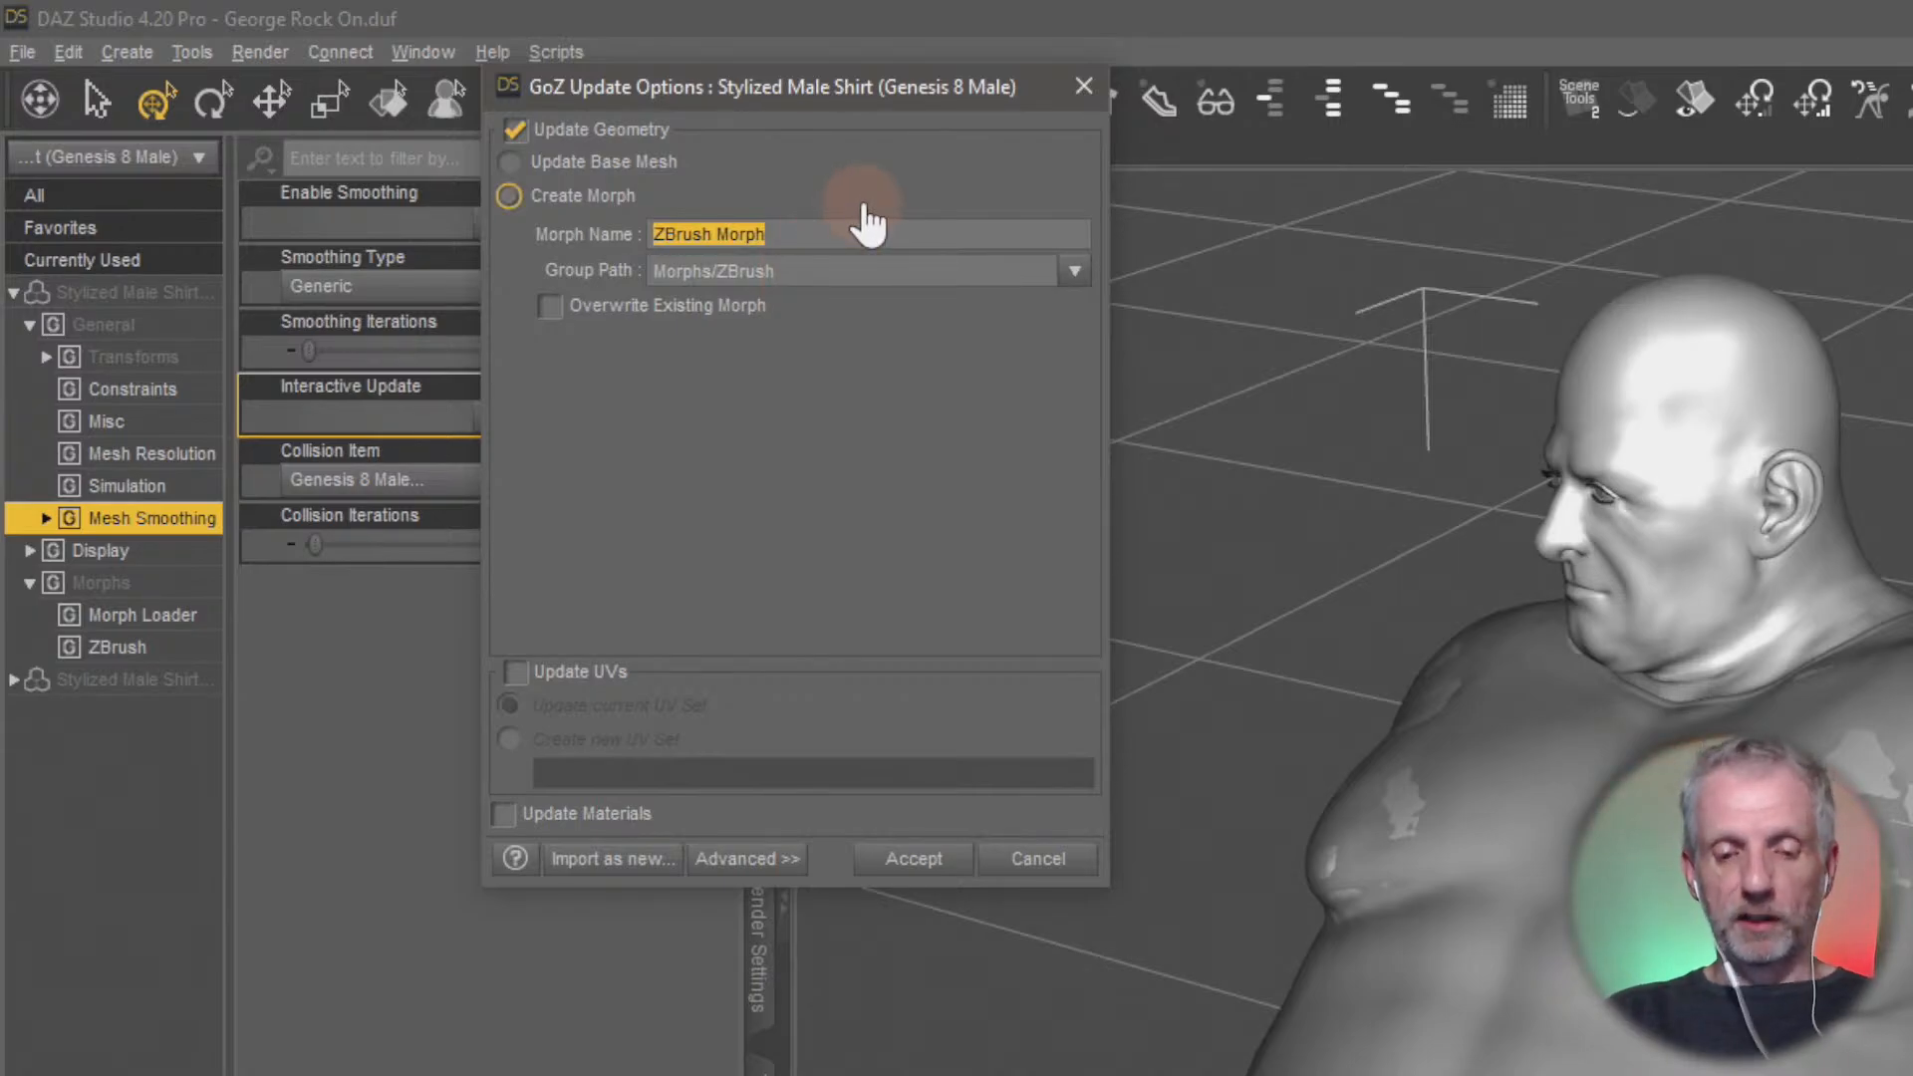
type("Shirt Smooth ZB")
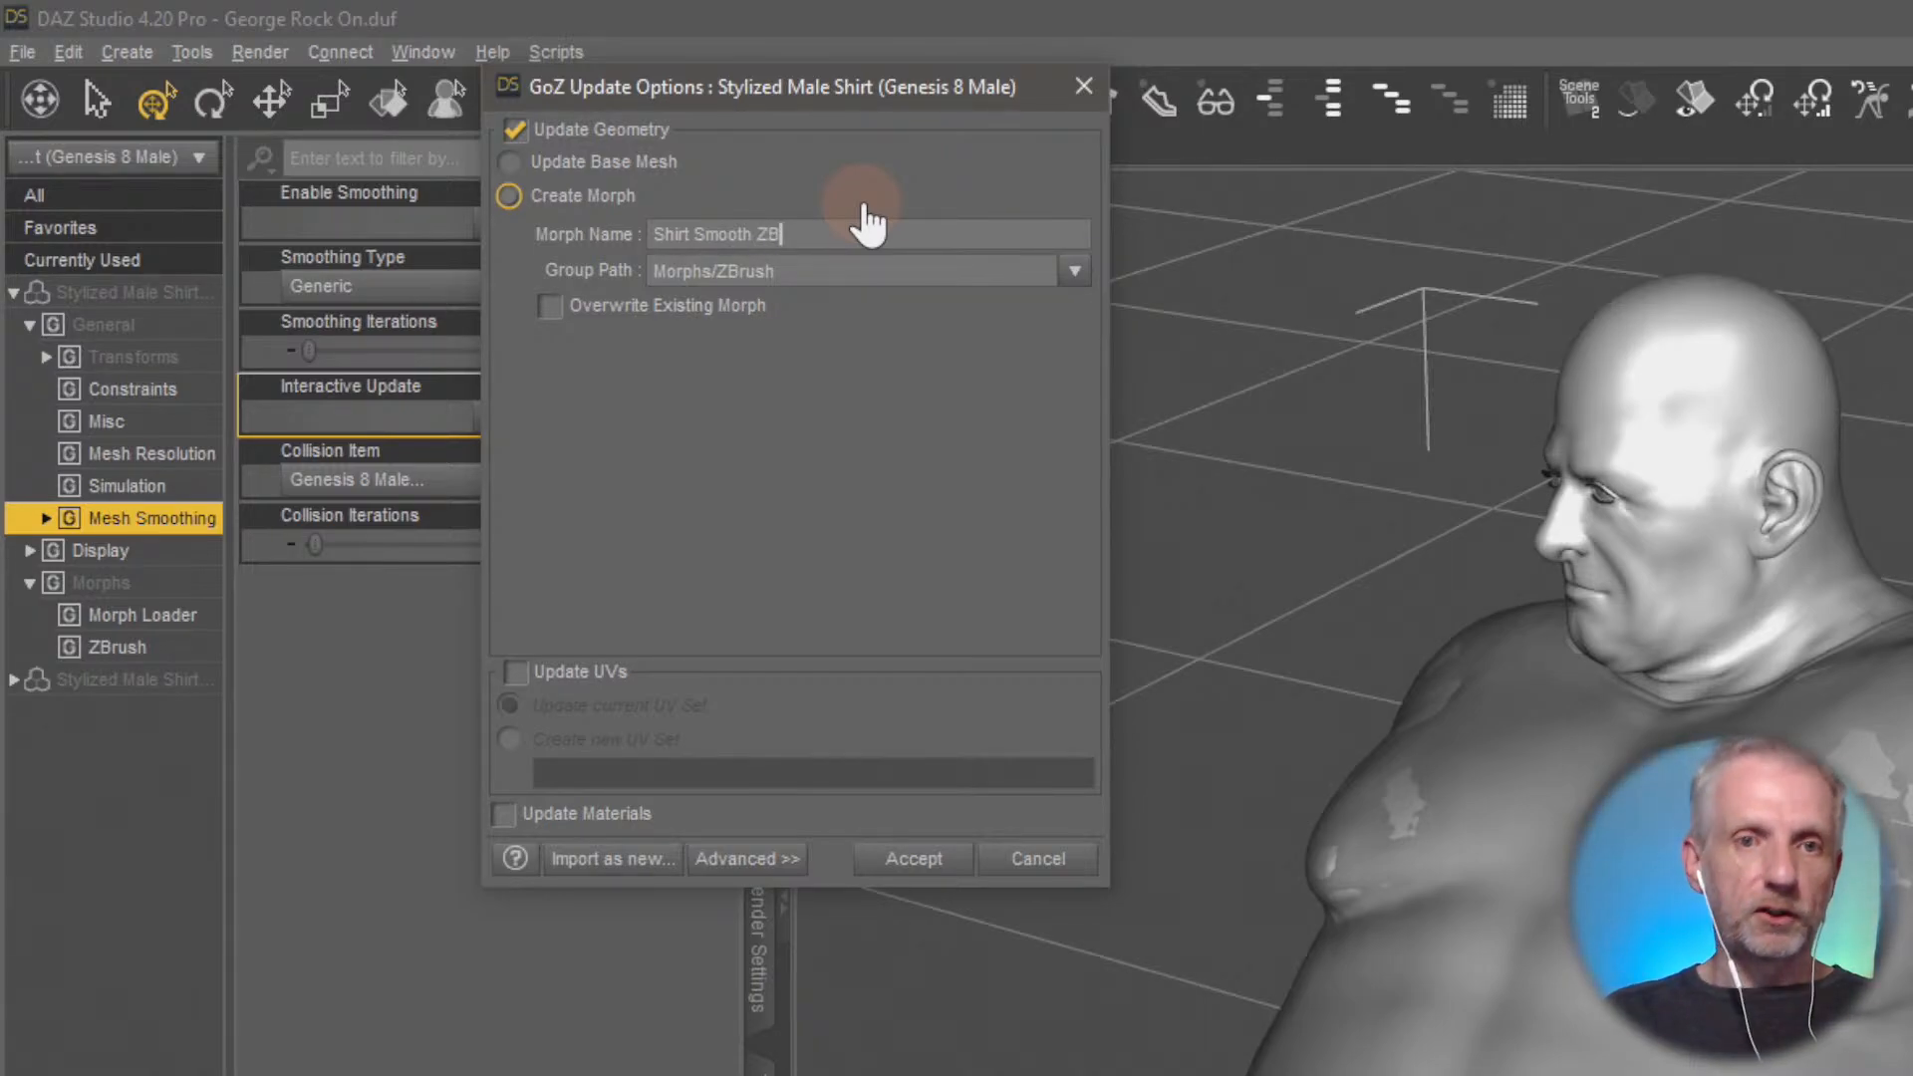
left_click(785, 331)
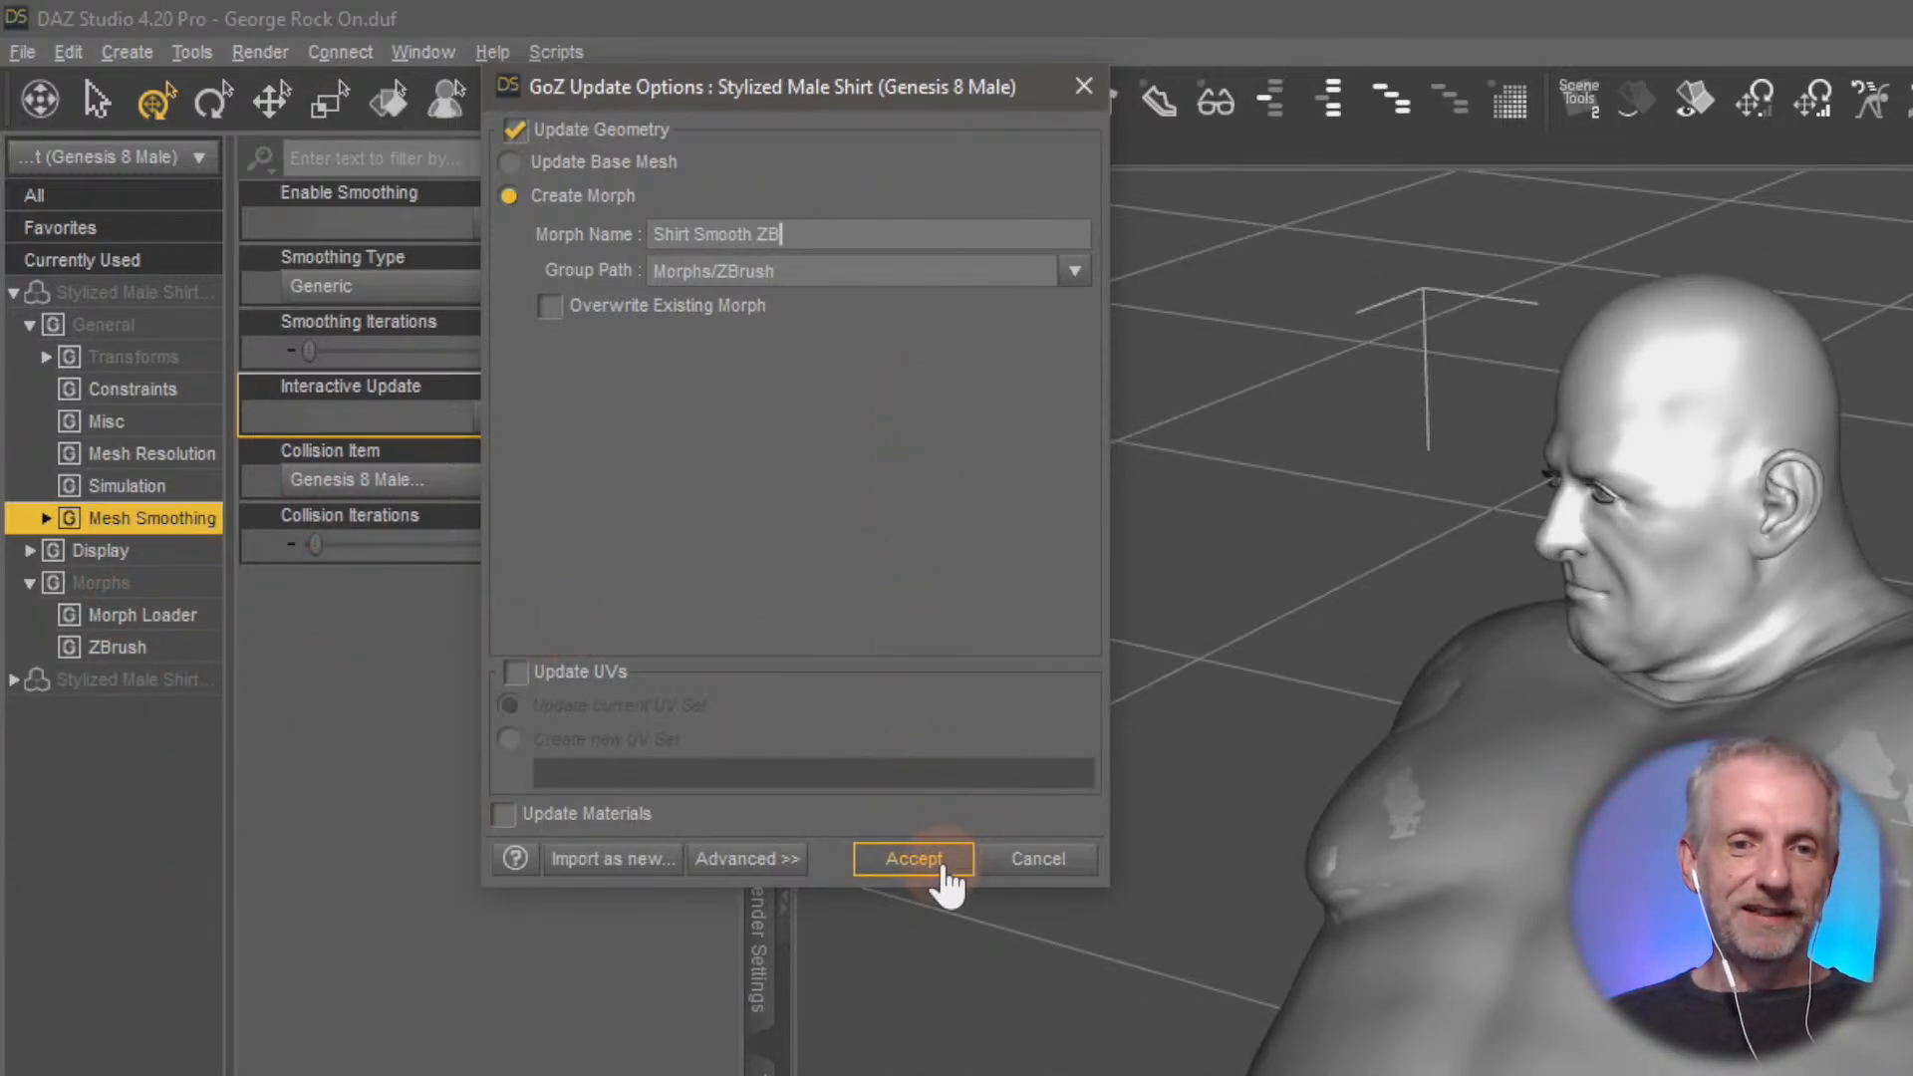
left_click(913, 859)
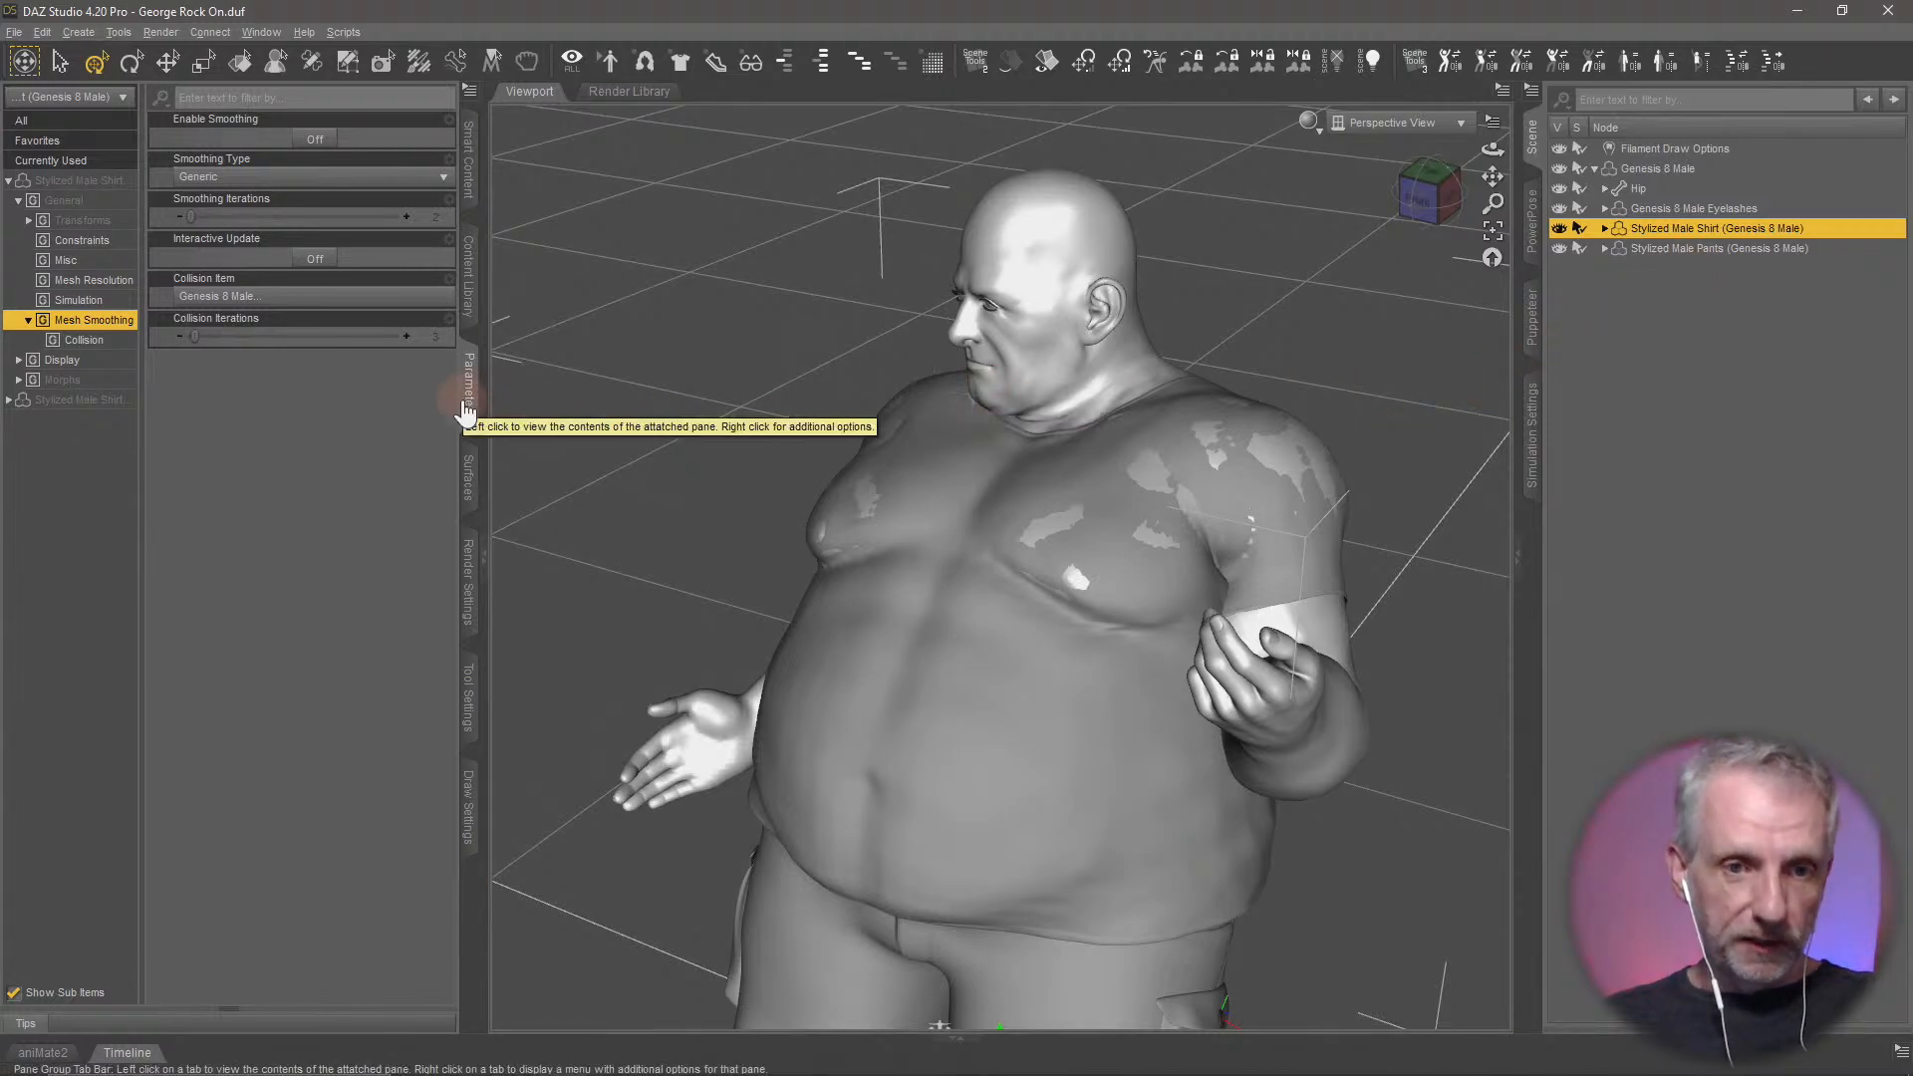
Set the shirt's Shirt Smooth ZB morph to 100% and inspect the shirt from the front
left_click(108, 382)
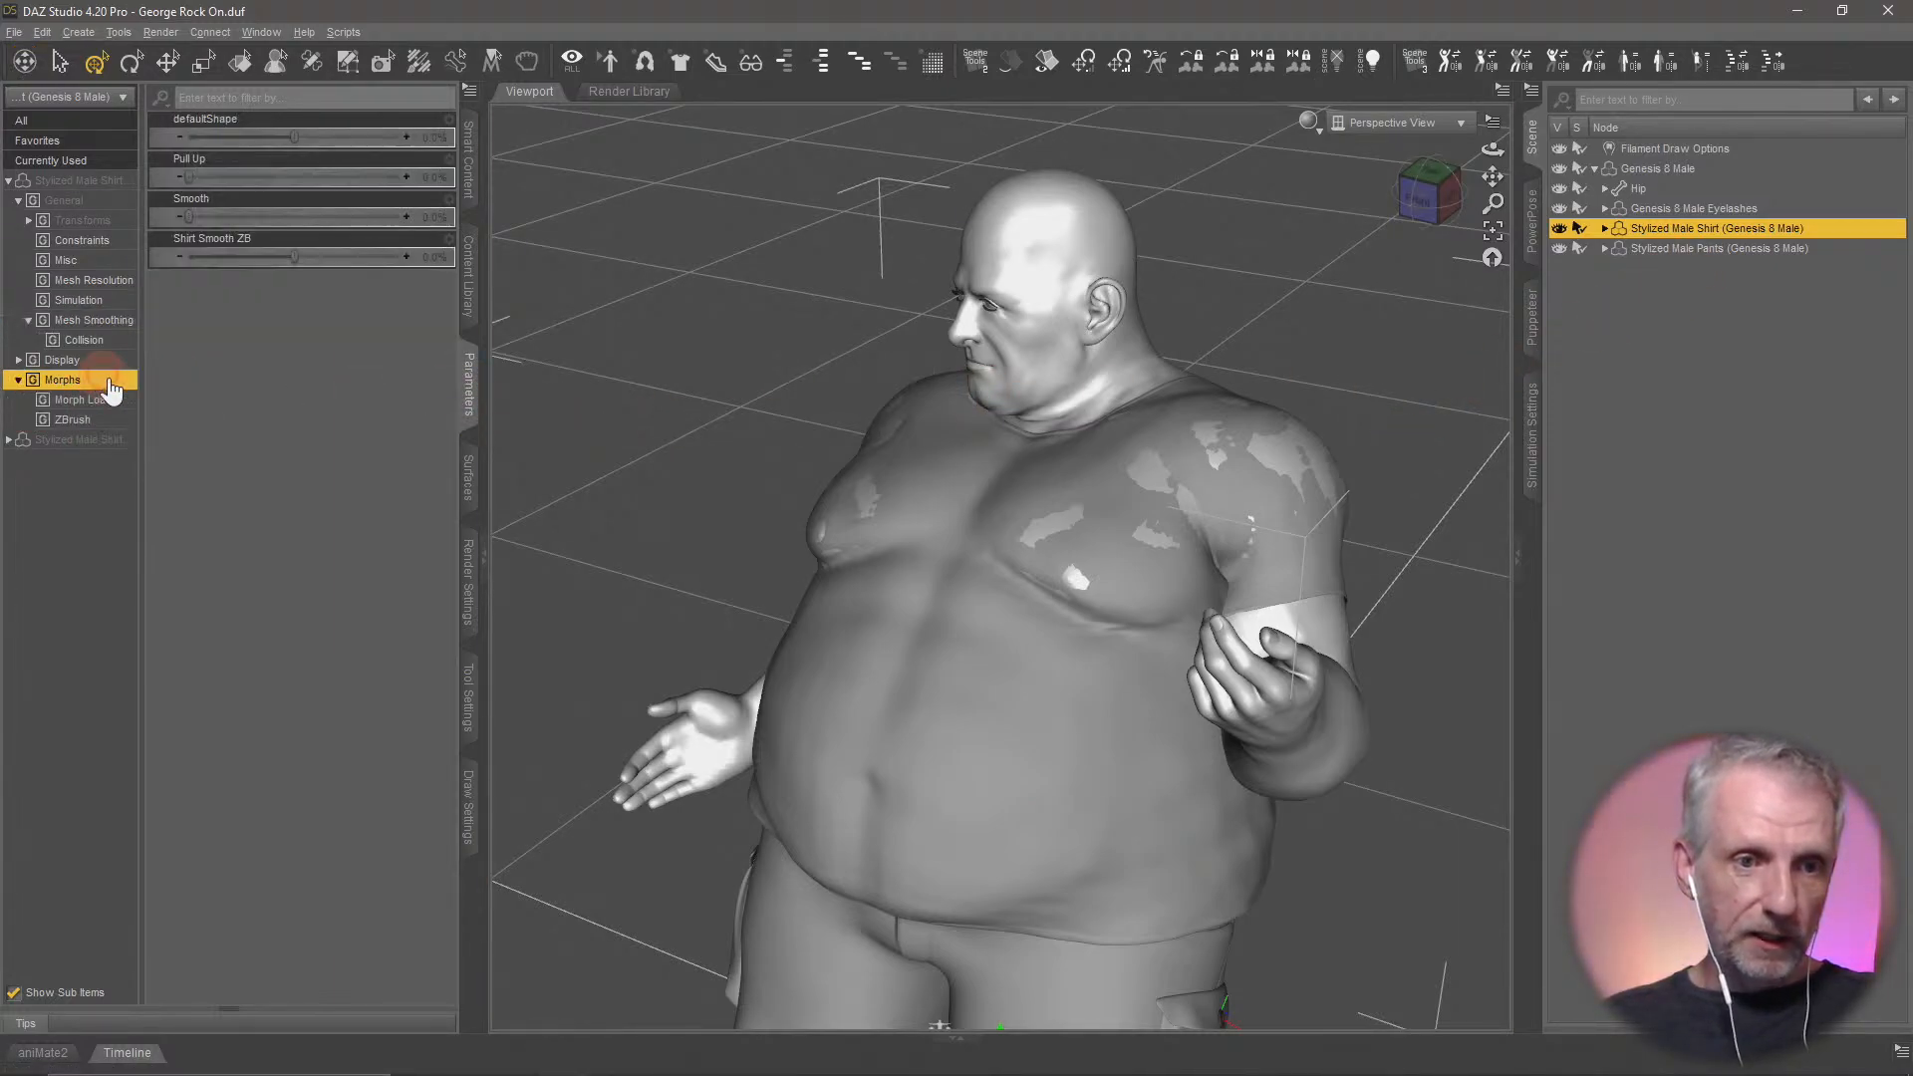
left_click(98, 419)
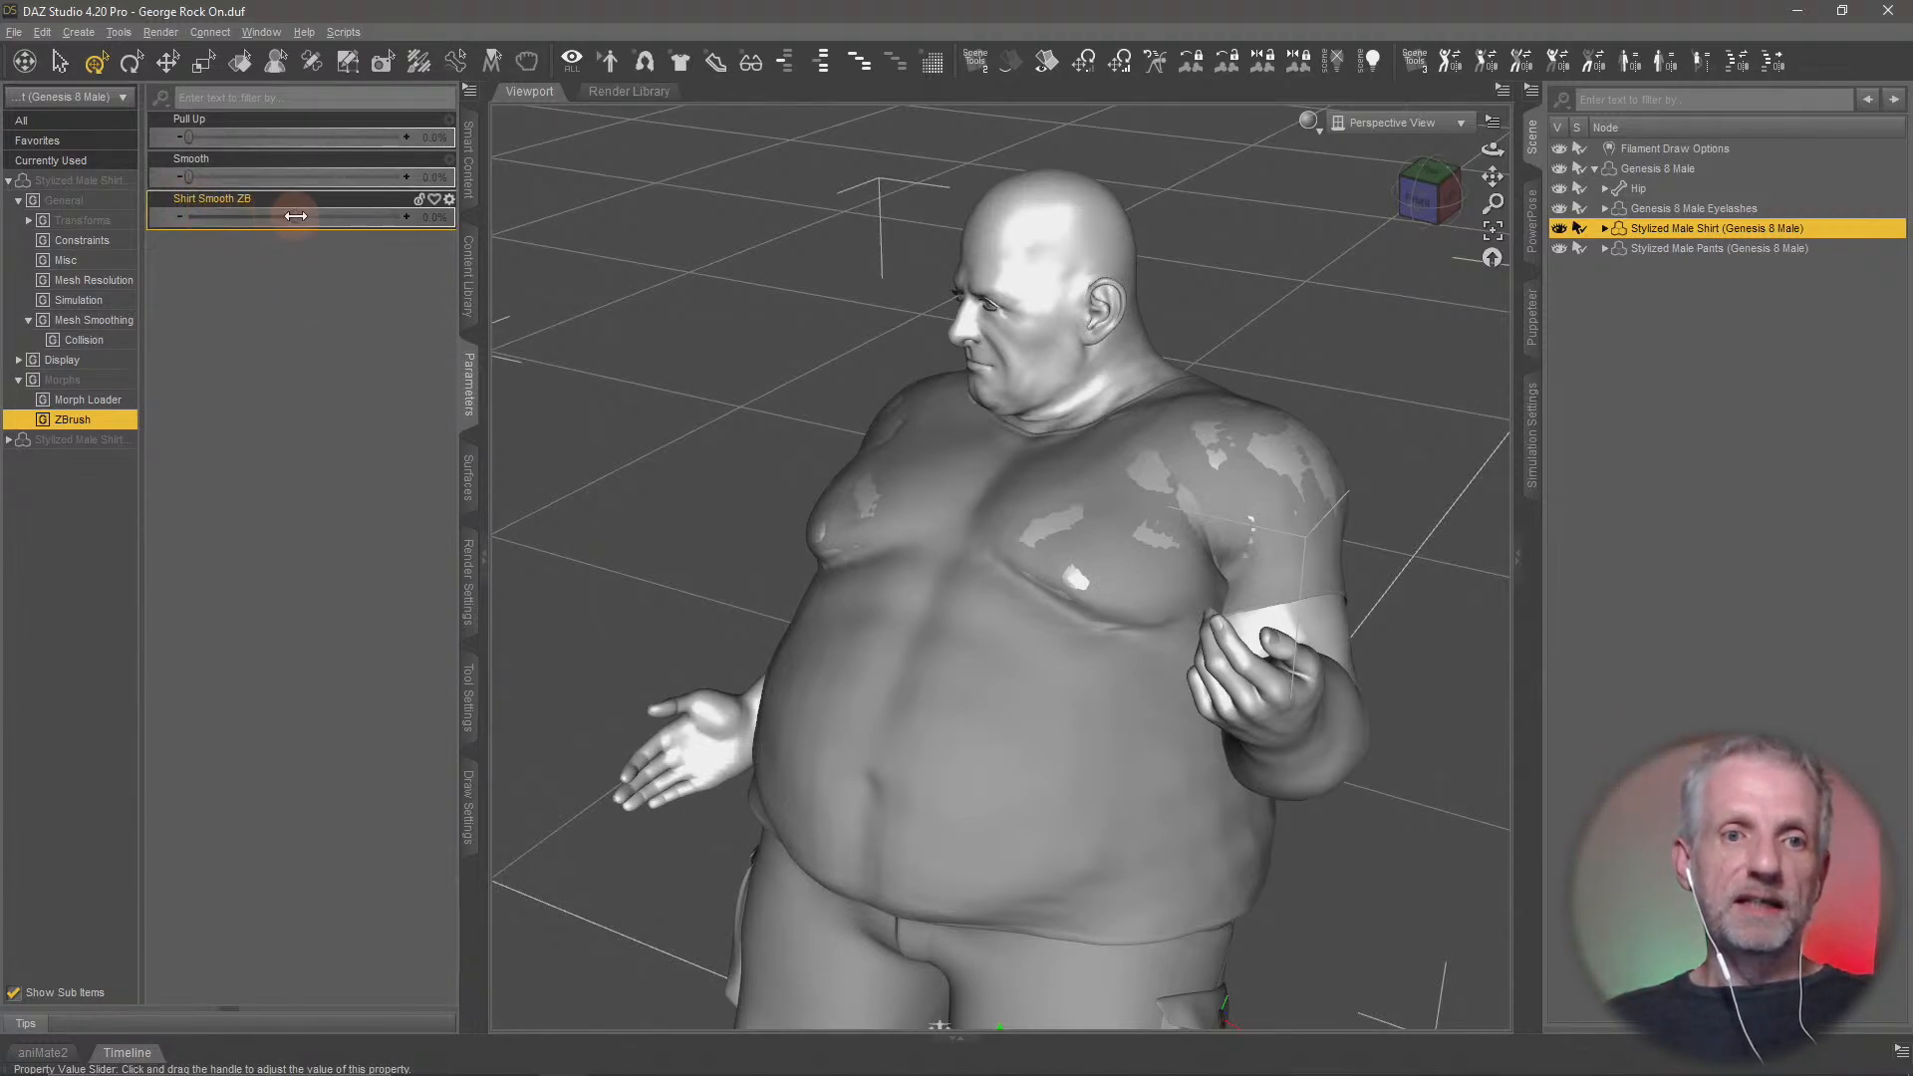
left_click_drag(296, 216, 425, 216)
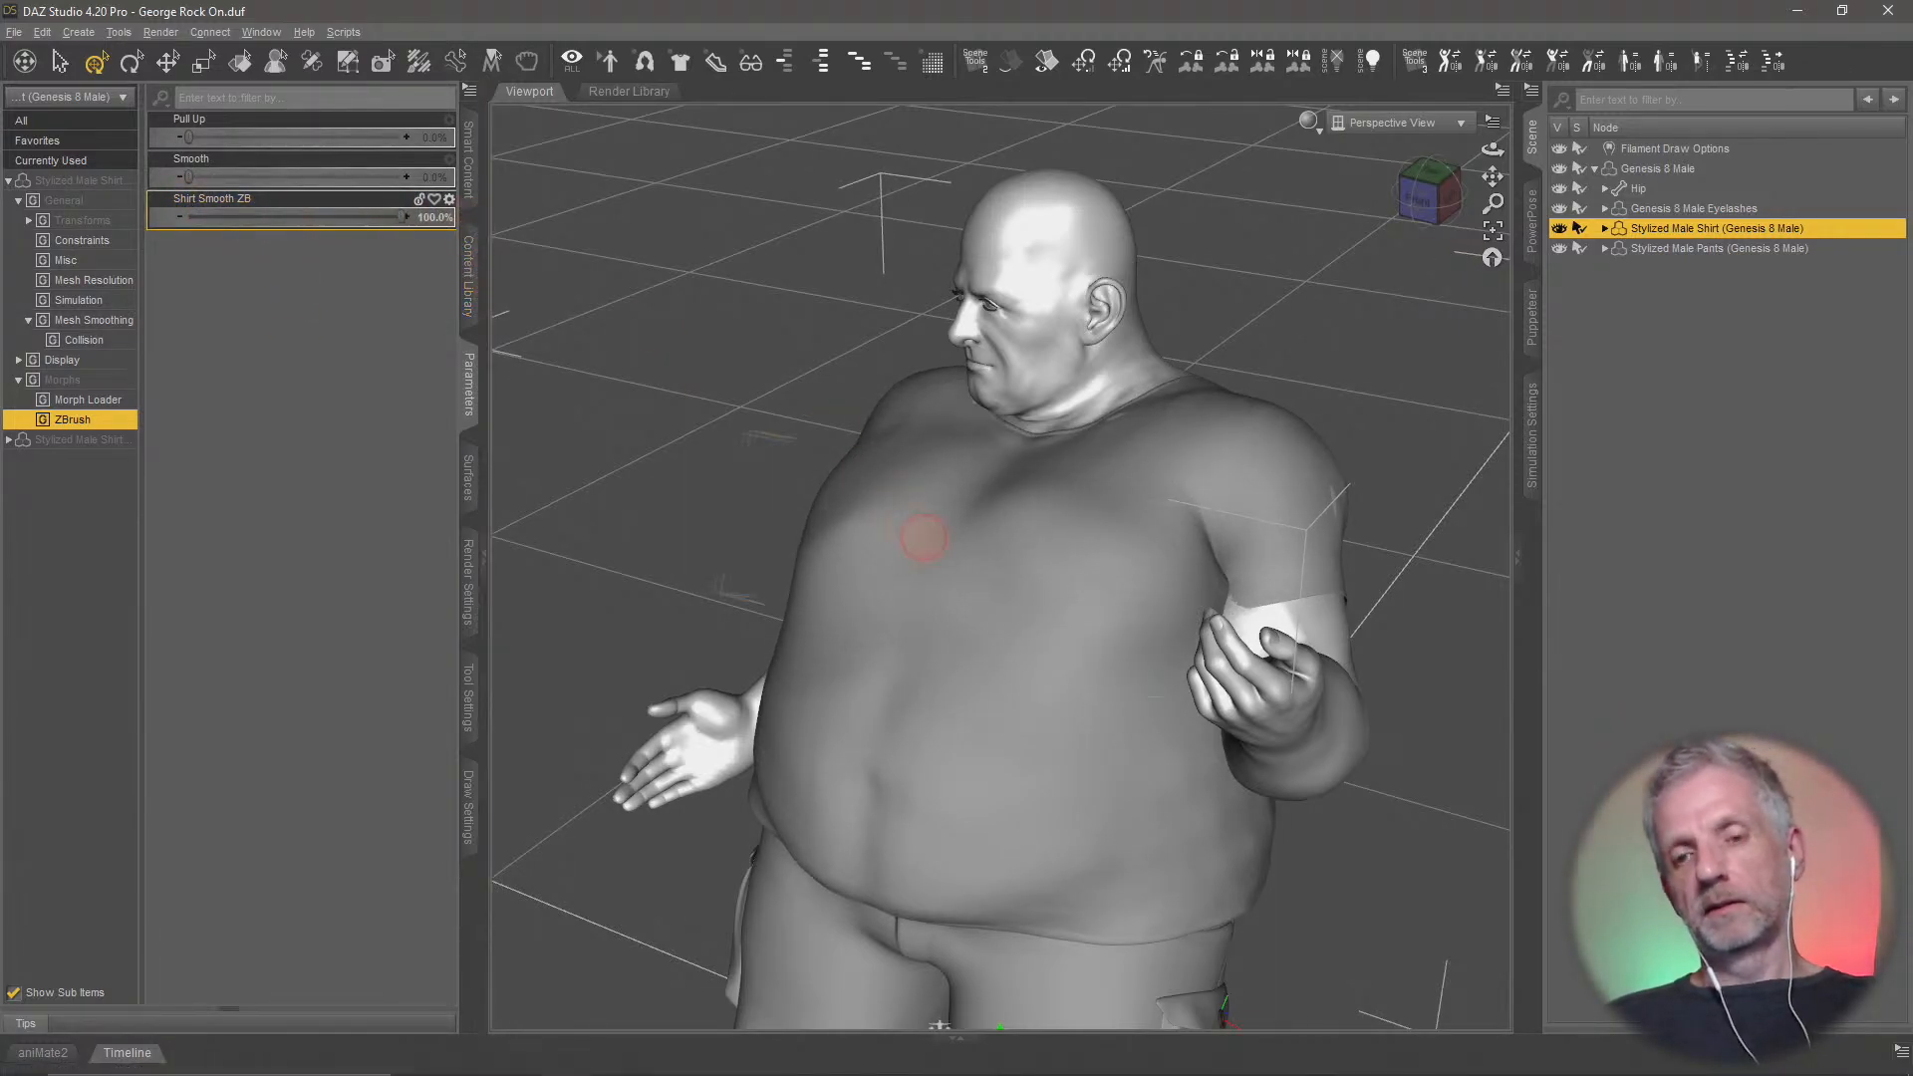
left_click_drag(924, 538, 836, 602, "ctrl+alt")
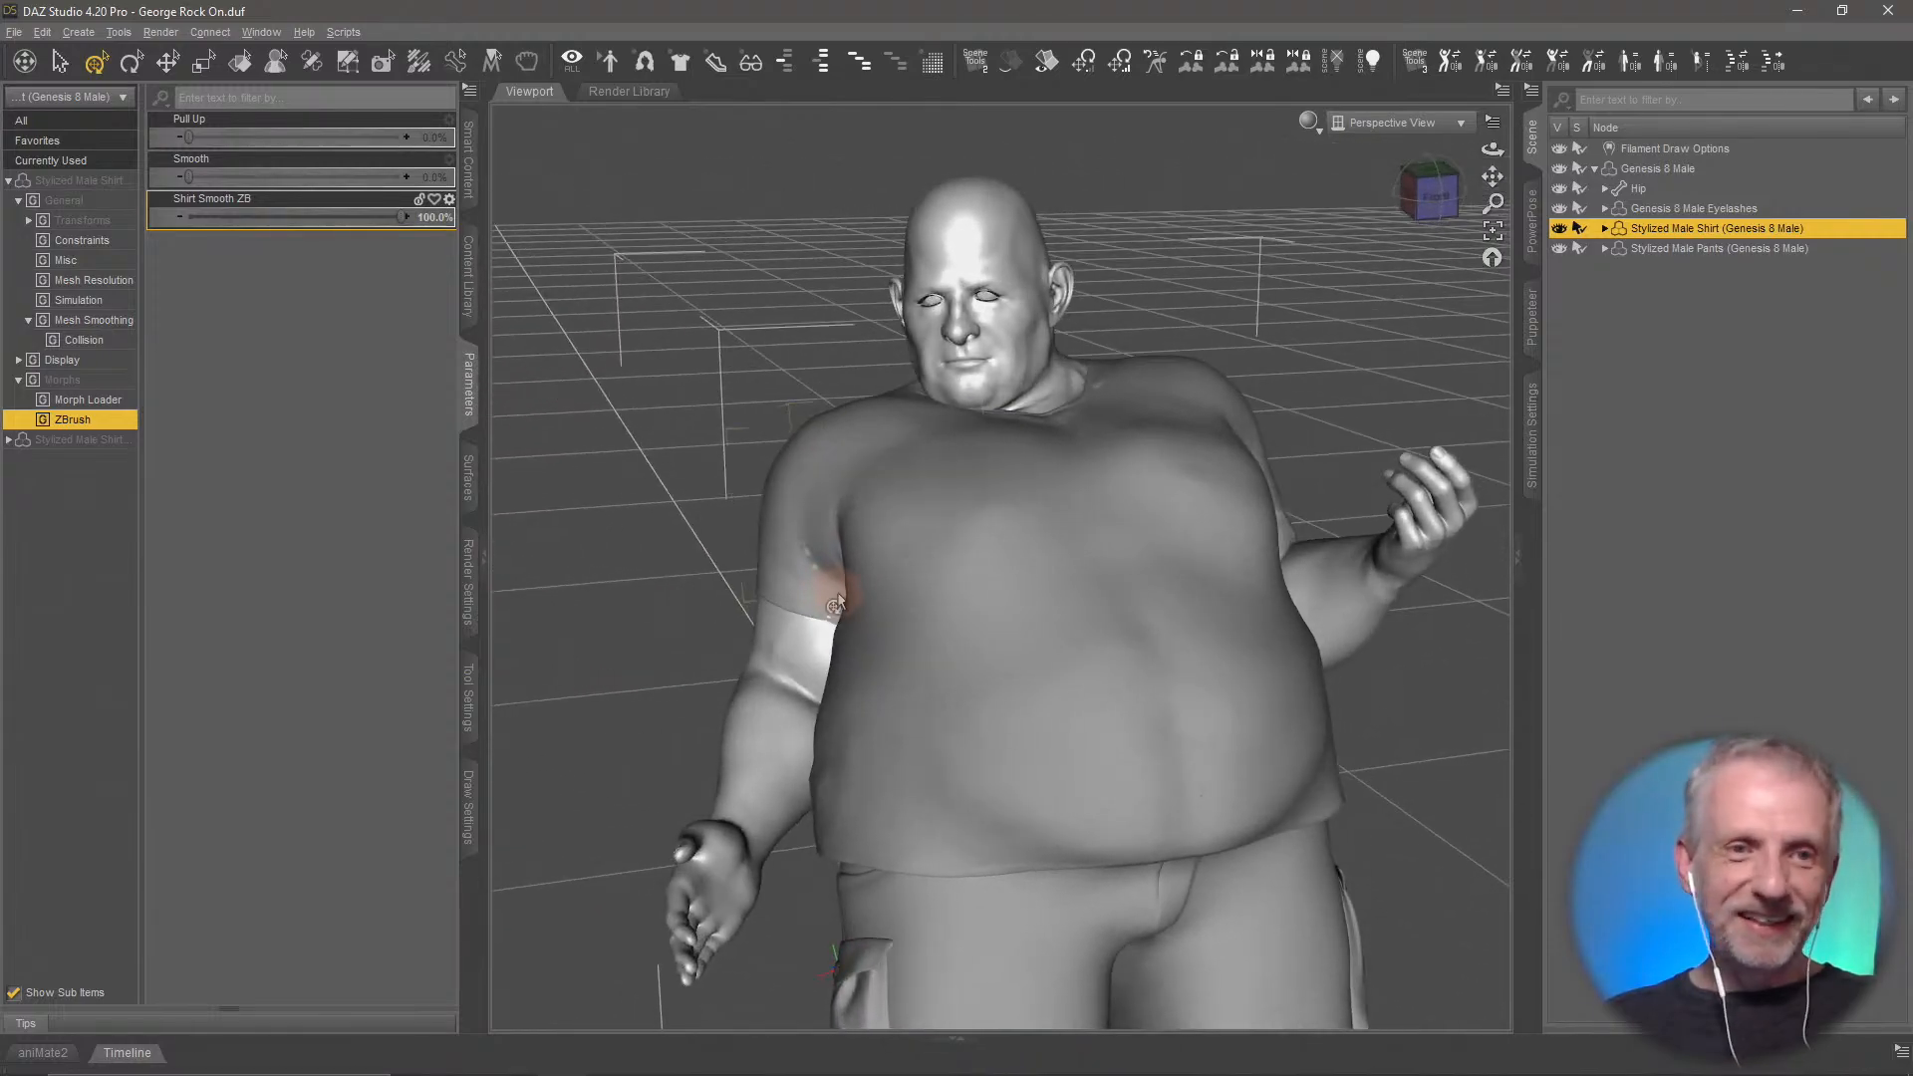
Enable mesh smoothing on the shirt and check the right sleeve and chest
left_click(95, 280)
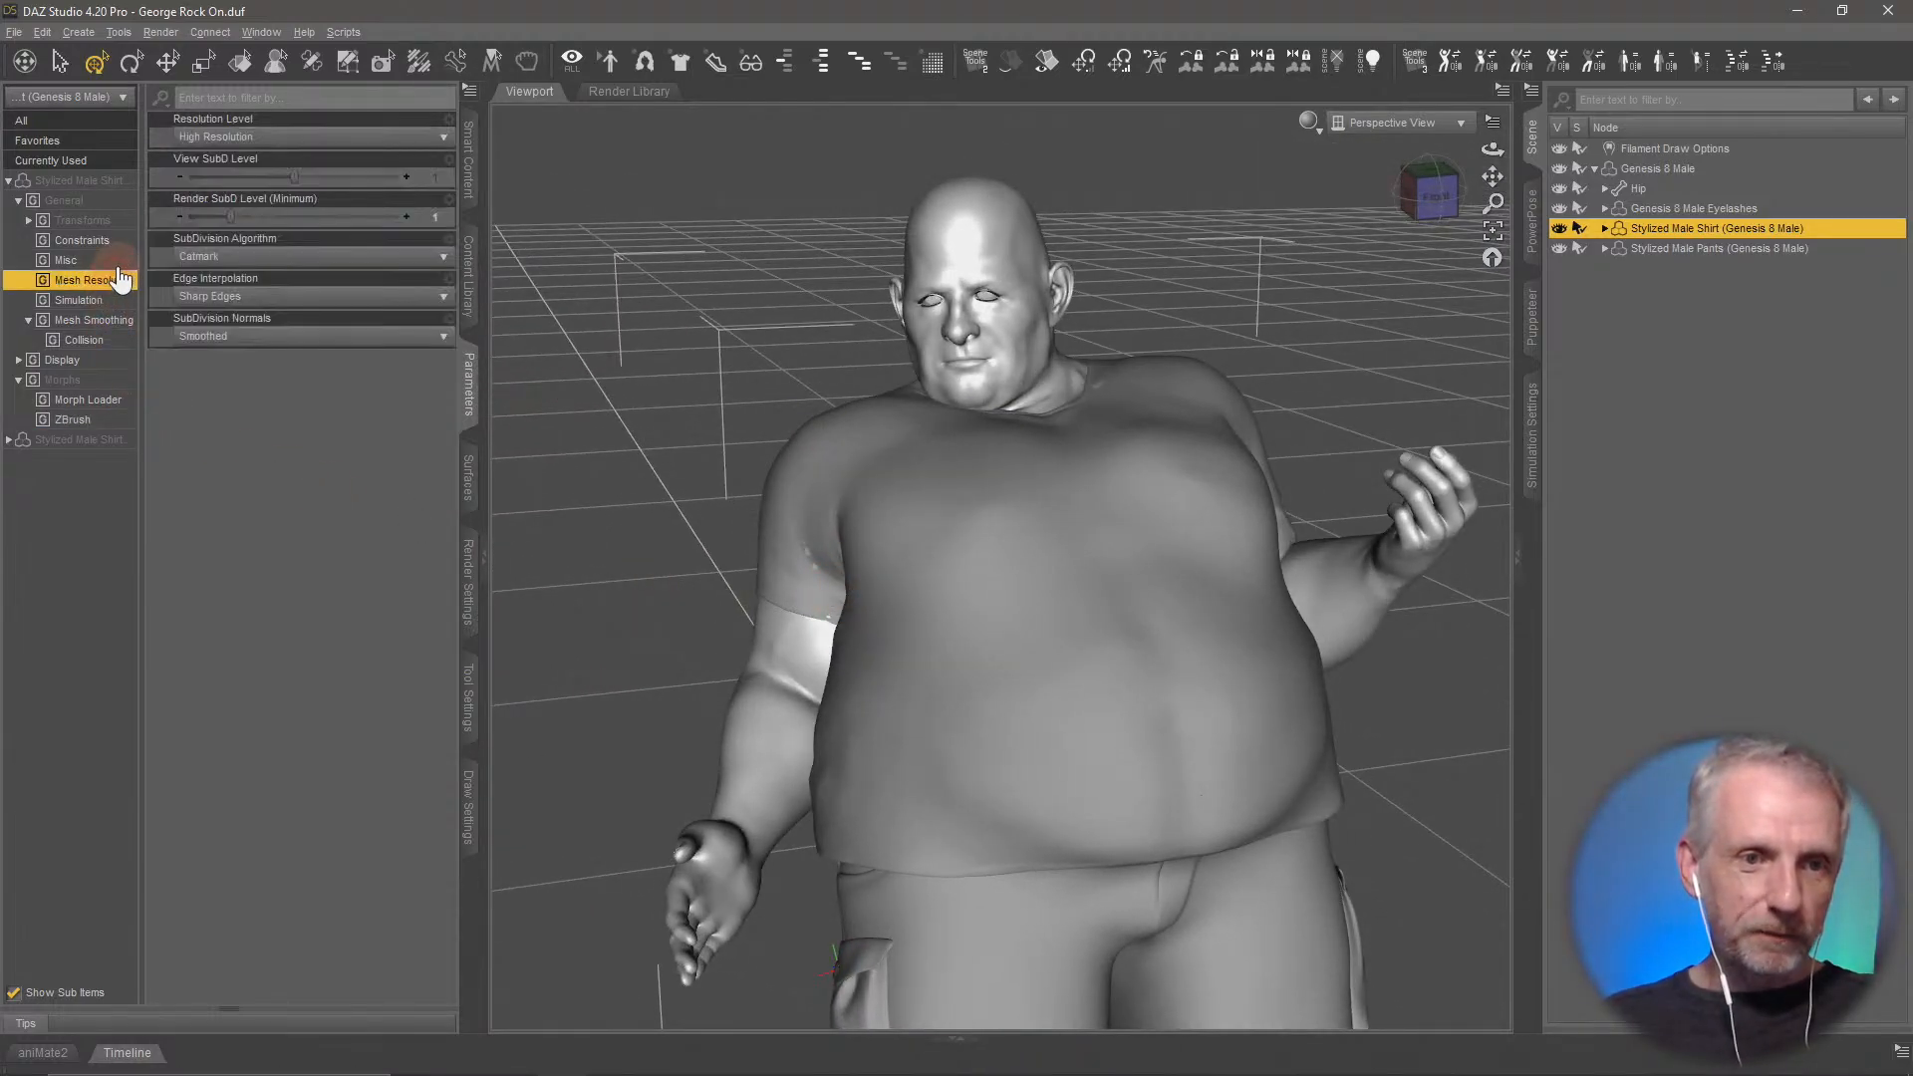
left_click(95, 319)
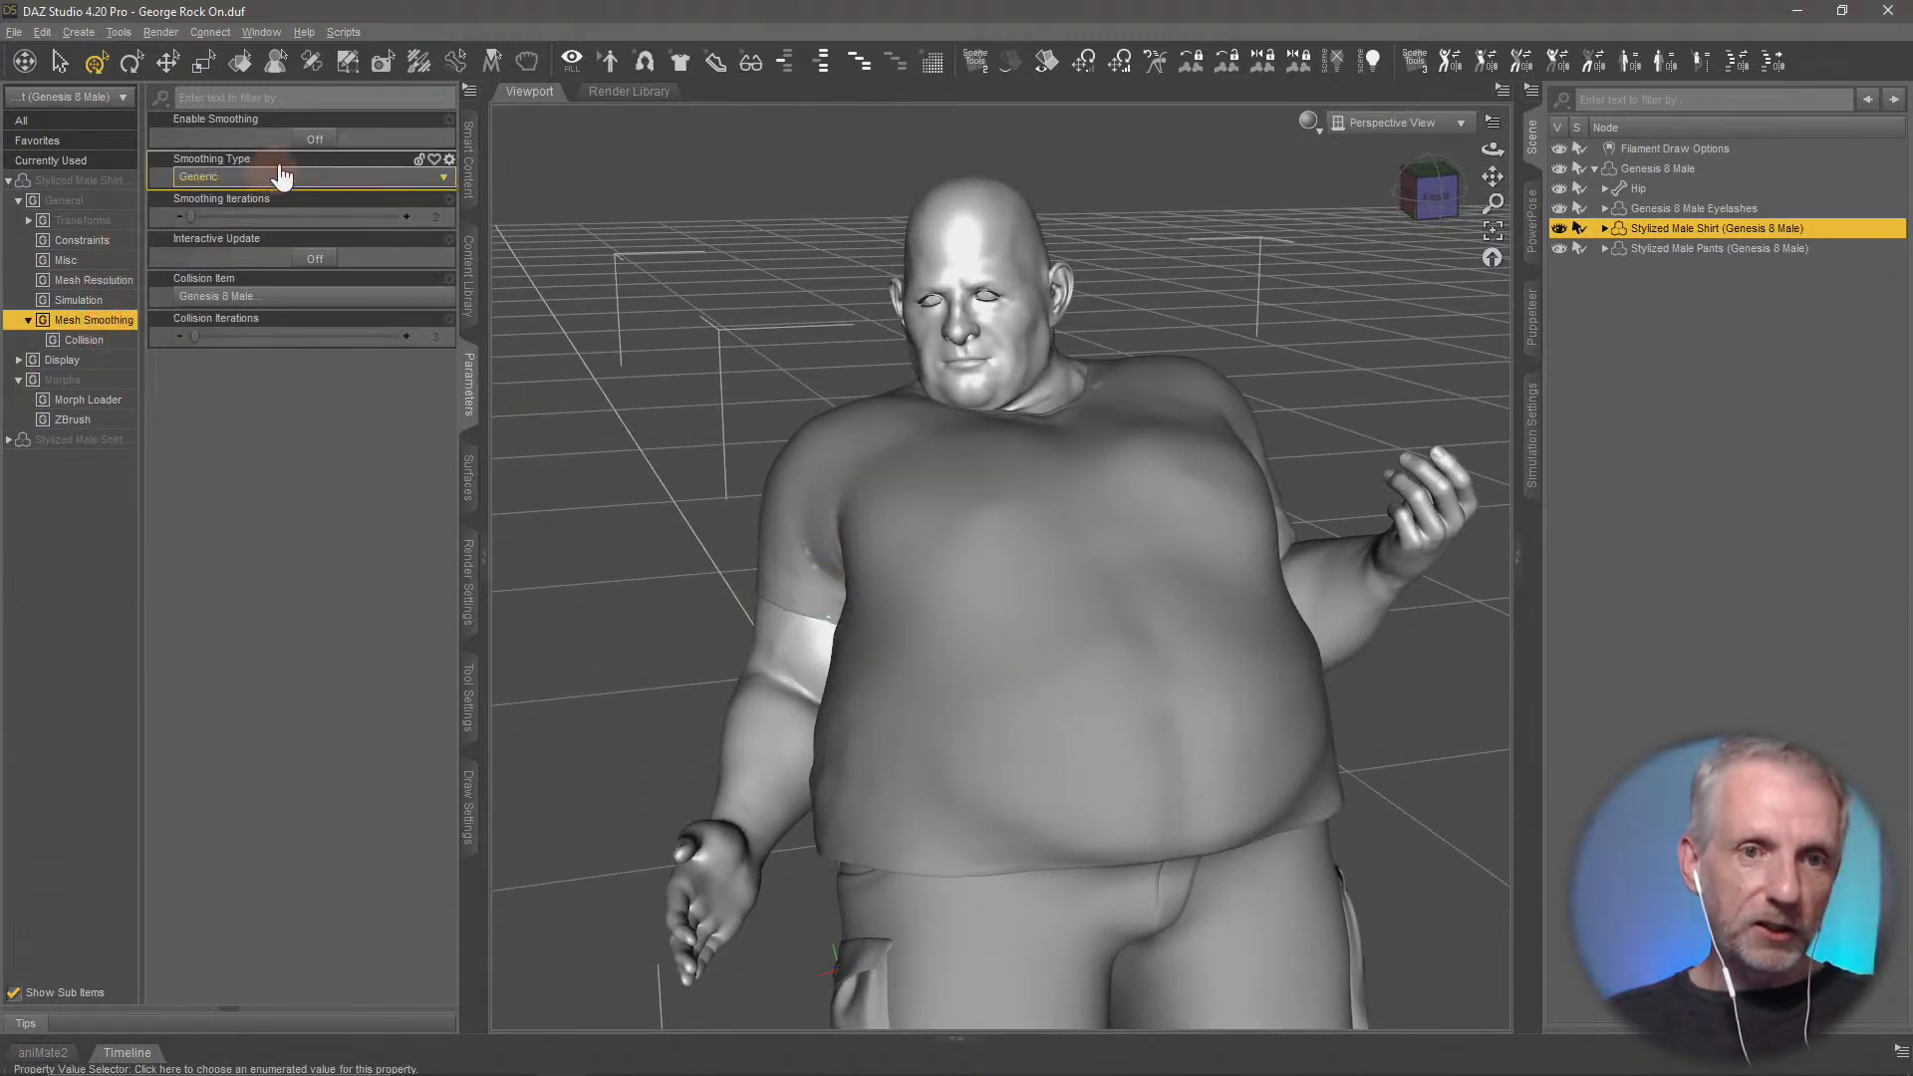
left_click(309, 140)
left_click_drag(709, 692, 1007, 725, "ctrl+alt")
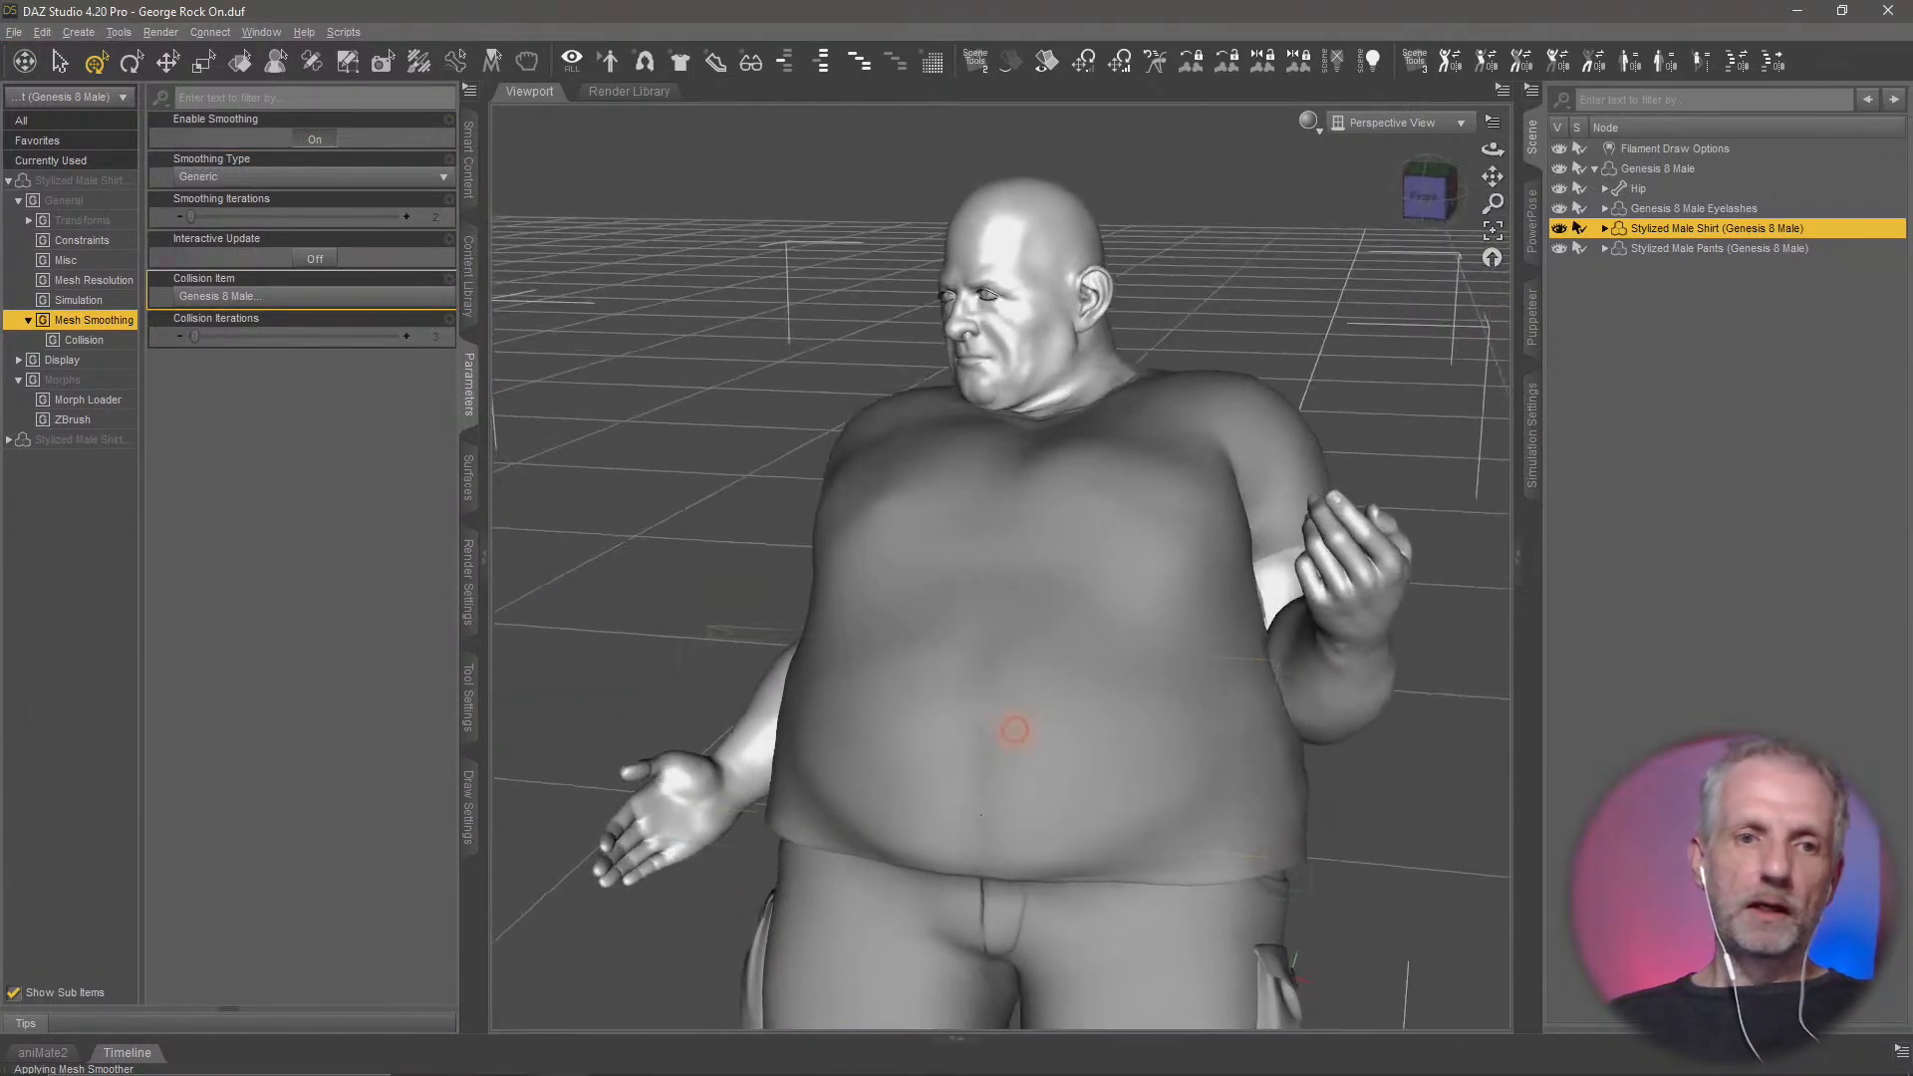
Dial the shirt's Shirt Smooth ZB morph back to zero to compare it with the unsculpted shape
left_click(128, 423)
left_click_drag(388, 221, 130, 217)
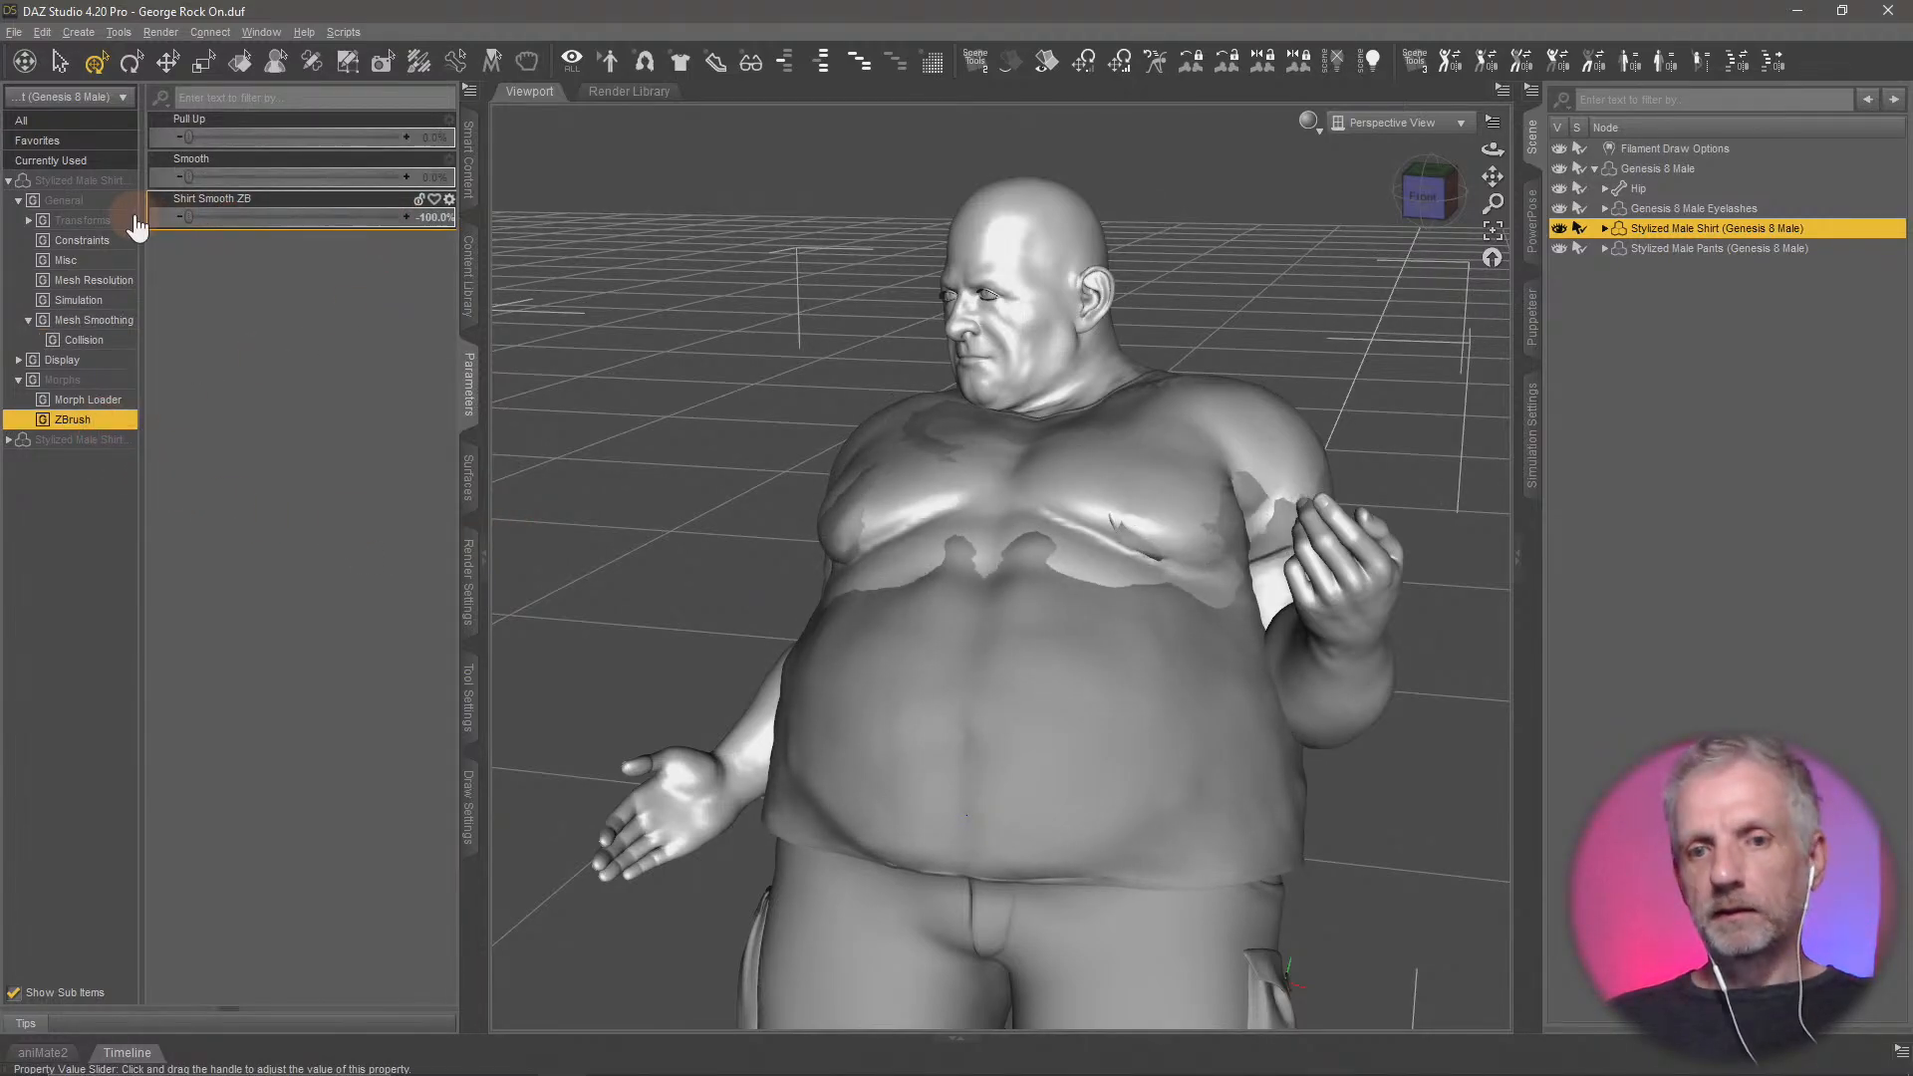
Set the minimum limit of the shirt's Shirt Smooth ZB morph to 0 in its parameter settings
left_click(450, 200)
left_click(489, 219)
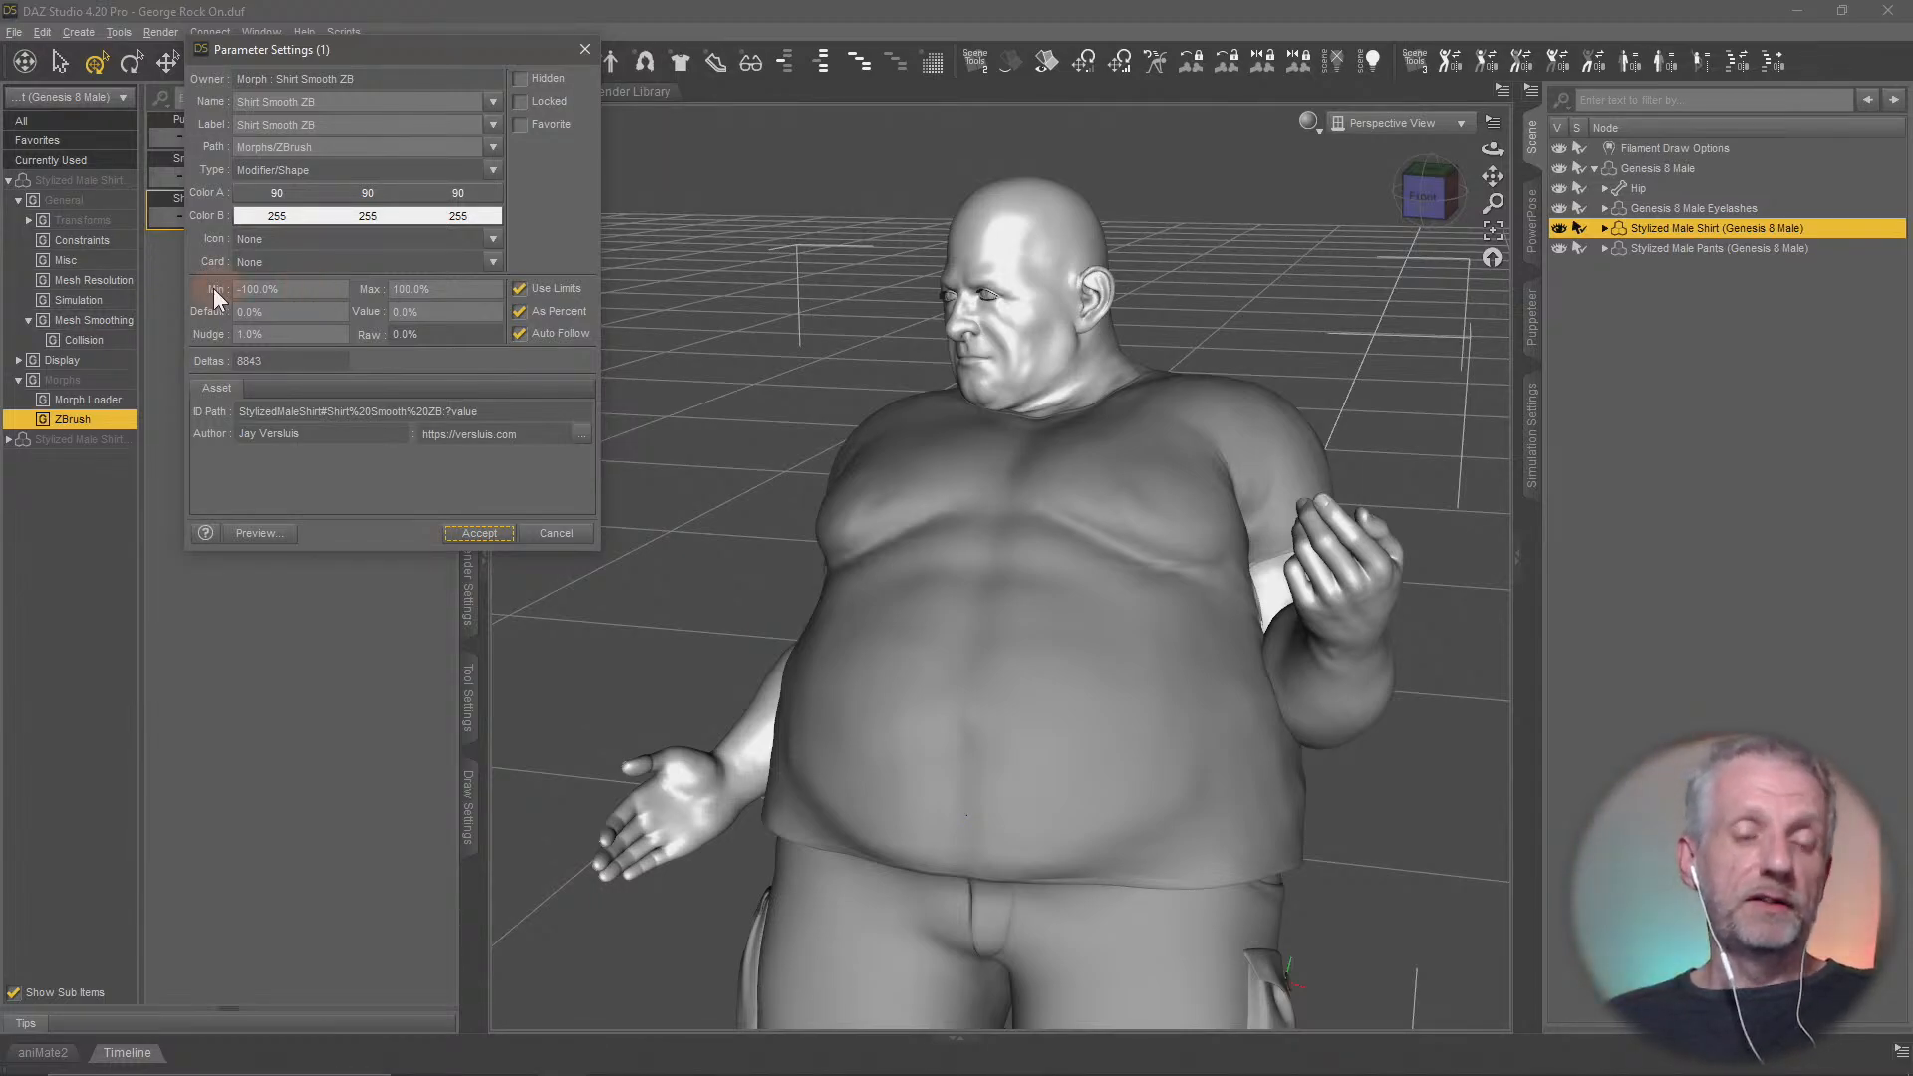
left_click_drag(315, 291, 140, 290)
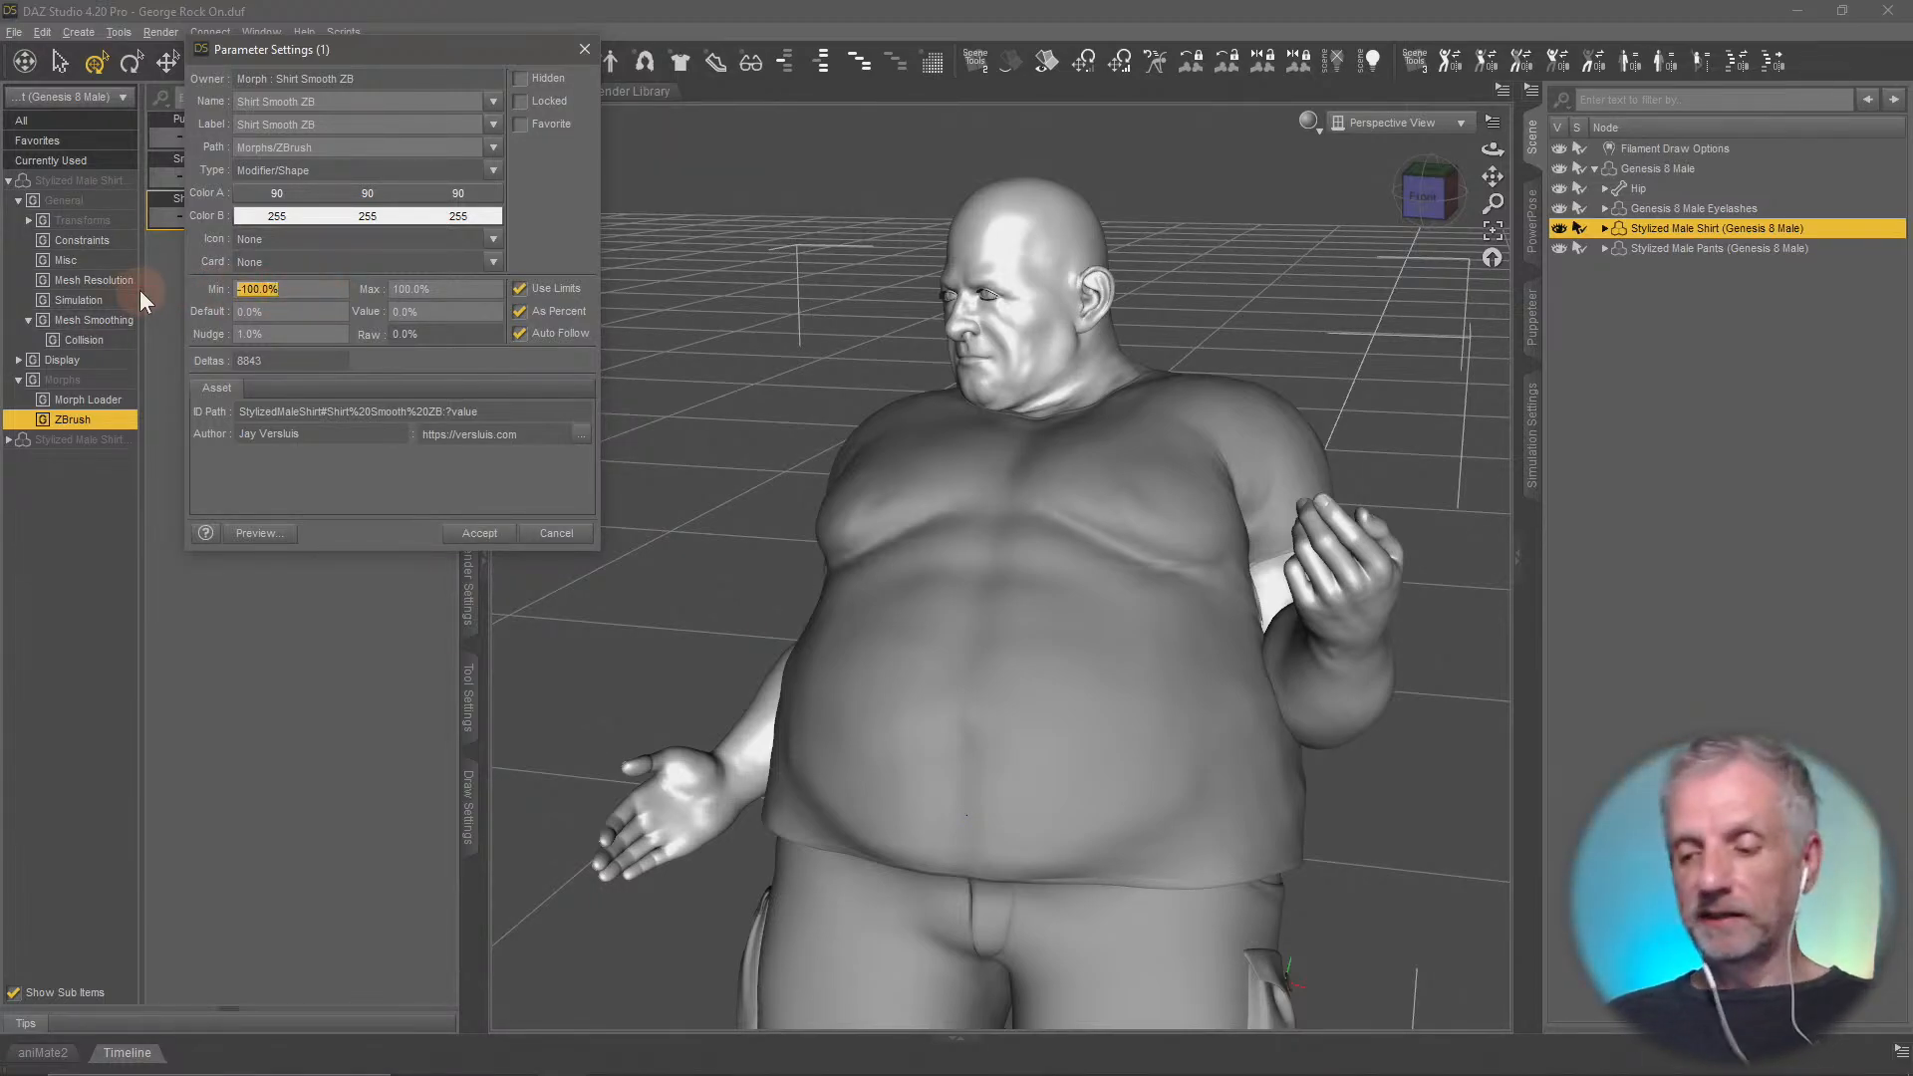
type("0")
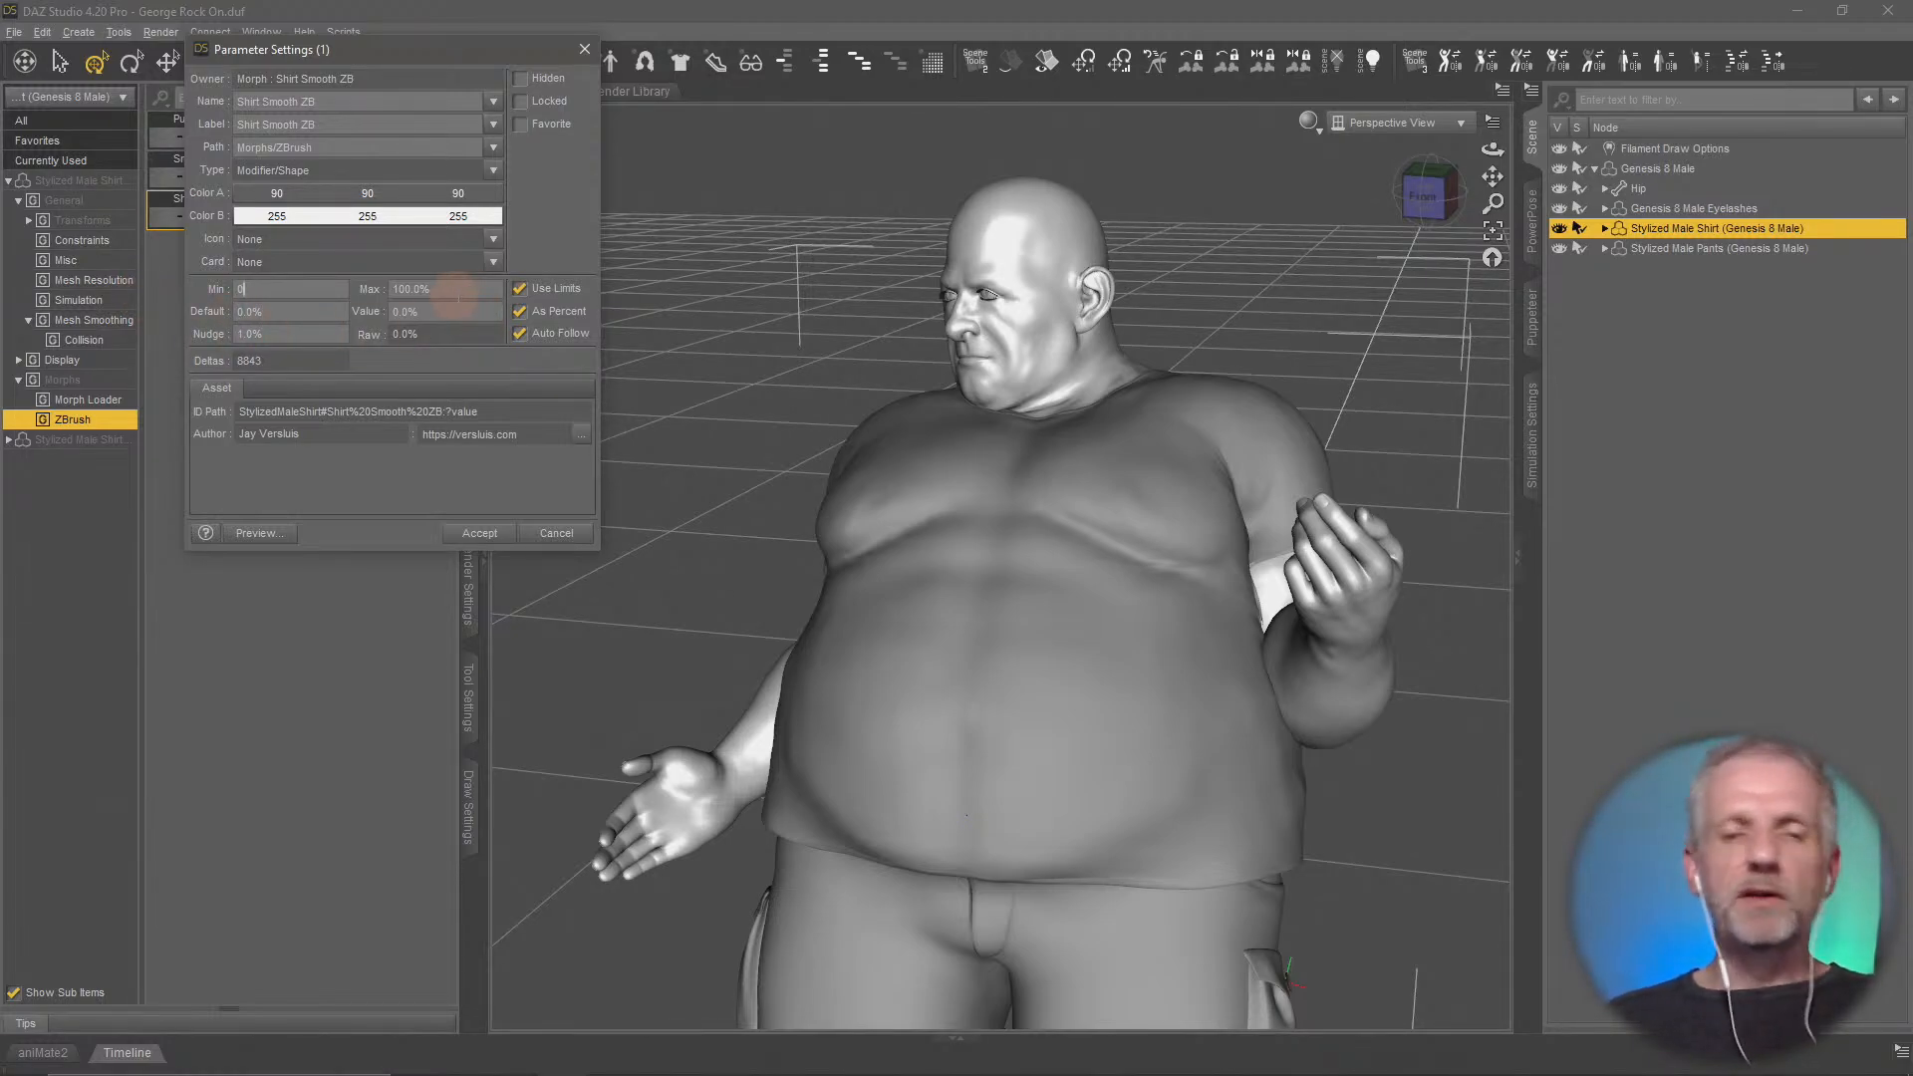
left_click(476, 535)
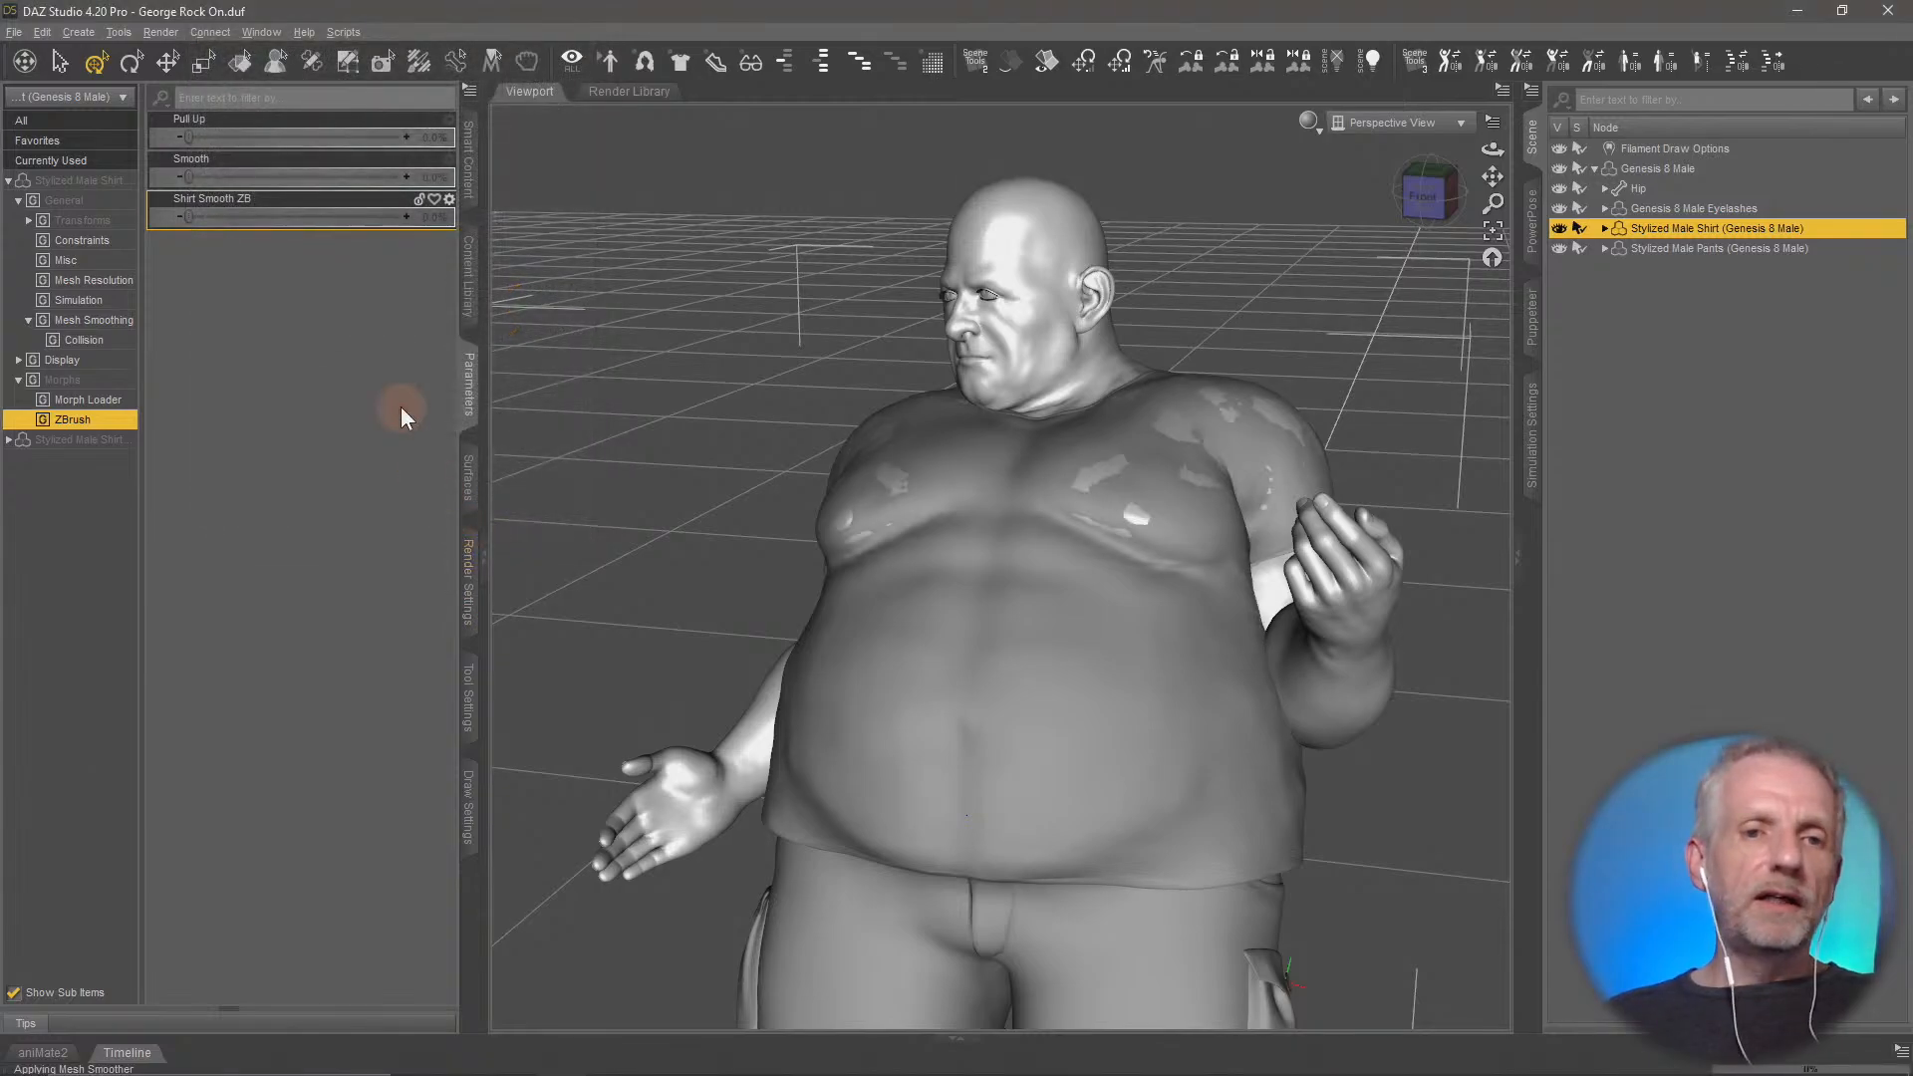
Dial the shirt's Shirt Smooth ZB morph to about 76% and check the shirt from both sides
left_click_drag(212, 223, 344, 231)
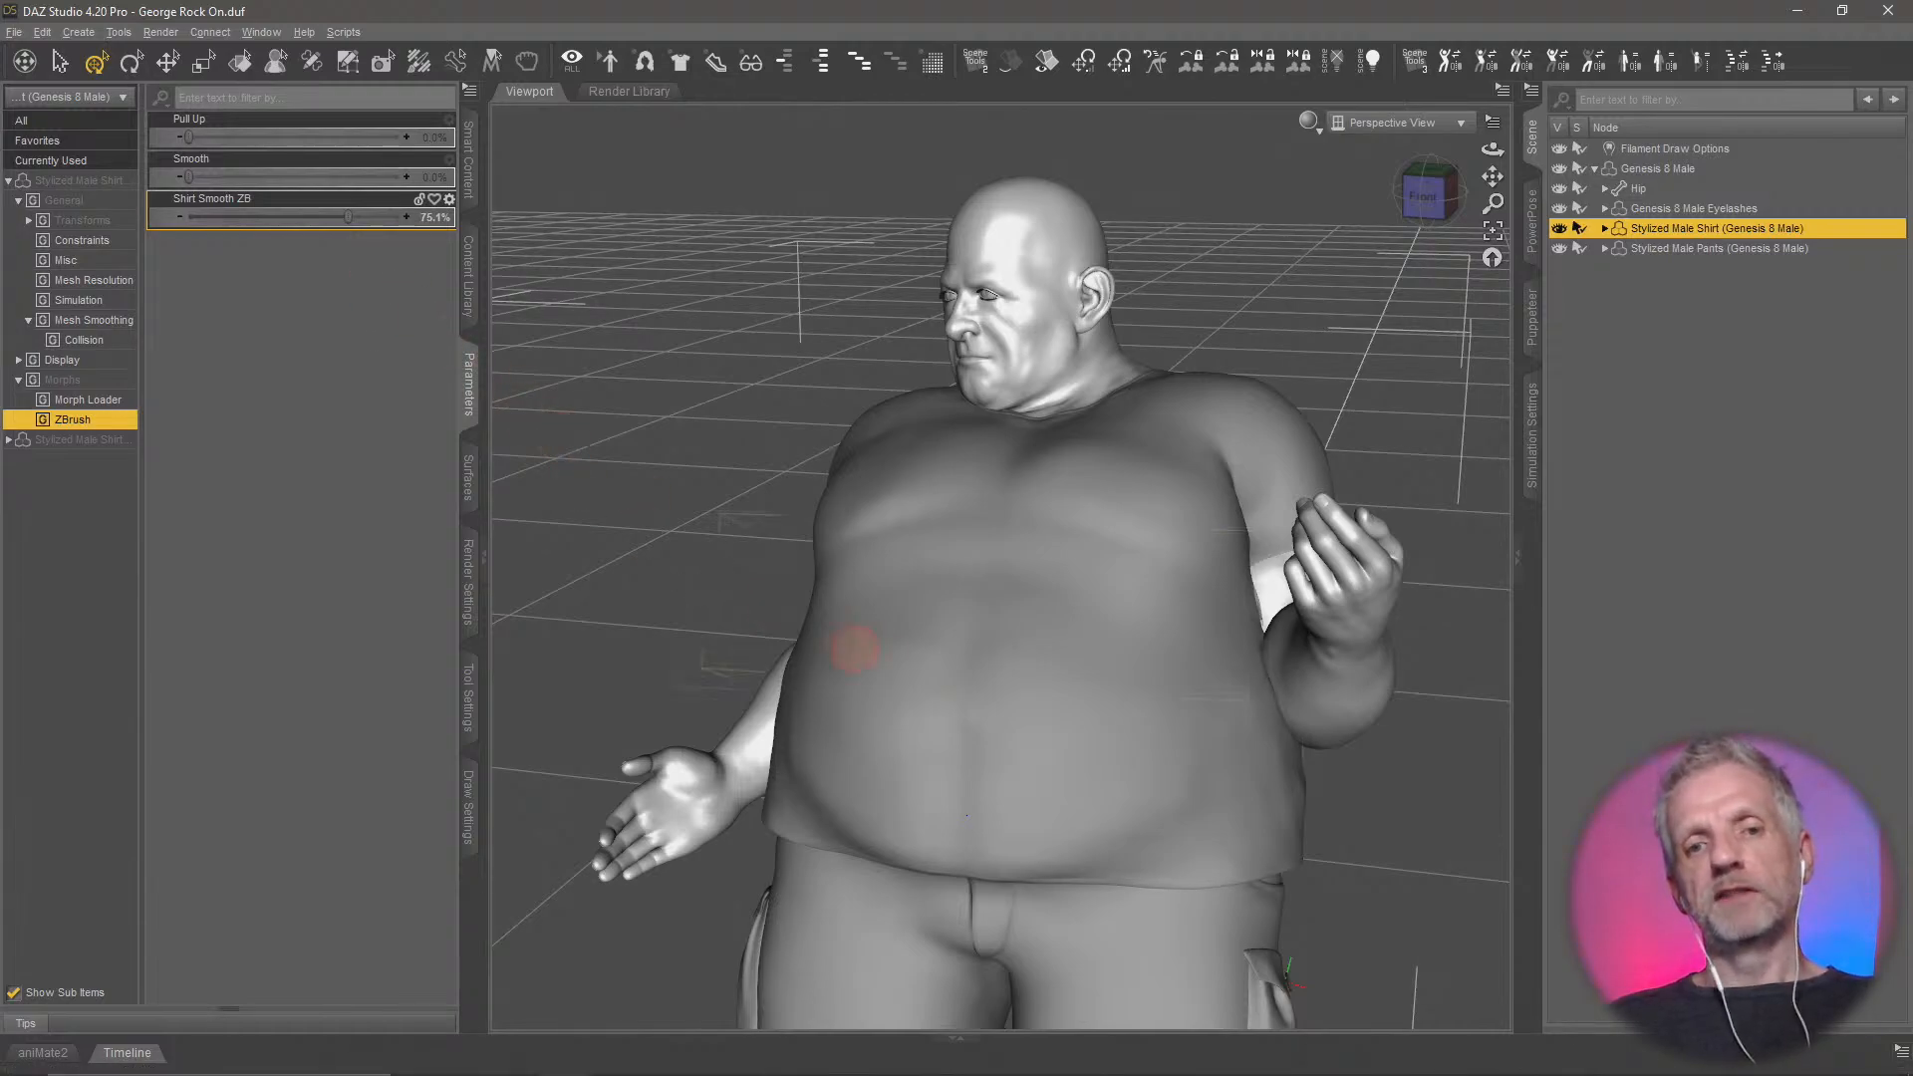
middle_click_drag(858, 649, 856, 644)
mouse_move(349, 218)
left_mouse_down()
mouse_move(281, 215)
mouse_move(326, 218)
left_mouse_up()
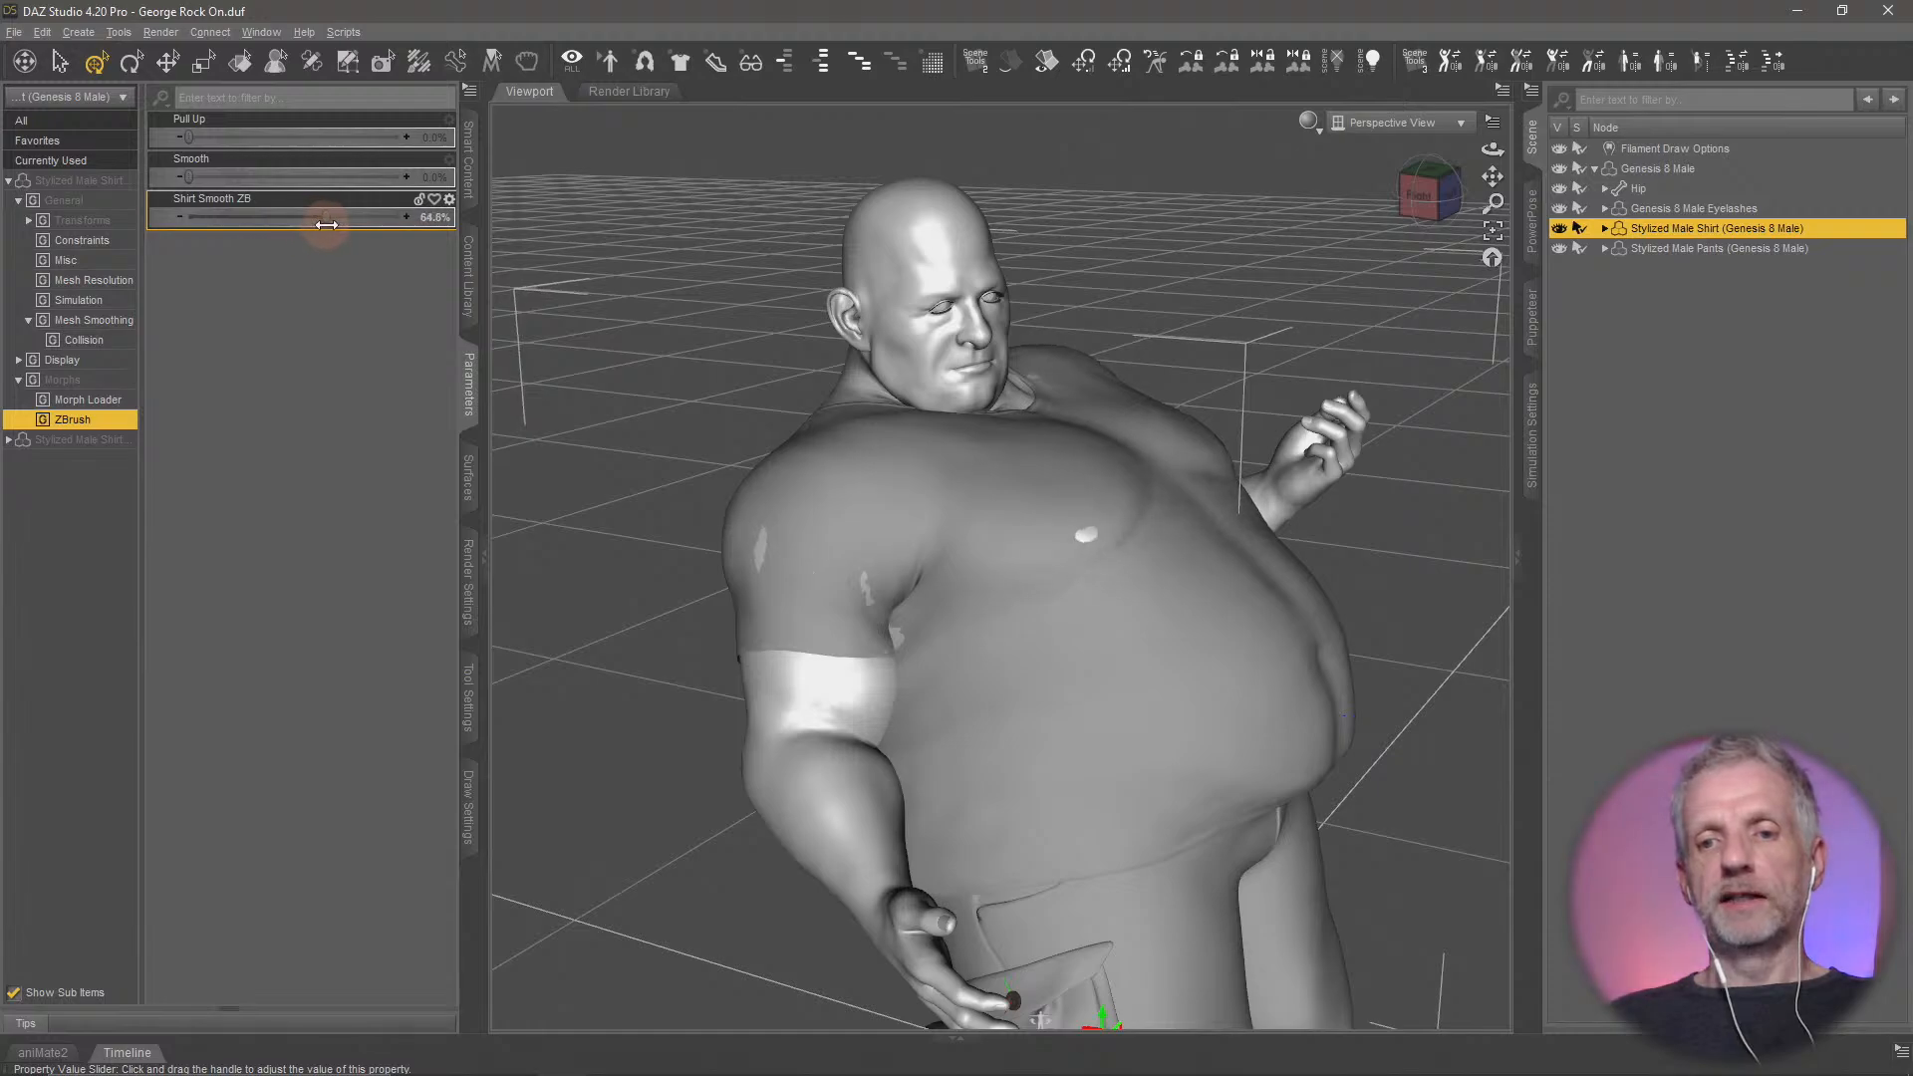
mouse_move(1043, 613)
middle_mouse_down()
mouse_move(1068, 612)
mouse_move(1050, 598)
middle_mouse_up()
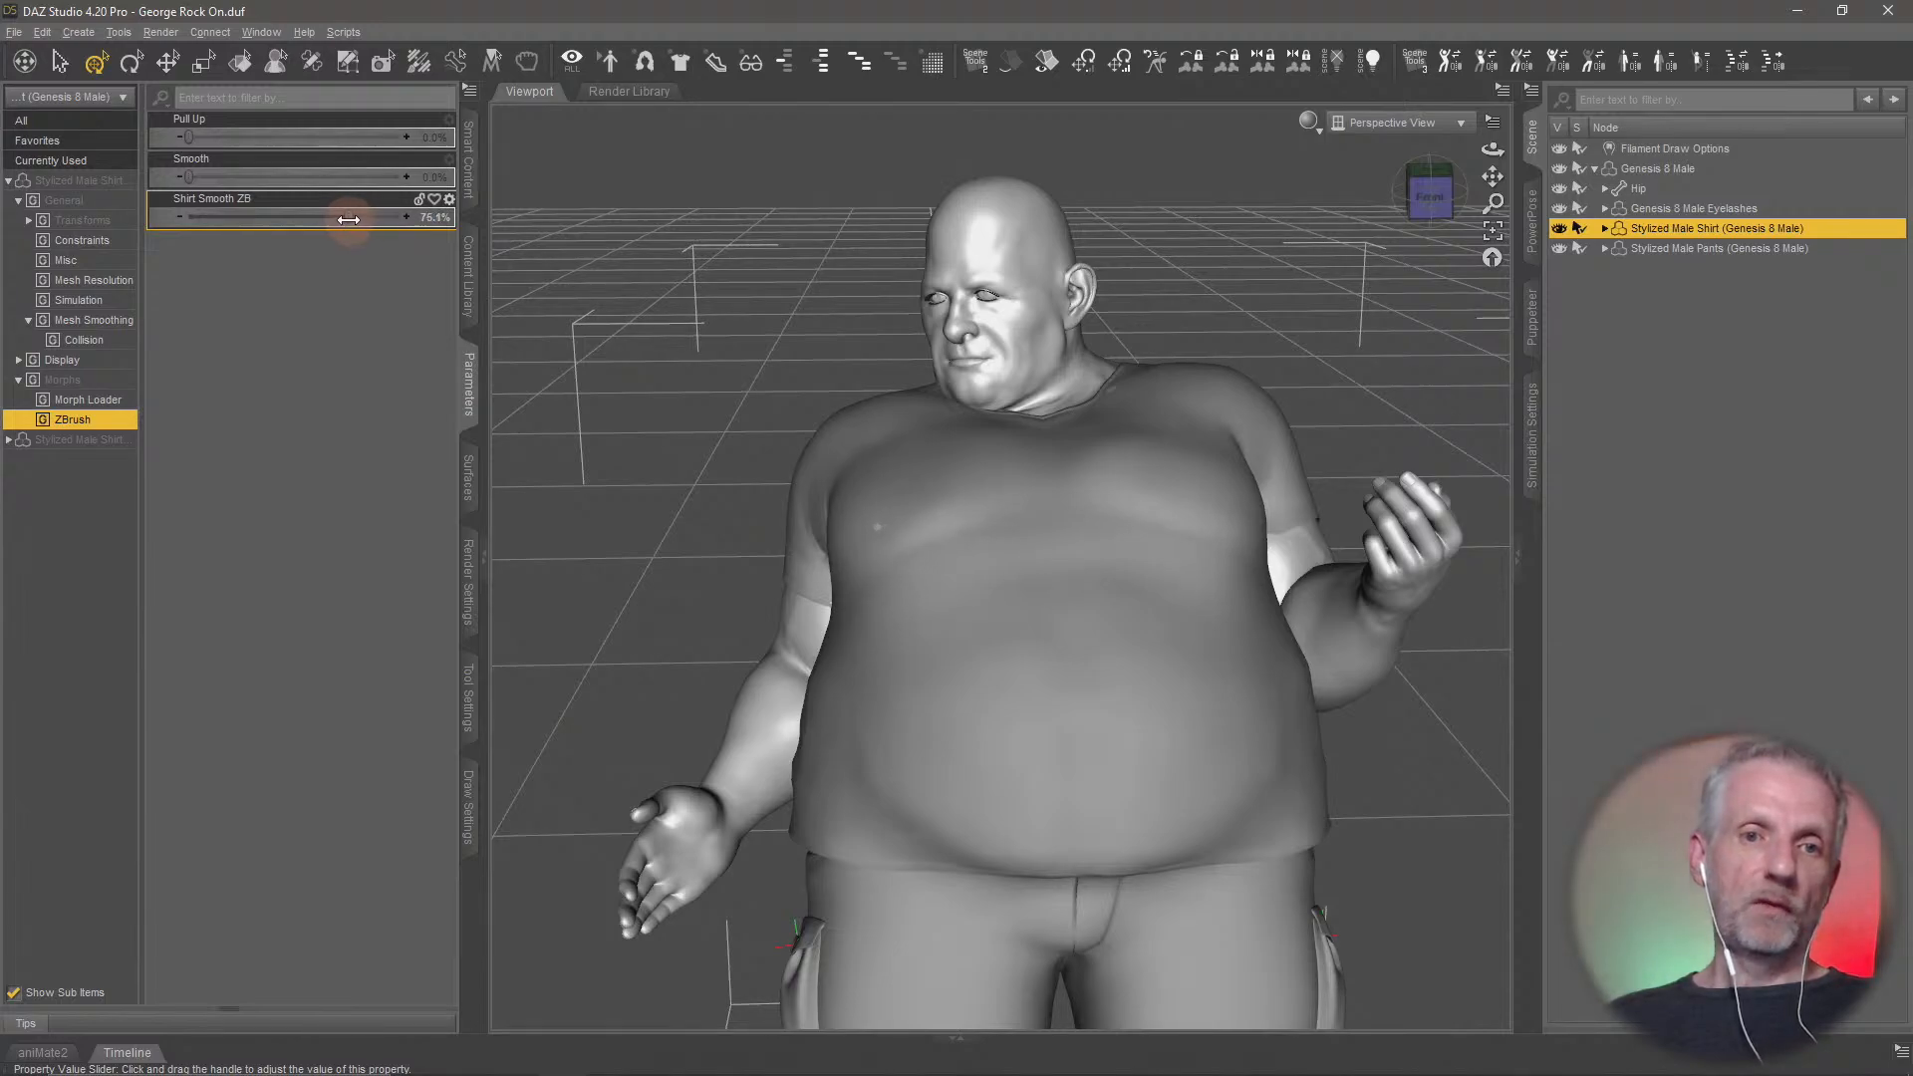
left_click_drag(347, 219, 351, 218)
middle_click_drag(888, 542, 976, 602)
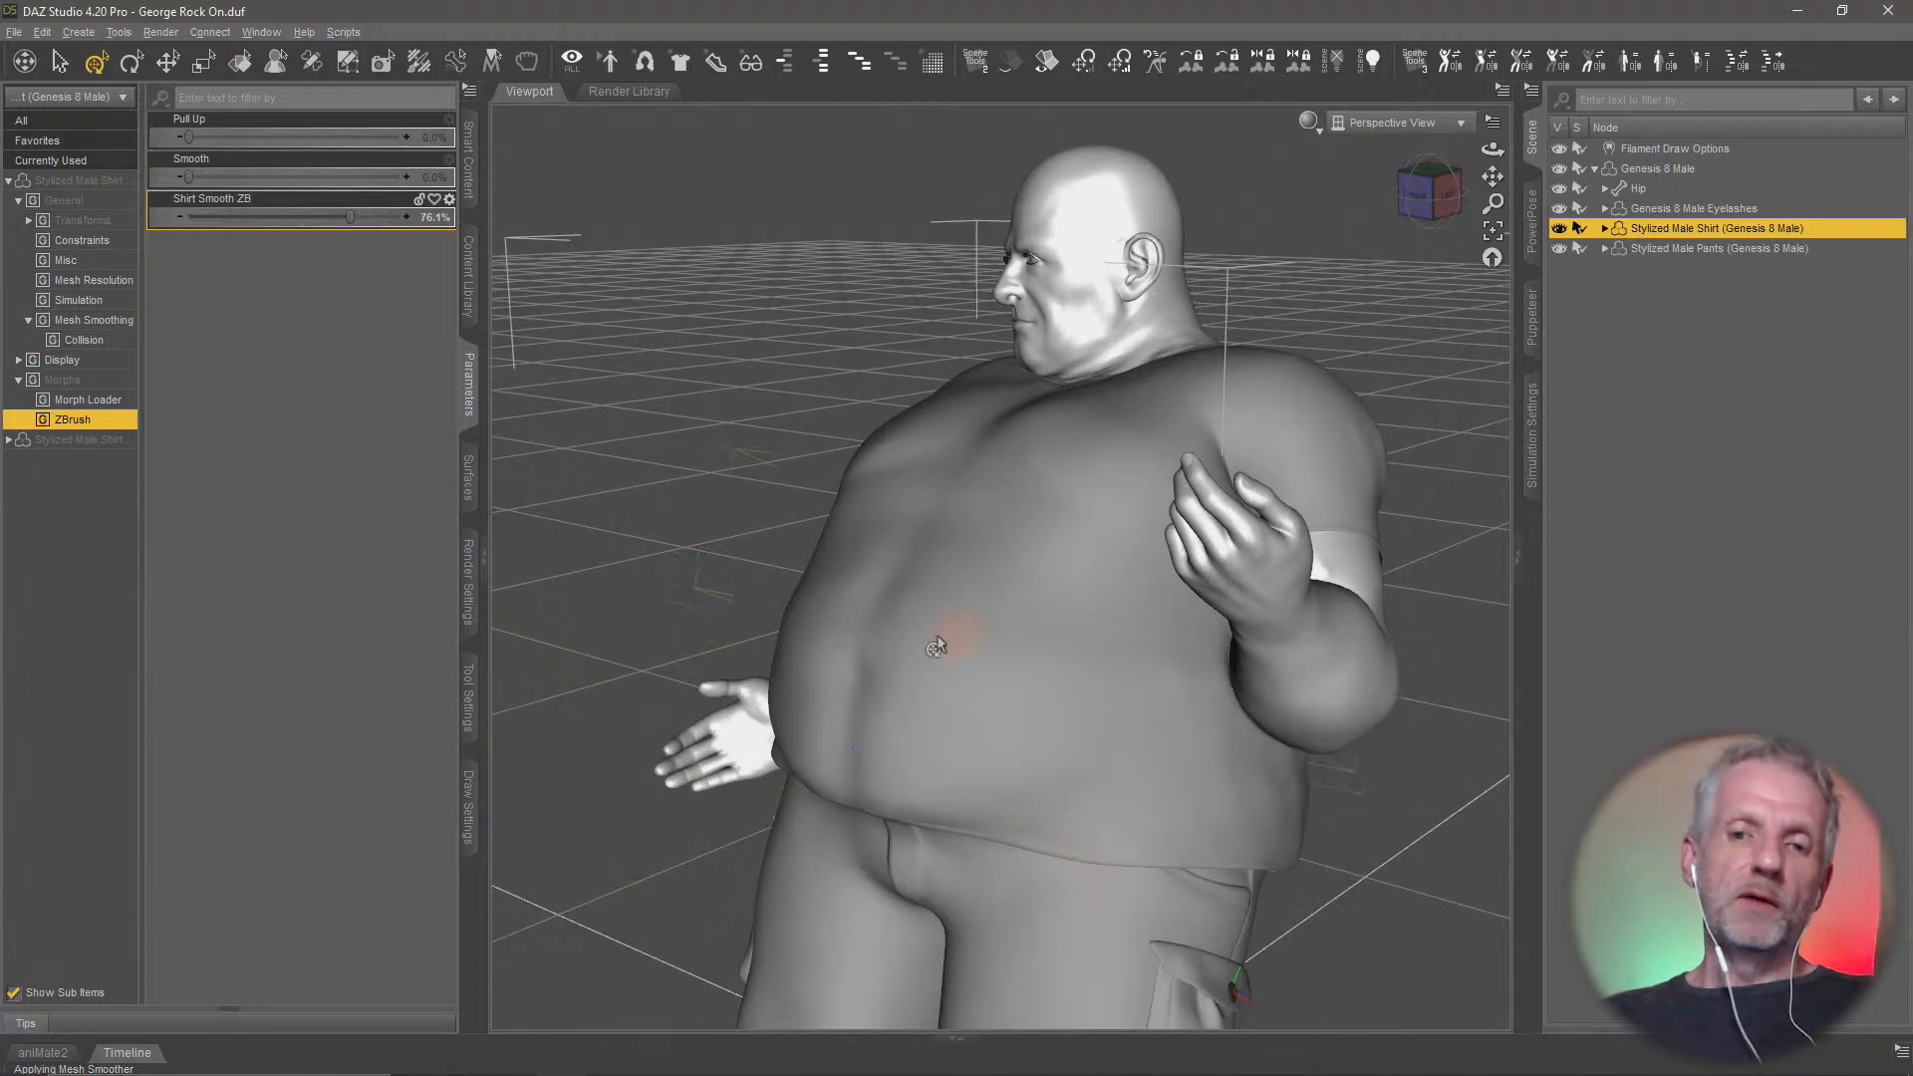
Switch to ZBrush, view the shirt from its side and choose the Move brush
key("alt+Tab")
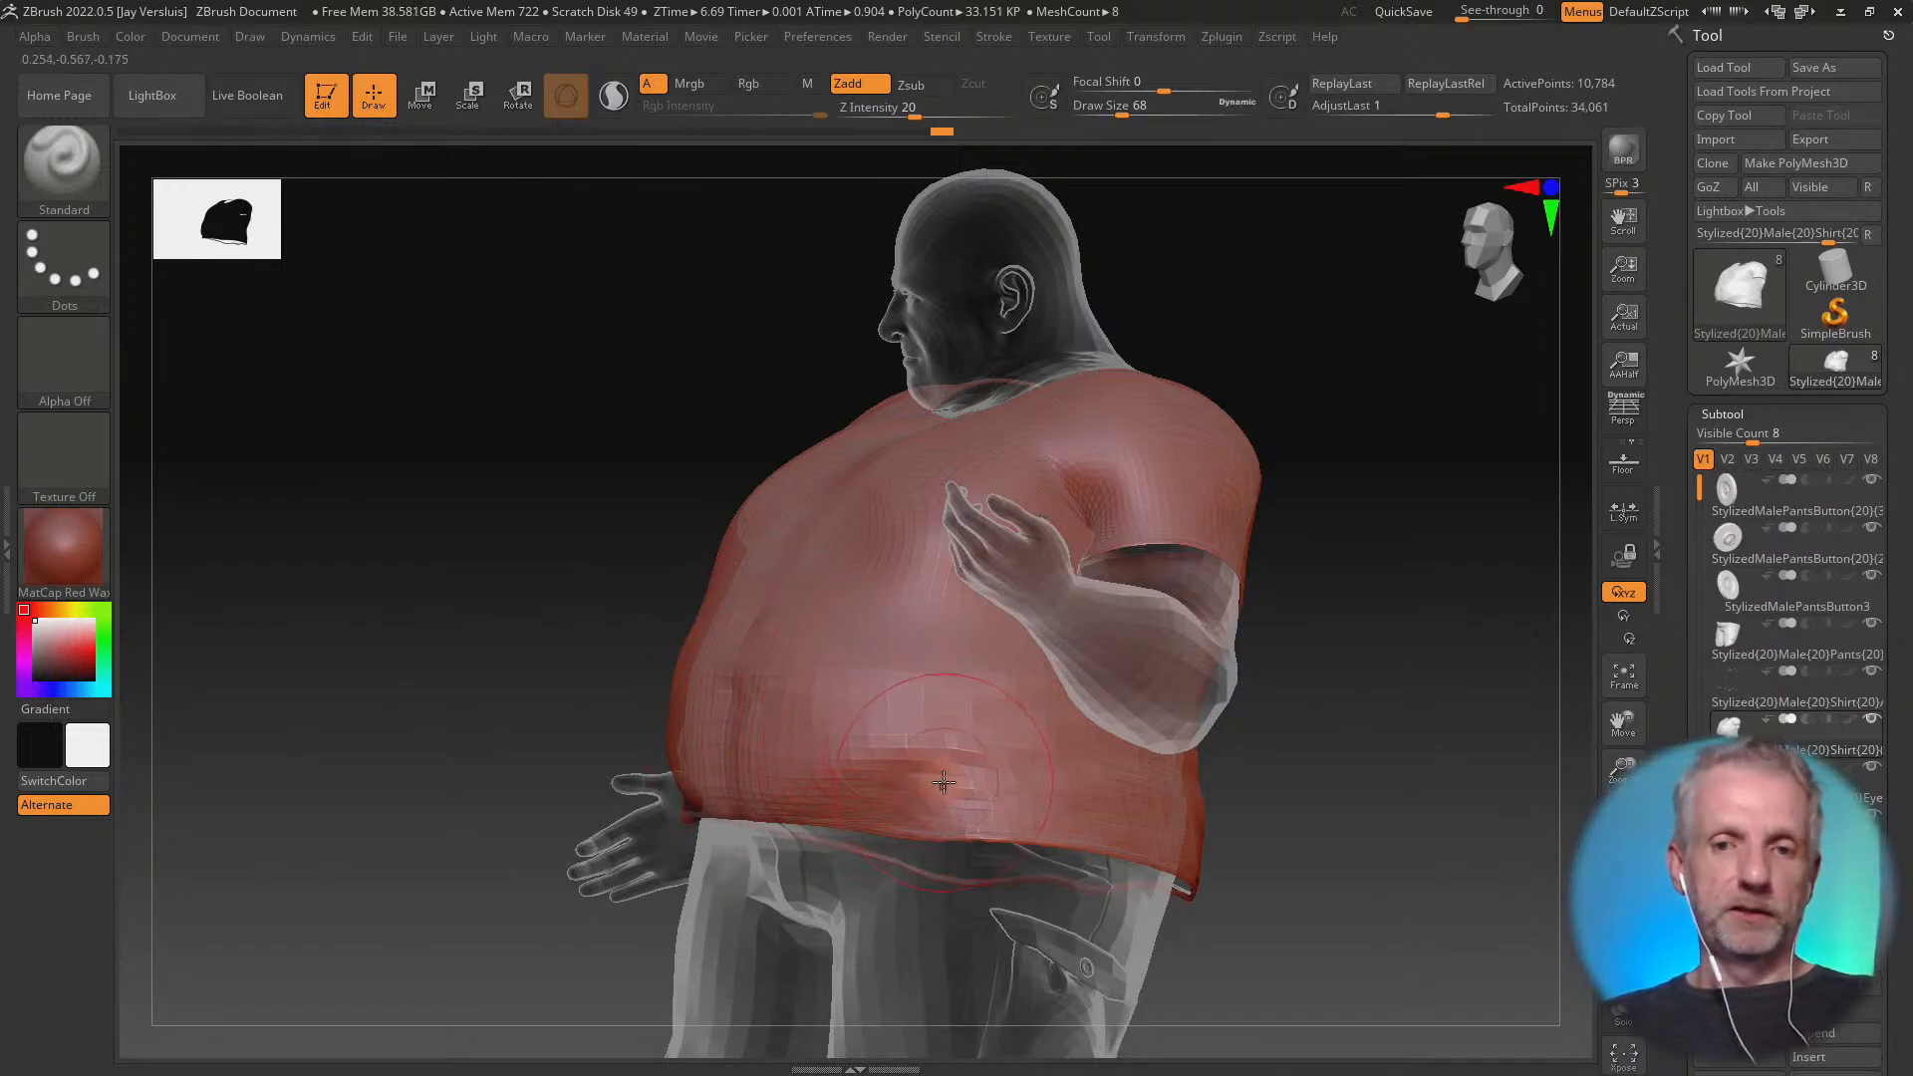
mouse_move(867, 764)
right_mouse_down()
mouse_move(977, 768)
mouse_move(854, 758)
right_mouse_up()
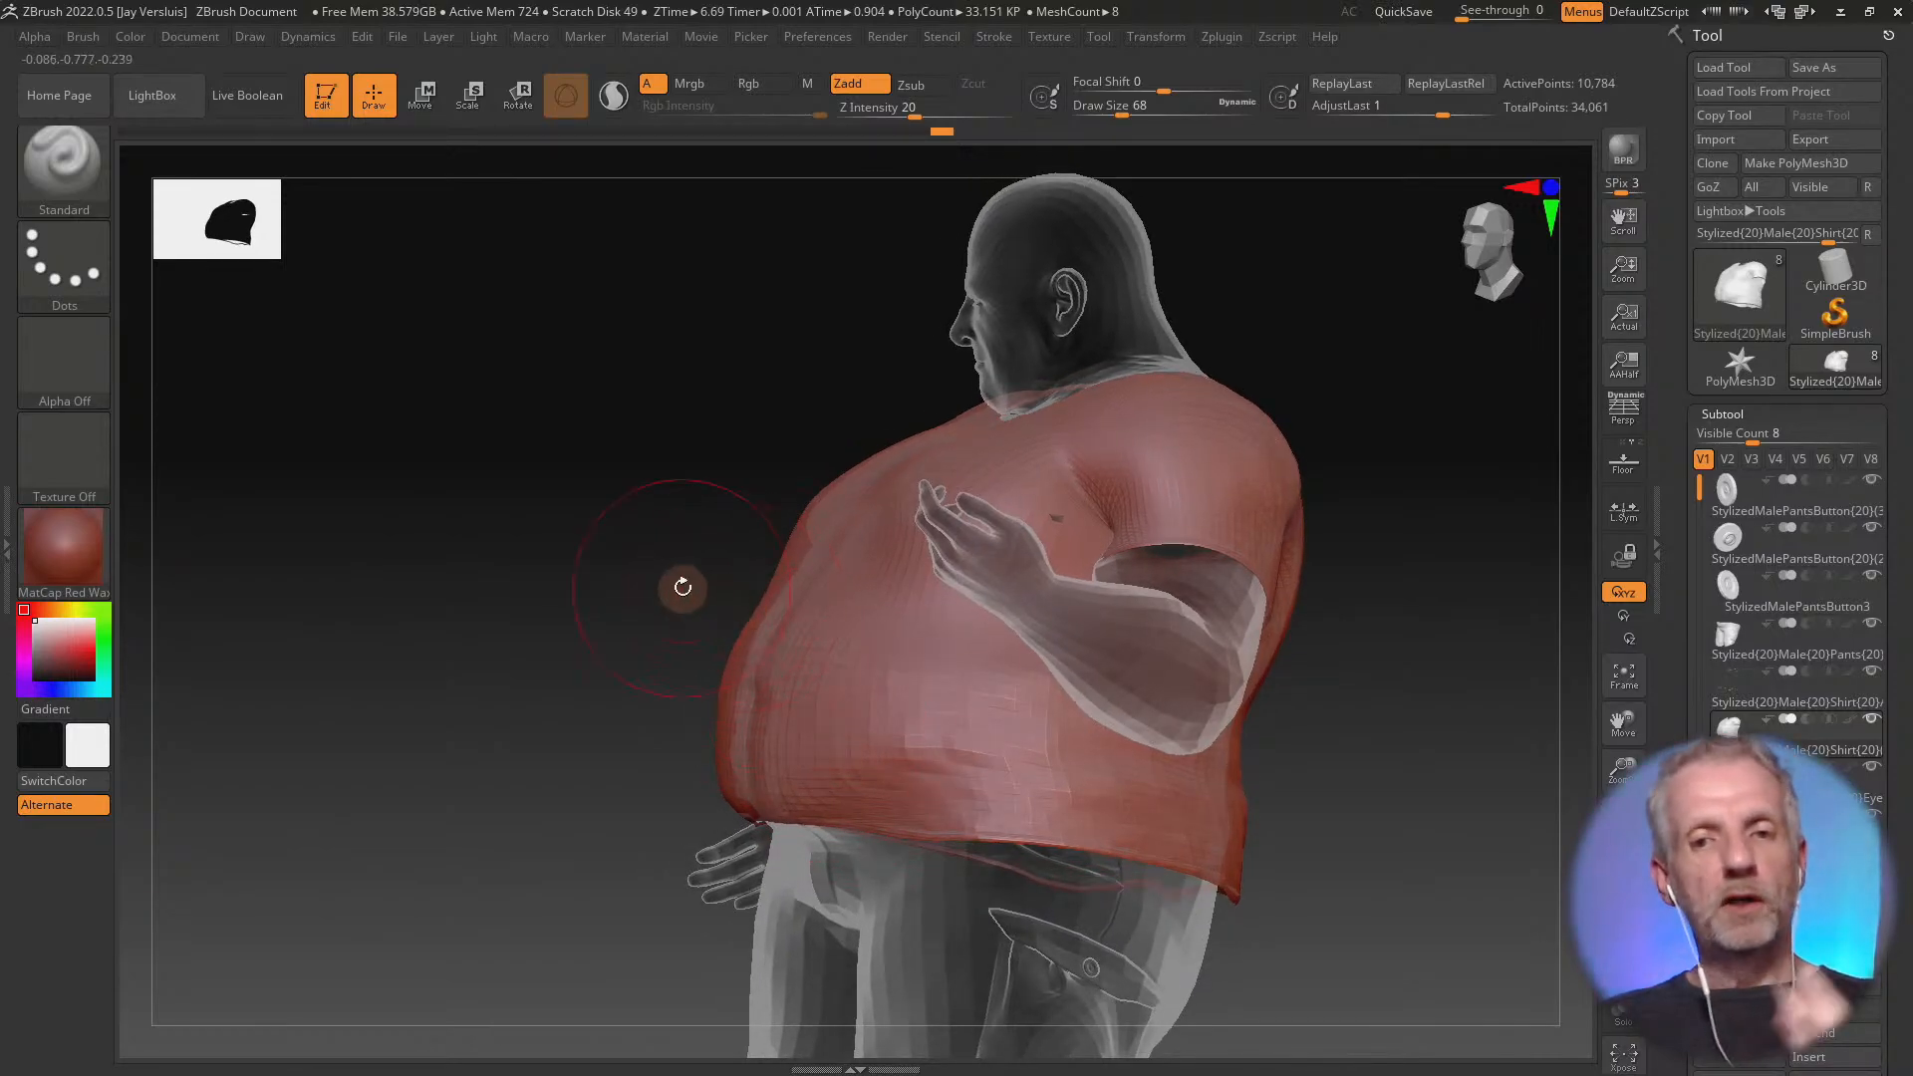
mouse_move(577, 547)
right_mouse_down()
mouse_move(639, 560)
mouse_move(568, 542)
mouse_move(586, 549)
right_mouse_up()
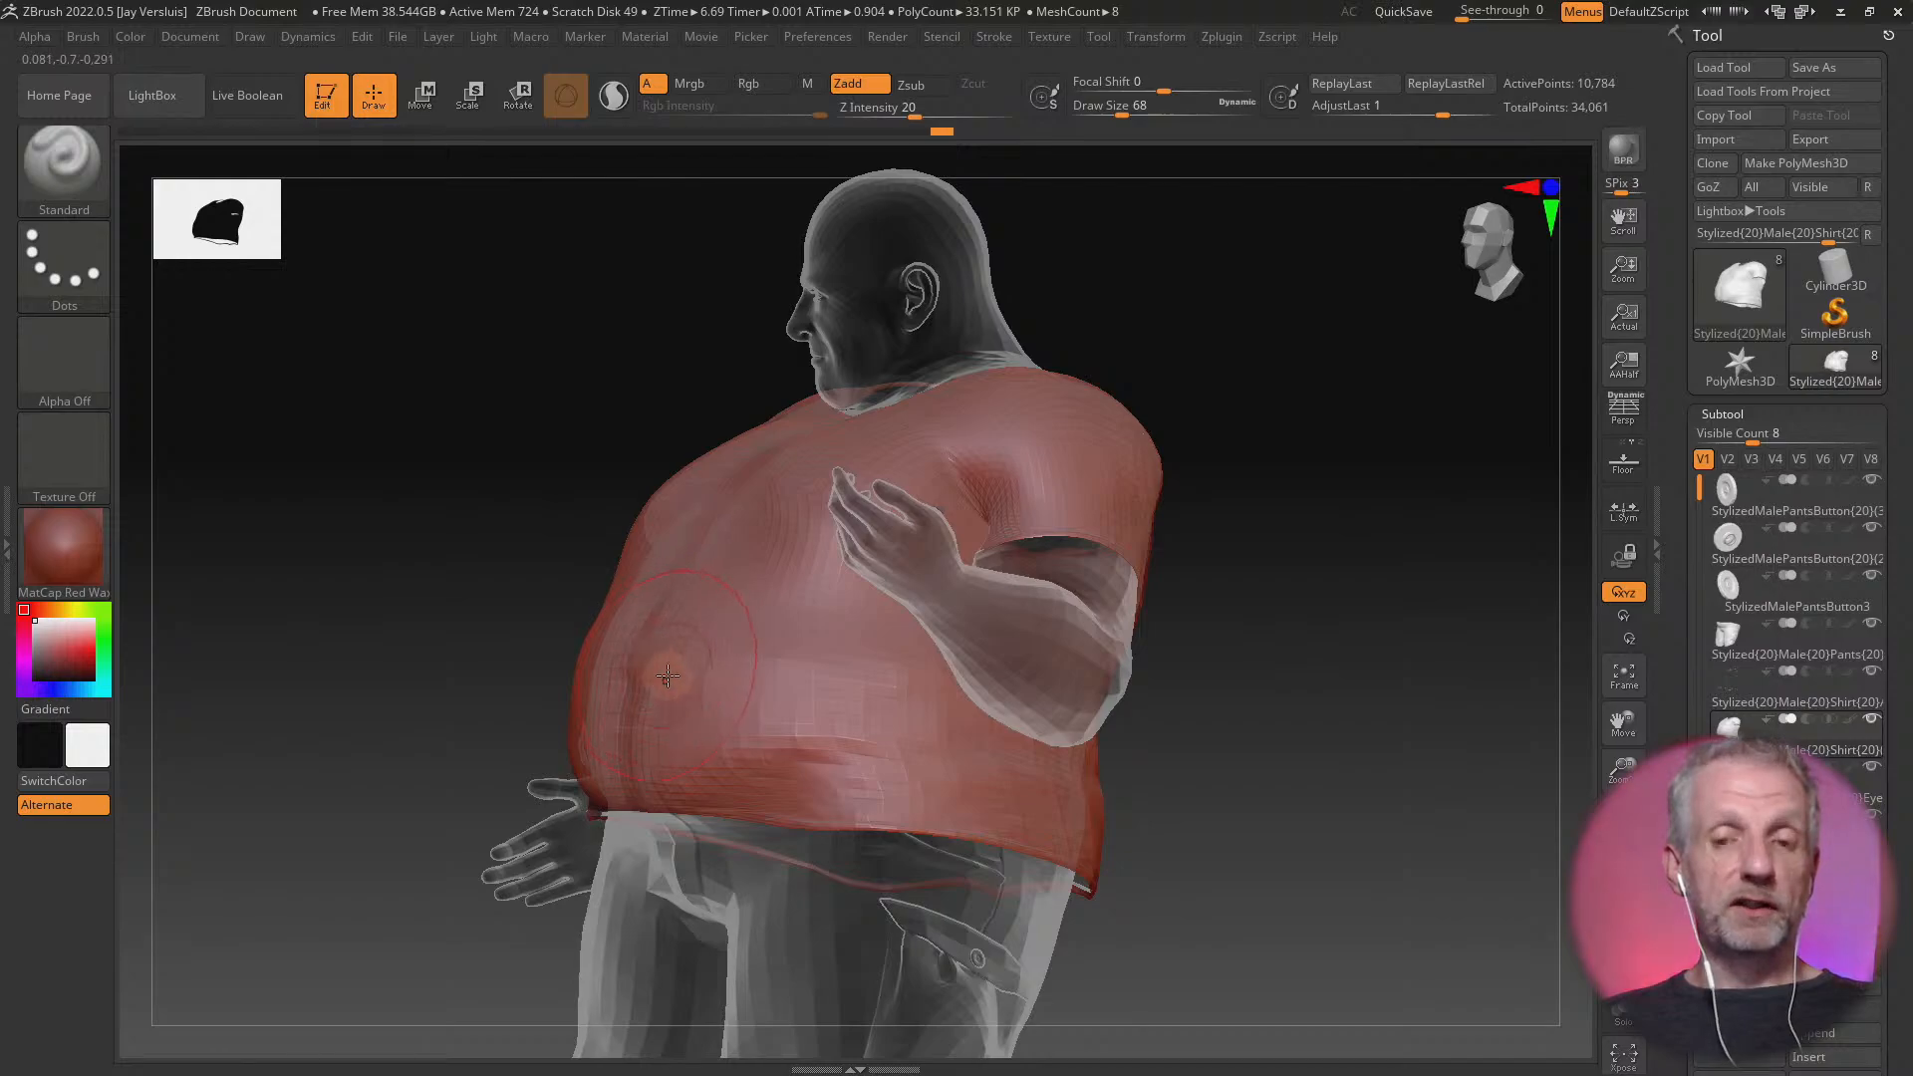
right_click_drag(668, 676, 648, 681)
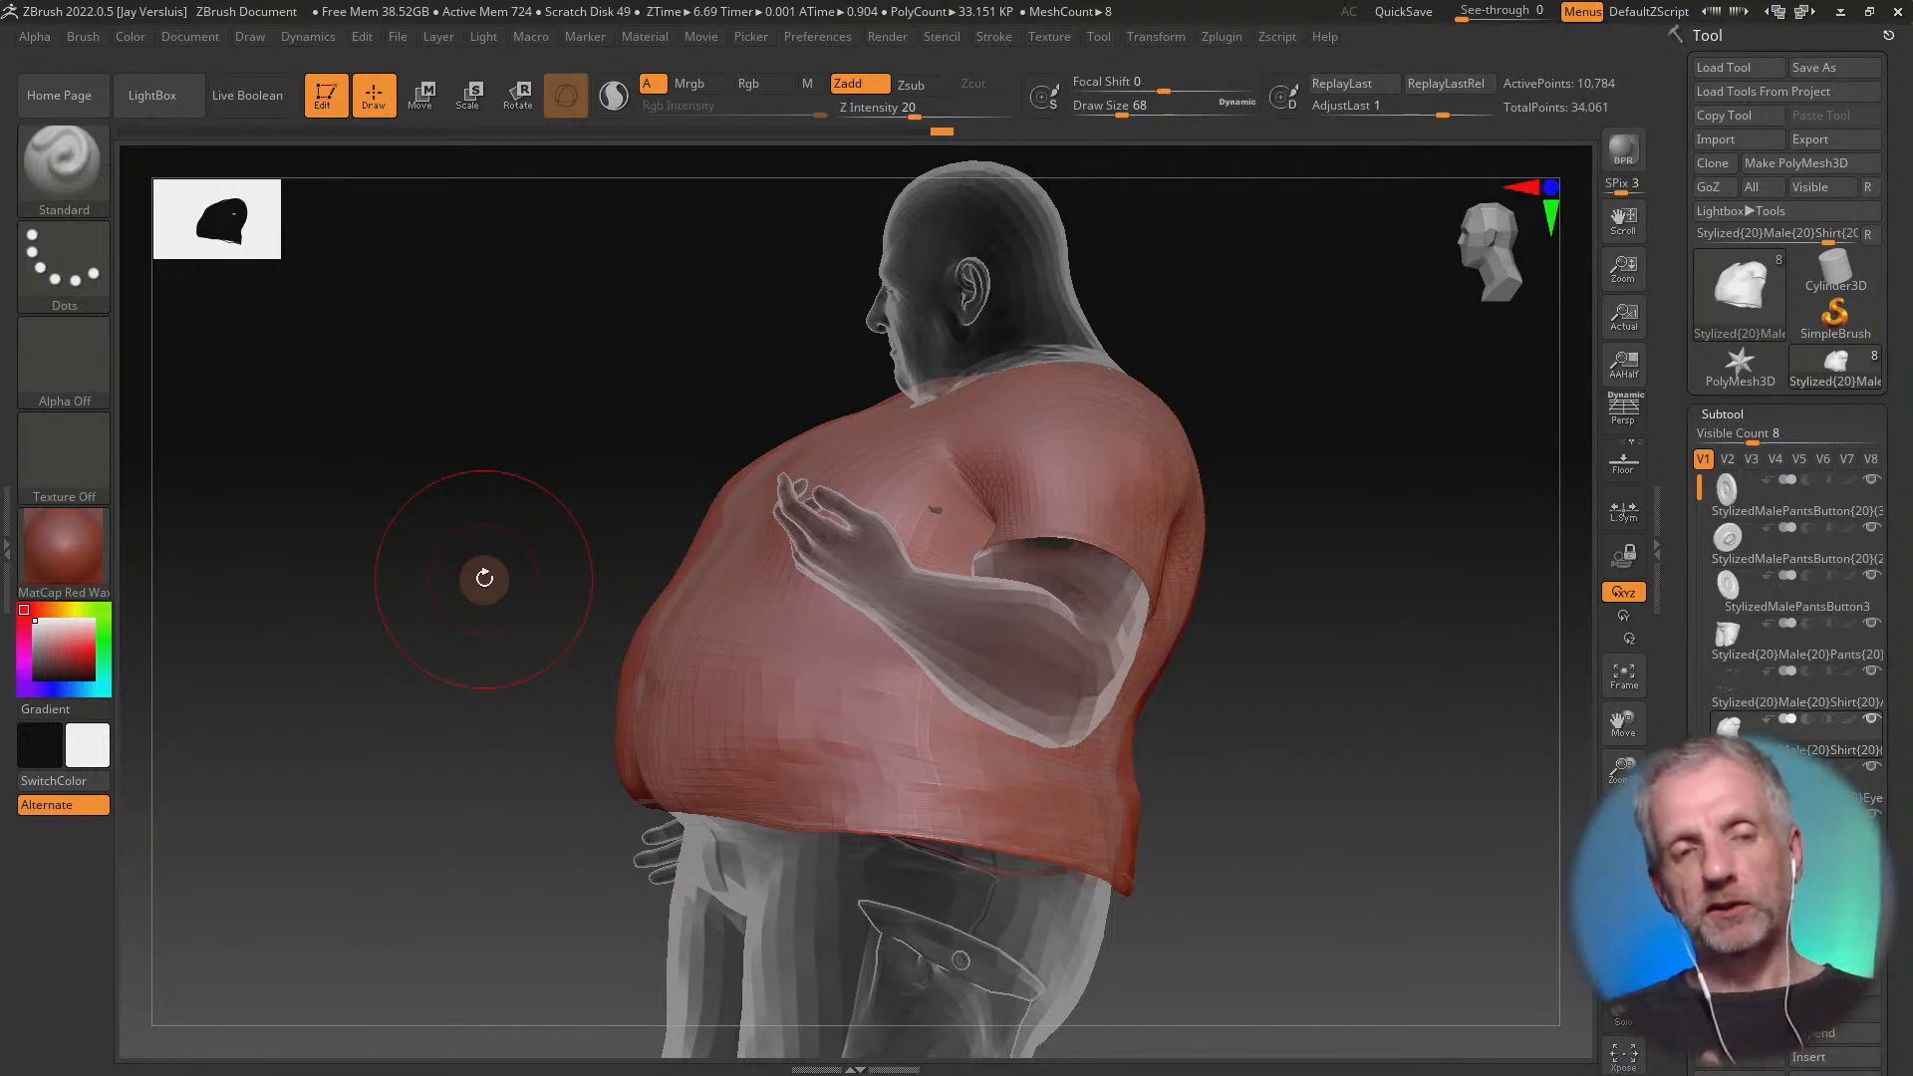
key("b")
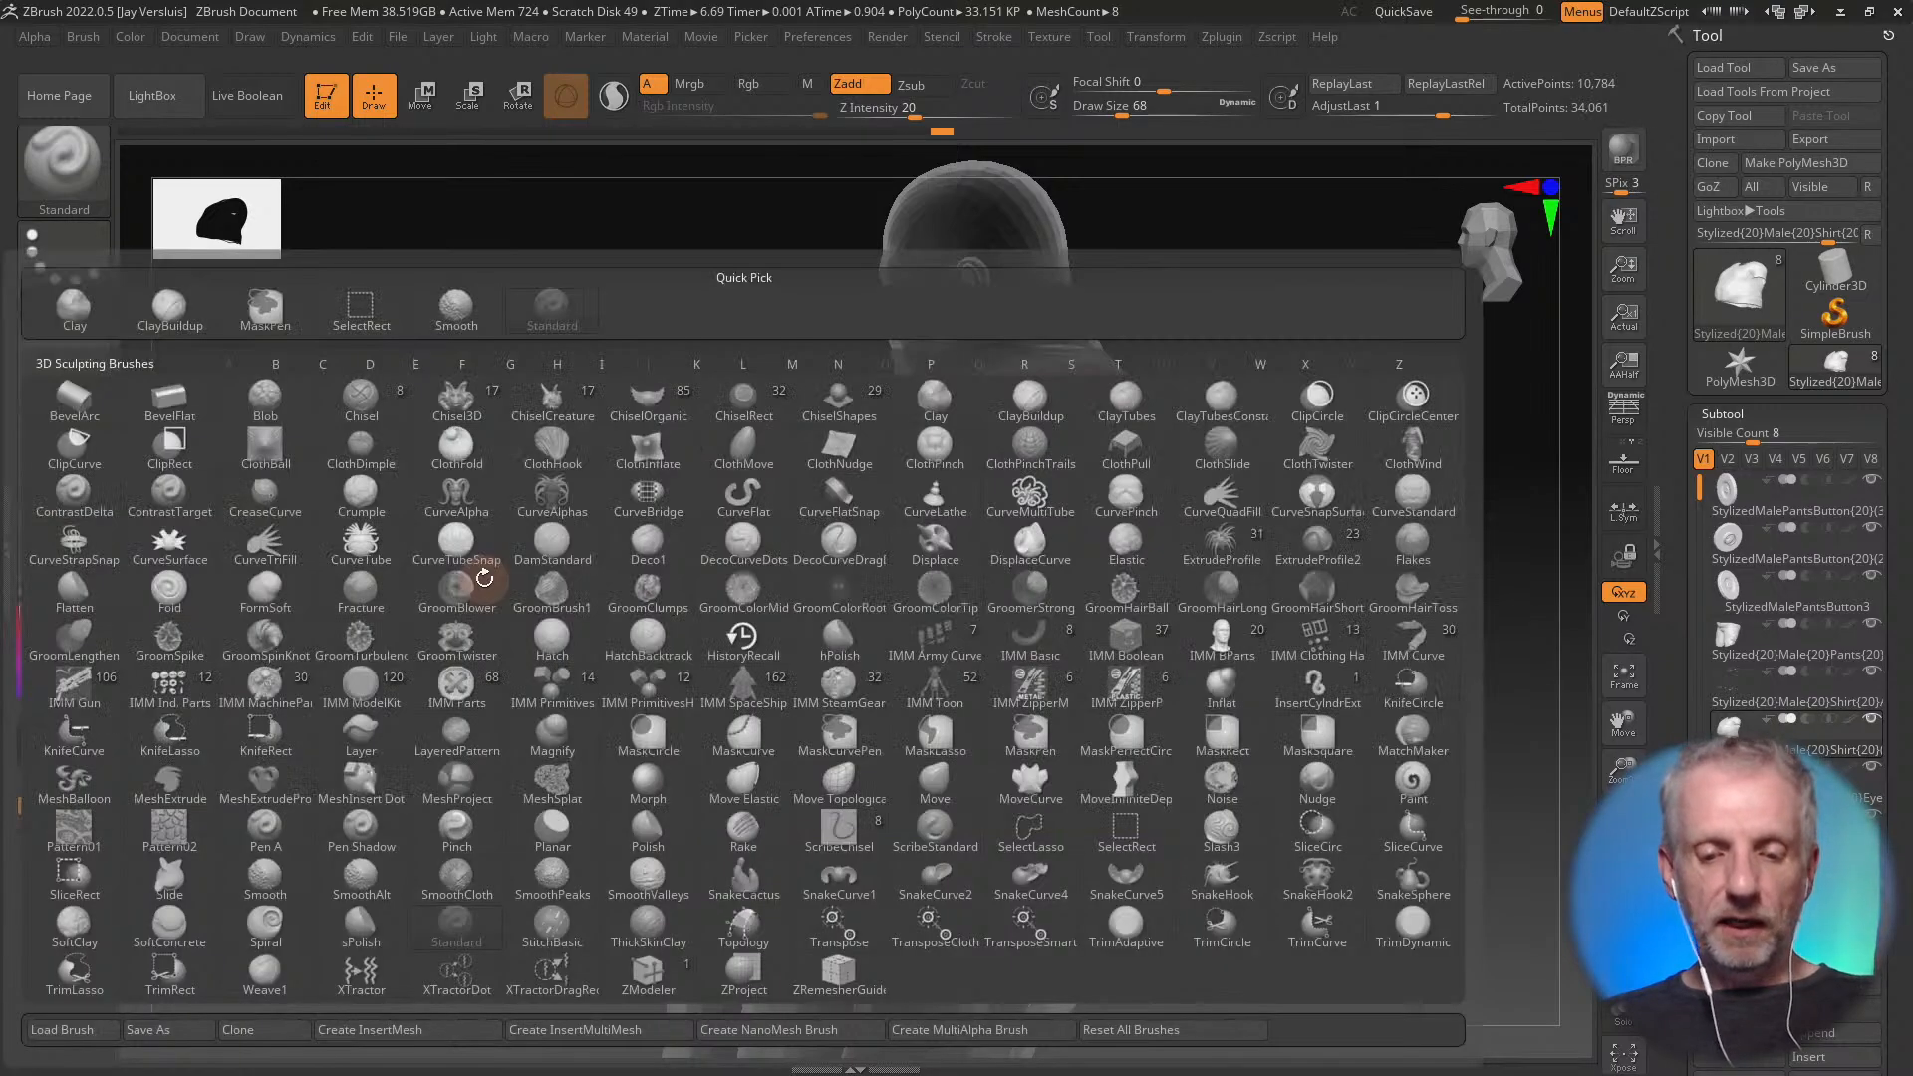
key("m")
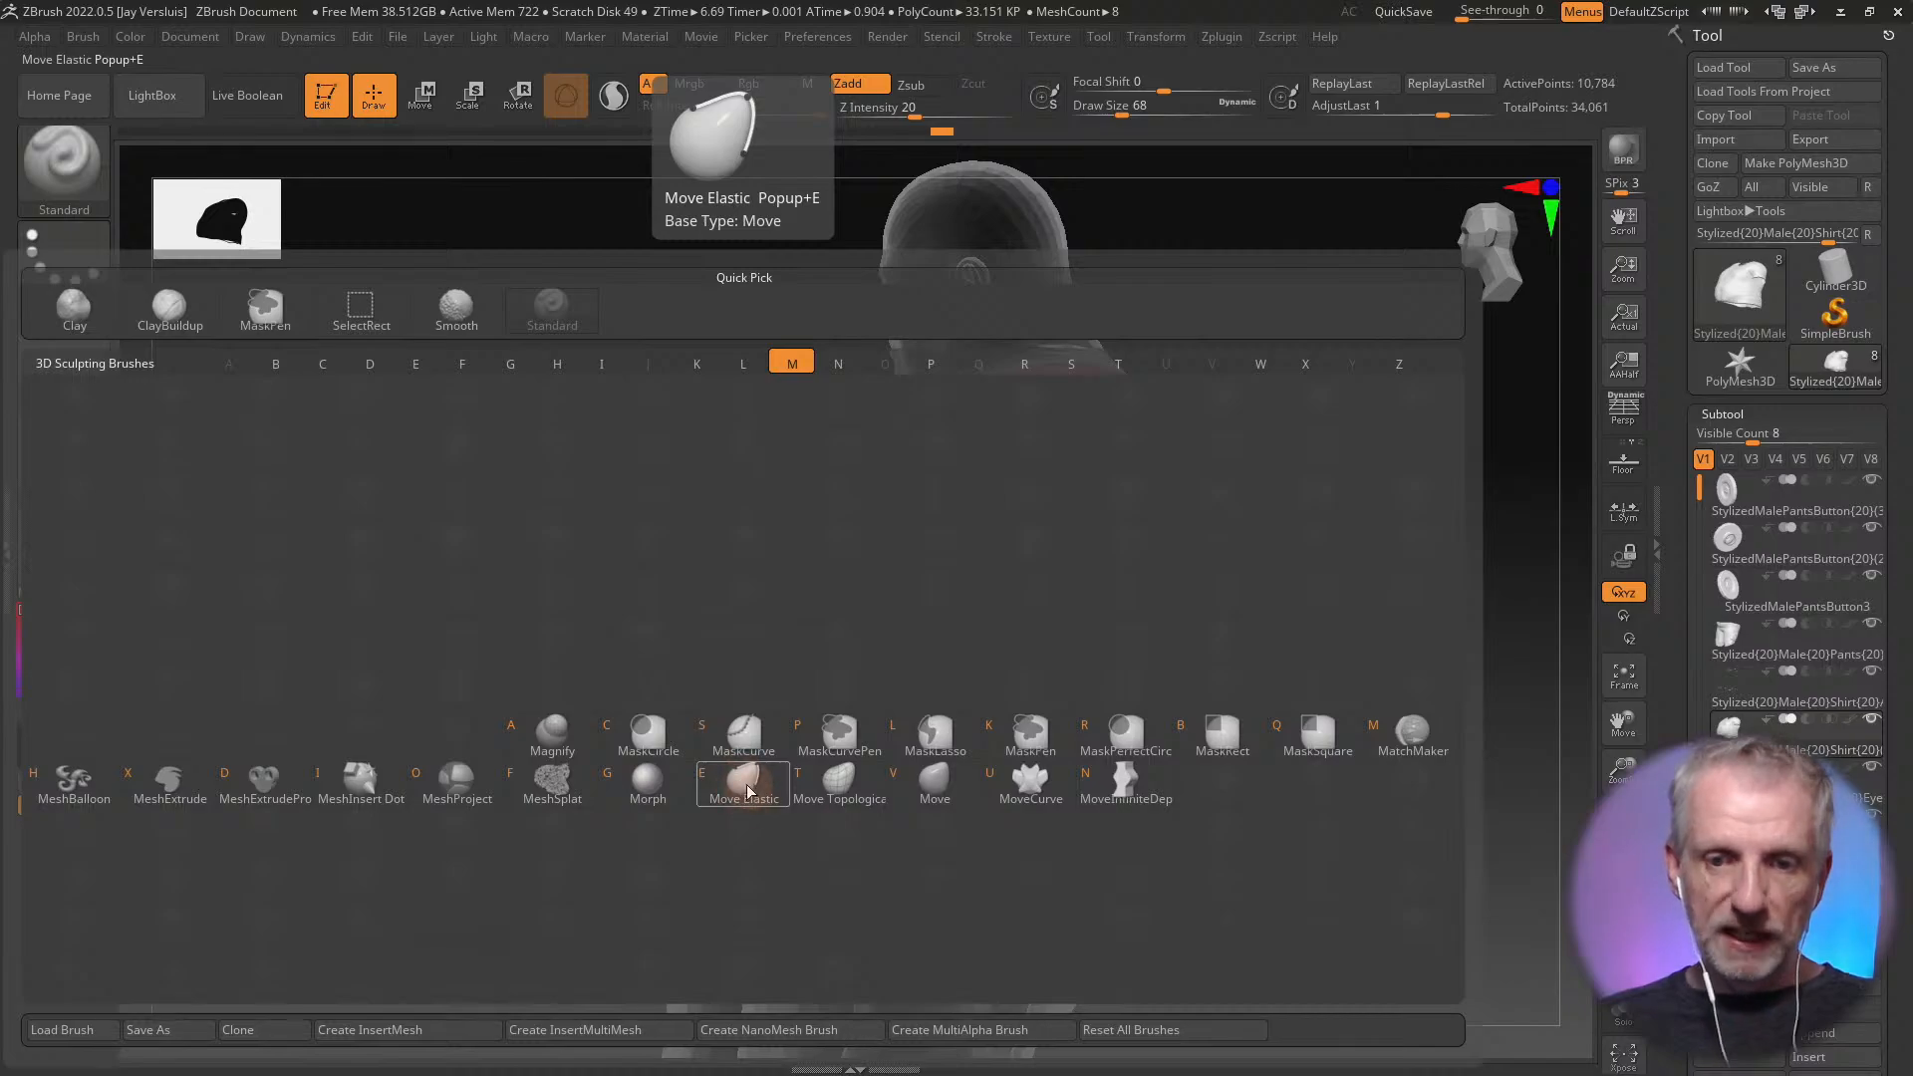
left_click(937, 787)
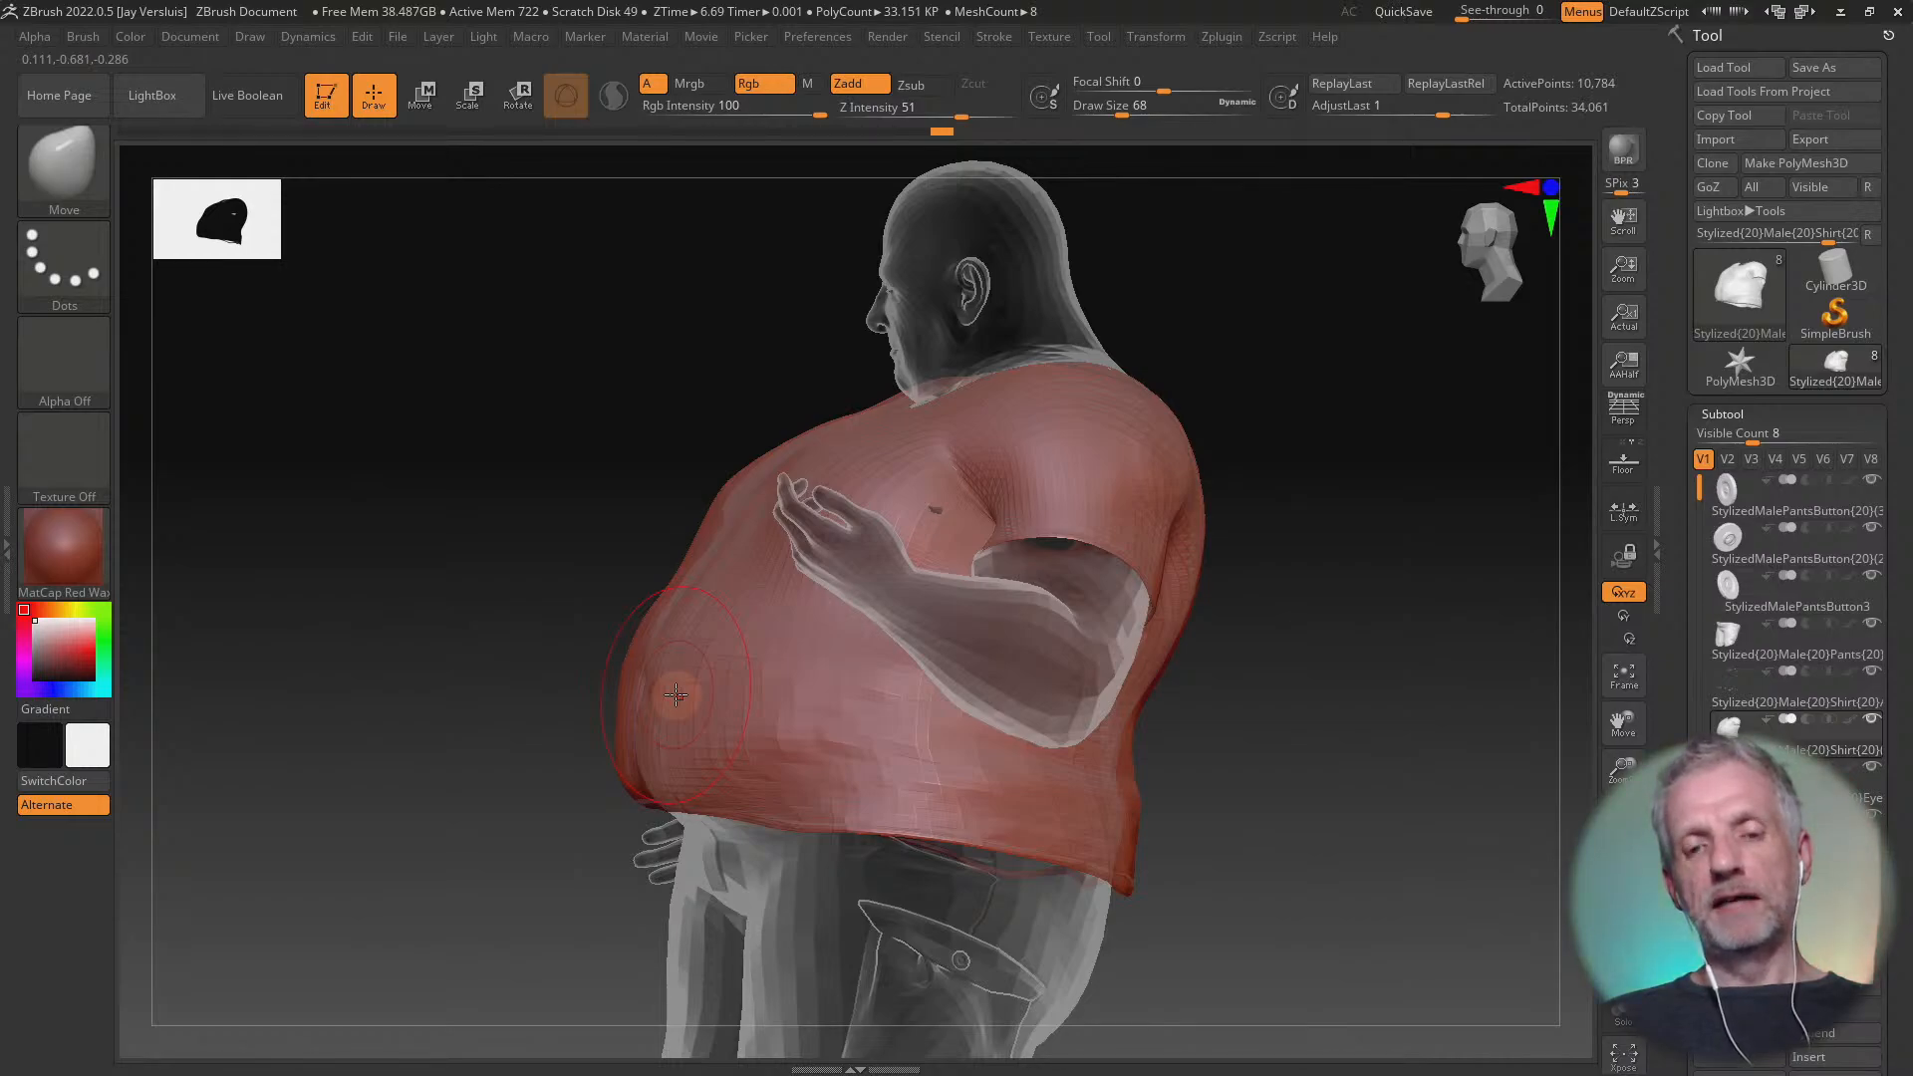
Try pulling the shirt's belly far forward into a spike with the Move brush and undo the stroke
key("ctrl+z")
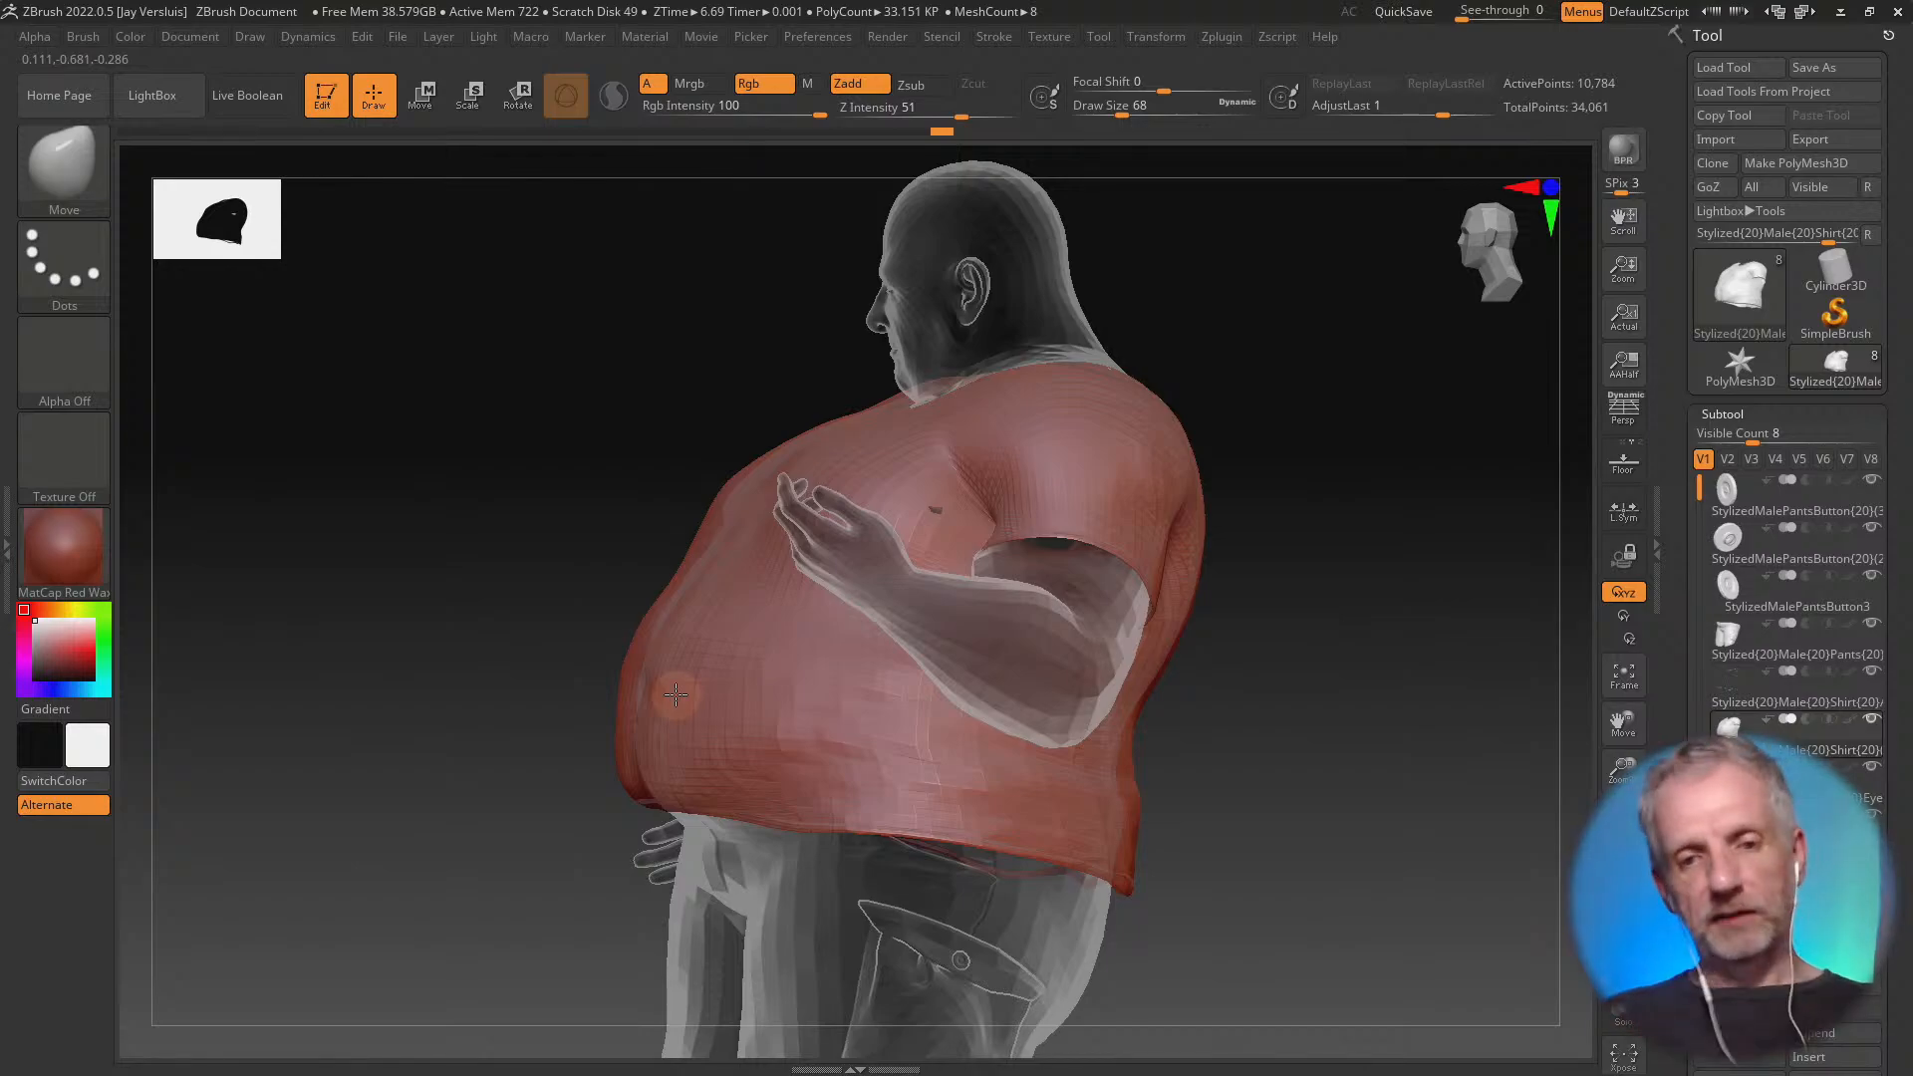
mouse_move(675, 694)
left_mouse_down()
mouse_move(181, 683)
mouse_move(15, 702)
left_mouse_up()
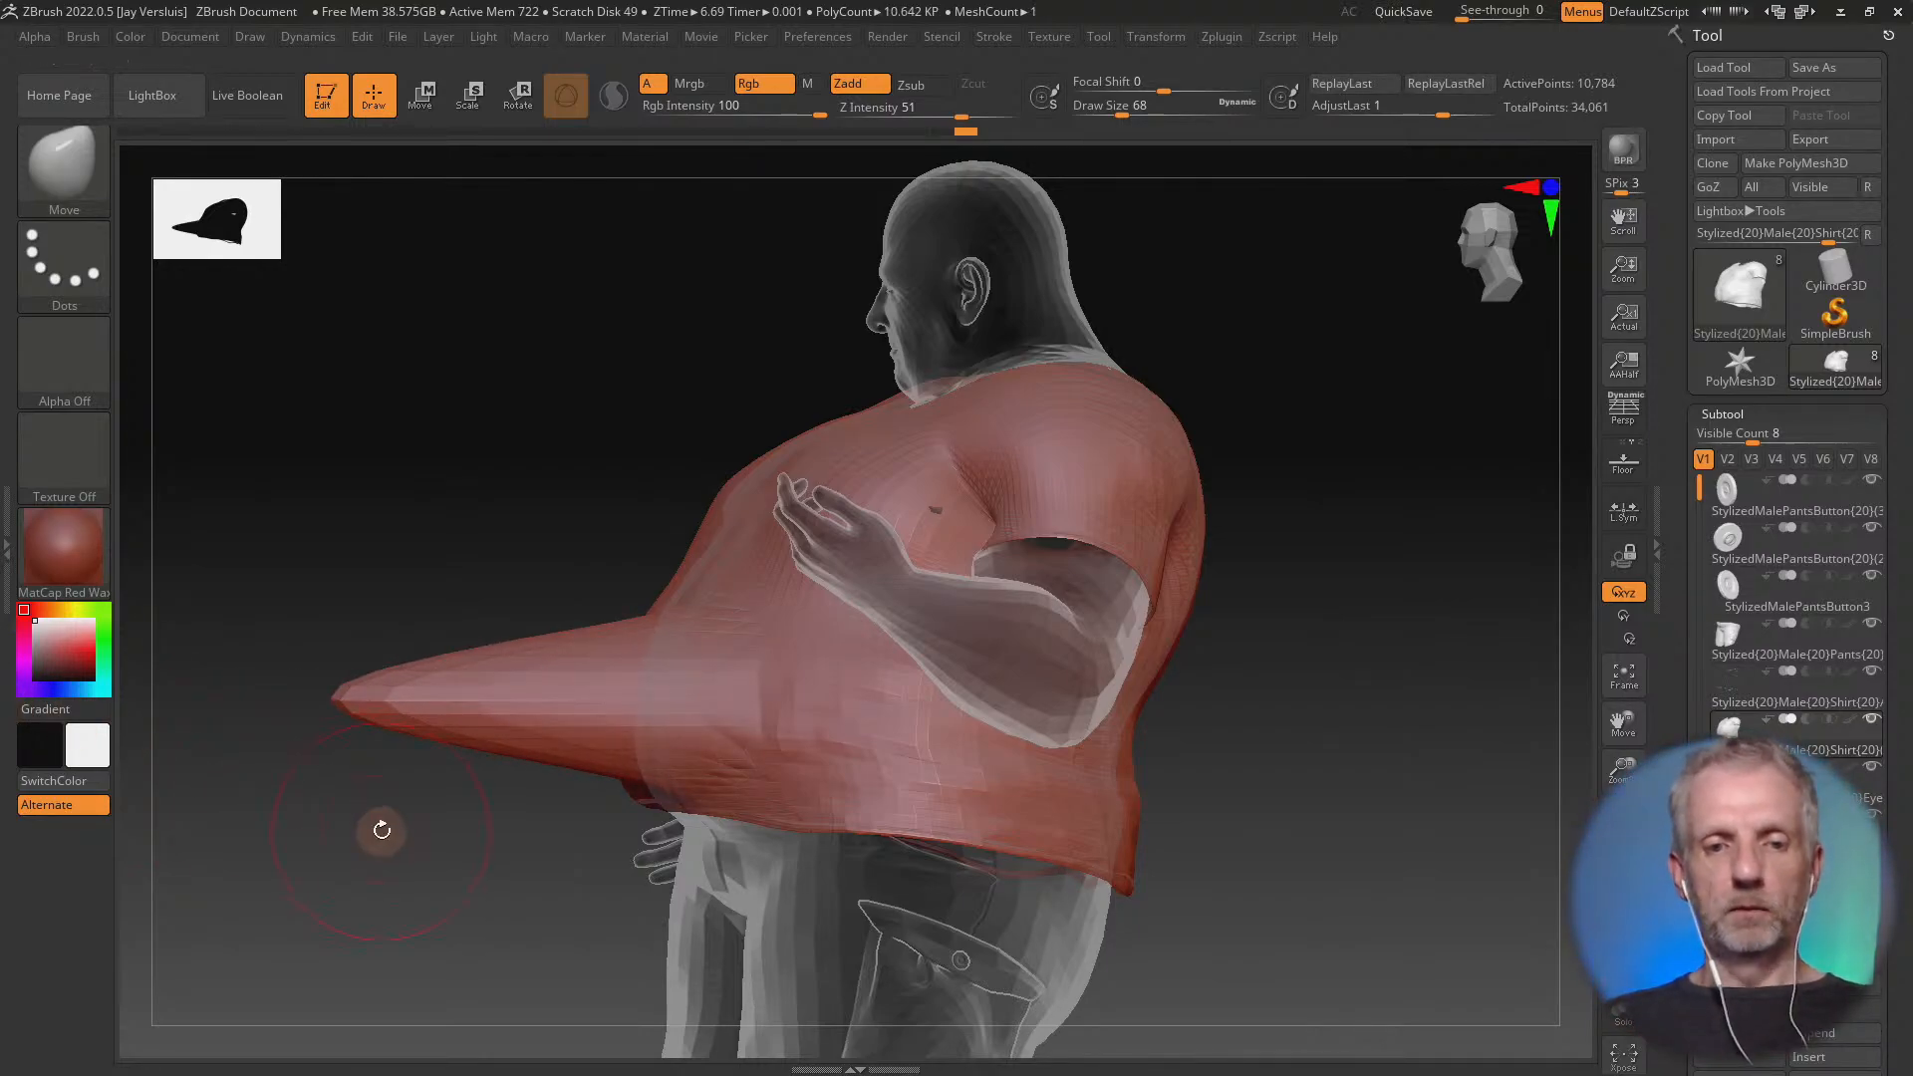
left_click_drag(382, 830, 451, 946)
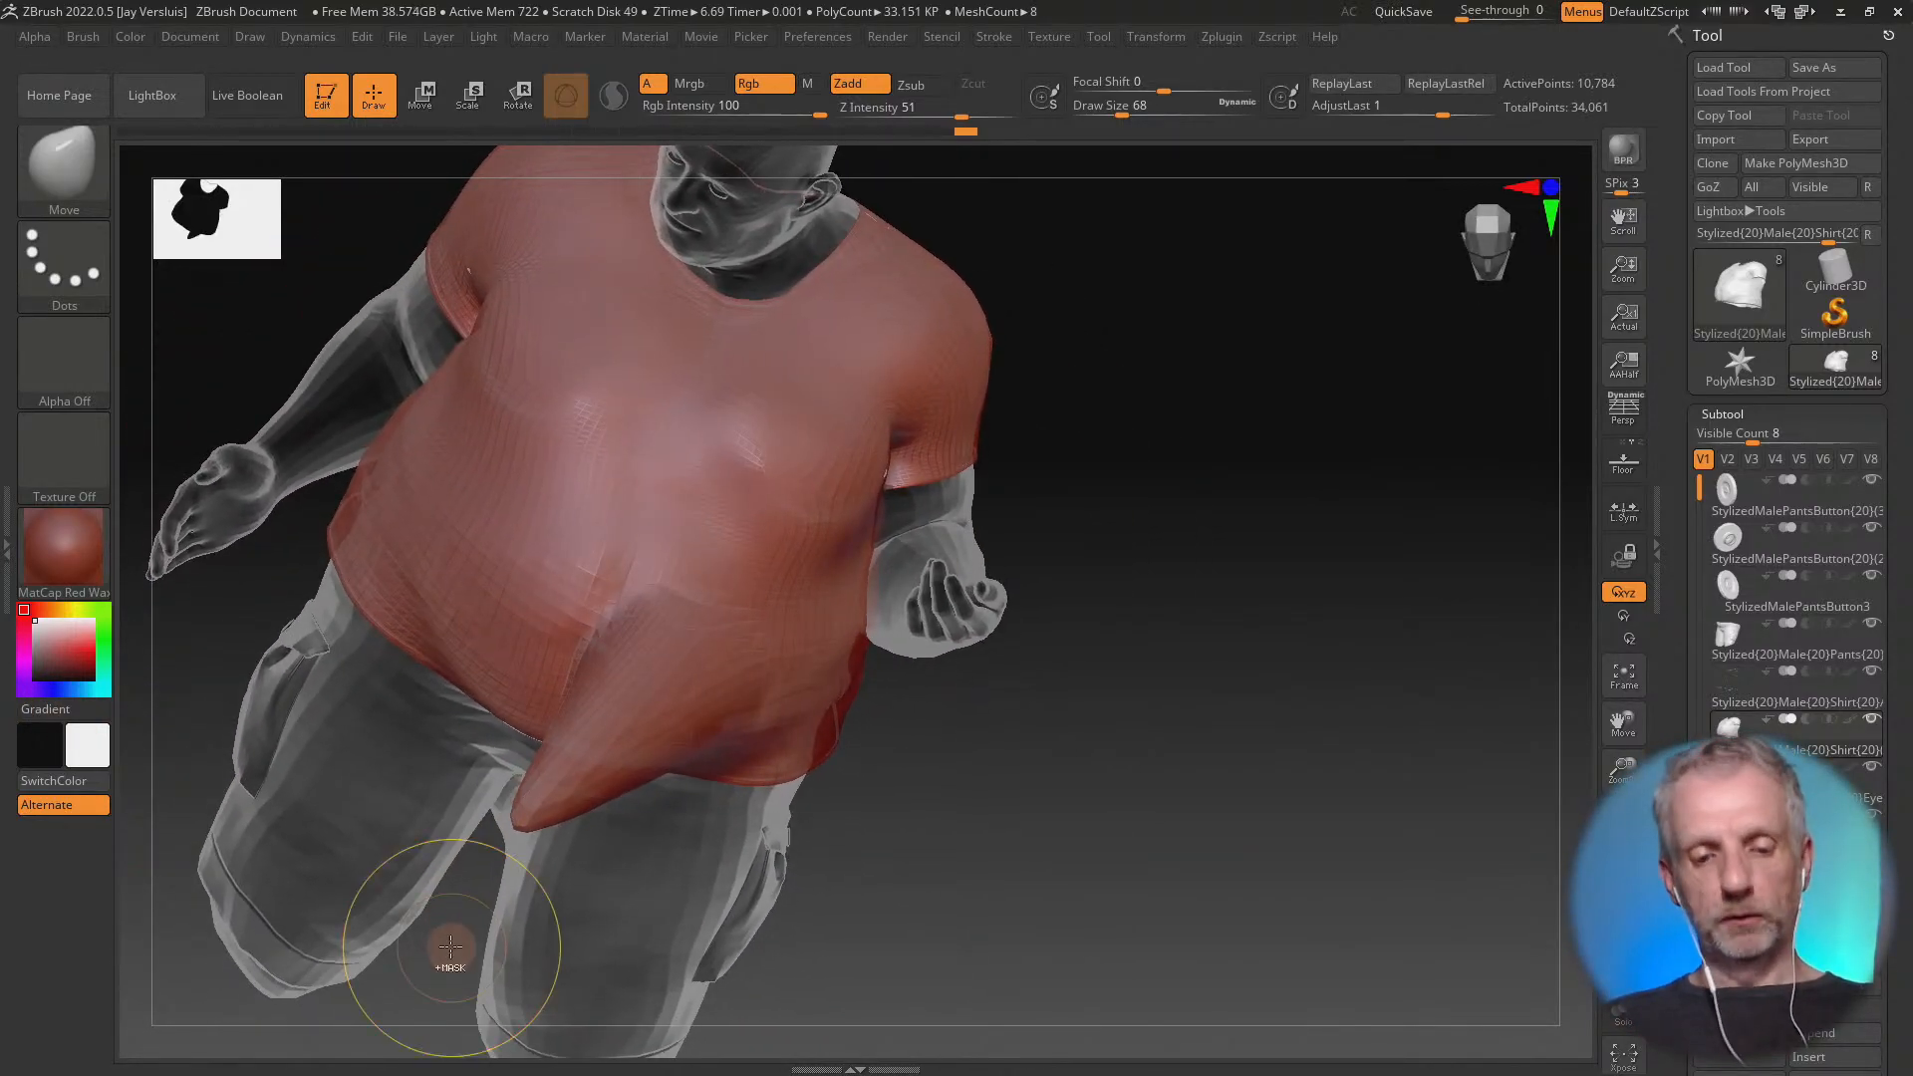
key("ctrl+z")
Try raising the shirt's front hem and belly area with Move brush strokes at draw size 92
mouse_move(961, 794)
left_mouse_down()
mouse_move(967, 739)
mouse_move(876, 734)
mouse_move(1006, 653)
mouse_move(956, 760)
mouse_move(1001, 795)
mouse_move(1256, 803)
mouse_move(1330, 747)
left_mouse_up()
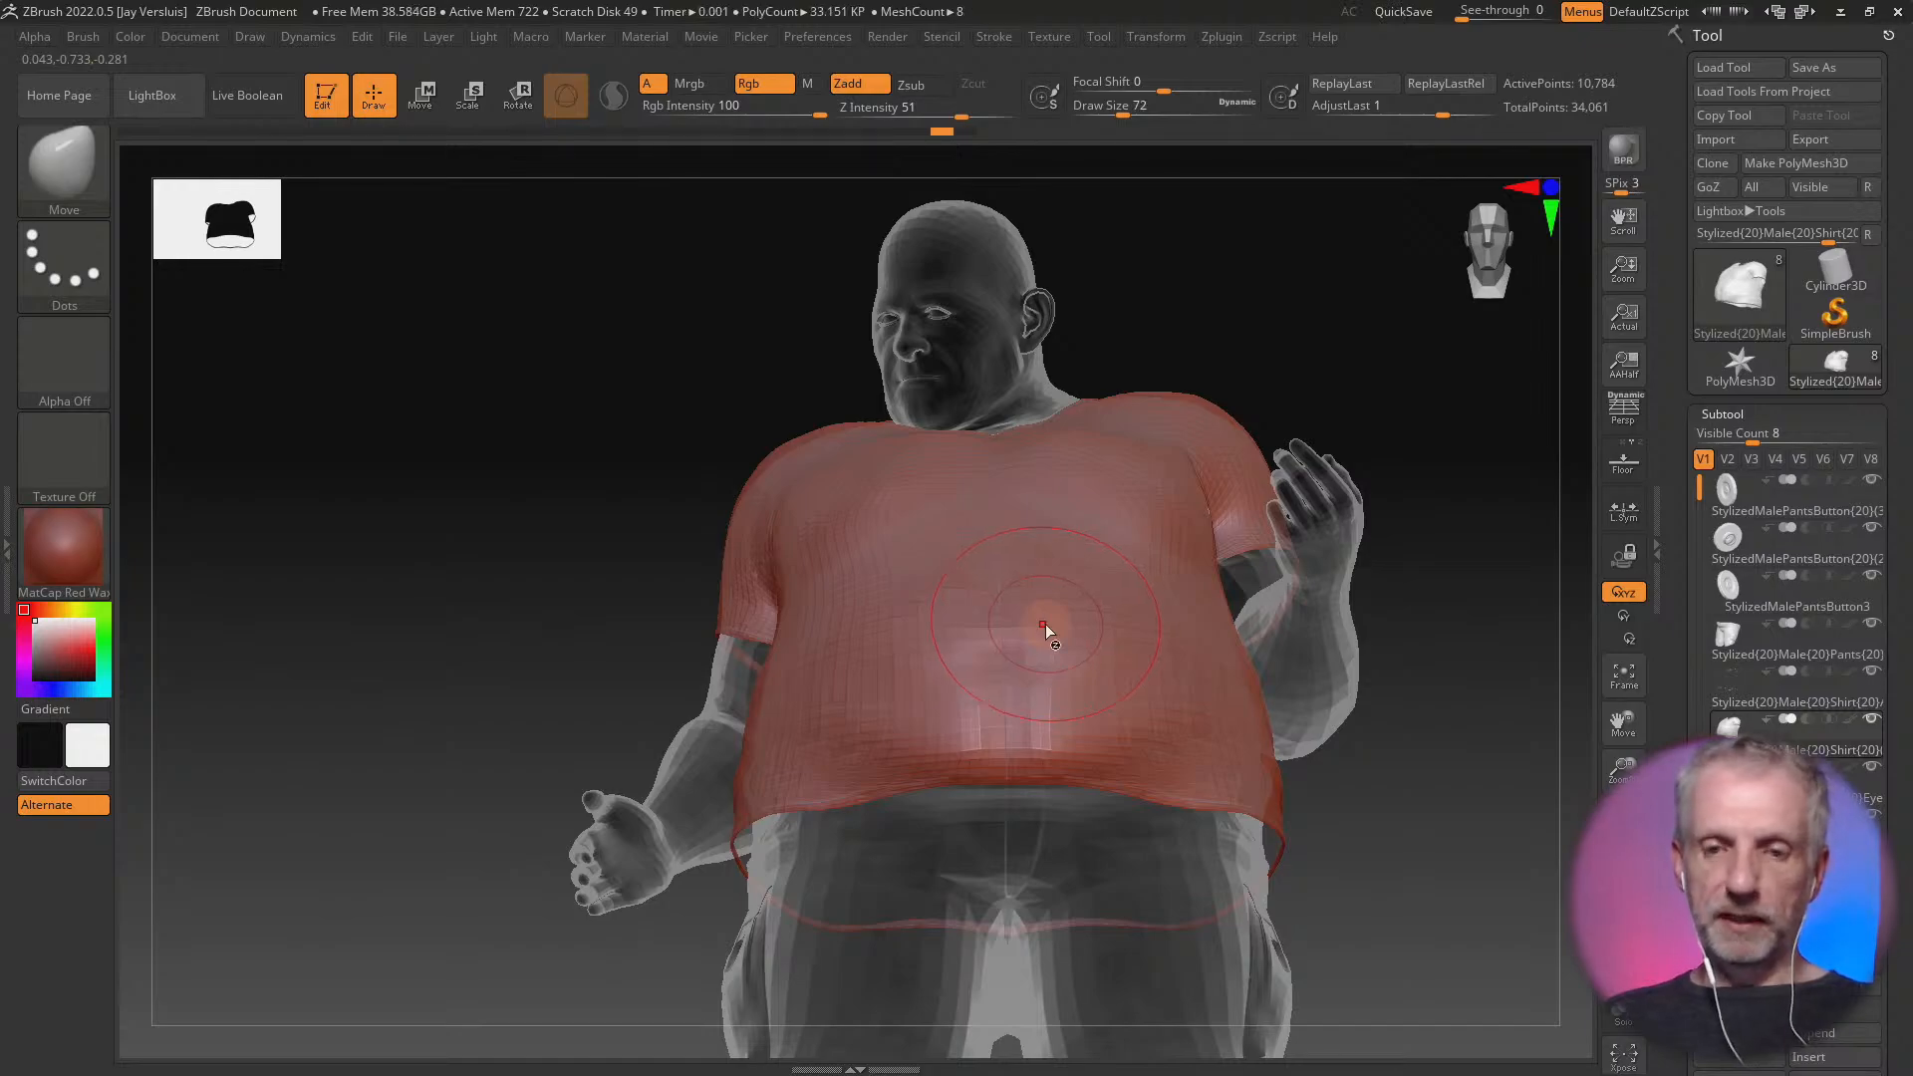
left_click_drag(1015, 757, 1015, 712)
left_click_drag(886, 768, 891, 709)
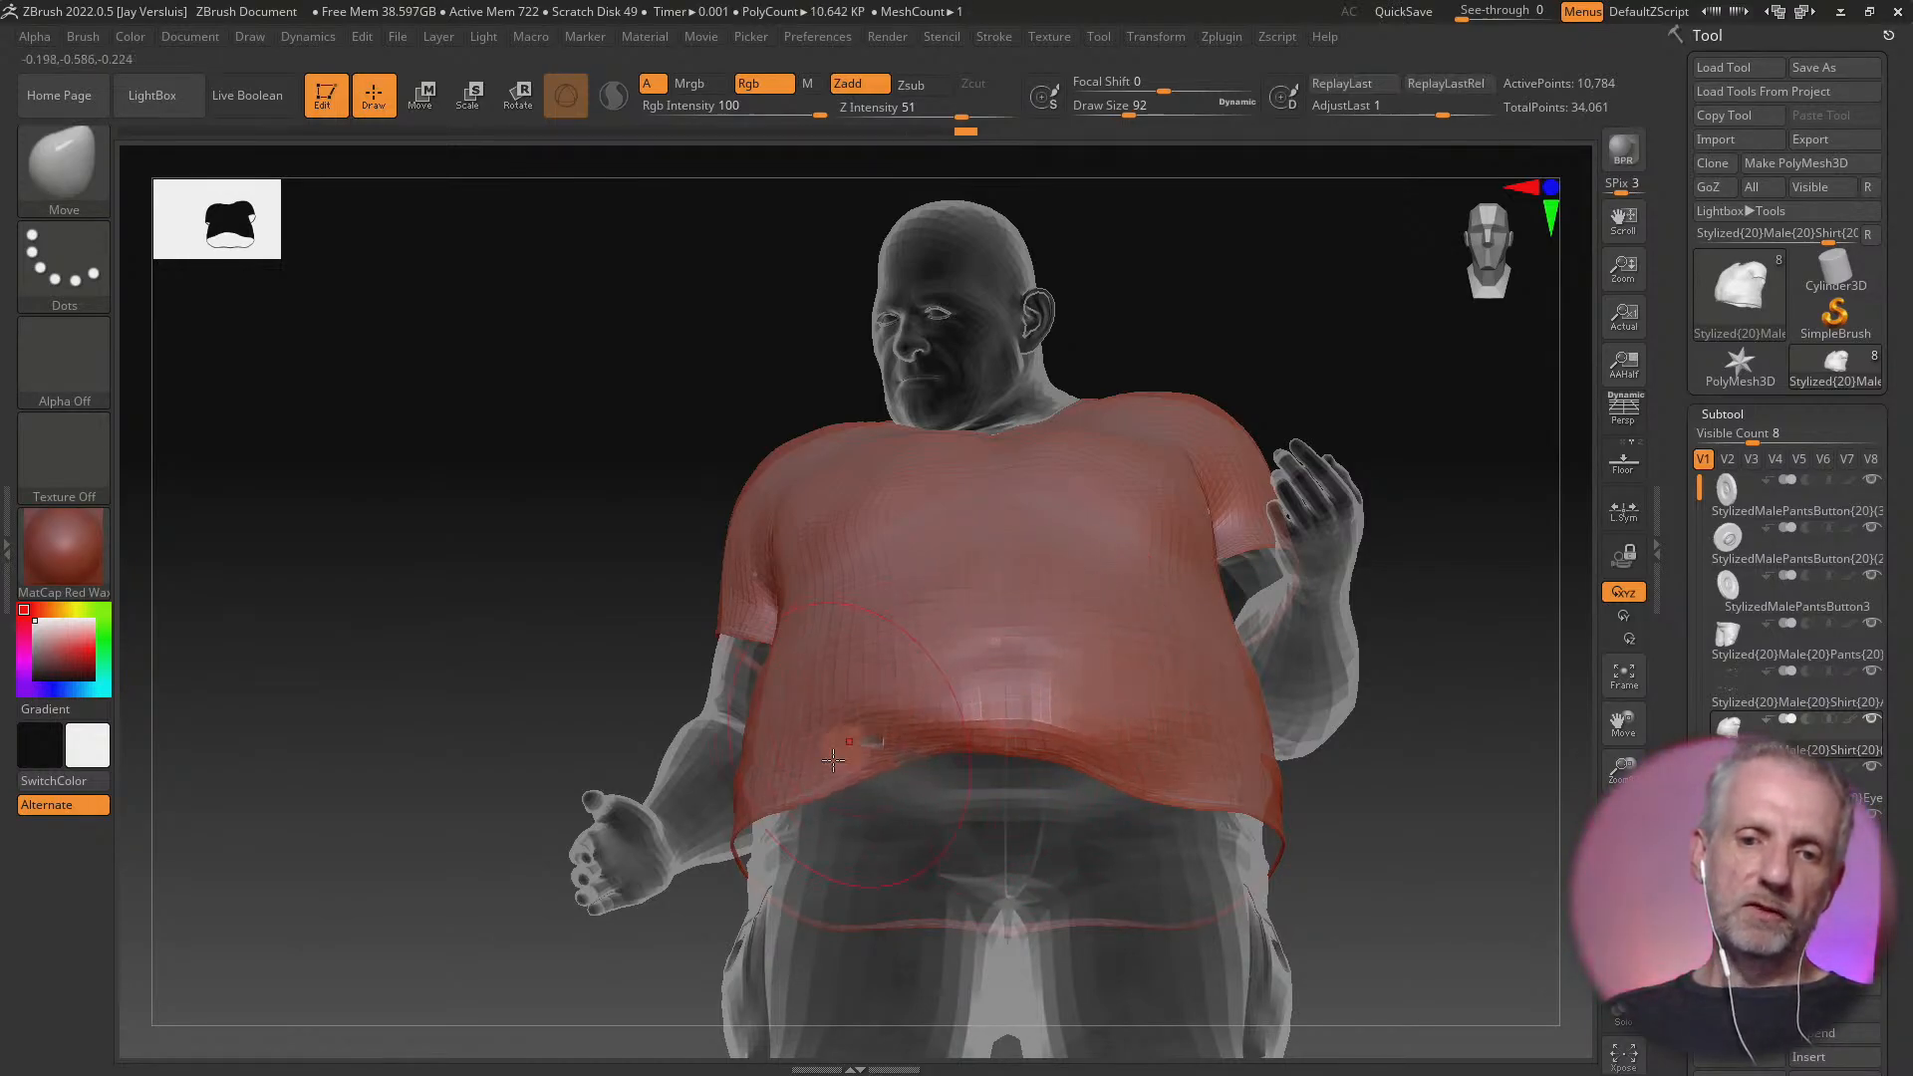
left_click_drag(814, 768, 808, 700)
left_click_drag(916, 643, 921, 581)
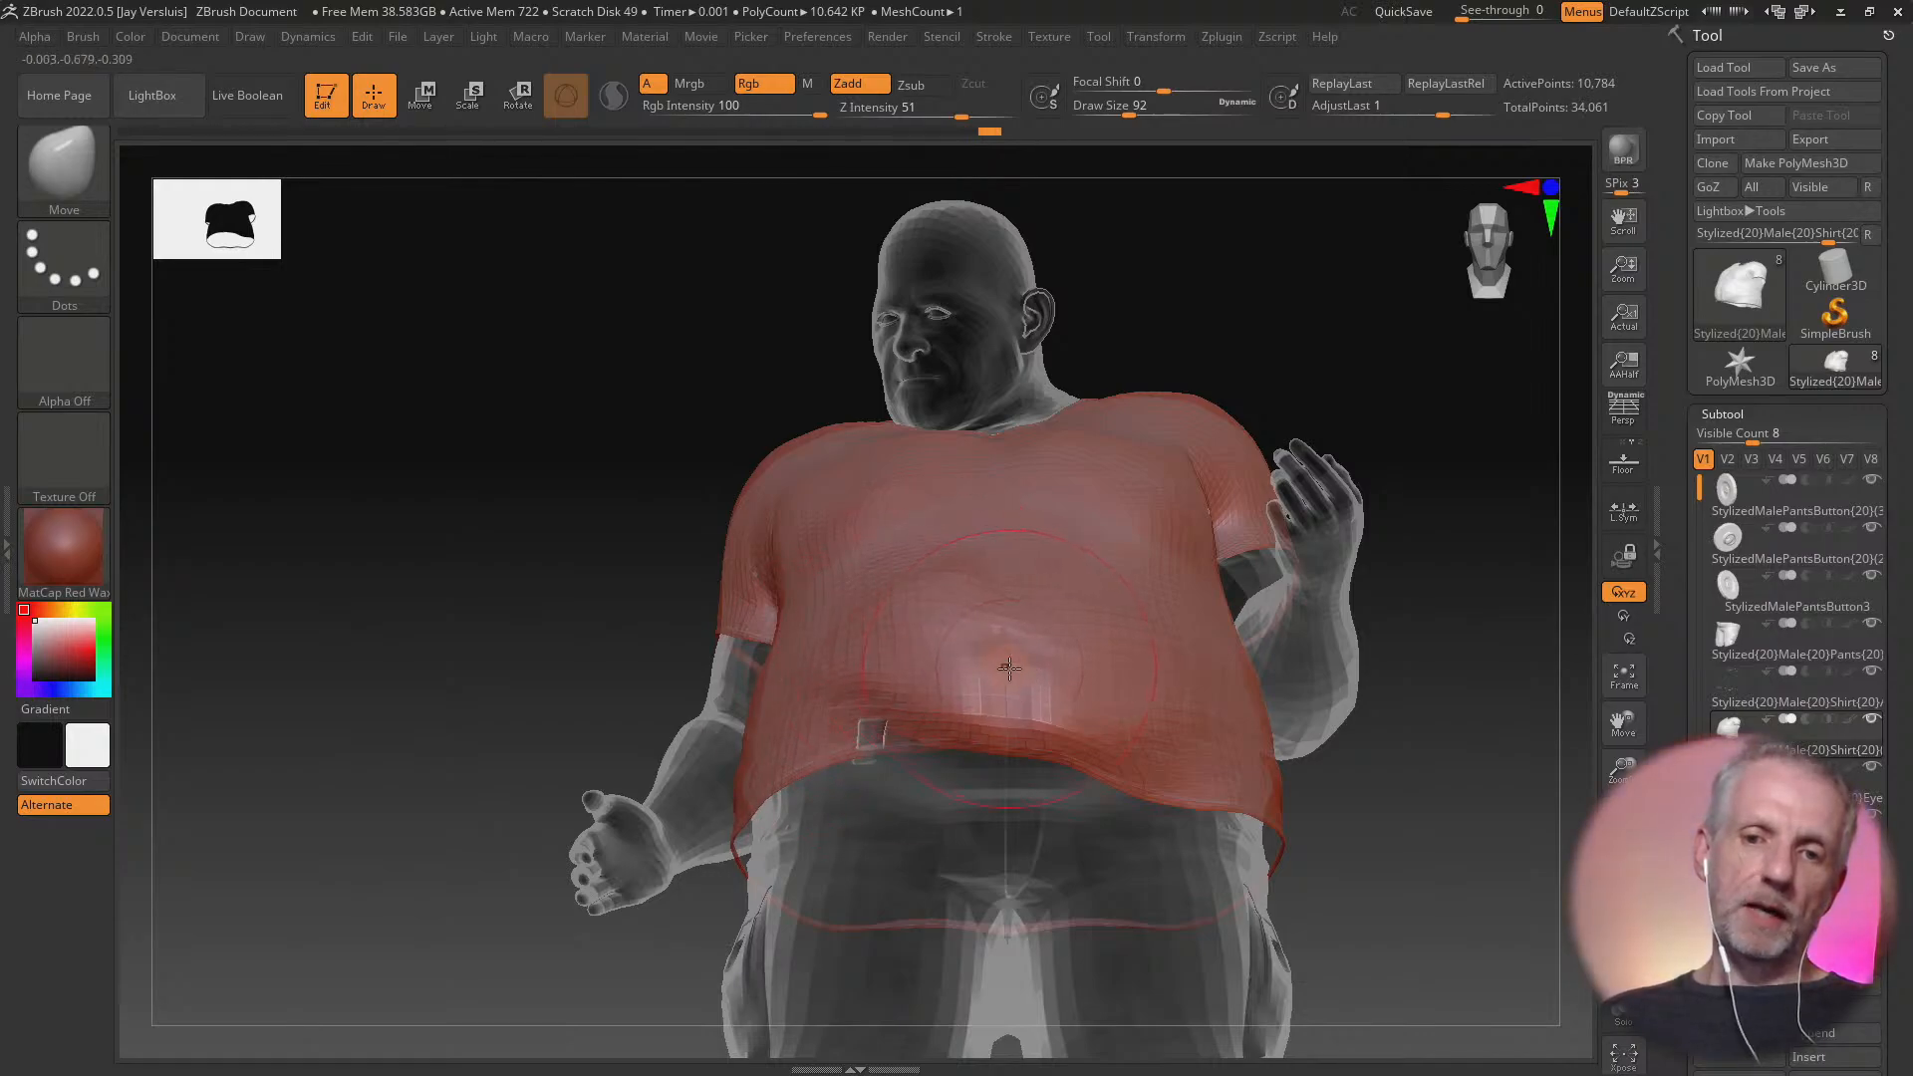
mouse_move(1016, 685)
left_mouse_down()
mouse_move(1065, 658)
mouse_move(1067, 632)
left_mouse_up()
left_click_drag(1141, 710, 1144, 662)
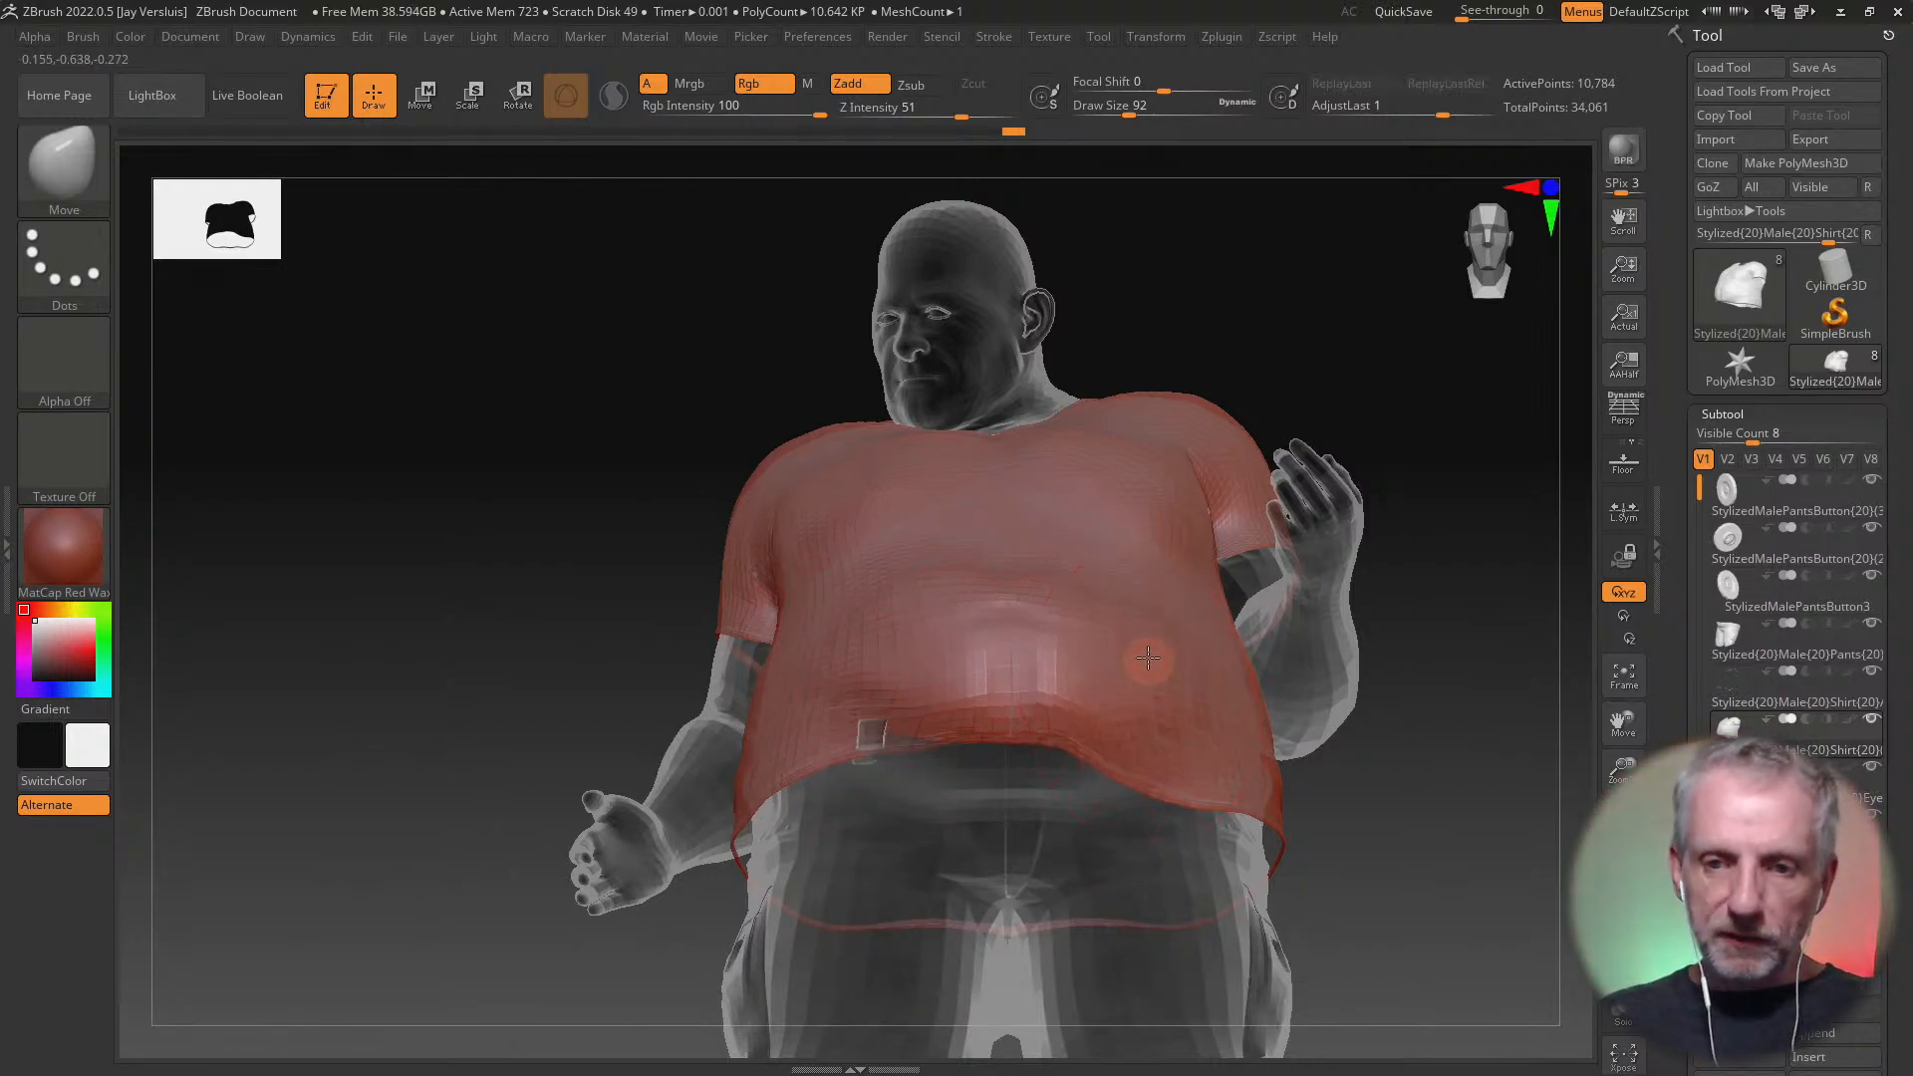
left_click_drag(1166, 738, 1166, 689)
left_click_drag(1242, 764, 1240, 719)
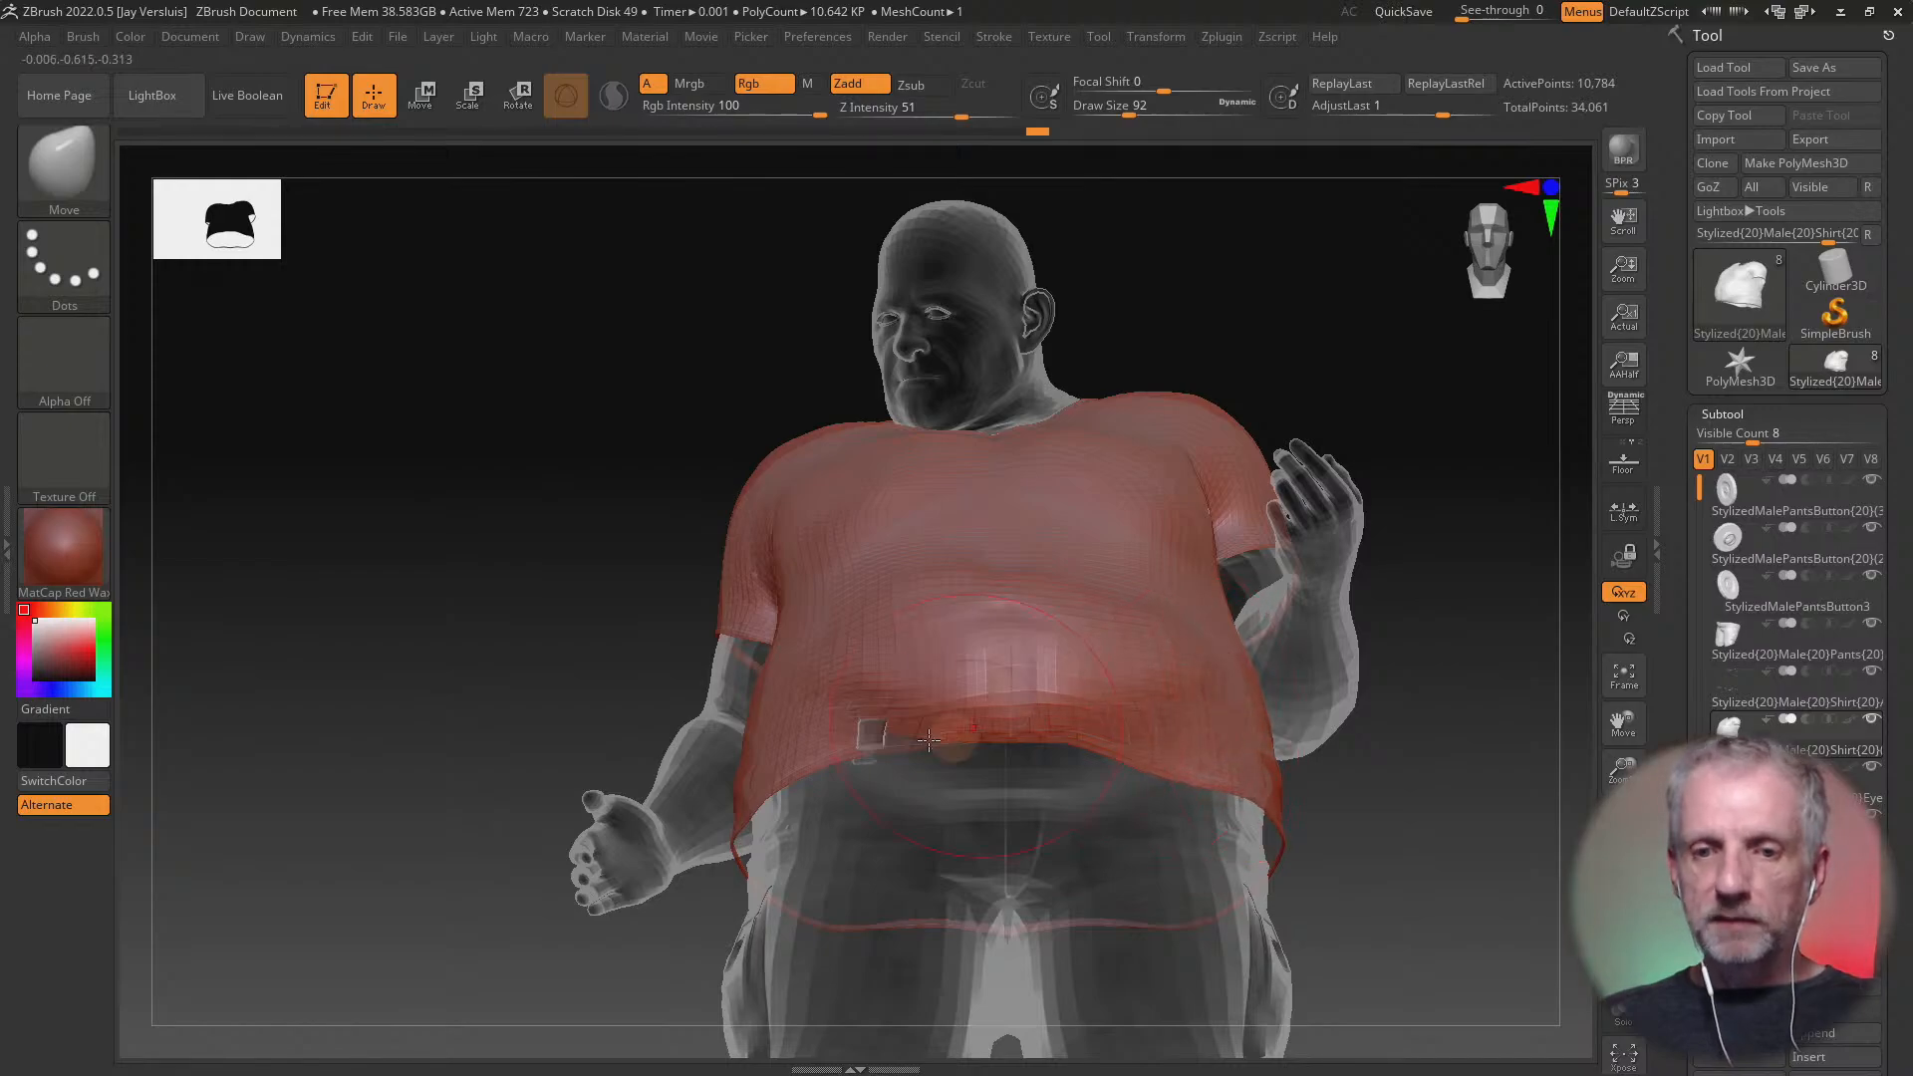
mouse_move(854, 724)
left_mouse_down()
mouse_move(849, 679)
mouse_move(1030, 648)
mouse_move(1084, 548)
mouse_move(978, 519)
left_mouse_up()
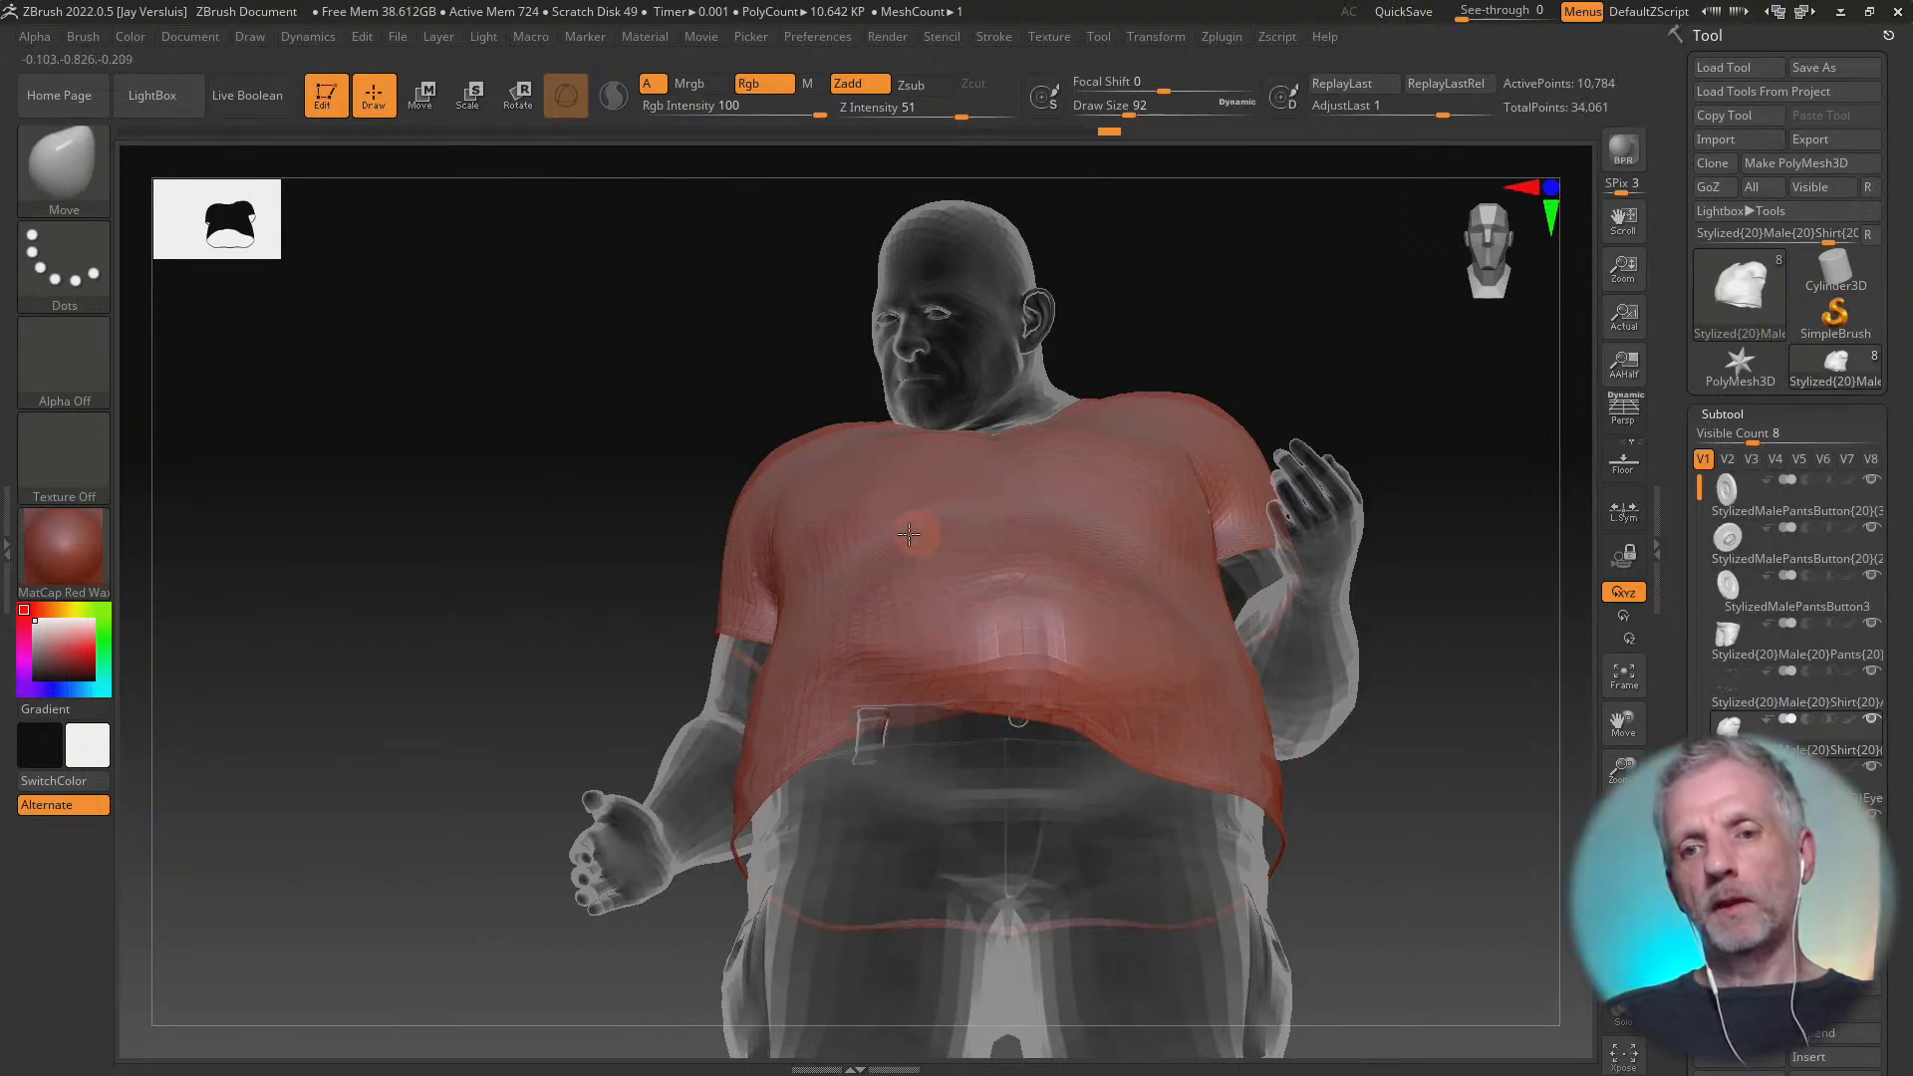
Inspect the reshaped belly from the side and front, and undo the Move brush strokes
right_click_drag(1290, 694, 1181, 687)
key("shift")
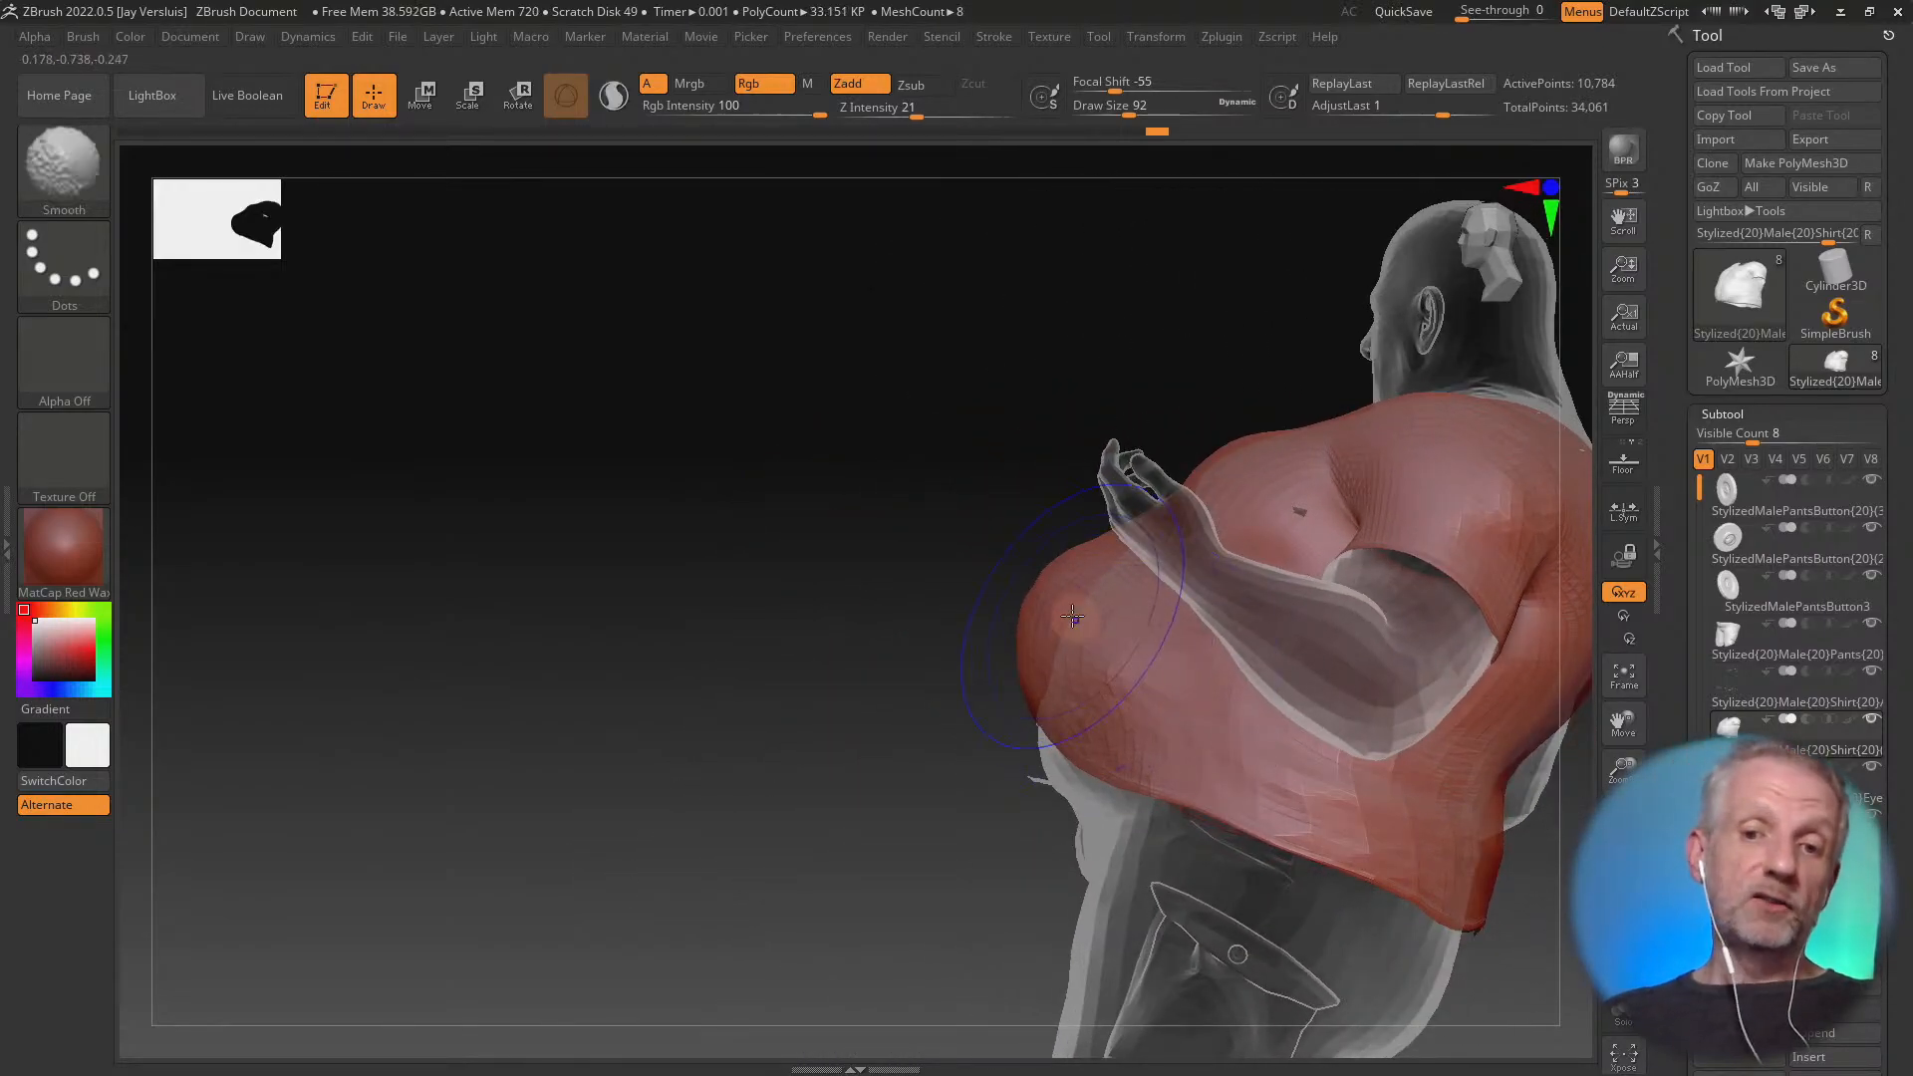
right_click_drag(999, 662, 1107, 670)
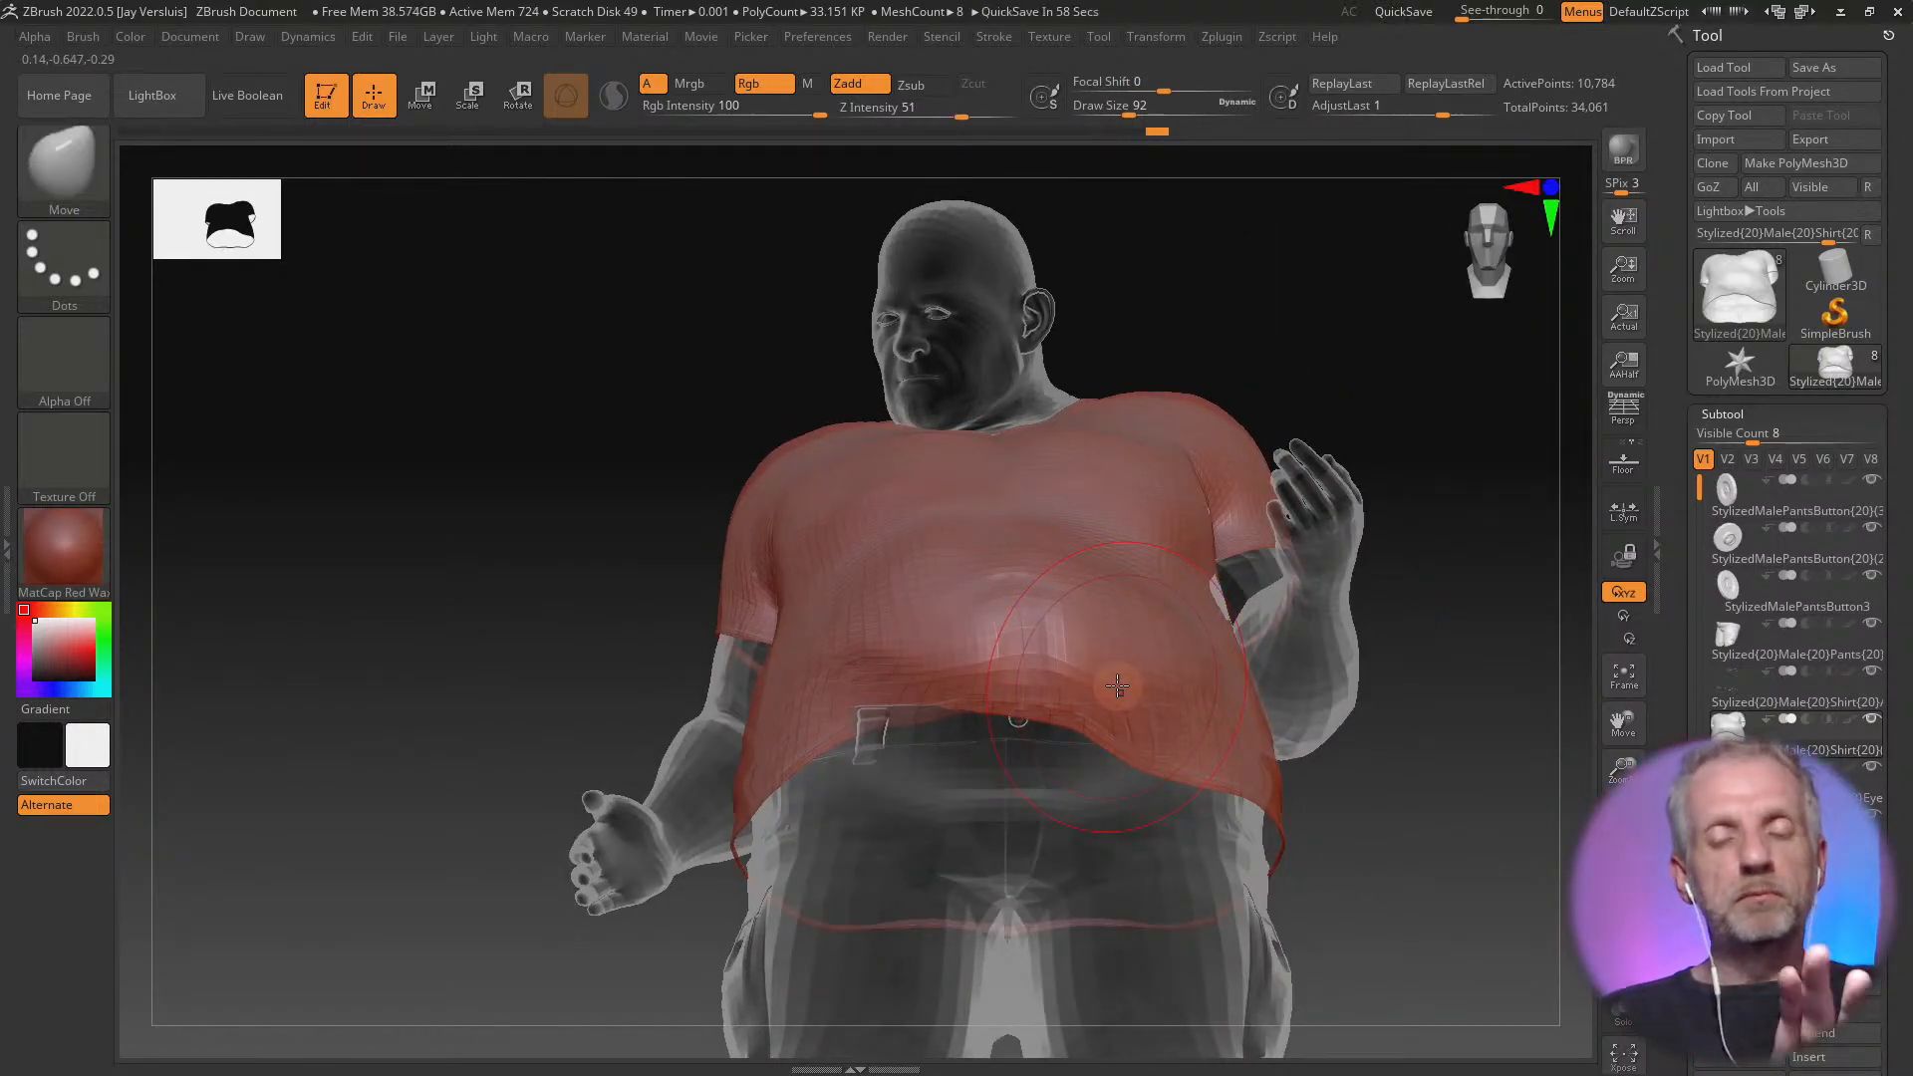
right_click_drag(1362, 760, 1269, 763)
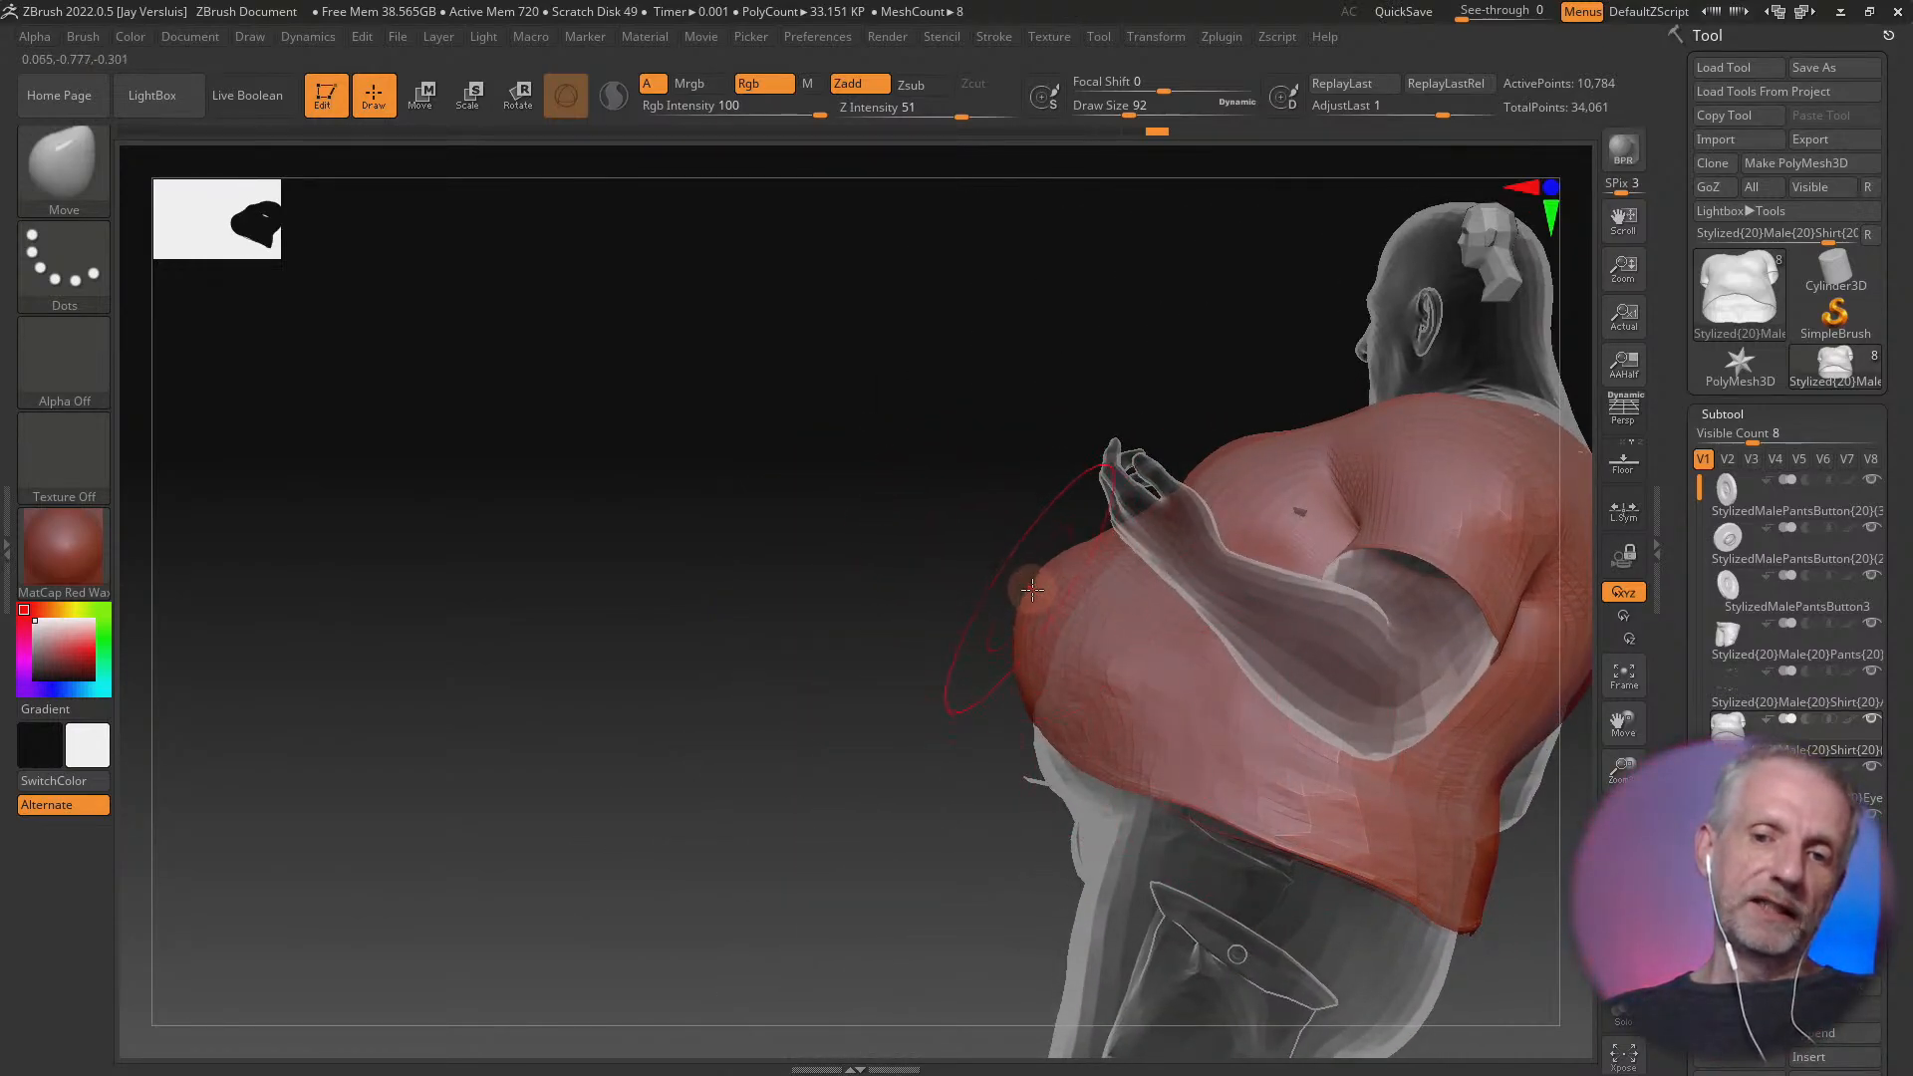
key("ctrl")
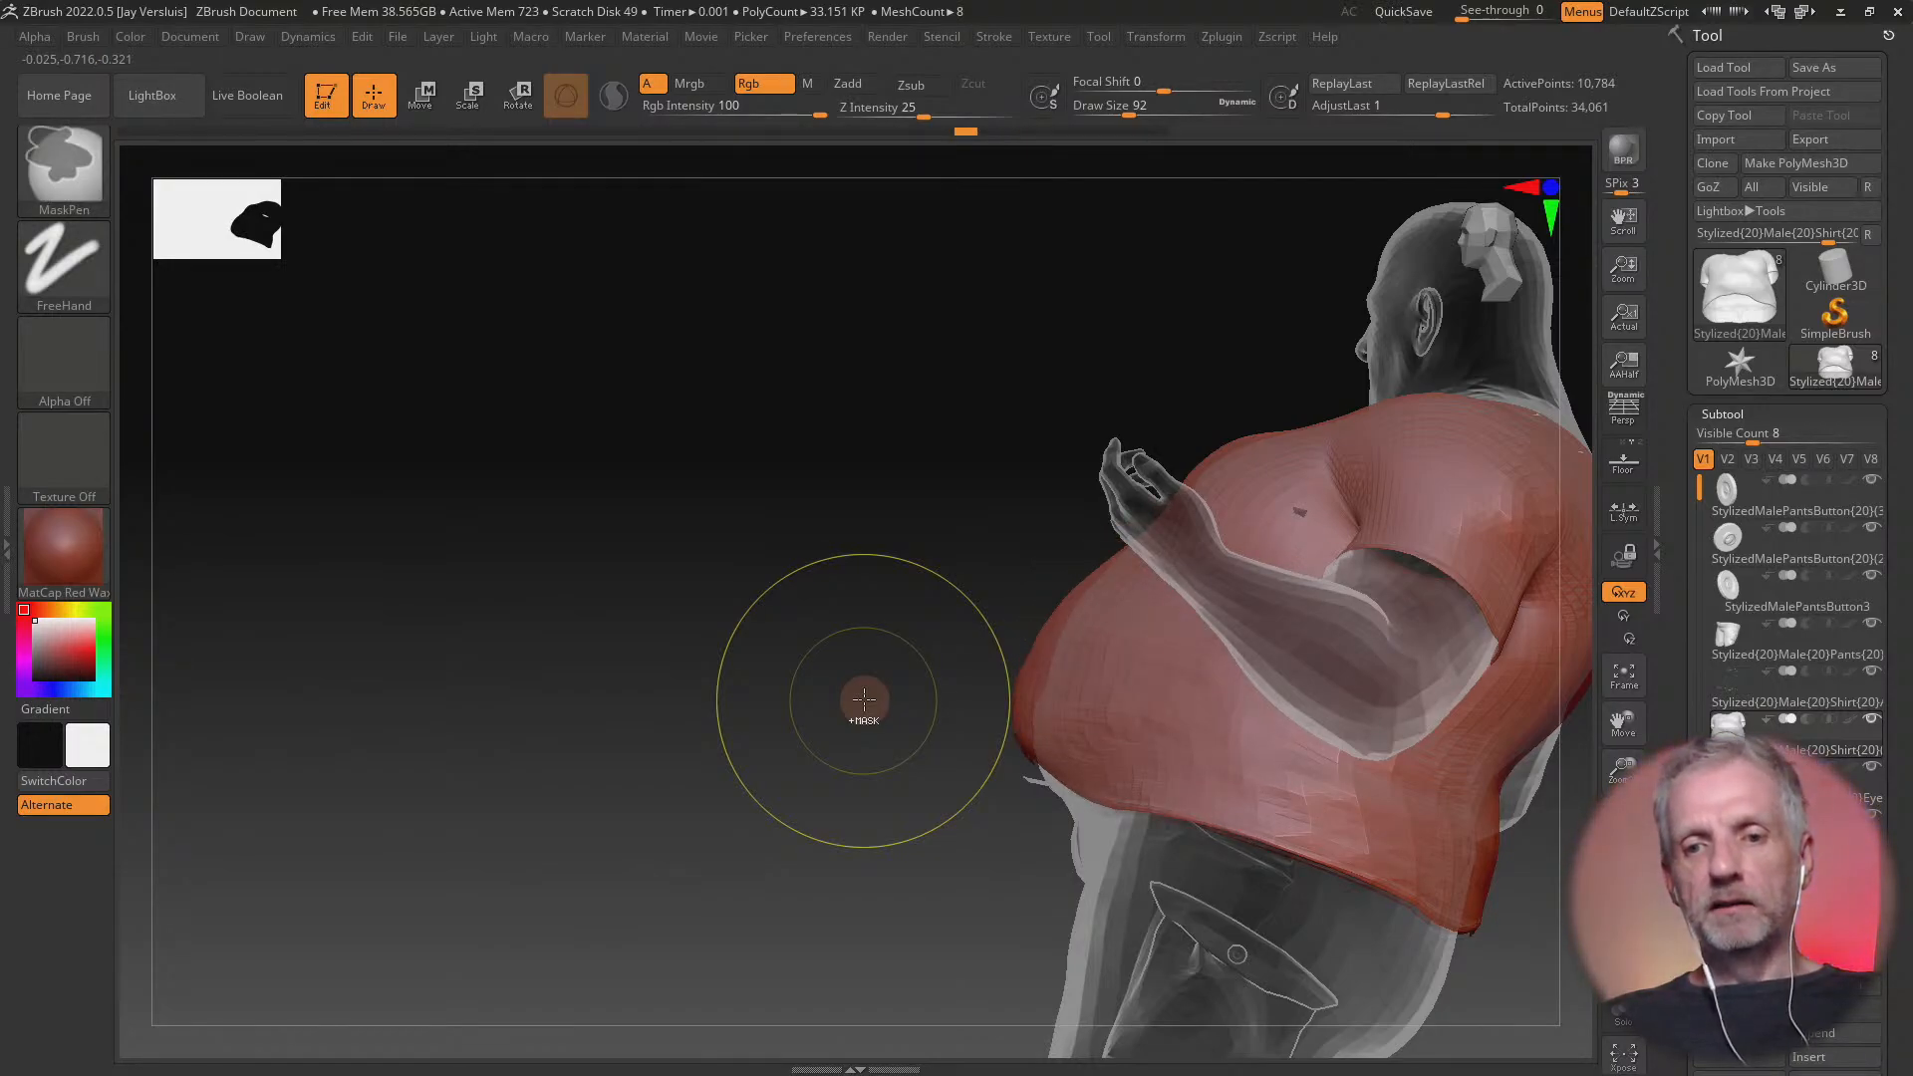
mouse_move(853, 691)
left_mouse_down()
mouse_move(827, 734)
mouse_move(802, 698)
left_mouse_up()
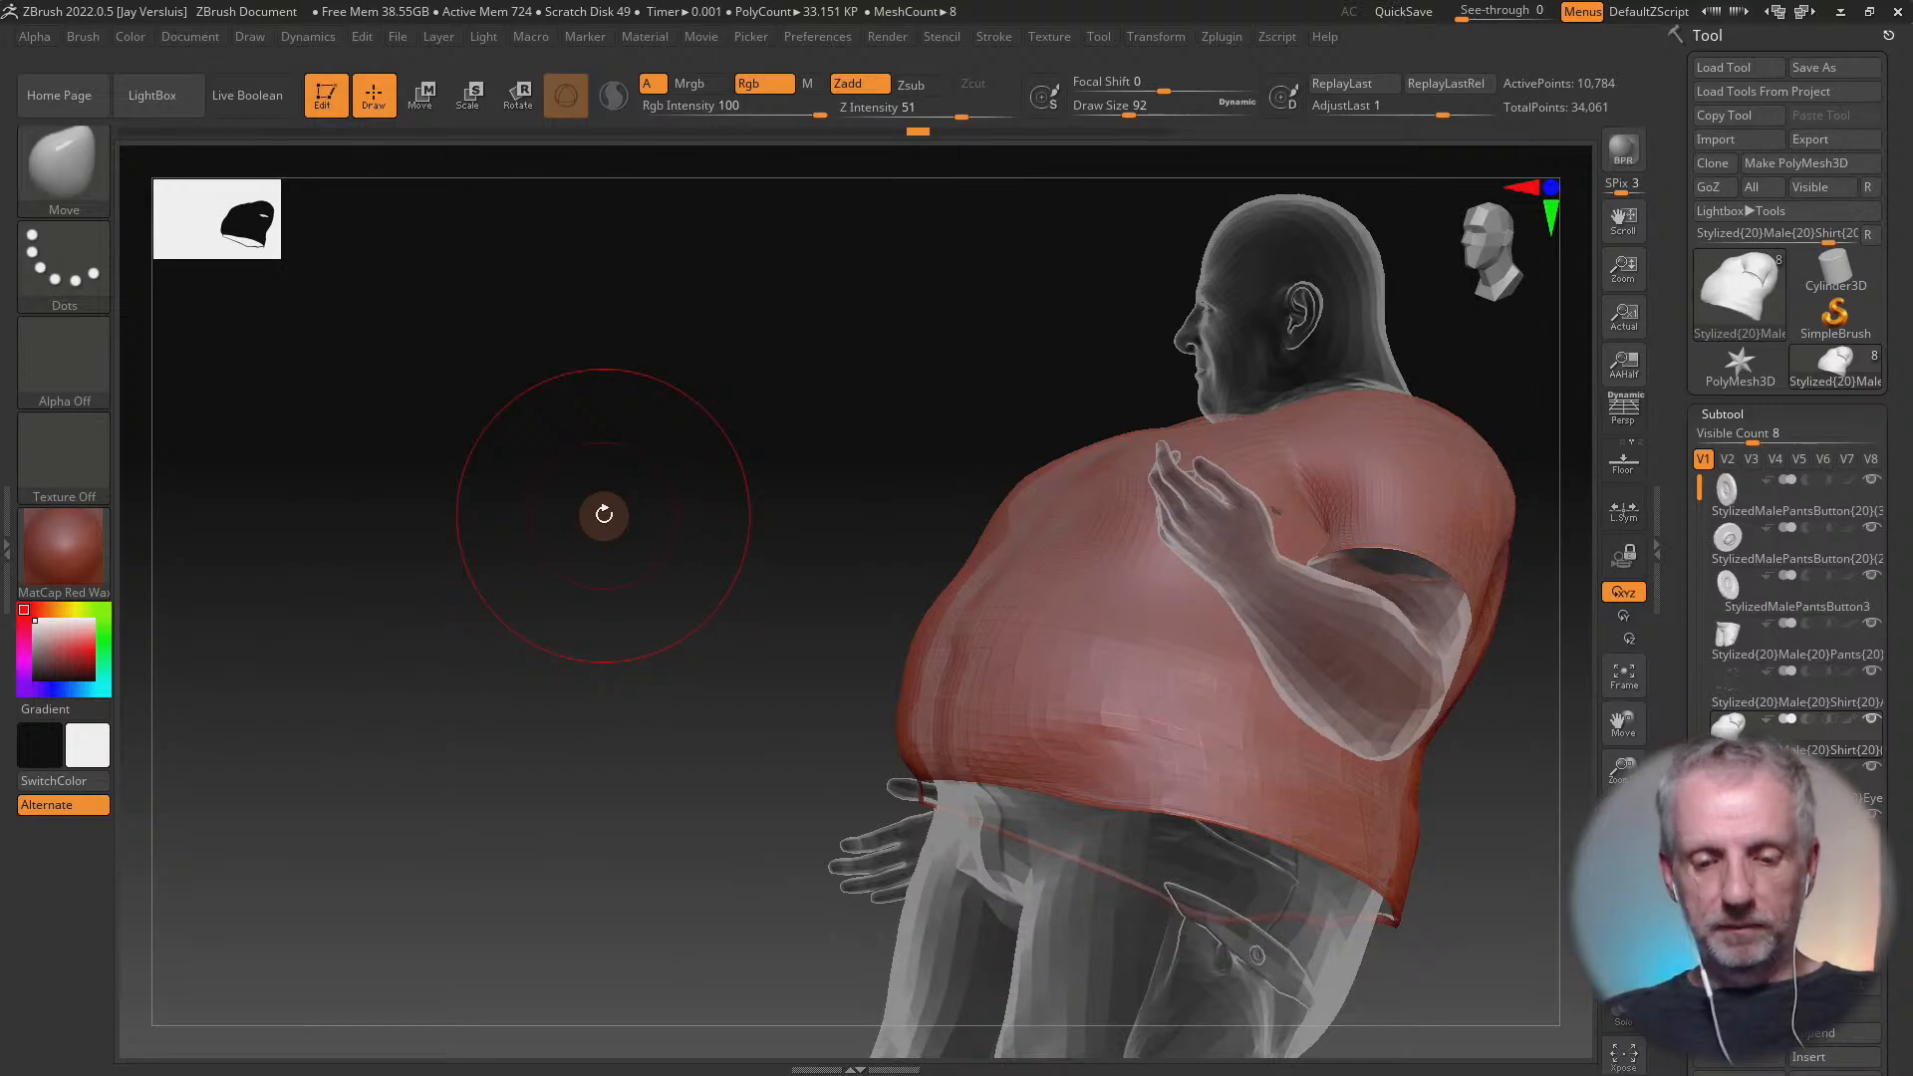
Choose the Move Elastic brush and pull the shirt's front hem upward across the belly from the front and side
key("b")
key("m")
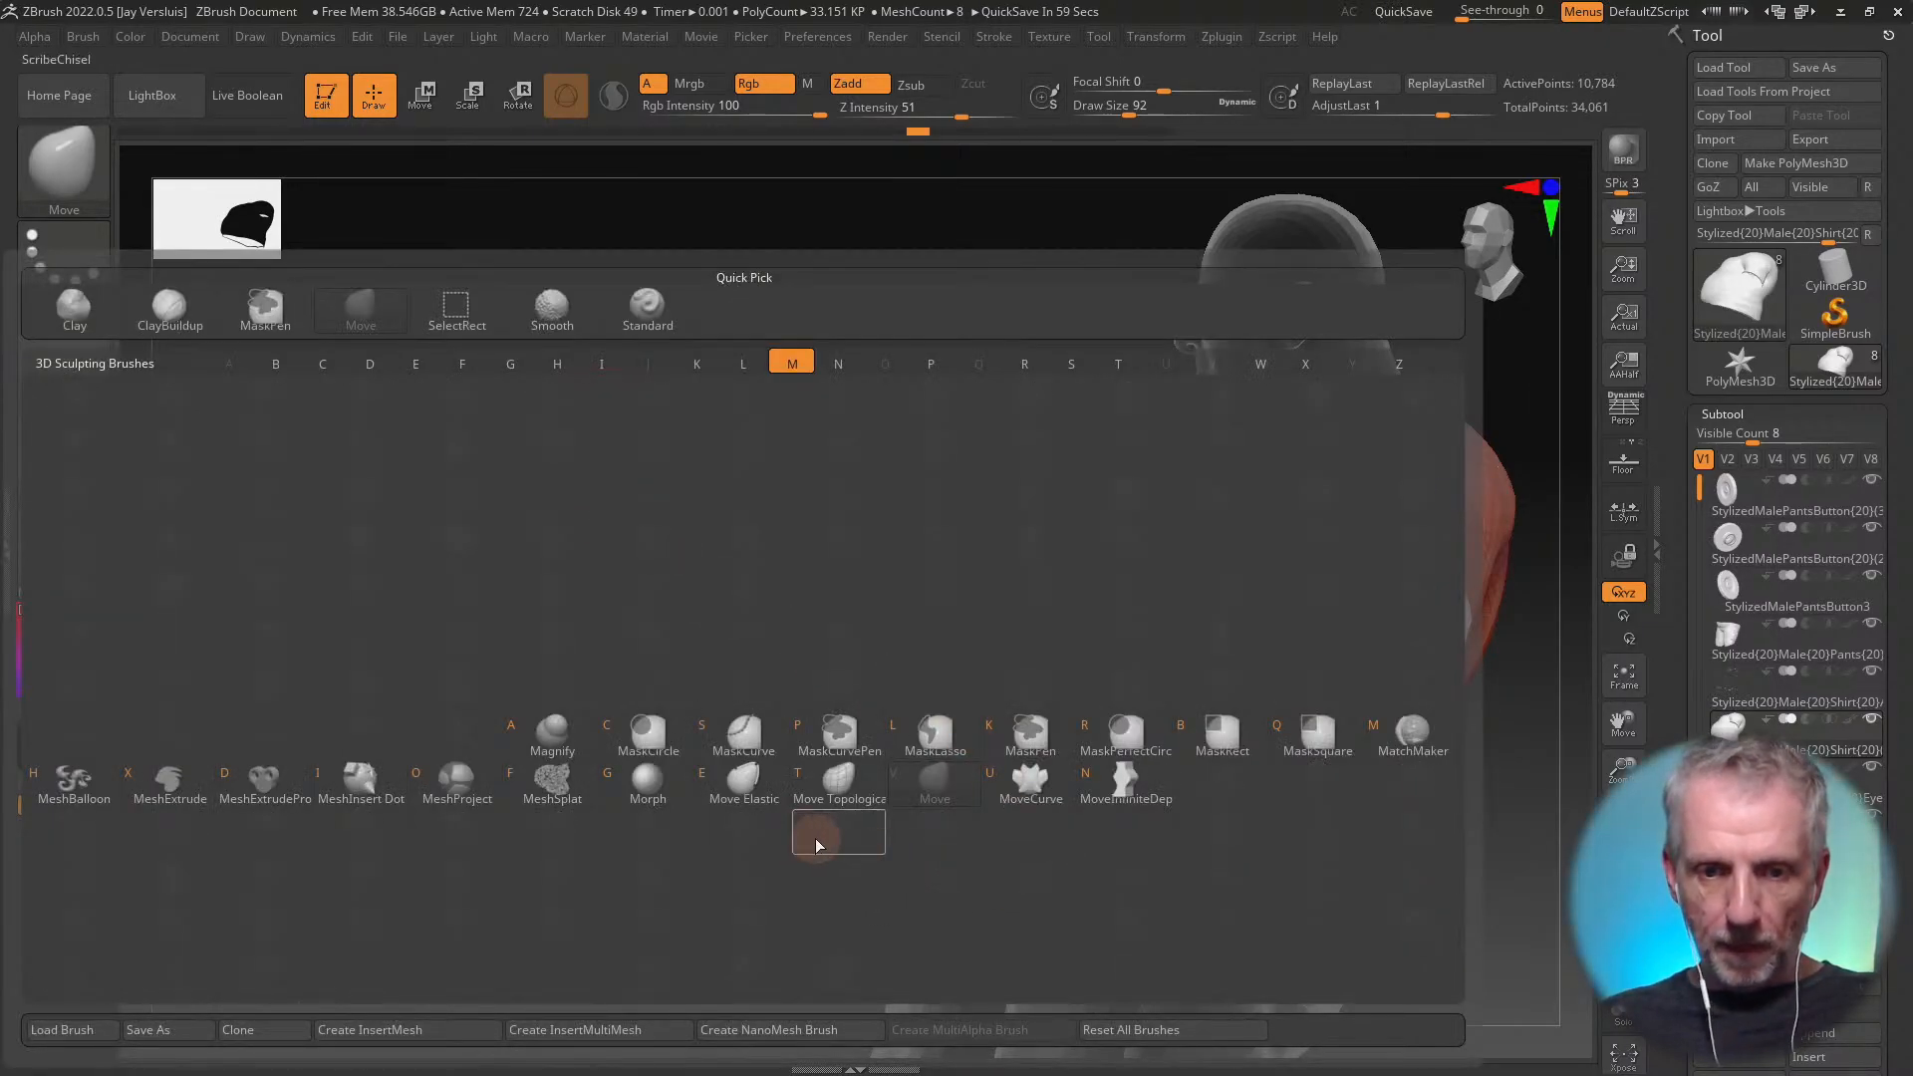
key("e")
left_click_drag(747, 798, 781, 815)
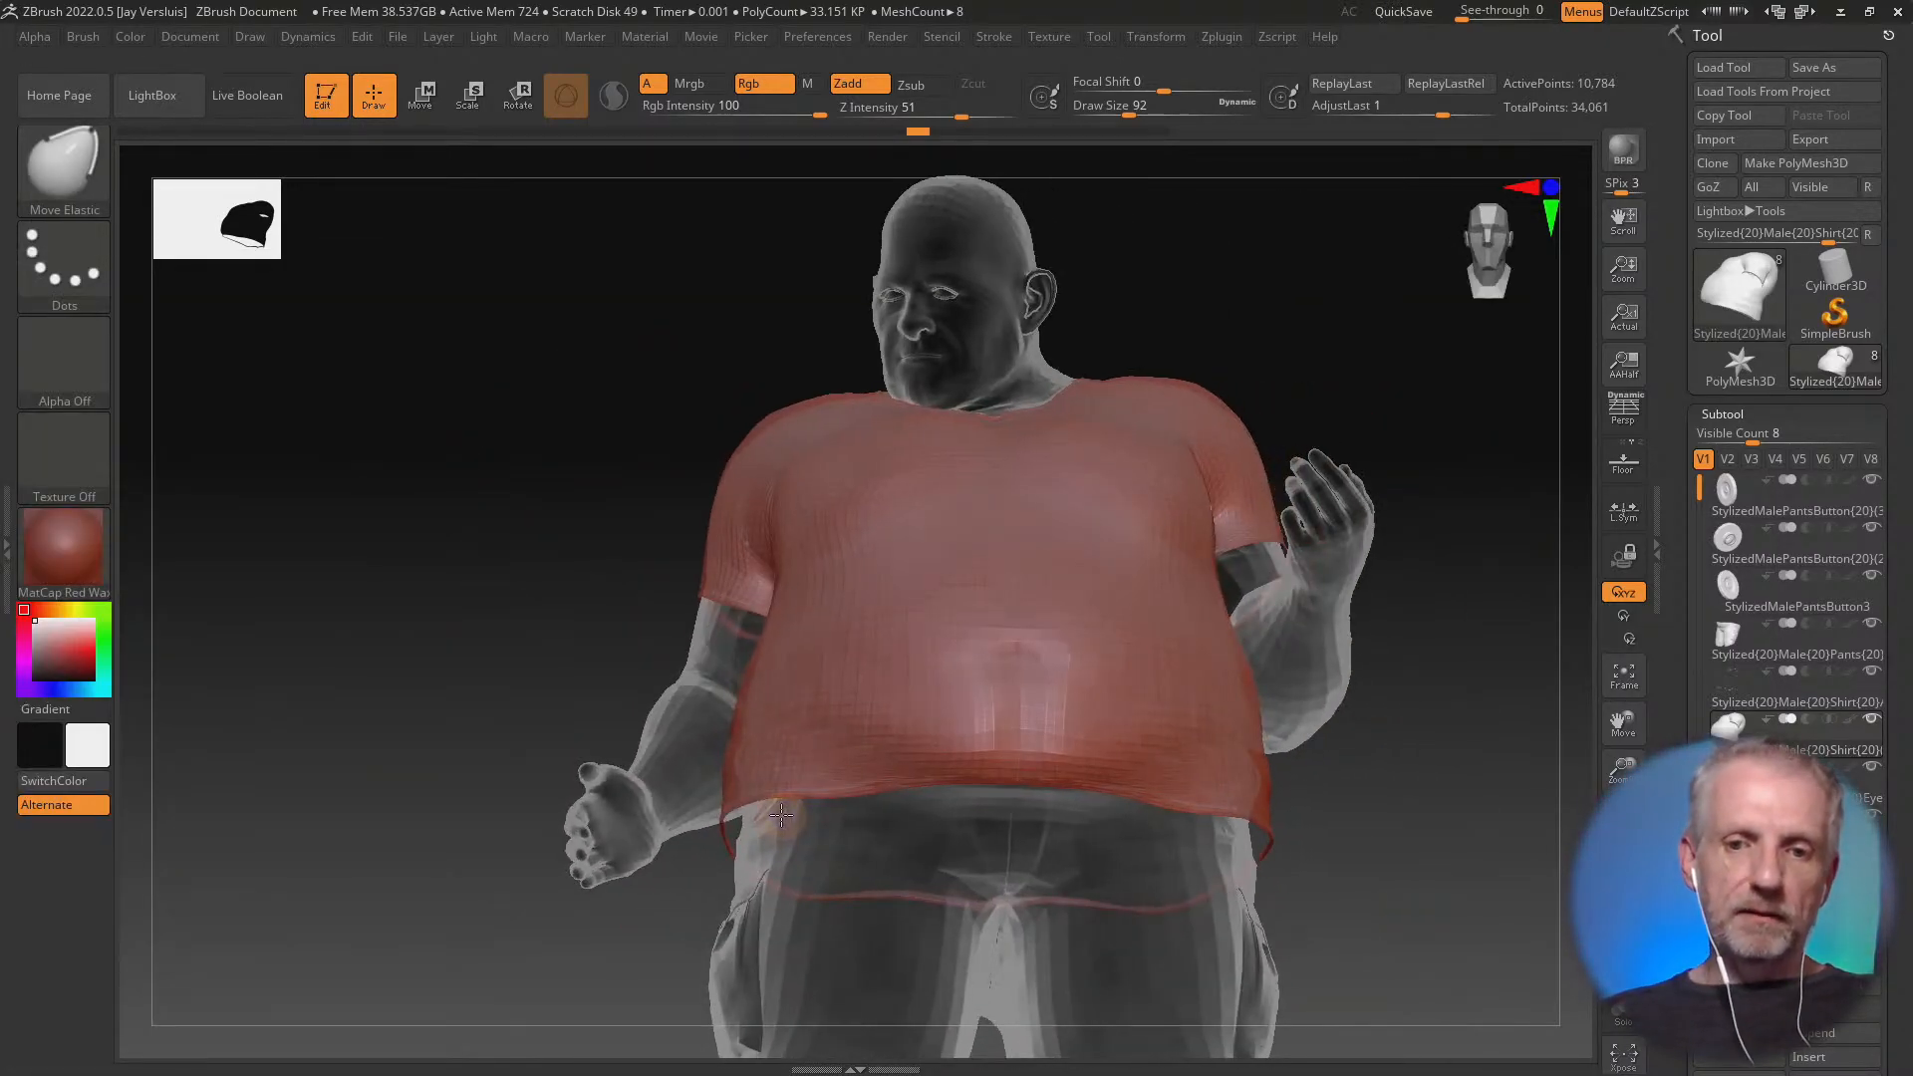
left_click_drag(878, 735, 893, 687)
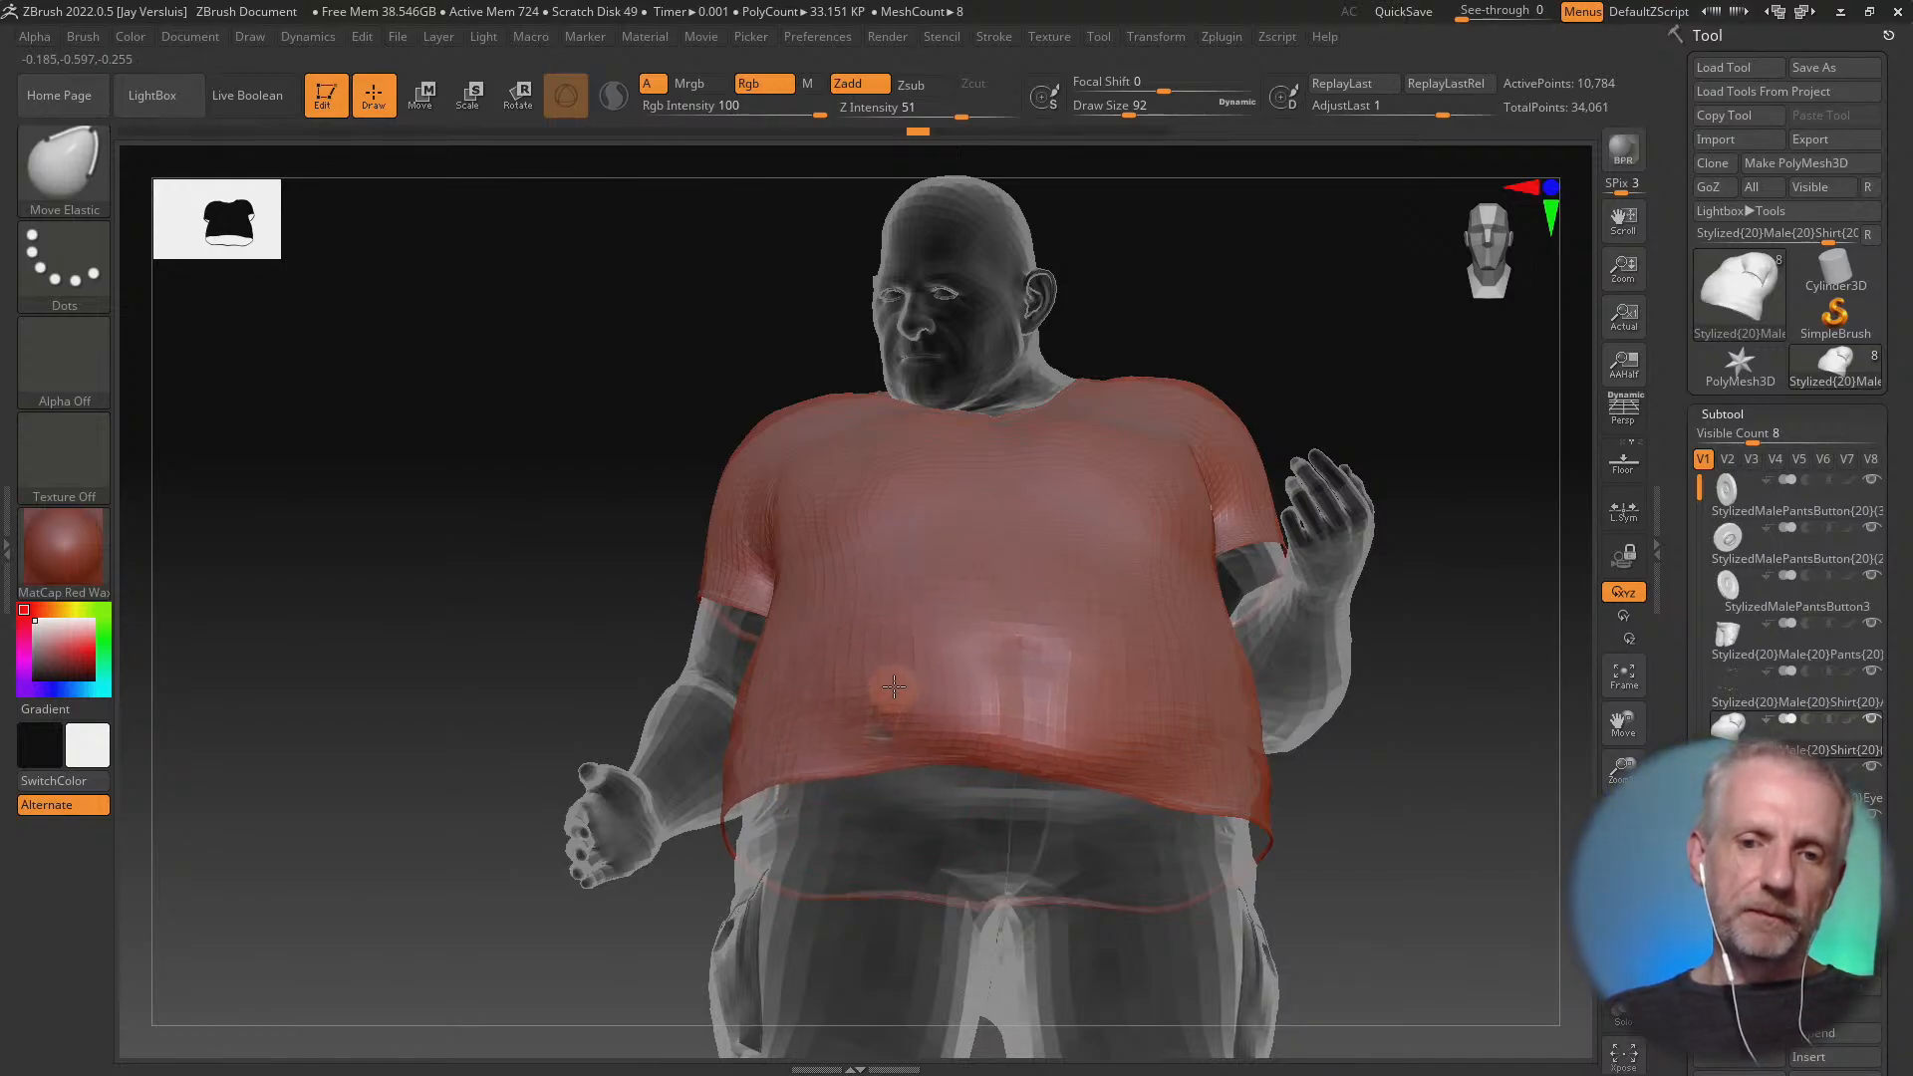
mouse_move(1039, 715)
left_mouse_down()
mouse_move(1039, 695)
mouse_move(952, 716)
mouse_move(951, 698)
left_mouse_up()
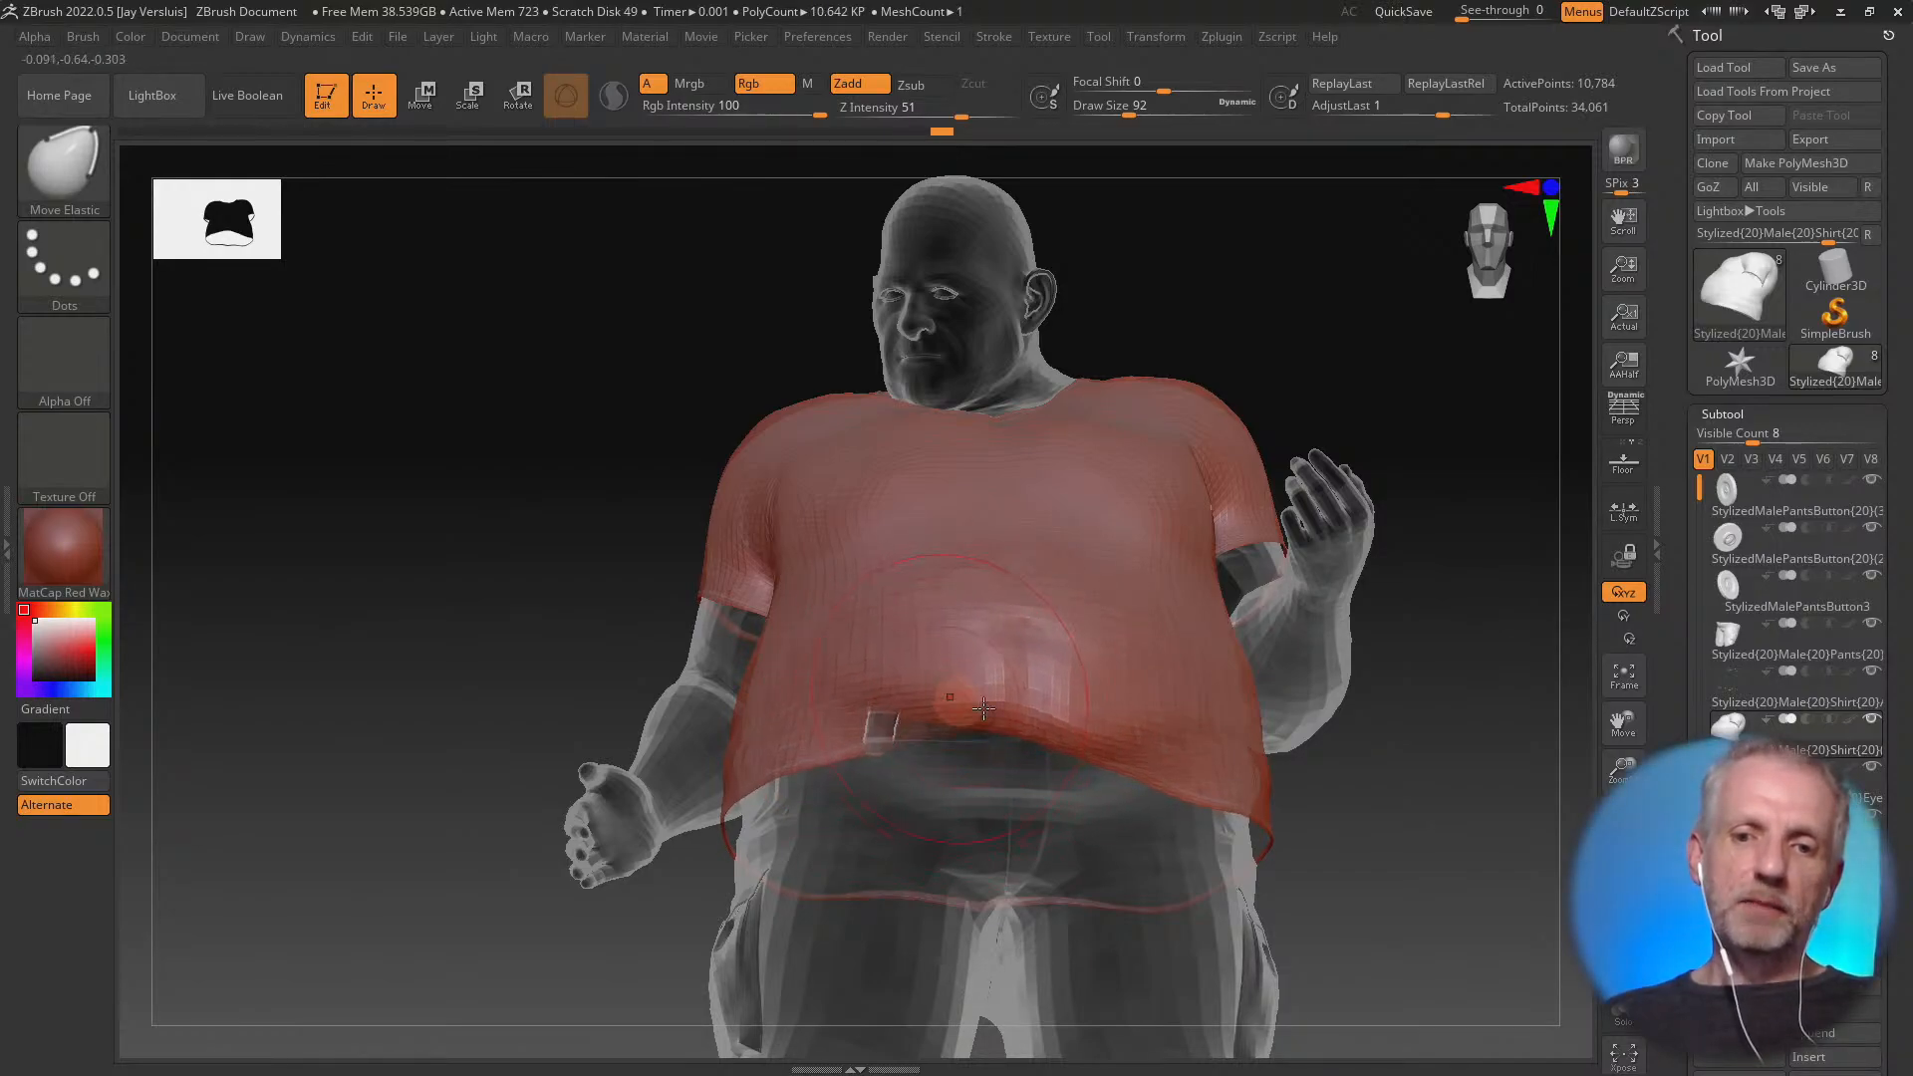
right_click_drag(1126, 737, 1205, 744)
left_click_drag(1072, 741, 1024, 646)
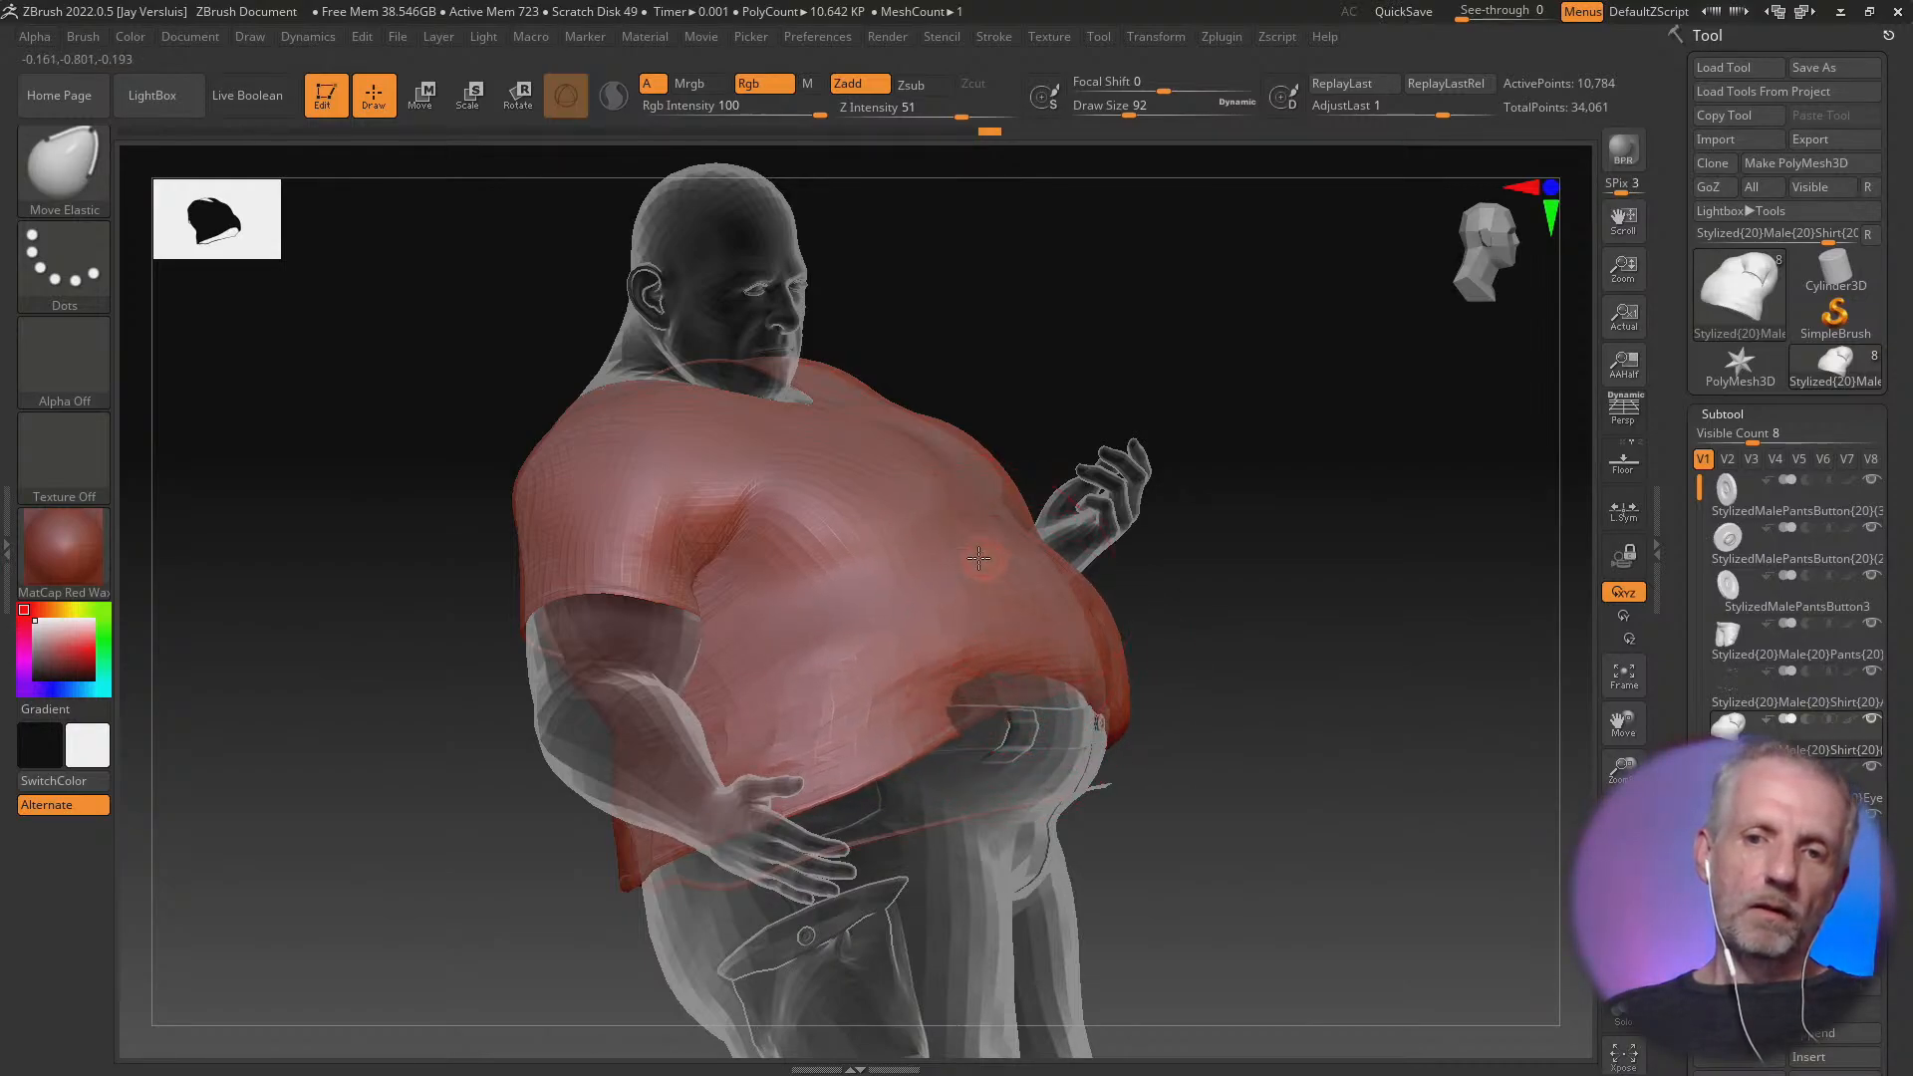
left_click_drag(944, 673, 942, 626)
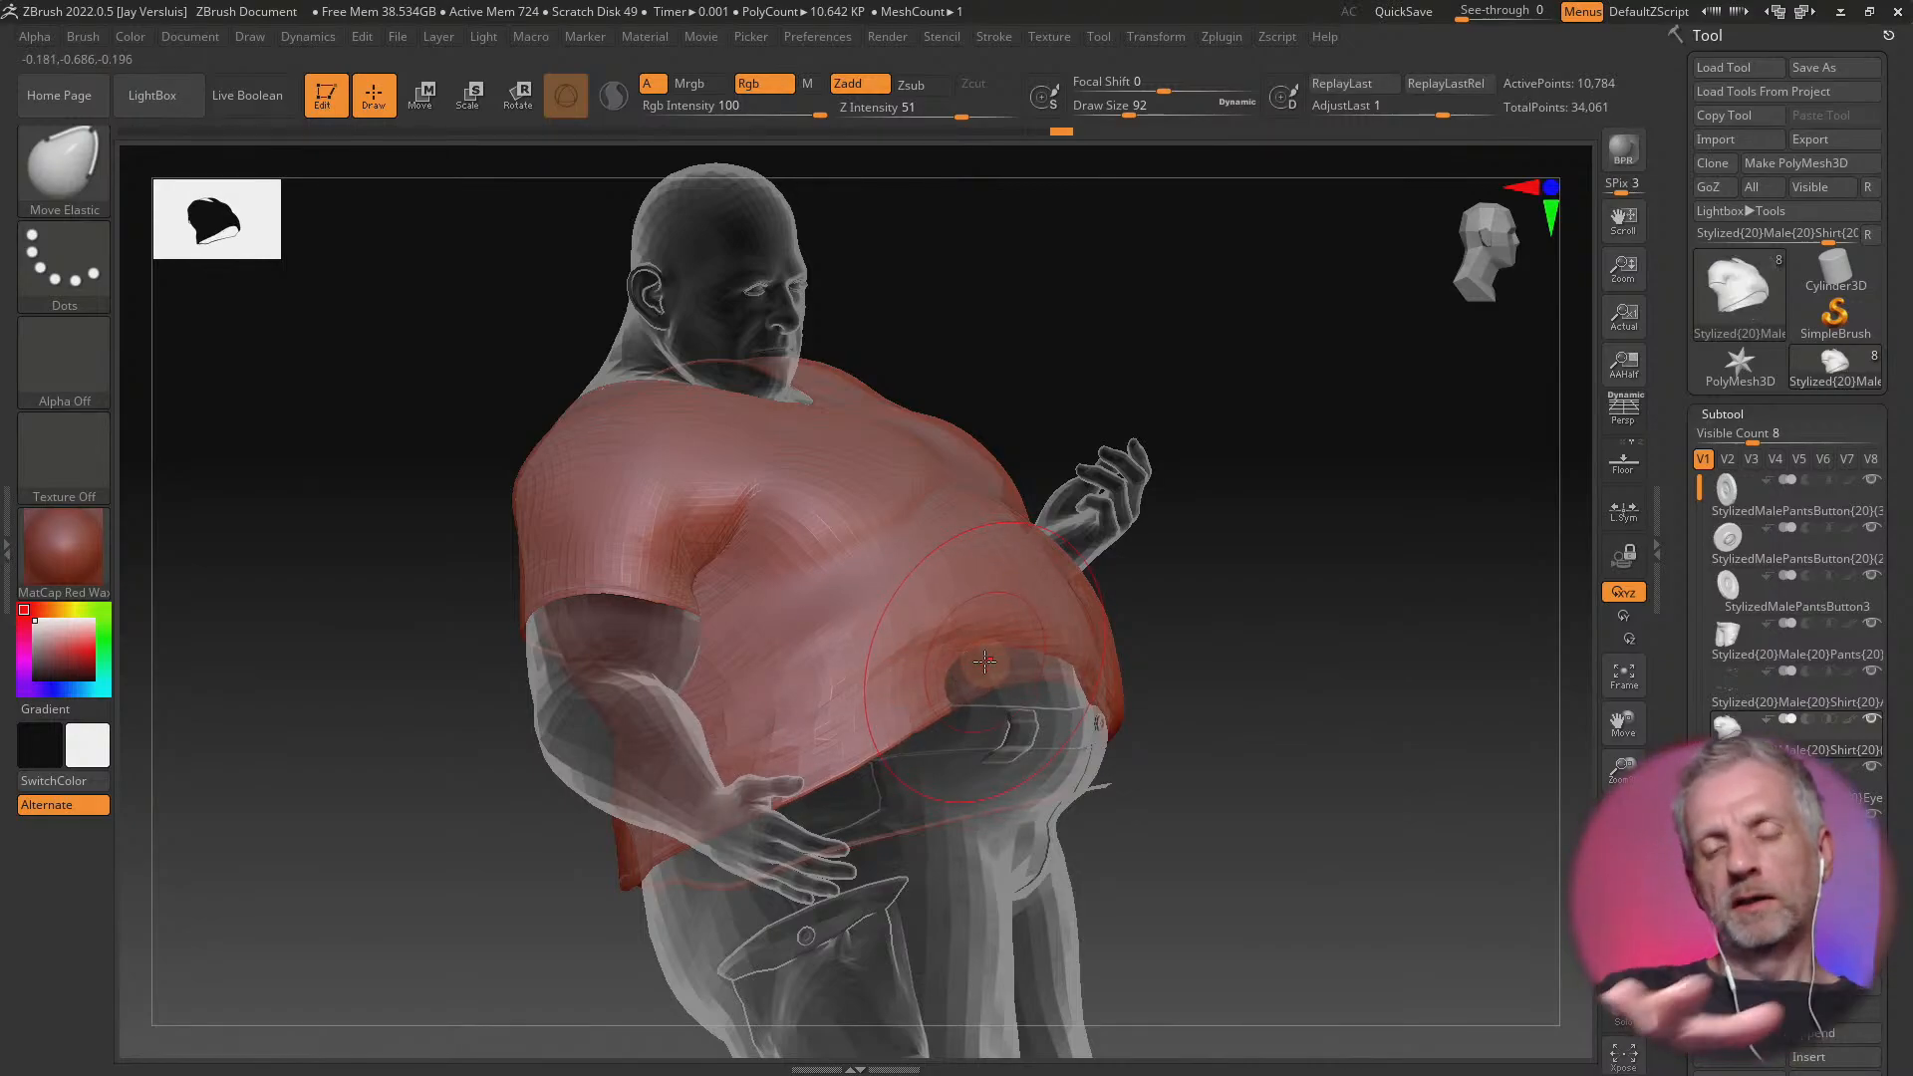
Reshape the shirt's hem along both sides of the waist with Move Elastic brush strokes
mouse_move(1224, 736)
left_mouse_down()
mouse_move(797, 690)
mouse_move(782, 648)
mouse_move(868, 661)
left_mouse_up()
left_click_drag(1009, 752, 1022, 739)
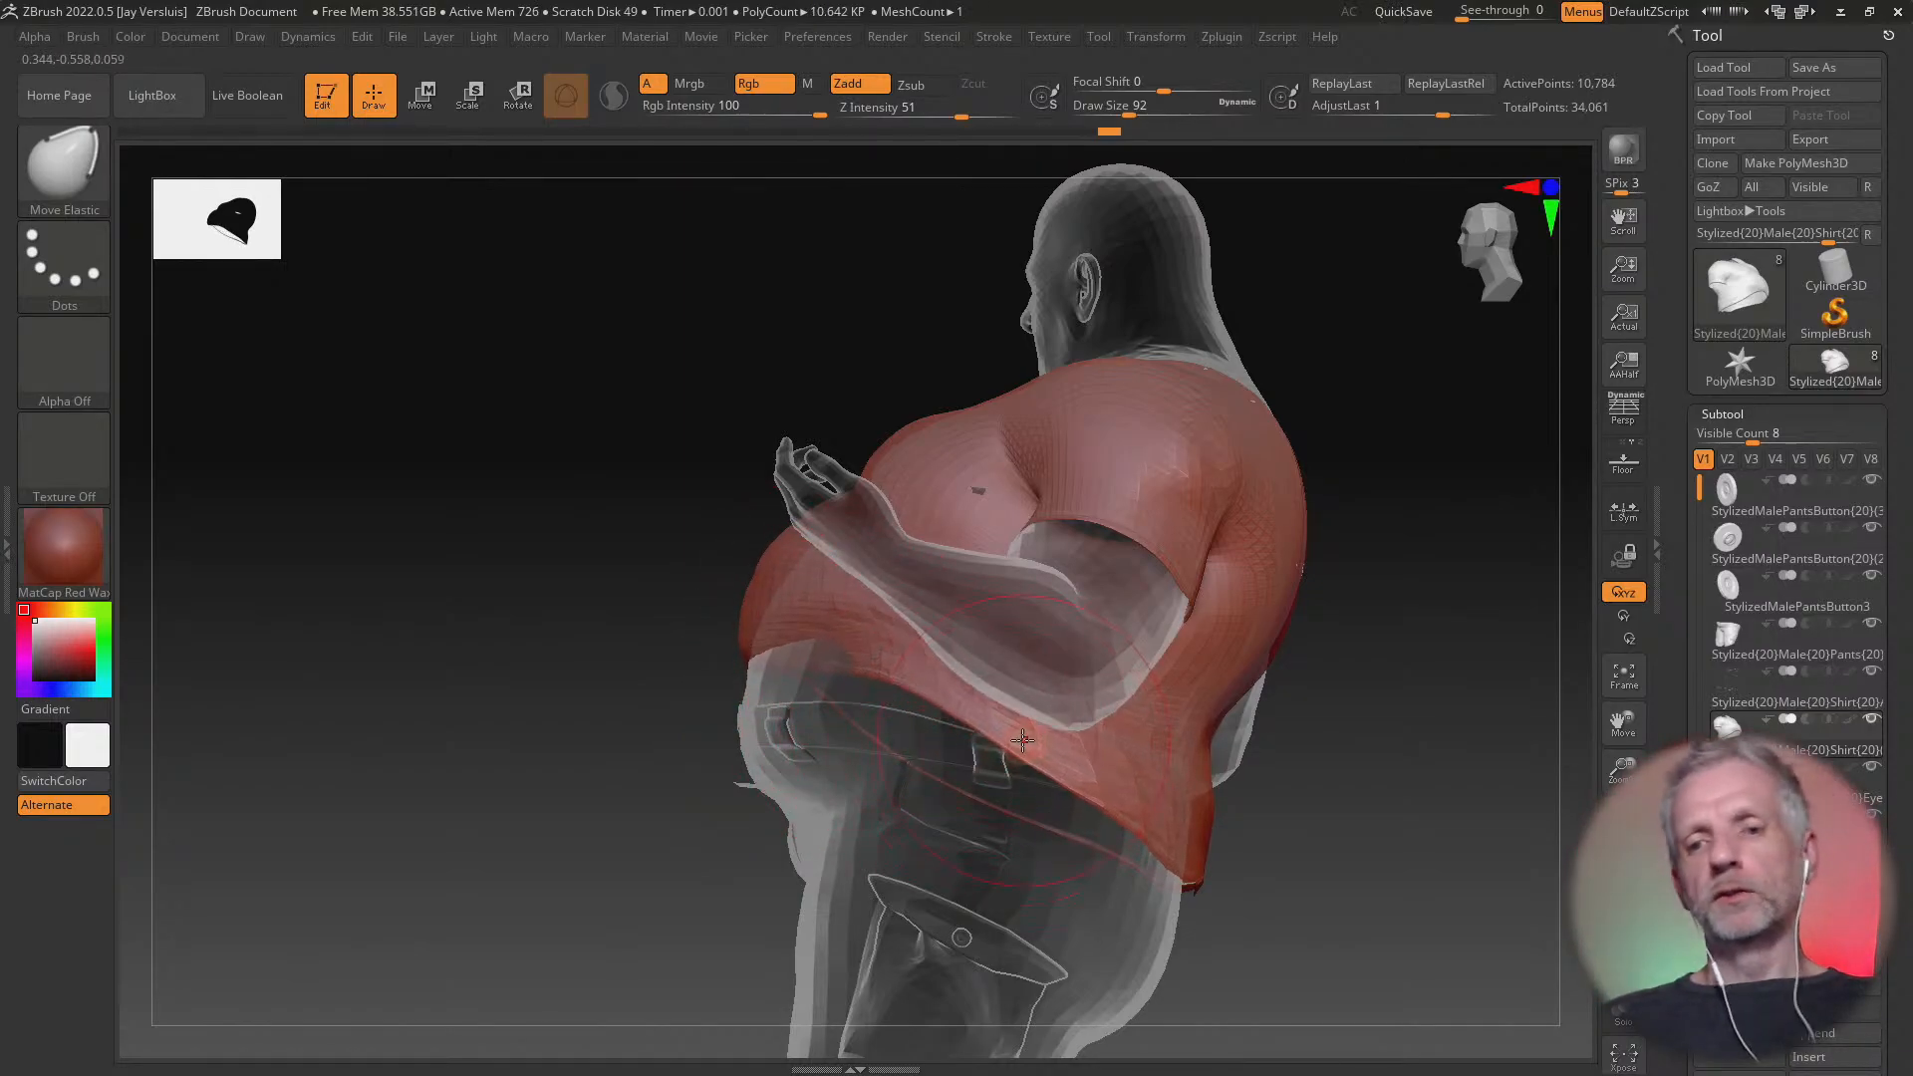
left_click_drag(1173, 801, 1172, 771)
right_click_drag(895, 773, 1150, 794)
right_click(1151, 794)
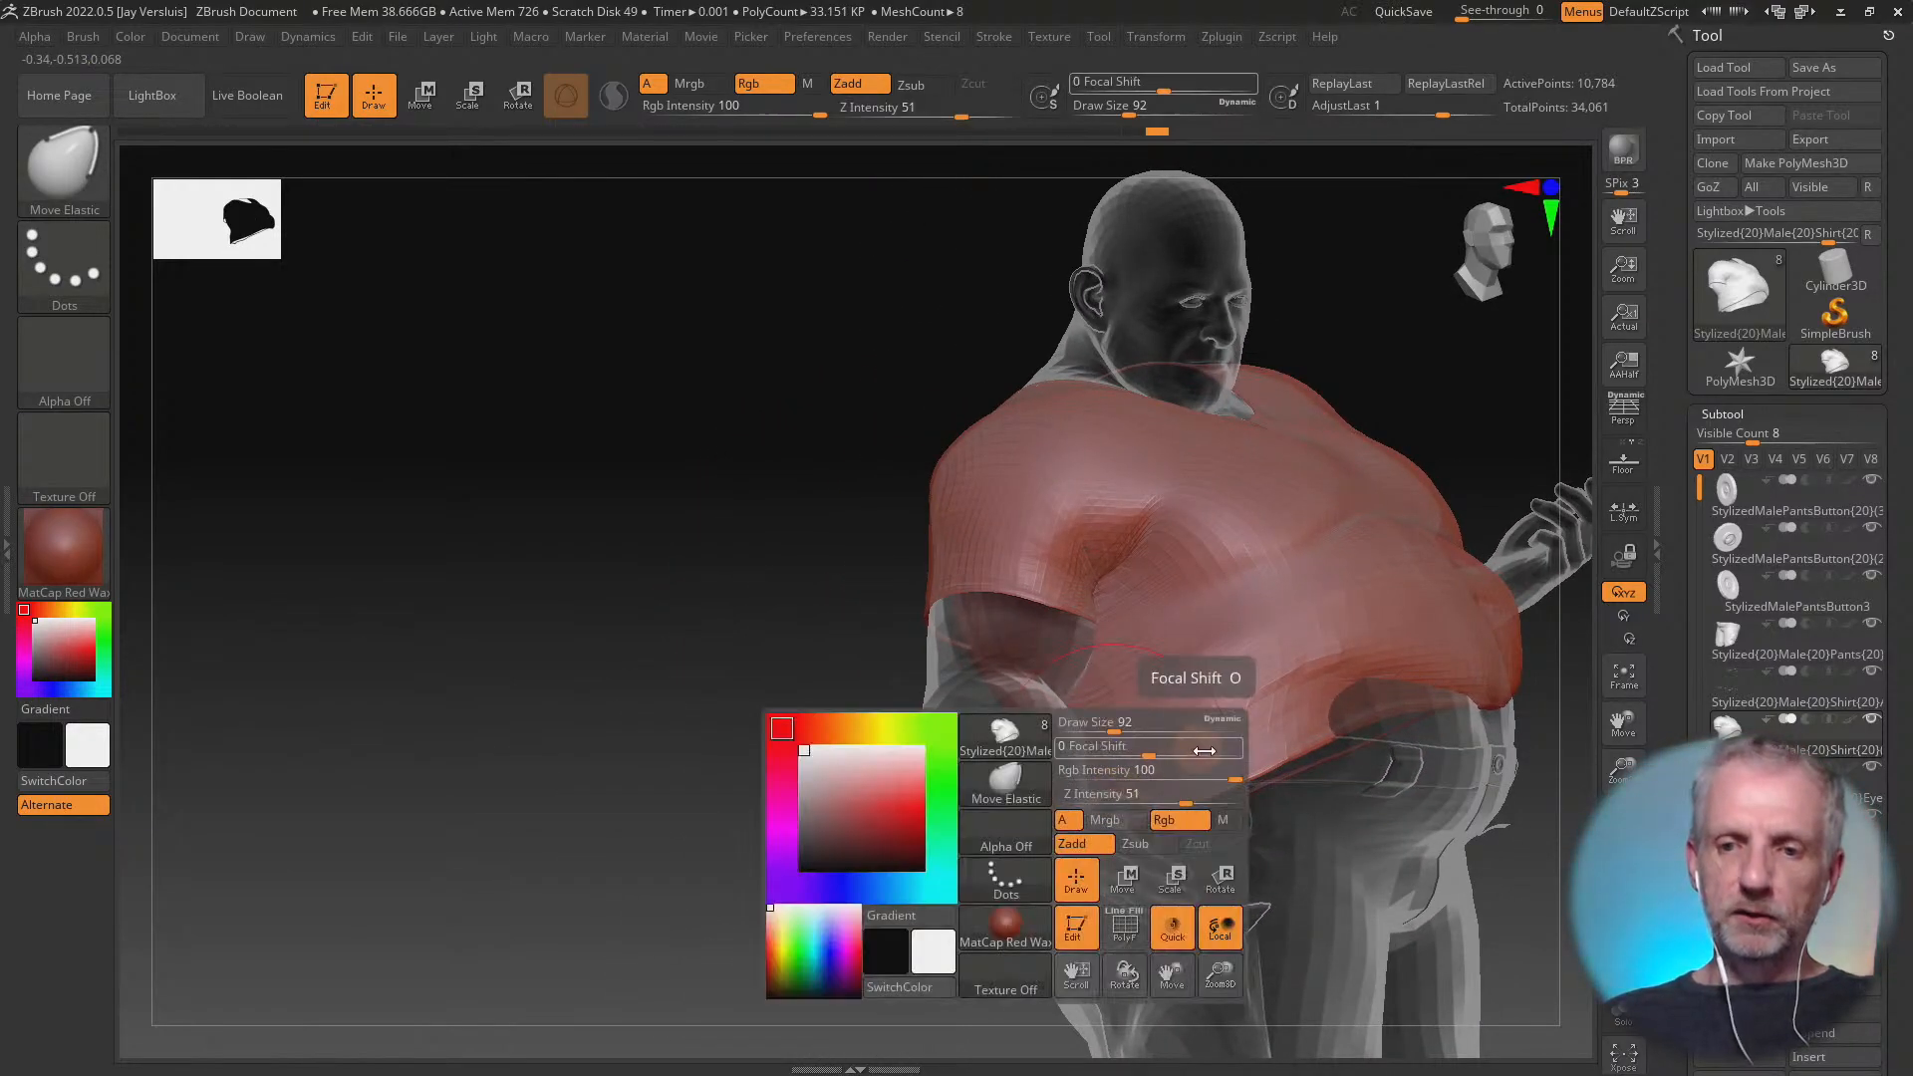
right_click_drag(1287, 719, 1293, 689)
right_click(1292, 698)
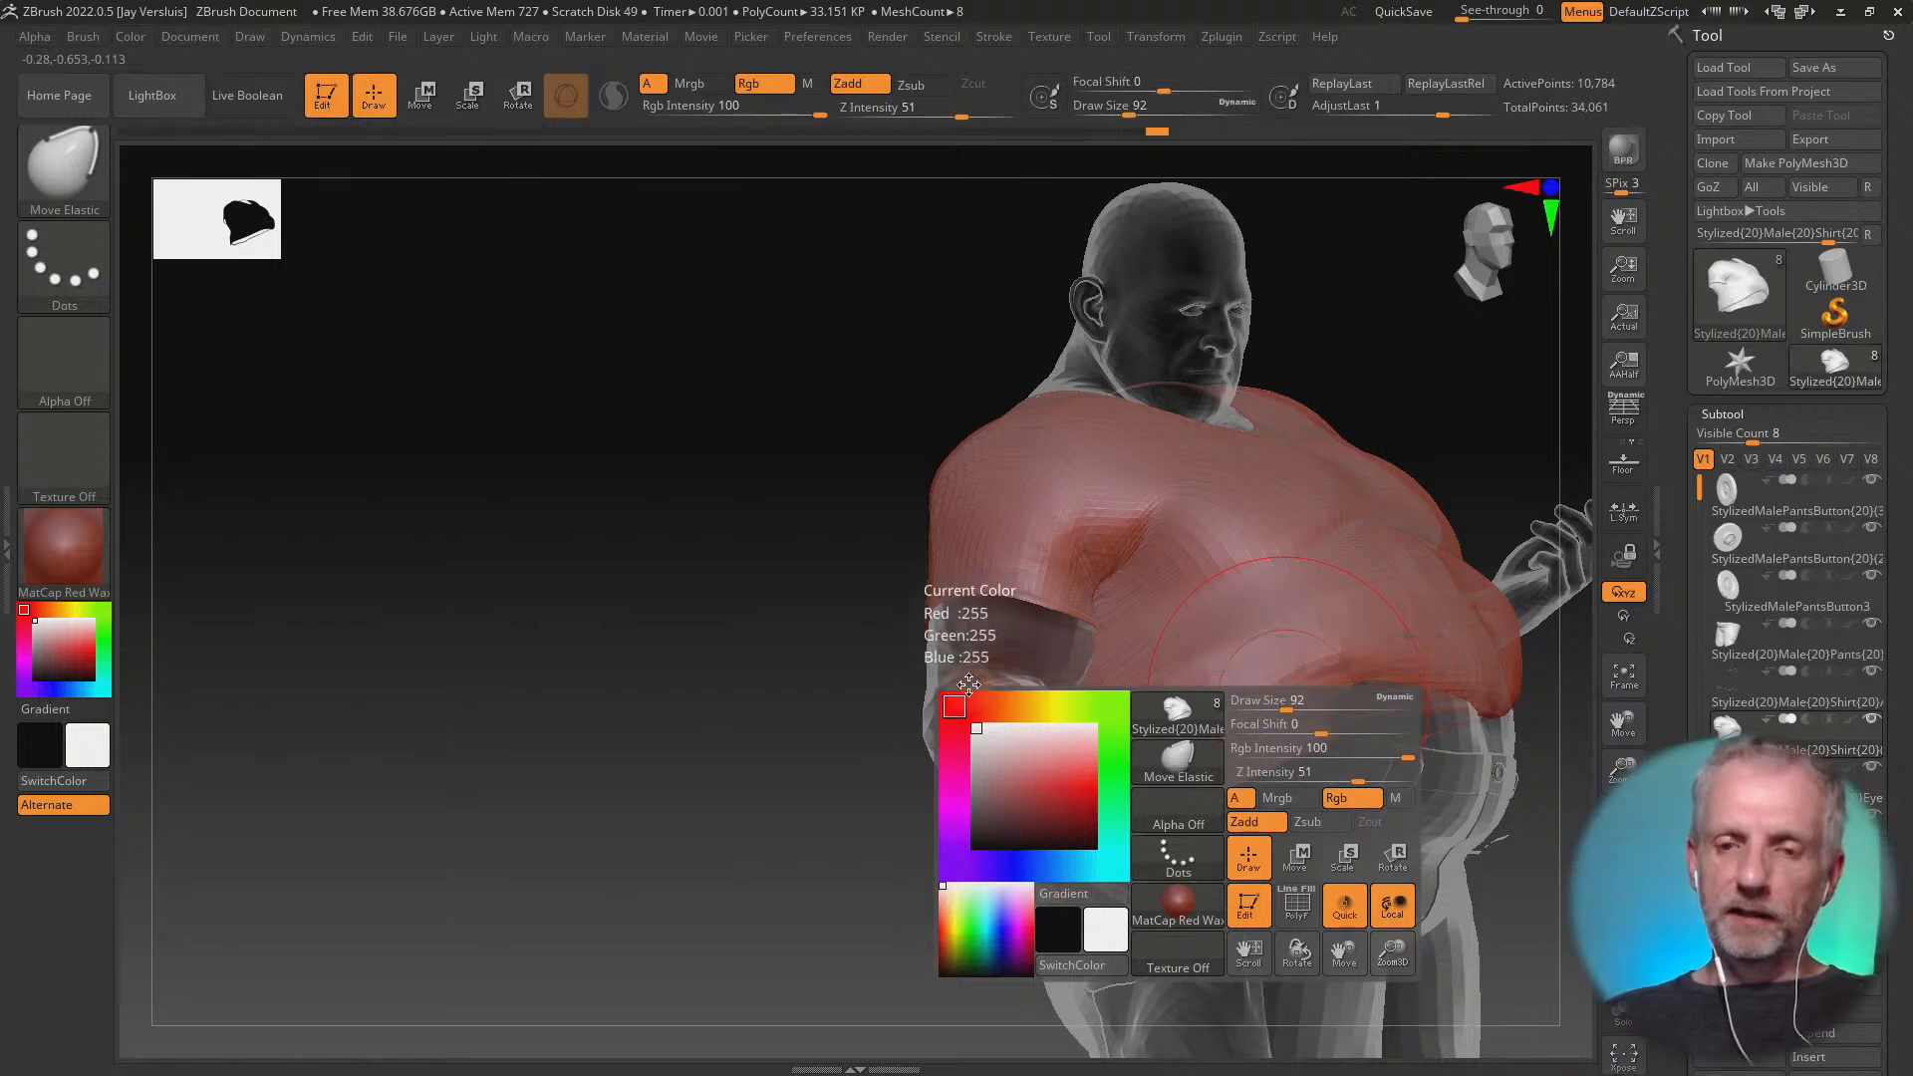
mouse_move(745, 723)
right_mouse_down()
mouse_move(319, 672)
mouse_move(1174, 768)
mouse_move(1118, 726)
mouse_move(1091, 741)
mouse_move(1018, 706)
right_mouse_up()
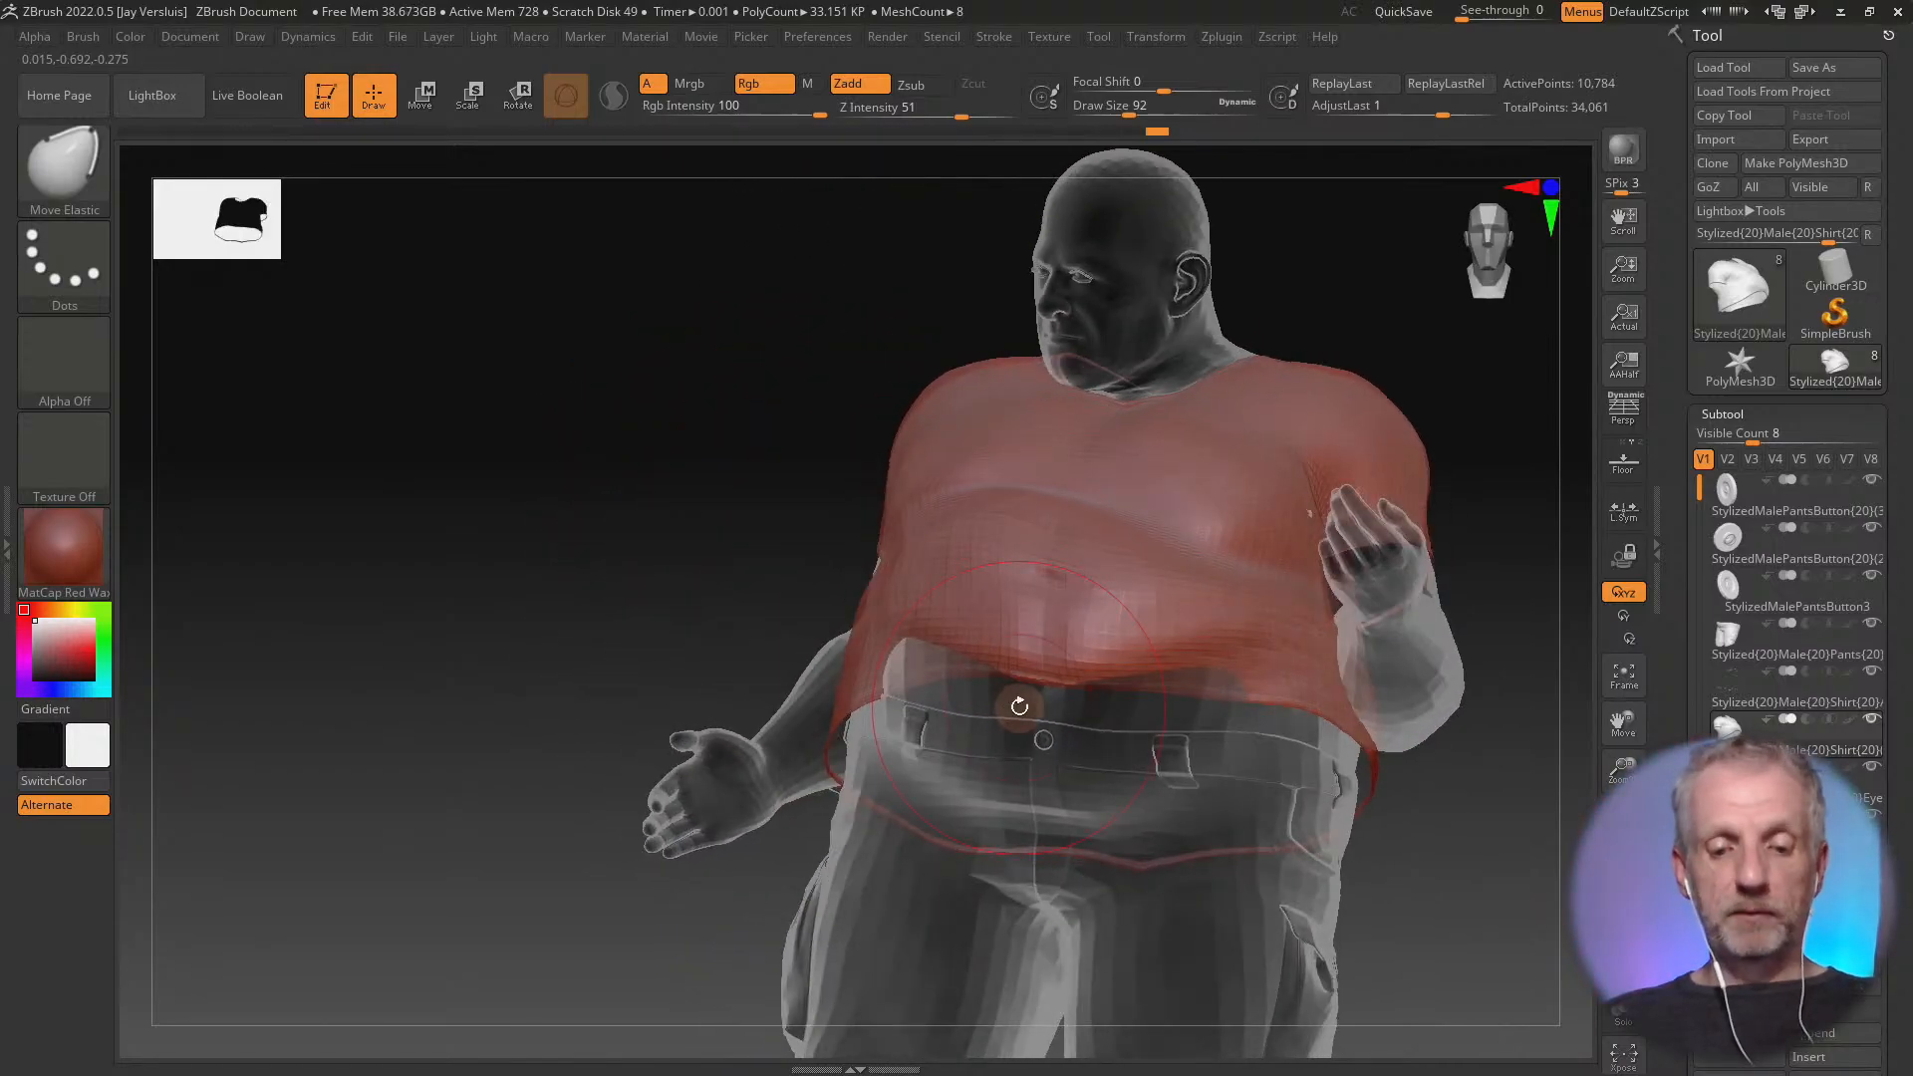
Choose the Standard brush and even out the shirt's belly with Standard and Smooth brush strokes at draw size 92
key("b")
key("s")
key("t")
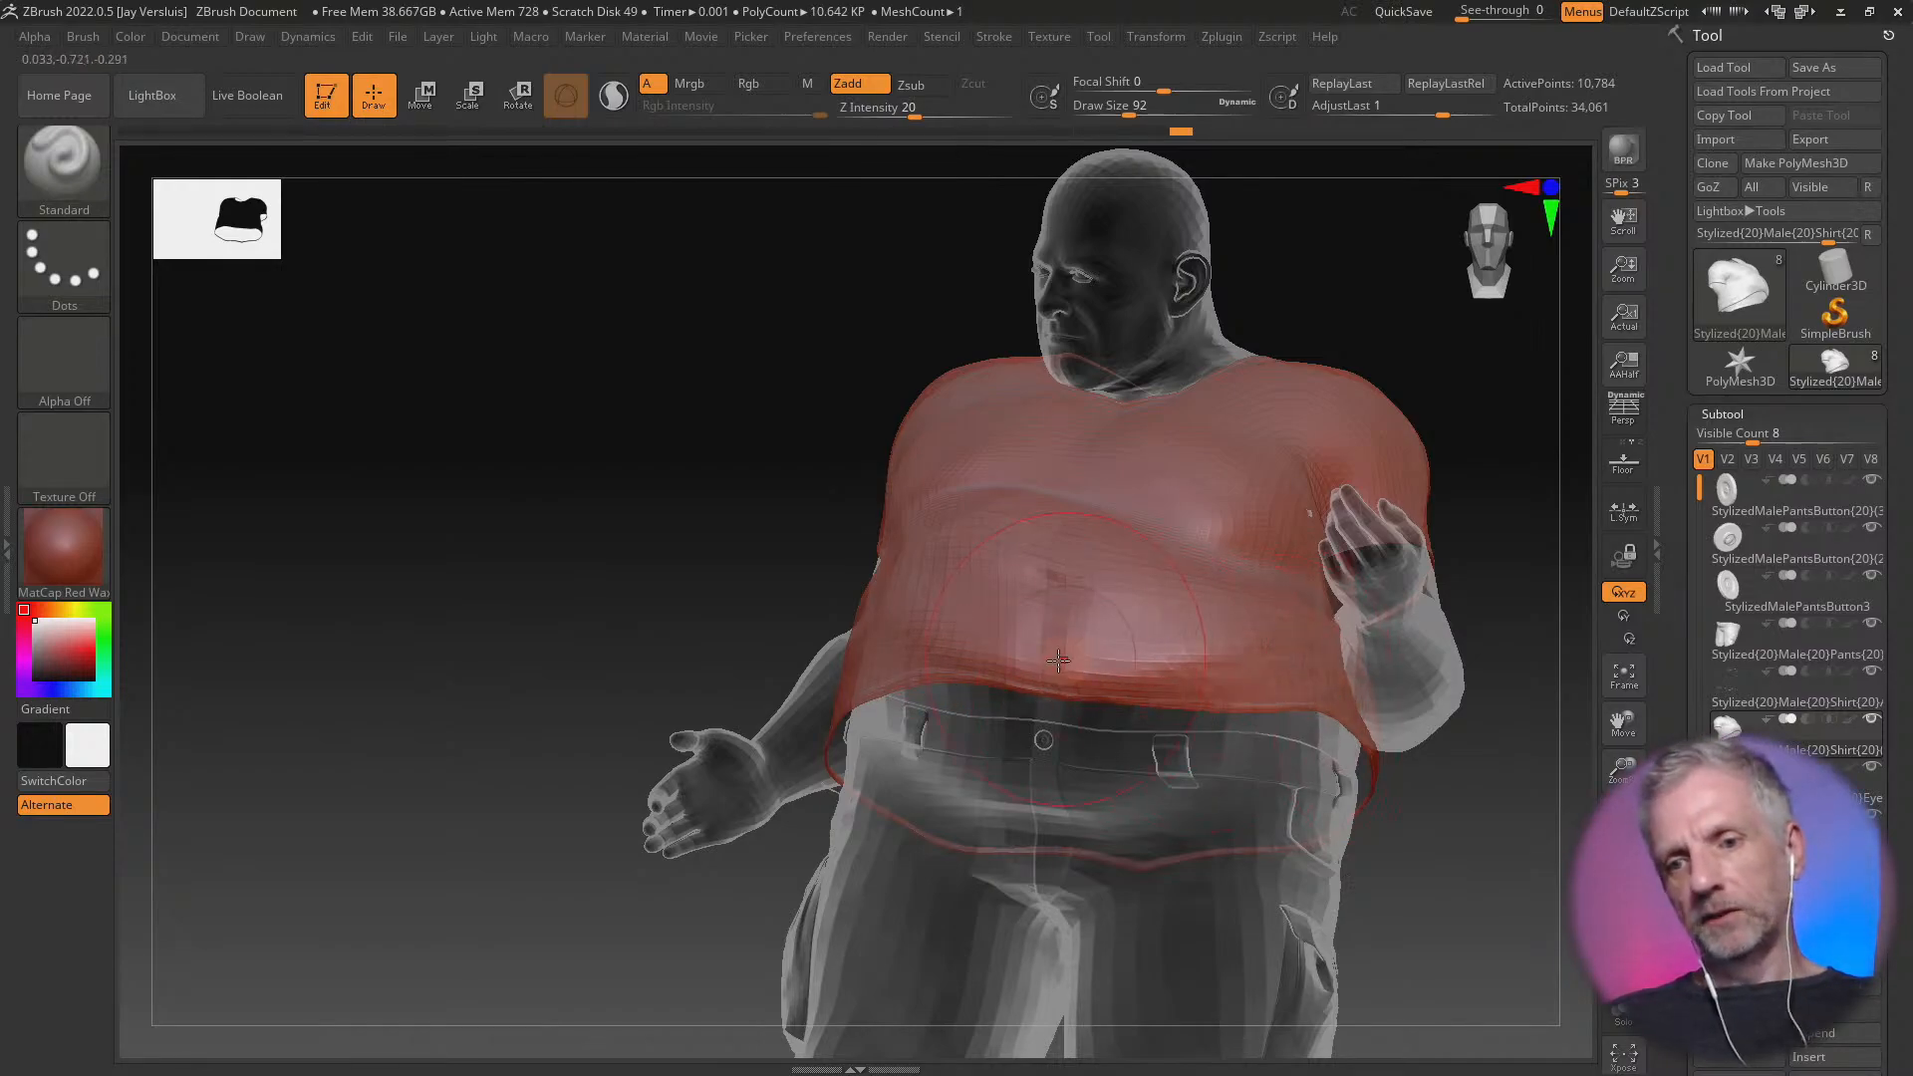
mouse_move(648, 568)
left_mouse_down()
mouse_move(713, 581)
mouse_move(354, 760)
left_mouse_up()
left_click_drag(1118, 751, 1039, 754)
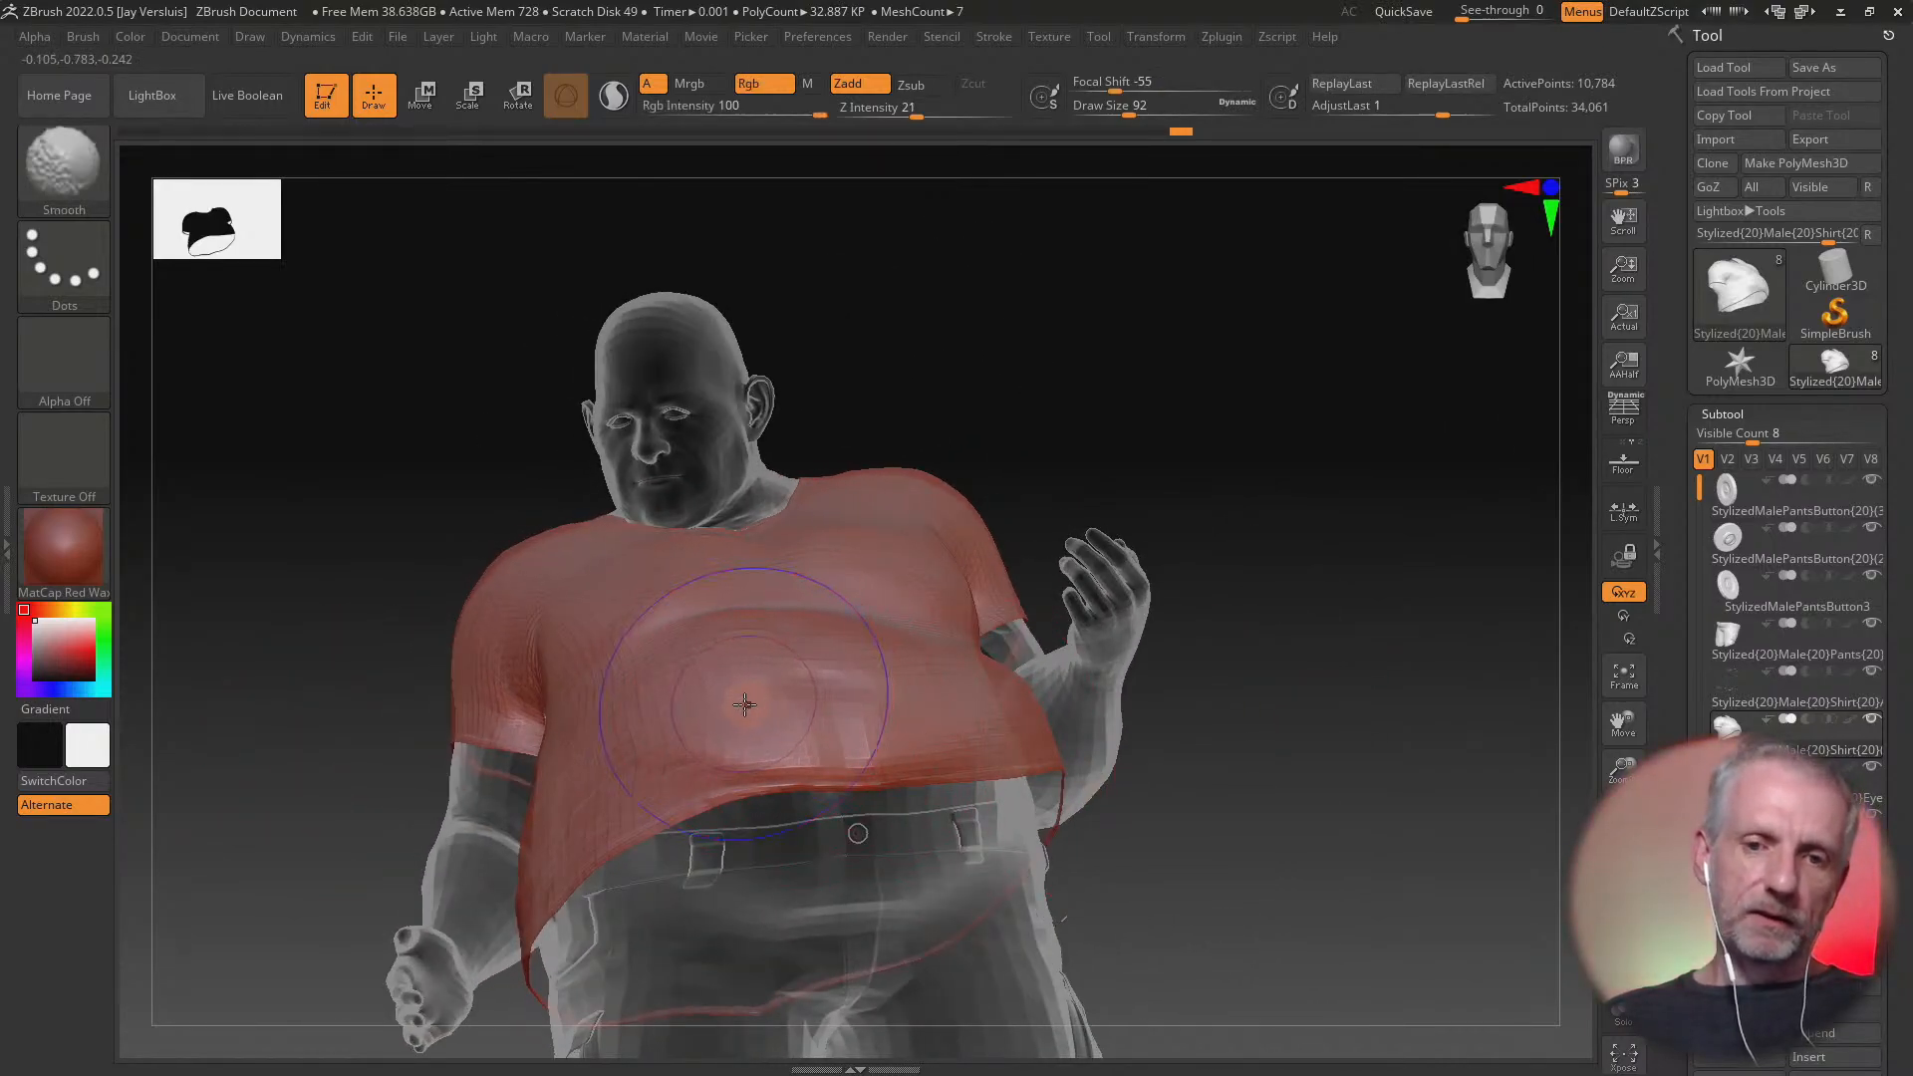
left_click_drag(743, 692, 799, 707, "shift")
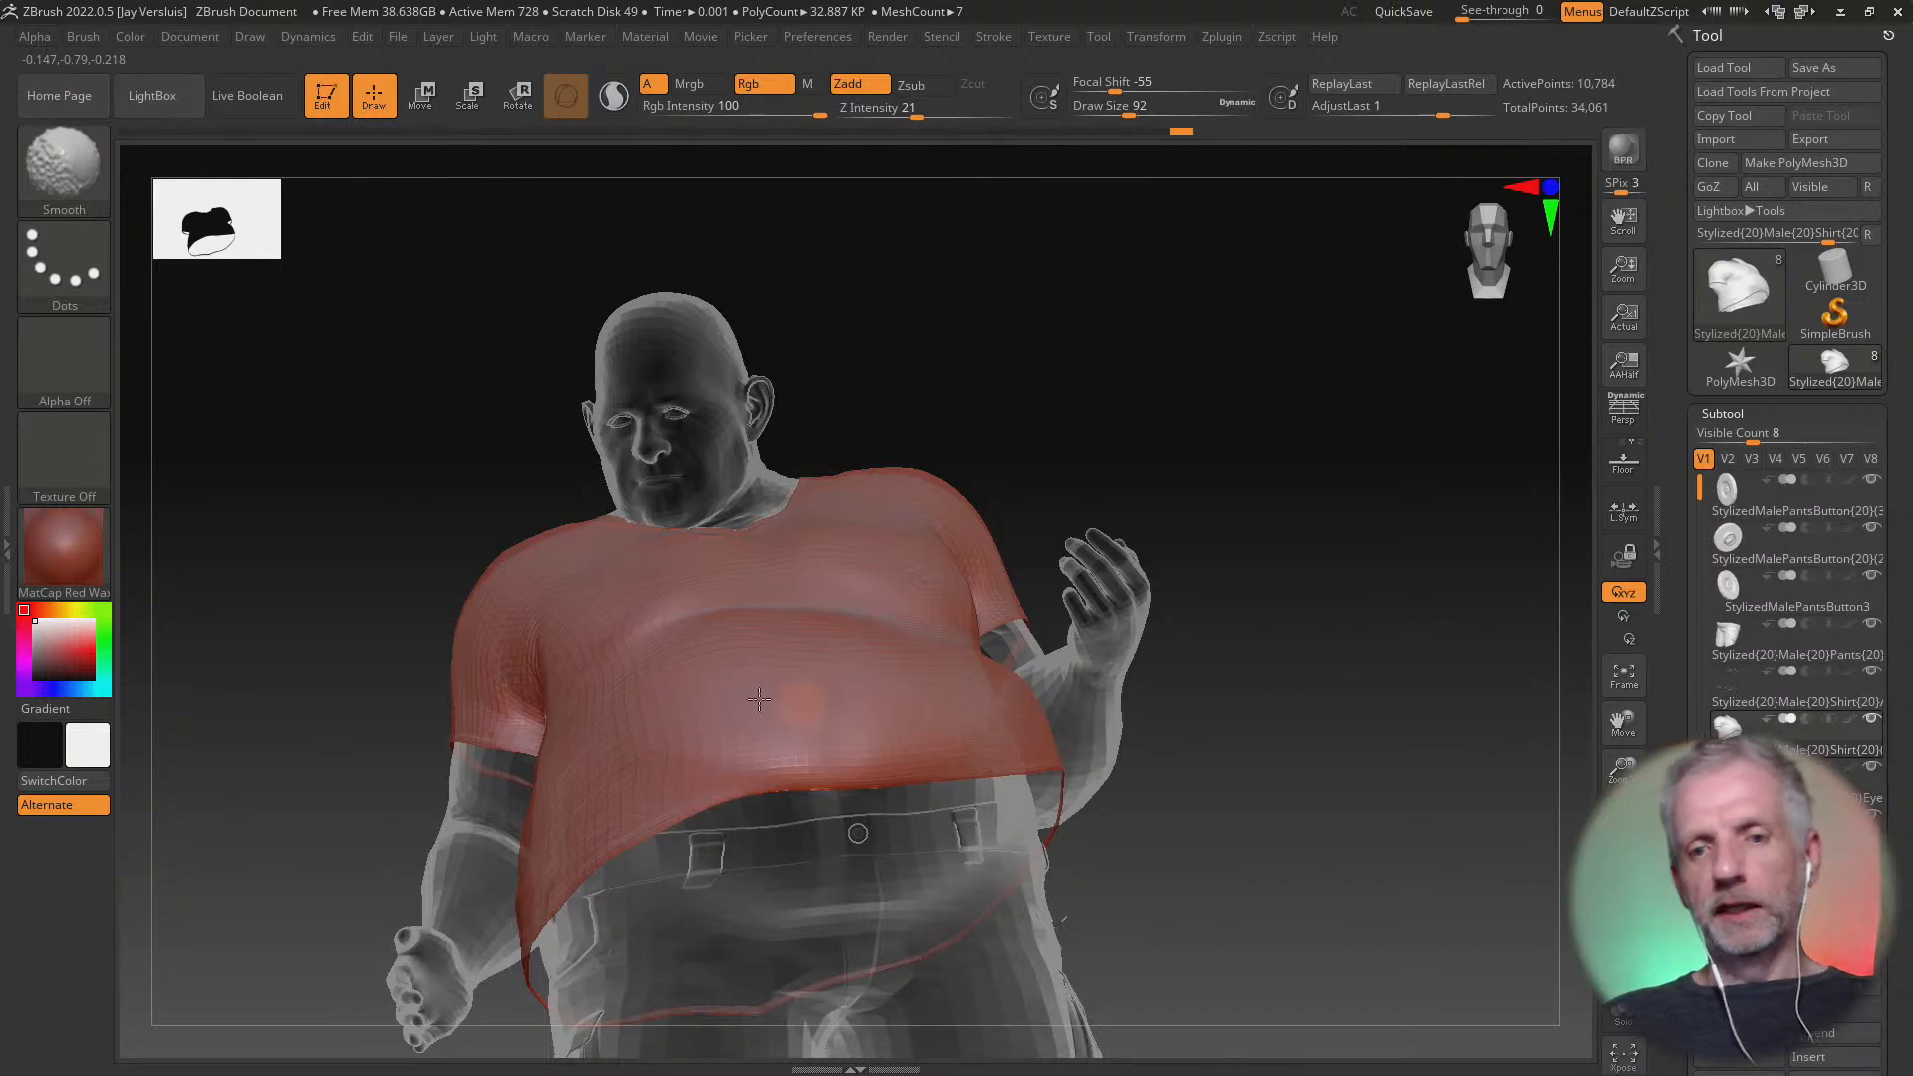
left_click_drag(1061, 743, 929, 728)
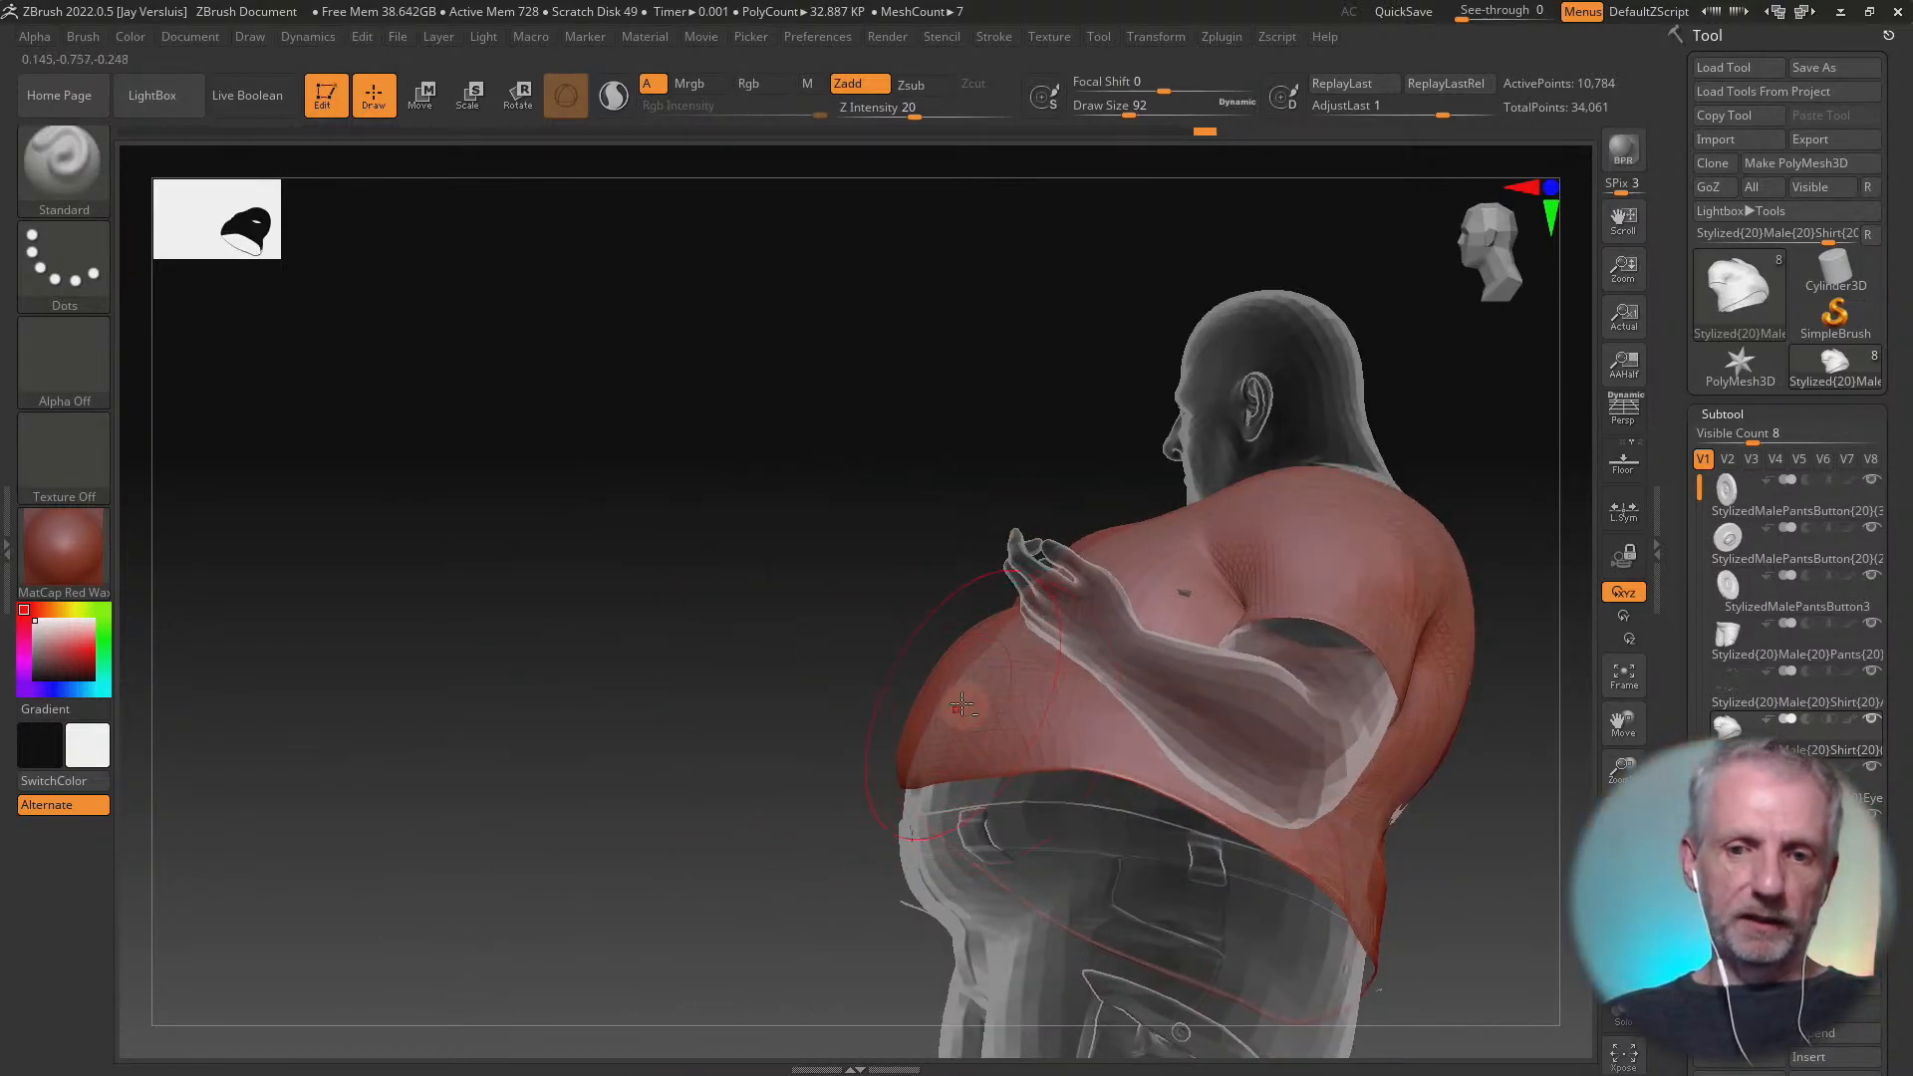
mouse_move(952, 706)
left_mouse_down("alt")
mouse_move(1008, 690)
mouse_move(869, 685)
left_mouse_up("alt")
mouse_move(839, 699)
left_mouse_down()
mouse_move(1088, 709)
mouse_move(872, 738)
mouse_move(938, 717)
left_mouse_up()
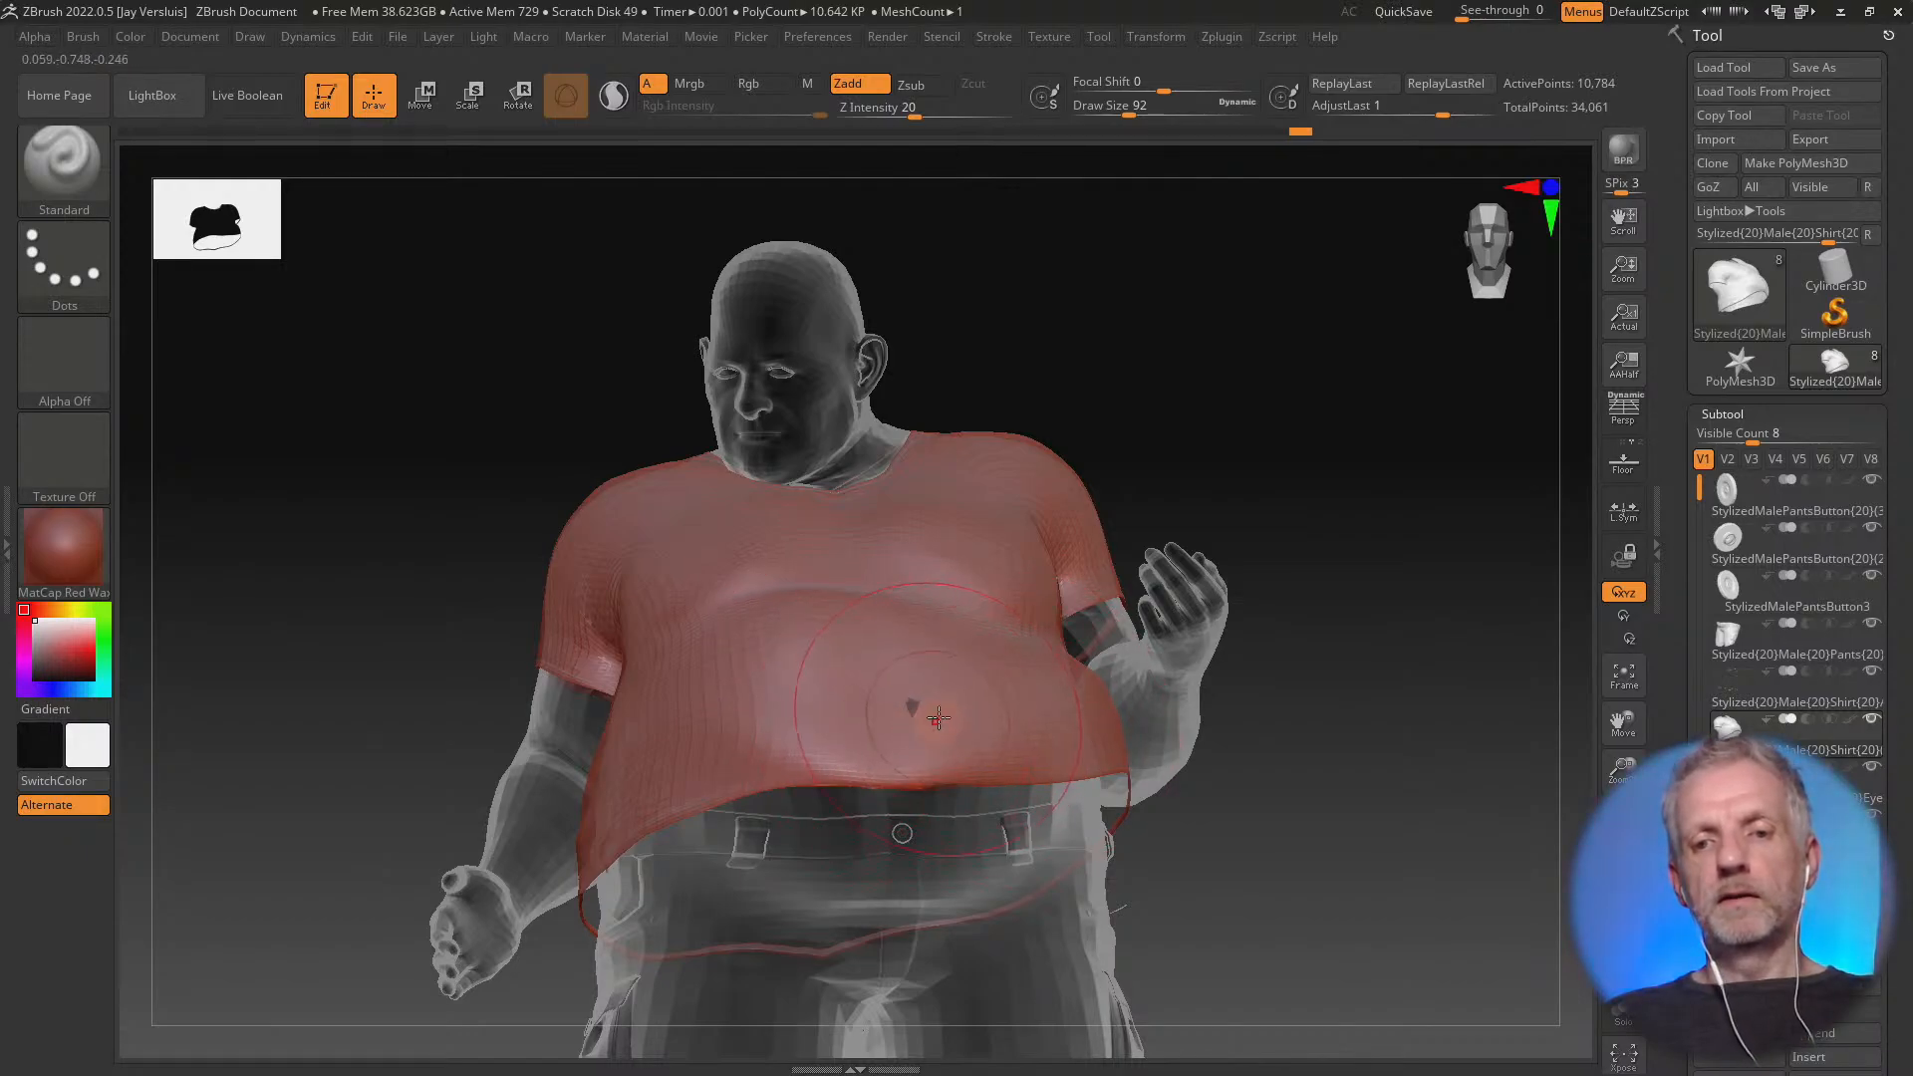
Choose the Move Elastic brush and raise the shirt's front hem beside the belly
right_click_drag(841, 706, 736, 607)
key("b")
key("m")
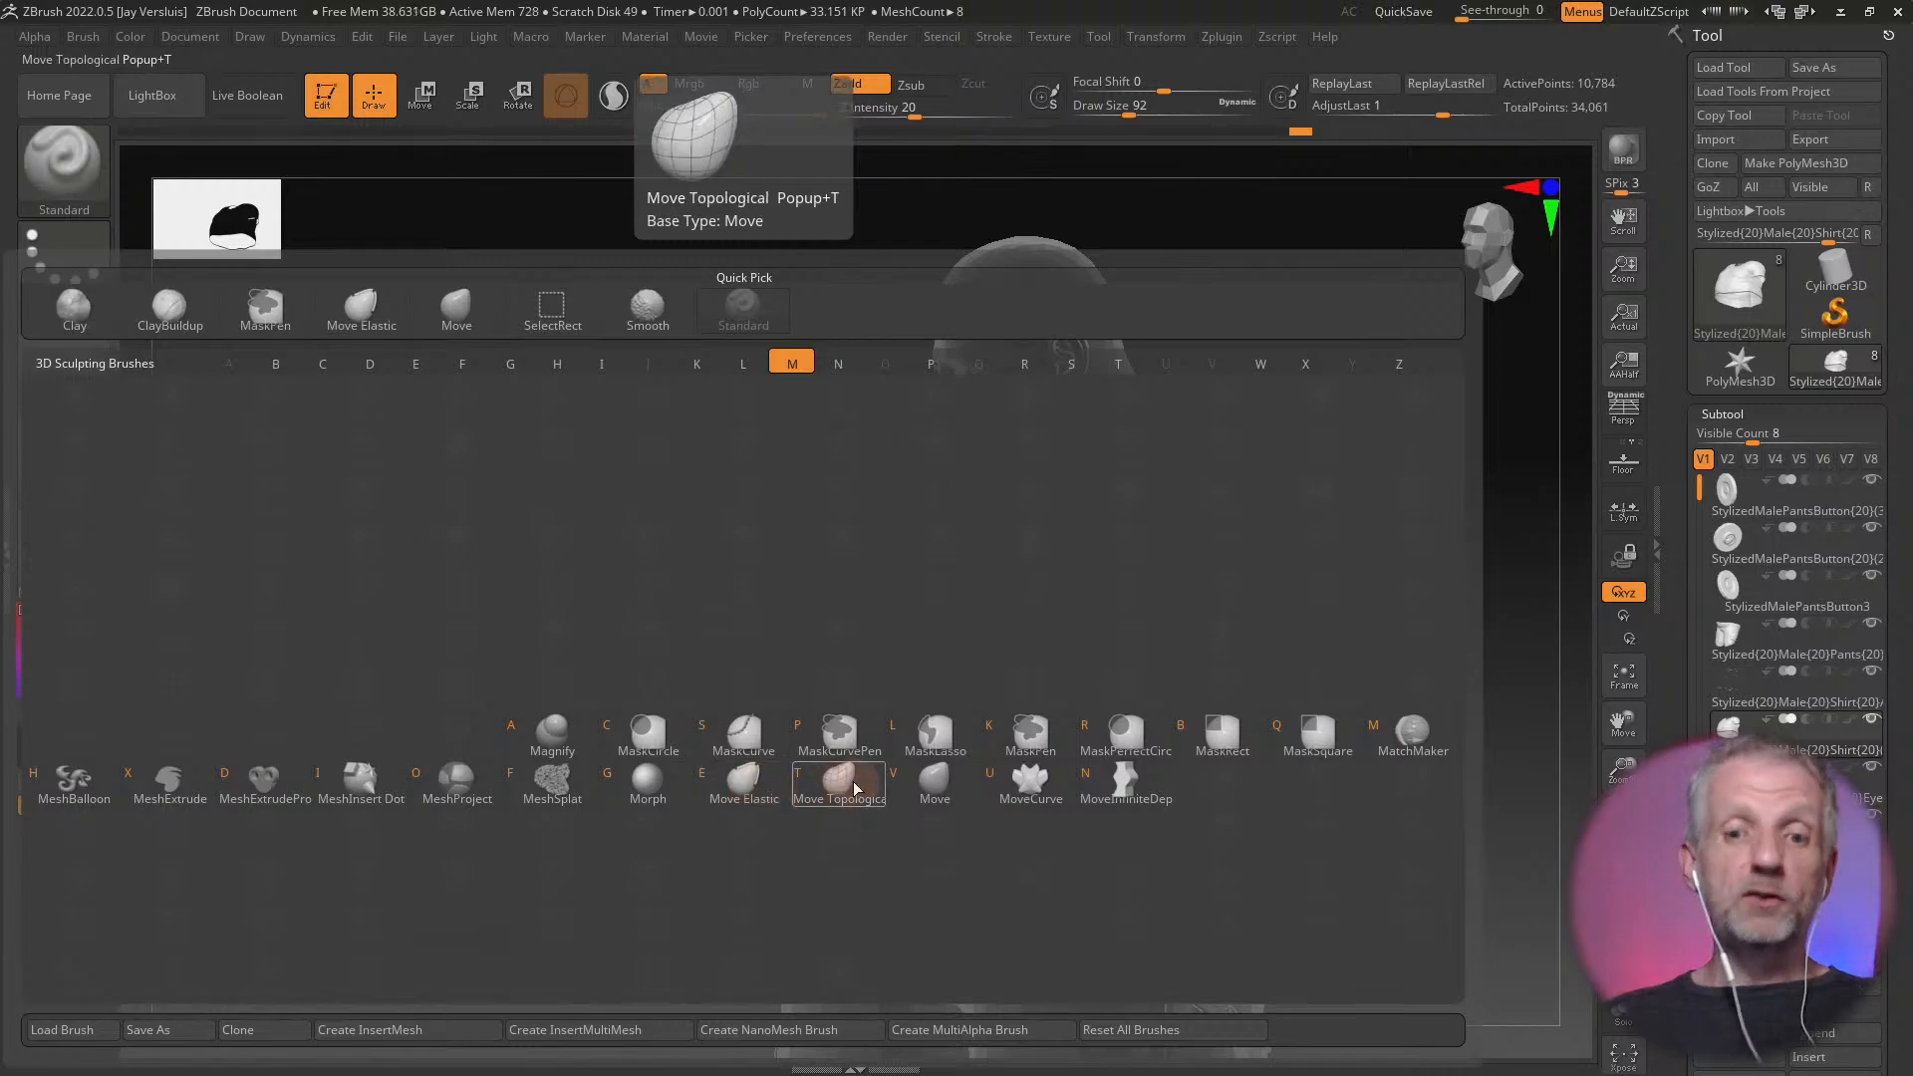
left_click(755, 783)
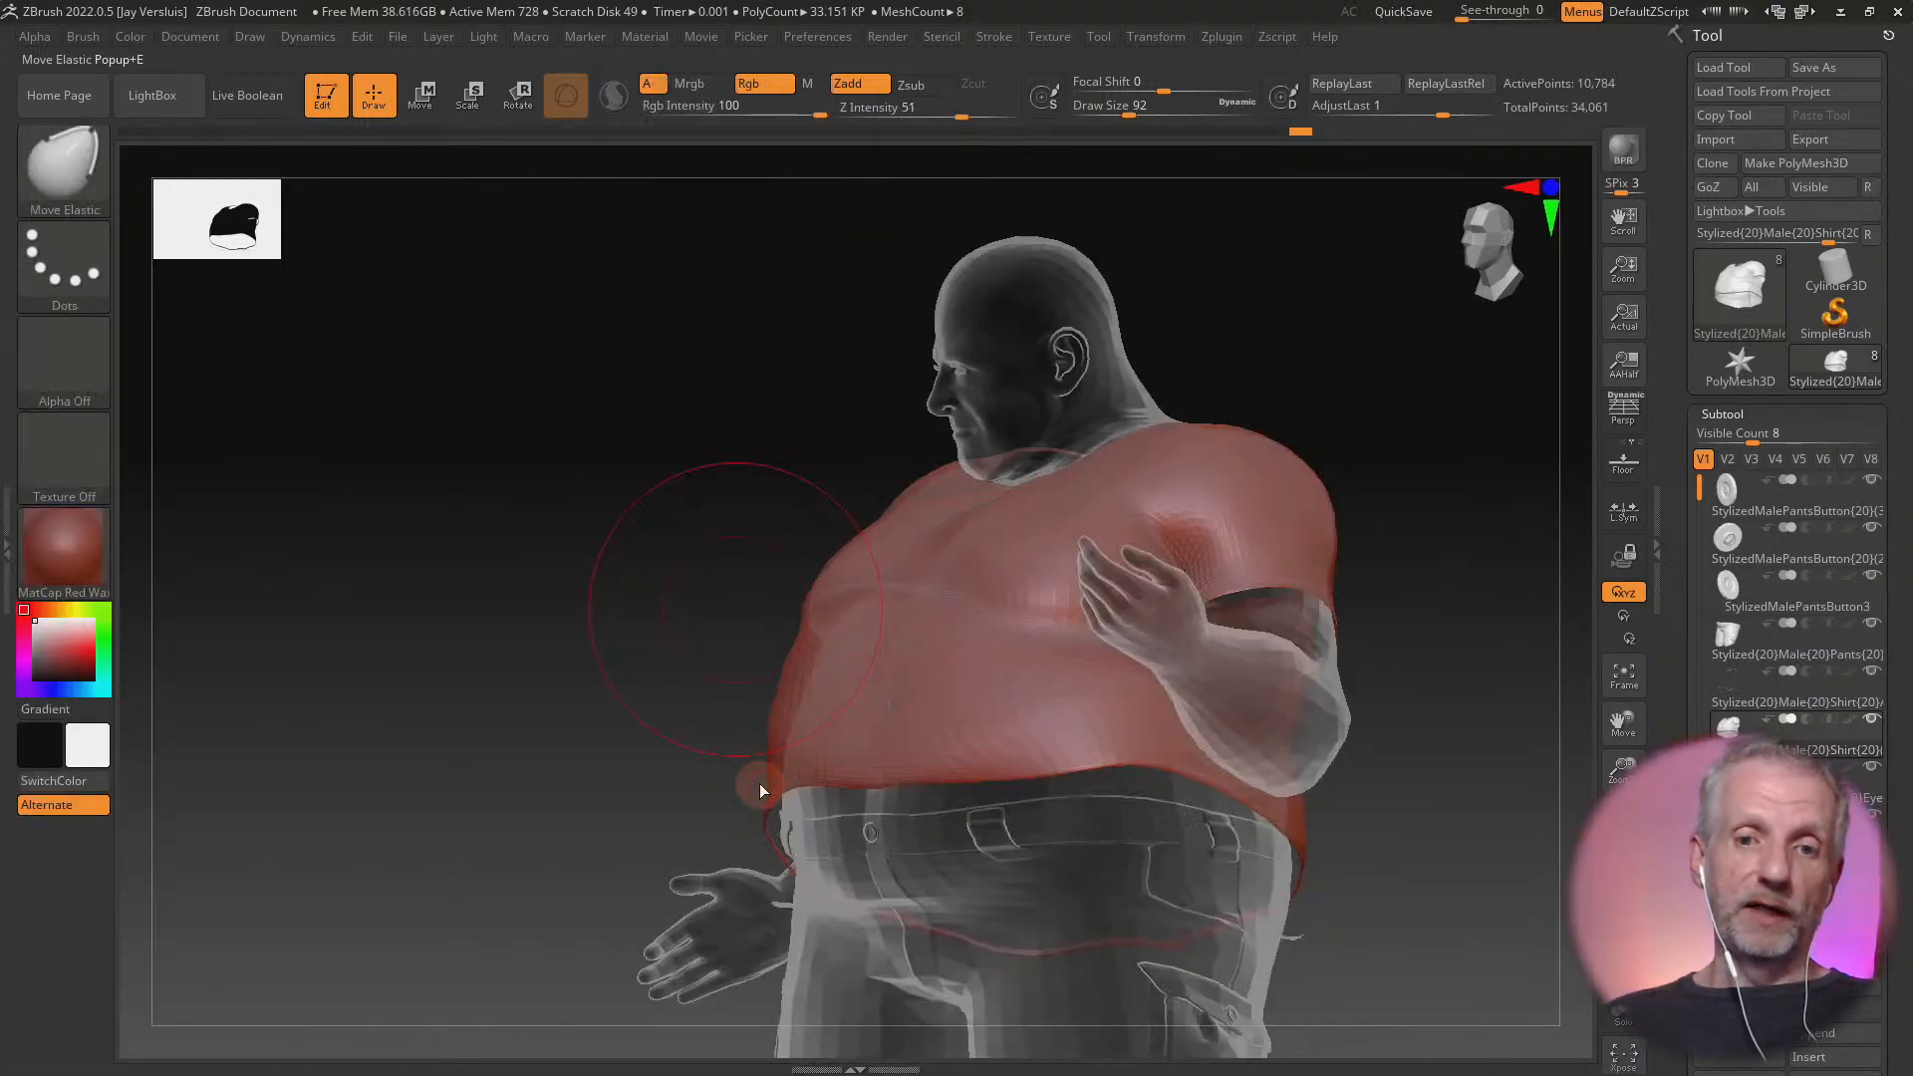
left_click_drag(913, 759, 906, 710)
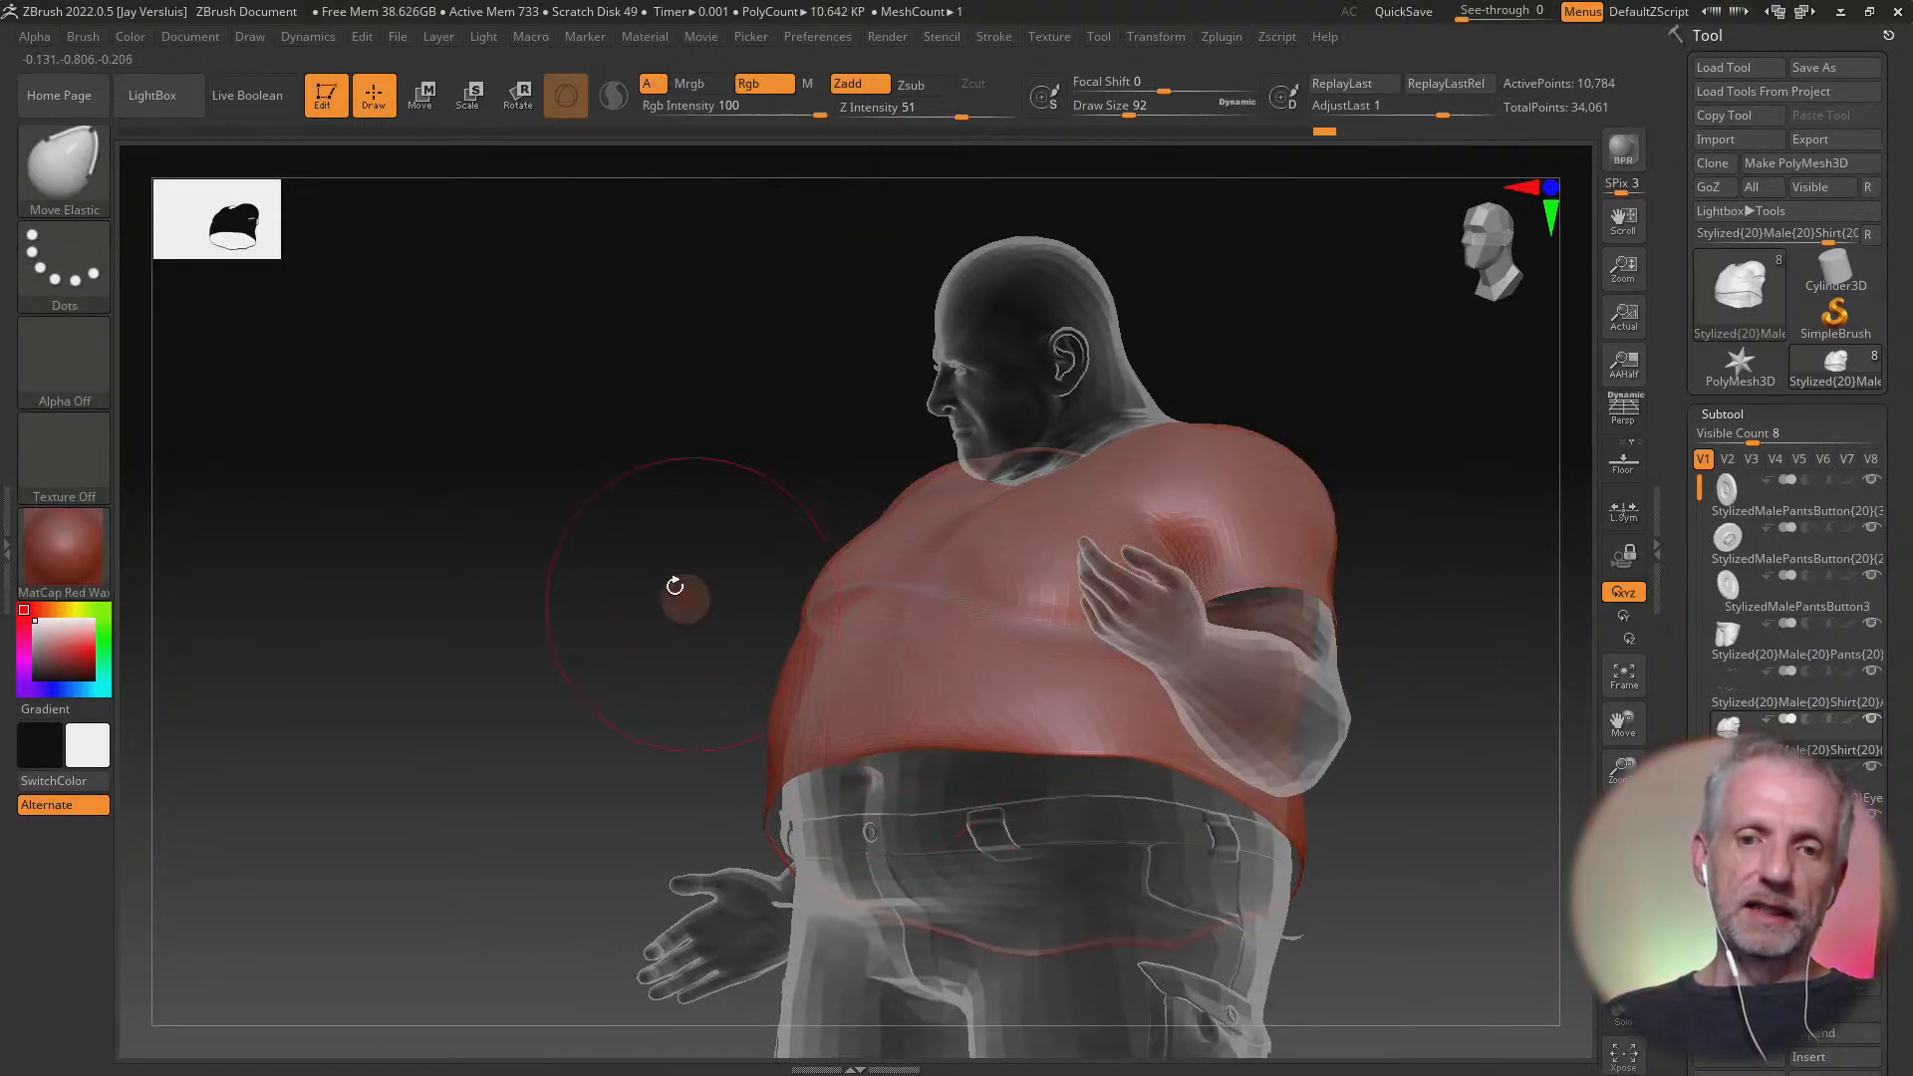
Choose the Move Topological brush and nudge the front of the shirt's belly upward
key("b")
key("m")
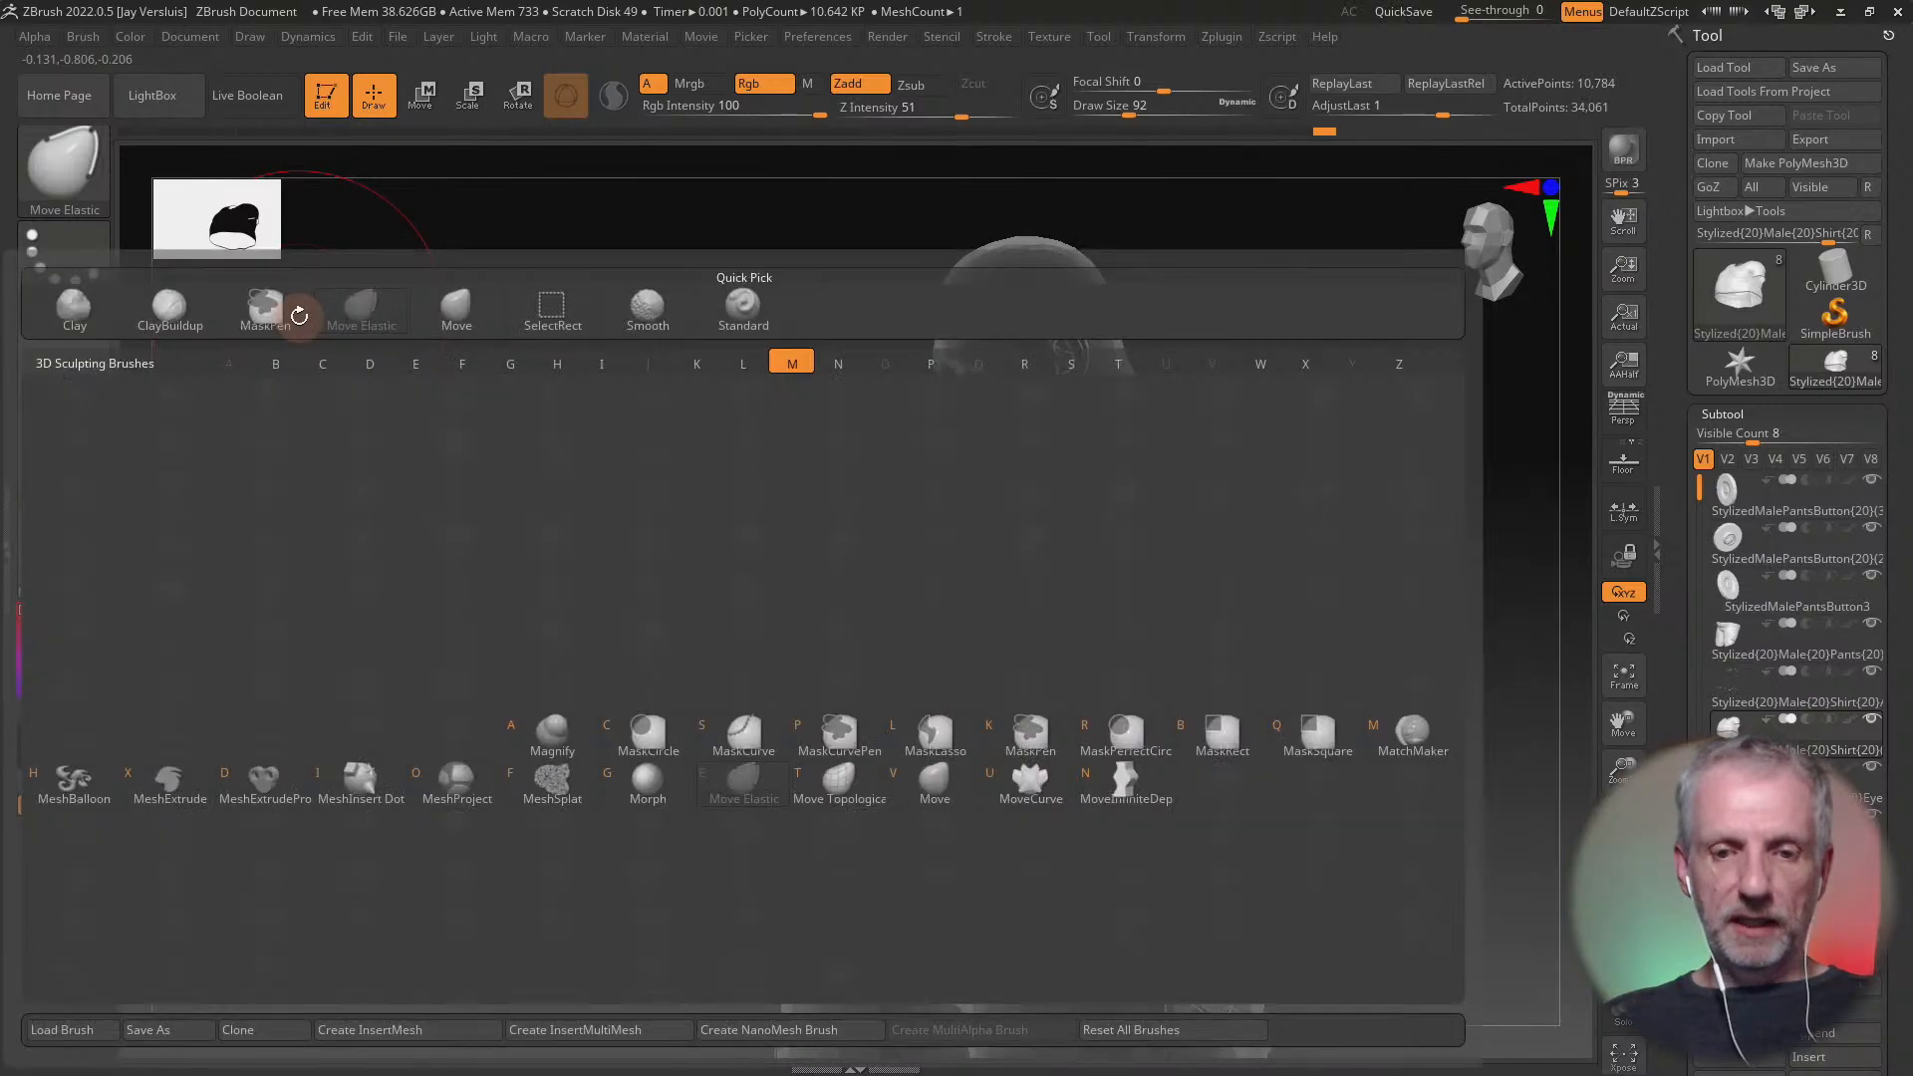
left_click(842, 783)
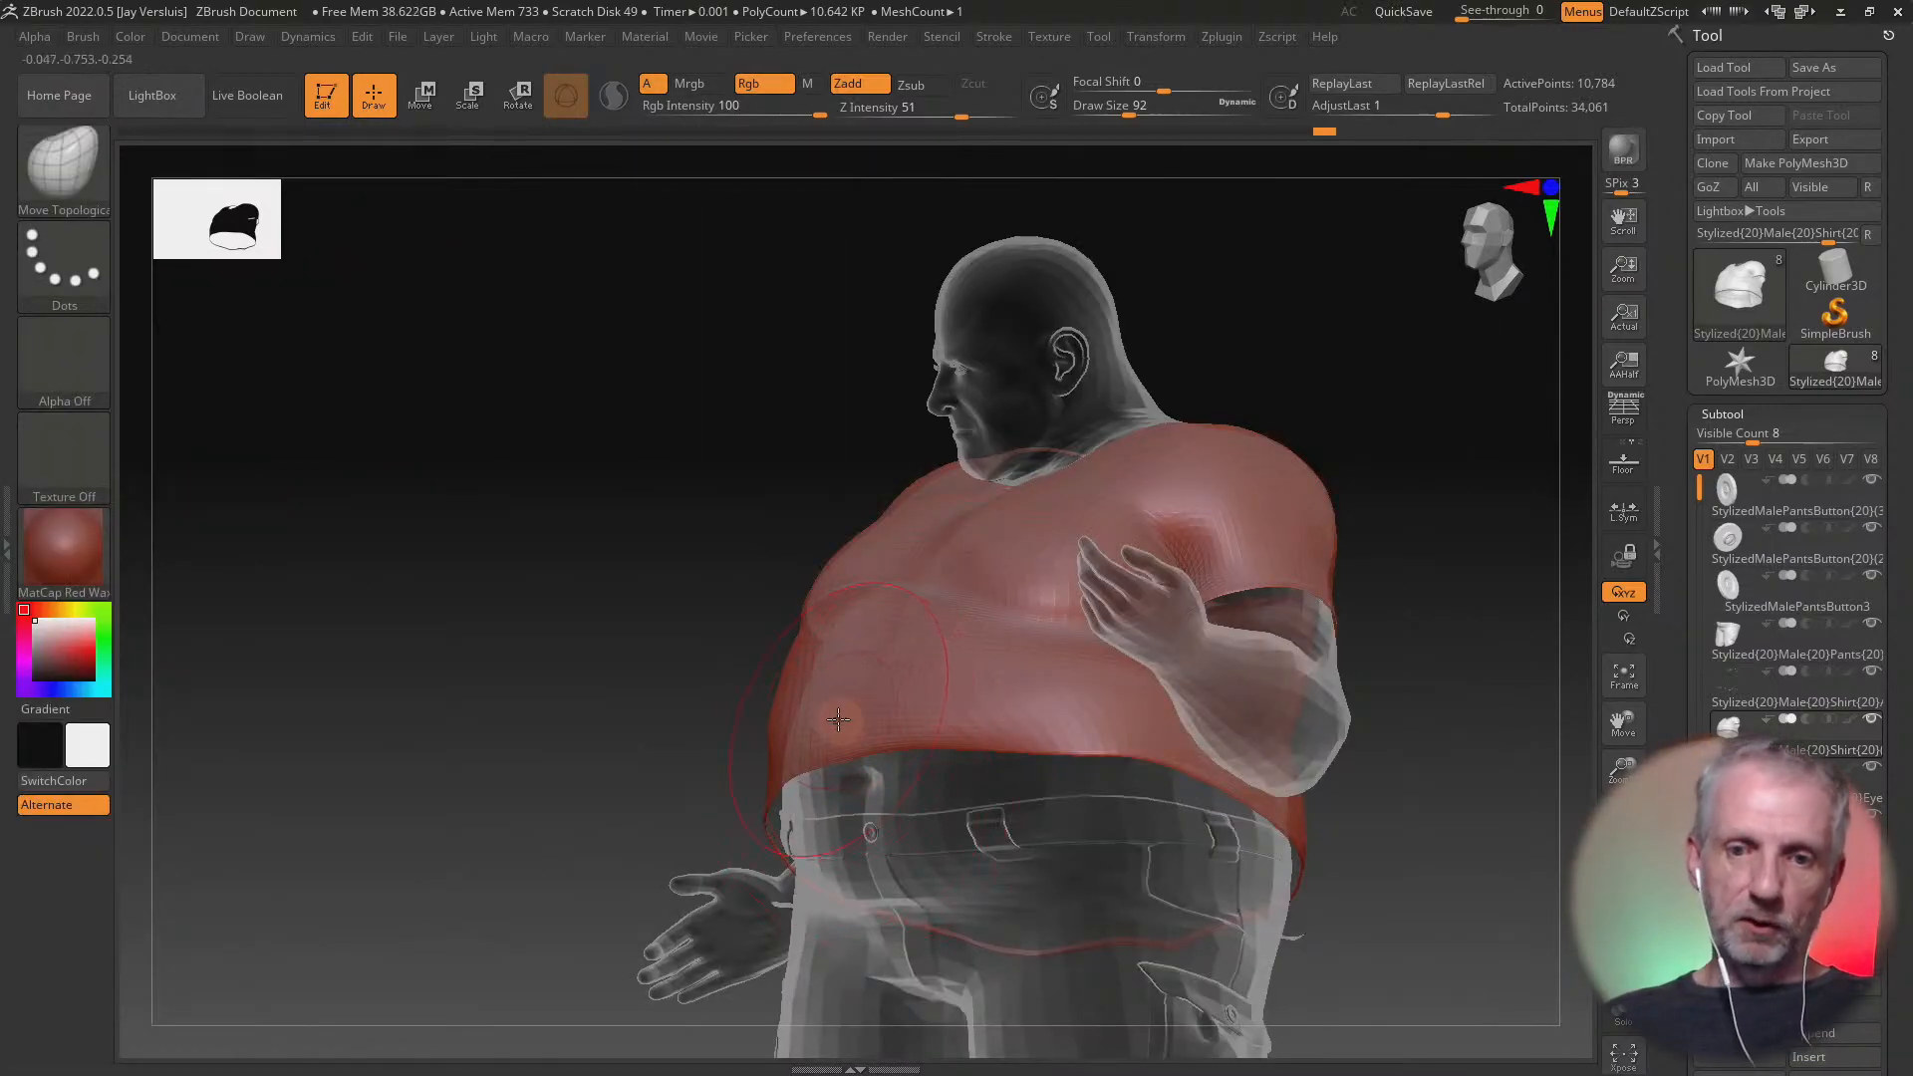
left_click_drag(838, 719, 852, 695)
Raise the shirt's hem along the opposite side of the belly with Move Topological brush strokes
right_click_drag(805, 769, 956, 728)
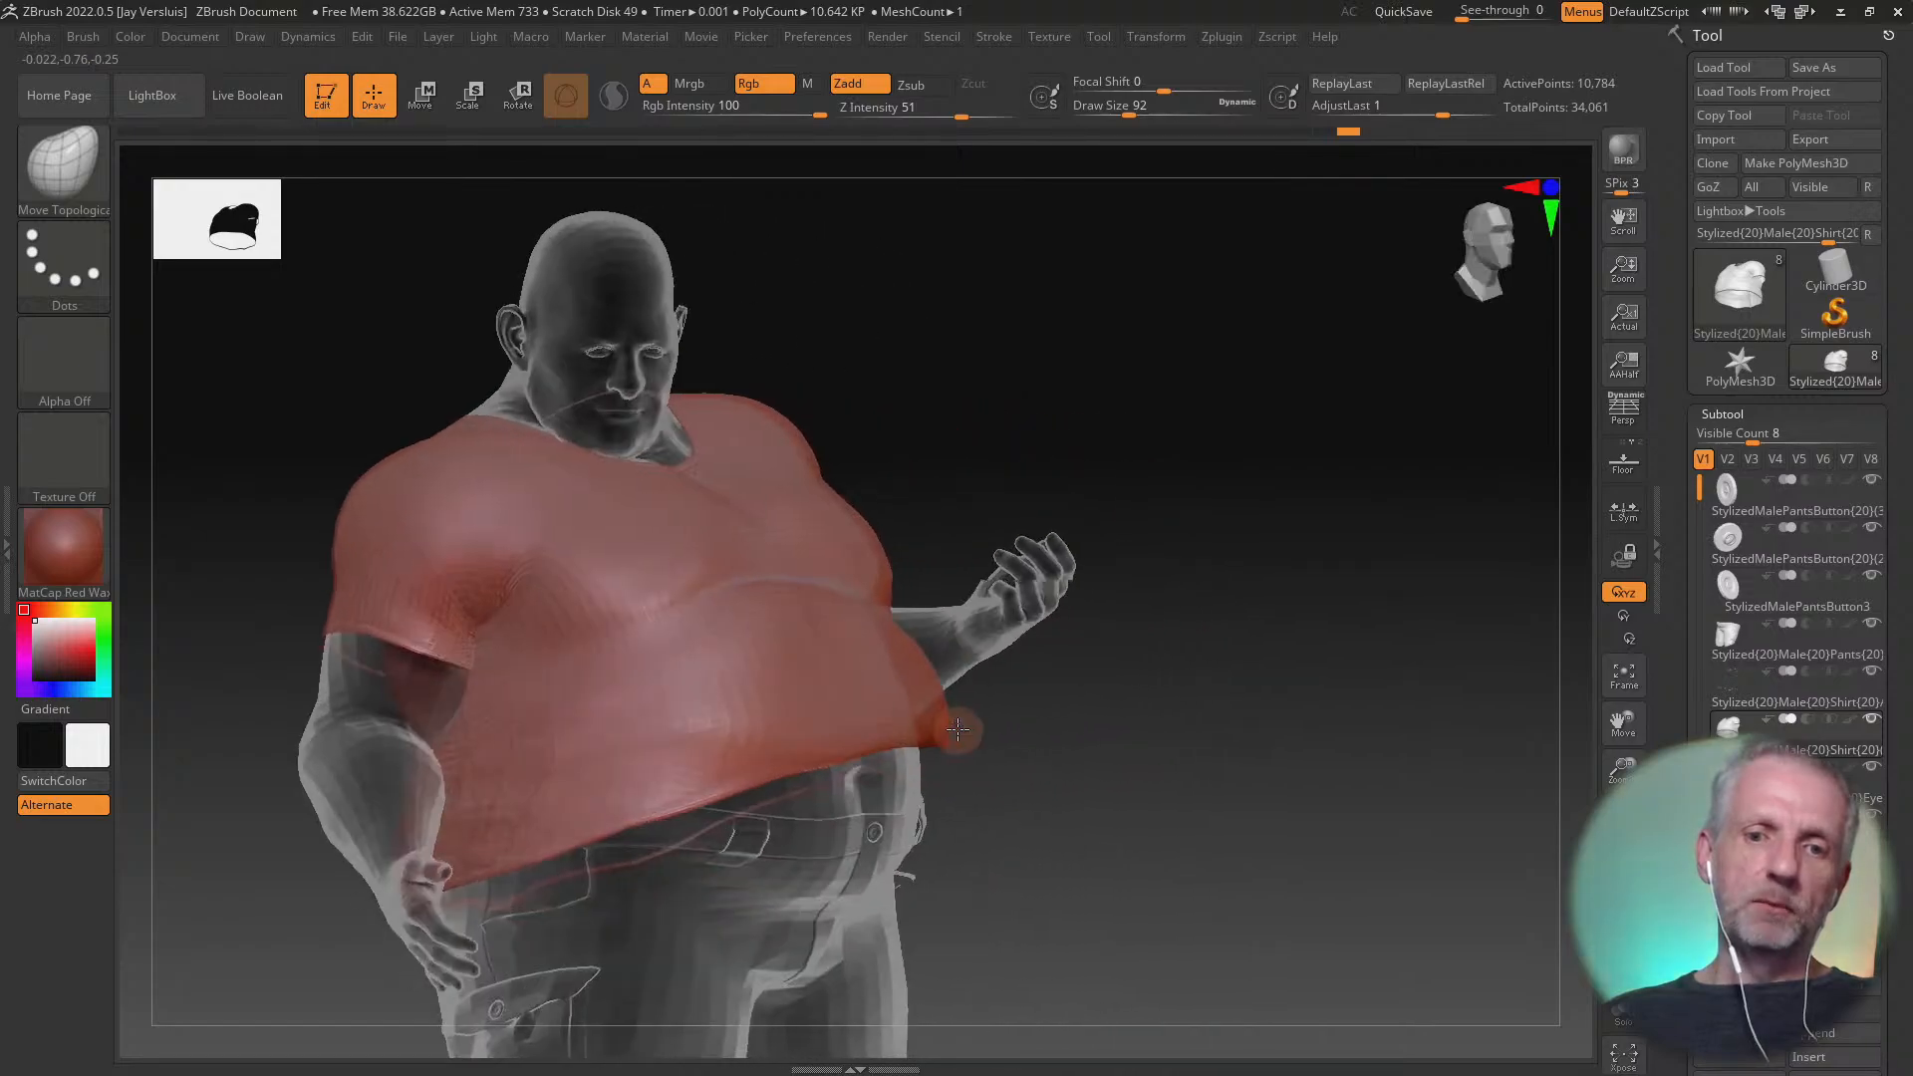
left_click_drag(727, 733, 727, 694)
mouse_move(586, 786)
left_mouse_down()
mouse_move(588, 746)
mouse_move(544, 719)
left_mouse_up()
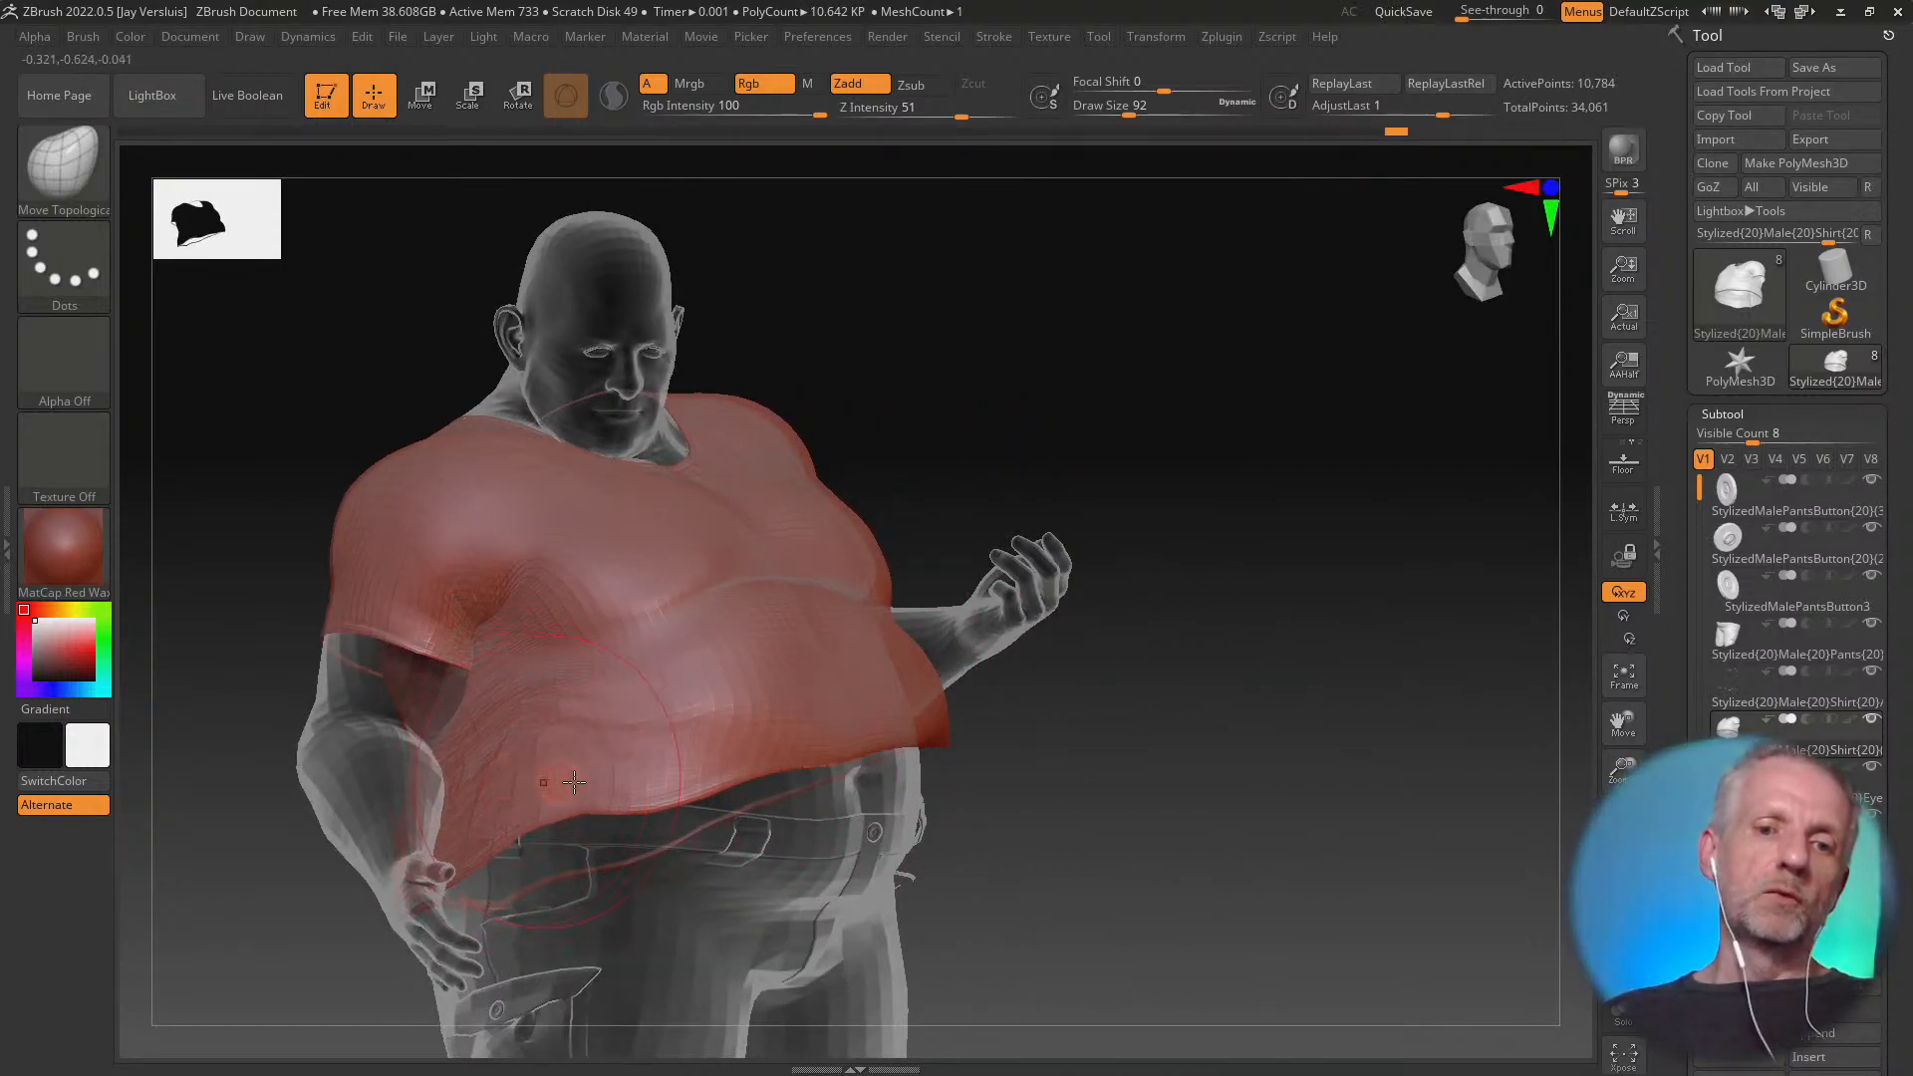
mouse_move(589, 781)
left_mouse_down()
mouse_move(599, 754)
mouse_move(657, 731)
left_mouse_up()
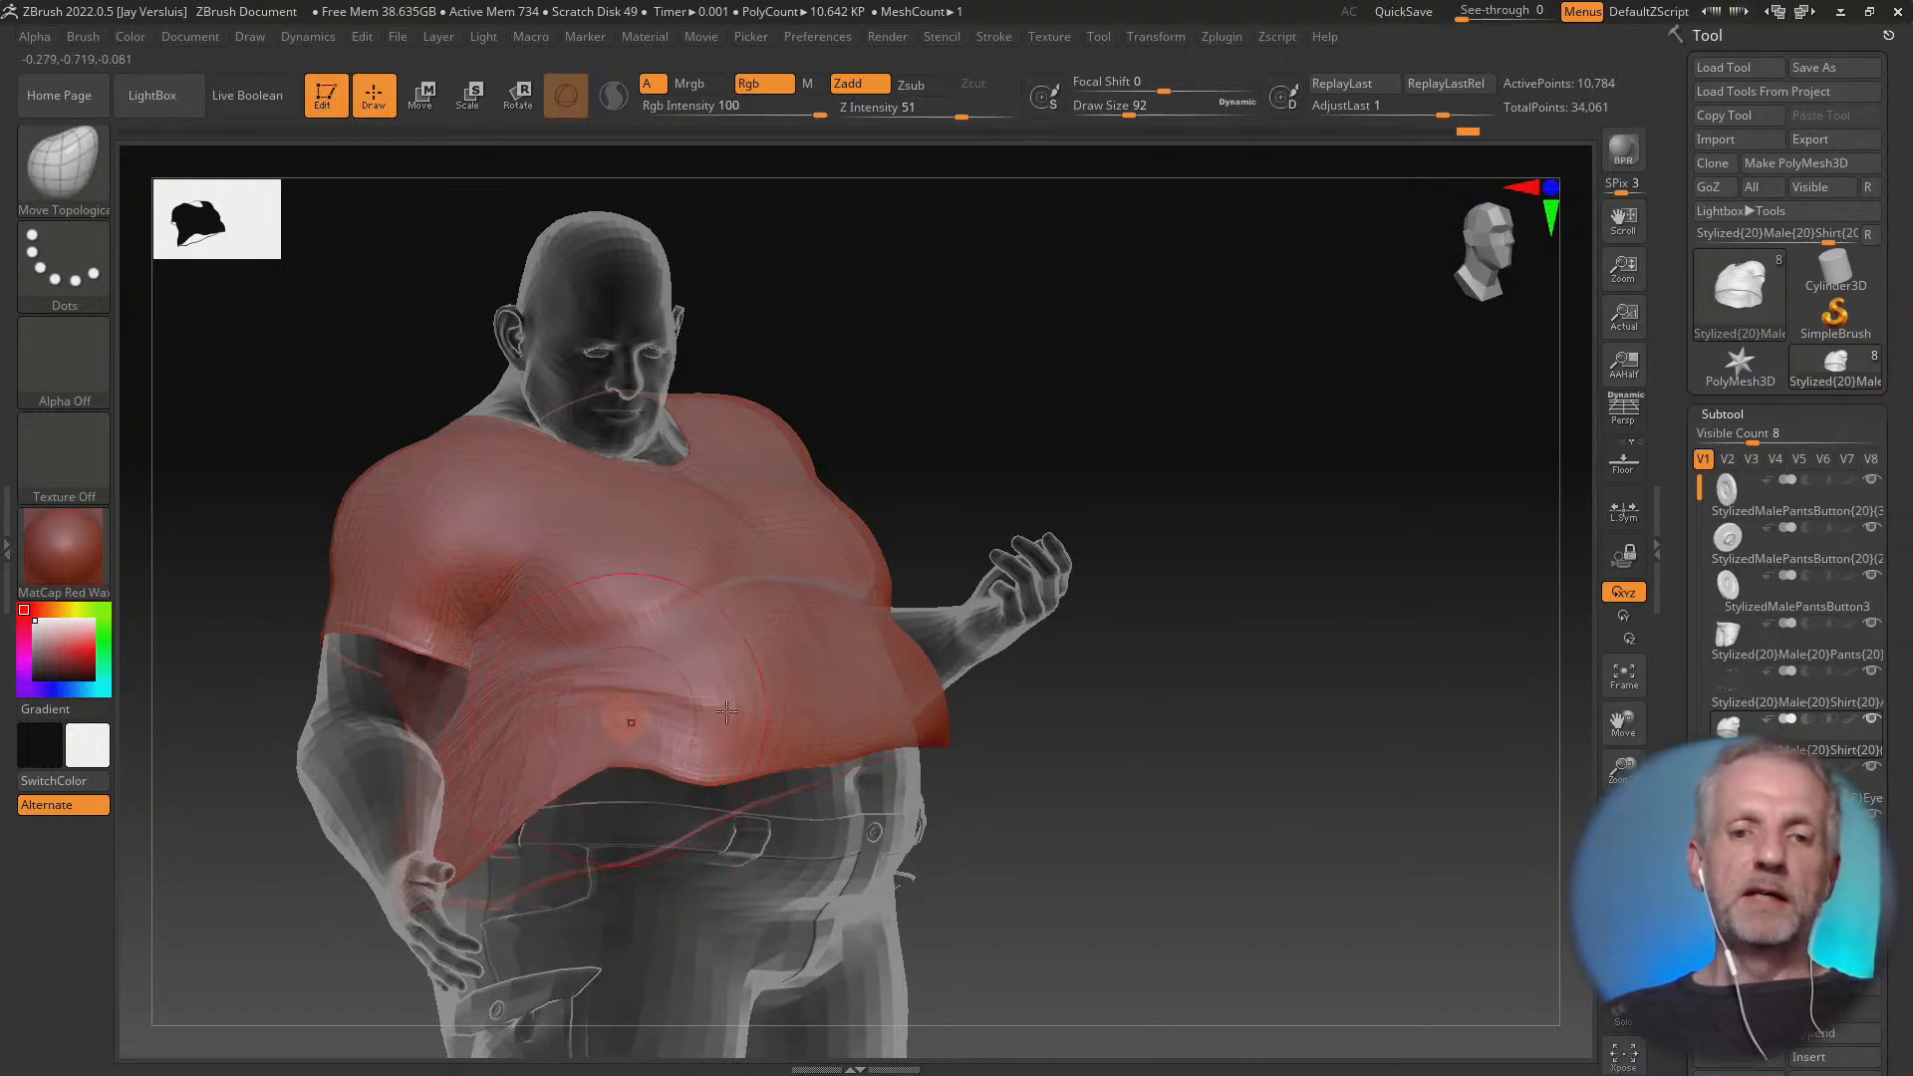
left_click_drag(768, 714, 771, 677)
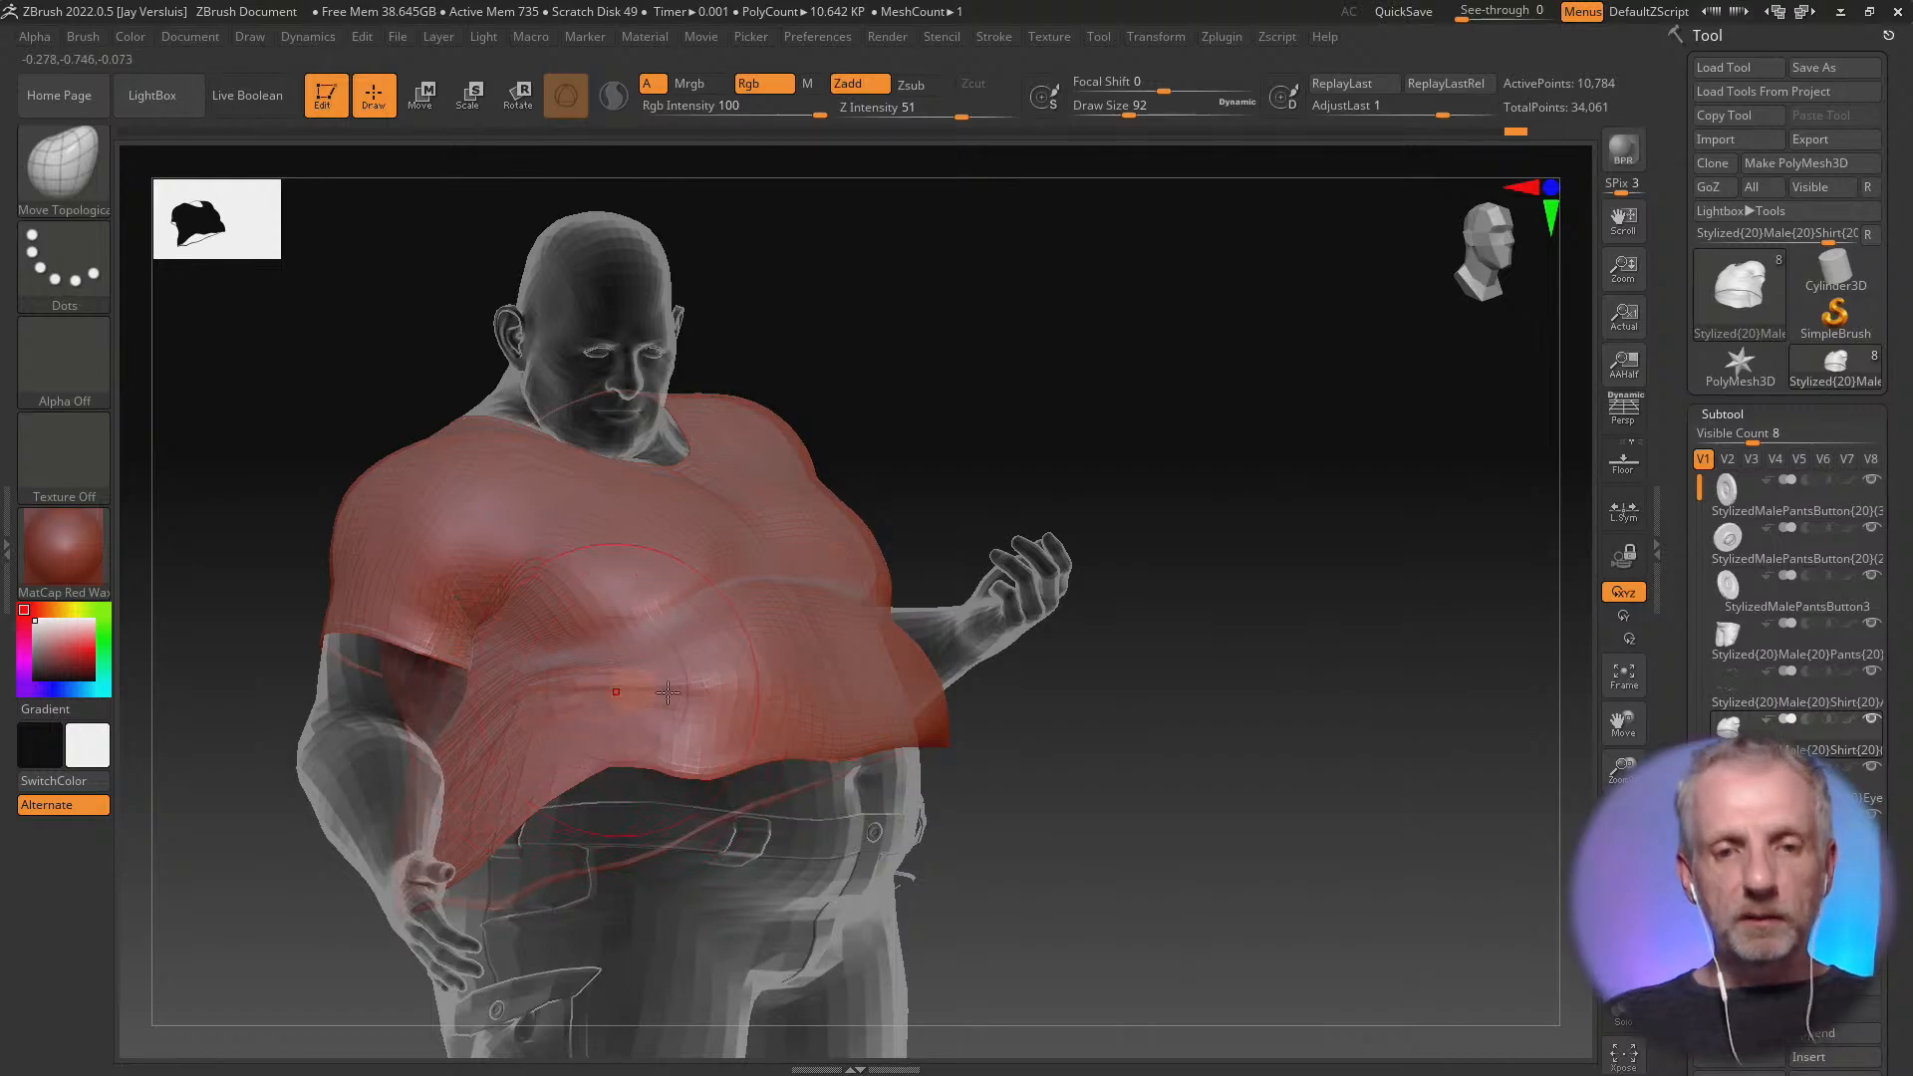
mouse_move(986, 681)
left_mouse_down()
mouse_move(772, 692)
mouse_move(848, 664)
left_mouse_up()
right_click_drag(864, 687, 1028, 691)
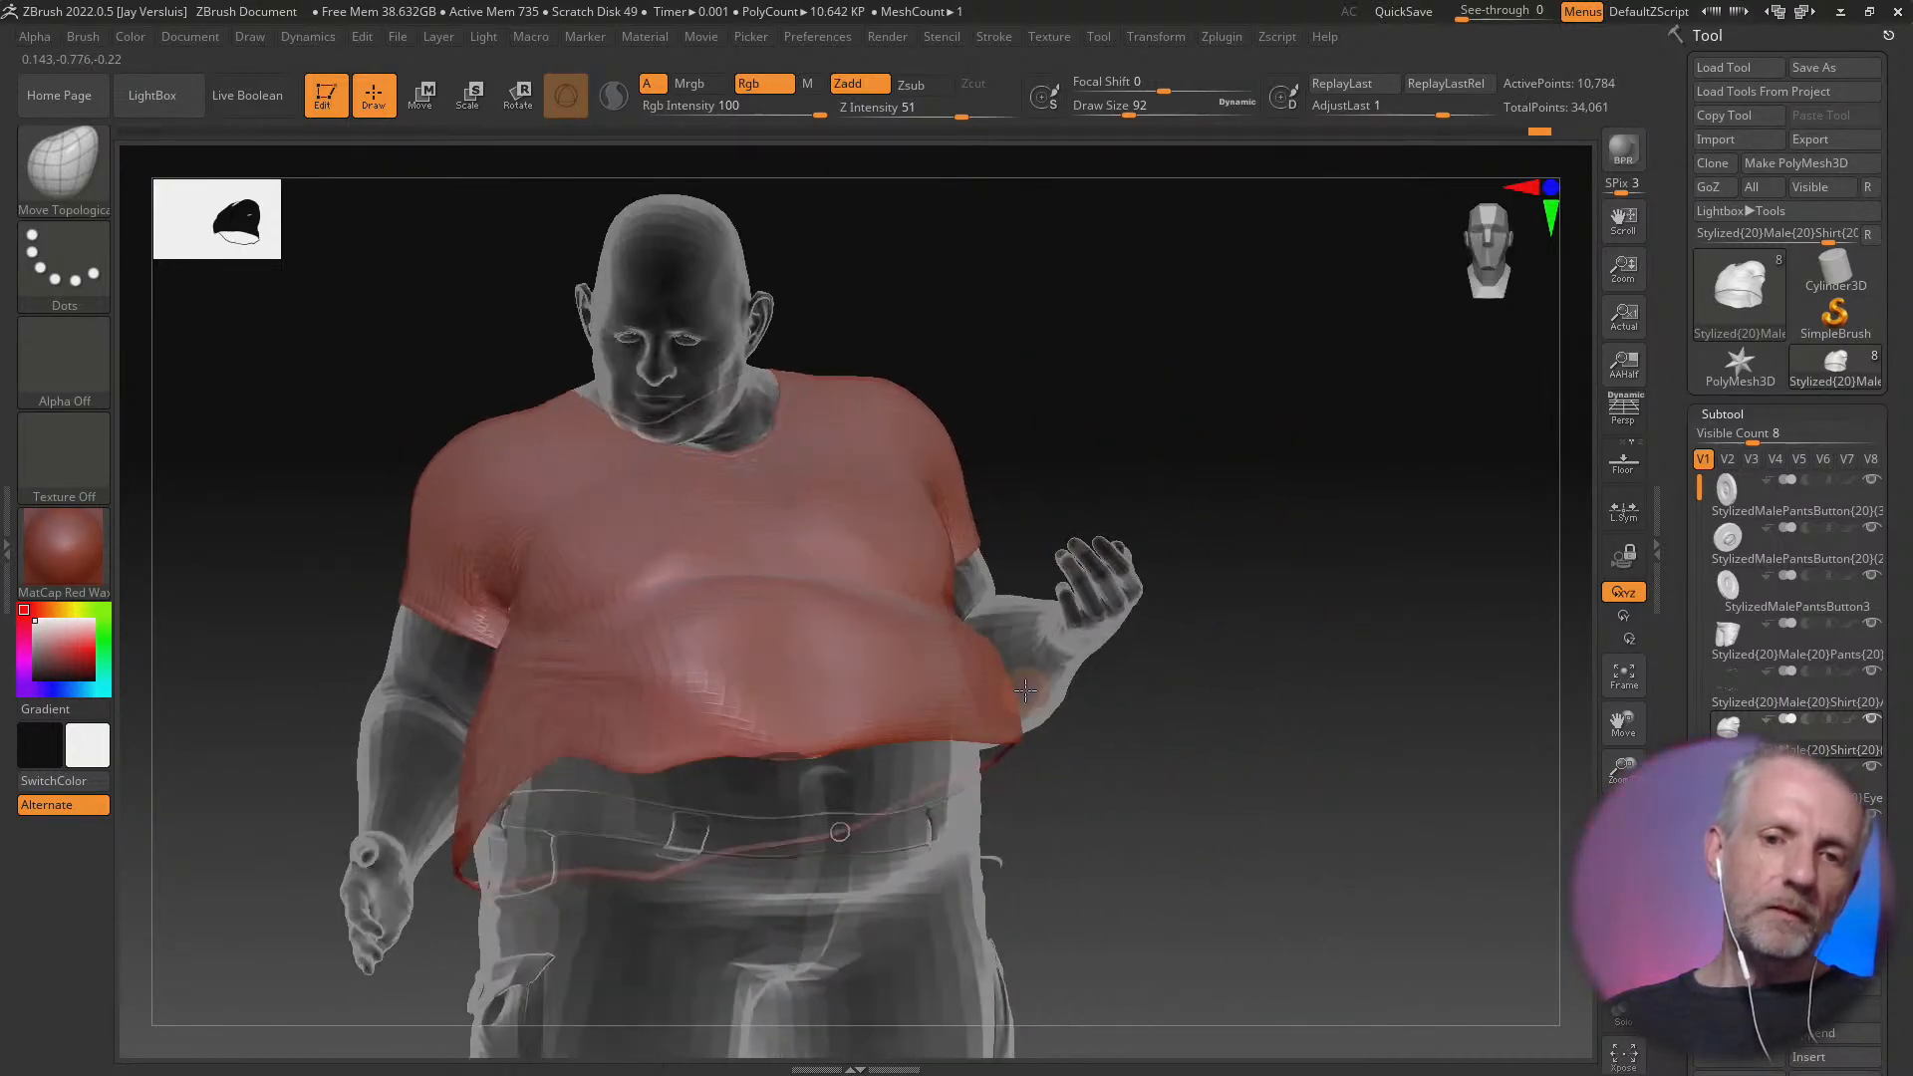
Smooth the shirt's belly and build it out with the Standard brush to cover the body poking through
key("shift")
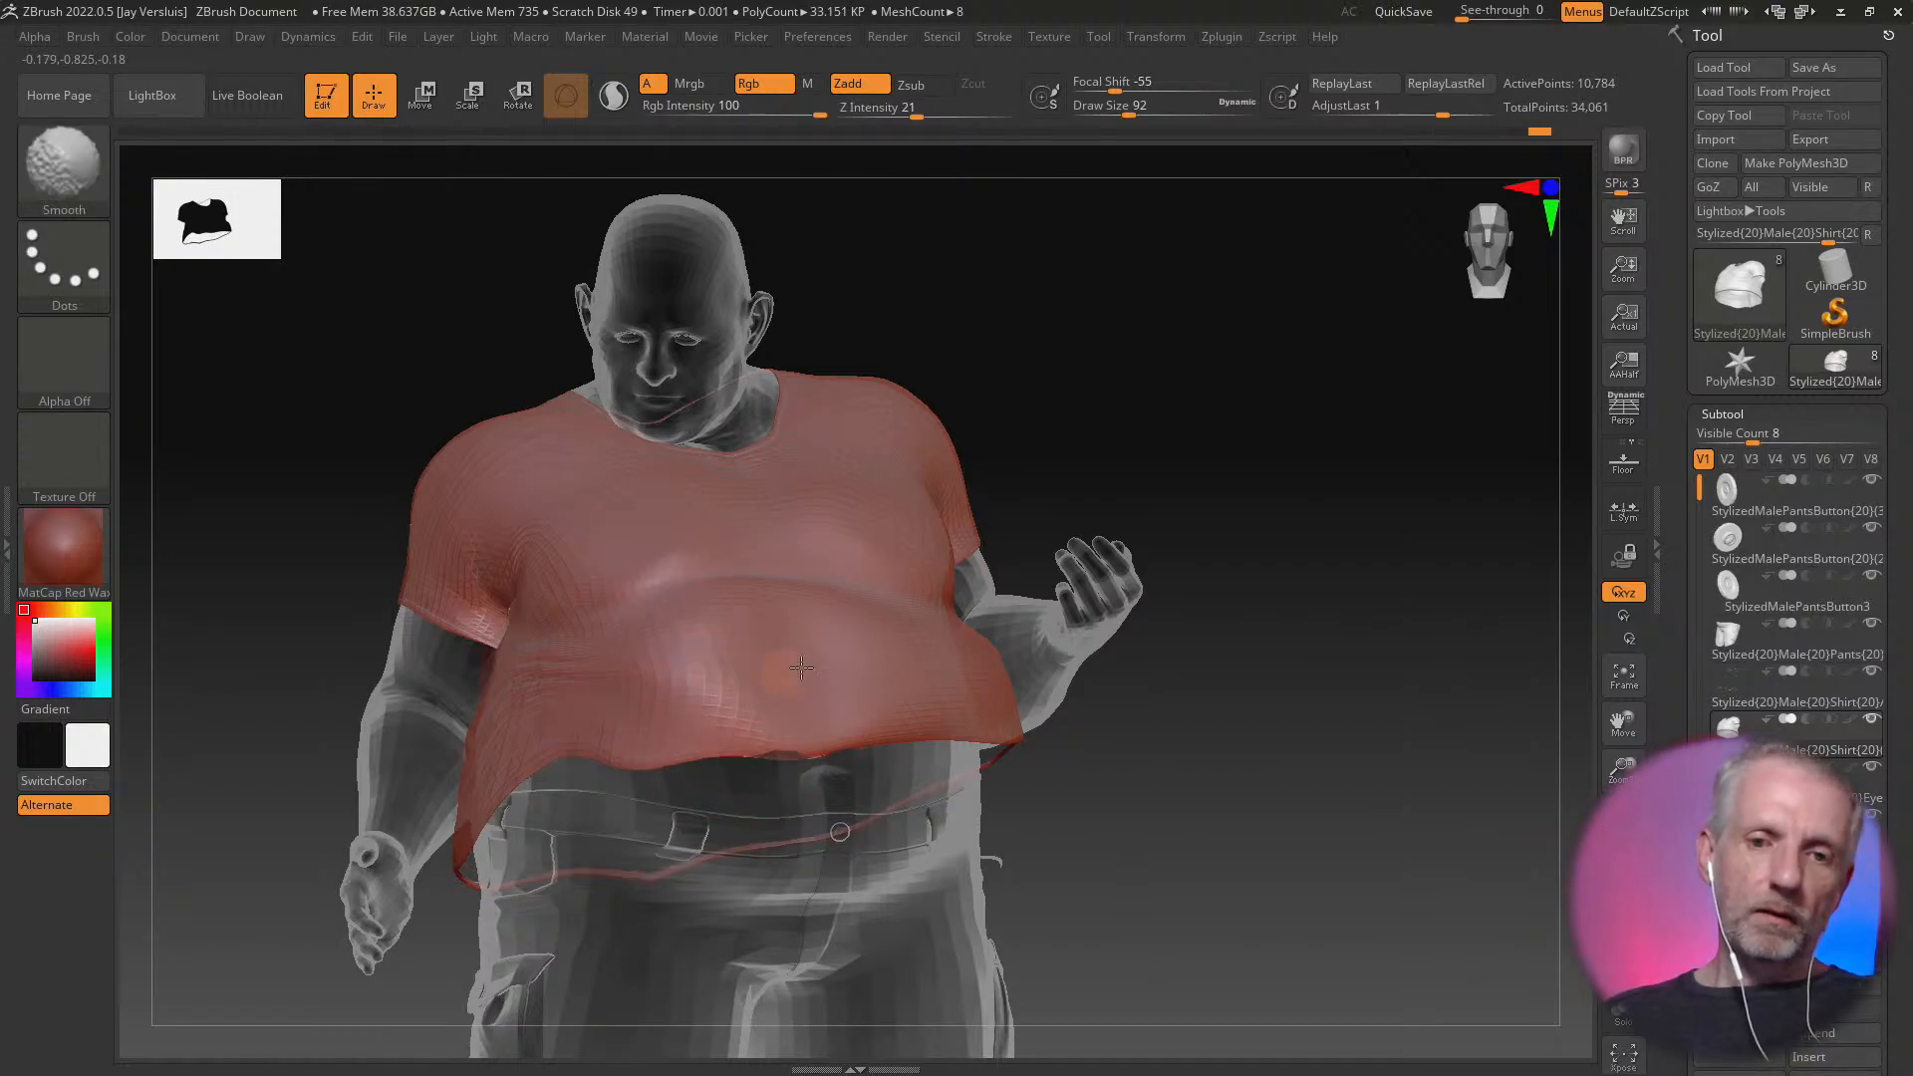
left_click_drag(698, 671, 670, 661, "shift")
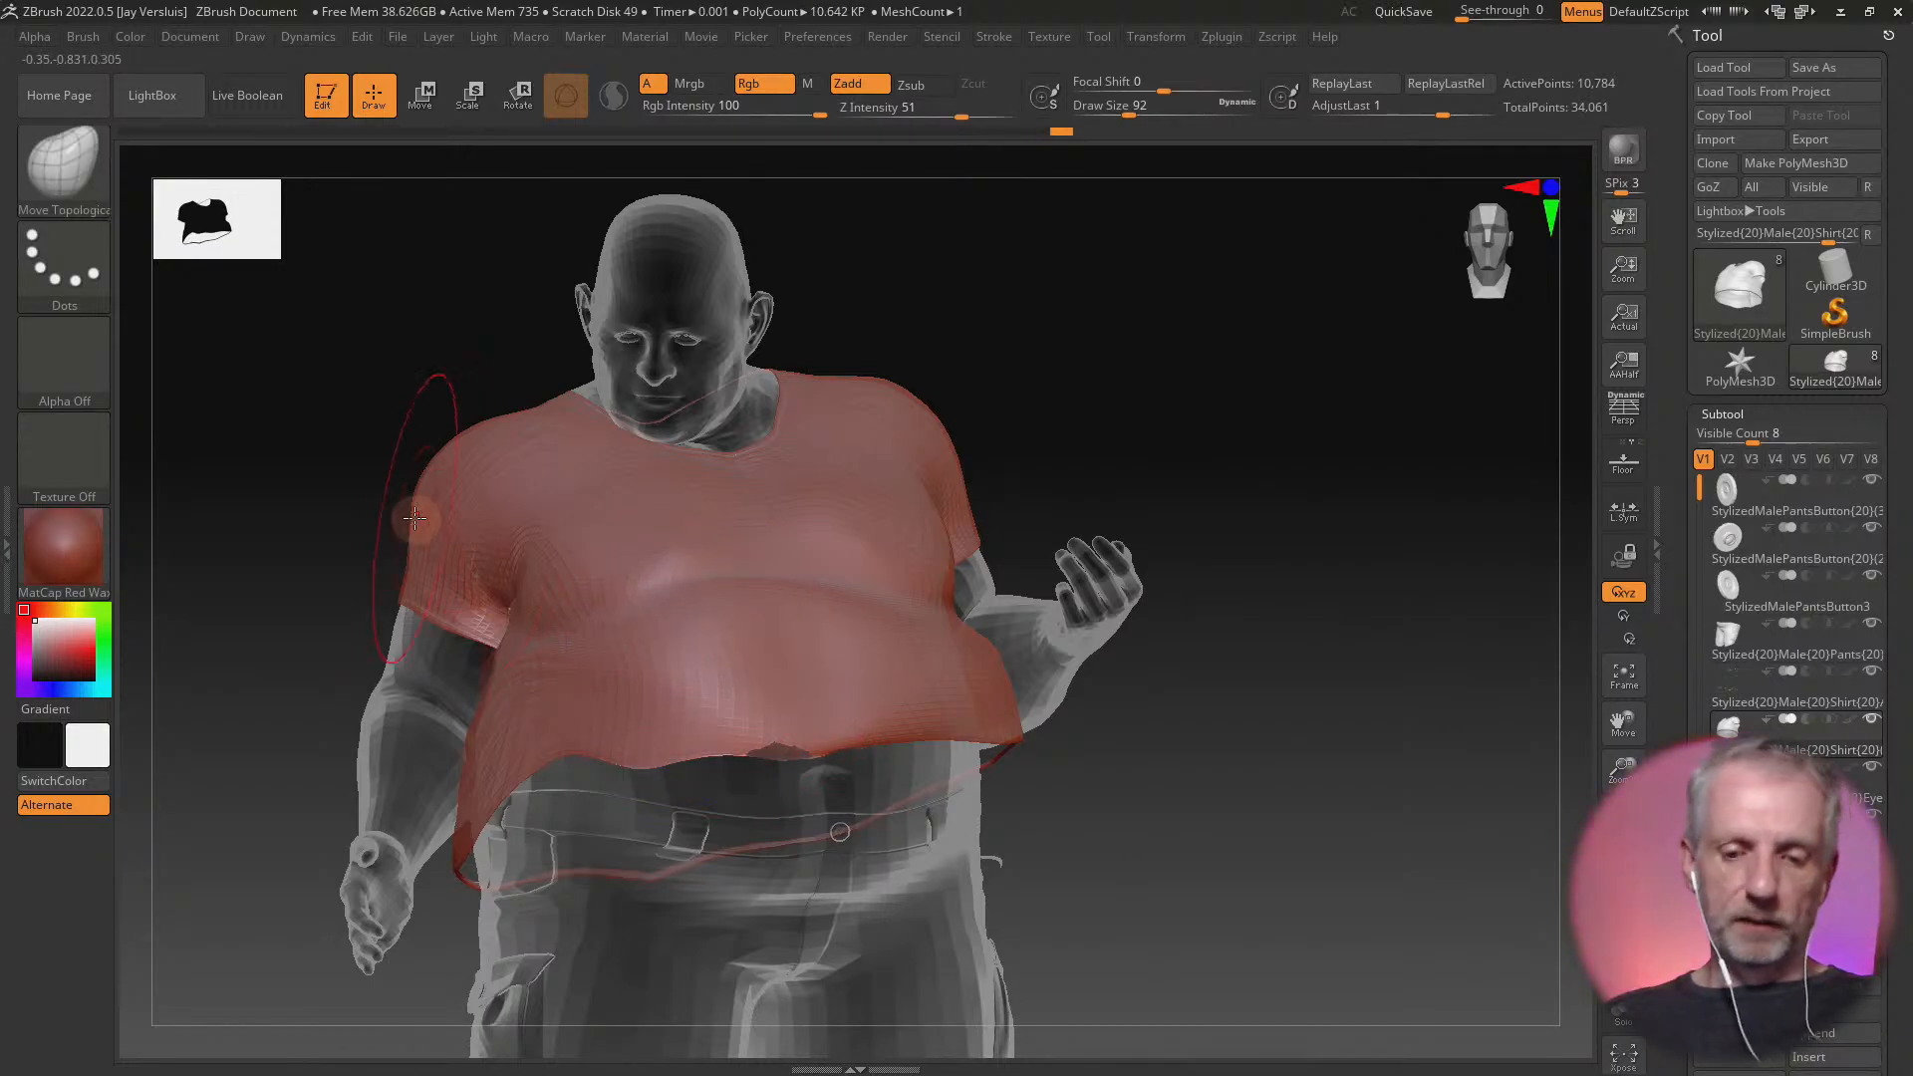
key("b")
key("s")
key("t")
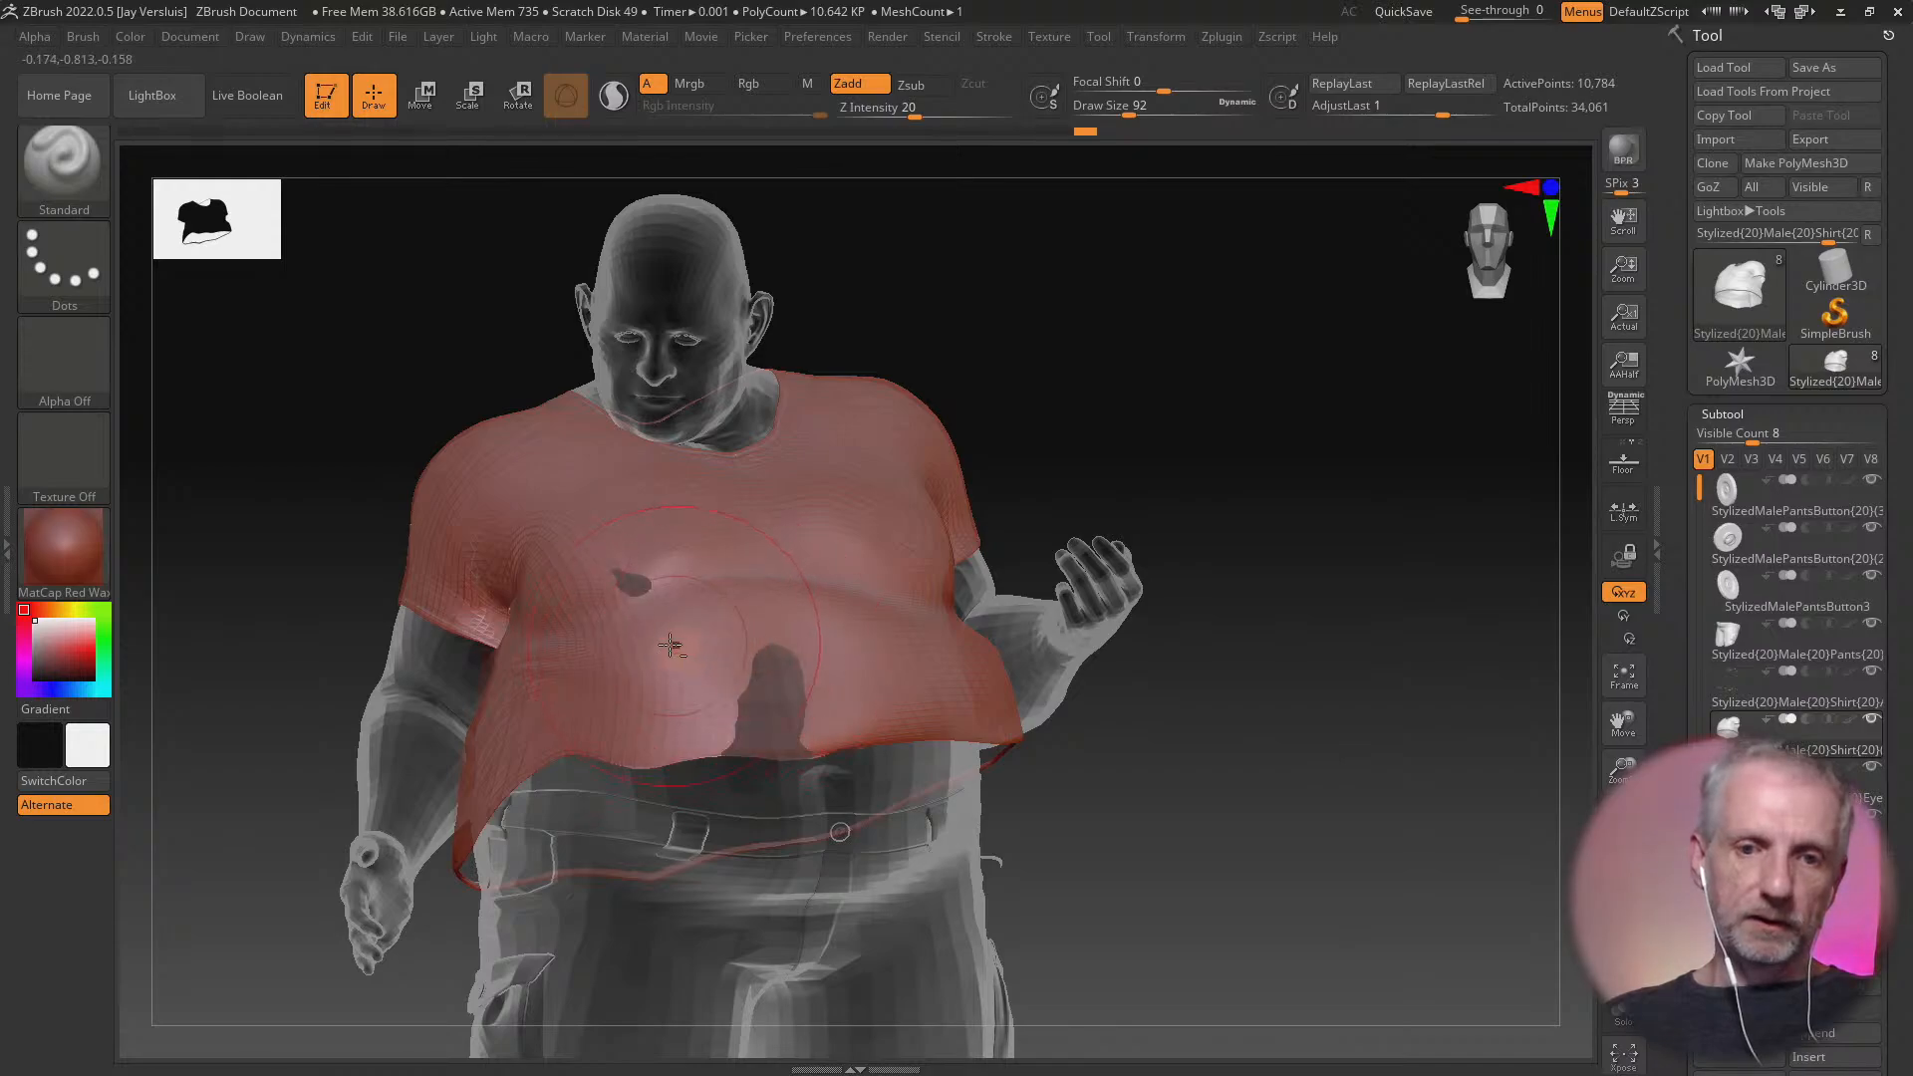
left_click_drag(728, 680, 738, 645)
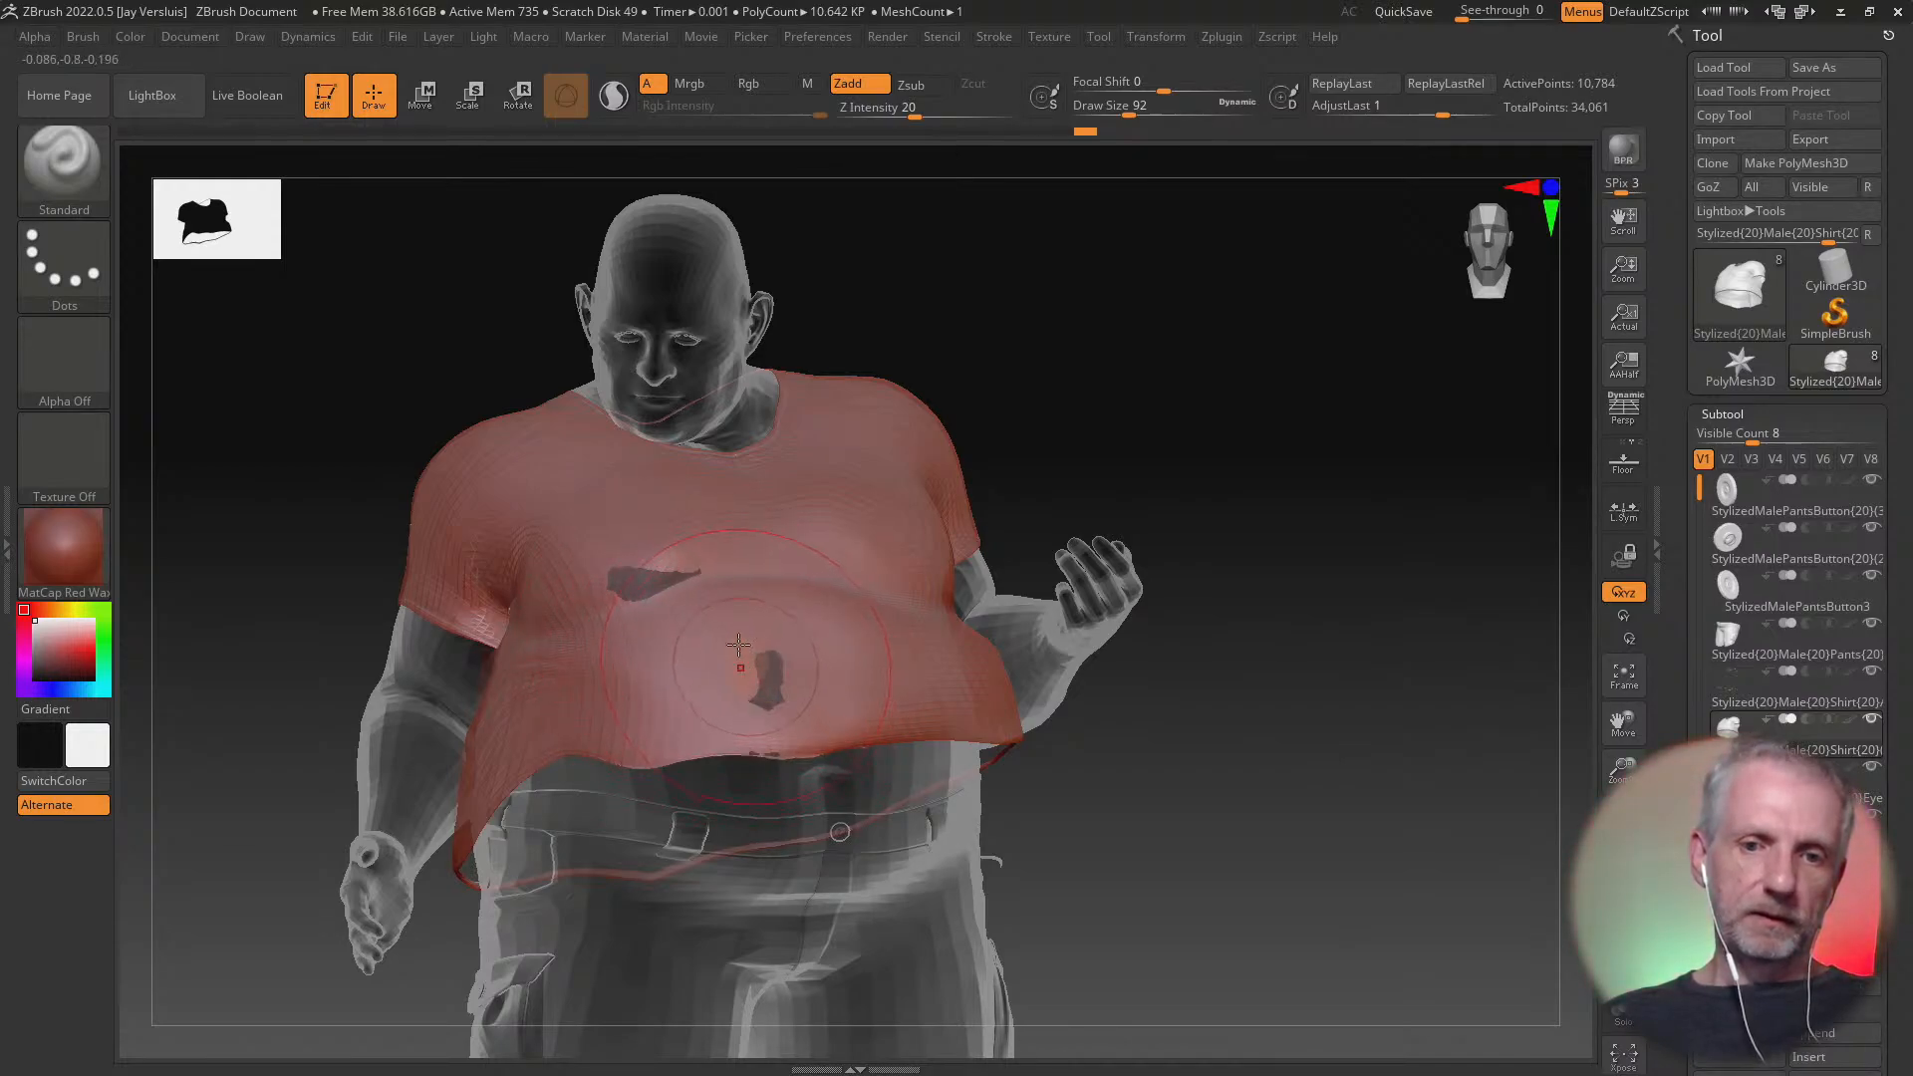
left_click_drag(622, 568, 708, 601)
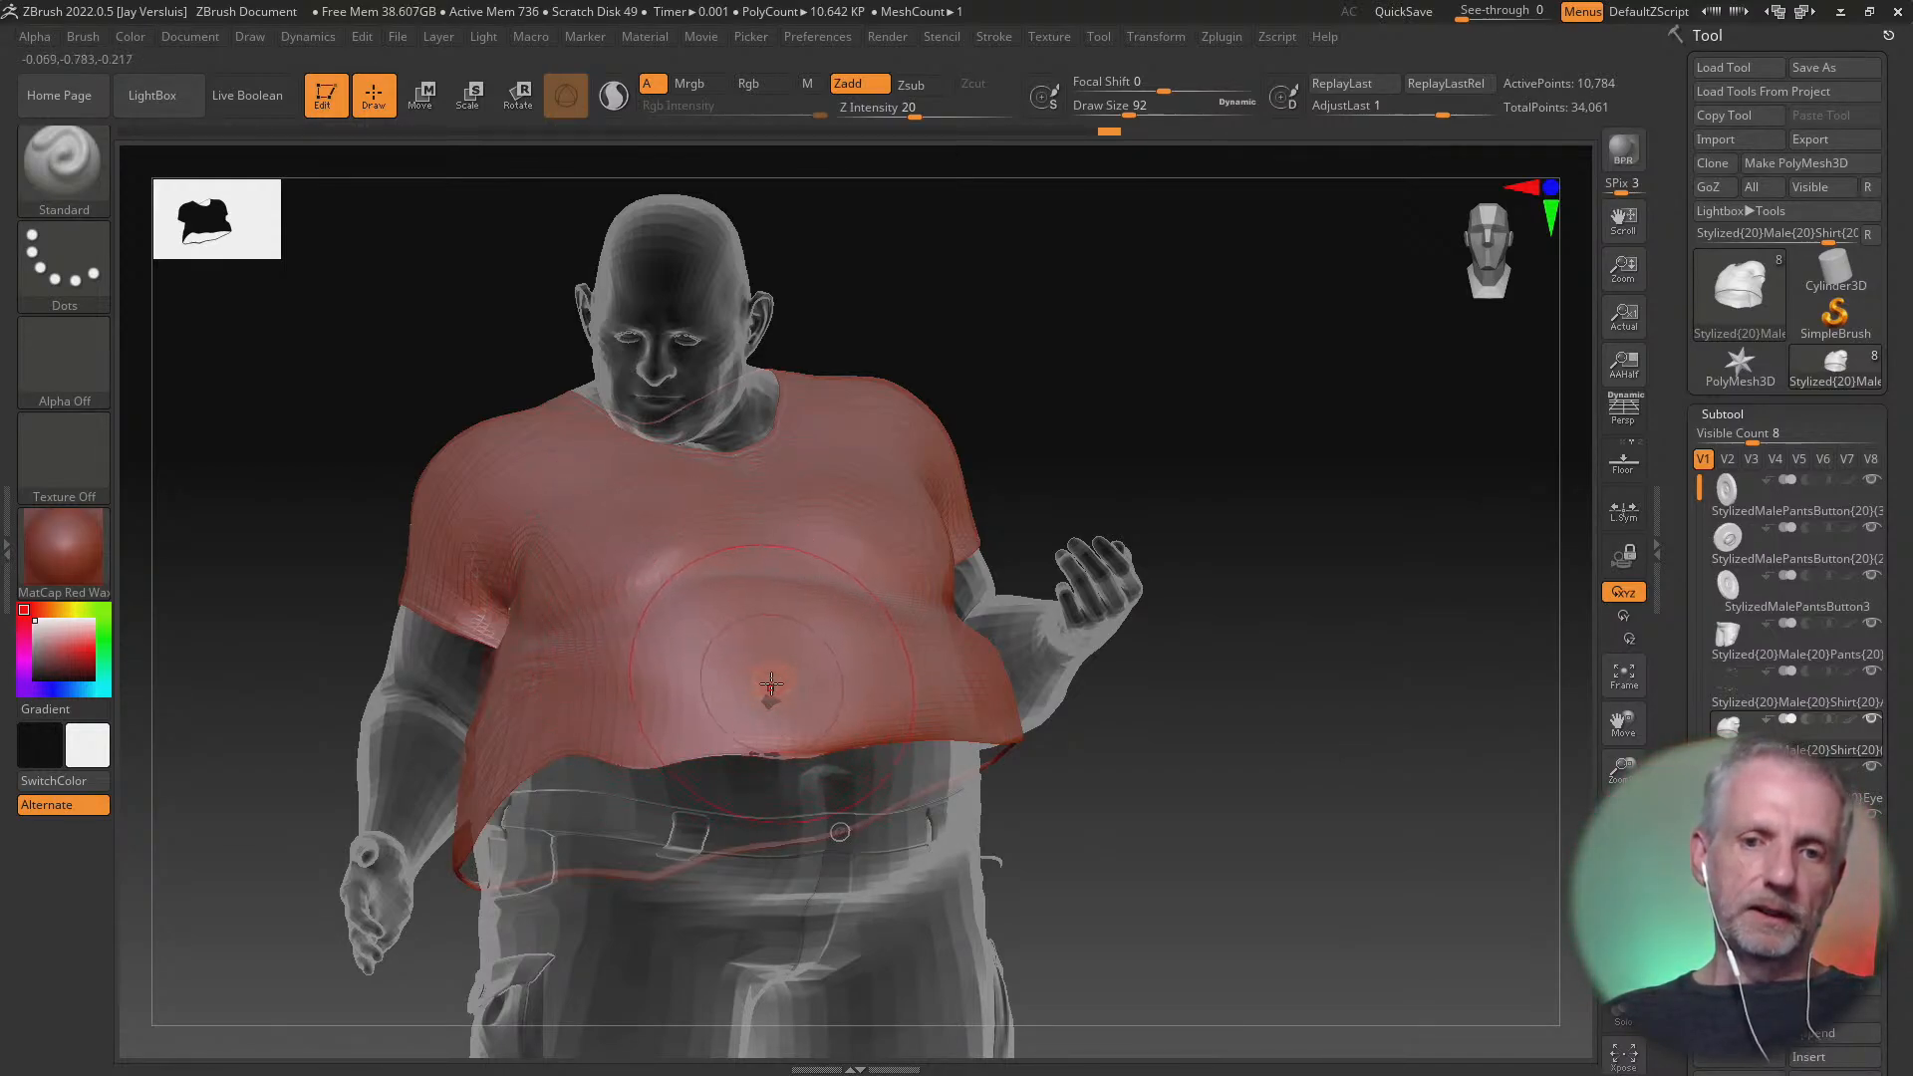
mouse_move(1144, 815)
left_mouse_down()
mouse_move(1087, 820)
mouse_move(1161, 807)
mouse_move(1016, 837)
mouse_move(1216, 811)
mouse_move(1272, 833)
mouse_move(1146, 835)
left_mouse_up()
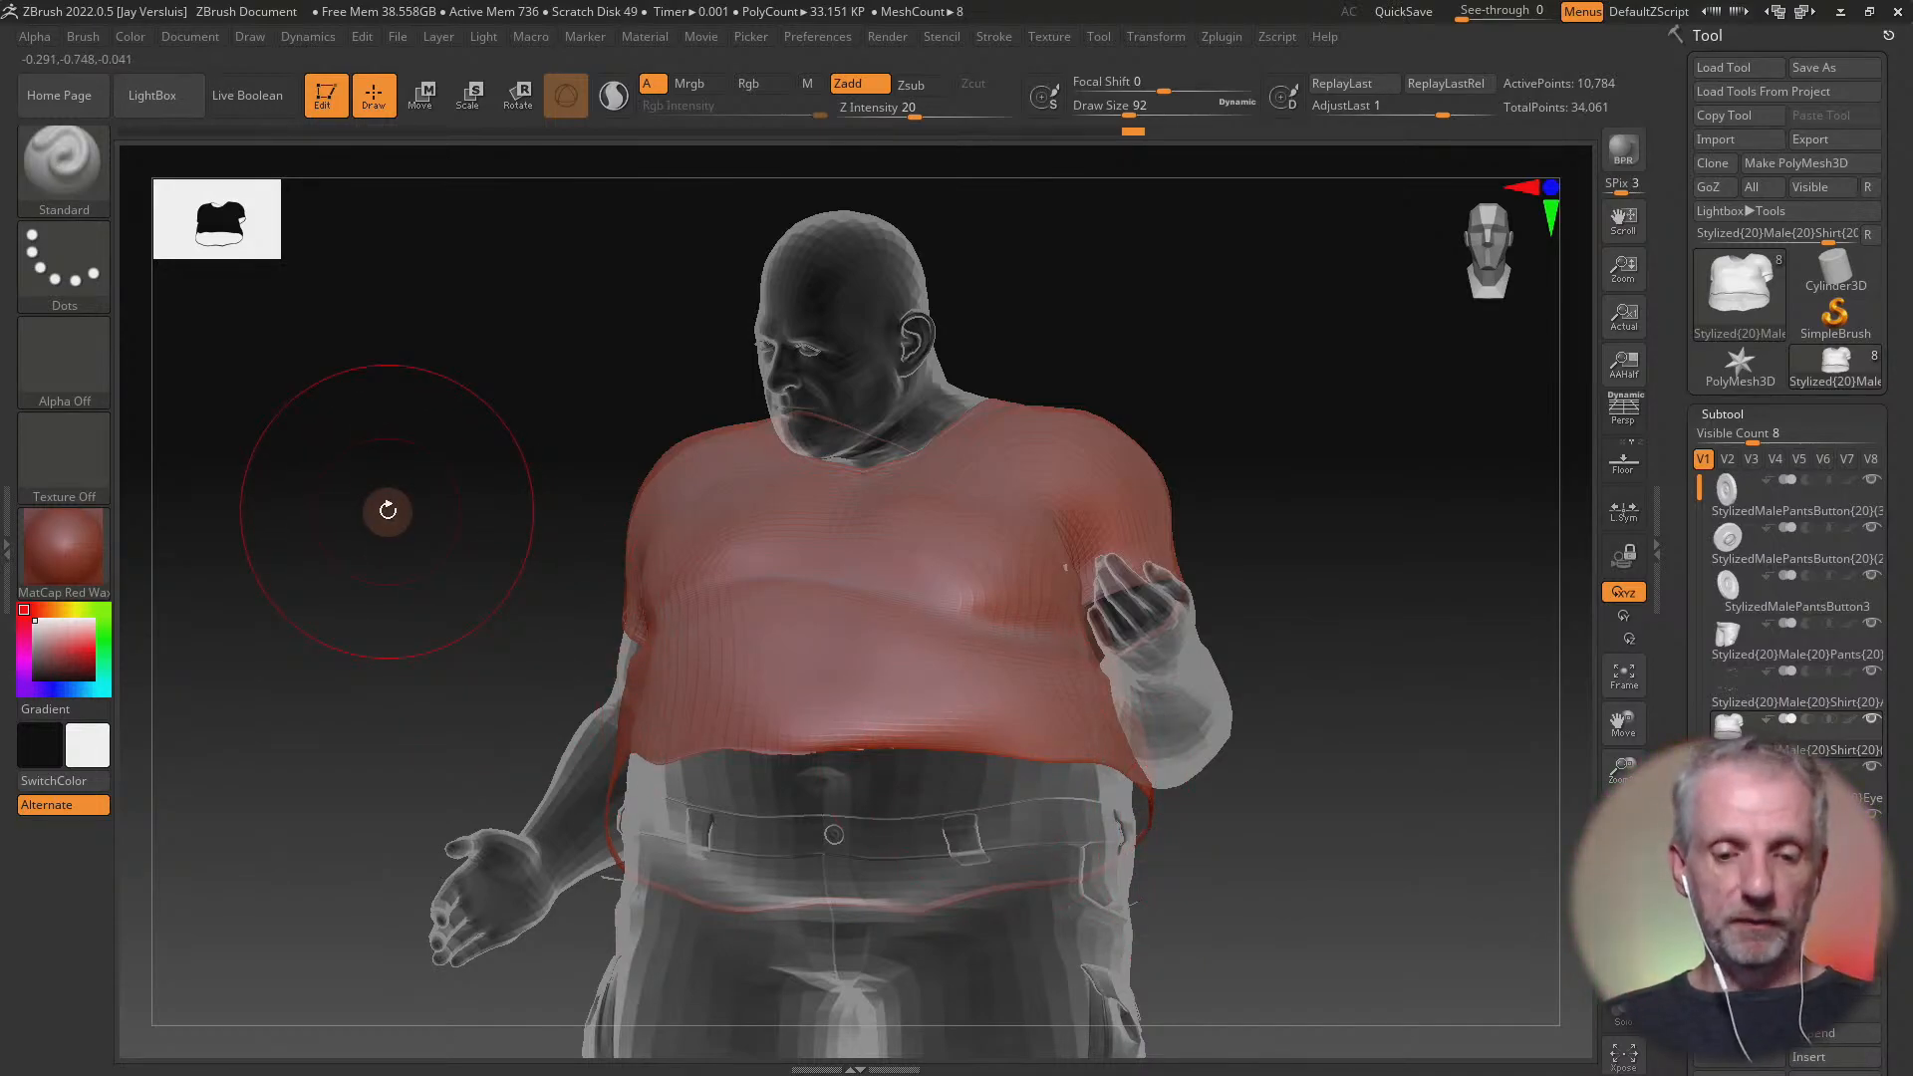
Try pulling the shirt's front hem across the belly with the ClothMove brush and undo the strokes
key("b")
key("c")
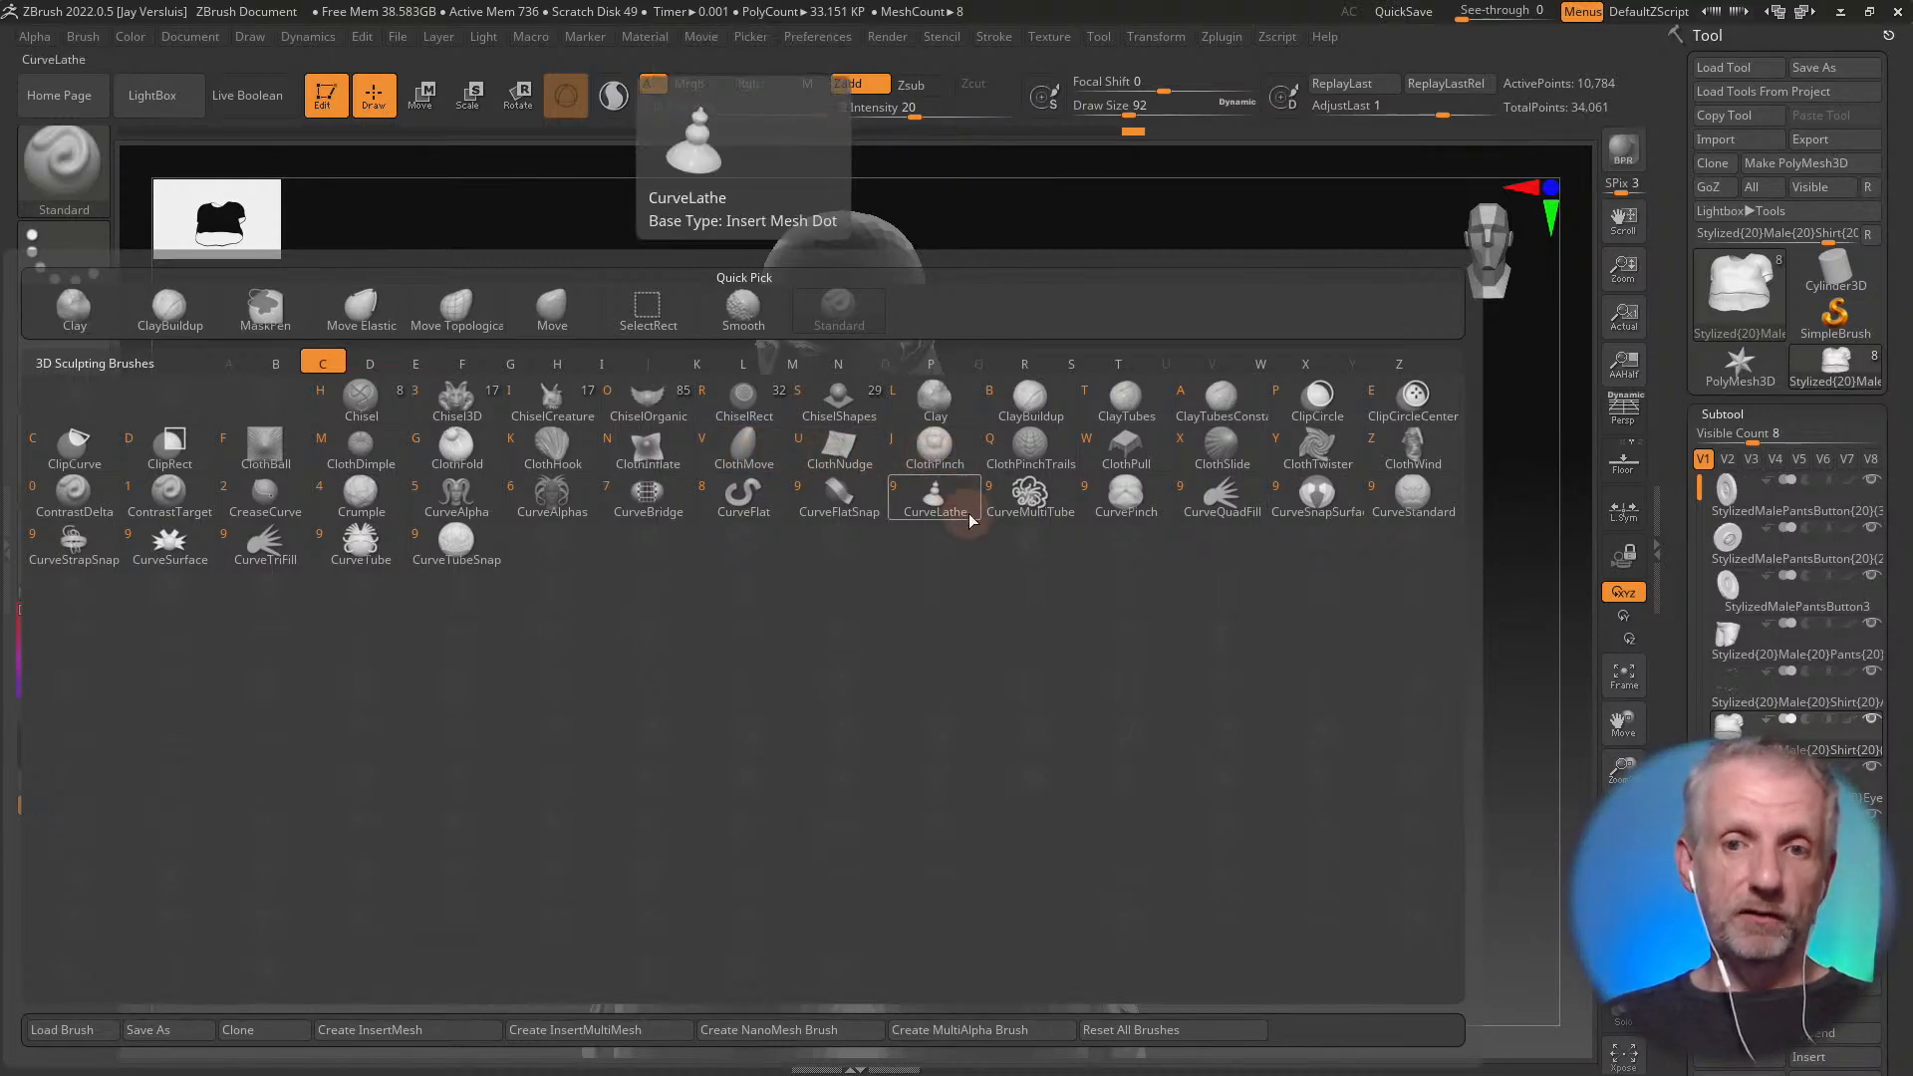
left_click(754, 454)
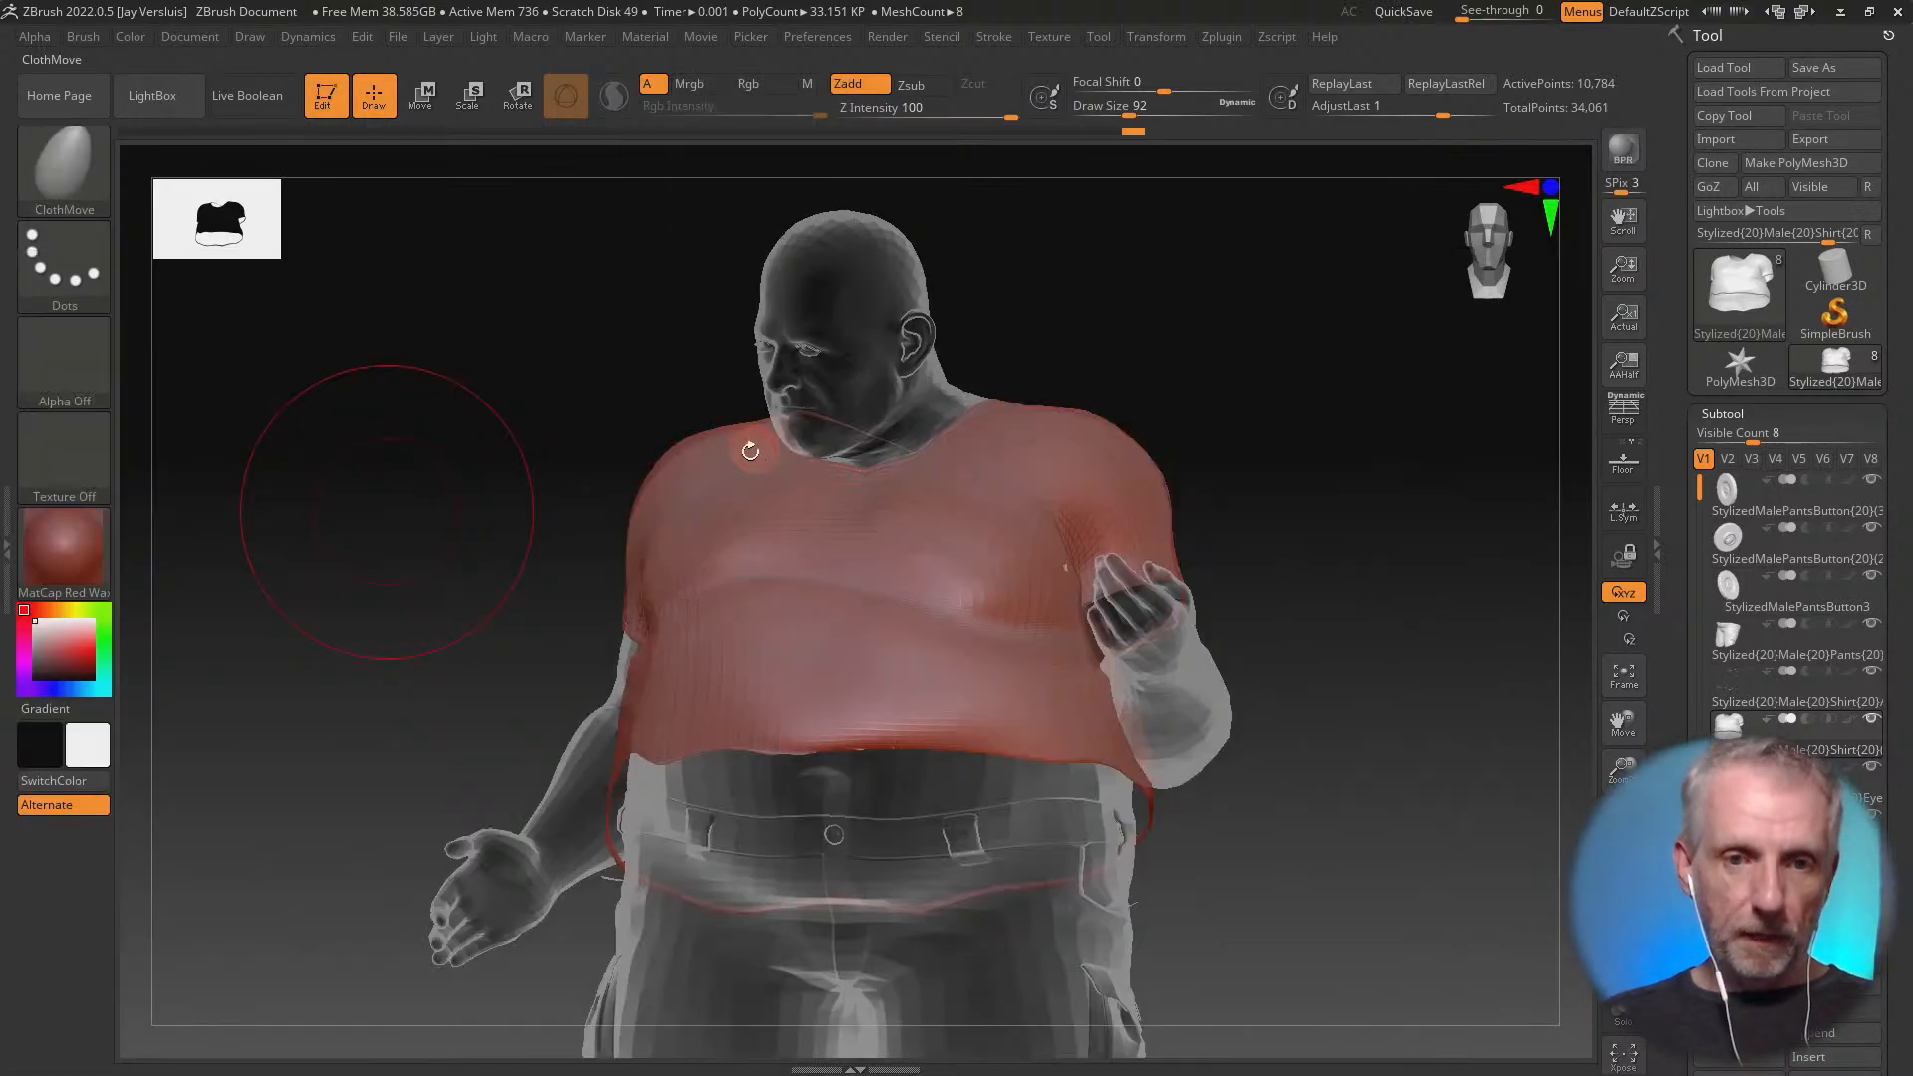
mouse_move(828, 698)
left_mouse_down()
mouse_move(781, 633)
mouse_move(742, 657)
mouse_move(935, 656)
mouse_move(885, 643)
mouse_move(969, 680)
left_mouse_up()
right_click_drag(969, 679, 1145, 691)
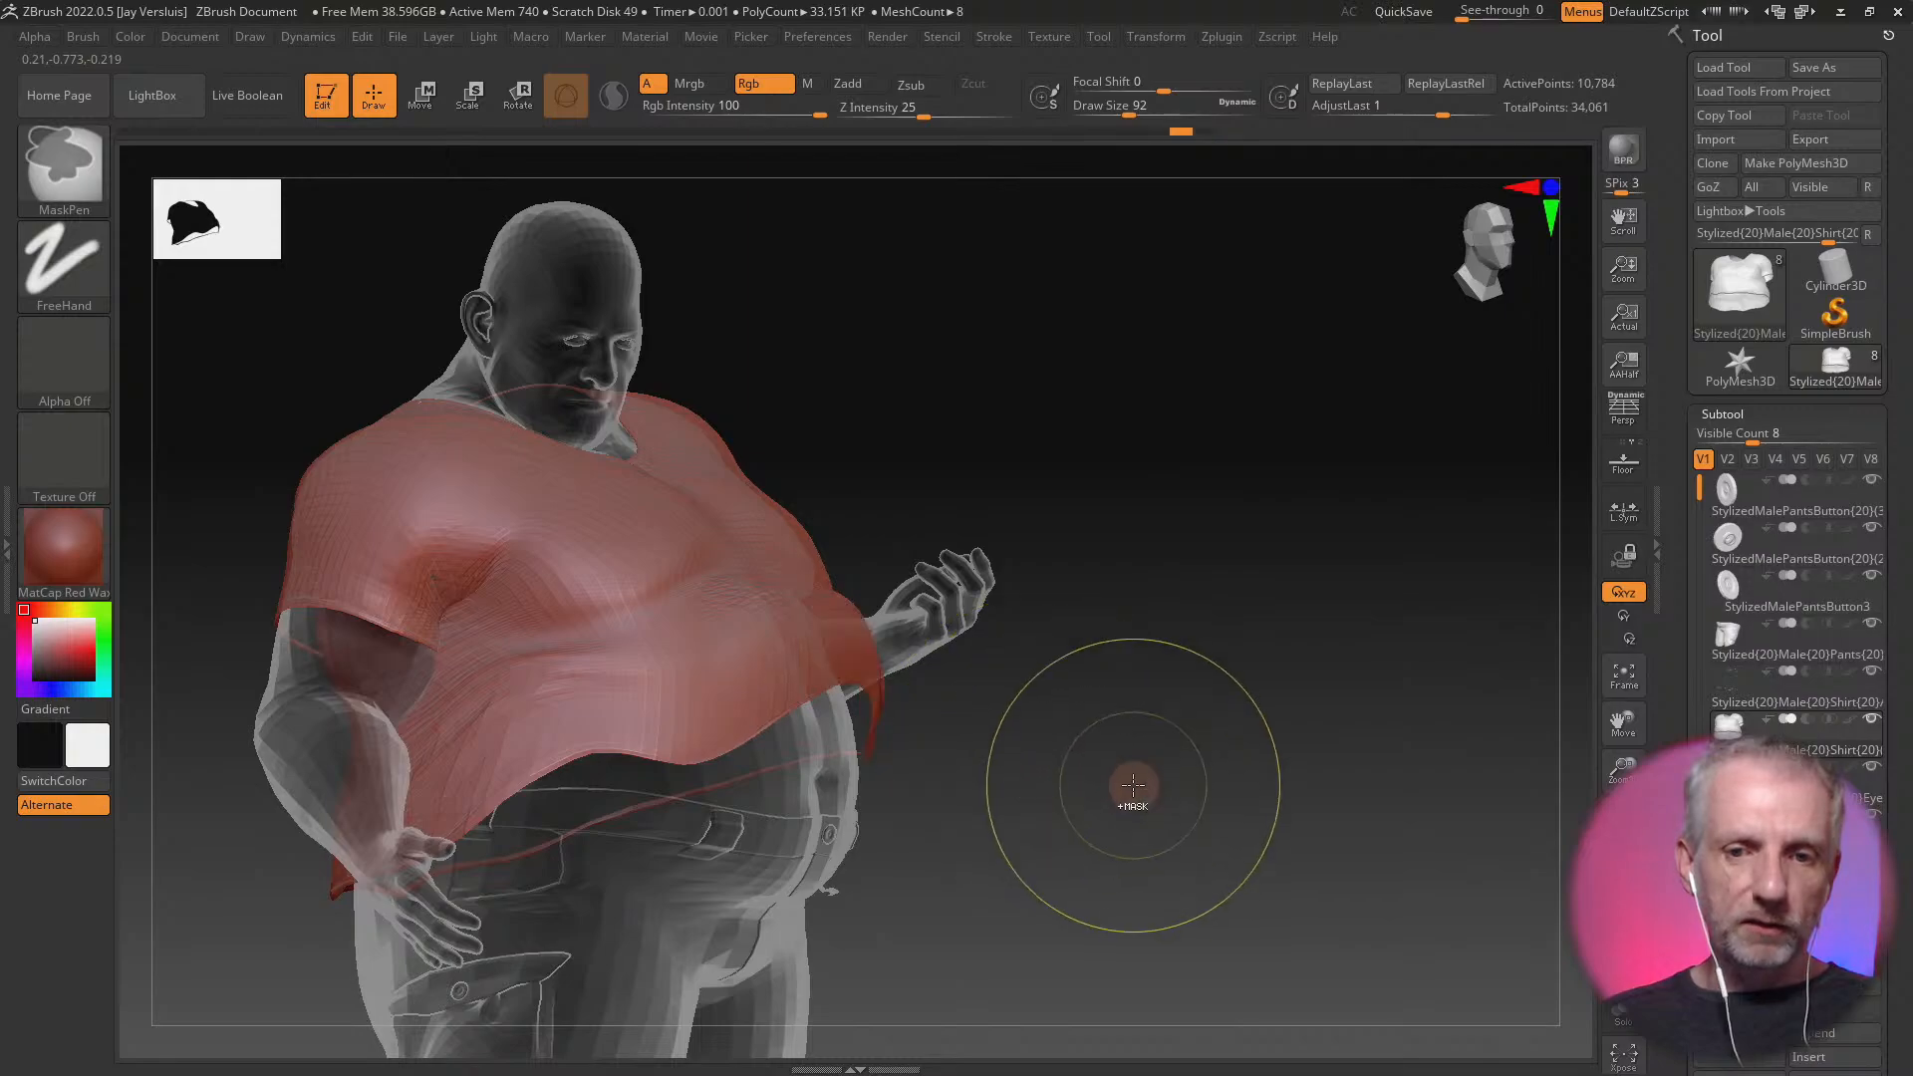
right_click_drag(1139, 790, 1037, 803)
Choose the ClothHook brush and pull the shirt's front hem upward into wrinkled folds across the belly
key("b")
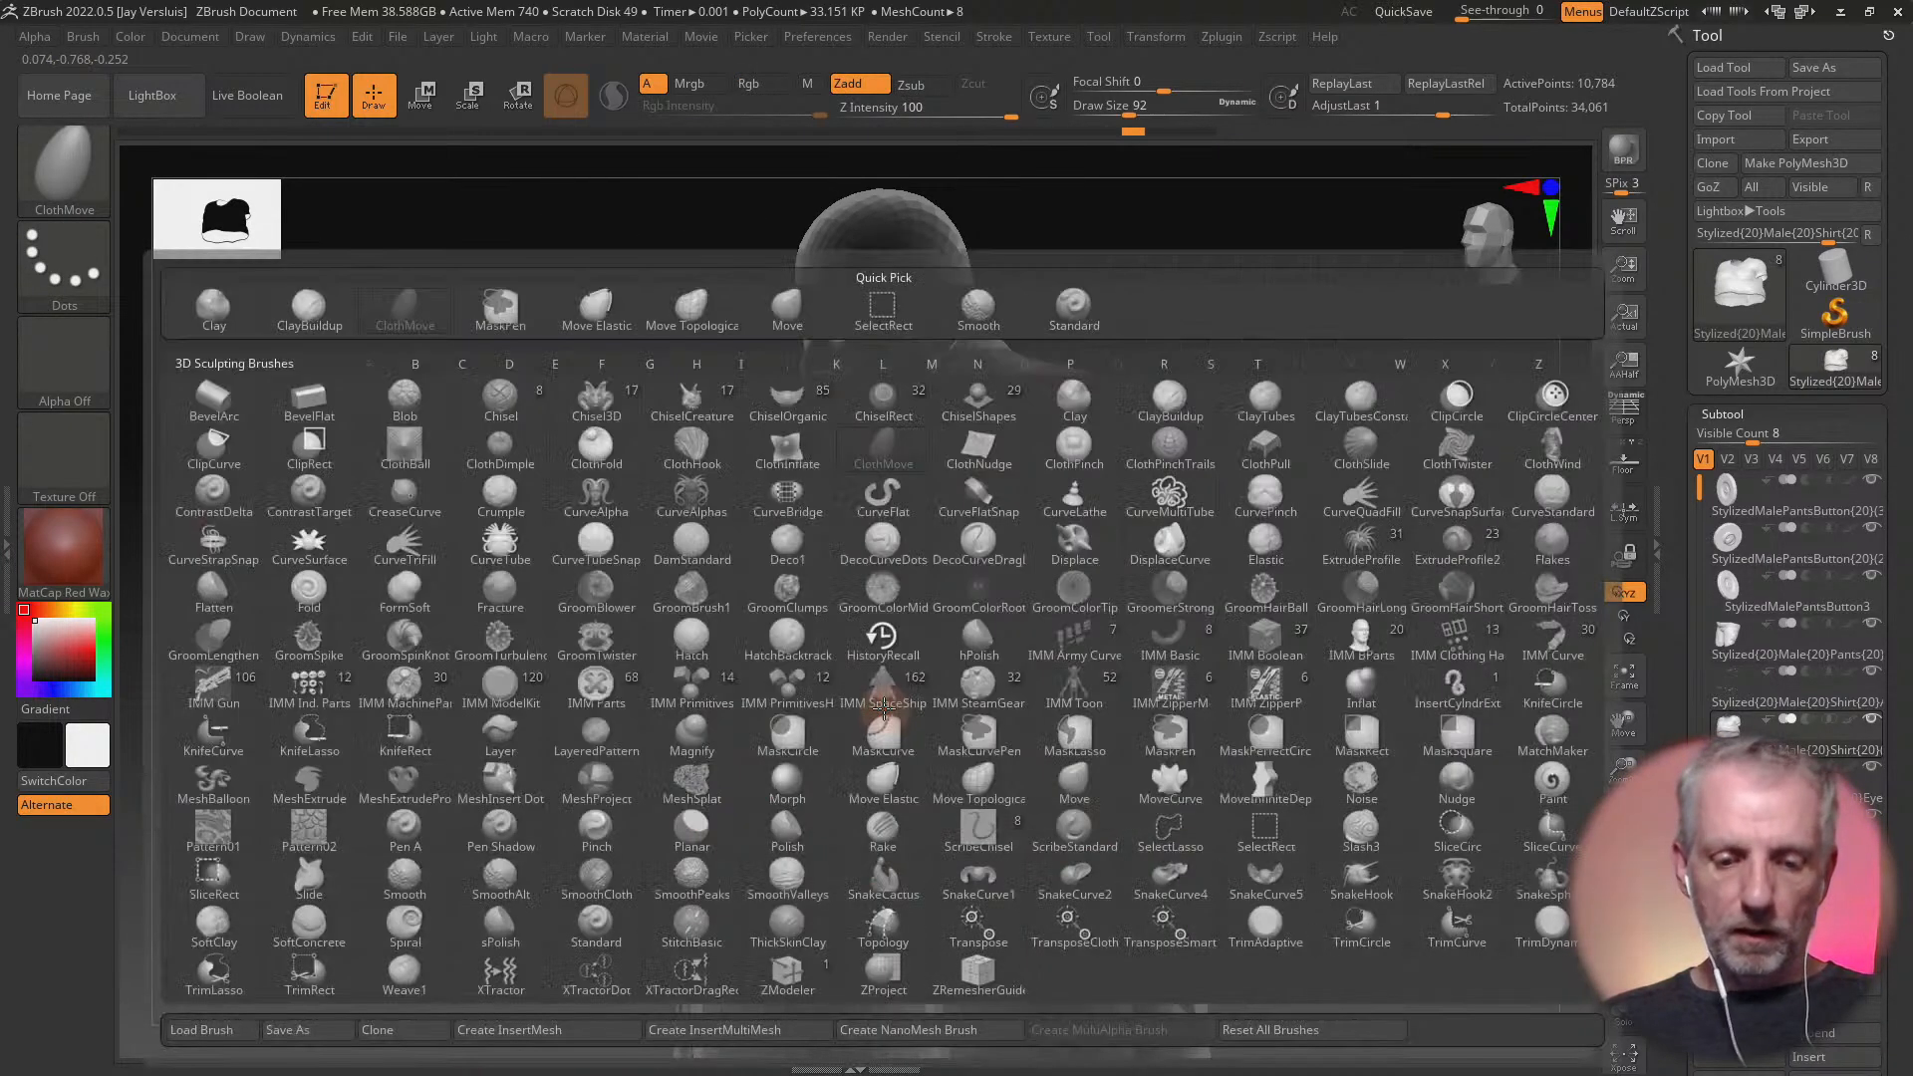
key("c")
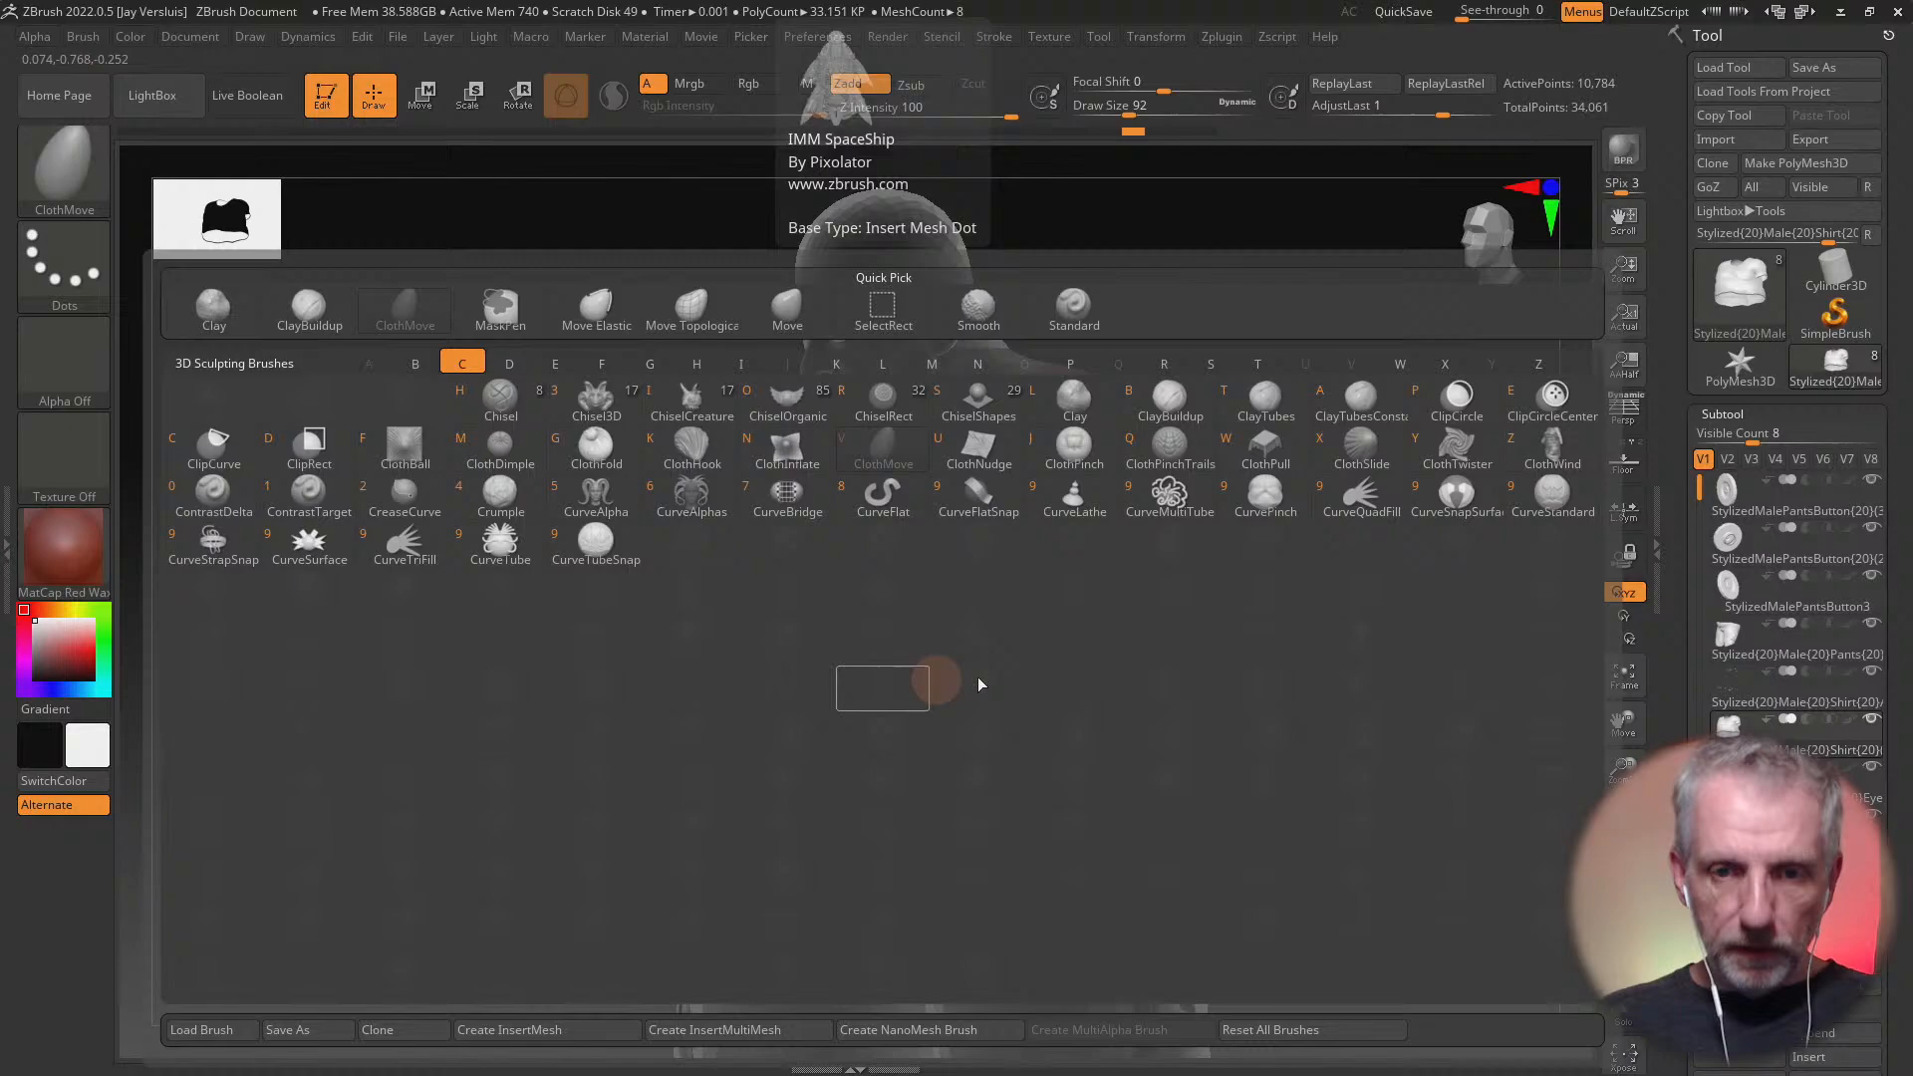
left_click(721, 460)
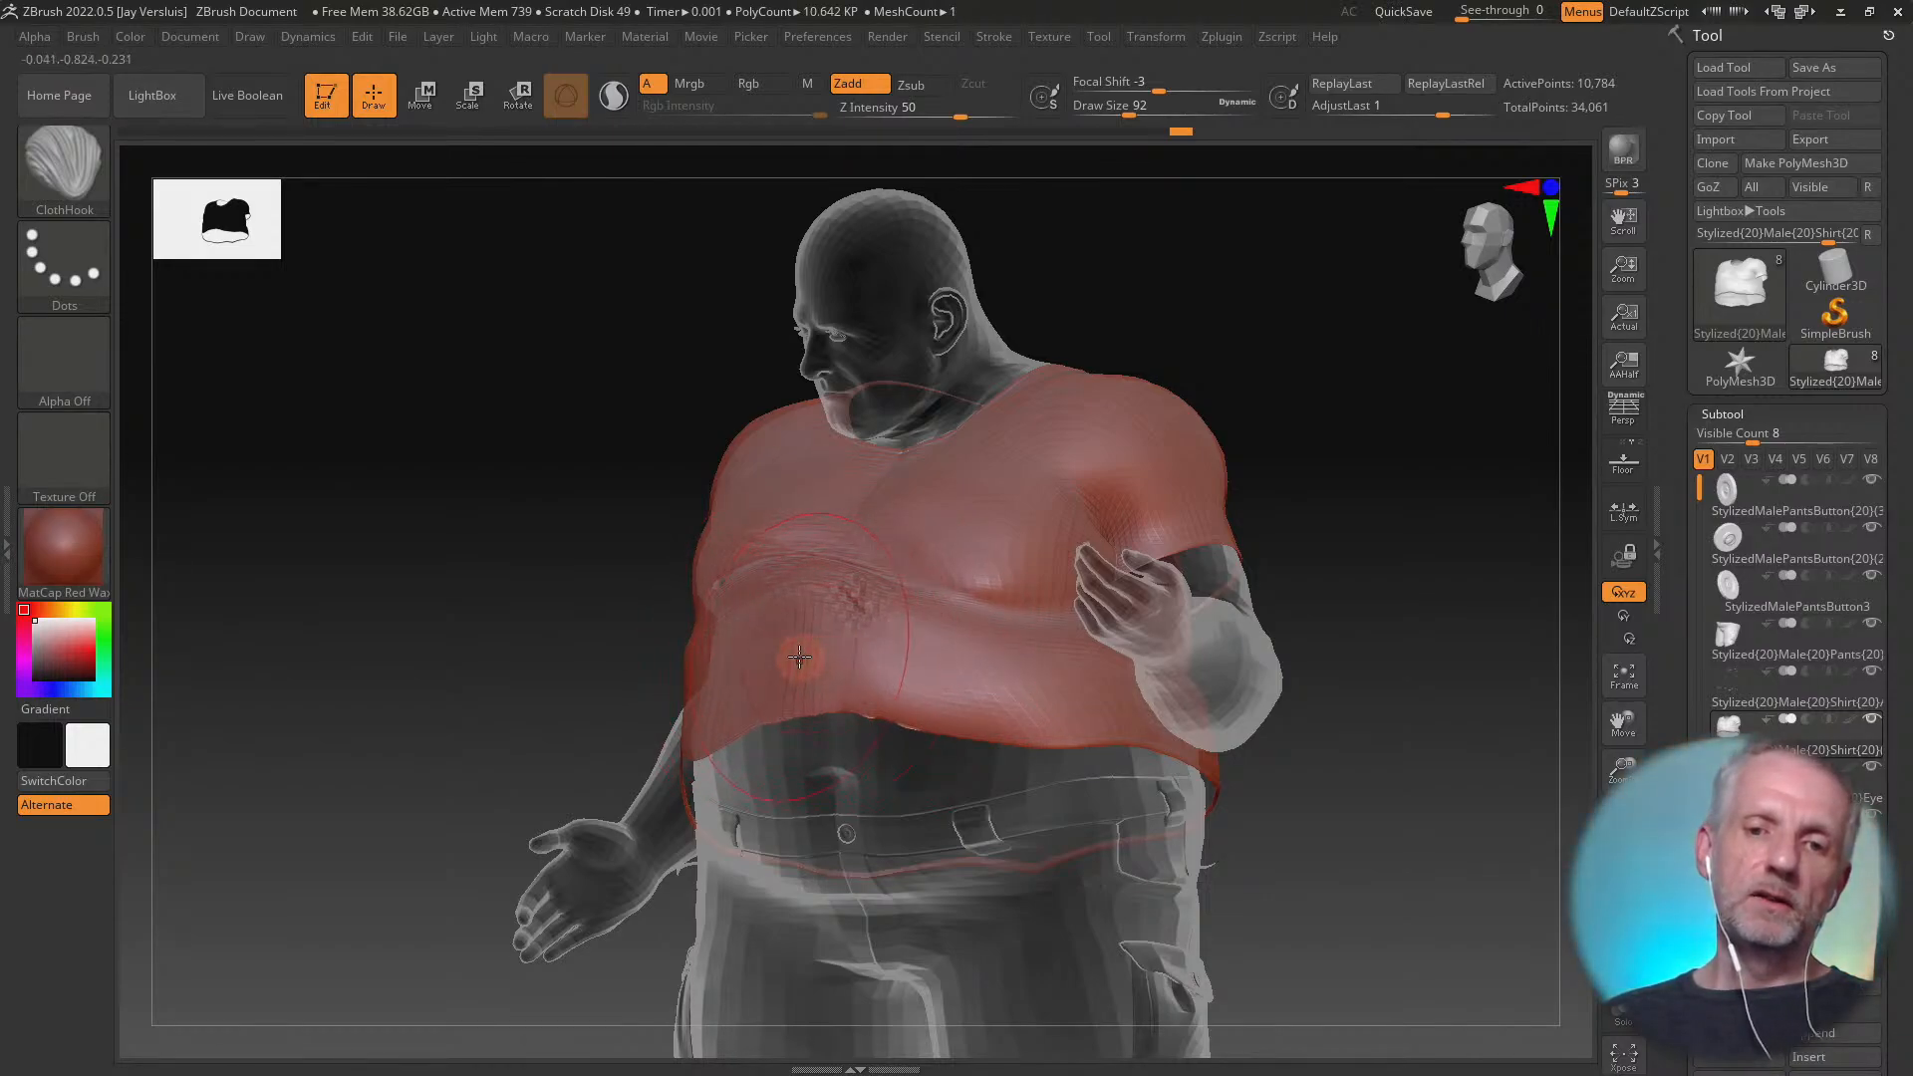
right_click_drag(799, 656, 894, 680)
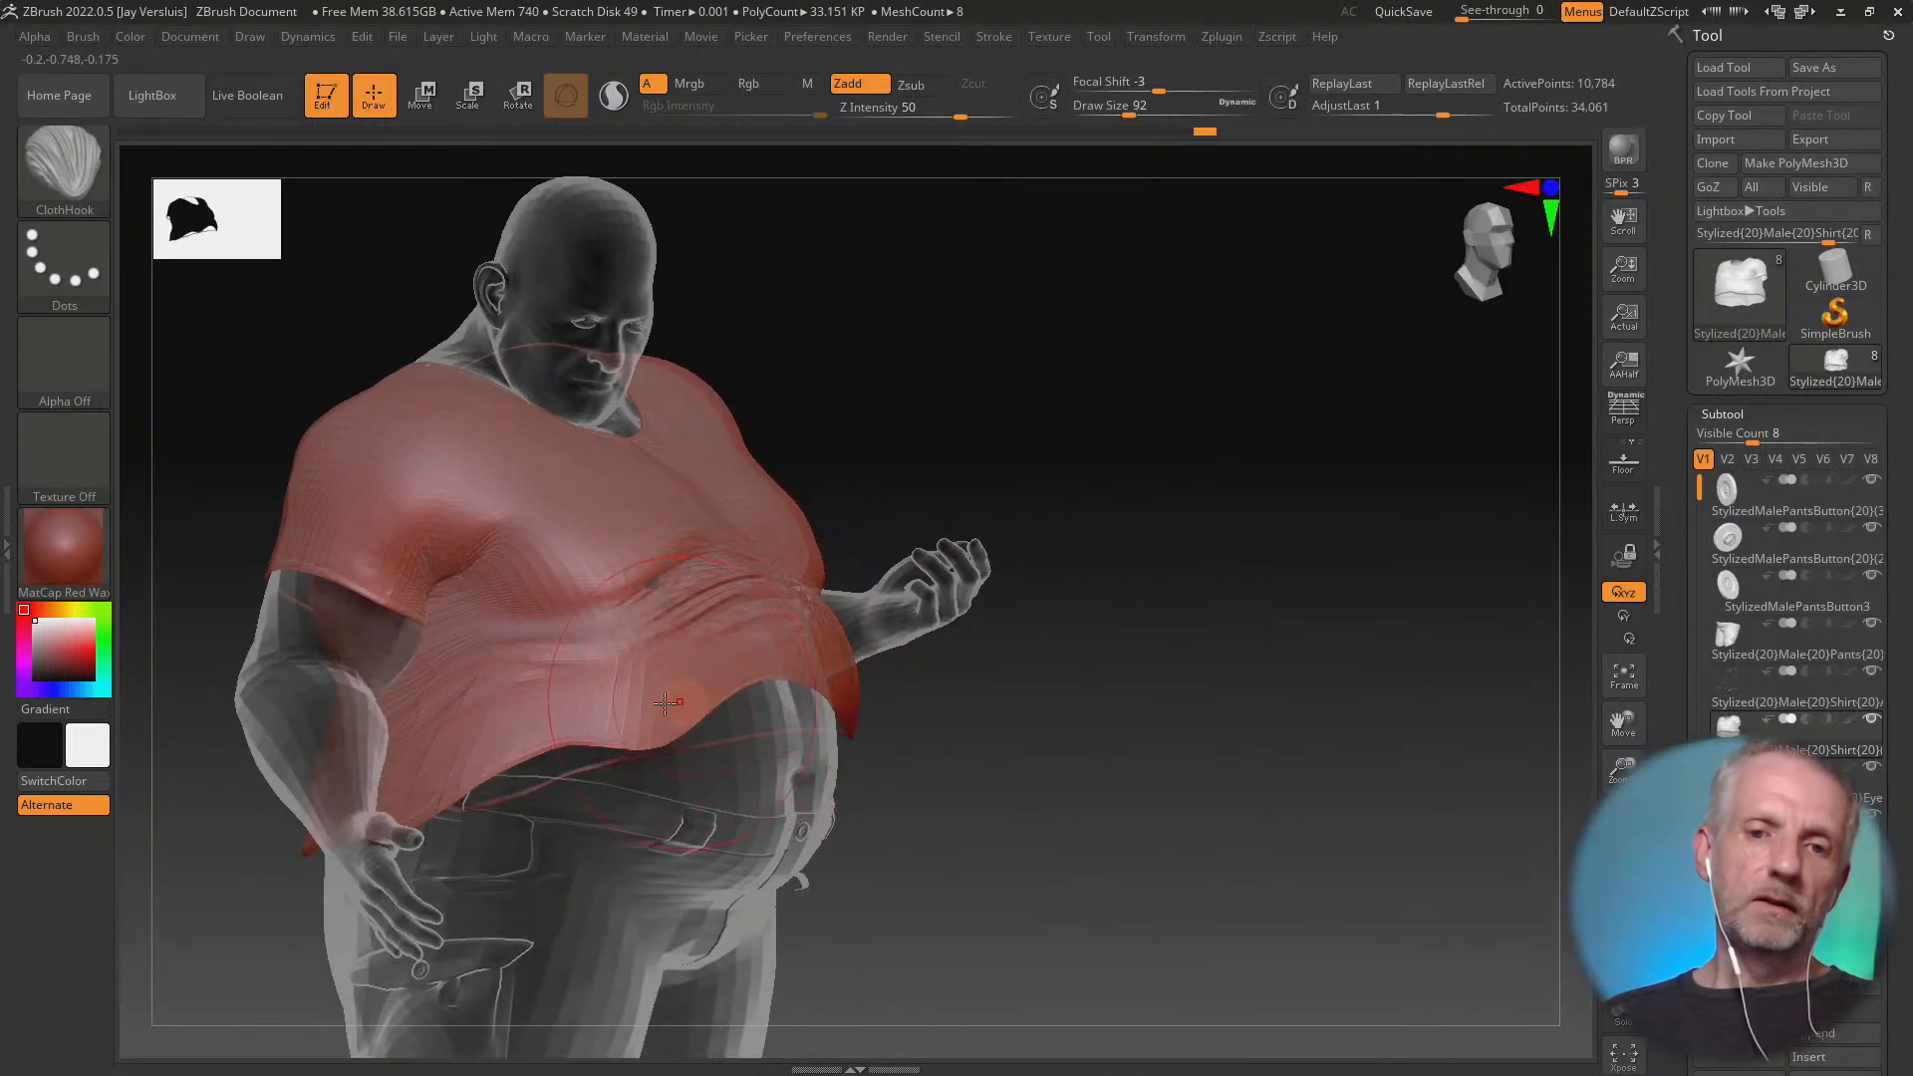
left_click_drag(659, 704, 585, 708)
right_click_drag(771, 744, 669, 754)
left_click_drag(803, 709, 834, 660)
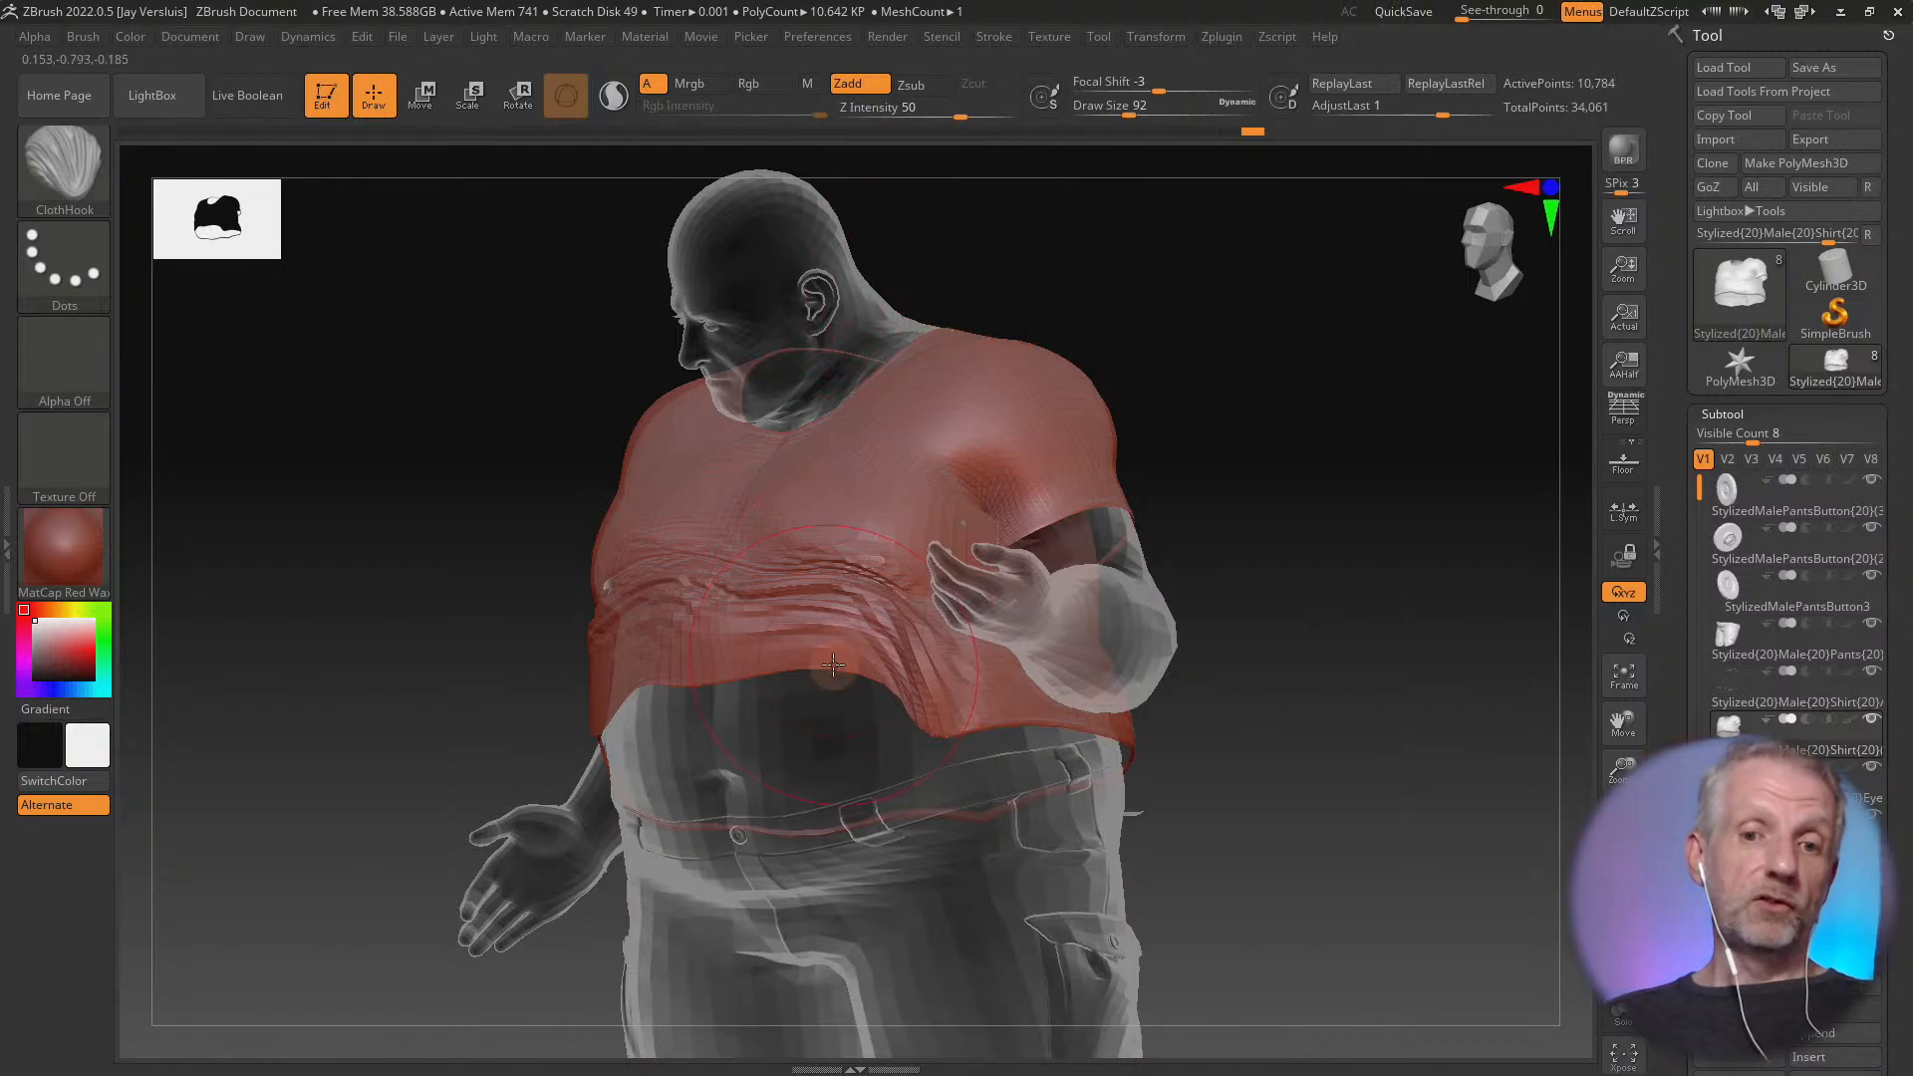
Hook the shirt's lower back into horizontal folds with the ClothHook brush and build it out with the Standard brush over the exposed body
mouse_move(833, 664)
right_mouse_down()
mouse_move(935, 704)
mouse_move(787, 711)
mouse_move(820, 665)
mouse_move(982, 653)
mouse_move(807, 691)
right_mouse_up()
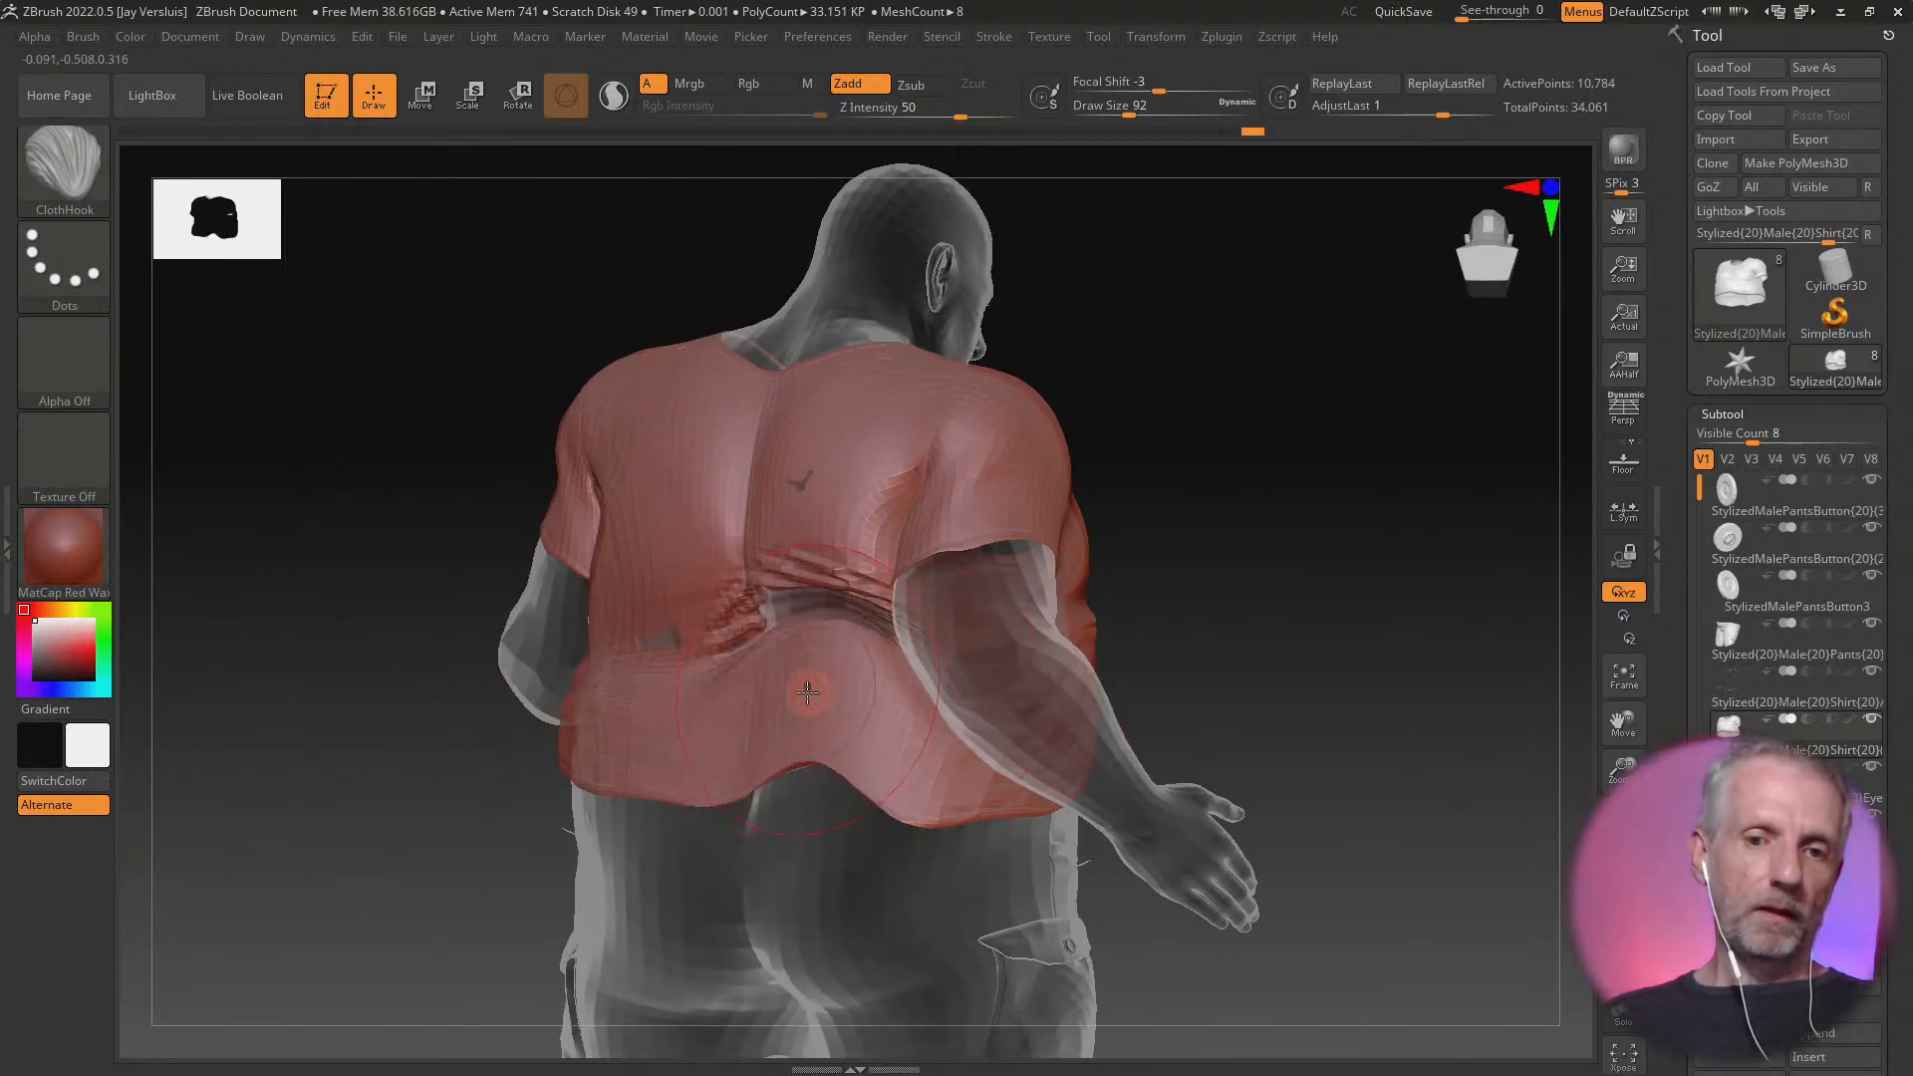
left_click_drag(765, 700, 743, 693)
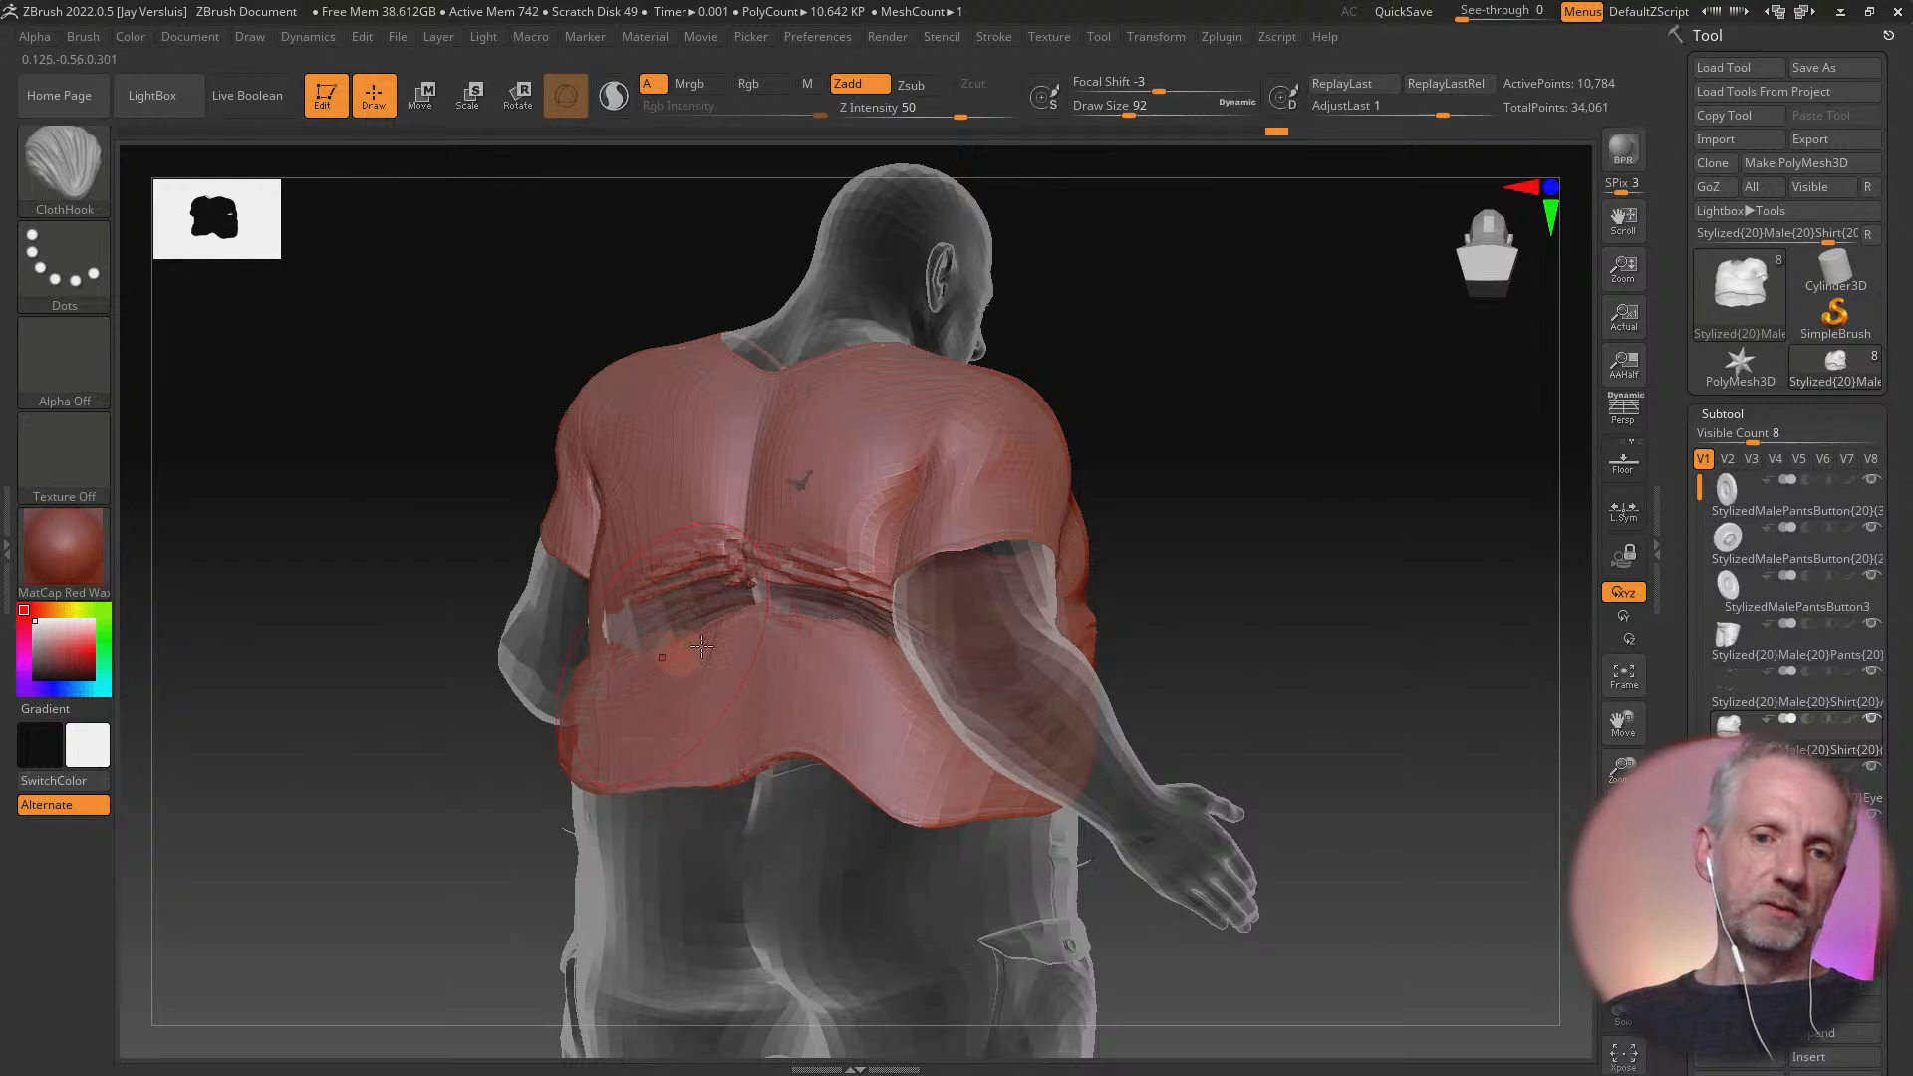
key("b")
key("s")
key("t")
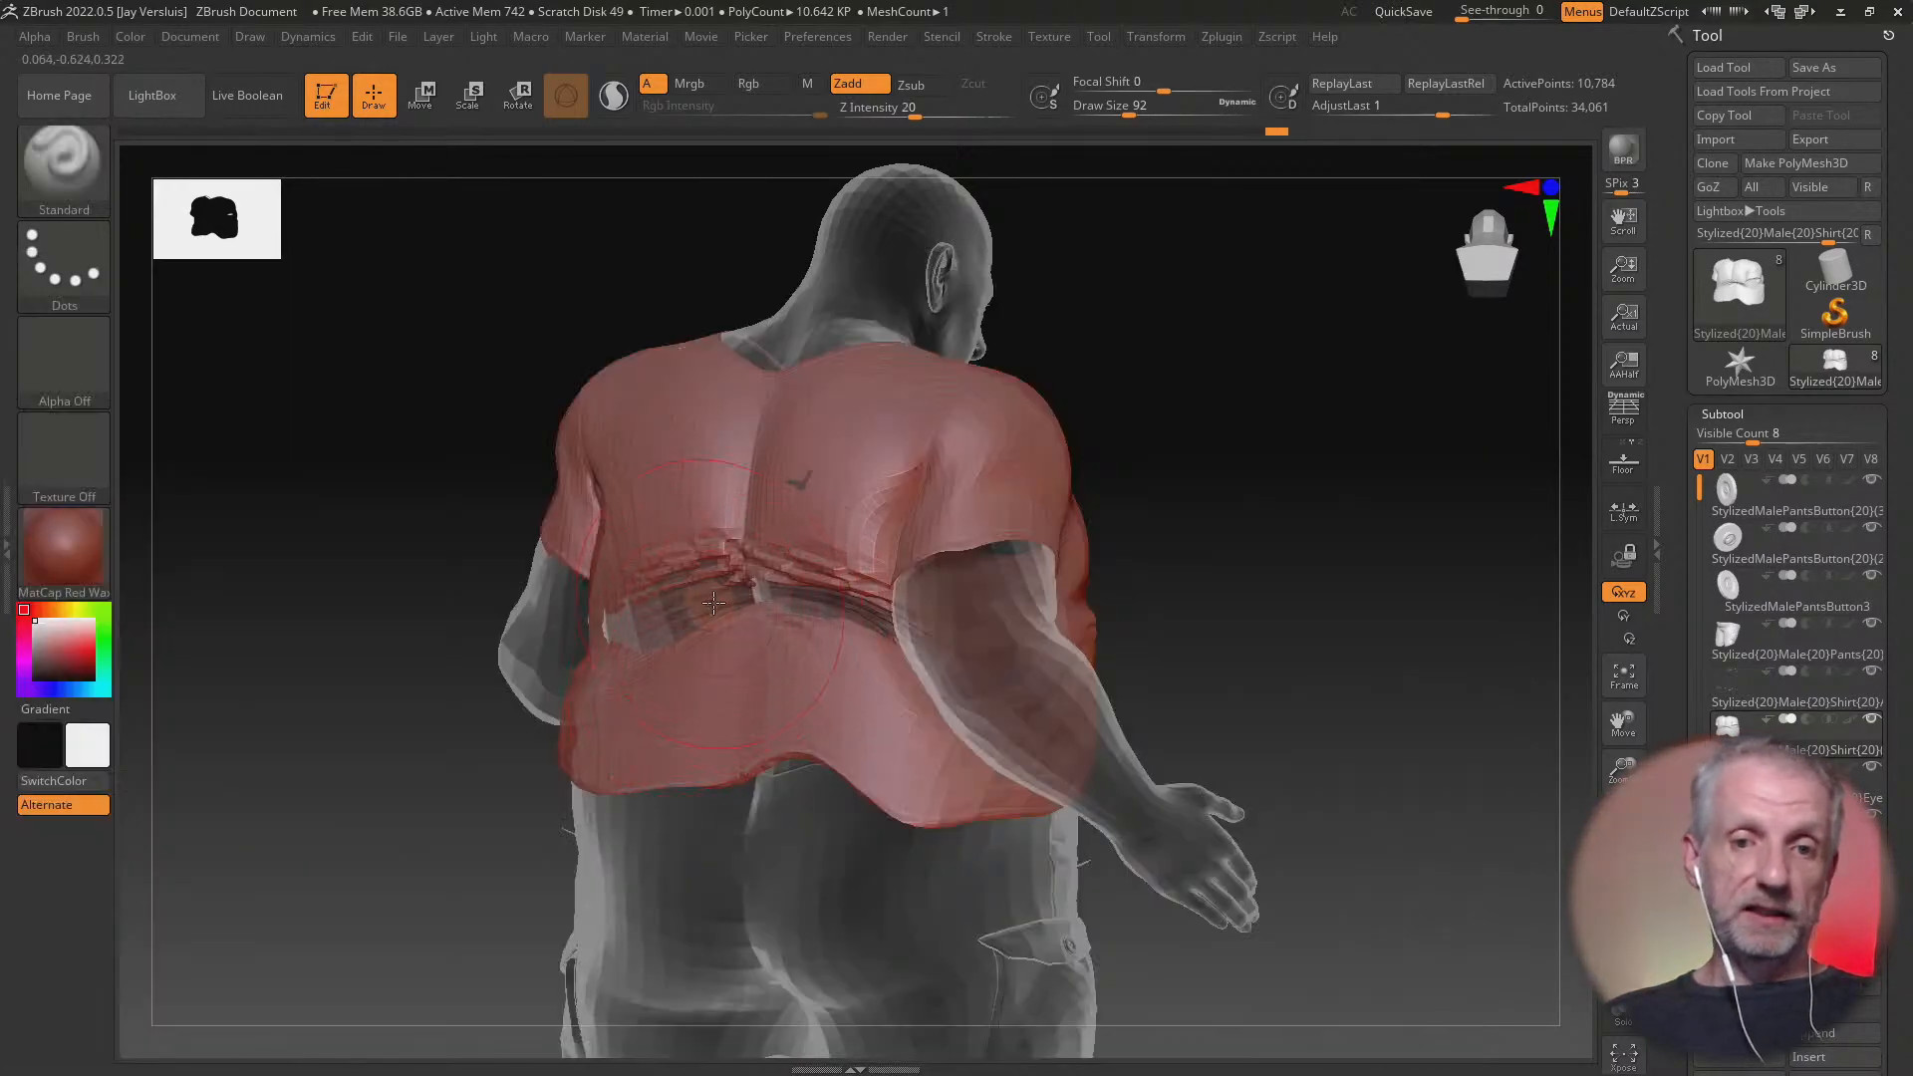
mouse_move(705, 597)
left_mouse_down()
mouse_move(697, 518)
mouse_move(728, 607)
mouse_move(842, 613)
mouse_move(831, 538)
left_mouse_up()
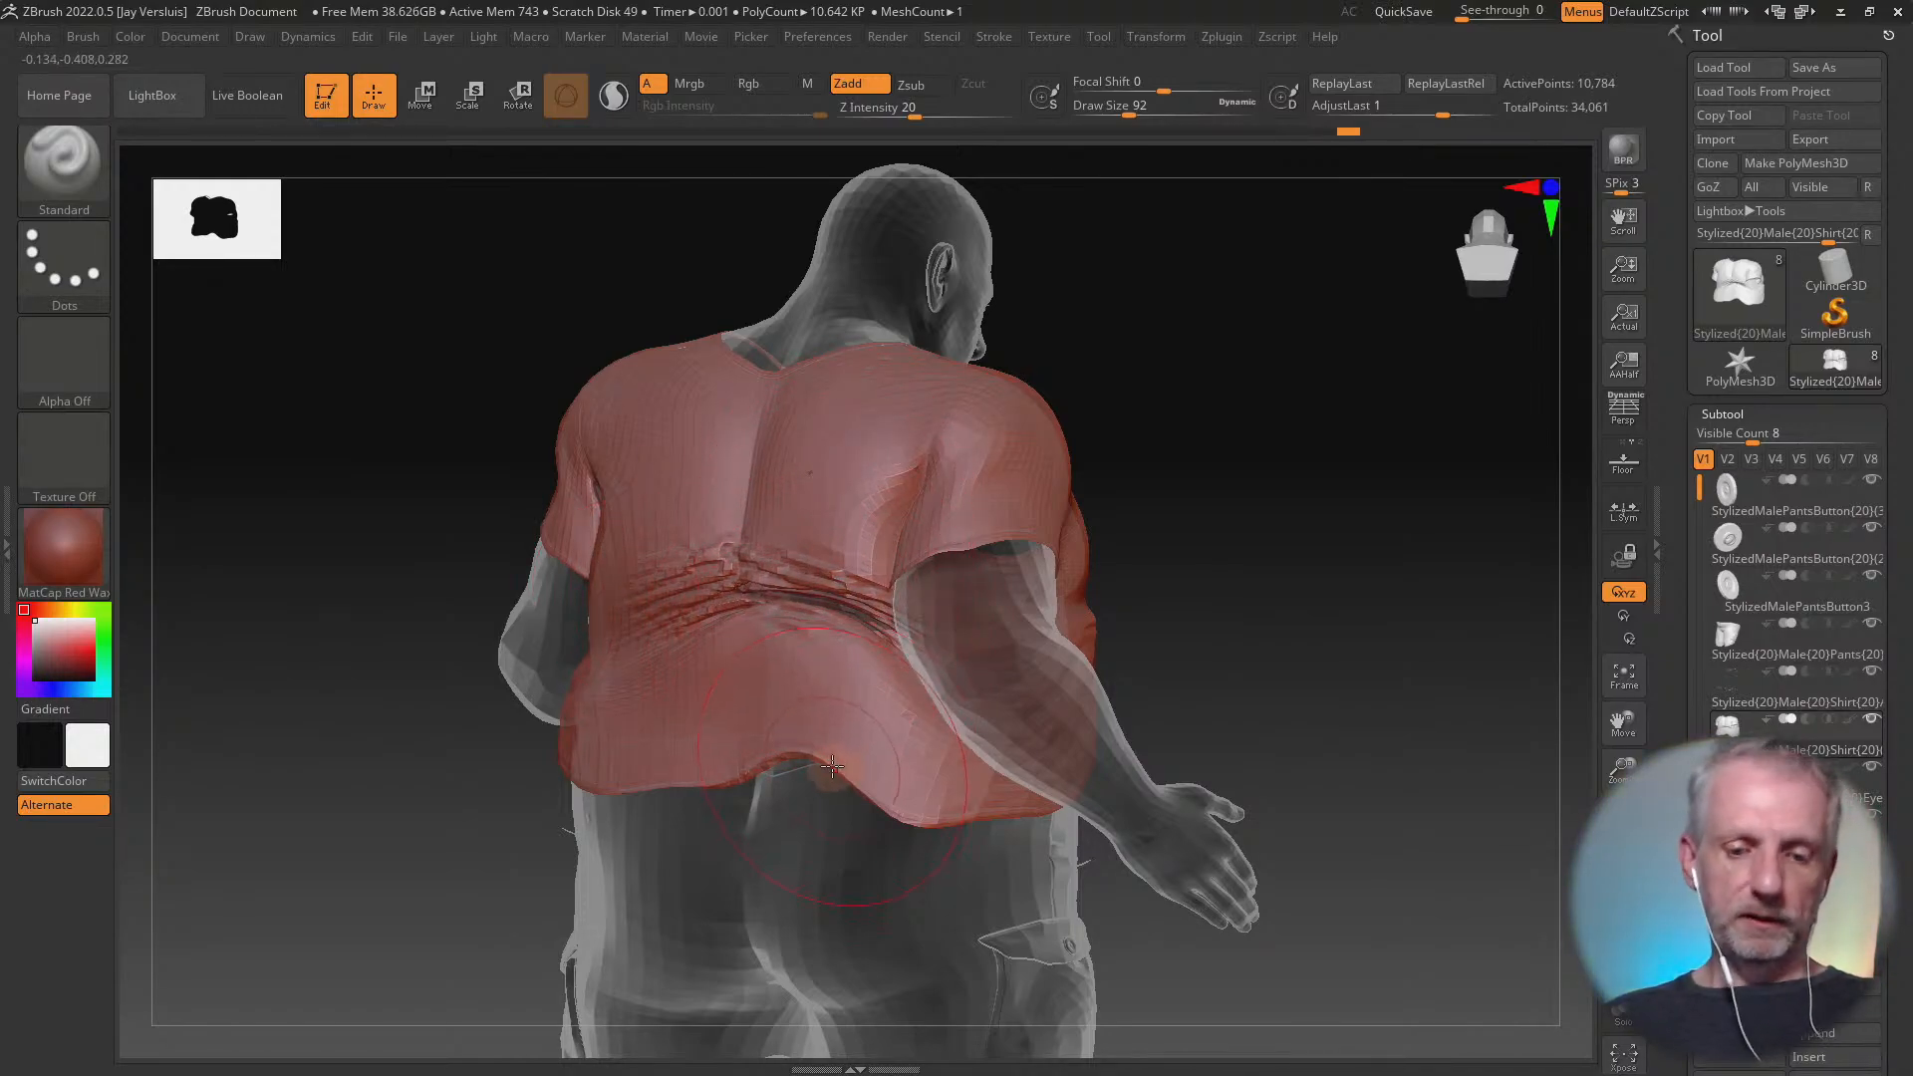
Choose the ClothNudge brush, push wrinkles across the shirt's lower and upper back, and set the brush's Z Intensity to 45
key("b")
key("c")
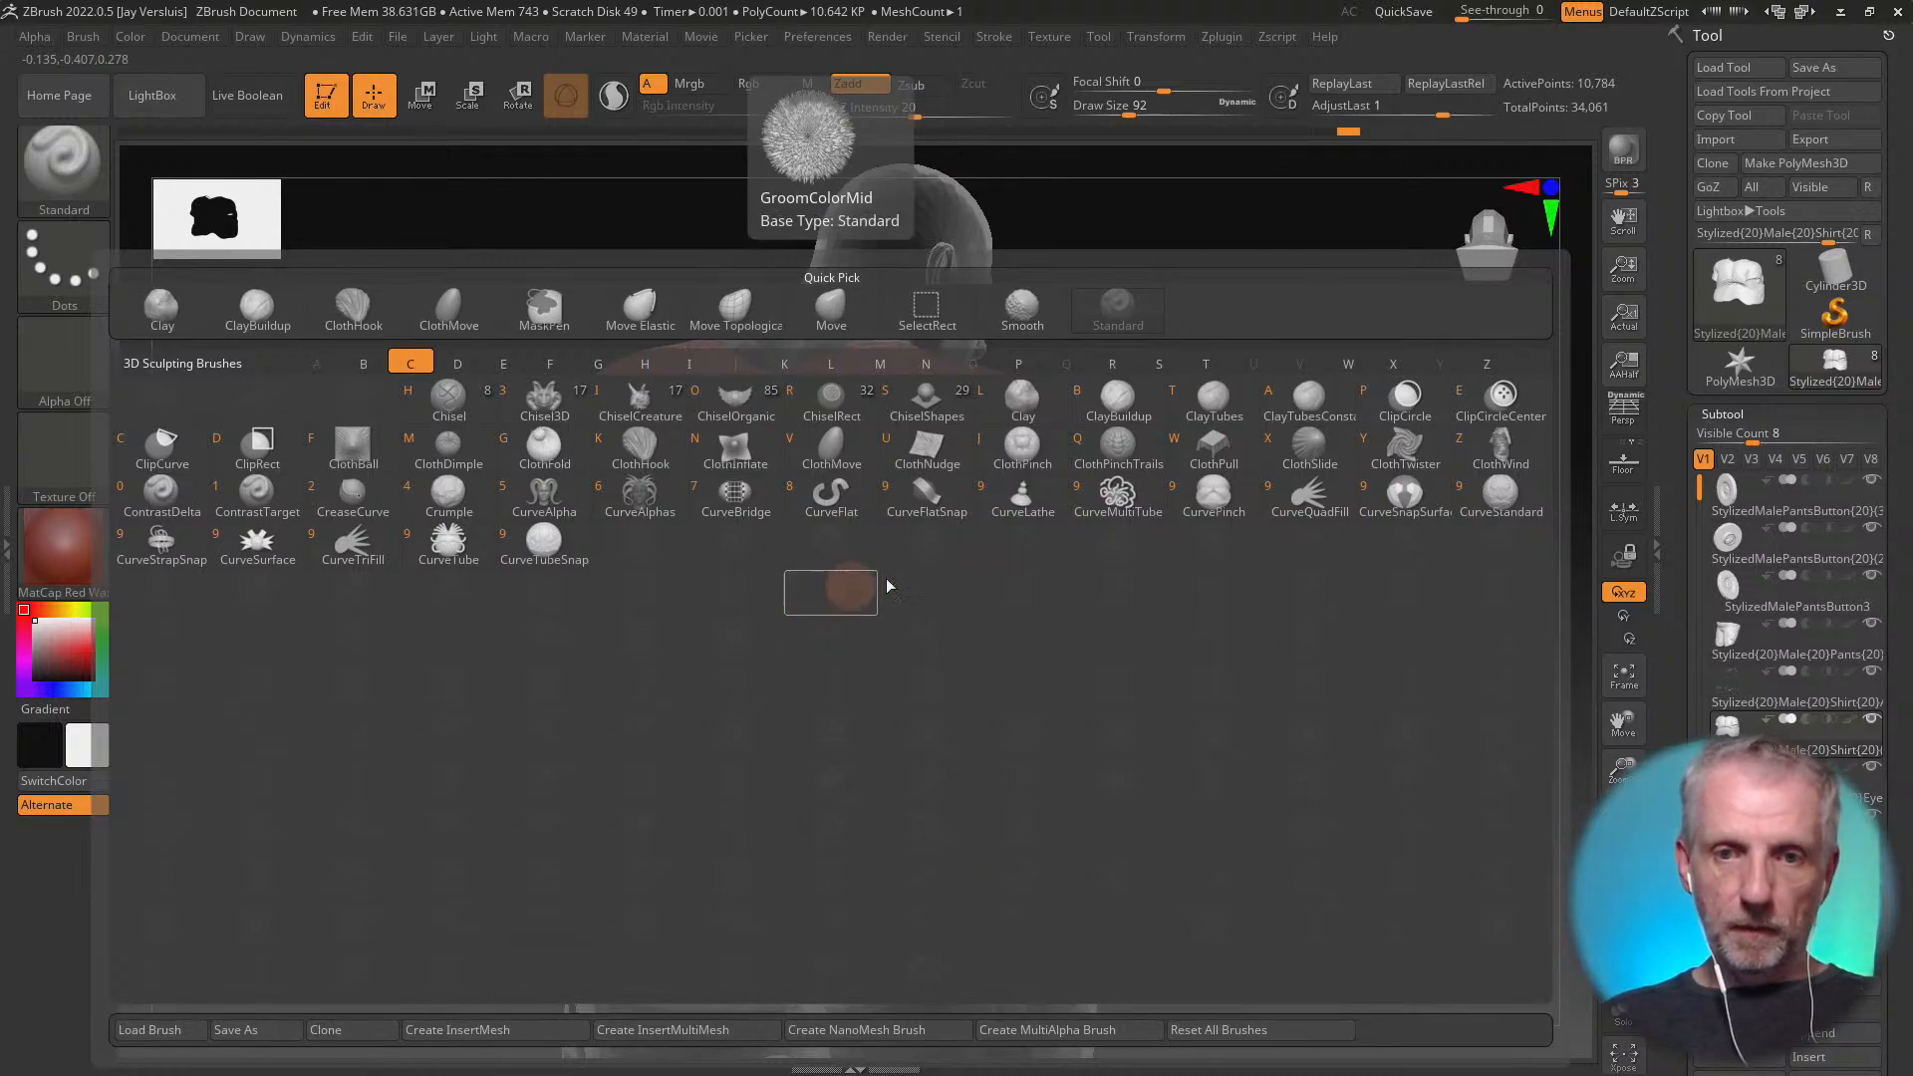
left_click(926, 450)
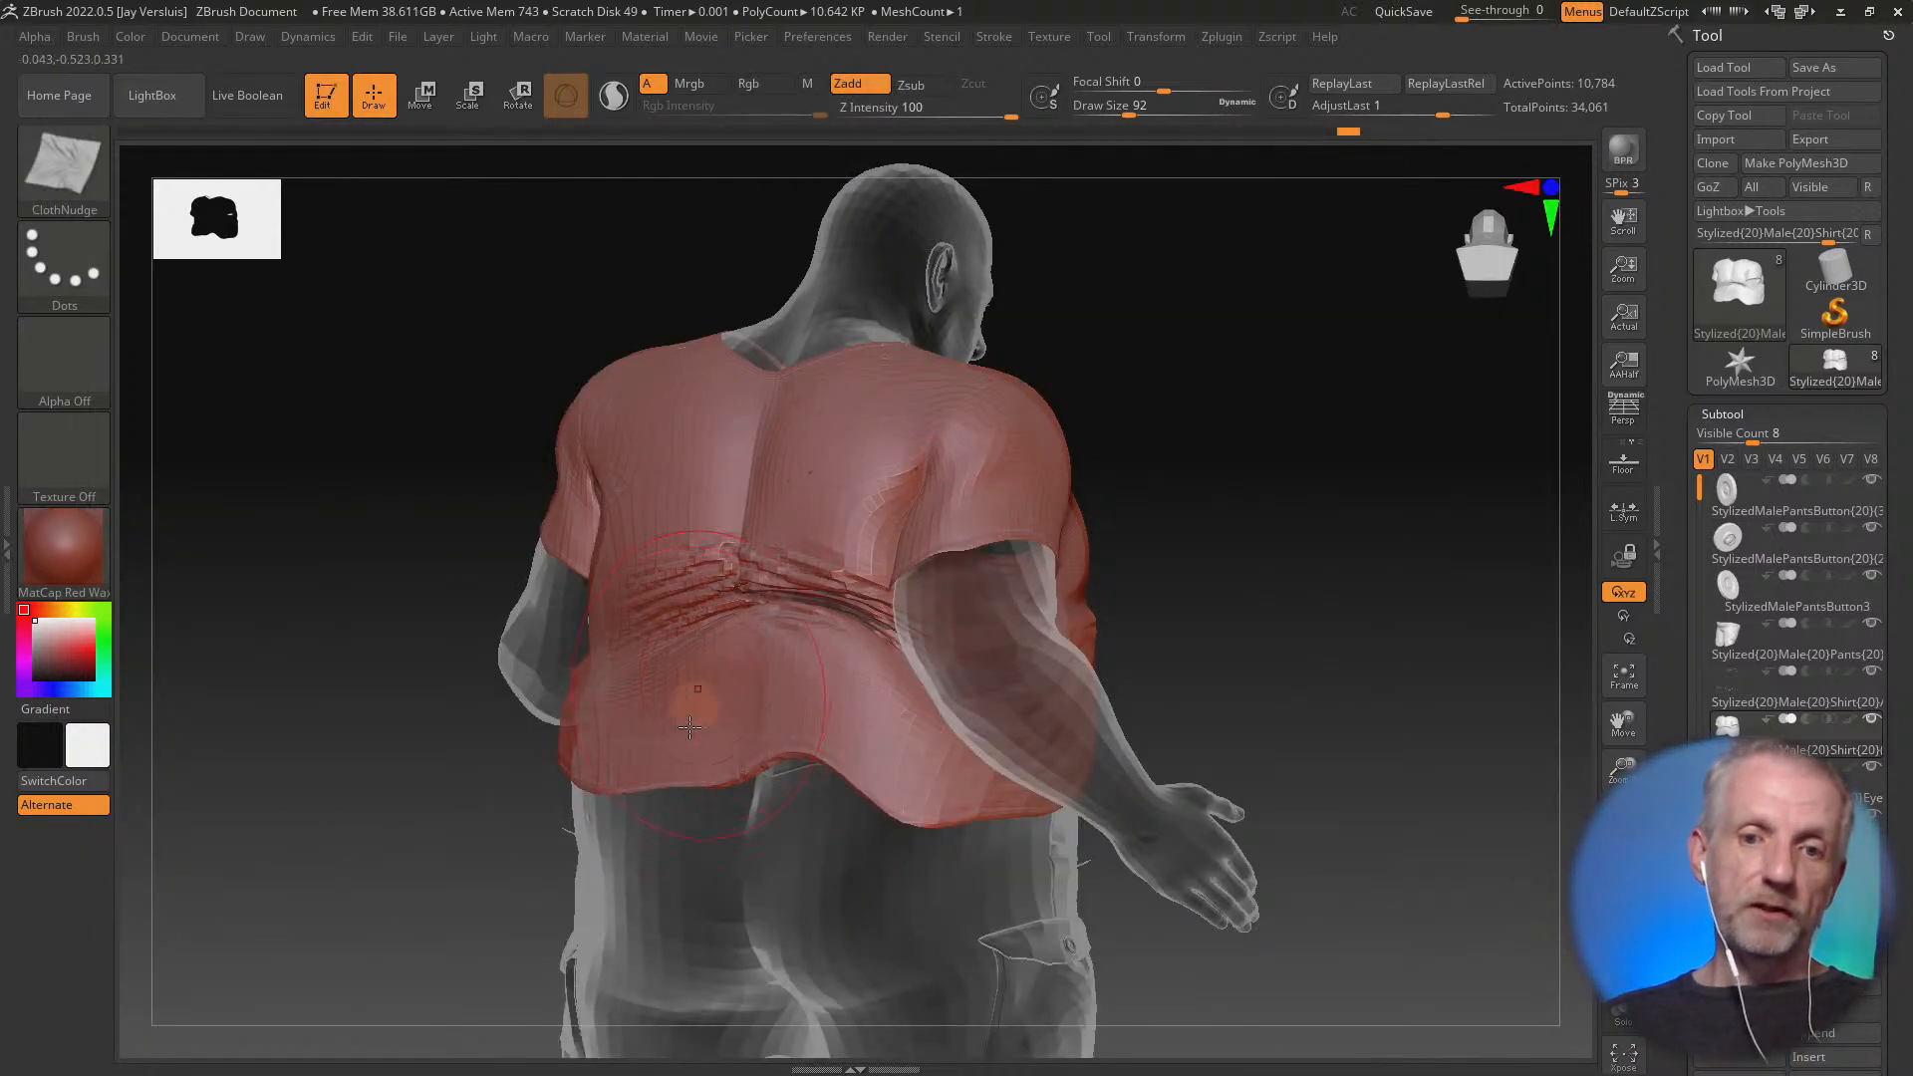
mouse_move(707, 692)
left_mouse_down()
mouse_move(617, 737)
mouse_move(647, 712)
mouse_move(643, 679)
left_mouse_up()
left_click_drag(829, 499, 690, 480)
left_click_drag(806, 496, 962, 468)
mouse_move(829, 482)
left_mouse_down()
mouse_move(768, 509)
mouse_move(936, 510)
mouse_move(715, 504)
mouse_move(674, 477)
left_mouse_up()
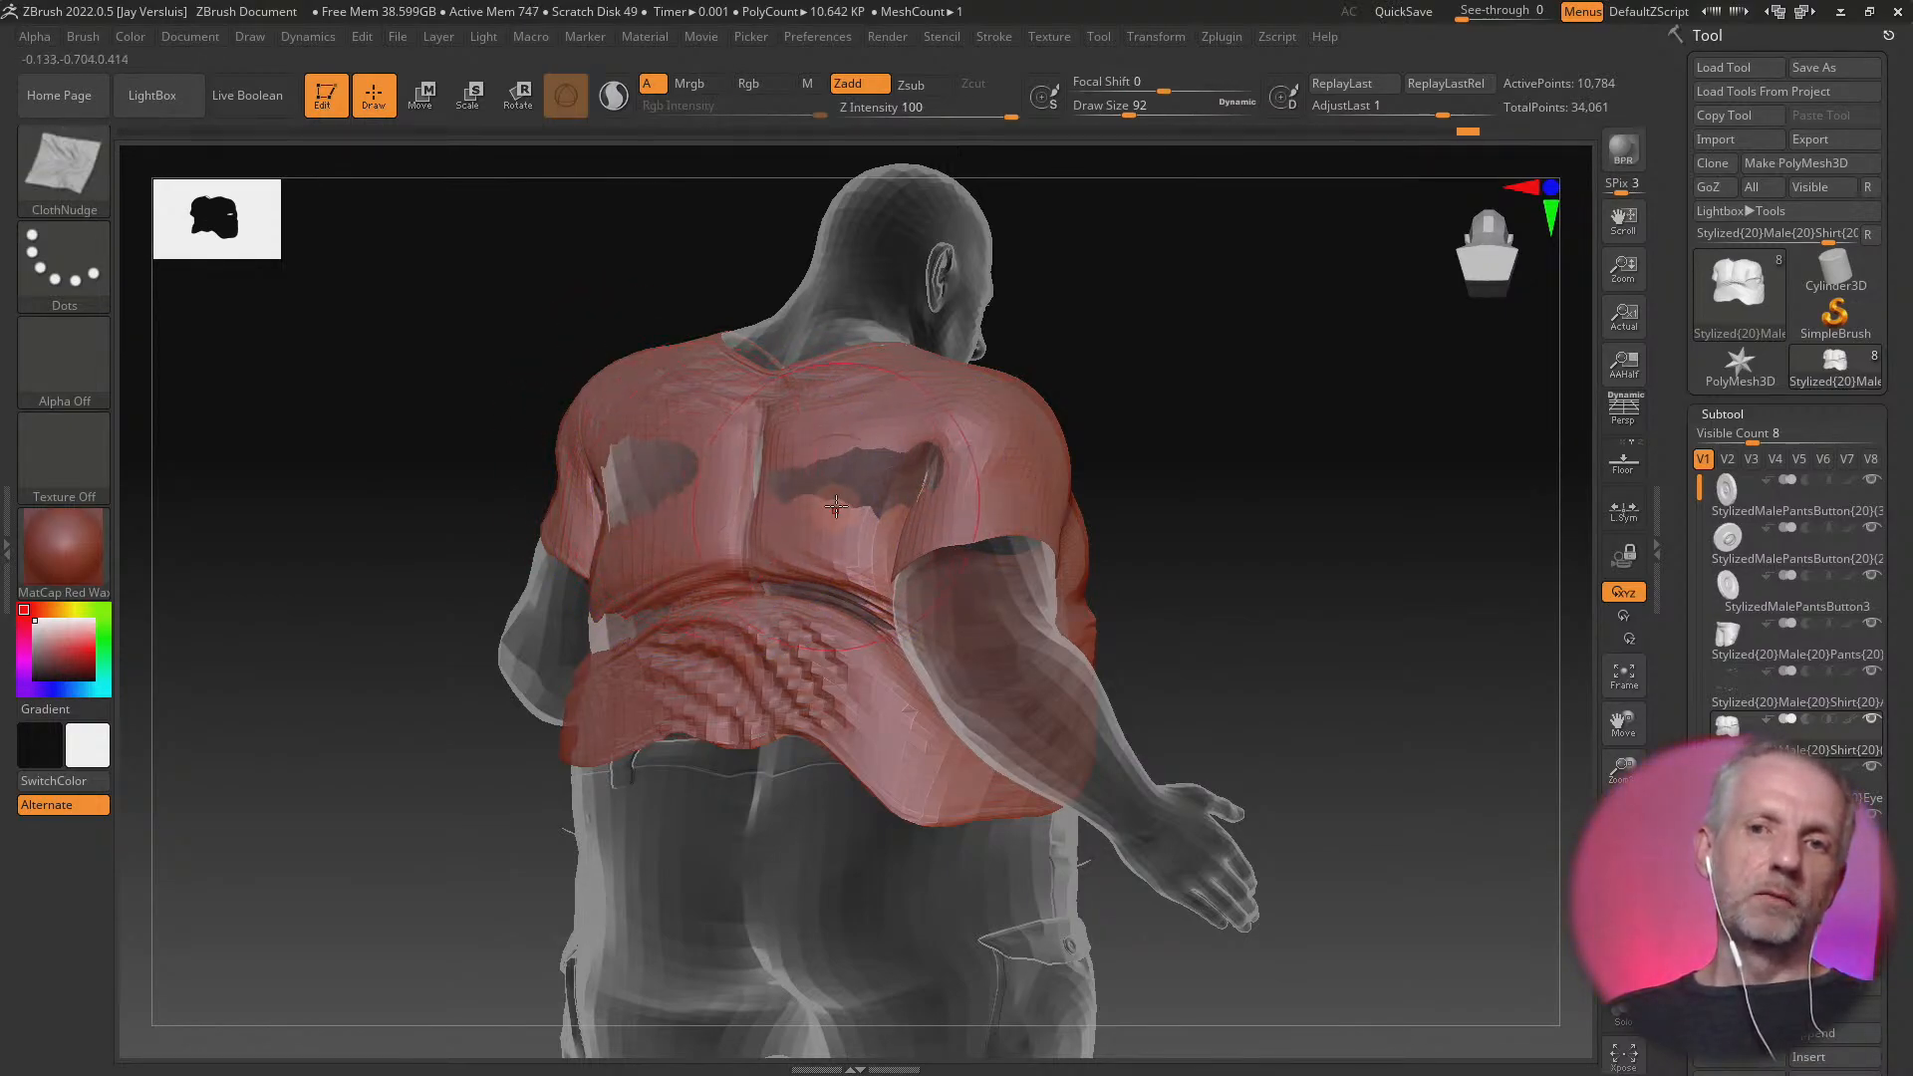
left_click_drag(835, 506, 849, 494, "shift")
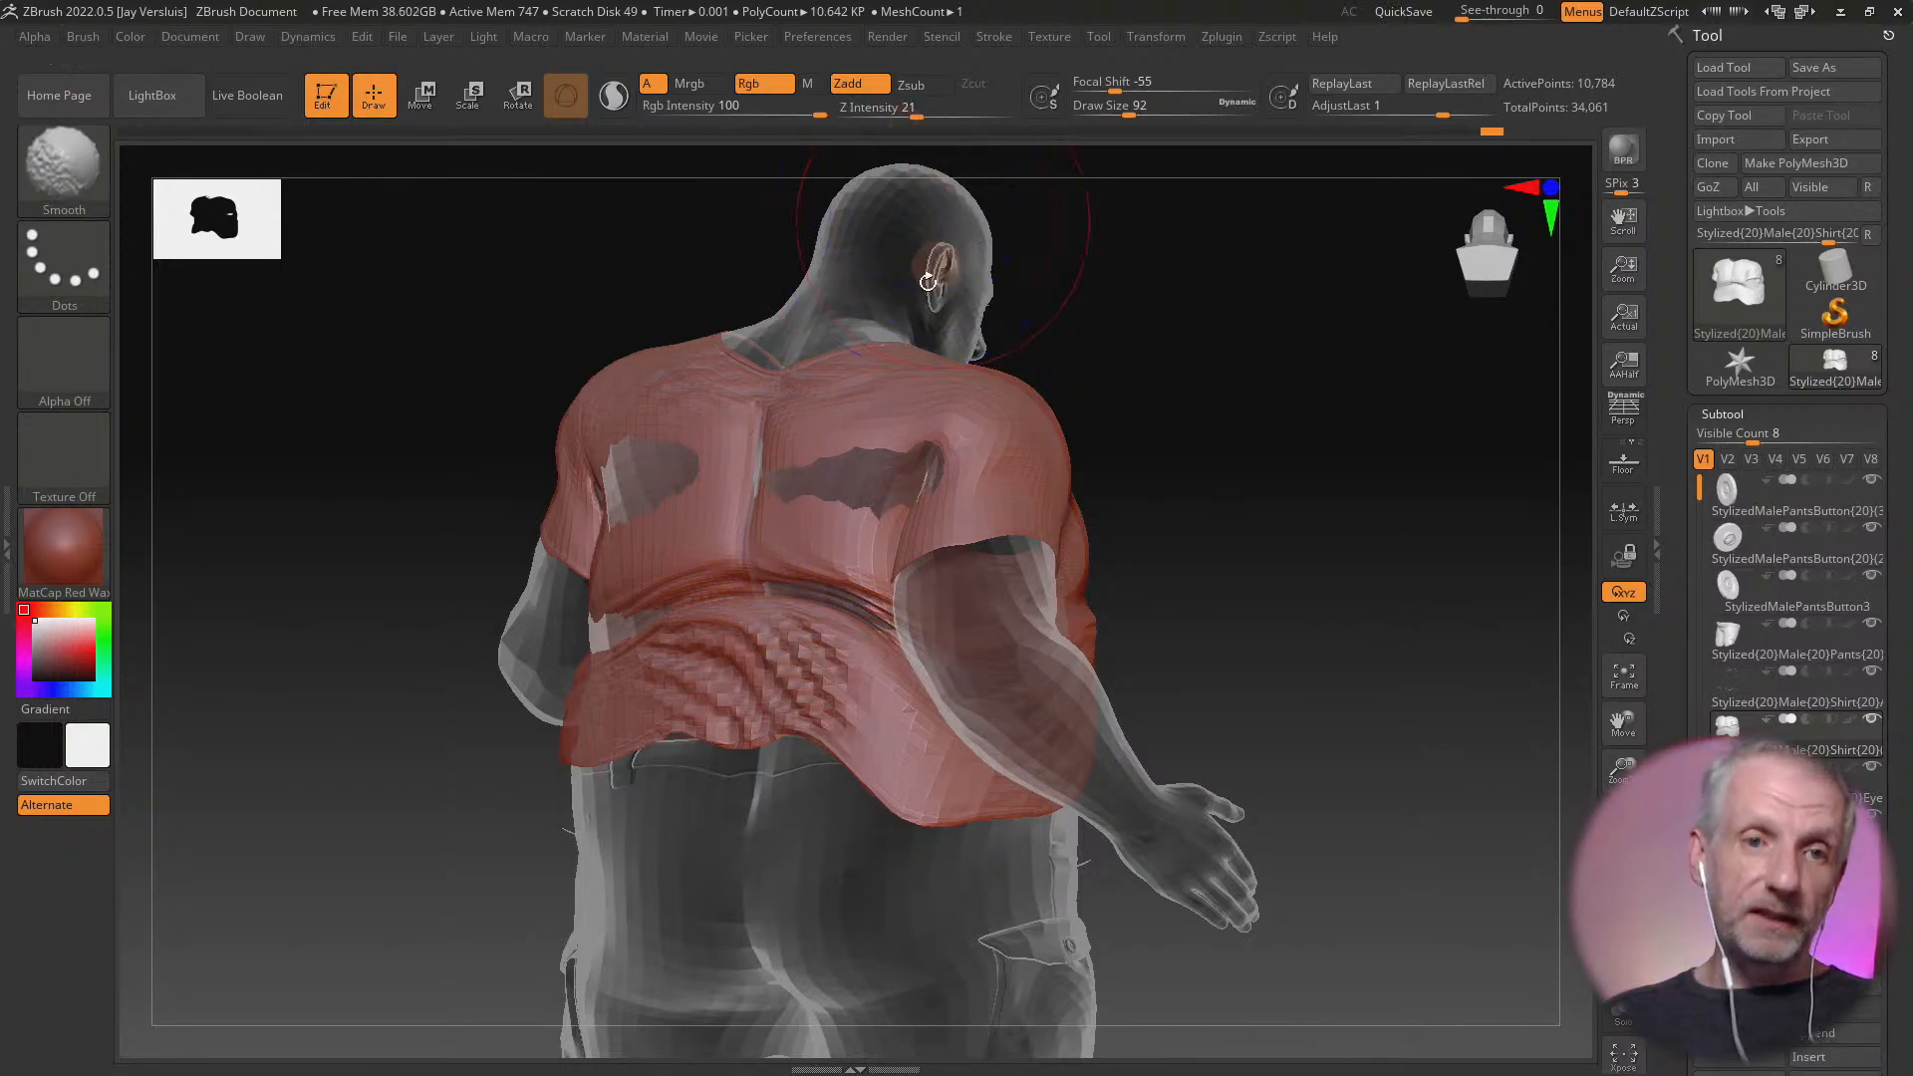
left_click_drag(1008, 112, 966, 116)
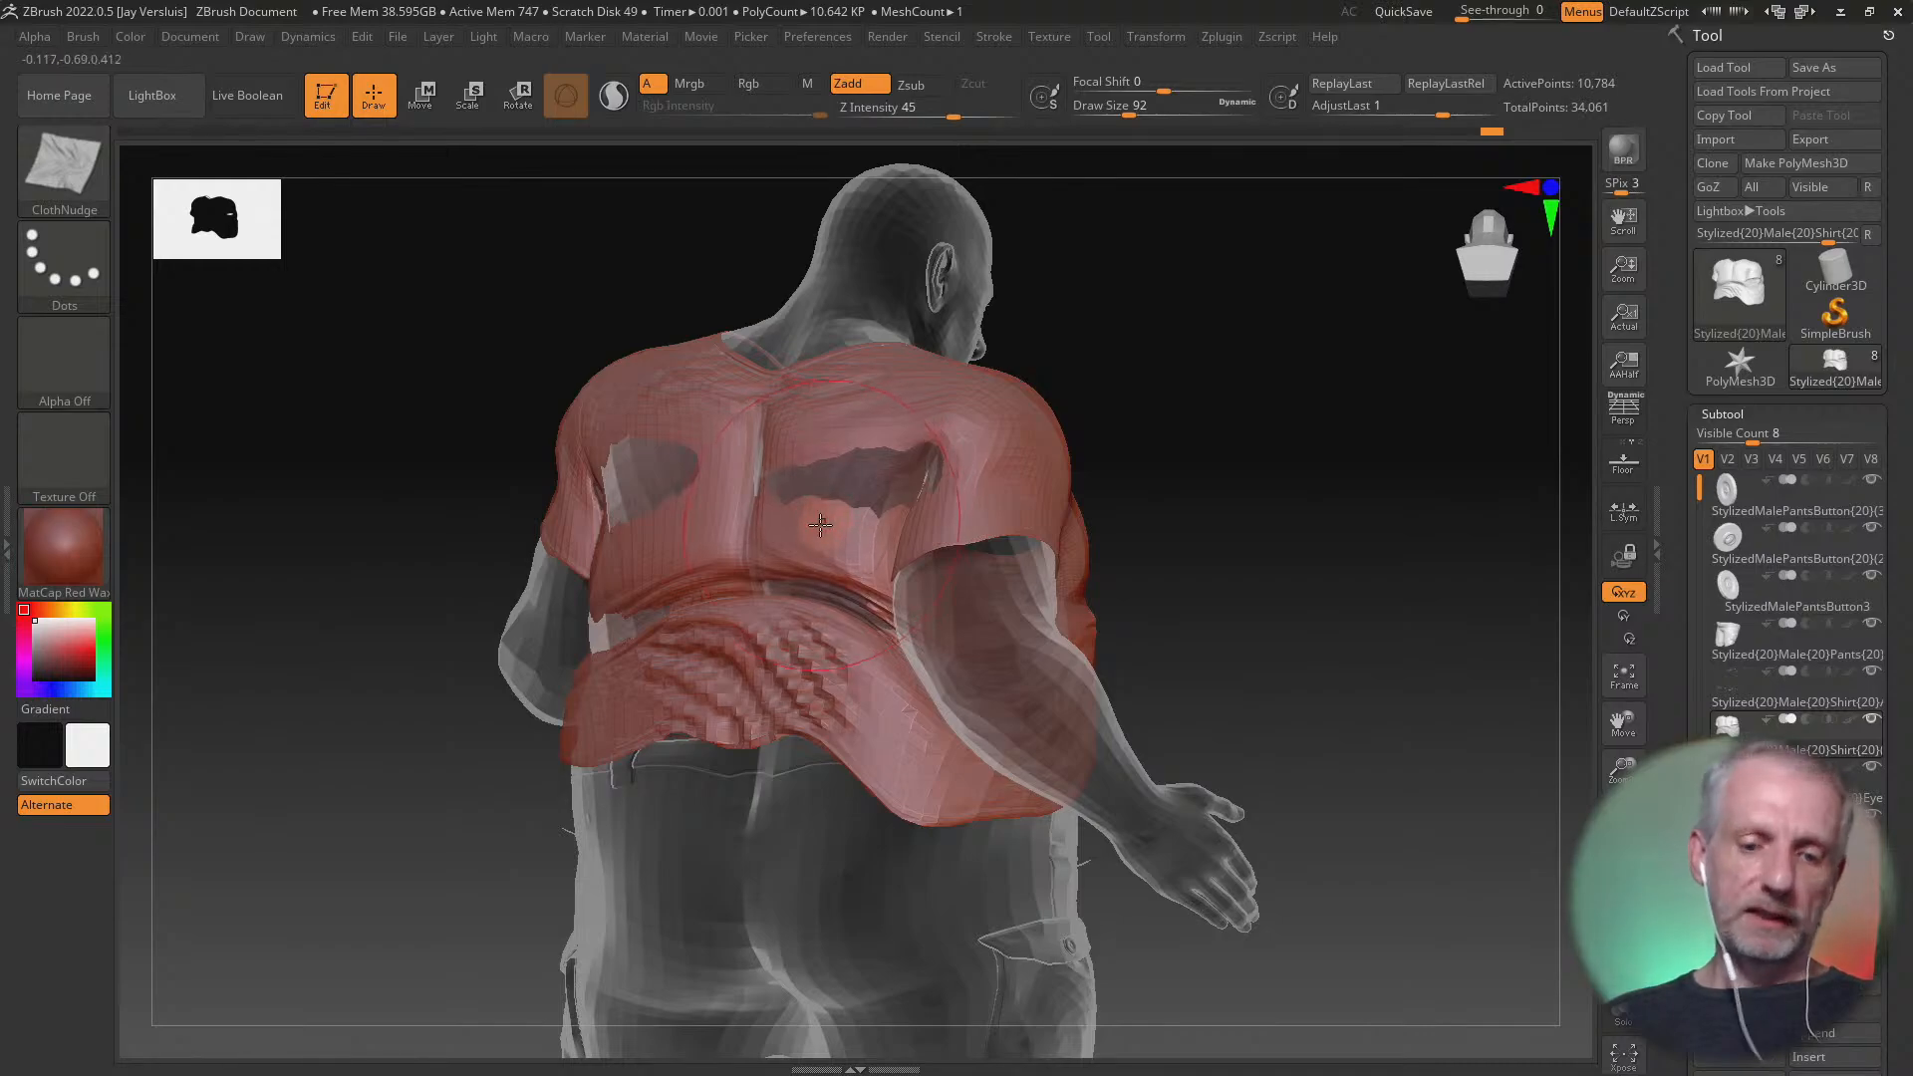
Build out the shirt's upper back with the Standard brush to cover the body showing through below the shoulders
key("b")
key("s")
key("t")
left_click_drag(598, 476, 928, 484)
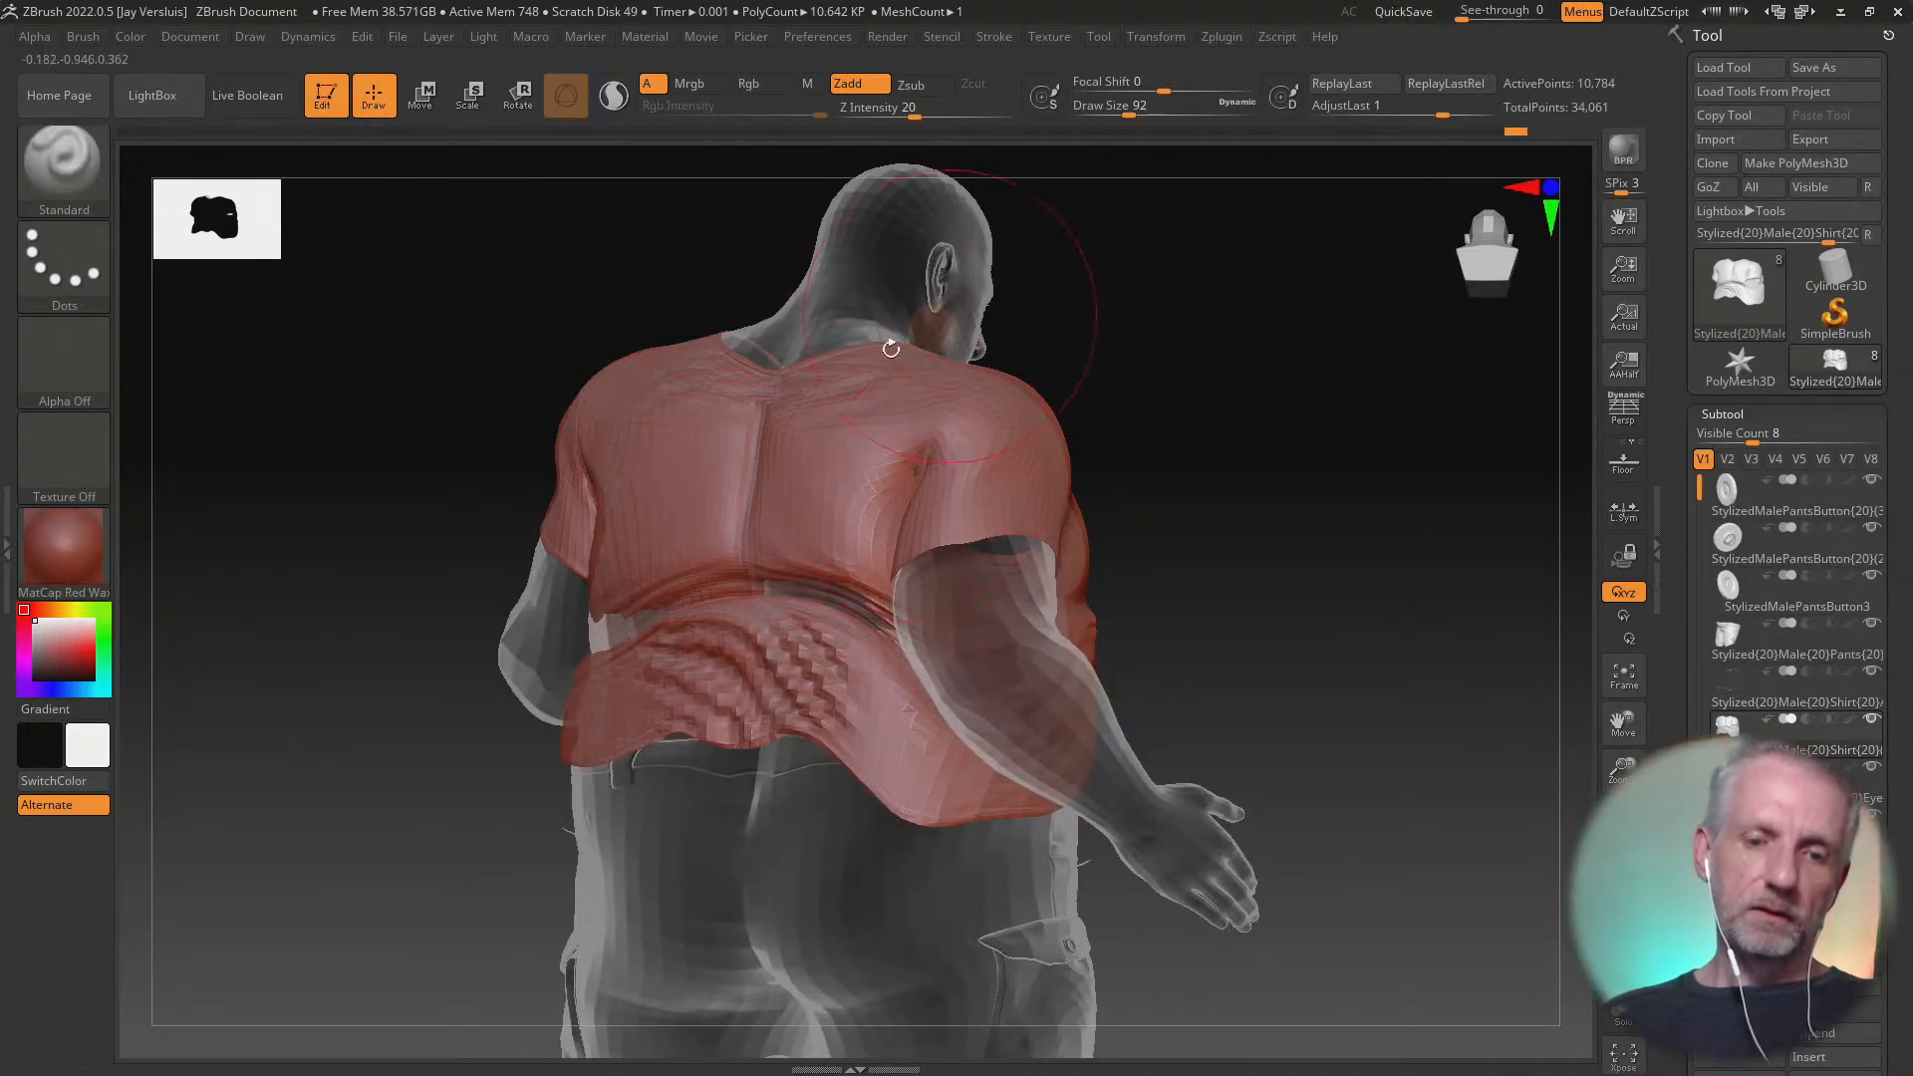
Return to the ClothNudge brush and push wrinkles into the shirt's upper back, side of the chest, armpit and shoulder
left_click(50, 159)
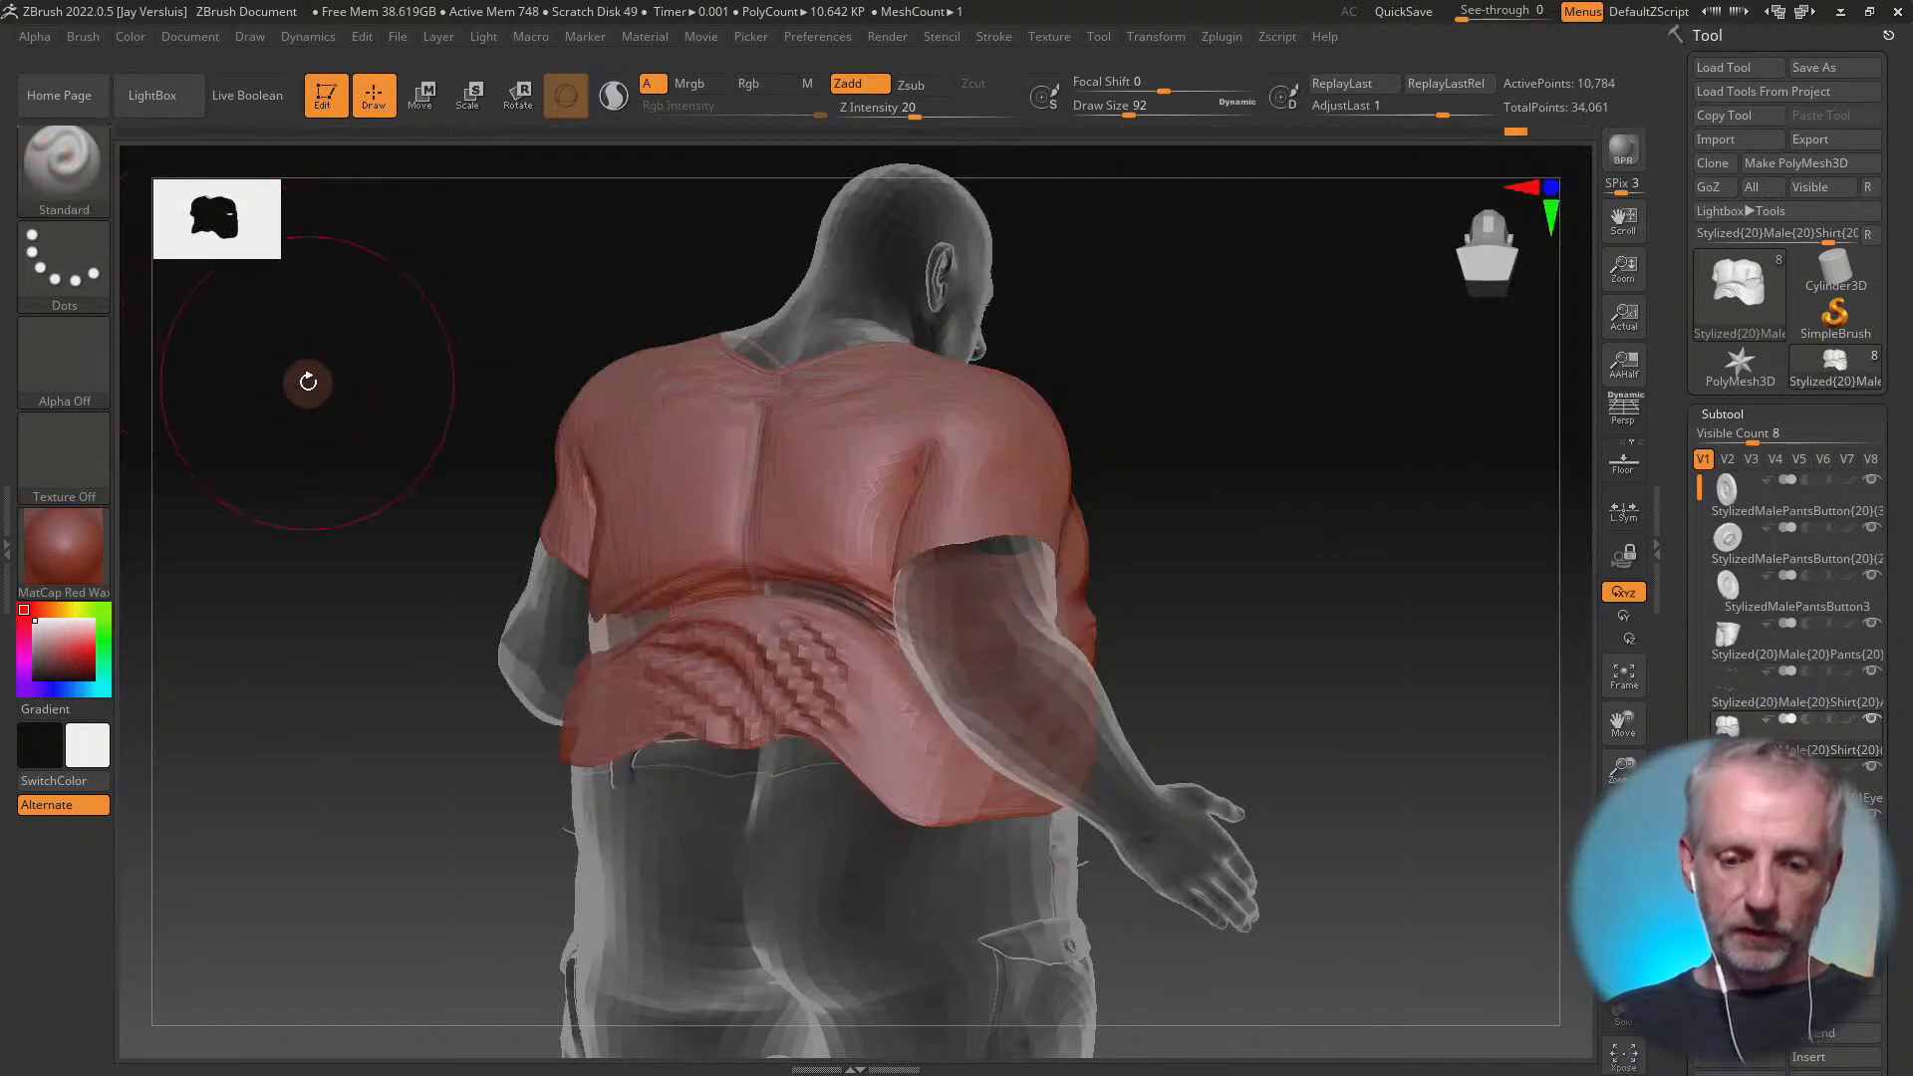
key("b")
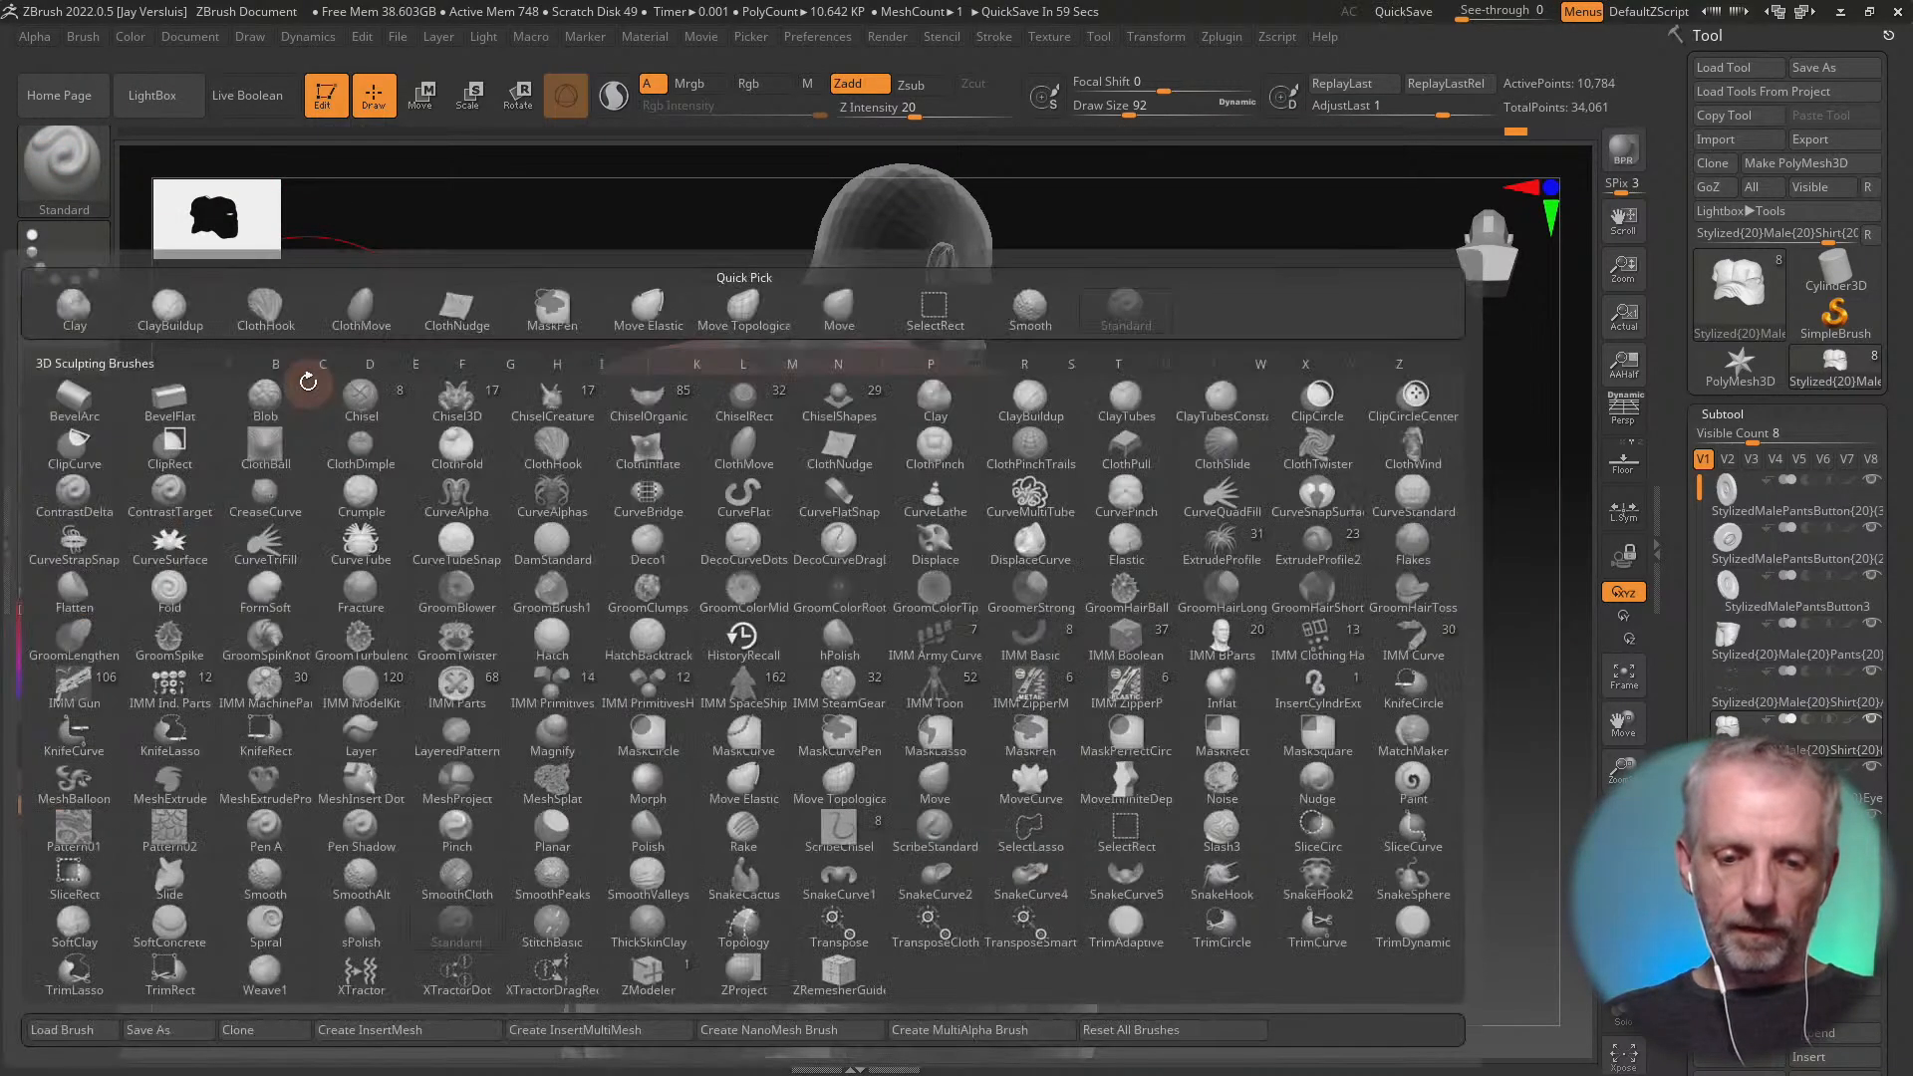
key("c")
left_click(831, 445)
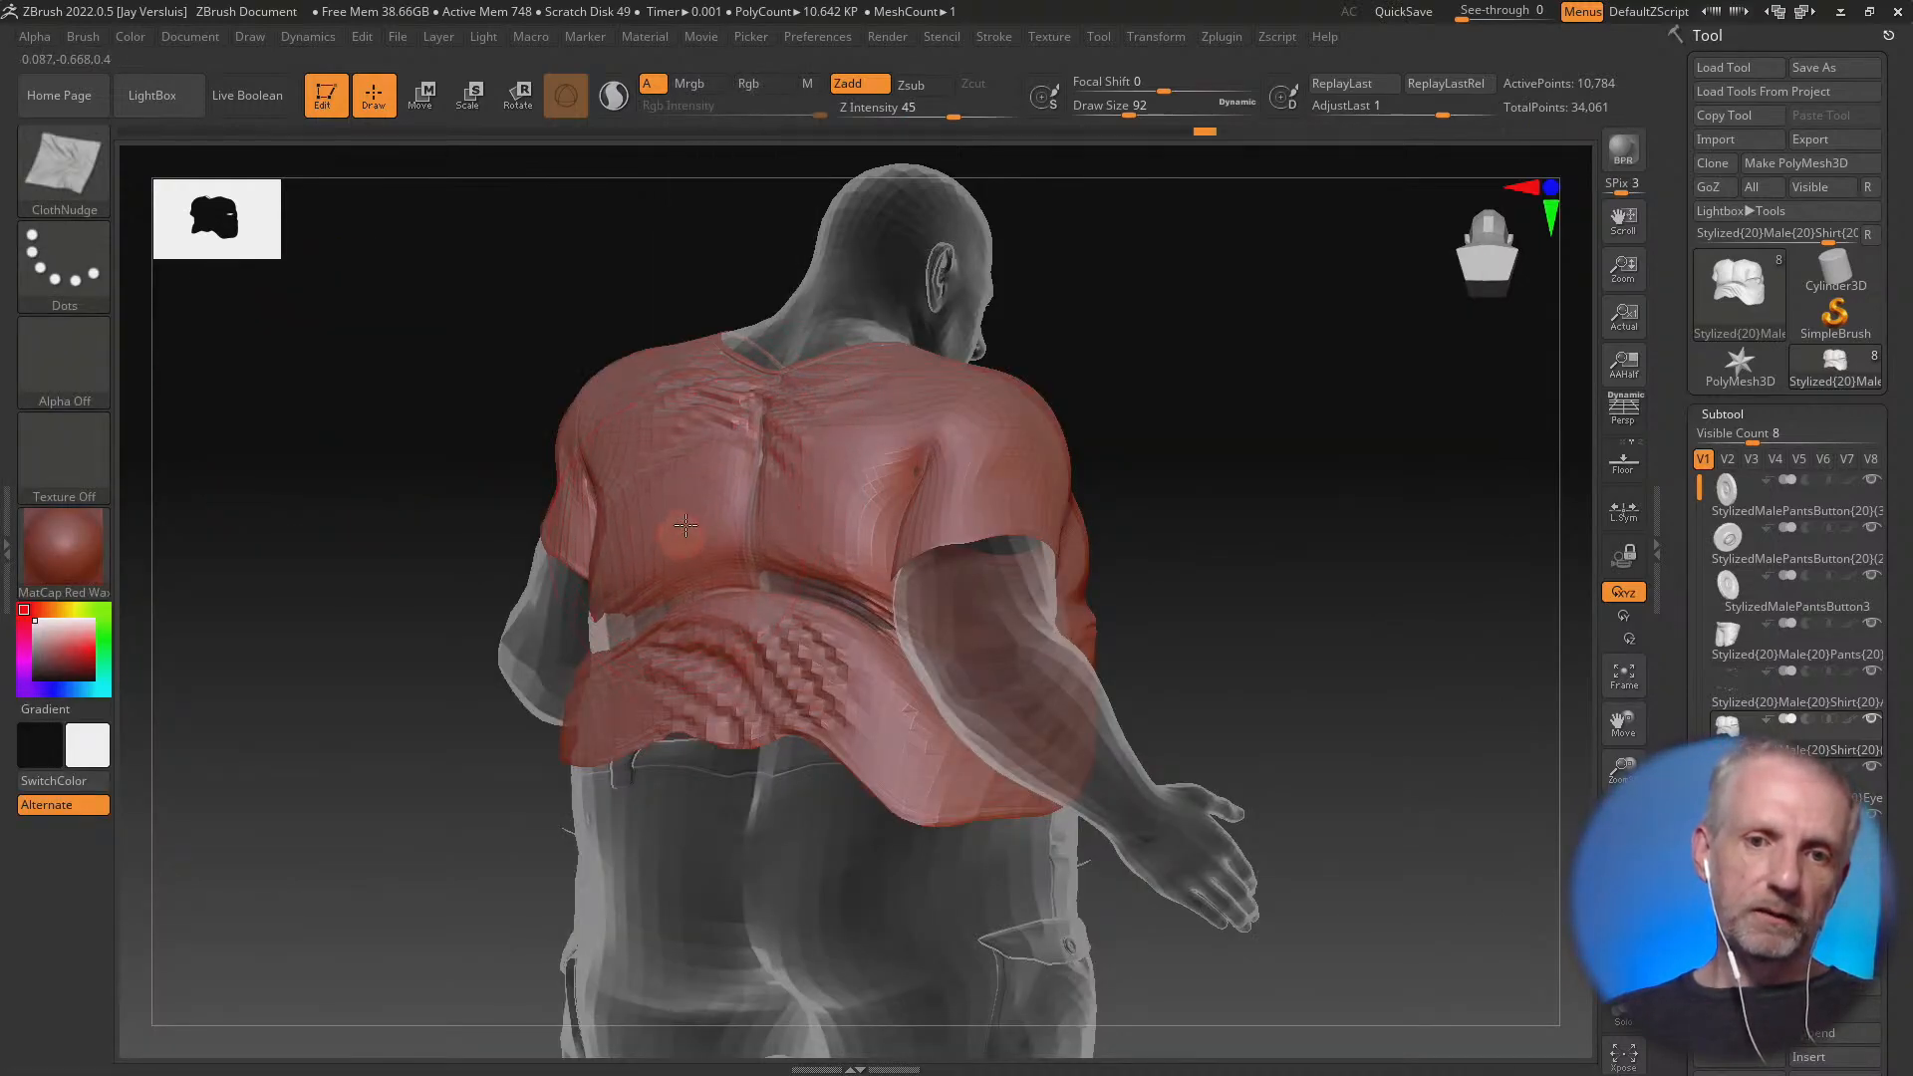
right_click_drag(981, 586, 697, 581)
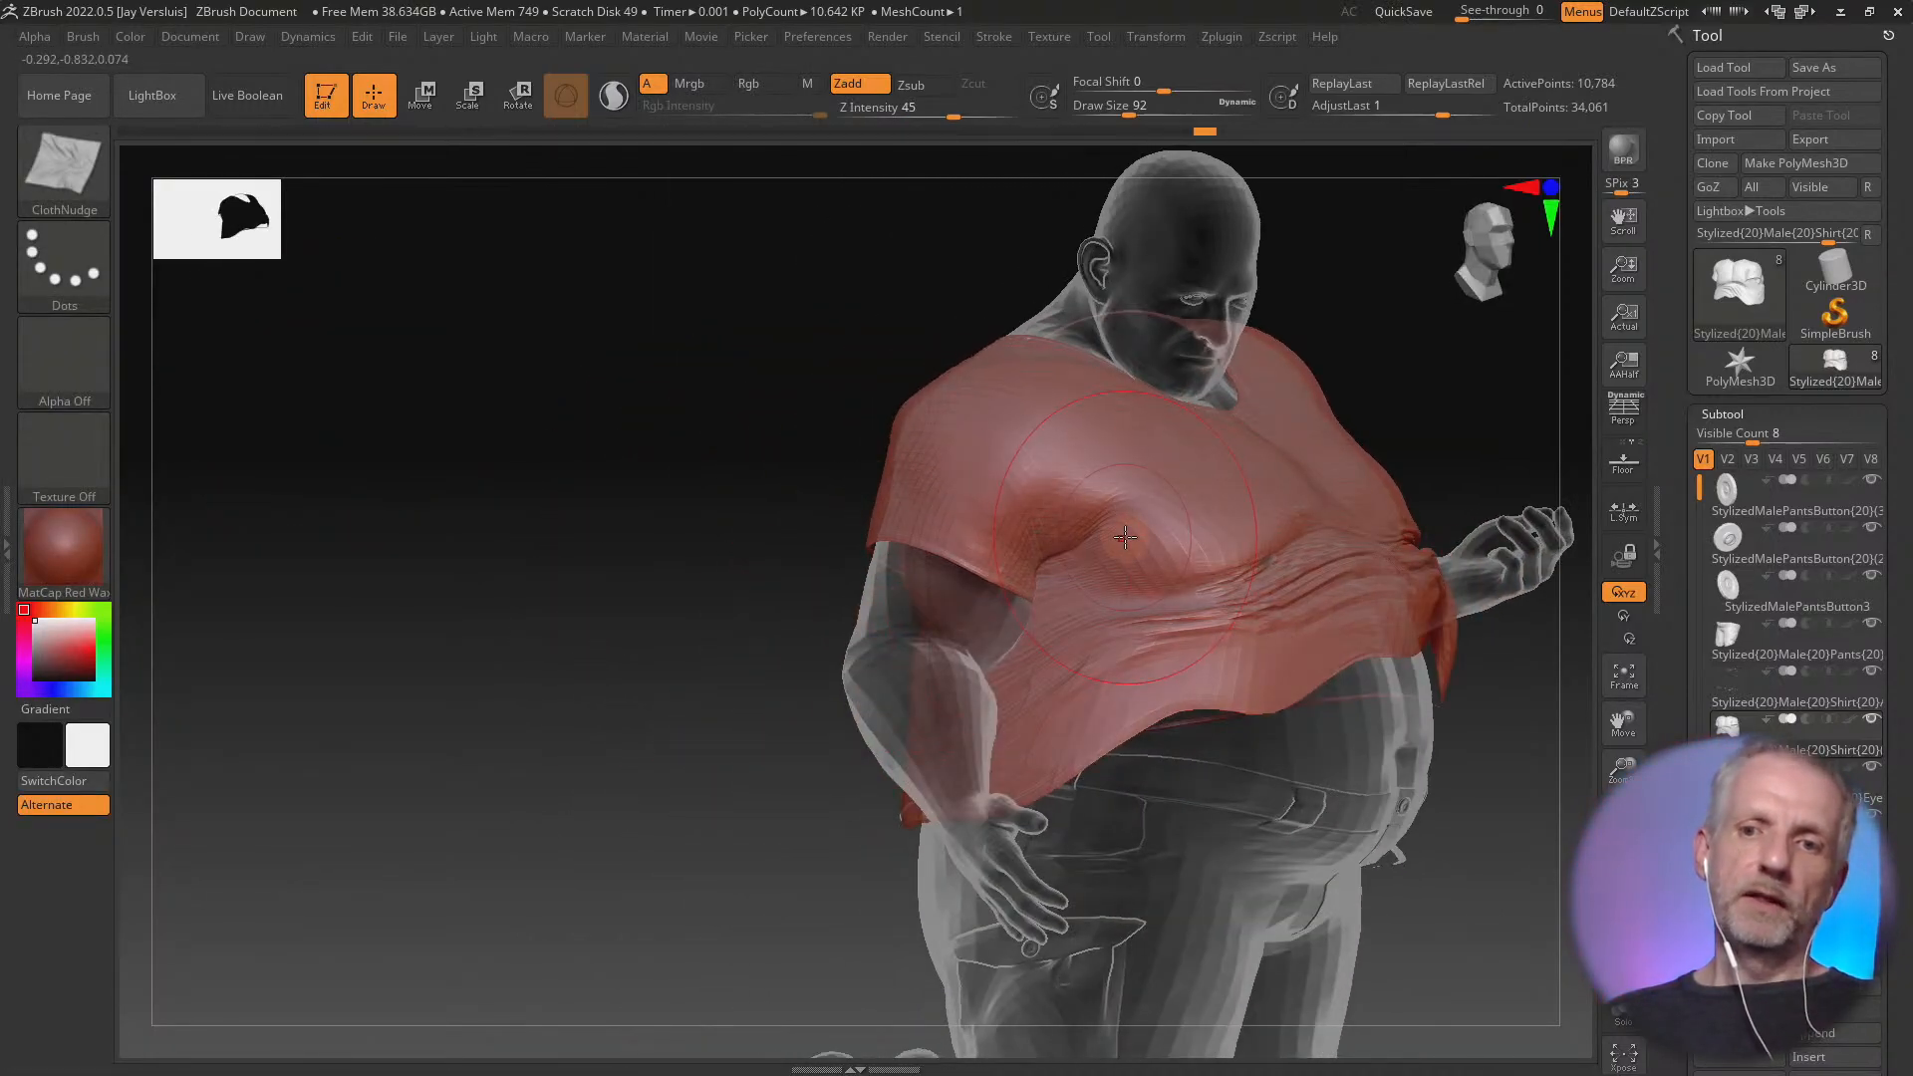
mouse_move(1124, 538)
left_mouse_down()
mouse_move(1141, 485)
mouse_move(1225, 493)
left_mouse_up()
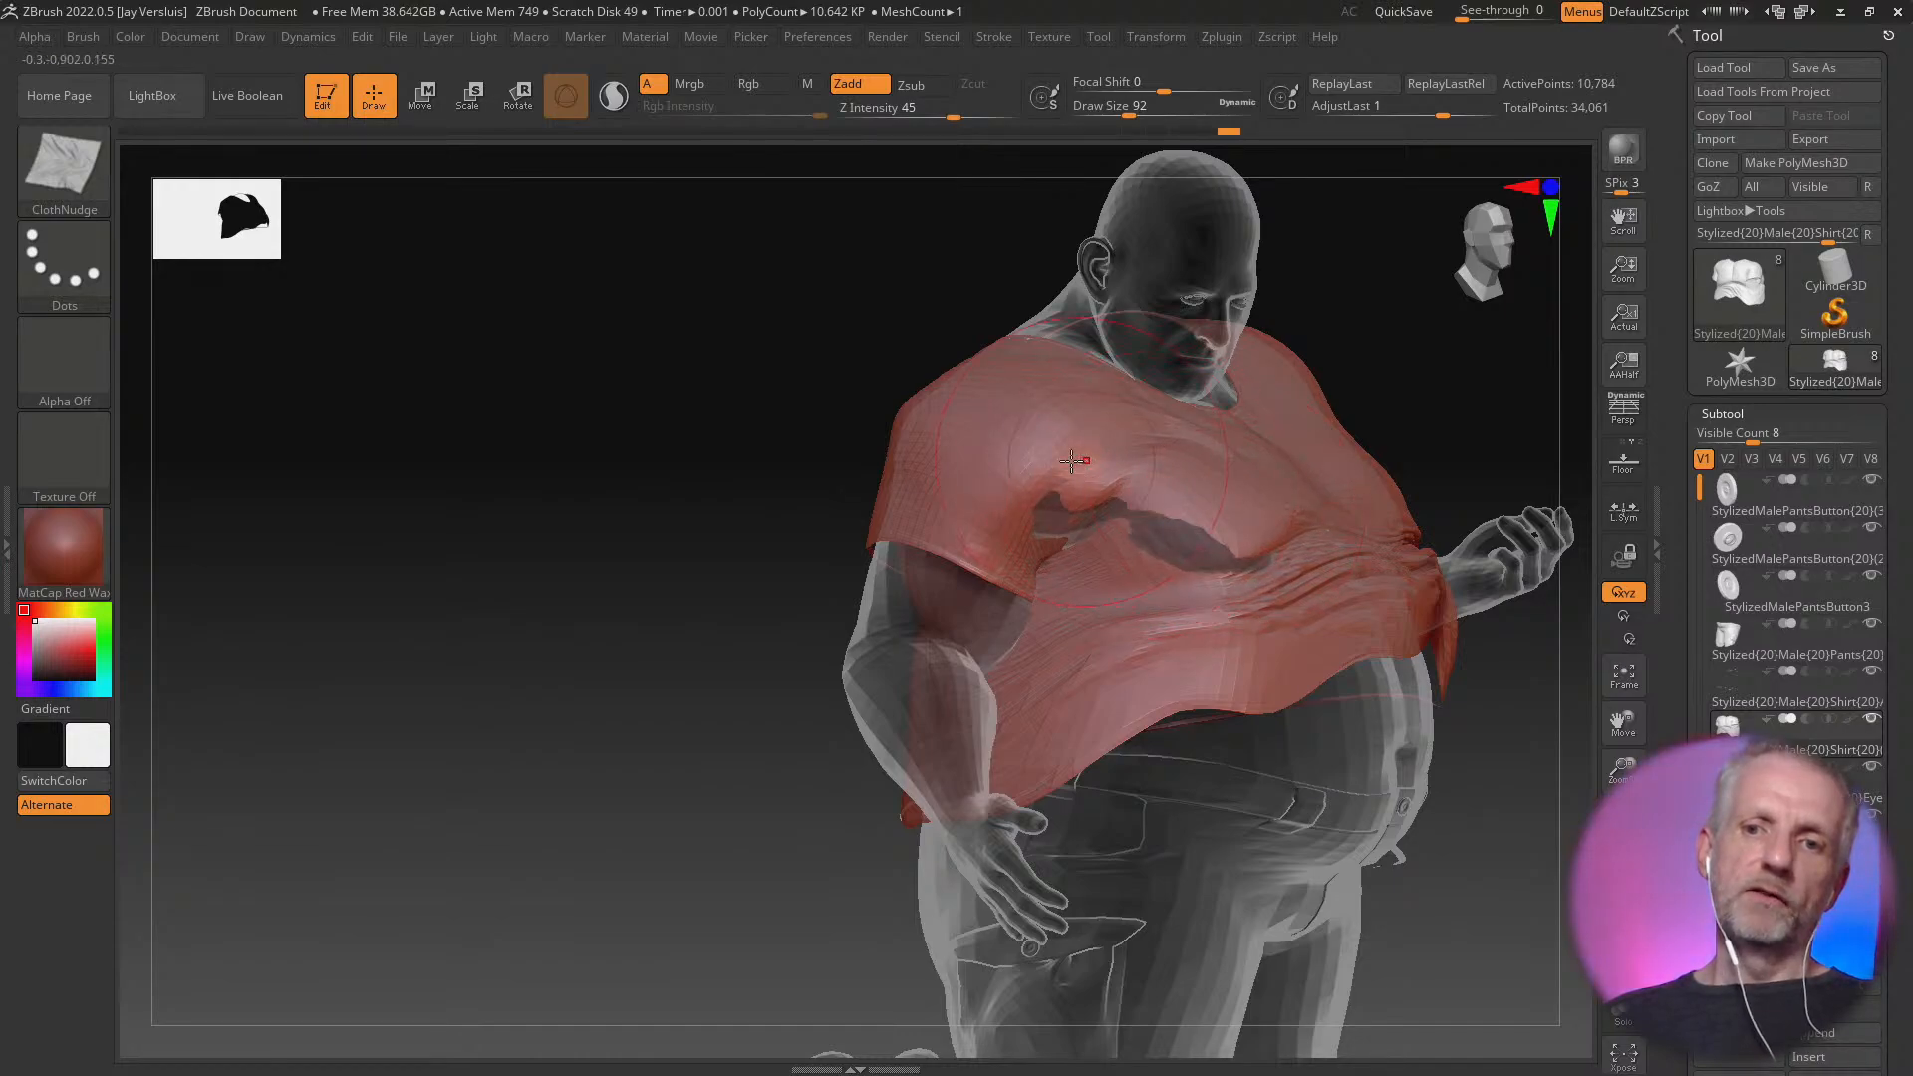
left_click_drag(1014, 467, 1165, 533)
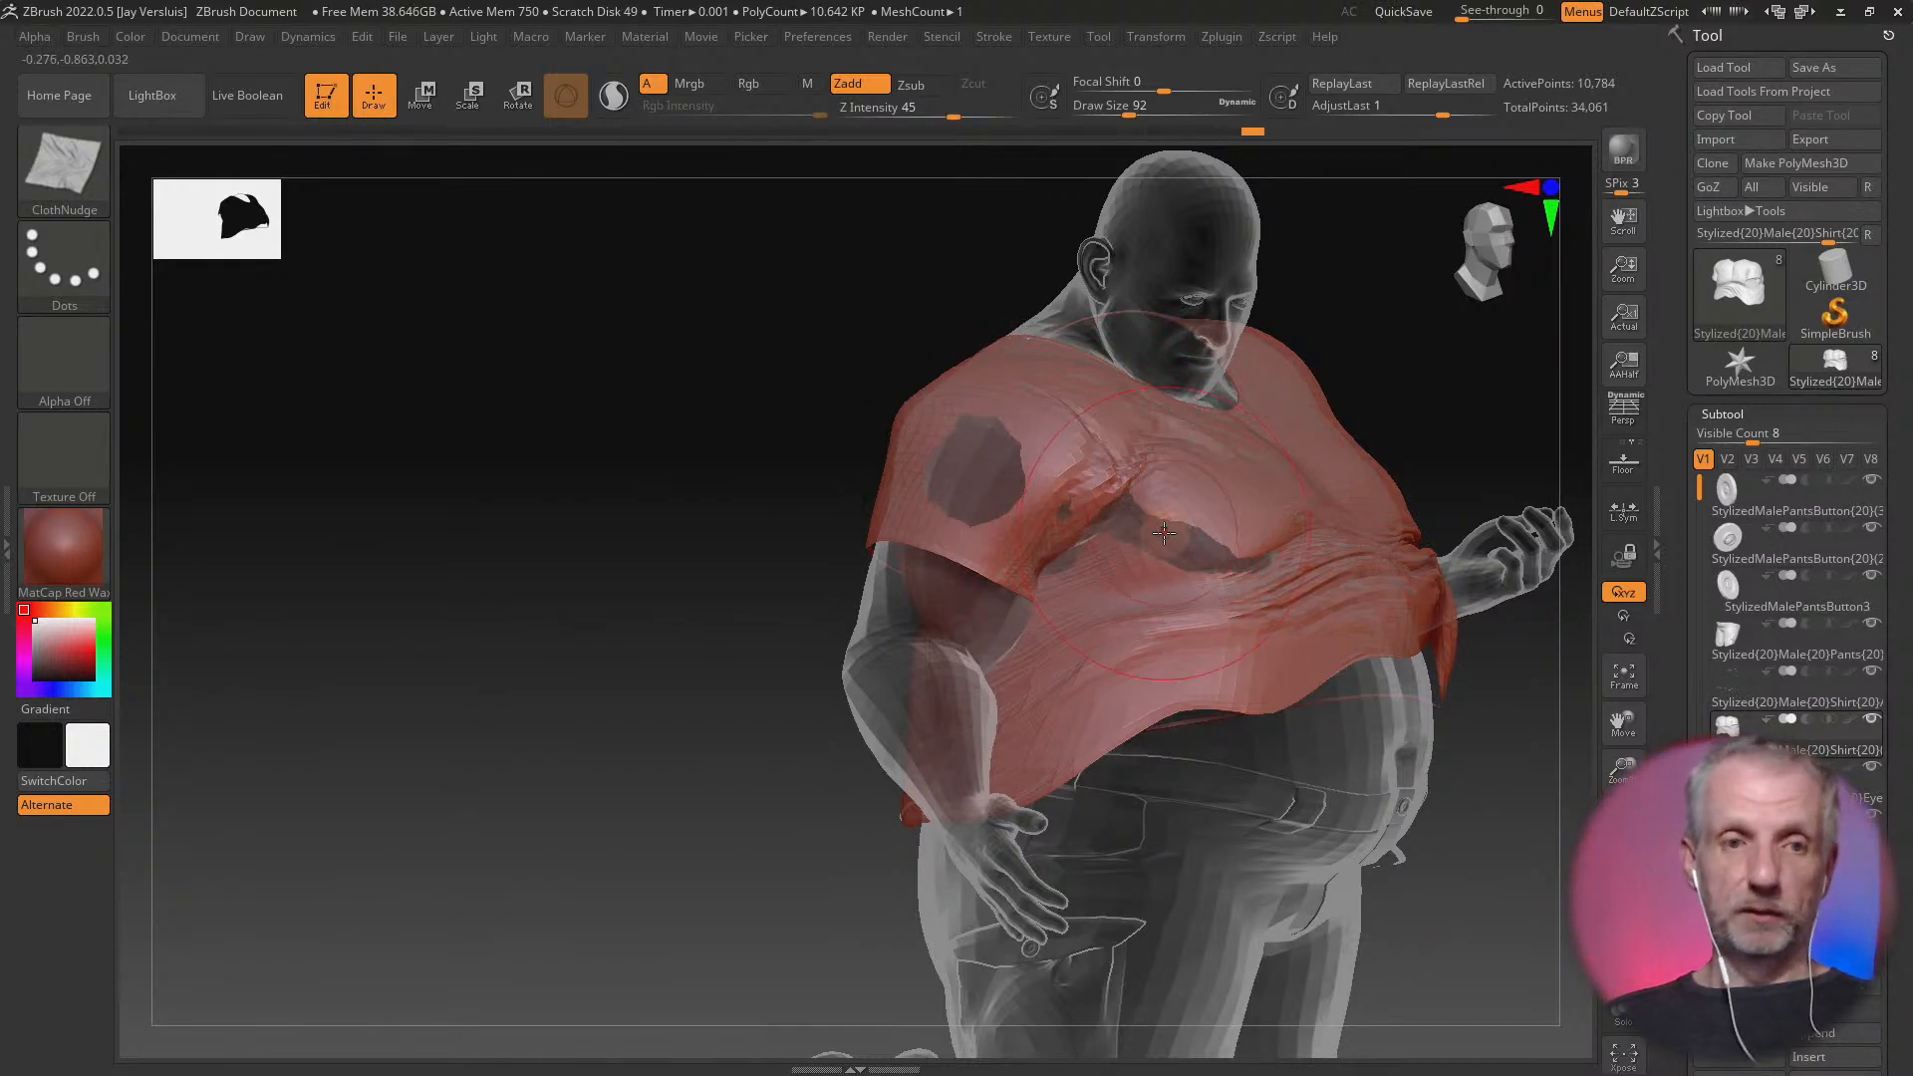
Build out the shirt's sleeve, armpit and side of the chest with the Standard brush to cover the exposed body
key("b")
key("s")
key("t")
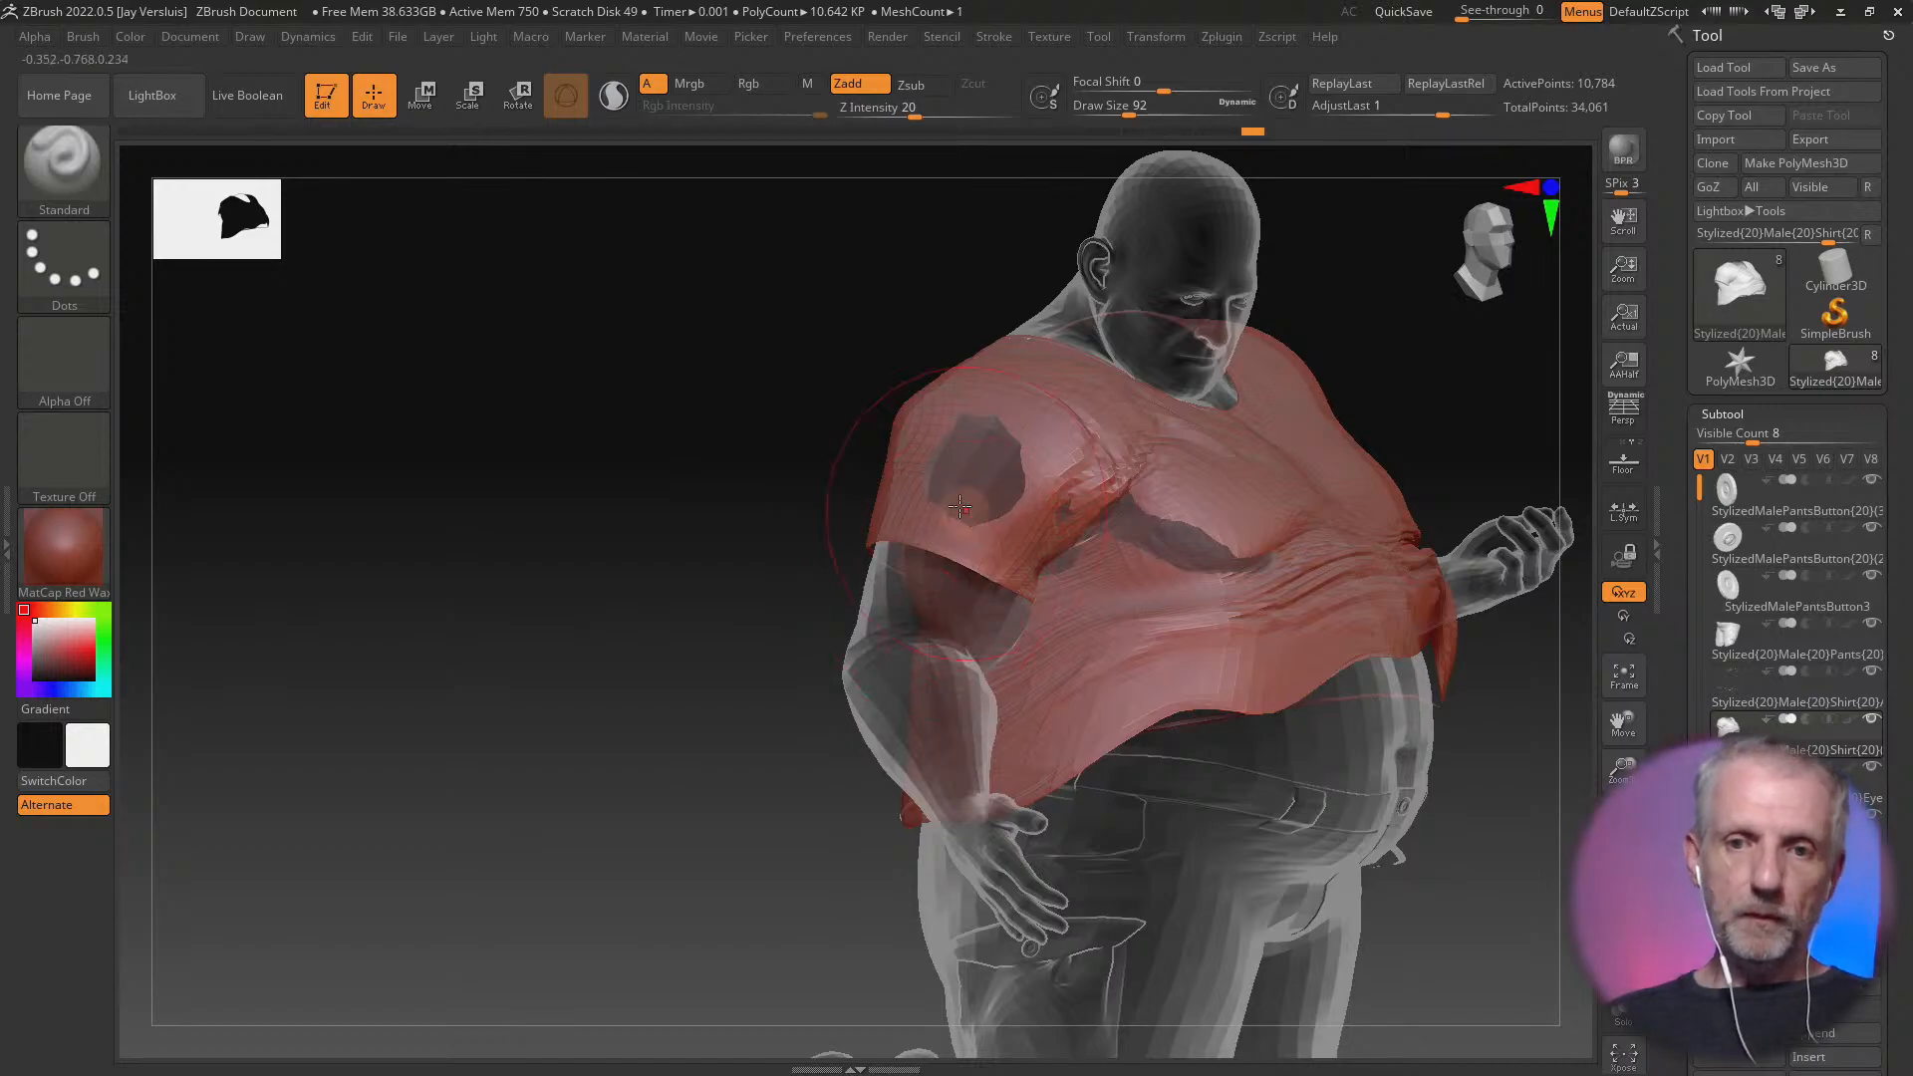
left_click_drag(960, 506, 977, 483)
left_click_drag(1113, 531, 1076, 526)
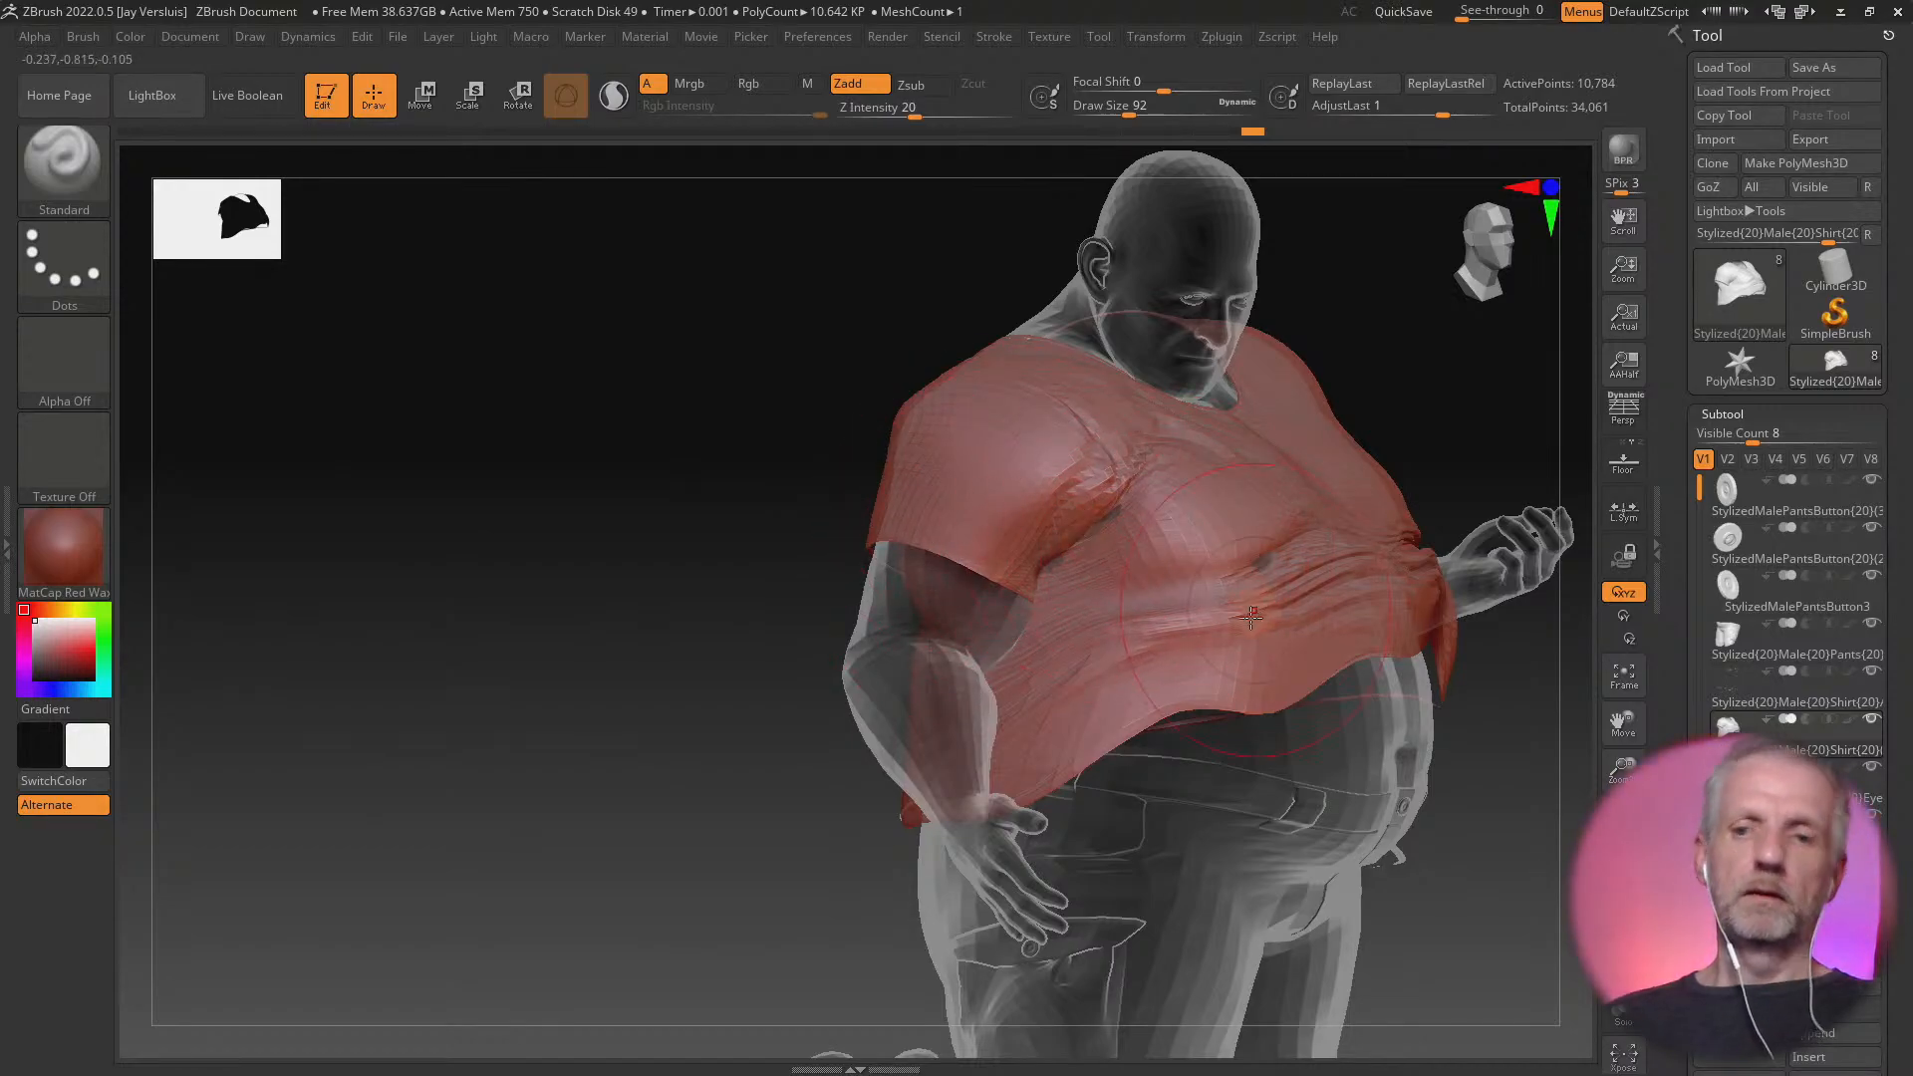
Build out the fold along the shirt's lower back with Standard brush strokes to cover the remaining exposed body
left_click_drag(1494, 697, 1230, 687)
left_click_drag(917, 767, 600, 812, "alt")
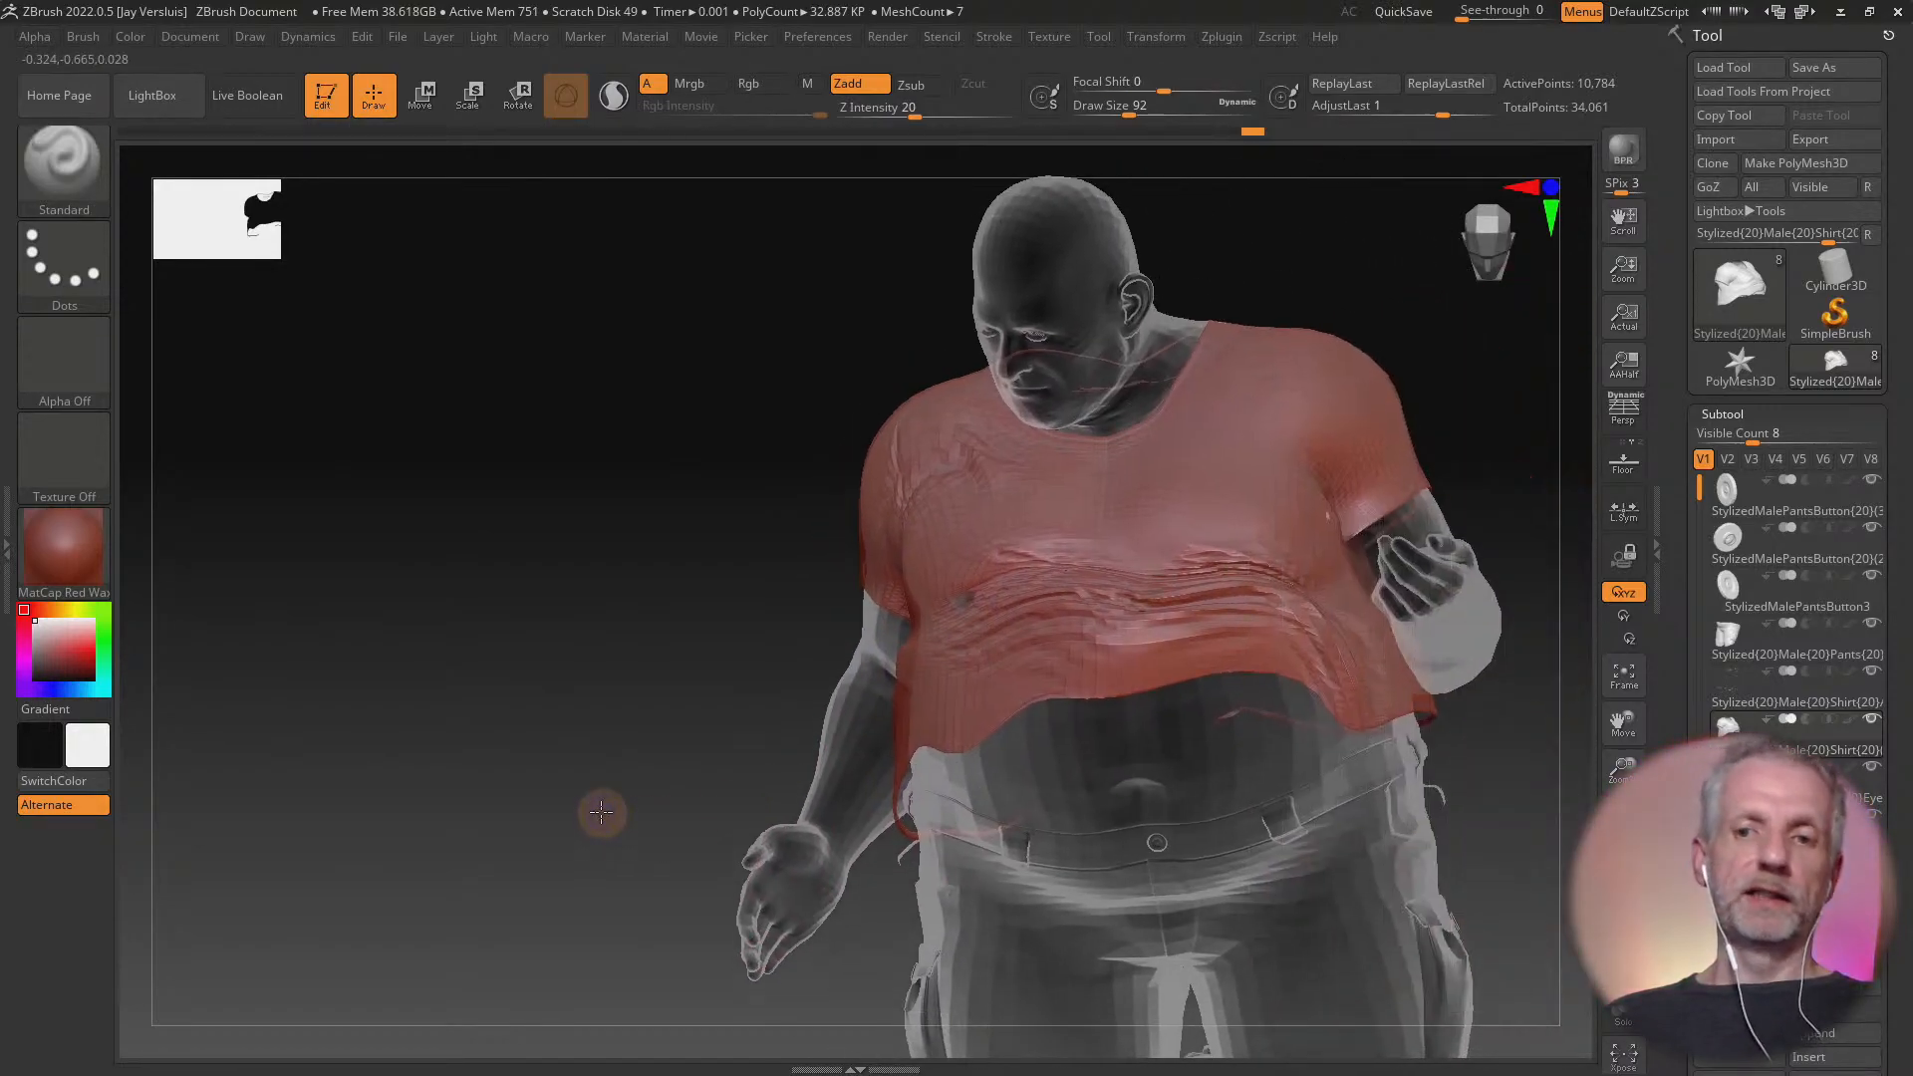
mouse_move(1324, 794)
left_mouse_down()
mouse_move(1183, 875)
mouse_move(942, 643)
left_mouse_up()
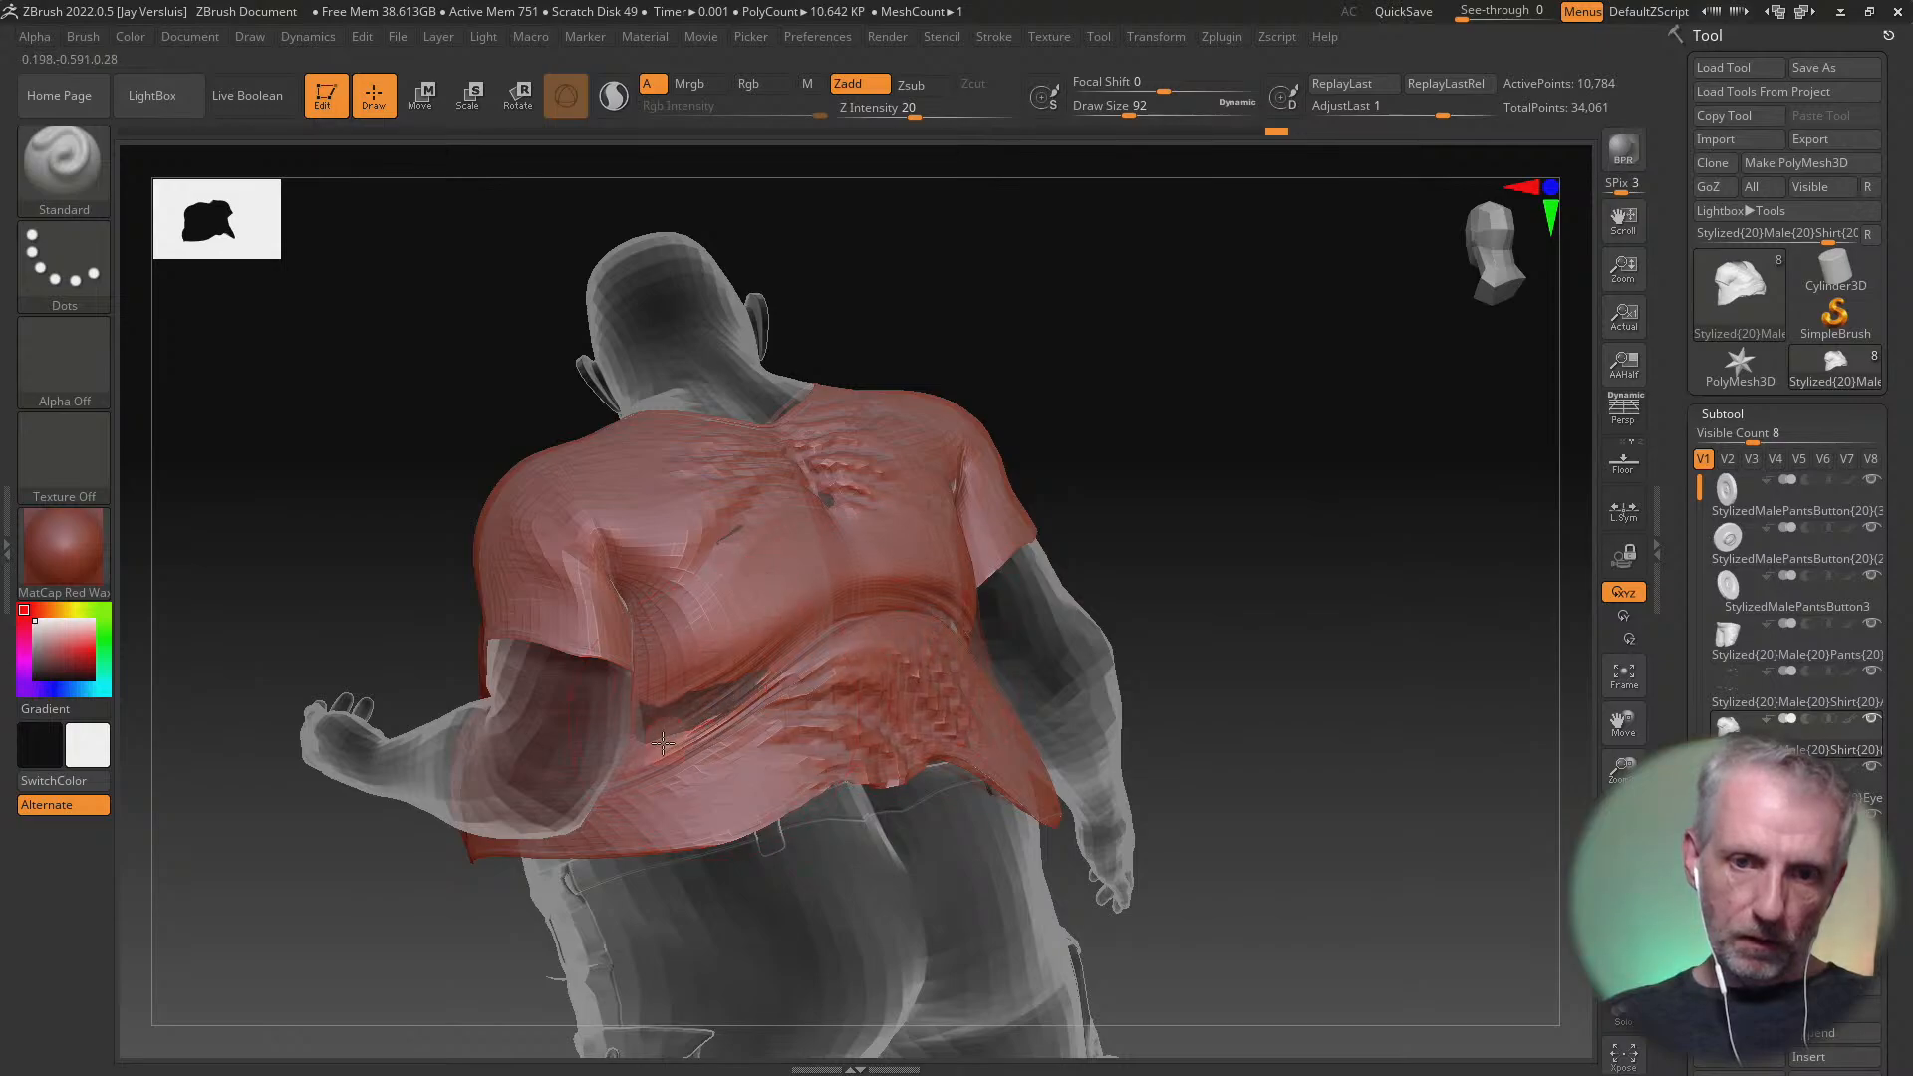
mouse_move(663, 743)
left_mouse_down()
mouse_move(769, 732)
mouse_move(686, 722)
mouse_move(974, 640)
mouse_move(936, 625)
left_mouse_up()
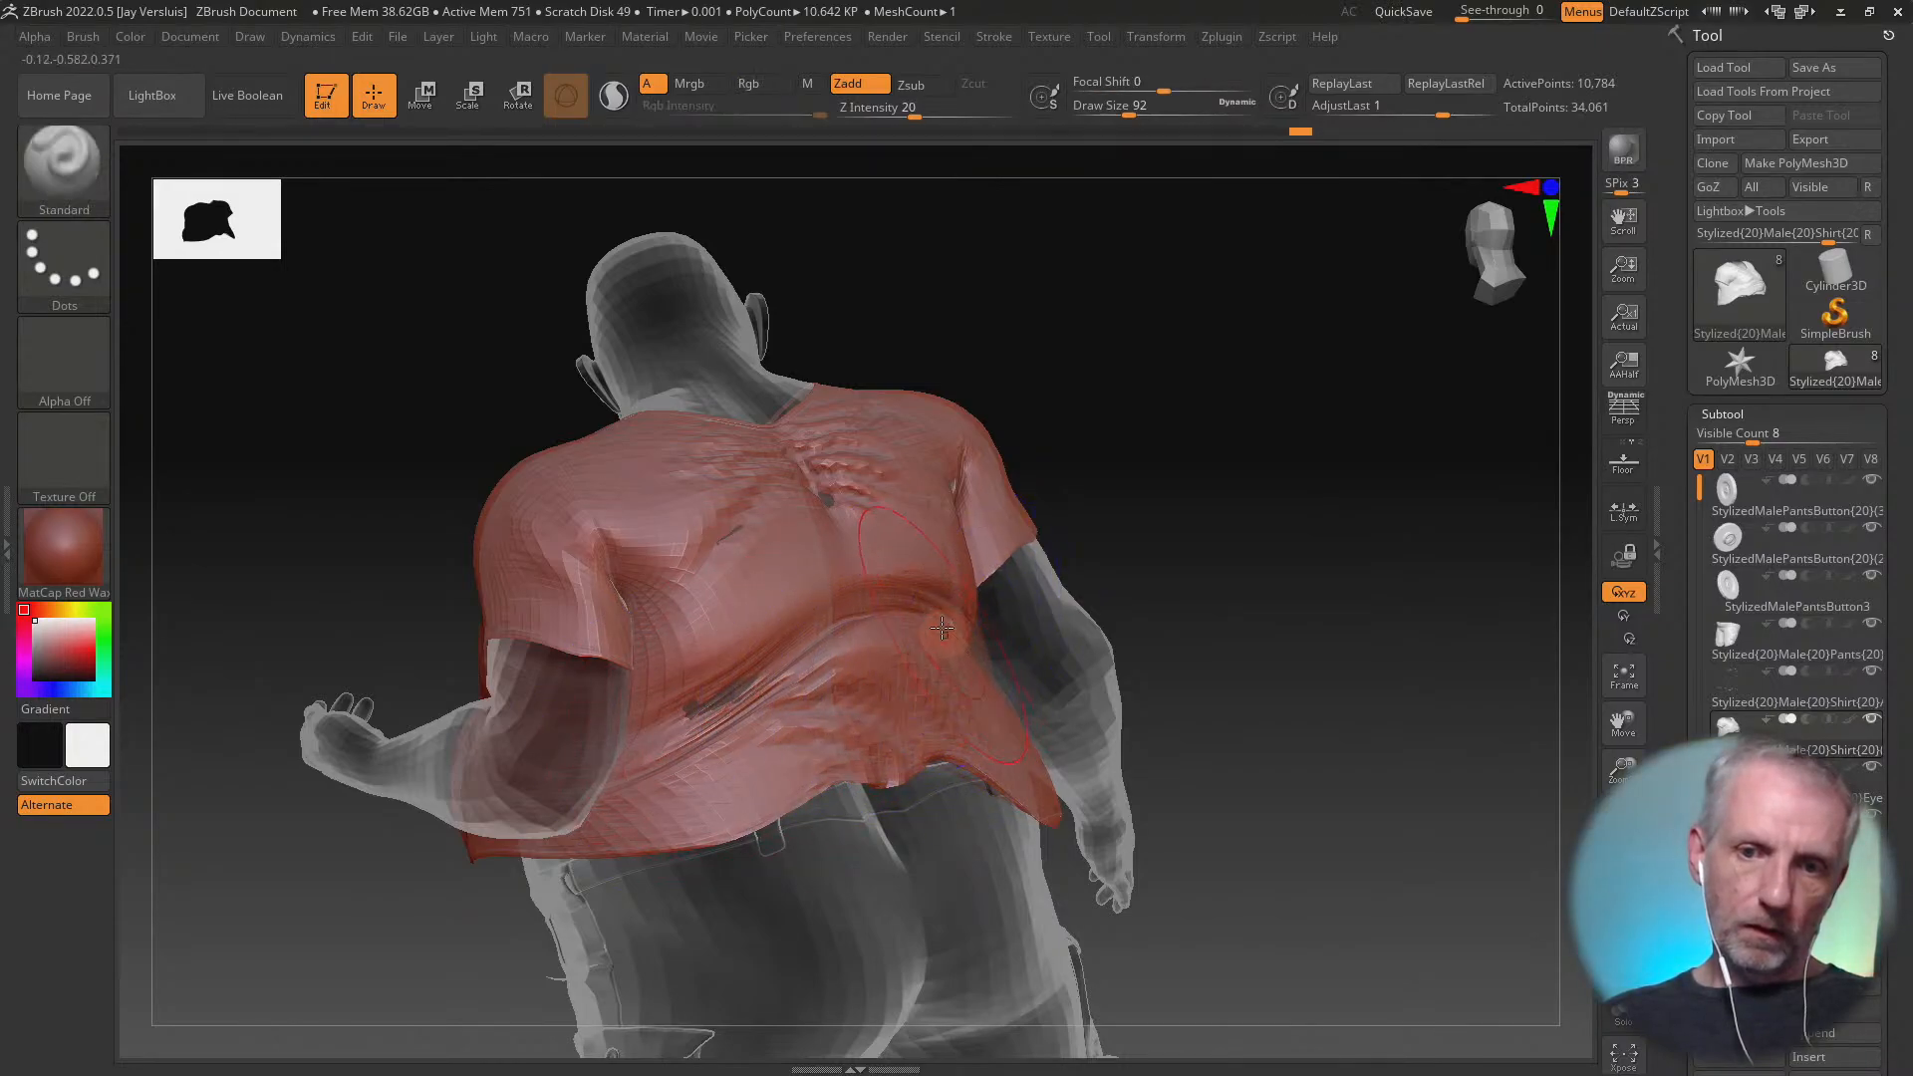
left_click_drag(704, 724, 765, 701)
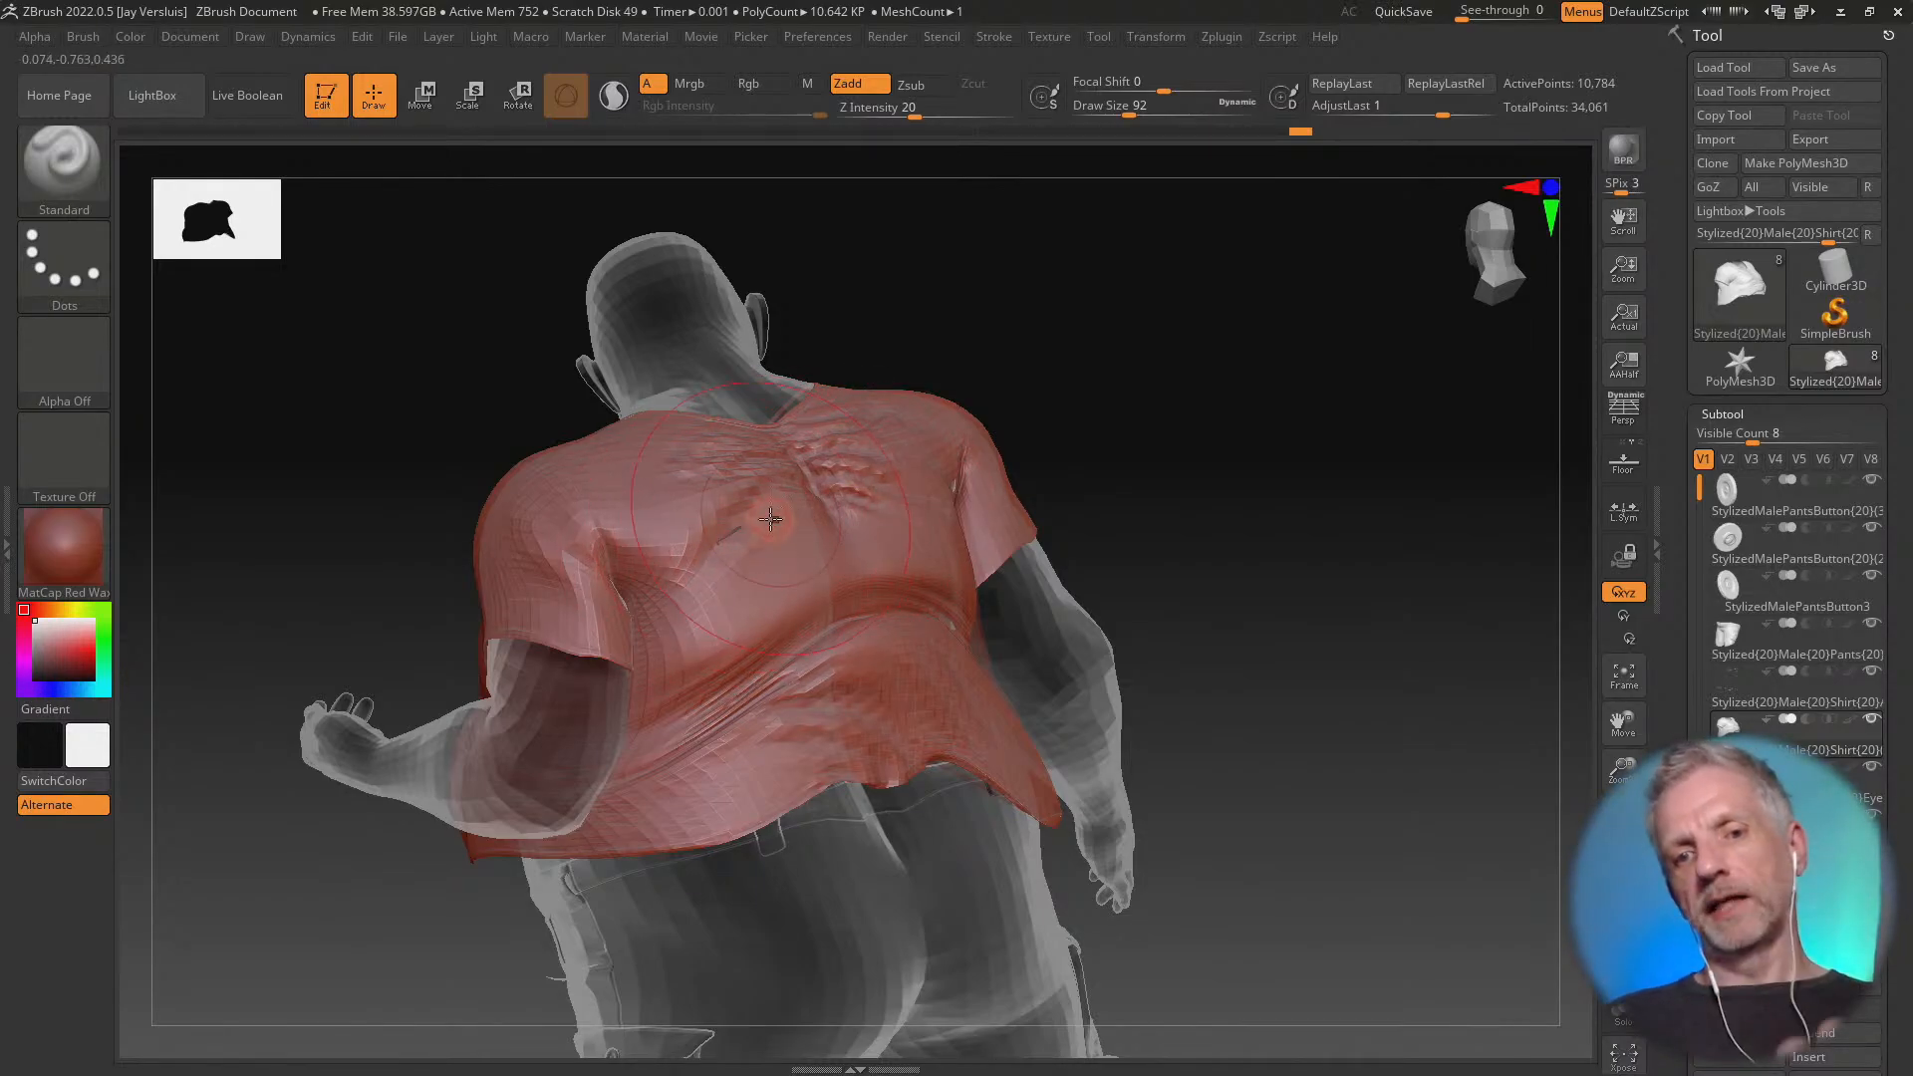
Touch up the shirt's front chest above the belly folds with the Standard brush and inspect the whole kneeling figure from front and side
mouse_move(722, 565)
right_mouse_down()
mouse_move(832, 572)
mouse_move(892, 558)
mouse_move(890, 542)
right_mouse_up()
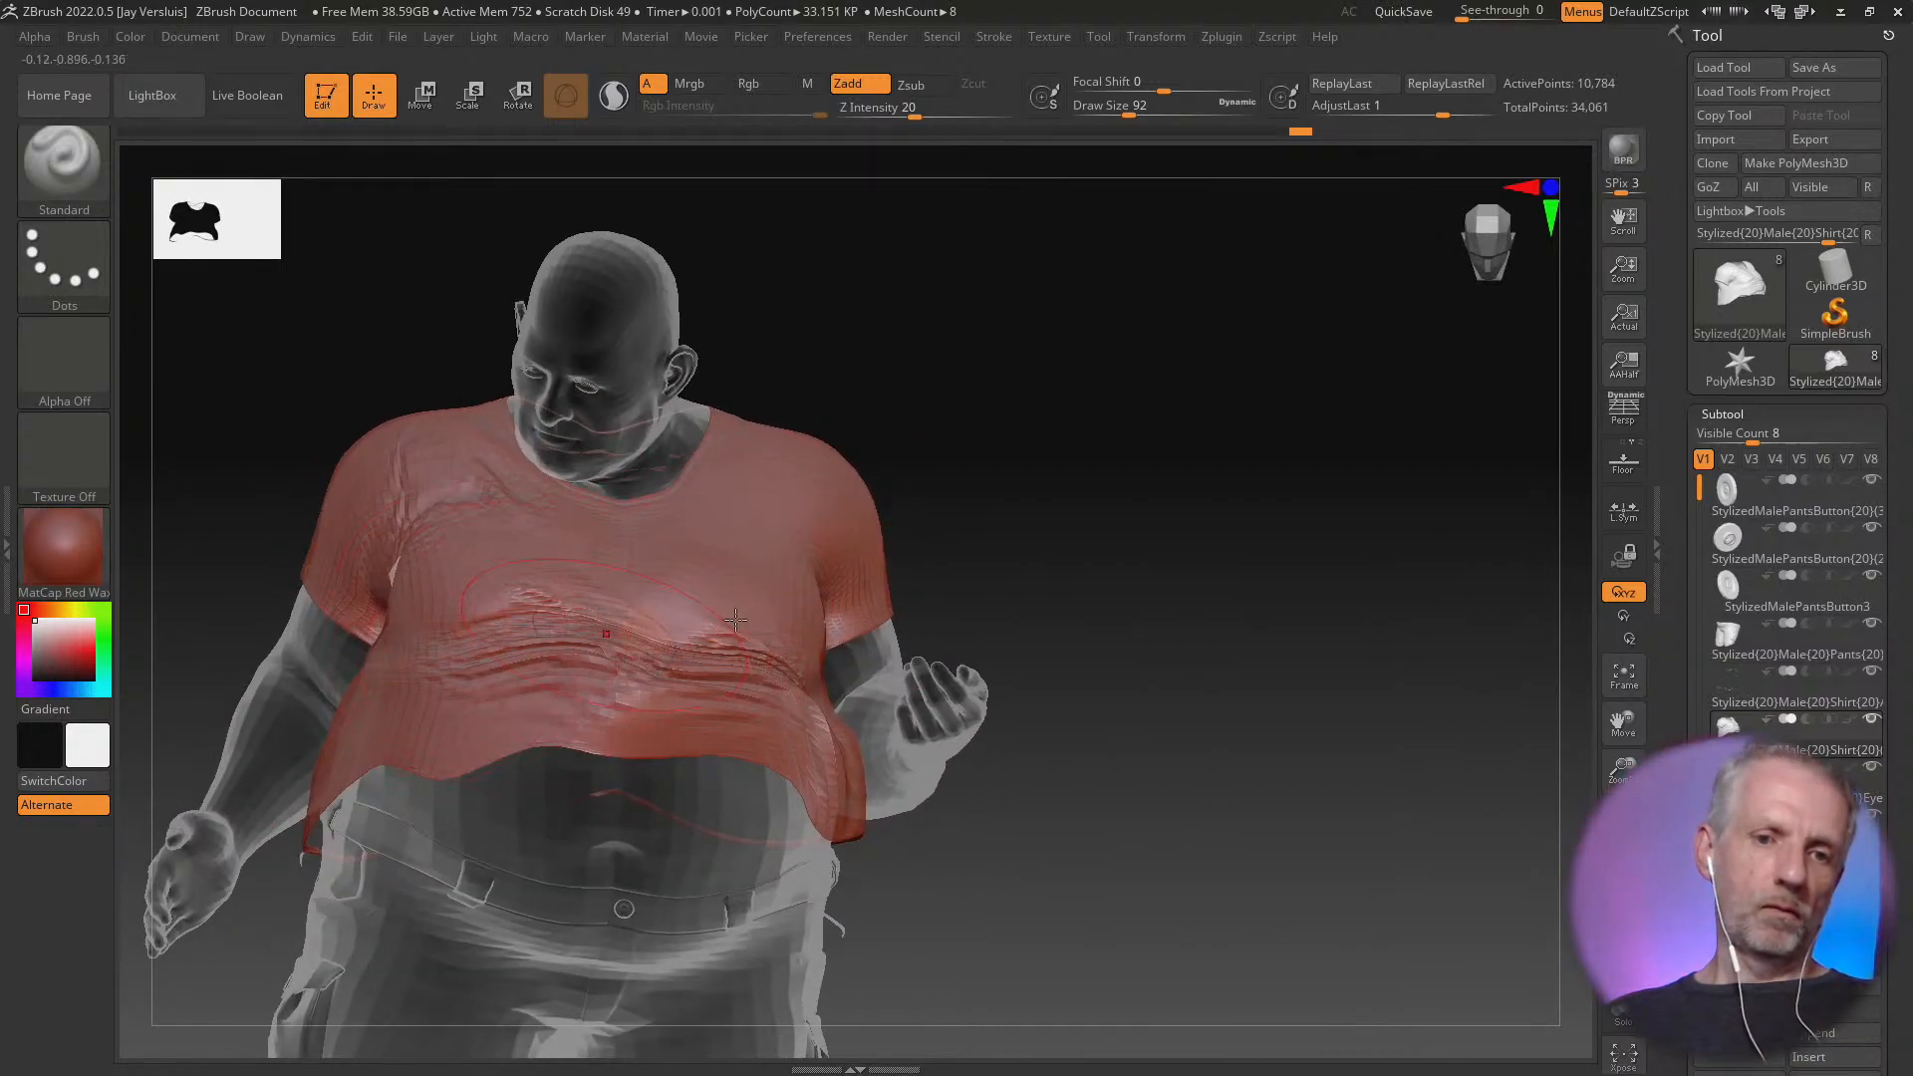
left_click_drag(735, 619, 765, 624)
mouse_move(1131, 600)
right_mouse_down("alt")
mouse_move(1216, 632)
mouse_move(1076, 600)
right_mouse_up("alt")
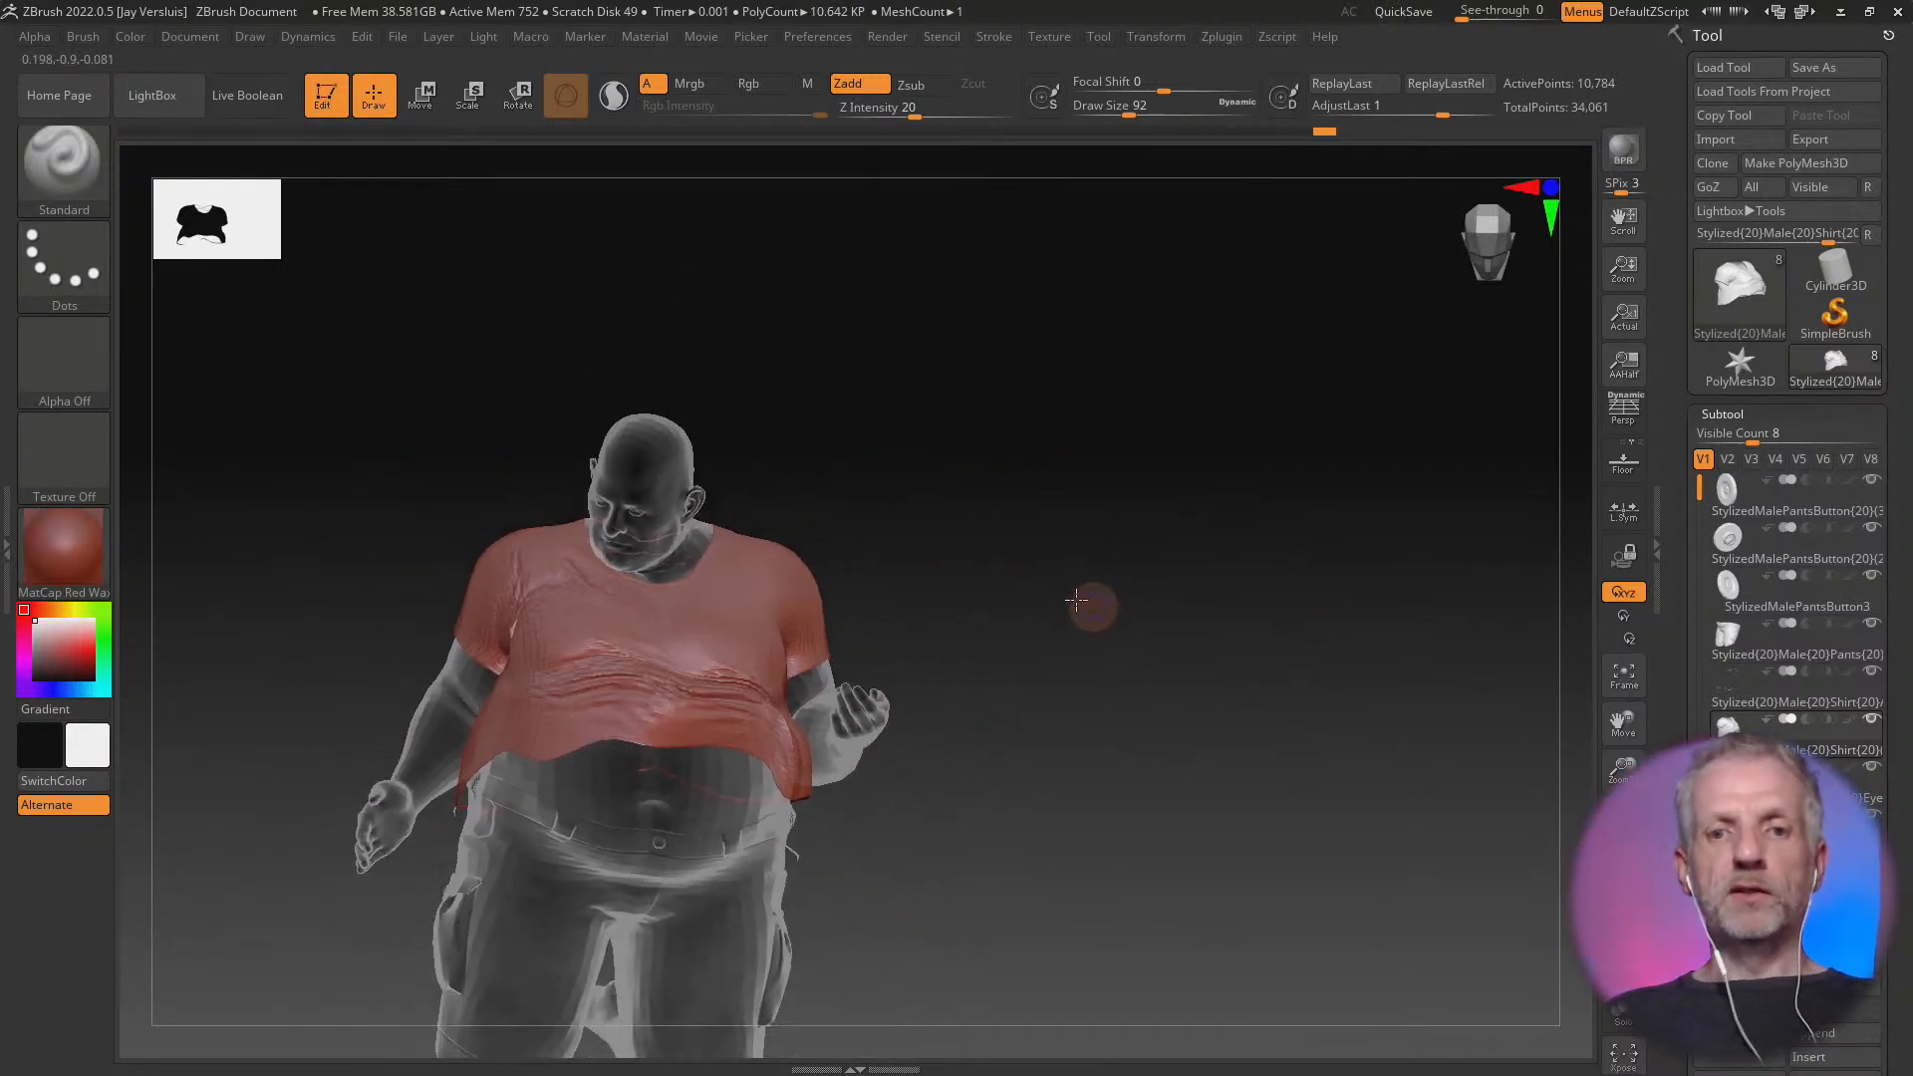
mouse_move(1166, 696)
right_mouse_down()
mouse_move(1037, 684)
mouse_move(1094, 654)
mouse_move(1079, 696)
mouse_move(1365, 572)
mouse_move(1276, 628)
mouse_move(1254, 717)
right_mouse_up()
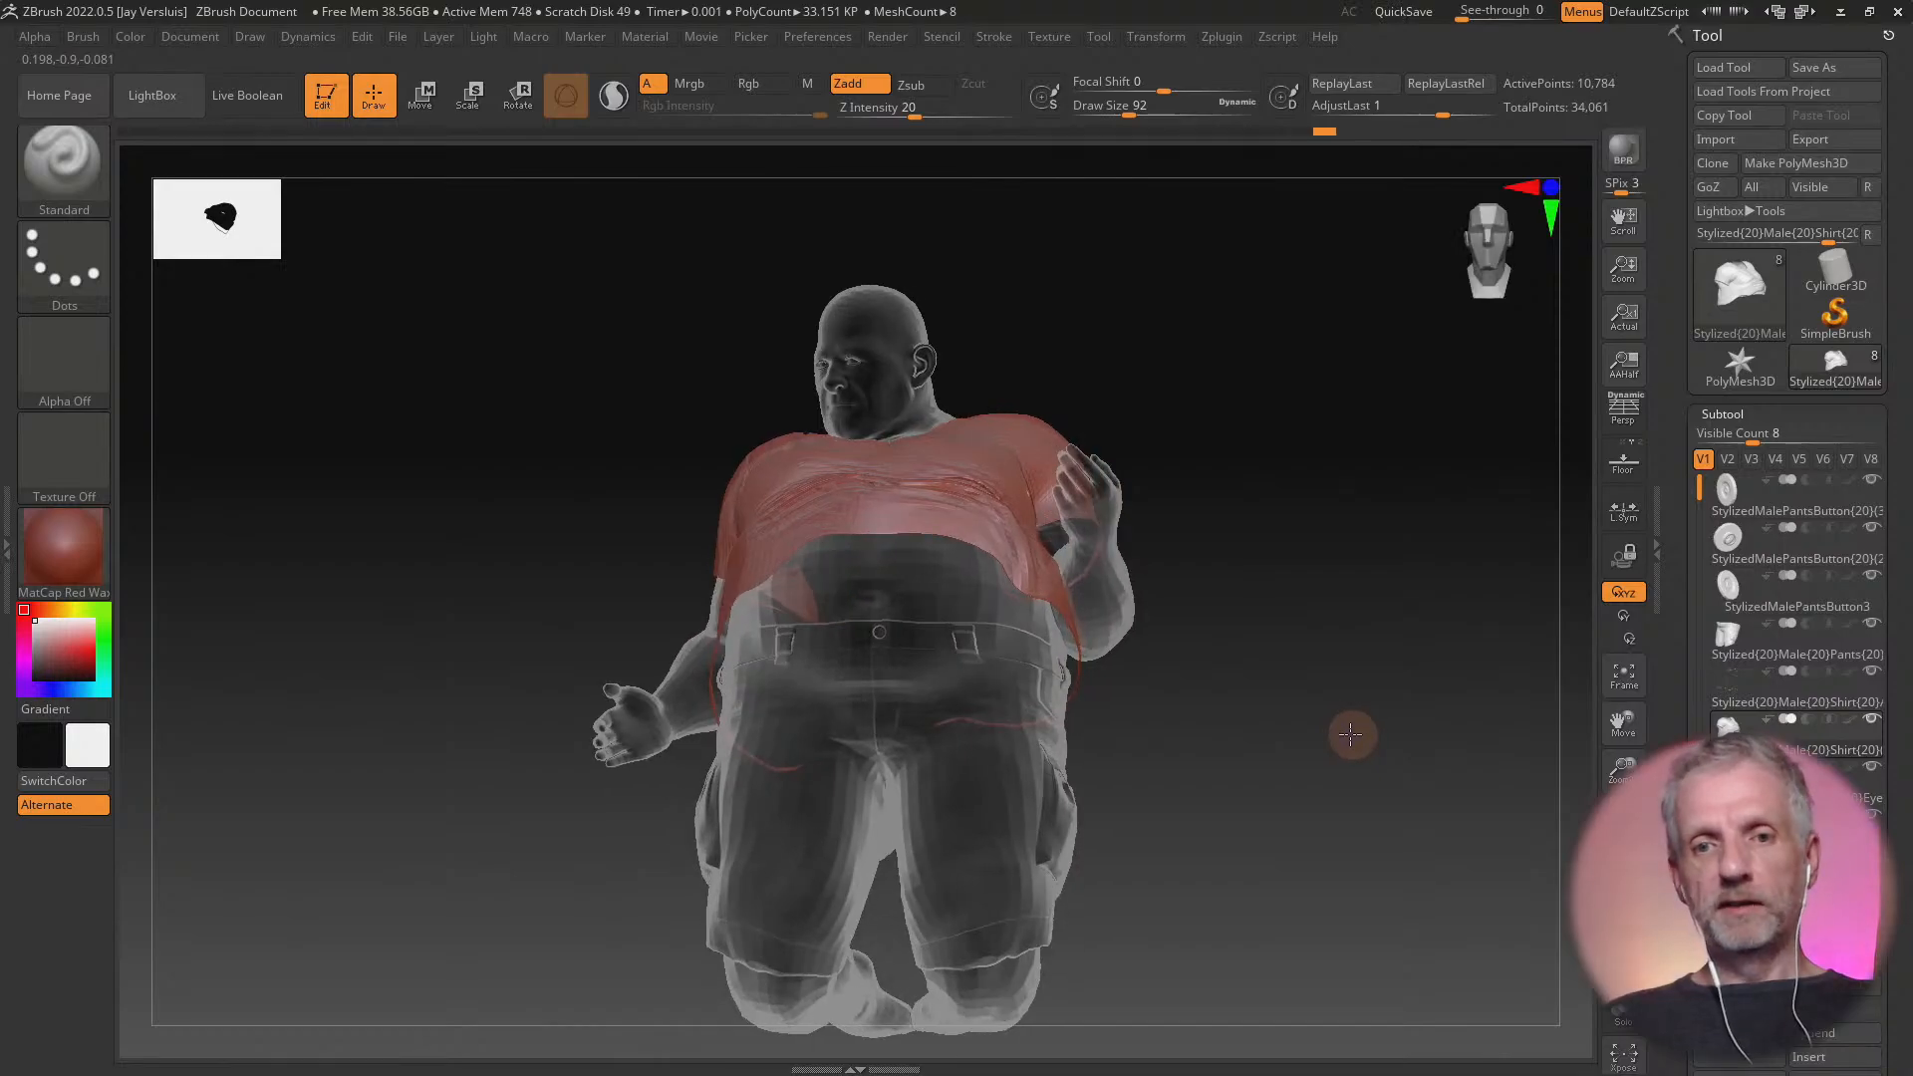
left_click_drag(1347, 734, 1452, 737)
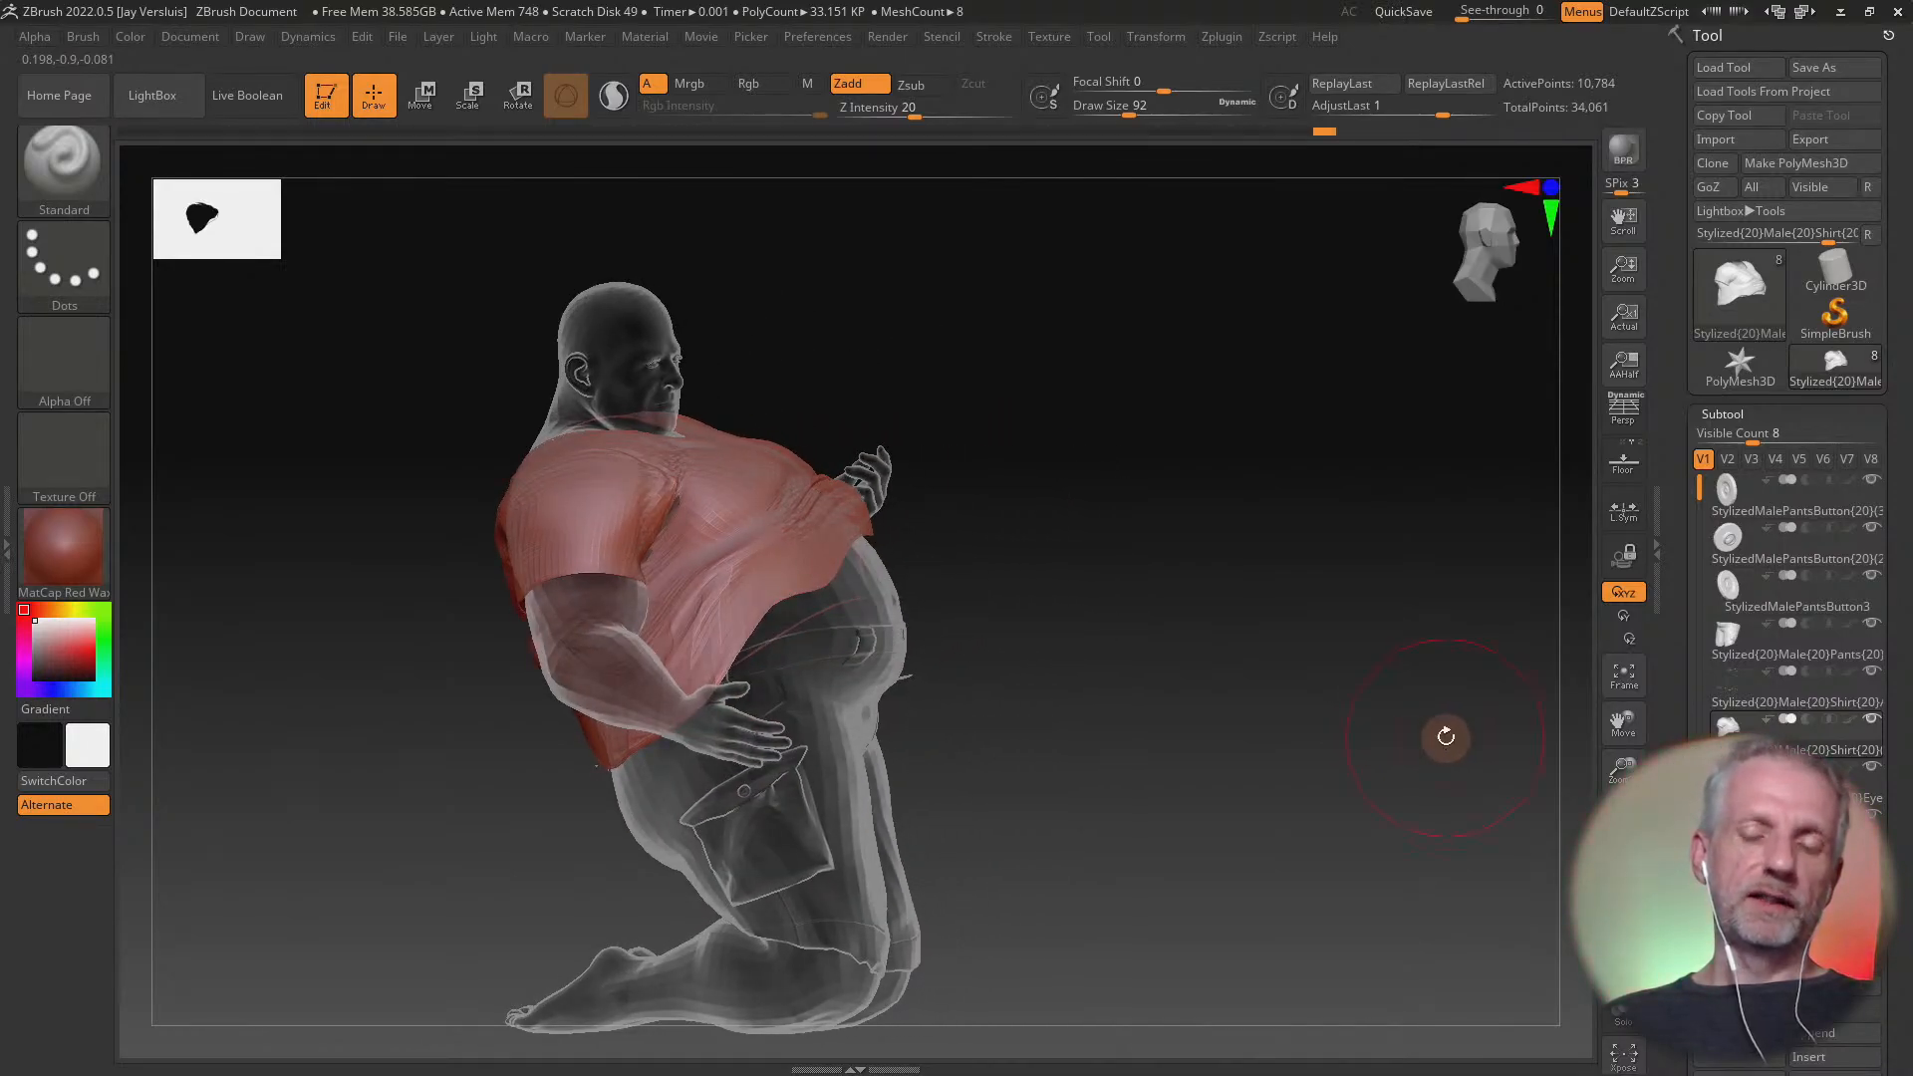
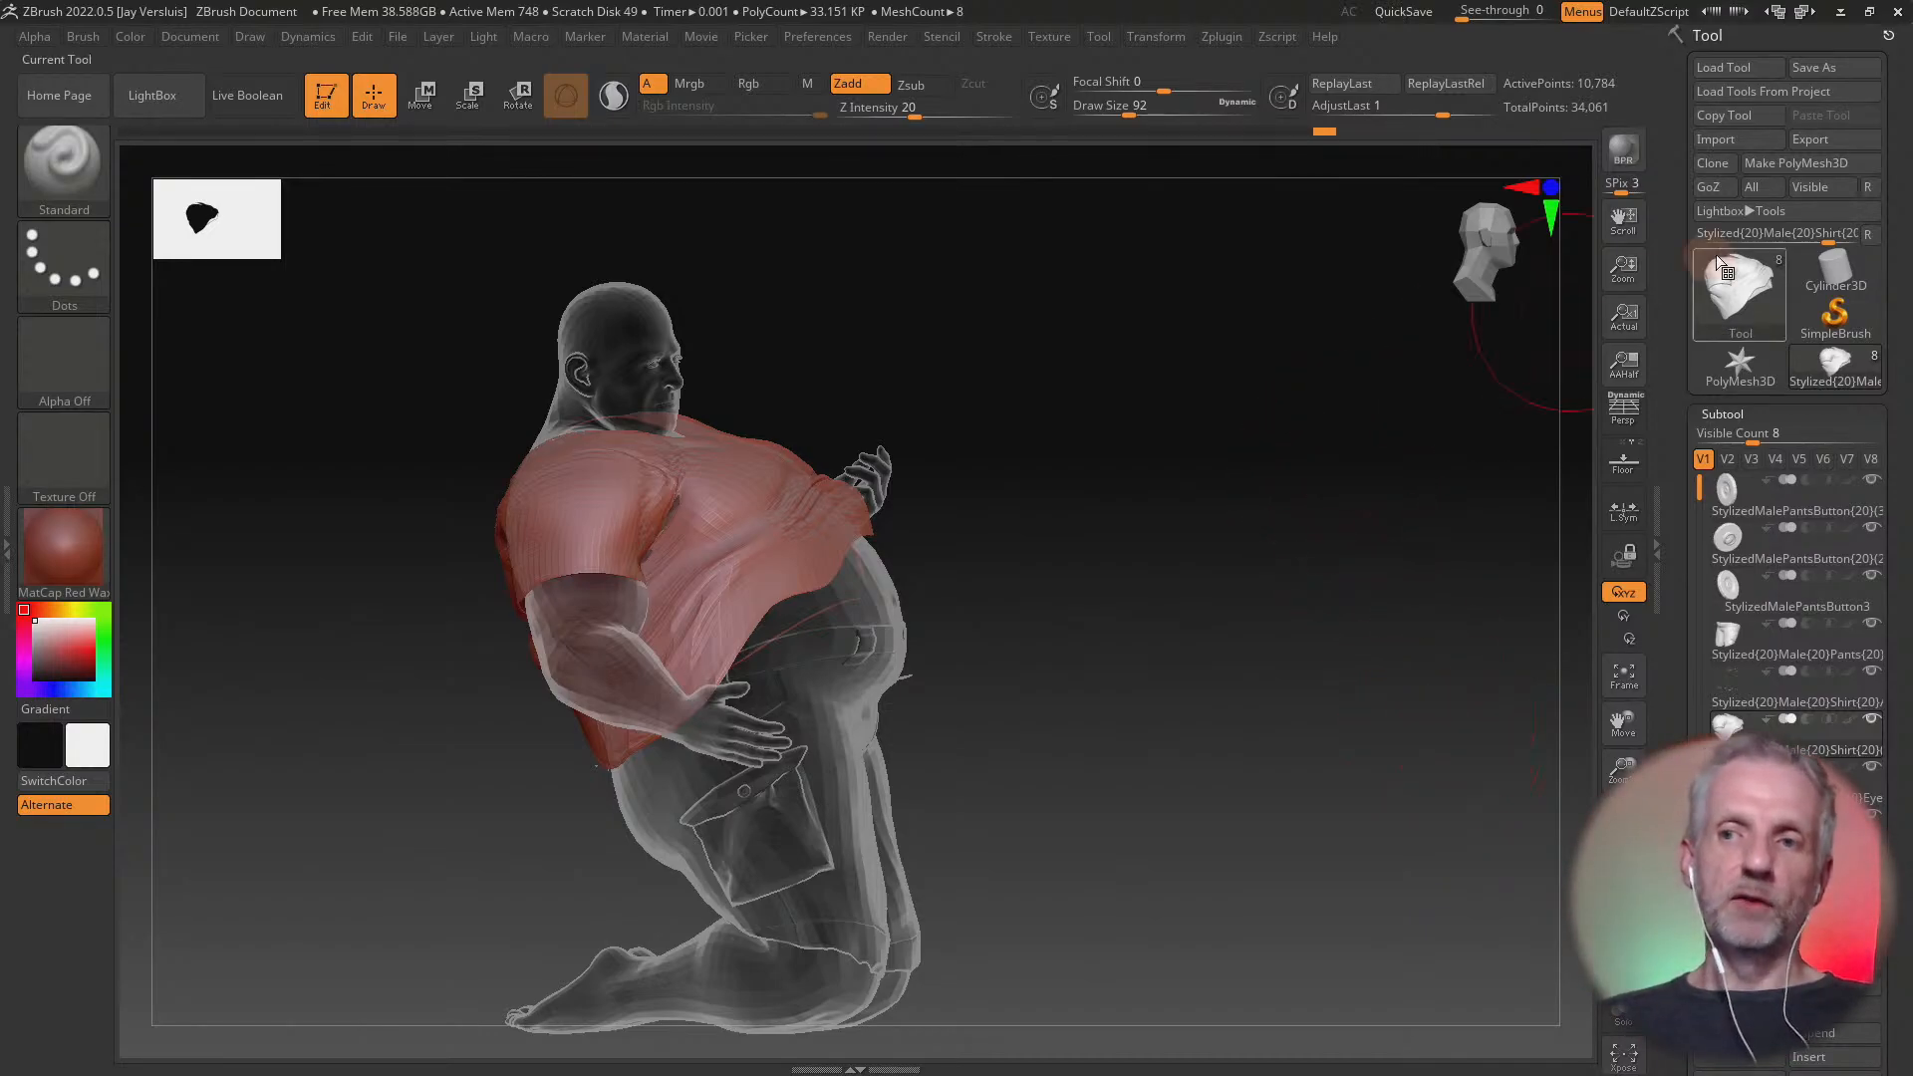
Close ZBrush without saving the project, and in DAZ Studio set the shirt's Shirt Smooth ZB morph to 0%
left_click(1896, 12)
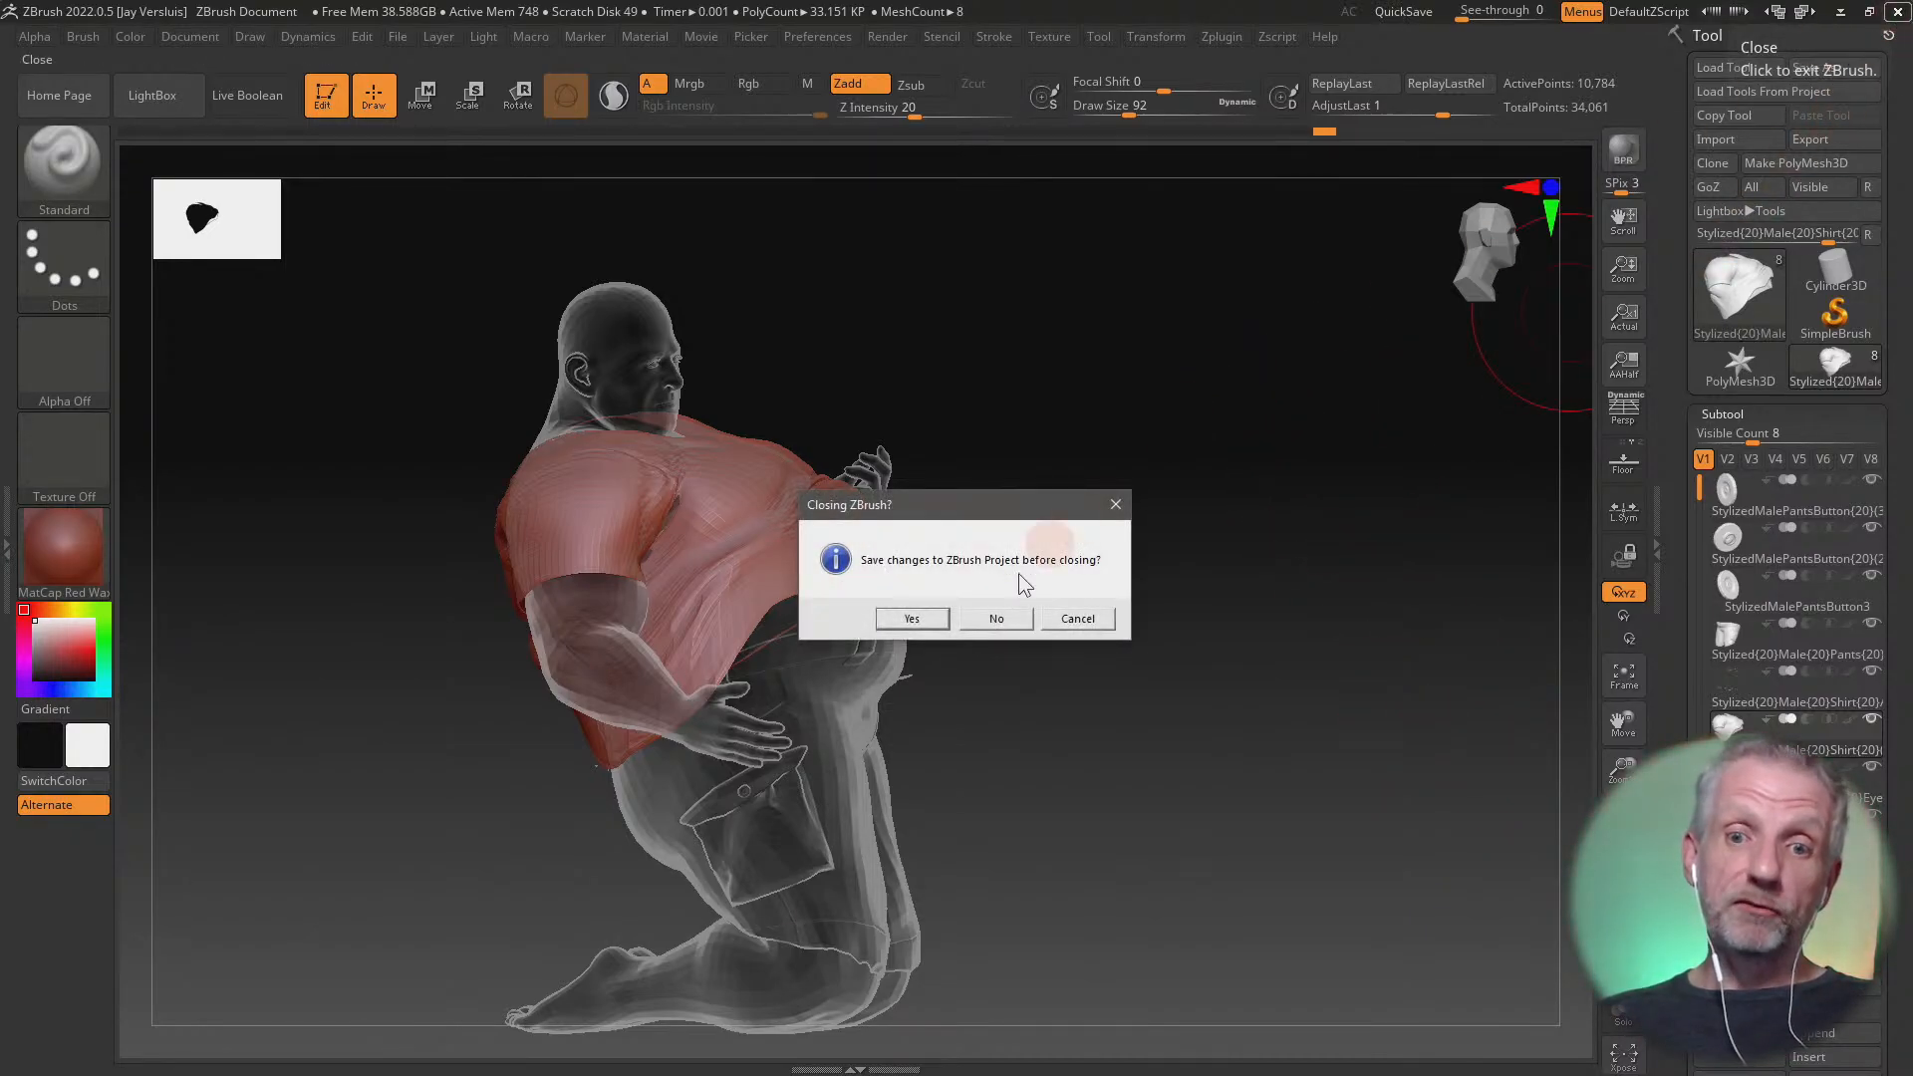
left_click(984, 617)
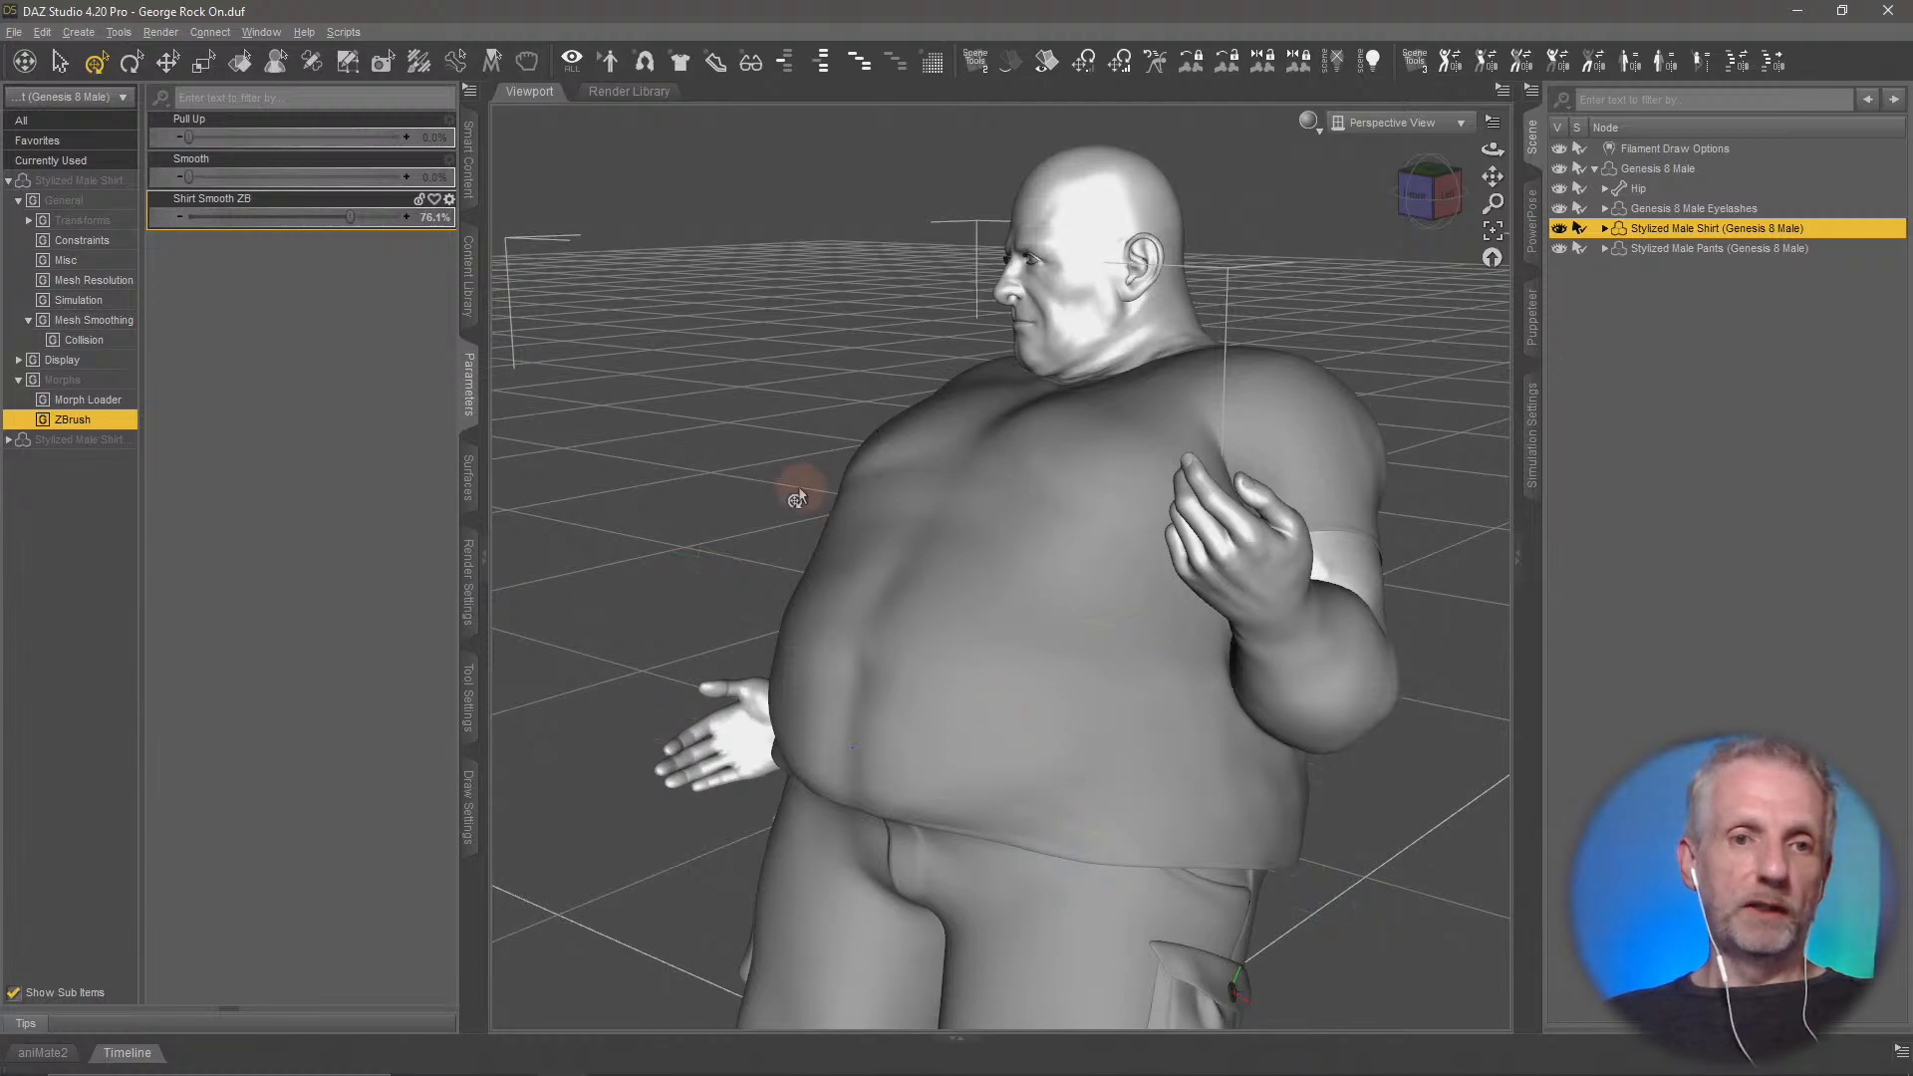
left_click_drag(320, 216, 159, 229)
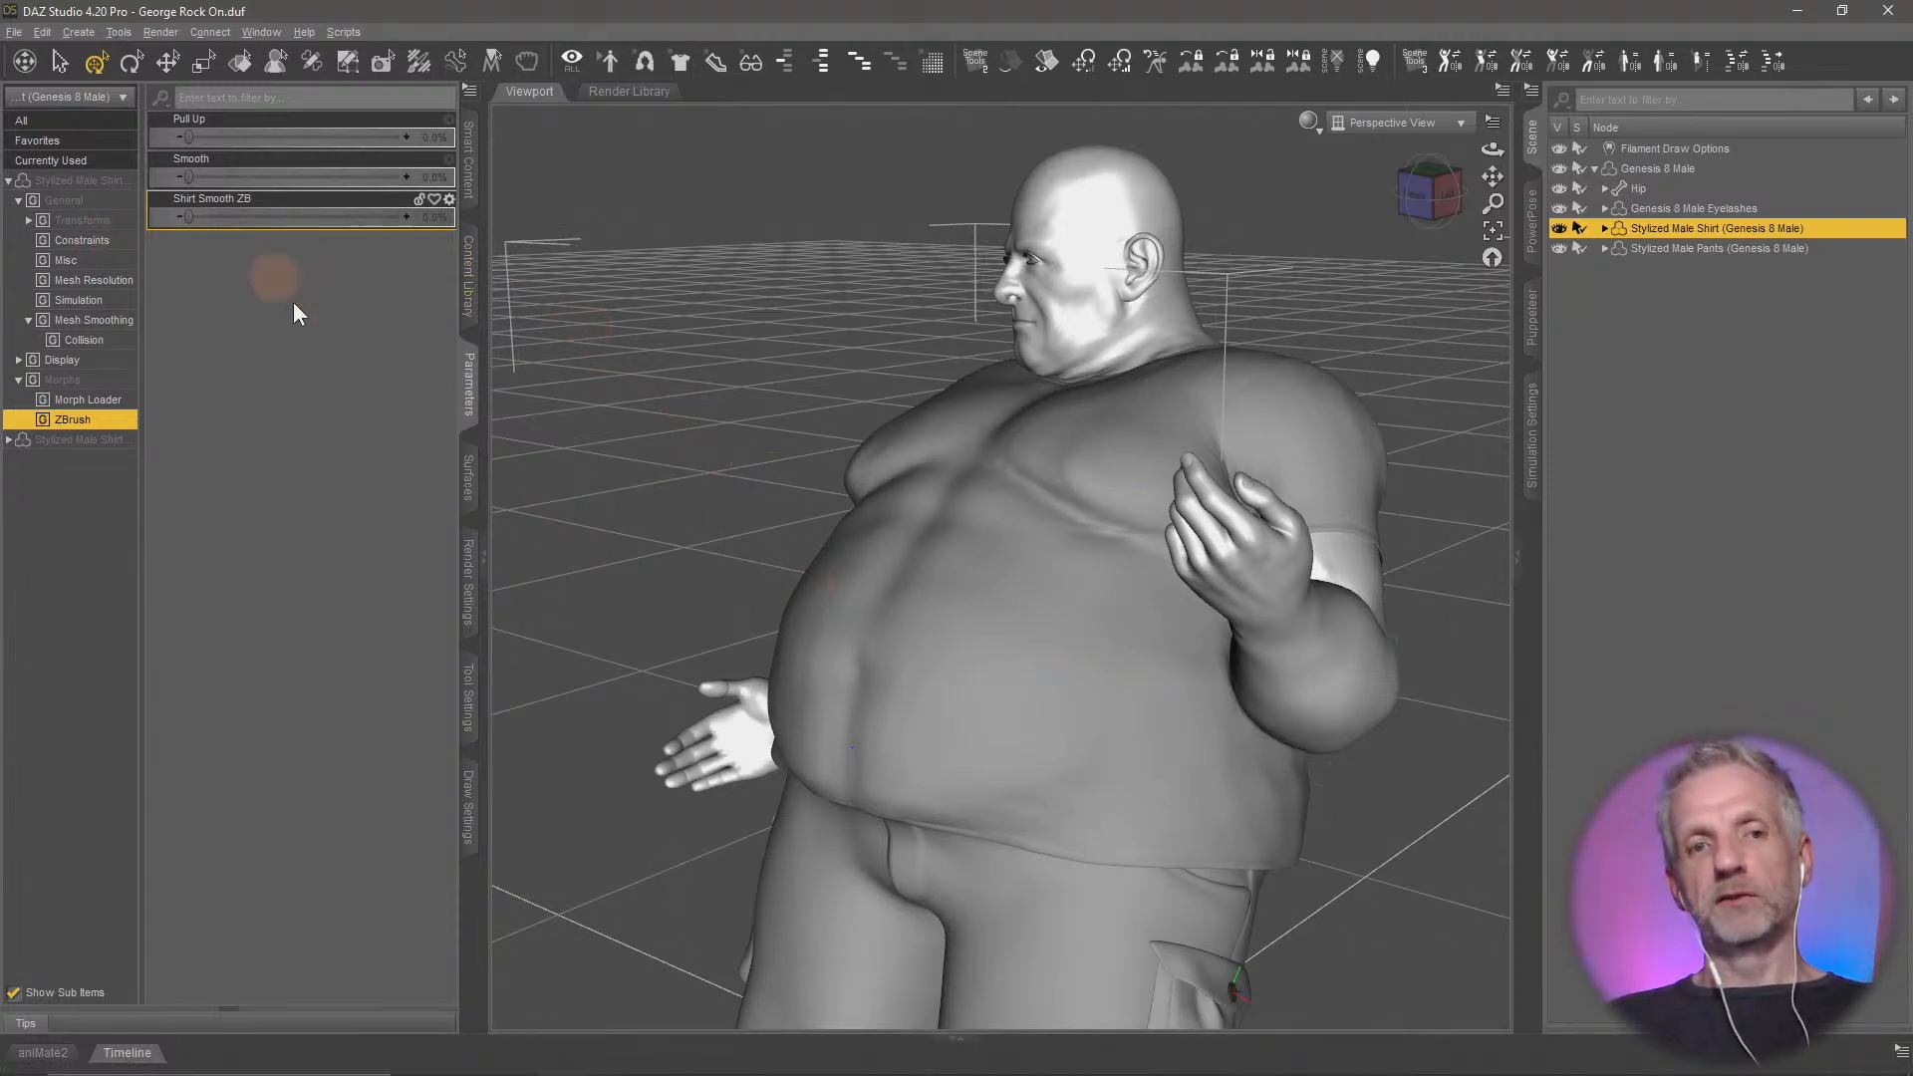
middle_click_drag(817, 637, 873, 671)
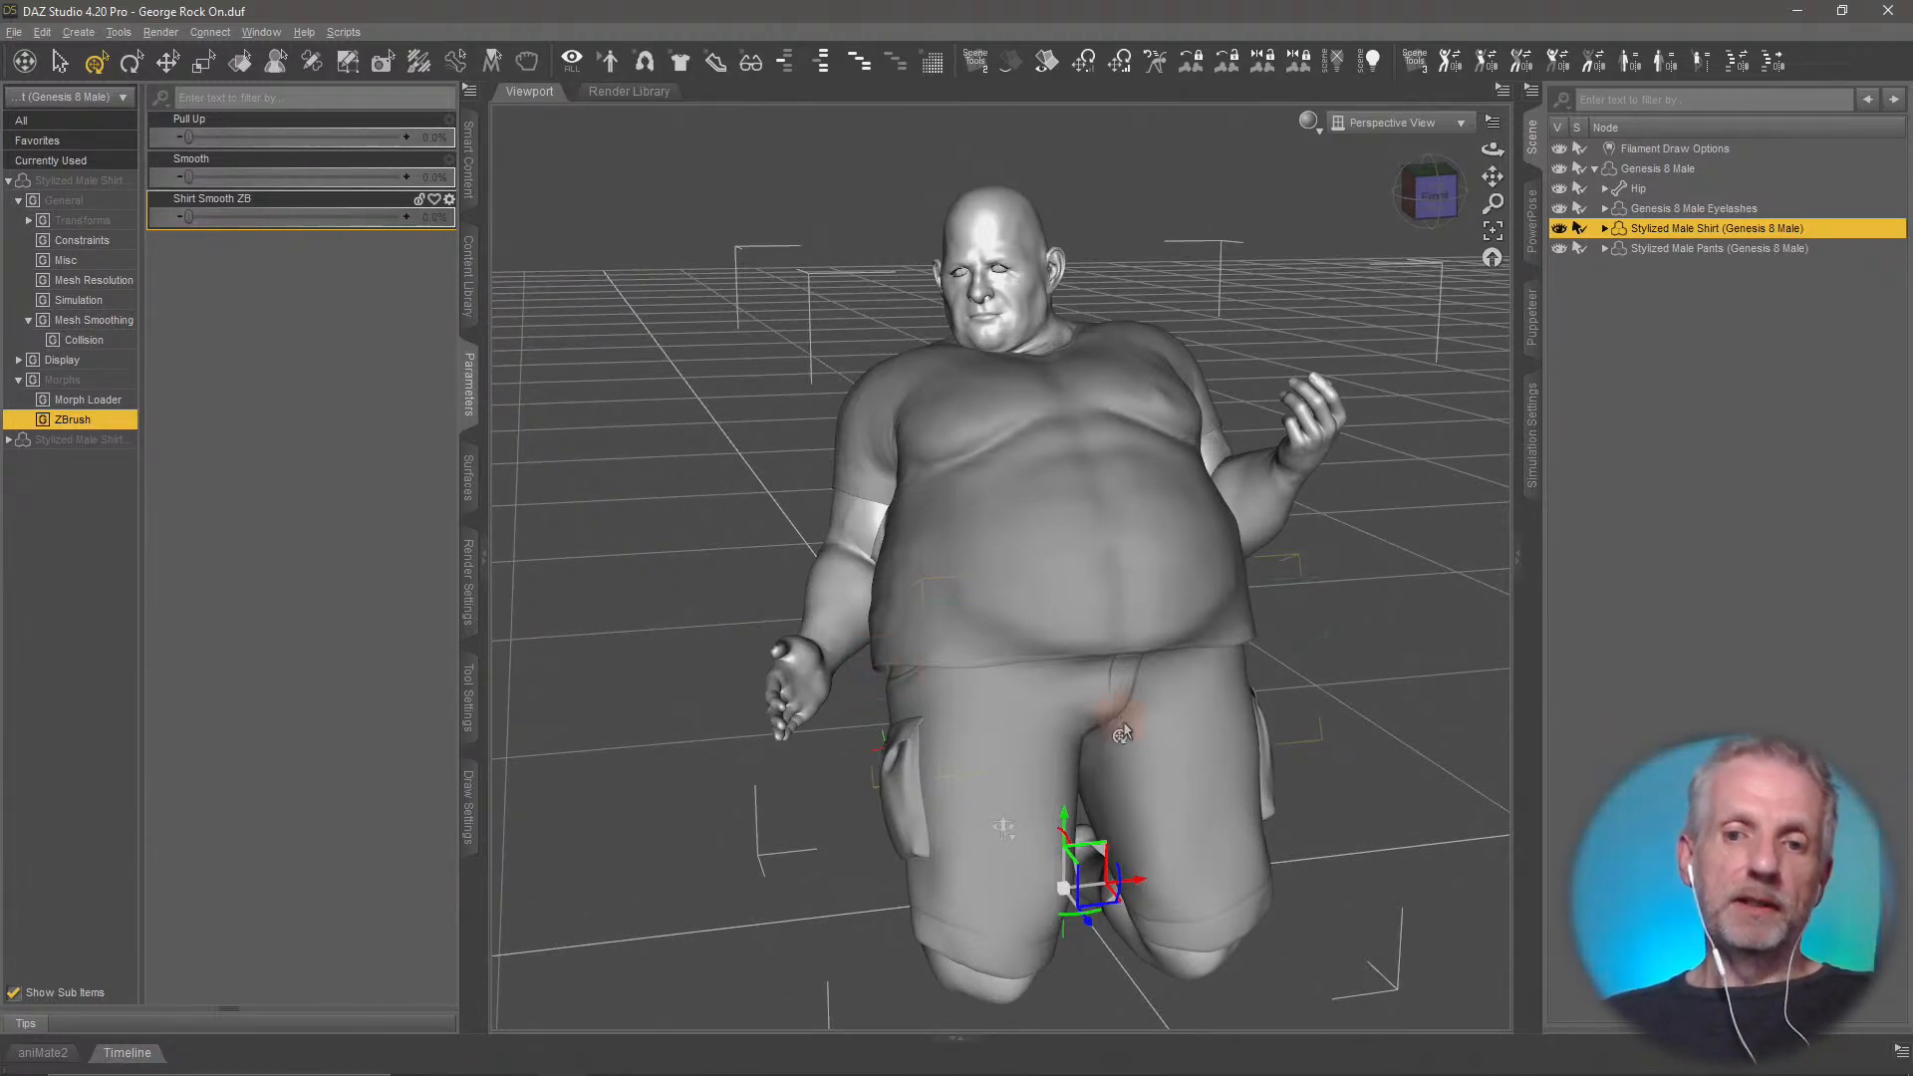
middle_click_drag(1122, 722, 1122, 731)
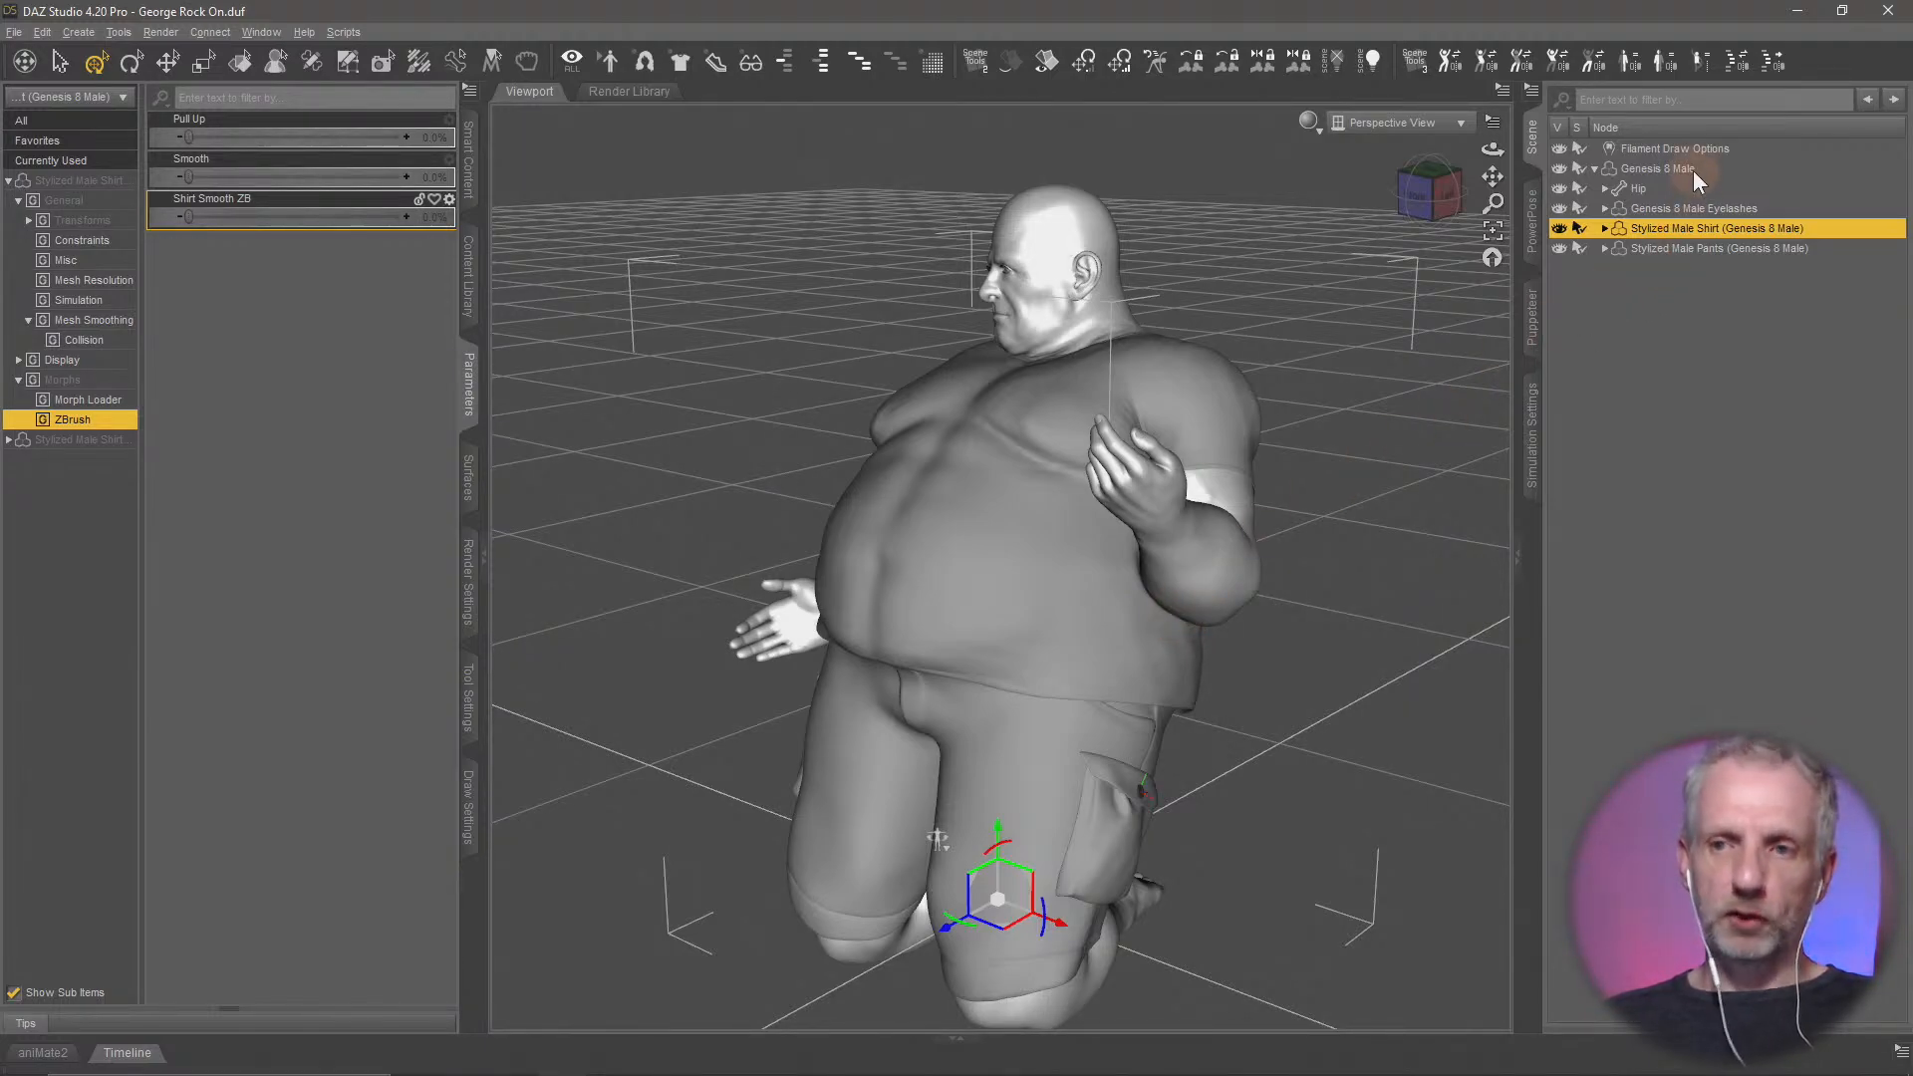
Save the George Rock On scene and start a new, empty scene
key("ctrl+s")
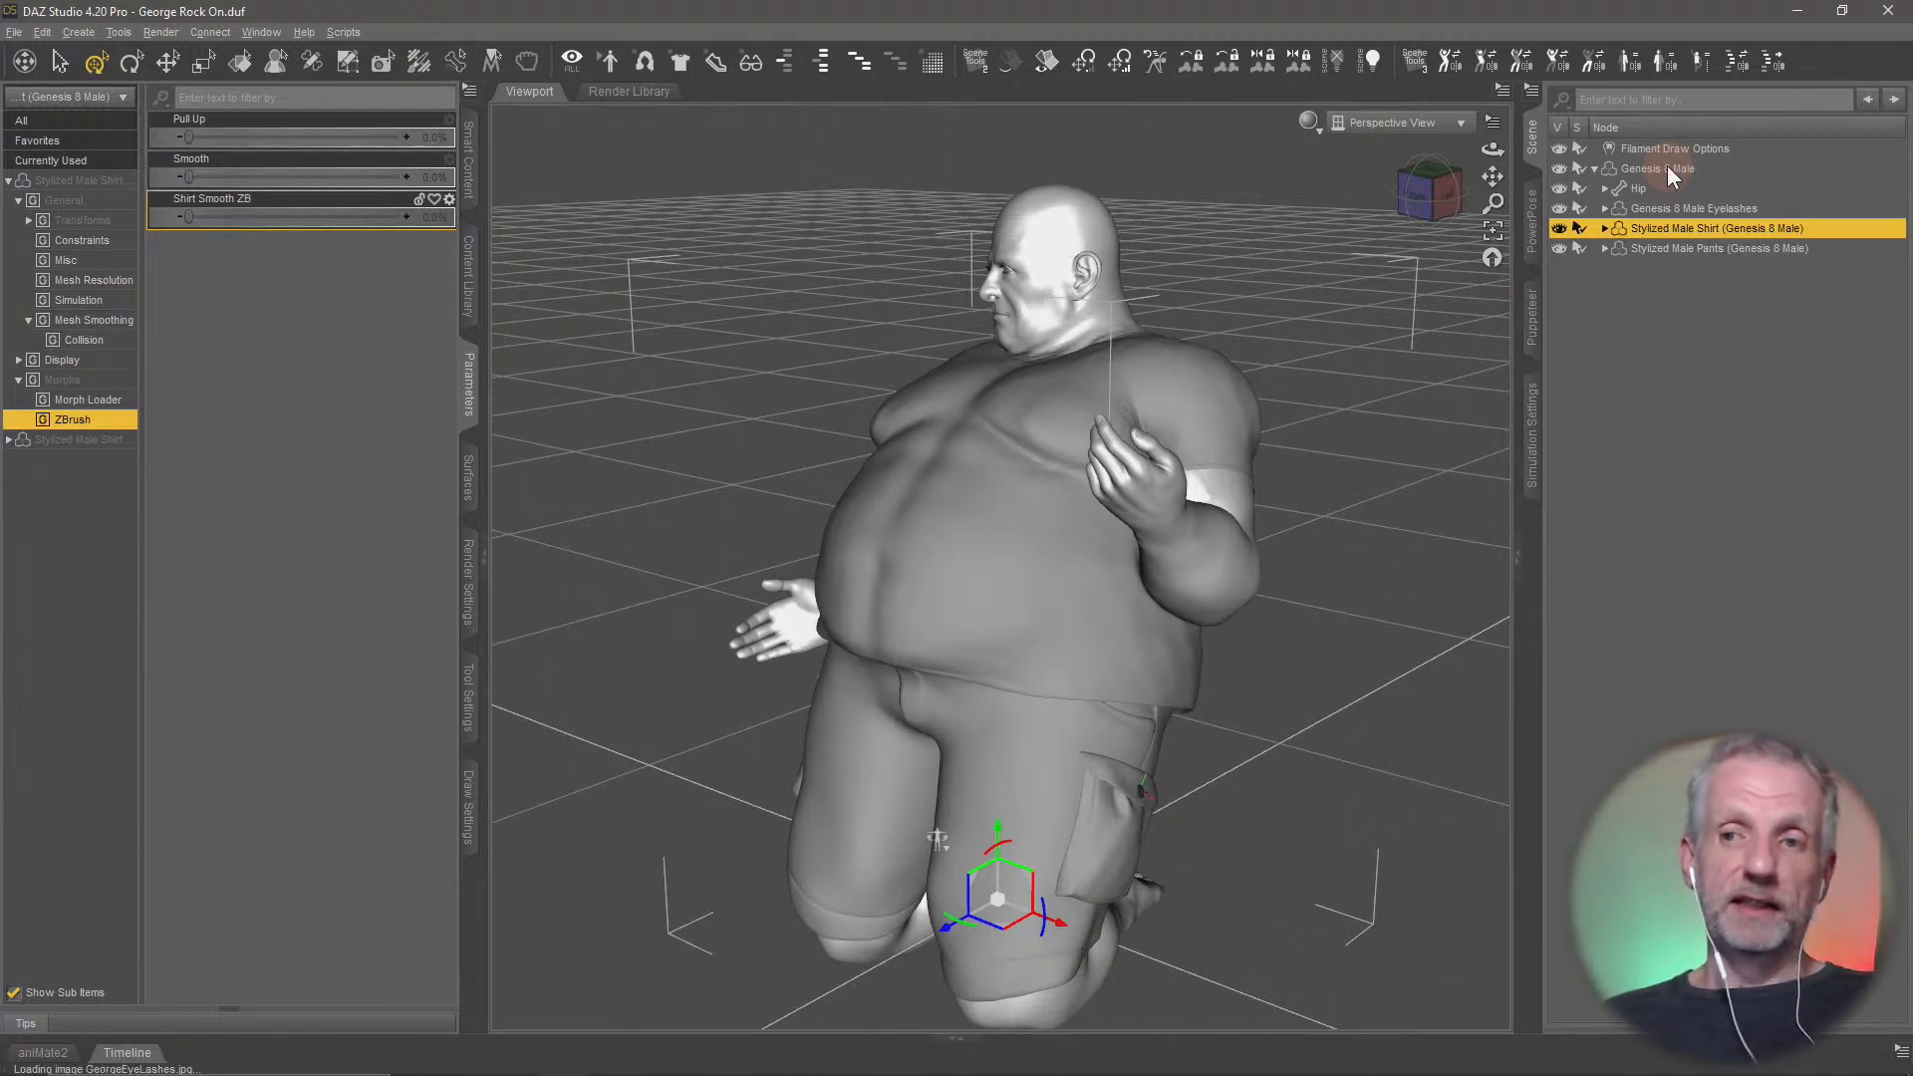
left_click(12, 33)
left_click(45, 50)
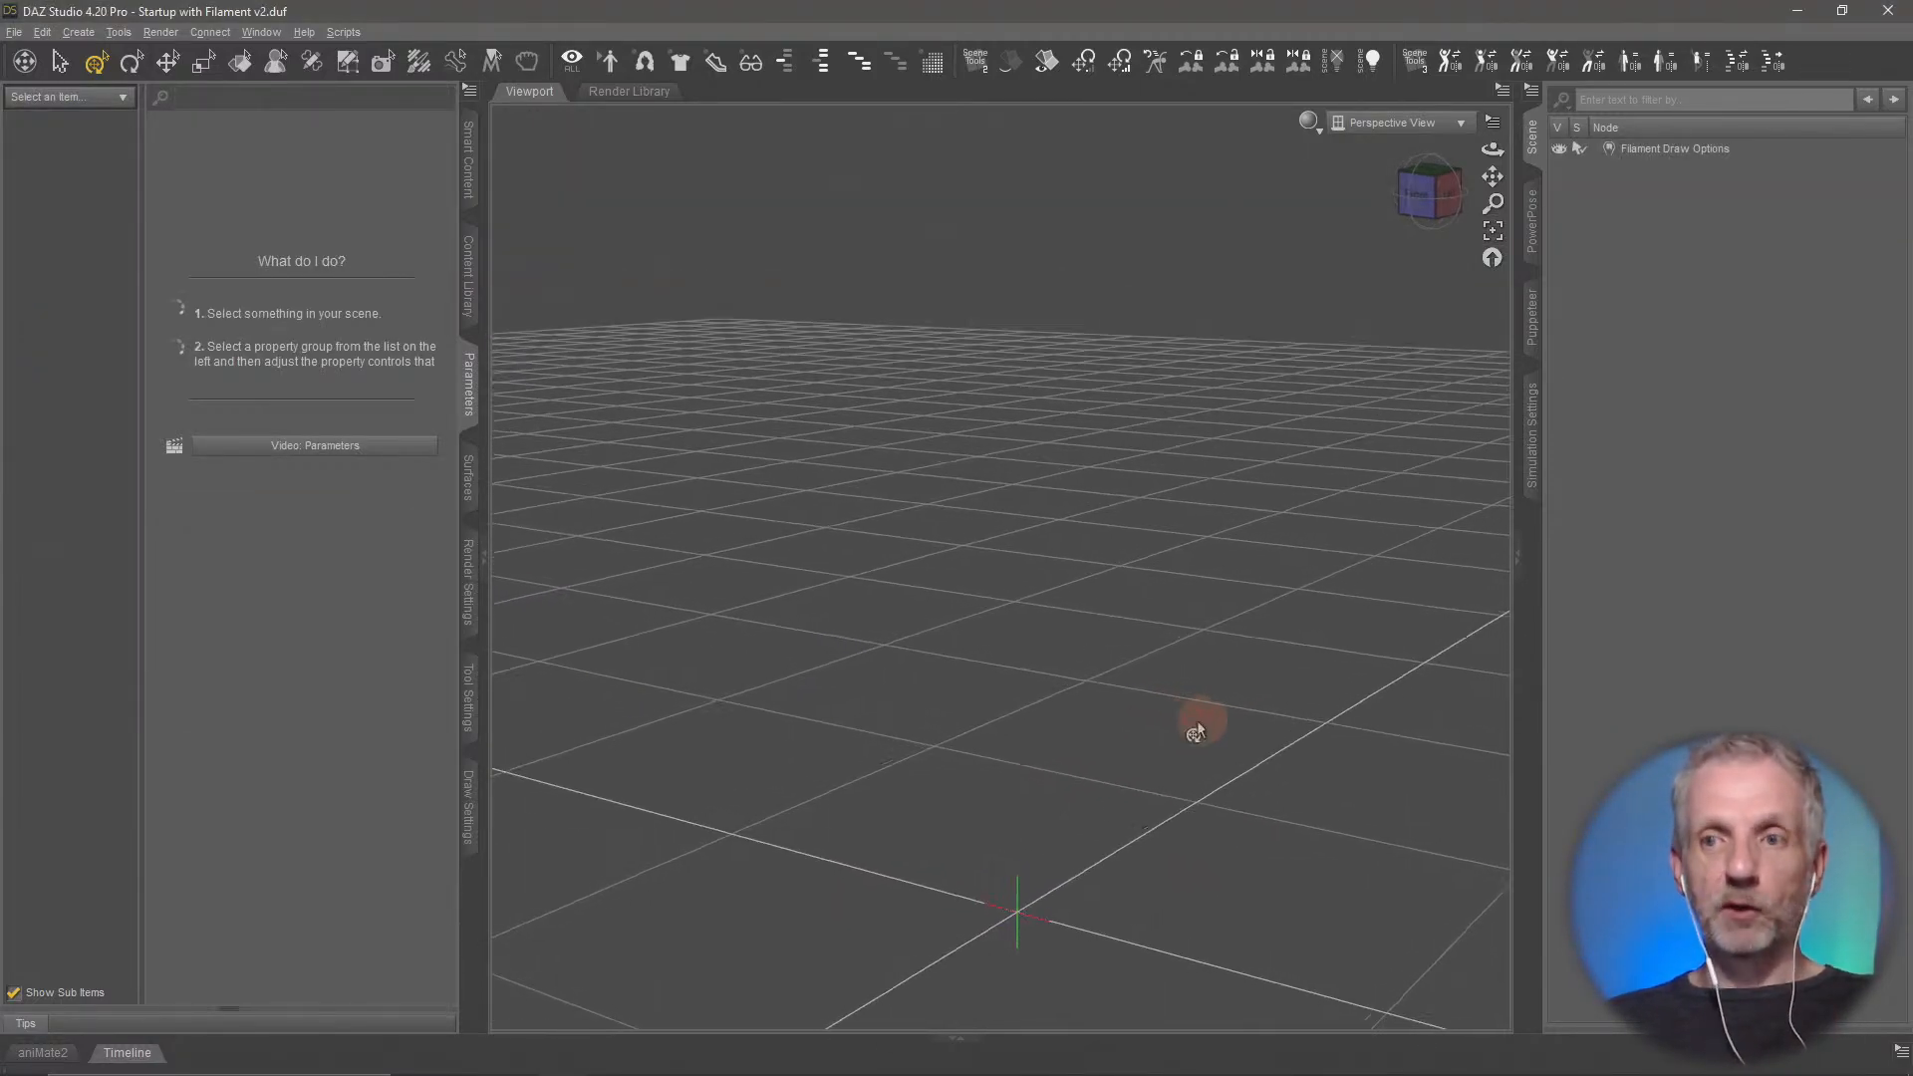
Load the Genesis 8 Female Dev Load figure from the Genesis 8 Starter Essentials product
left_click(468, 161)
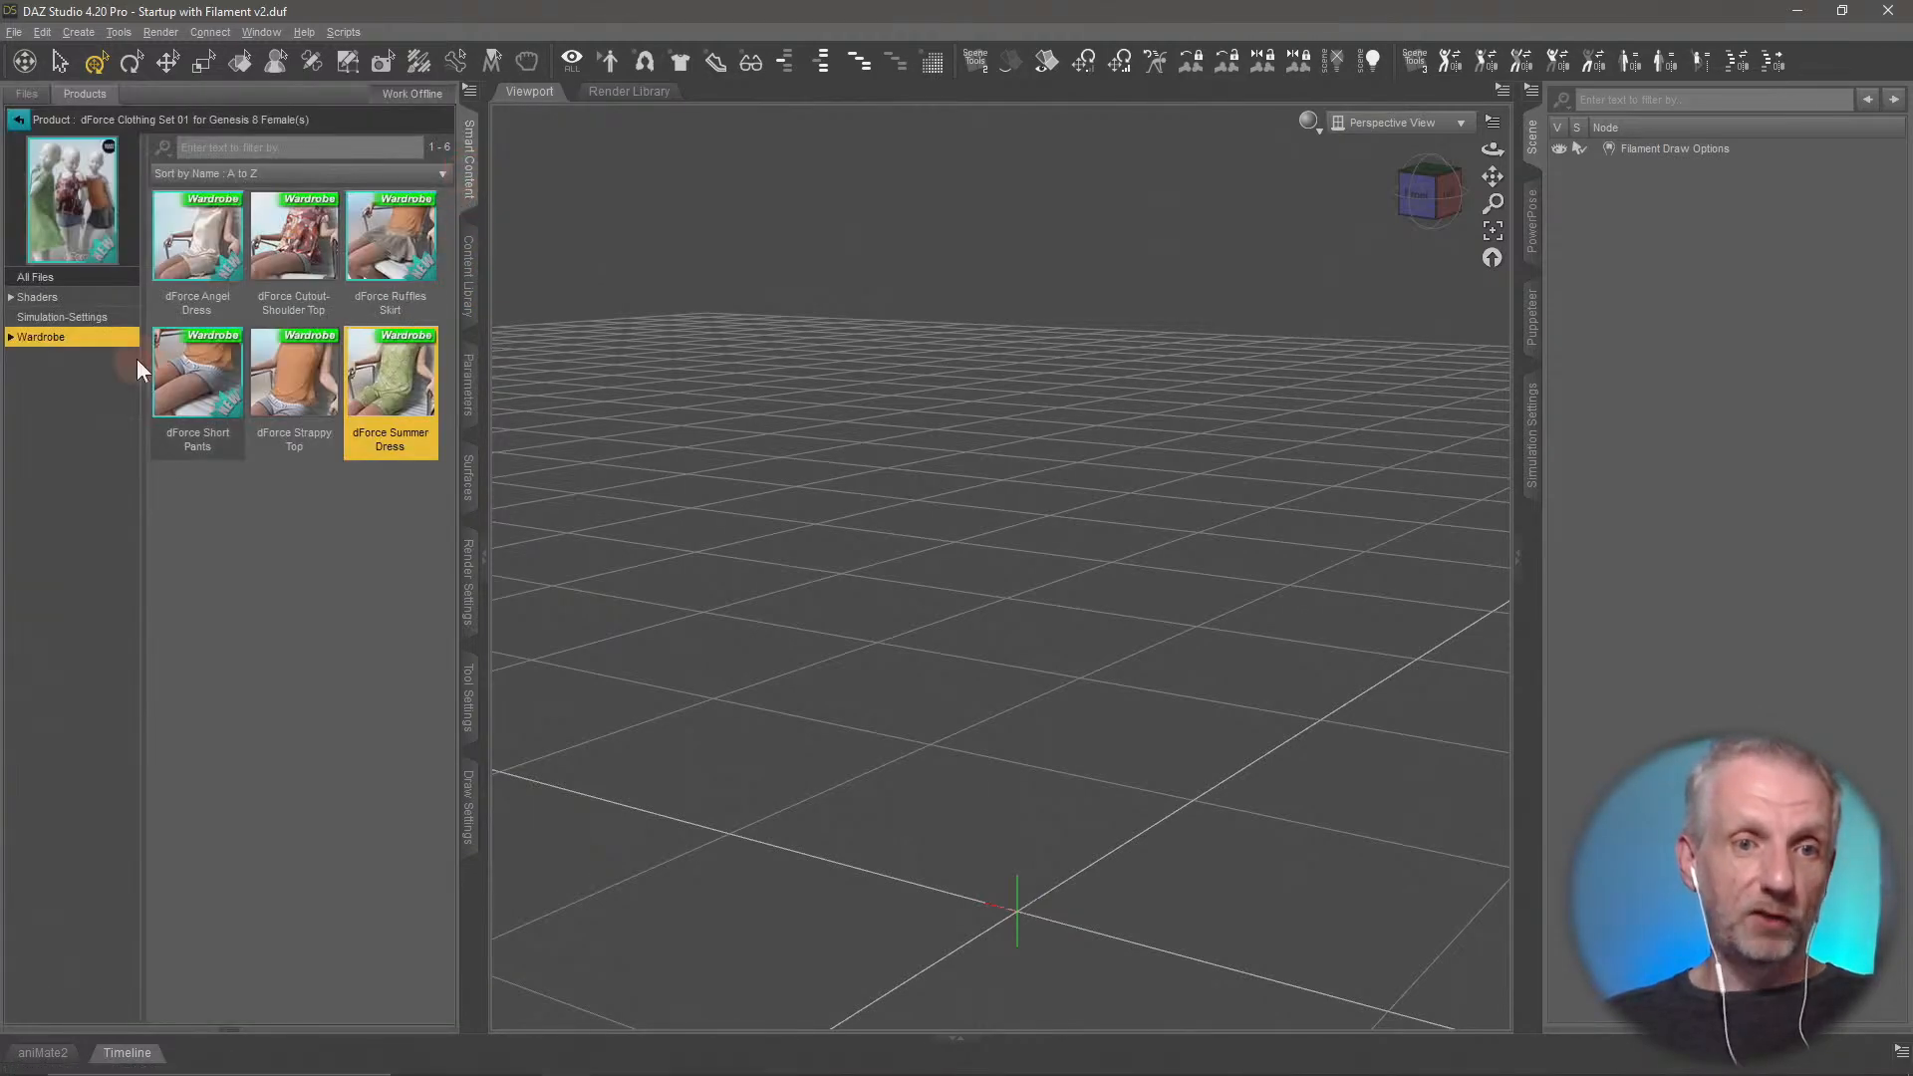
left_click(19, 120)
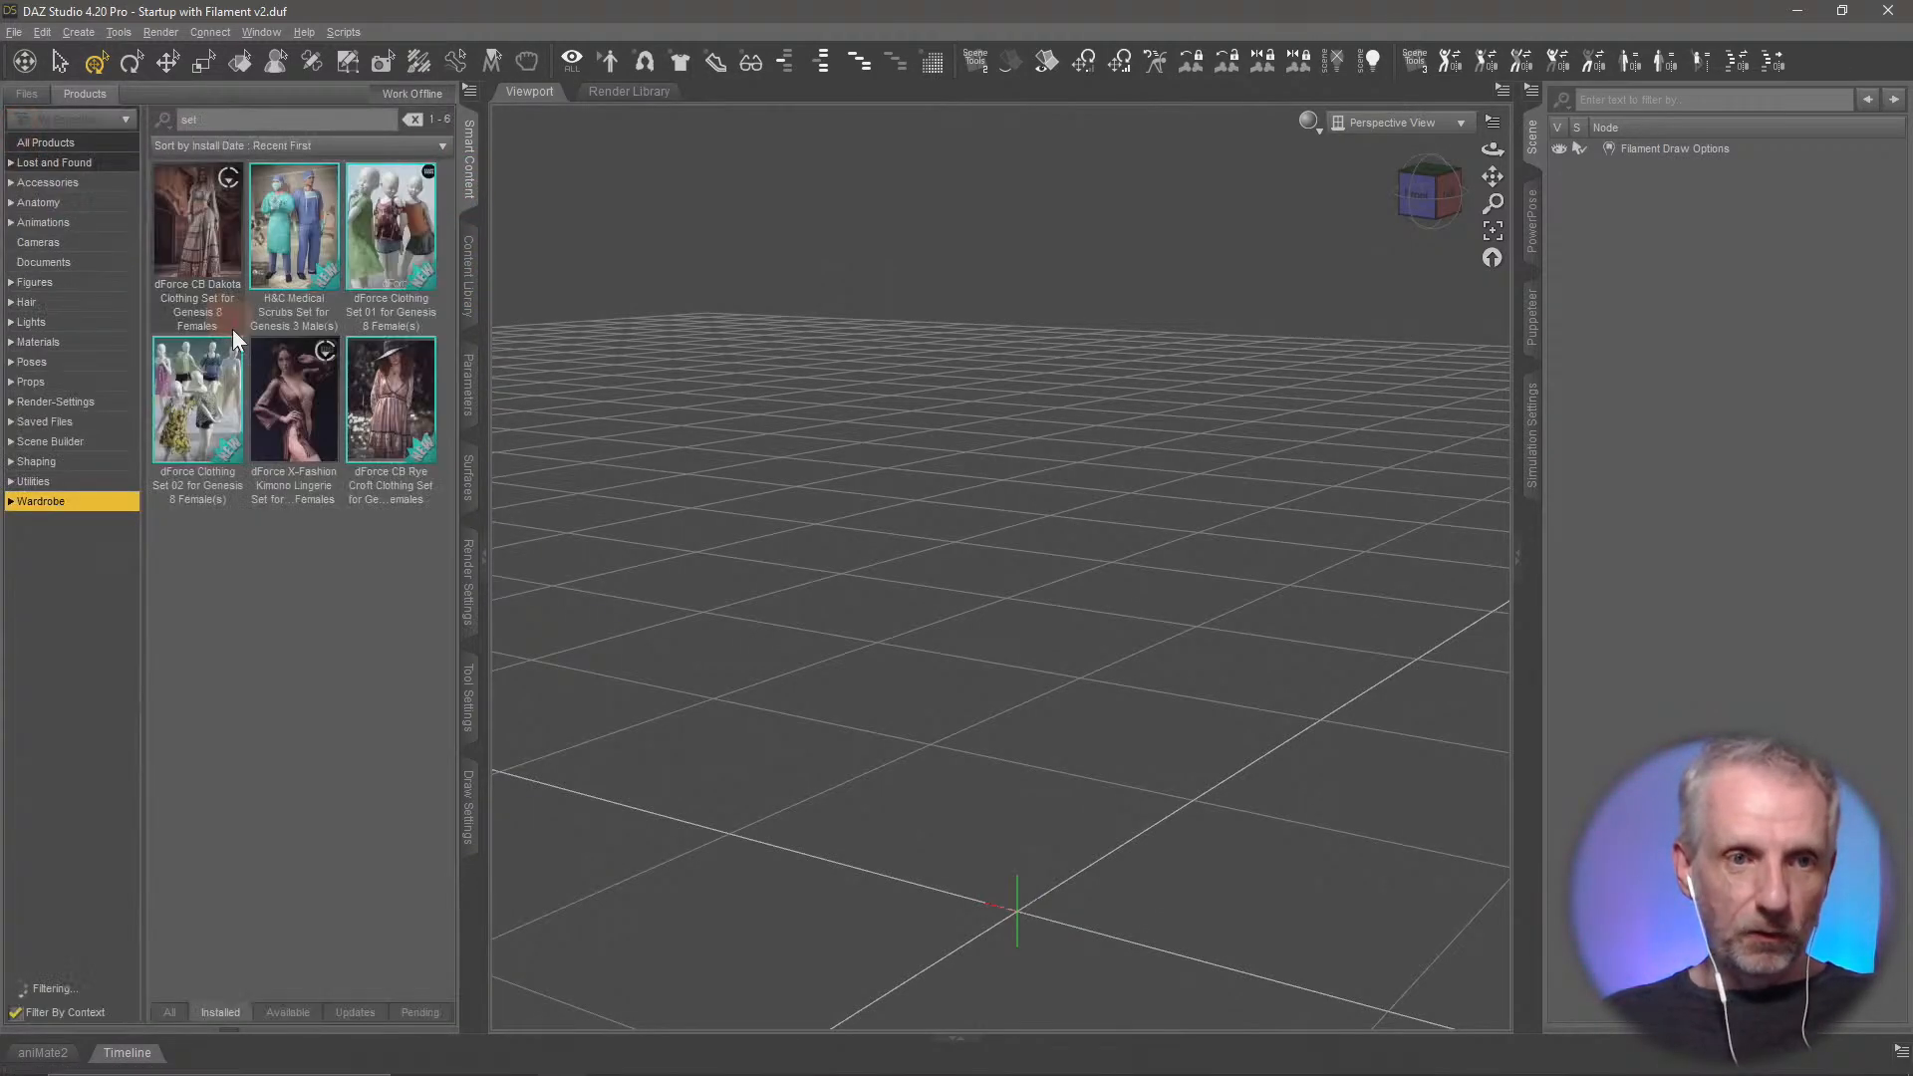
left_click(95, 285)
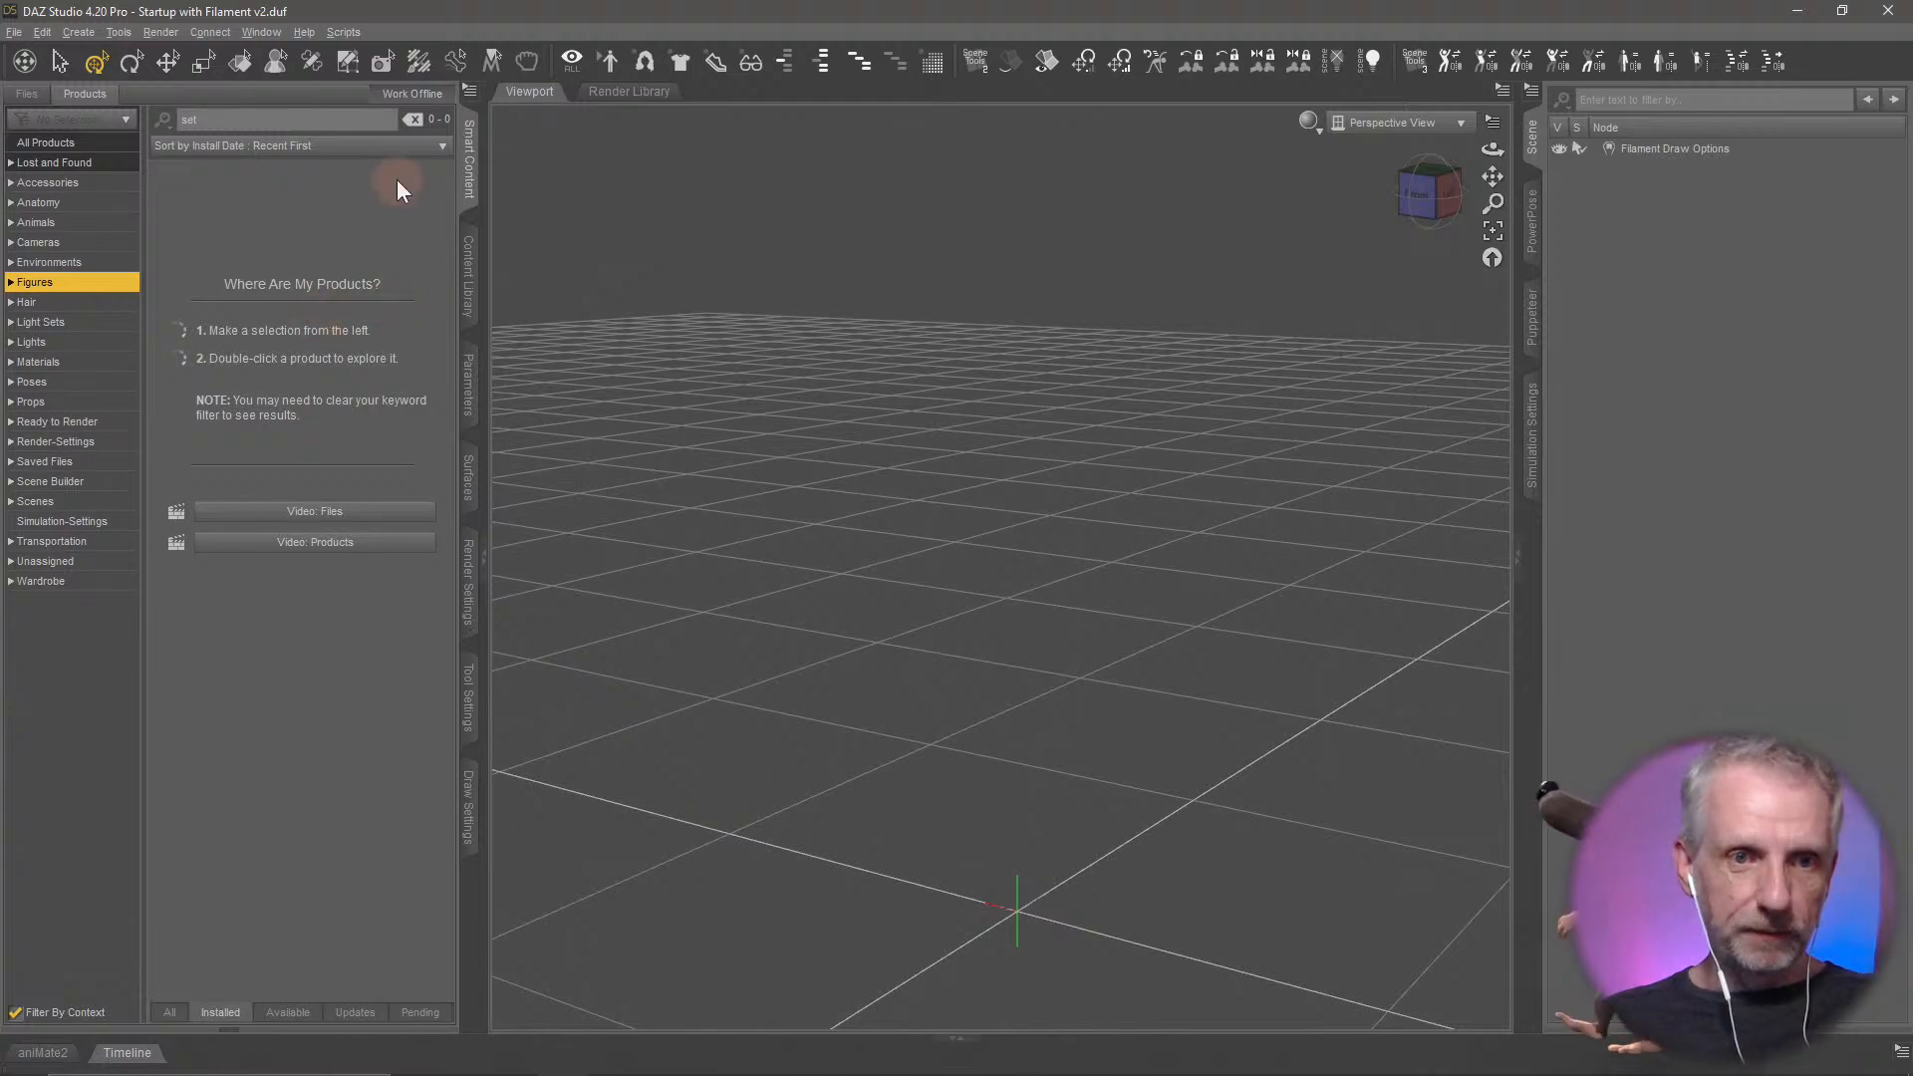
left_click(416, 119)
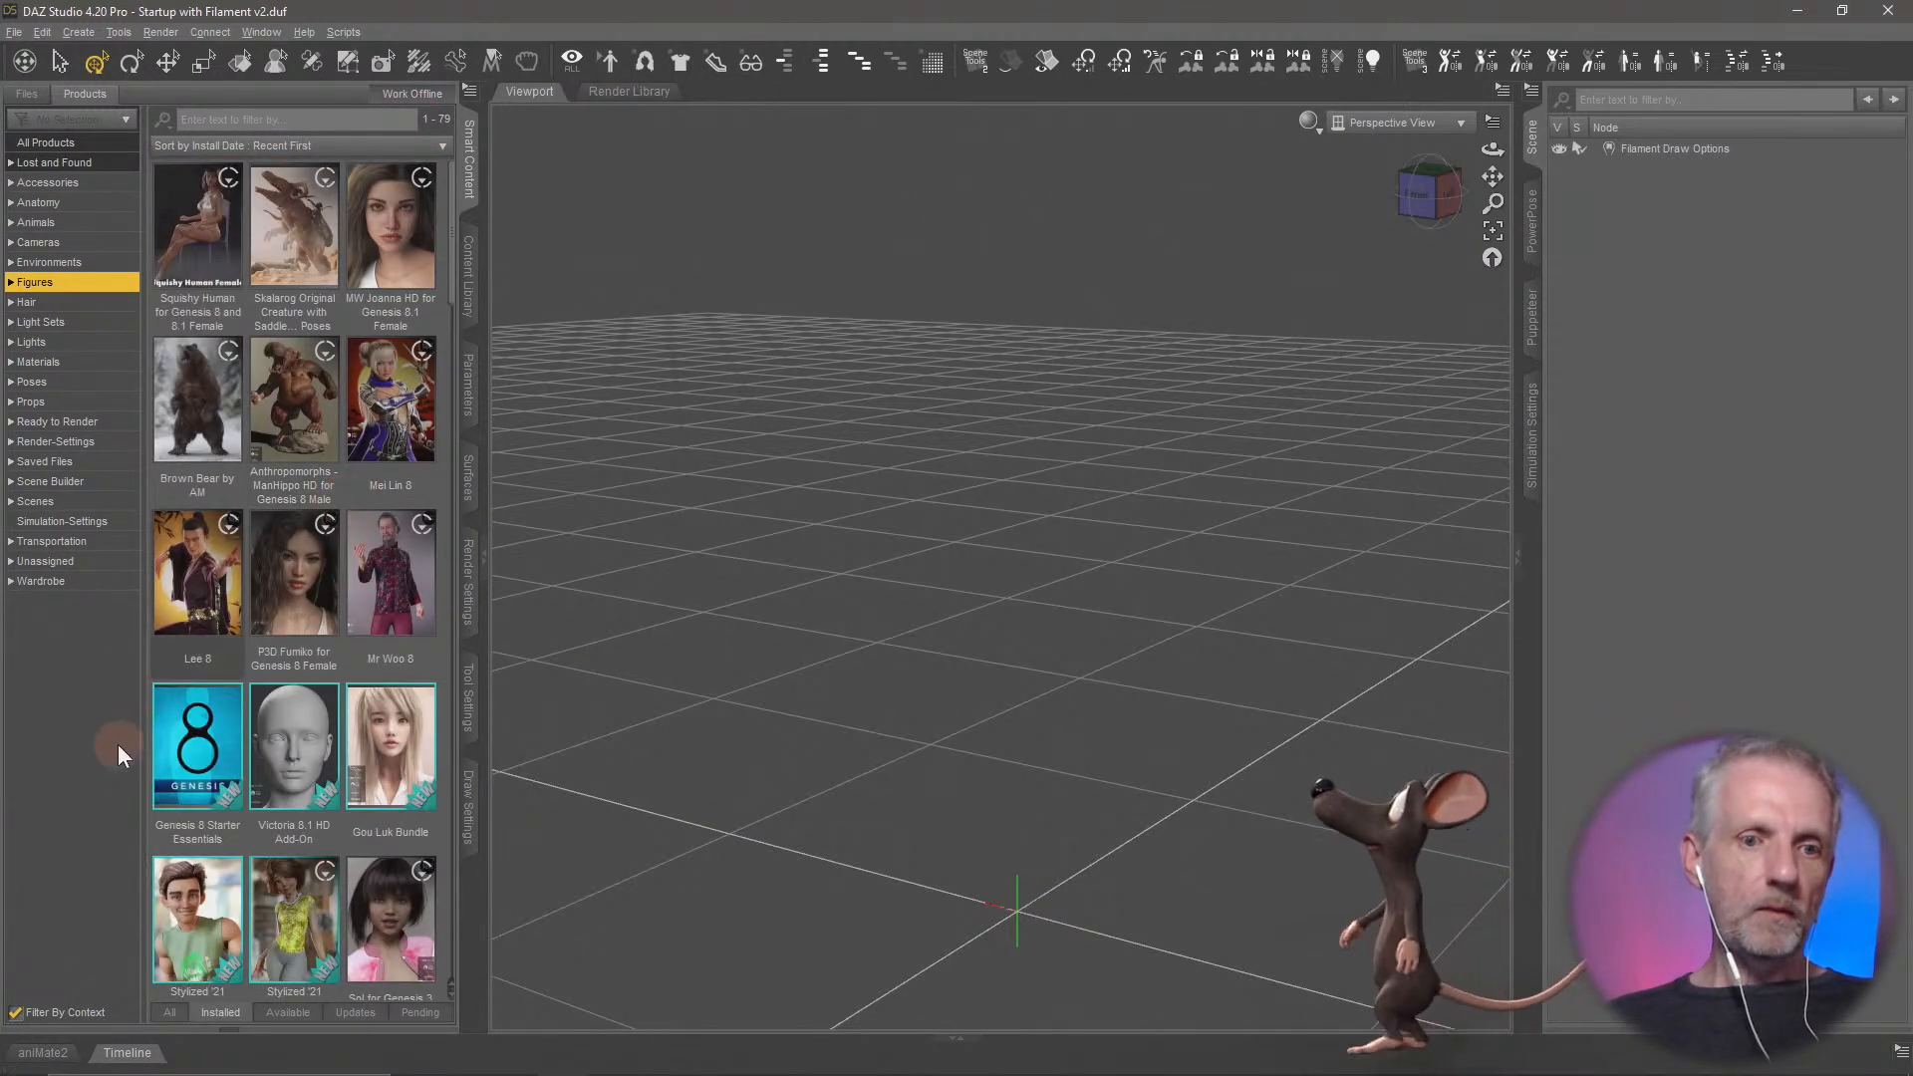
left_click(203, 749)
double_click(390, 255)
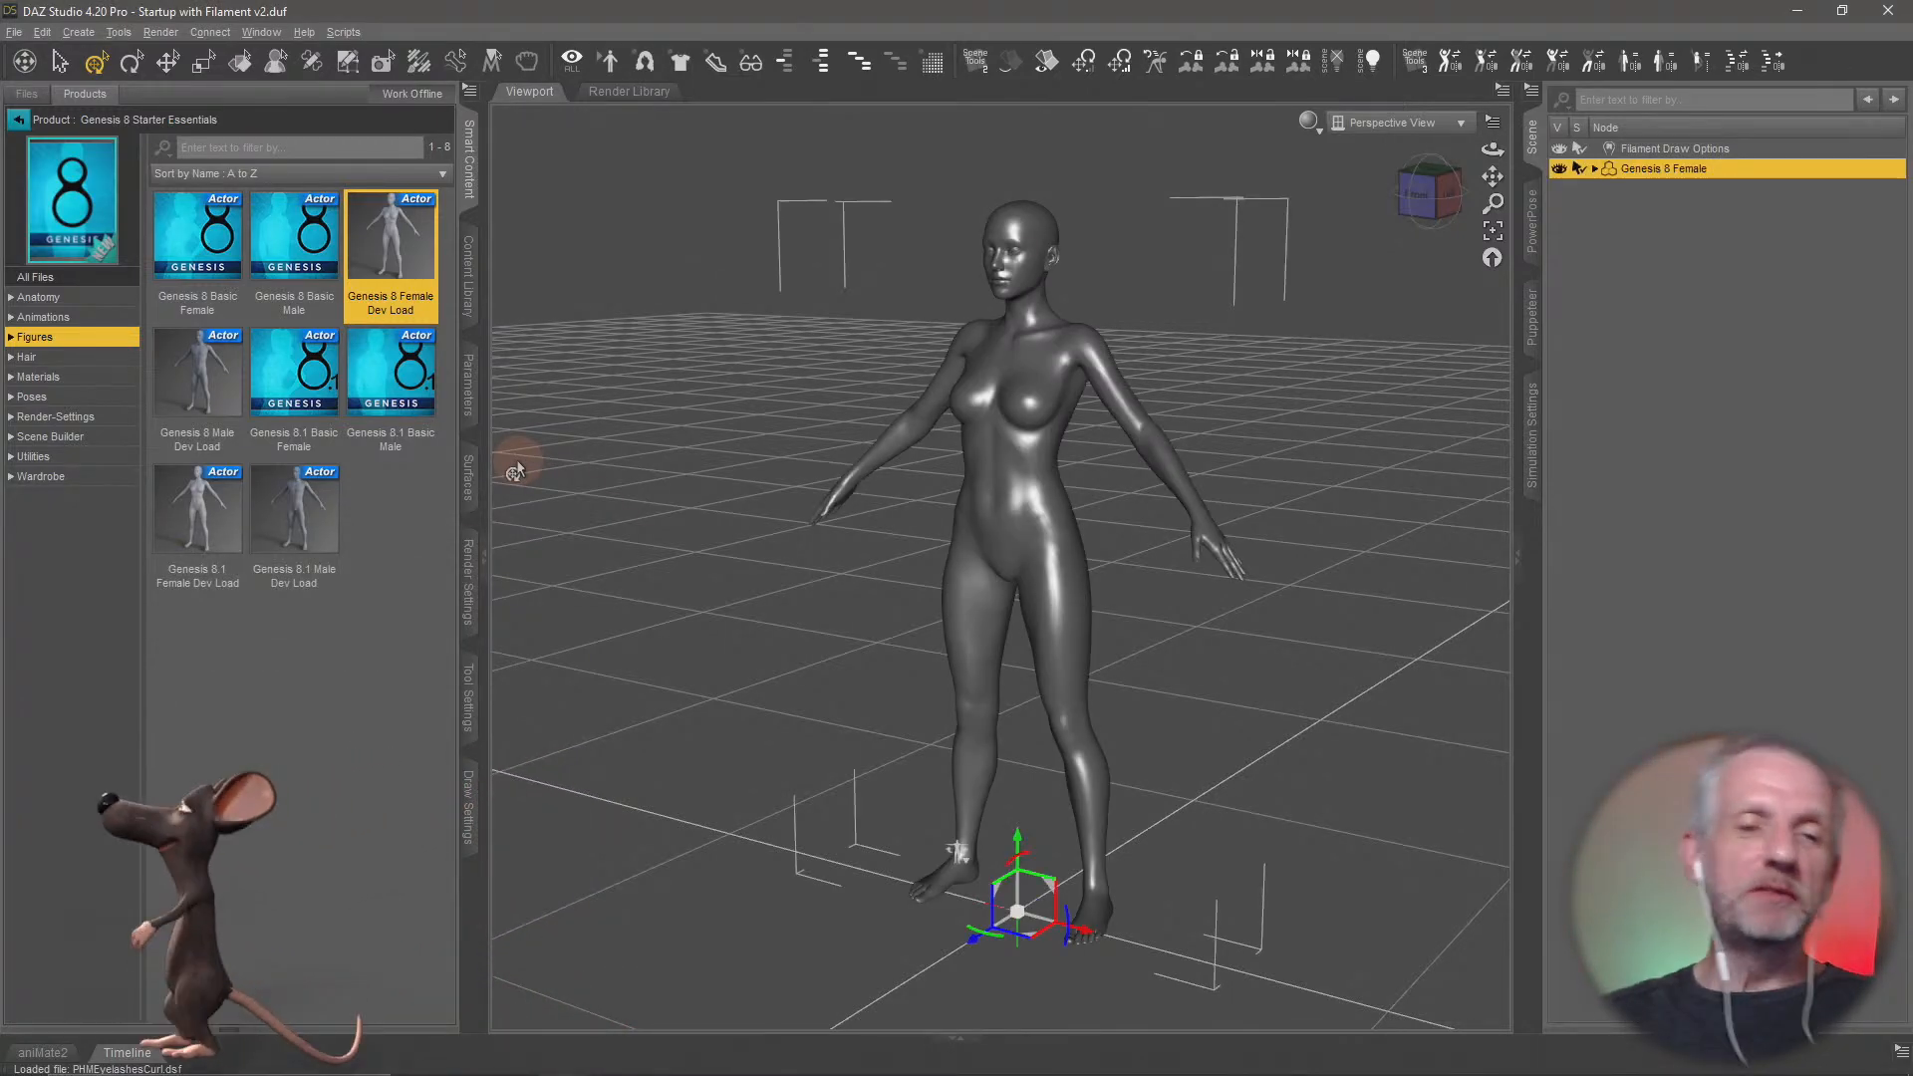
scroll(761, 643, "down", 2)
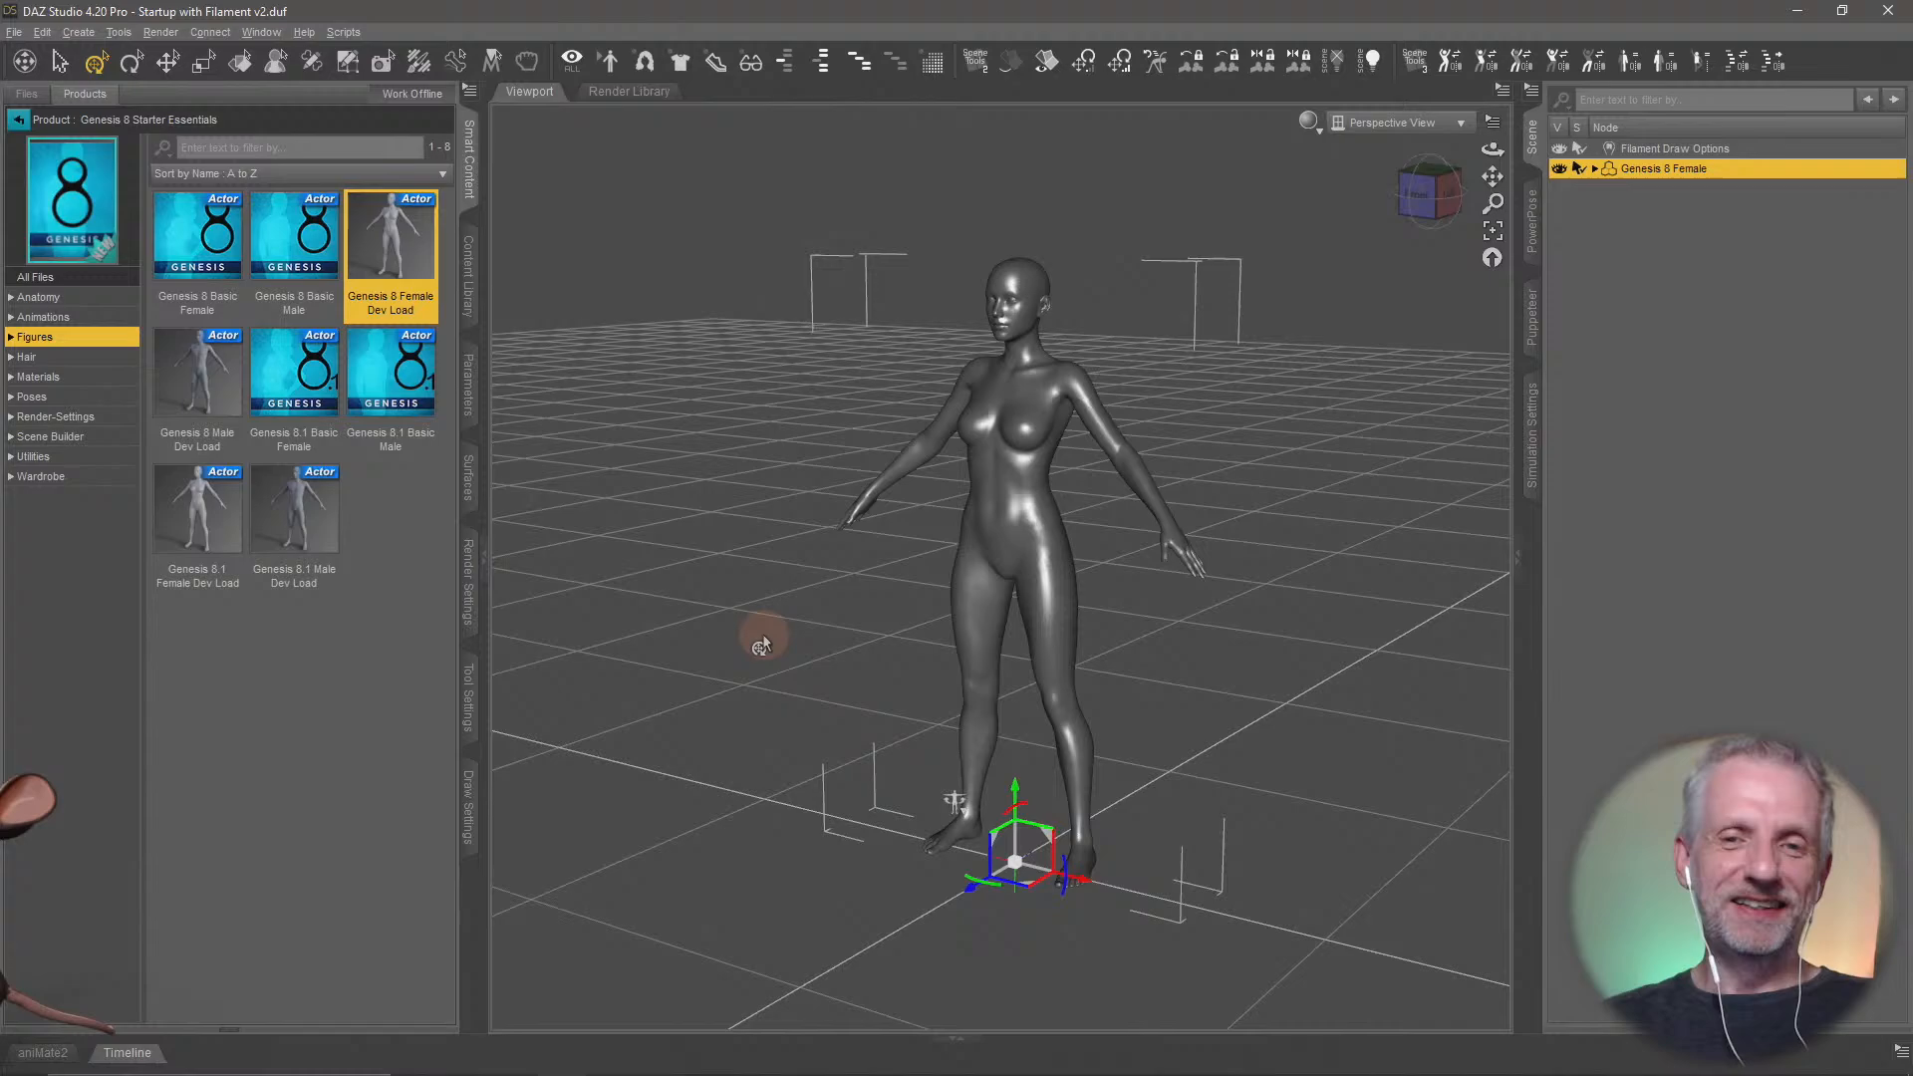
scroll(762, 643, "up", 5)
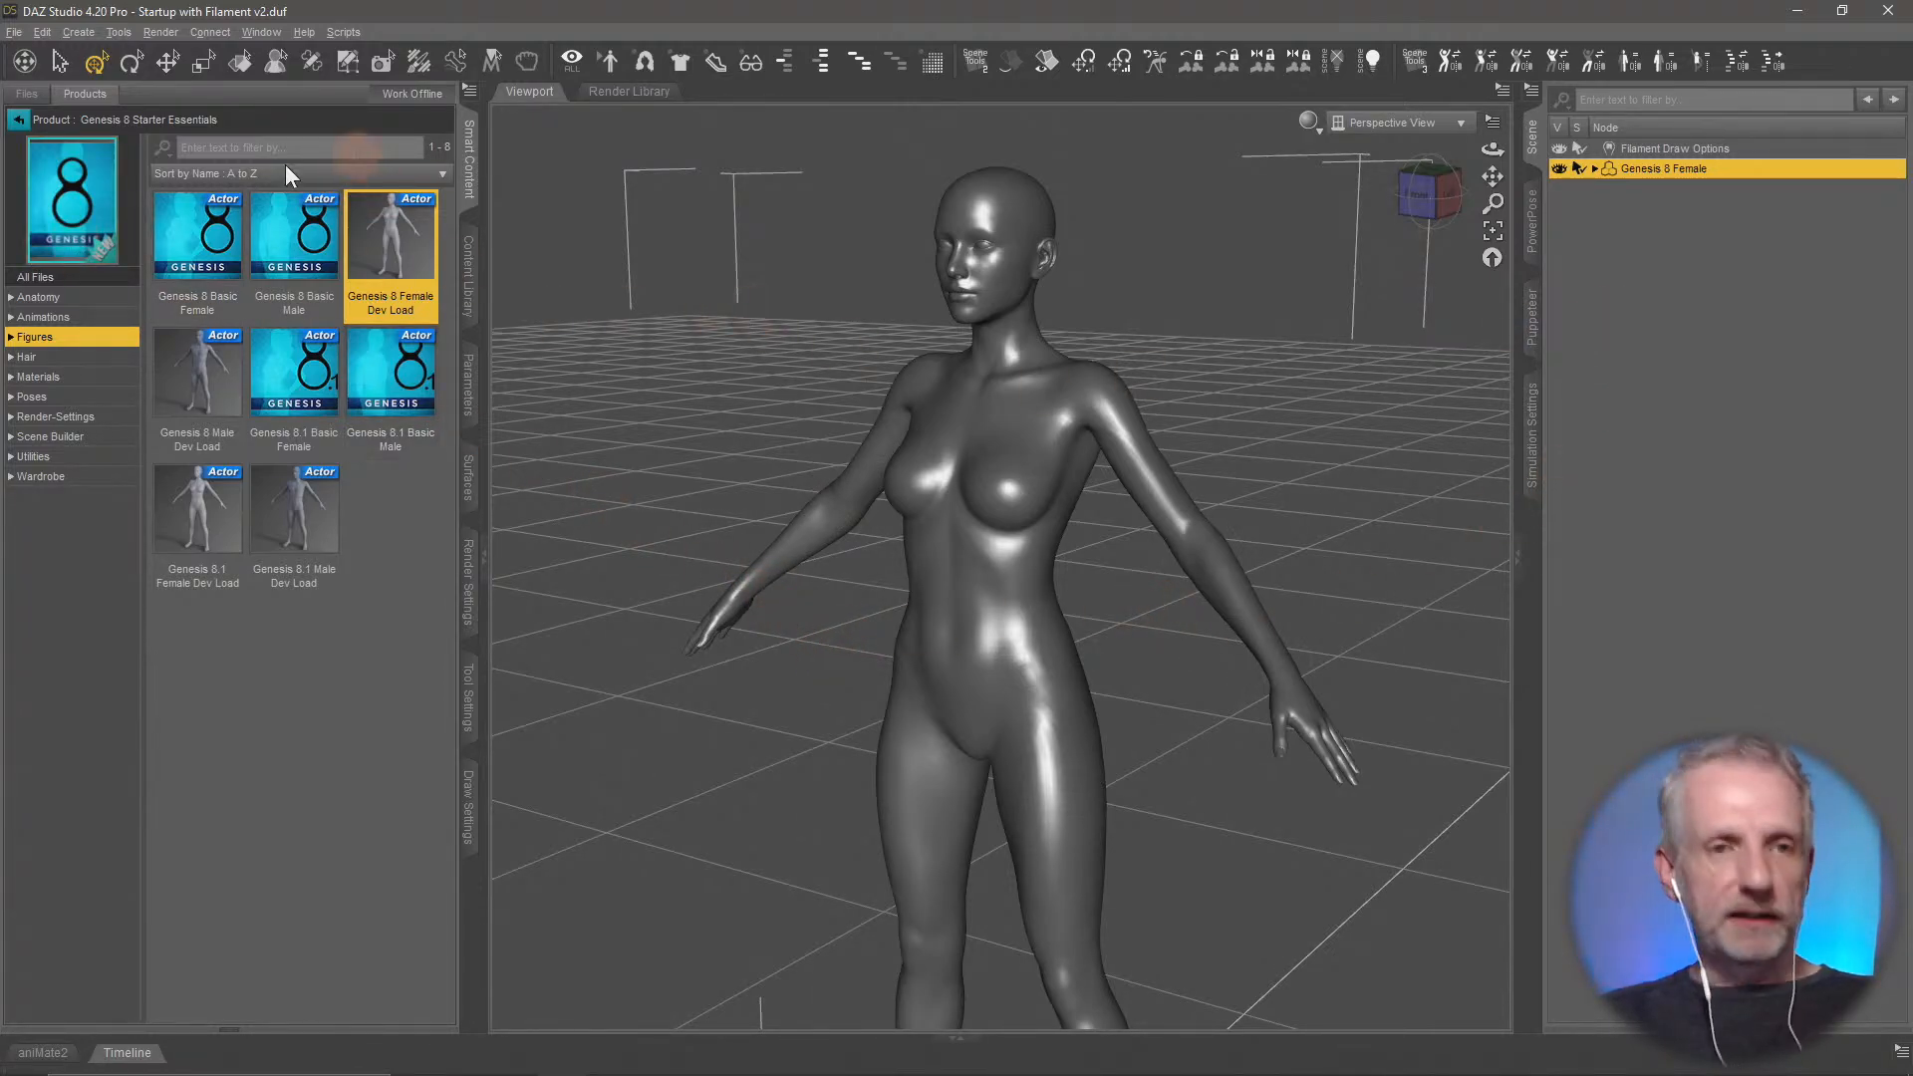
Browse the female wardrobe products and add the CFOVol2 Skirt from Casual Fashion Outfit Vol 2 to the figure
left_click(19, 120)
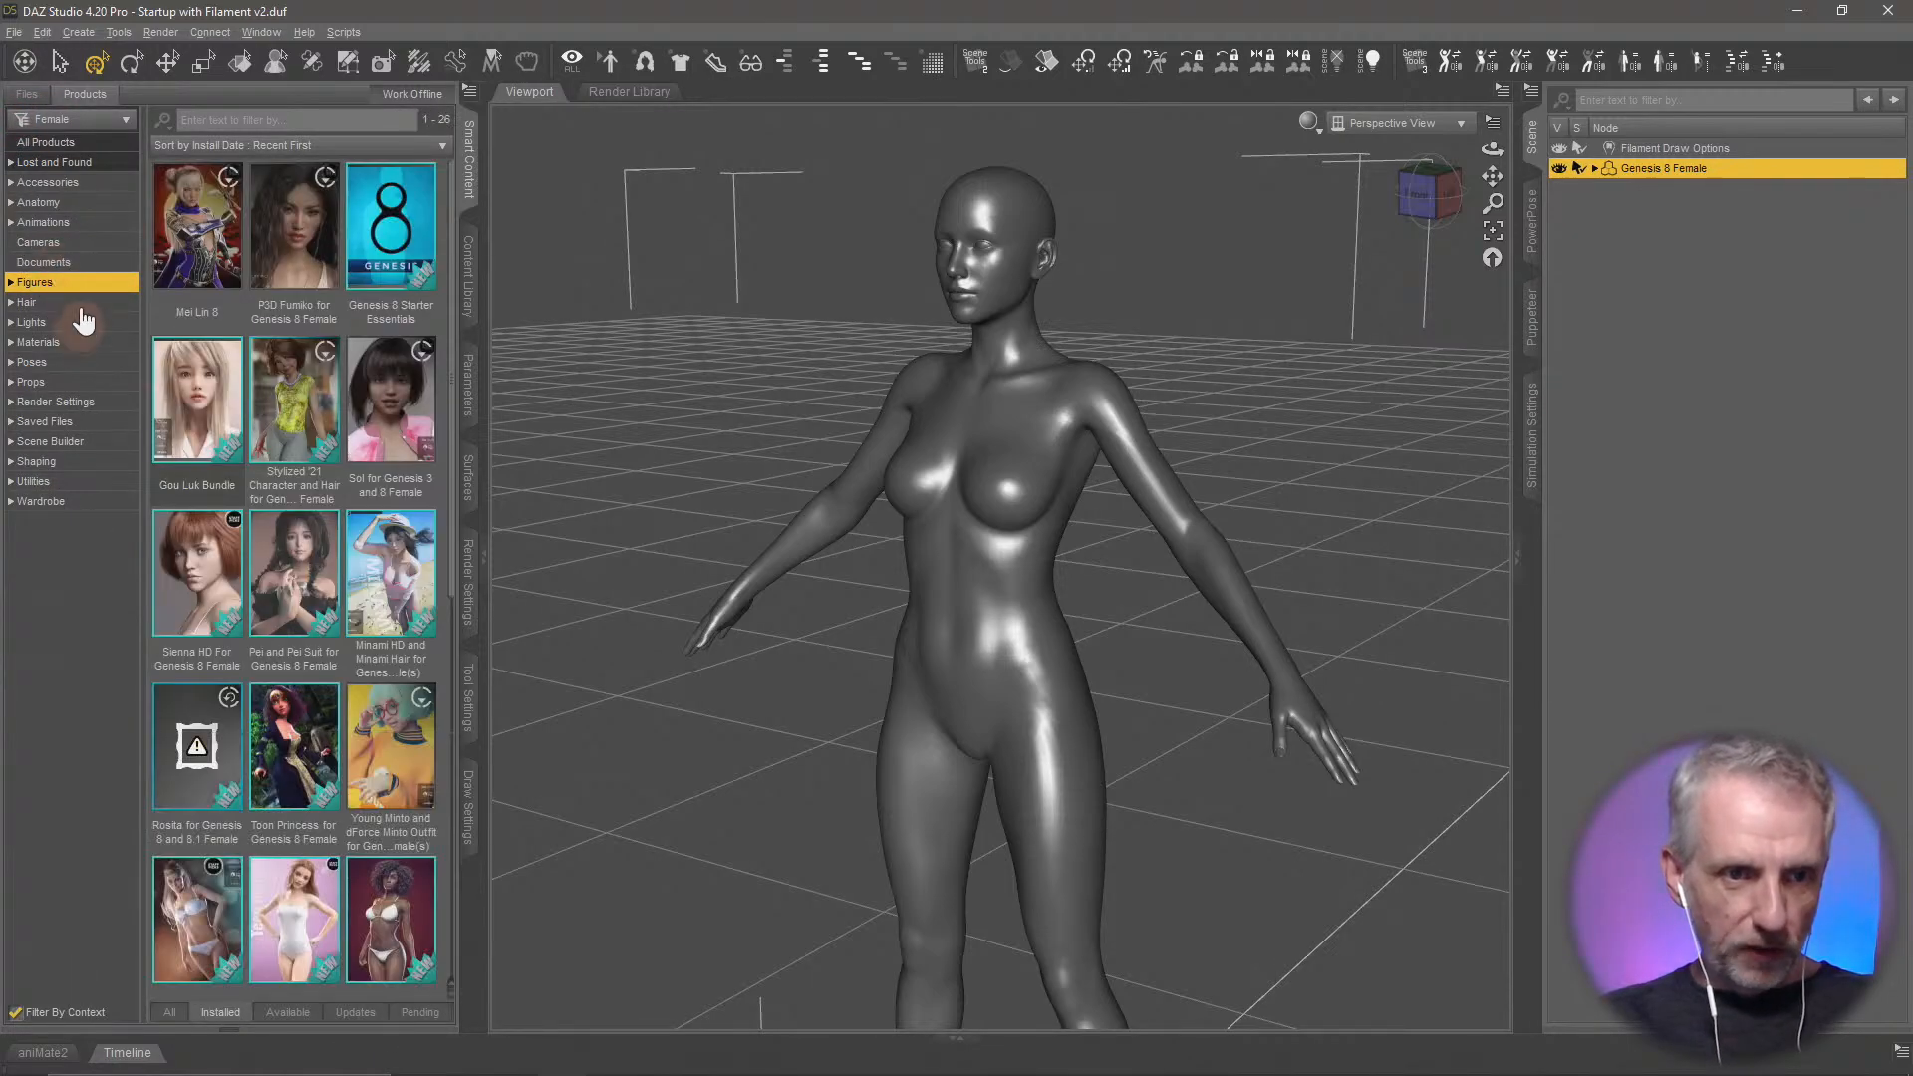
left_click(118, 503)
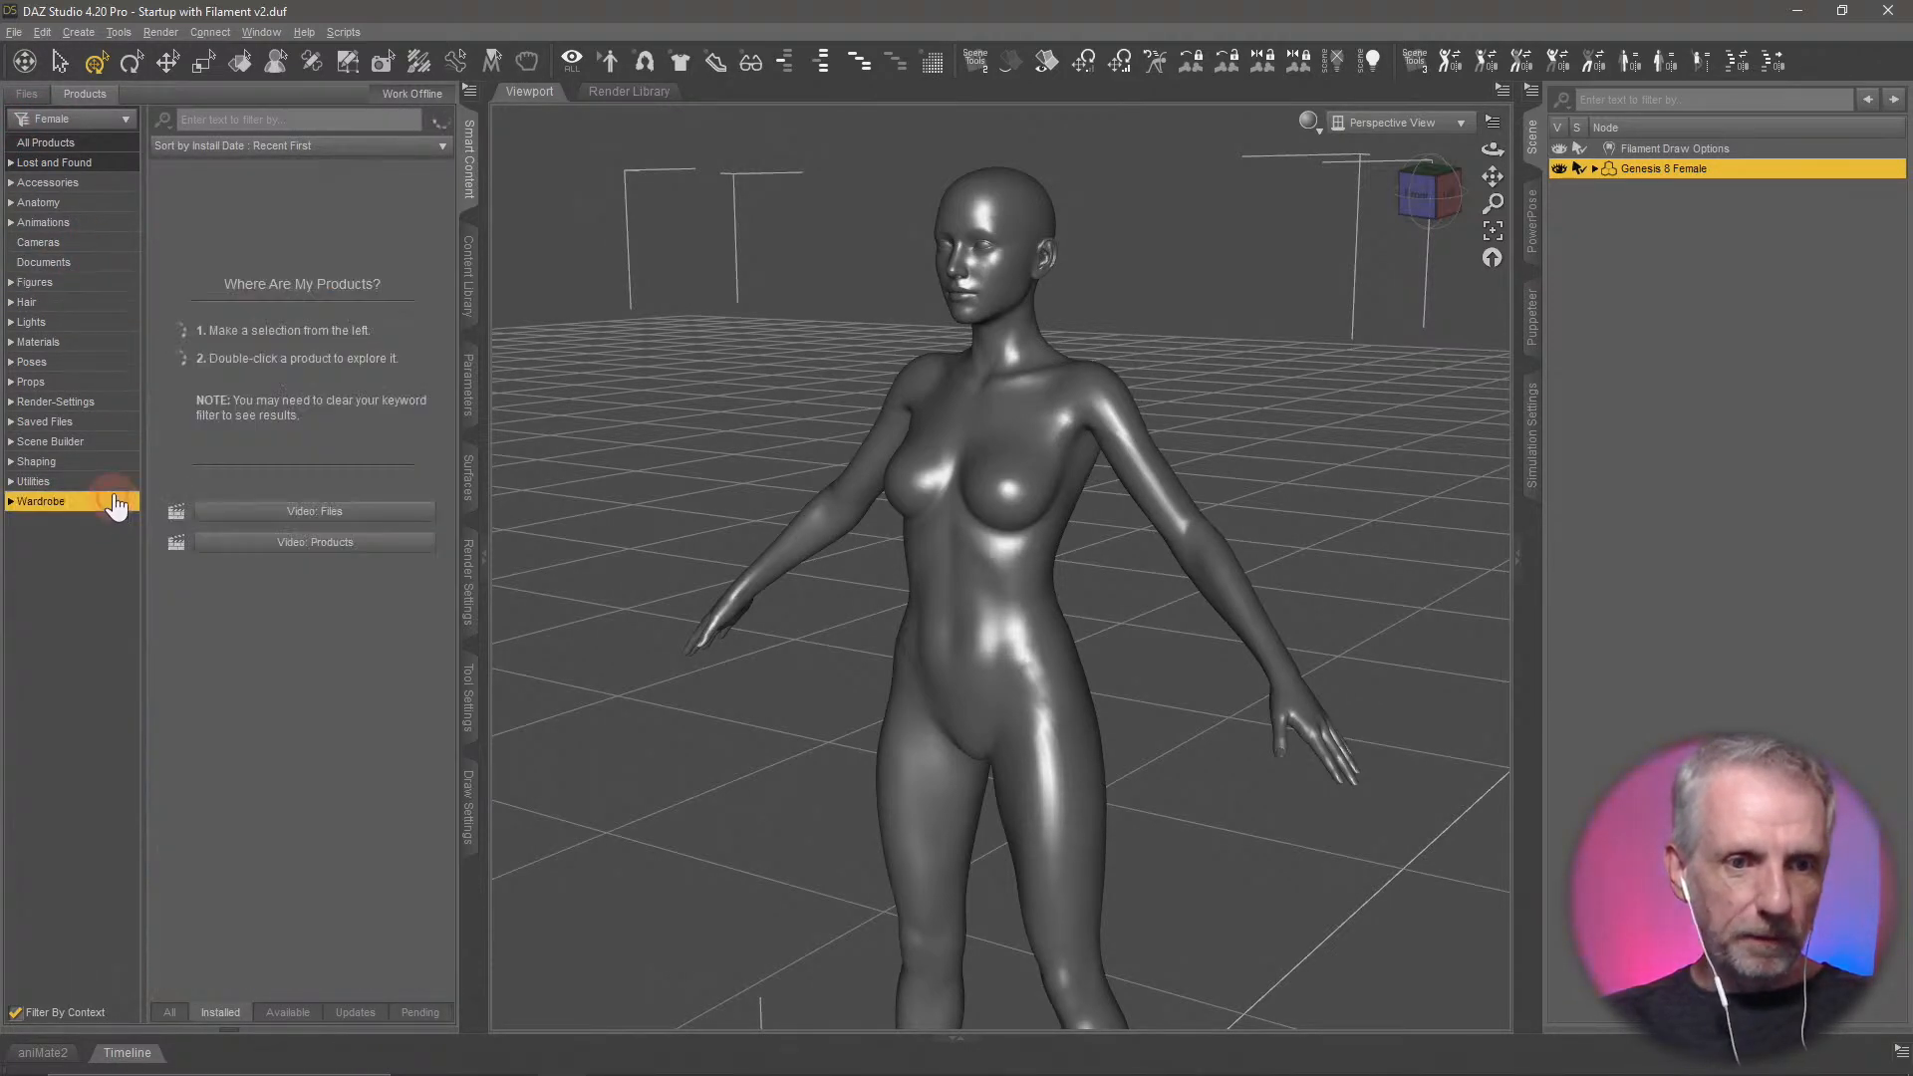
type("set")
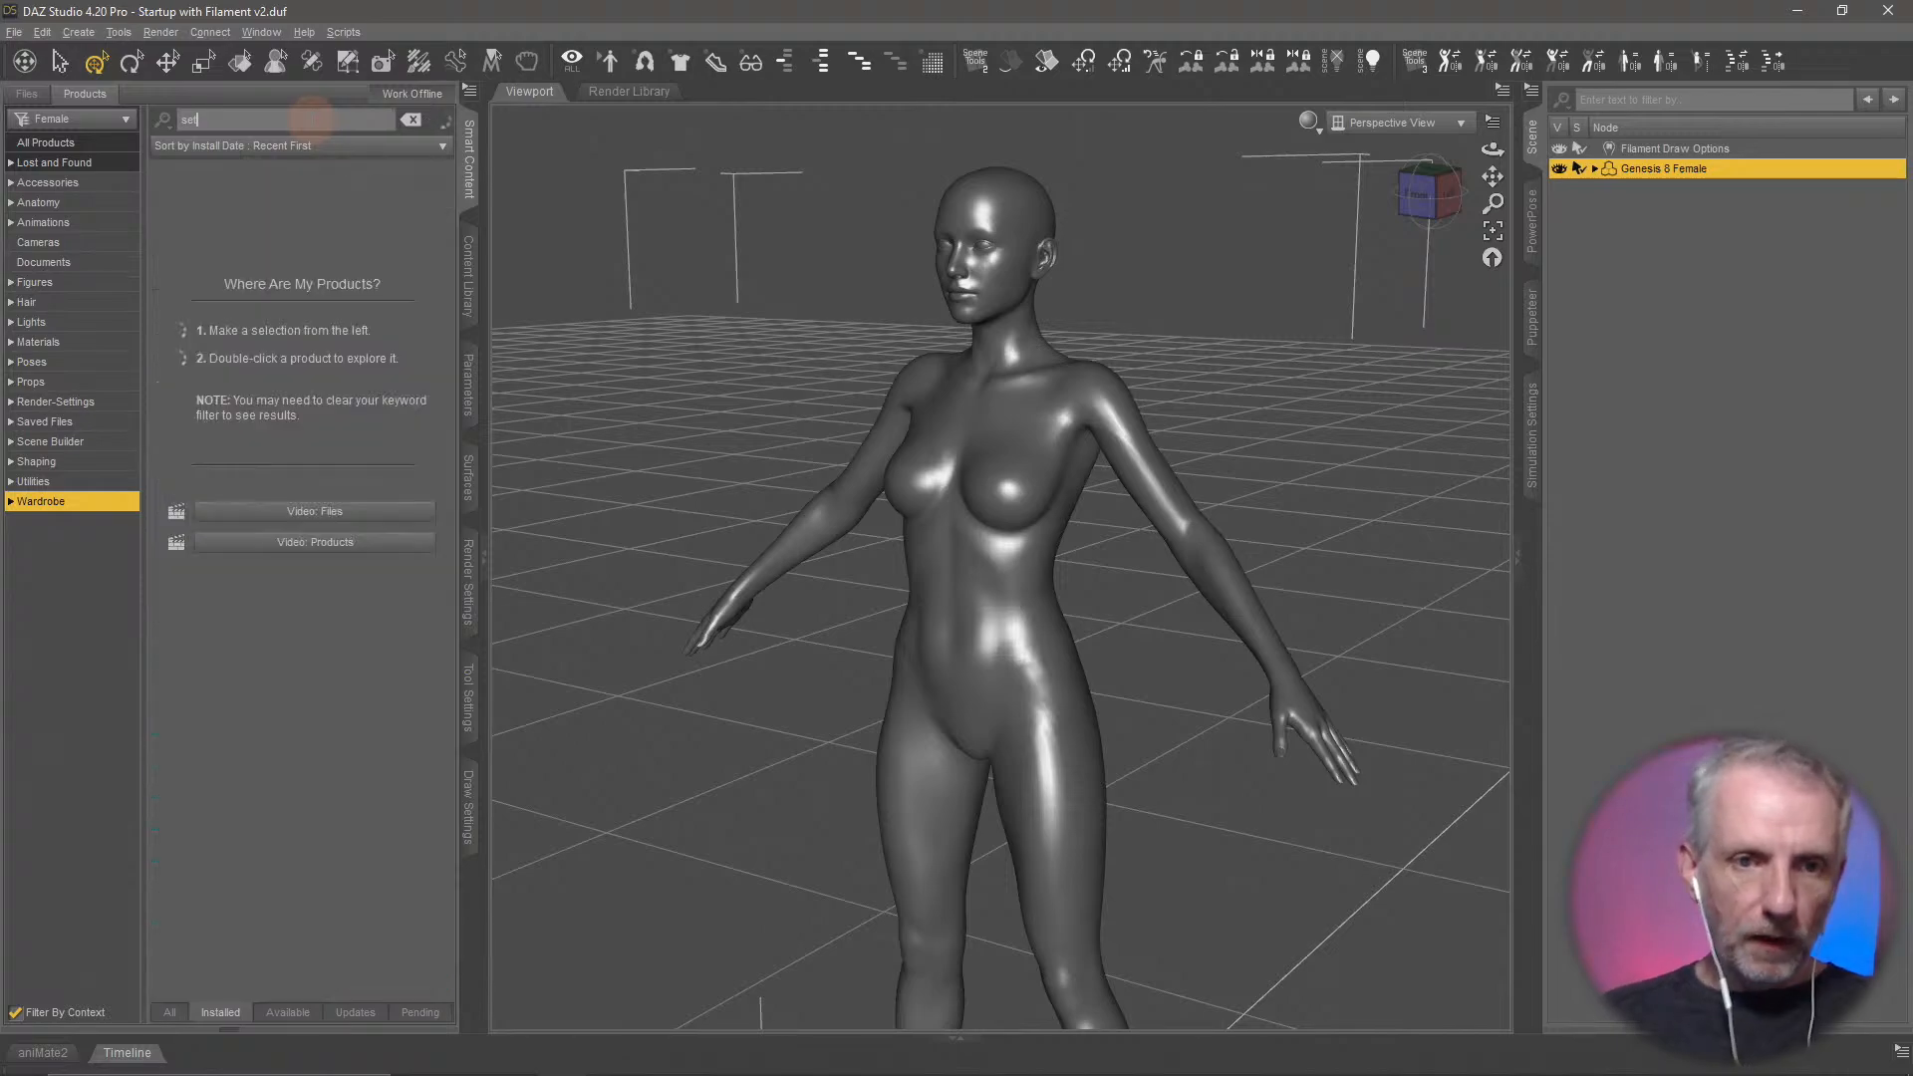
left_click(411, 120)
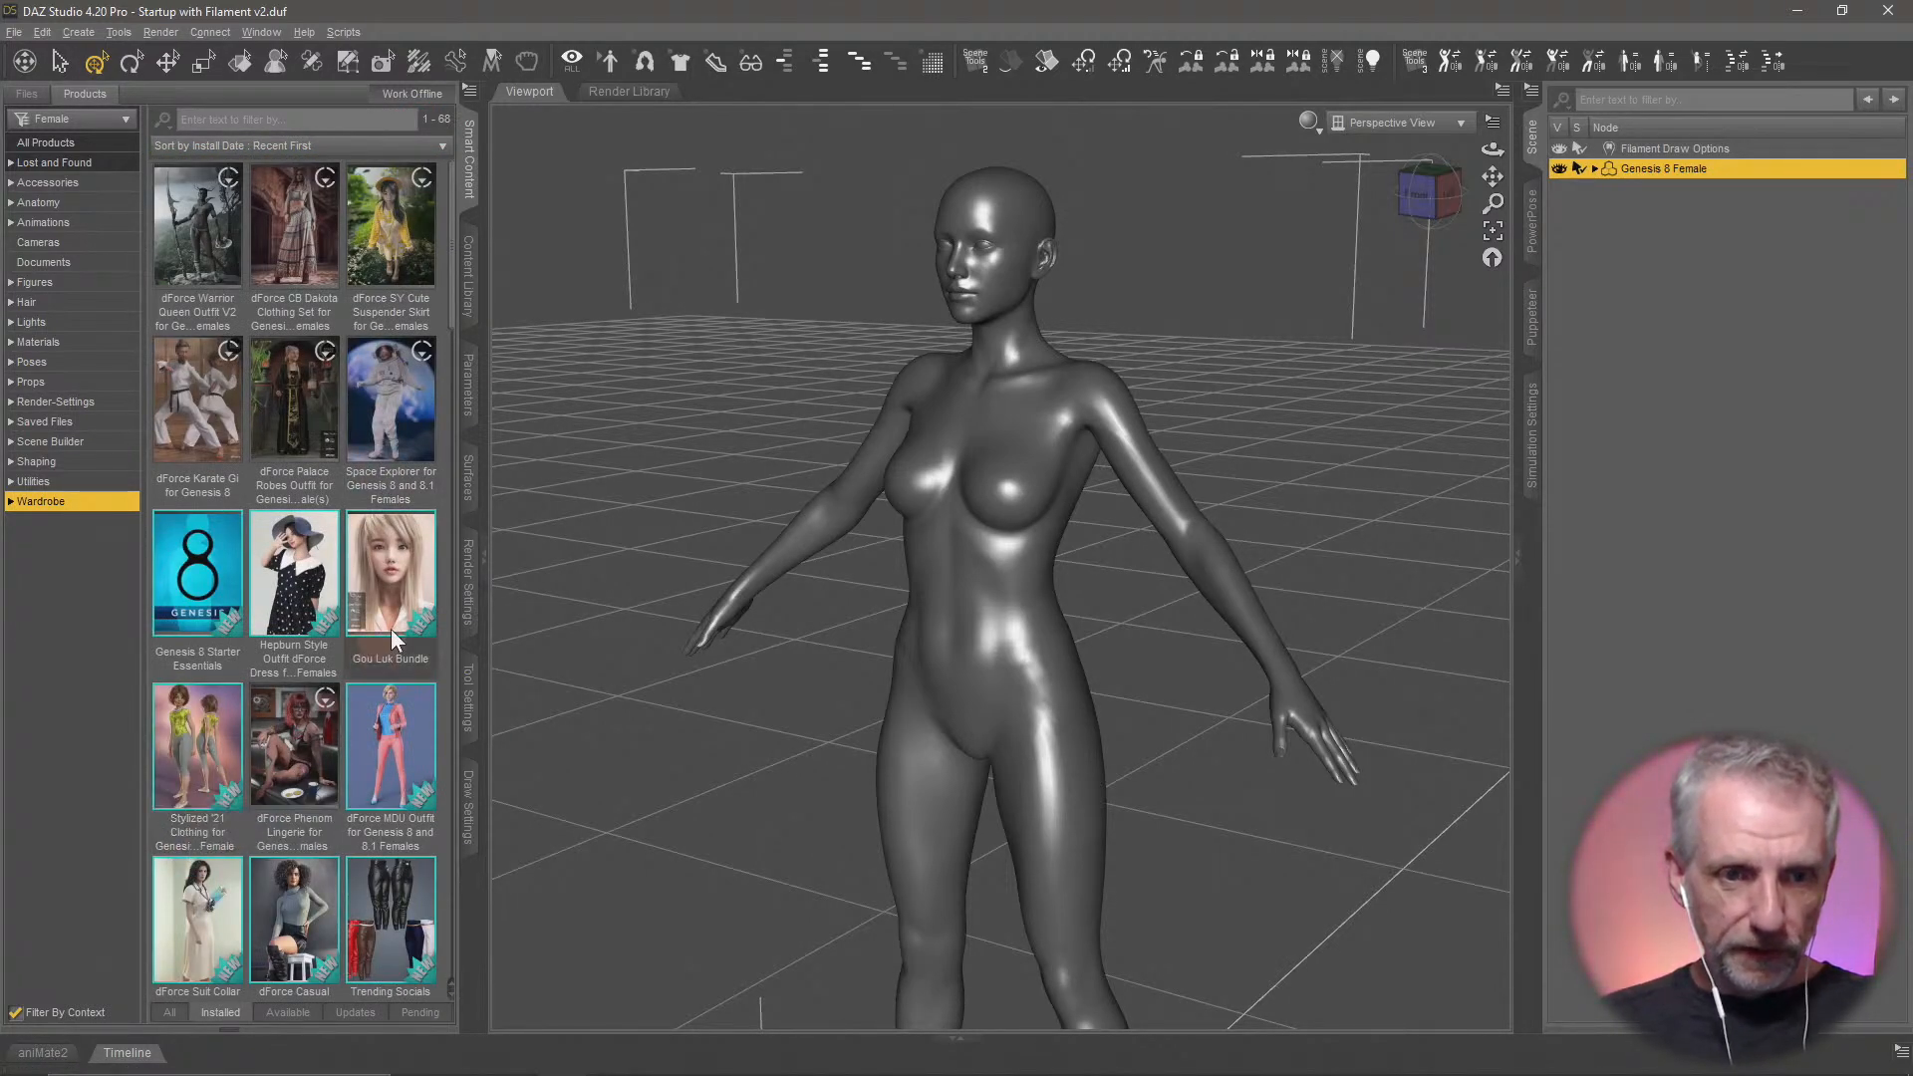
scroll(391, 629, "down", 5)
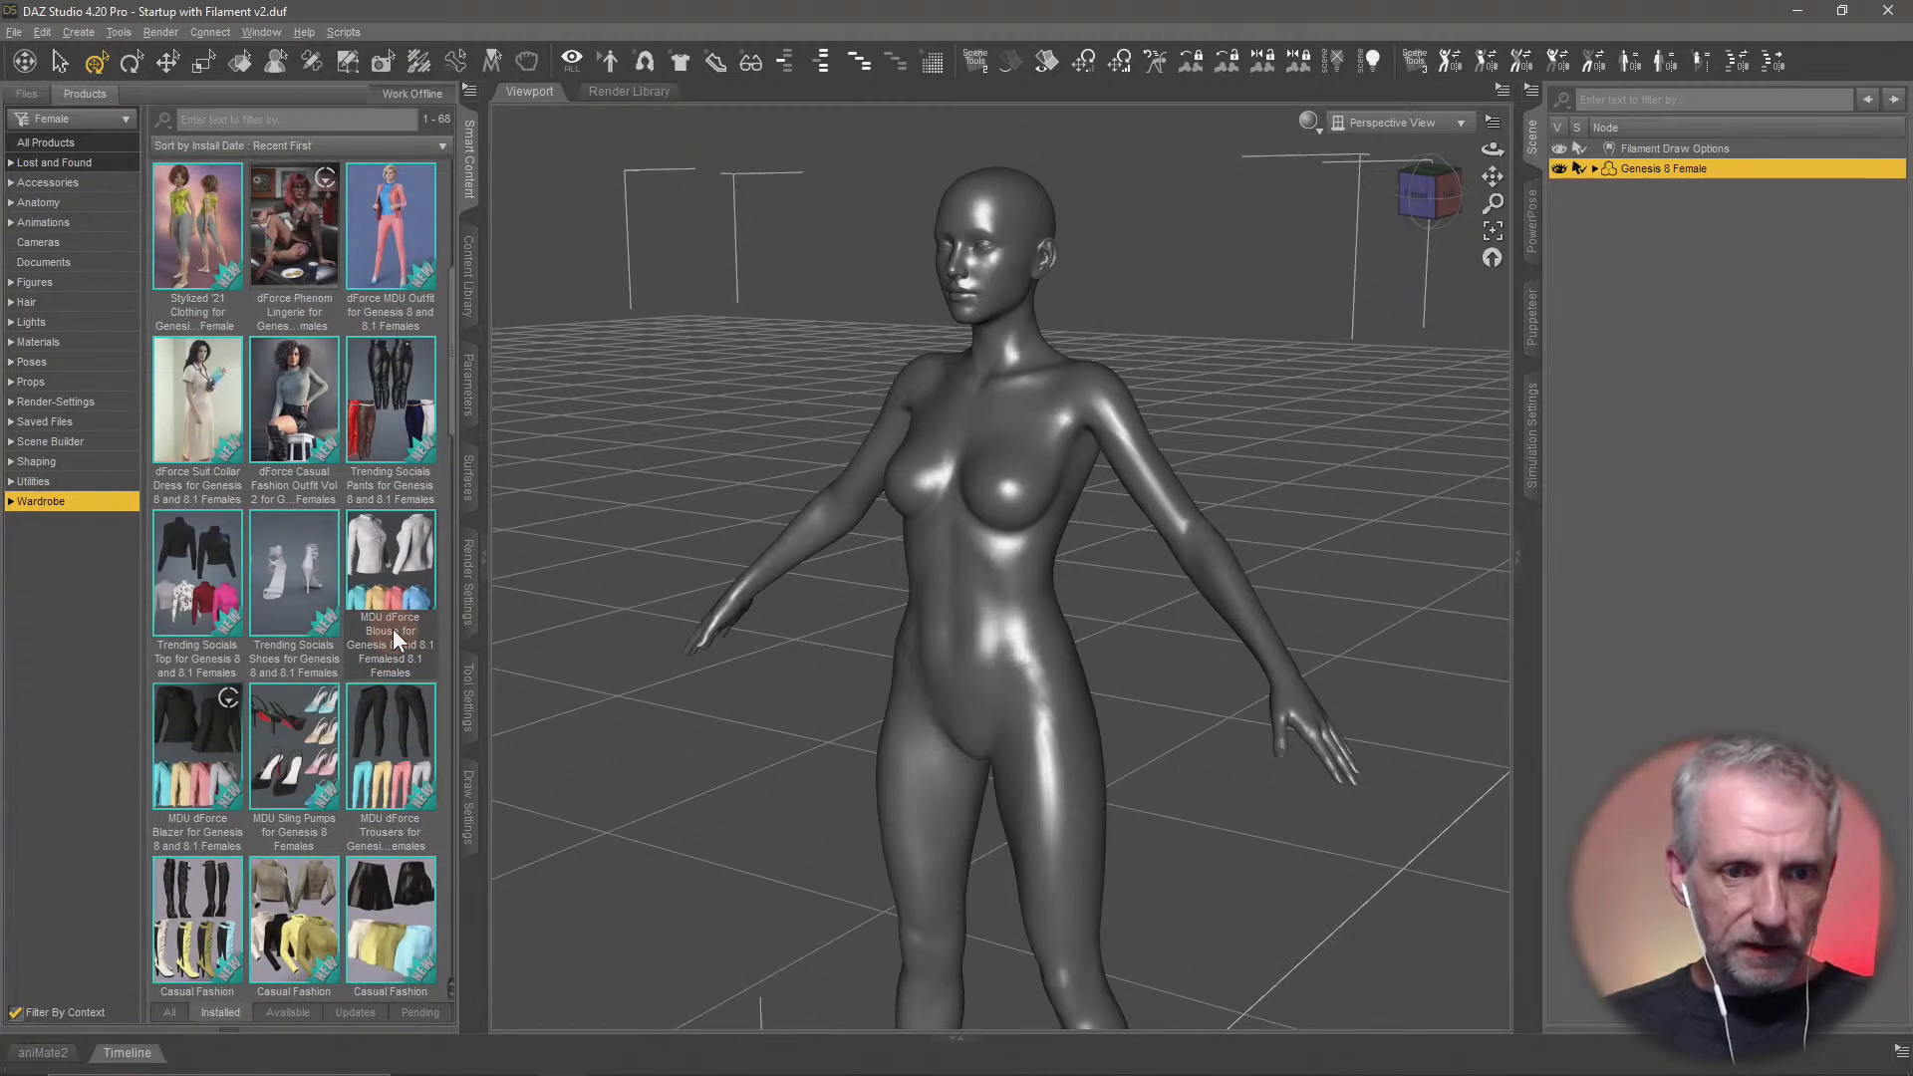
scroll(393, 630, "down", 5)
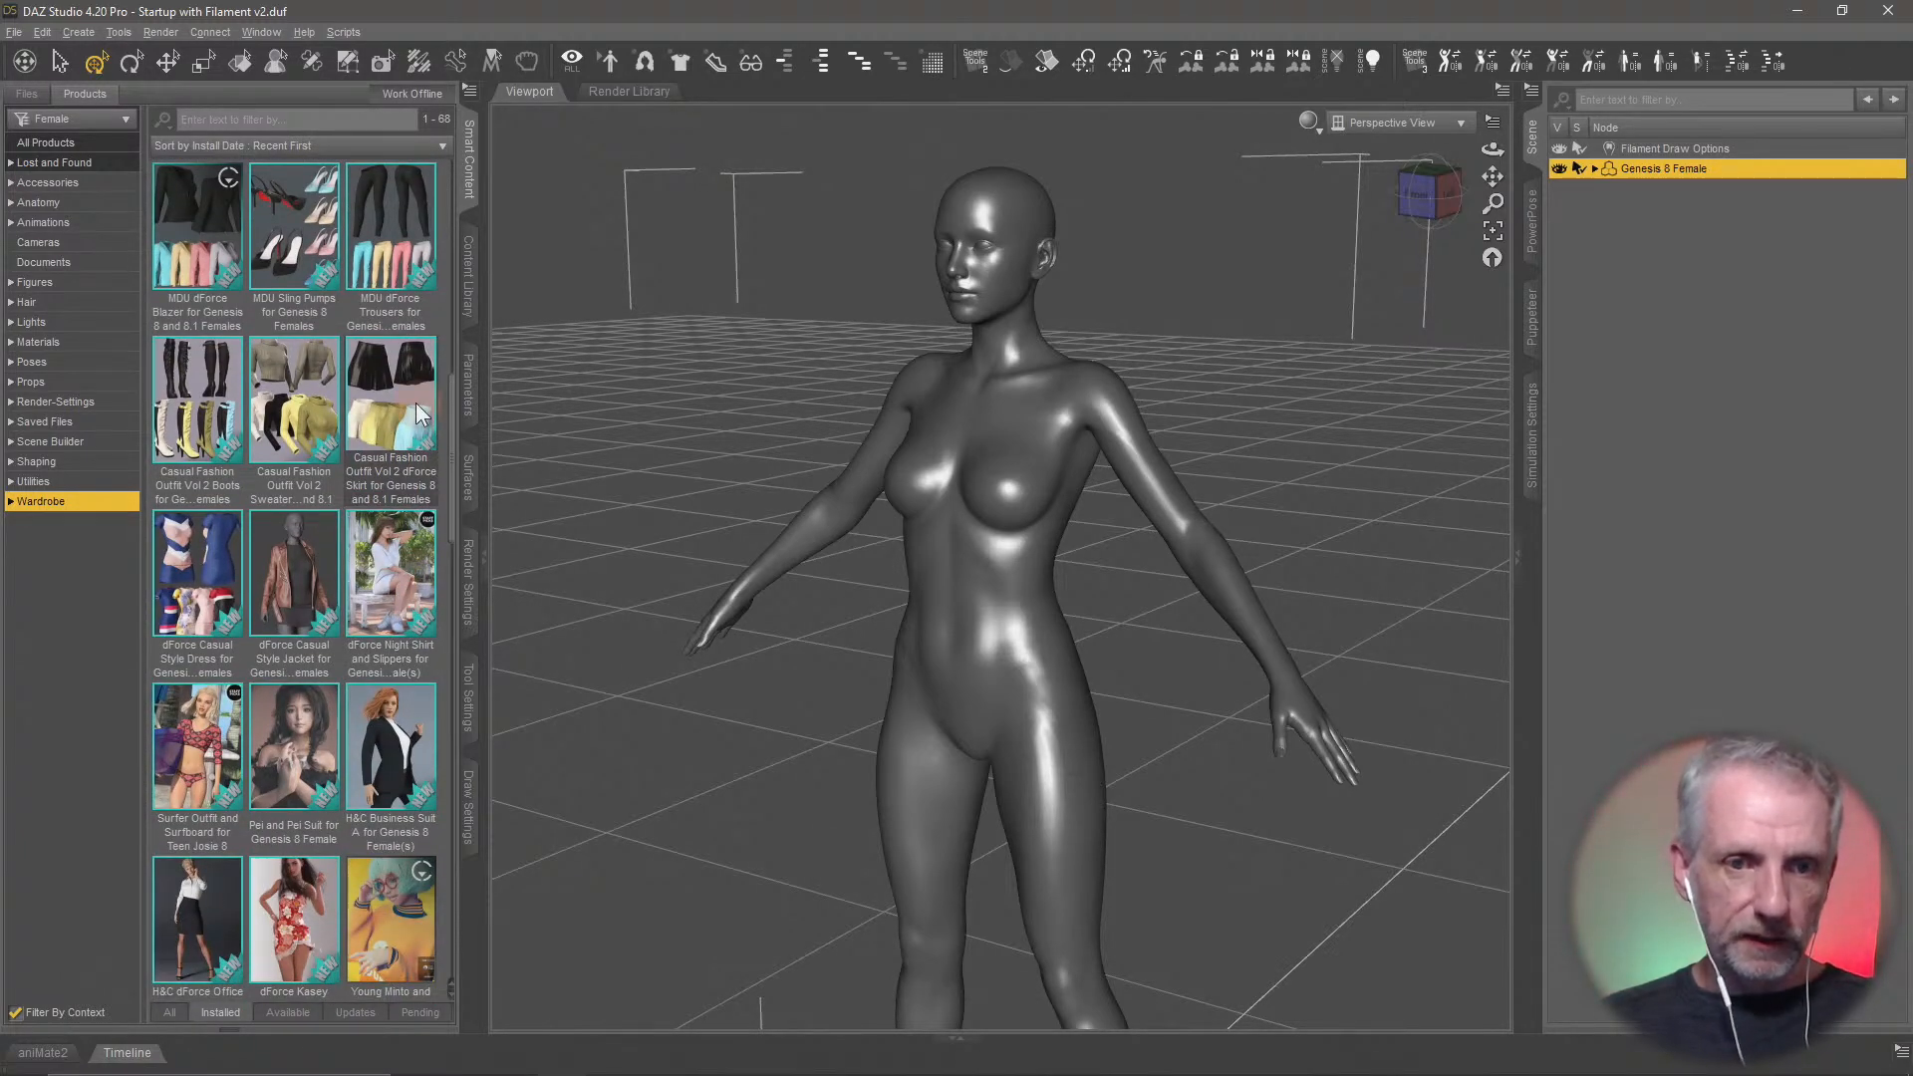
double_click(415, 402)
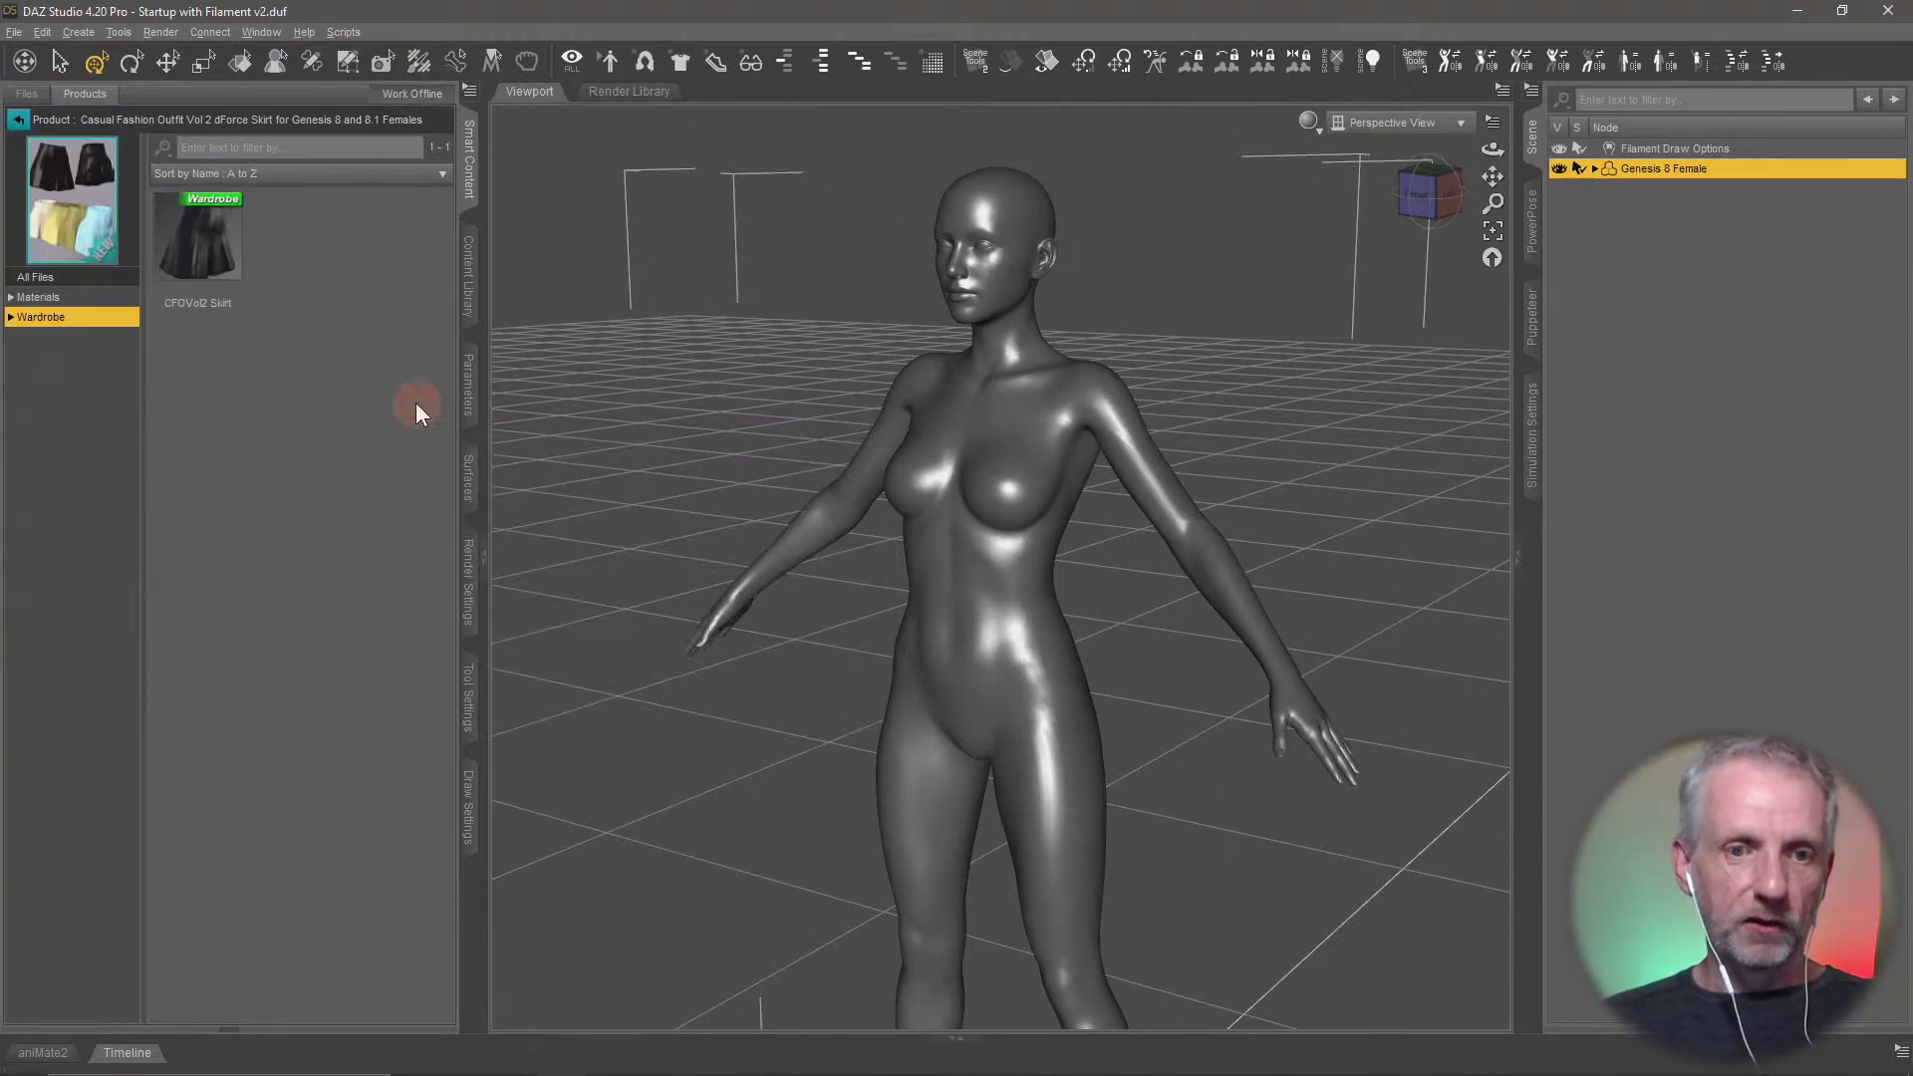
double_click(251, 279)
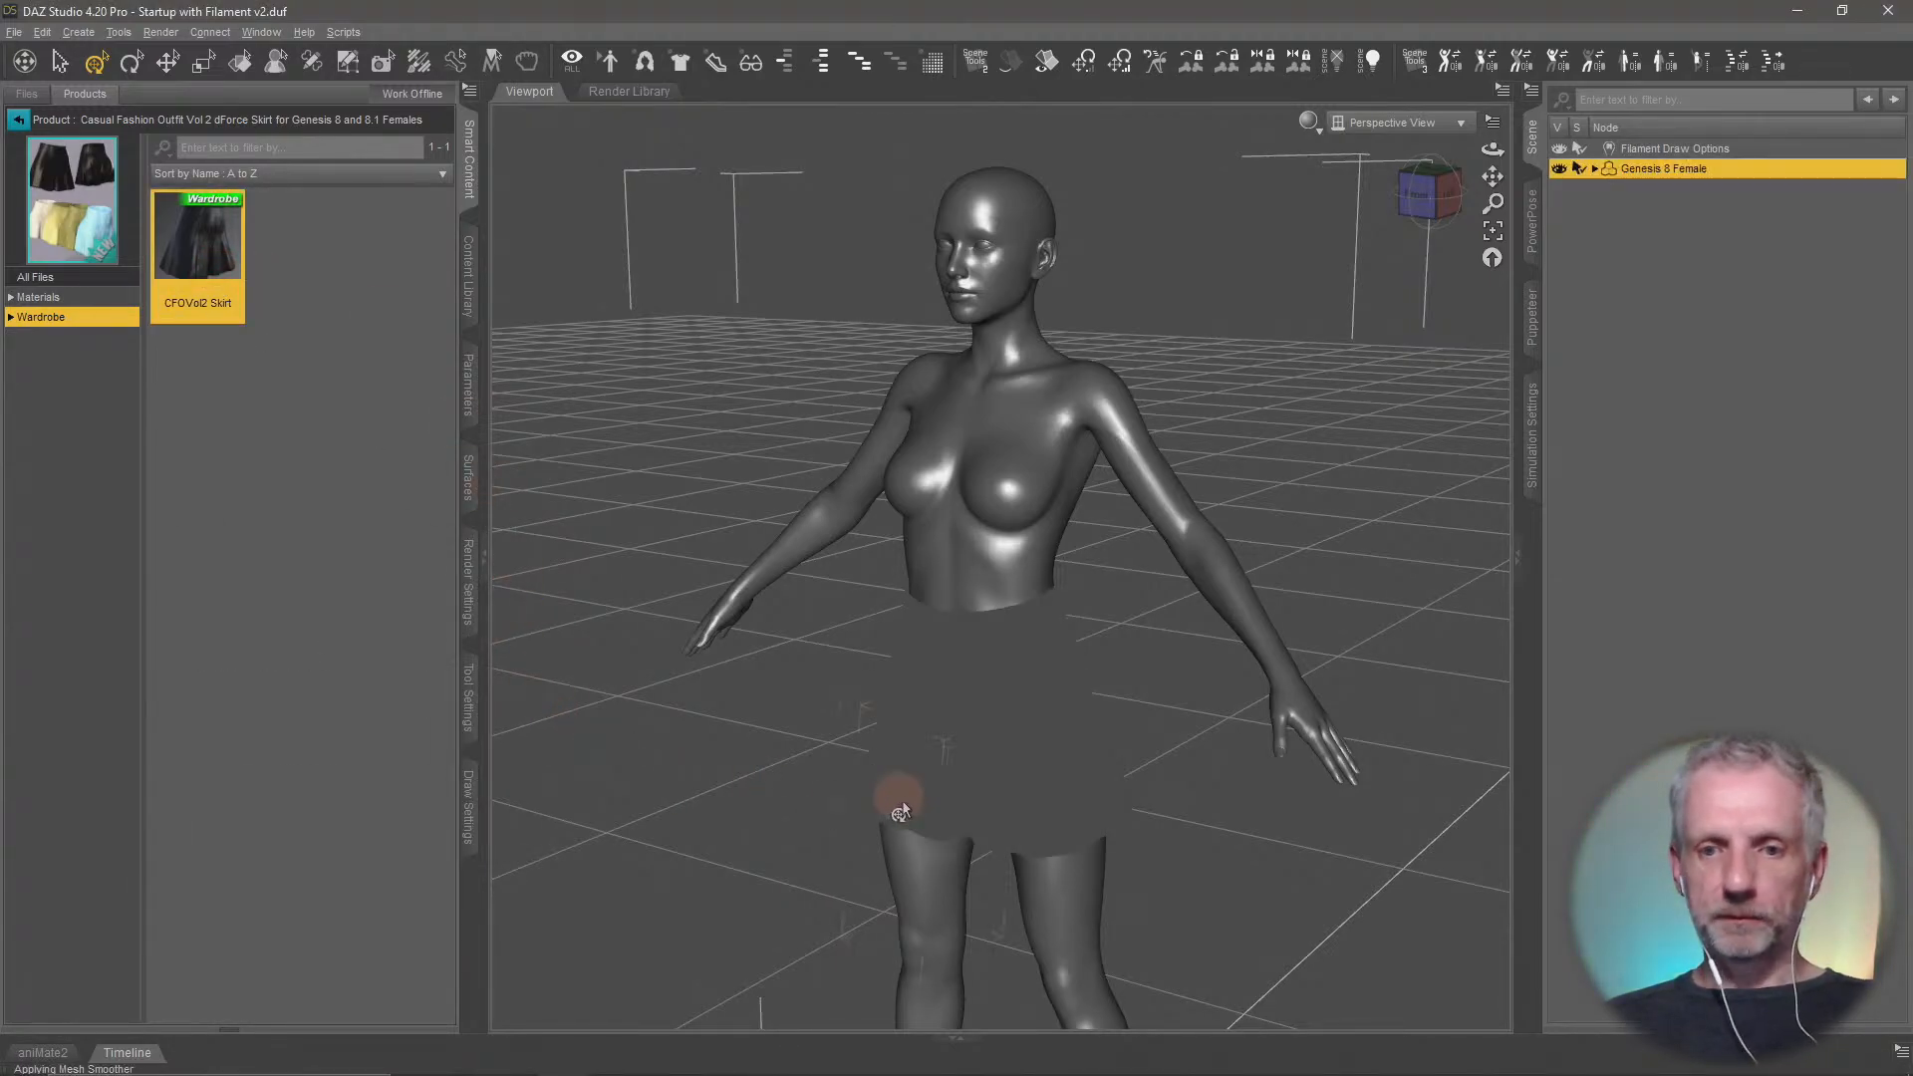
left_click_drag(1037, 794, 1045, 782)
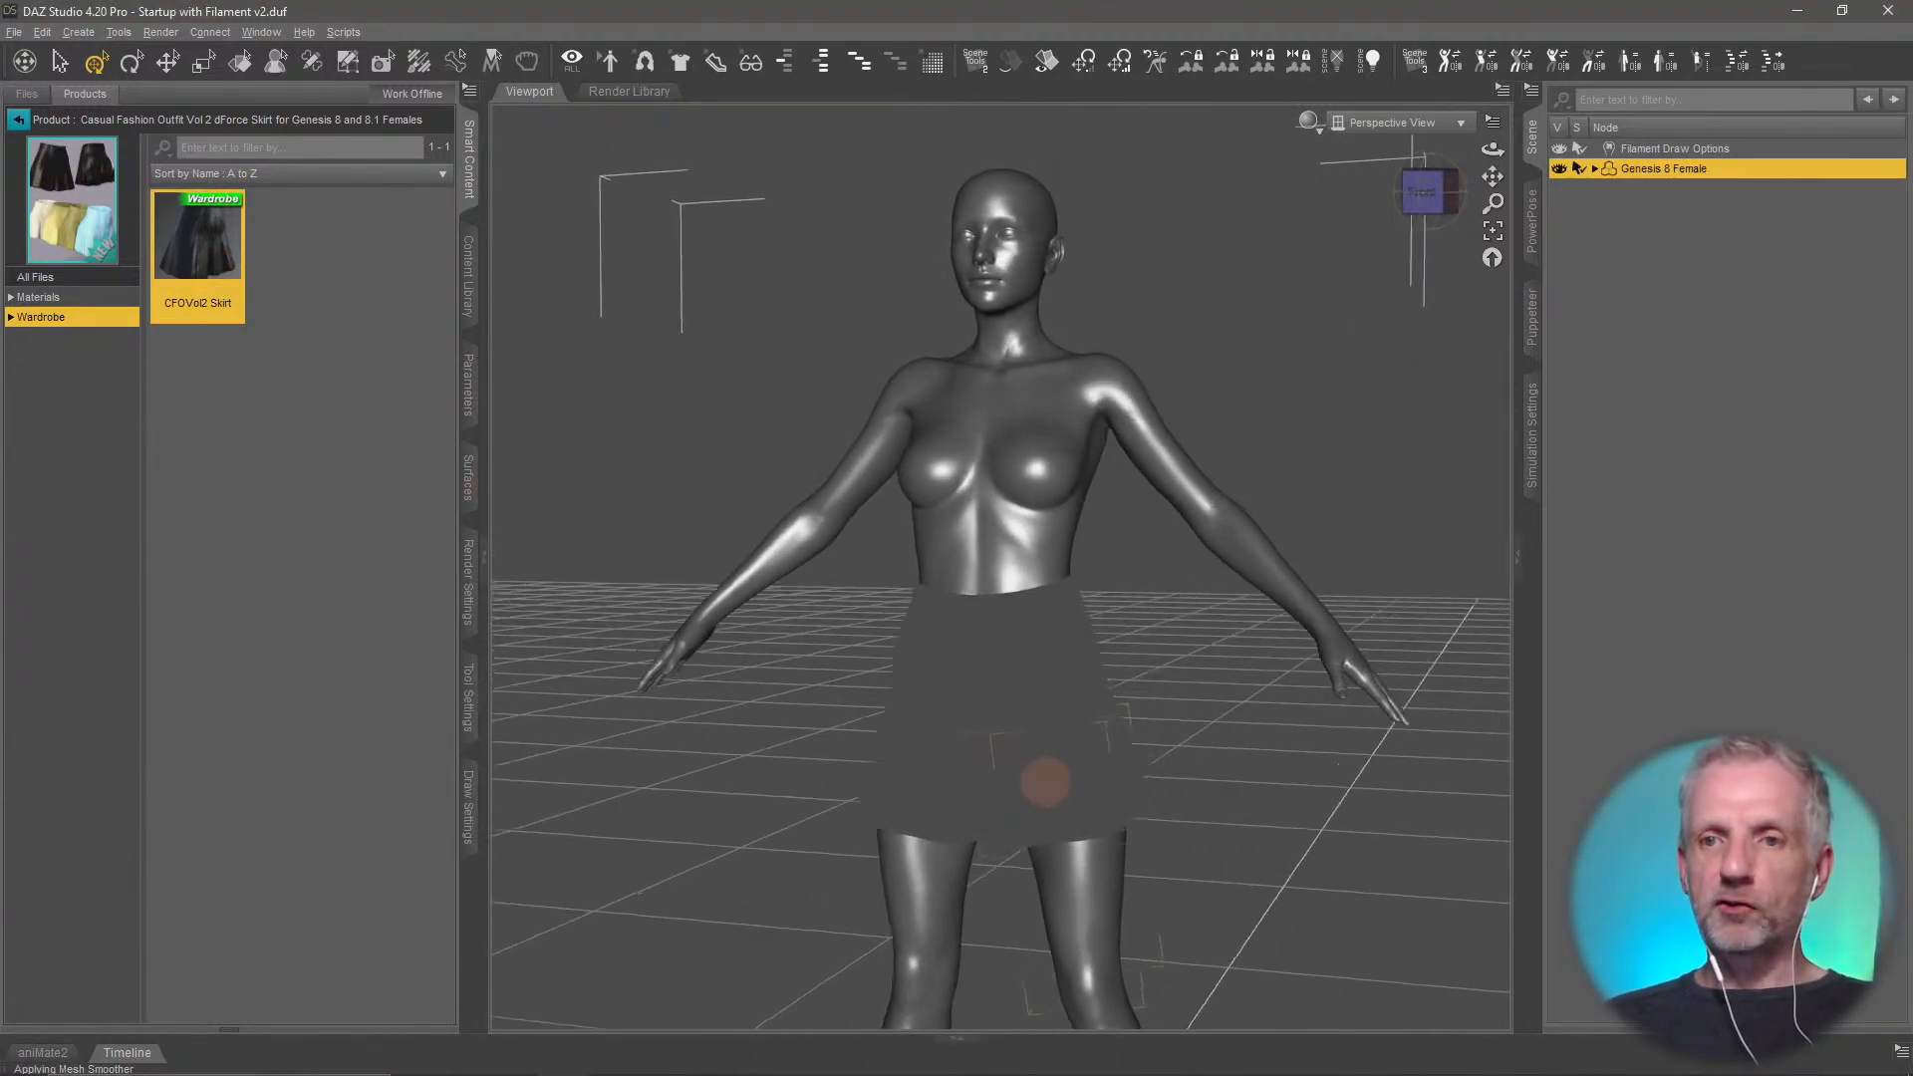
Set the viewport's draw style to Filament (PBR) and inspect the skirt up close
left_click(1307, 121)
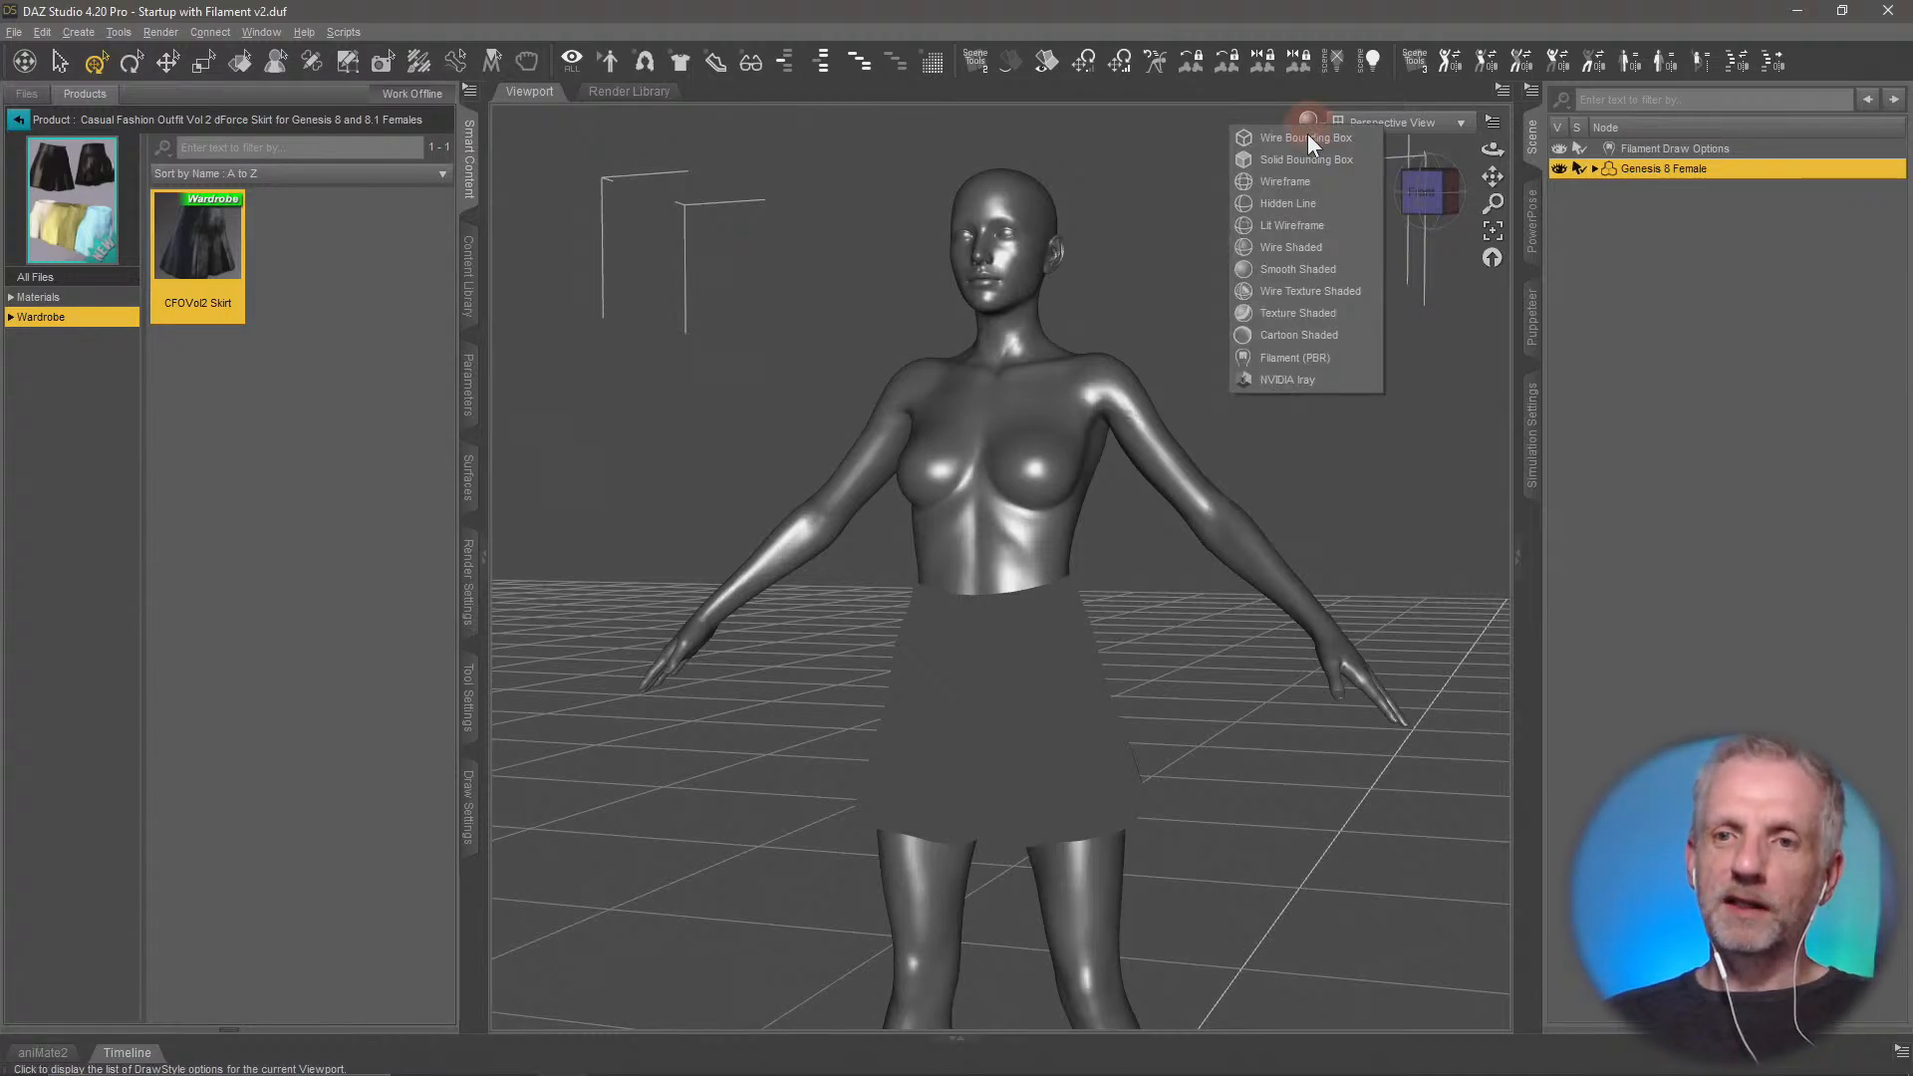
left_click(1313, 362)
left_click_drag(1208, 547, 1208, 503)
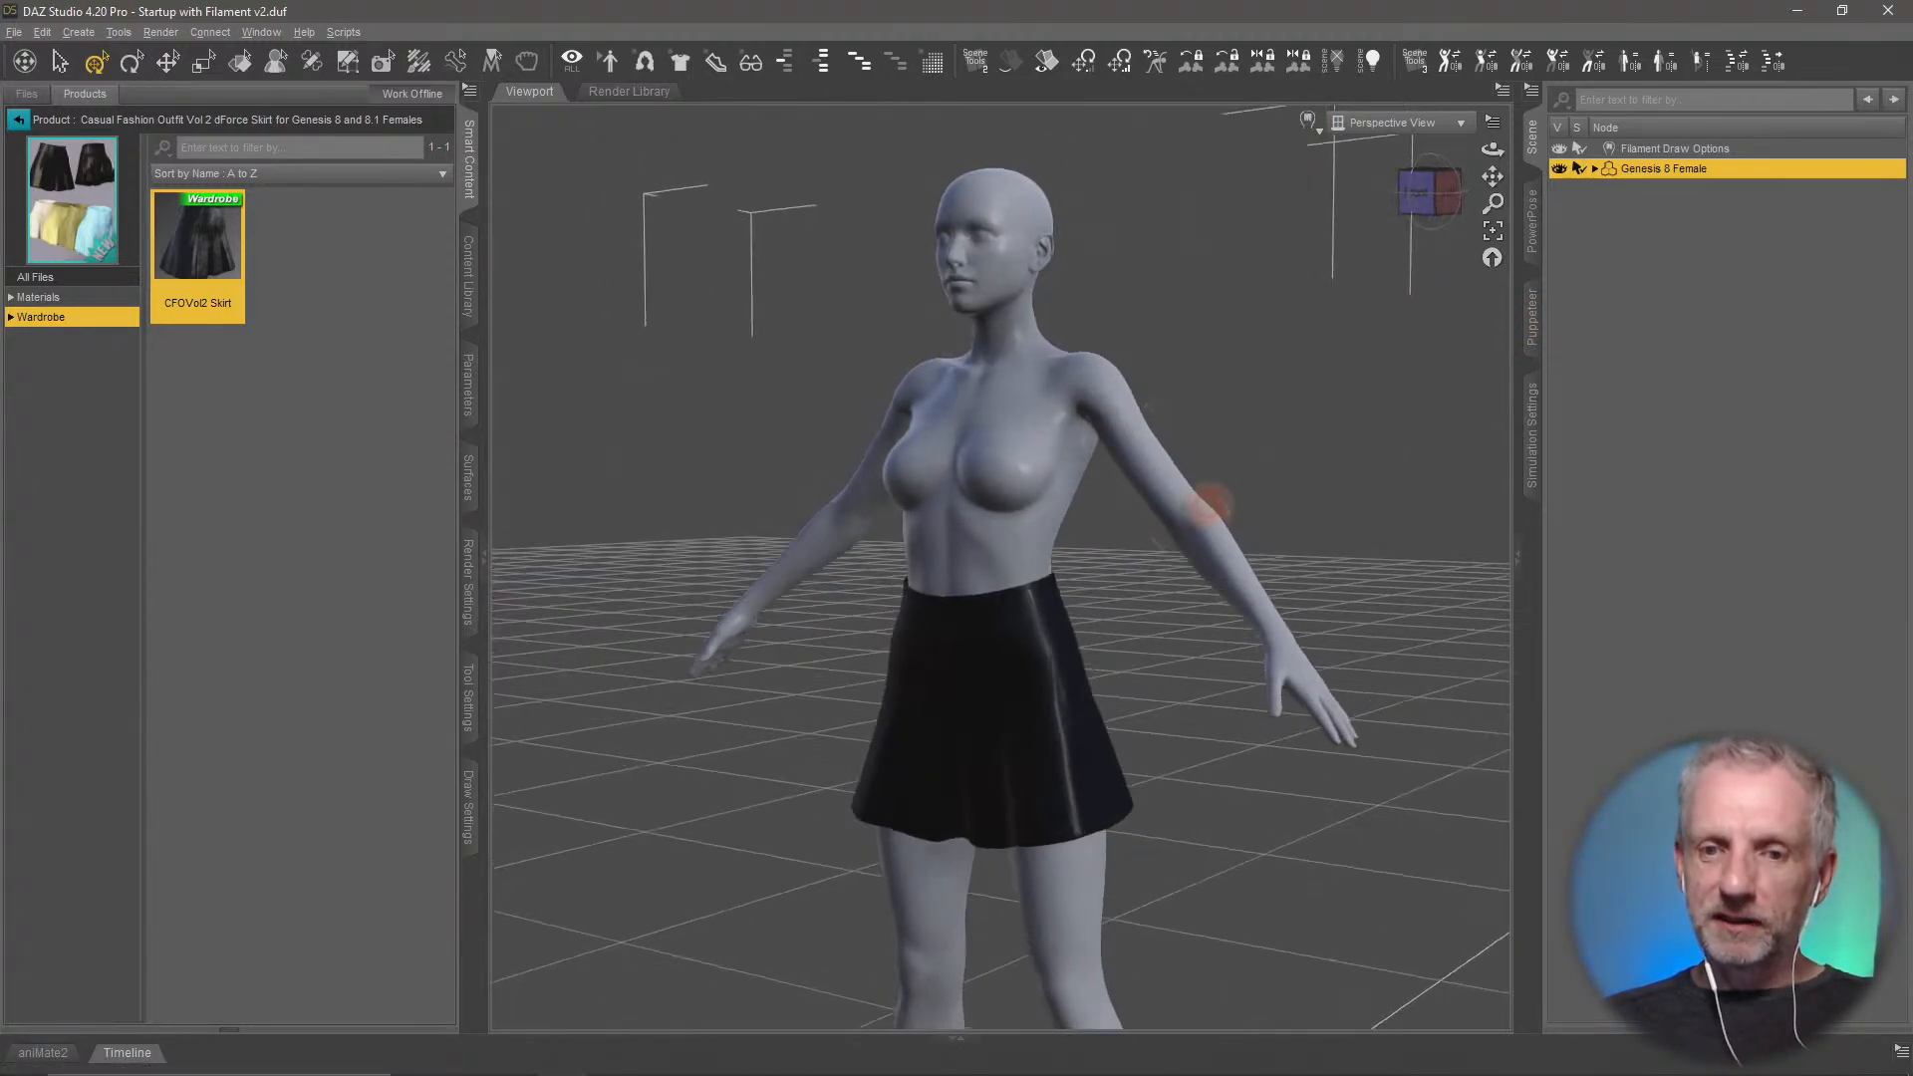
scroll(1202, 503, "up", 4)
middle_click_drag(1201, 504, 1197, 189)
scroll(1202, 498, "up", 4)
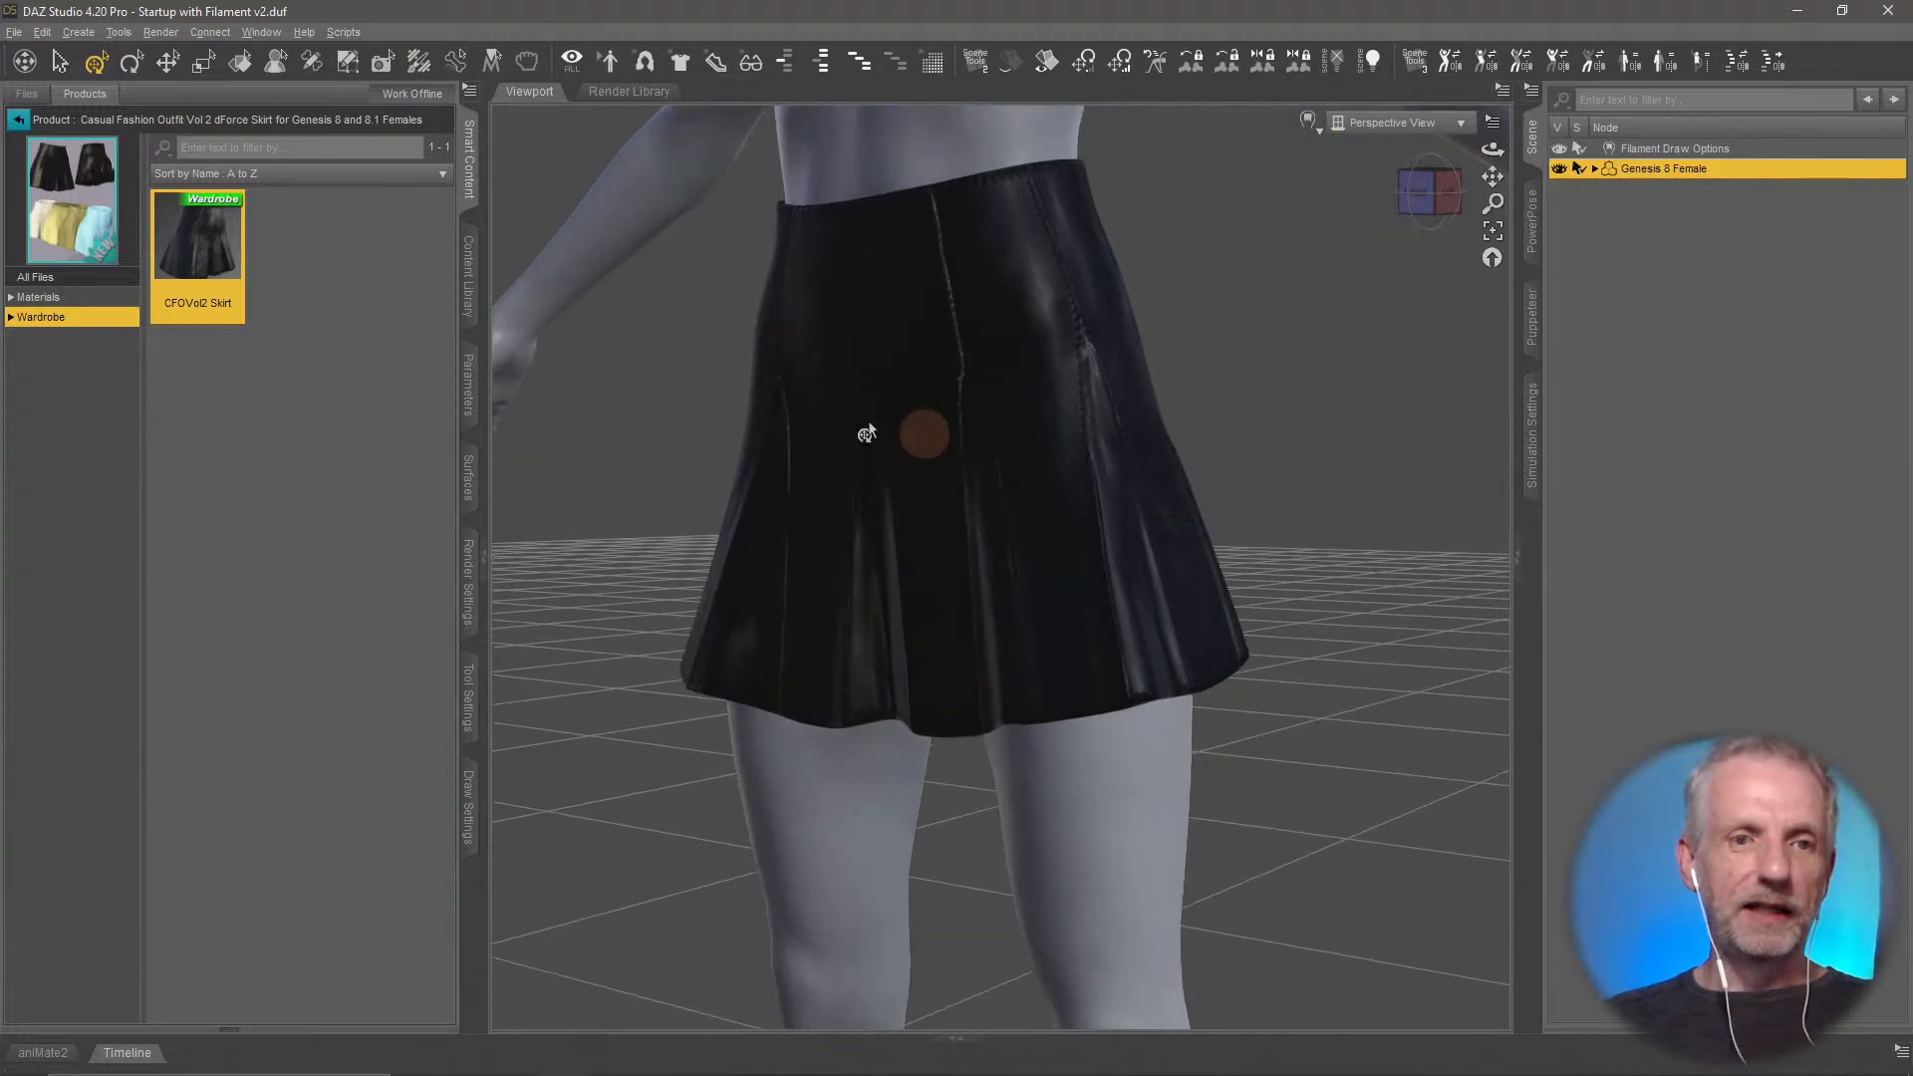
Try to apply the CFOVol2 Skirt 09 Dark Green Color Iray material to the skirt
left_click(75, 297)
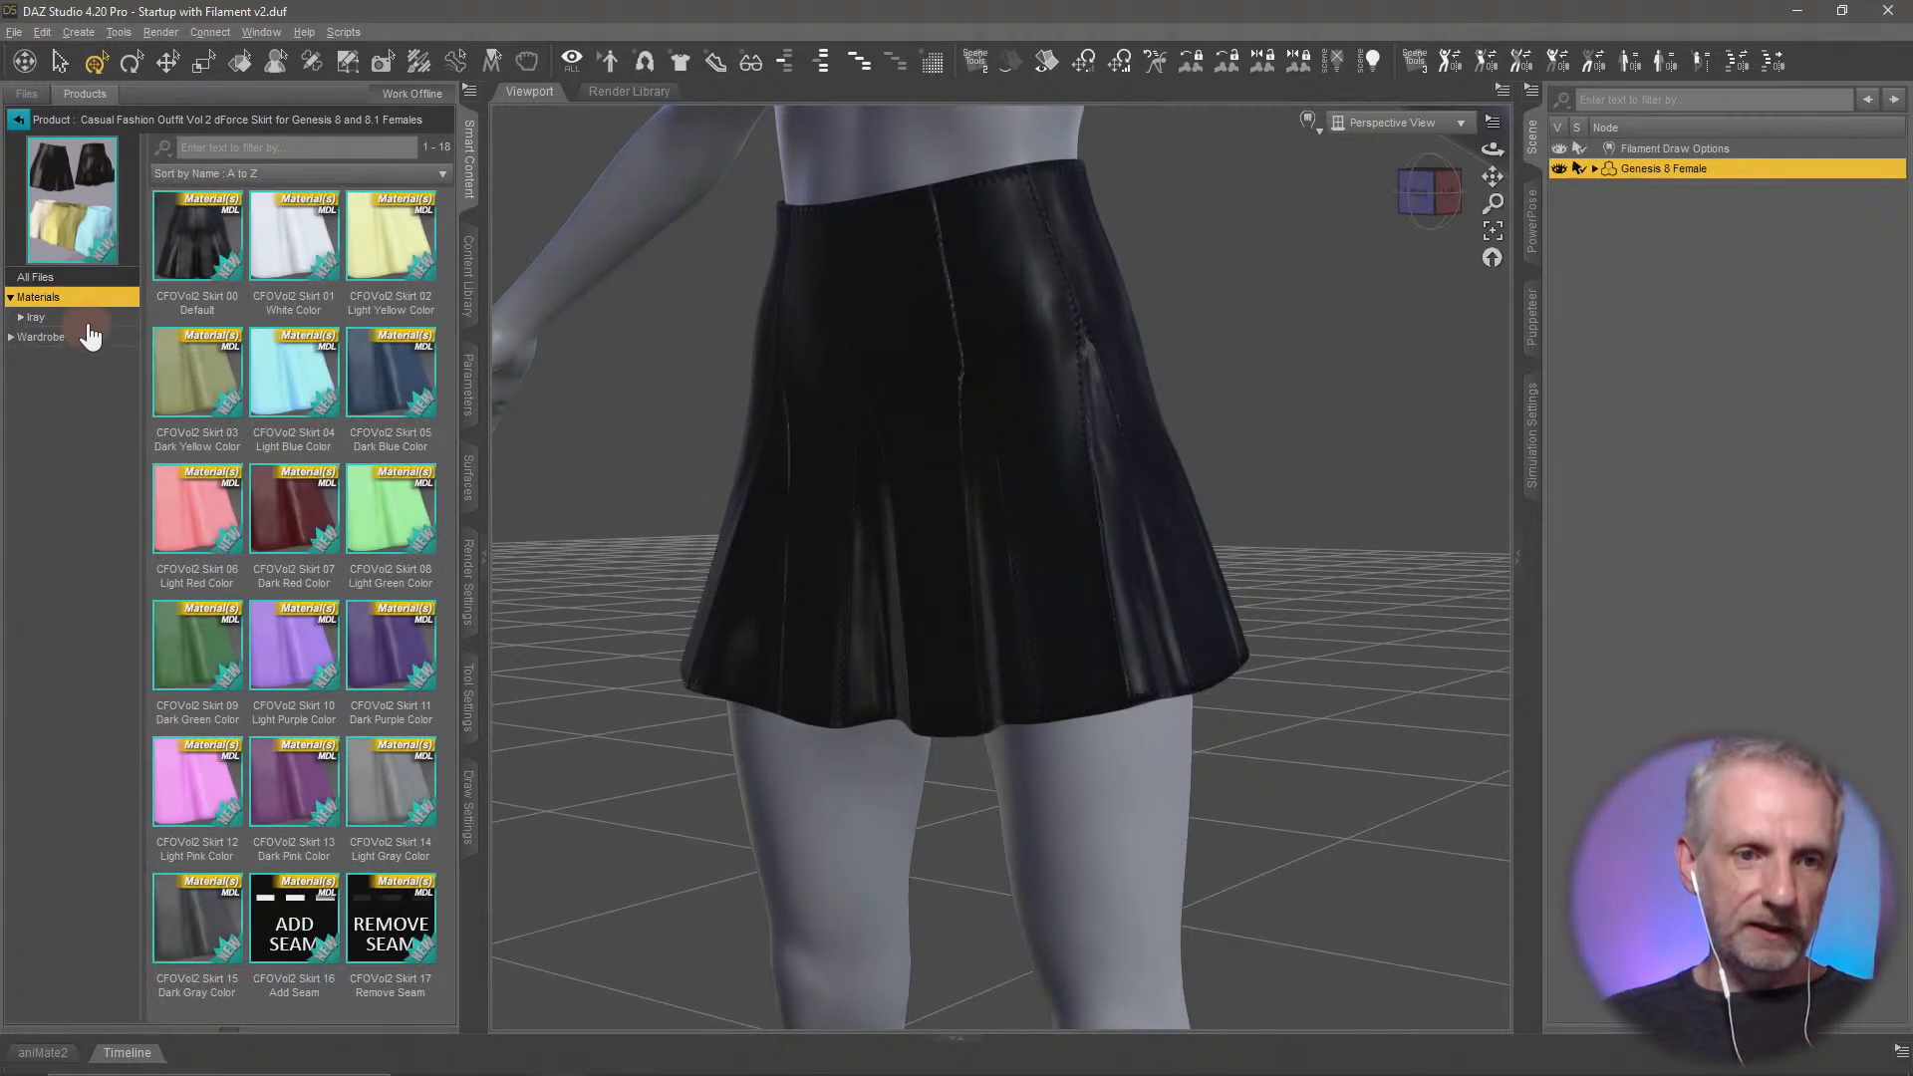
left_click(79, 317)
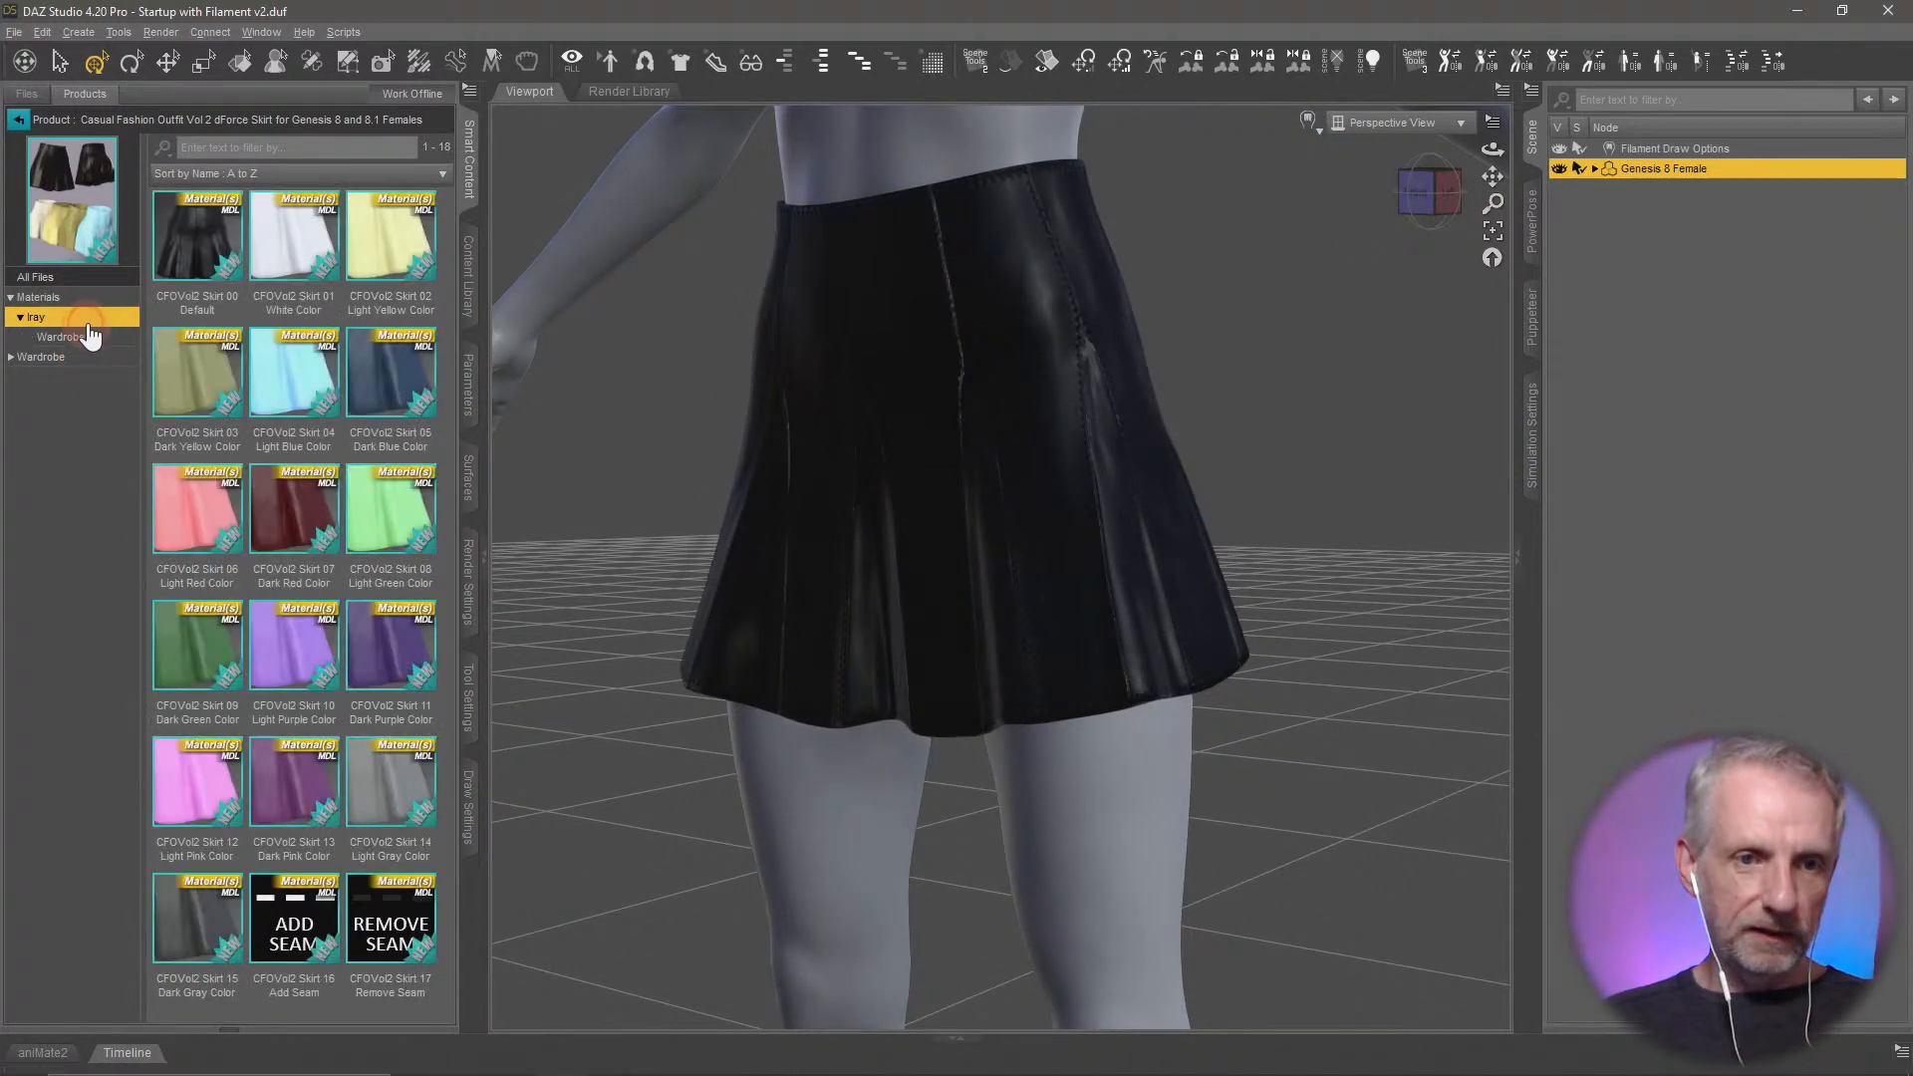
left_click(959, 459)
double_click(219, 666)
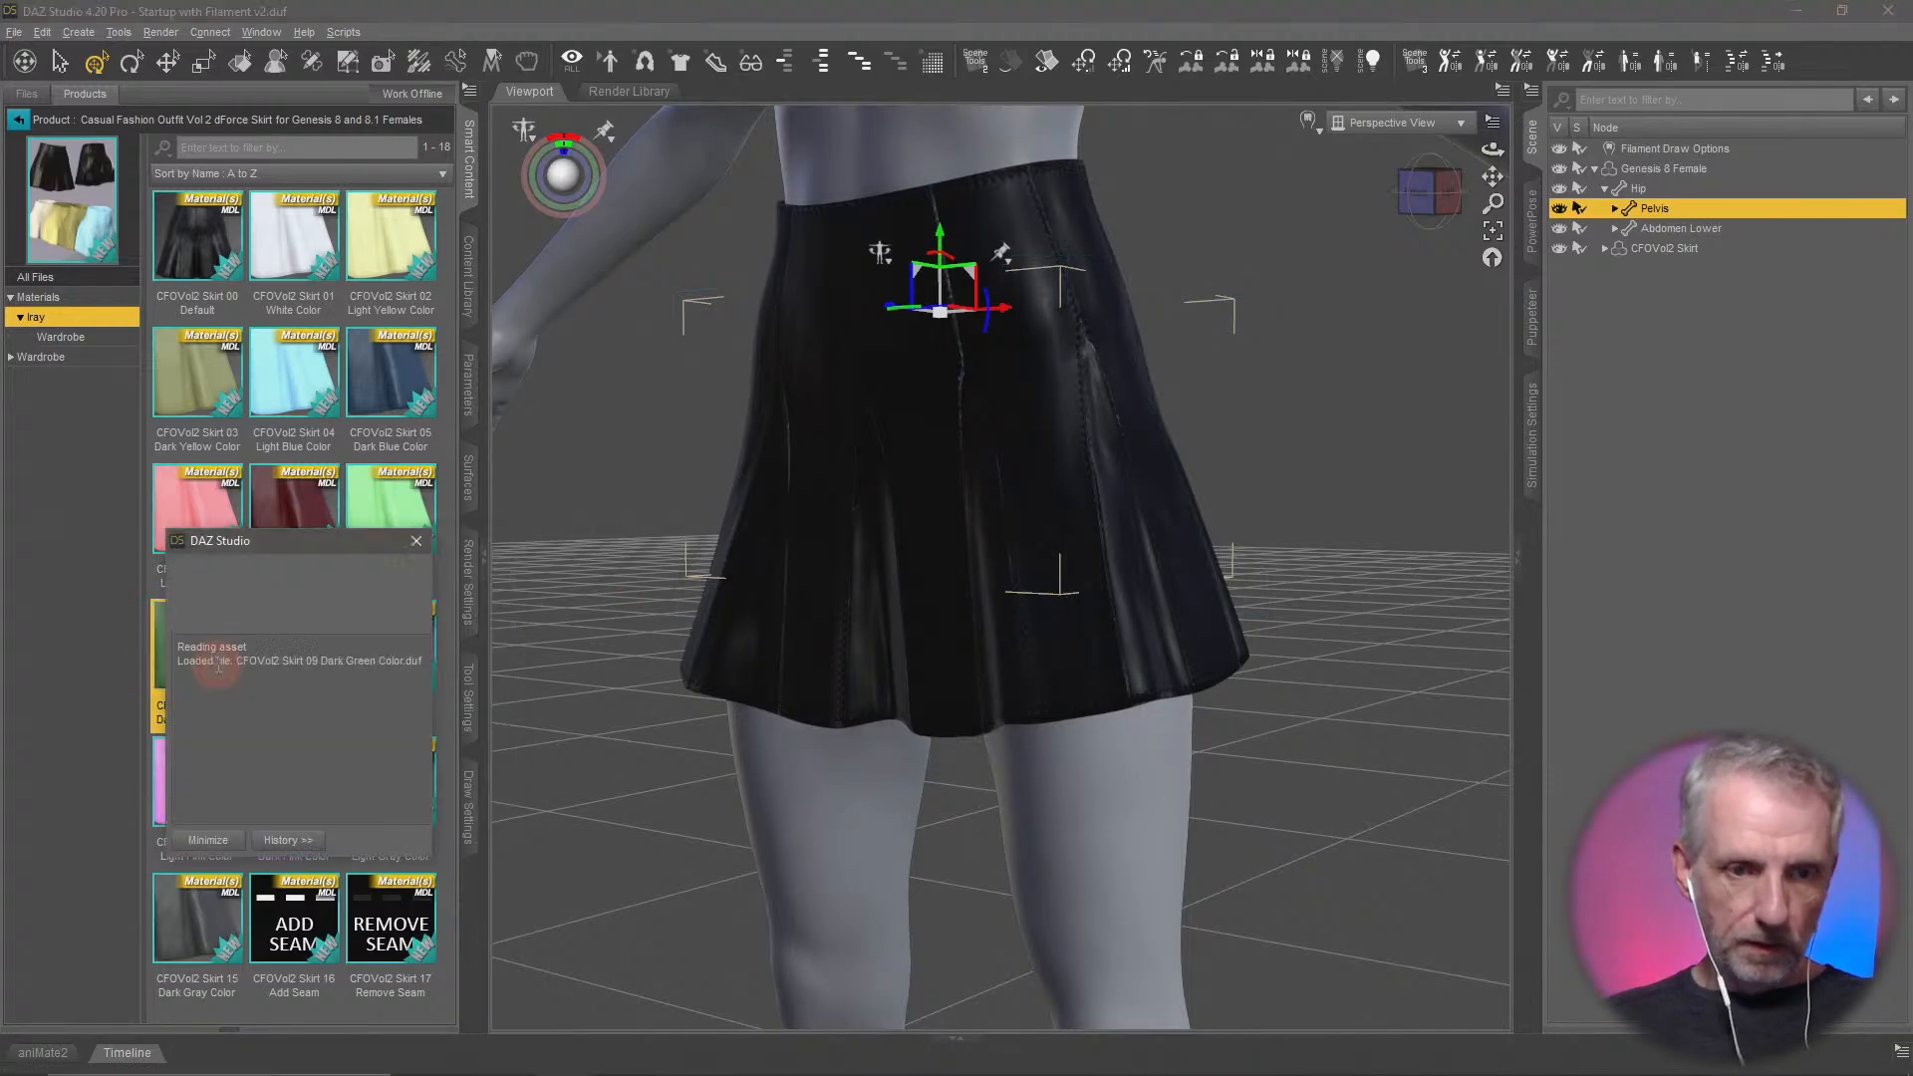
mouse_move(1327, 542)
middle_mouse_down()
mouse_move(1336, 498)
mouse_move(1324, 507)
middle_mouse_up()
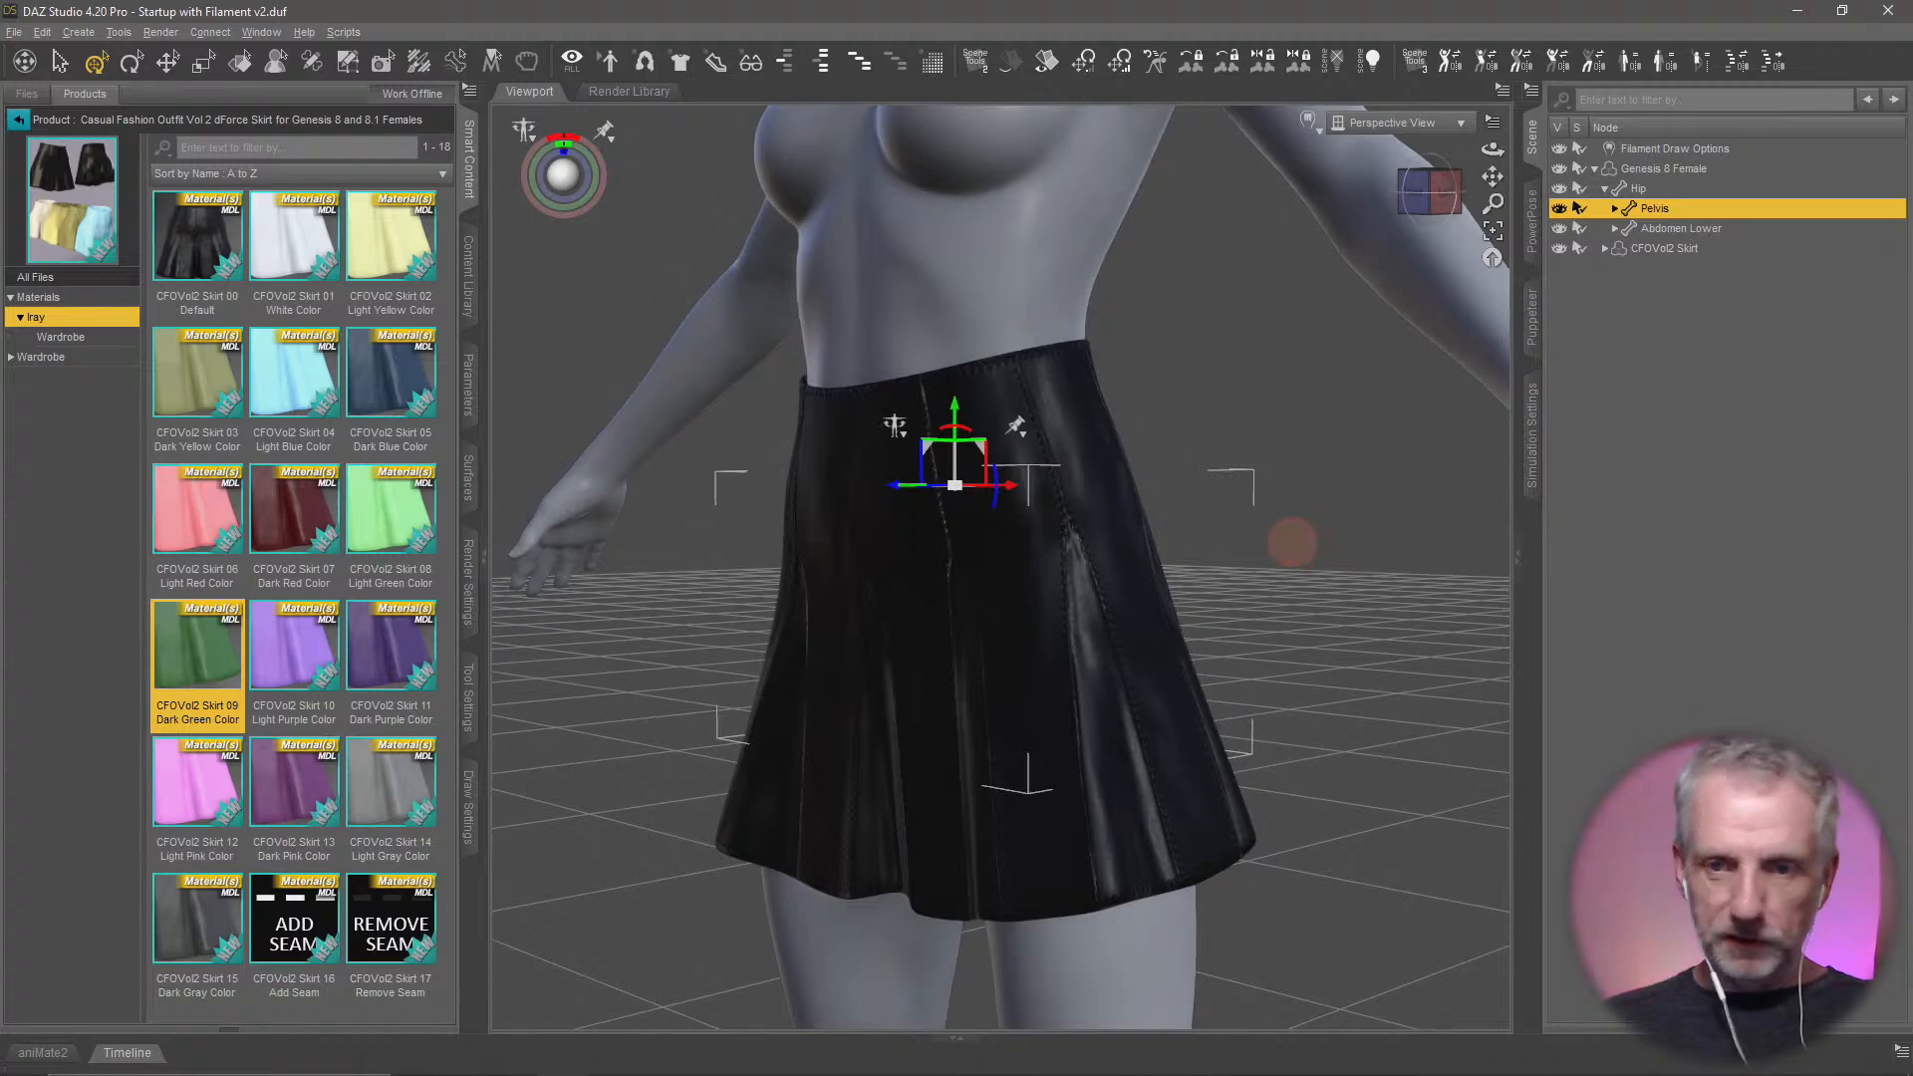
scroll(1292, 543, "up", 5)
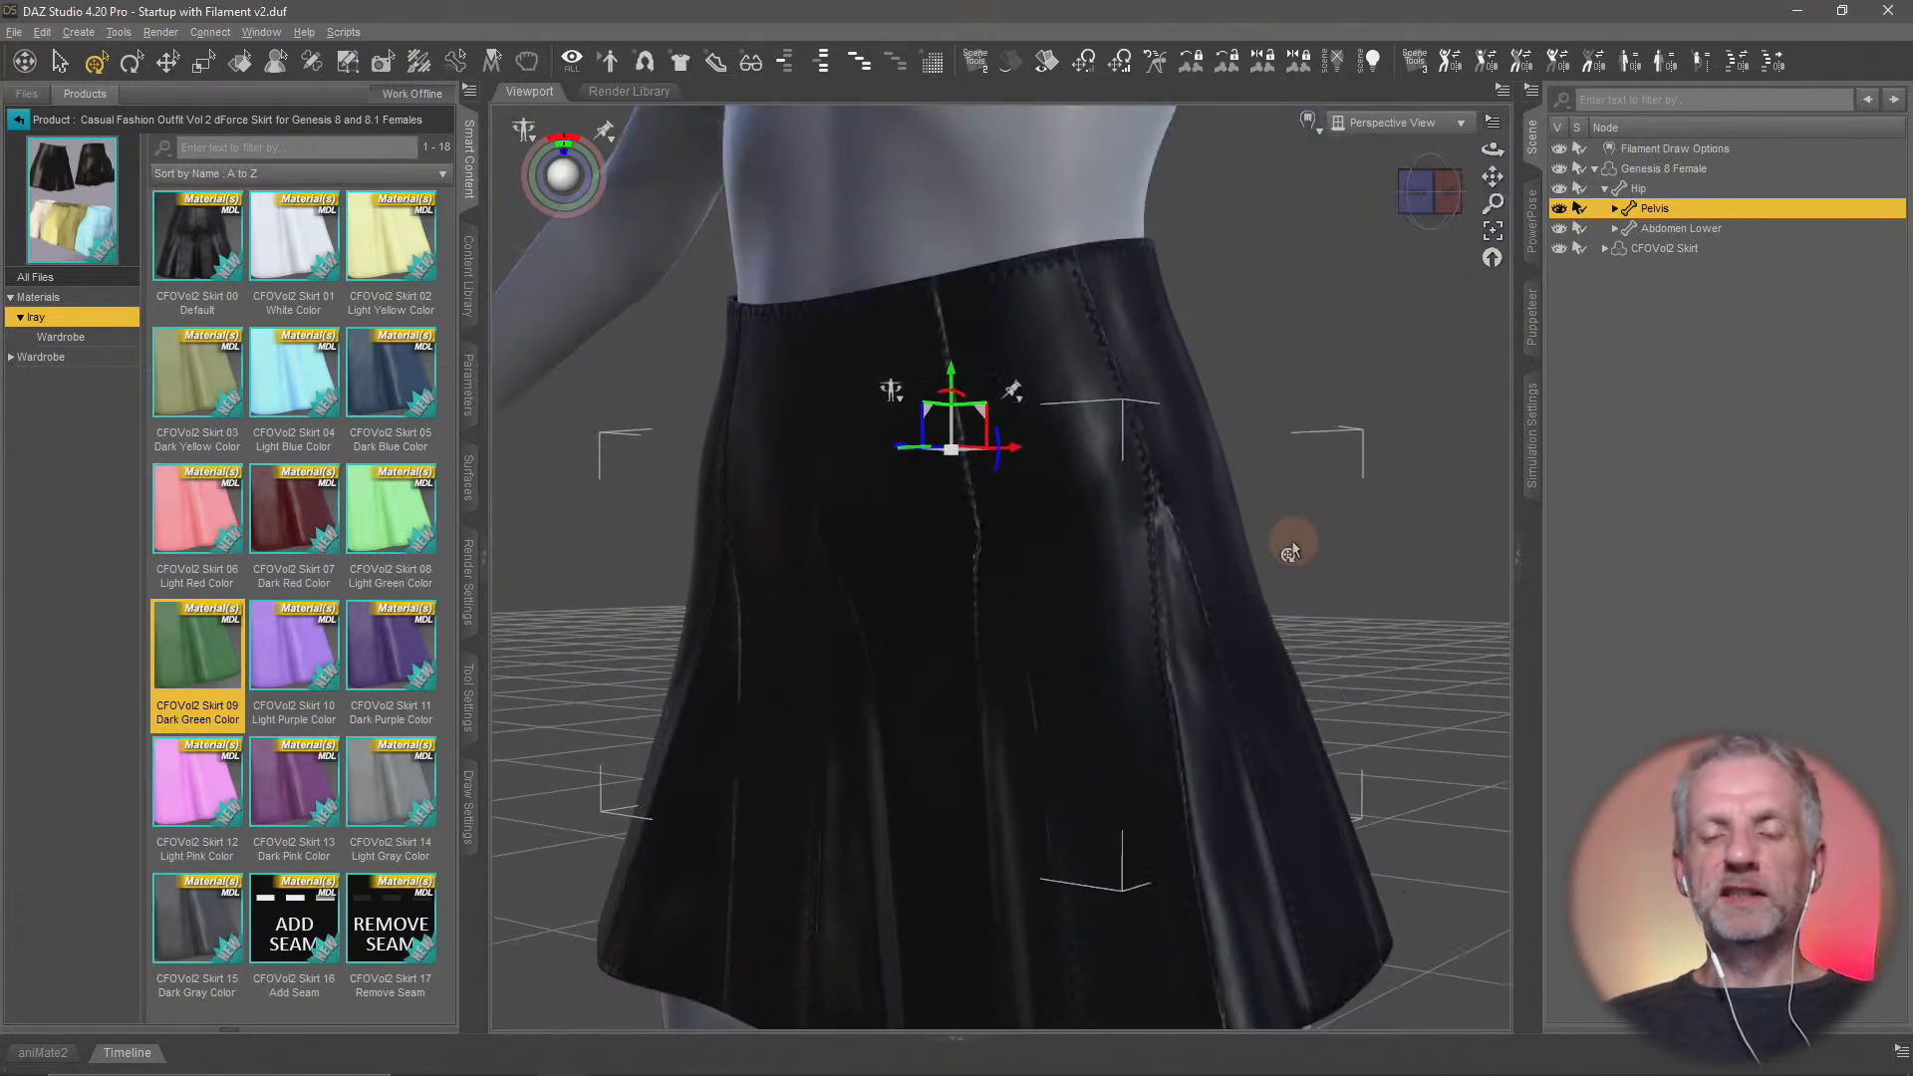
scroll(1292, 545, "down", 5)
middle_click_drag(1185, 538, 1185, 616)
scroll(1192, 575, "down", 2)
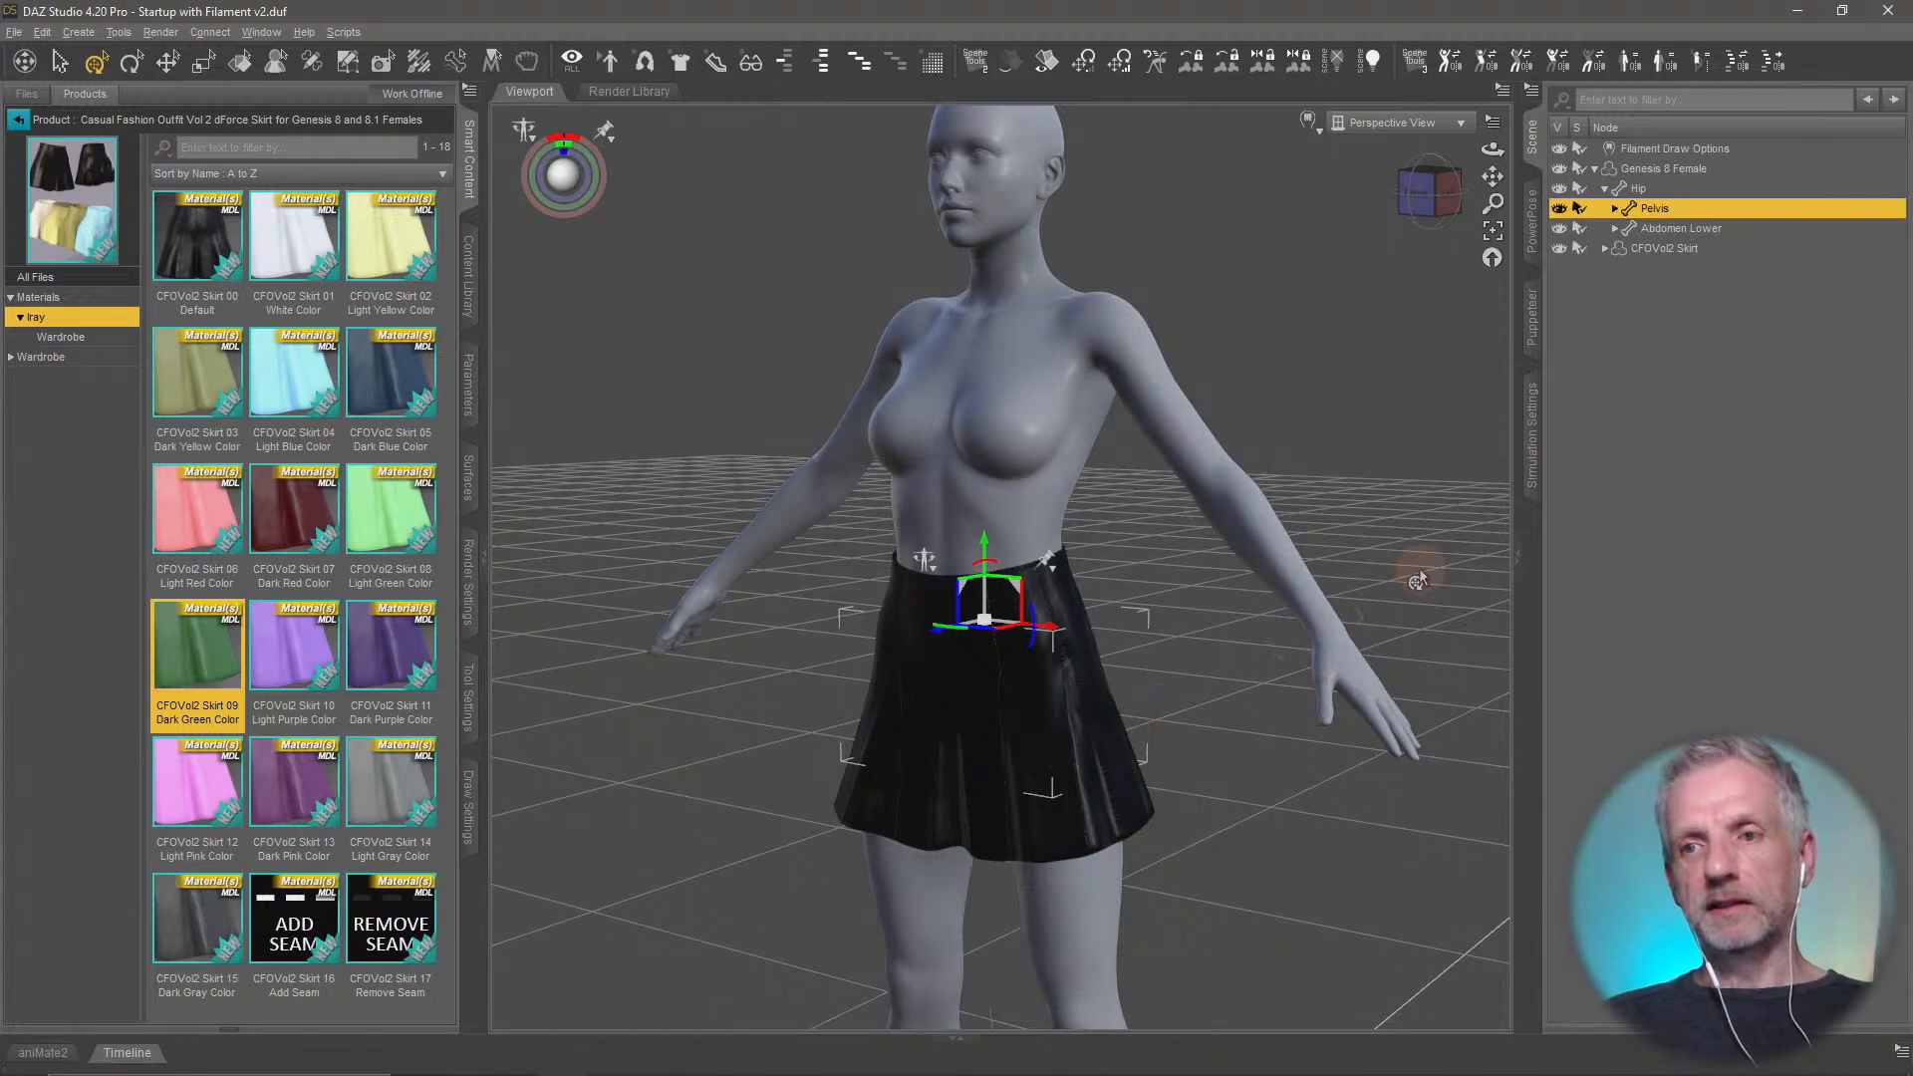
Expand the CFOVol2 Skirt in the scene hierarchy and examine the figure's upper body and how the skirt is parented
left_click(1594, 170)
left_click(1595, 170)
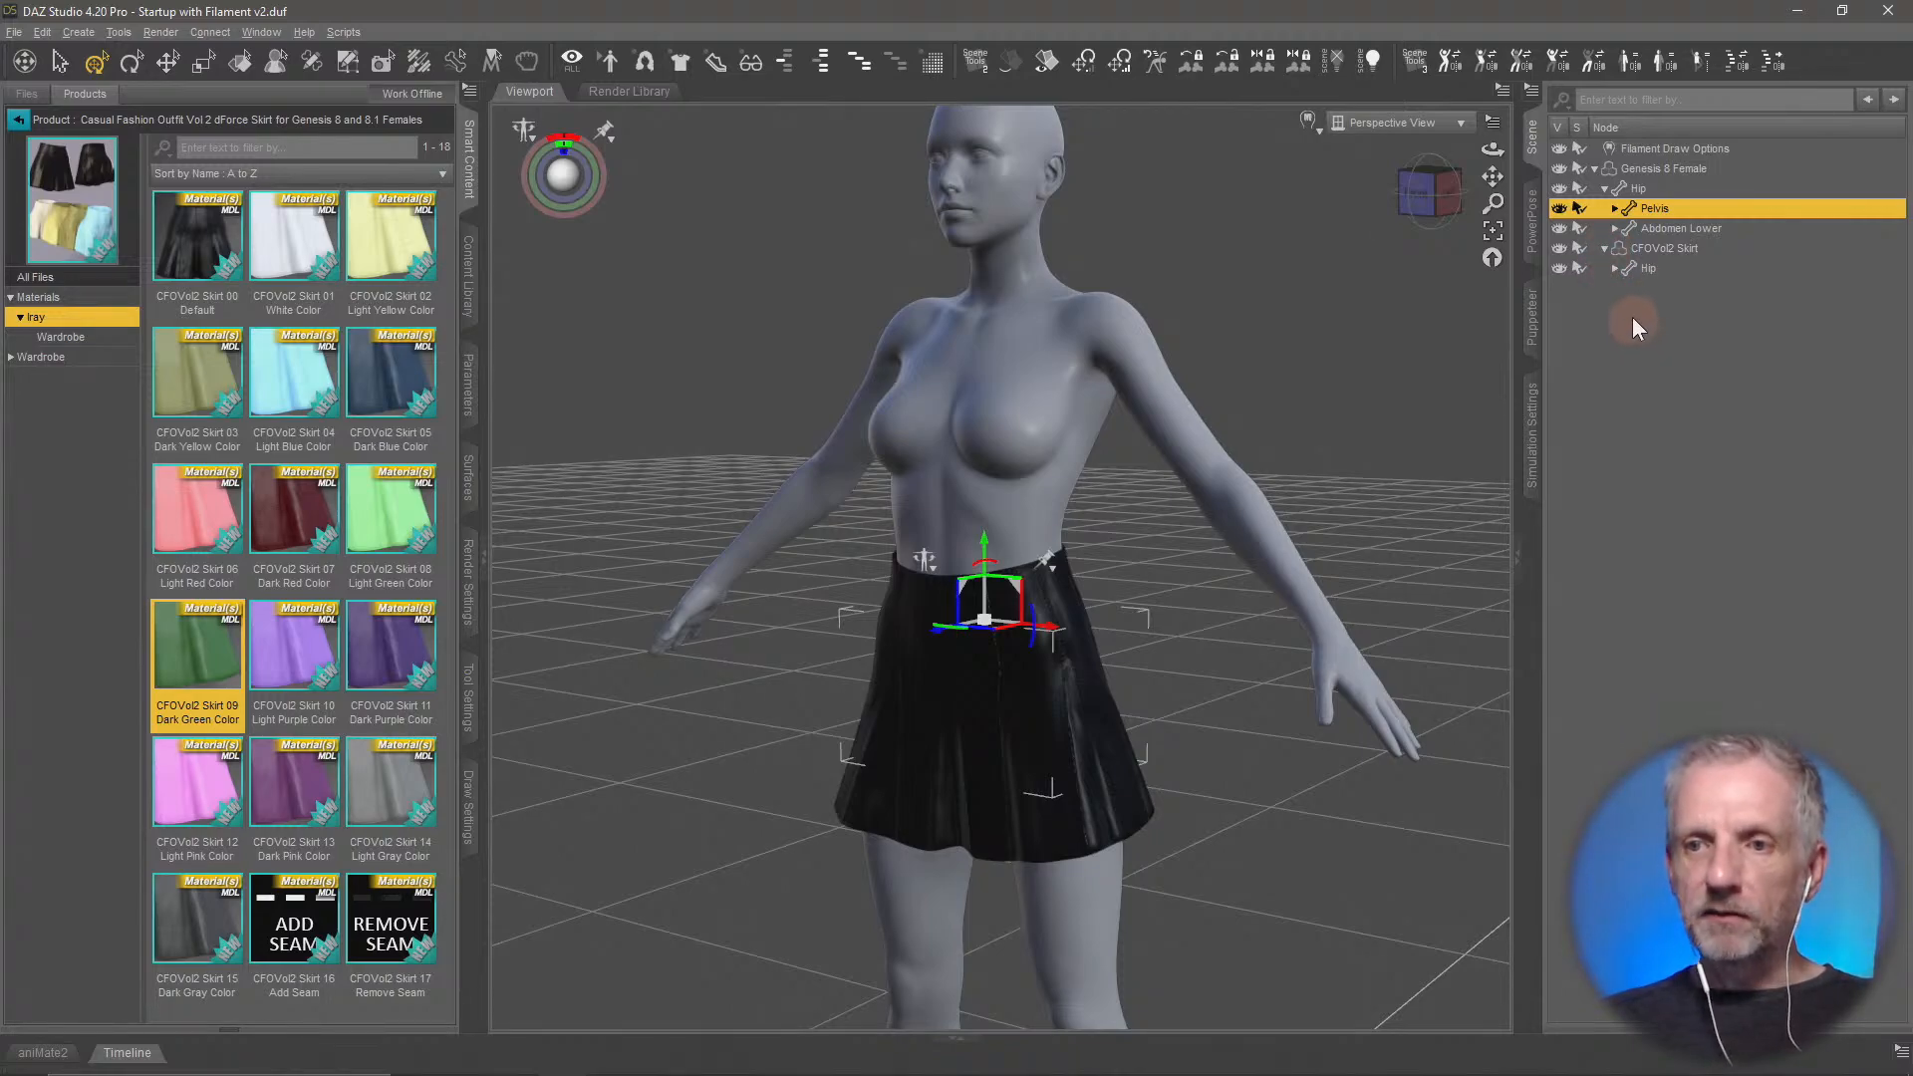
middle_click_drag(1319, 454, 1247, 570)
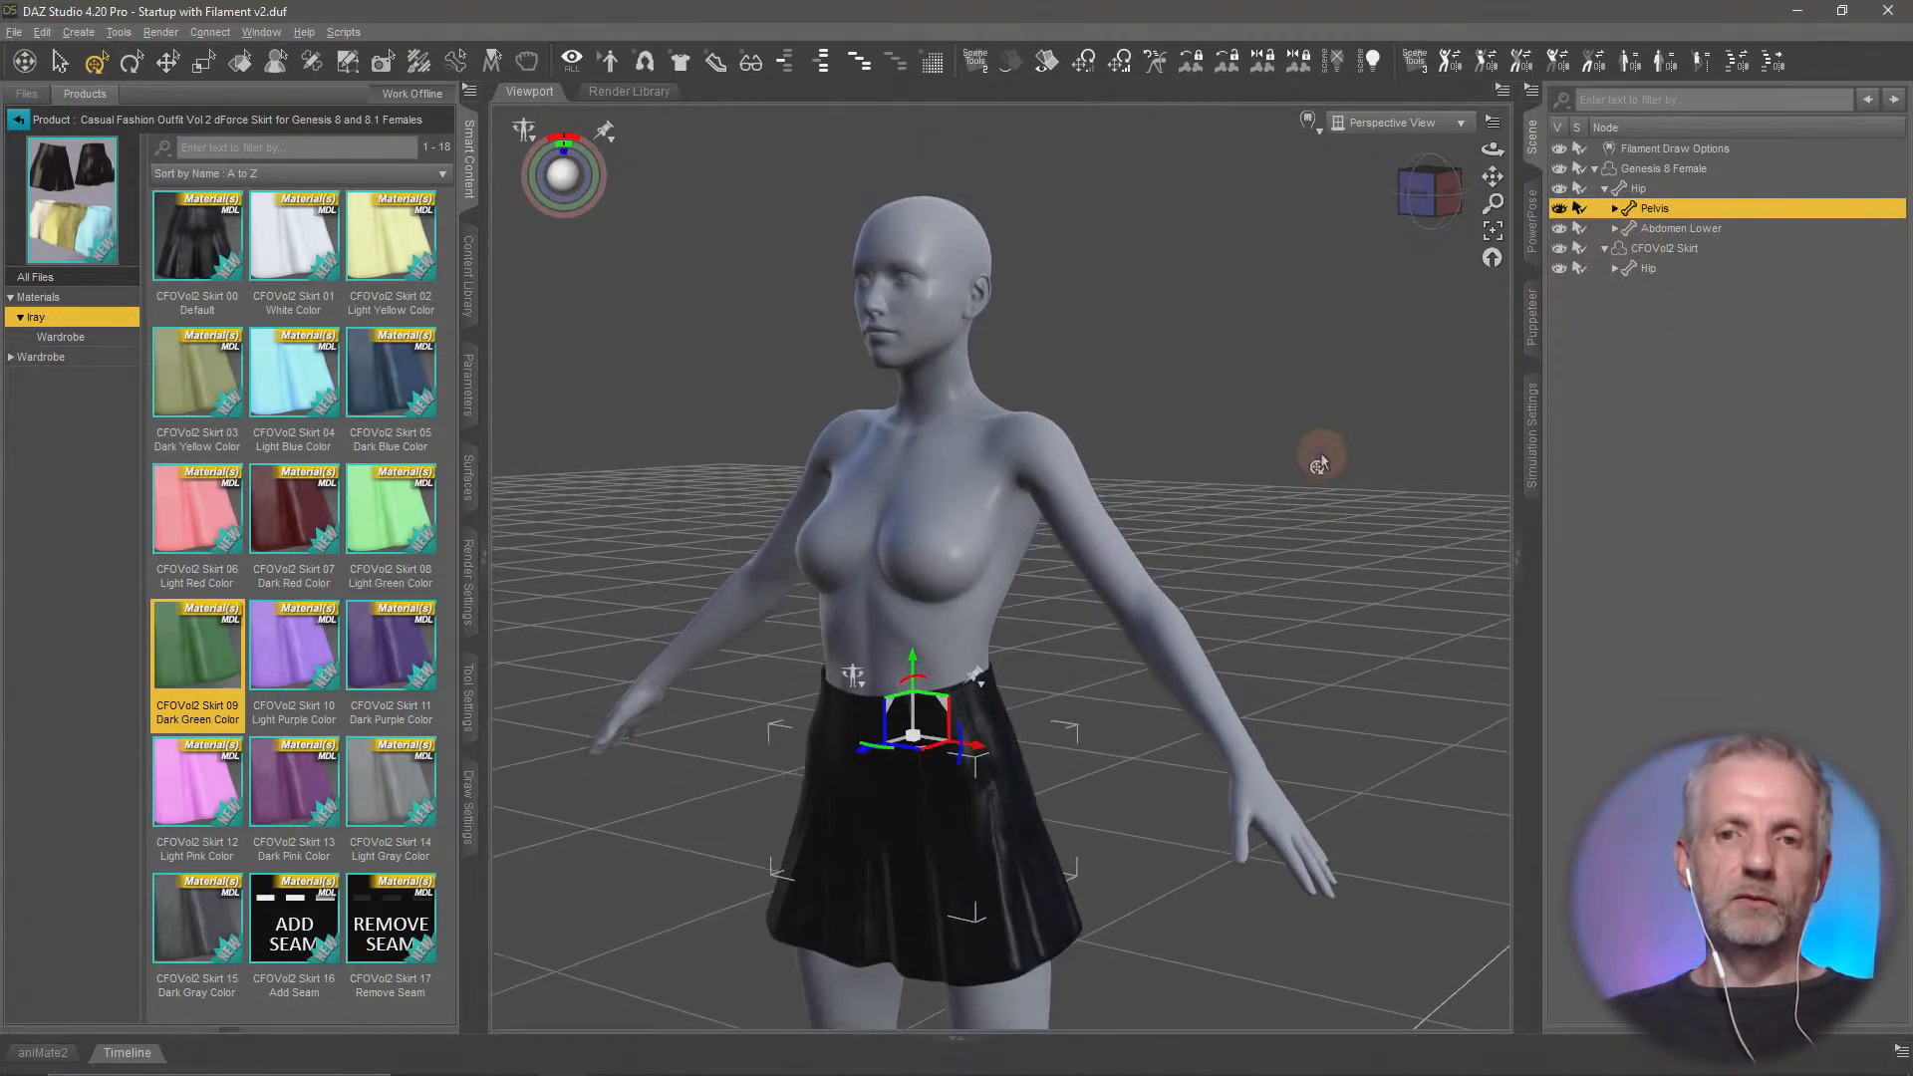
scroll(1319, 452, "up", 8)
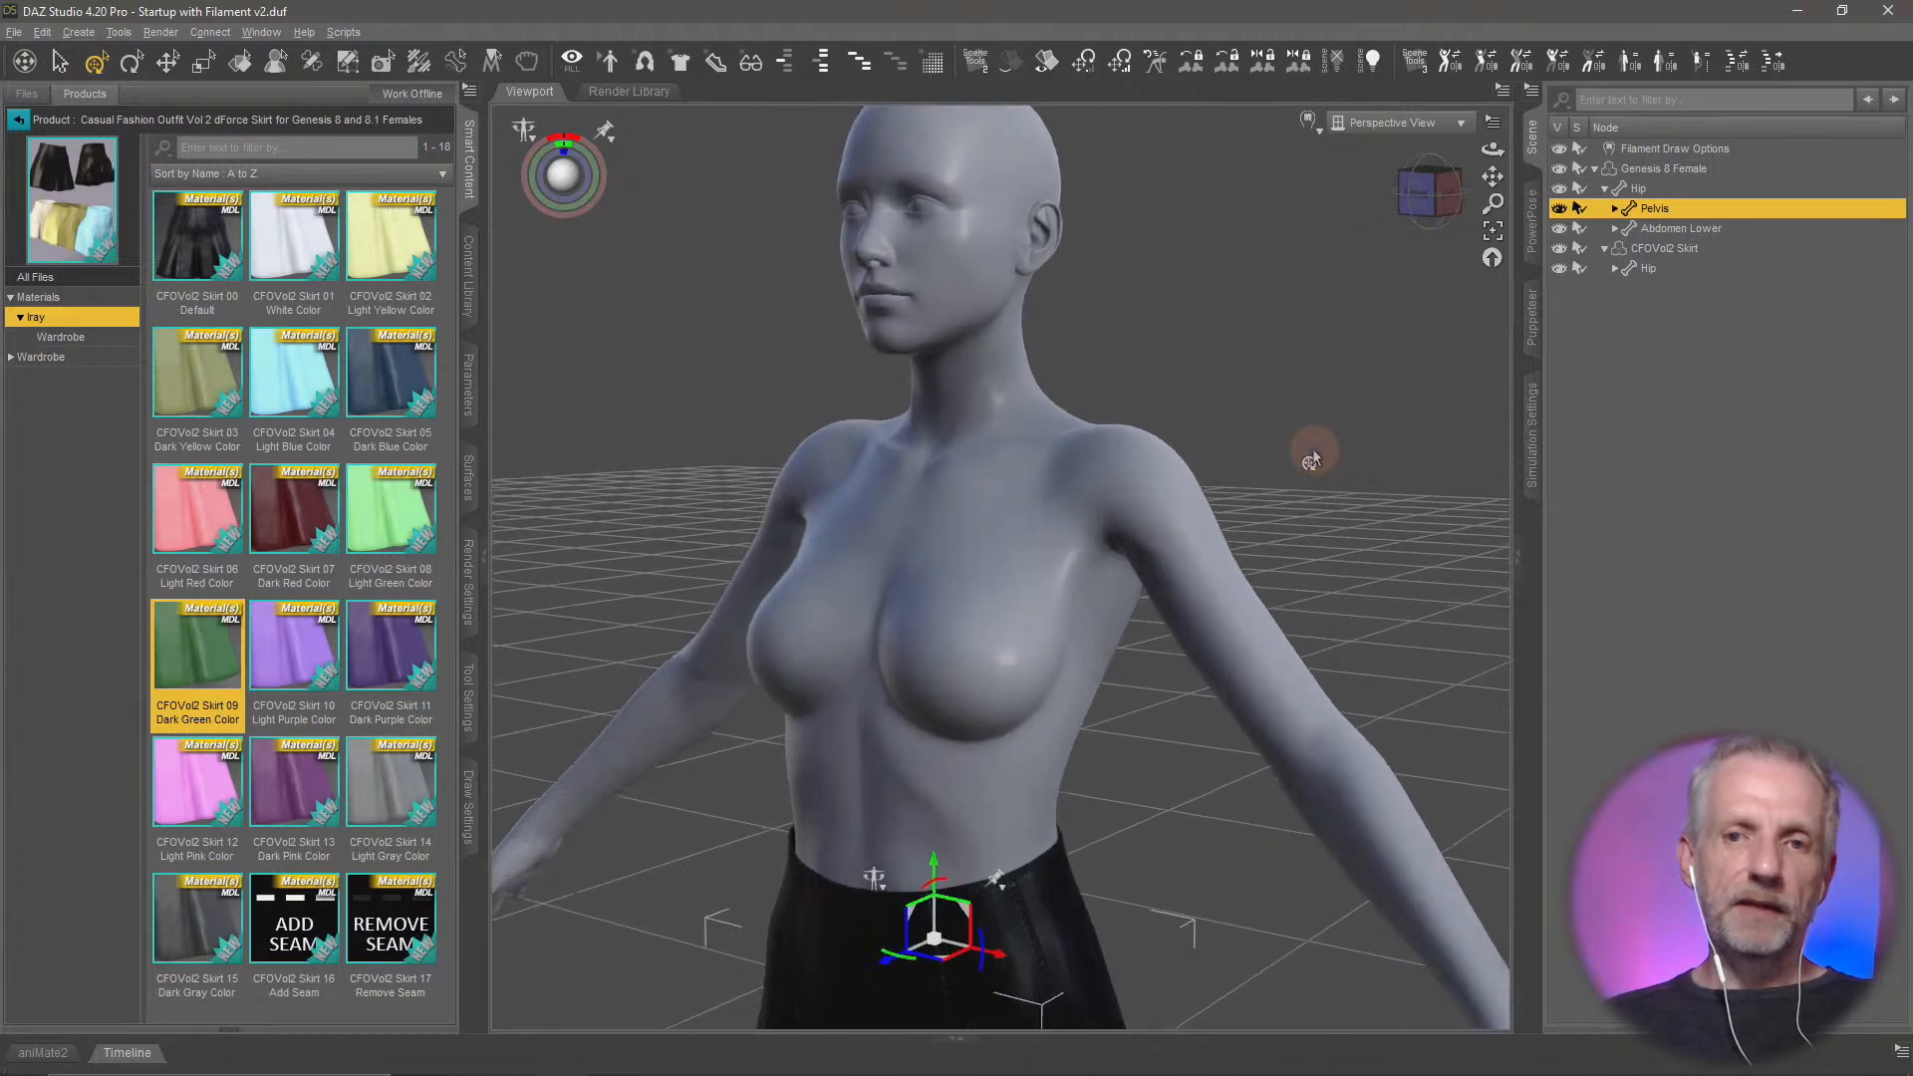
scroll(1312, 448, "up", 4)
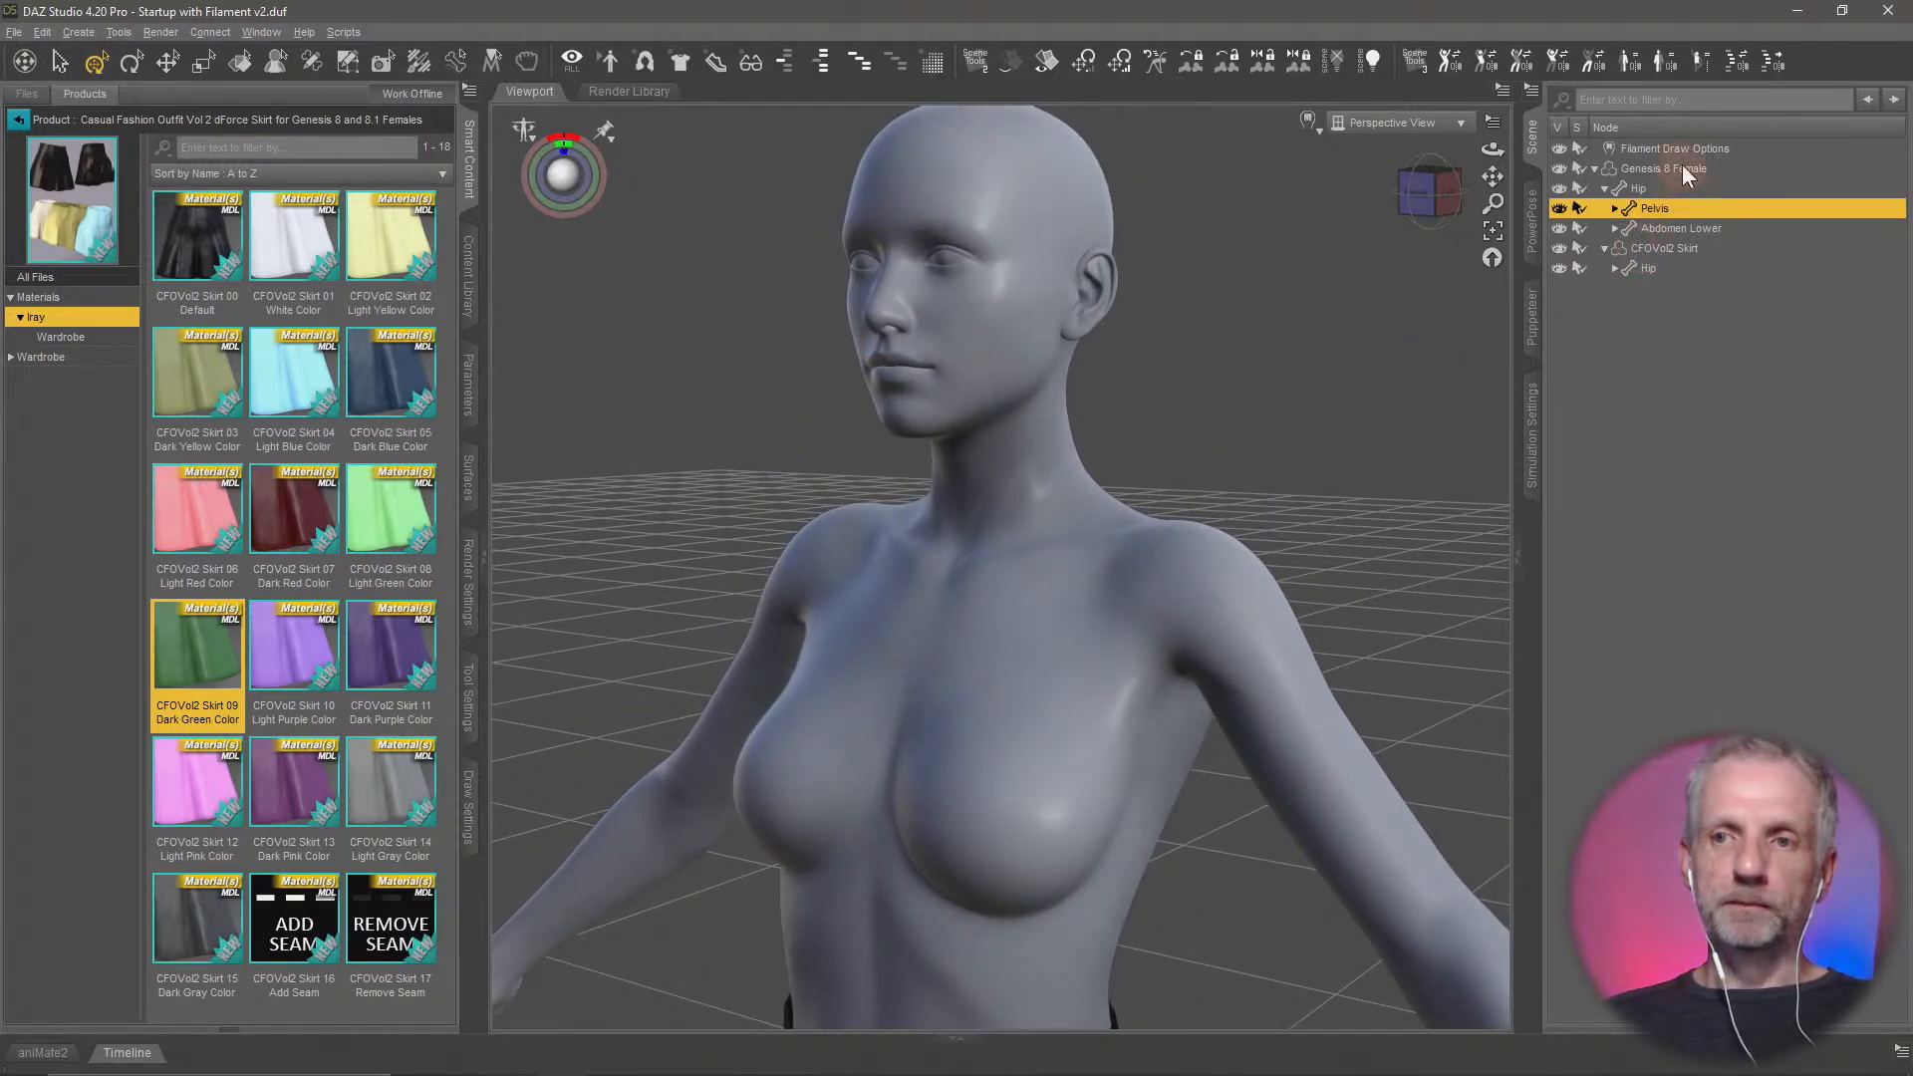
Select the Genesis 8 Female and examine the figure's mesh resolution parameters
left_click(1683, 168)
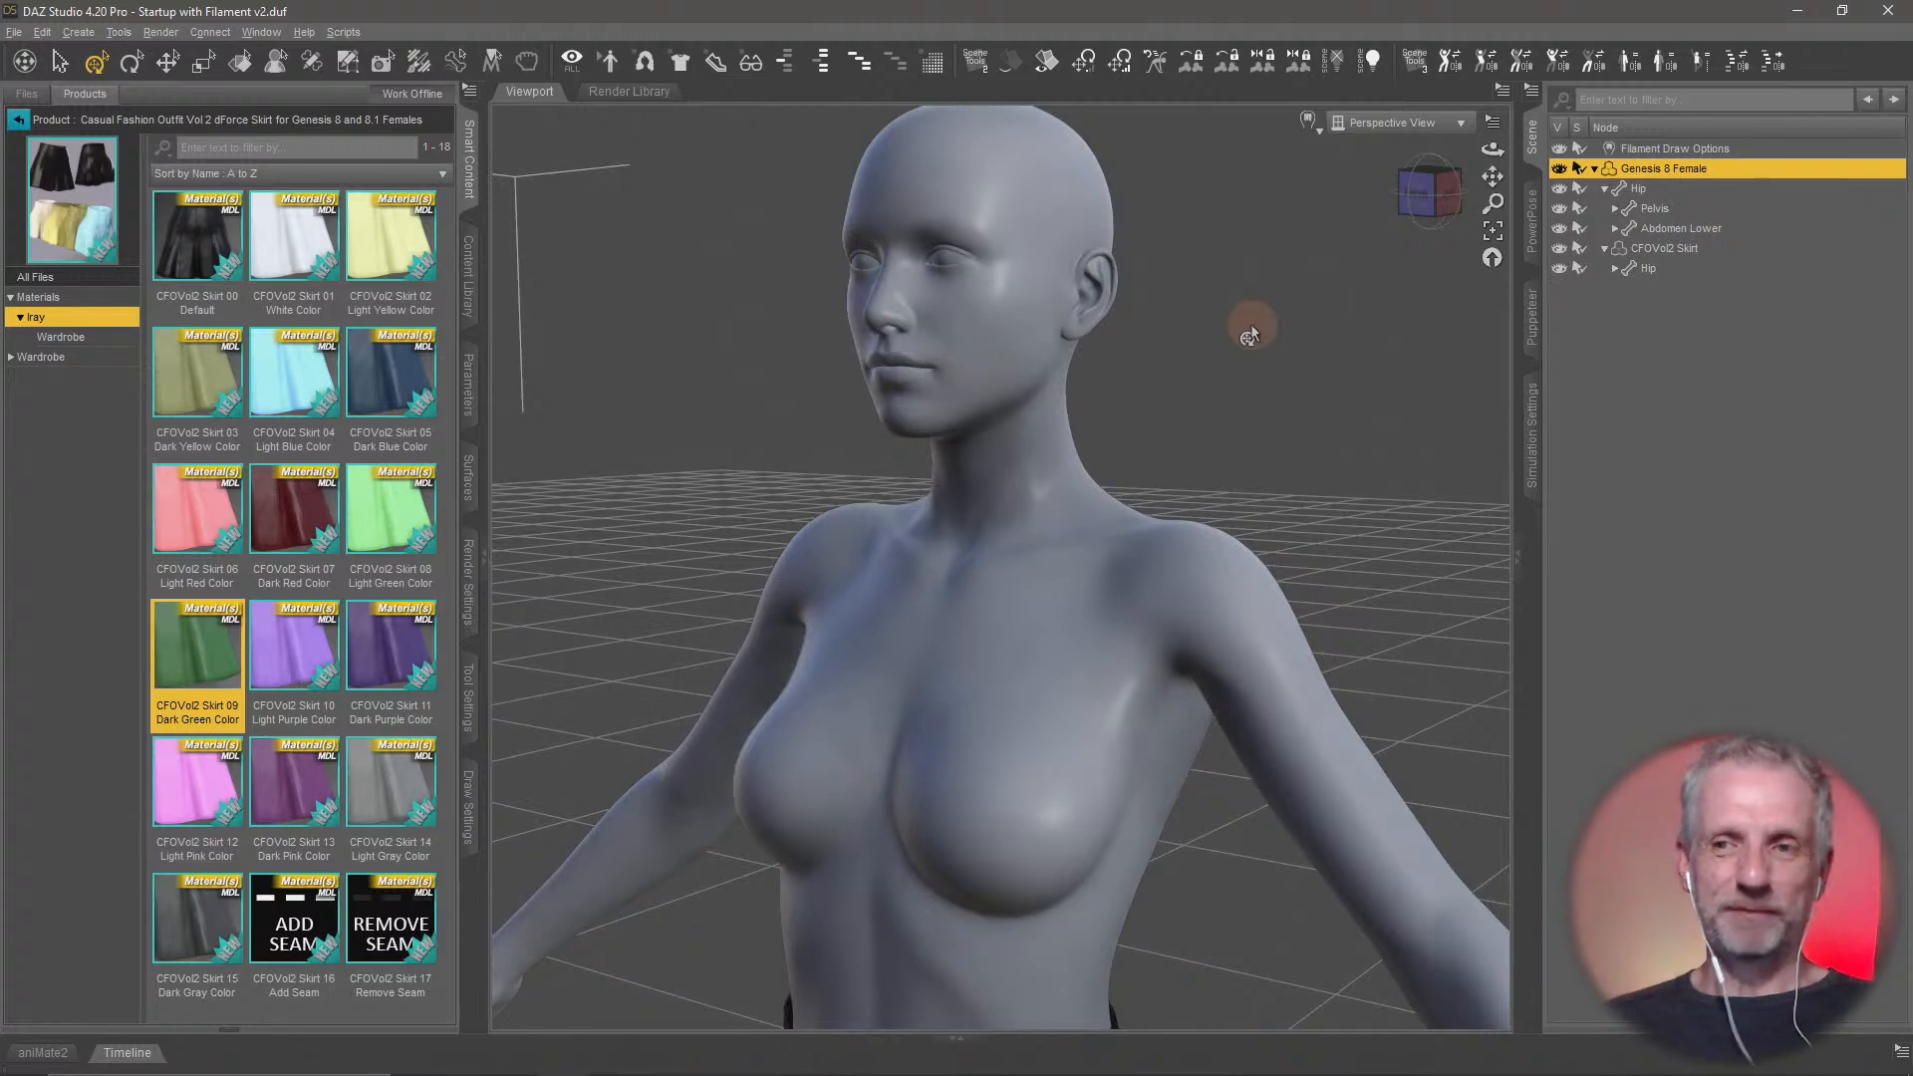
left_click(468, 388)
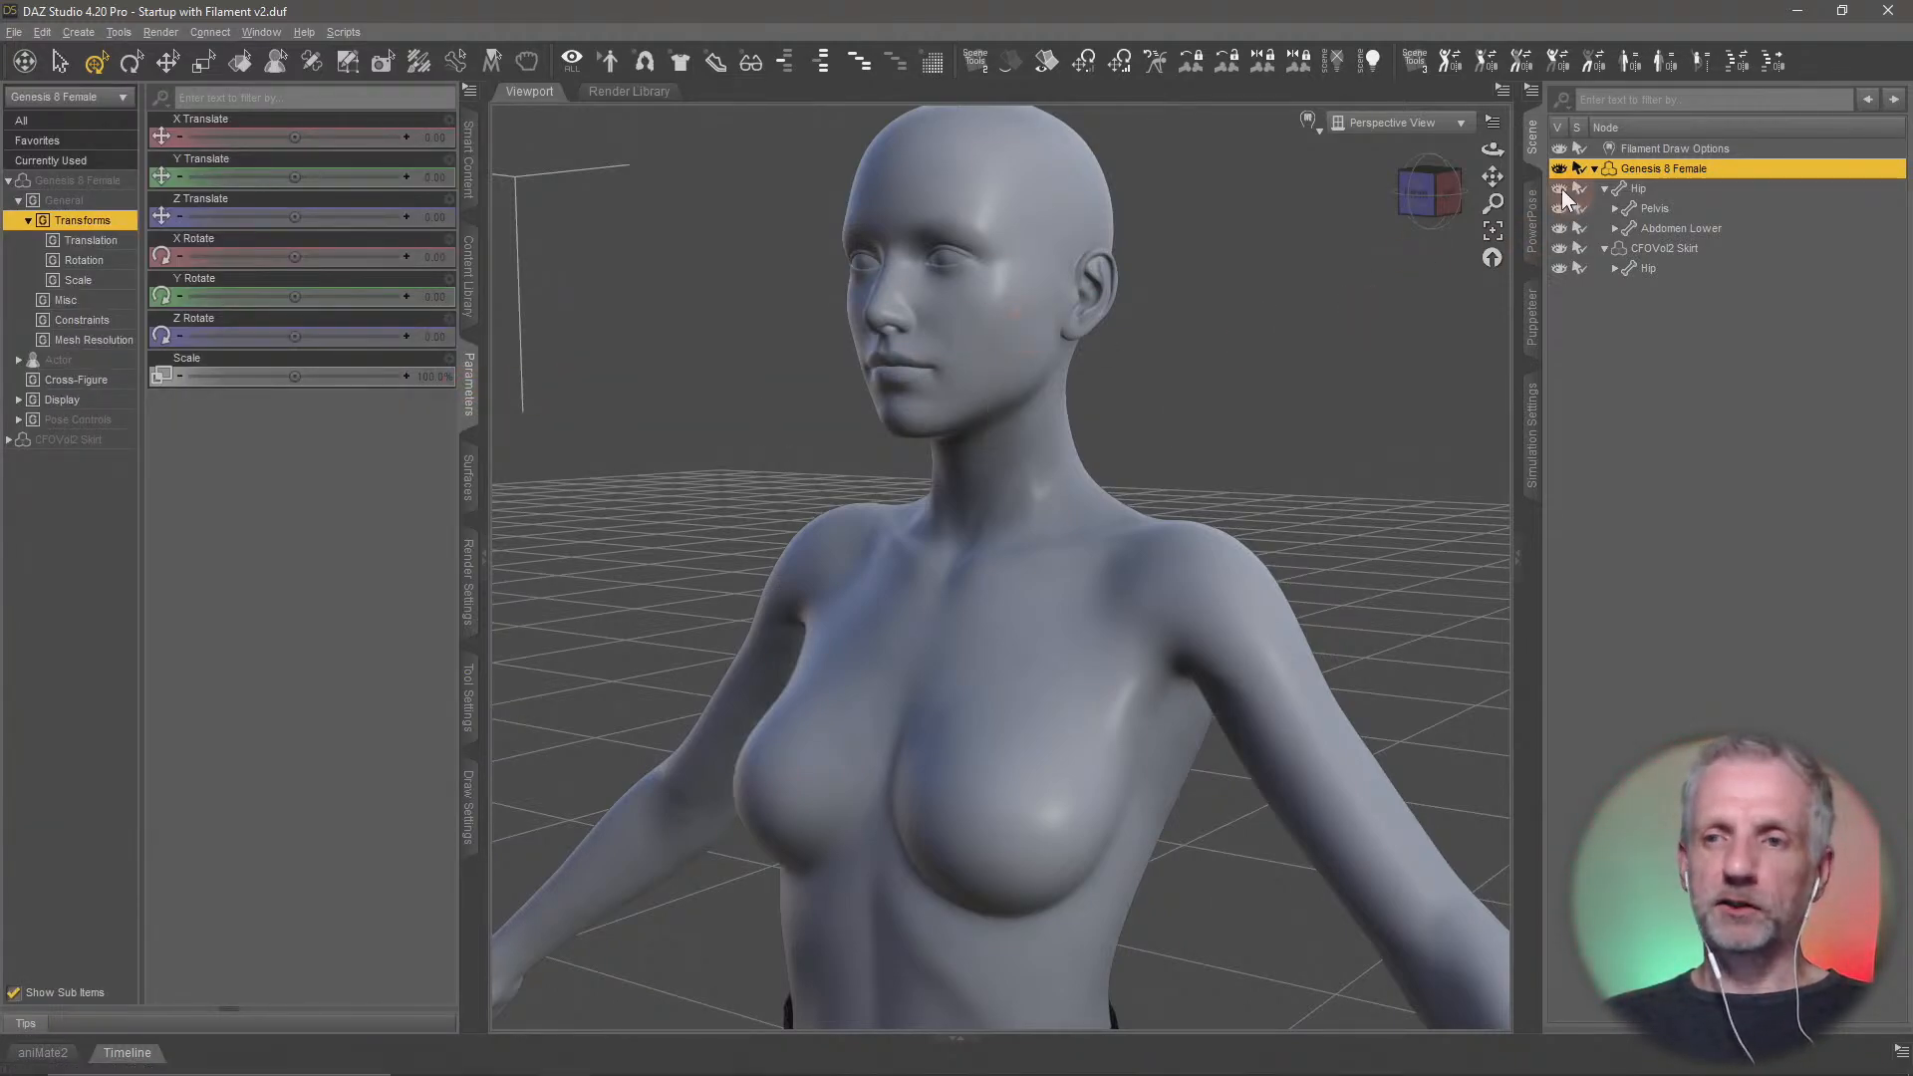
left_click(103, 345)
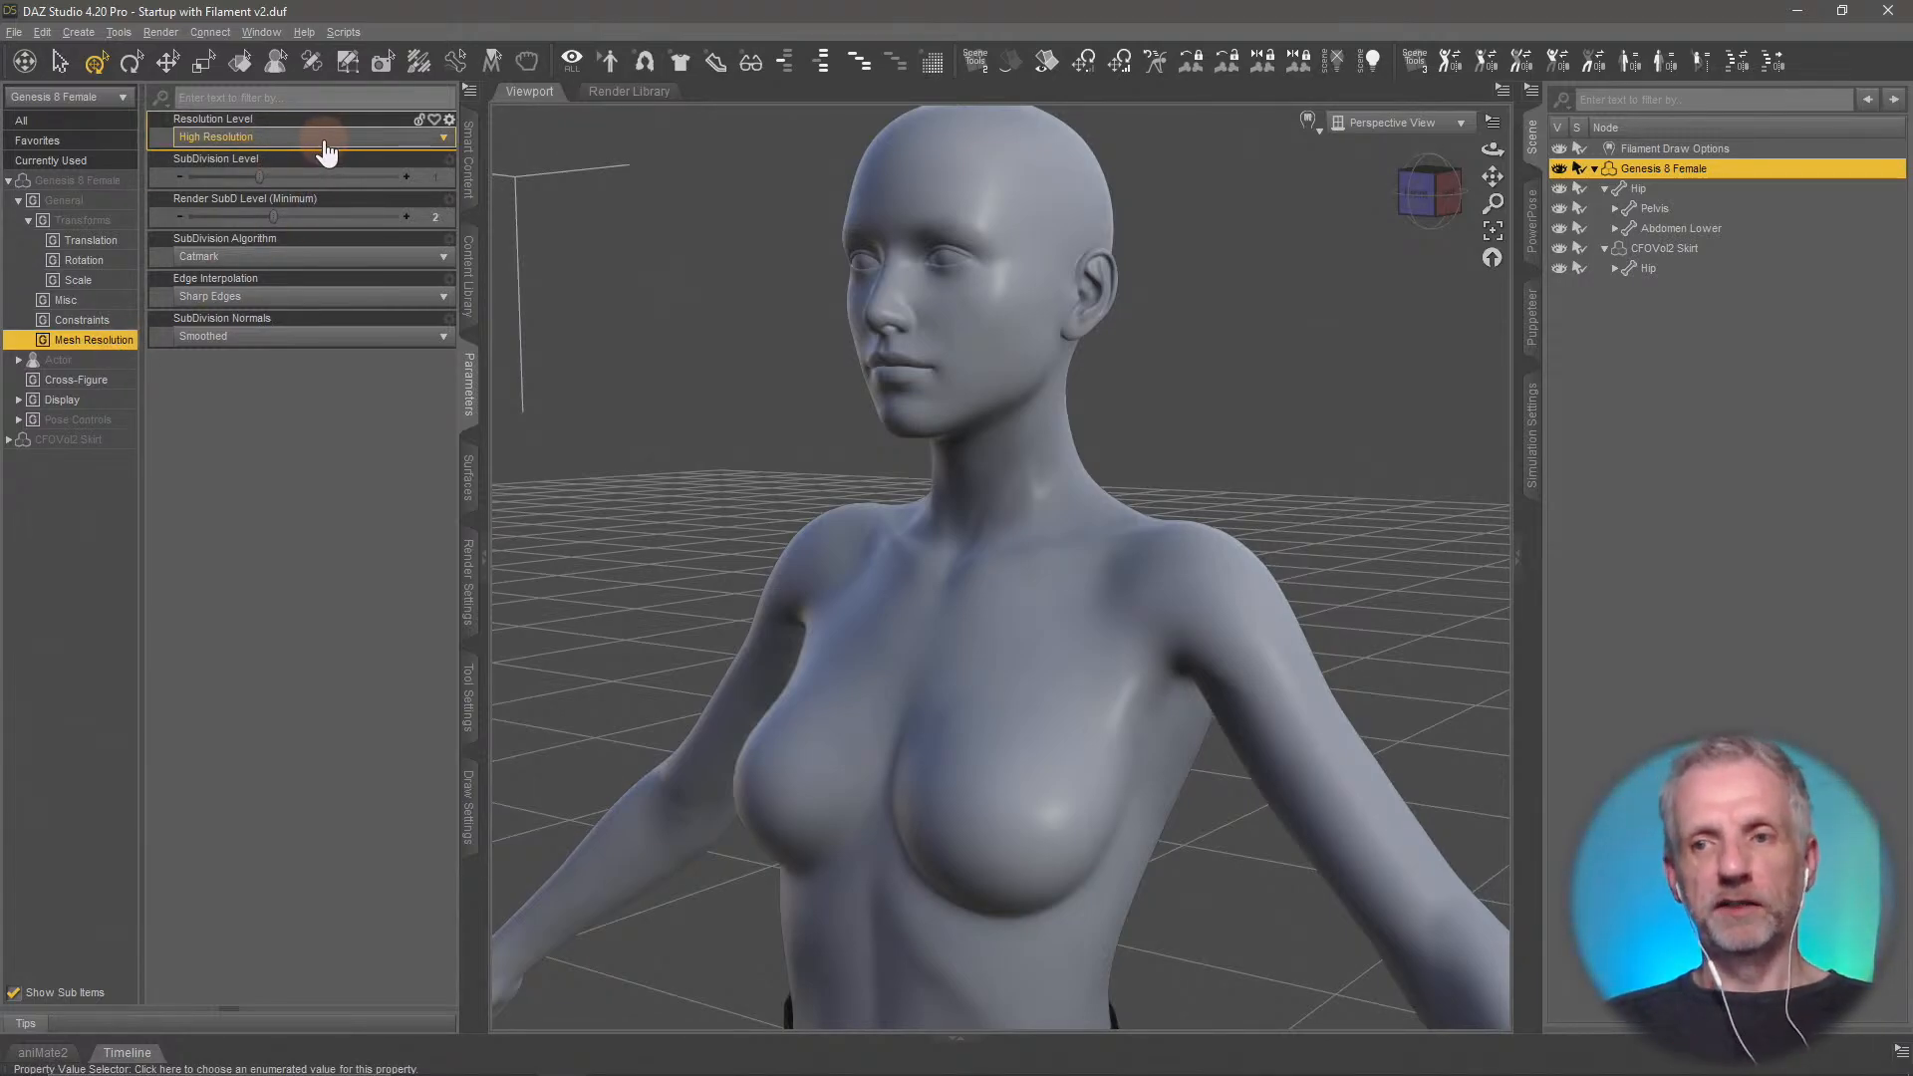
Set the CFOVol2 Skirt's mesh resolution level to Base
middle_click_drag(1017, 602, 1019, 598)
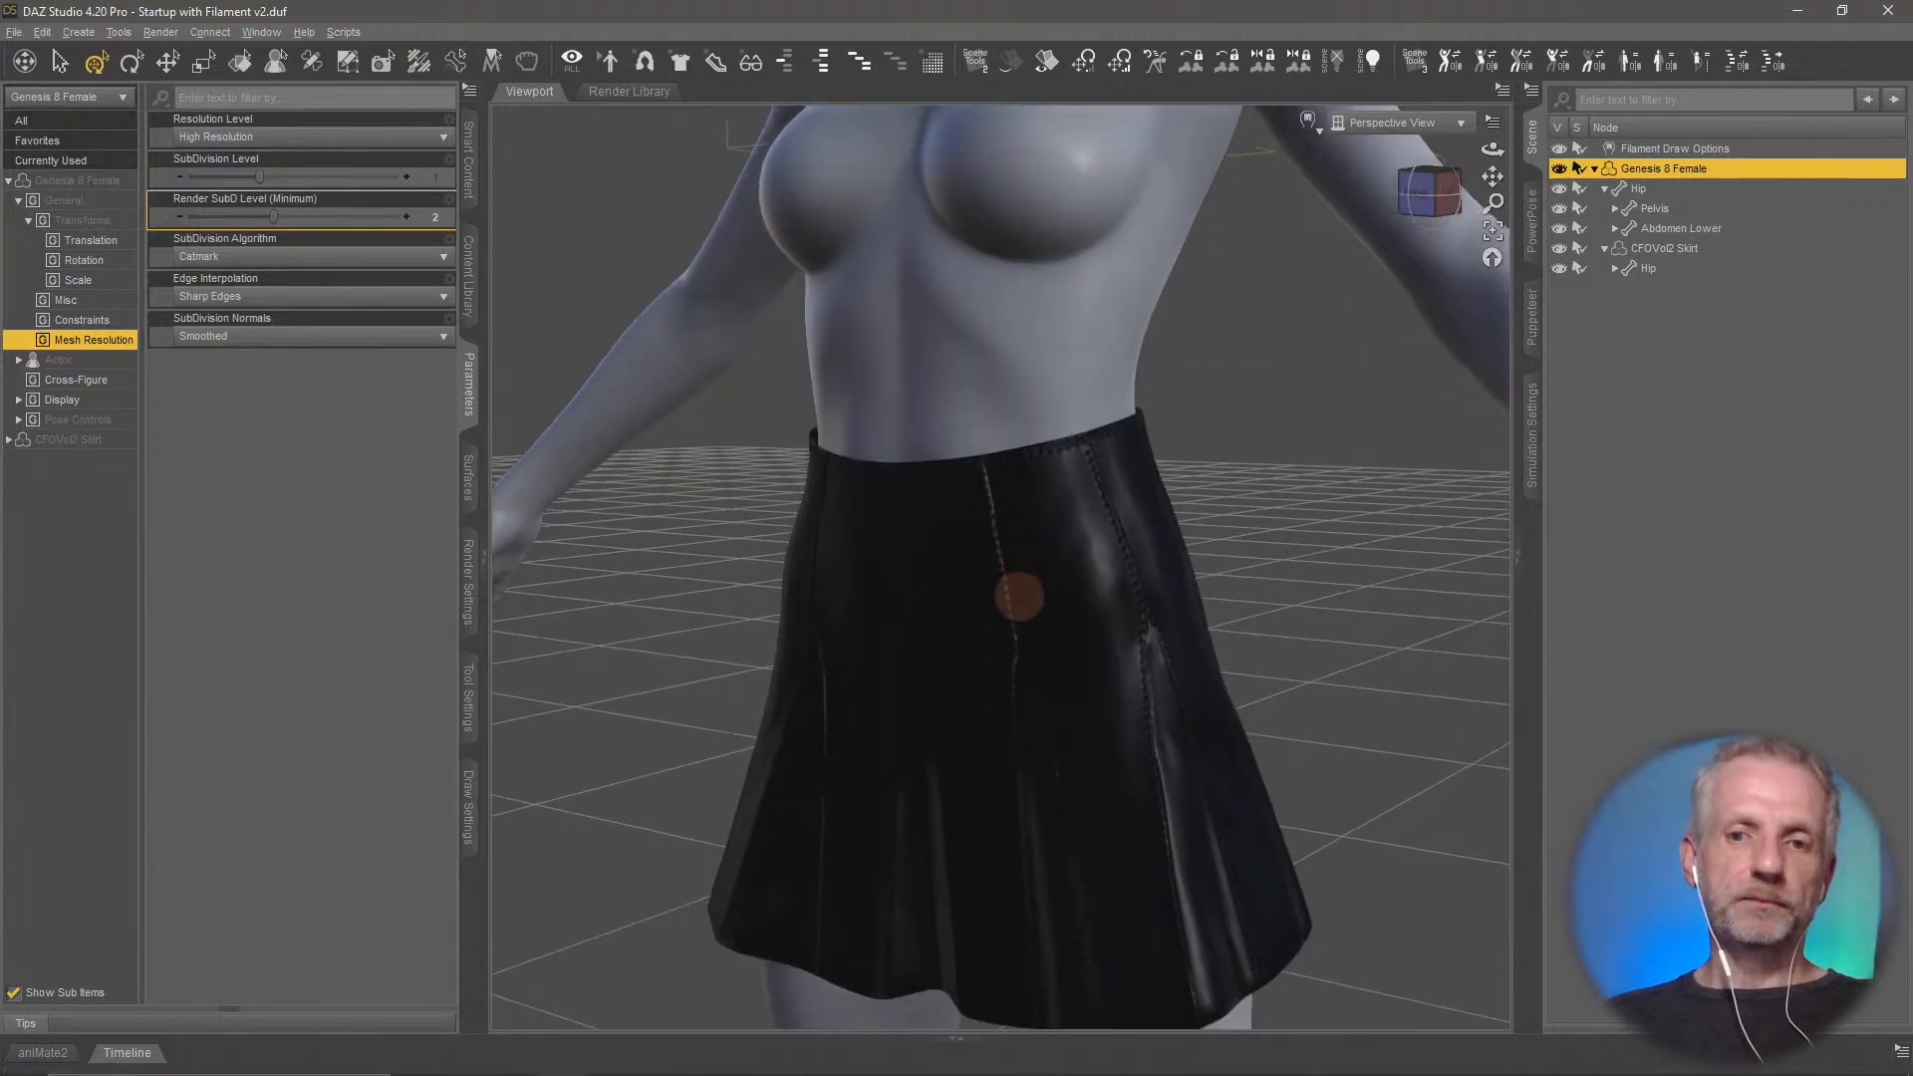
left_click(1666, 248)
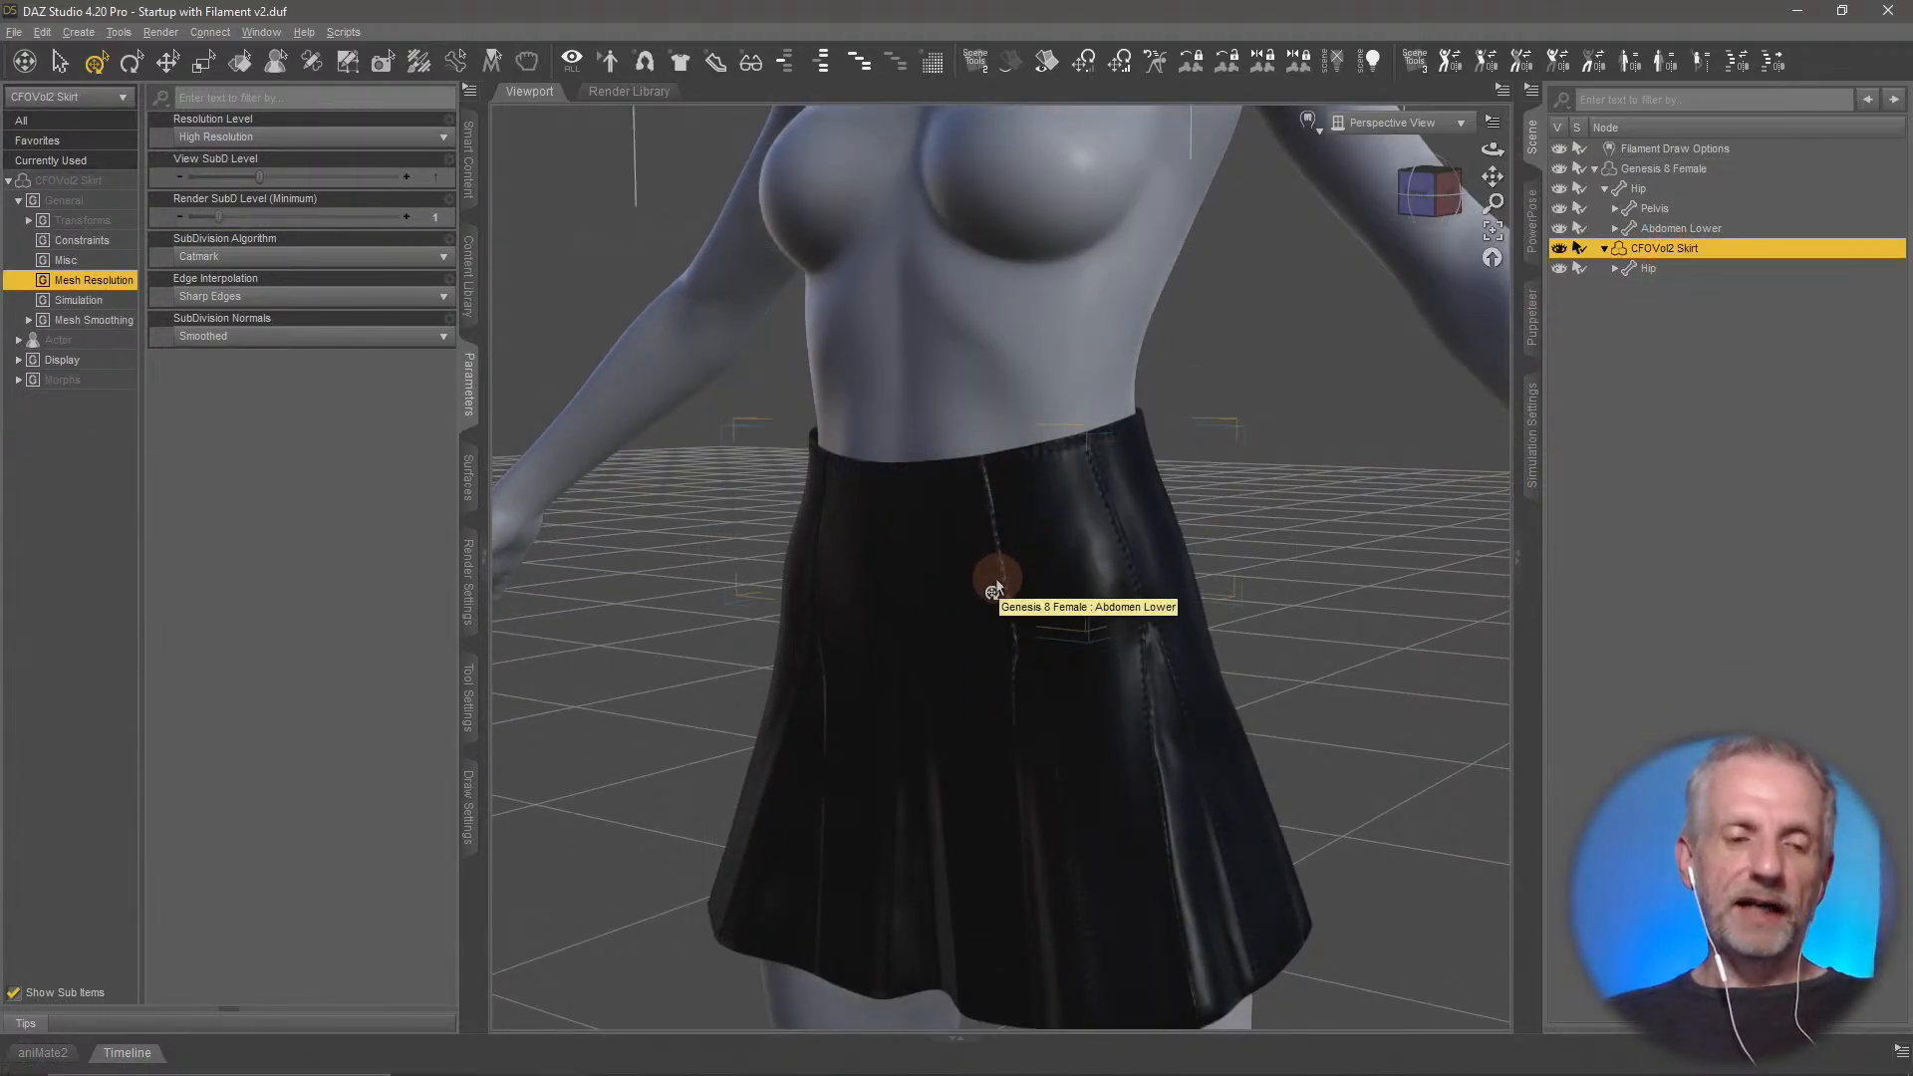
left_click(354, 142)
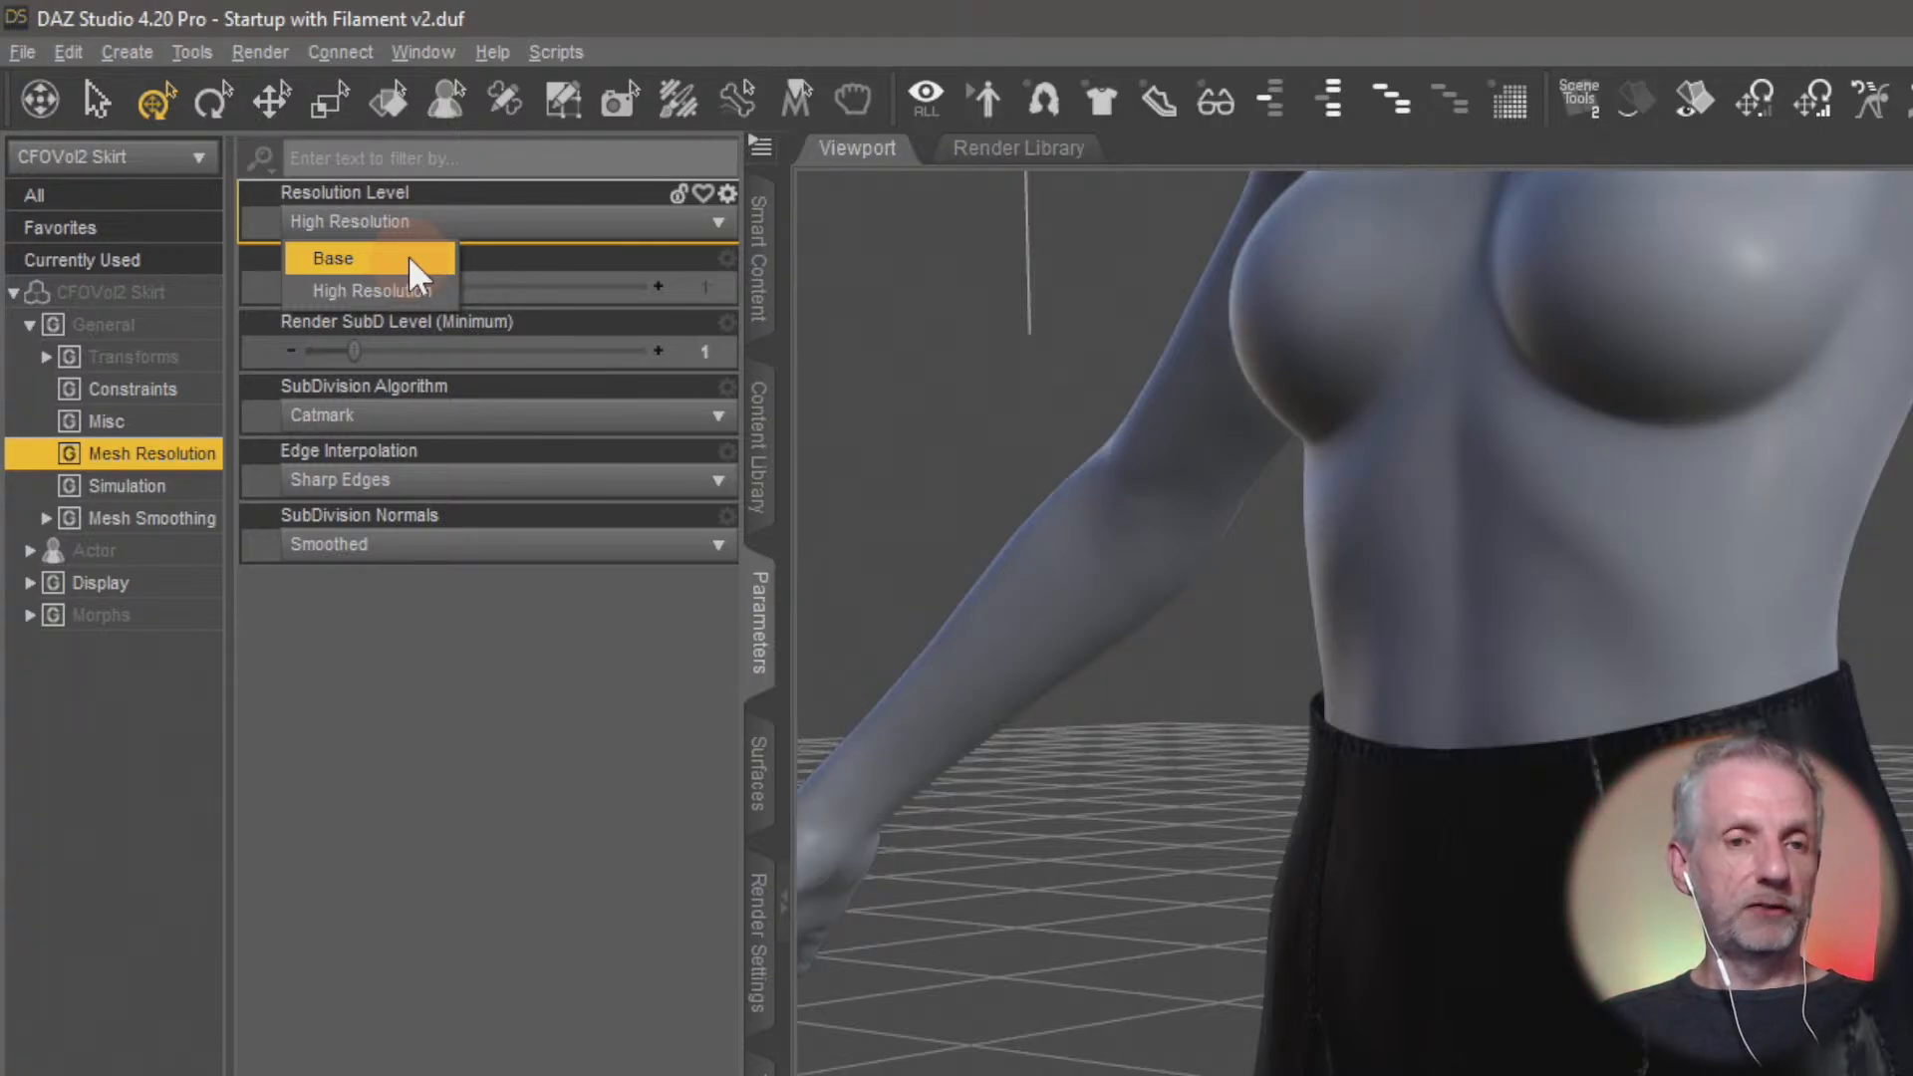
left_click(408, 261)
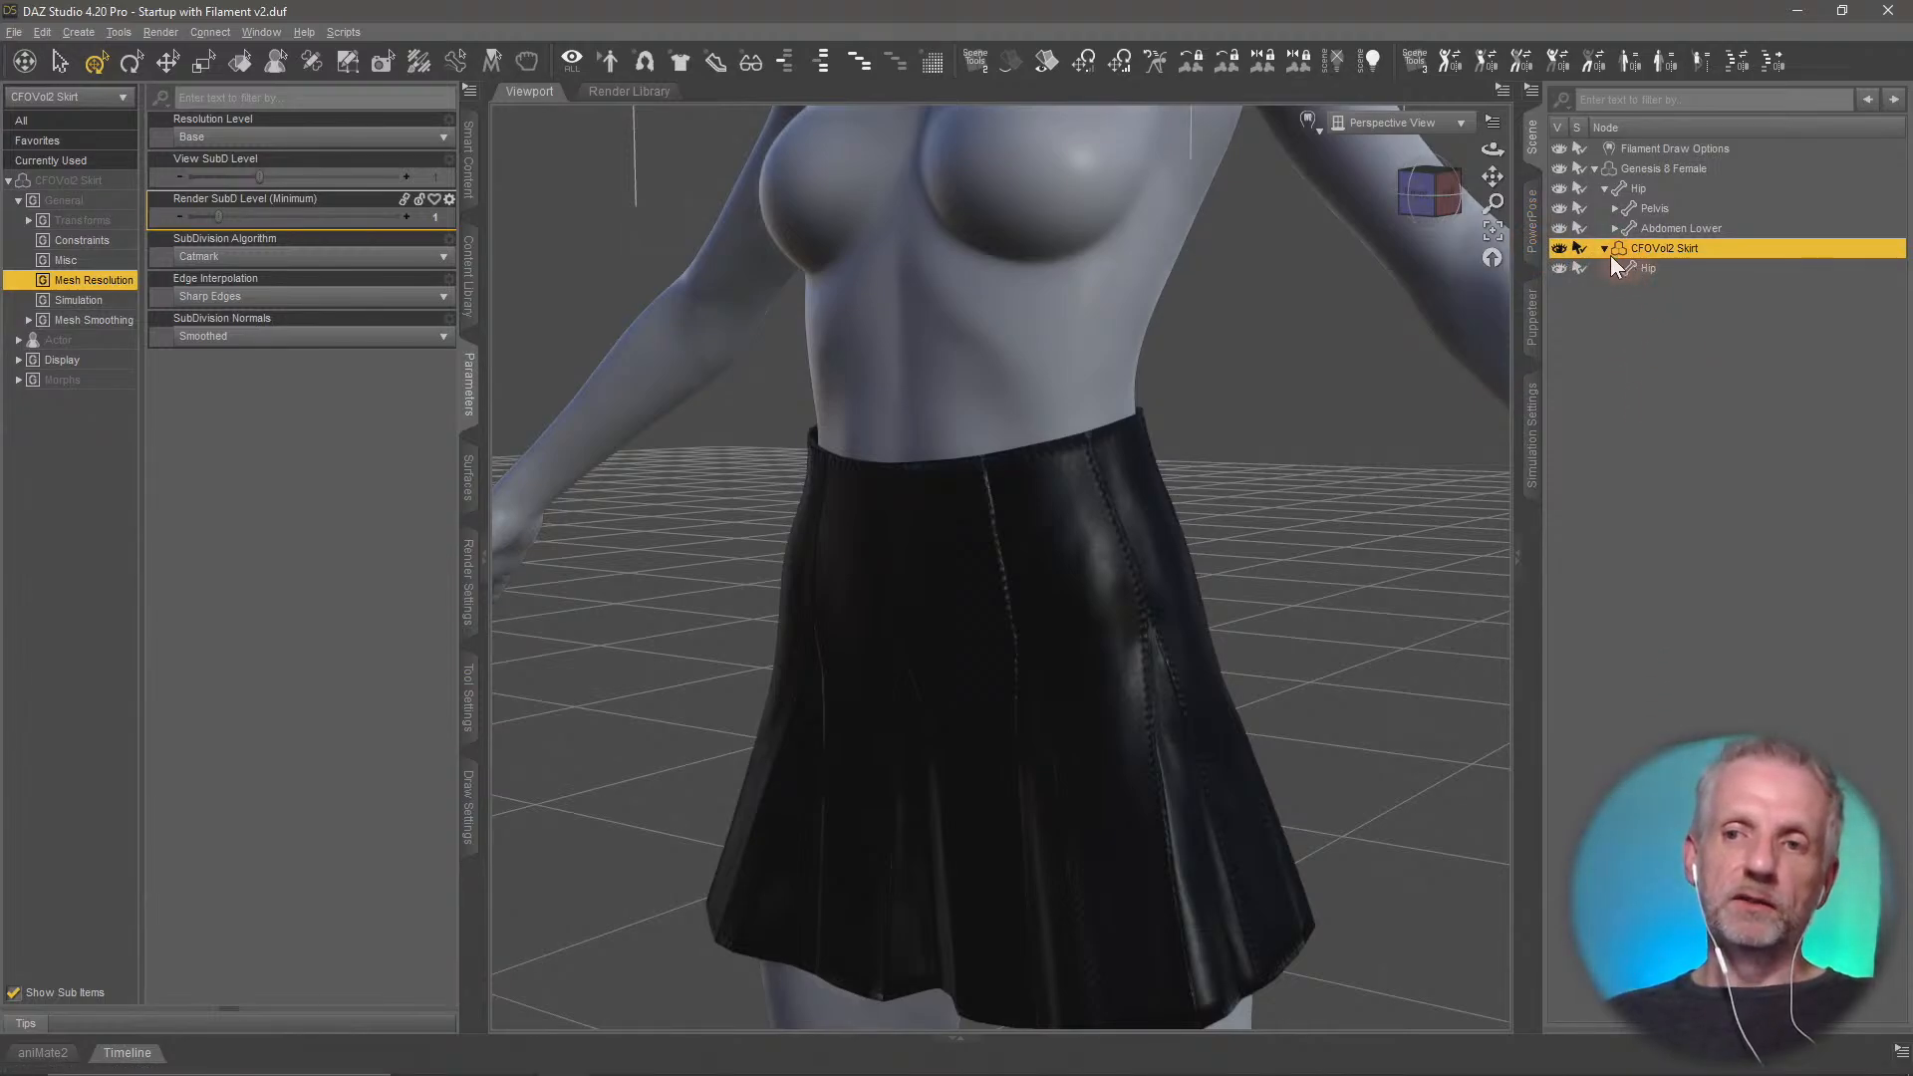
Hide the CFOVol2 Skirt in the scene and check the bare Genesis 8 Female figure
mouse_move(1325, 396)
middle_mouse_down()
mouse_move(1324, 418)
mouse_move(1325, 395)
middle_mouse_up()
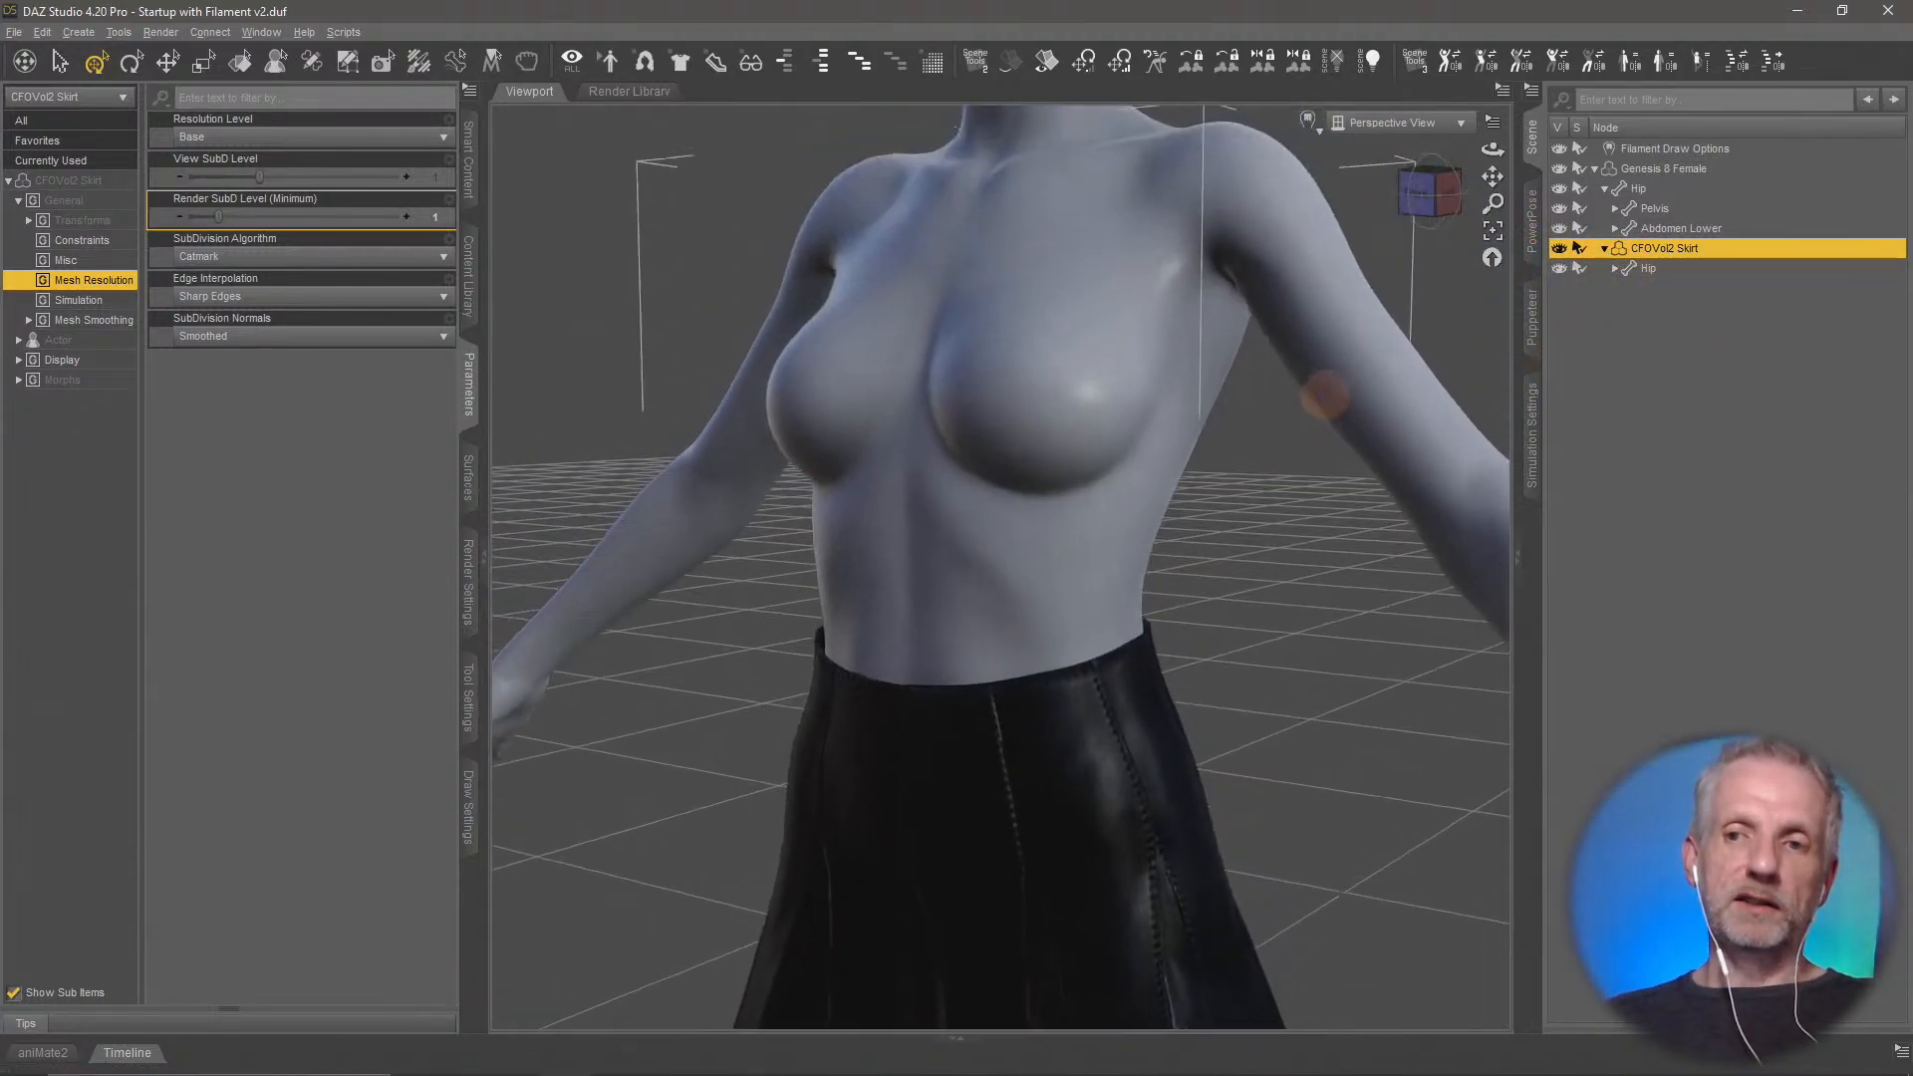
left_click(1559, 248)
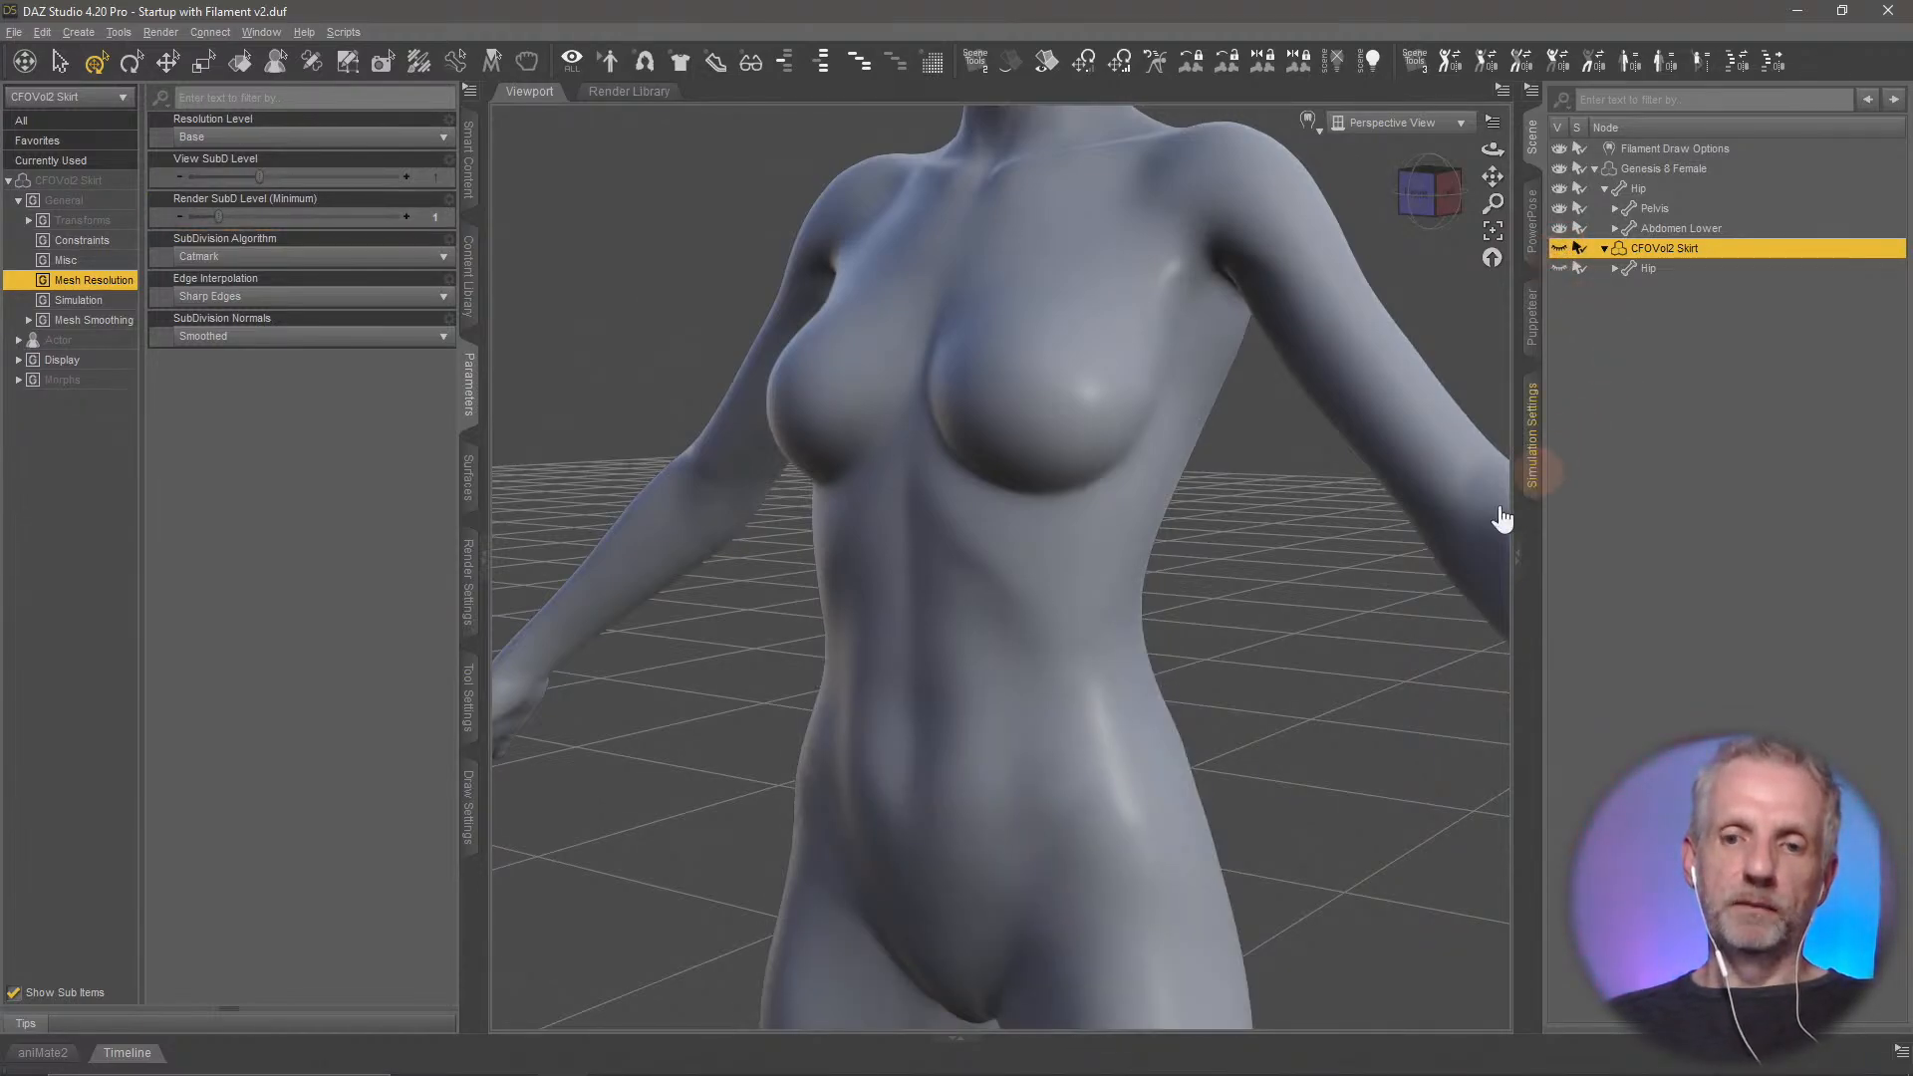
middle_click_drag(1383, 568, 1313, 560)
scroll(1381, 575, "down", 5)
scroll(1380, 576, "down", 1)
scroll(1381, 578, "down", 1)
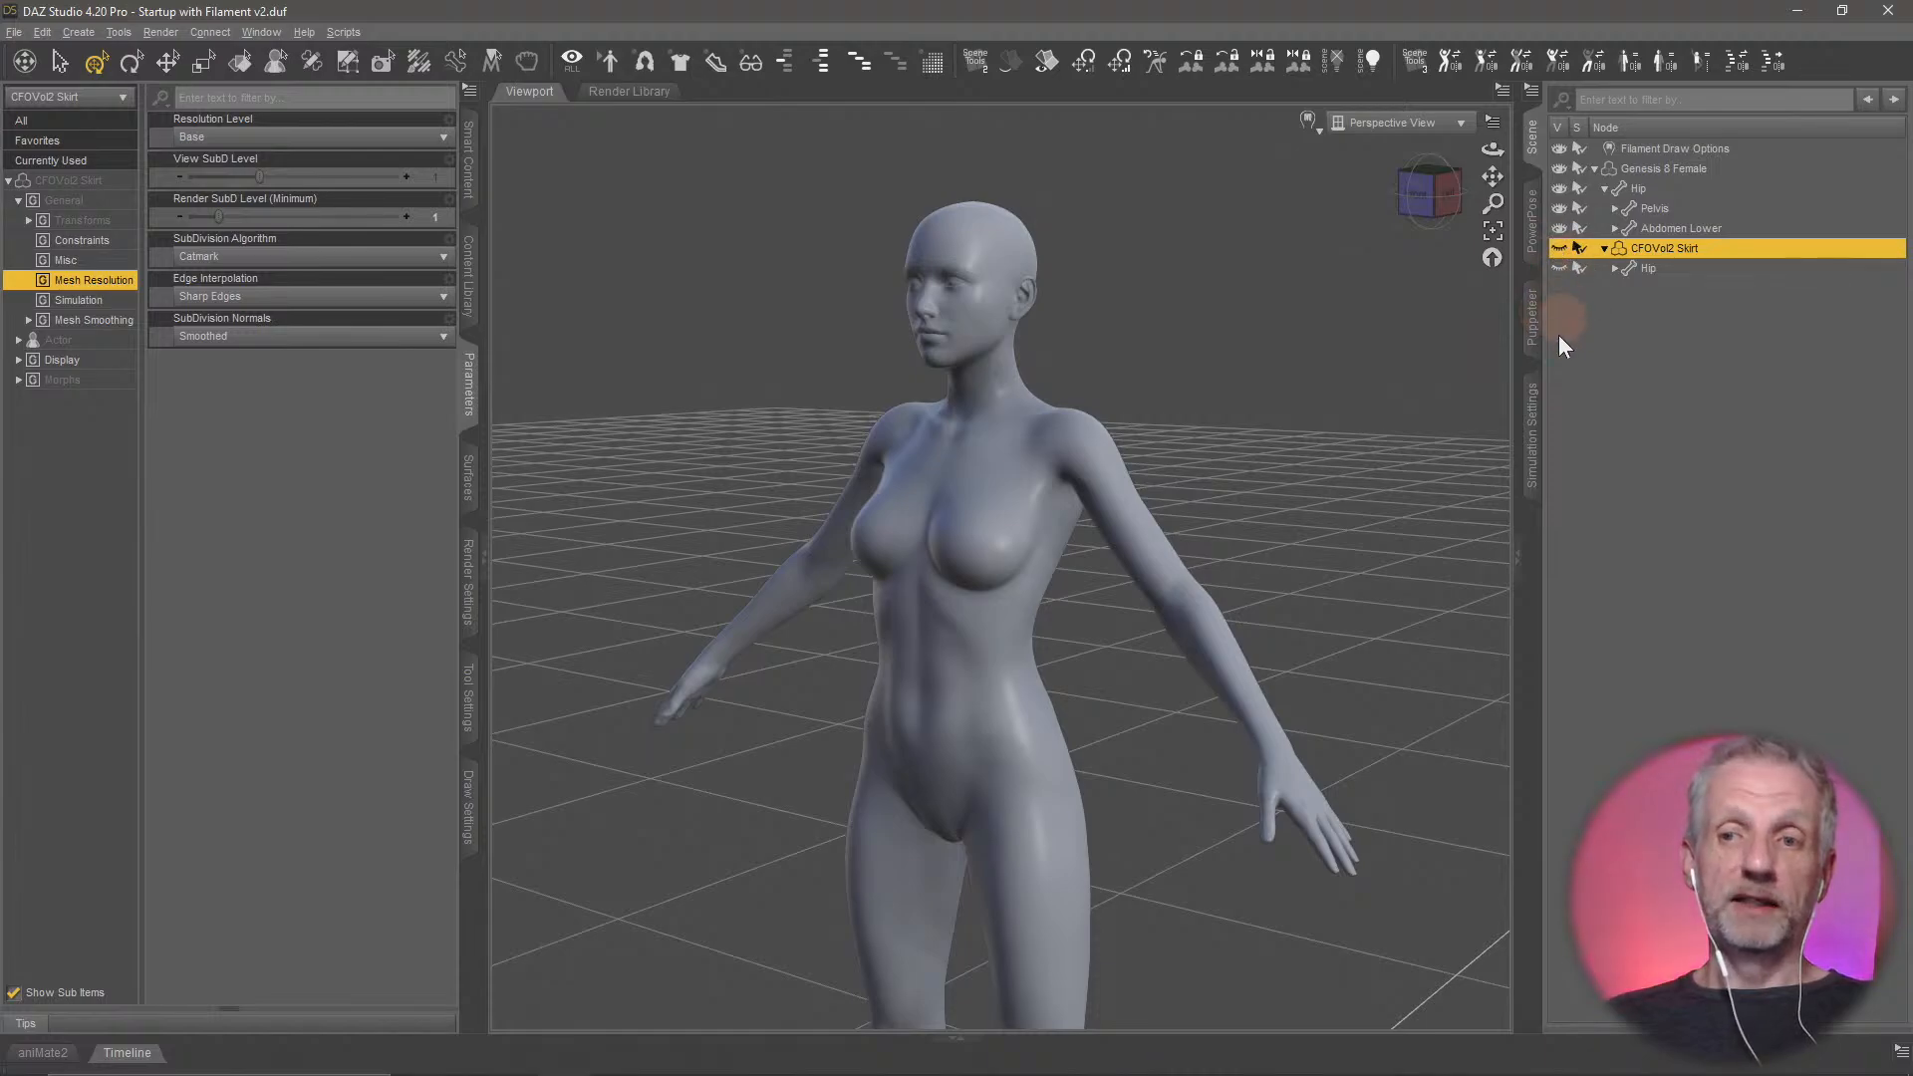
Start exporting the Genesis 8 Female as a Wavefront Object (*.obj) and browse to the Adjust Stream folder on the Desktop
left_click(1681, 167)
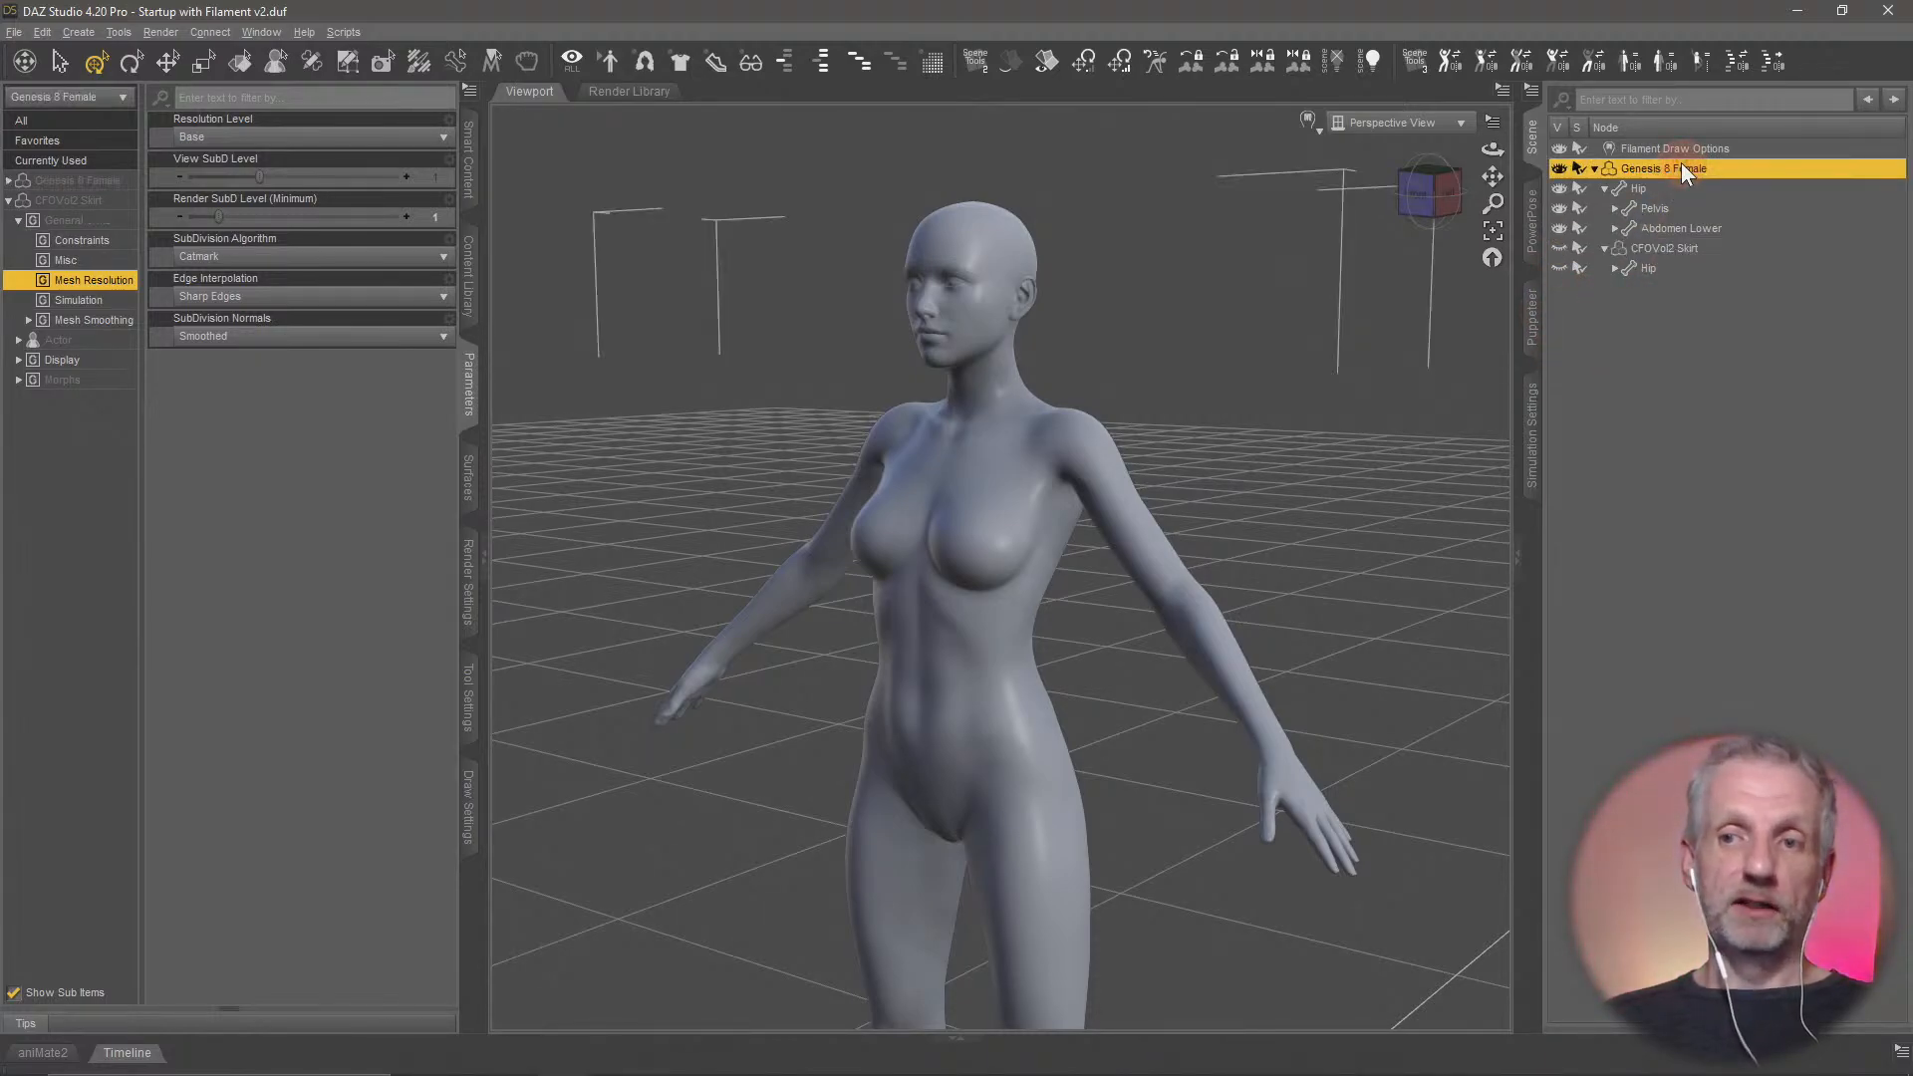
middle_click_drag(1098, 536, 1080, 572)
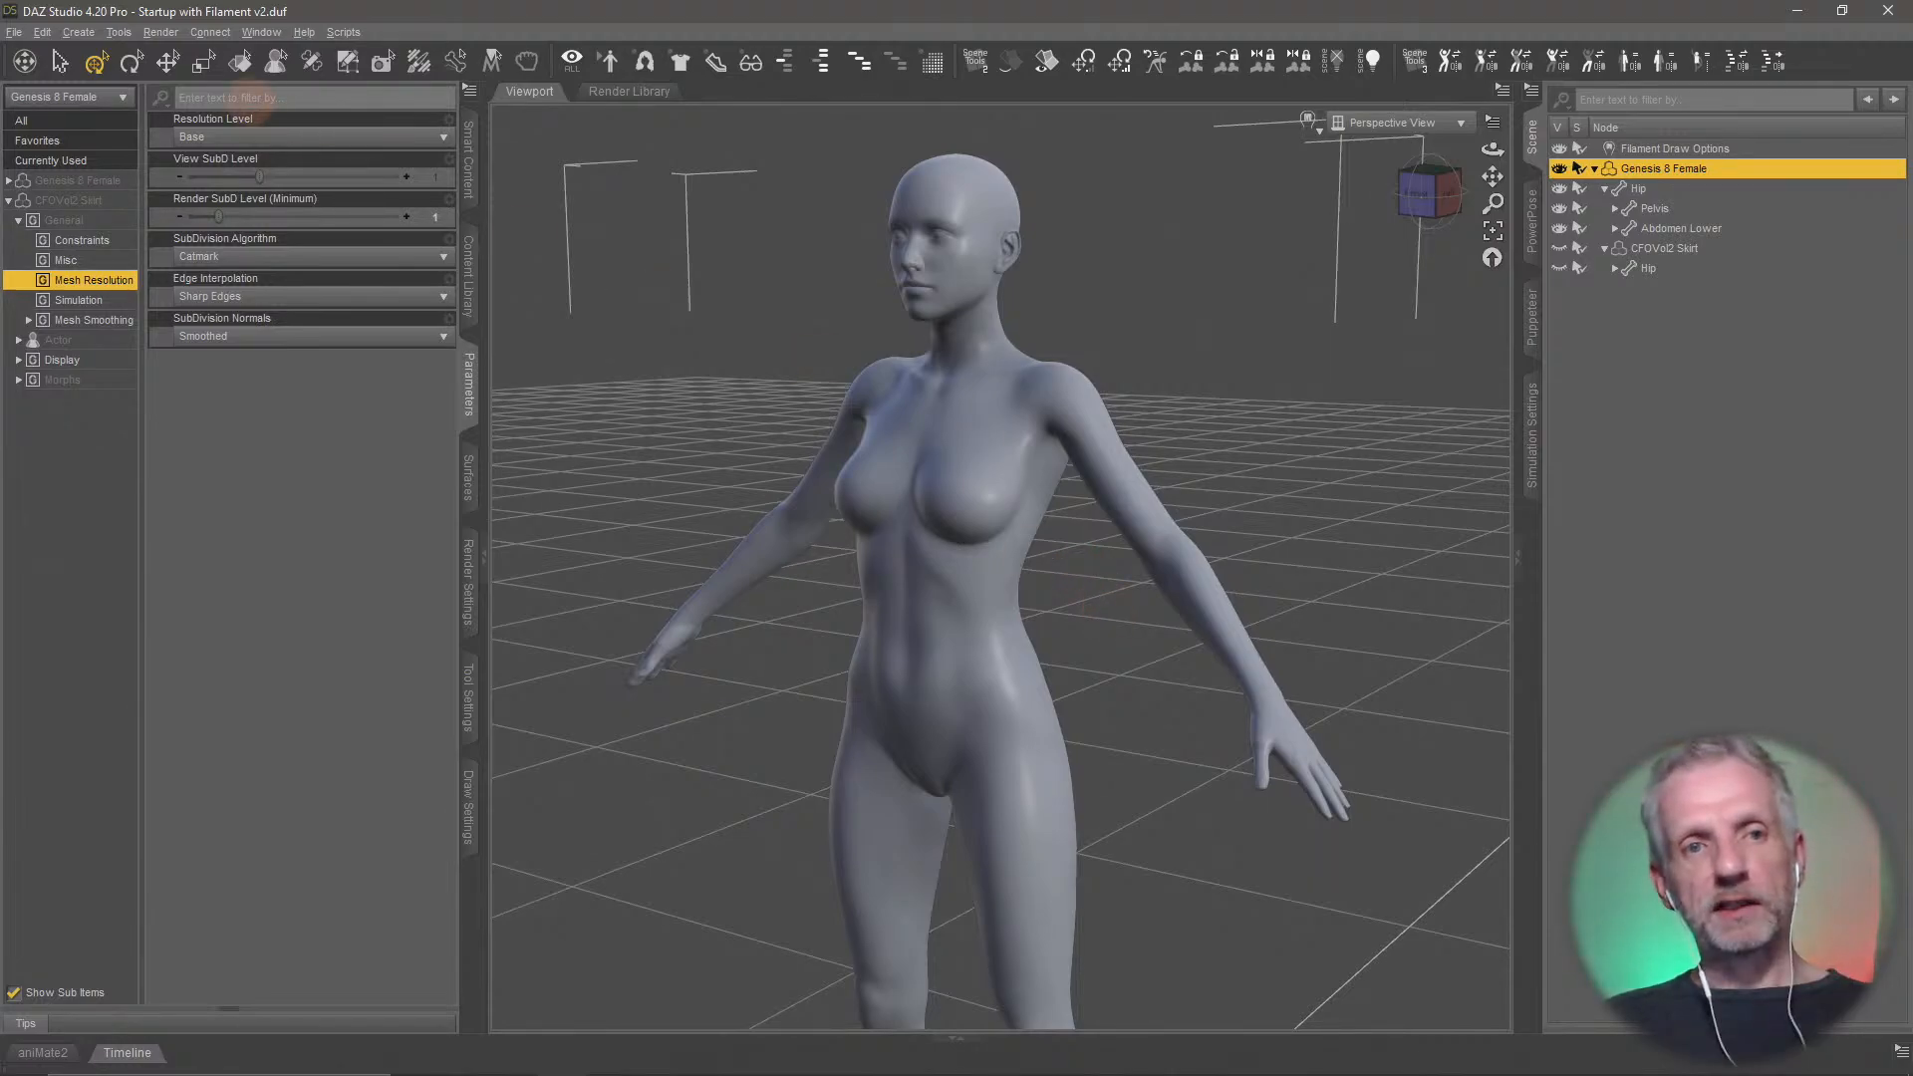
left_click(17, 33)
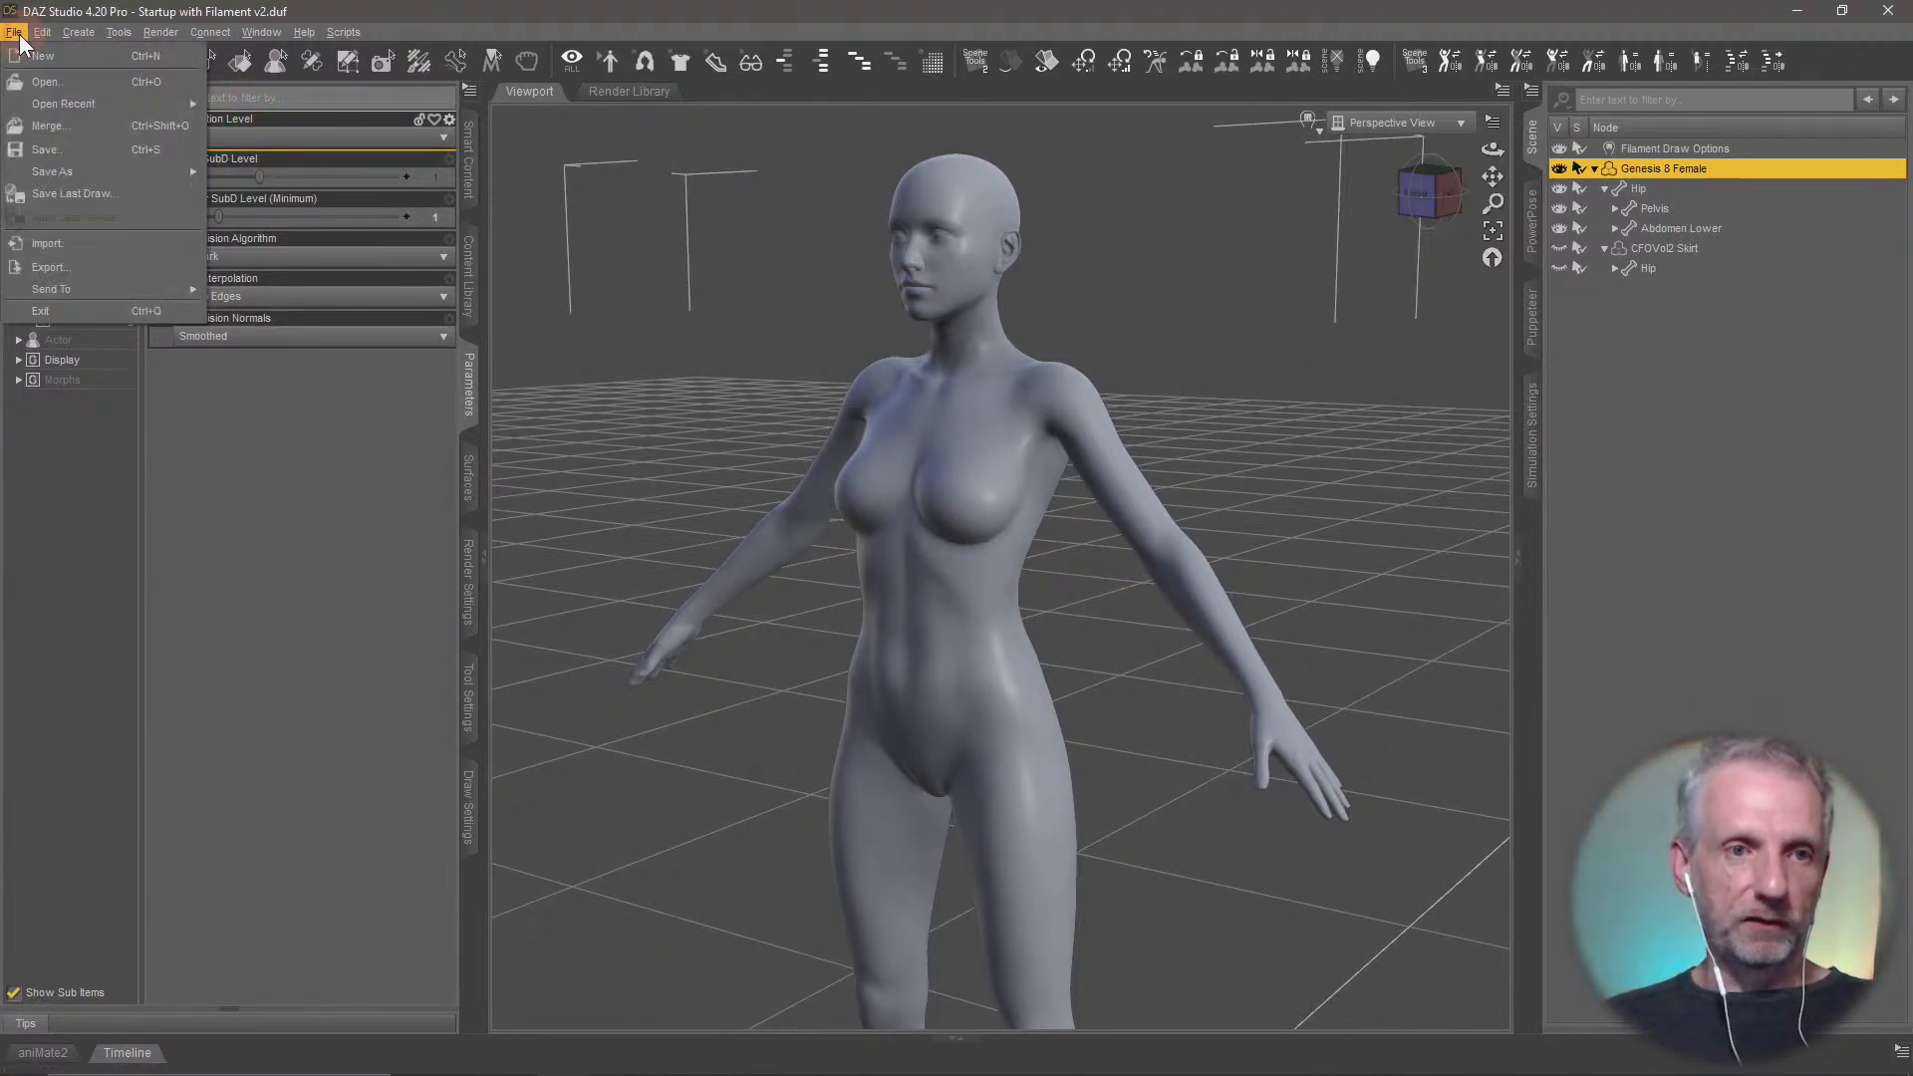
left_click(58, 264)
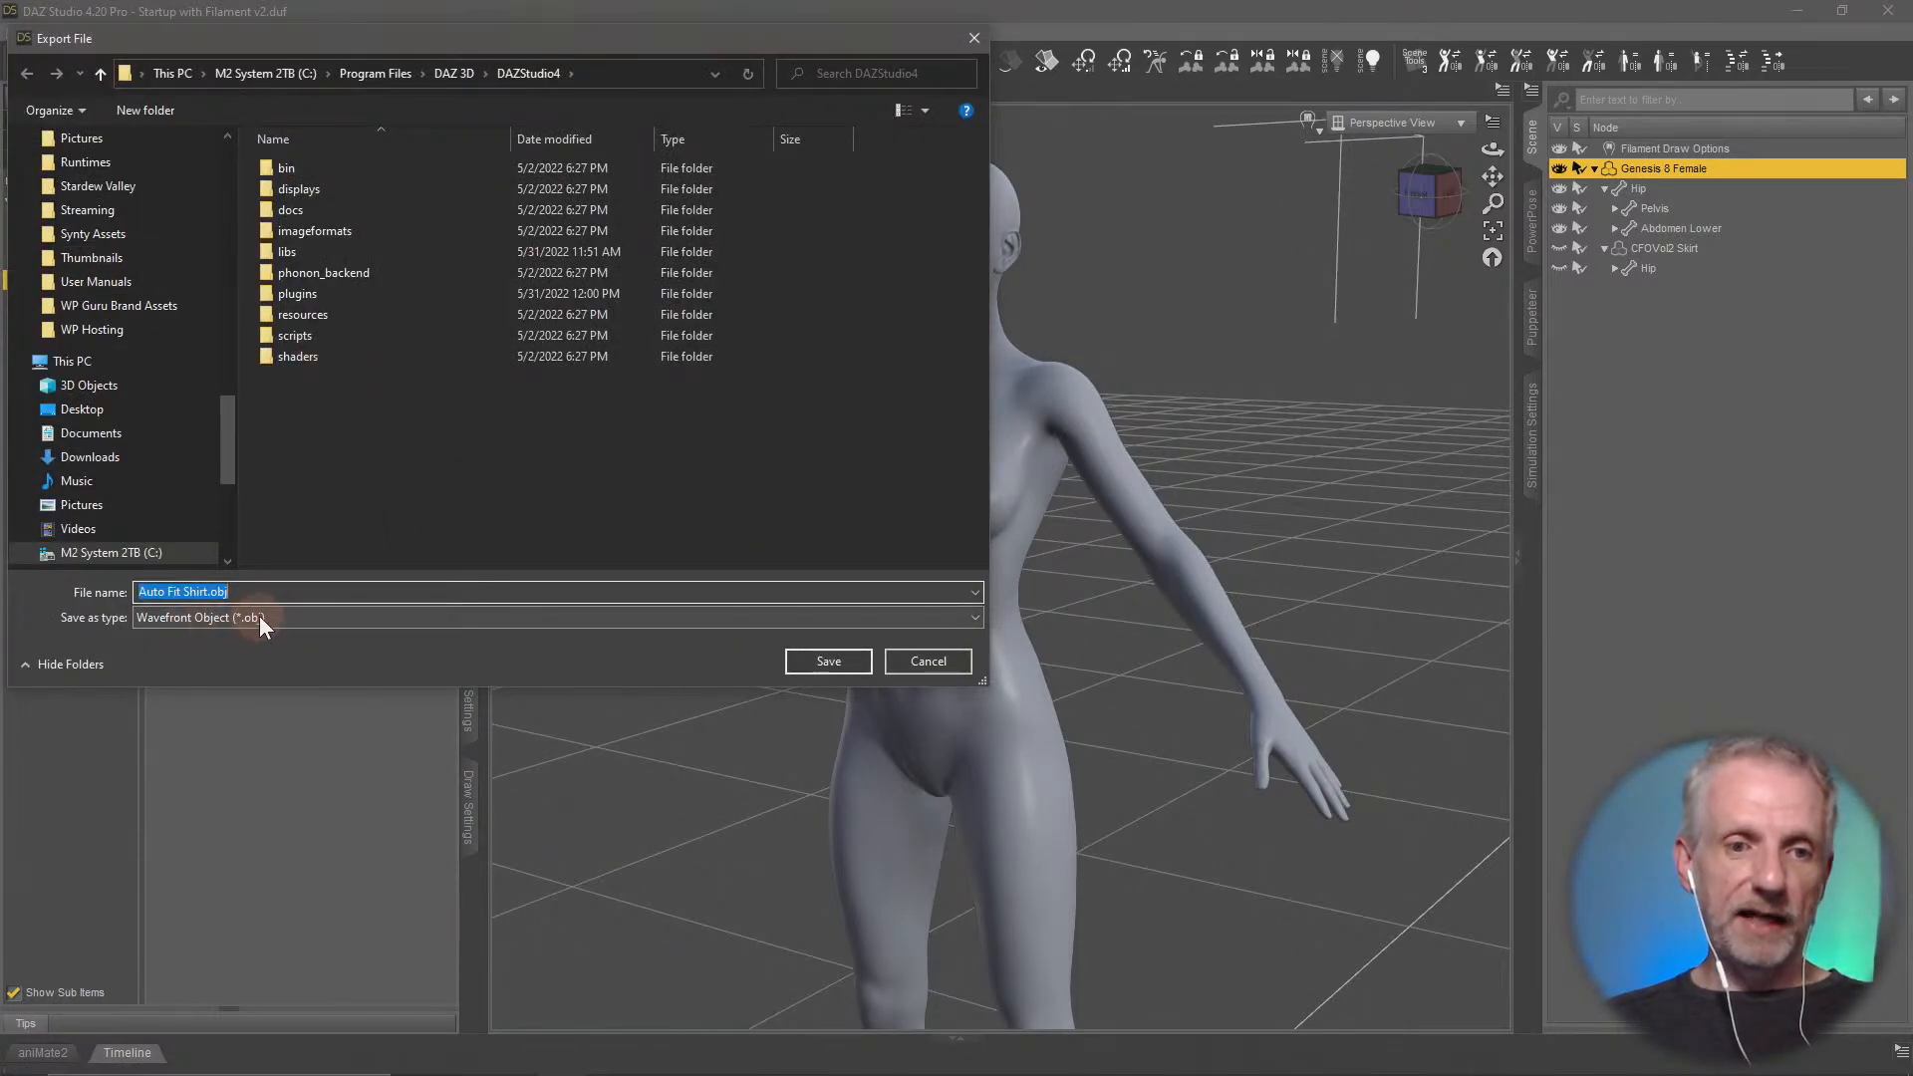
left_click(259, 615)
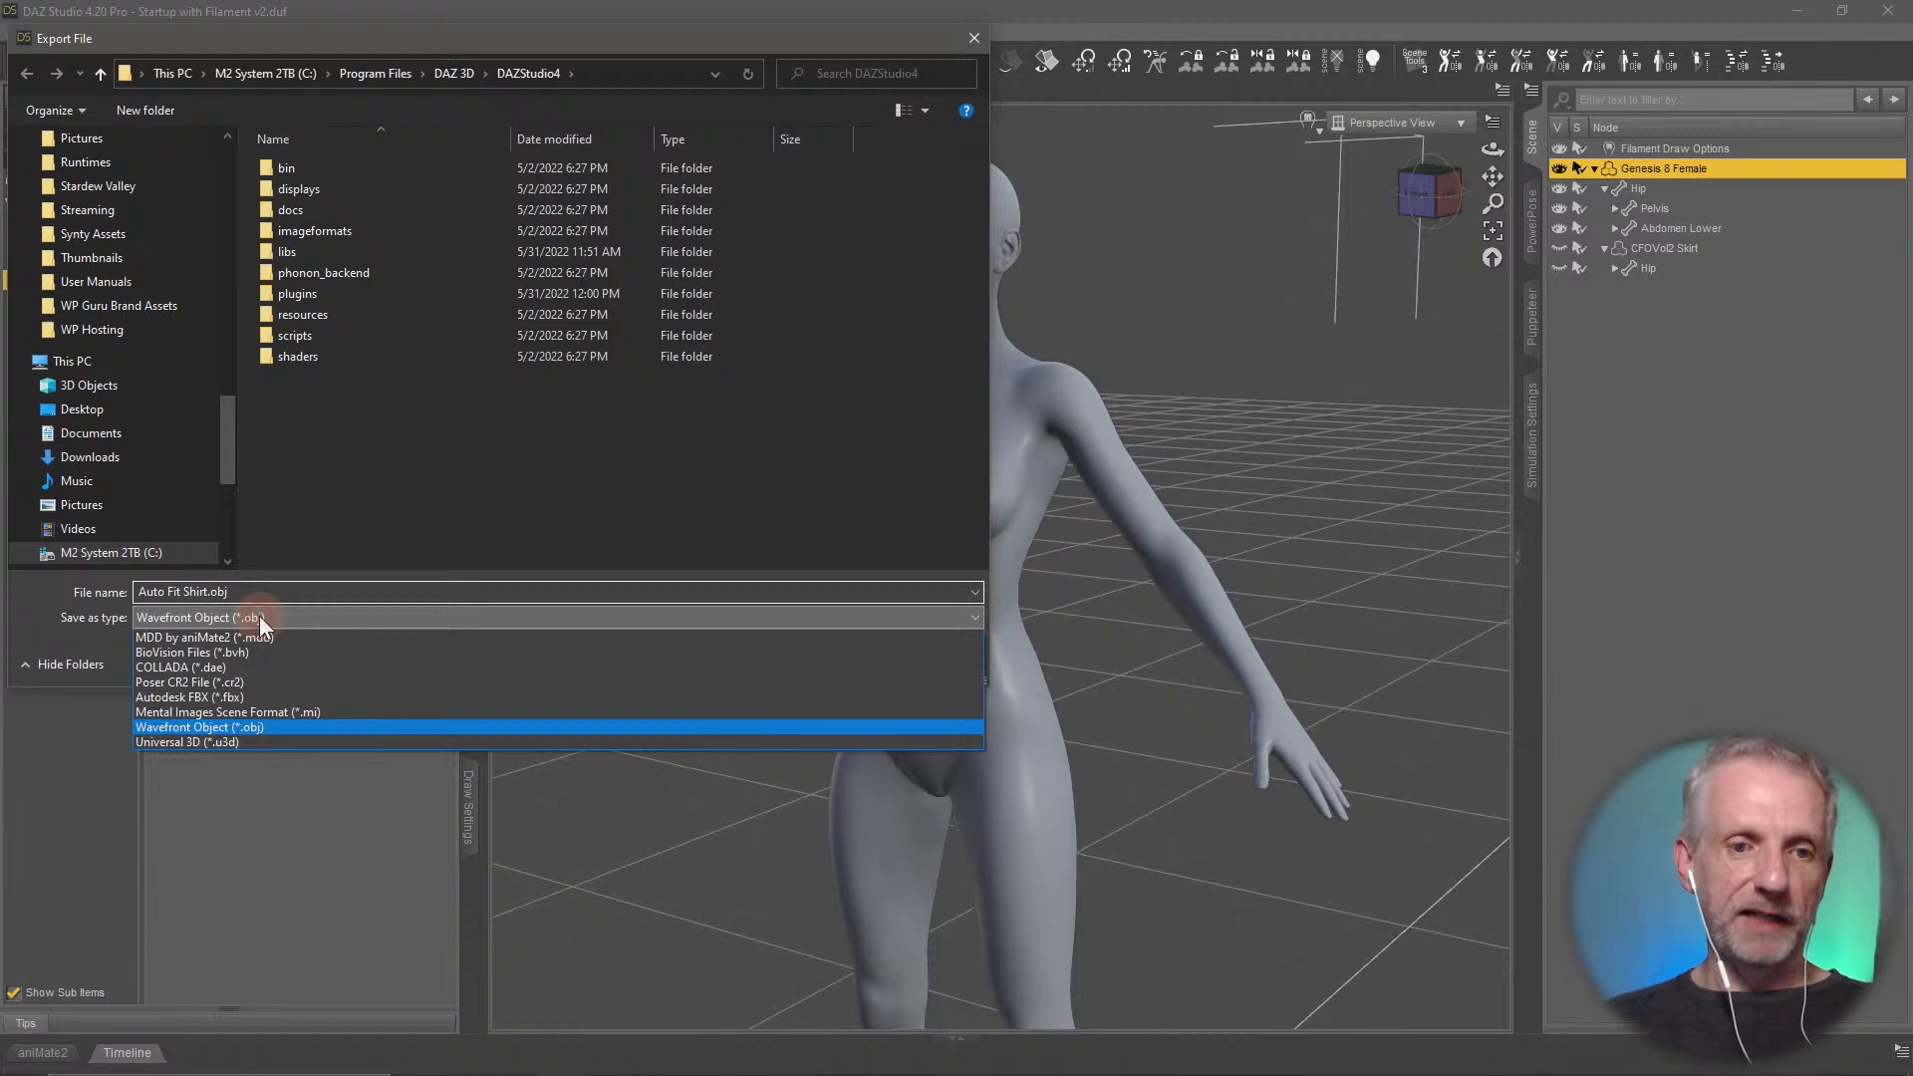
left_click(283, 725)
left_click(82, 411)
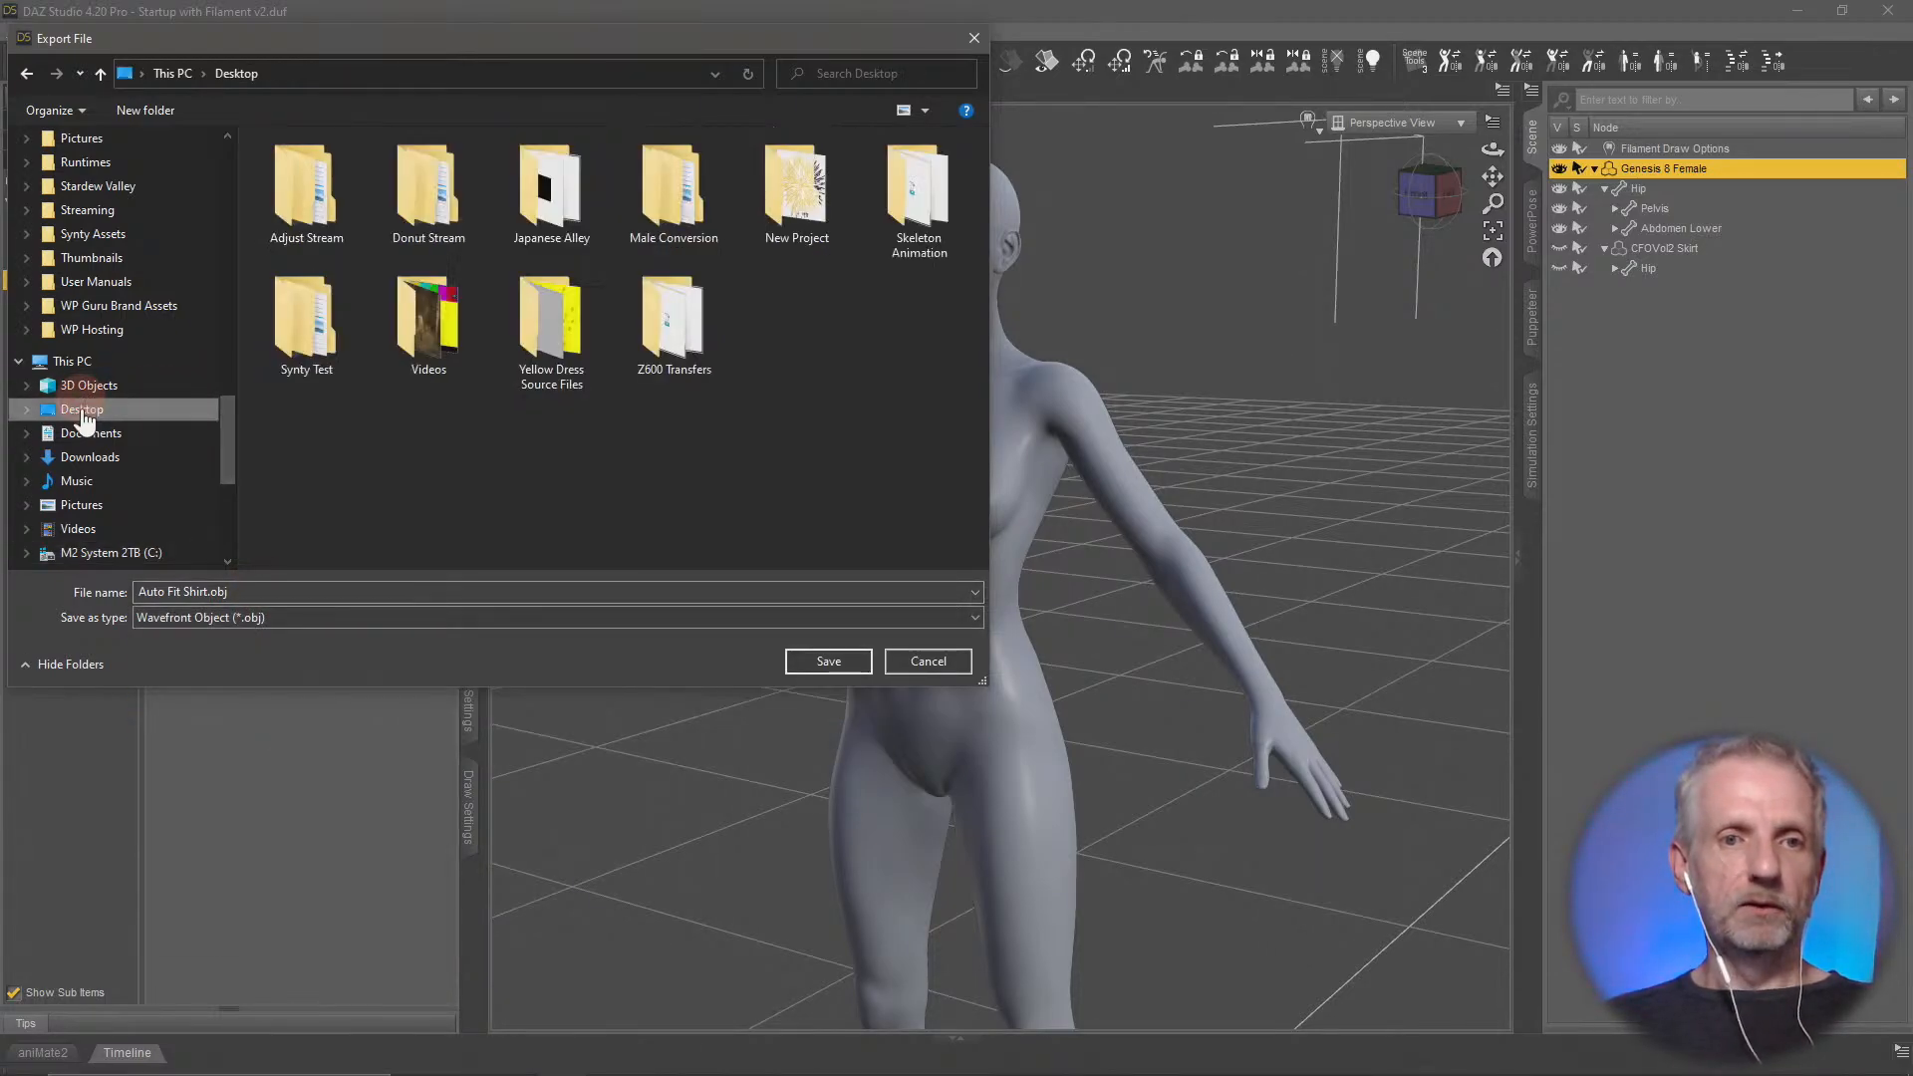
double_click(296, 184)
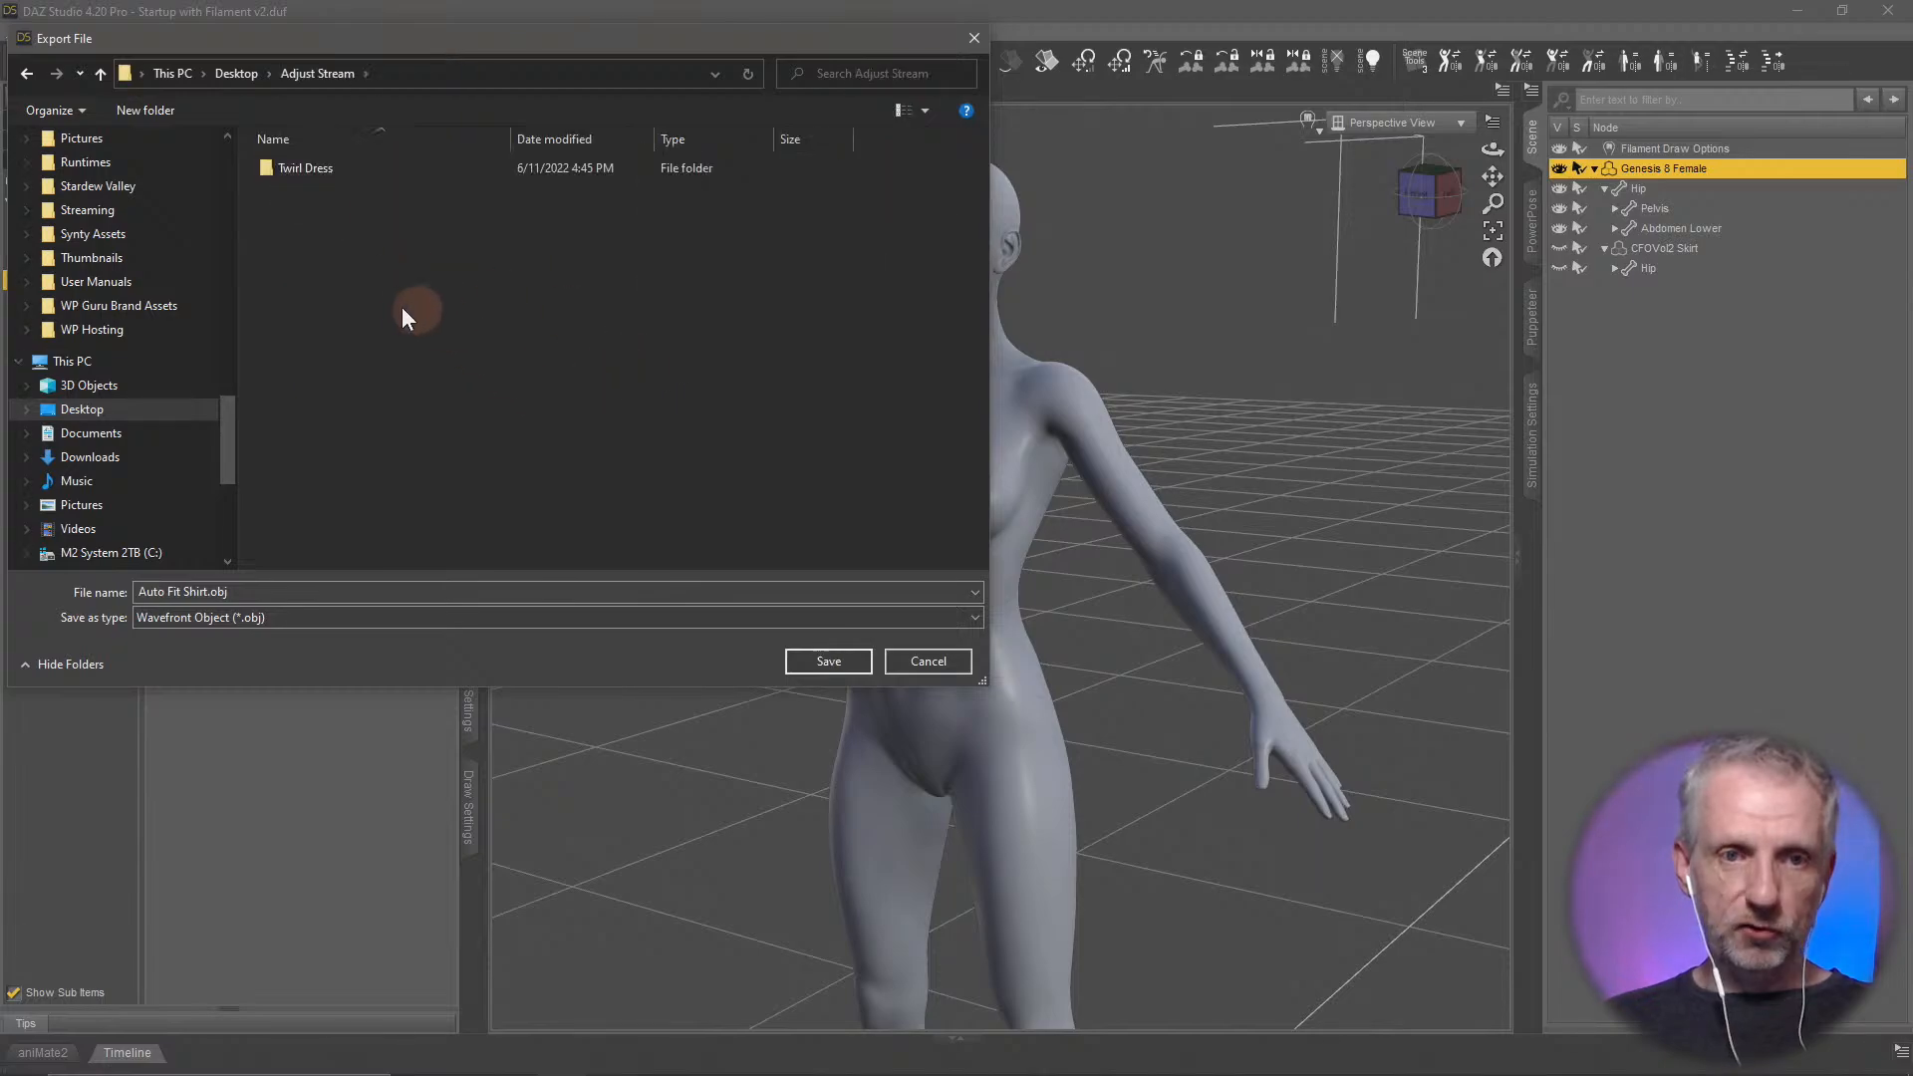
Create a folder named Blender Skirt inside Adjust Stream and open it as the export location
right_click(390, 297)
mouse_move(522, 605)
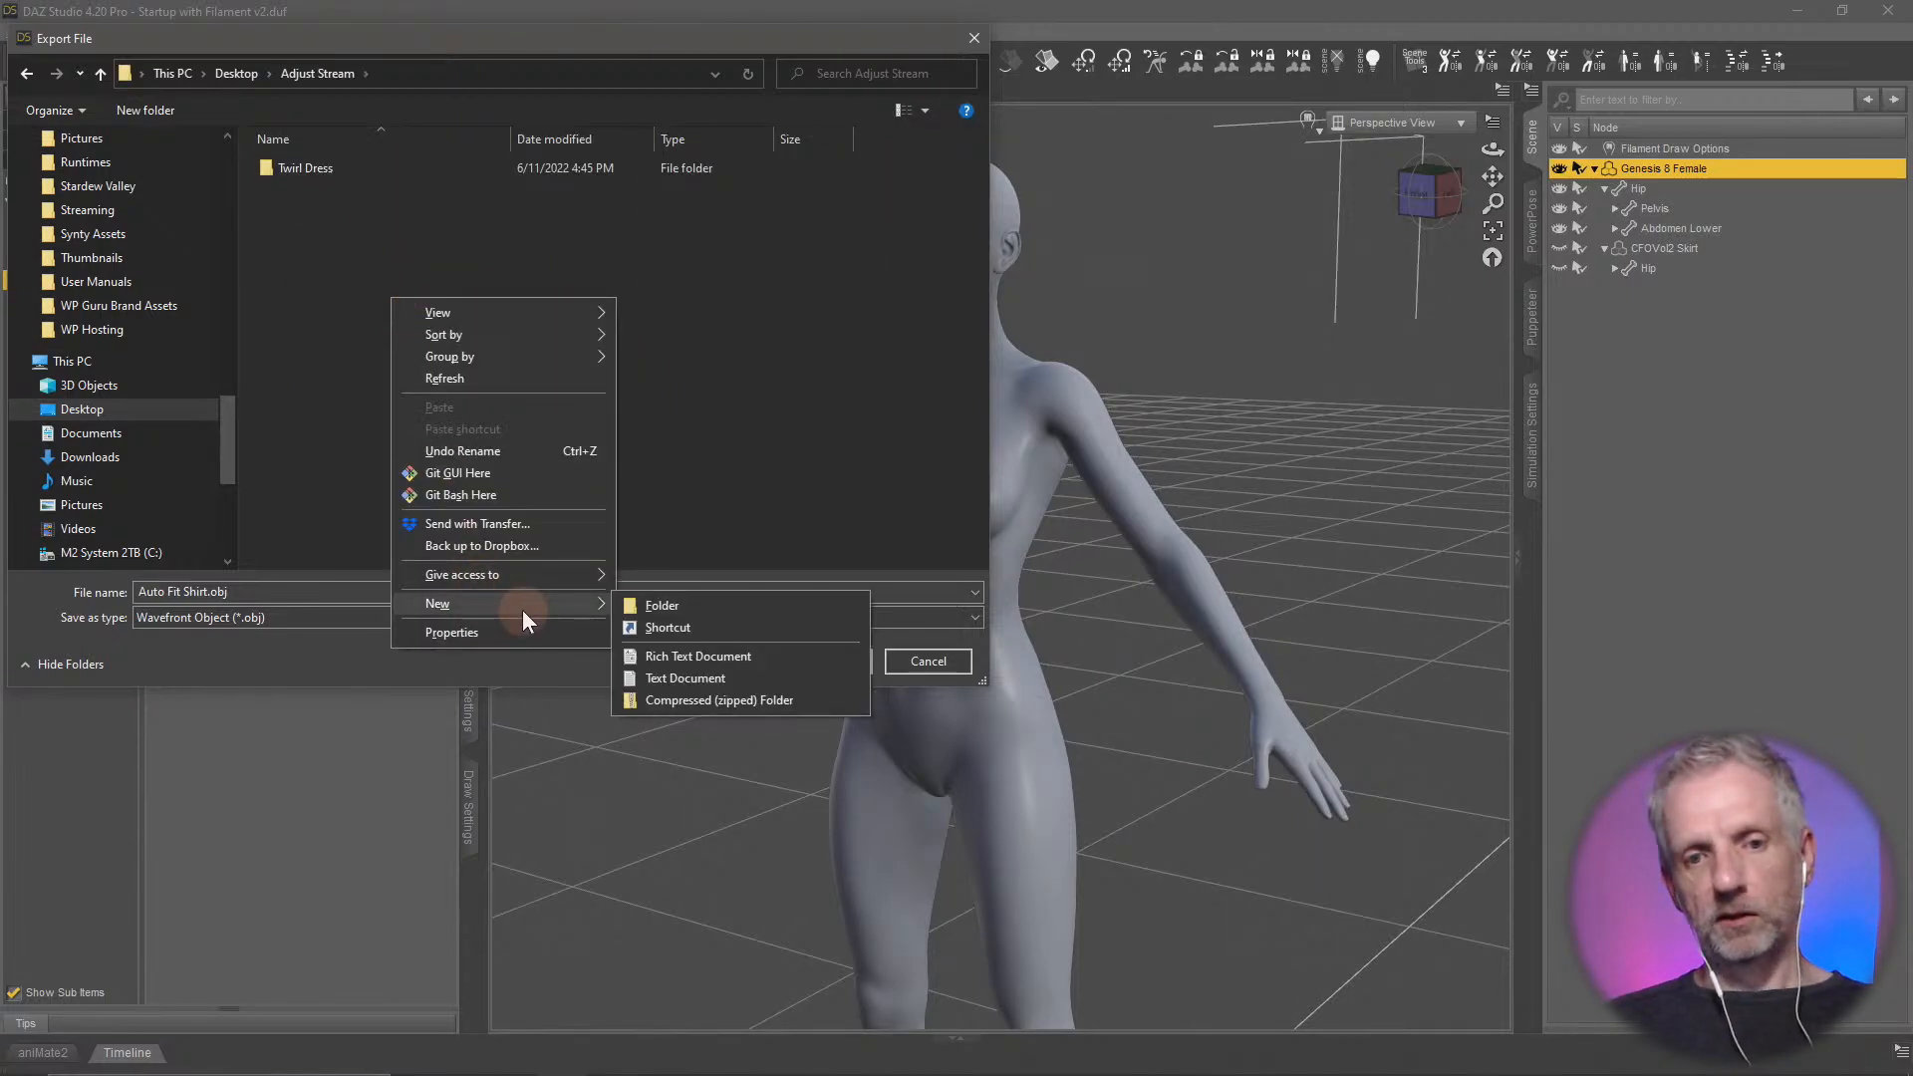
left_click(696, 609)
type("Blender Skirt")
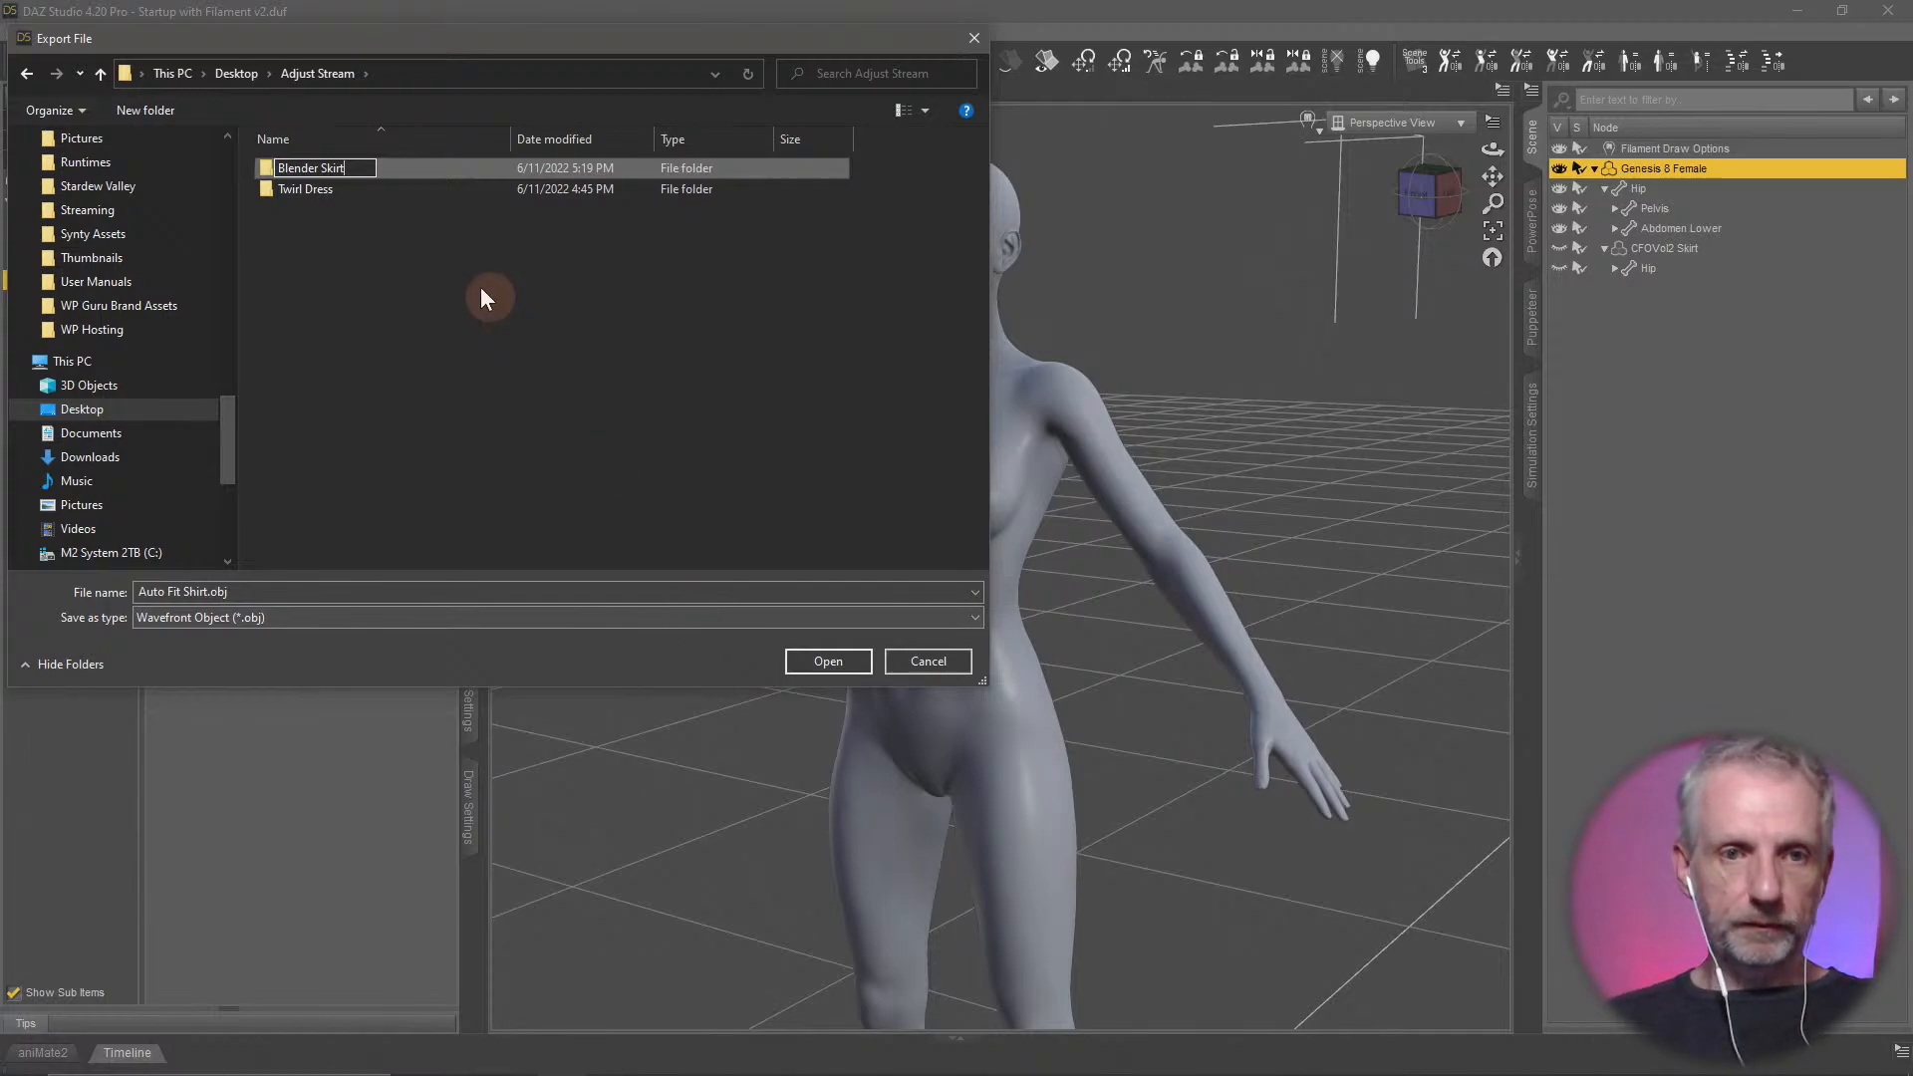
key("Return")
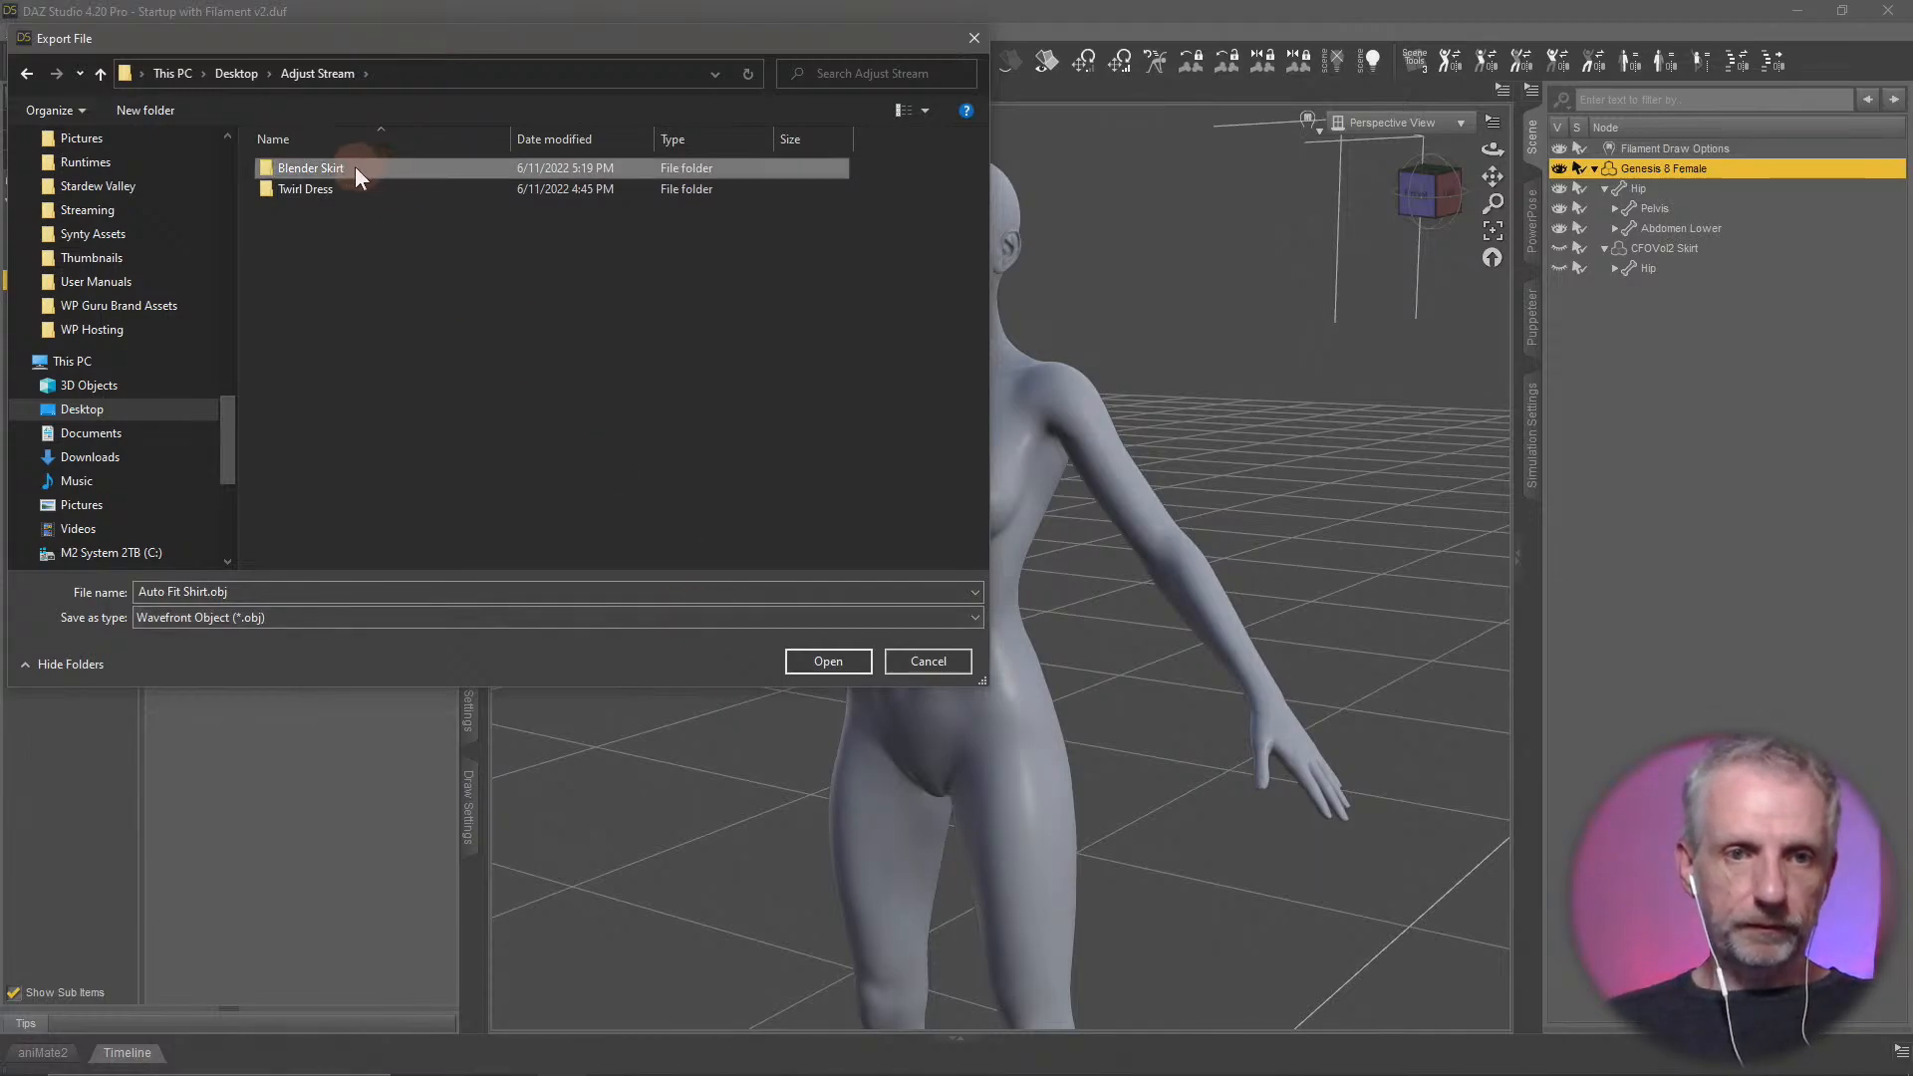
double_click(354, 165)
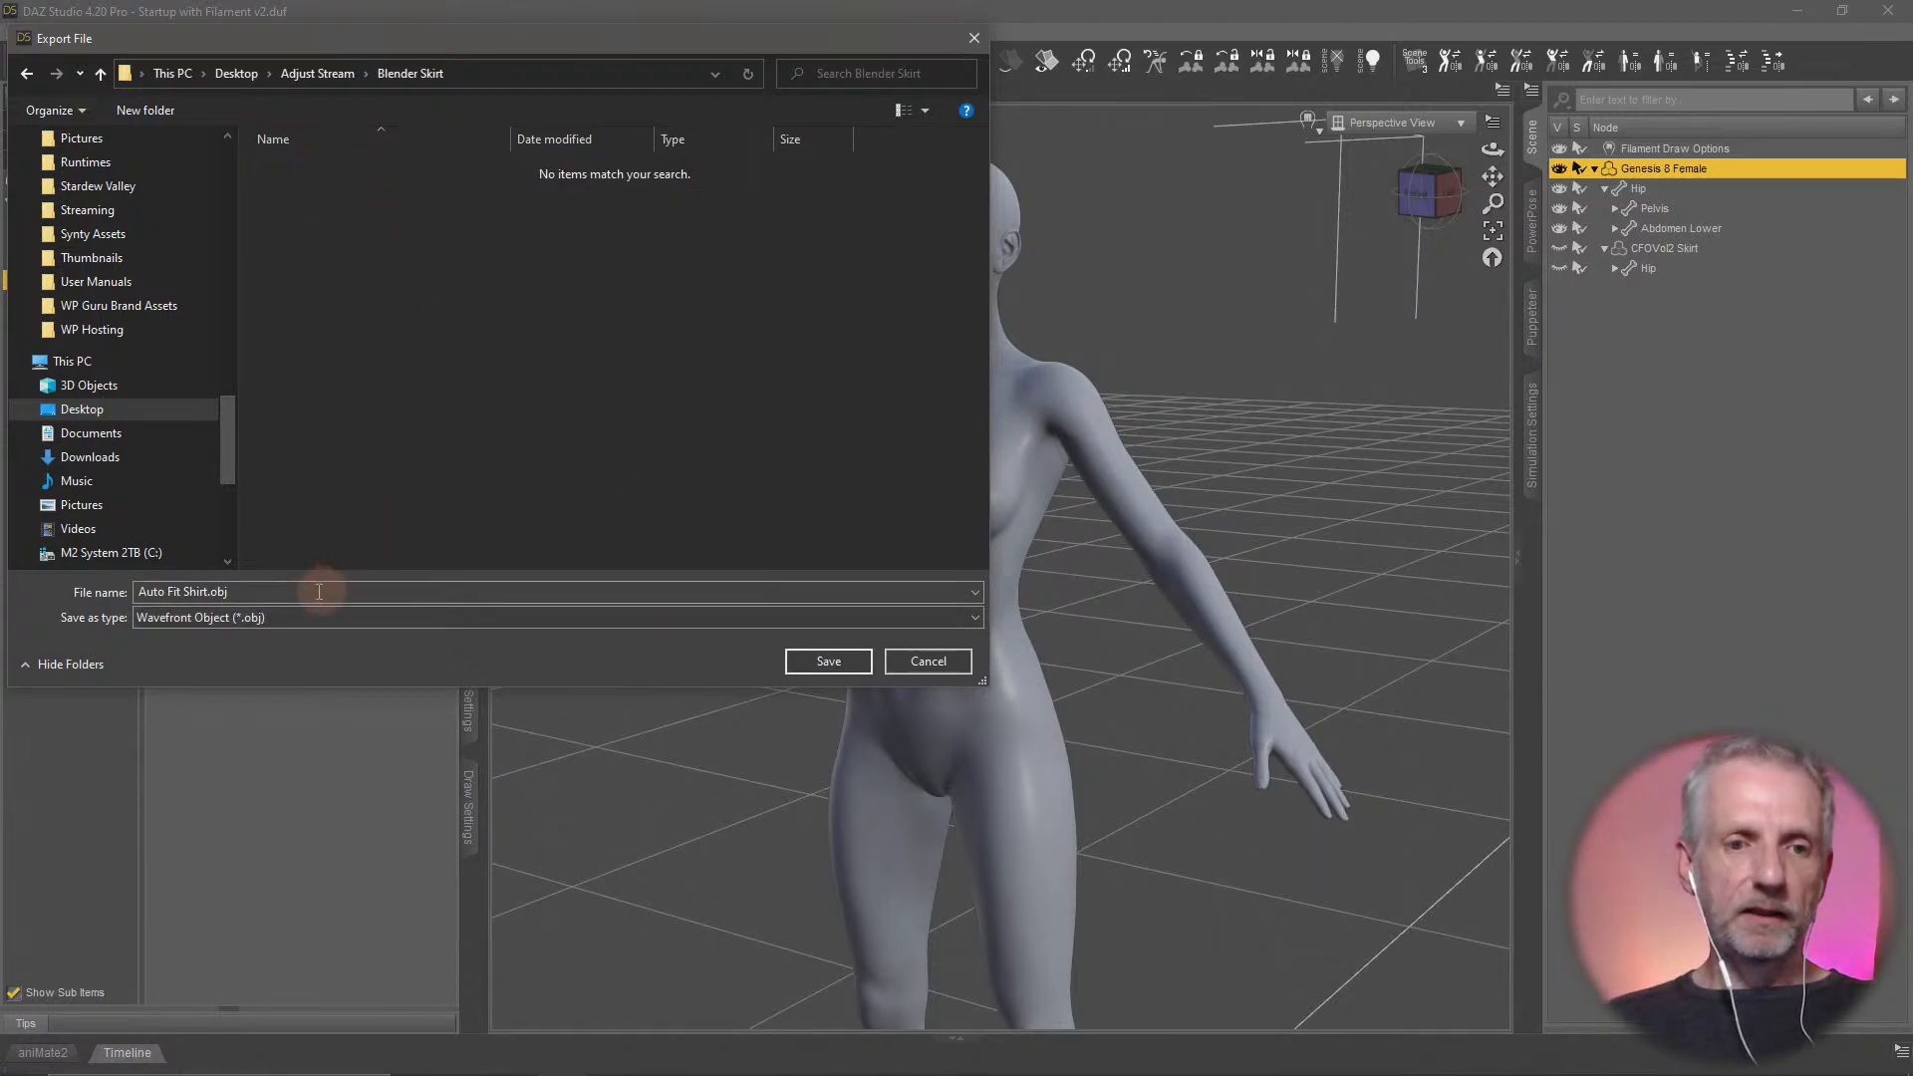
Name the export file G8F and save it to proceed to the OBJ export options
left_click(339, 589)
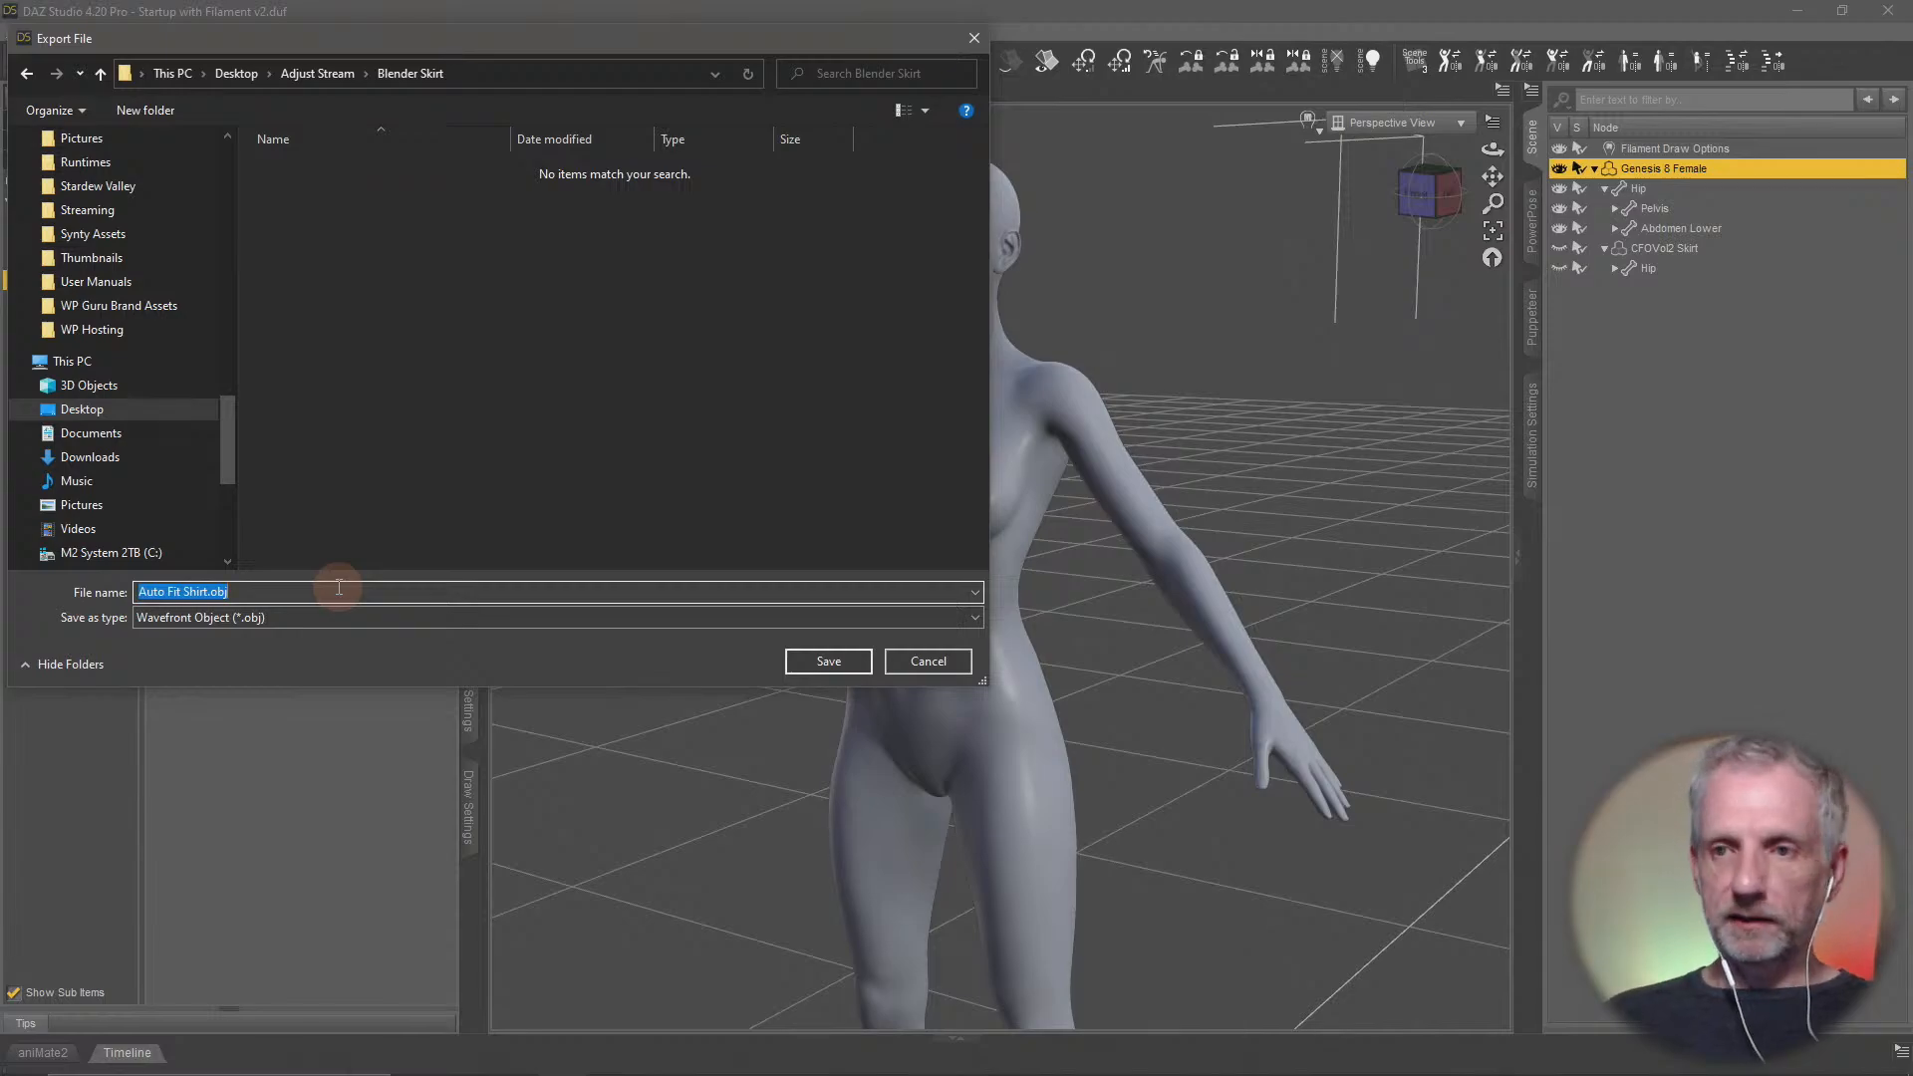
type("G8F")
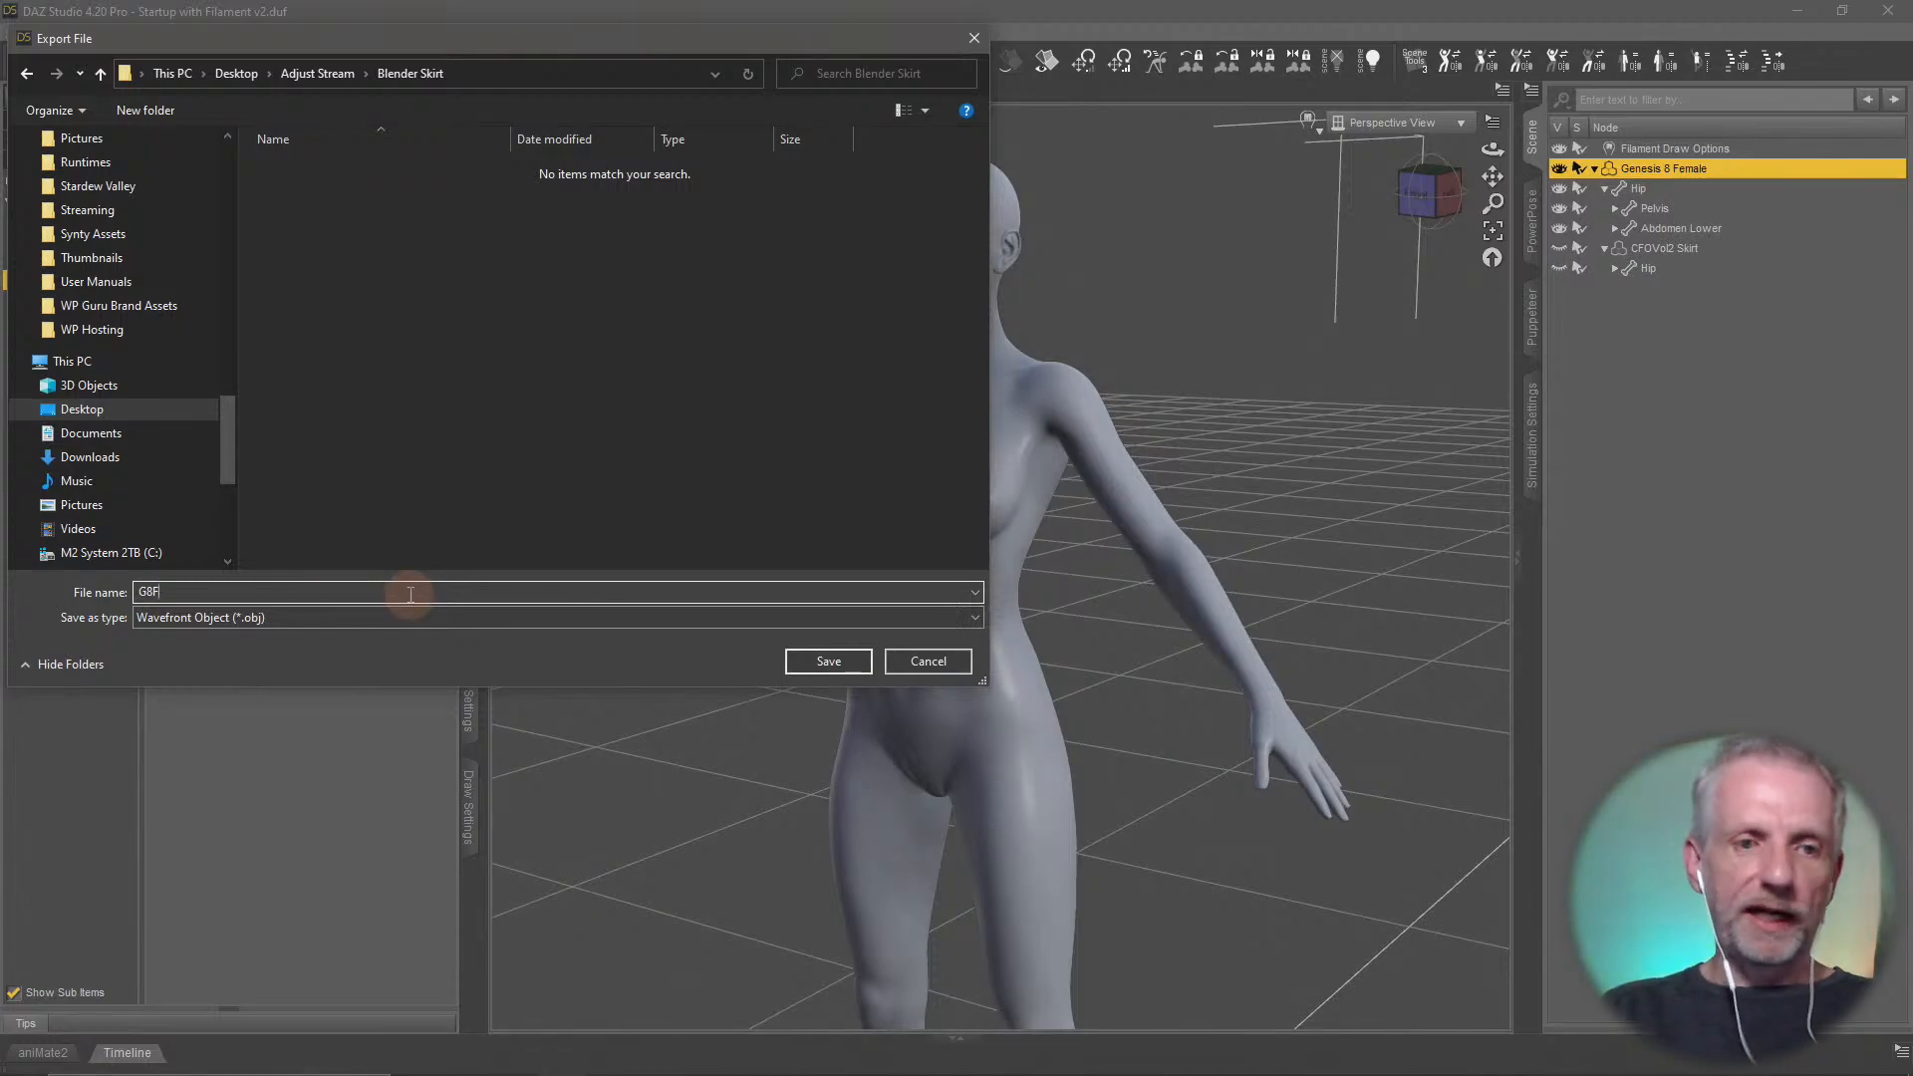
left_click(829, 661)
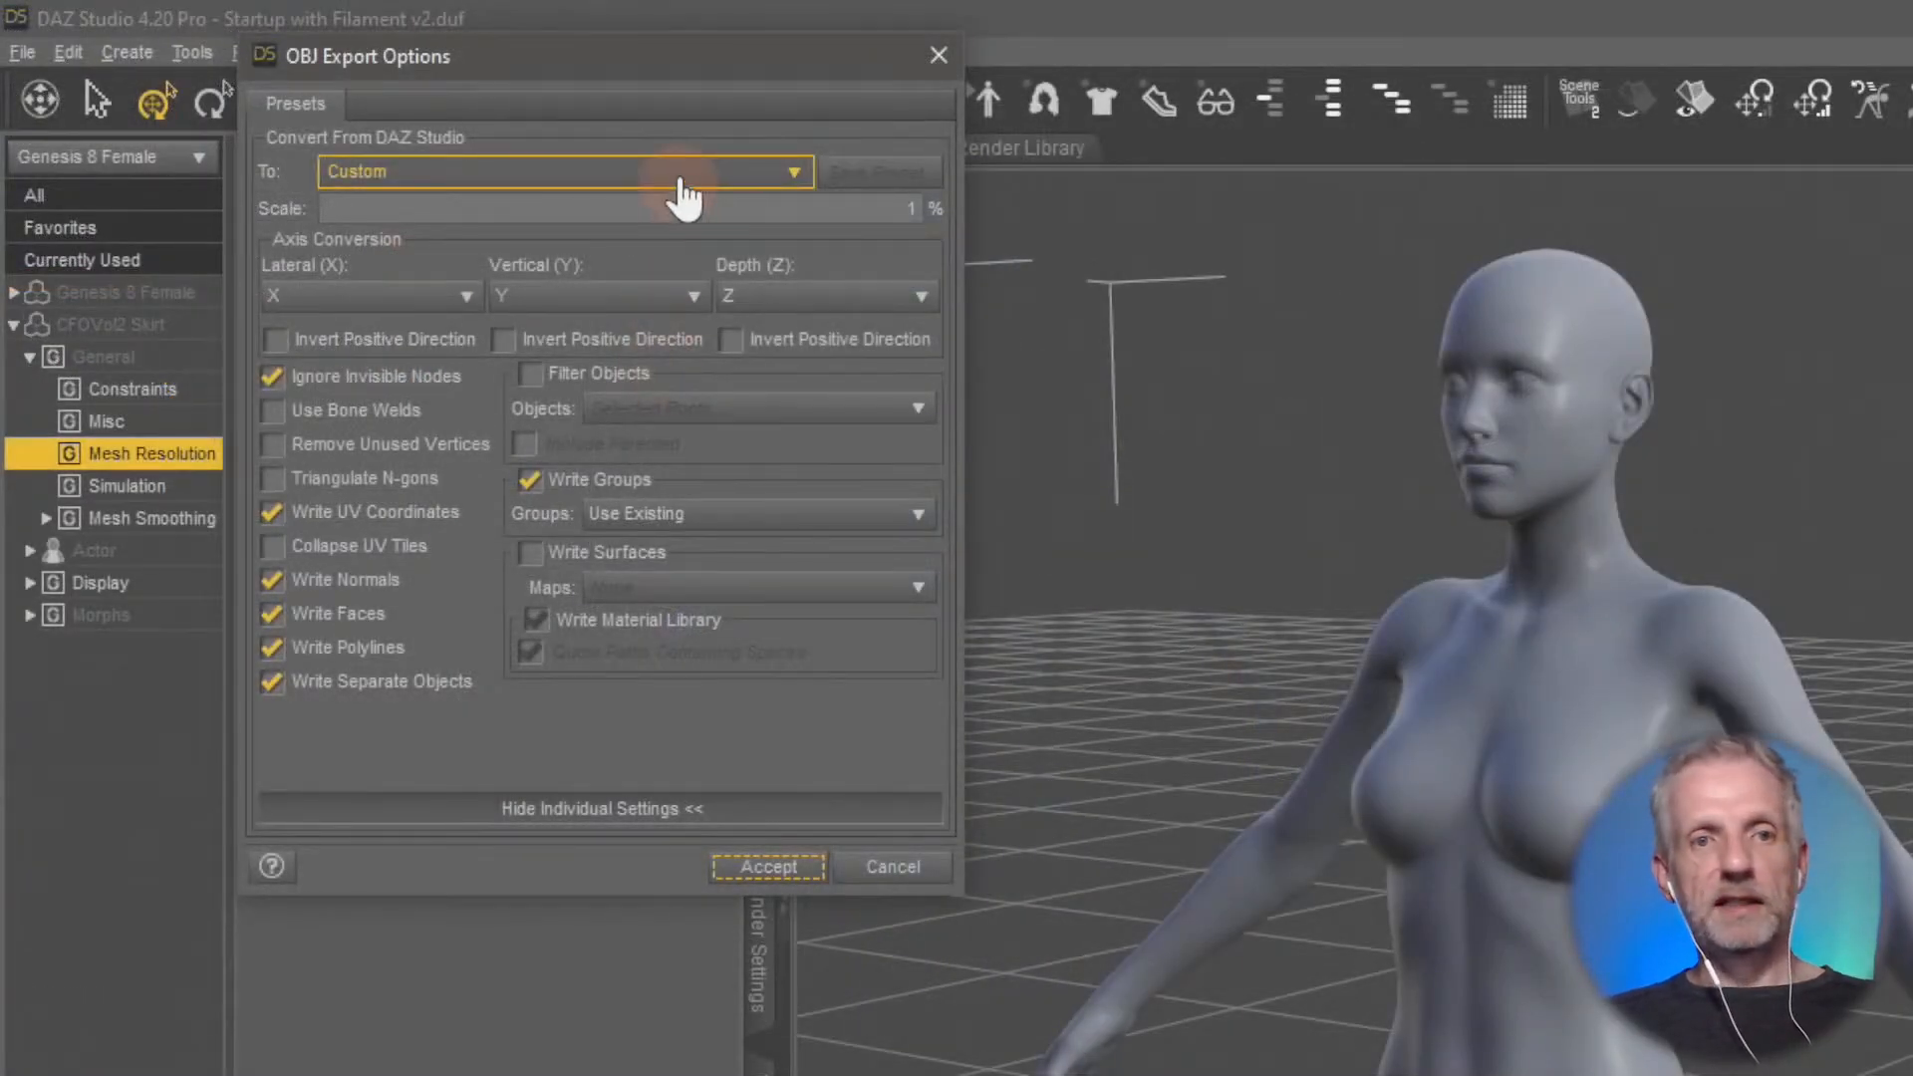
Set the OBJ export conversion preset to DAZ Studio (1 unit = 1cm) and turn off Write Surfaces
left_click_drag(693, 61, 588, 54)
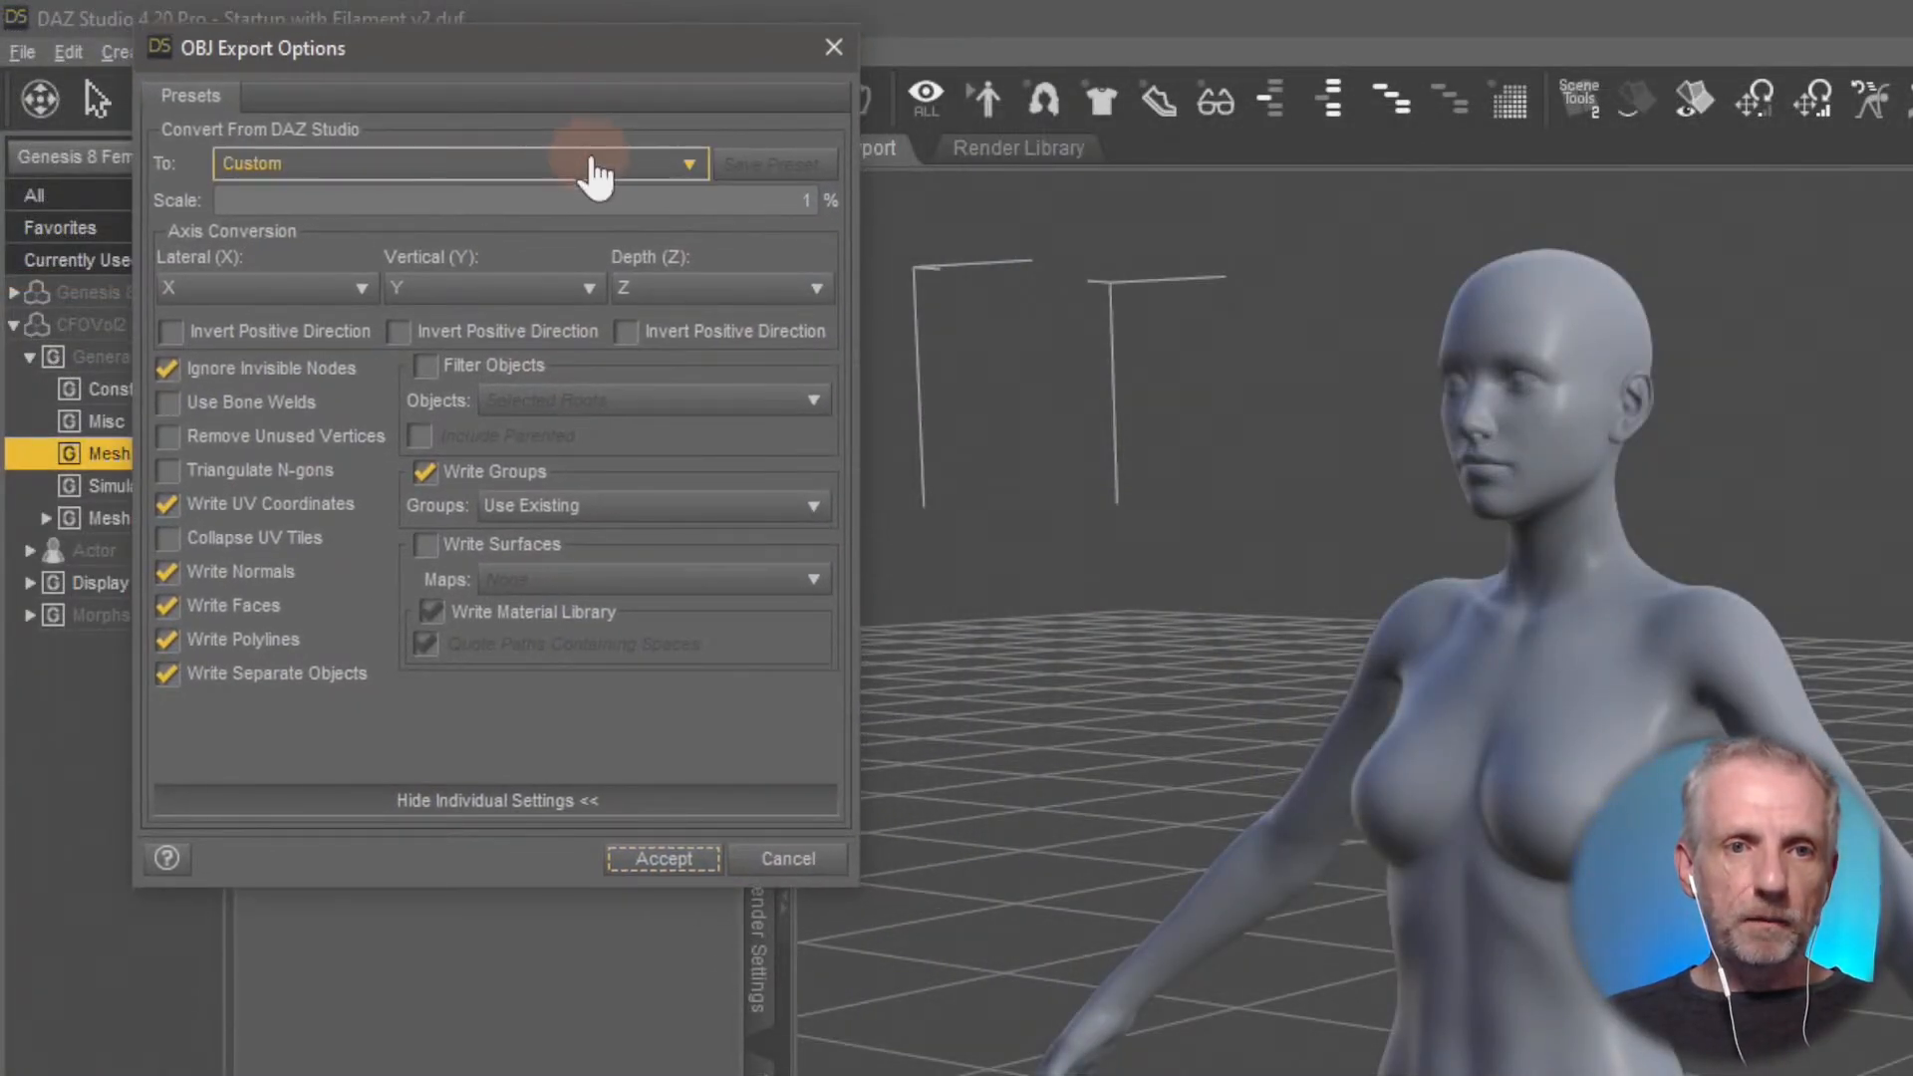
left_click(595, 168)
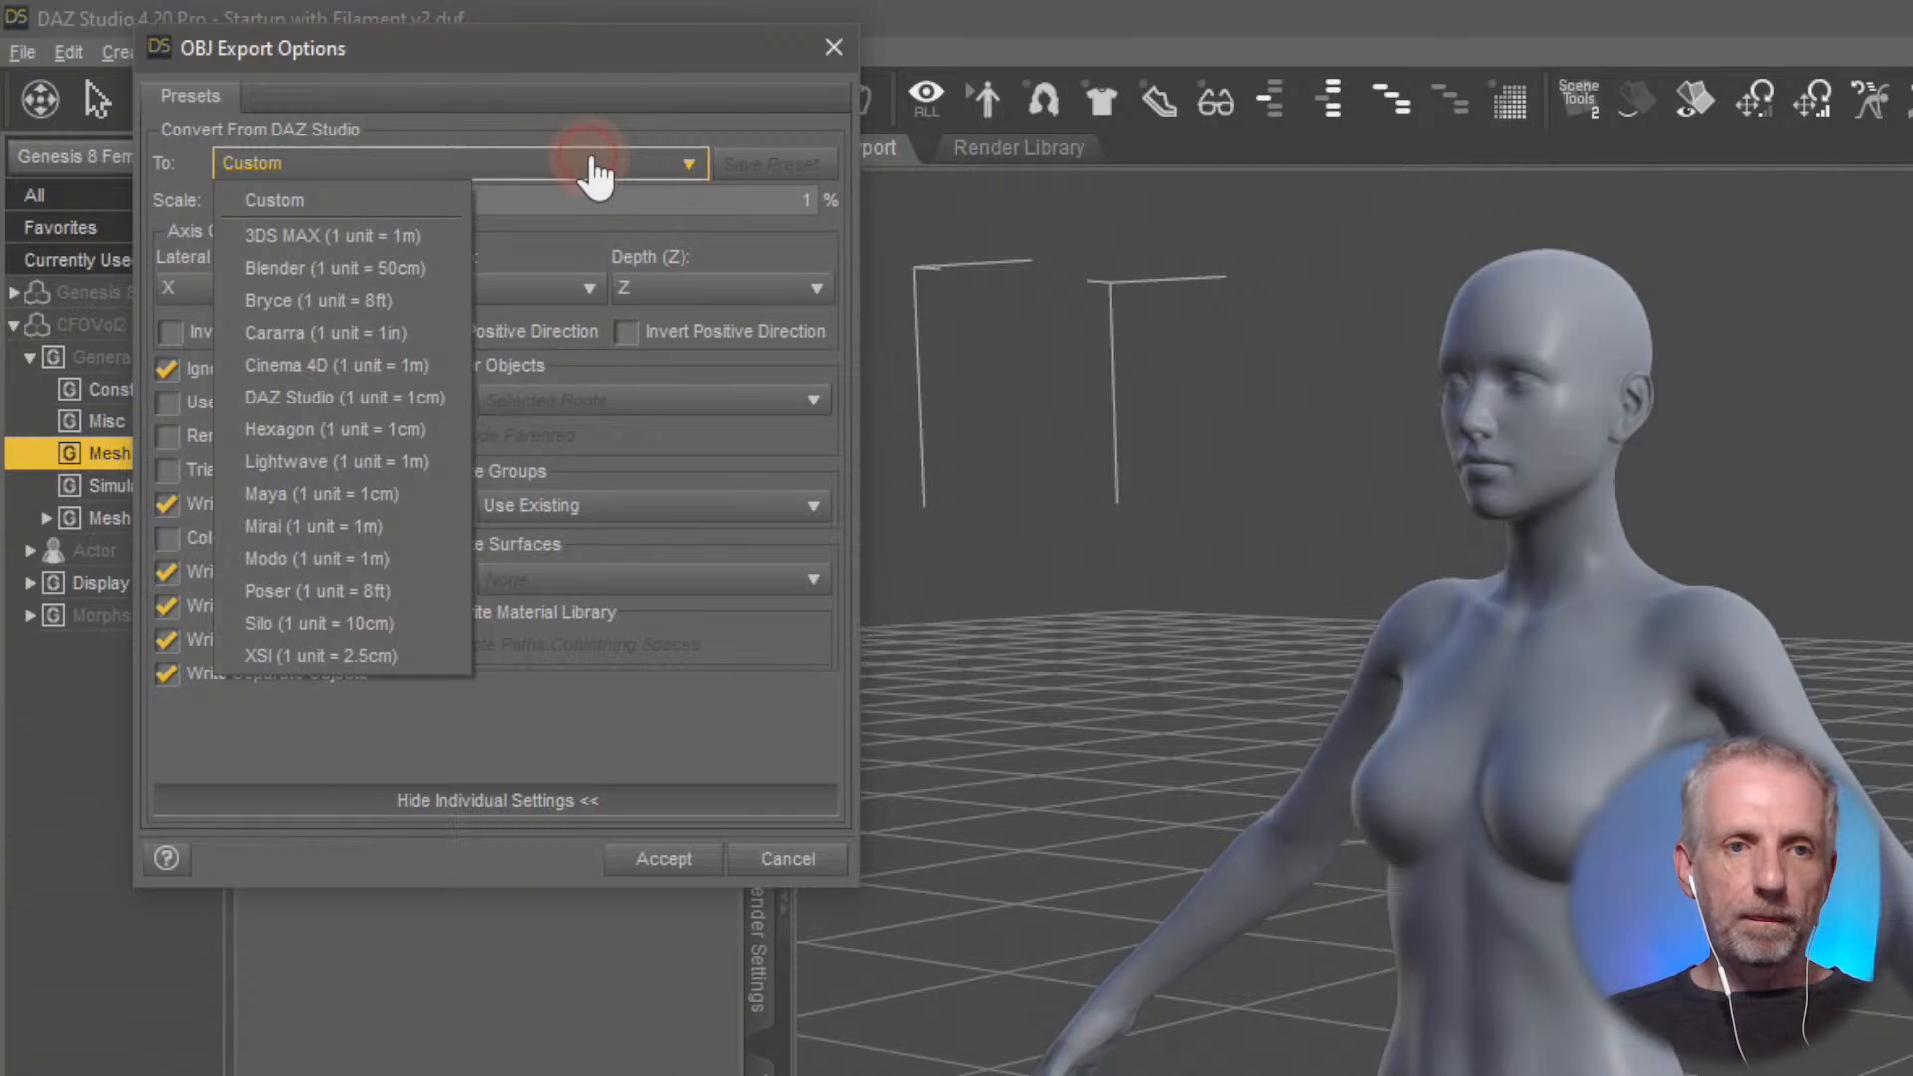
left_click(432, 396)
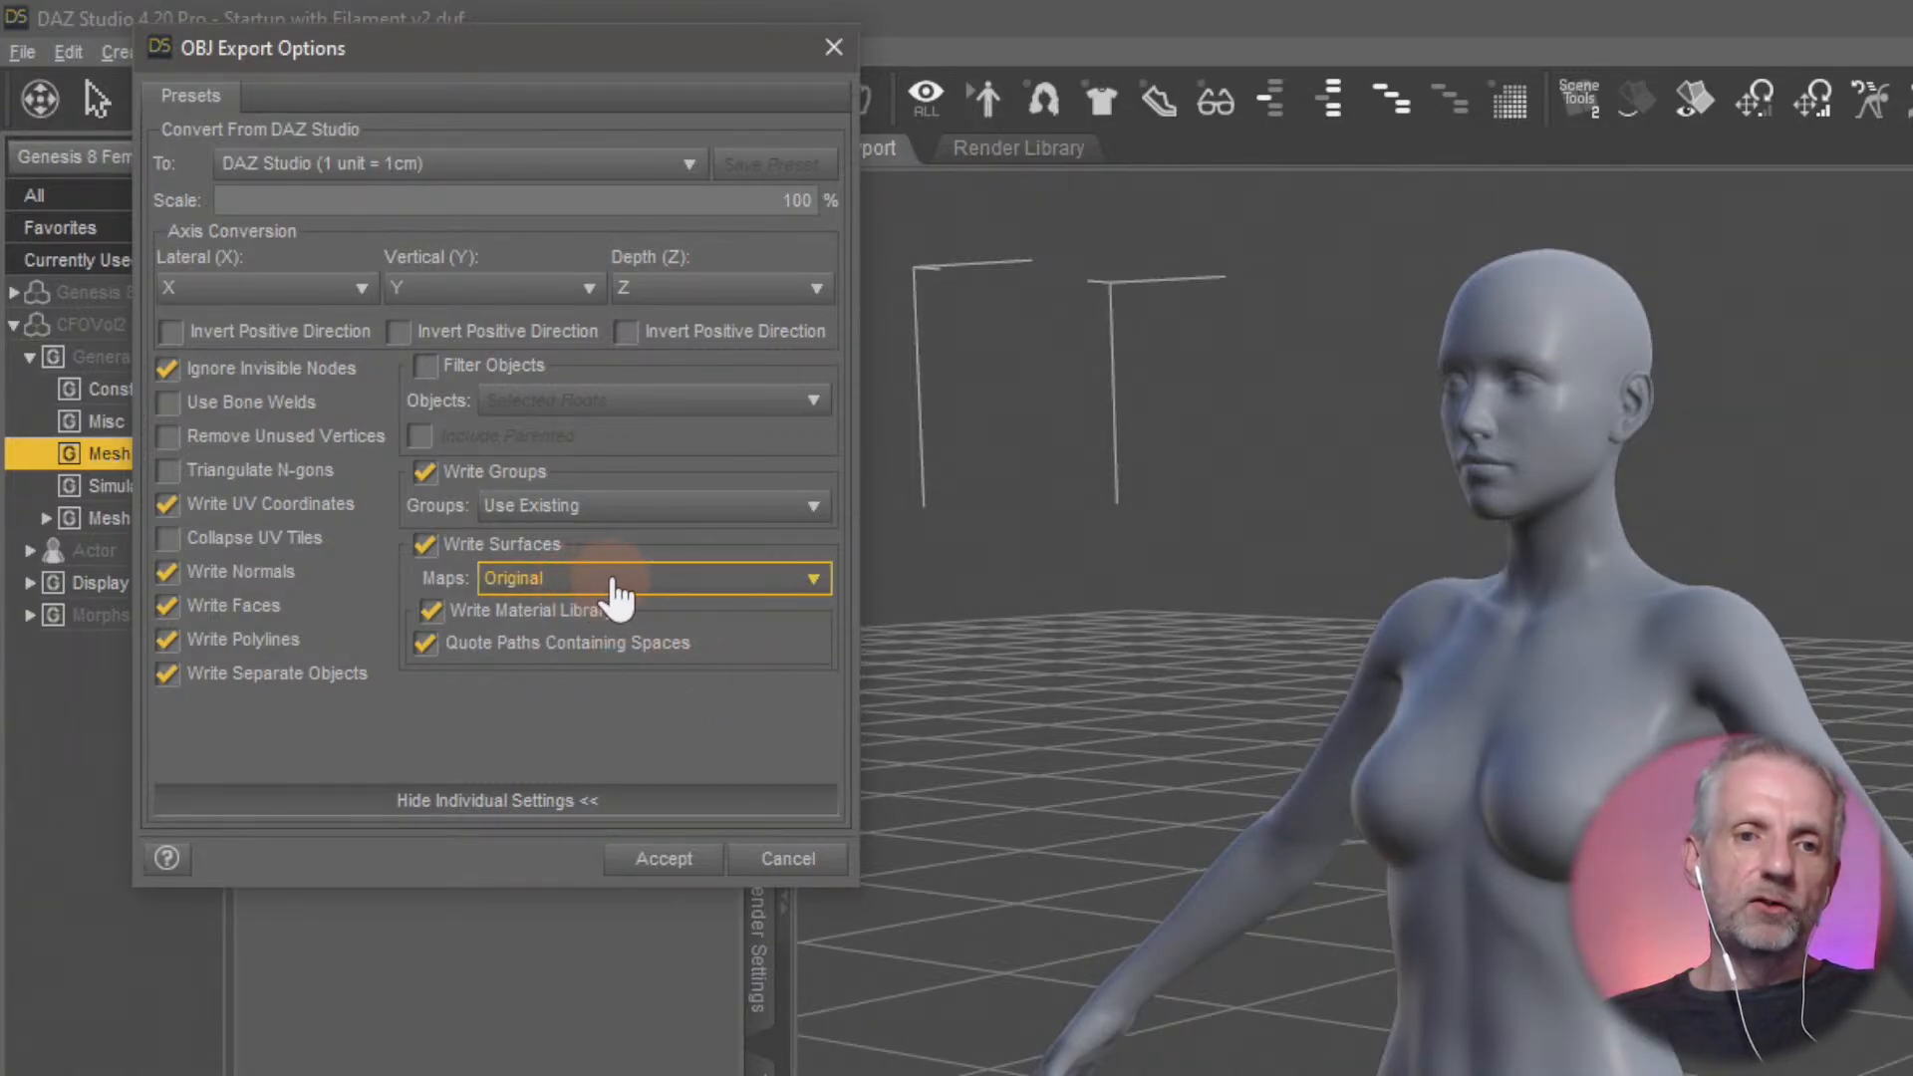
left_click(423, 545)
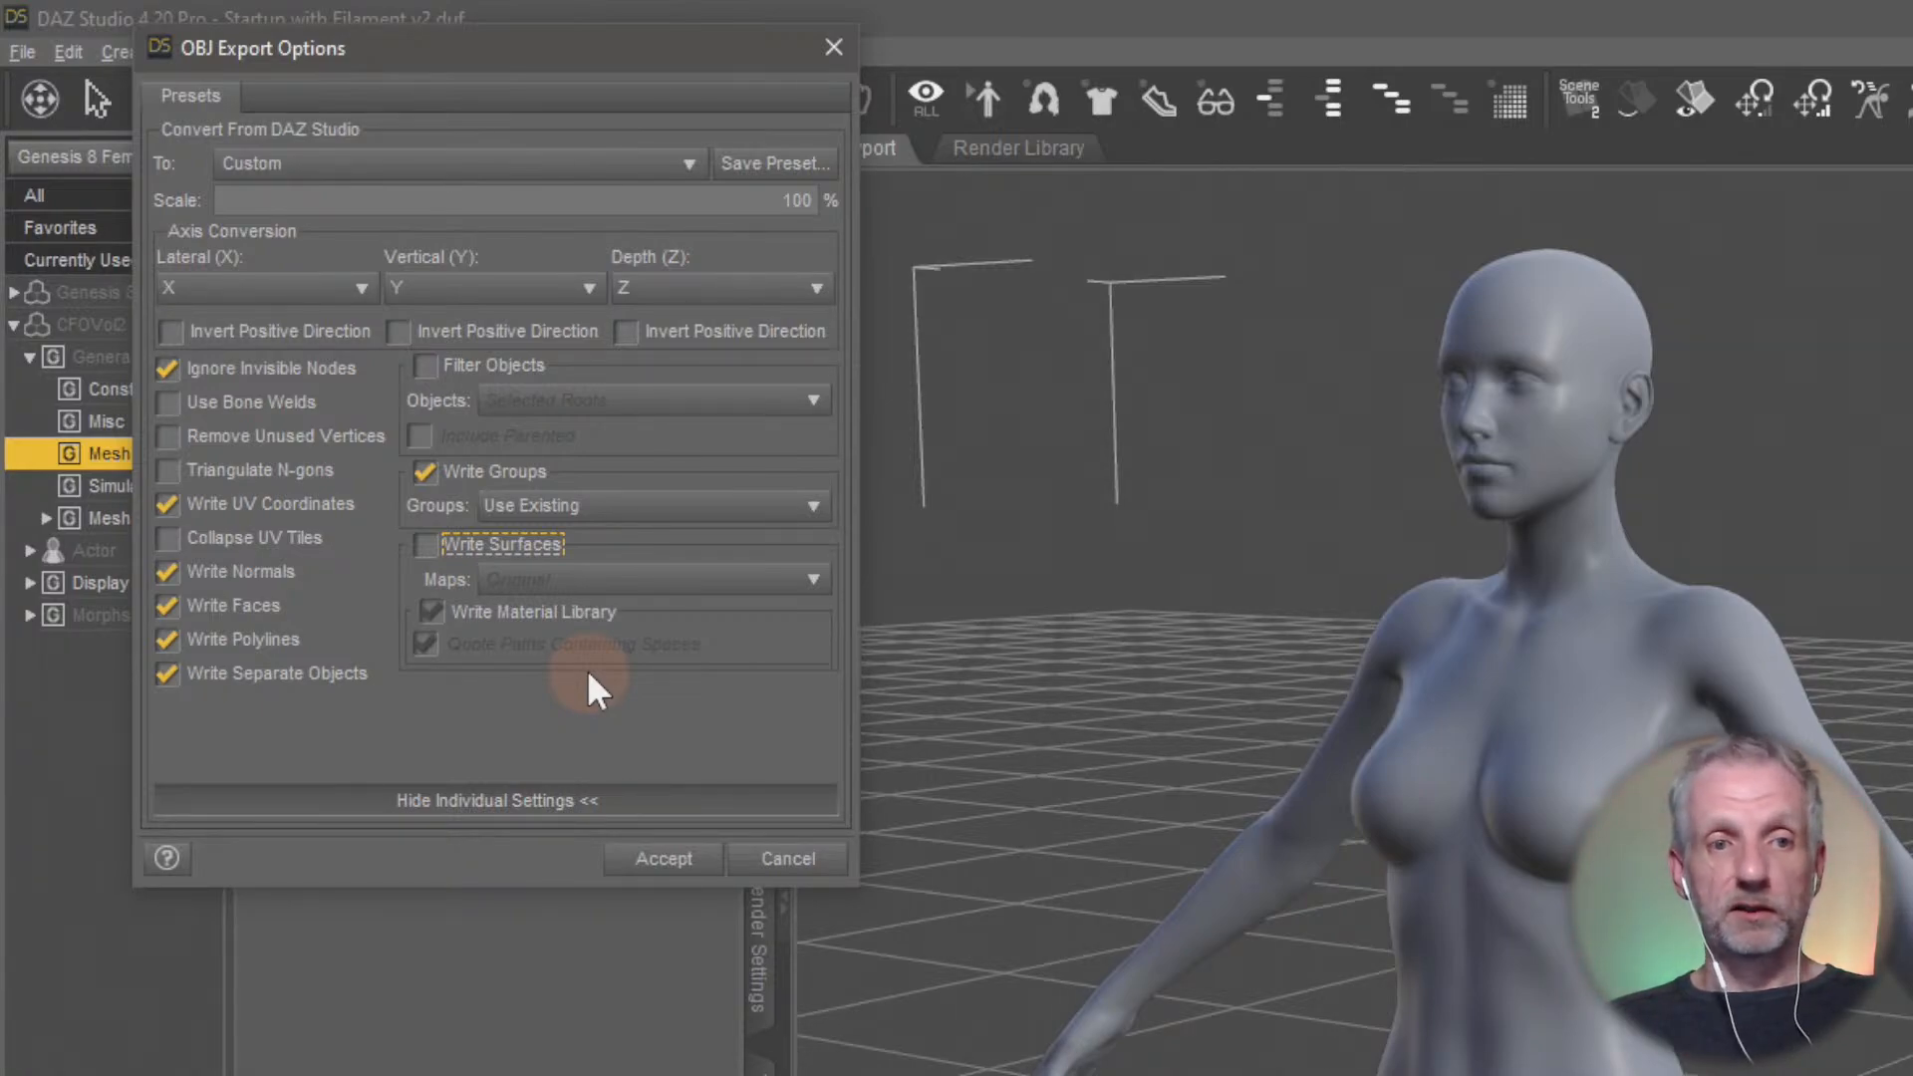
Reapply the DAZ Studio (1 unit = 1cm) preset with Ignore Invisible Nodes on and Write Surfaces off, and run the export
left_click(165, 370)
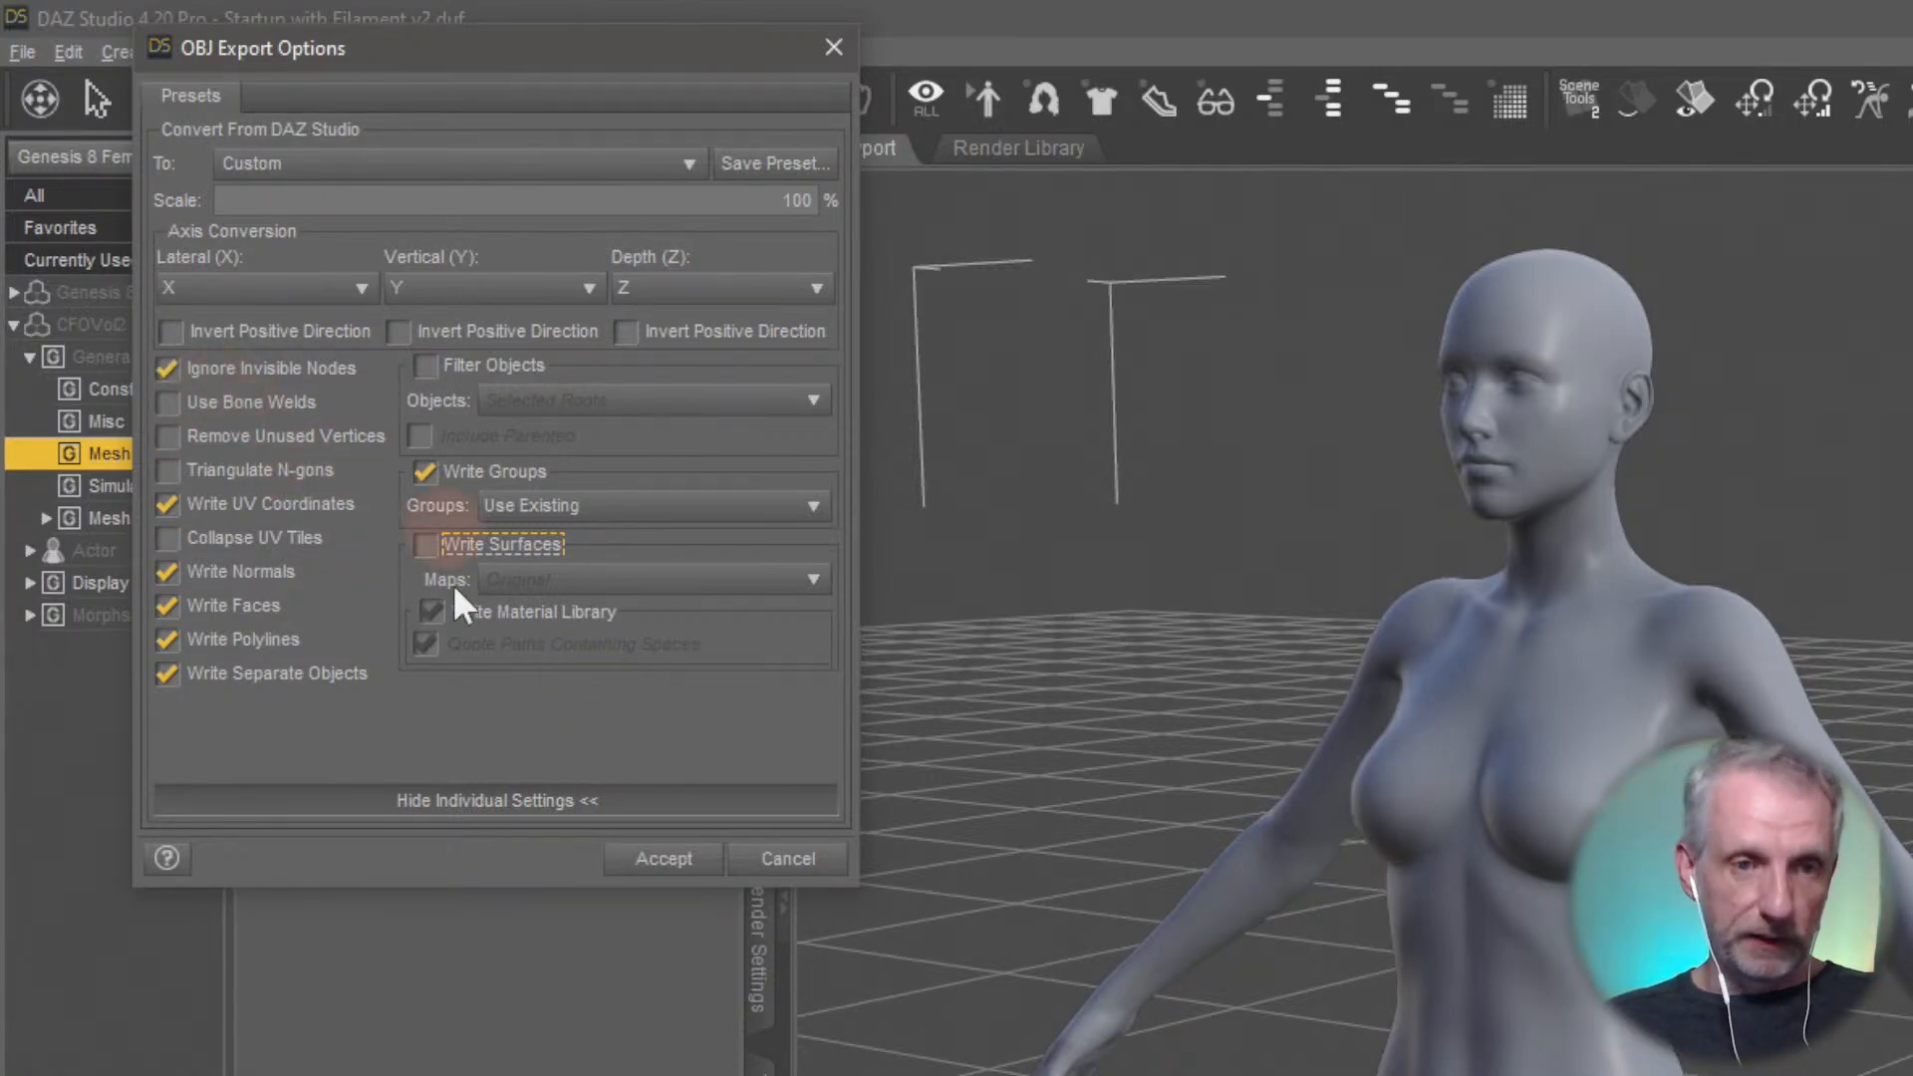
left_click(204, 369)
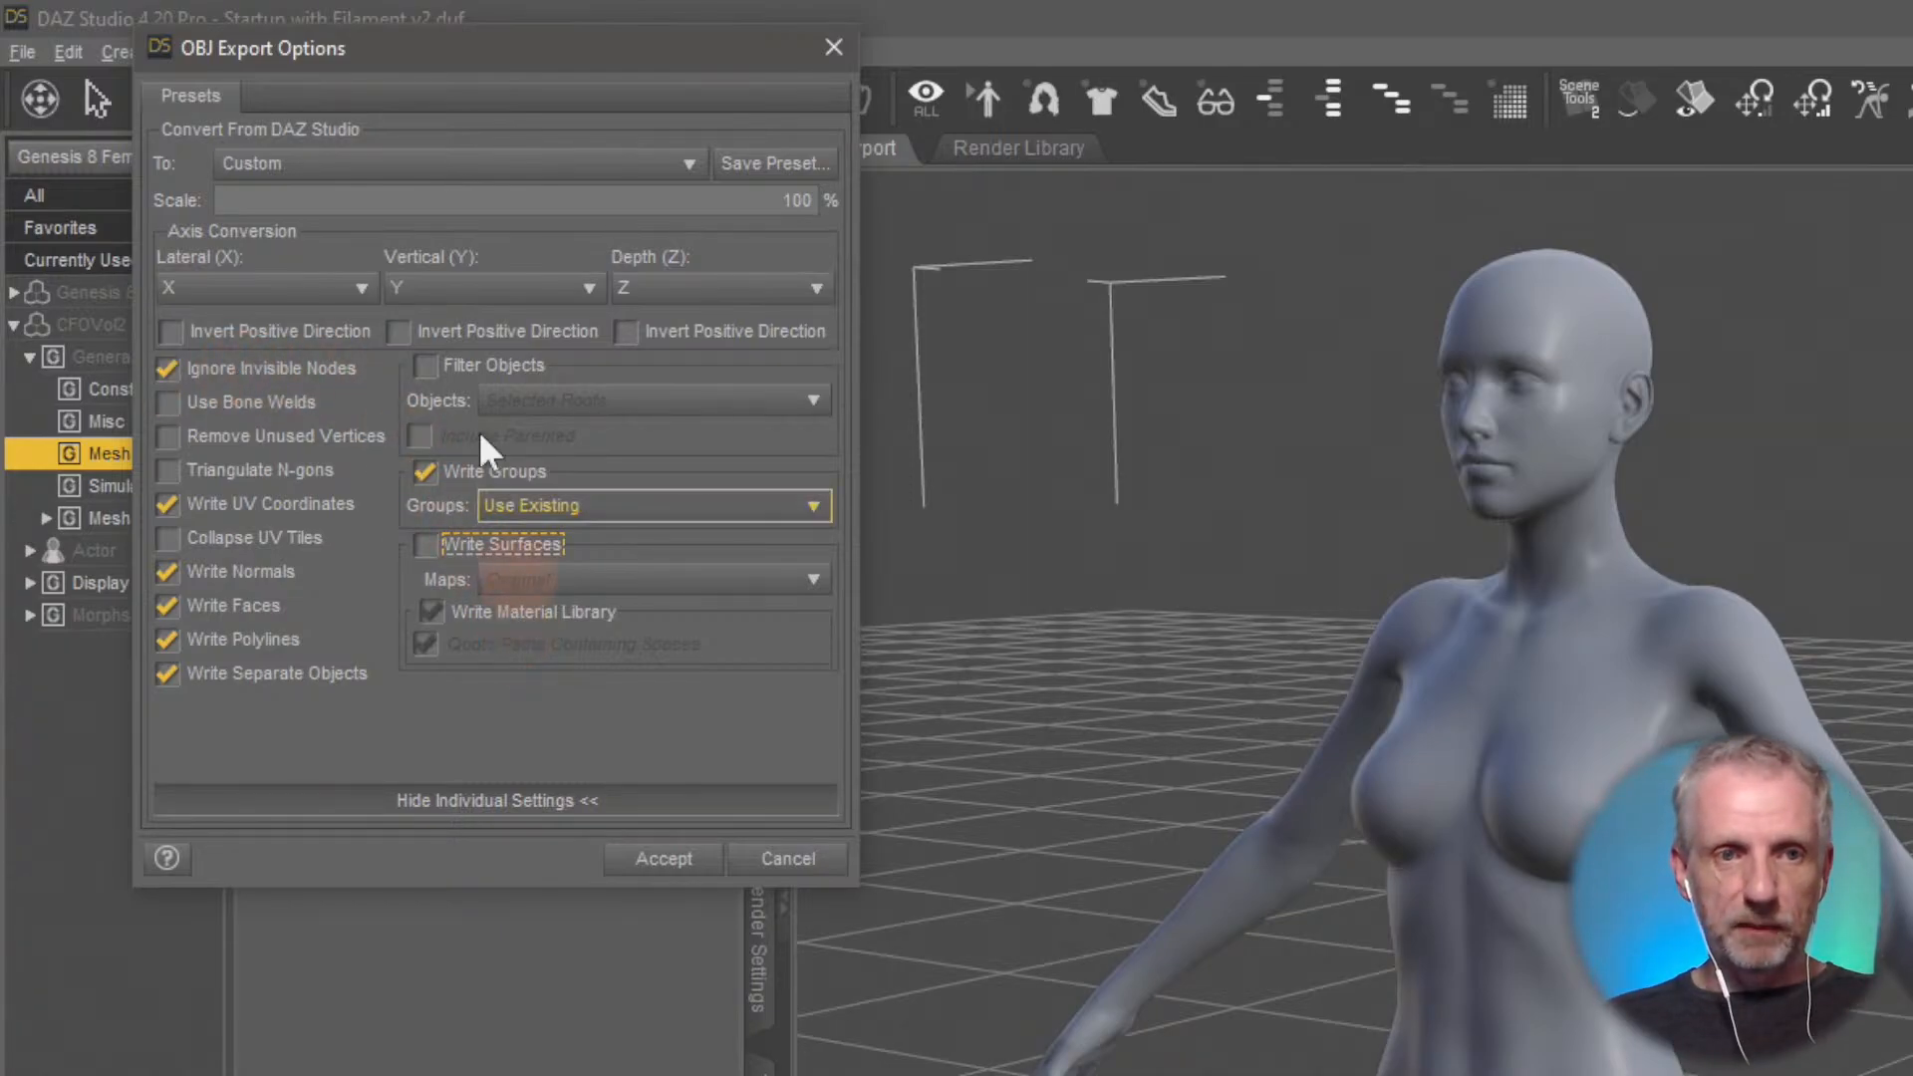
left_click(495, 164)
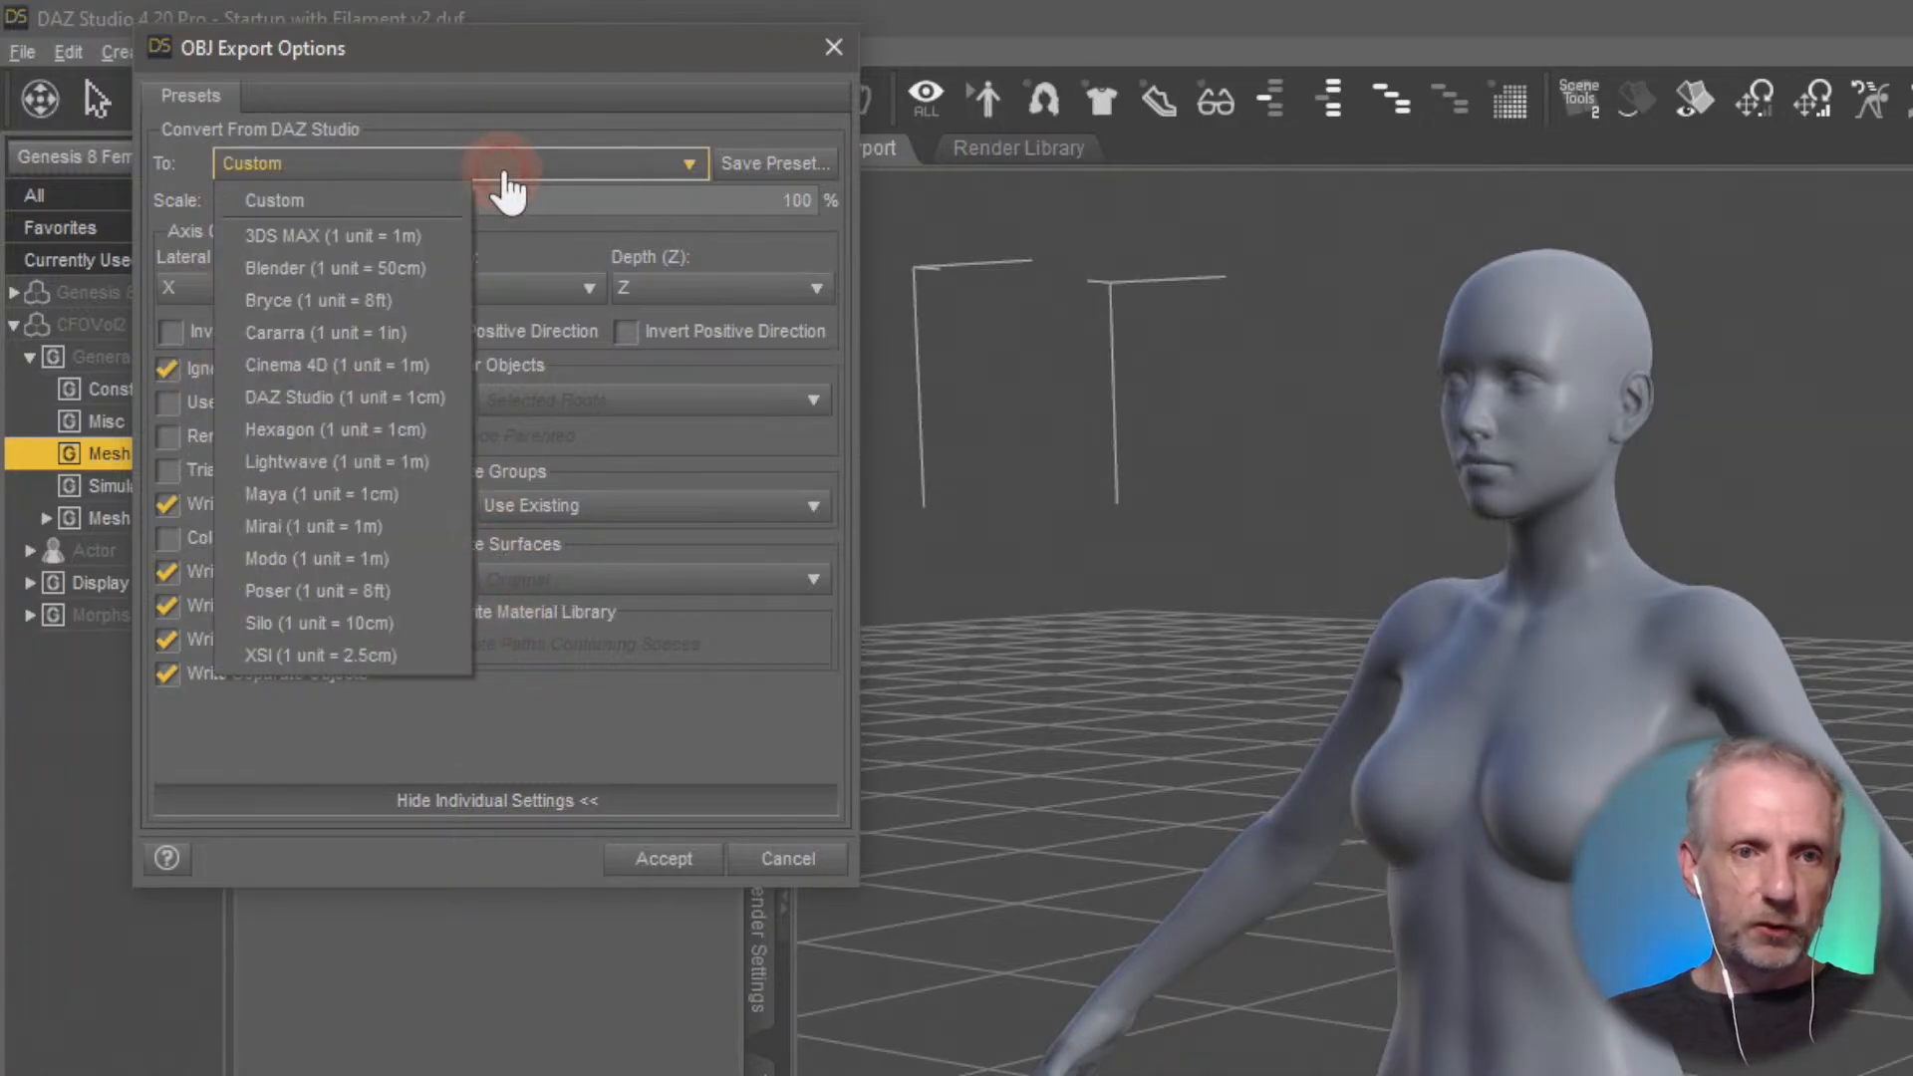
left_click(437, 396)
left_click(429, 544)
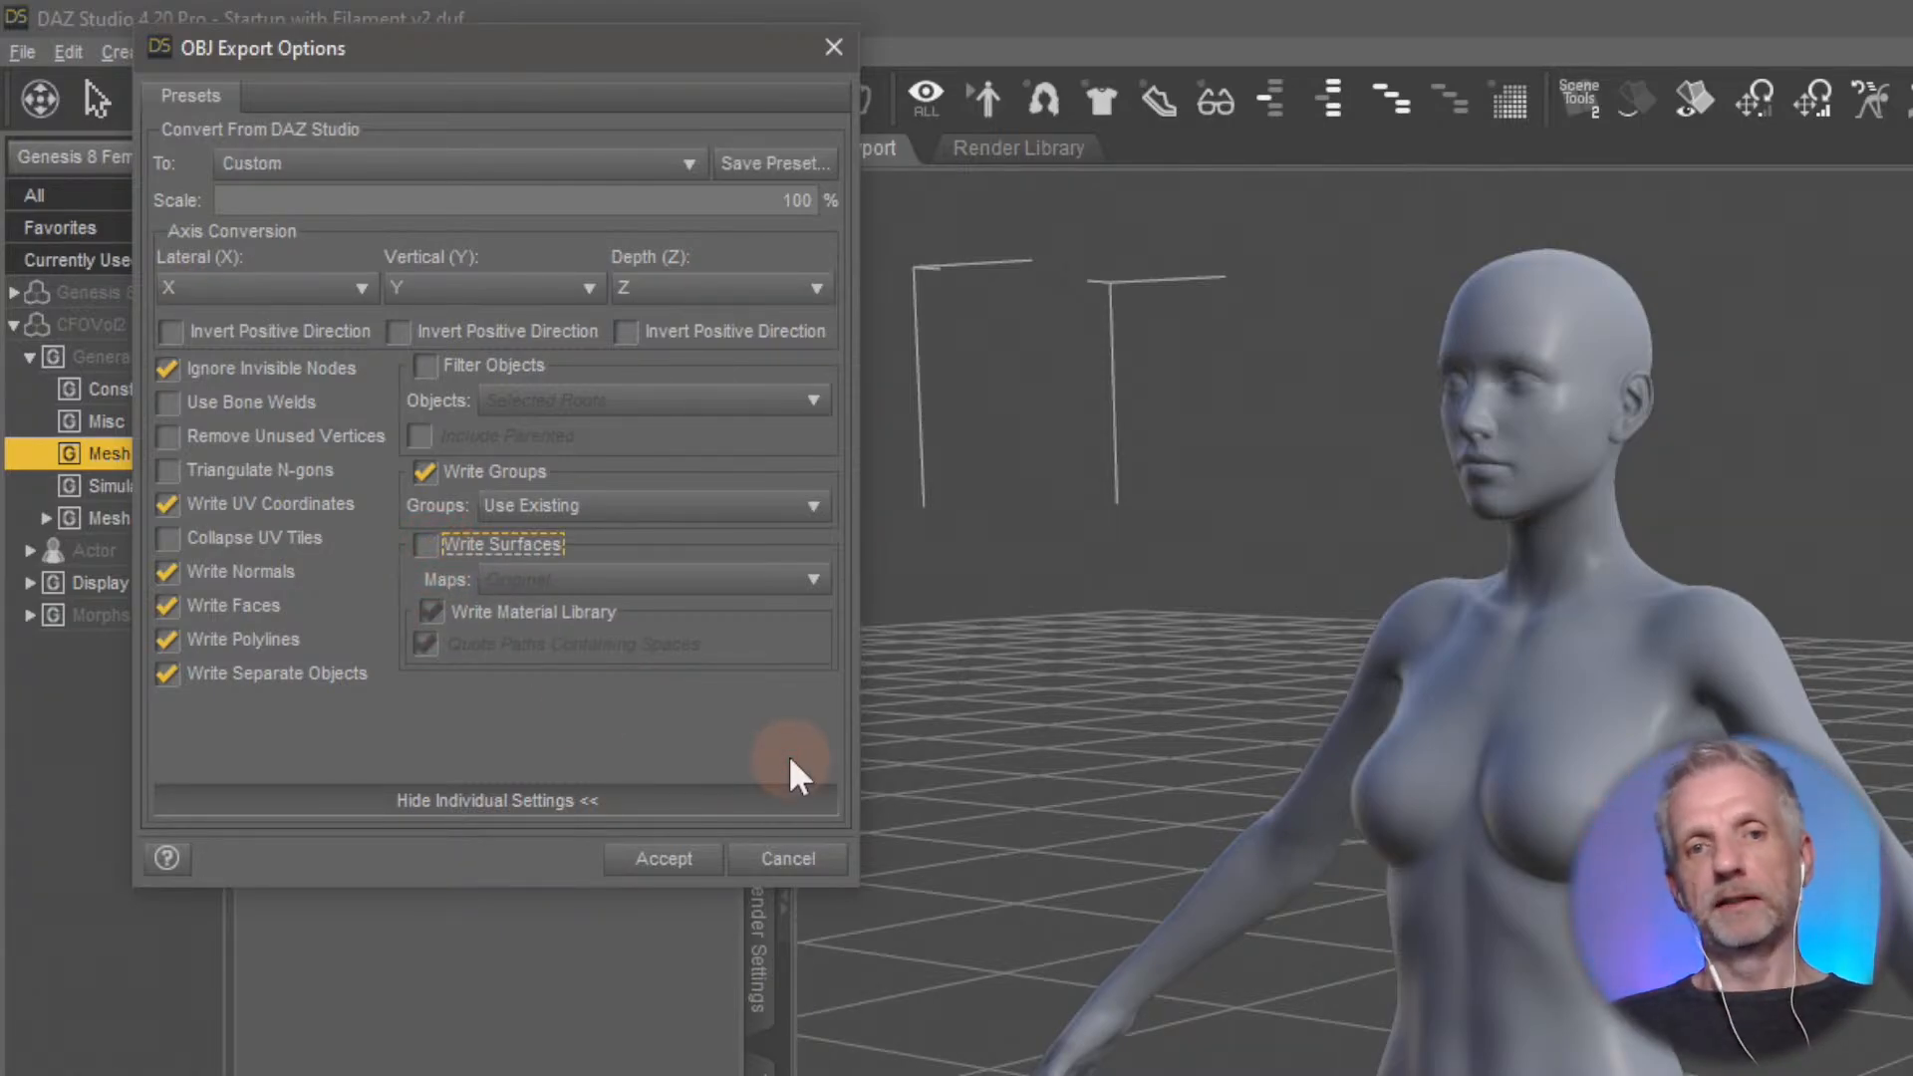
left_click(664, 858)
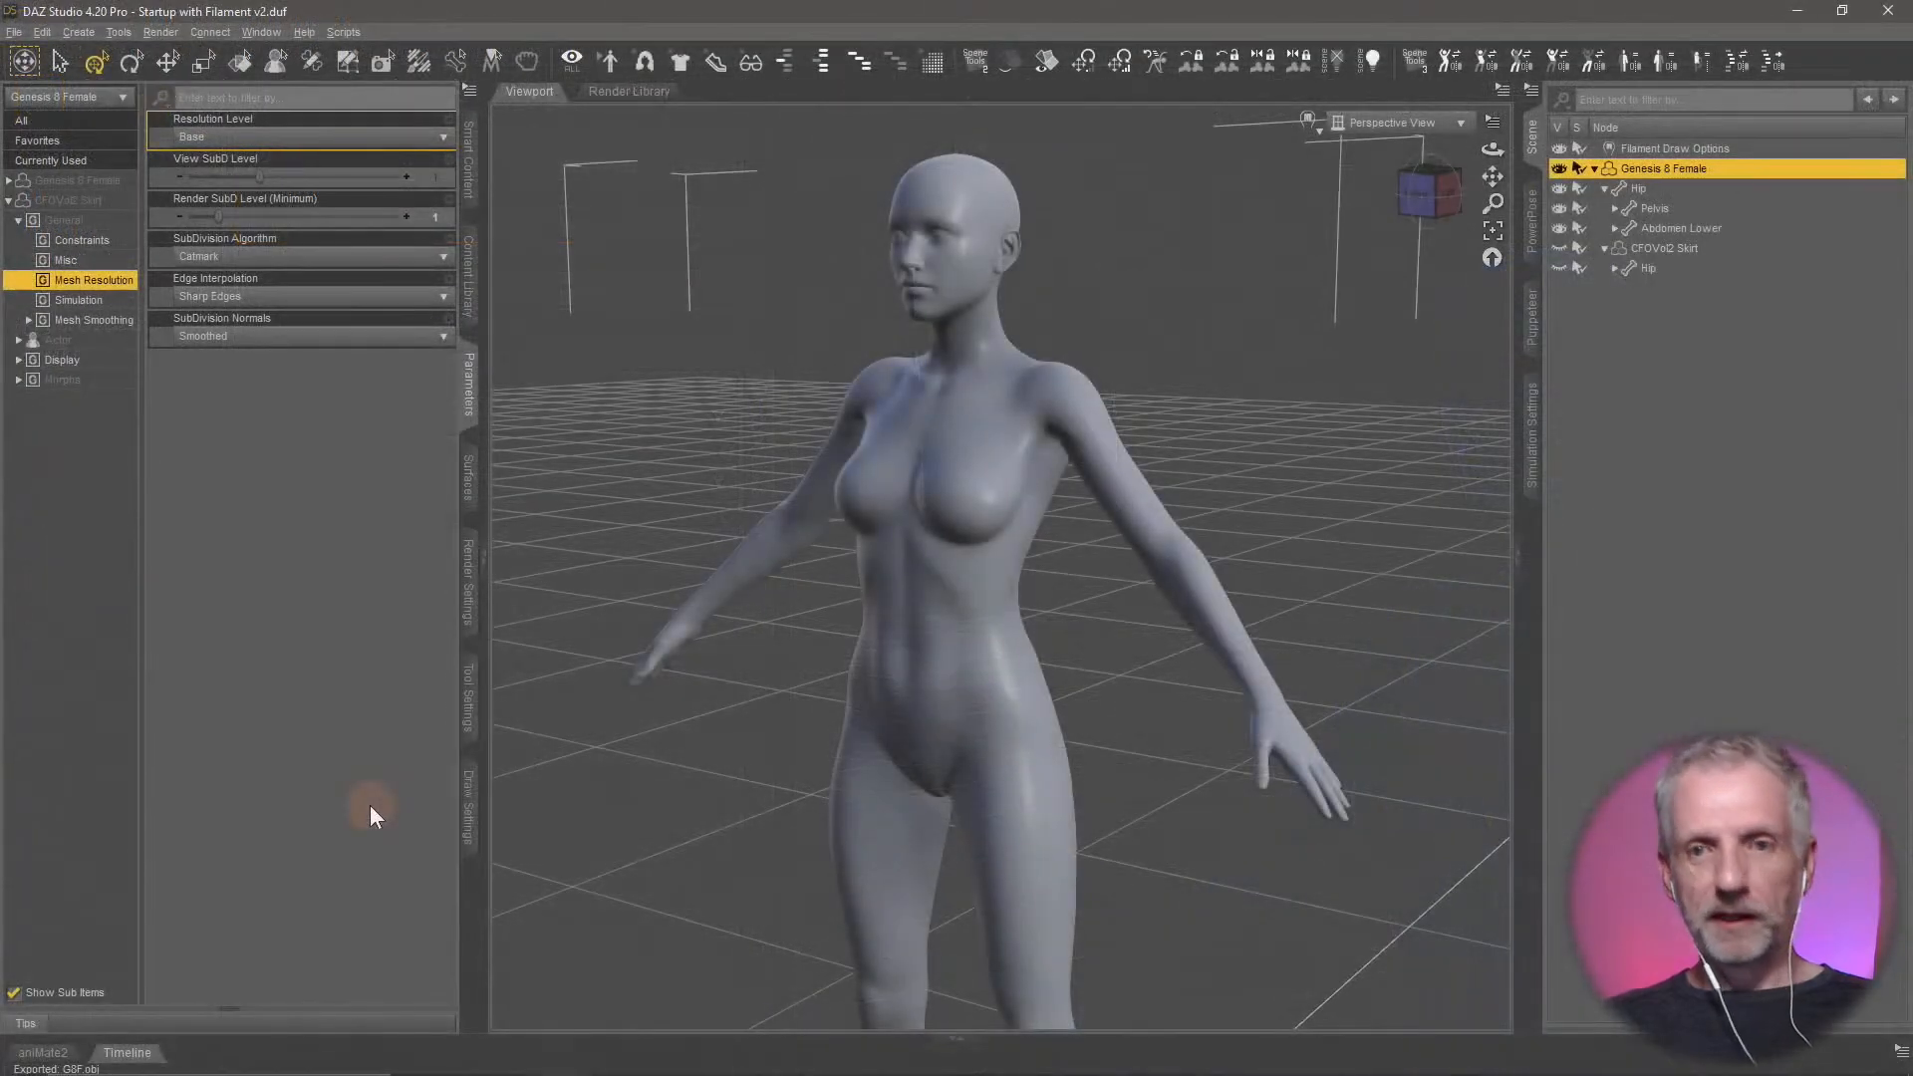
Hide the Genesis 8 Female, select the CFOVol2 Skirt and make only the skirt visible in the scene
left_click(1560, 169)
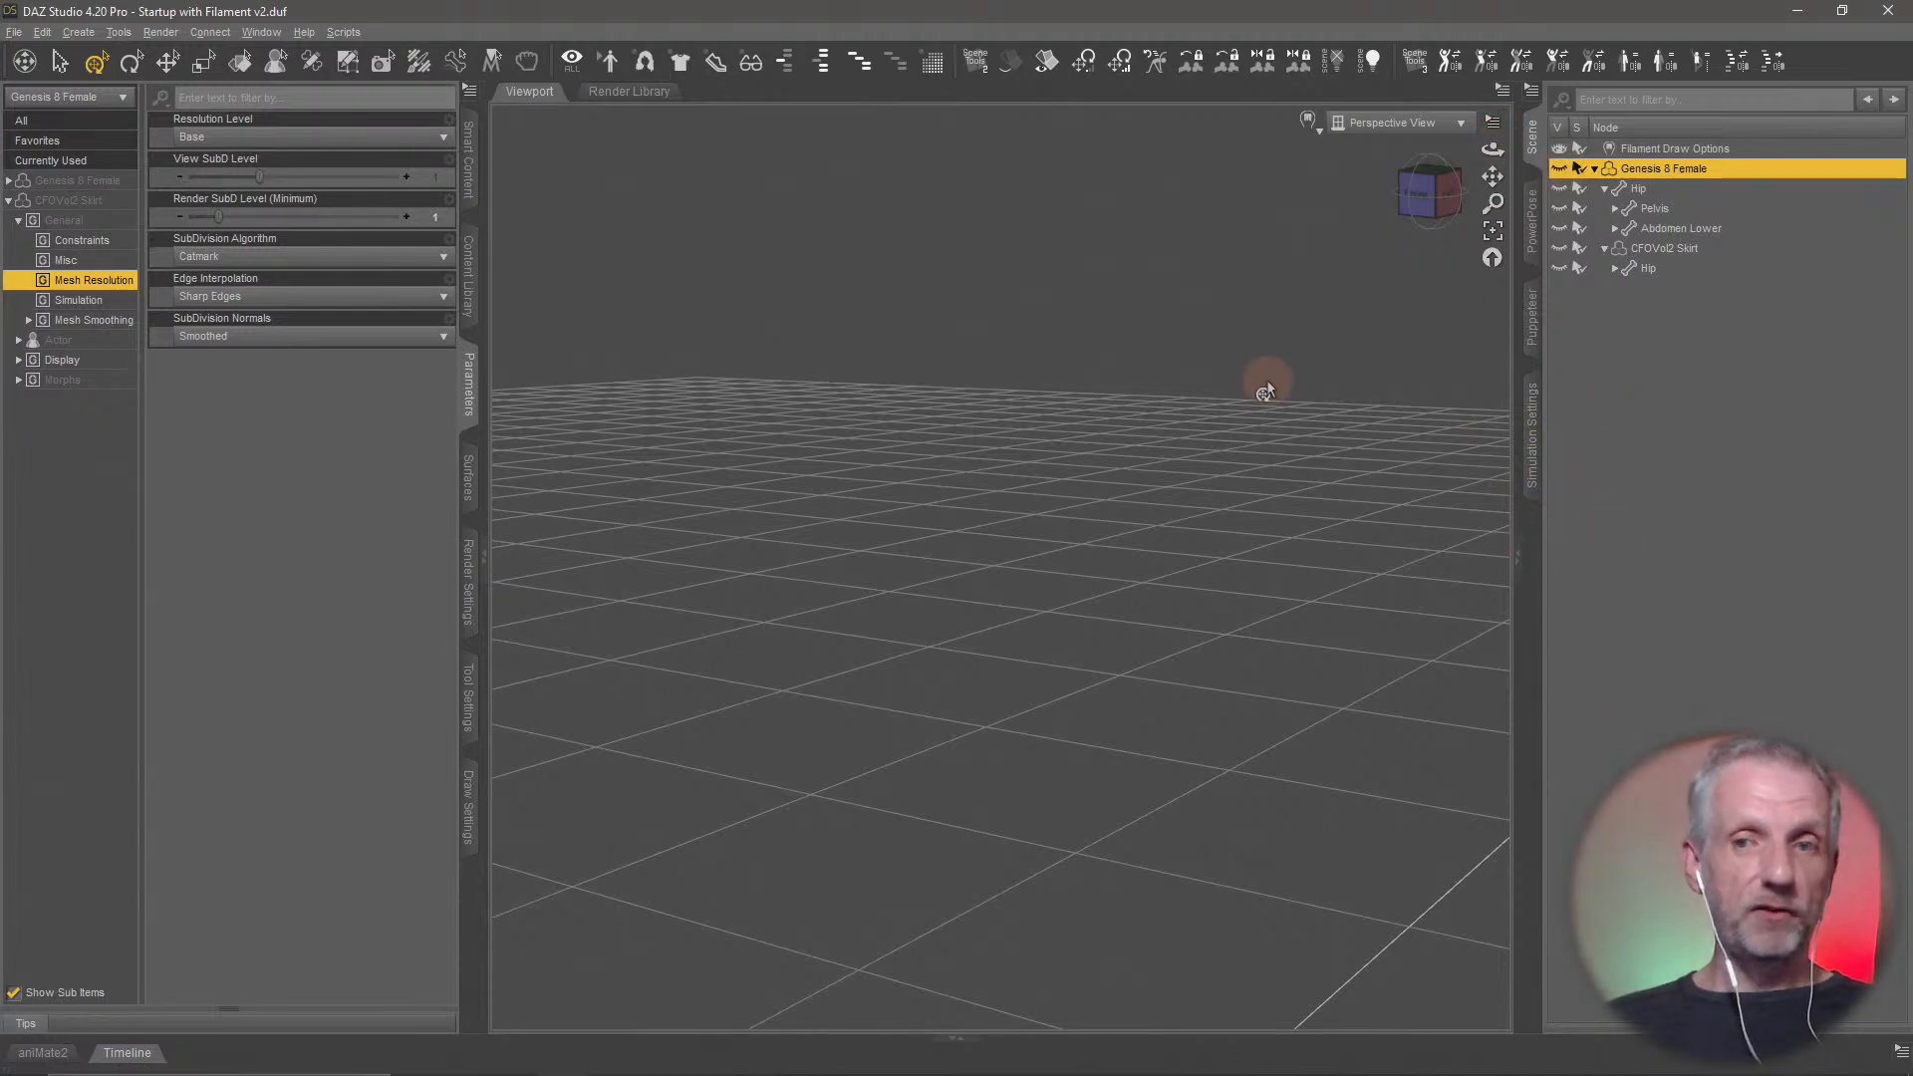
left_click(1683, 248)
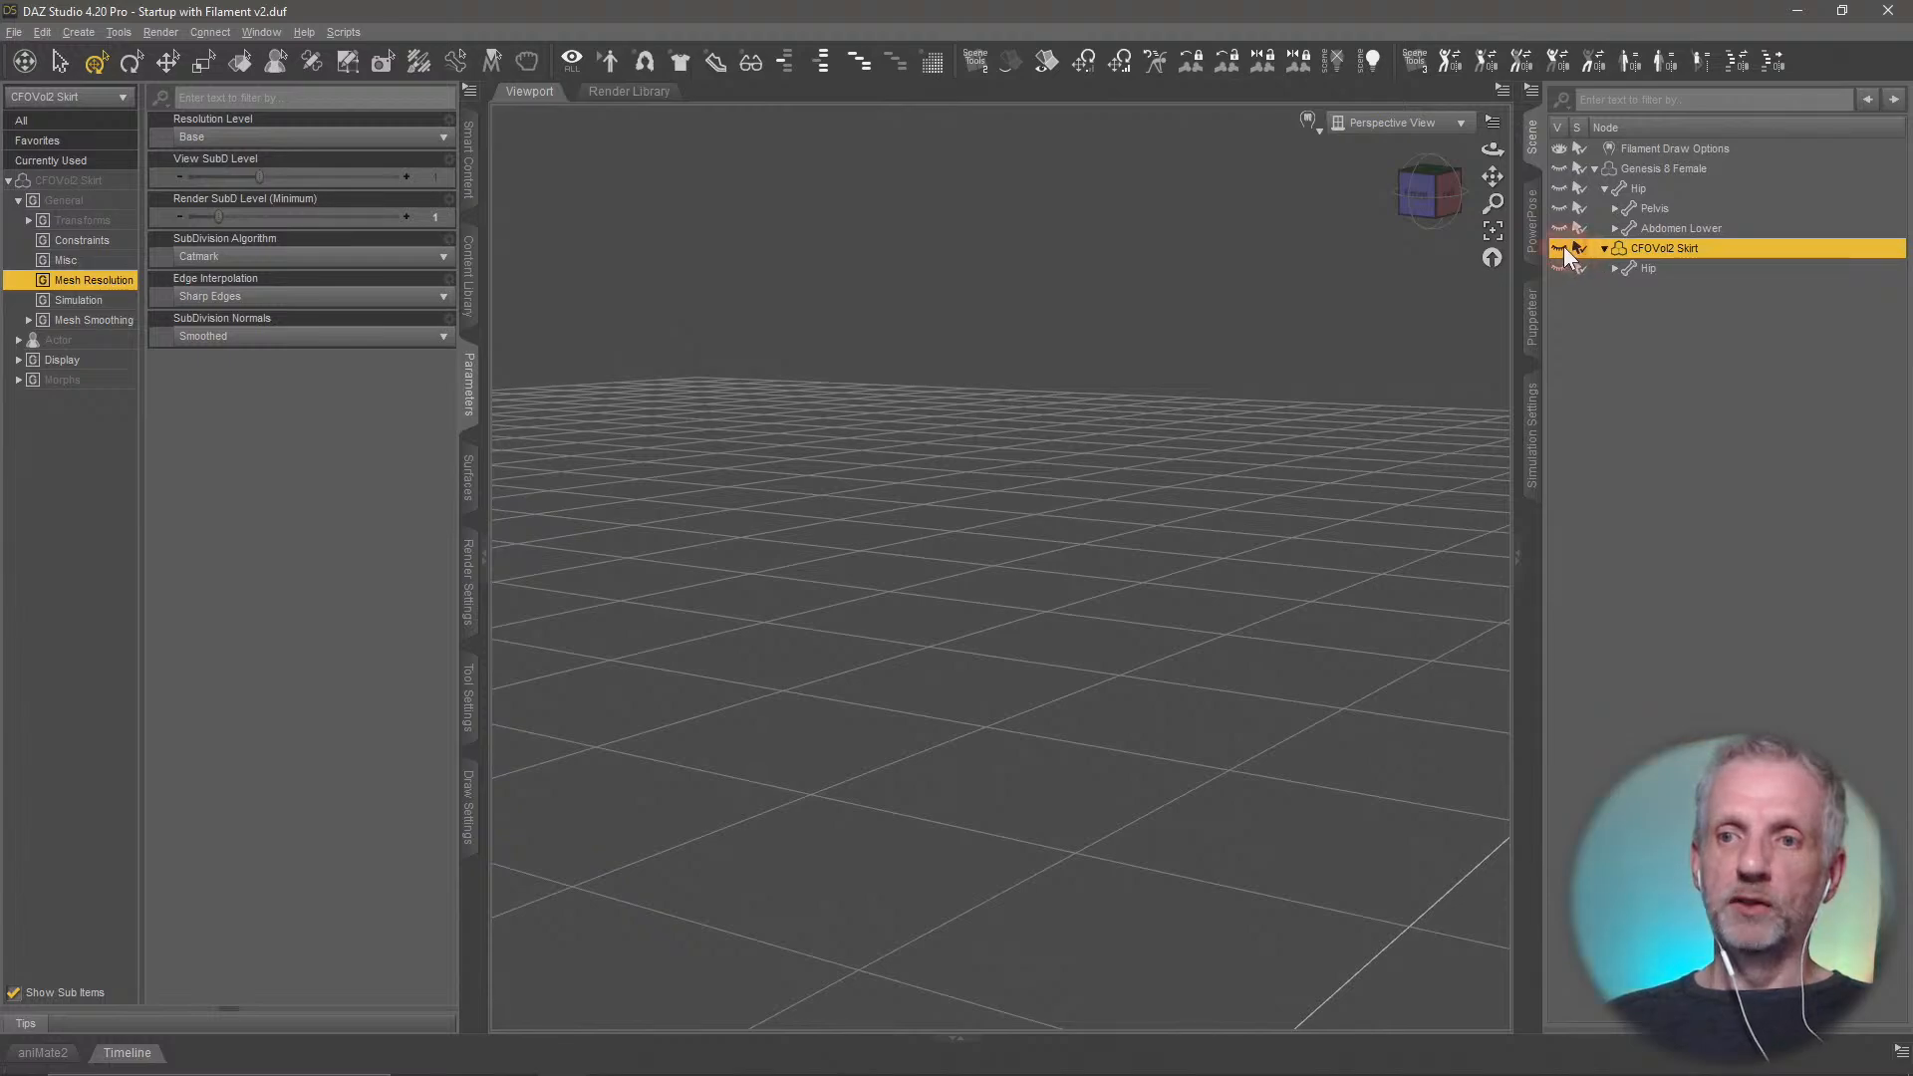
left_click(1560, 249)
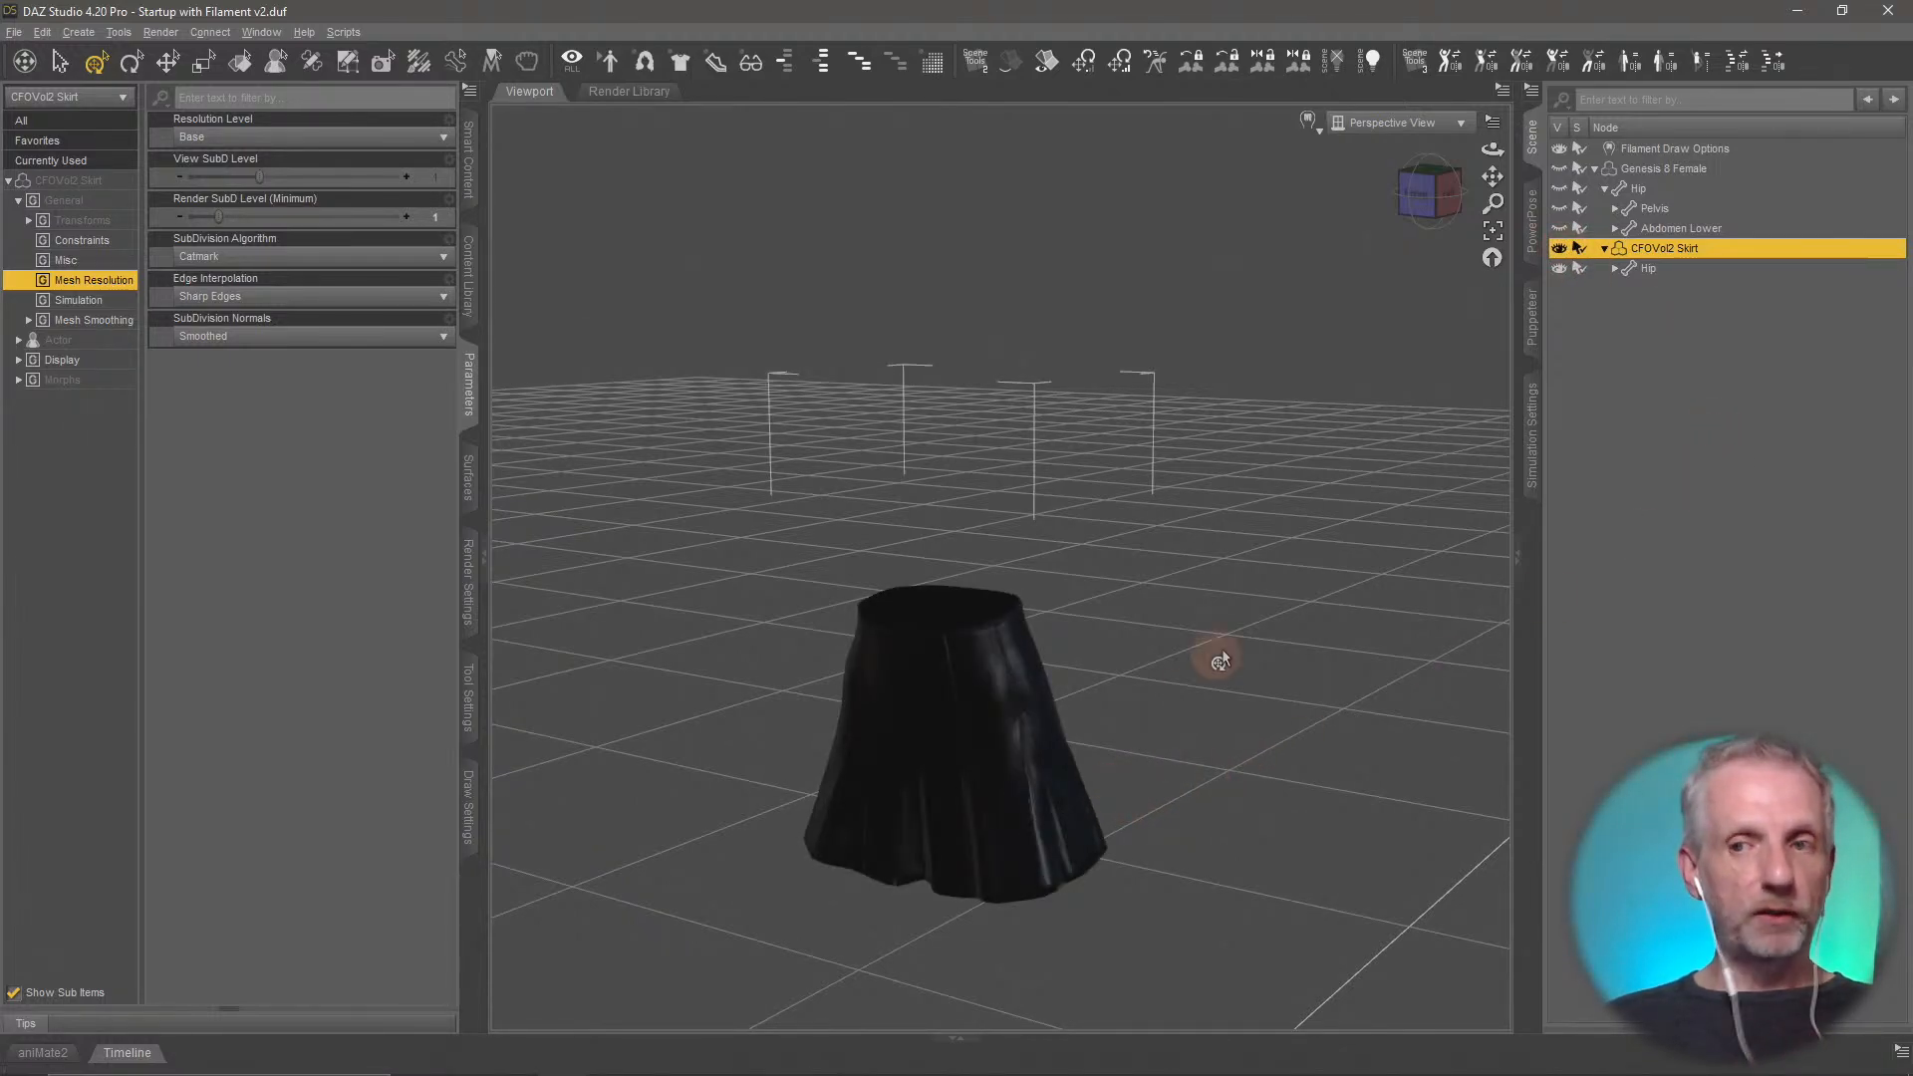
Export the visible skirt as a Wavefront OBJ named Skirt in the Blender Skirt folder, keeping the existing OBJ export options
left_click(14, 32)
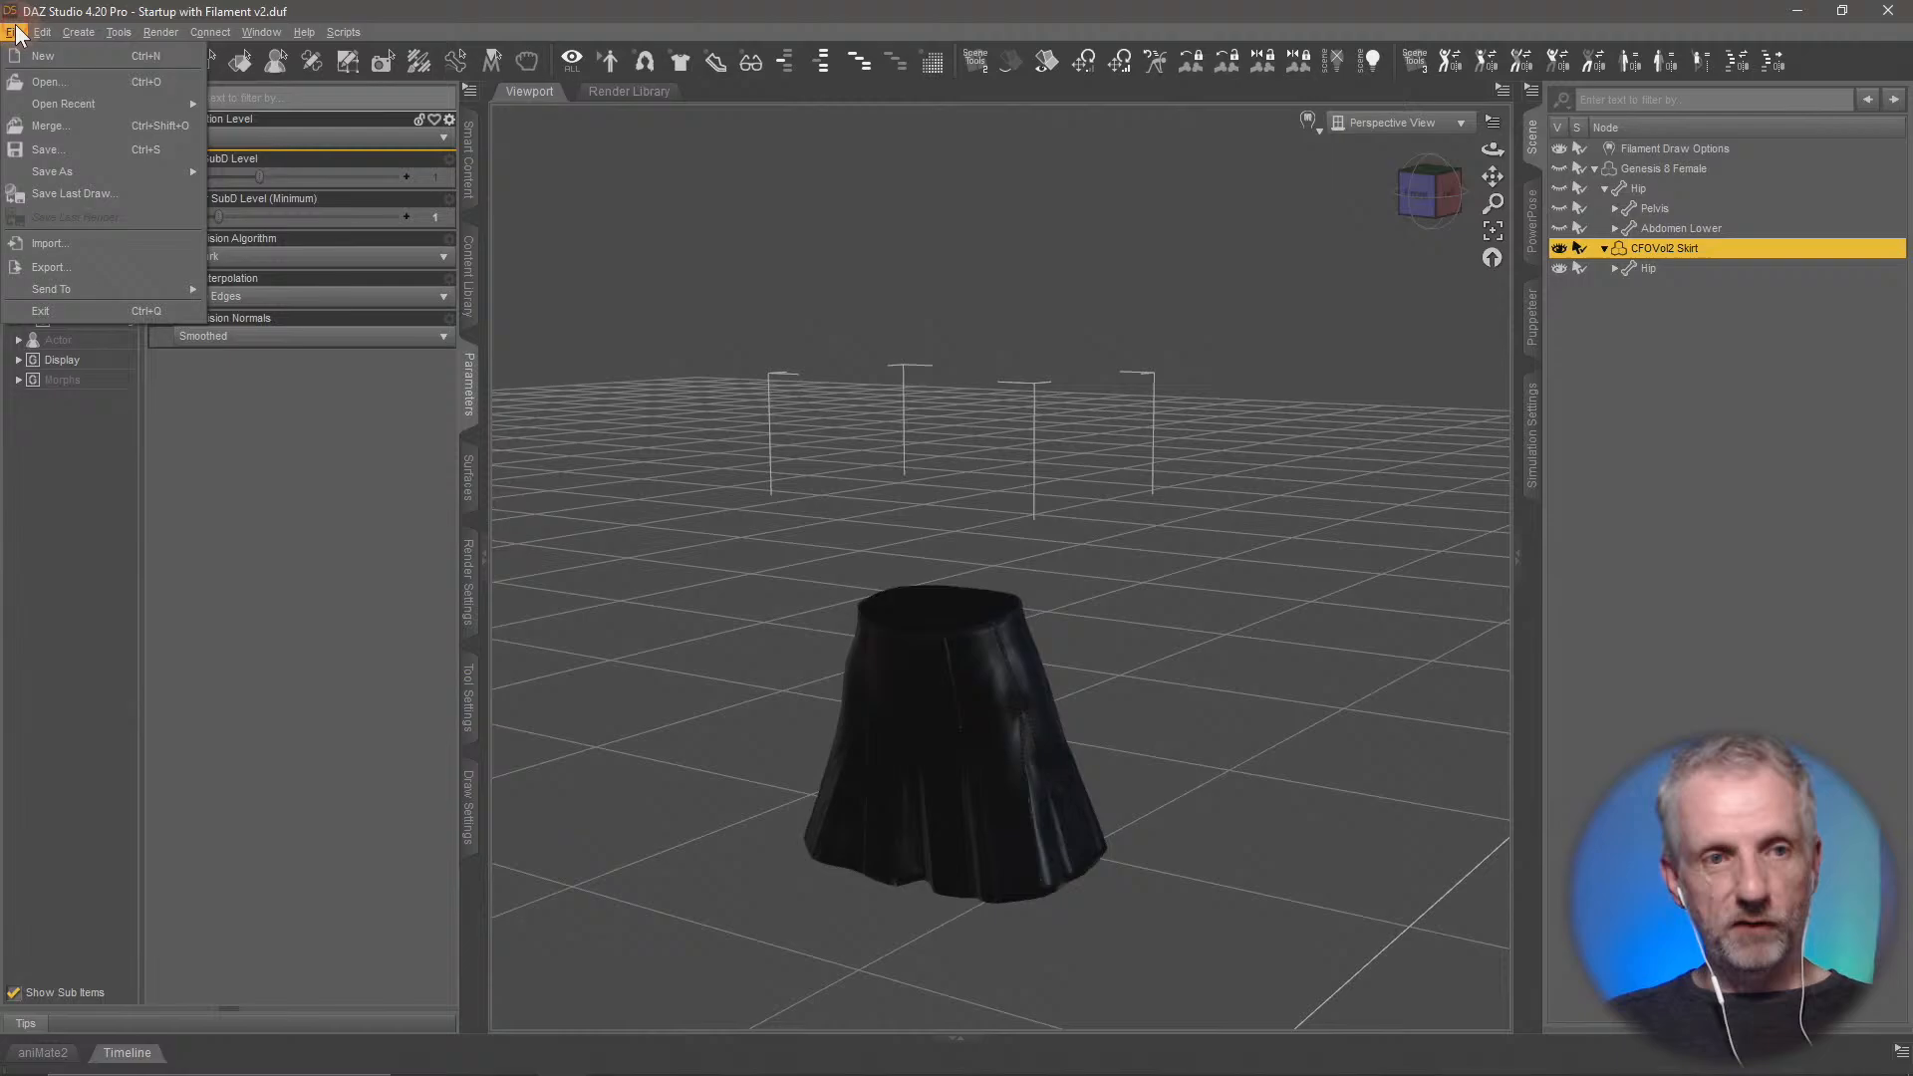
left_click(129, 267)
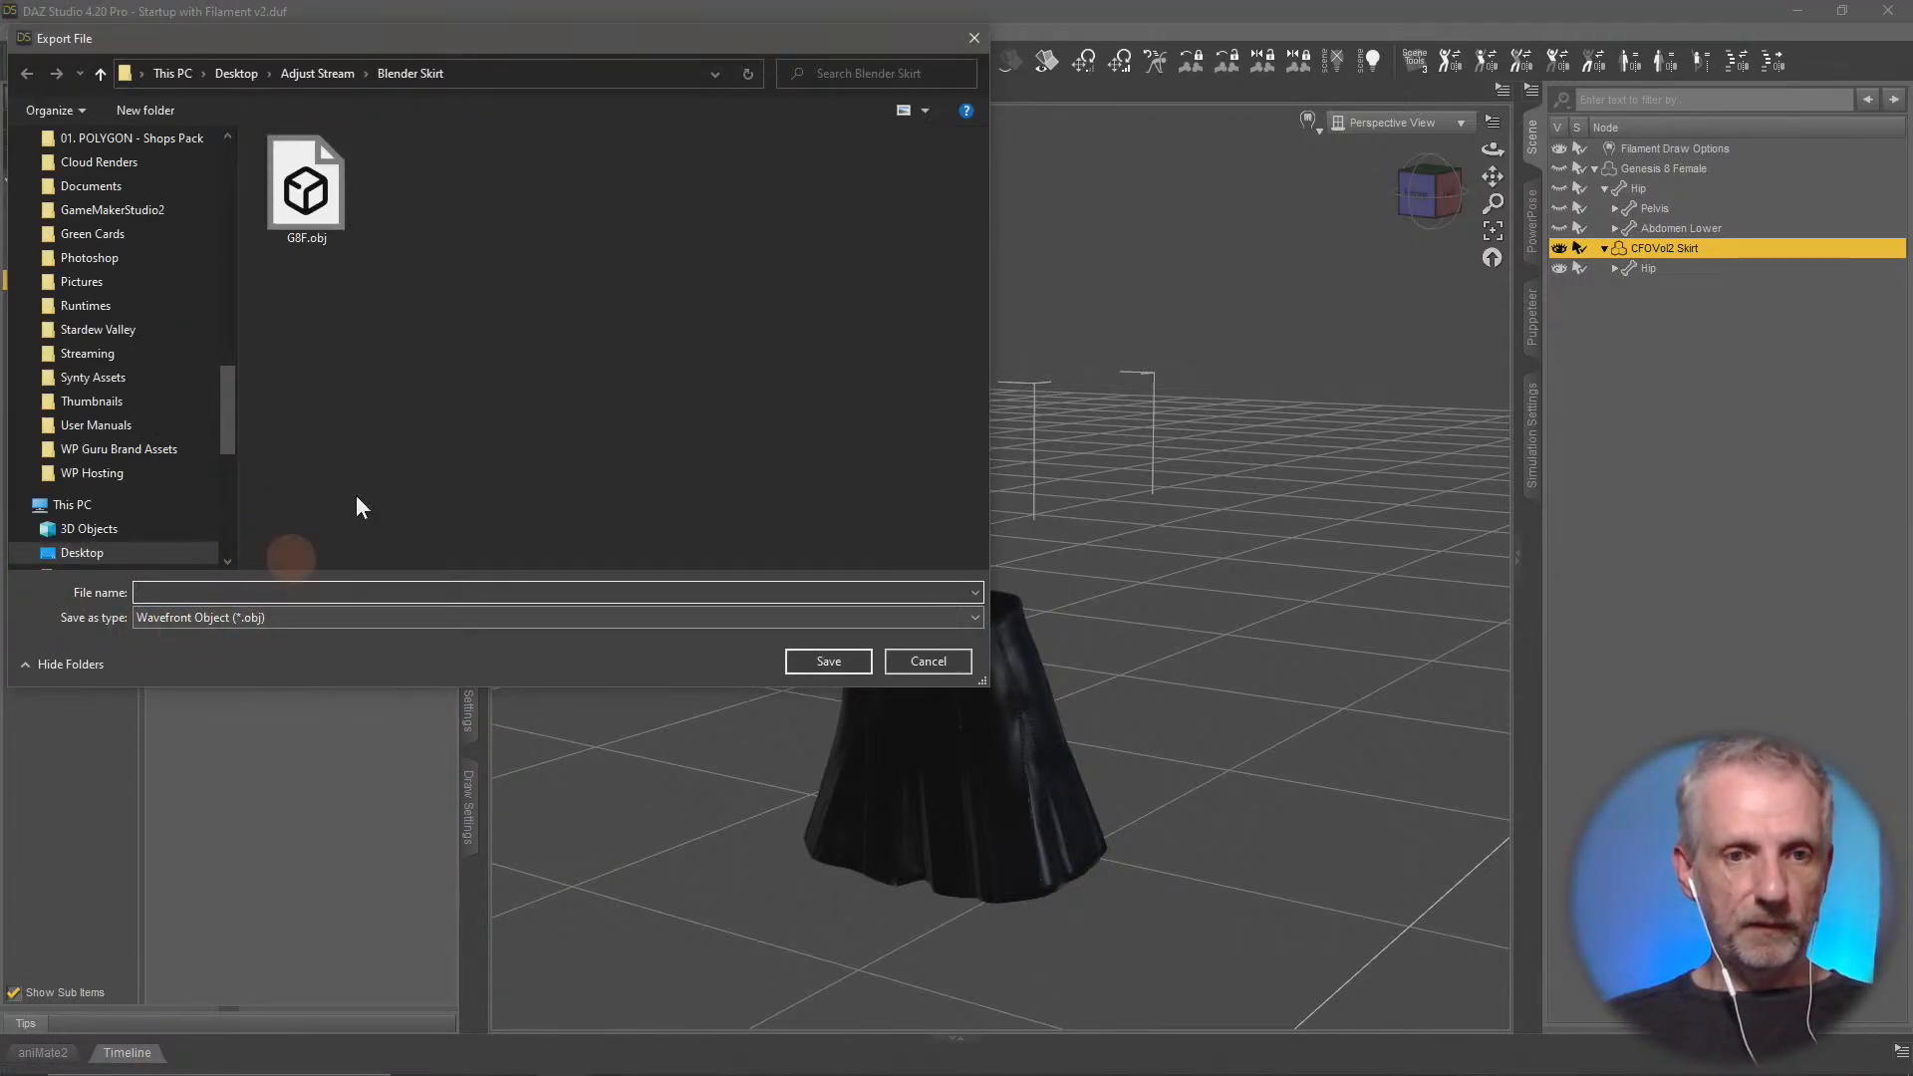
left_click(513, 532)
type("Skirt")
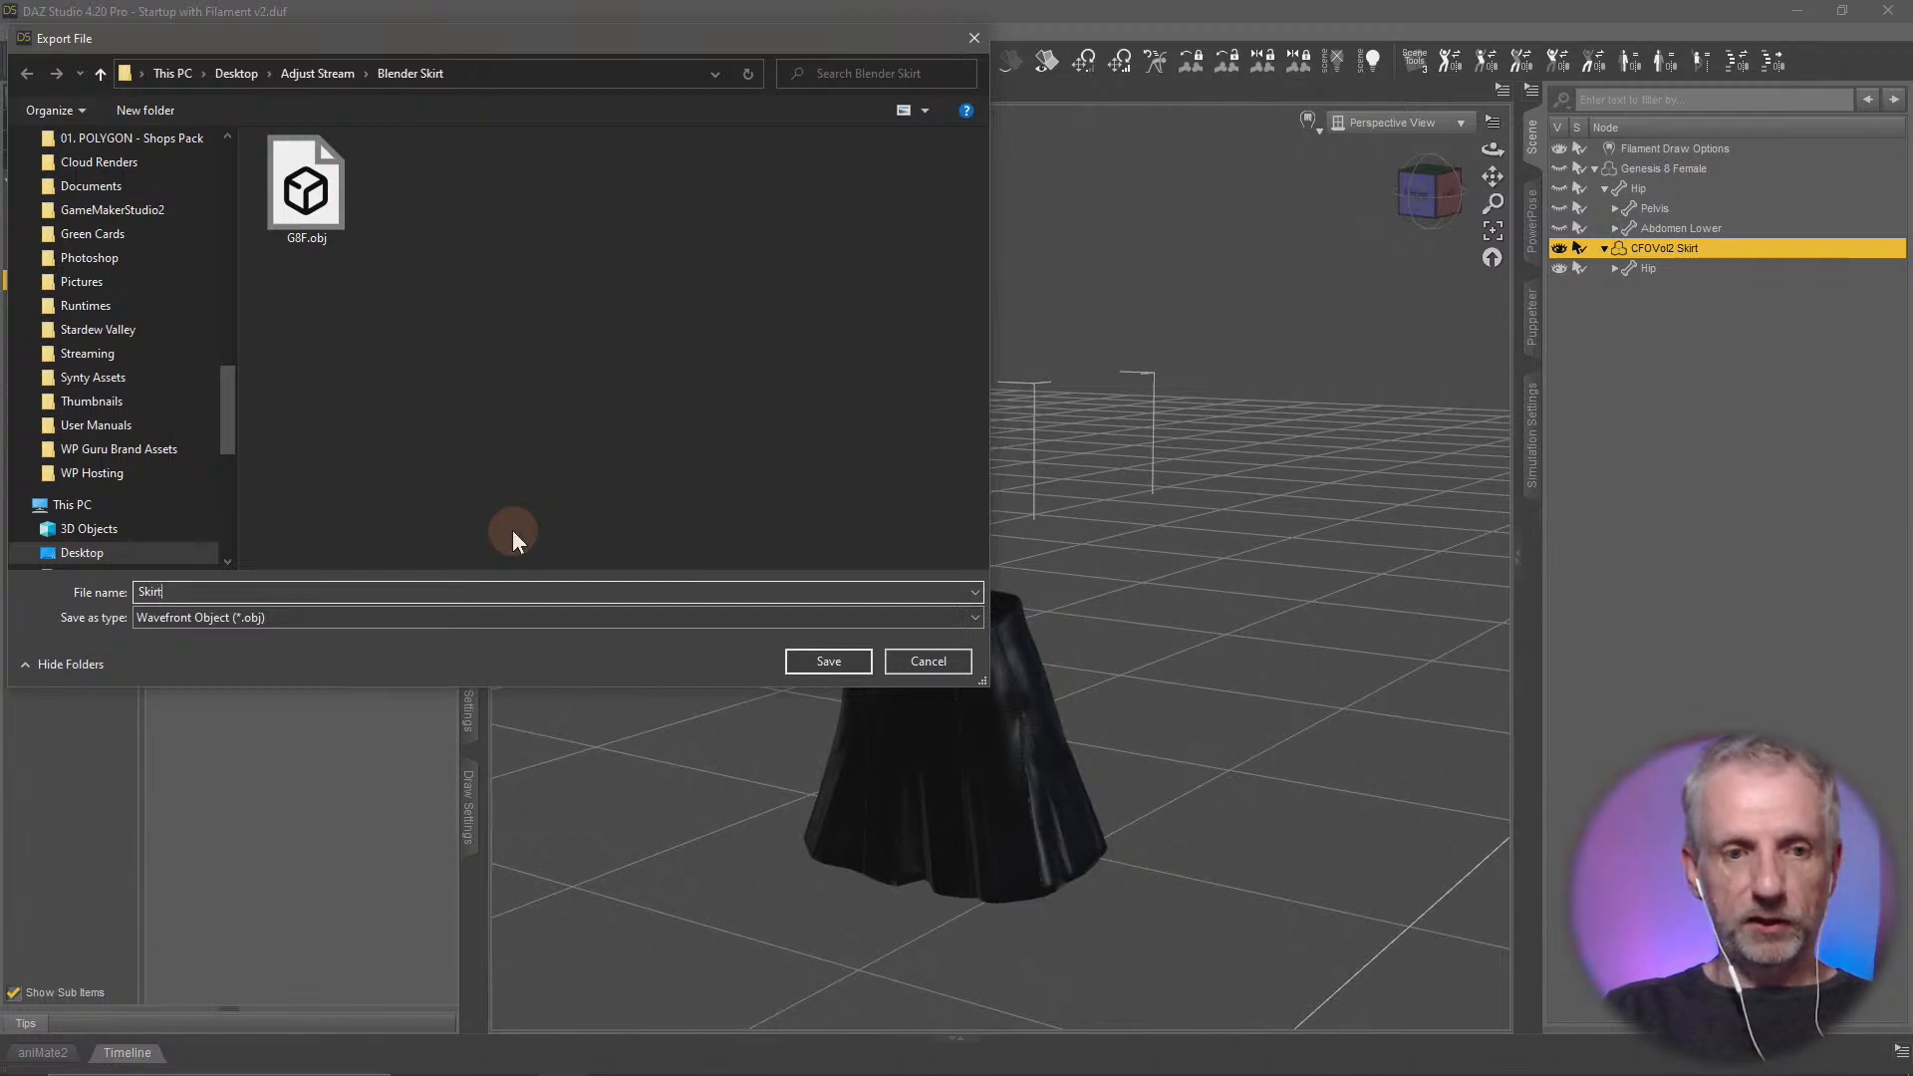
left_click(839, 667)
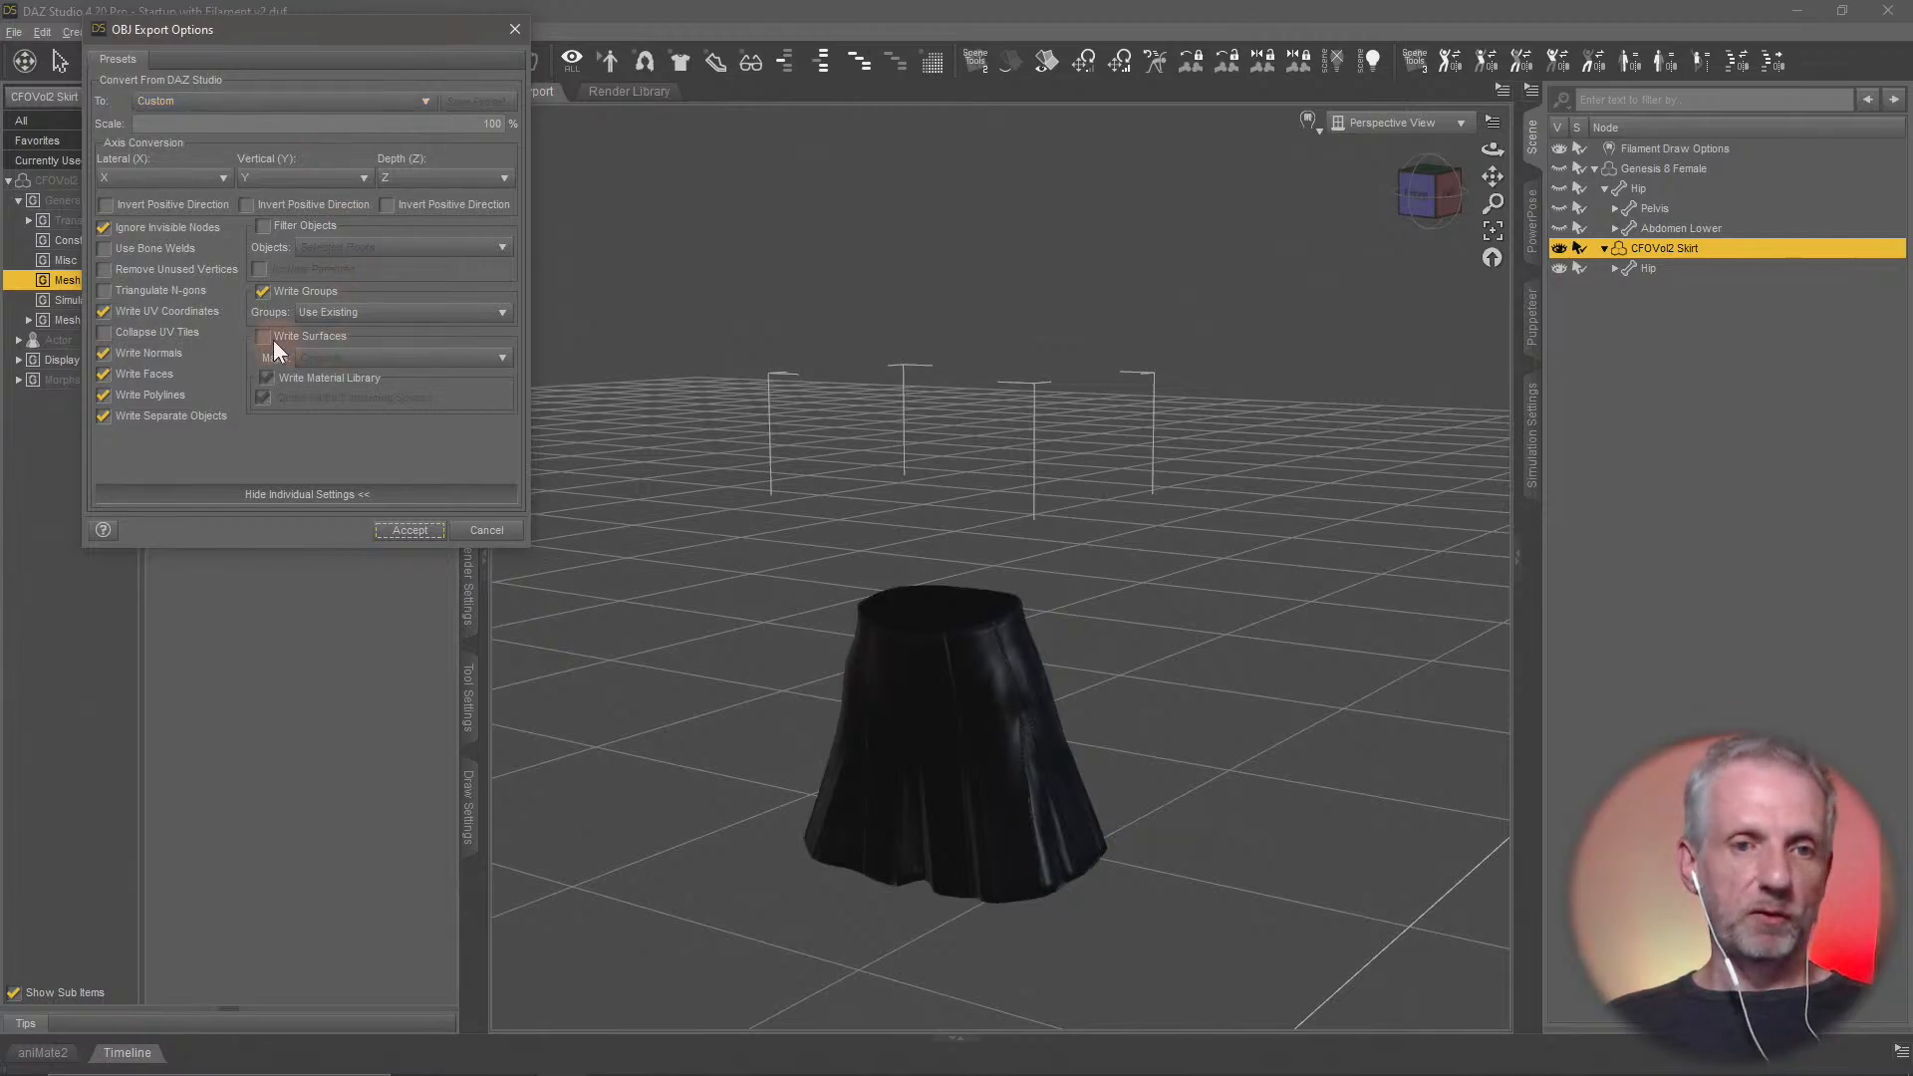
left_click(387, 528)
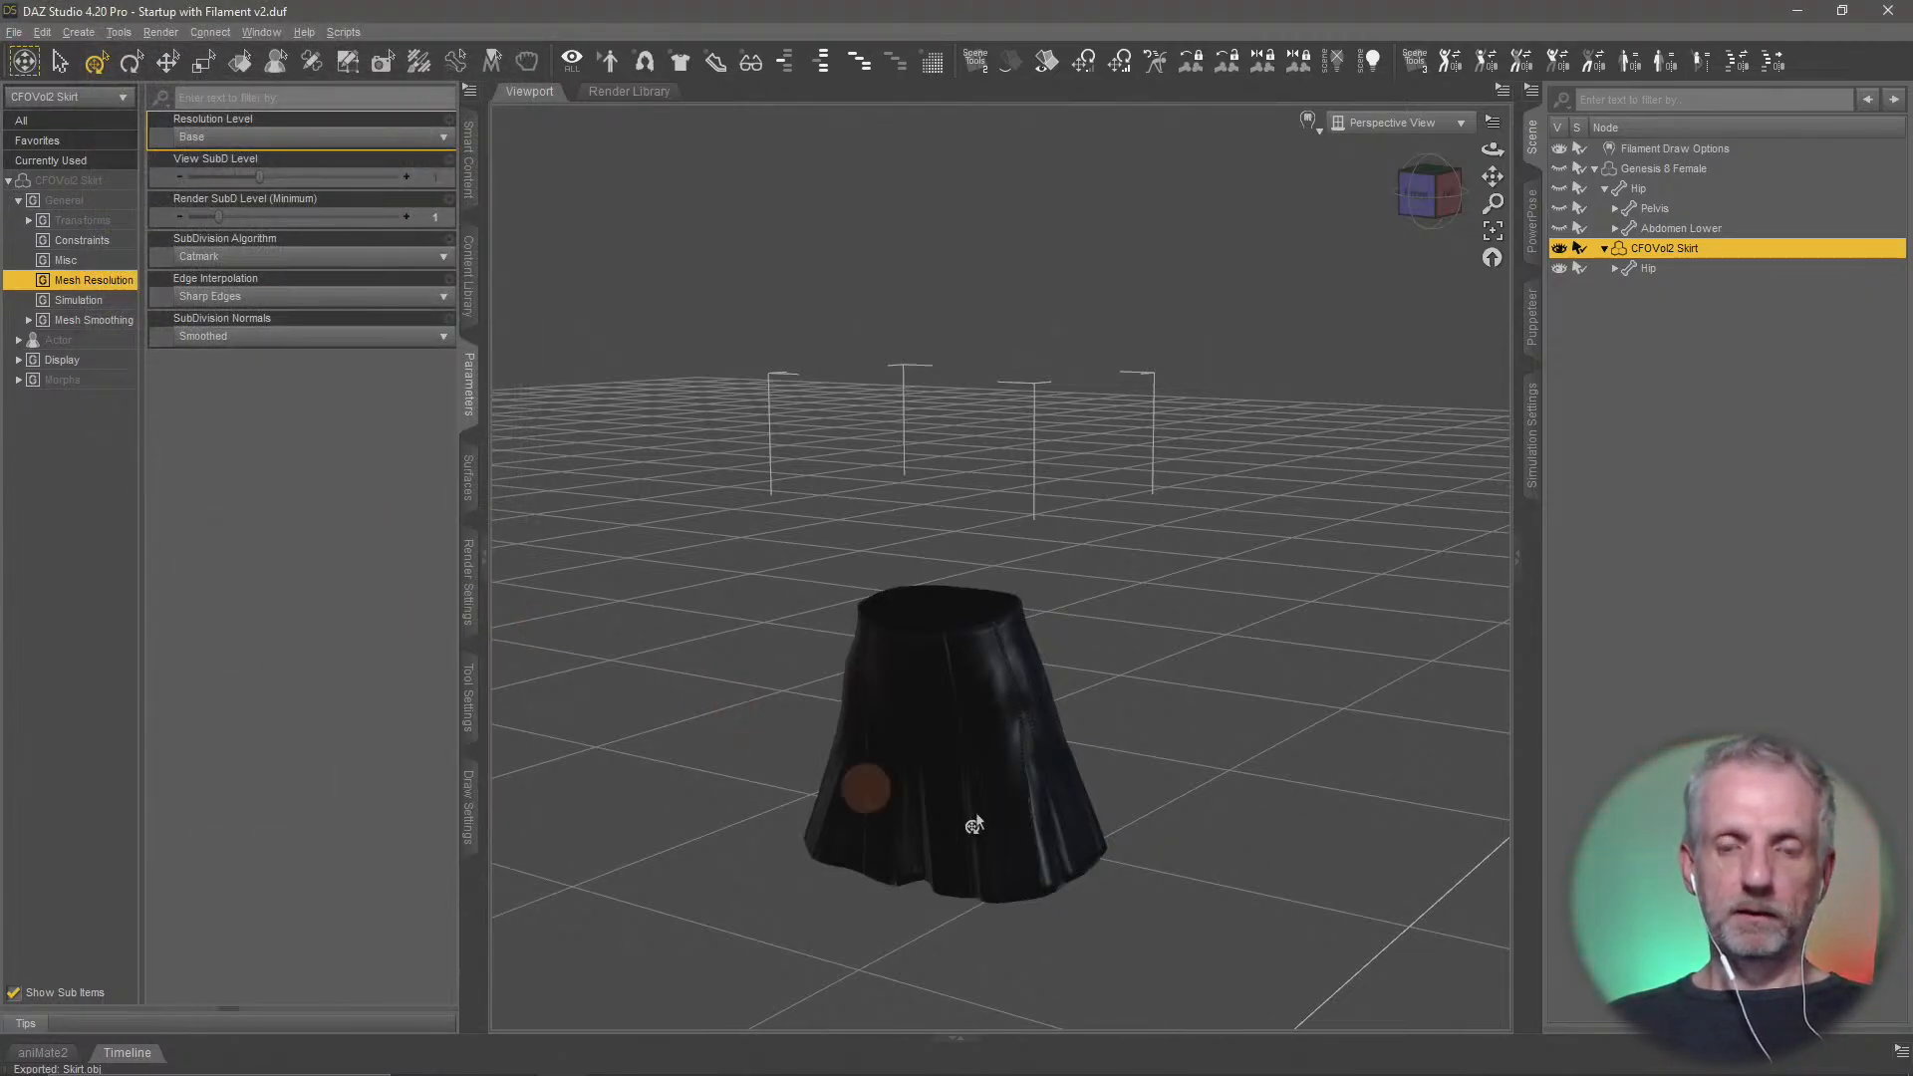
Switch to Hexagon, close it without sending the changes to Daz Studio, and clear its window from the screen
key("alt+Tab")
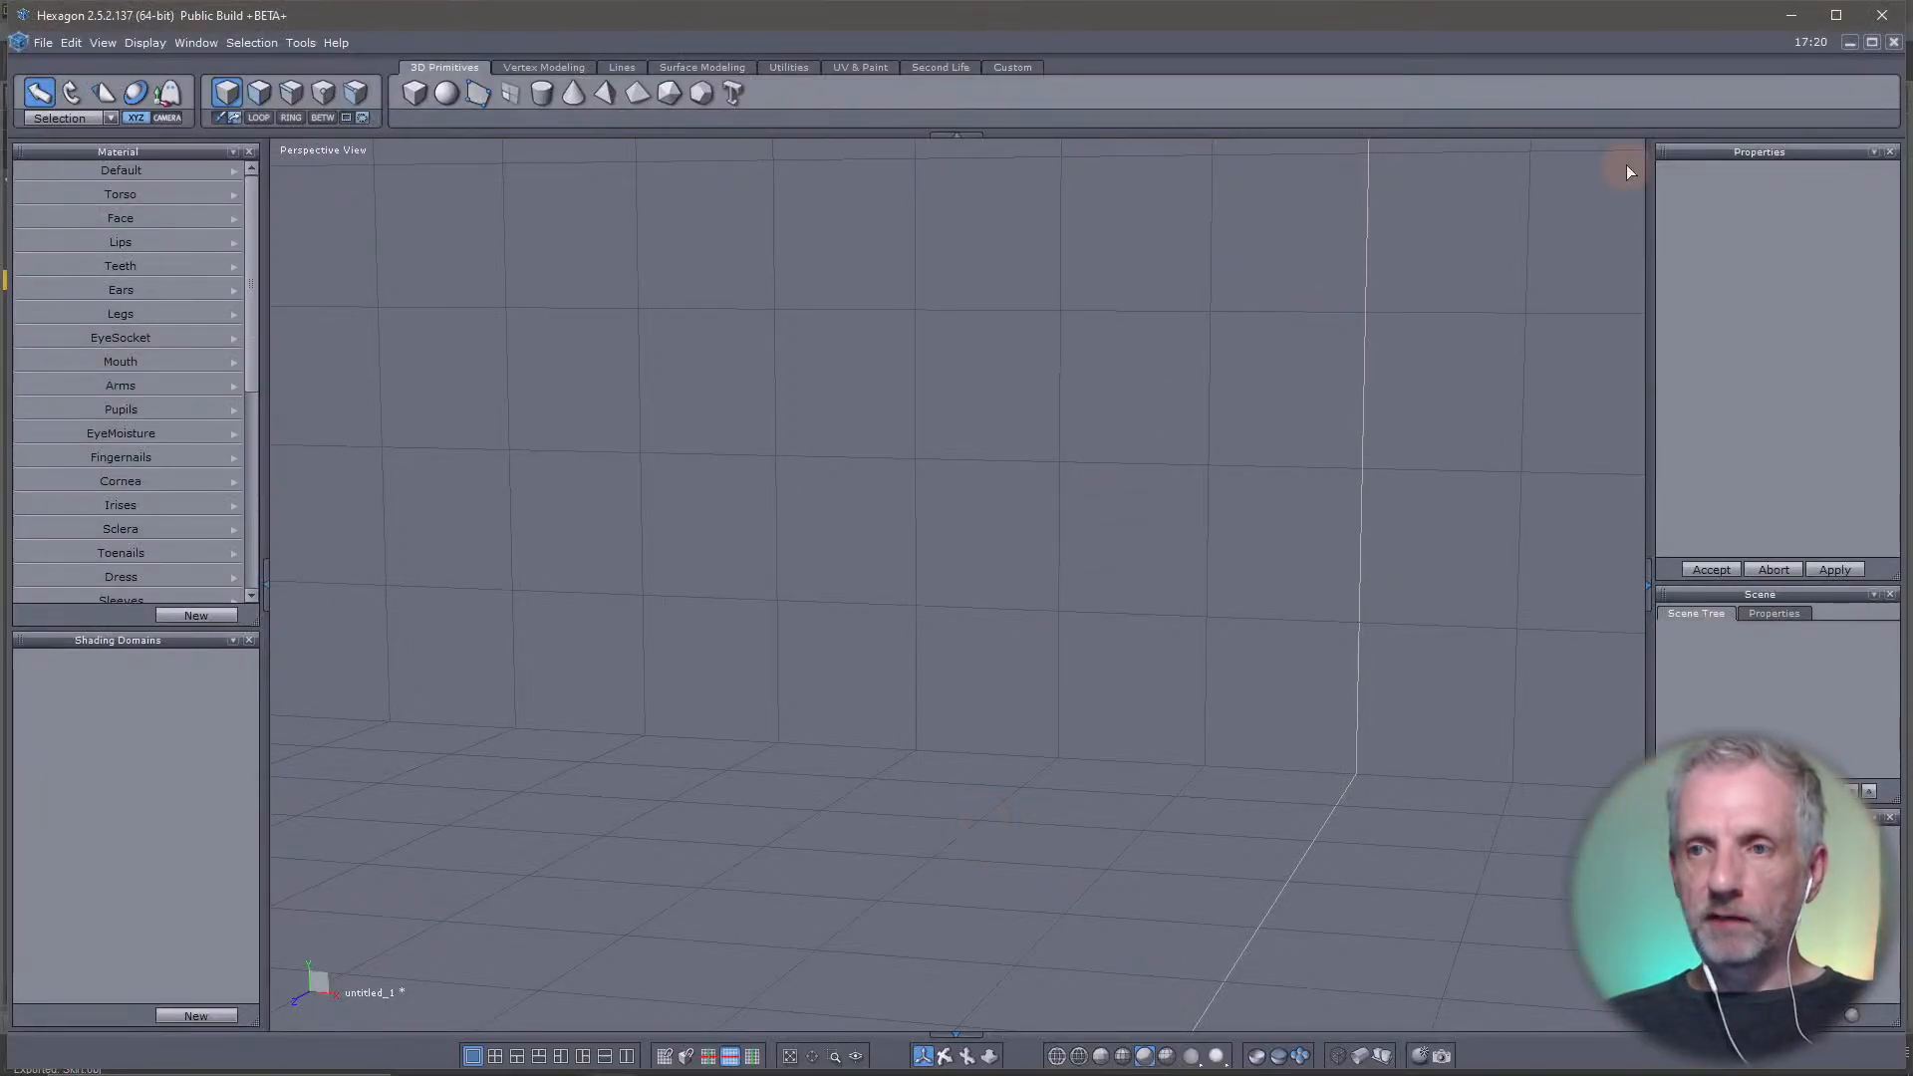
left_click(1883, 24)
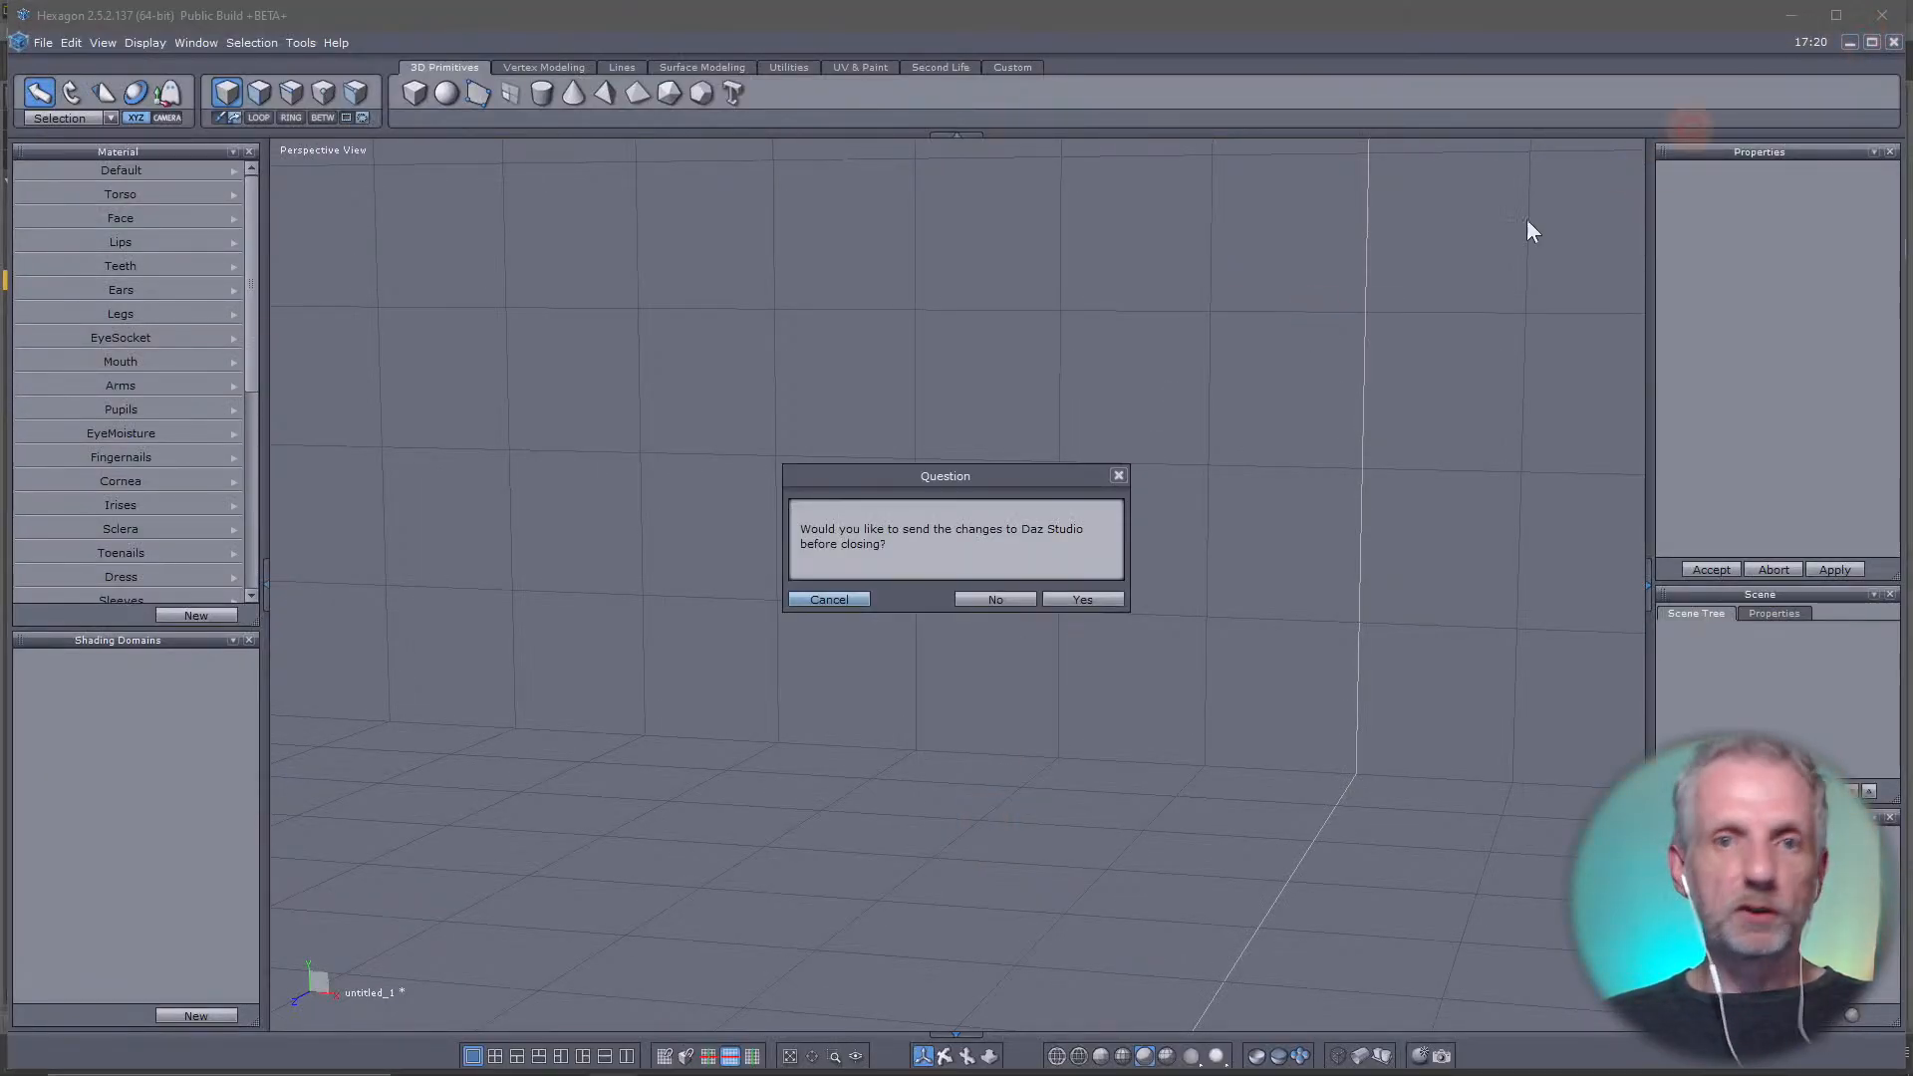
left_click(1006, 596)
left_click(1007, 601)
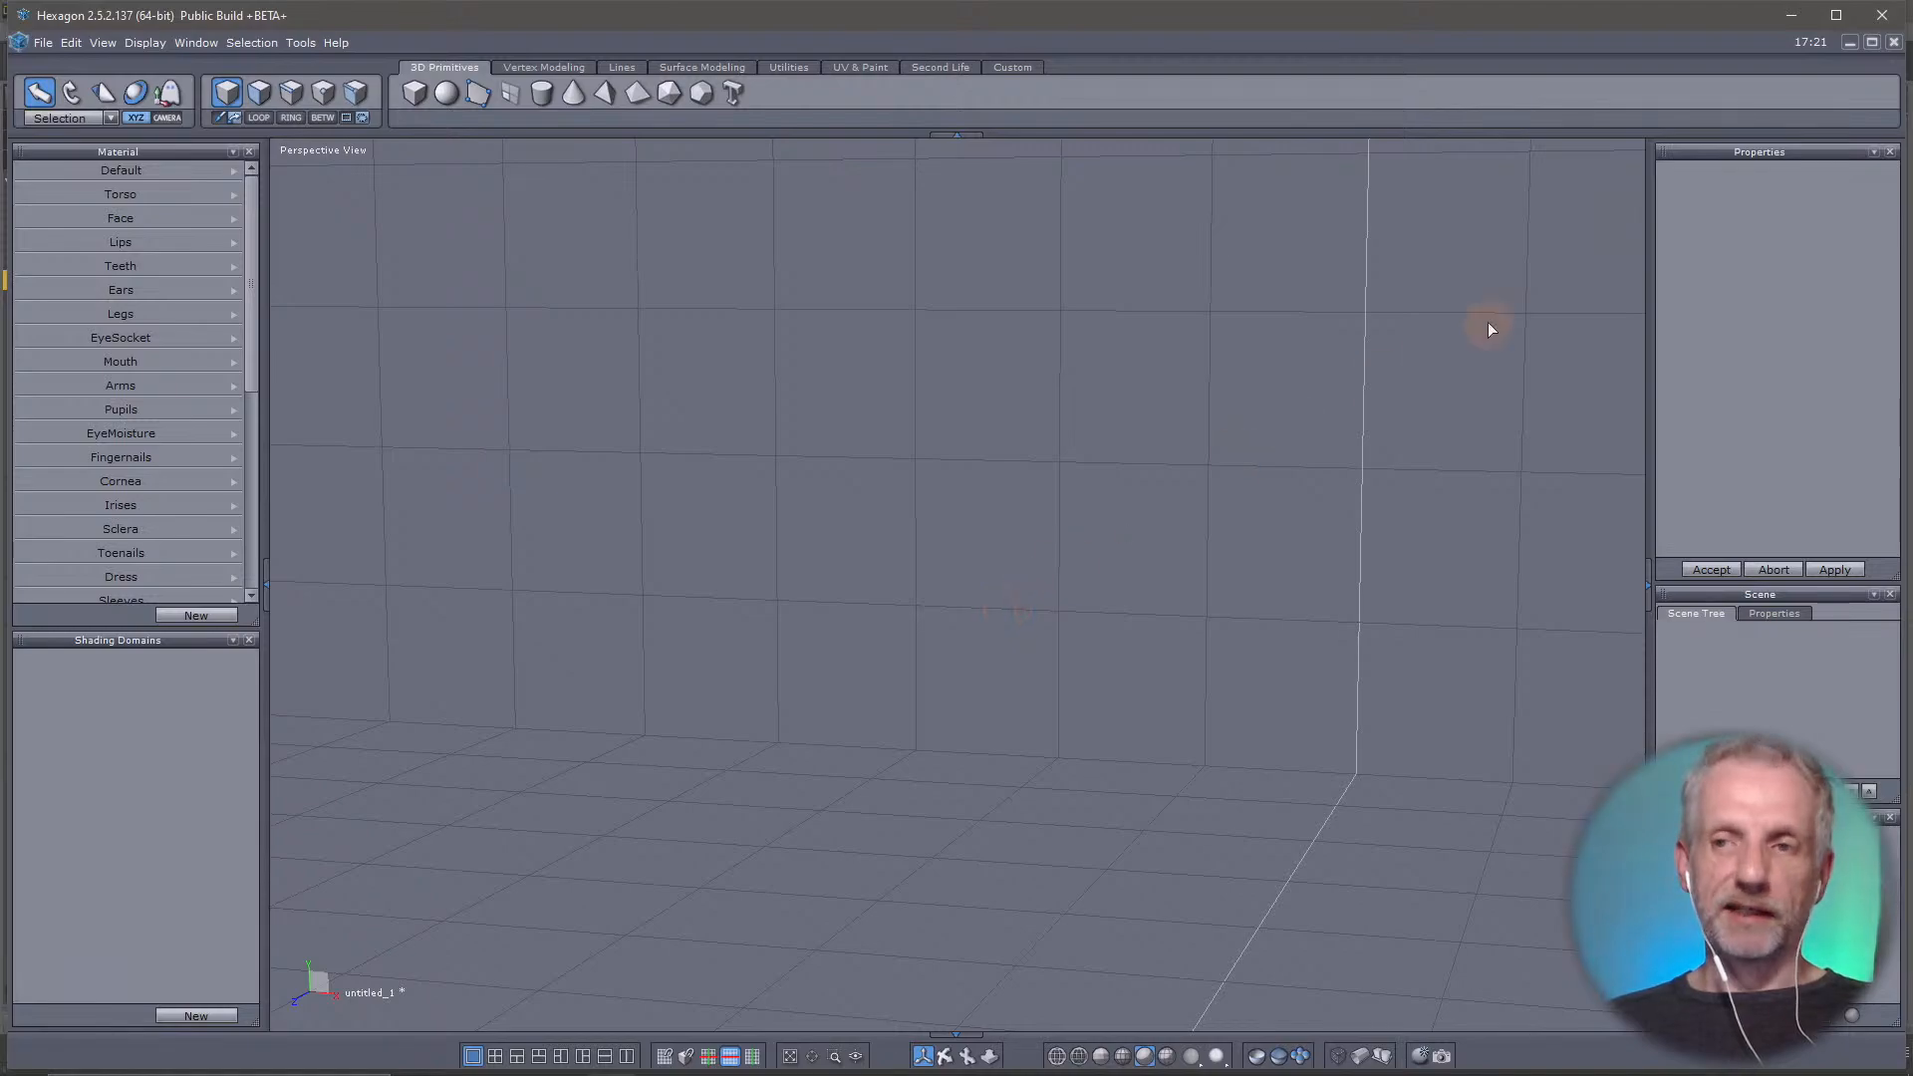
left_click(1785, 21)
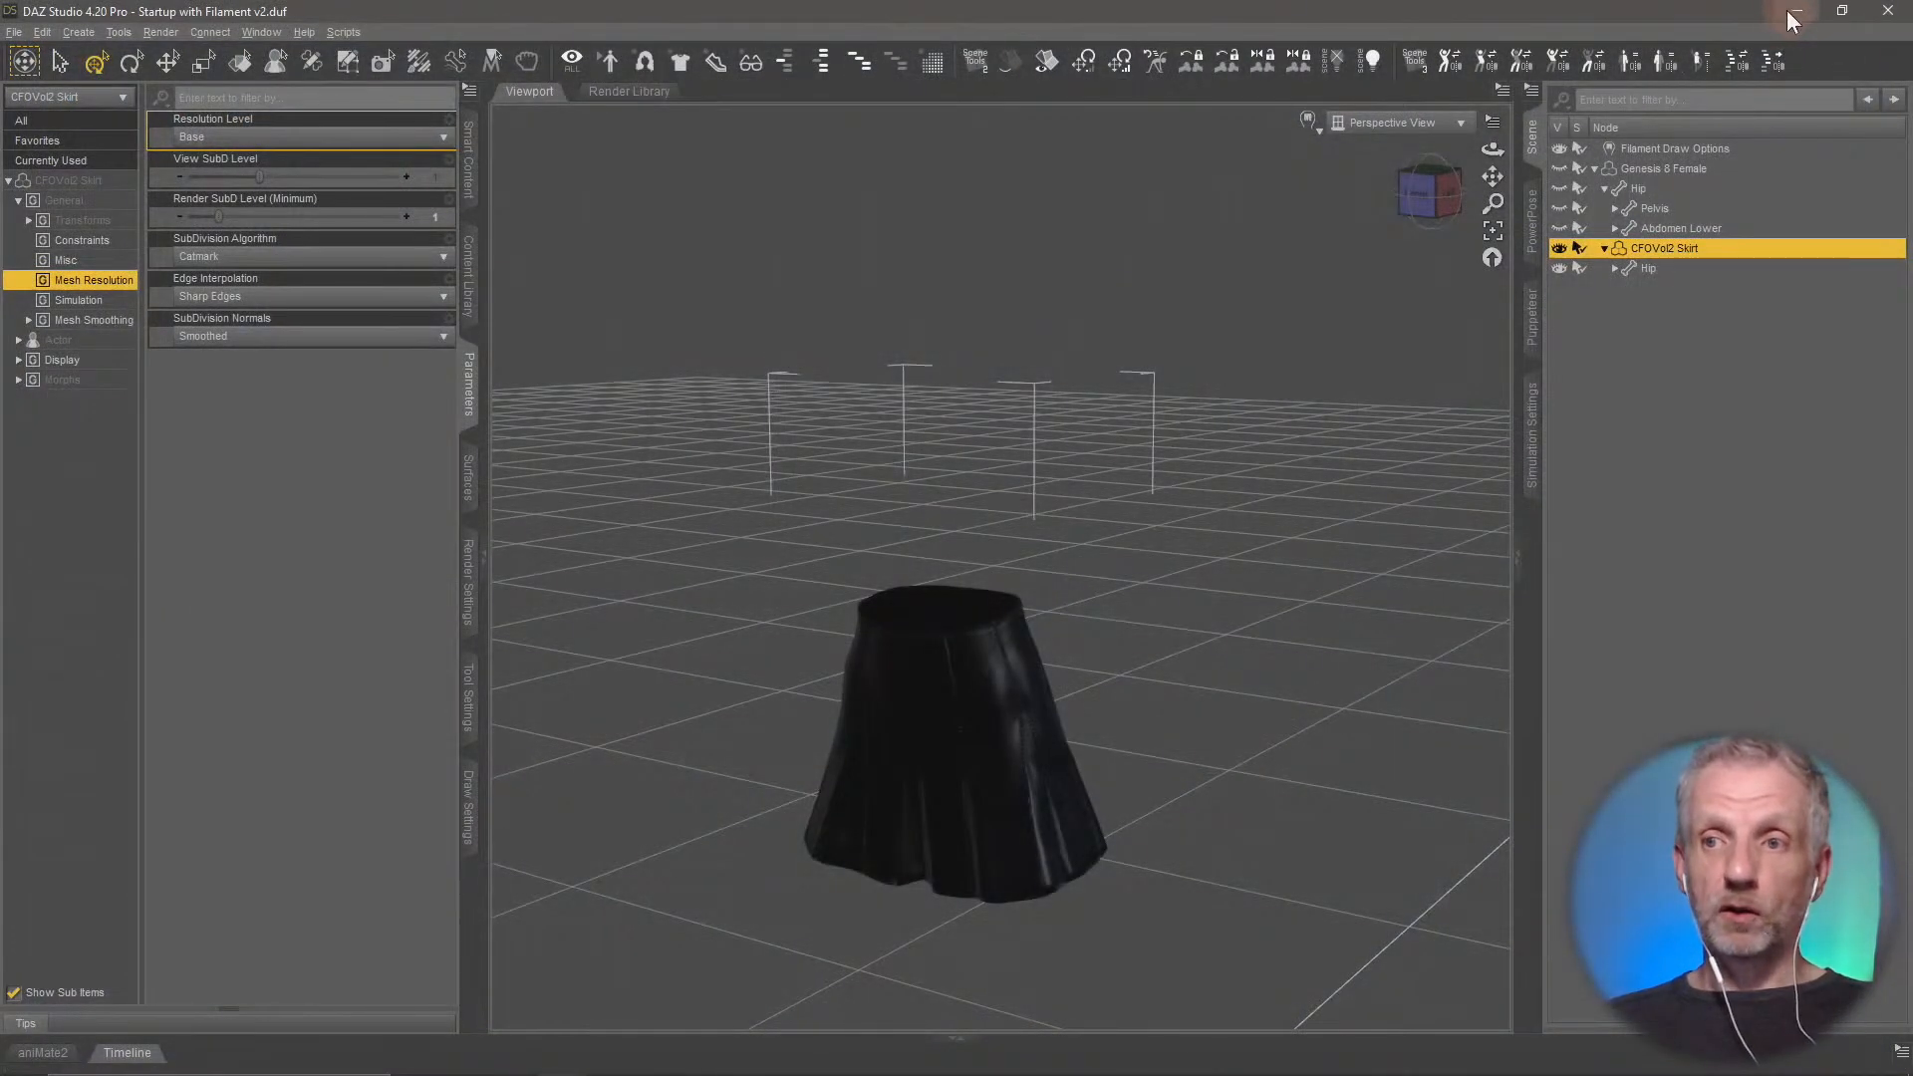
Minimize DAZ Studio, launch Blender 3.2 and dismiss its splash screen
left_click(1788, 18)
left_click(1788, 18)
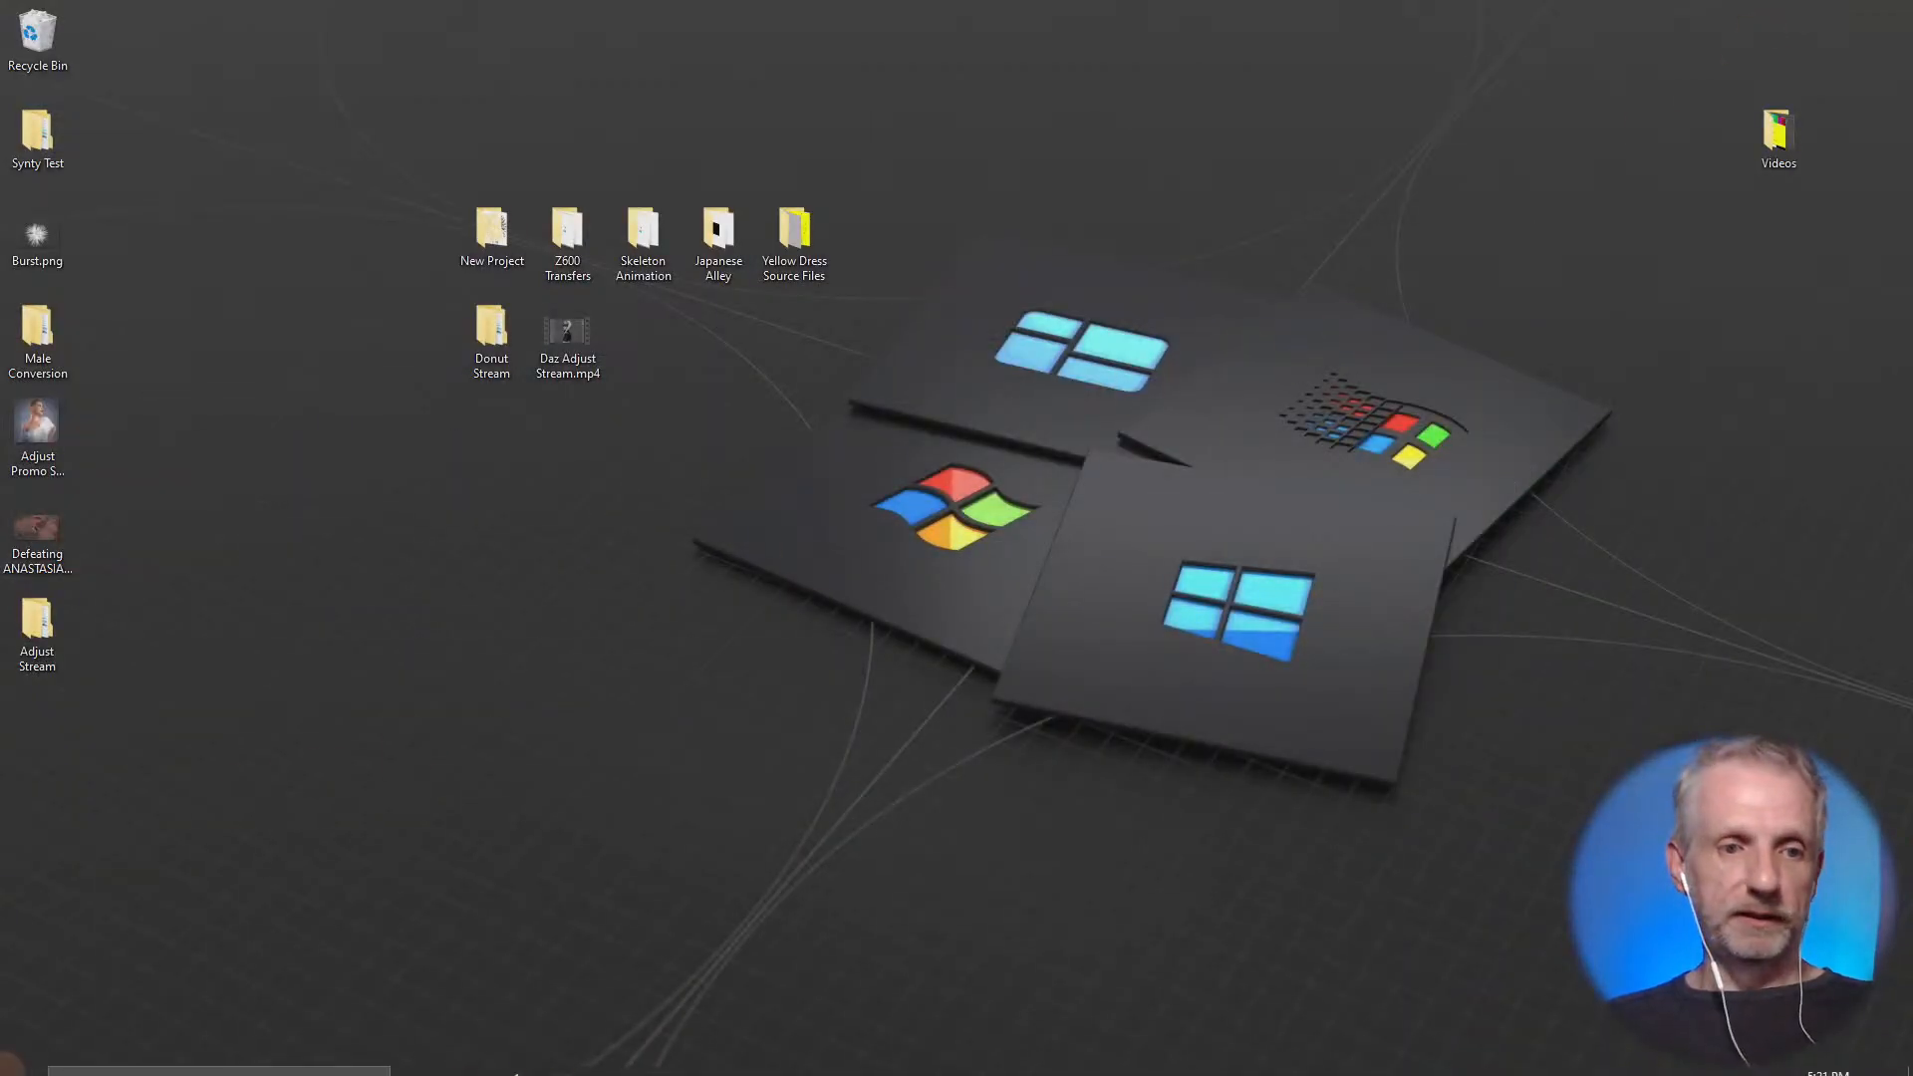
left_click(24, 1056)
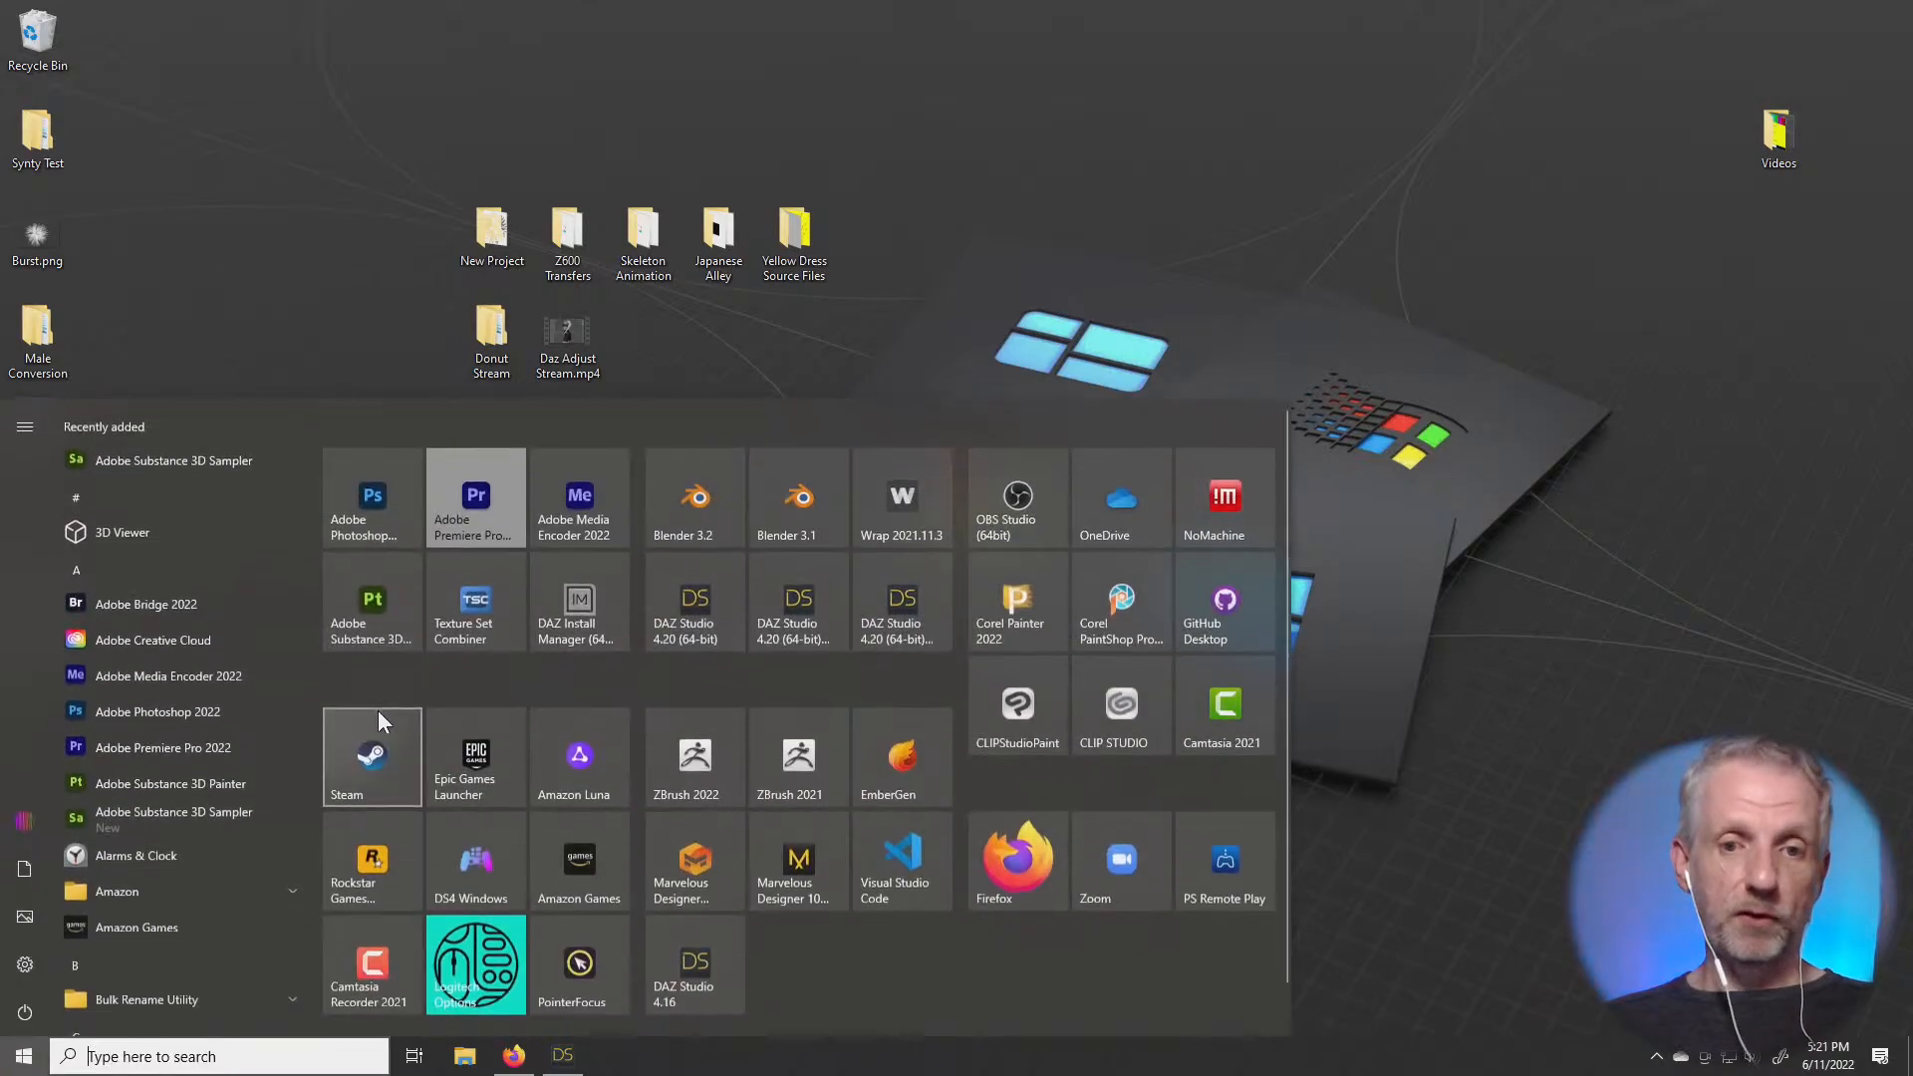
left_click(711, 501)
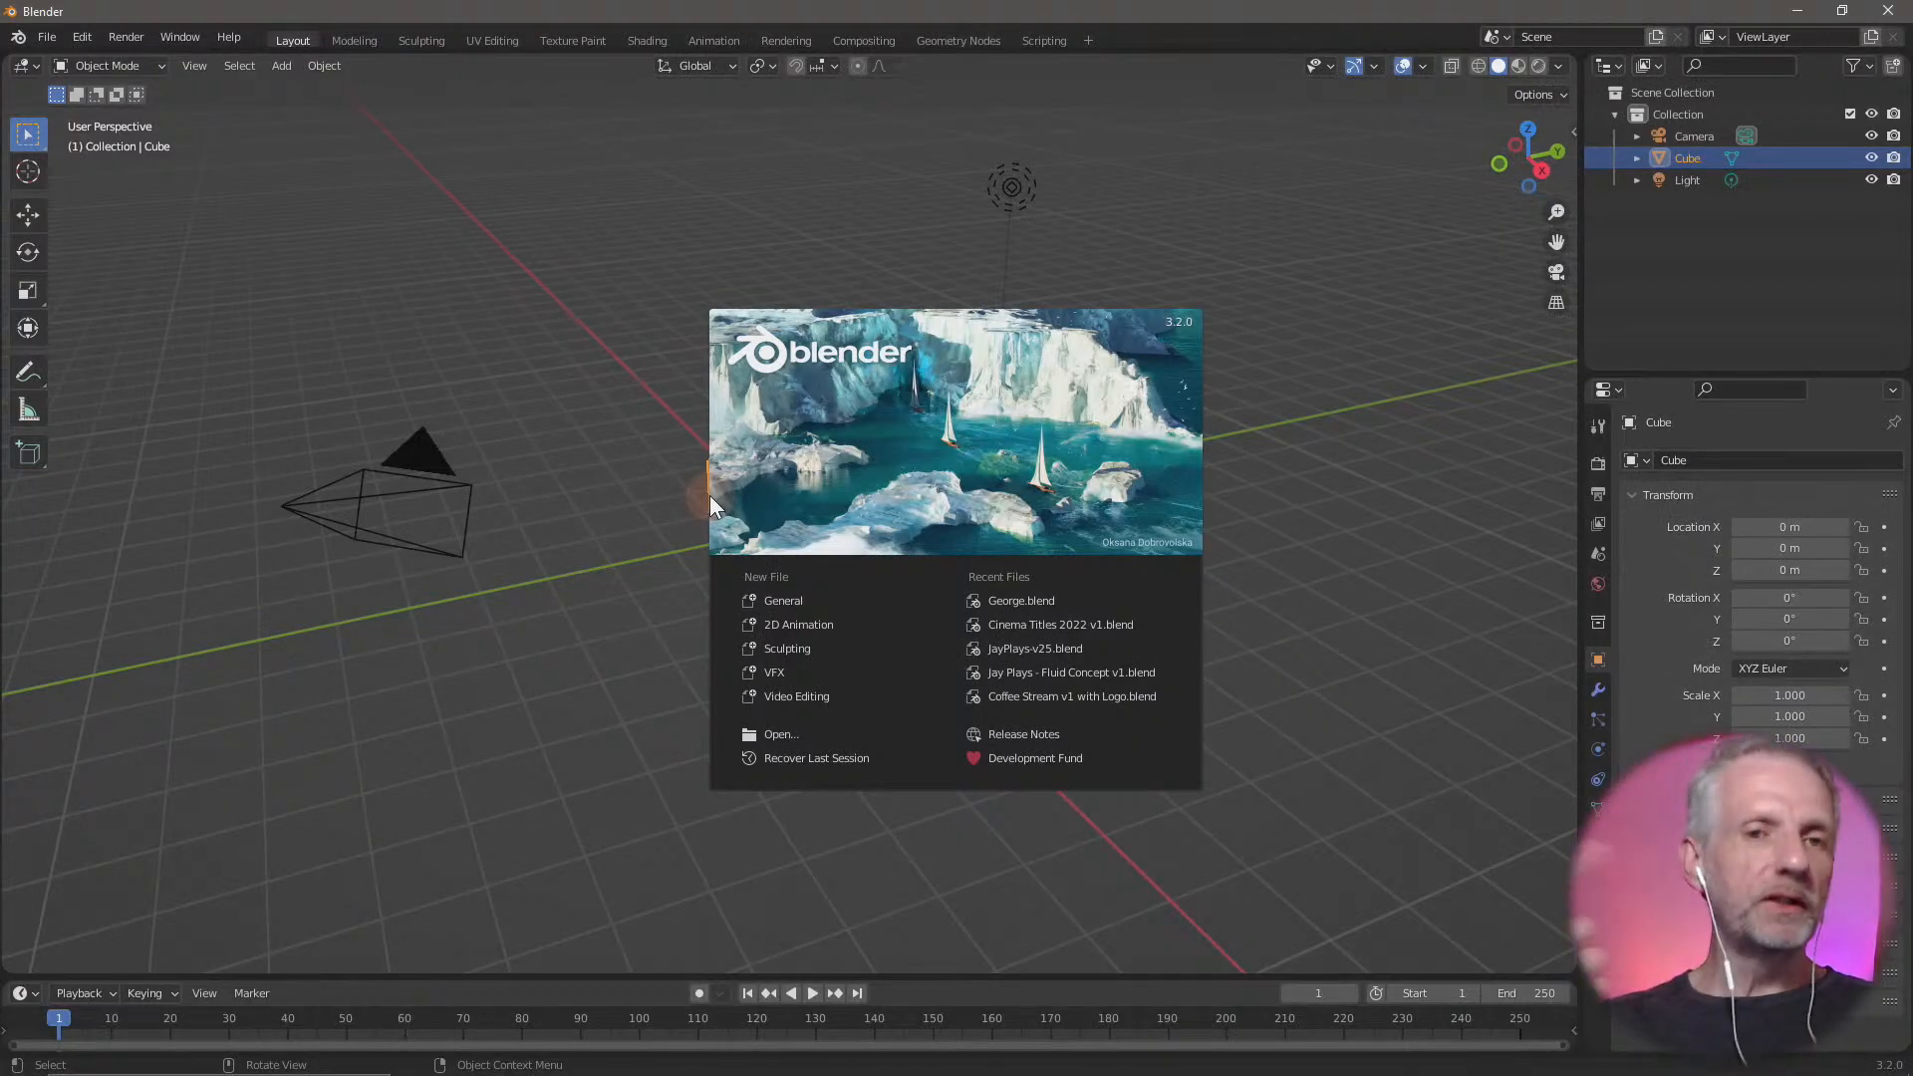
left_click(925, 439)
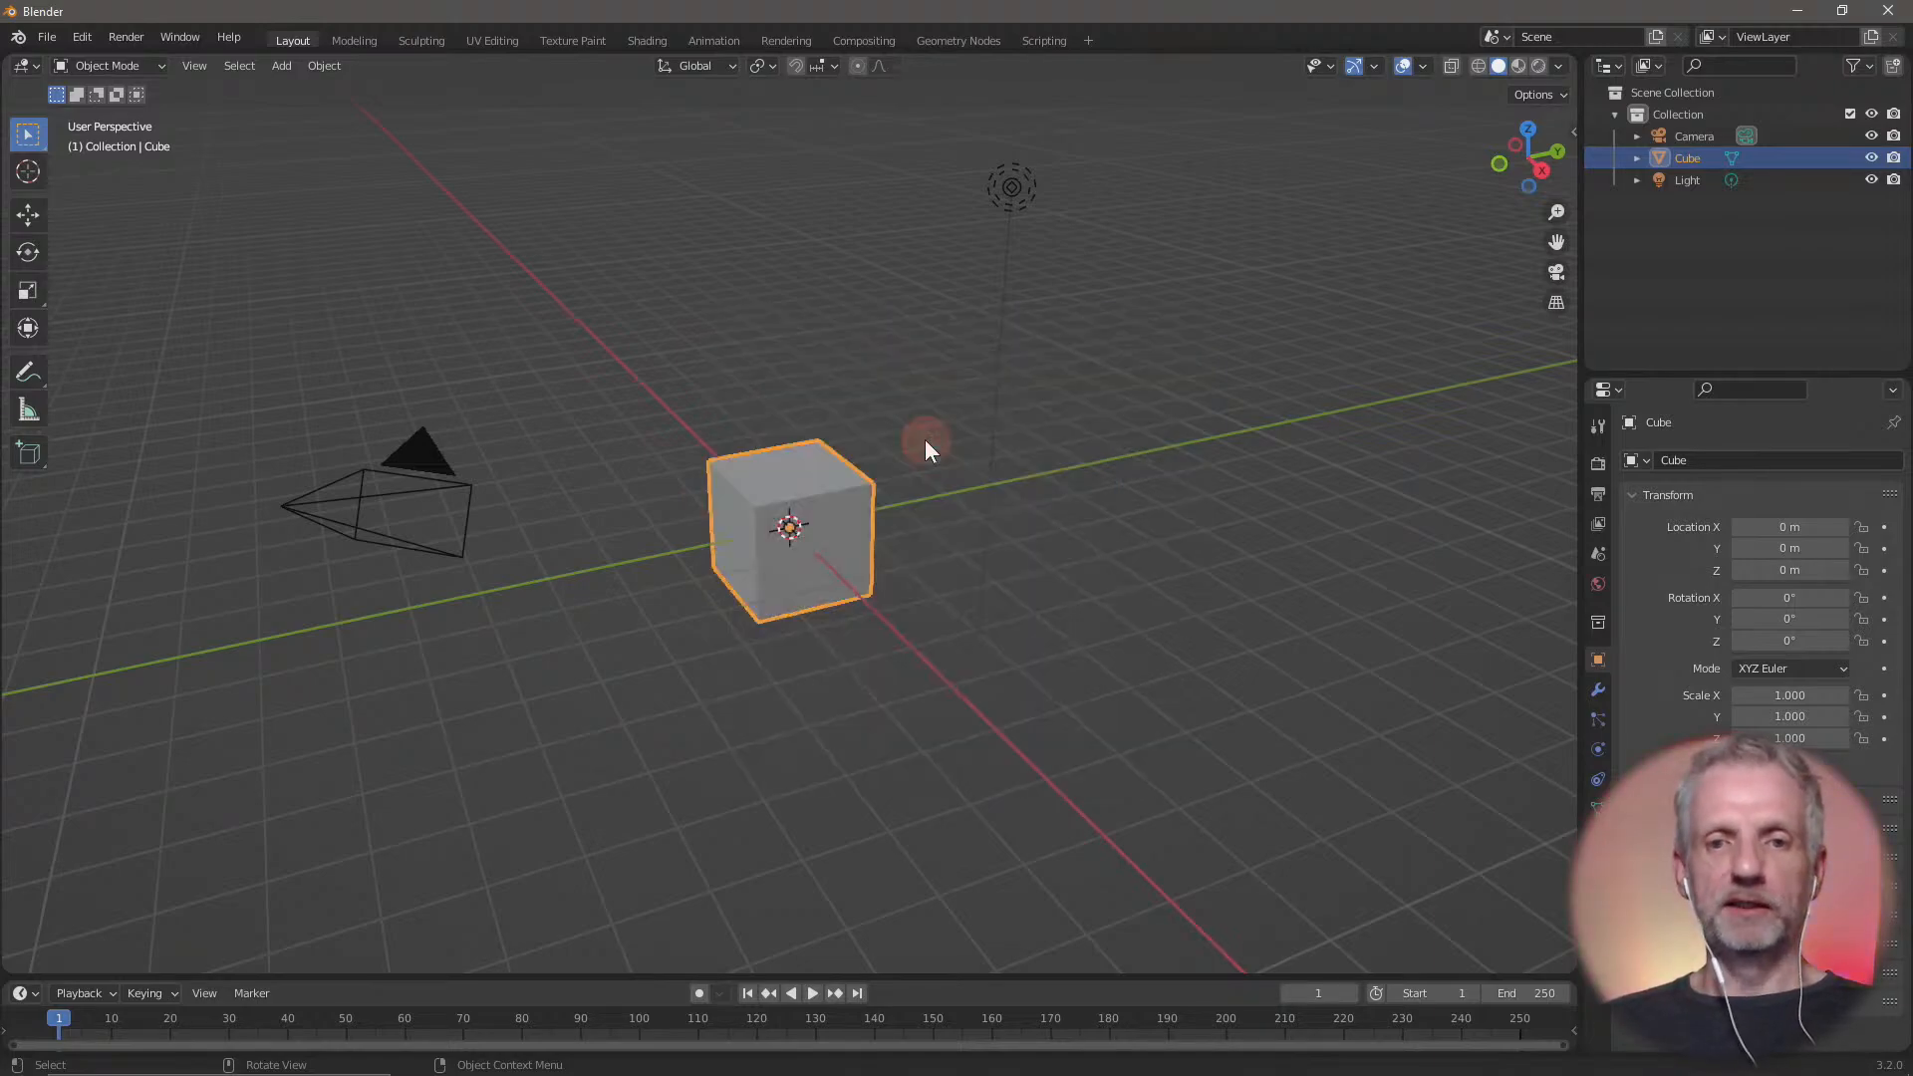
Select the default cube, camera and light and delete them all to empty the scene
middle_click_drag(981, 627, 1093, 691)
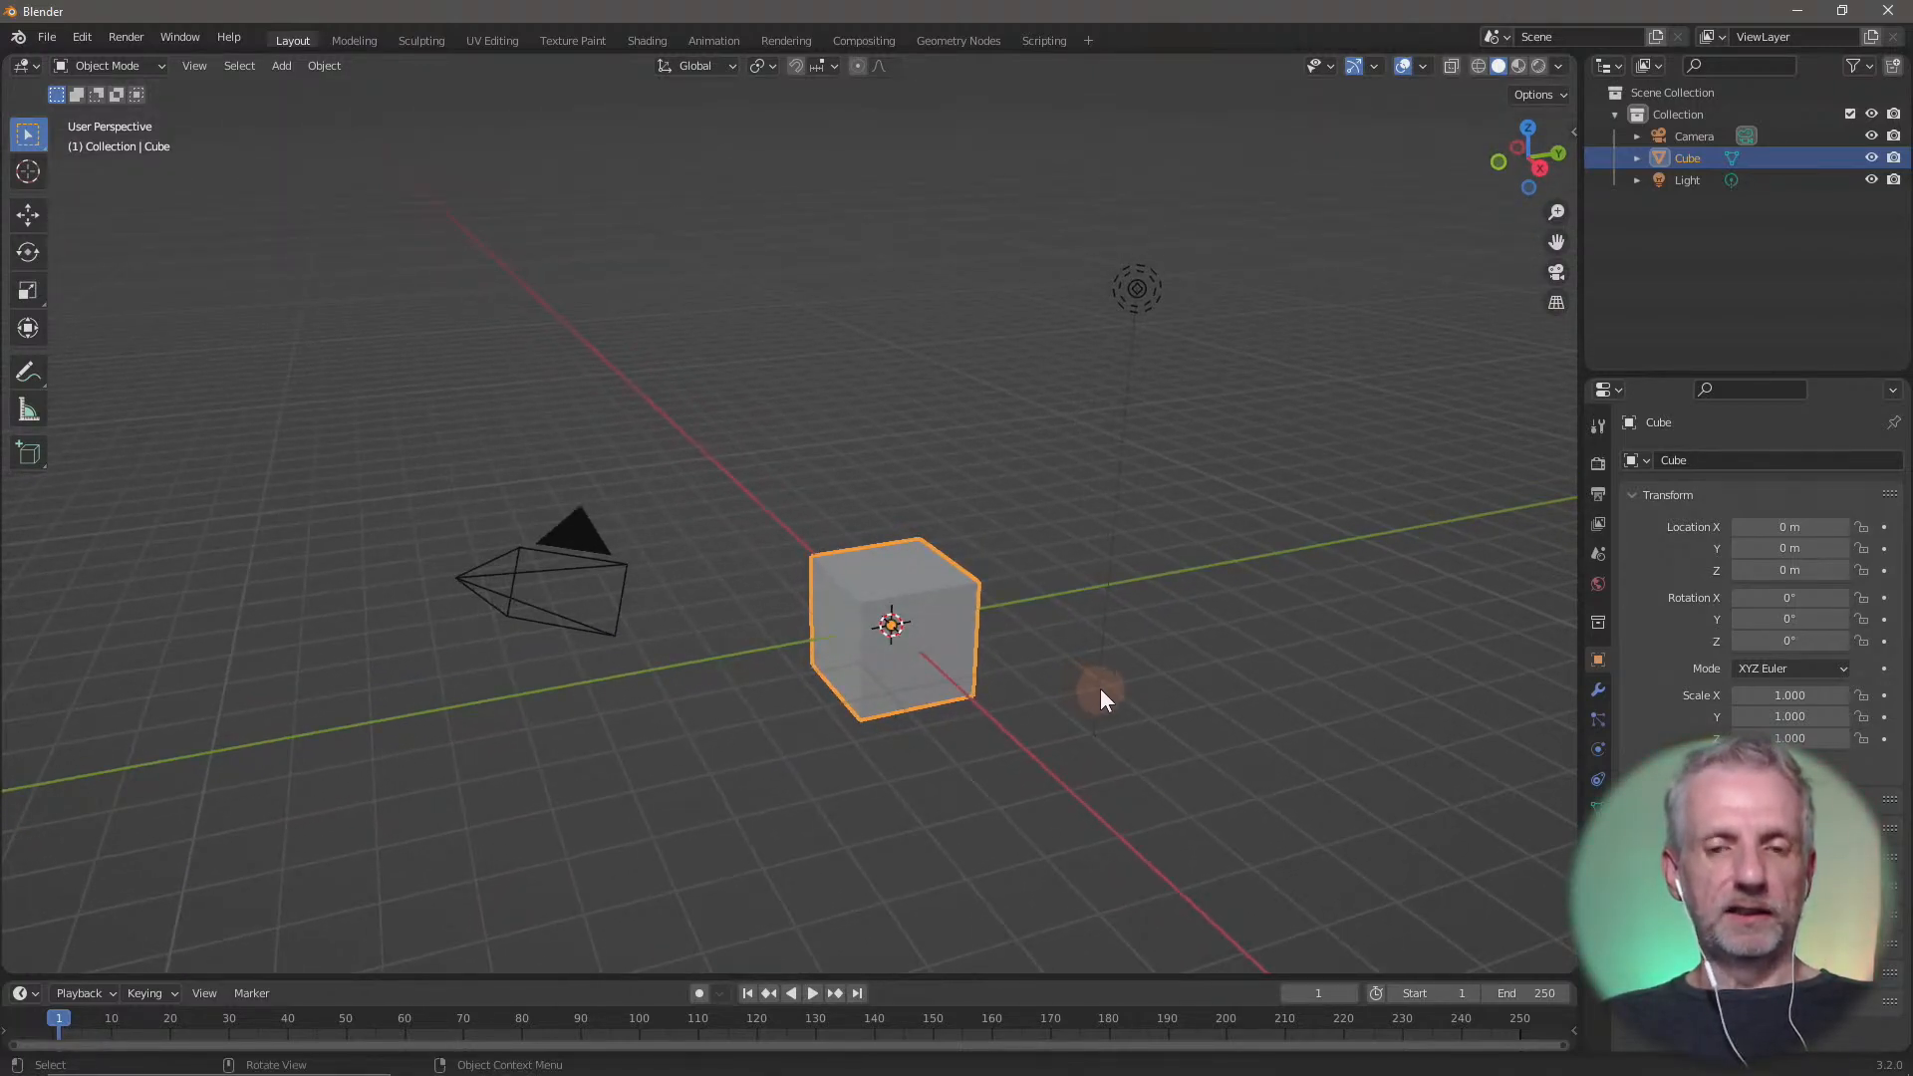
left_click(1100, 689)
key("a")
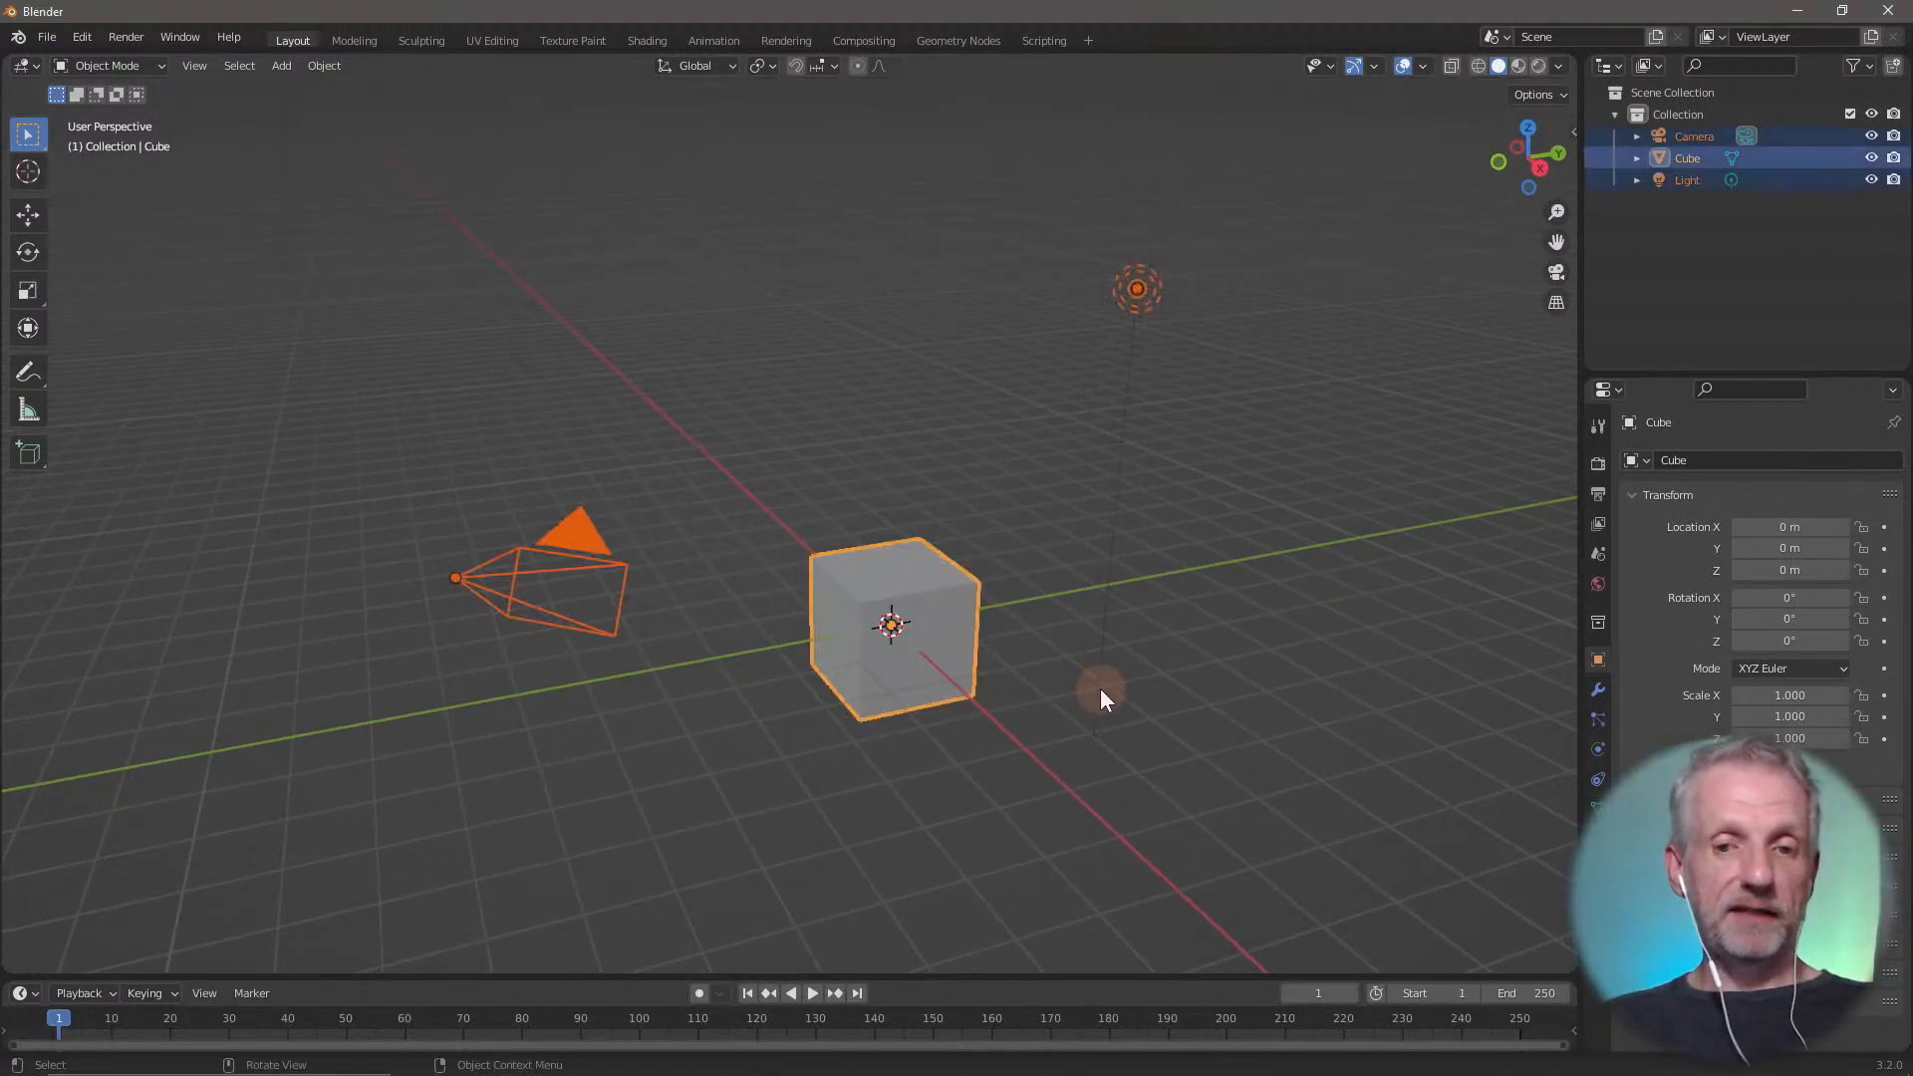
key("x")
left_click(1048, 492)
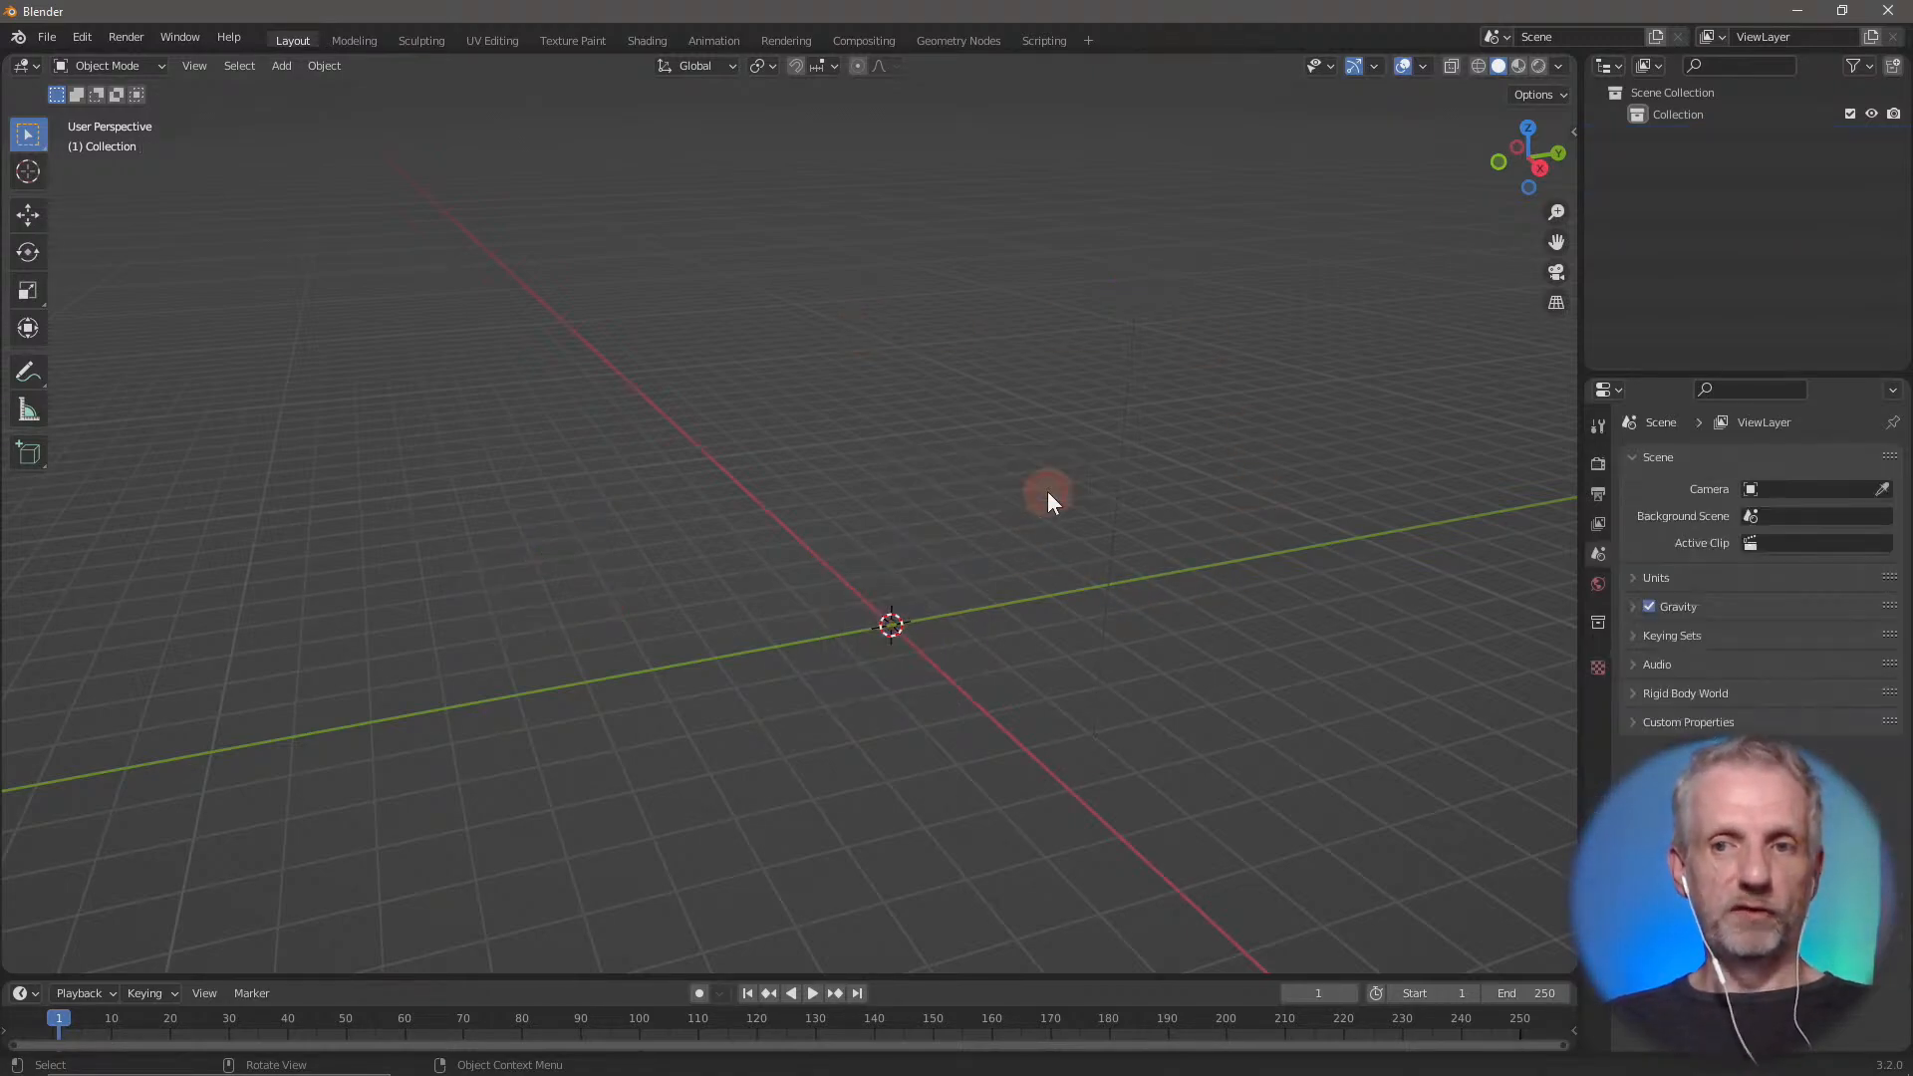
mouse_move(1036, 620)
middle_mouse_down()
mouse_move(1026, 607)
mouse_move(1043, 618)
middle_mouse_up()
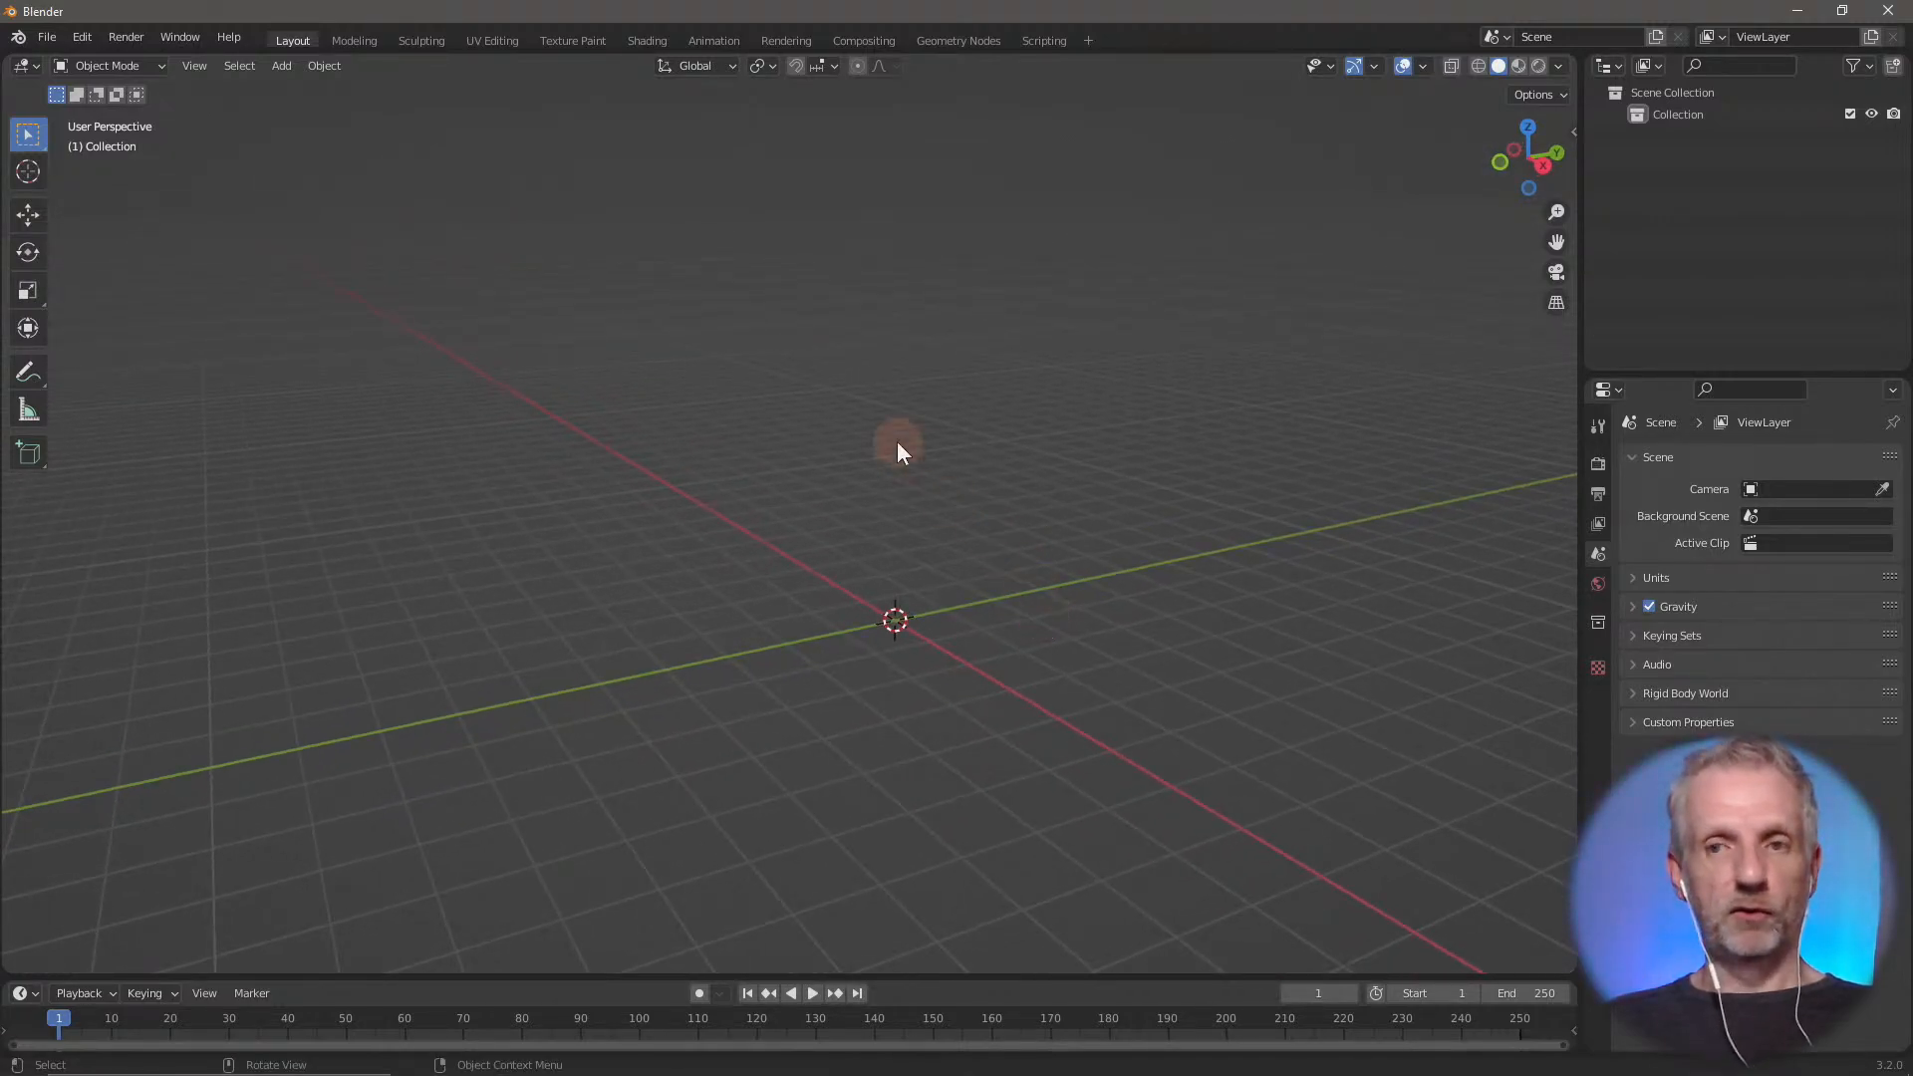
Start a Wavefront (.obj) import and select G8F.obj in the Blender Skirt folder inside Adjust Stream on the Desktop
left_click(267, 169)
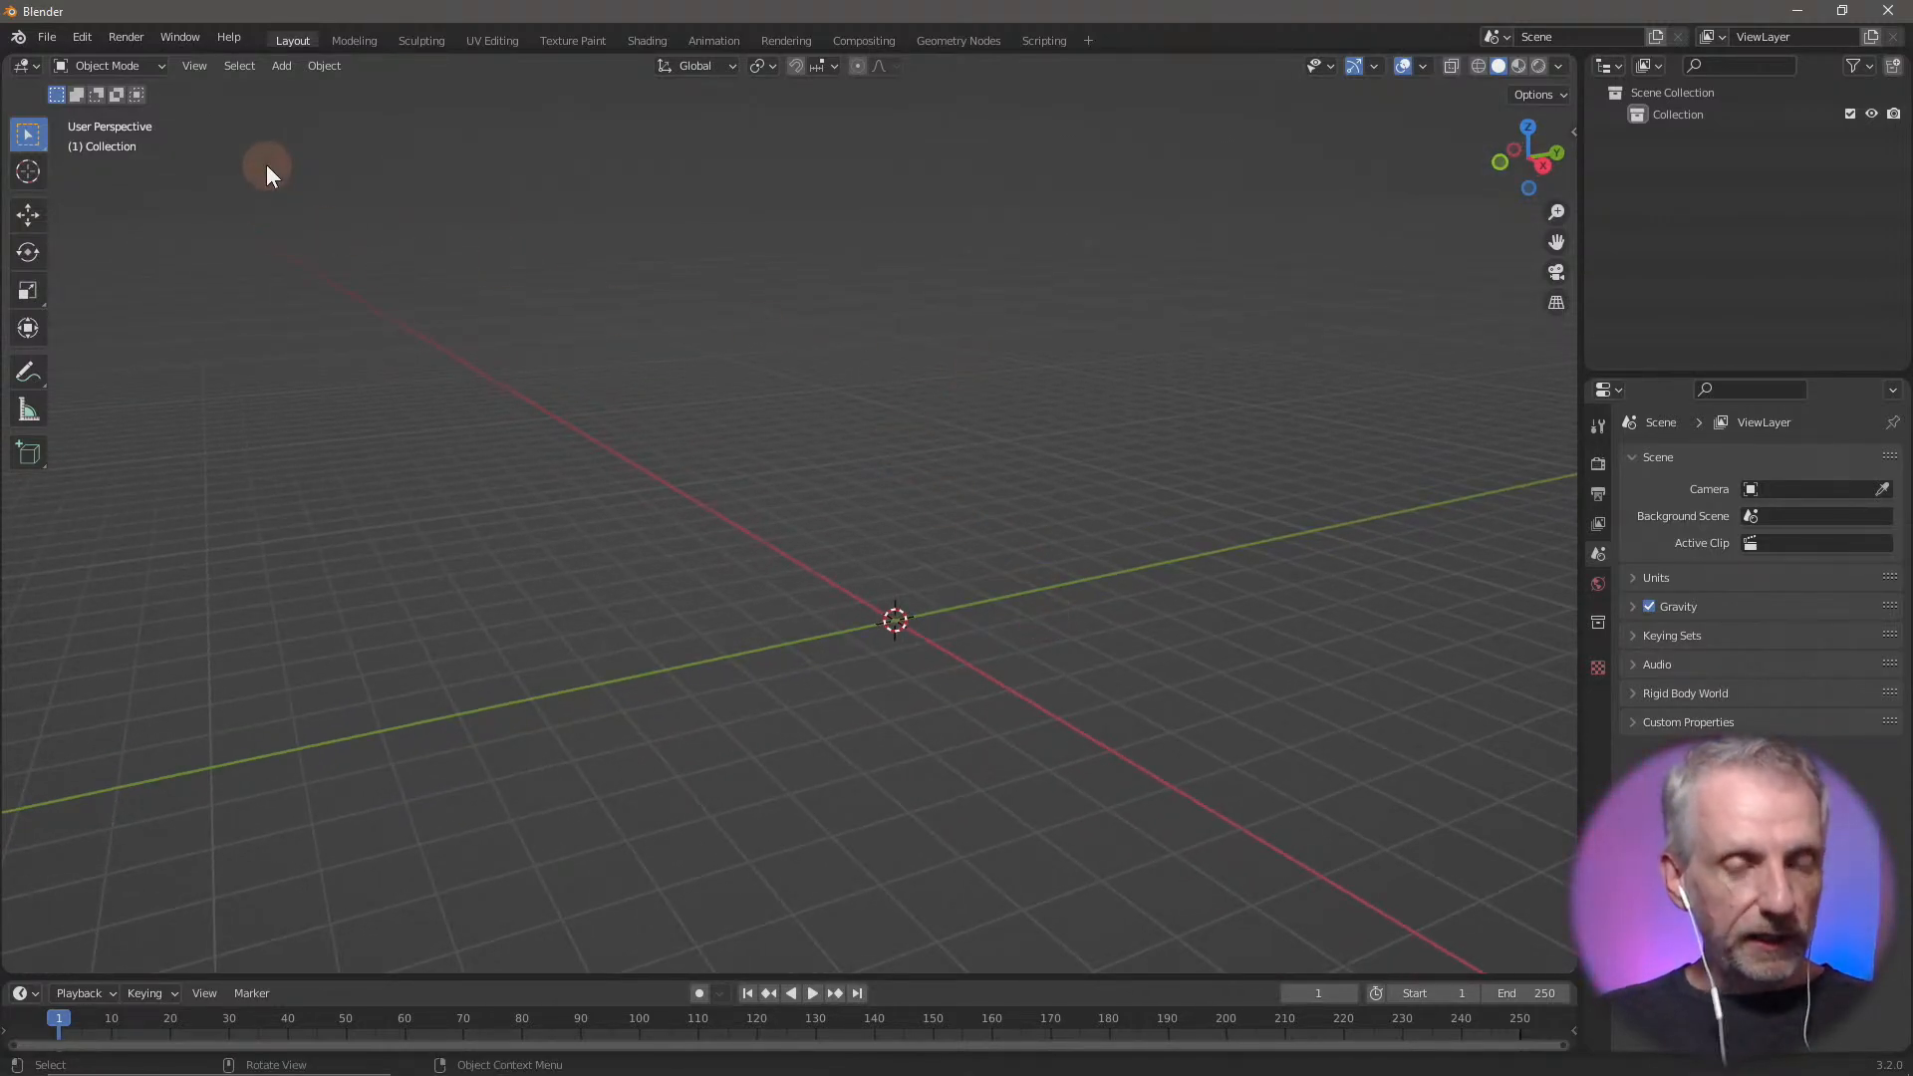
left_click(47, 38)
mouse_move(159, 334)
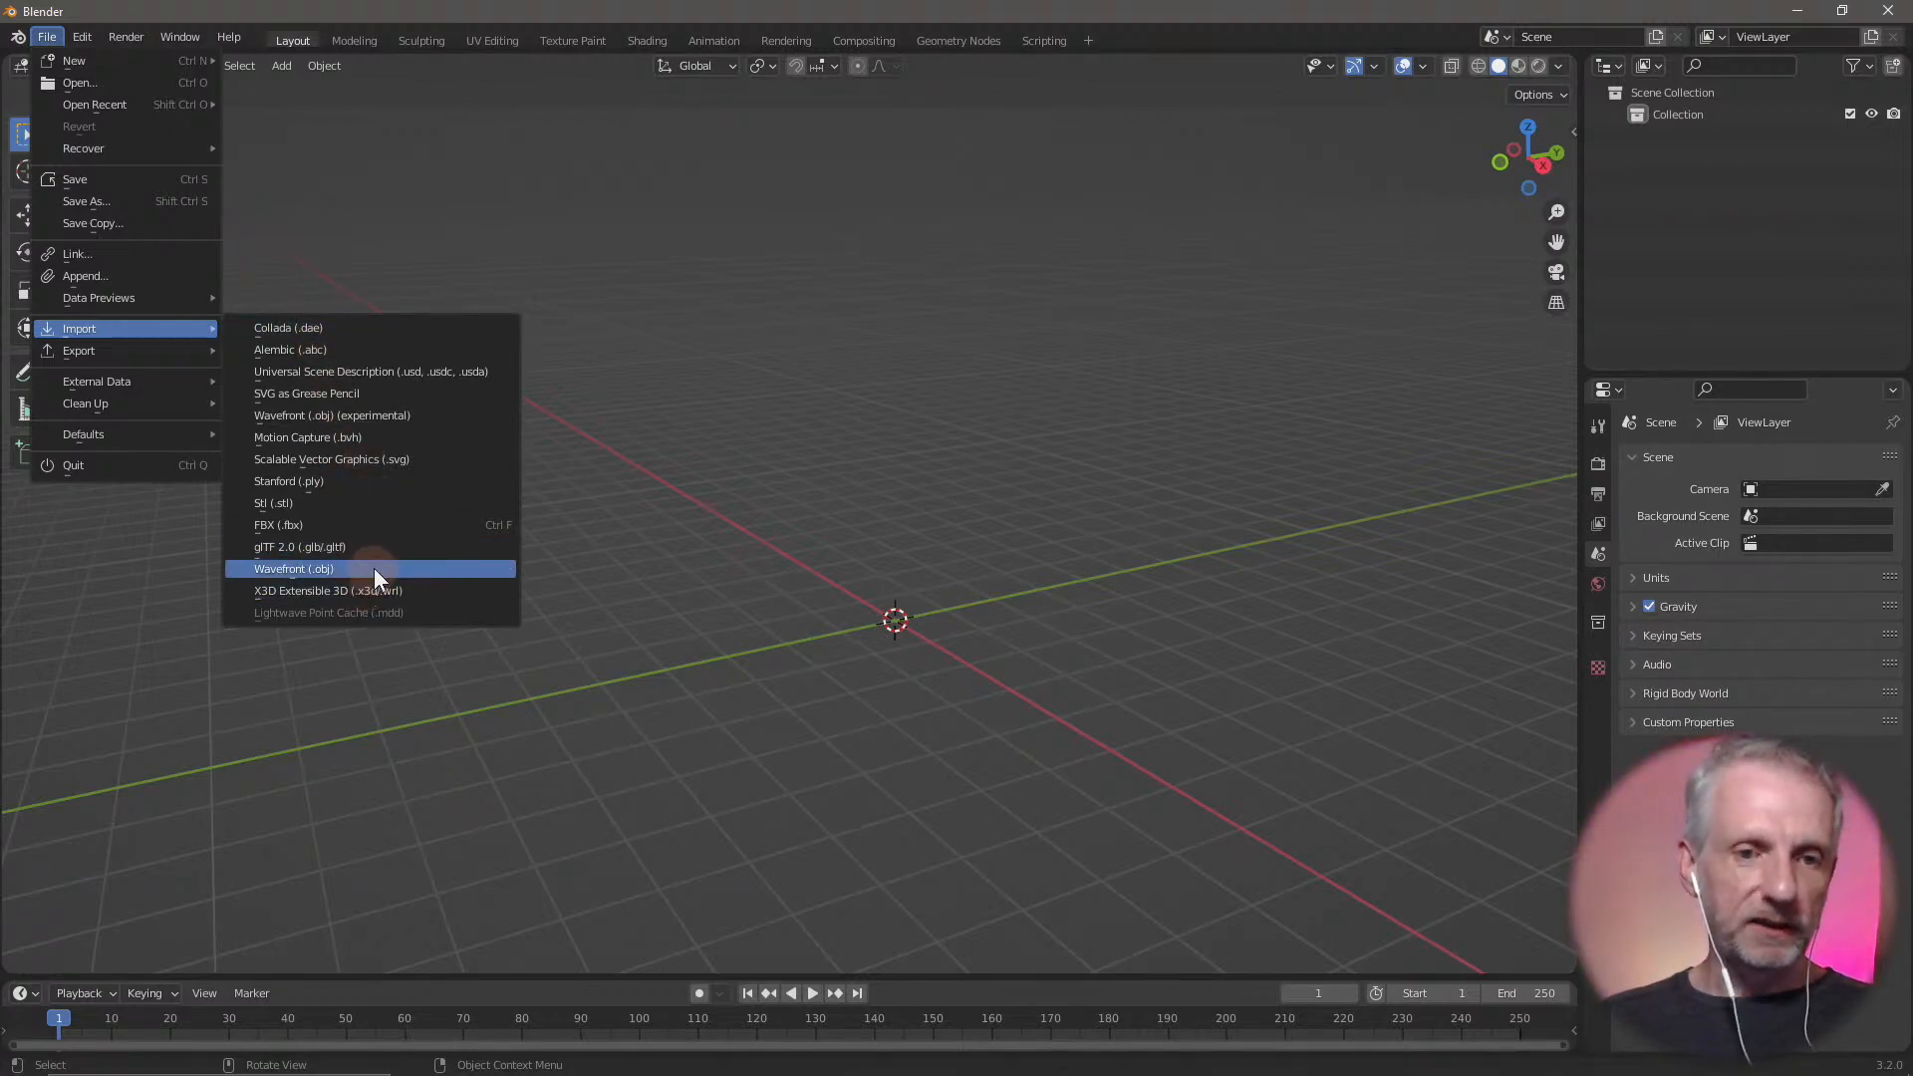
left_click(374, 568)
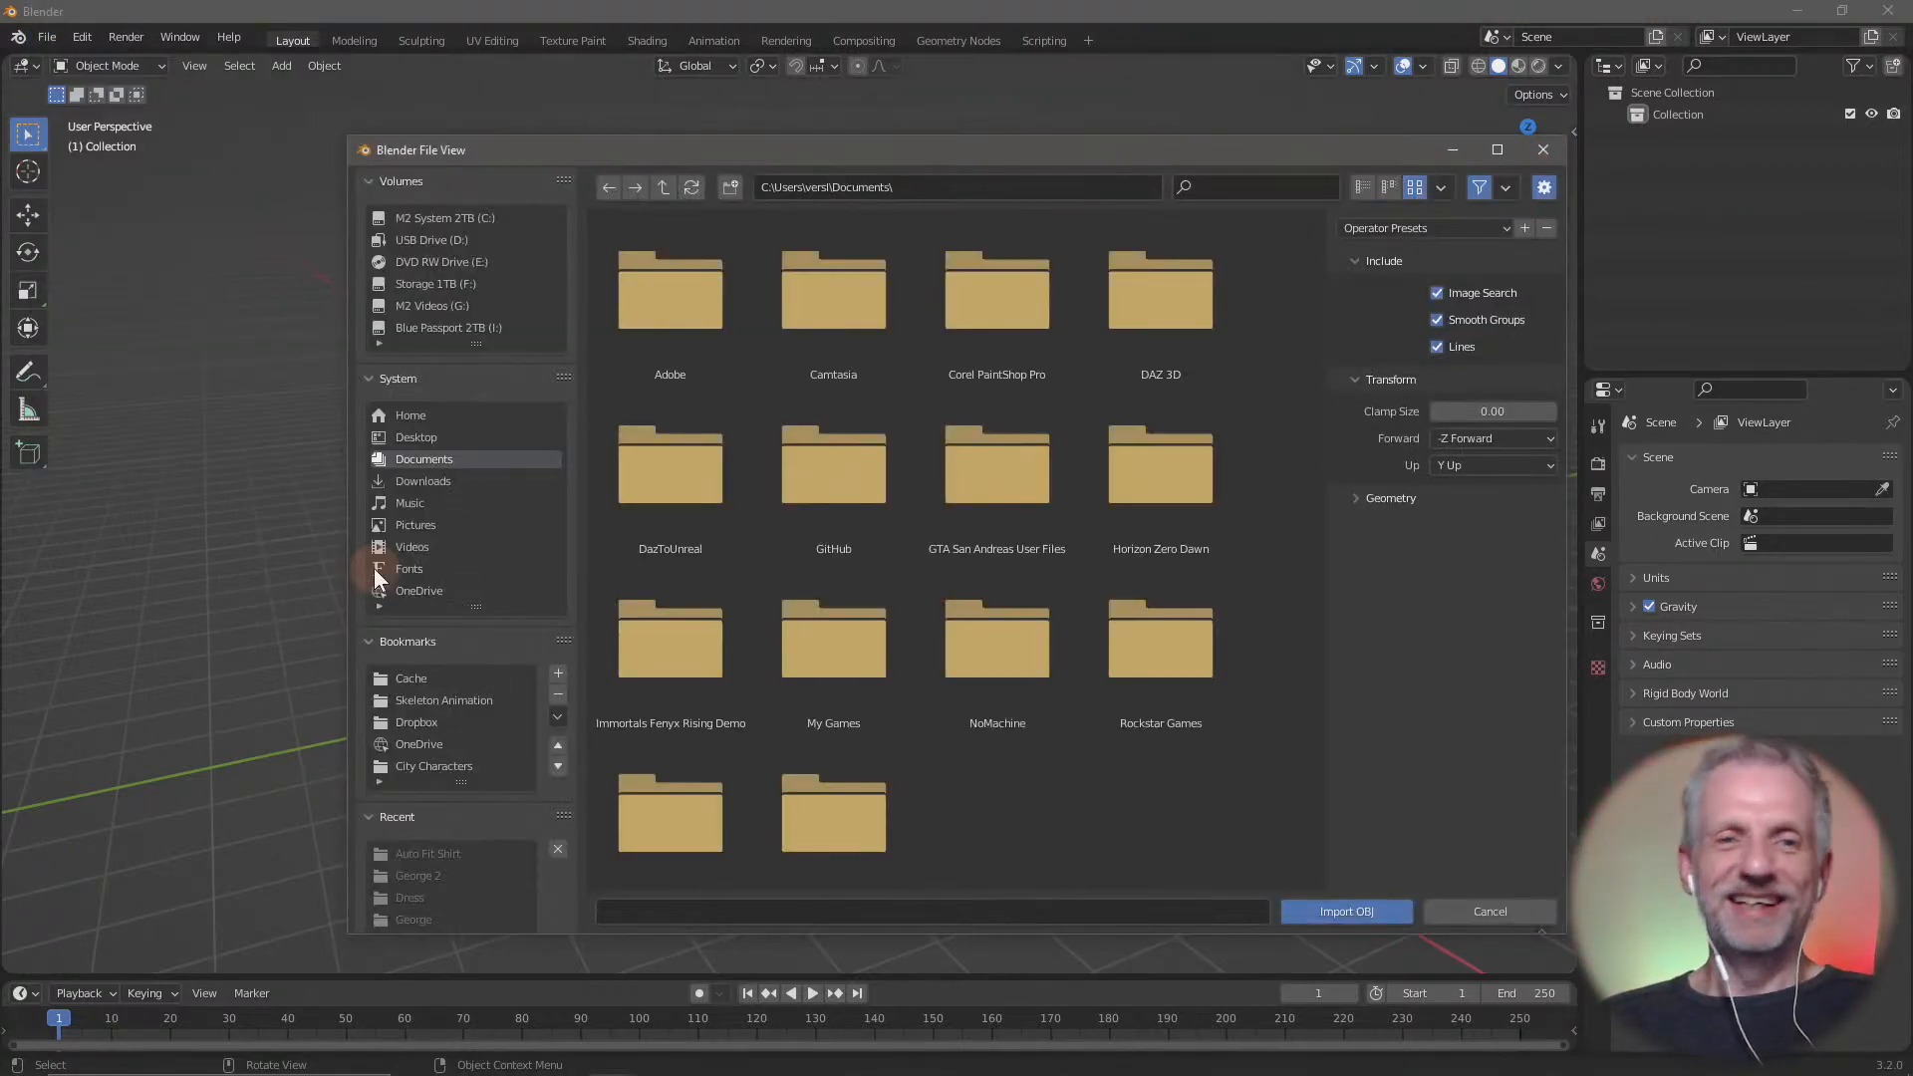
left_click(416, 438)
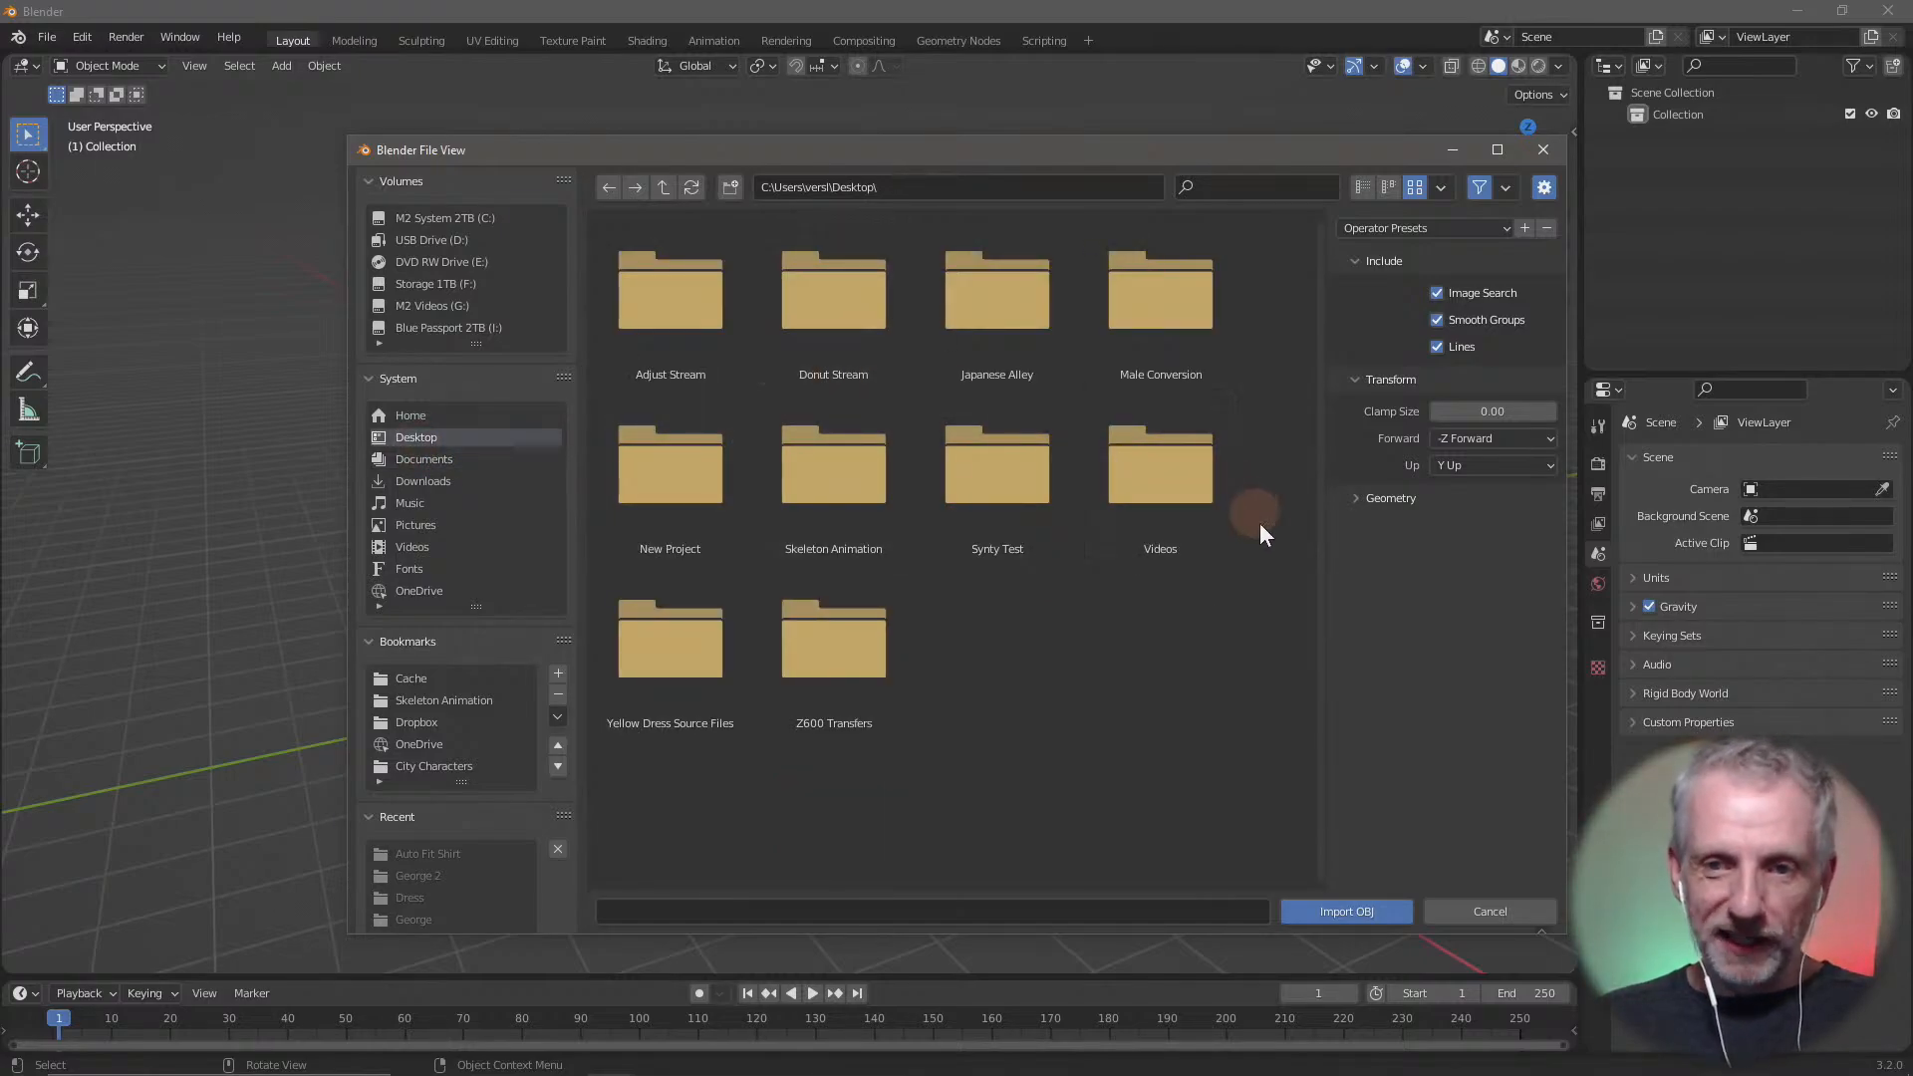
double_click(636, 324)
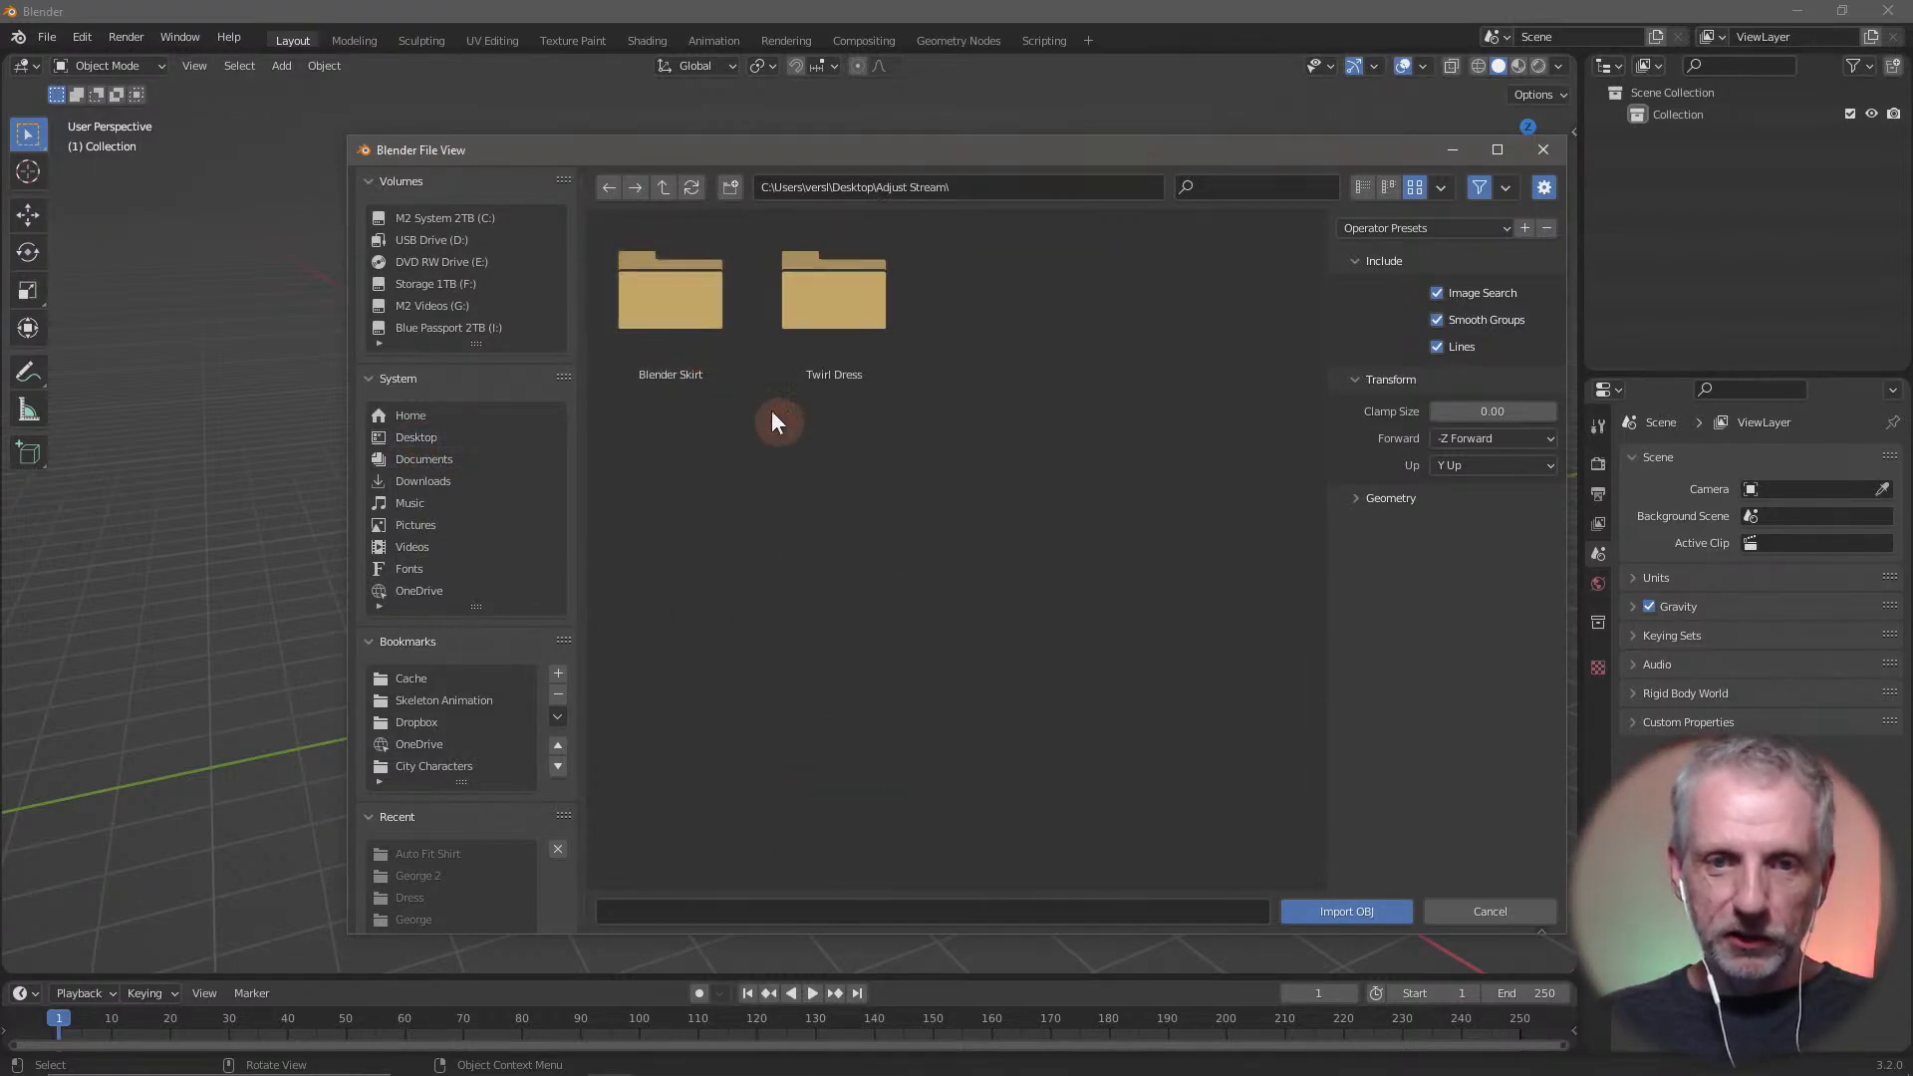
left_click(678, 266)
double_click(678, 266)
left_click(693, 319)
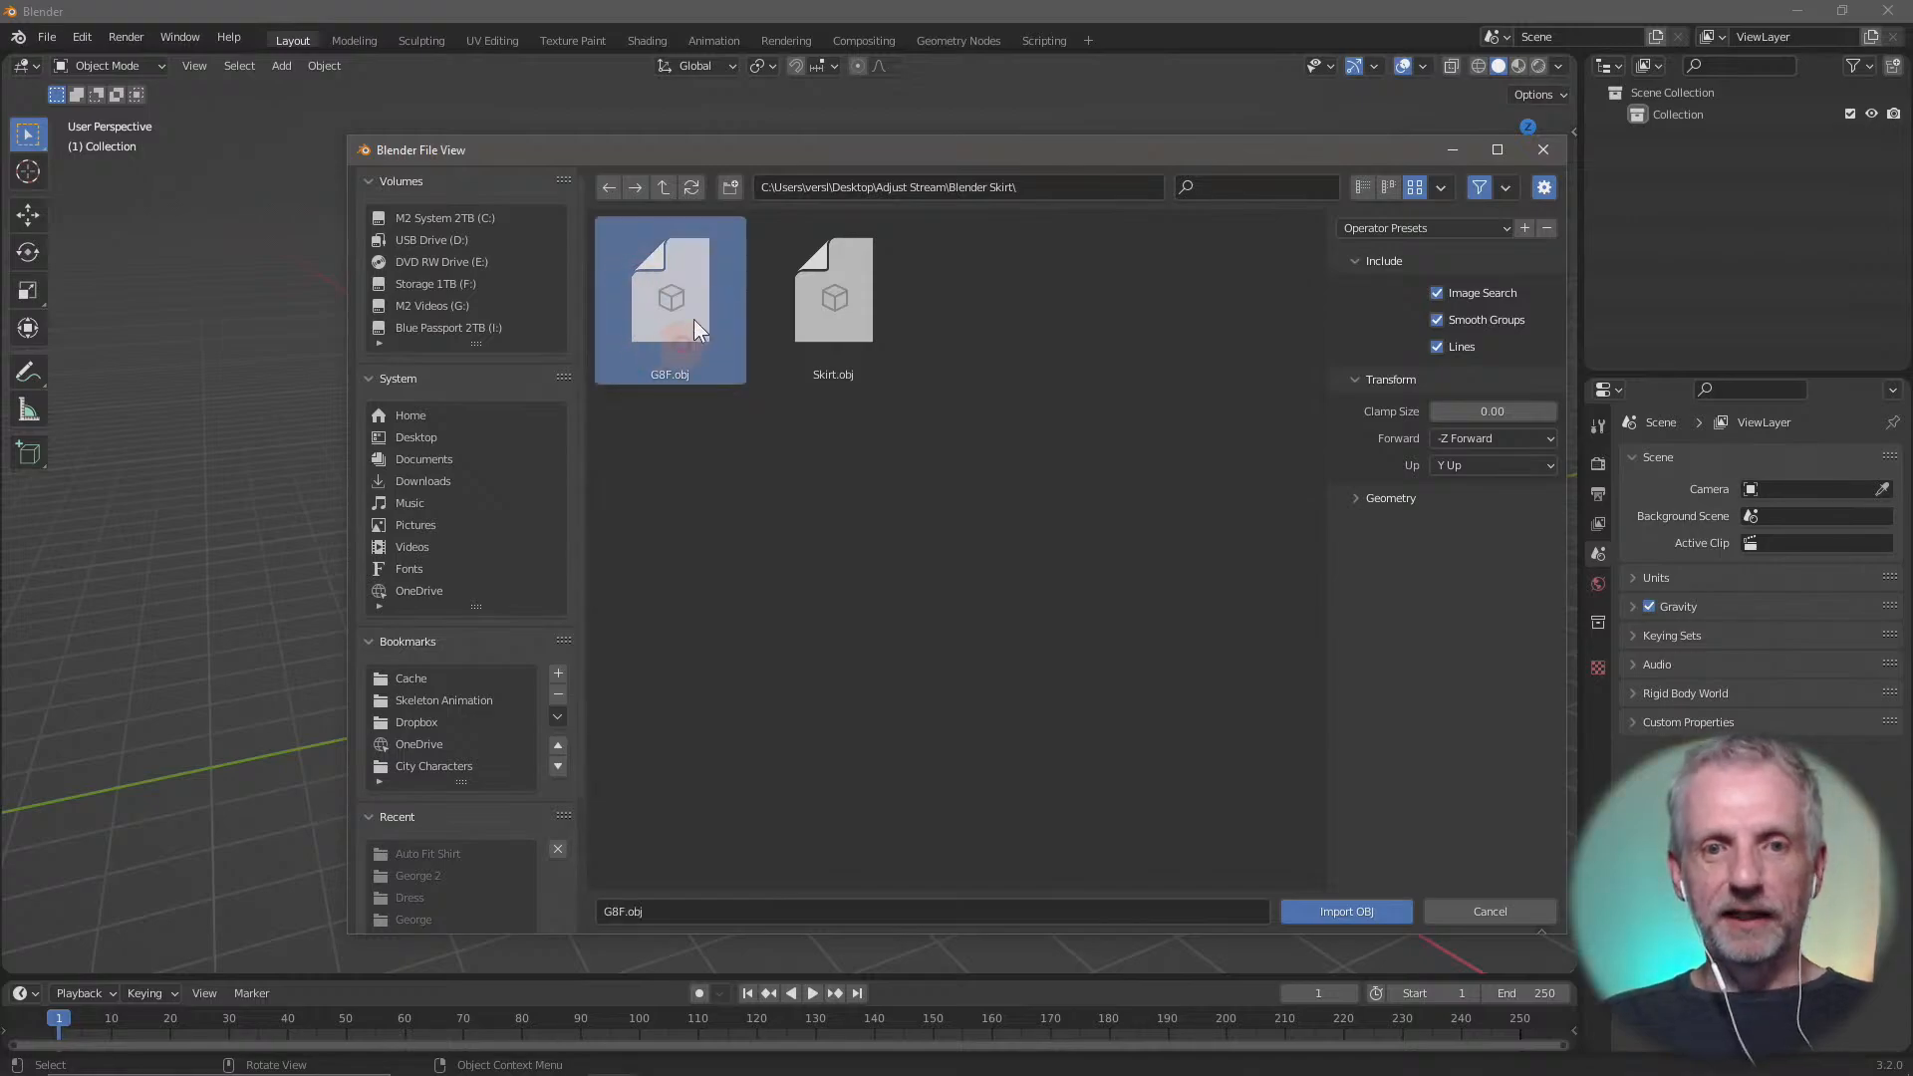
Expand the geometry import options, import G8F.obj using Split, and frame the whole figure in the viewport
left_click_drag(851, 151, 685, 100)
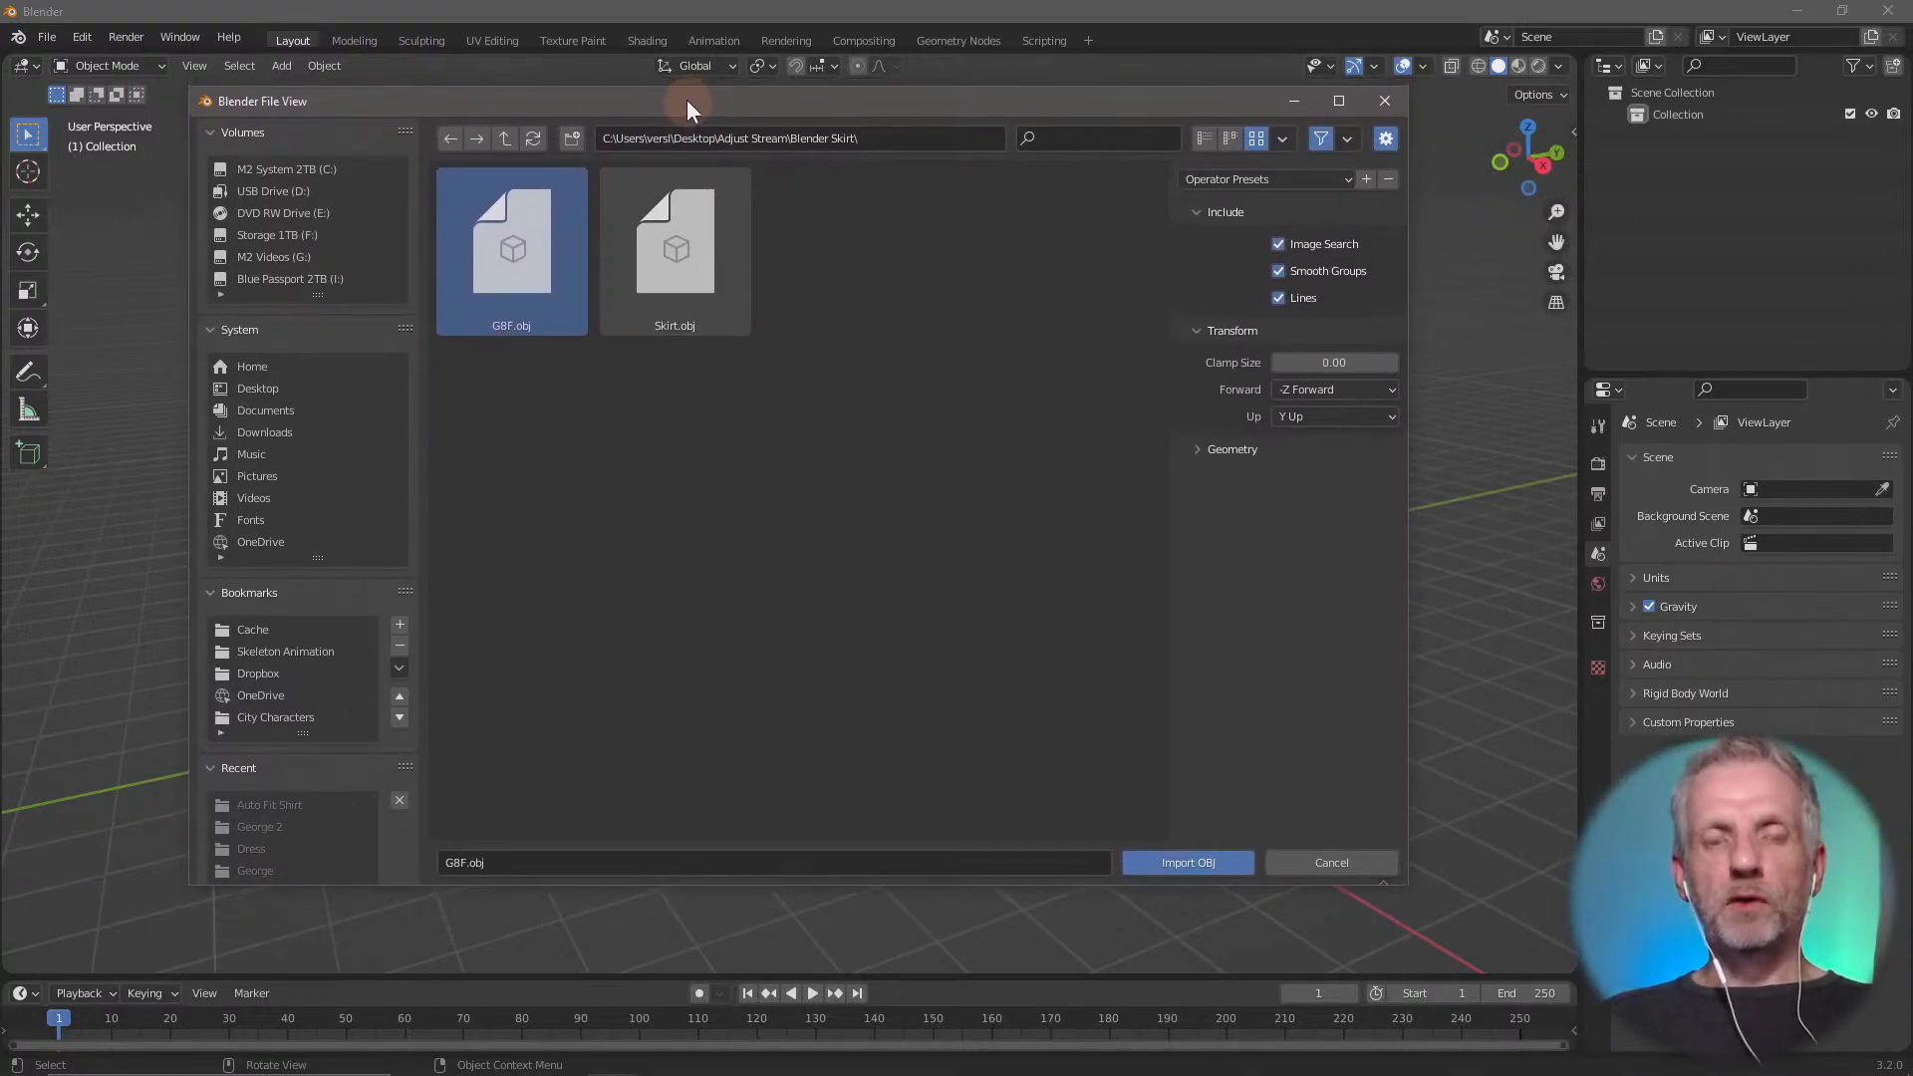
left_click(1199, 448)
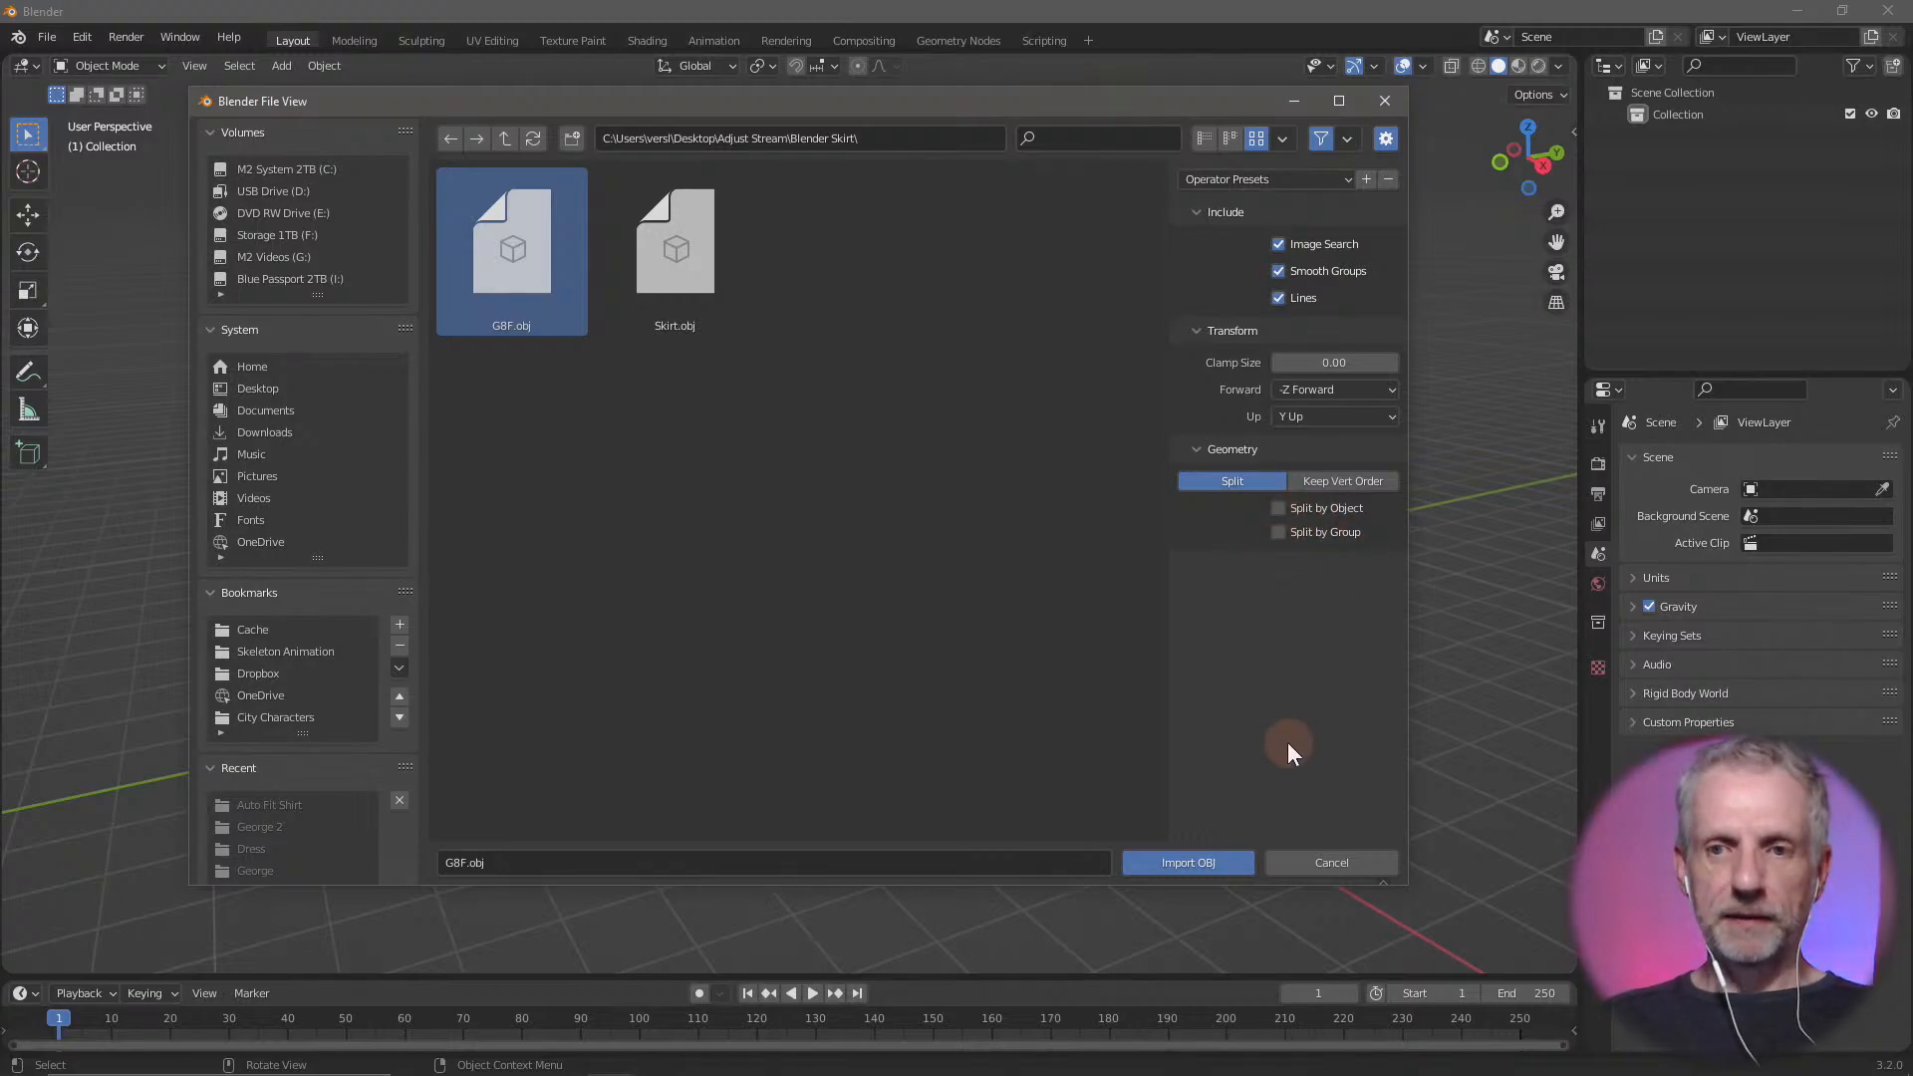
left_click(1215, 866)
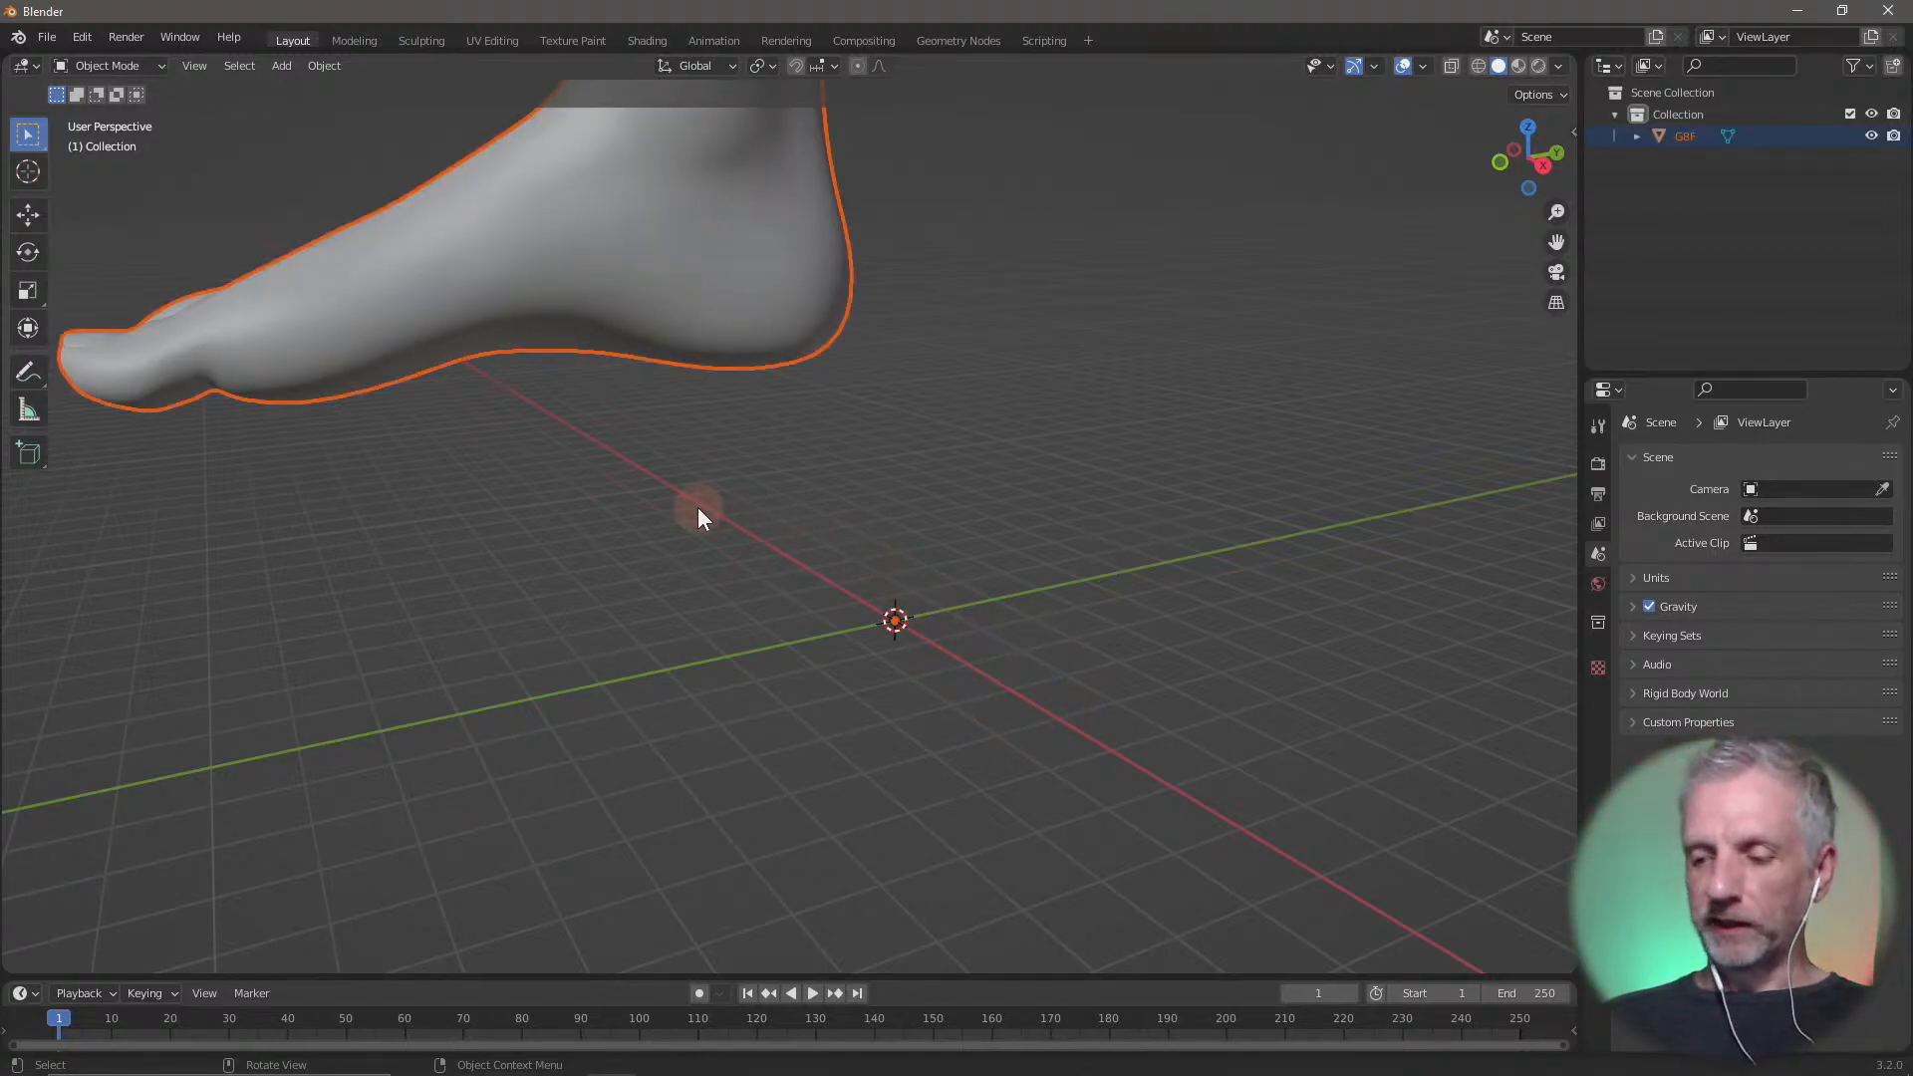
key("KP_Decimal")
middle_click_drag(644, 607, 690, 642)
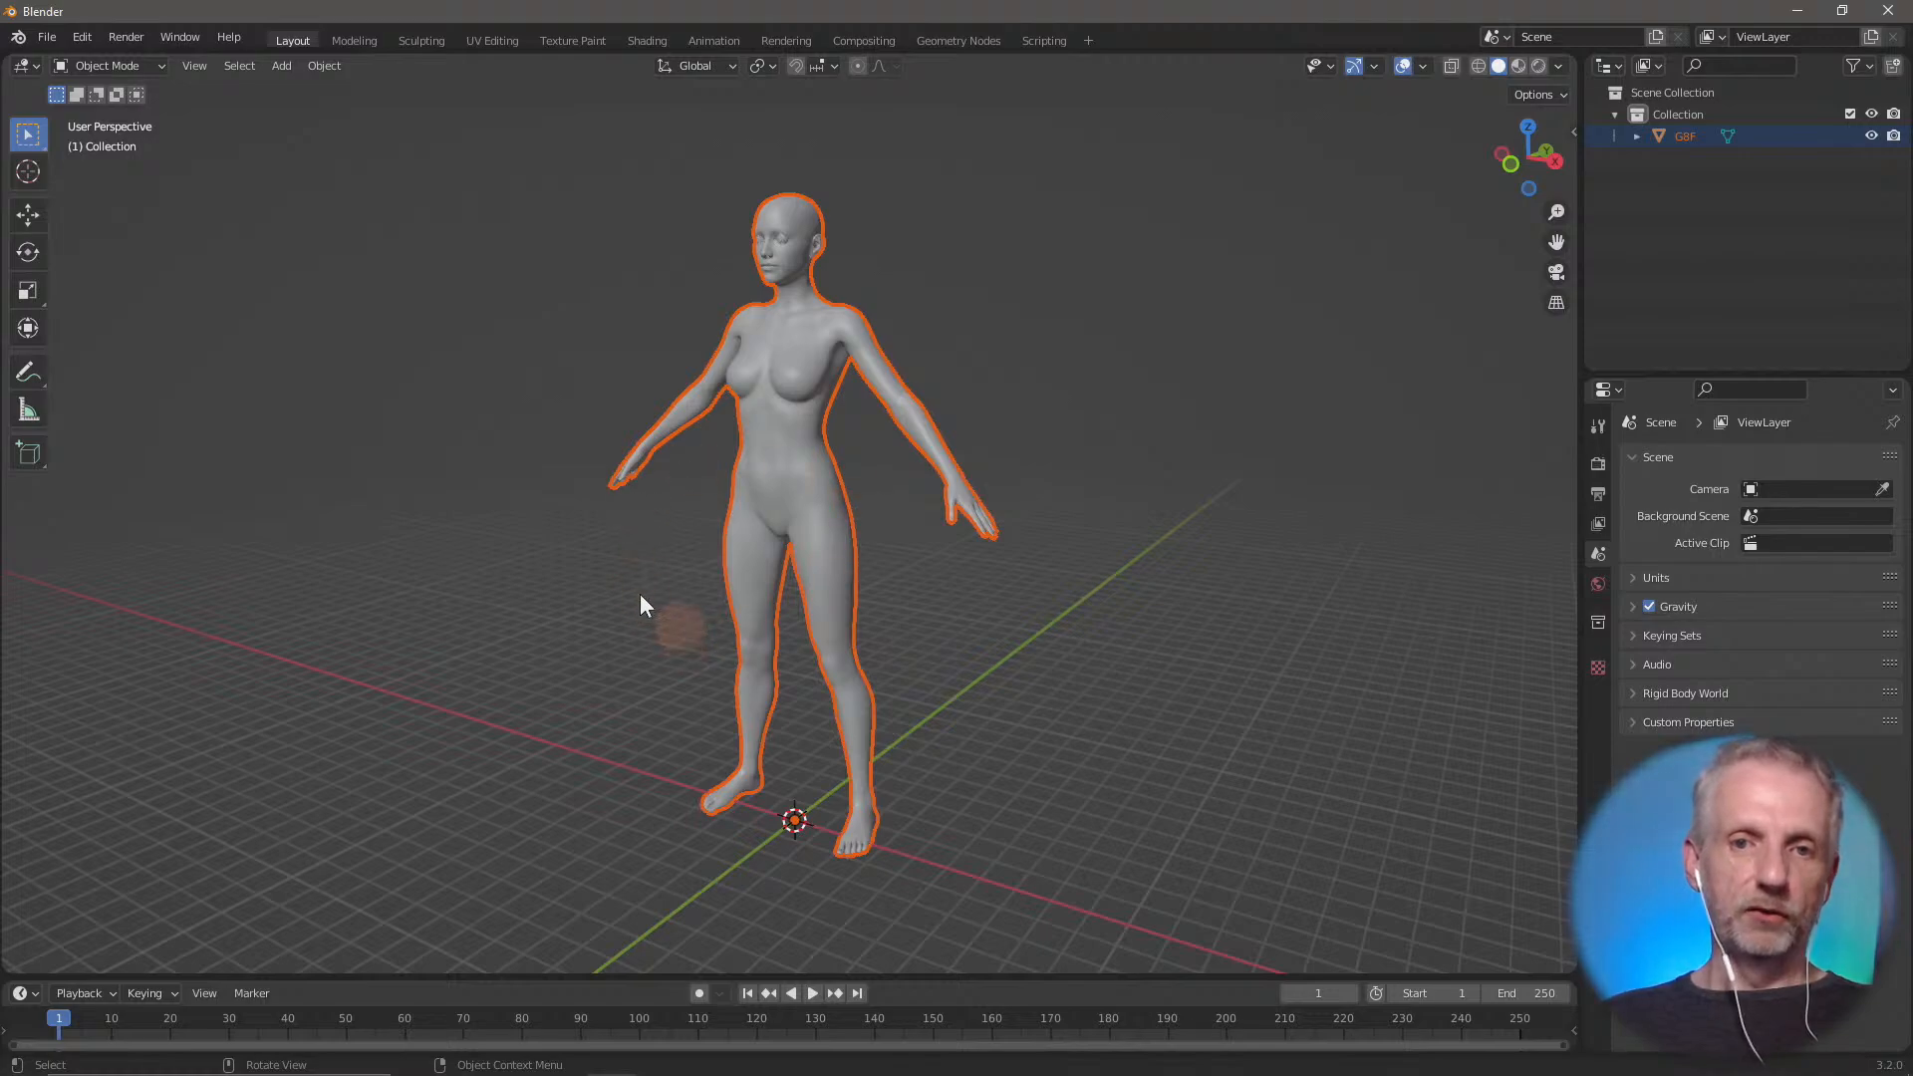
Import Skirt.obj from the Blender Skirt folder as a Wavefront (.obj) with the Split geometry option
left_click(48, 38)
mouse_move(85, 329)
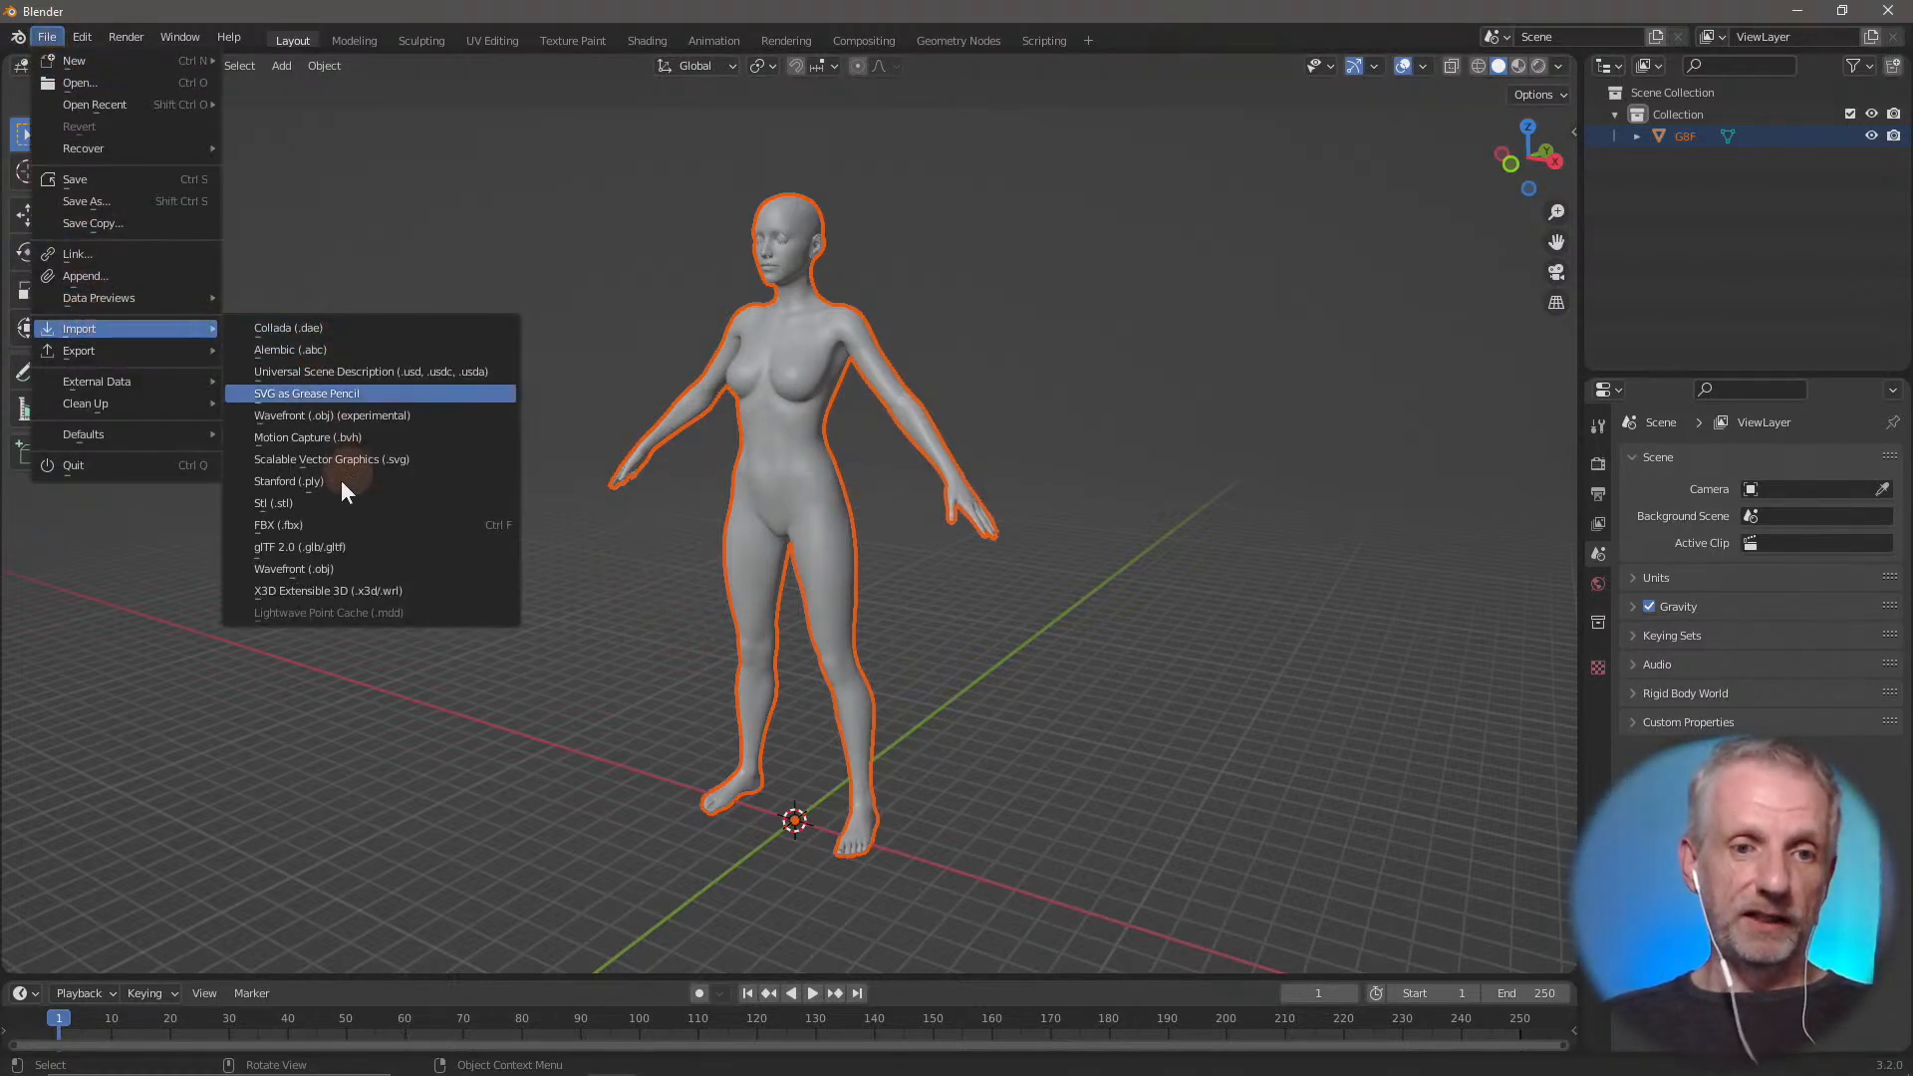
left_click(334, 574)
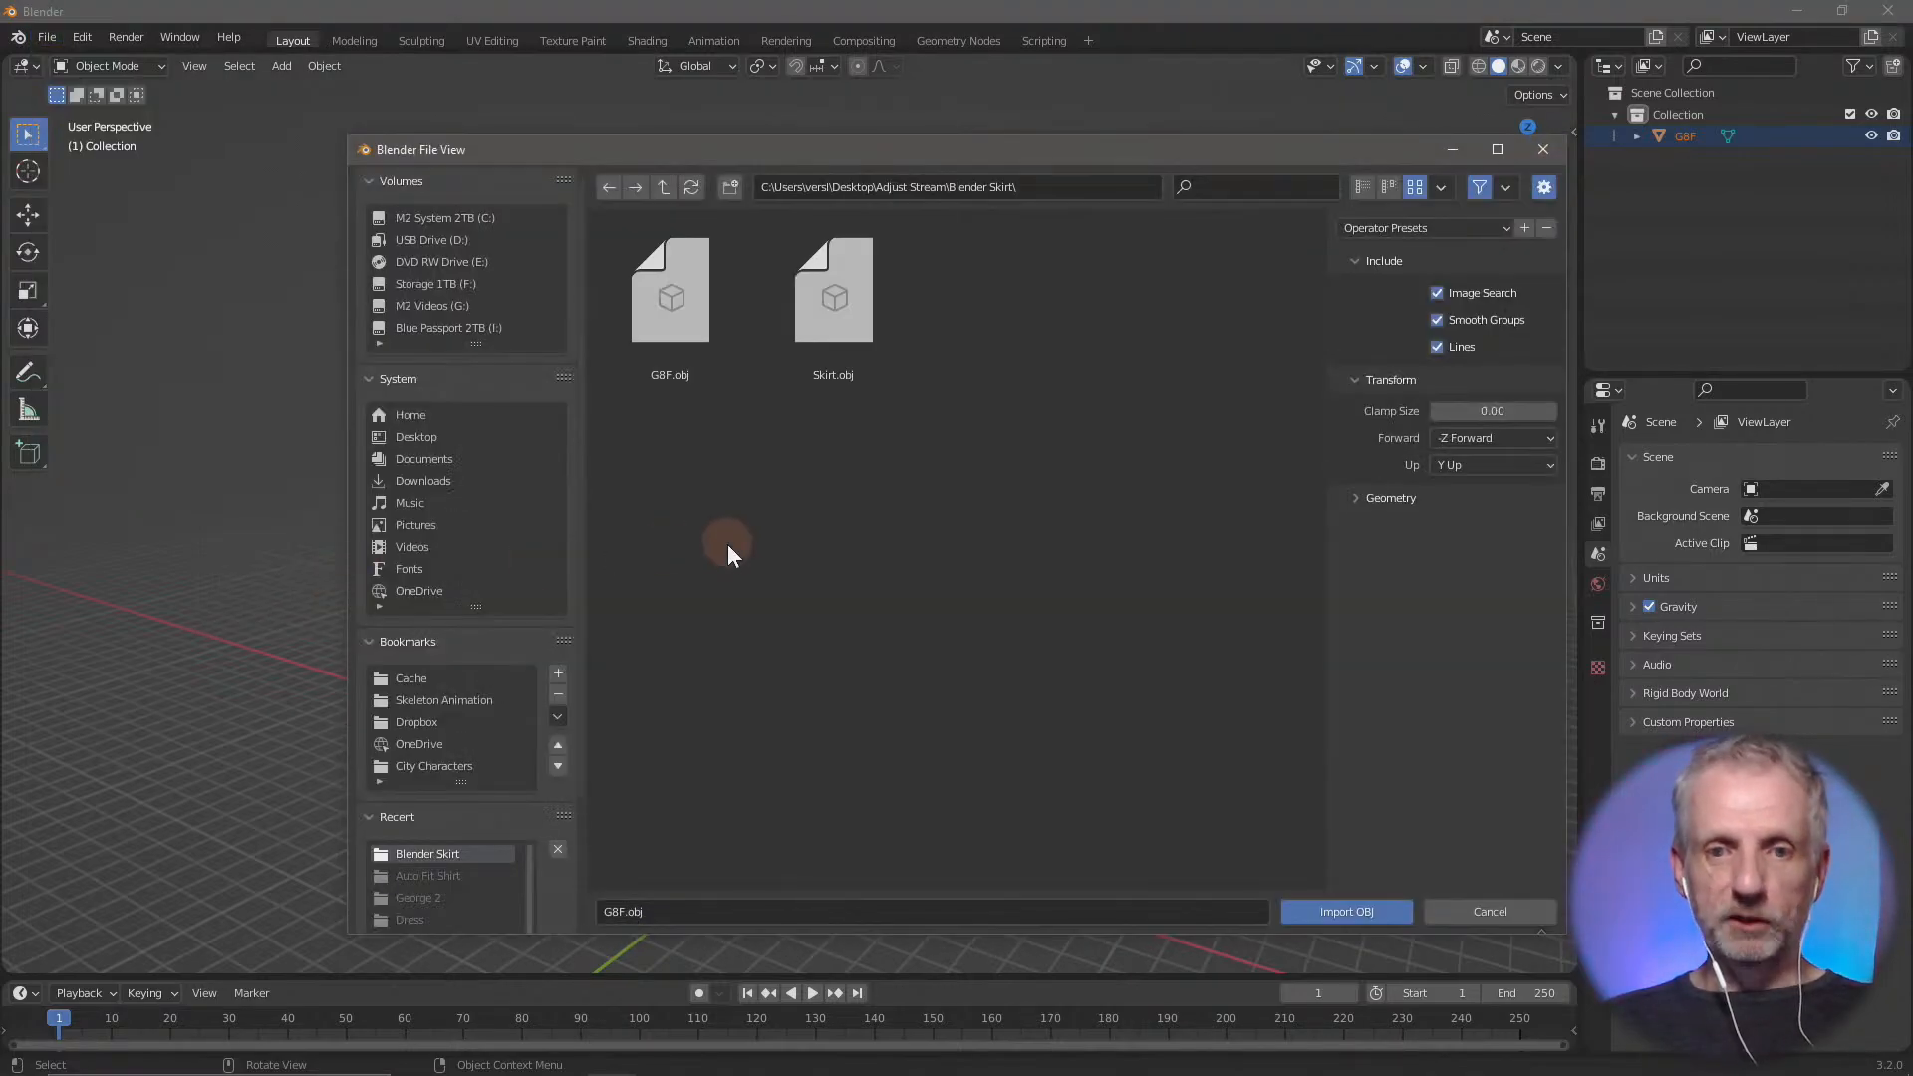
left_click(853, 303)
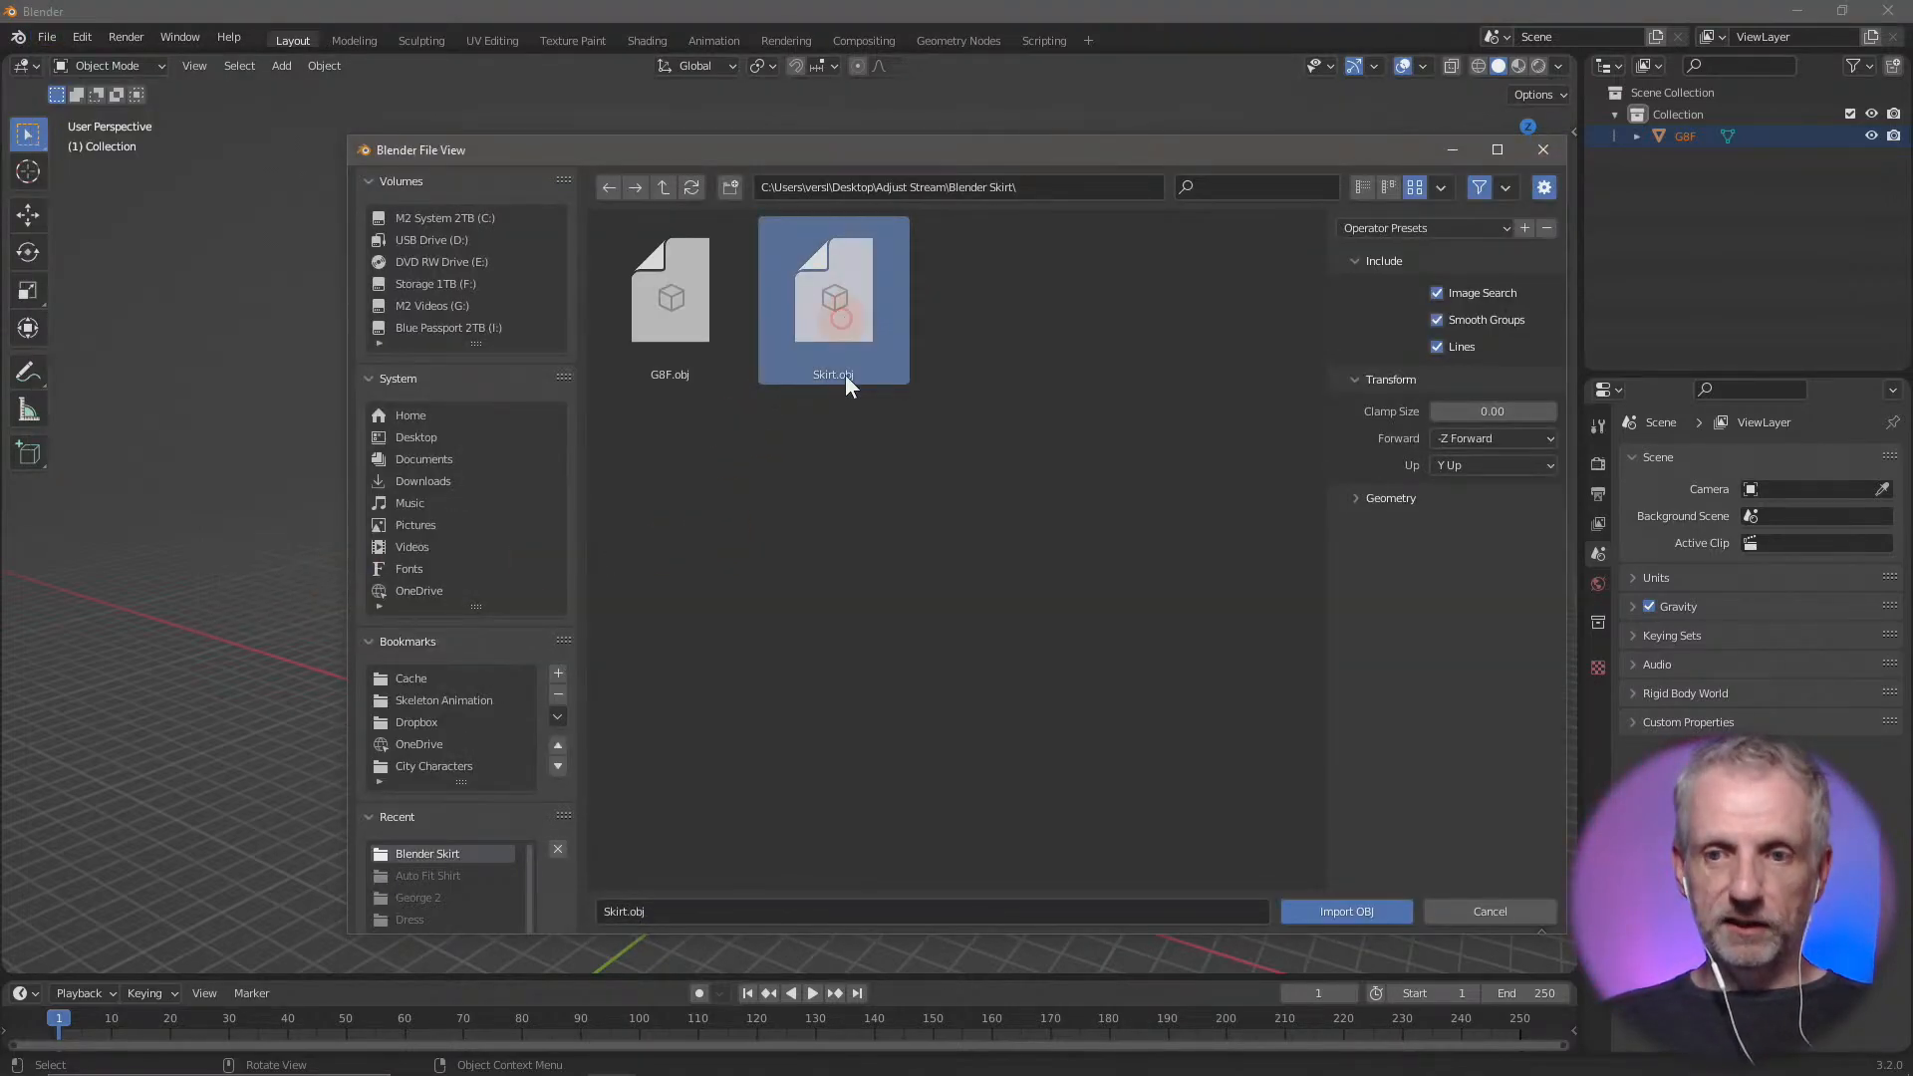
left_click(1357, 499)
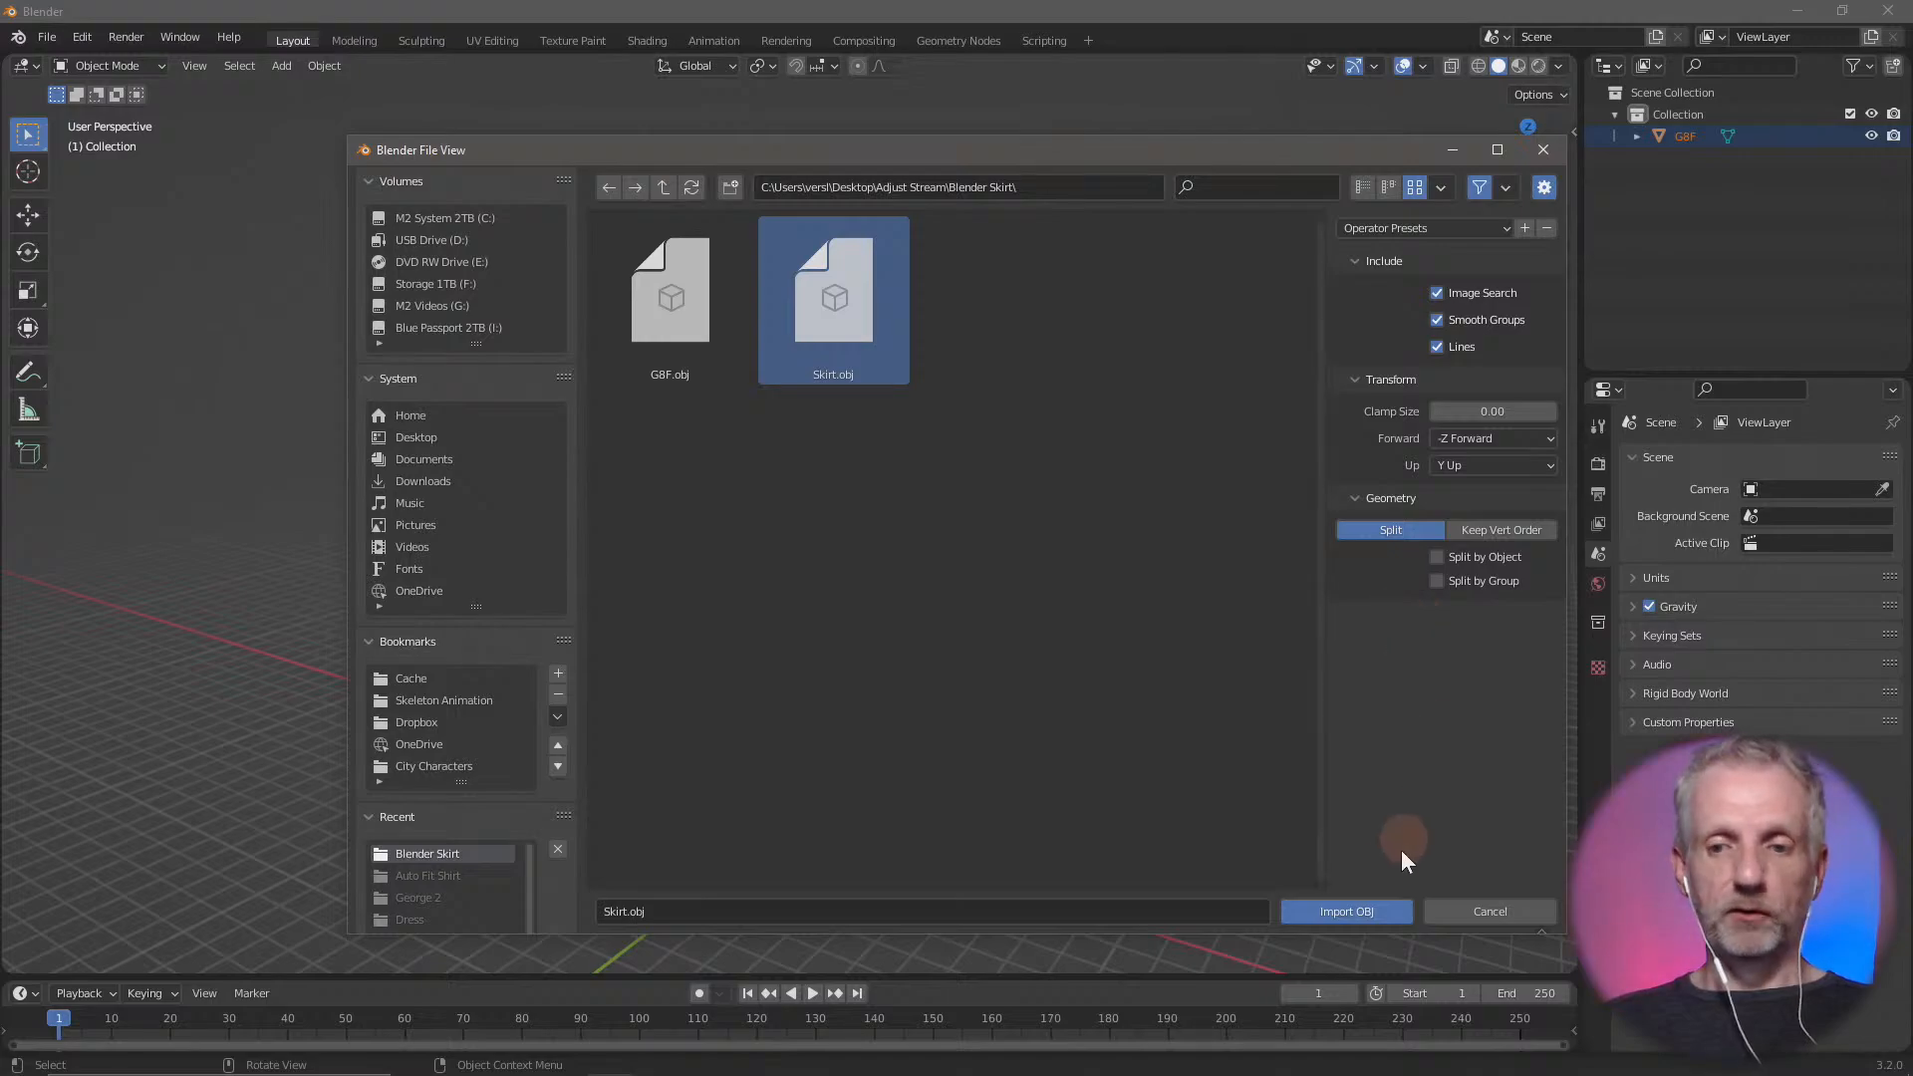
left_click(1357, 911)
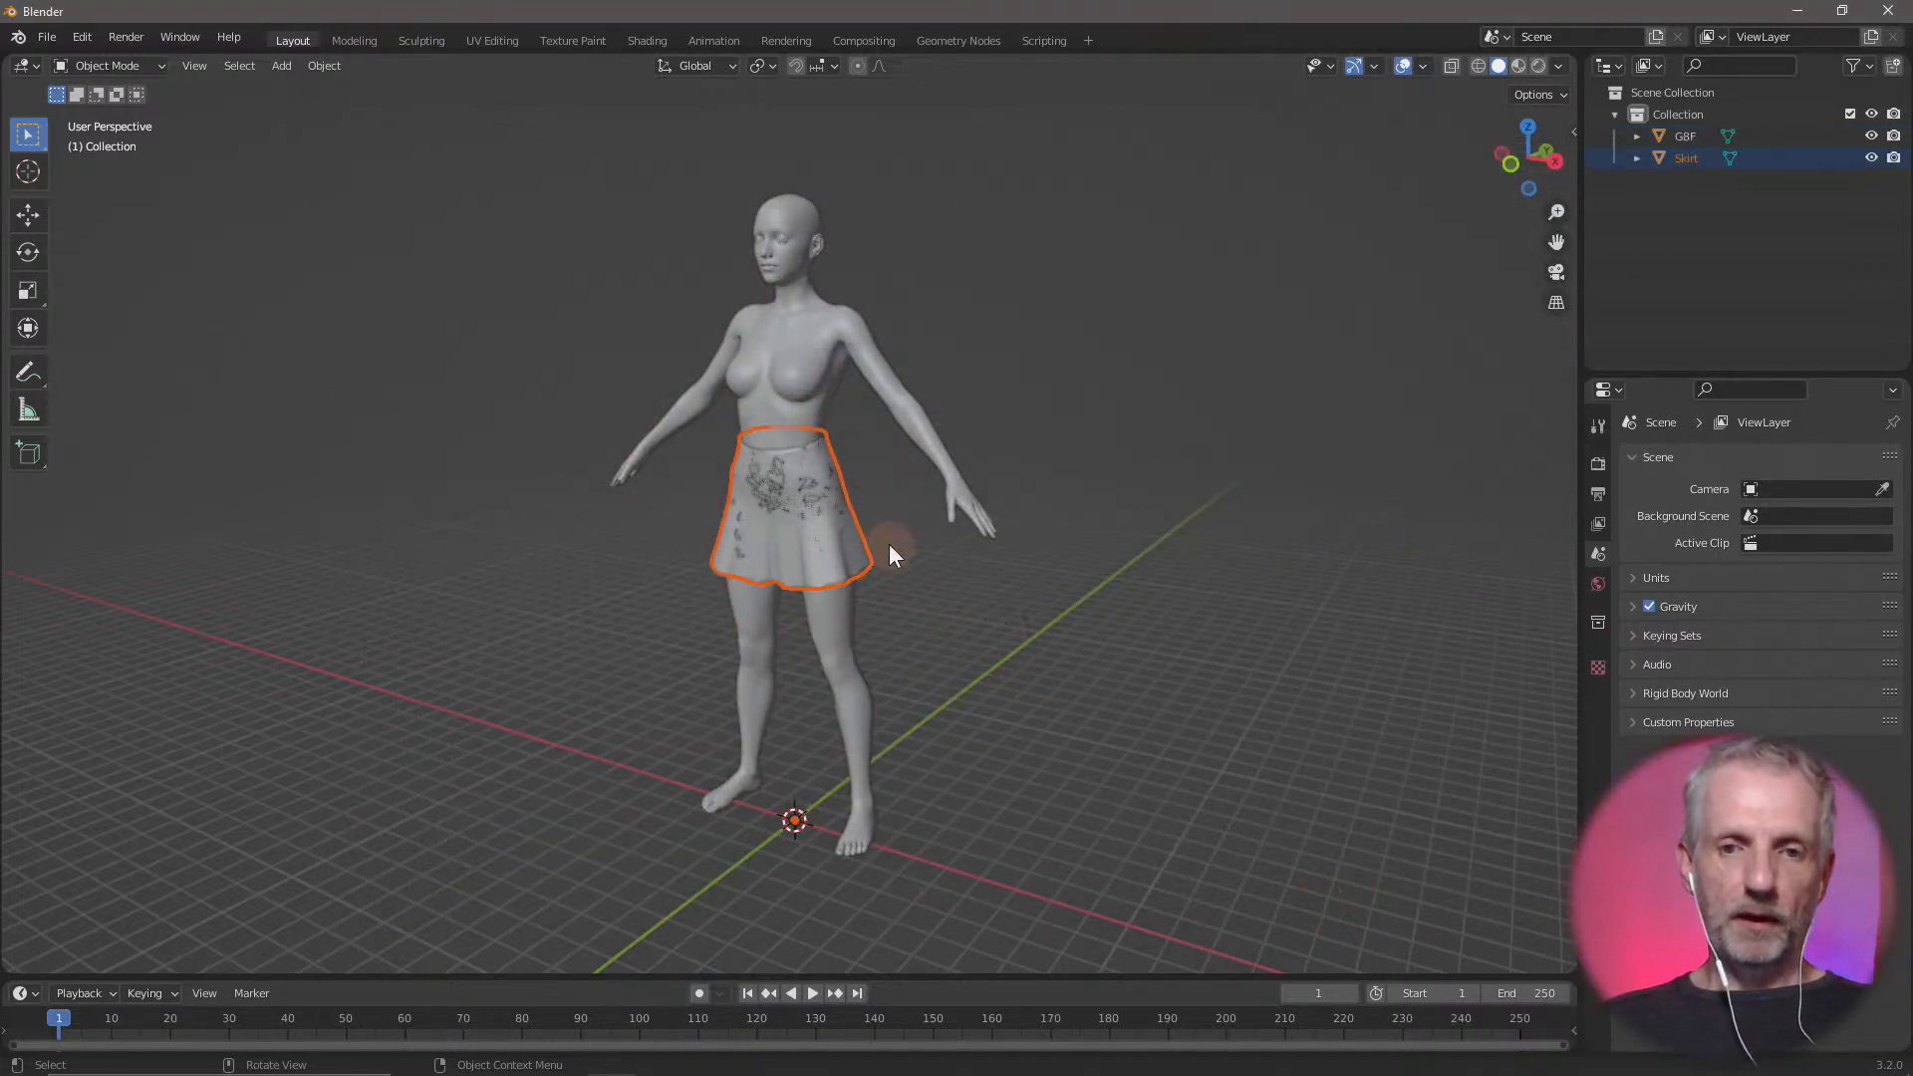
Select the G8F figure and display its transform values and dimensions beside the model
key("KP_Decimal")
scroll(889, 538, "down", 10)
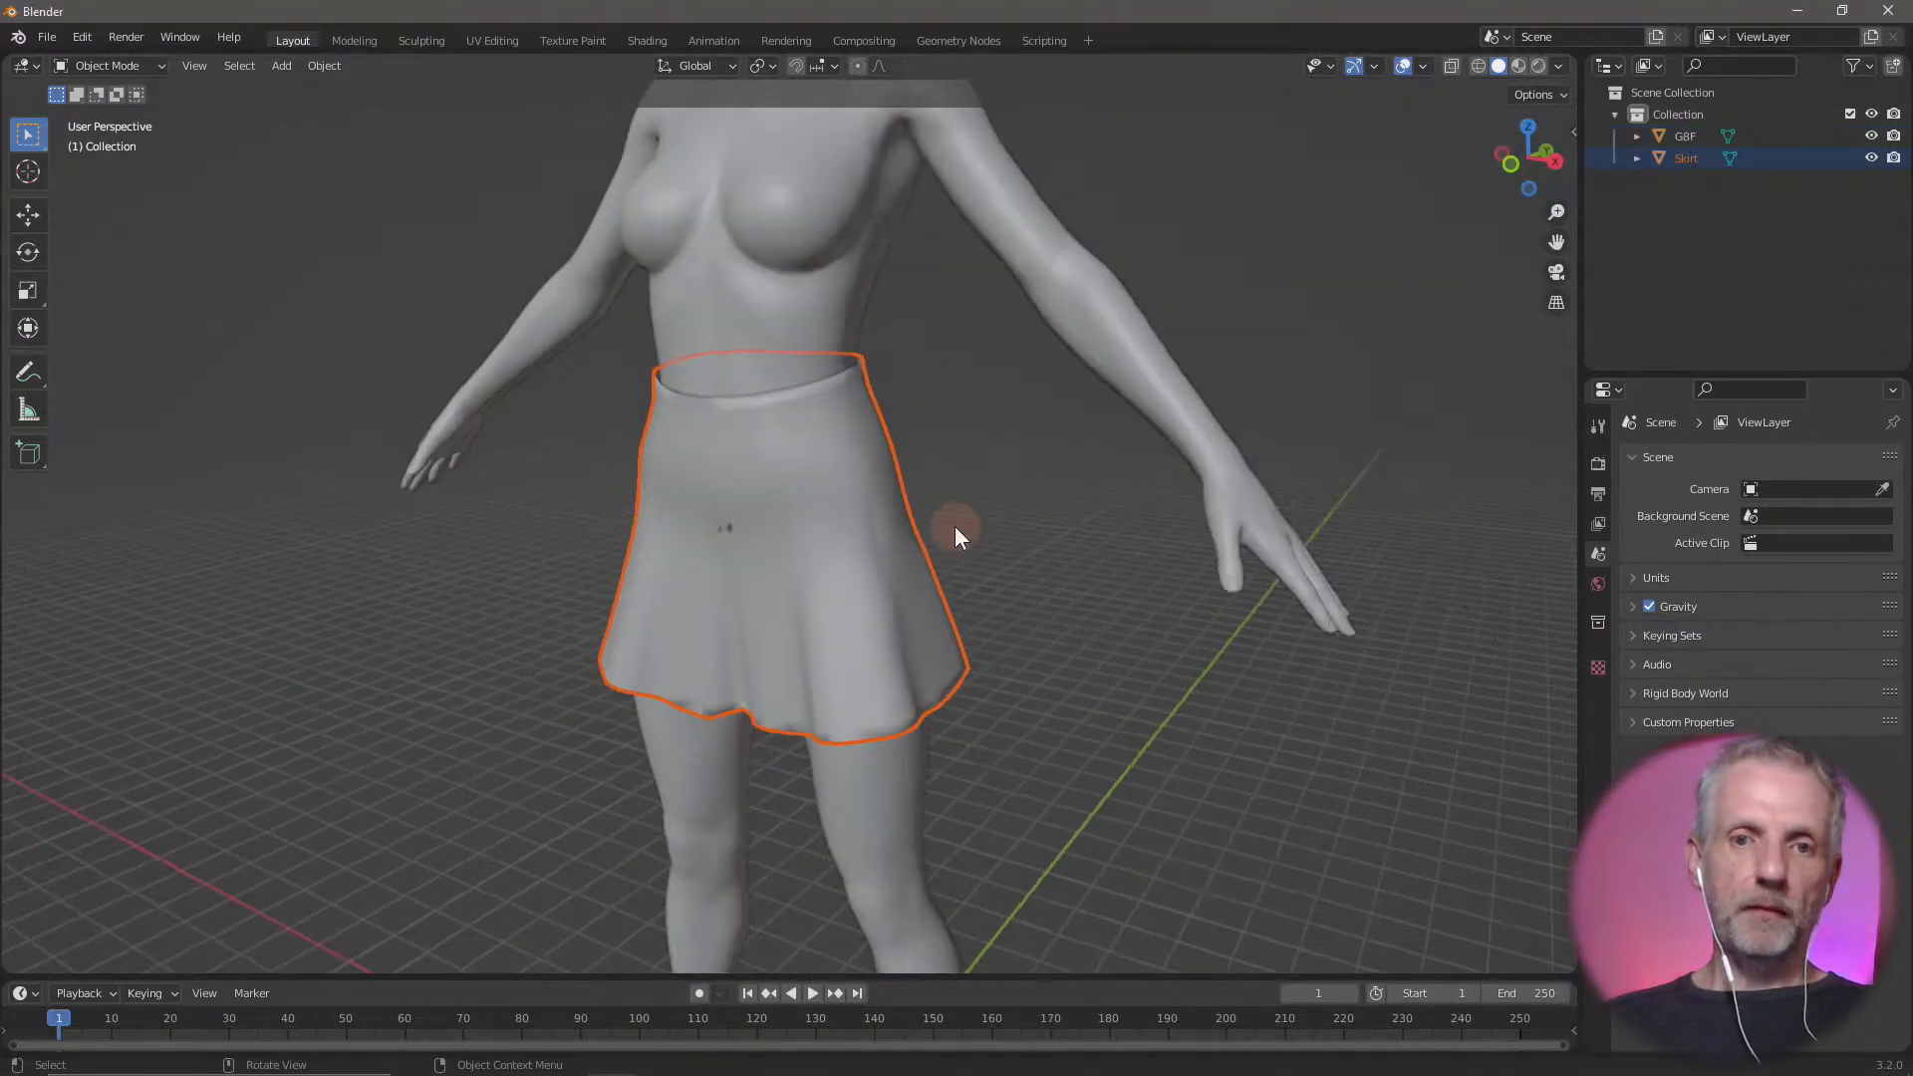
left_click(775, 389)
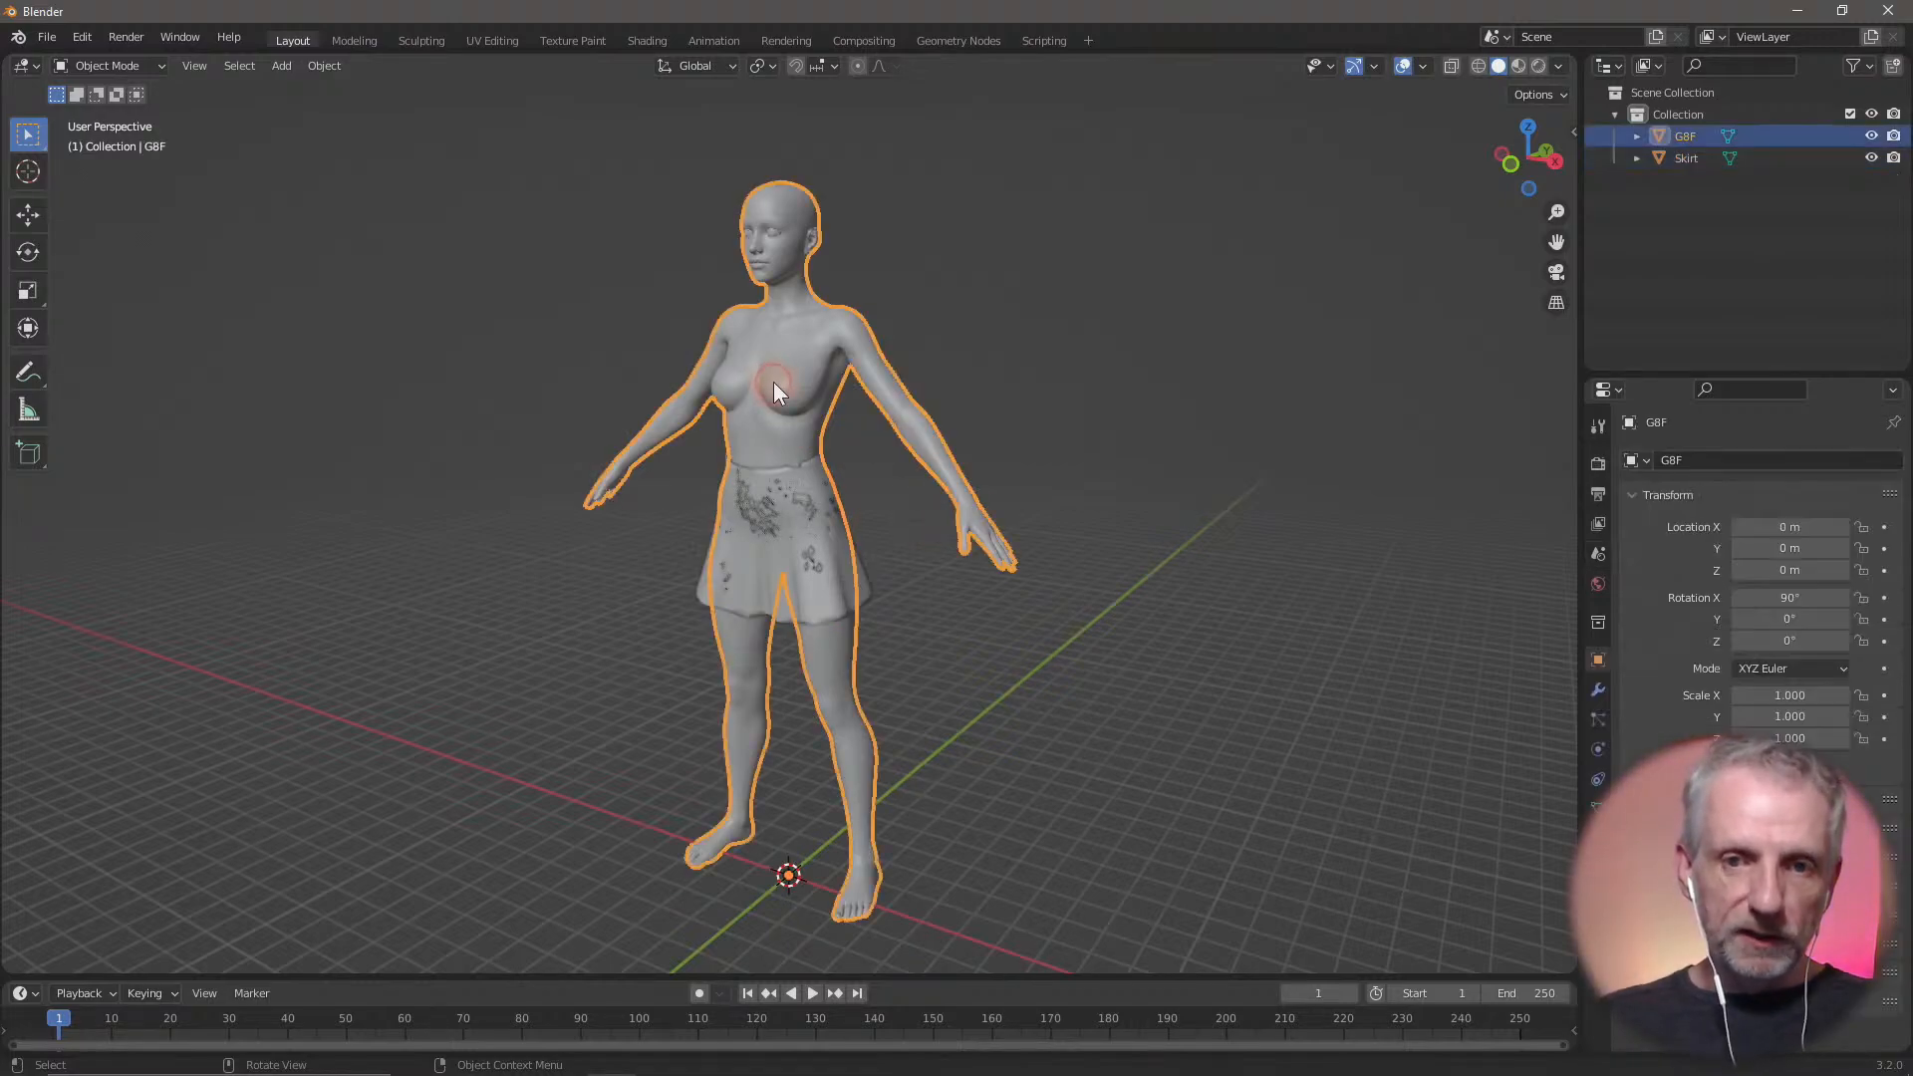
key("n")
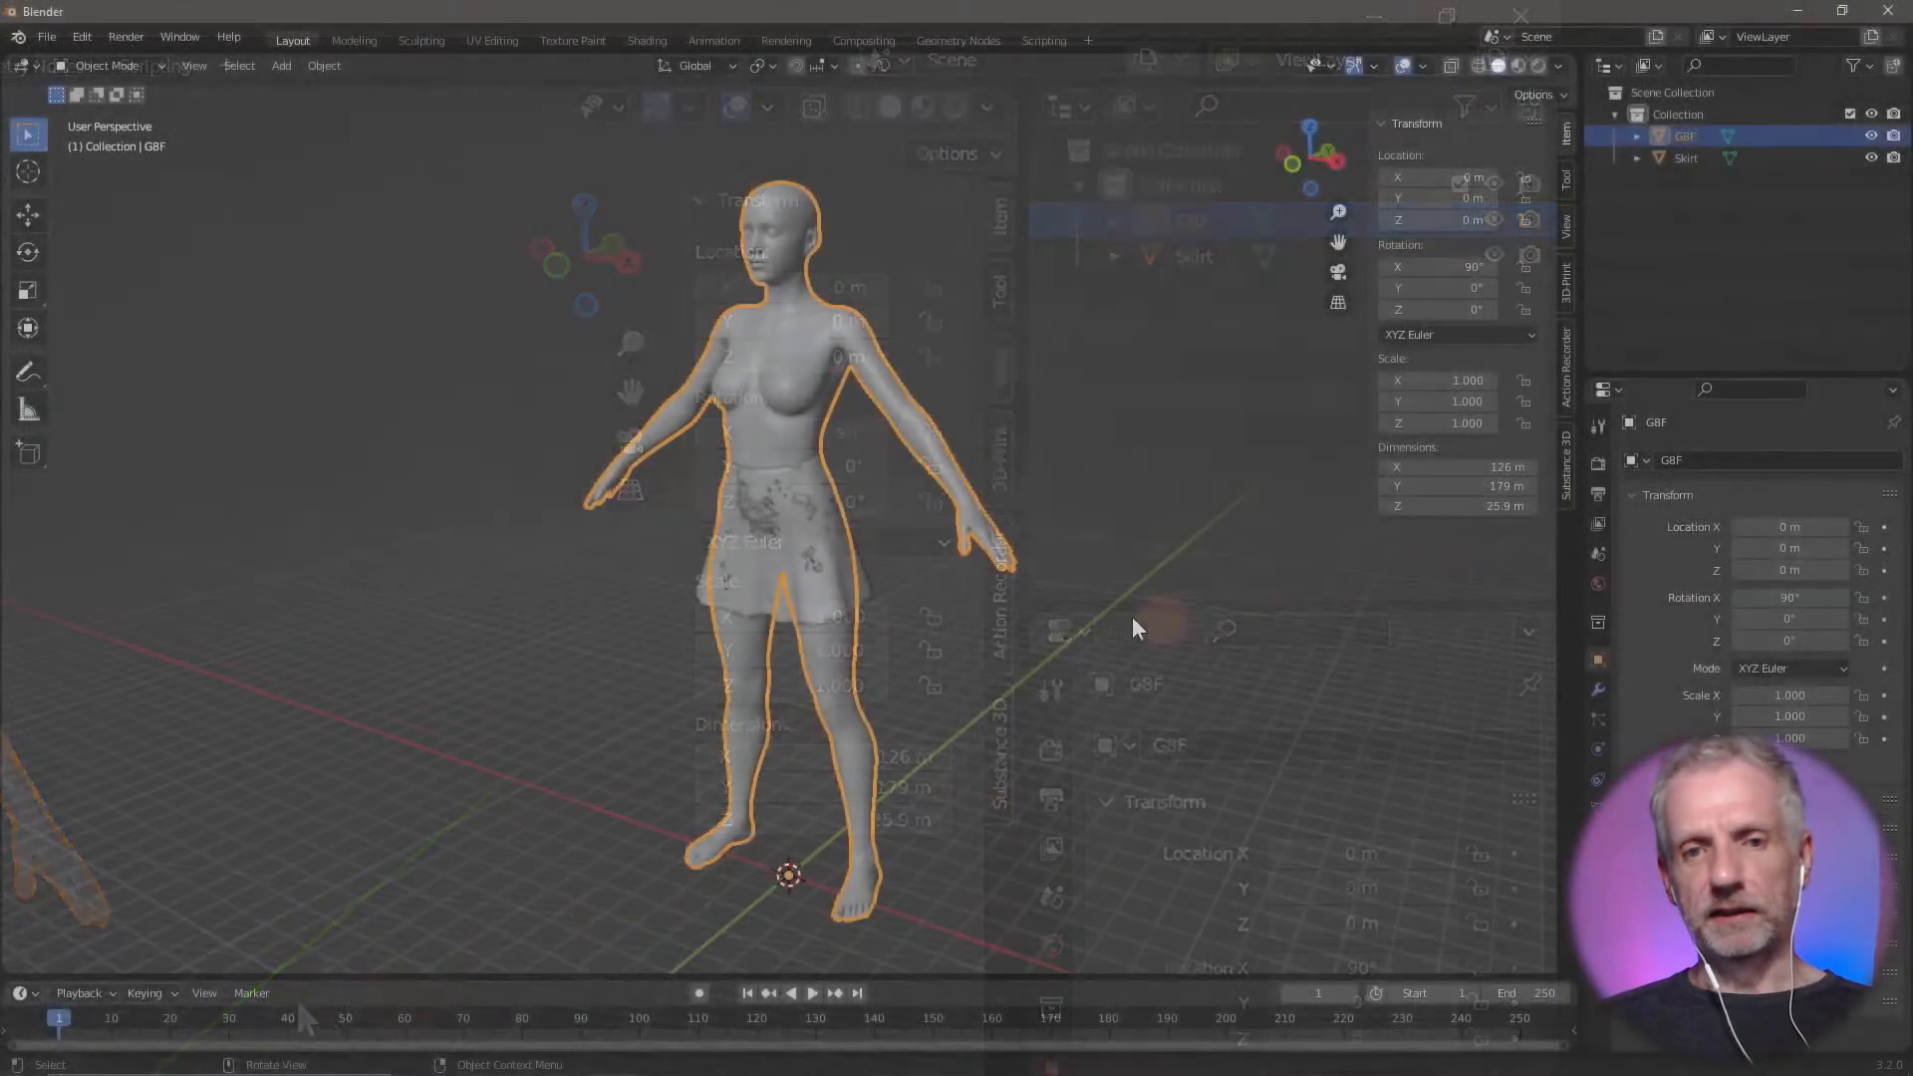
scroll(888, 598, "down", 3)
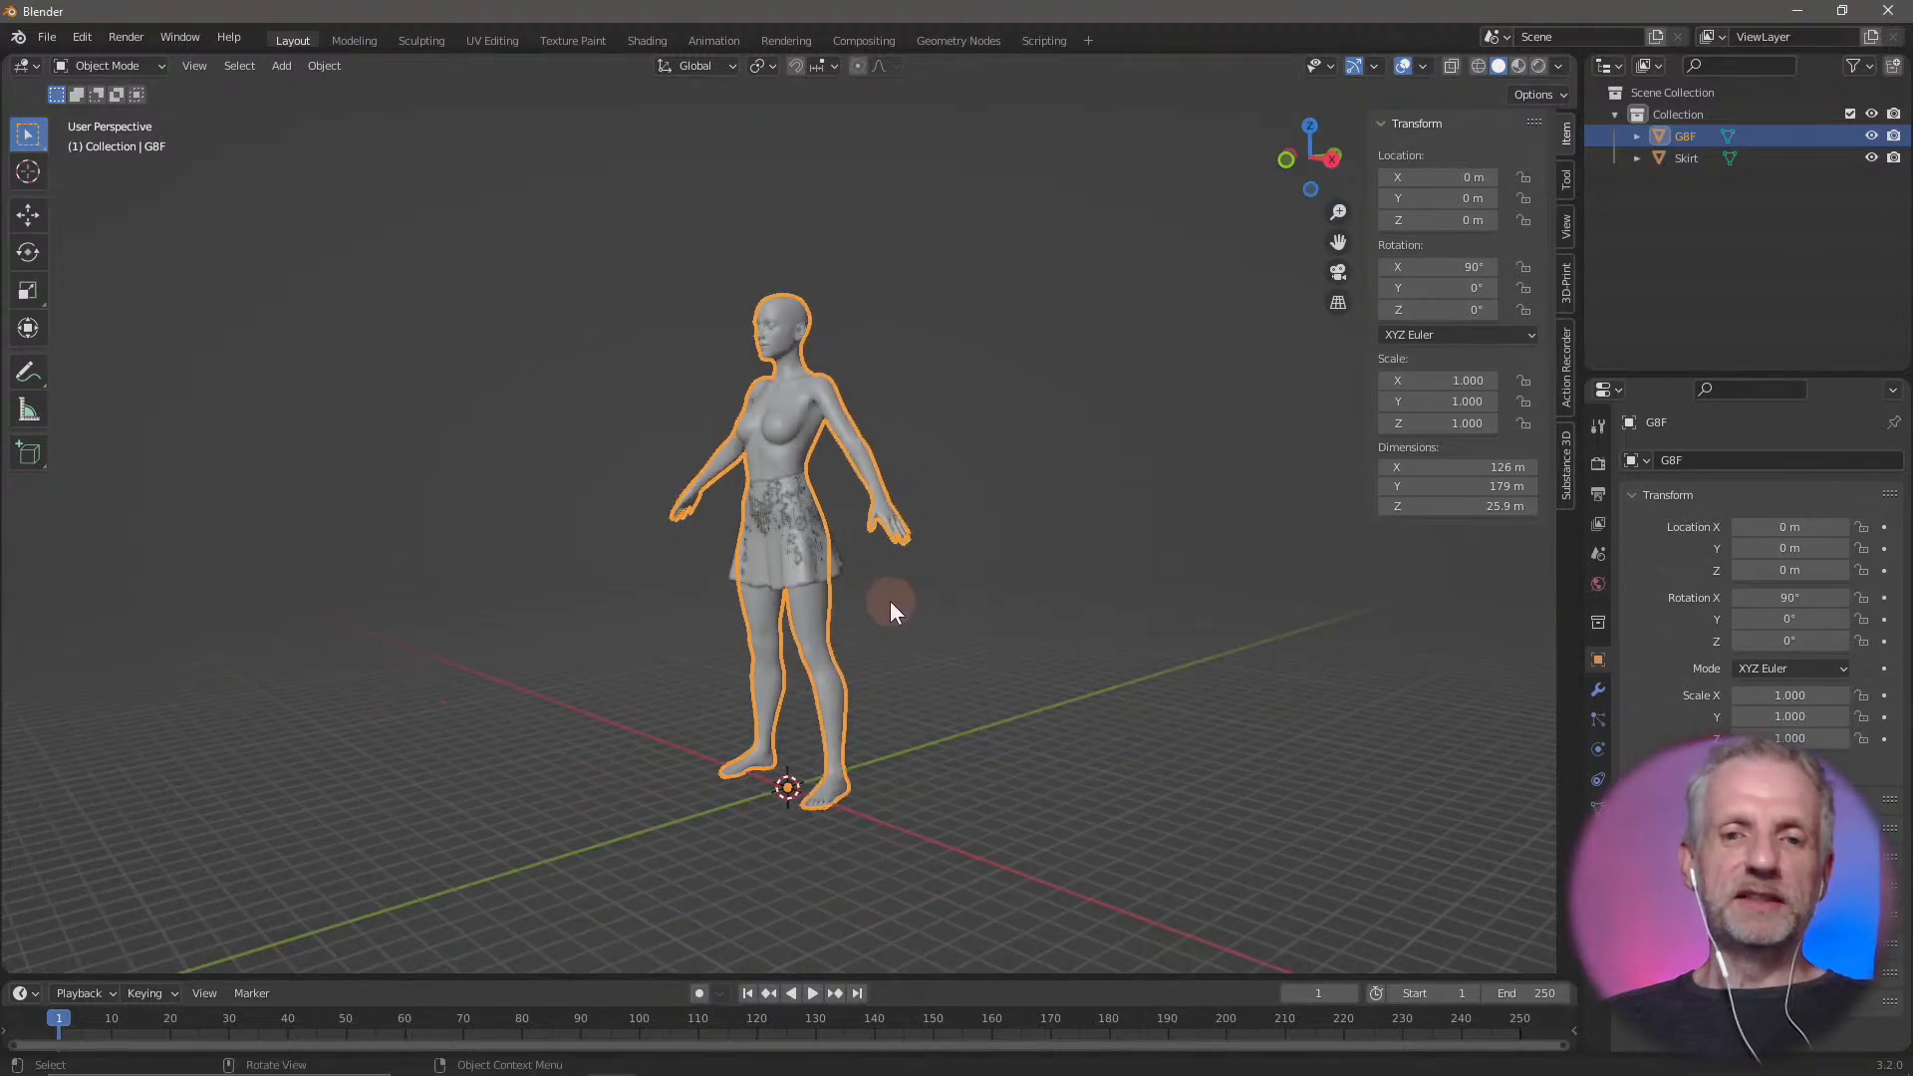
scroll(888, 602, "up", 7)
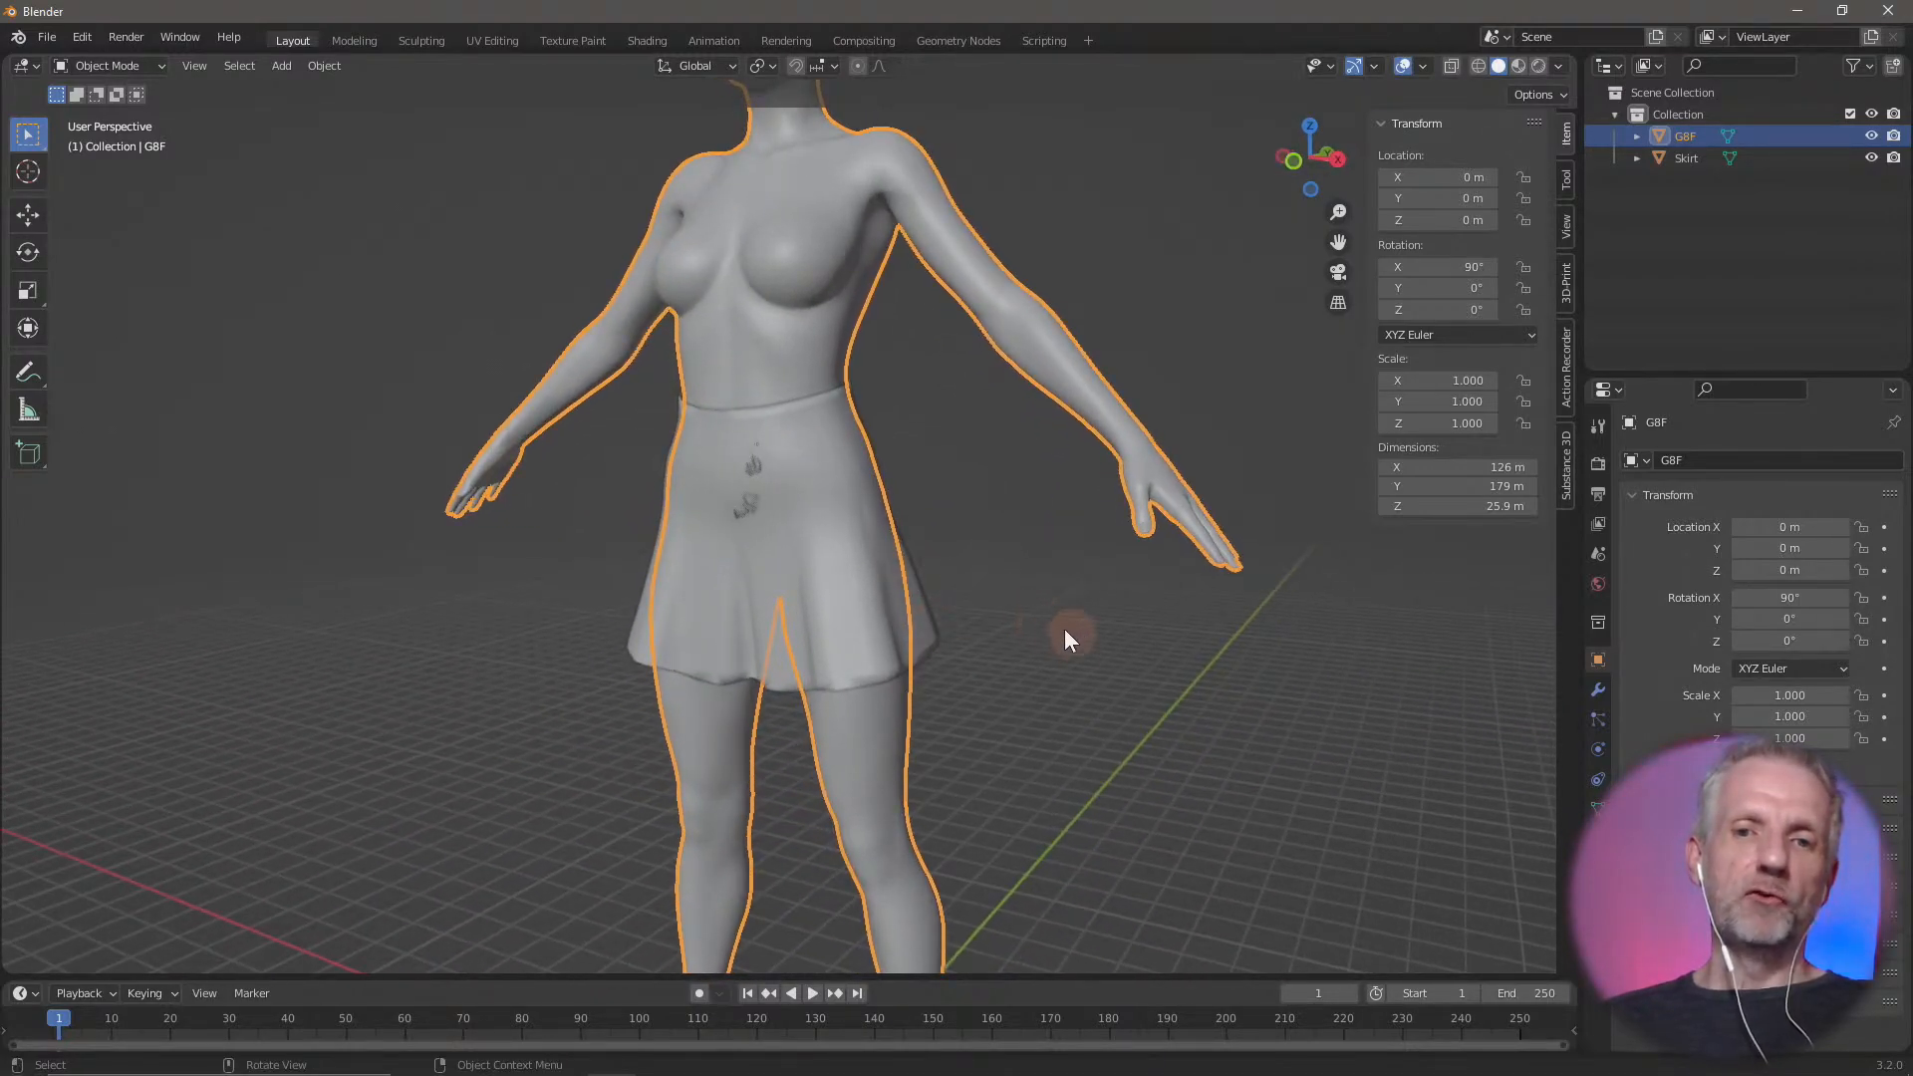
Select the skirt and enter Edit Mode on its mesh
middle_click_drag(1046, 568, 1078, 700, "shift")
left_click(932, 749)
key("Tab")
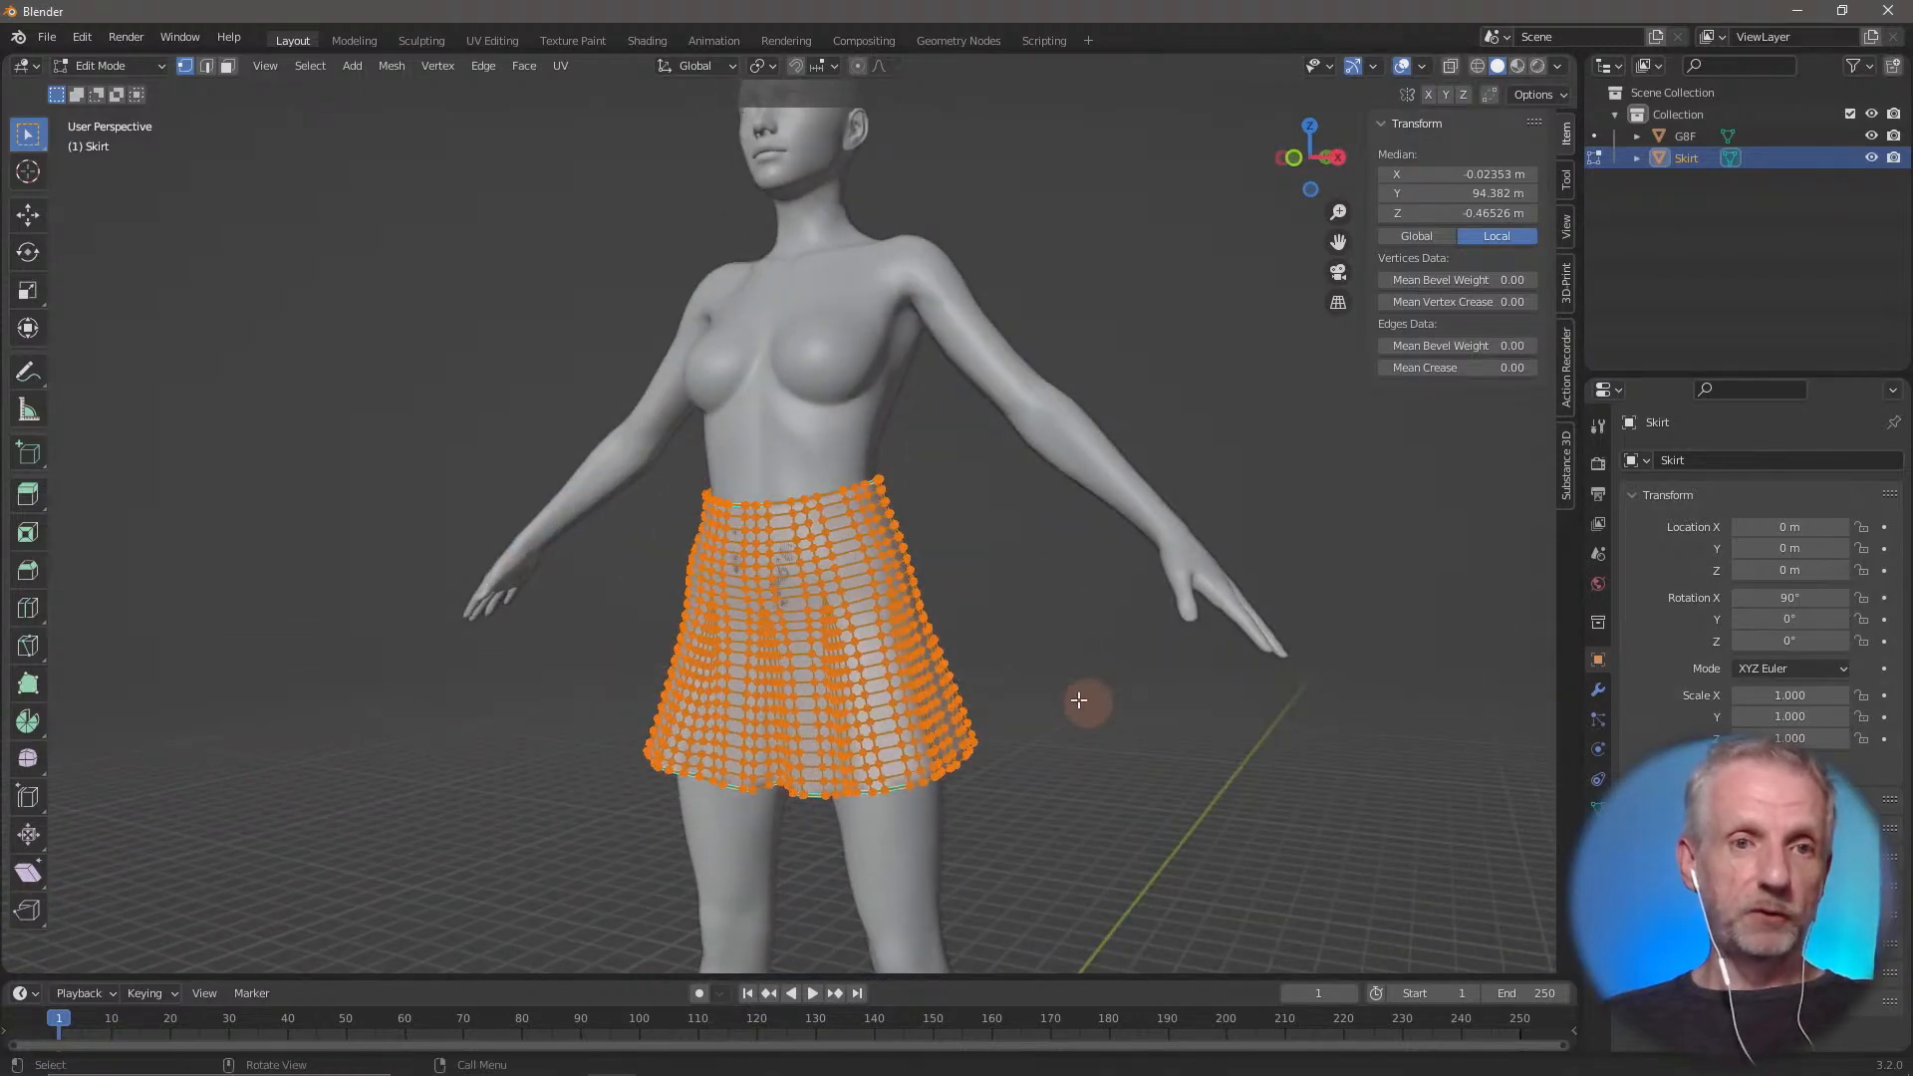
Try edge and face selection modes on the skirt mesh, toggle selecting everything, and leave all of it deselected
left_click(204, 67)
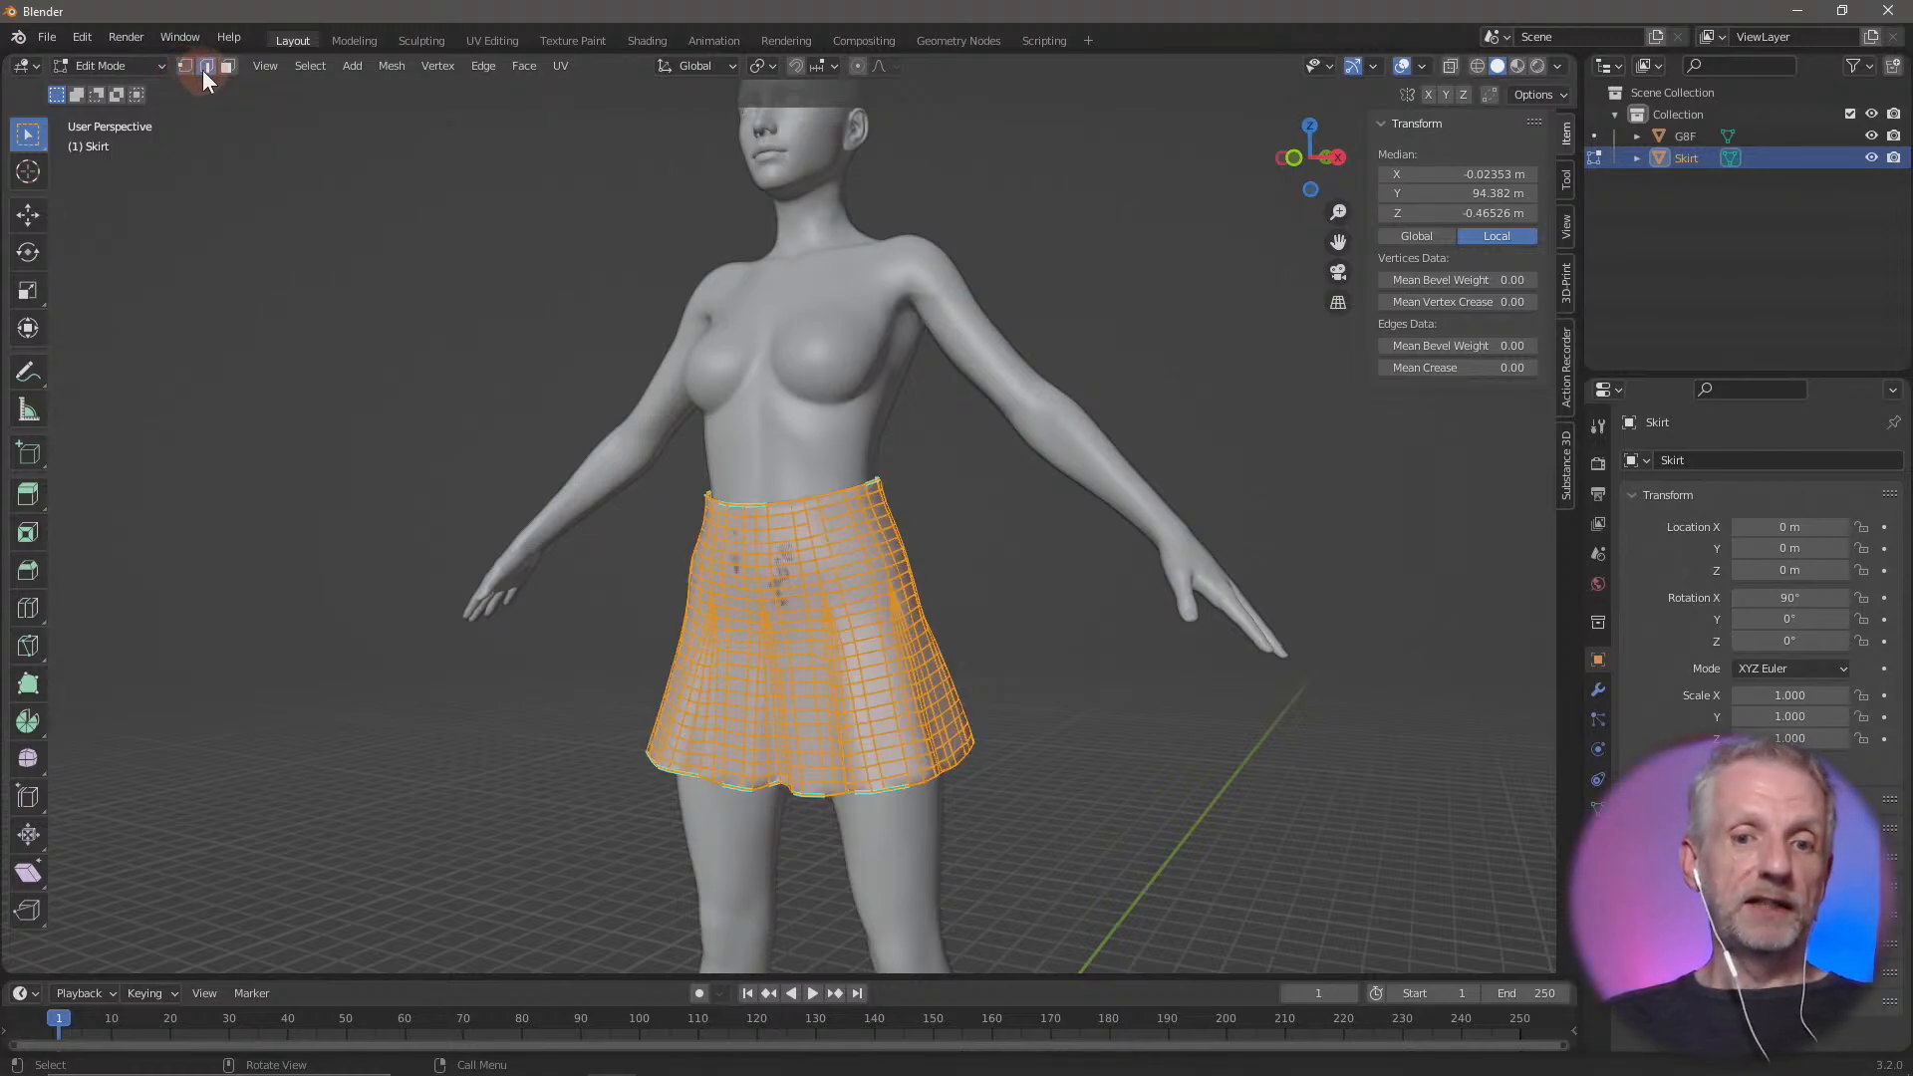
left_click(229, 66)
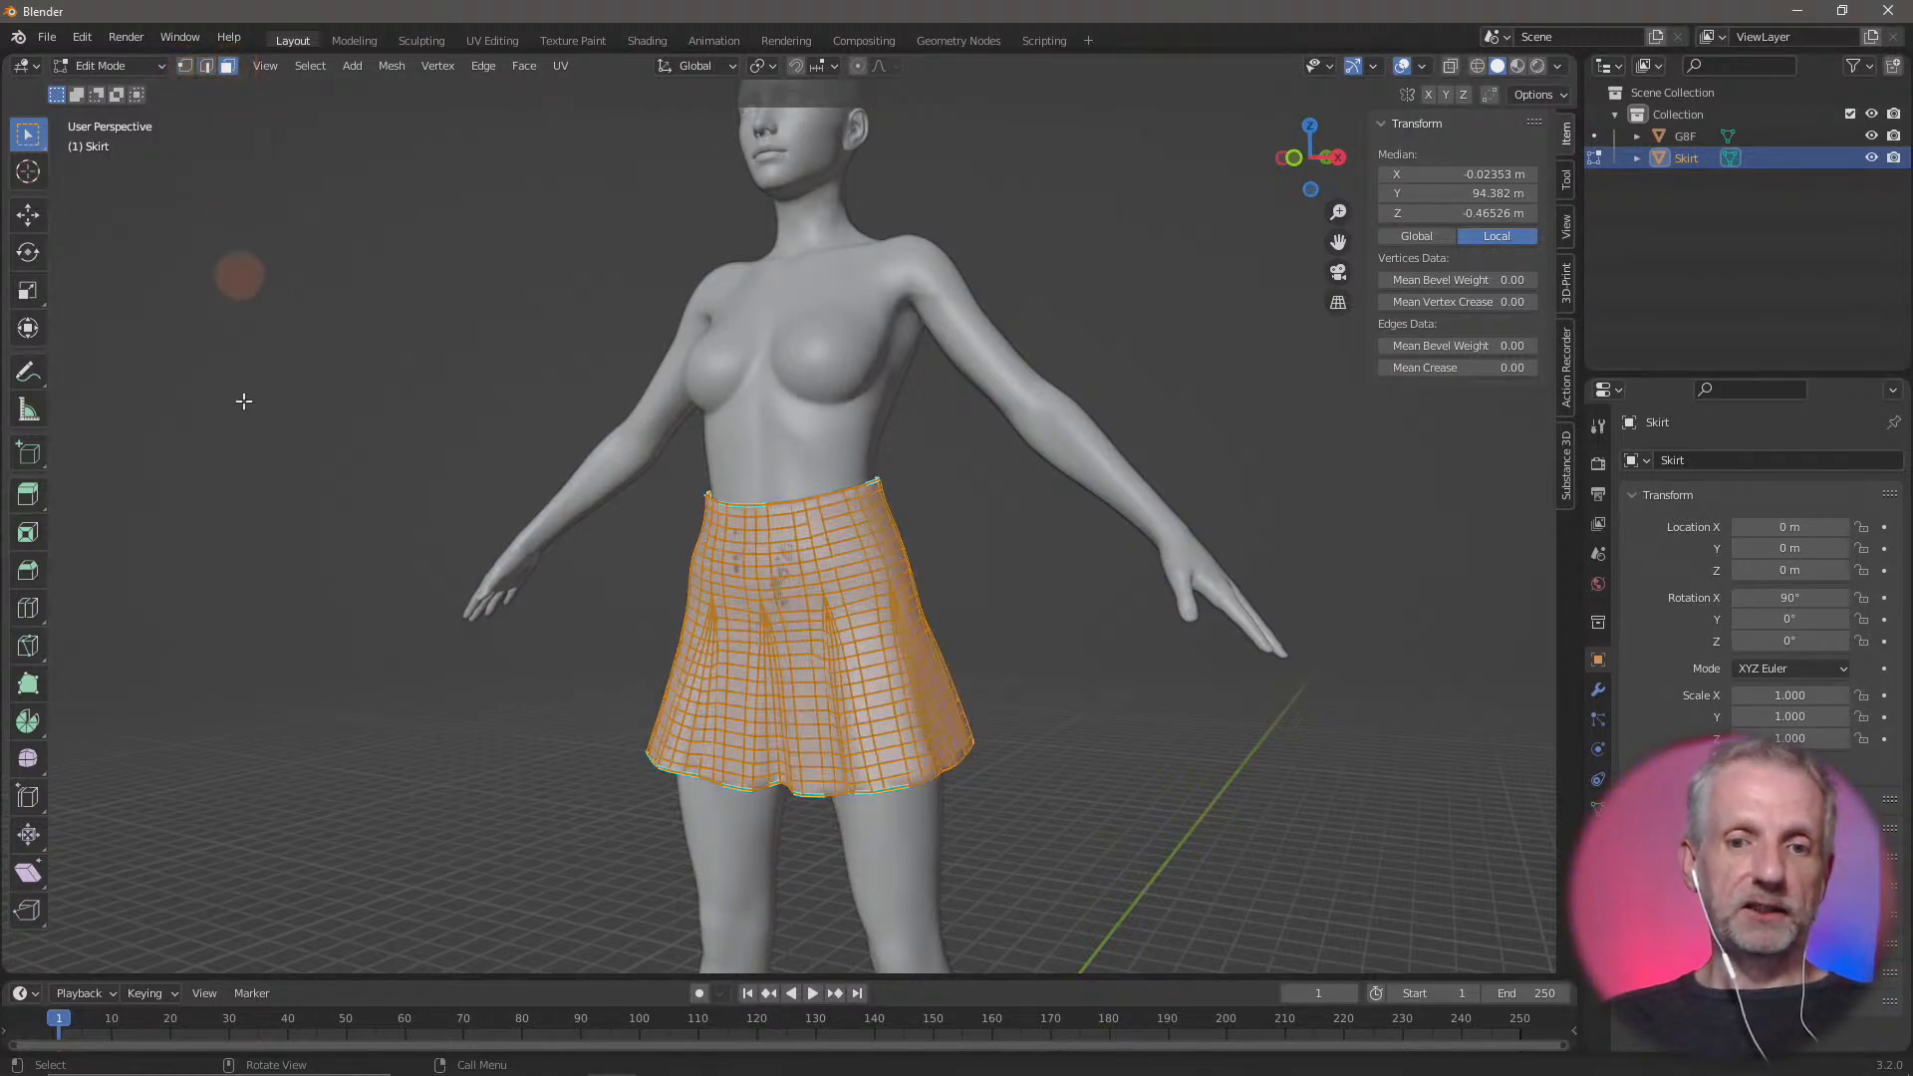
left_click(538, 719)
key("a")
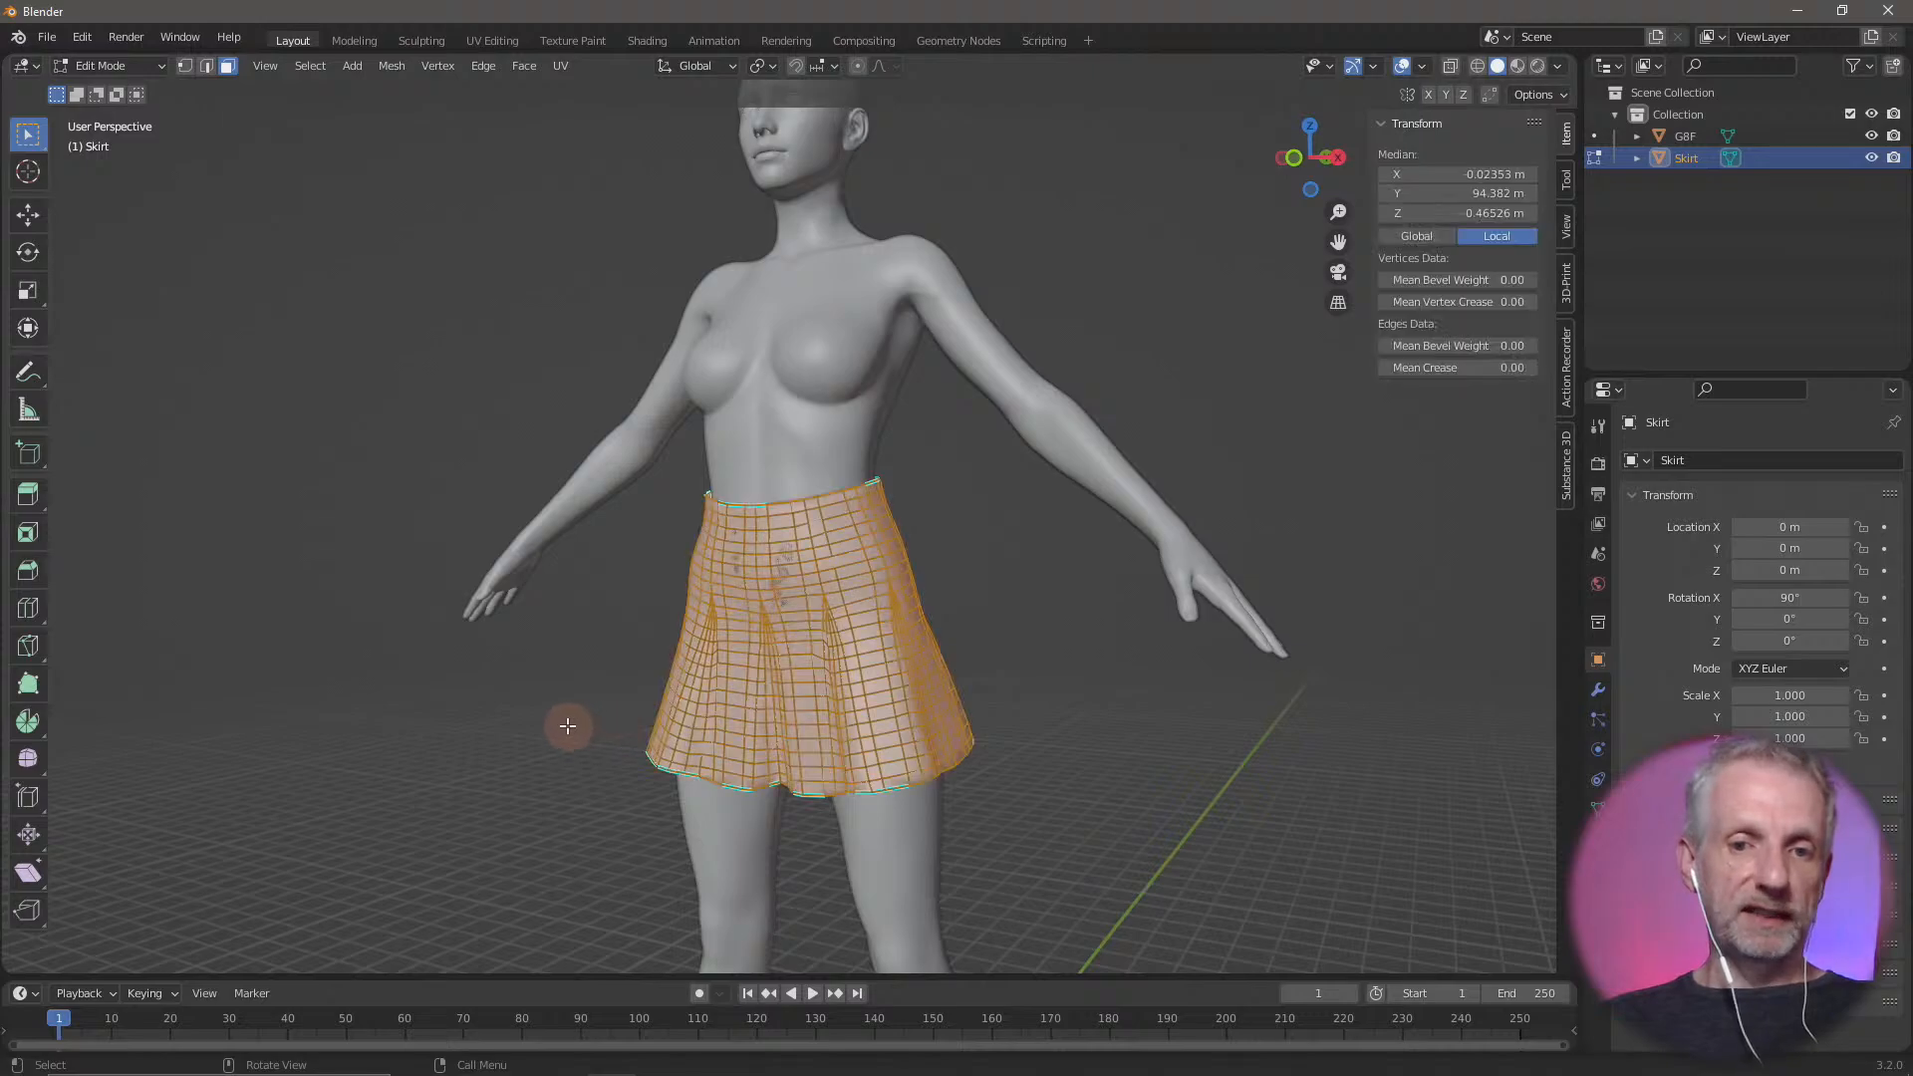
key("alt+a")
key("a")
key("alt+a")
middle_click_drag(496, 706, 546, 722)
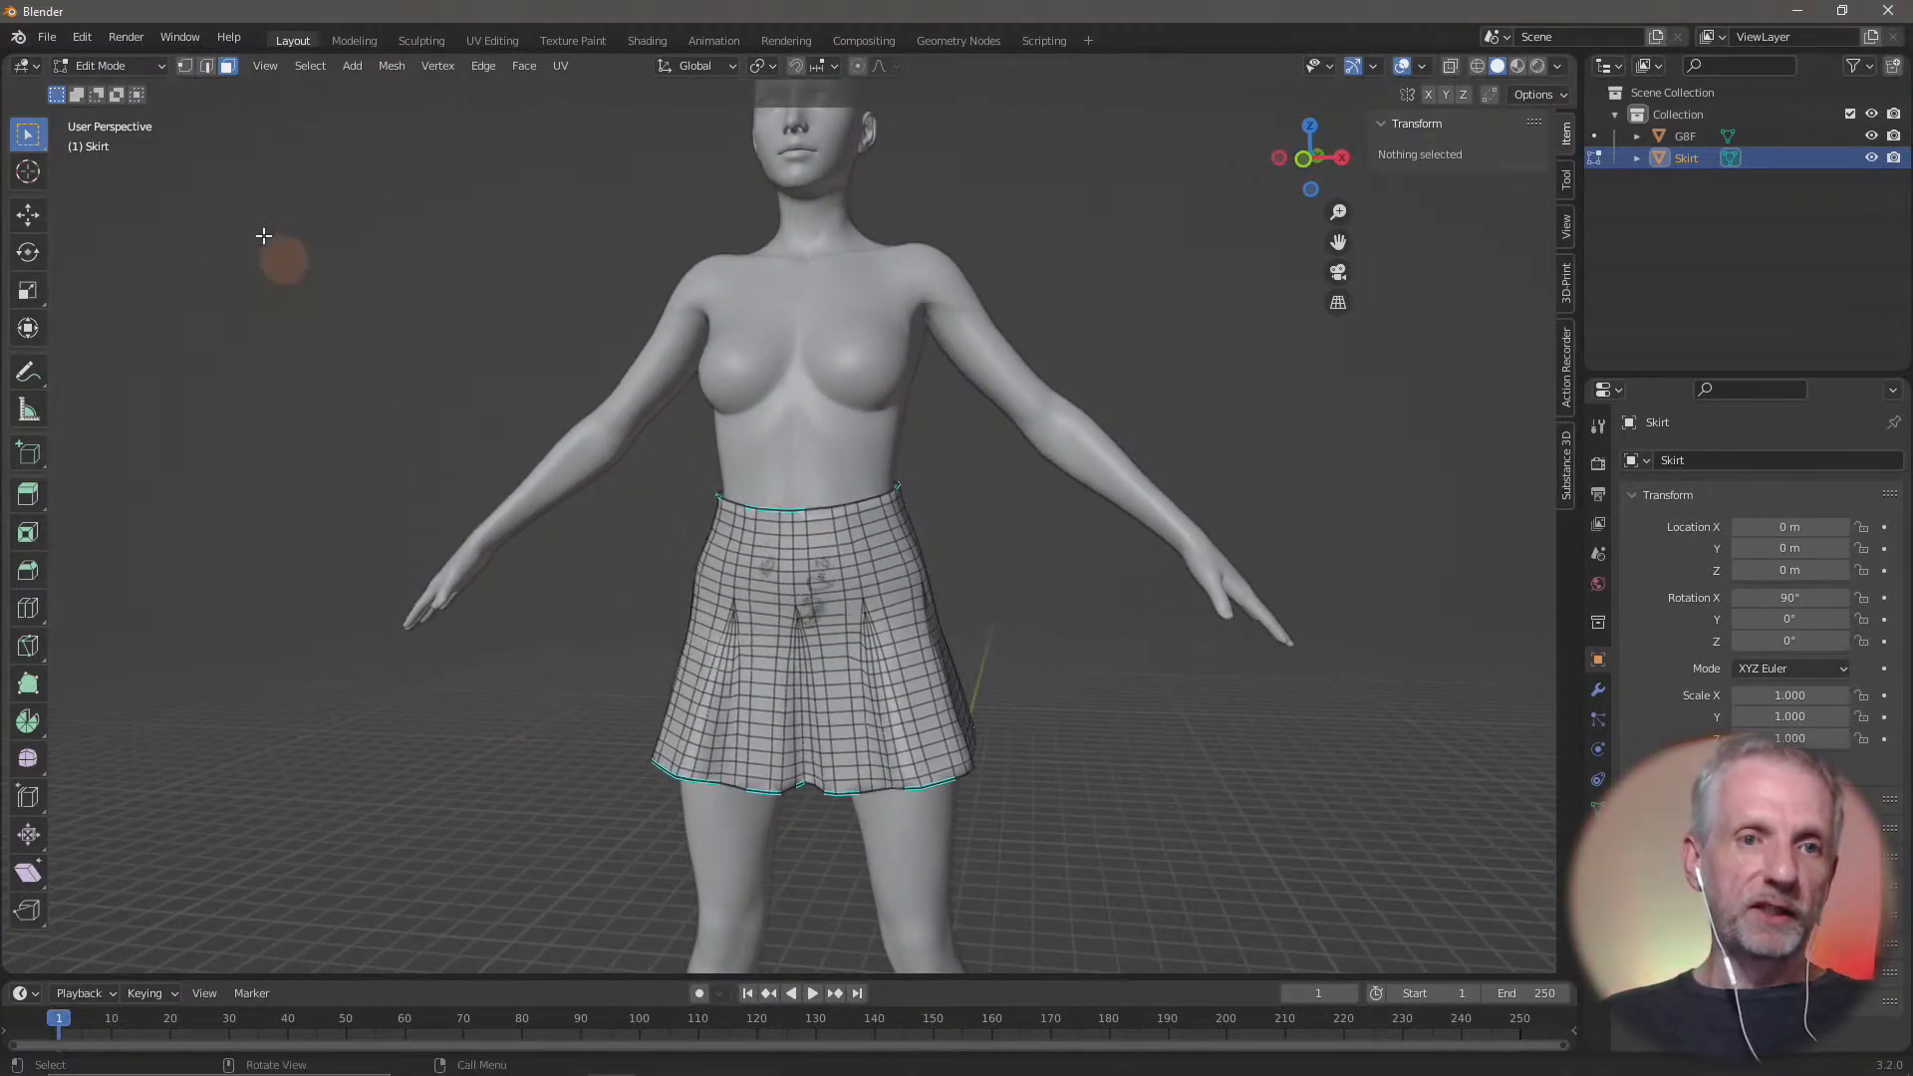
Switch to edge selection and select the whole edge loop along the skirt's bottom hem
left_click(206, 66)
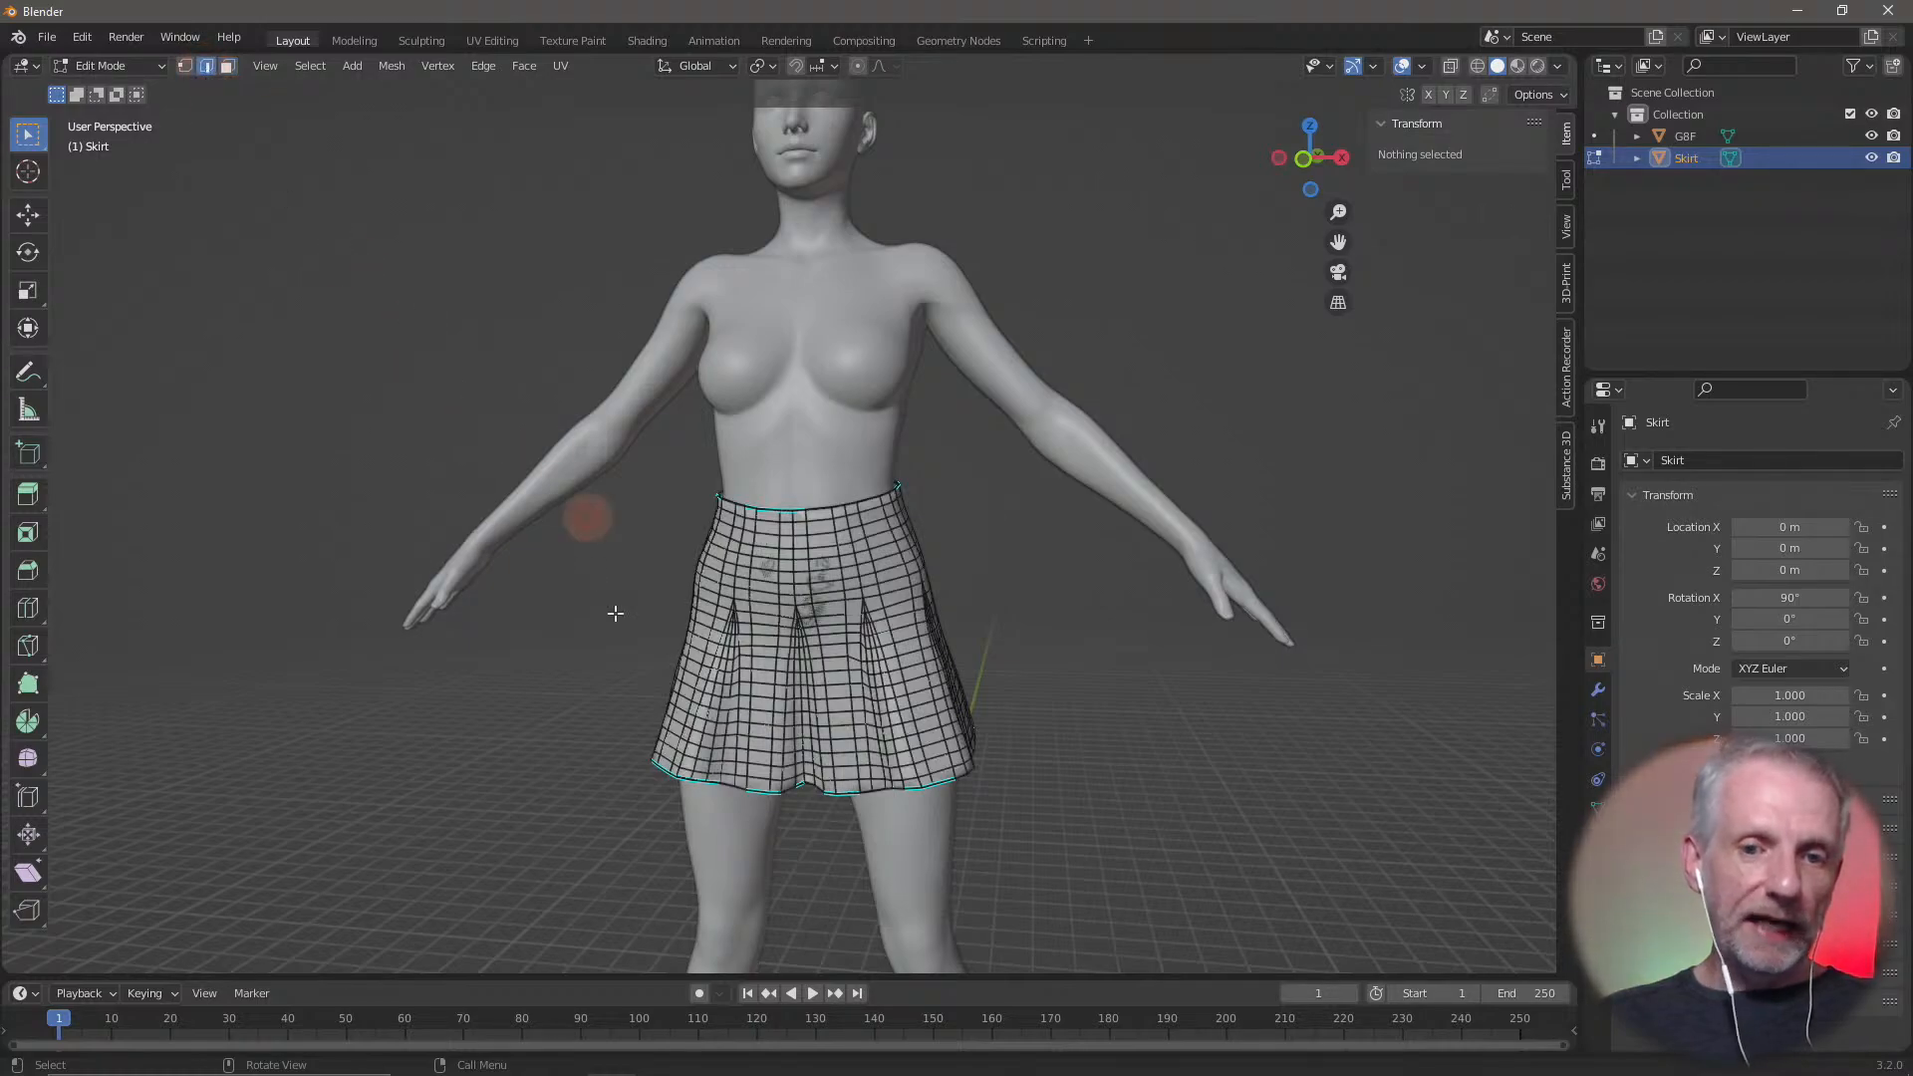
scroll(698, 700, "up", 4)
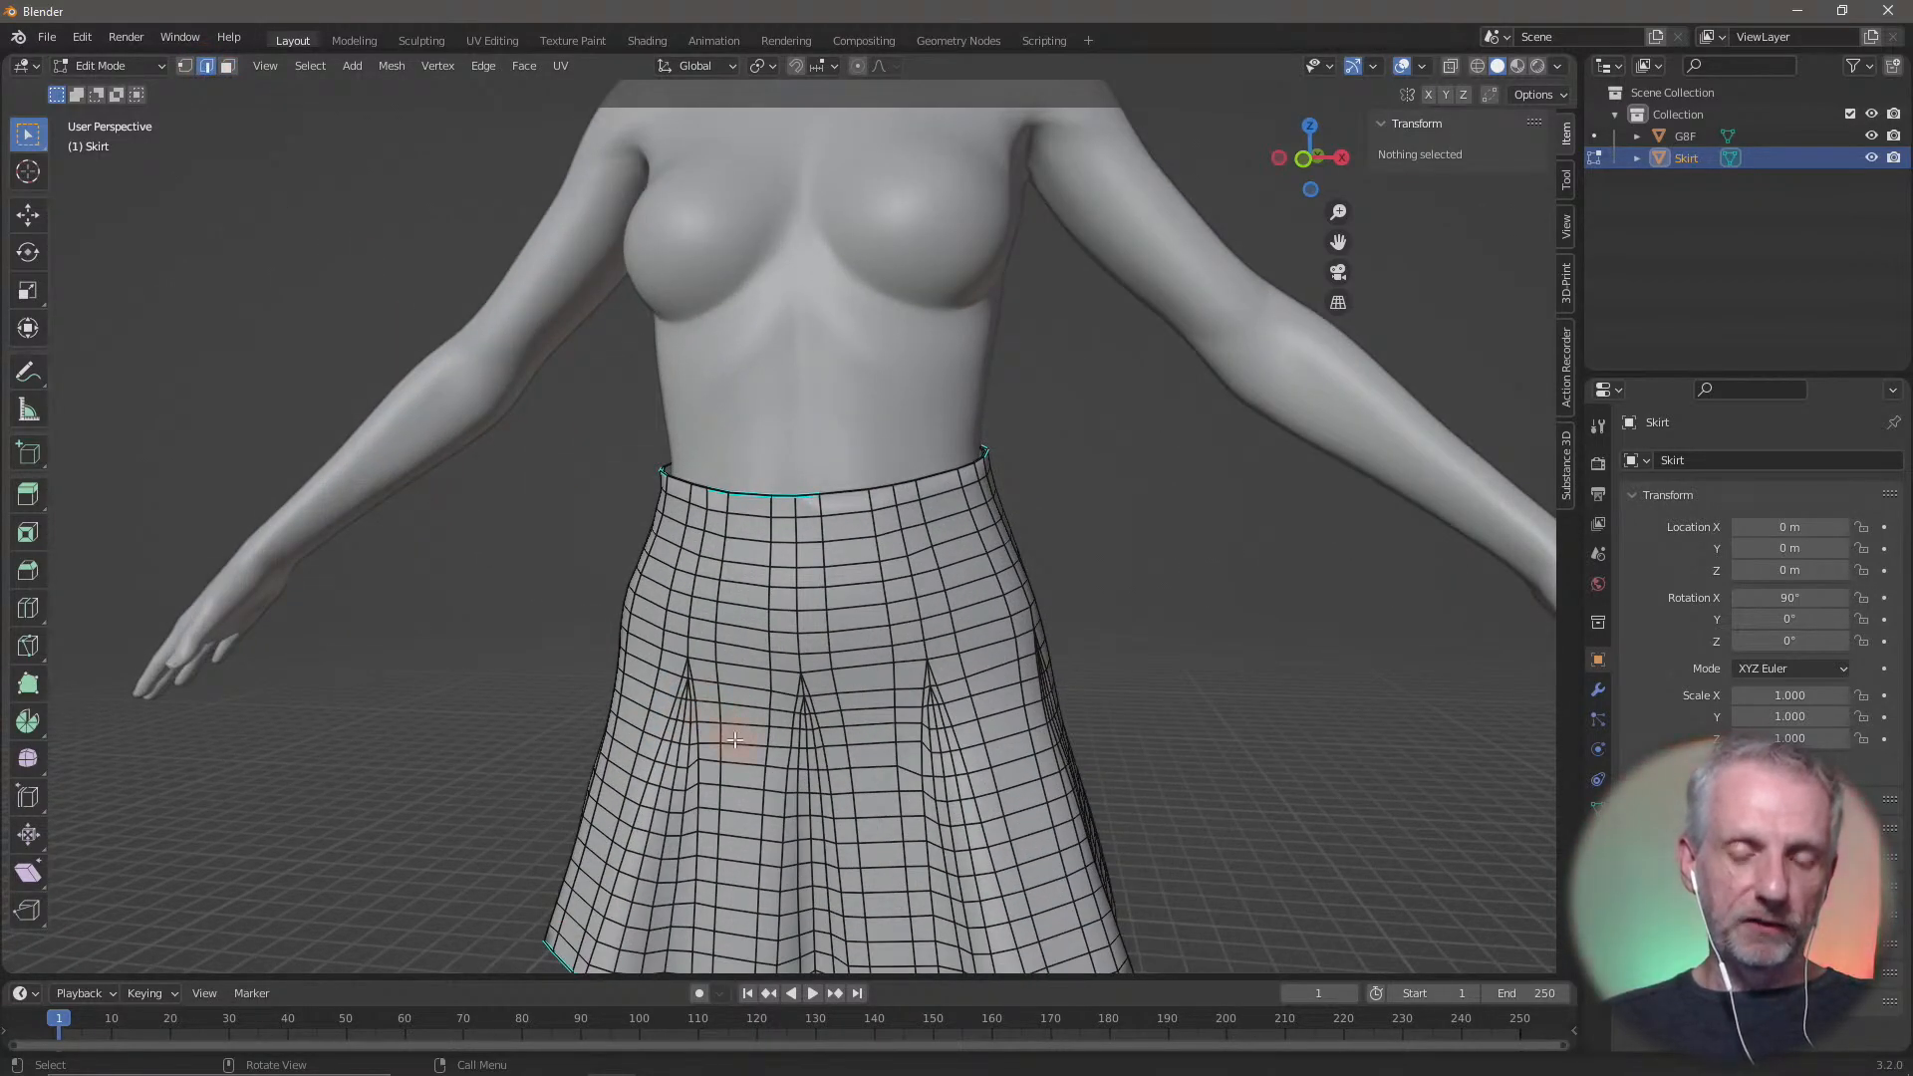
middle_click_drag(732, 740, 715, 468, "shift")
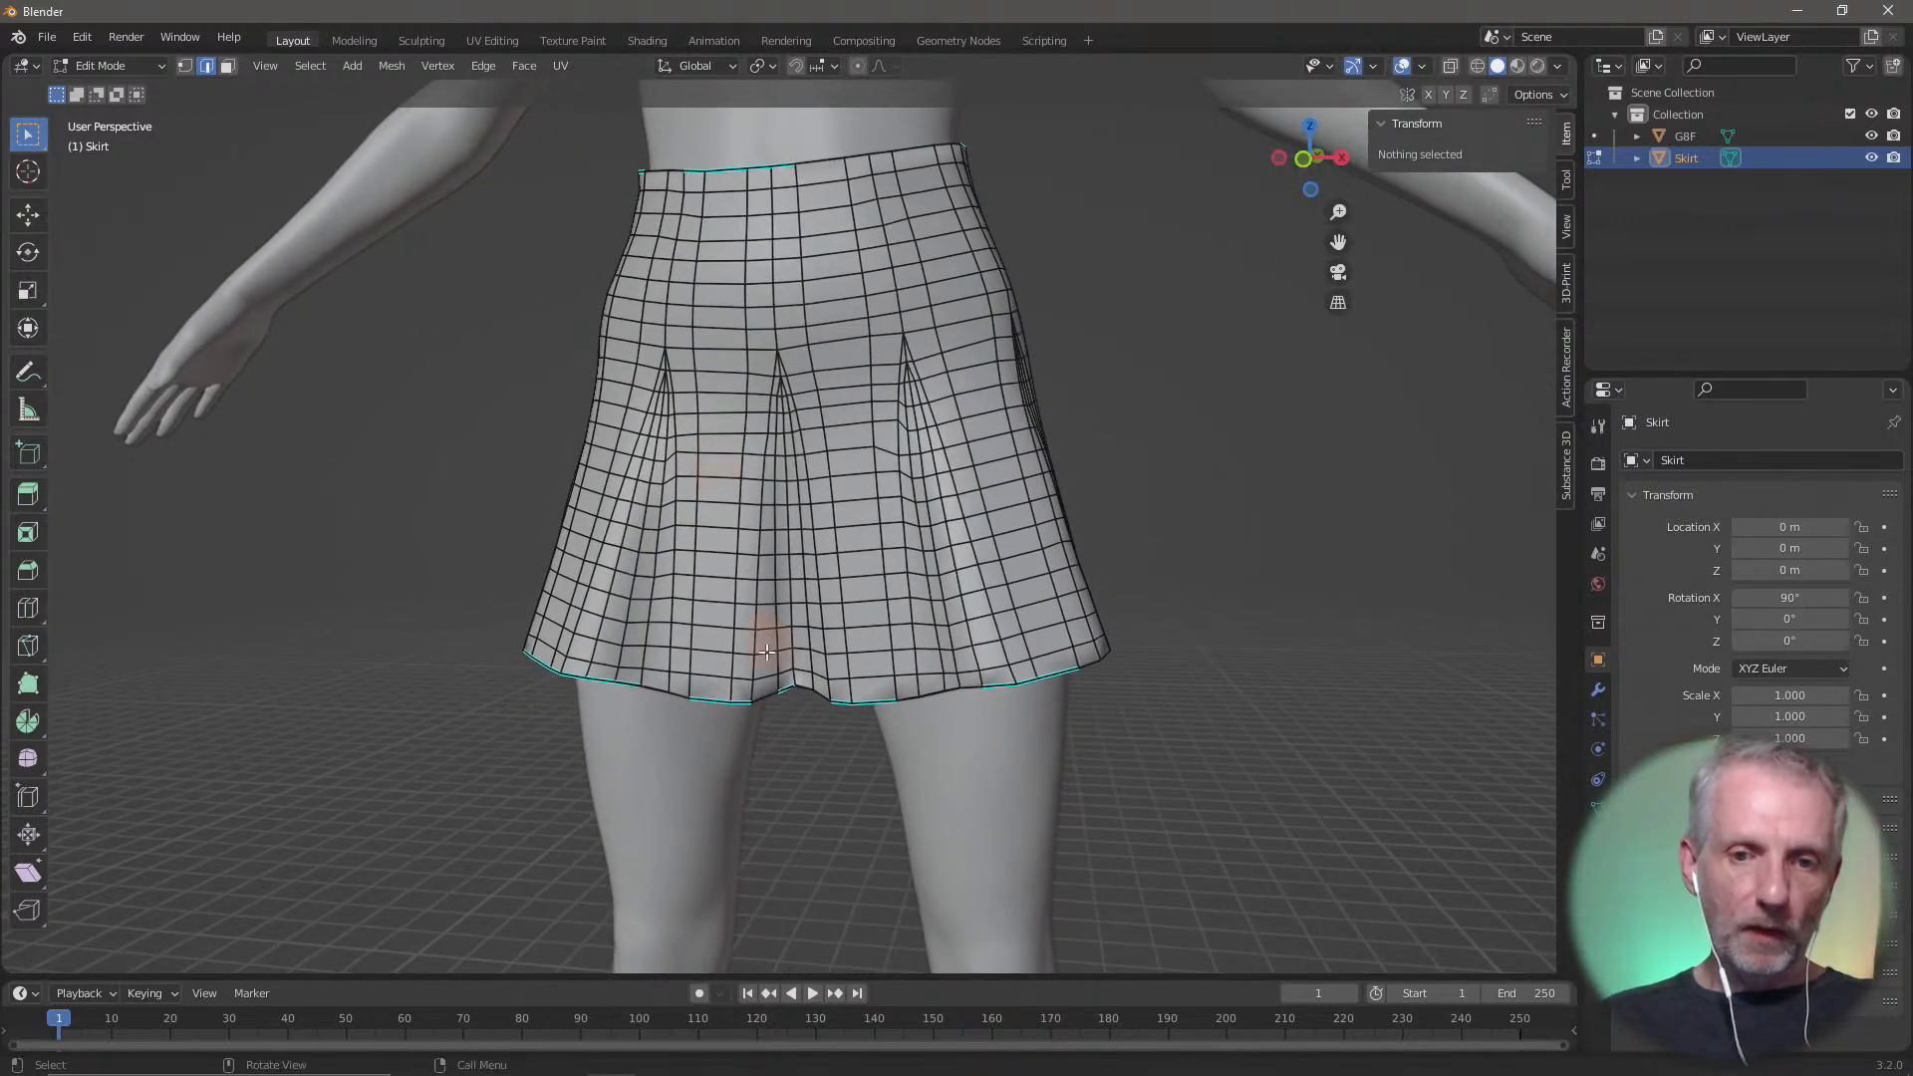
left_click(694, 701)
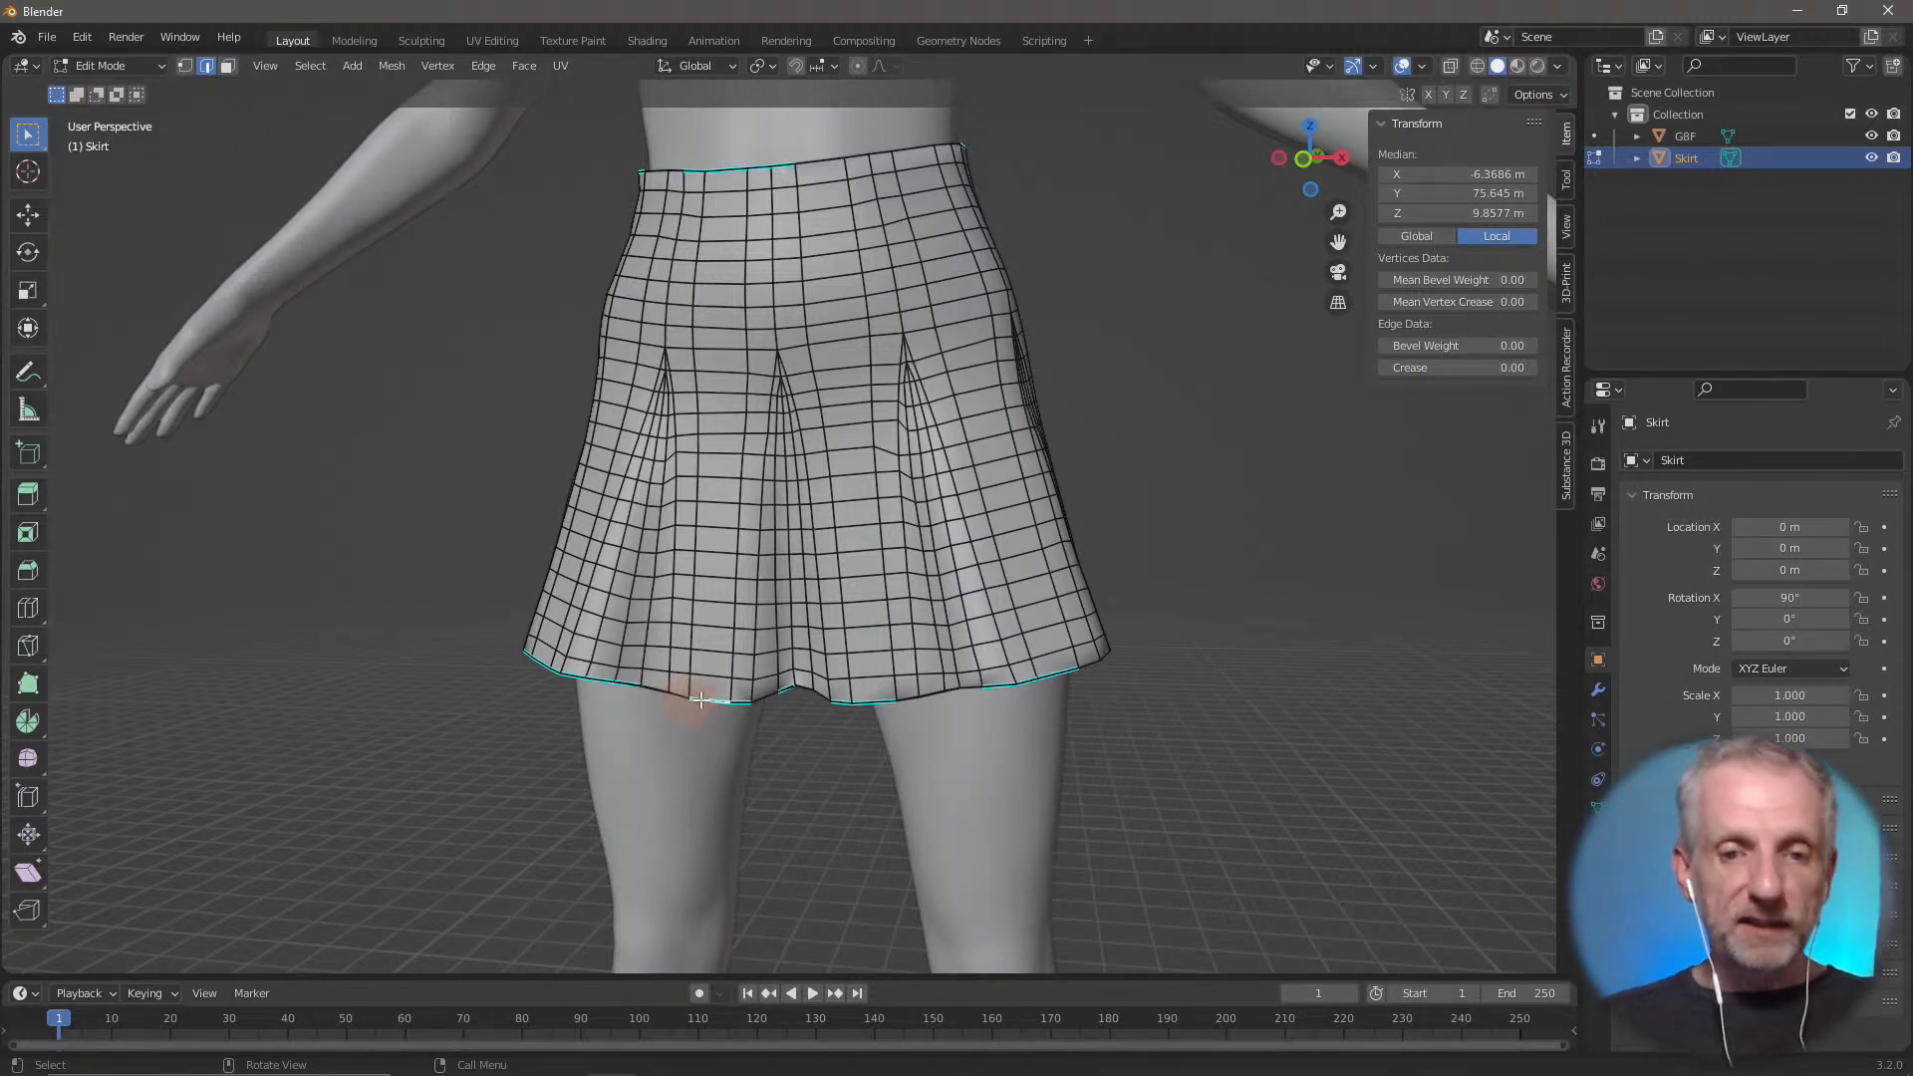
left_click(709, 699, "alt")
middle_click_drag(710, 699, 1096, 790)
scroll(978, 773, "down", 3)
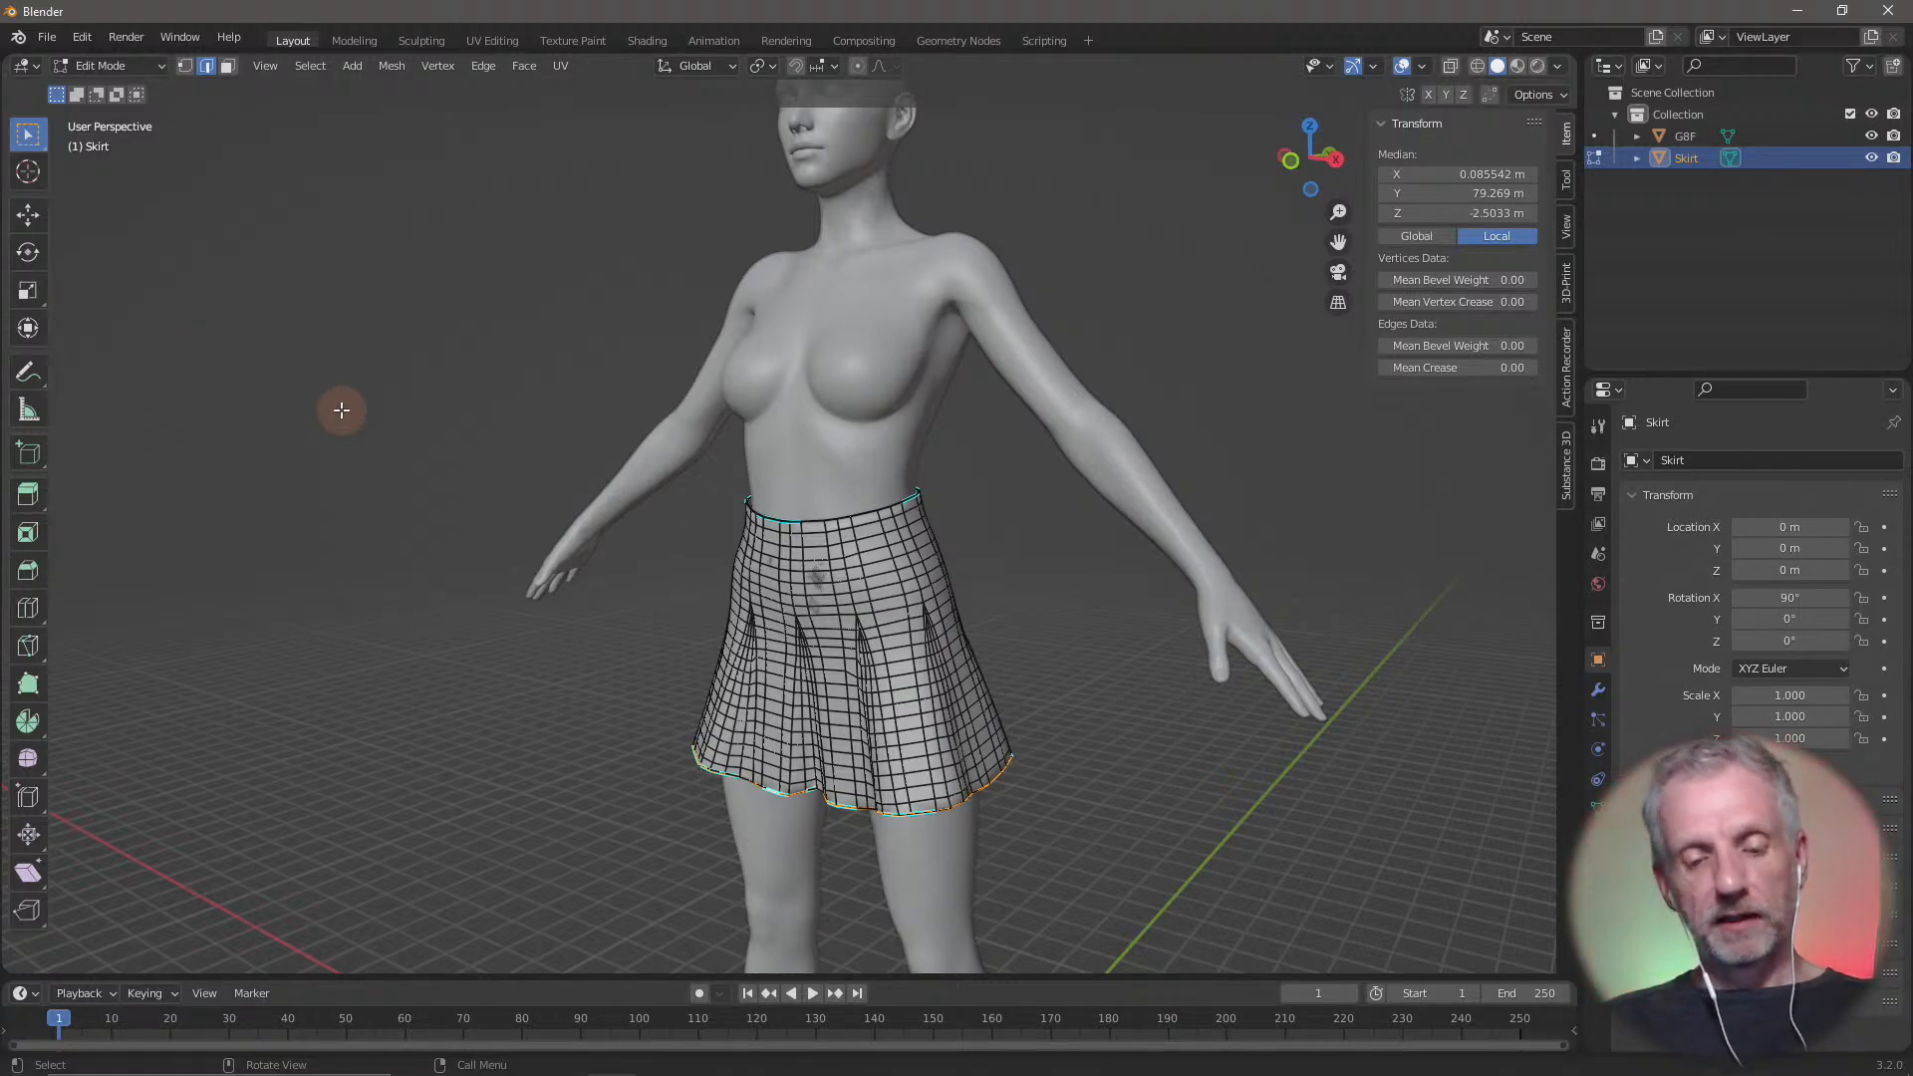
Try scaling the hem edge loop outward by a factor of about 1.16 with the Z axis locked
key("s")
key("shift+z")
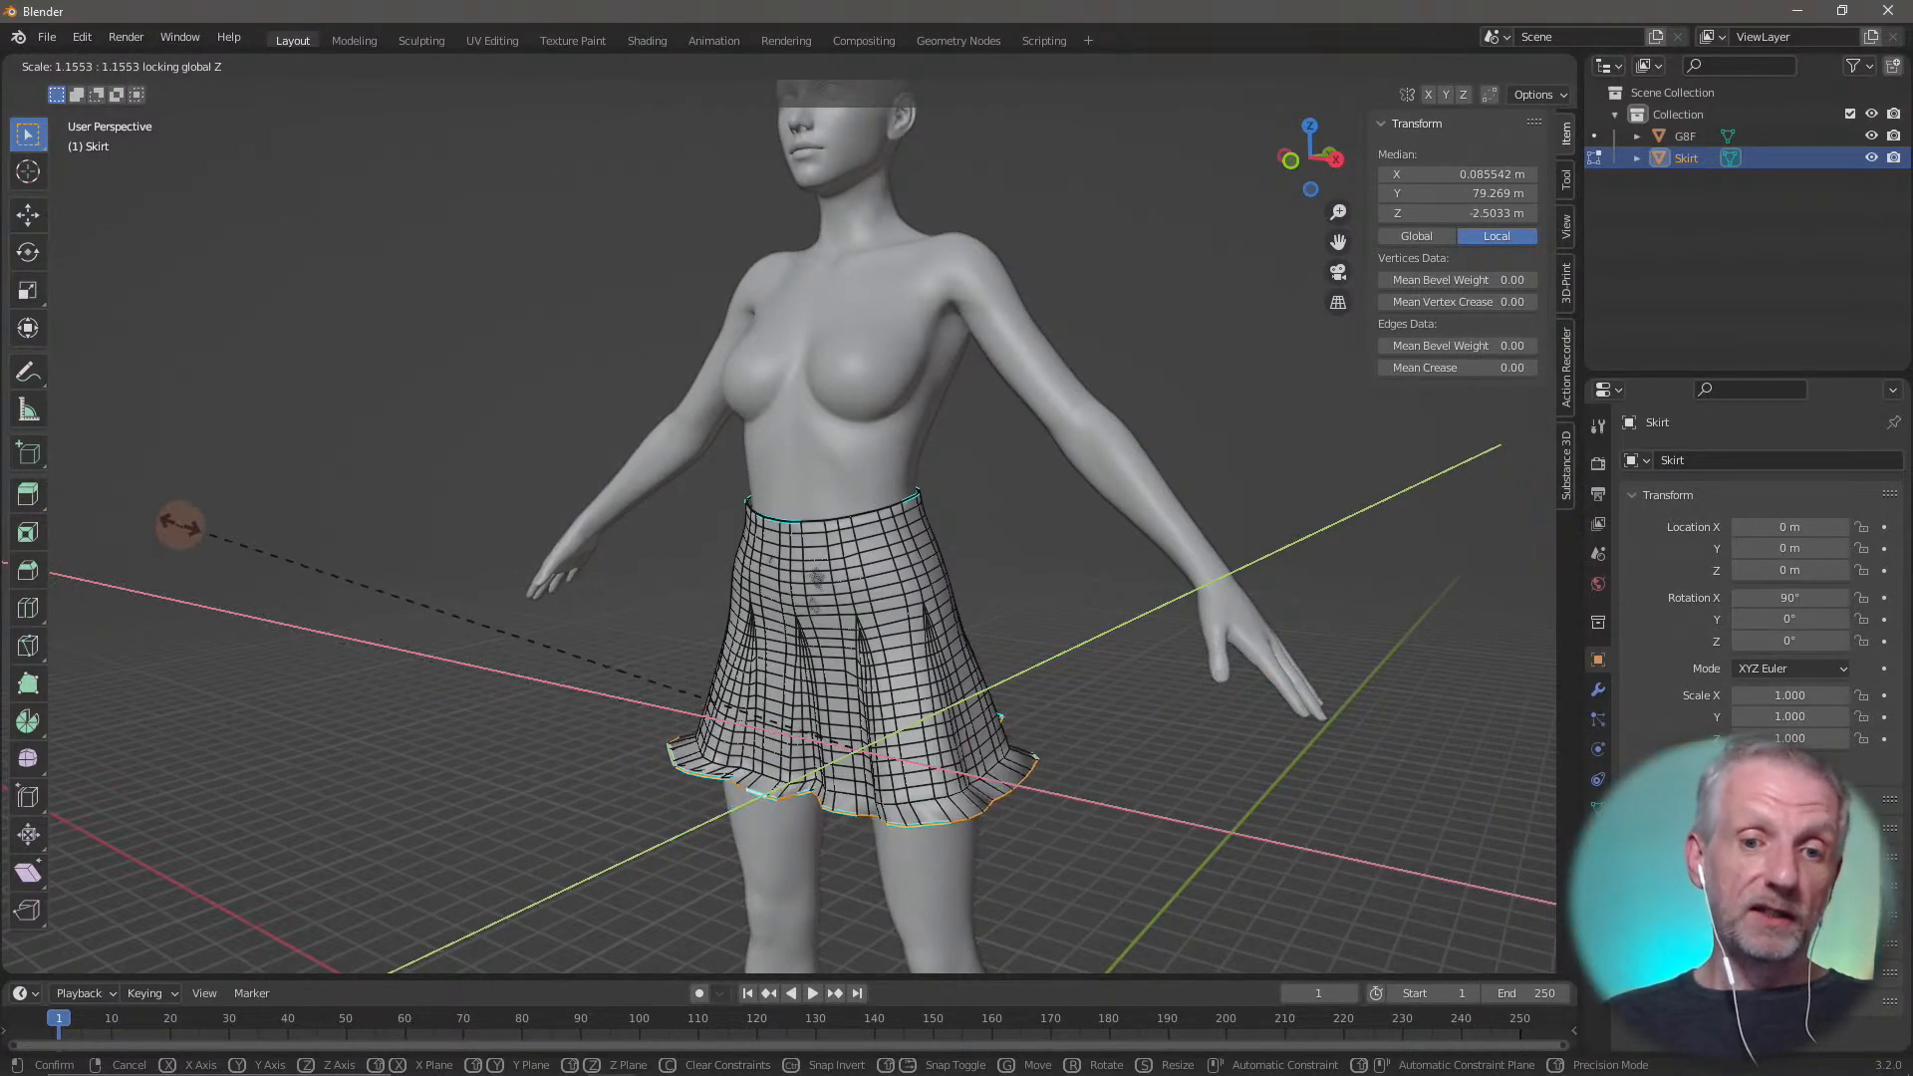
right_click(1518, 535)
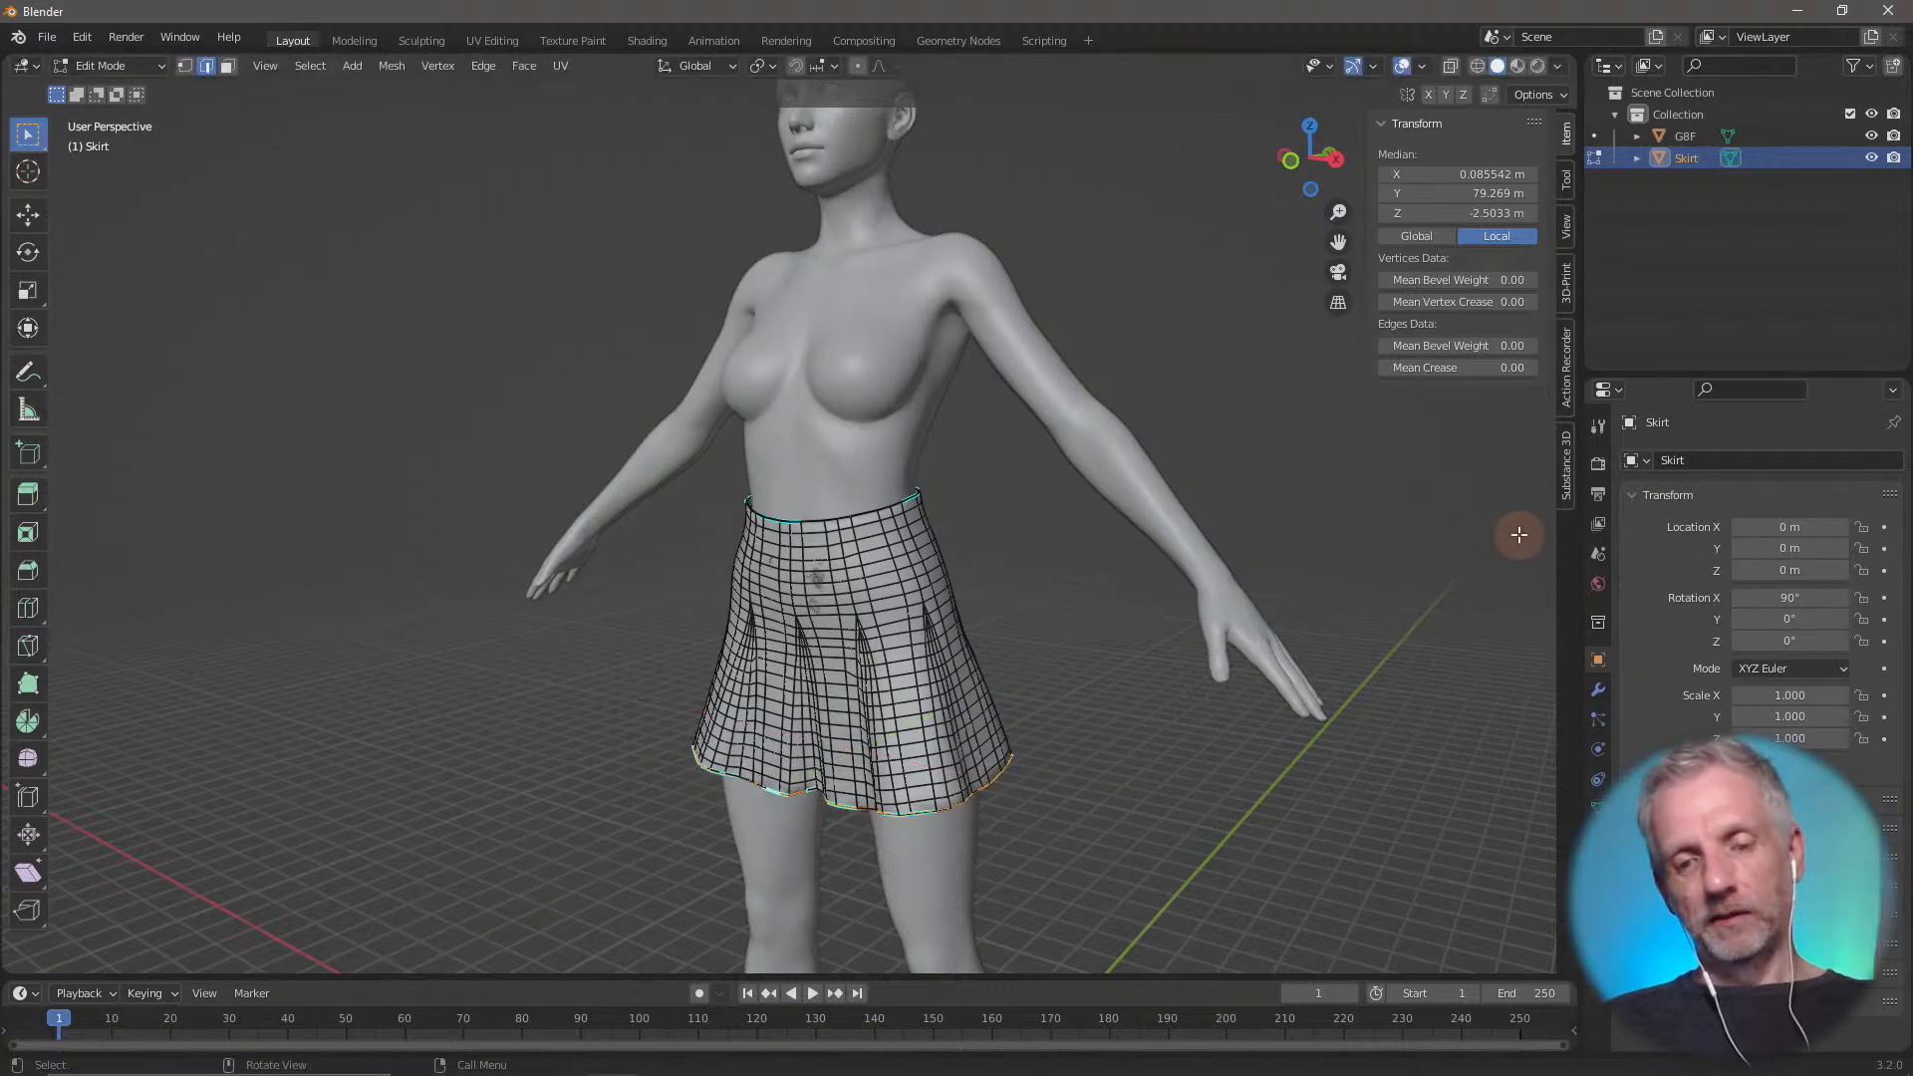
Try moving the hem edge loop down along the global Z axis by about 3.5 m
key("g")
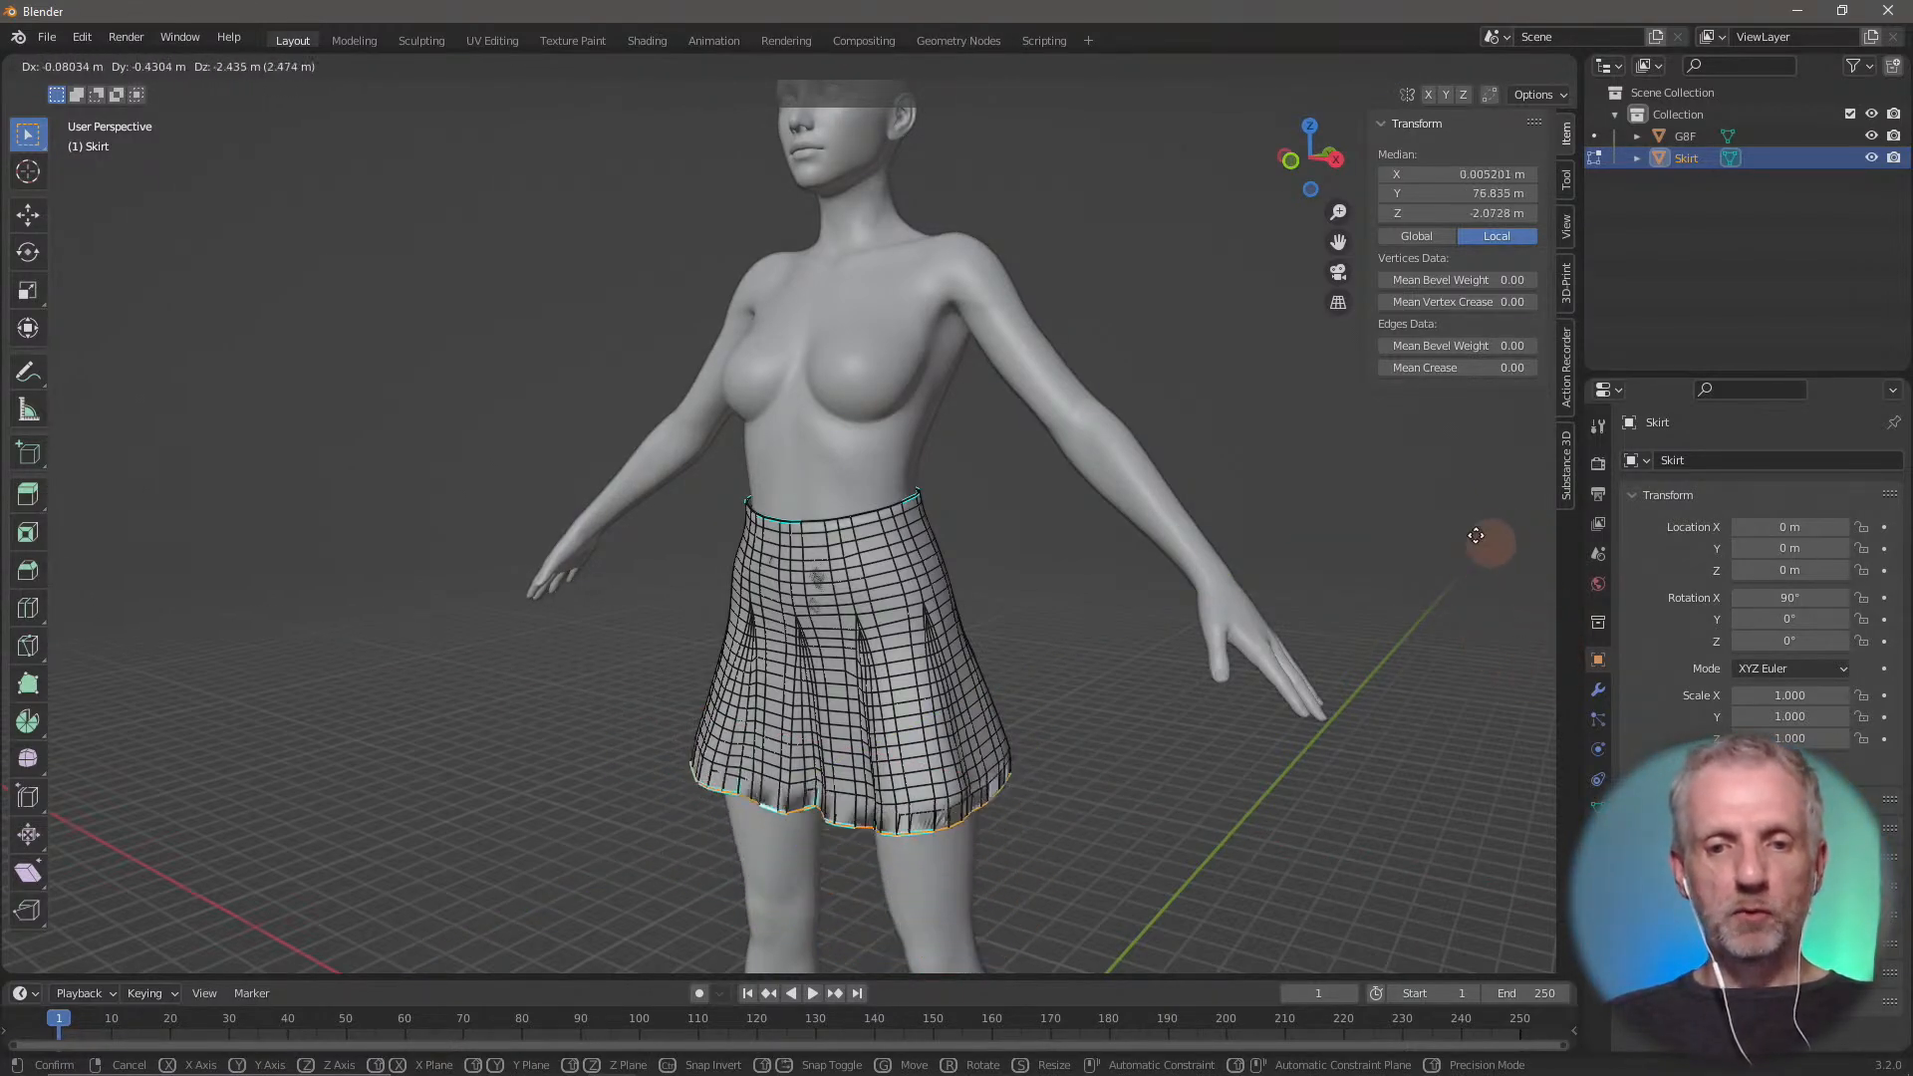
key("z")
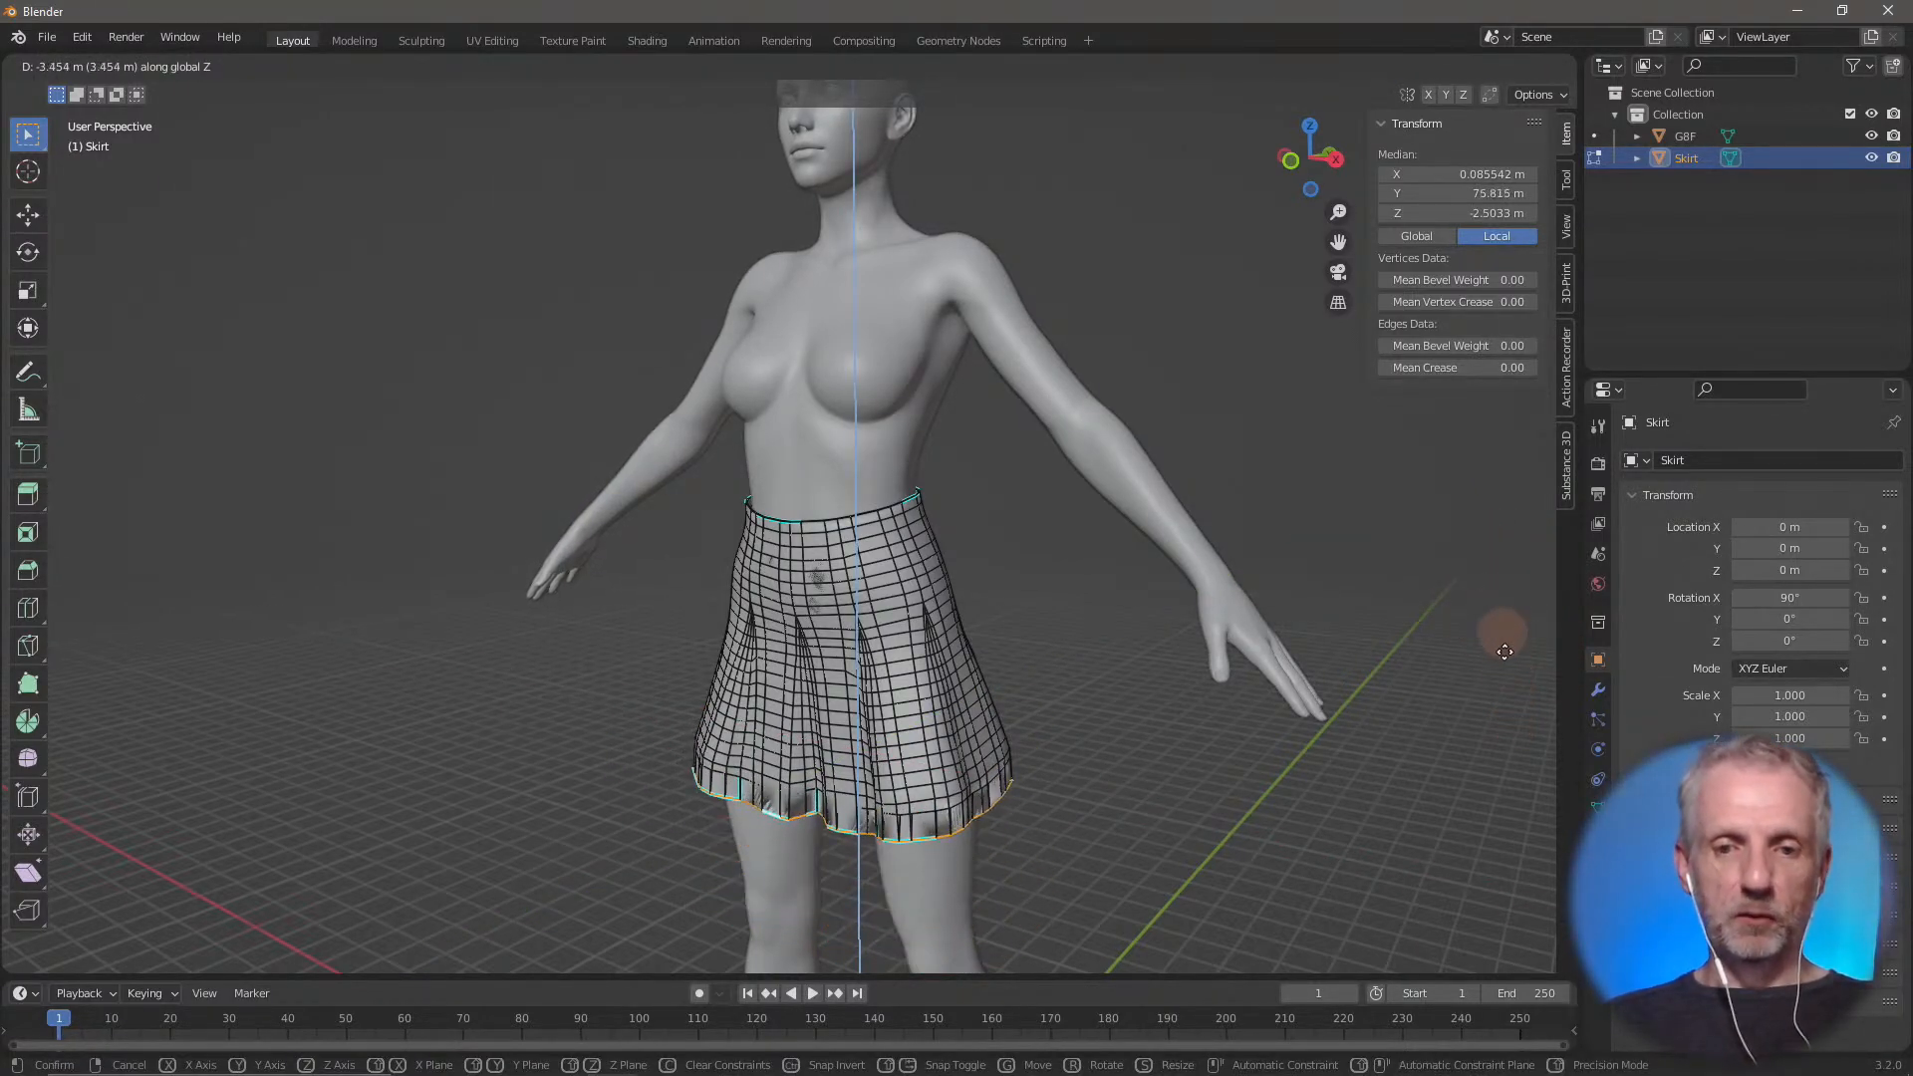
left_click(1488, 674)
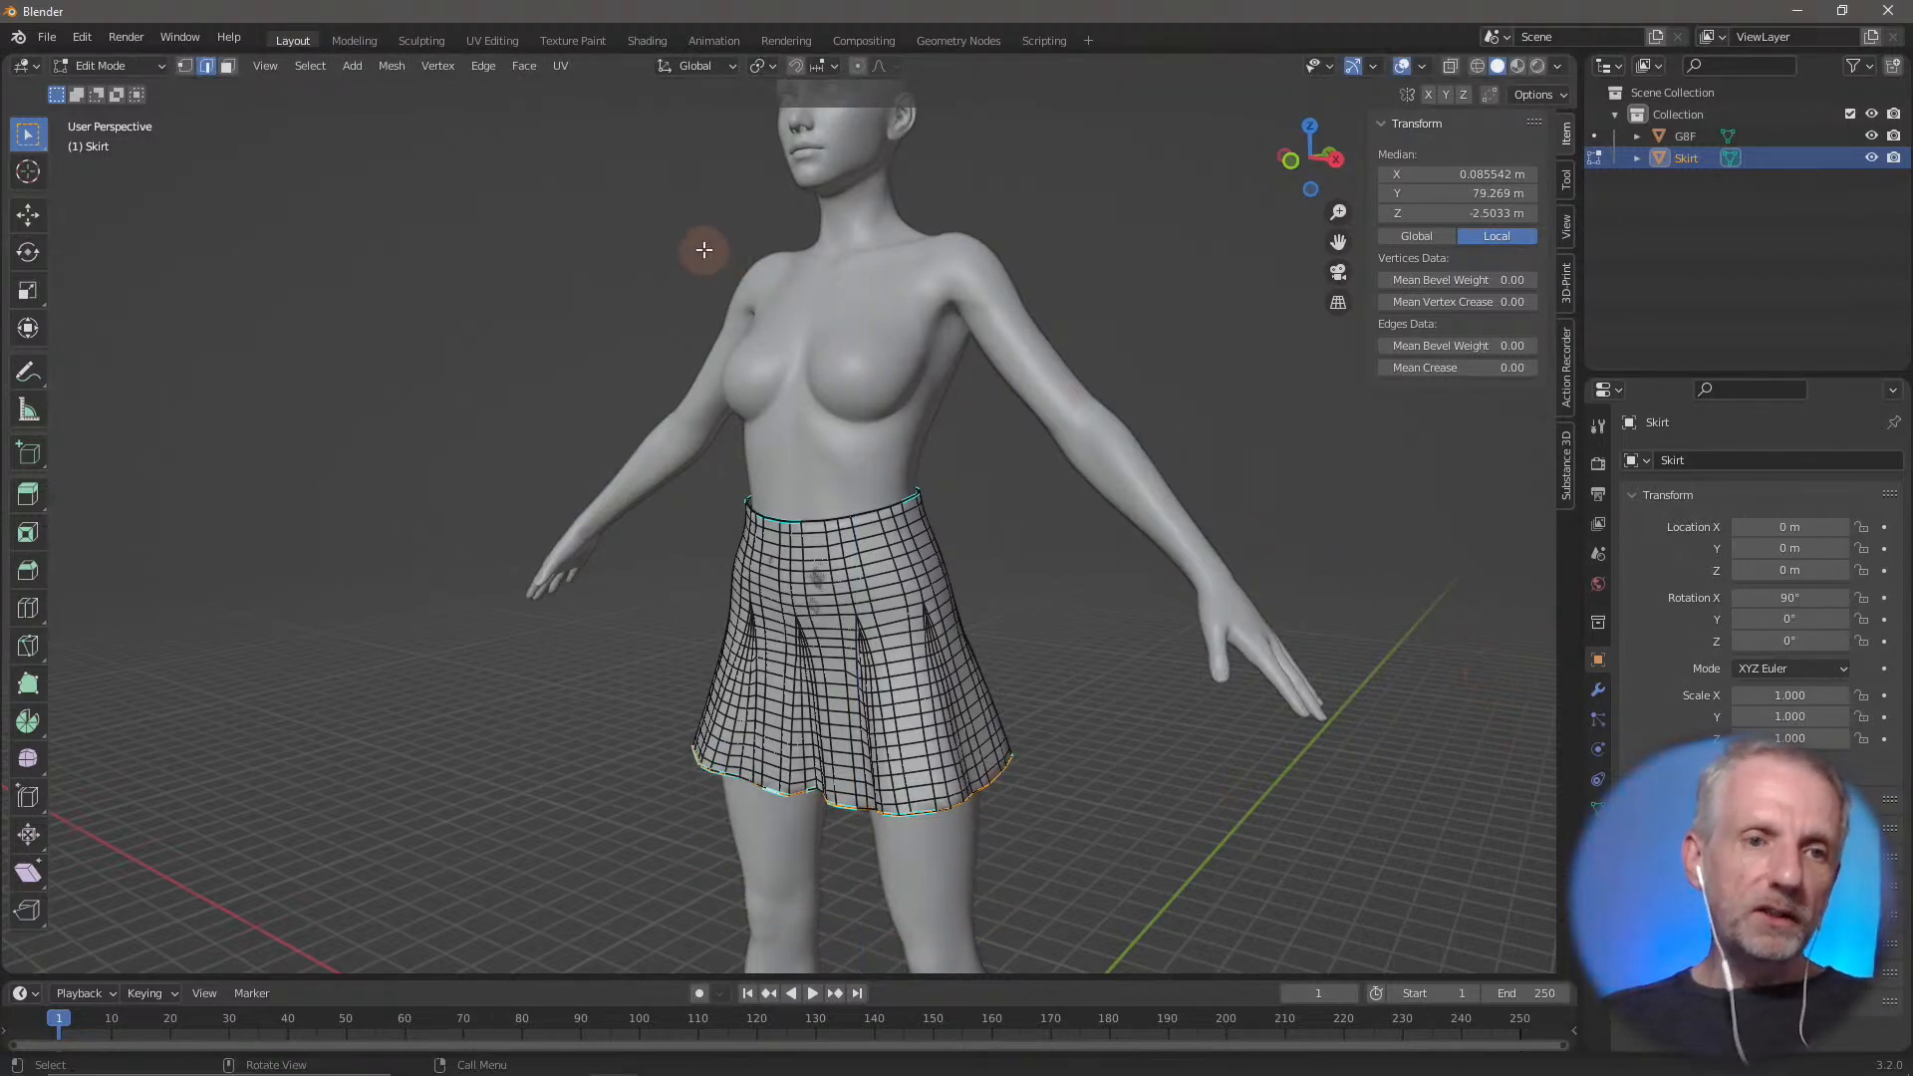
Display the names of the editing tools and cycle through Move, Rotate and Scale, returning to Select Box
left_click(28, 223)
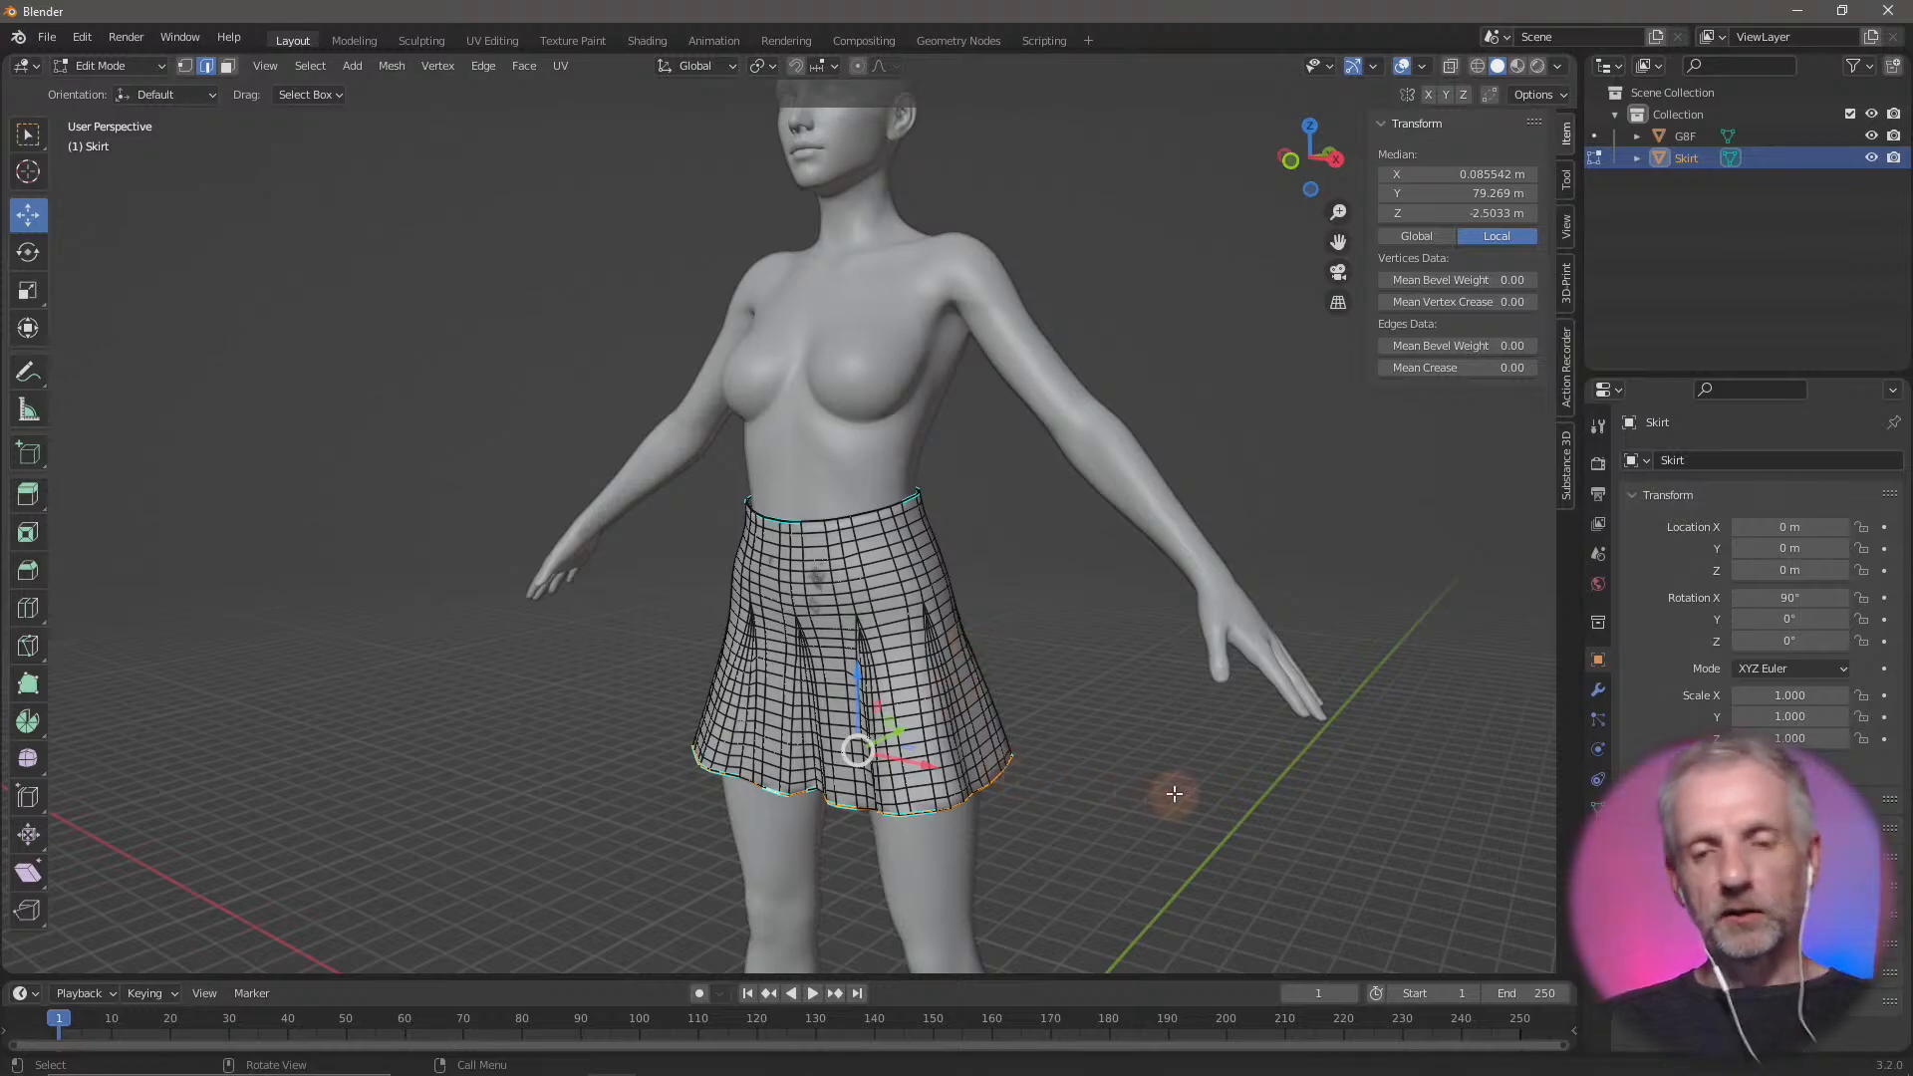
middle_click_drag(1175, 794, 1110, 704)
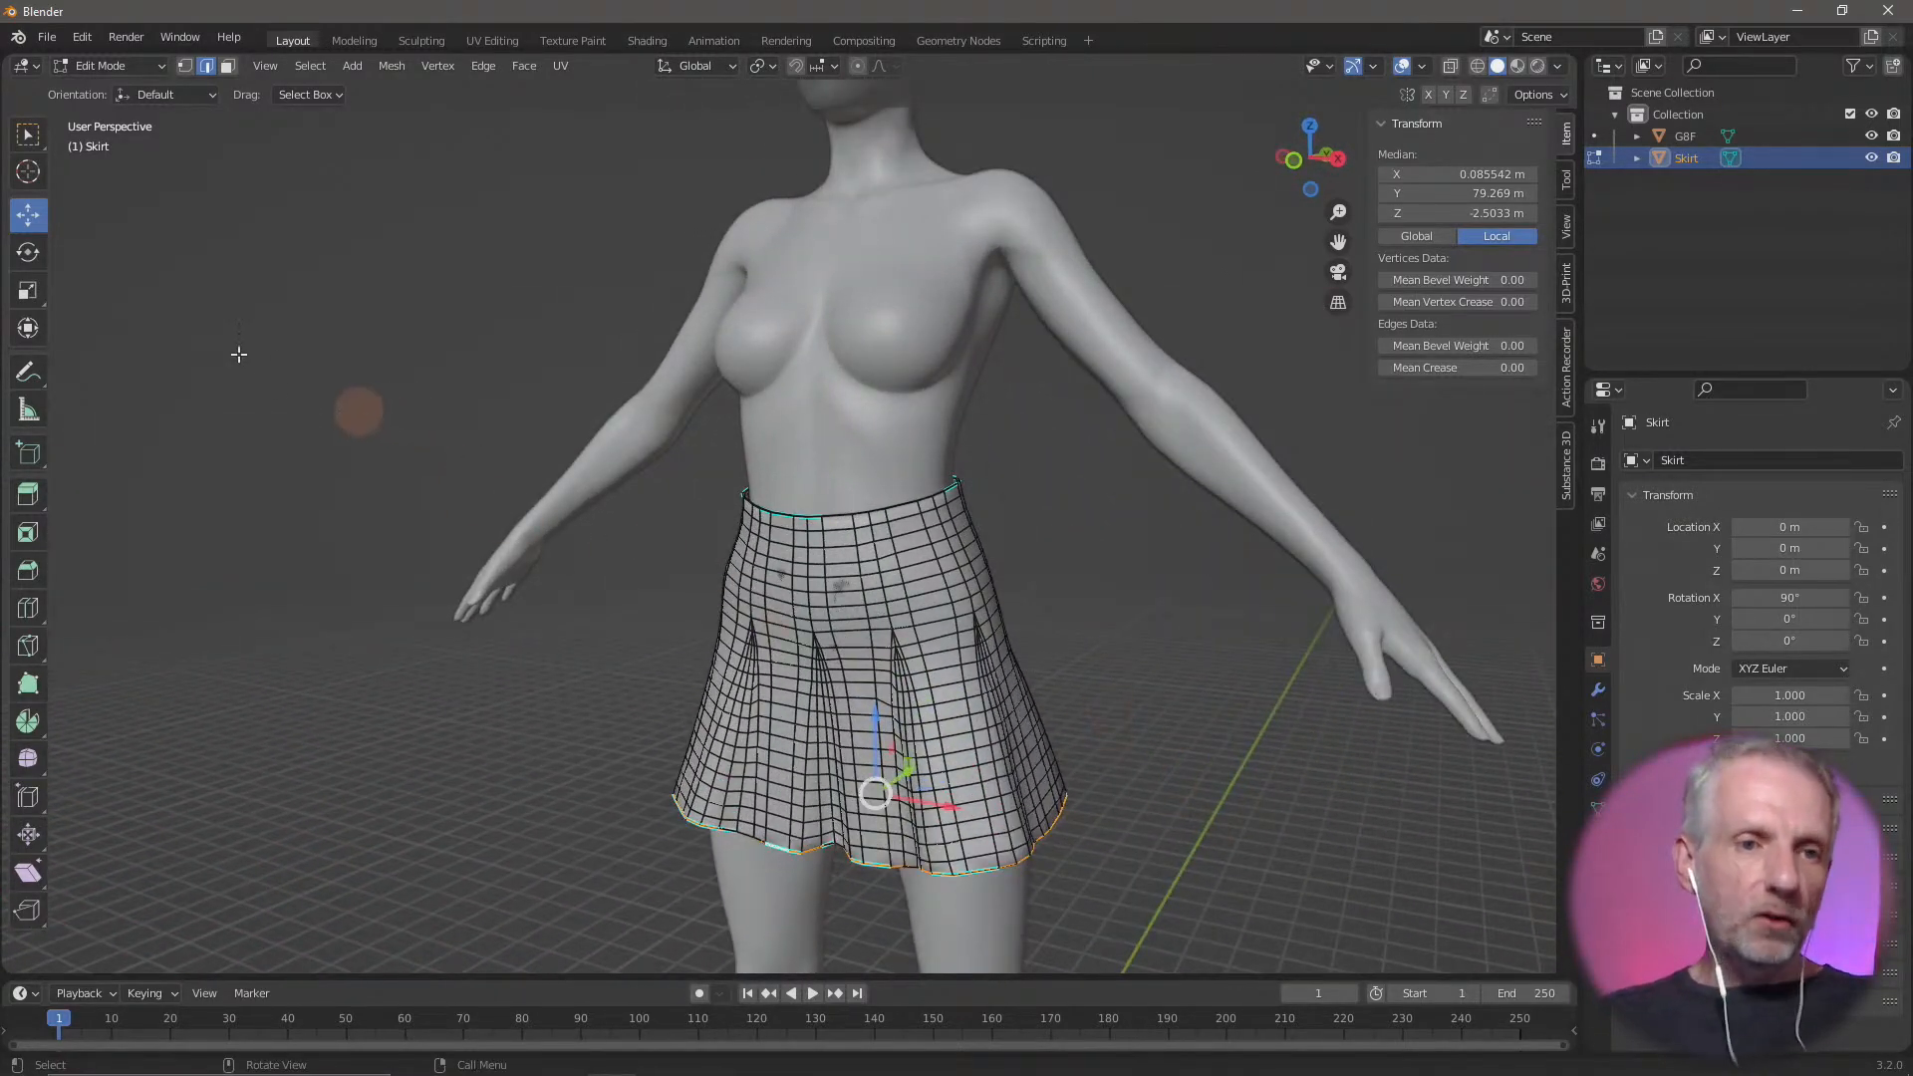
left_click_drag(49, 242, 171, 243)
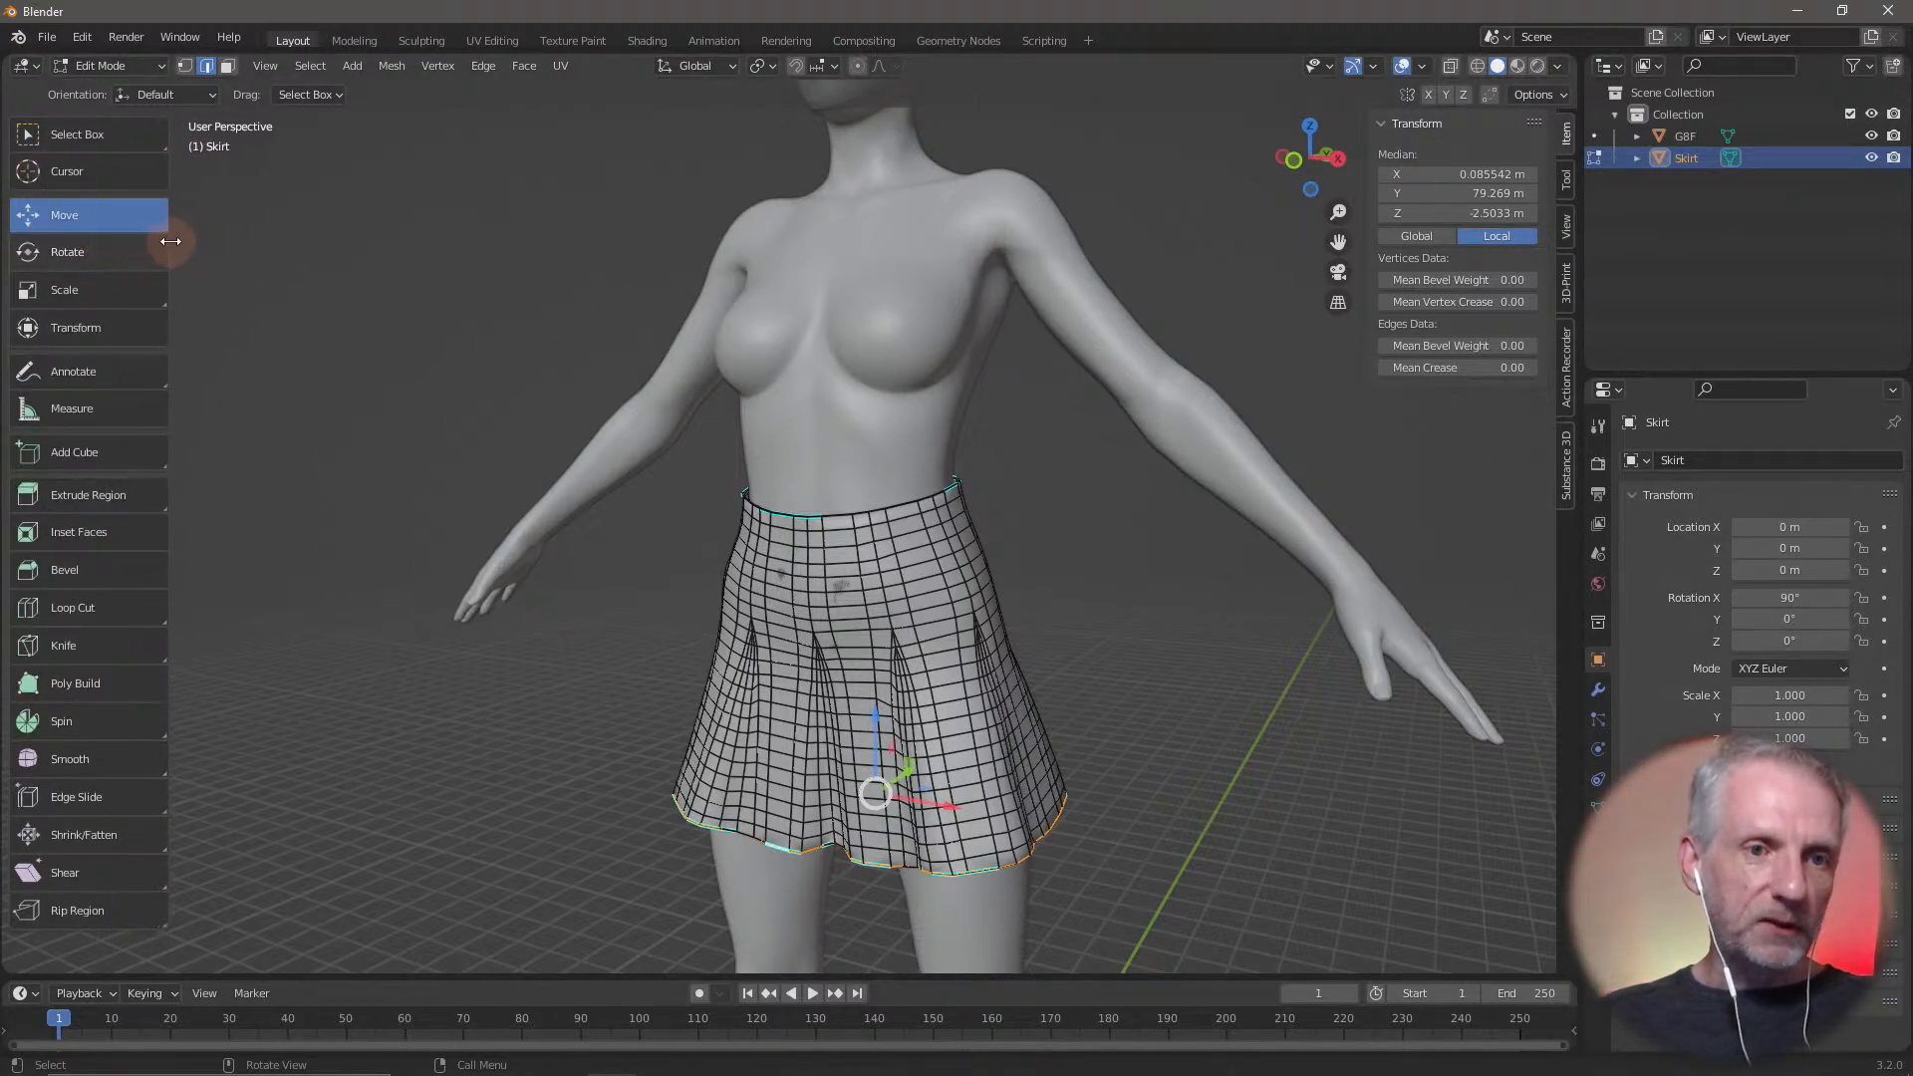
middle_click_drag(456, 505, 446, 553)
left_click(98, 249)
left_click(126, 289)
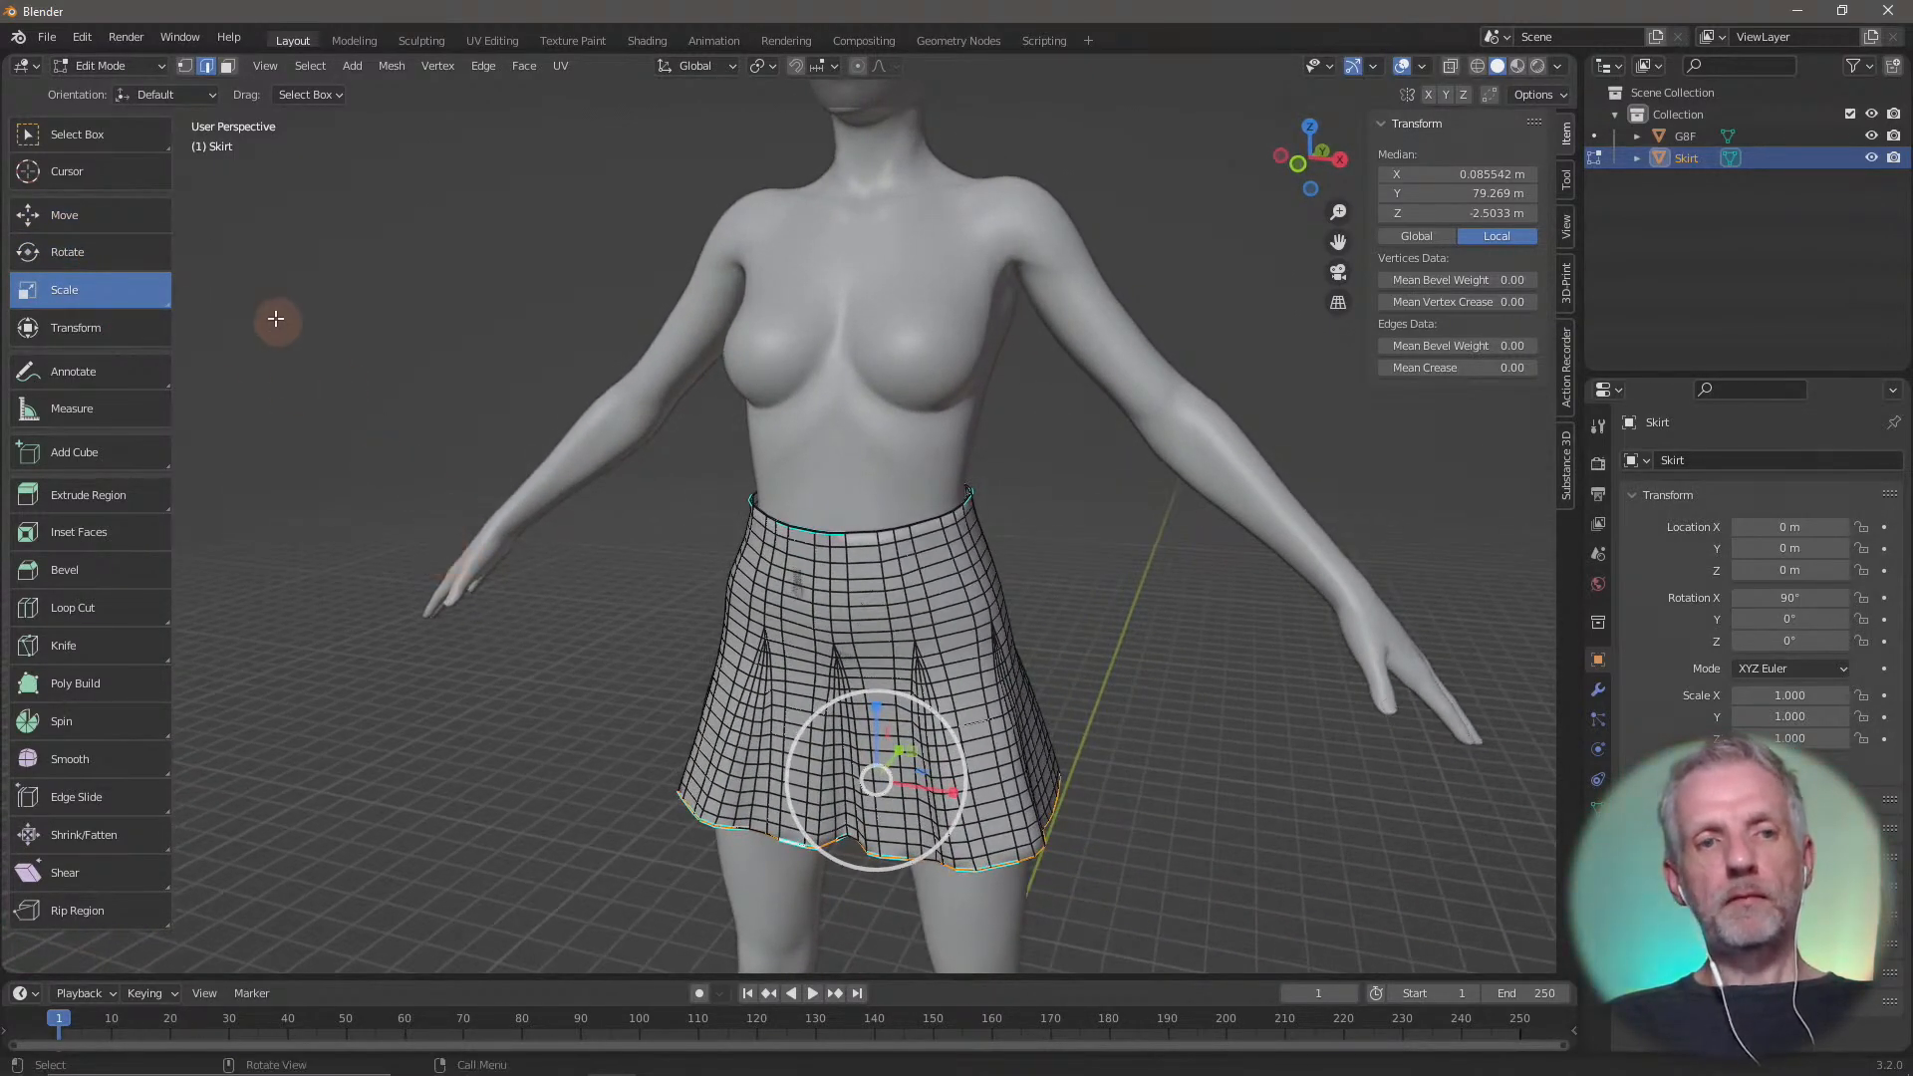
left_click(134, 133)
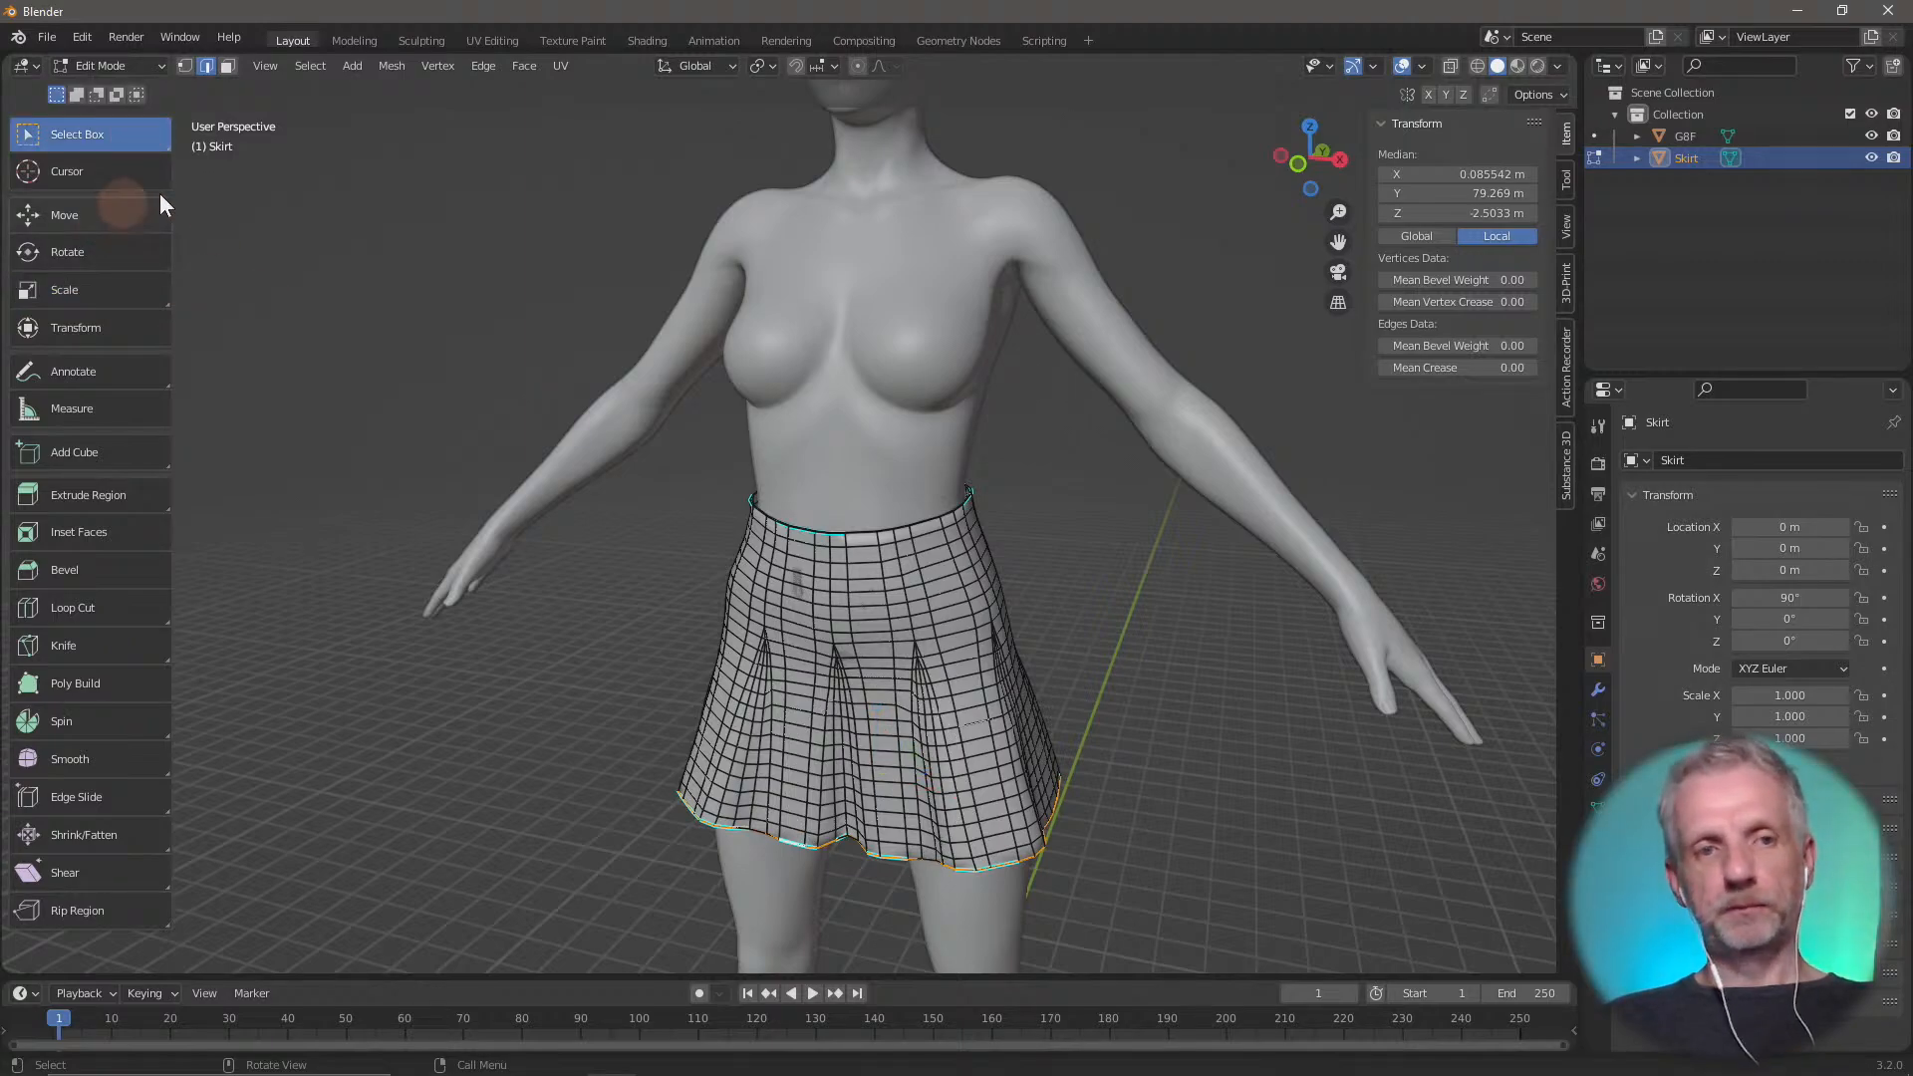
Enable proportional editing for the skirt mesh and check its falloff options
mouse_move(683, 598)
middle_mouse_down()
mouse_move(662, 648)
mouse_move(721, 585)
mouse_move(653, 589)
mouse_move(754, 588)
mouse_move(719, 598)
middle_mouse_up()
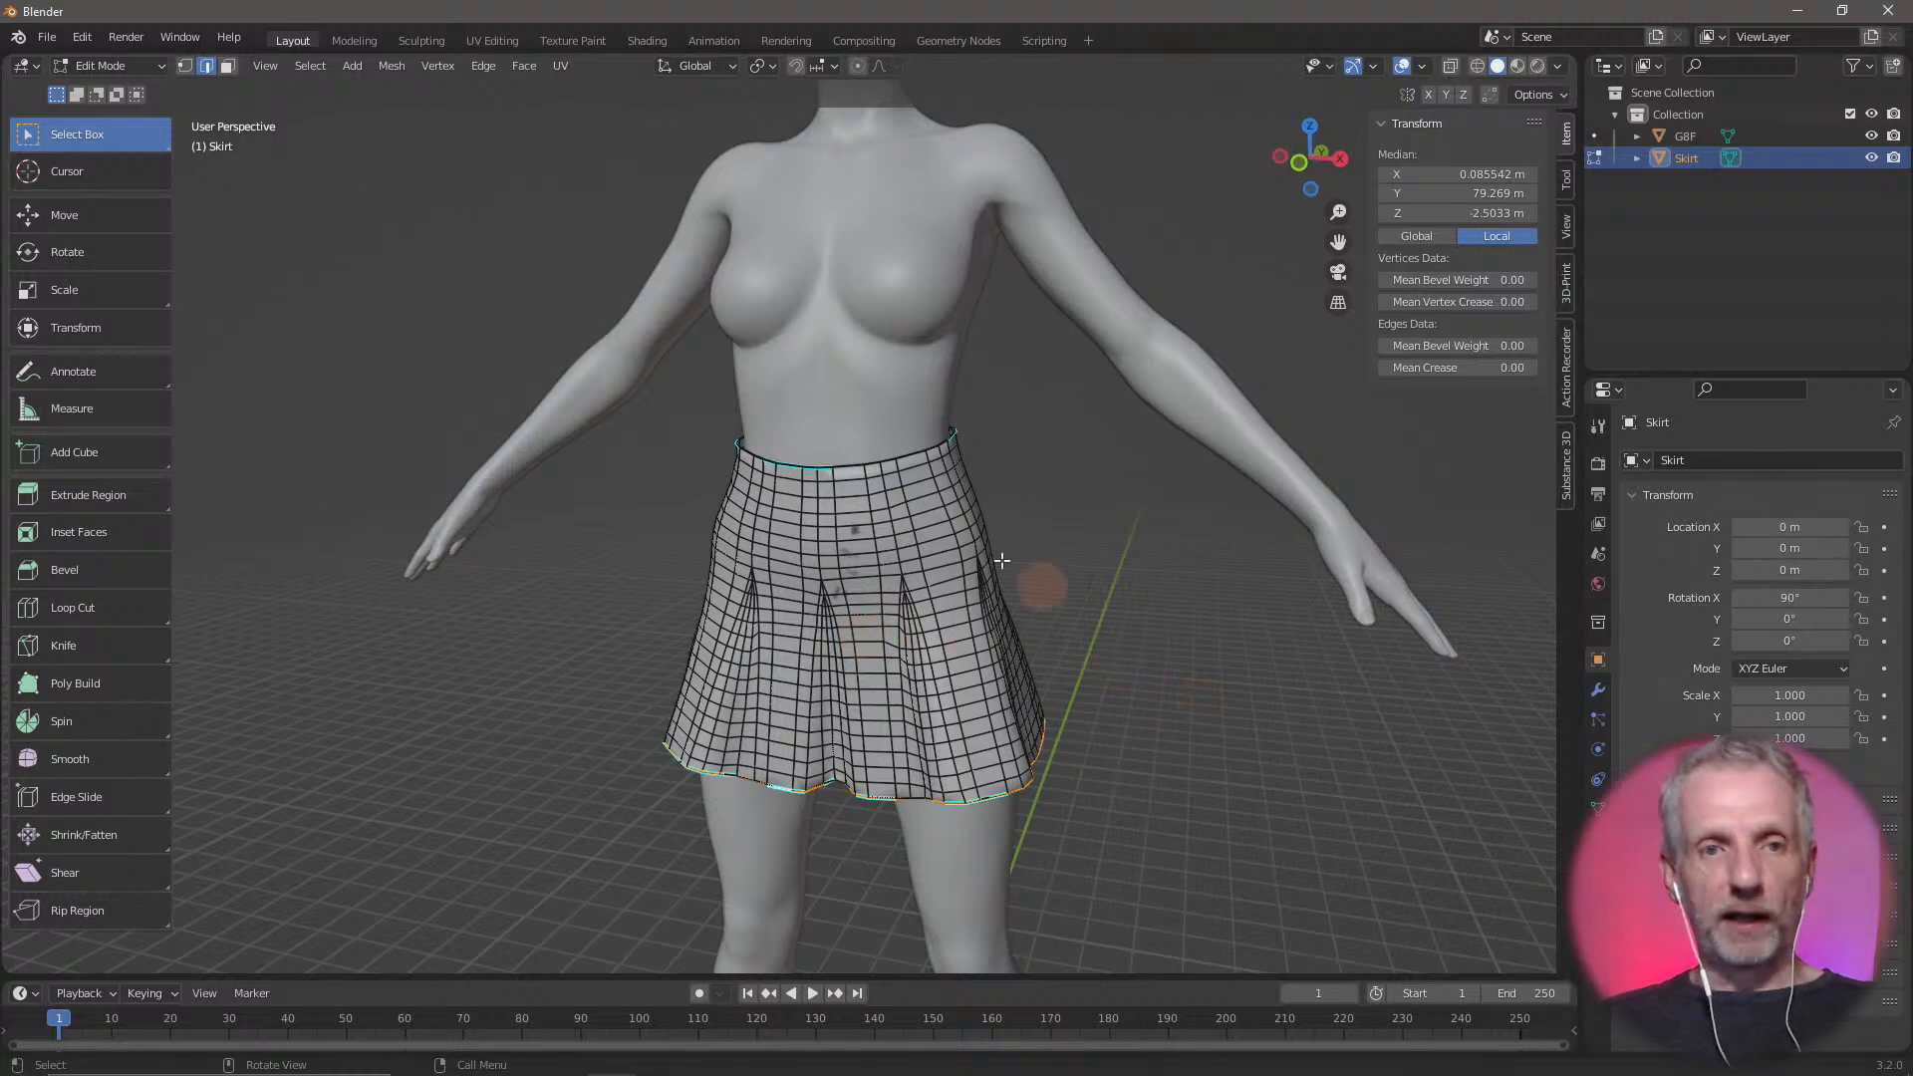
left_click(856, 66)
left_click(860, 66)
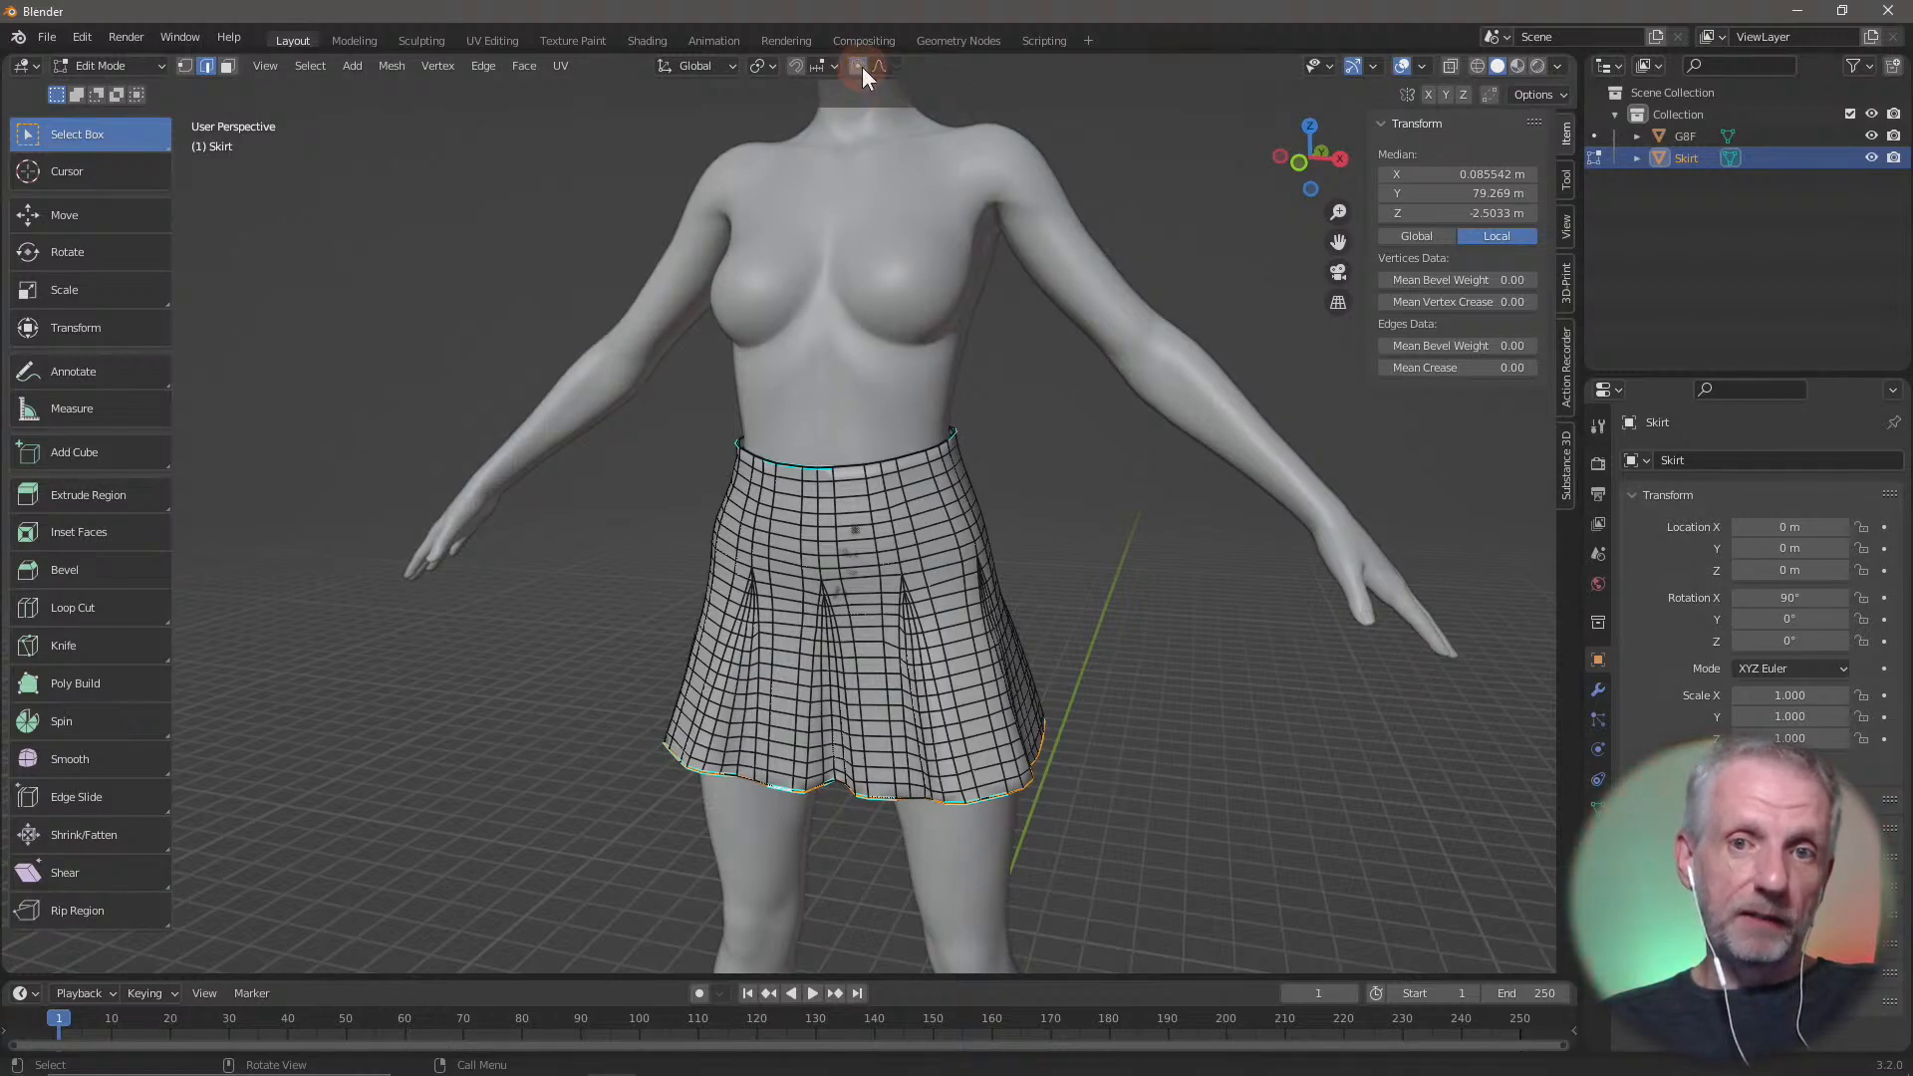
left_click(857, 66)
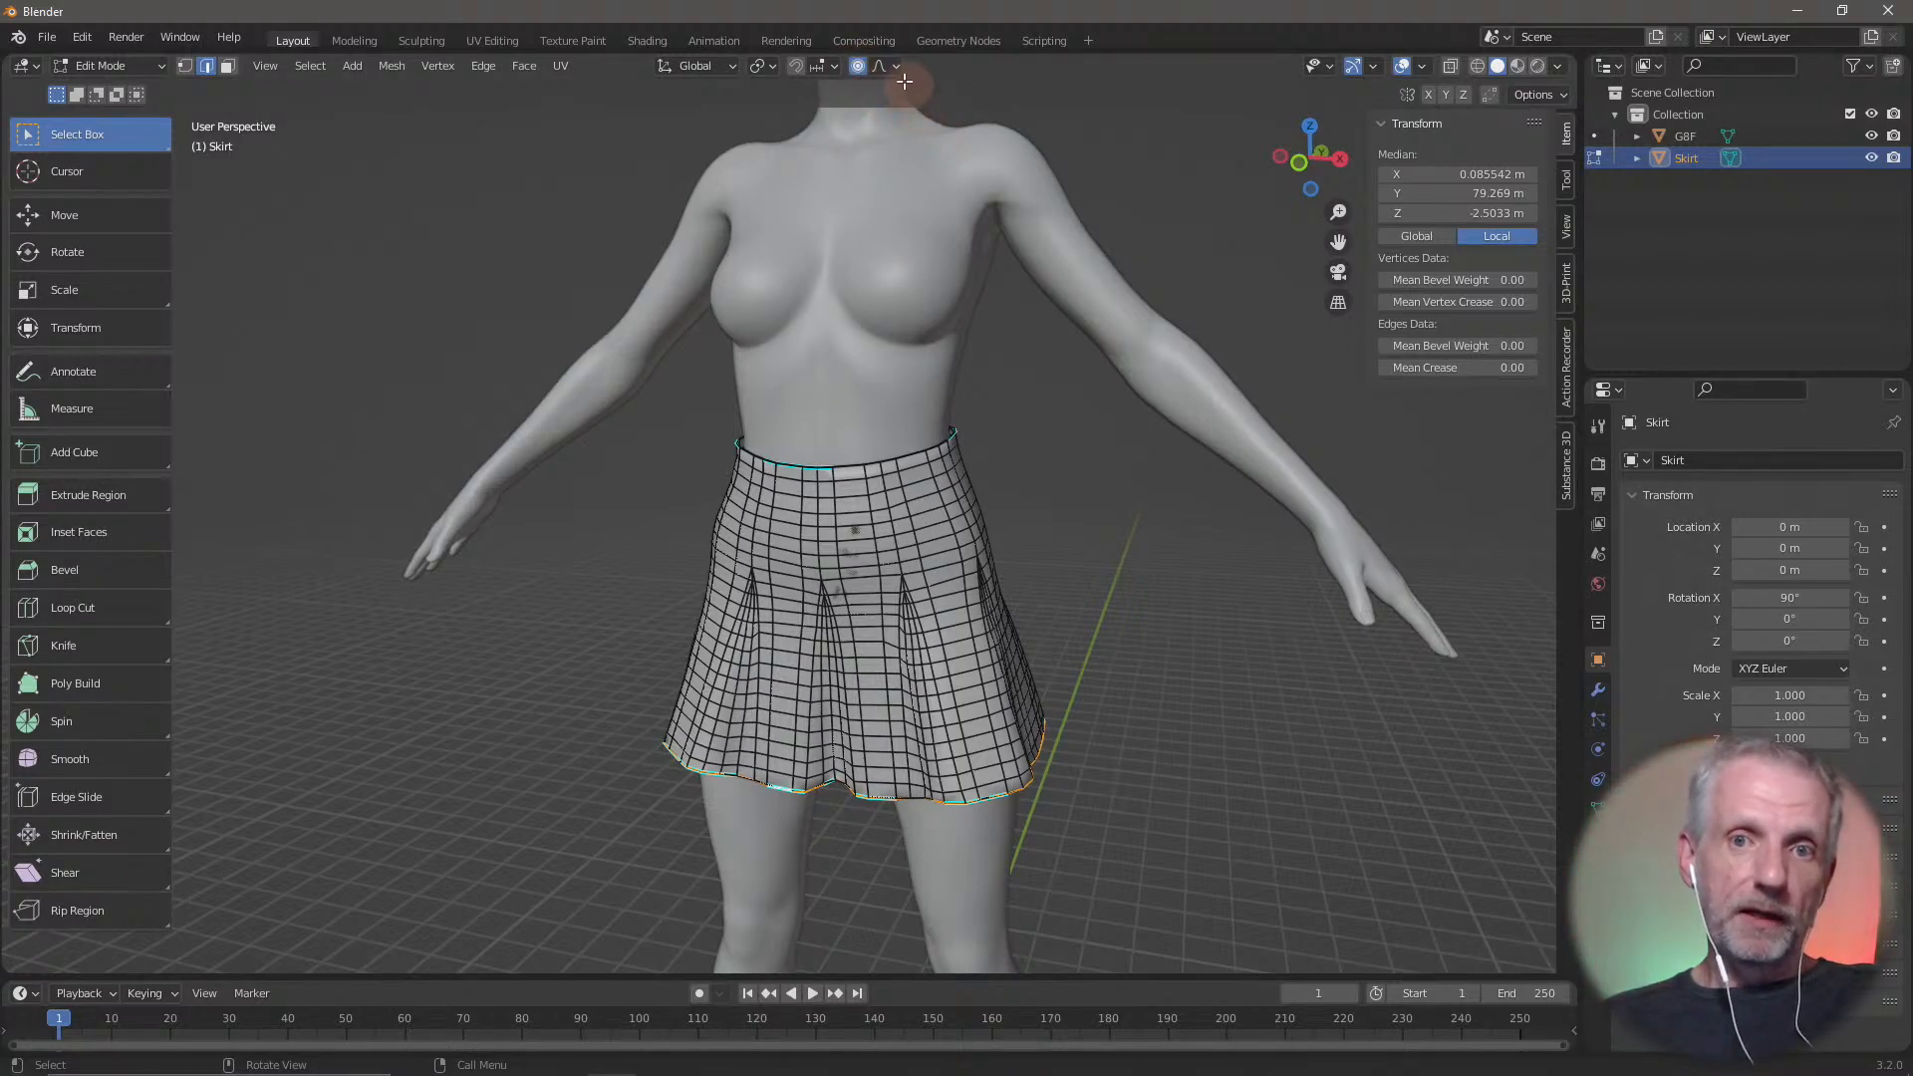
left_click(898, 66)
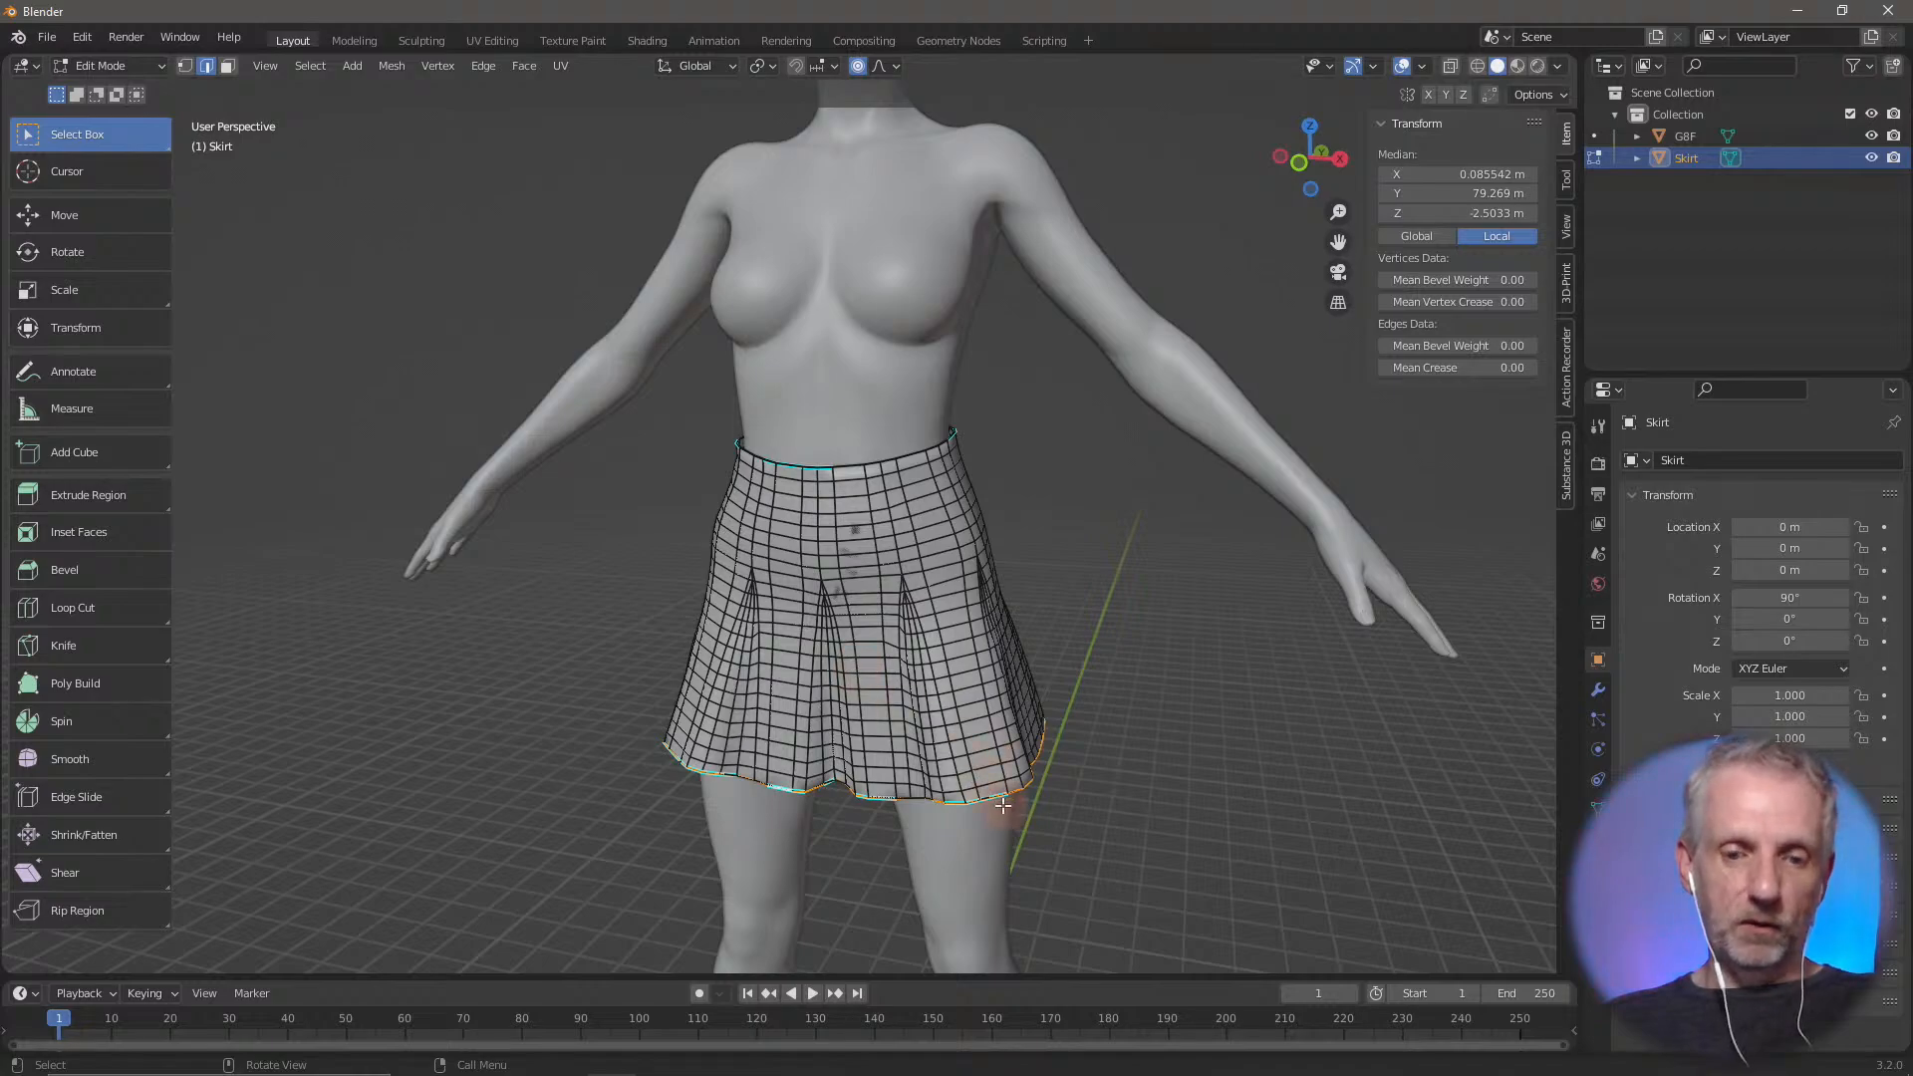
Move the skirt's hem edge loop down along global Z by about 12 m with a proportional size of about 31 m
left_click(118, 215)
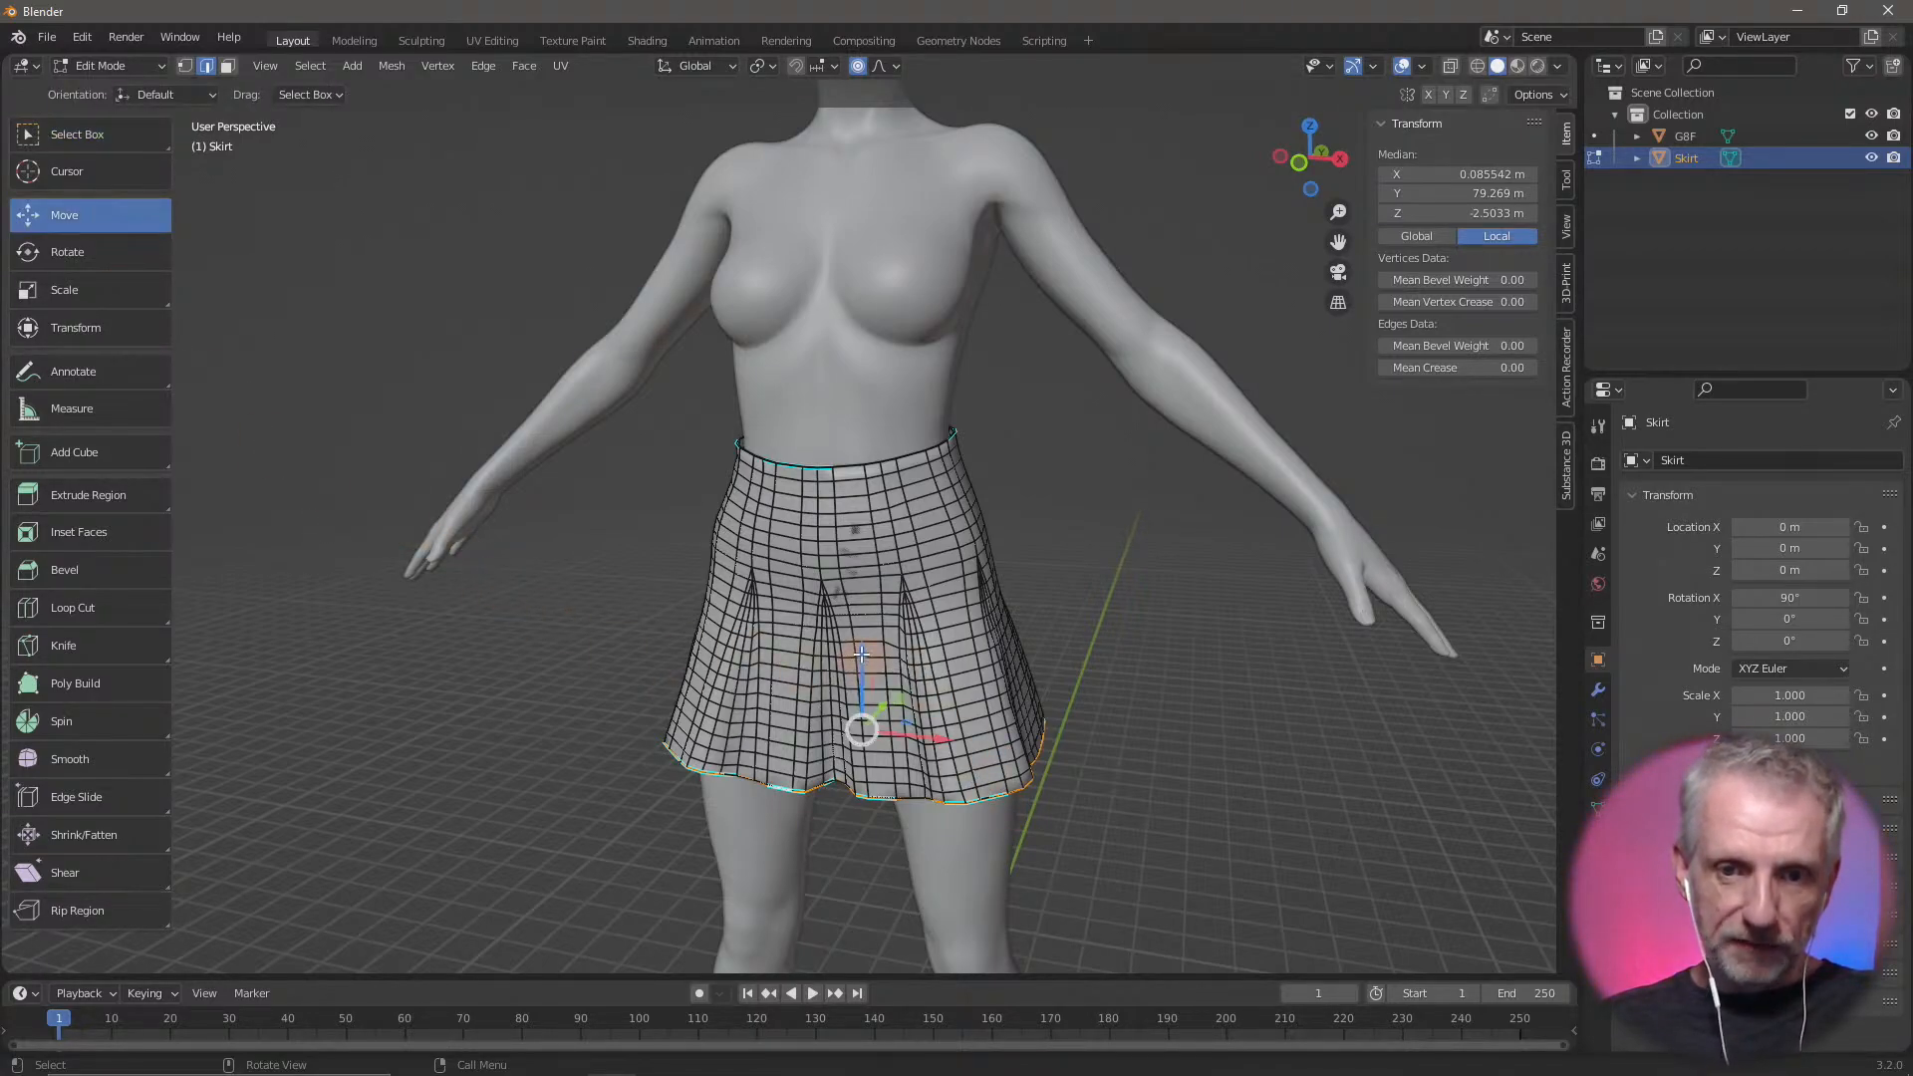
mouse_move(861, 657)
left_mouse_down()
mouse_move(857, 727)
mouse_move(869, 674)
left_mouse_up()
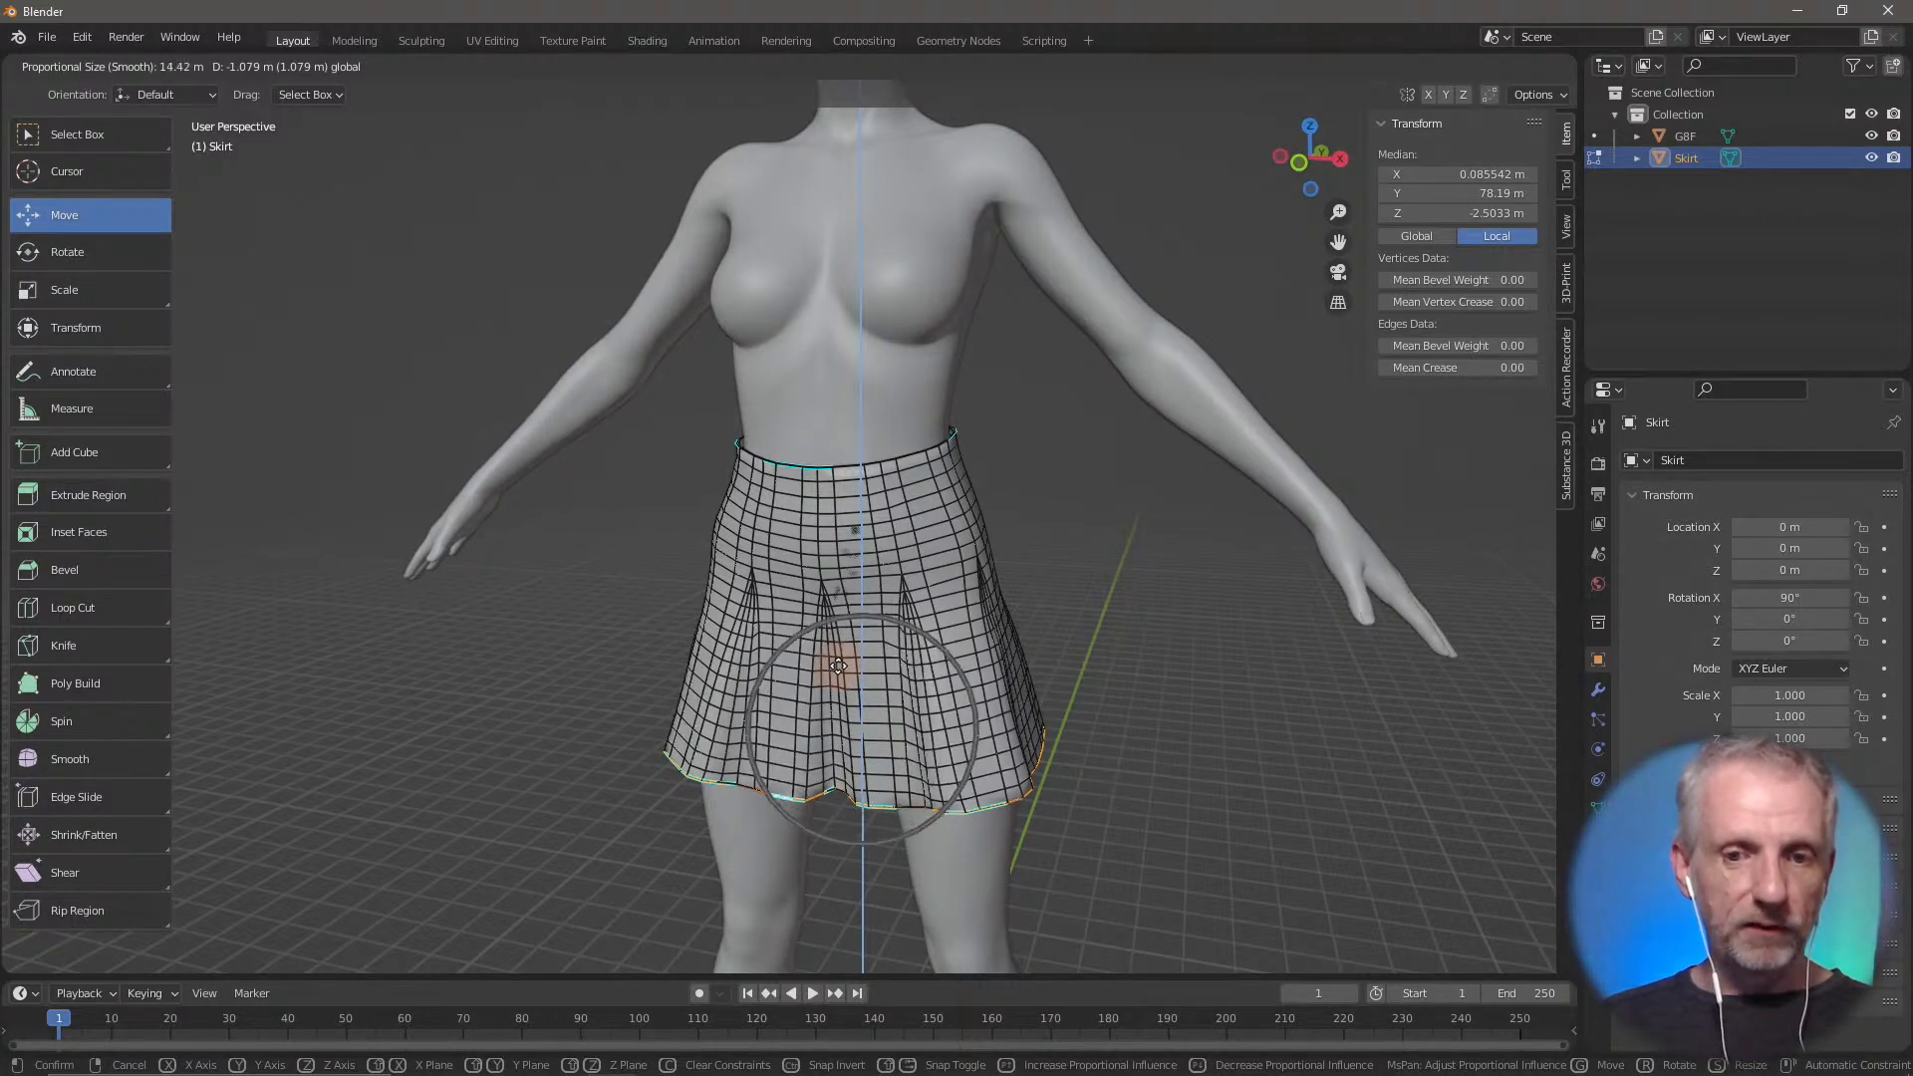
scroll(837, 666, "down", 4)
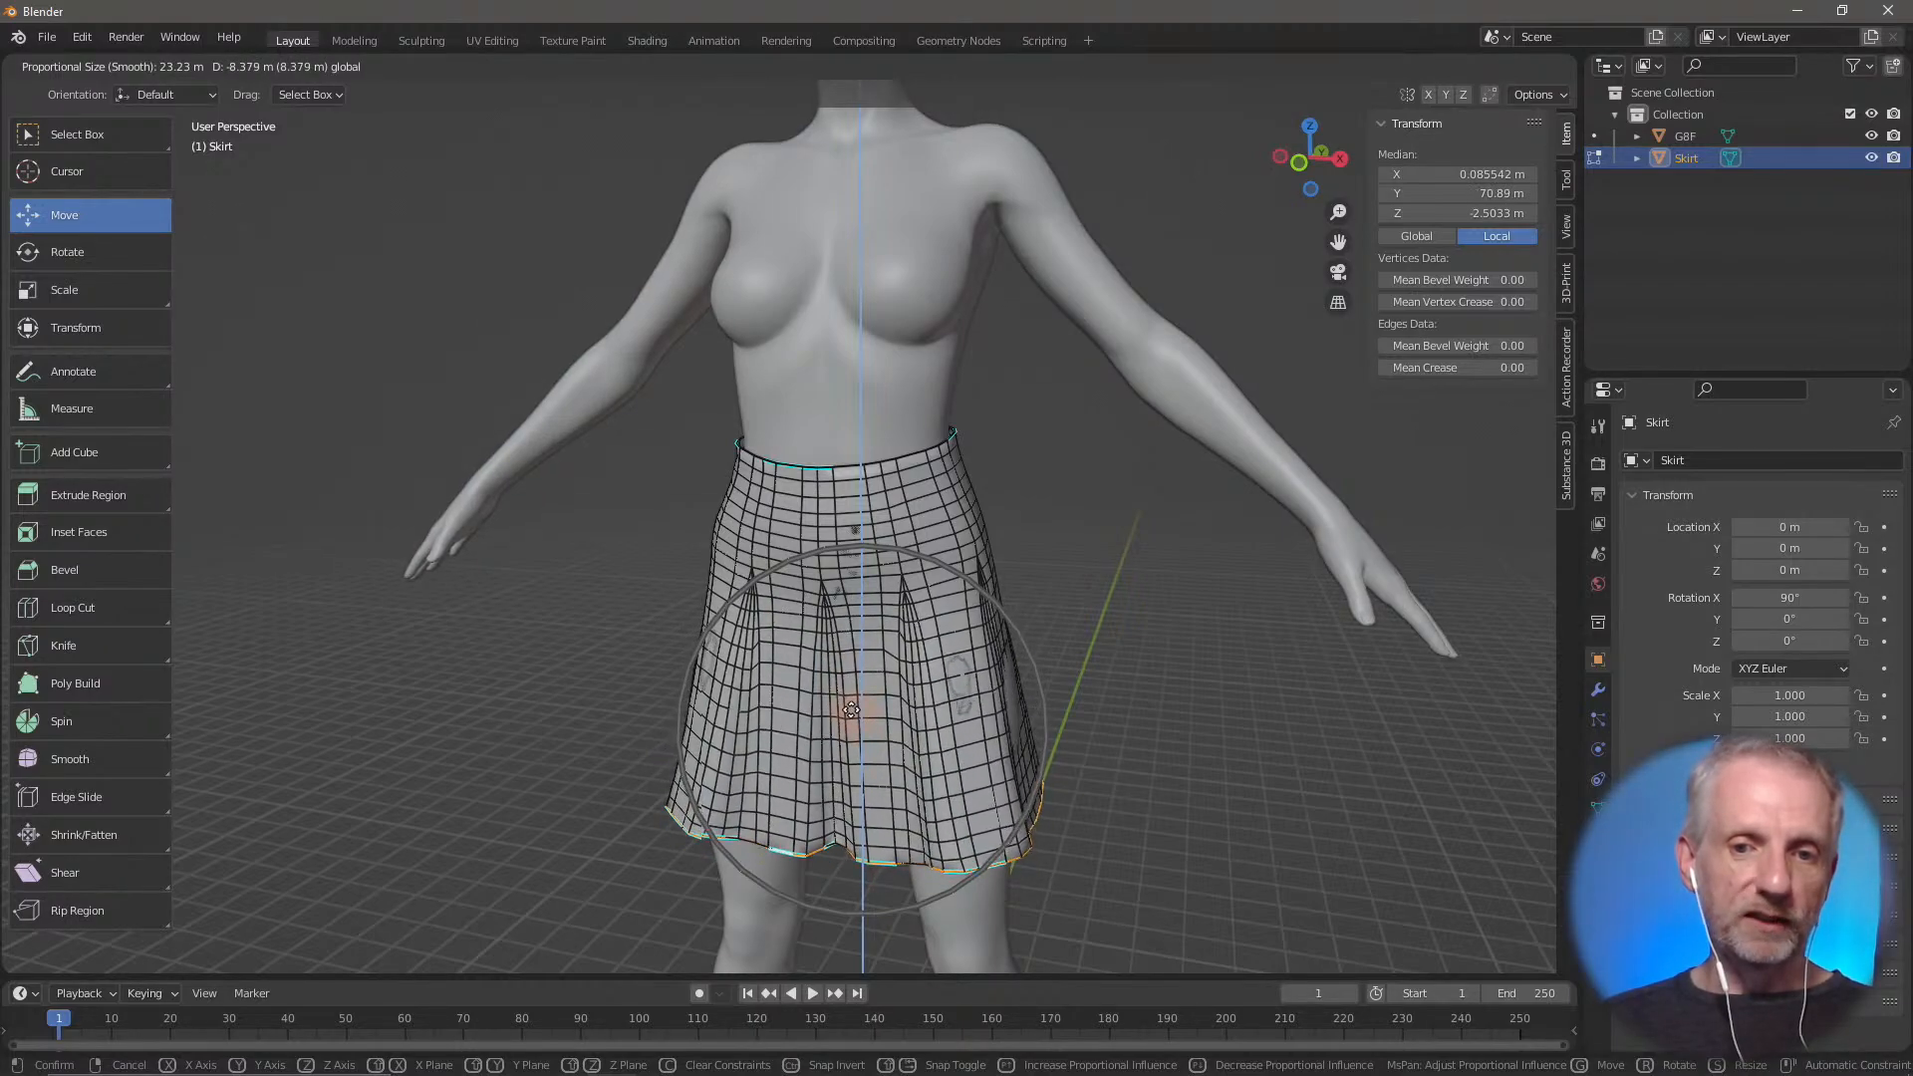
scroll(881, 742, "down", 2)
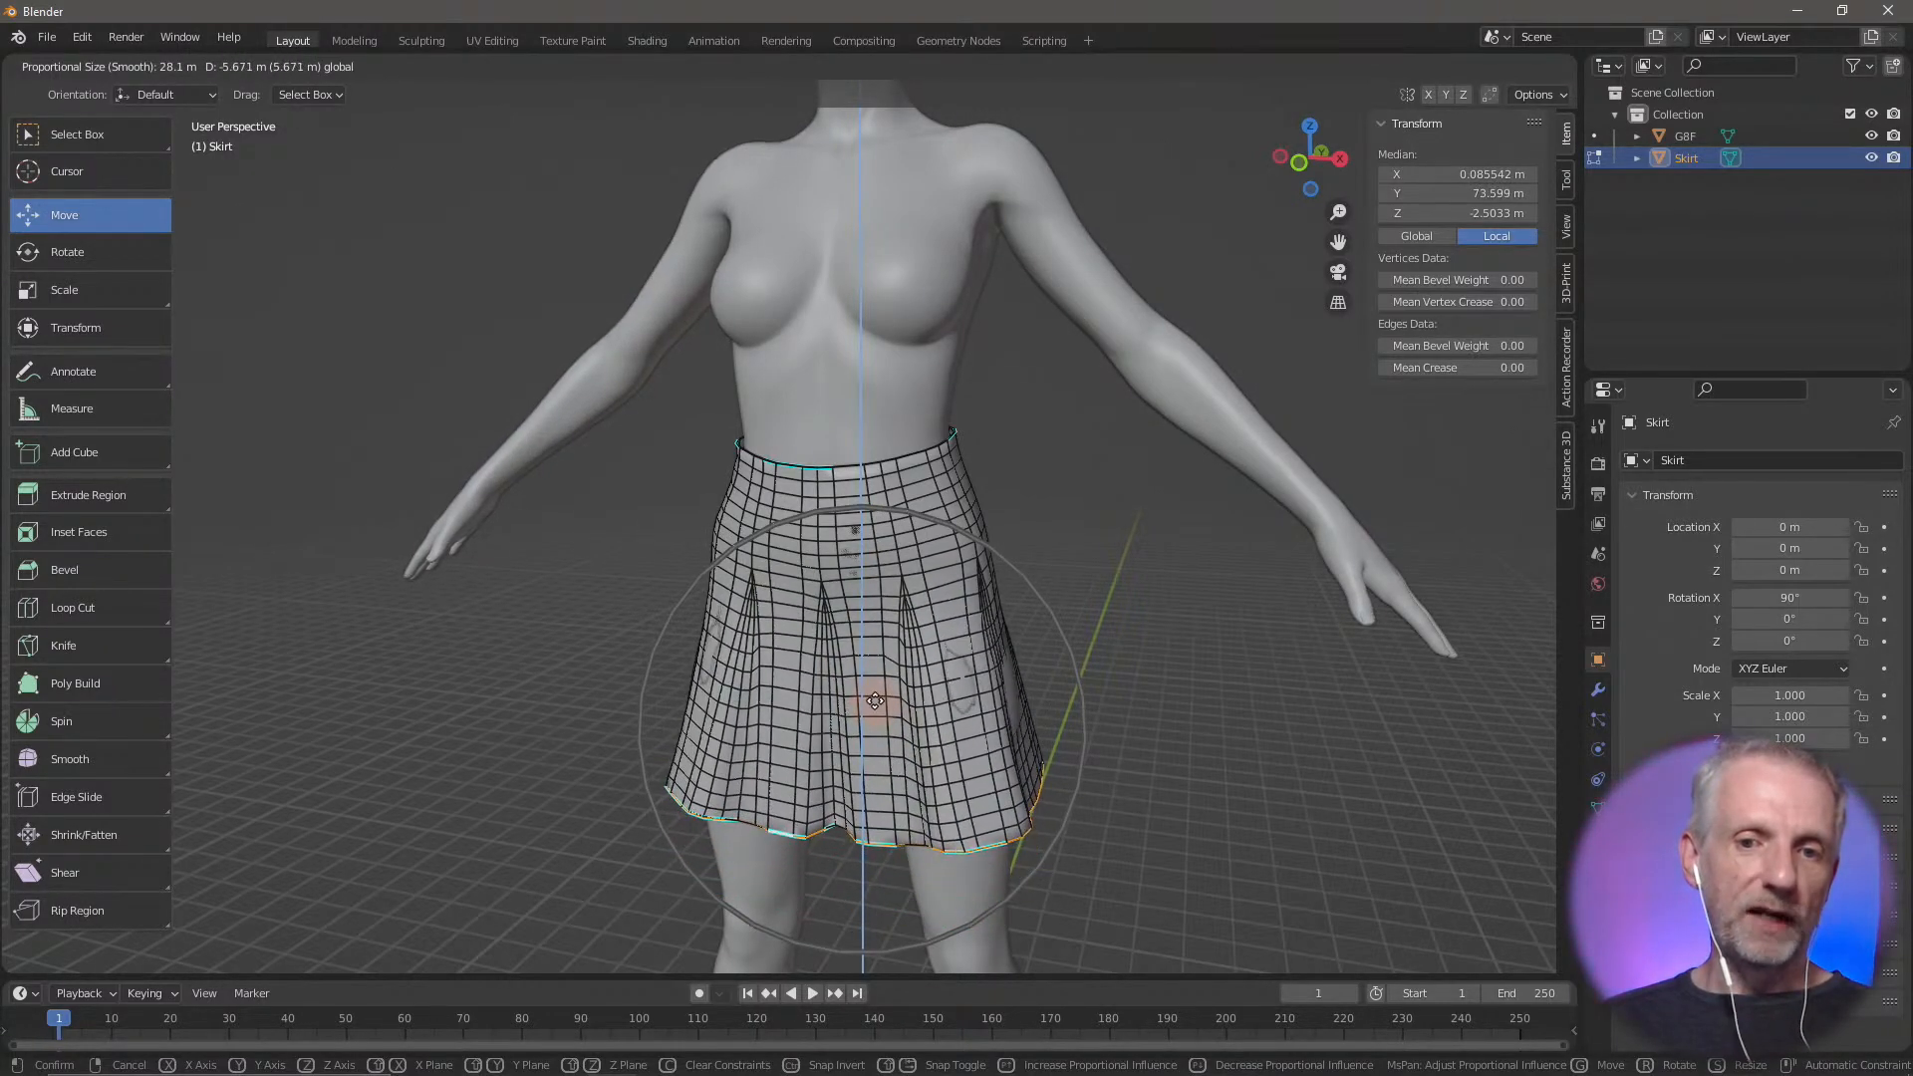
scroll(874, 700, "up", 4)
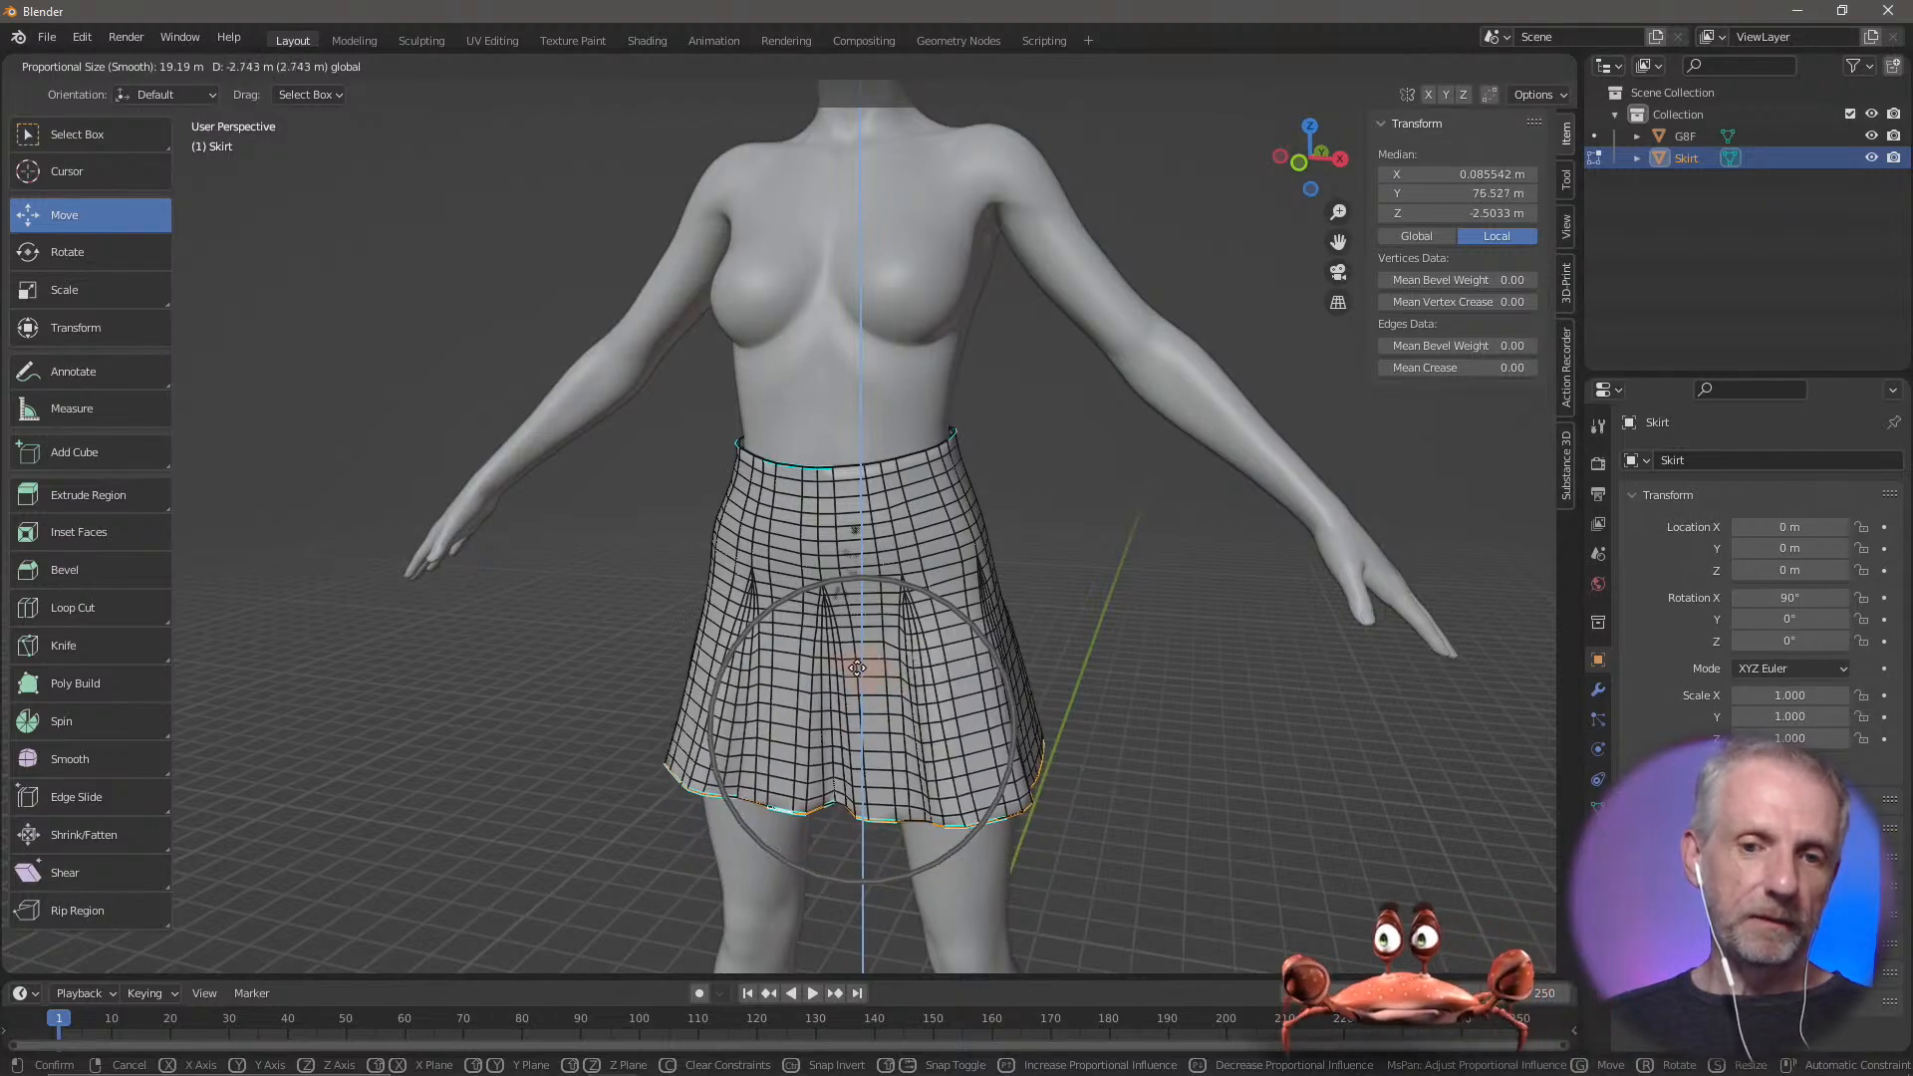
scroll(857, 667, "up", 9)
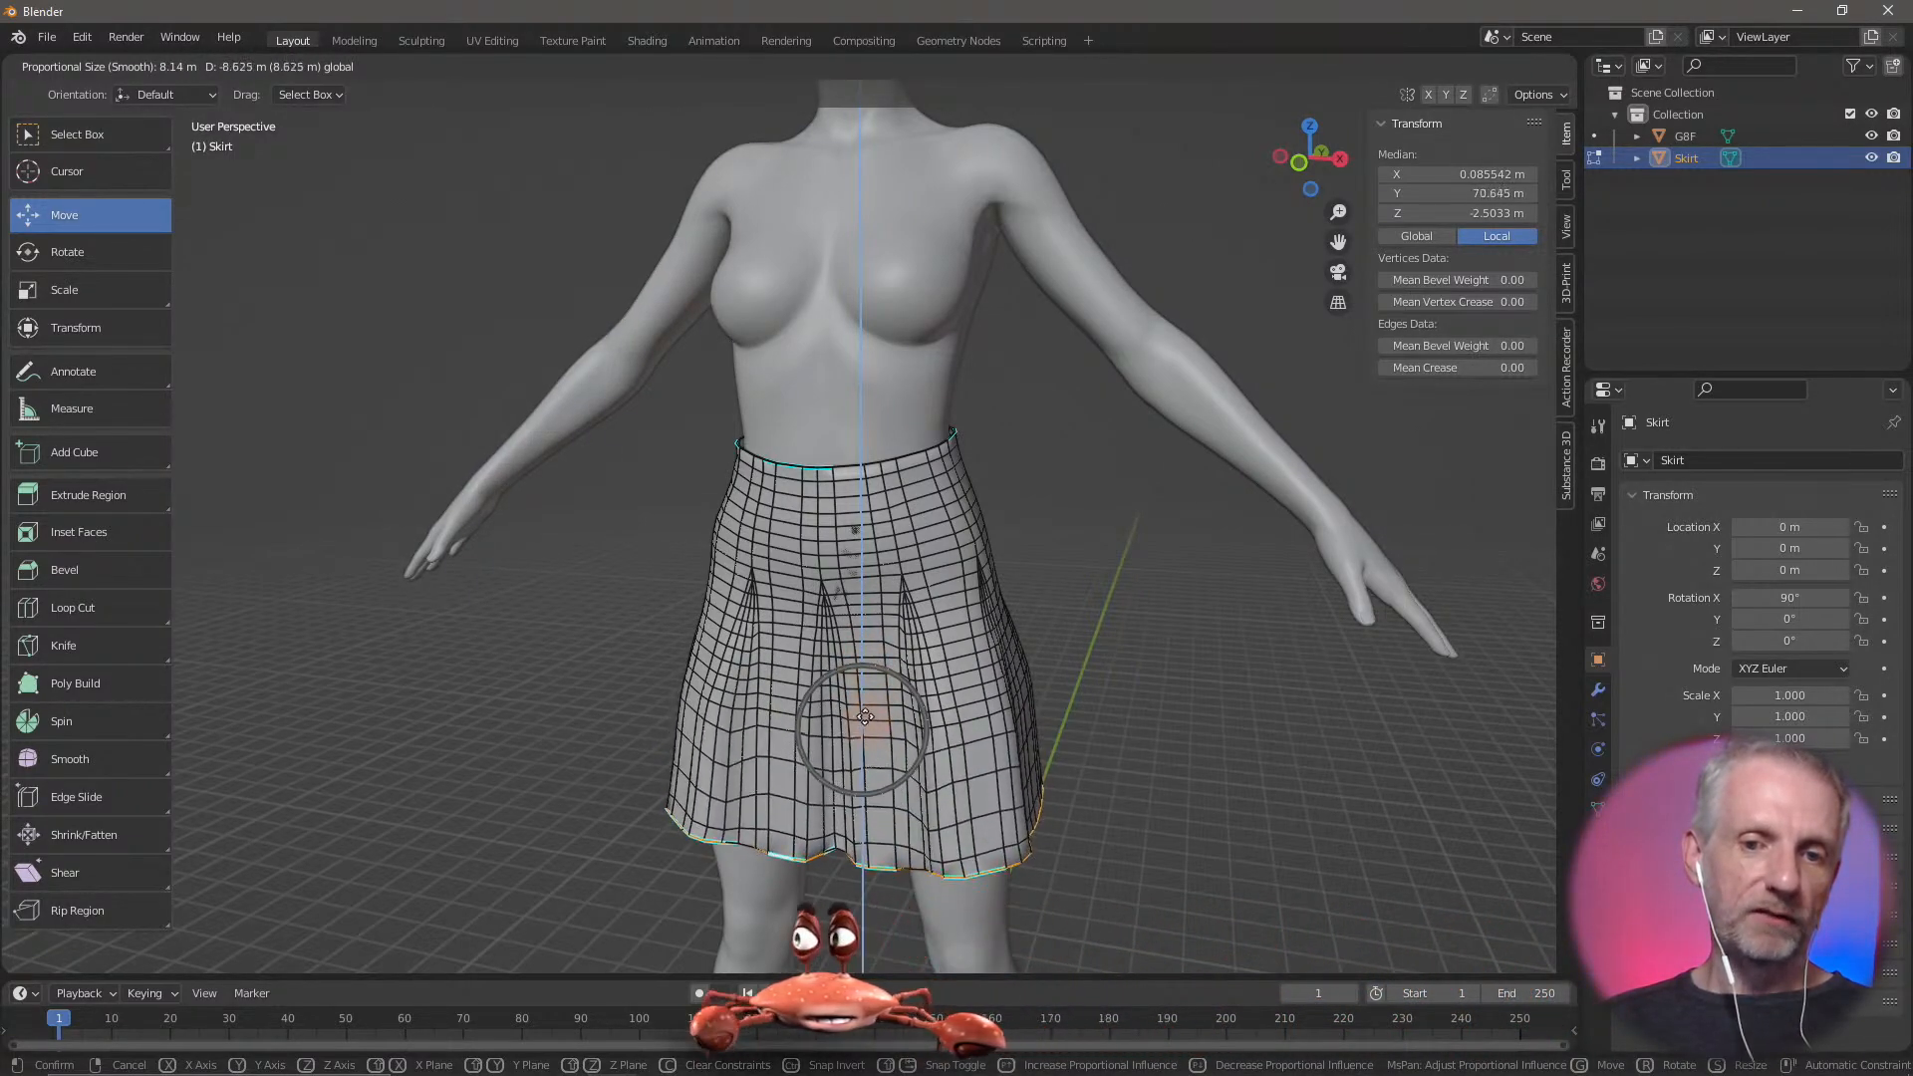
scroll(876, 712, "down", 9)
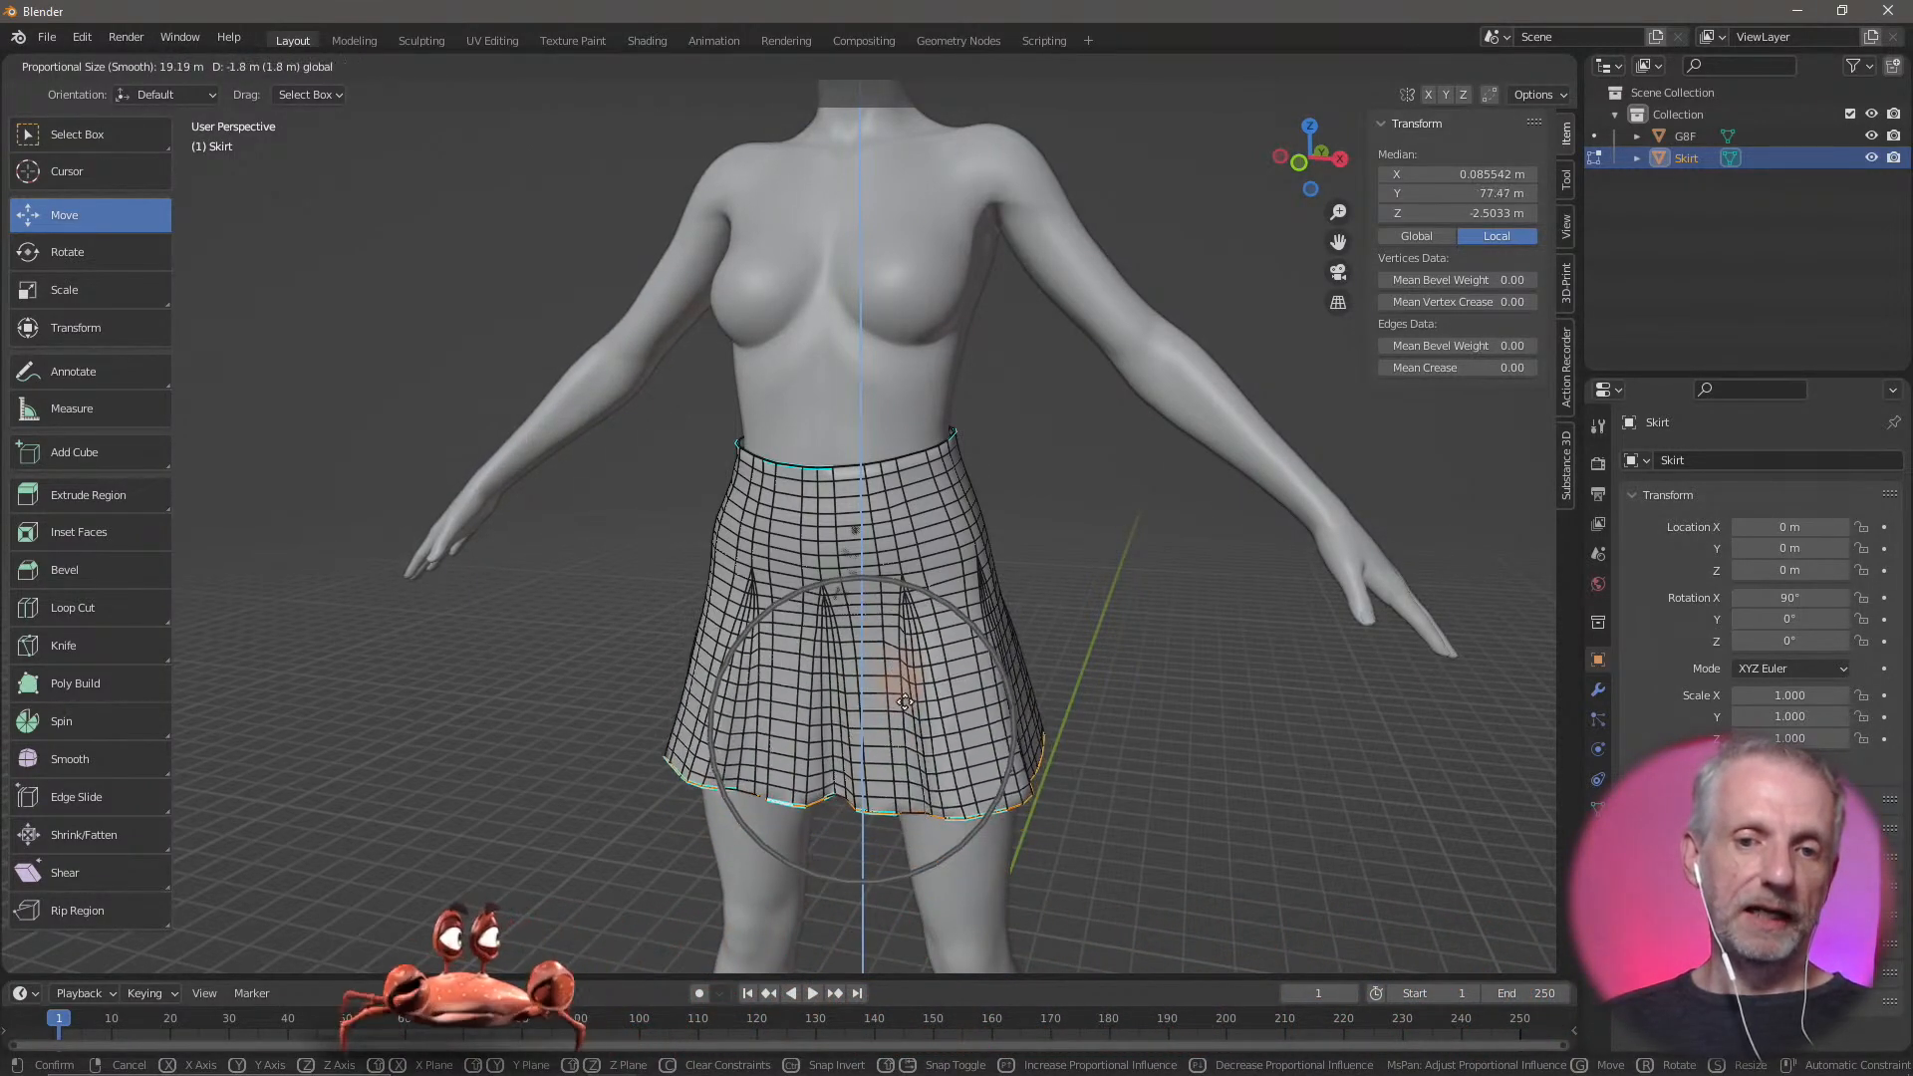
scroll(903, 710, "down", 3)
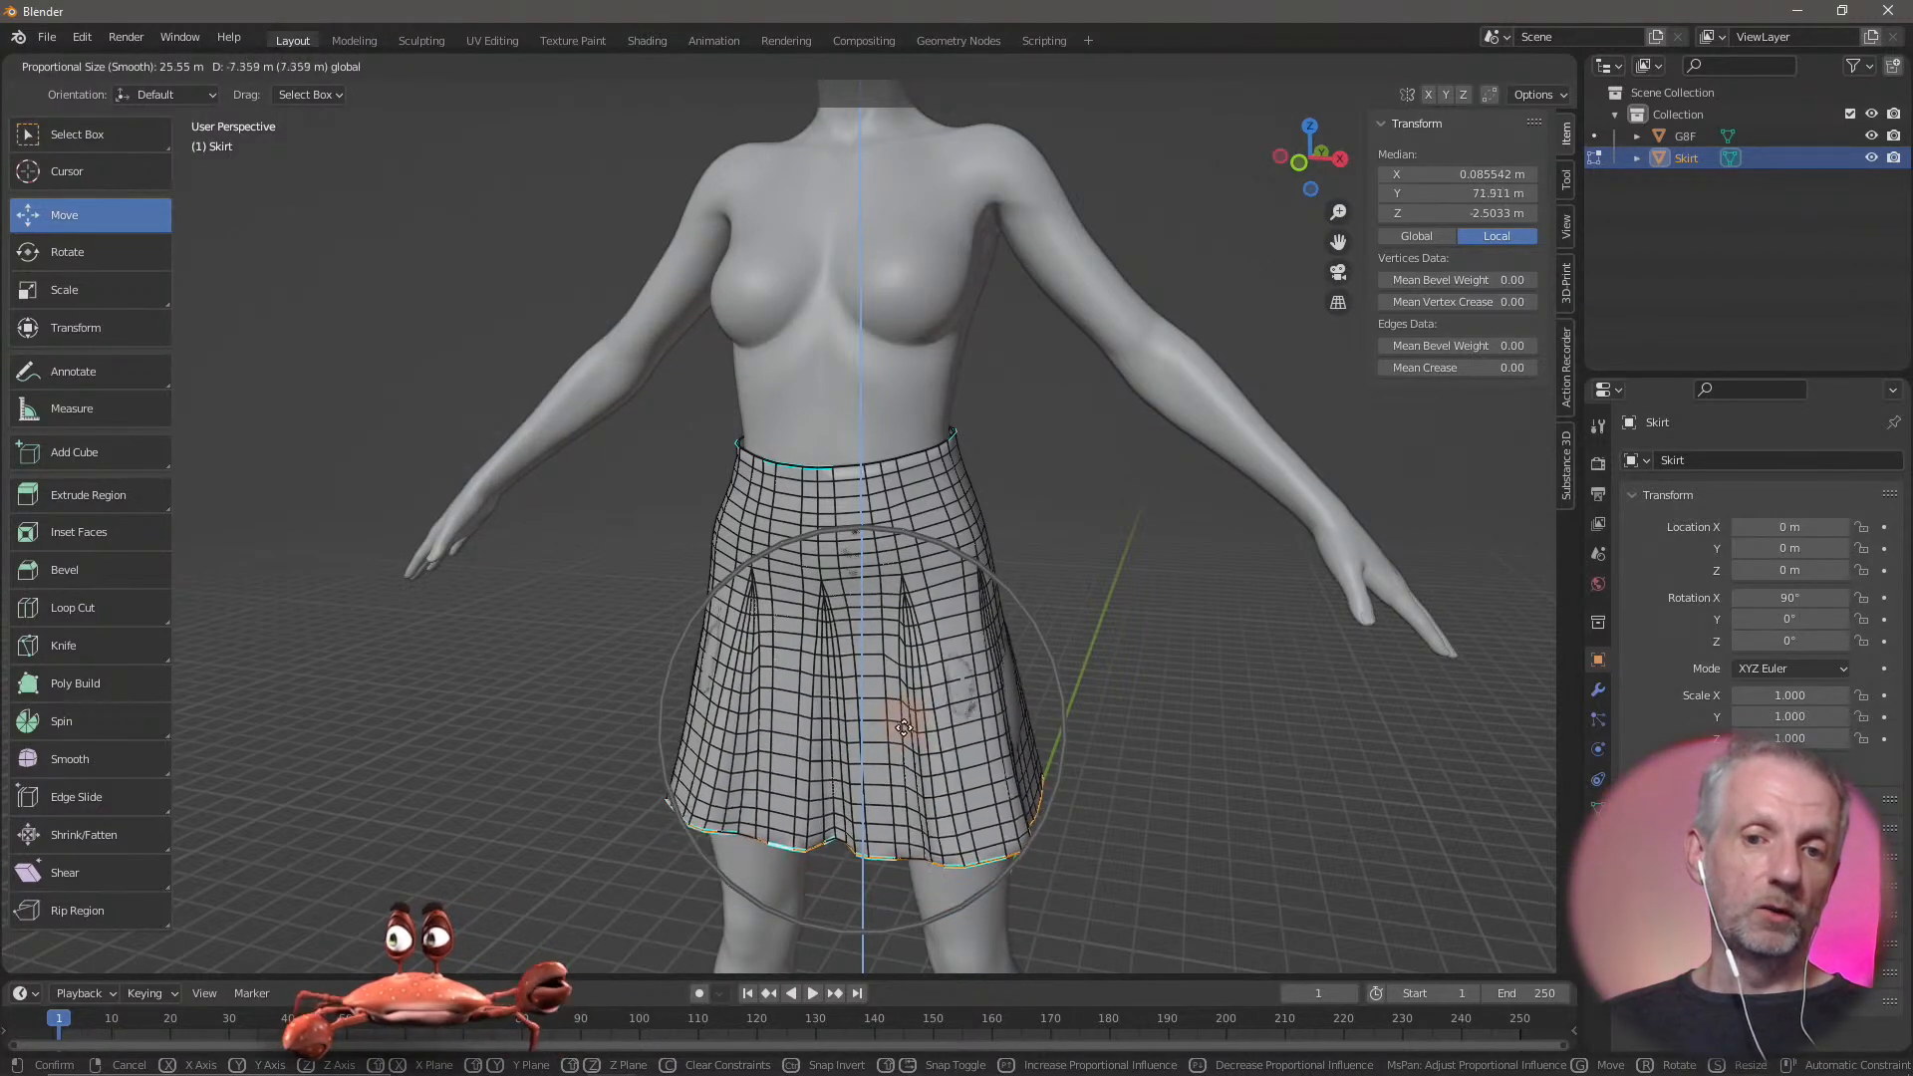
scroll(901, 729, "down", 2)
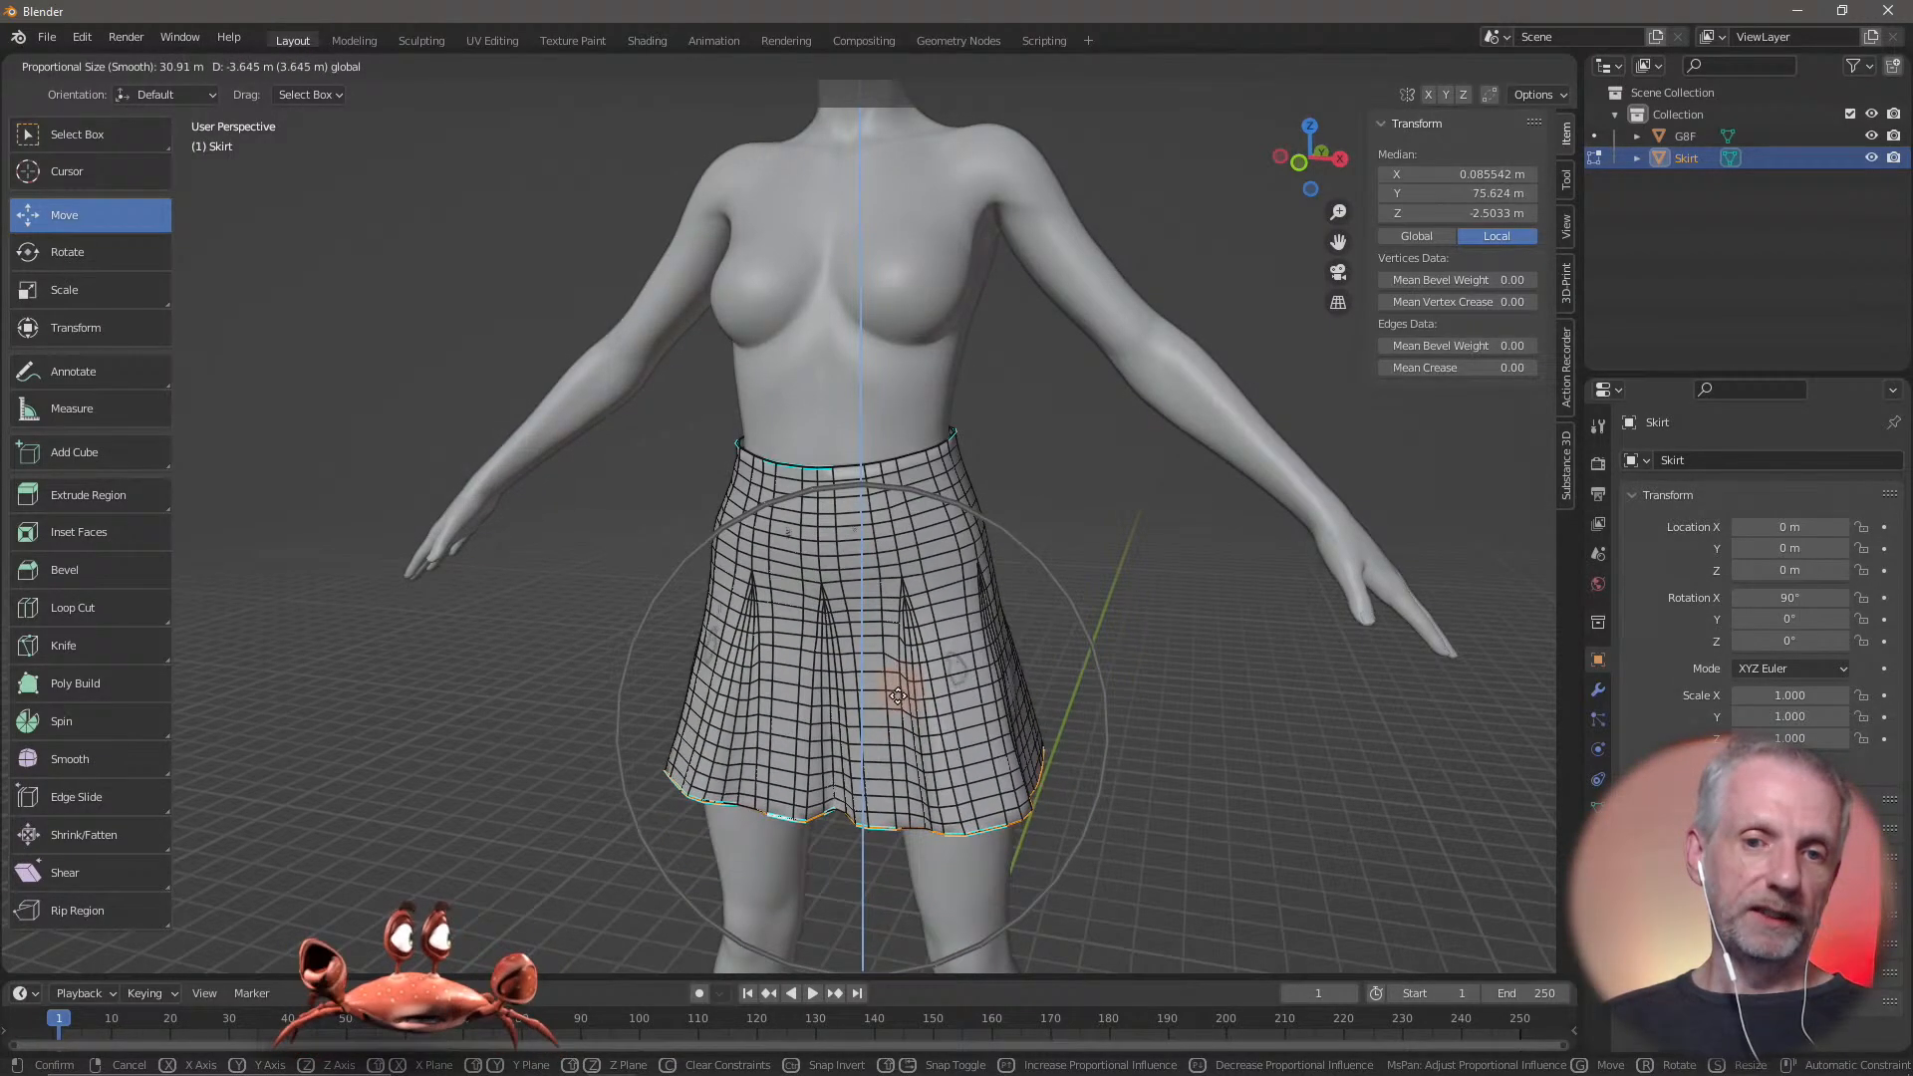
left_click(893, 747)
middle_click_drag(876, 811, 878, 797)
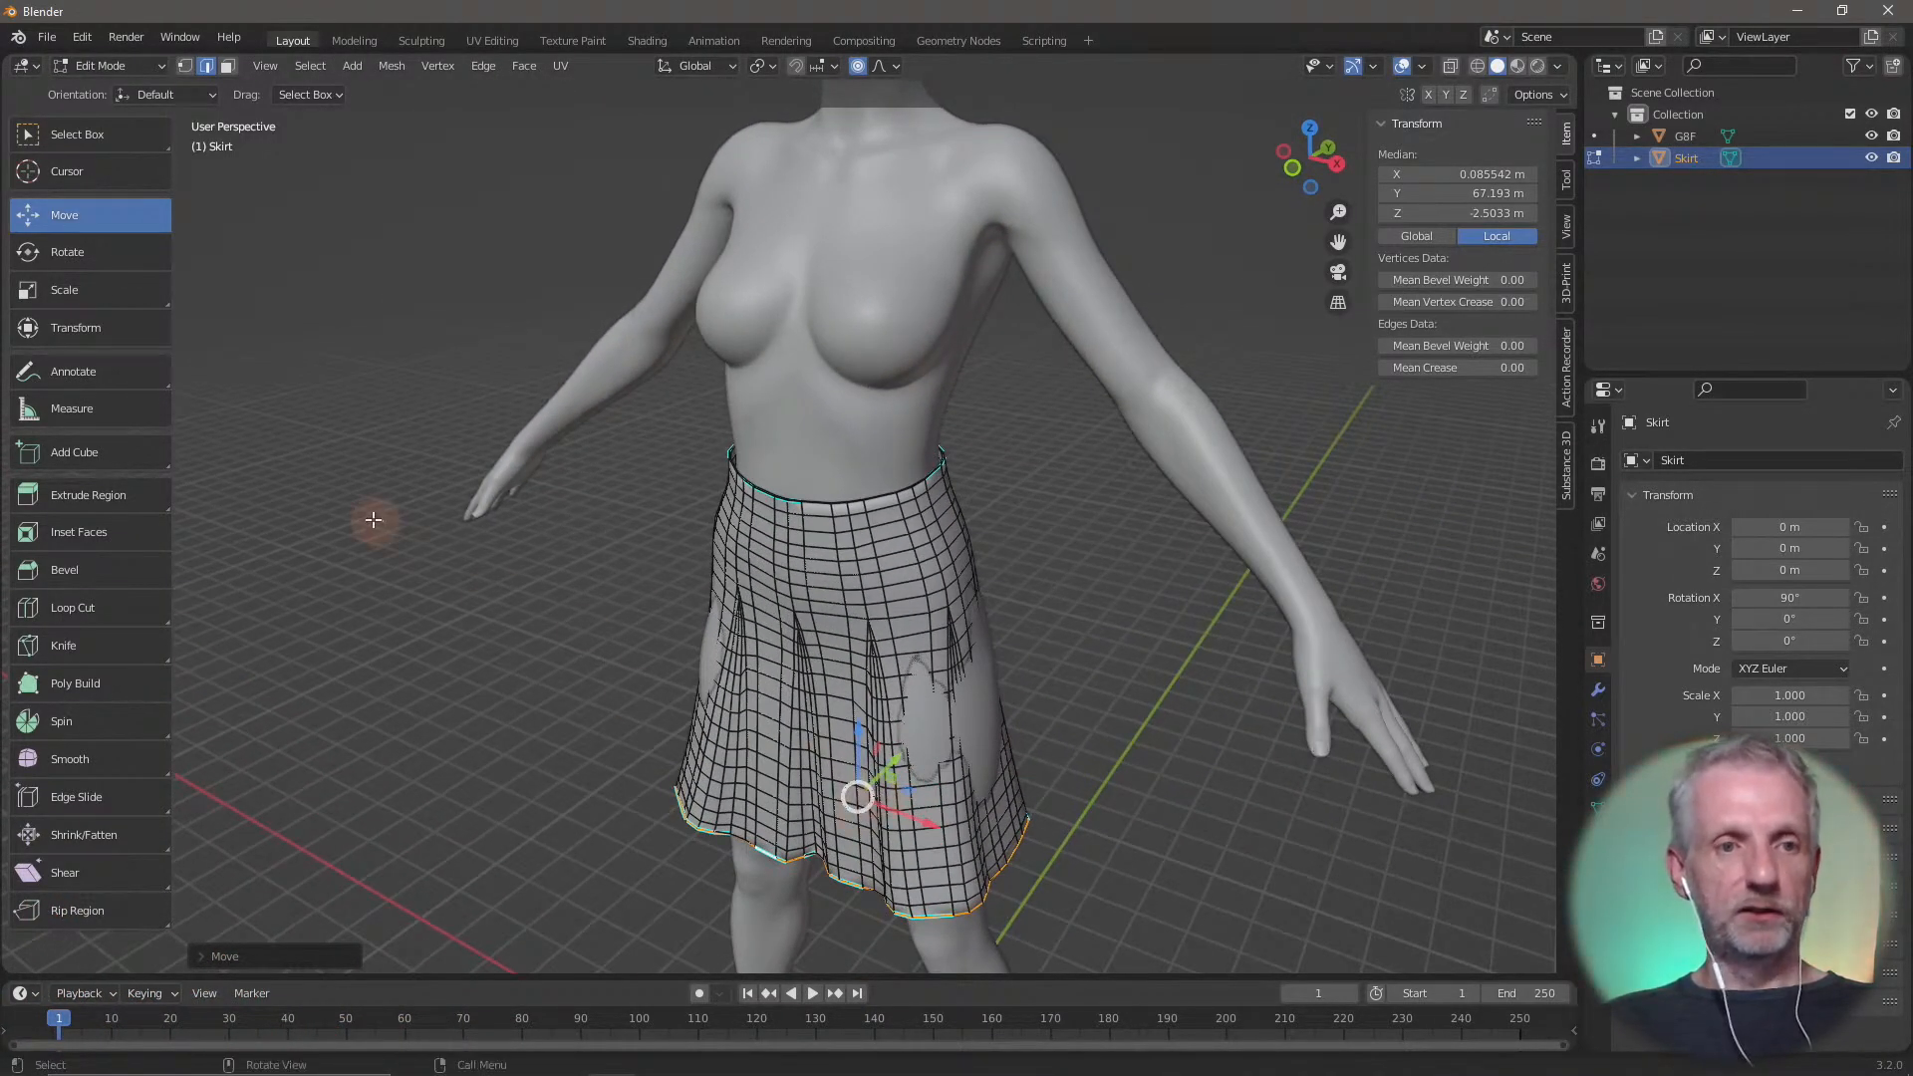
key("g")
key("shift+z")
right_click(734, 745)
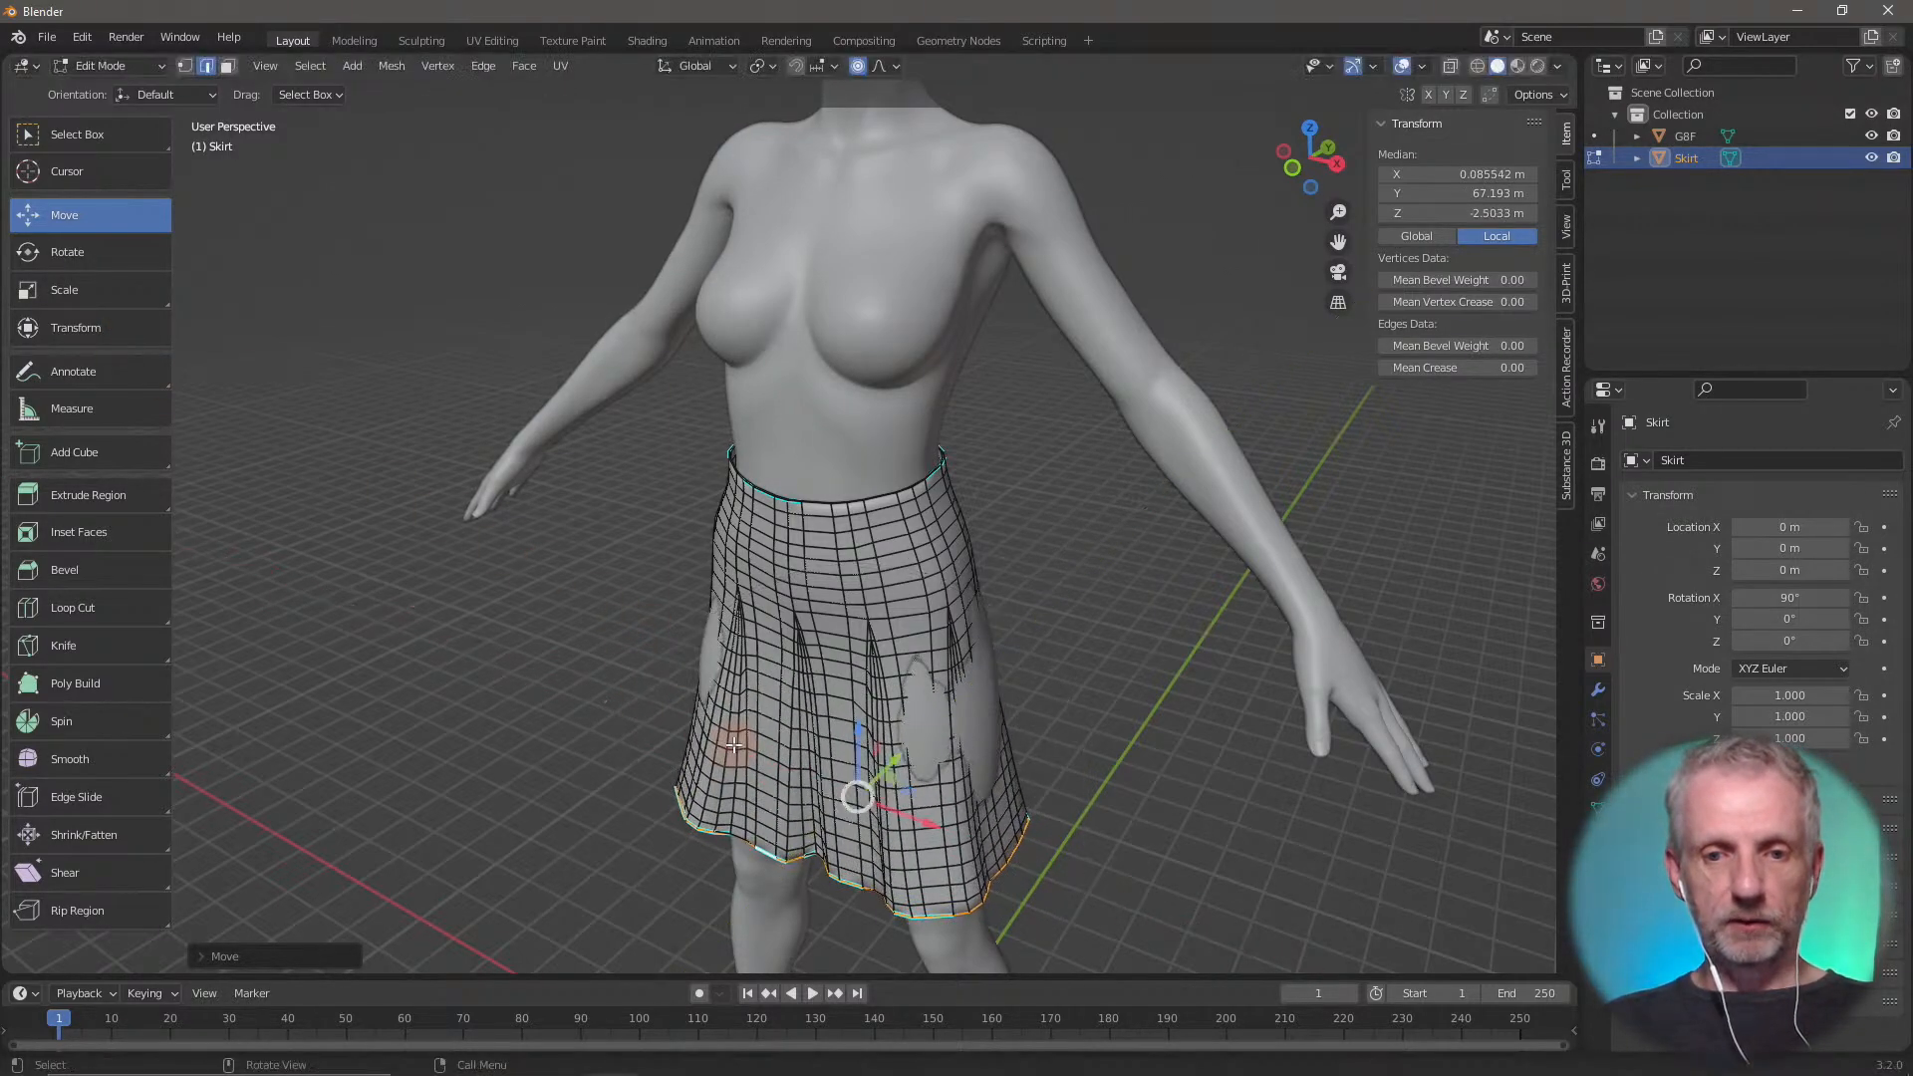
Scale the hem edge loop slightly outward with the global Z axis locked, keeping the proportional falloff
key("s")
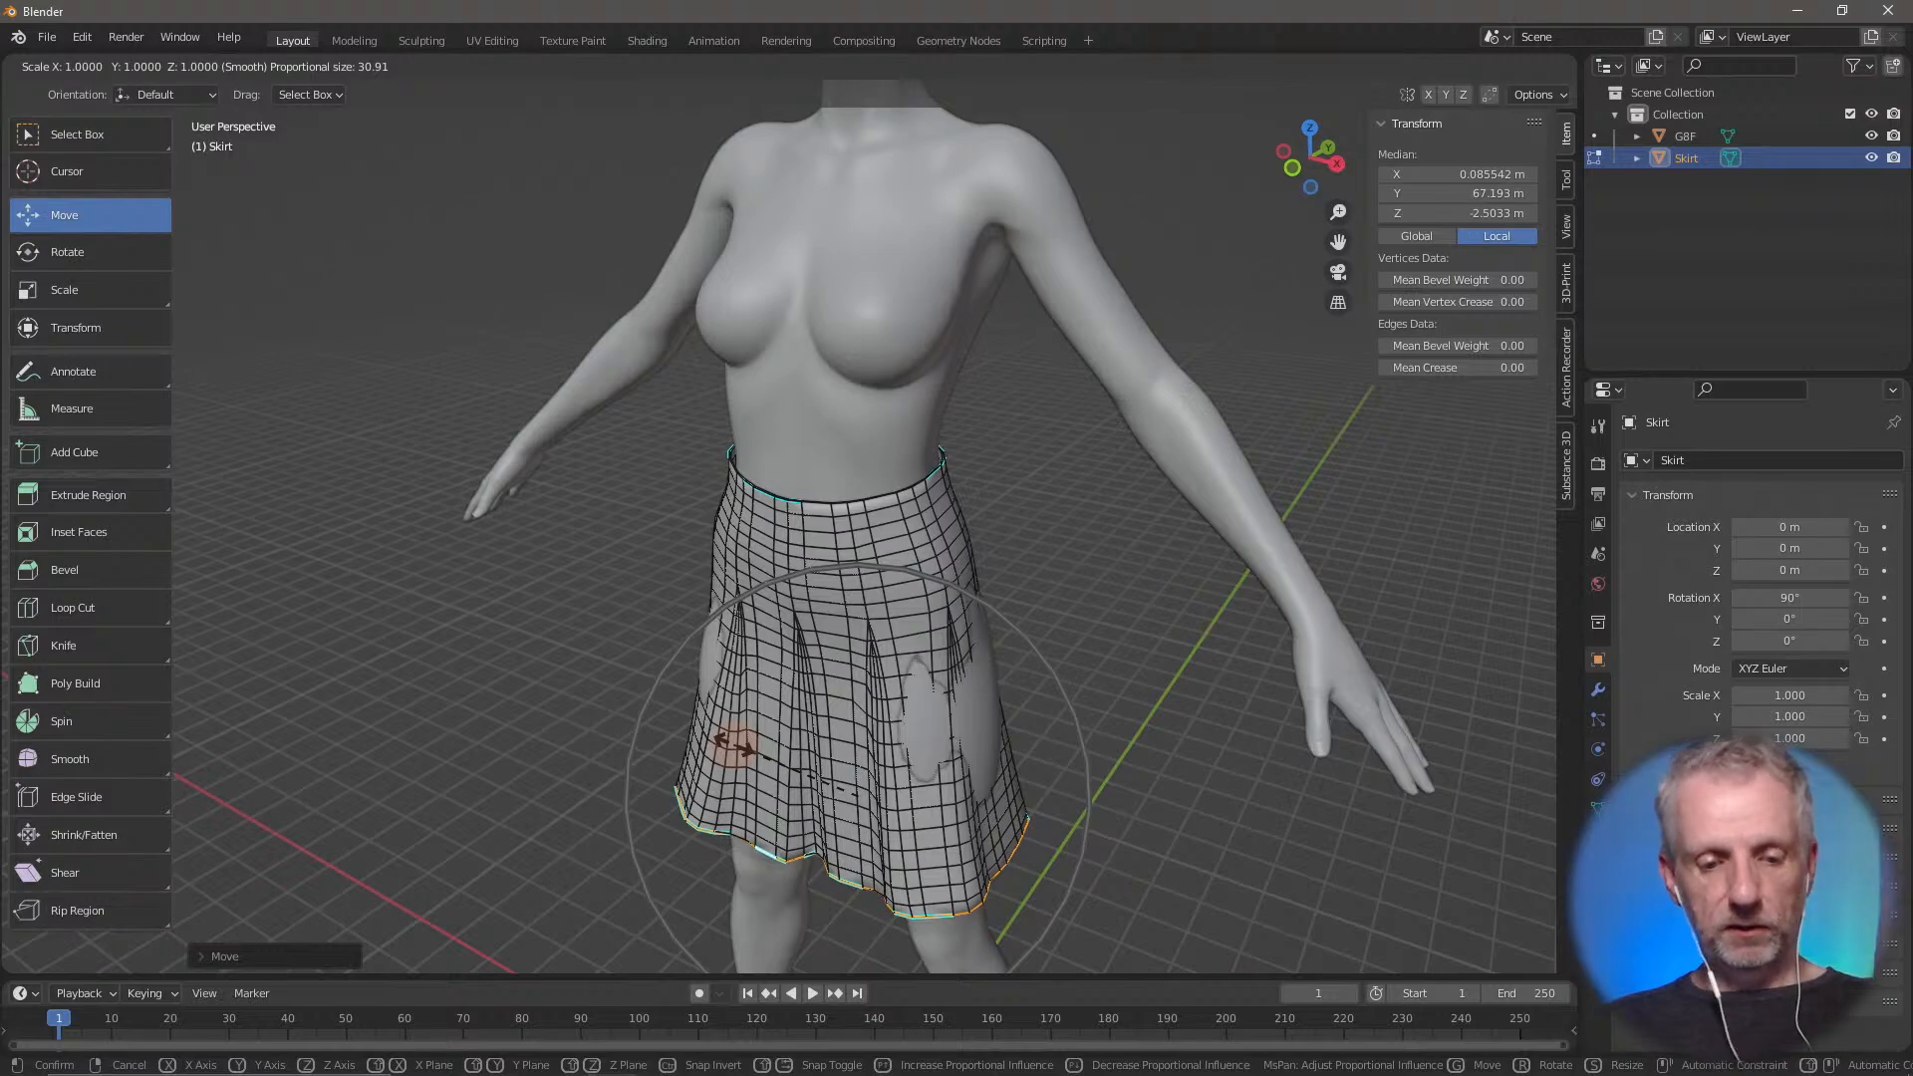
key("shift+z")
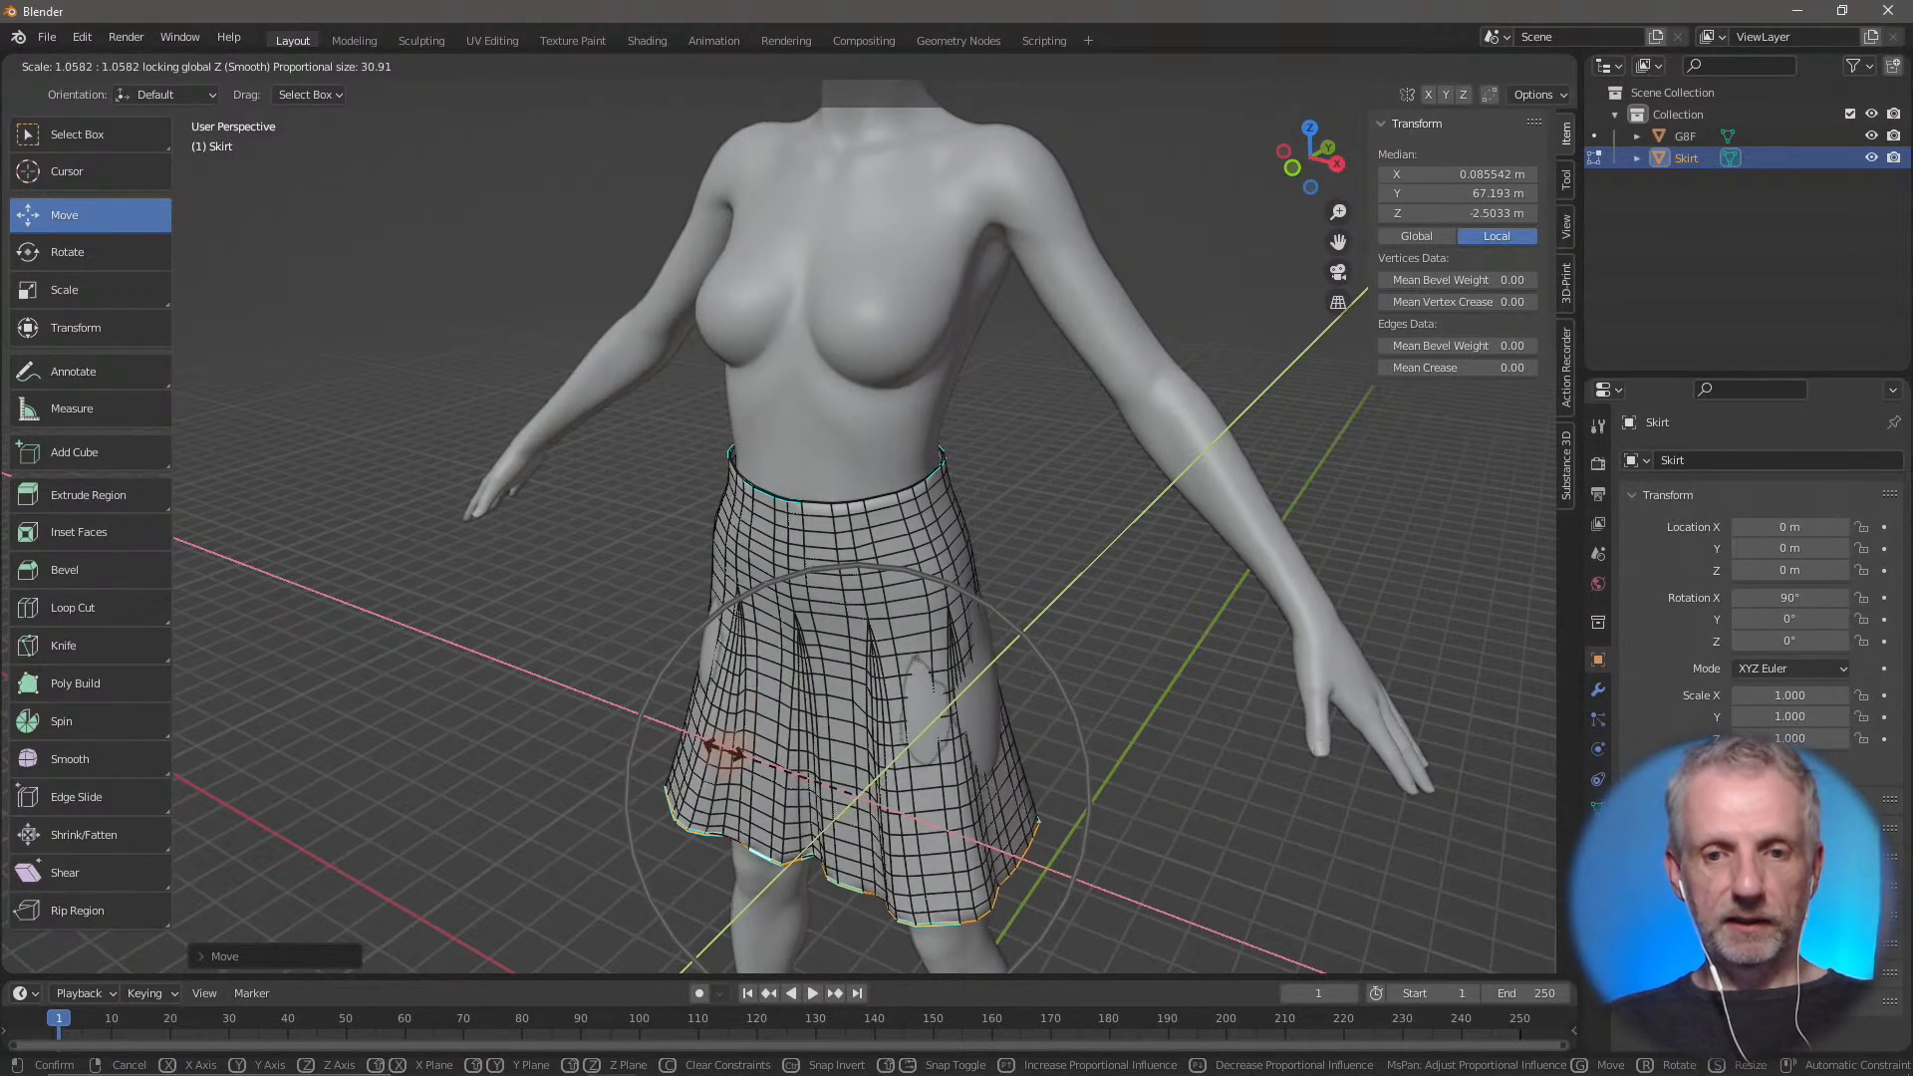
left_click(709, 742)
Rotate the hem edge loop around the global Z axis by about -14.5° to twist the lower part of the skirt
middle_click_drag(709, 742, 786, 662)
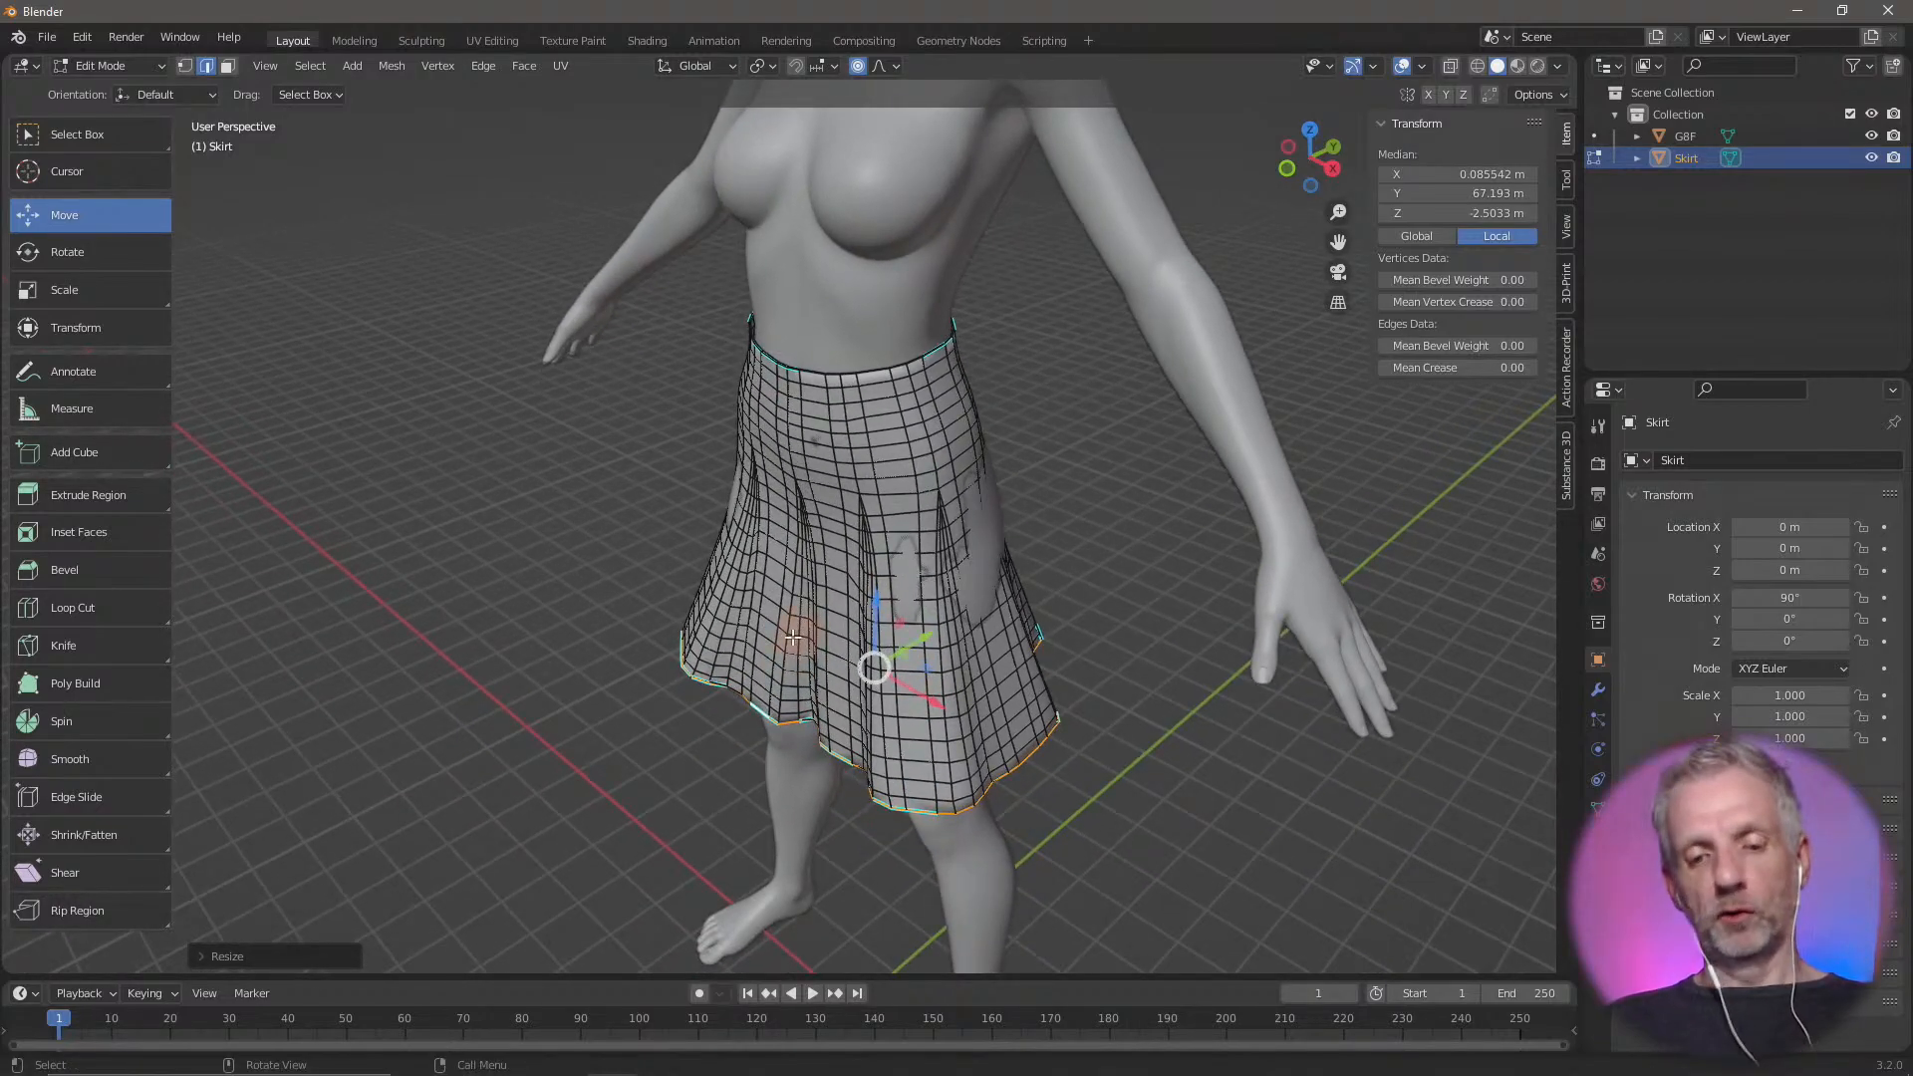
key("r")
key("z")
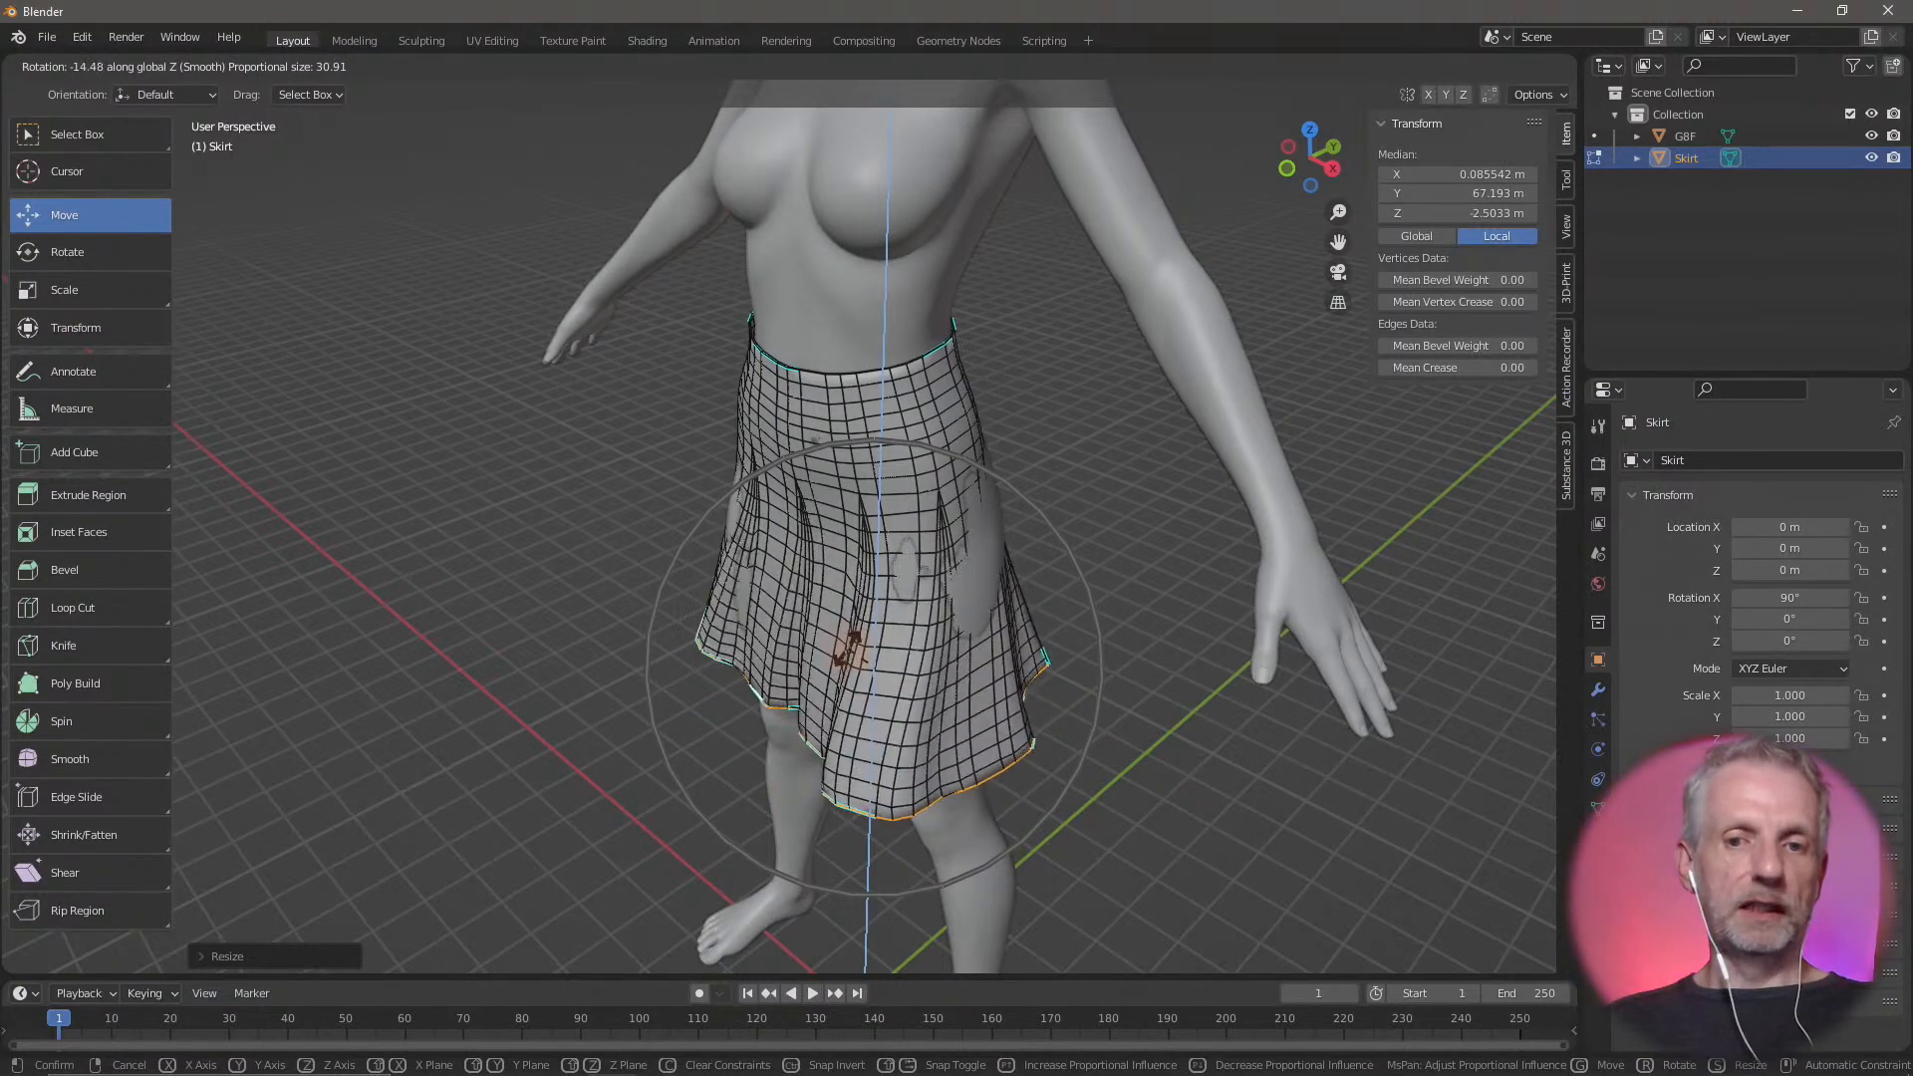
left_click(851, 649)
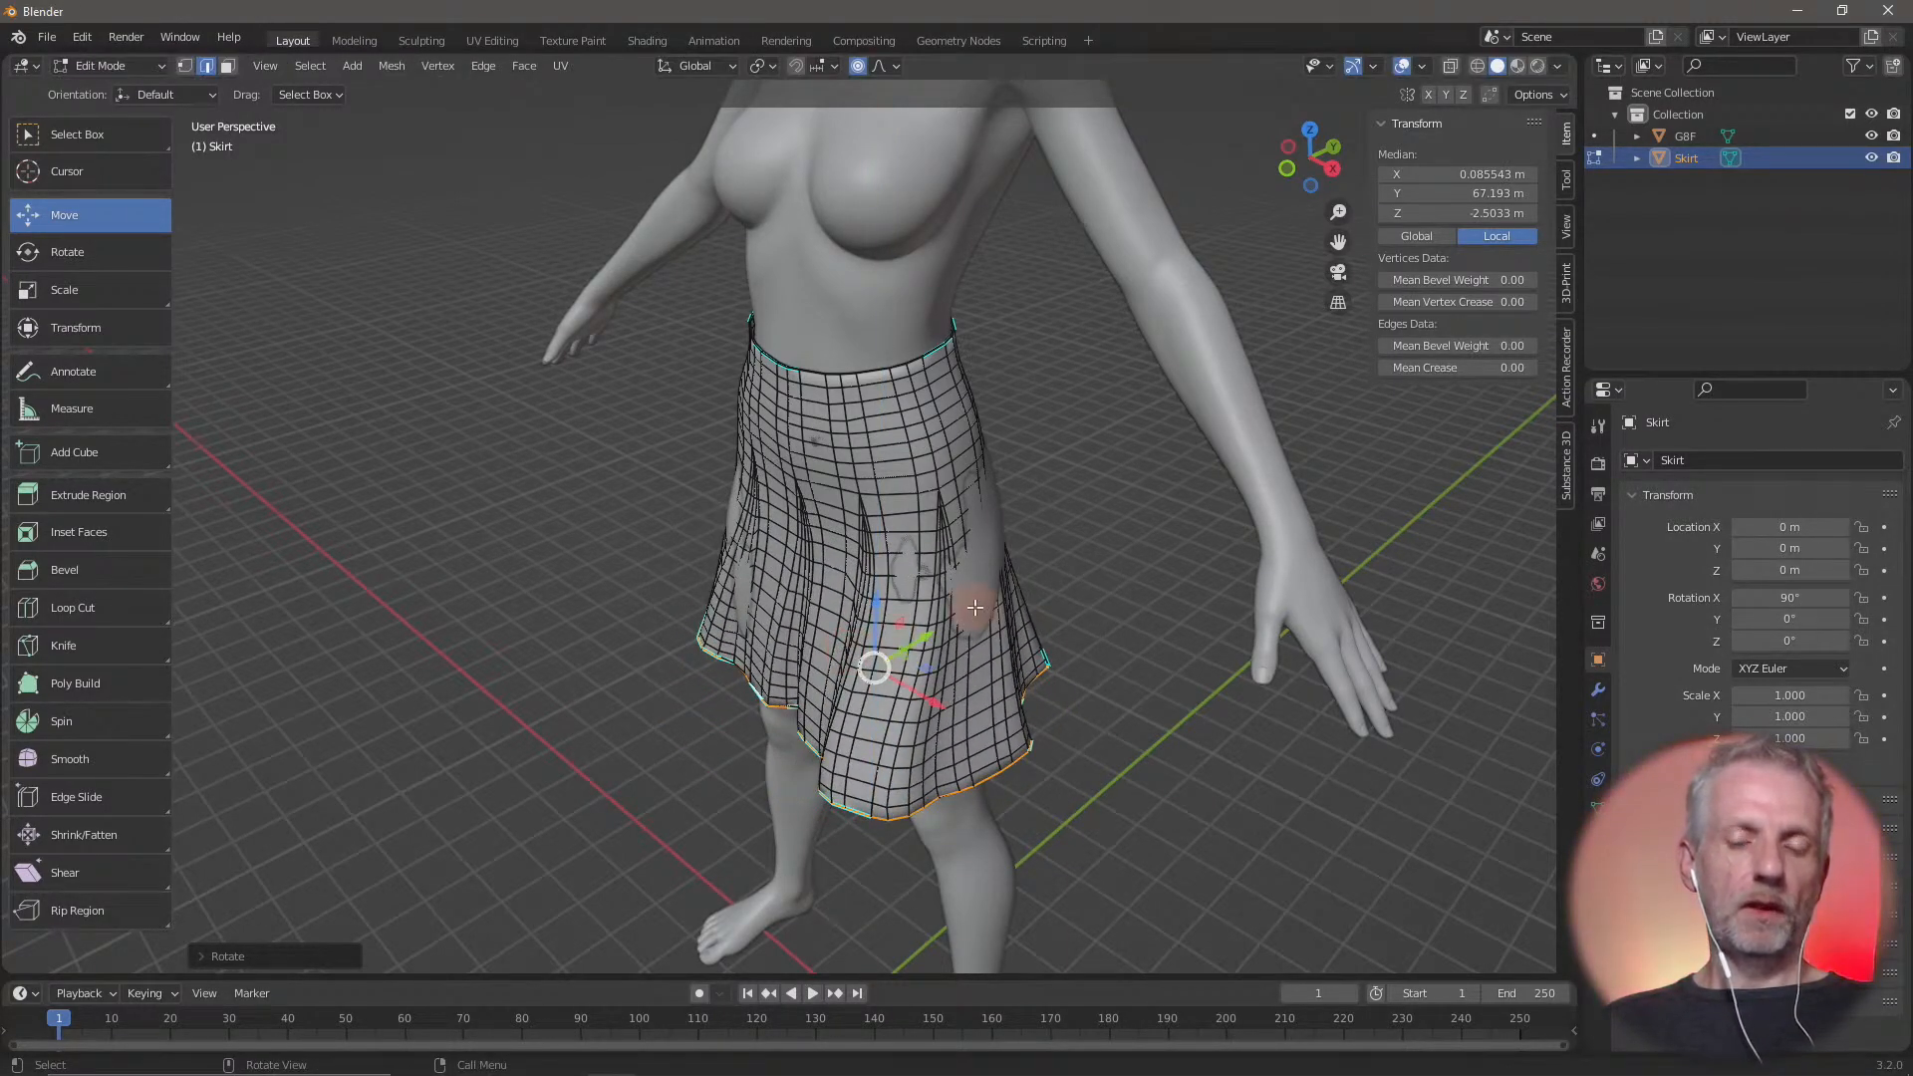
Switch to face selection and select a skirt face in the area at the back where the body pokes through
middle_click_drag(974, 607, 934, 559)
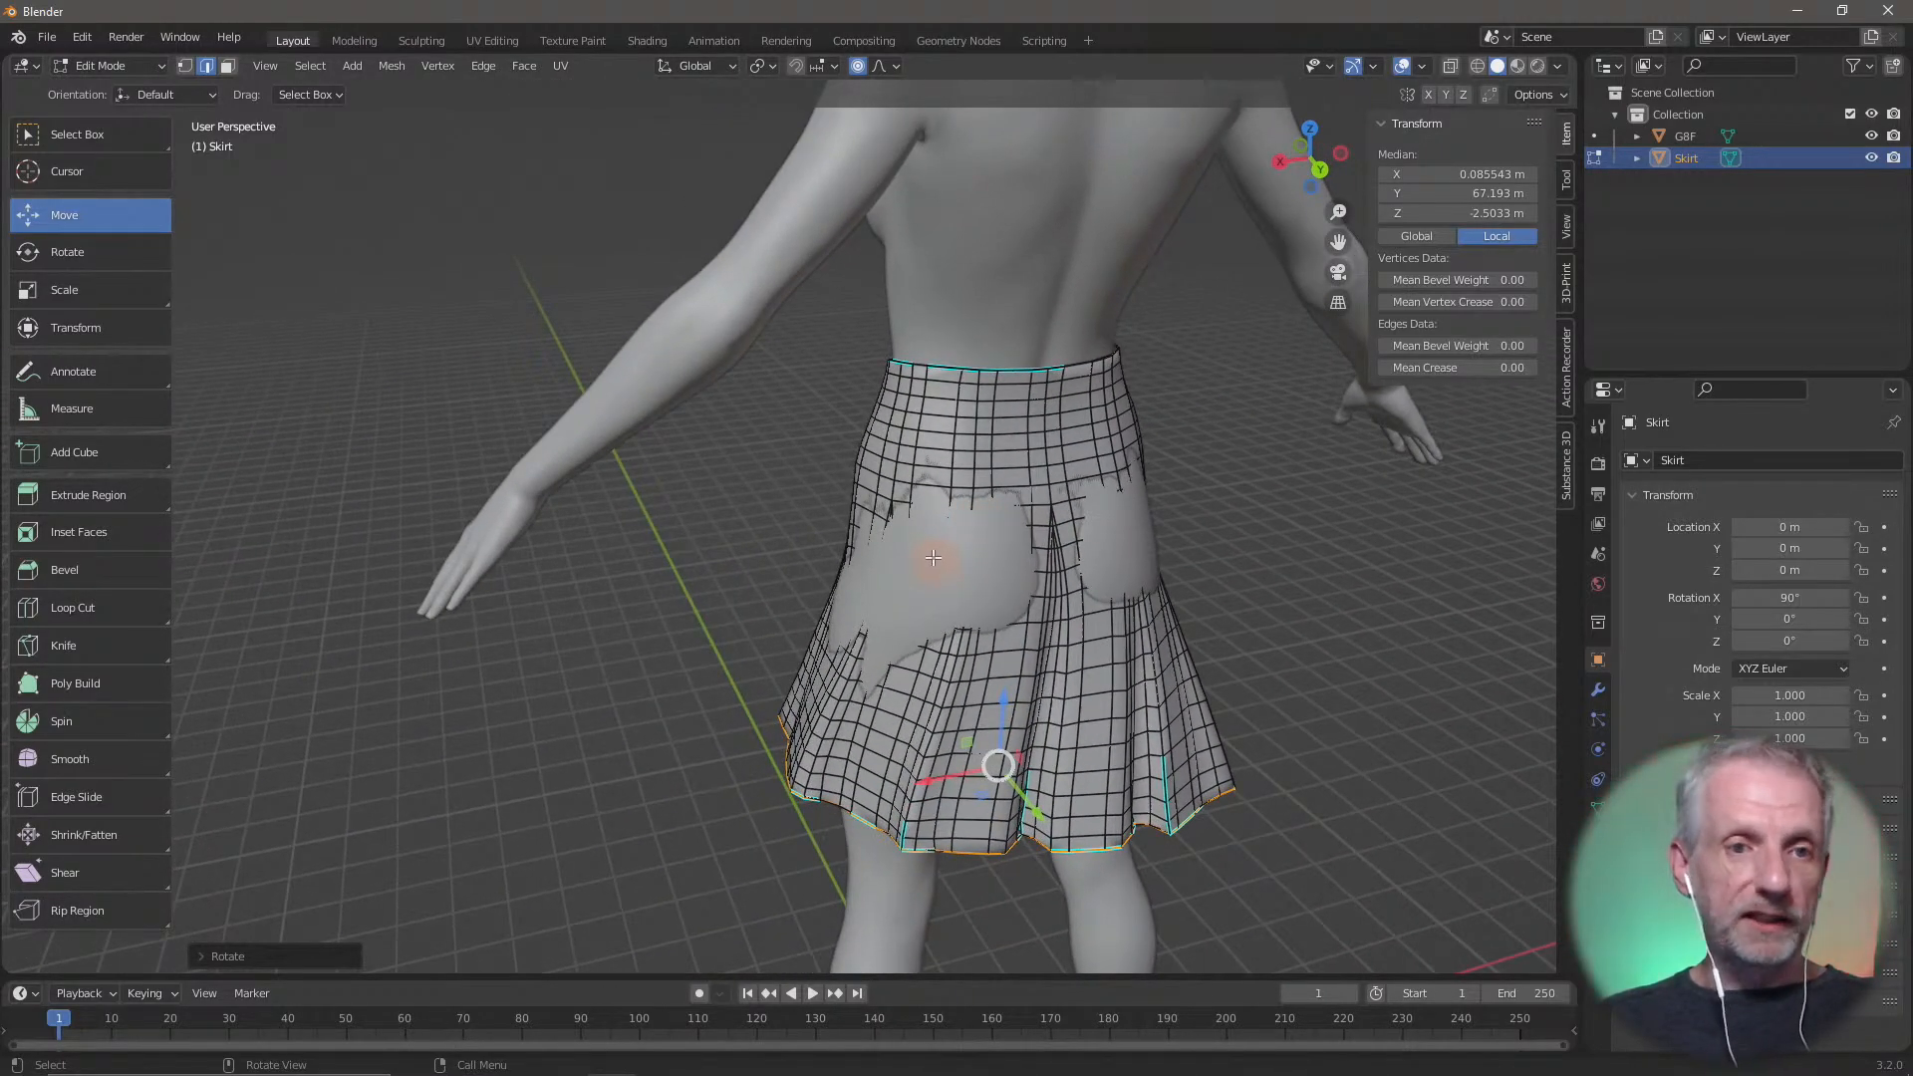
left_click(225, 68)
left_click(906, 580)
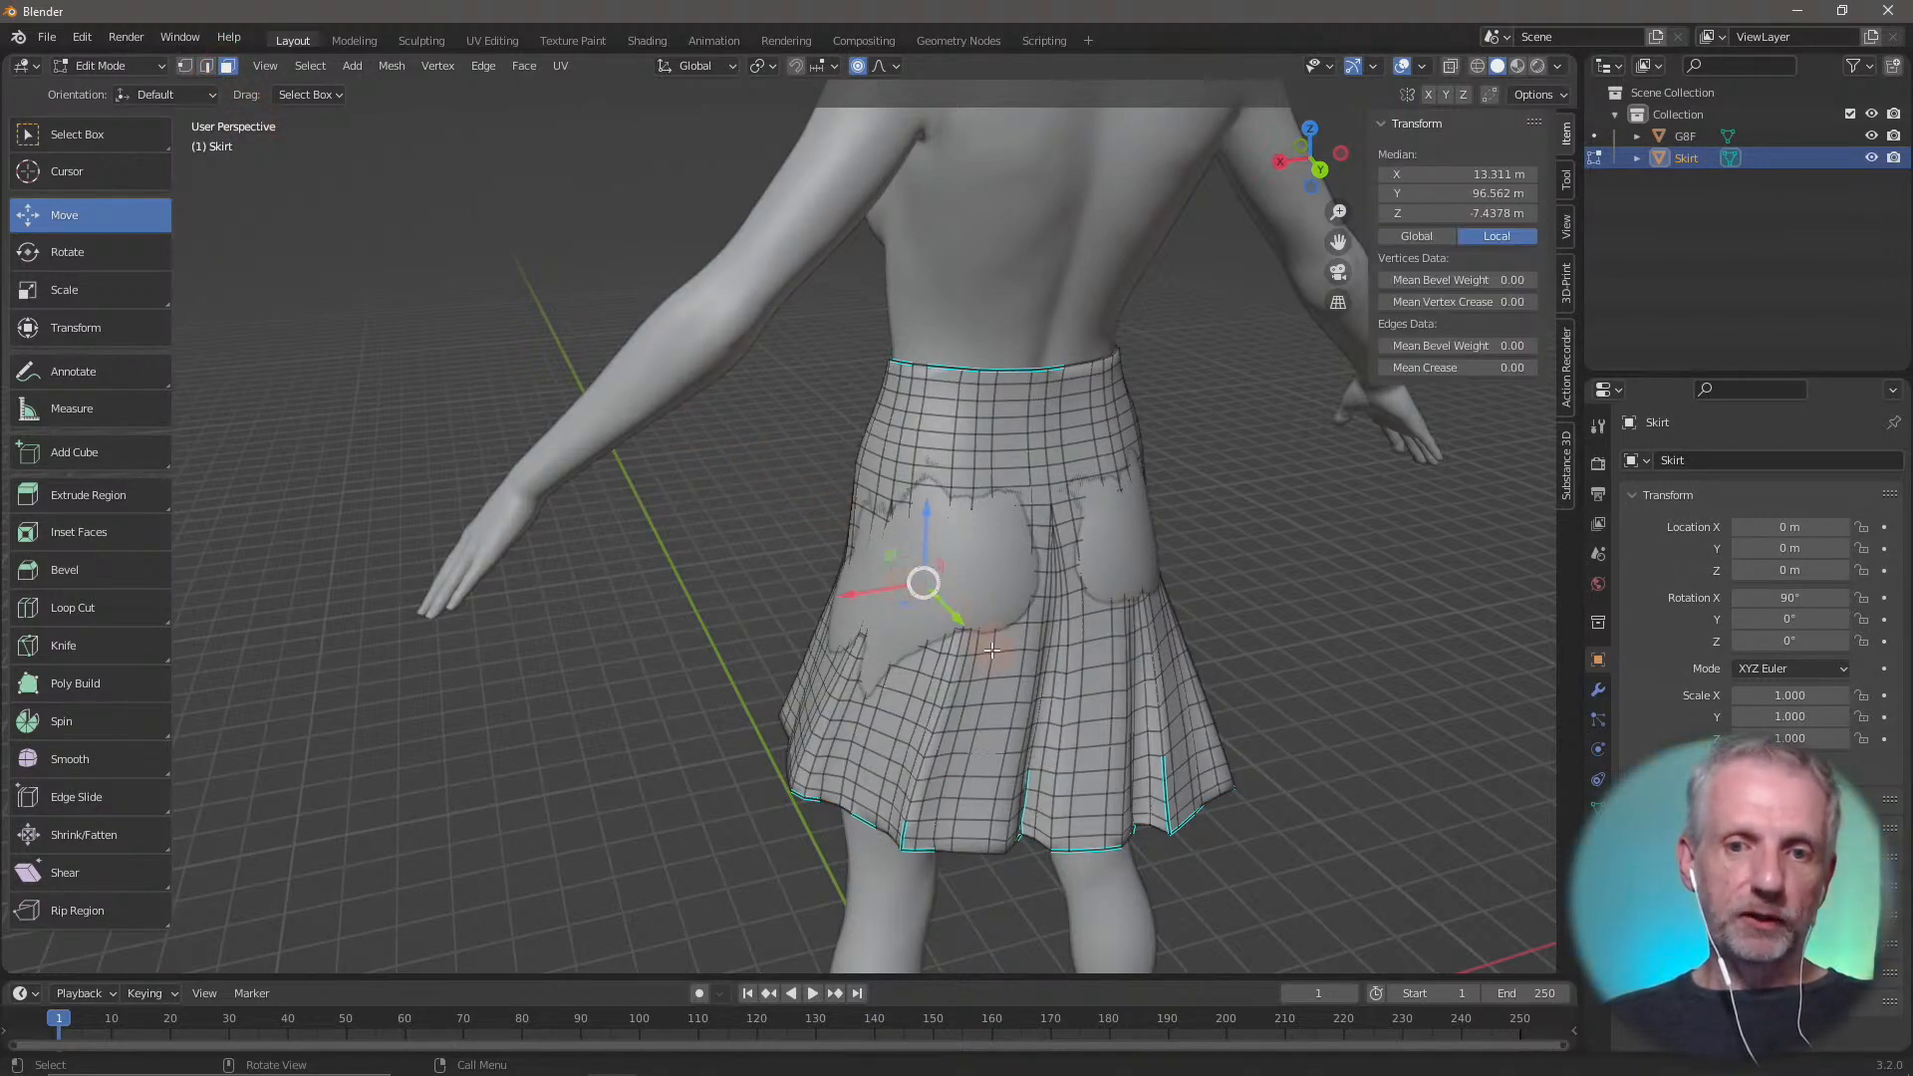
Leave Edit Mode for Object Mode and check the reshaped skirt from the front
middle_click_drag(1082, 642, 1475, 602)
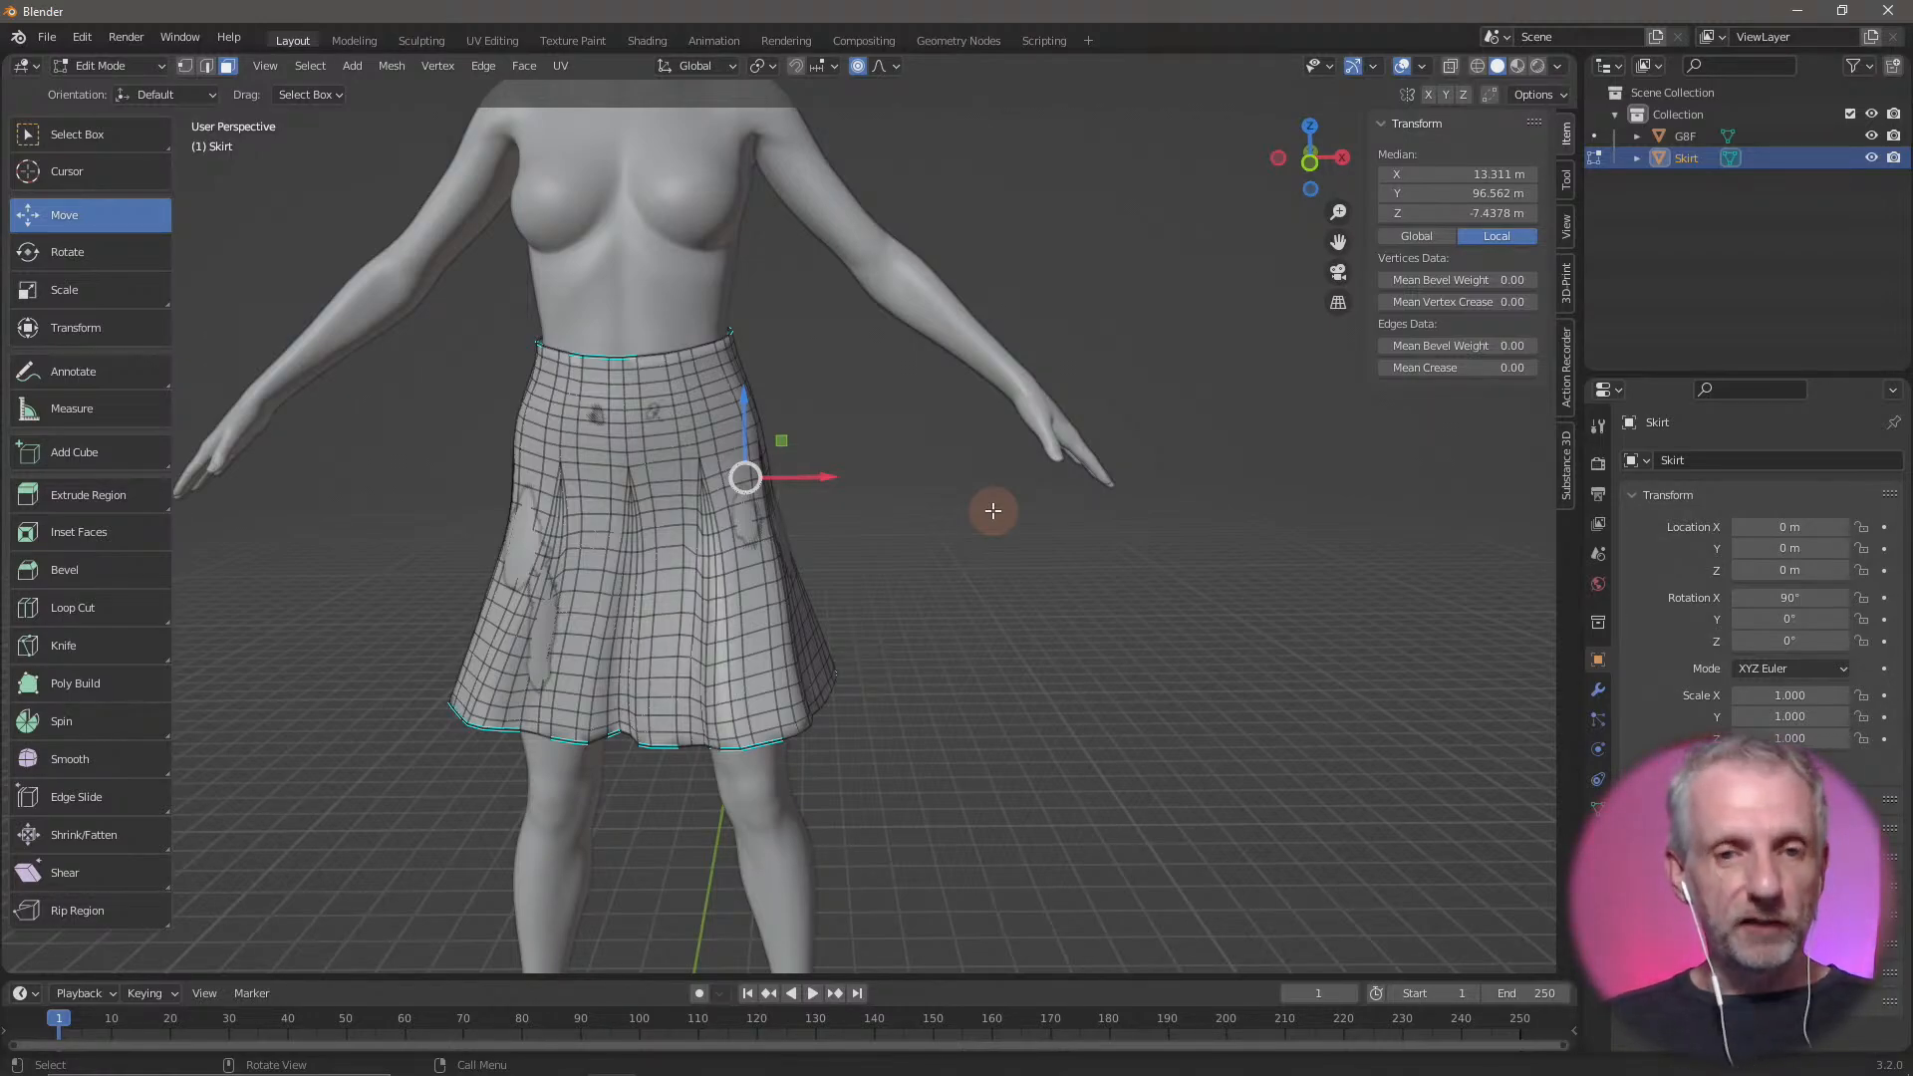
key("Tab")
middle_click_drag(971, 599, 640, 482)
key("Tab")
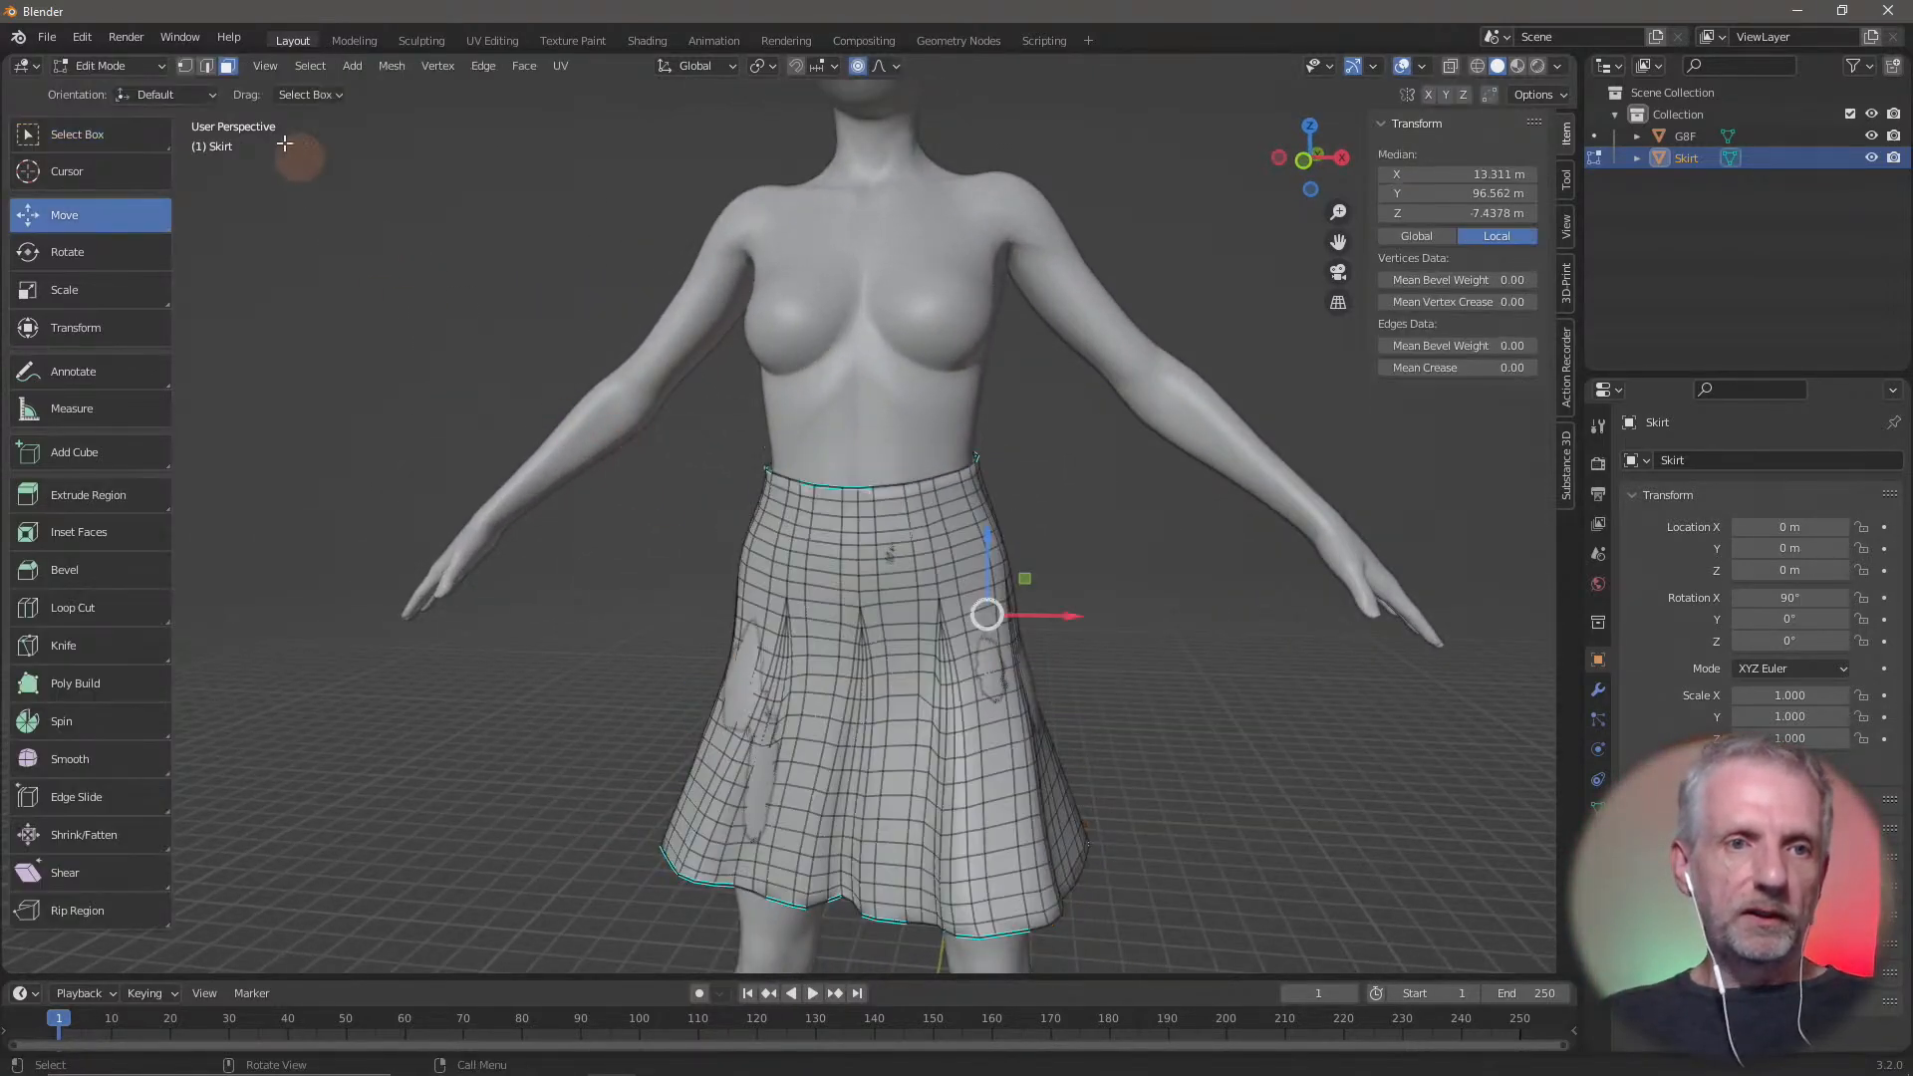
left_click(134, 64)
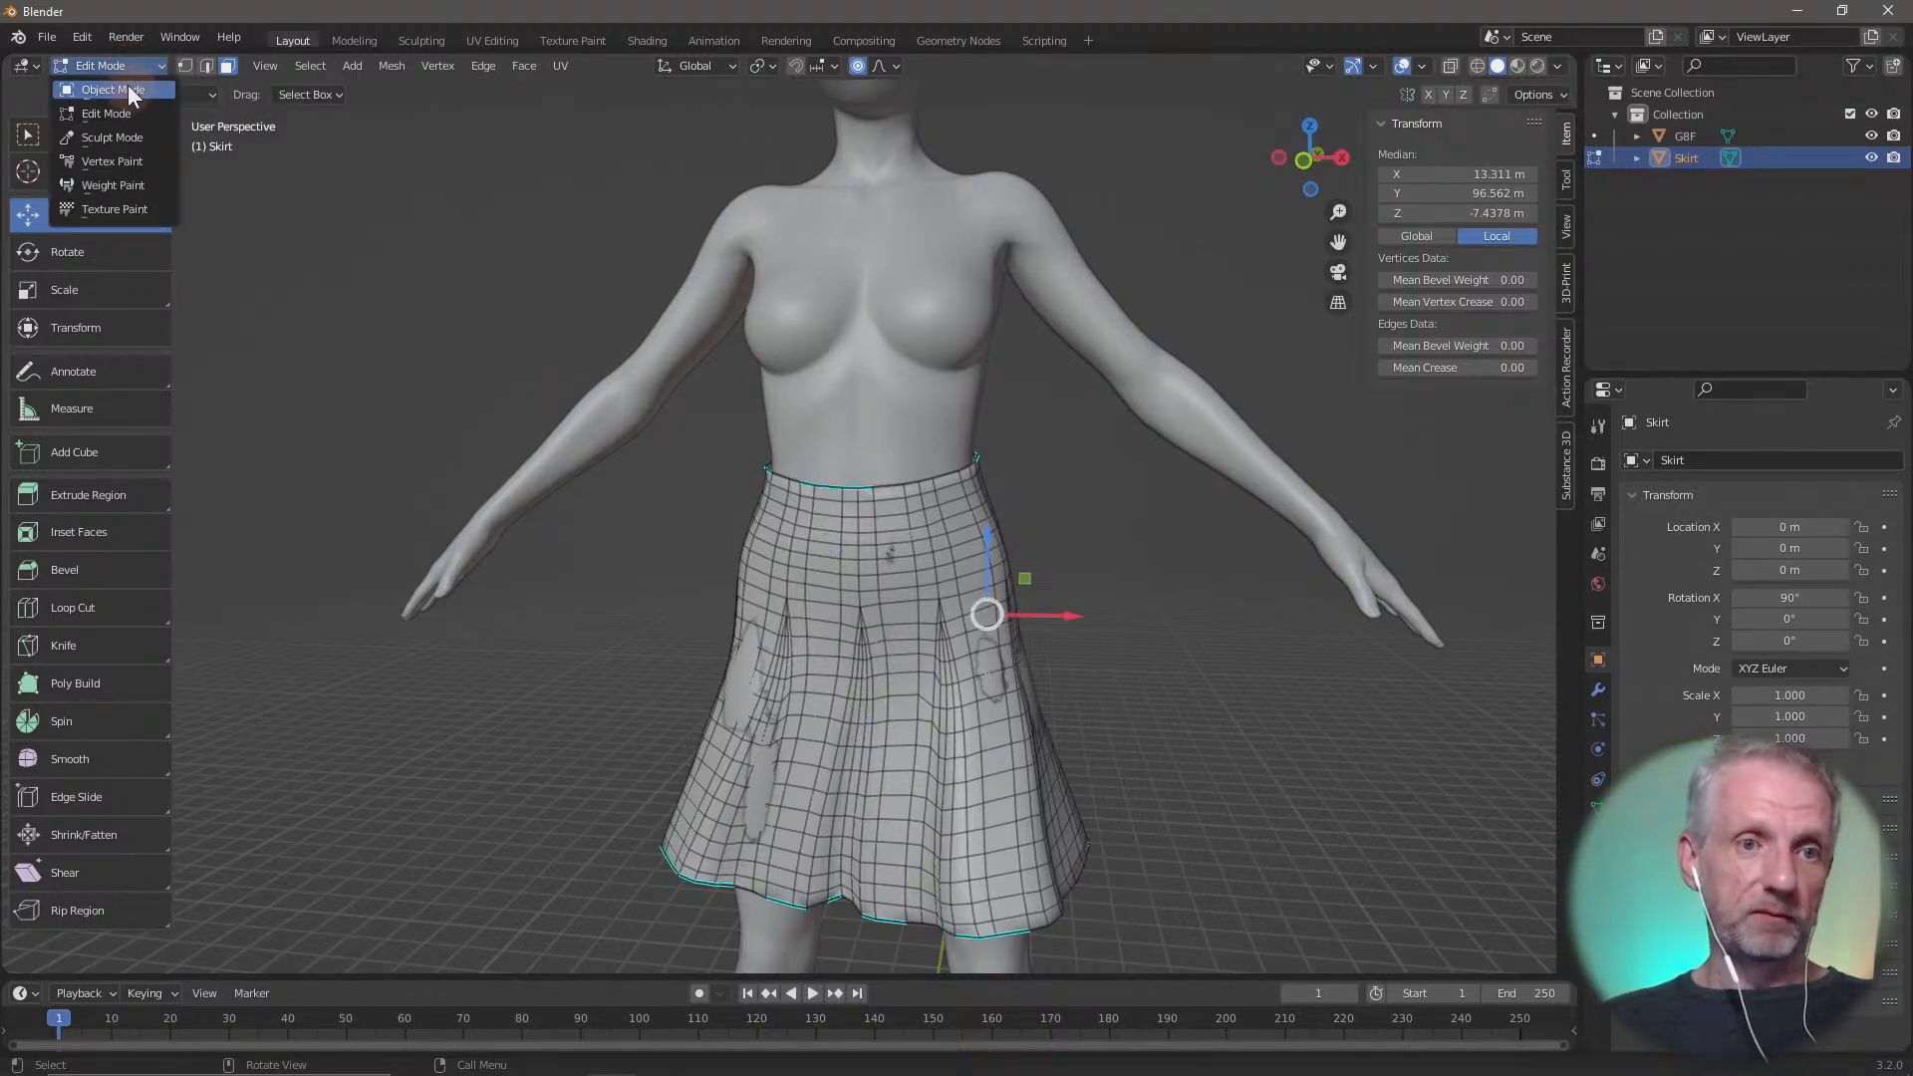
left_click(134, 88)
left_click(144, 63)
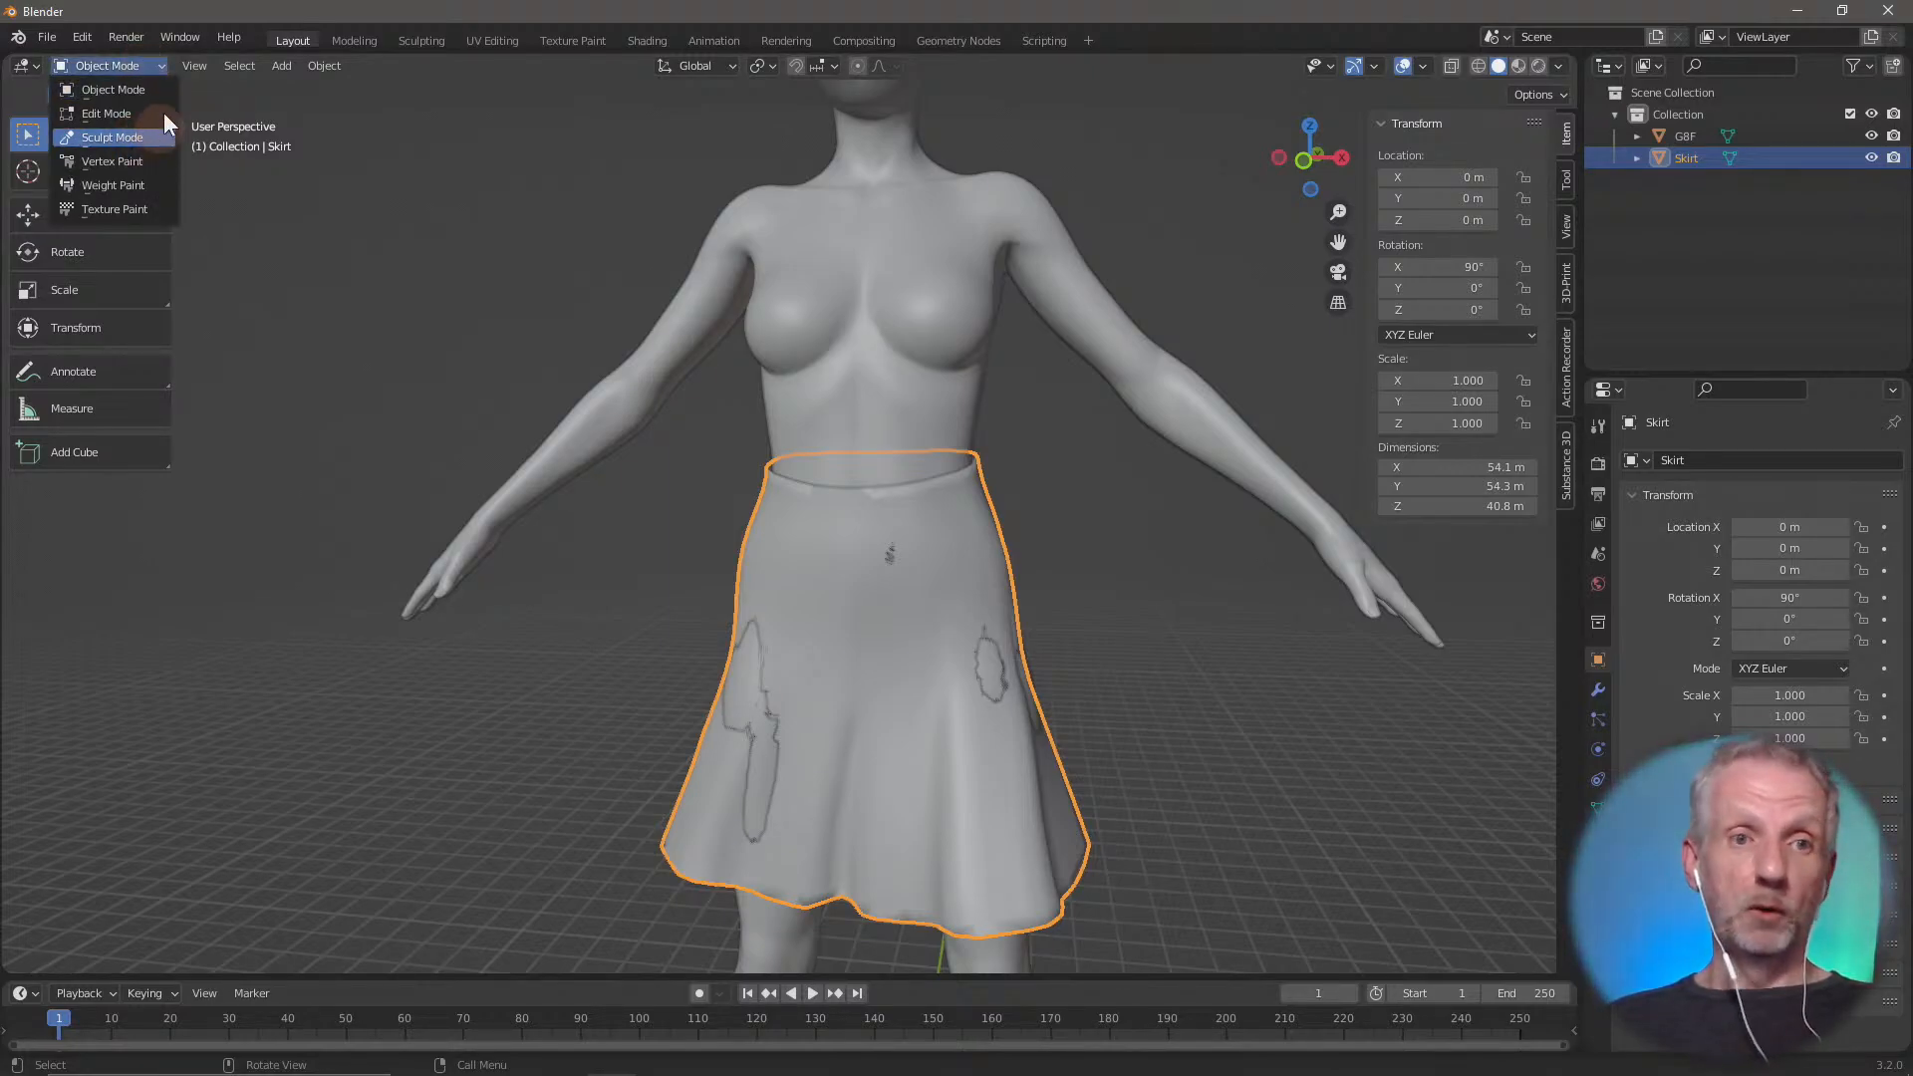
left_click(147, 67)
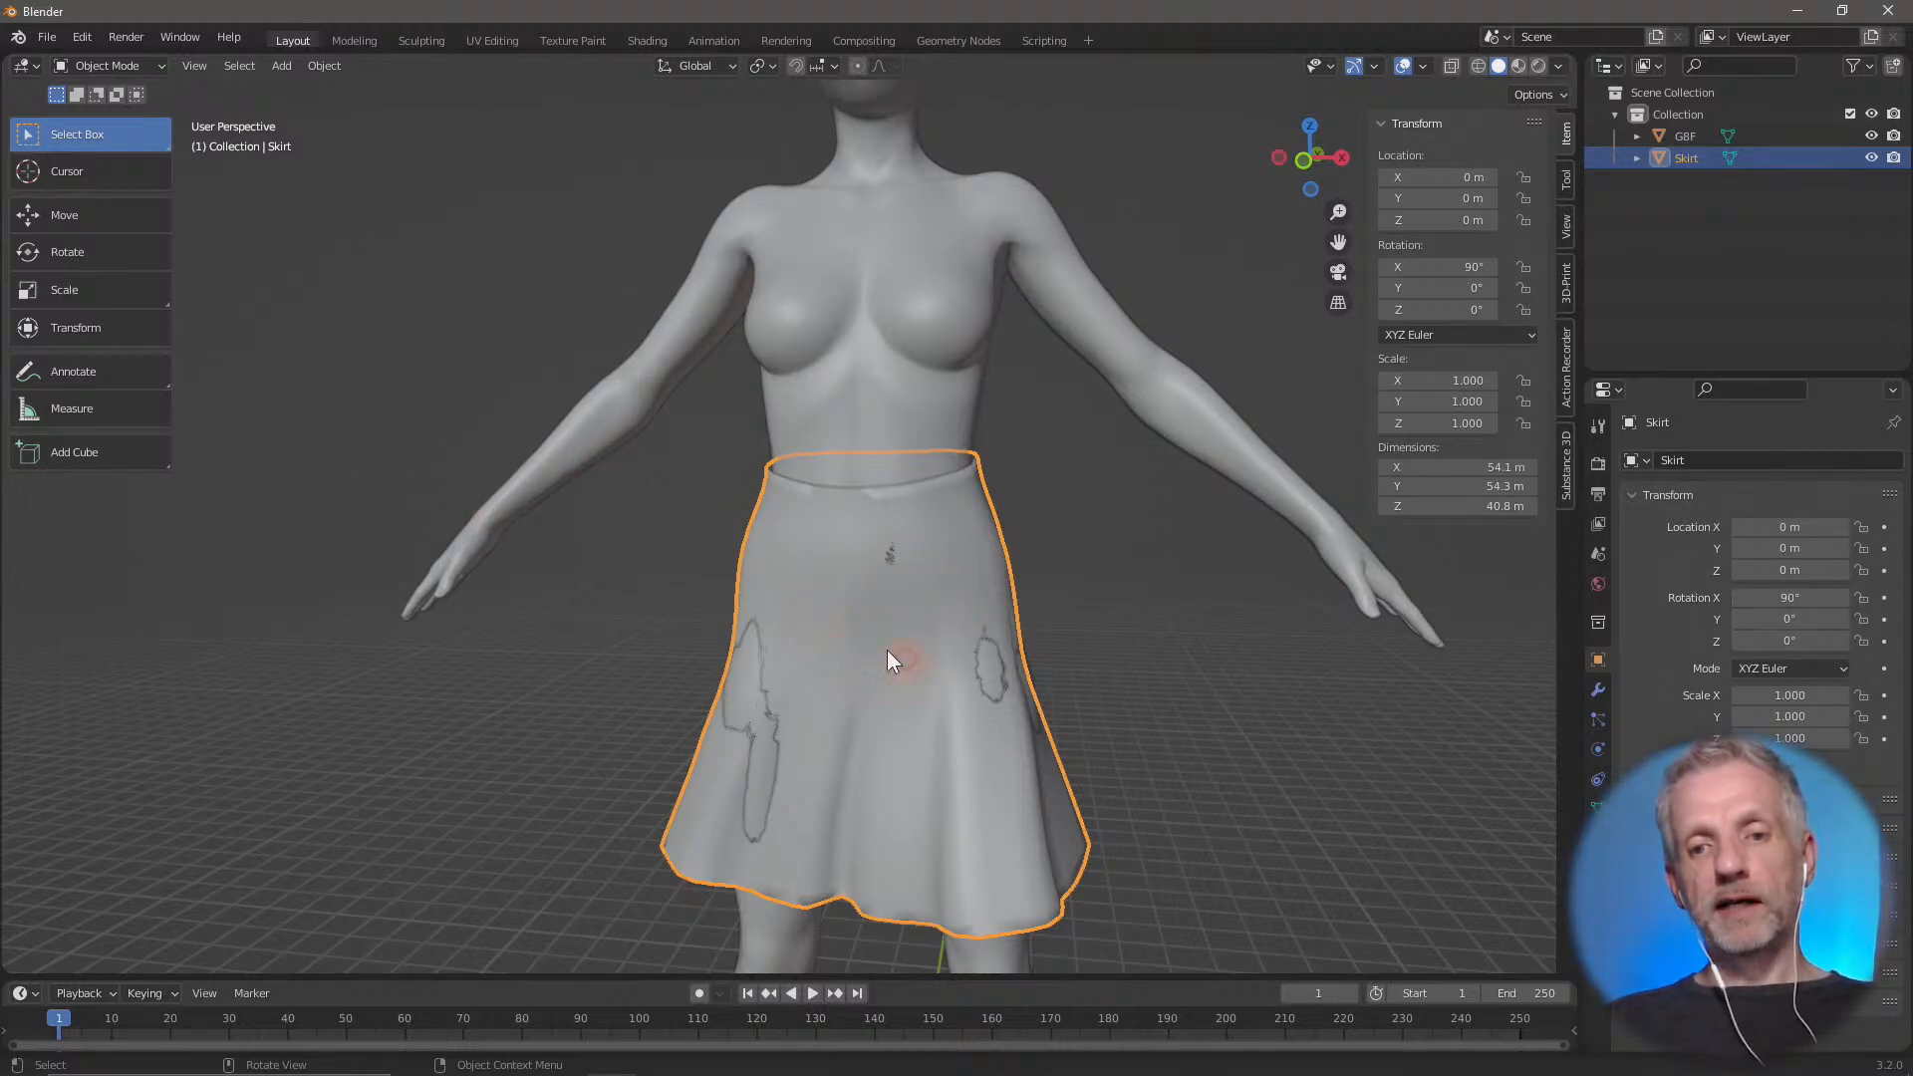
middle_click_drag(887, 650, 803, 607)
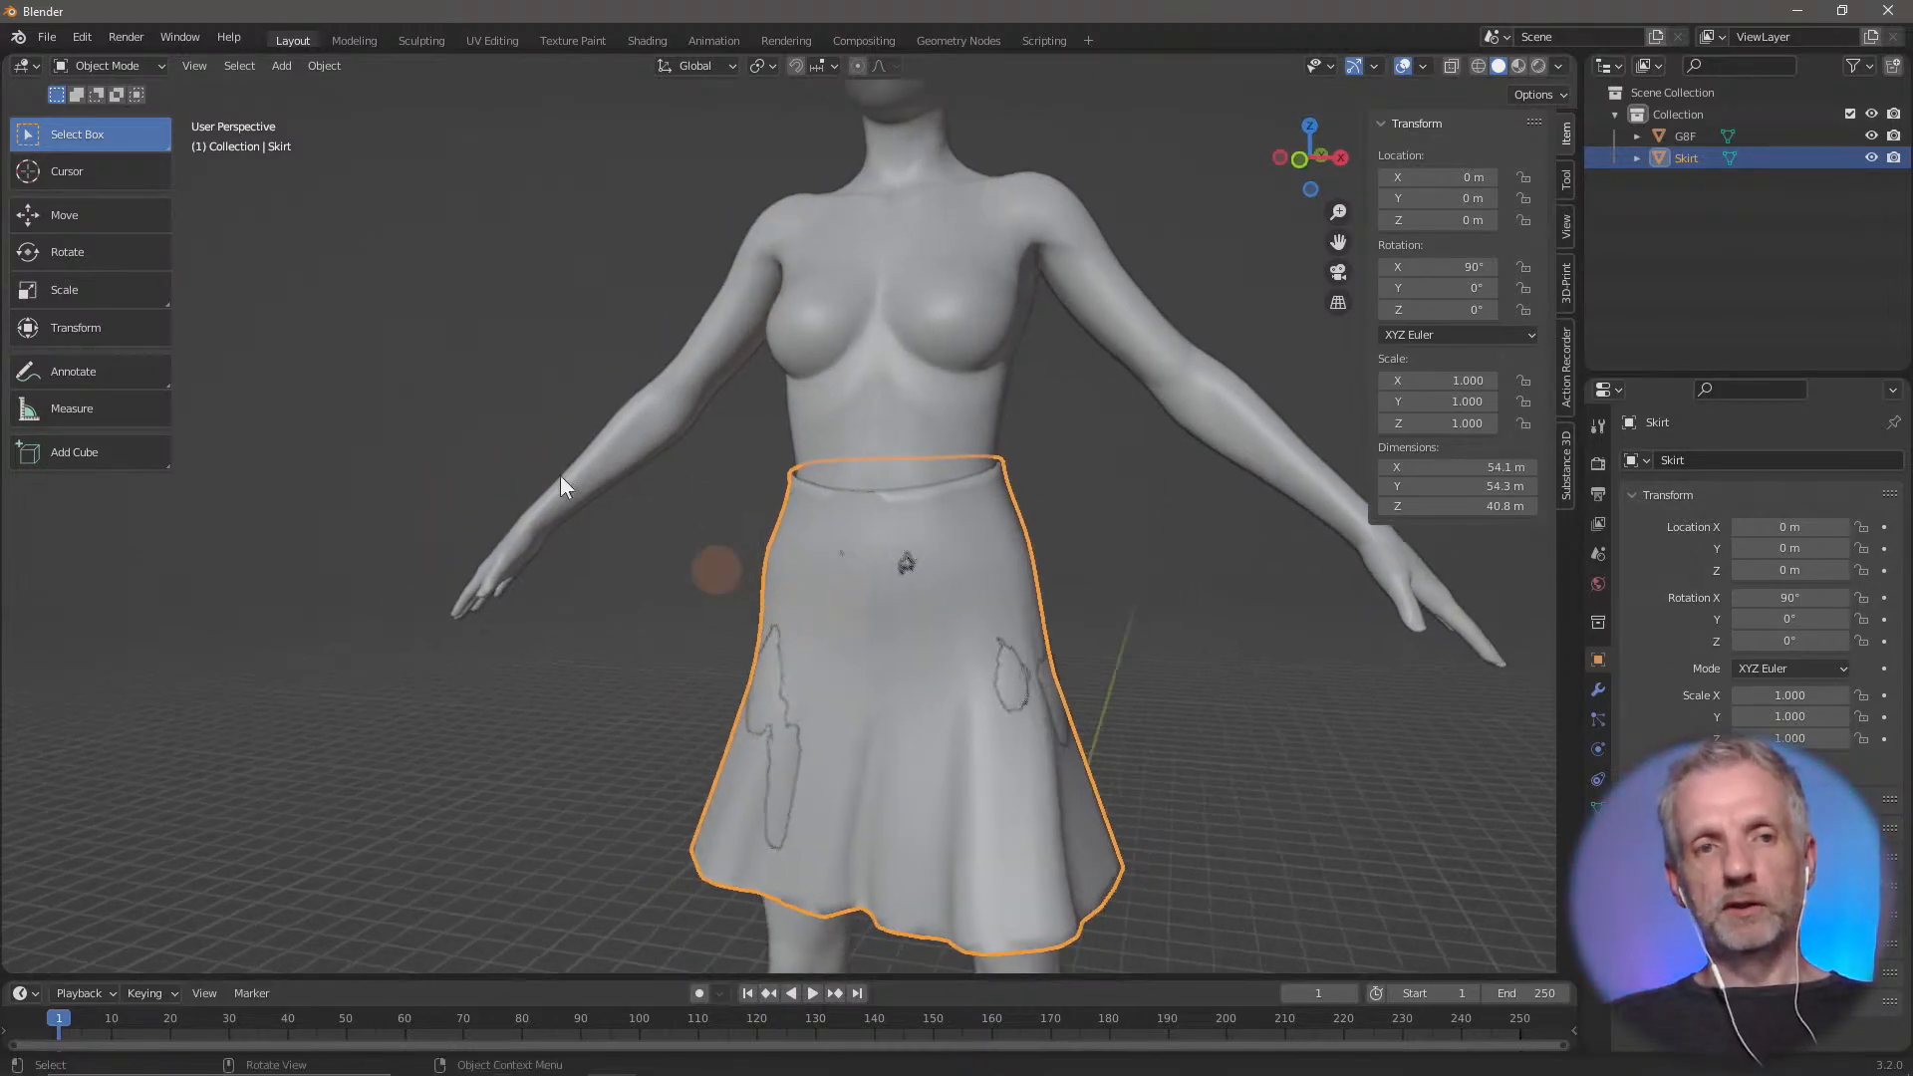
Start a Wavefront (.obj) export and browse to the Blender Skirt folder inside Adjust Stream on the desktop
left_click(52, 38)
mouse_move(147, 353)
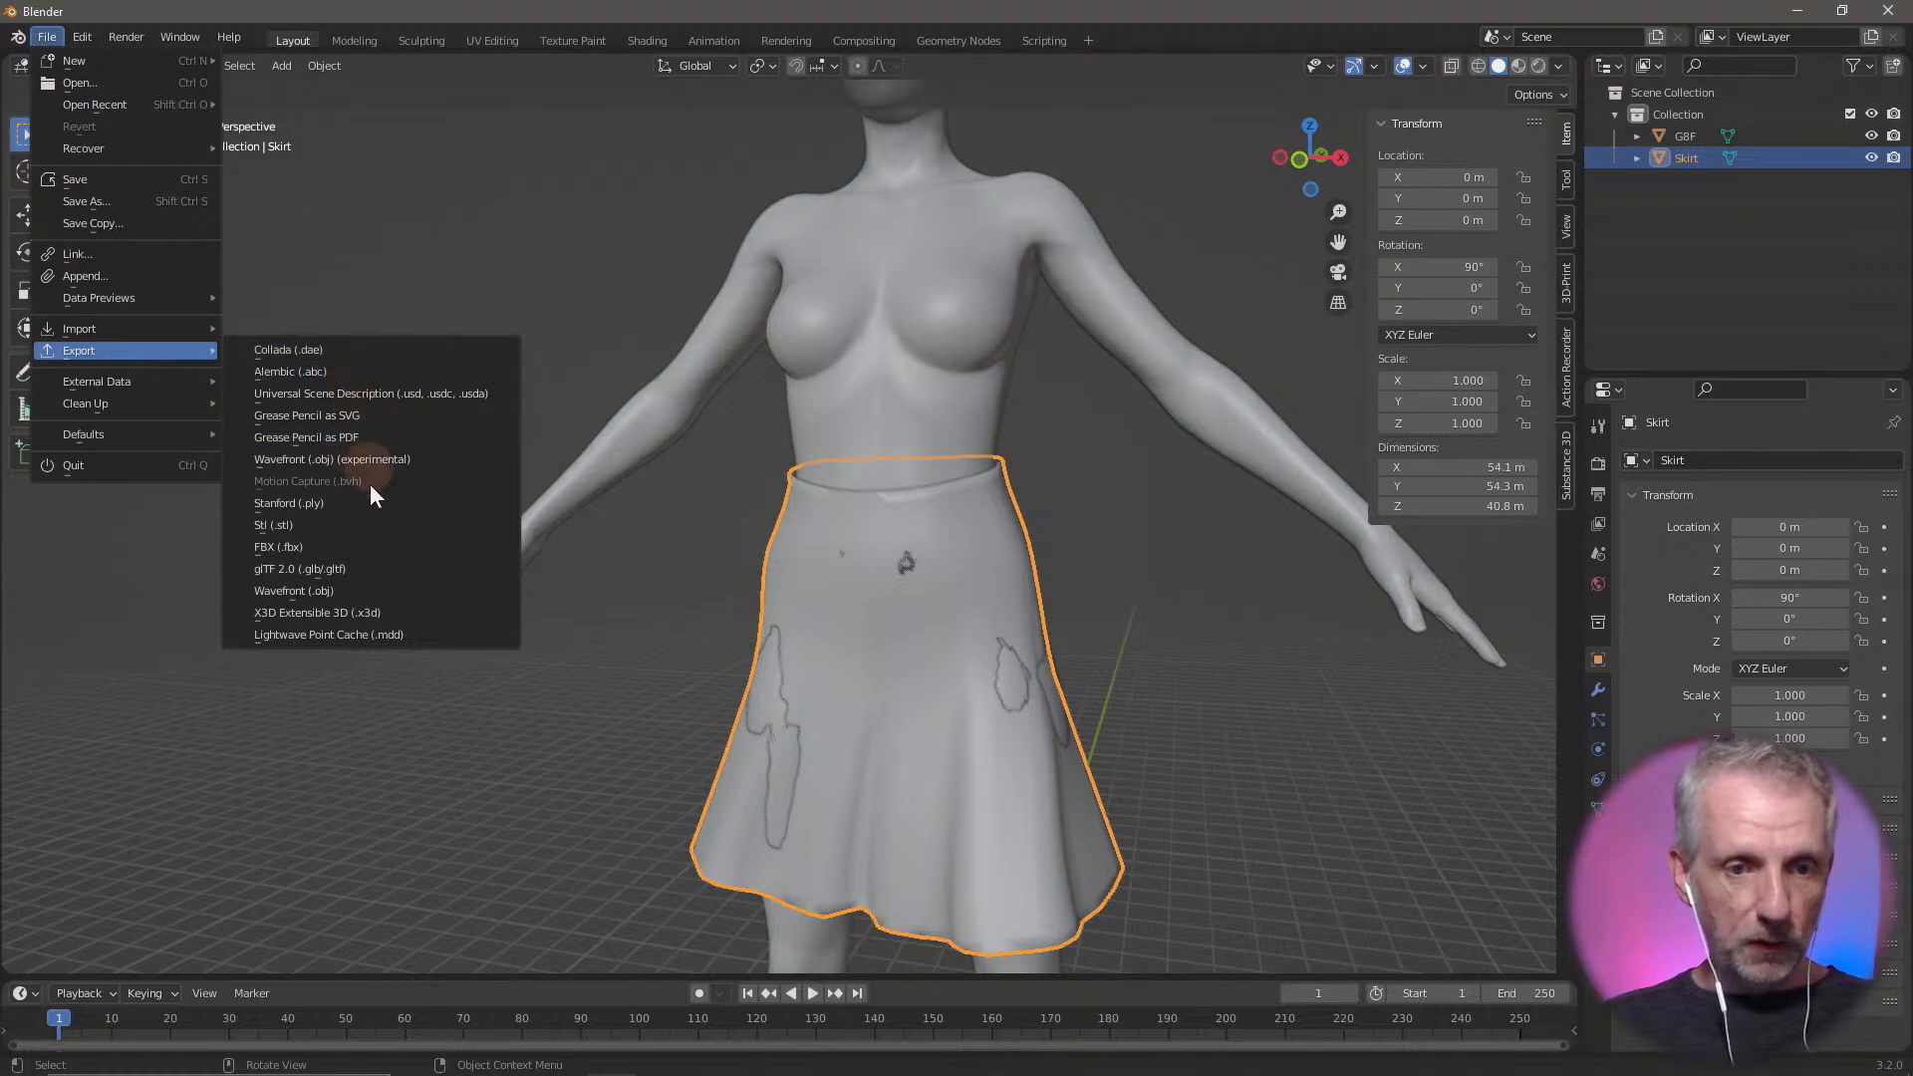
left_click(379, 591)
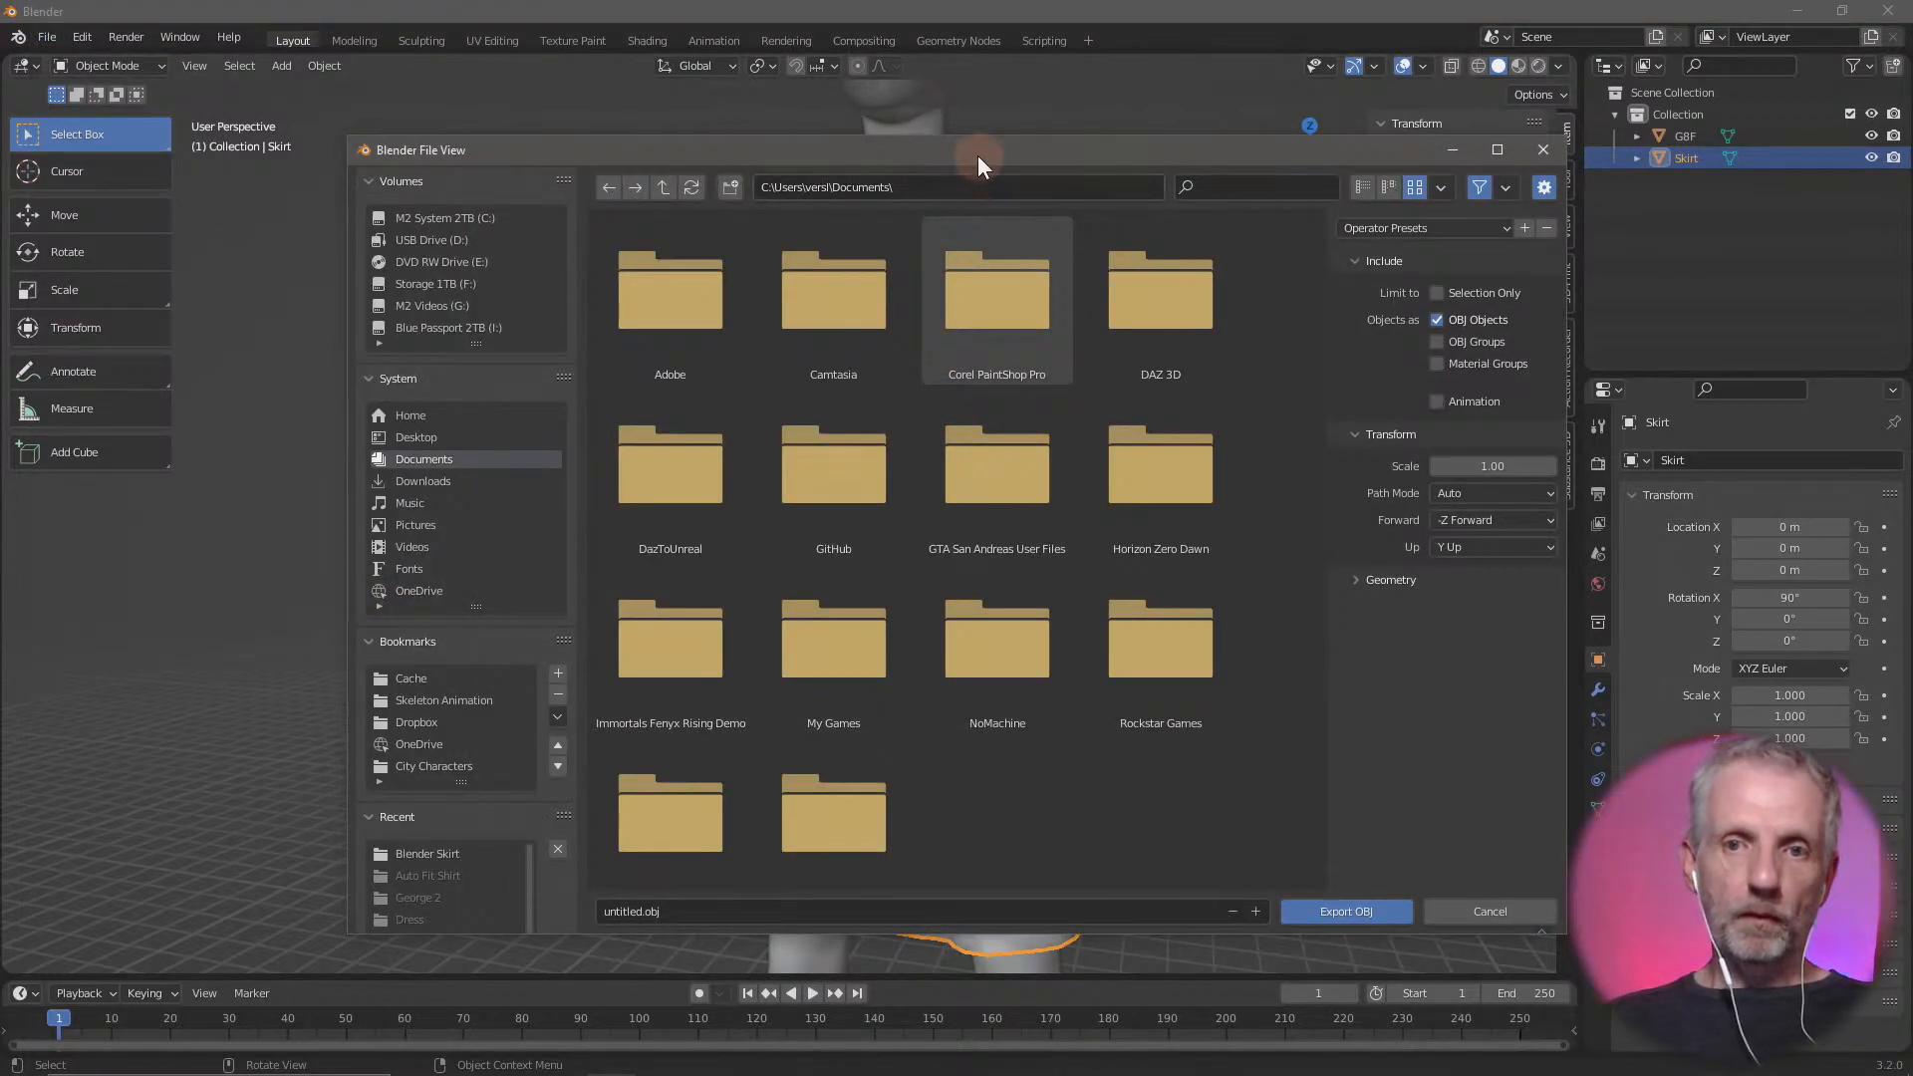
left_click_drag(977, 153, 876, 87)
left_click(318, 371)
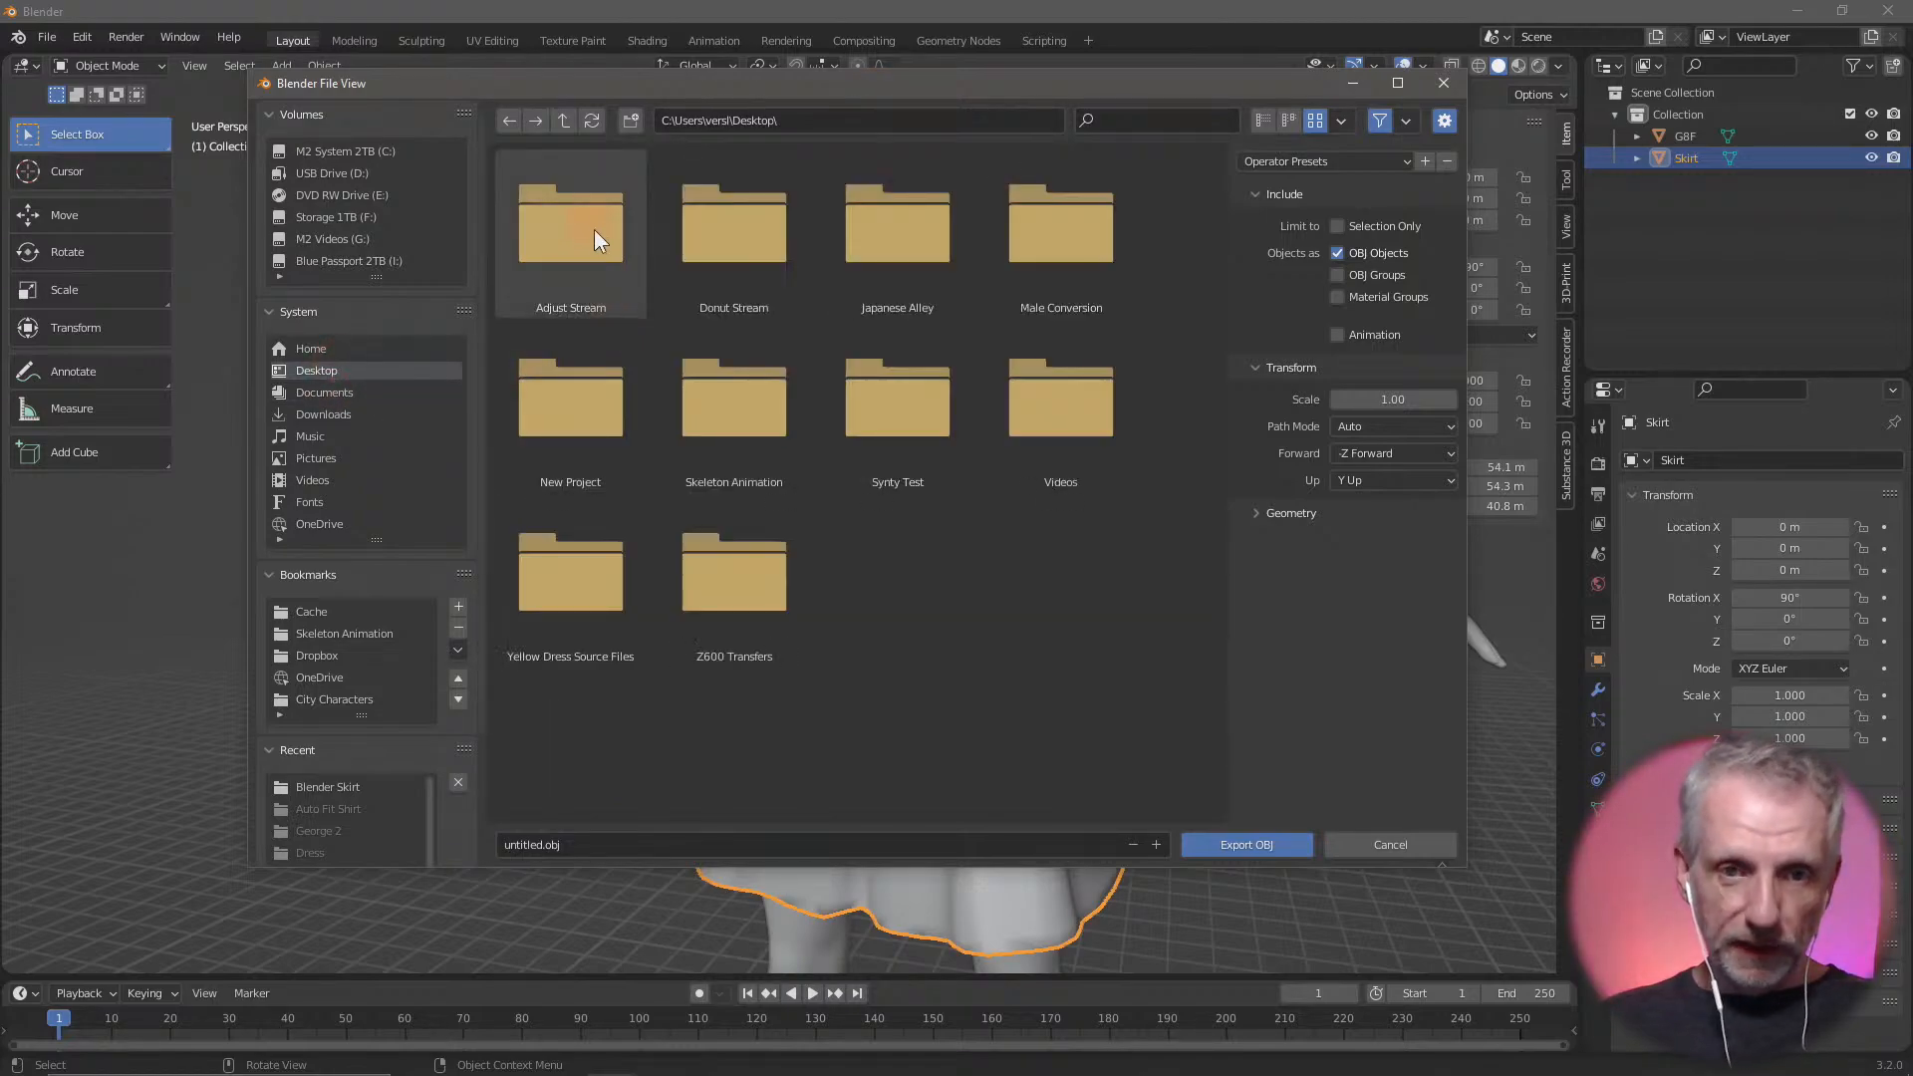
left_click(595, 237)
left_click(597, 263)
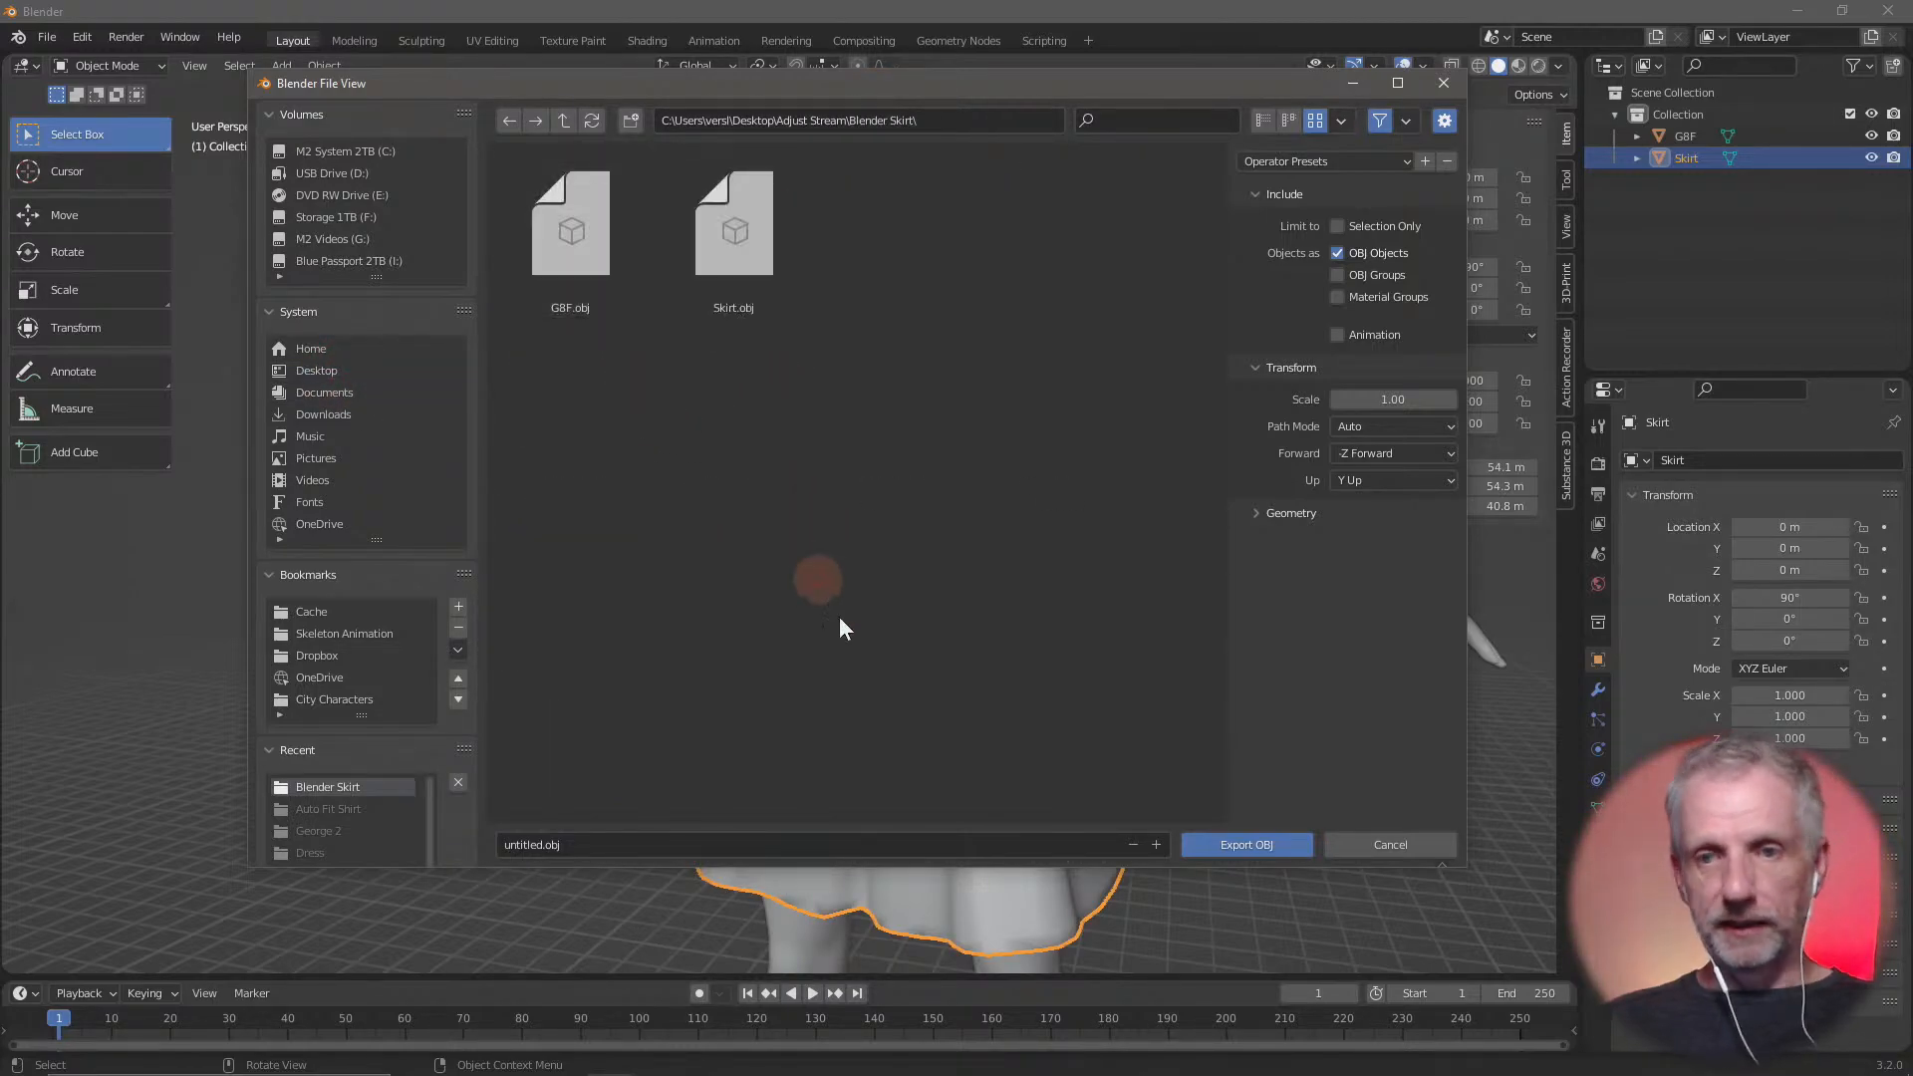
Export the skirt as Skirt Hack Morph.obj, limited to the selection only, after checking the geometry options
left_click(847, 844)
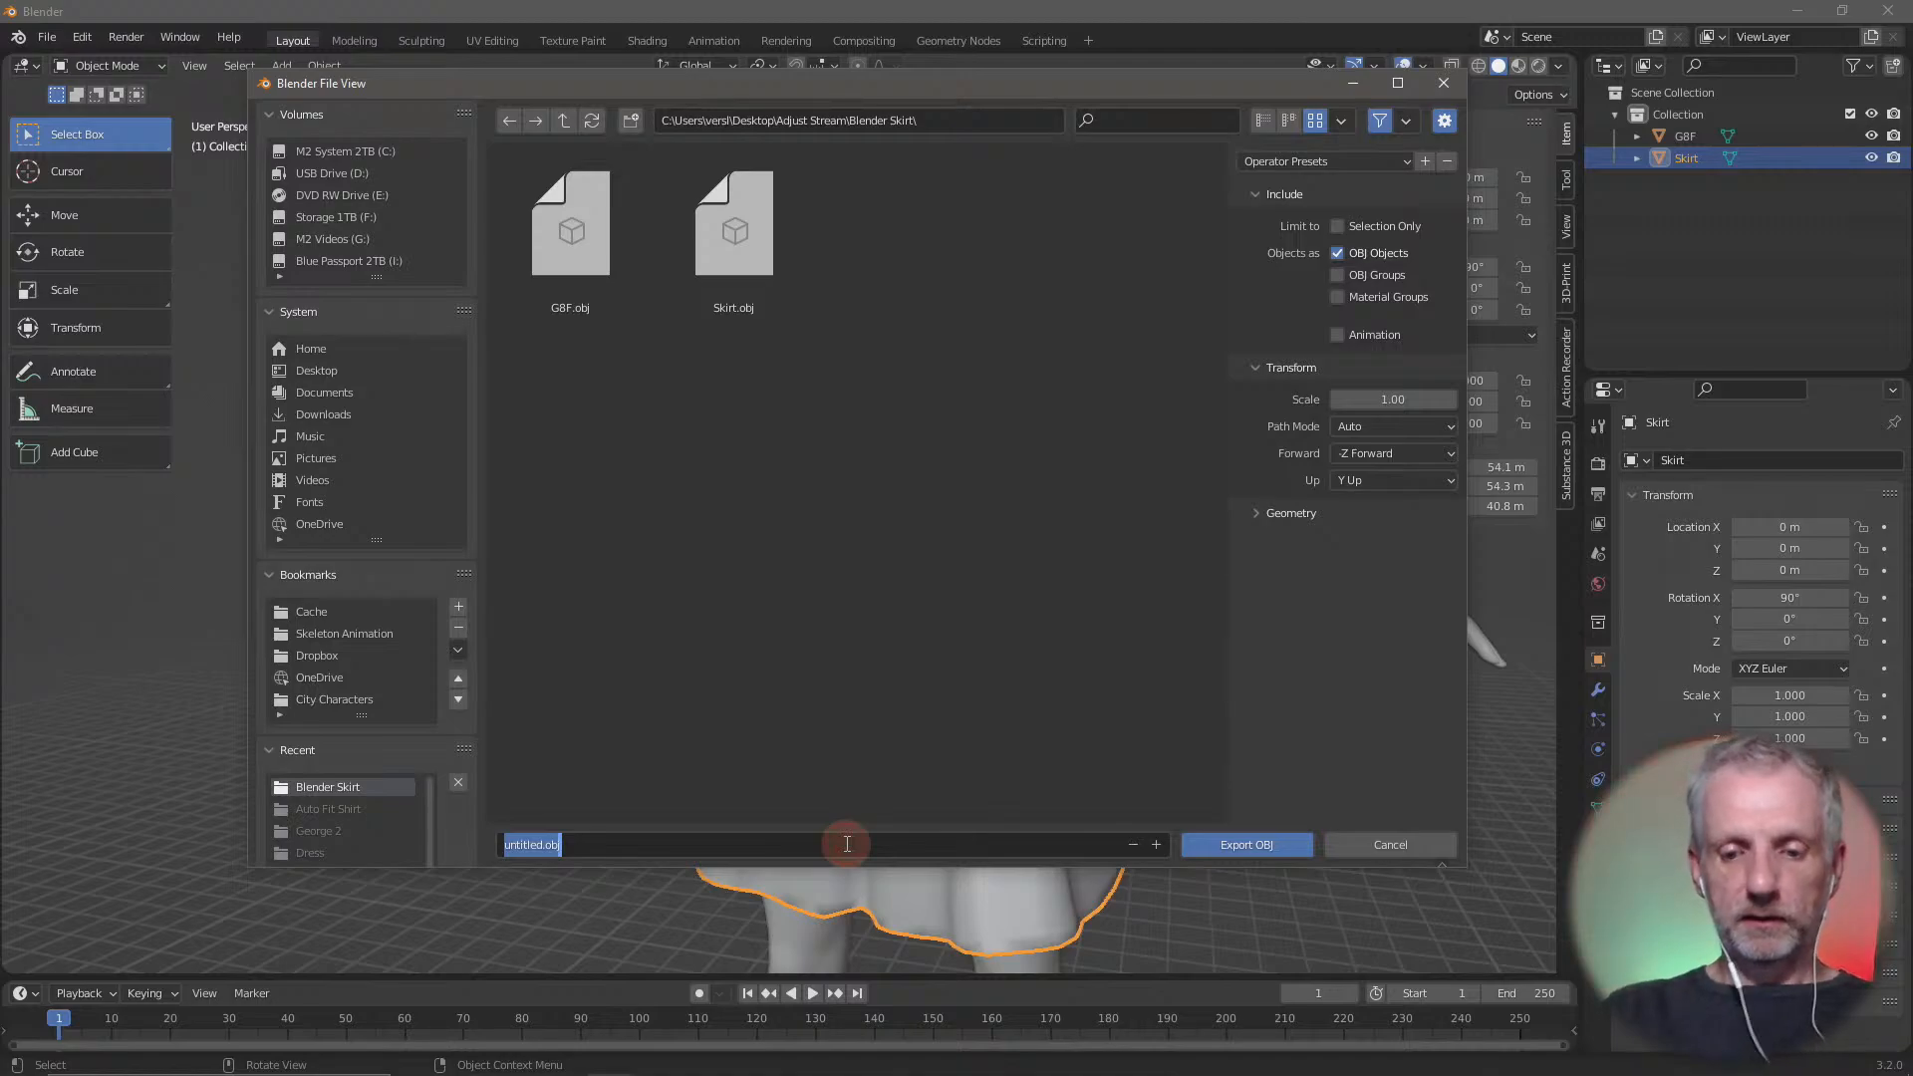
type("Skirt Hack Morph")
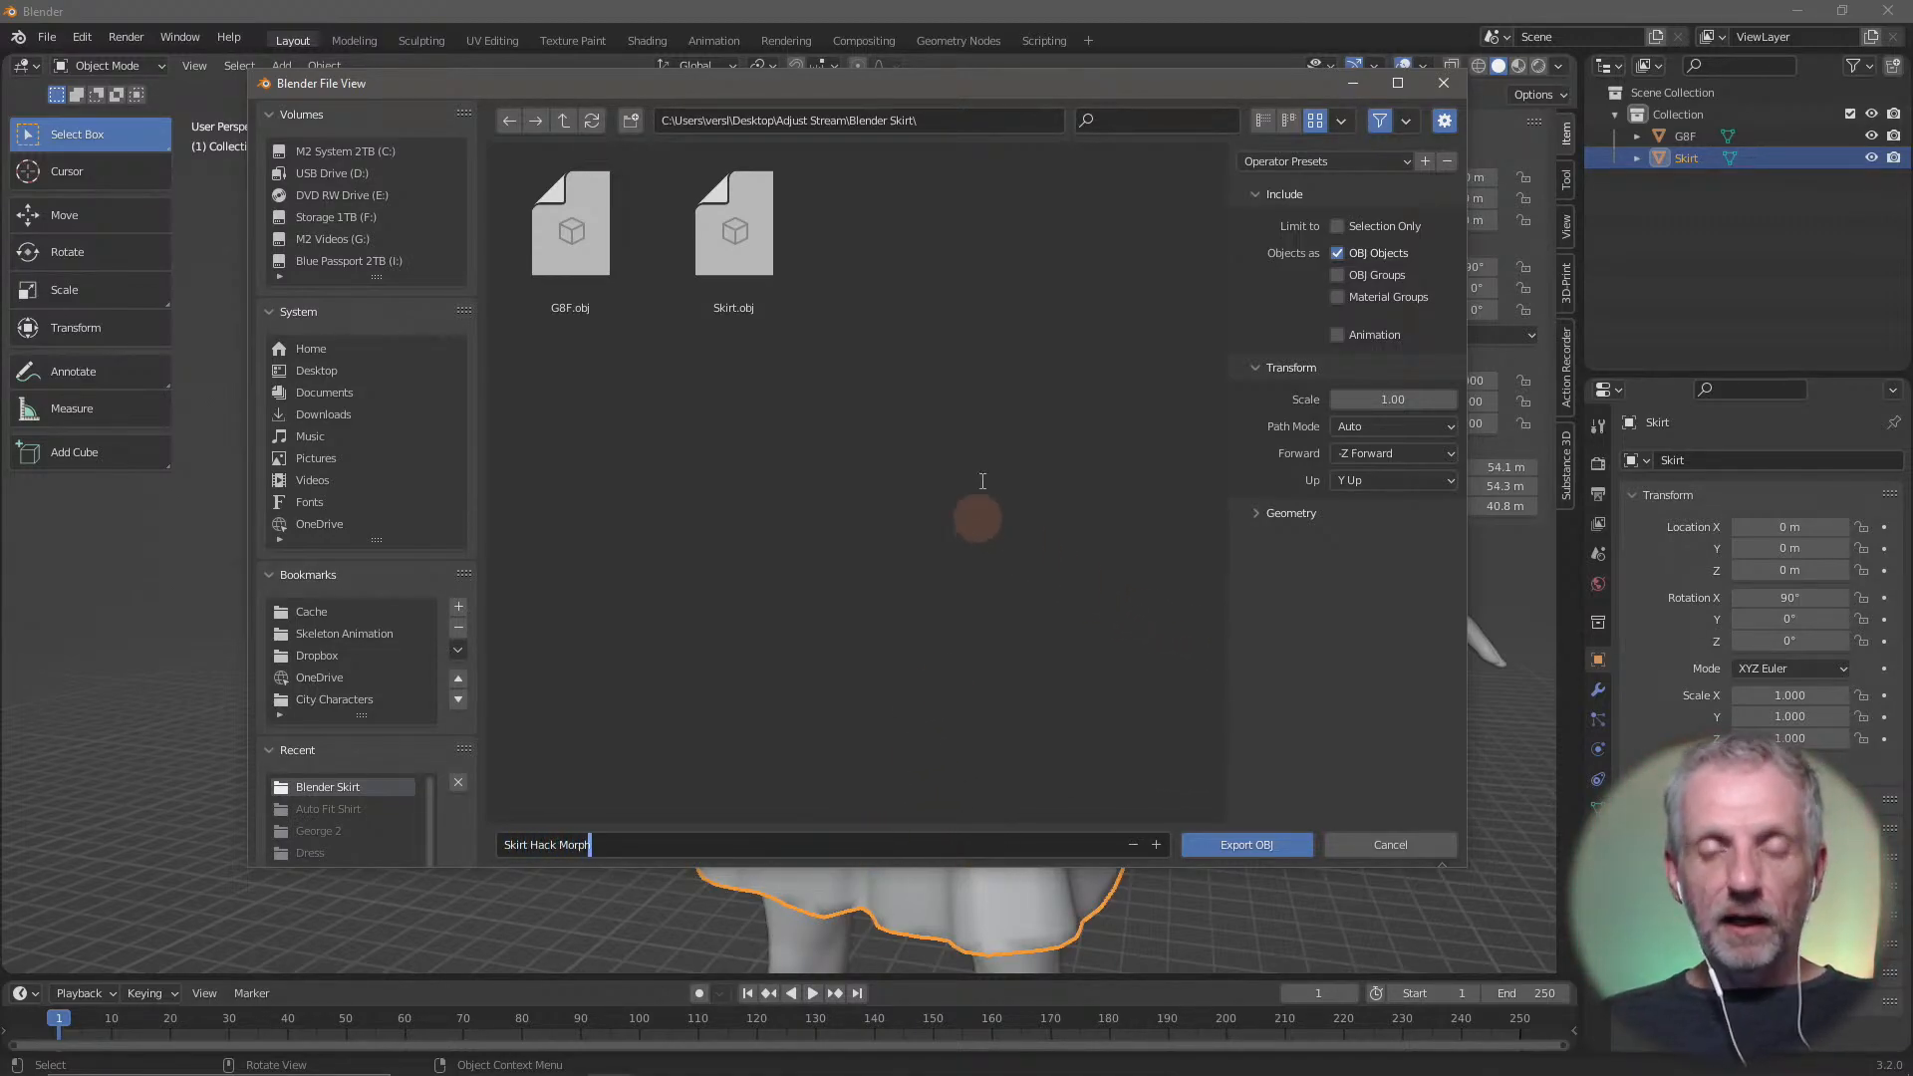
left_click(1255, 514)
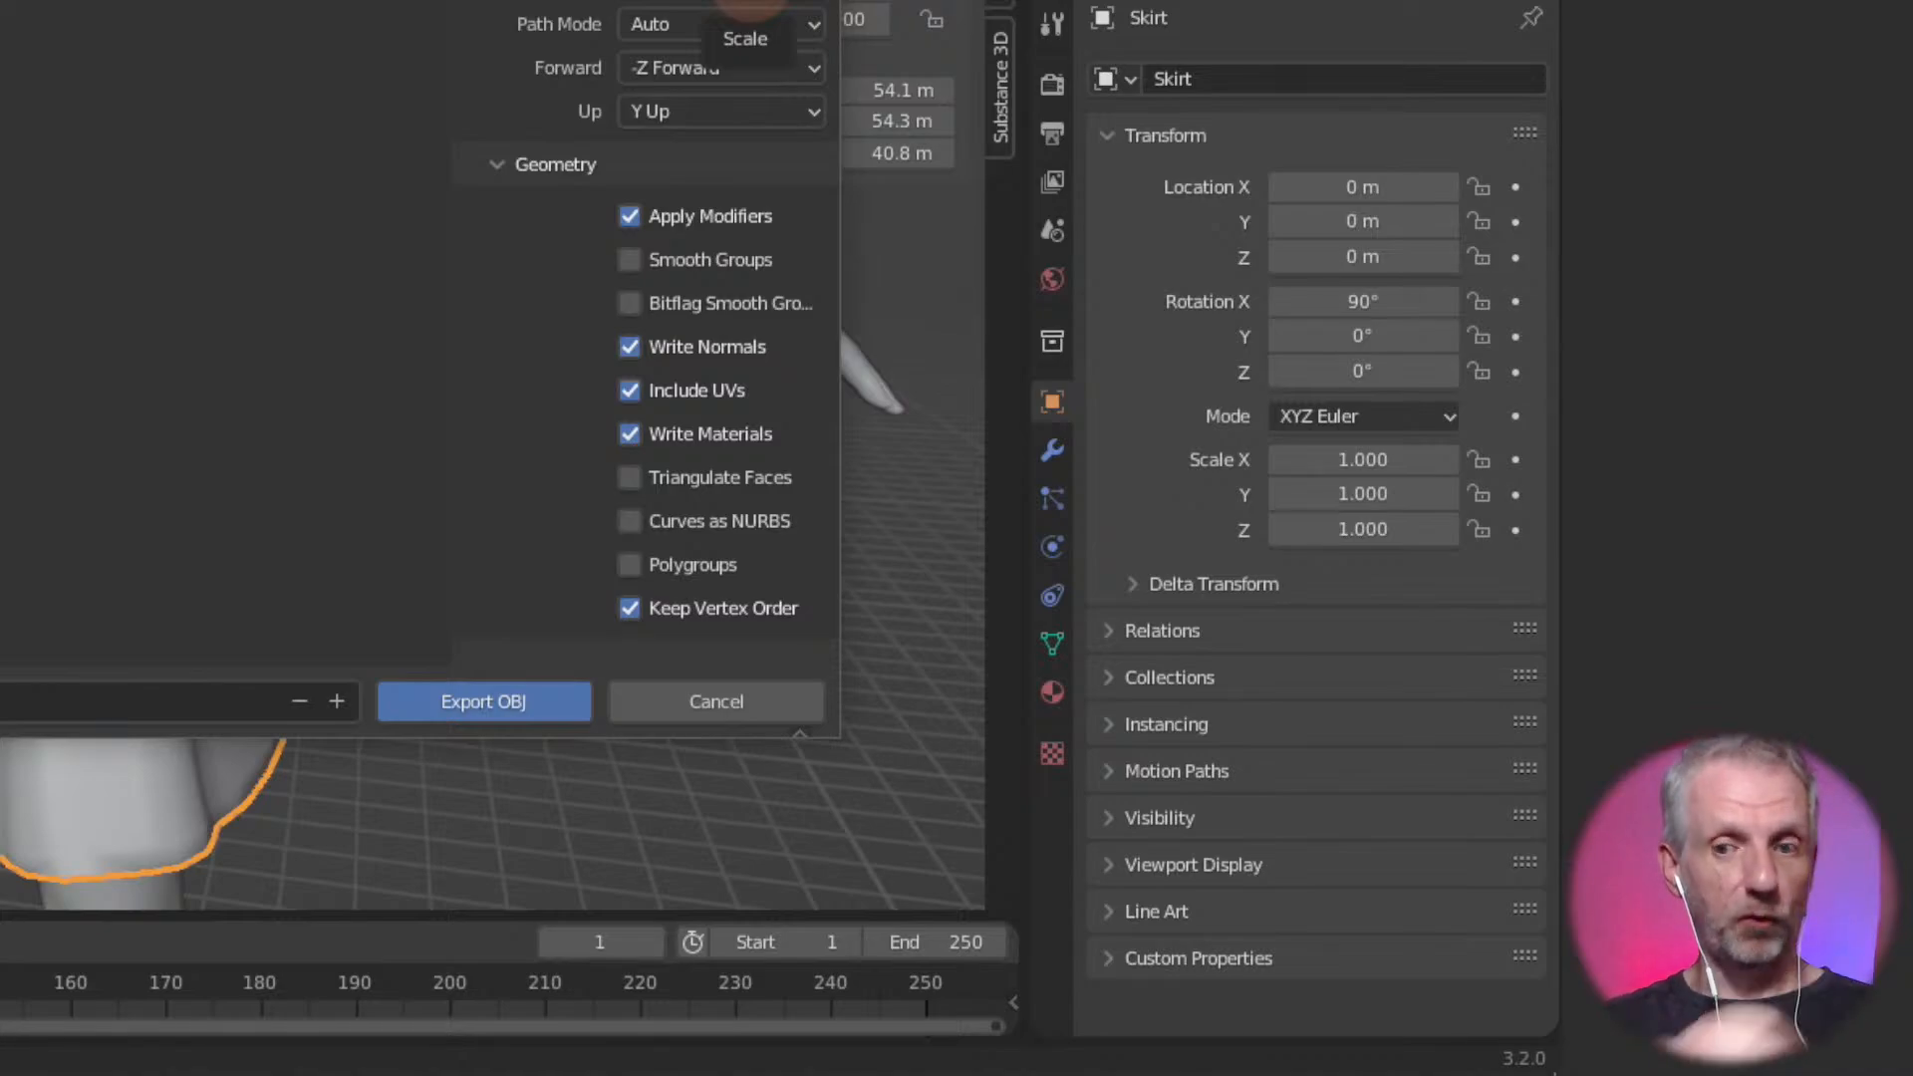
left_click(485, 705)
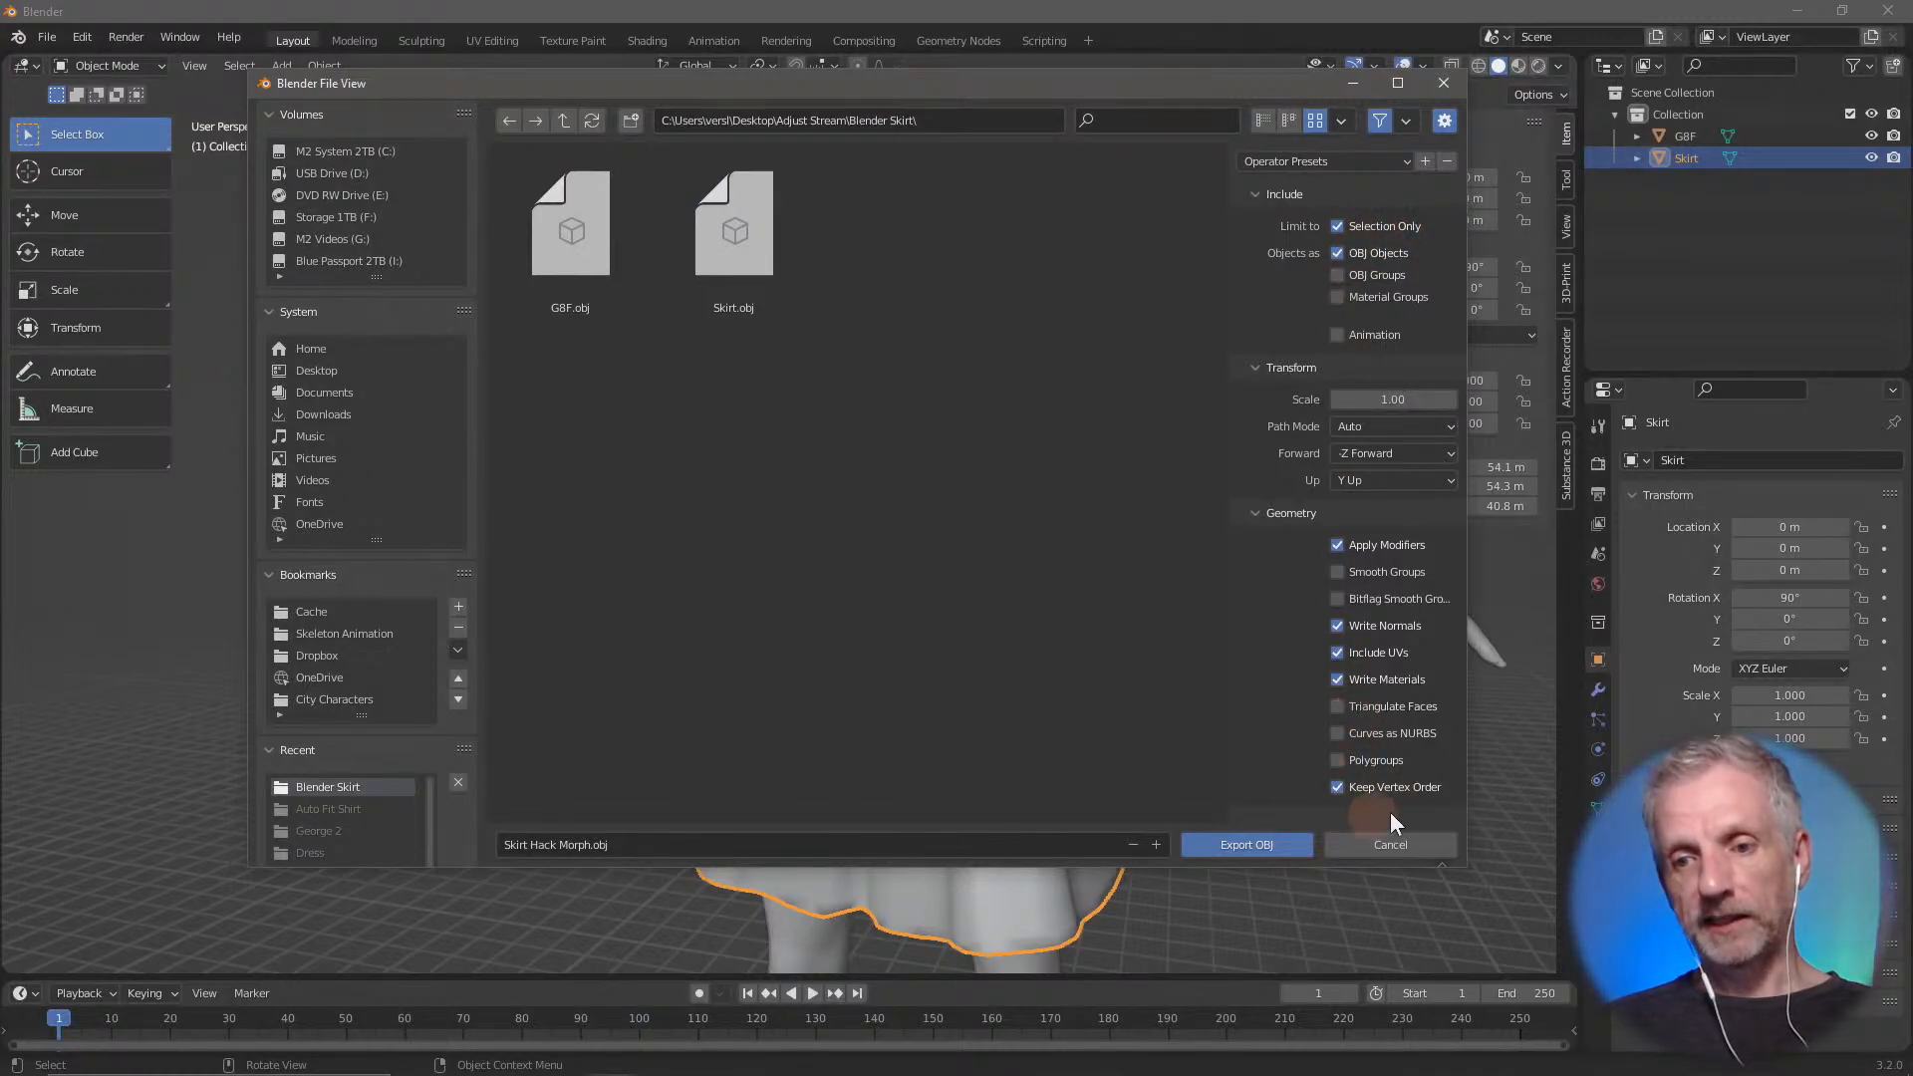
left_click(1245, 847)
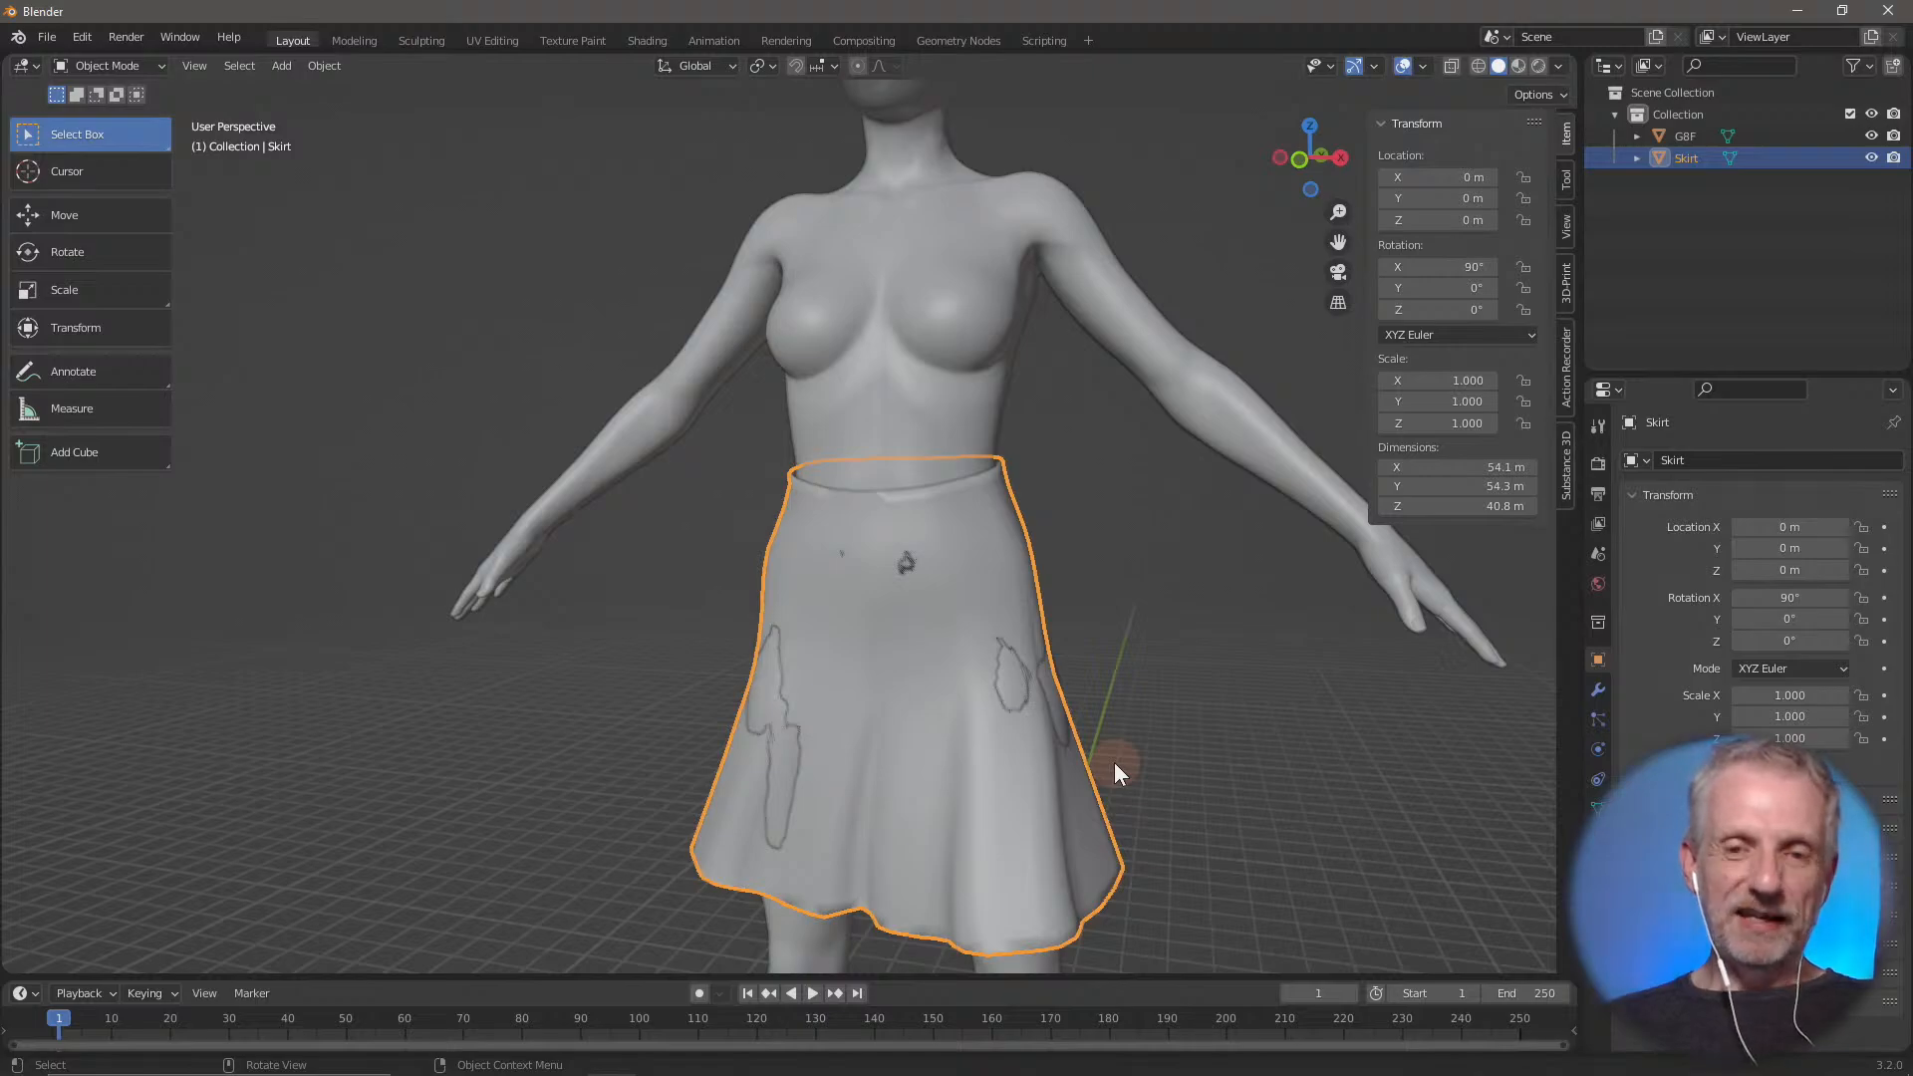
Switch to DAZ Studio, where the original skirt is loaded
key("alt+Tab")
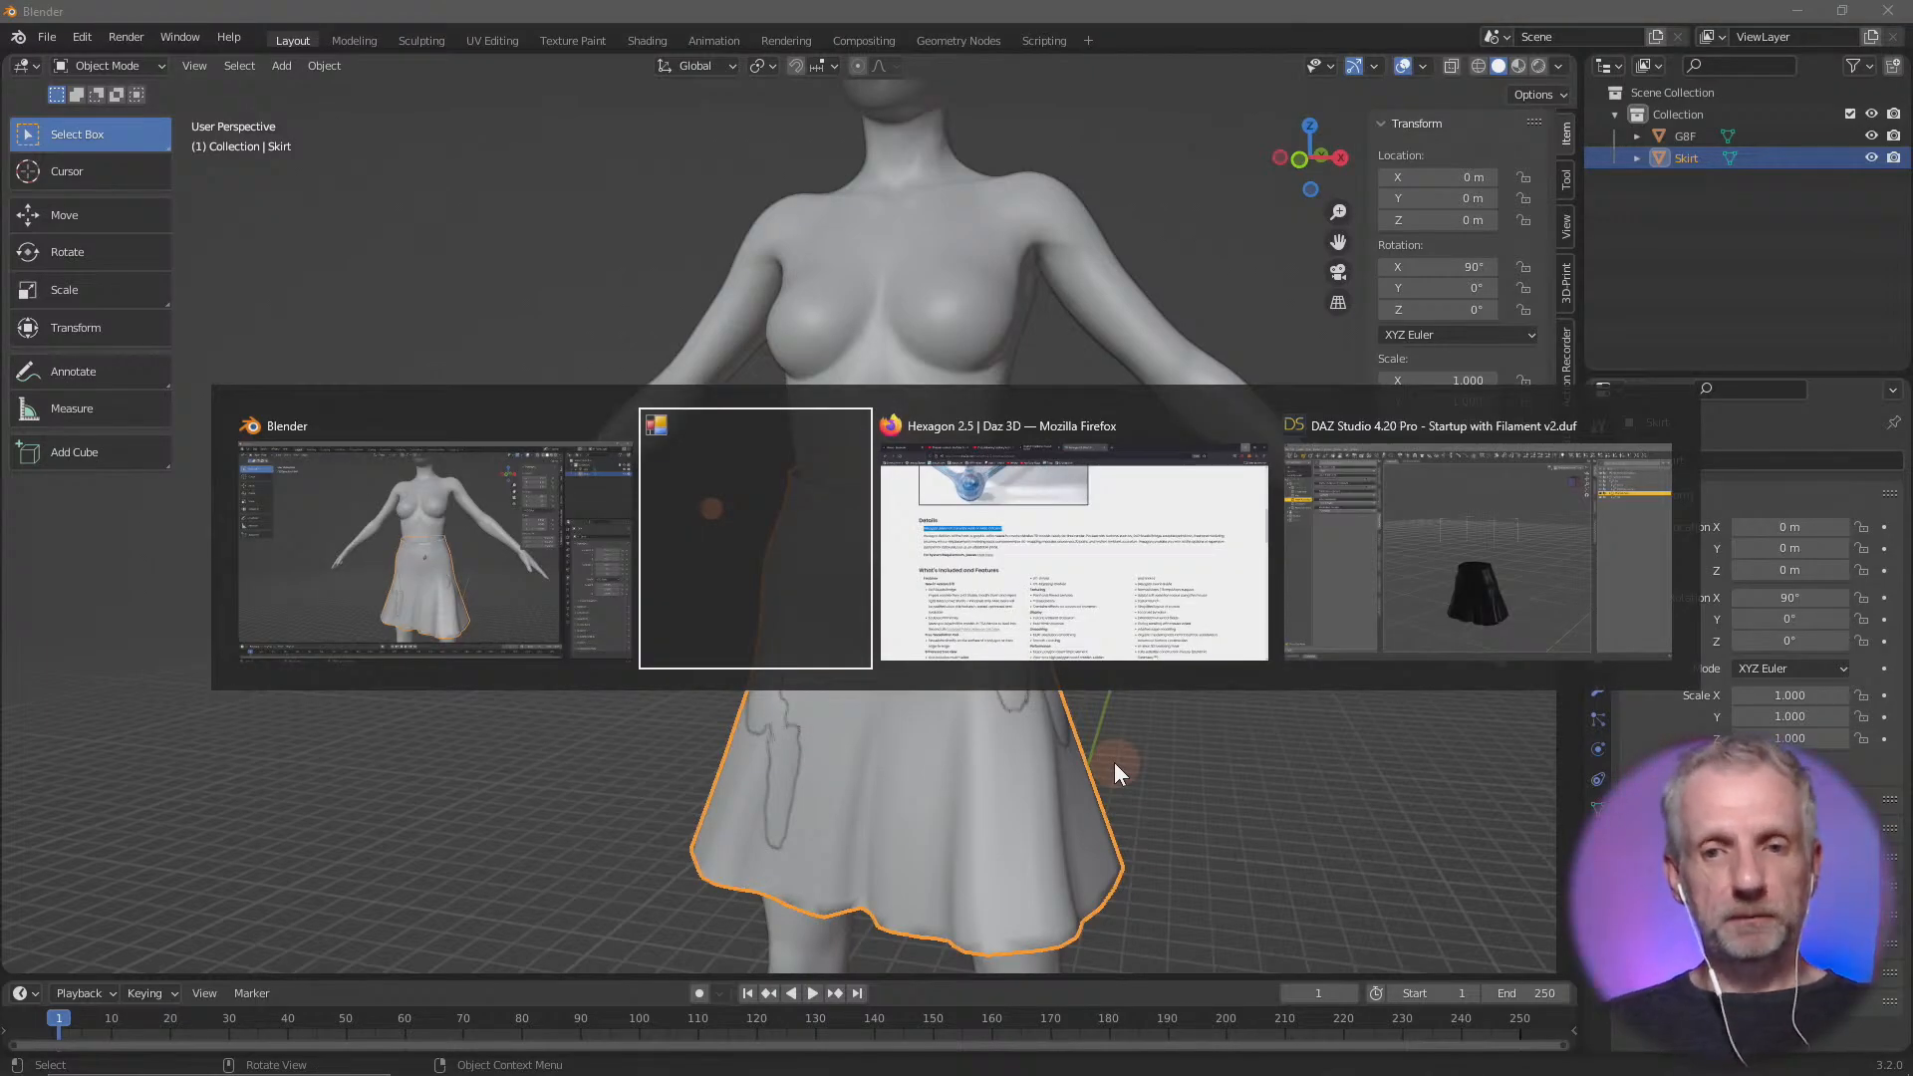
key("alt+Tab")
key("alt+Tab")
key("alt+Tab")
key("alt+Tab")
key("alt+Tab")
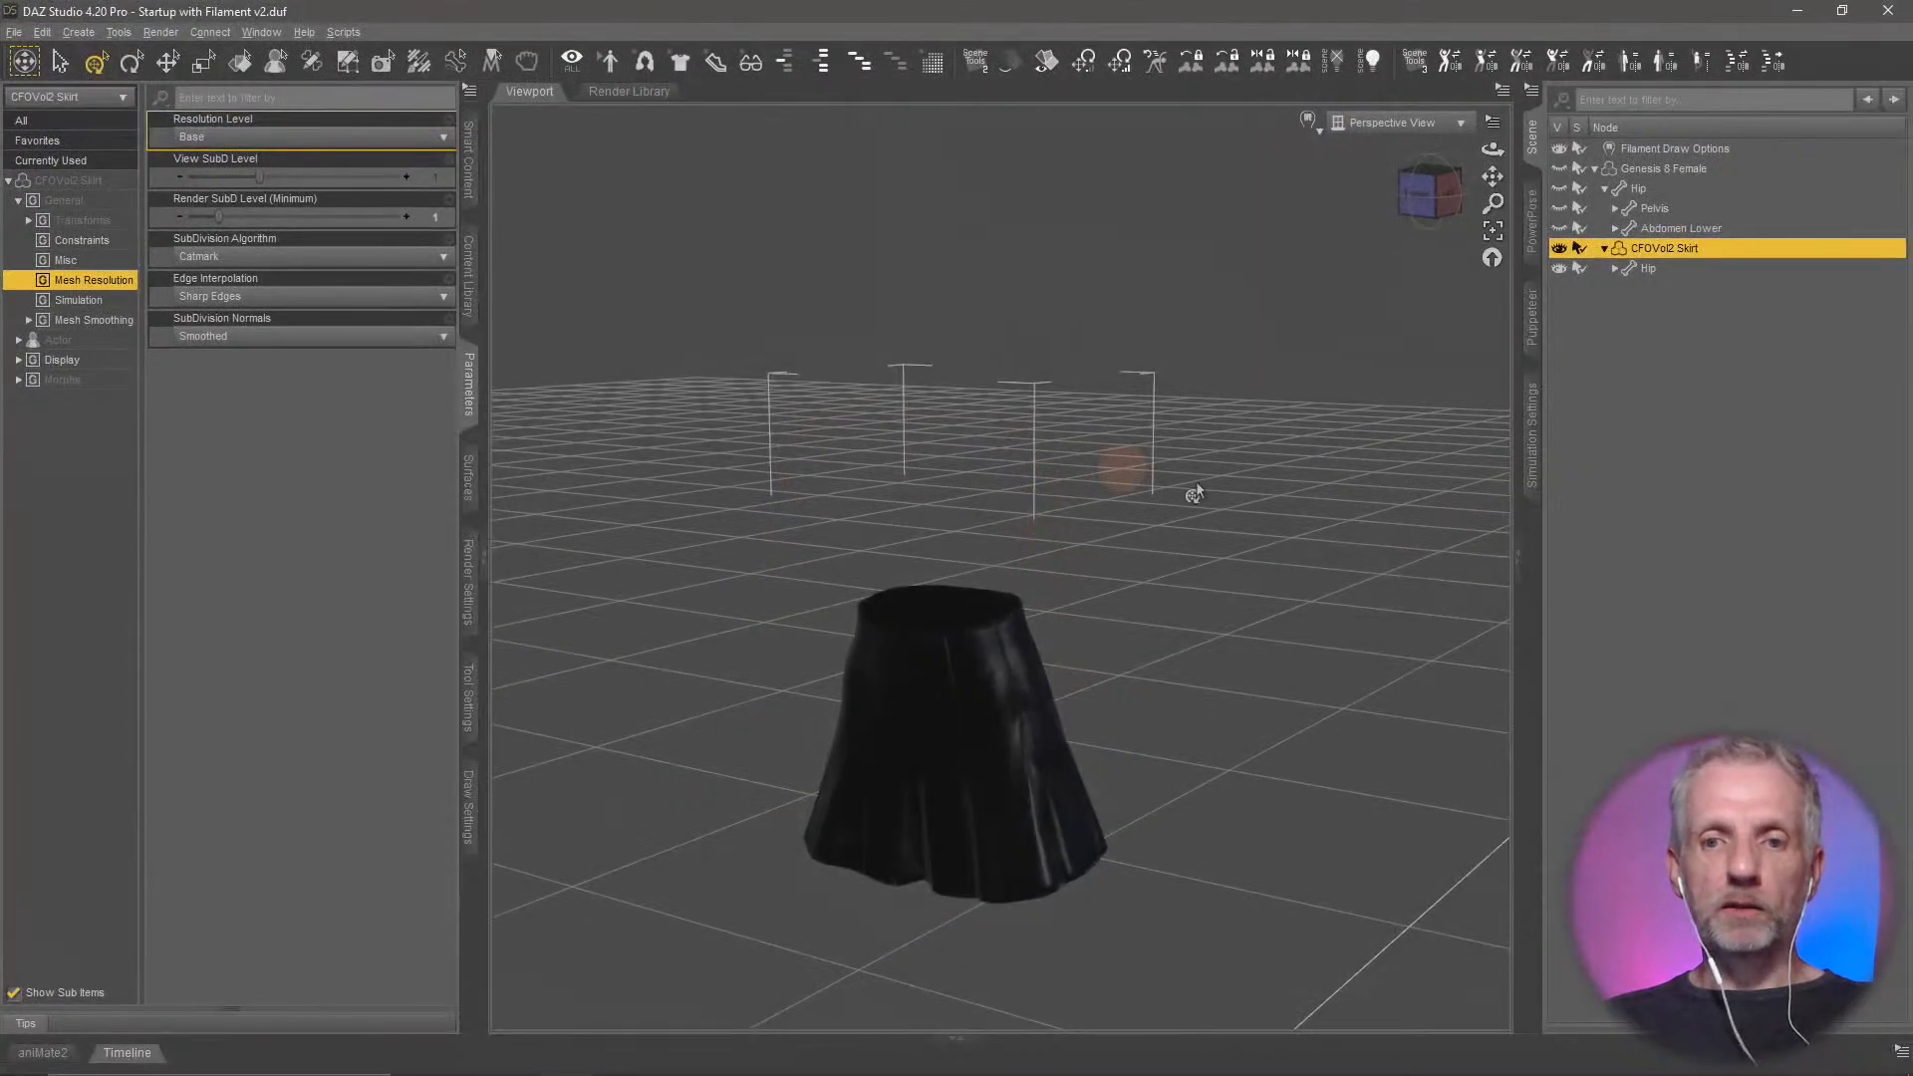
Open Morph Loader Pro for the selected skirt and keep Primary Figure (Vertex Only) as the morph loading target
middle_click_drag(1124, 653, 1290, 648)
scroll(1125, 658, "up", 5)
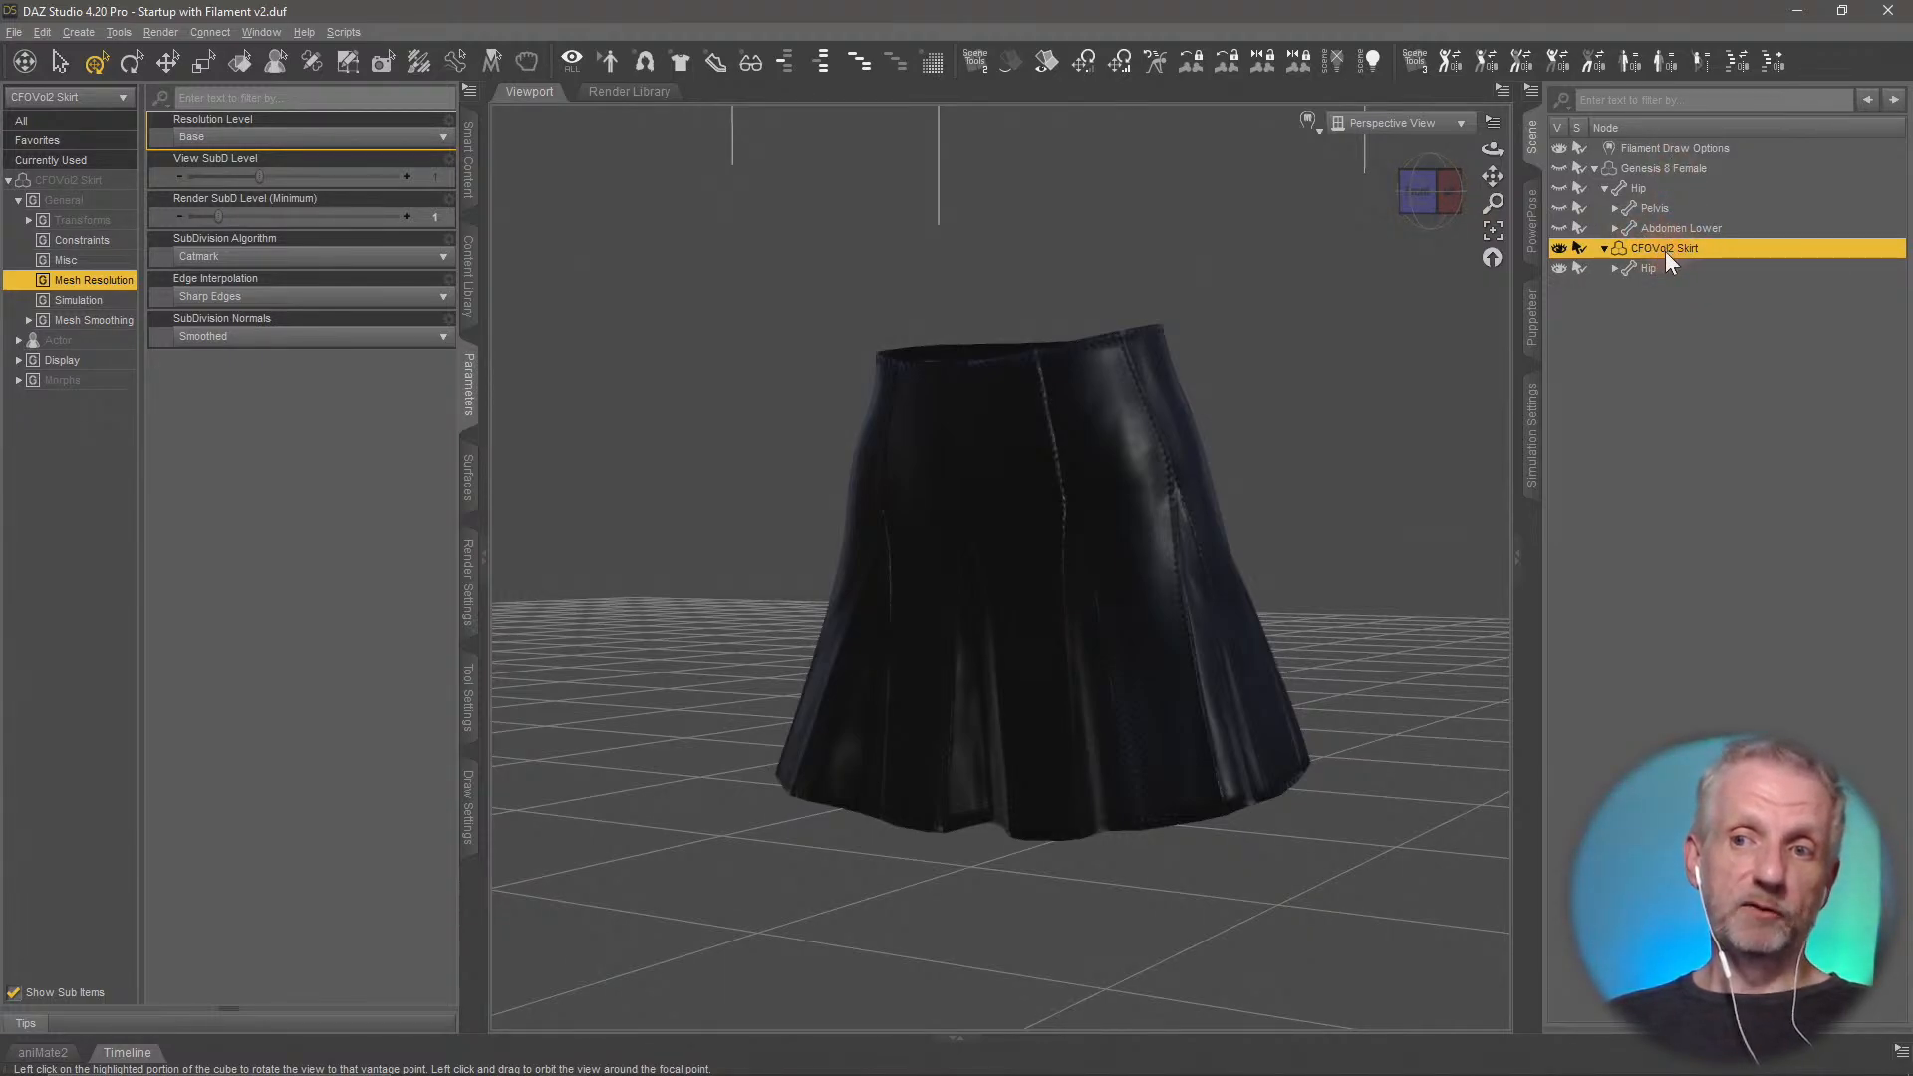
left_click(41, 32)
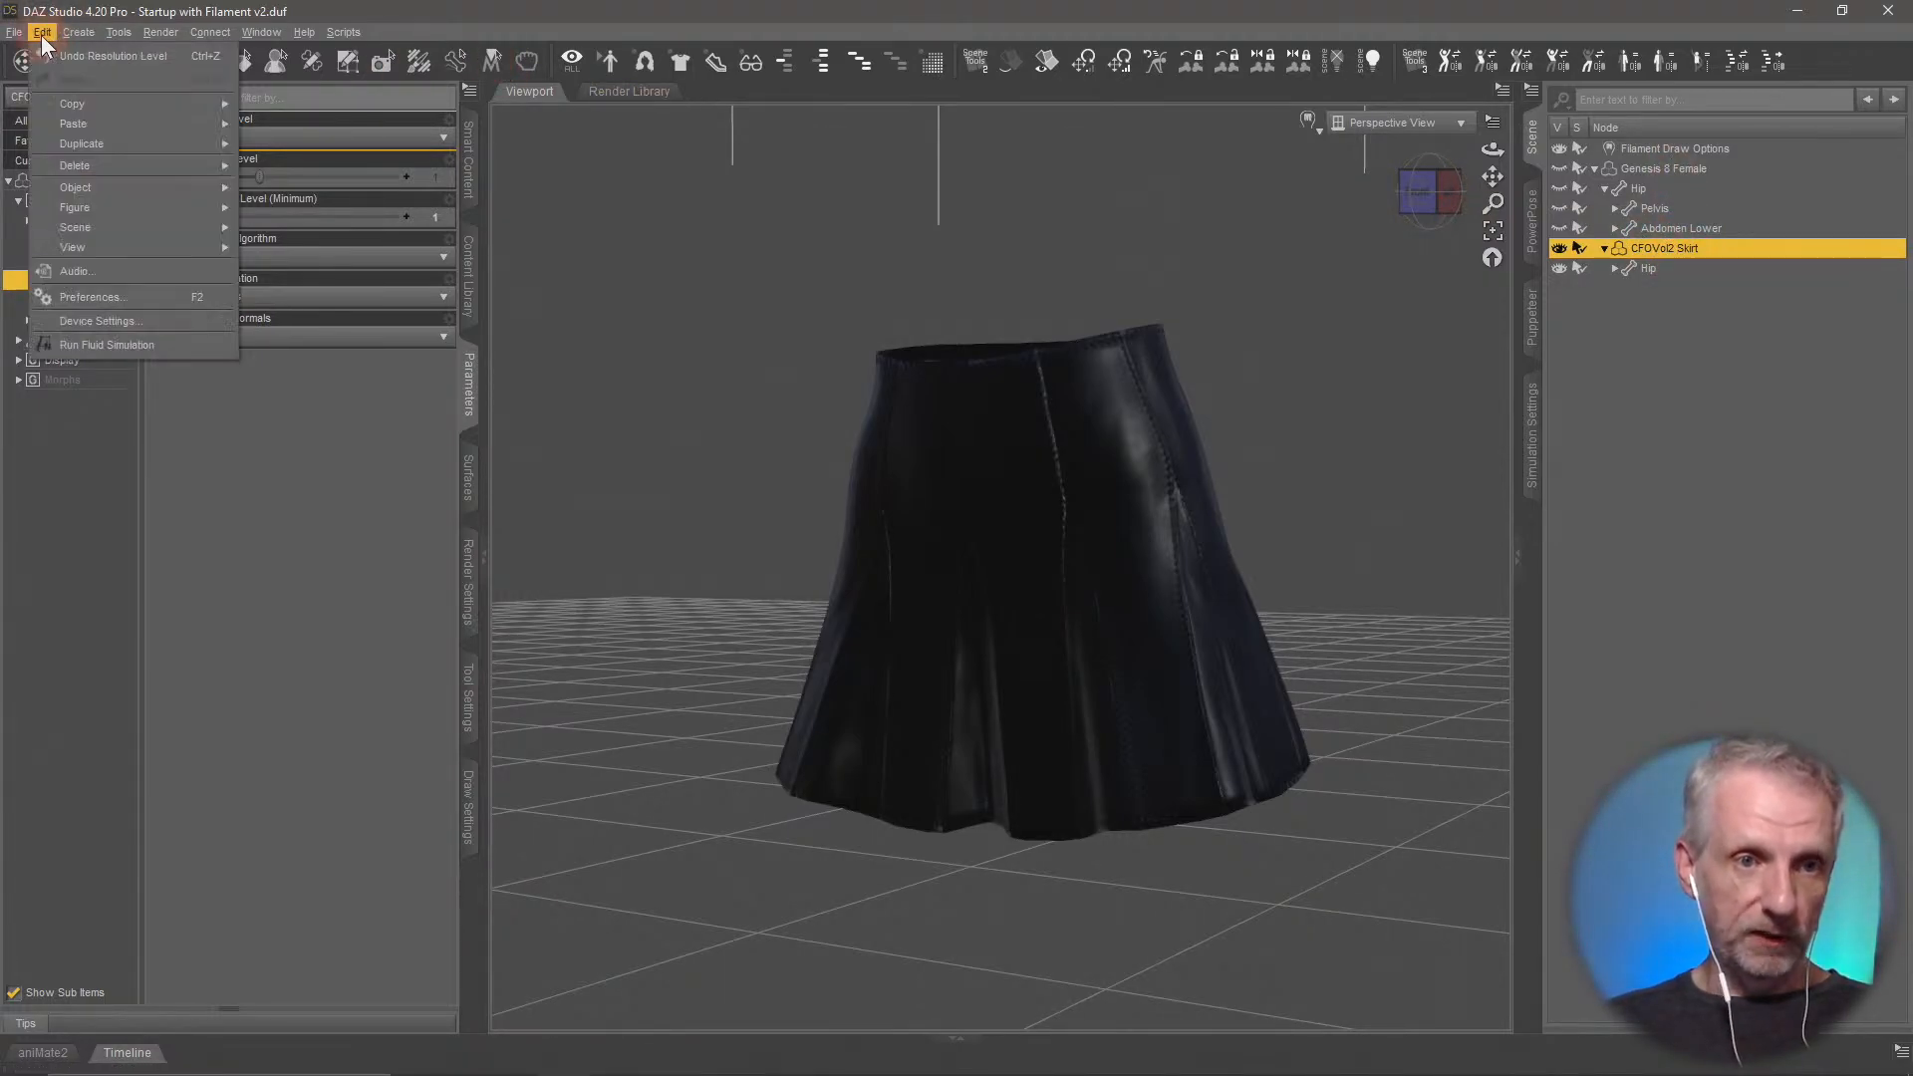
mouse_move(97, 186)
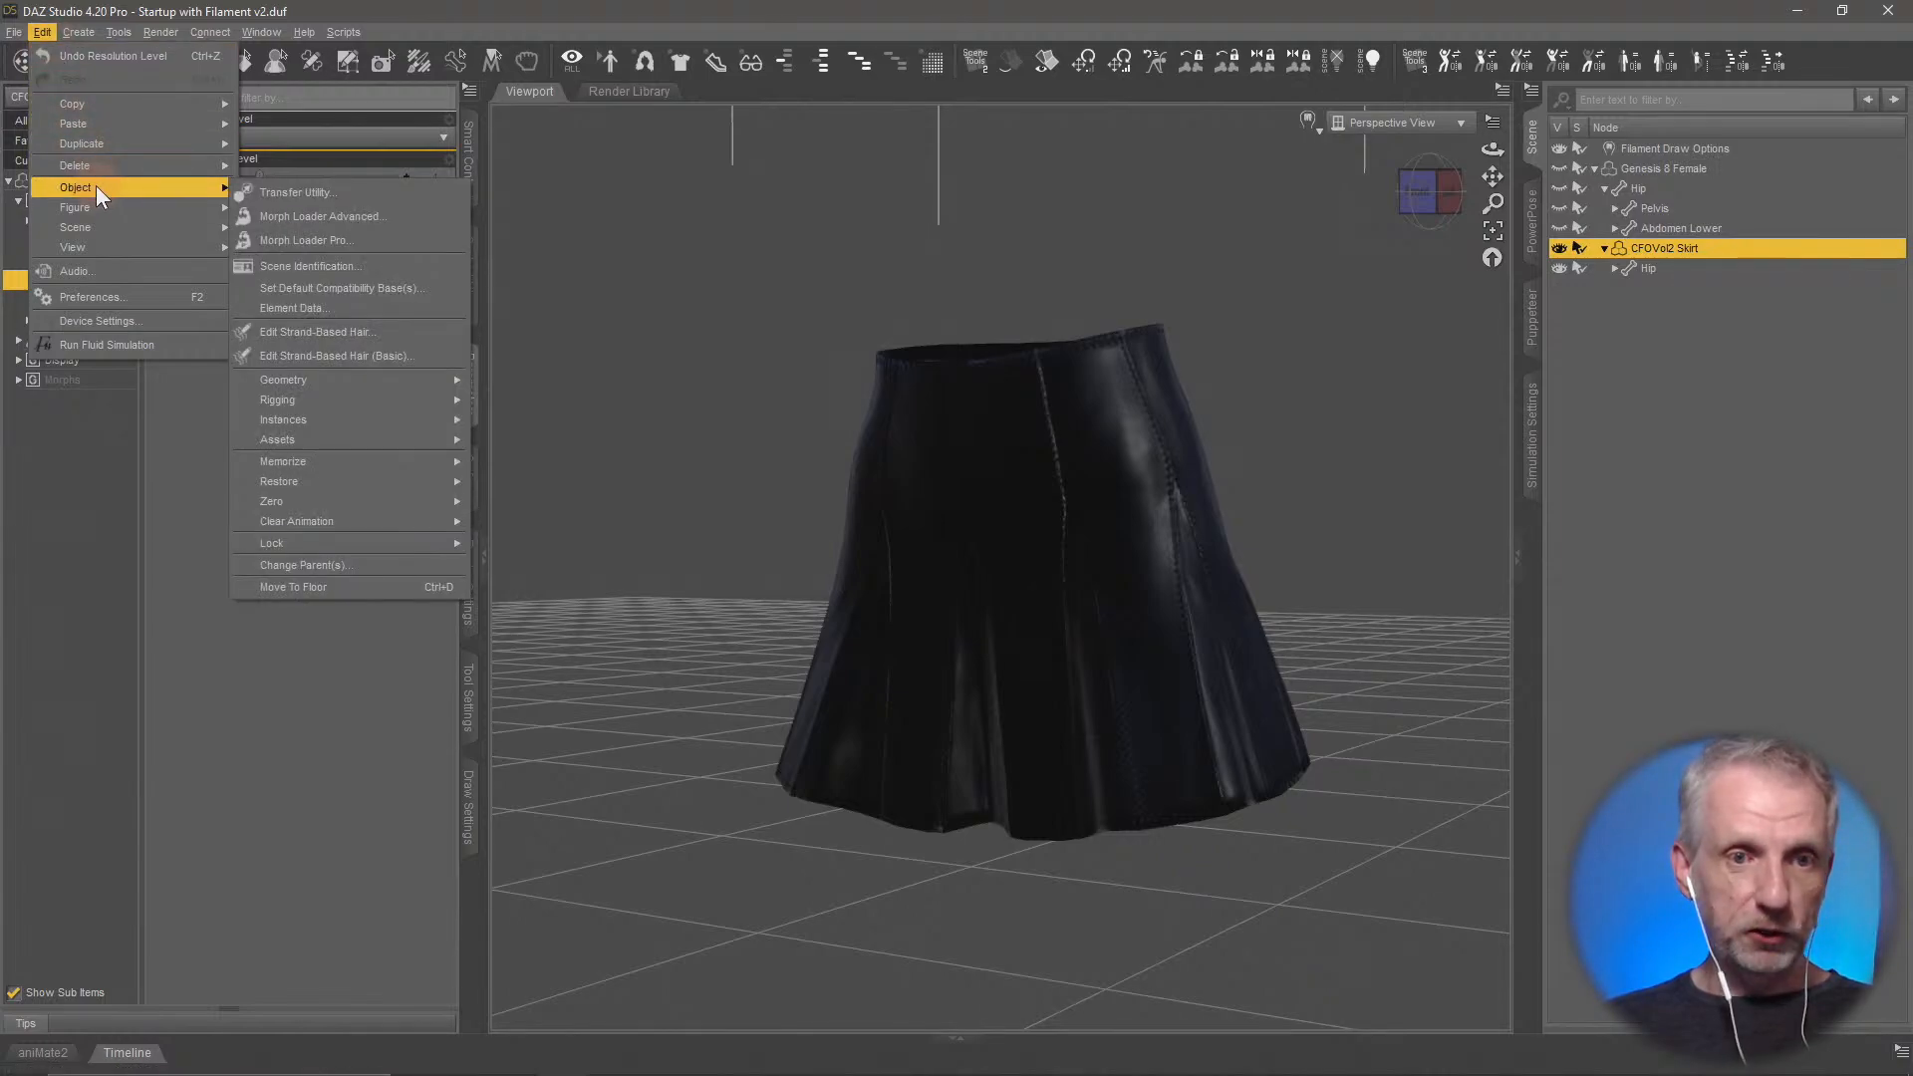
left_click(388, 242)
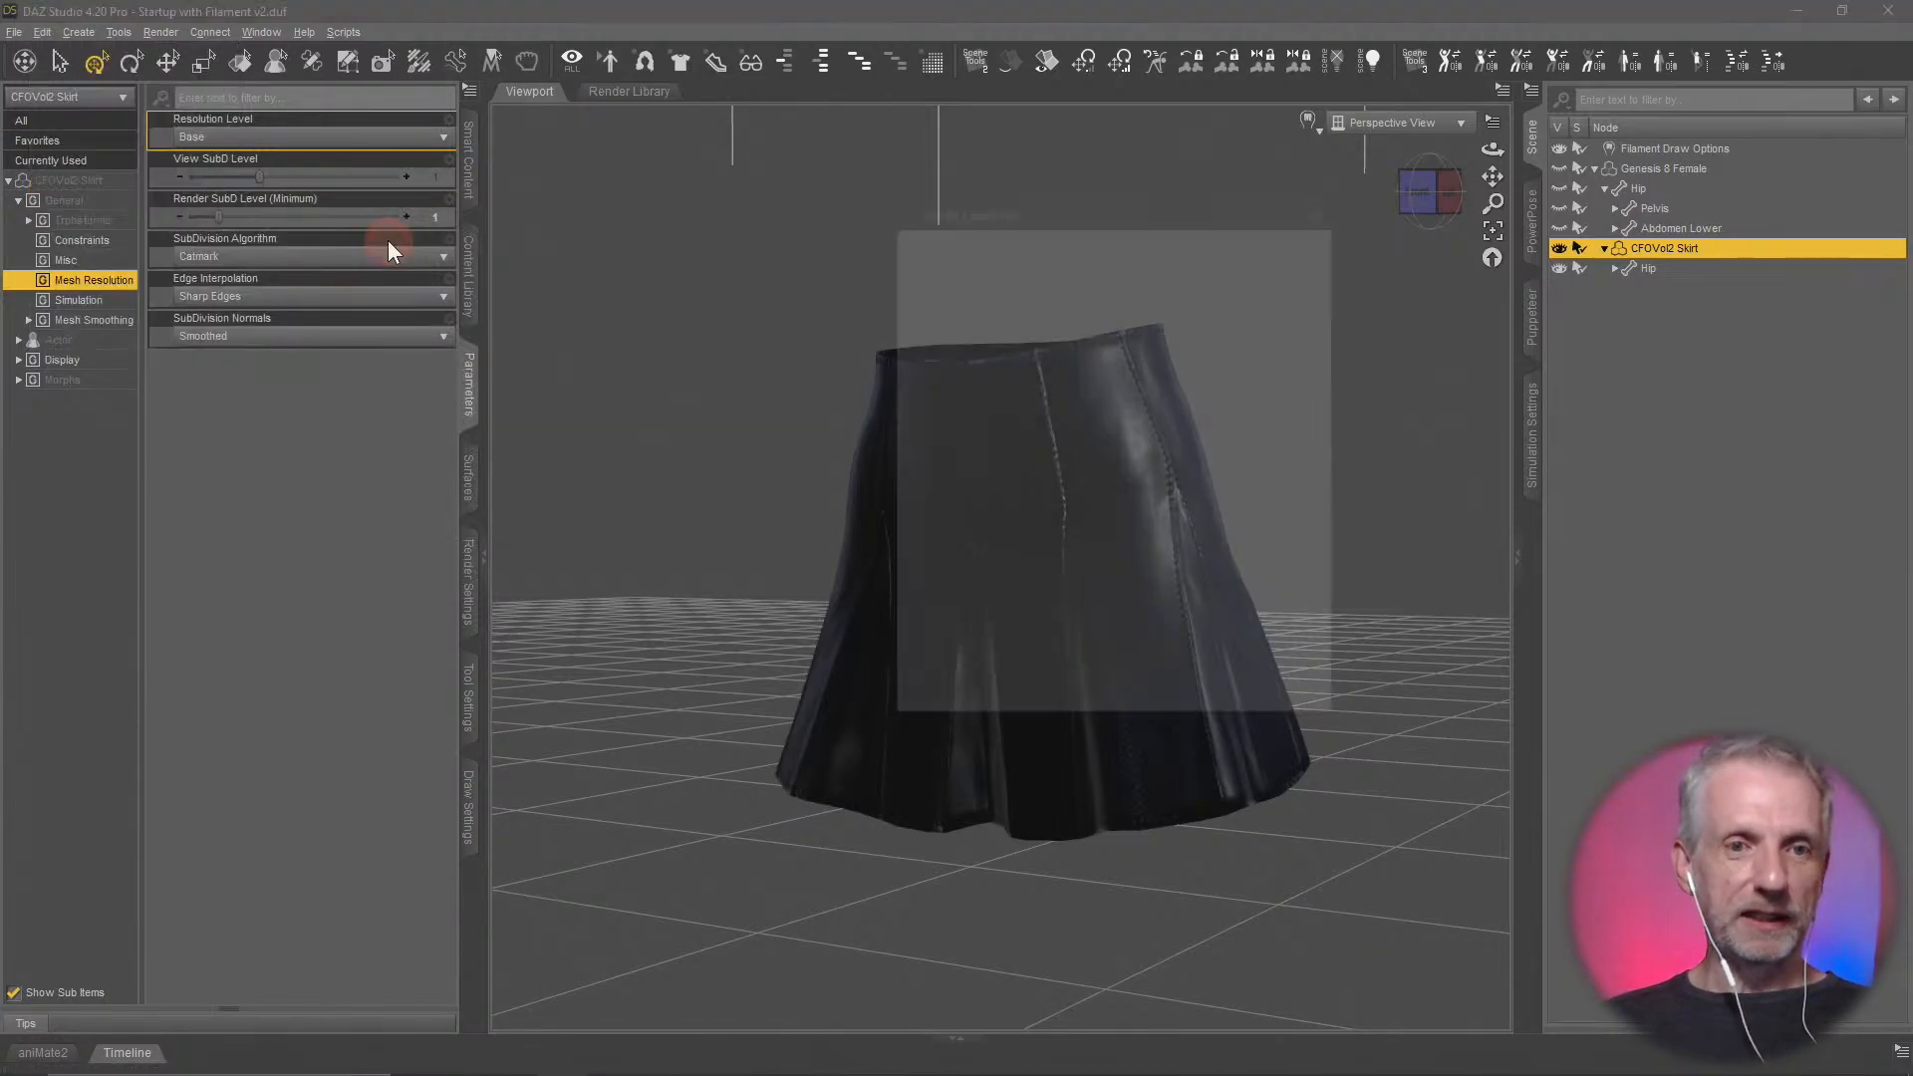
left_click_drag(1179, 200, 588, 87)
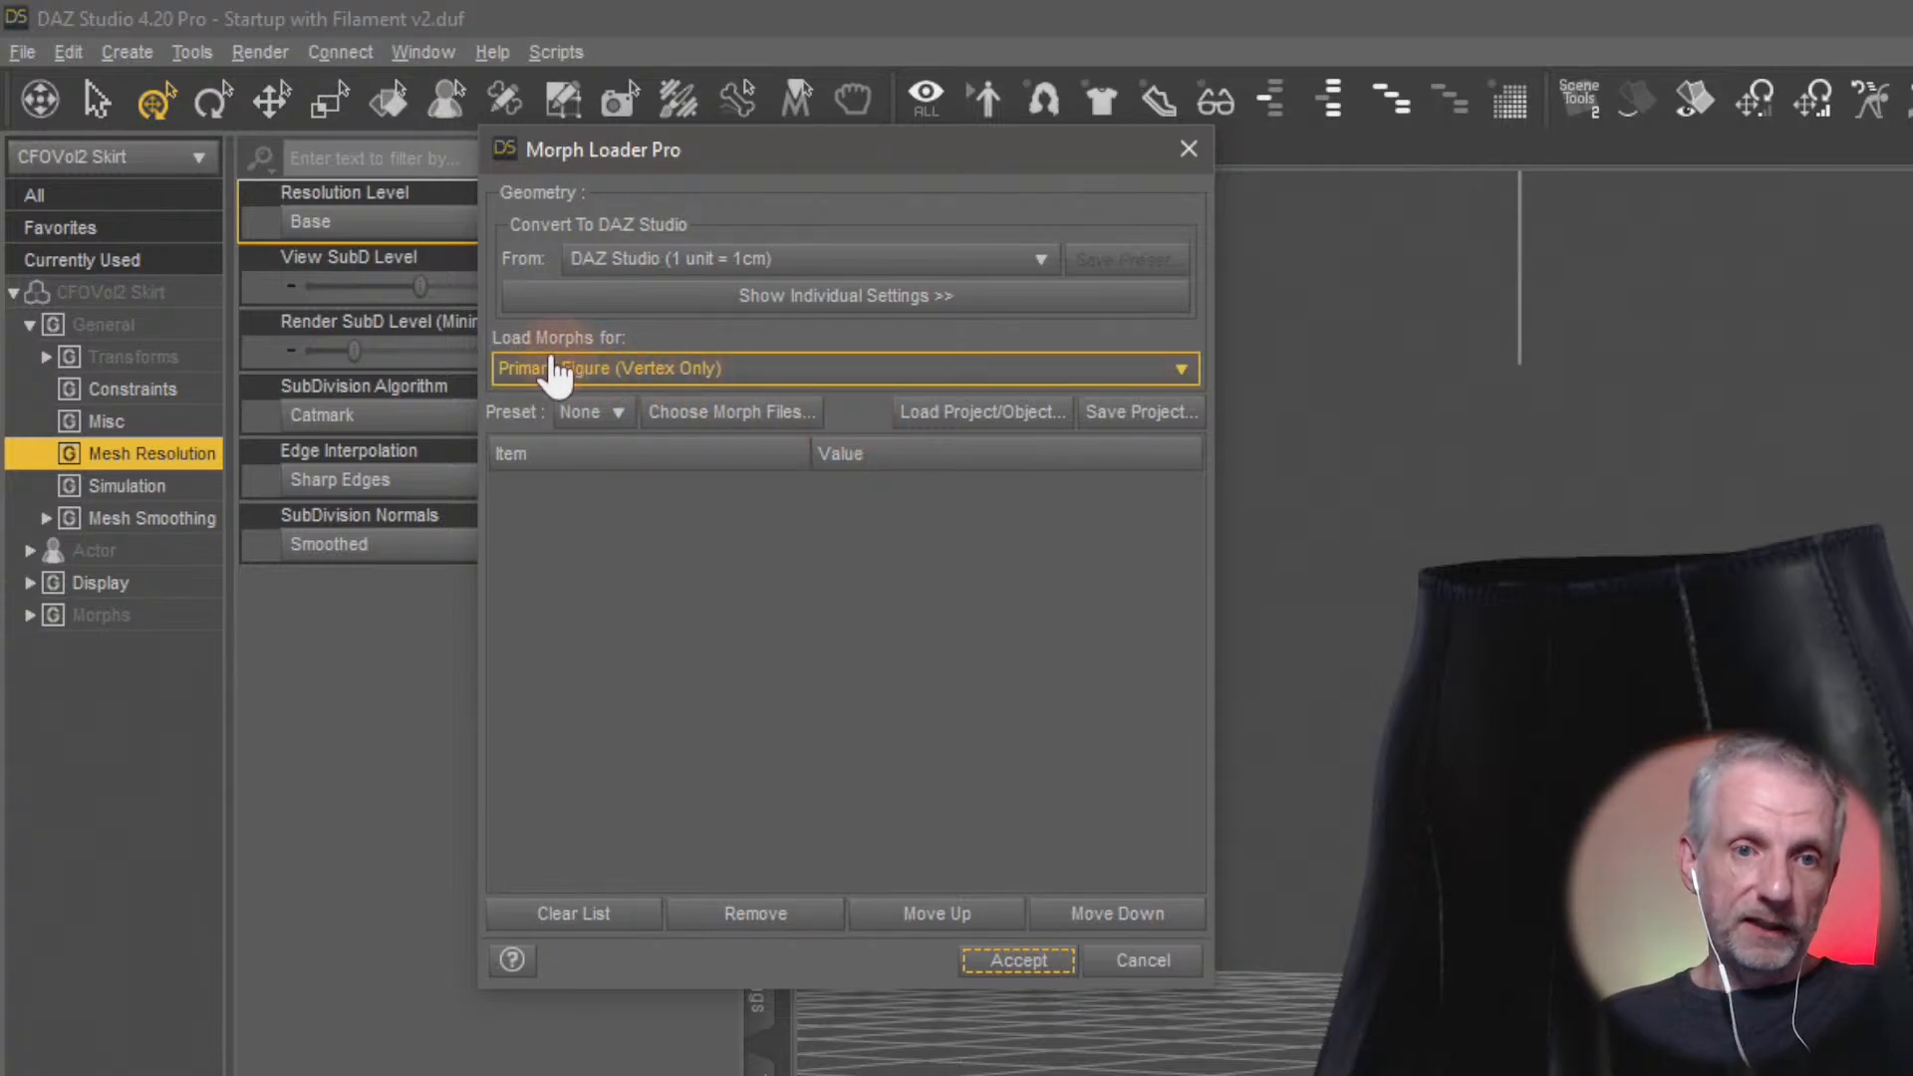
left_click(767, 368)
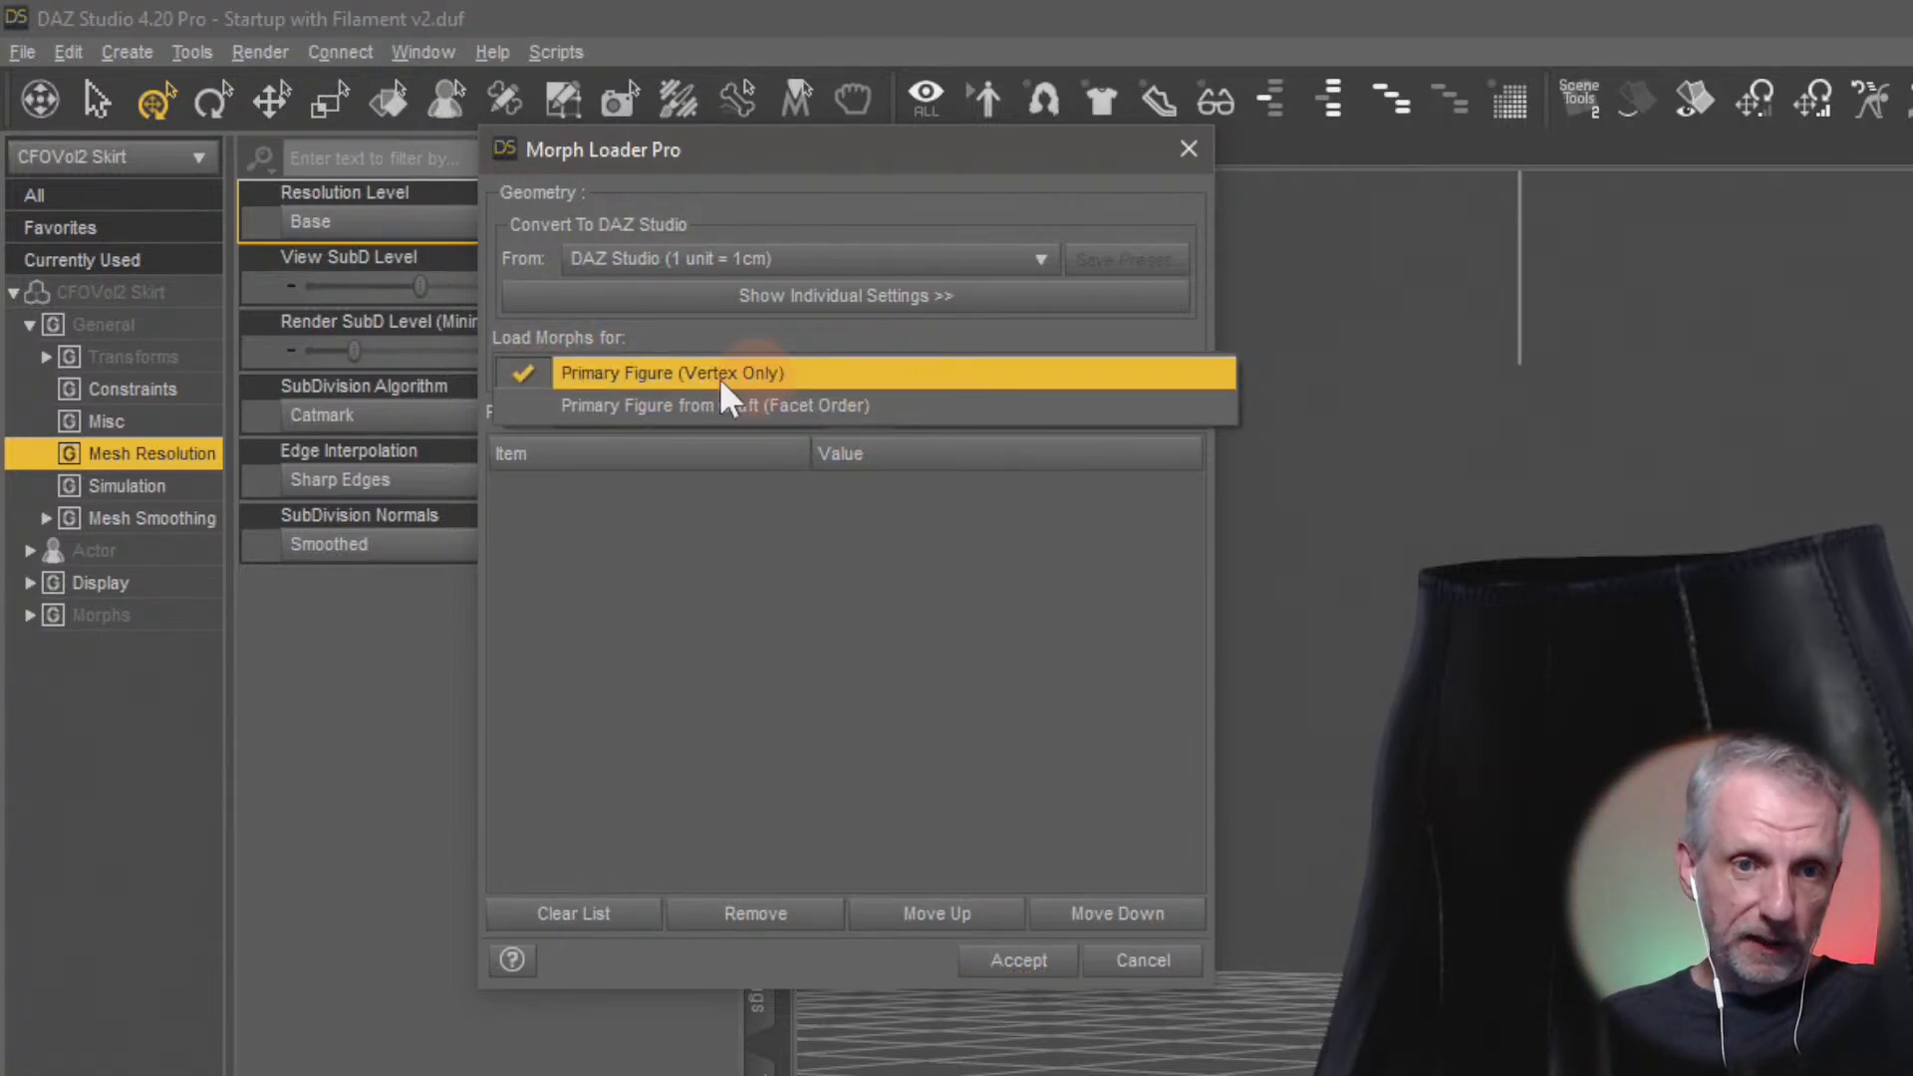
left_click(817, 377)
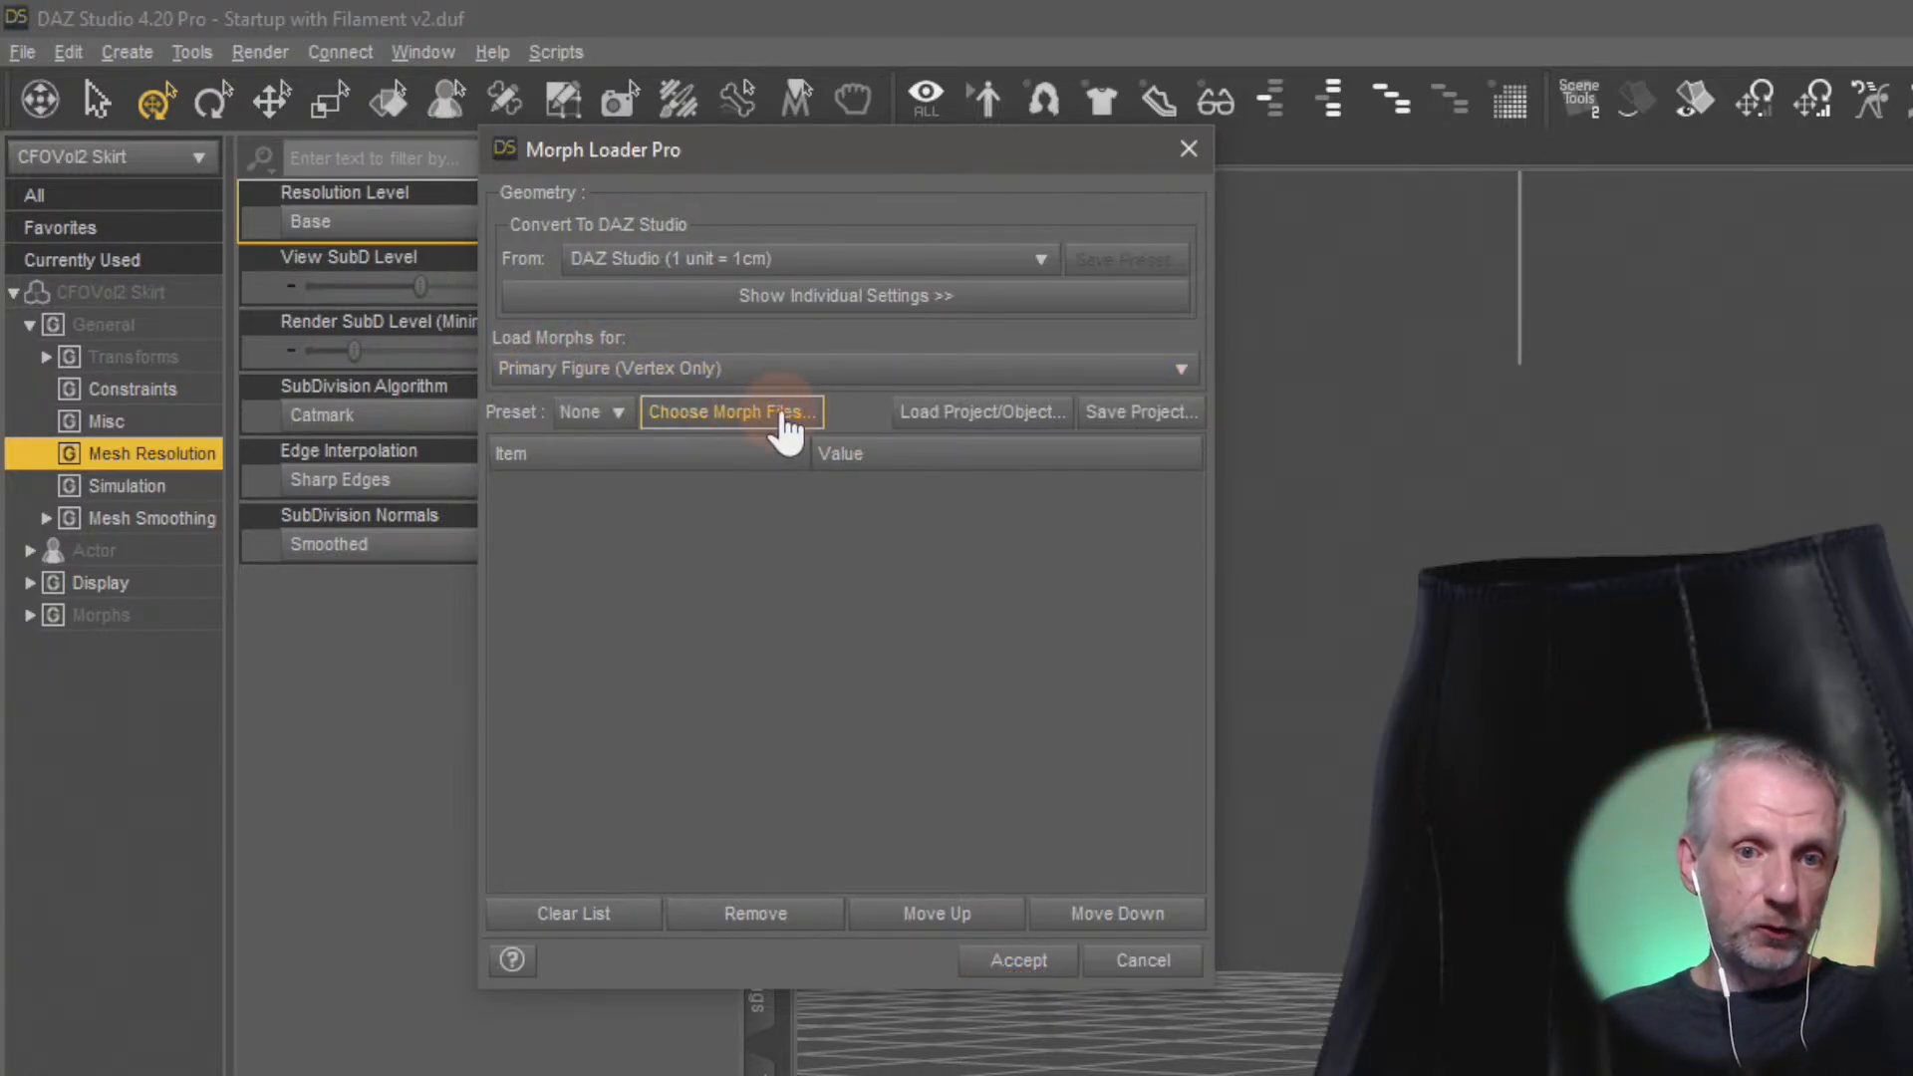
Choose Skirt Hack Morph.obj from the Blender Skirt folder inside Adjust Stream on the desktop as the morph file
left_click(772, 418)
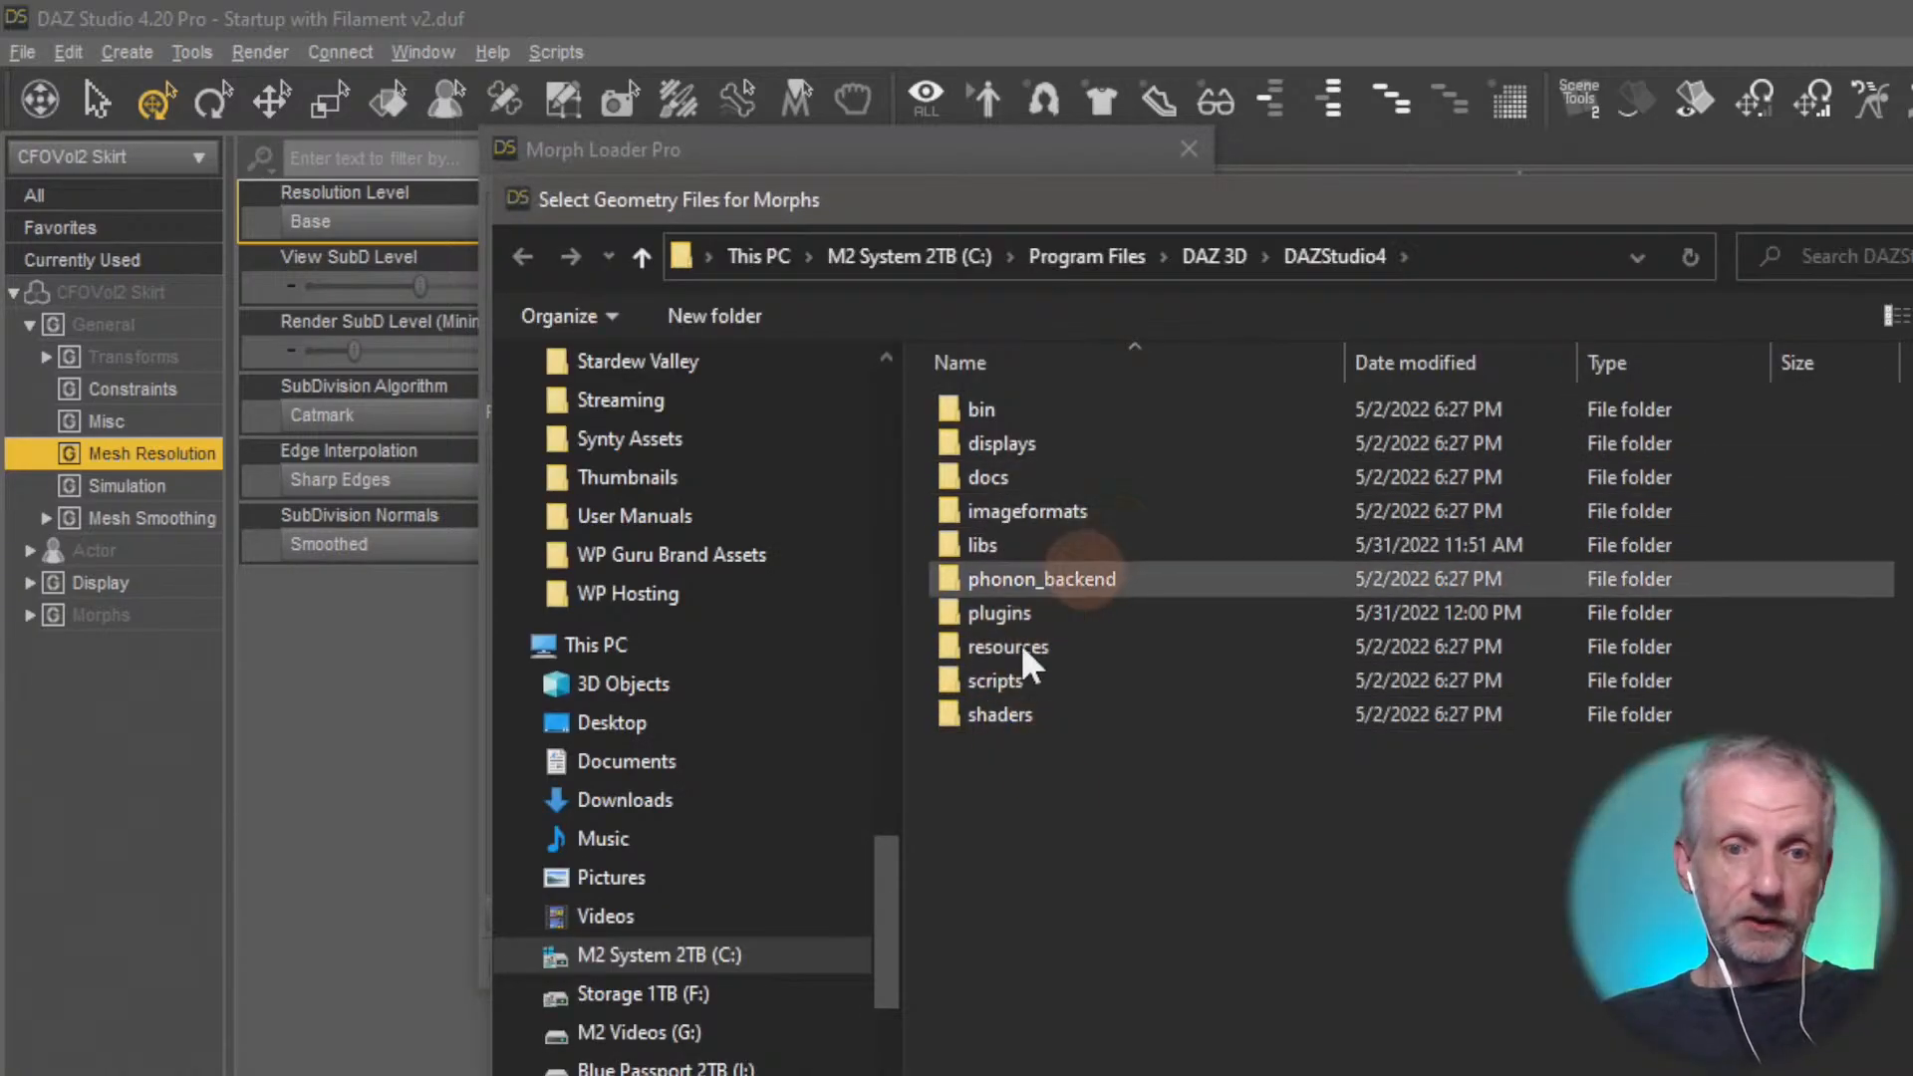
left_click(685, 729)
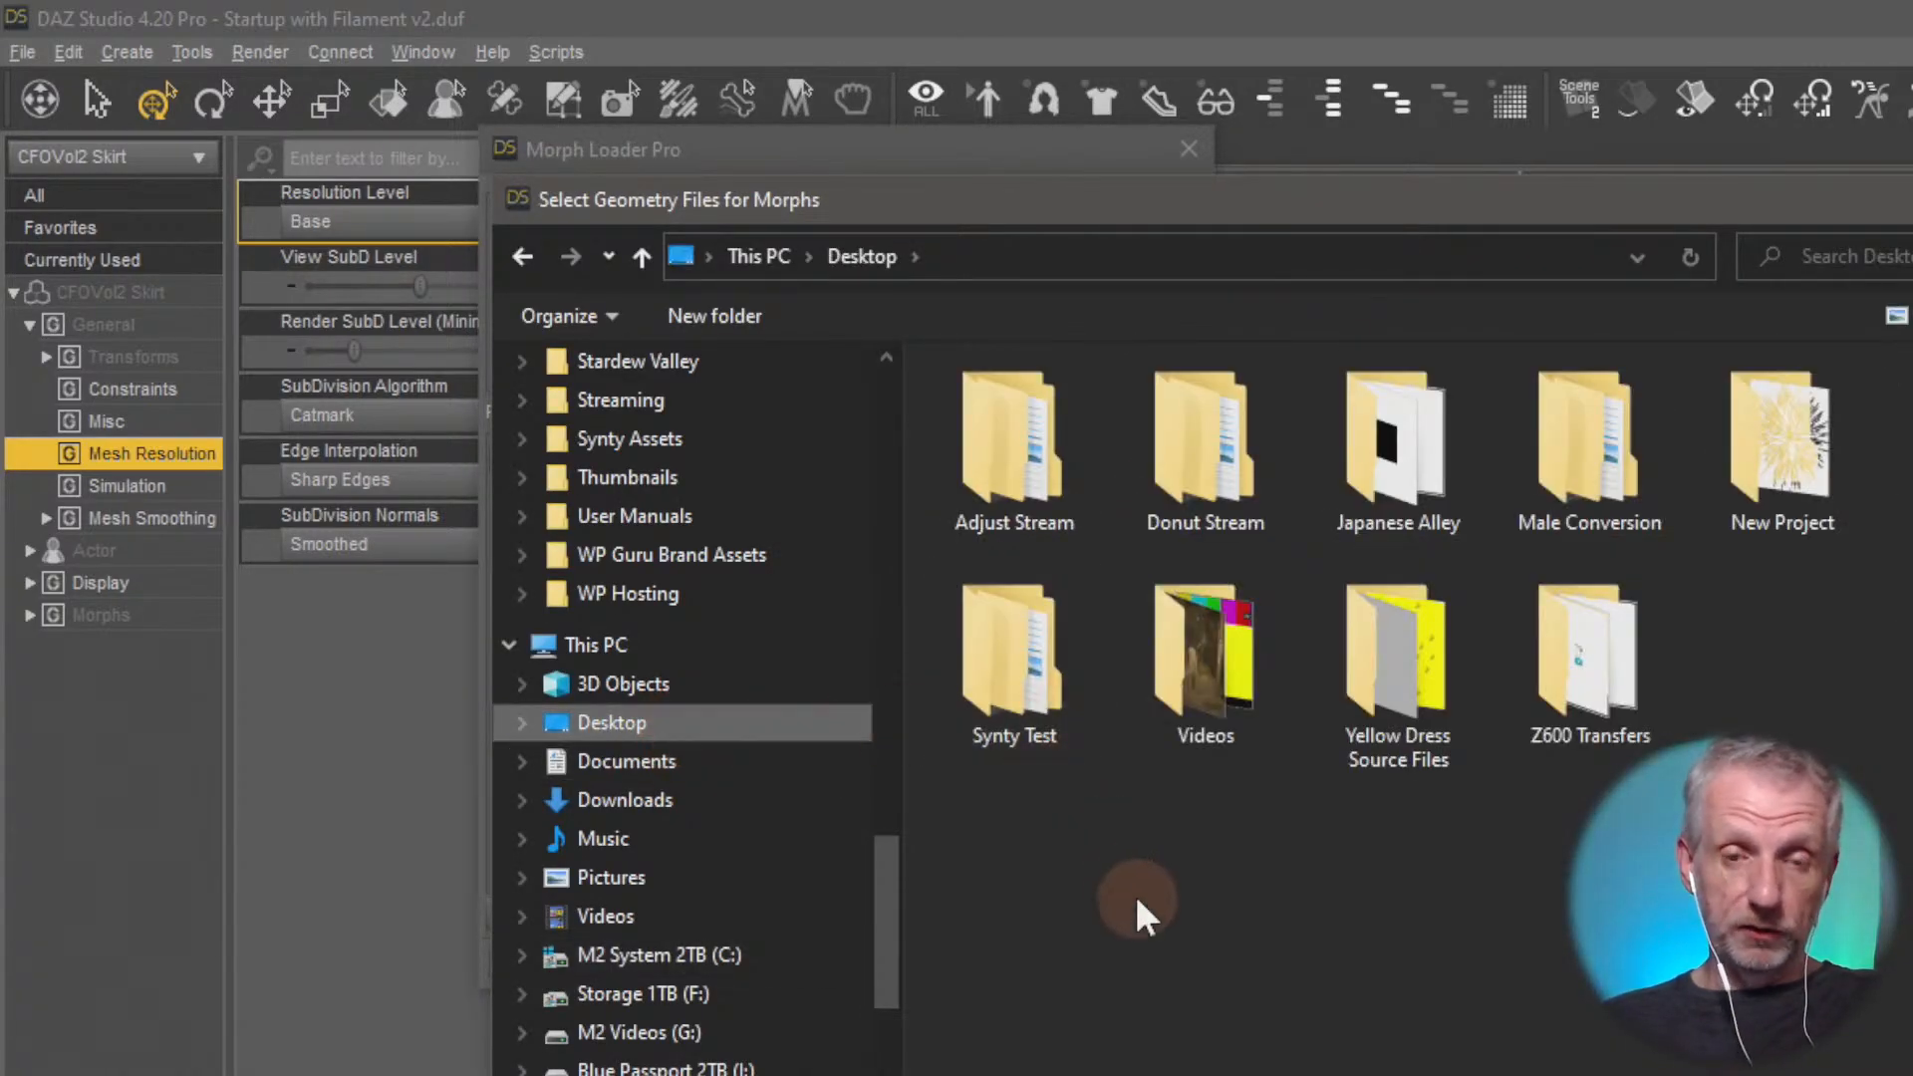
double_click(1025, 516)
left_click(1038, 448)
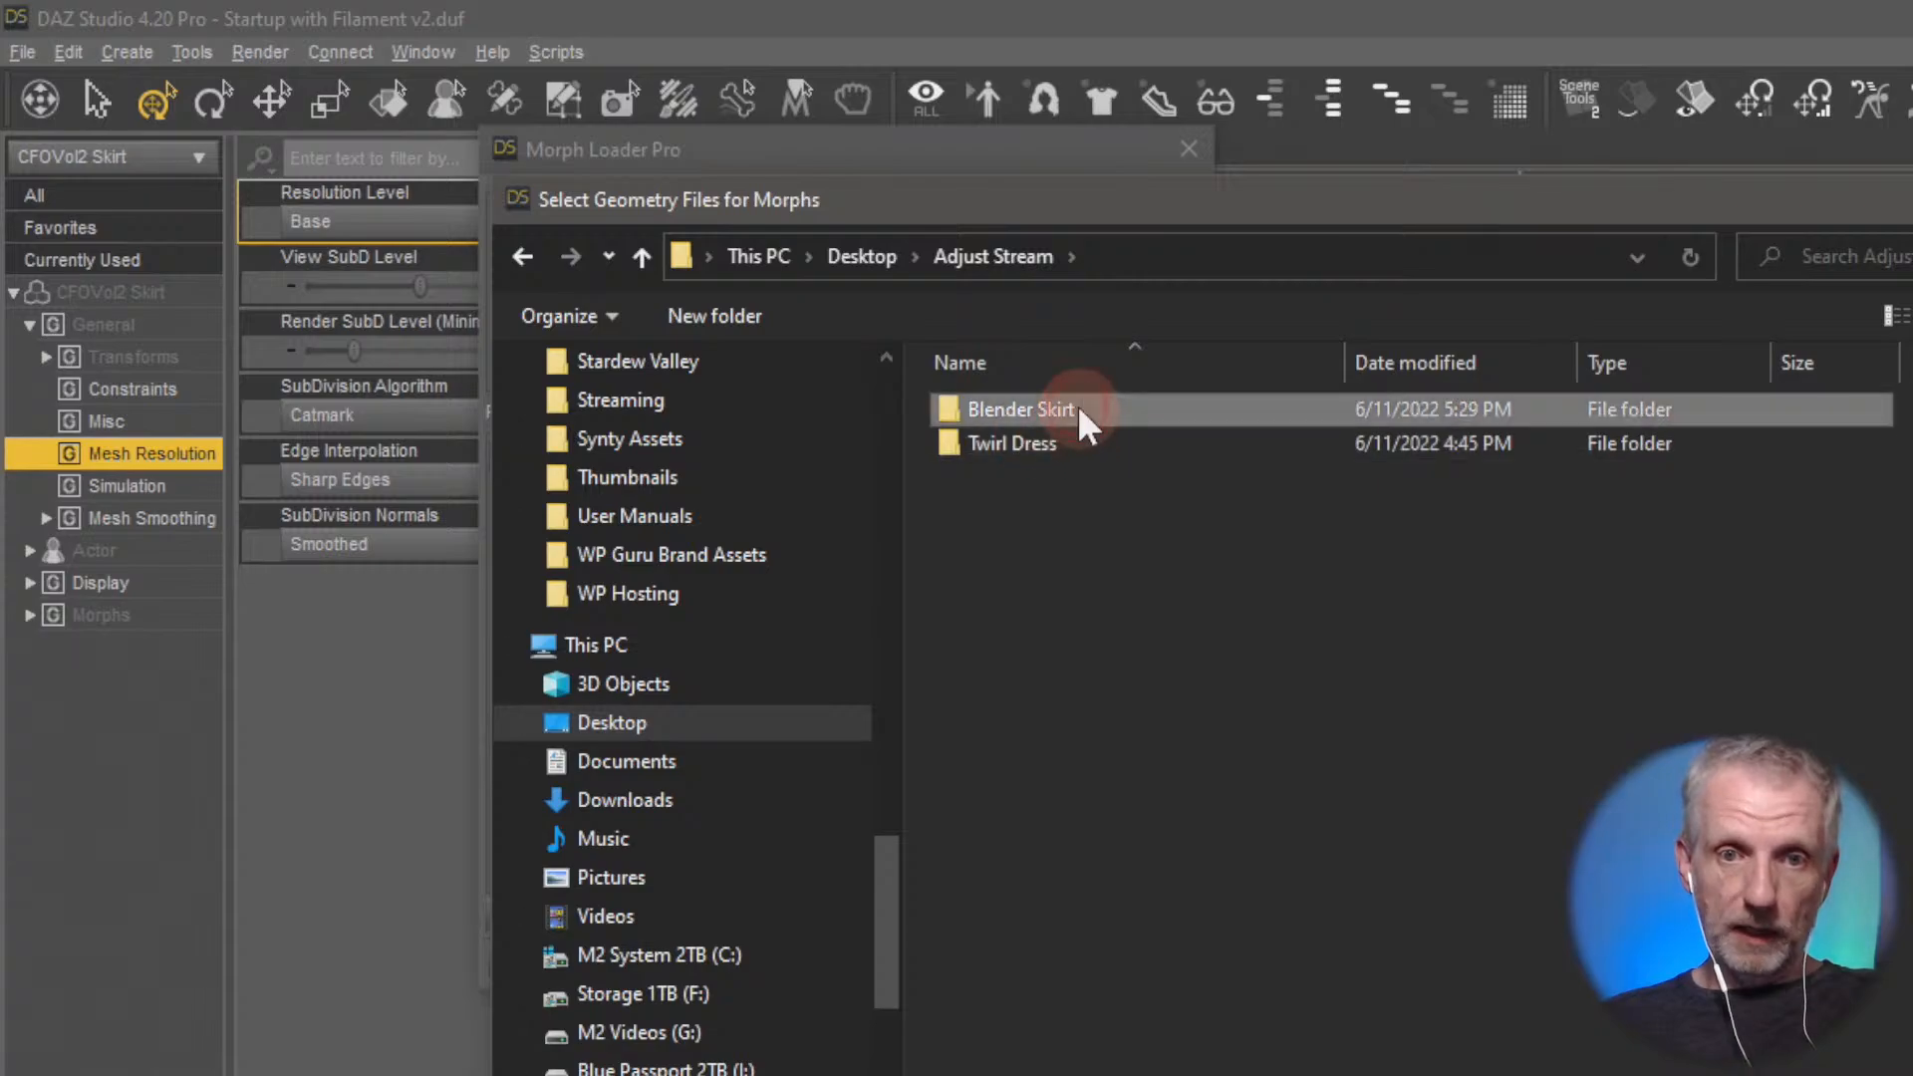
double_click(1071, 411)
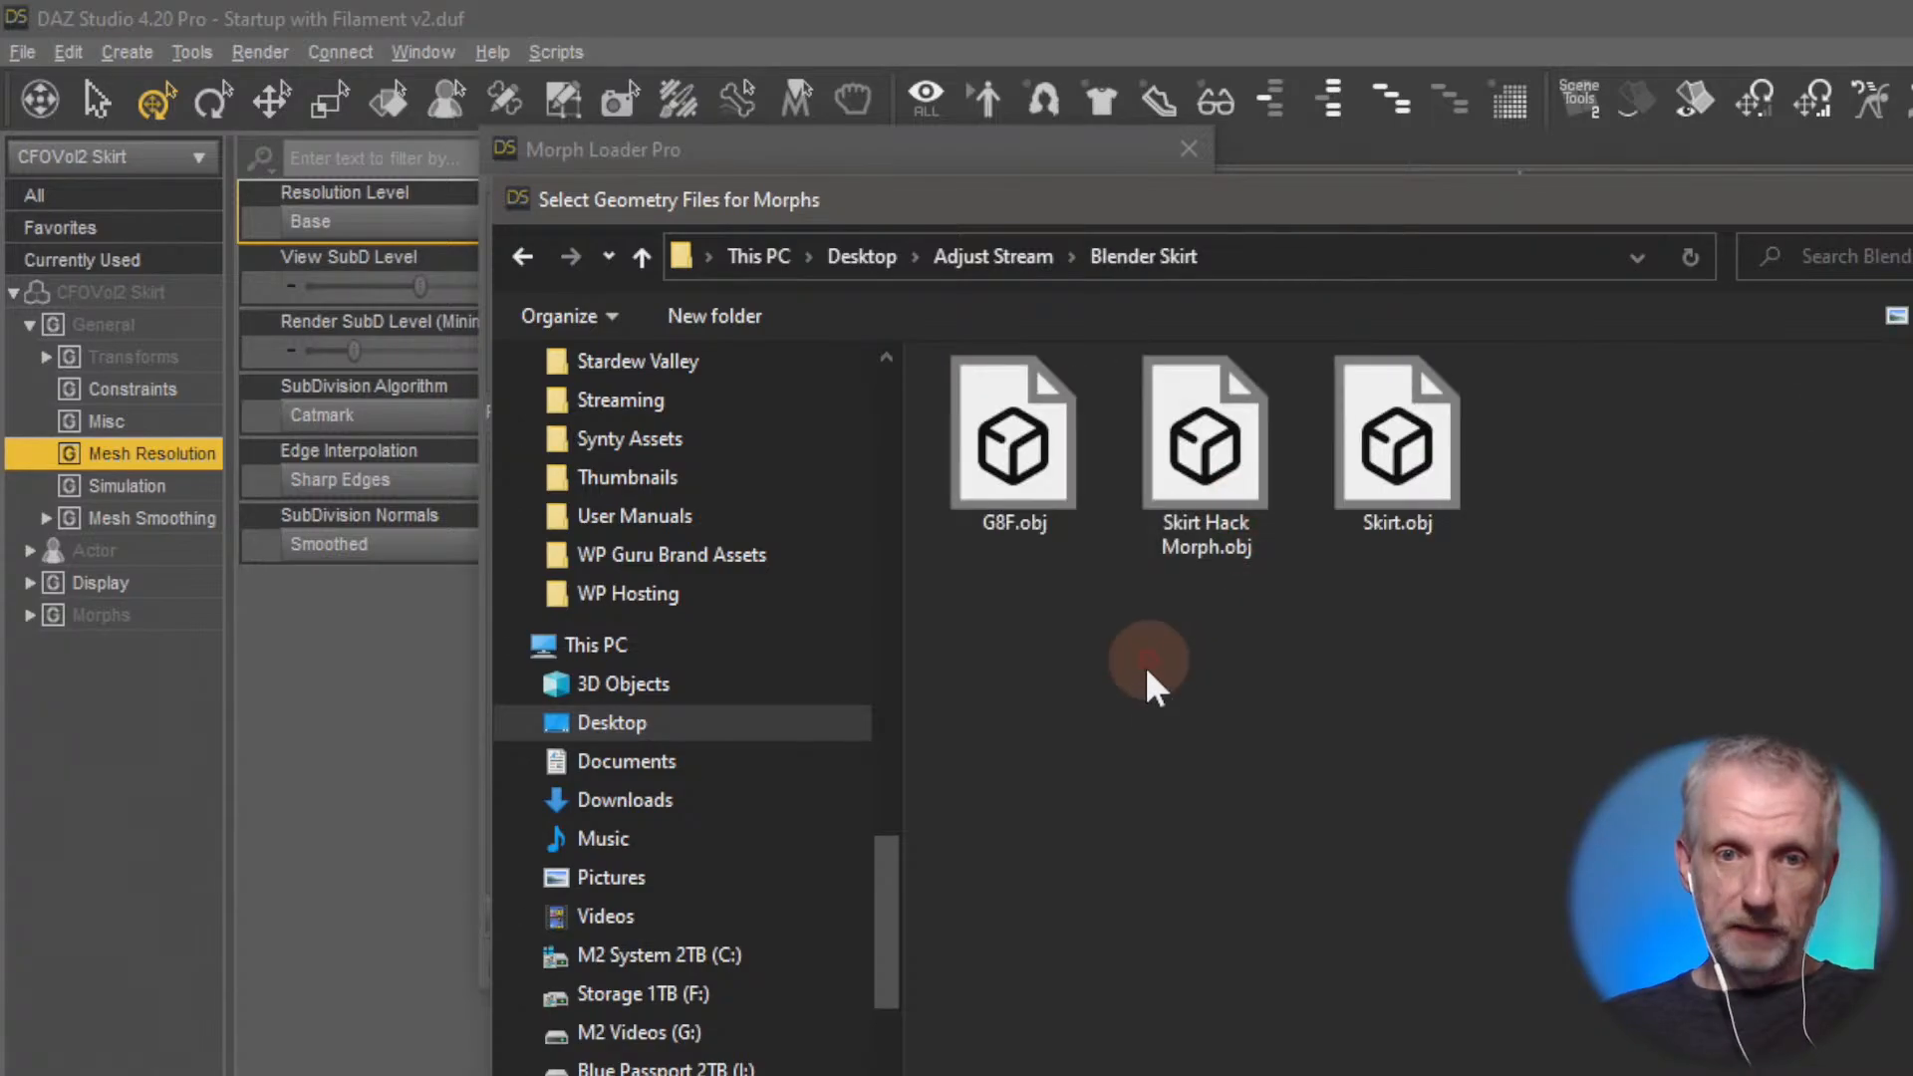
left_click(1205, 438)
key("Return")
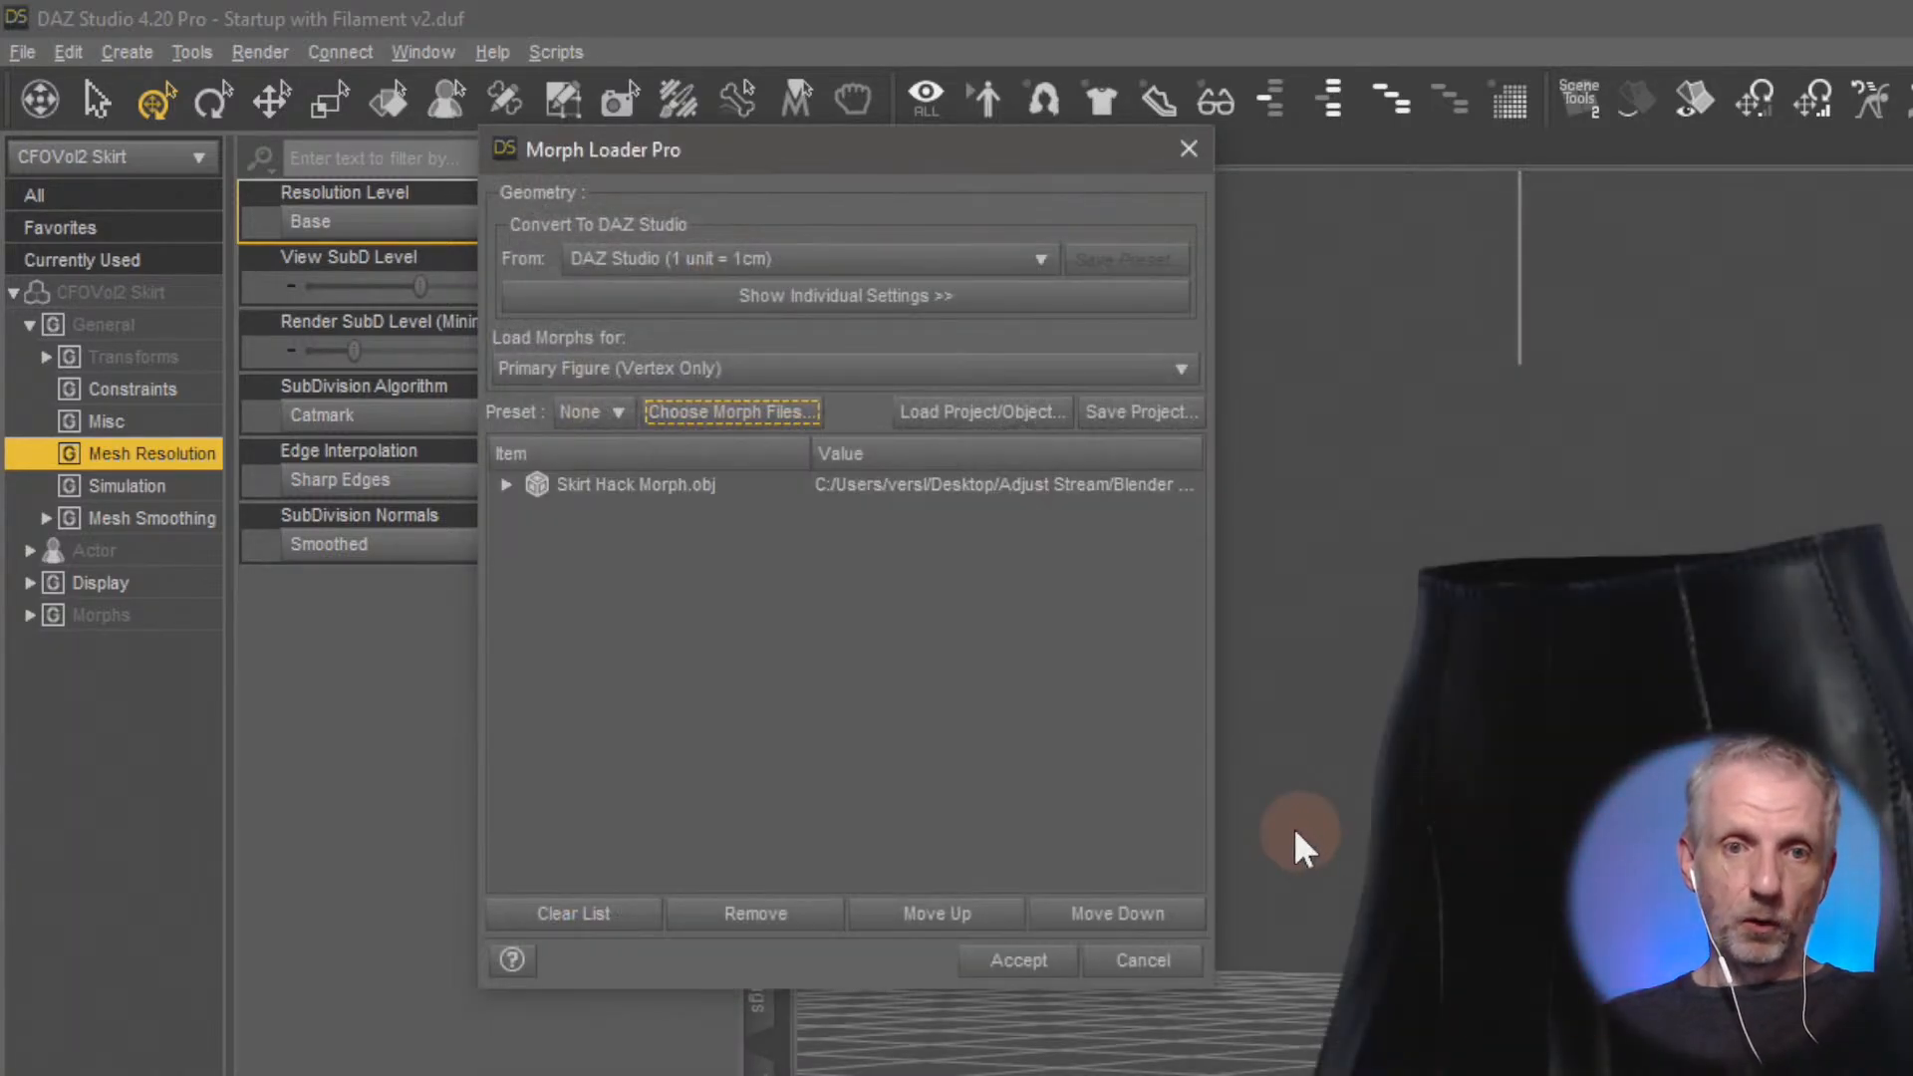
Set Reverse Deformations to Yes for Skirt Hack Morph and create the morph on the skirt
left_click(506, 485)
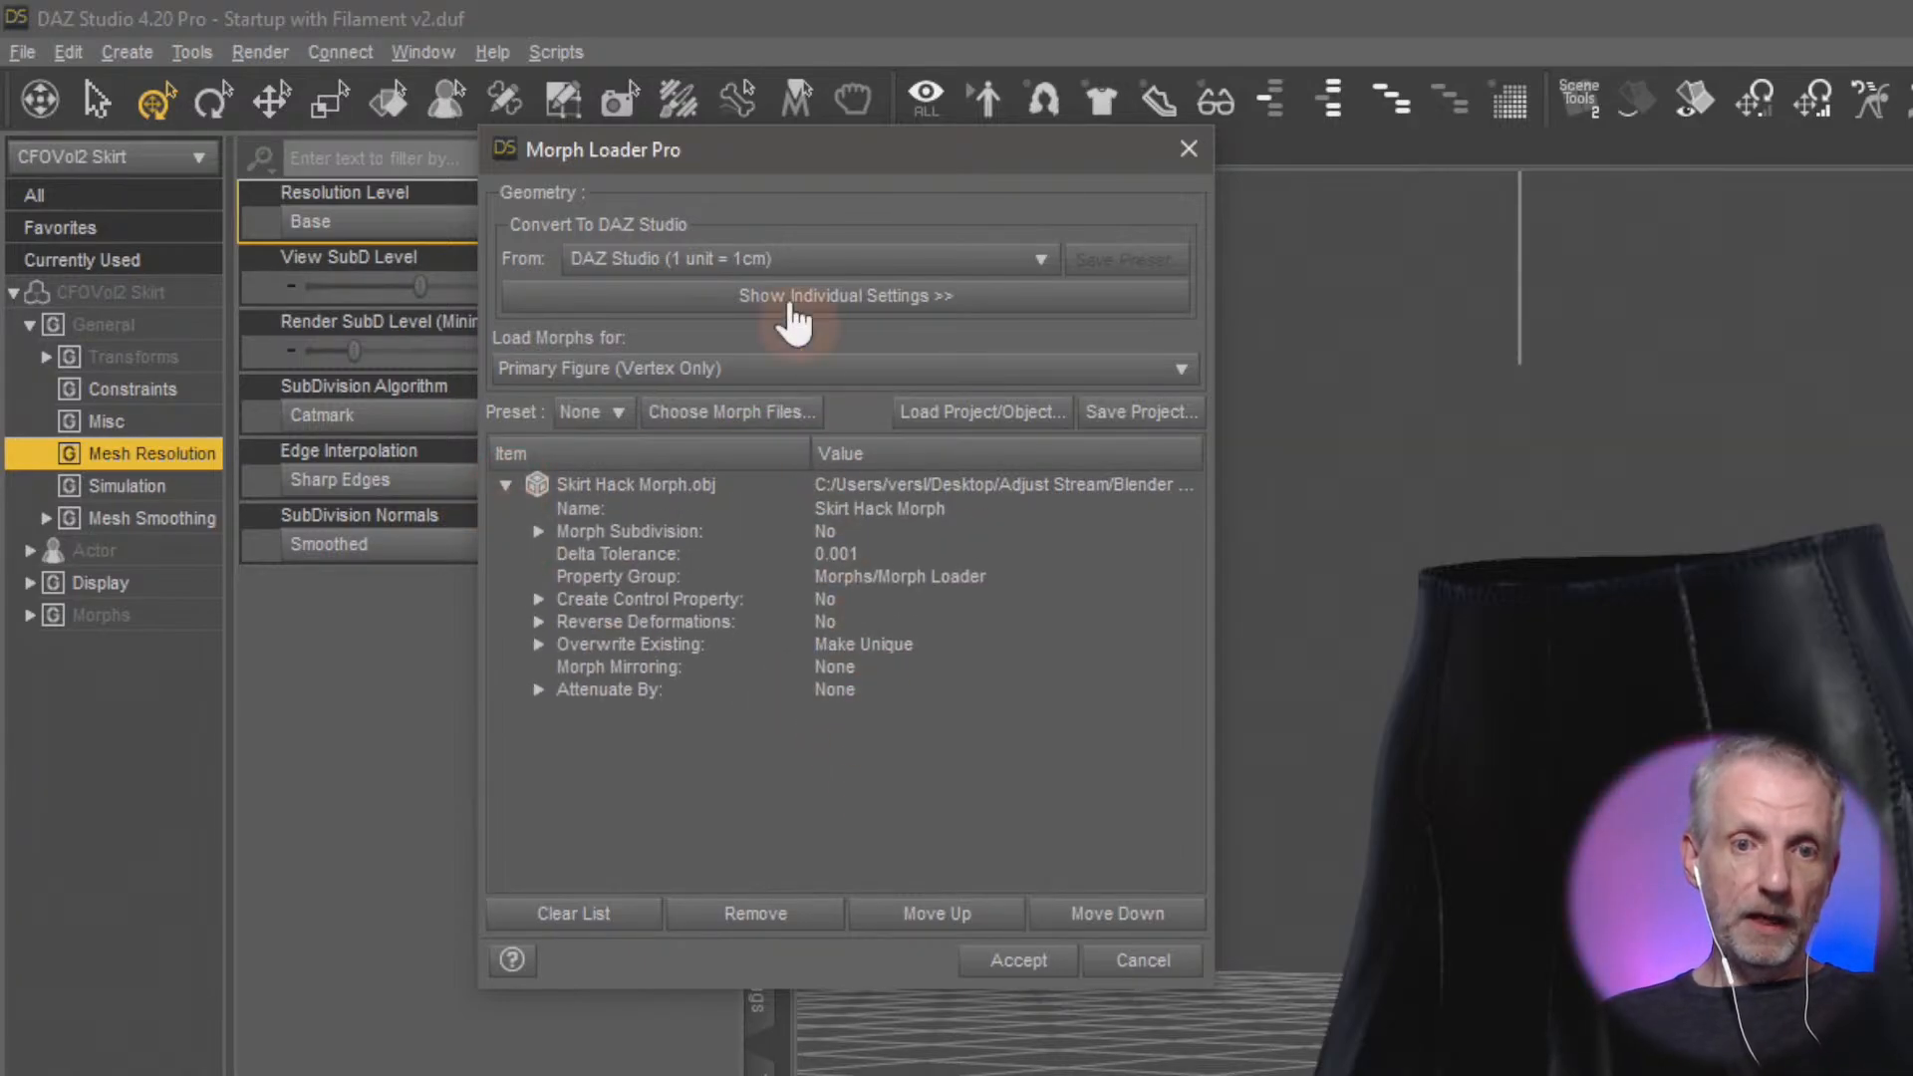
left_click_drag(923, 154, 847, 103)
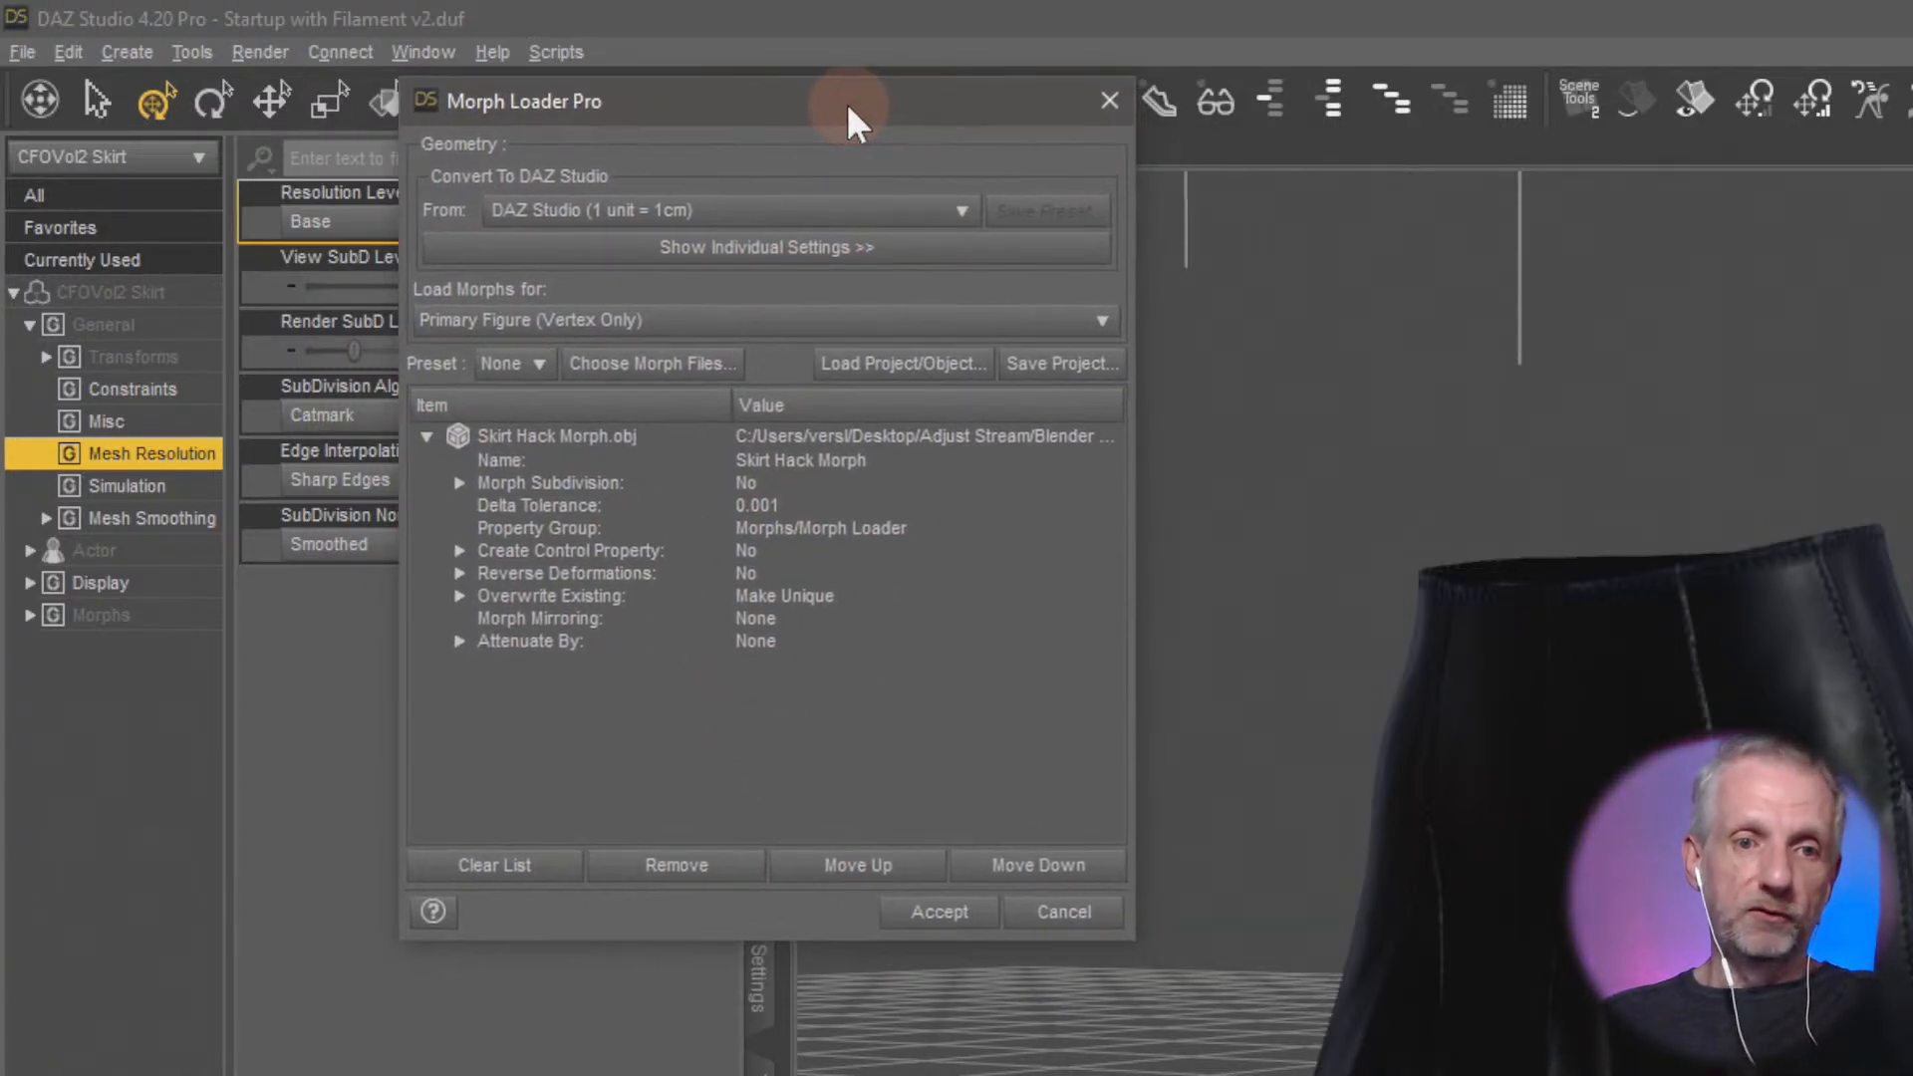
left_click(751, 571)
left_click(761, 571)
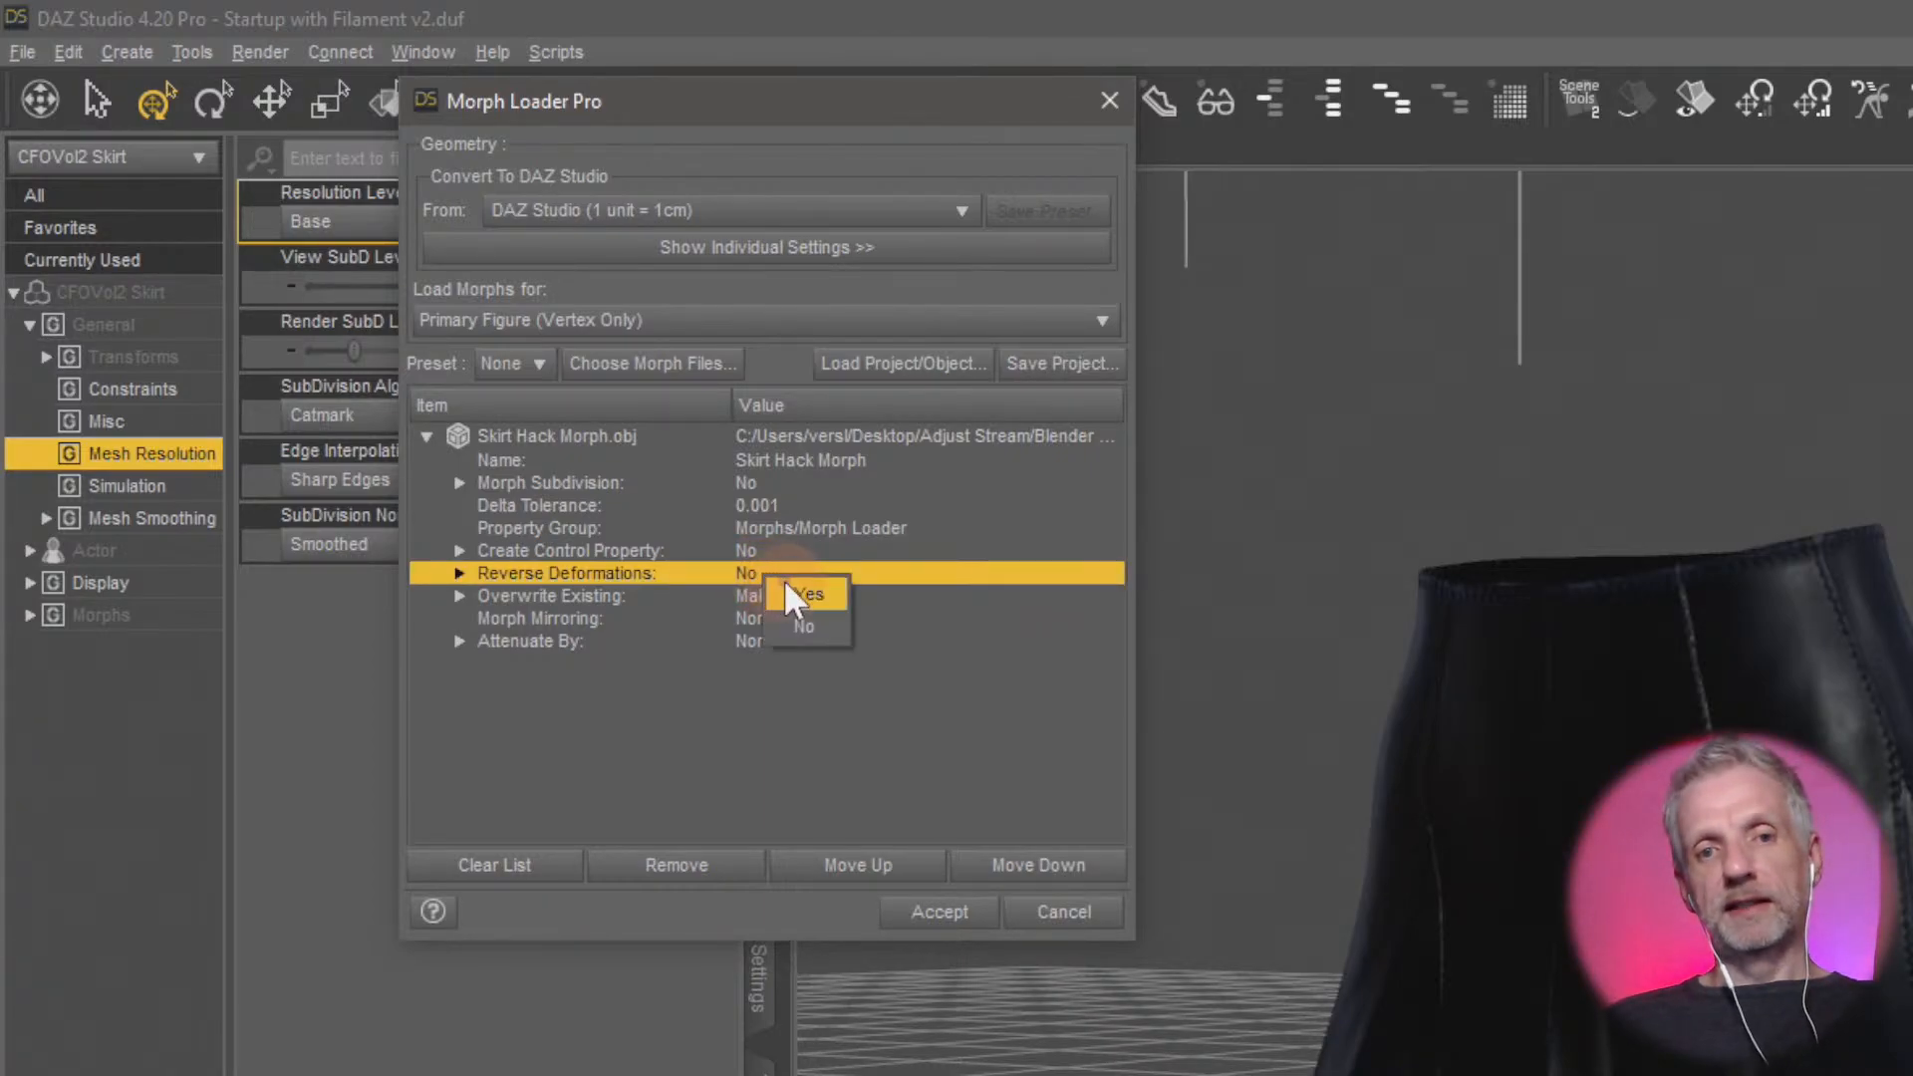
left_click(783, 578)
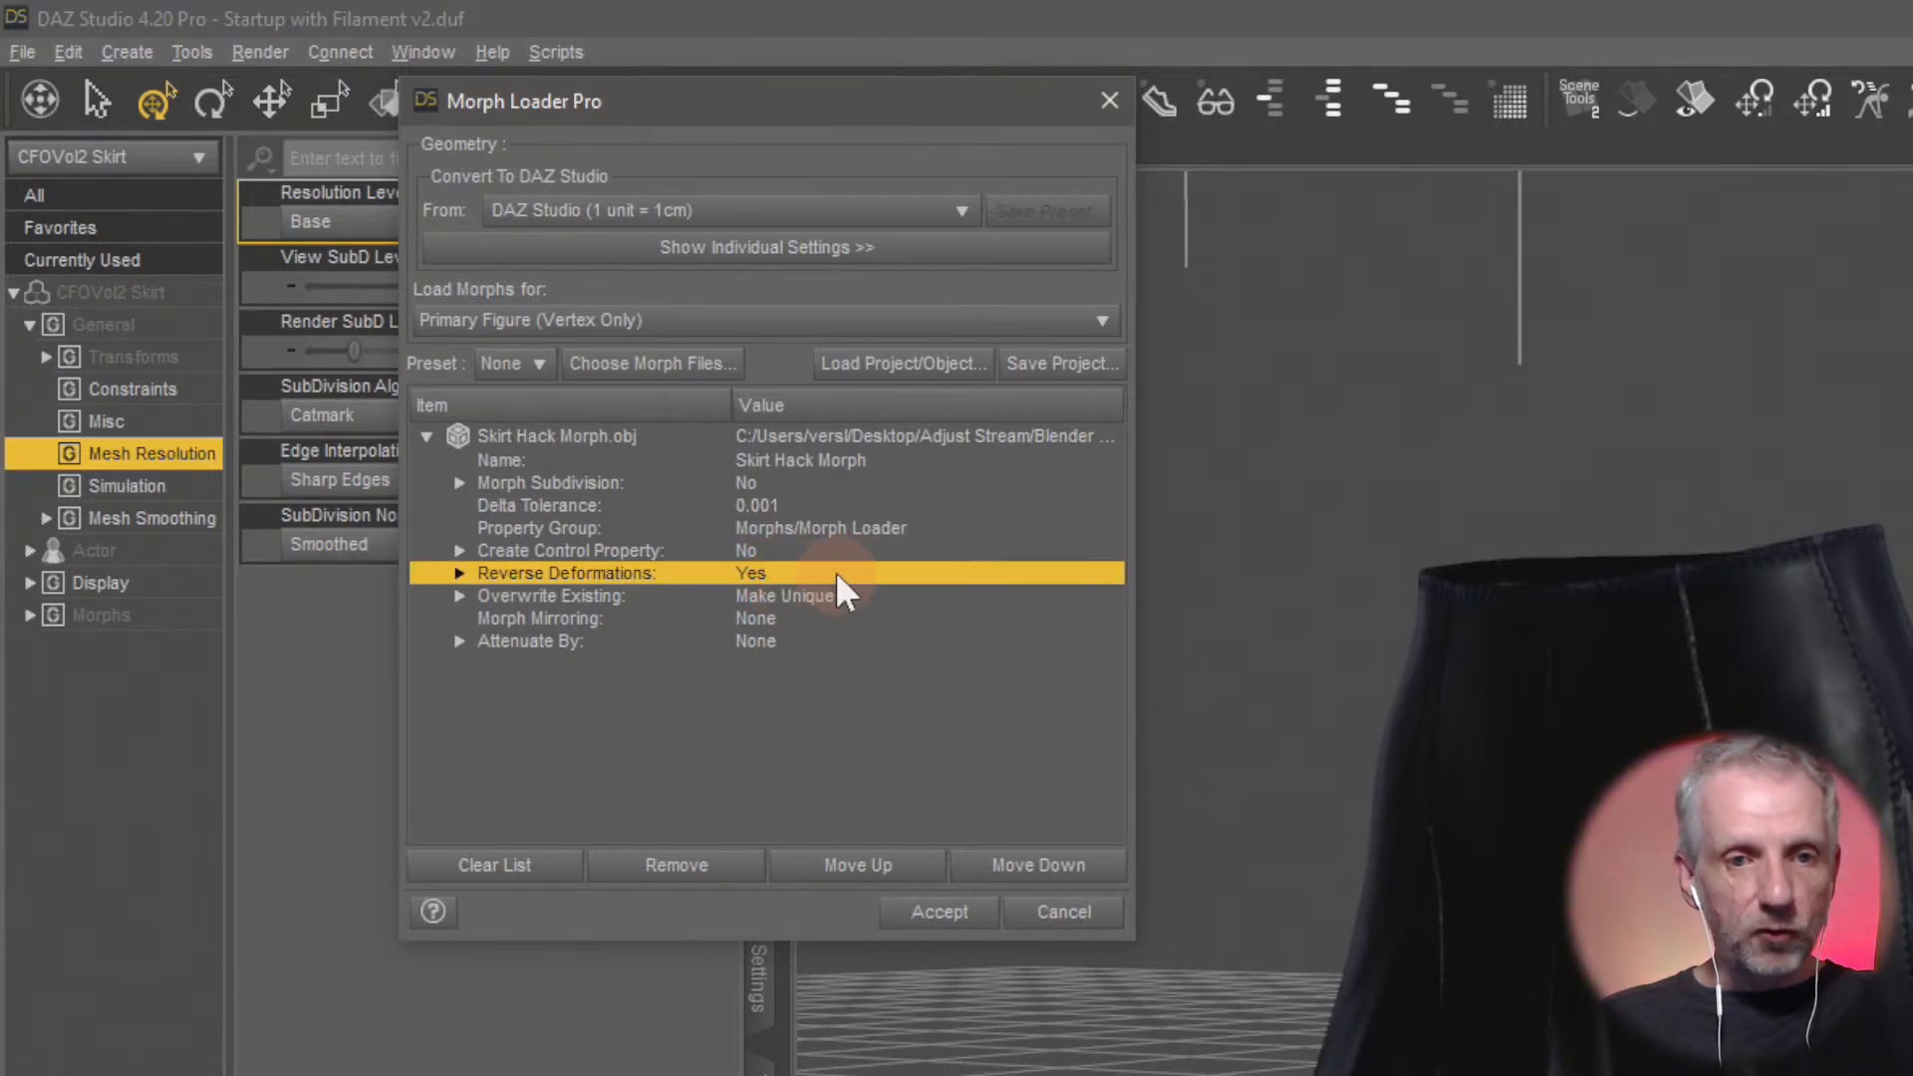
double_click(636, 573)
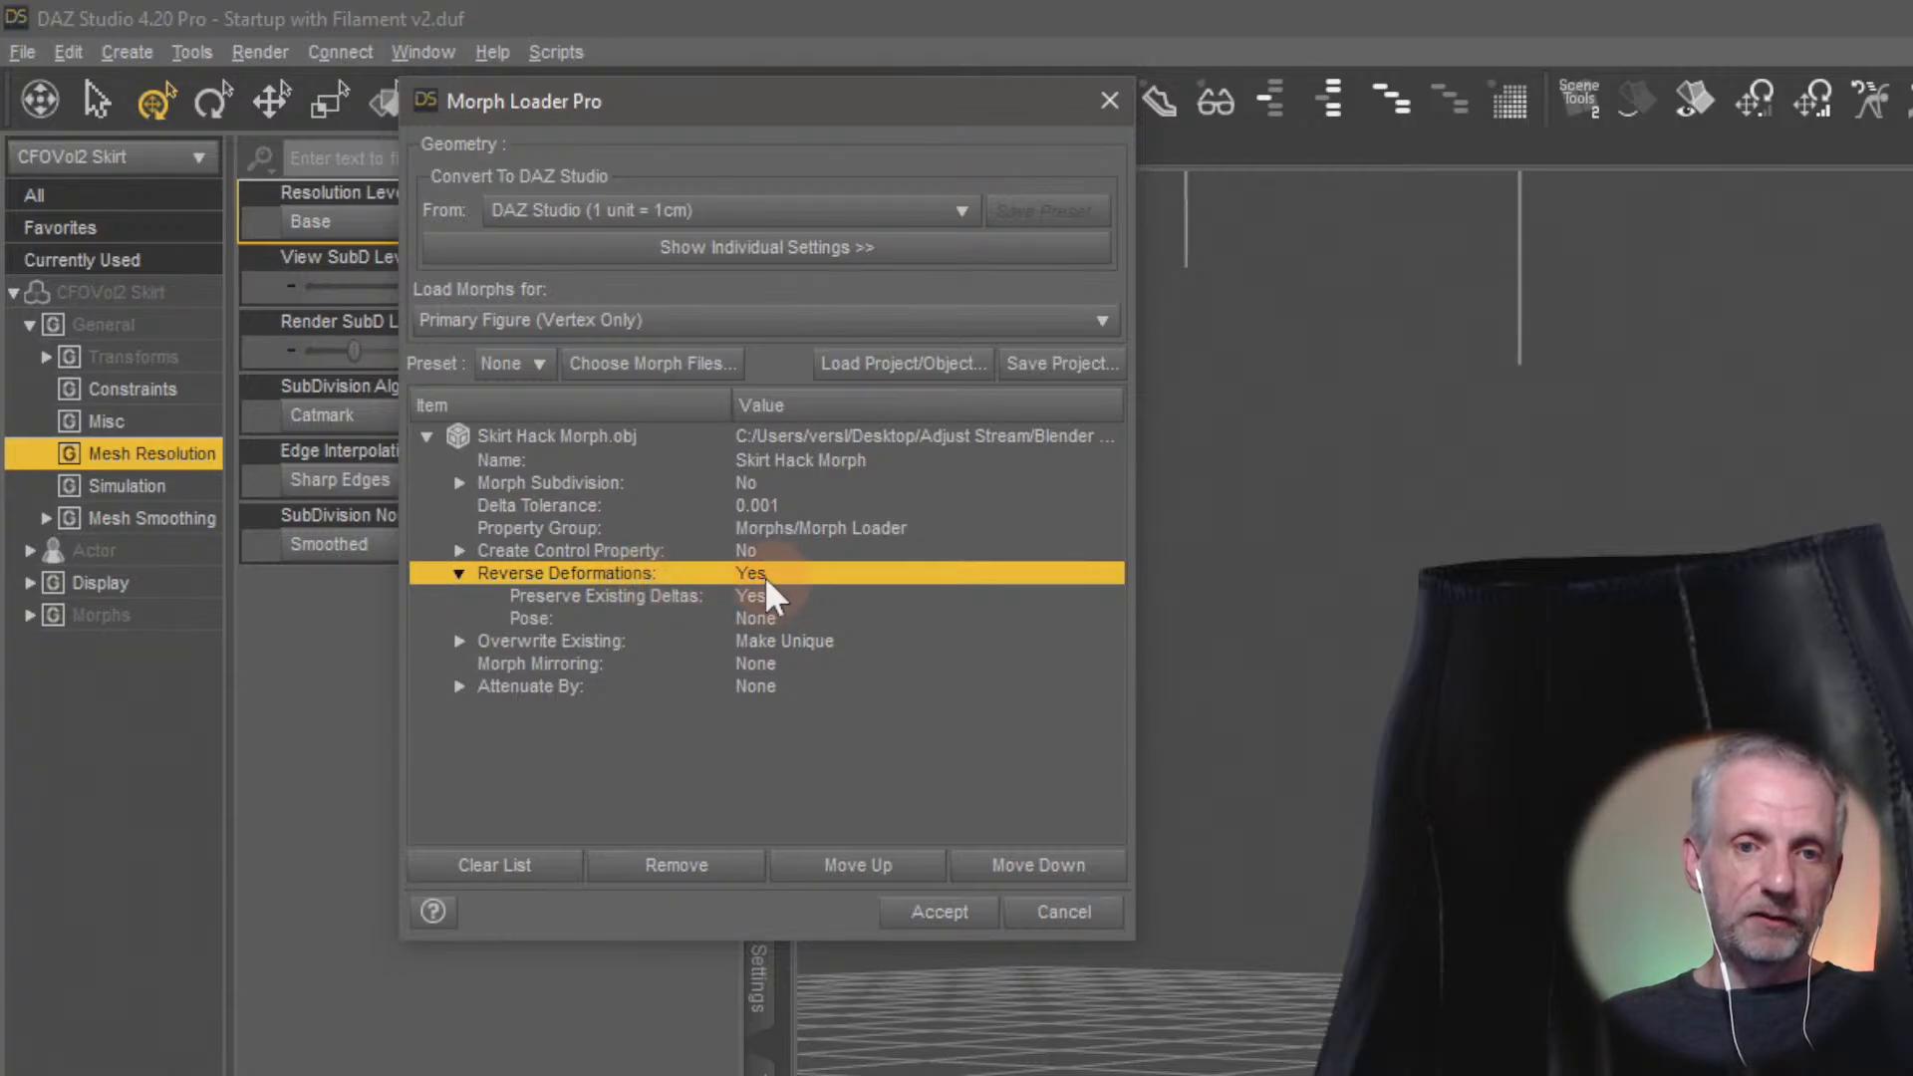
left_click(799, 571)
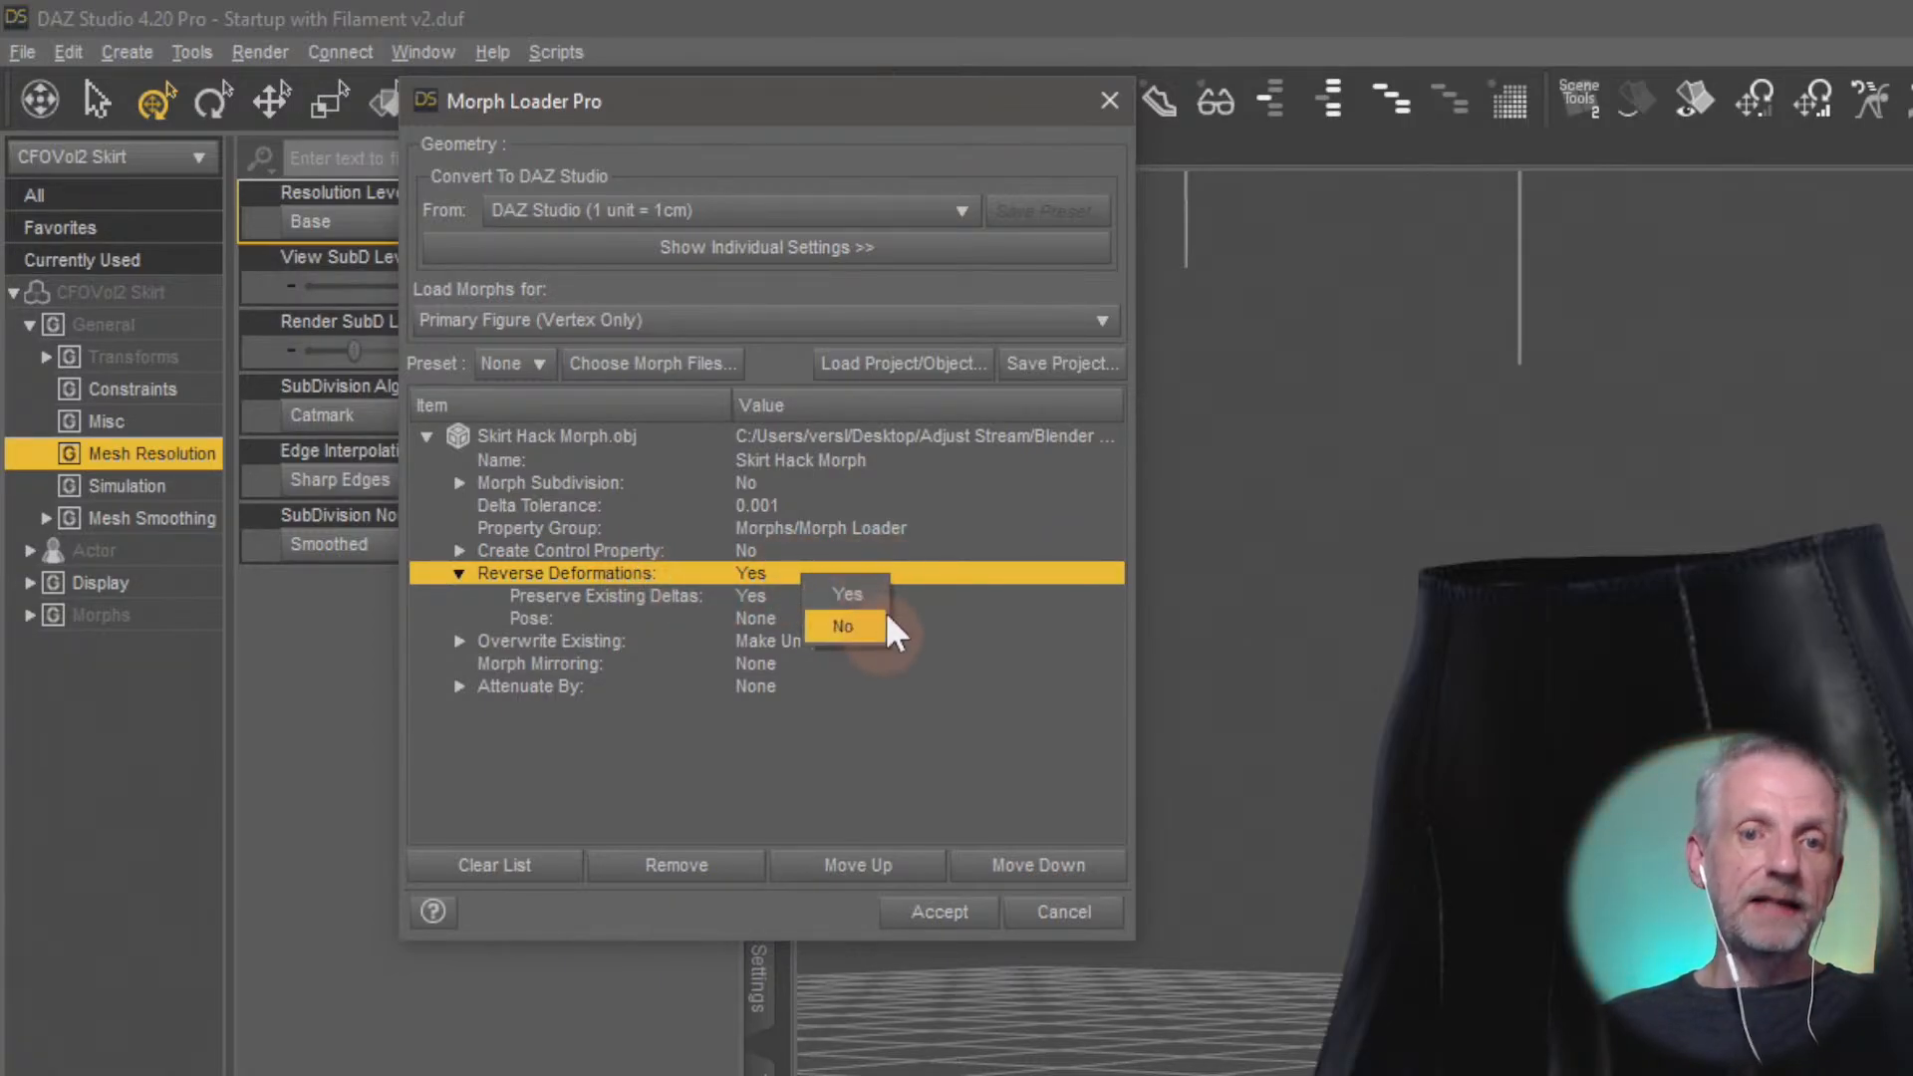
left_click(930, 745)
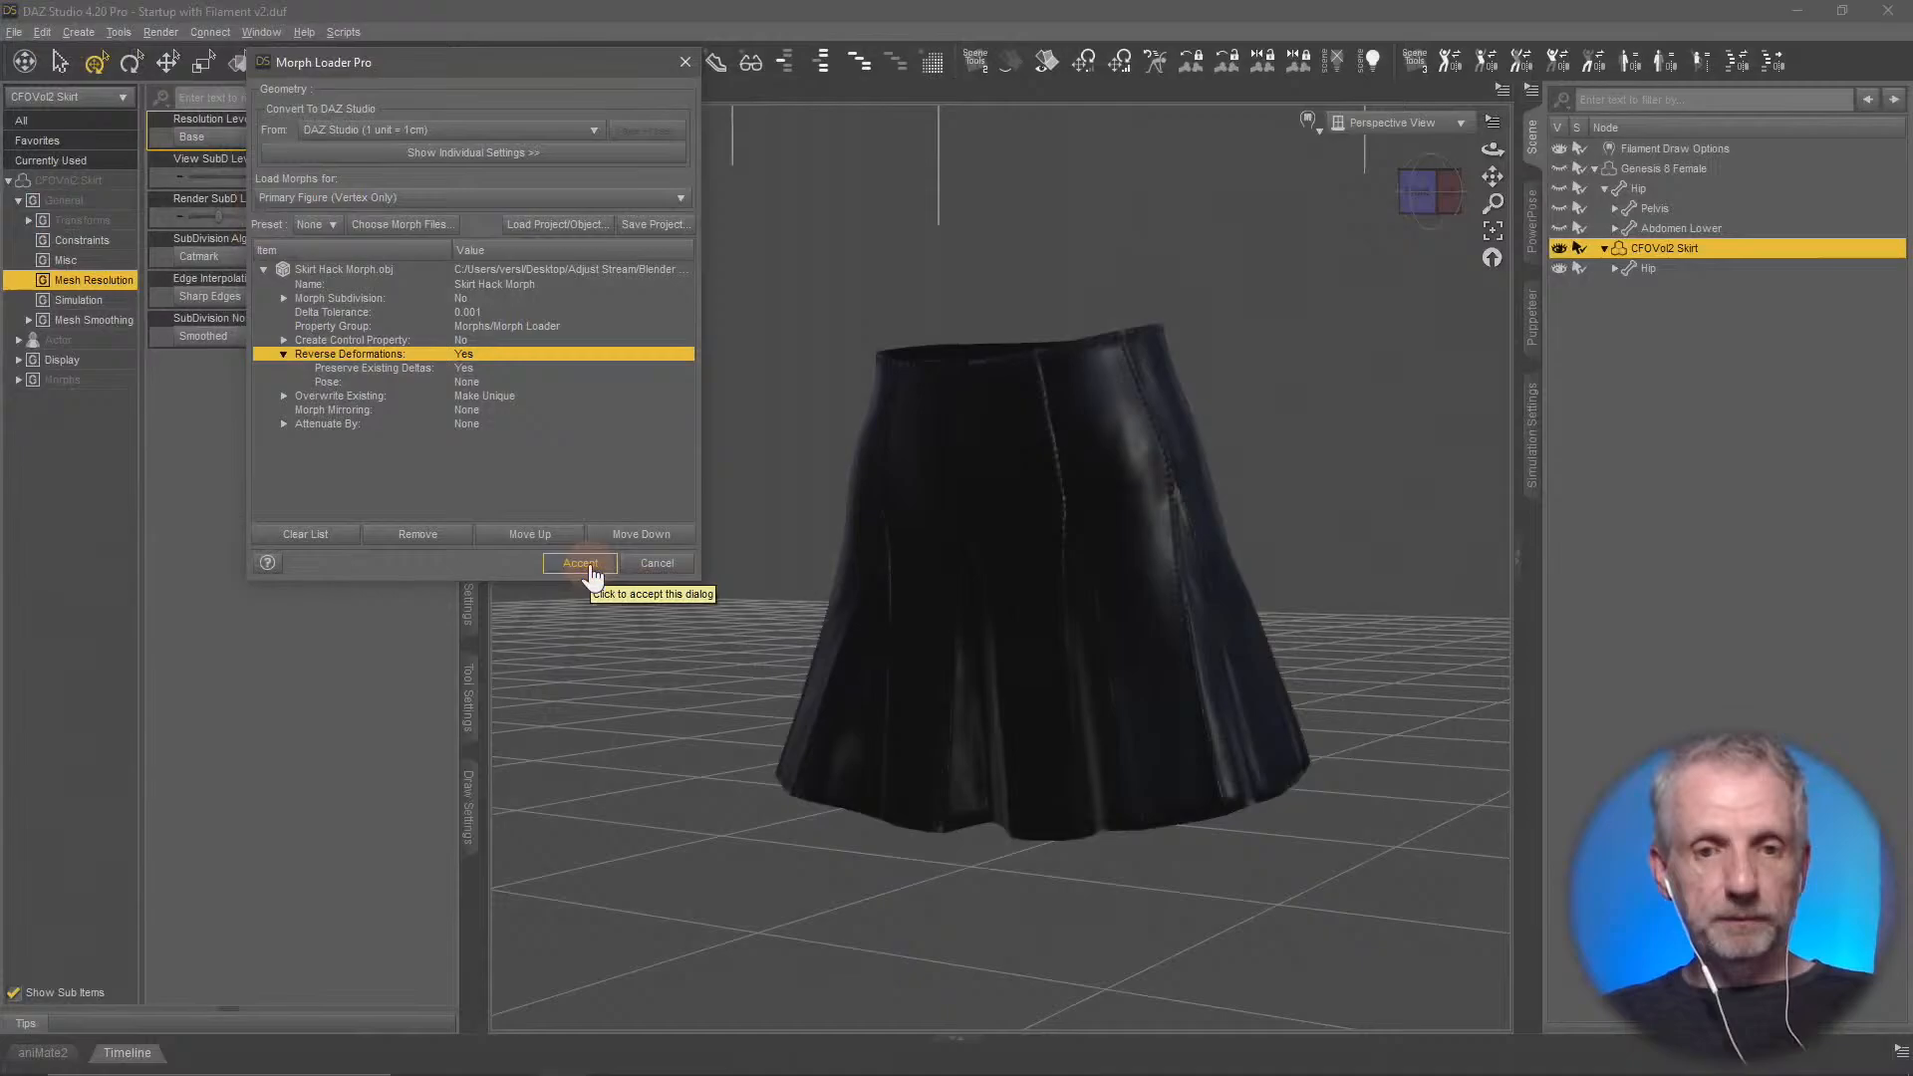
left_click(954, 924)
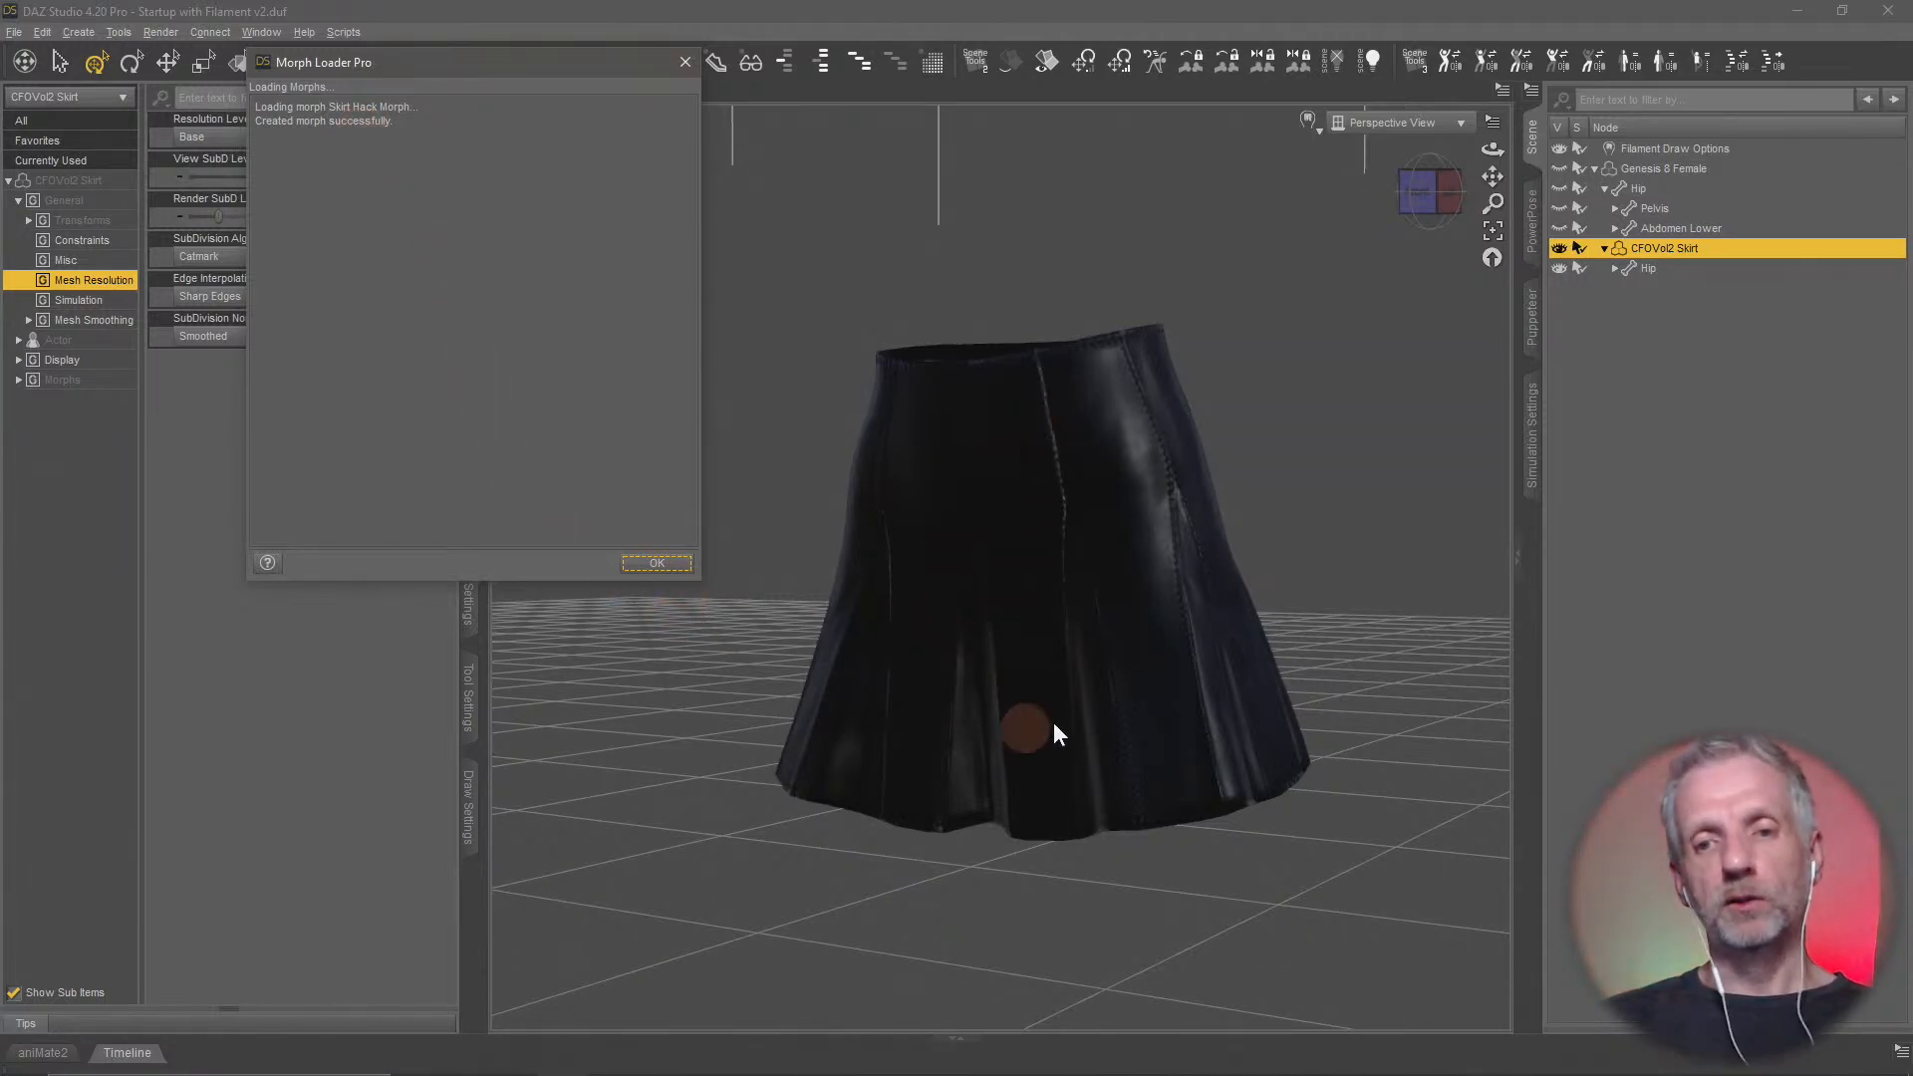
left_click(654, 566)
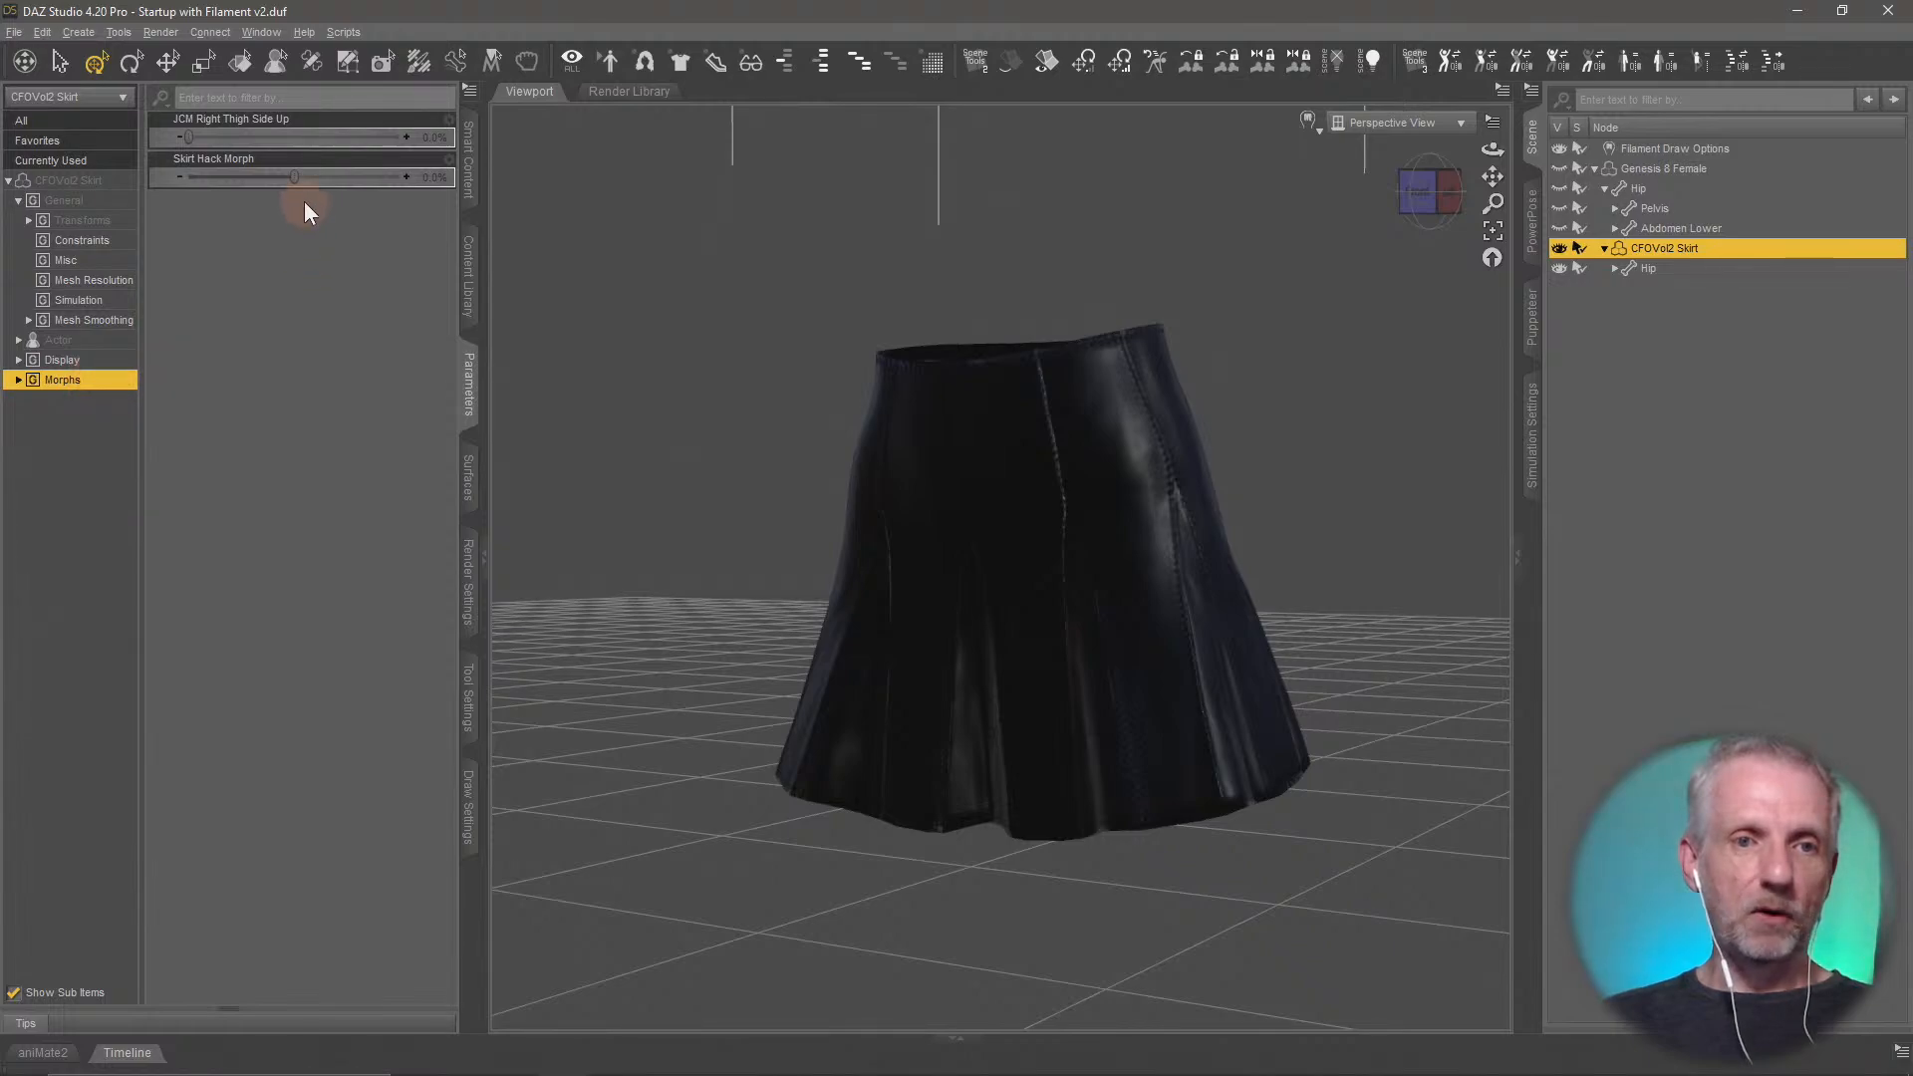
Test the skirt's Skirt Hack Morph at 100% and reset it to 0%
left_click_drag(294, 180, 496, 257)
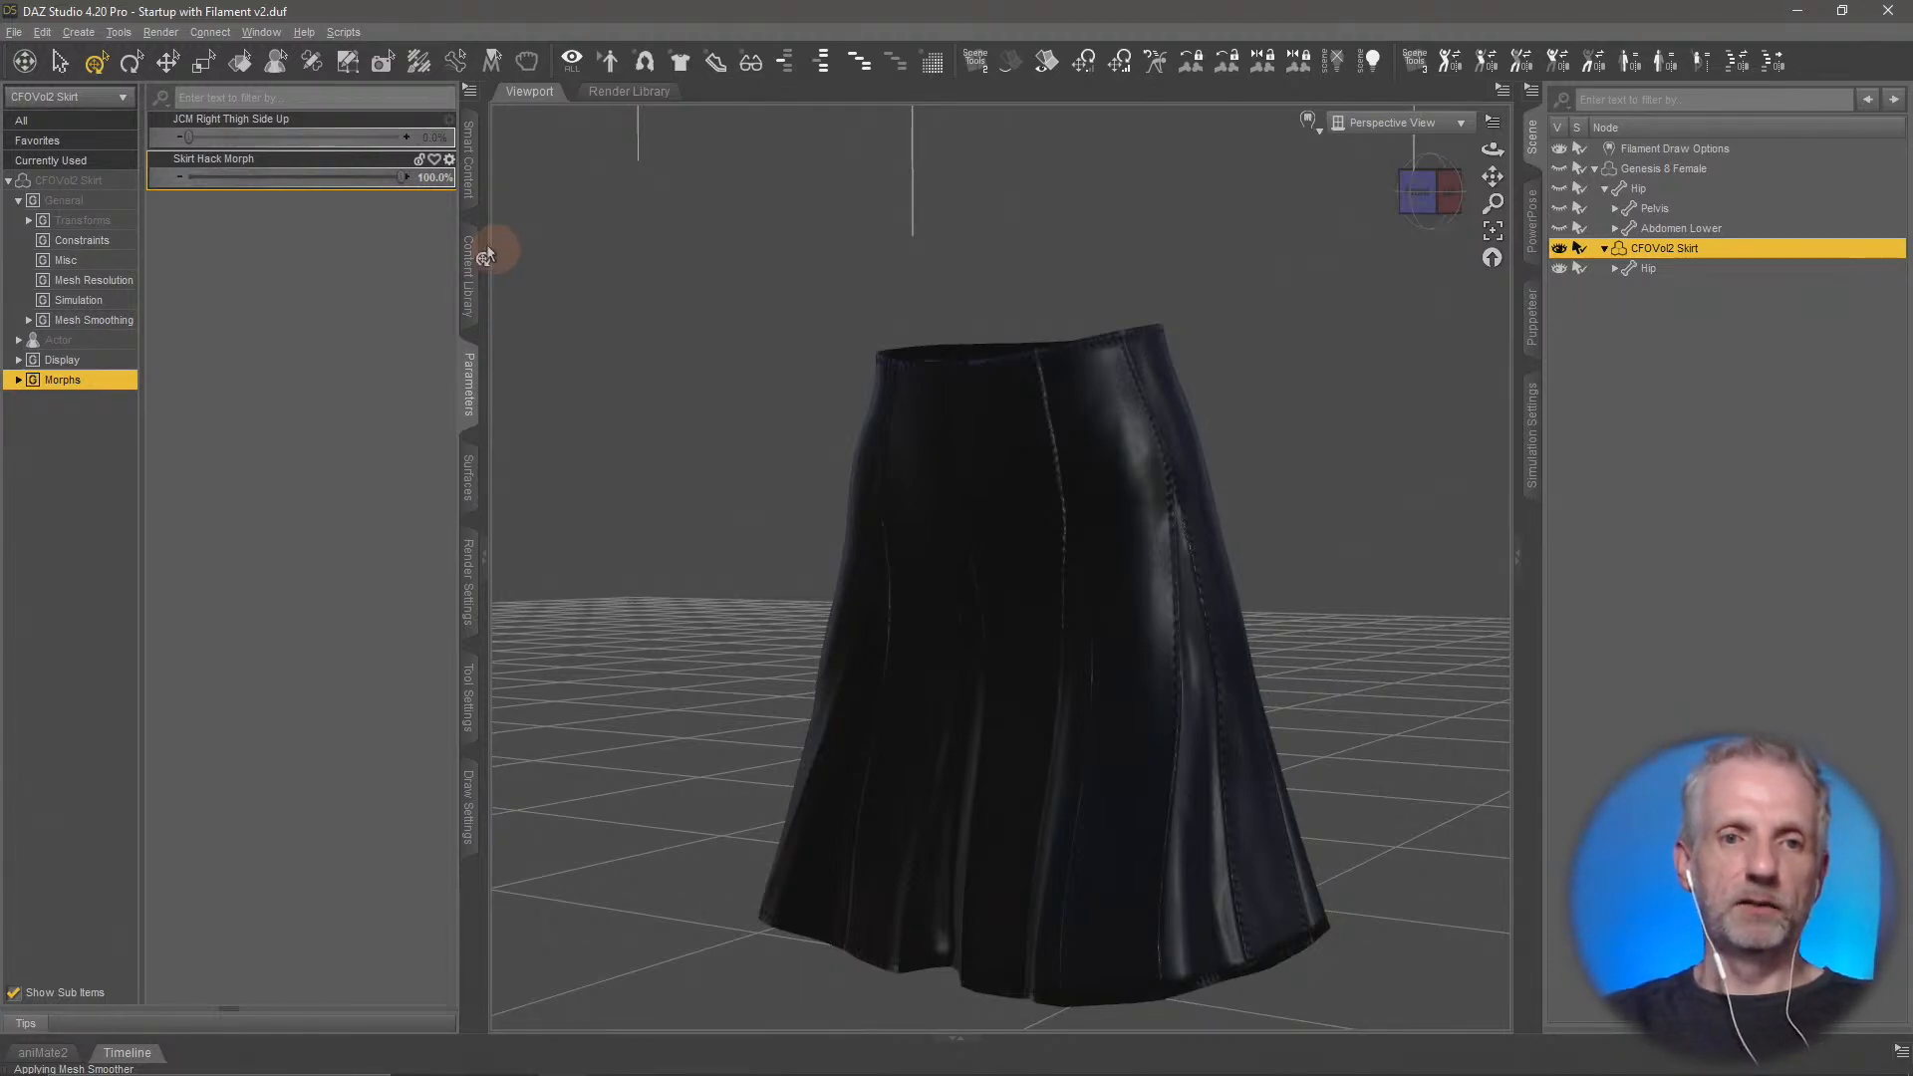
left_click(344, 172, "alt")
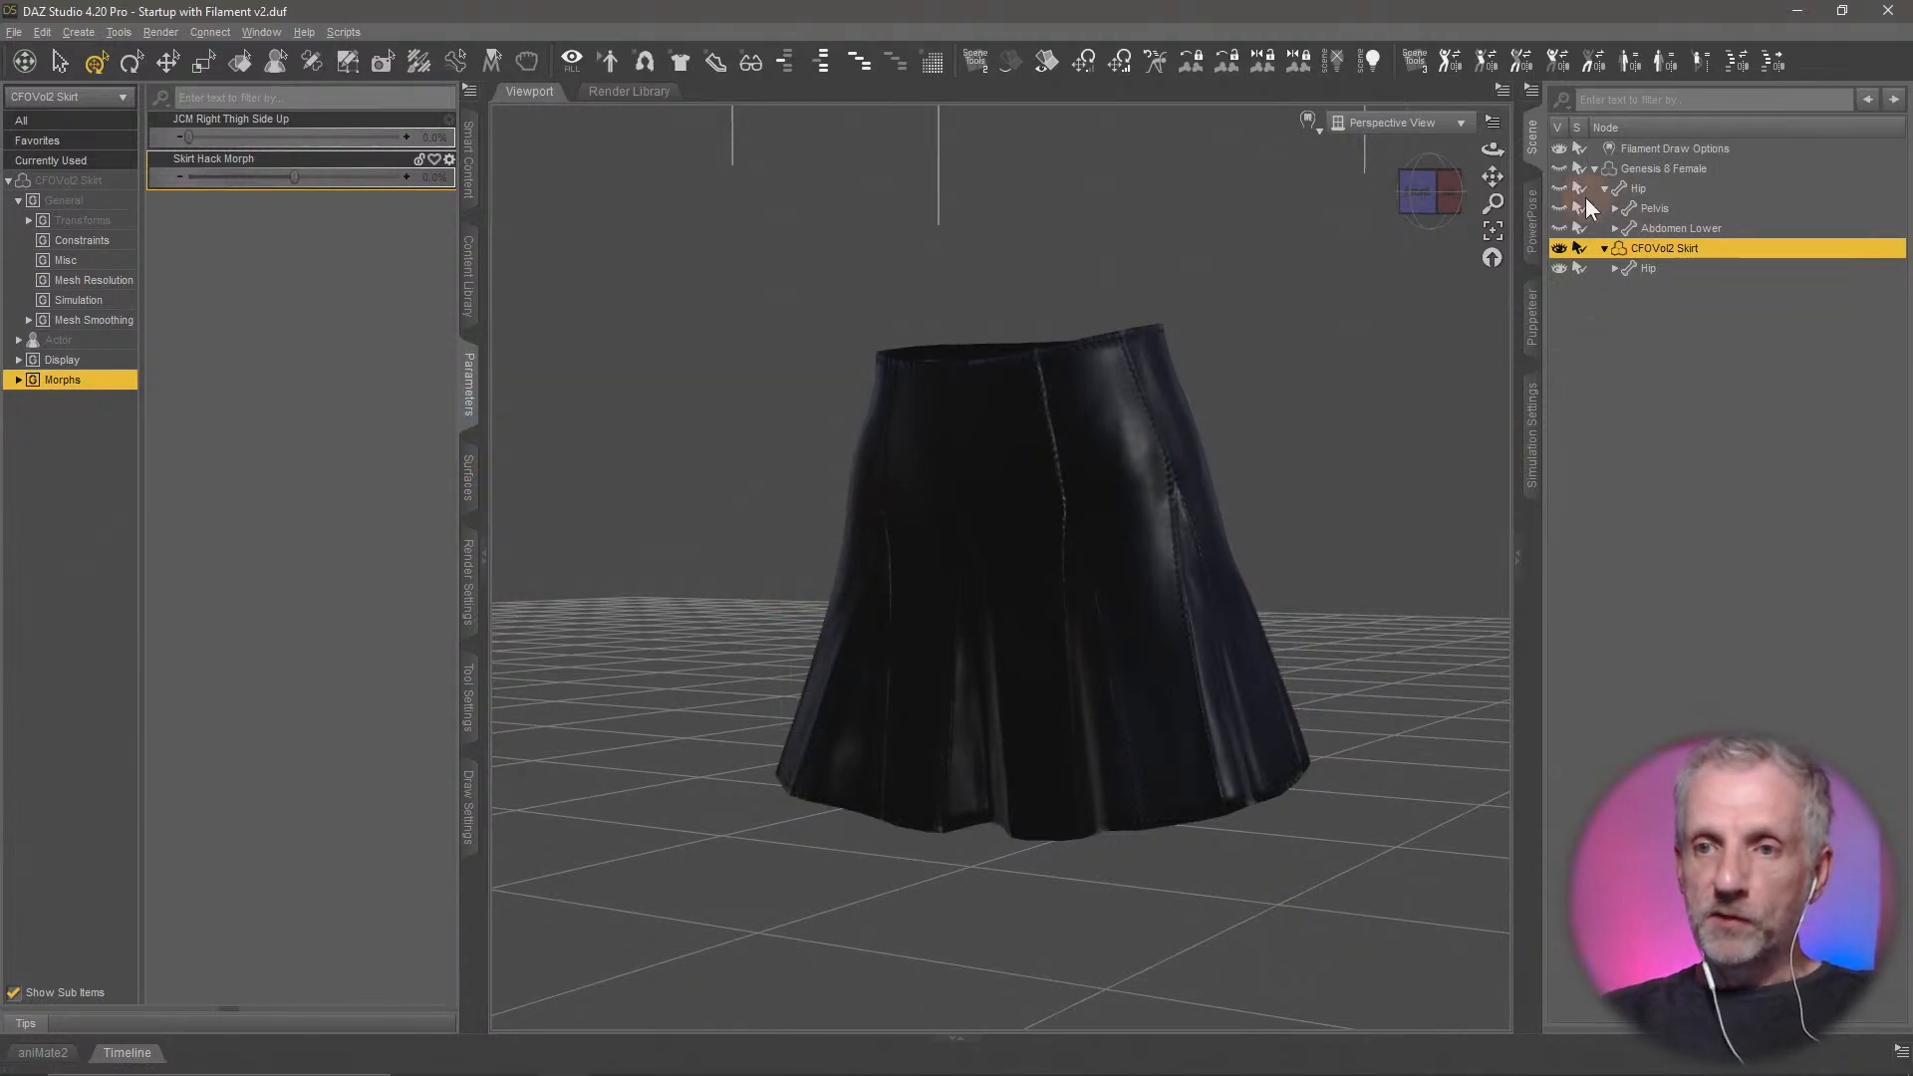
Hide the skirt, make the Genesis 8 Female figure visible, and select and frame the figure
left_click(1558, 245)
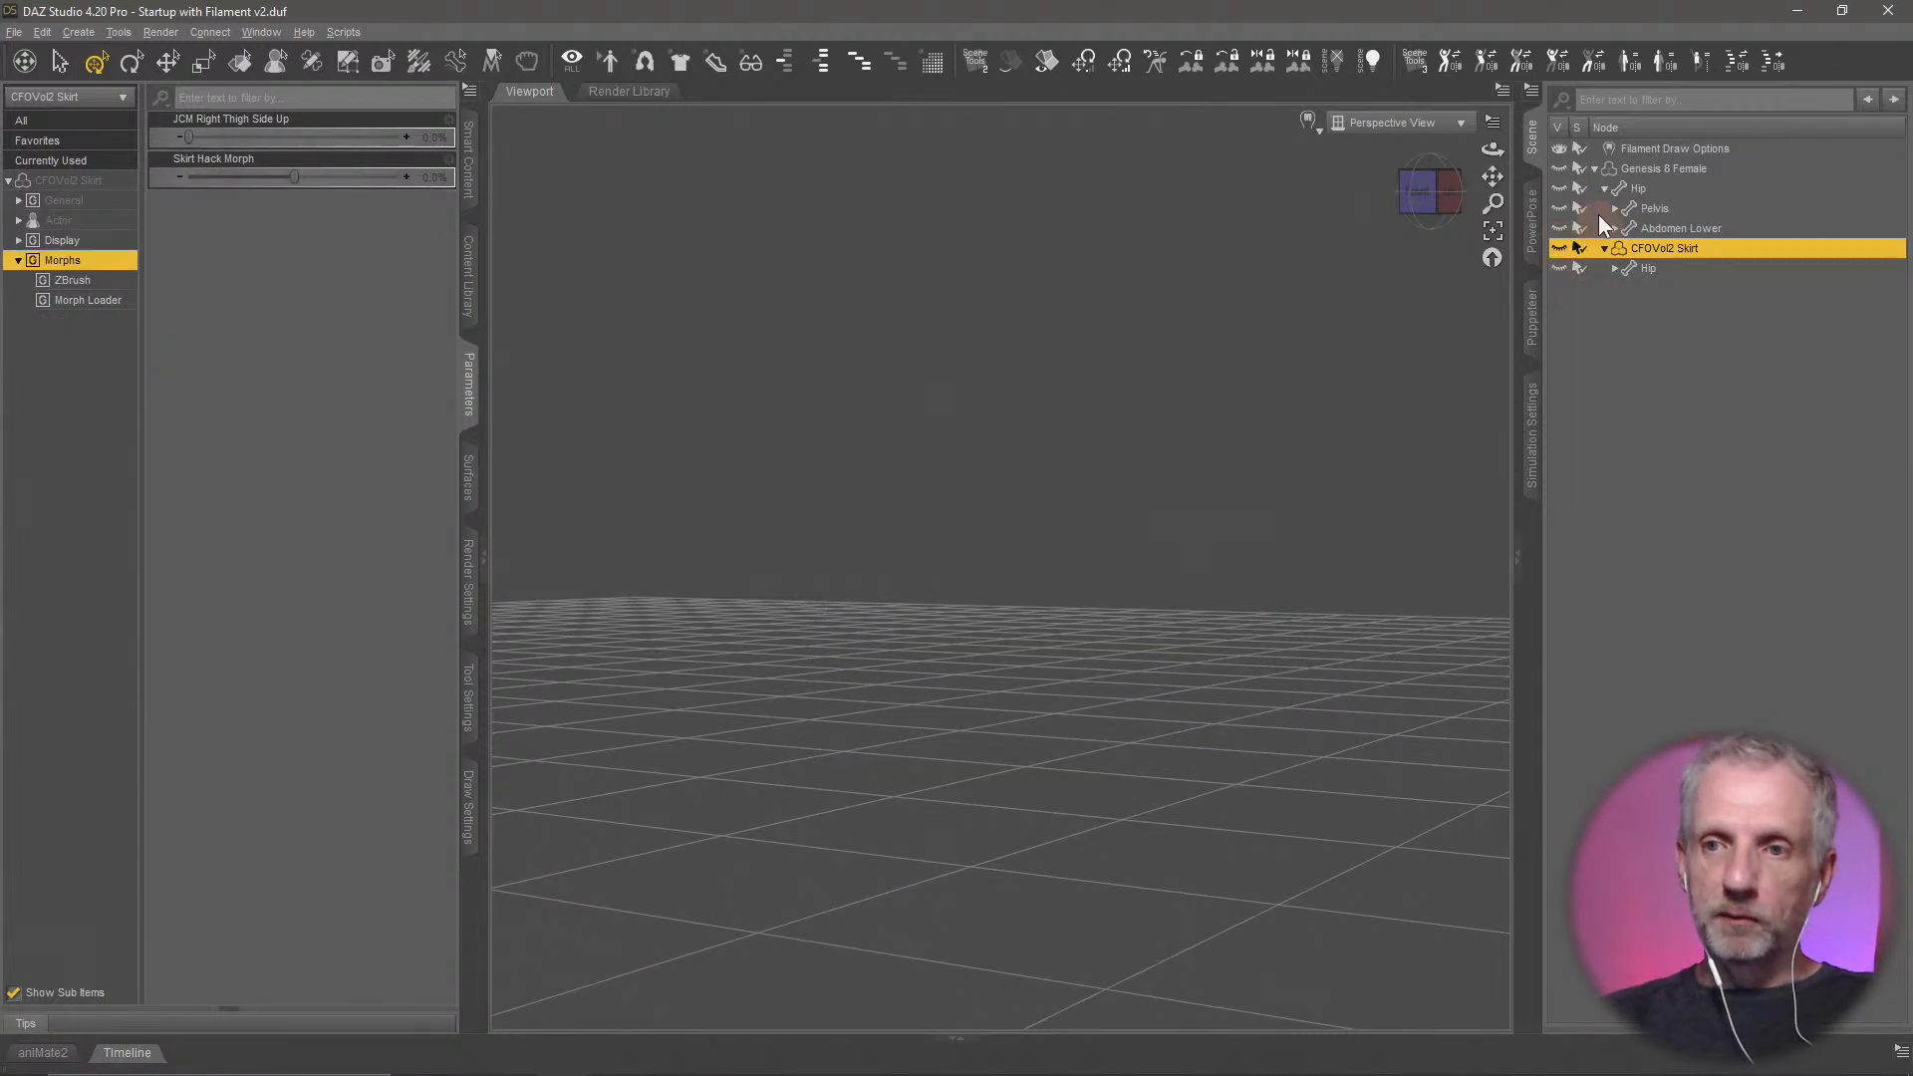
left_click(1558, 169)
left_click(1557, 248)
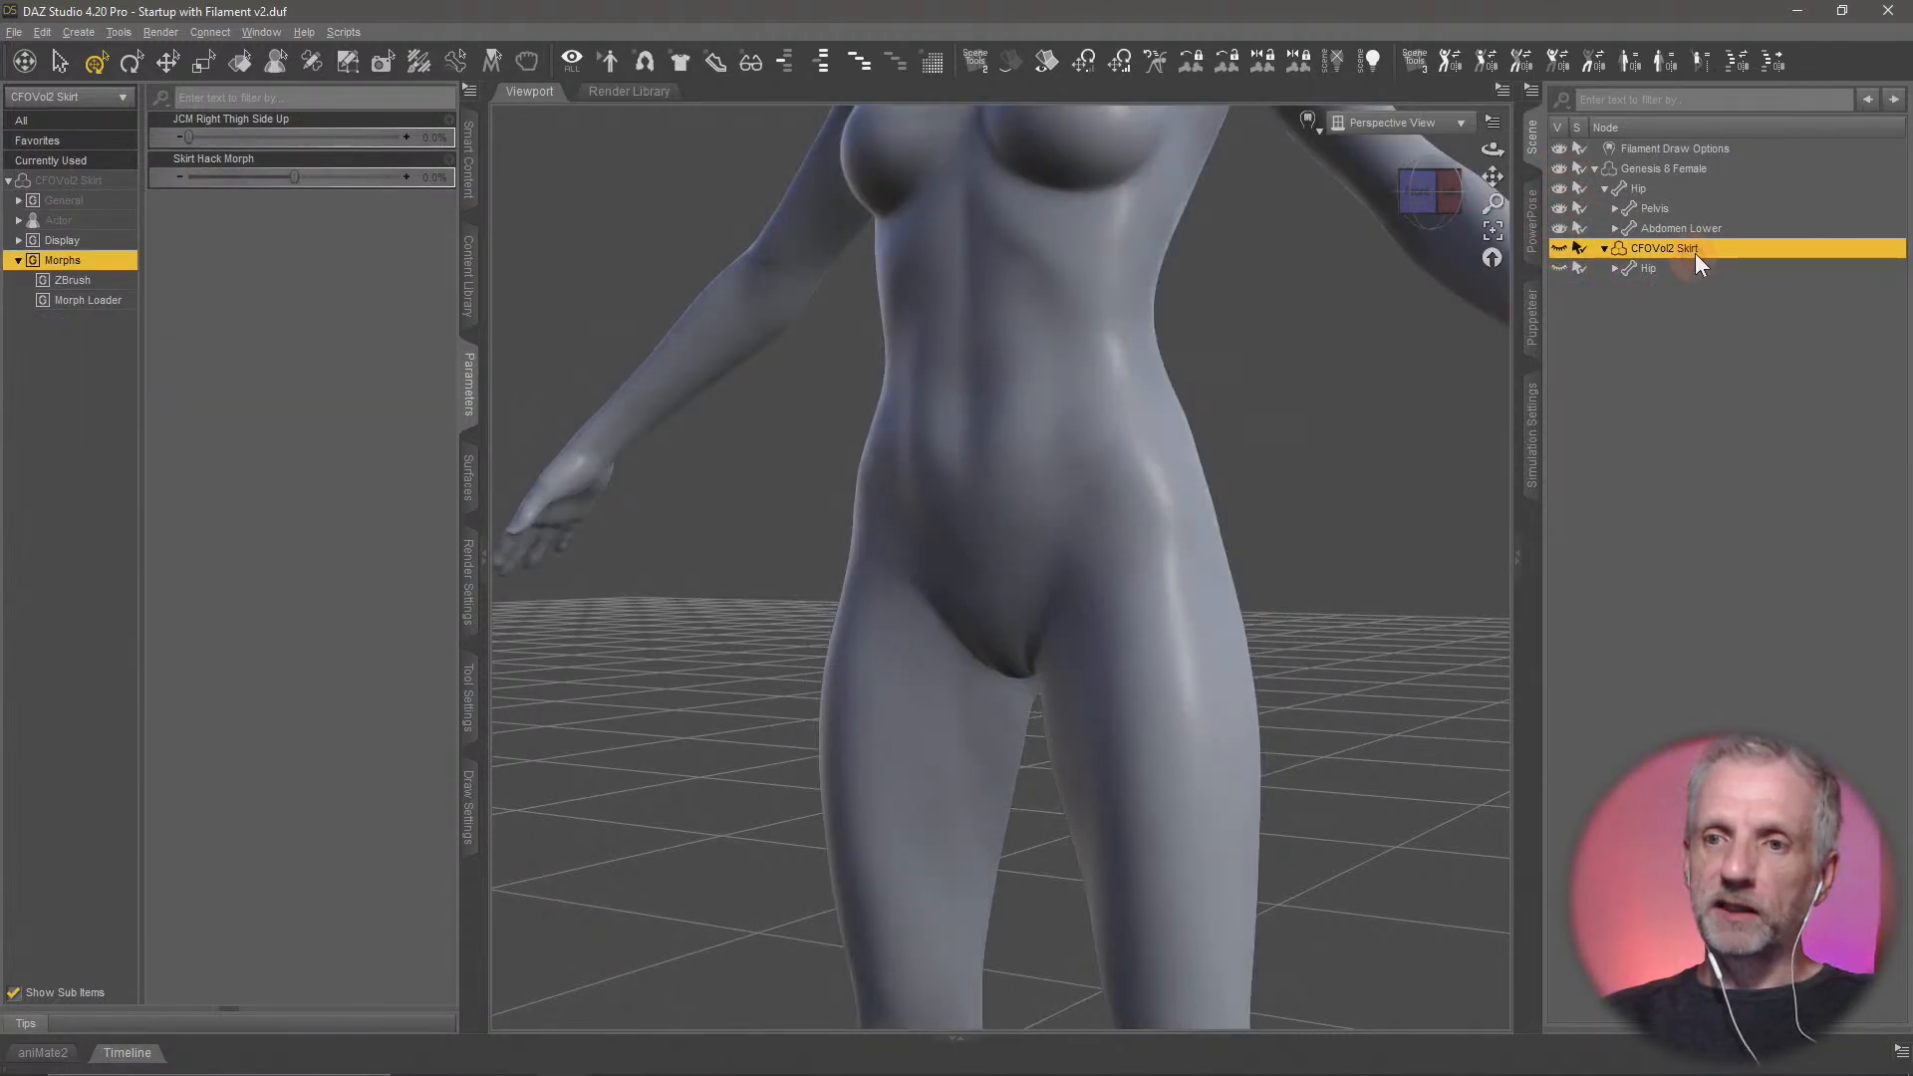
left_click(1695, 169)
key("ctrl+f")
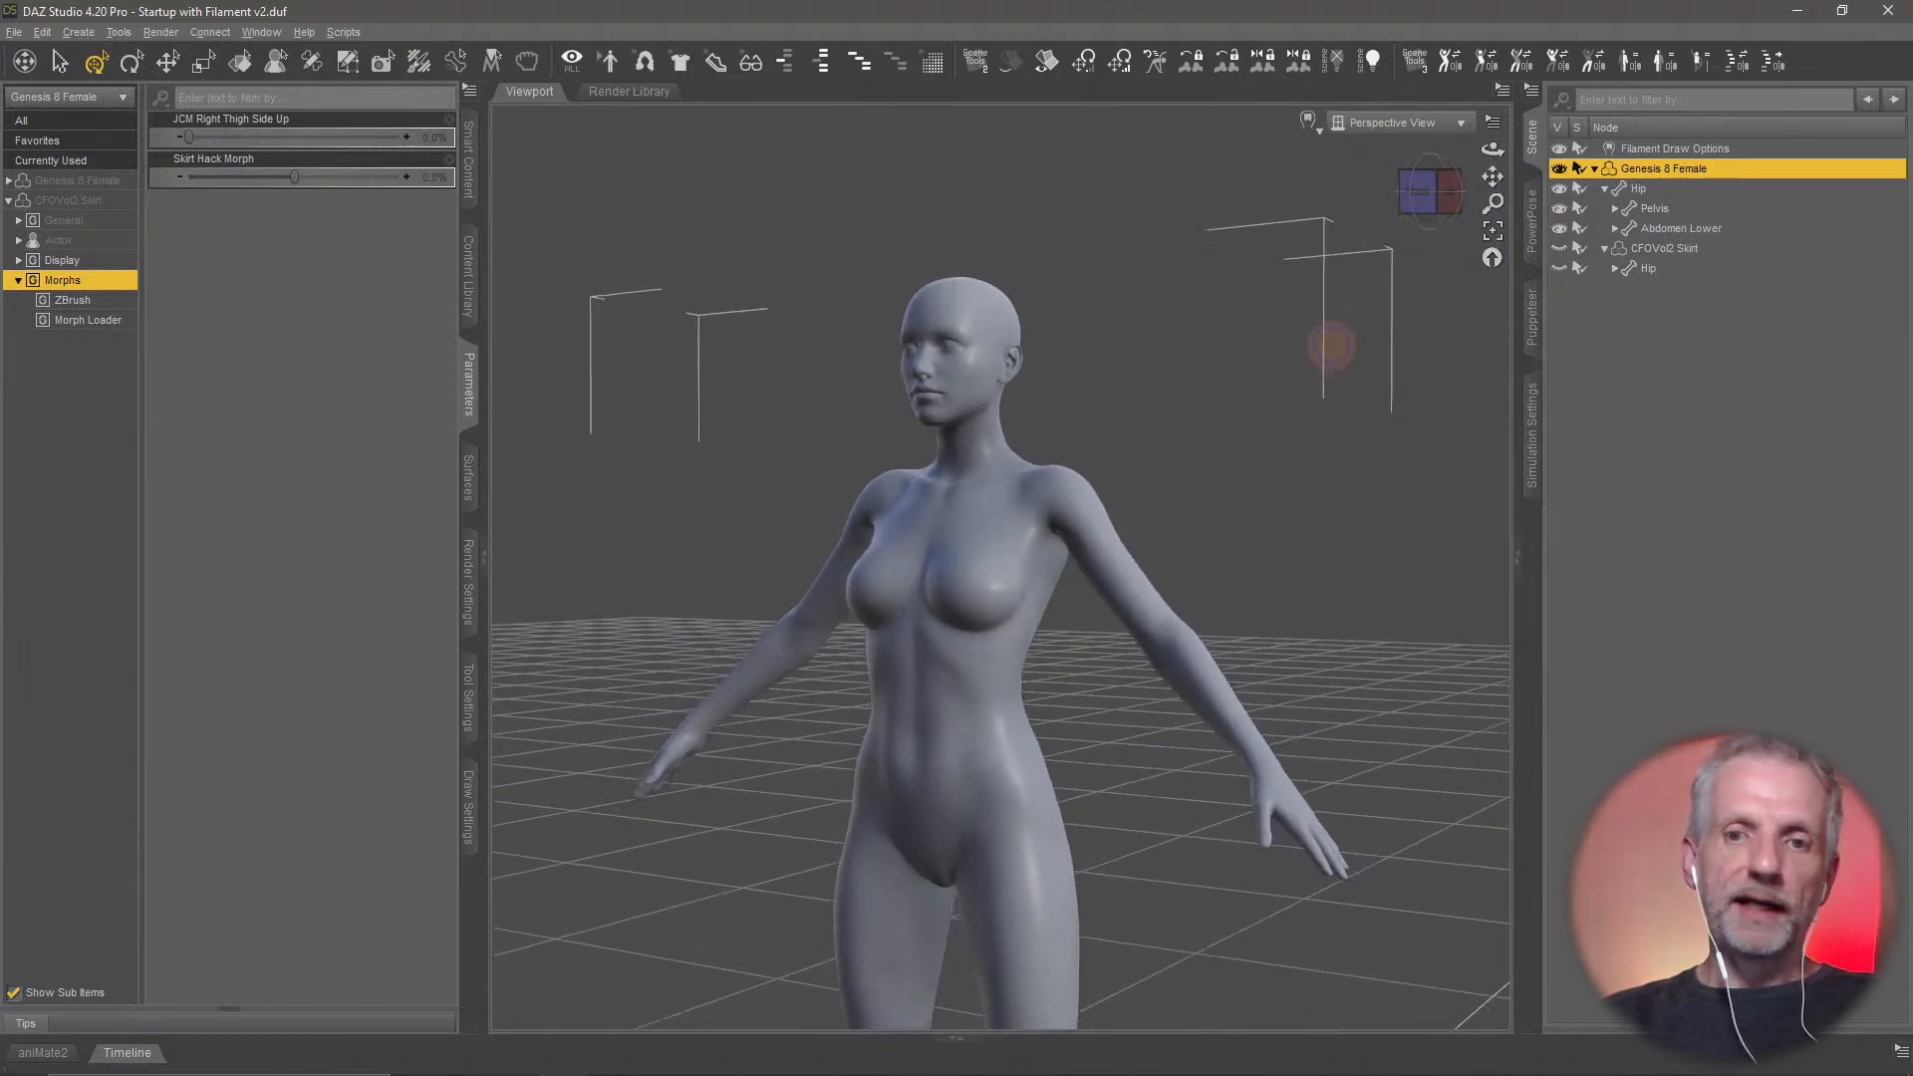
right_click_drag(1331, 347, 1313, 386, "ctrl+alt")
left_click_drag(1249, 487, 1242, 517, "ctrl+alt")
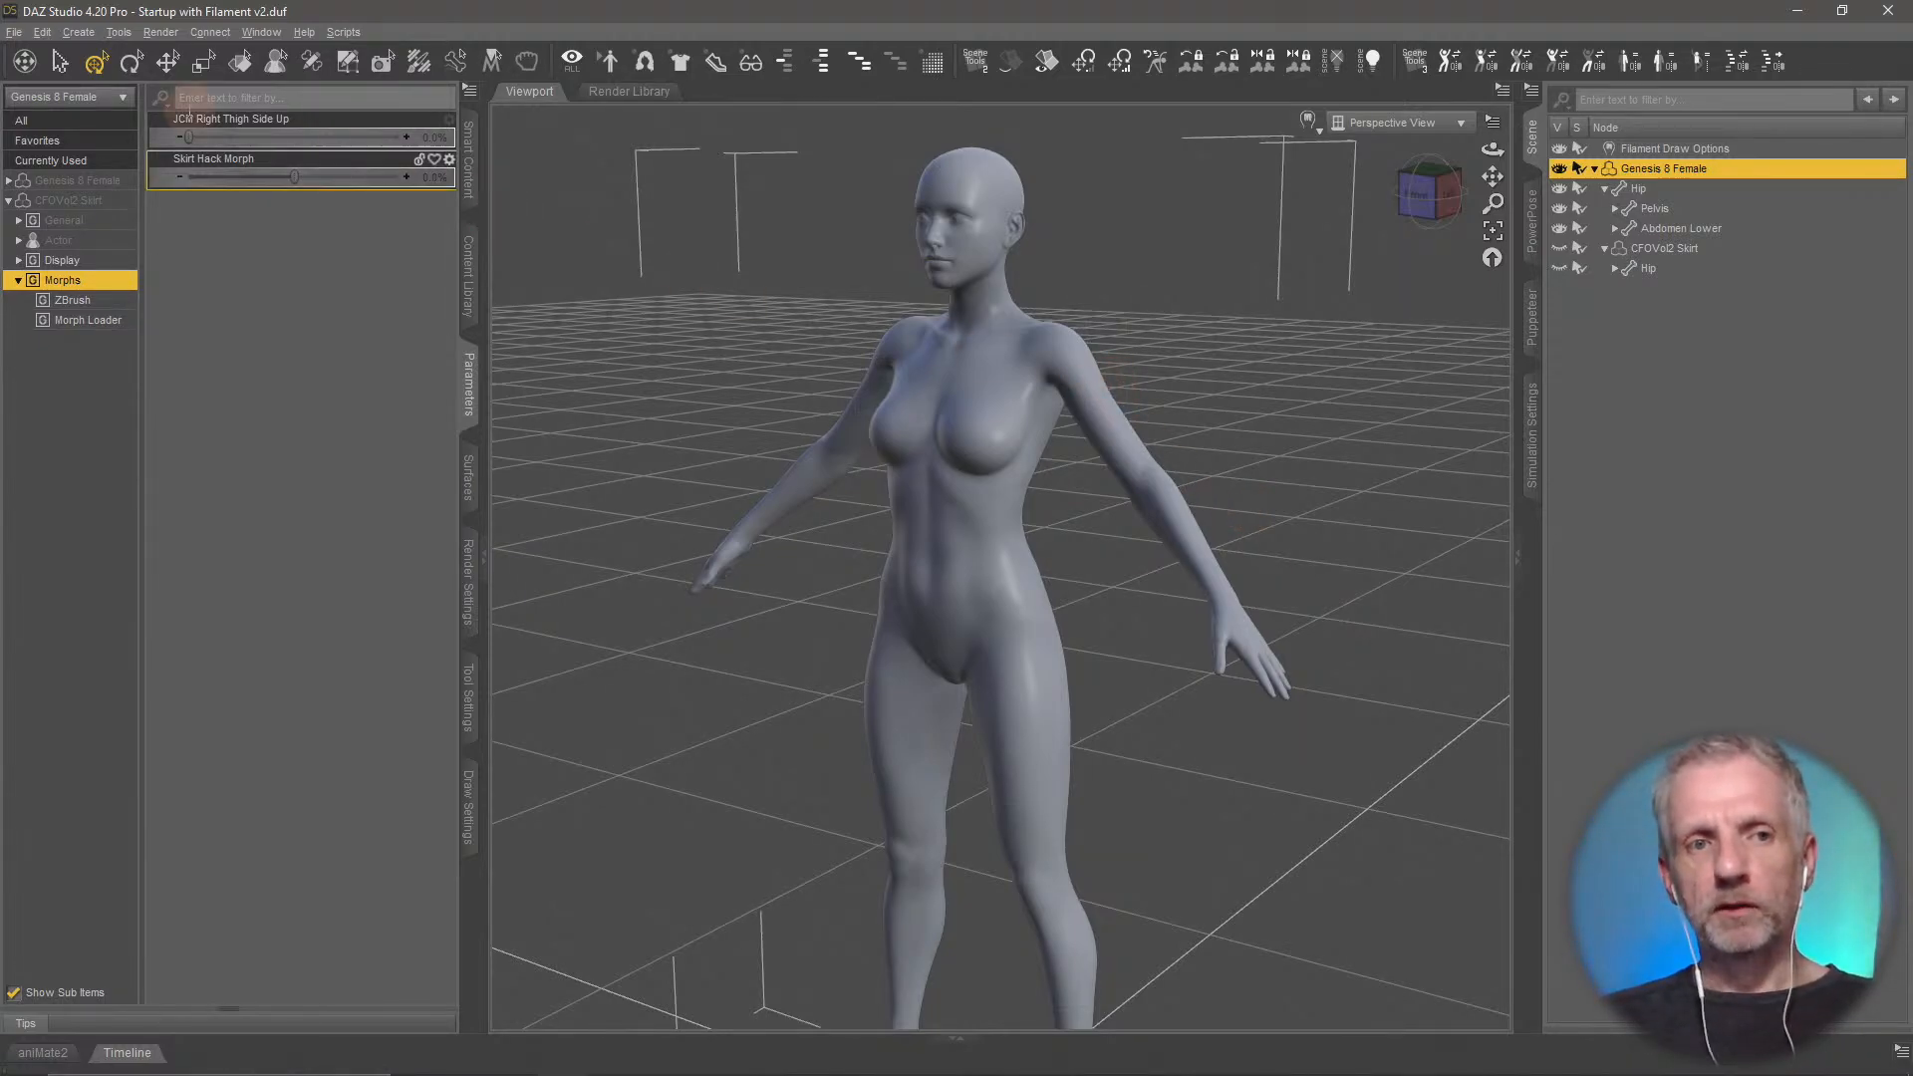
Start a Wavefront OBJ export of the figure, overwriting G8F.obj in the Blender Skirt folder
left_click(18, 33)
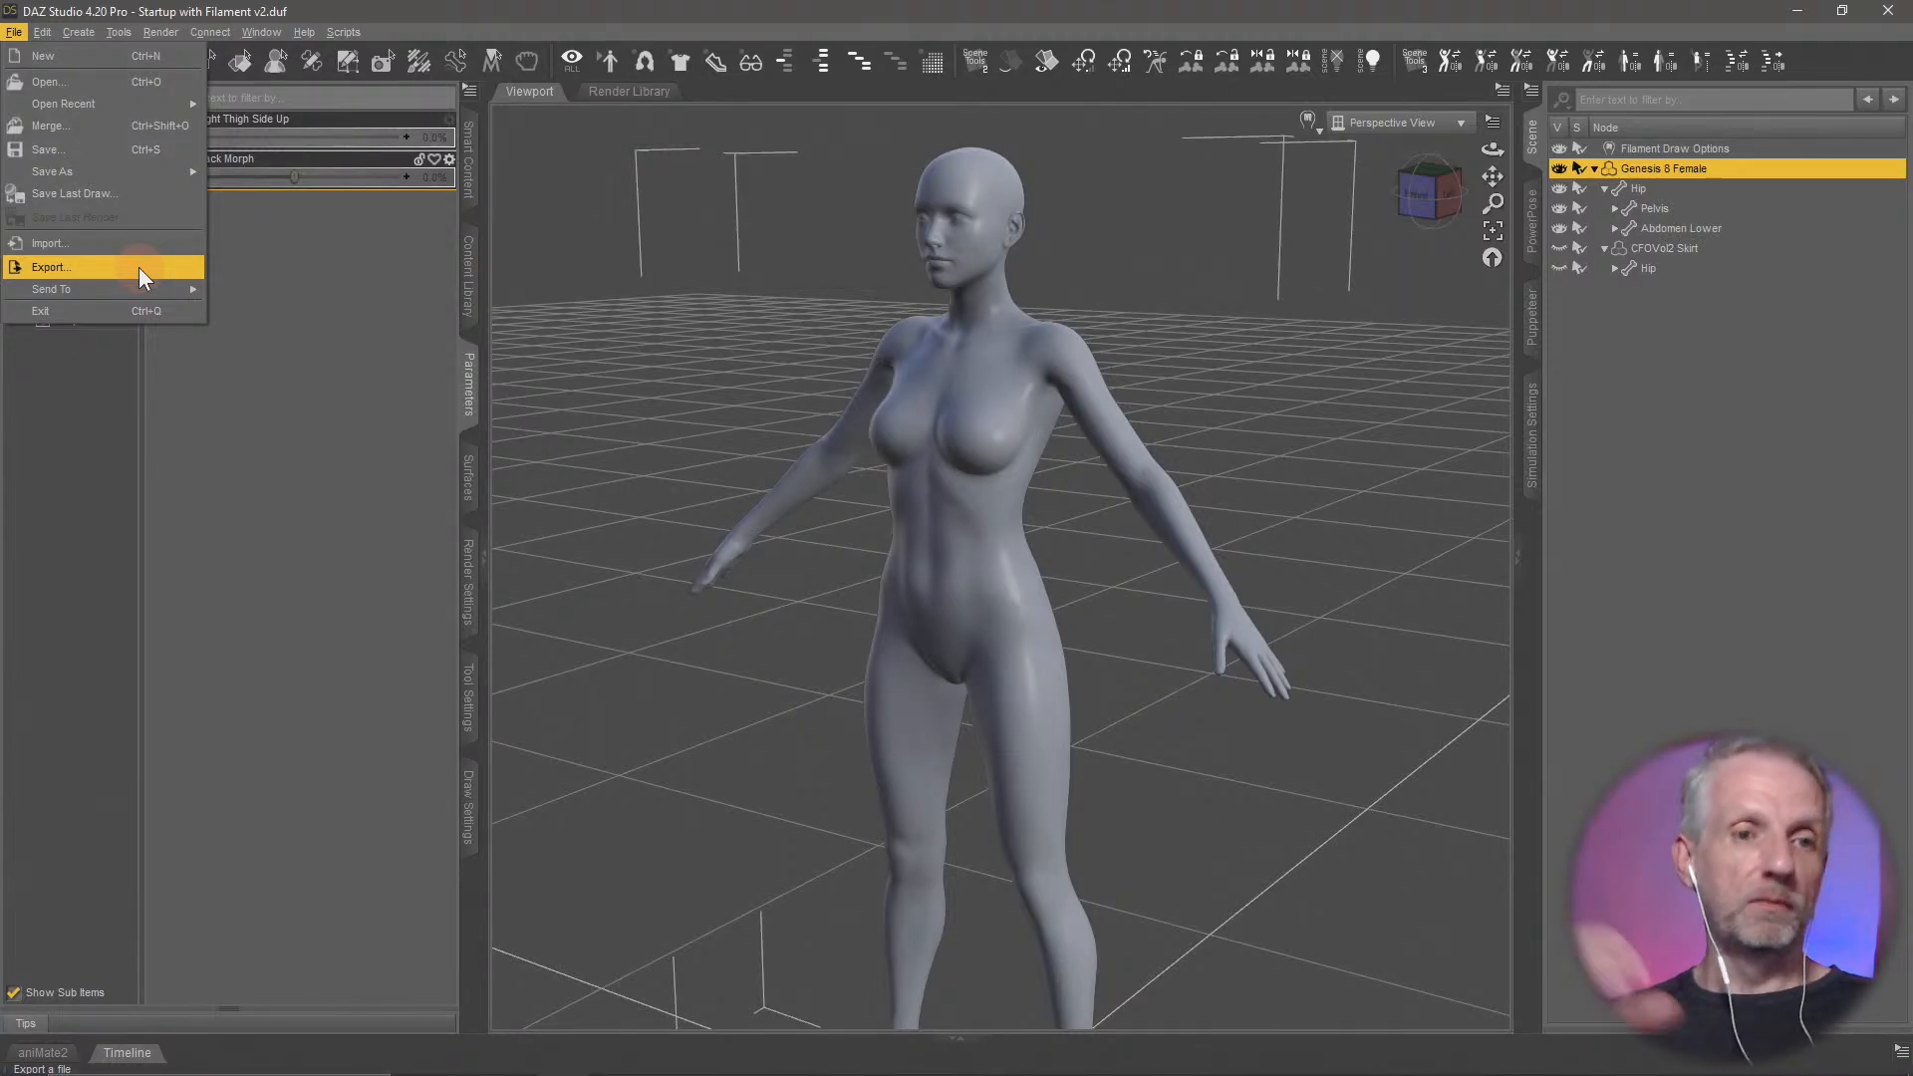
left_click(140, 267)
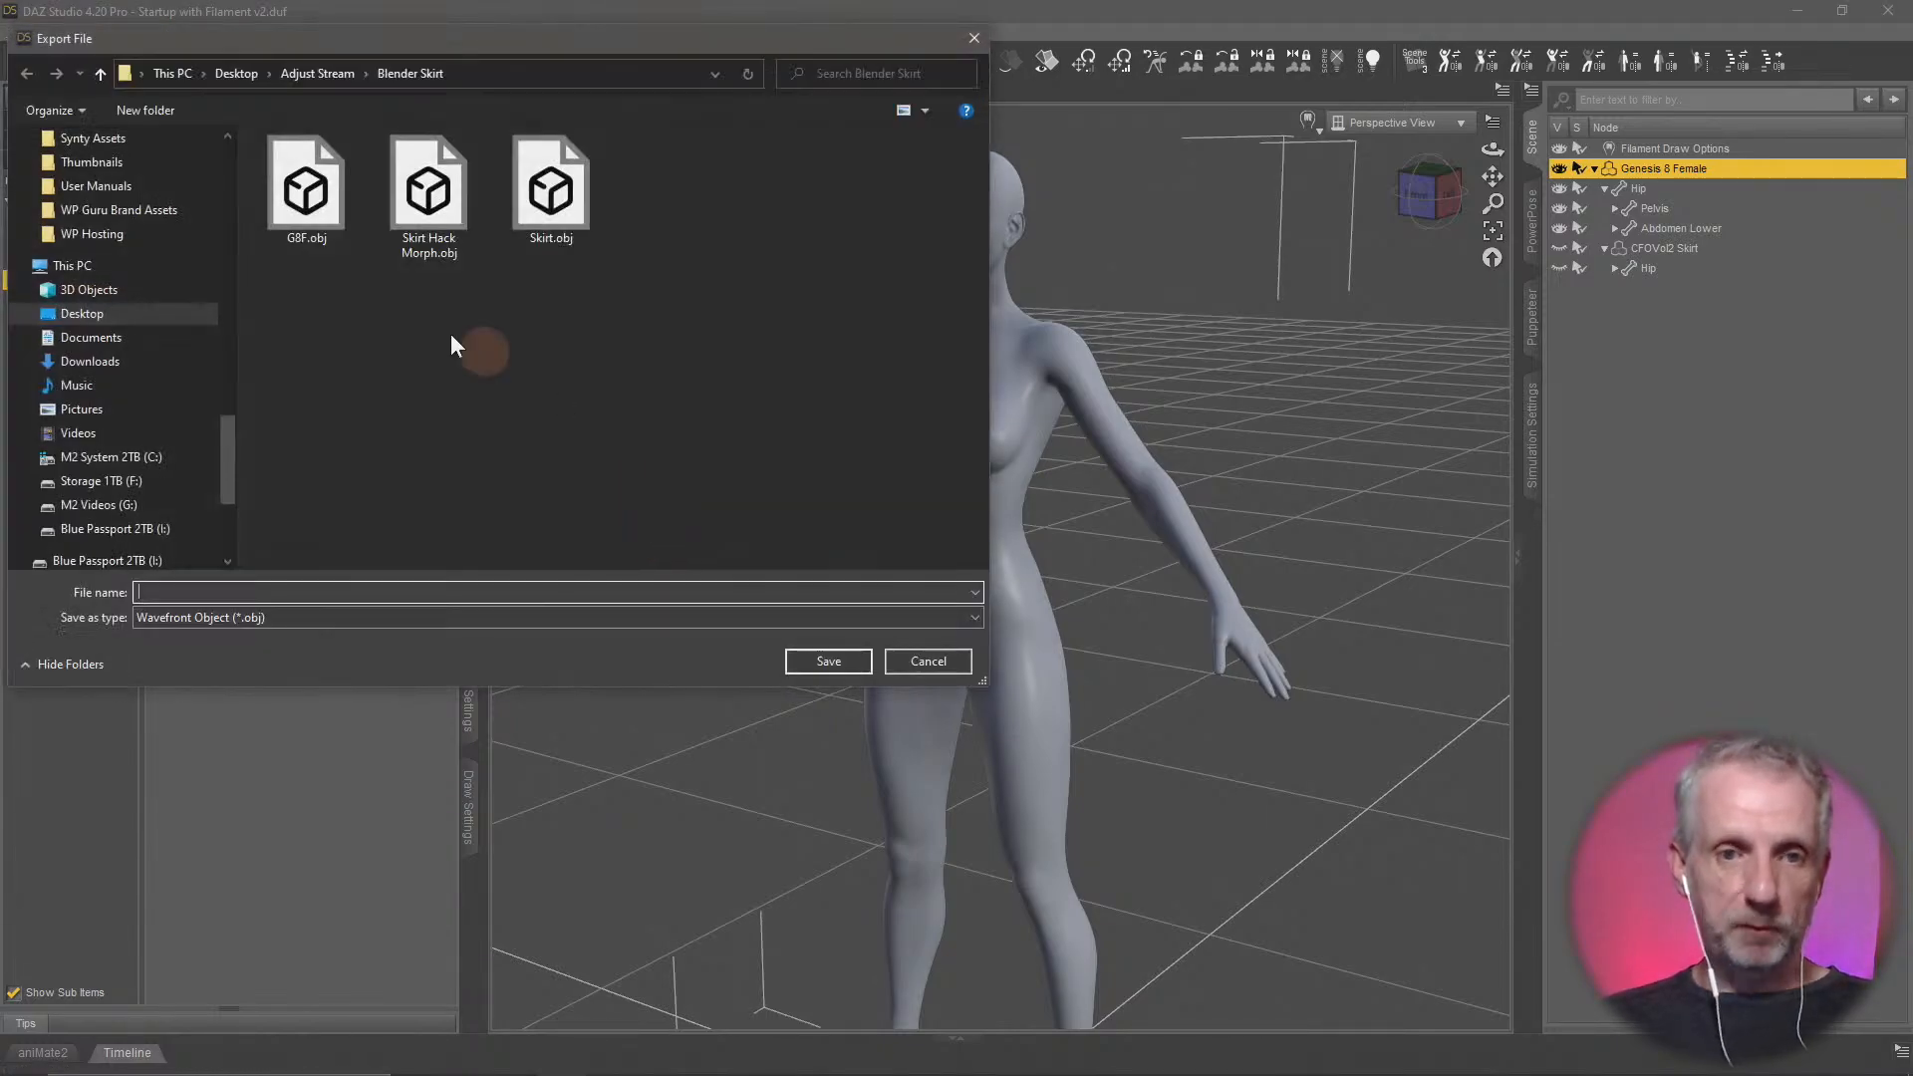
left_click(329, 211)
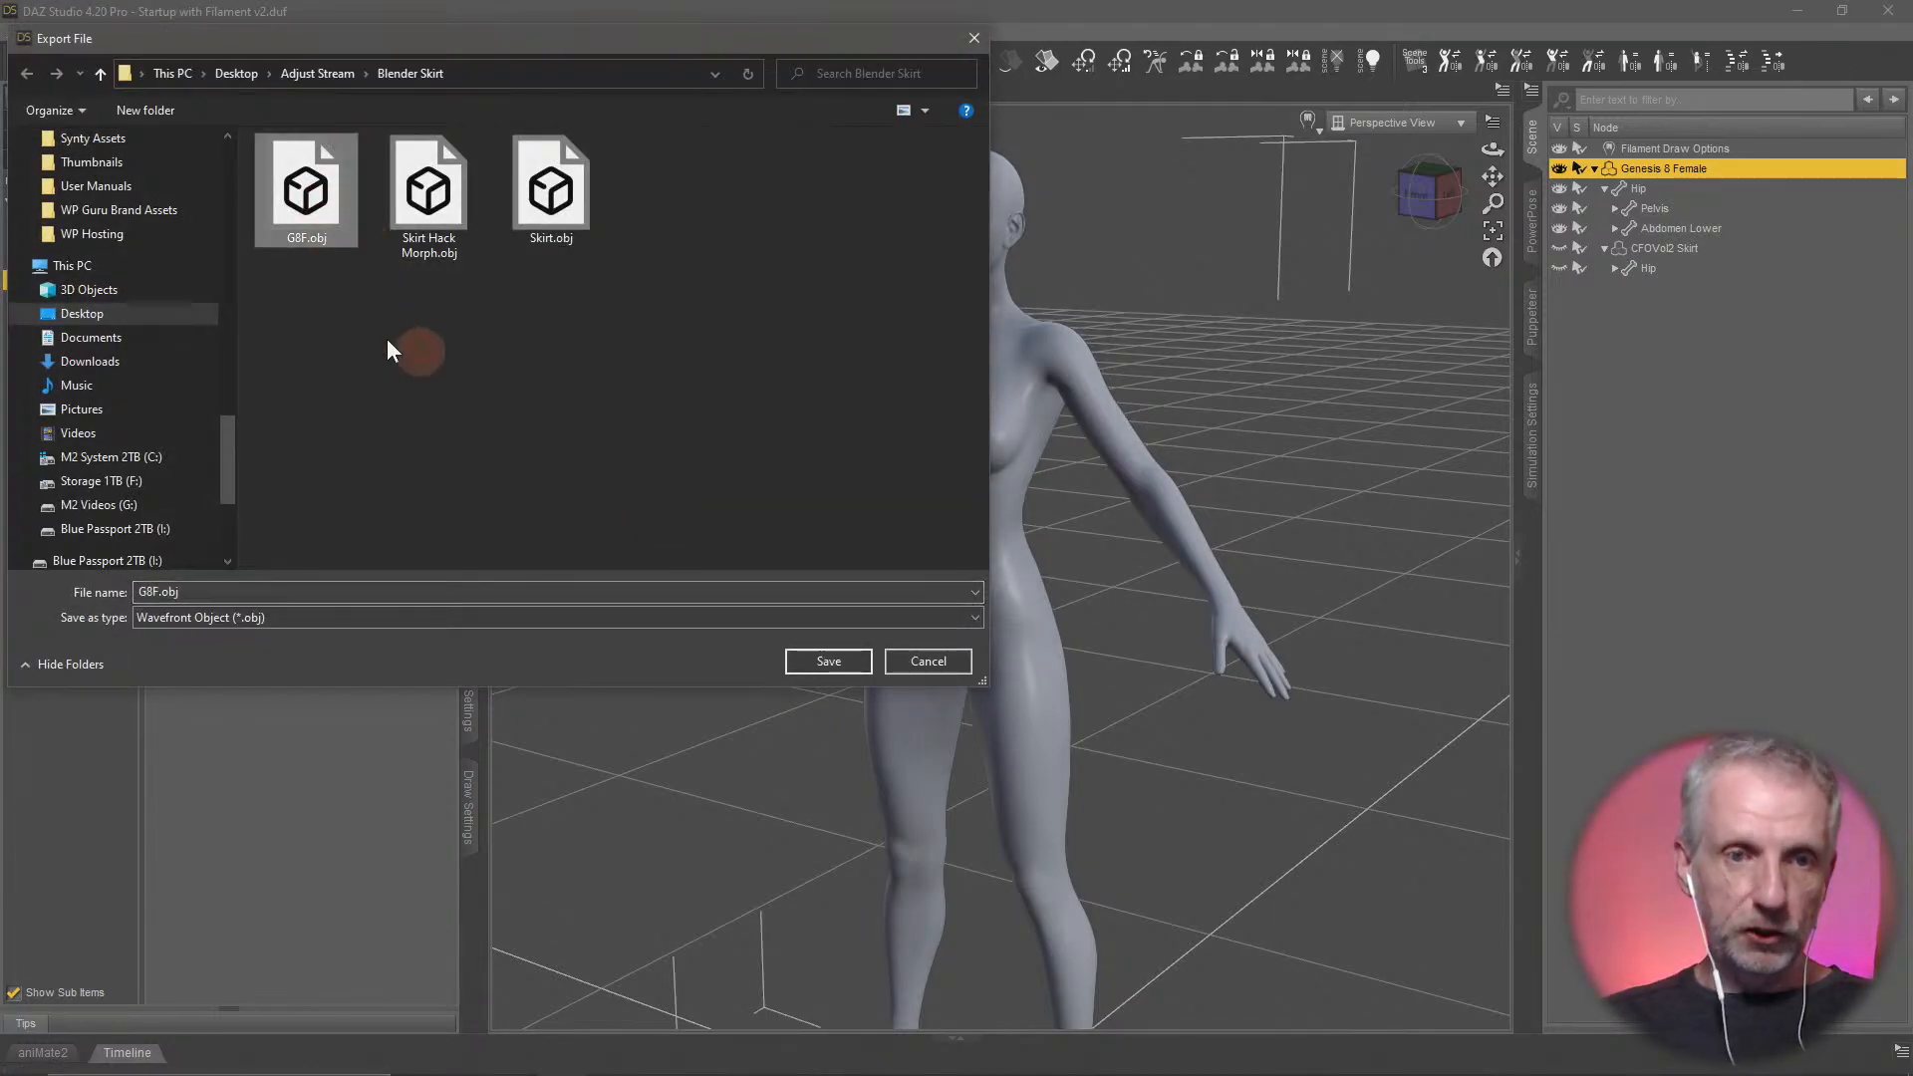
left_click(829, 662)
left_click(862, 548)
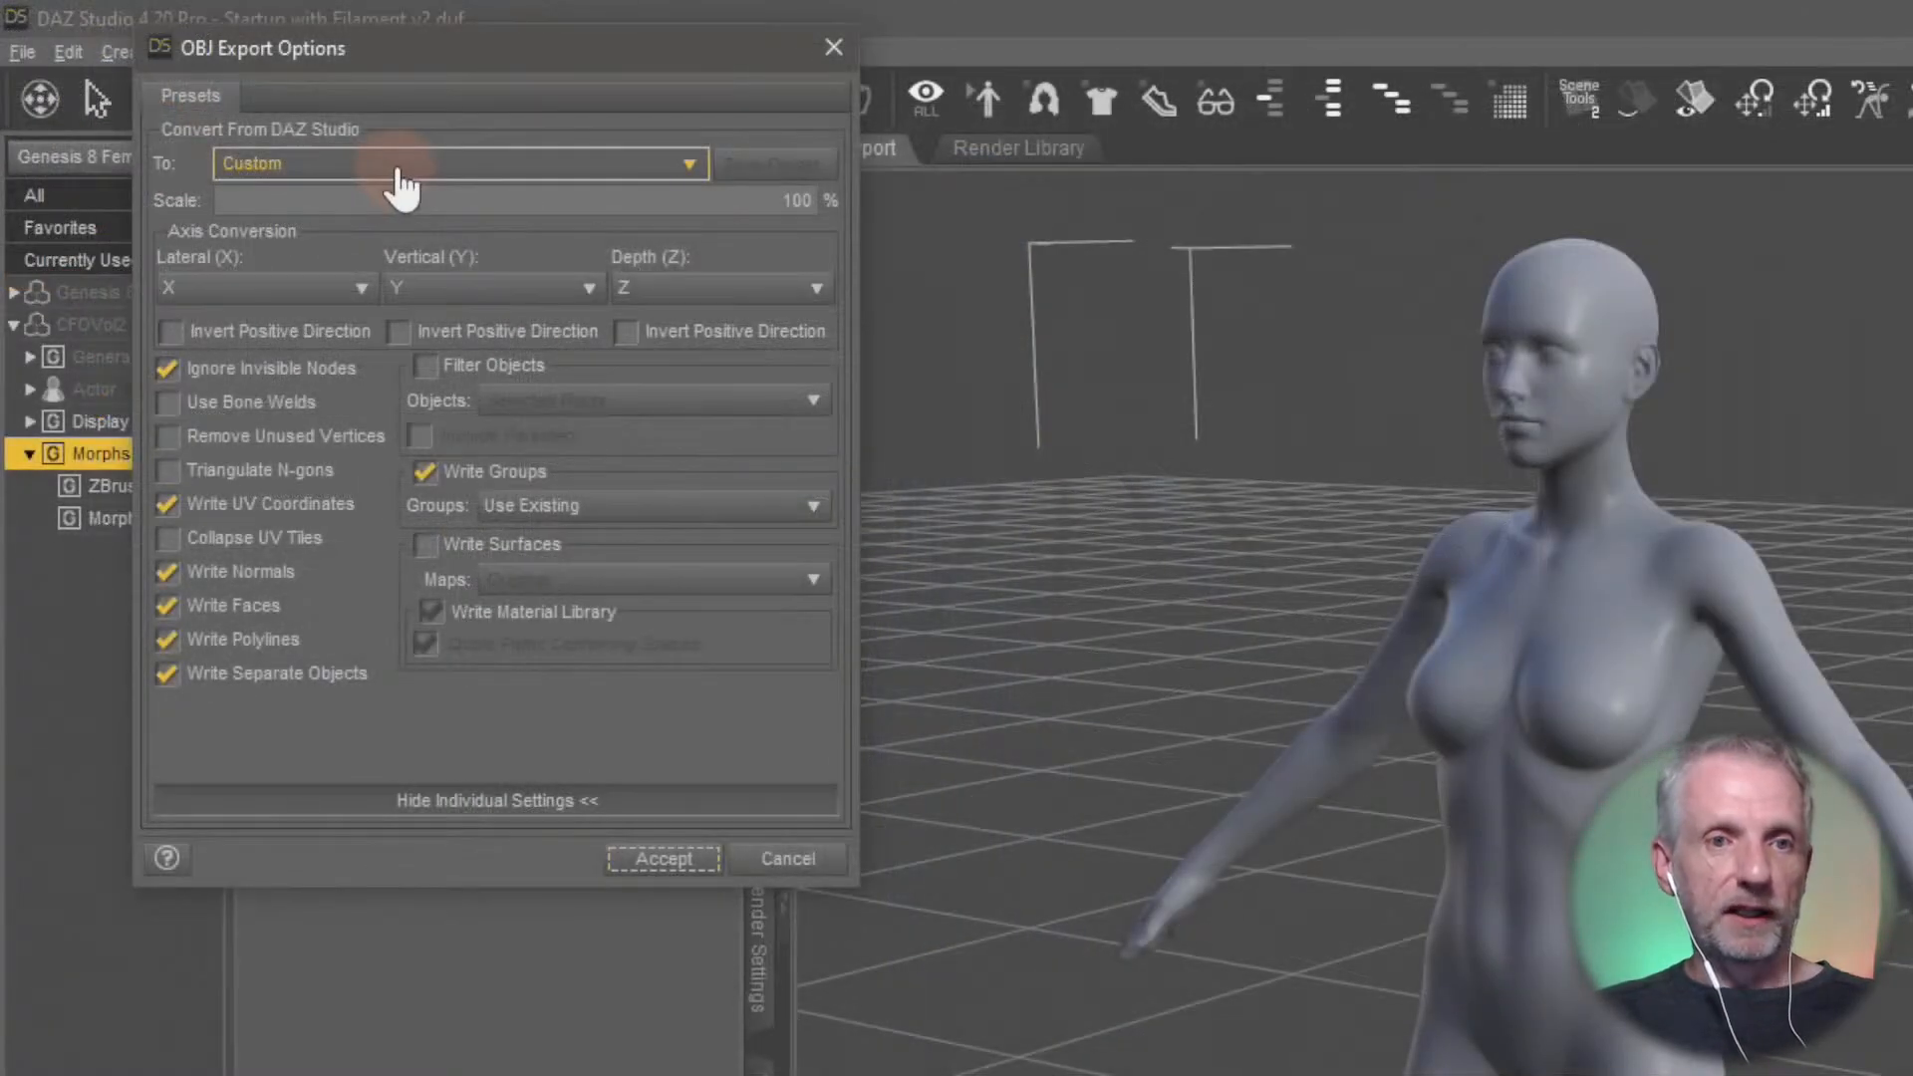
Apply the DAZ Studio (1 unit = 1cm) export preset, disable Write Surfaces and set the scale to 1%
left_click(245, 103)
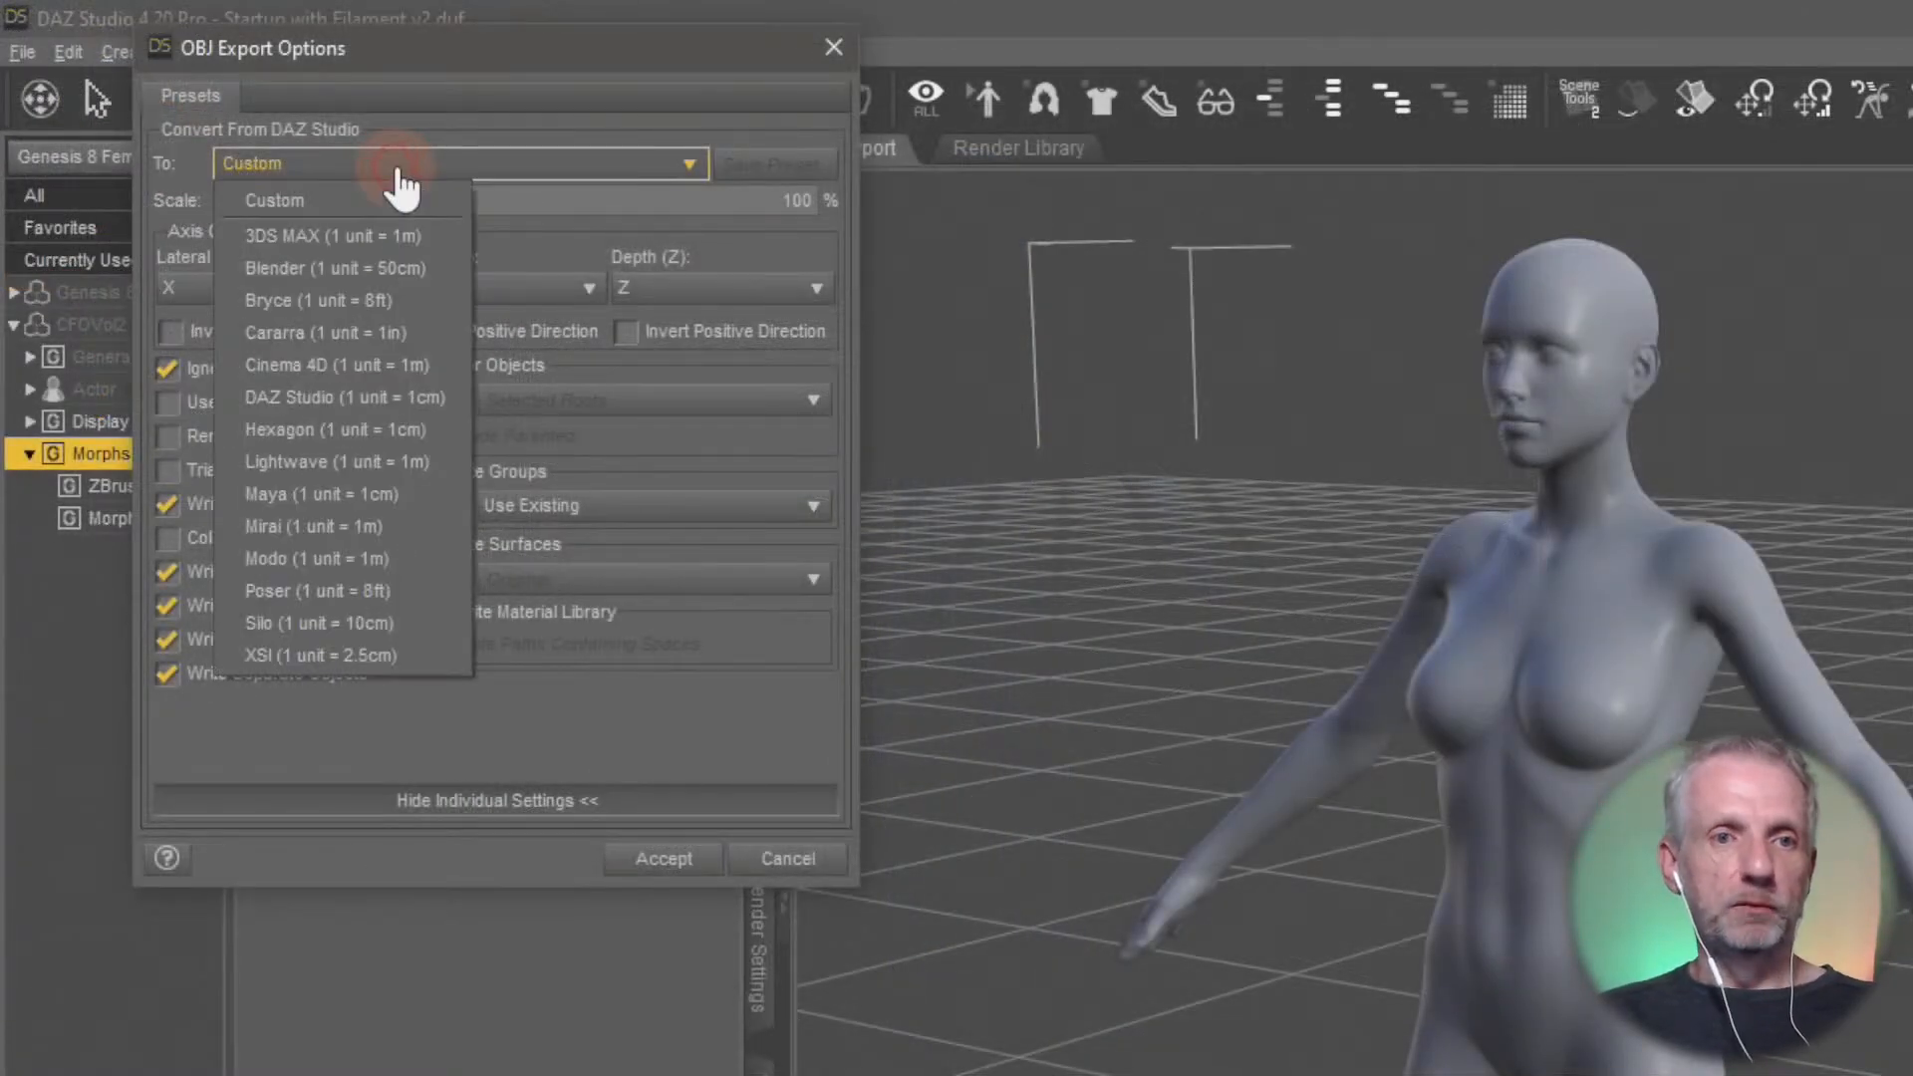
left_click(405, 396)
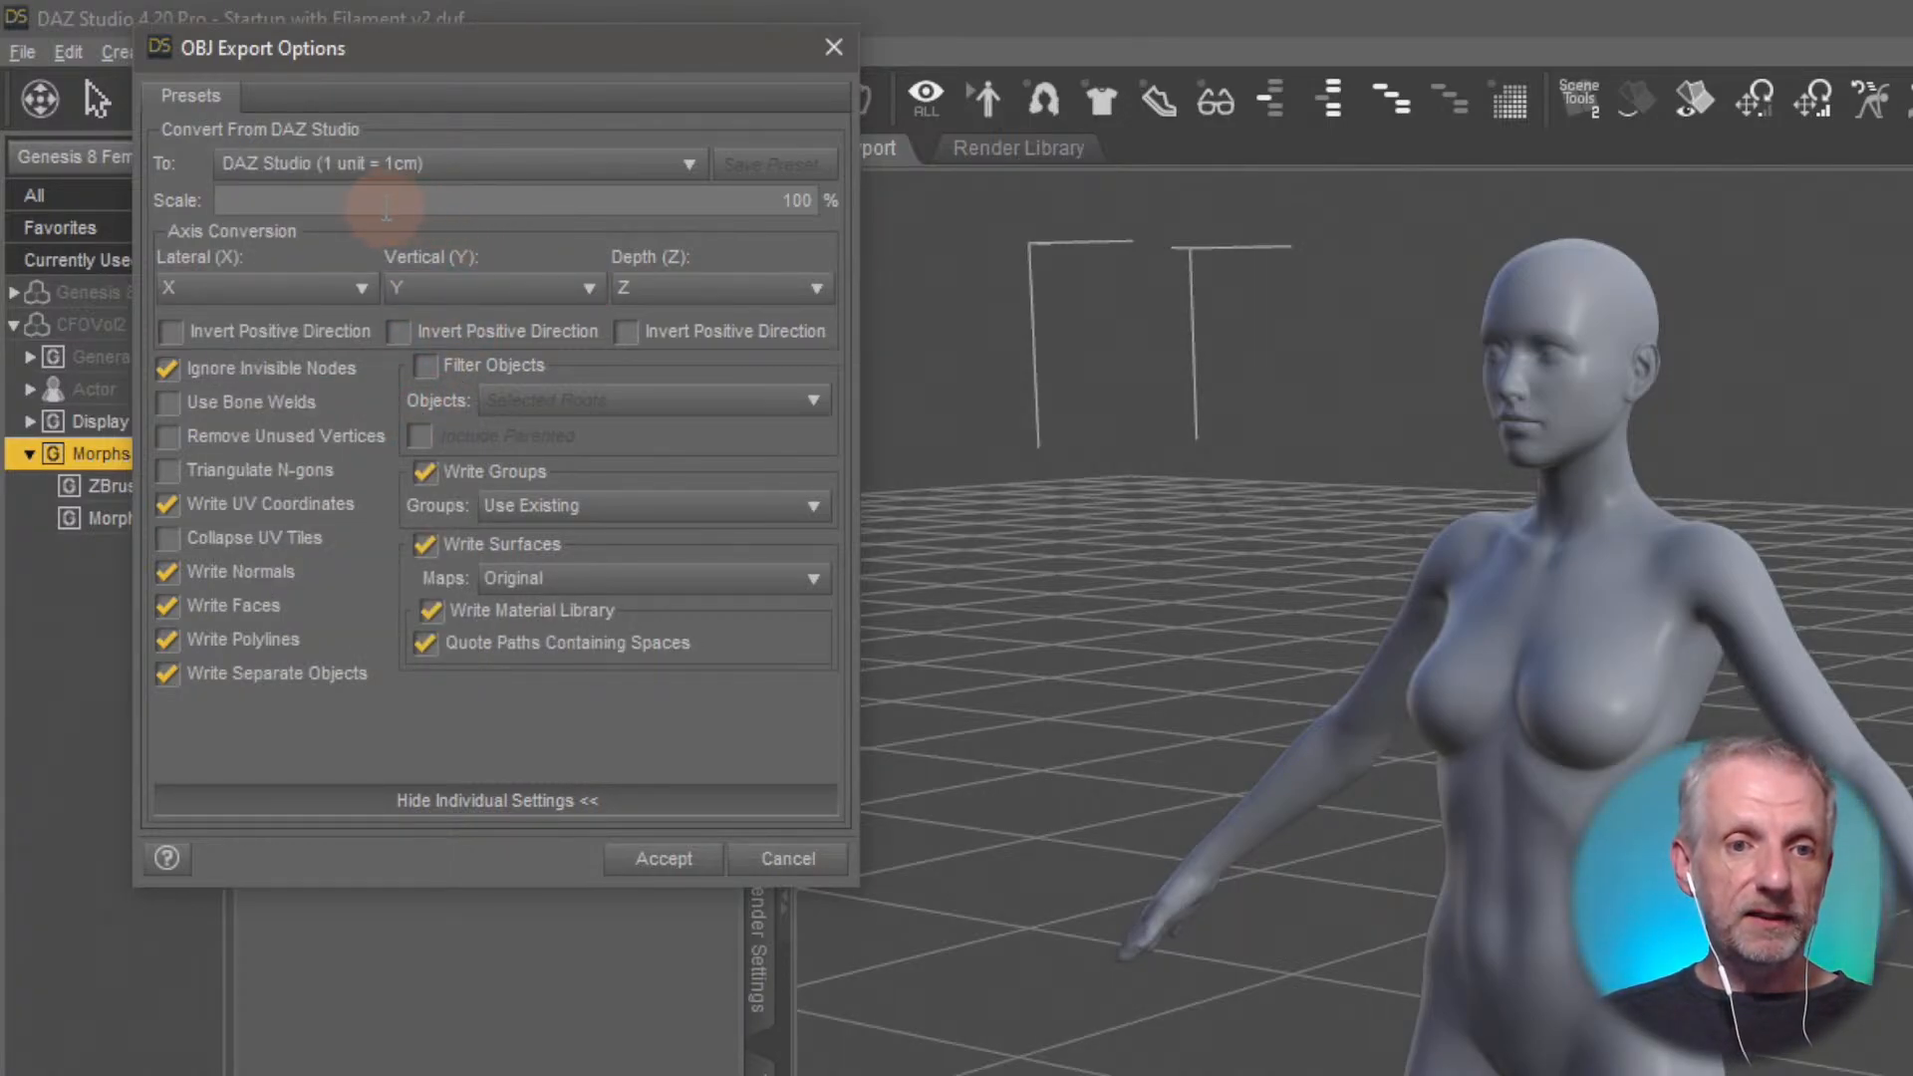
left_click(414, 546)
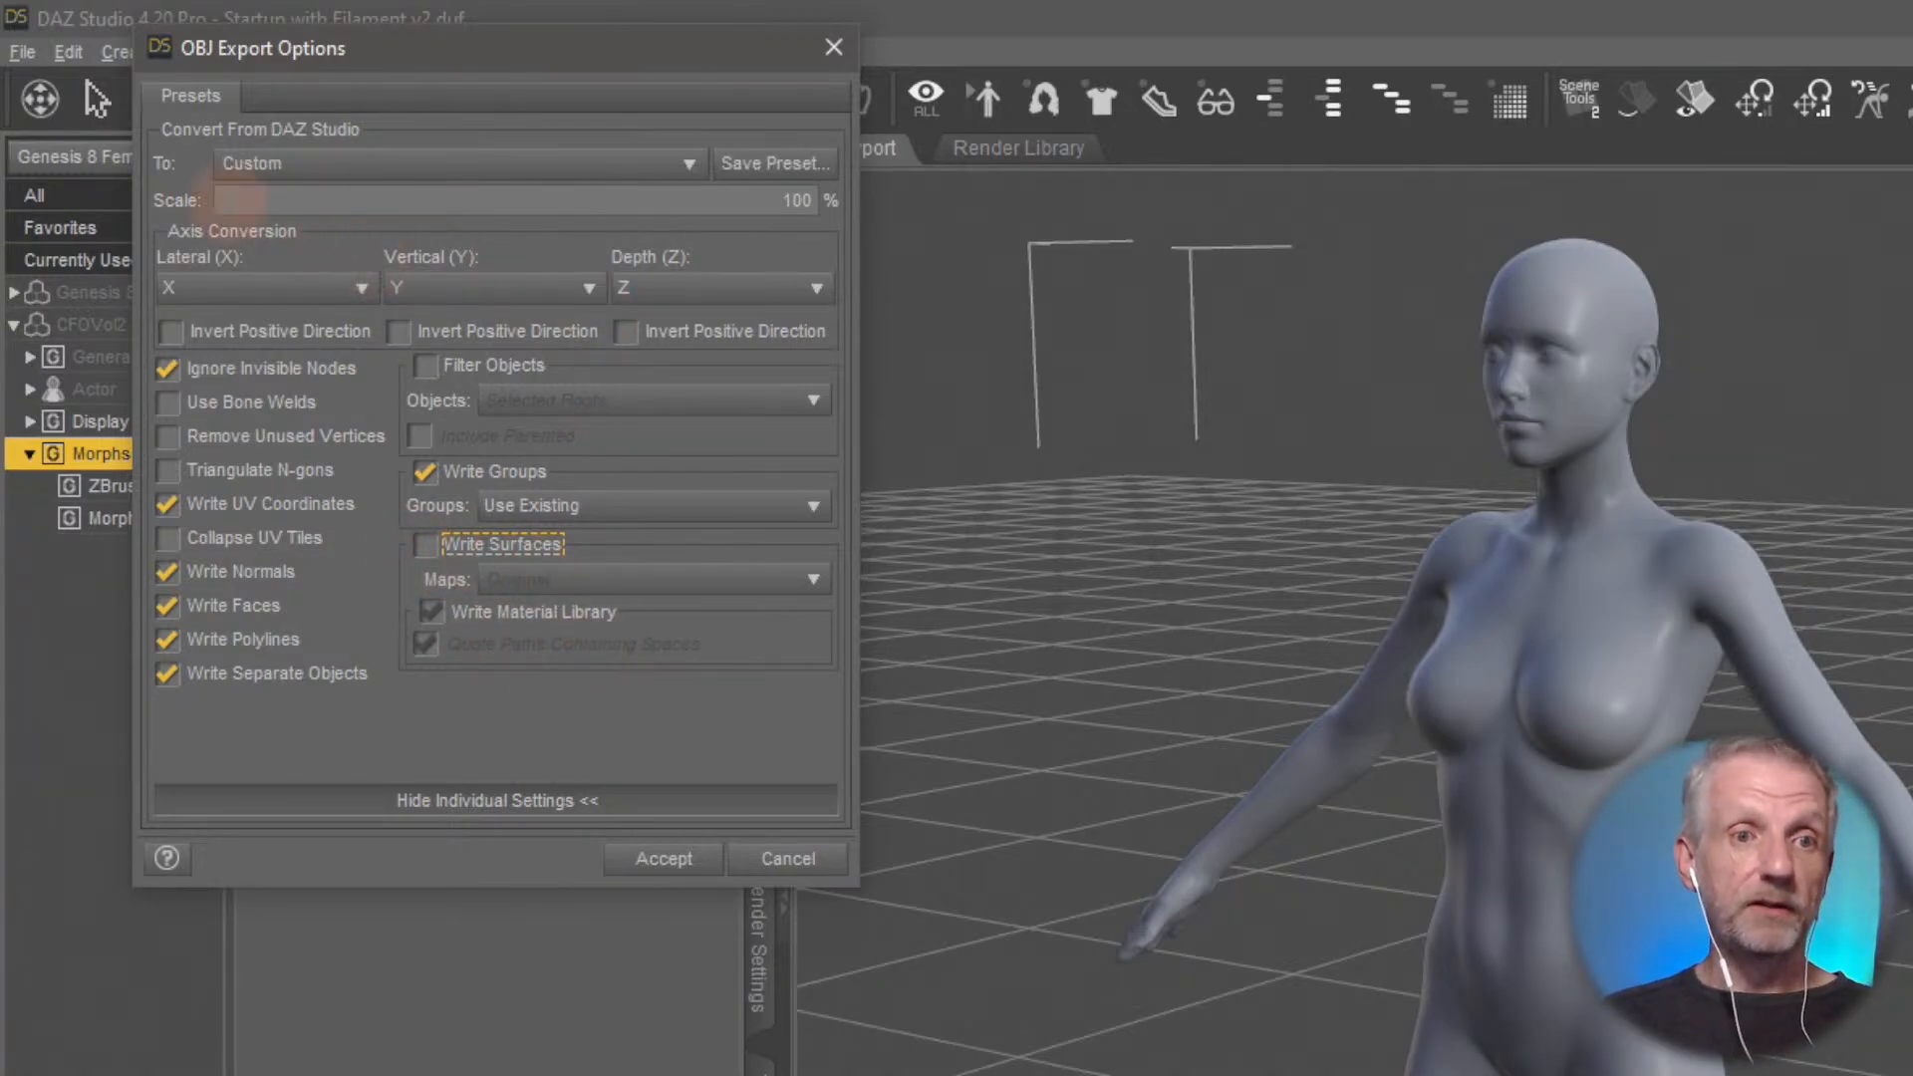
left_click(239, 199)
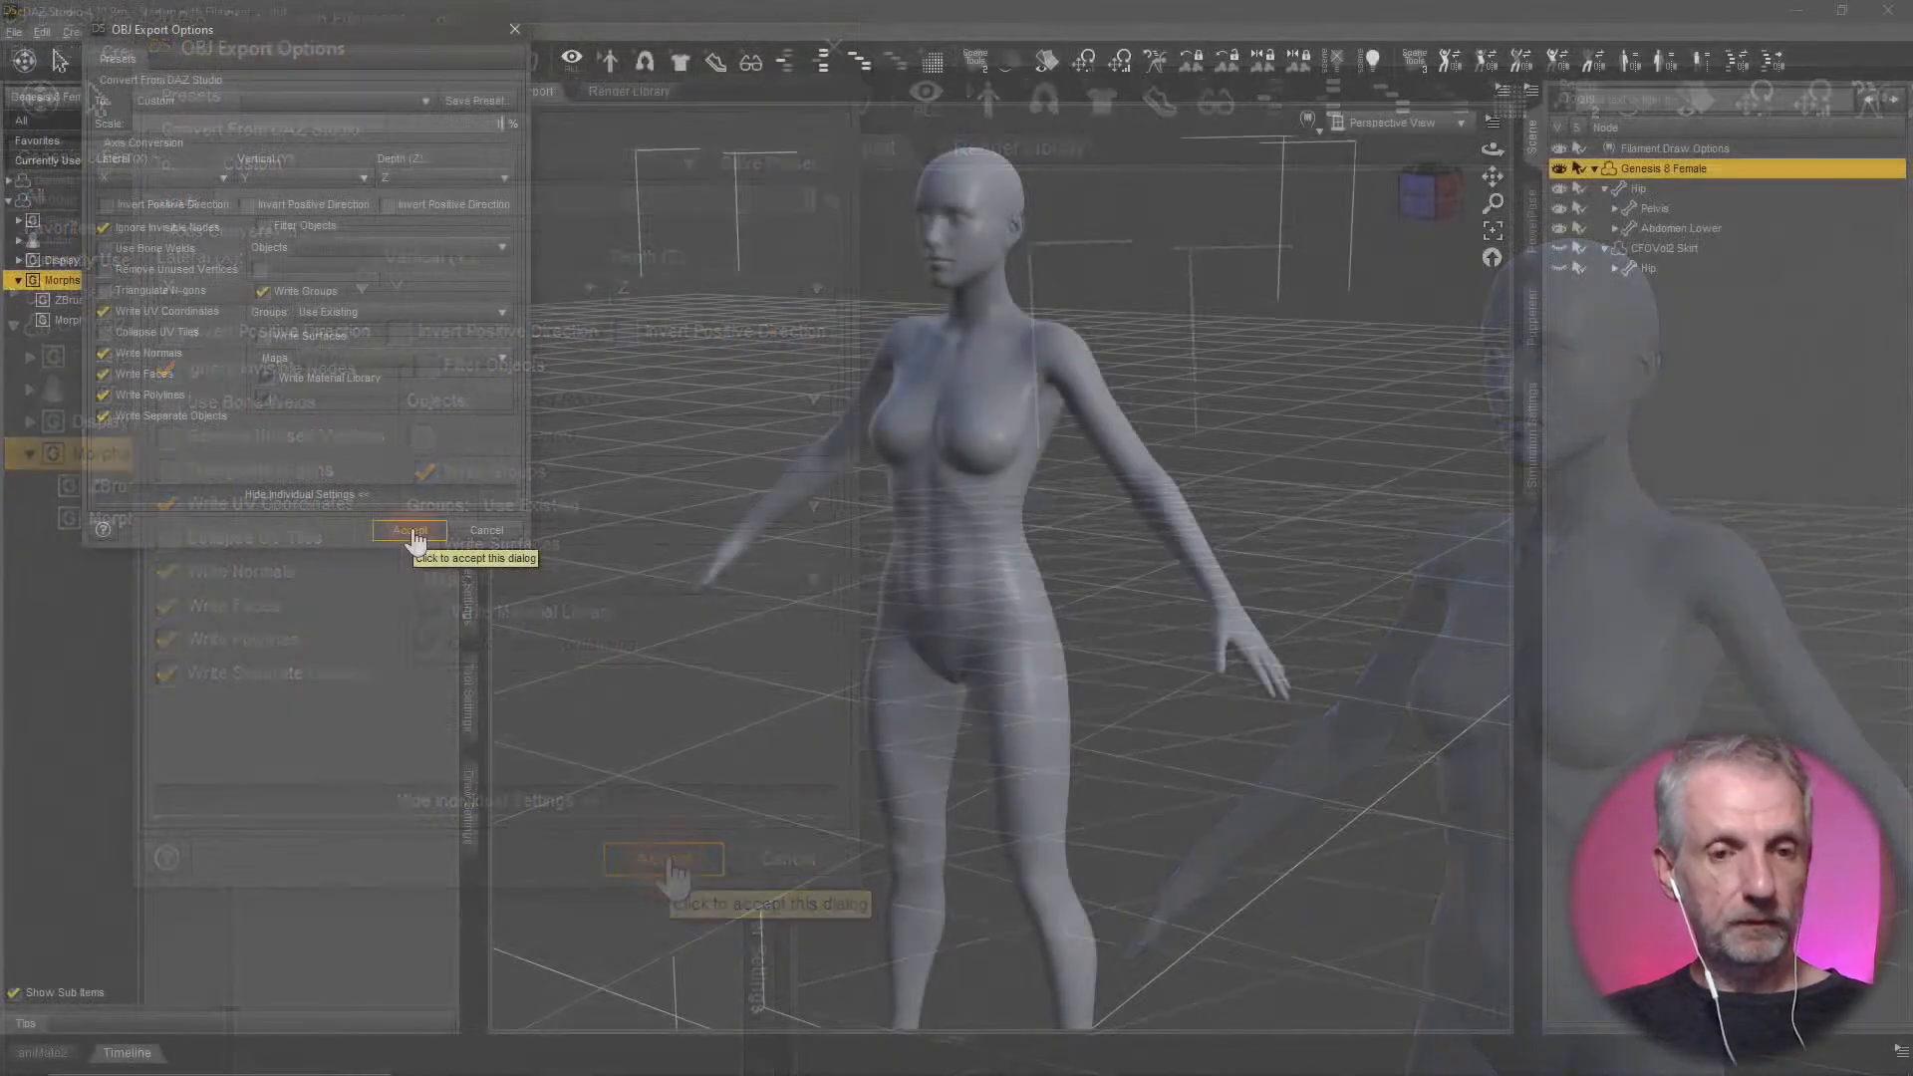
Accept the figure's OBJ export, hide Genesis 8 Female, and make the CFOVol2 Skirt visible and selected
left_click(411, 533)
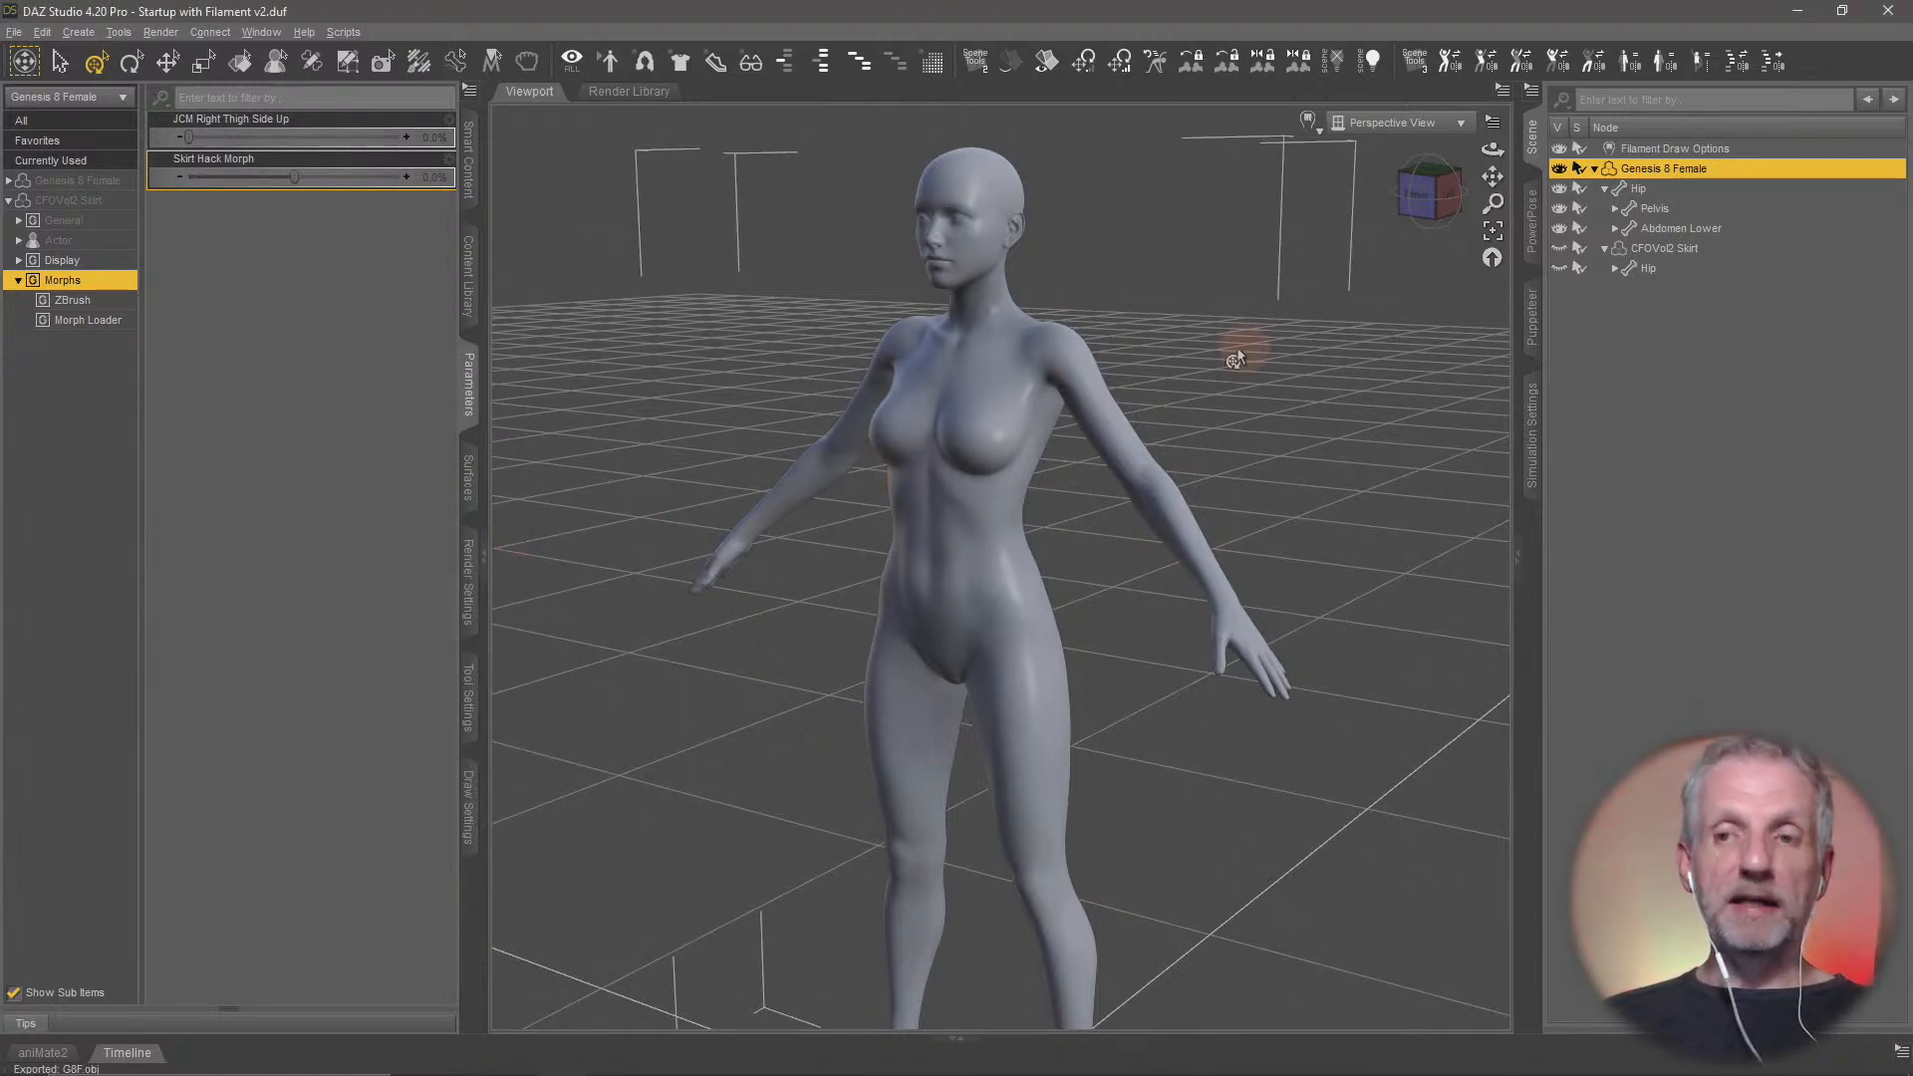
left_click(1558, 168)
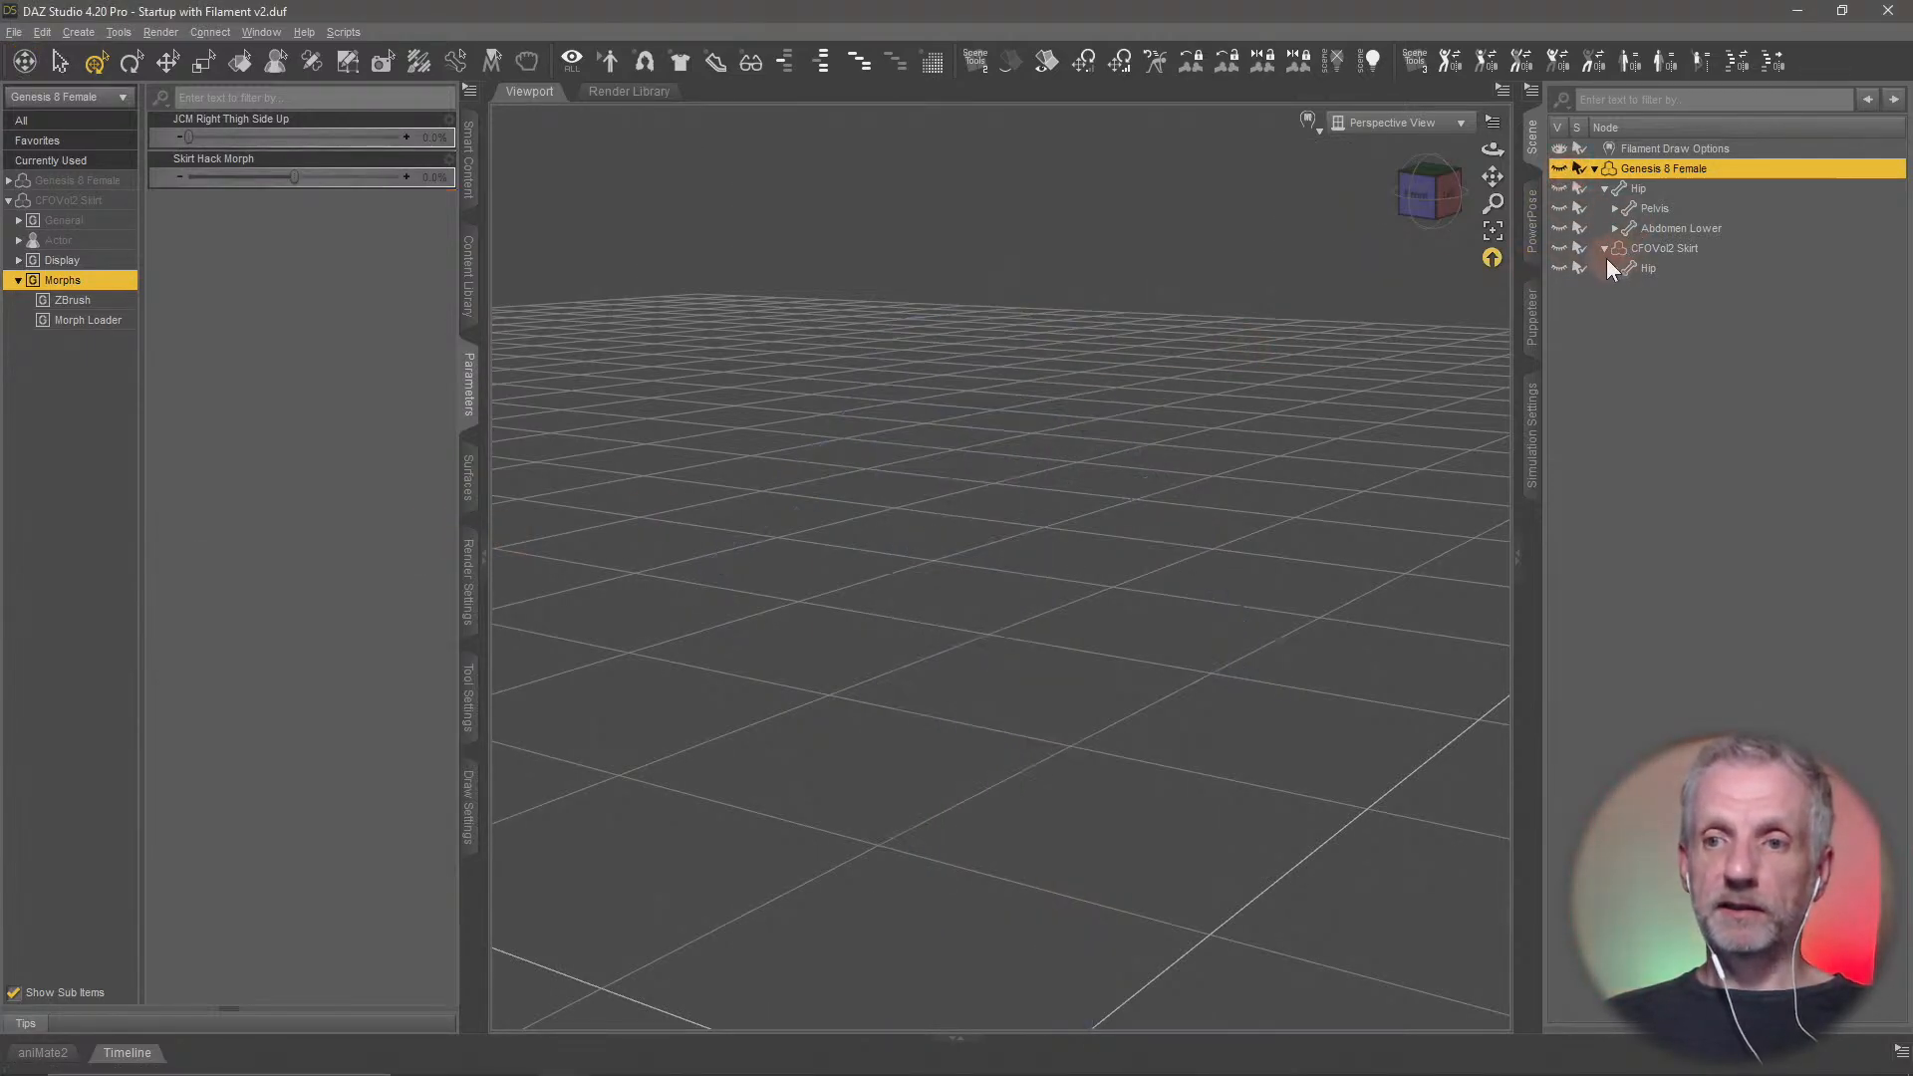
left_click(1559, 249)
left_click(1676, 249)
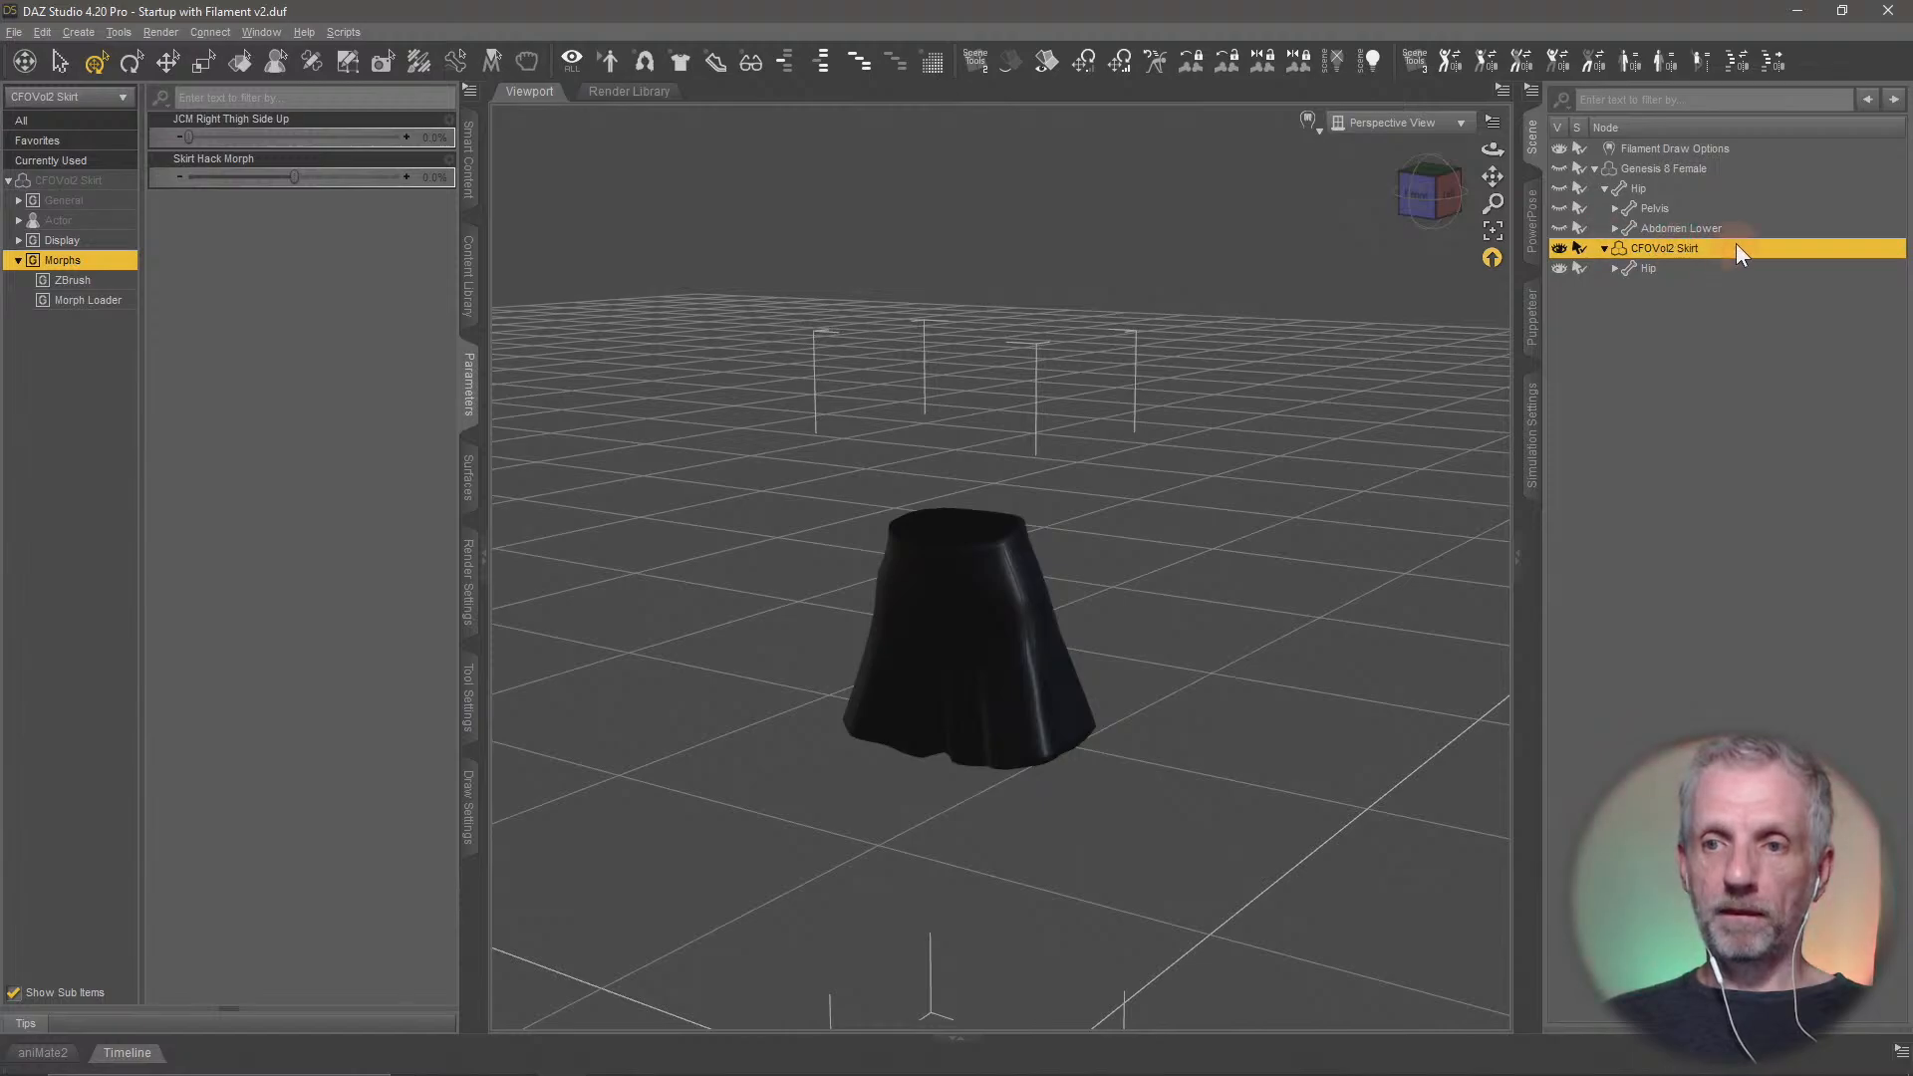
Export the skirt as a Wavefront OBJ, overwriting Skirt.obj in the Blender Skirt folder, with the same Custom settings at 1% scale
left_click(14, 32)
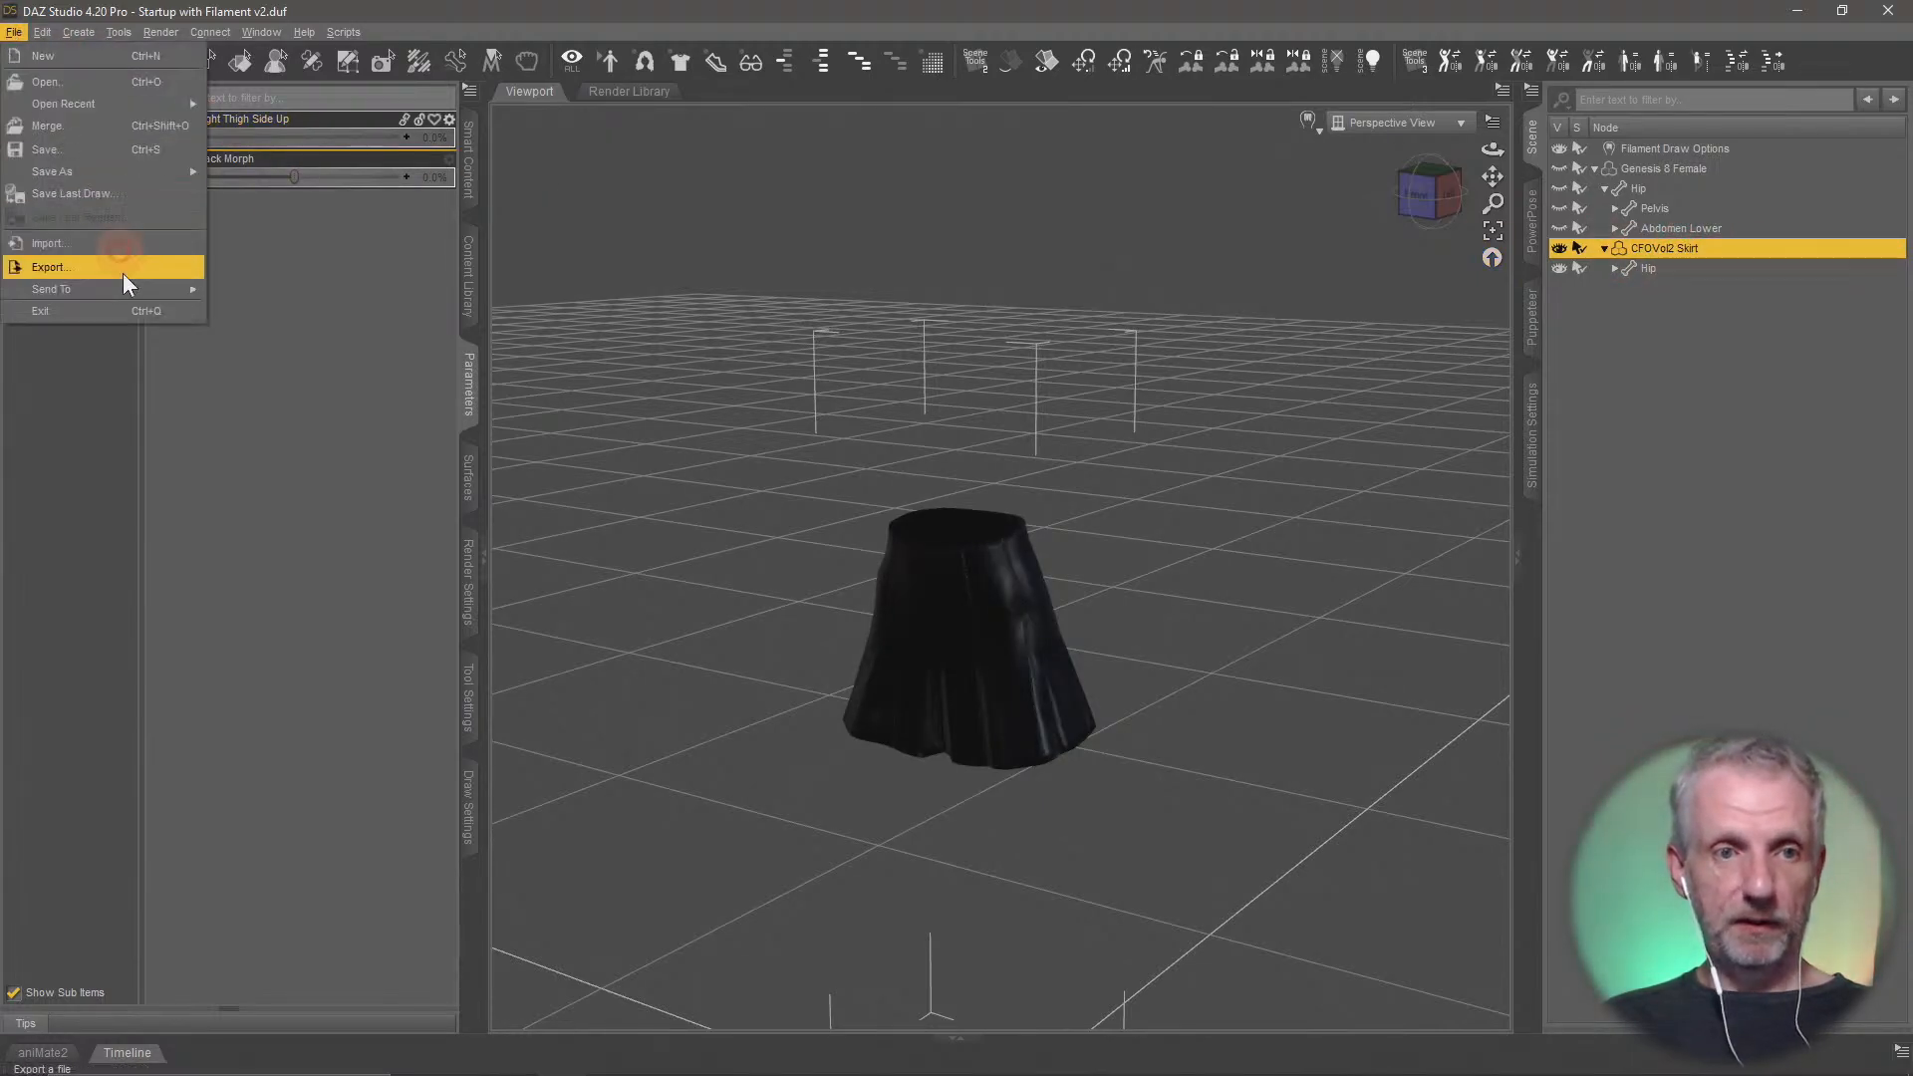
left_click(149, 264)
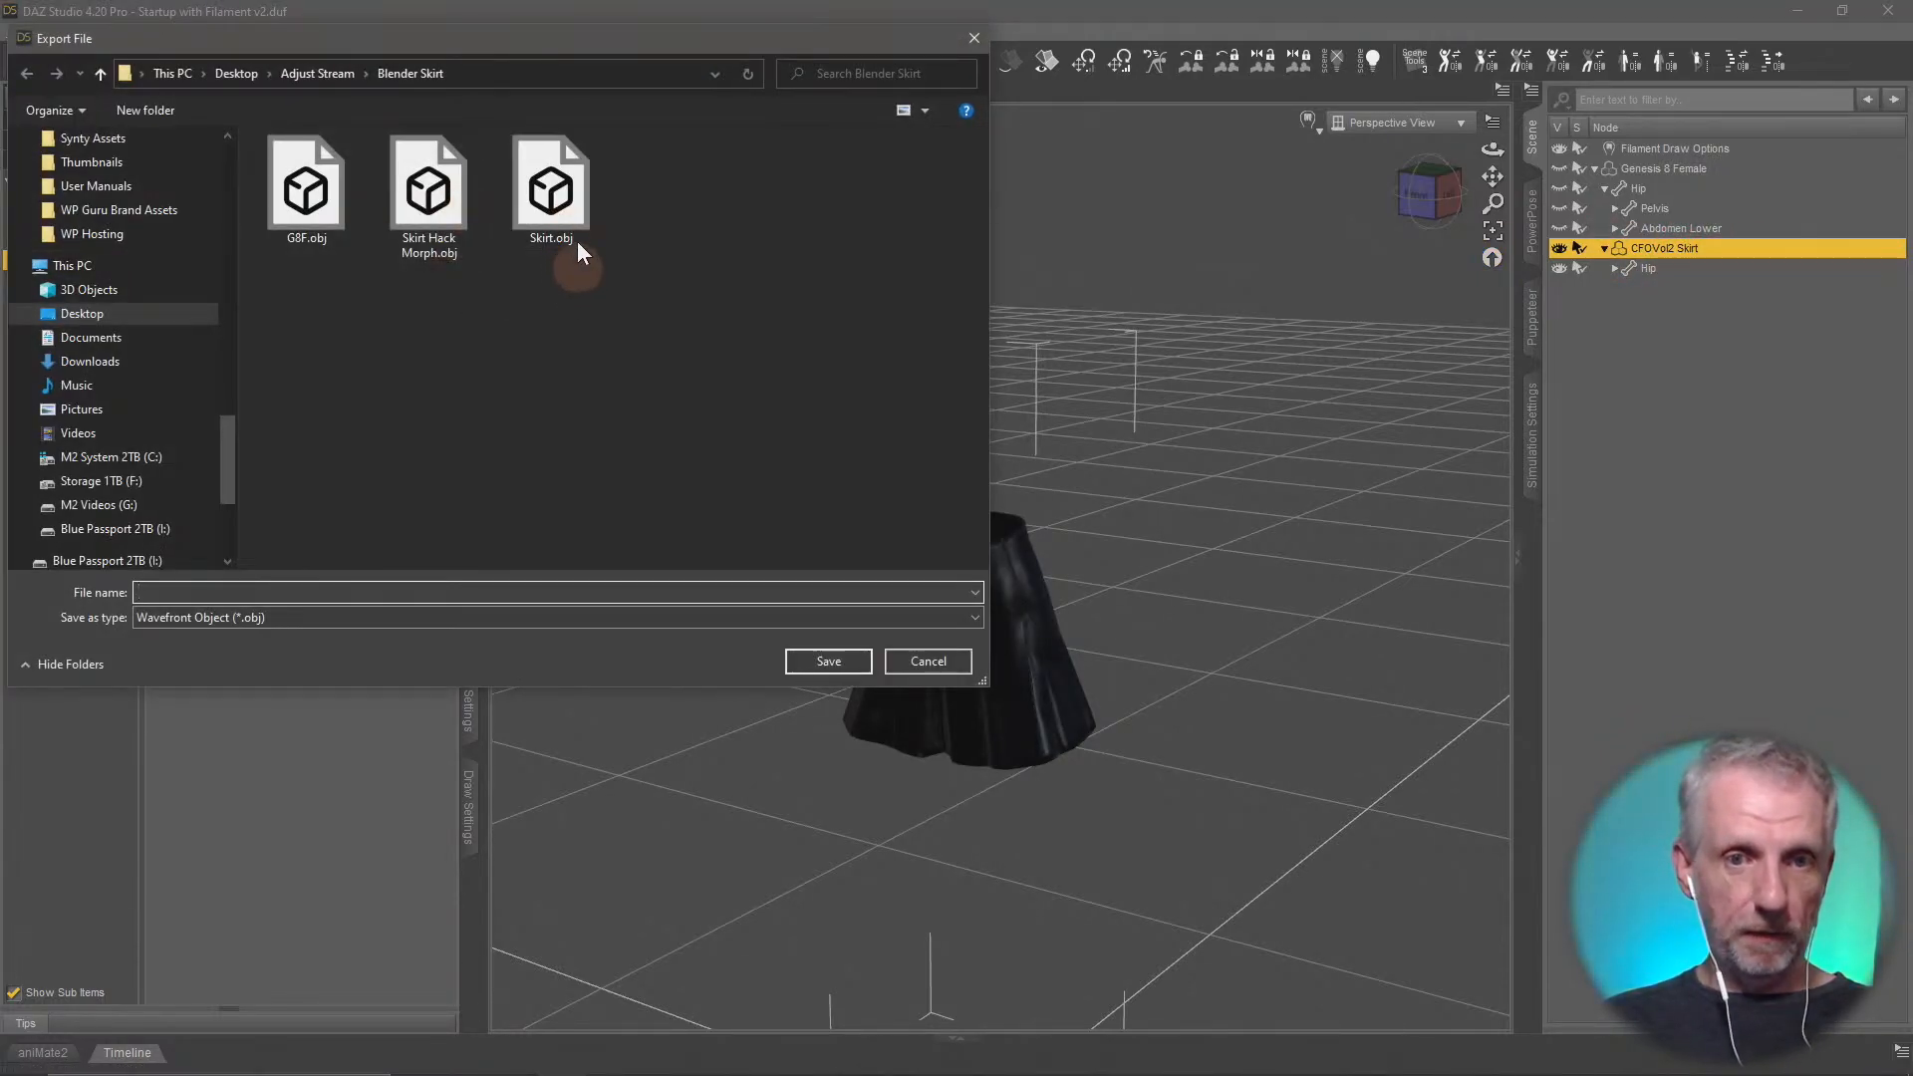
left_click(578, 243)
left_click(830, 661)
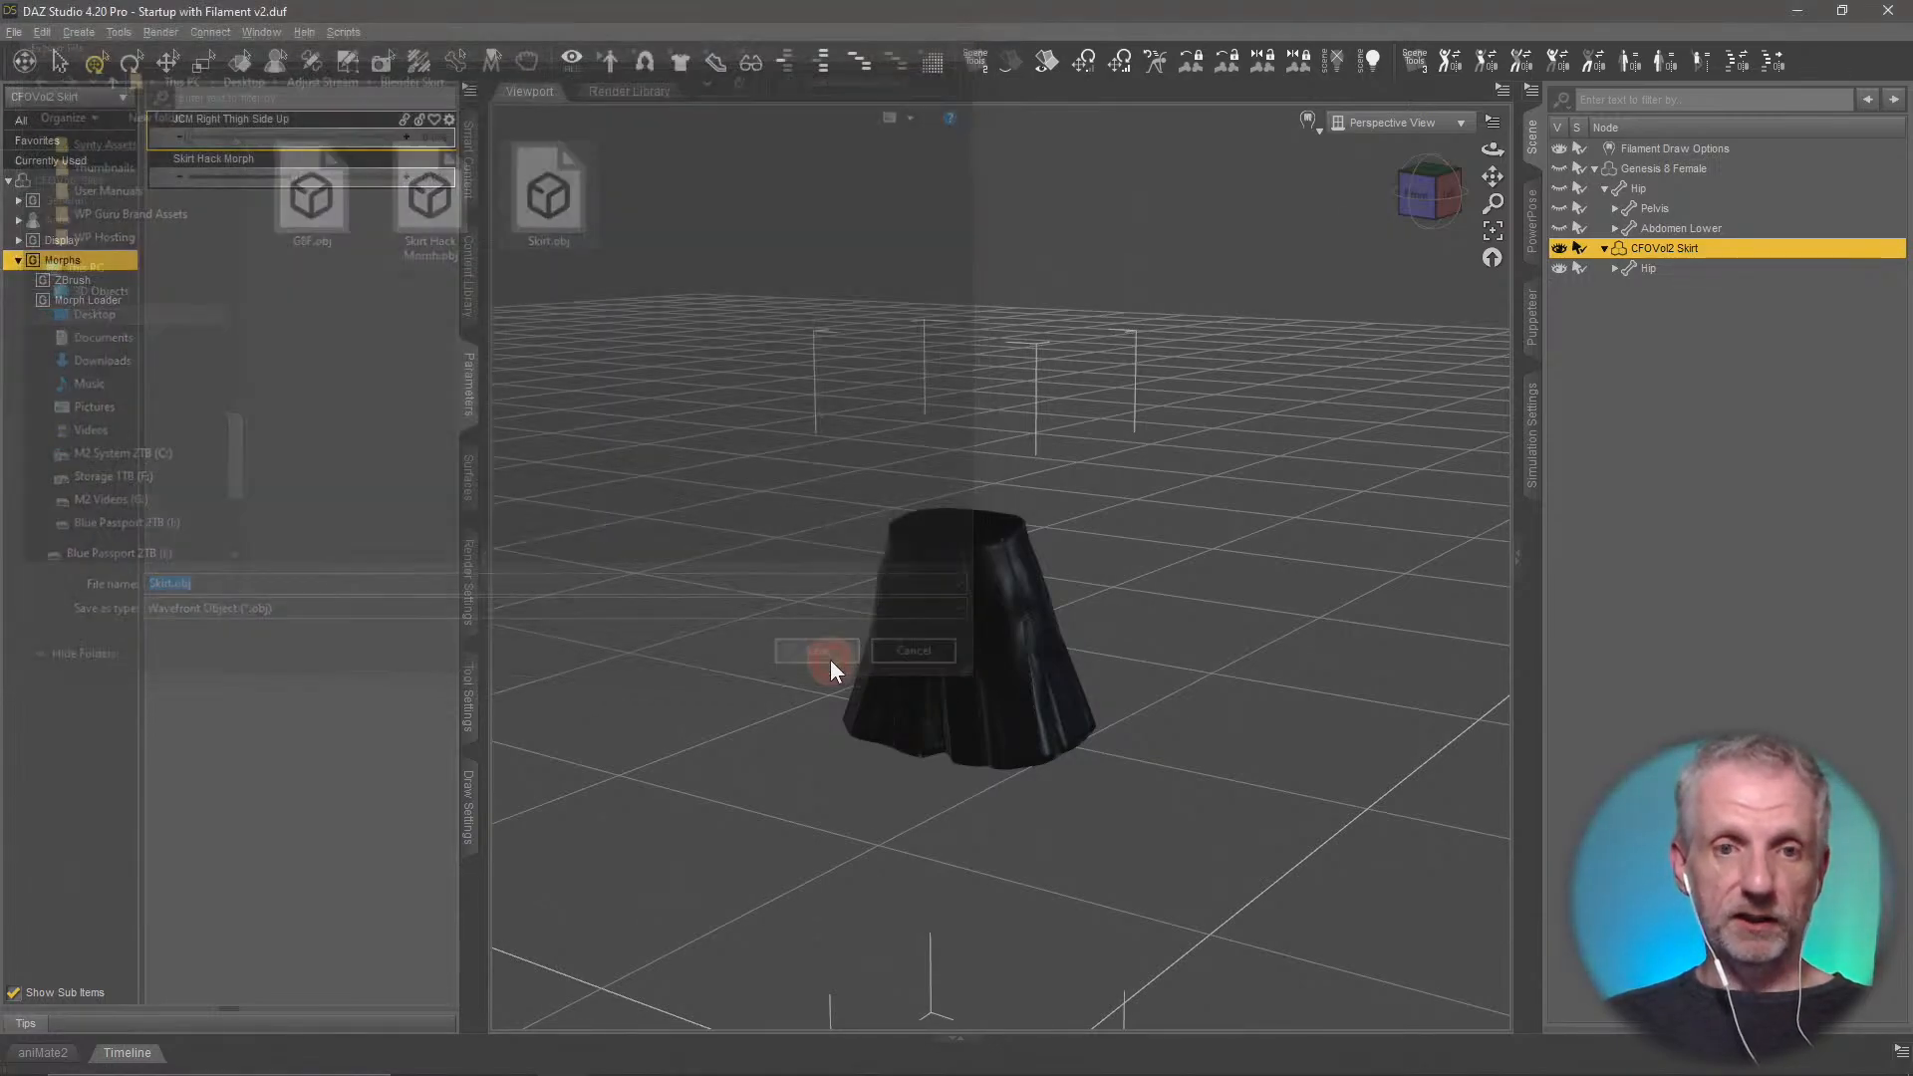
left_click(877, 547)
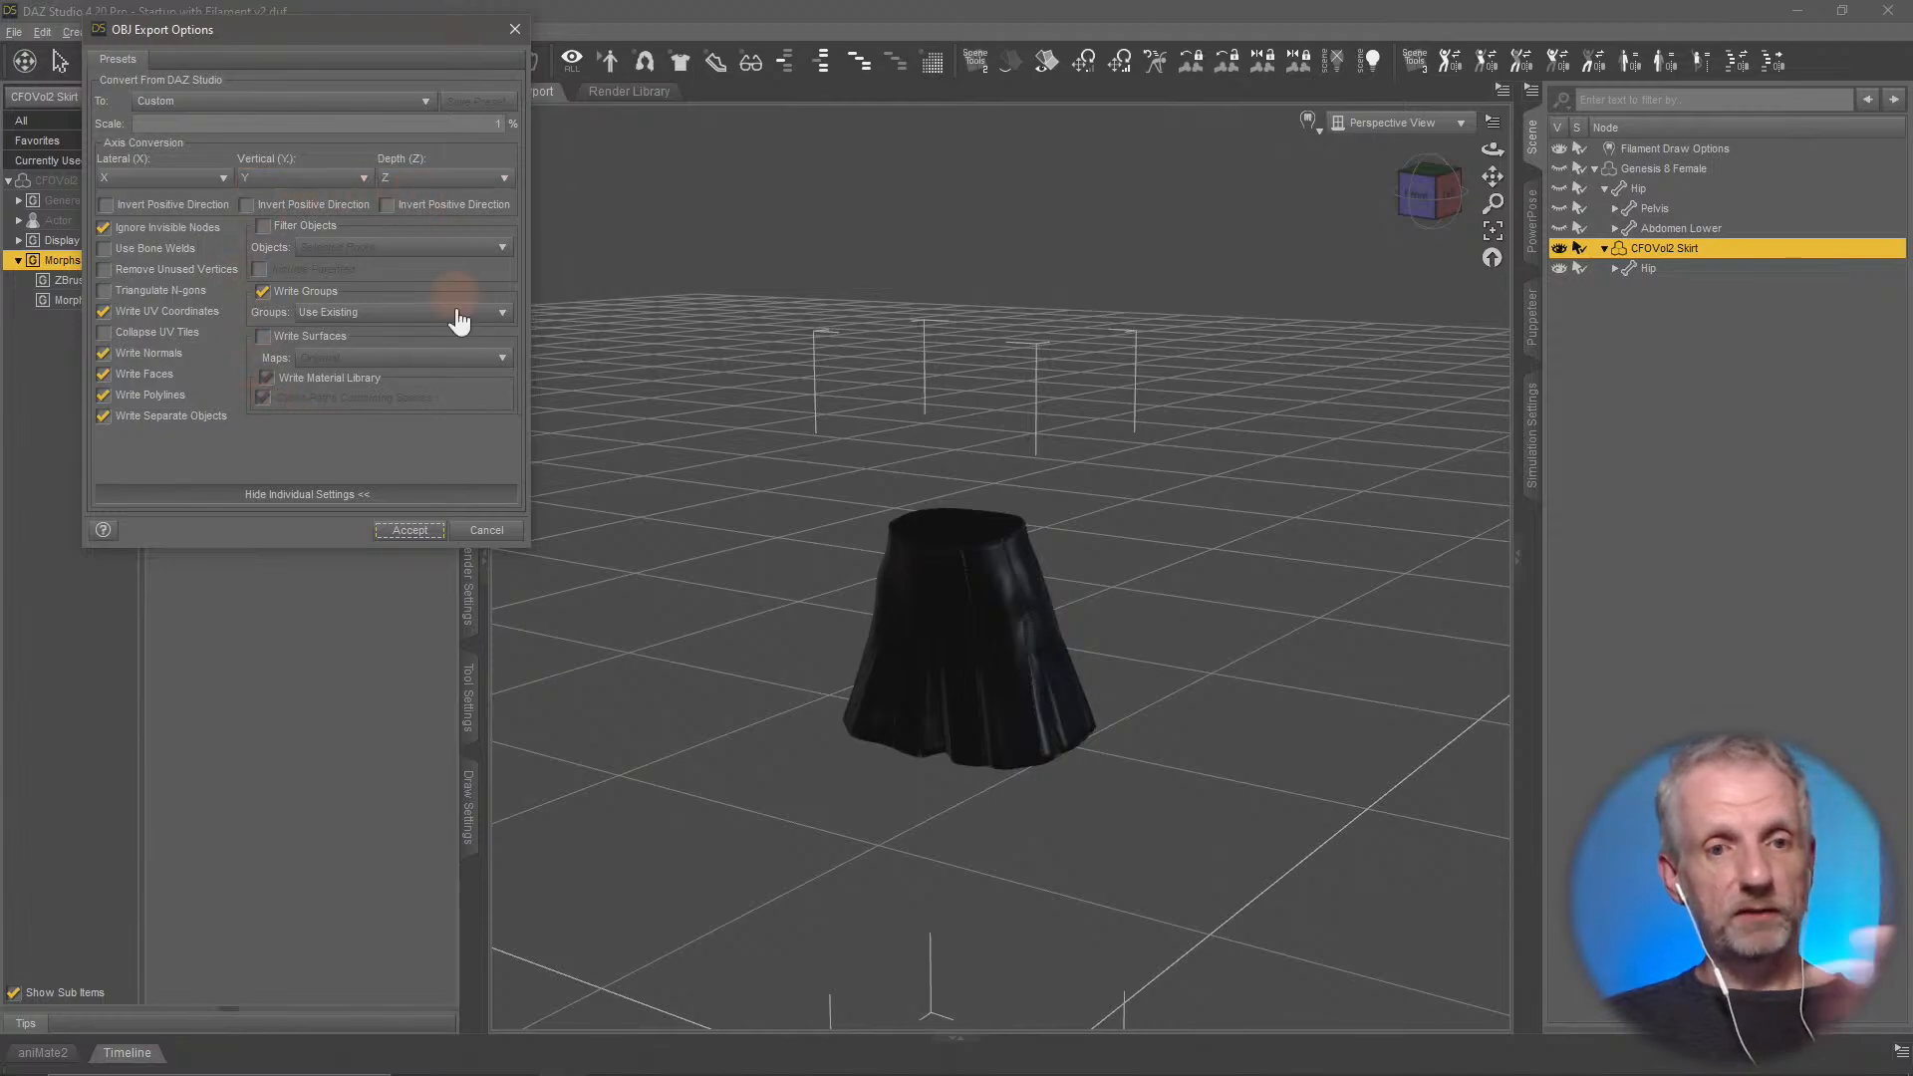
left_click(420, 530)
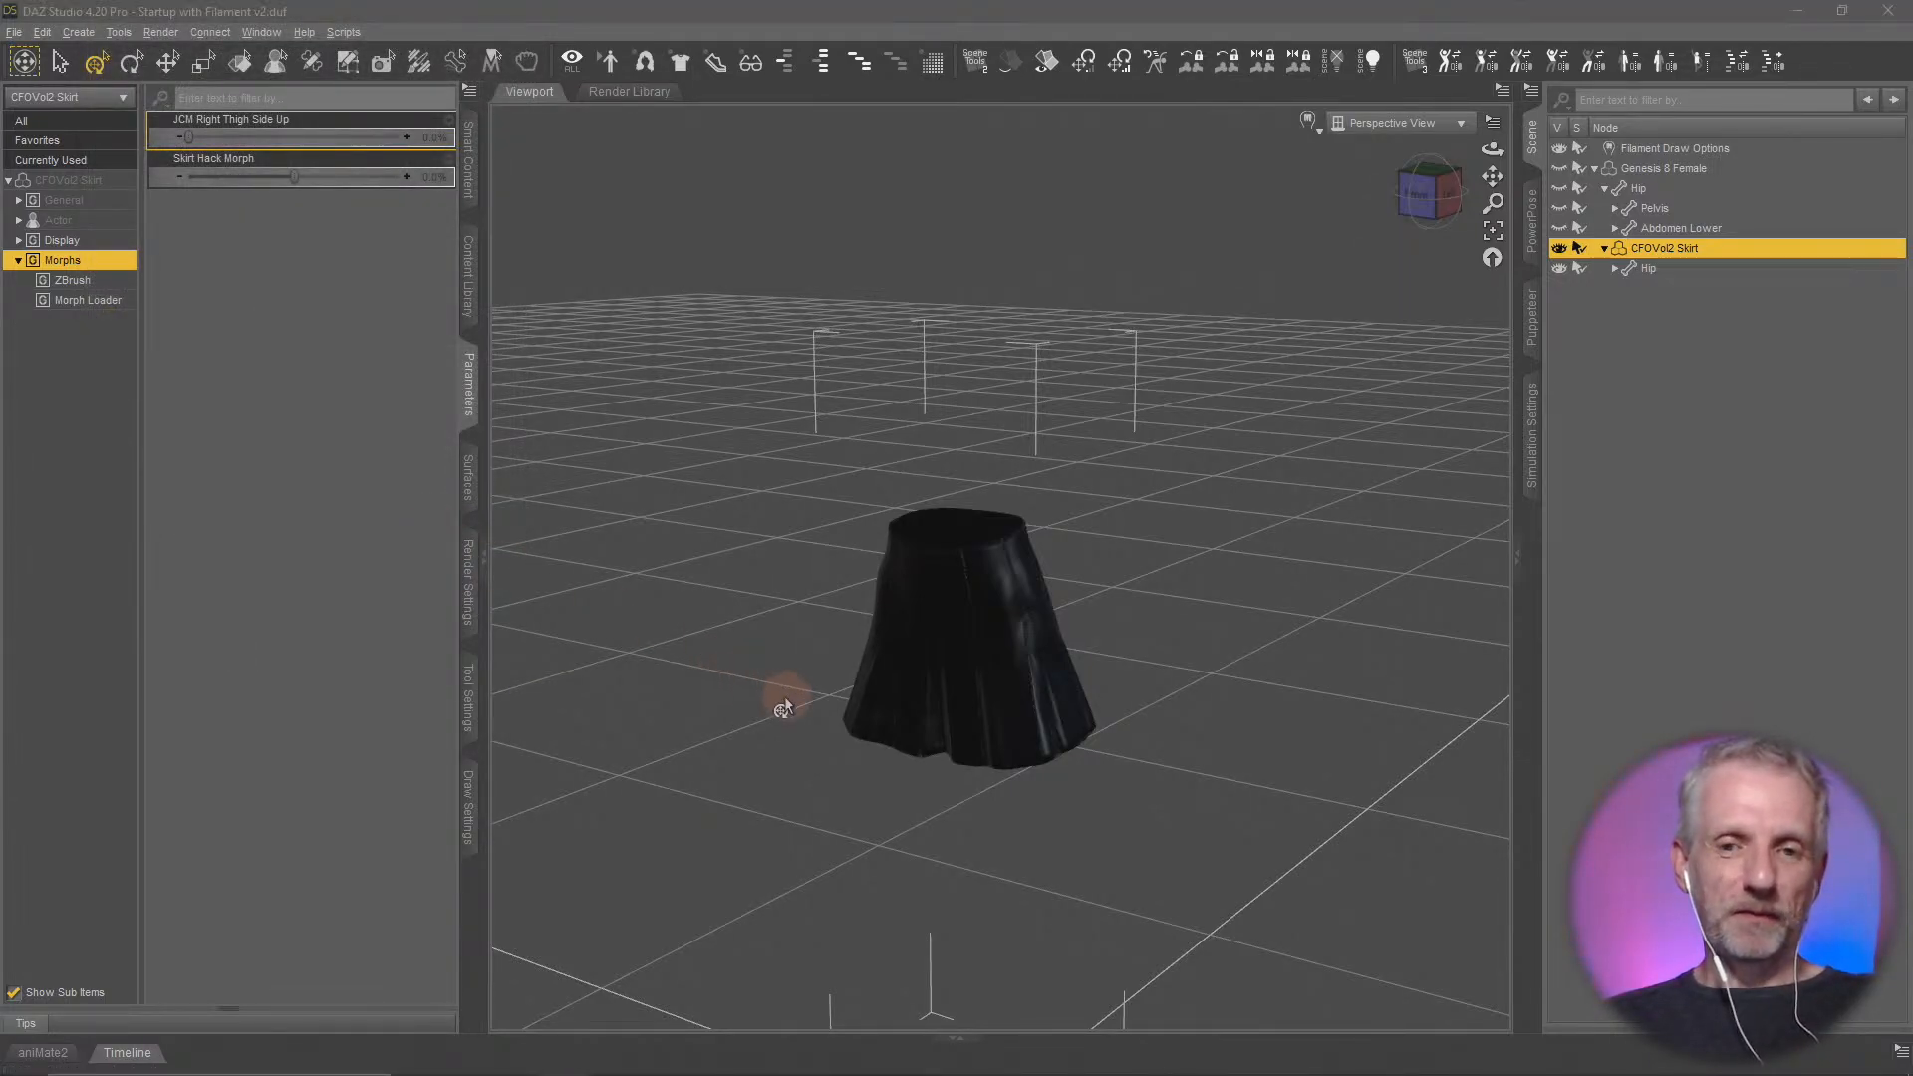
Switch to Blender and start a new General file without saving the current scene
key("alt+Tab")
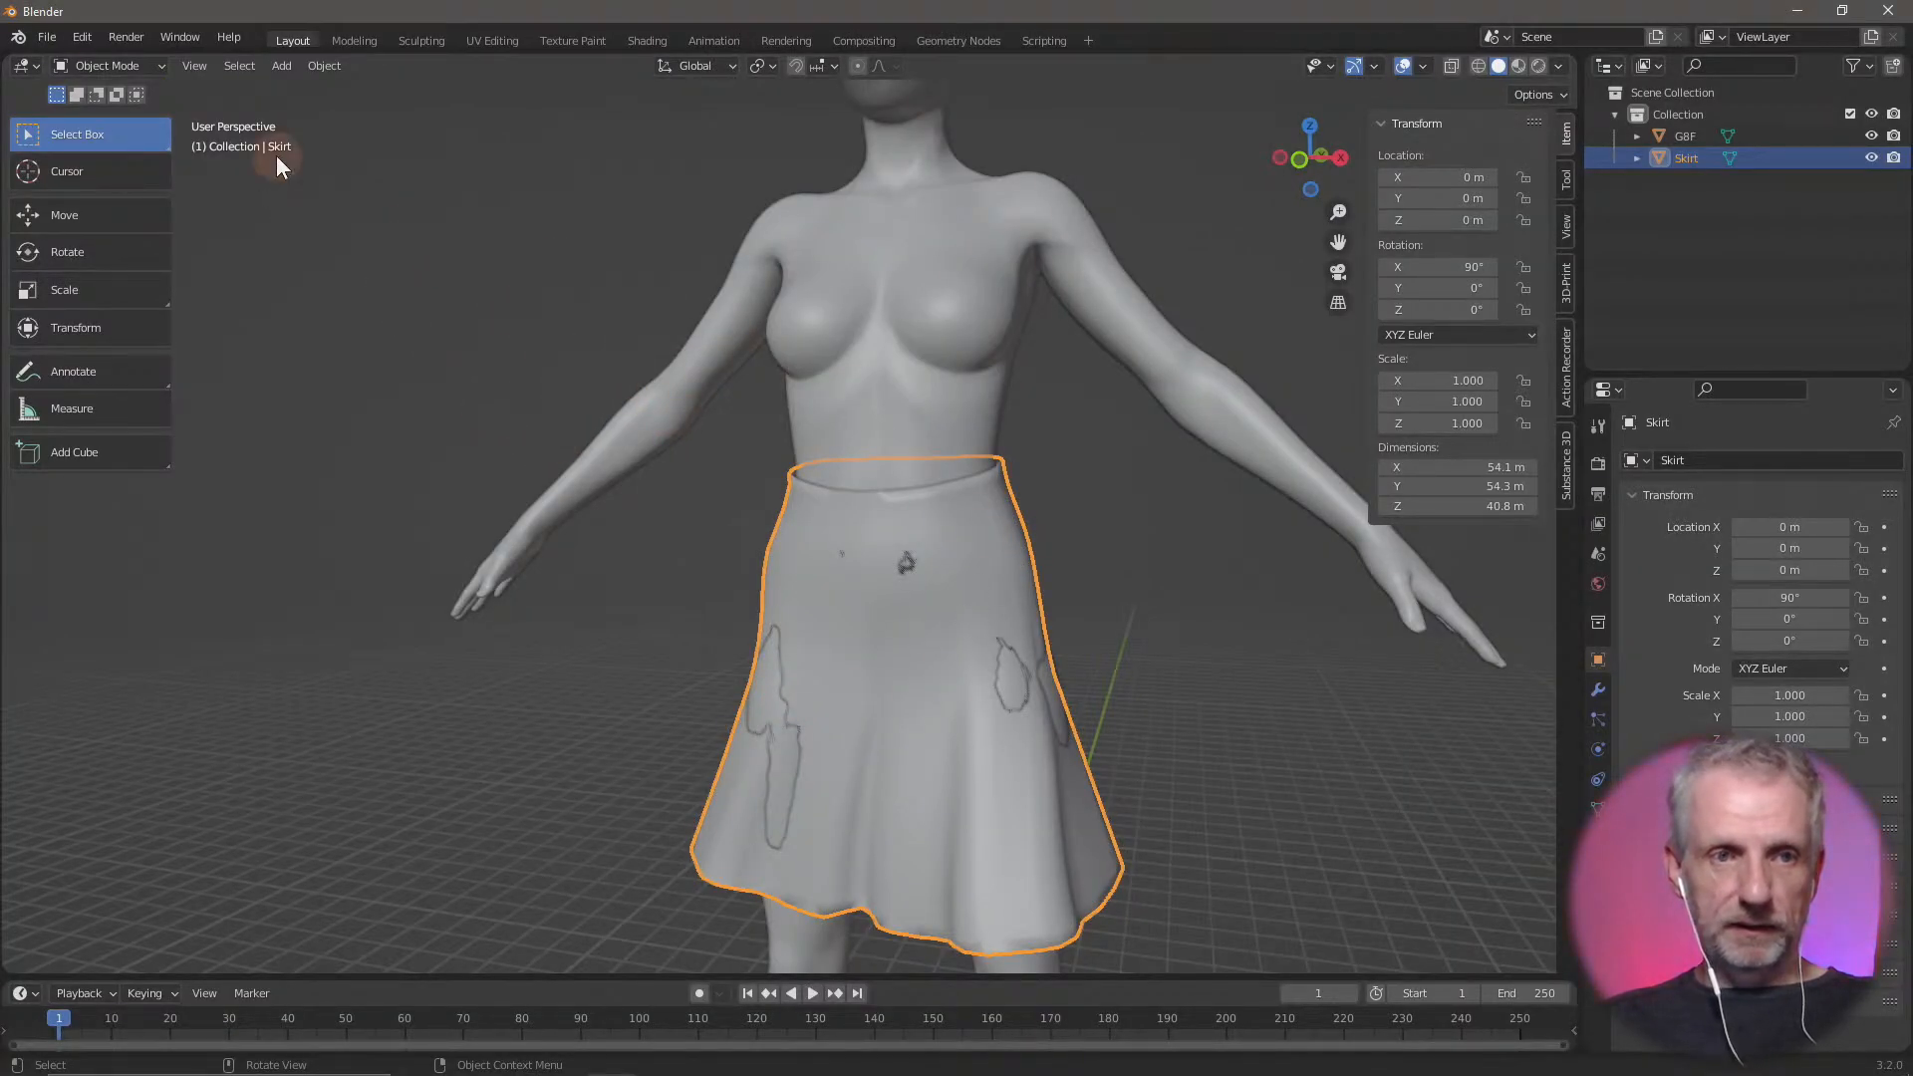
left_click(47, 38)
mouse_move(68, 64)
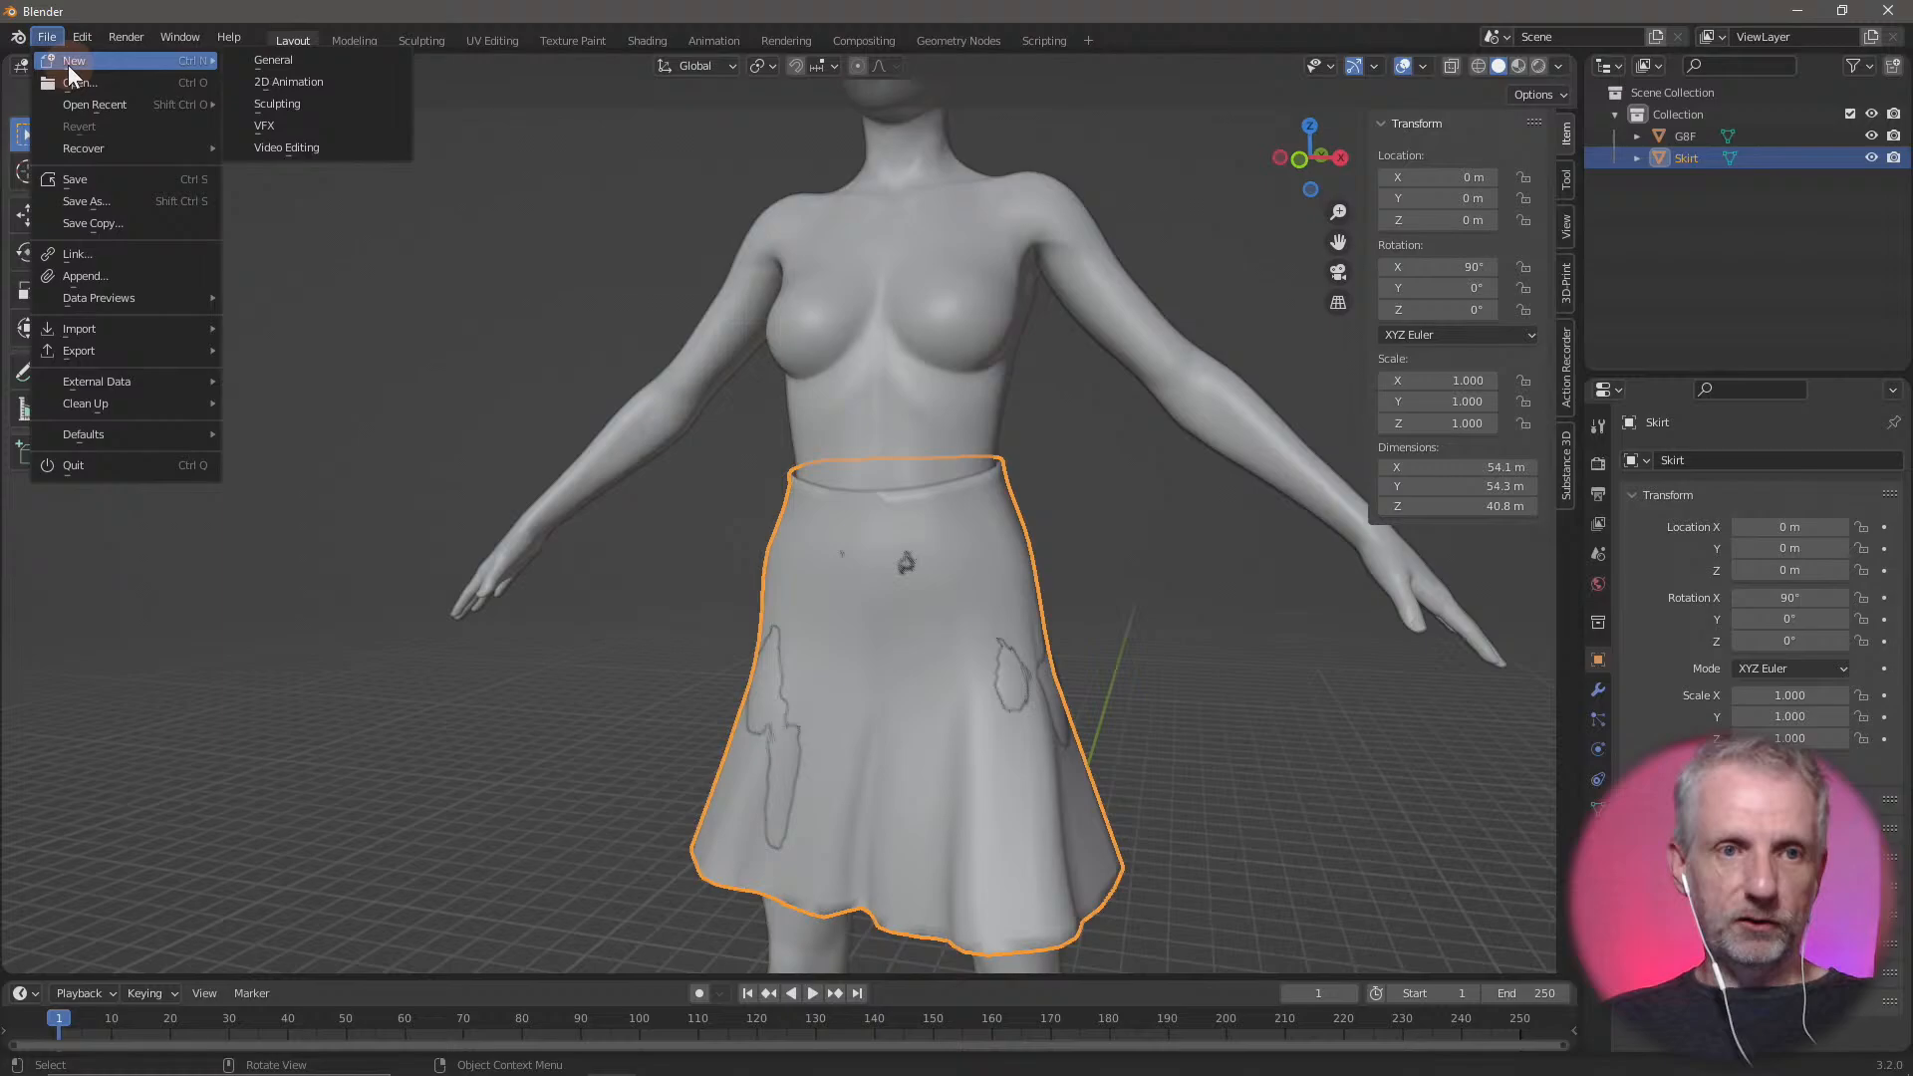
left_click(325, 66)
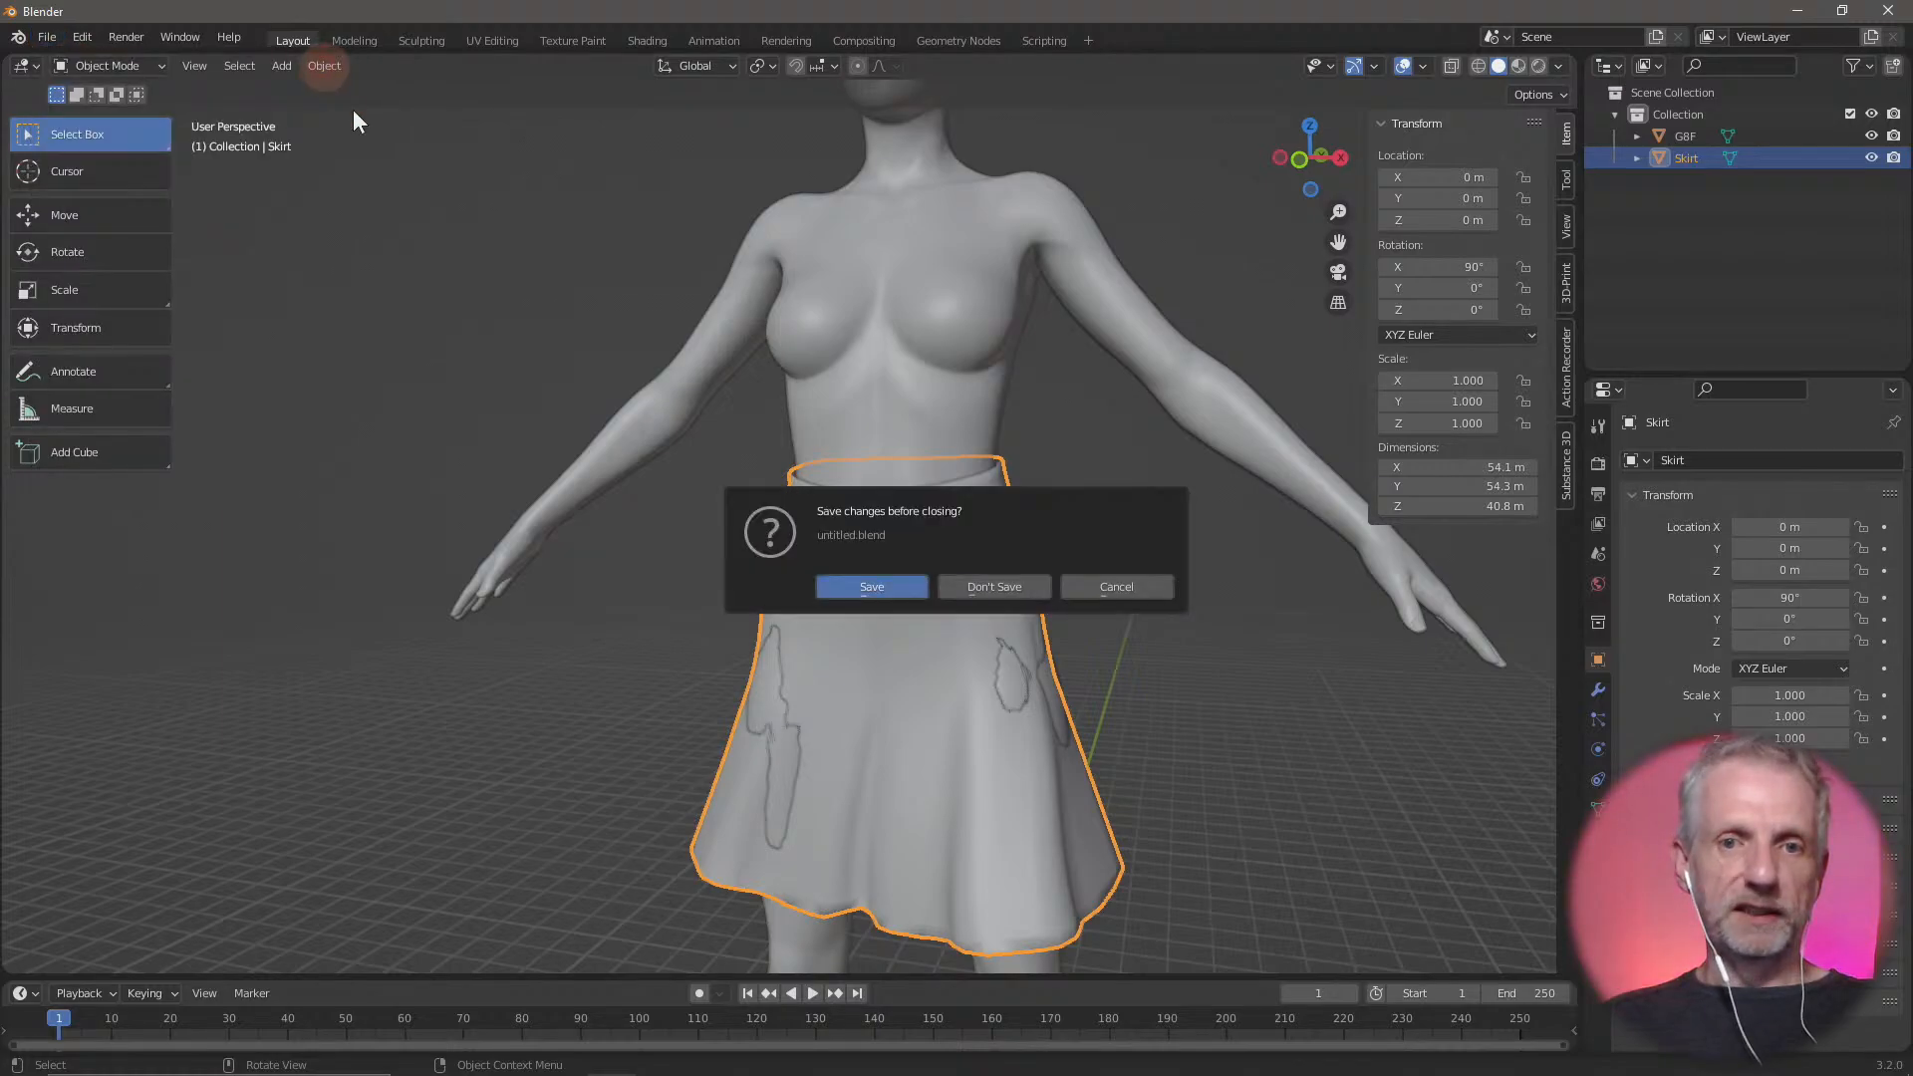
left_click(1004, 590)
Delete the default camera, cube and light from the scene
key("alt+a")
key("a")
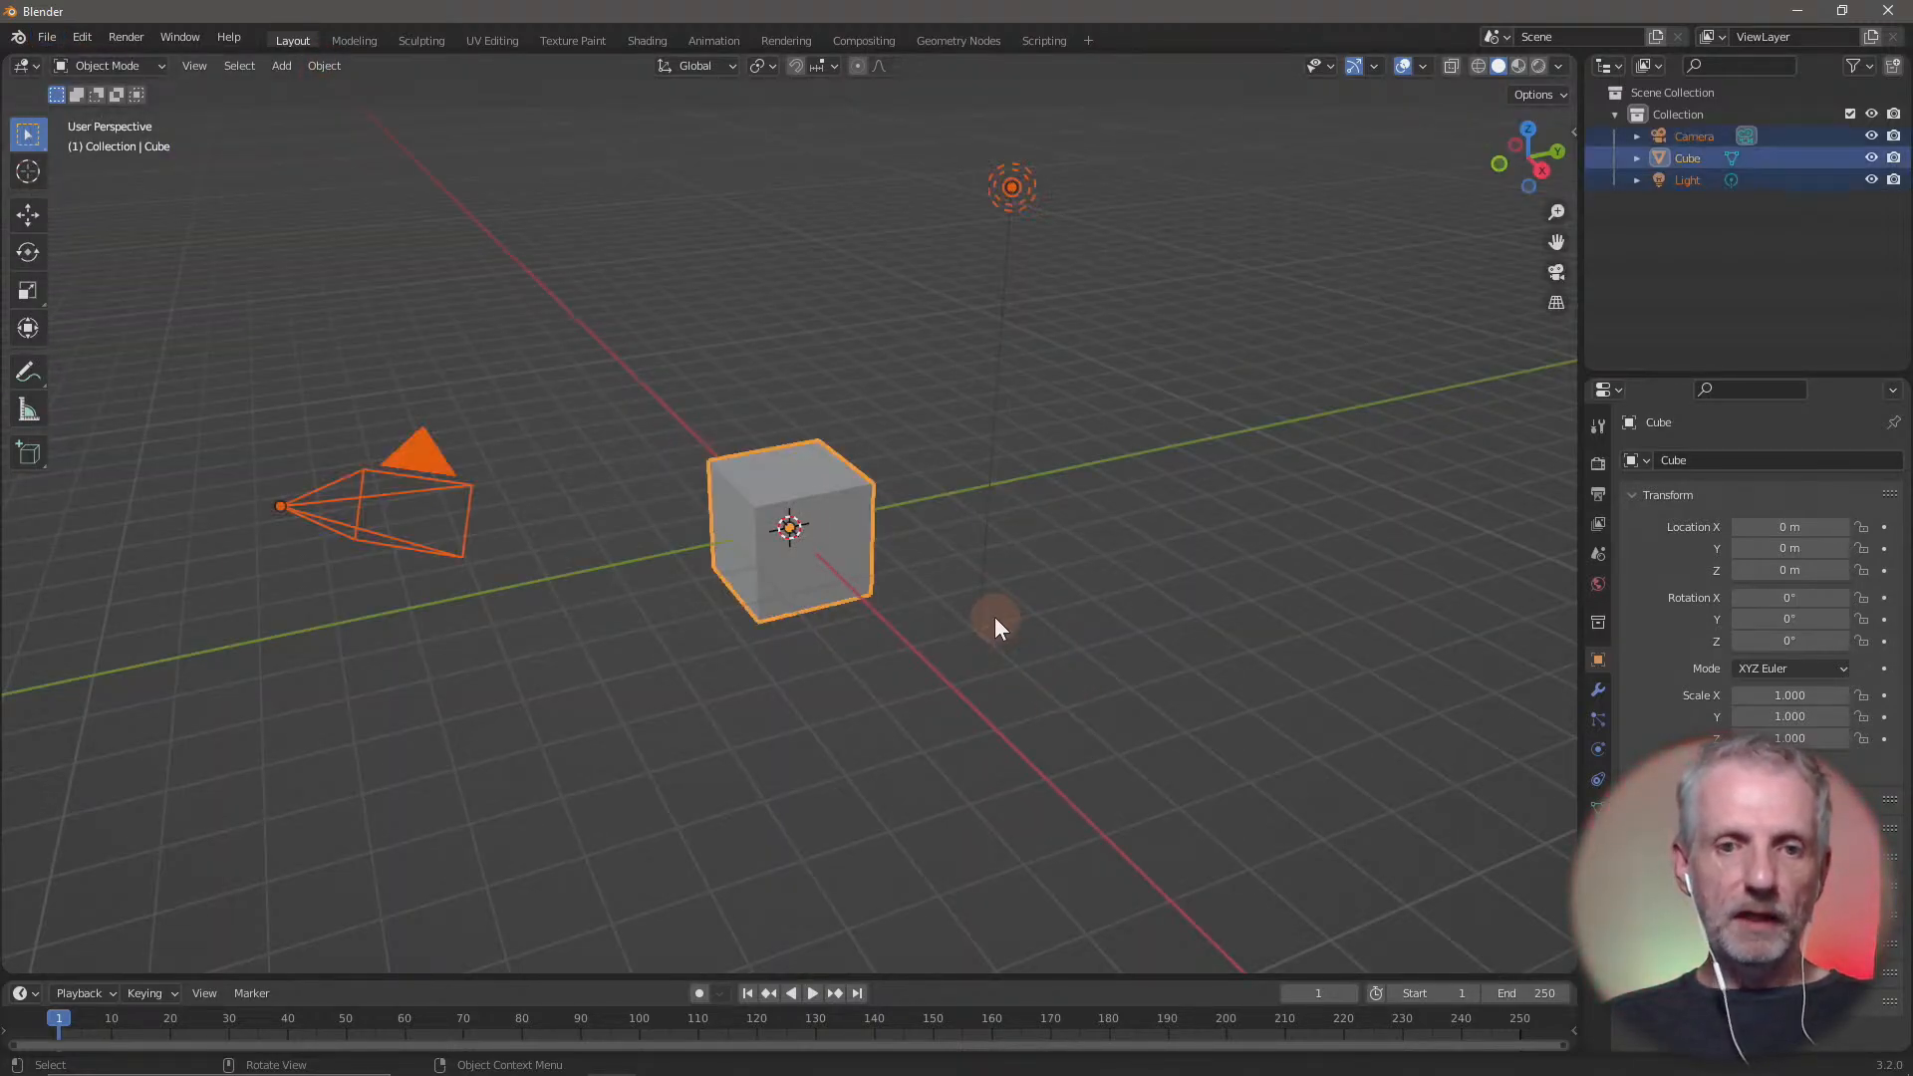
key("x")
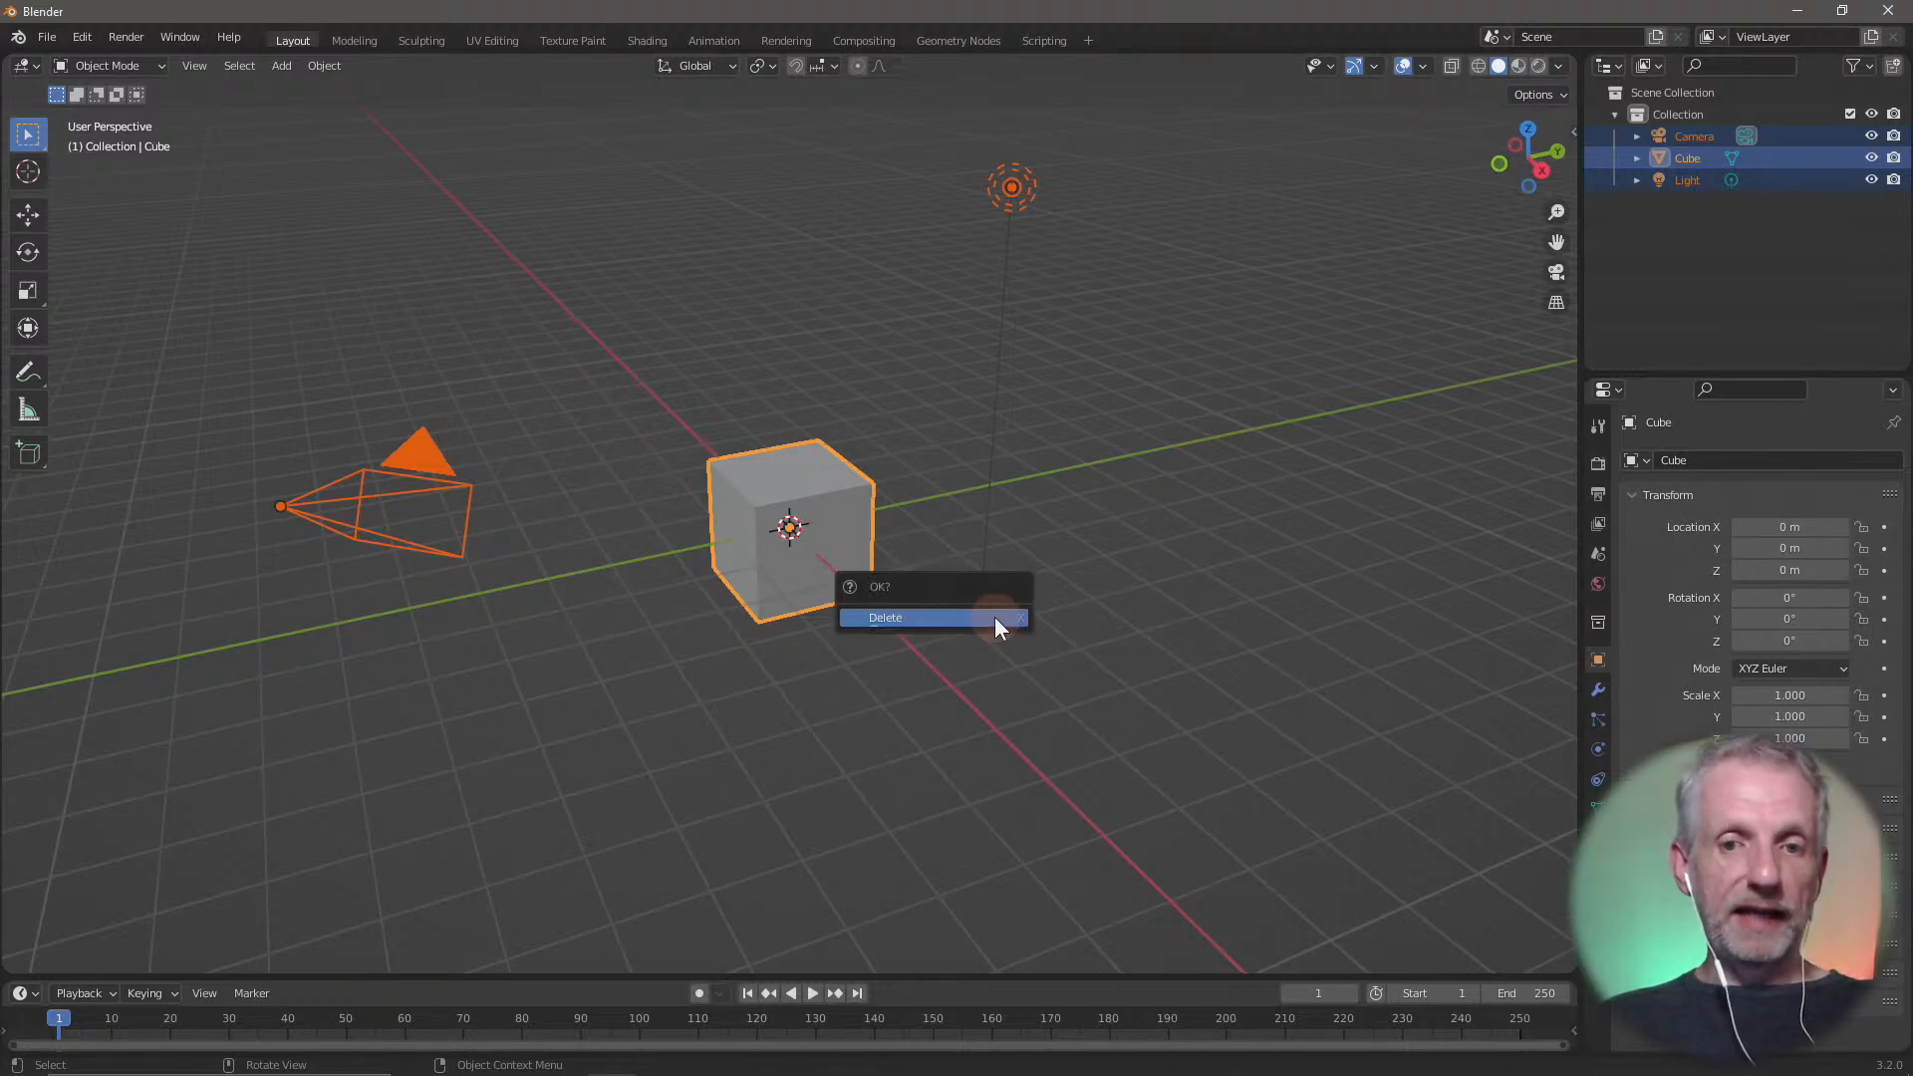
left_click(994, 617)
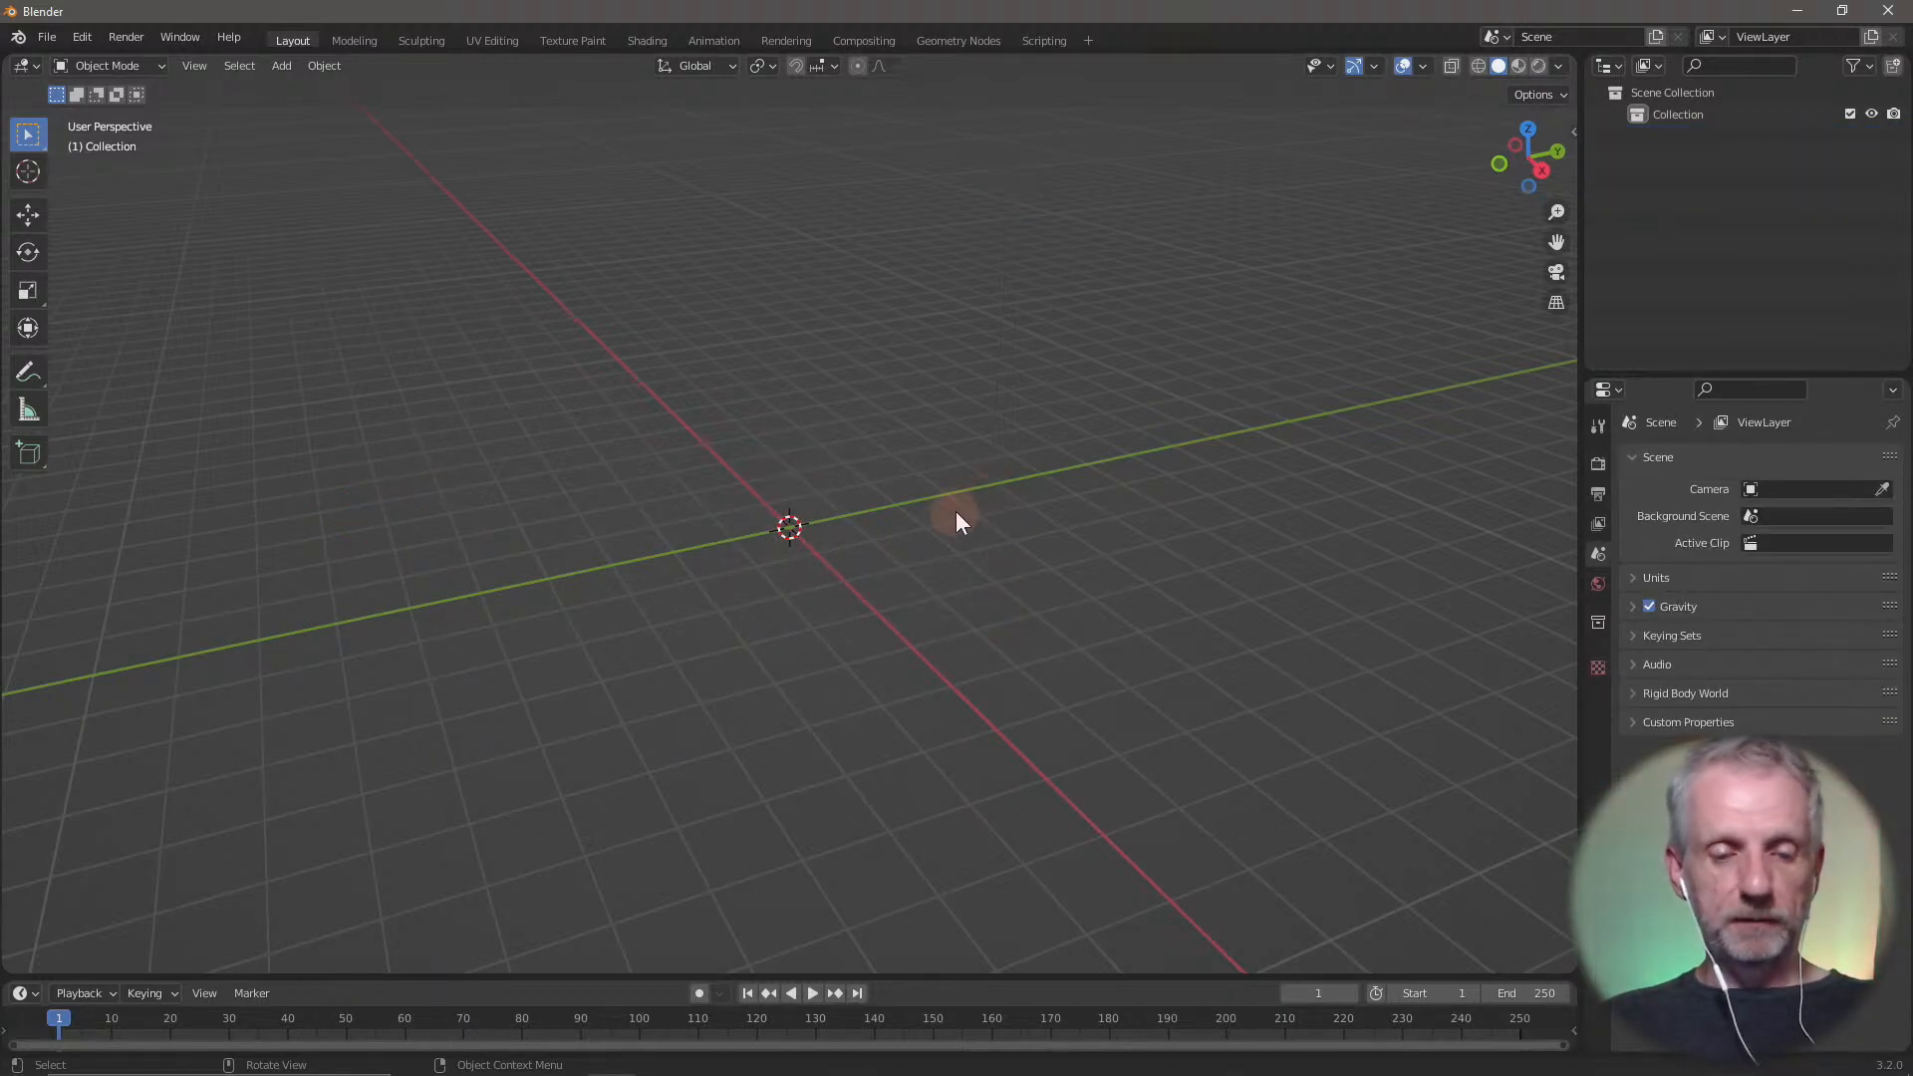
Start a Wavefront (.obj) import and browse to the Blender Skirt folder inside Adjust Stream on the Desktop
middle_click_drag(954, 511, 996, 460)
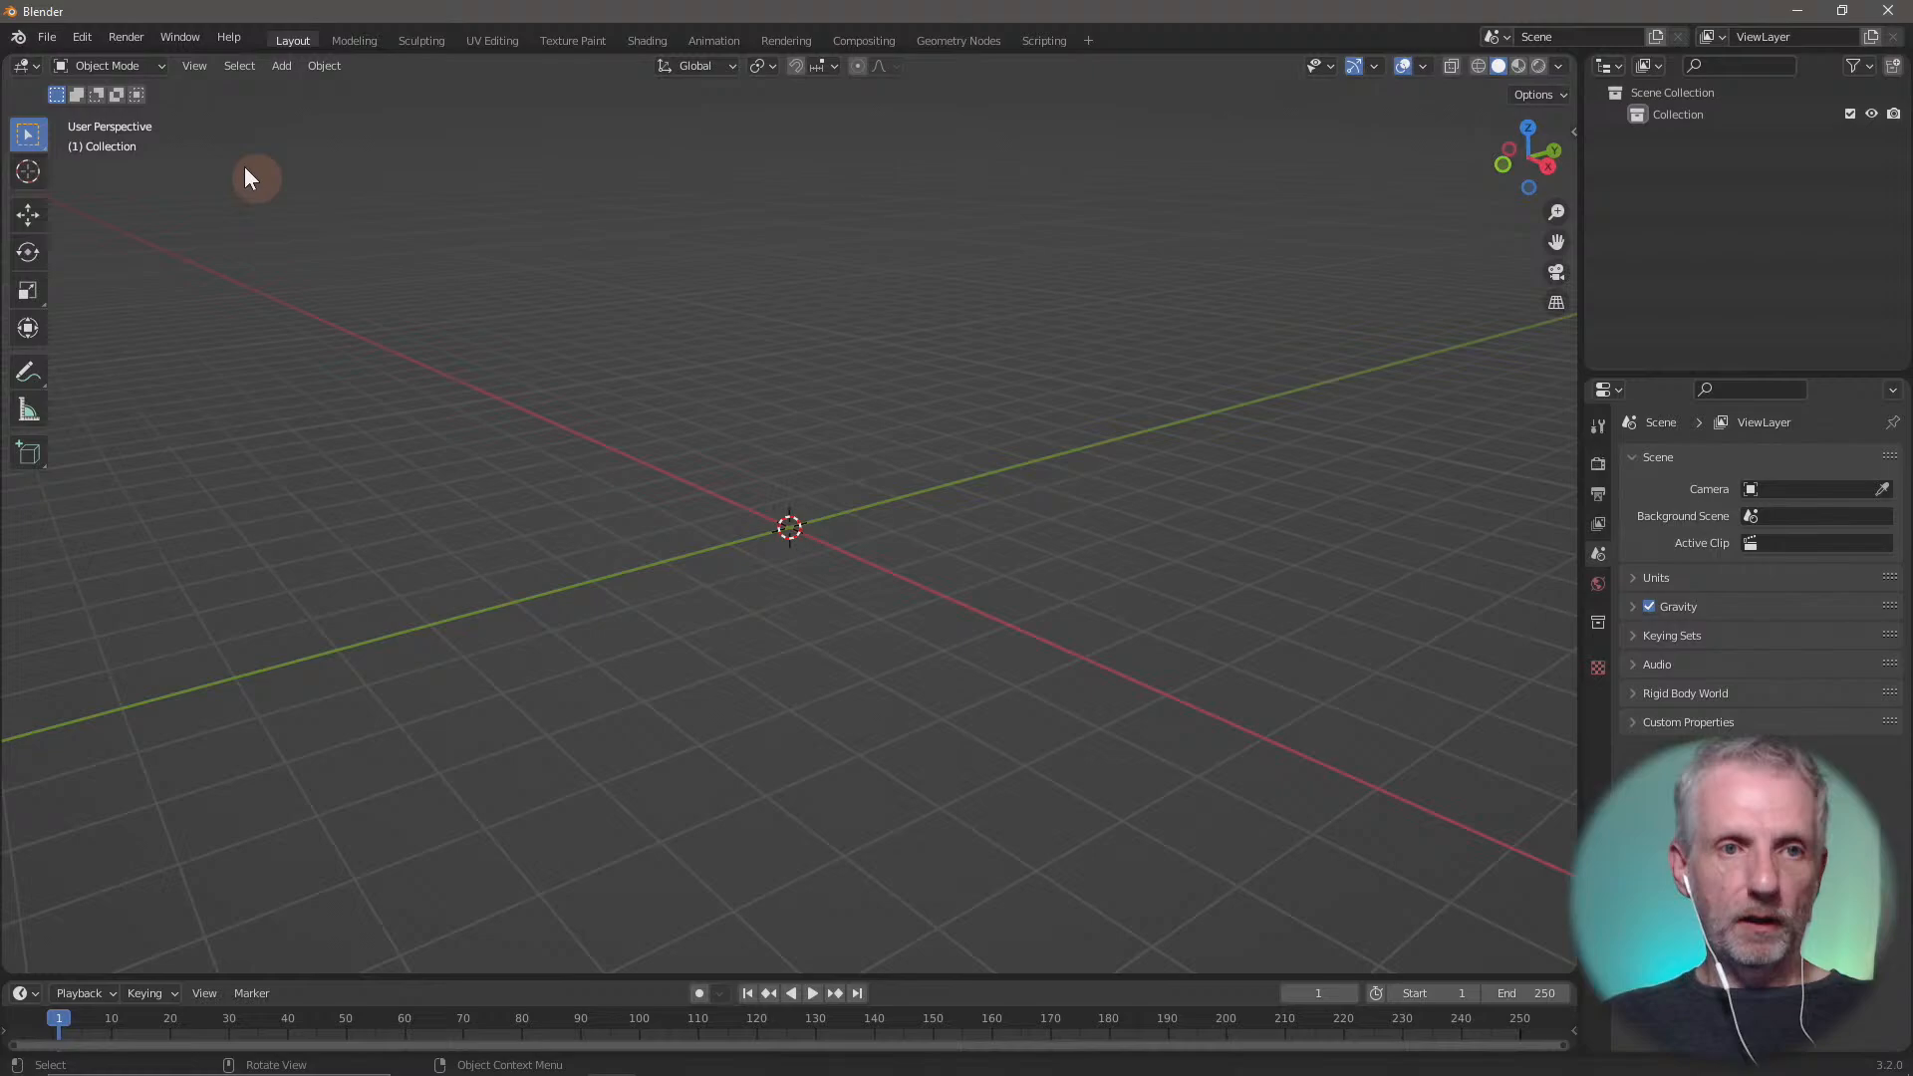
left_click(35, 39)
mouse_move(153, 338)
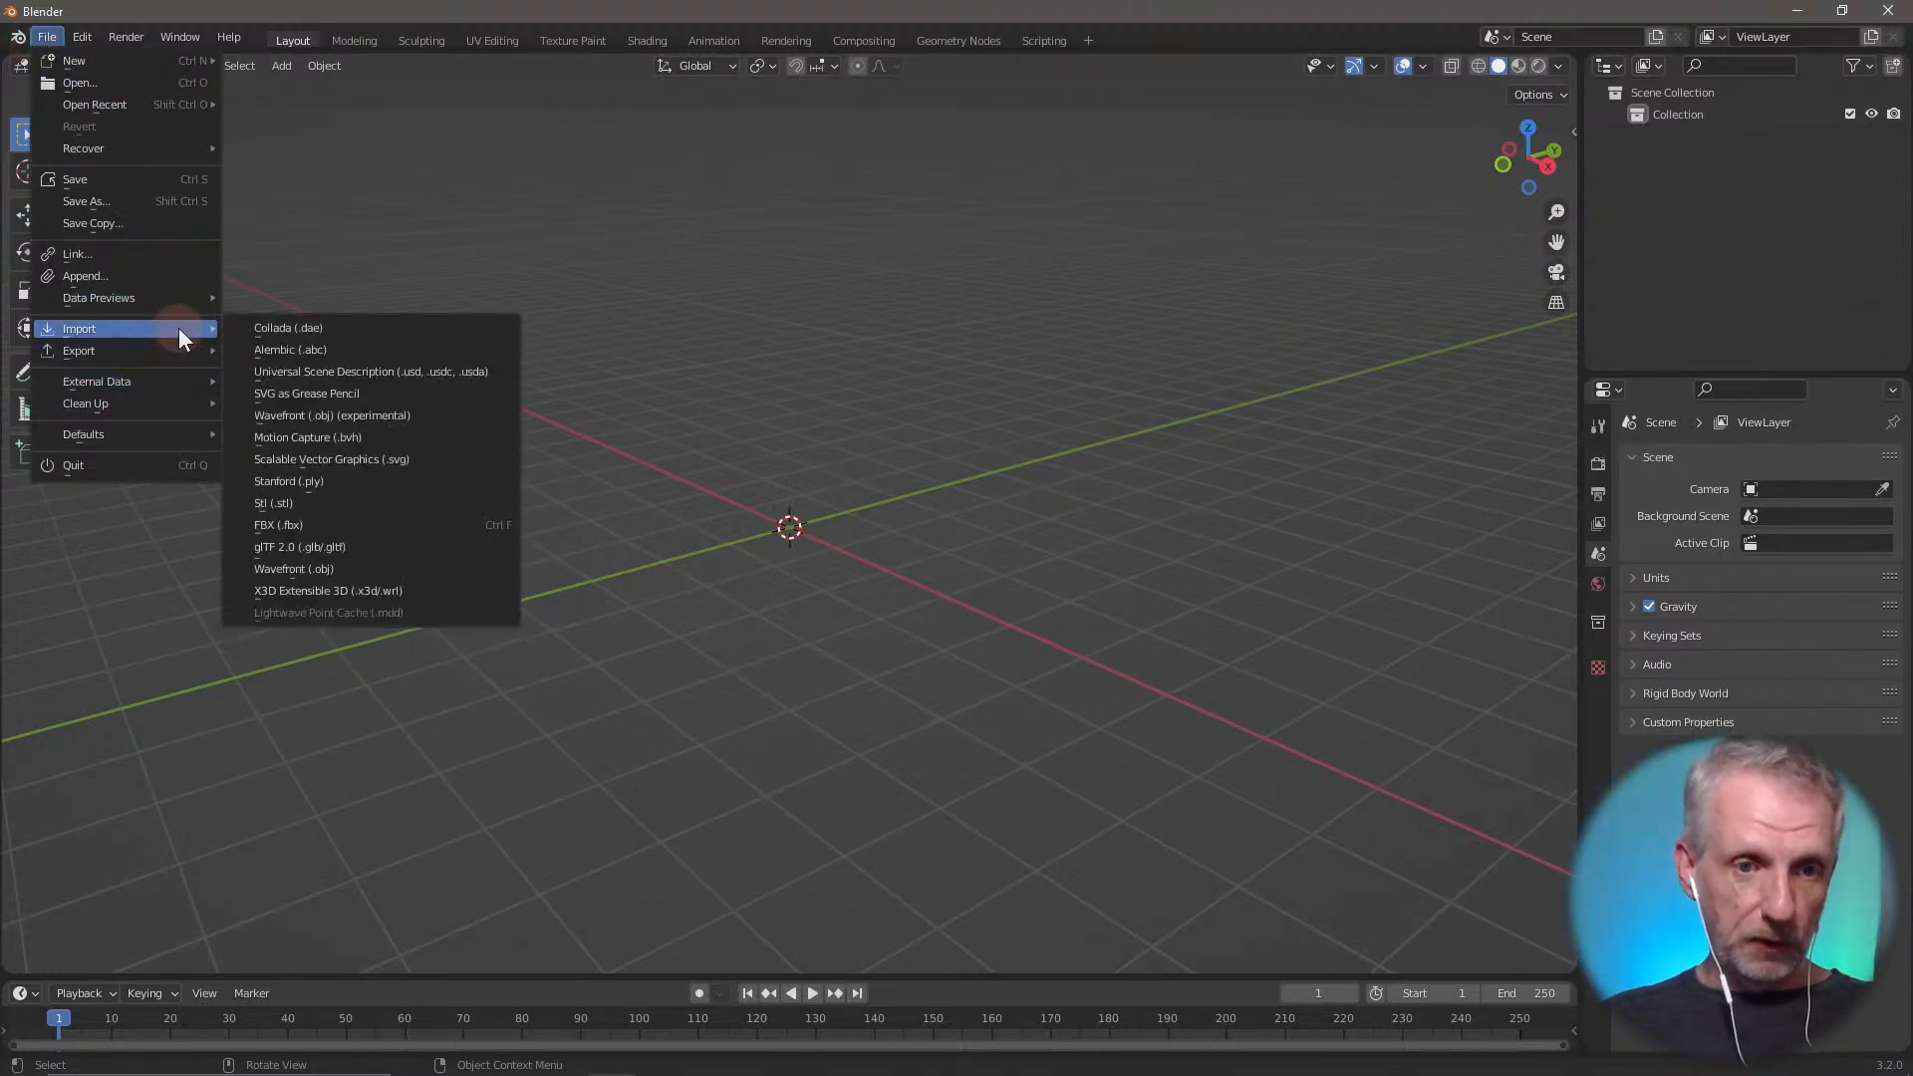
left_click(338, 566)
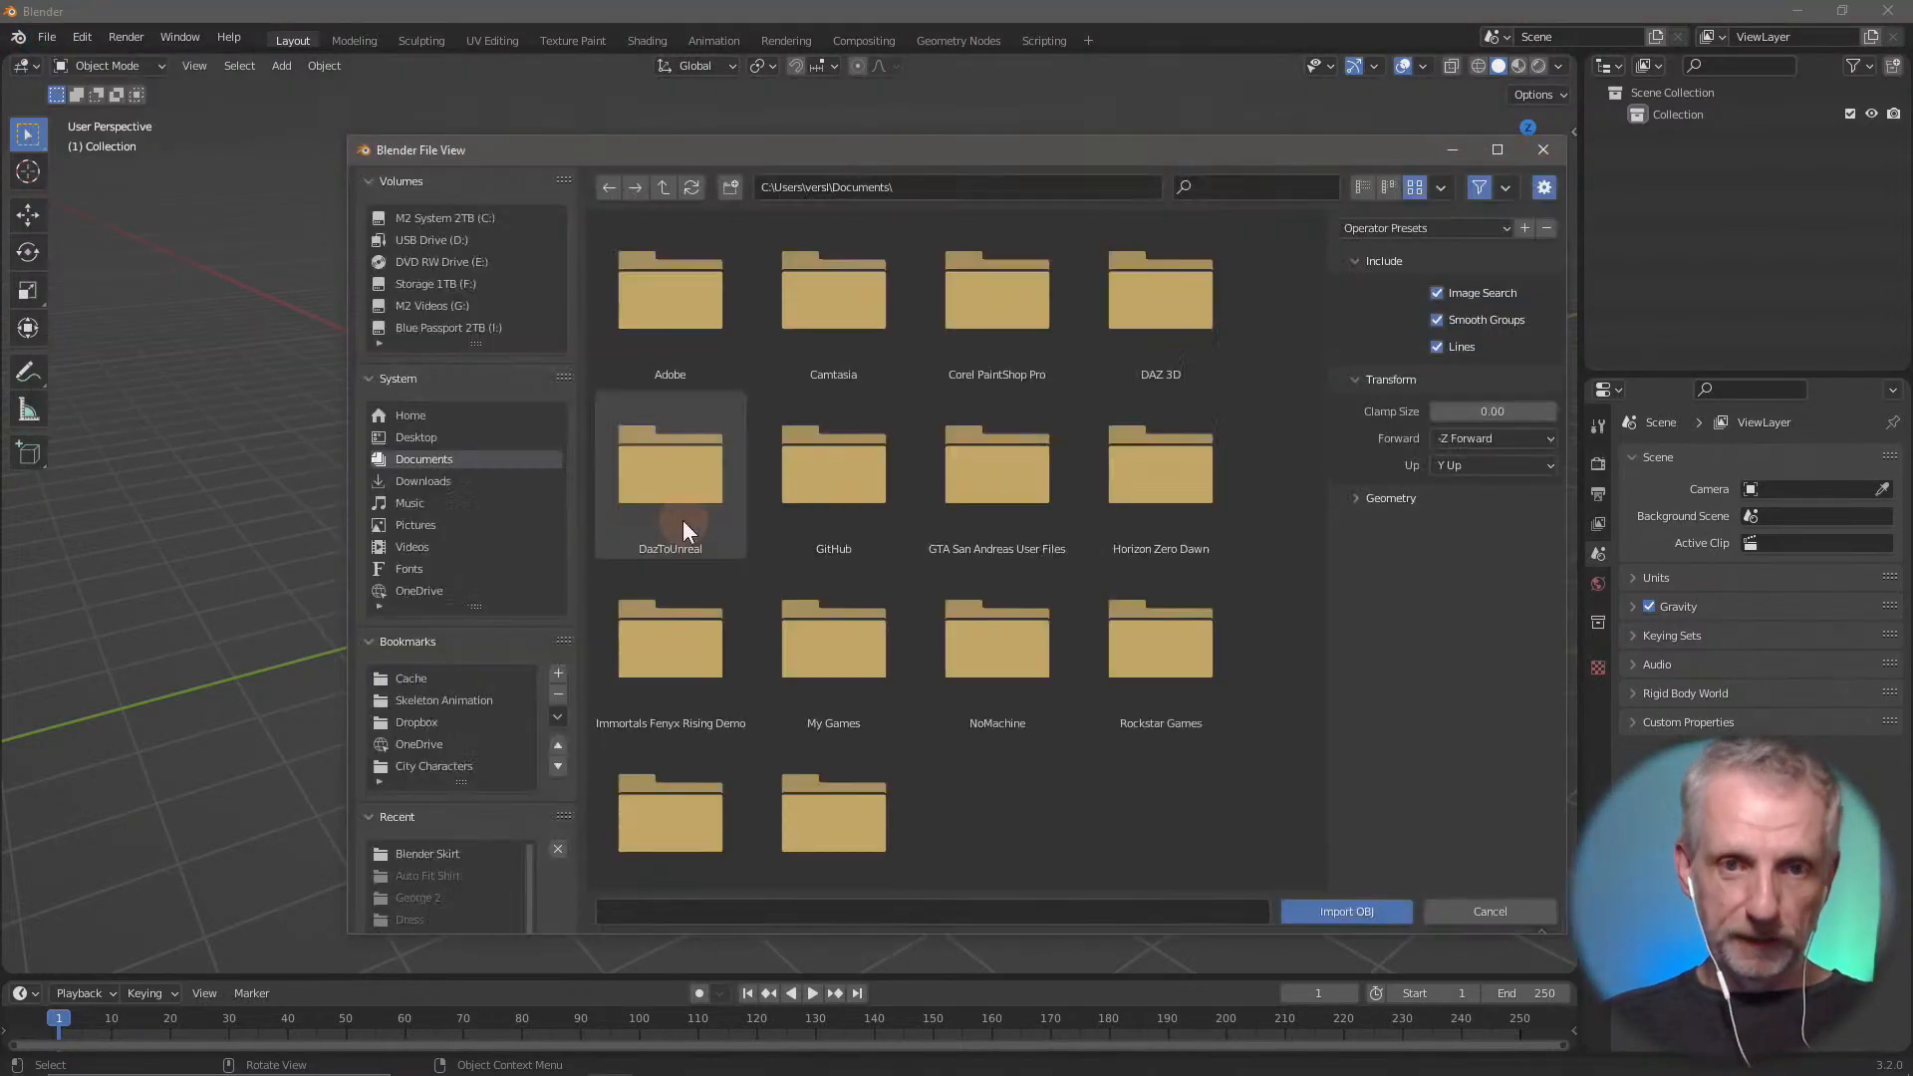
left_click(454, 438)
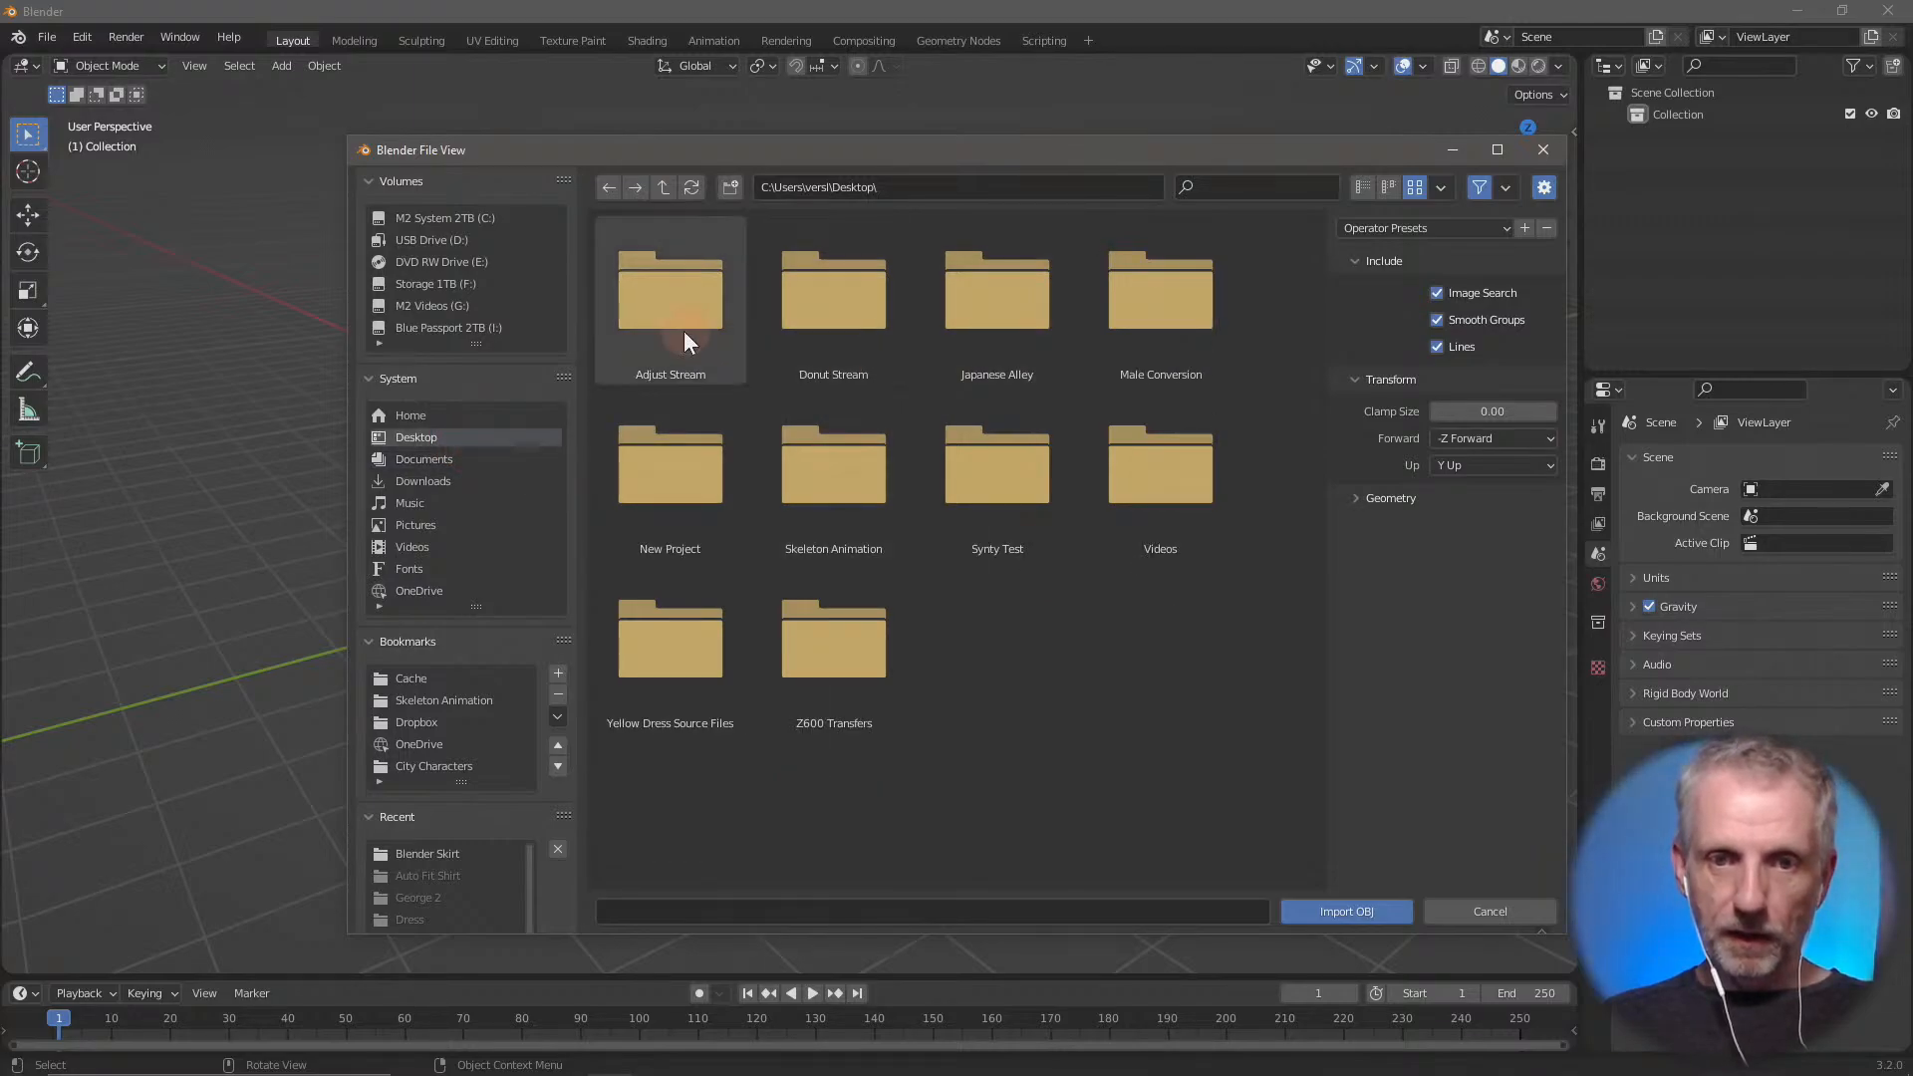
double_click(683, 331)
double_click(687, 297)
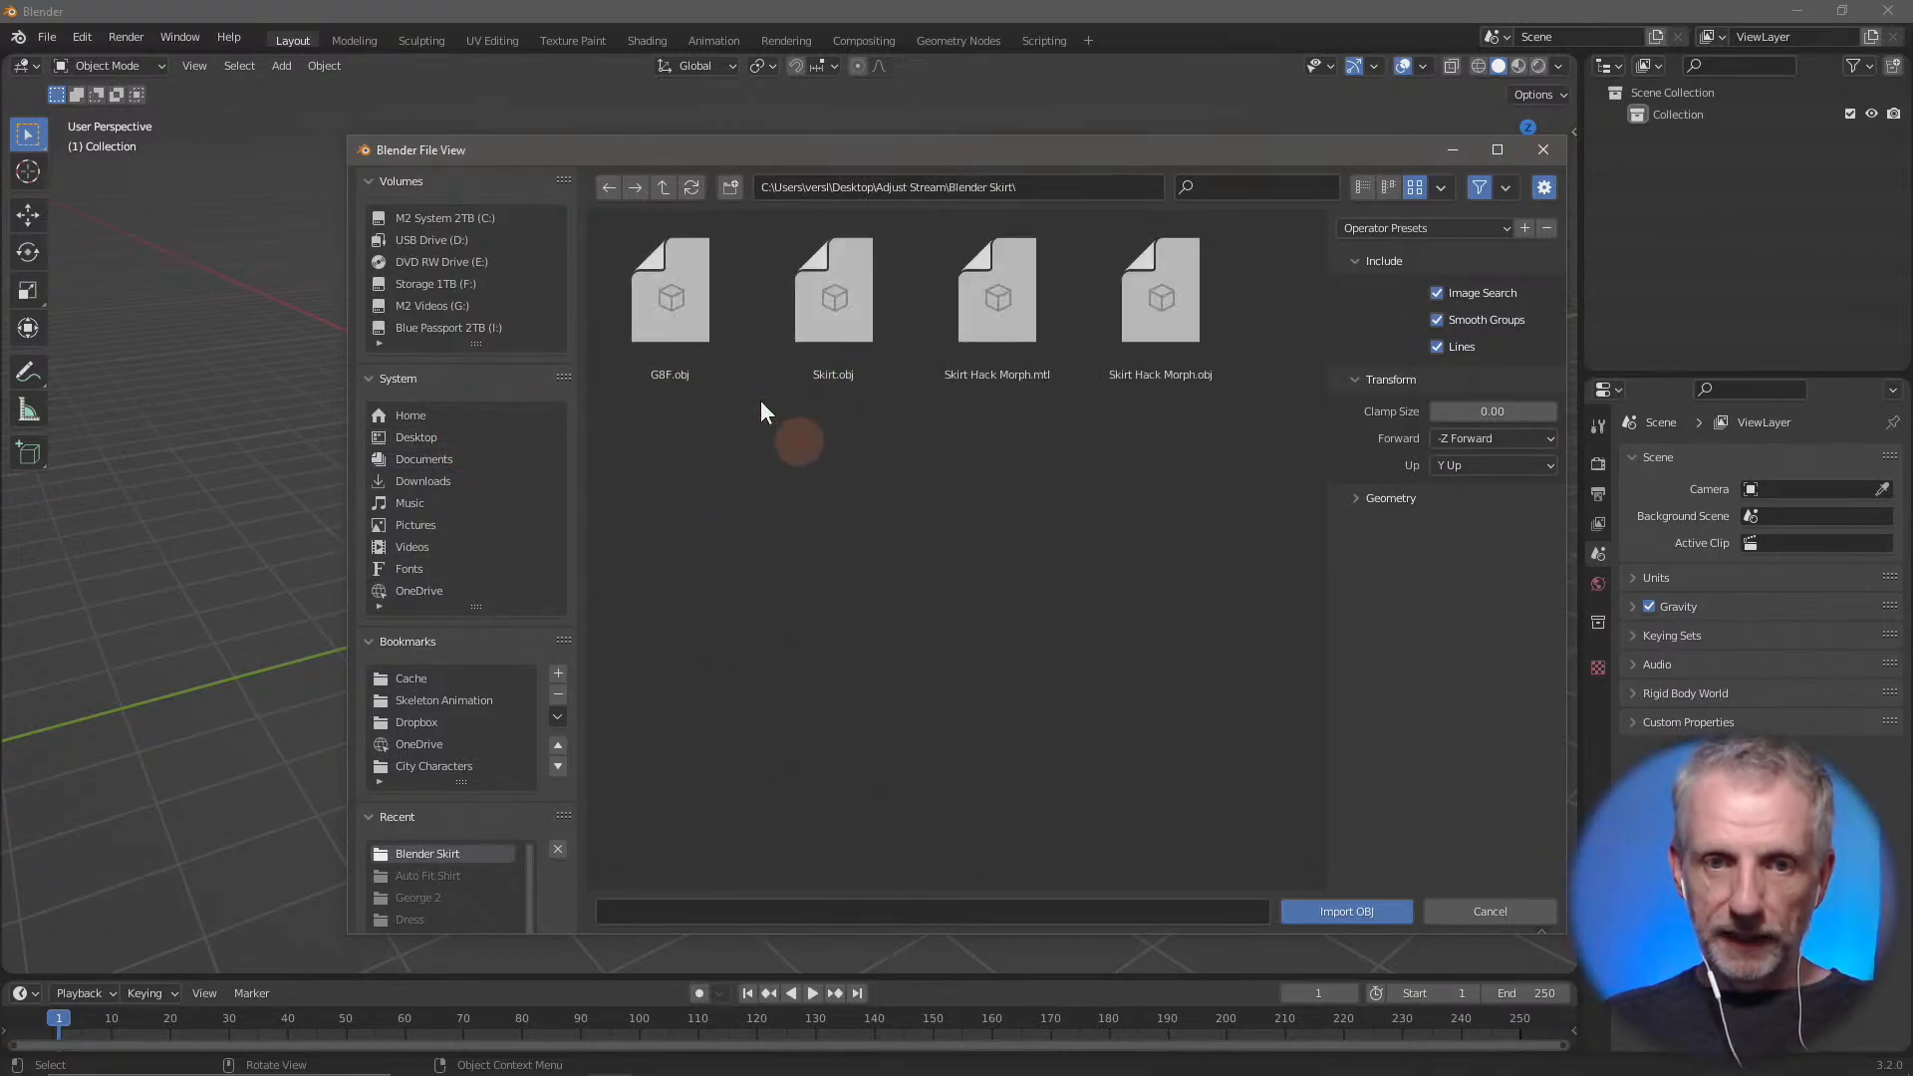
Import G8F.obj with the Split geometry option and Split by Object enabled, and frame the figure in the view
left_click(689, 301)
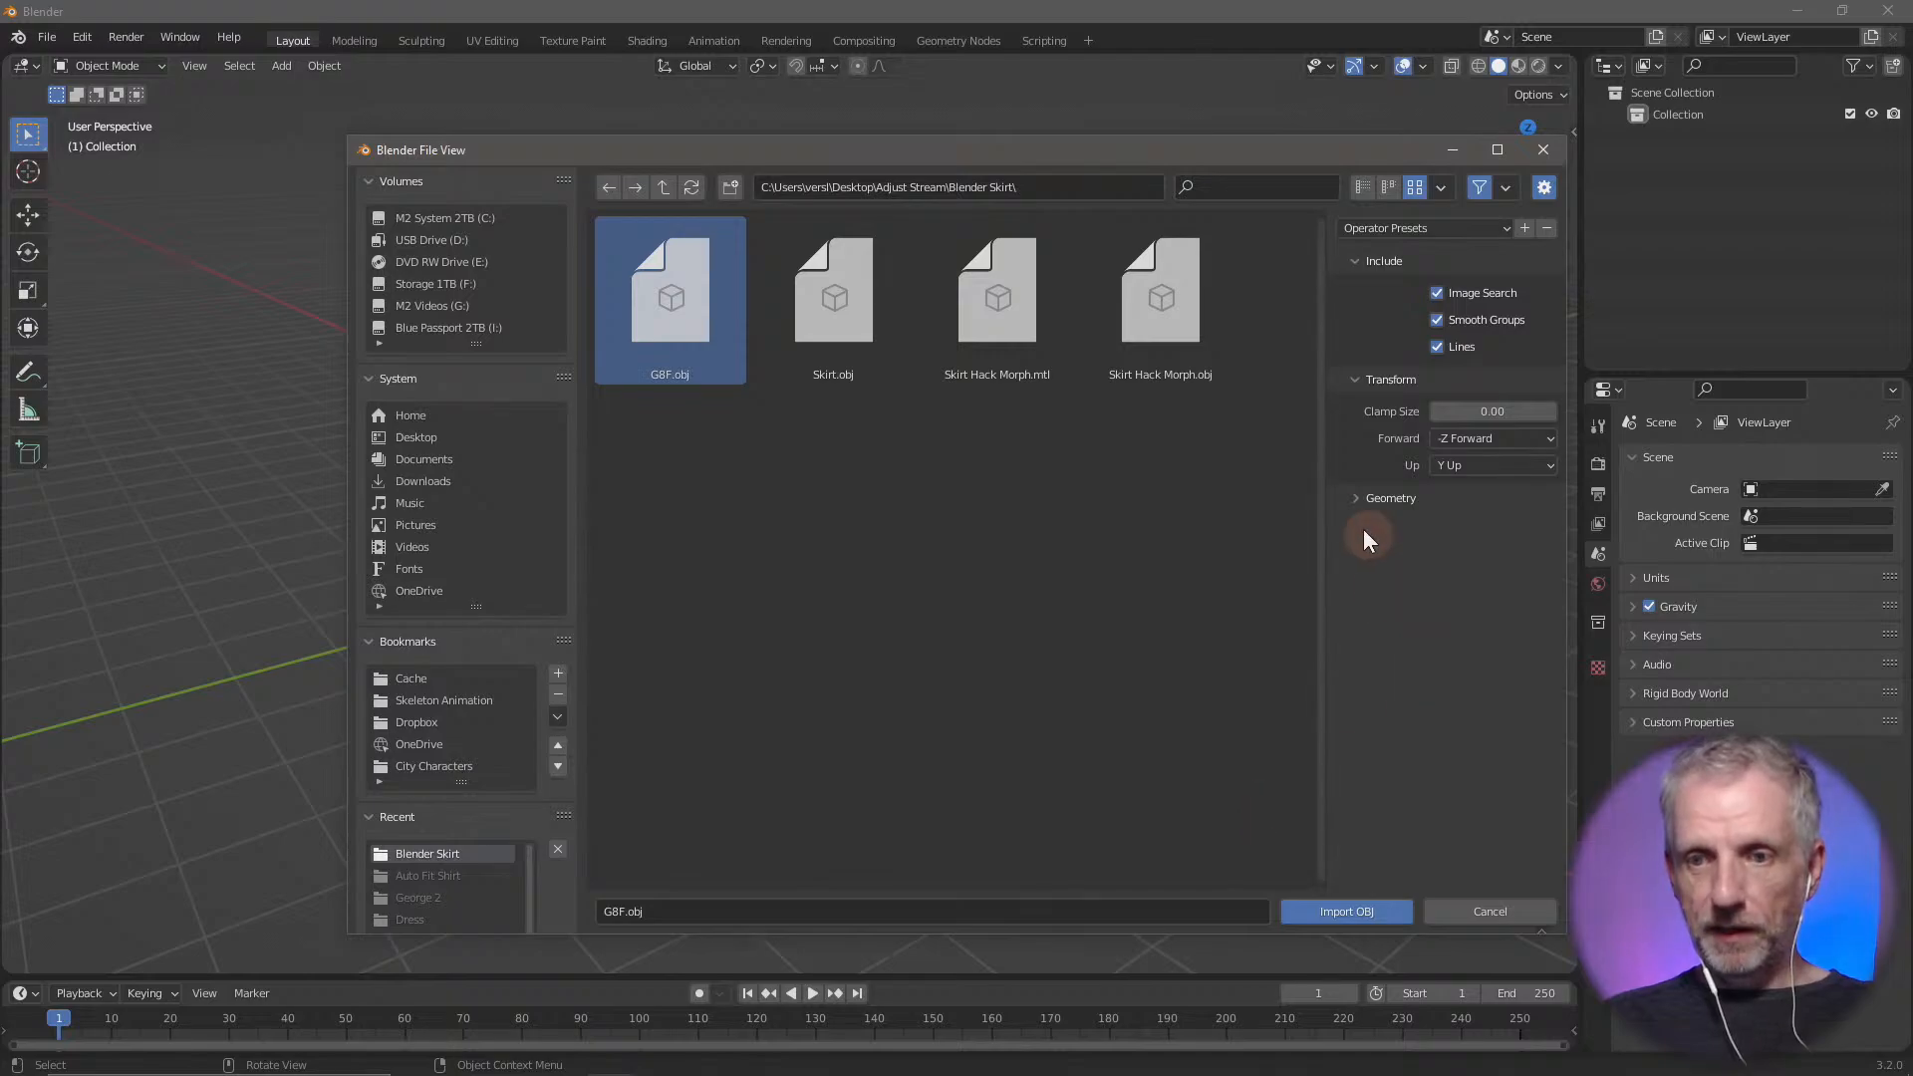
left_click(1363, 499)
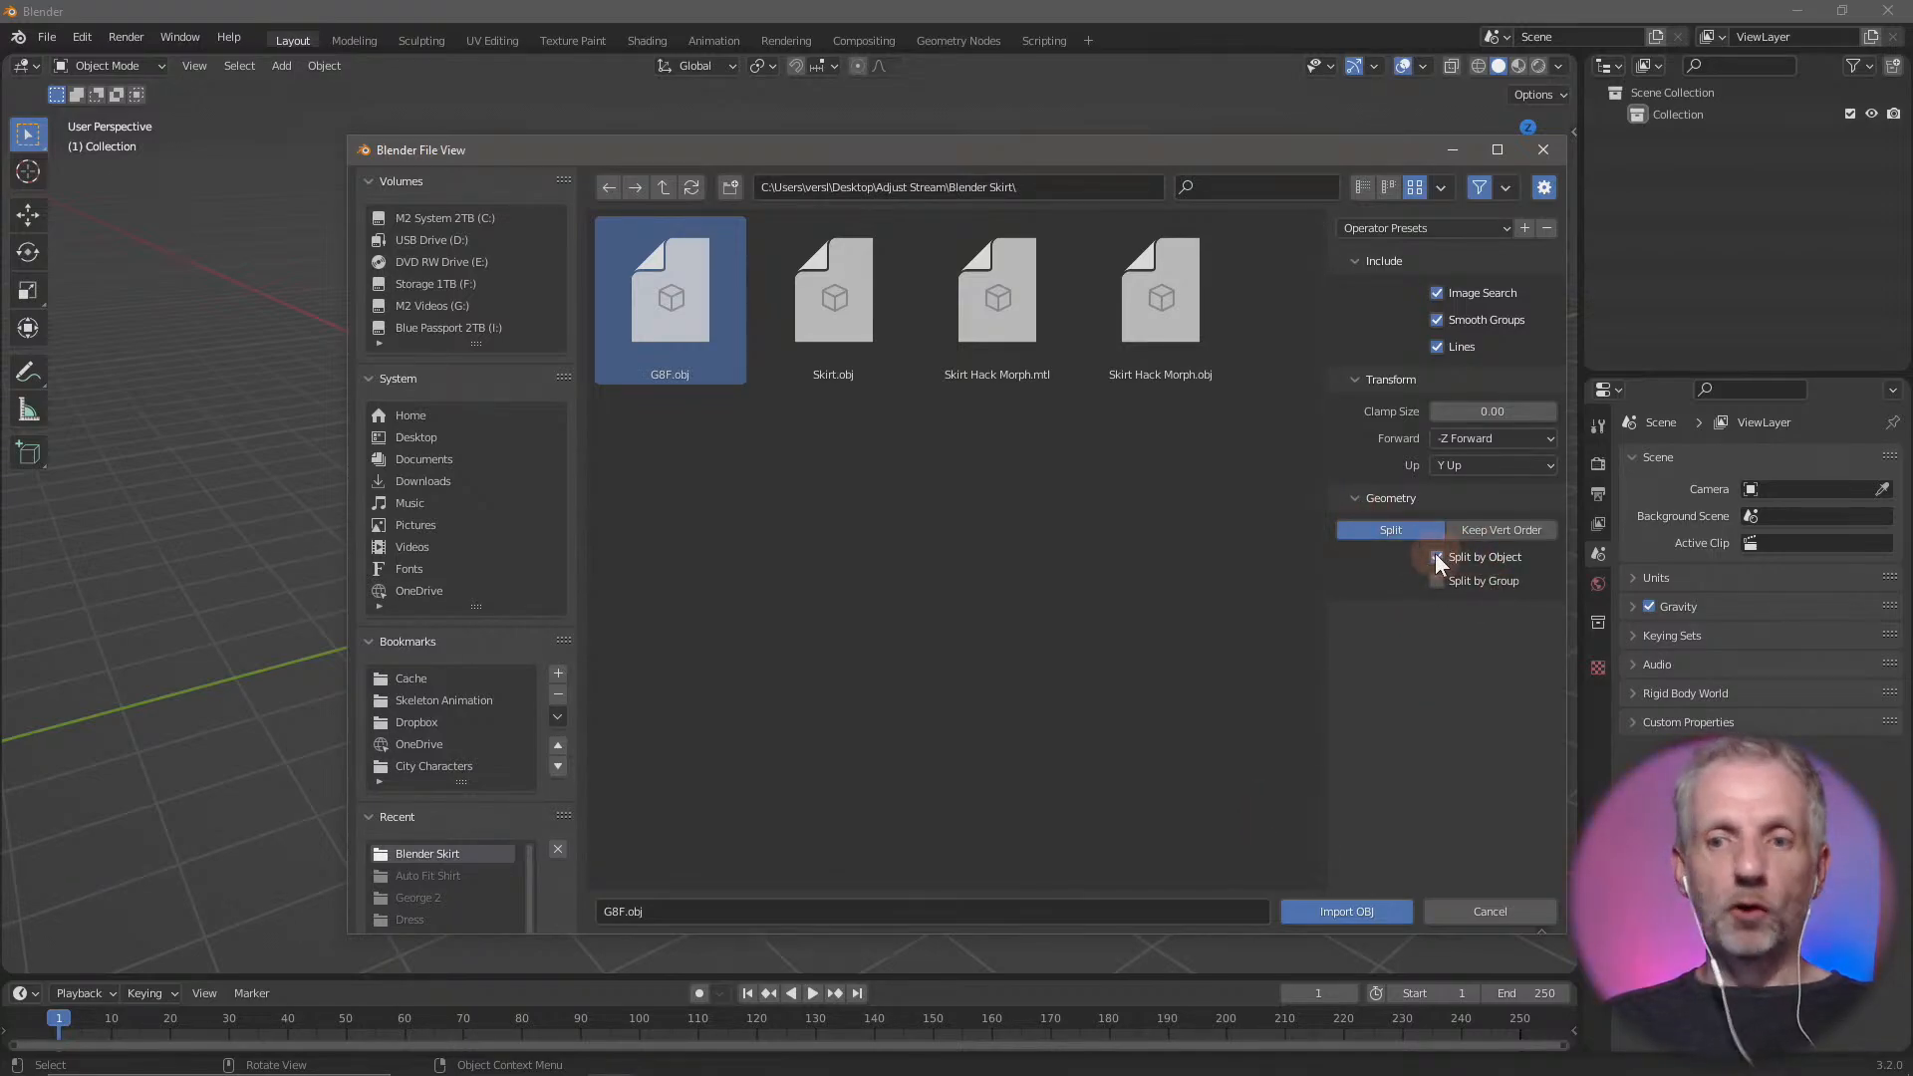
left_click(1388, 913)
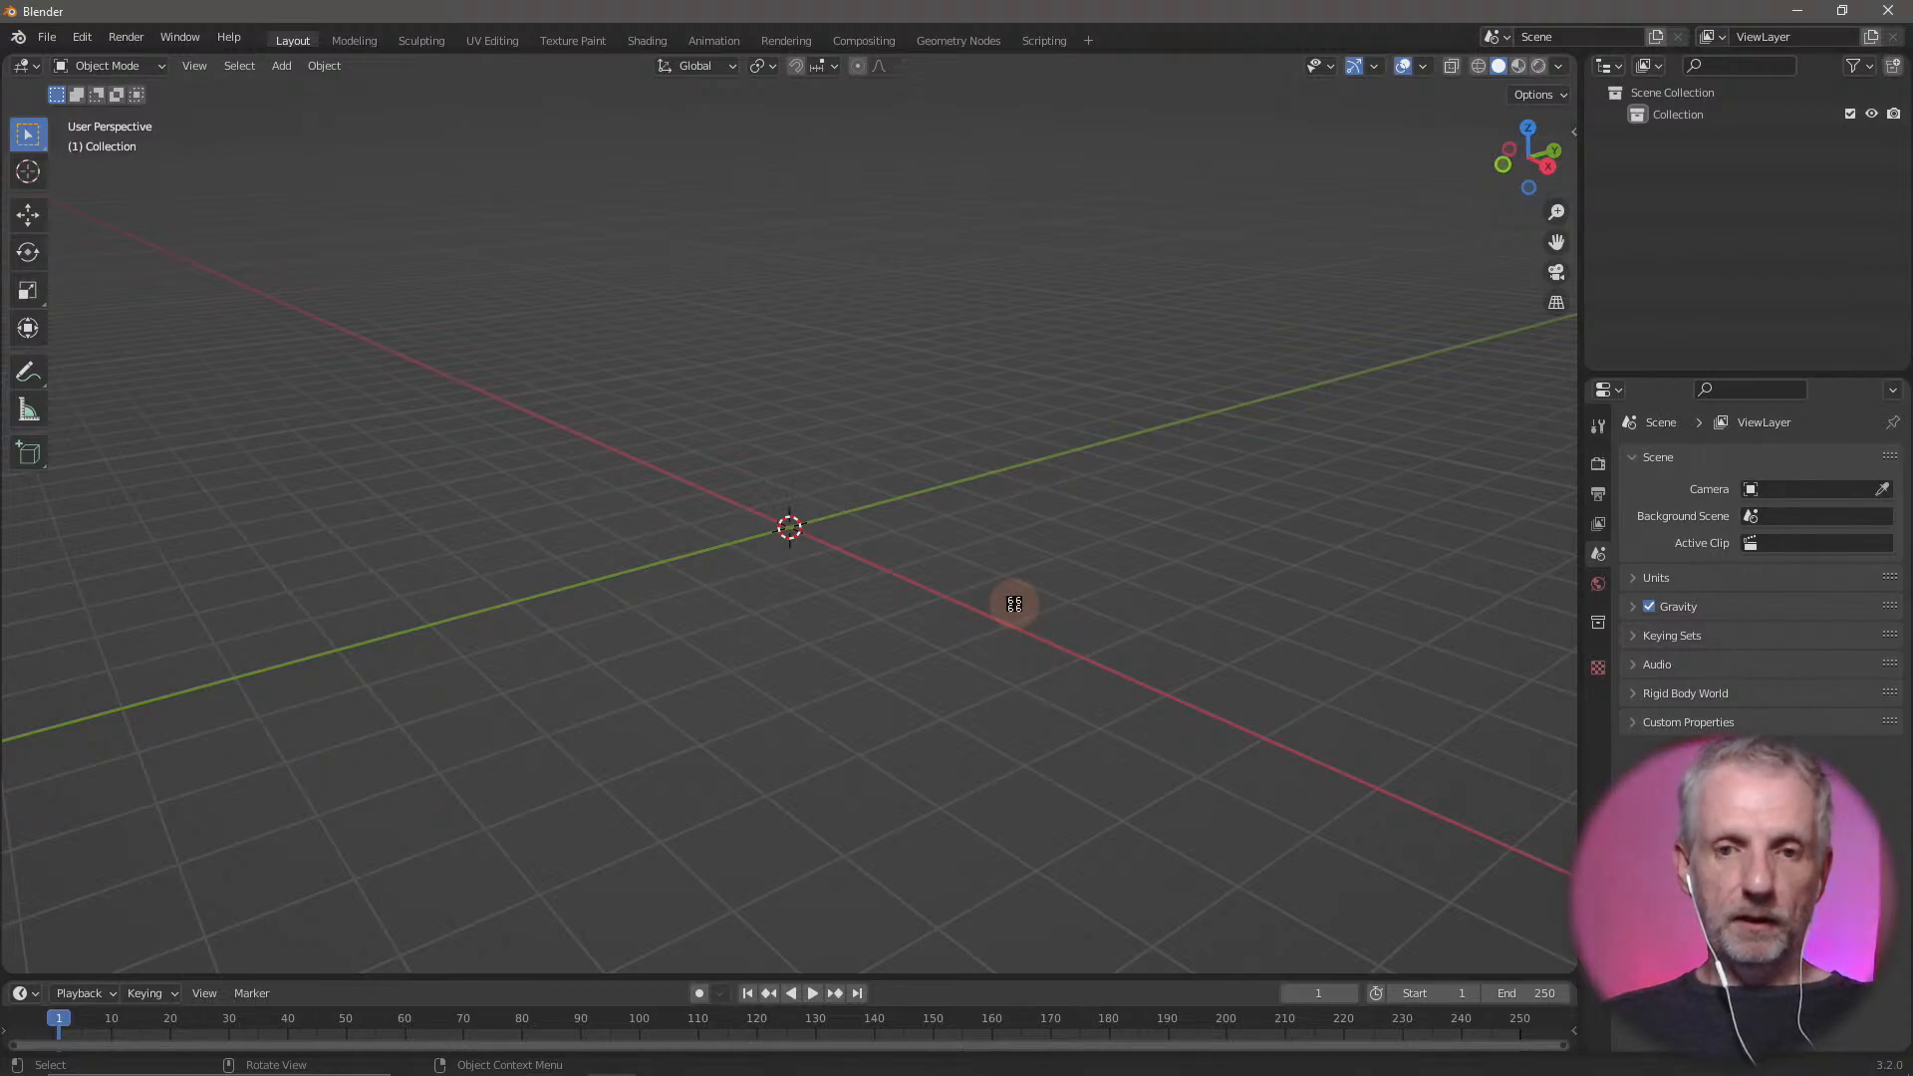
key("KP_Decimal")
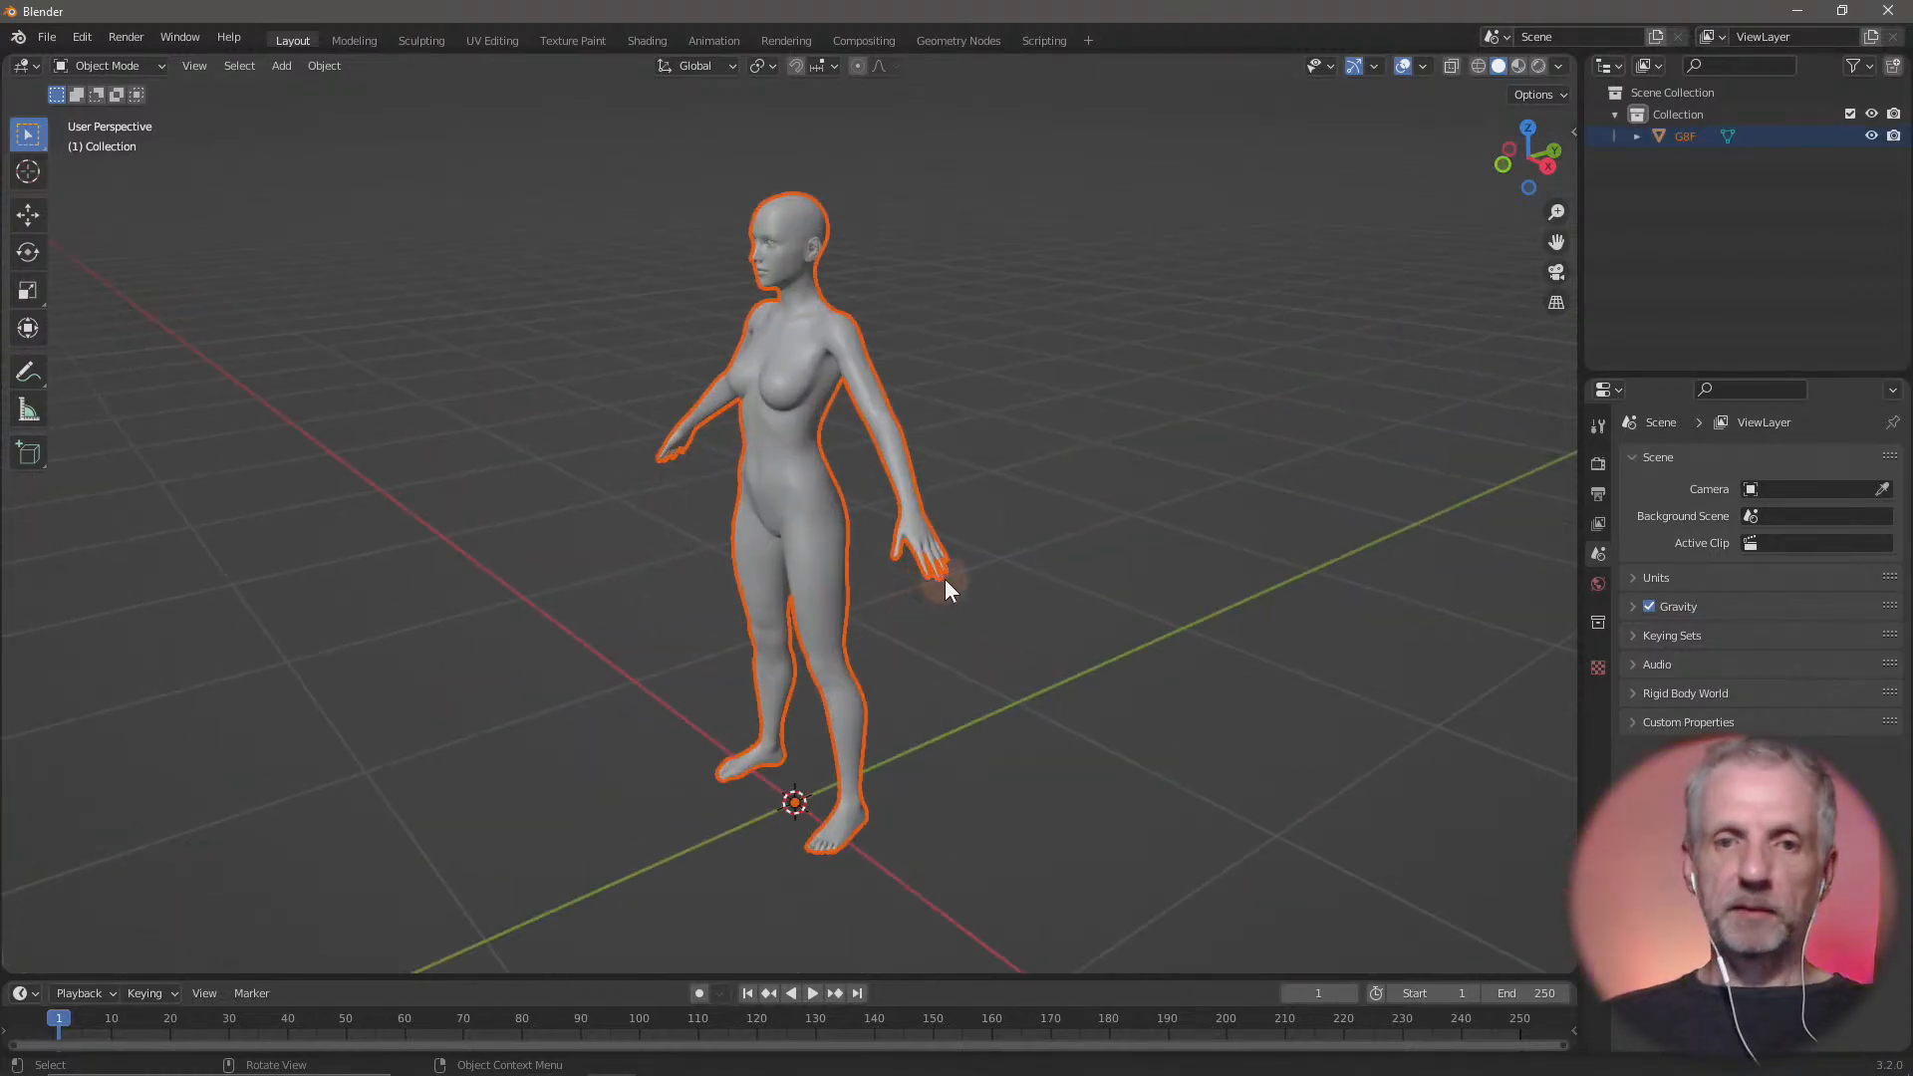
mouse_move(944, 578)
middle_mouse_down()
mouse_move(1037, 576)
mouse_move(964, 561)
middle_mouse_up()
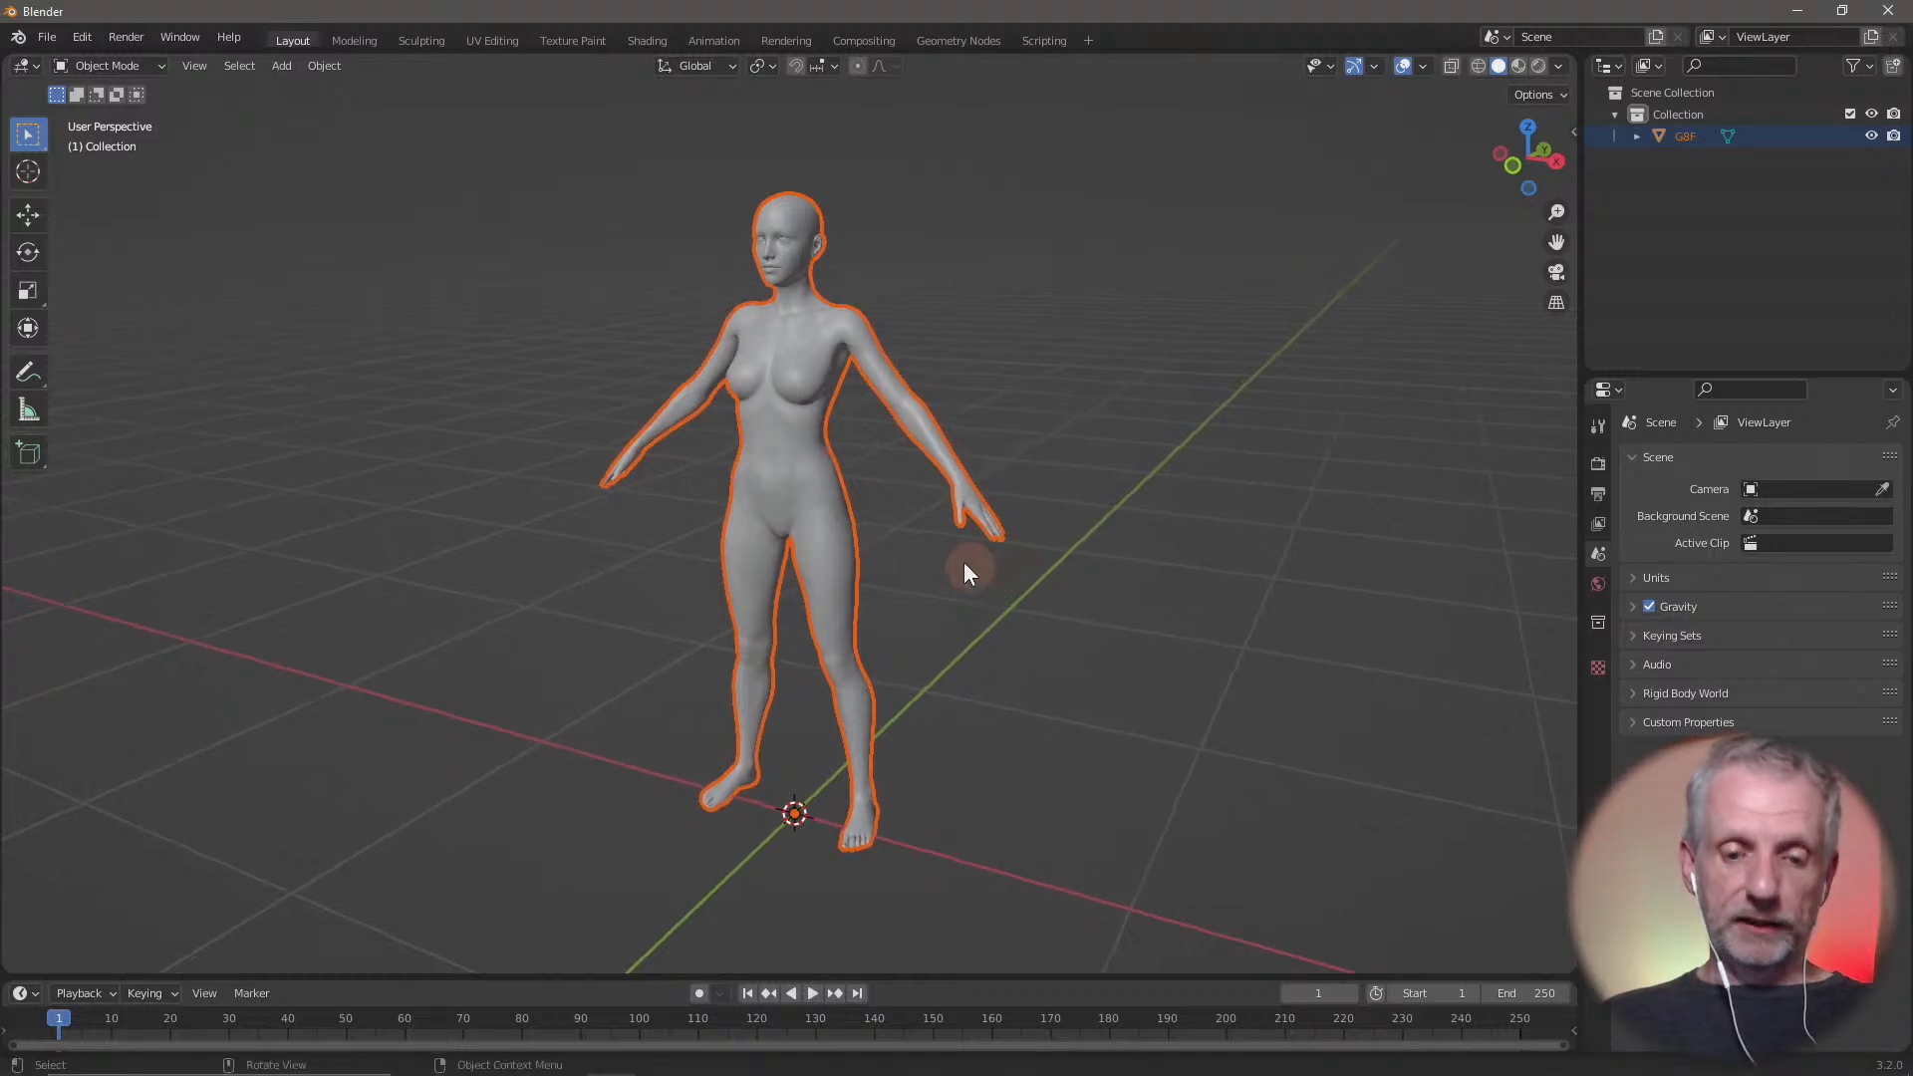
Select the imported G8F figure and display its transform values to check its dimensions
key("n")
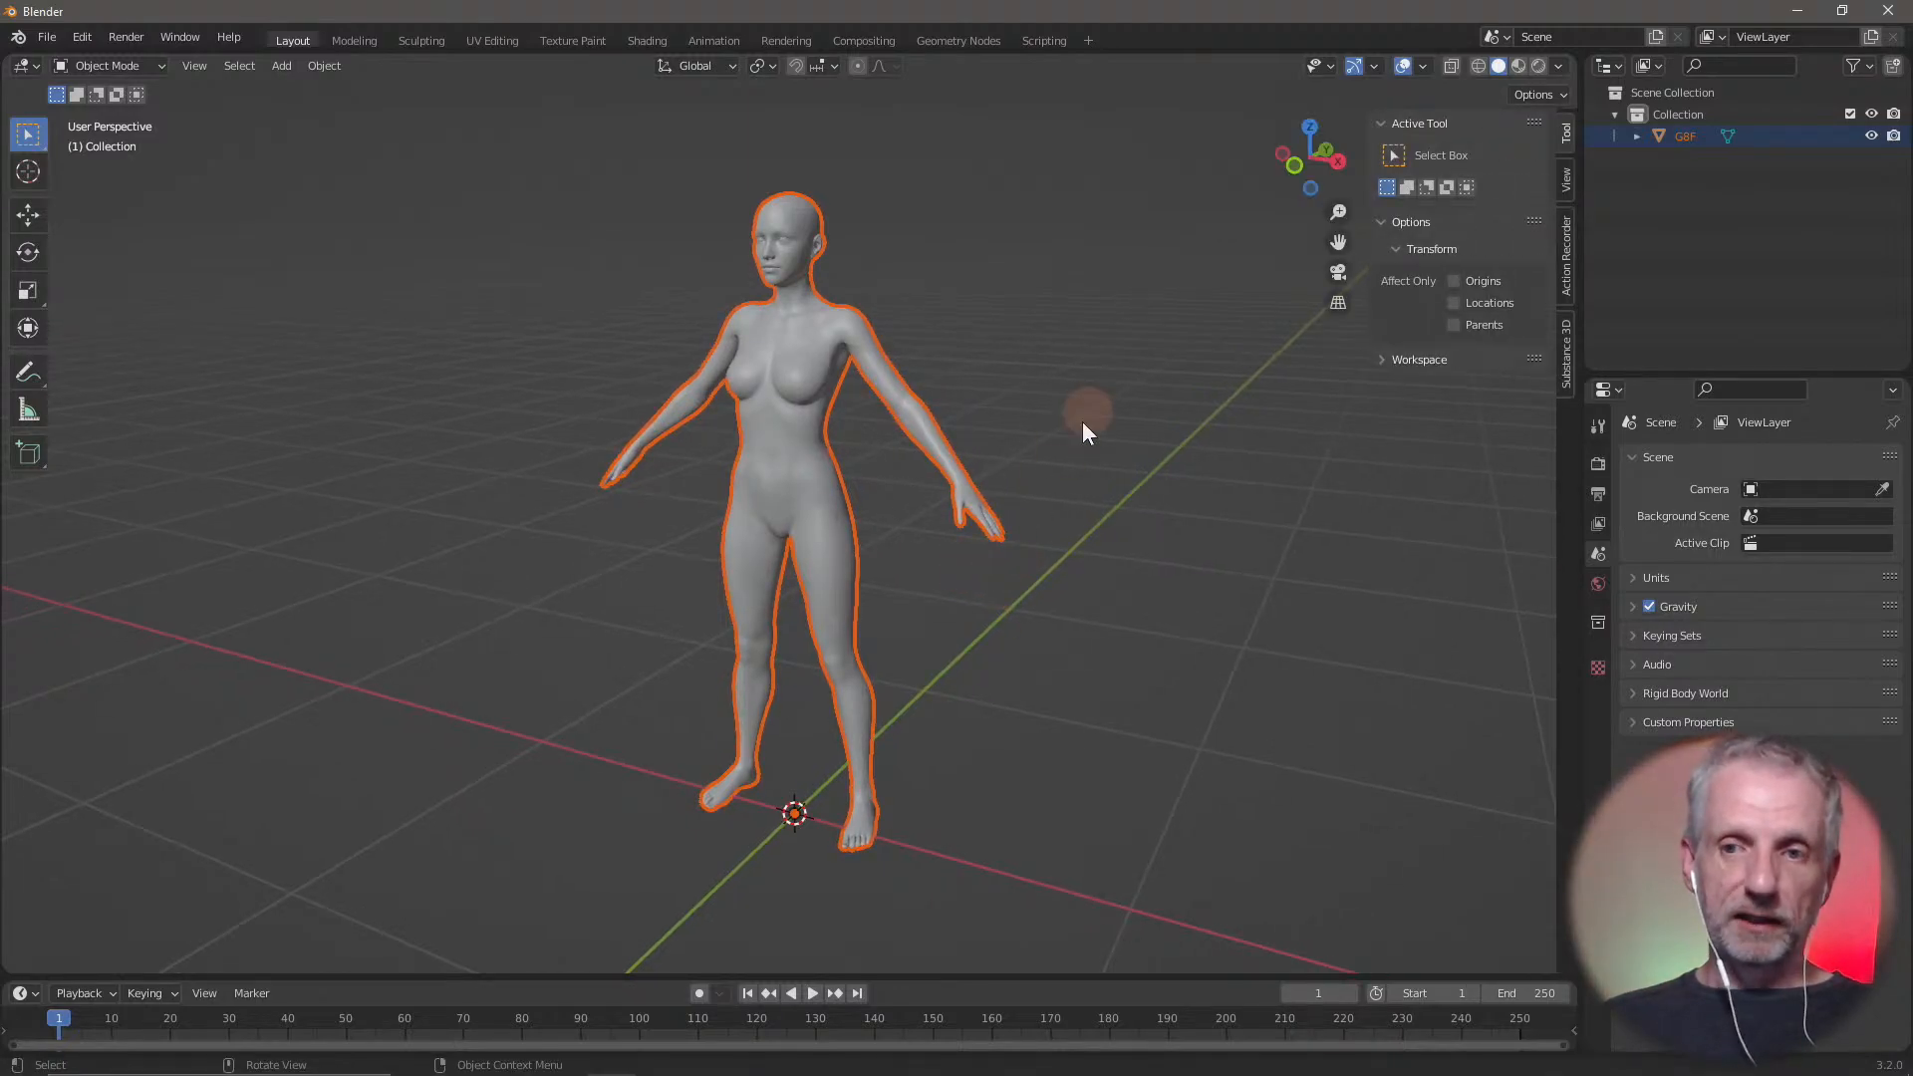
left_click(1071, 369)
left_click(798, 451)
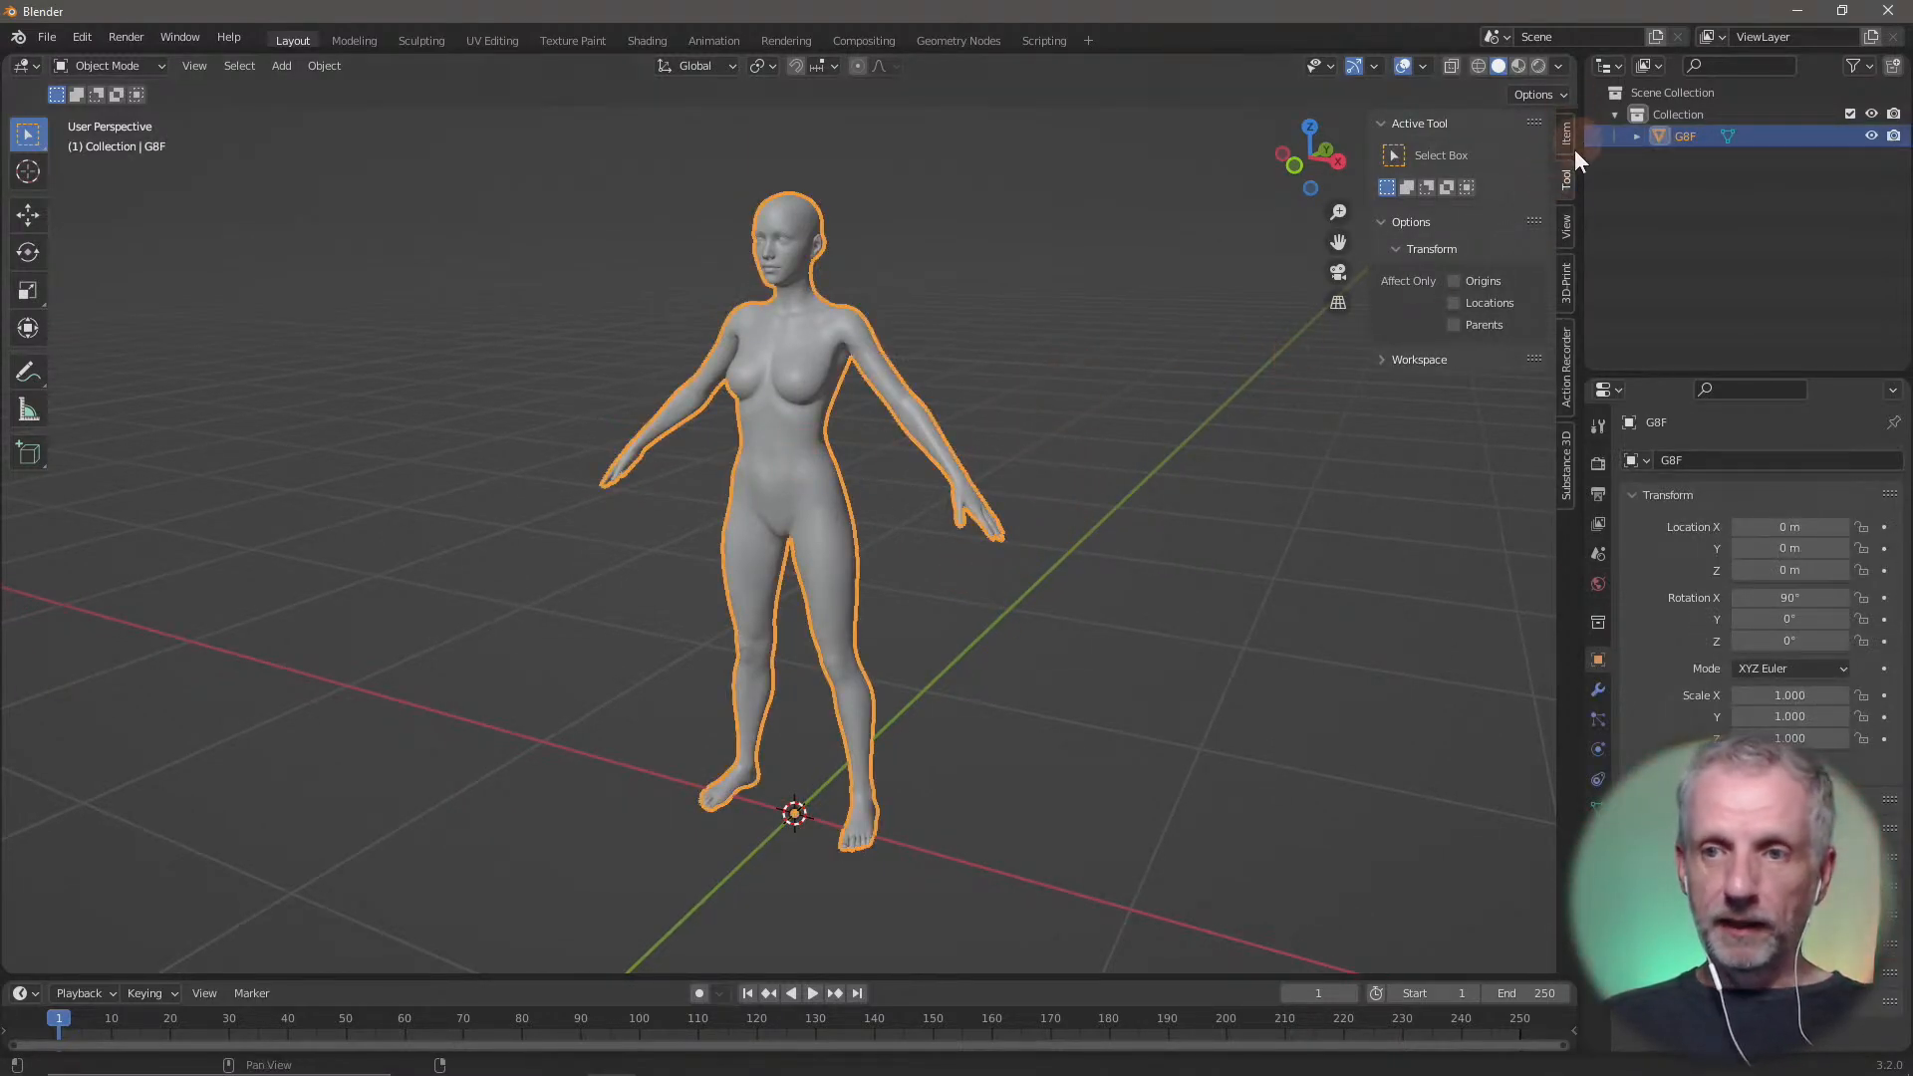
left_click(1569, 138)
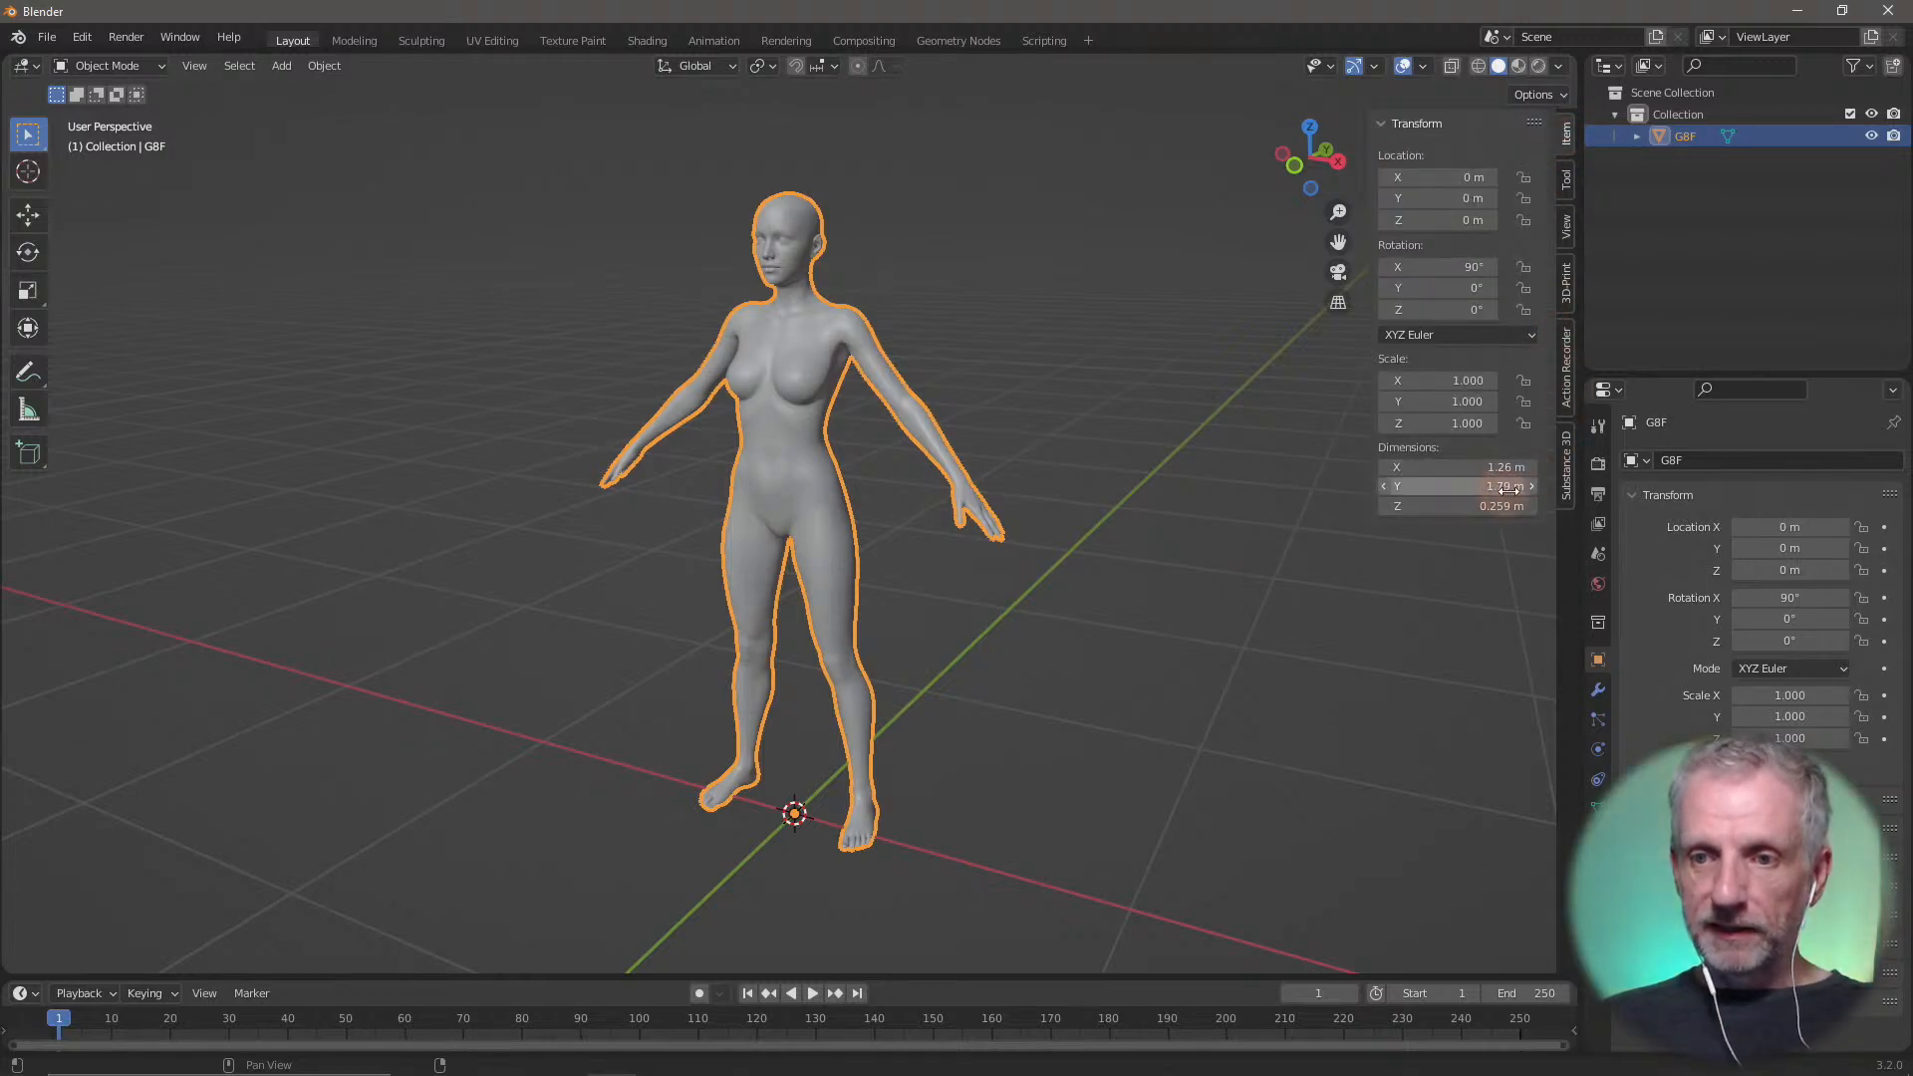
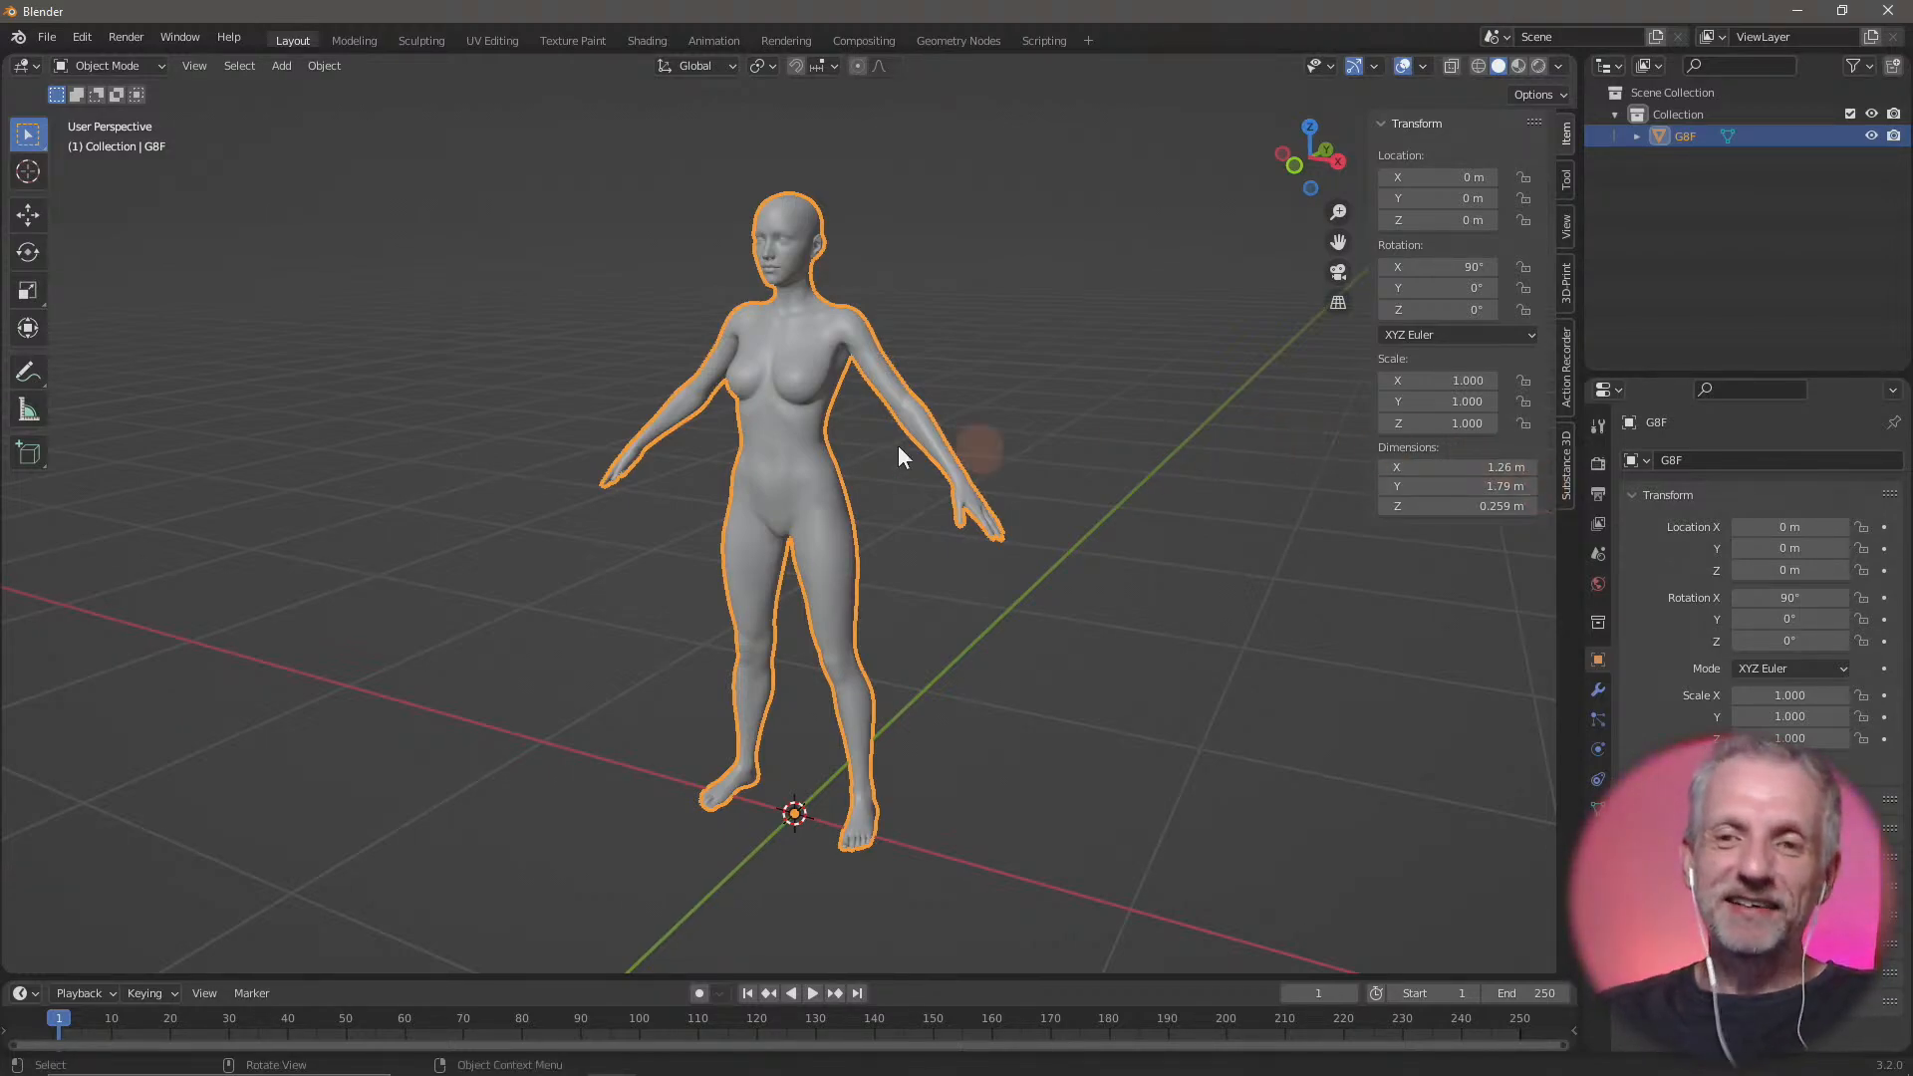
Import the Wavefront file Skirt.obj from the Blender Skirt folder into the scene
left_click(47, 37)
mouse_move(130, 349)
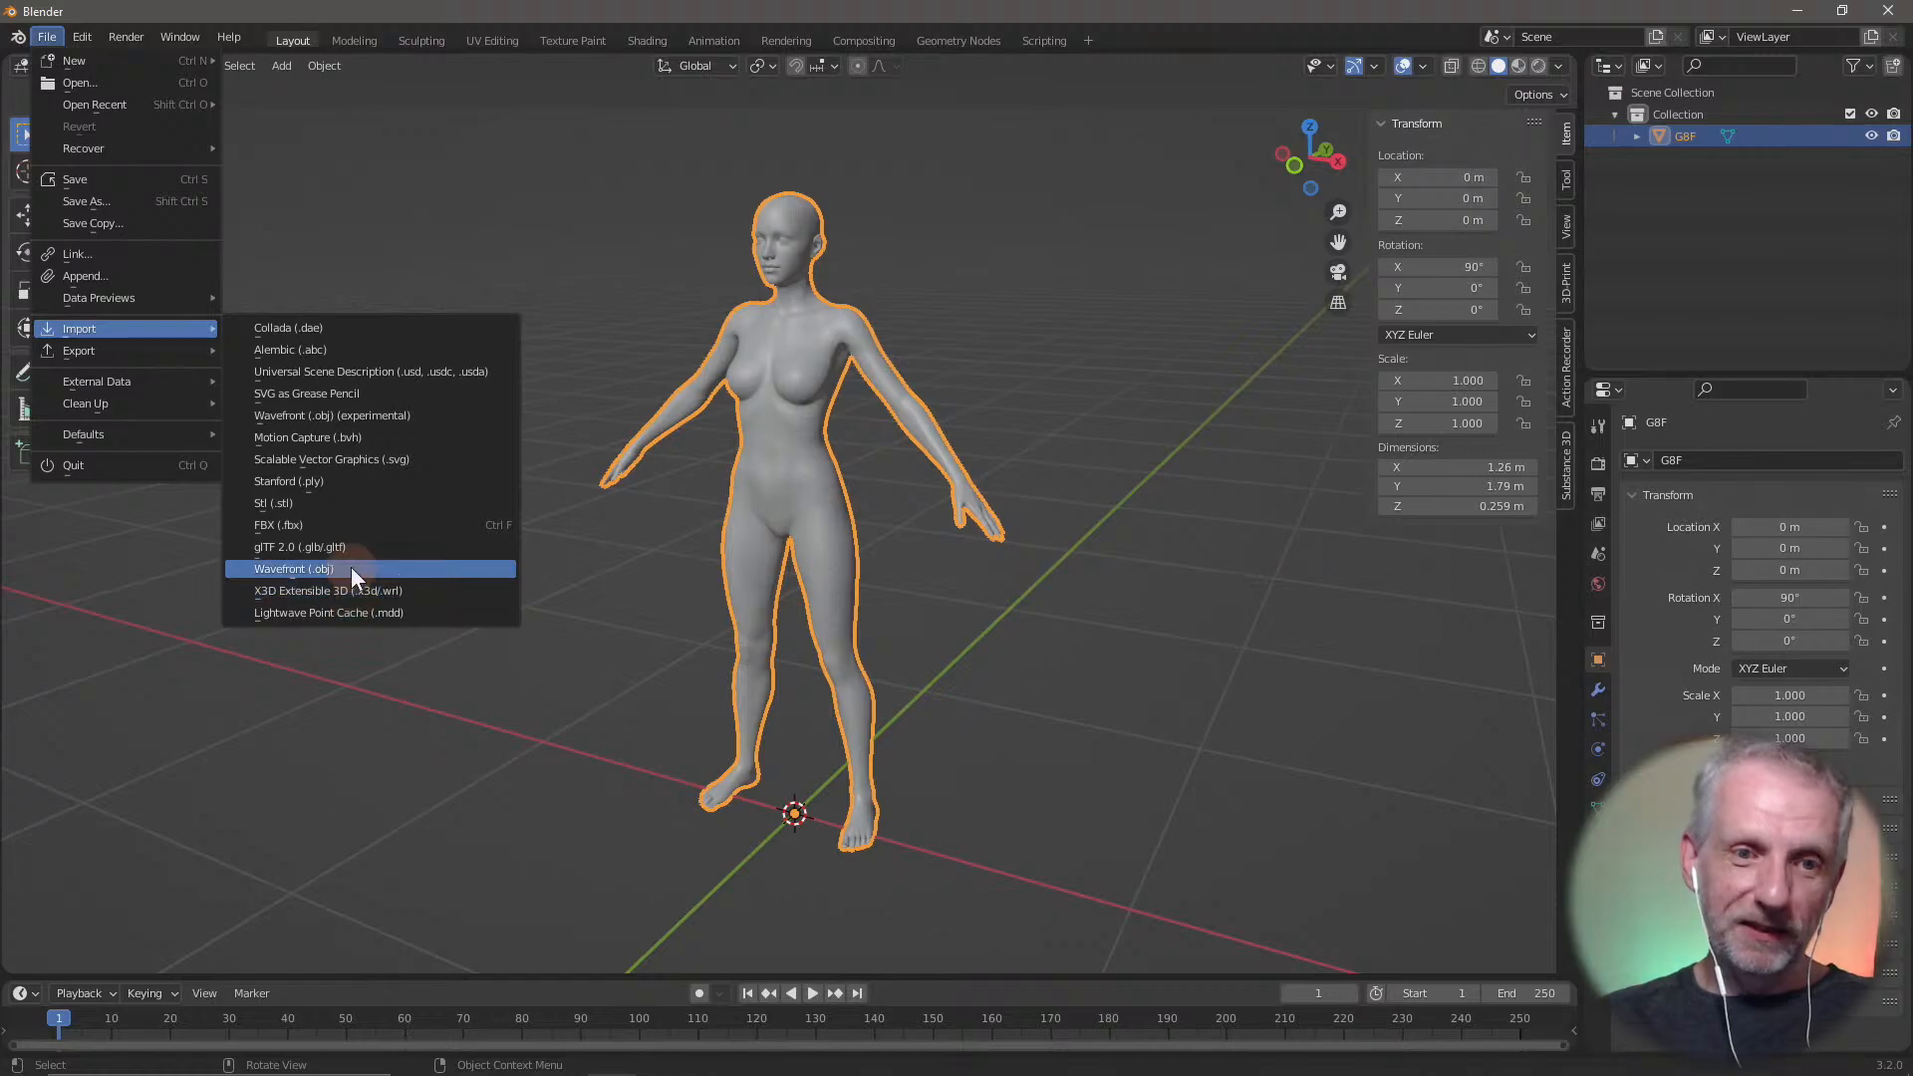
left_click(351, 567)
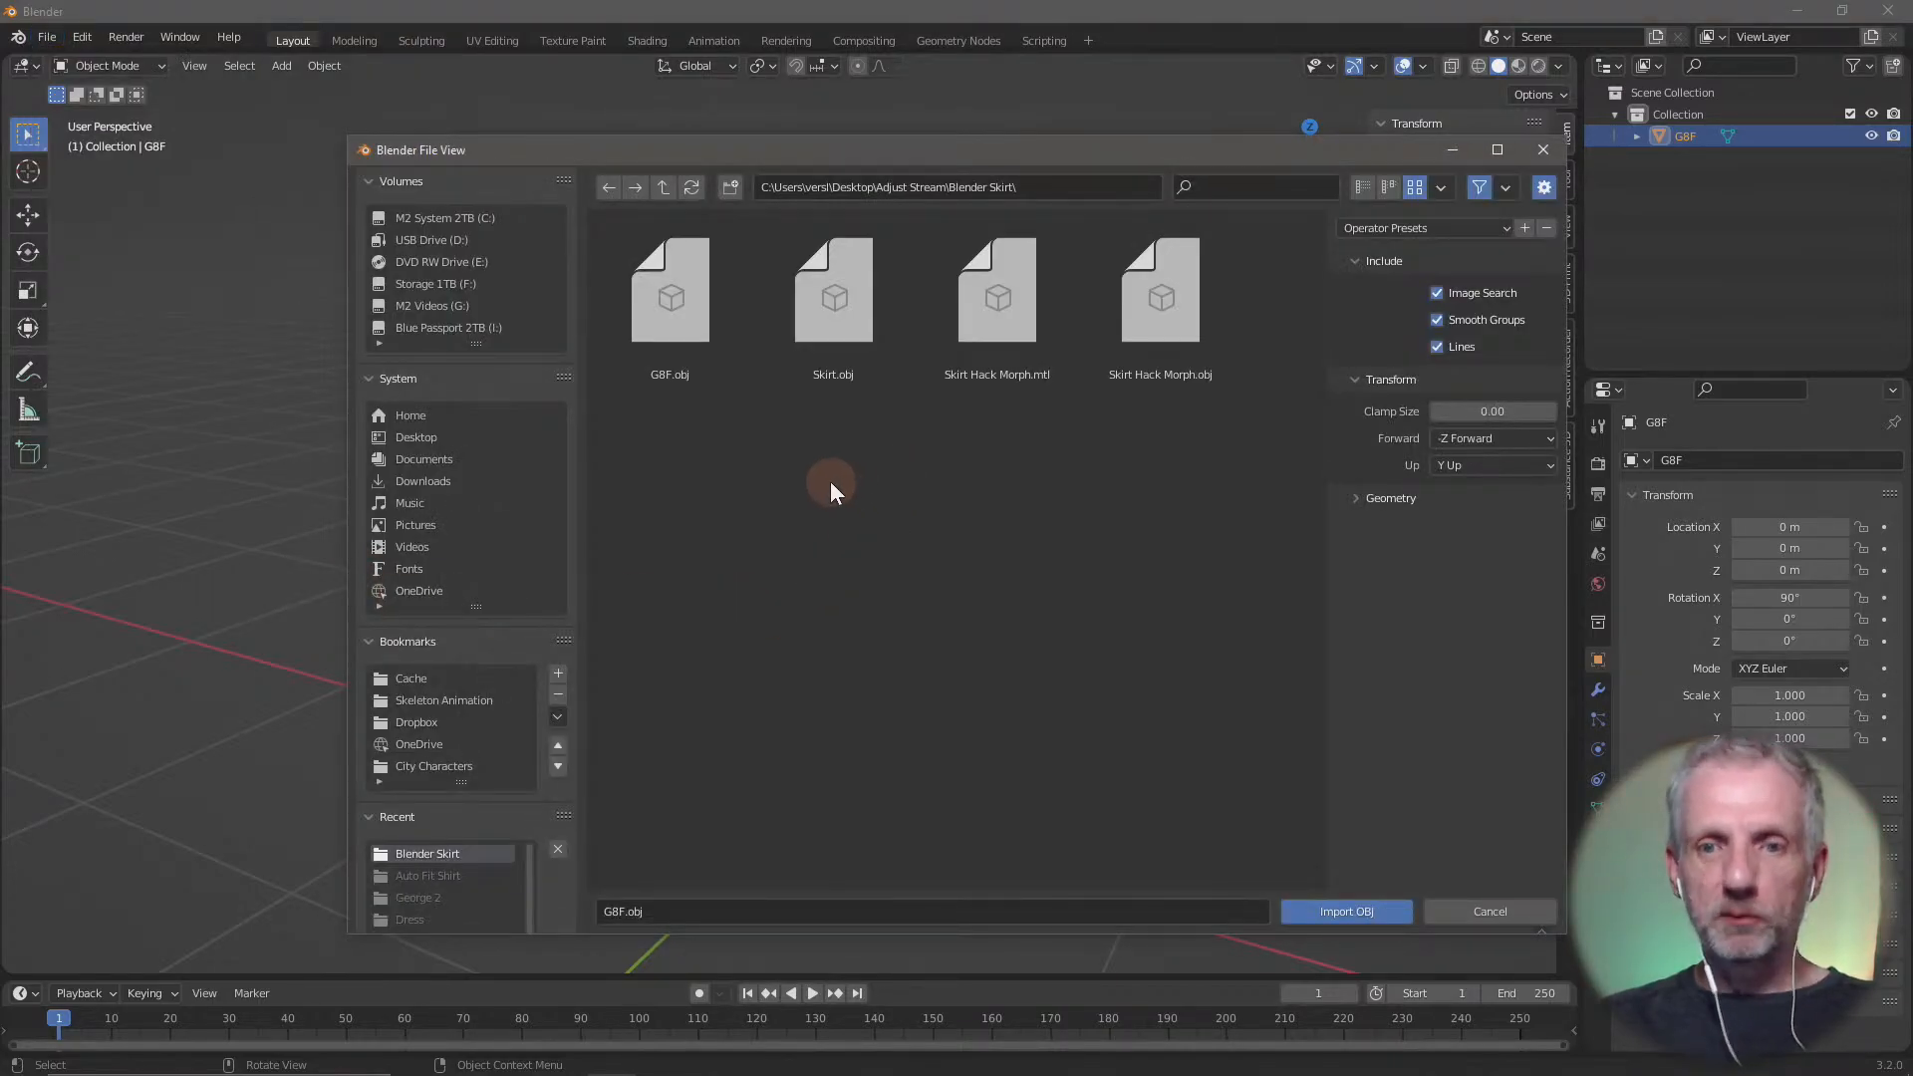
left_click(839, 314)
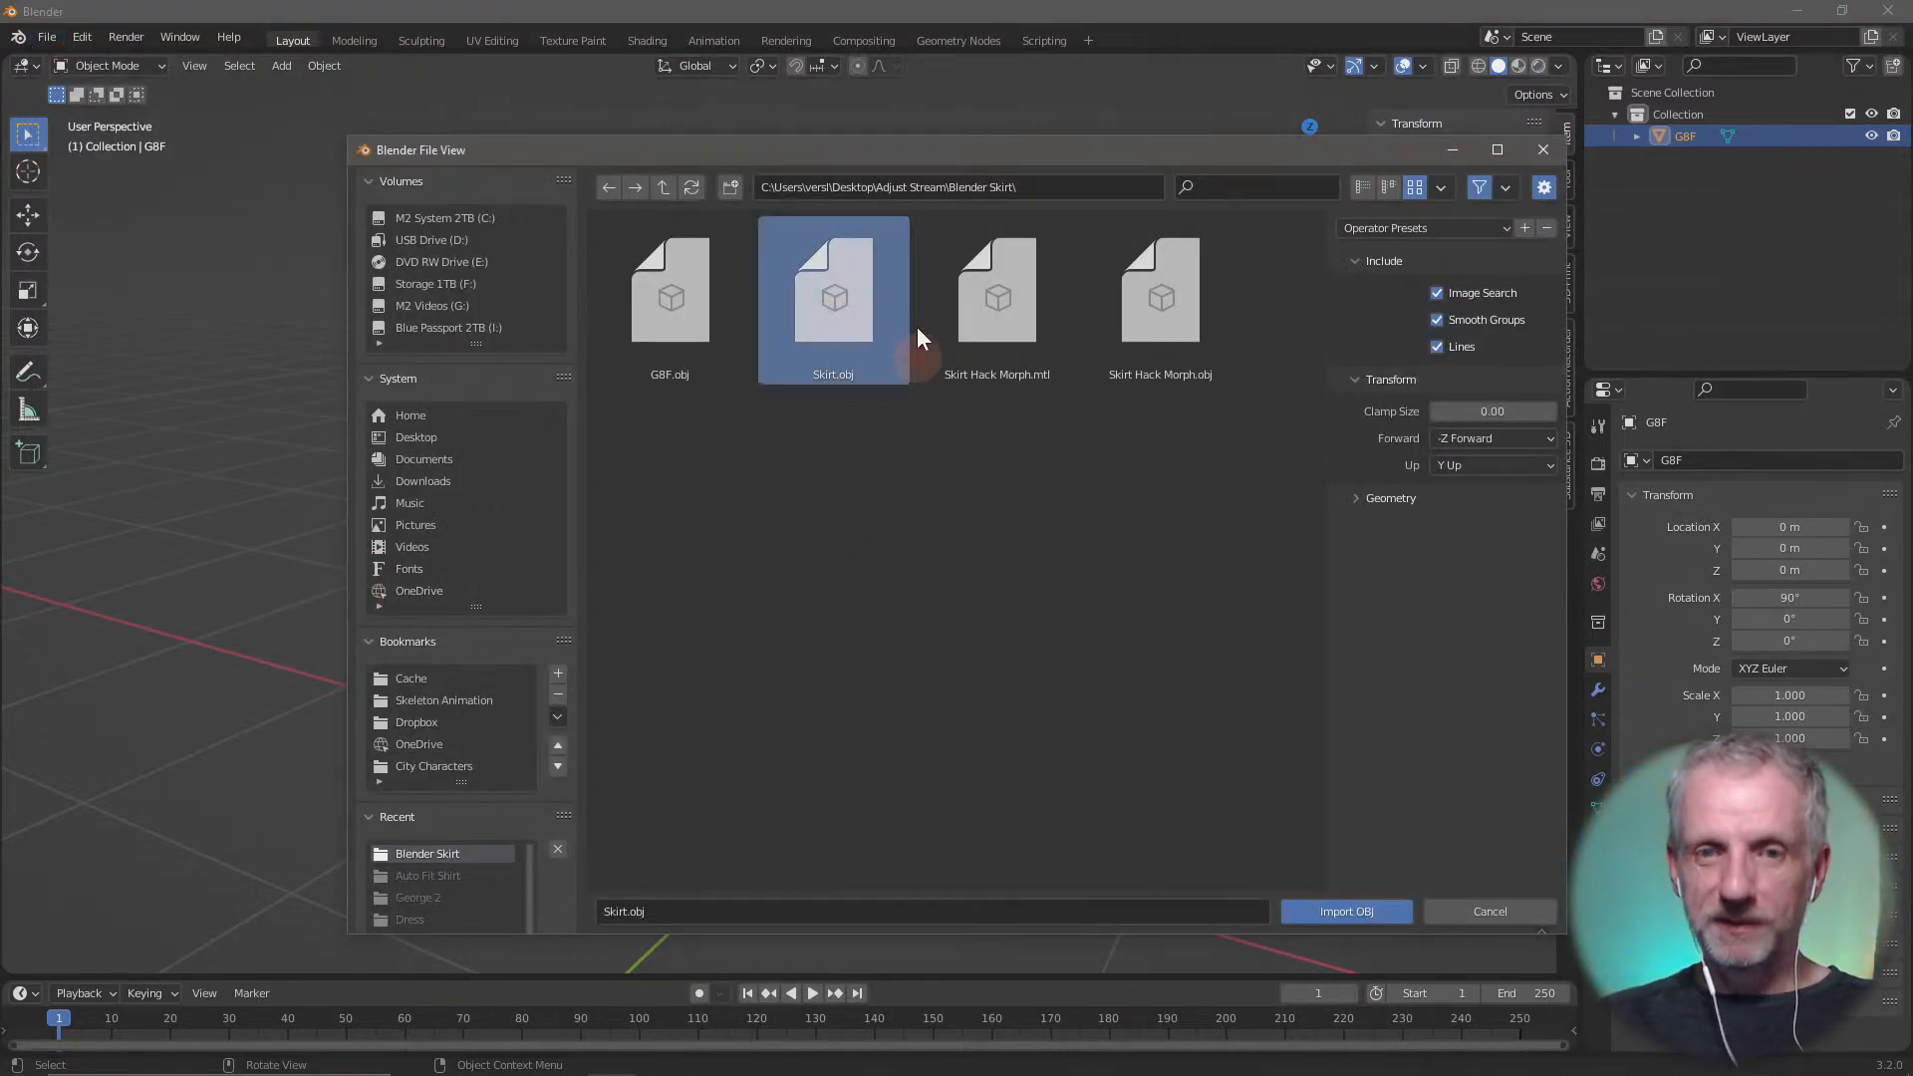
left_click(1360, 497)
left_click(1385, 909)
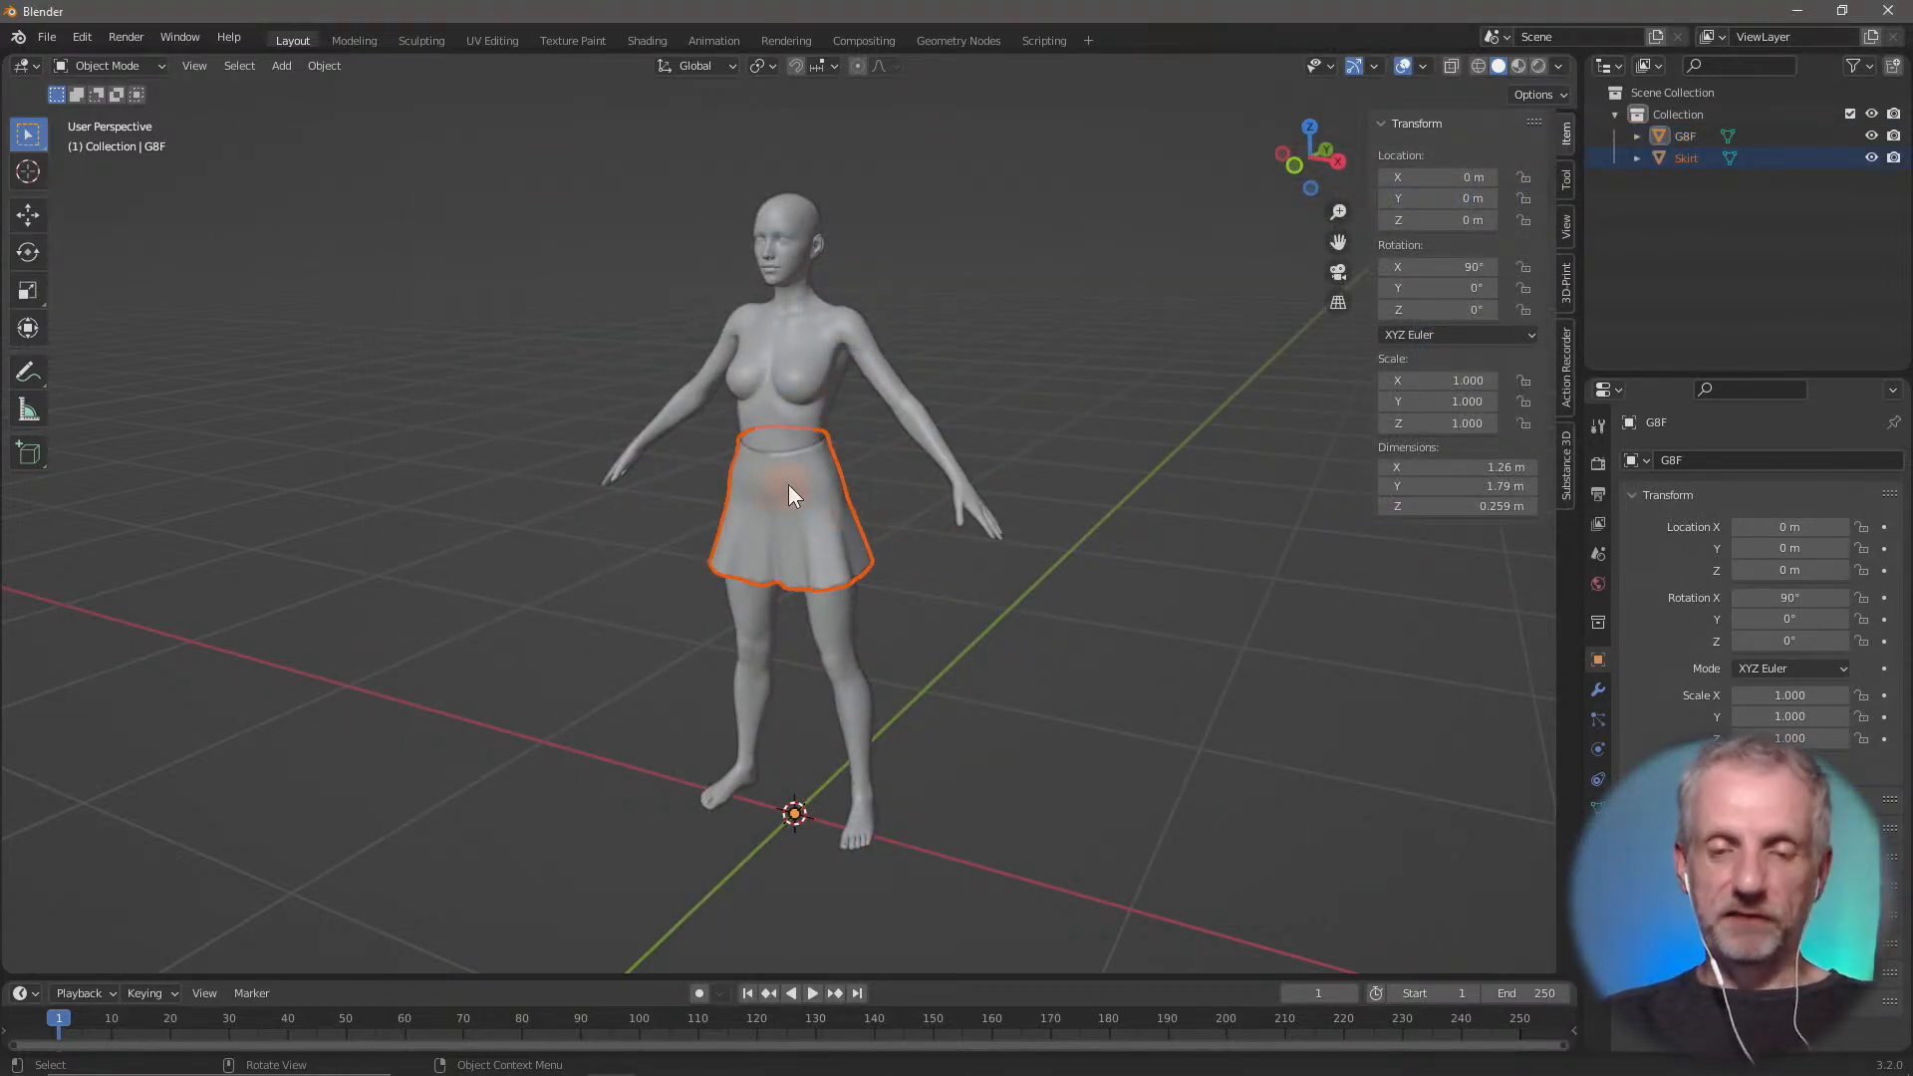
Examine how the imported skirt sits on the figure from close up and clear the selection
scroll(787, 496, "up", 4)
scroll(785, 498, "down", 2)
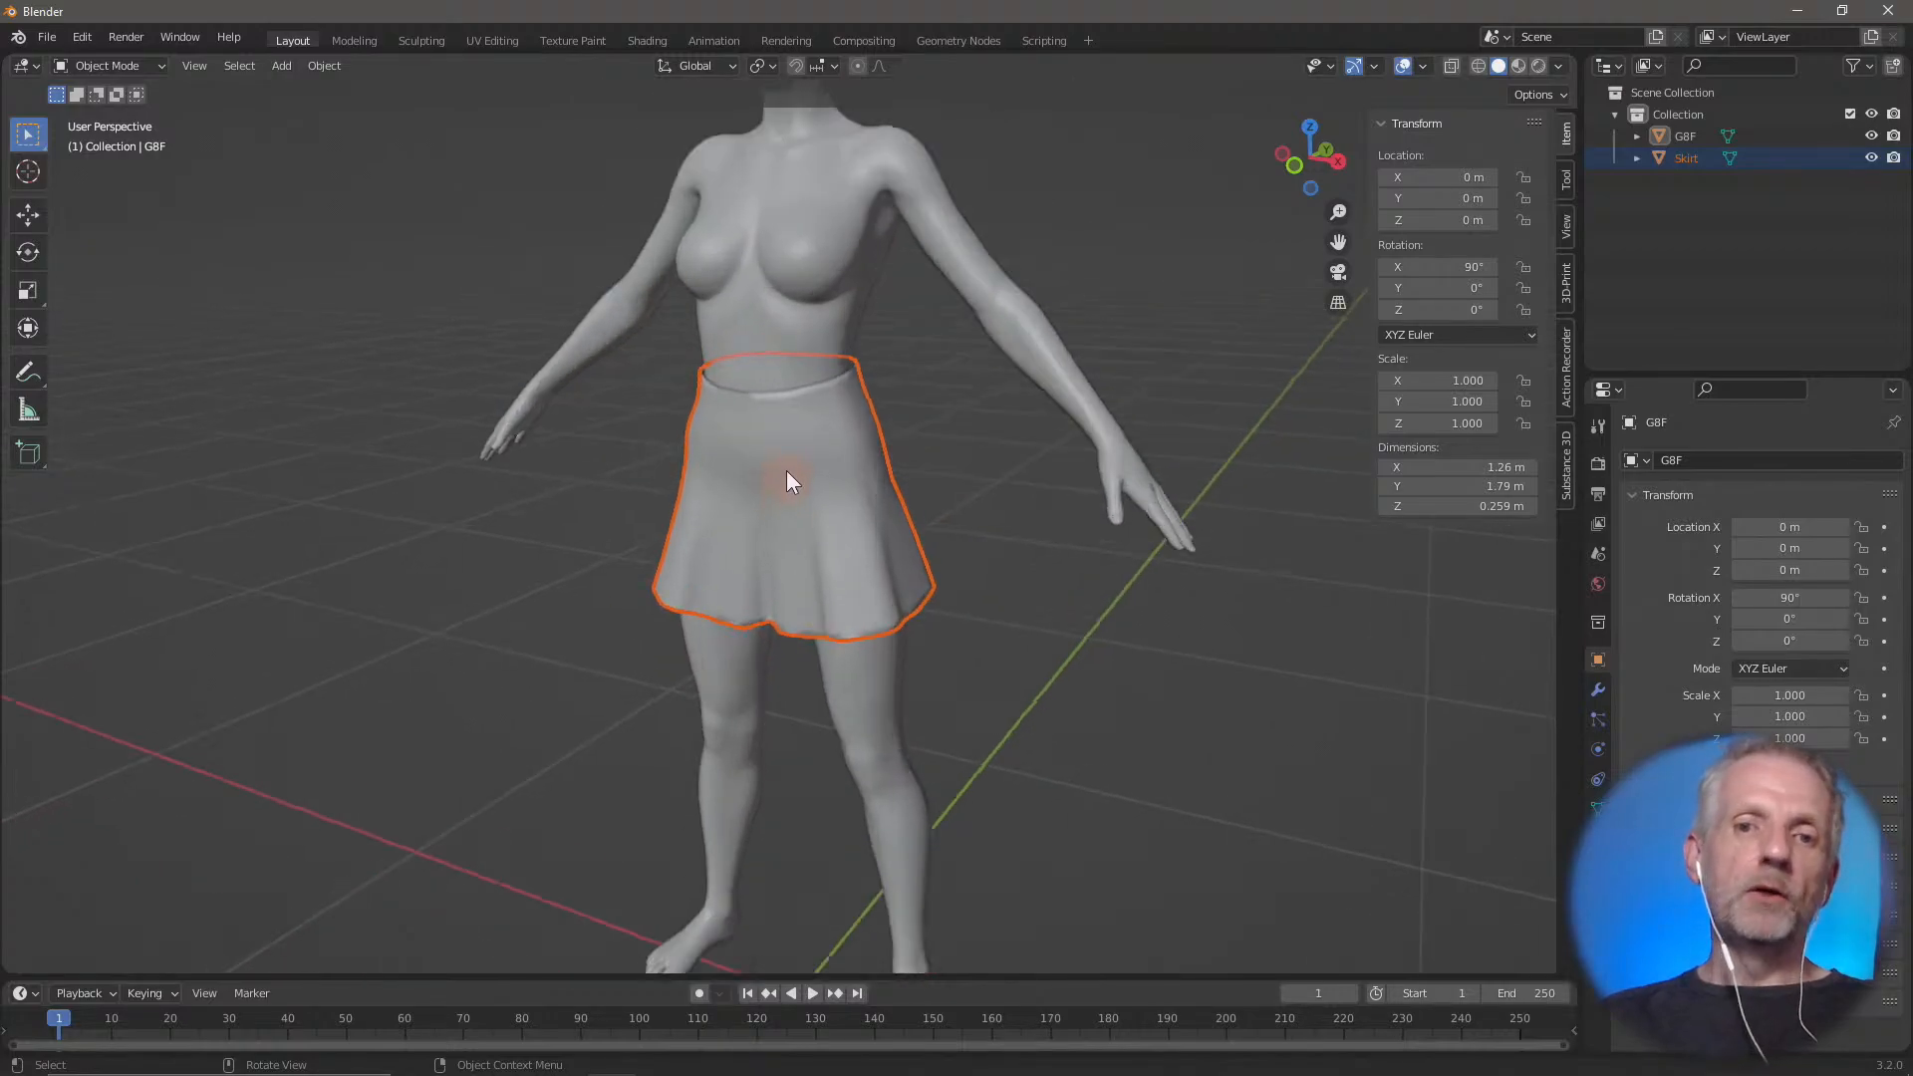
scroll(786, 470, "up", 1)
scroll(790, 488, "down", 3)
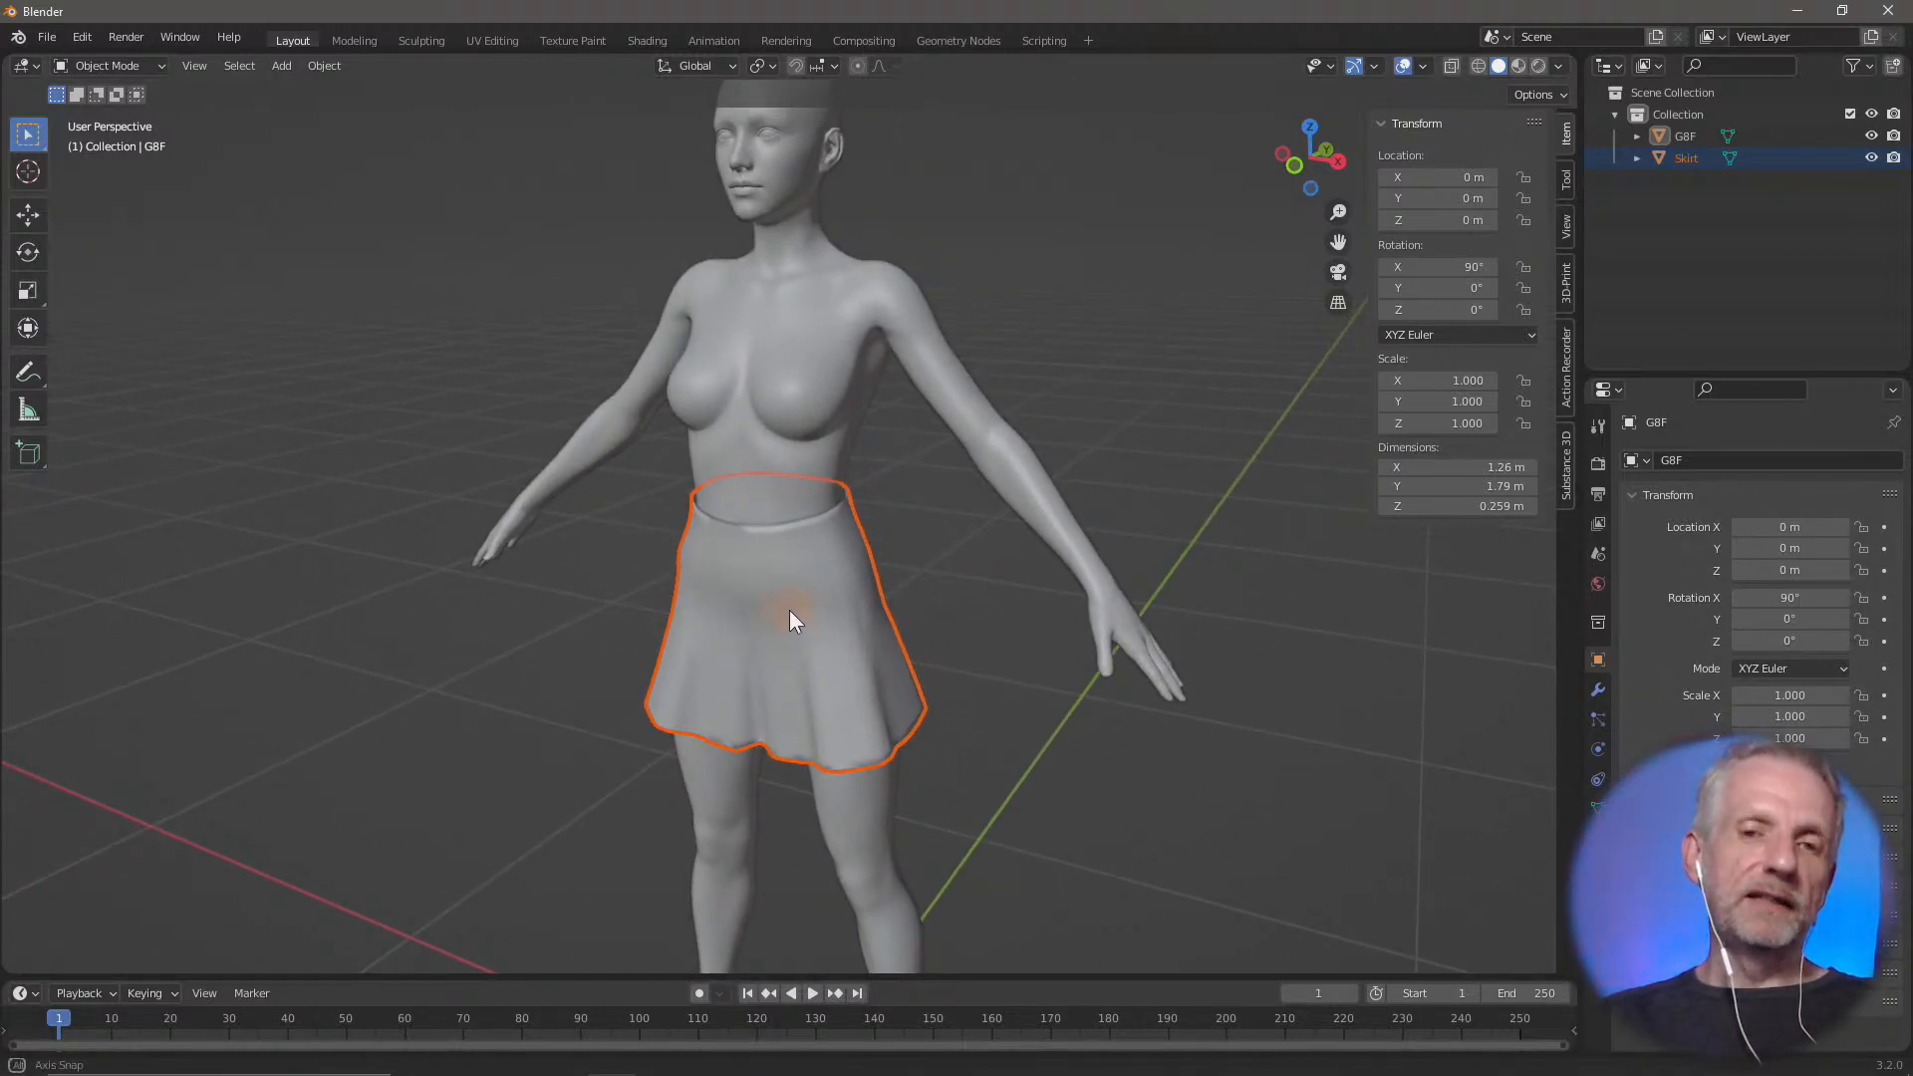
middle_click_drag(789, 610, 731, 587)
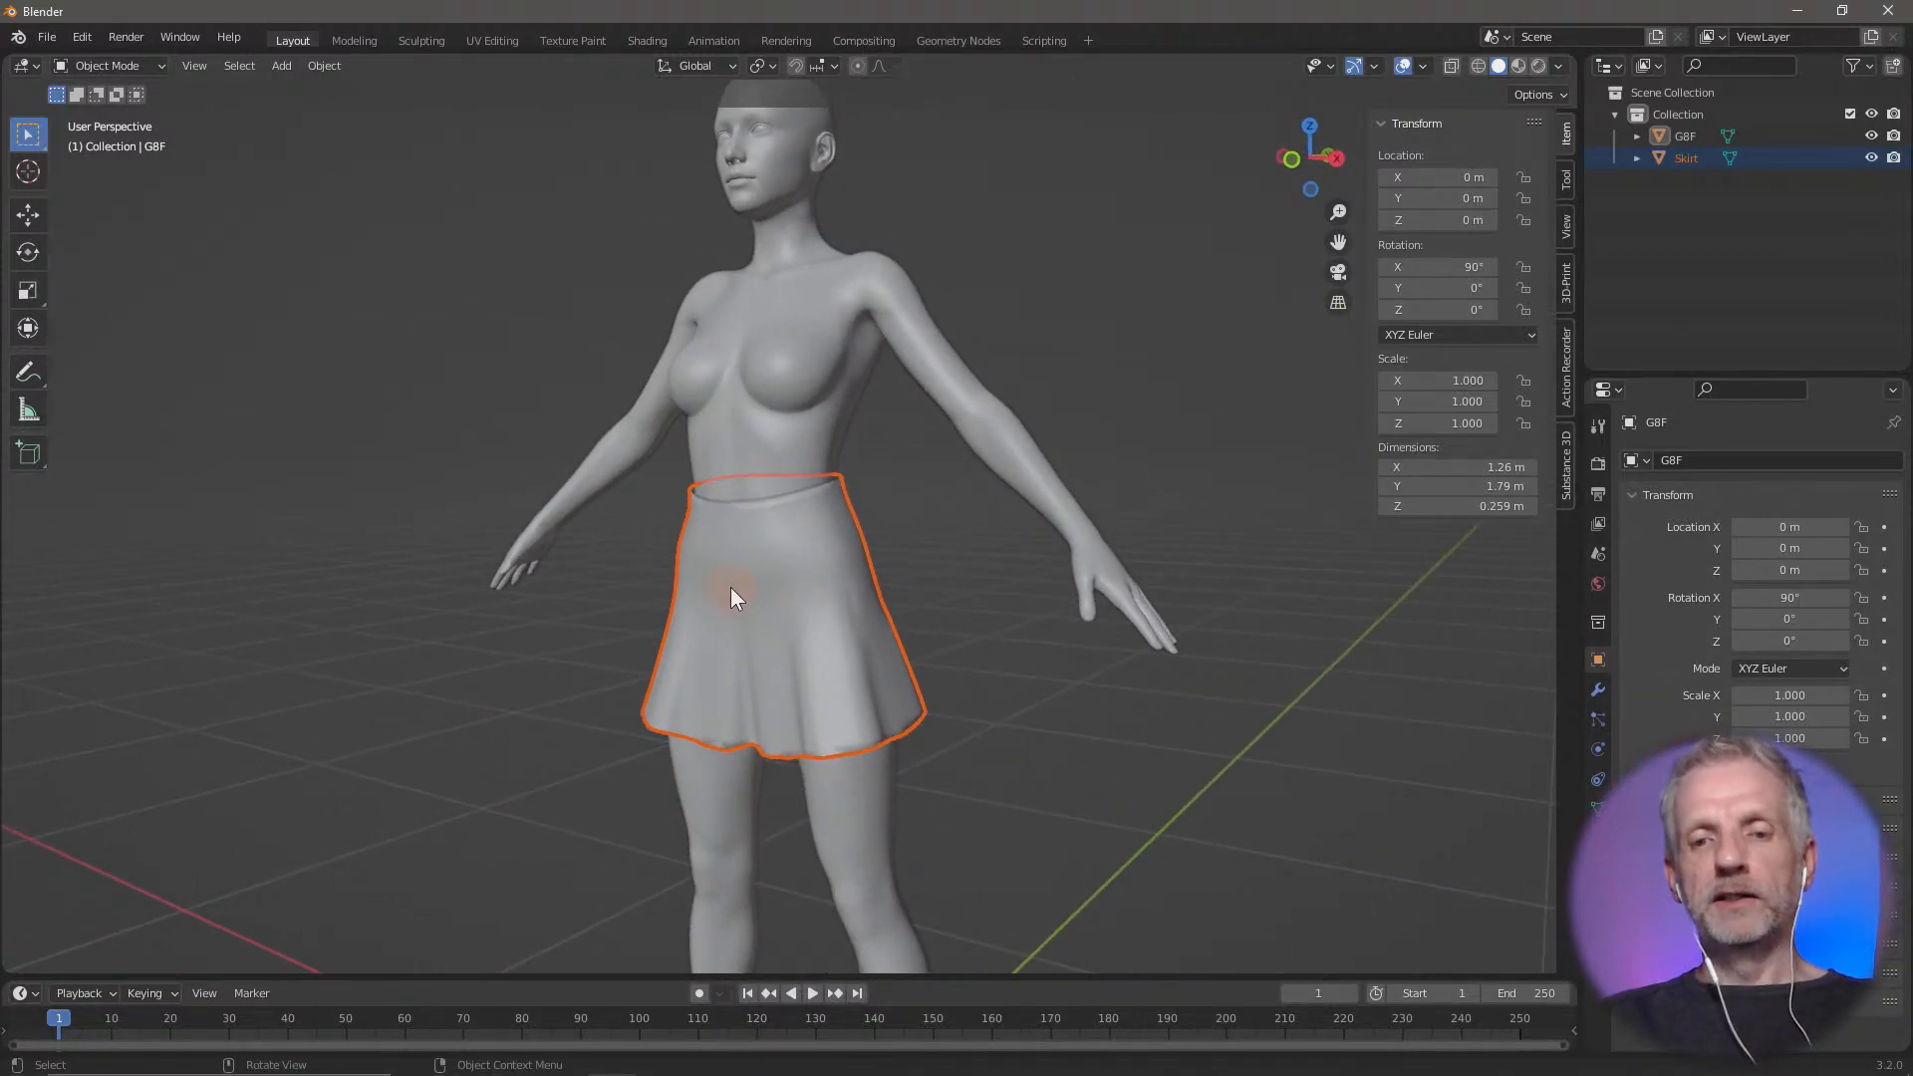
left_click(1020, 548)
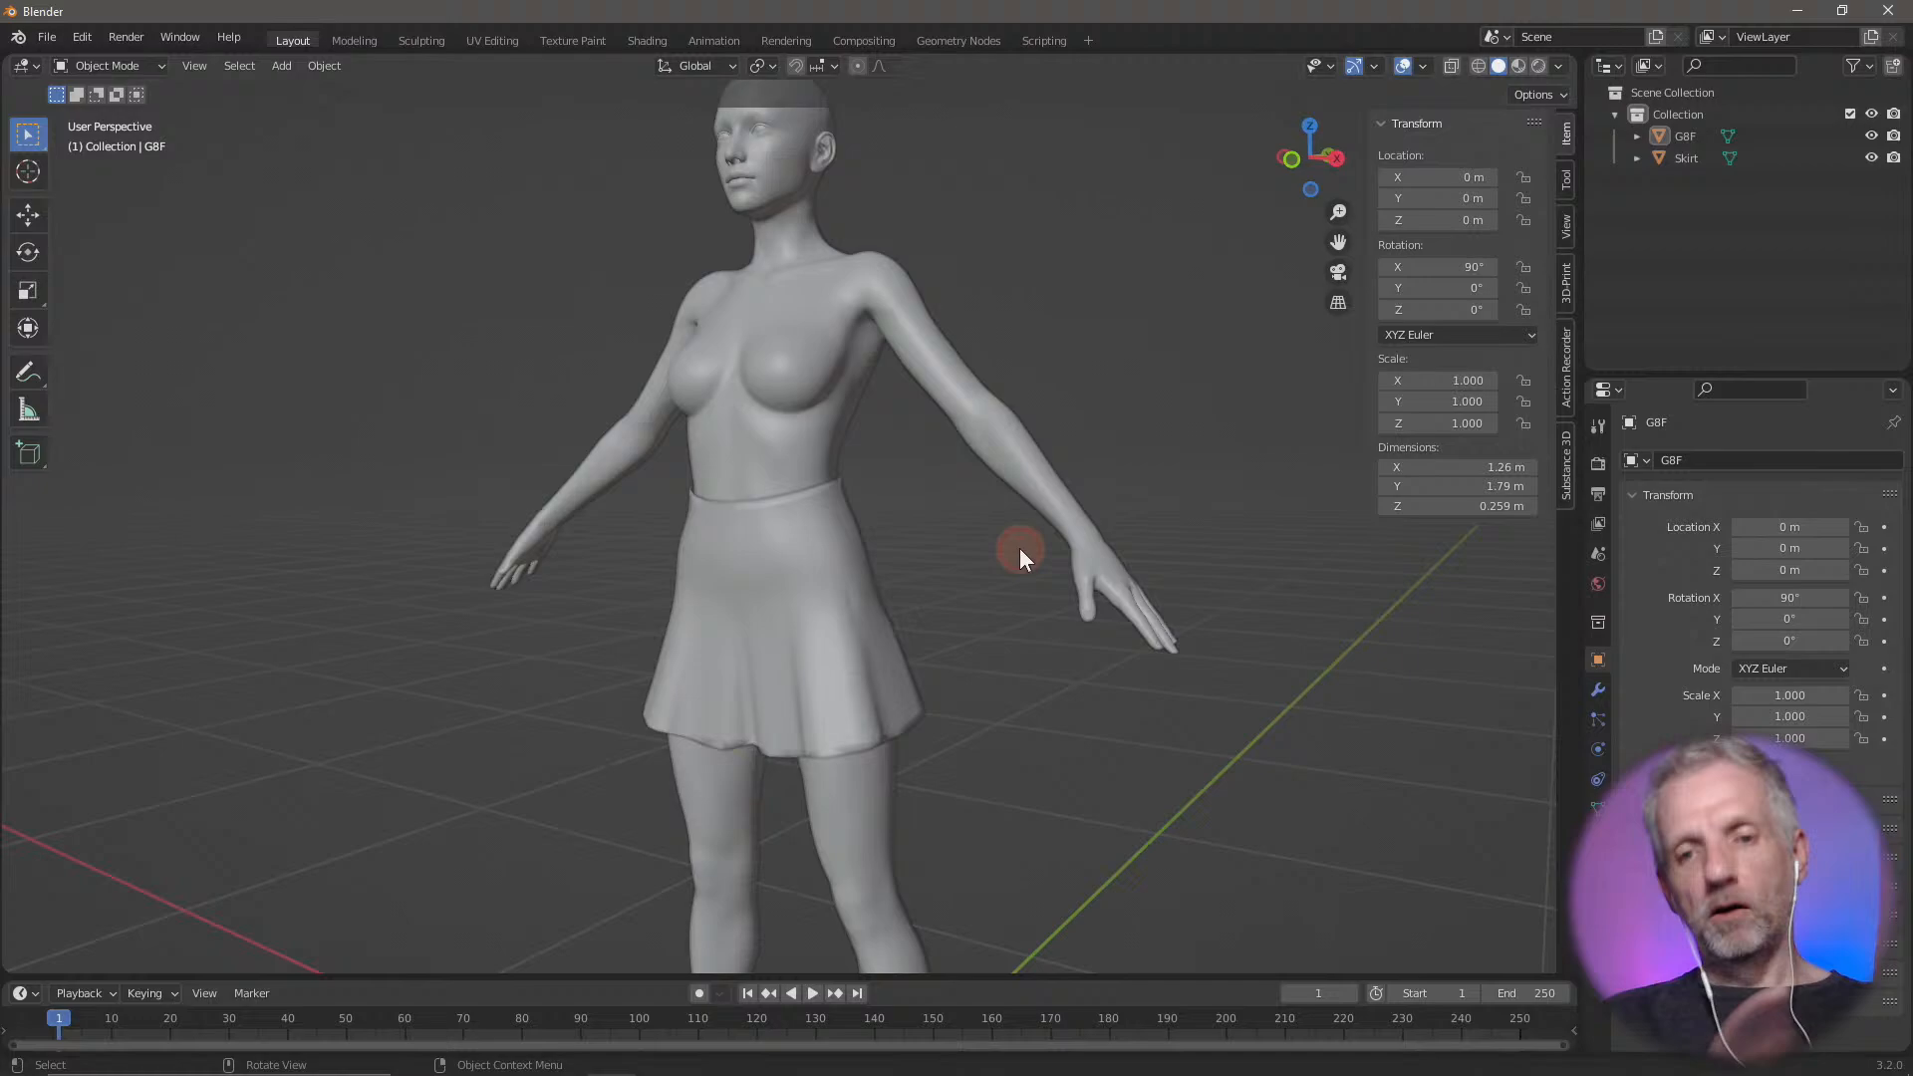
Set the viewport display color of the skirt's material to blue
left_click(767, 618)
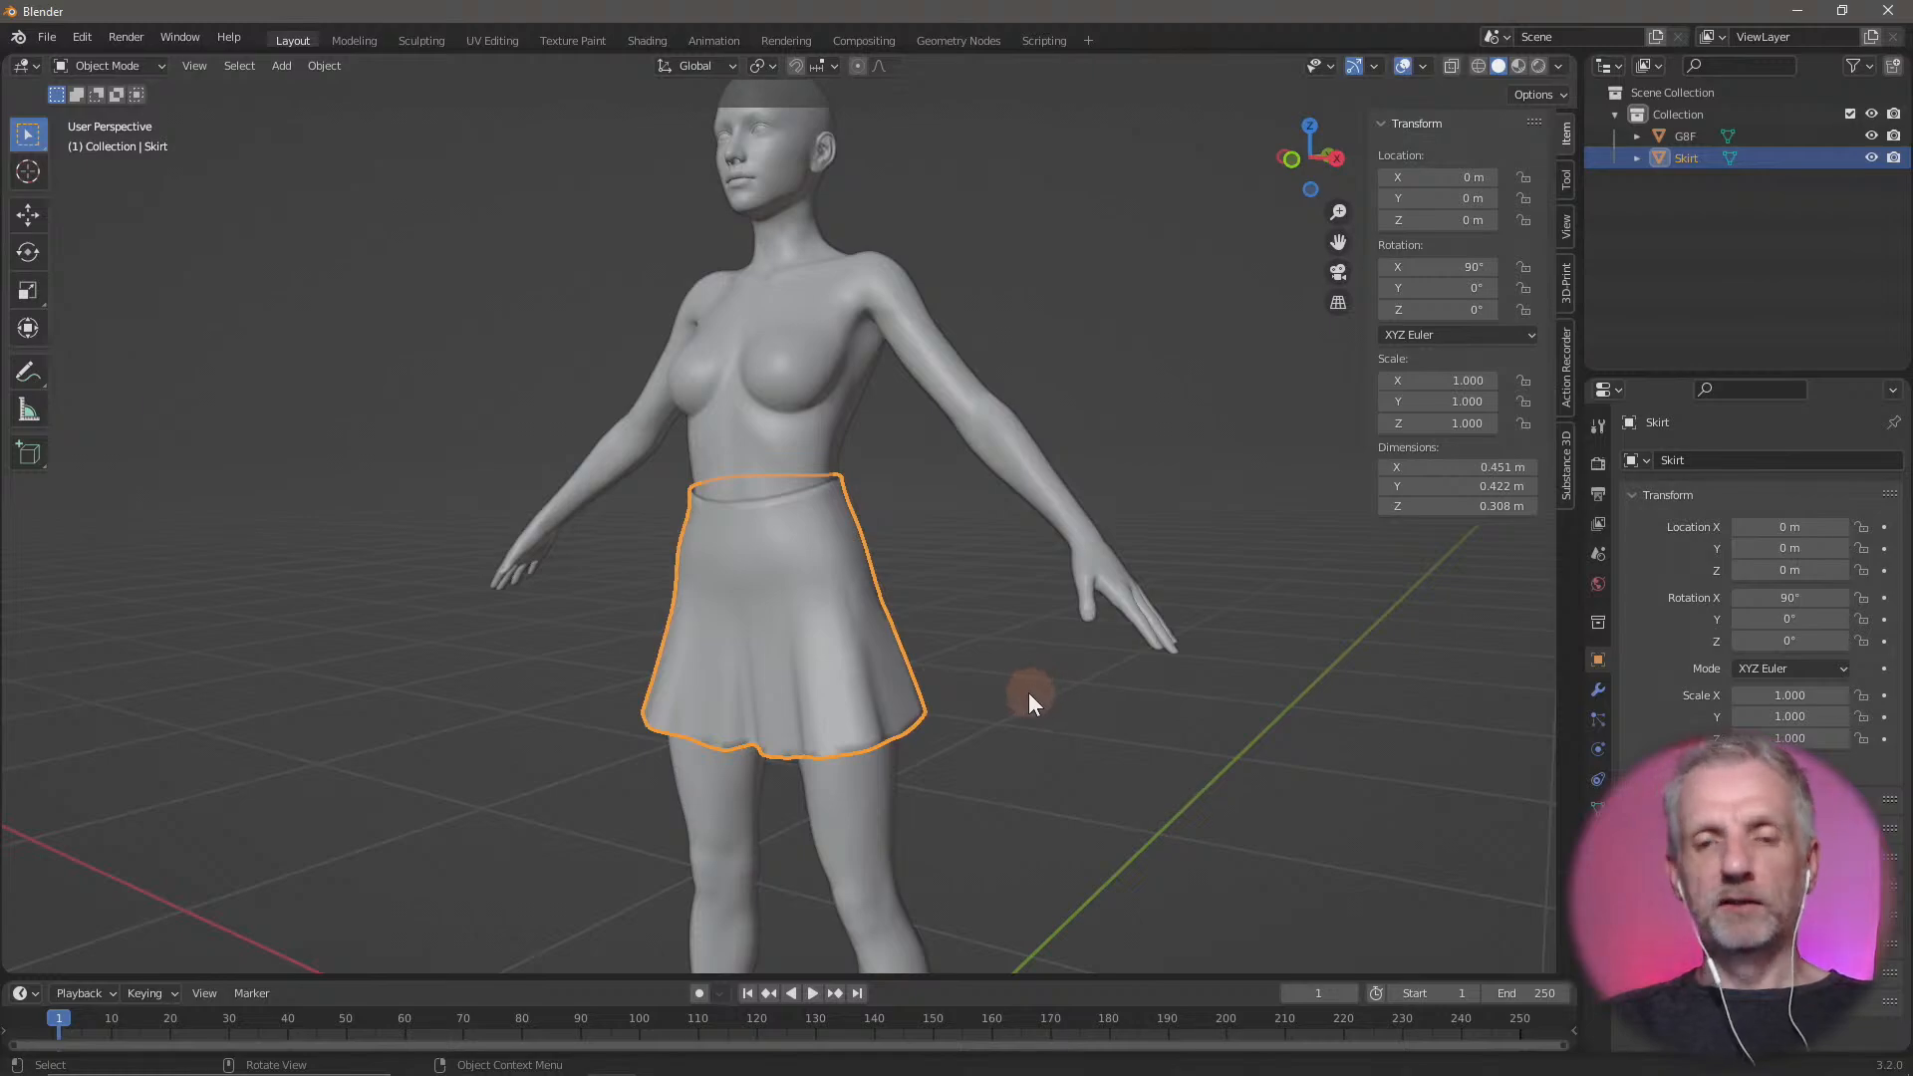
middle_click_drag(1028, 691, 1045, 601)
scroll(888, 705, "down", 4)
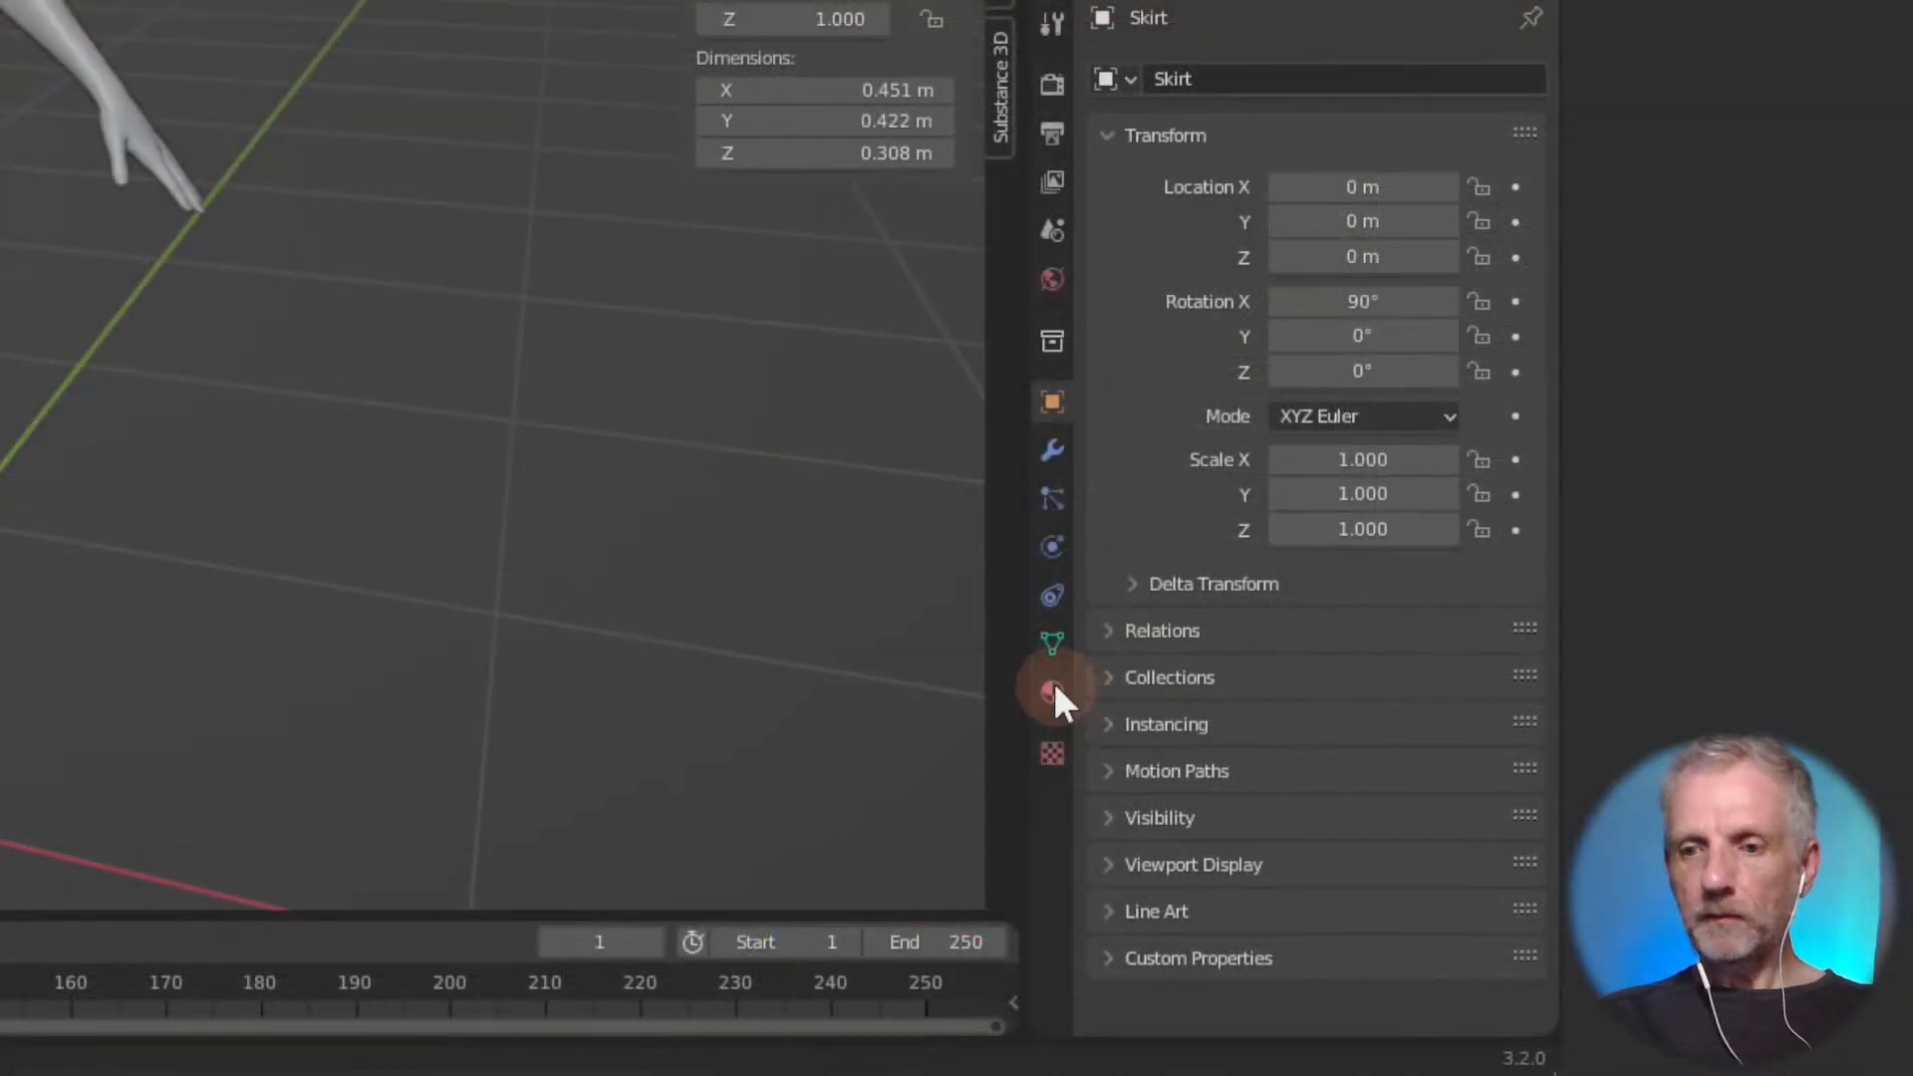
left_click(1599, 845)
left_click(1108, 329)
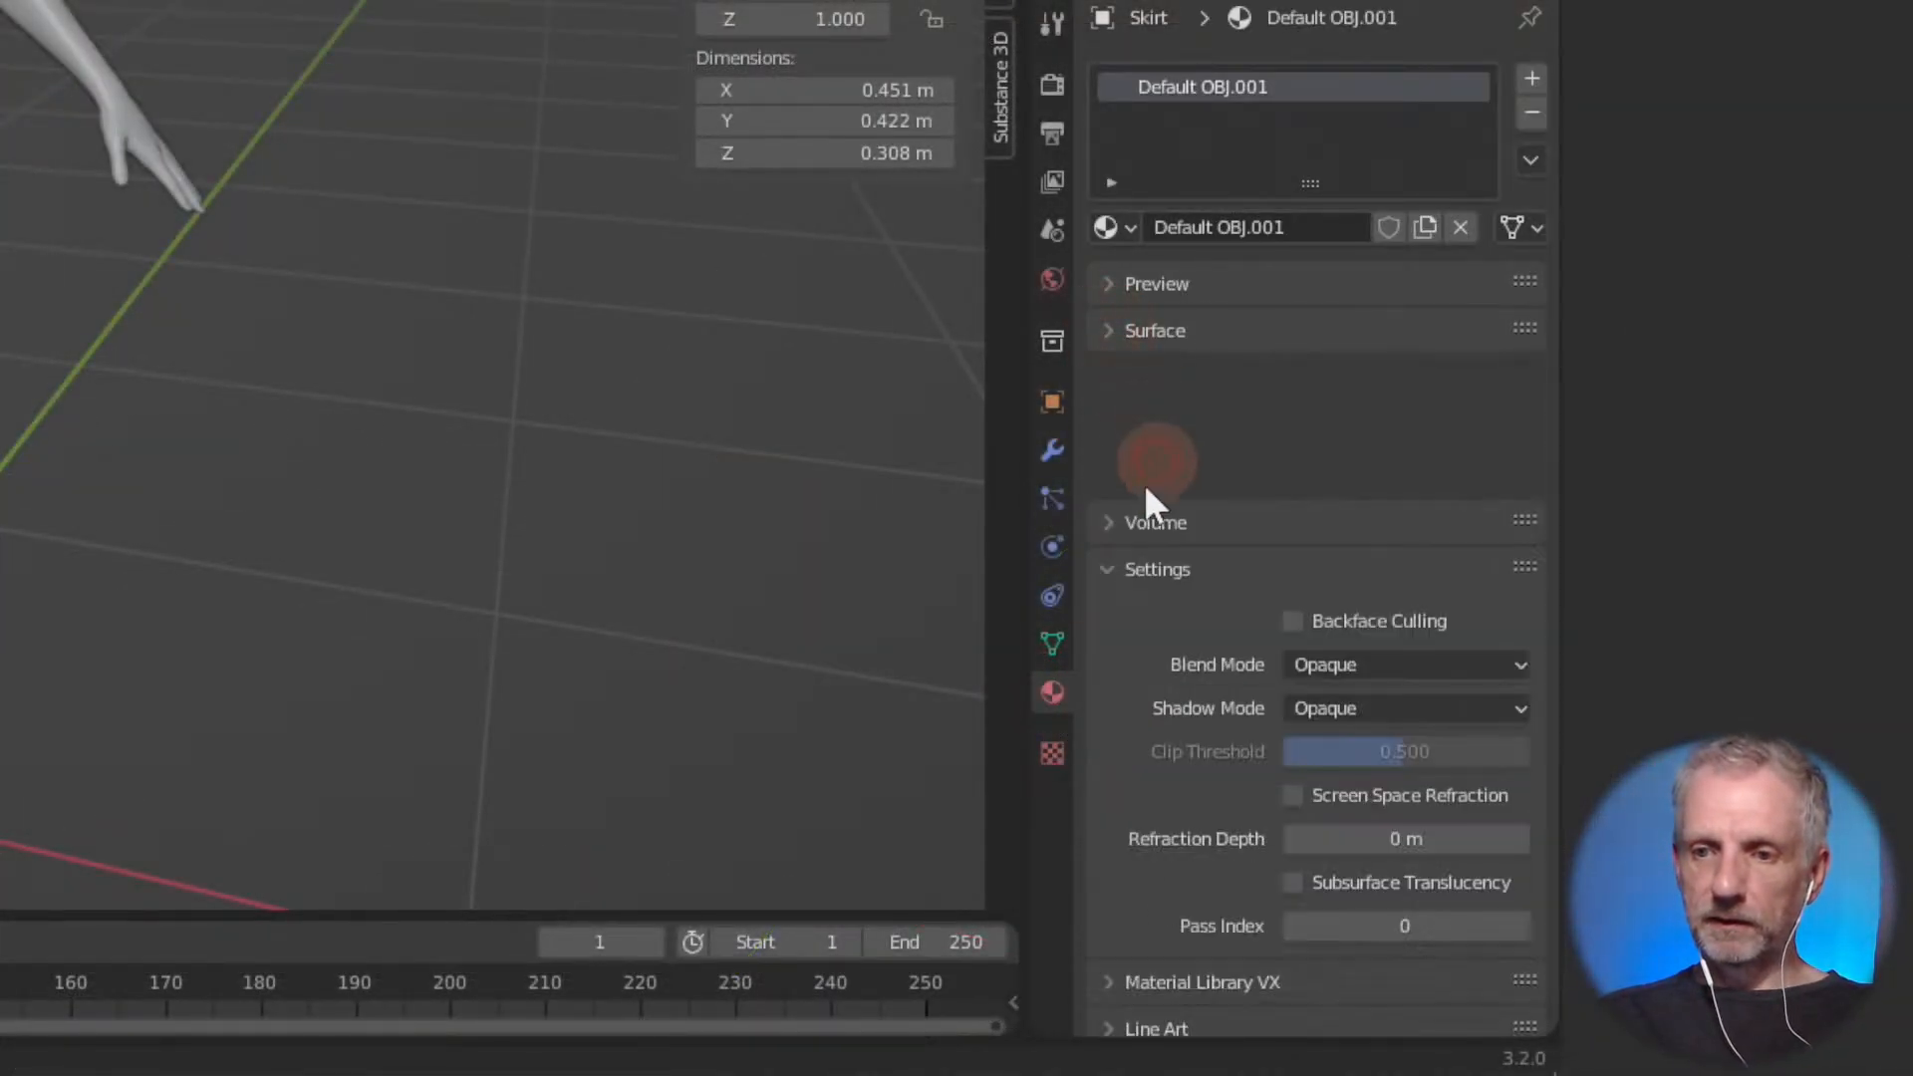
left_click(1151, 428)
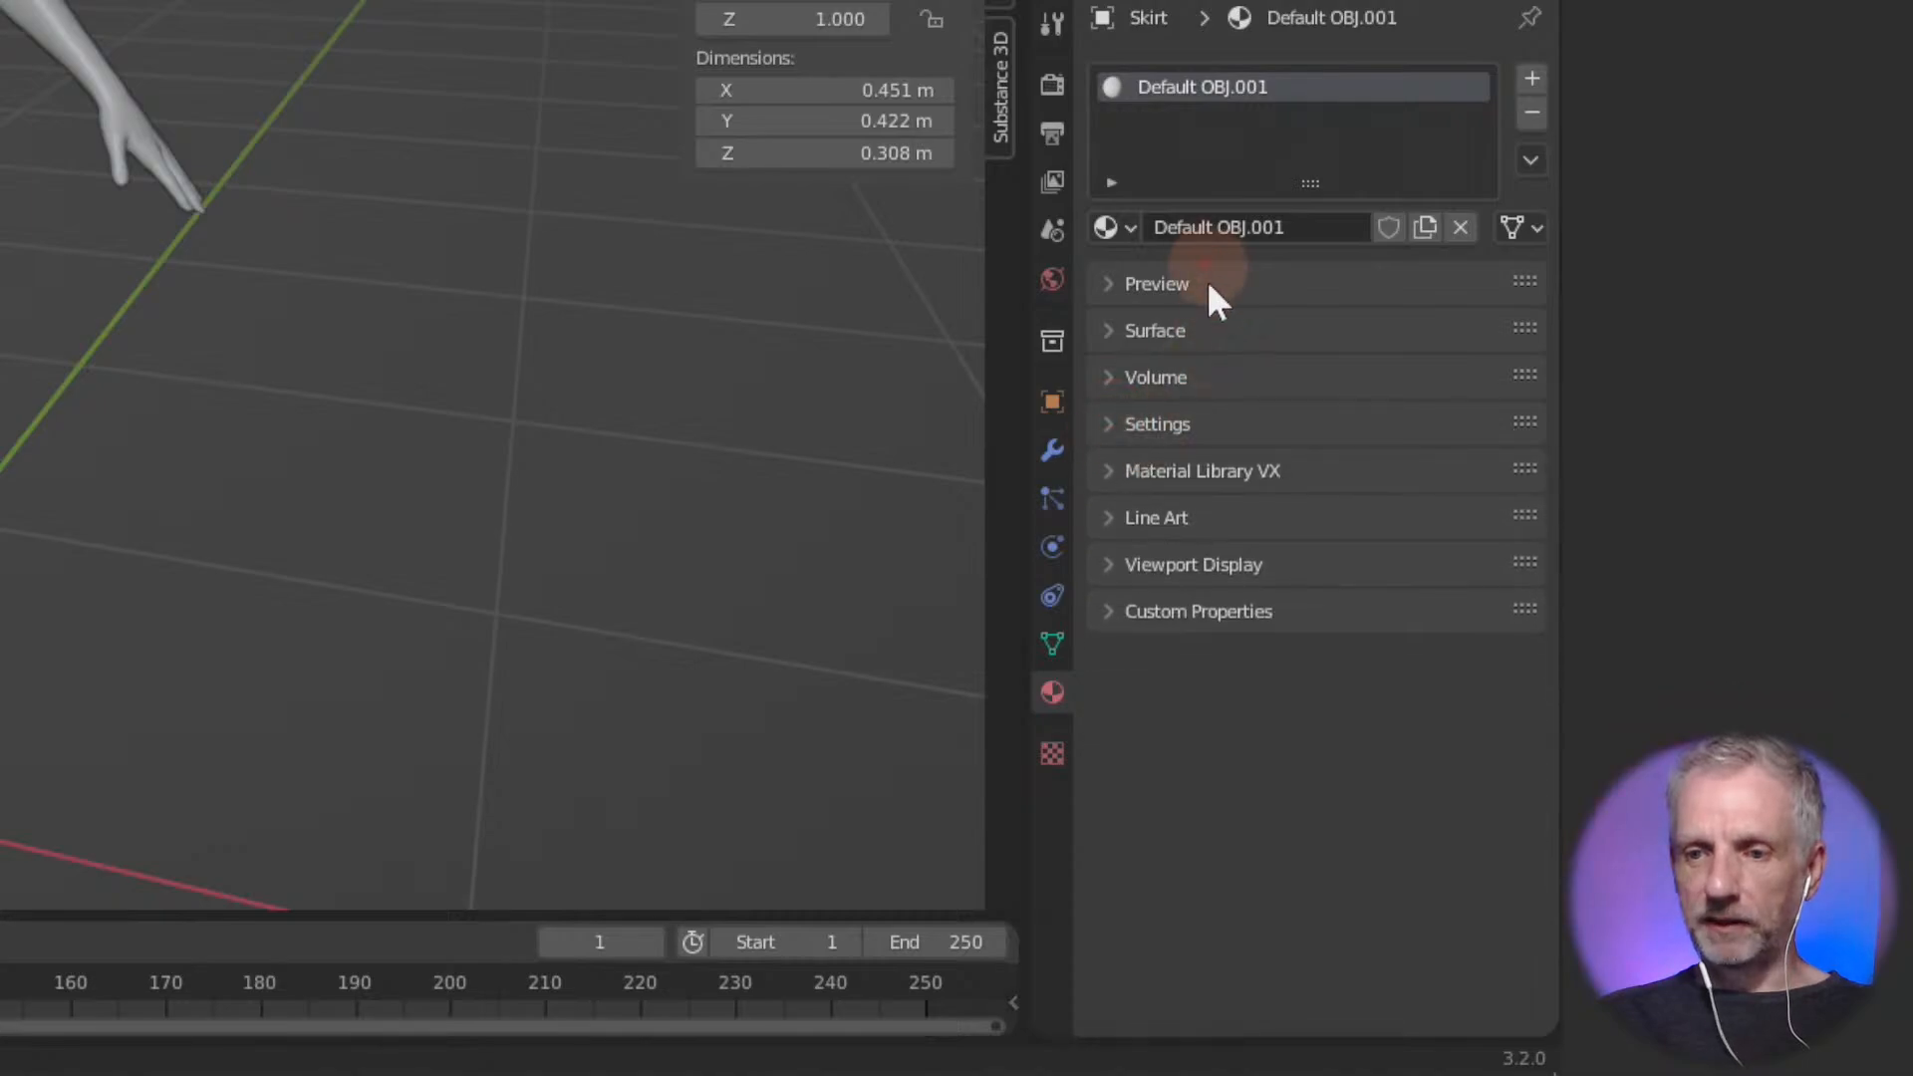
left_click(1111, 564)
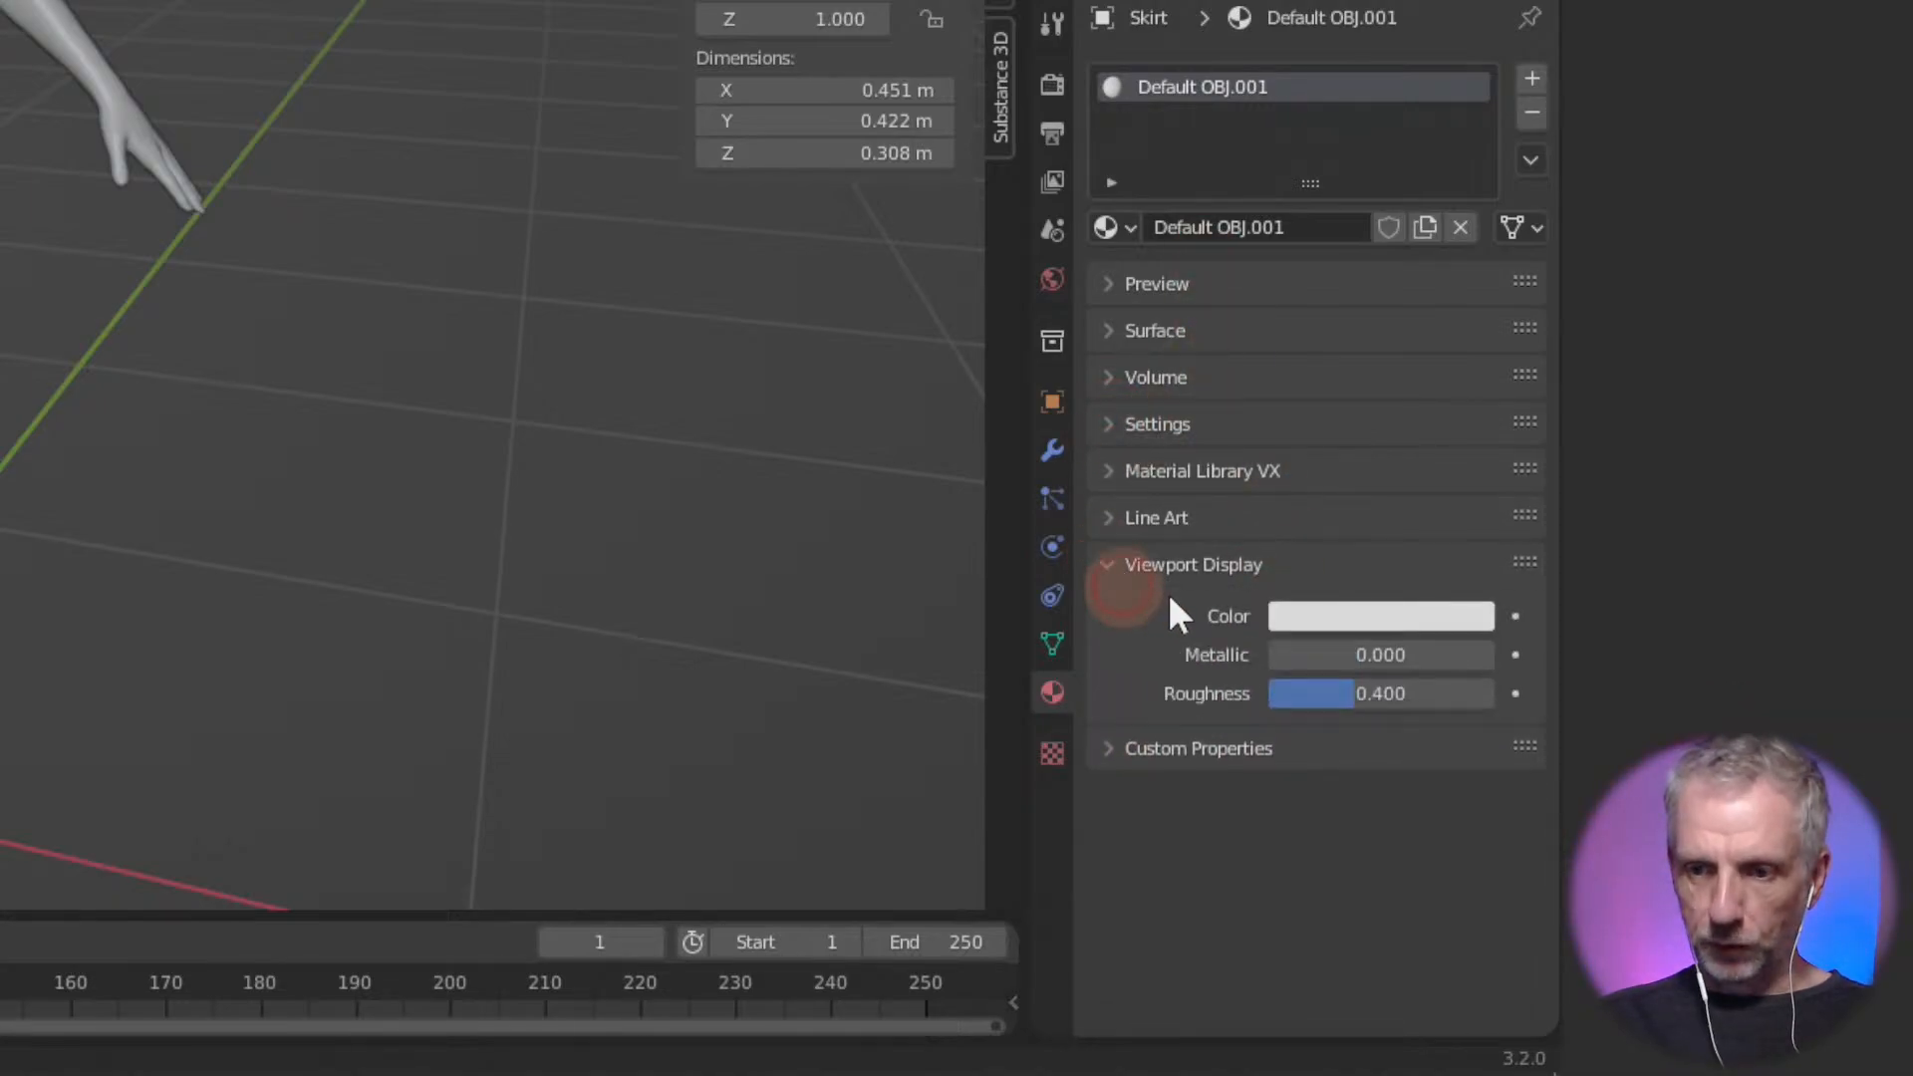
left_click(1380, 618)
left_click(1361, 201)
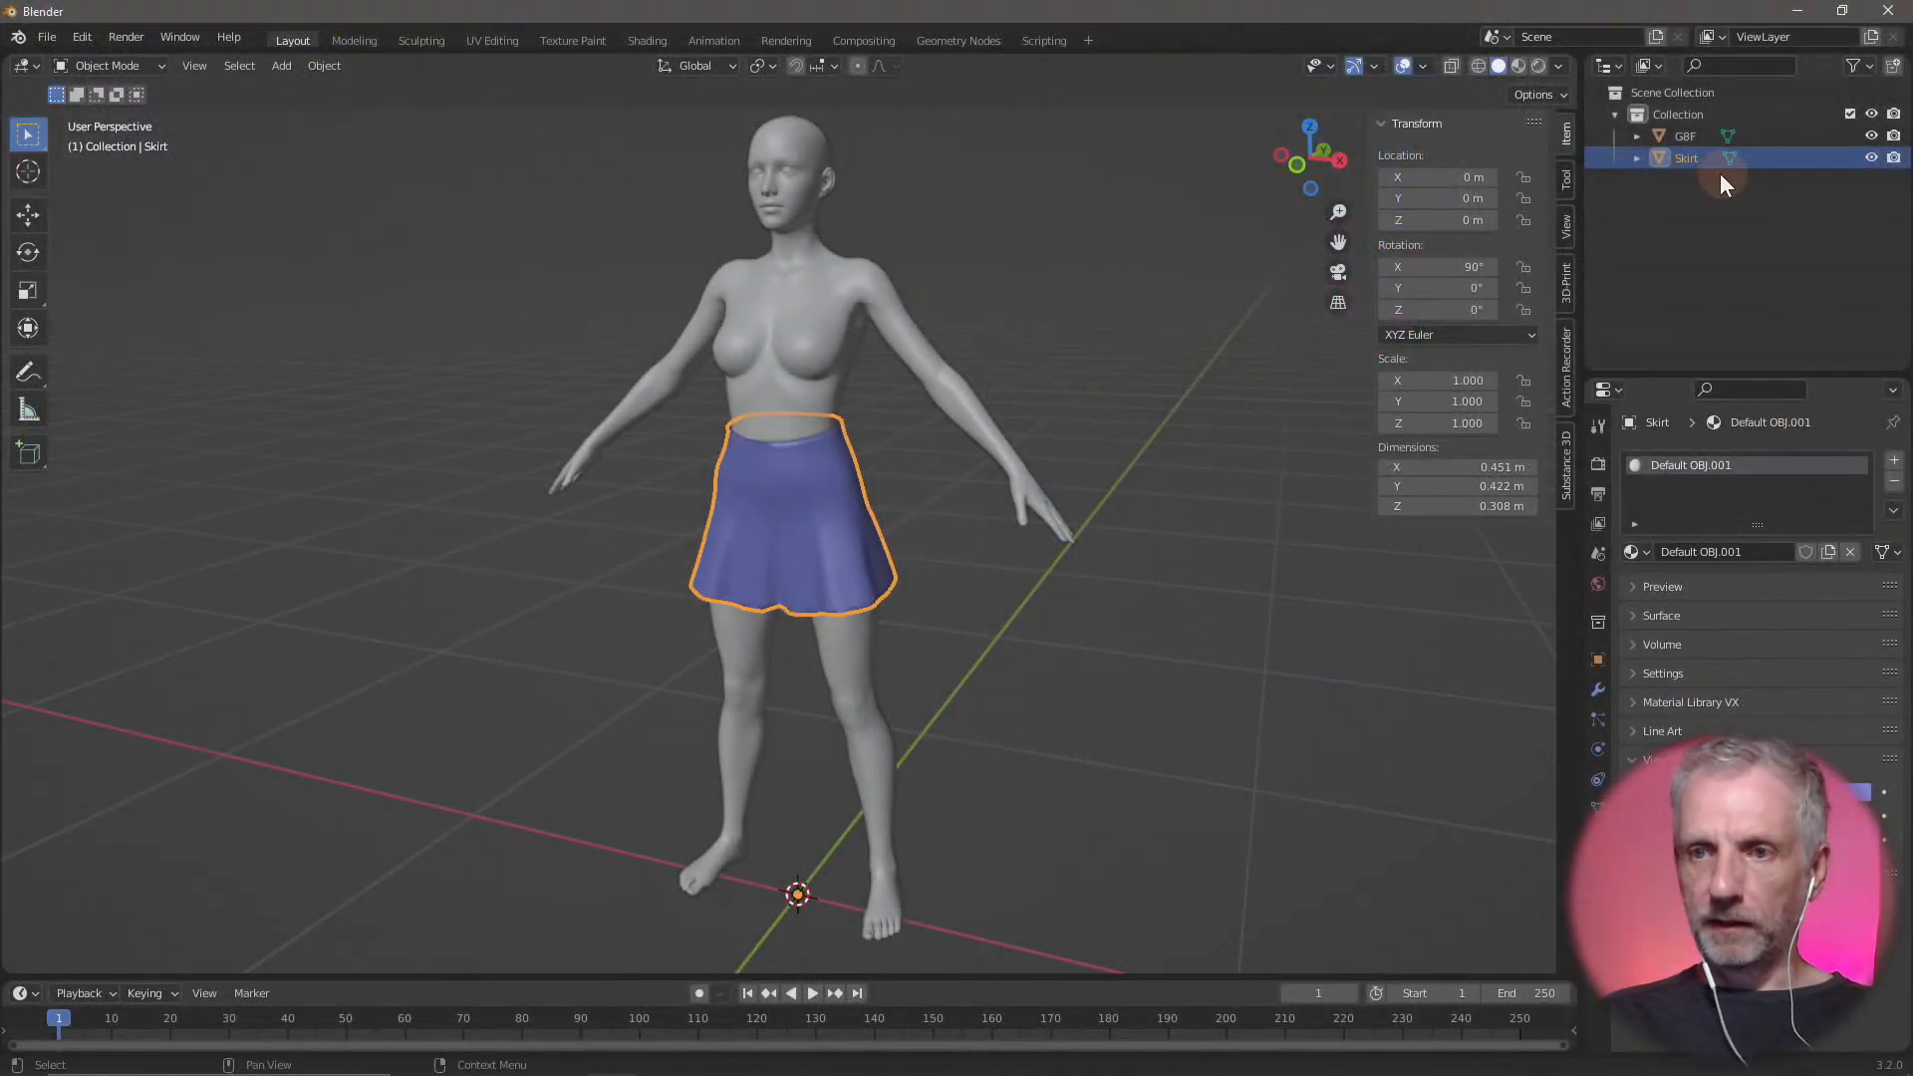
Set the viewport display color of the GBF figure's material to a reddish skin tone
left_click(1687, 131)
left_click(1801, 791)
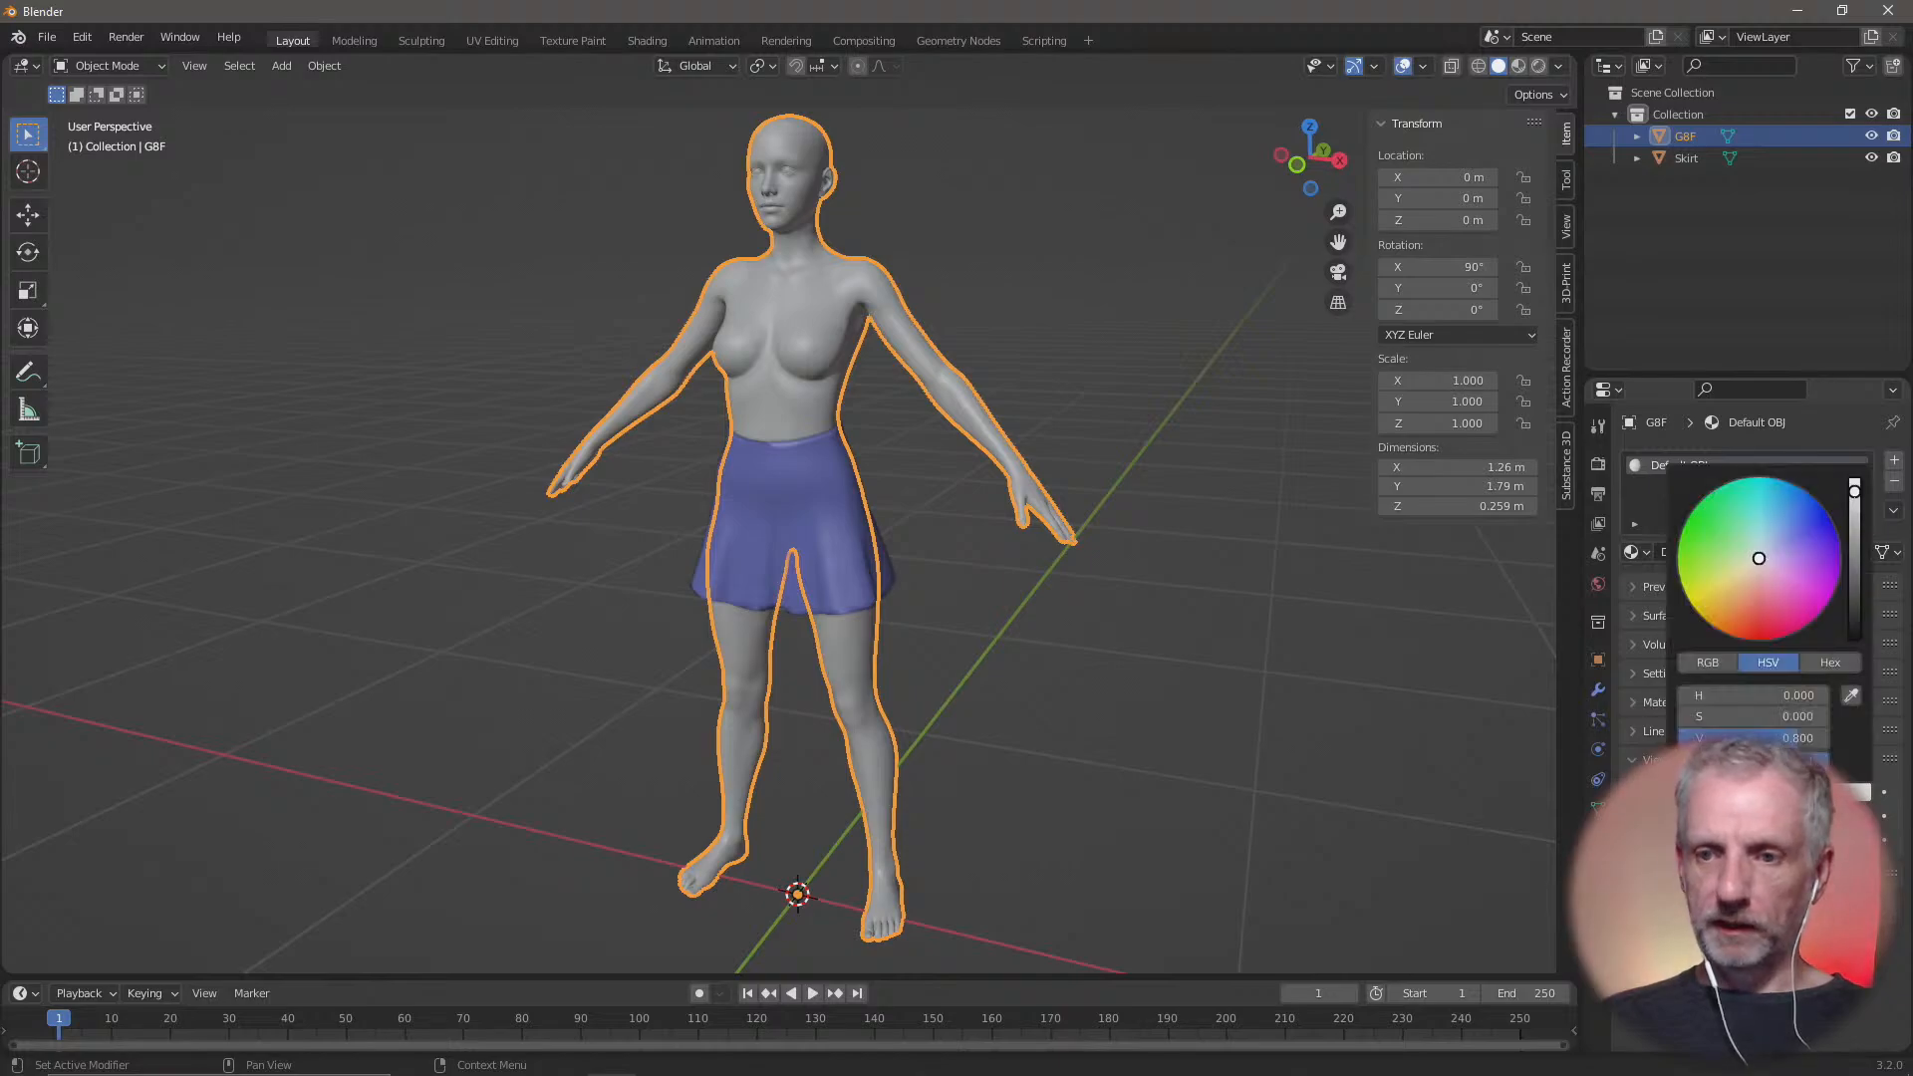
mouse_move(1771, 572)
left_mouse_down()
mouse_move(1780, 542)
mouse_move(1745, 577)
mouse_move(1715, 561)
mouse_move(1753, 593)
left_mouse_up()
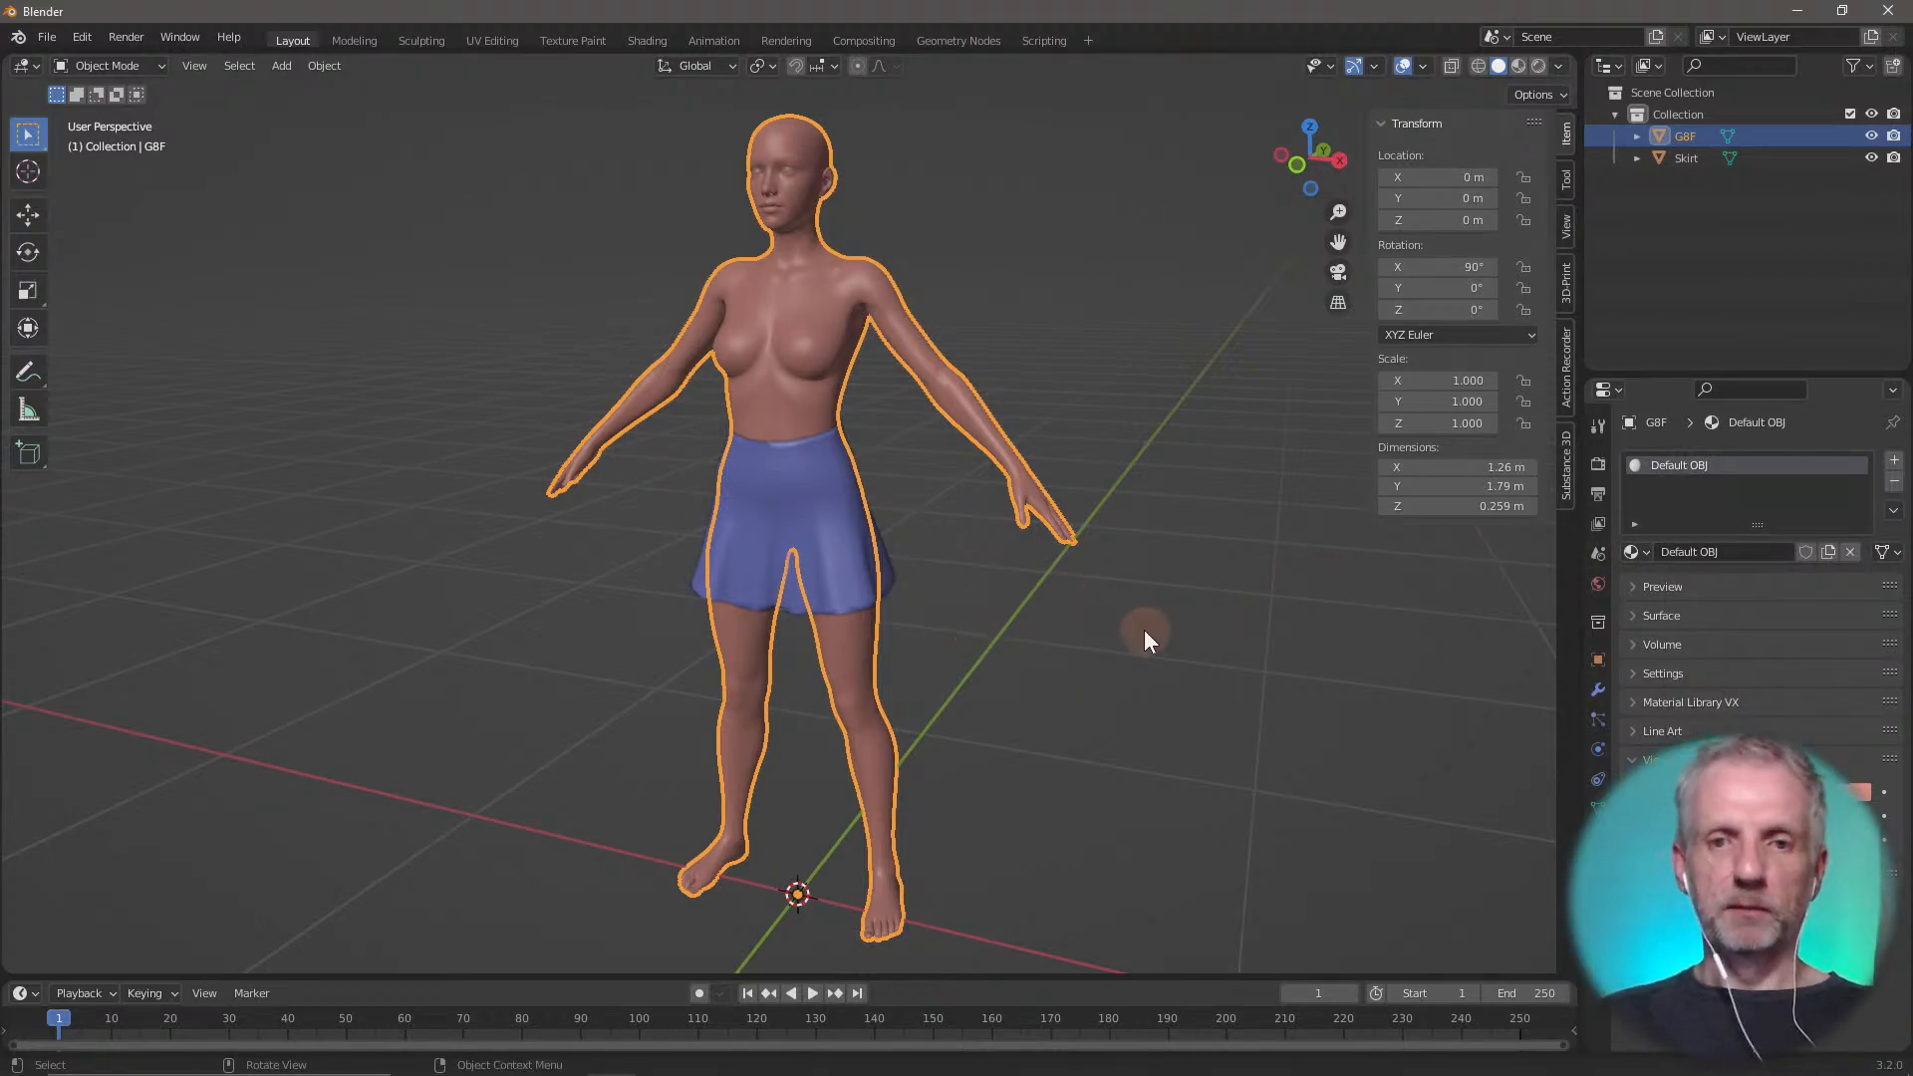
Select the skirt and examine its shape against the colored figure
scroll(1104, 625, "down", 1)
scroll(1096, 628, "up", 4)
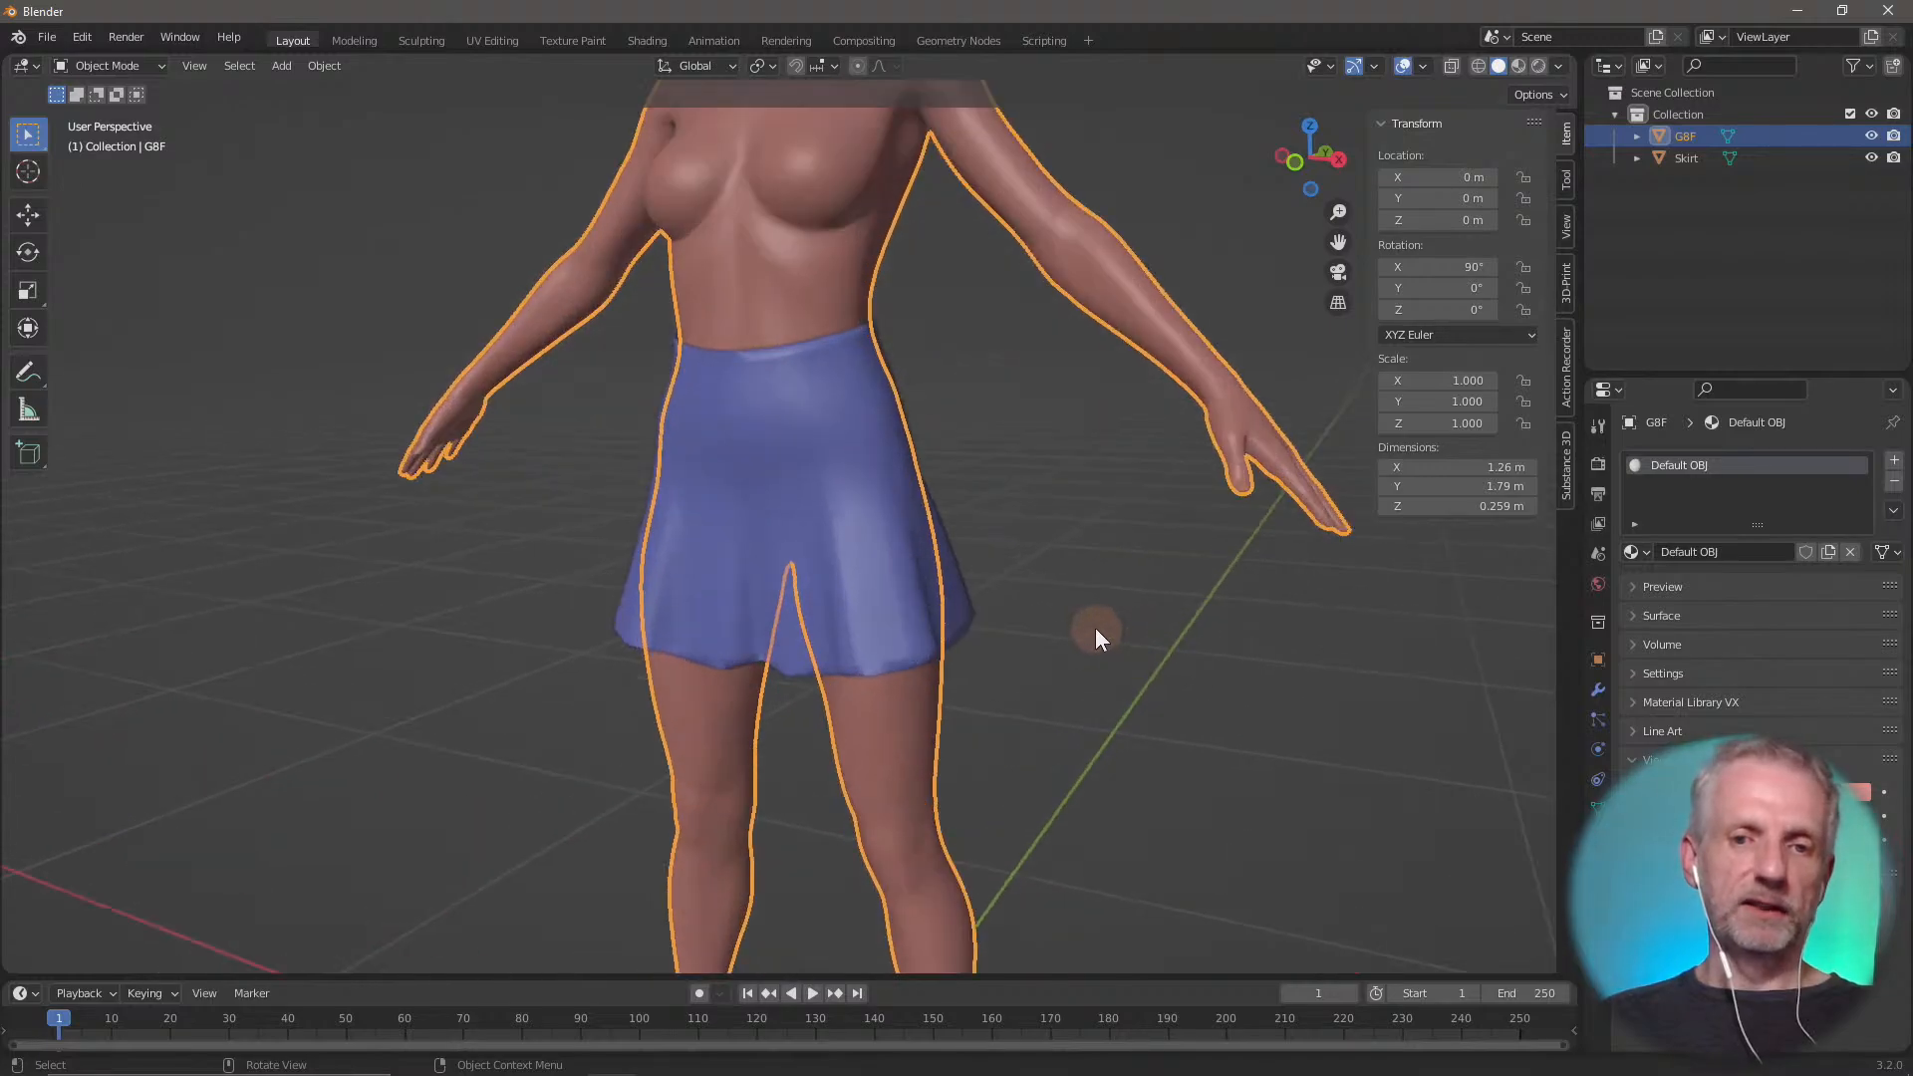
left_click(1119, 550)
left_click(911, 549)
middle_click_drag(1046, 580, 1136, 608)
scroll(1088, 584, "down", 4)
scroll(1058, 618, "up", 4)
scroll(1105, 612, "down", 3)
scroll(1106, 612, "up", 3)
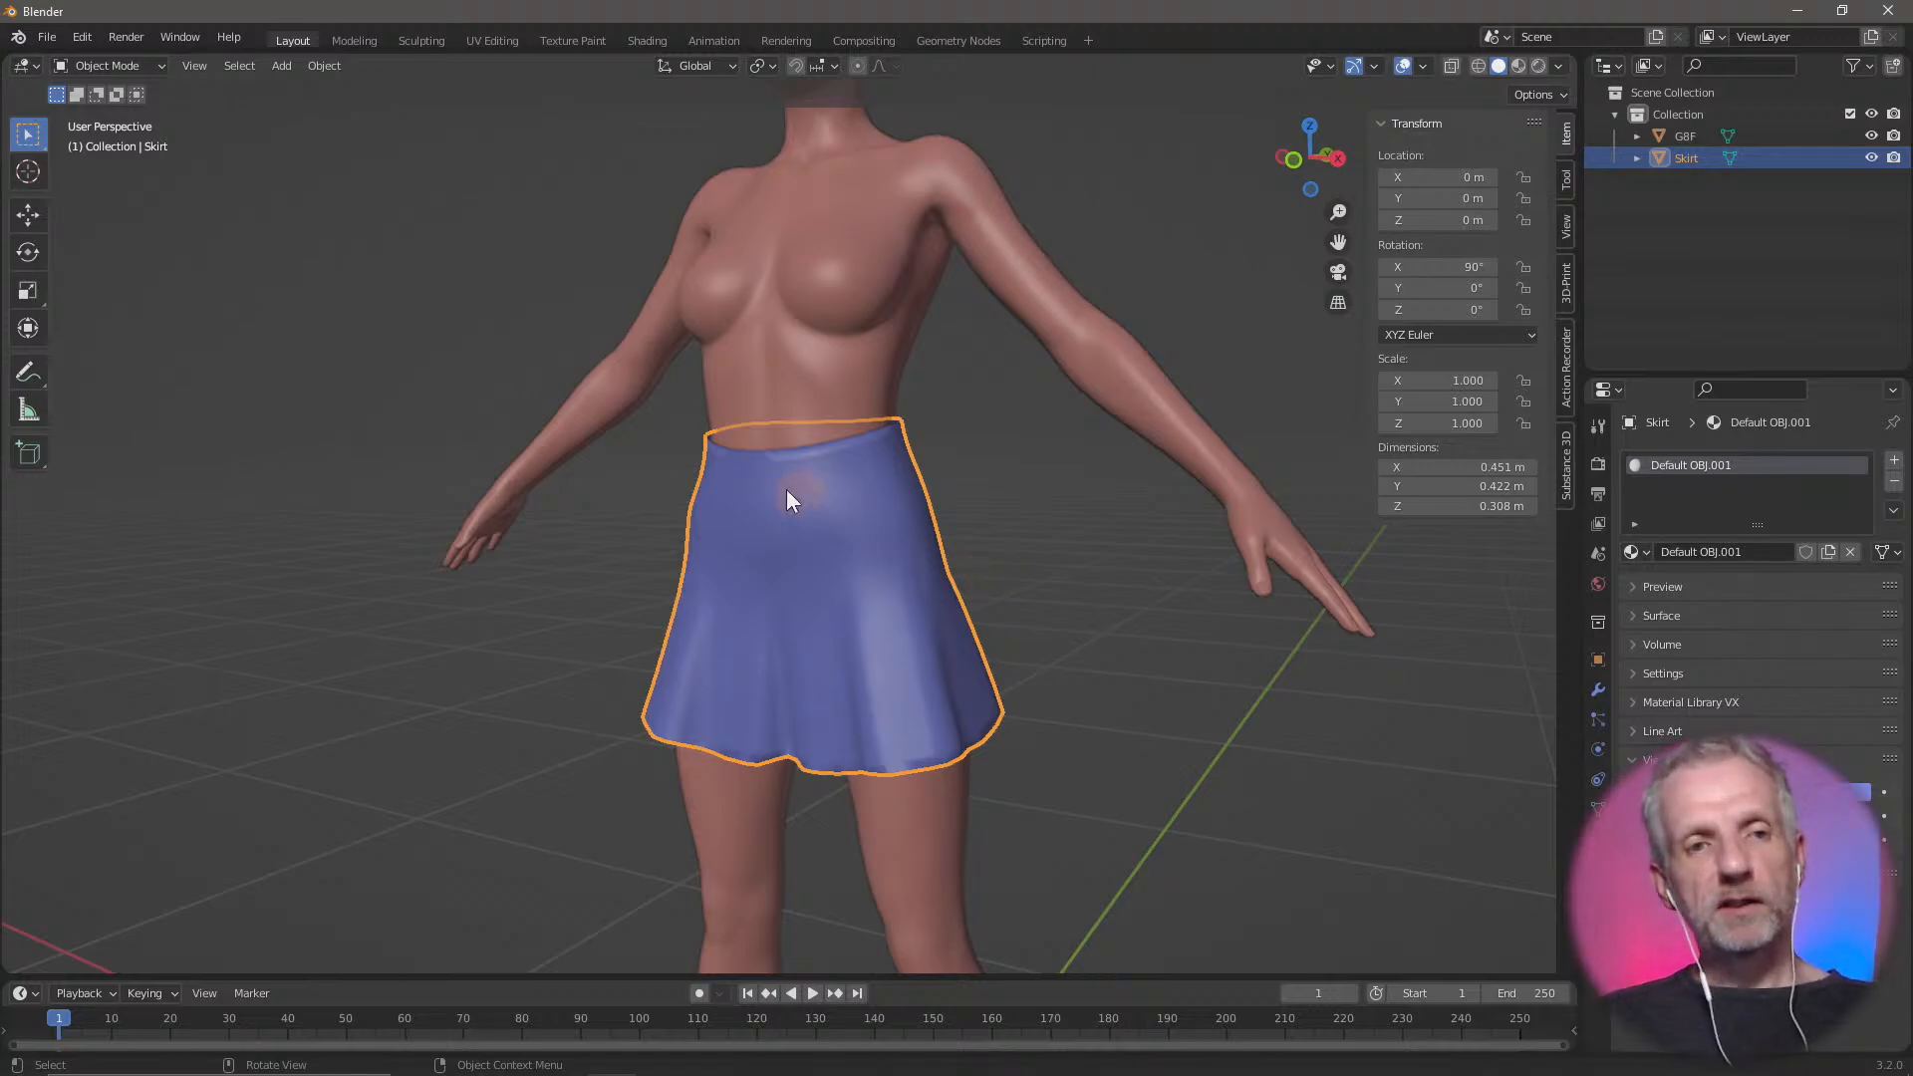
Enter Edit Mode on the skirt, deselect all of its geometry and switch to face selection
left_click(146, 64)
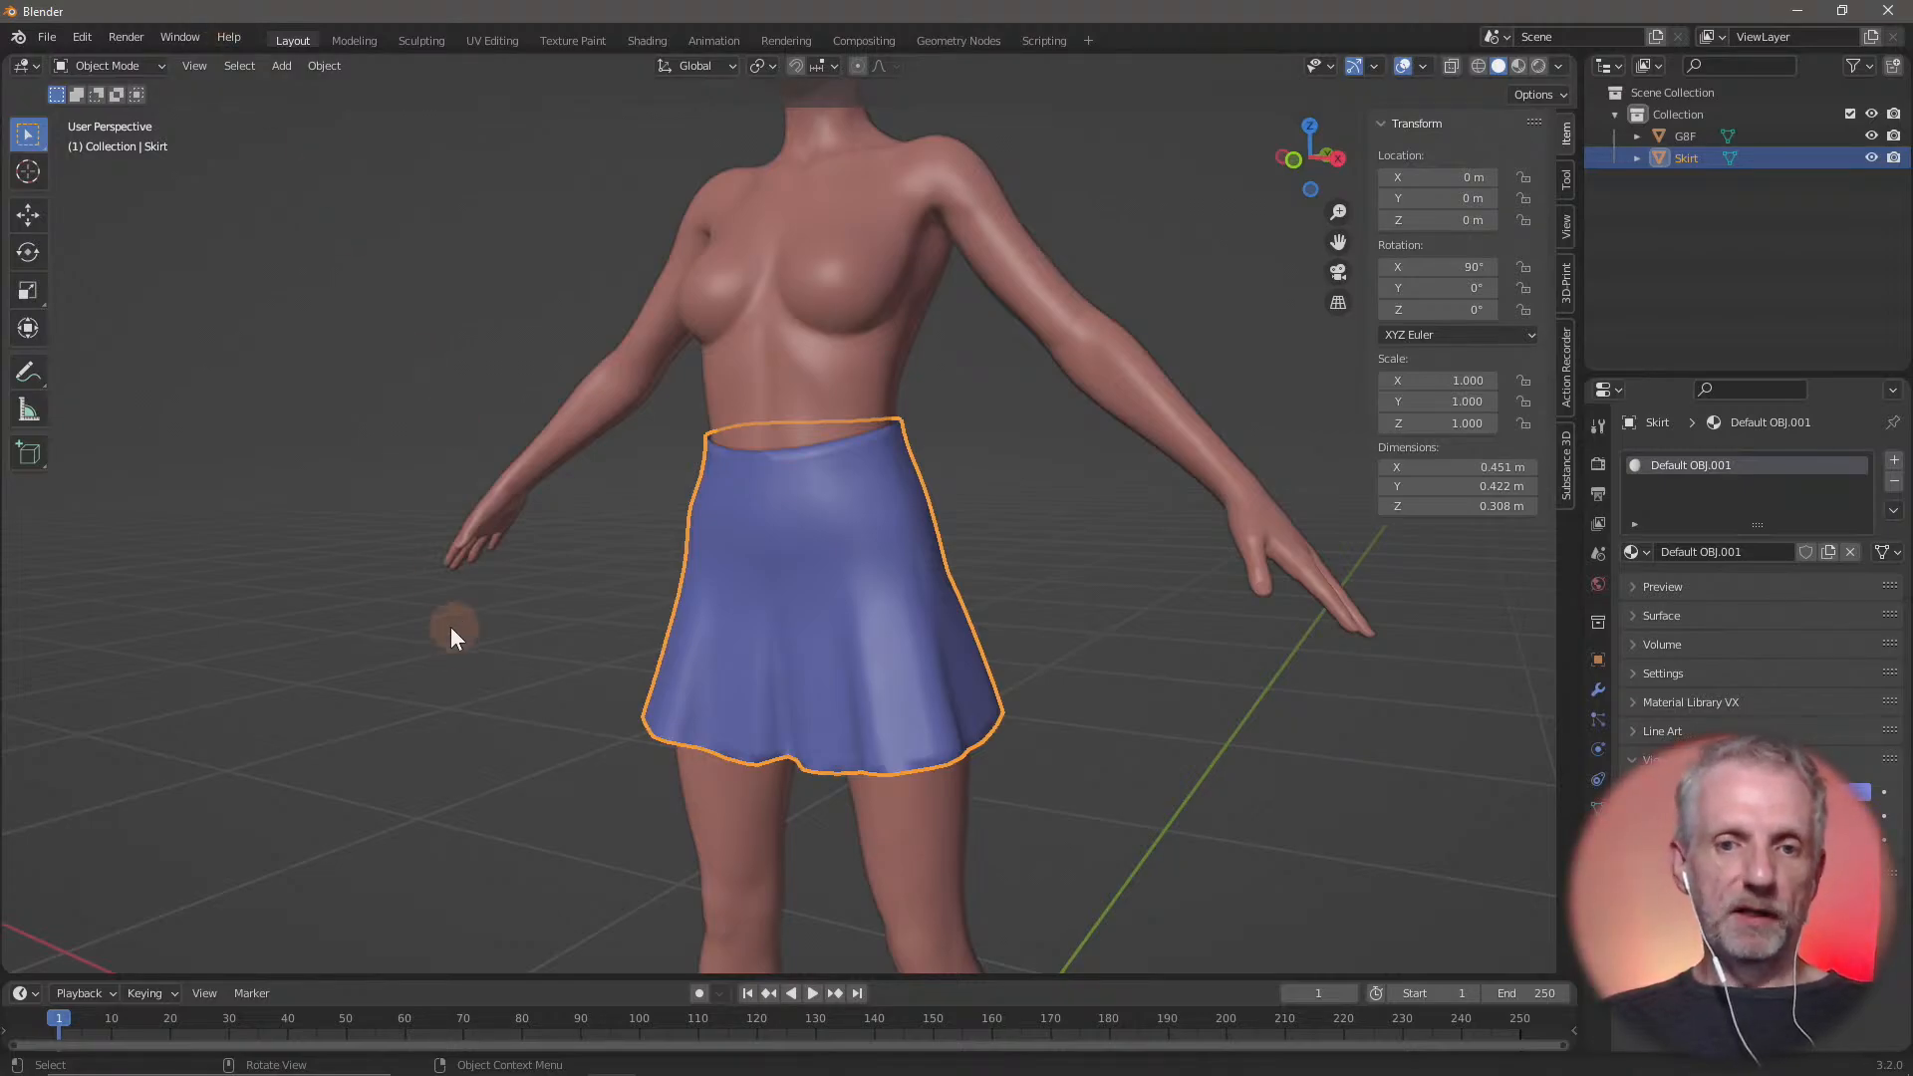
key("Tab")
middle_click_drag(525, 640, 271, 357)
key("alt+a")
left_click(228, 66)
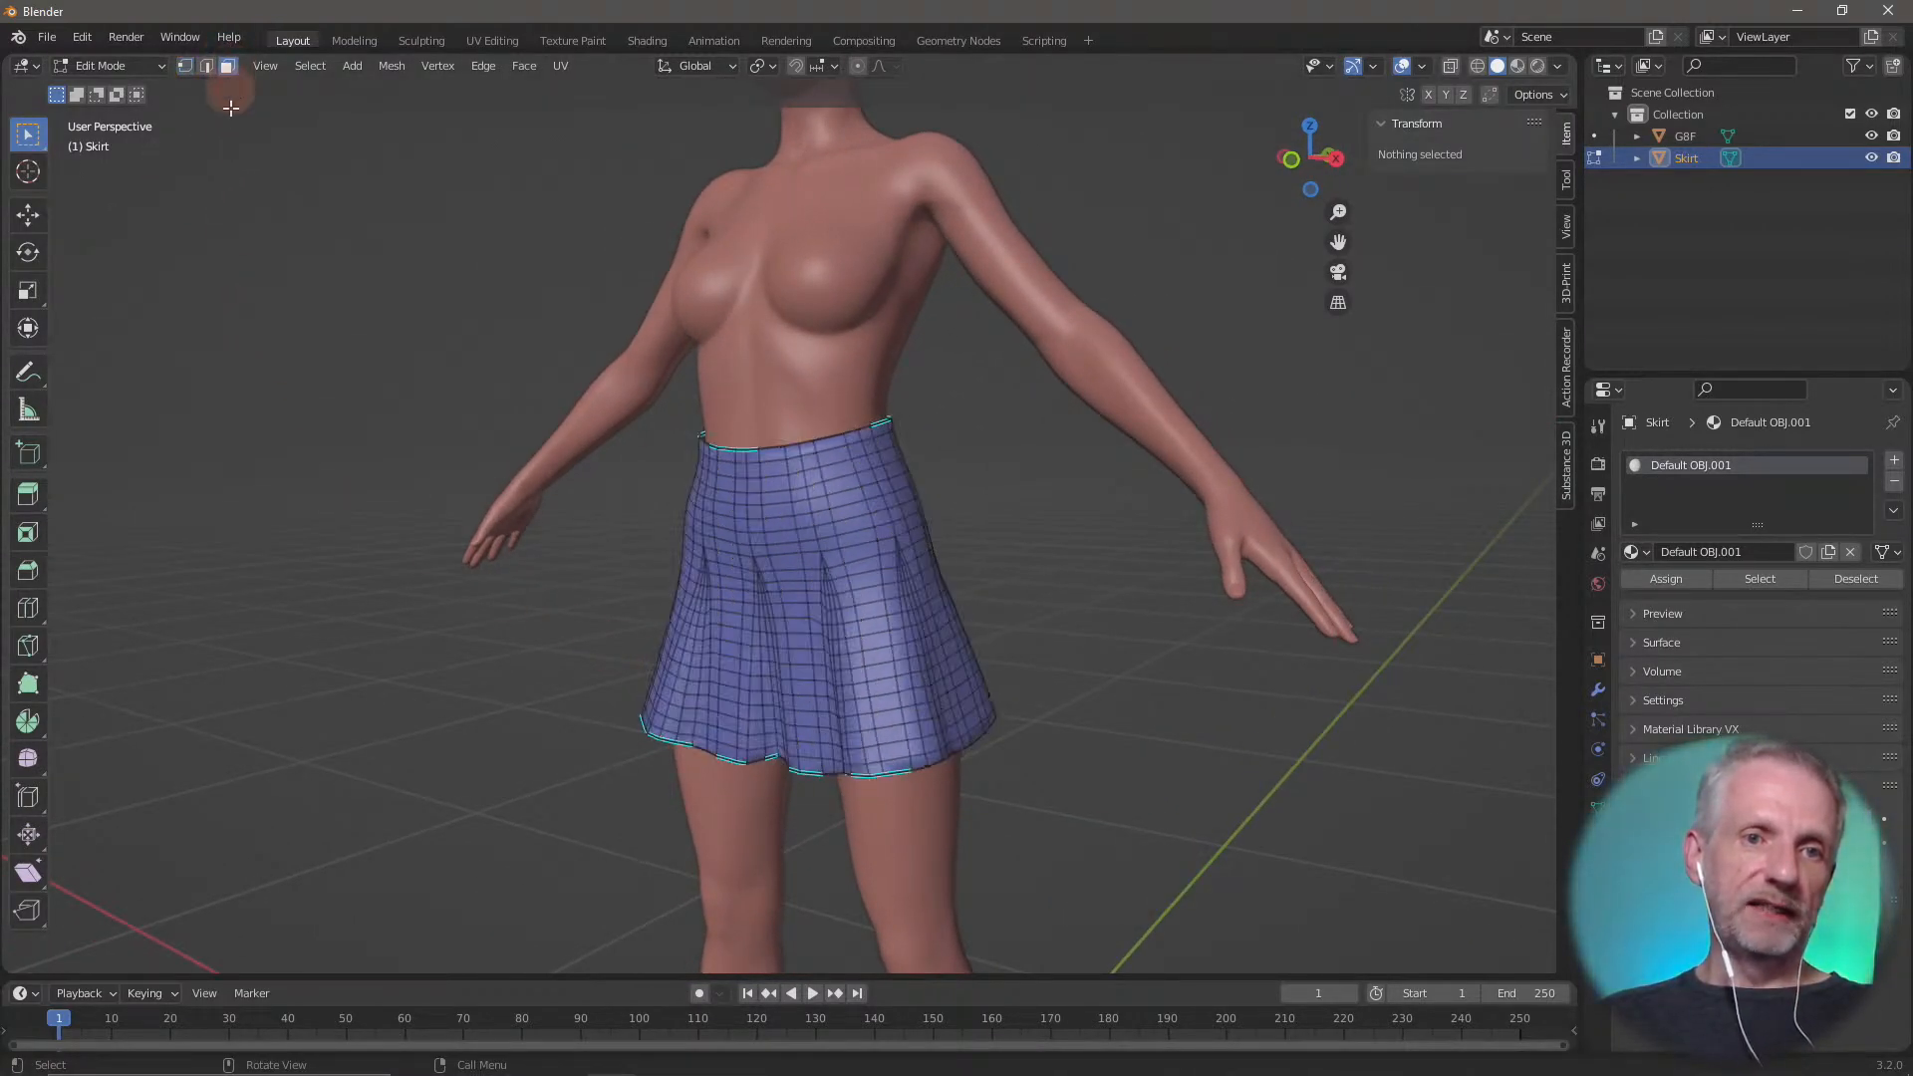
Select a single face at the skirt's hem and activate the Move tool
mouse_move(440, 588)
middle_mouse_down()
mouse_move(393, 598)
mouse_move(450, 614)
middle_mouse_up()
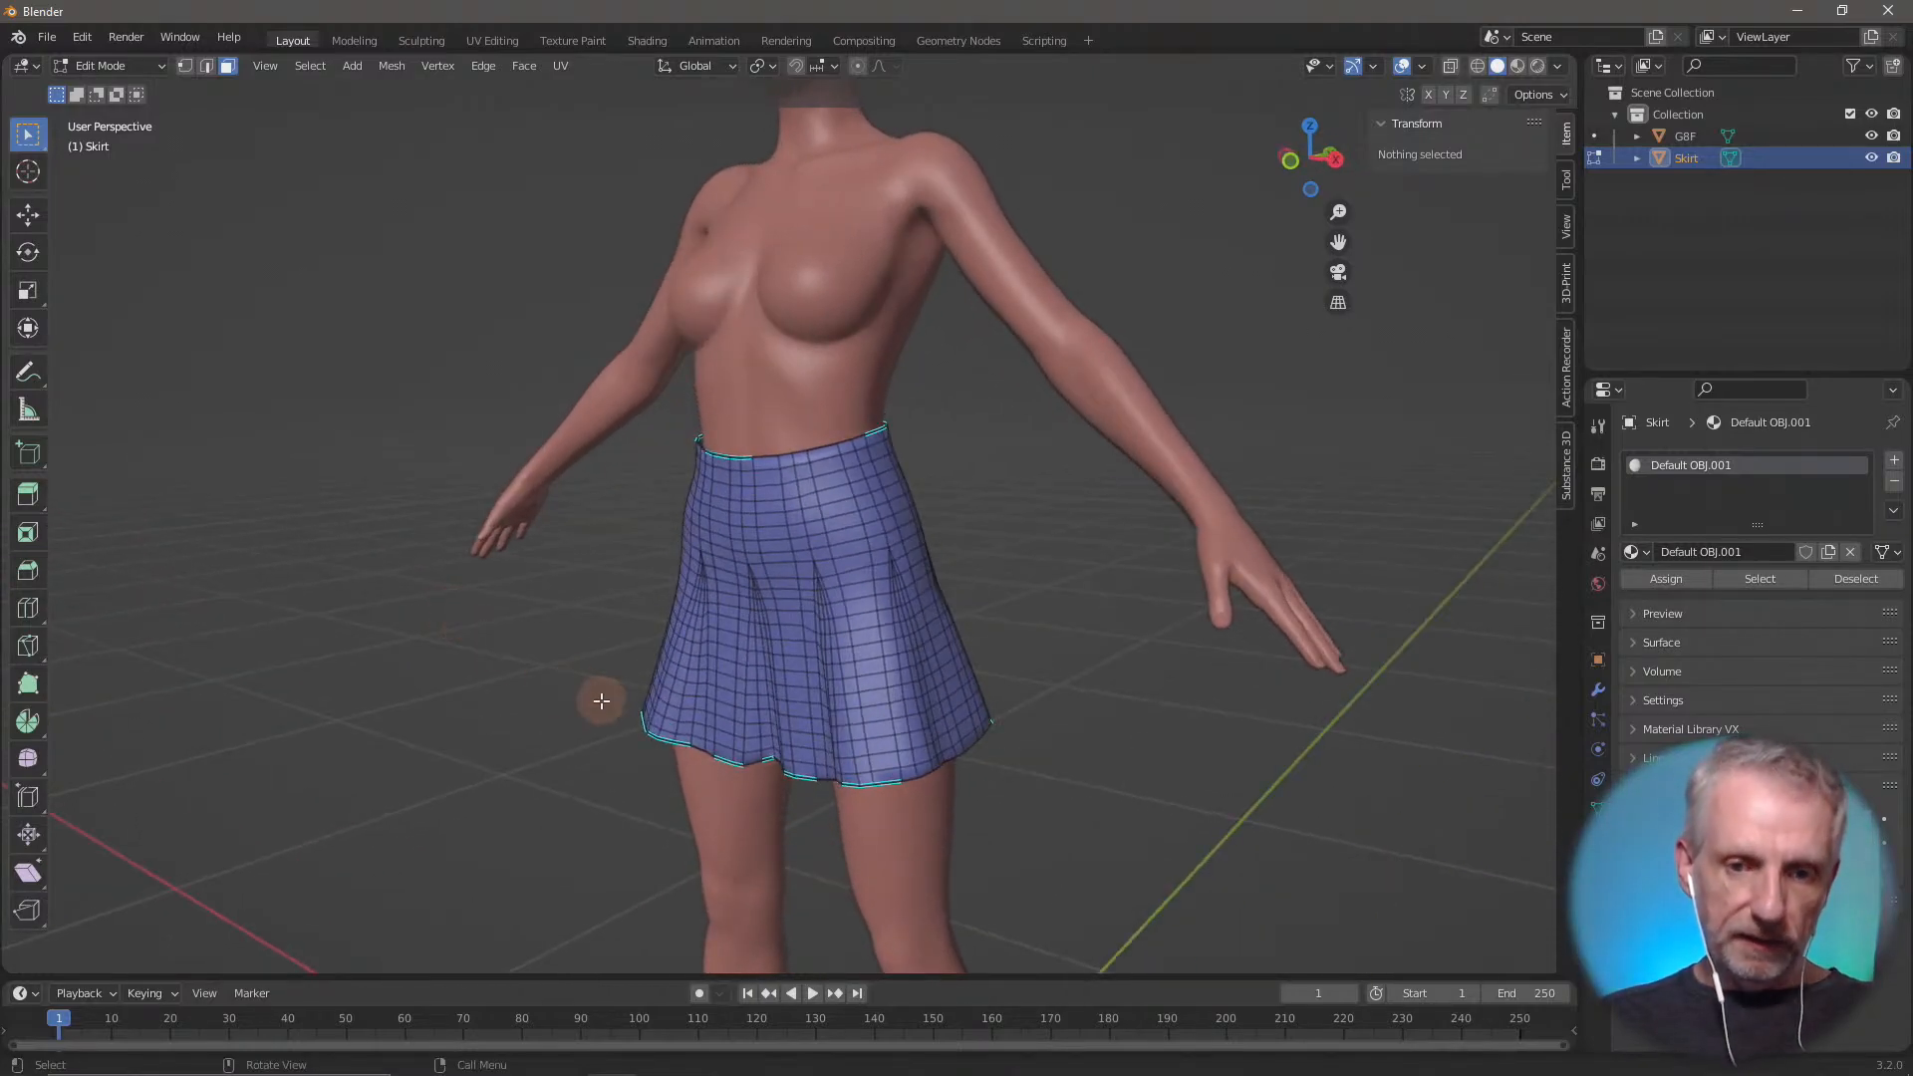
middle_click_drag(642, 715, 742, 748)
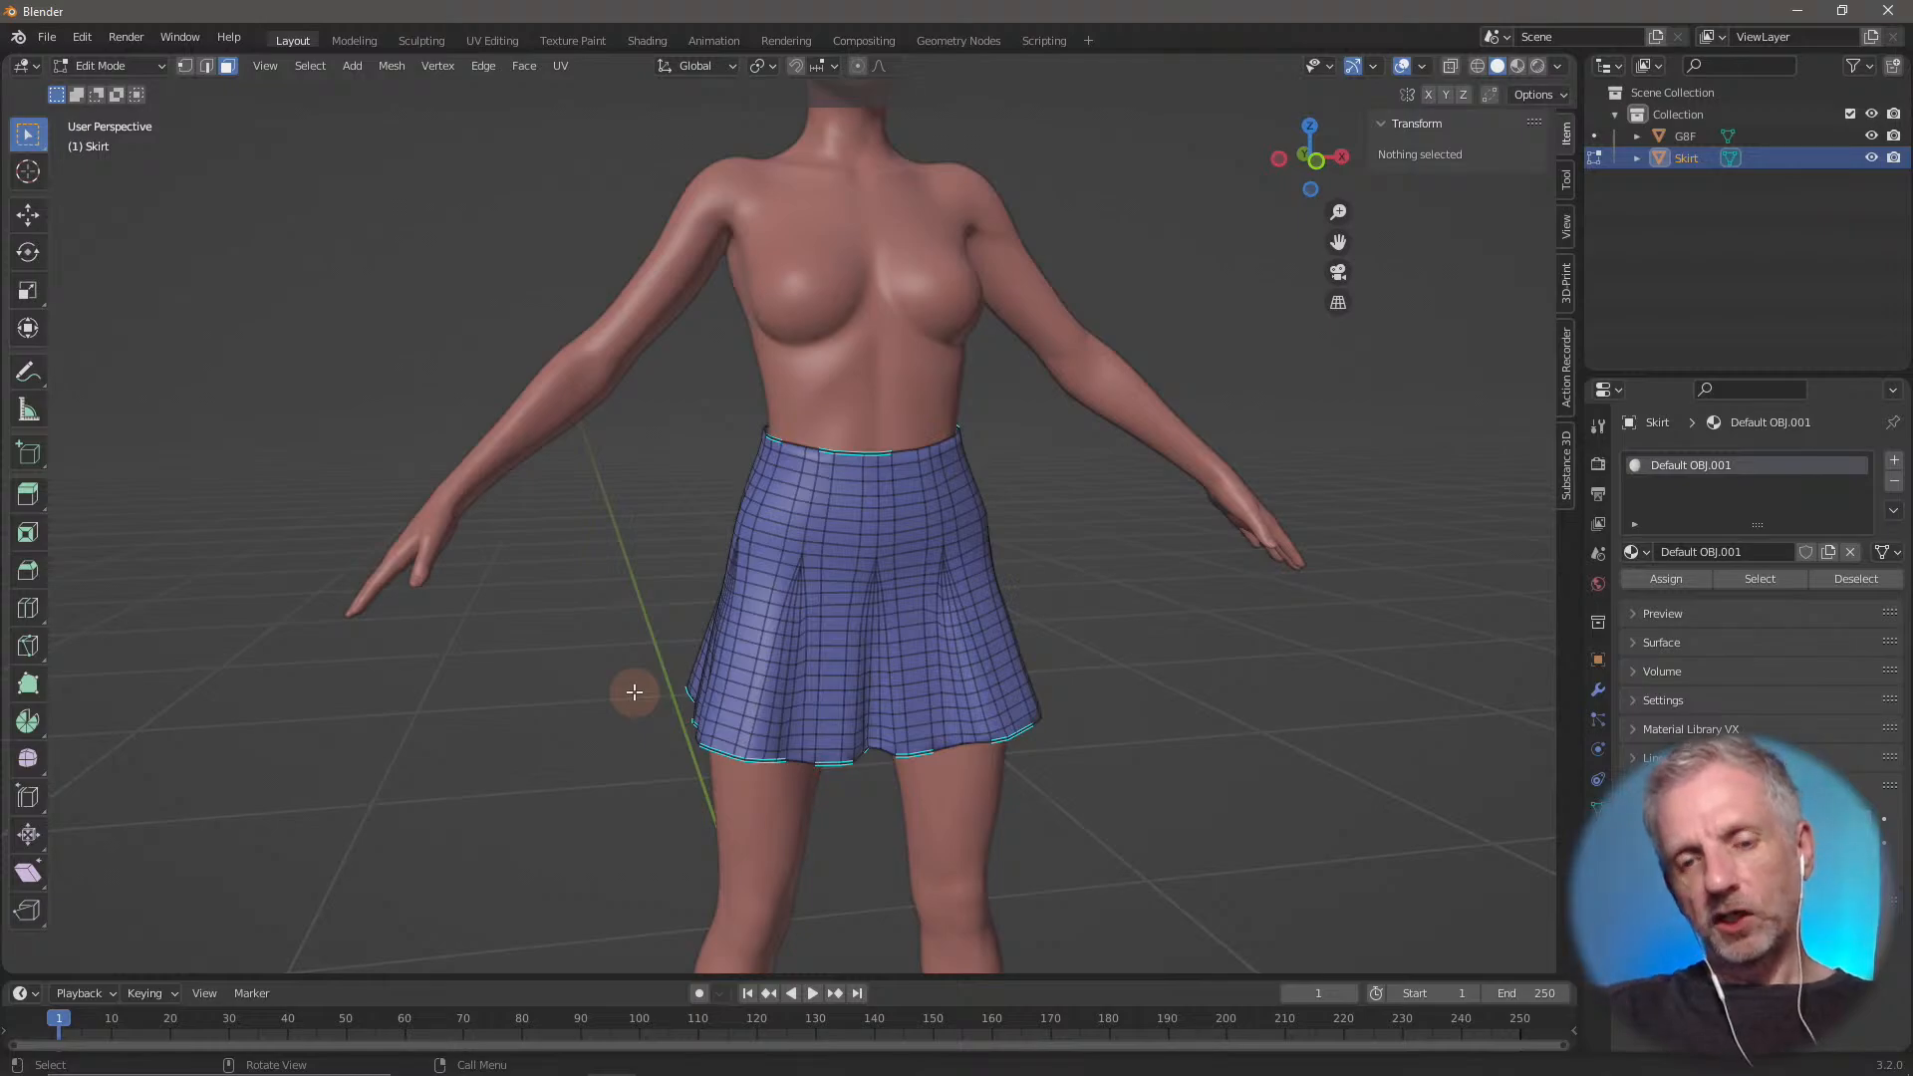
scroll(703, 688, "up", 2)
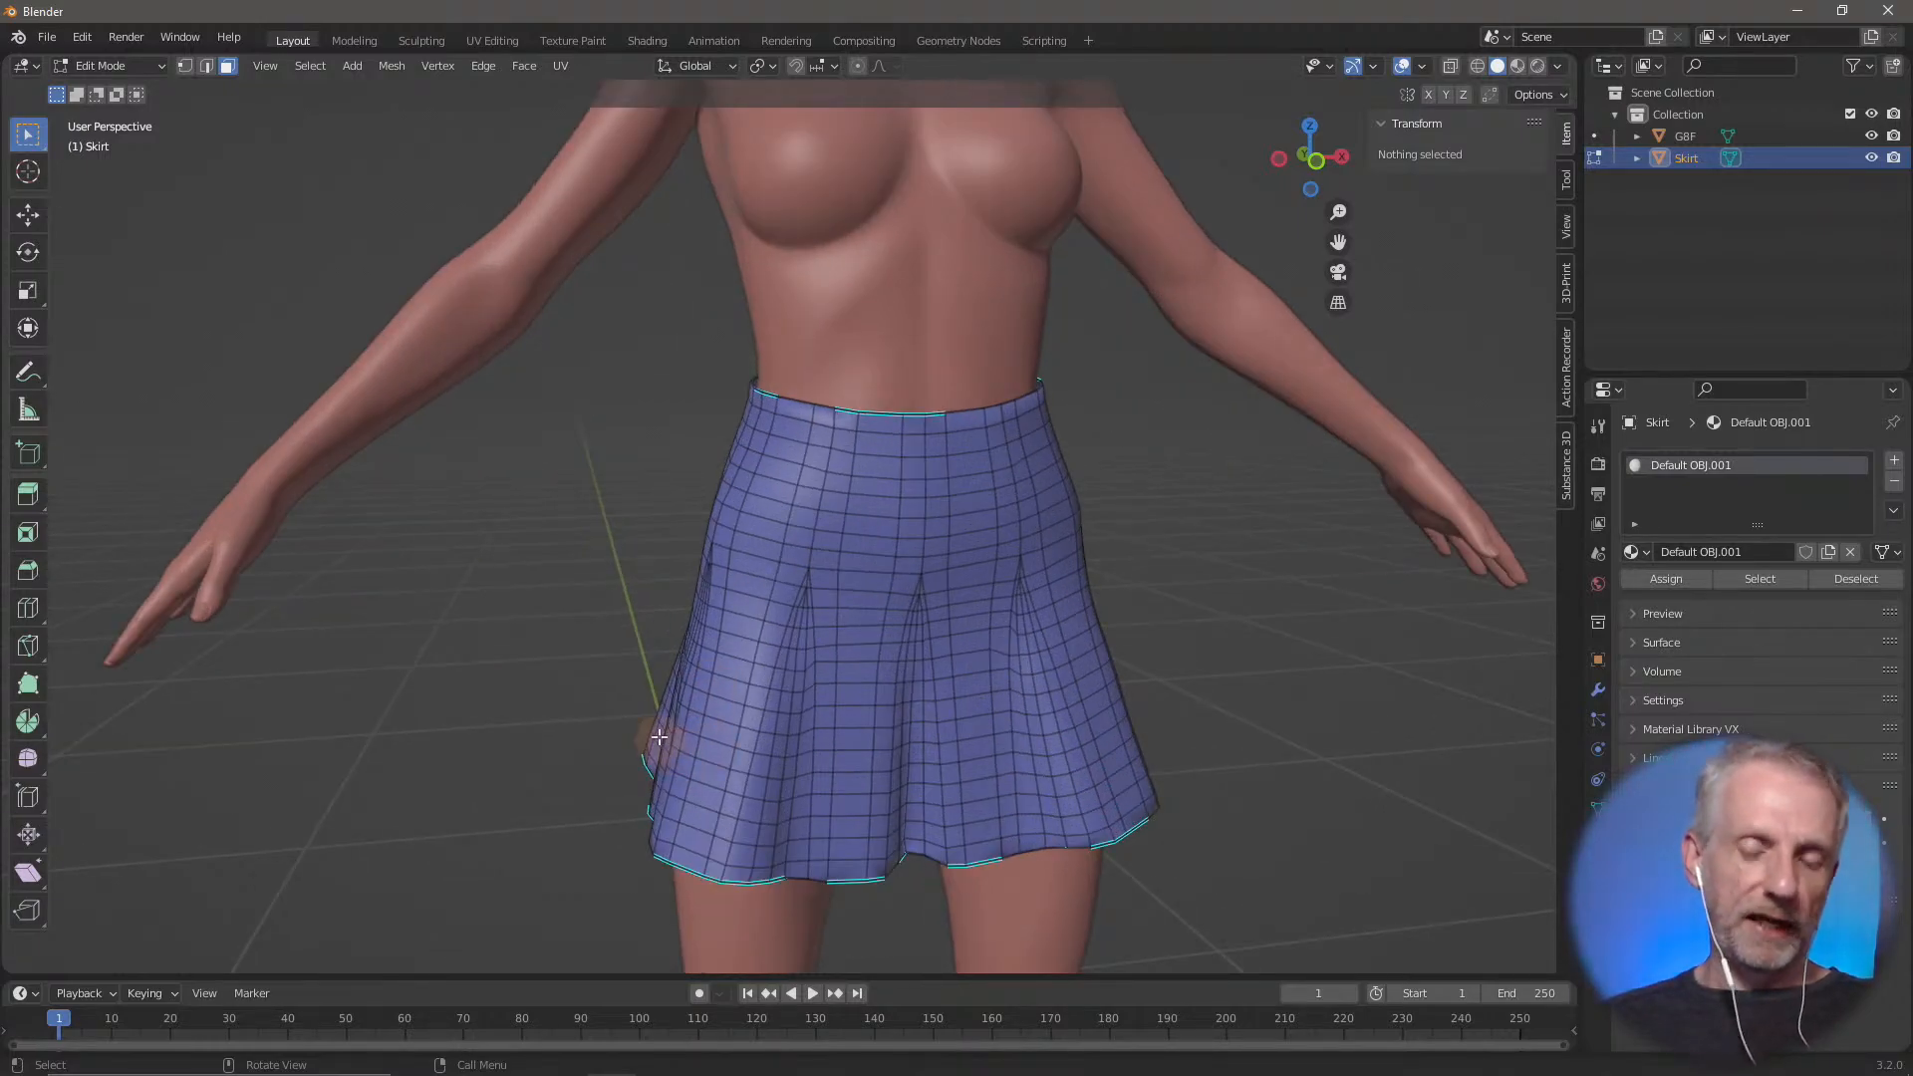
middle_click_drag(658, 736, 751, 706)
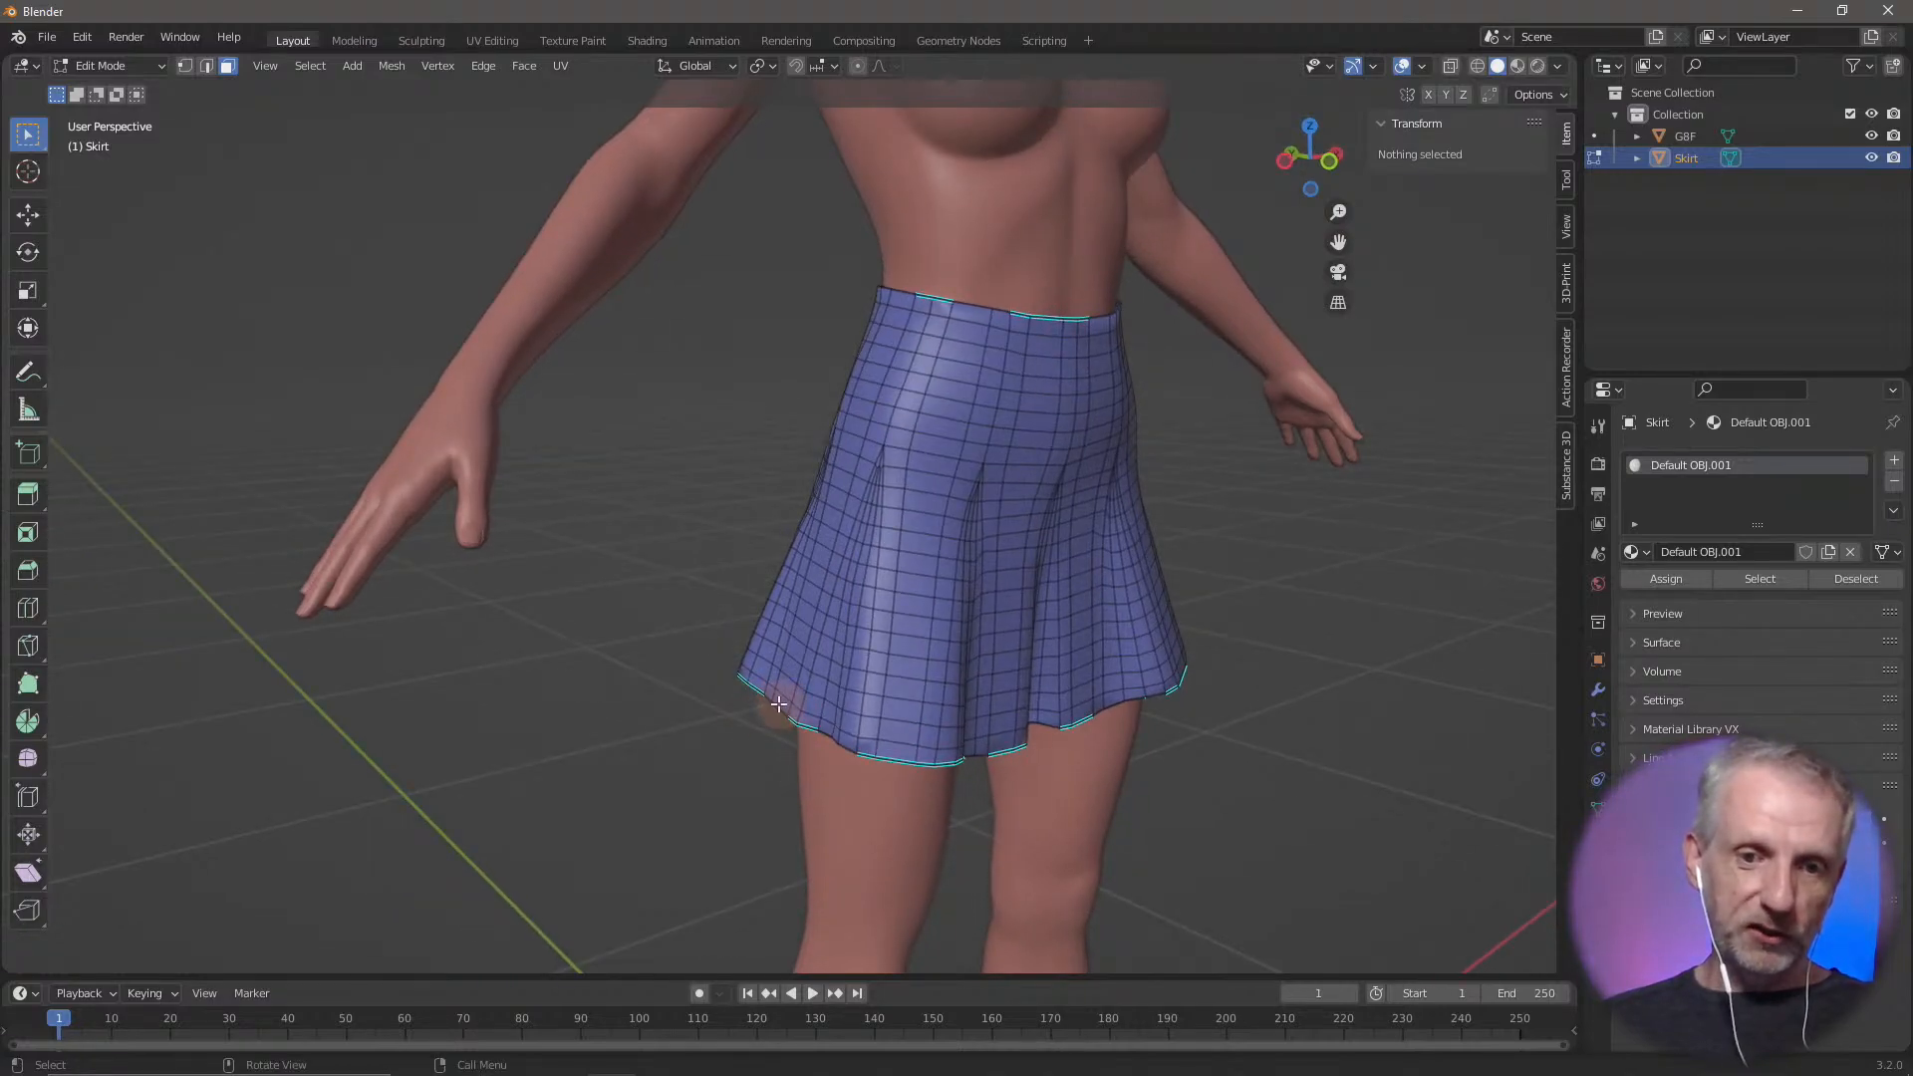
left_click(781, 699)
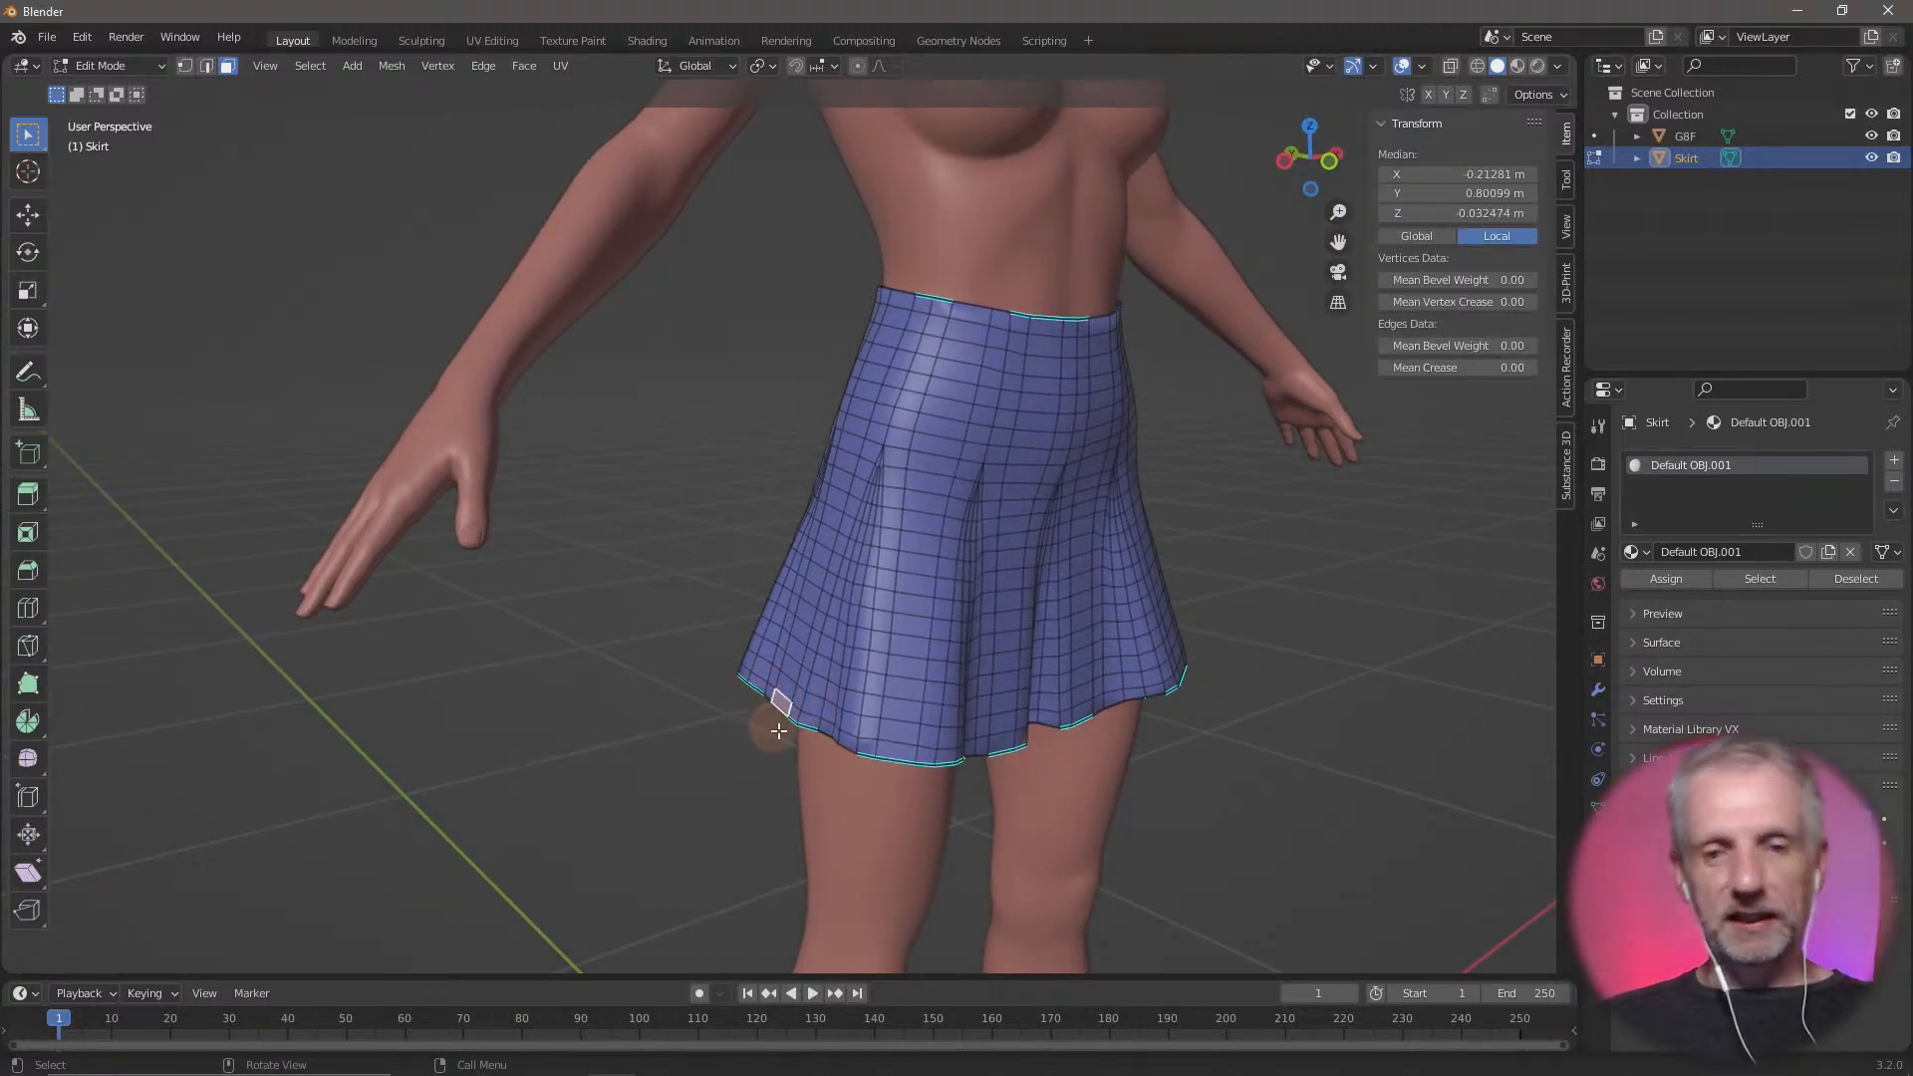
middle_click_drag(717, 726, 353, 536)
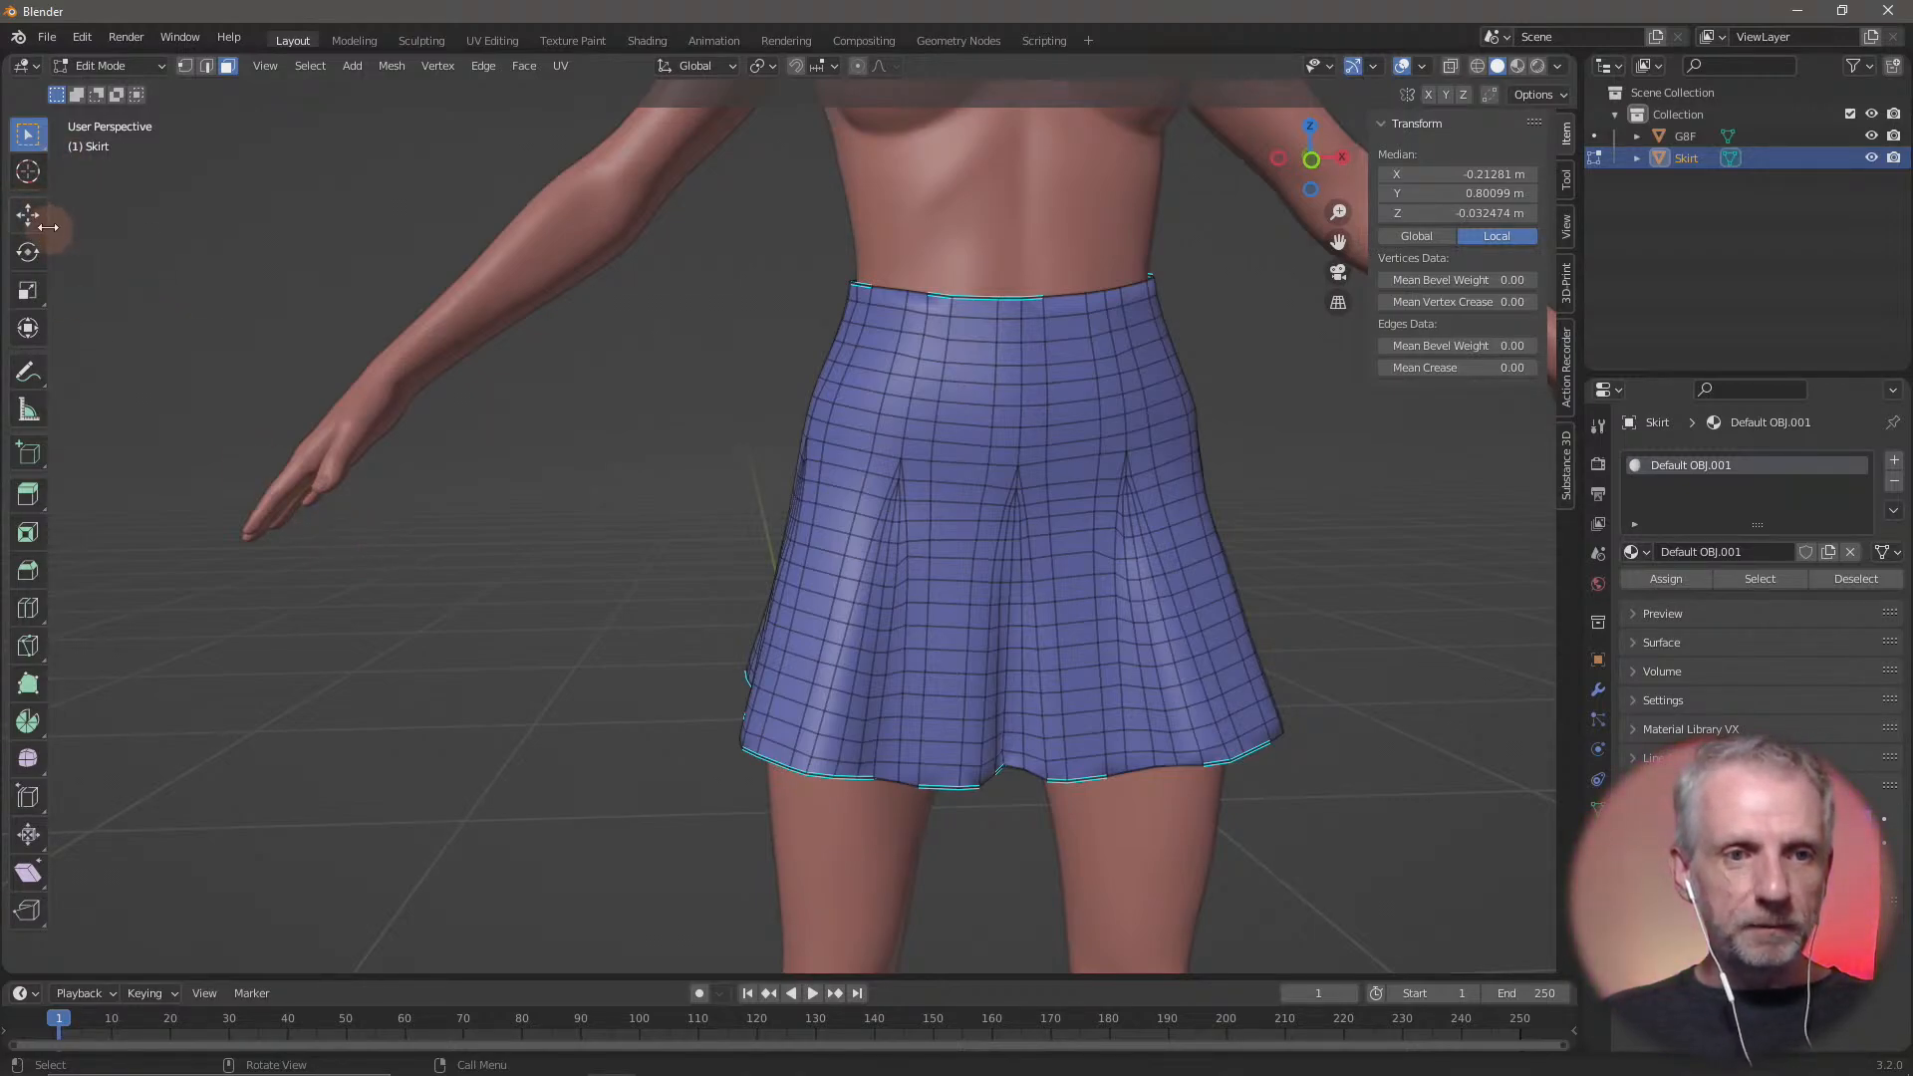
left_click(29, 223)
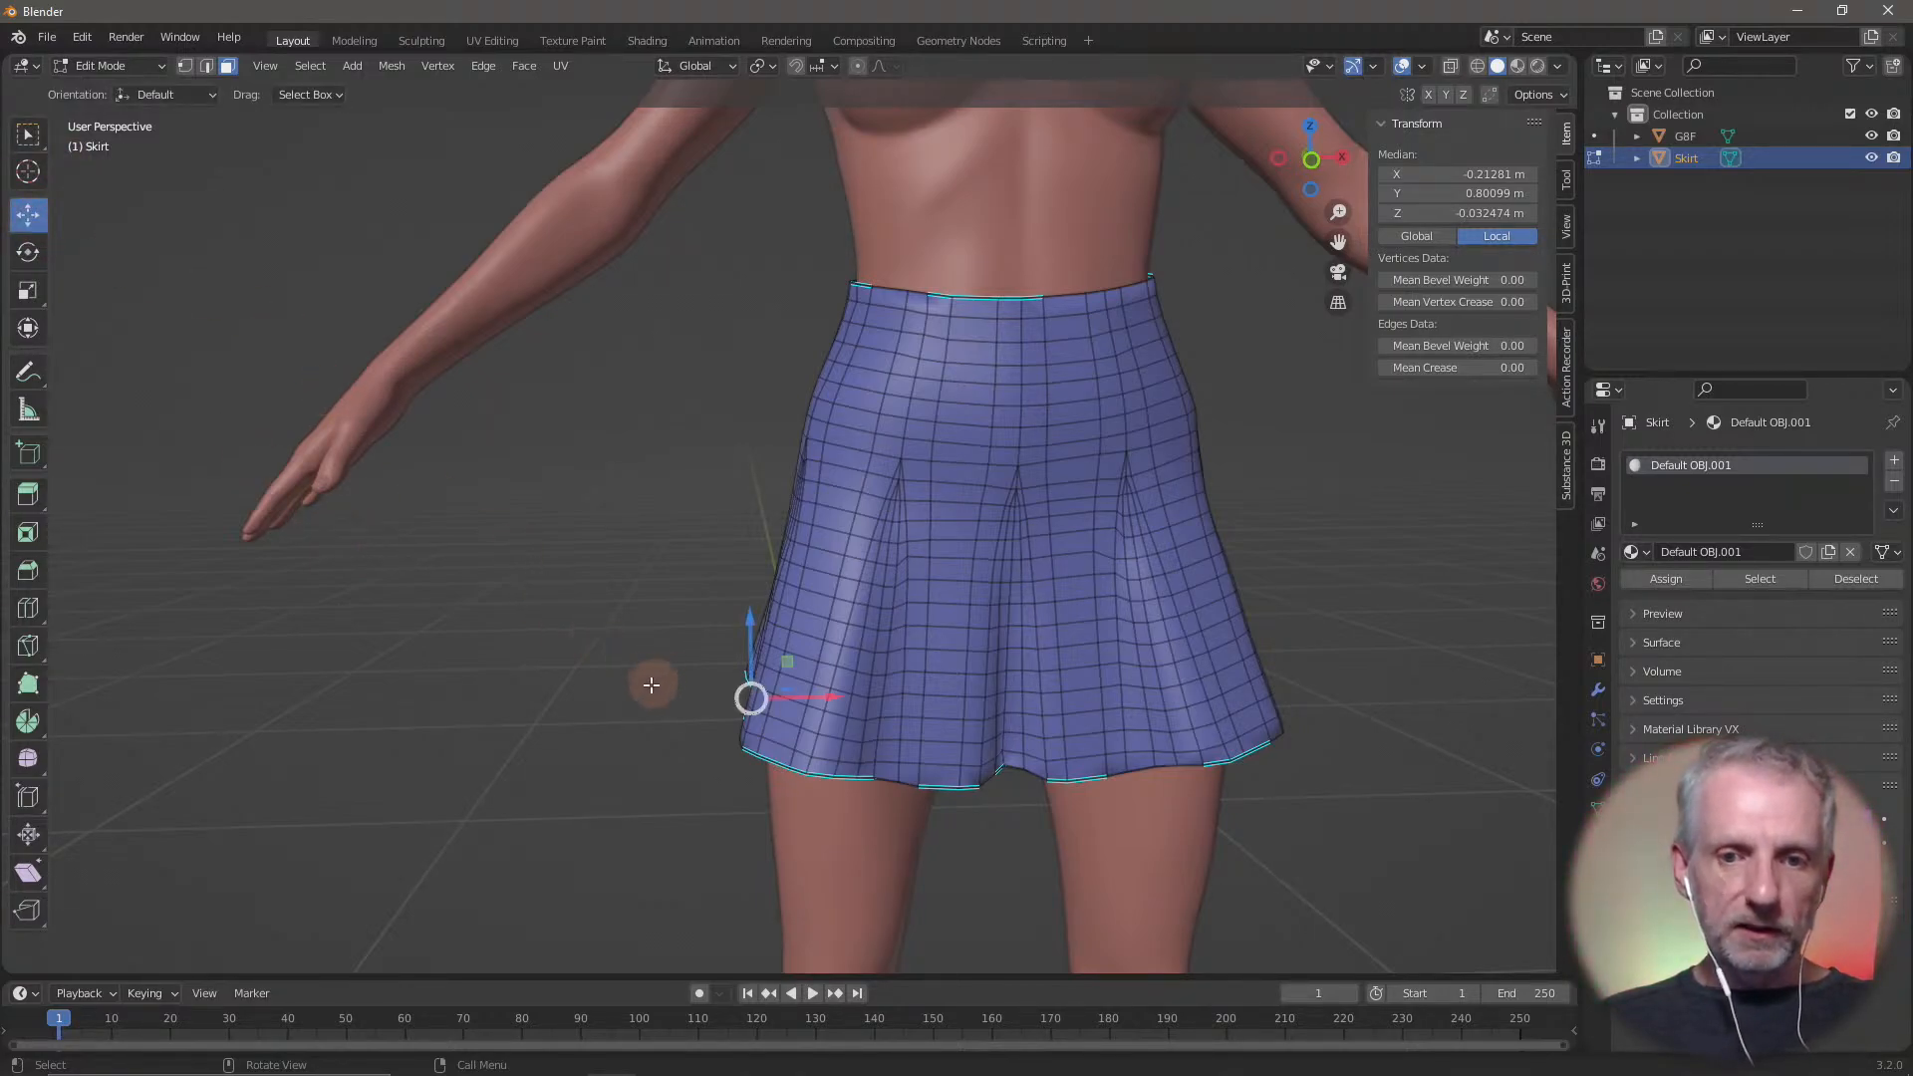
Select individual faces across the skirt to check how the Move gizmo is oriented in Global orientation
middle_click_drag(855, 812, 928, 876)
left_click(914, 657)
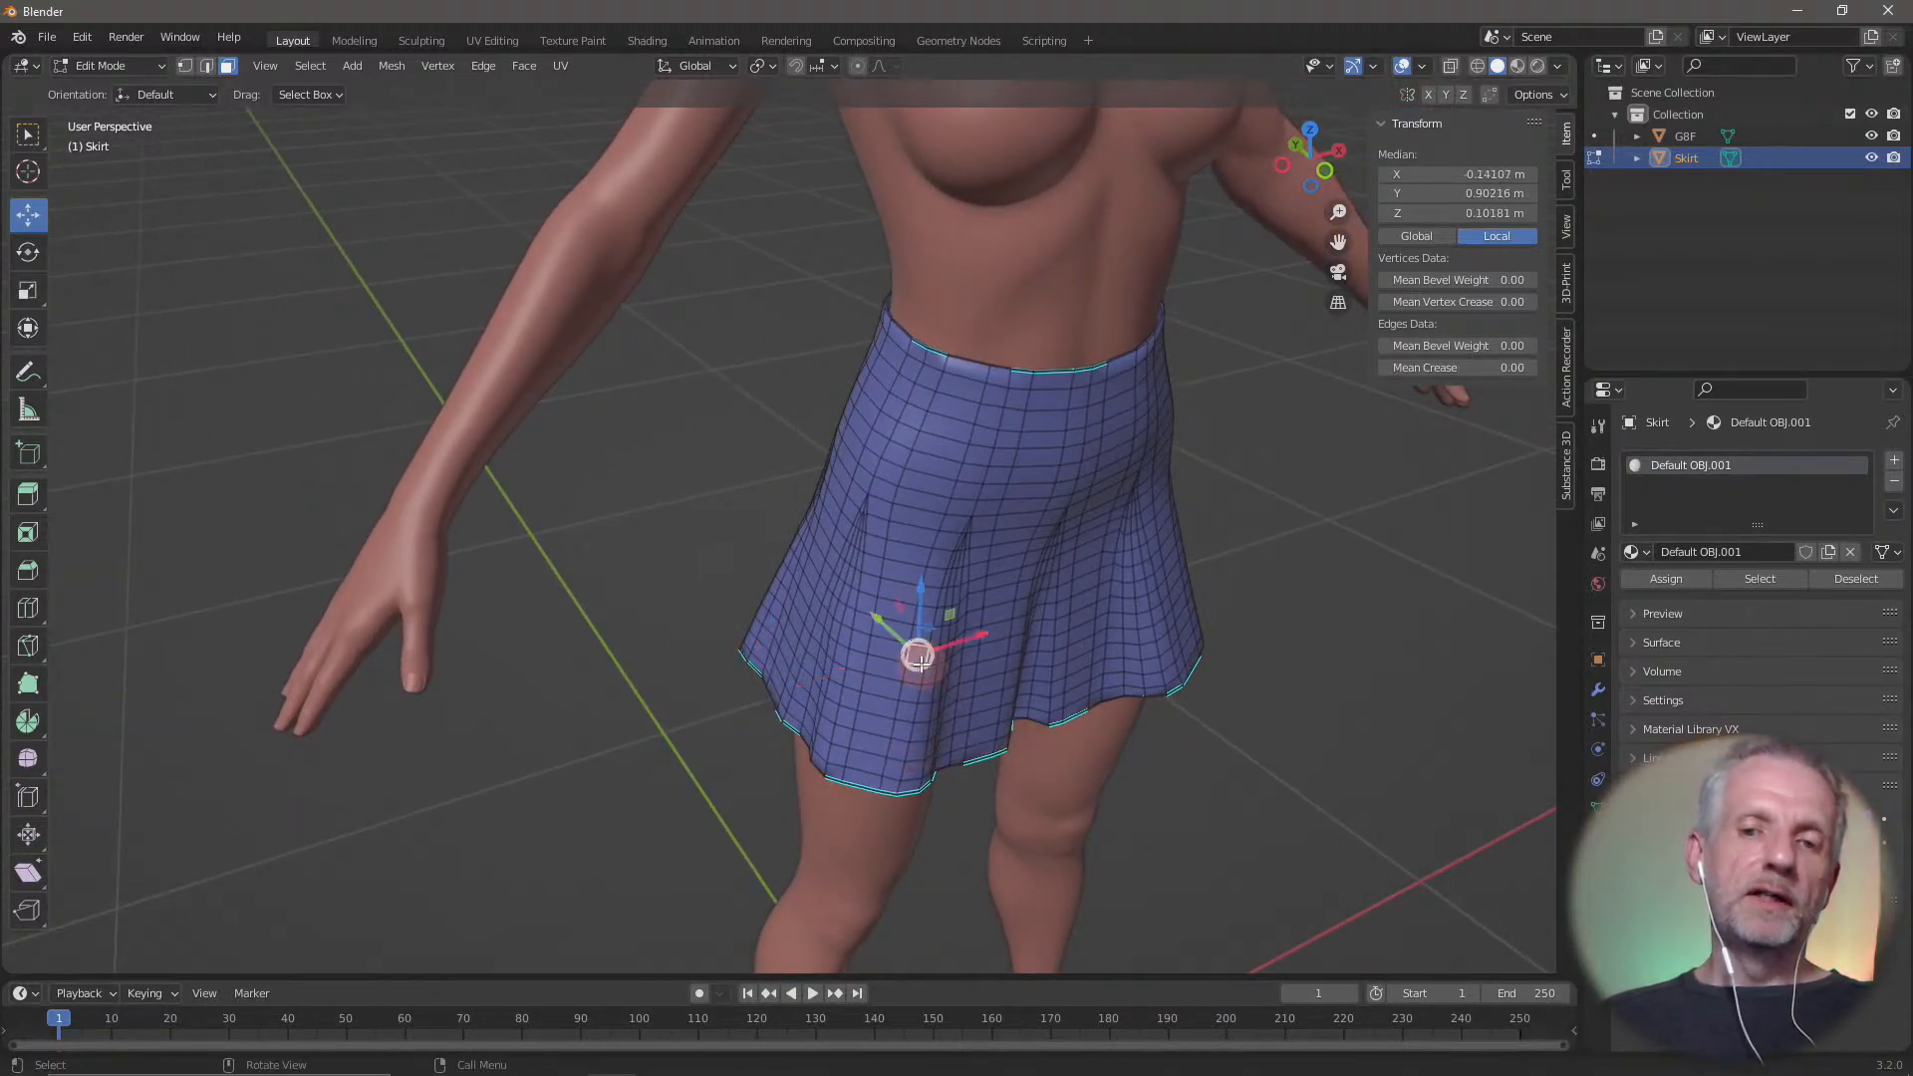
left_click(1002, 549)
left_click(1163, 599)
left_click(986, 680)
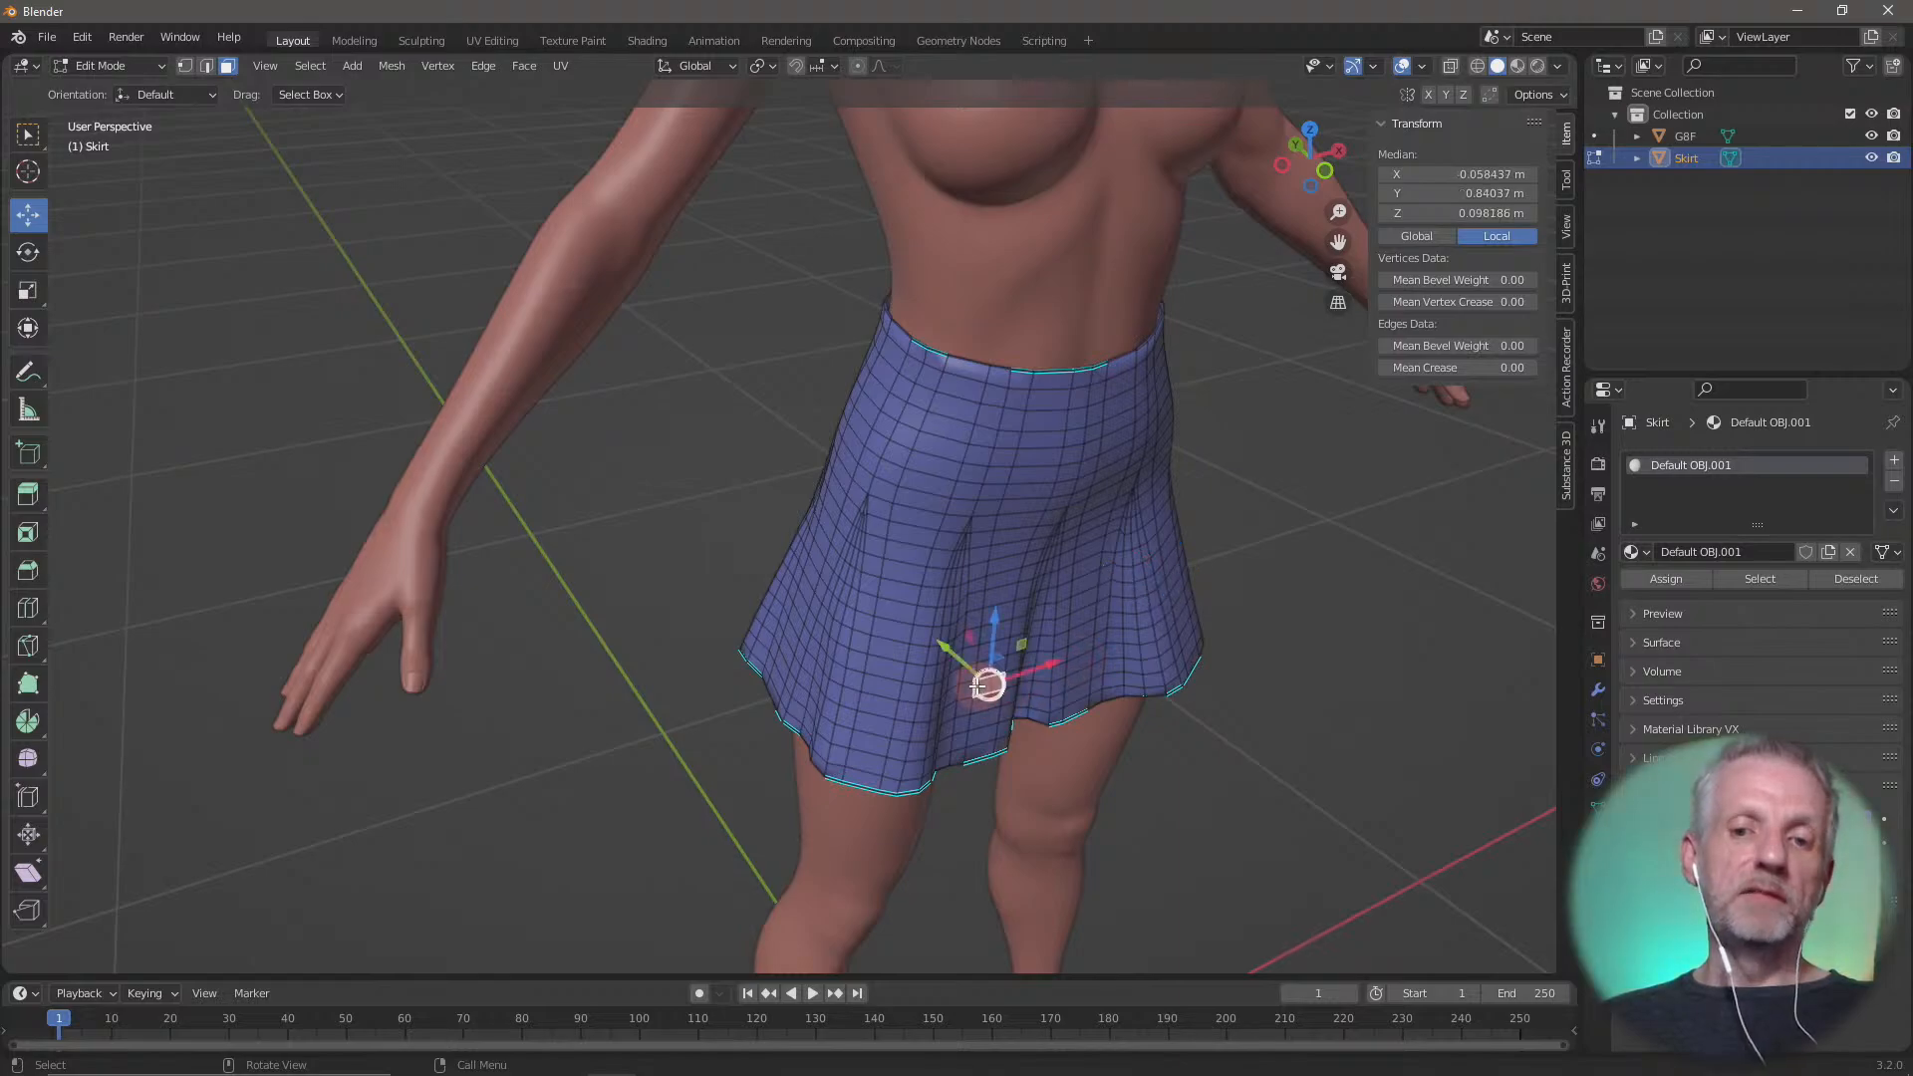
left_click(849, 770)
left_click(818, 674)
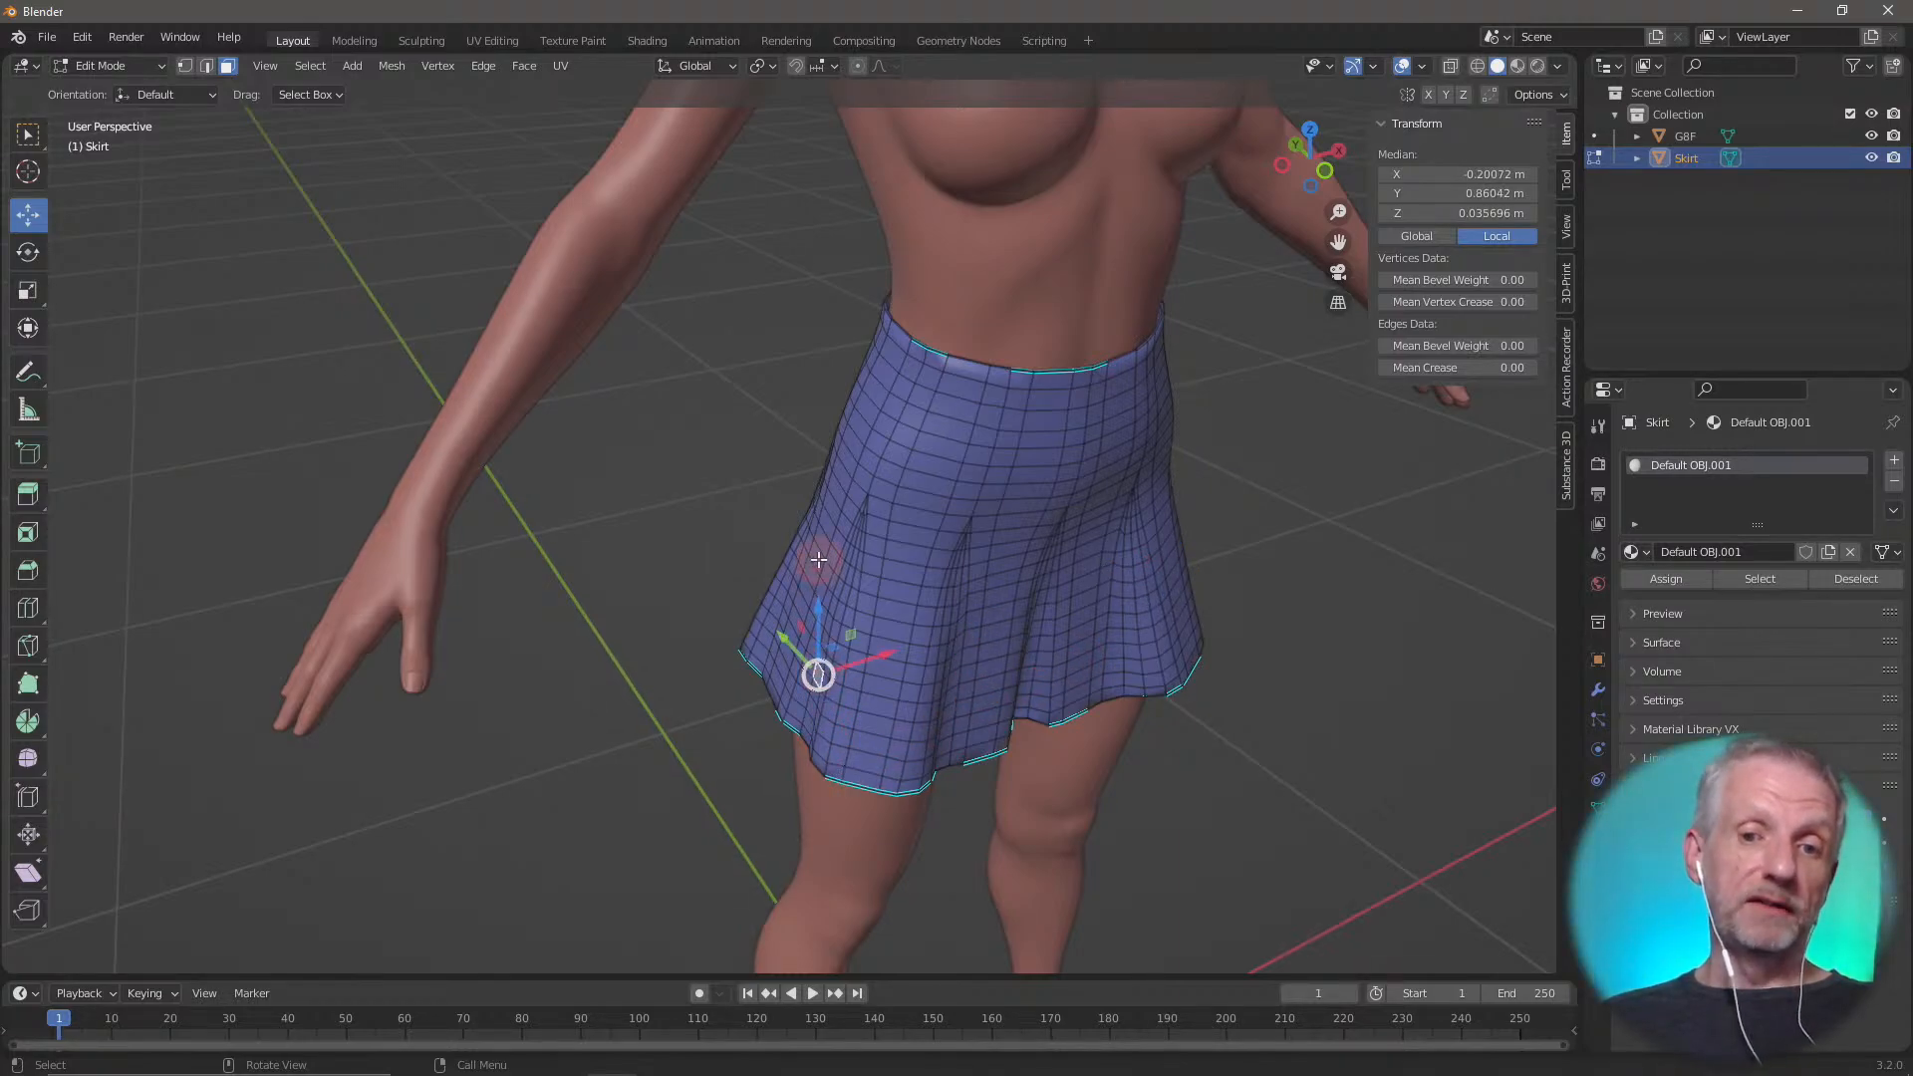
left_click(818, 560)
left_click(895, 453)
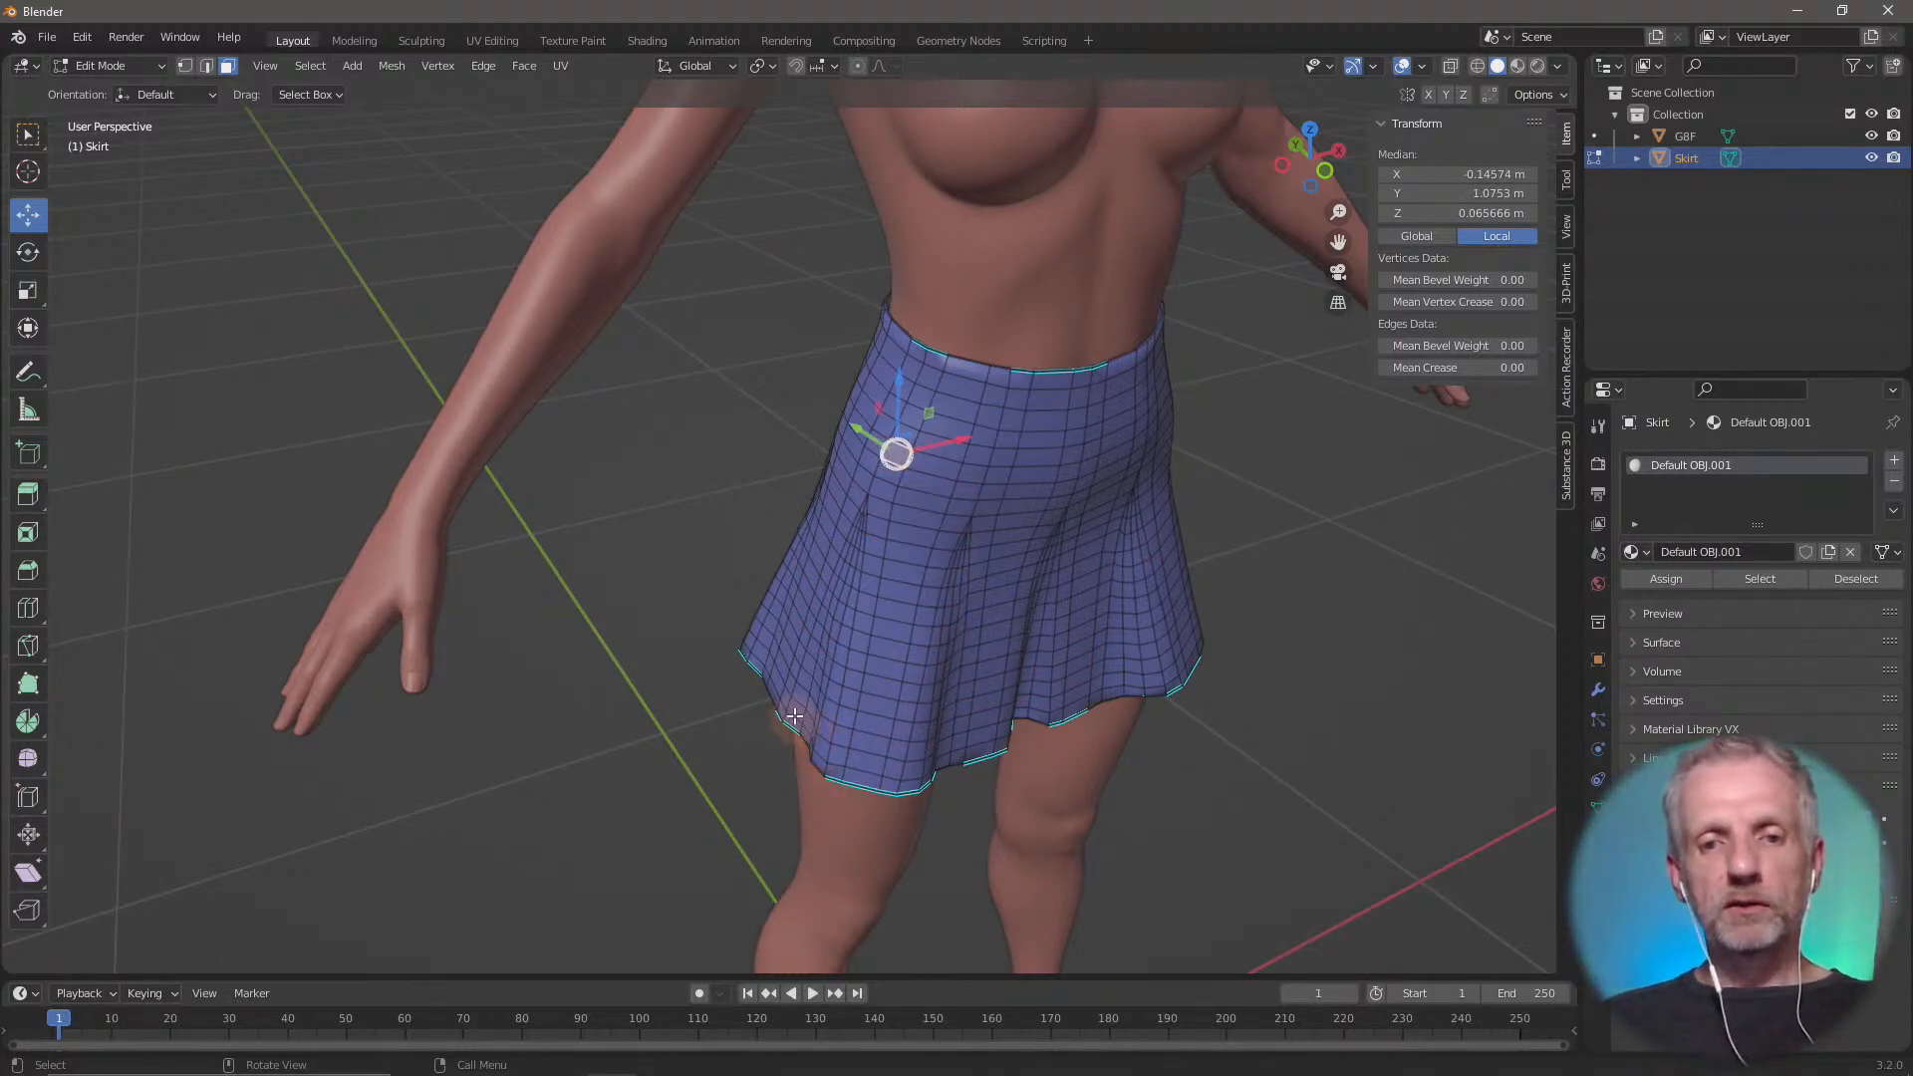
left_click(790, 724)
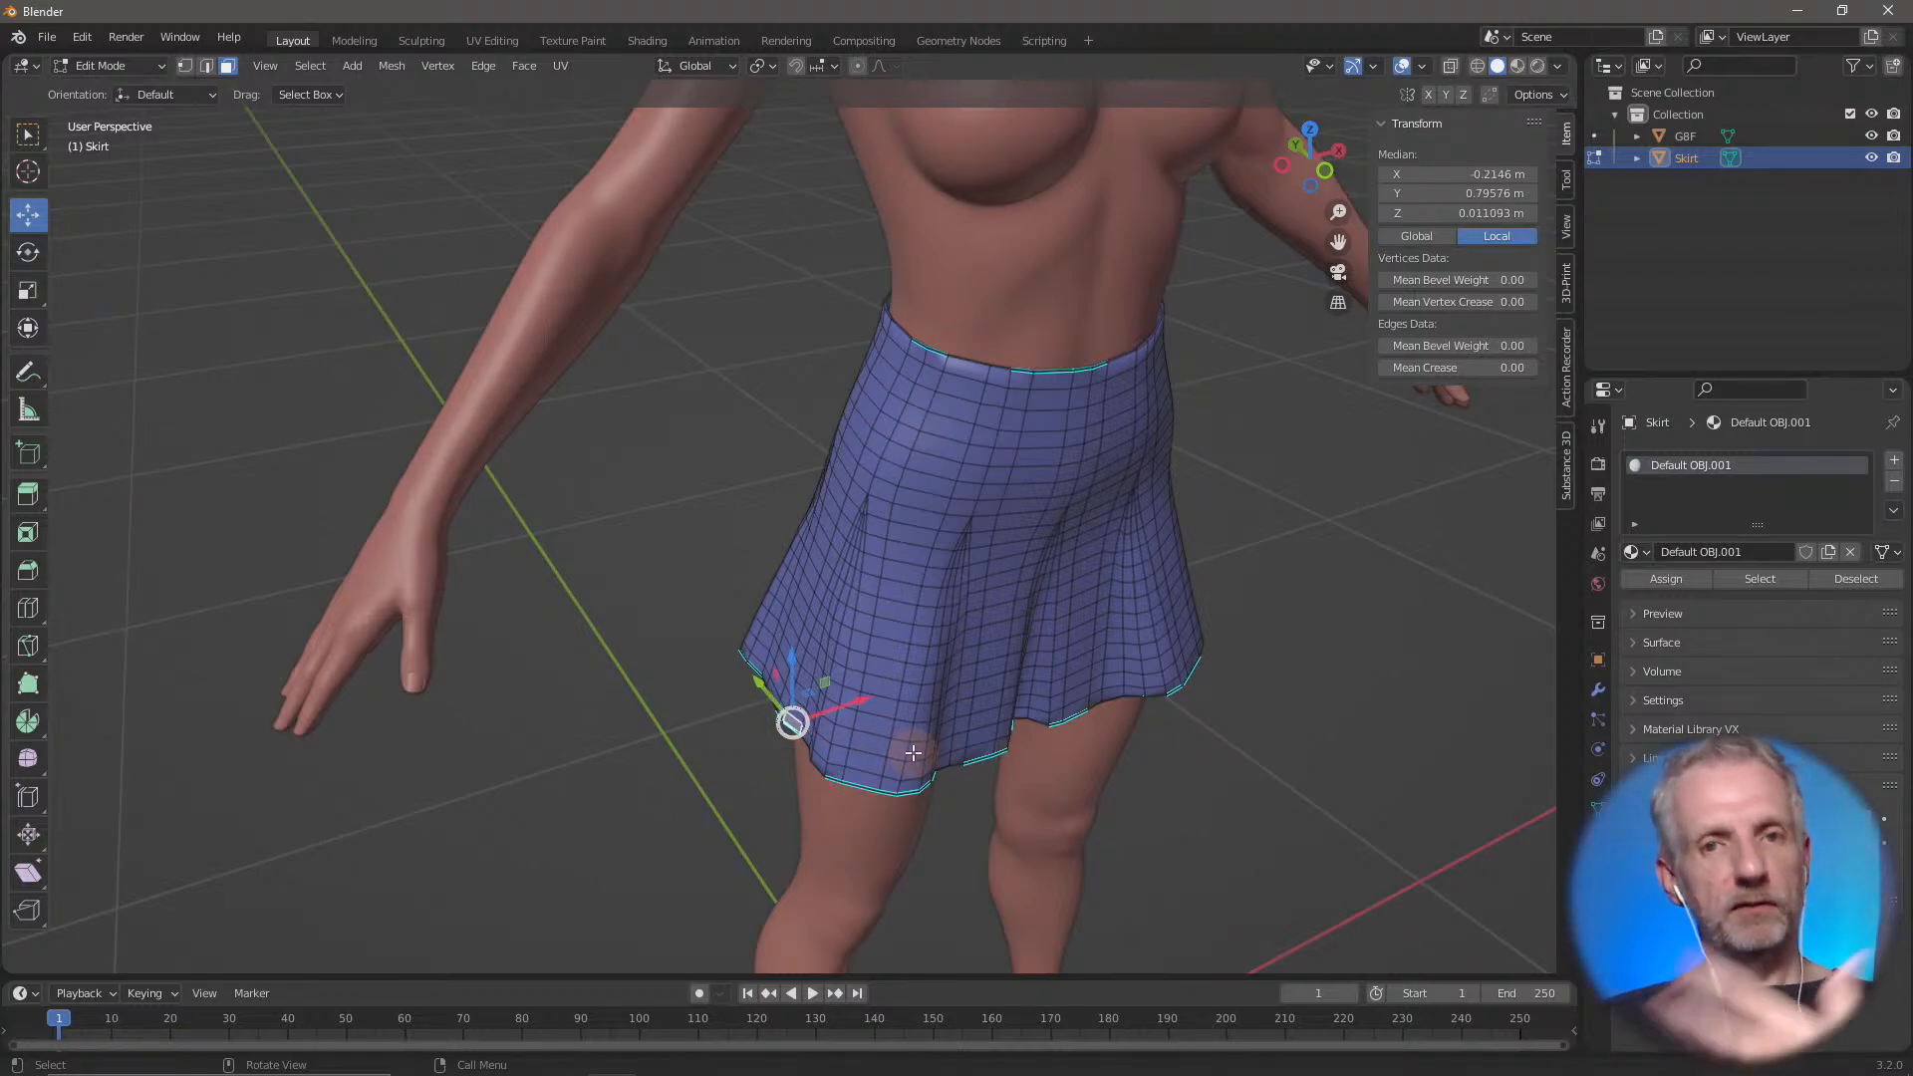
Set the transform orientation to Normal and check the Move gizmo's direction on faces along the hem and side
left_click(727, 66)
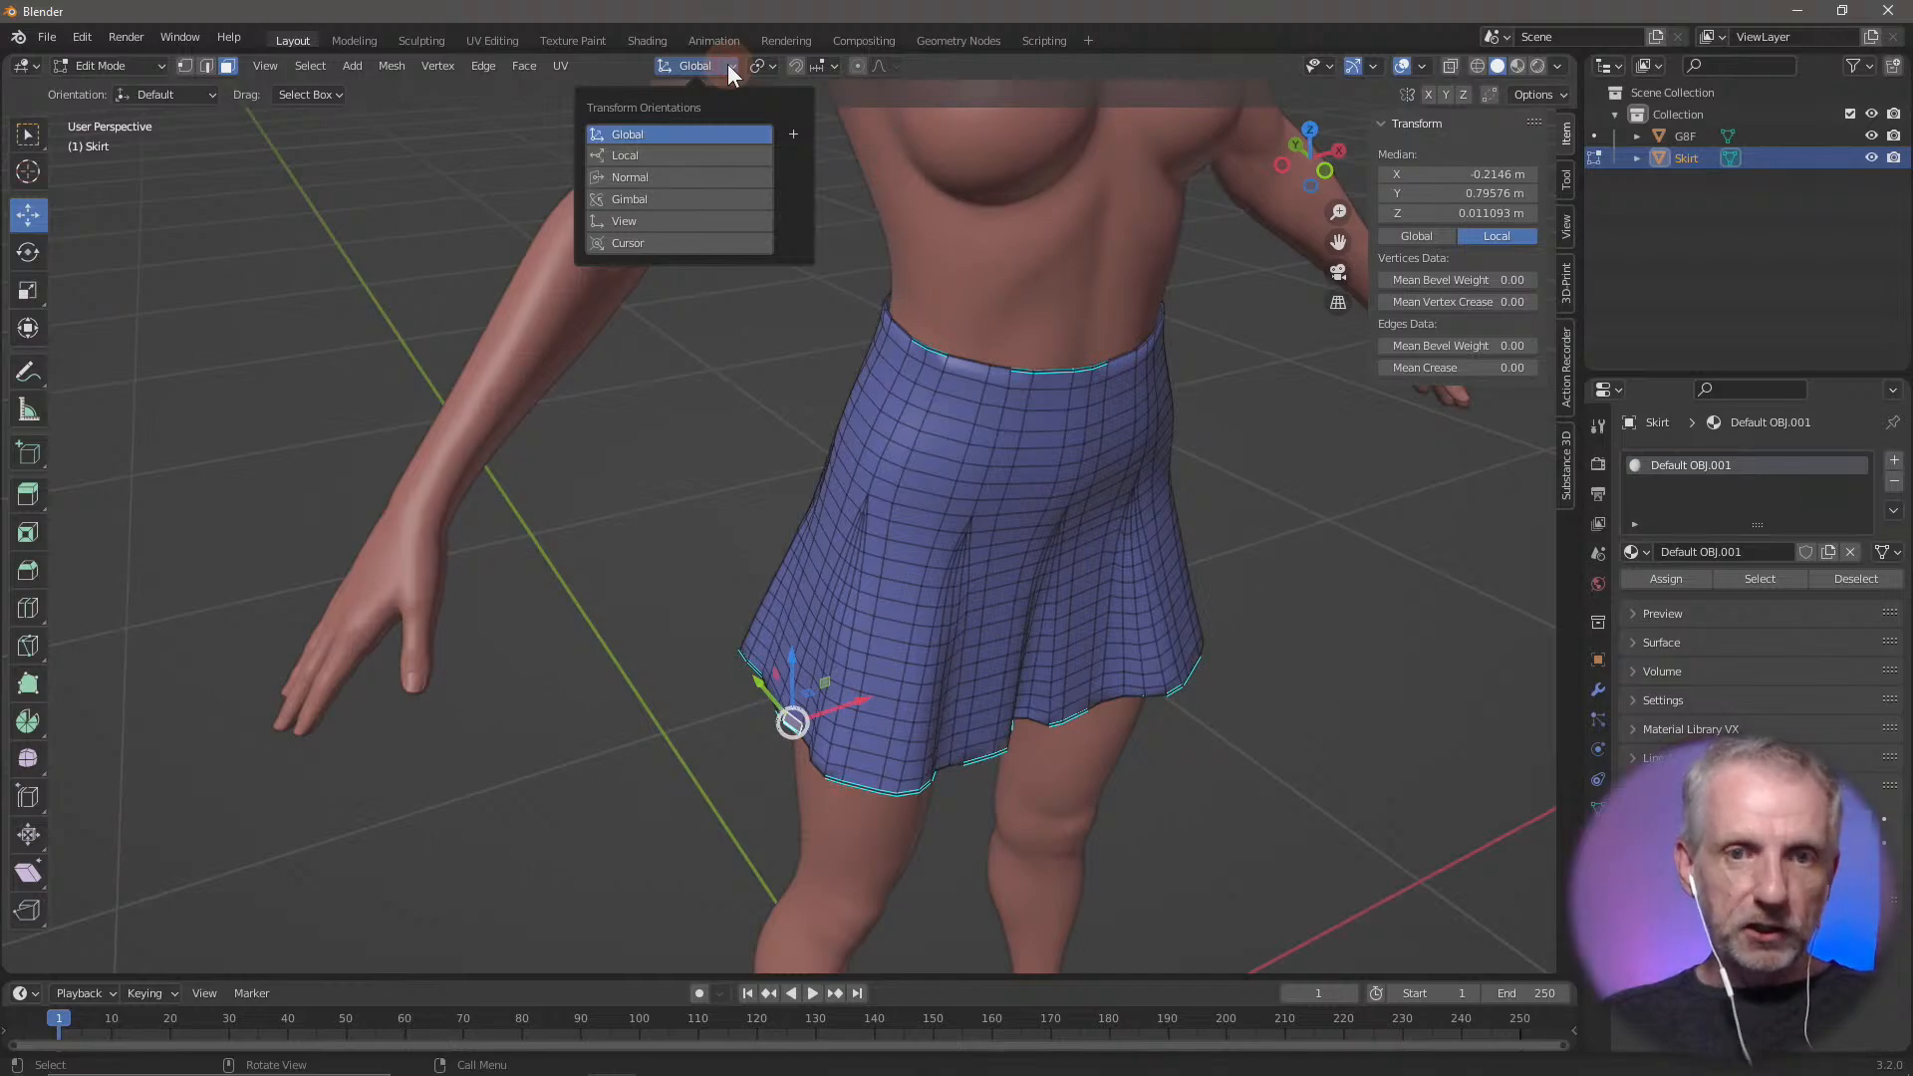
left_click(698, 178)
left_click(867, 768)
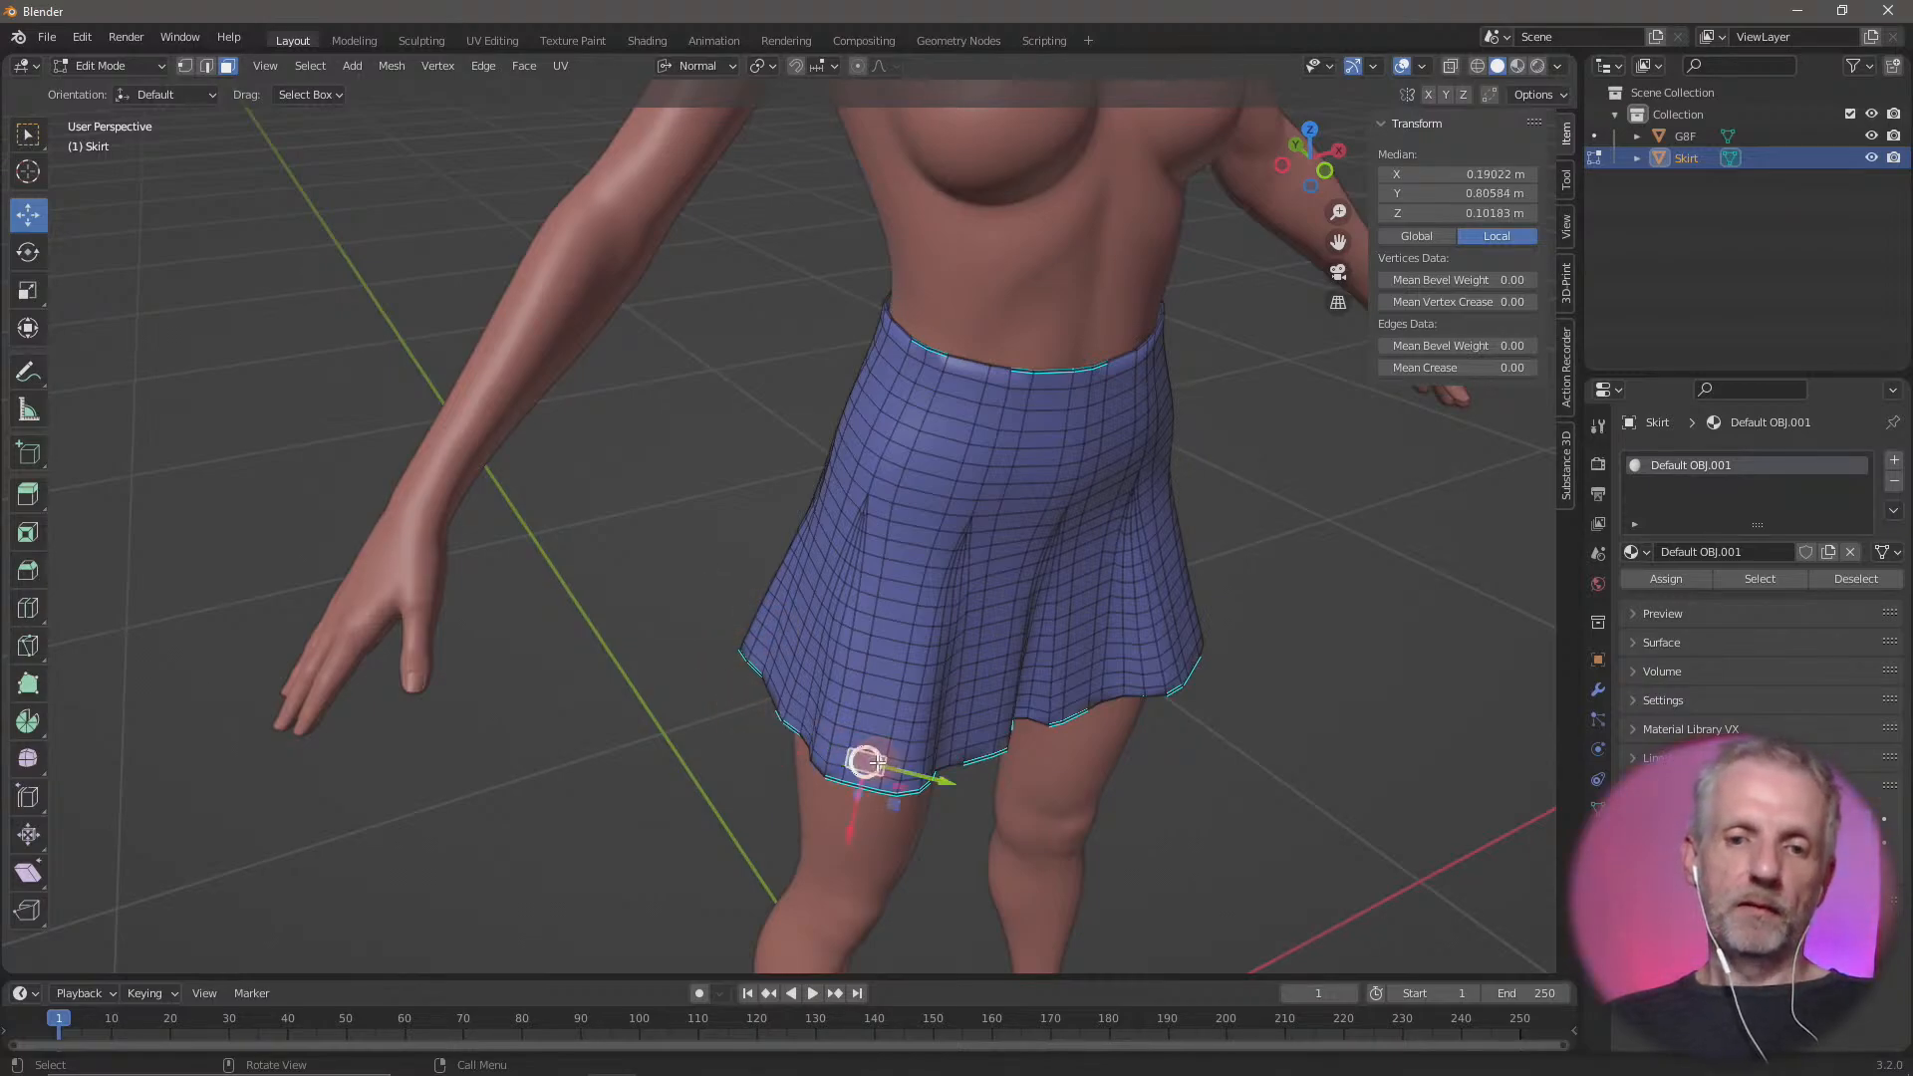
left_click(981, 734)
left_click(1120, 684)
left_click(1151, 587)
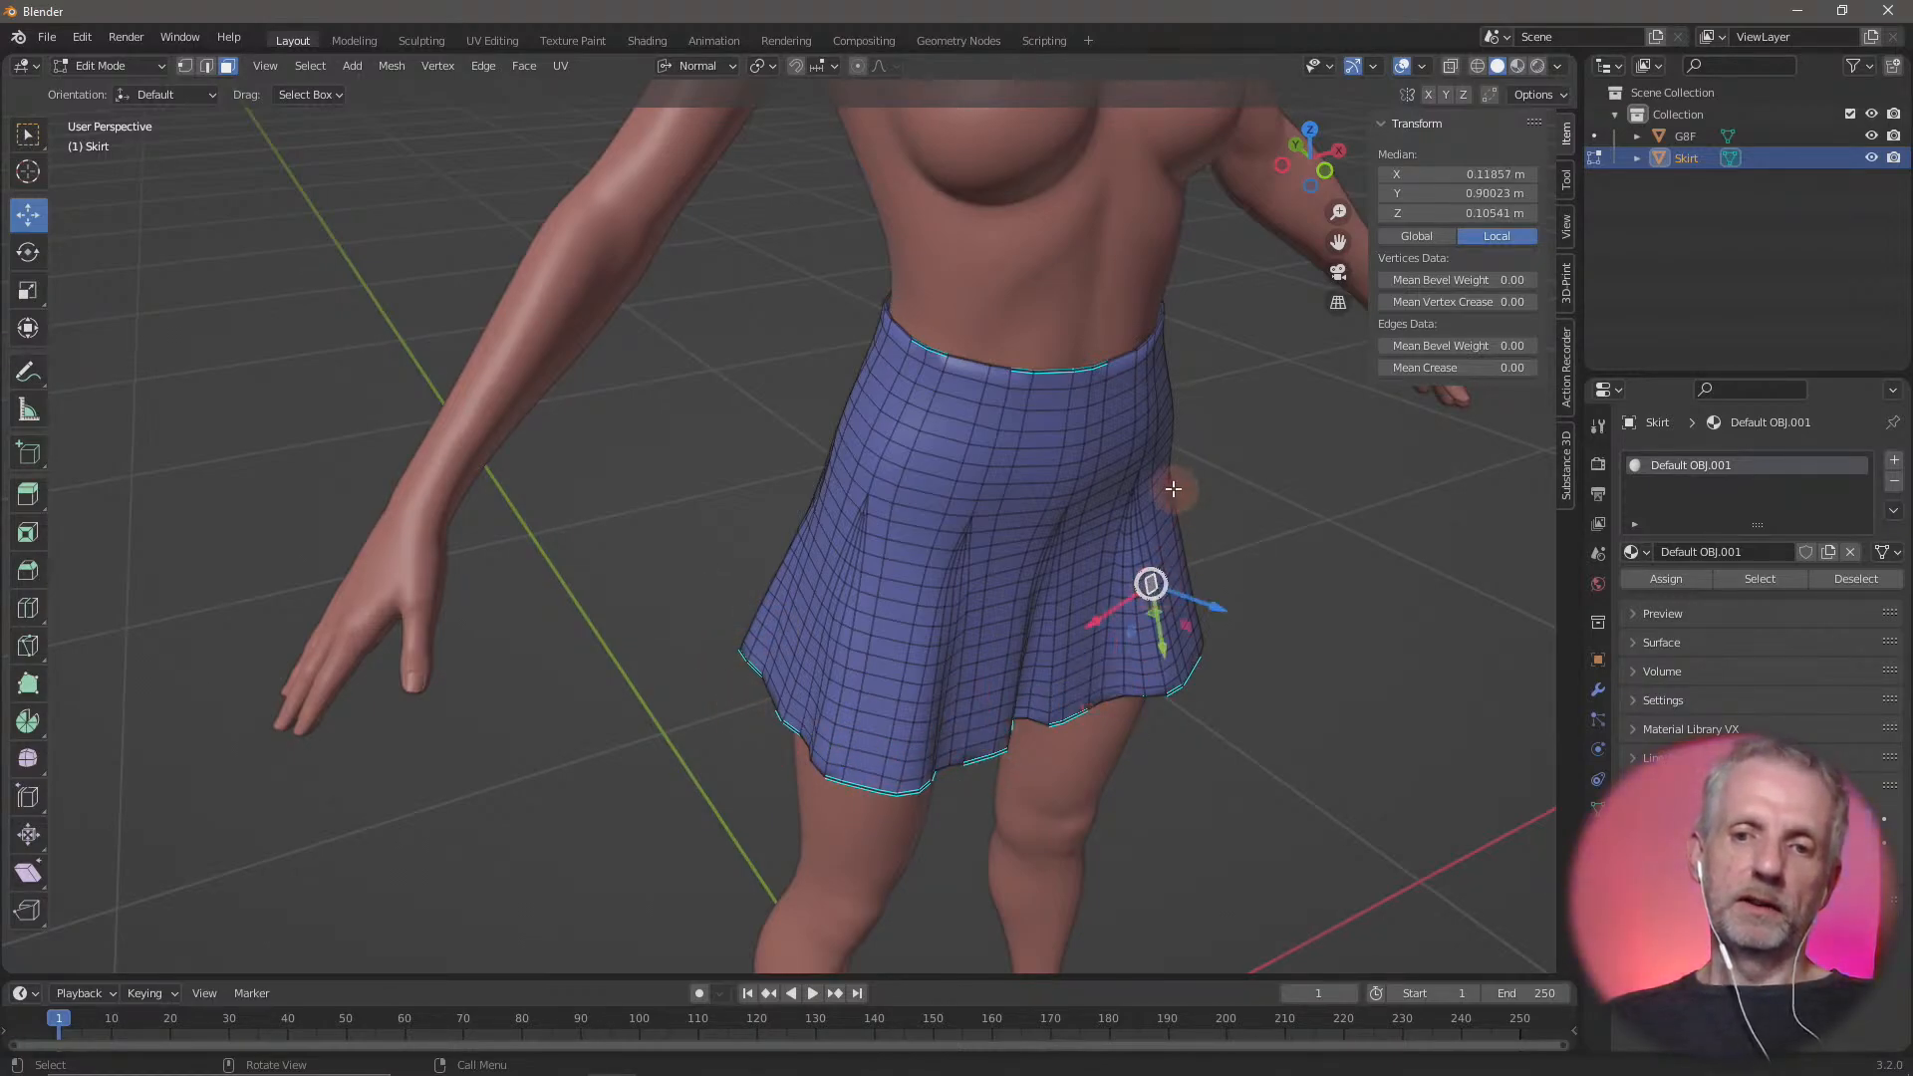
Check the Normal-oriented Move gizmo on individual faces at the skirt's side and front
left_click(1173, 489)
left_click(1054, 506)
left_click(1009, 436)
left_click(871, 566)
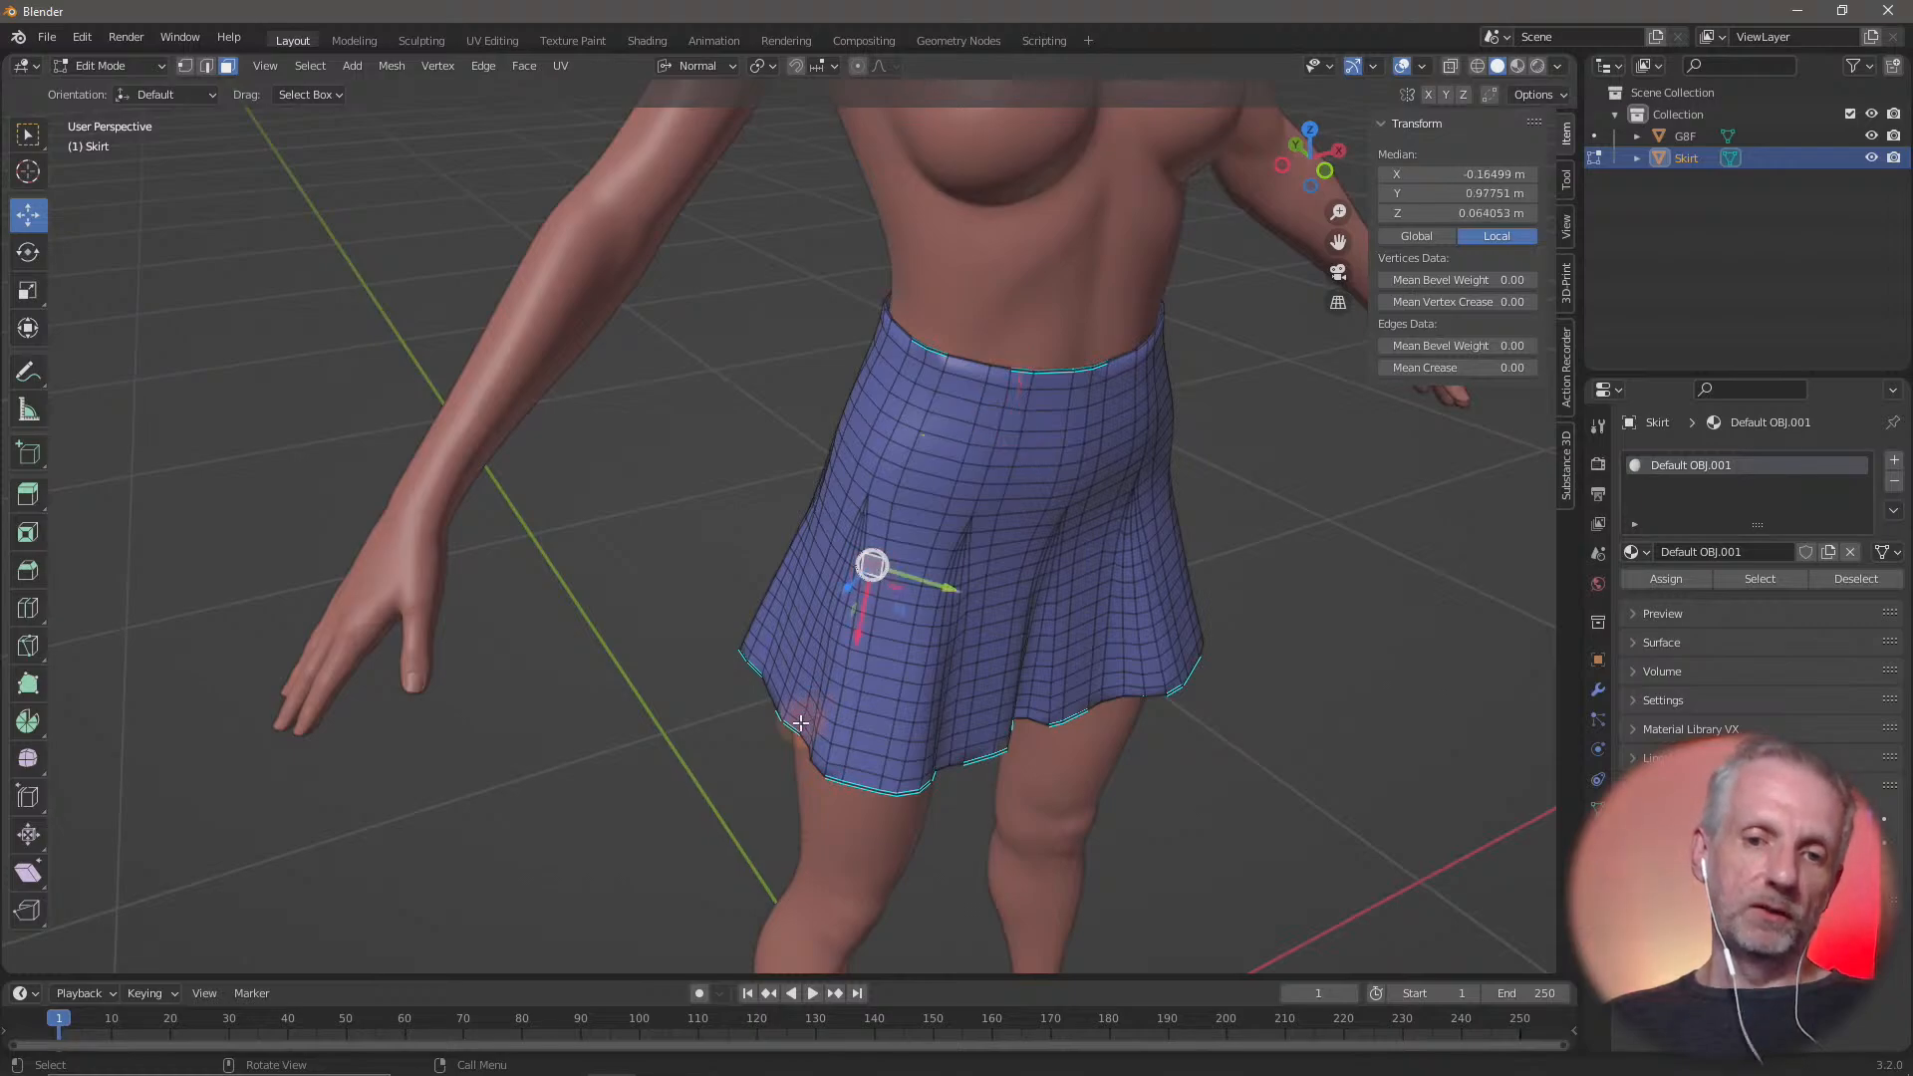
Select a face at the side hem on the figure's right and turn on proportional editing
left_click(790, 720)
middle_click_drag(875, 697, 845, 631)
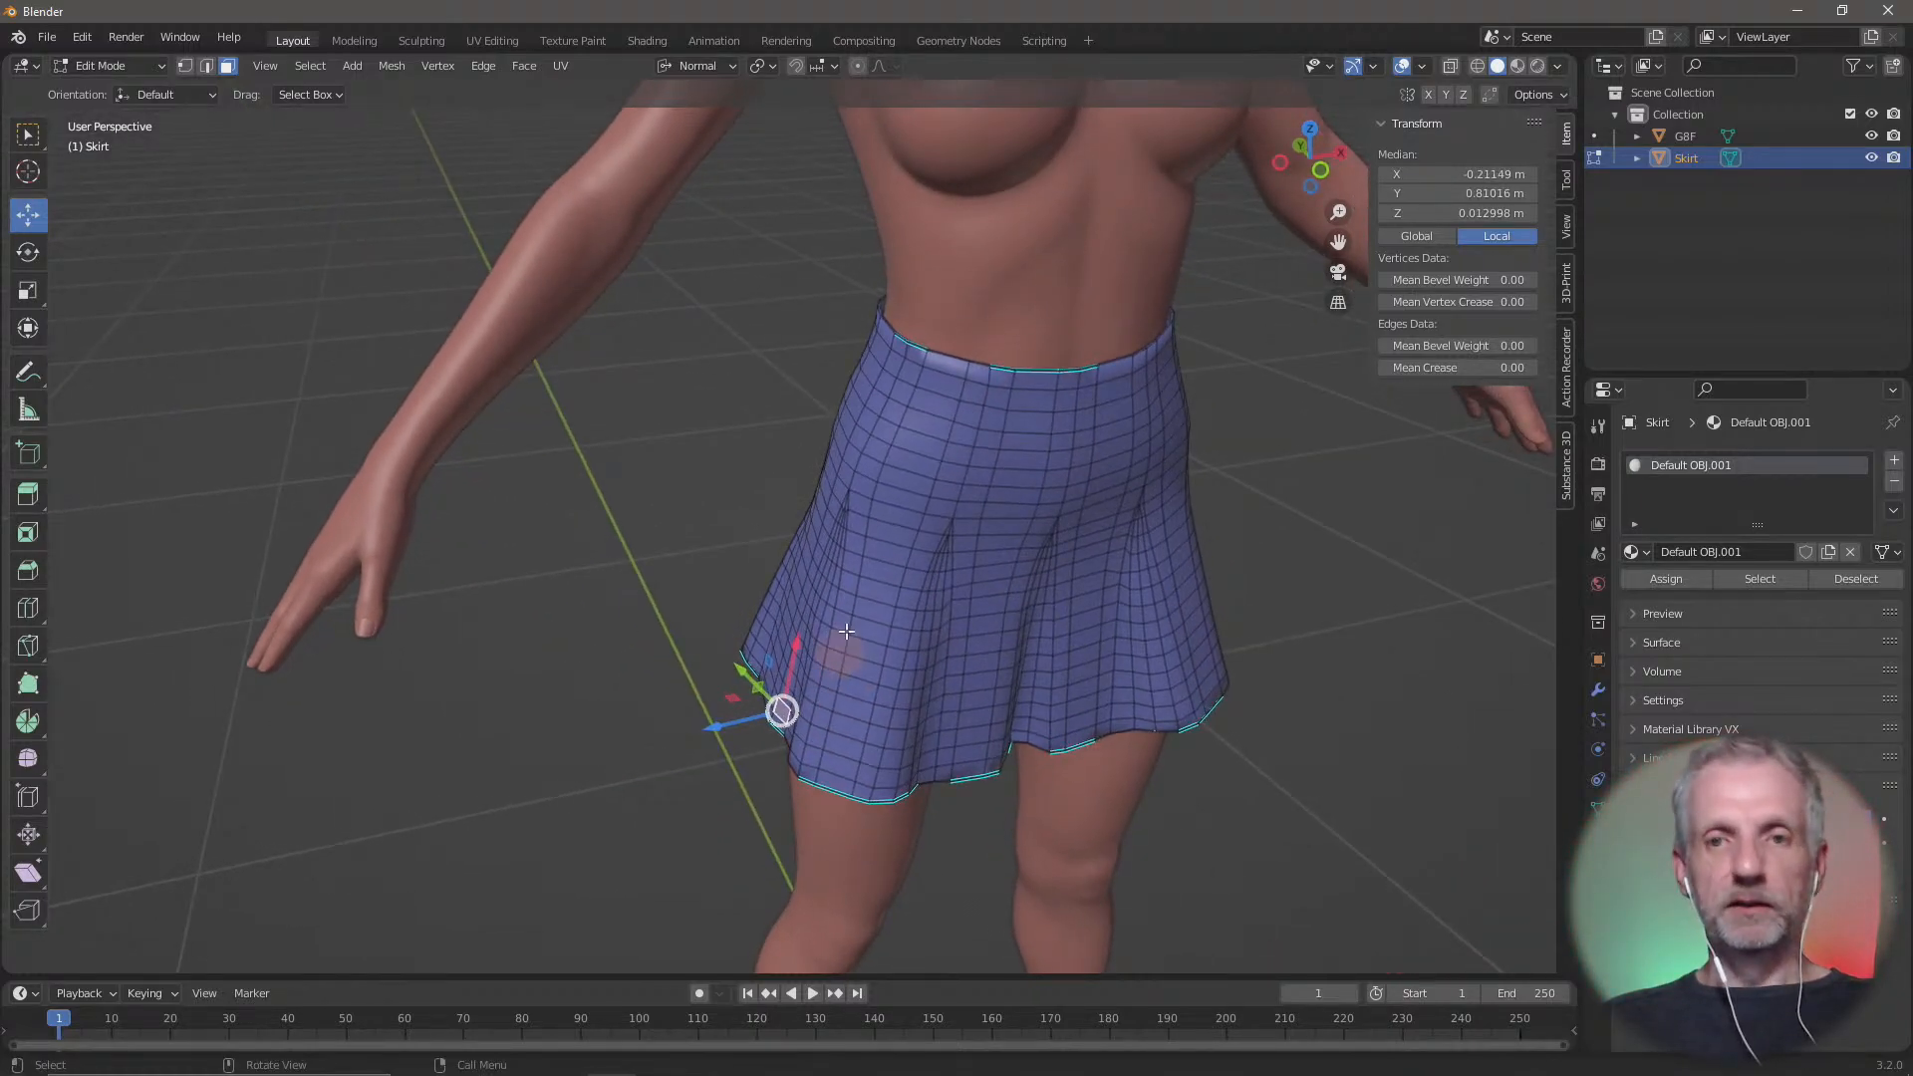
left_click(858, 68)
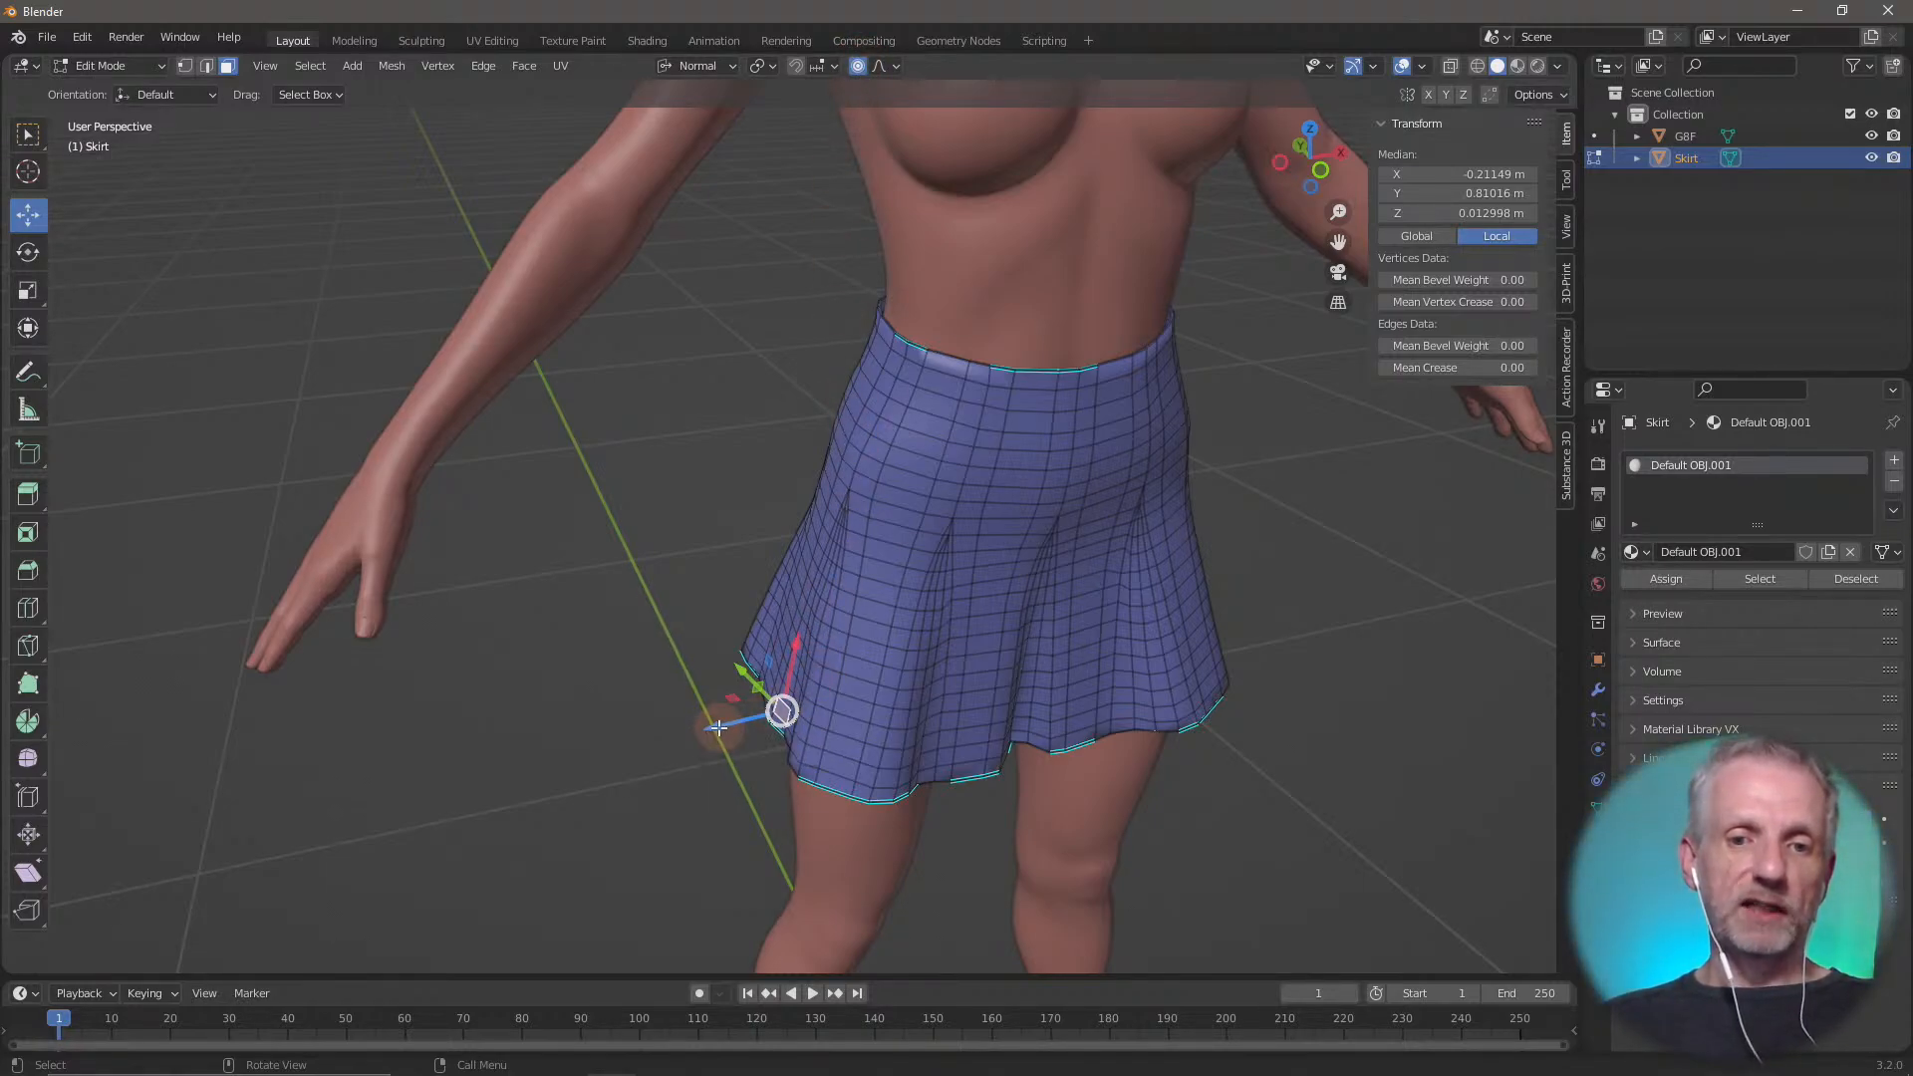
Try to pull the side hem face along its normal with proportional editing, and undo the move
mouse_move(719, 728)
left_mouse_down()
mouse_move(624, 734)
mouse_move(848, 709)
mouse_move(445, 763)
mouse_move(853, 692)
mouse_move(496, 769)
mouse_move(716, 741)
left_mouse_up()
scroll(647, 745, "down", 2)
scroll(717, 748, "down", 20)
scroll(718, 748, "down", 20)
key("ctrl+z")
scroll(717, 735, "up", 3)
scroll(718, 731, "down", 12)
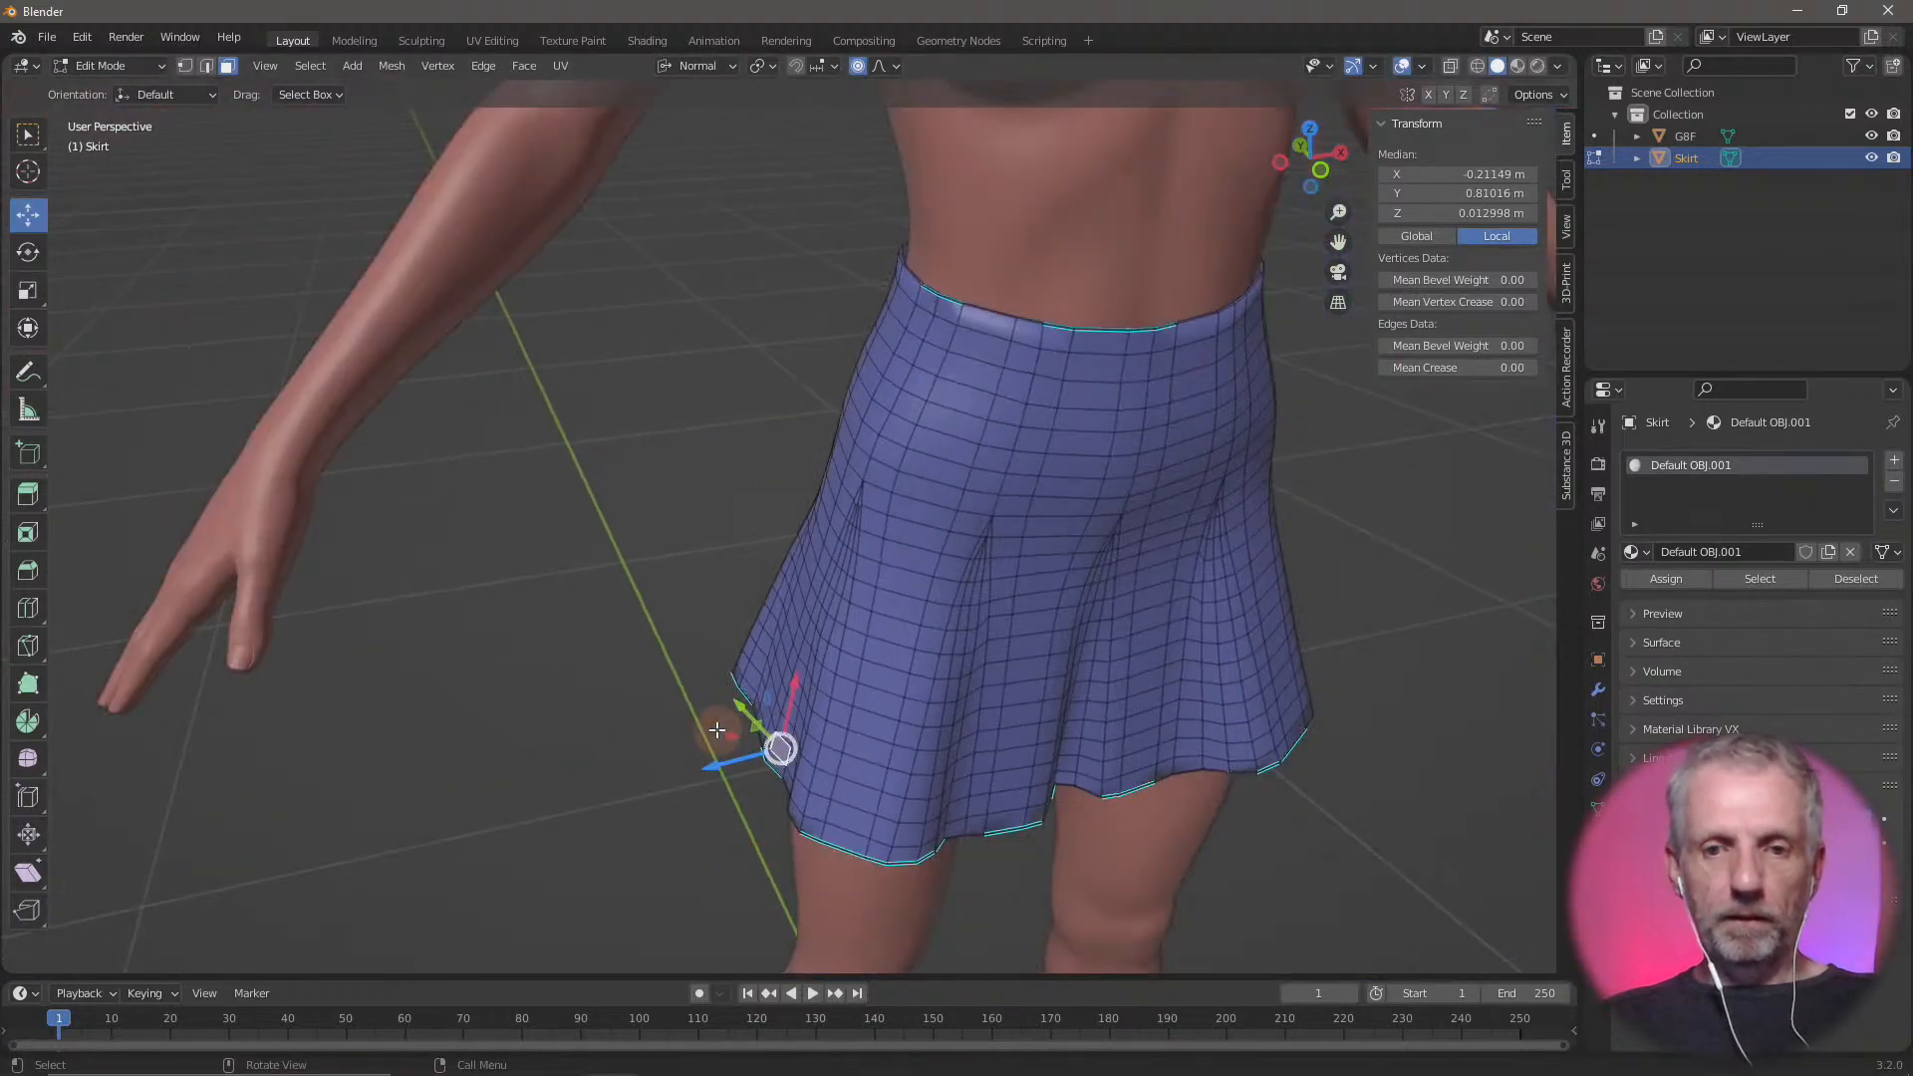
Reduce the proportional editing size to about 0.65 m during a move that leaves the hem face in place
scroll(717, 730, "down", 2)
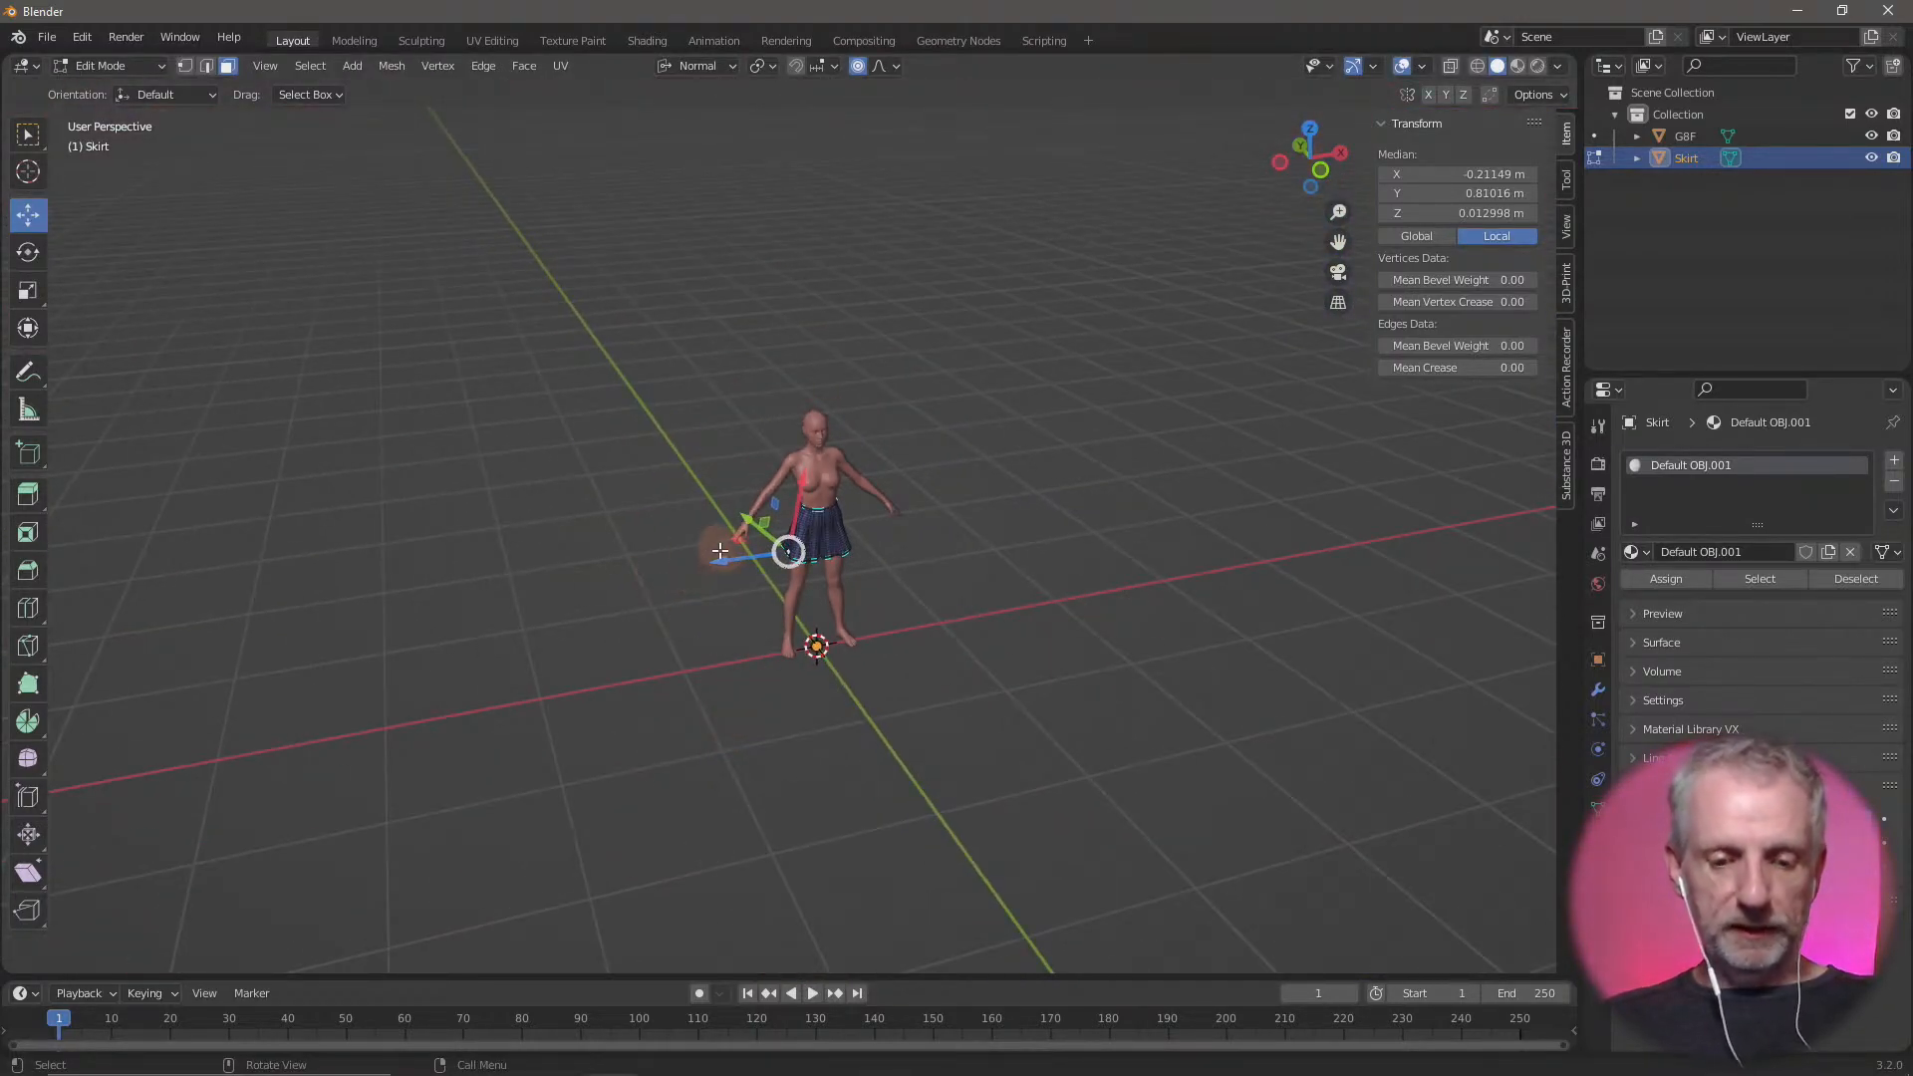
left_click_drag(719, 550, 719, 550)
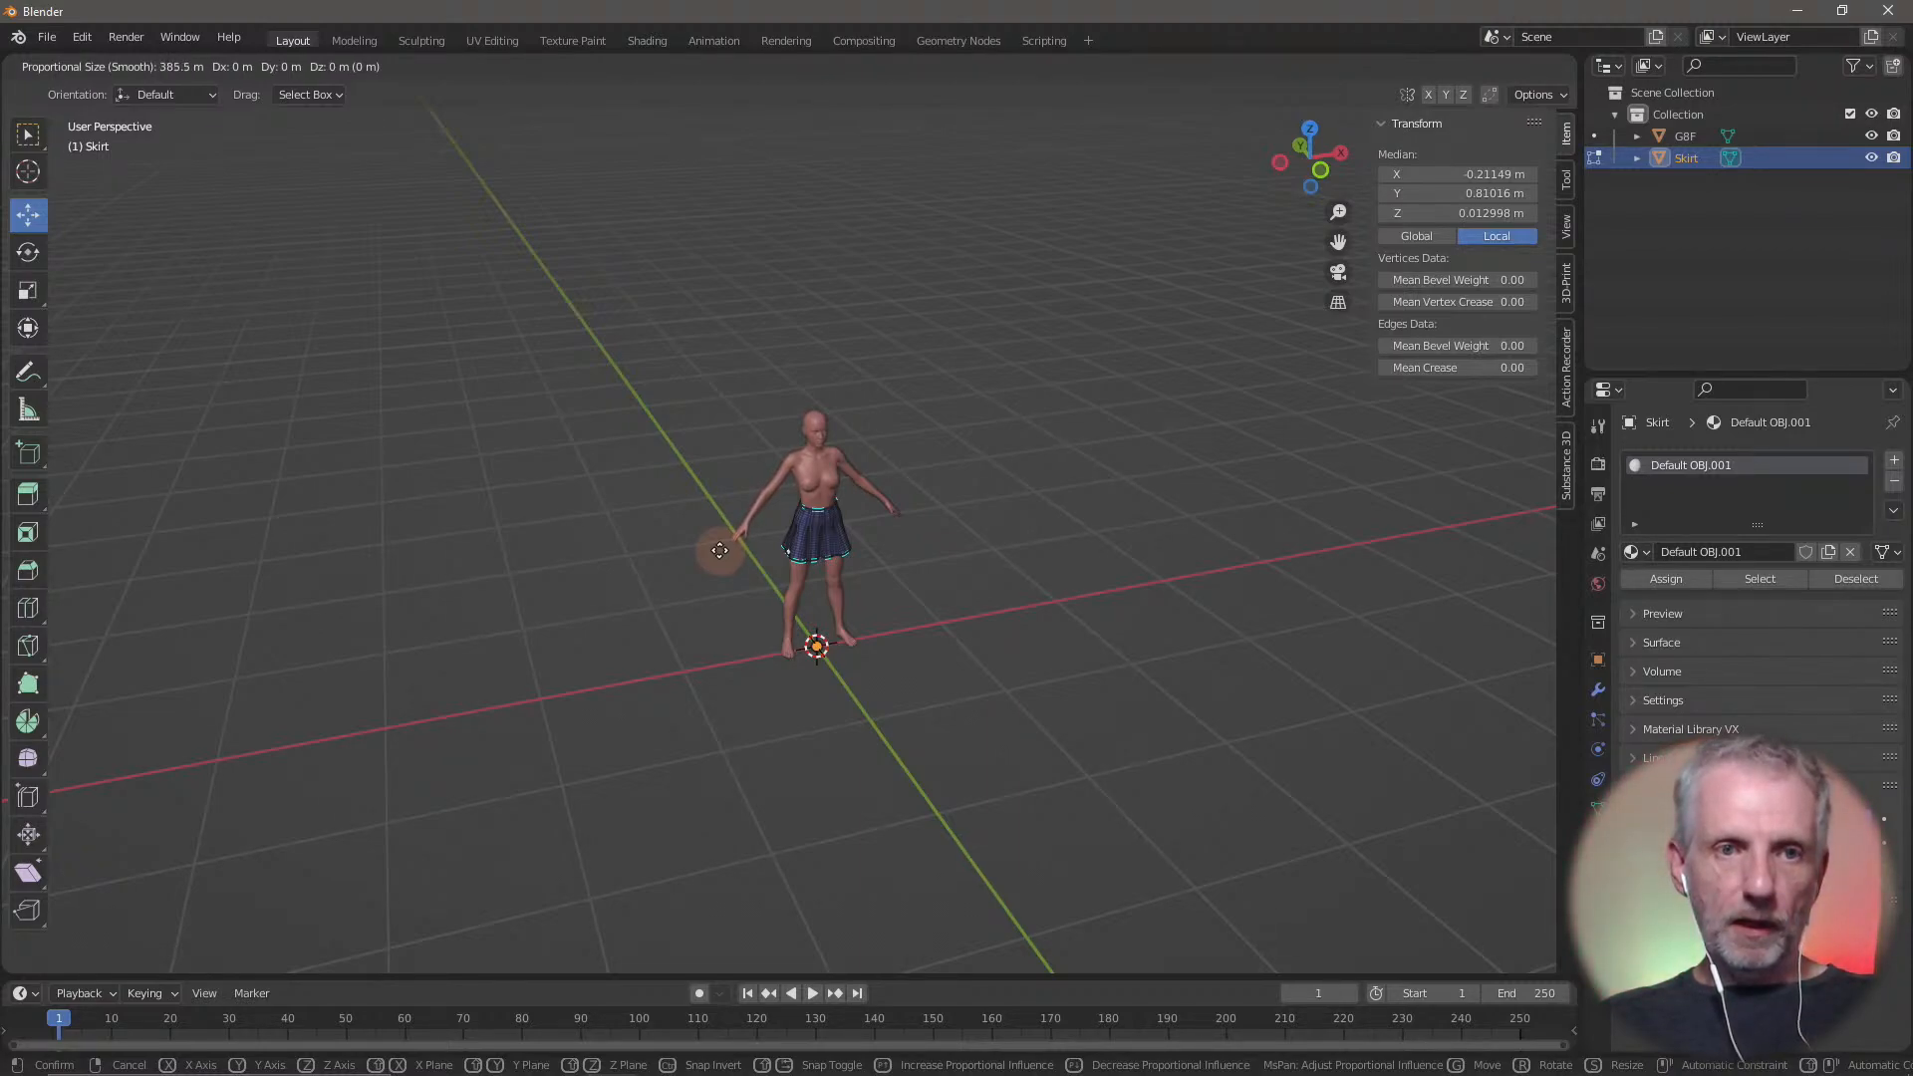
scroll(720, 551, "up", 20)
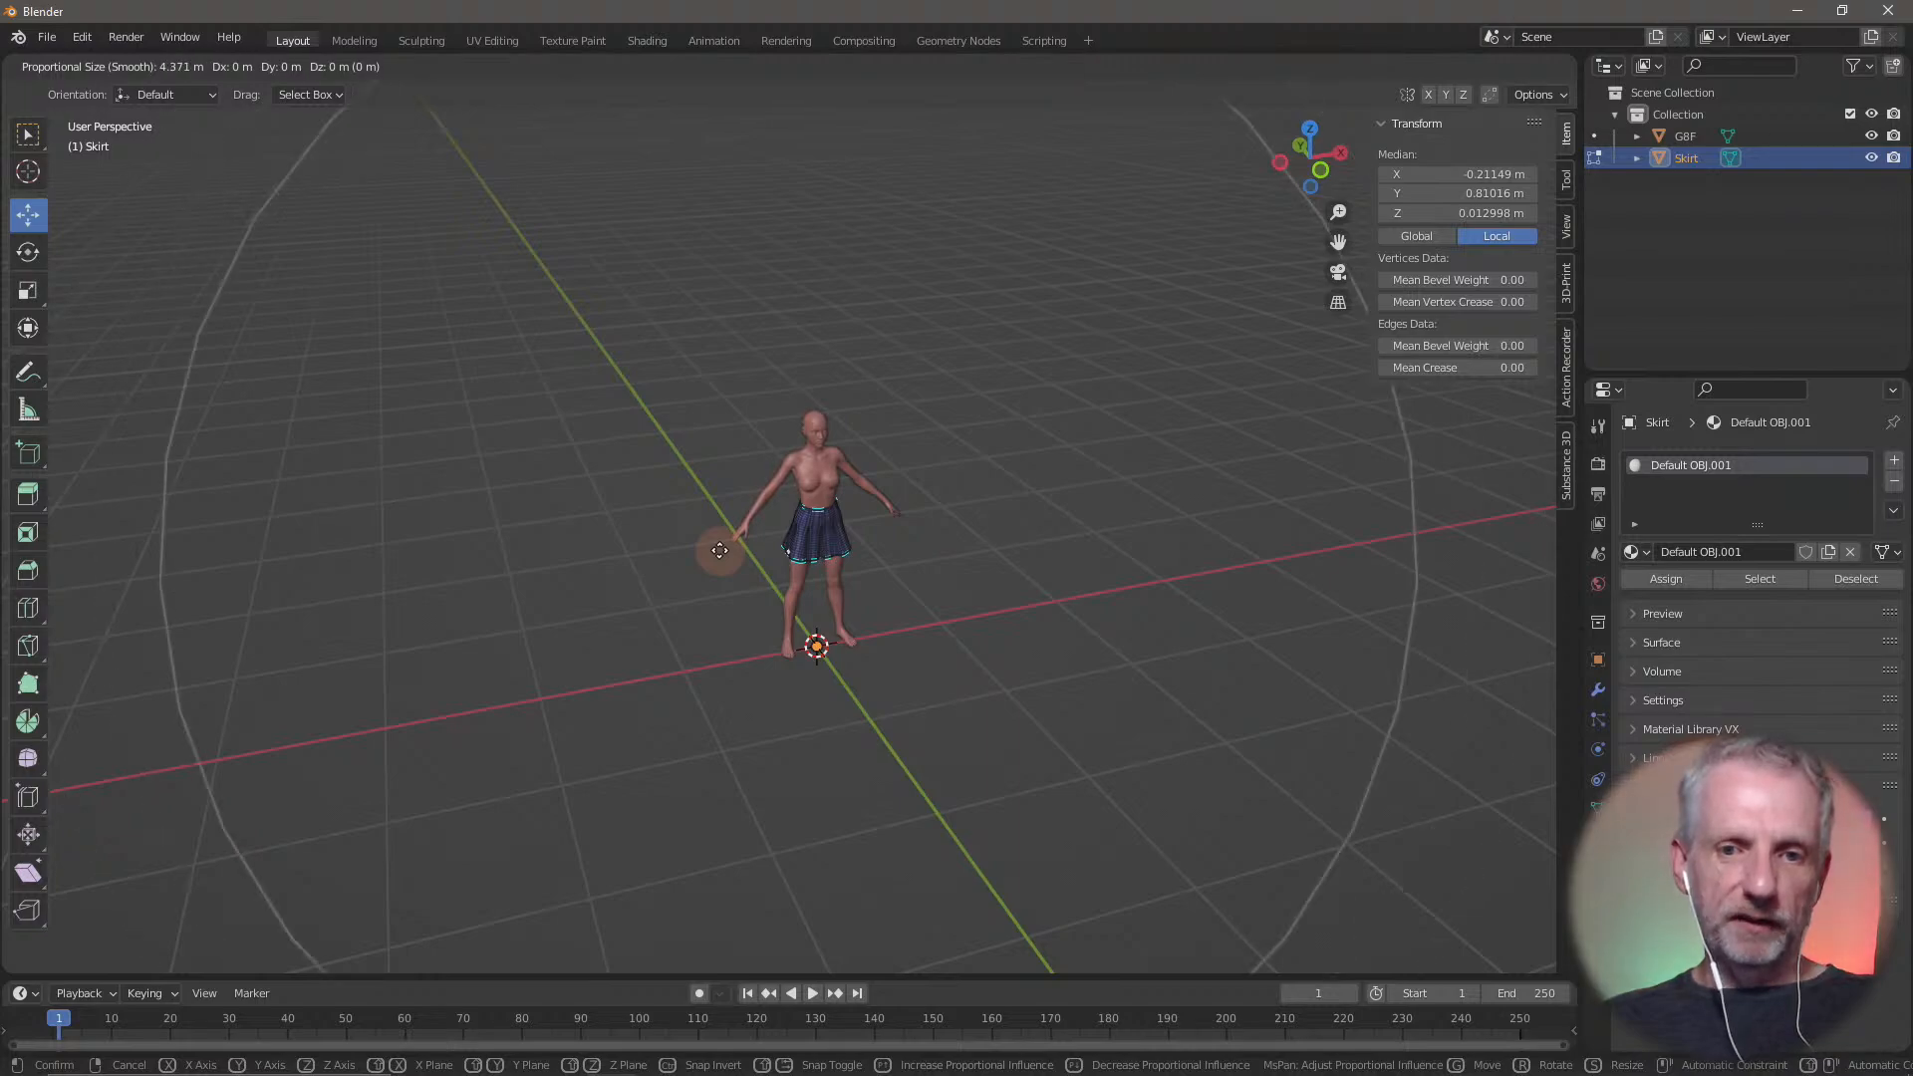
scroll(719, 551, "up", 13)
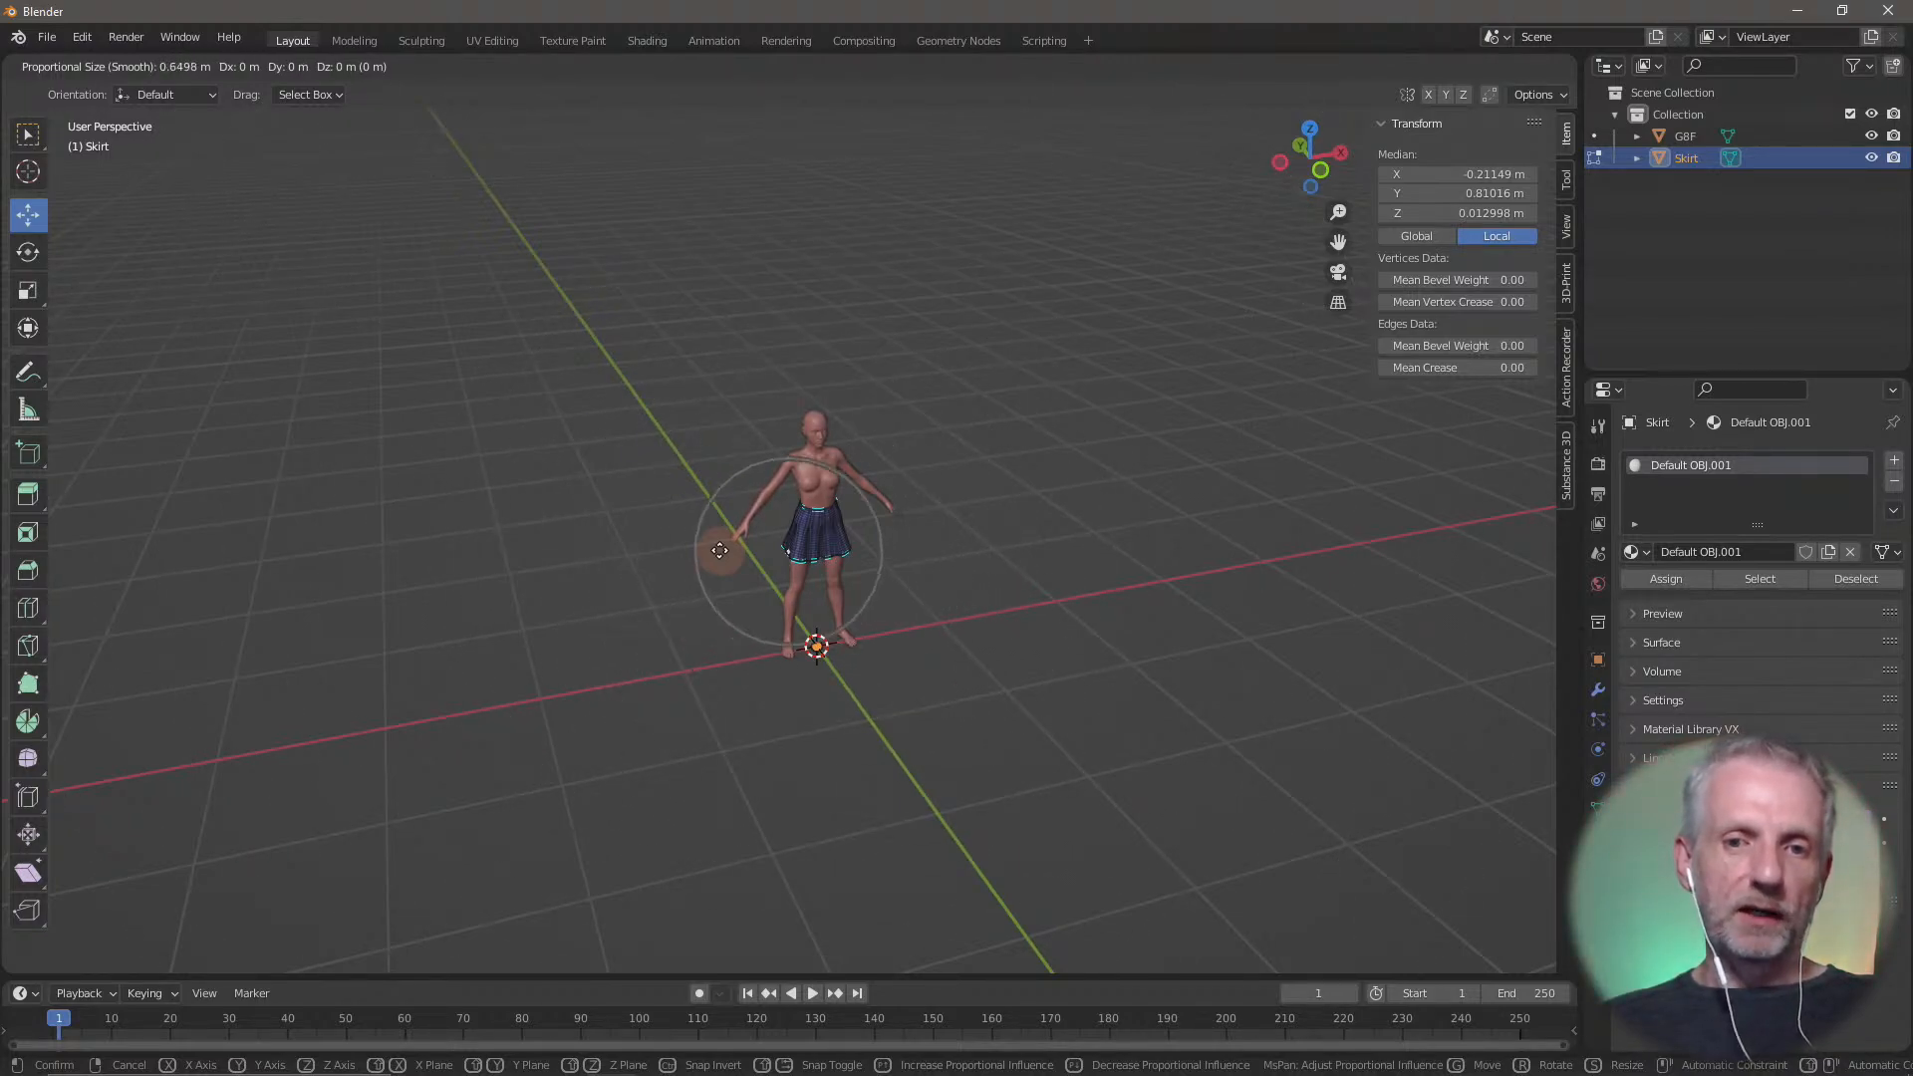
left_click(719, 551)
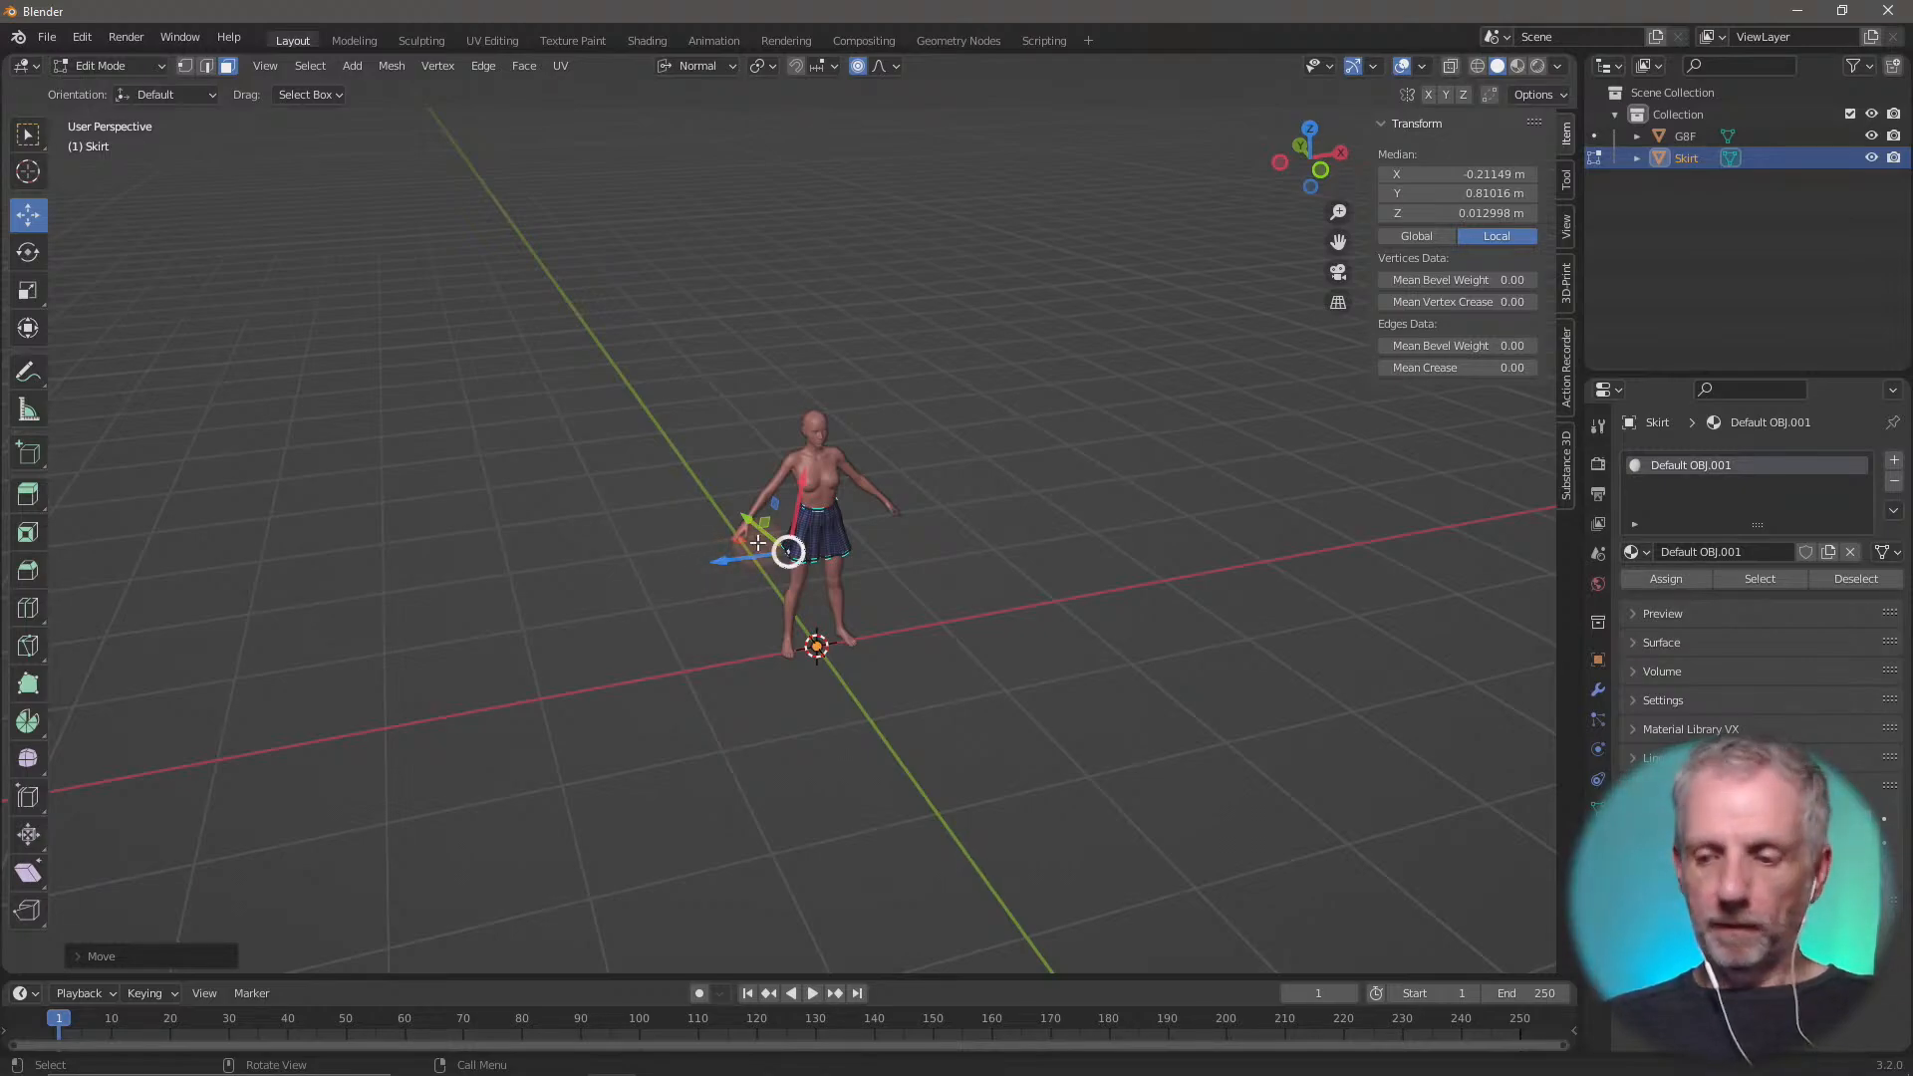
key("KP_Decimal")
scroll(757, 761, "down", 10)
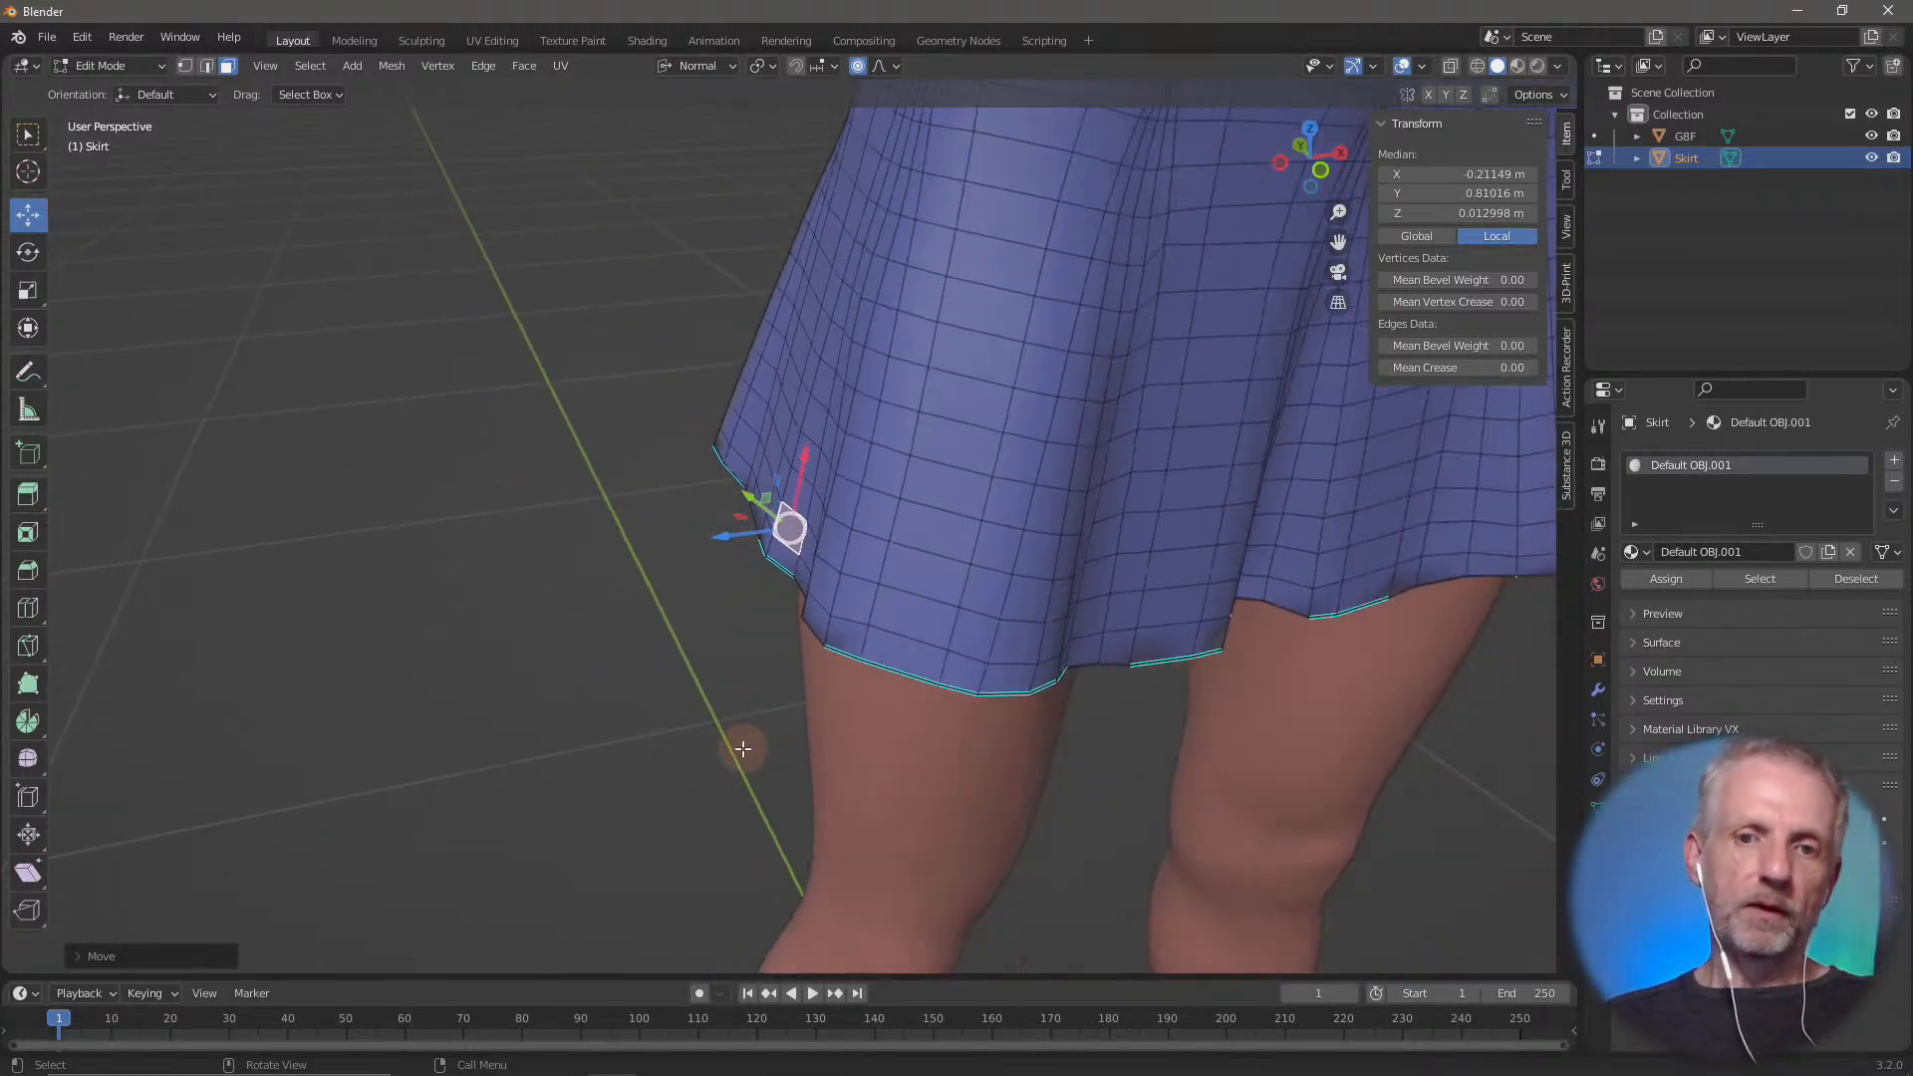
middle_click_drag(686, 637, 671, 610)
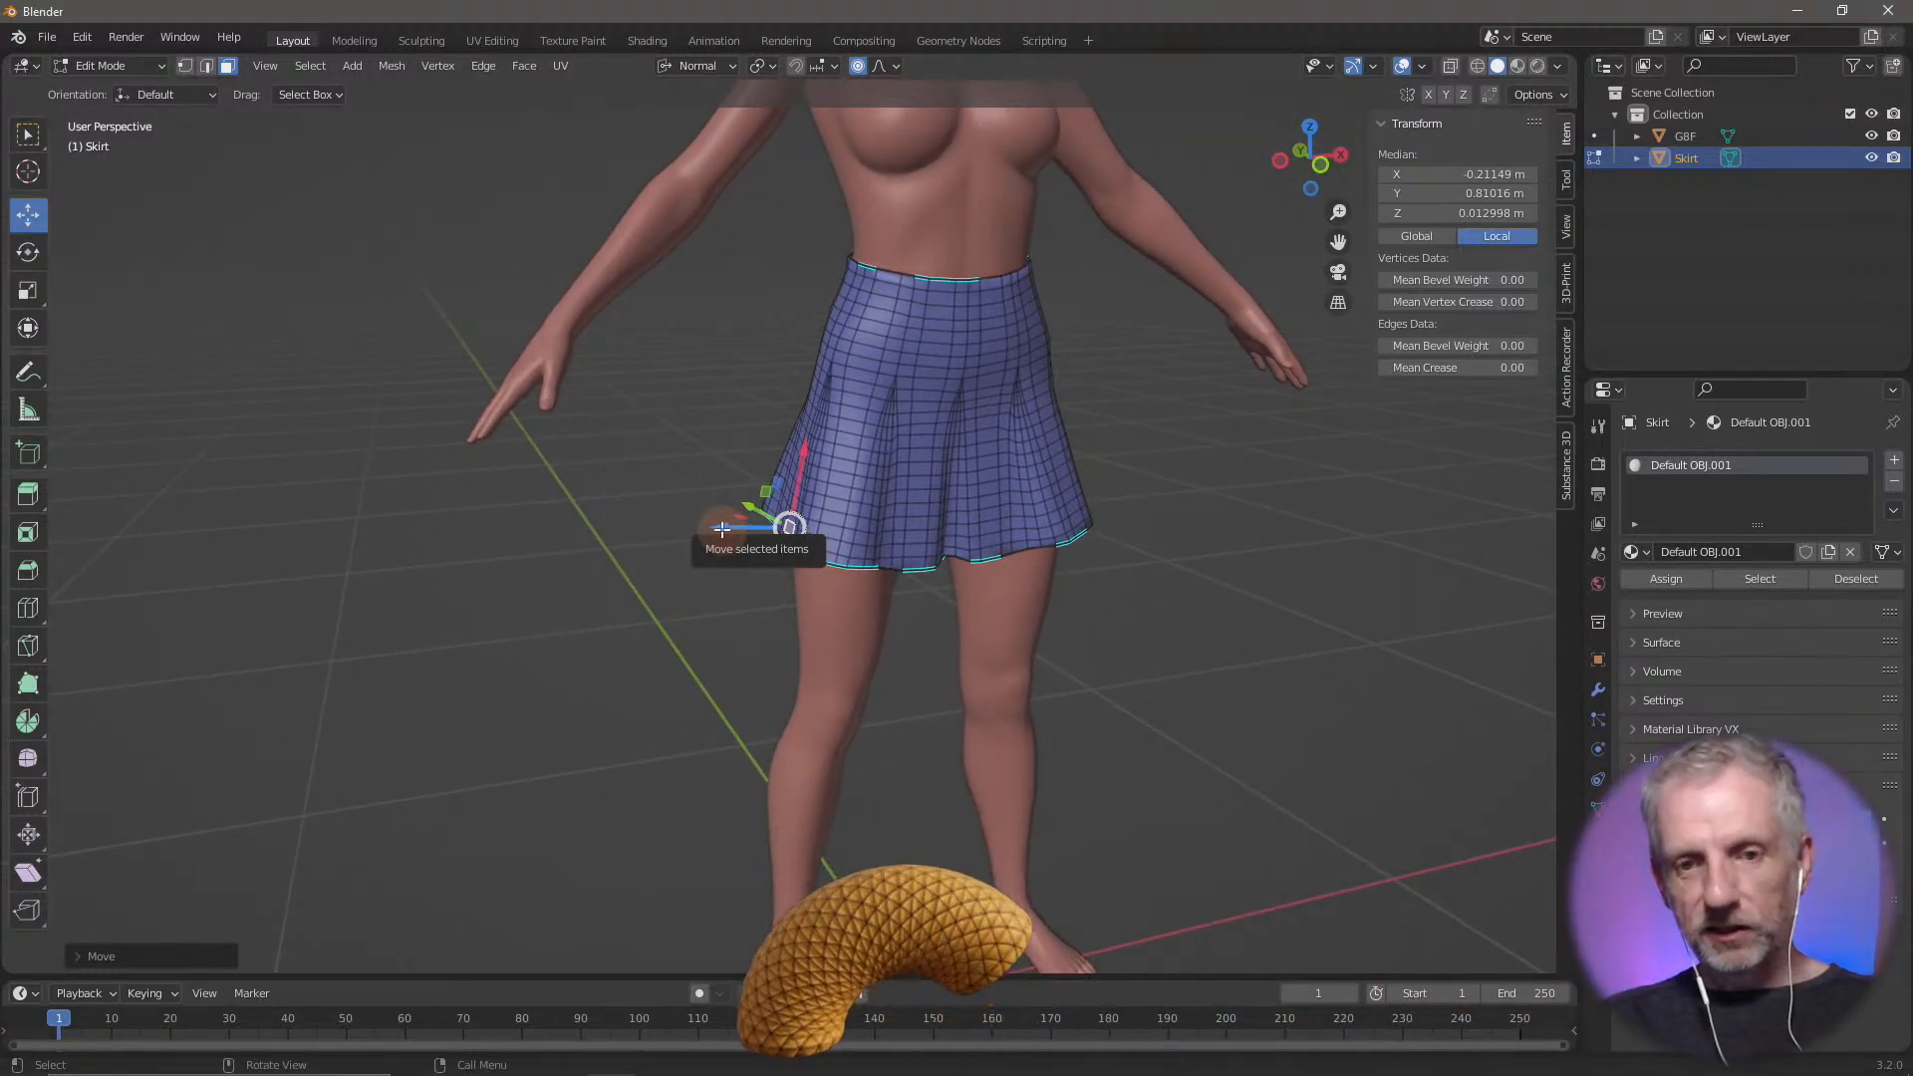
Select a hem face on the figure's right side and pull it outward along its normal with a proportional size of about 0.19 m
scroll(721, 528, "up", 2)
left_click(721, 529)
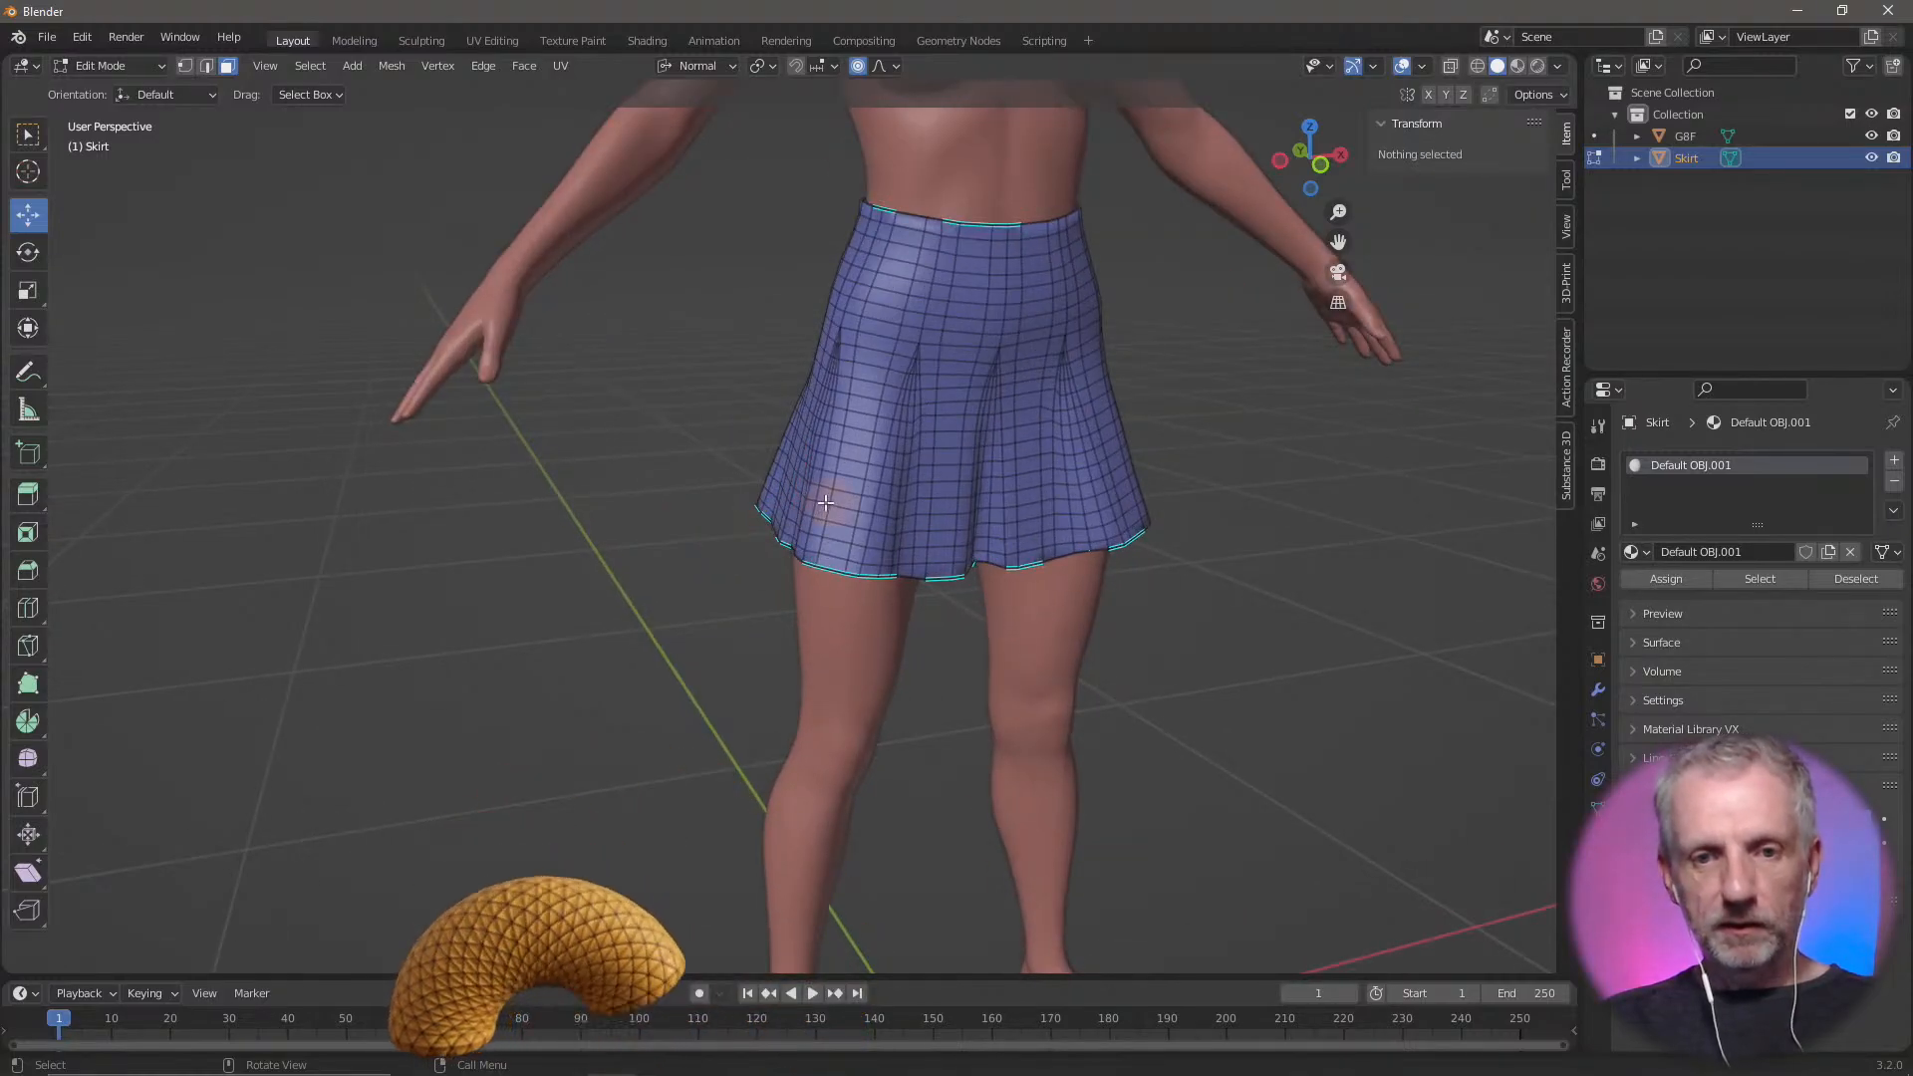
left_click(785, 537)
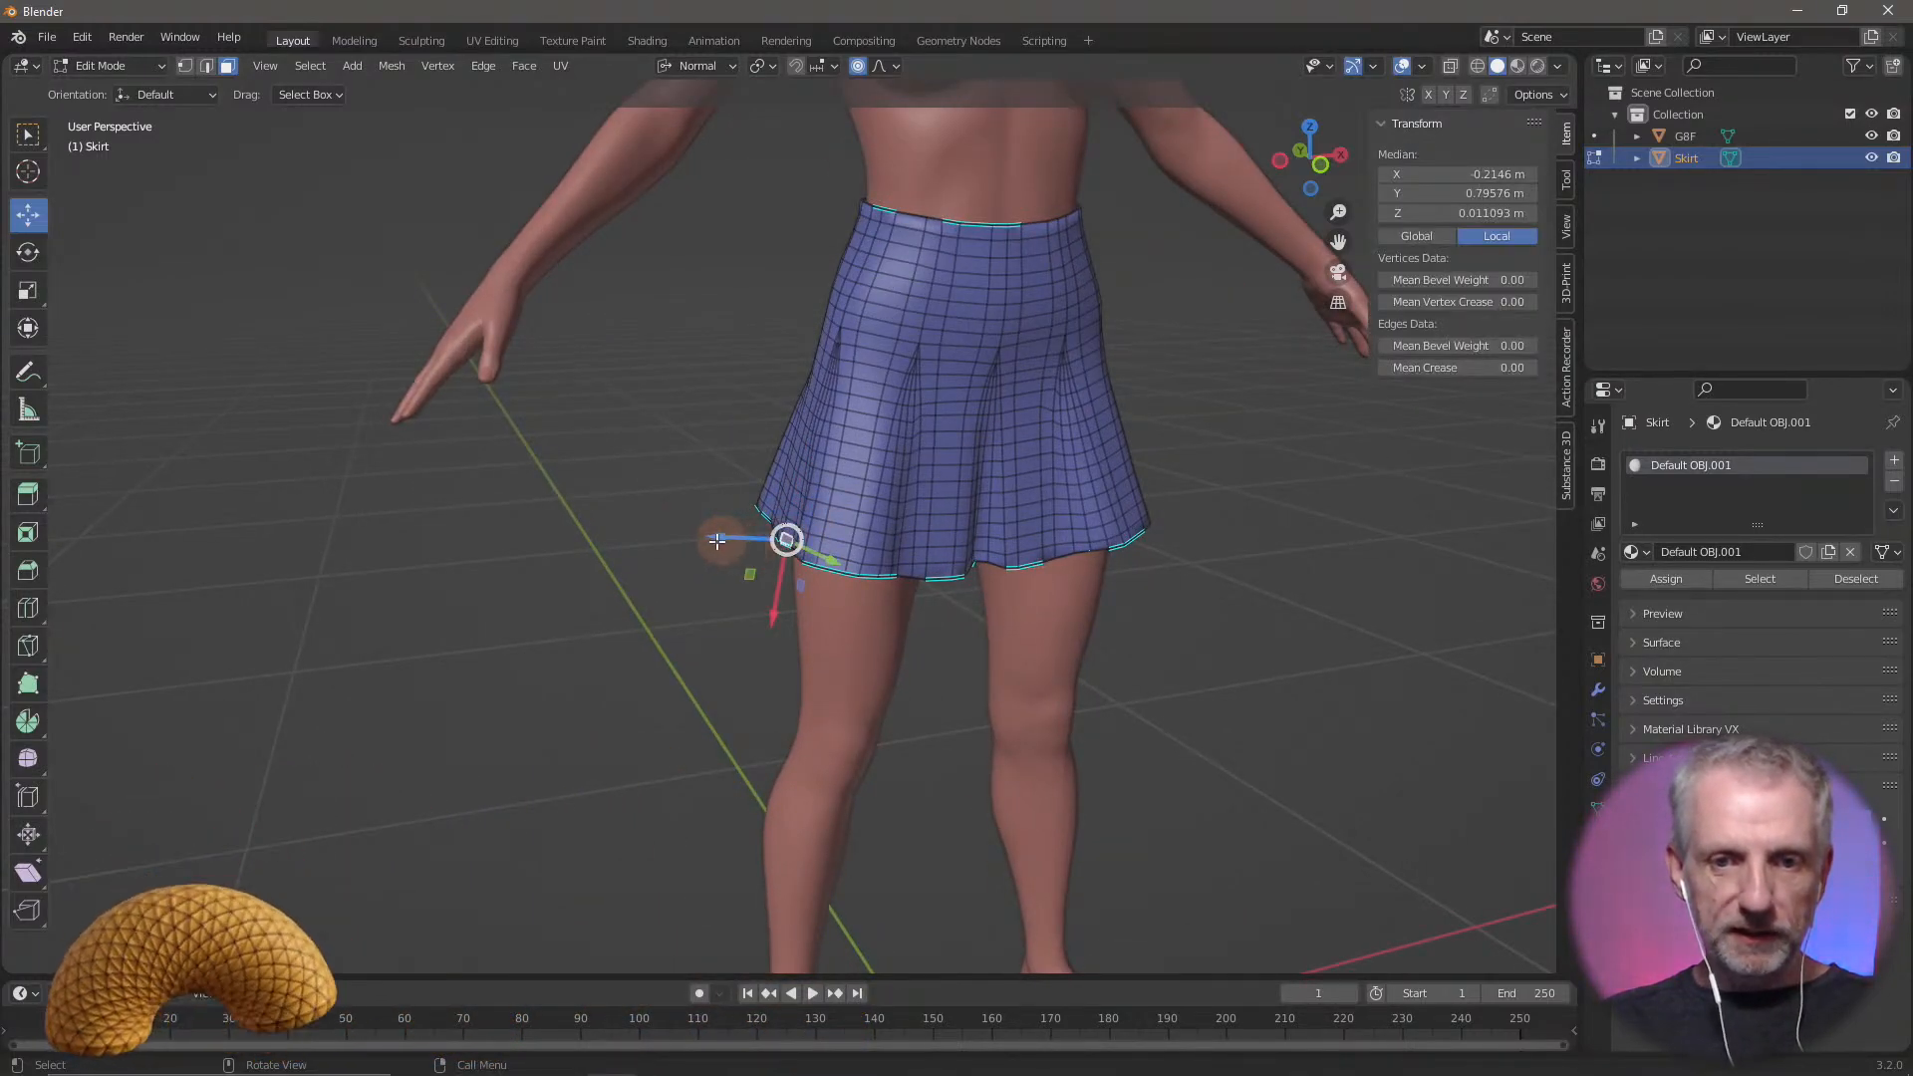
mouse_move(717, 541)
left_mouse_down()
mouse_move(697, 547)
mouse_move(726, 565)
left_mouse_up()
scroll(702, 546, "down", 3)
scroll(717, 551, "up", 10)
scroll(725, 564, "up", 2)
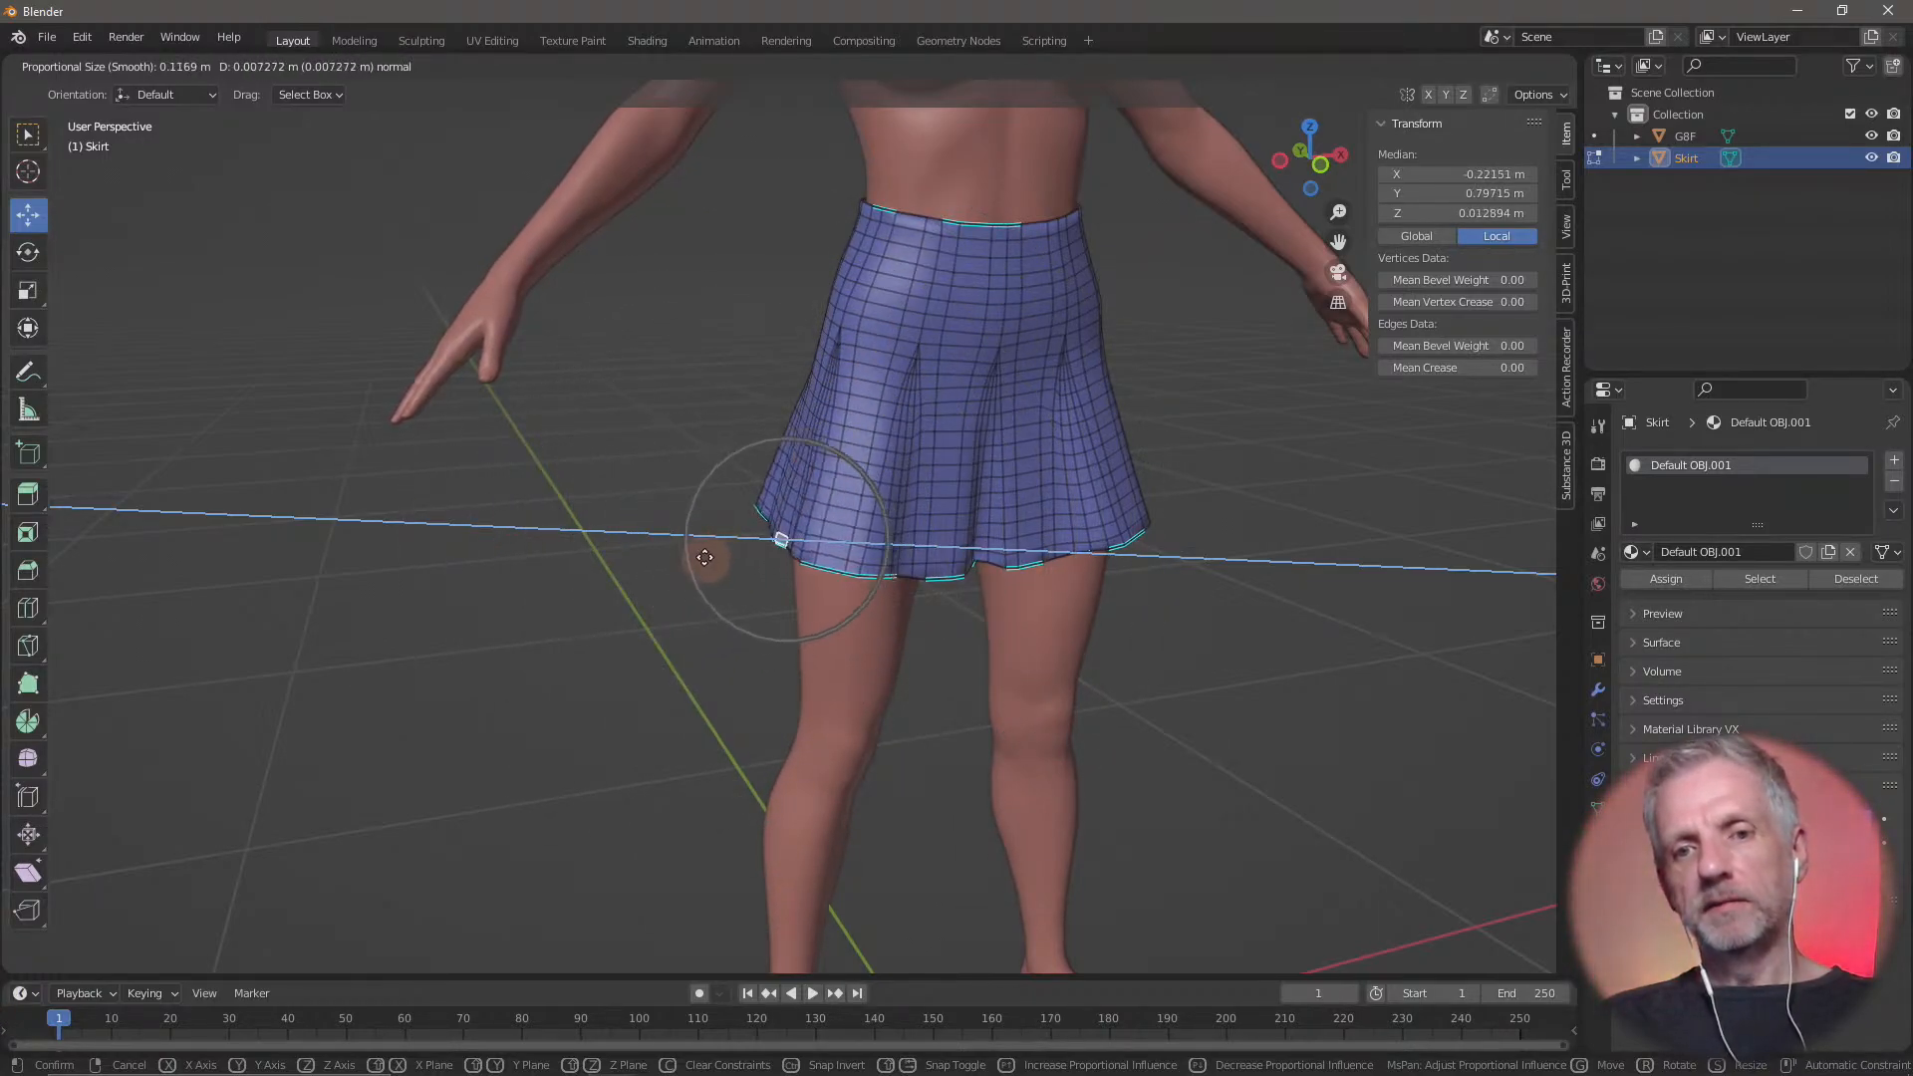
scroll(703, 556, "down", 3)
left_click_drag(699, 557, 642, 562)
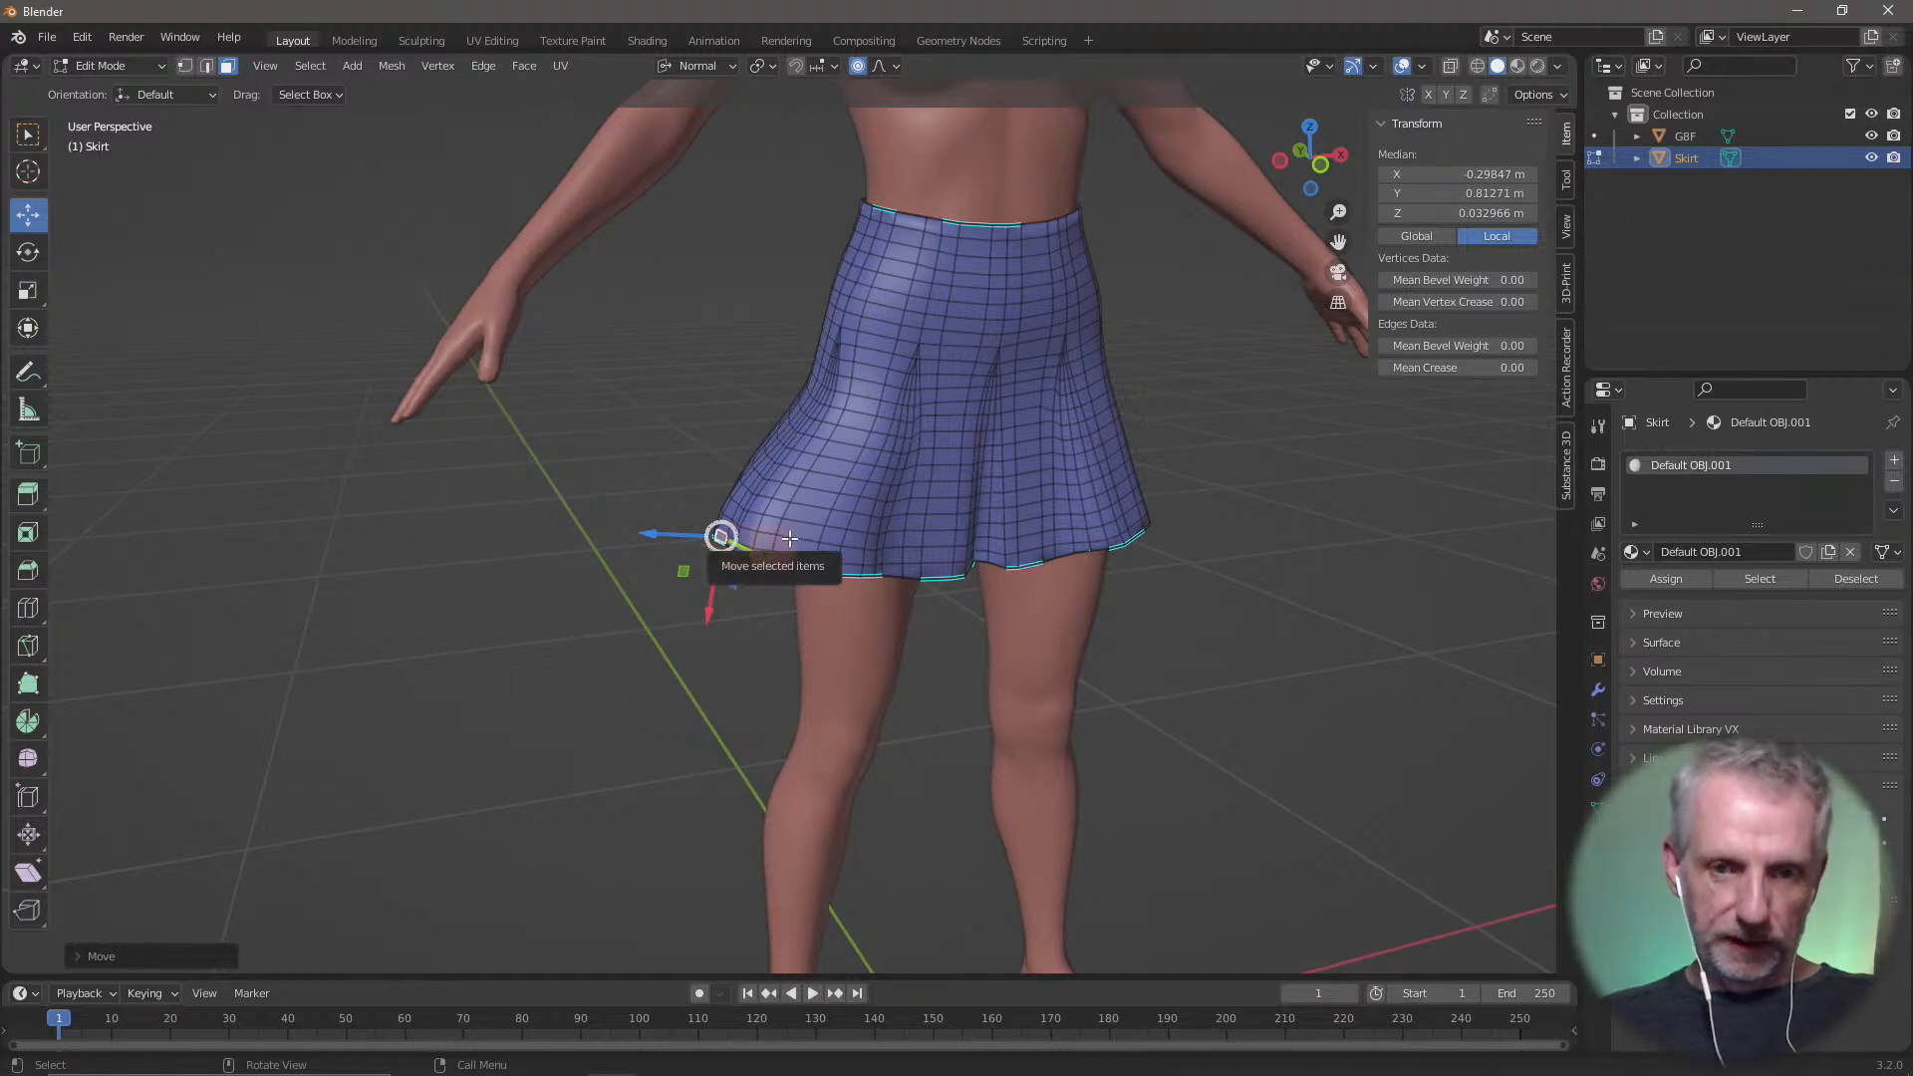
Rotate the pulled-out hem face by about -43° around its normal Y axis
key("r")
key("x")
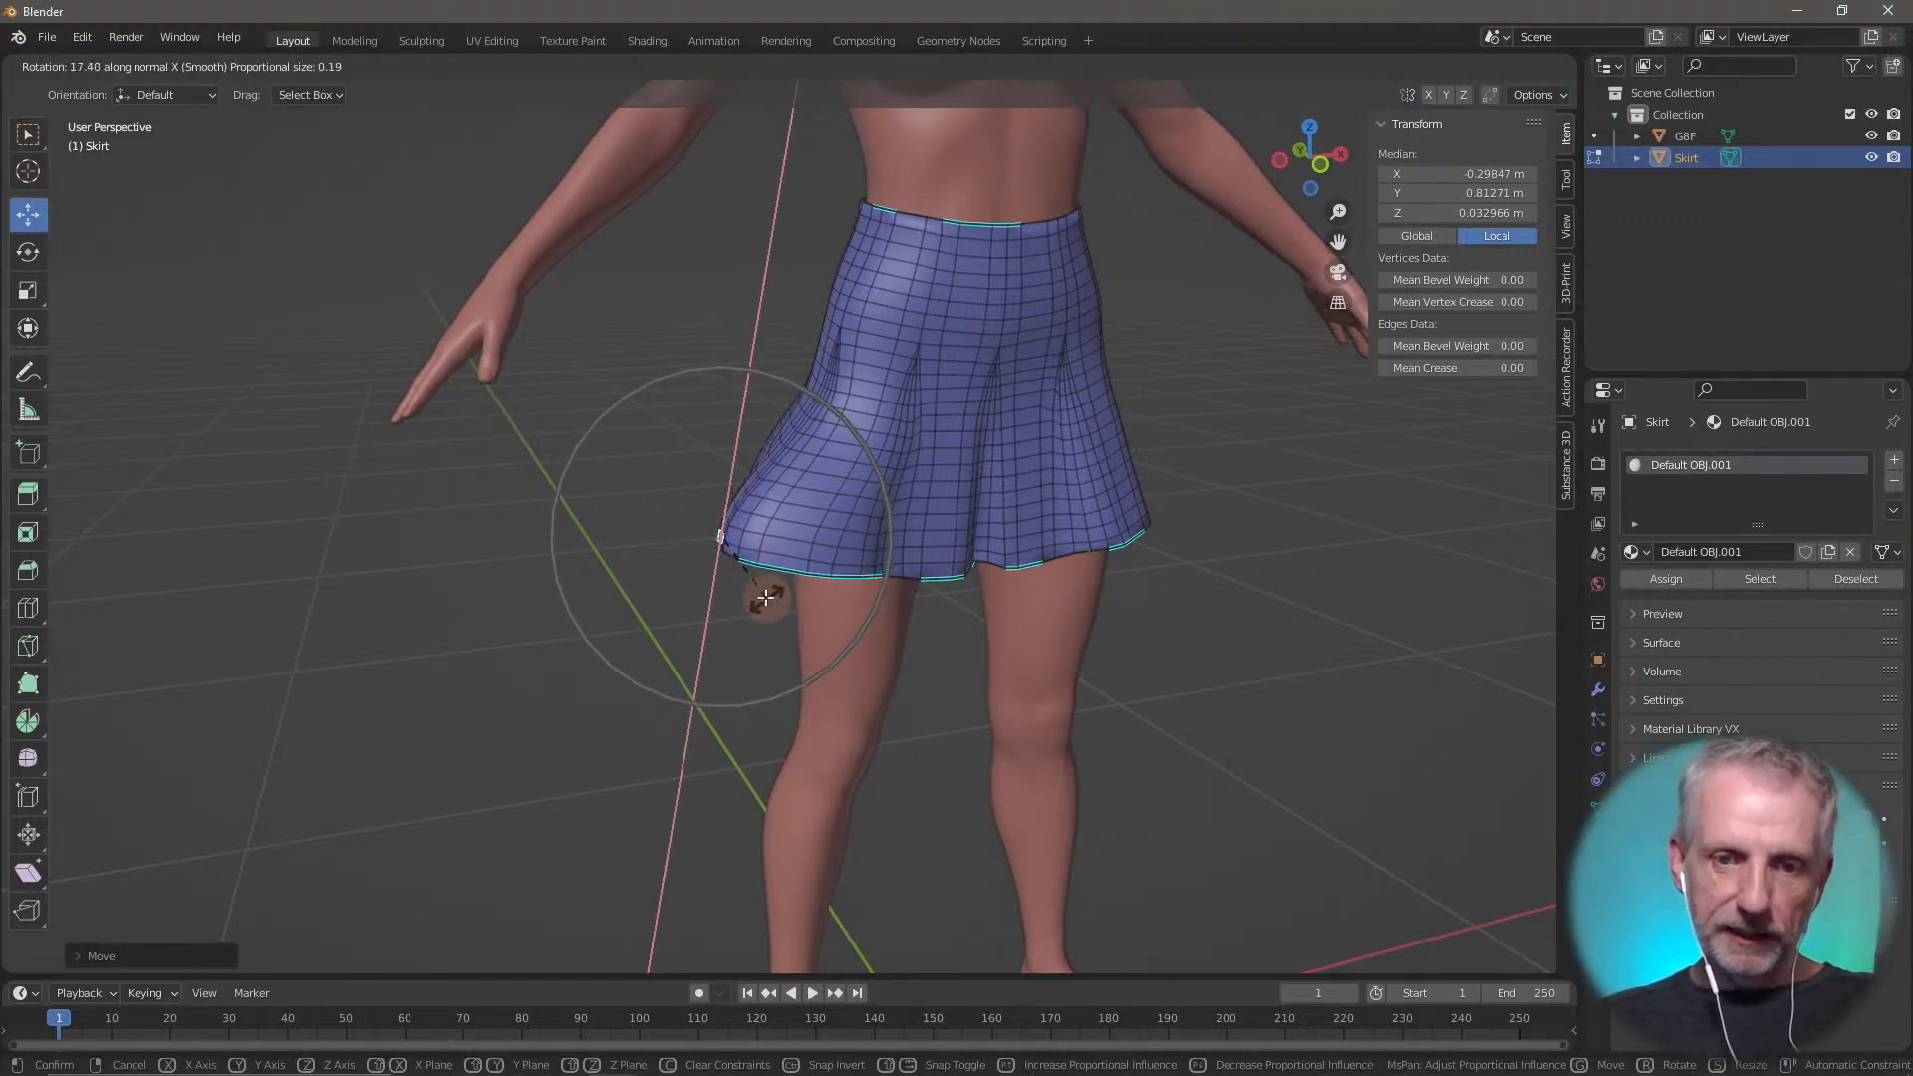
key("z")
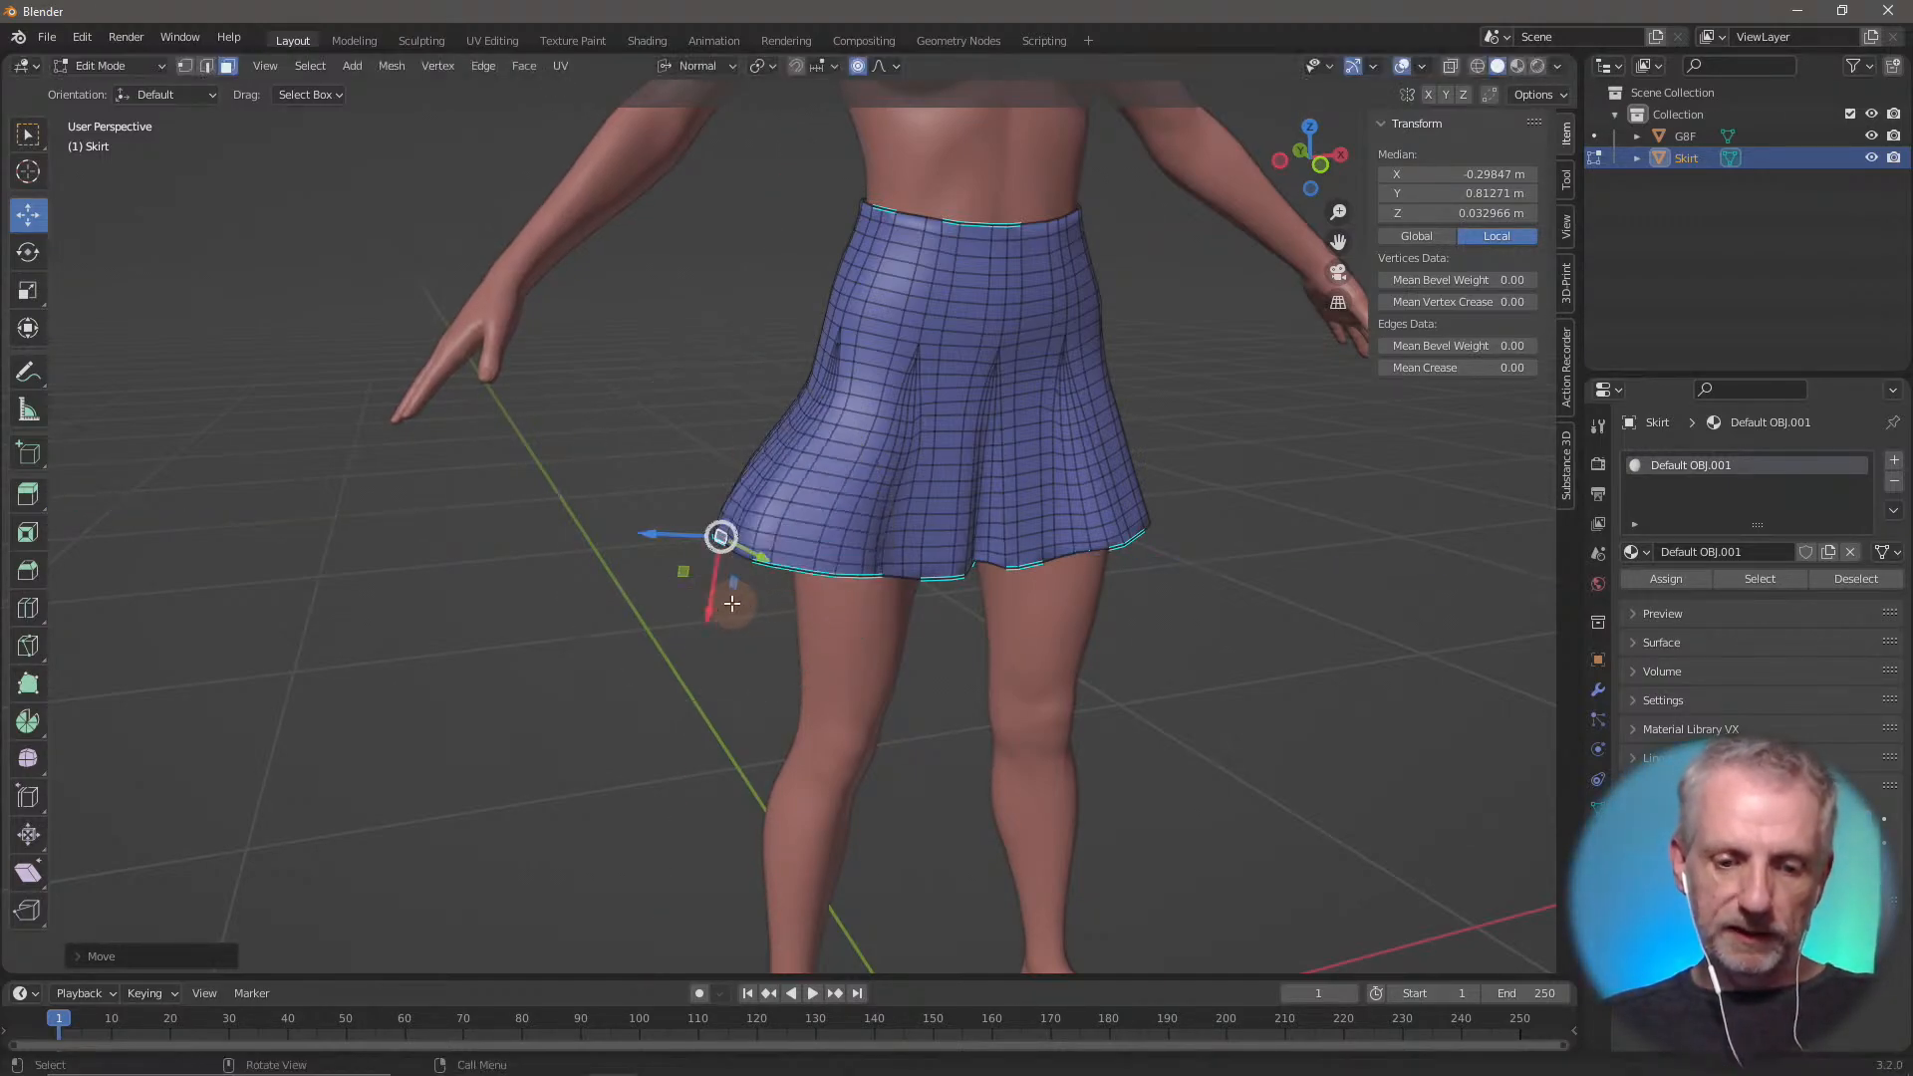
key("y")
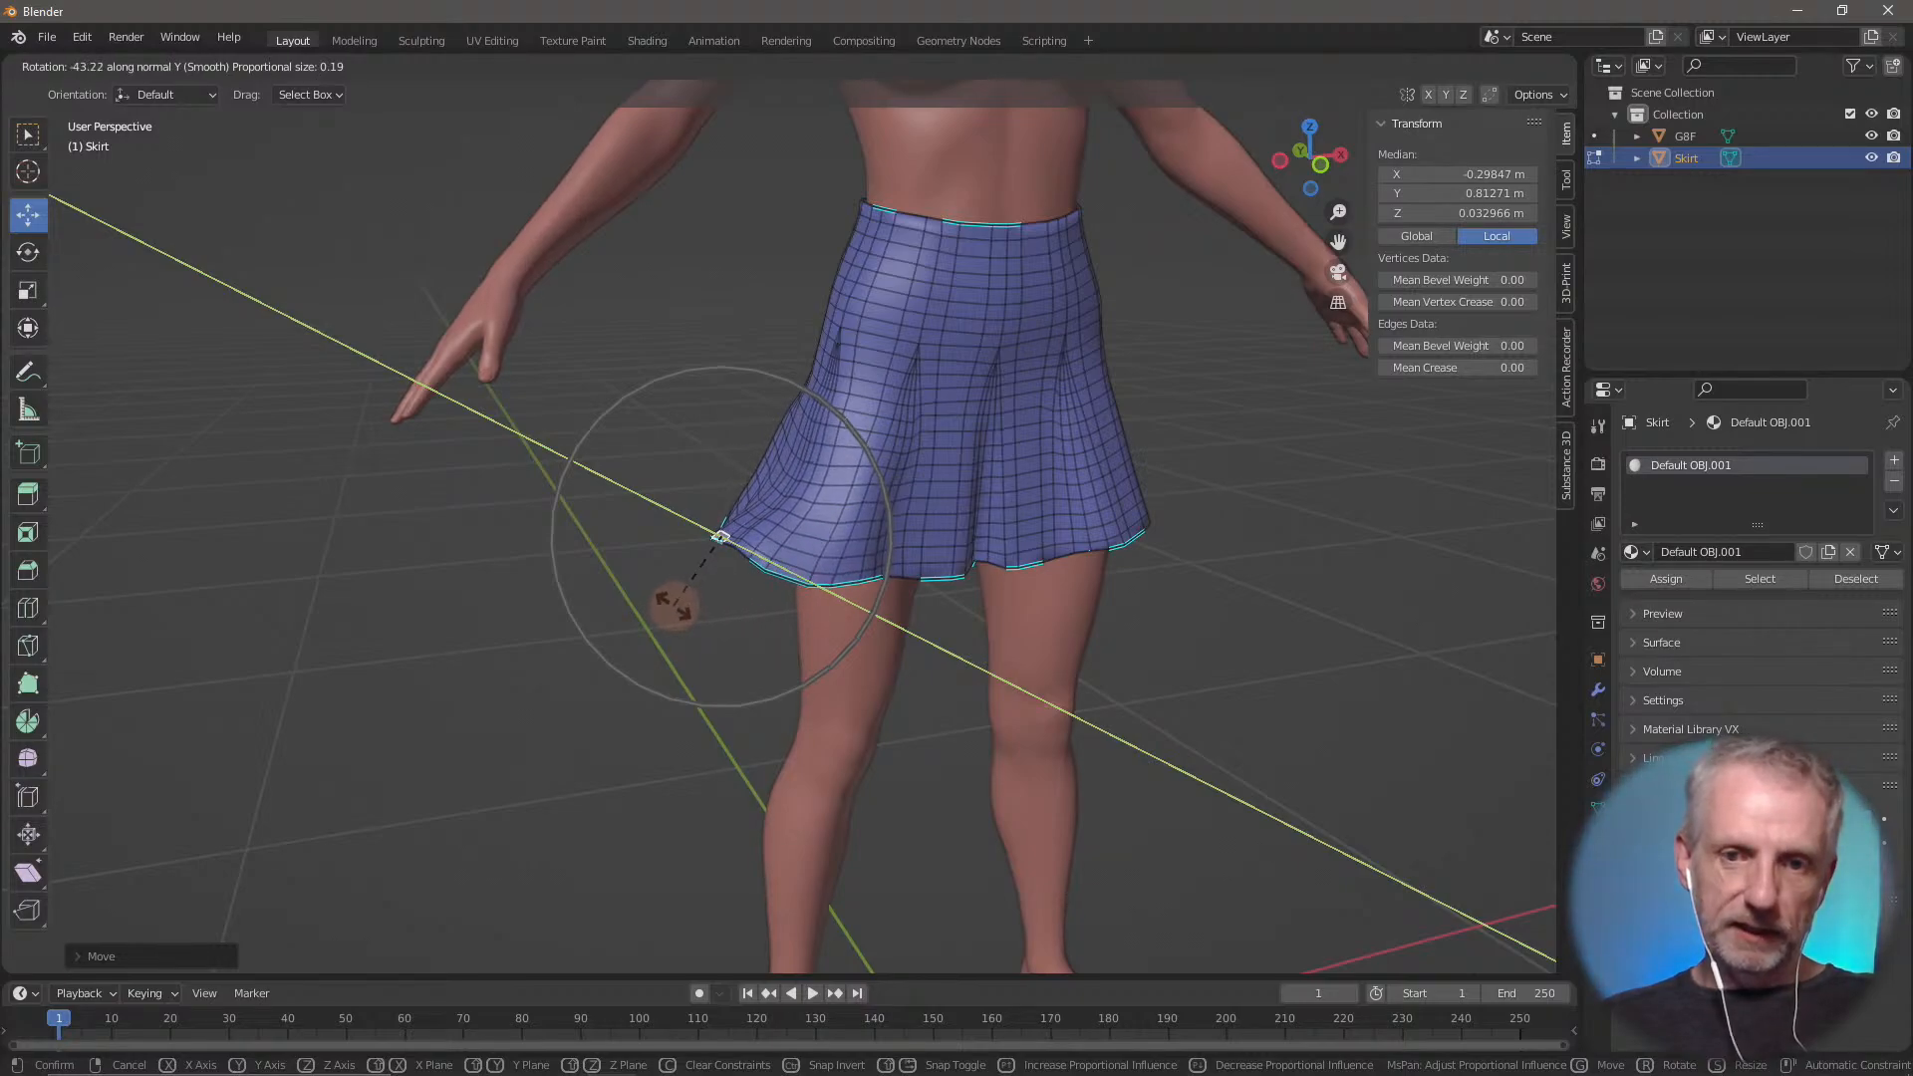
left_click(674, 606)
middle_click_drag(670, 600, 664, 607)
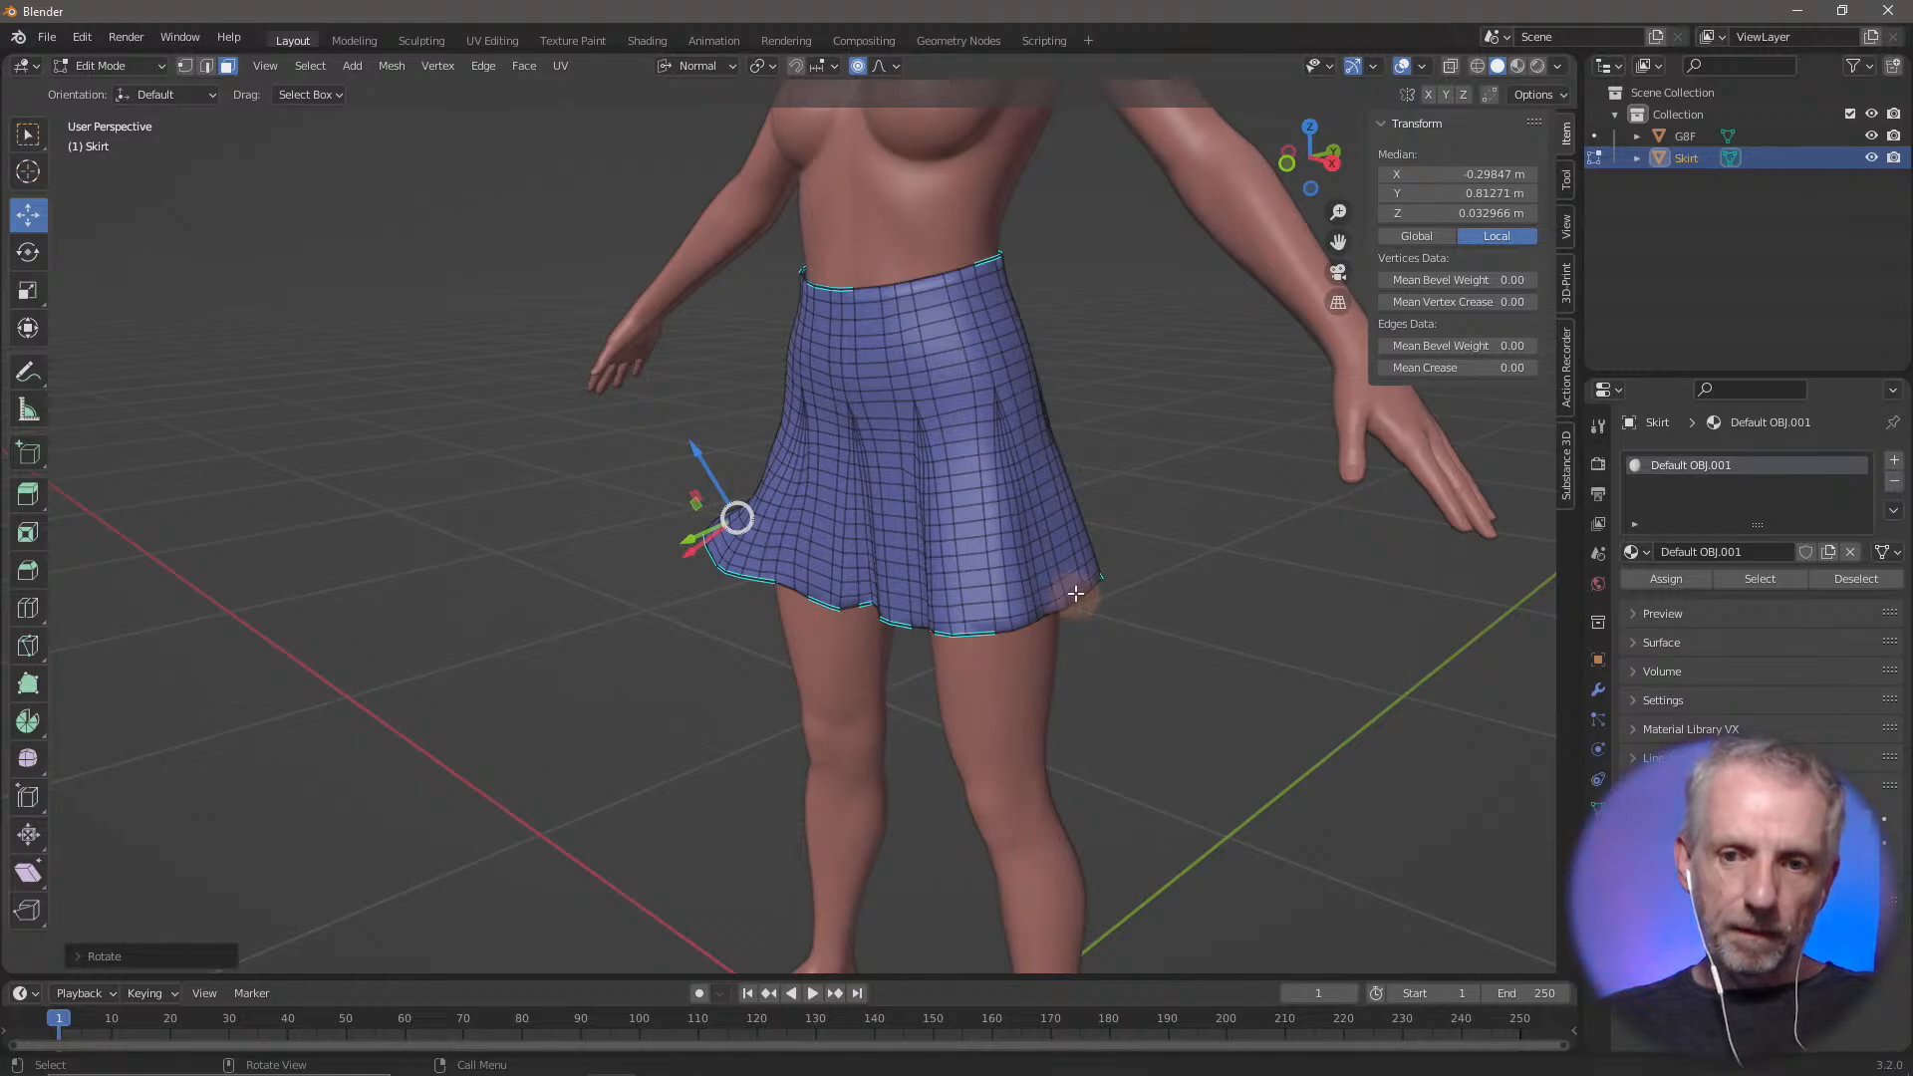
Flare the hem on the figure's left side by moving one face outward along its normal and tilting it upward
left_click(1076, 594)
left_click_drag(1151, 596, 1188, 595)
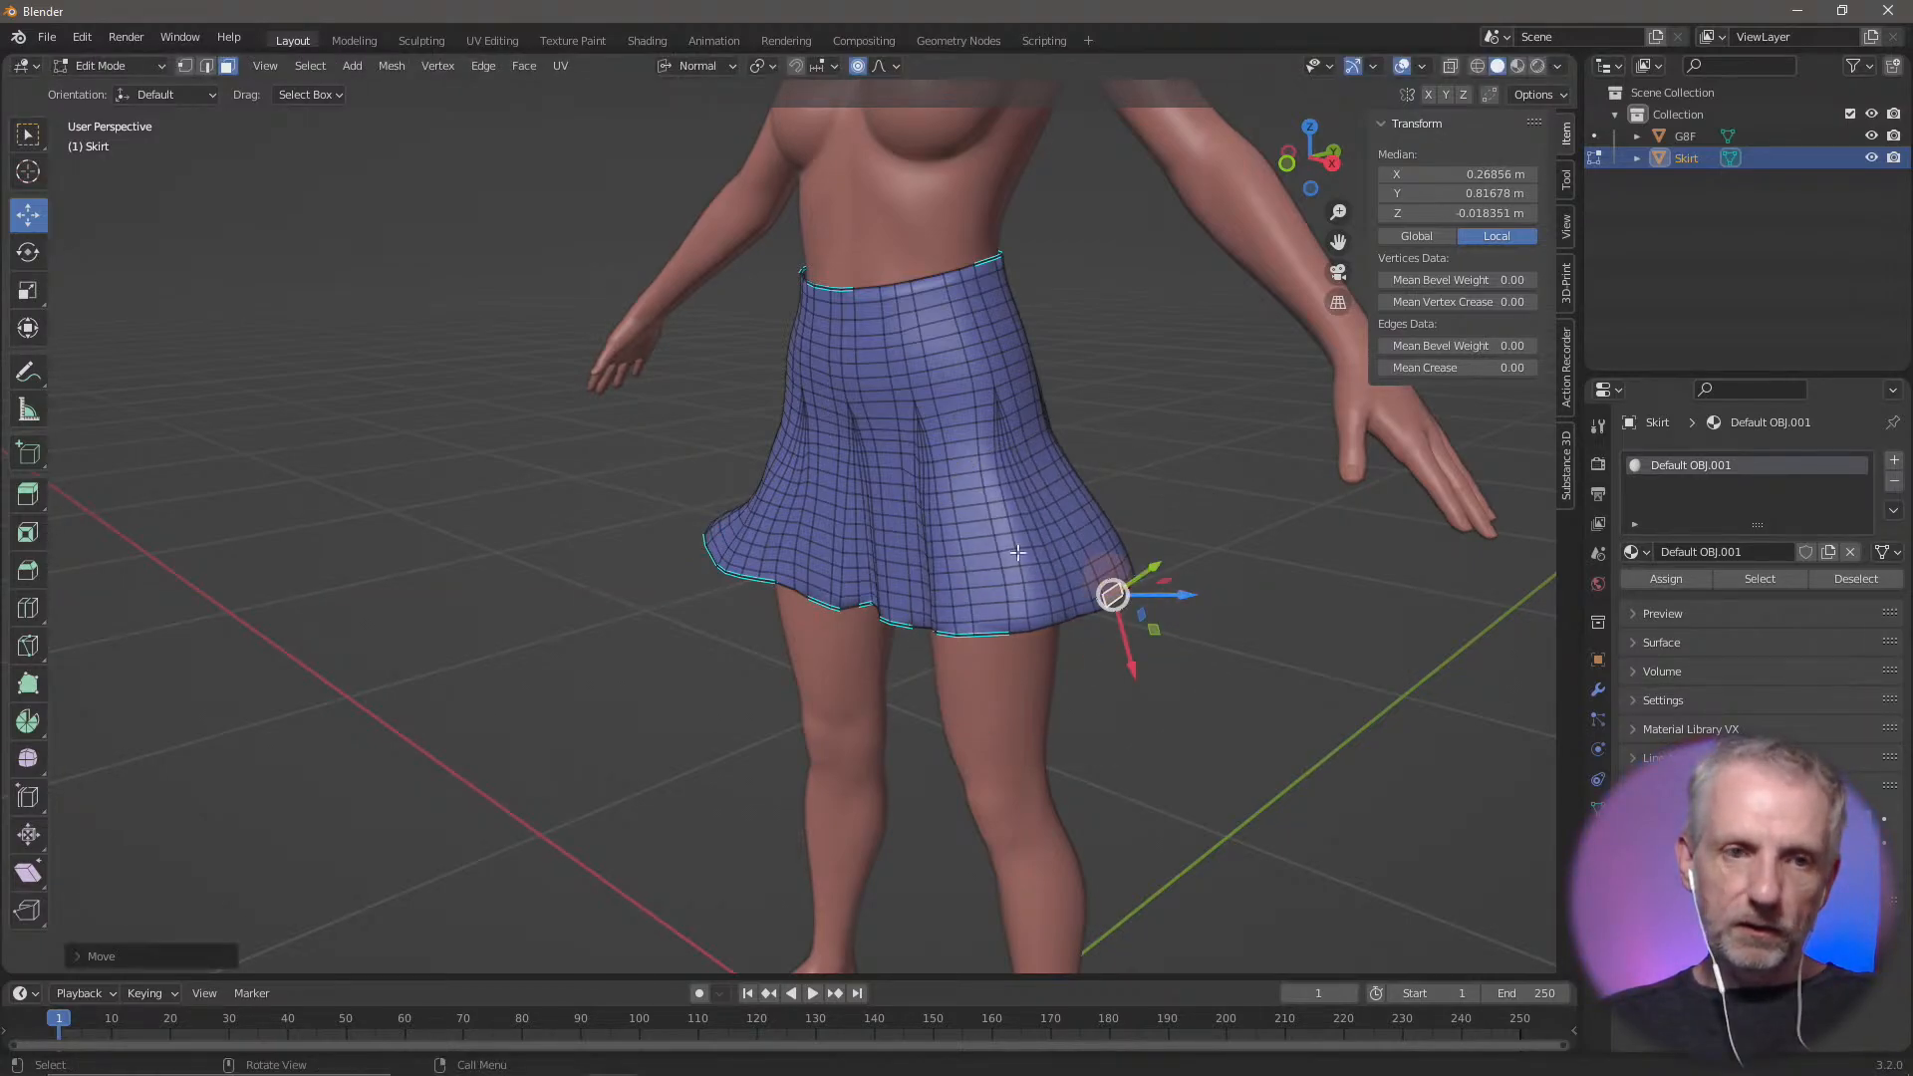
left_click(27, 254)
left_click_drag(1146, 546, 1096, 528)
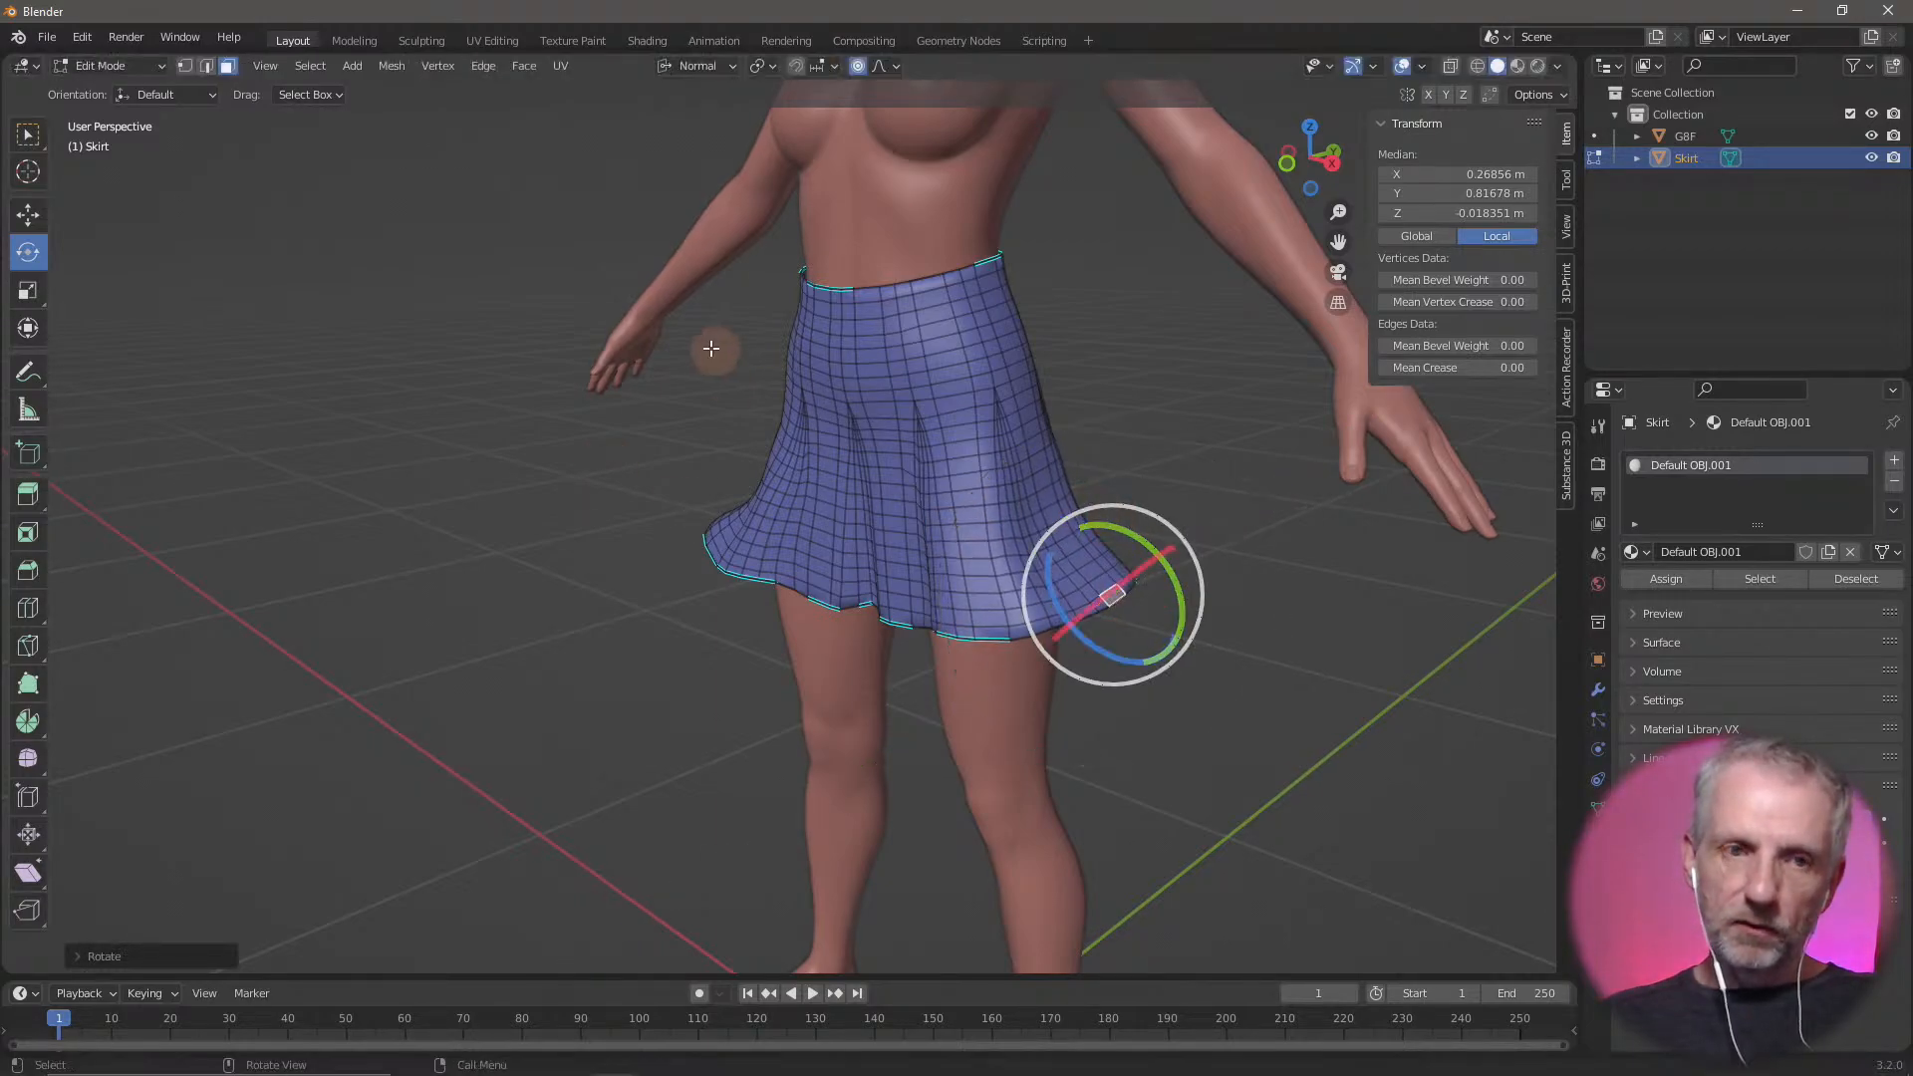
left_click(30, 215)
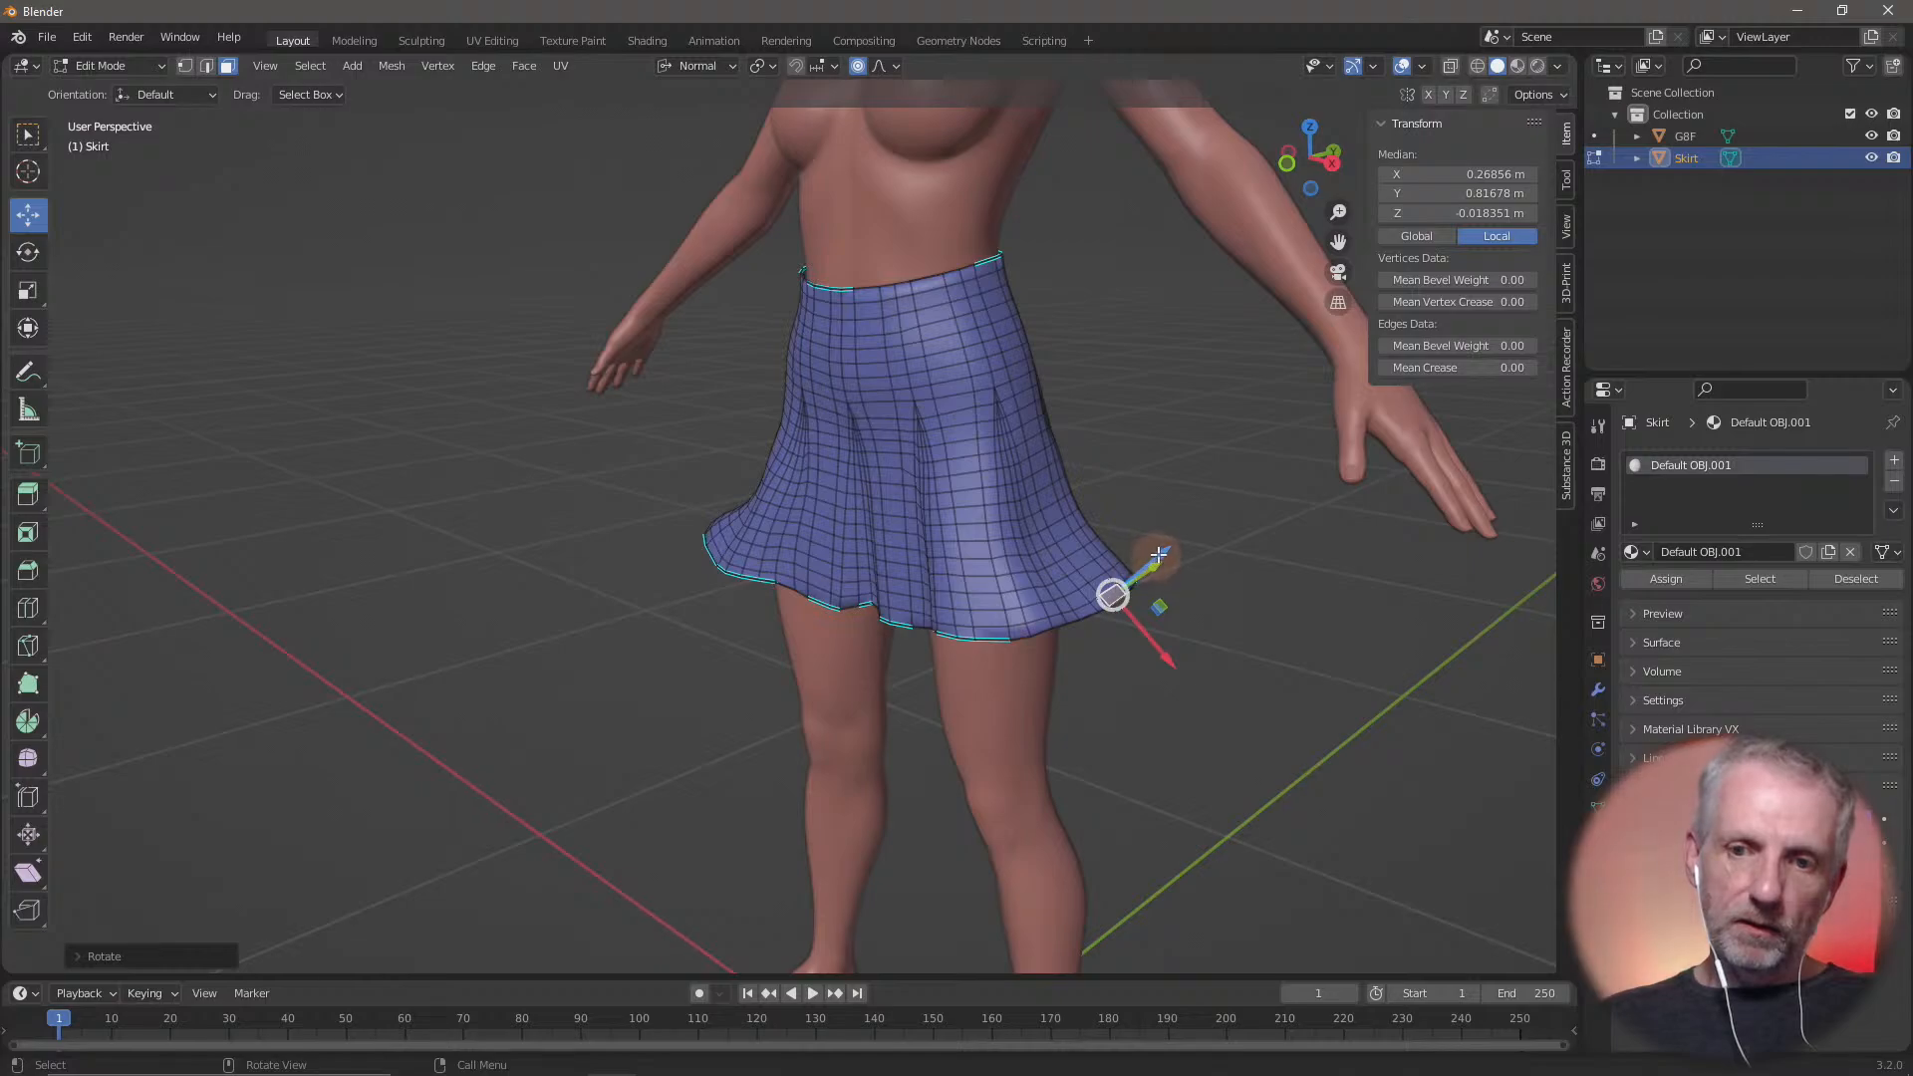
mouse_move(1159, 555)
left_mouse_down()
mouse_move(1136, 558)
mouse_move(1163, 543)
left_mouse_up()
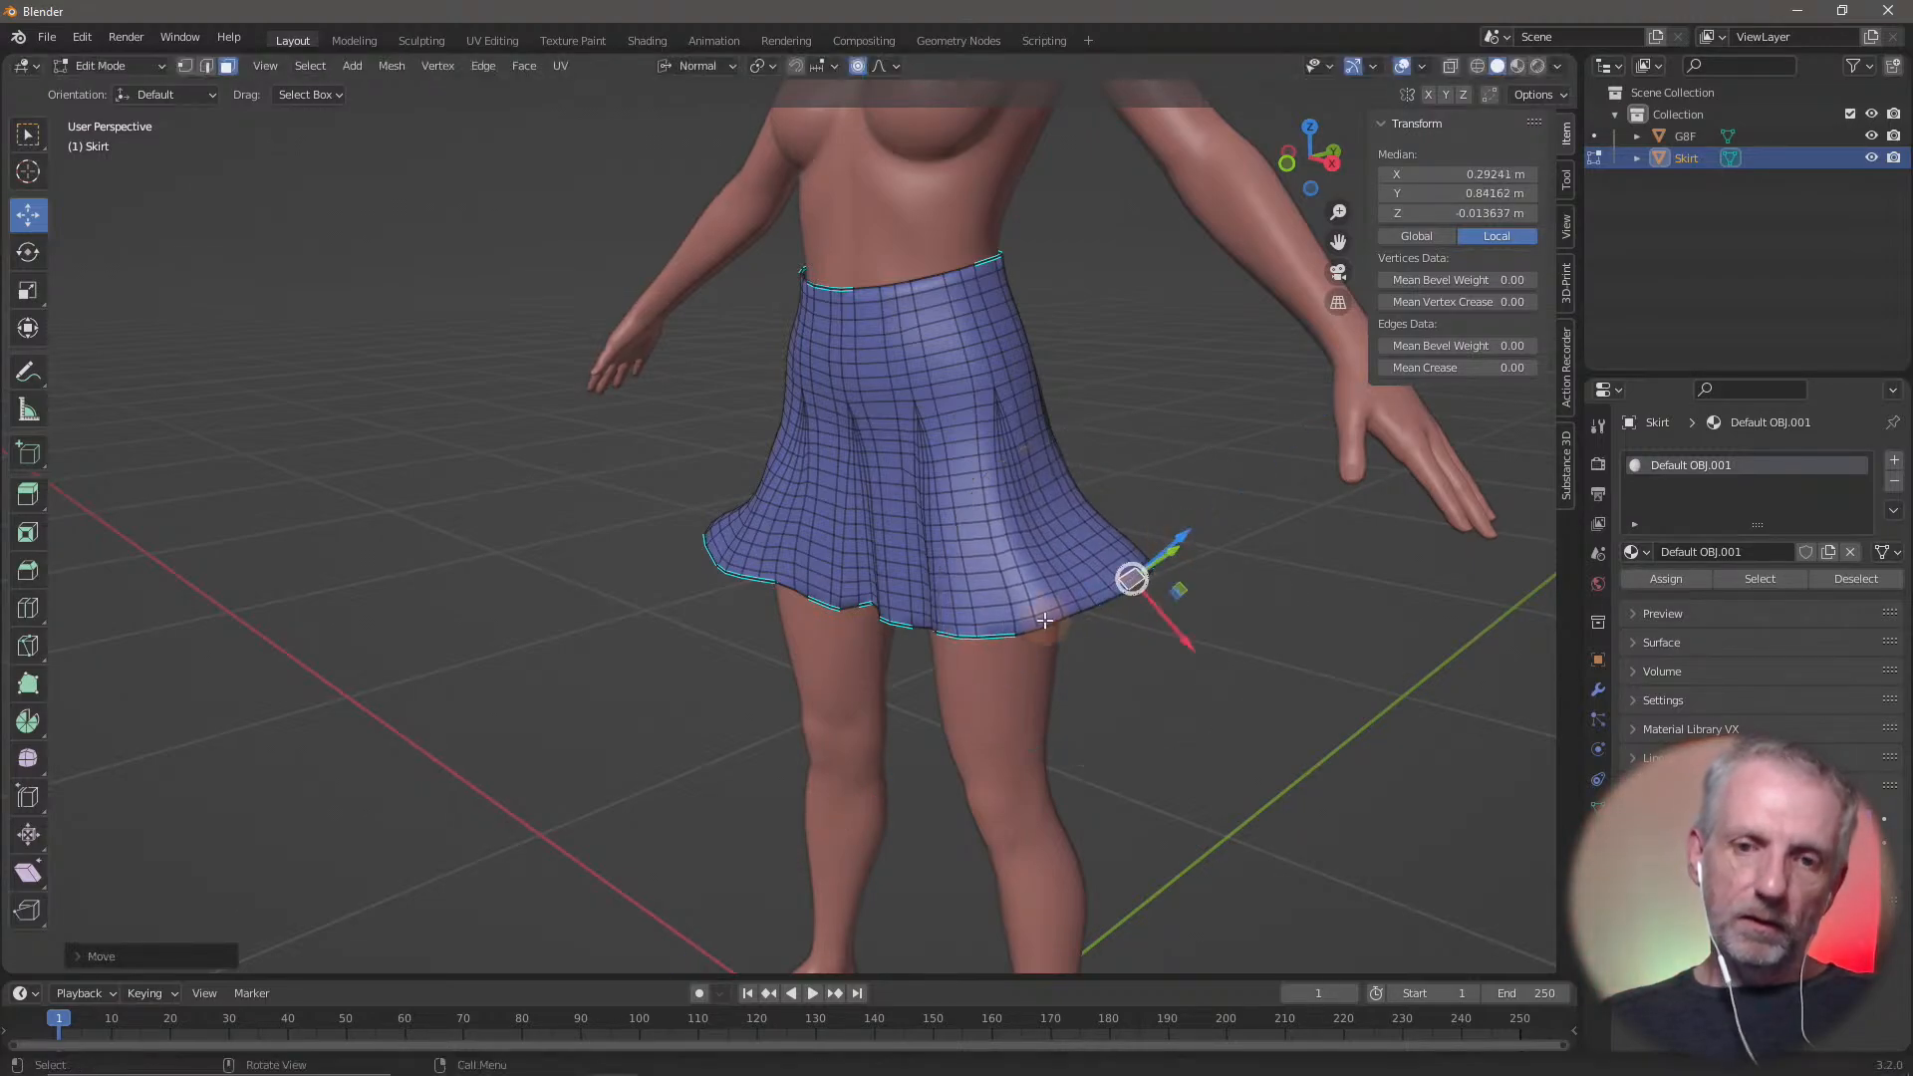
Pull a front hem face forward about 0.09 m along its normal with a proportional size of about 0.25 m
middle_click_drag(1044, 619, 707, 658)
left_click(847, 634)
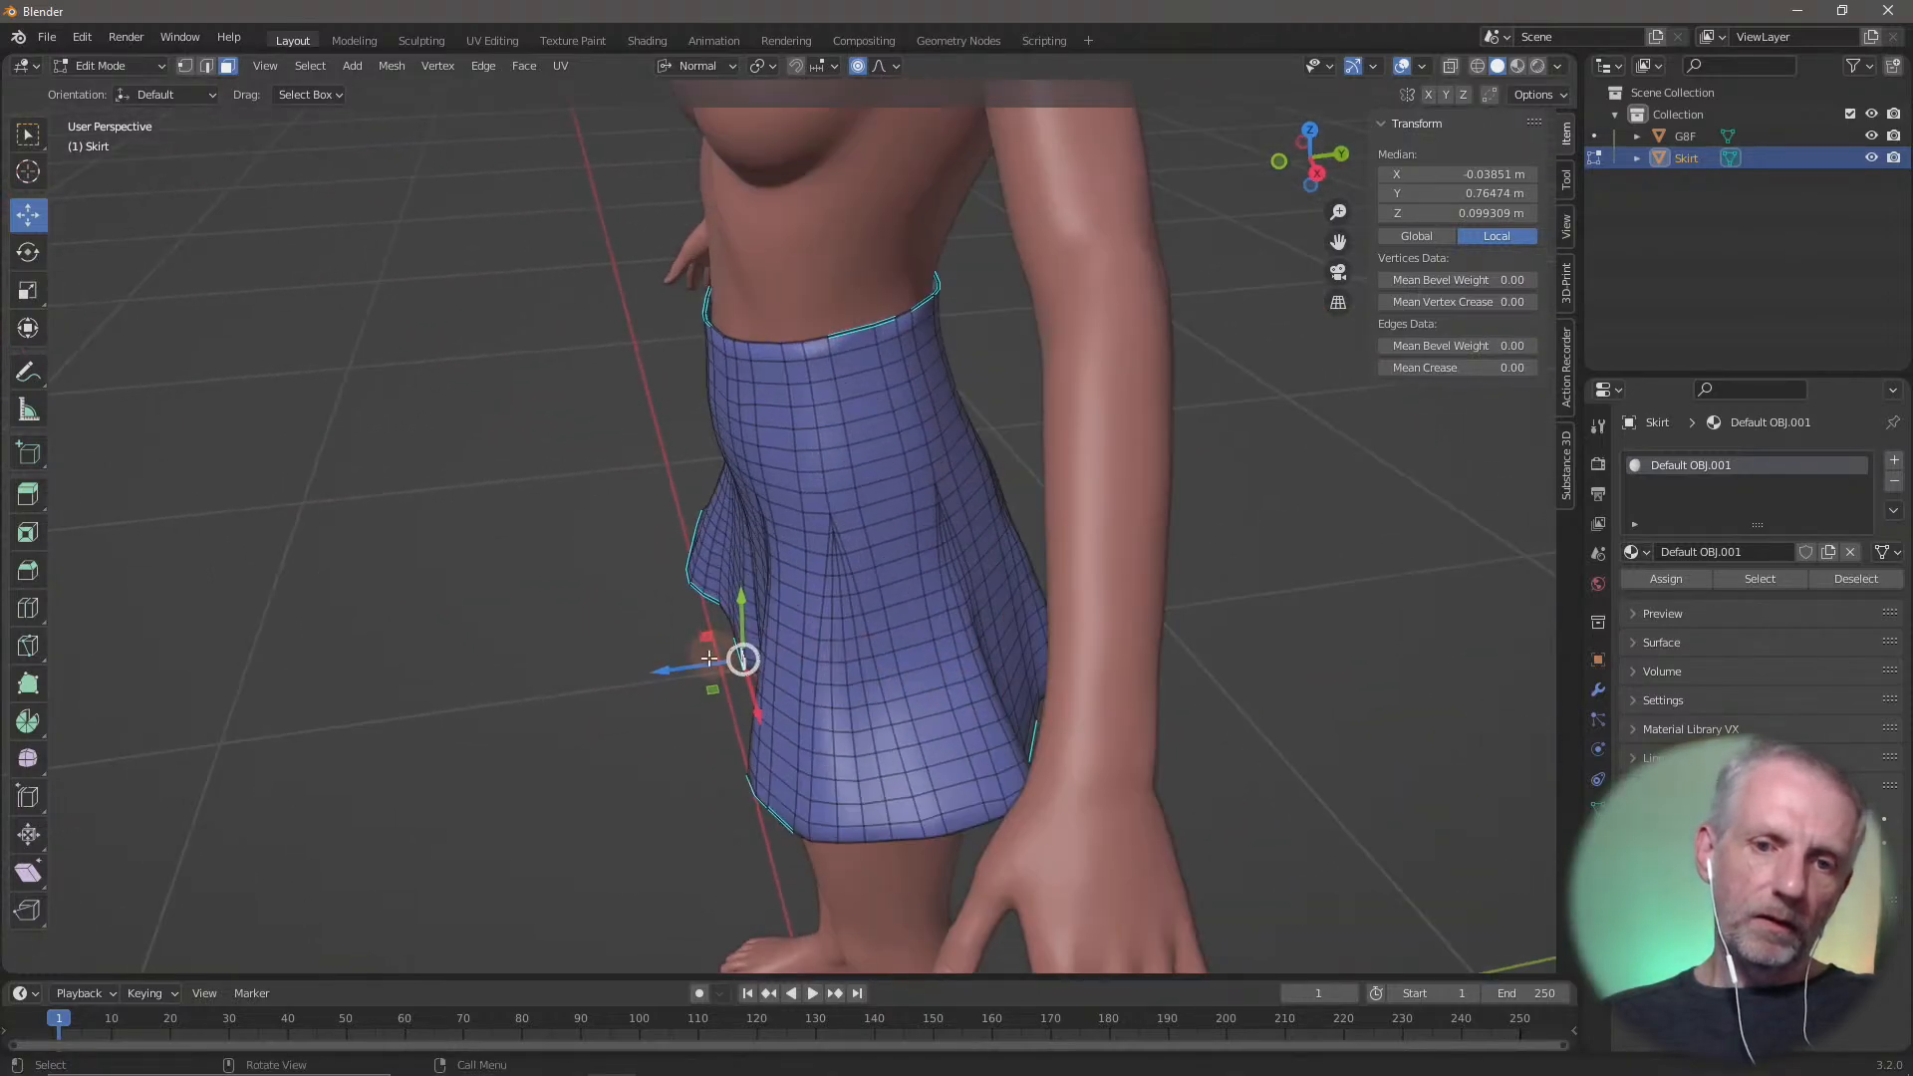
left_click_drag(702, 661, 565, 660)
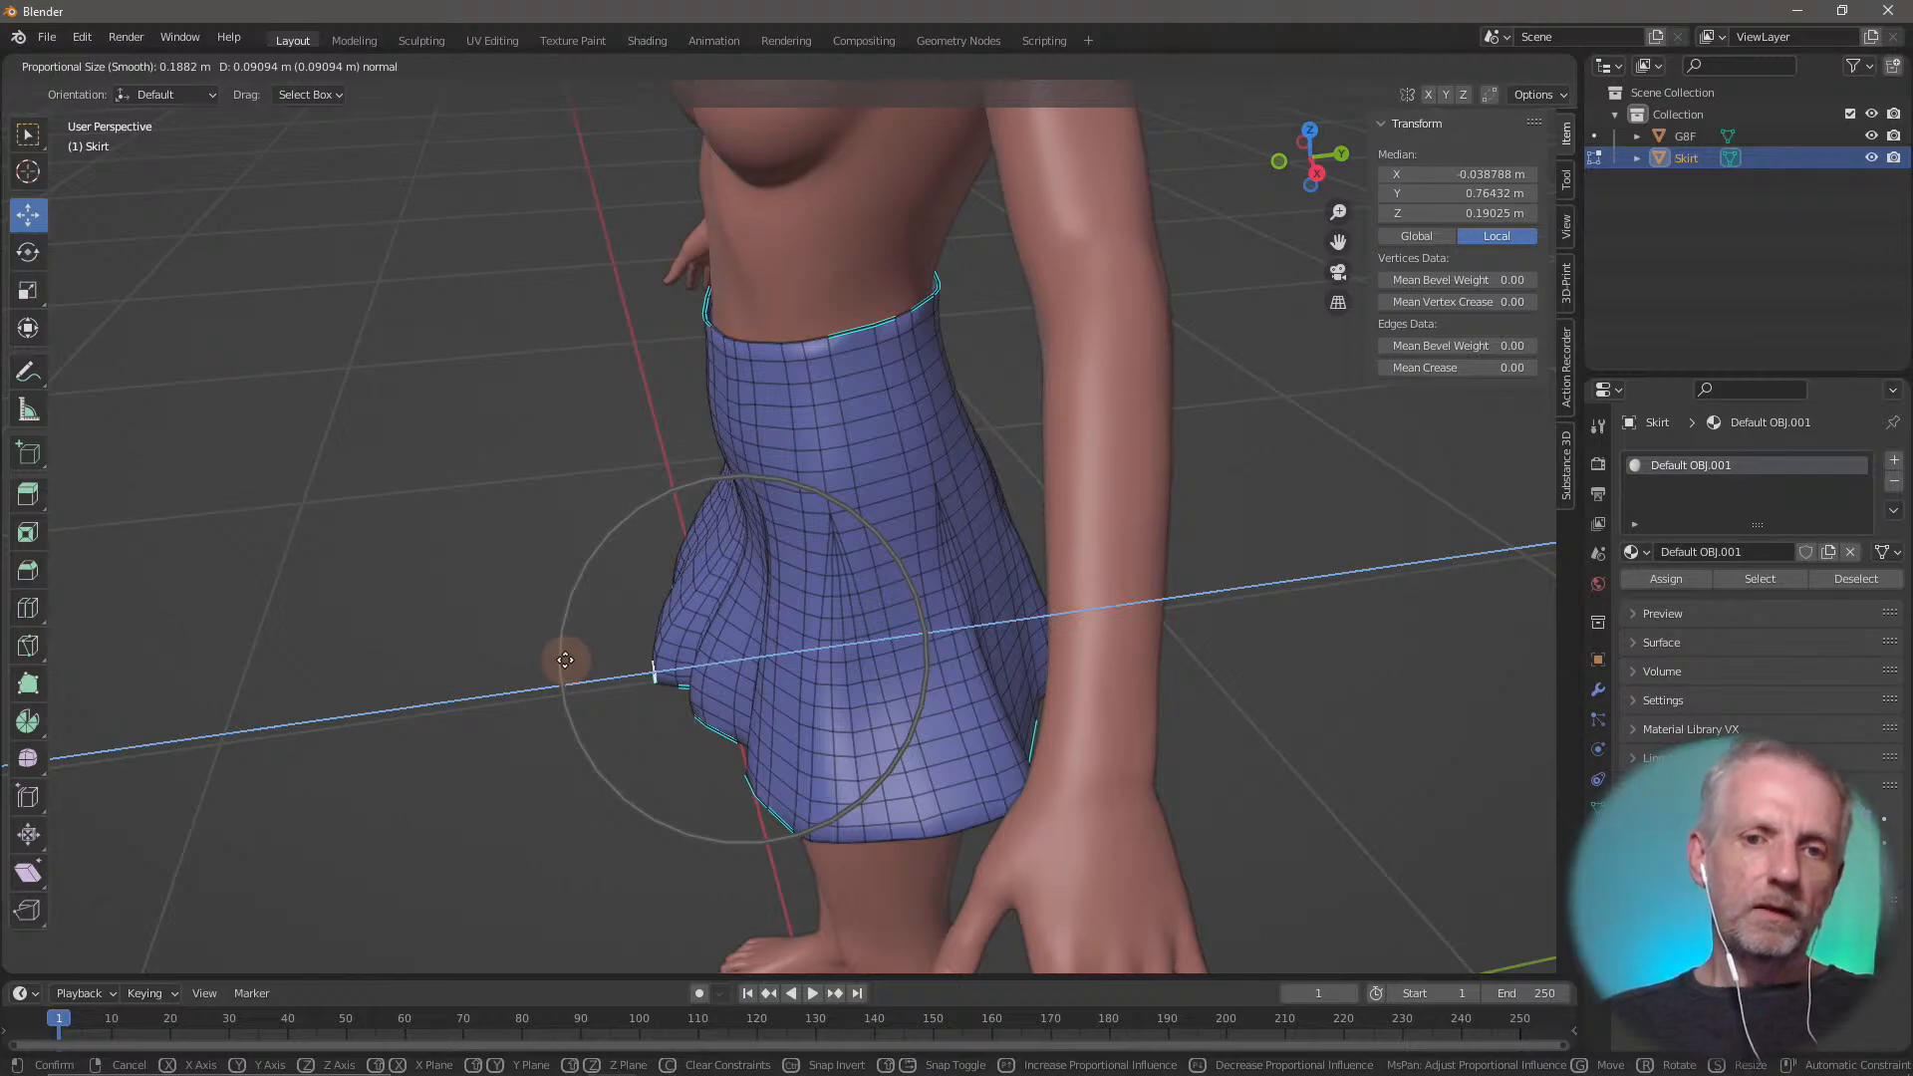
scroll(565, 659, "down", 2)
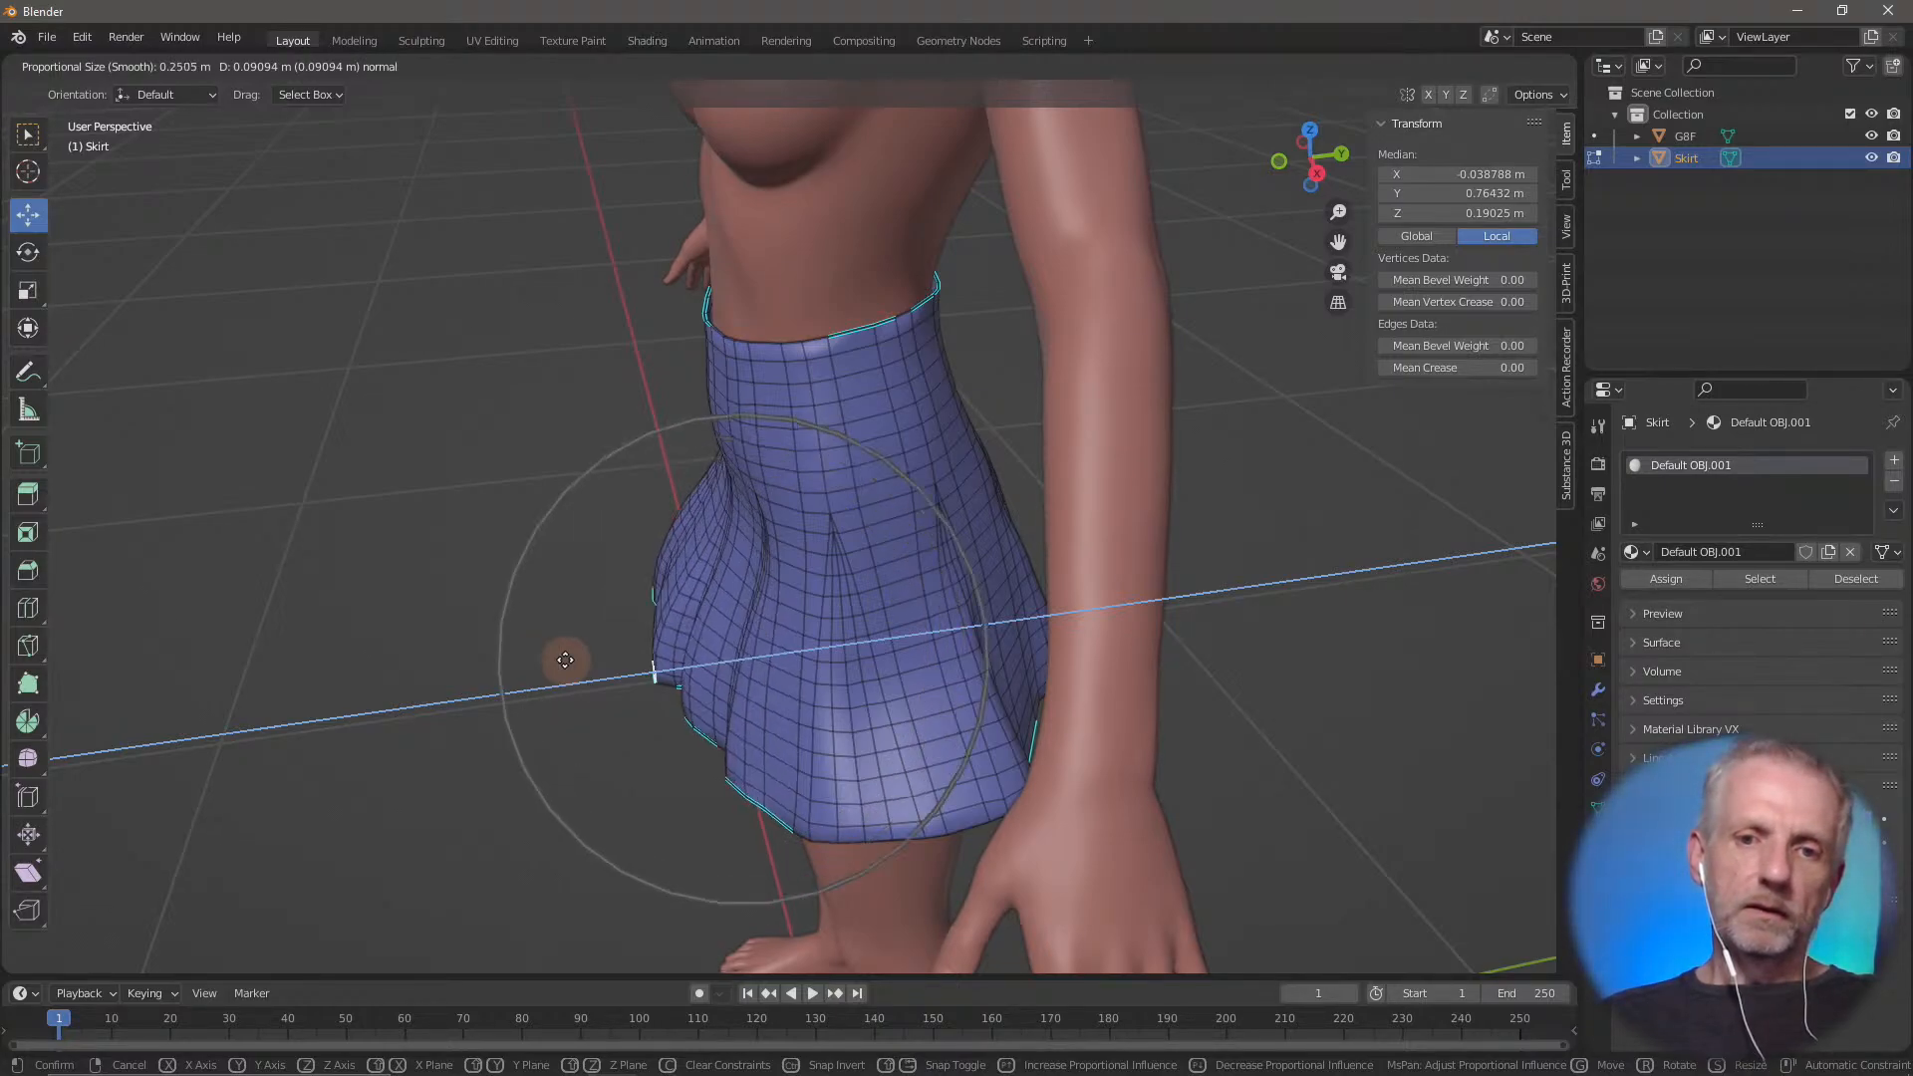
left_click_drag(565, 660, 564, 659)
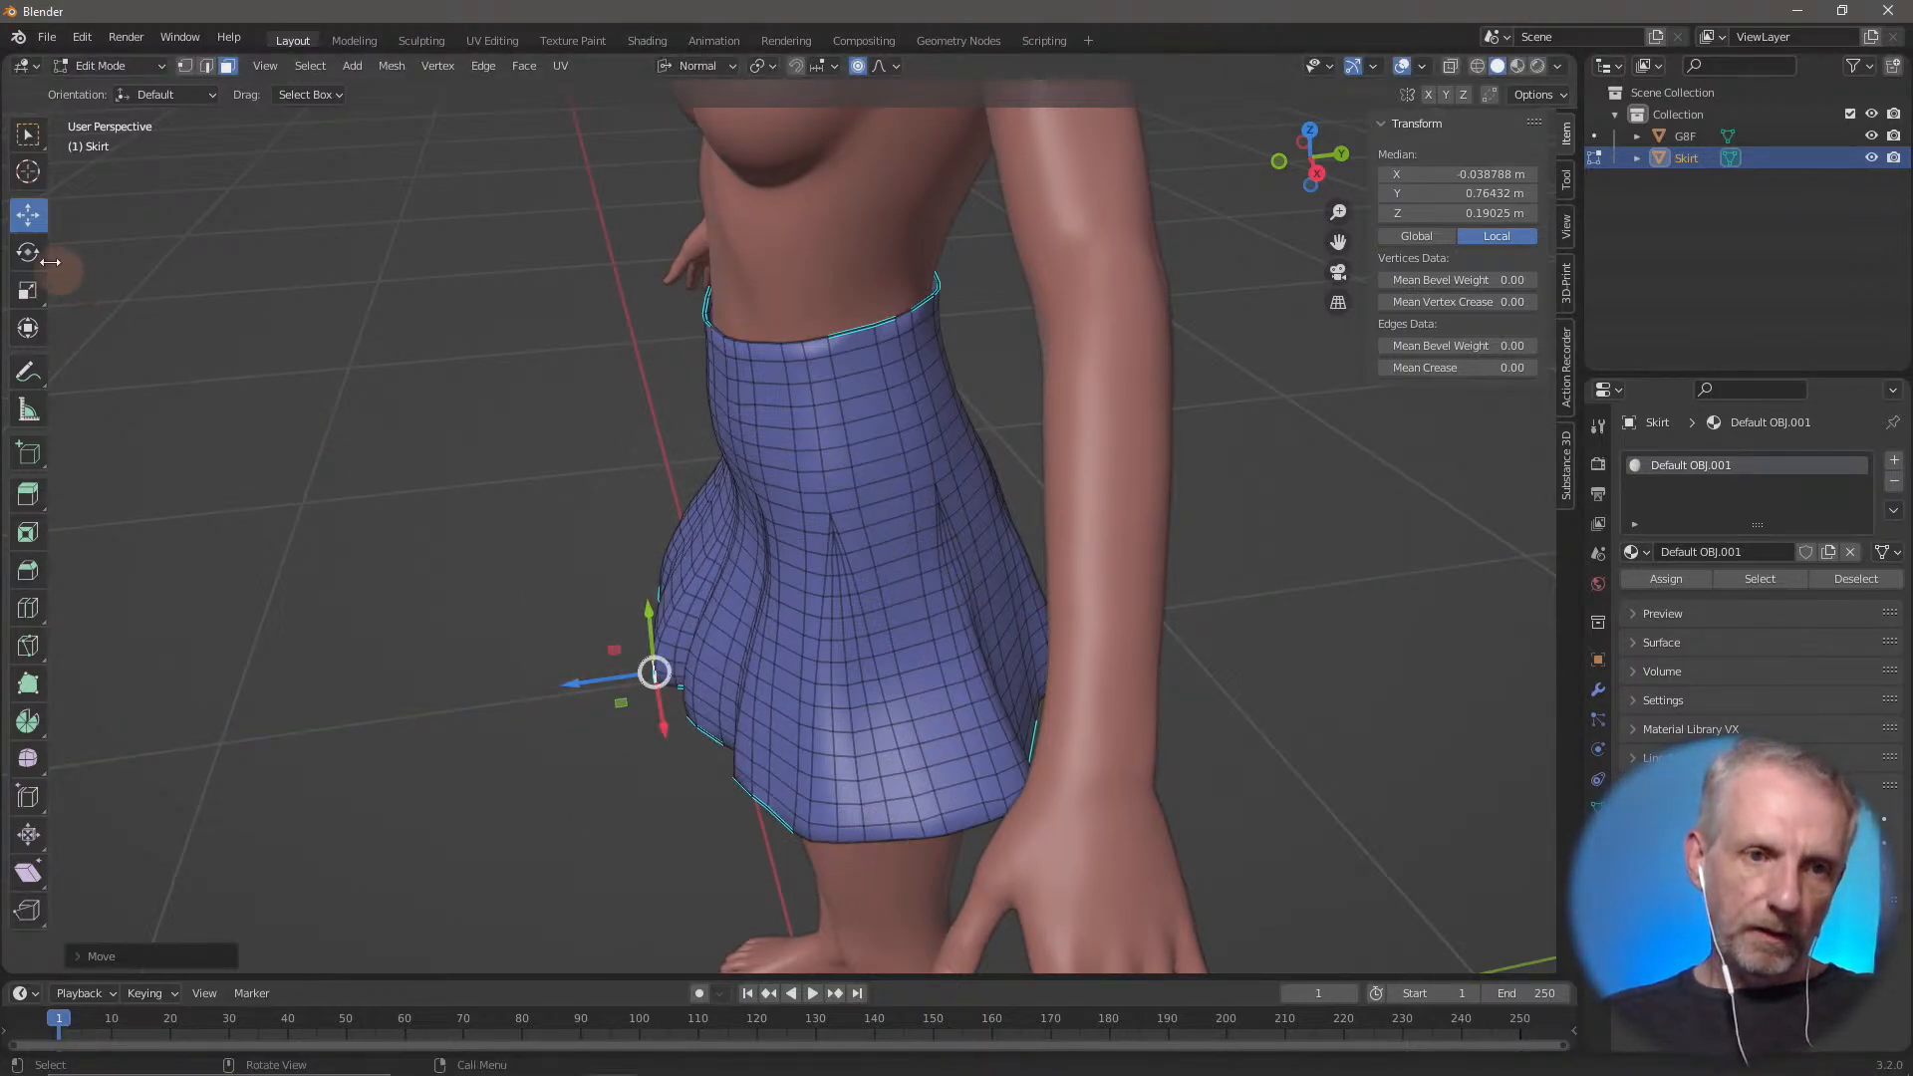
Rotate the front hem face to tilt the front of the skirt
left_click(28, 252)
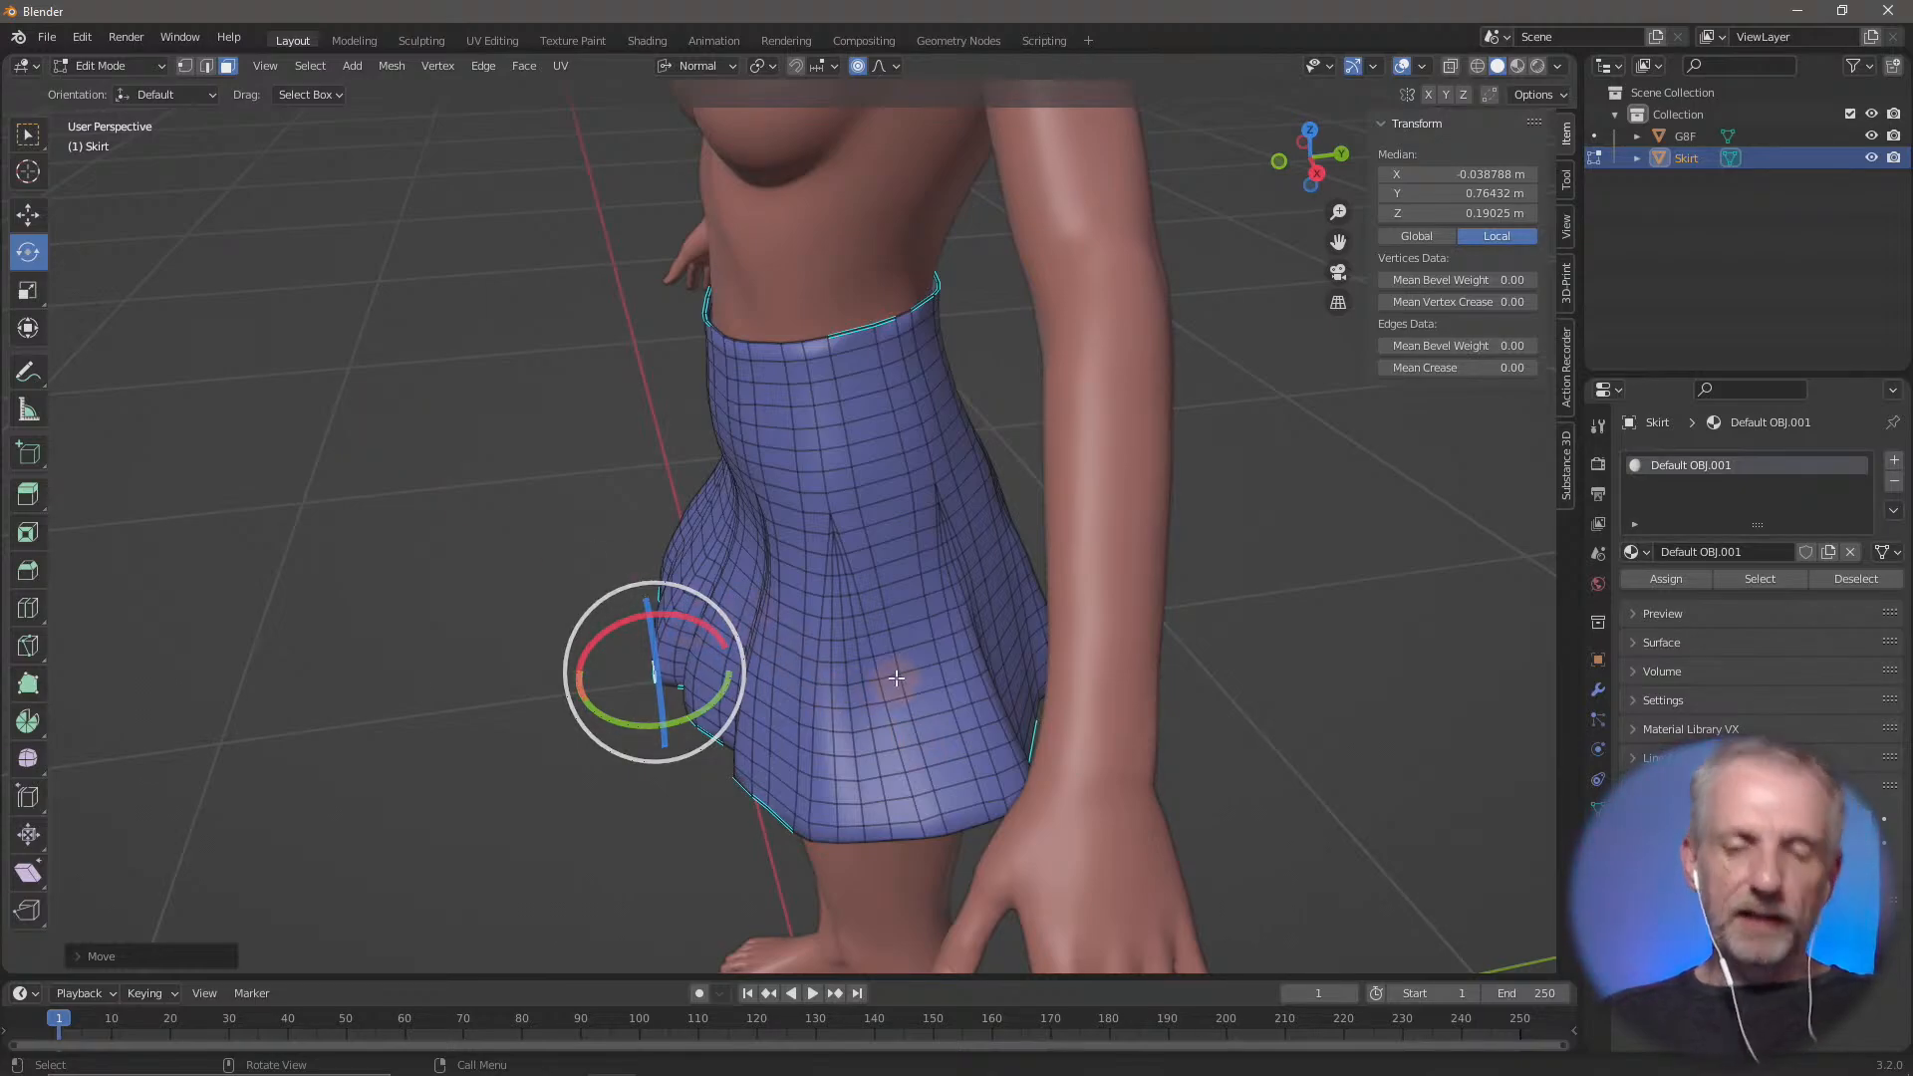
middle_click_drag(895, 678, 720, 592)
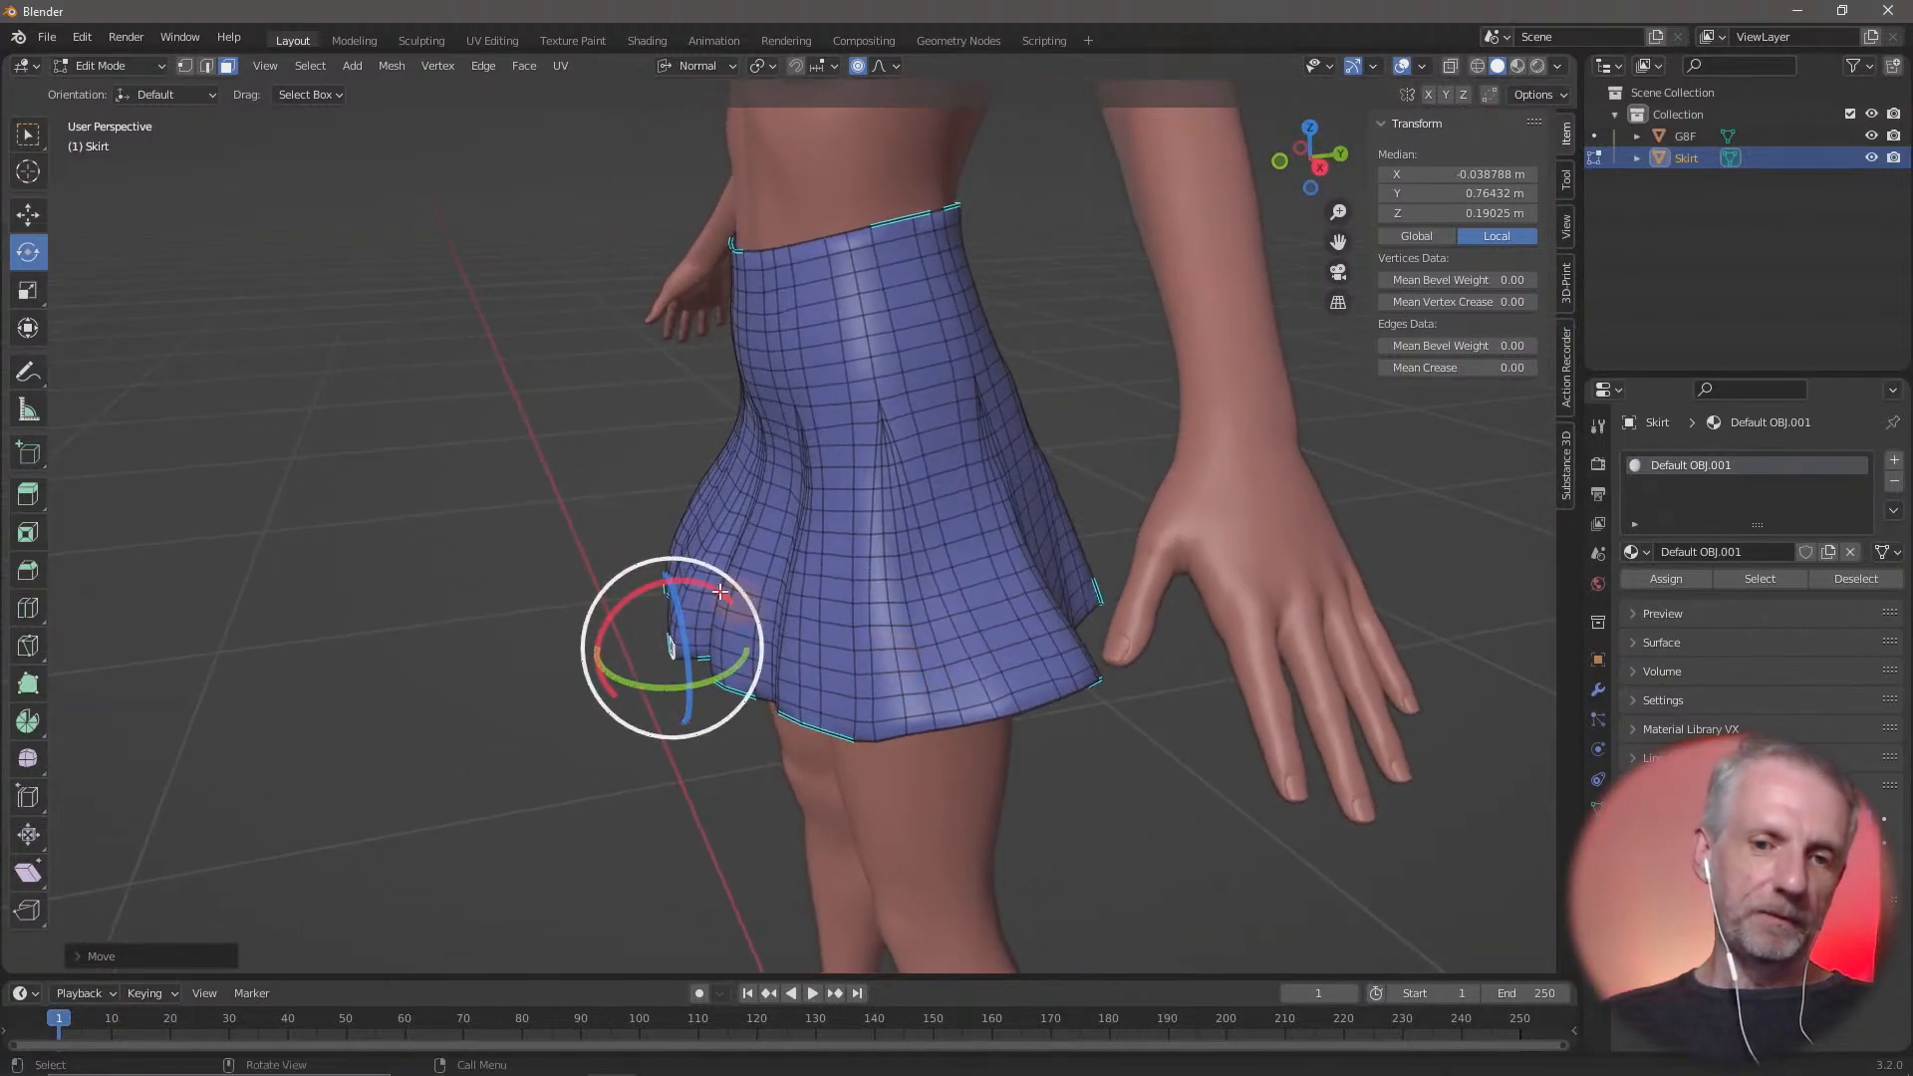
left_click_drag(697, 579, 739, 610)
middle_click_drag(867, 704, 1067, 661)
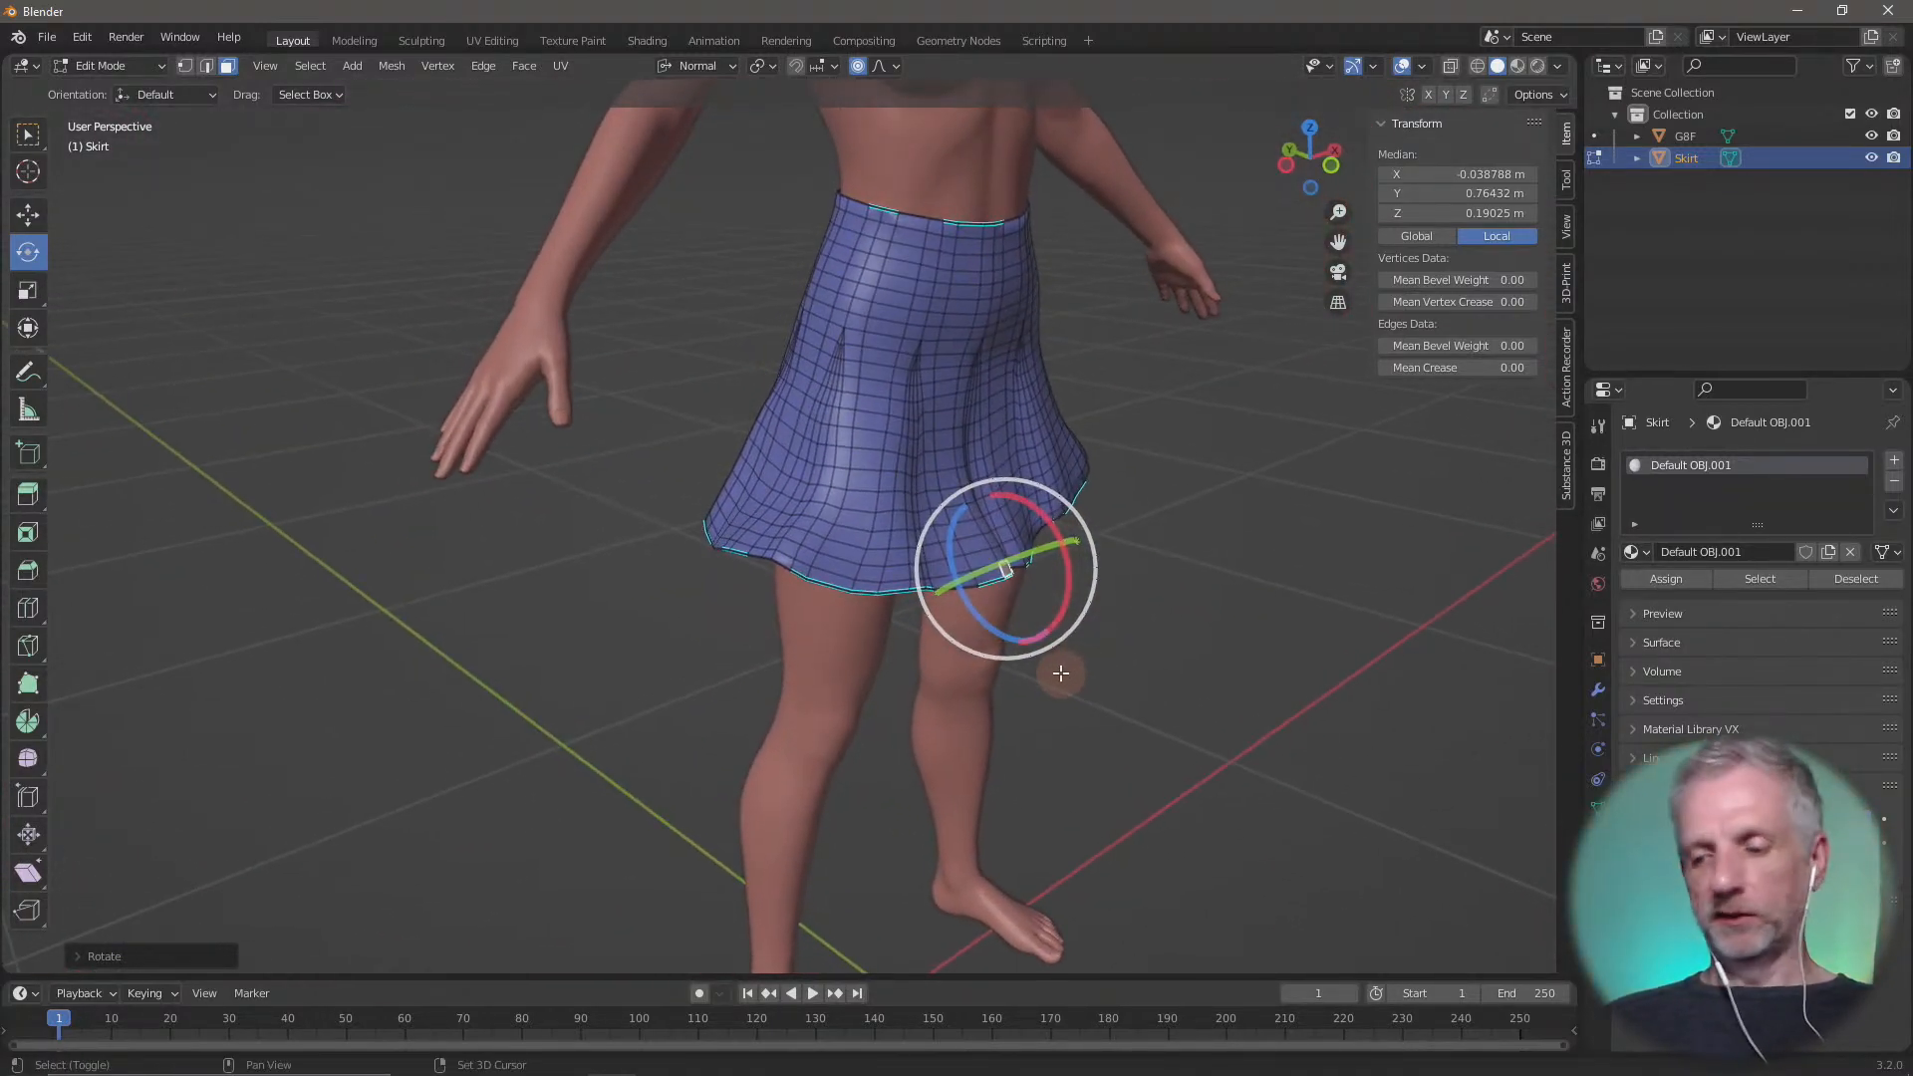
In the right side view, tilt the front hem face further upward and move it outward along its normal
key("KP_1")
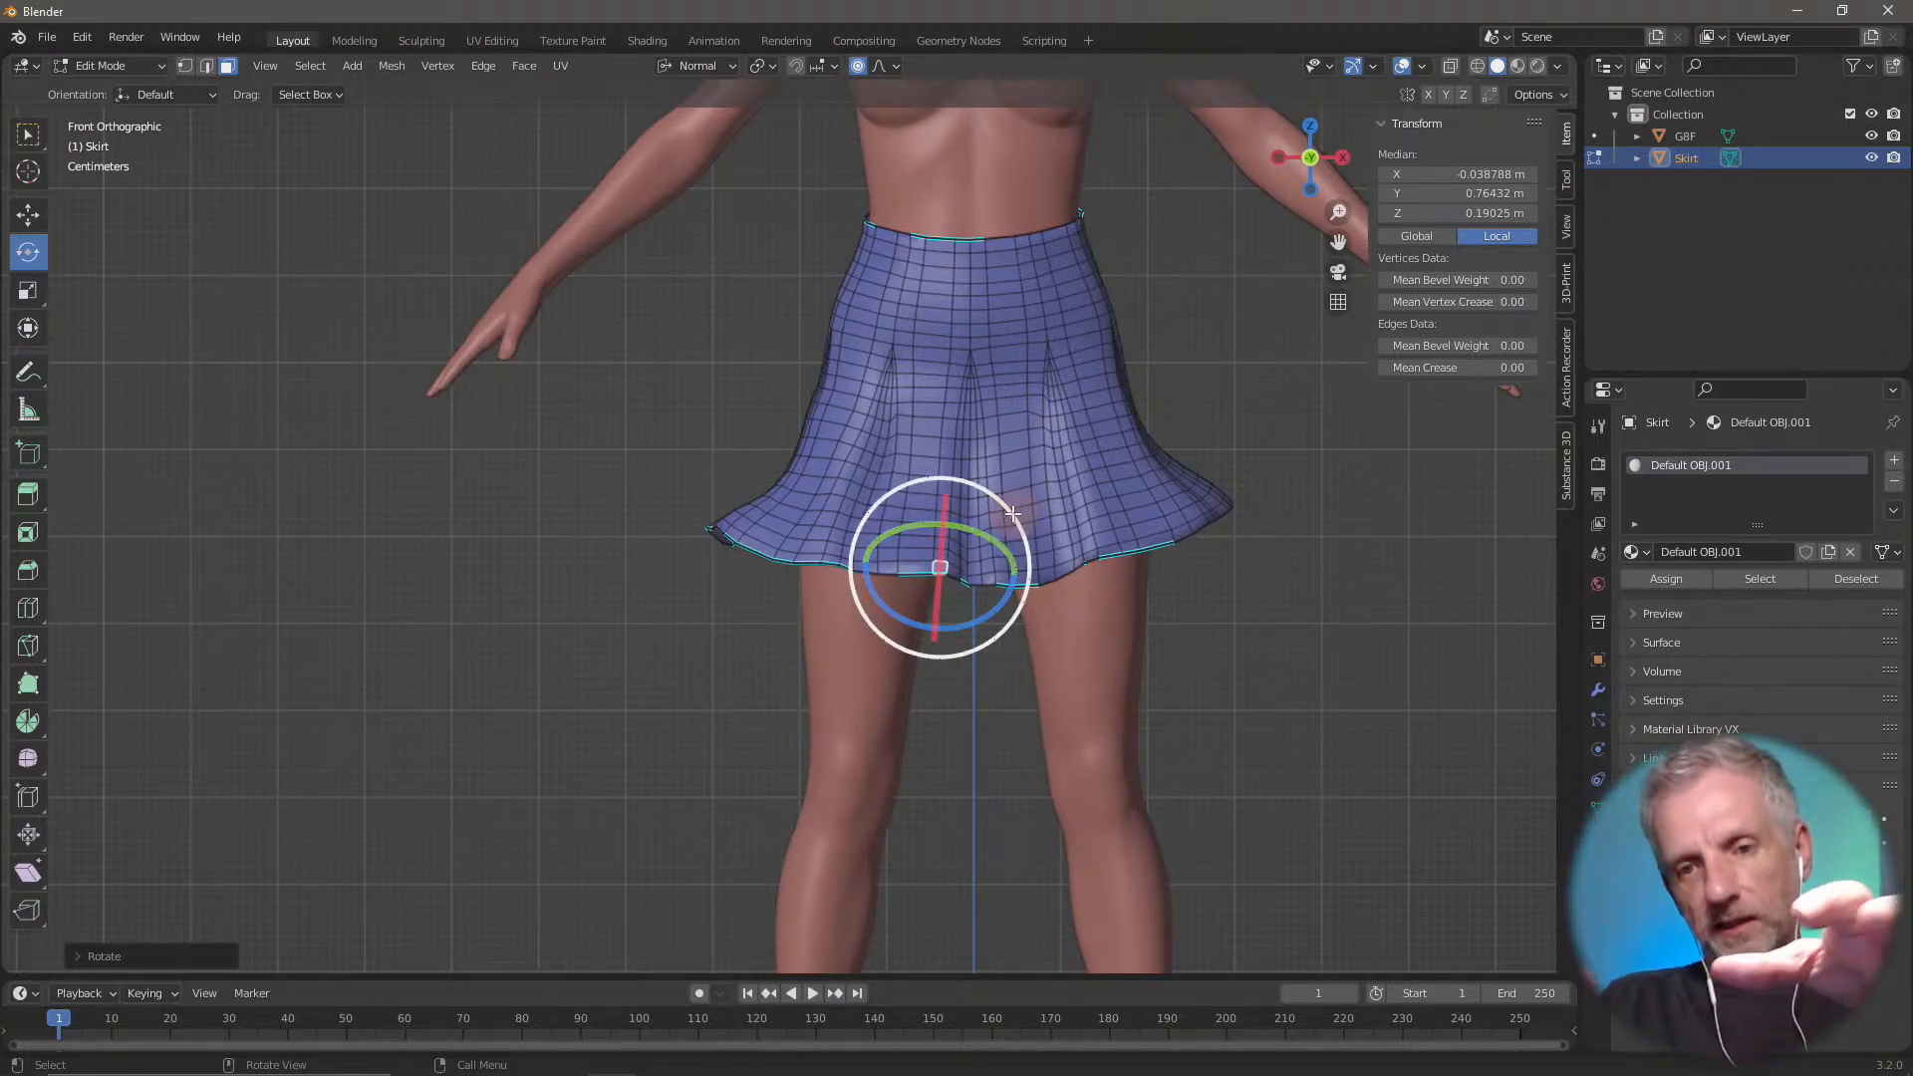
mouse_move(1012, 513)
left_mouse_down()
mouse_move(997, 518)
mouse_move(1012, 498)
left_mouse_up()
middle_click_drag(1131, 609, 985, 641)
key("KP_3")
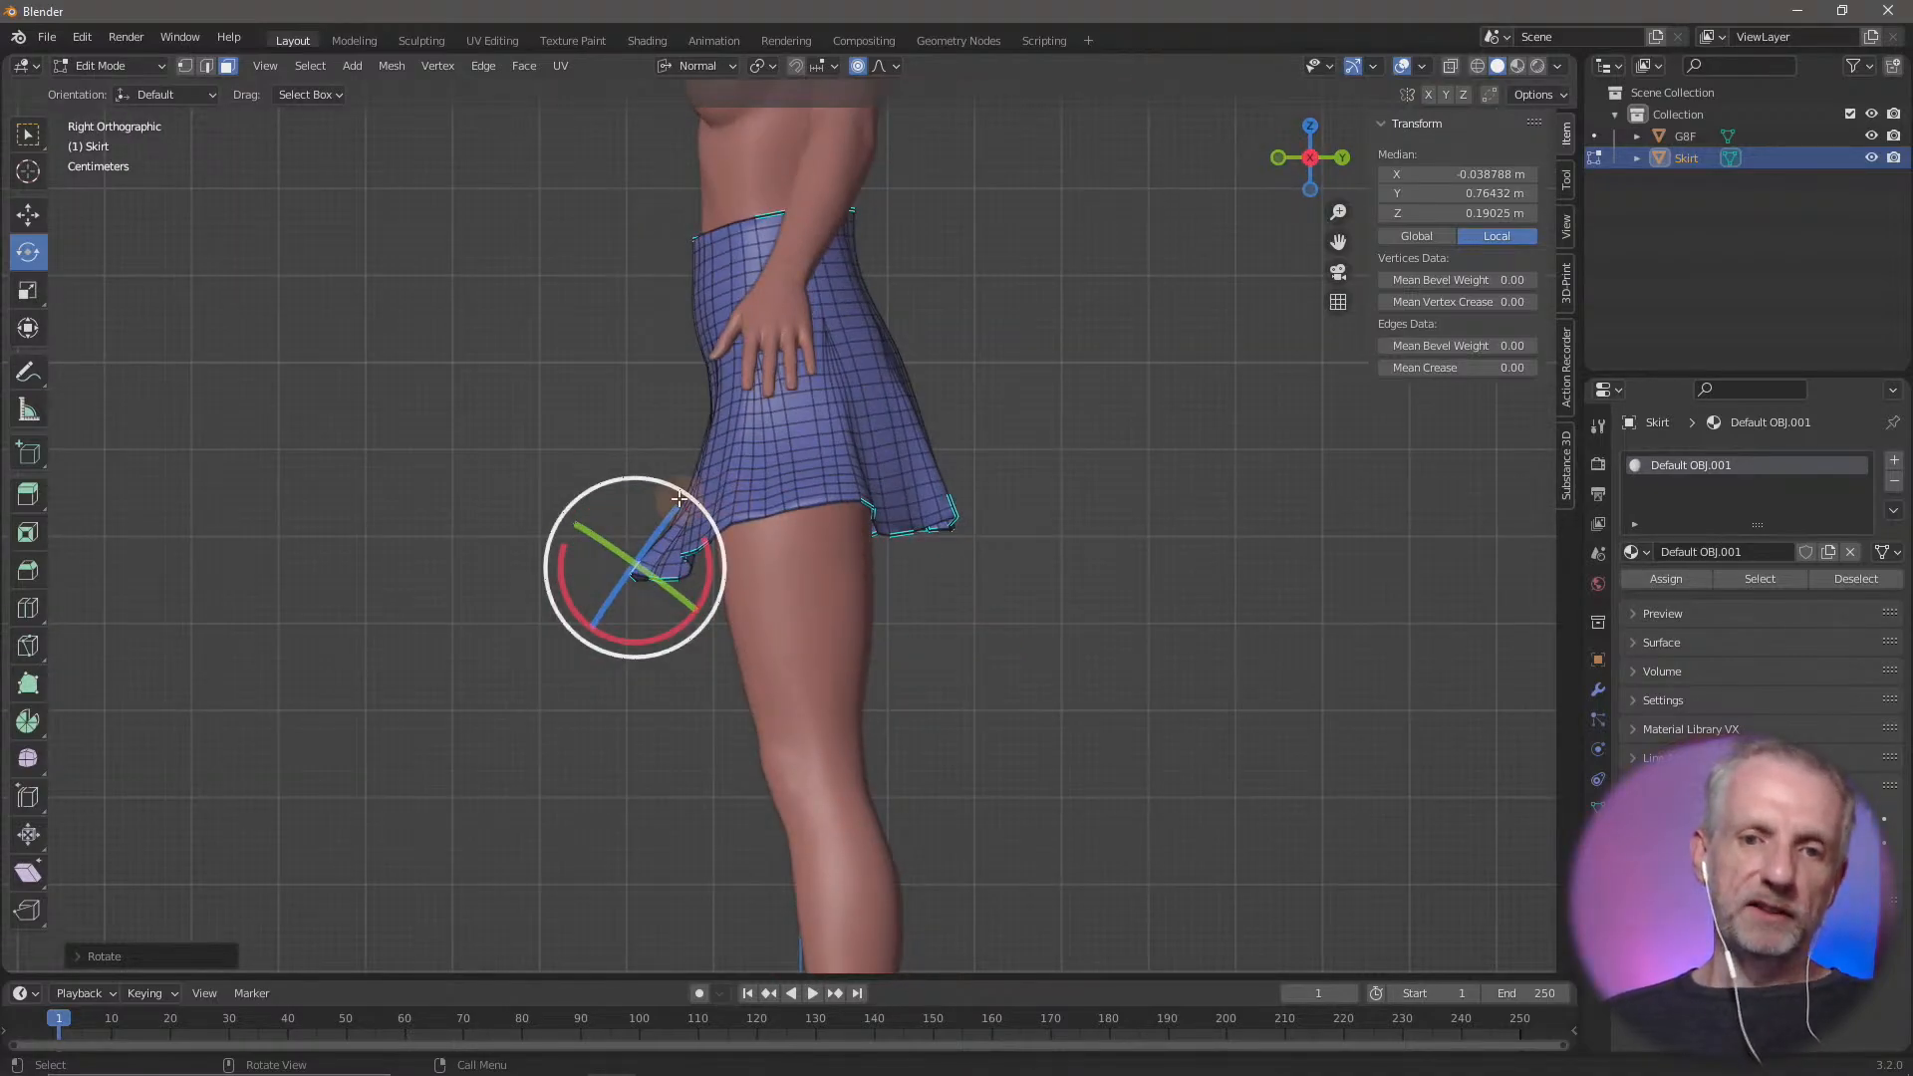
mouse_move(694, 495)
left_mouse_down()
mouse_move(714, 528)
mouse_move(632, 440)
mouse_move(723, 522)
mouse_move(708, 507)
left_mouse_up()
left_click(27, 214)
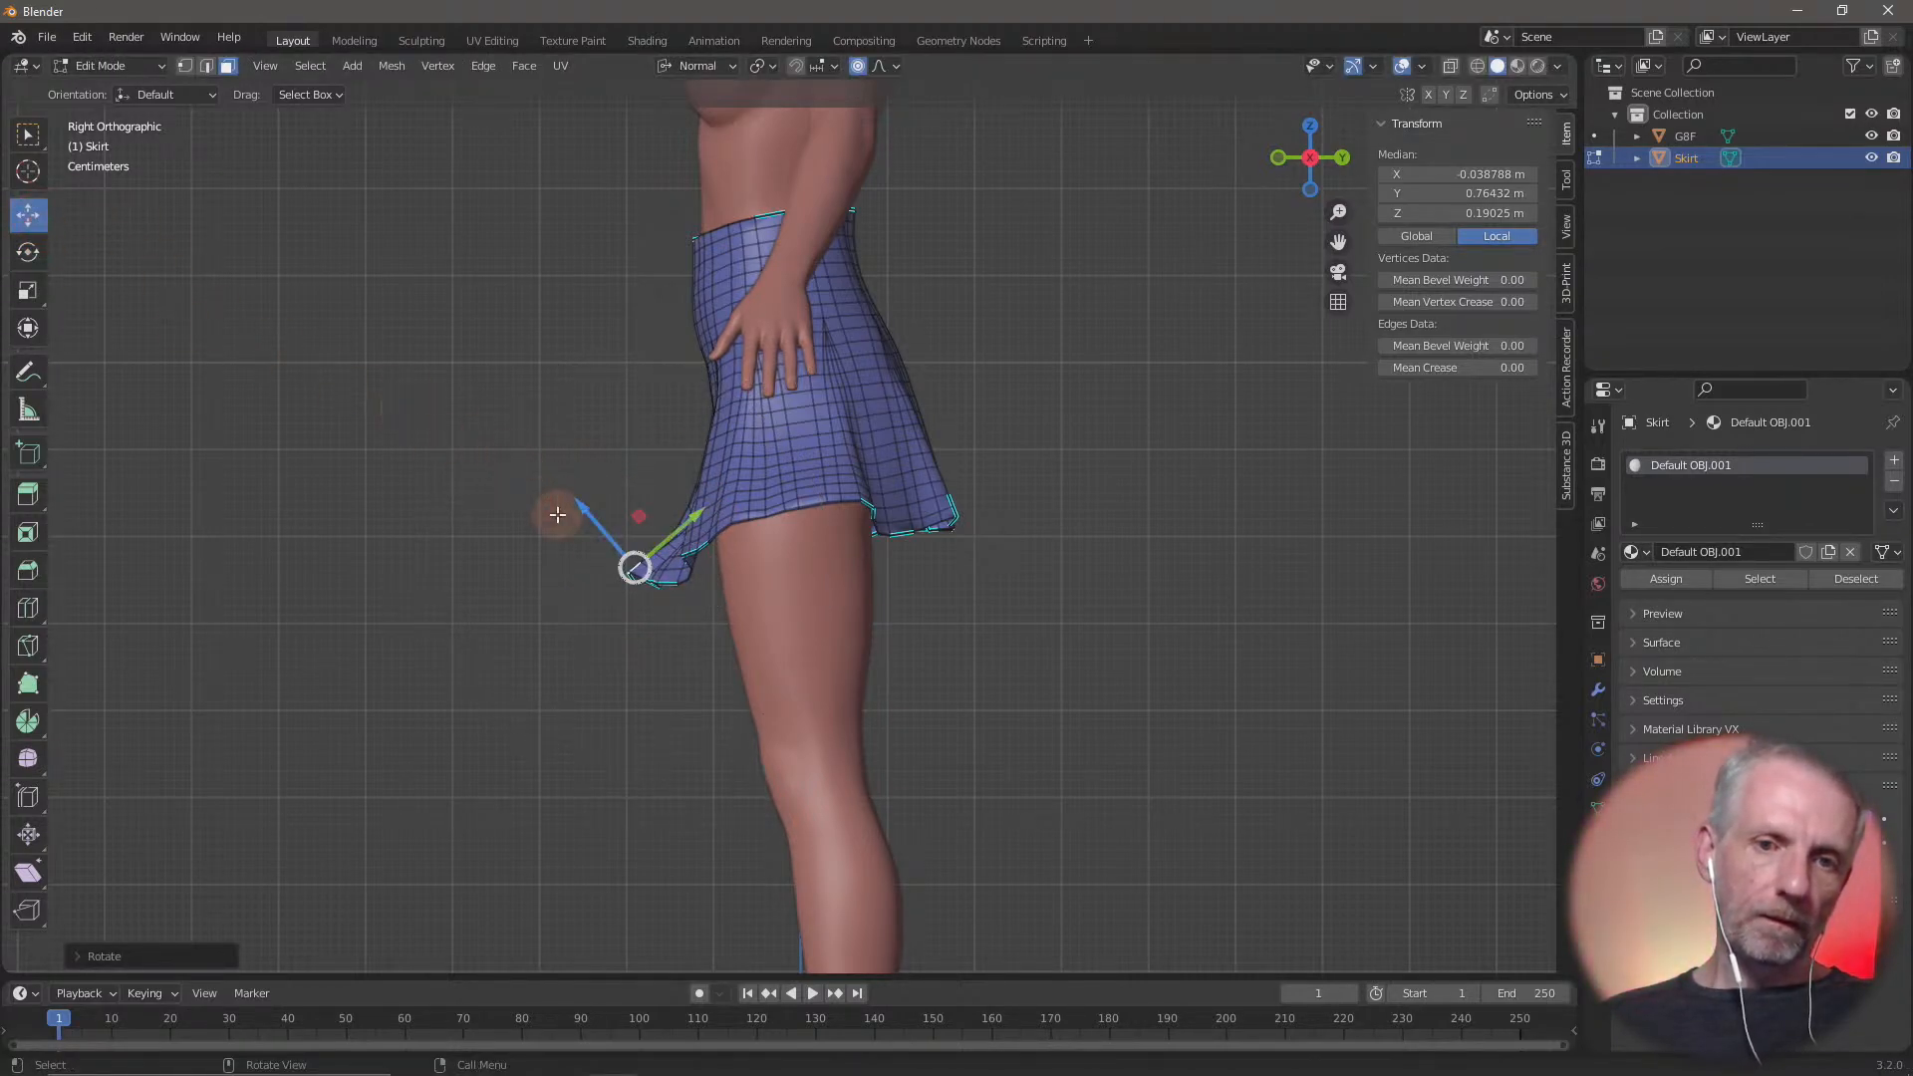
left_click_drag(578, 513, 554, 484)
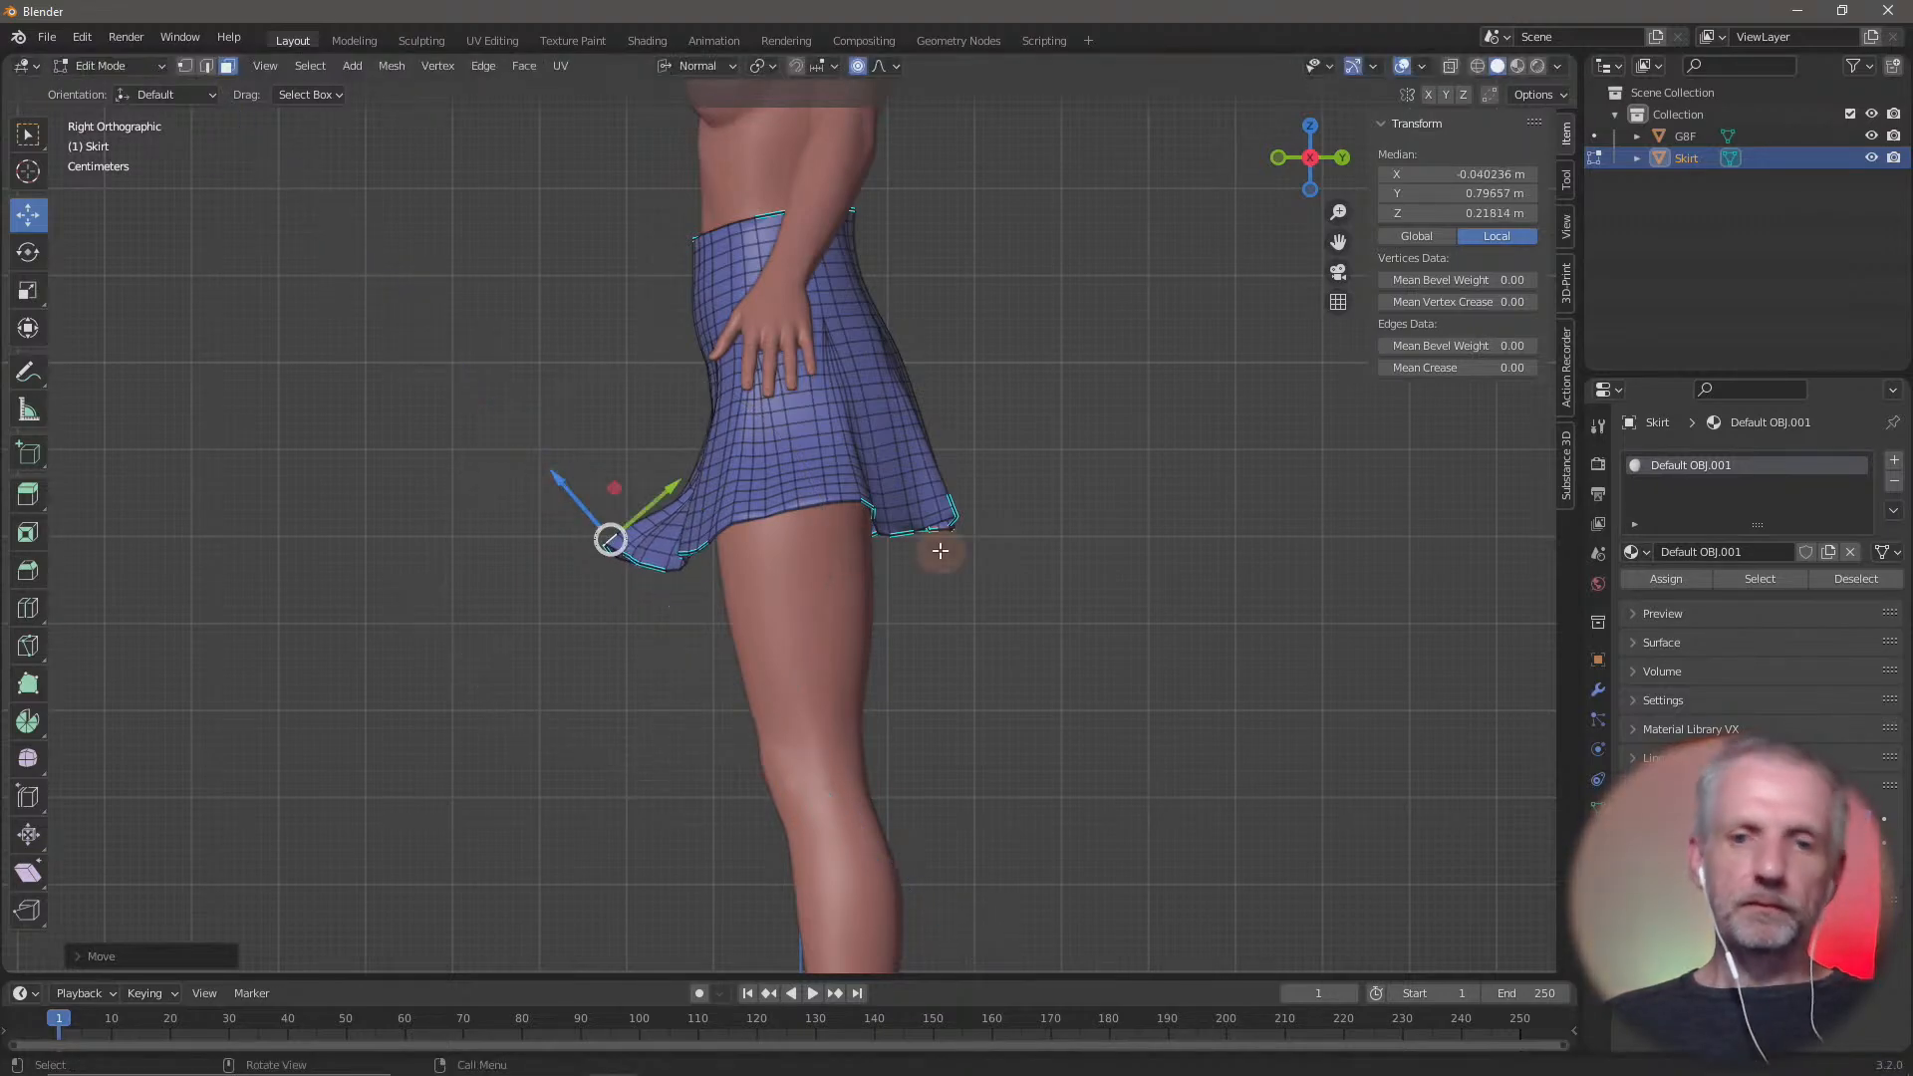
Pull a hem face at the back of the skirt outward about 0.07 m along its normal
middle_click_drag(1074, 566, 760, 688)
left_click(572, 574)
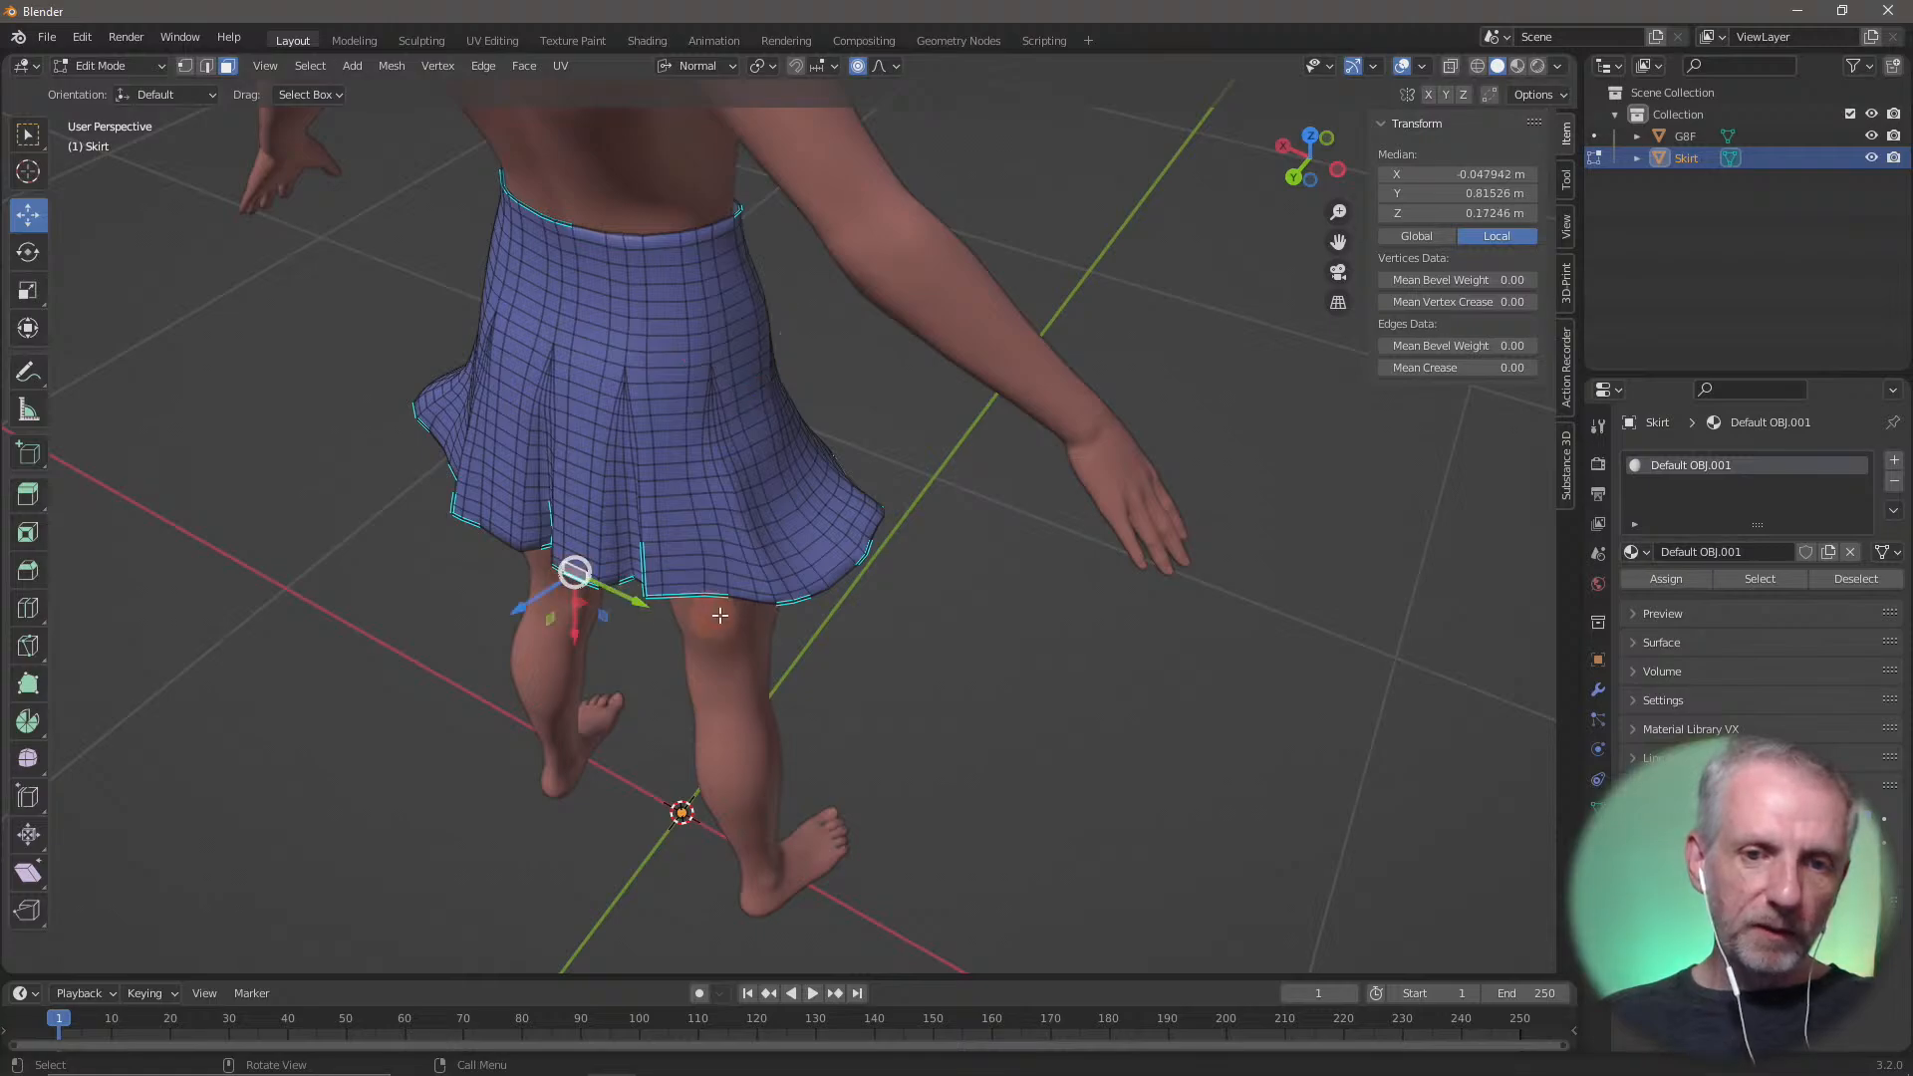
middle_click_drag(577, 568, 527, 462)
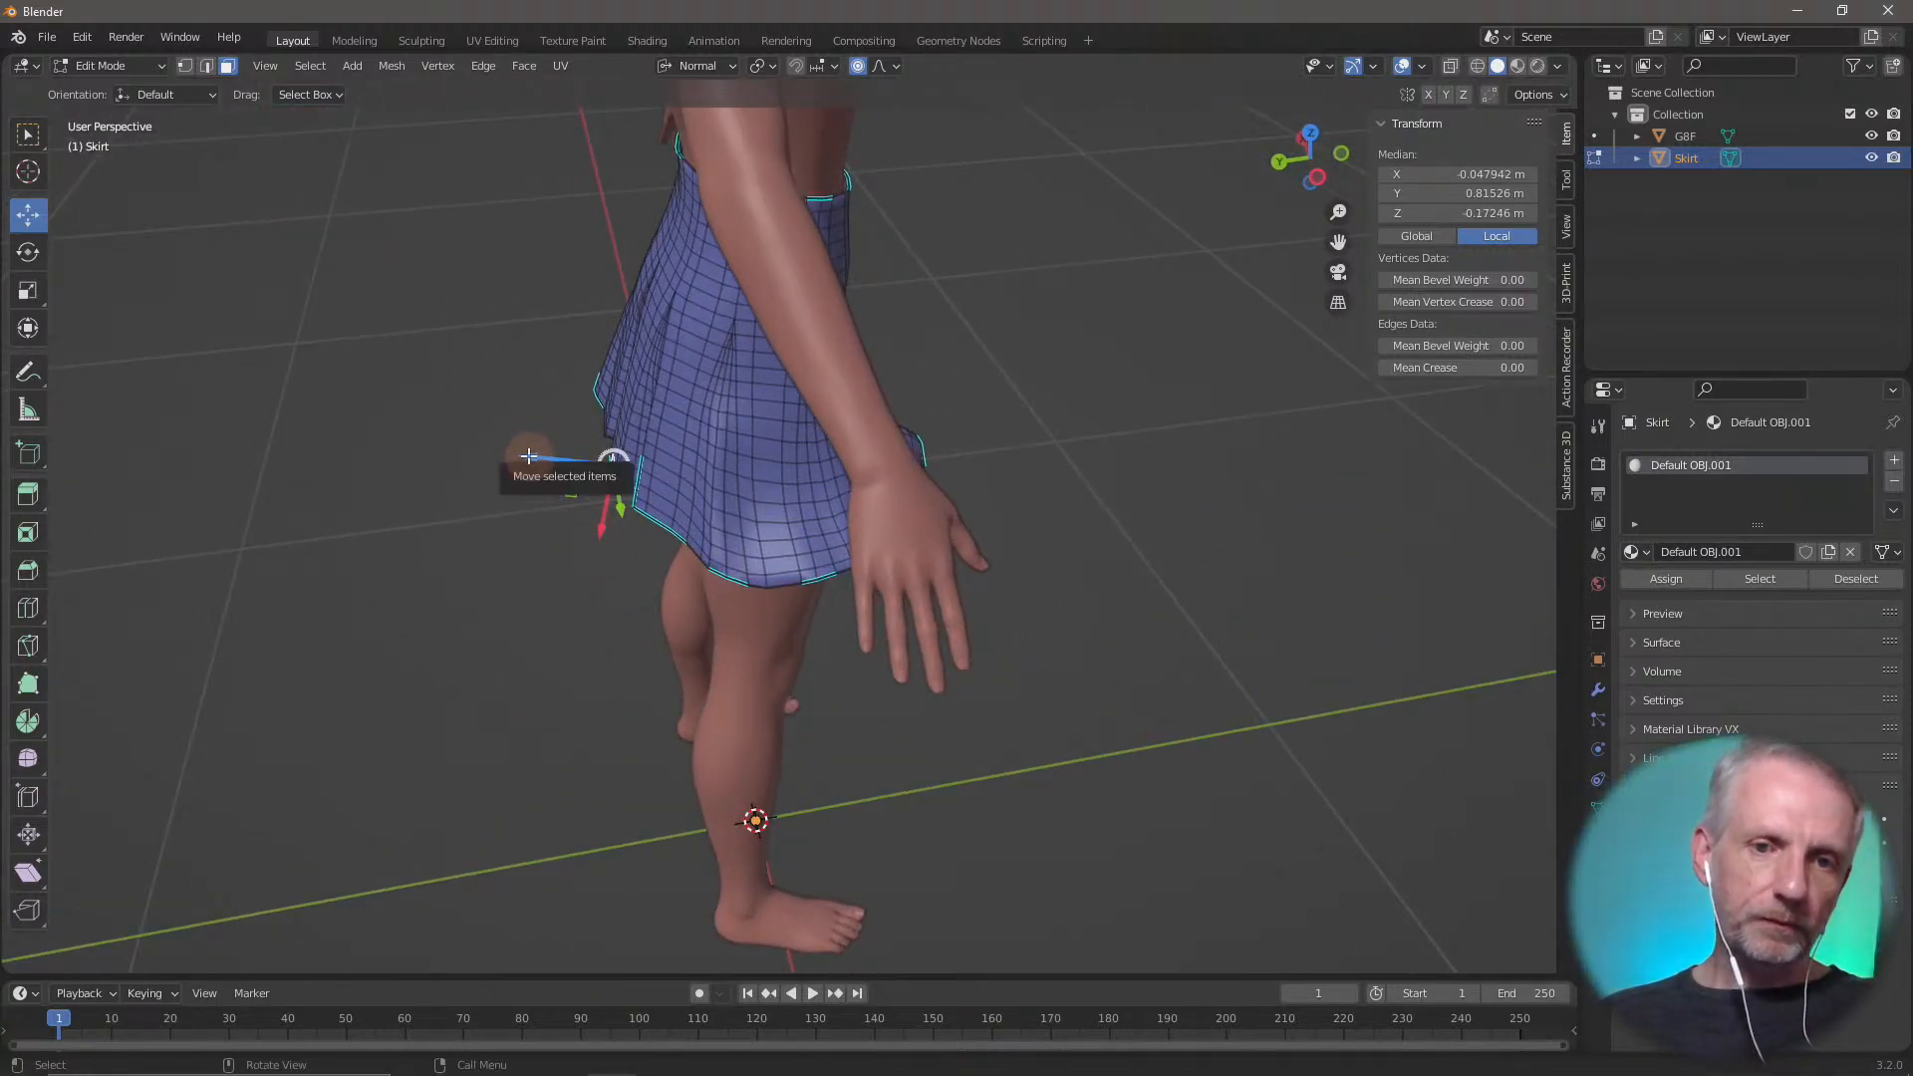
left_click_drag(528, 455, 466, 445)
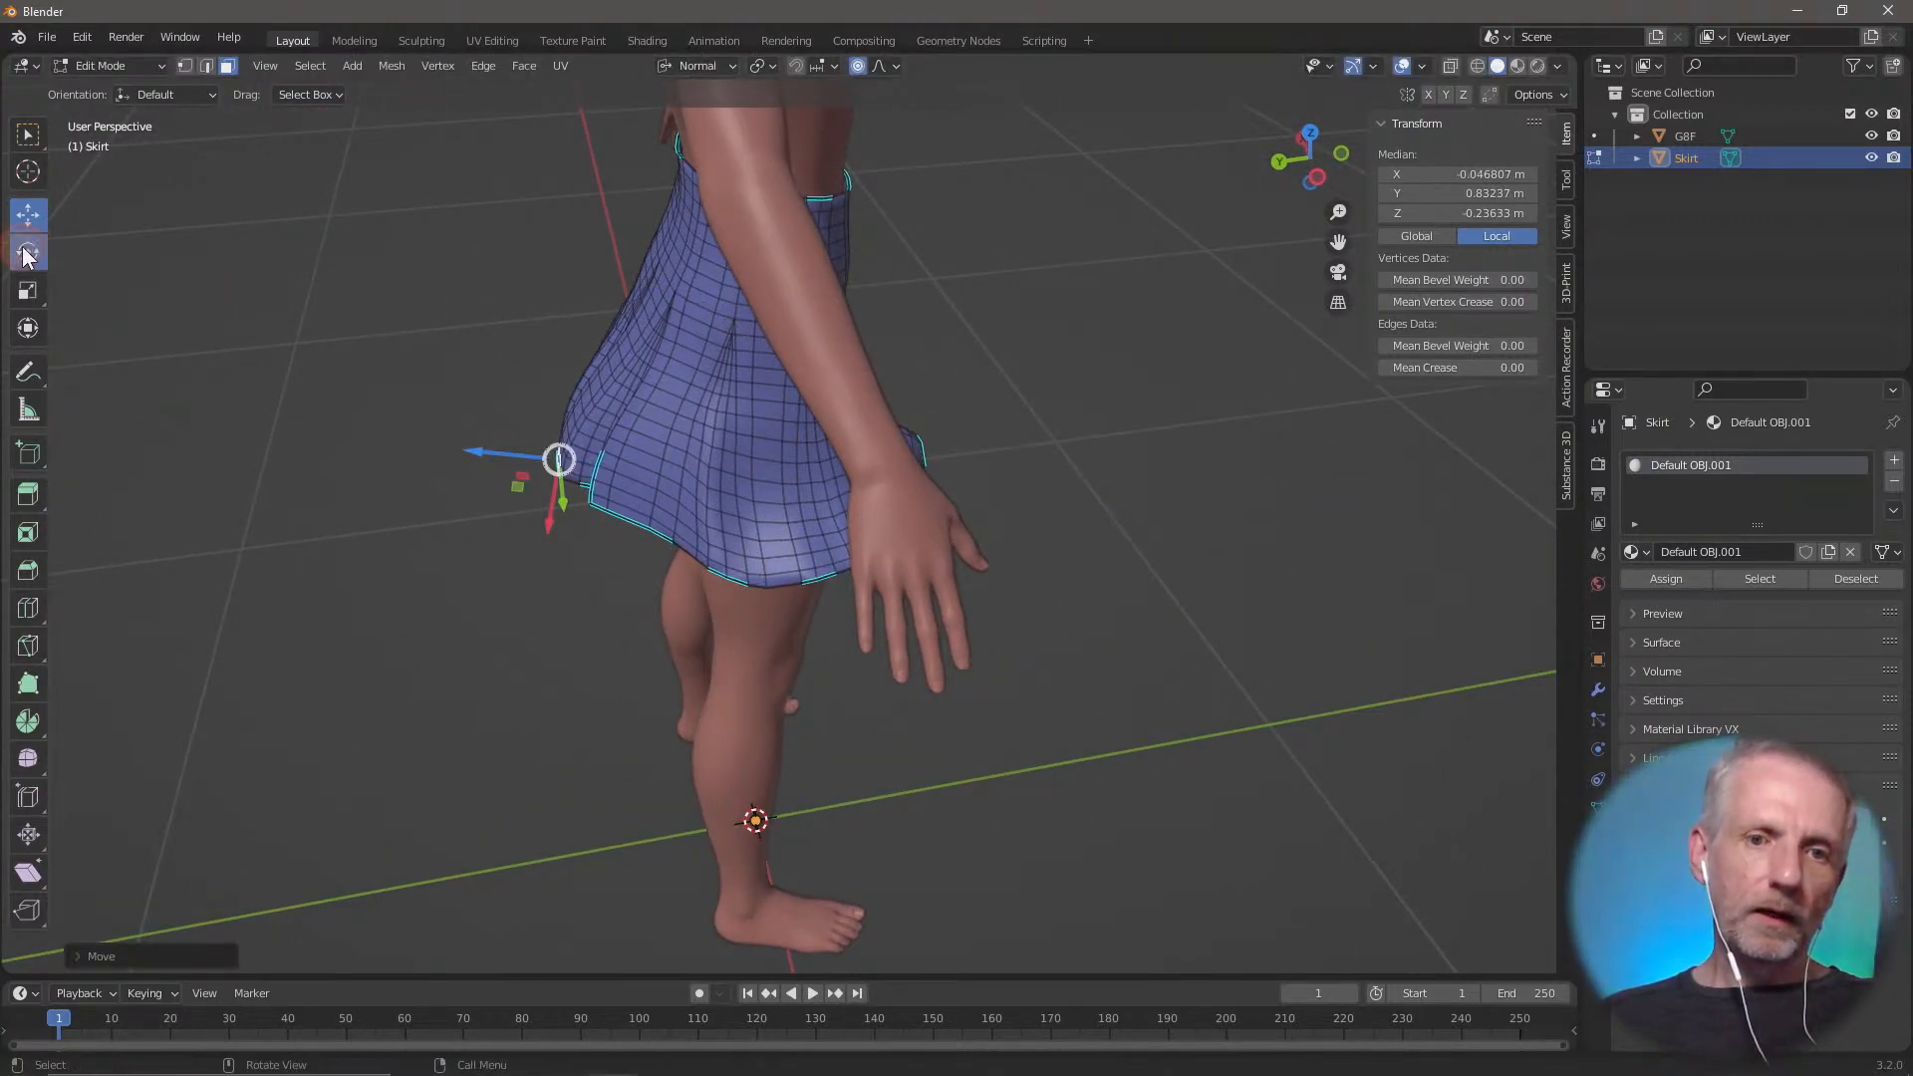
Rotate the back hem face to tilt it upward and fine-tune its position along its new normal
left_click(27, 251)
left_click_drag(560, 406, 646, 436)
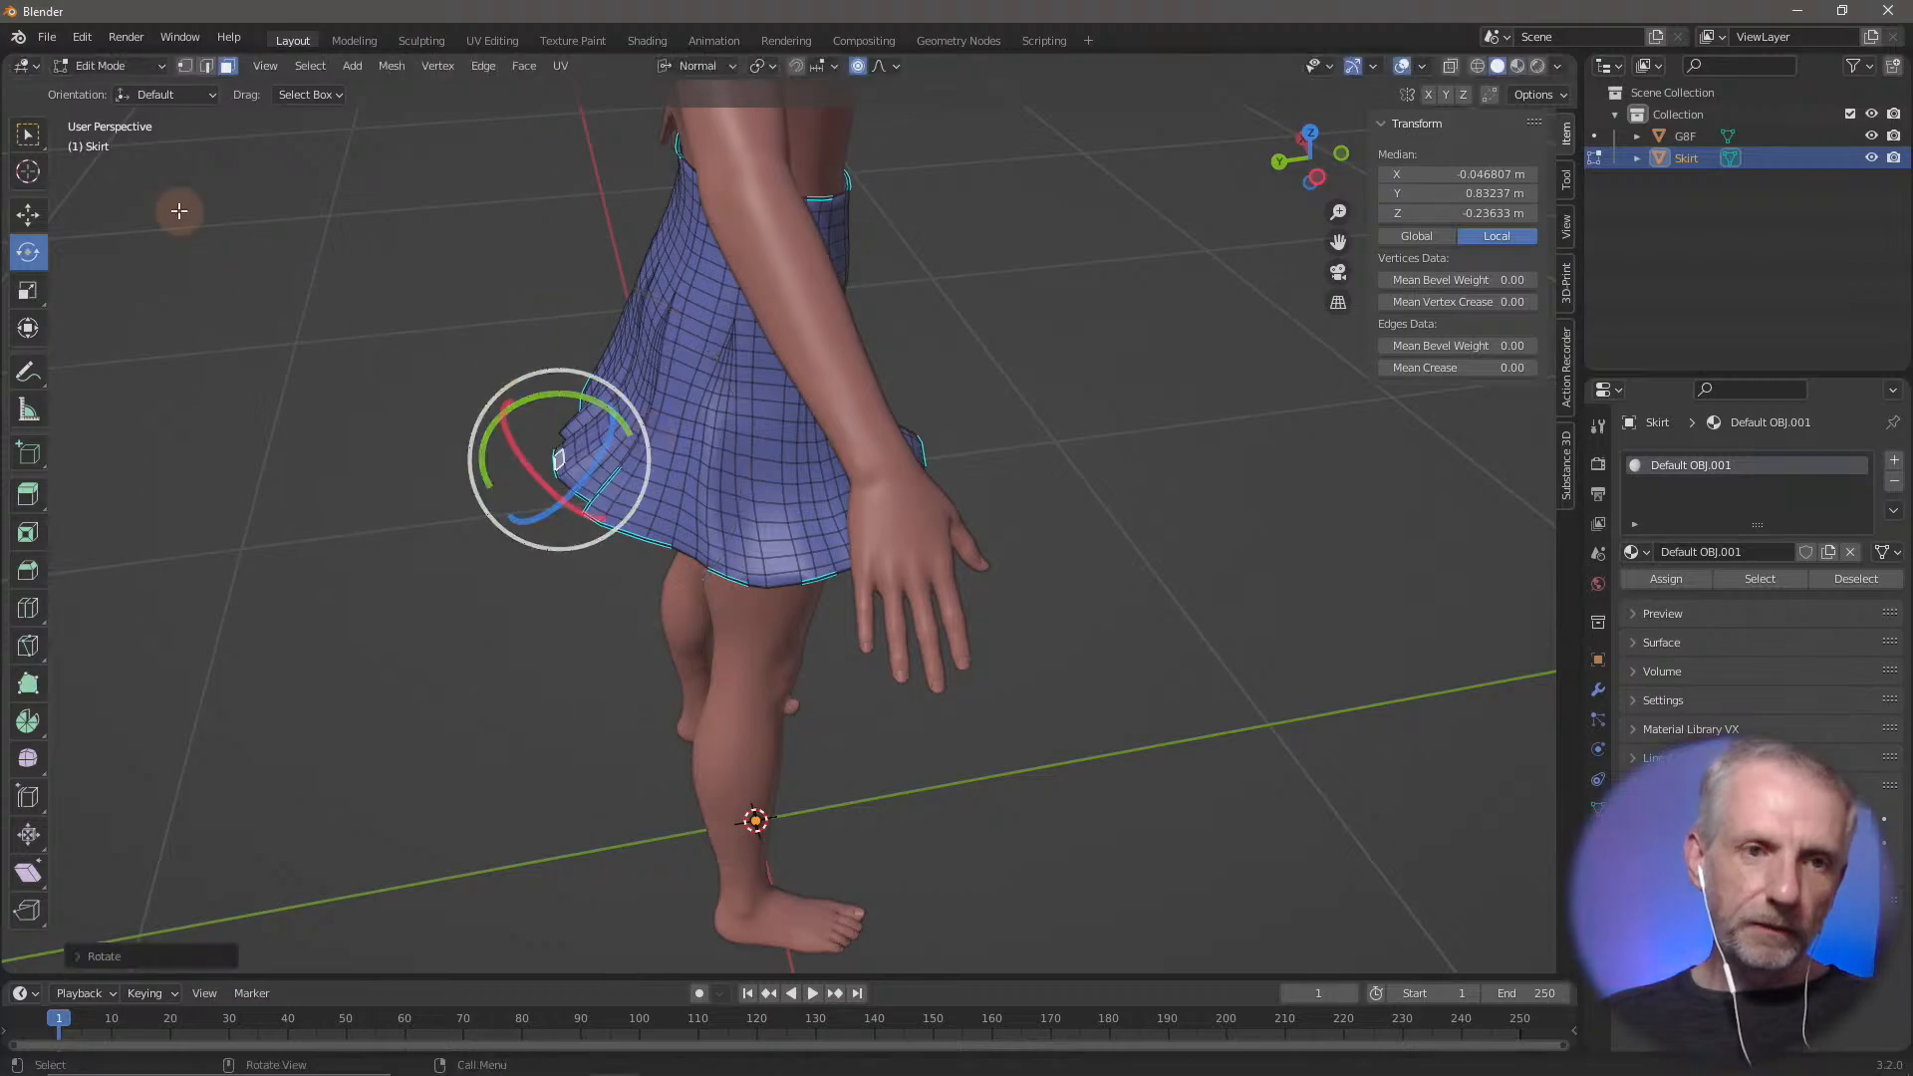
left_click(28, 214)
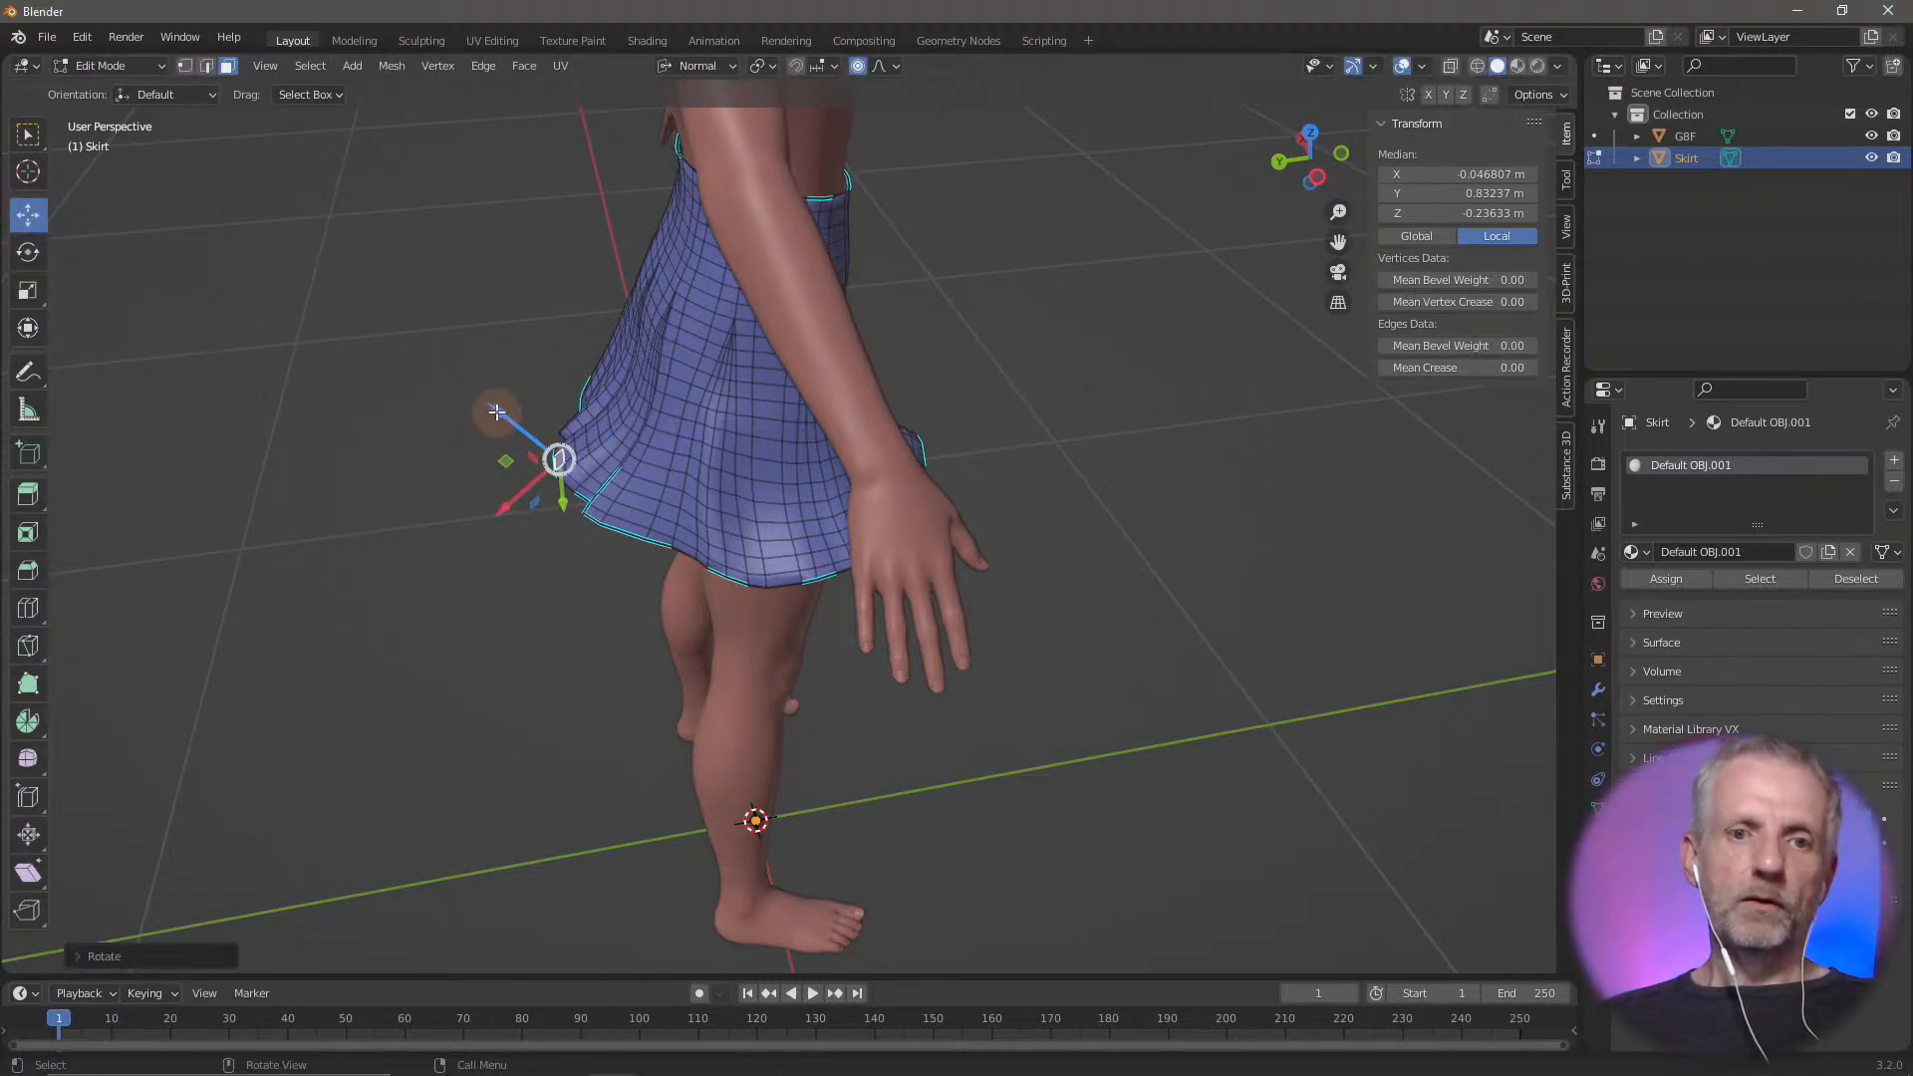
mouse_move(496, 411)
left_mouse_down()
mouse_move(479, 402)
mouse_move(503, 419)
left_mouse_up()
mouse_move(677, 465)
middle_mouse_down()
mouse_move(526, 444)
mouse_move(699, 460)
middle_mouse_up()
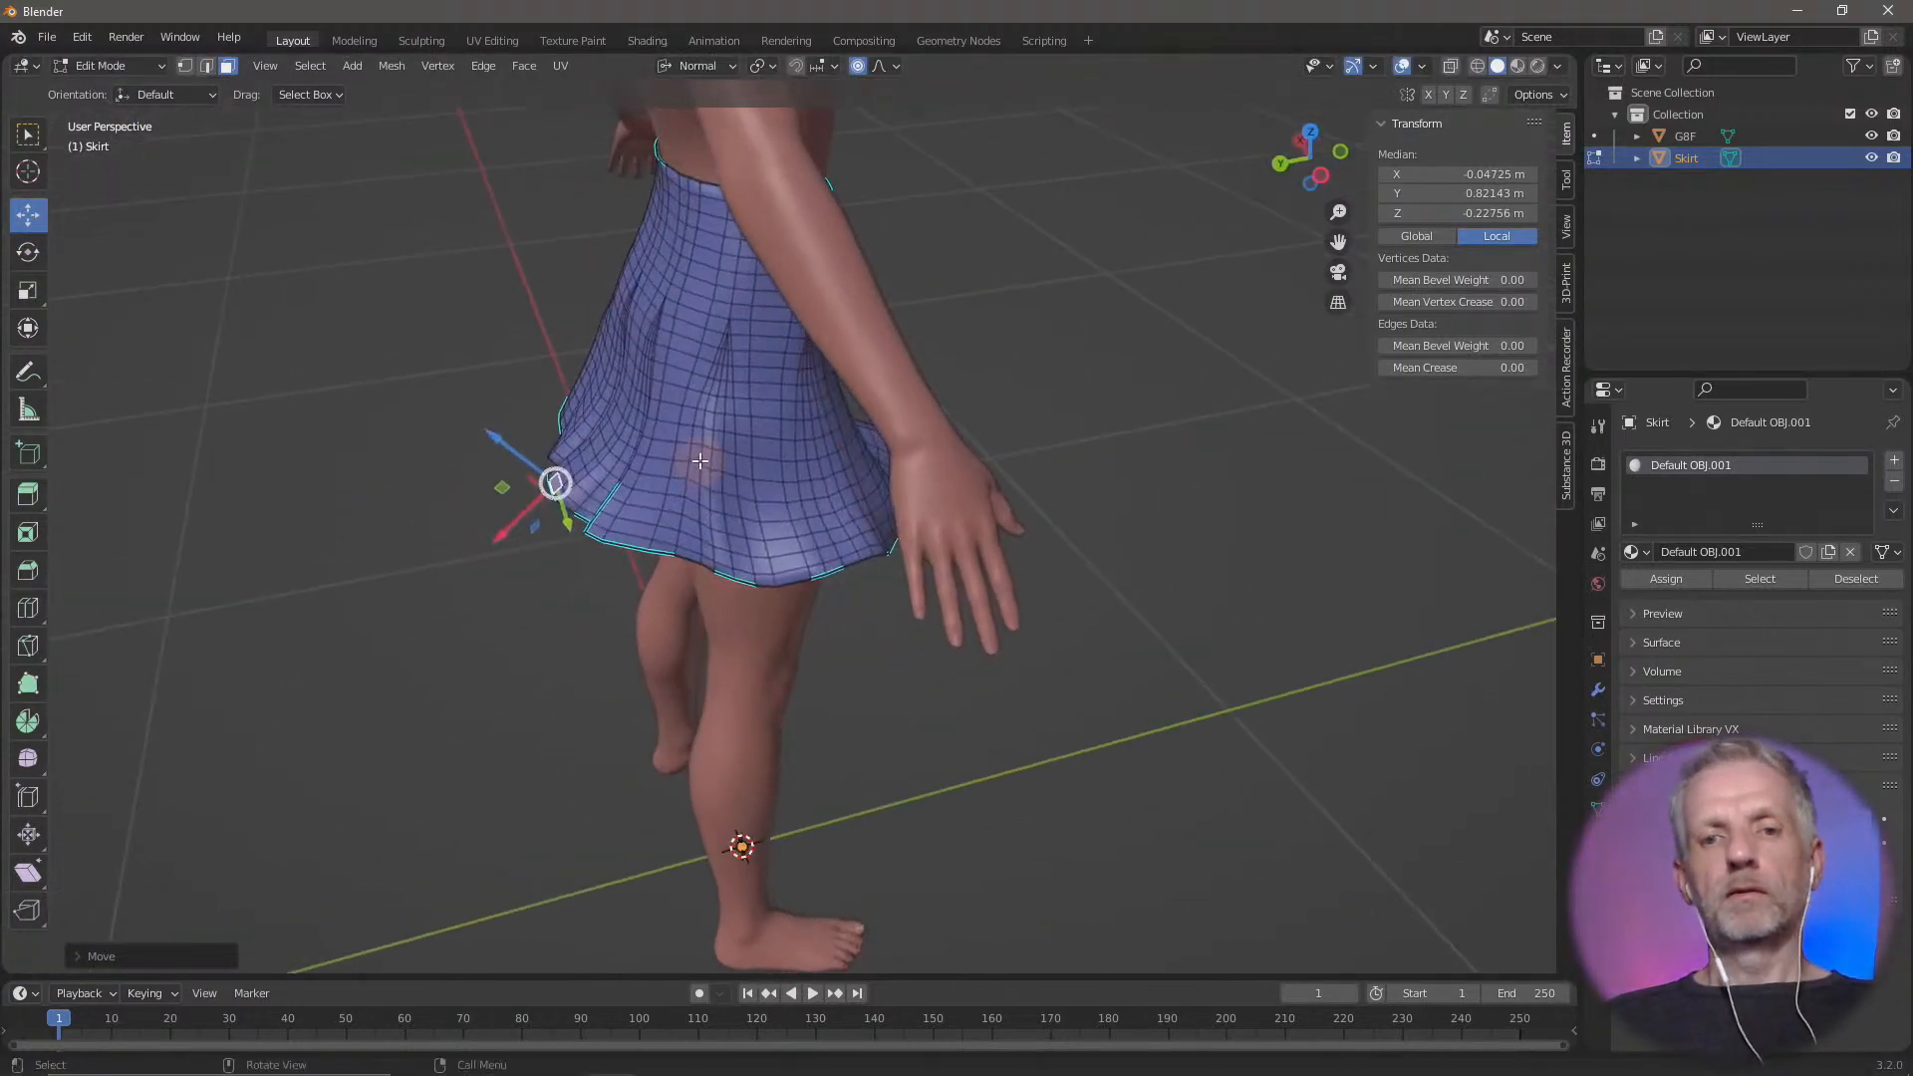
left_click_drag(493, 436, 485, 429)
Examine the overall shape of the flared skirt on the full figure from the front
middle_click_drag(782, 497, 409, 567)
scroll(453, 461, "down", 7)
scroll(446, 449, "up", 2)
scroll(446, 449, "up", 2)
scroll(508, 459, "up", 1)
scroll(363, 549, "down", 4)
scroll(423, 627, "up", 3)
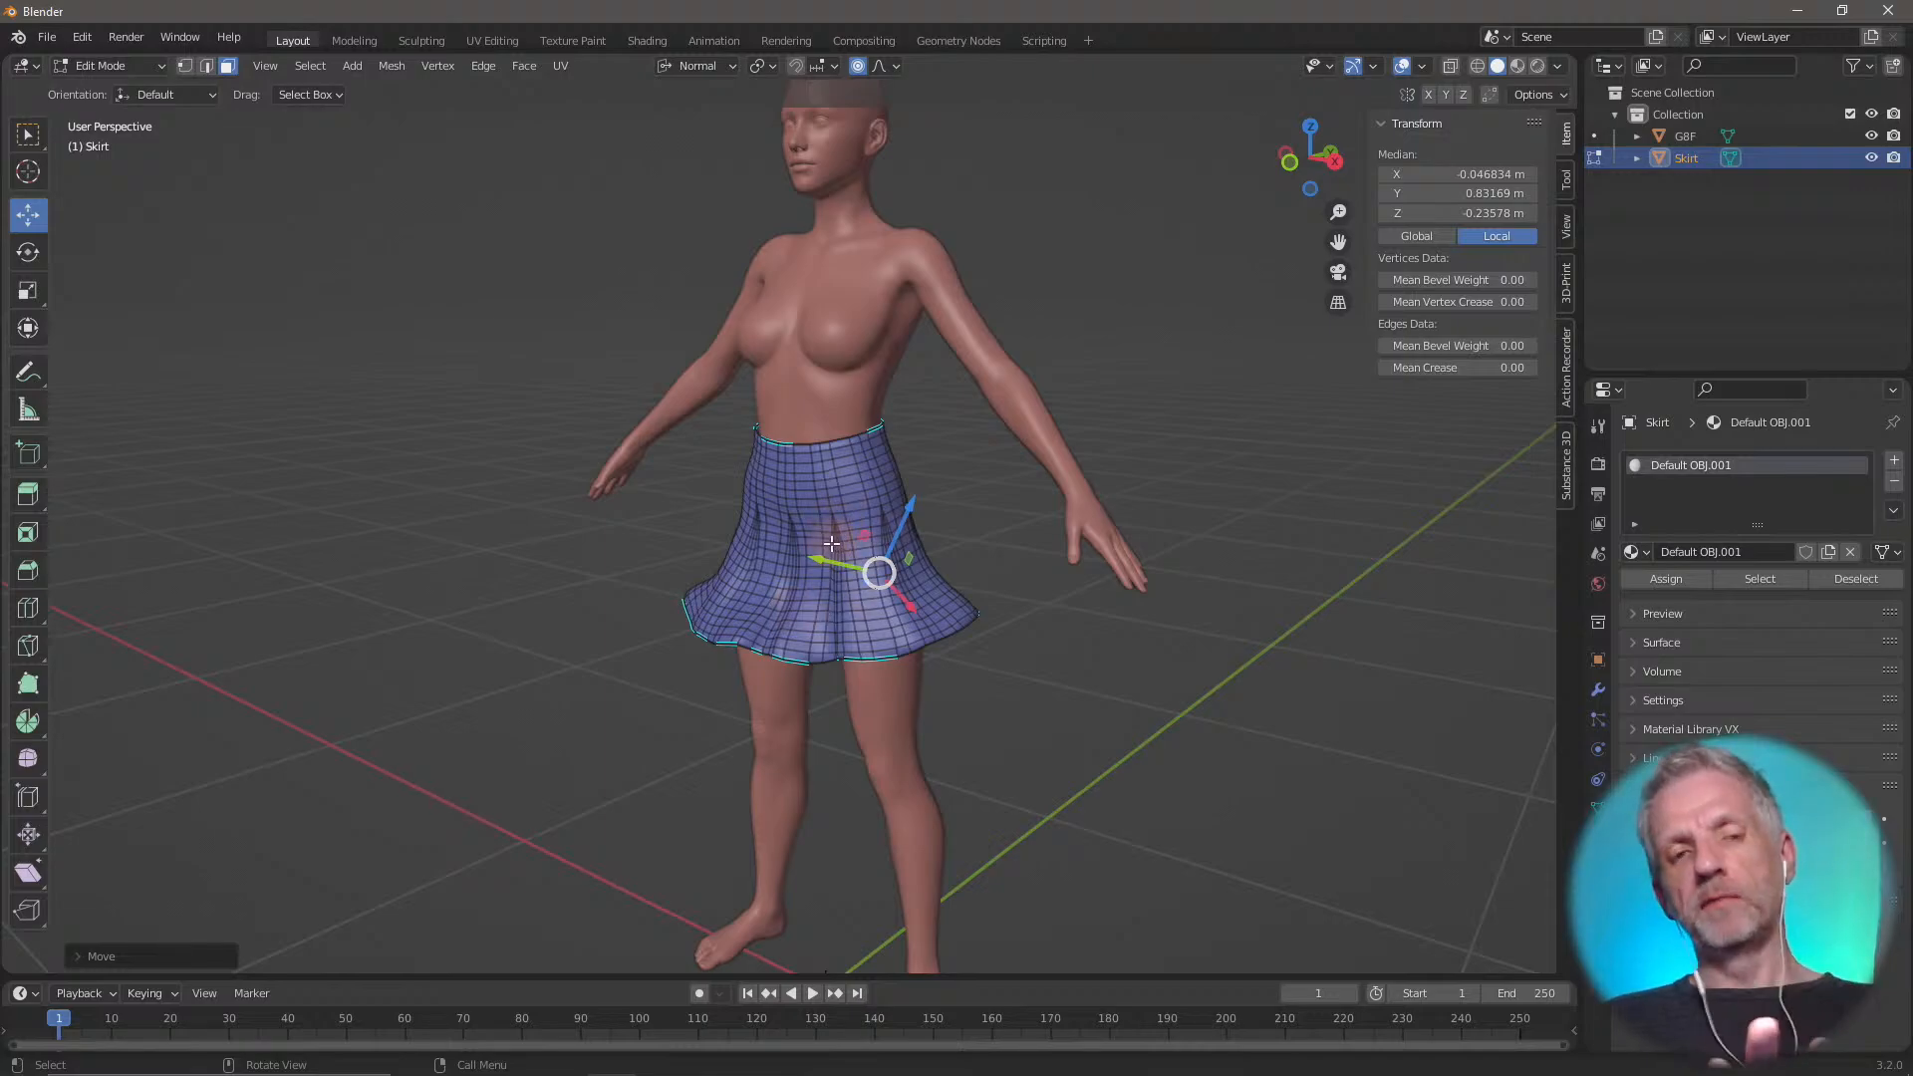
Leave Edit Mode and return the skirt to Object Mode
left_click(141, 64)
left_click(133, 86)
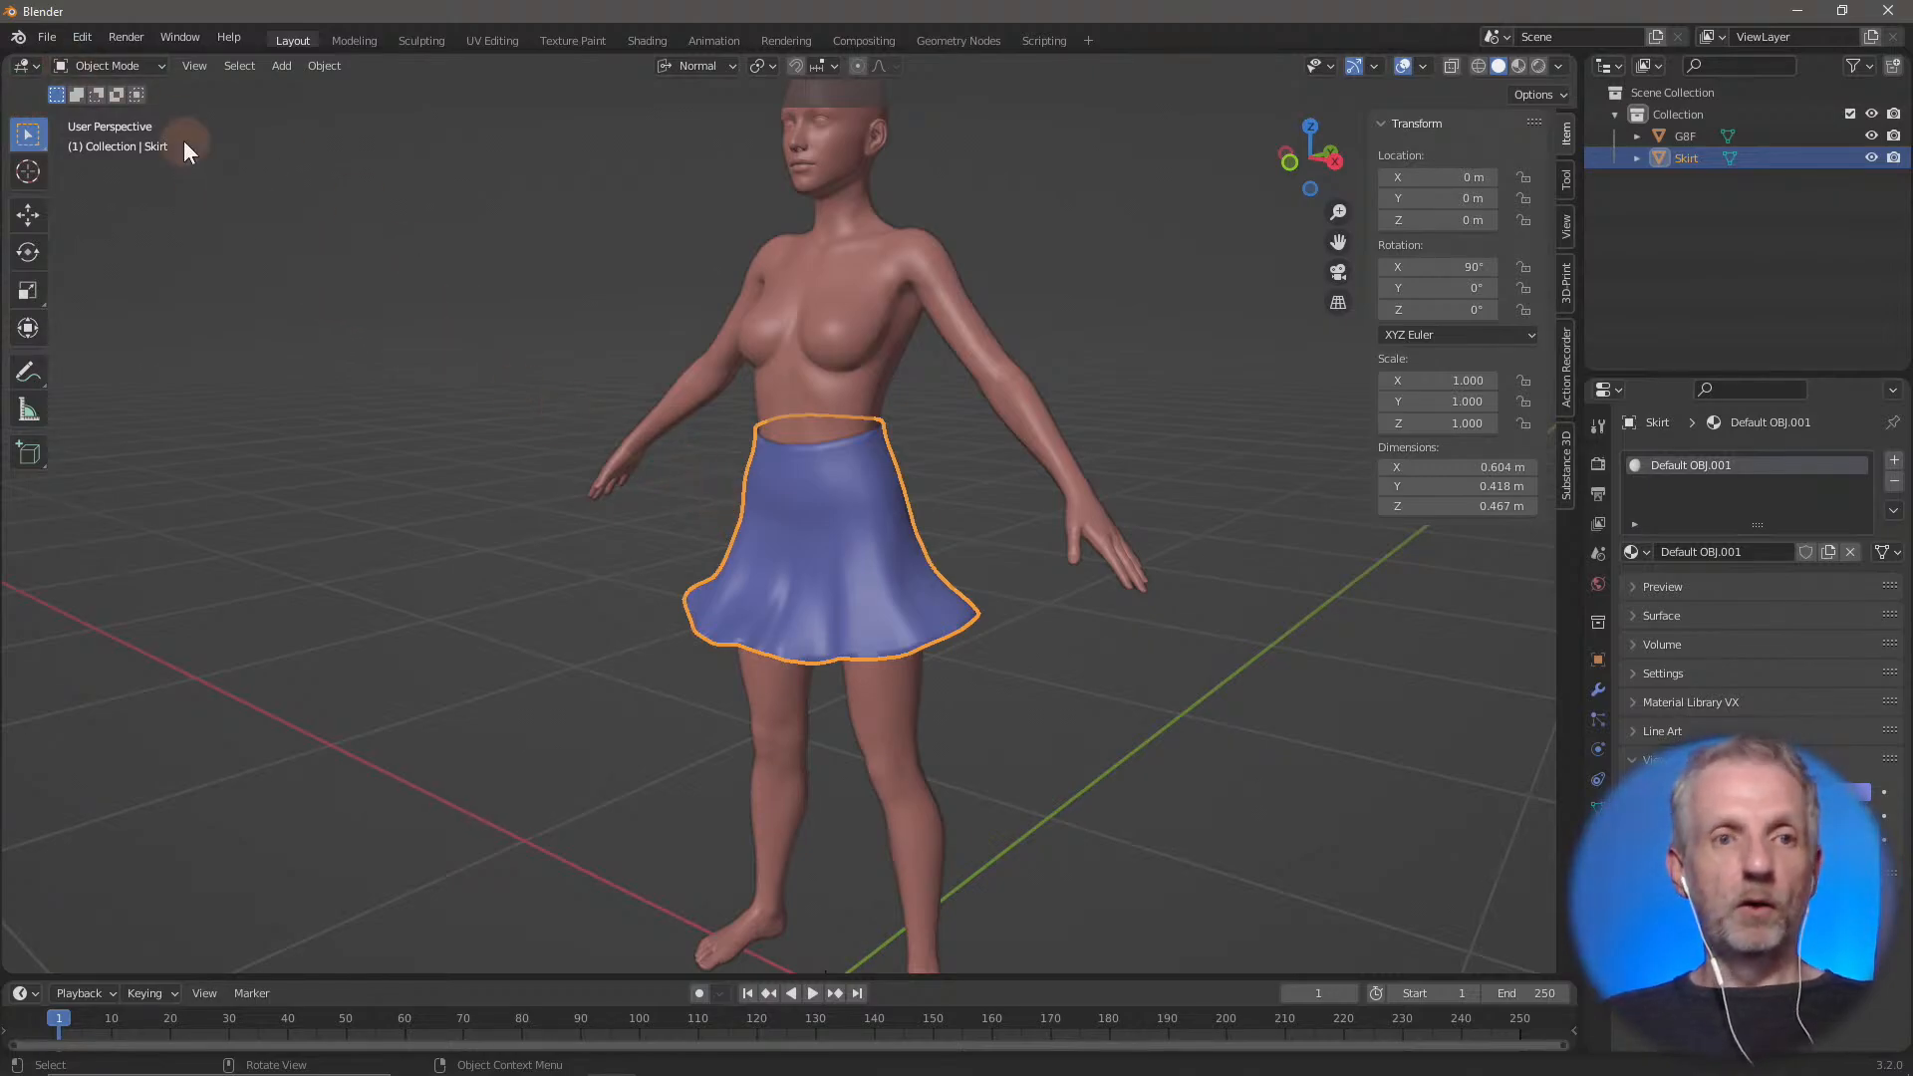
key("Tab")
key("Tab")
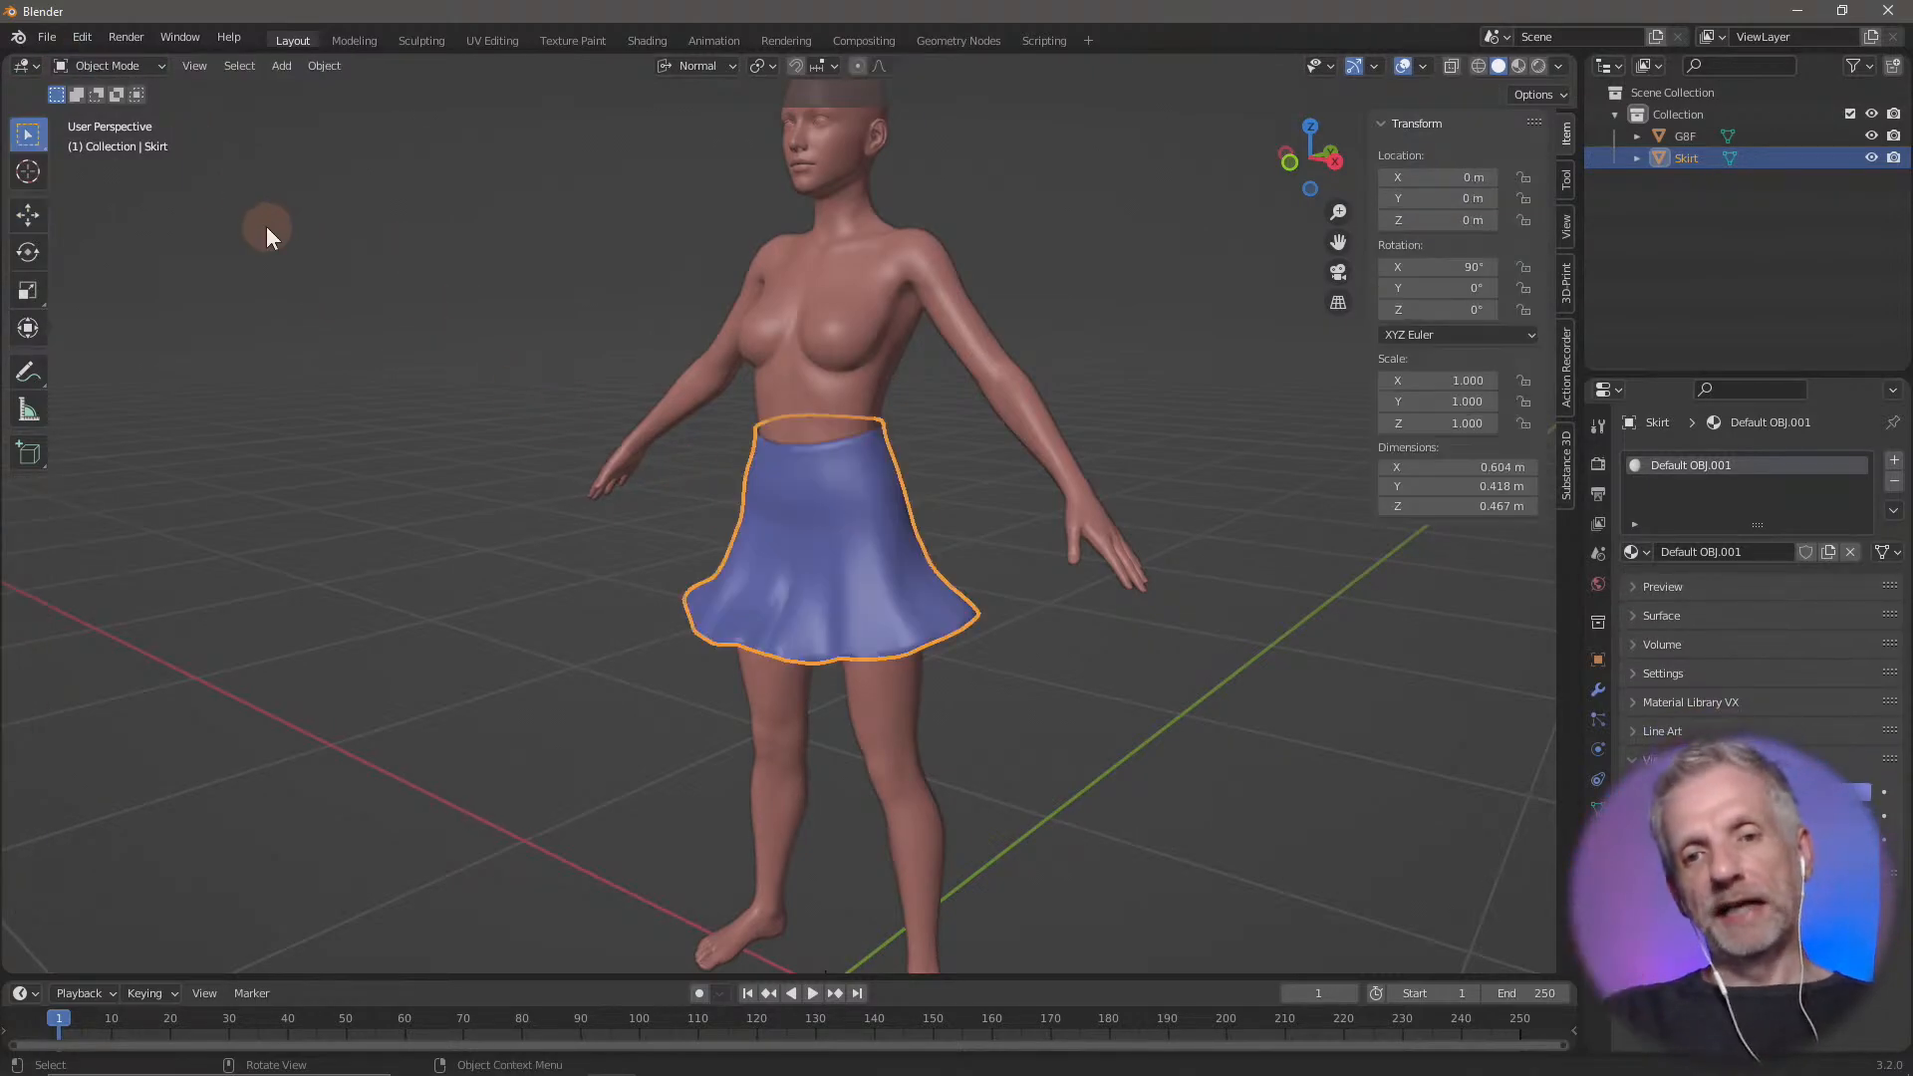
key("Tab")
key("Tab")
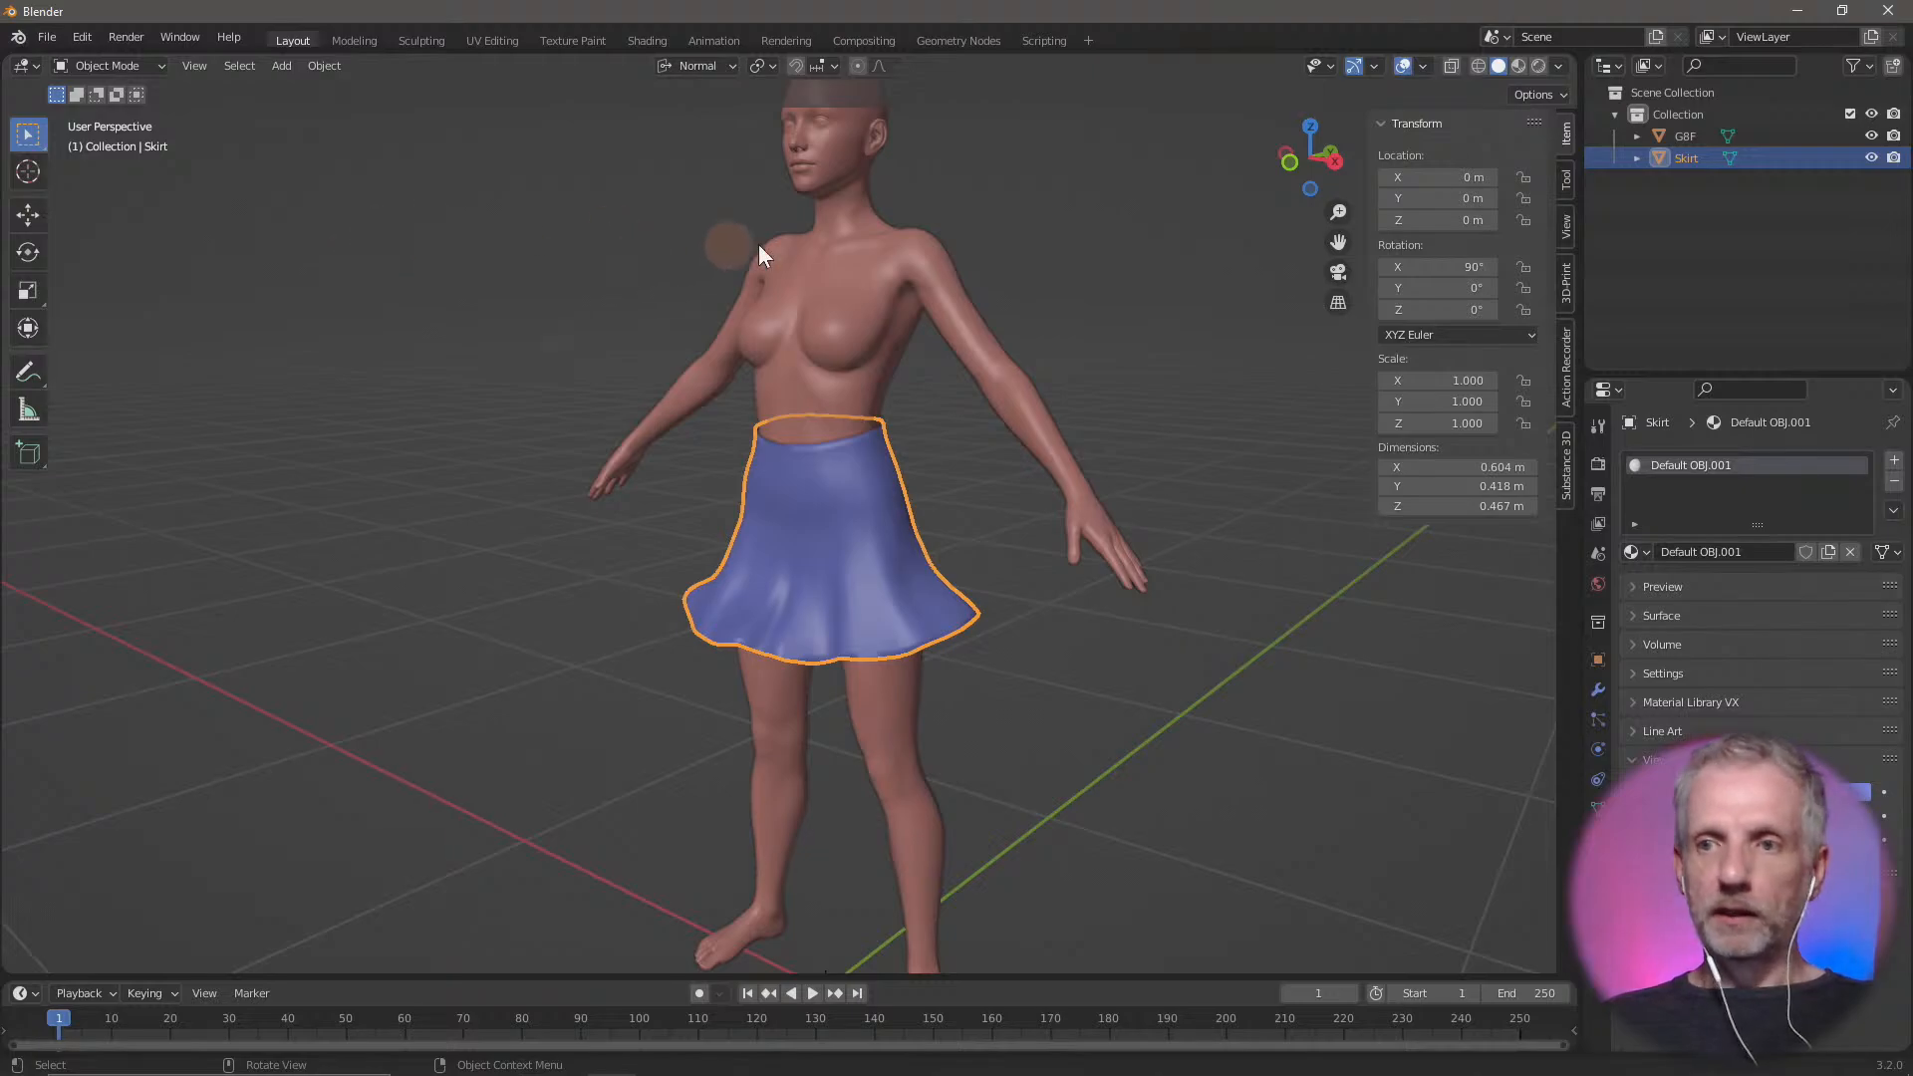
Start an OBJ export into Desktop\Adjust Stream\Blender Skirt and name the file Skirt Flare
left_click(49, 38)
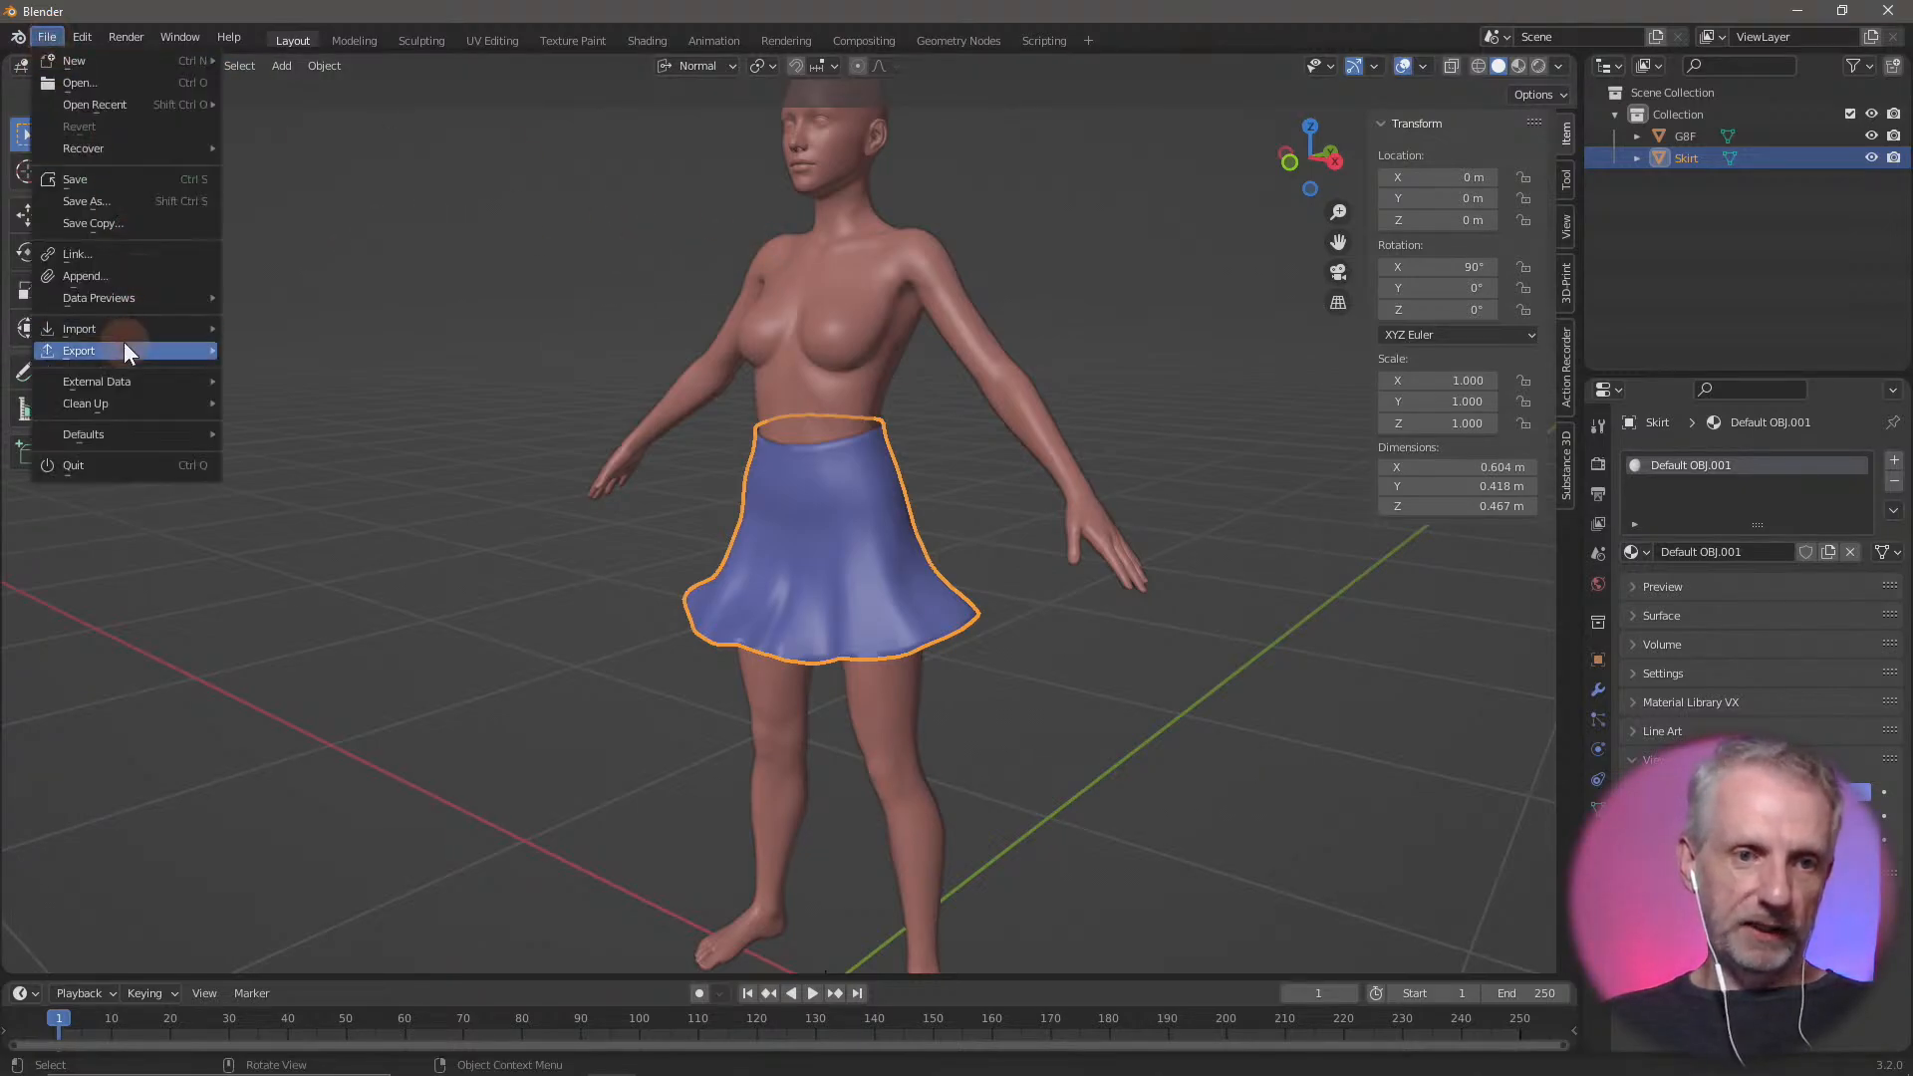
mouse_move(124, 343)
left_click(336, 596)
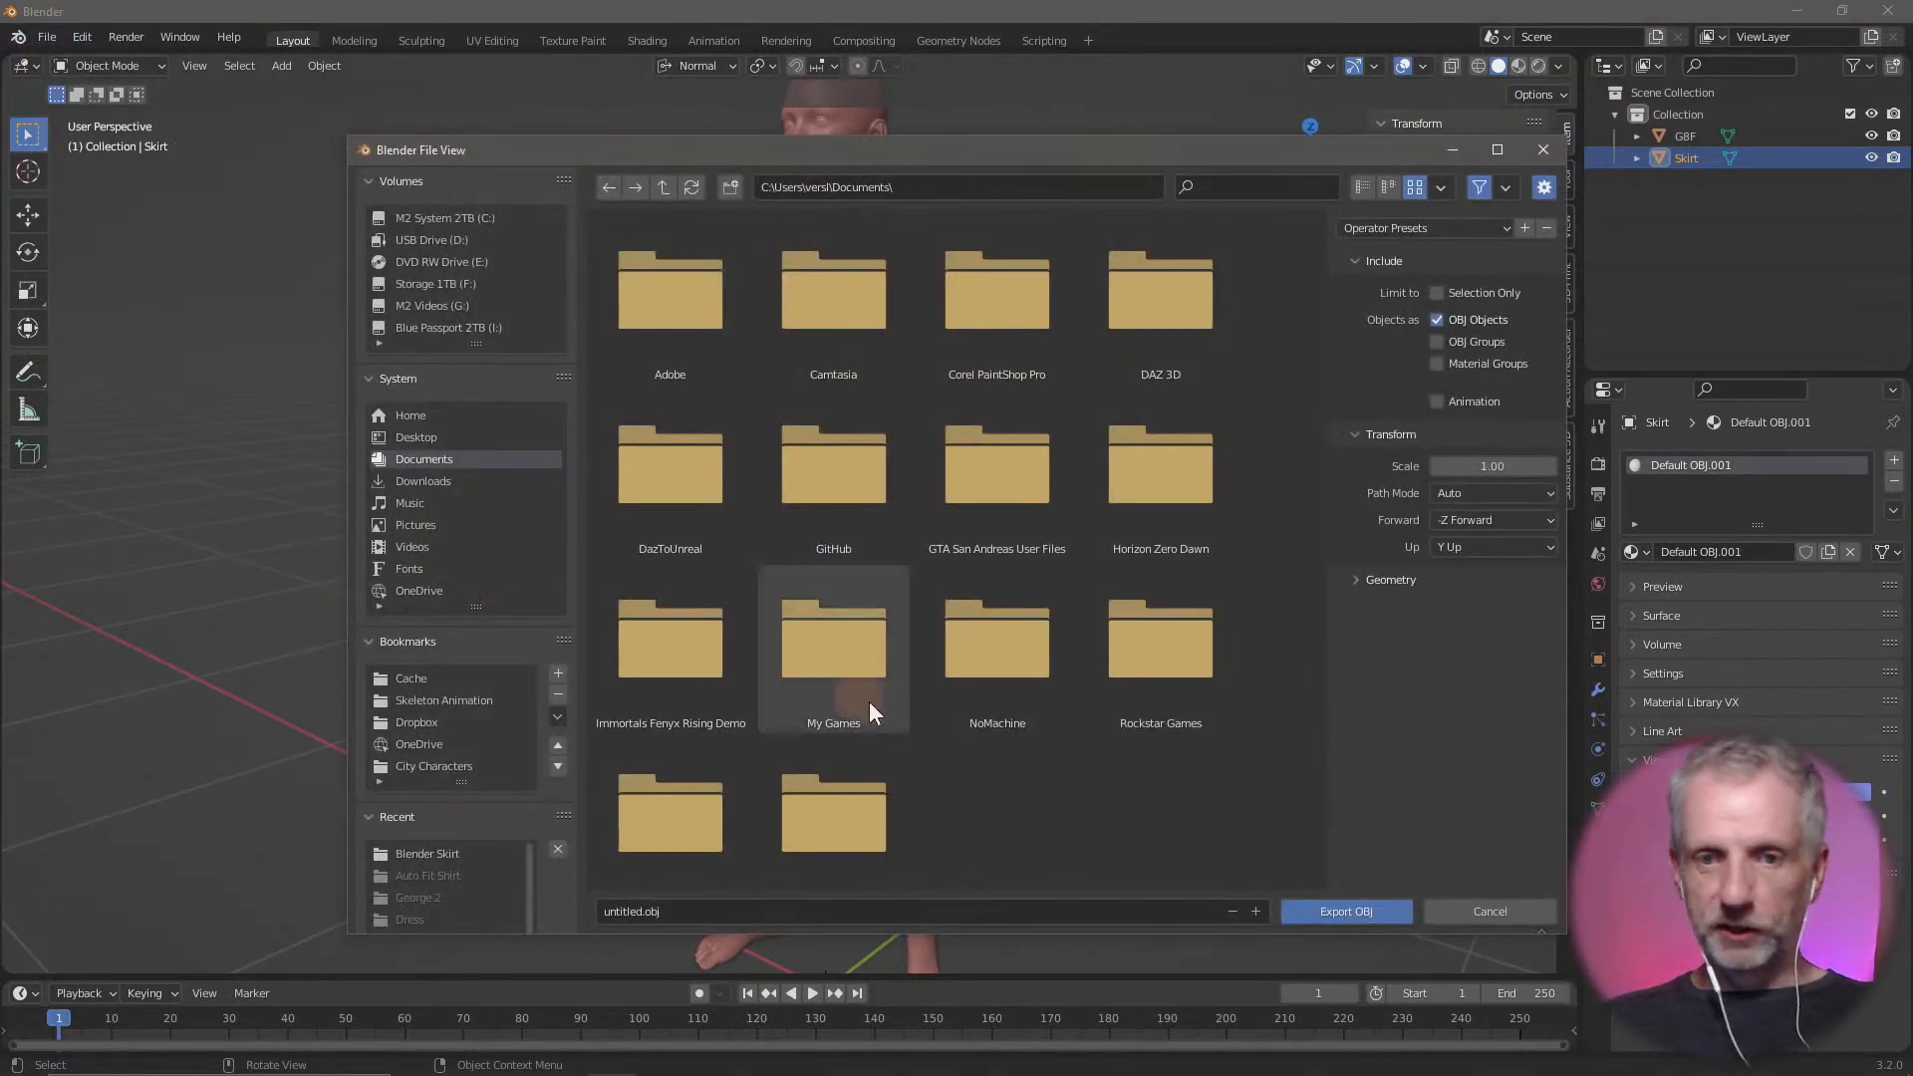
left_click(446, 439)
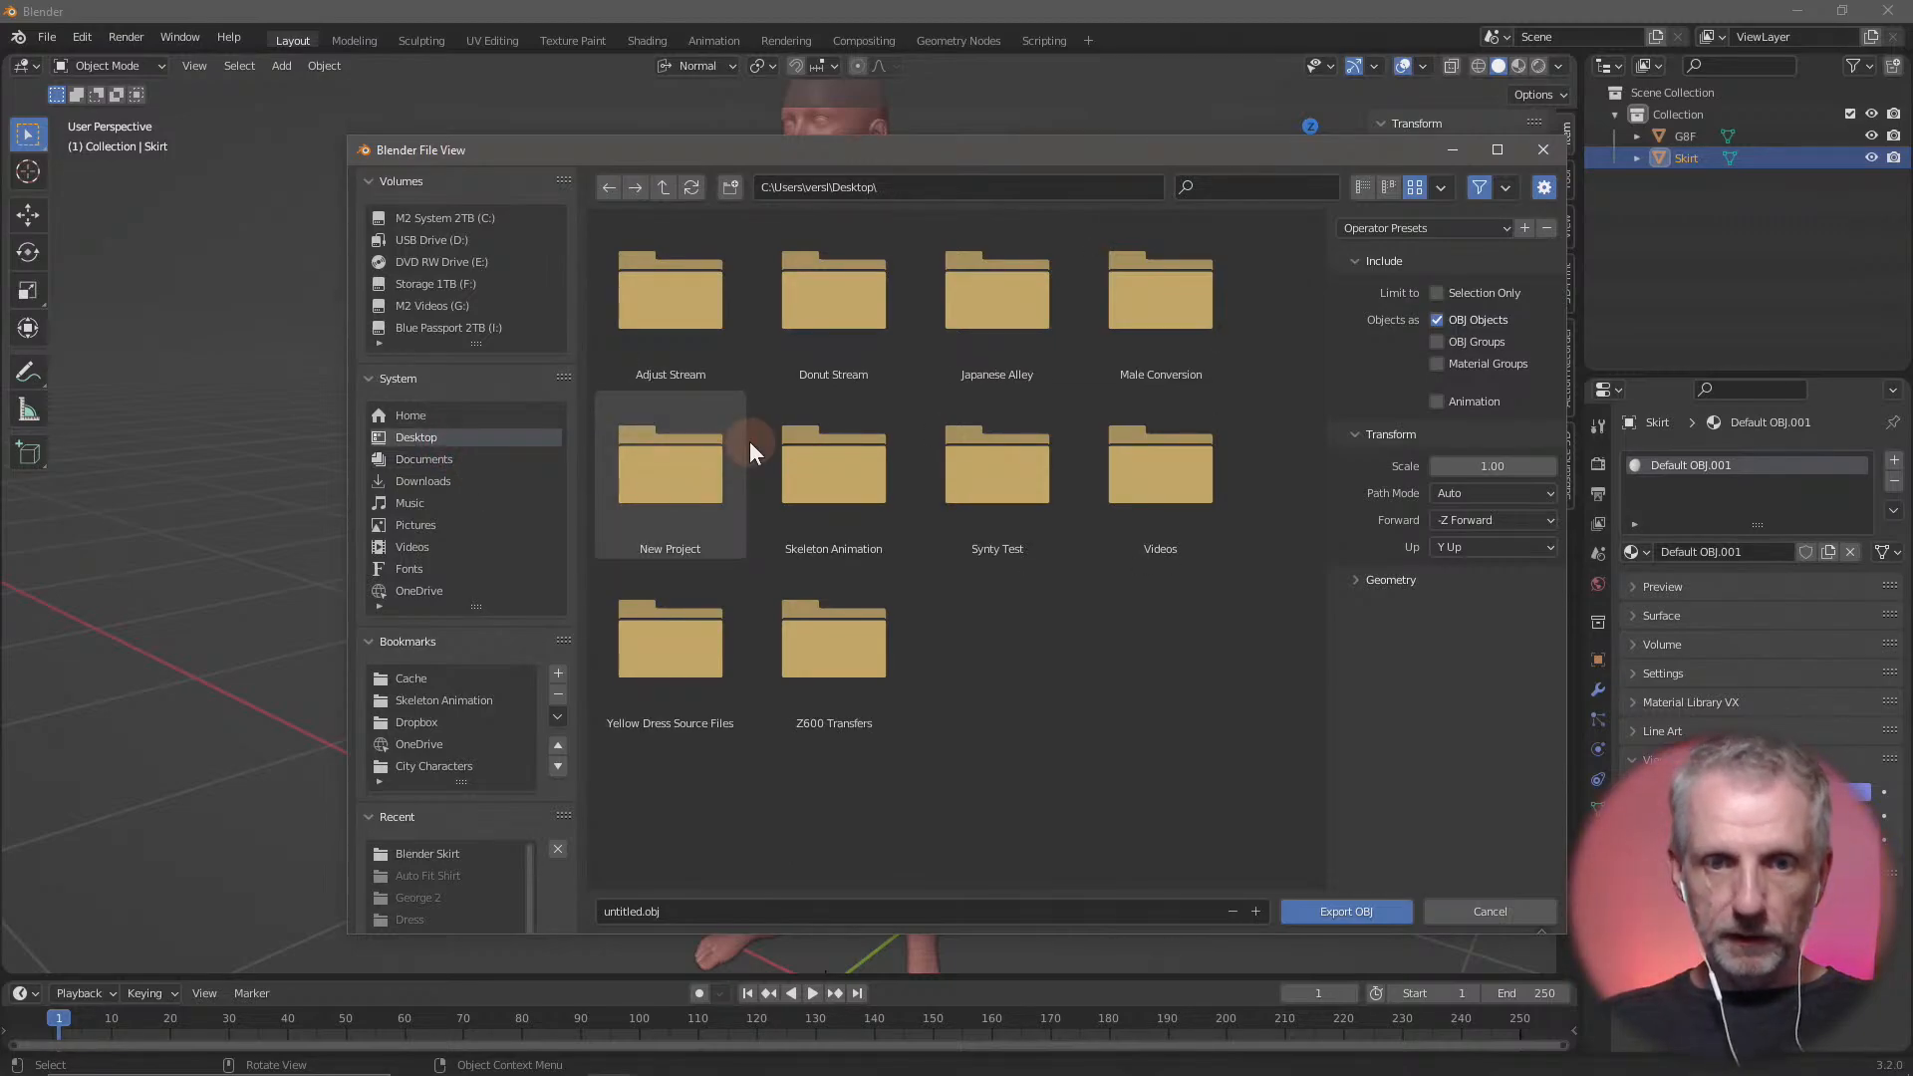
double_click(696, 295)
double_click(699, 299)
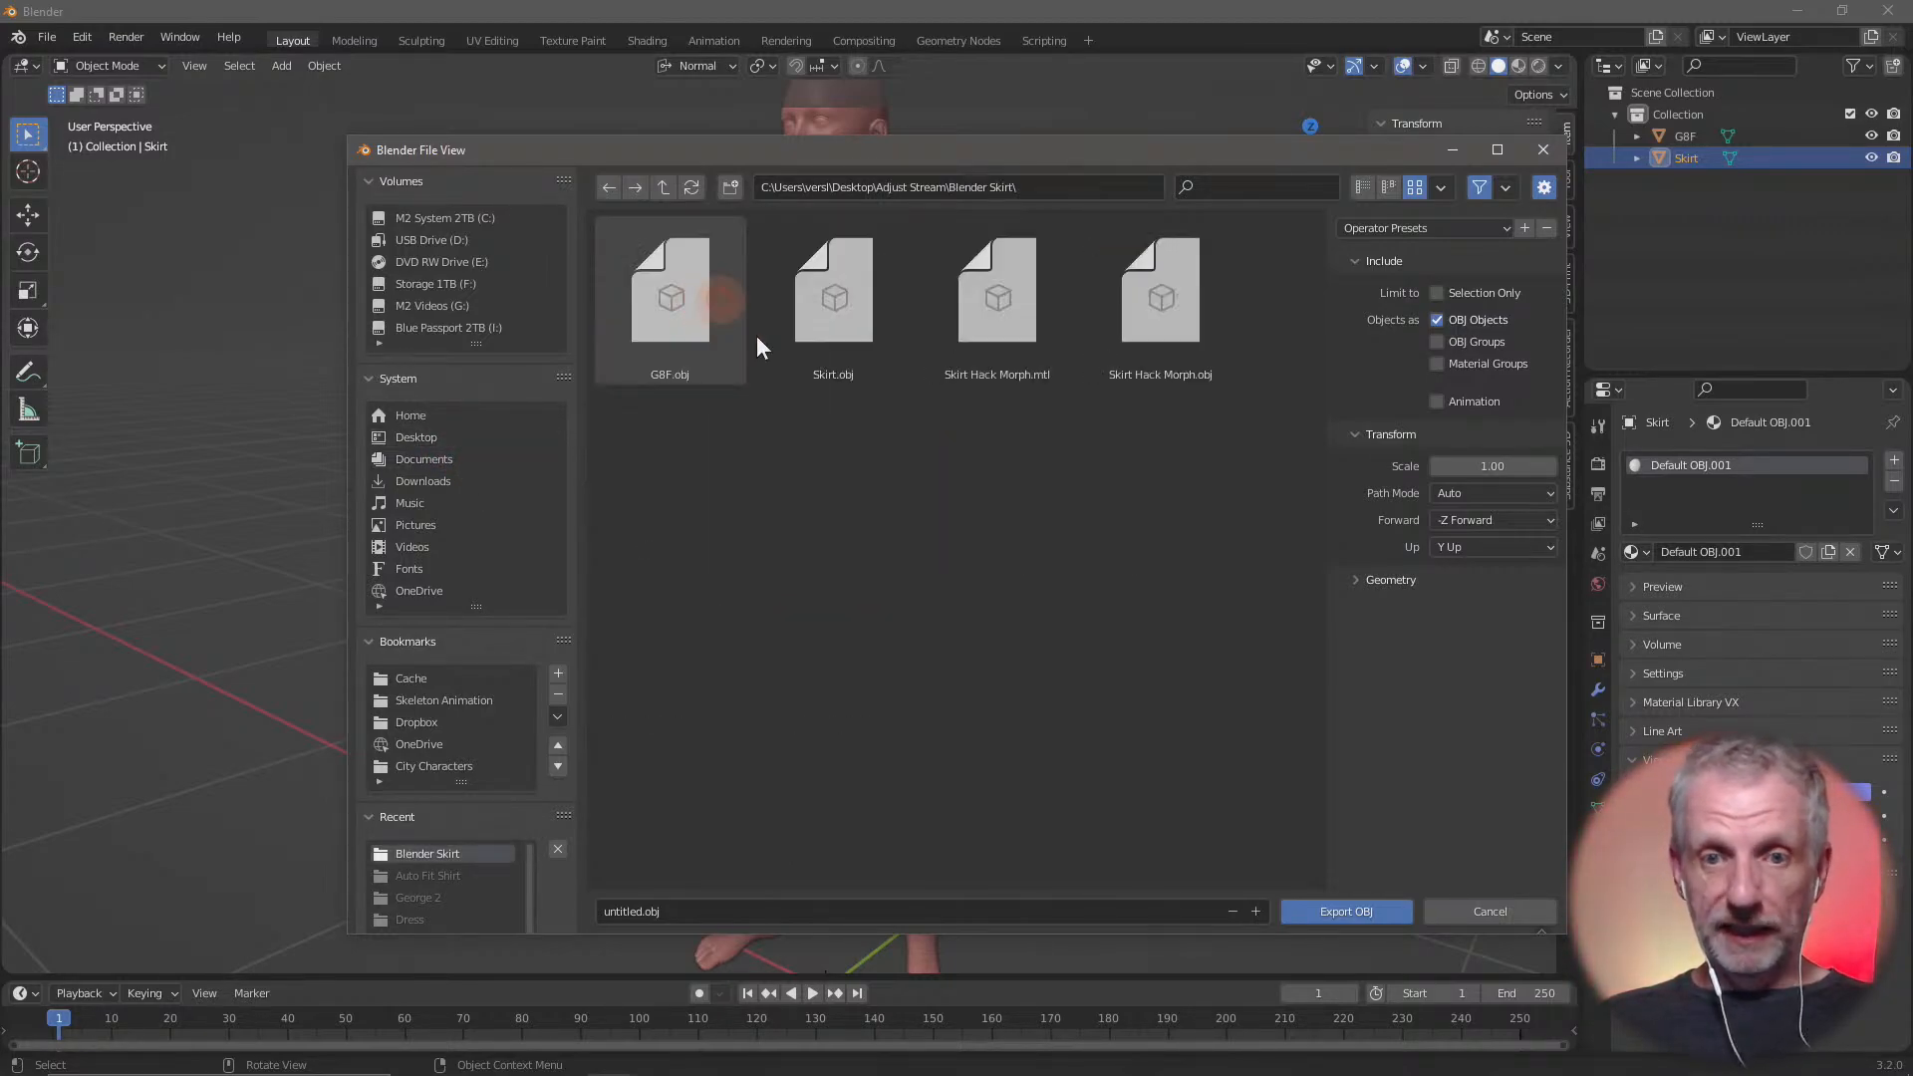
left_click(1165, 297)
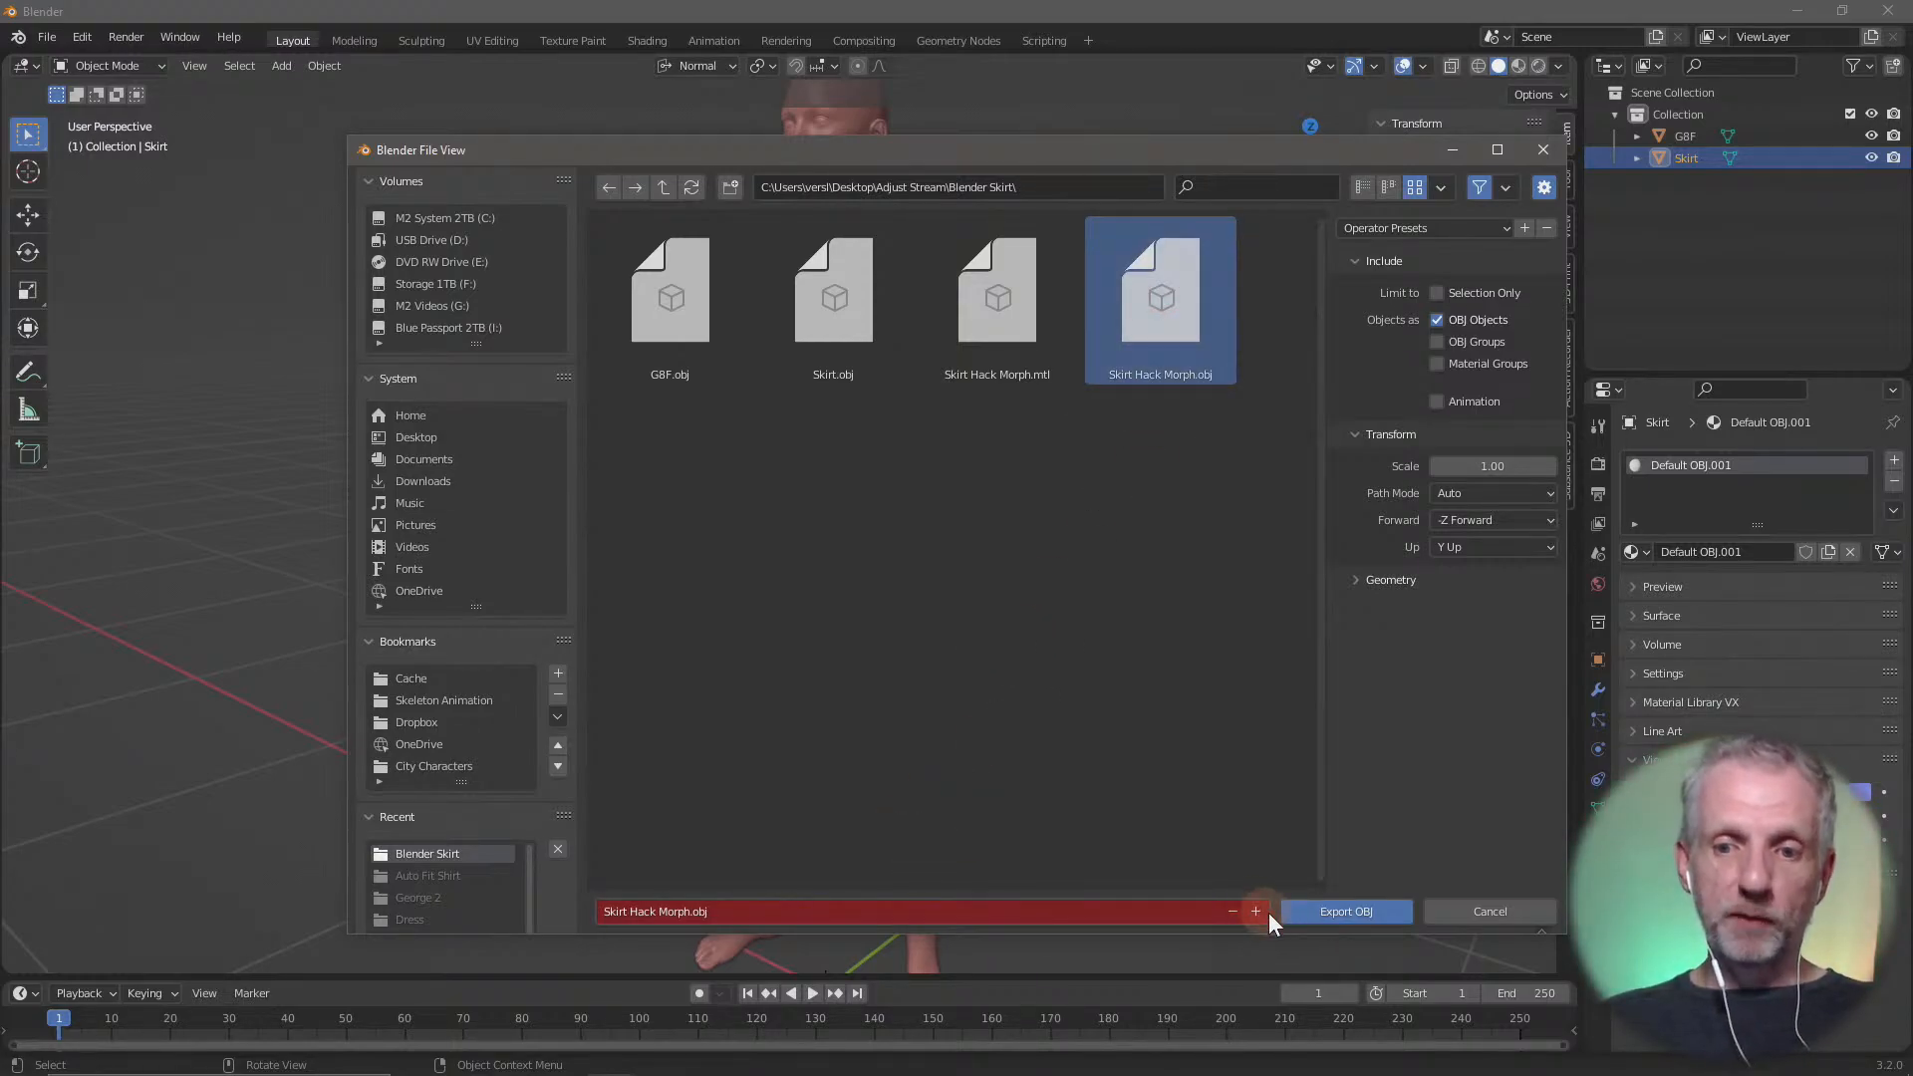
left_click(1121, 904)
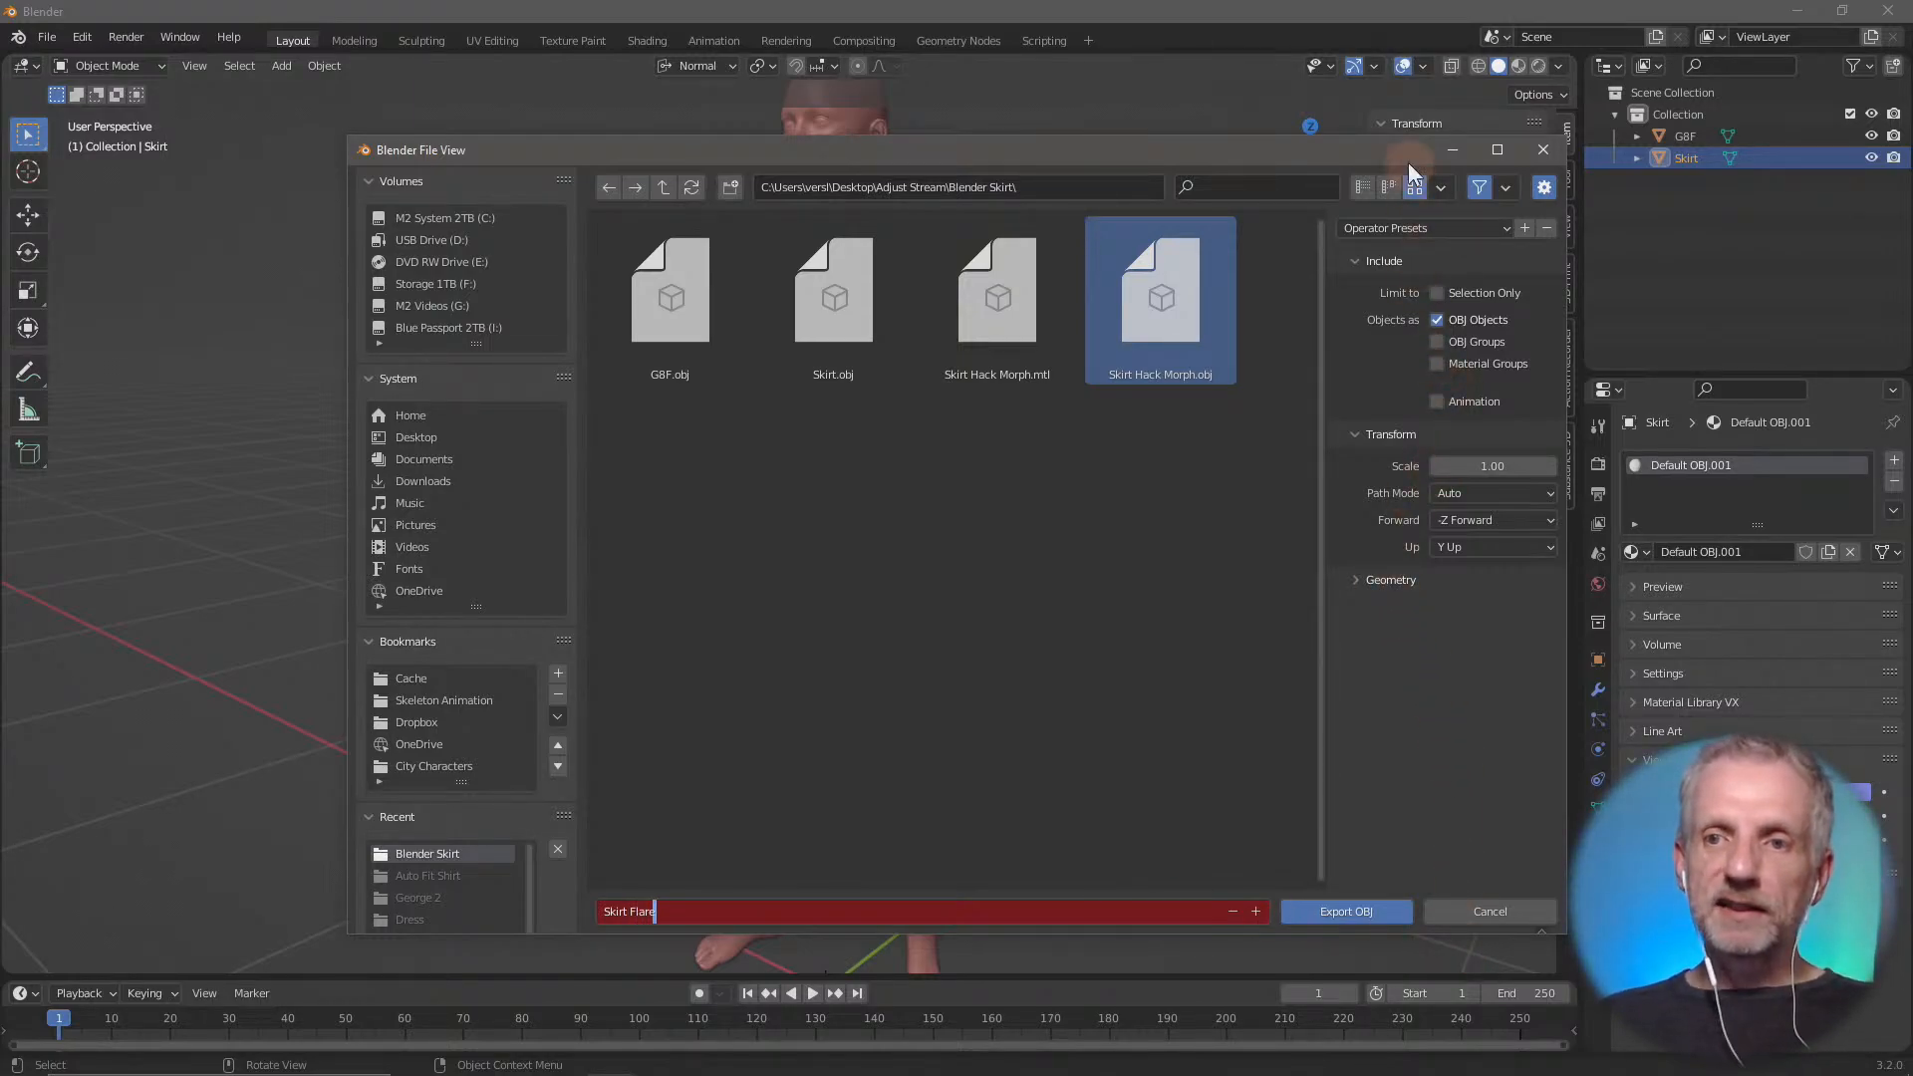
Limit the OBJ export to the selected skirt, set the scale to 100, and export the file
left_click_drag(1408, 159, 1636, 67)
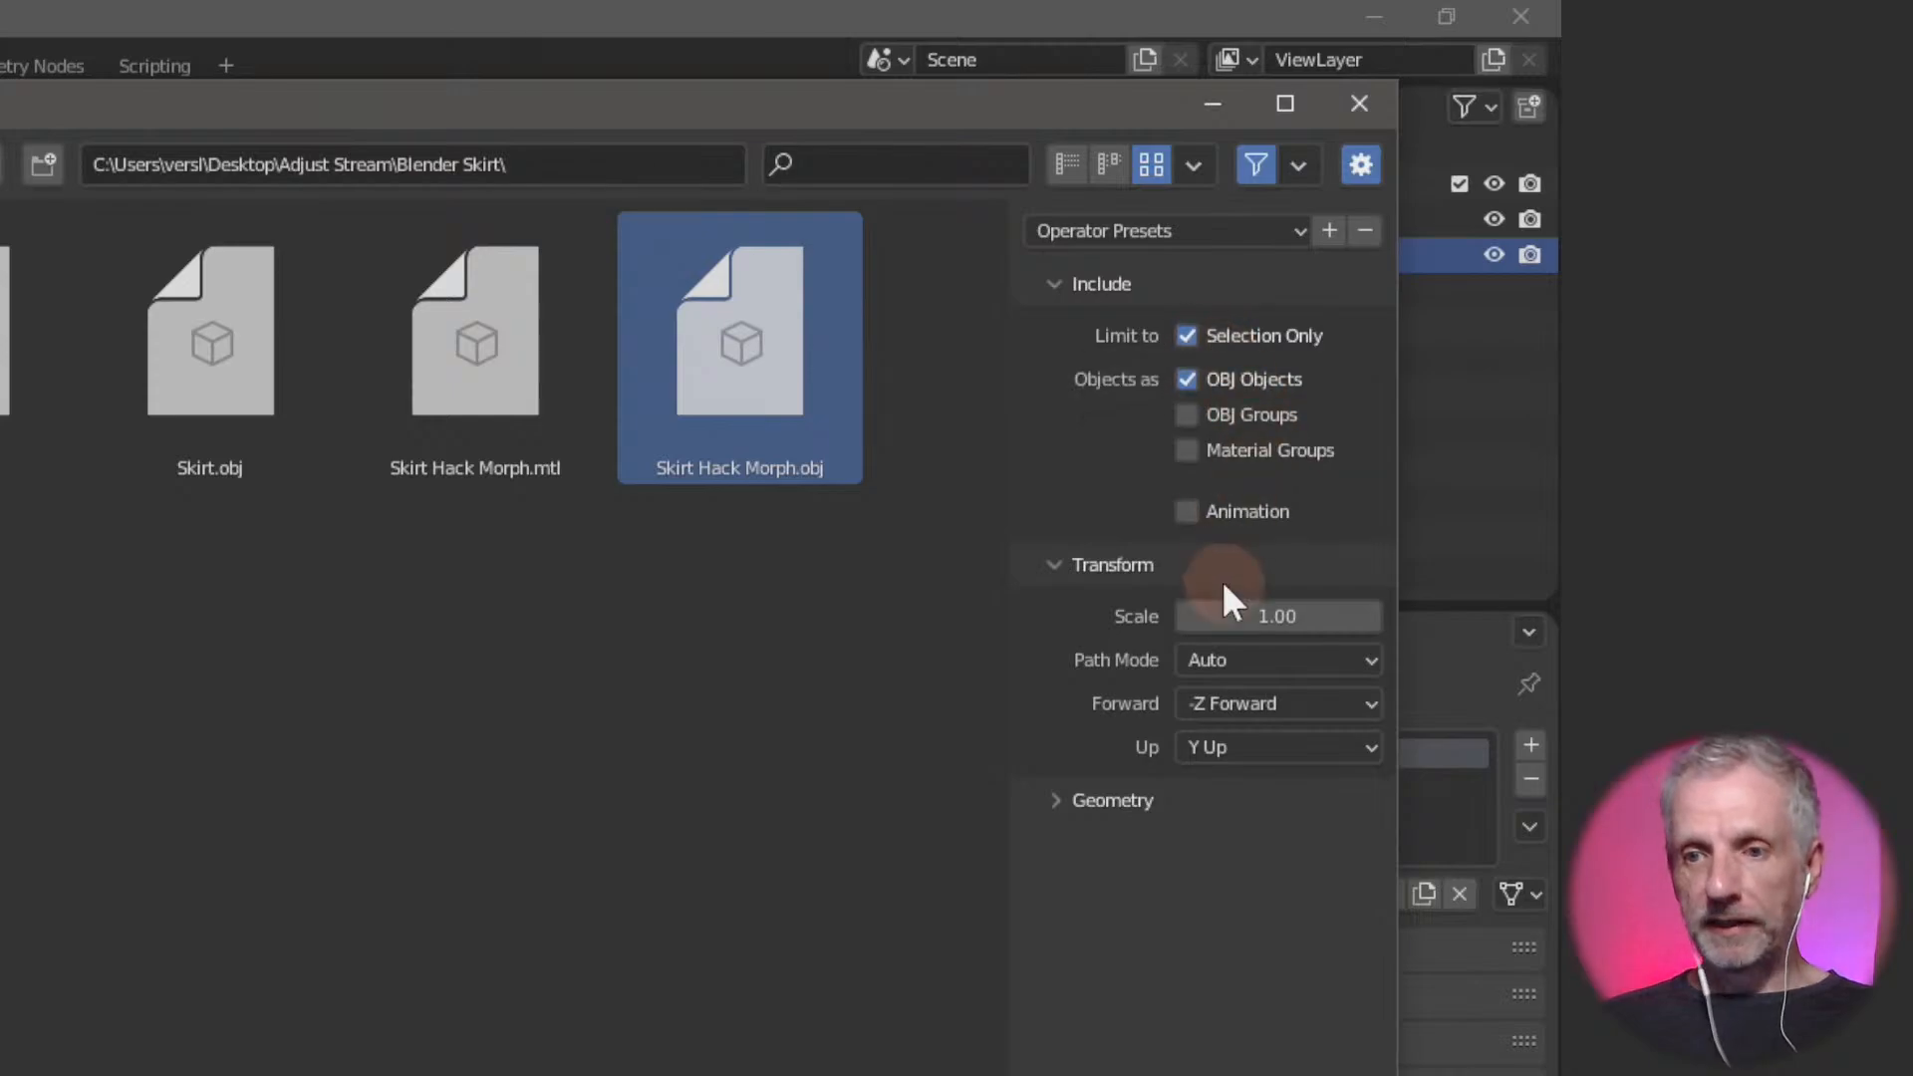
left_click(1062, 805)
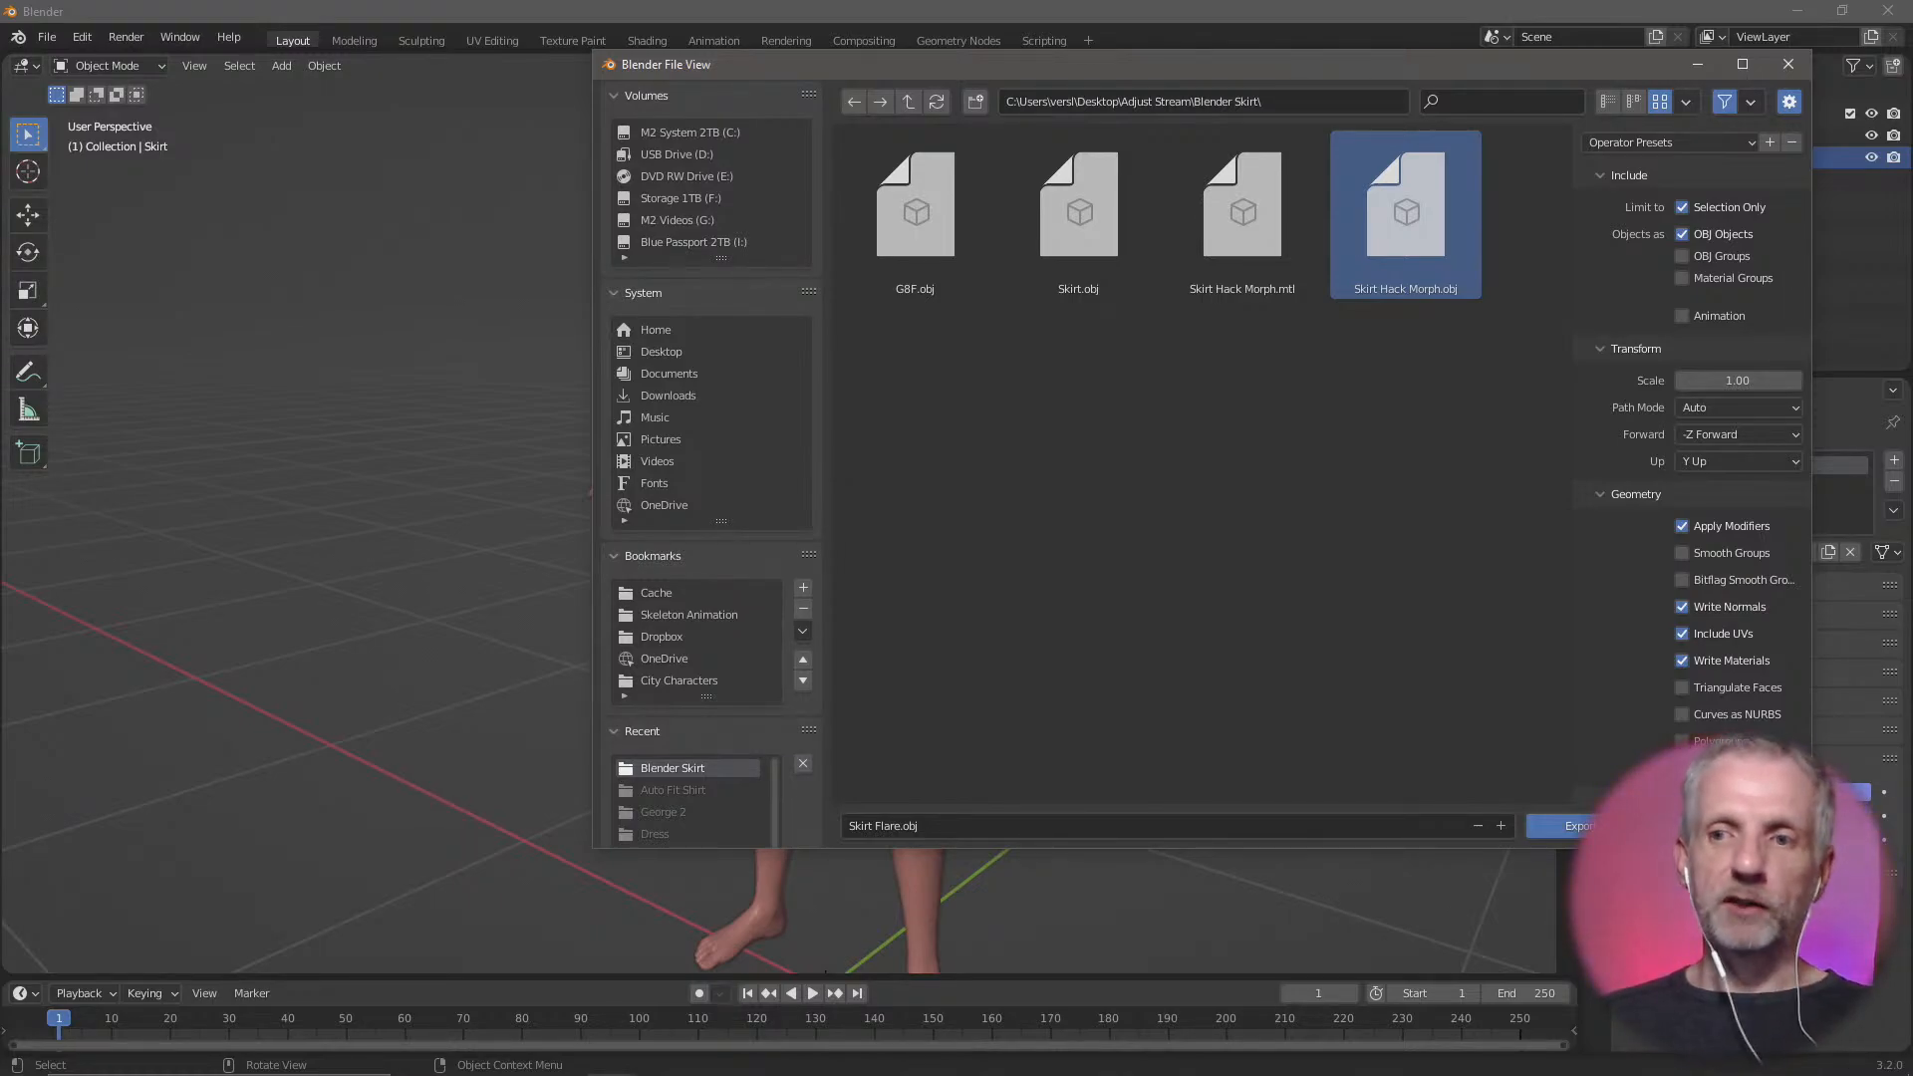
left_click(1750, 380)
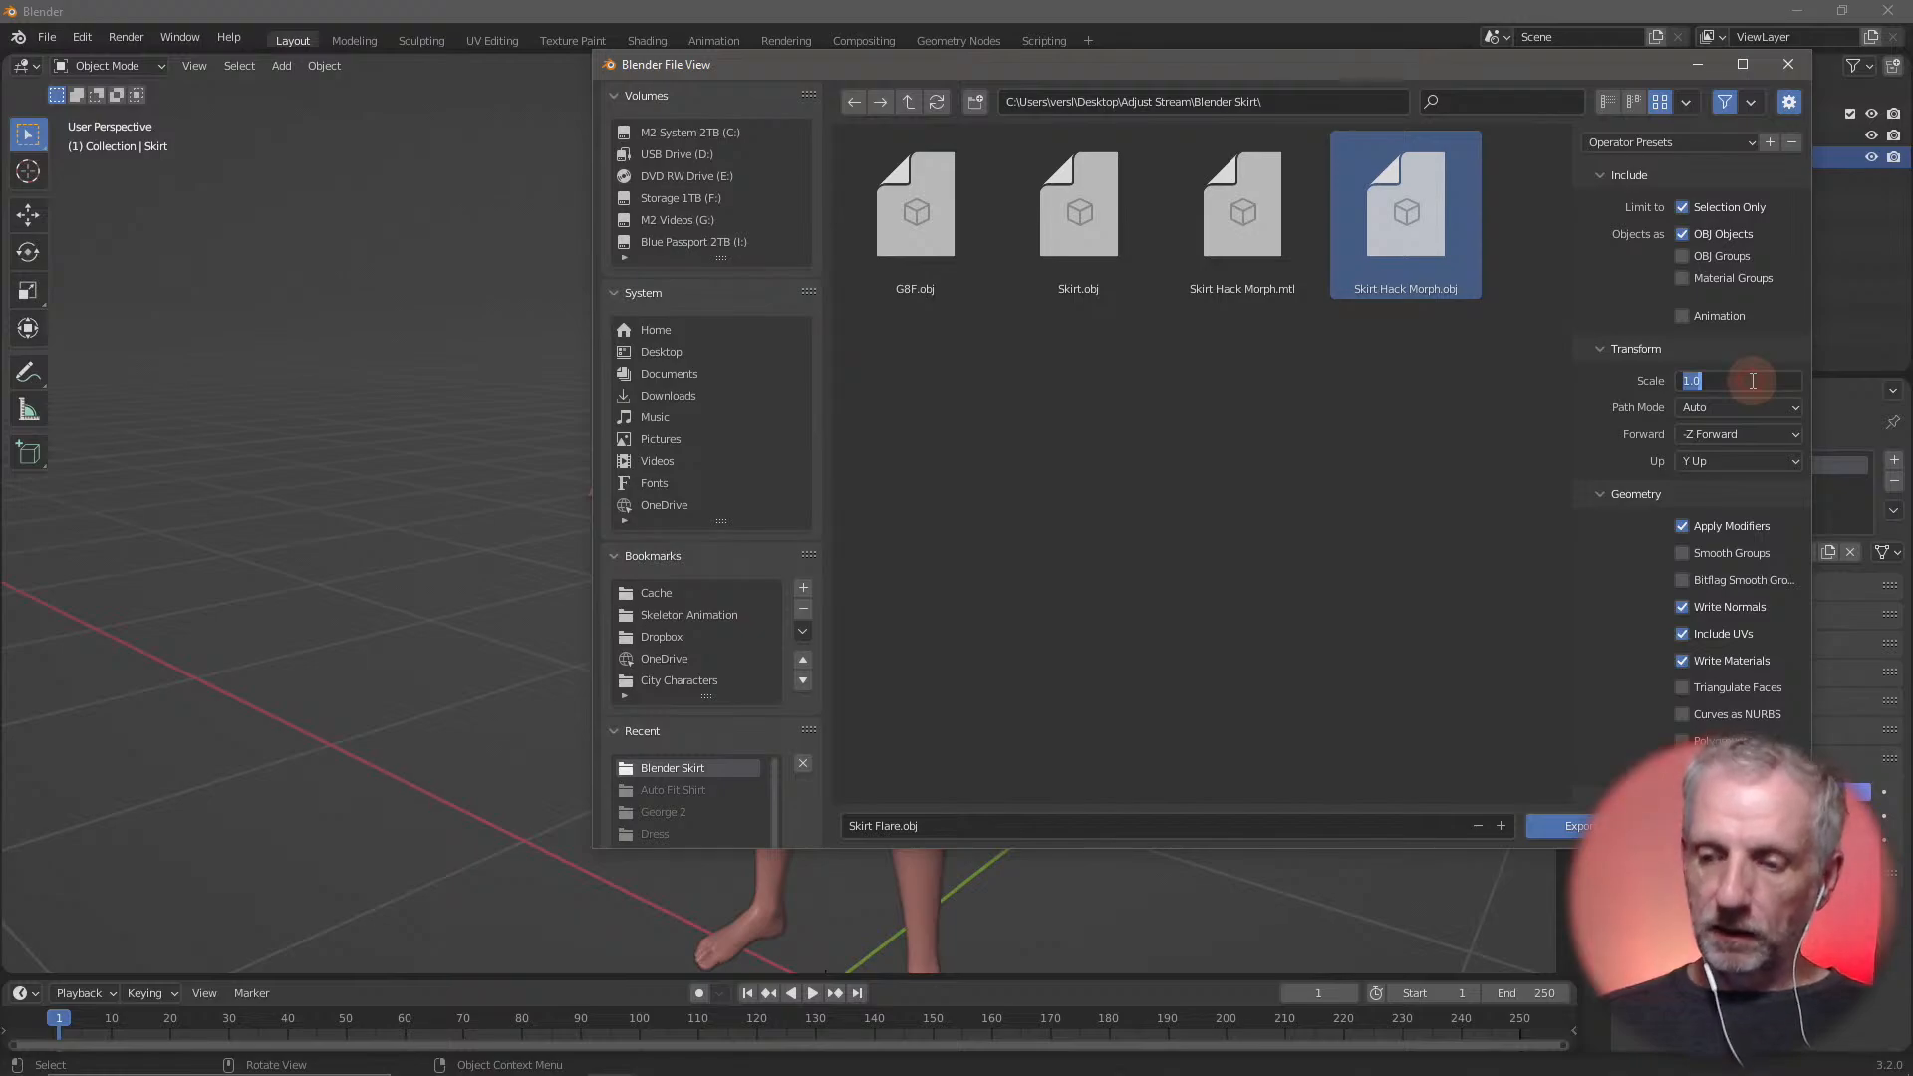
type("100")
key("Return")
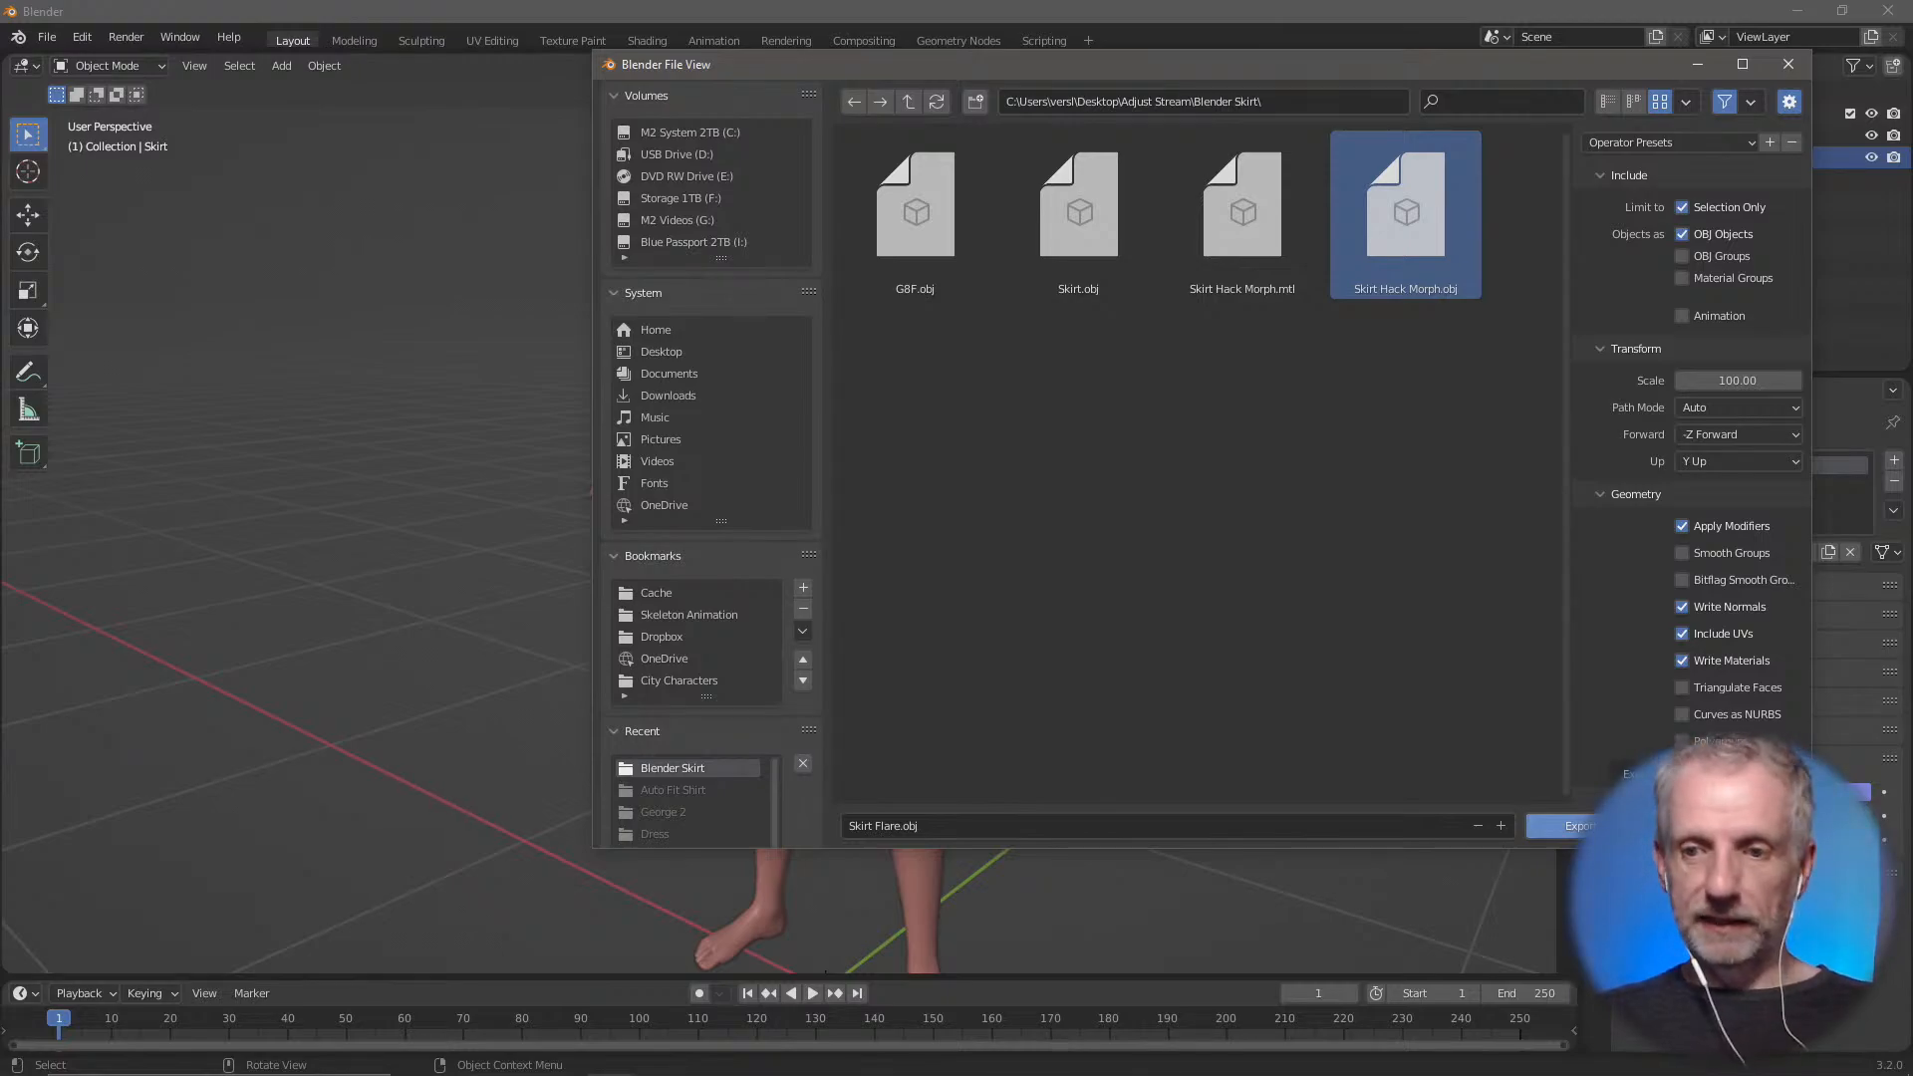
left_click(1576, 826)
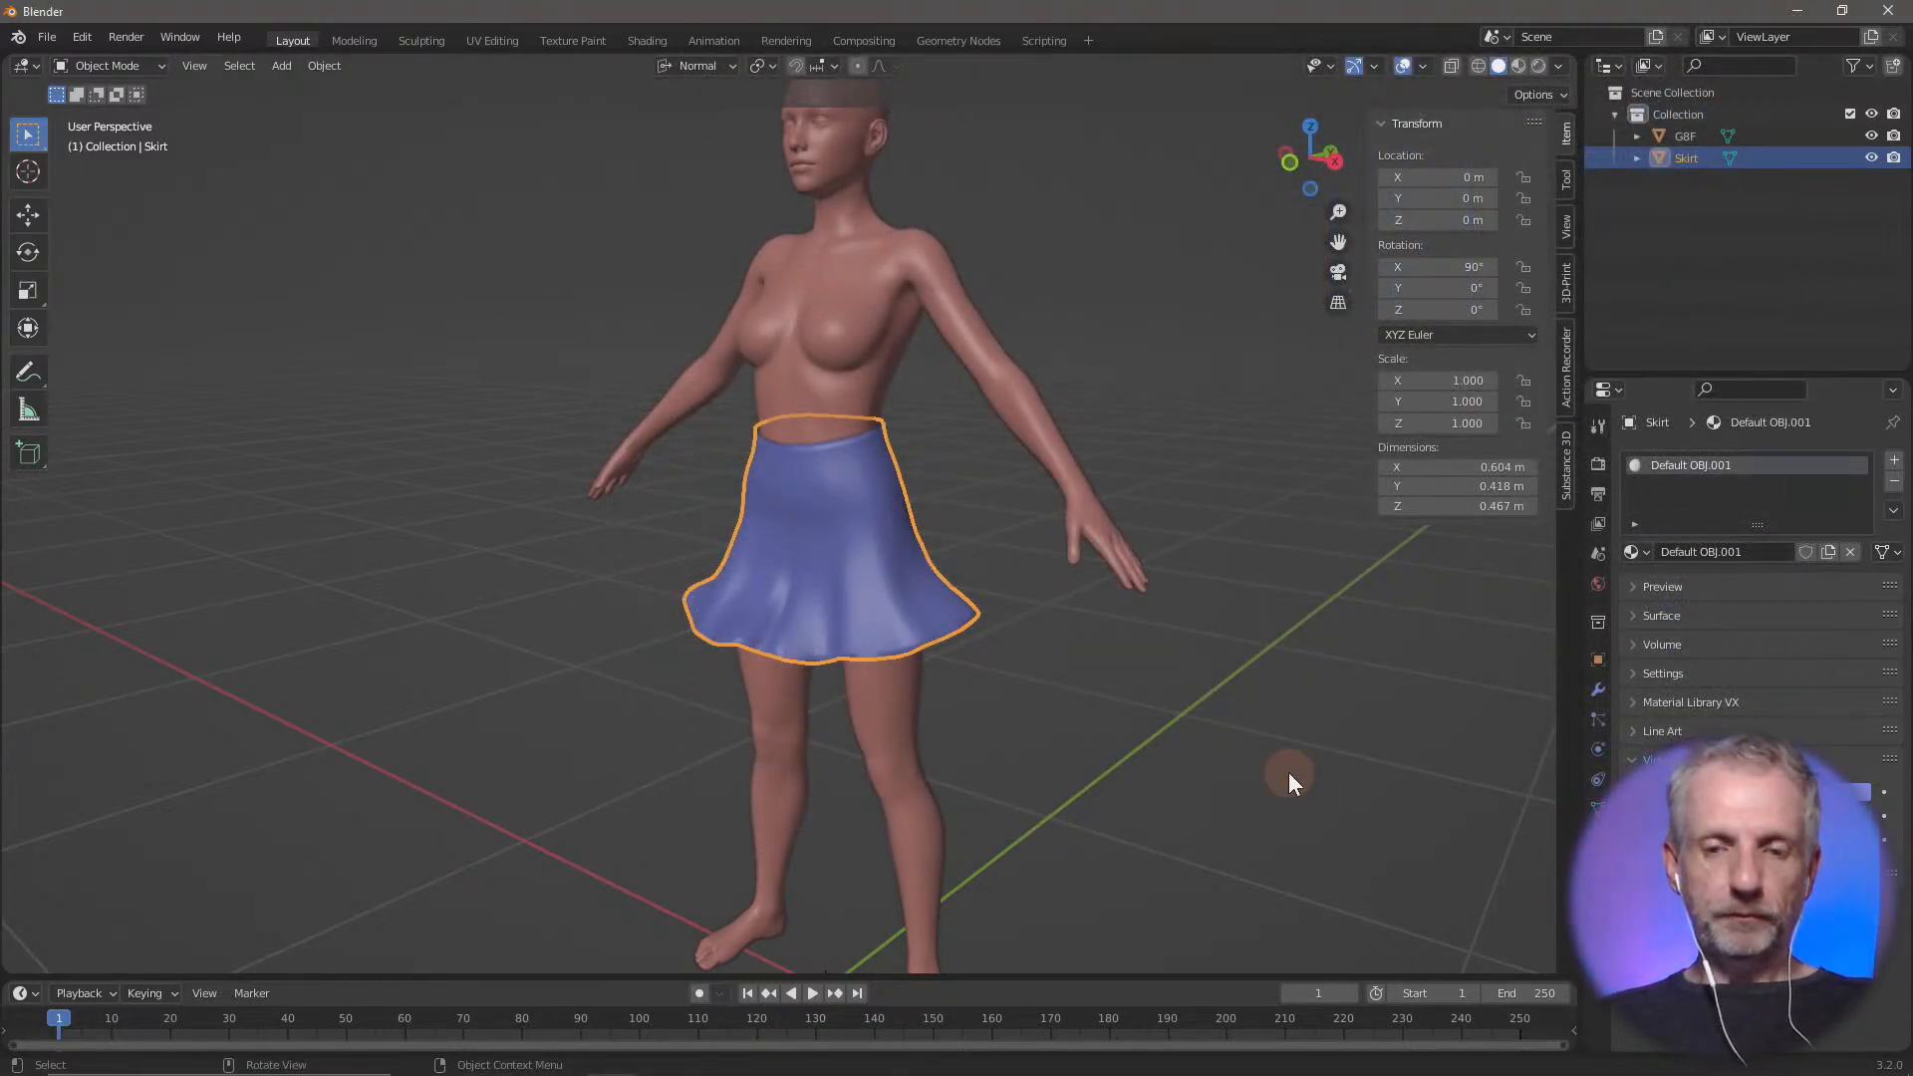
Switch to DAZ Studio and inspect the original skirt in the viewport
key("alt+Tab")
scroll(872, 634, "up", 5)
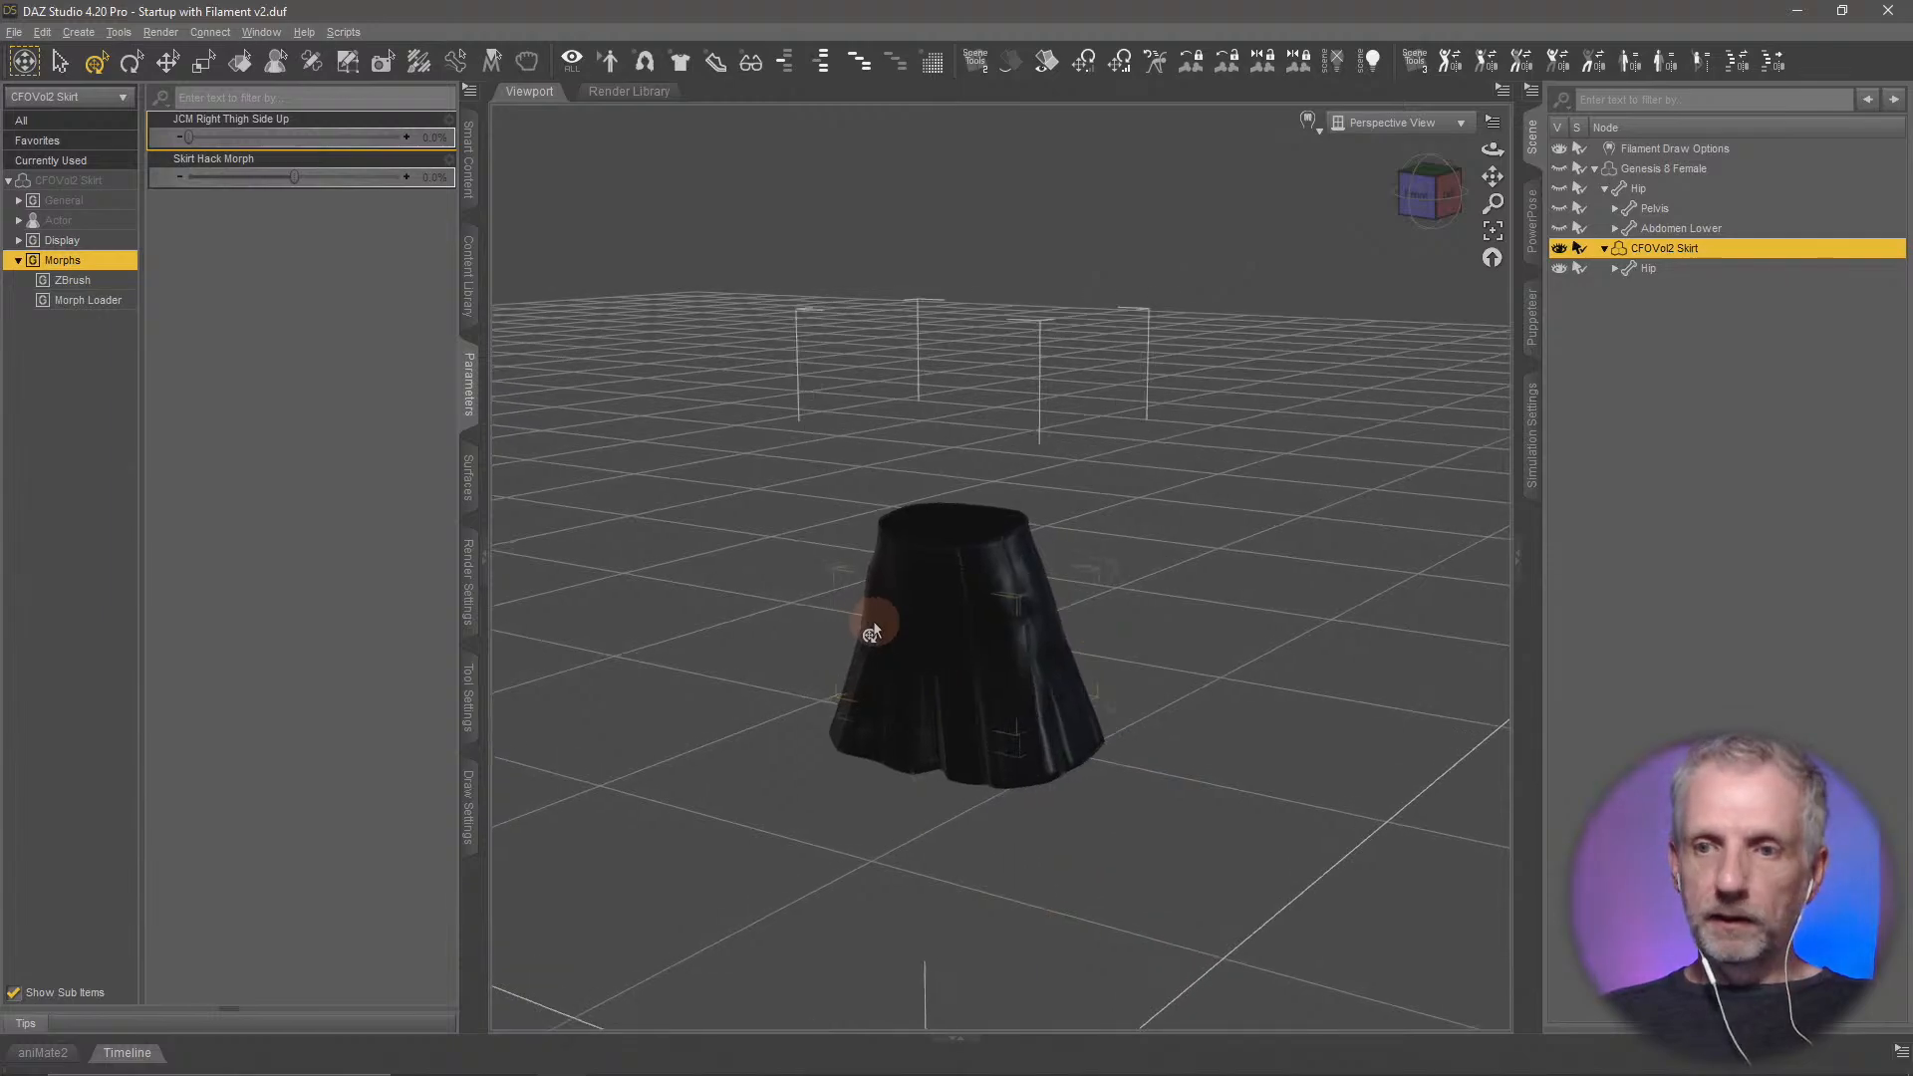
left_click(875, 622)
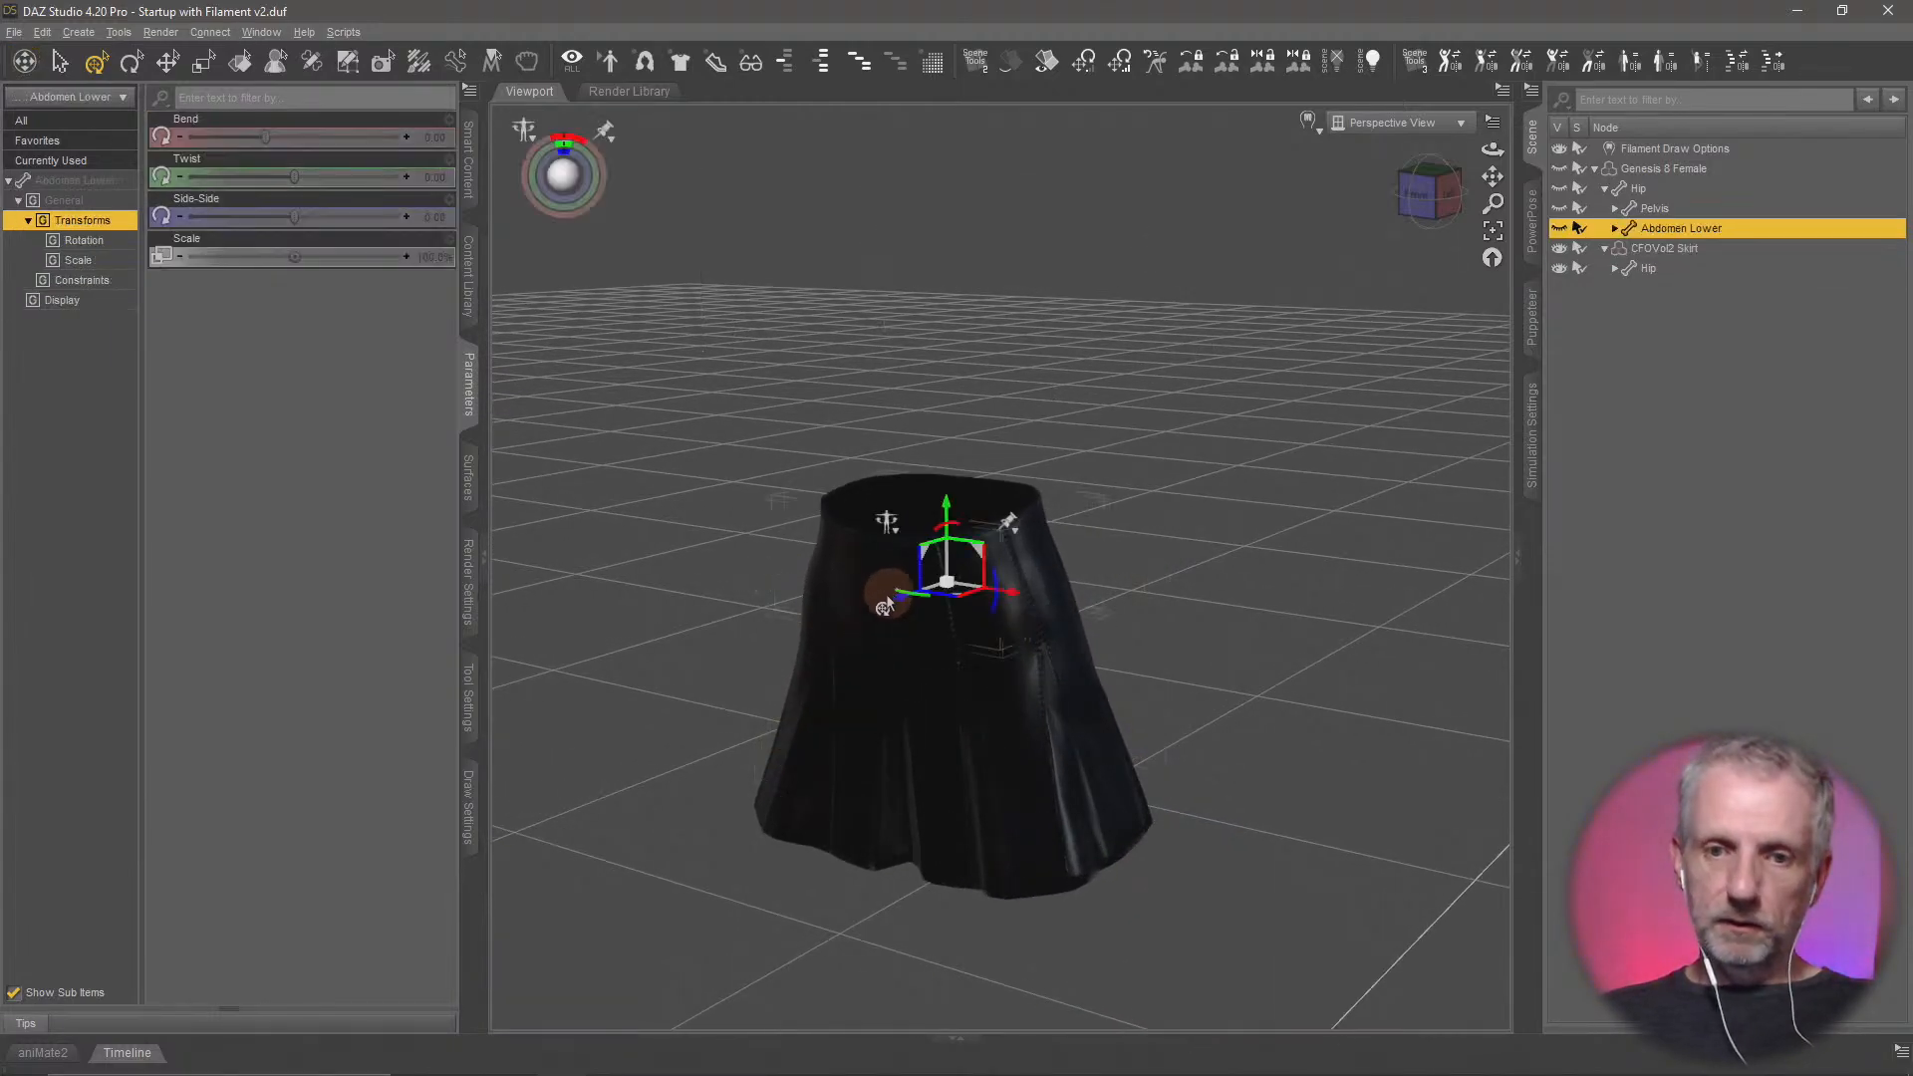
middle_click_drag(863, 662, 911, 500)
scroll(885, 650, "up", 5)
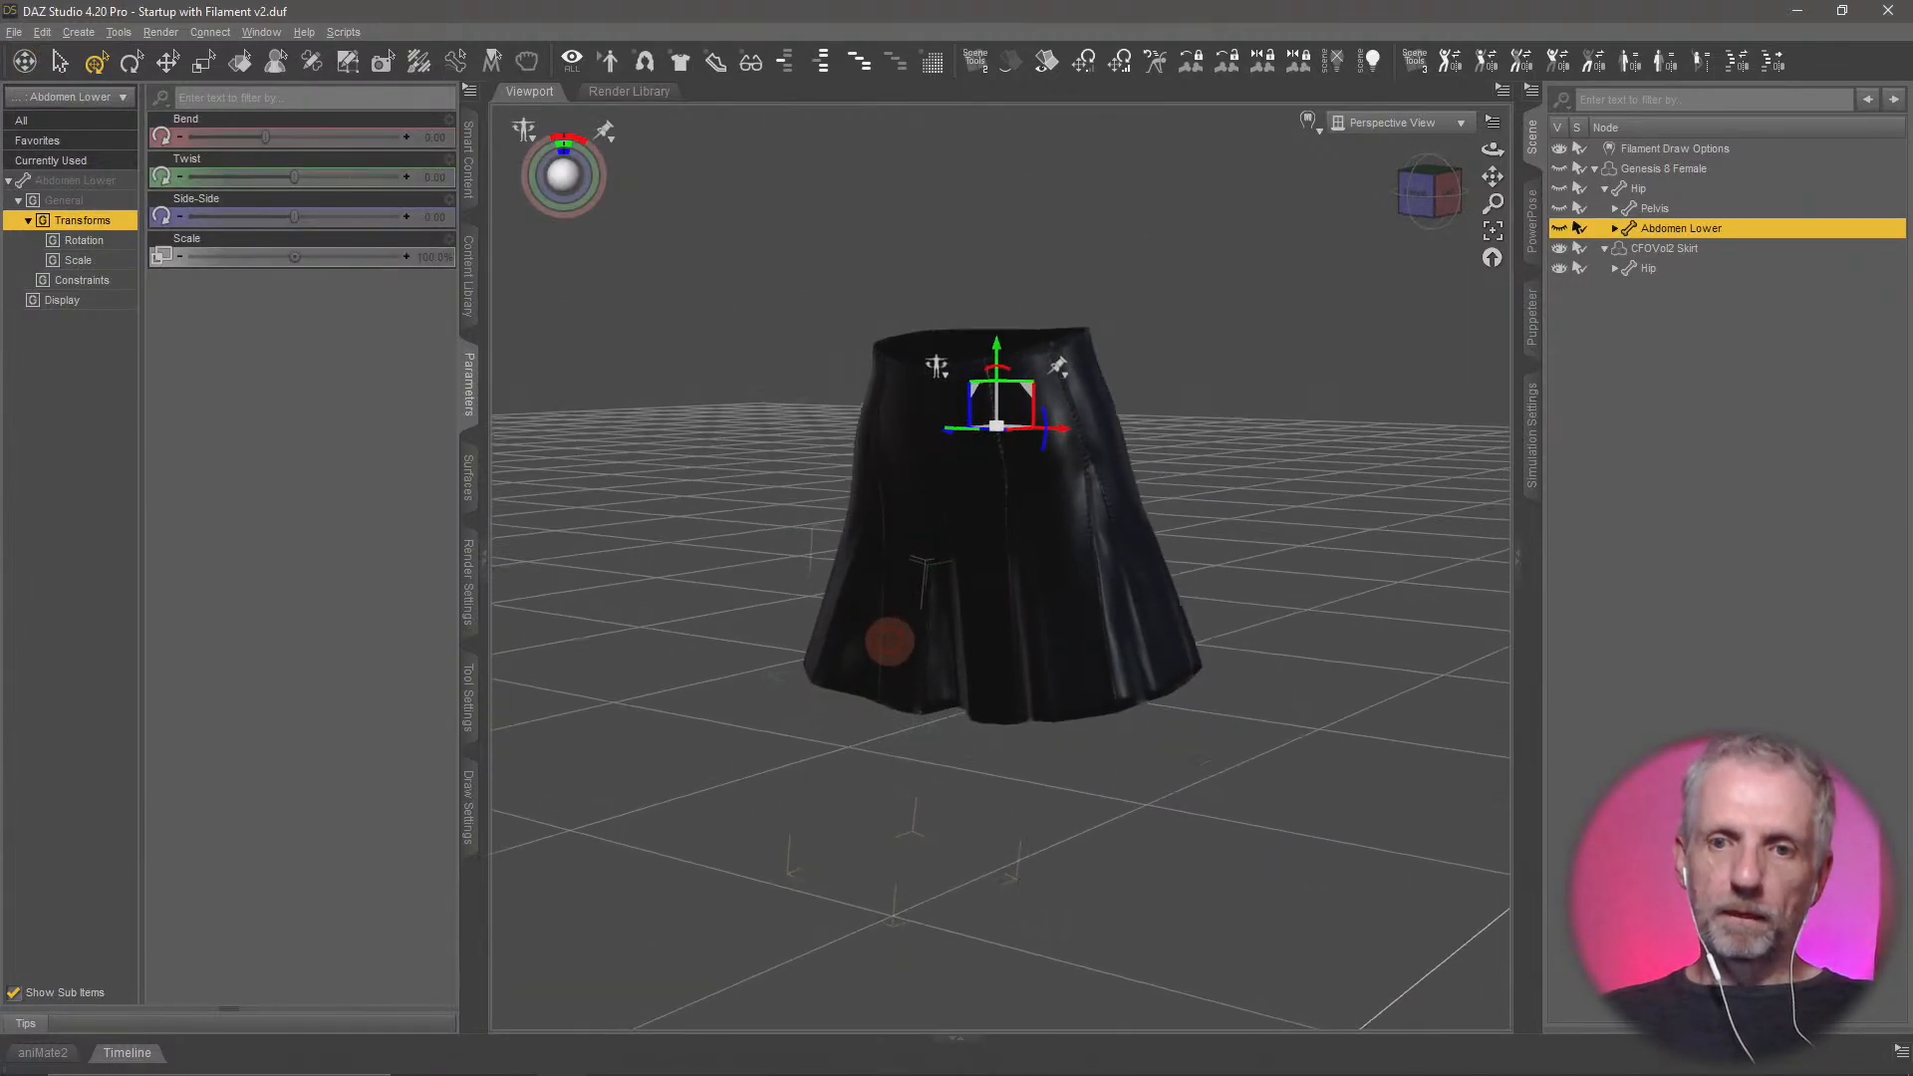
scroll(888, 647, "down", 1)
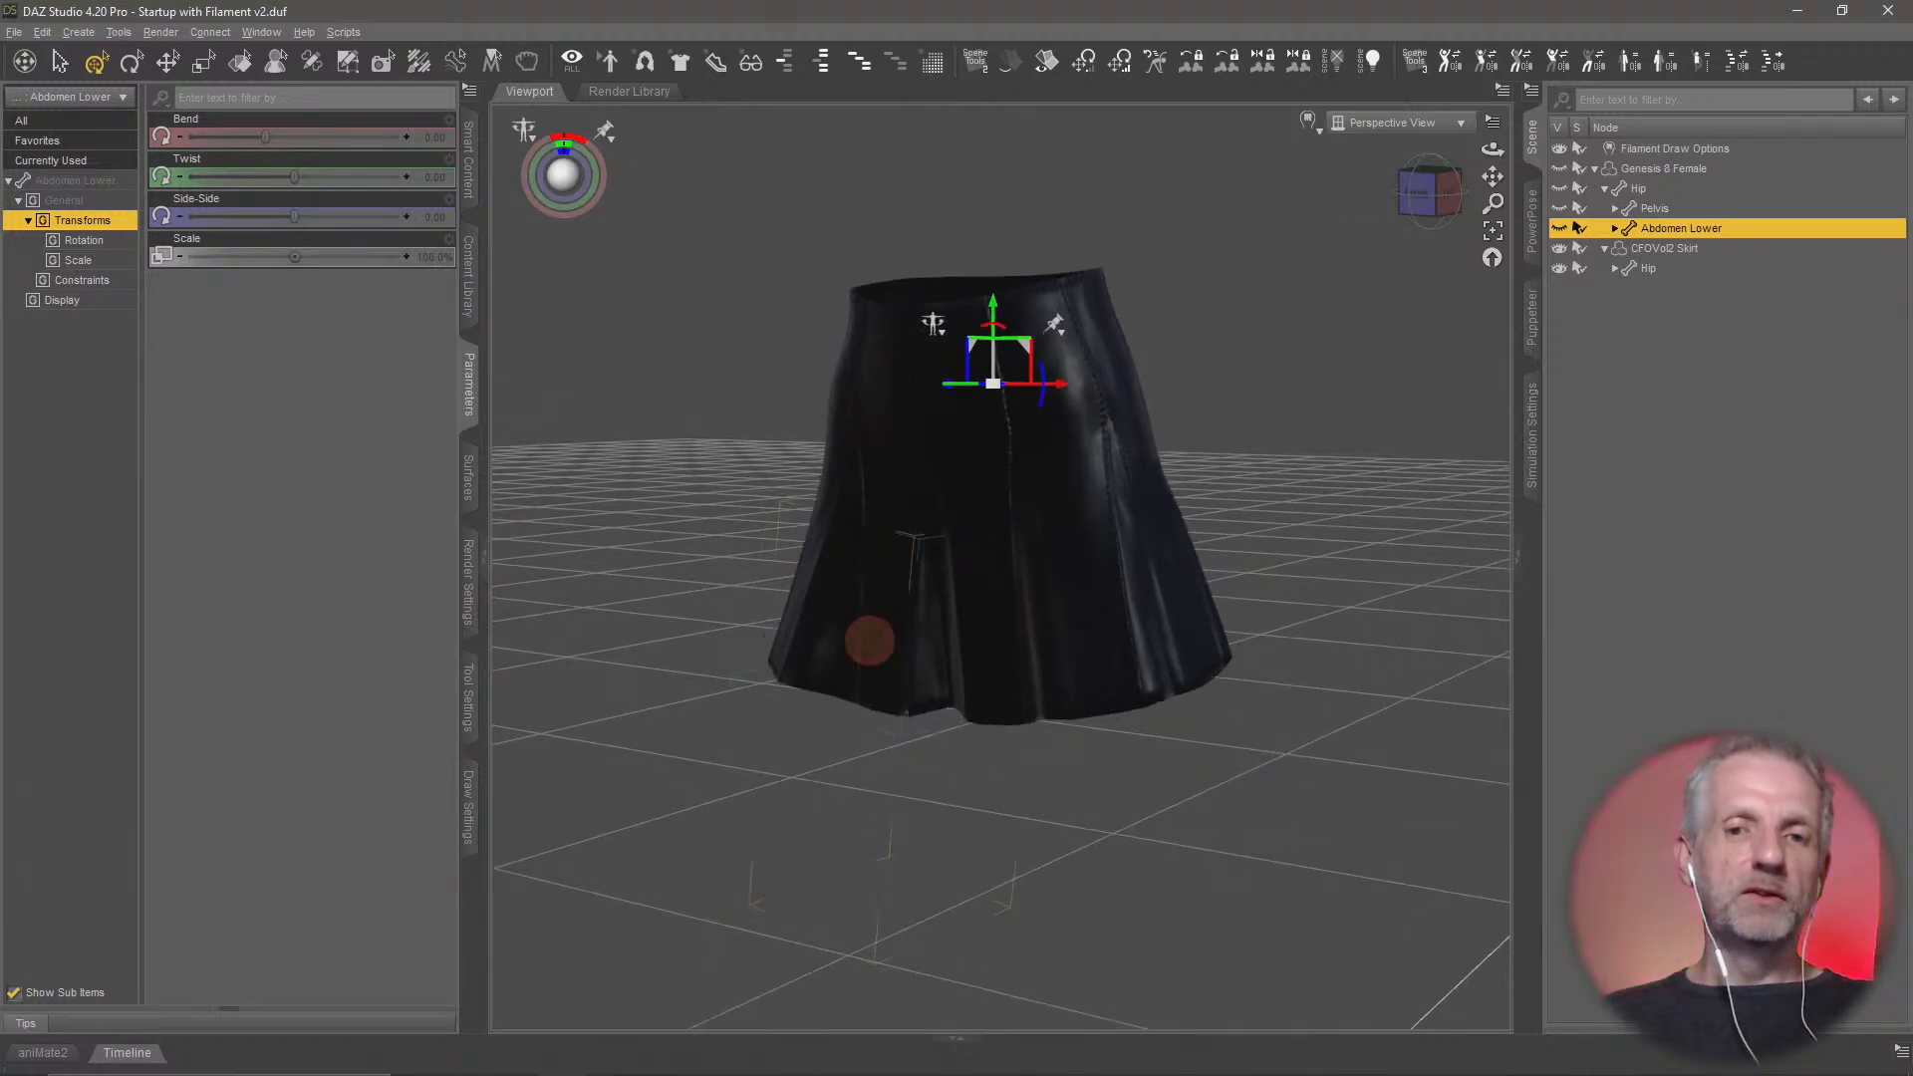
middle_click_drag(866, 644, 887, 647)
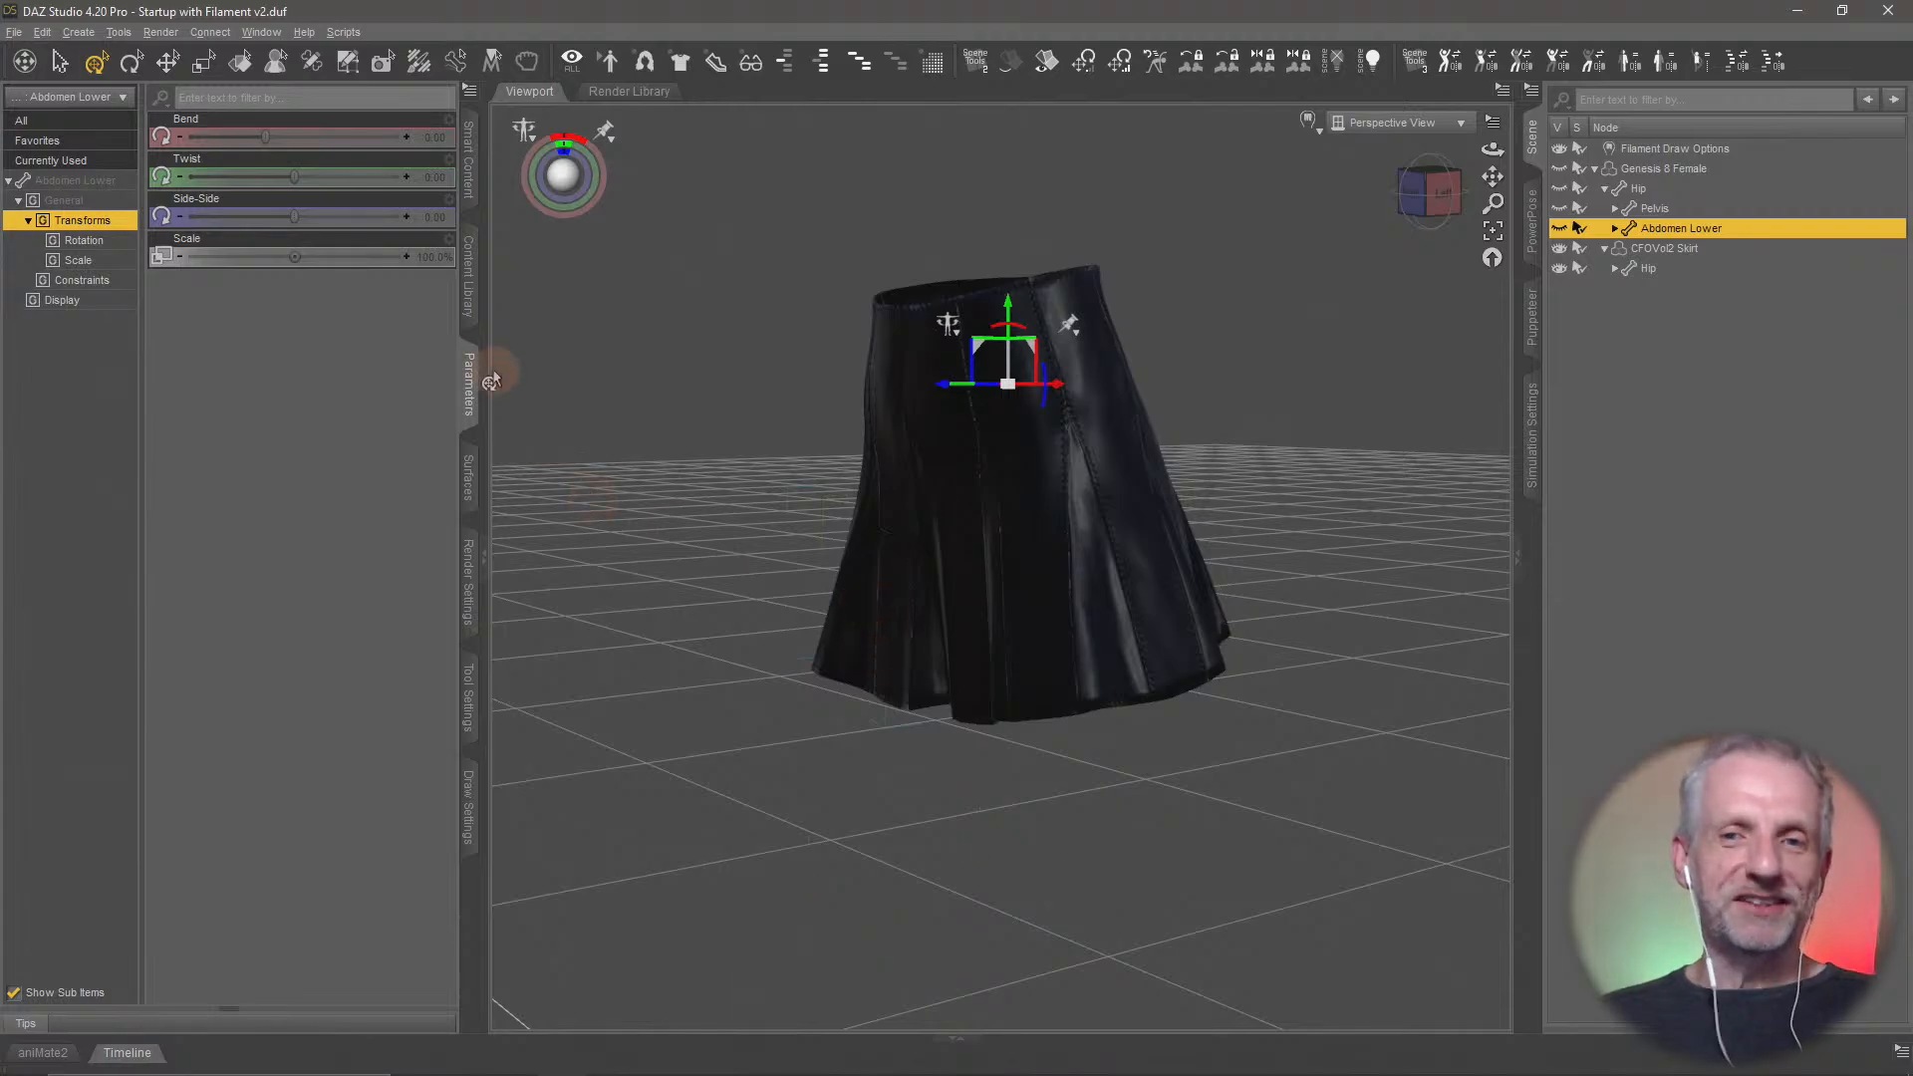
Open Morph Loader Pro for the CFOVol2 Skirt and choose Skirt Flare.obj as the morph file
left_click(1659, 248)
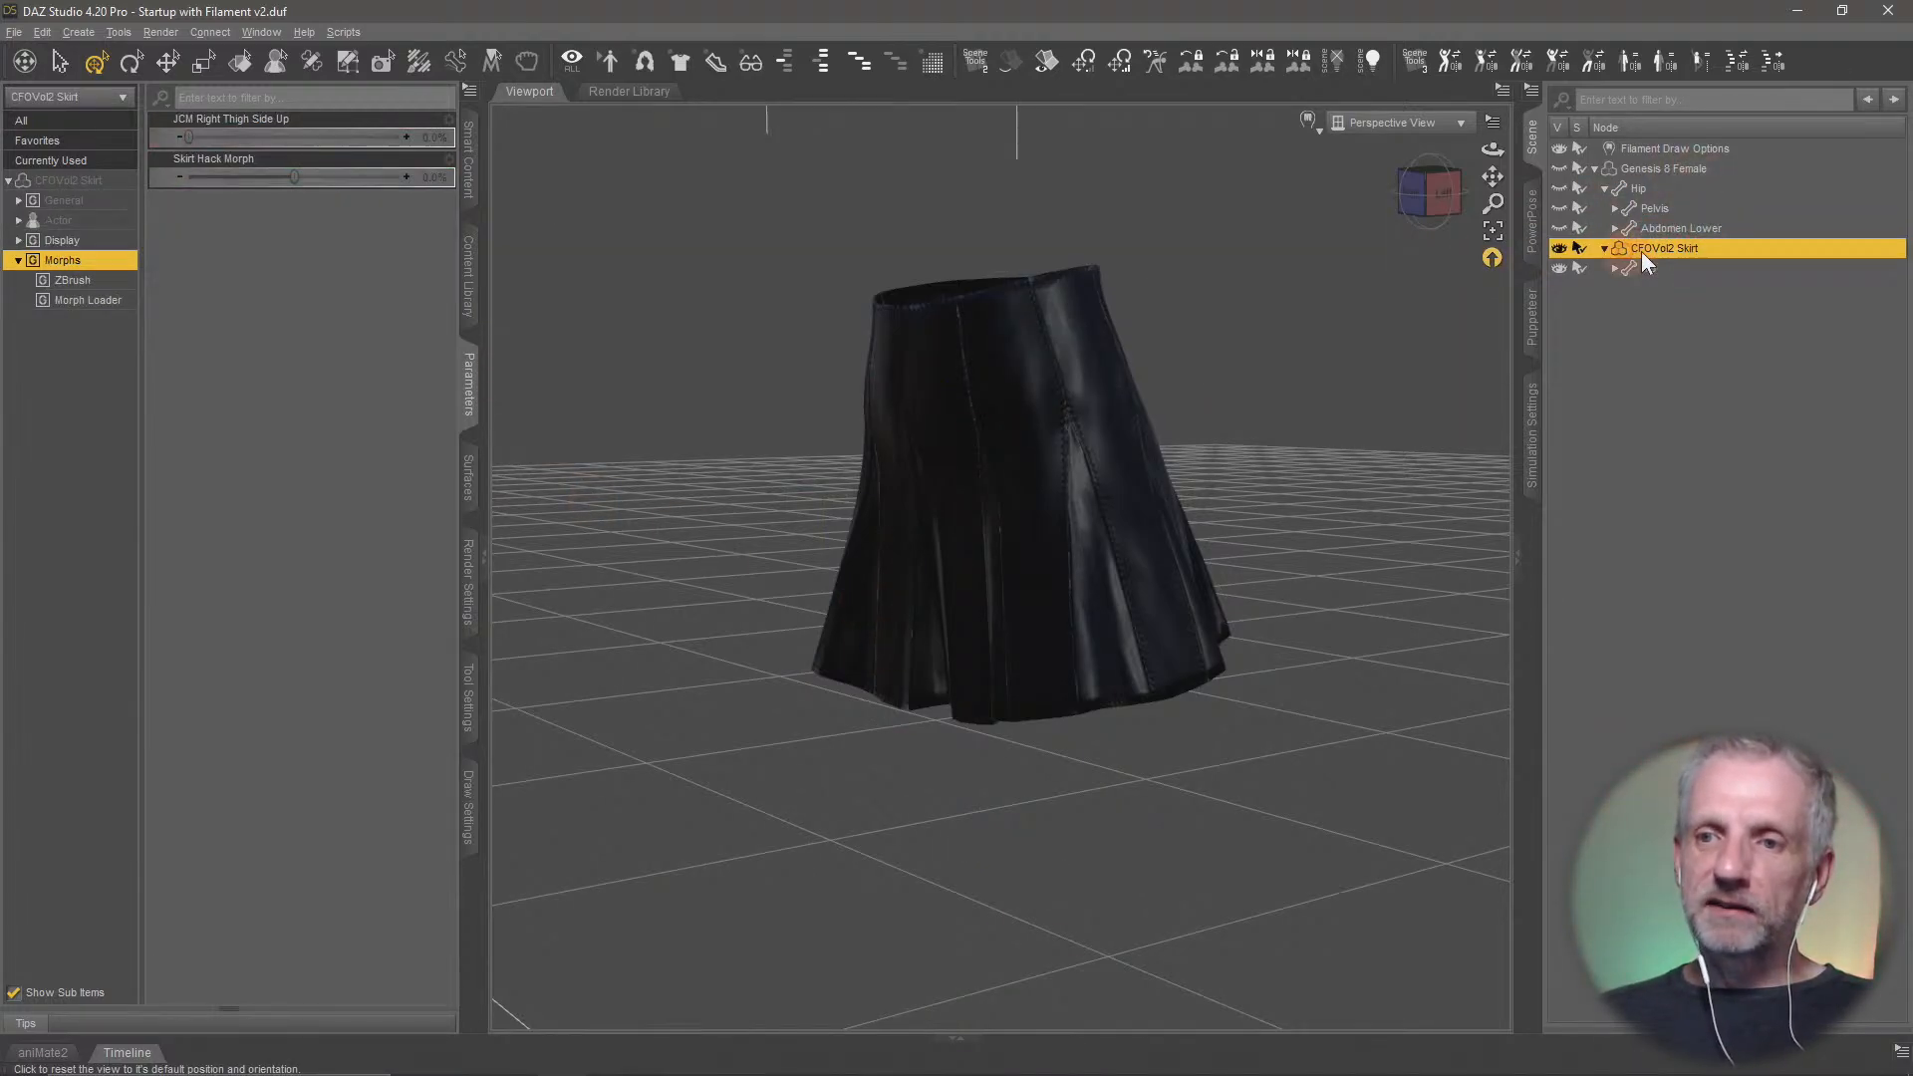
left_click(42, 32)
mouse_move(135, 187)
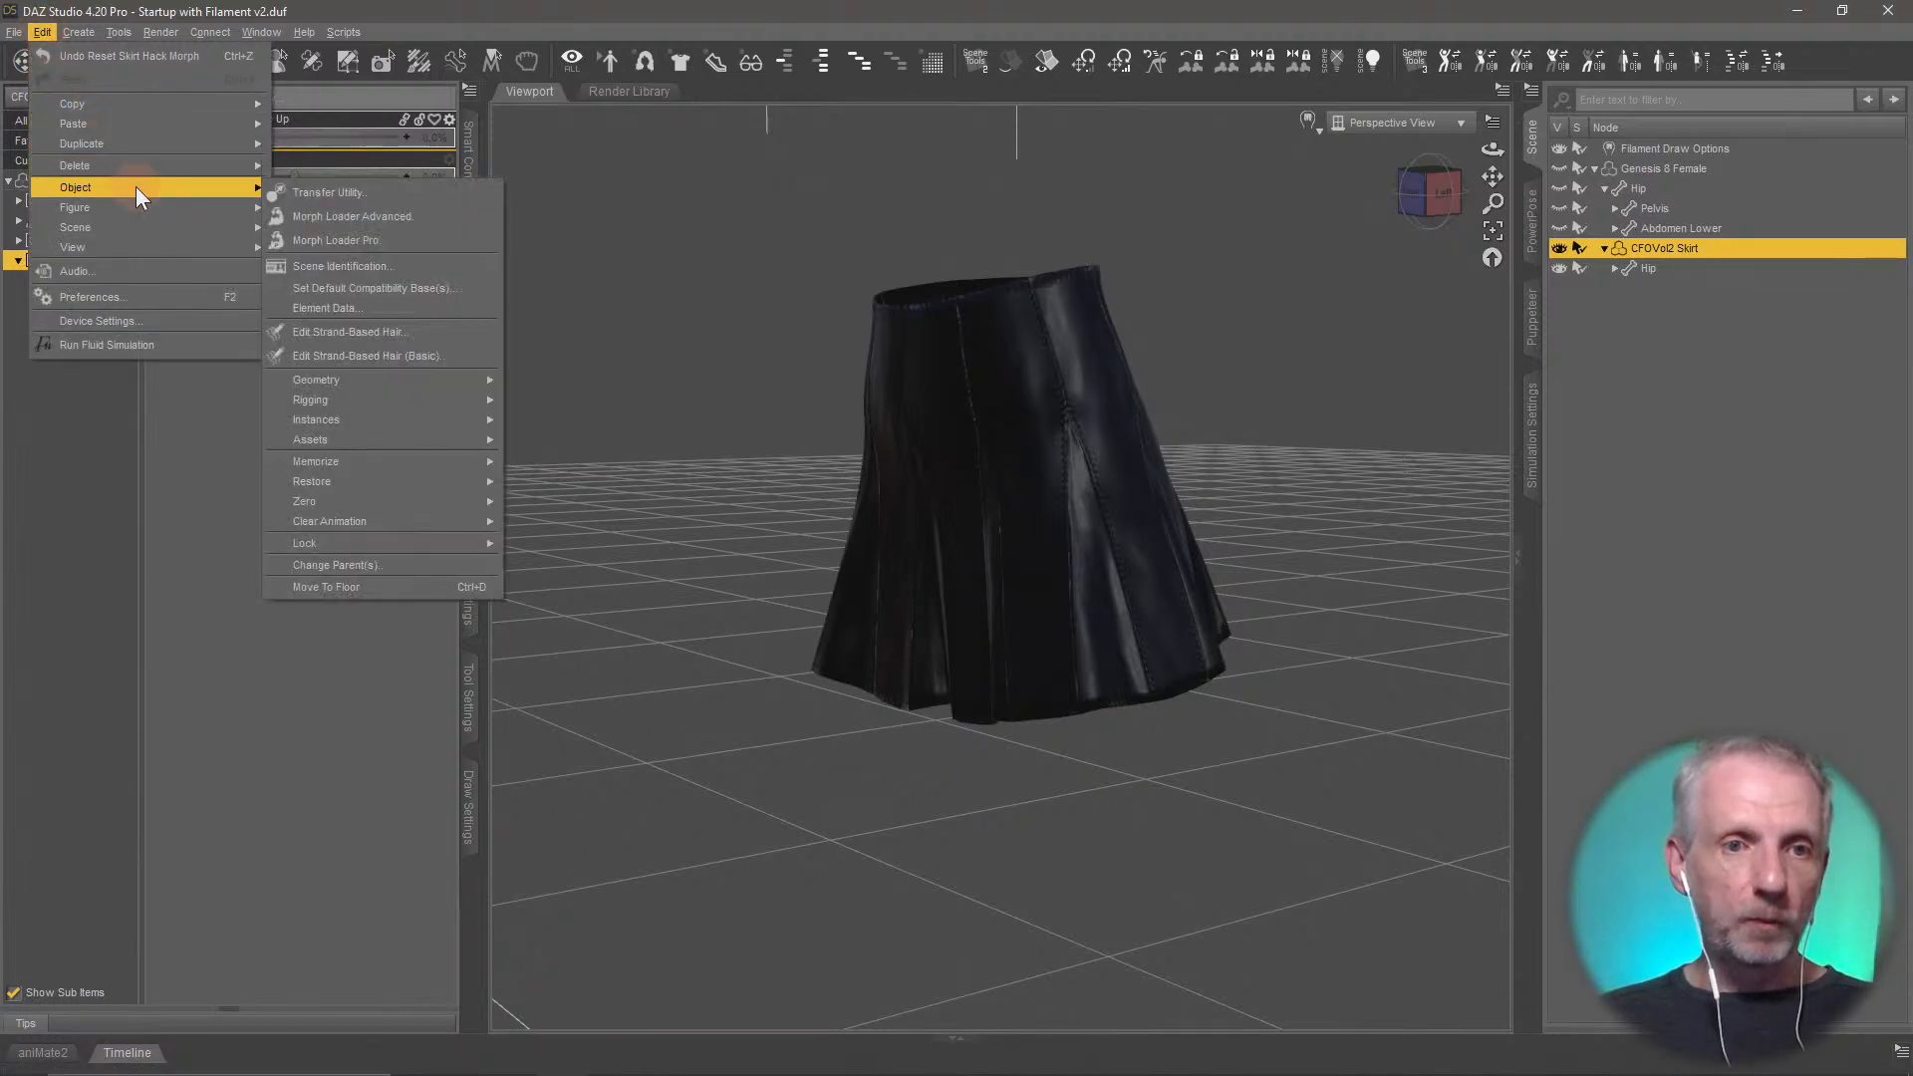
left_click(417, 242)
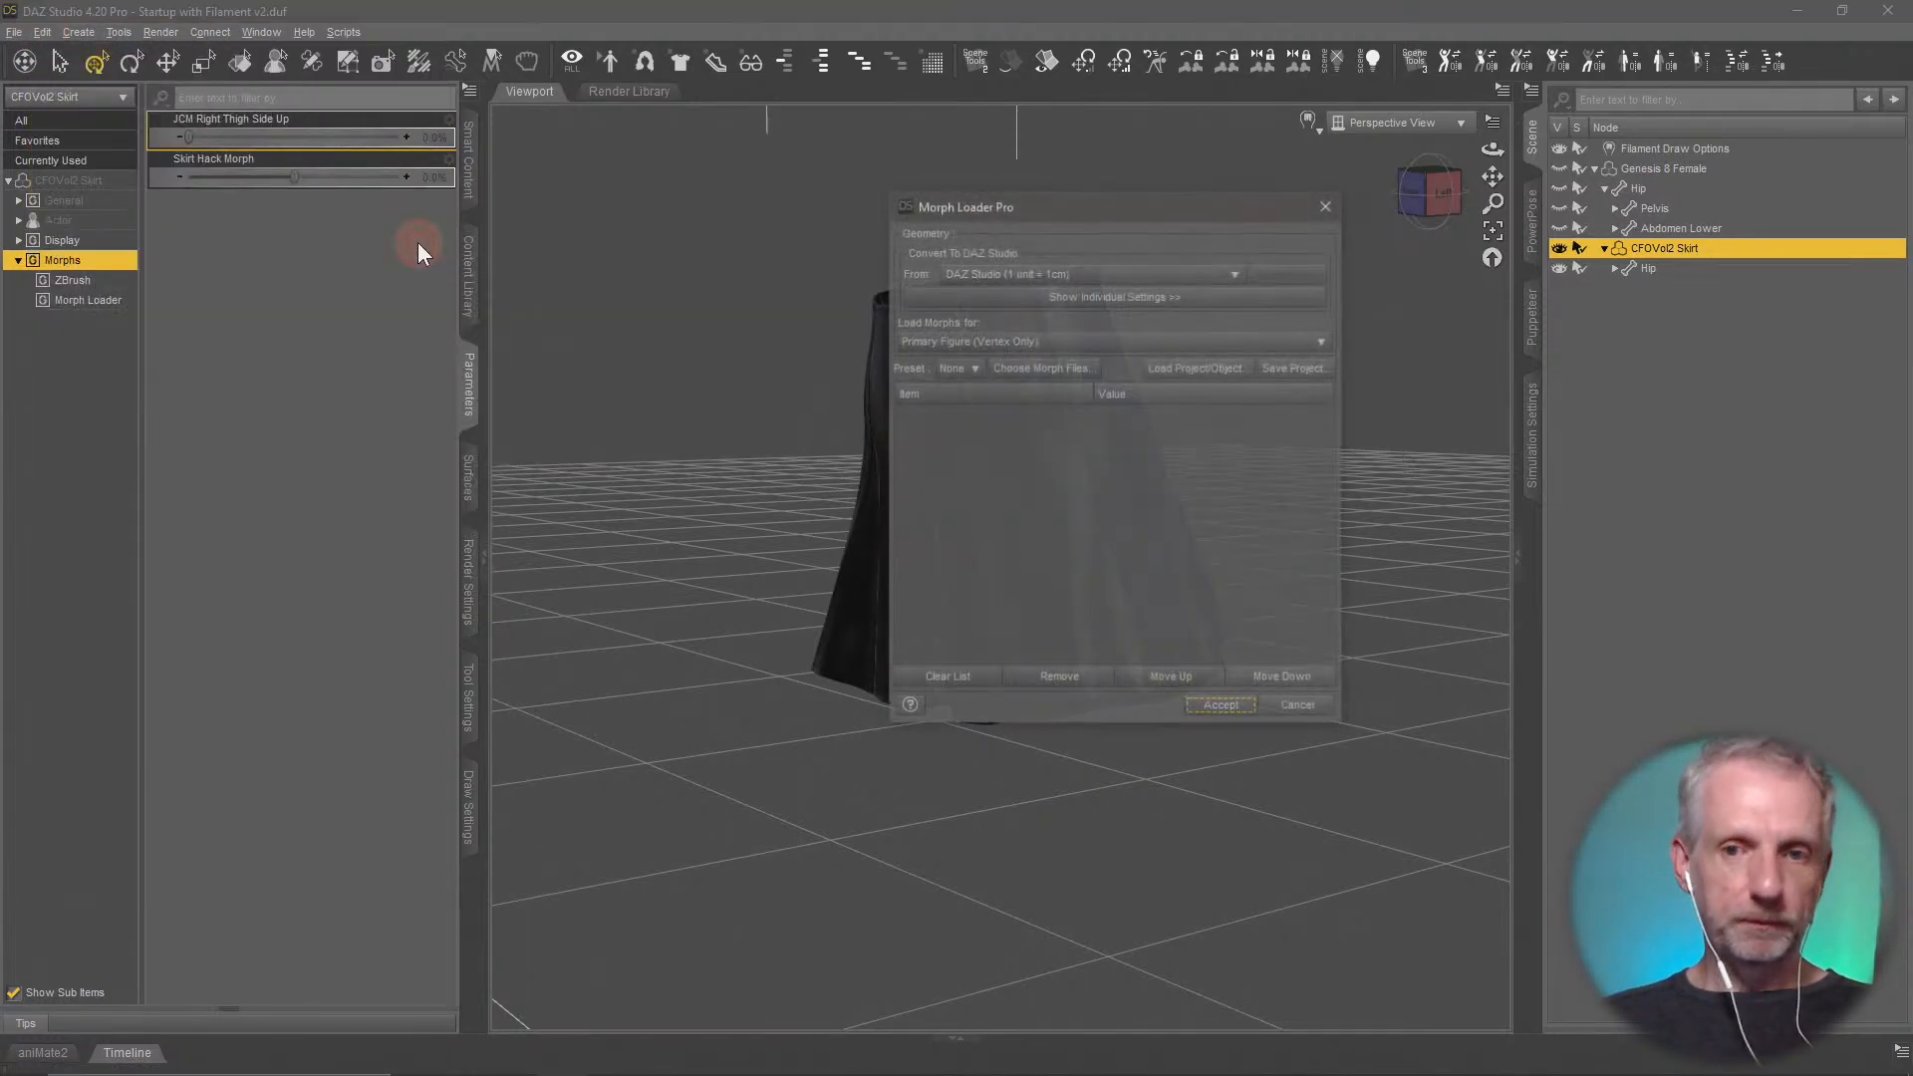
left_click(1080, 370)
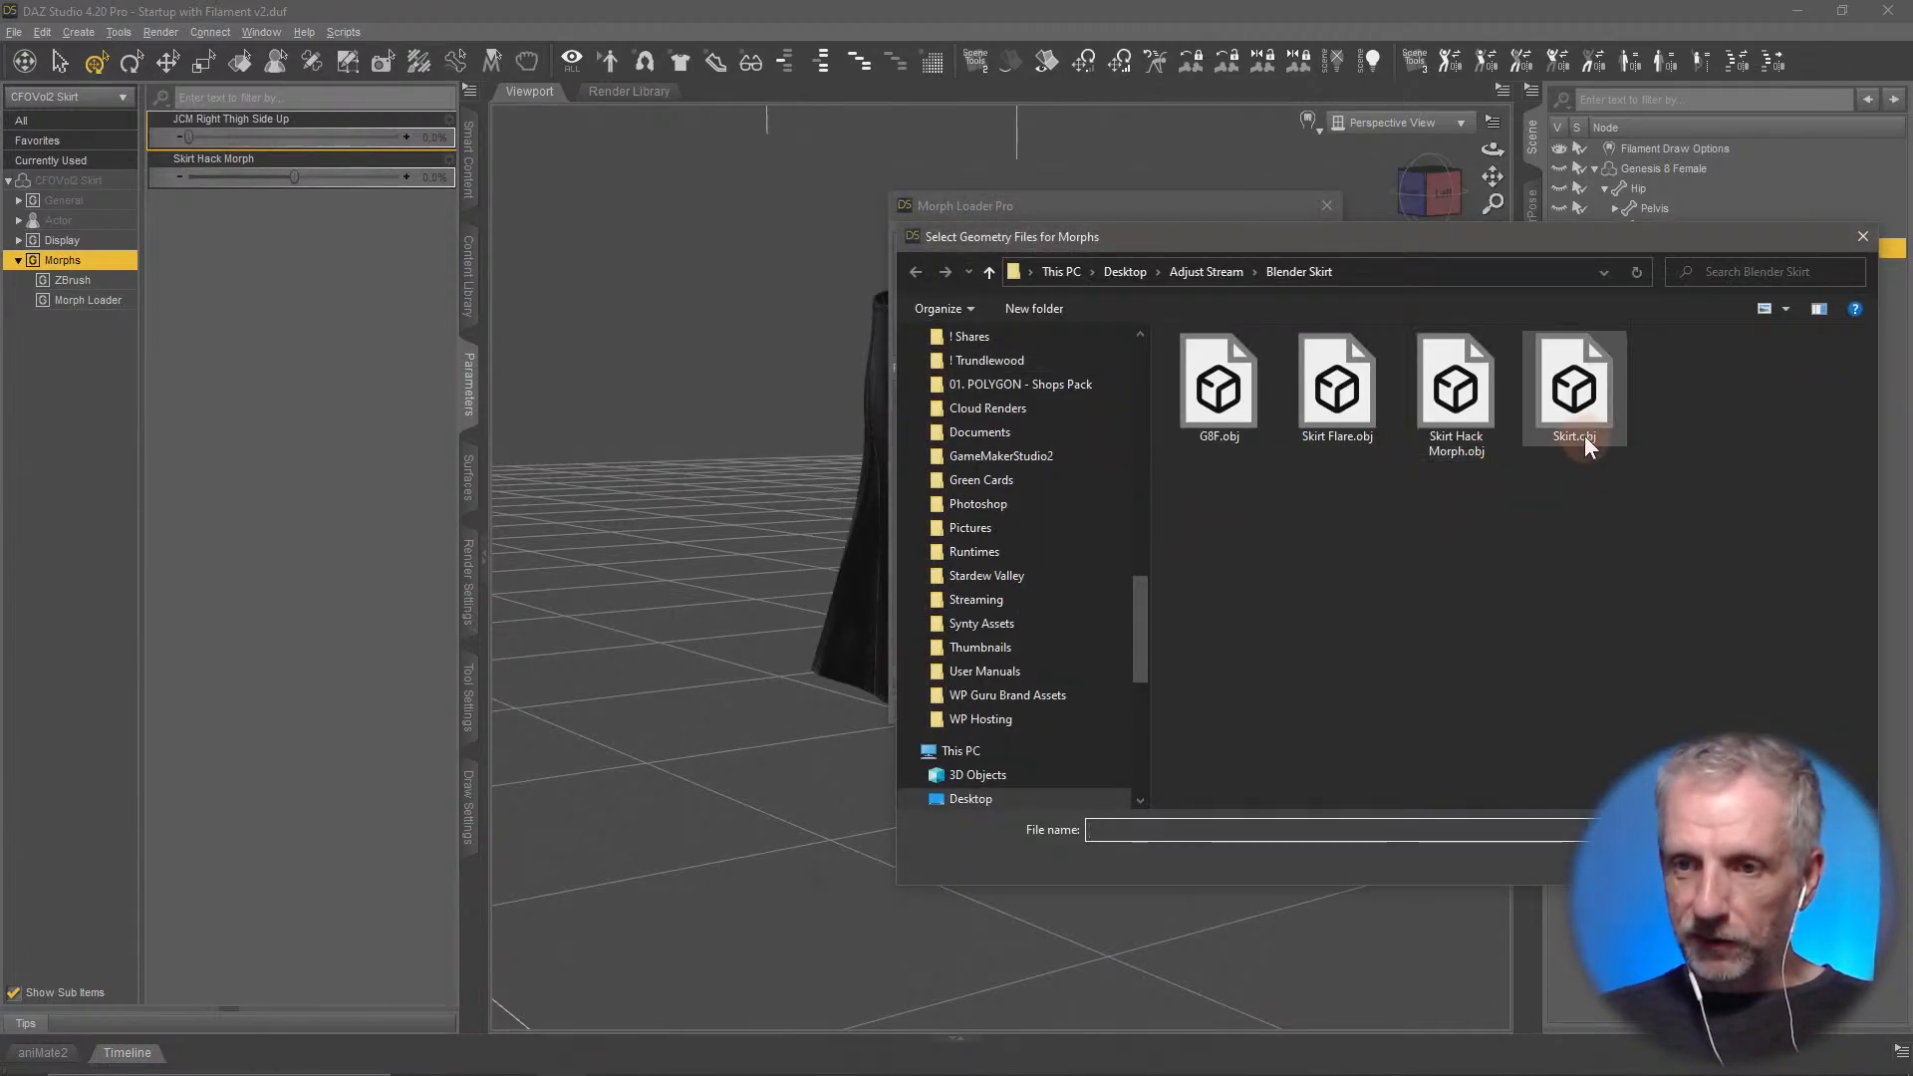
left_click(1345, 399)
key("Return")
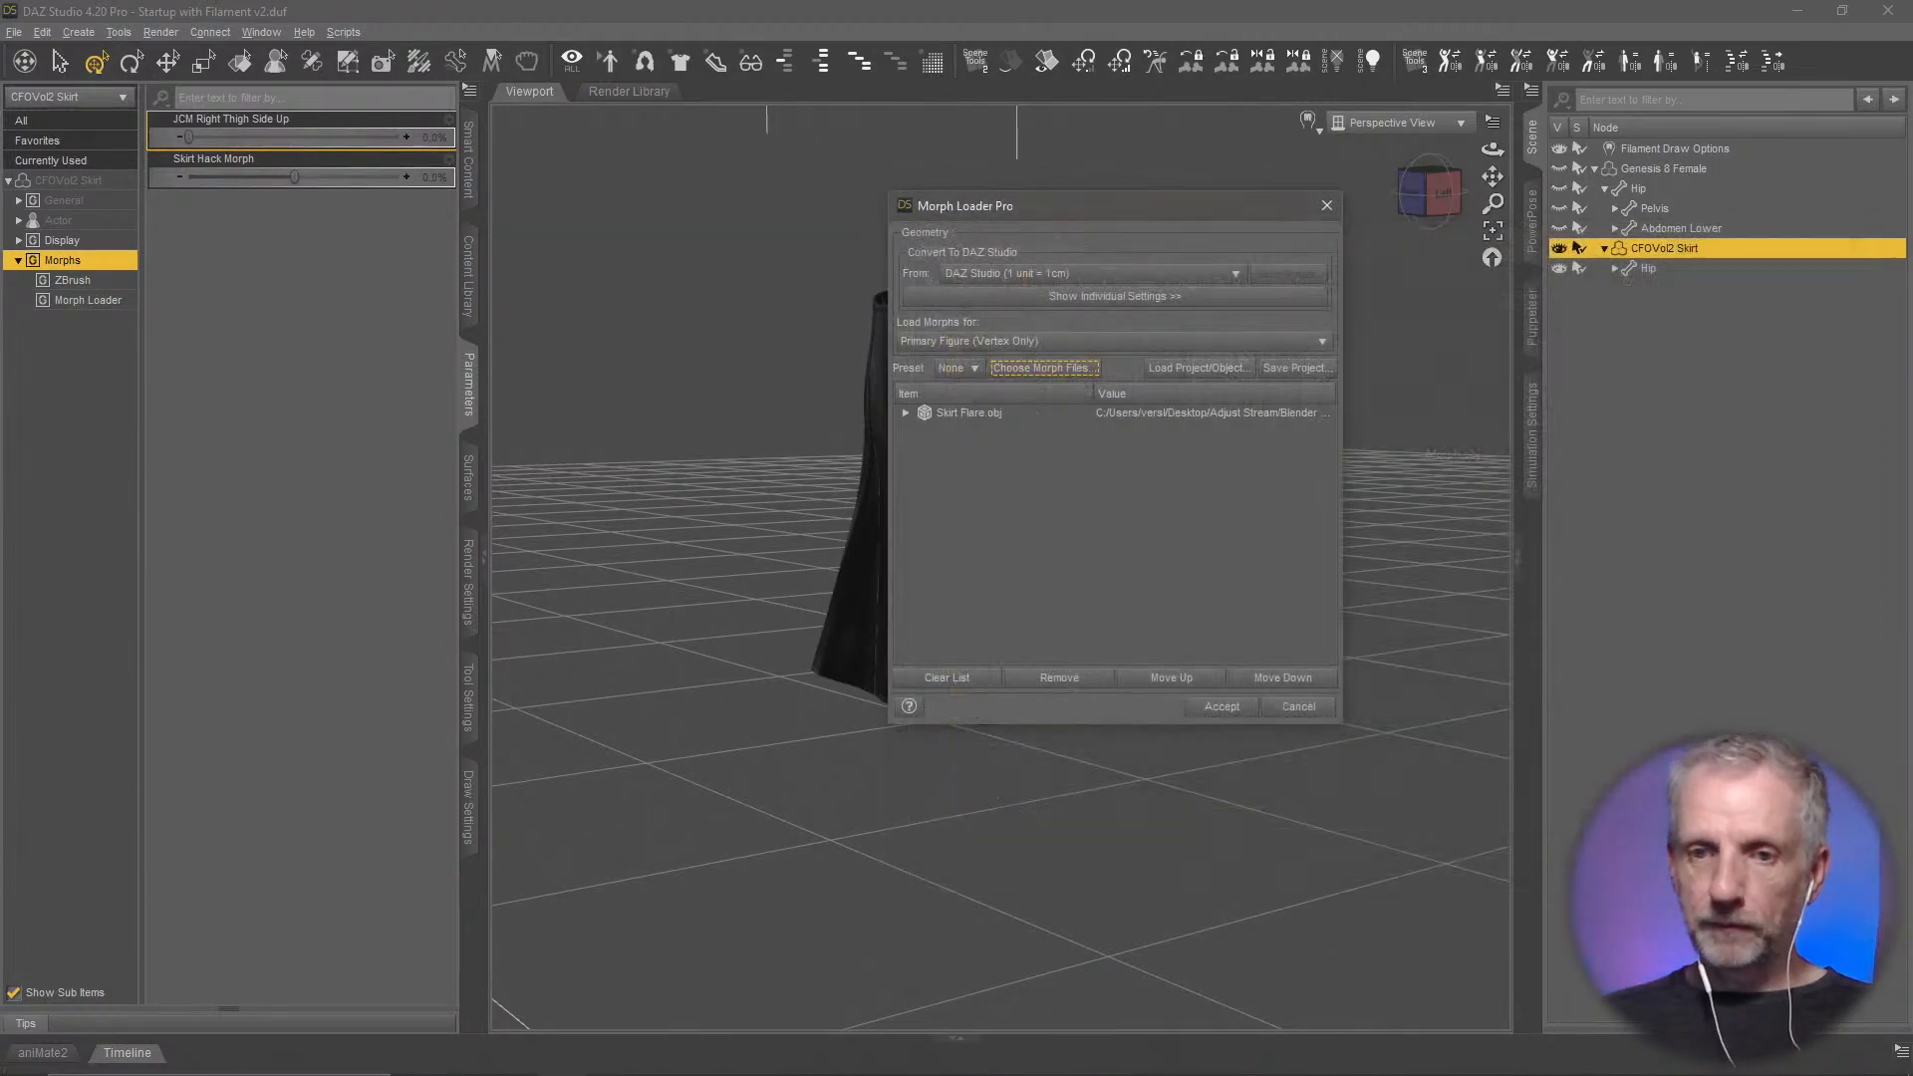
Expand the Skirt Flare.obj morph options and check the individual scale and axis conversion settings
left_click(905, 412)
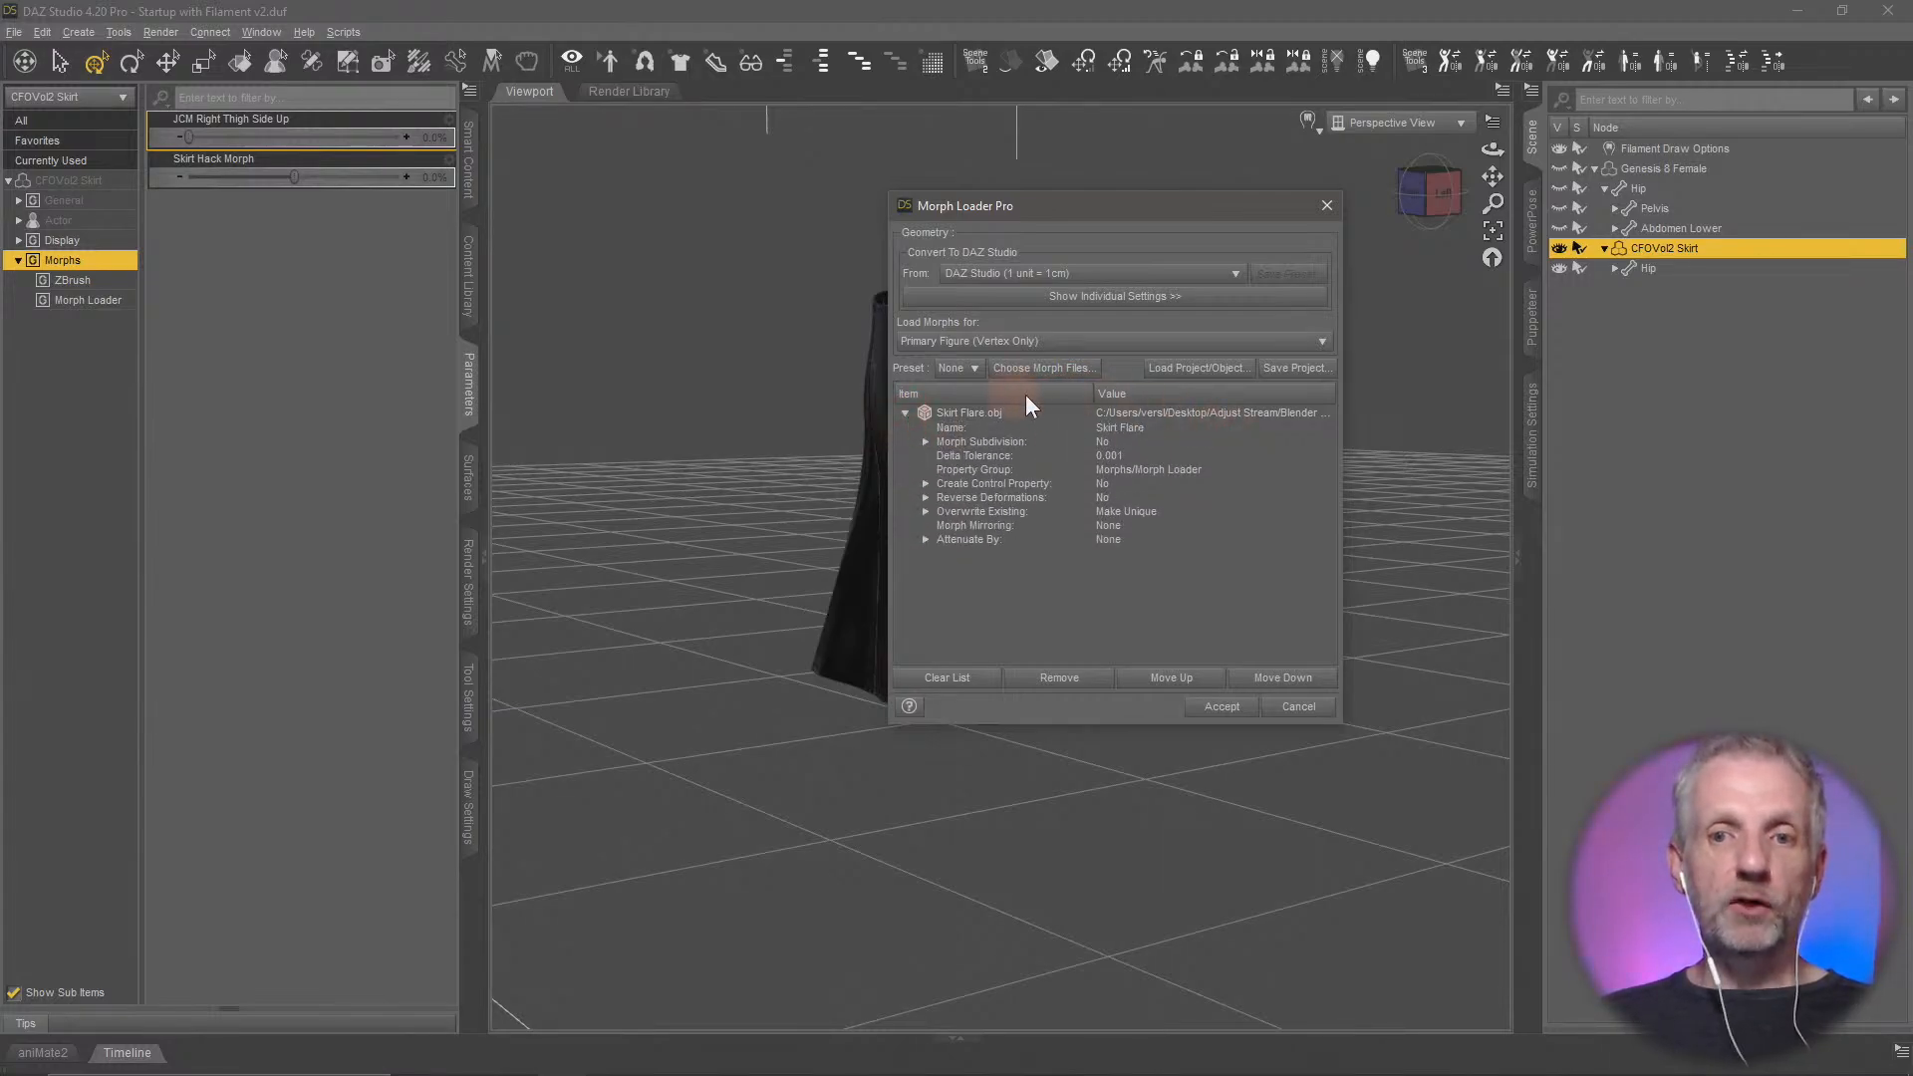
left_click_drag(1163, 205, 649, 122)
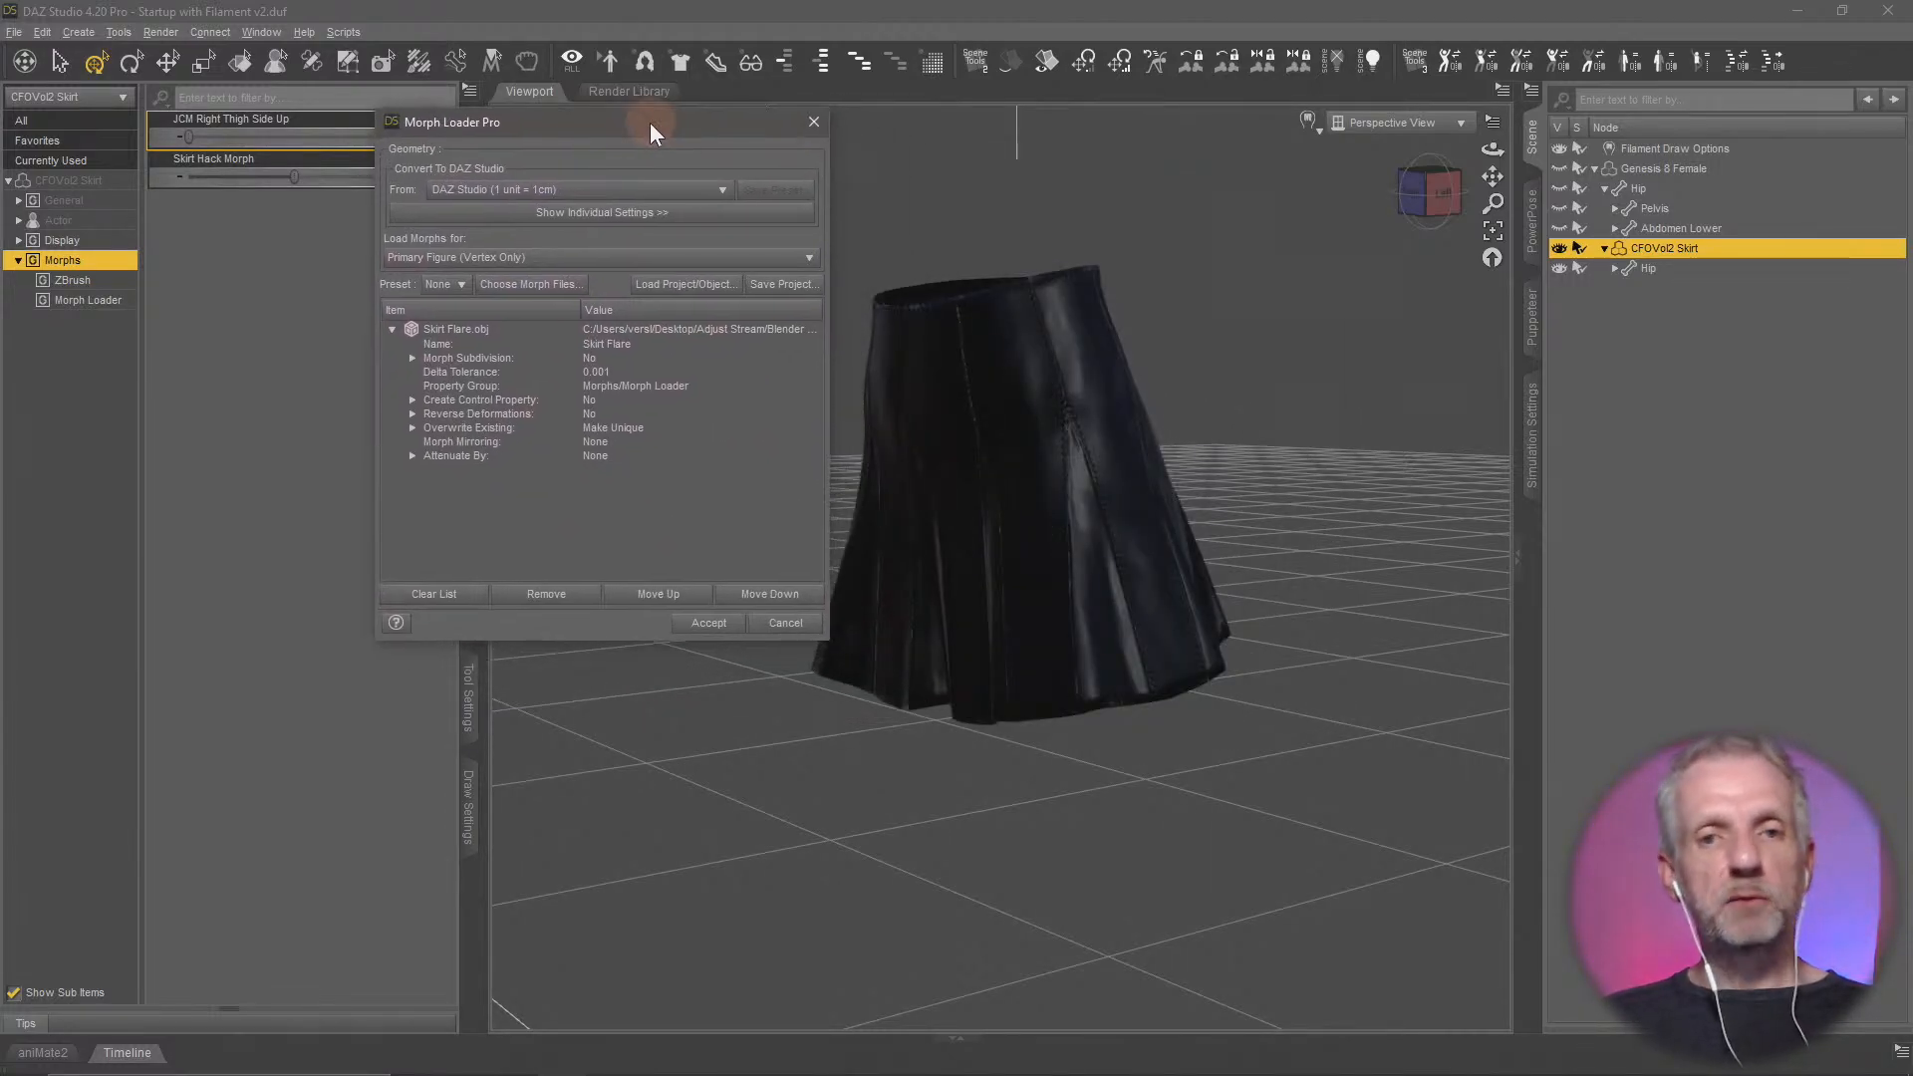
left_click(677, 213)
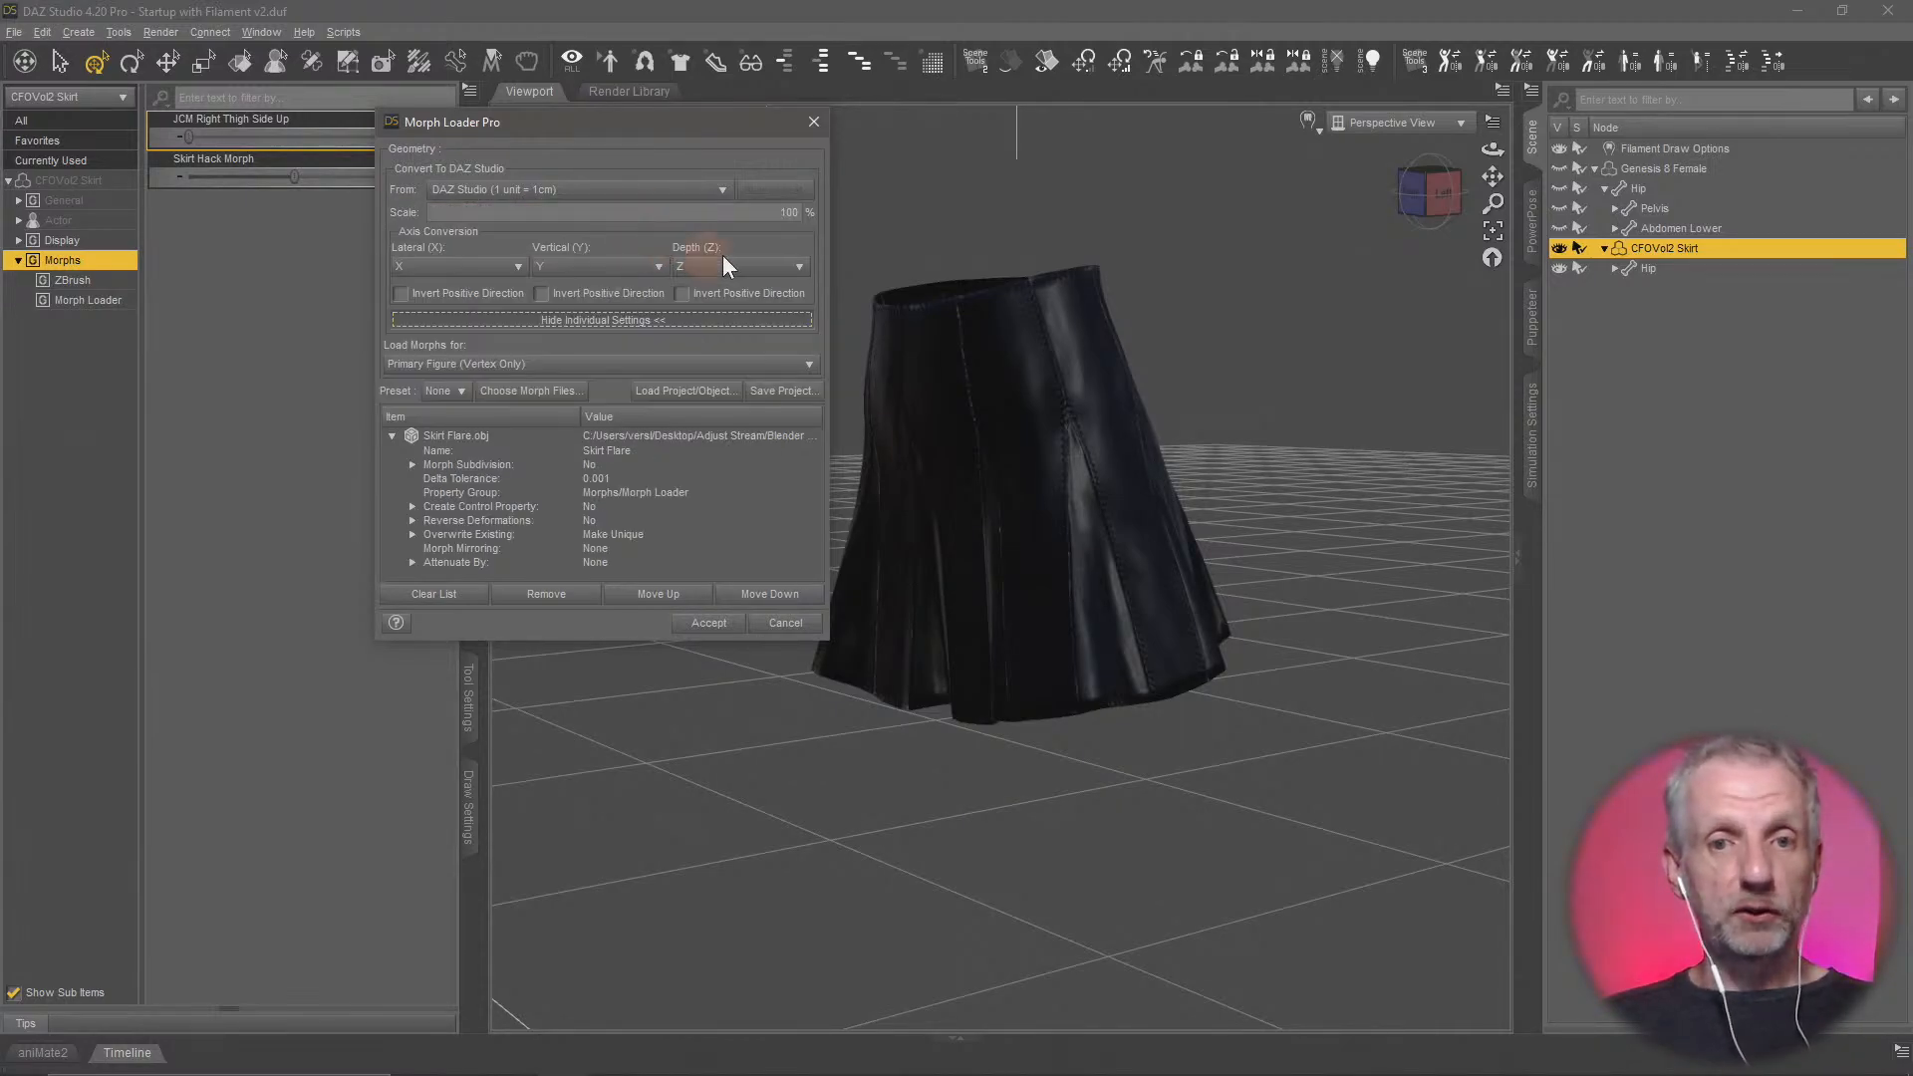
left_click(681, 322)
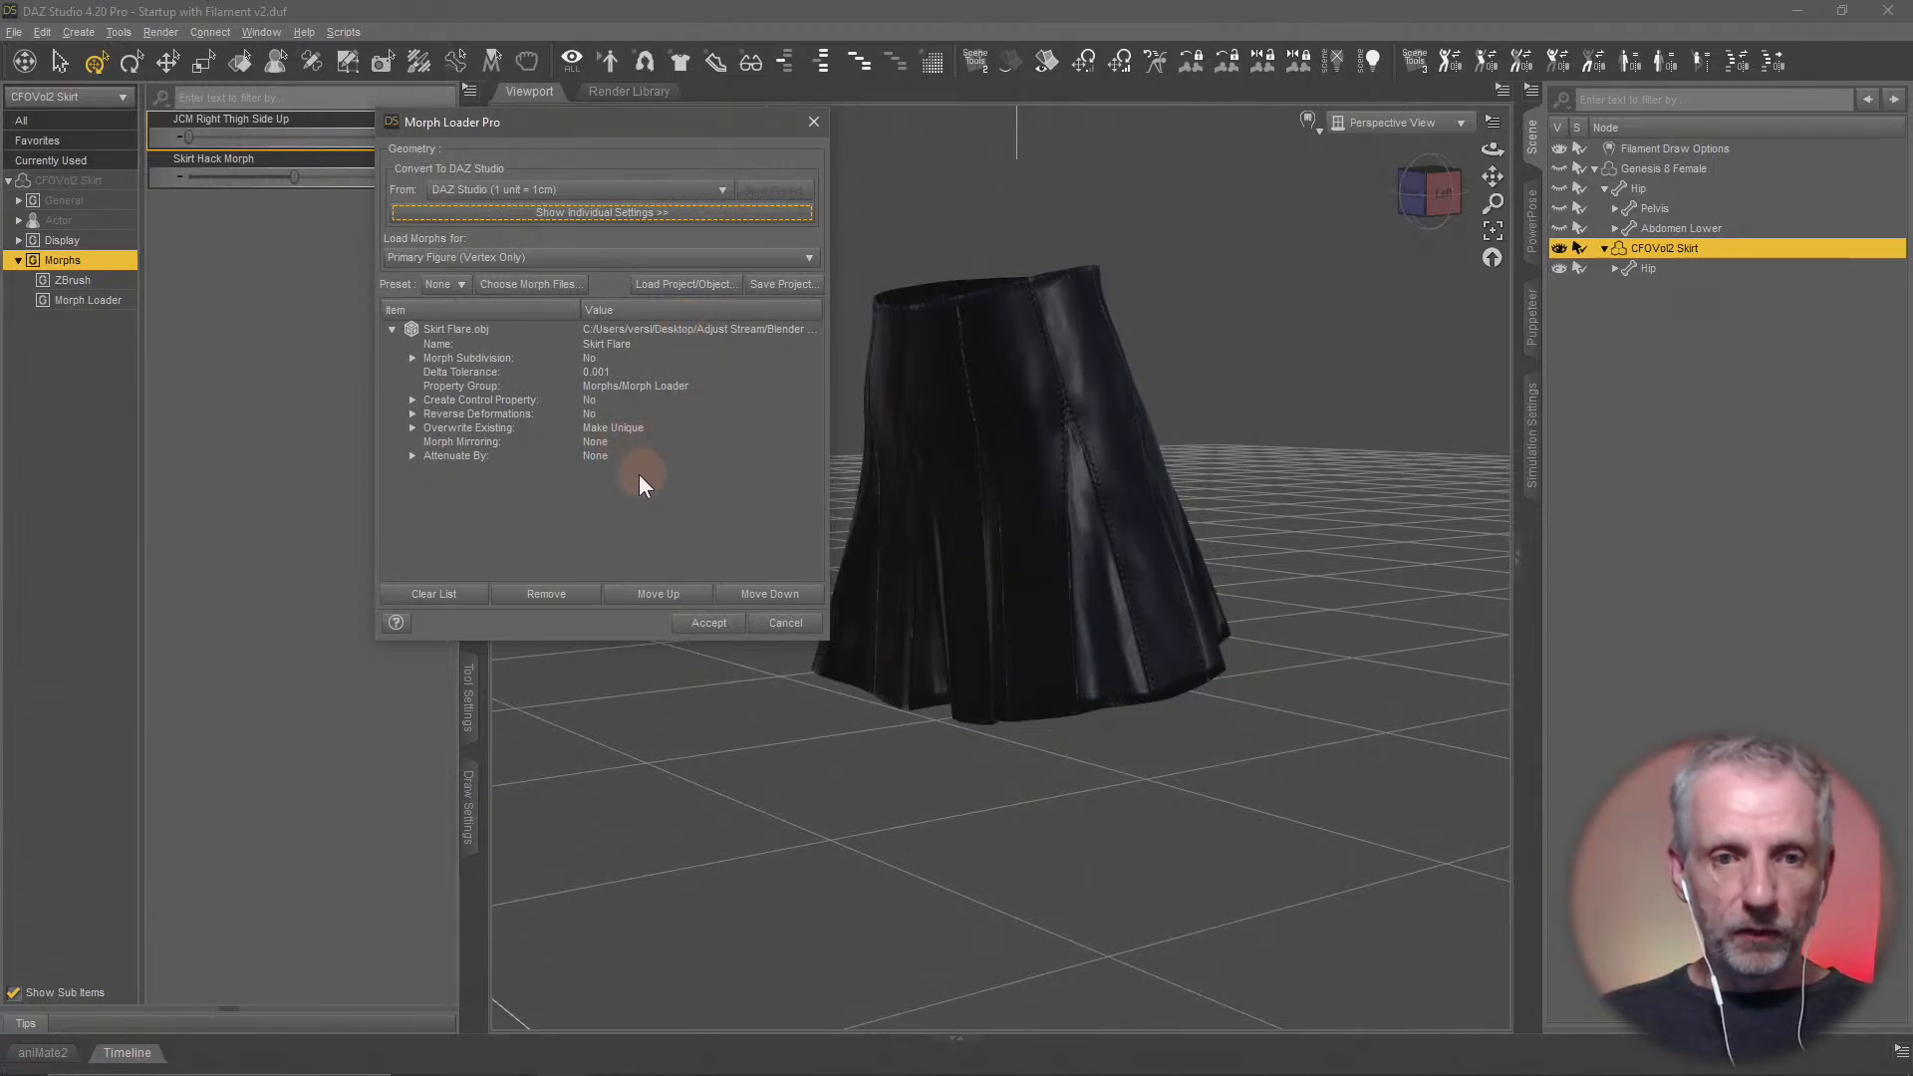
Load the Skirt Flare morph with Reverse Deformations set to Yes and dial it to 100% on the skirt
left_click(590, 414)
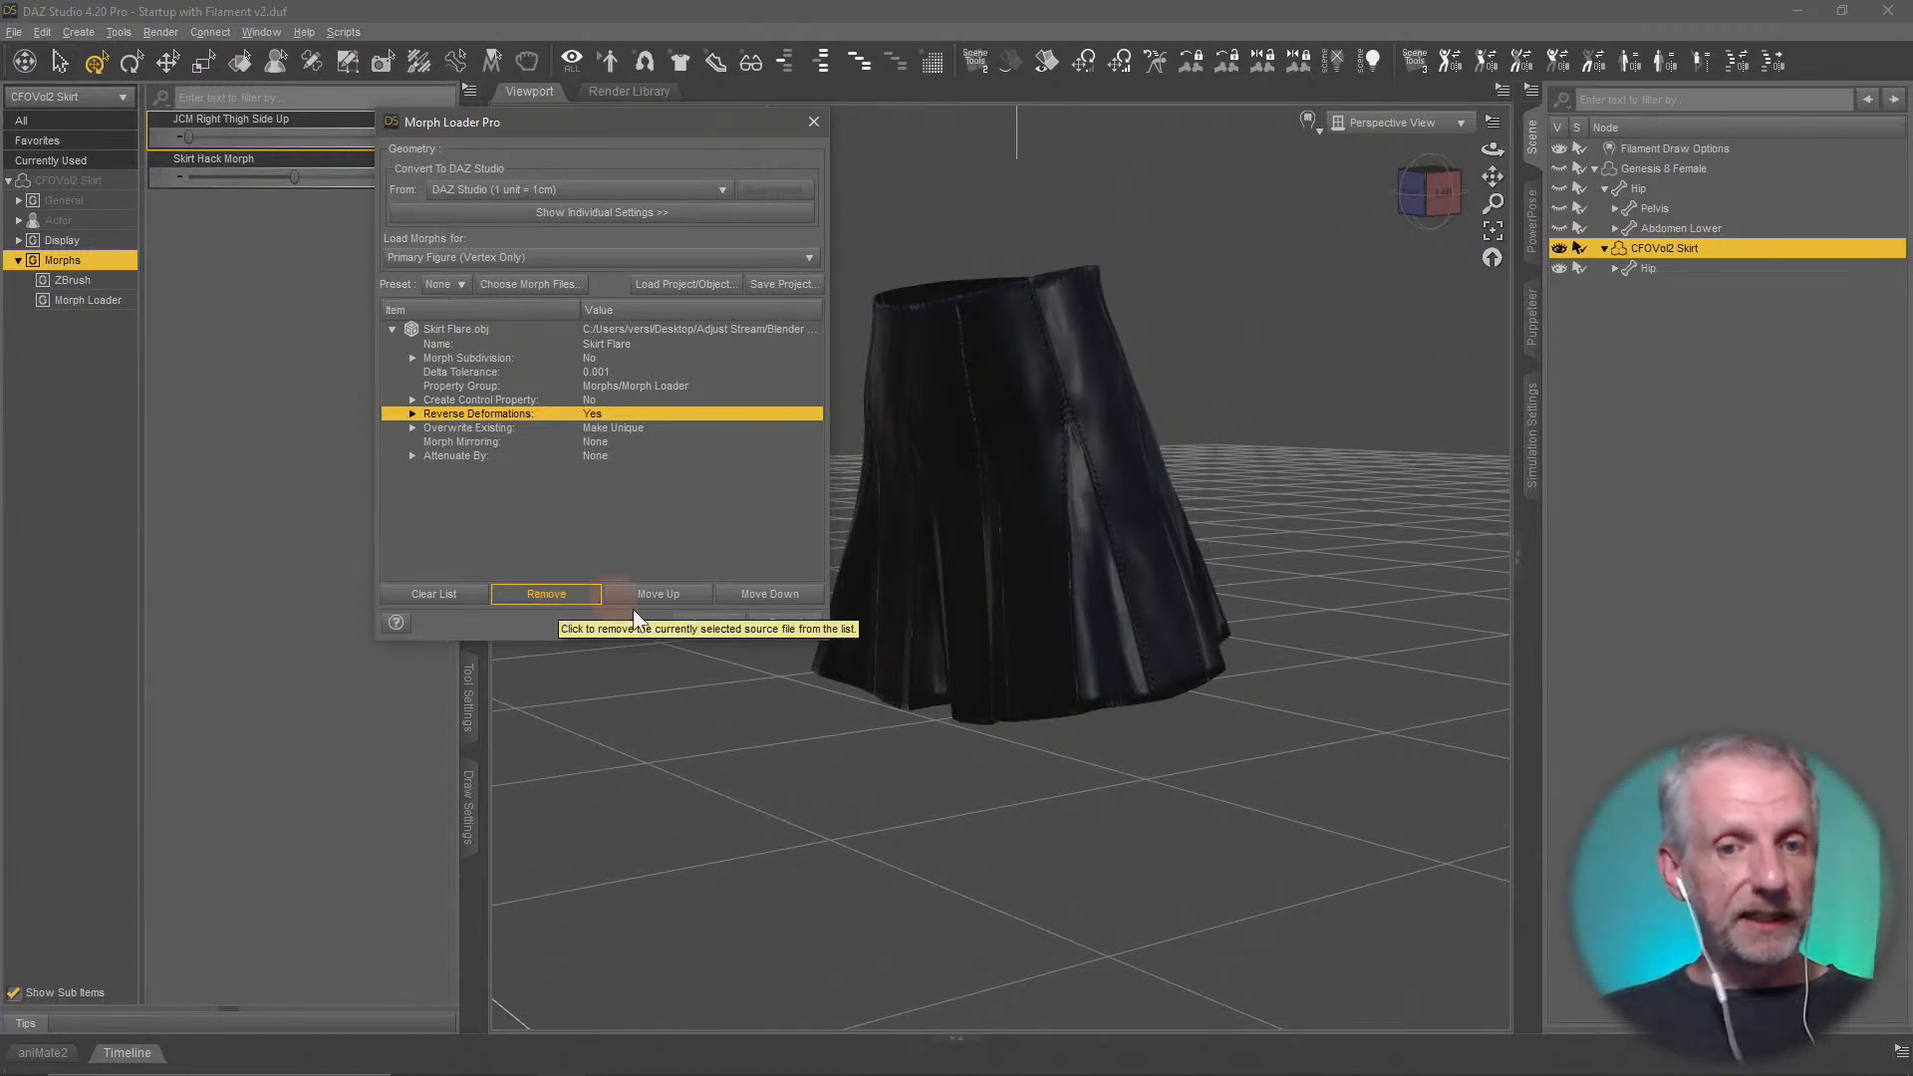
left_click(709, 622)
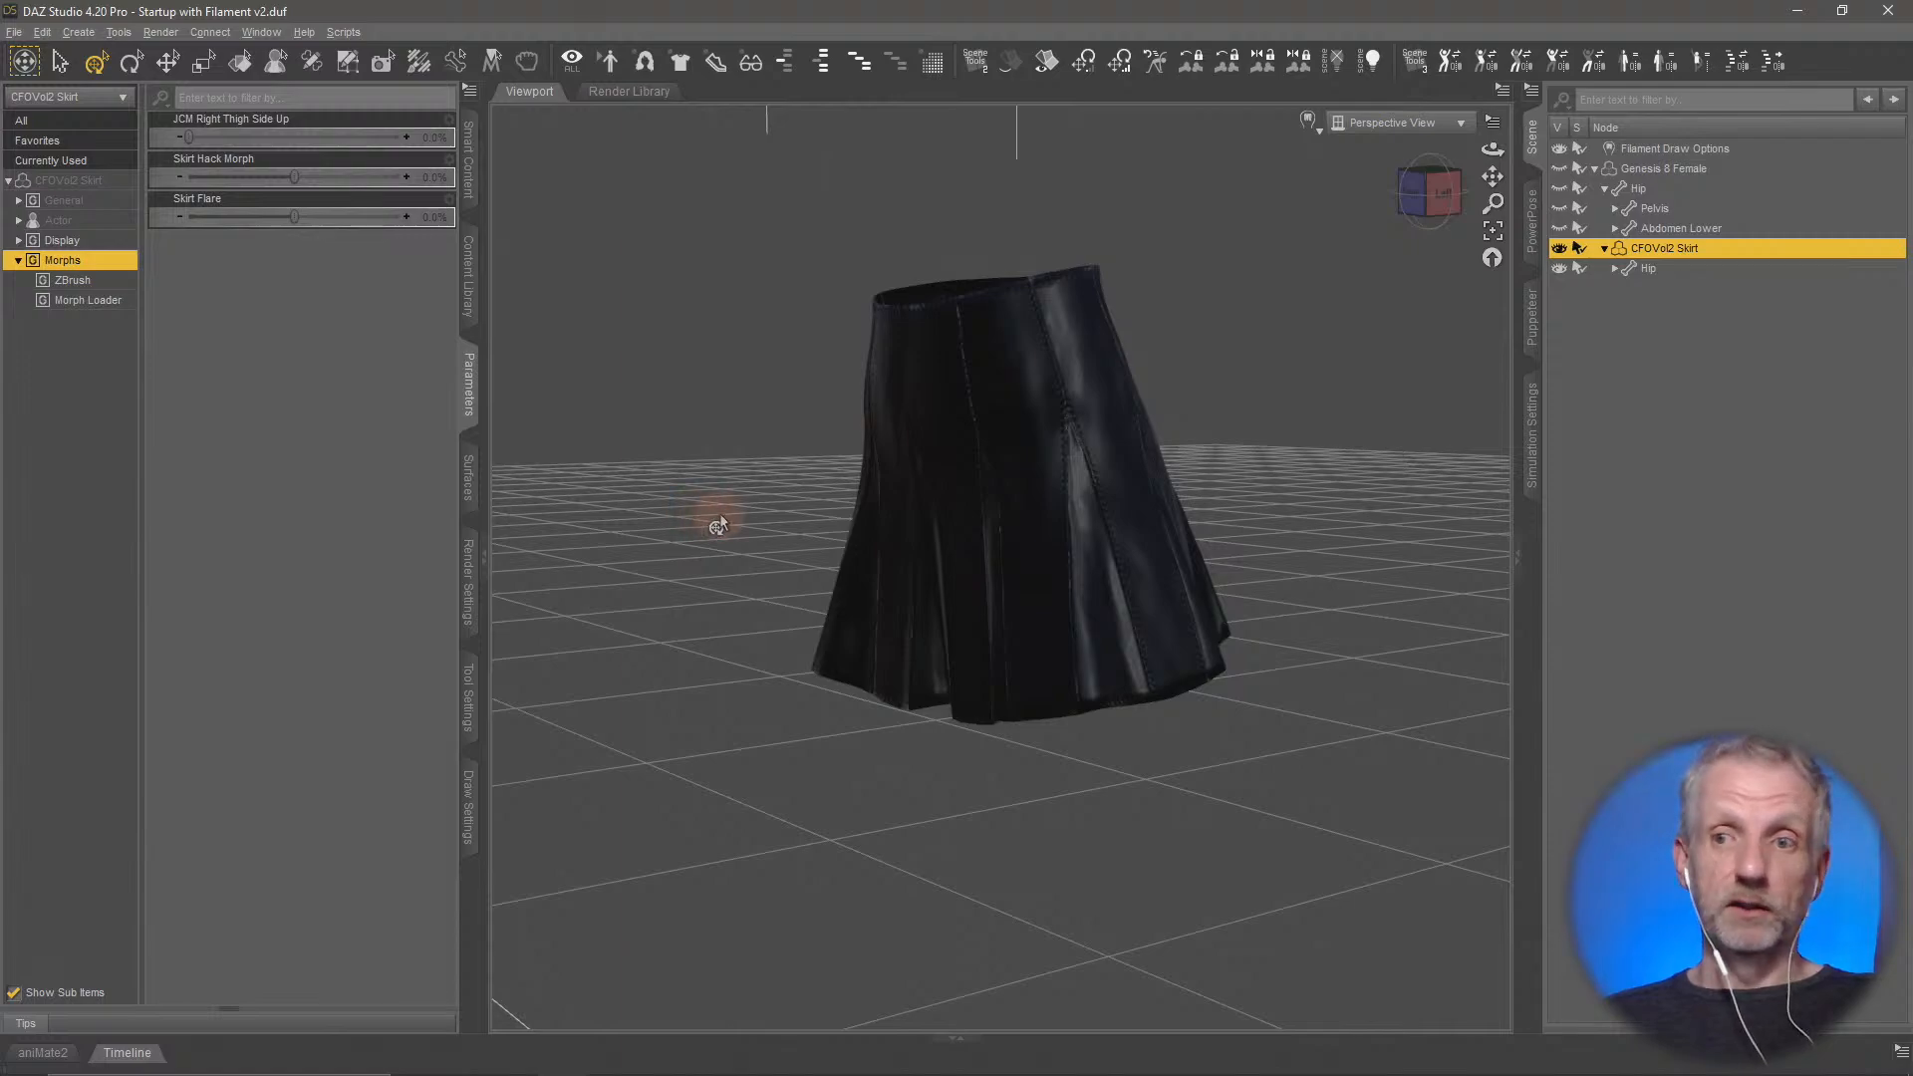
left_click_drag(294, 217, 491, 264)
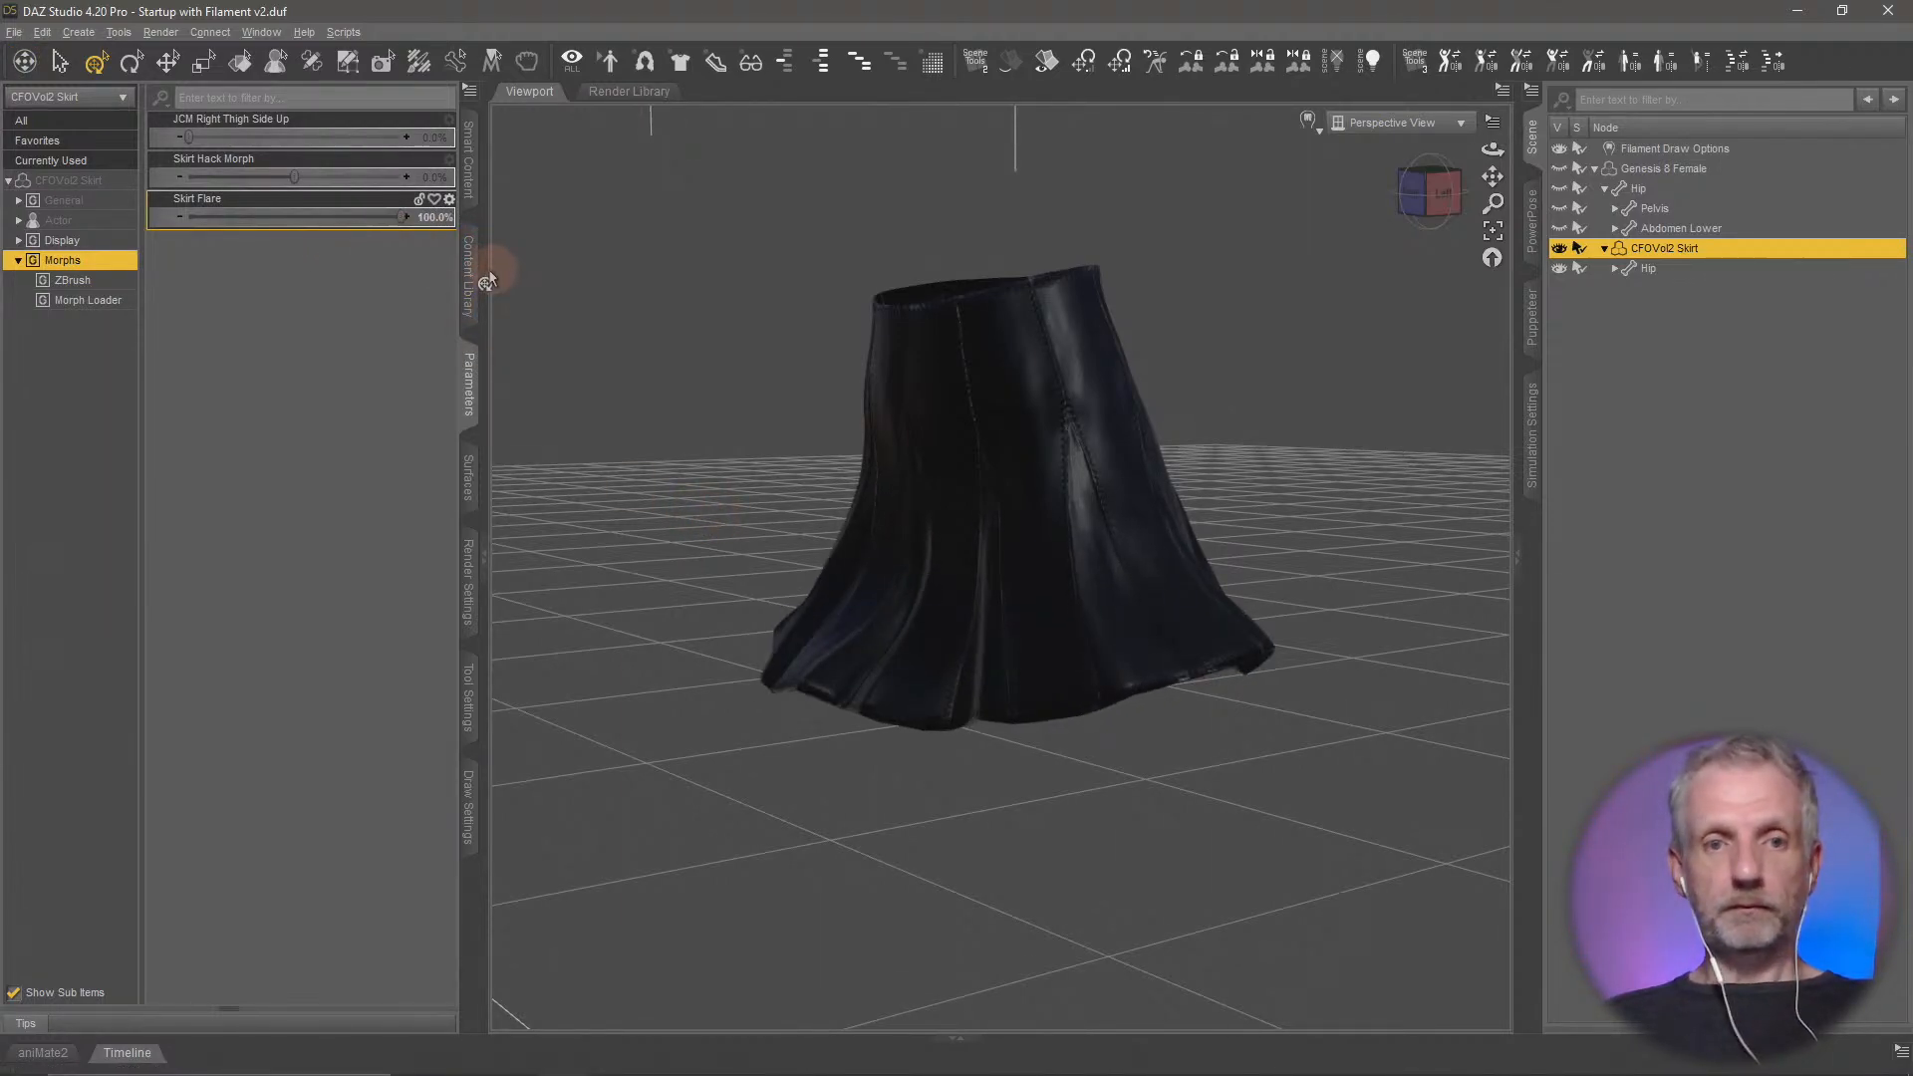
Set the Skirt Flare morph's minimum limit to 0% in its parameter settings
left_click(453, 207)
left_click(480, 217)
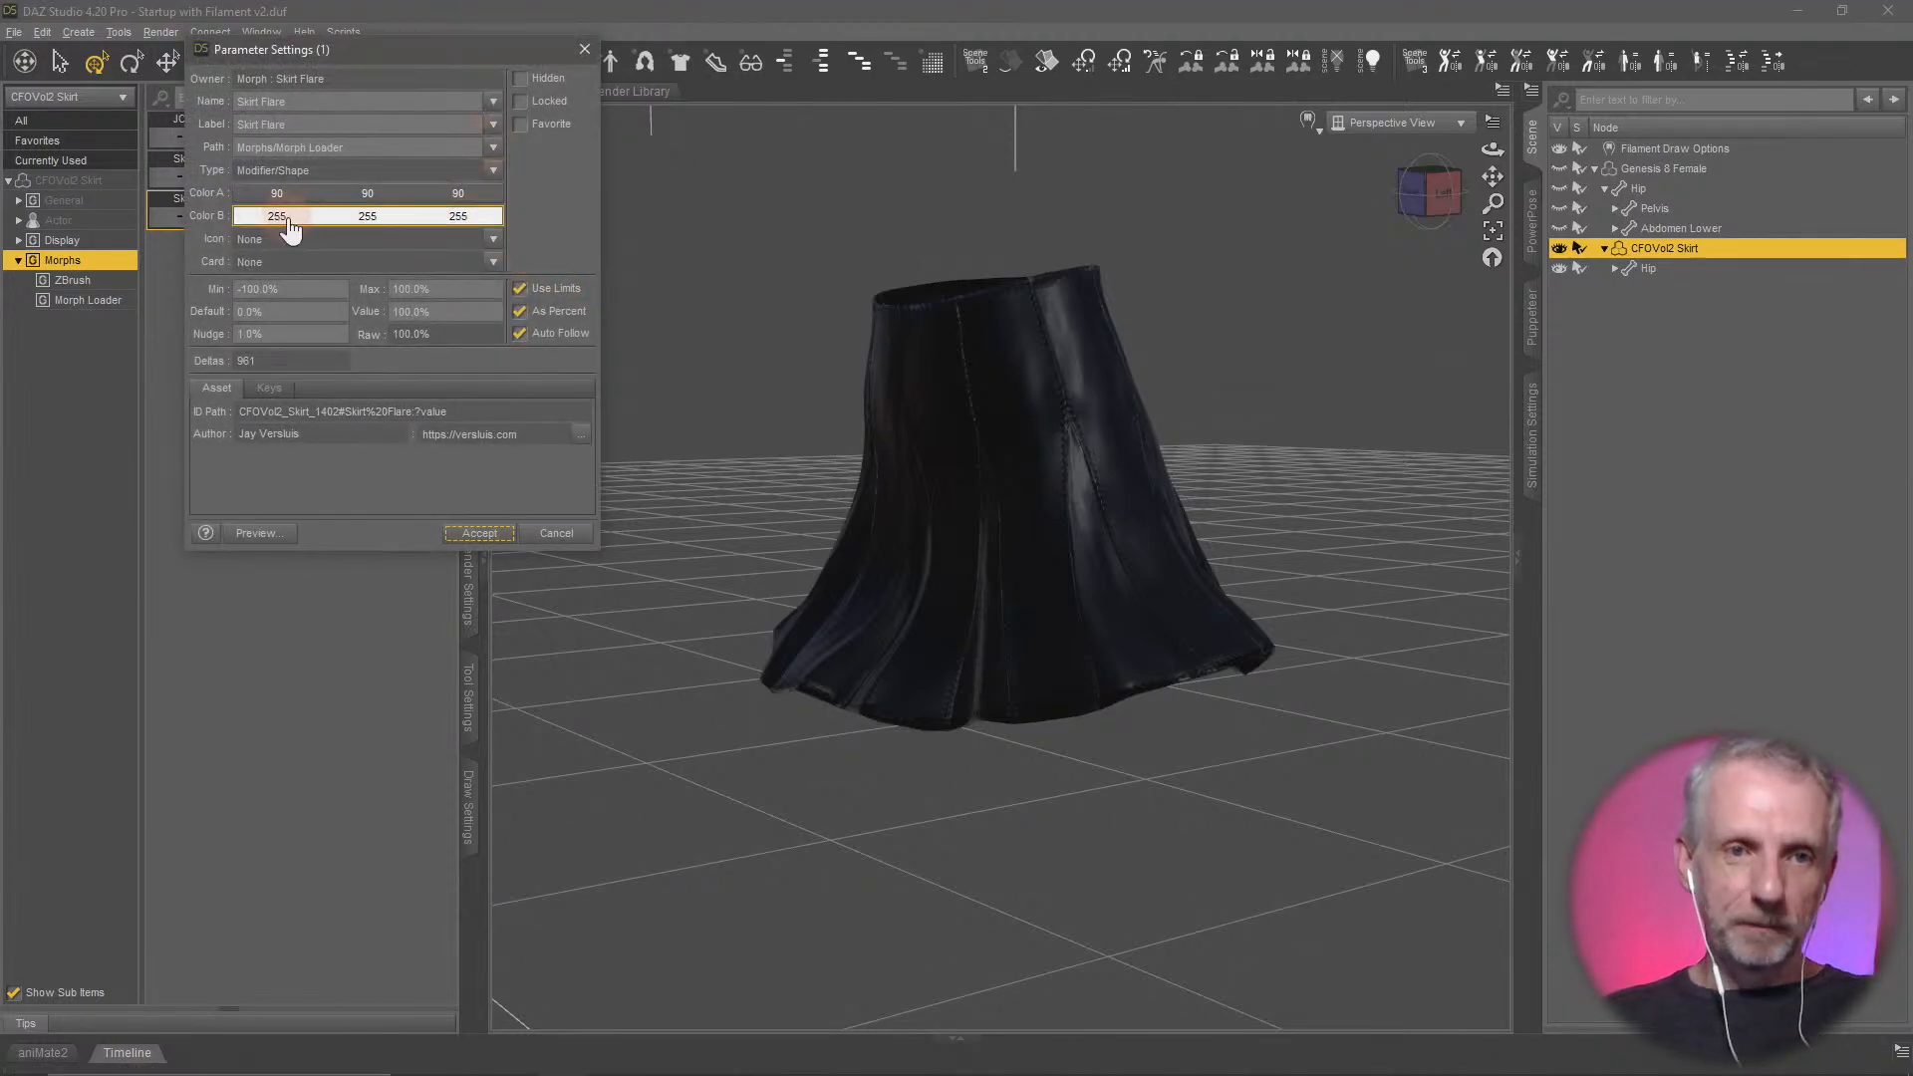
left_click(288, 289)
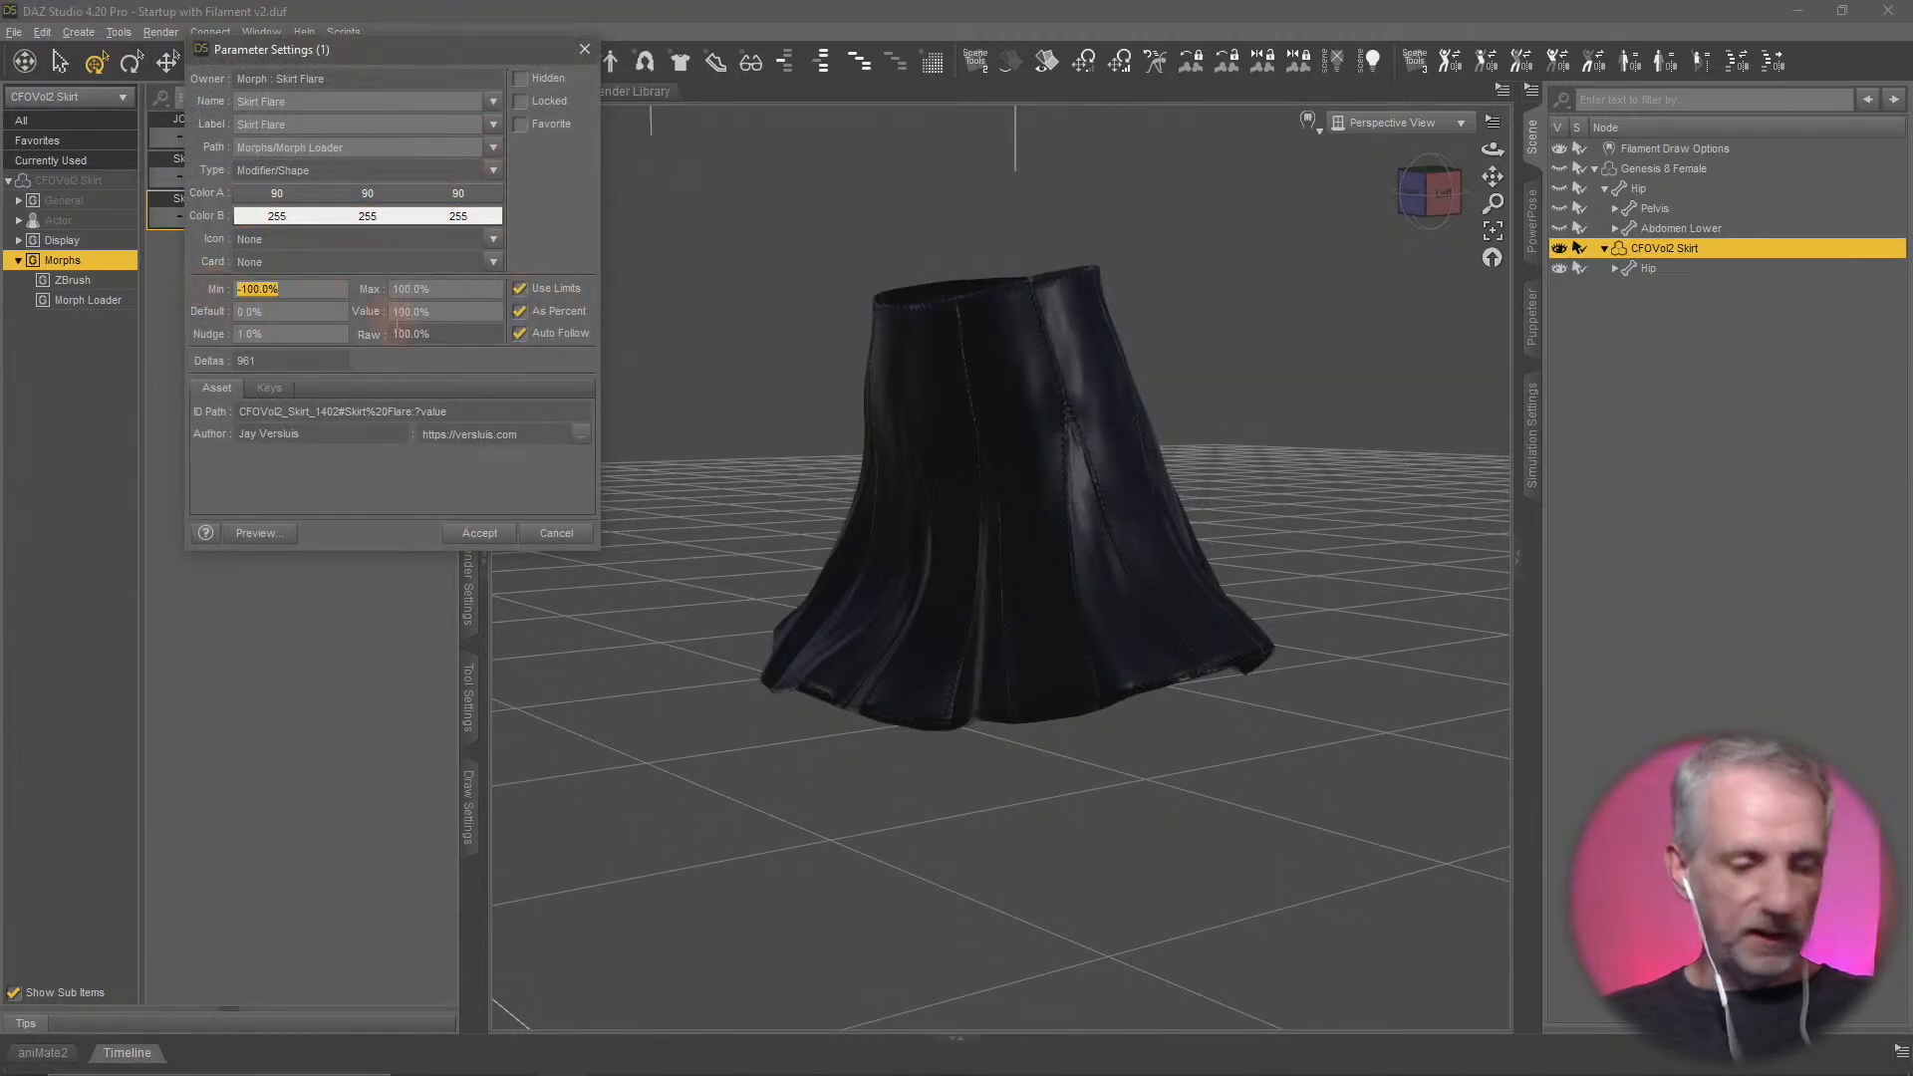
type("0")
key("Return")
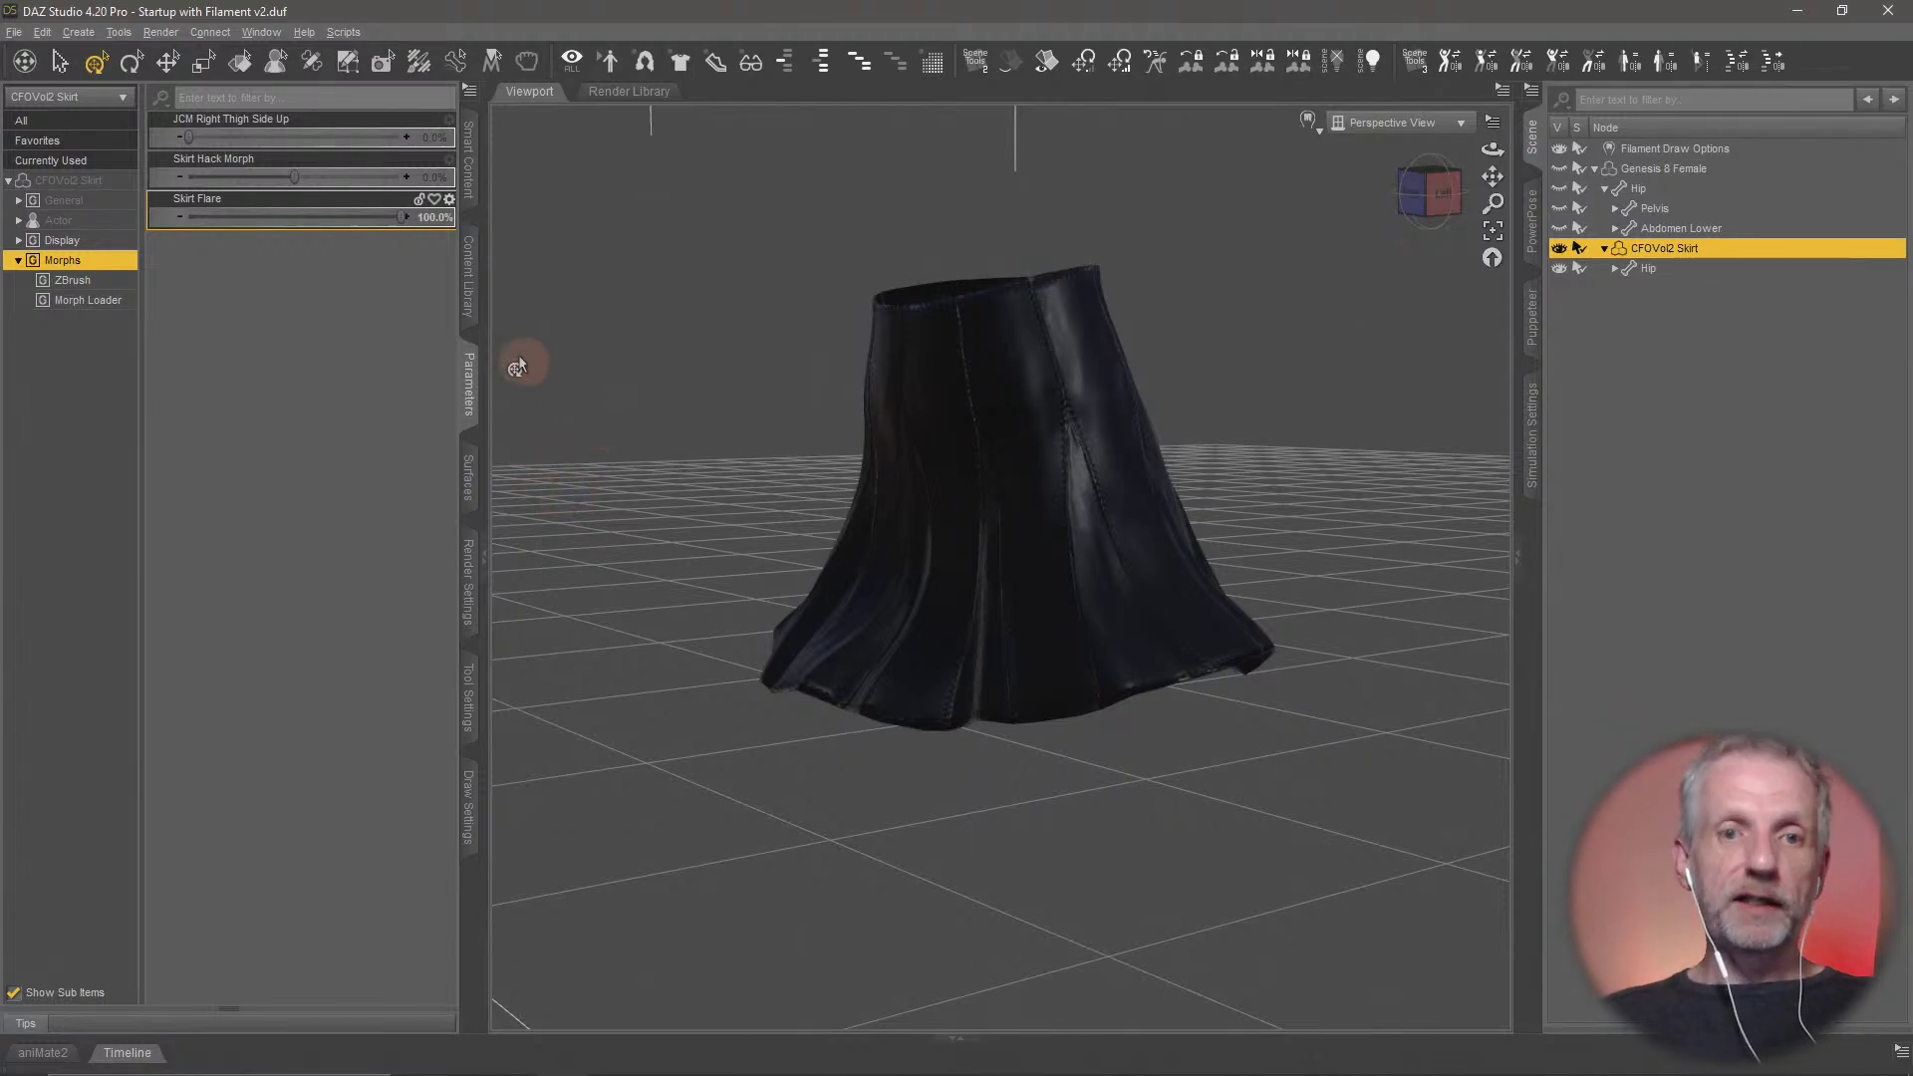
Set the Skirt Flare morph's maximum limit to 200% in its parameter settings
left_click(450, 199)
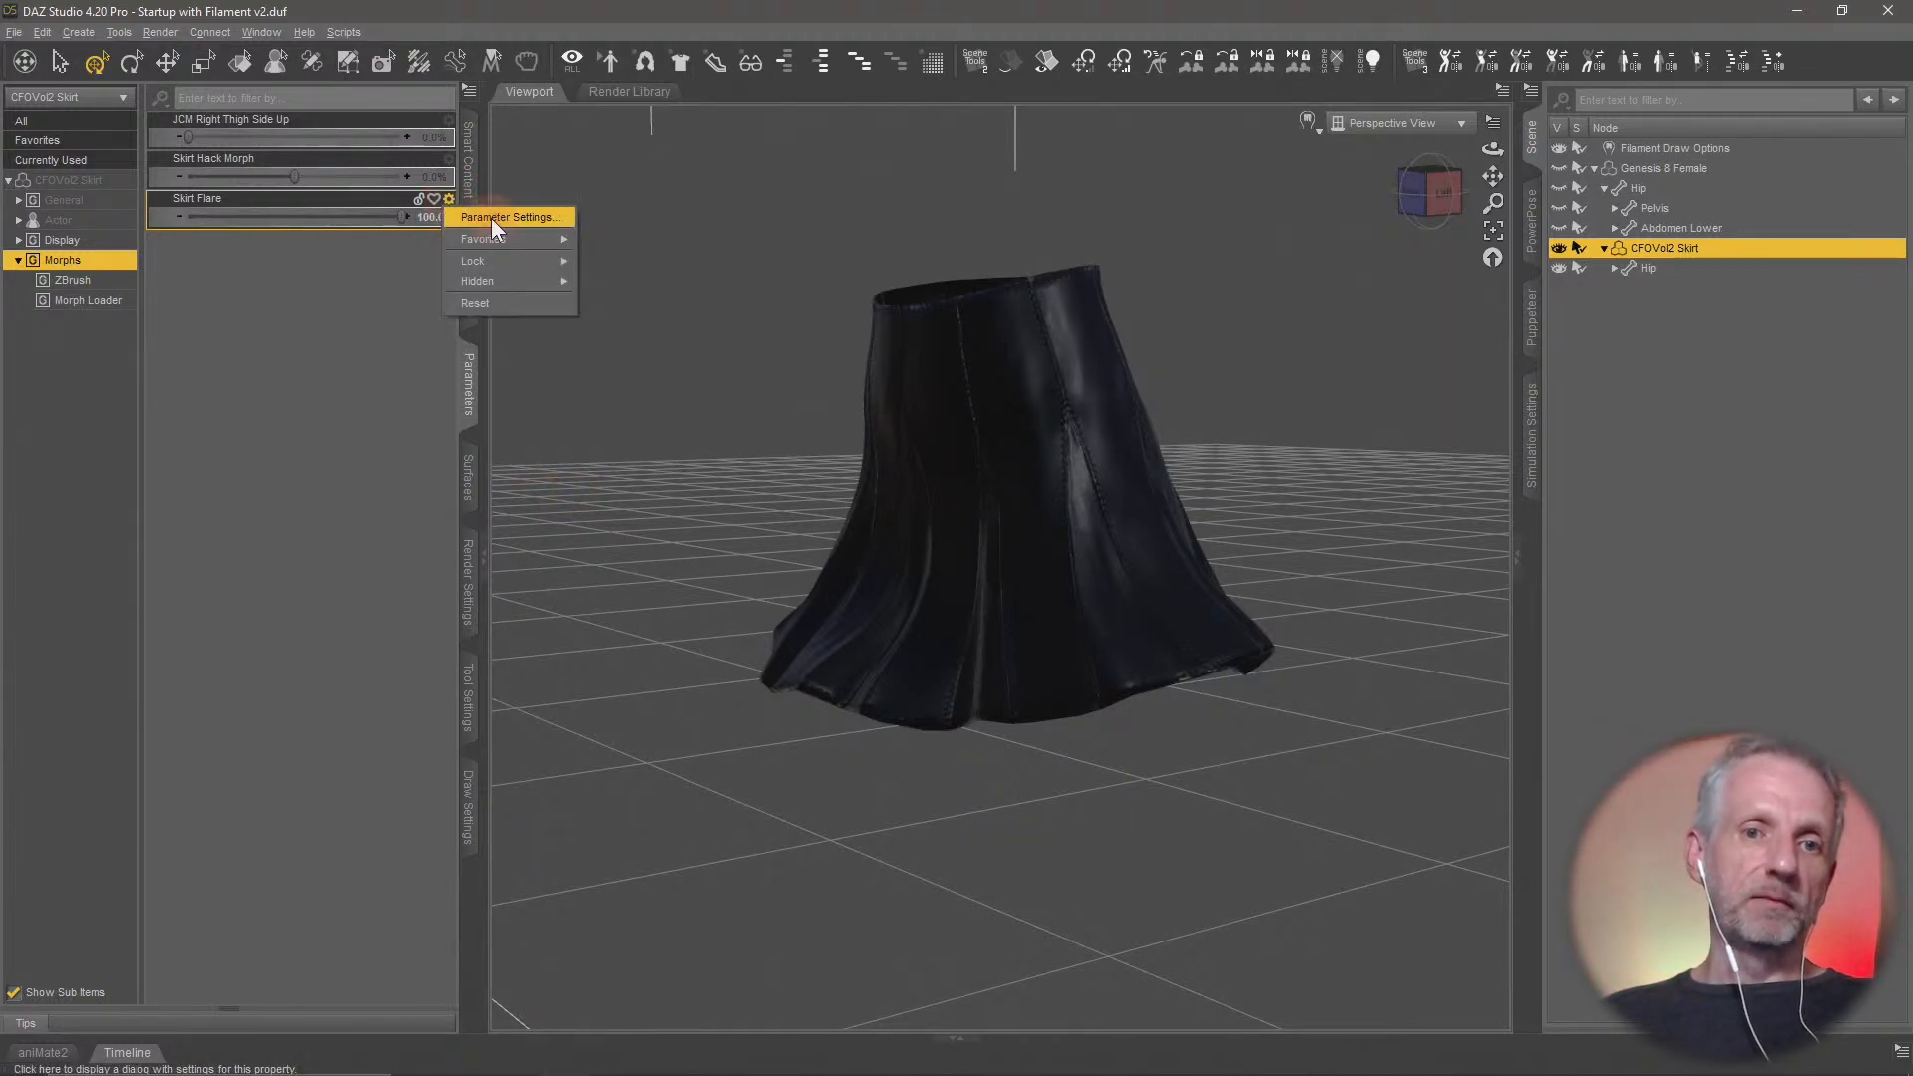
left_click(492, 218)
left_click(426, 289)
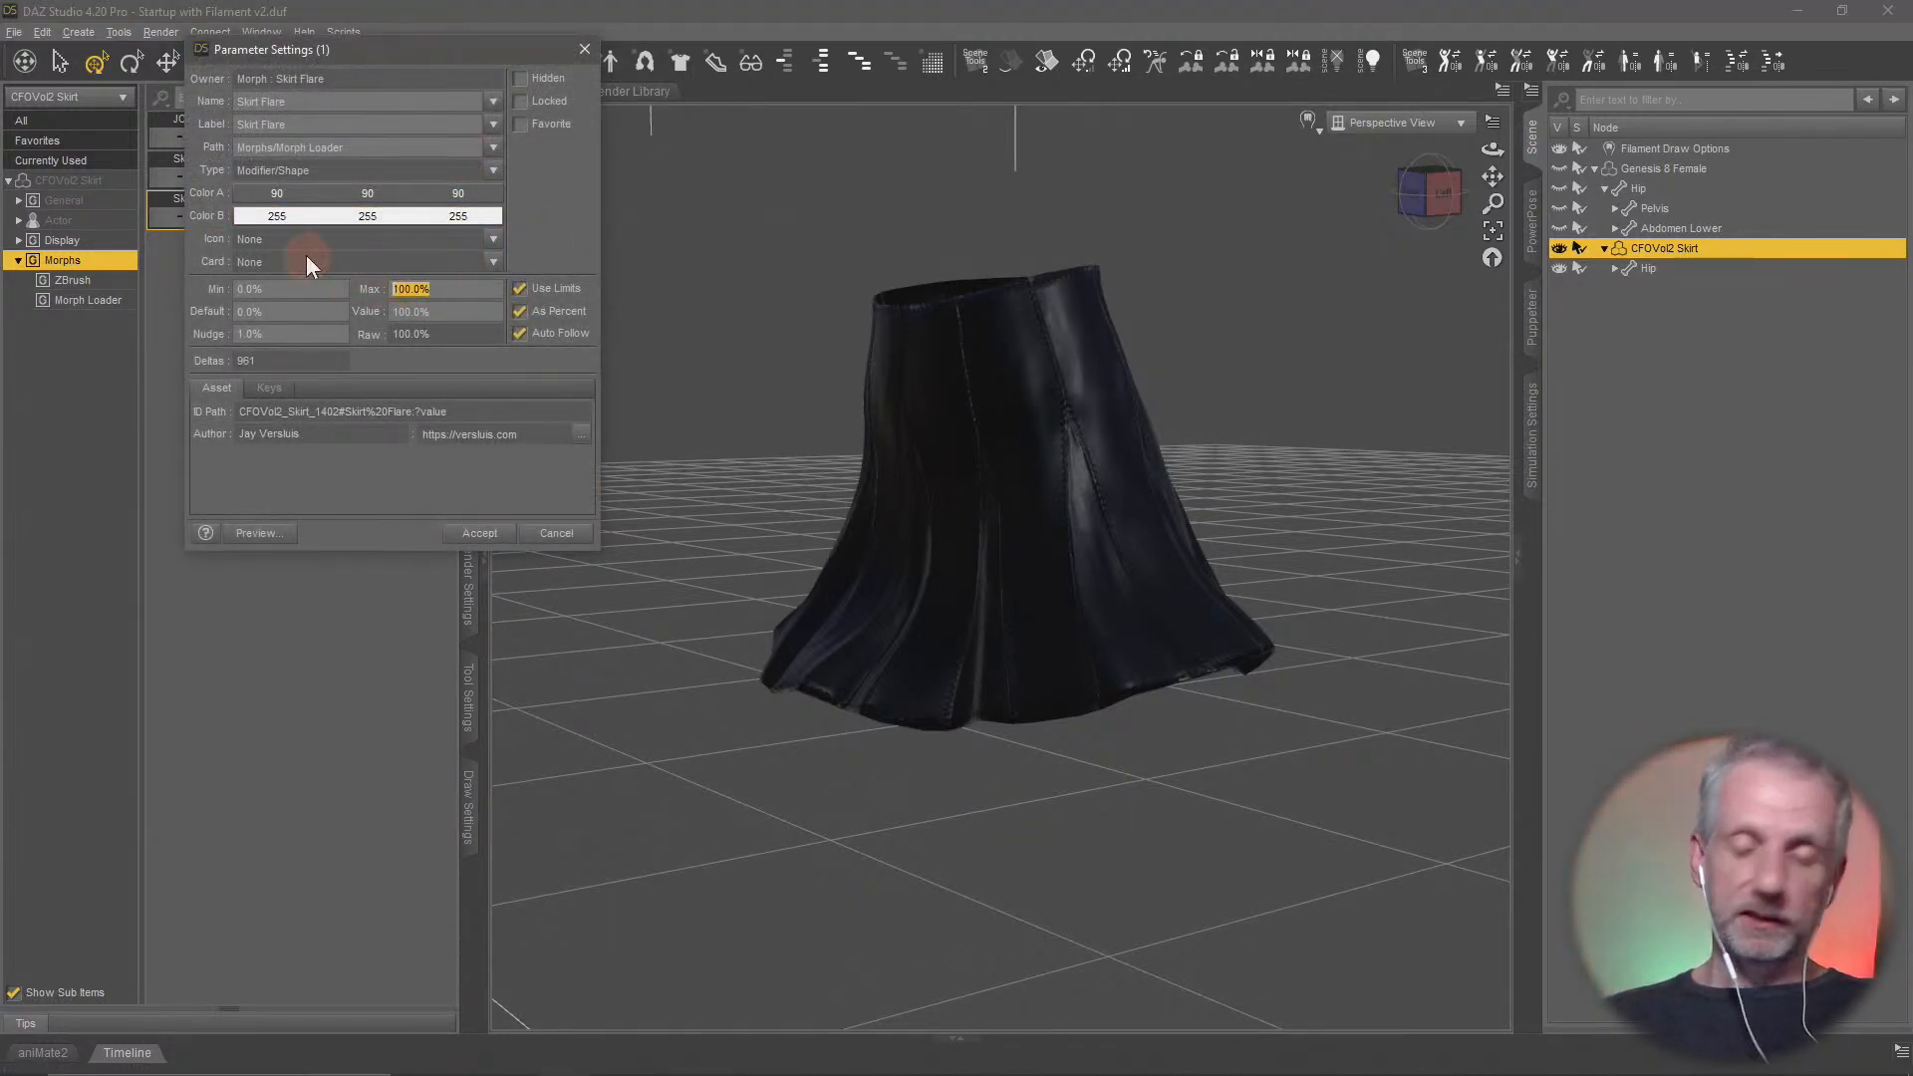
type("200")
key("Return")
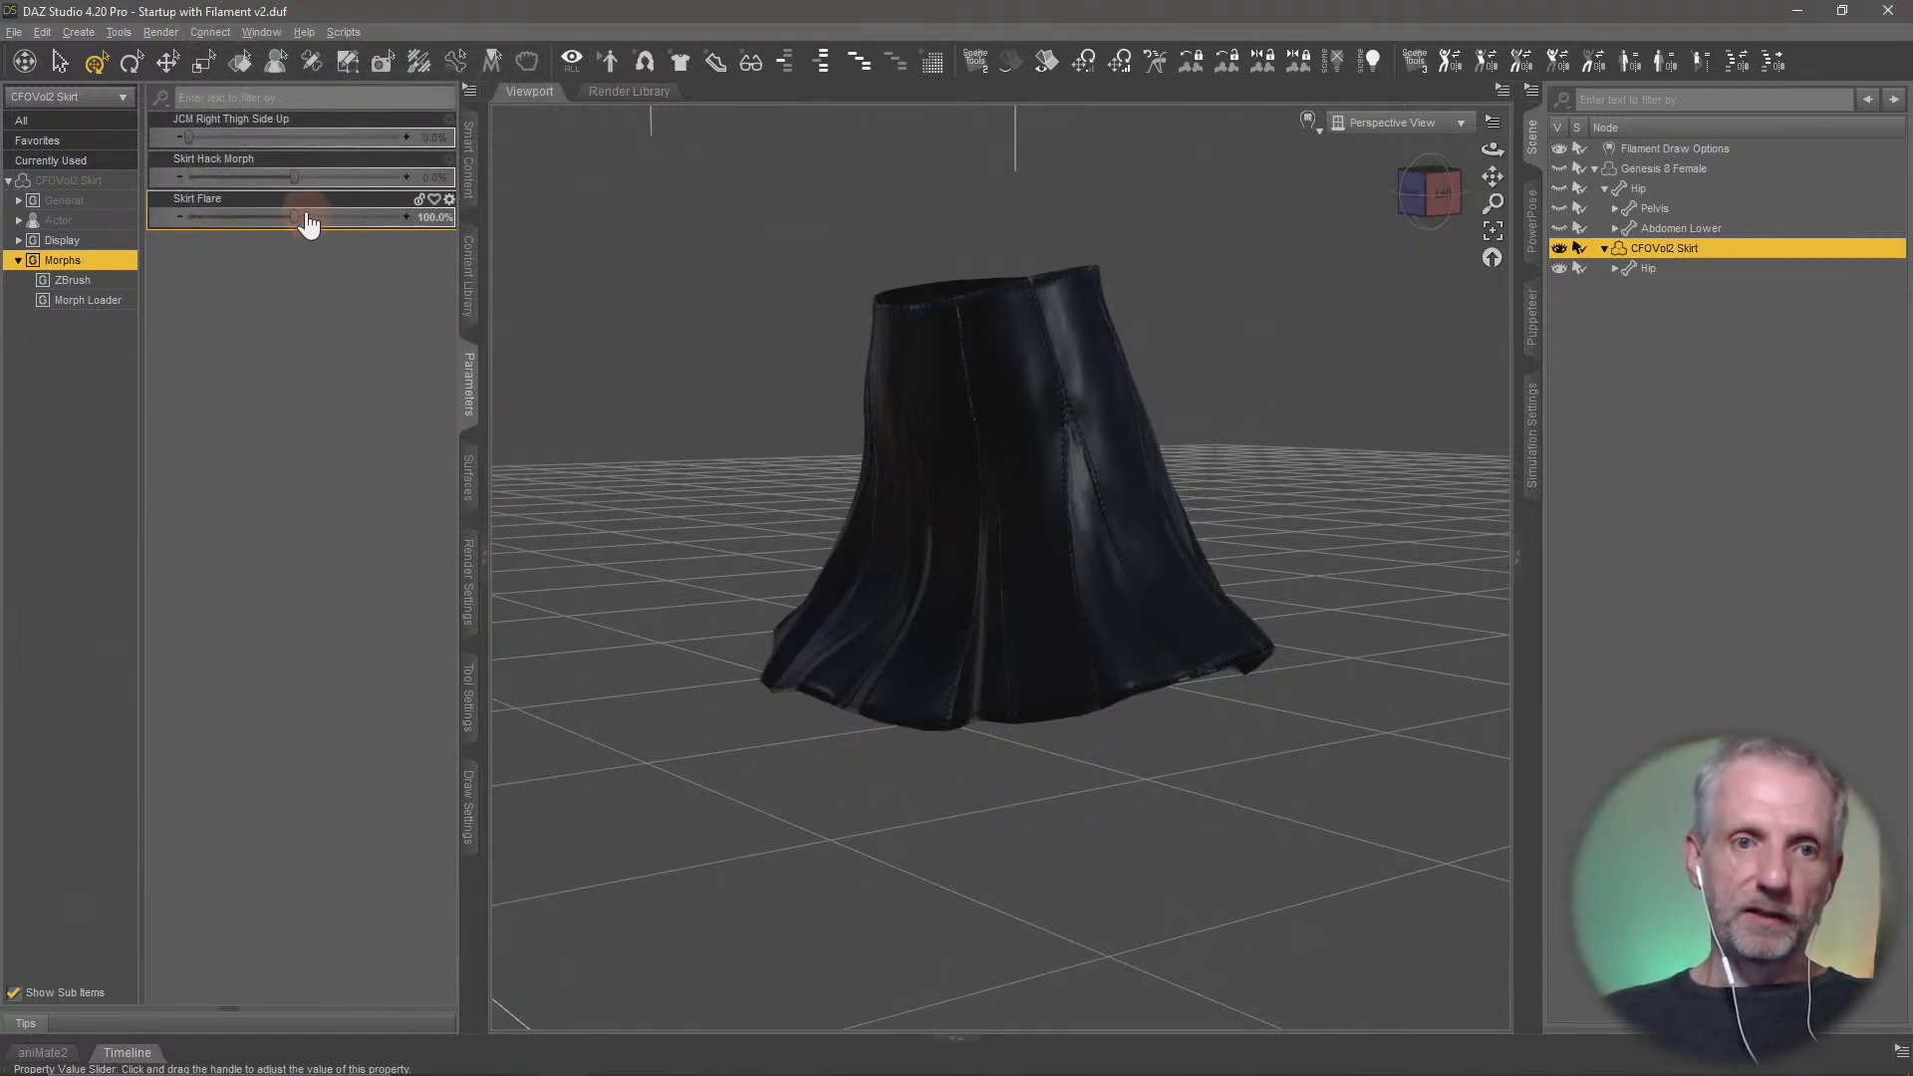
Test the Skirt Flare morph at 200%, inspect the hem, and reduce the morph to about 129.6%
left_click_drag(295, 216, 432, 269)
middle_click_drag(743, 586, 841, 568)
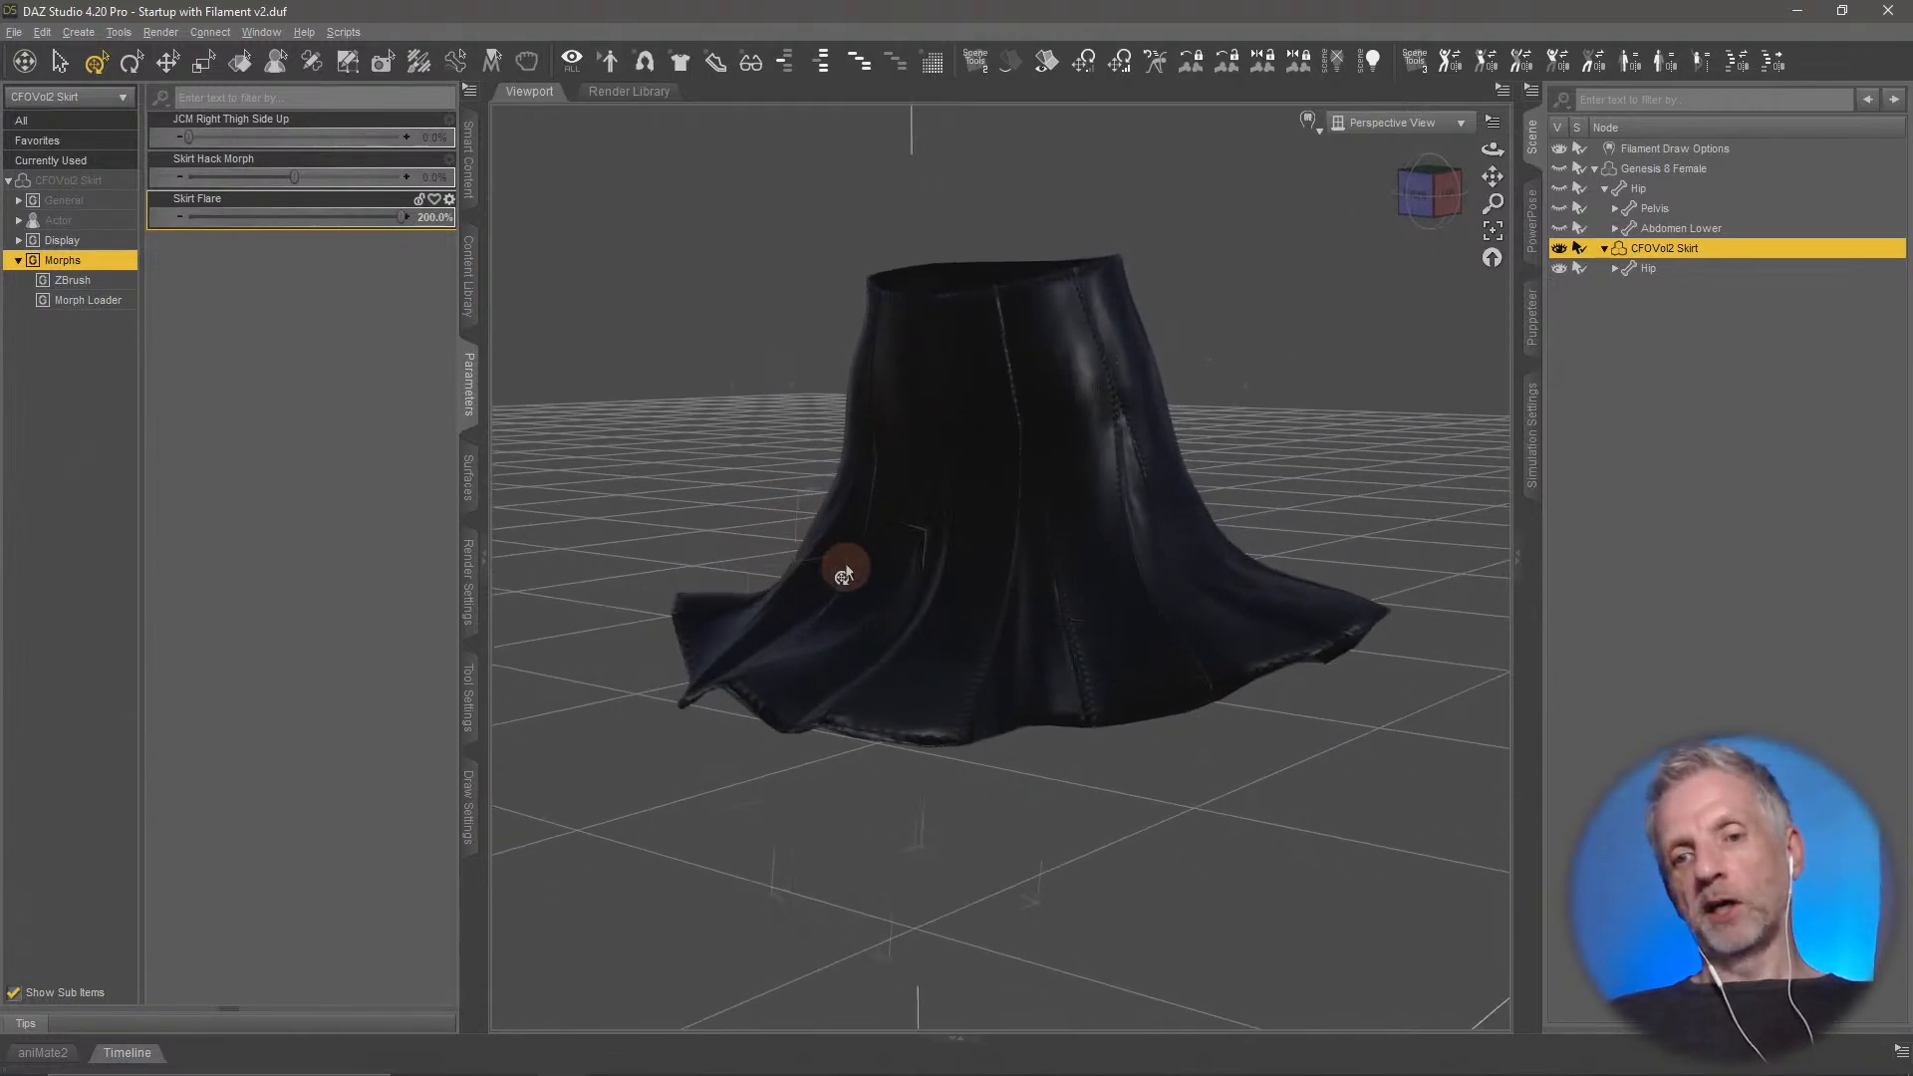
left_click_drag(402, 216, 325, 218)
mouse_move(816, 623)
middle_mouse_down()
mouse_move(810, 607)
mouse_move(815, 622)
middle_mouse_up()
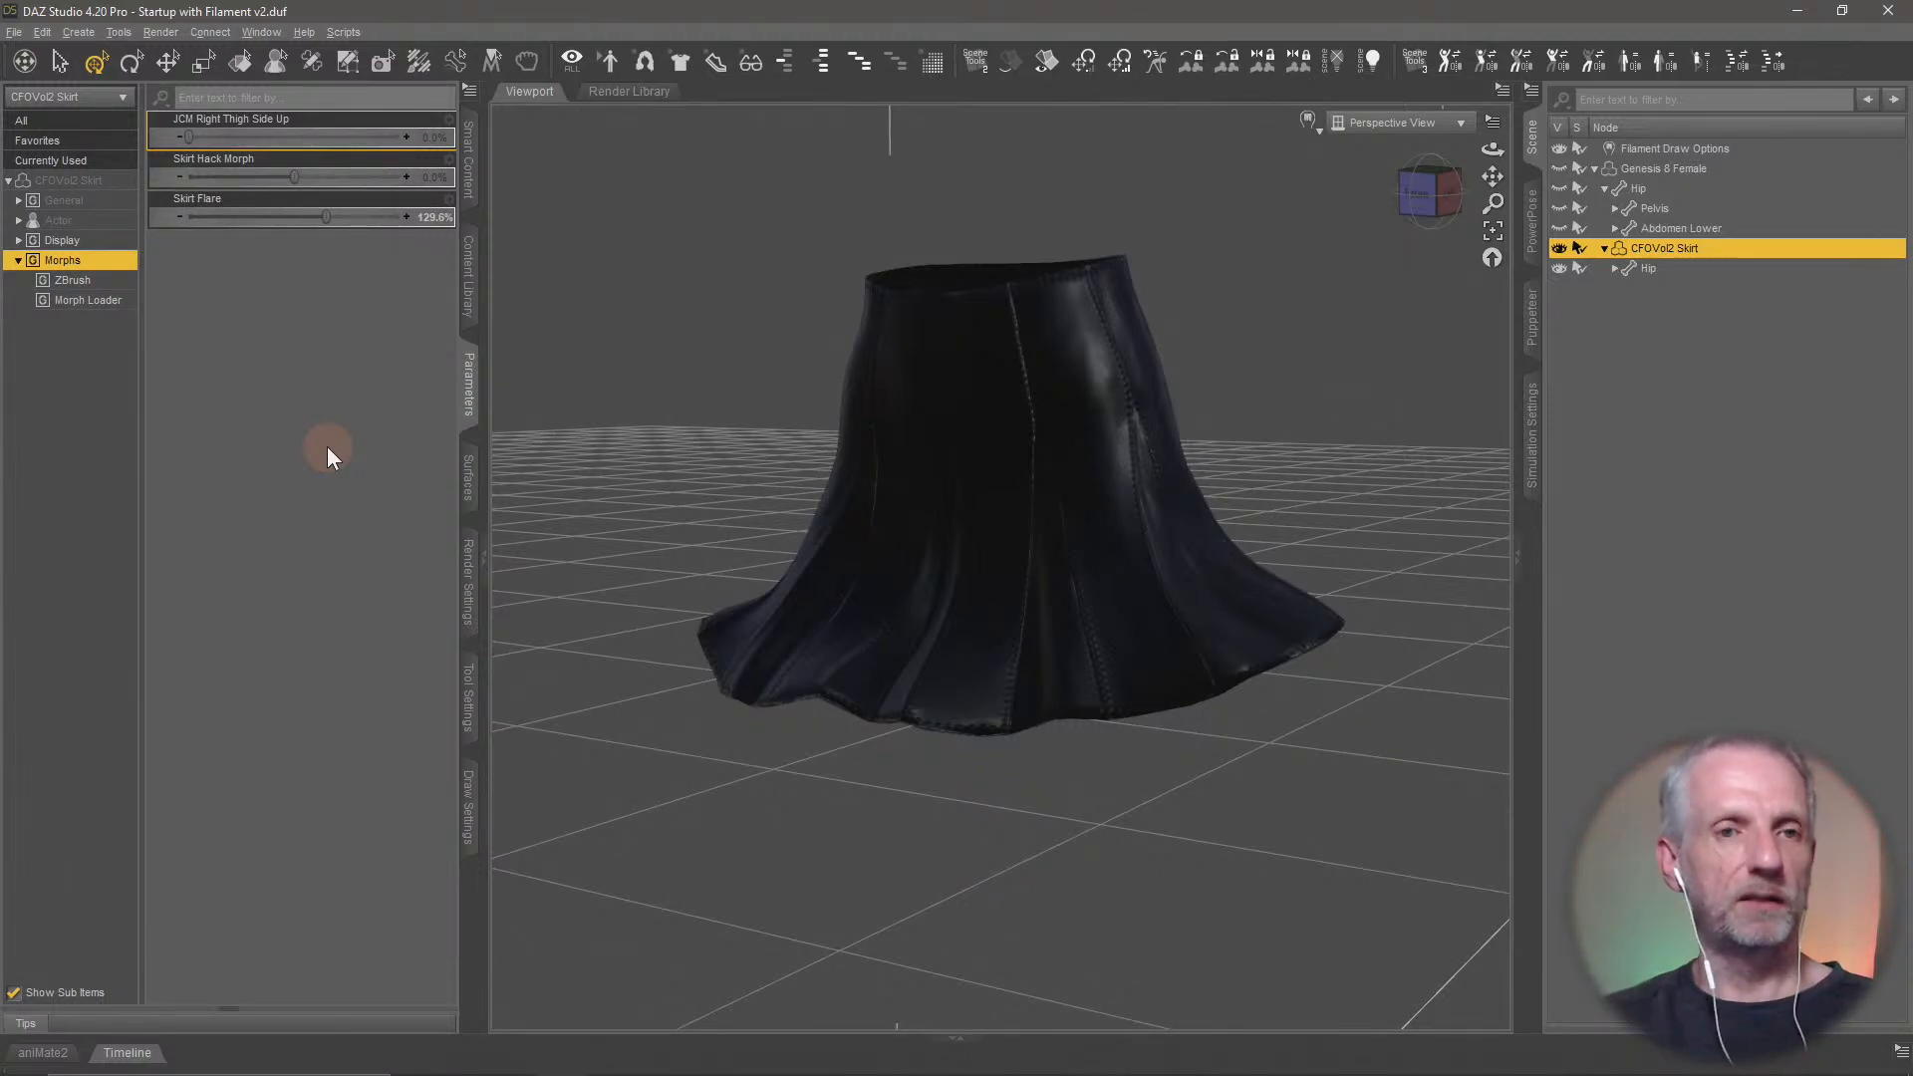
left_click(42, 32)
mouse_move(122, 190)
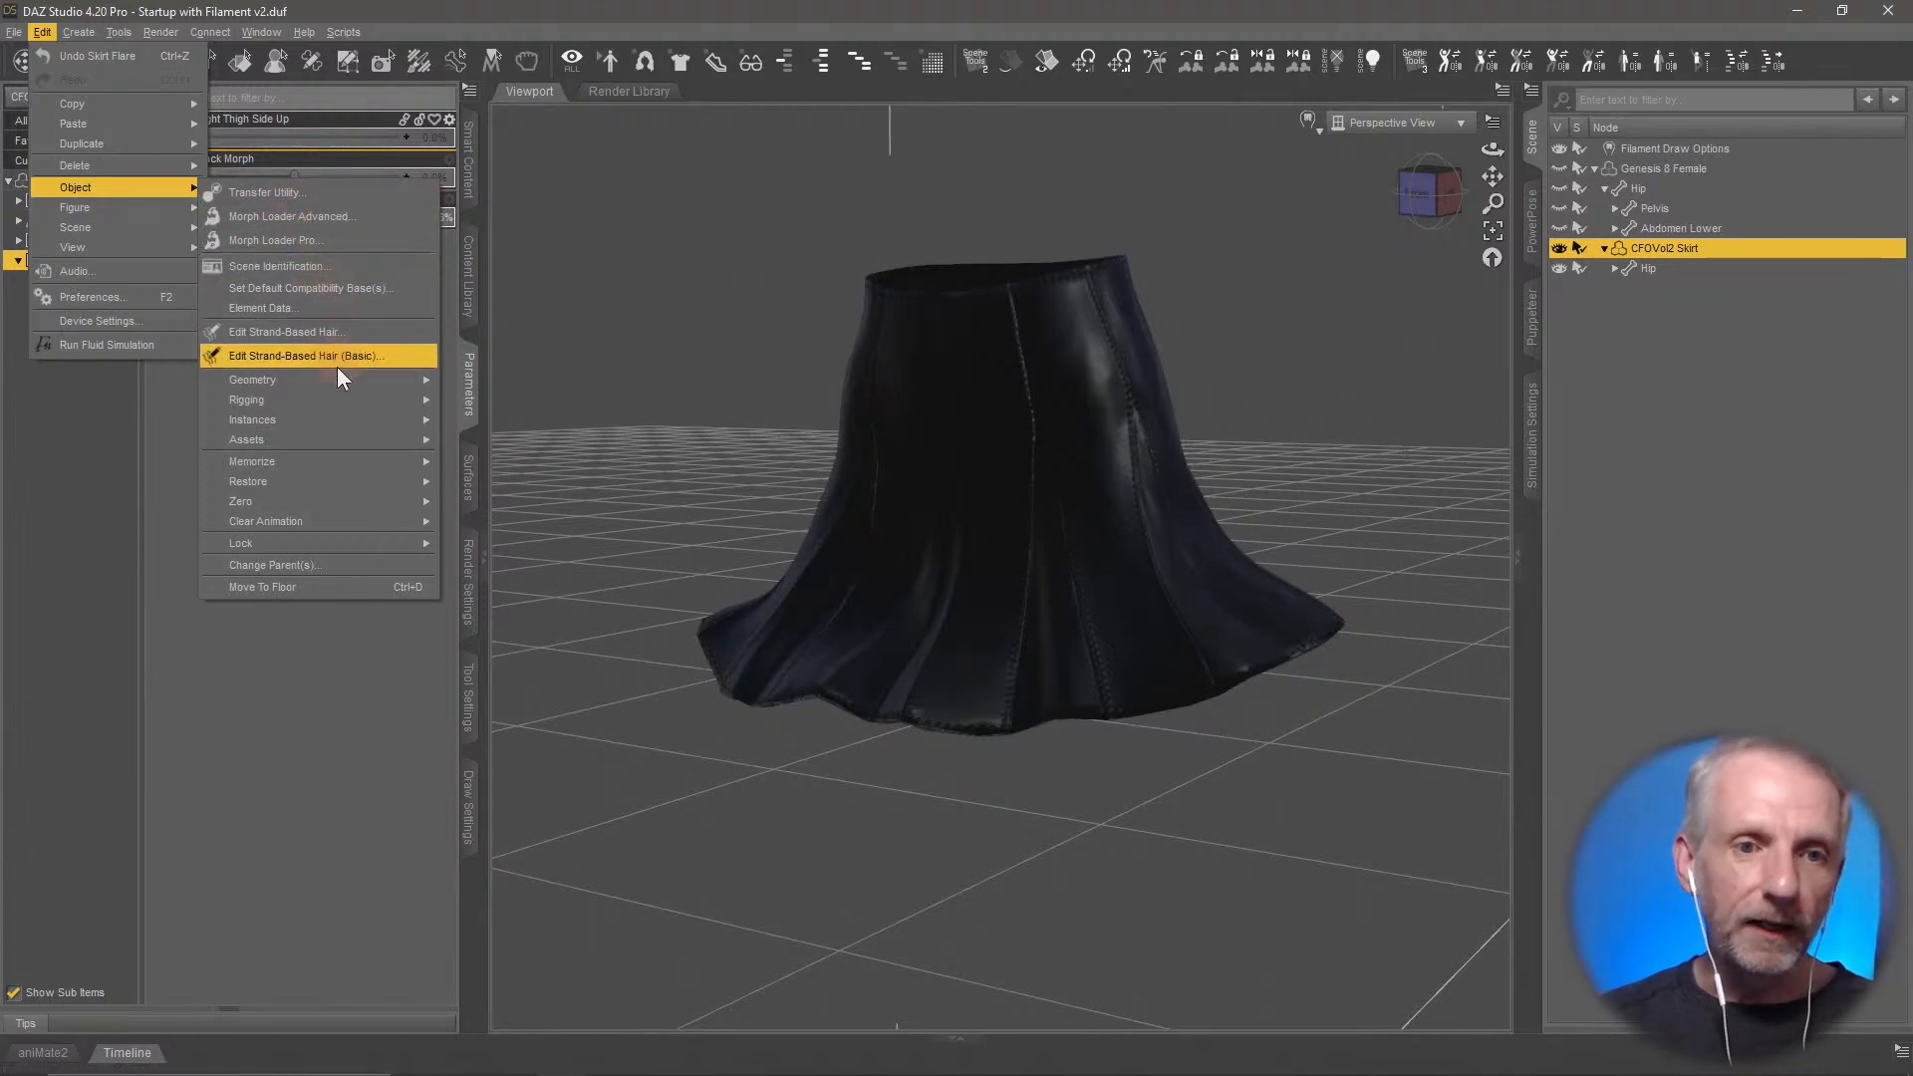
mouse_move(349, 388)
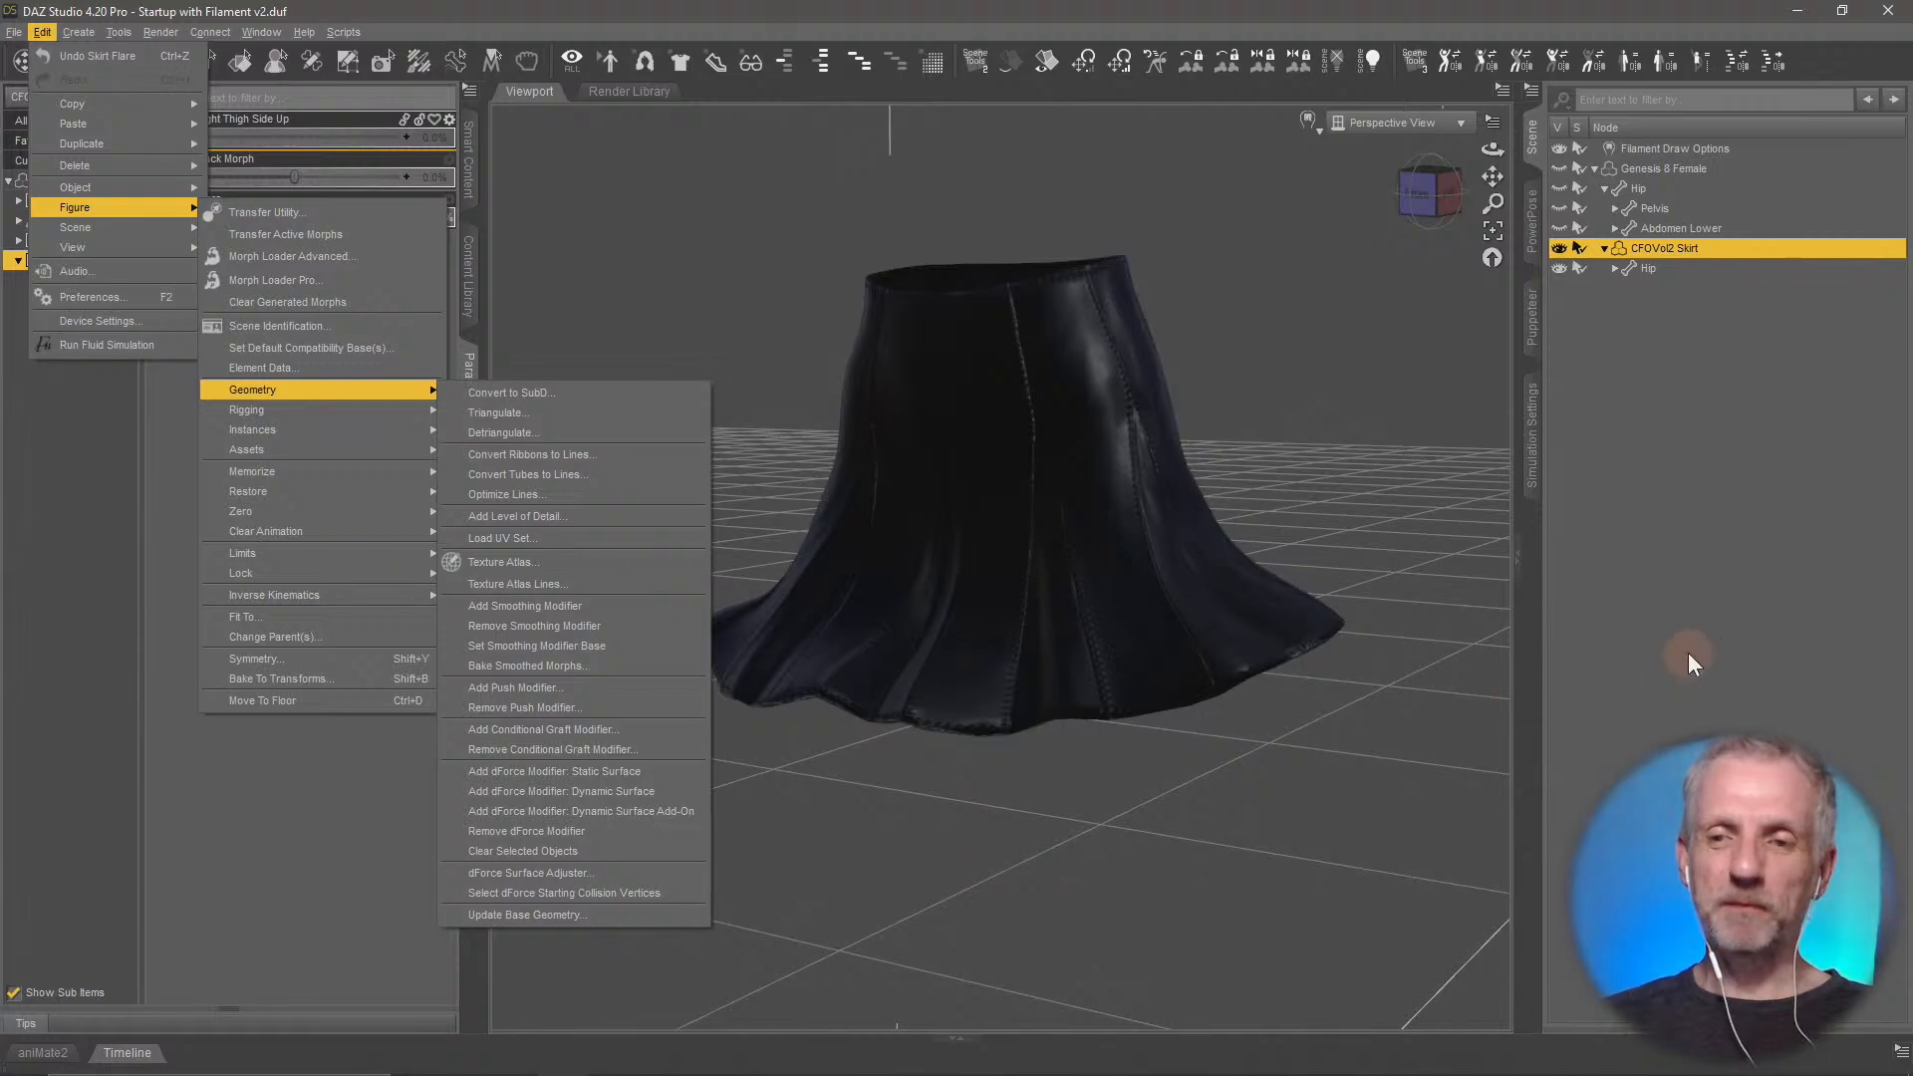
left_click(1593, 490)
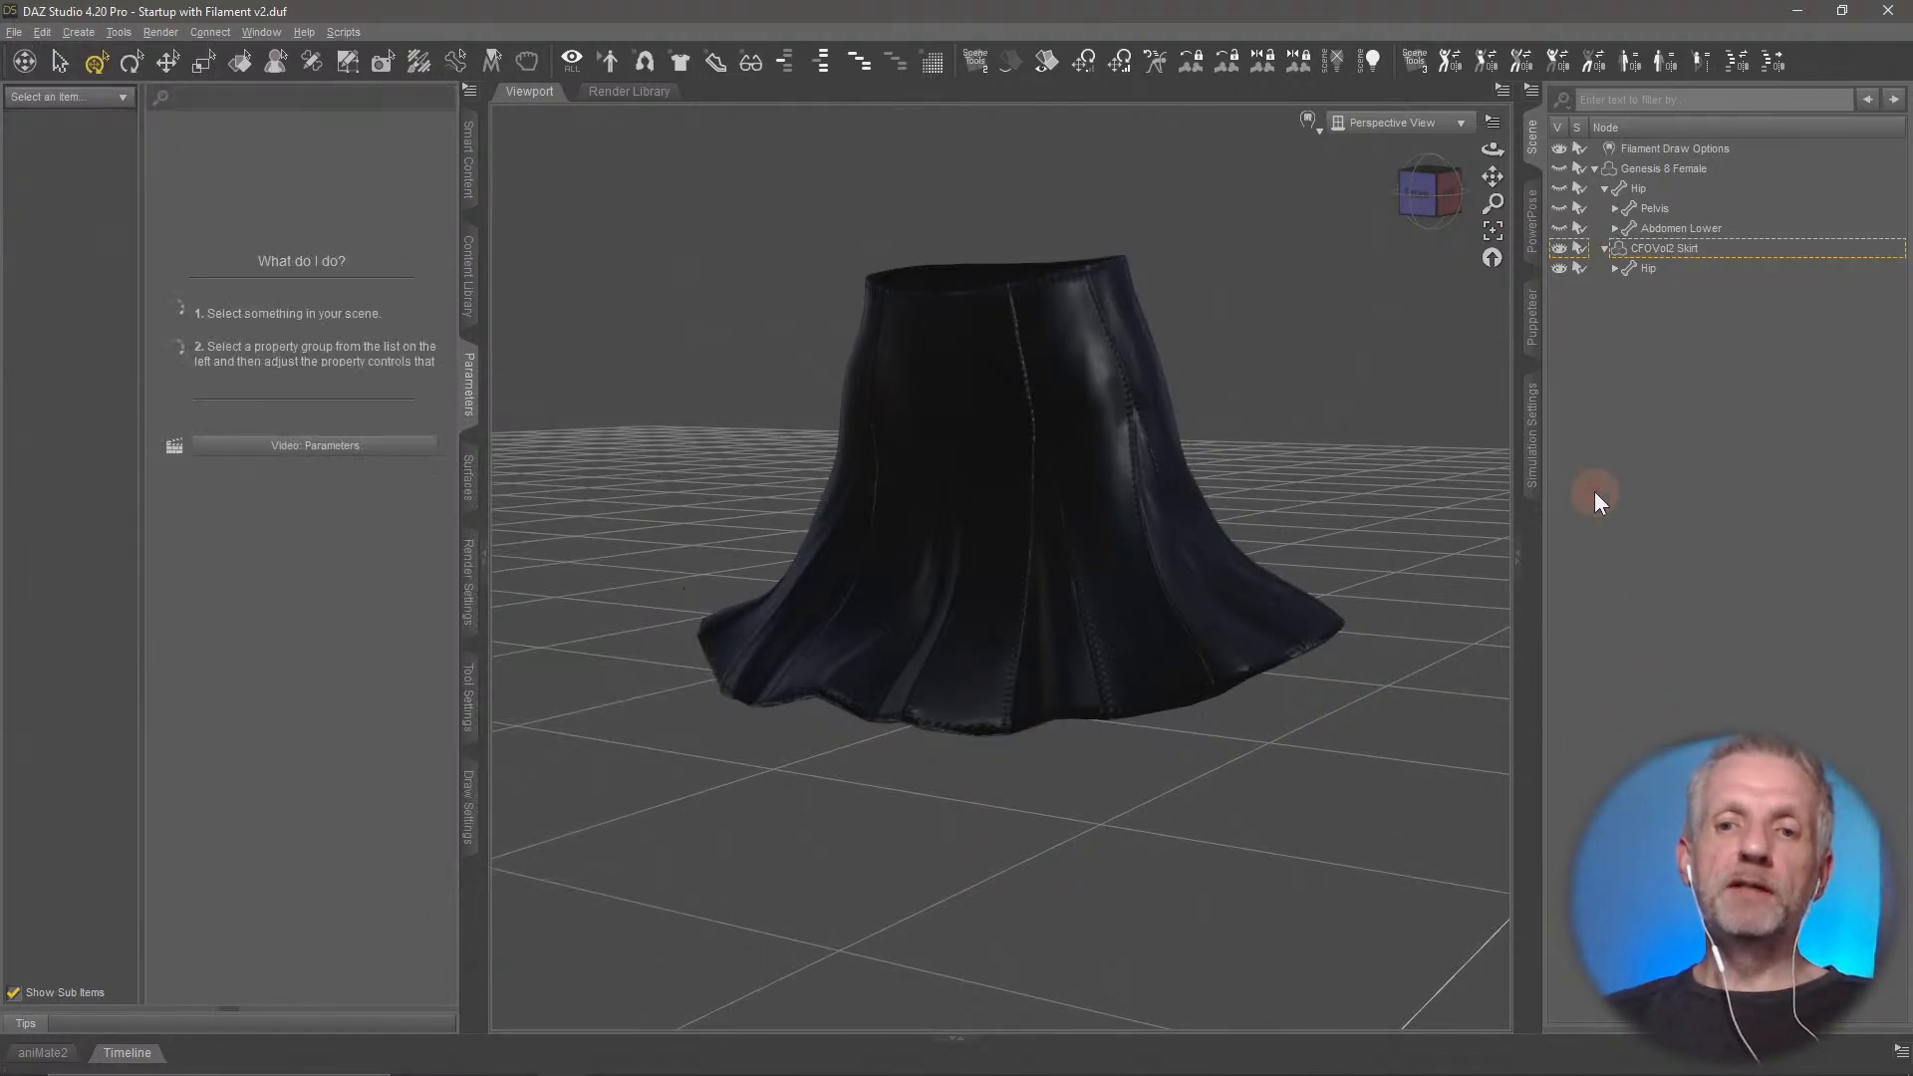
middle_click_drag(1268, 612, 1285, 787)
scroll(1268, 612, "down", 5)
mouse_move(1268, 611)
middle_mouse_down()
mouse_move(1268, 636)
mouse_move(1234, 619)
middle_mouse_up()
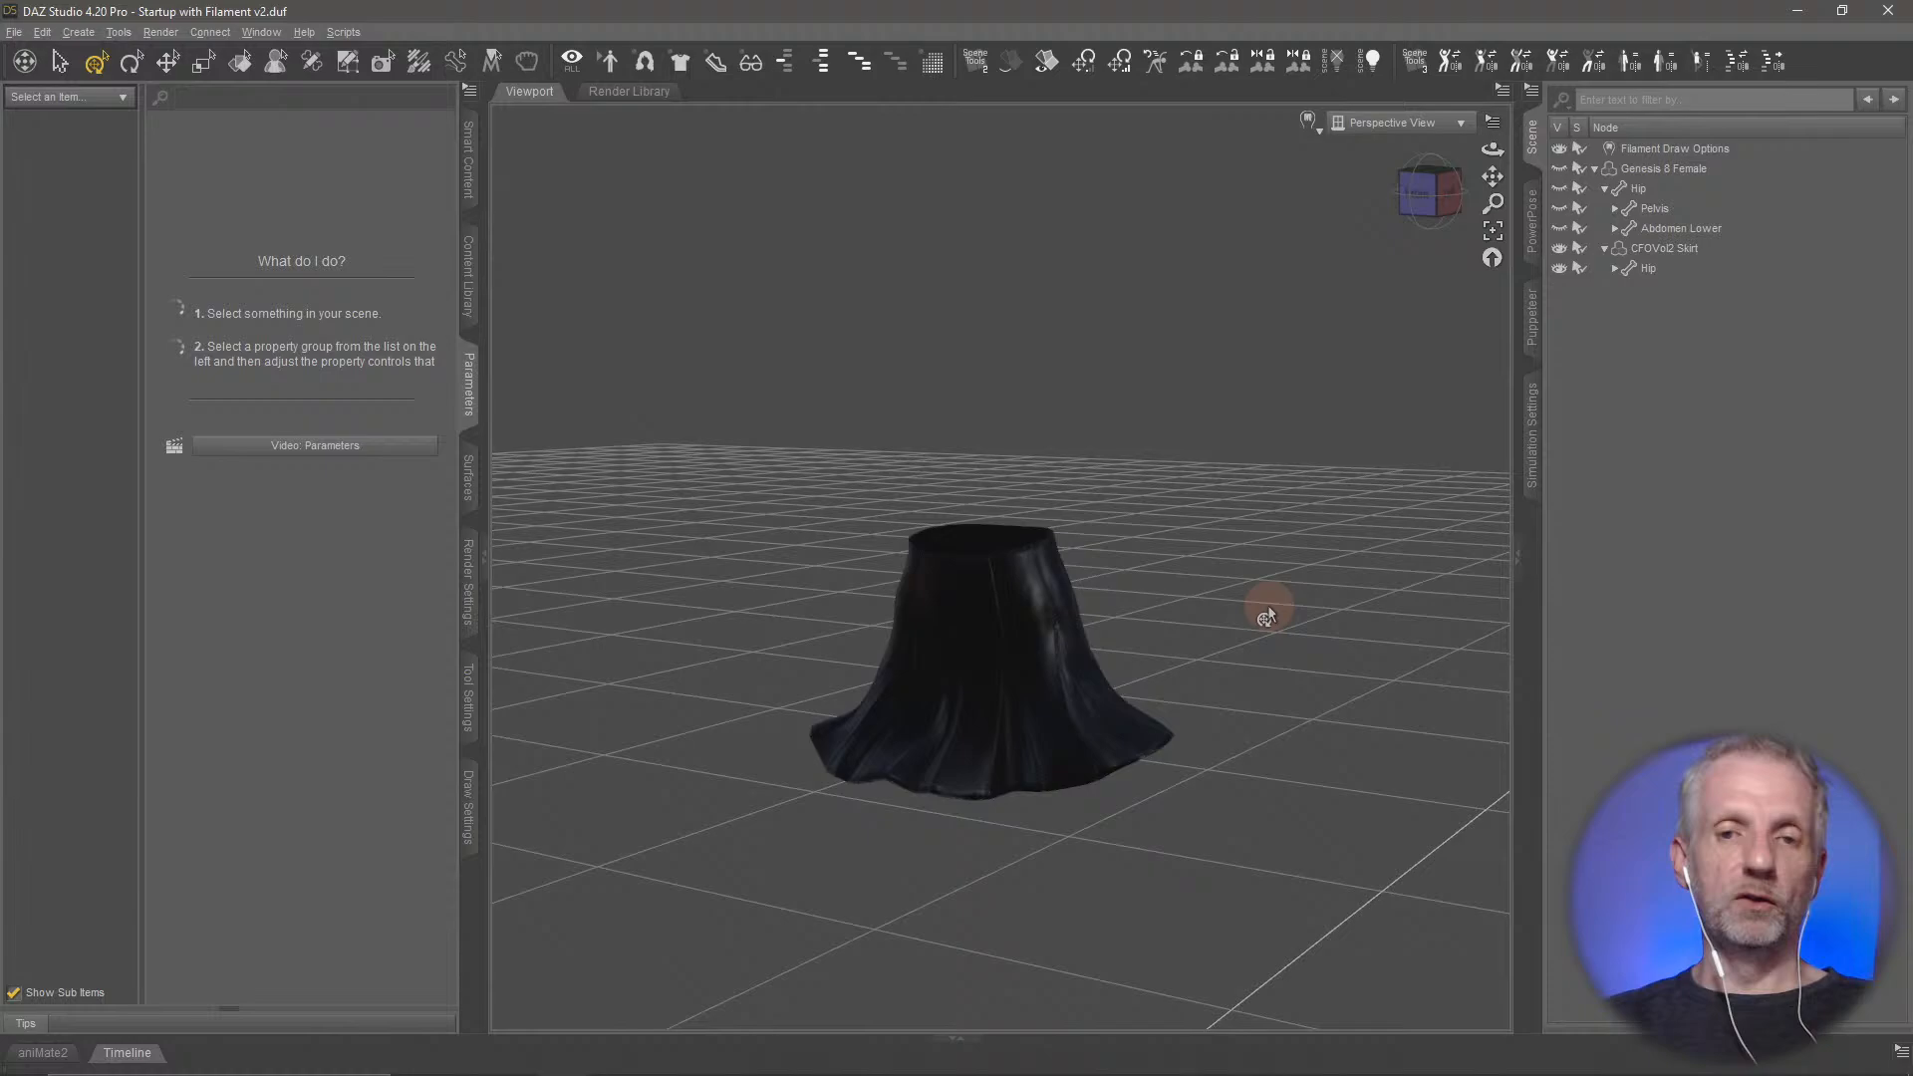
Open the George Rock On scene from the Public Streams folder of the content library and frame the figure
left_click(465, 271)
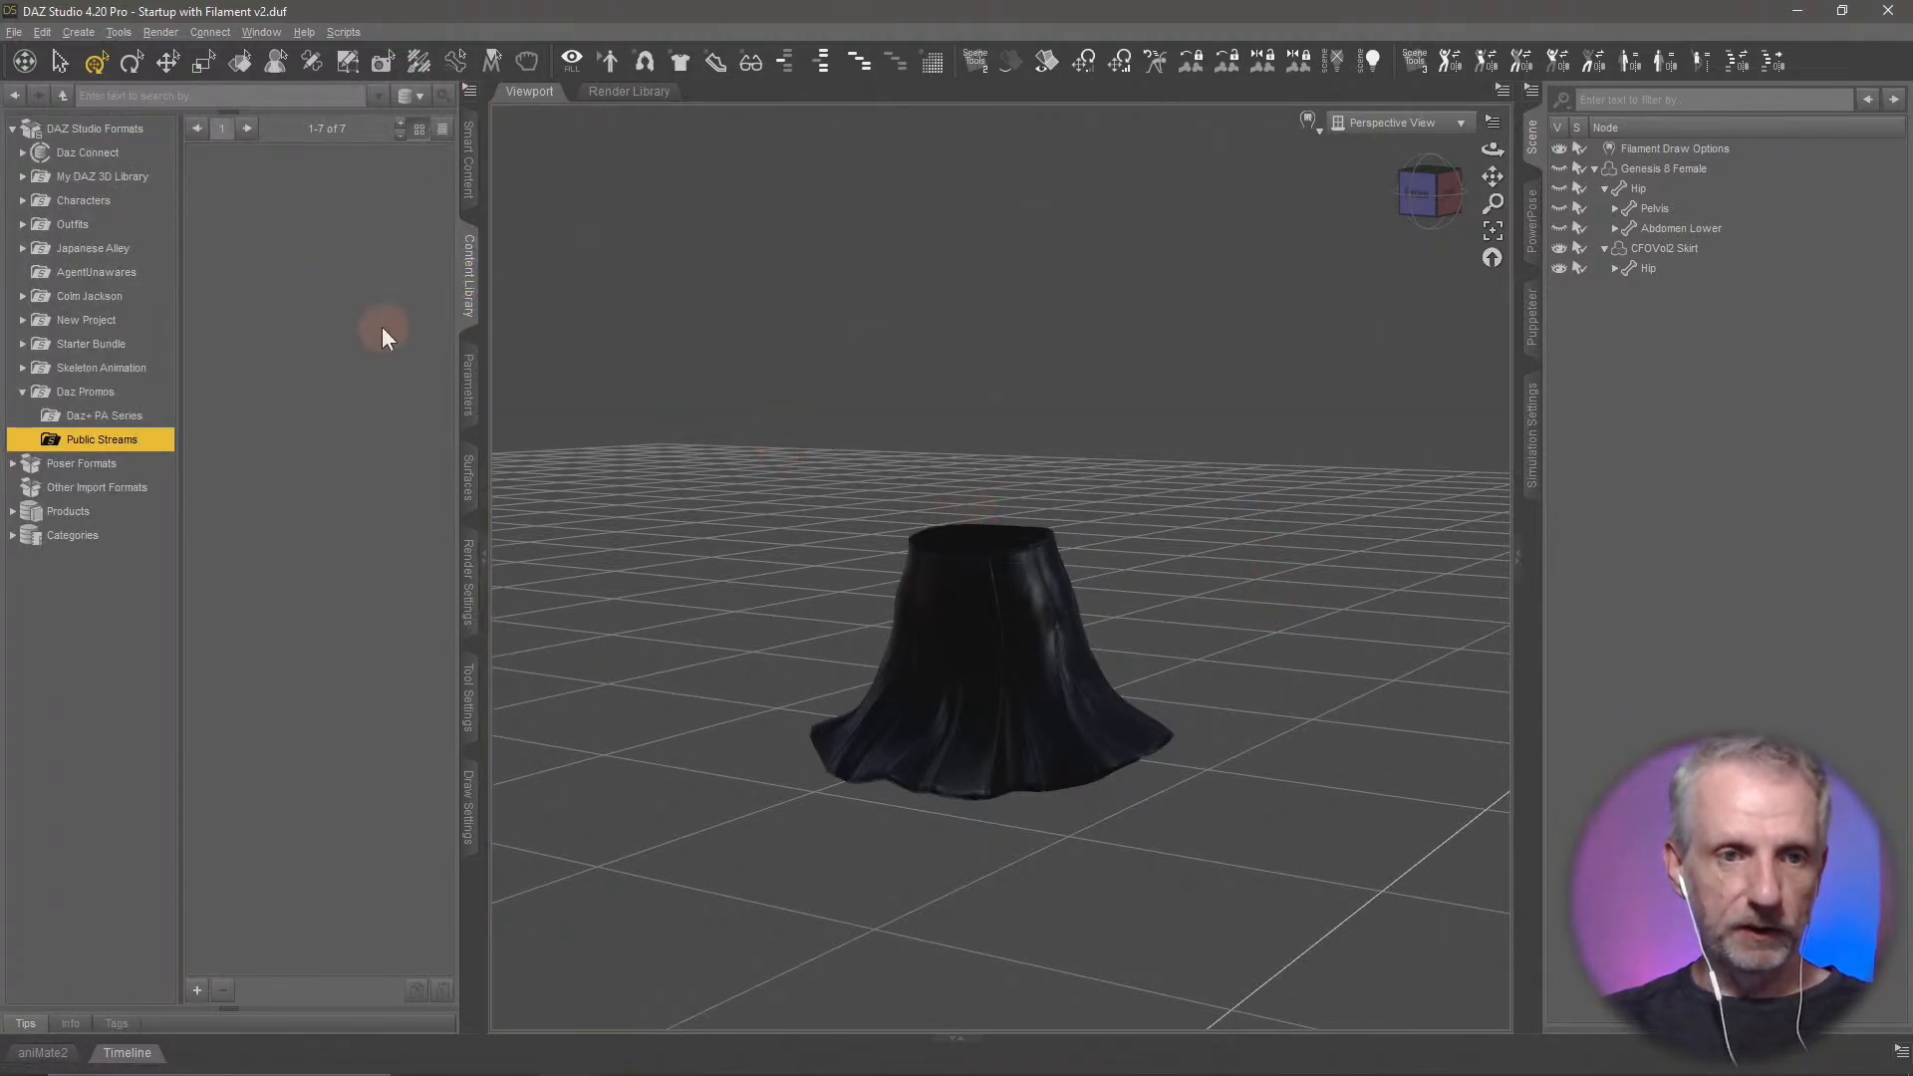
left_click(353, 197)
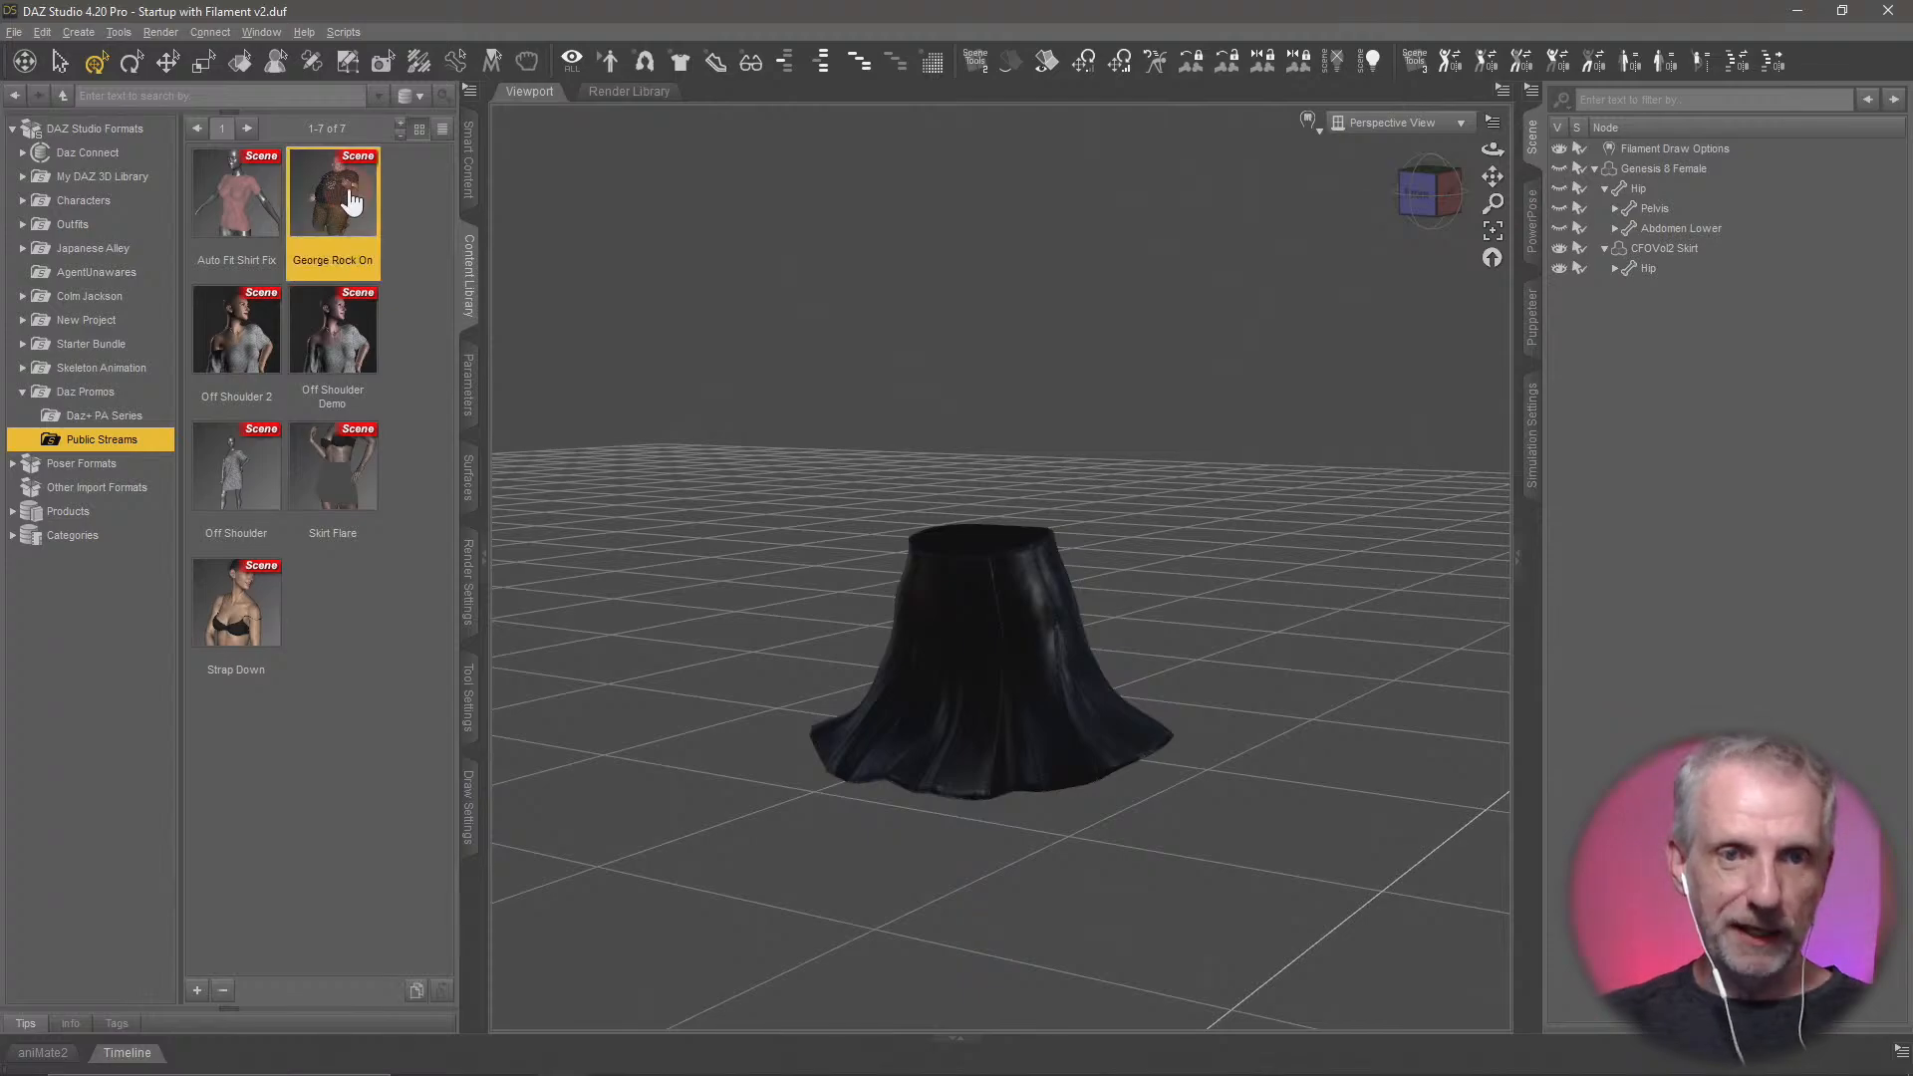
double_click(354, 197)
left_click(973, 558)
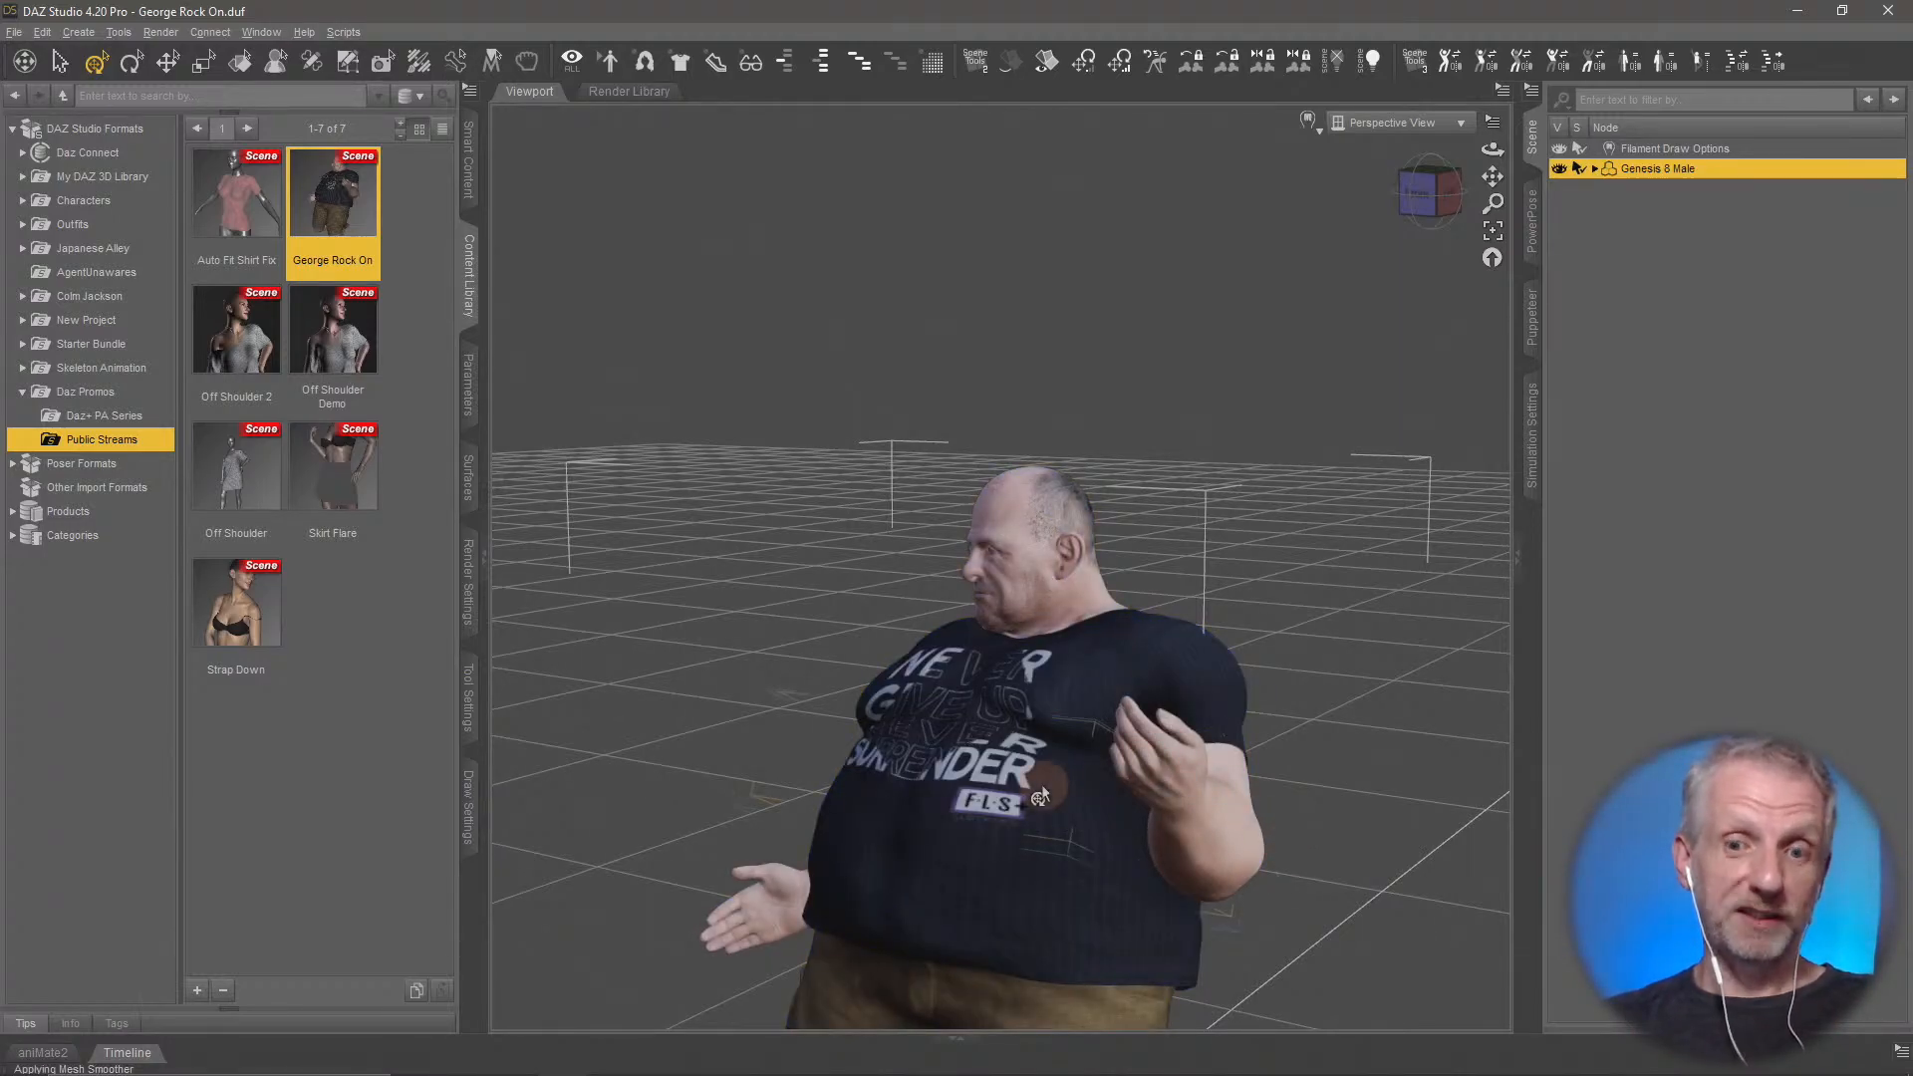
mouse_move(1042, 785)
middle_mouse_down()
mouse_move(1042, 530)
mouse_move(1043, 822)
mouse_move(1185, 823)
mouse_move(1058, 785)
middle_mouse_up()
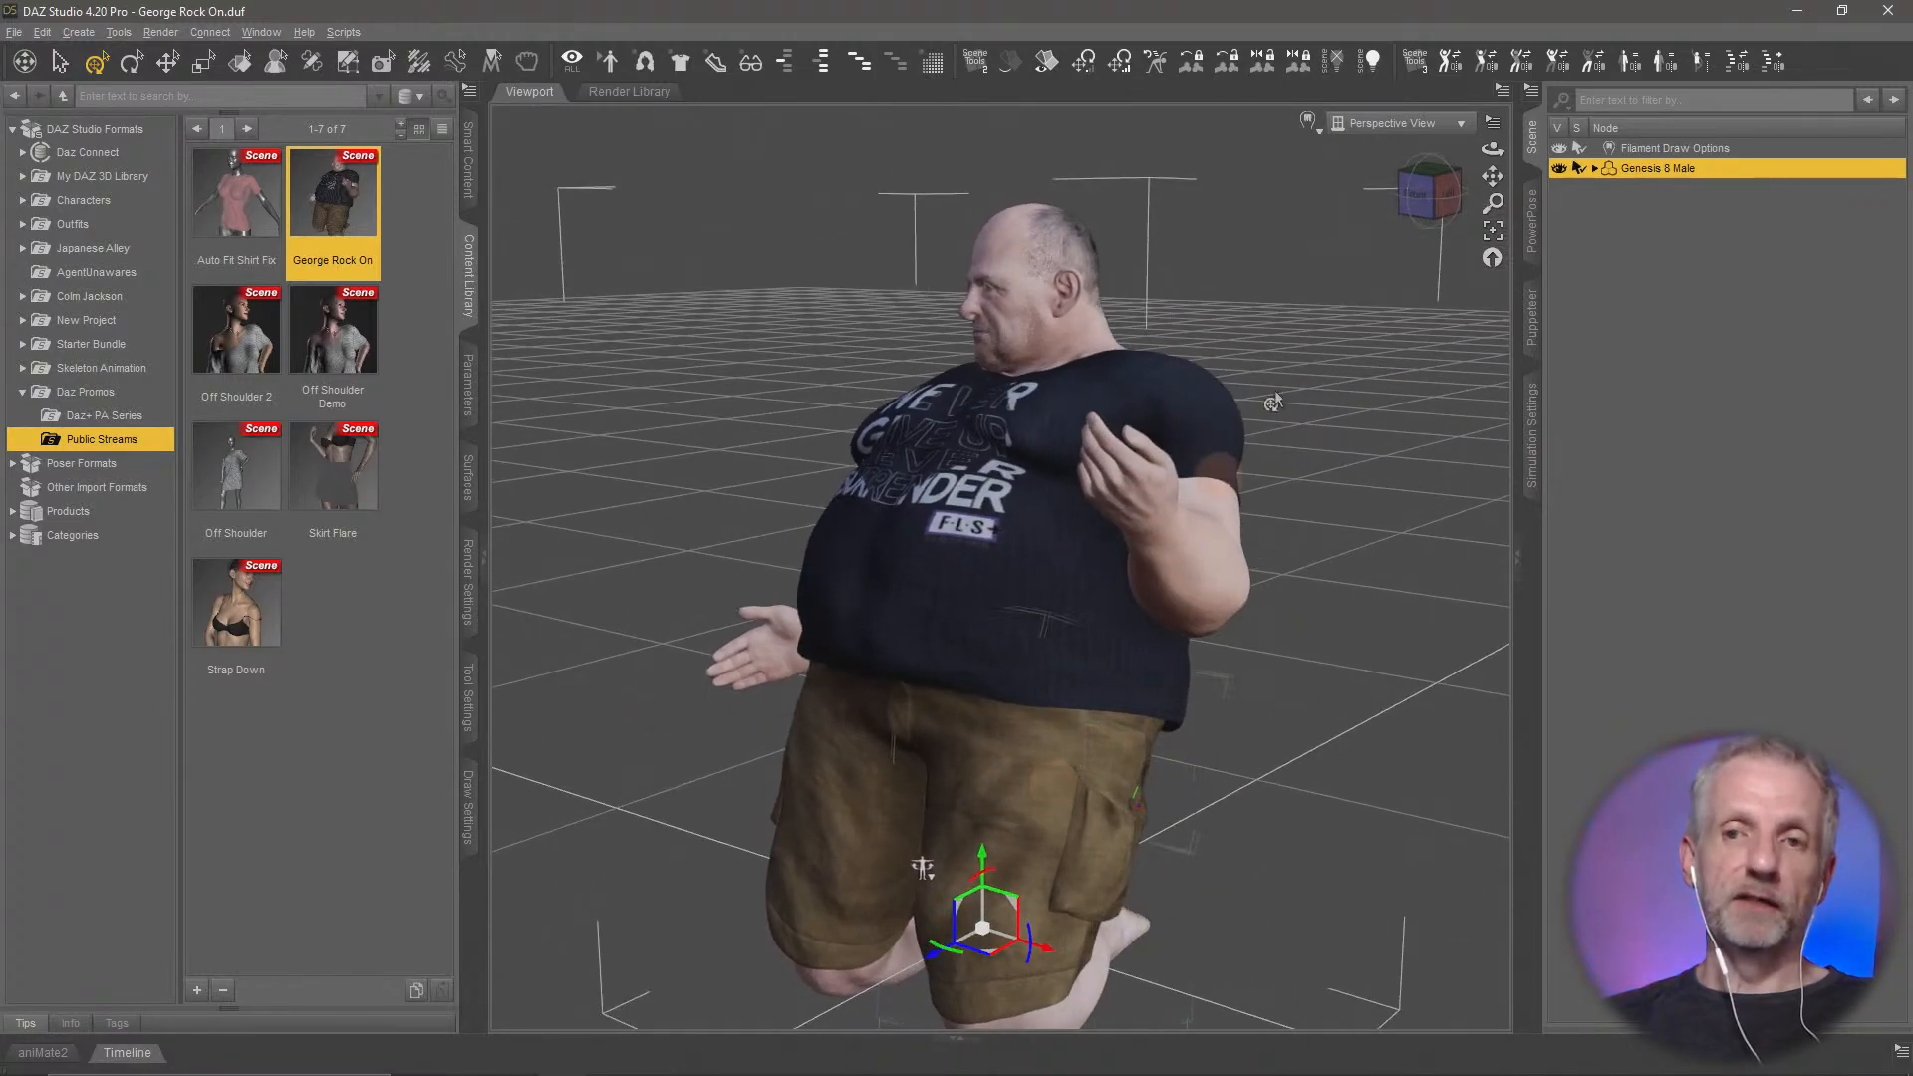
Switch the viewport draw style to Smooth Shaded and look at the figure from the side
left_click(1307, 119)
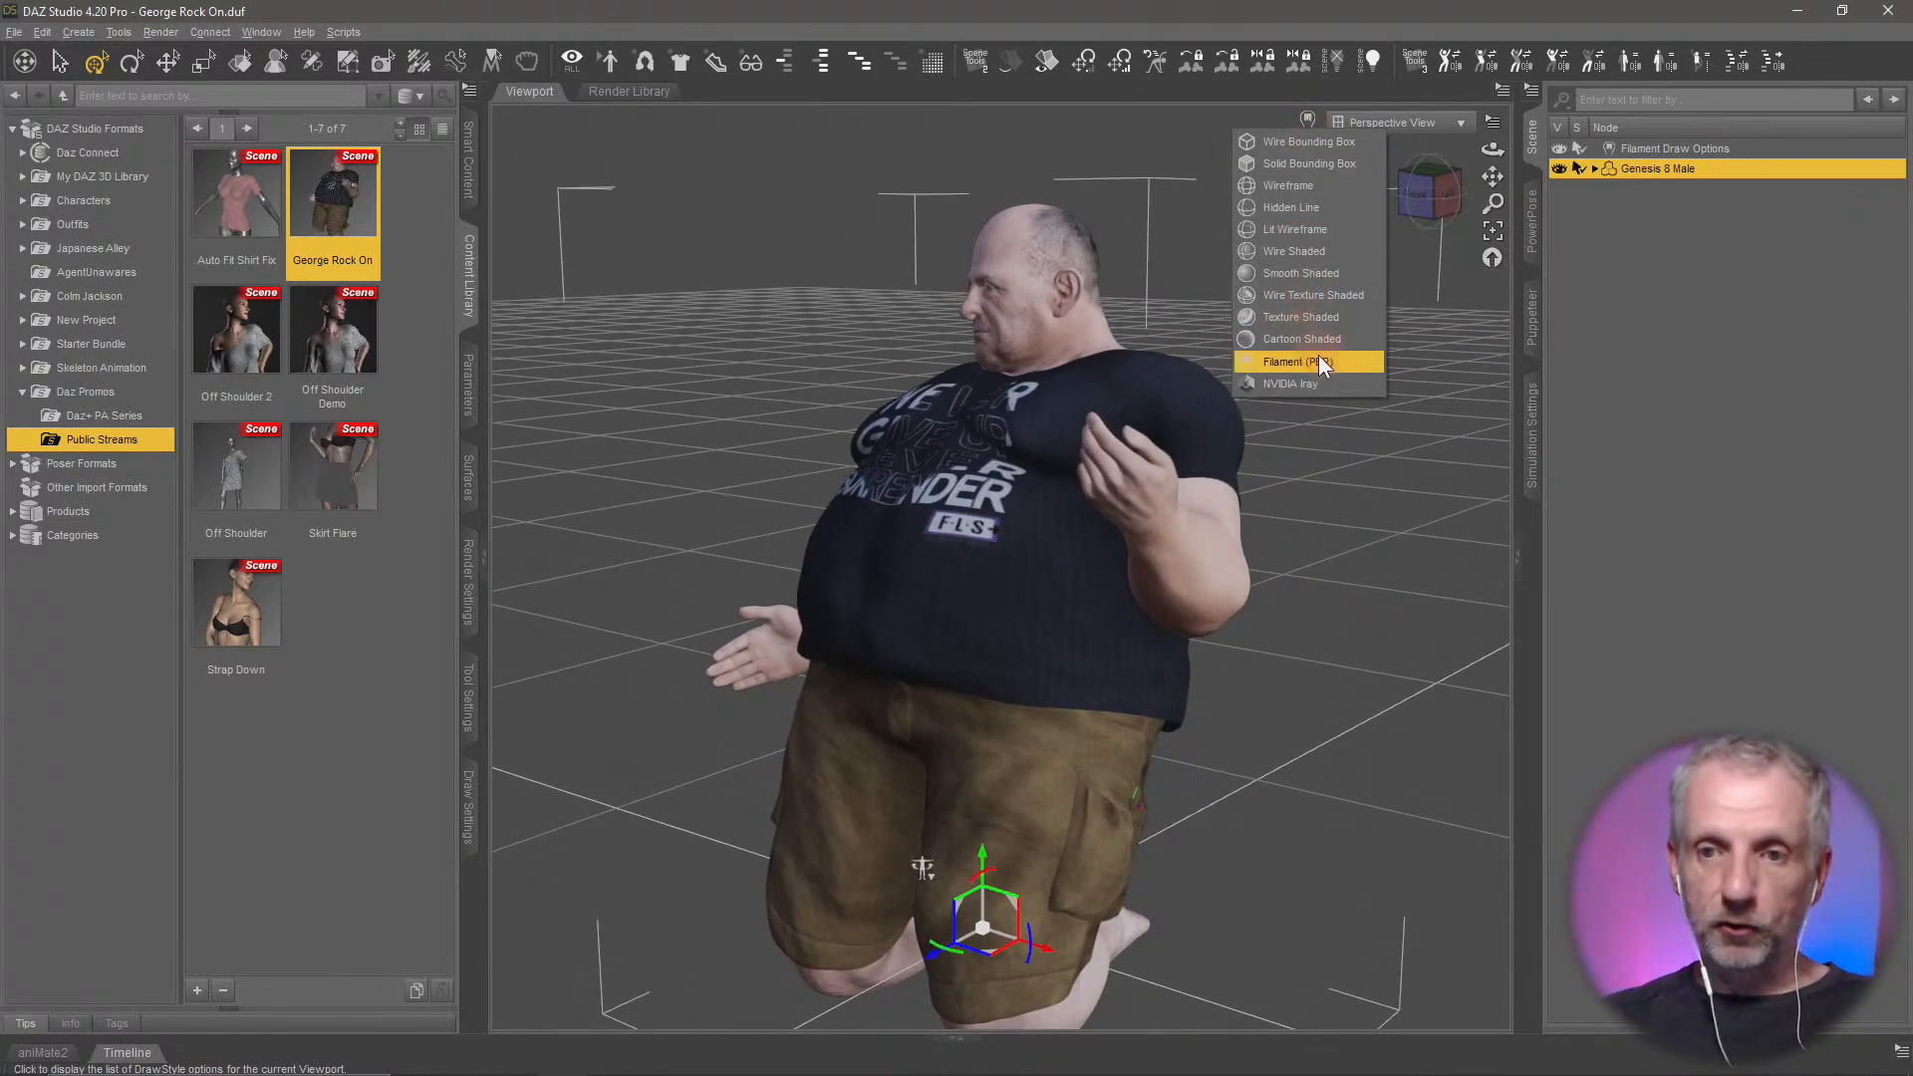
left_click(1335, 275)
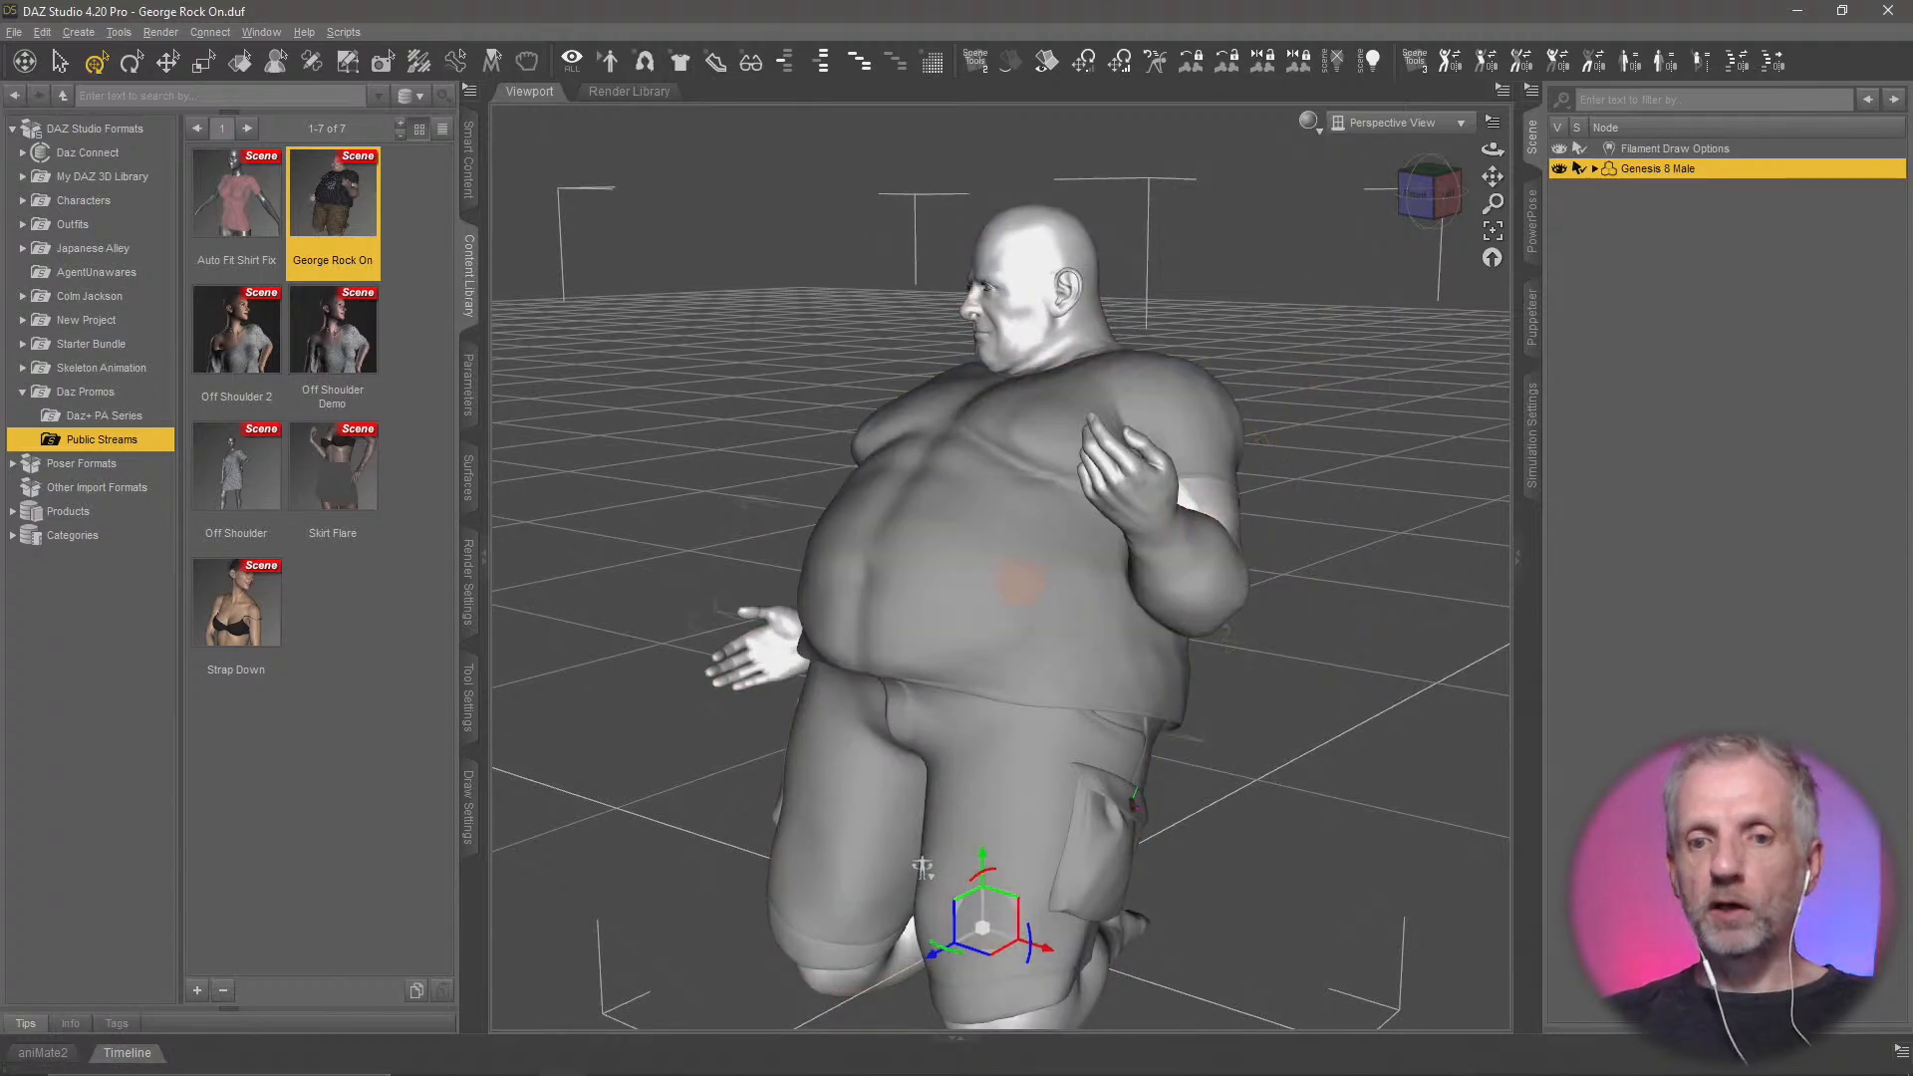
middle_click_drag(1020, 585, 960, 568)
Expand Genesis 8 Male in the scene and hide its eyelashes, Stylized Male Shirt and Stylized Male Pants
left_click(469, 404)
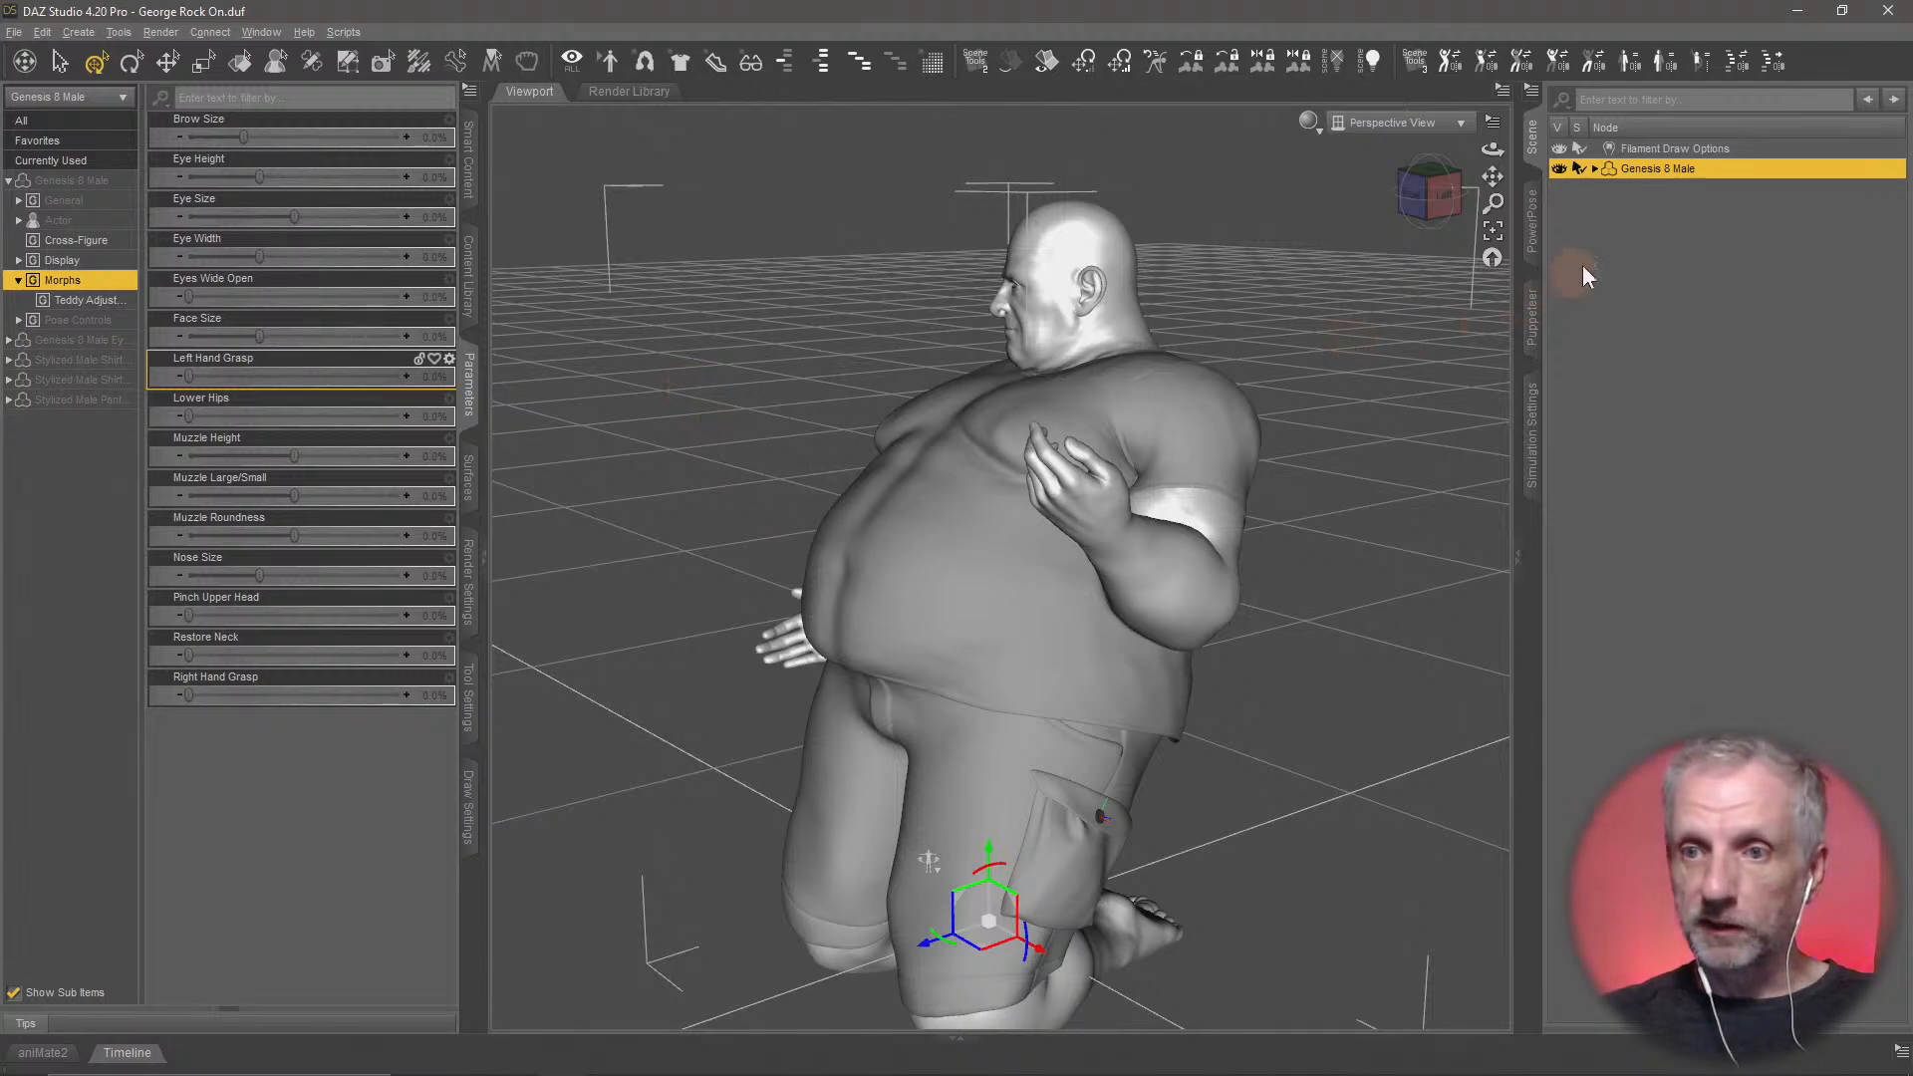
left_click(1596, 169)
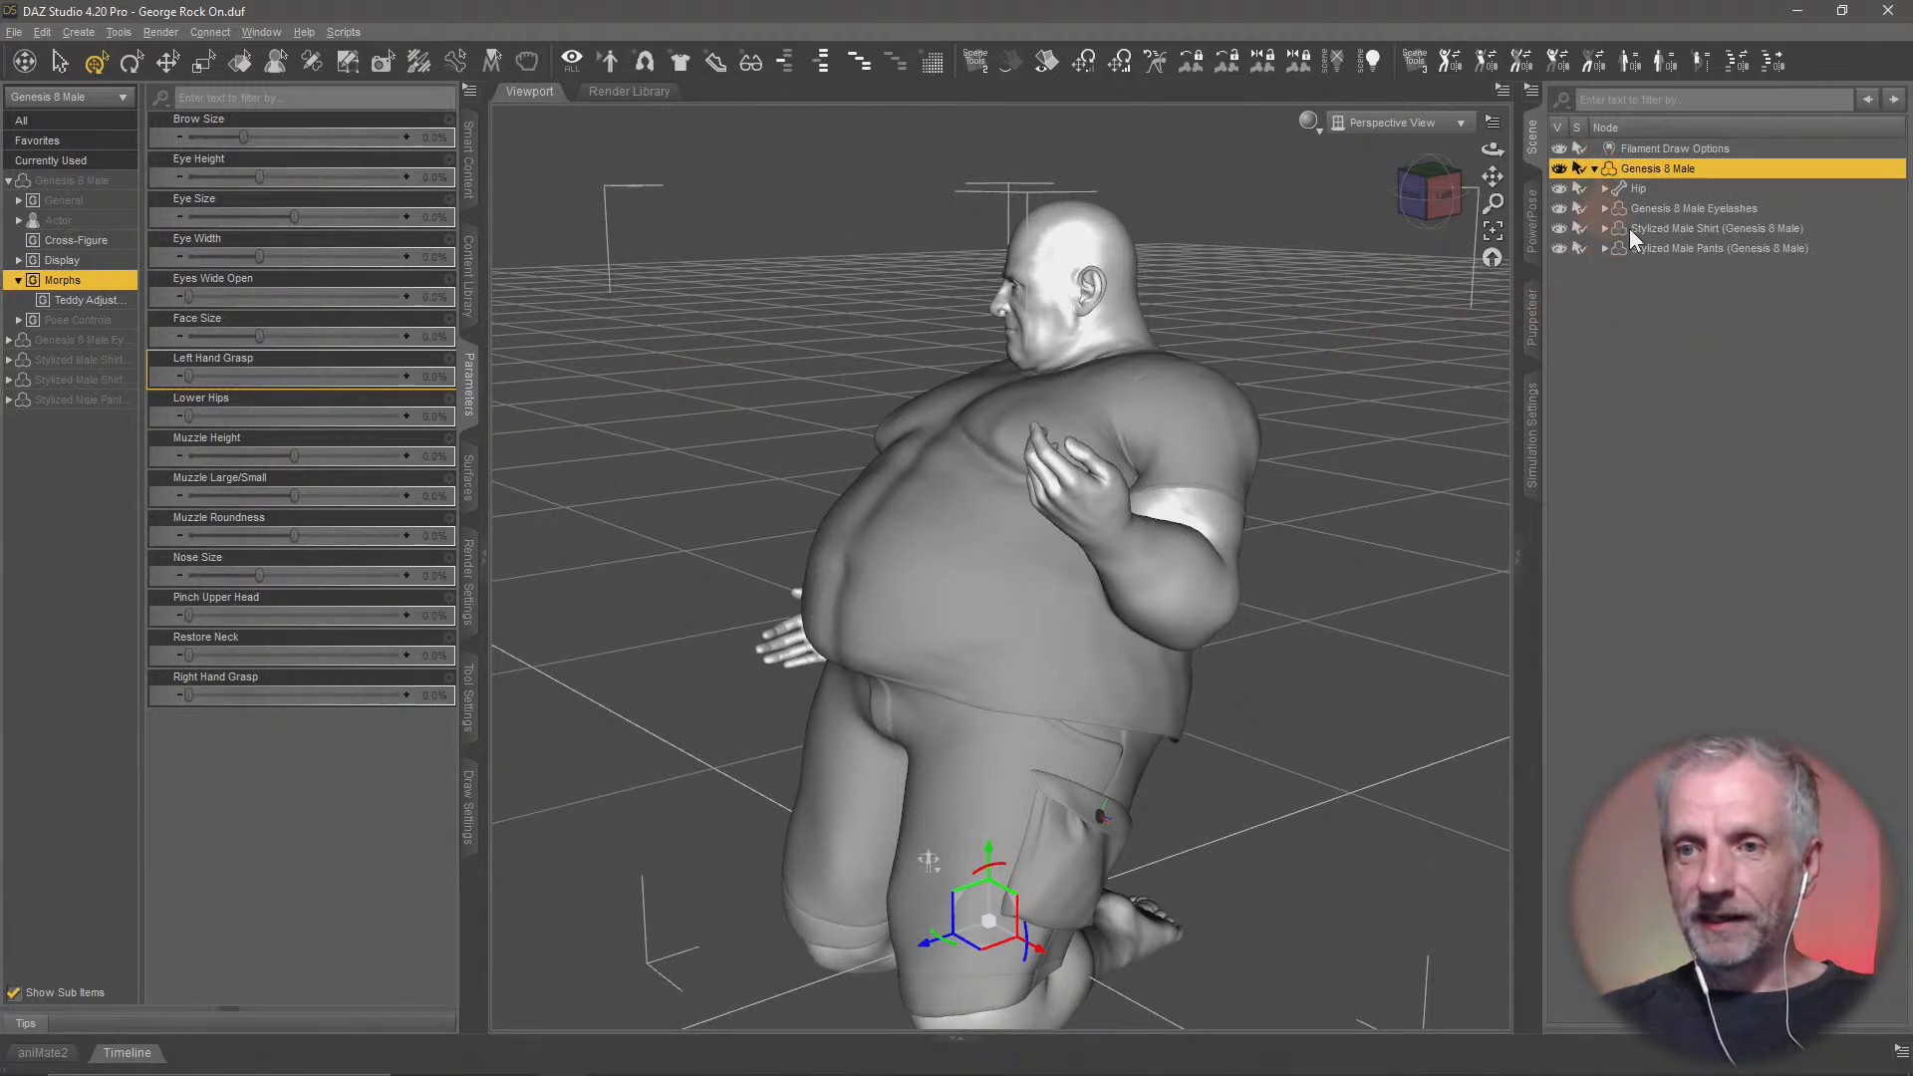
left_click(1559, 208)
left_click(1559, 228)
left_click(1559, 248)
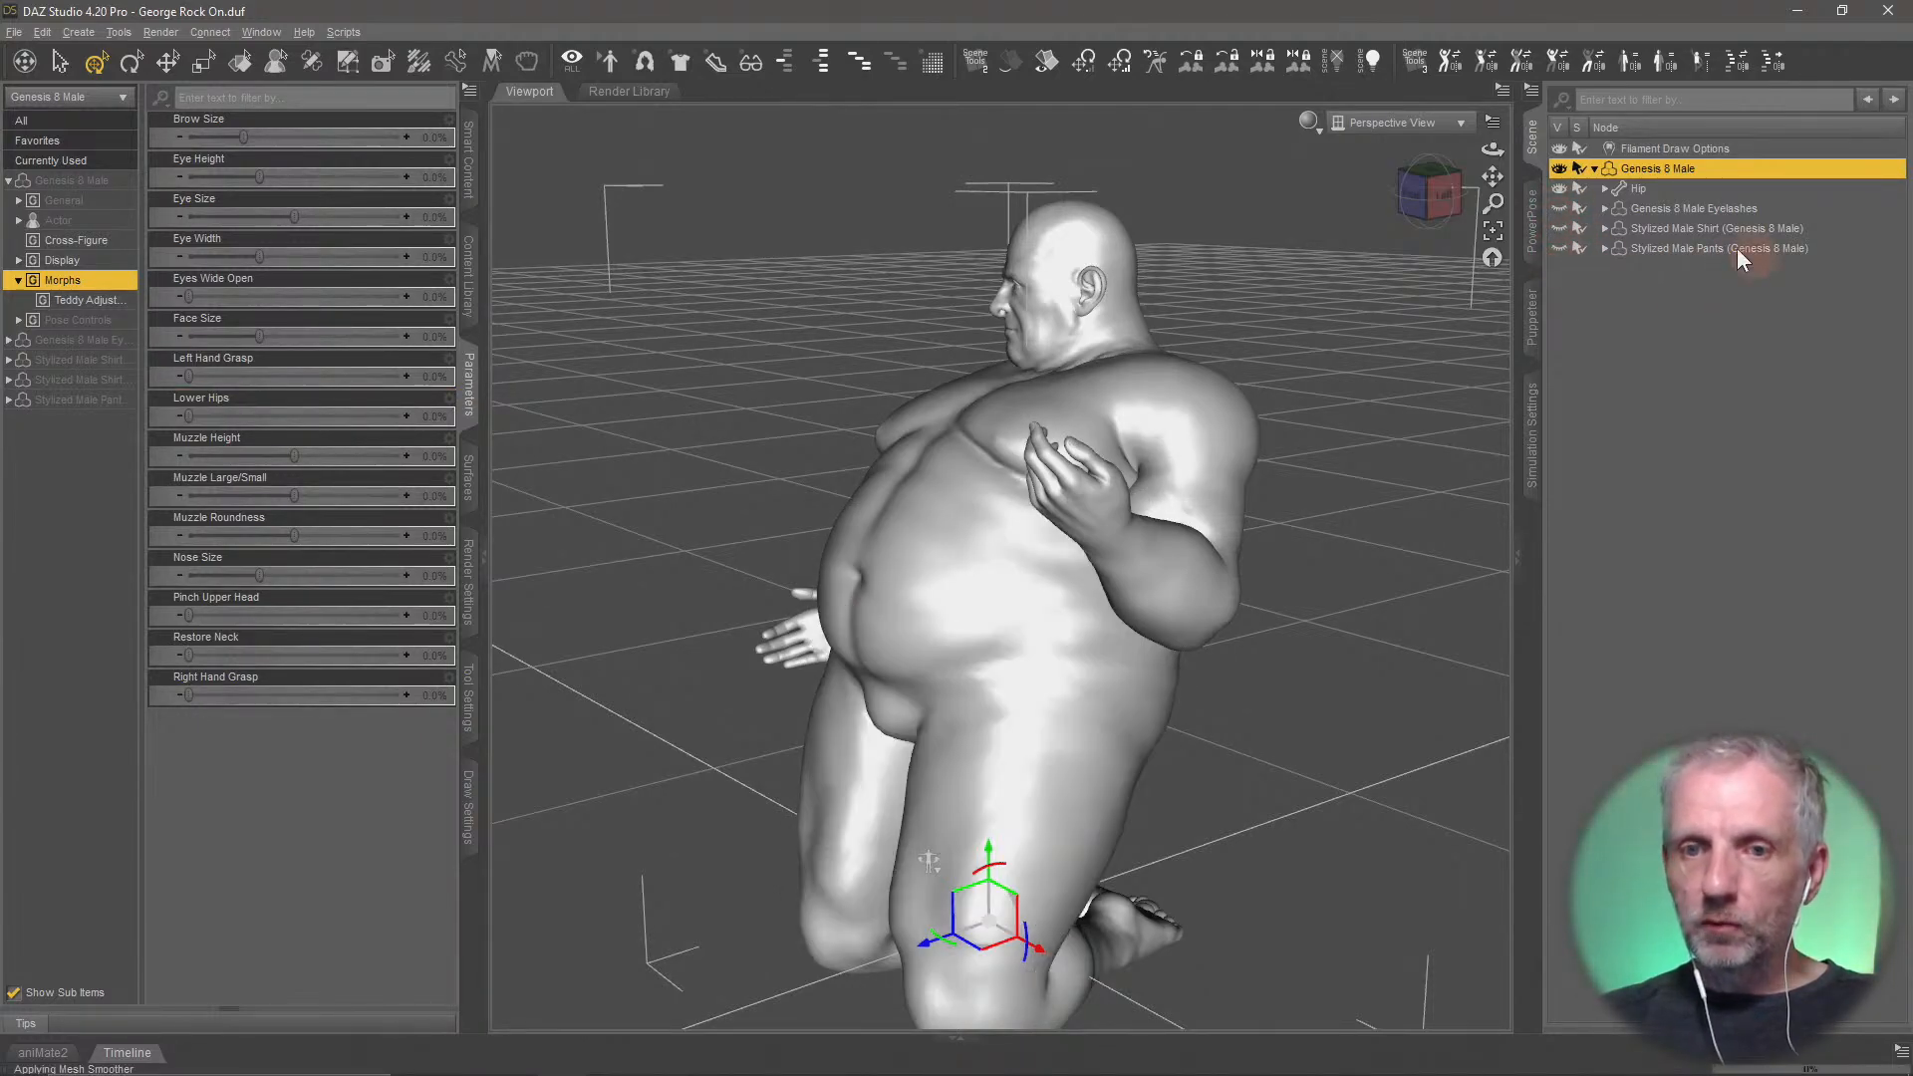
middle_click_drag(1067, 596, 1056, 592)
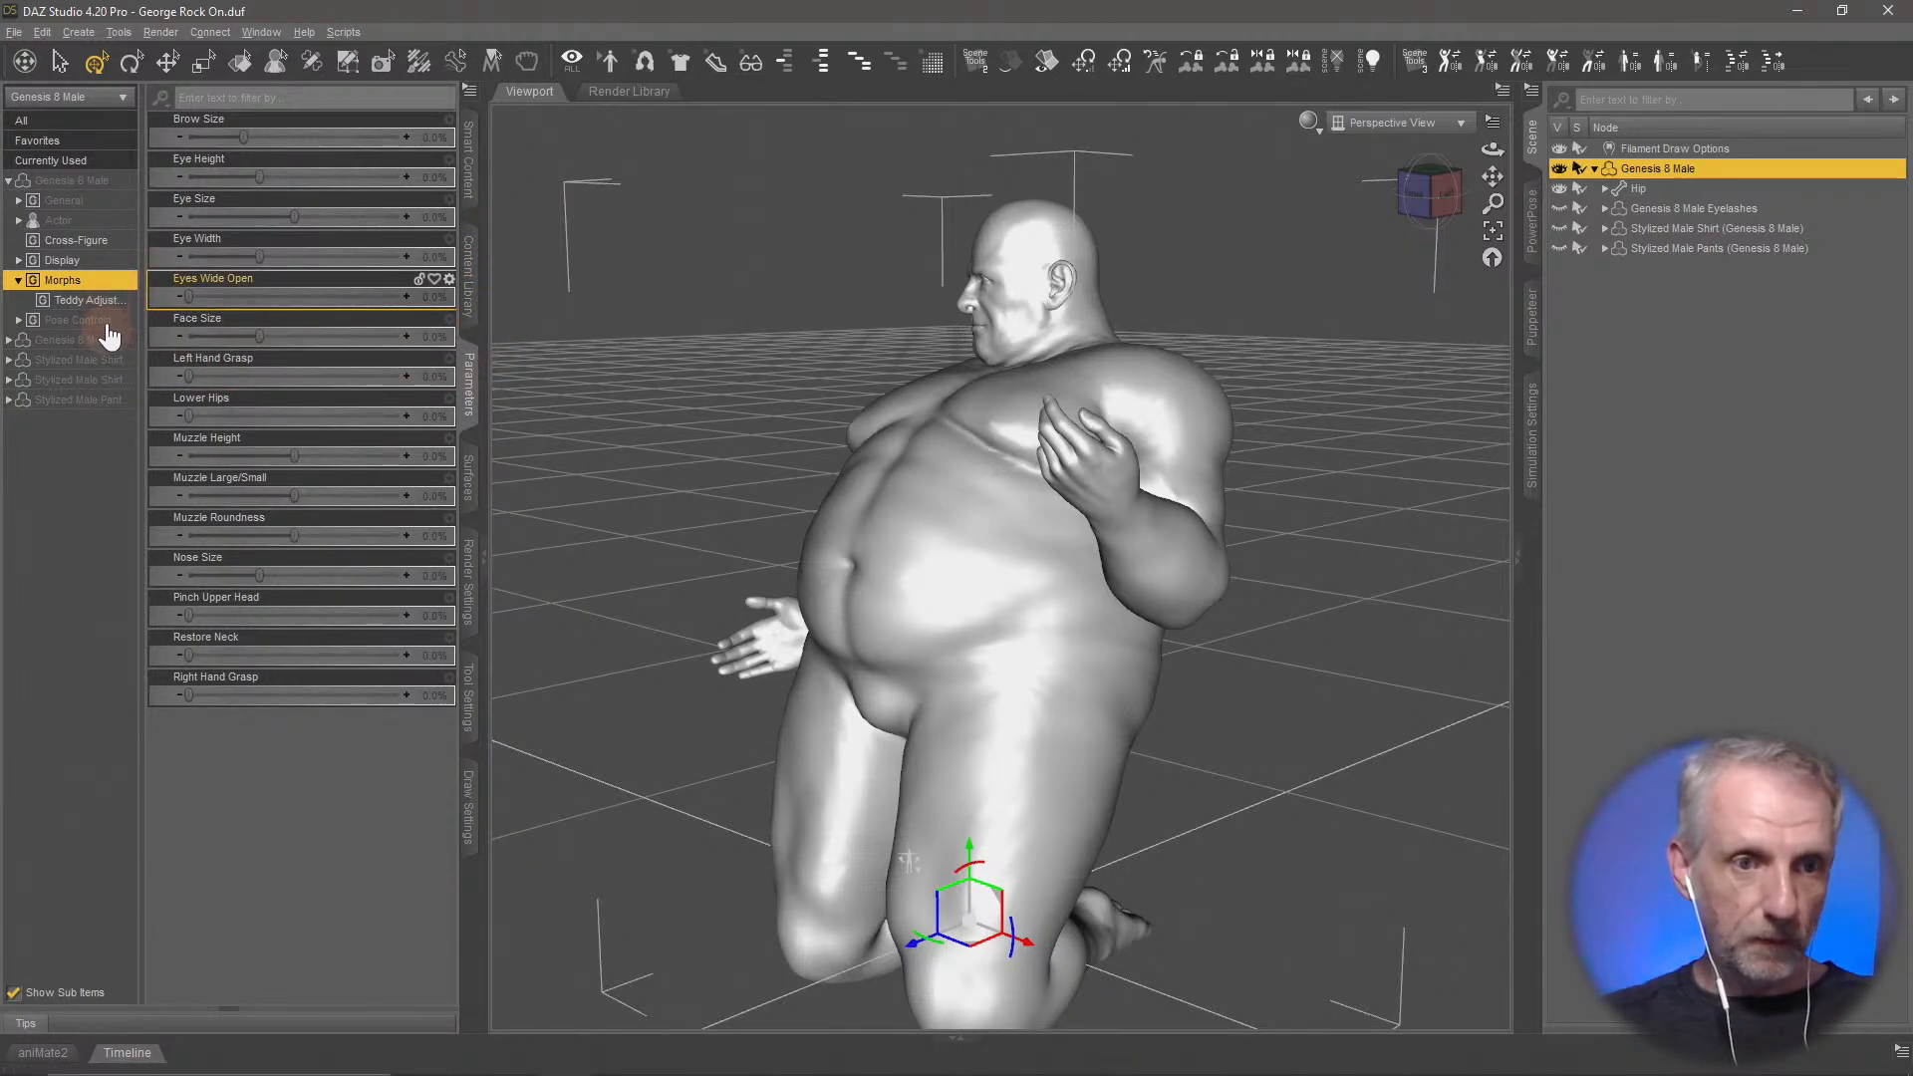
Check the Mesh Resolution settings of Genesis 8 Male and inspect the bare body's surface
left_click(90, 201)
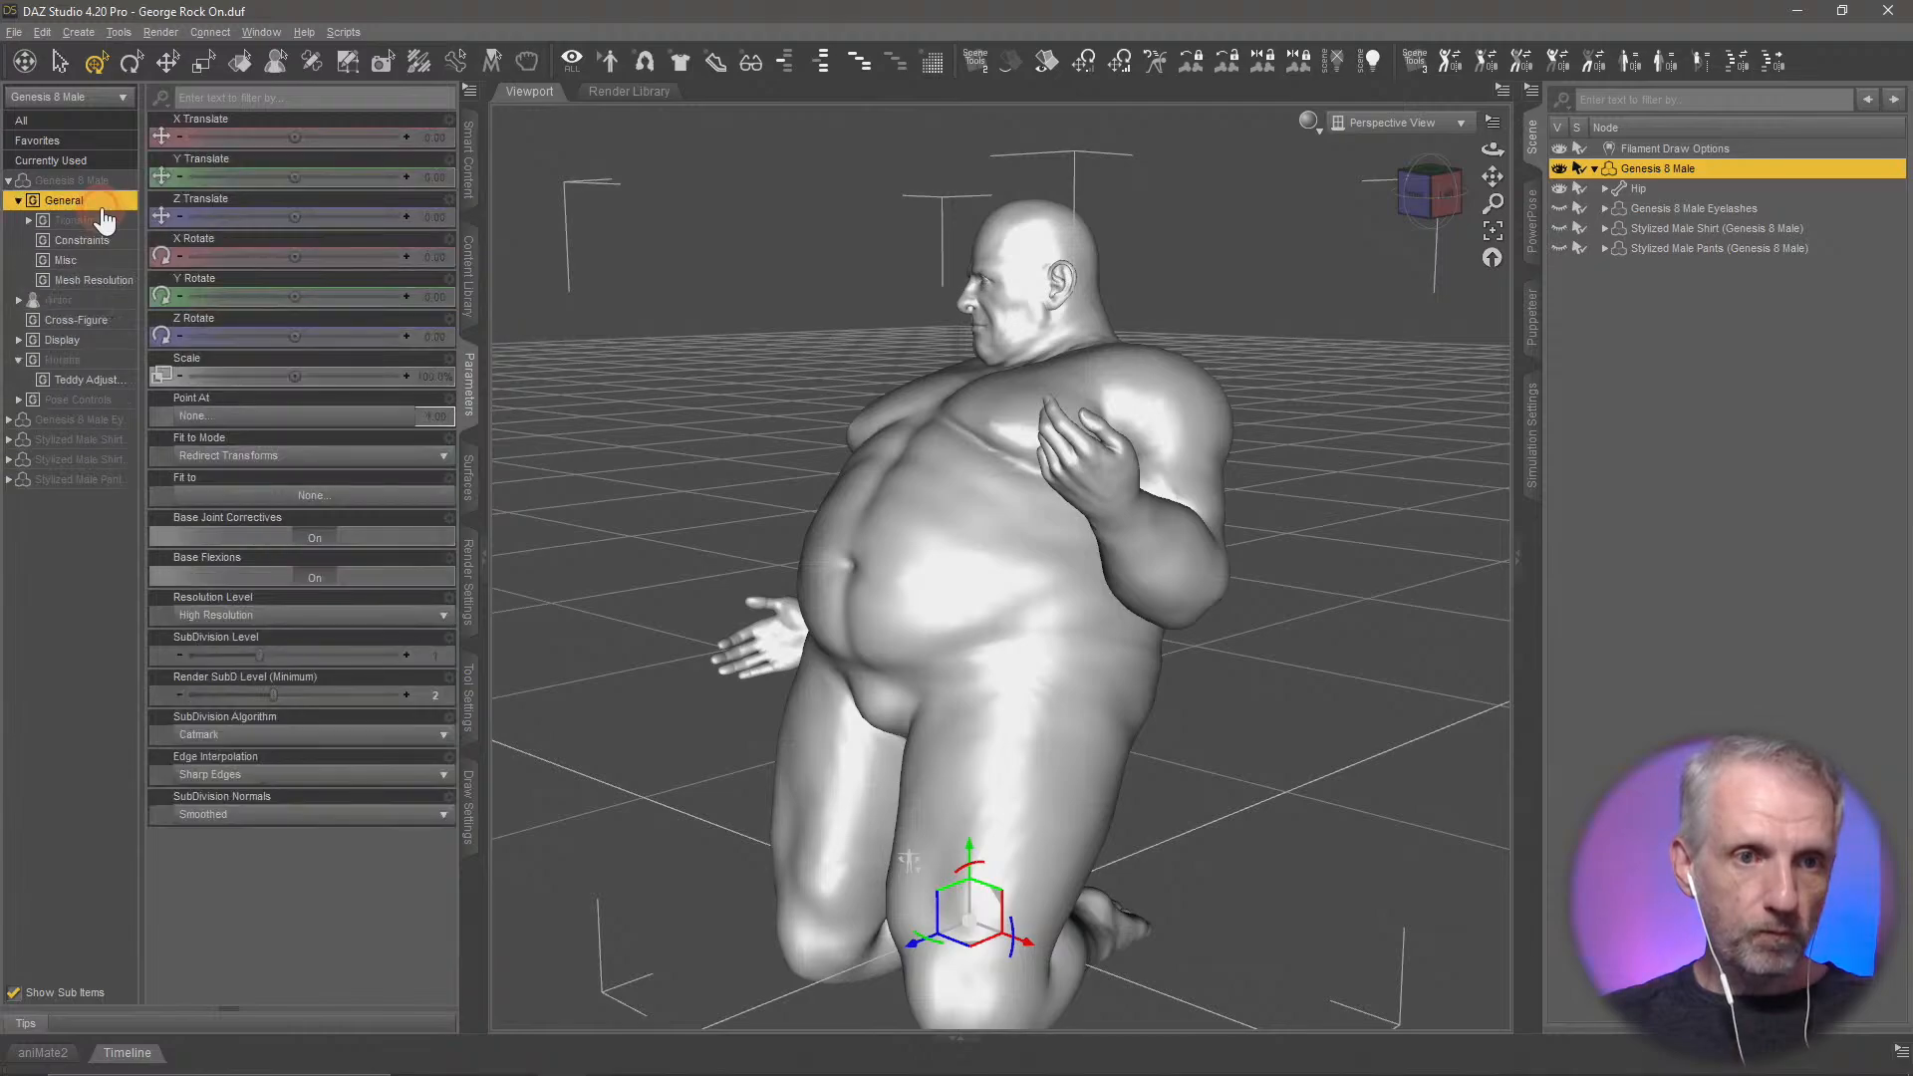
left_click(107, 287)
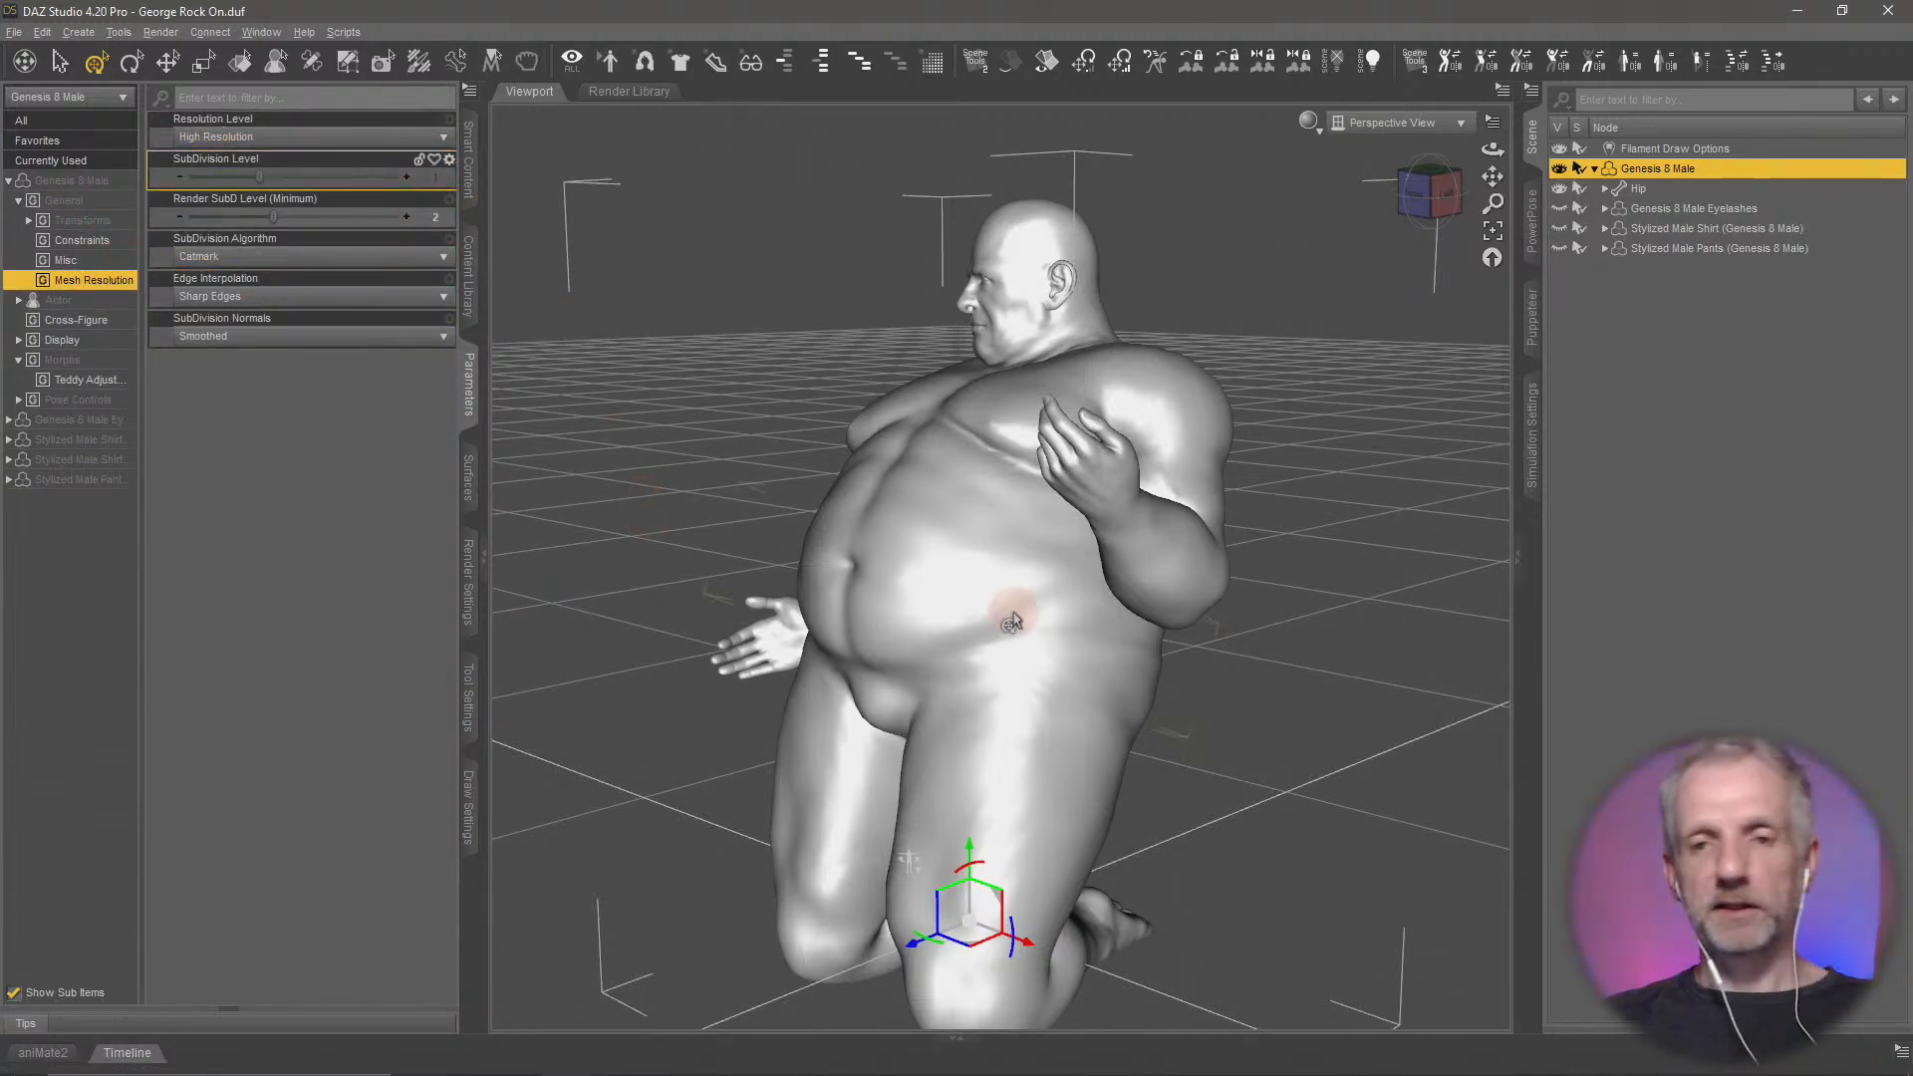
middle_click_drag(1054, 607, 1008, 611)
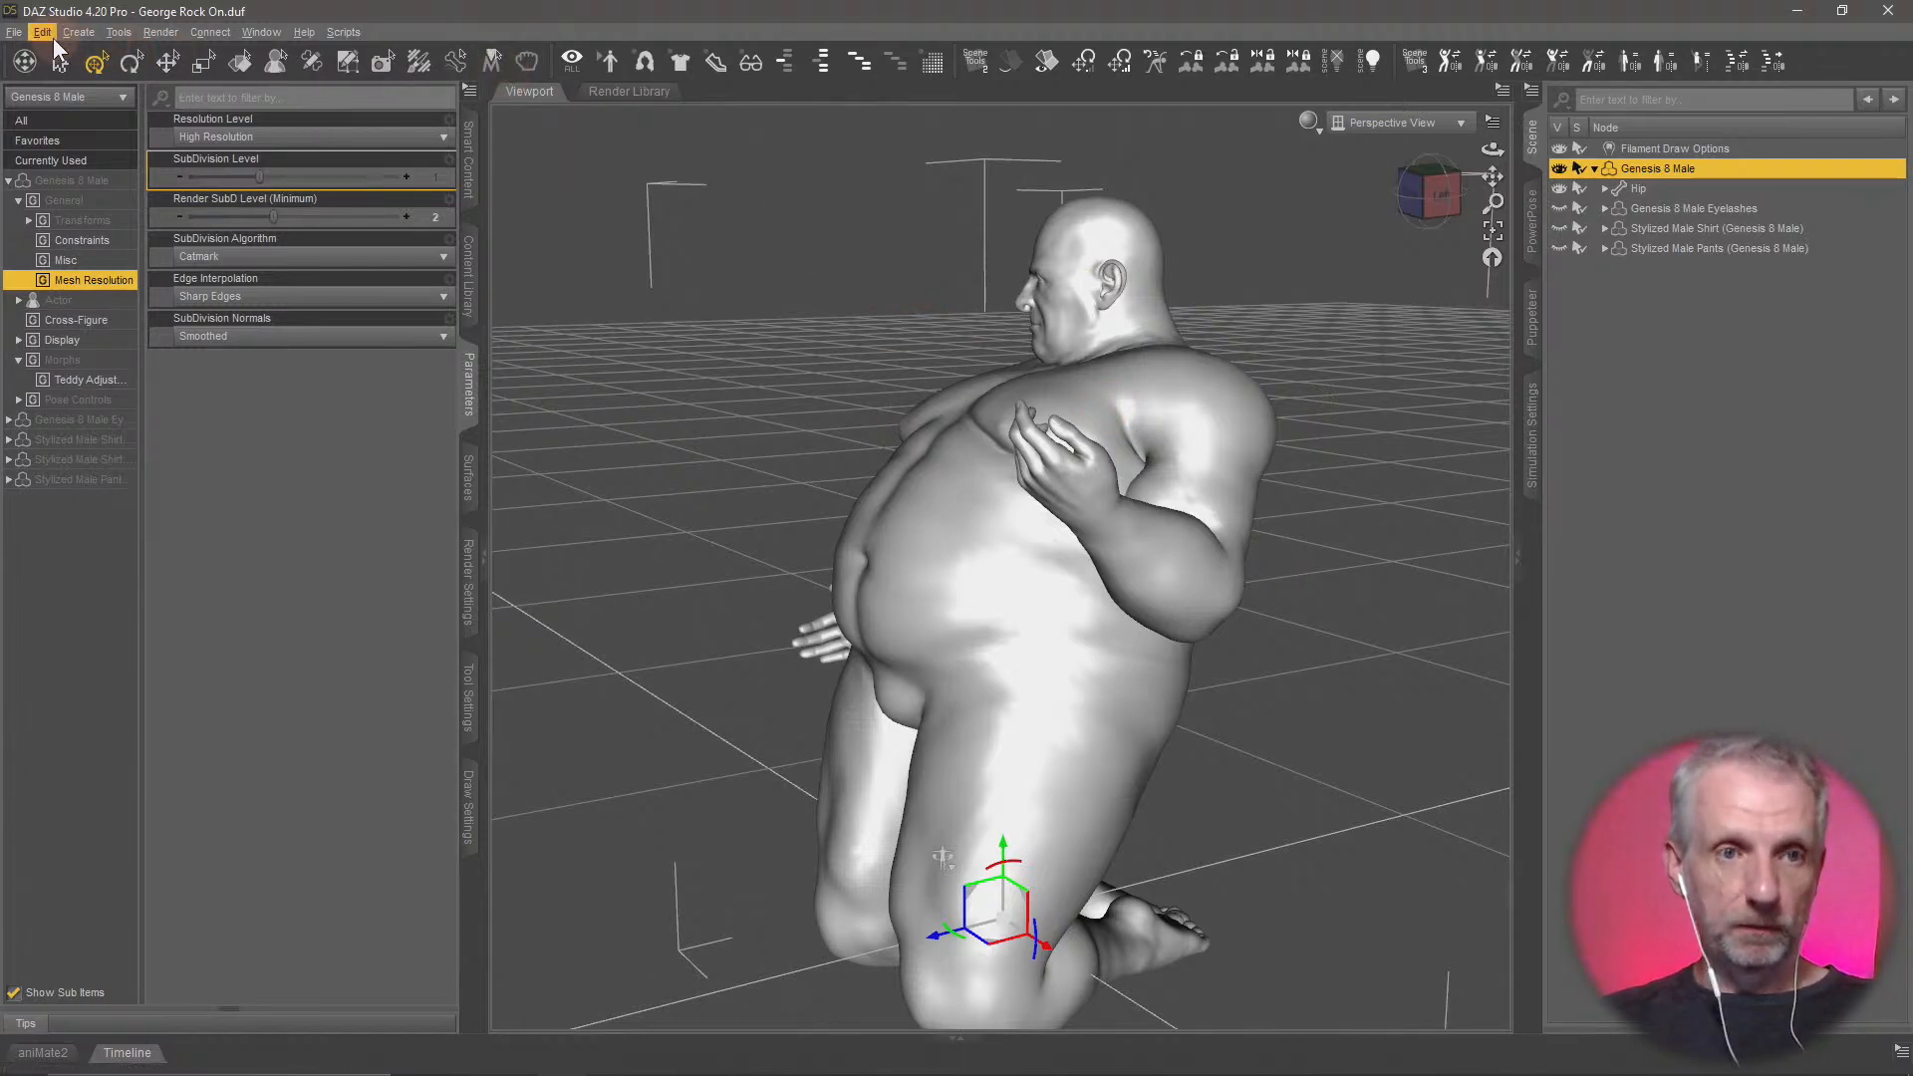
Start a Wavefront Object export of the figure into the Blender Skirt folder with the file name George
left_click(12, 34)
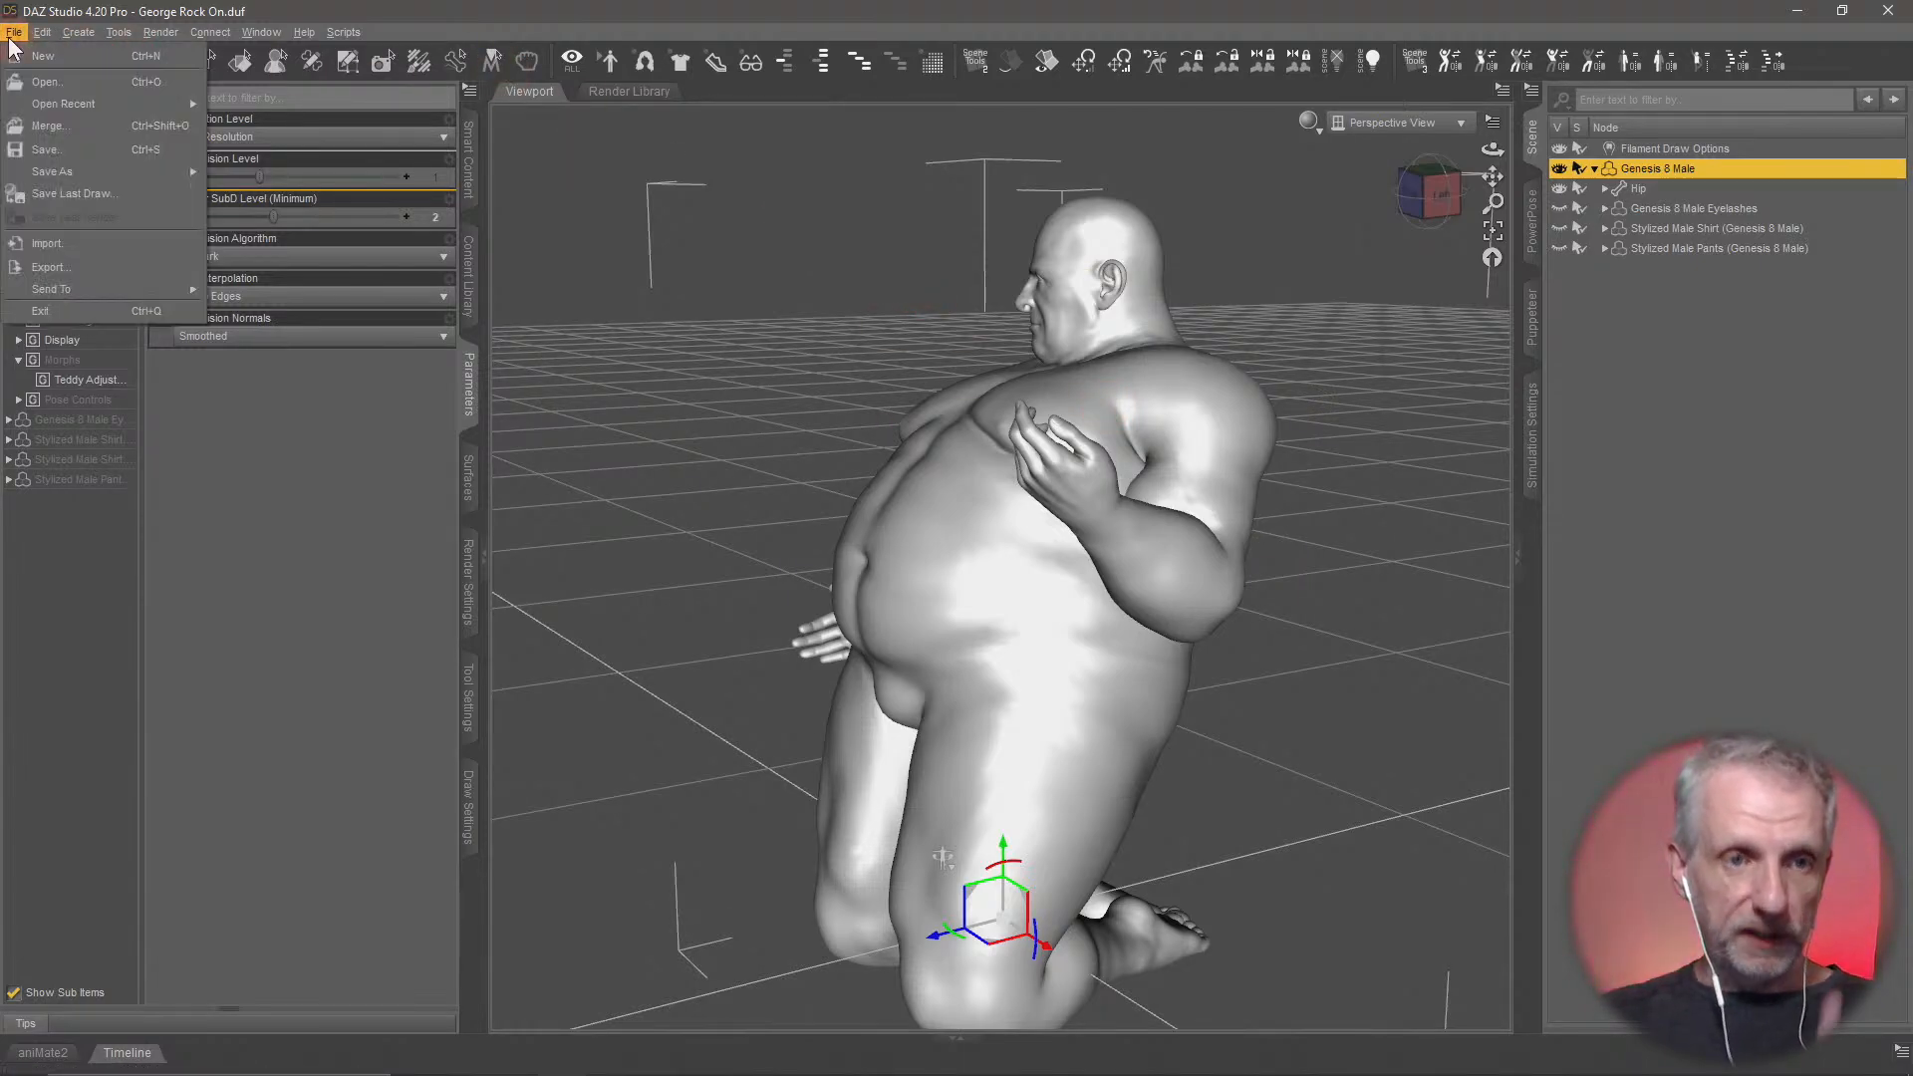
left_click(118, 265)
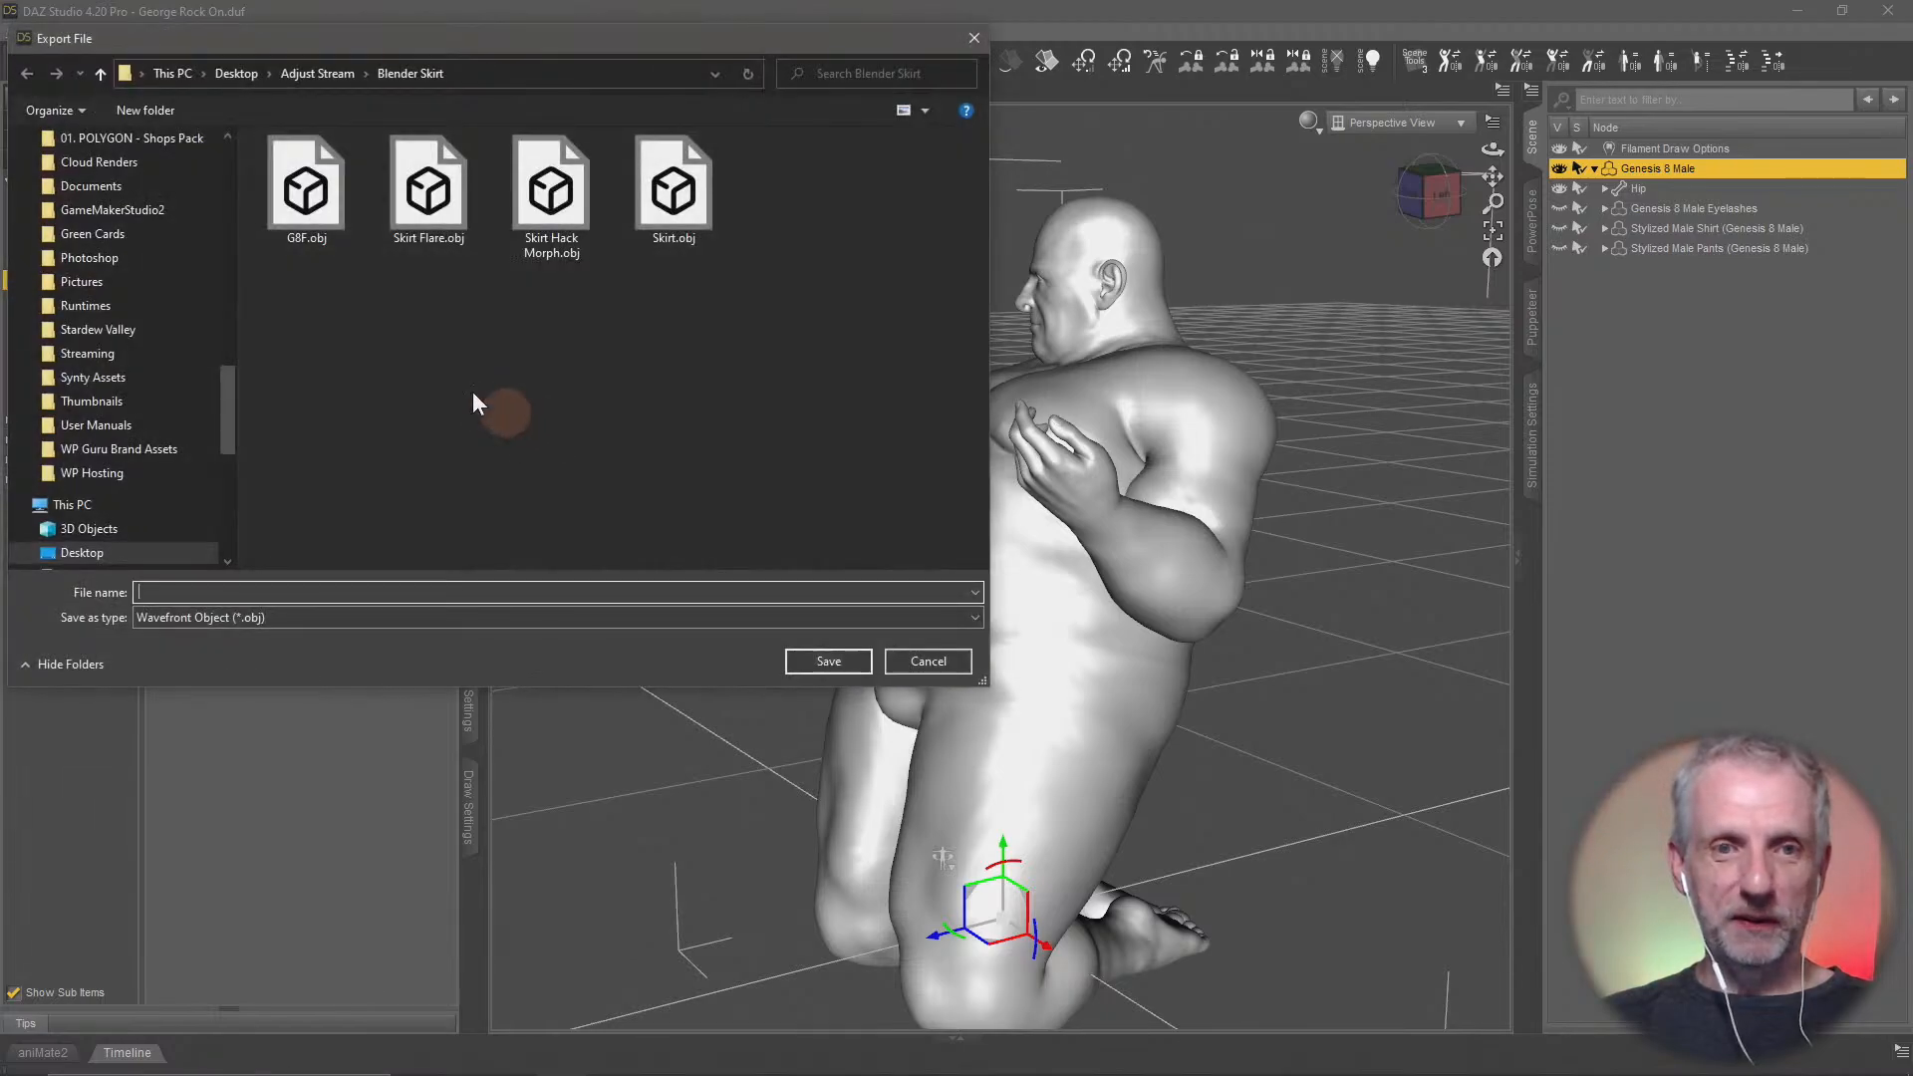
type("George")
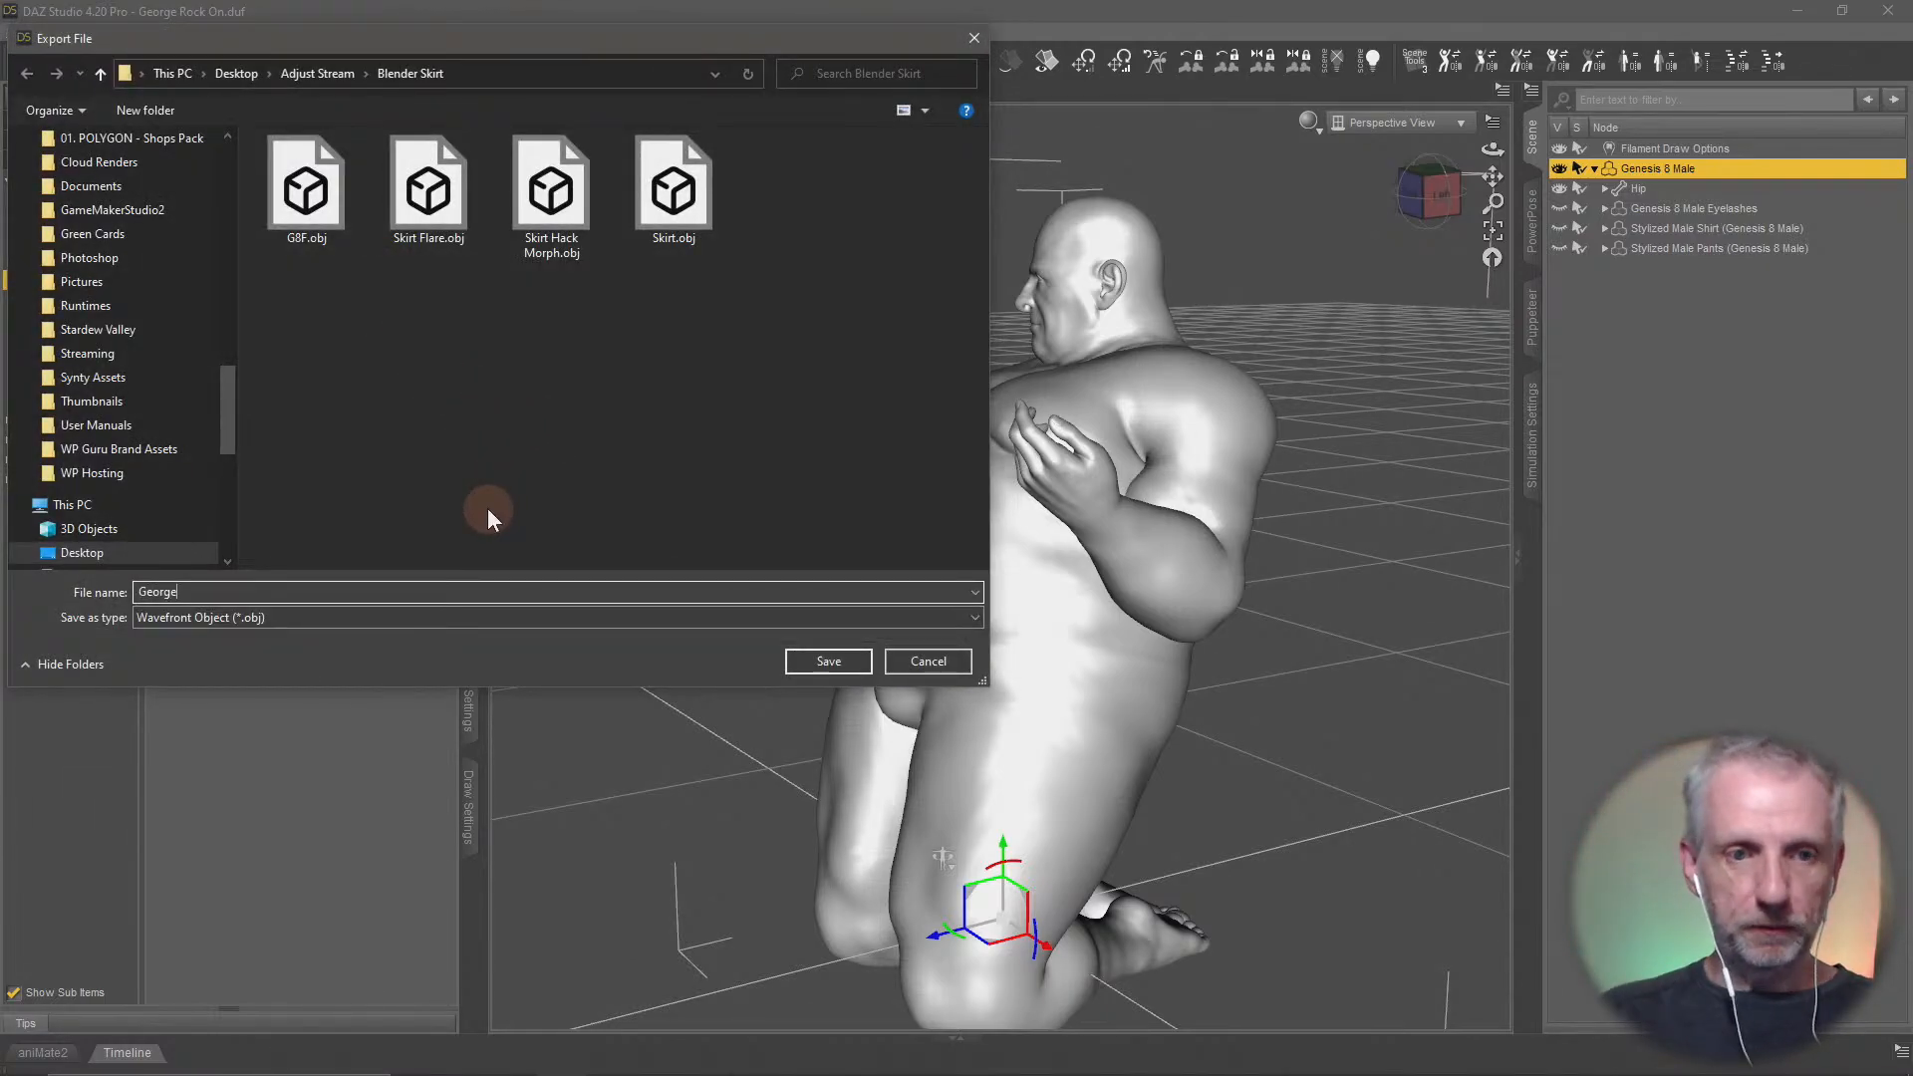
left_click(811, 661)
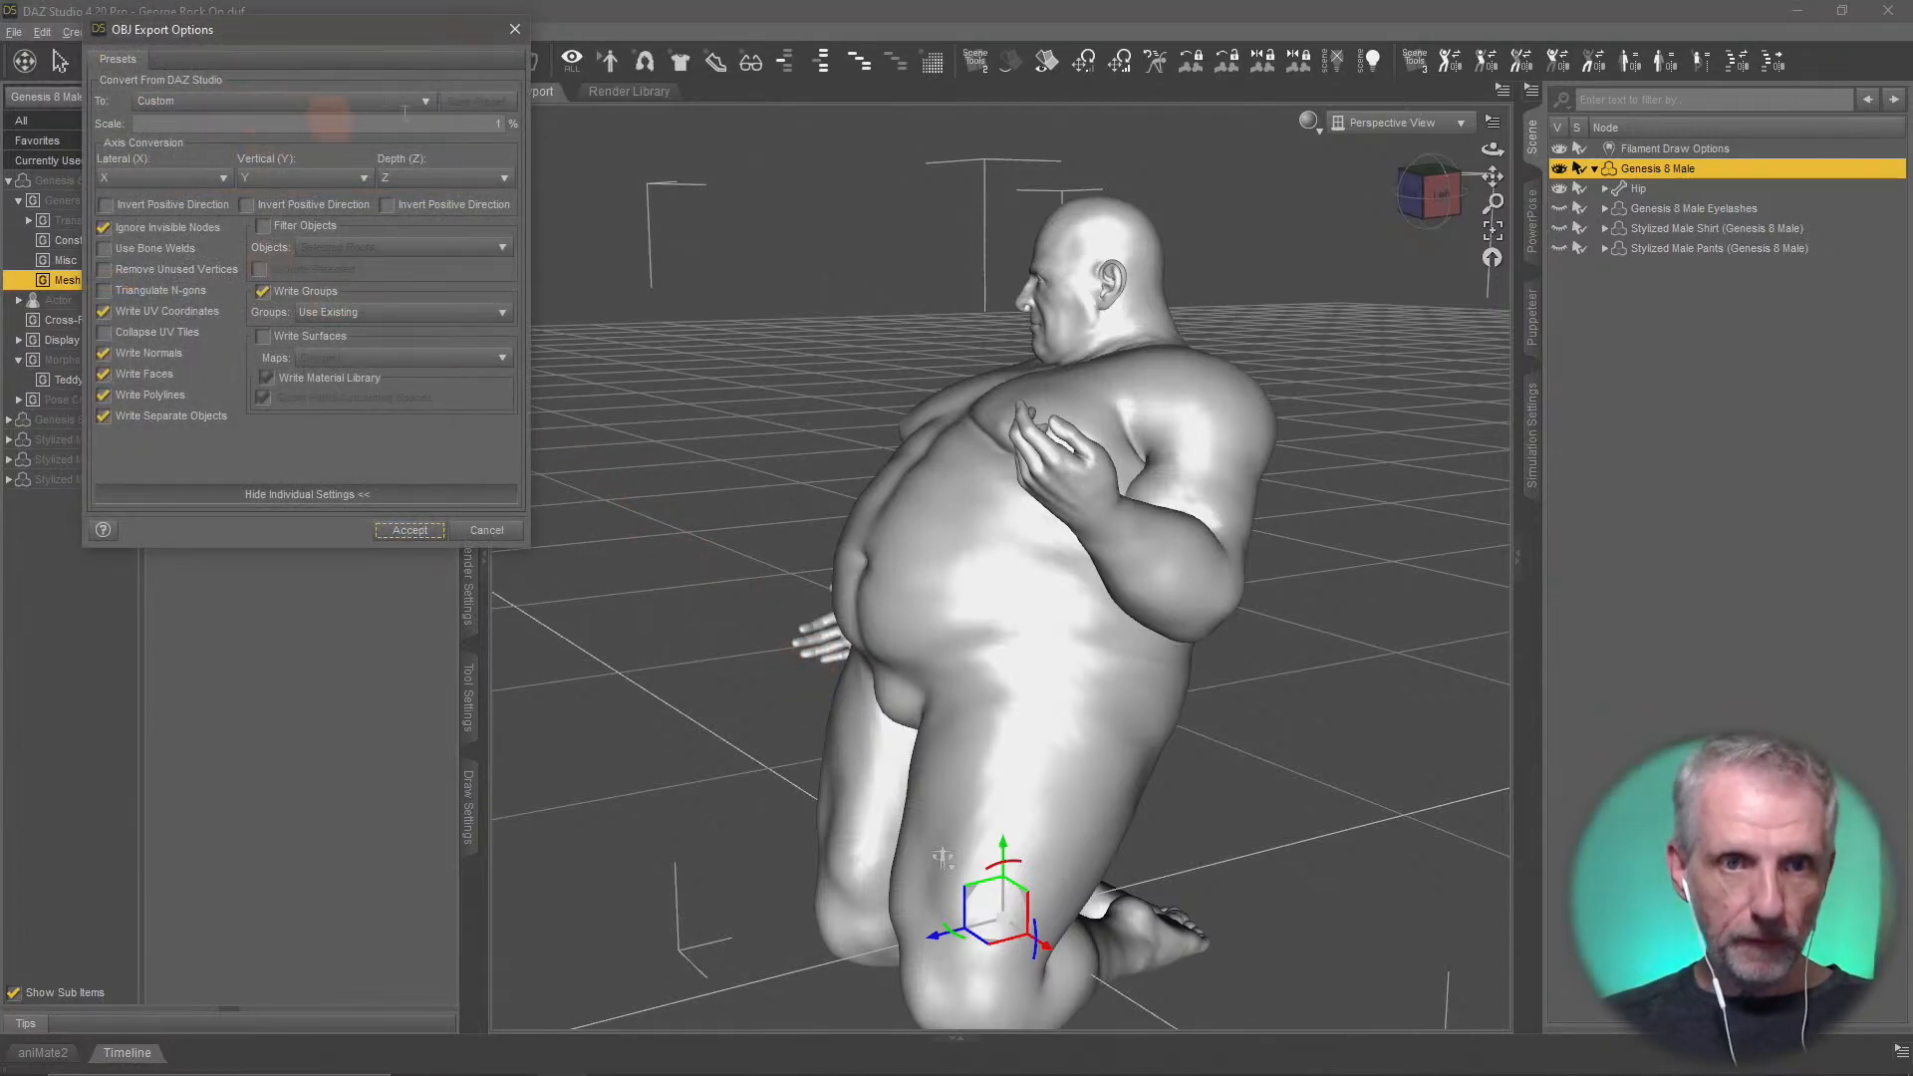
Base the OBJ export on the DAZ Studio (1 unit = 1cm) preset and set the scale to 1%
left_click(314, 102)
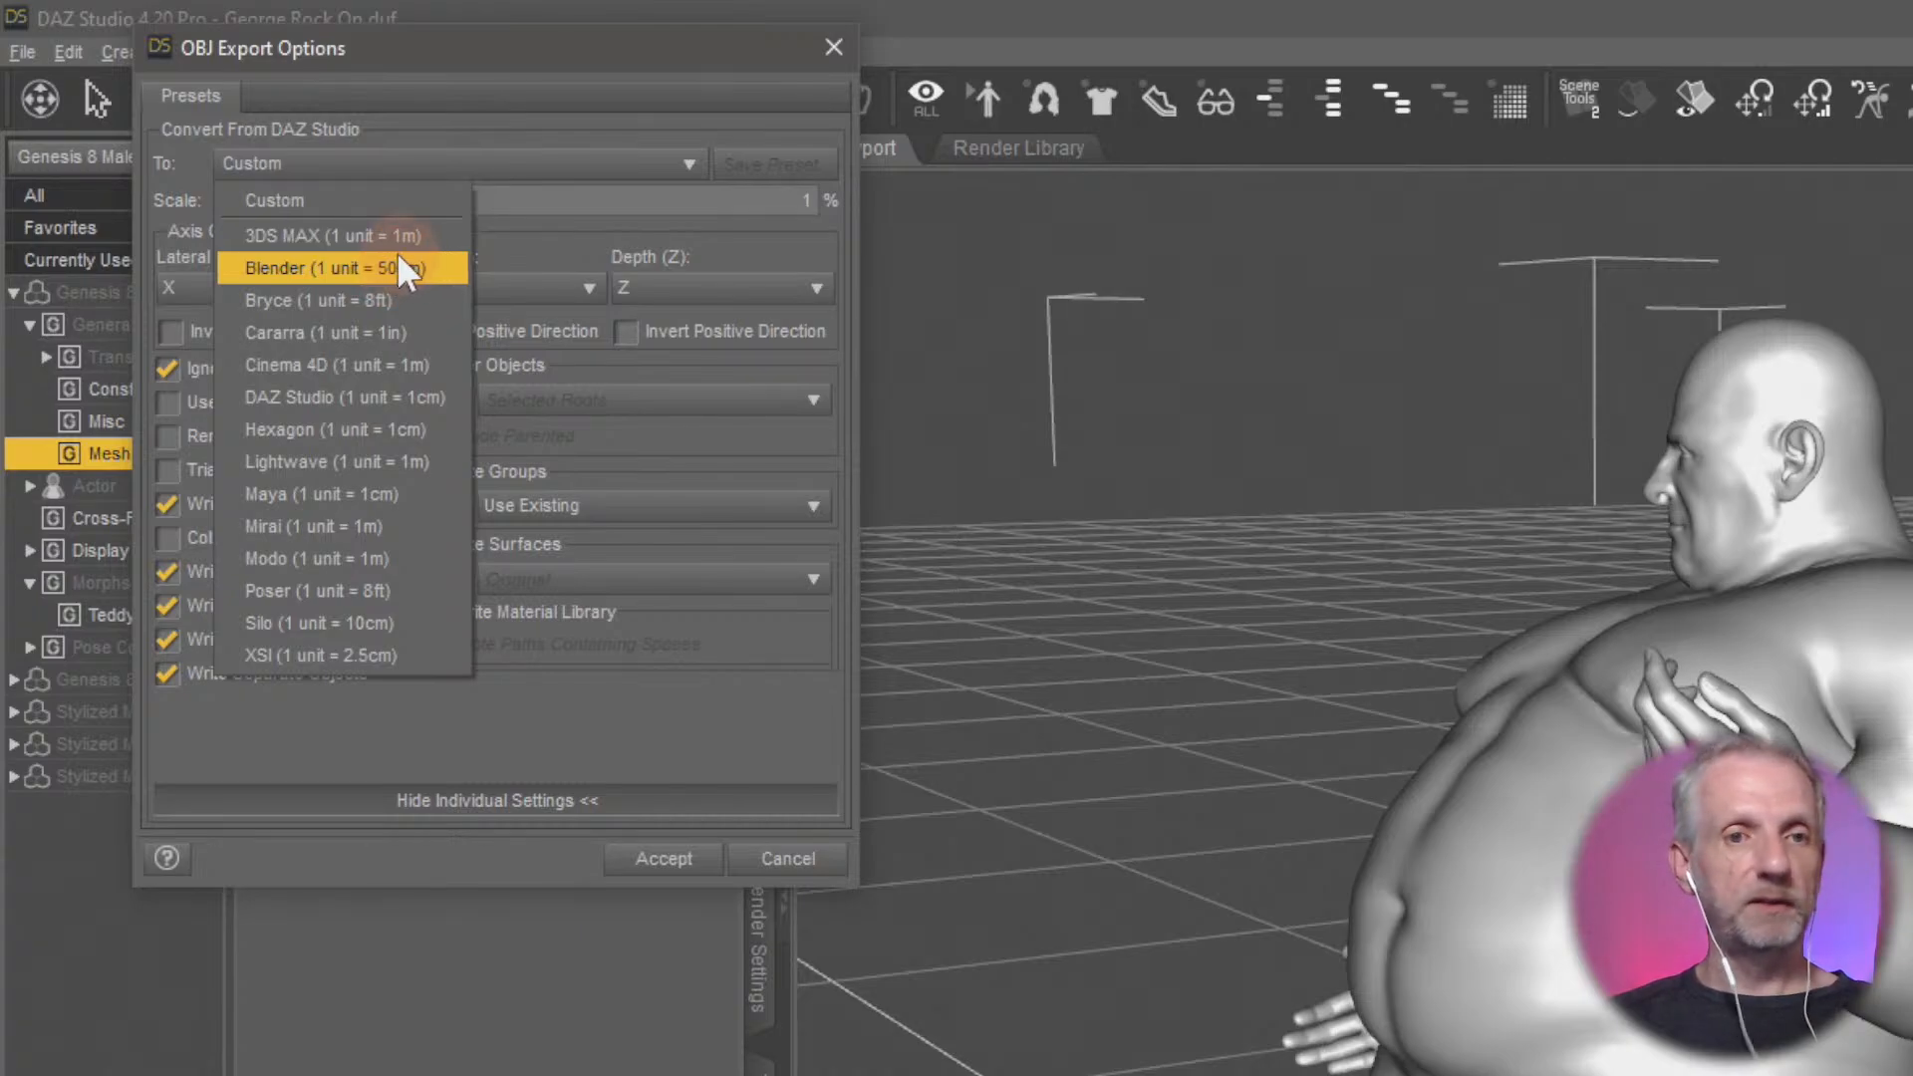
left_click(404, 398)
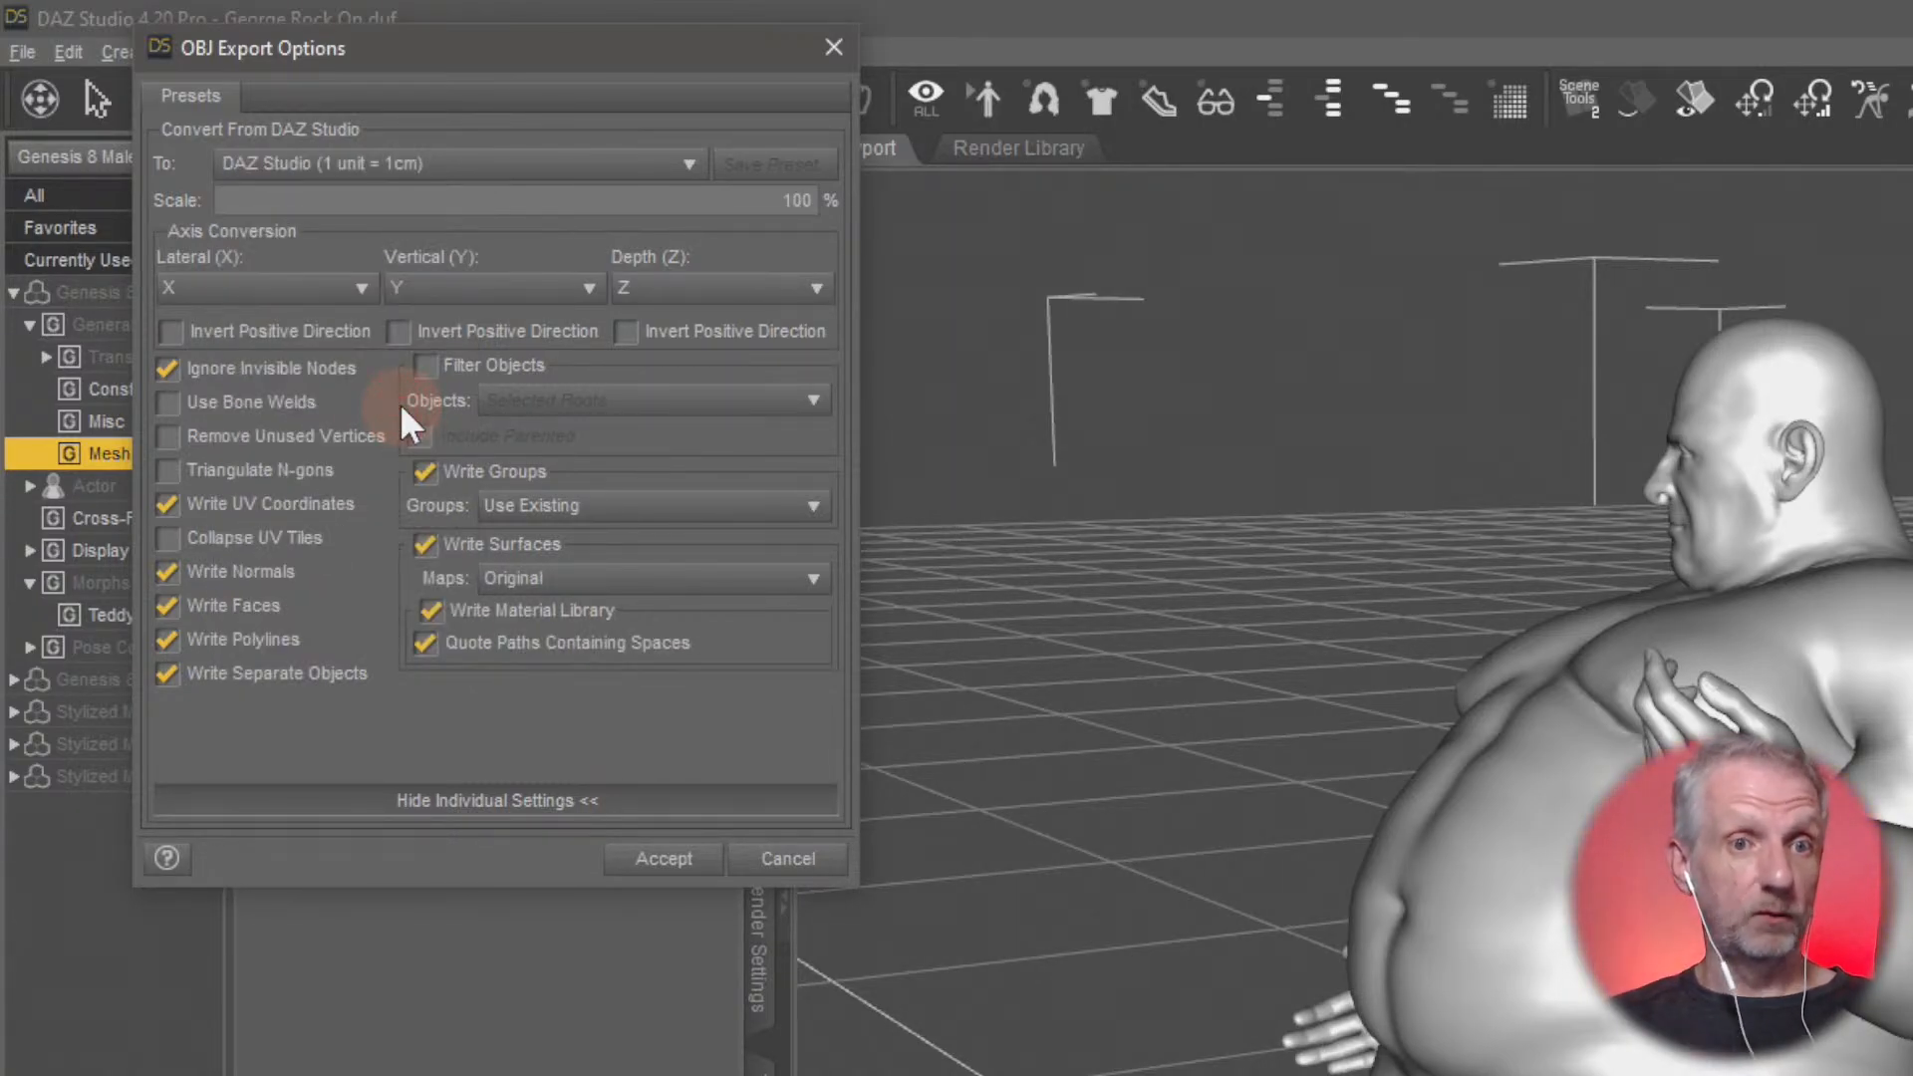
left_click_drag(762, 203, 896, 220)
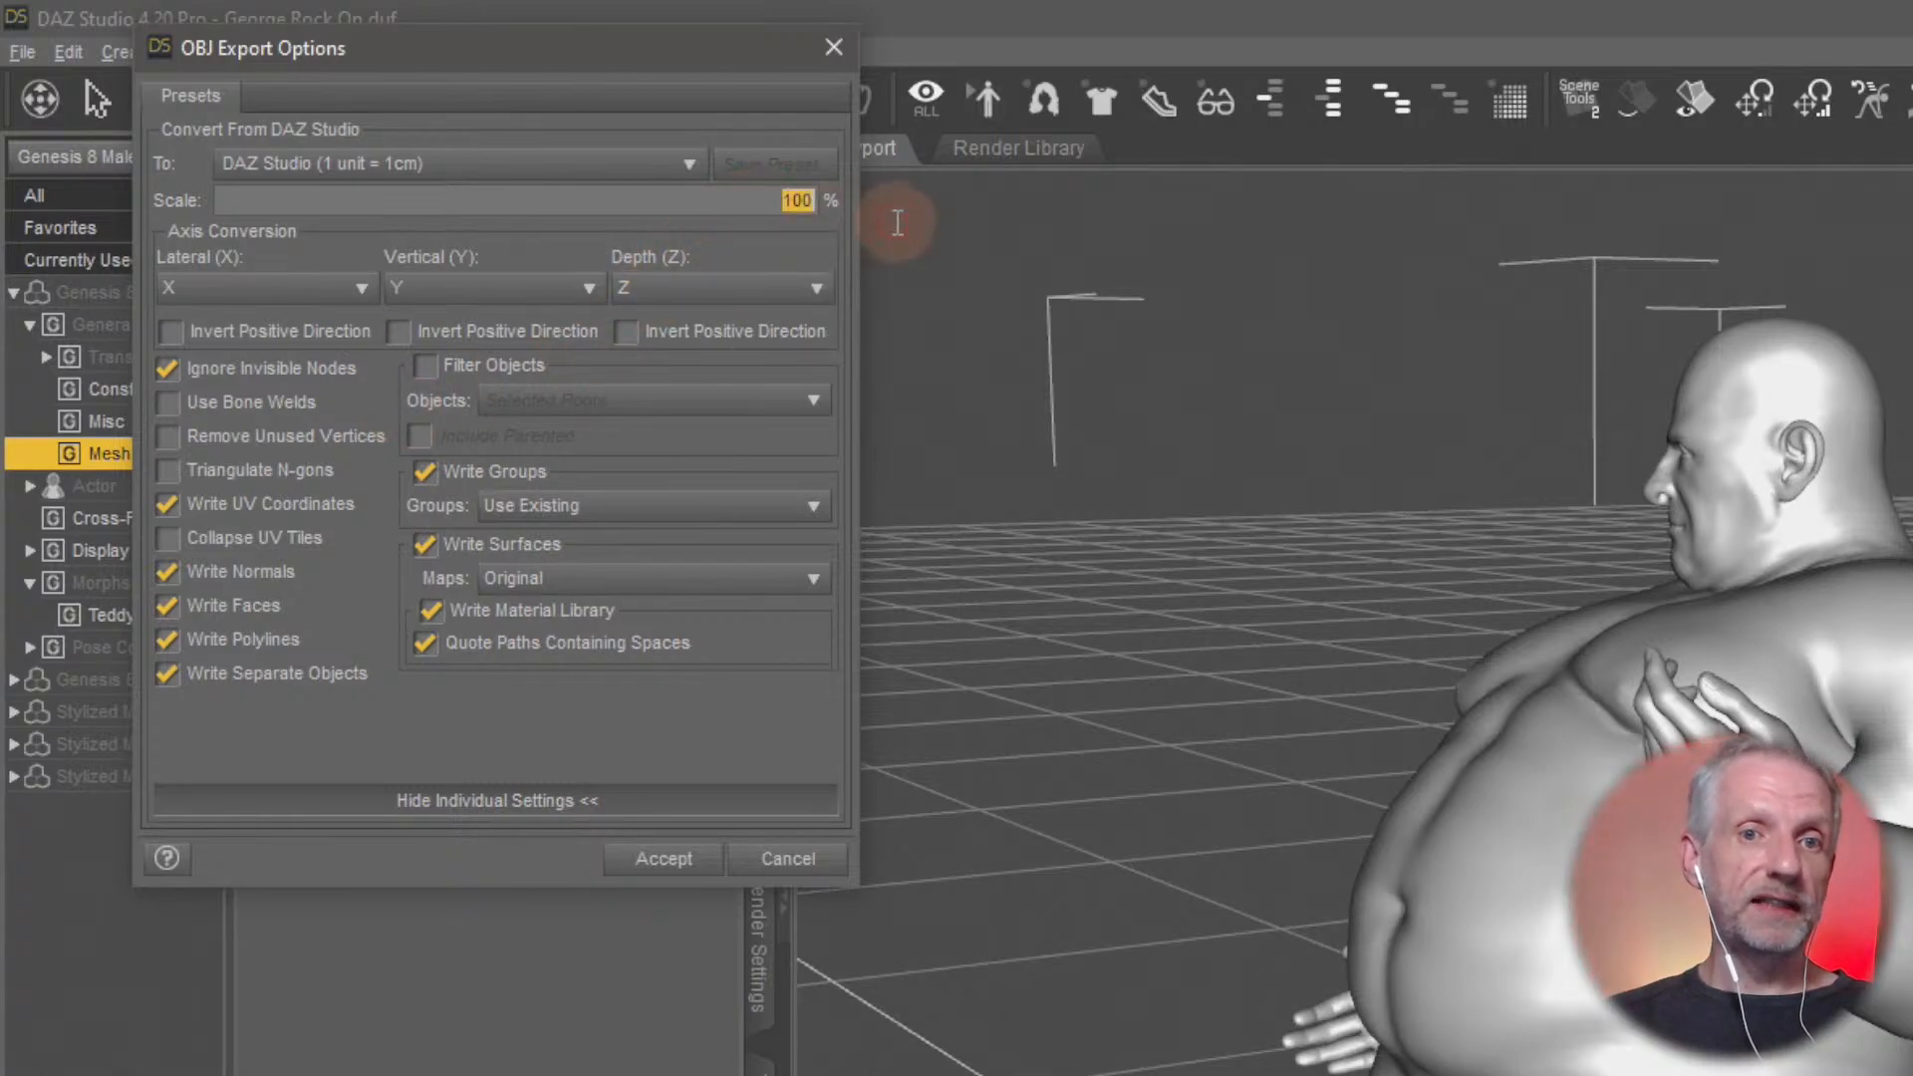
type("1")
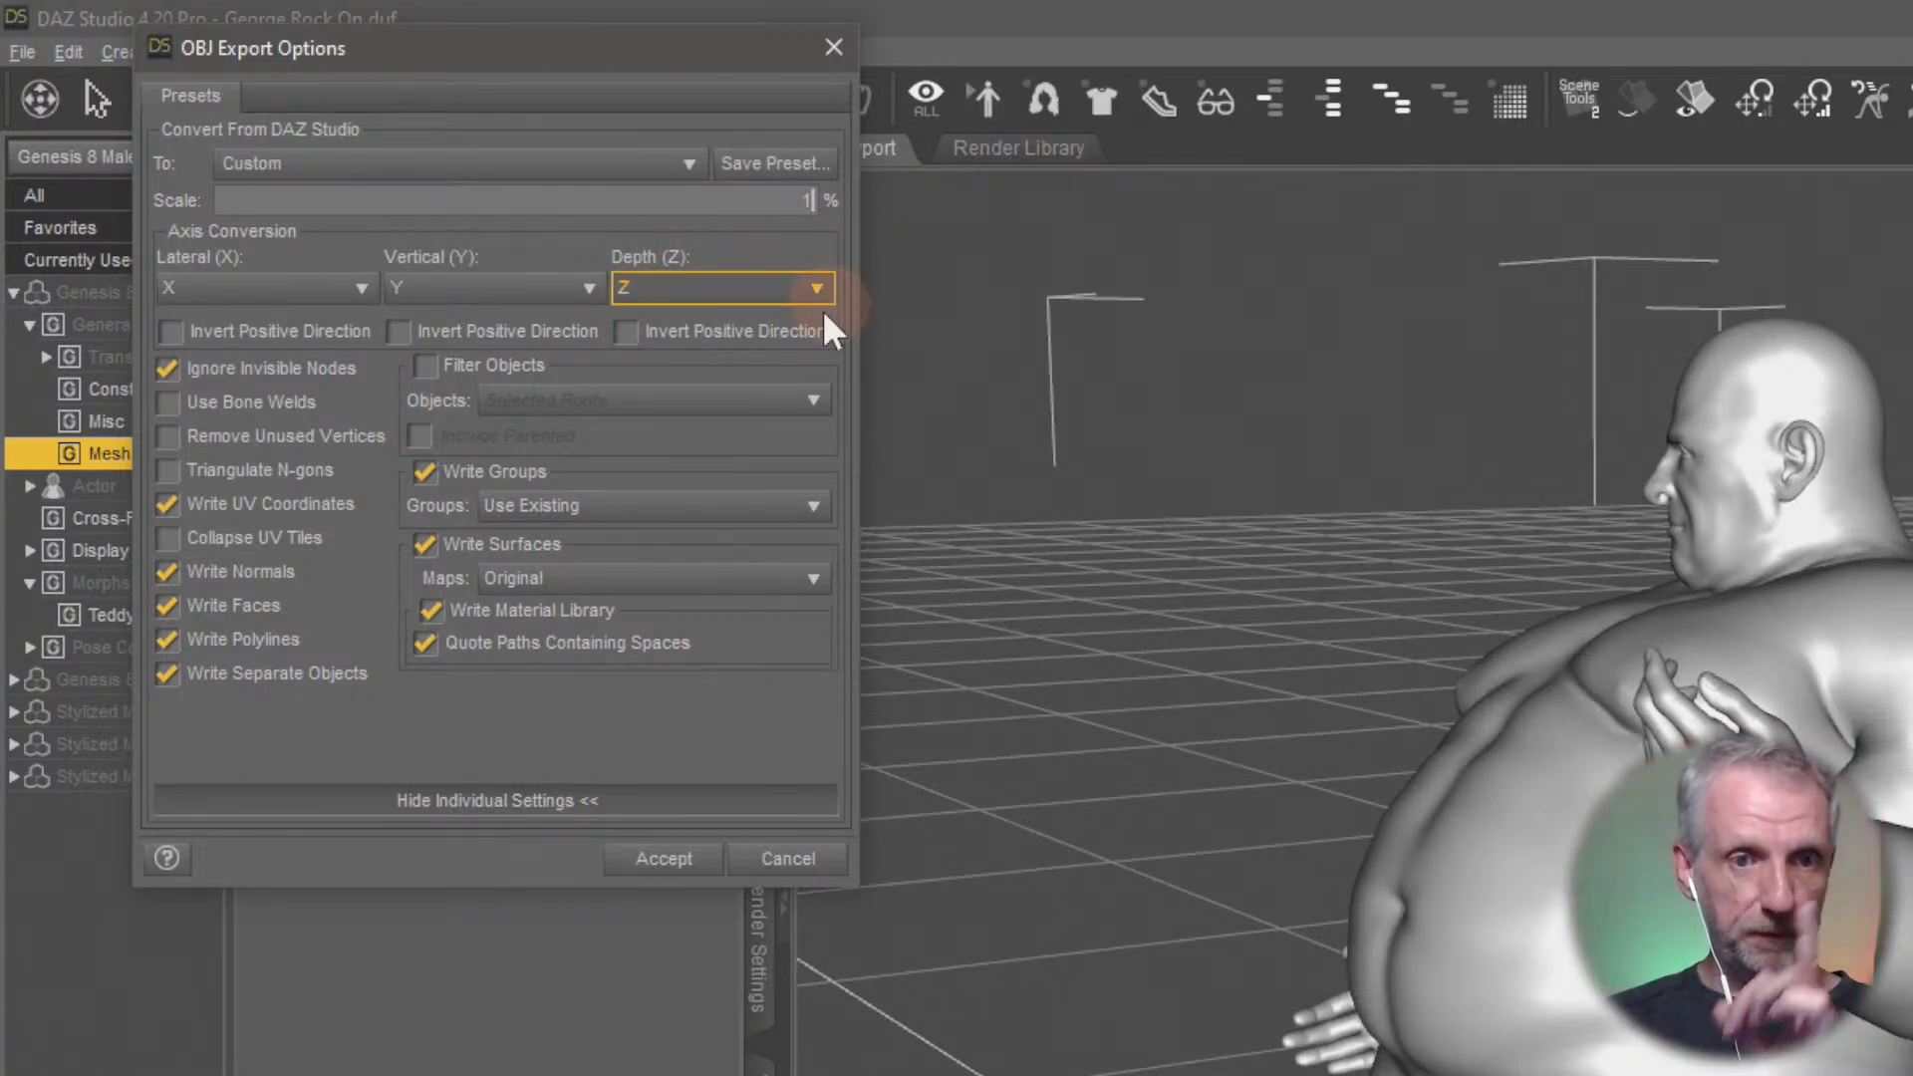
Exclude surfaces from the OBJ file by turning off Write Surfaces, and run the export of George
left_click(424, 545)
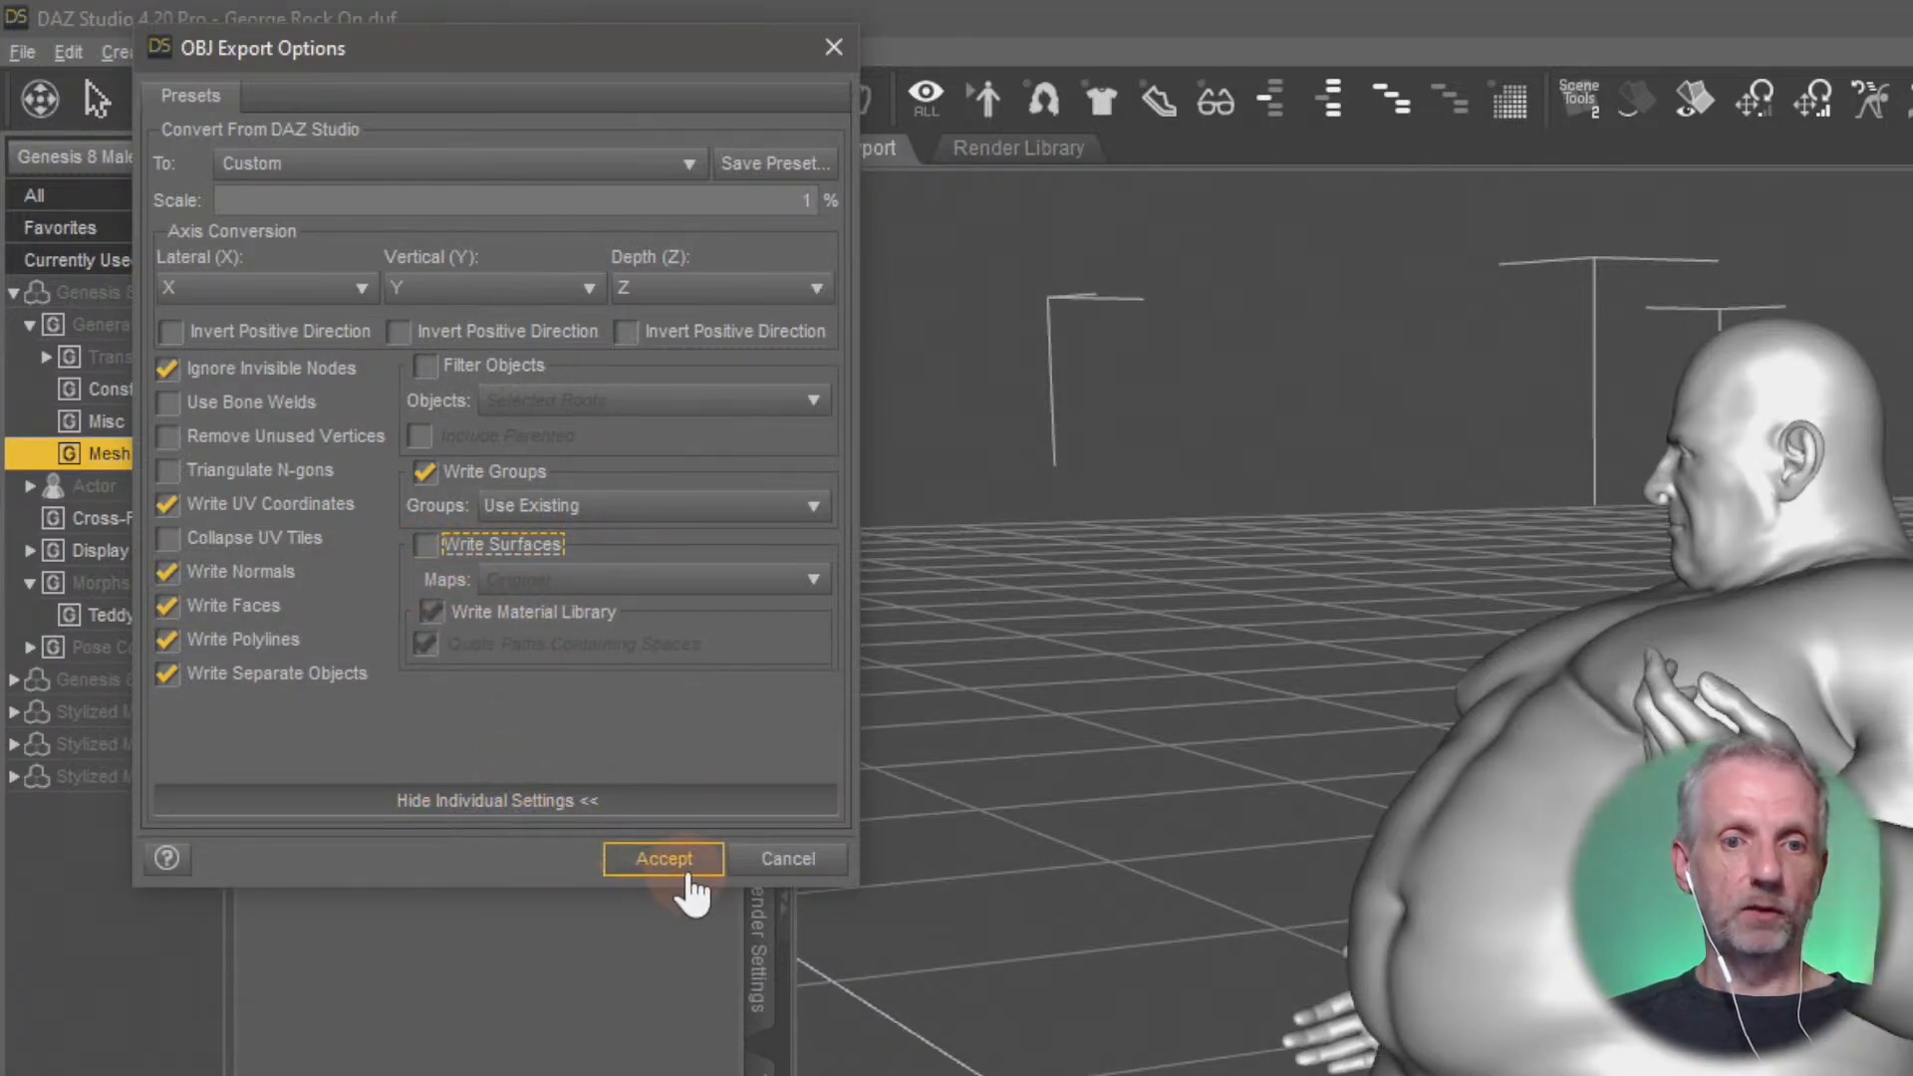
left_click(427, 545)
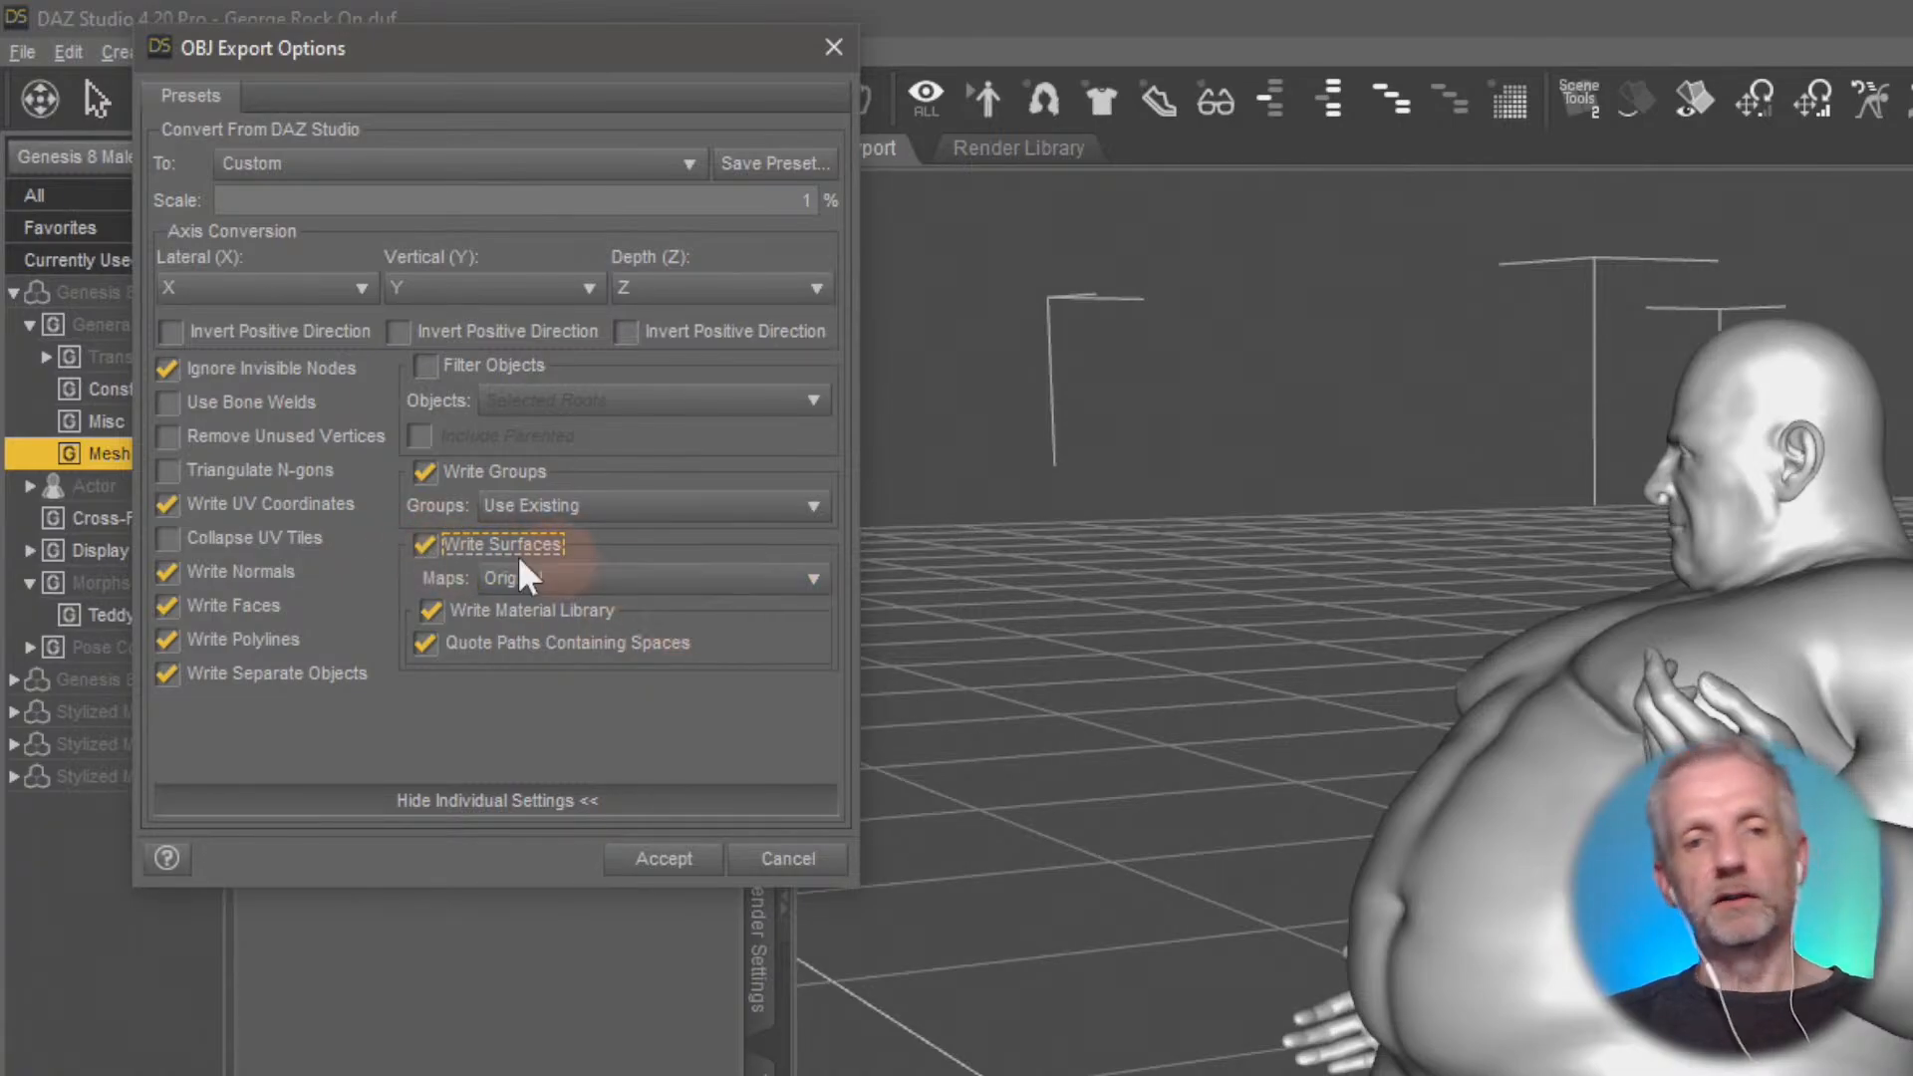
left_click(590, 643)
left_click(558, 642)
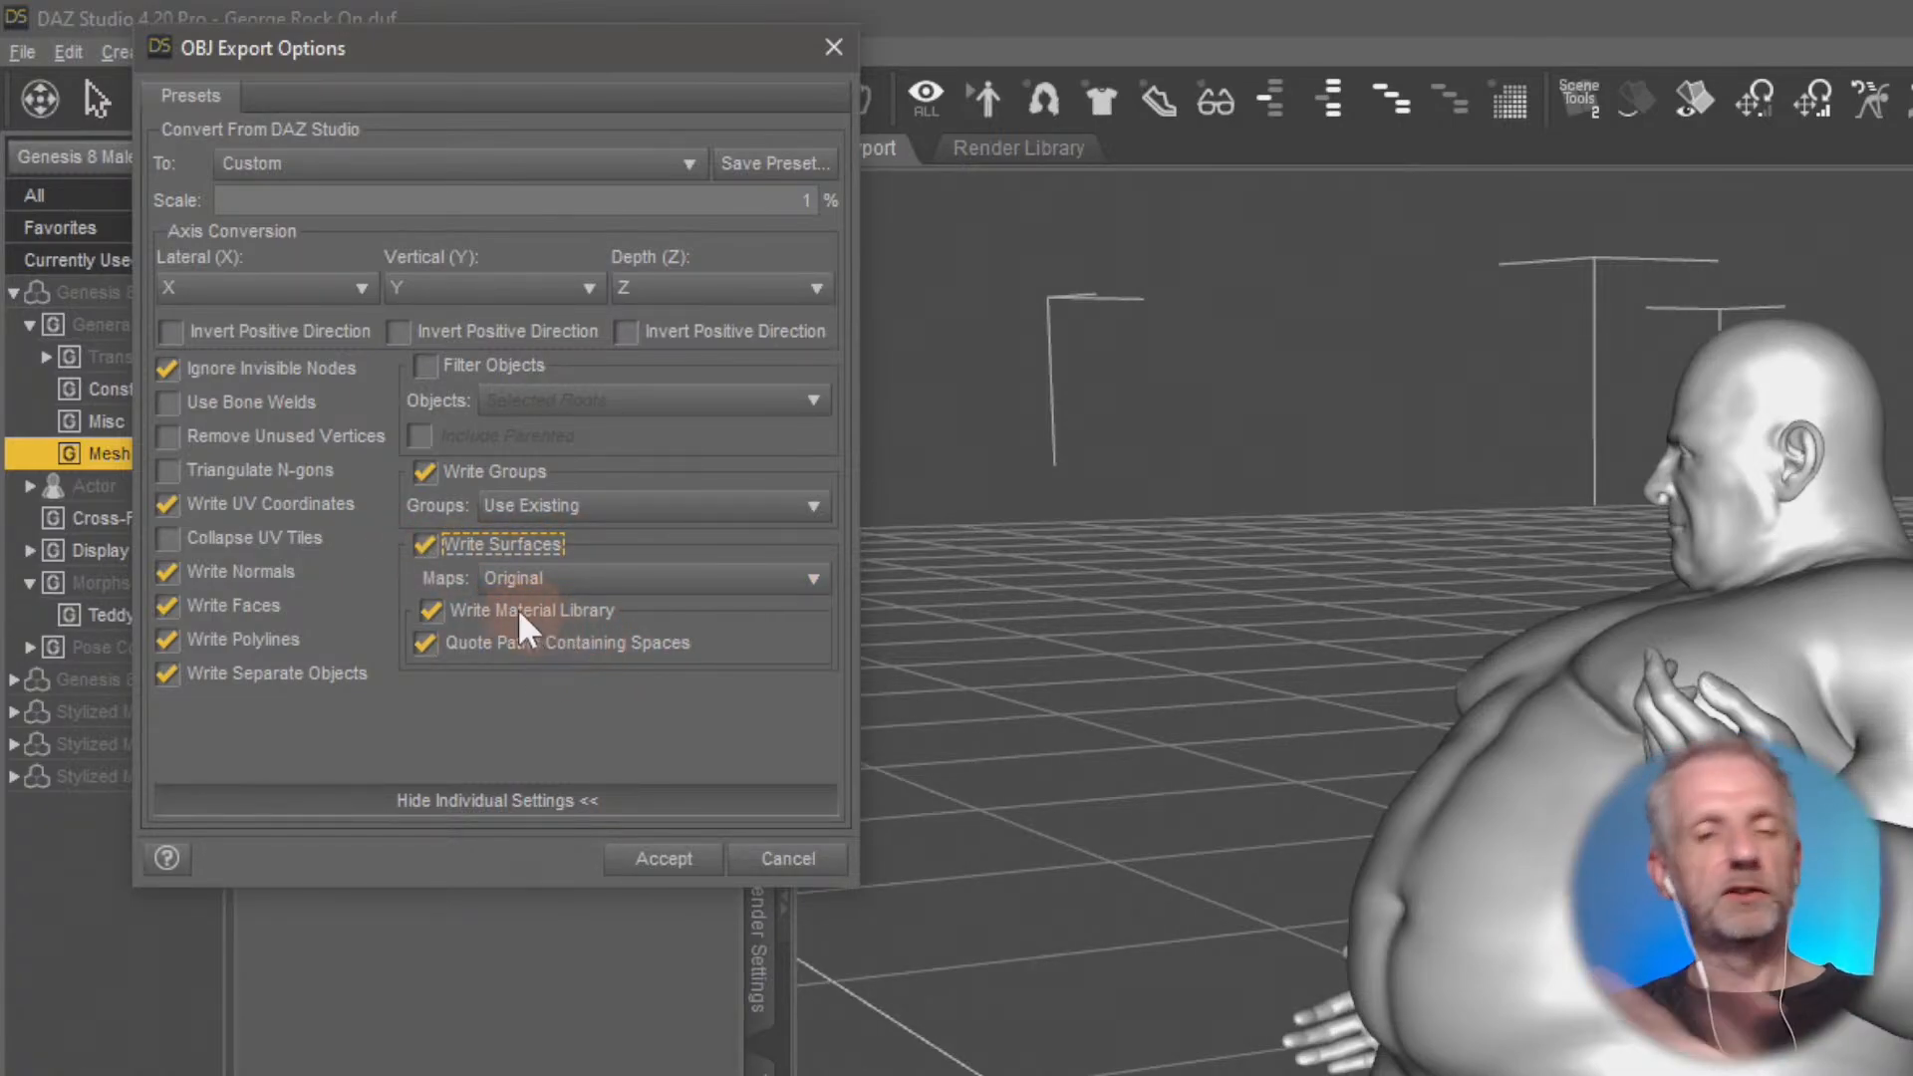
left_click(422, 548)
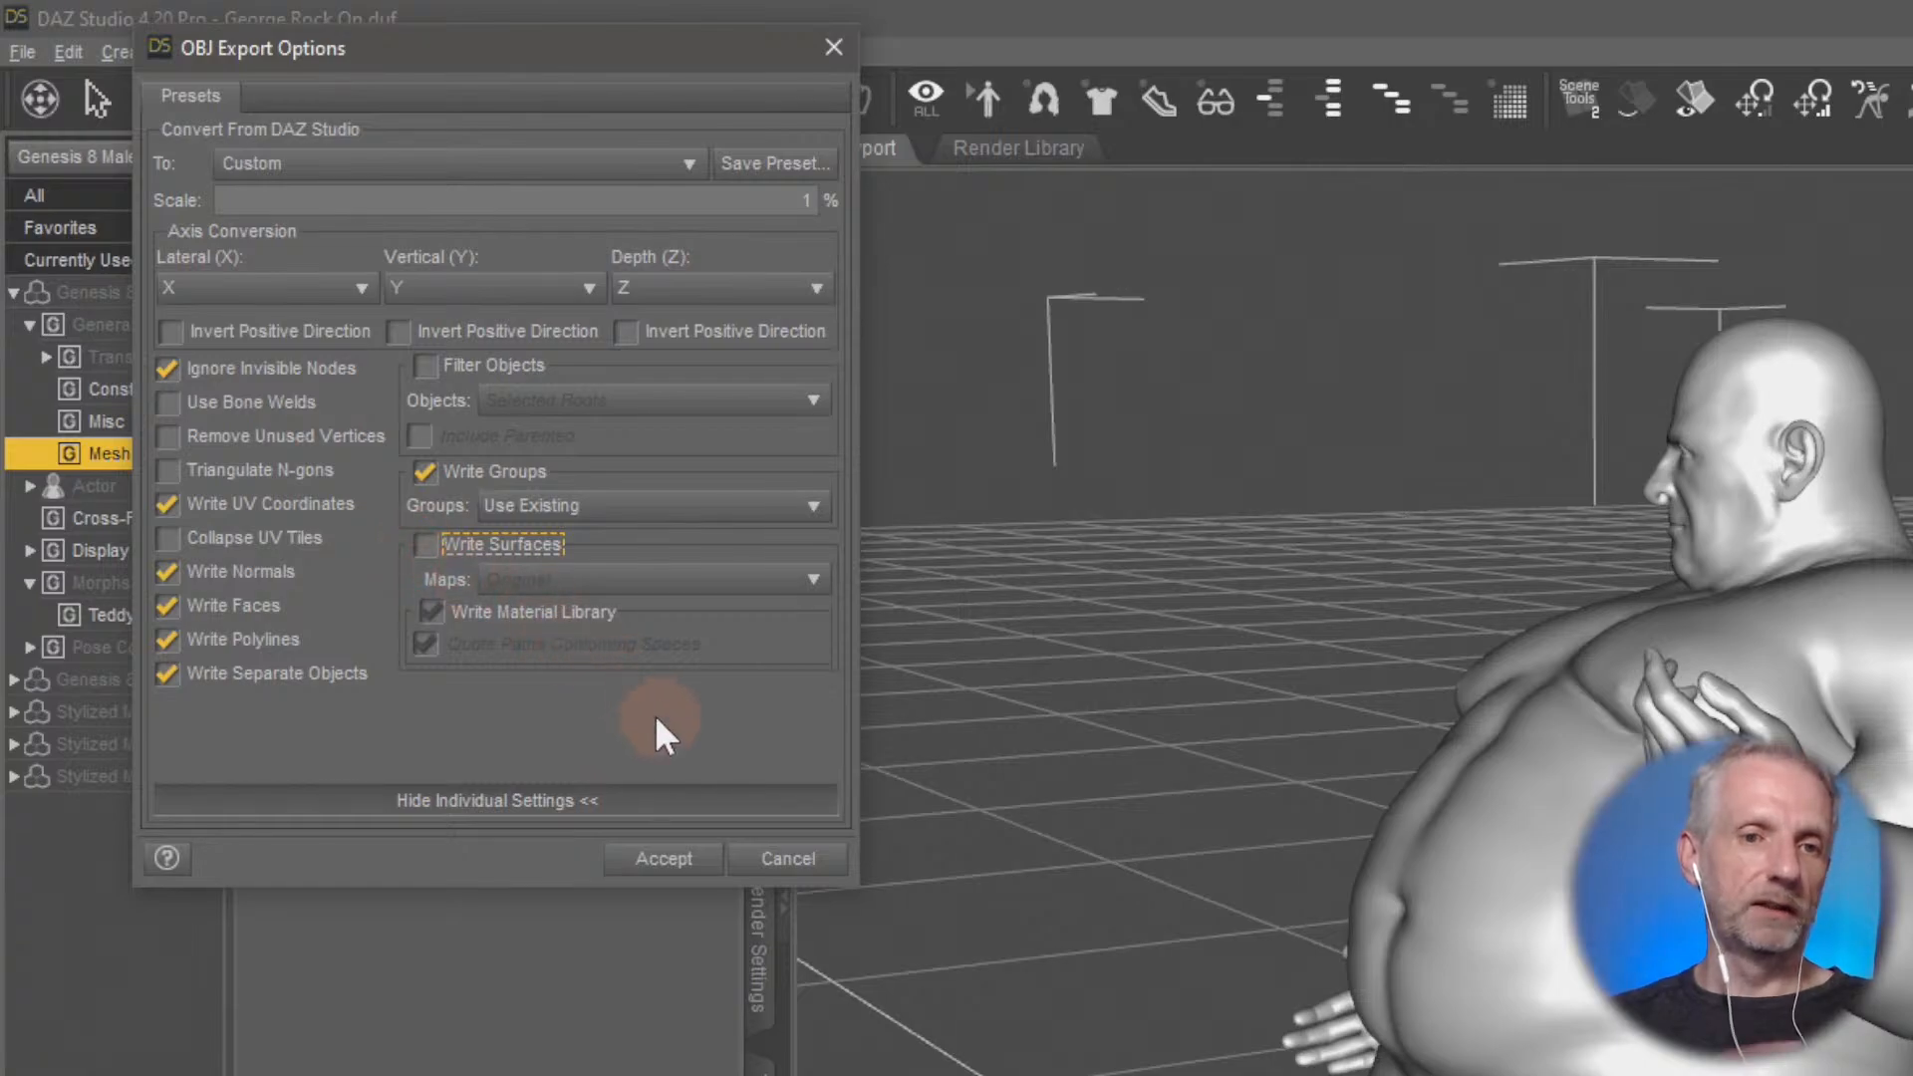
left_click(670, 861)
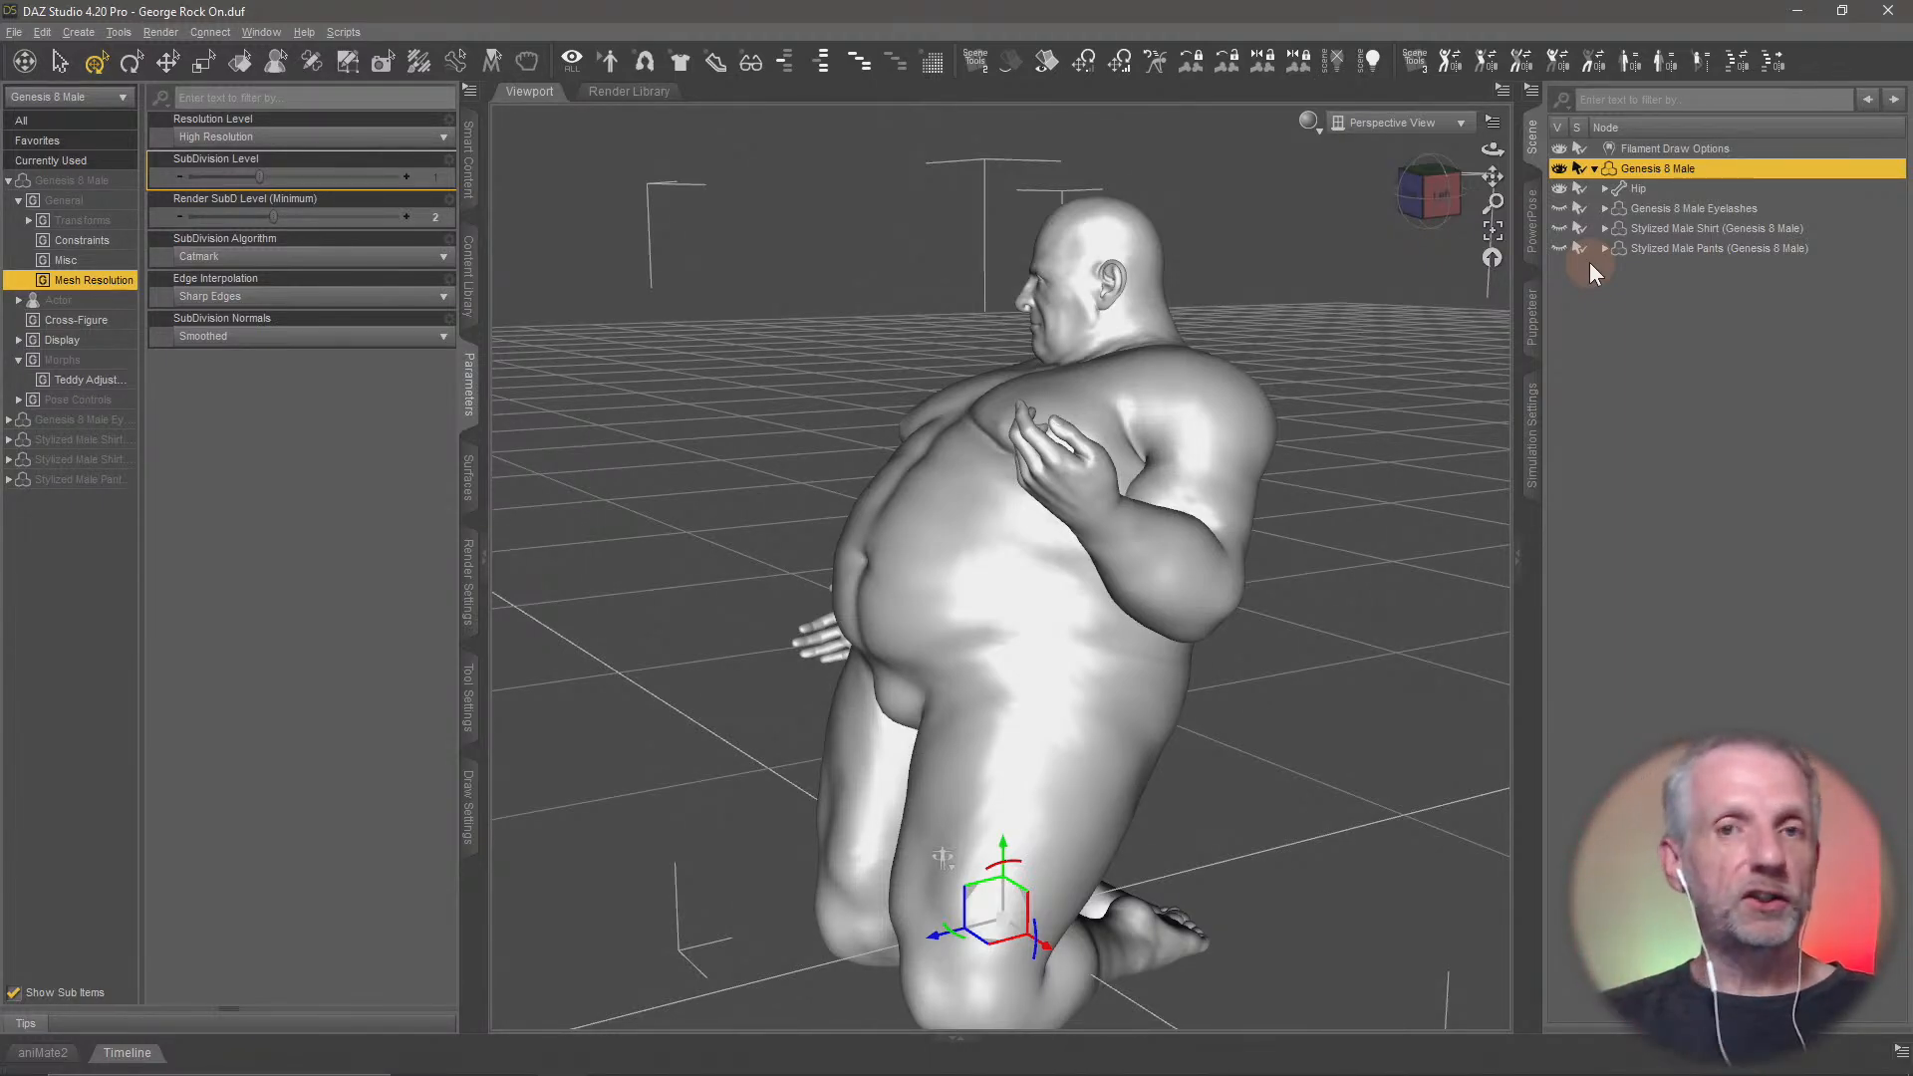
Hide Genesis 8 Male, show only Stylized Male Shirt and expand its child items in the scene
left_click(1560, 170)
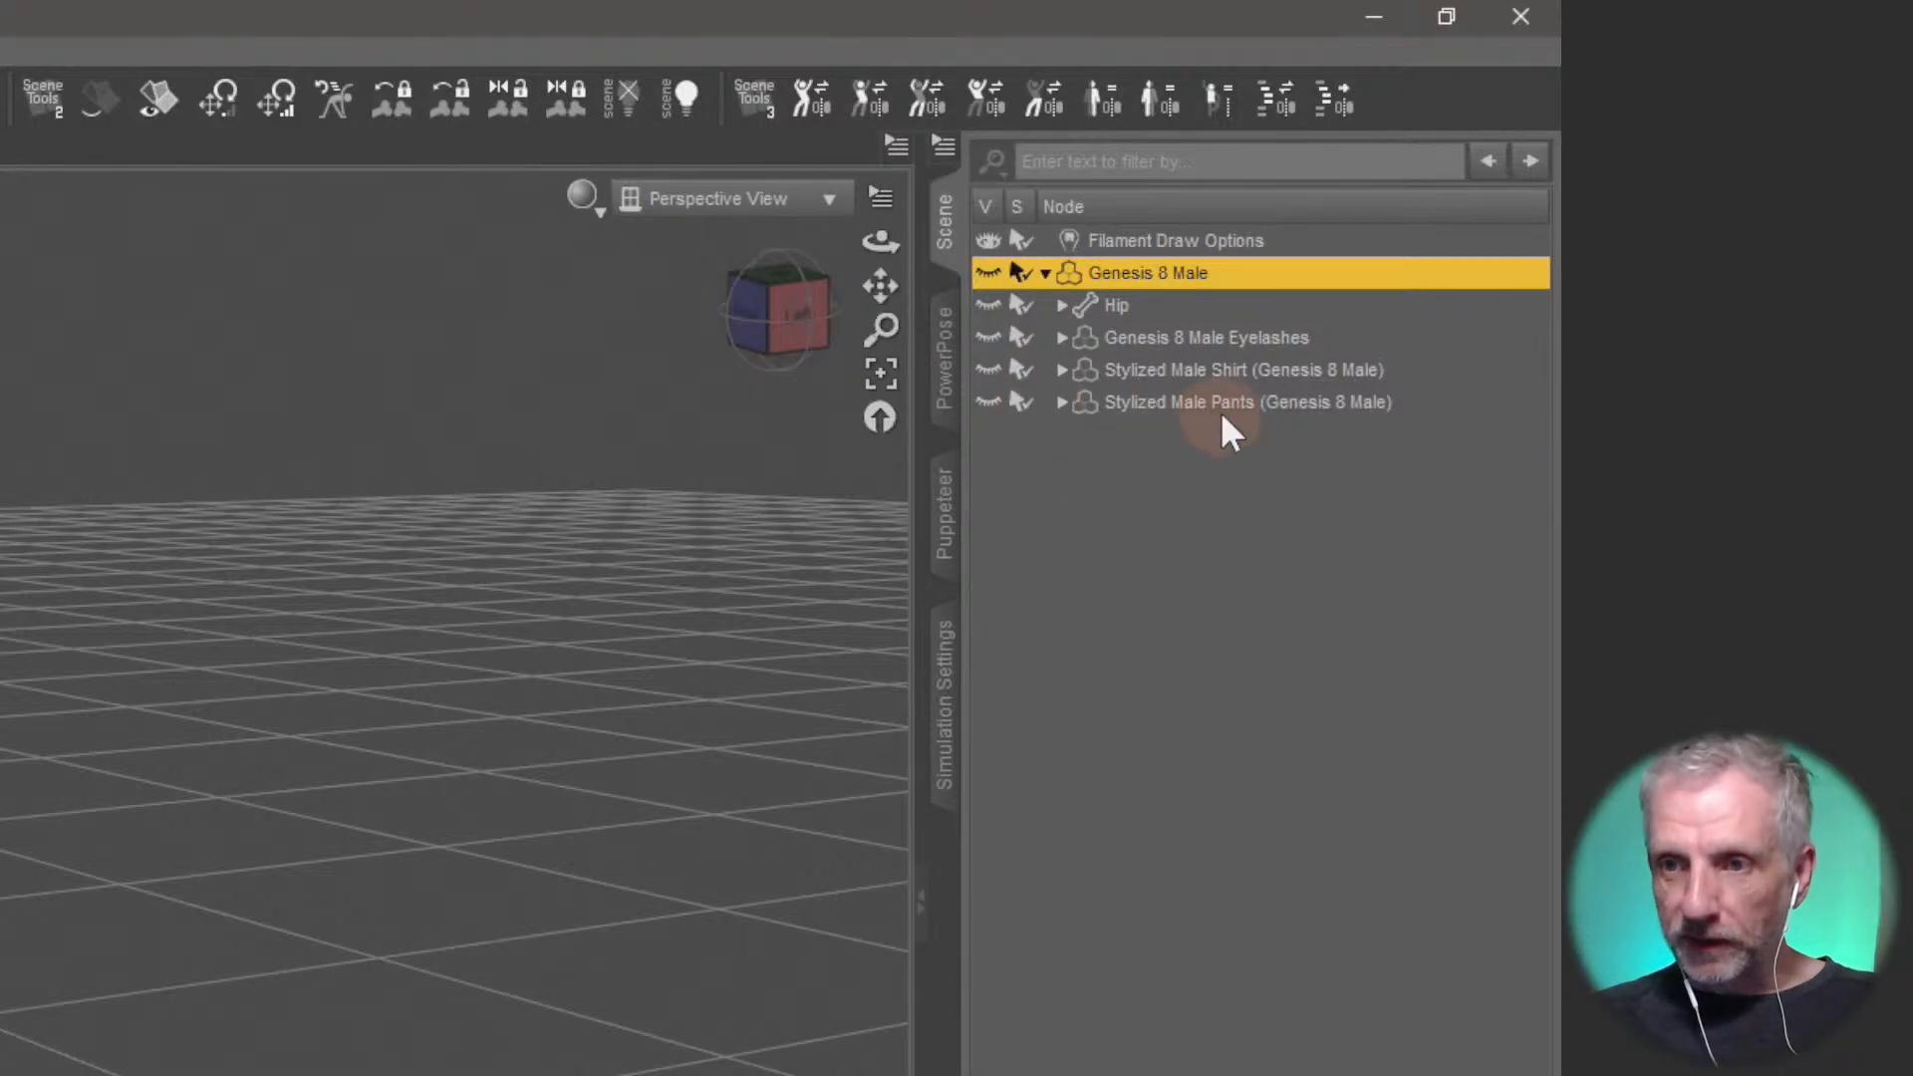
left_click(986, 369)
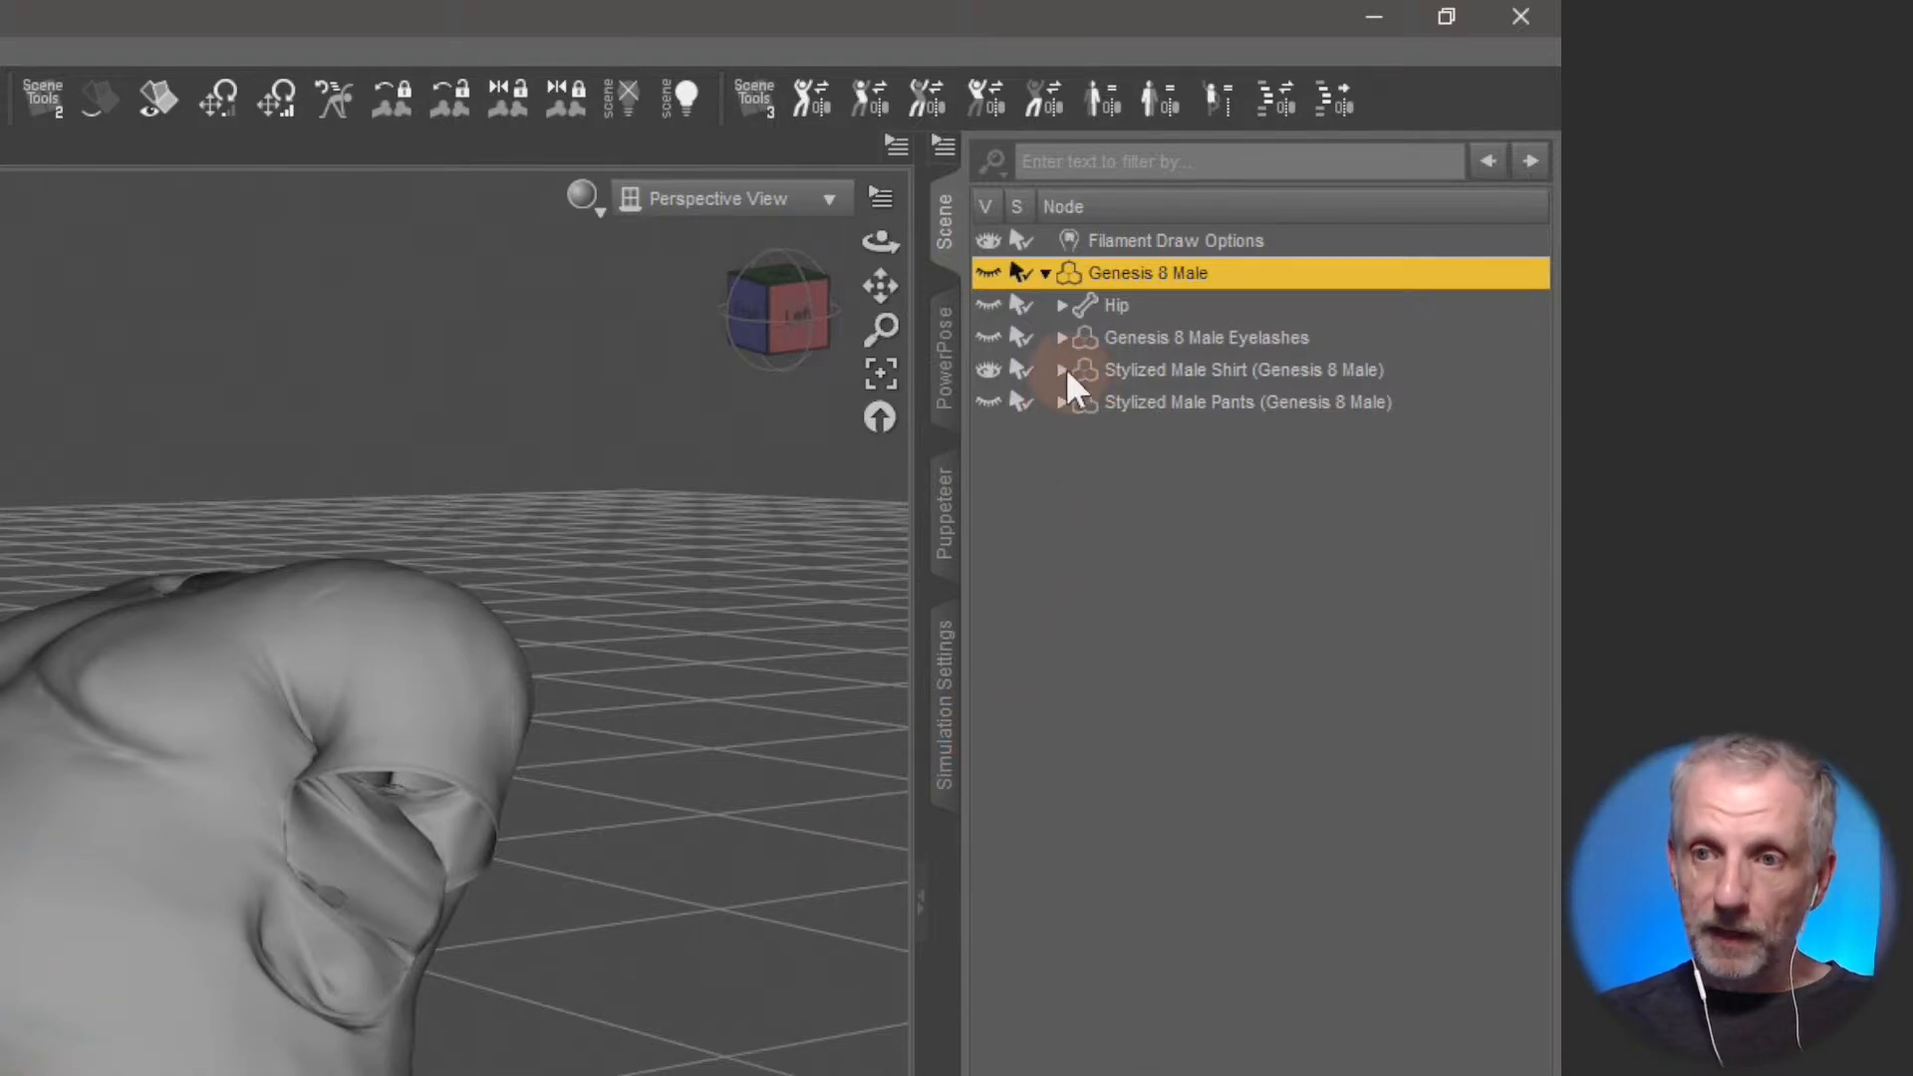
left_click(1195, 370)
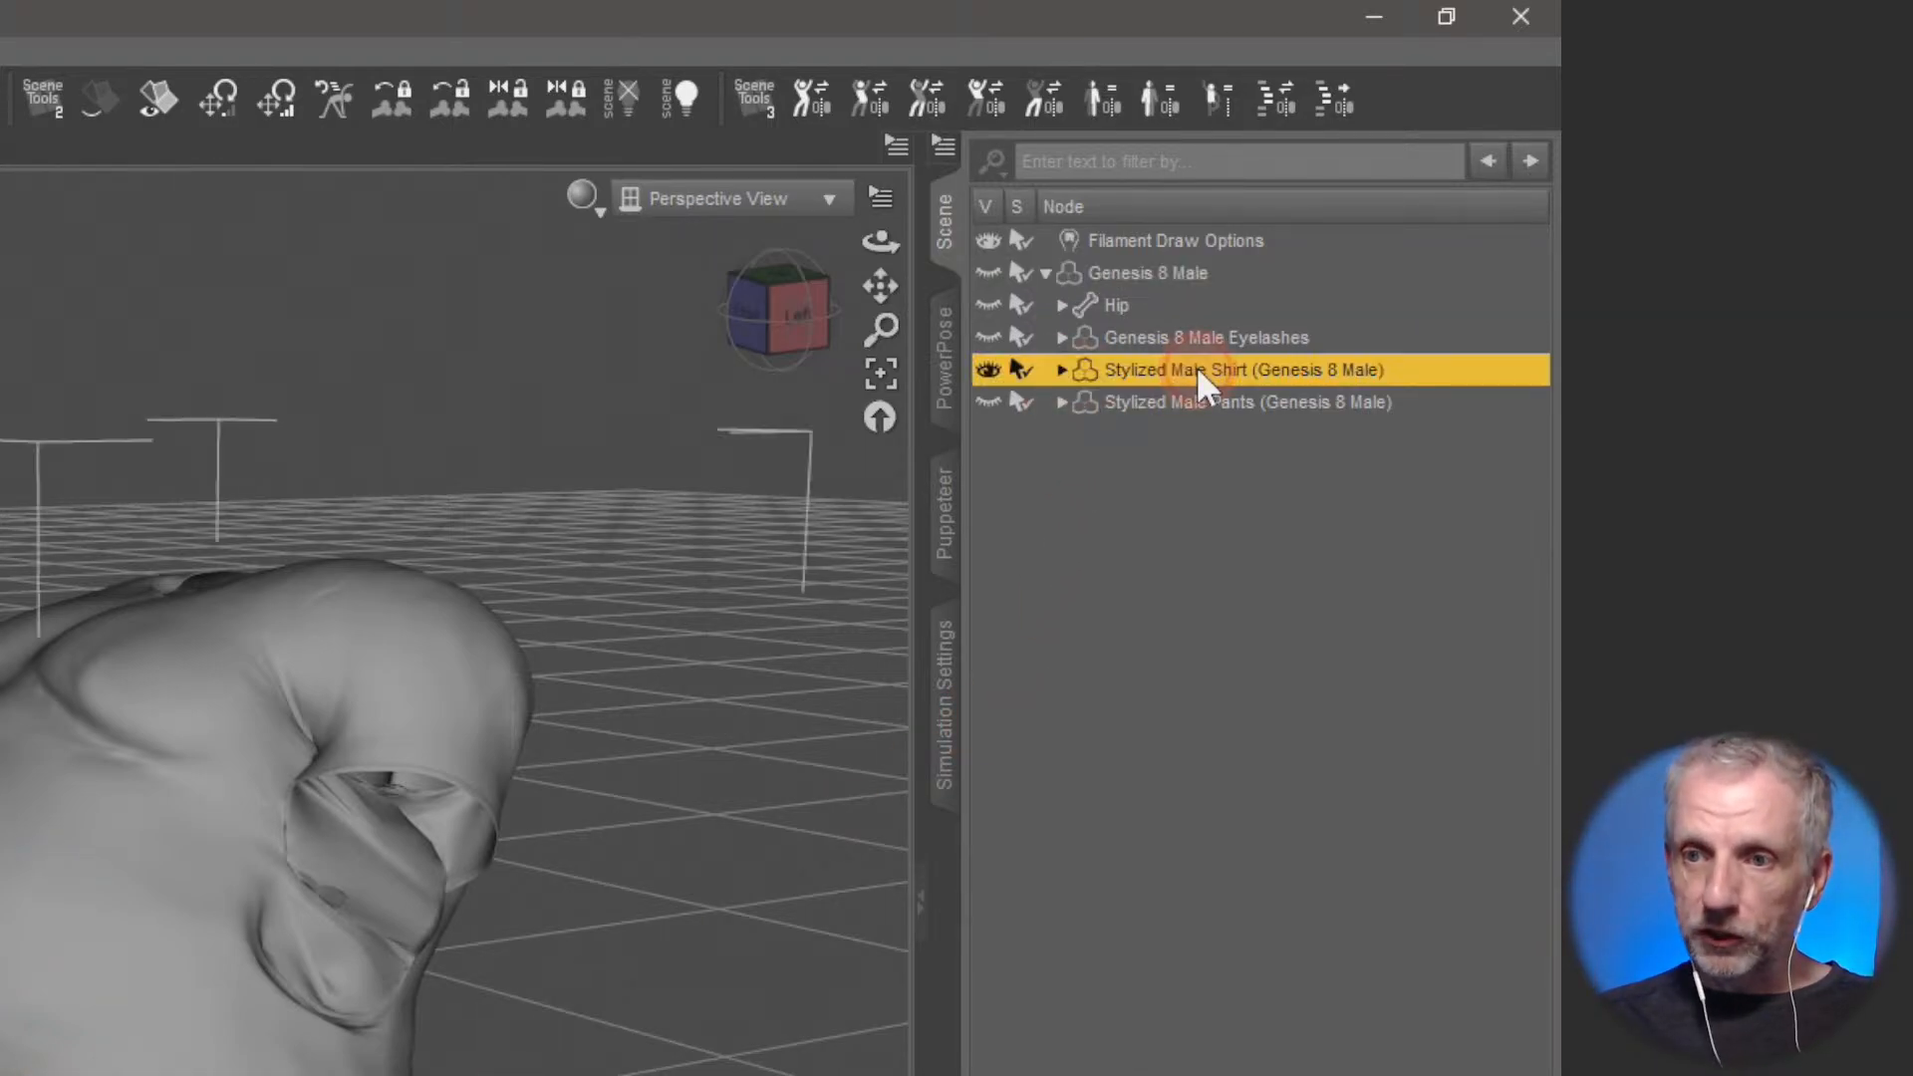
left_click(1062, 370)
left_click(1223, 438)
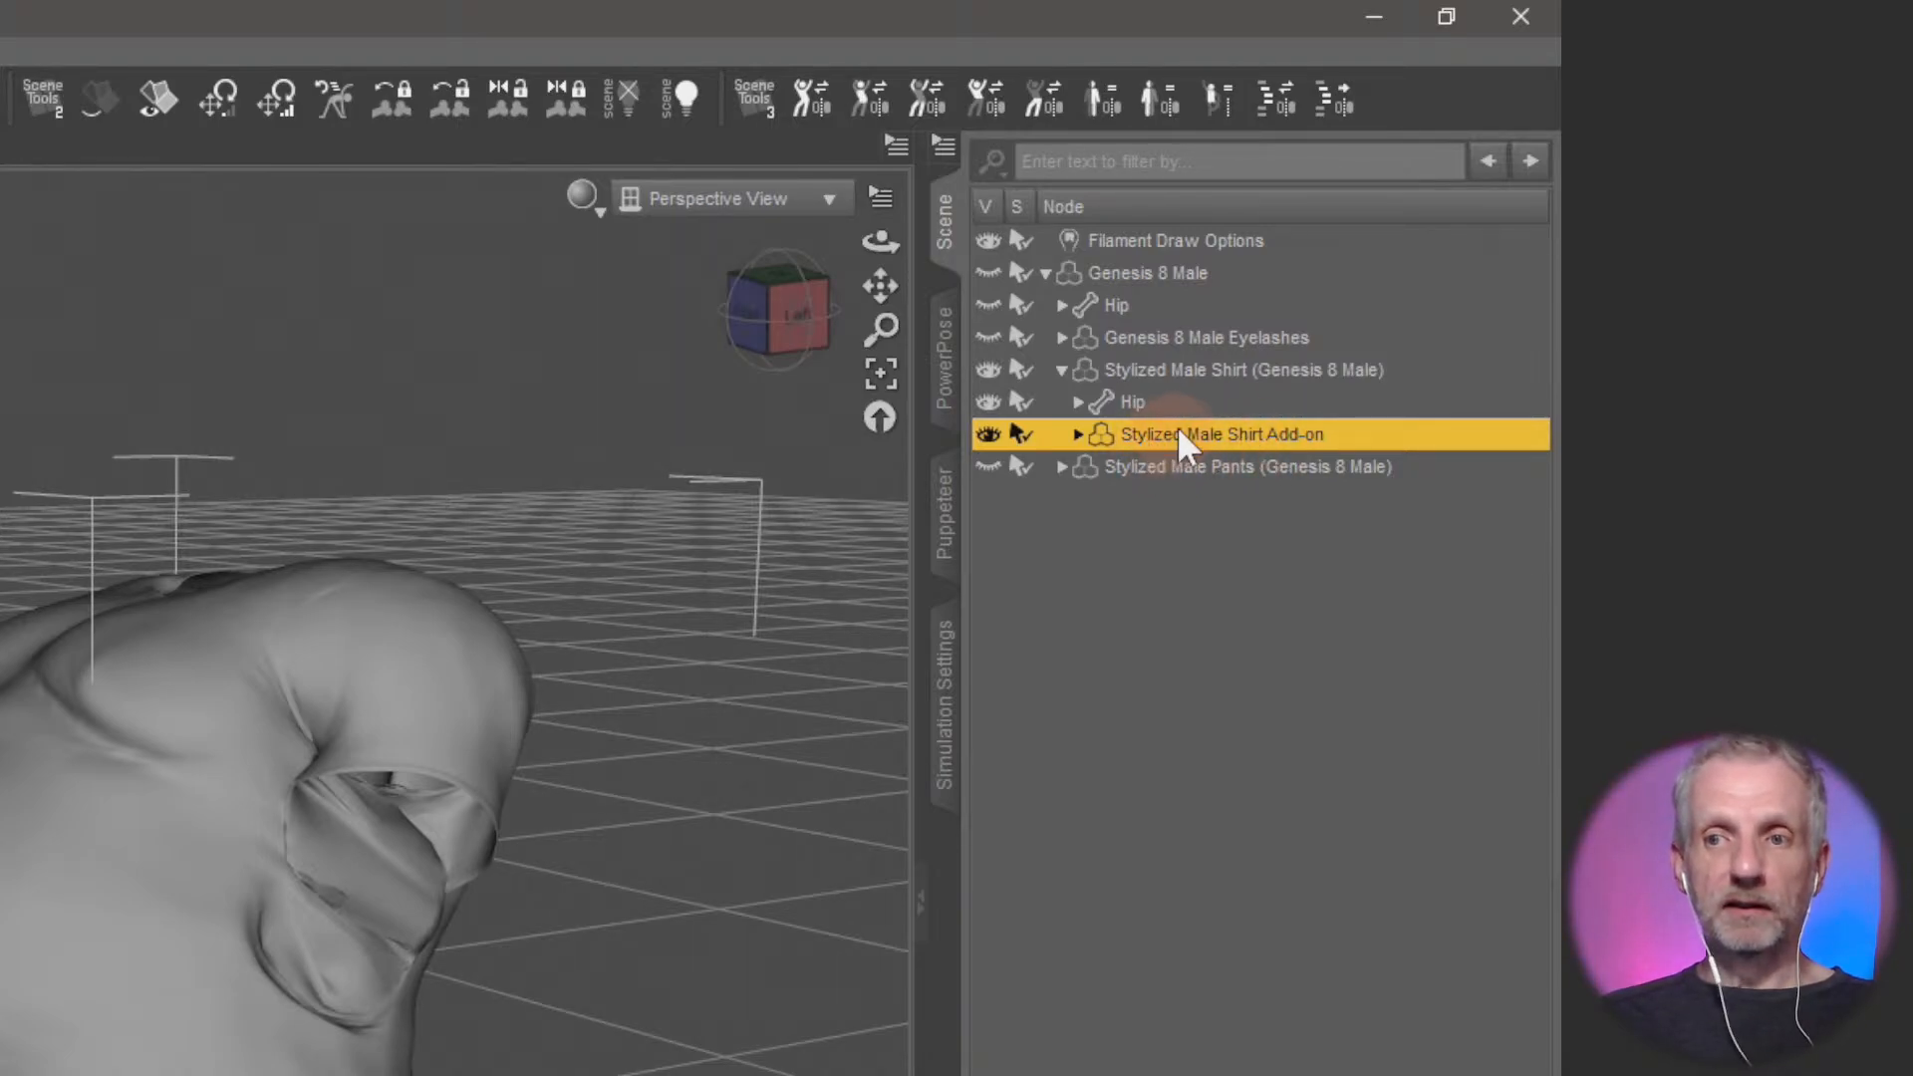
left_click(1182, 372)
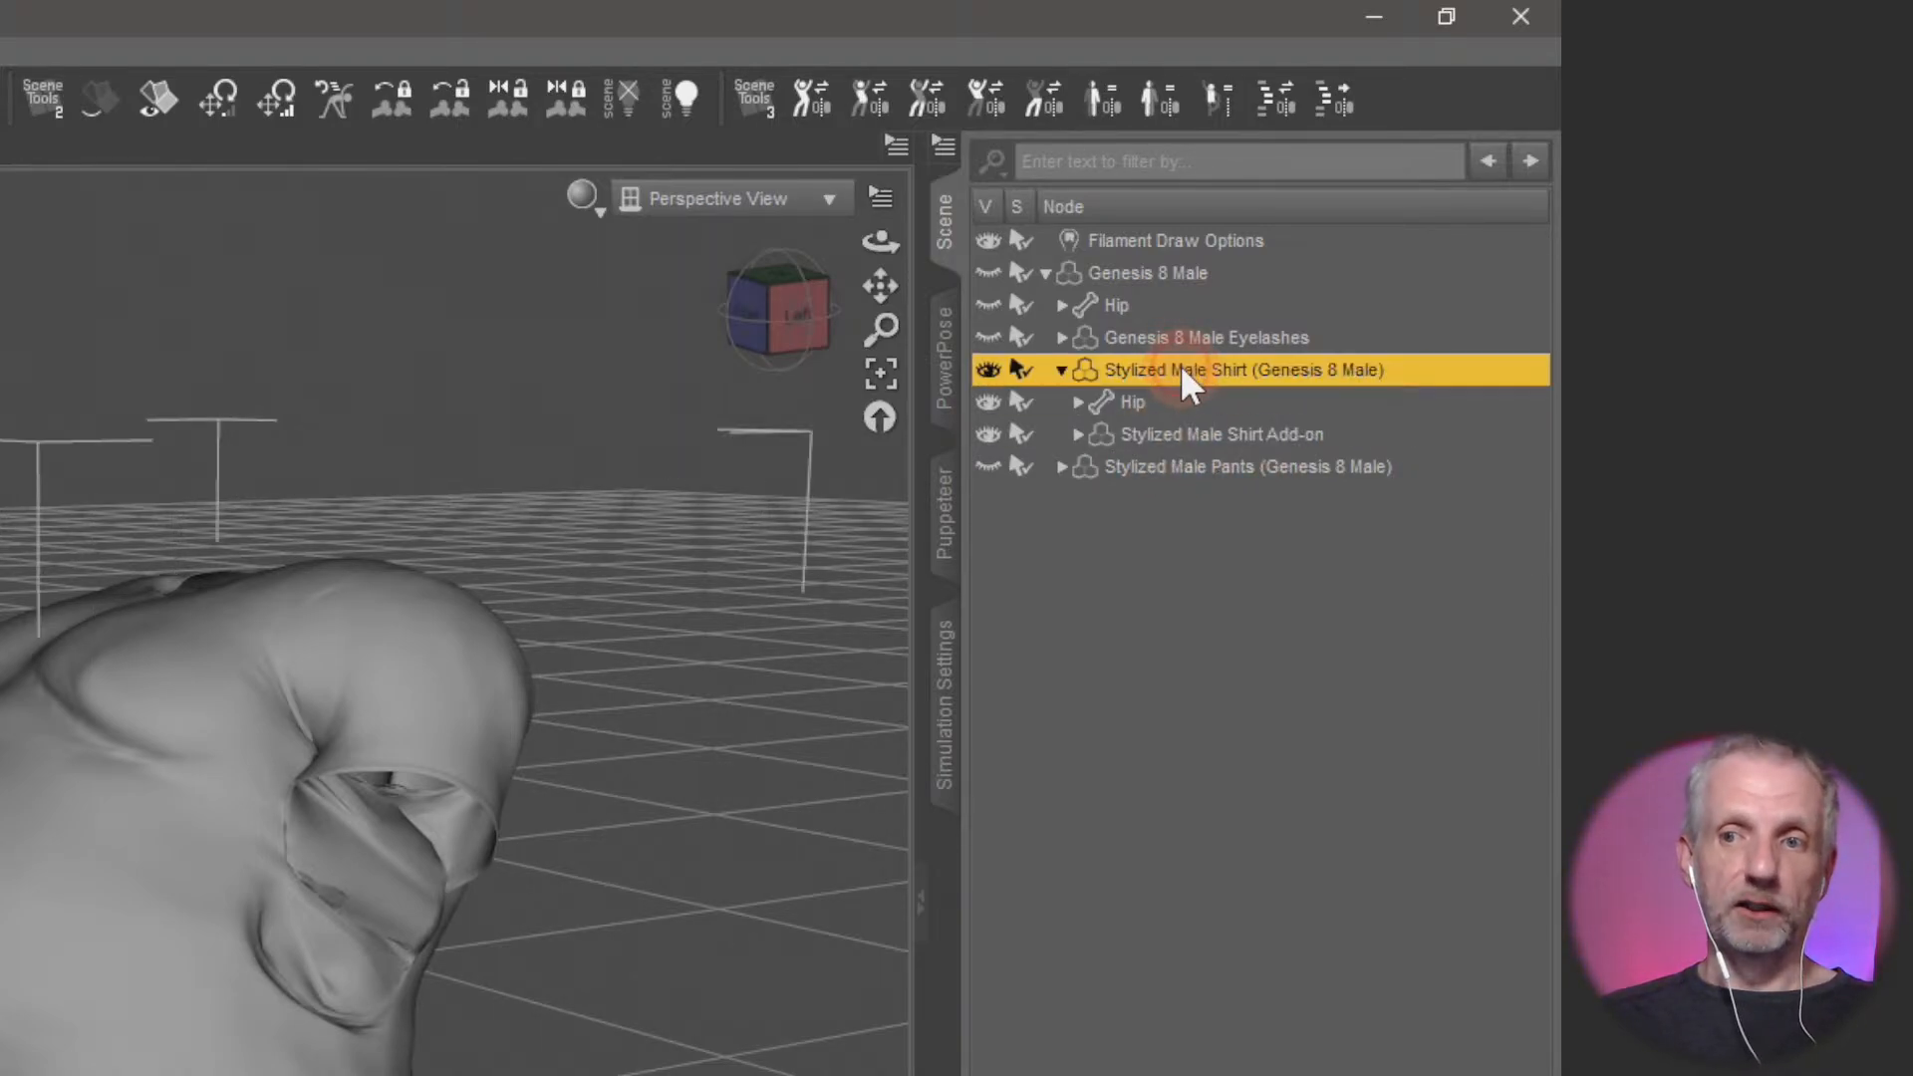
Hide Stylized Male Shirt Add-on and compare the shirt with and without it from the front
left_click(1202, 435)
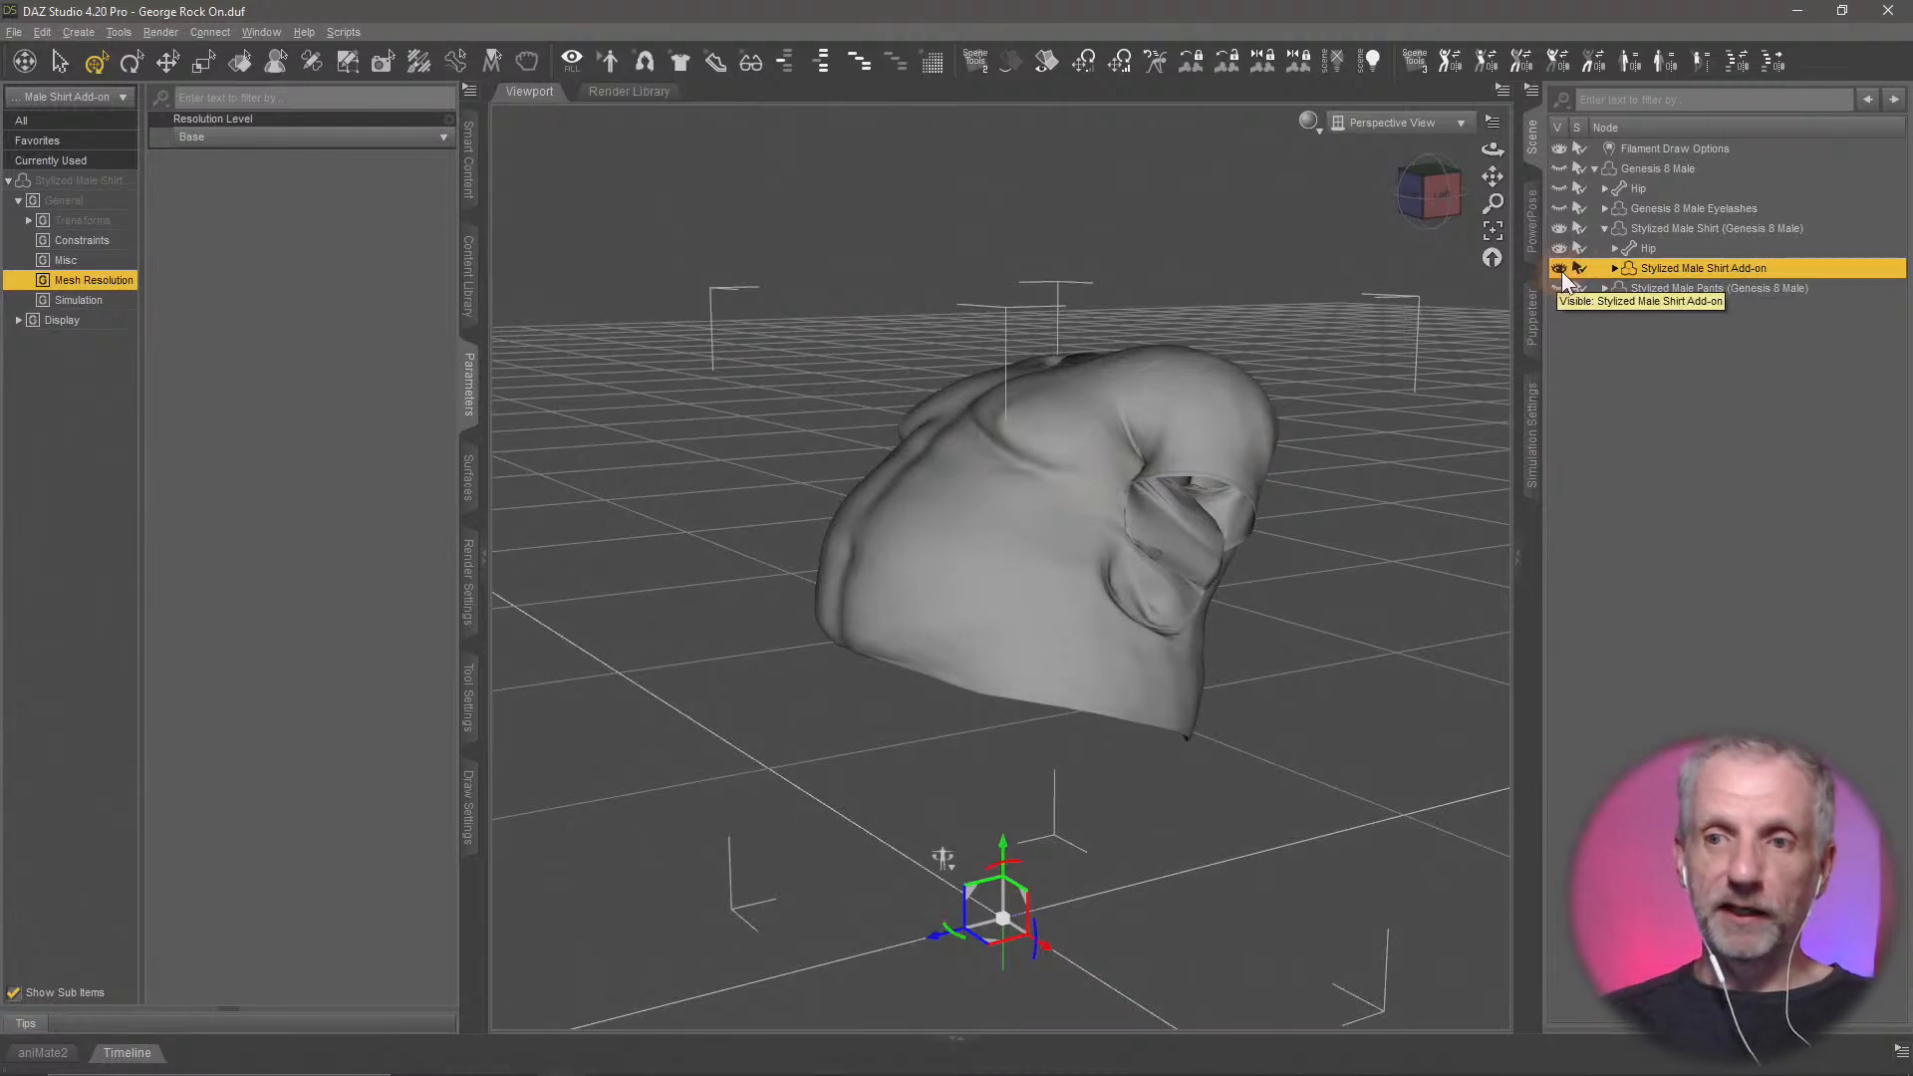
left_click(1559, 269)
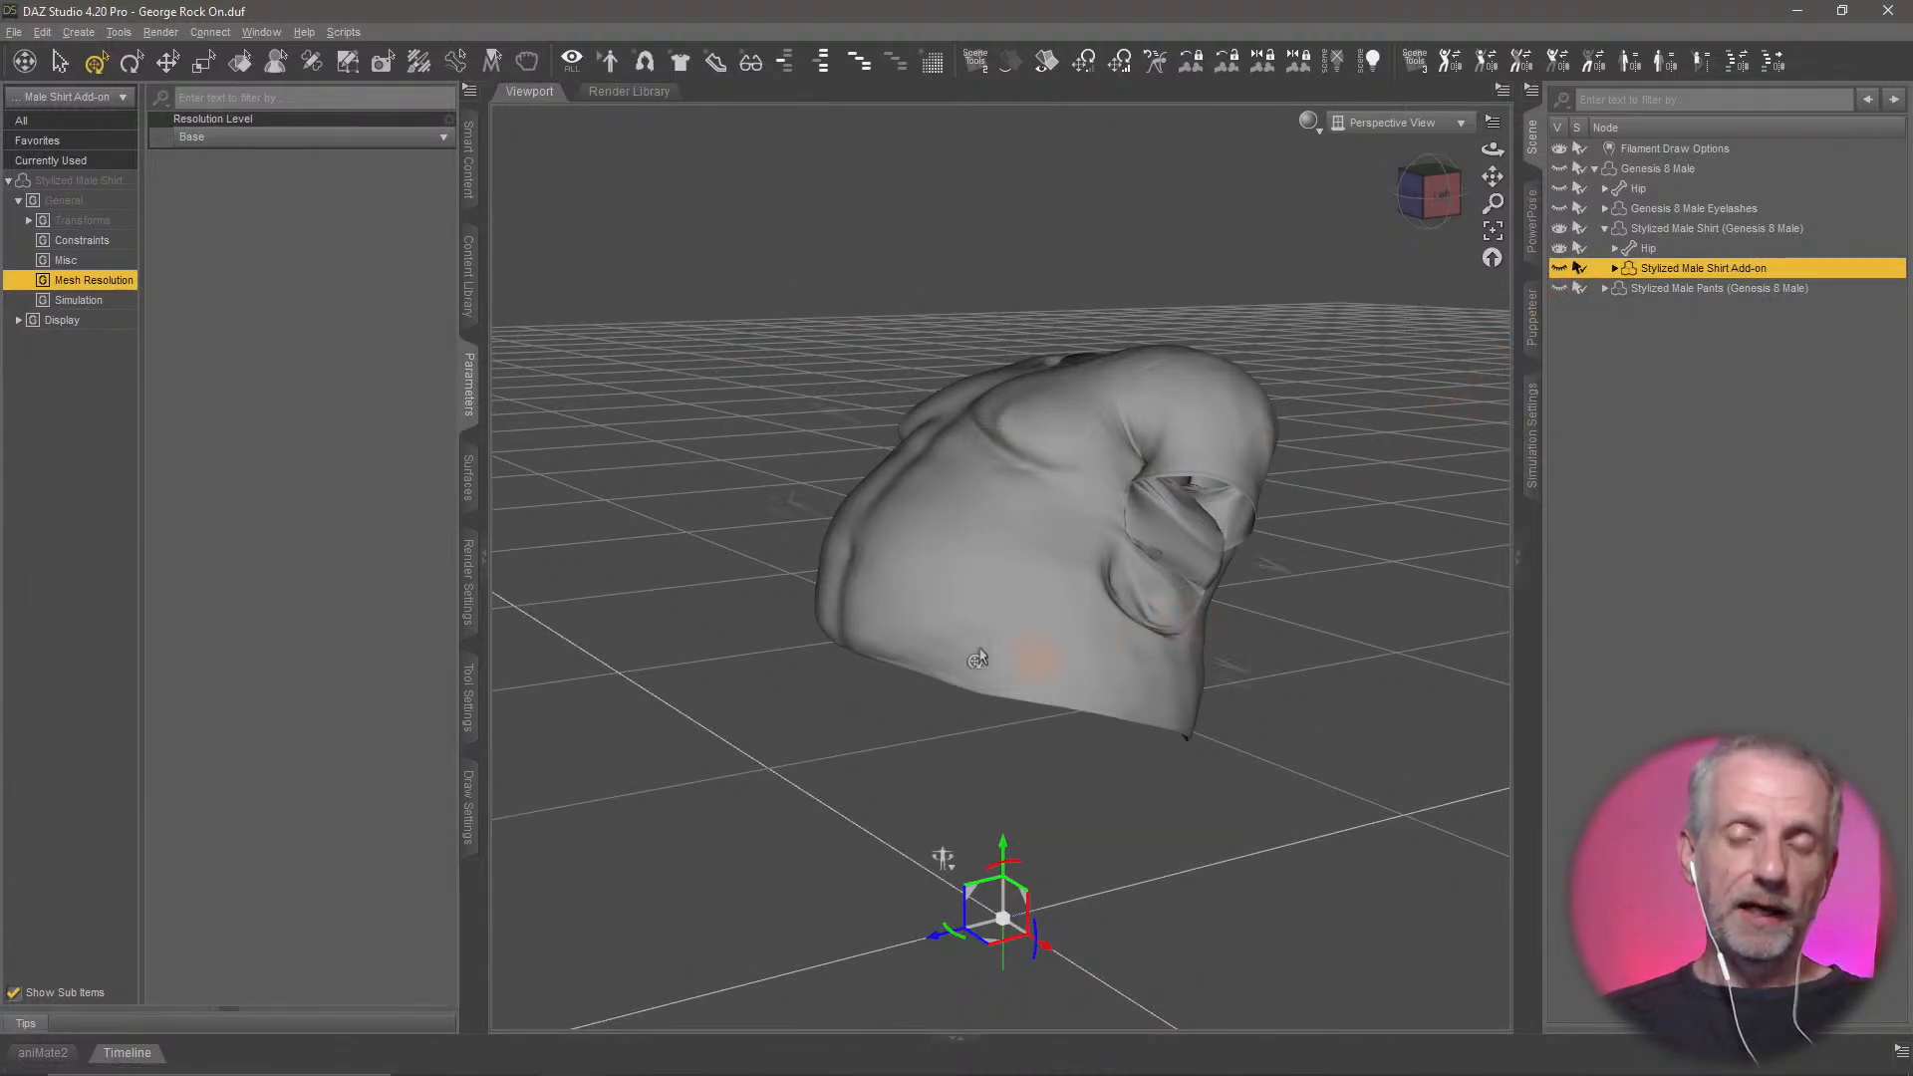
middle_click_drag(886, 666, 882, 674)
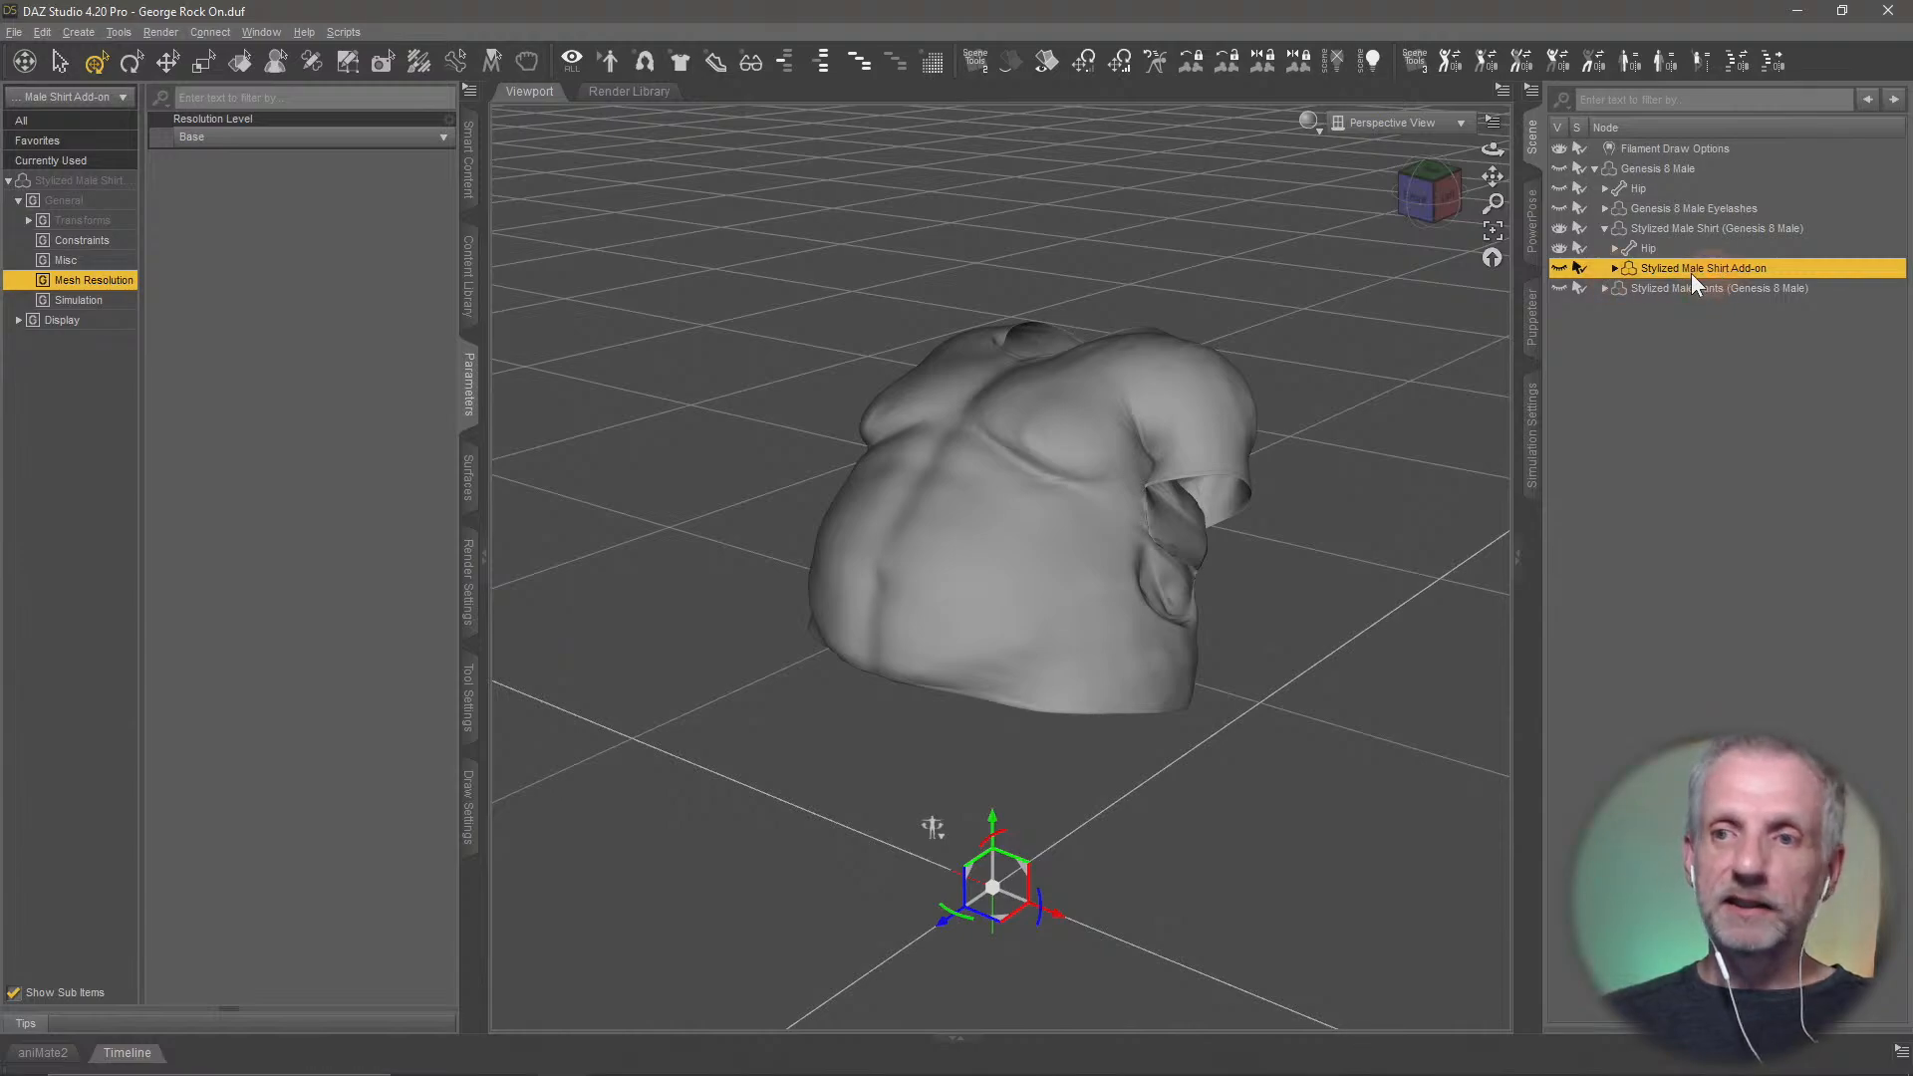
left_click(1560, 268)
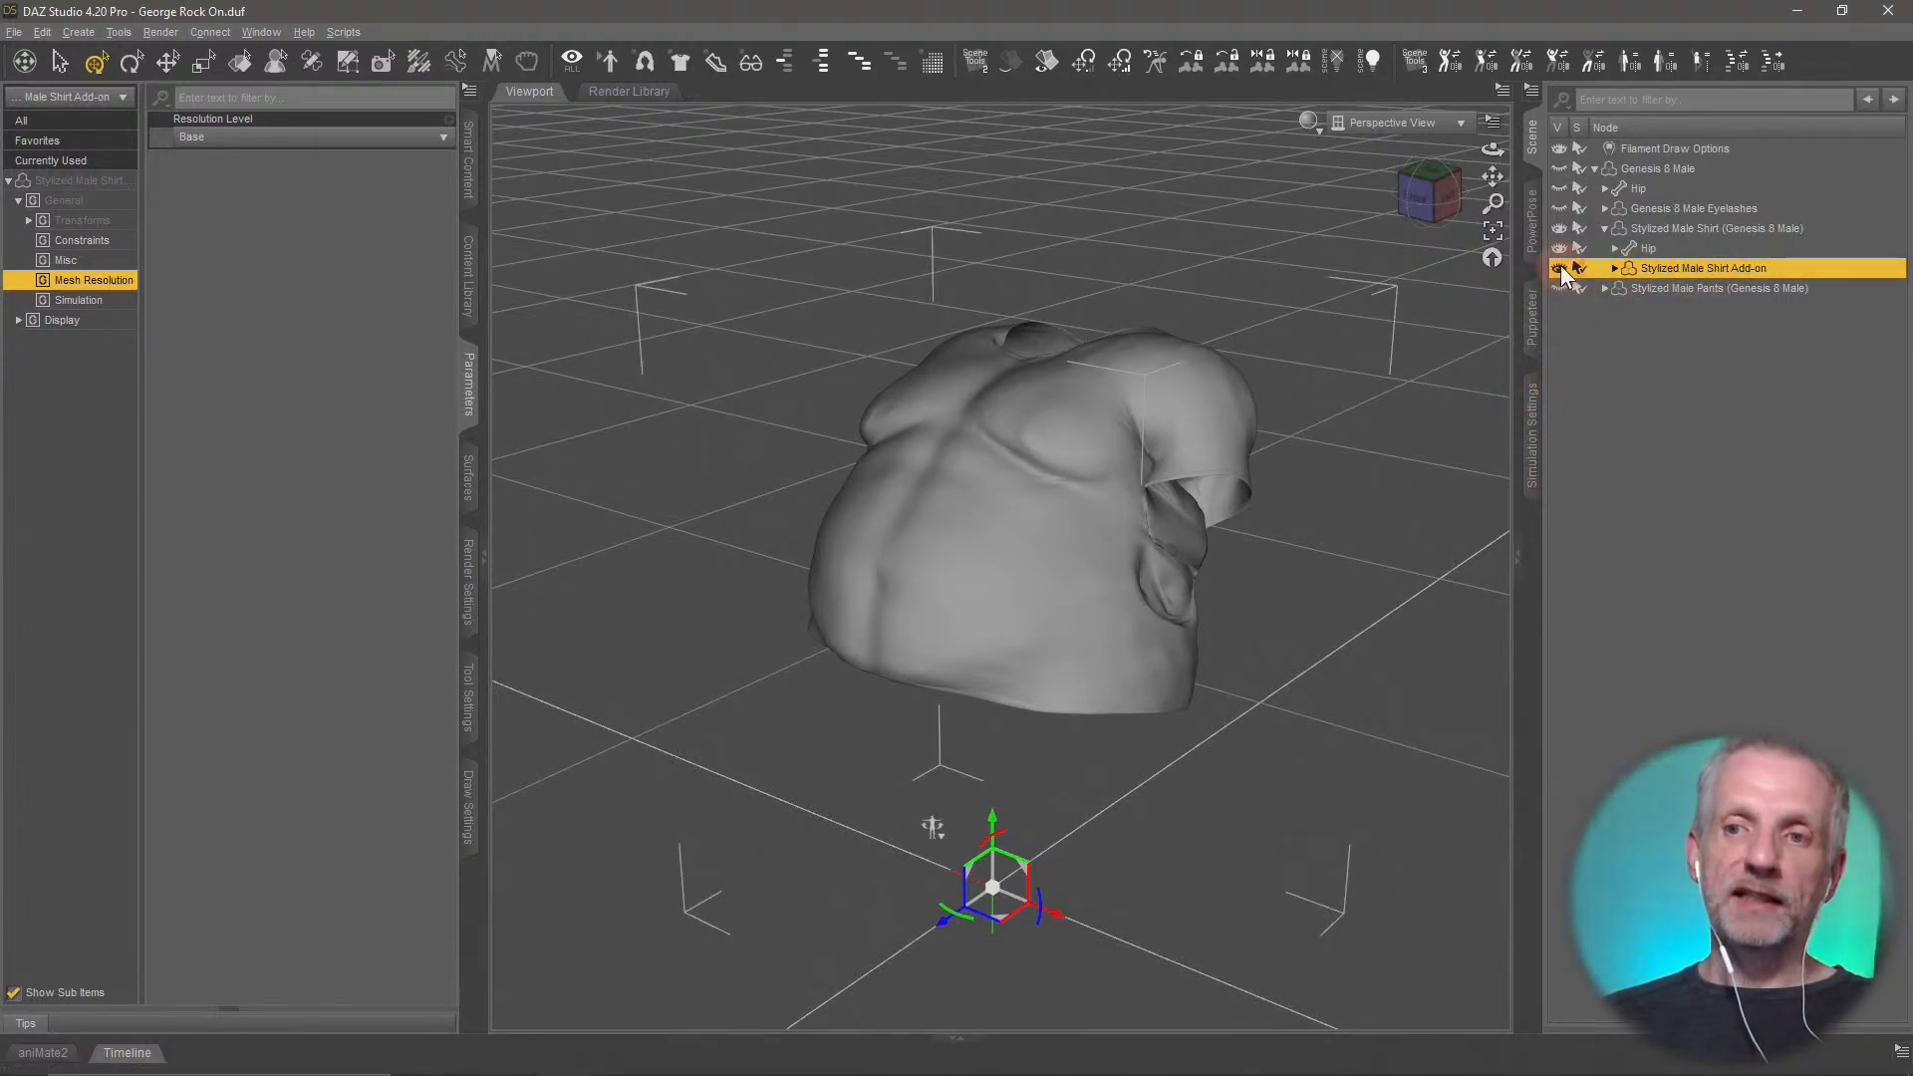
left_click(1560, 269)
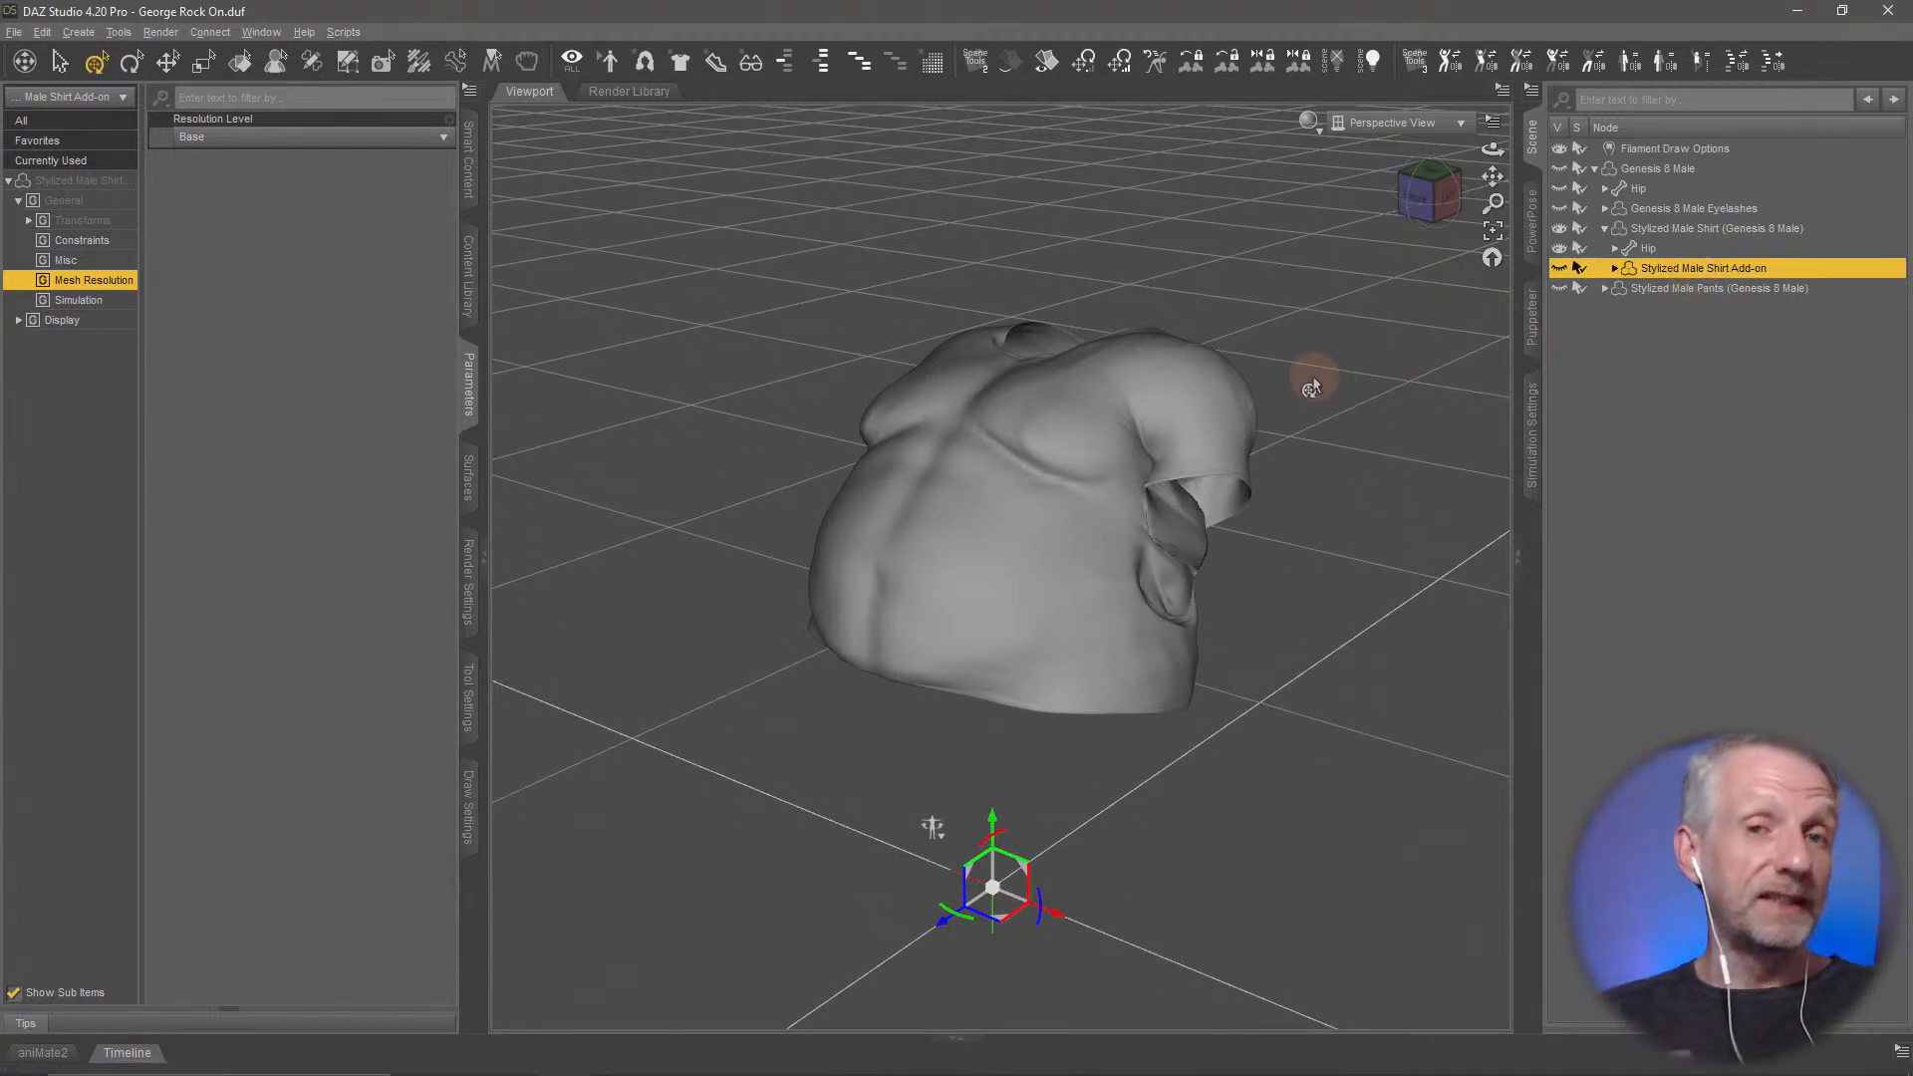
Check which Resolution Level options are available for Stylized Male Shirt
left_click(1709, 229)
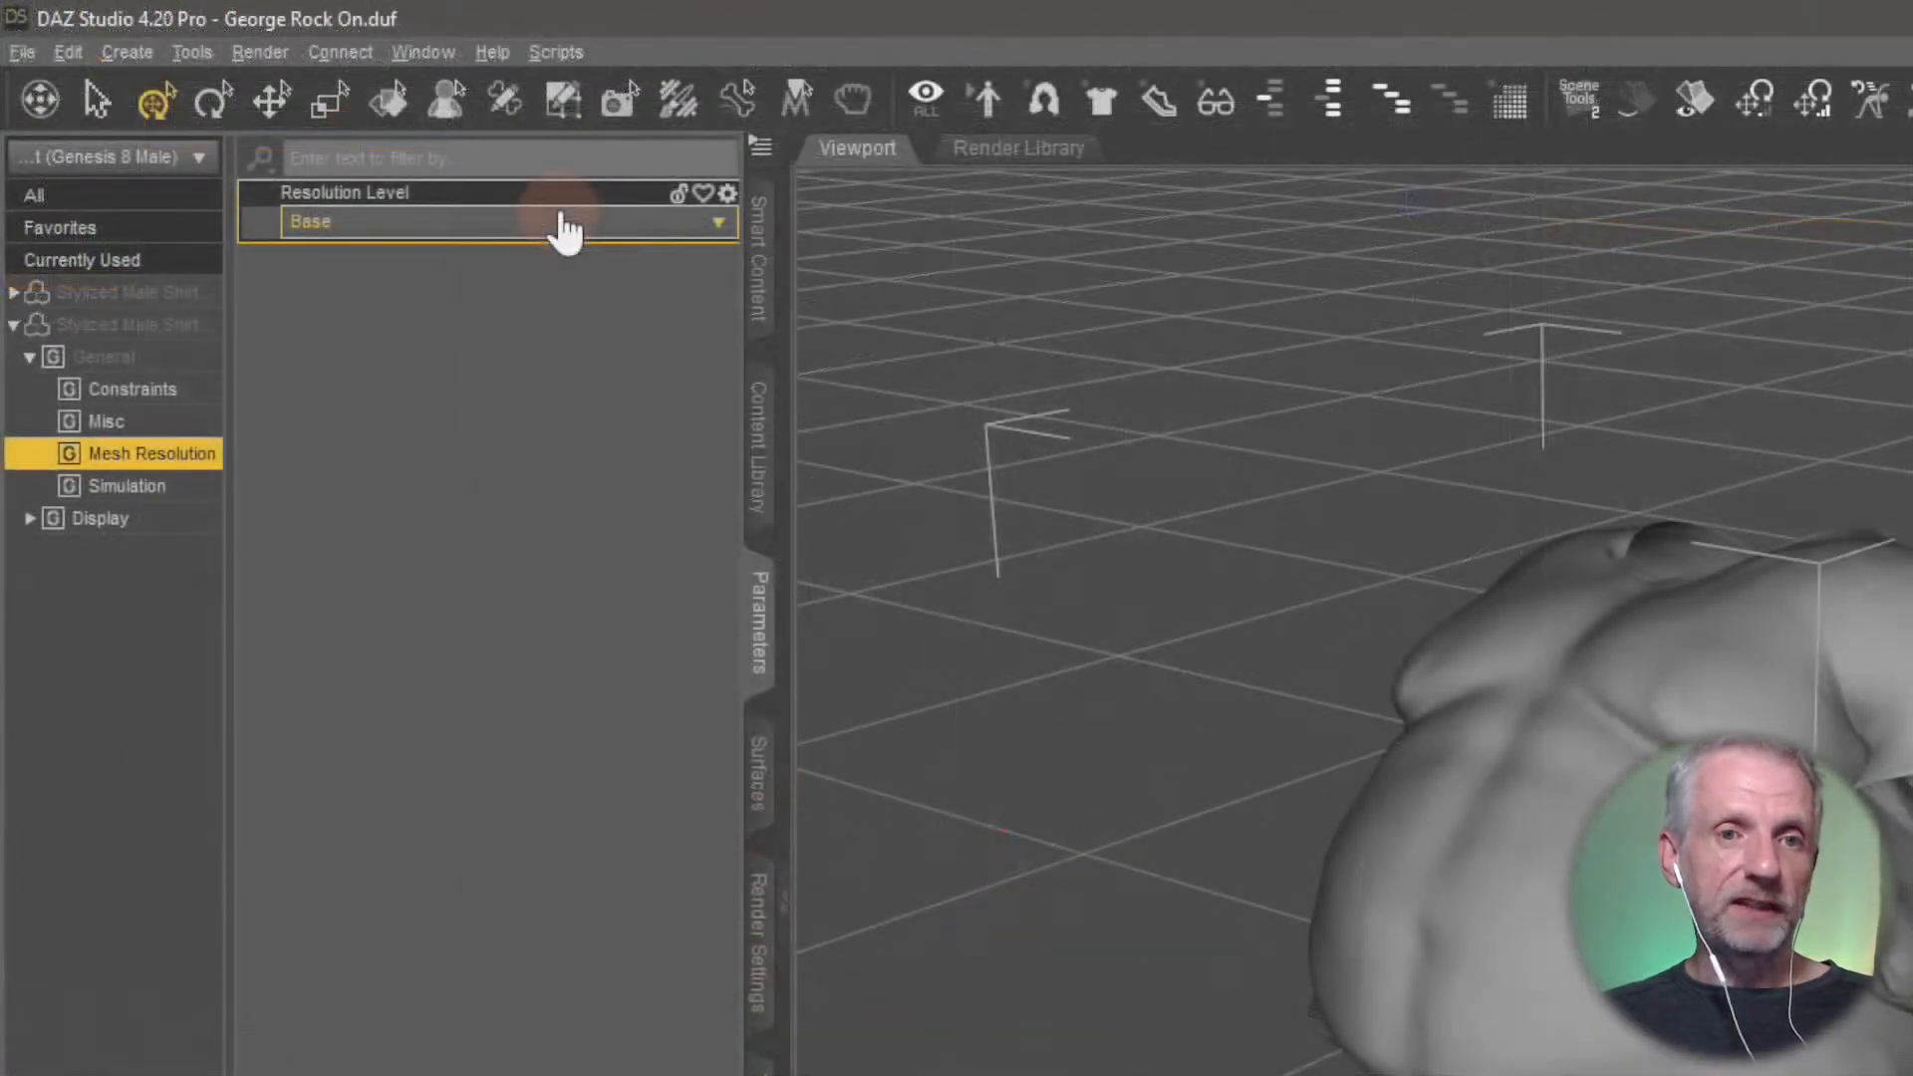
left_click(267, 139)
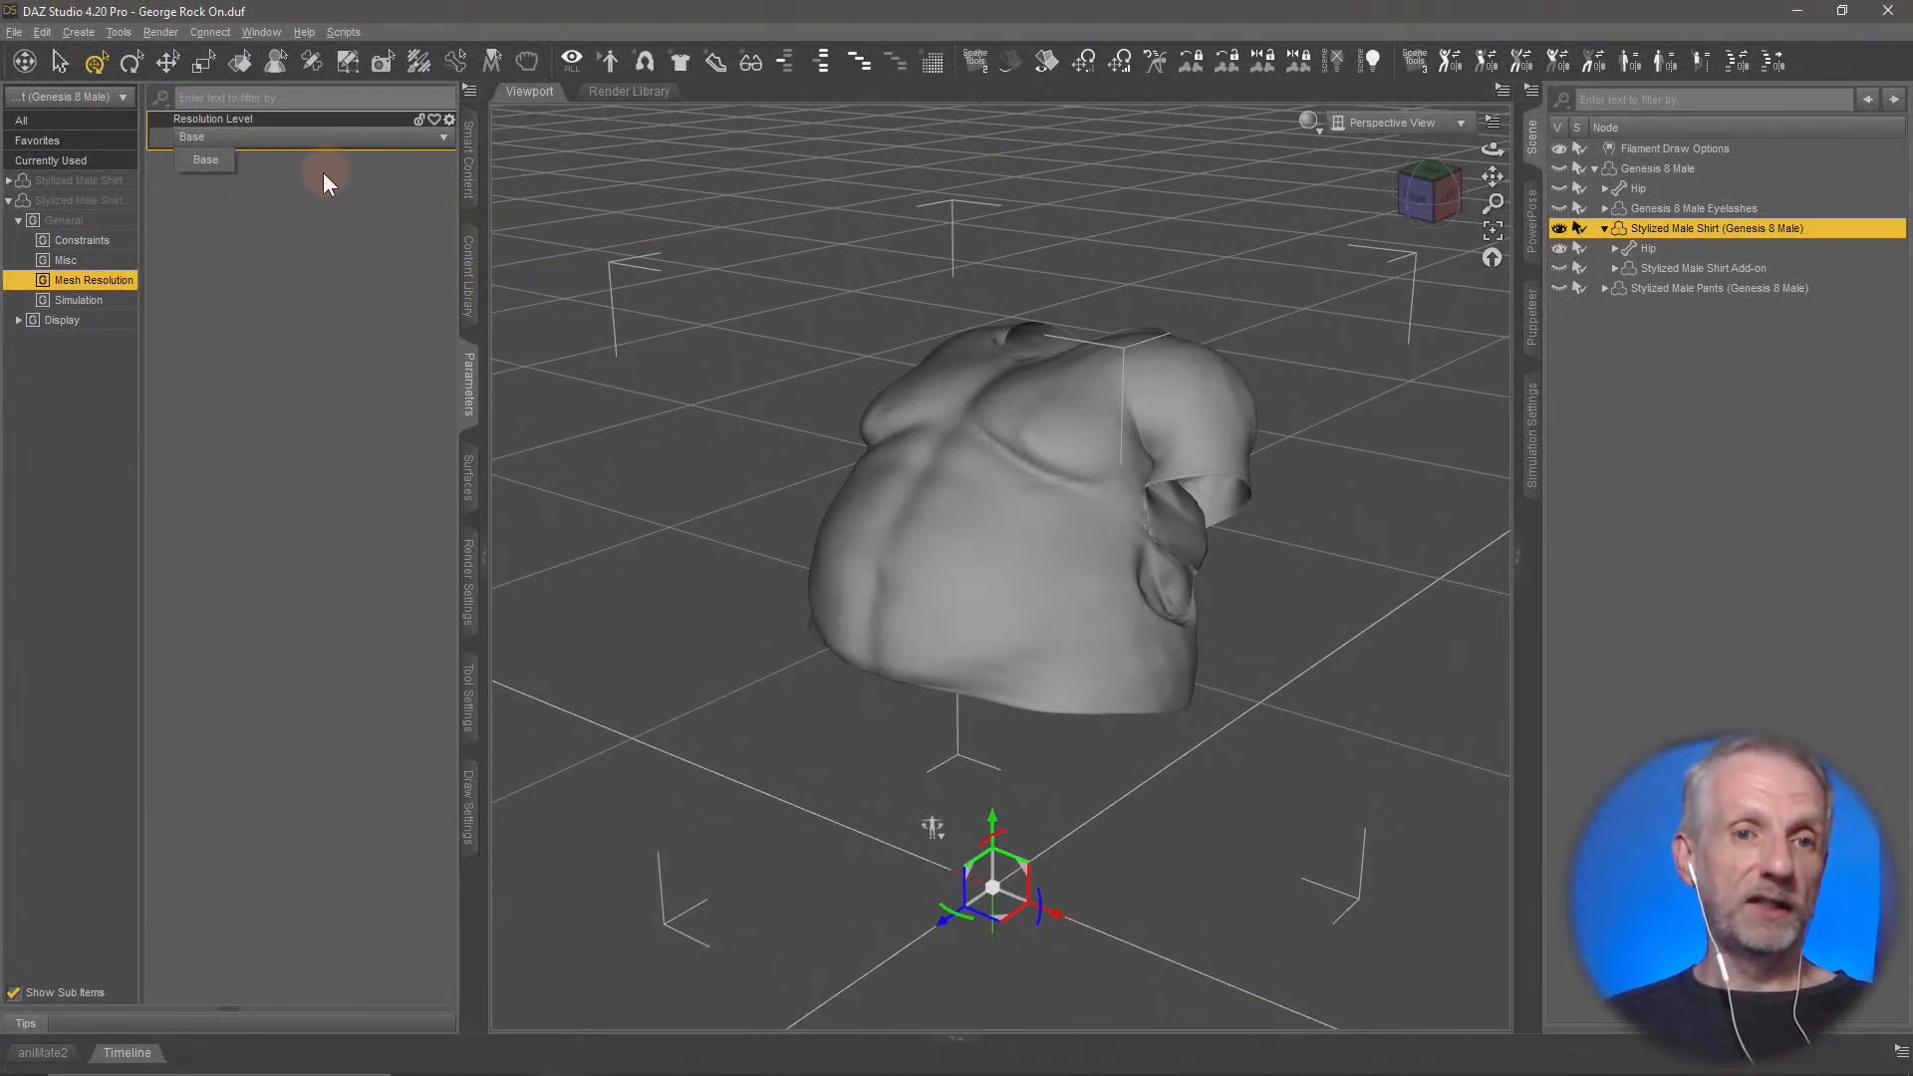
left_click(322, 172)
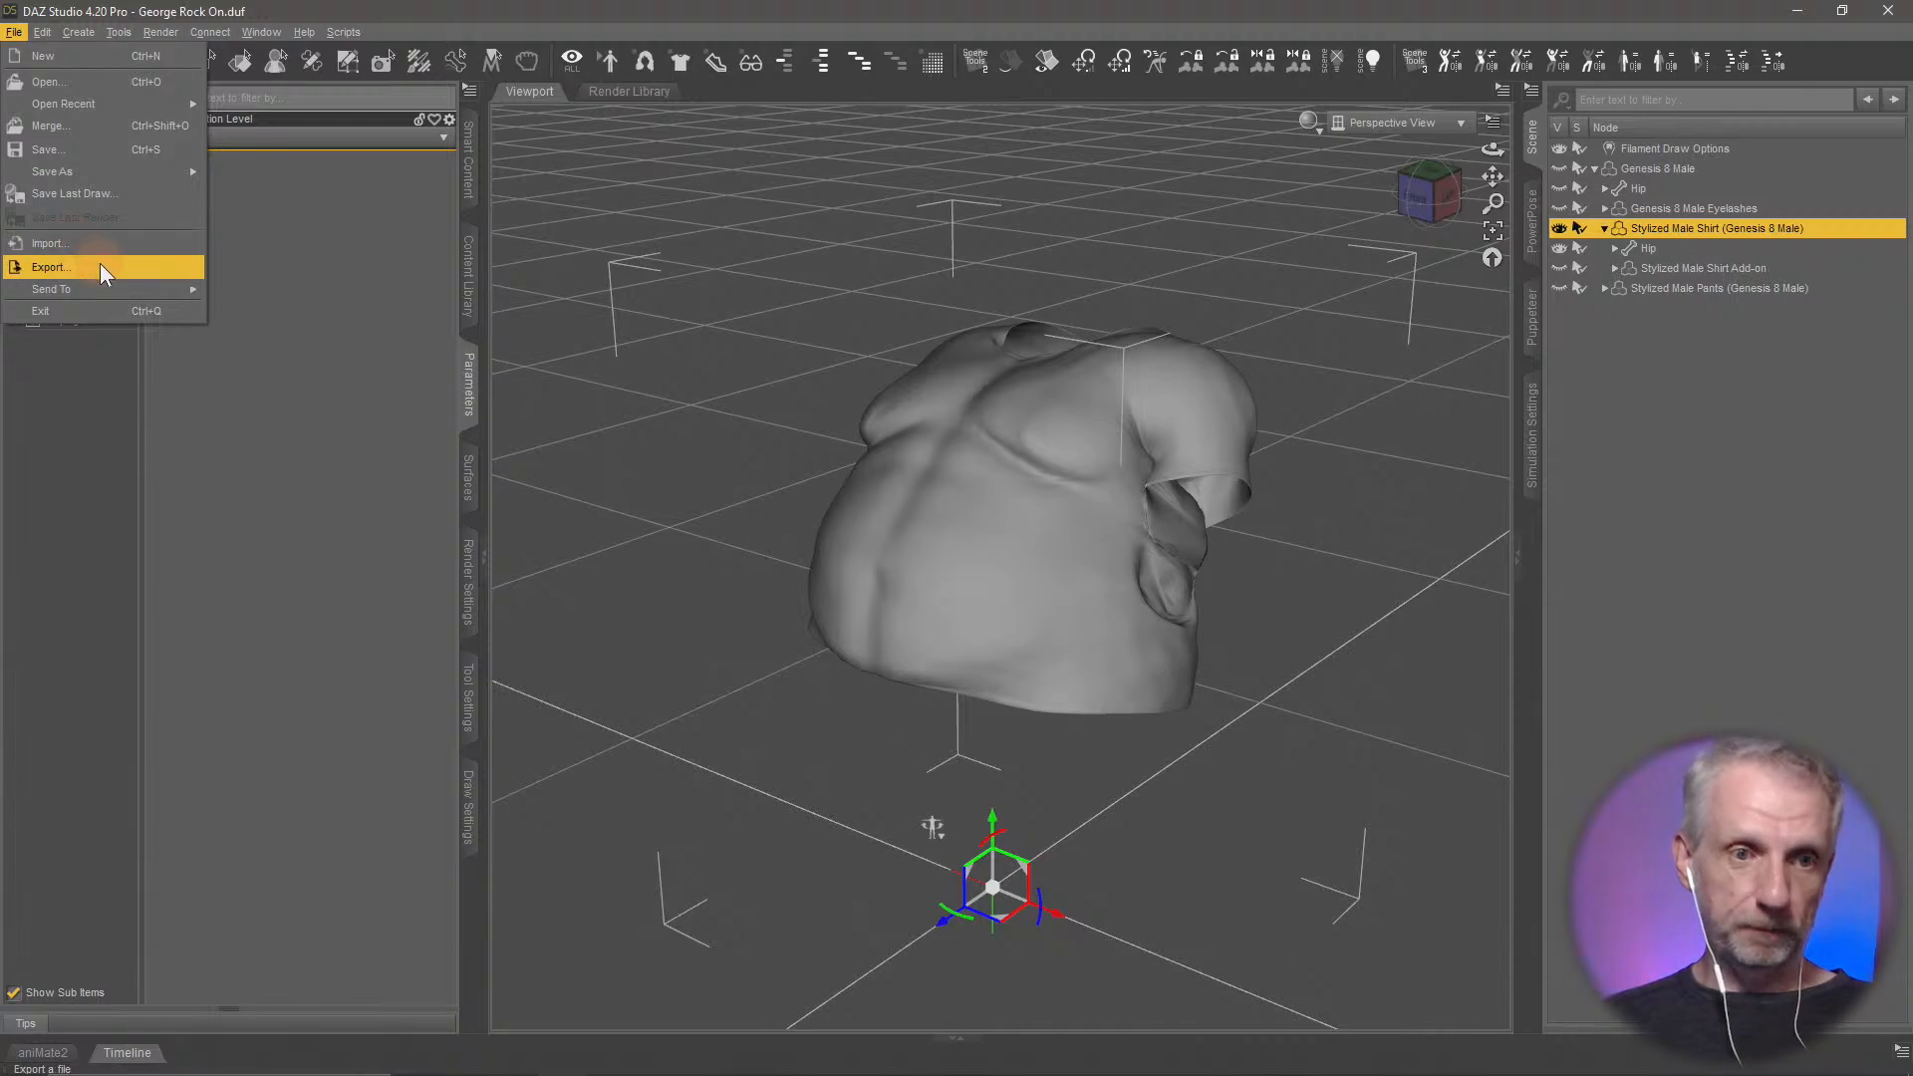
Export the shirt as Wavefront Object George Shirt into the Blender Skirt folder, using the same custom 1% OBJ options
left_click(94, 265)
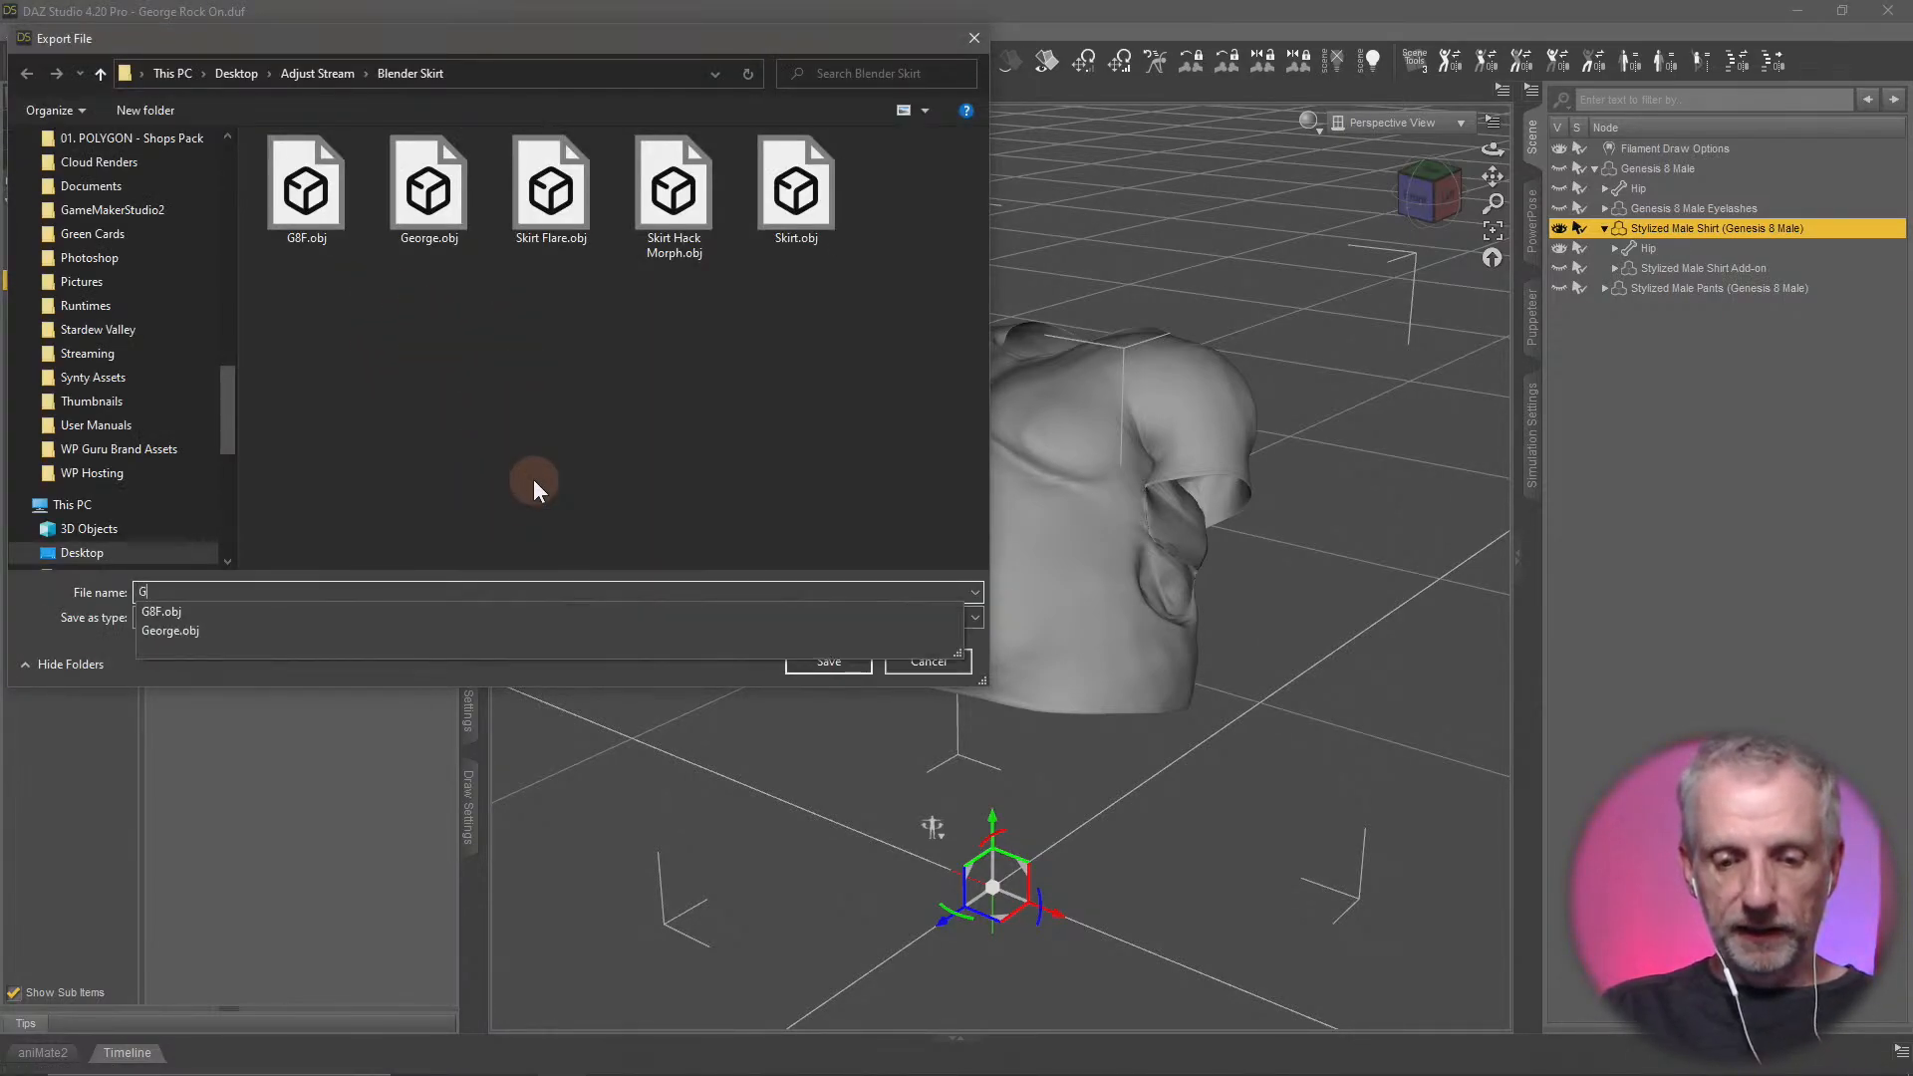
type("George Shirt")
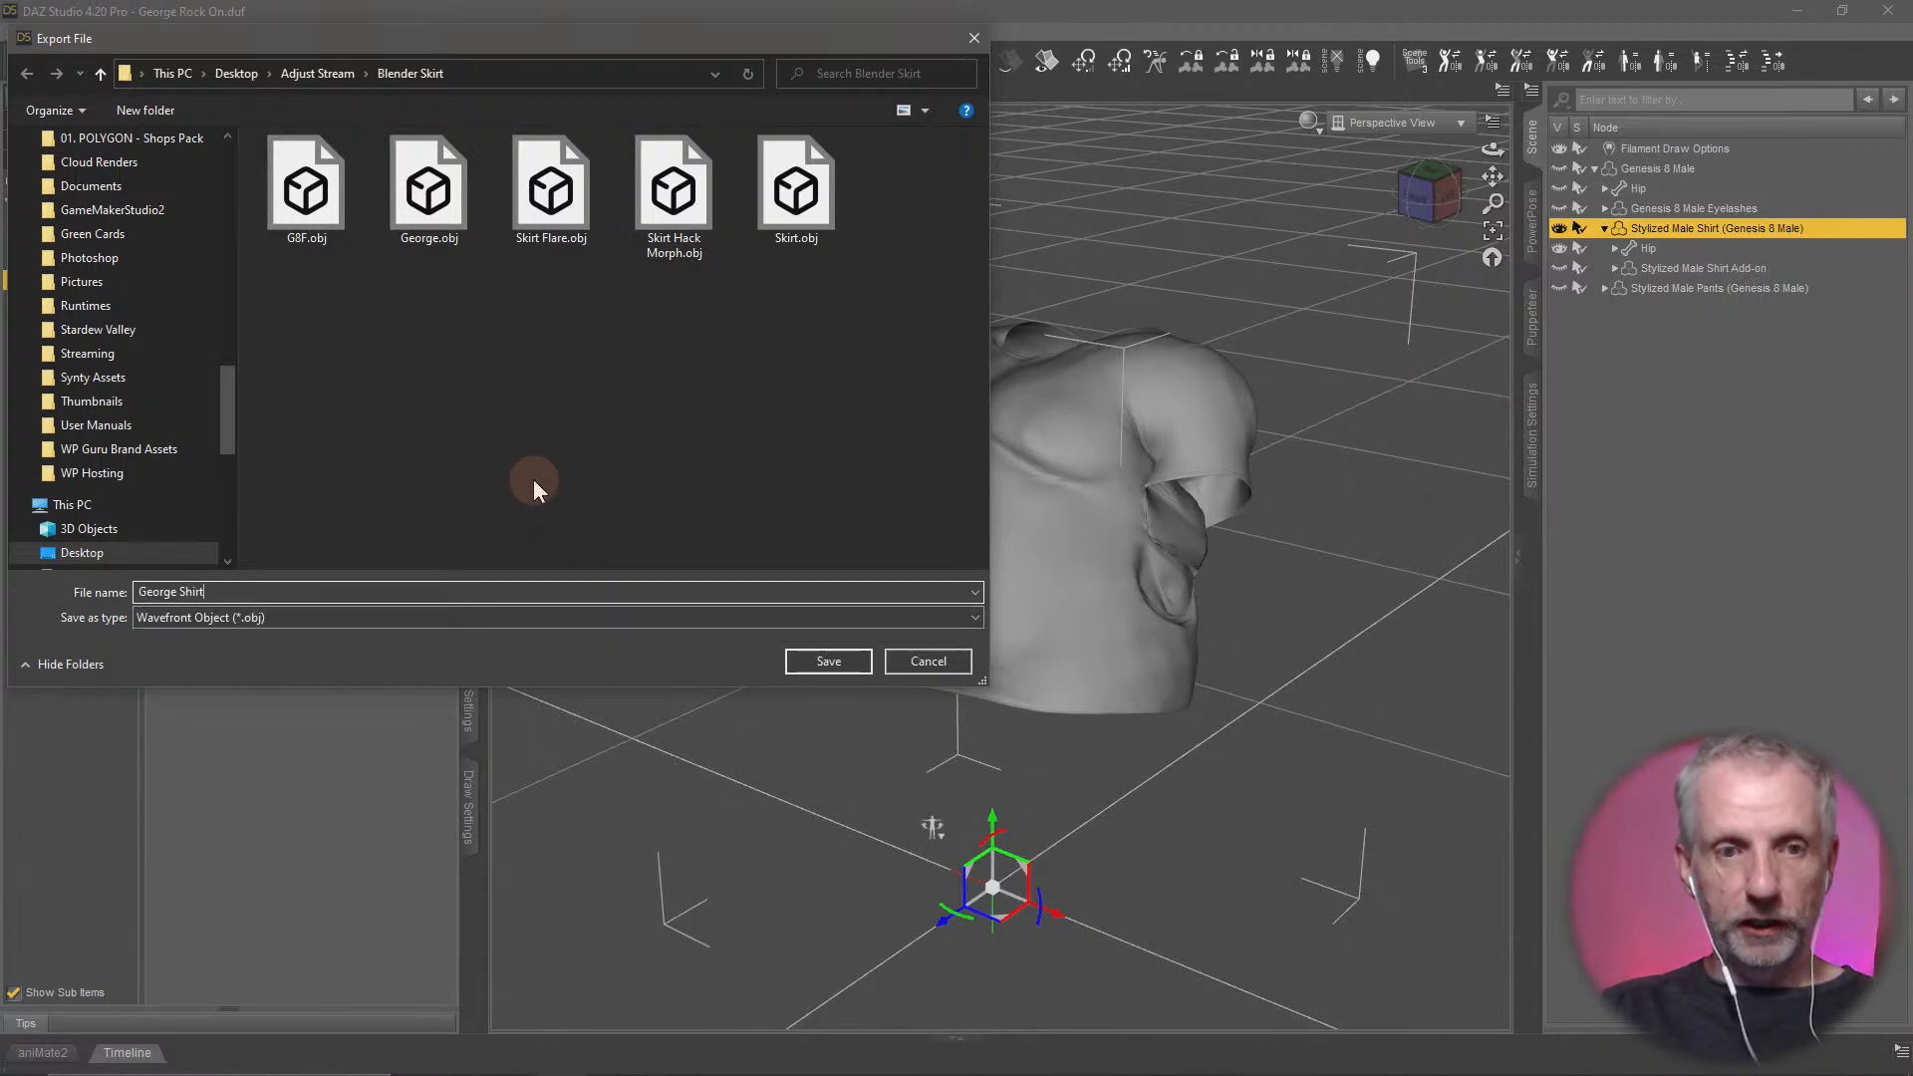
left_click(830, 662)
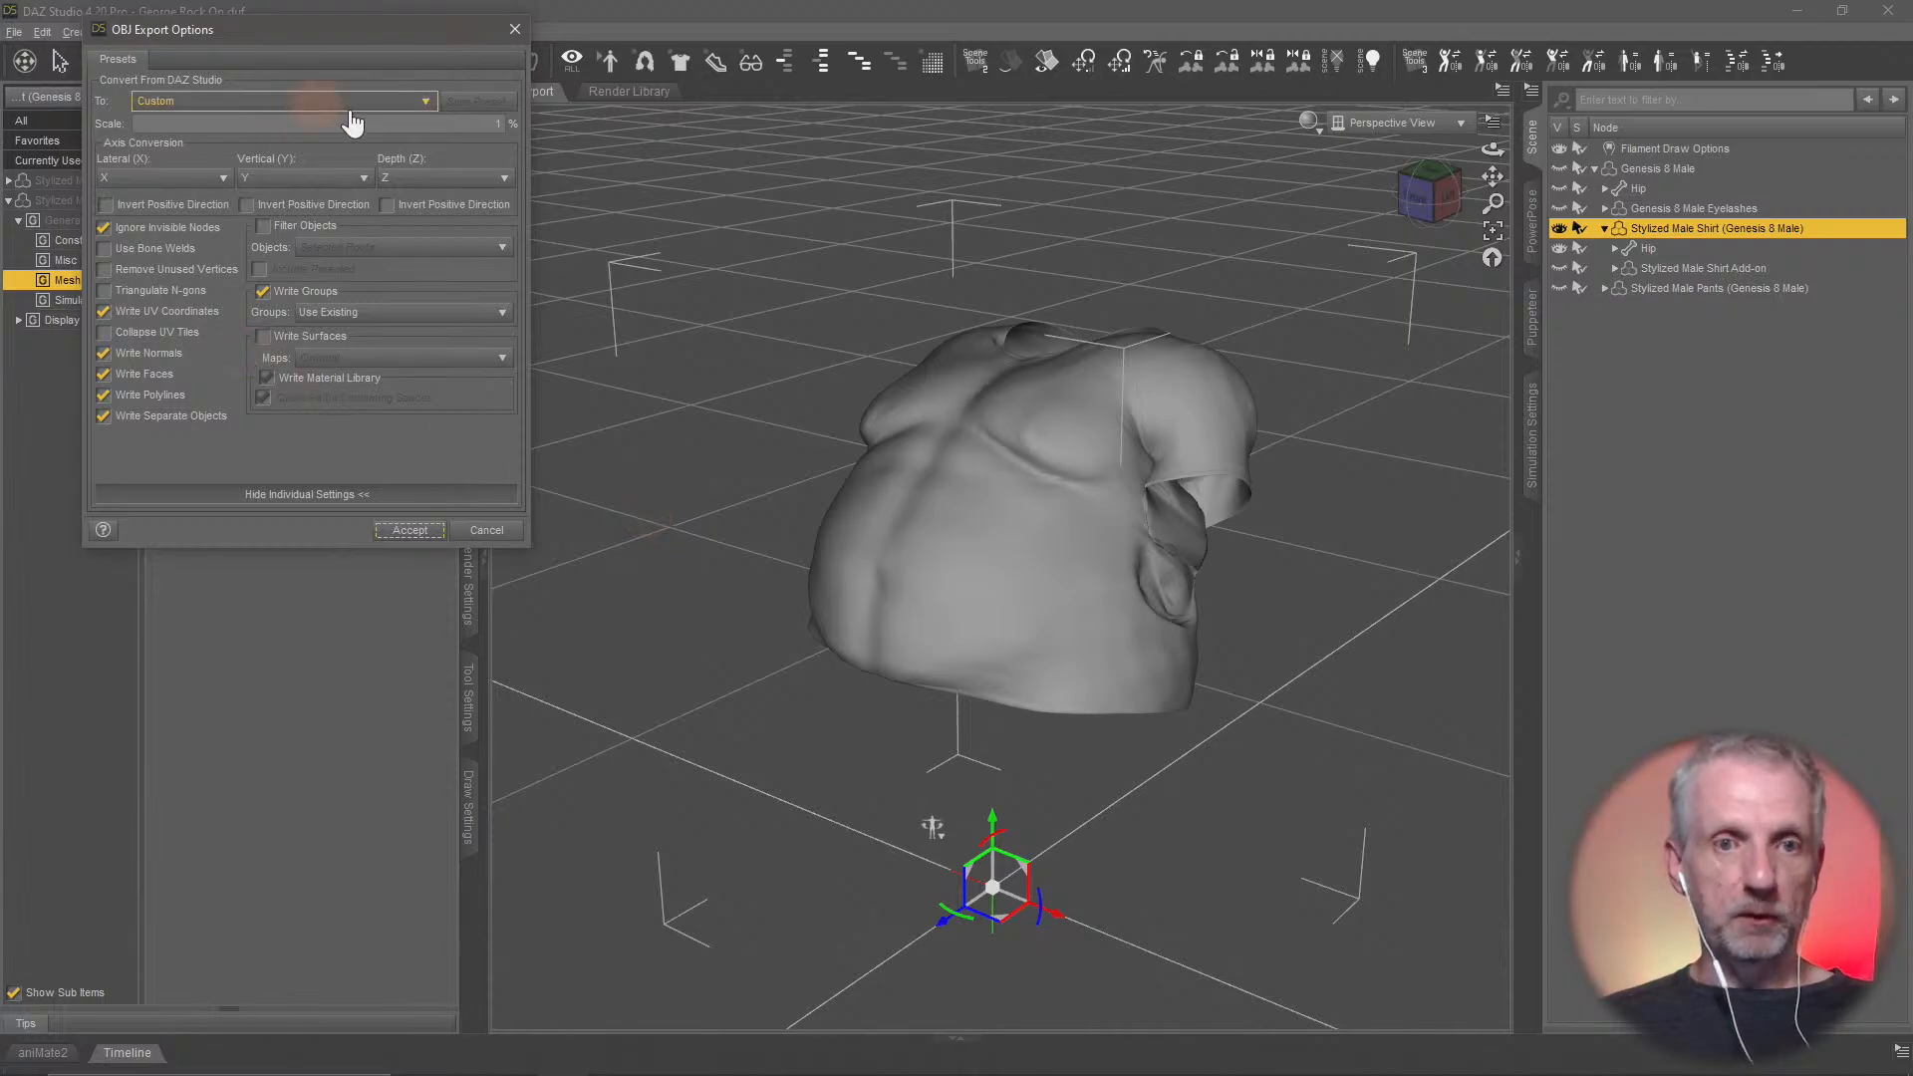
left_click(389, 531)
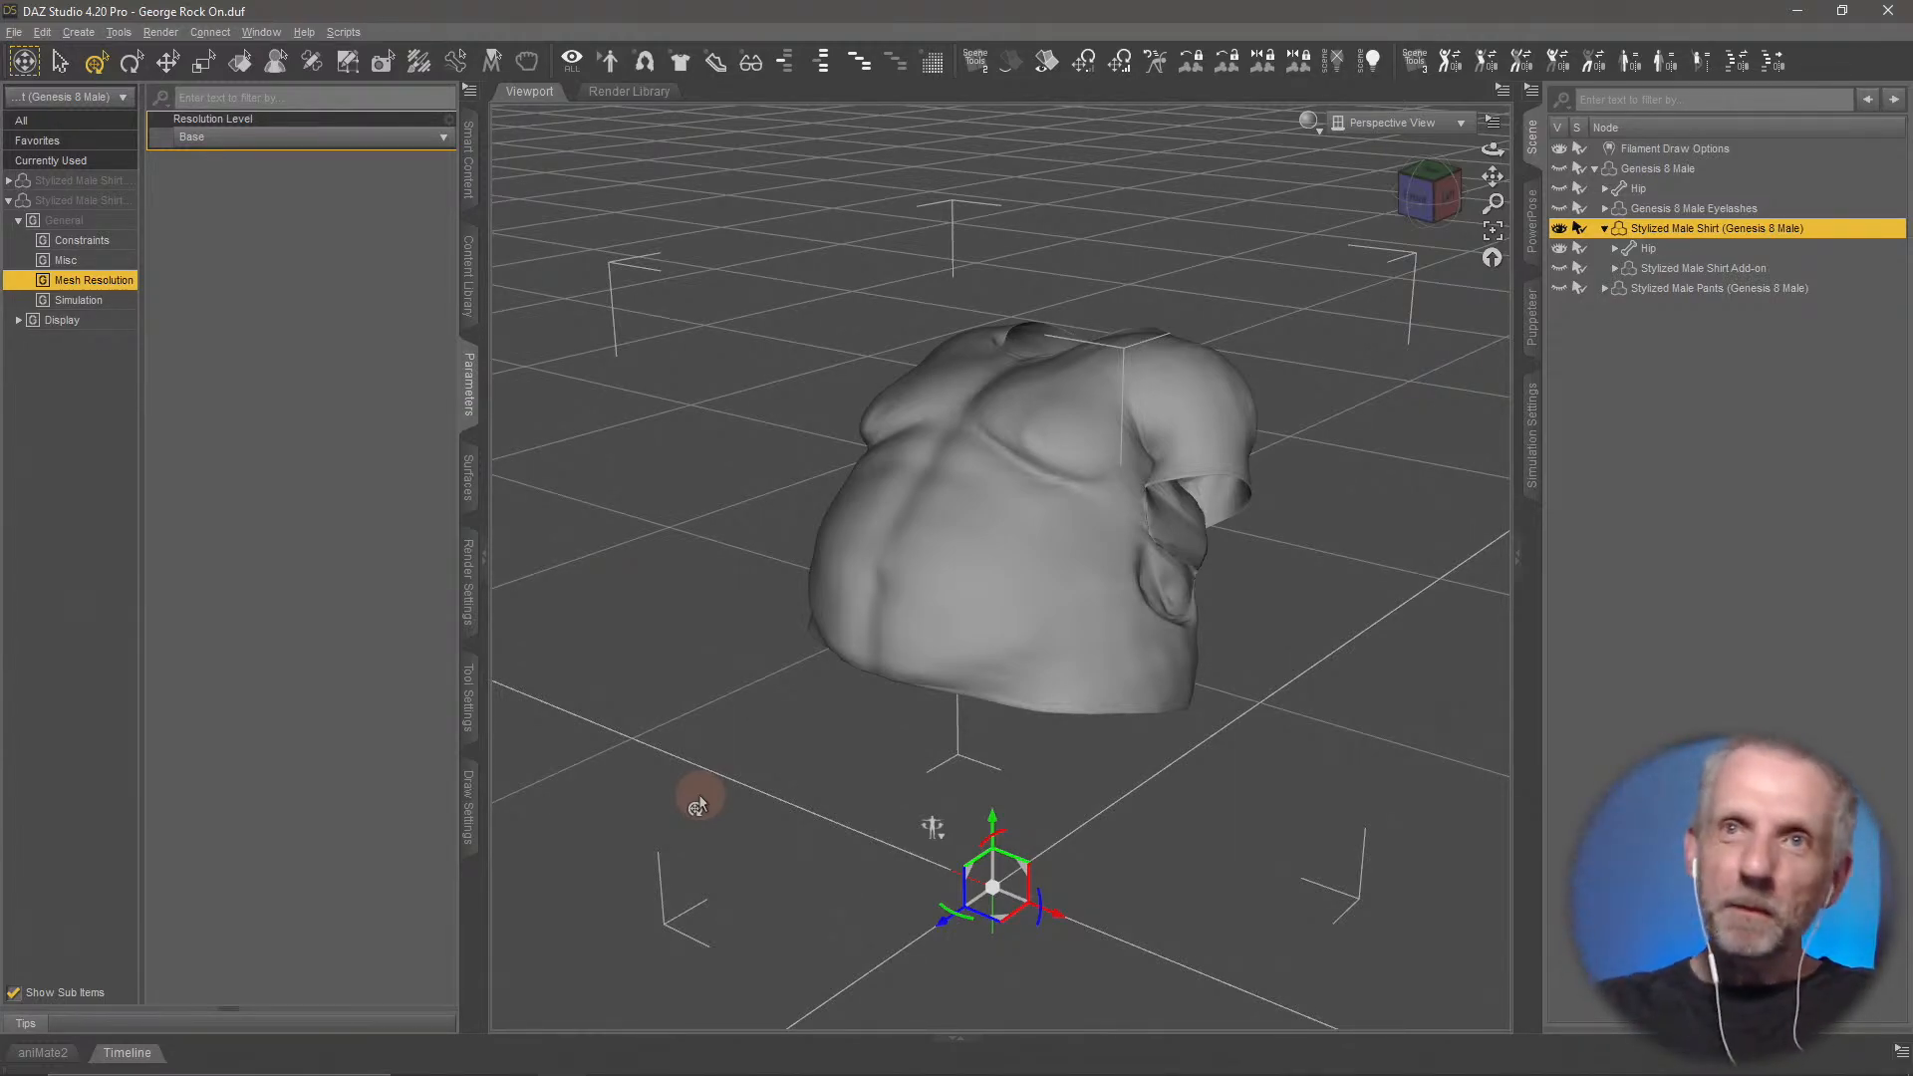
Switch to Blender and delete the old G8F figure and Skirt from the scene
key("alt+Tab")
scroll(659, 540, "up", 3)
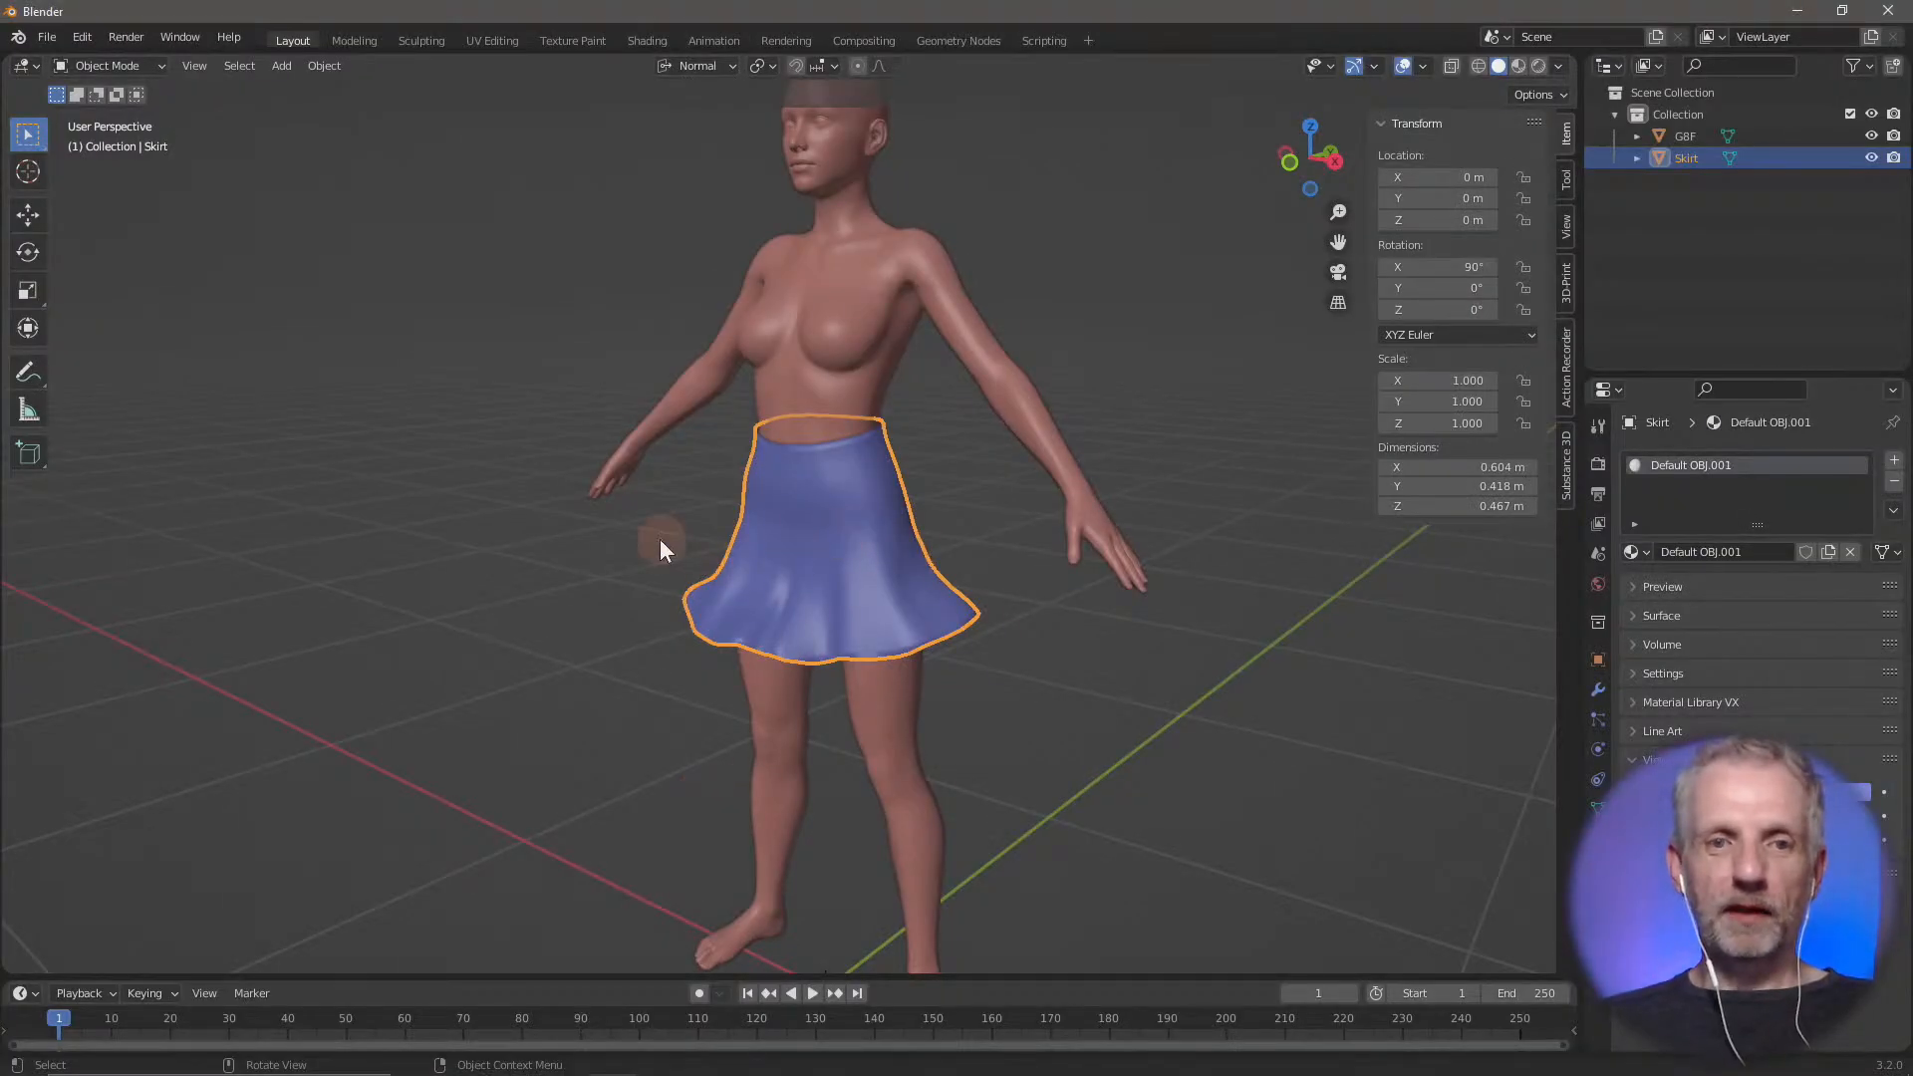
scroll(659, 540, "down", 5)
scroll(660, 540, "up", 2)
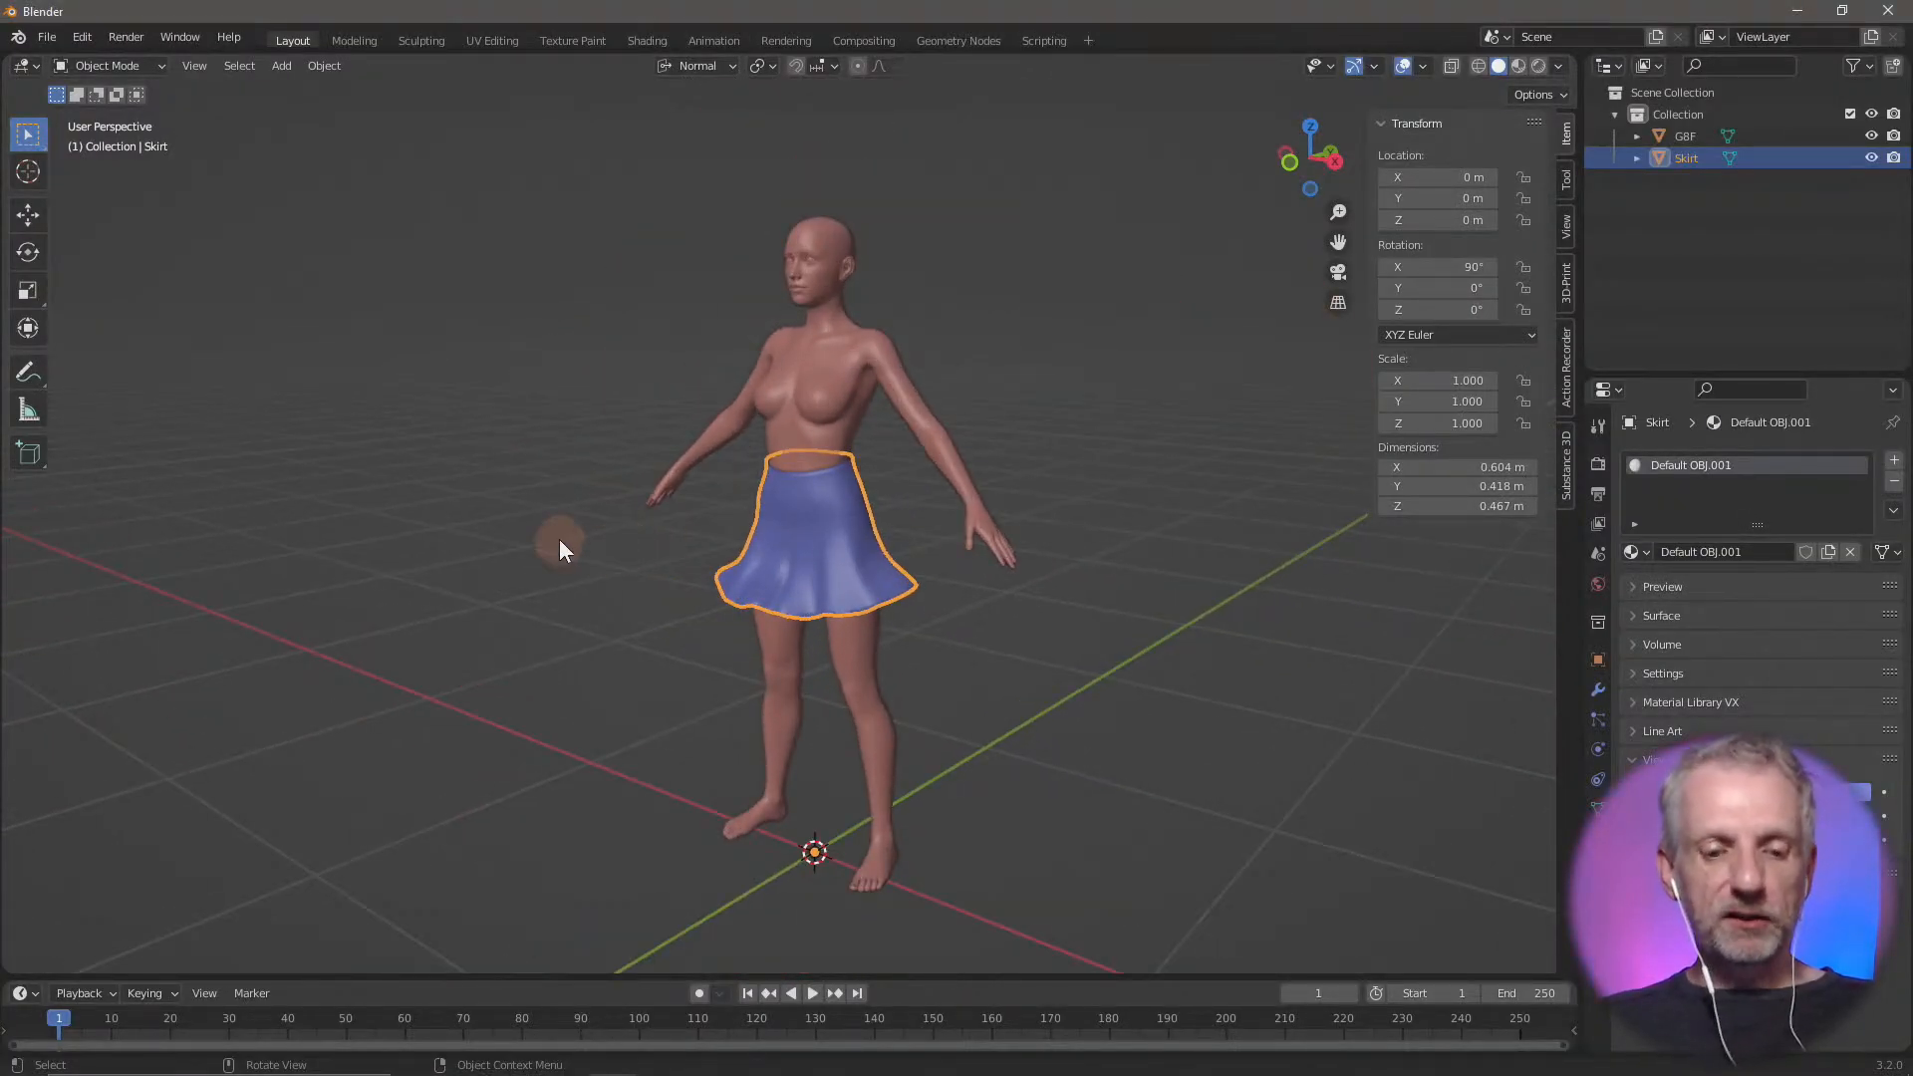
key("a")
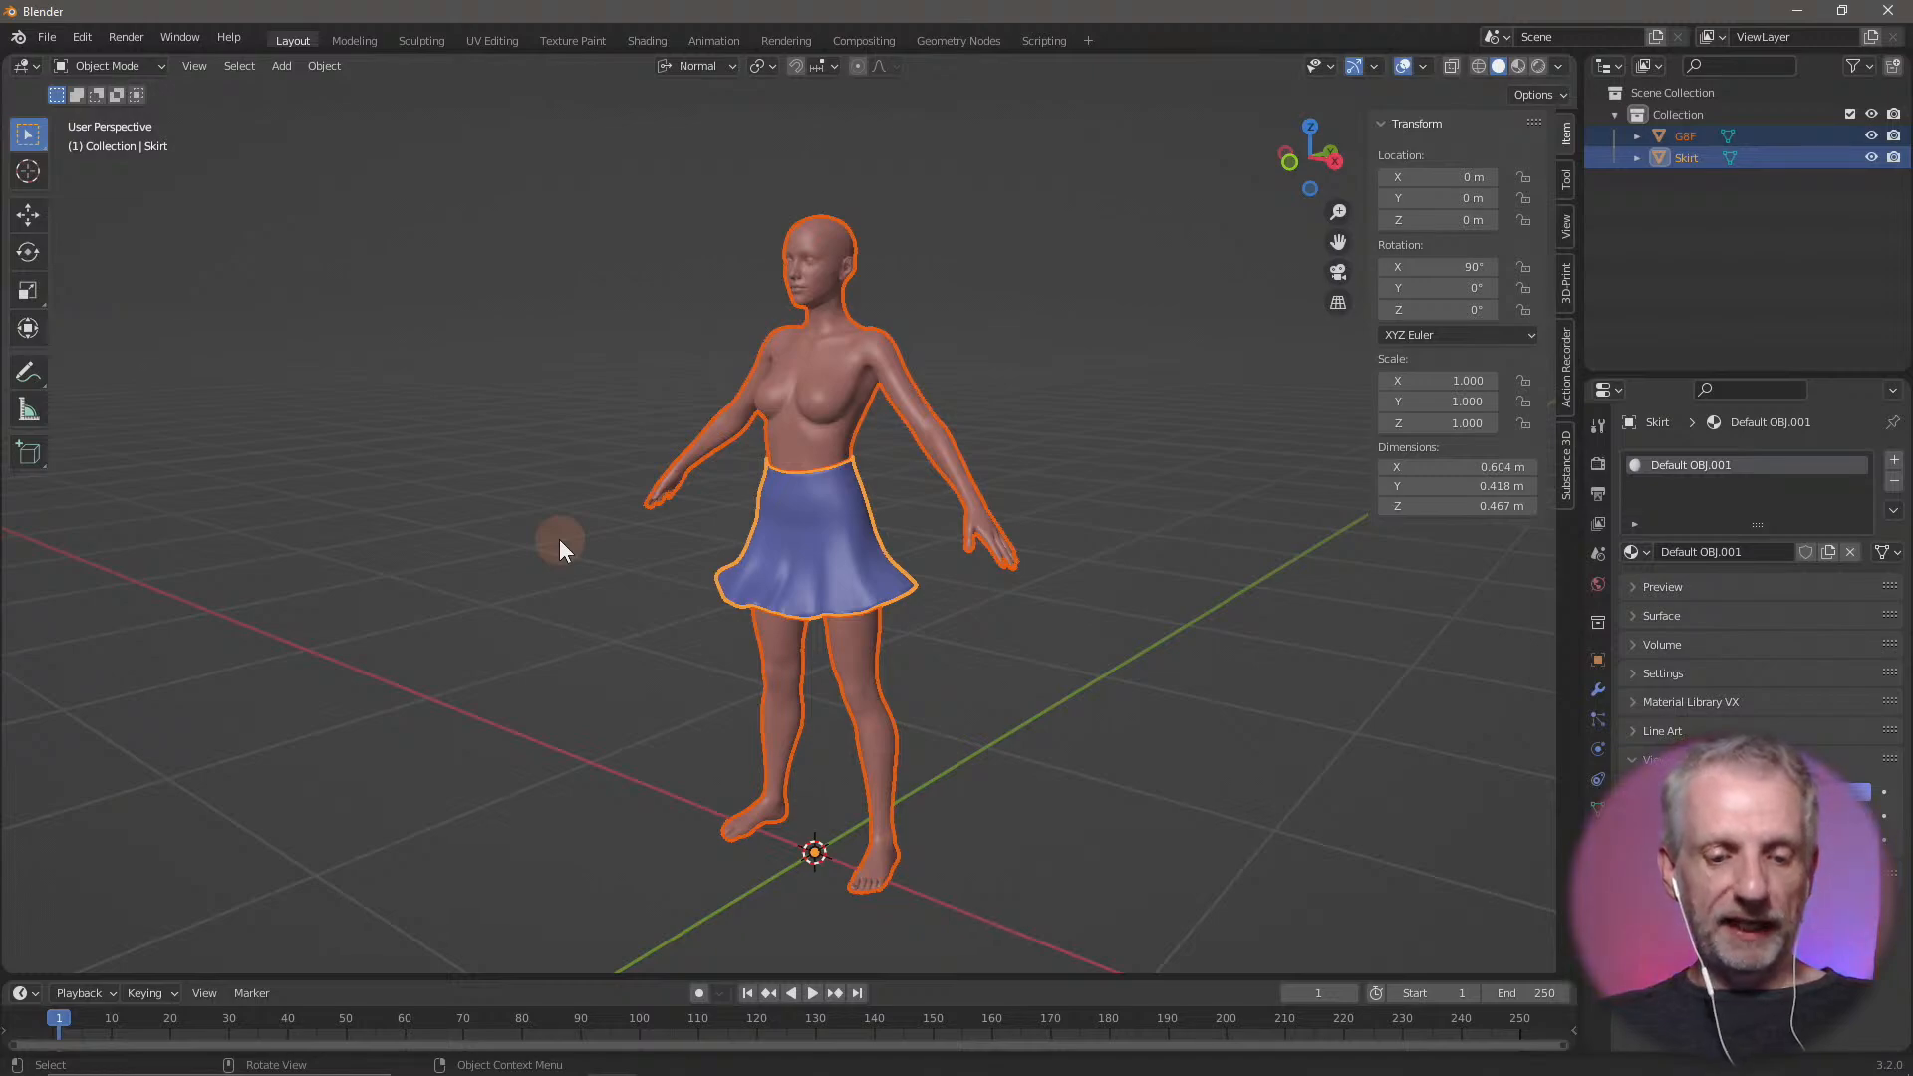
key("x")
left_click(558, 540)
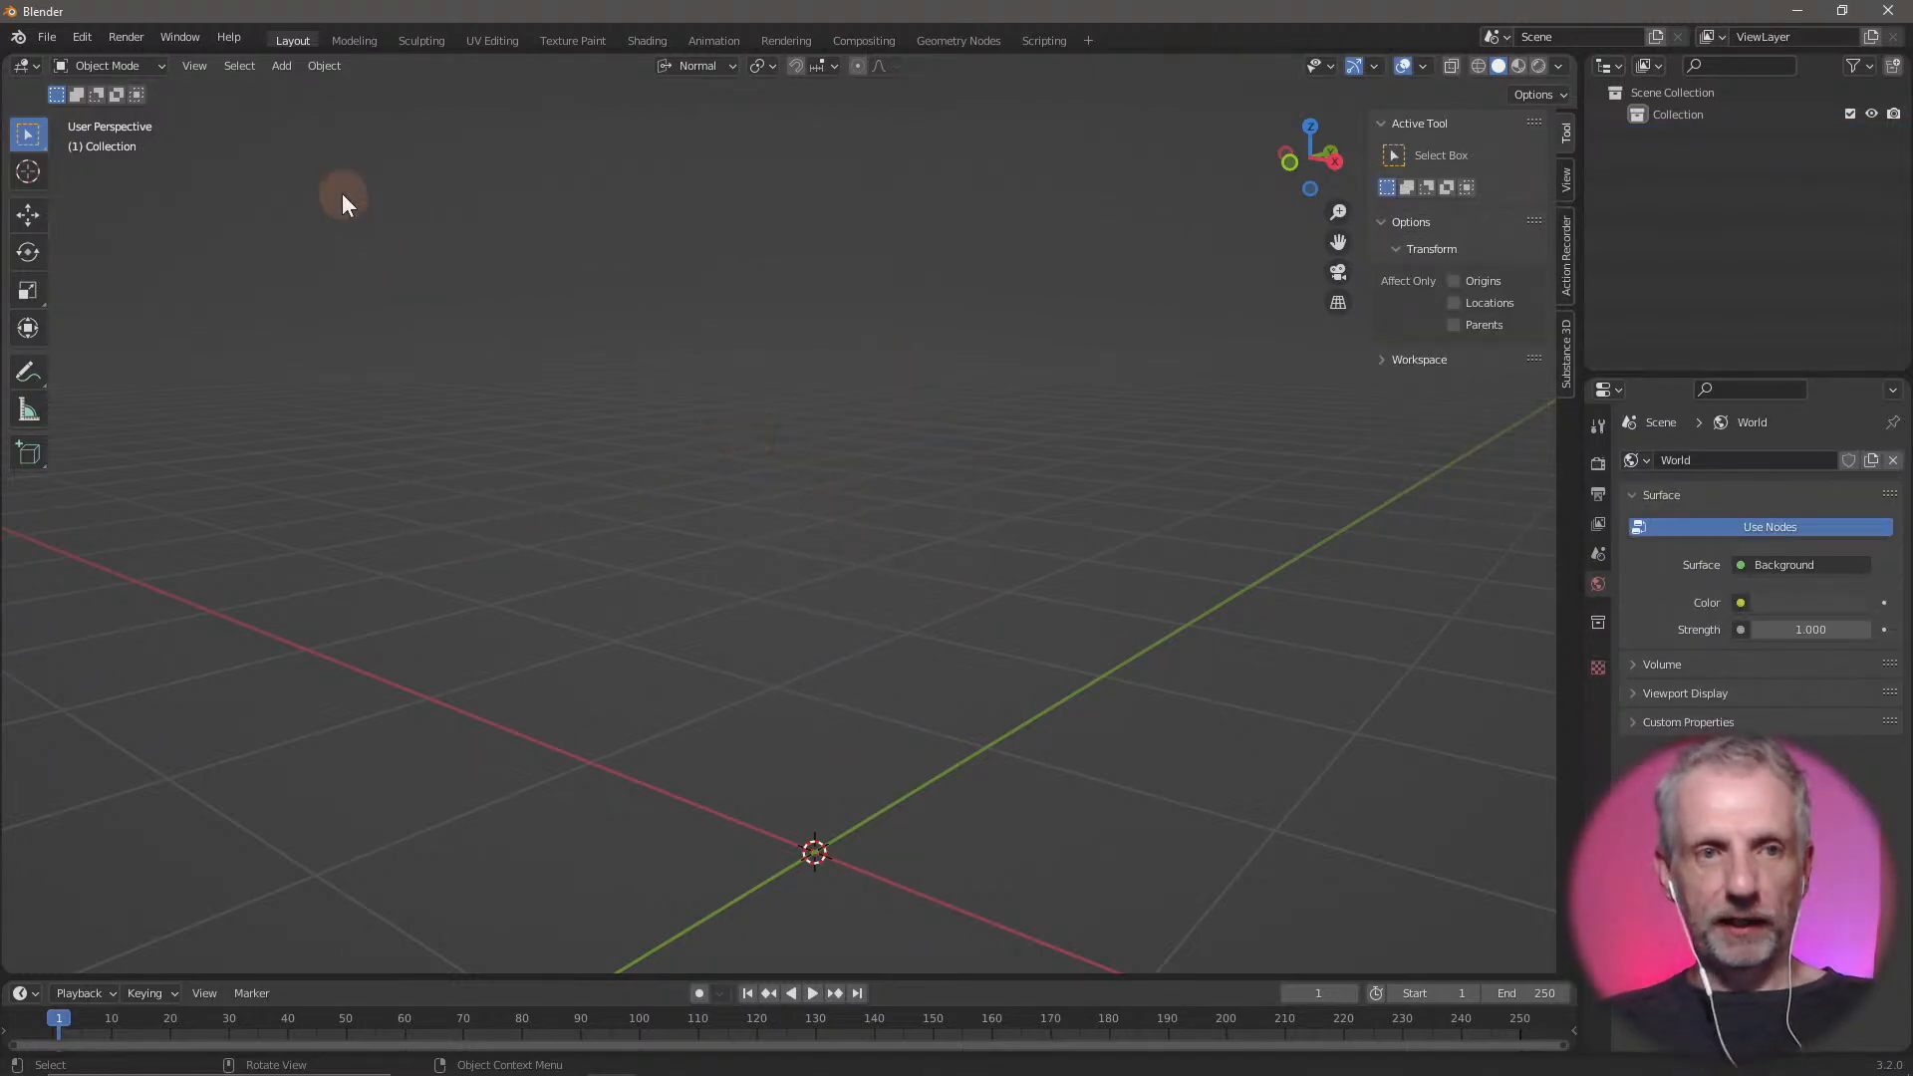
Reveal the Geometry options of the OBJ import and import George.obj from the Blender Skirt folder
left_click(49, 38)
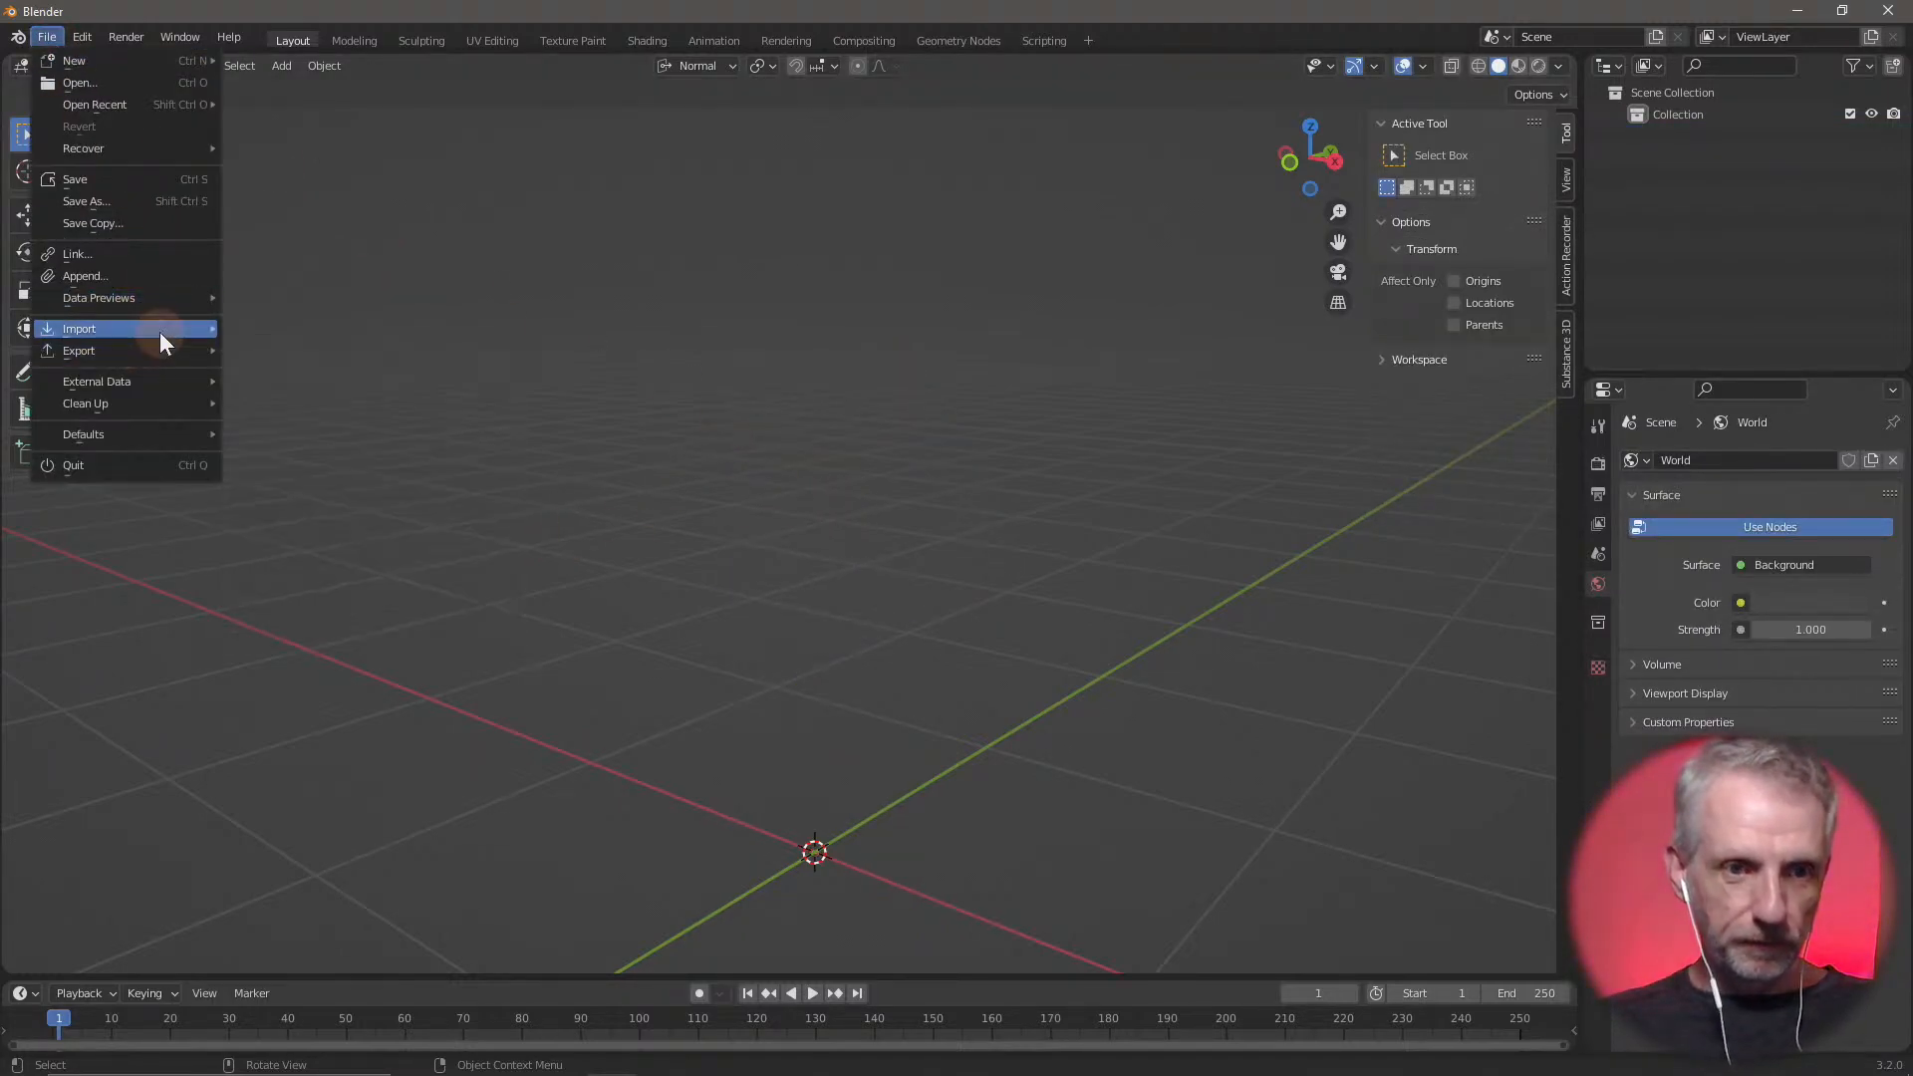
mouse_move(159, 331)
left_click(380, 568)
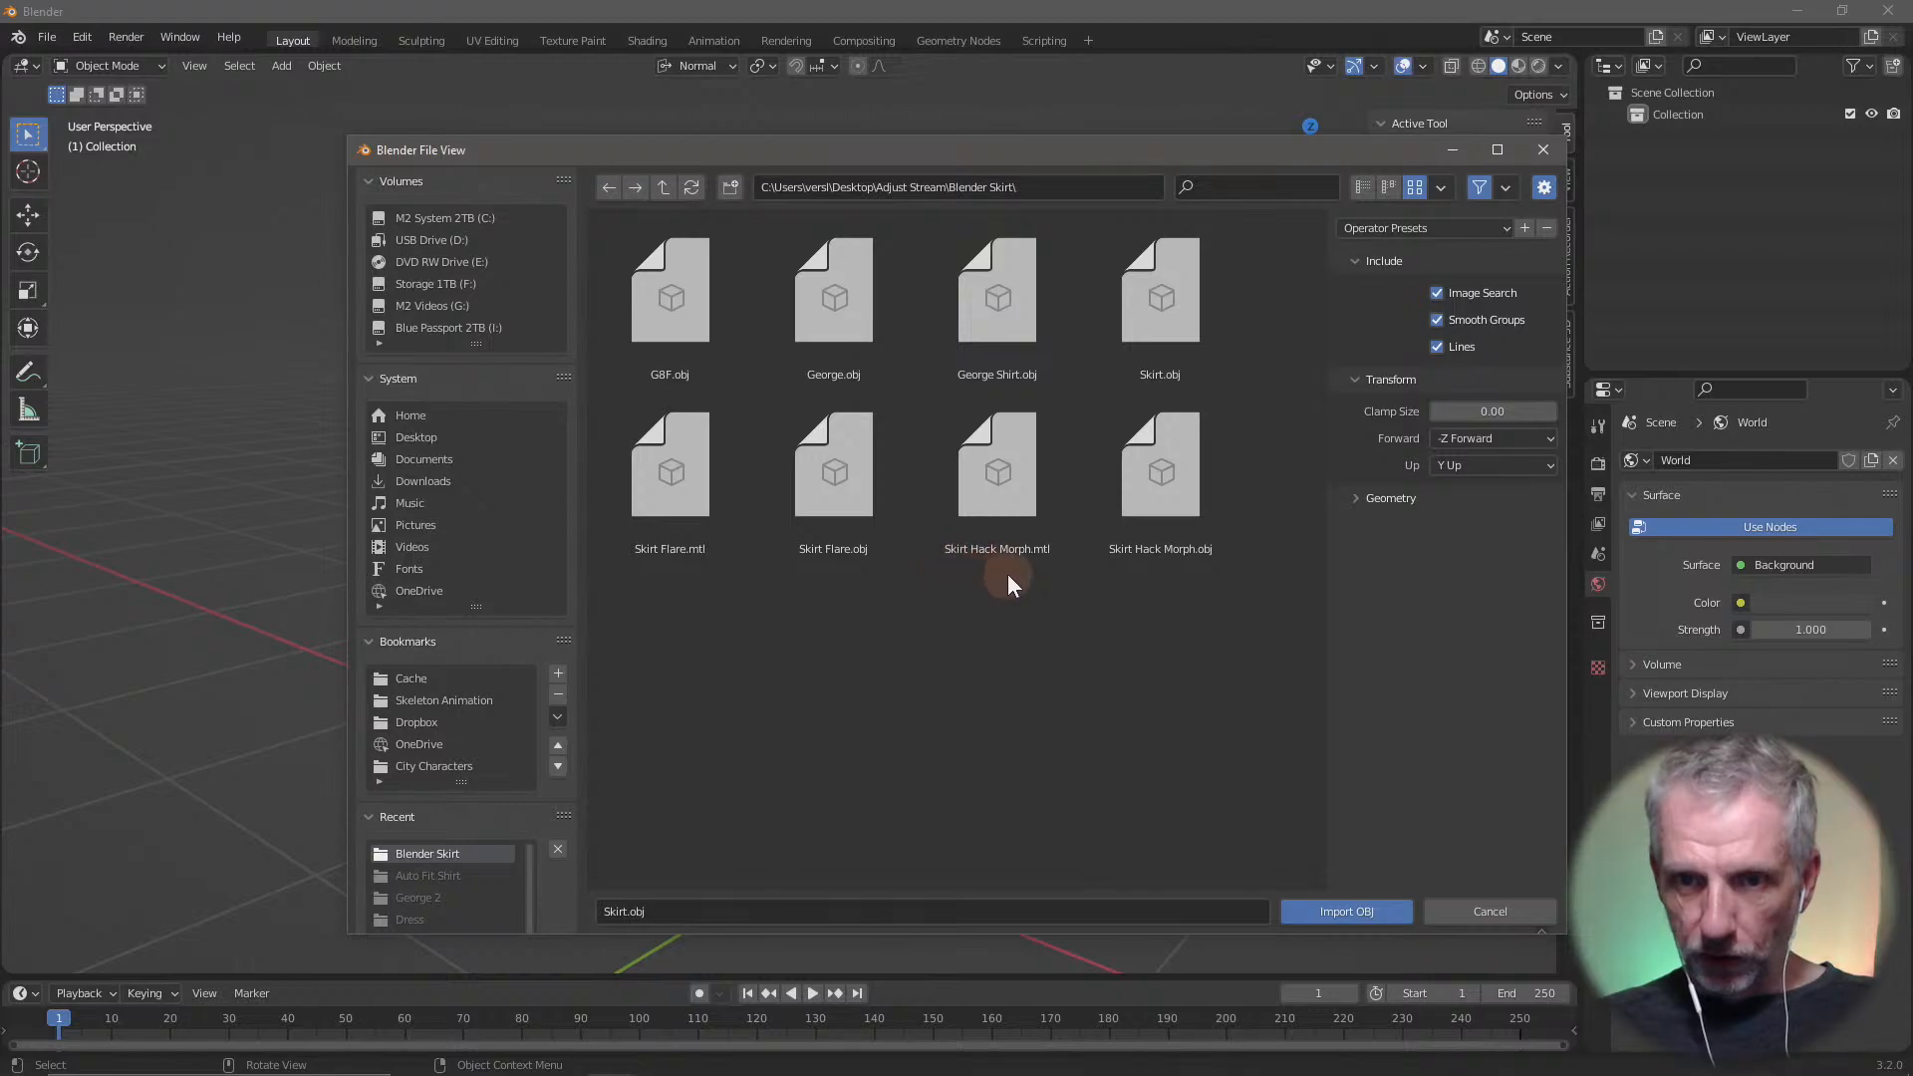
left_click(823, 319)
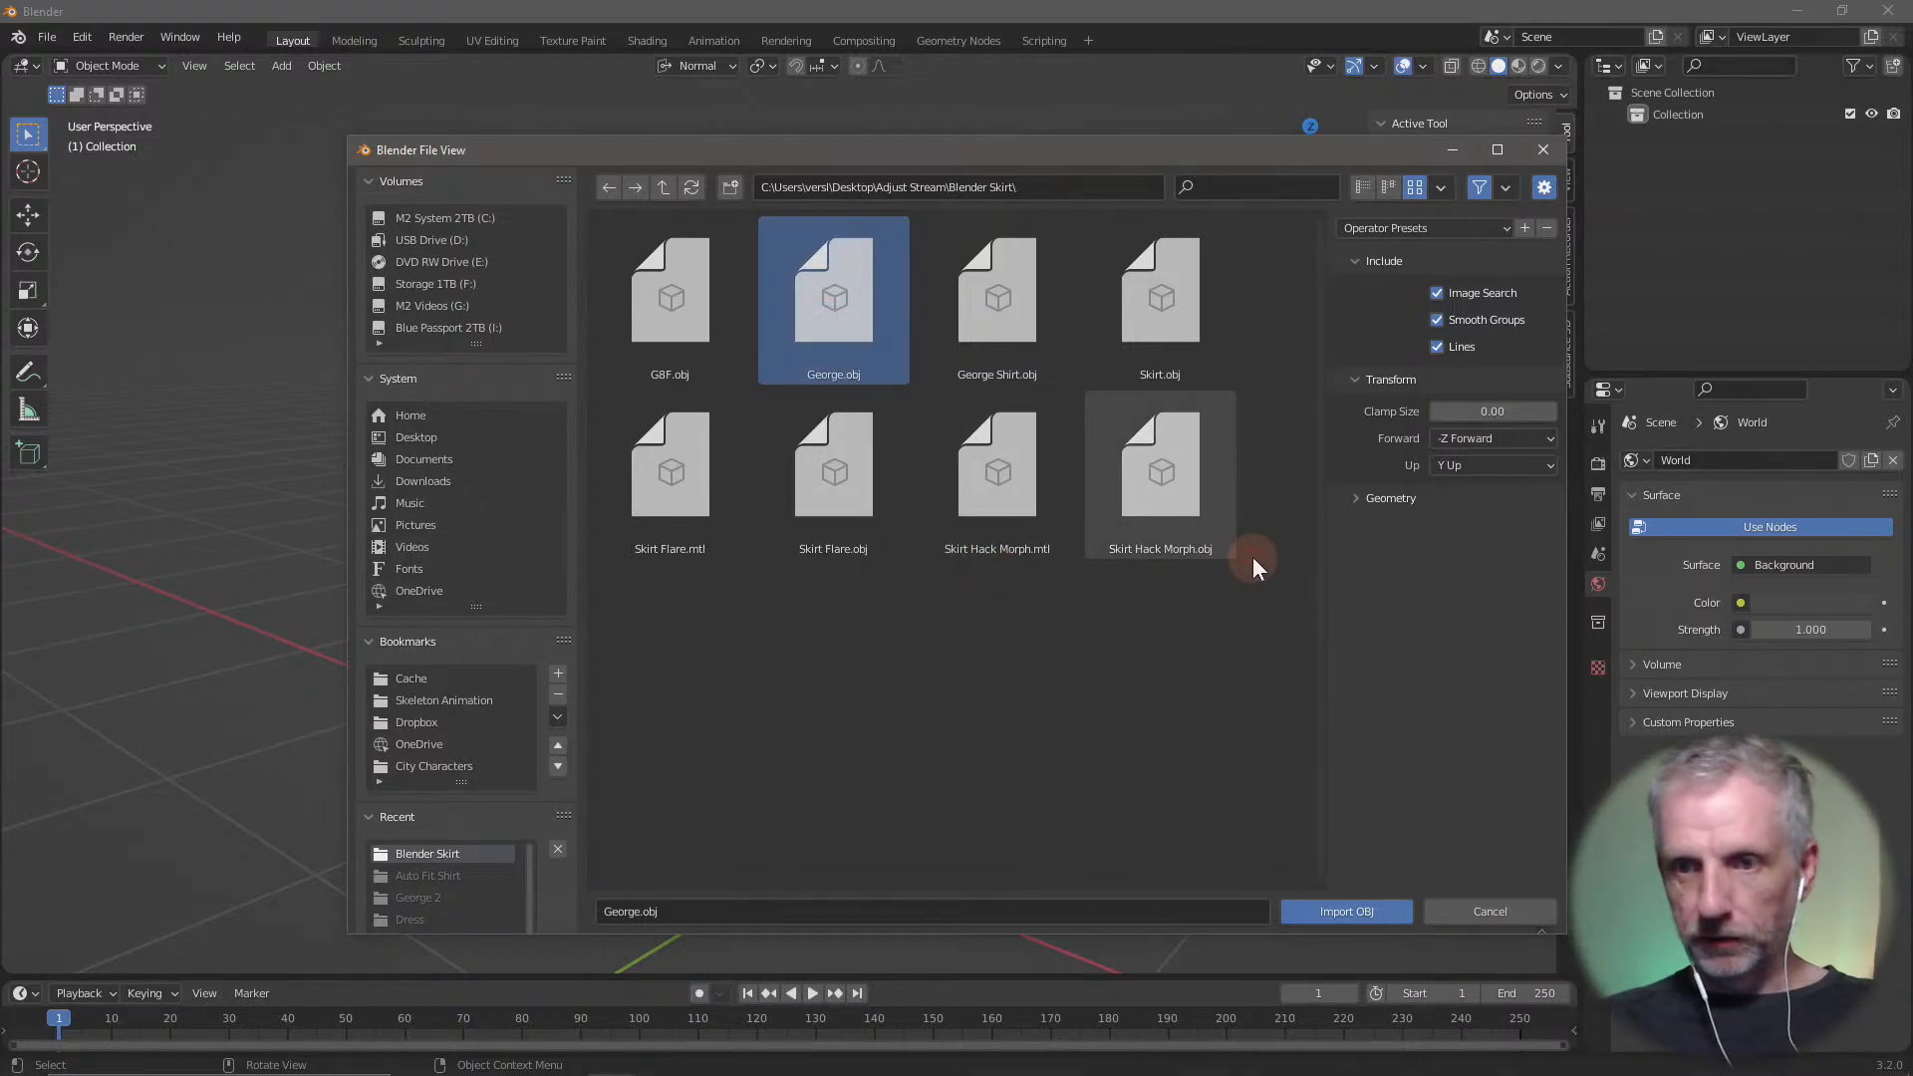
left_click(1355, 500)
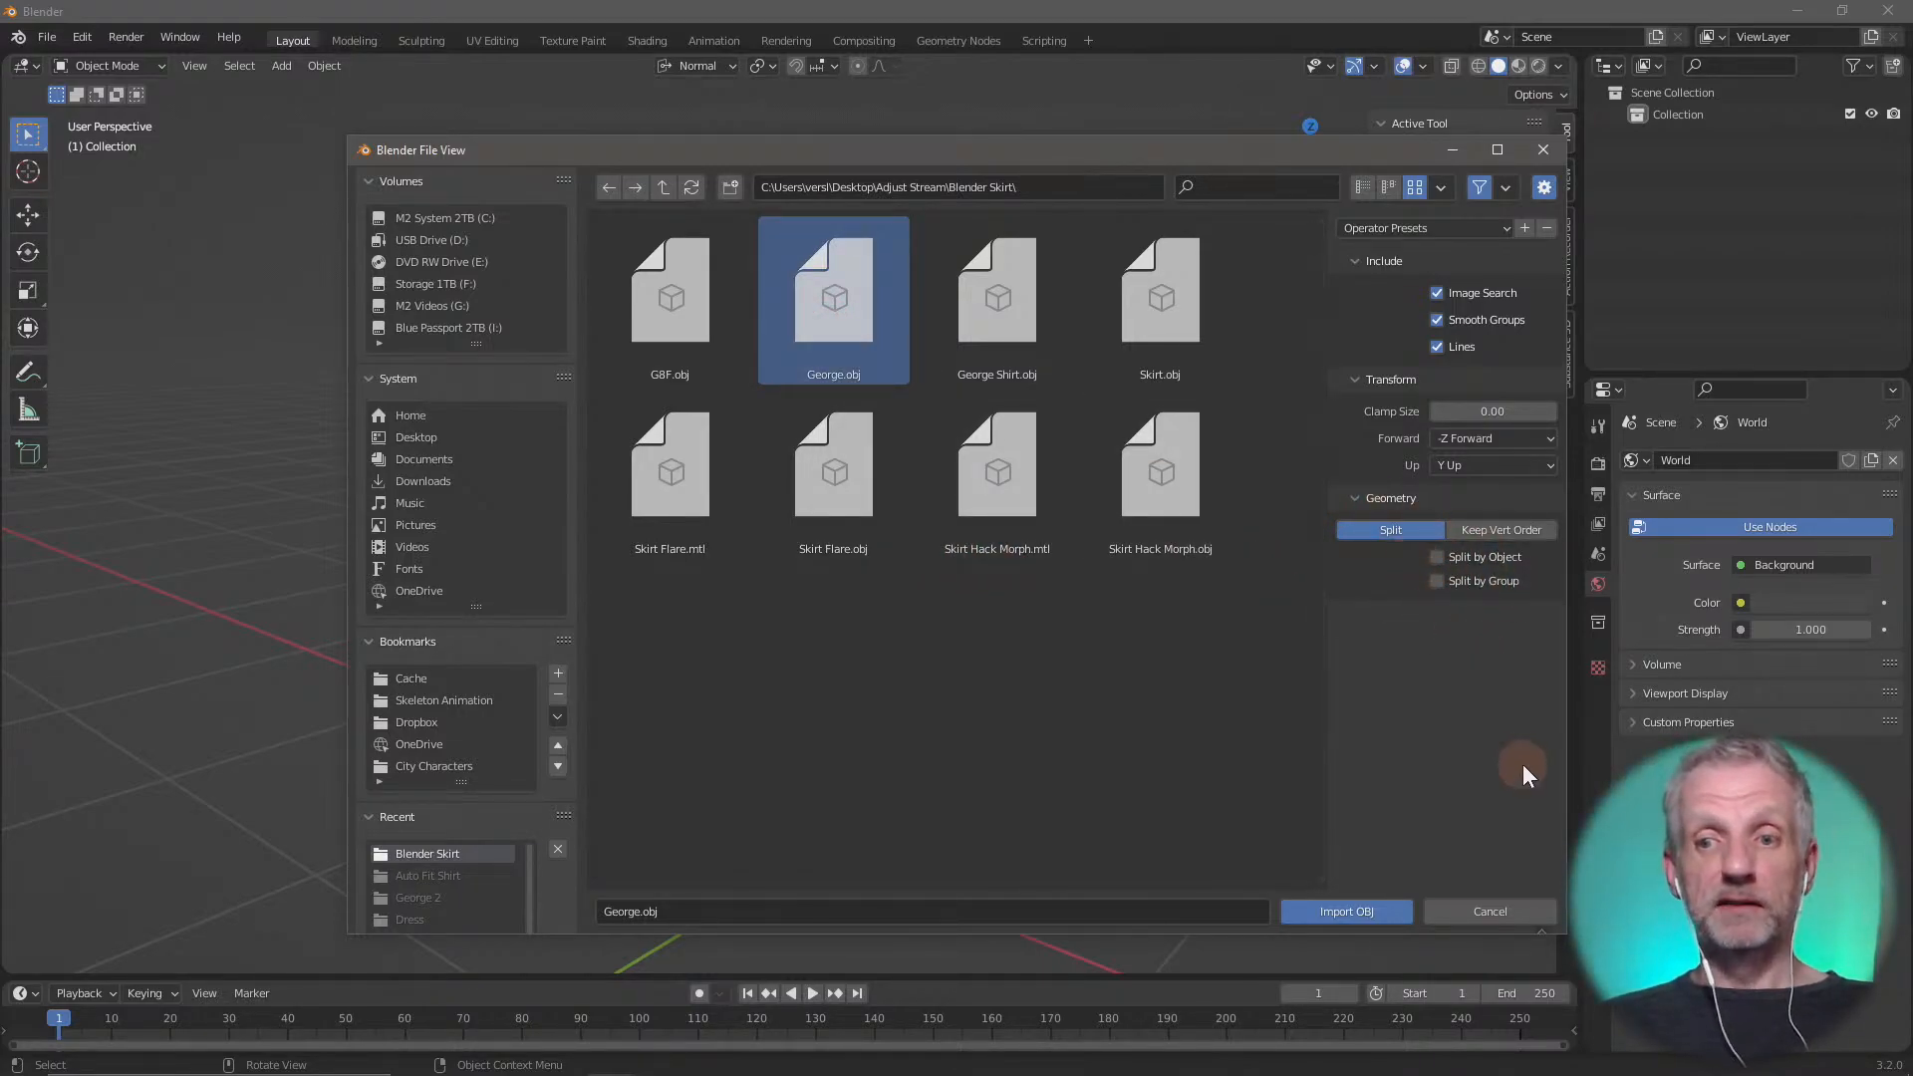
left_click(1361, 914)
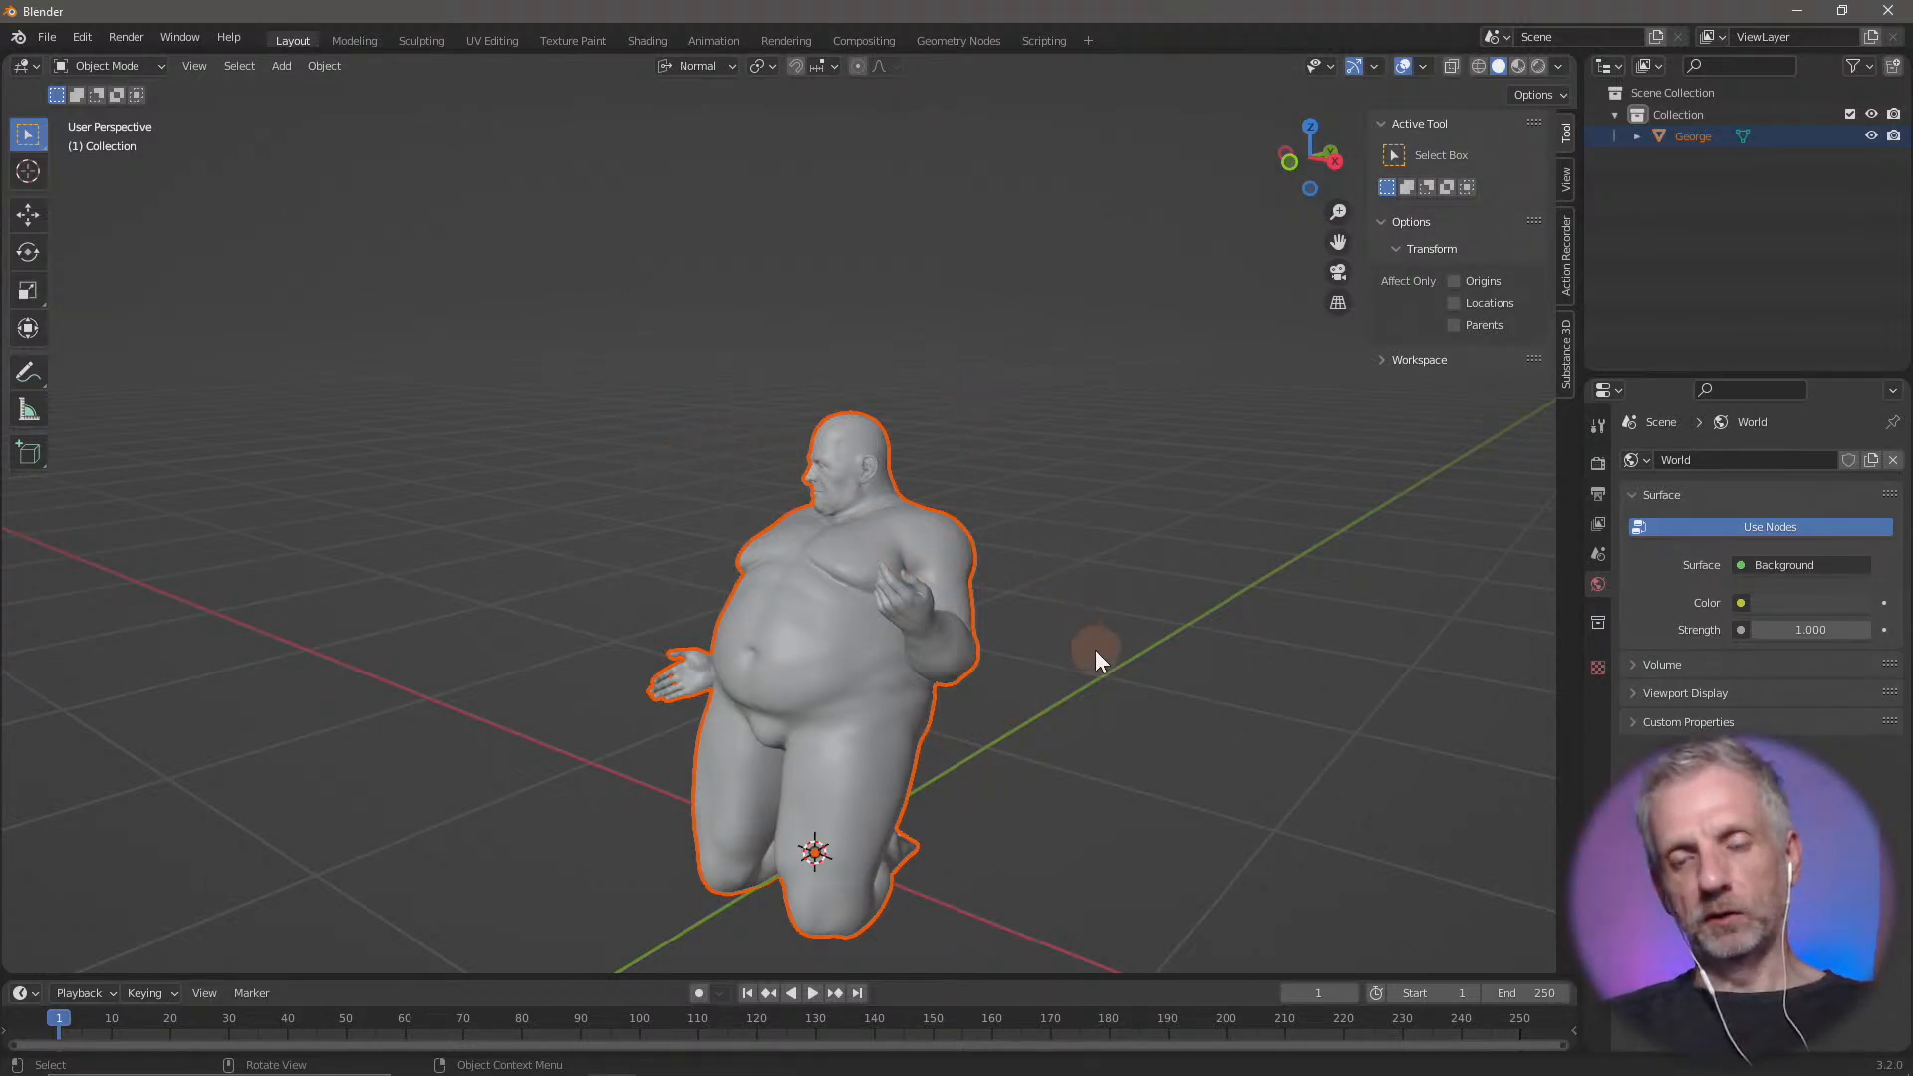
Import George Shirt.obj from the Blender Skirt folder and clear the selection
middle_click_drag(1096, 649, 1056, 517, "shift")
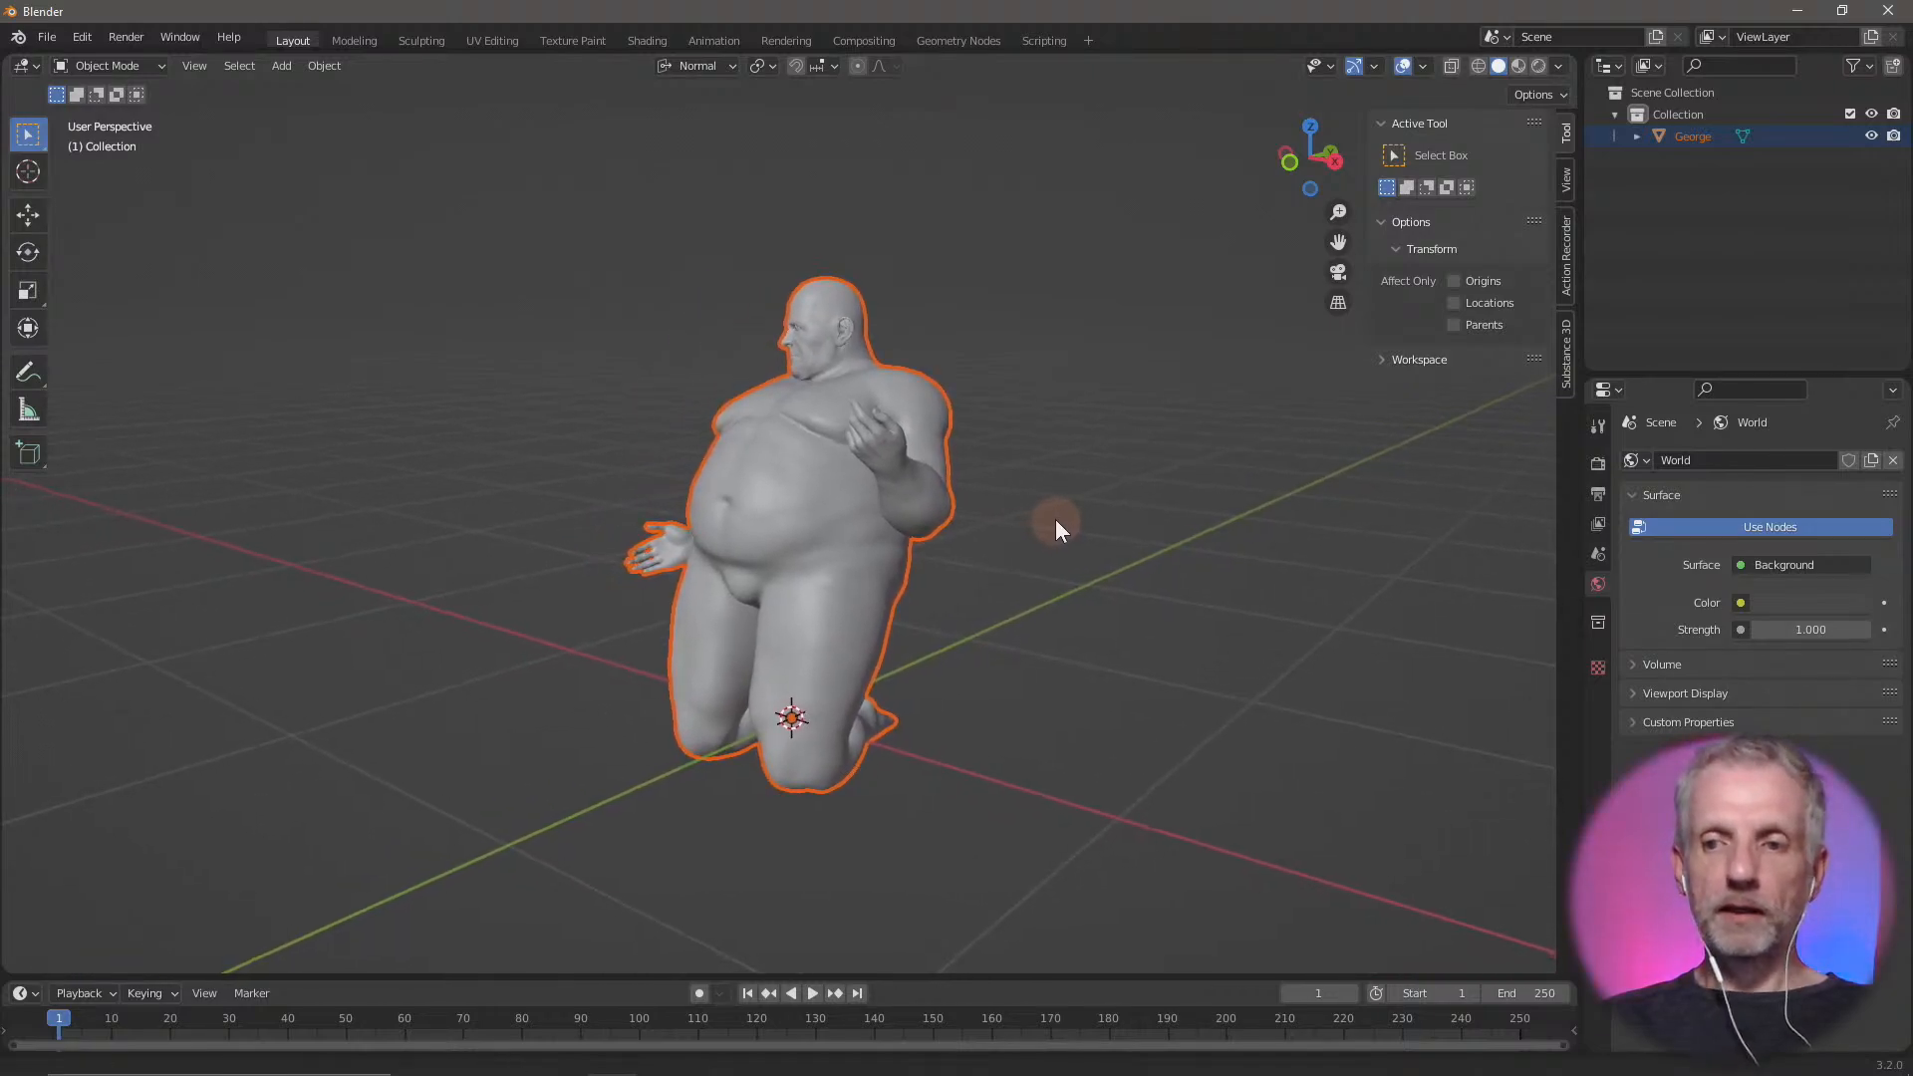
left_click(44, 38)
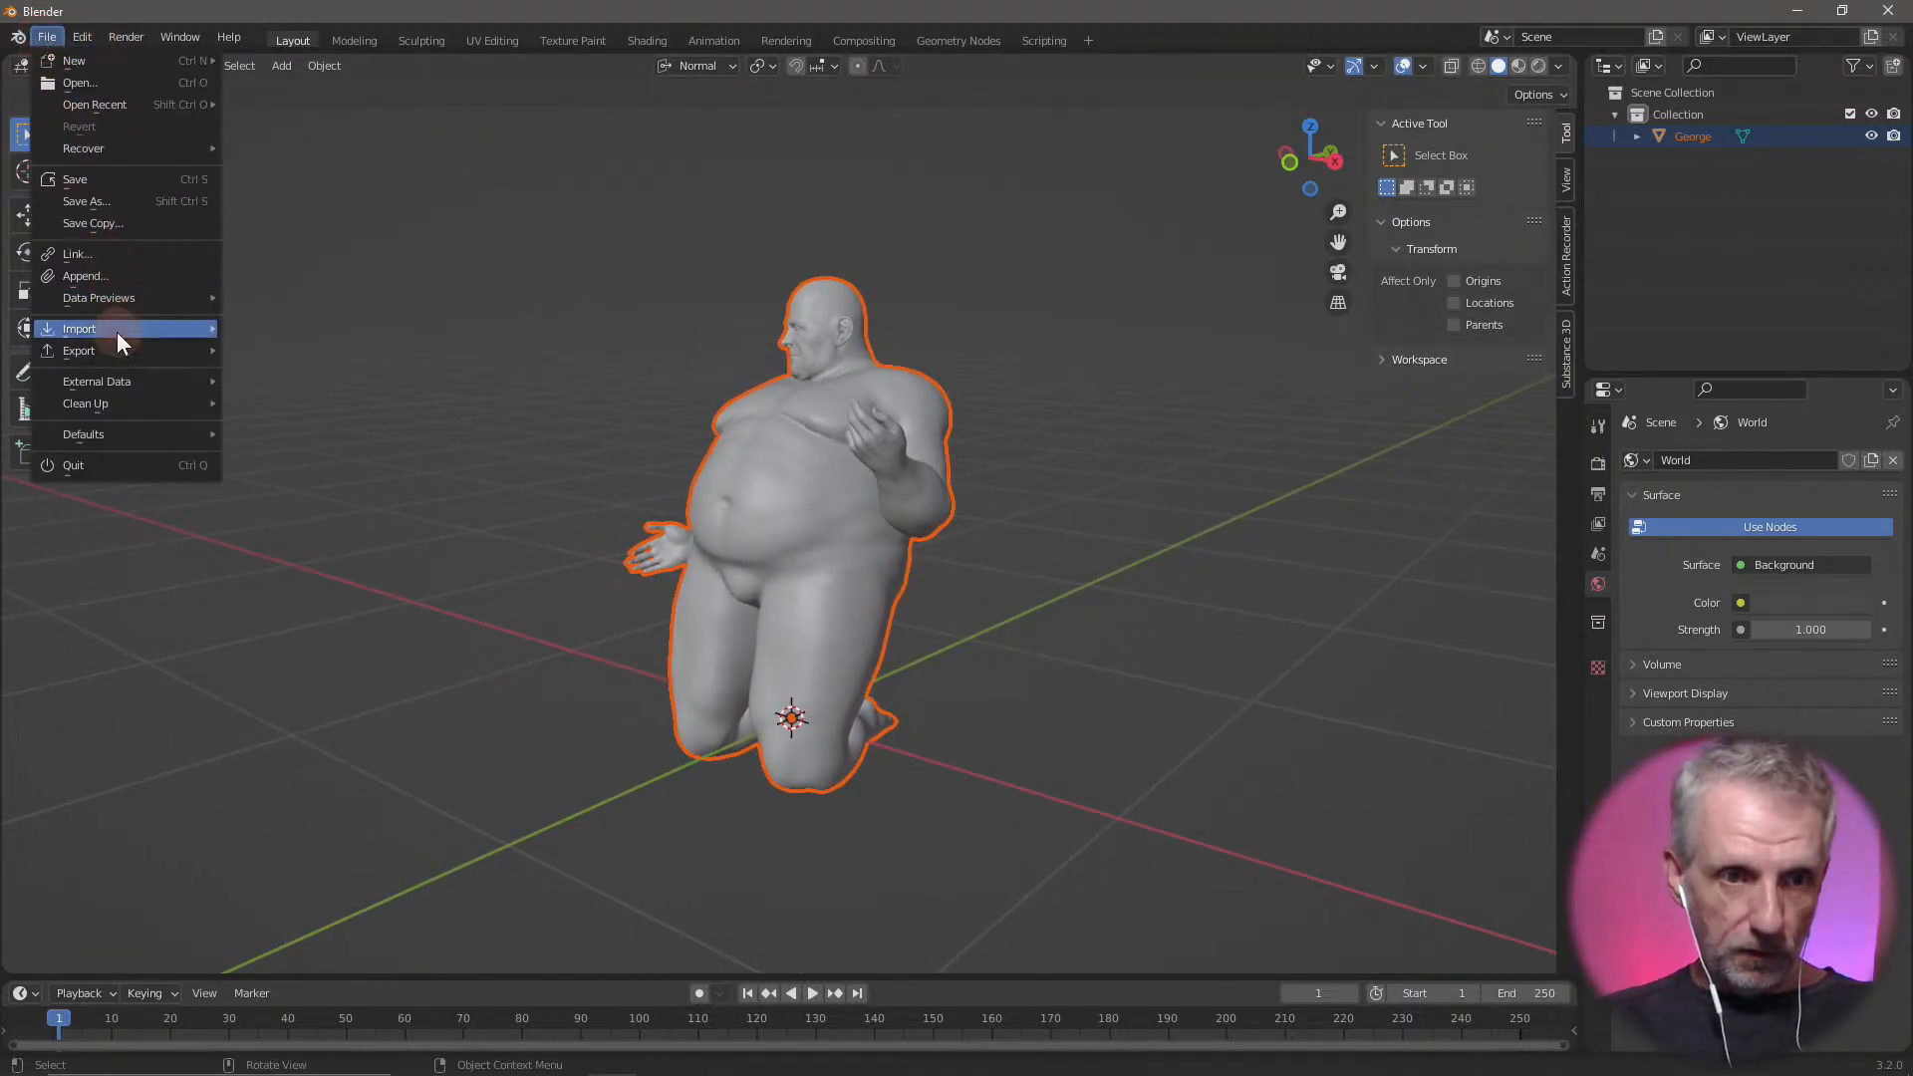
mouse_move(116, 332)
left_click(369, 569)
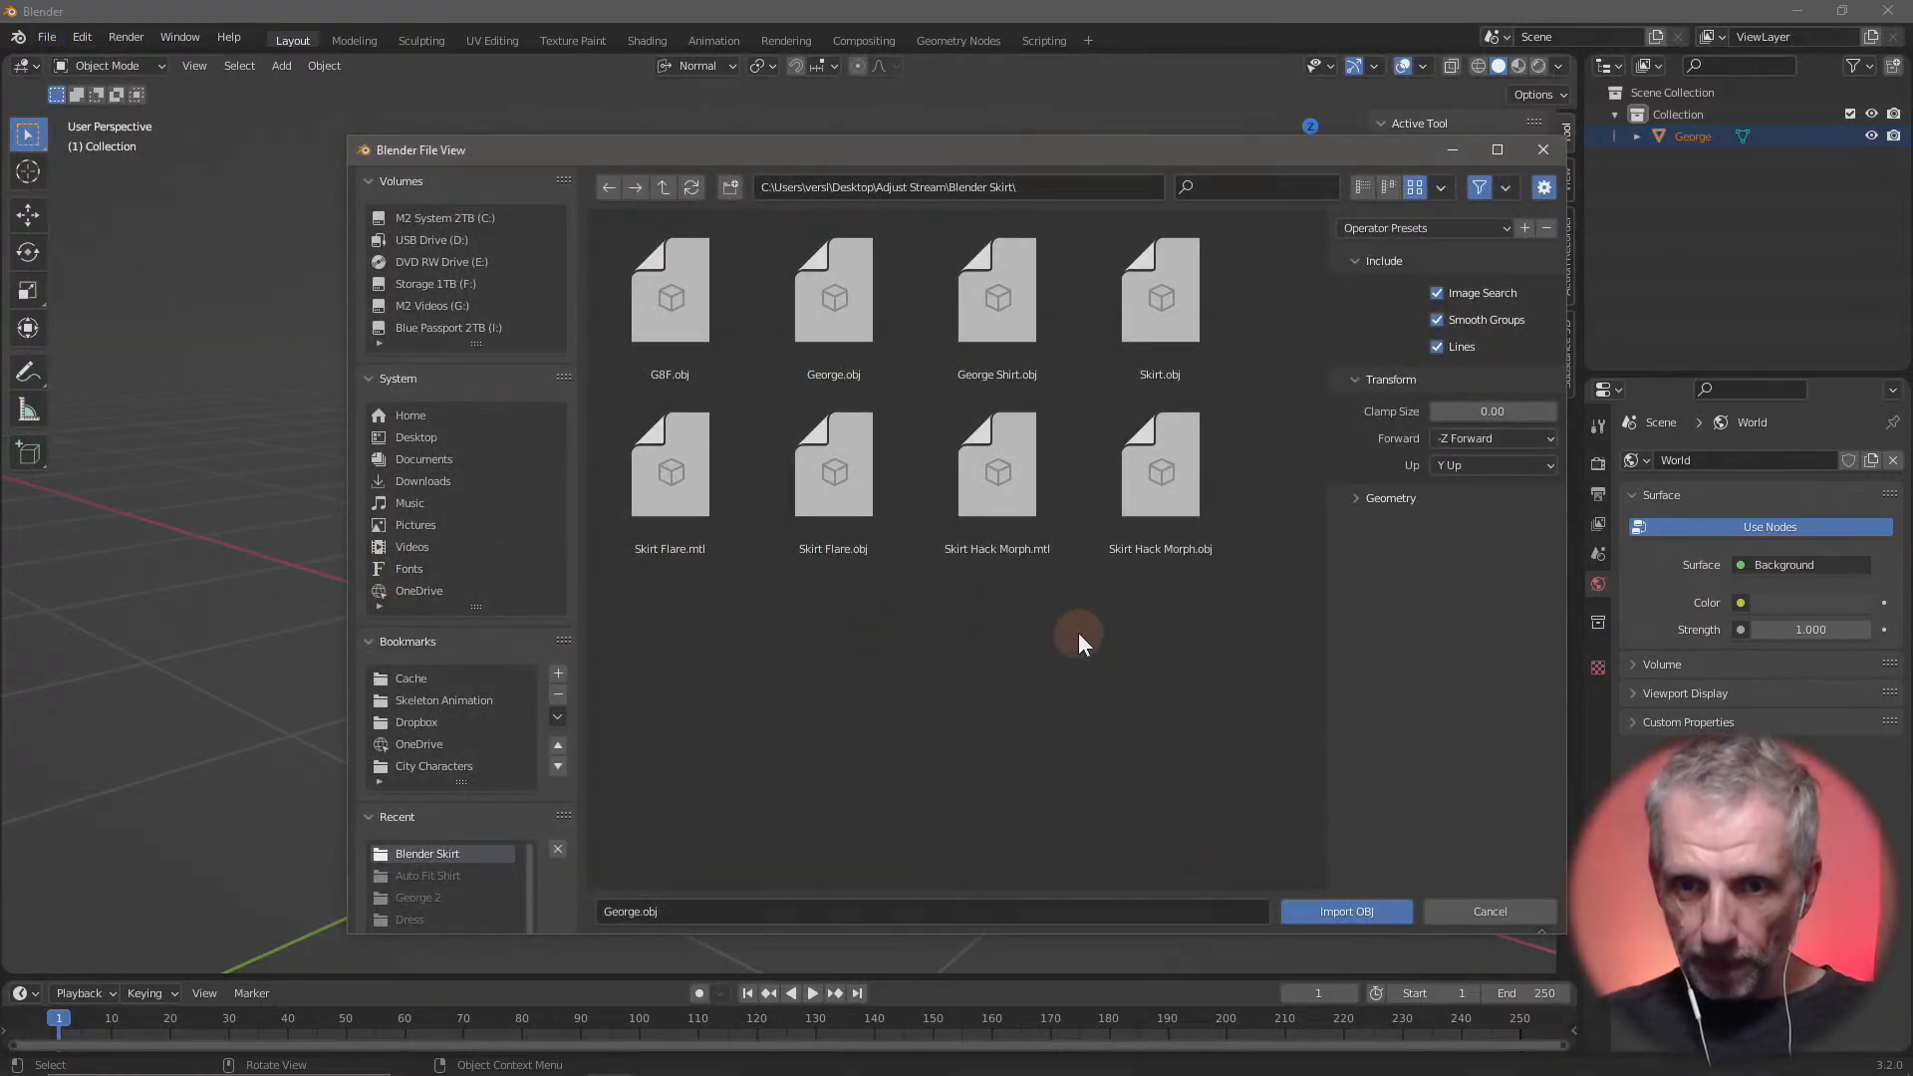
left_click(1012, 334)
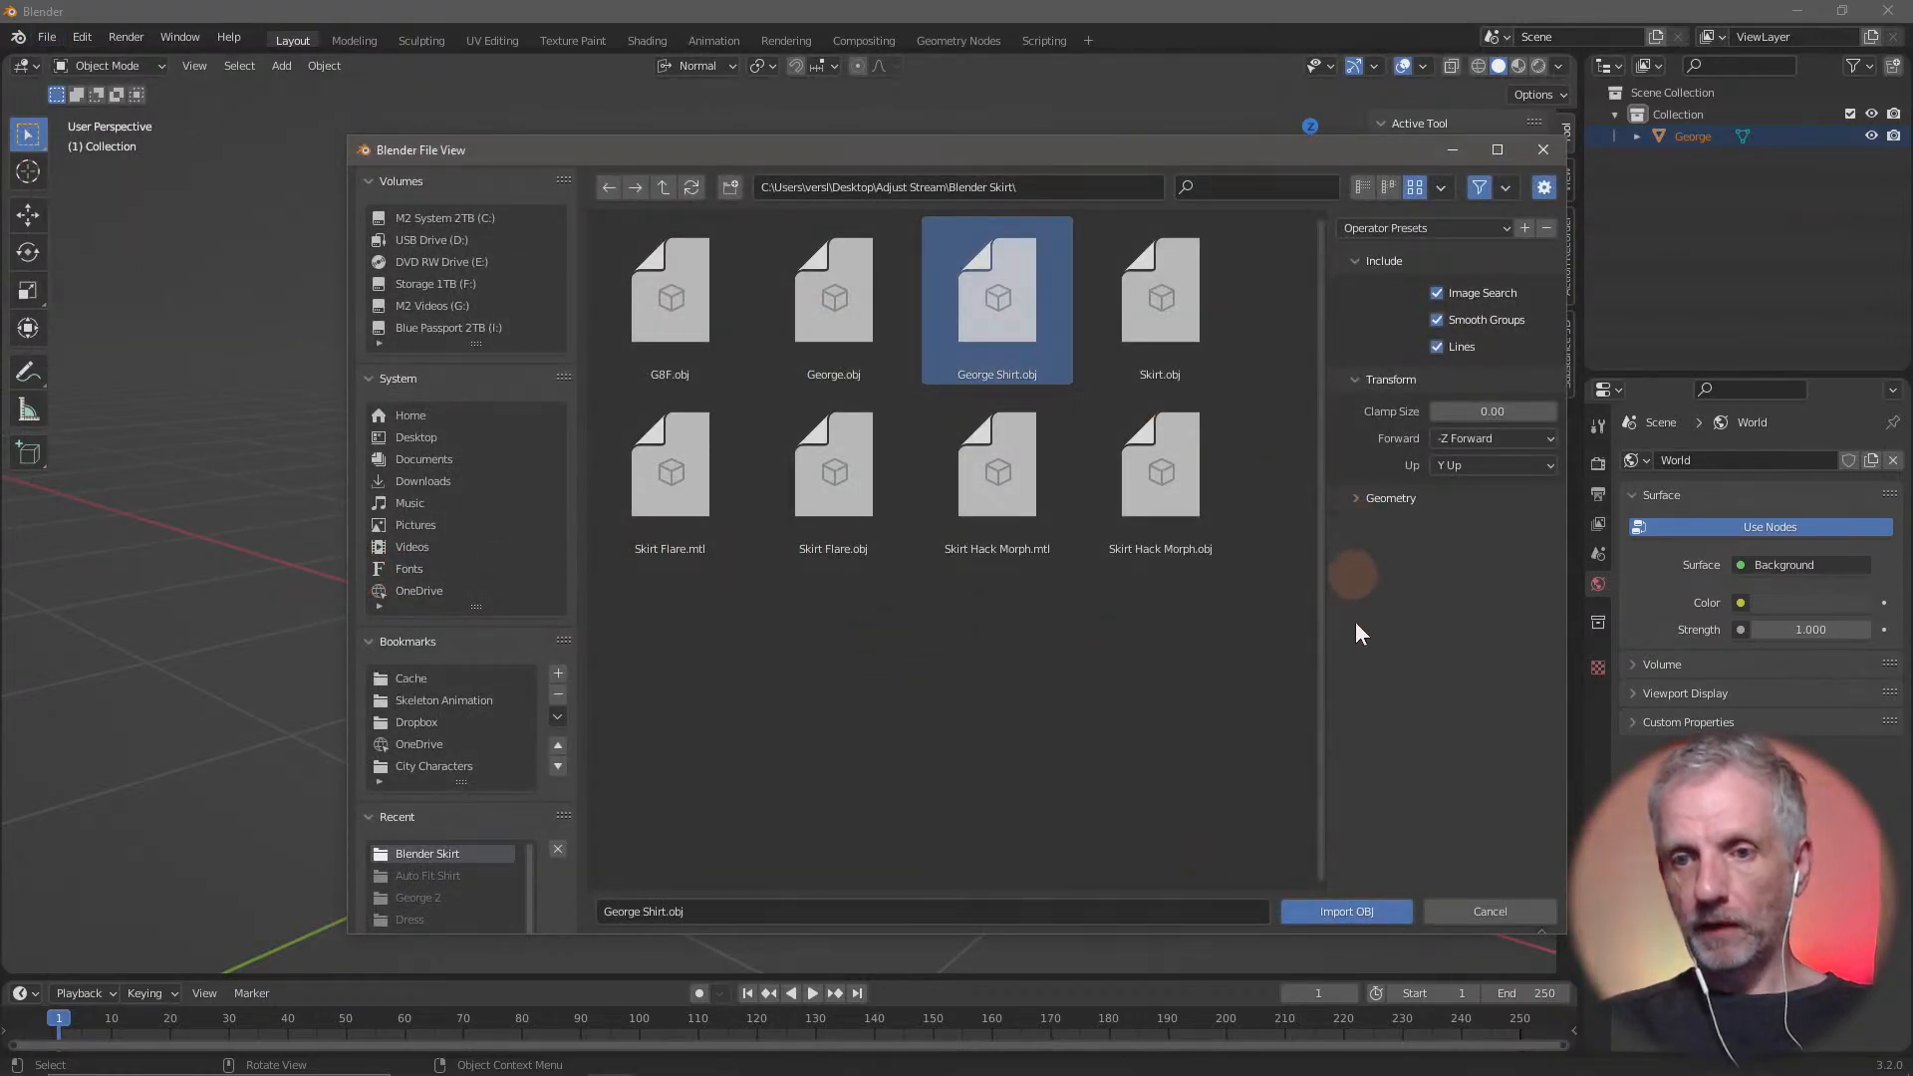
left_click(1361, 914)
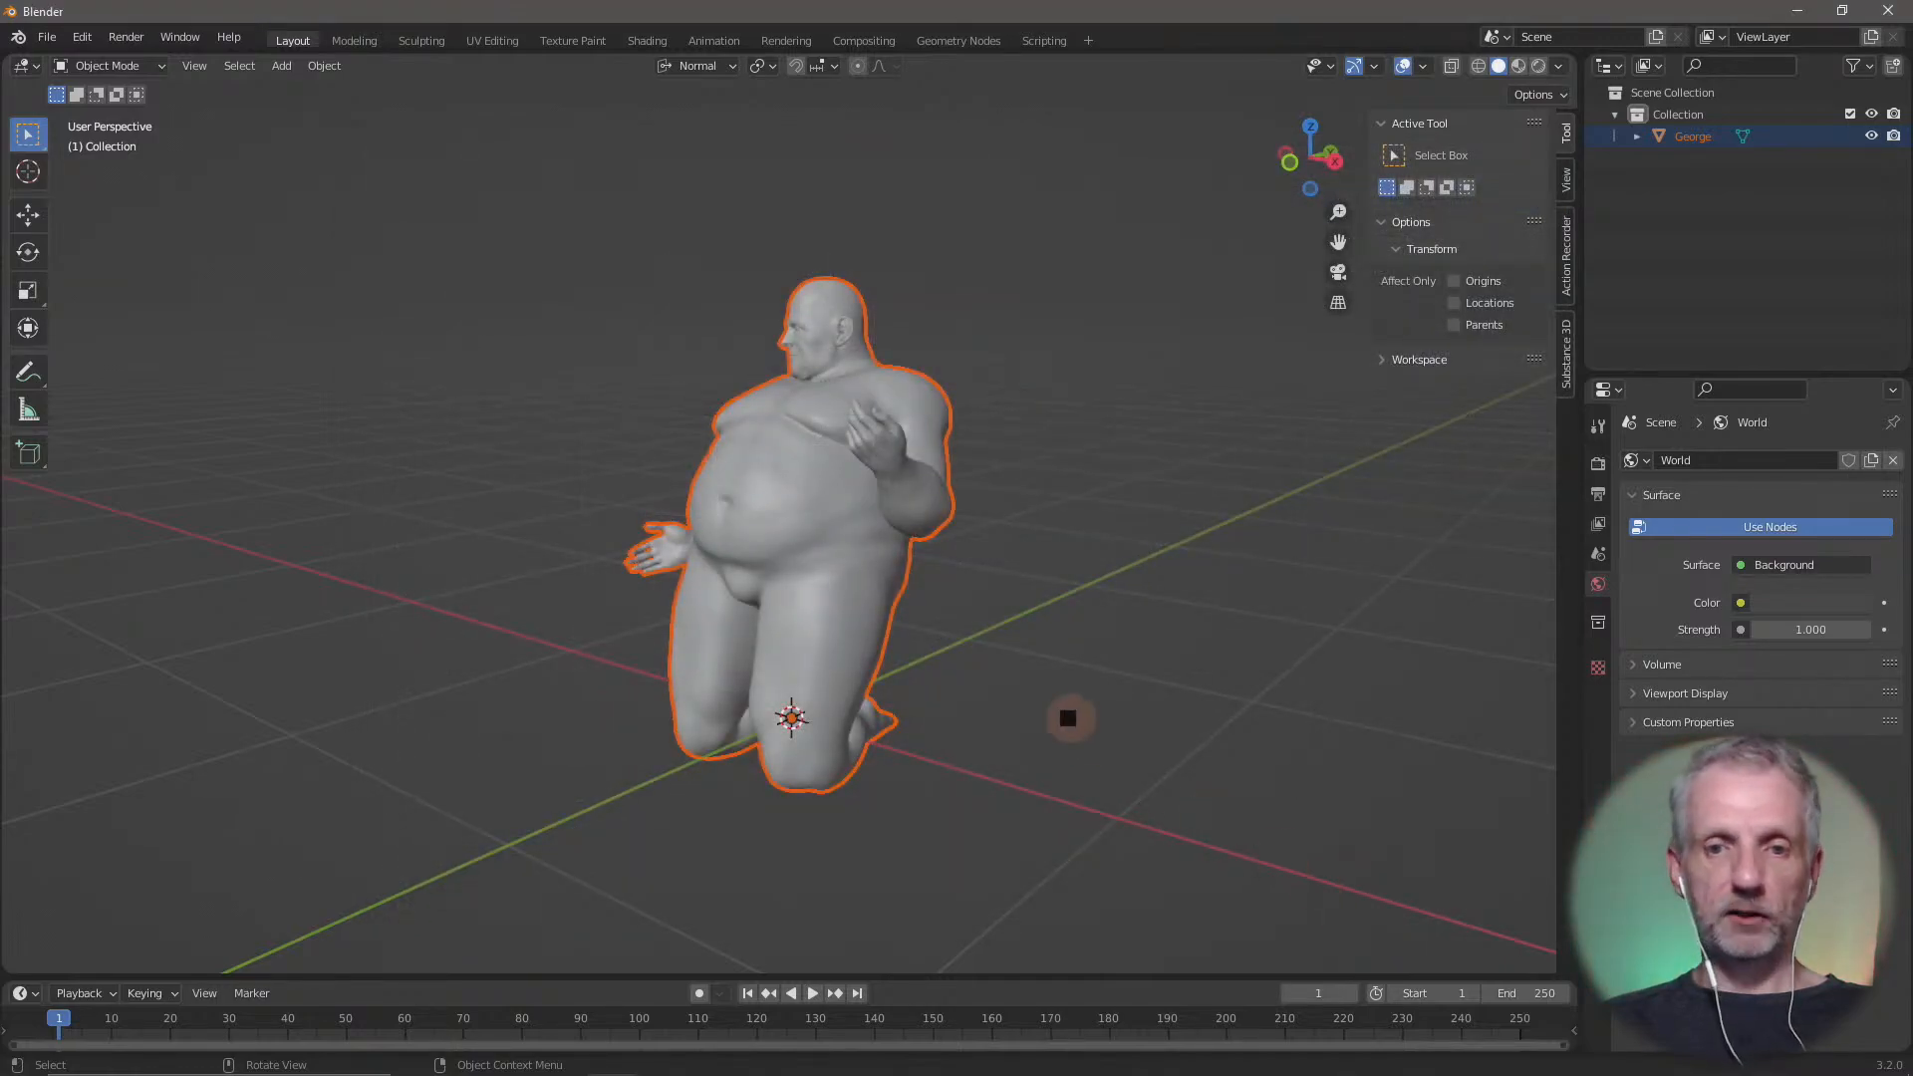
middle_click_drag(954, 608, 1022, 626)
scroll(1001, 631, "down", 2)
scroll(1001, 631, "up", 4)
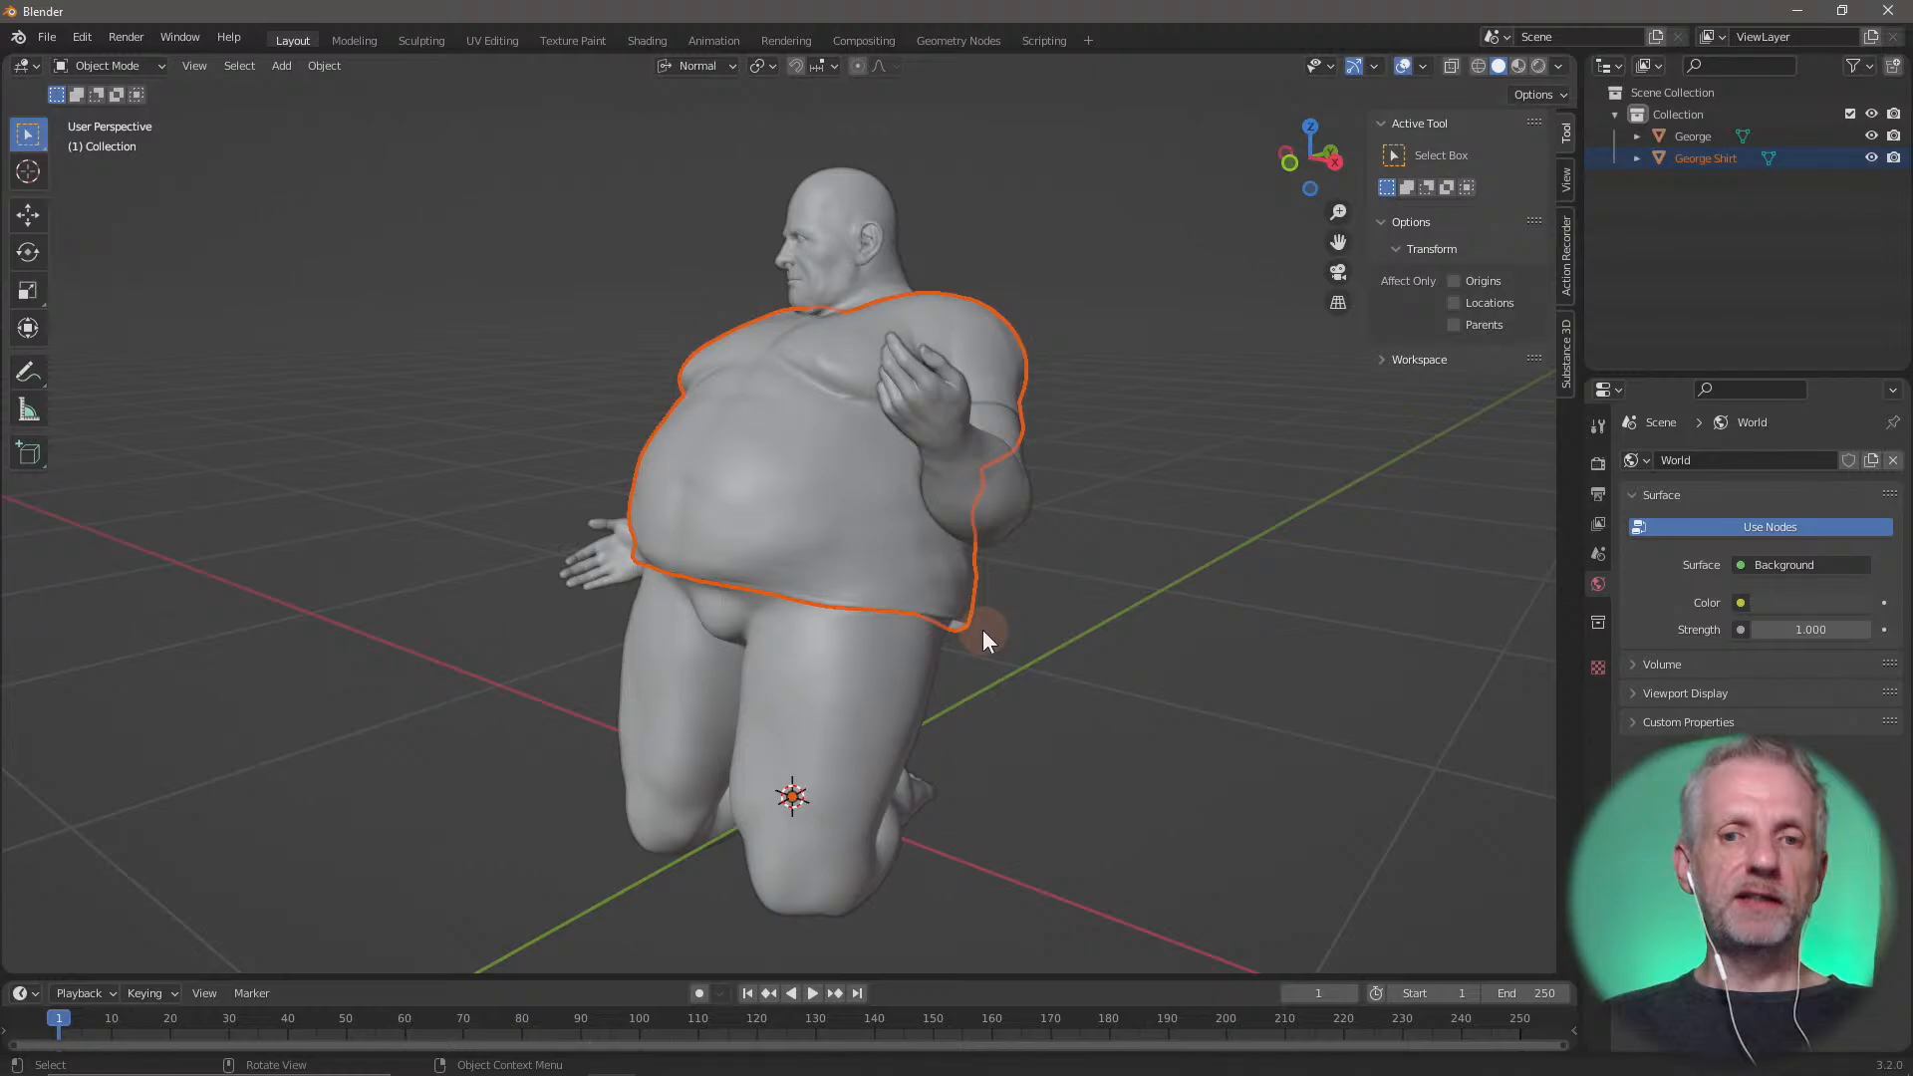
left_click(1062, 576)
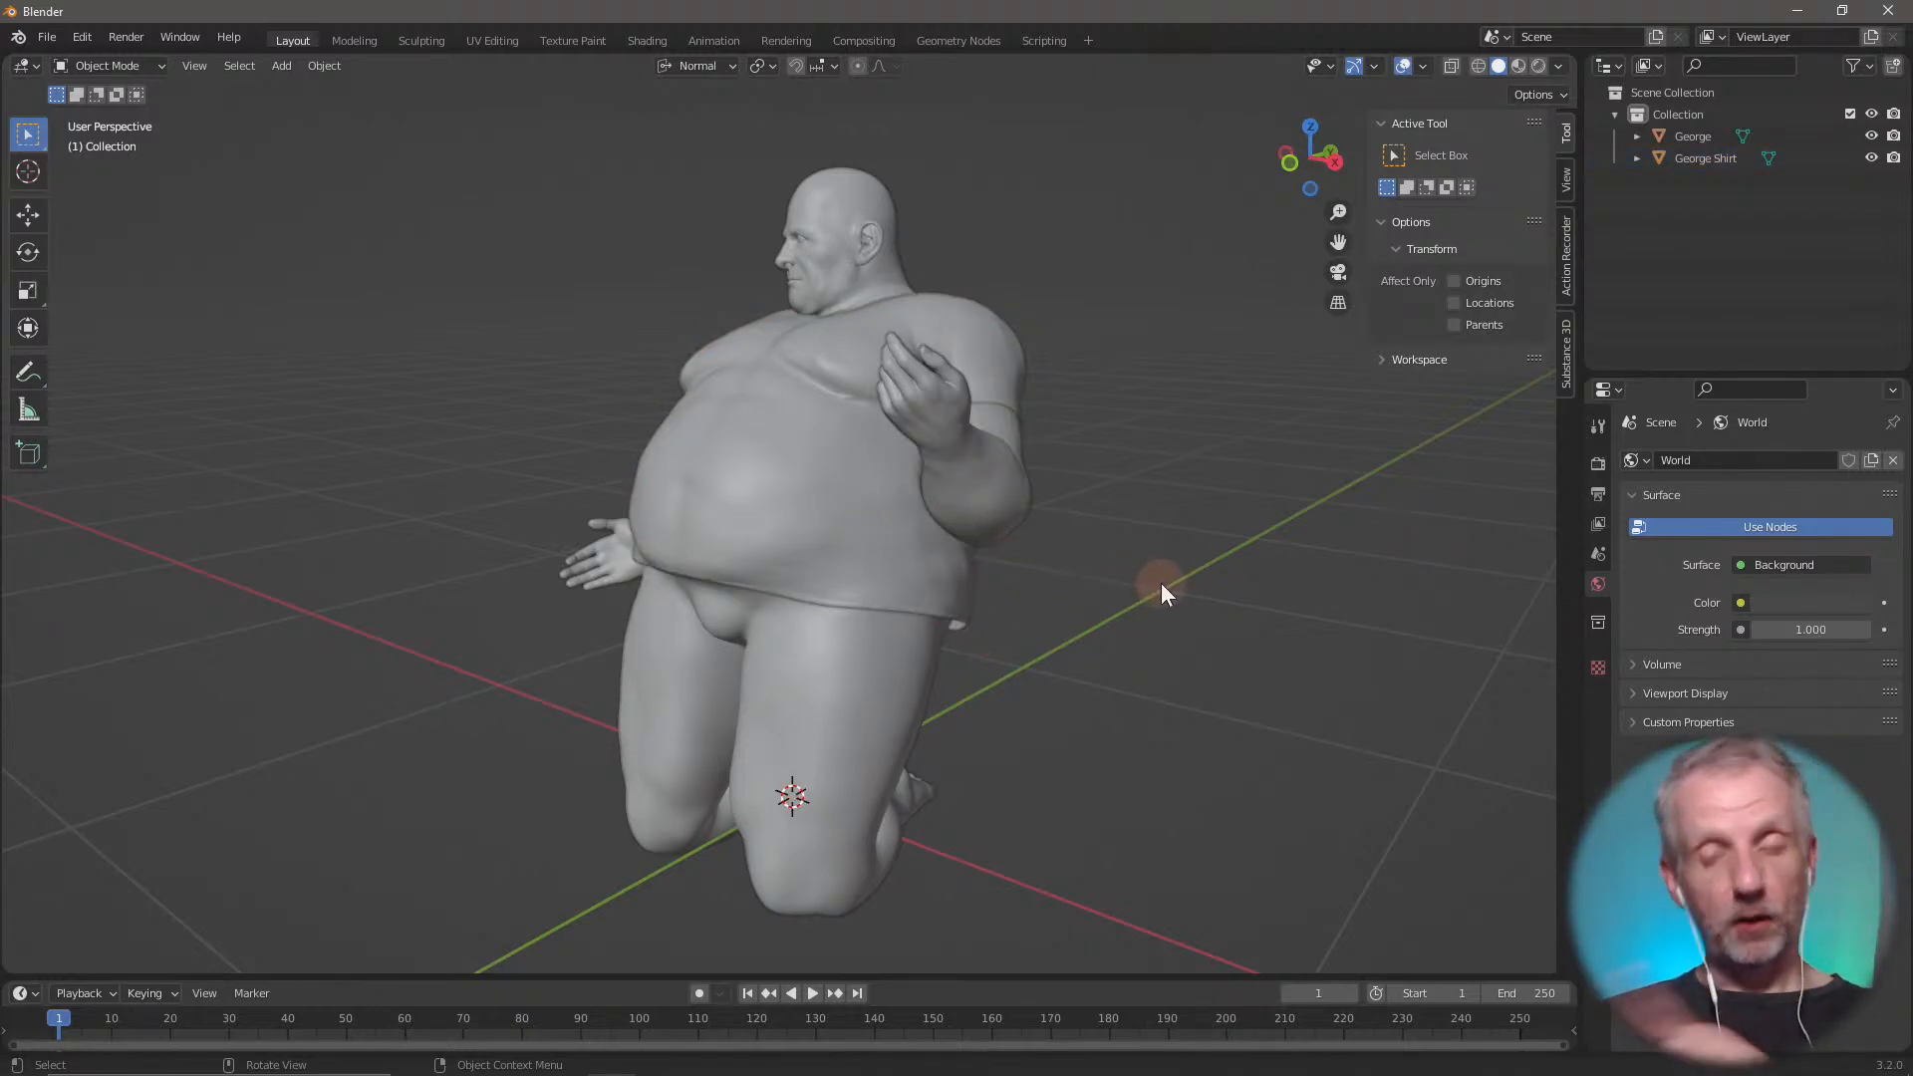
Set the material's viewport display colour to blue for the shirt and green for the George figure
left_click(780, 550)
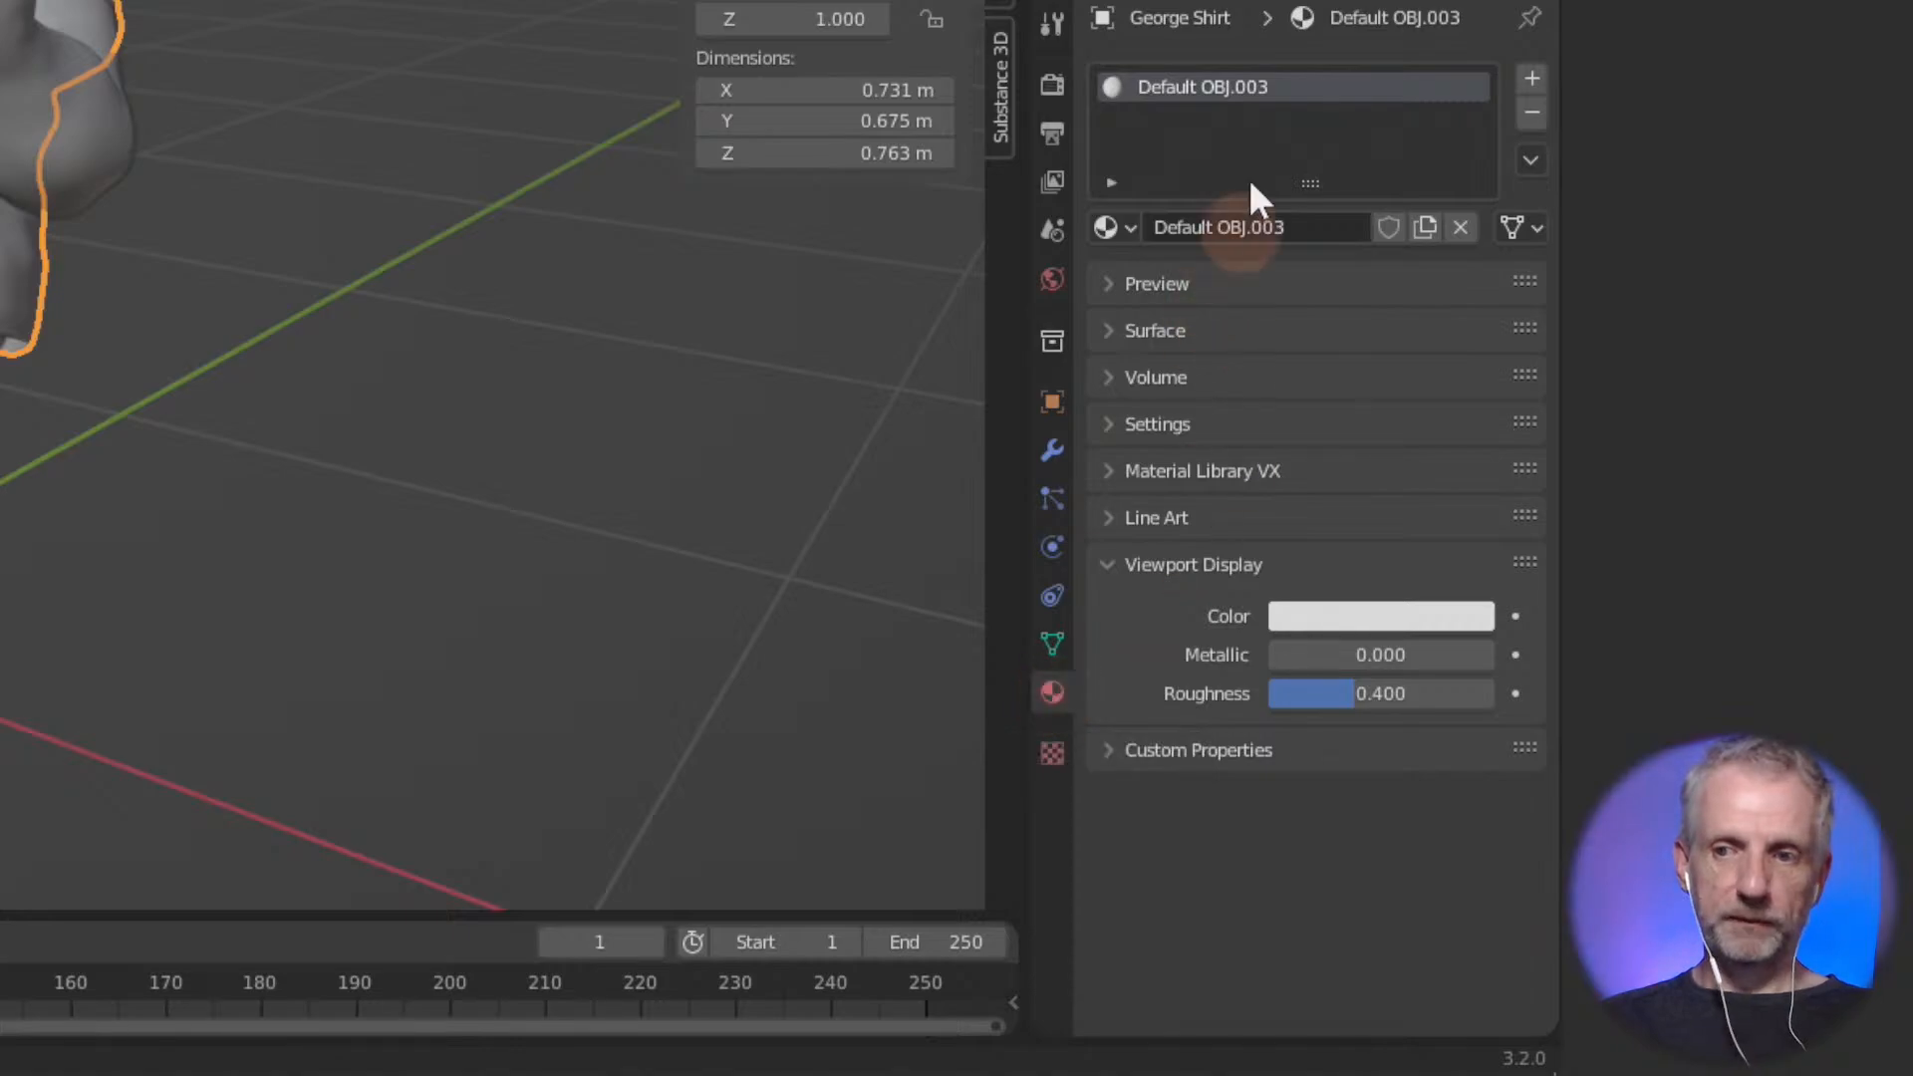
left_click(1194, 86)
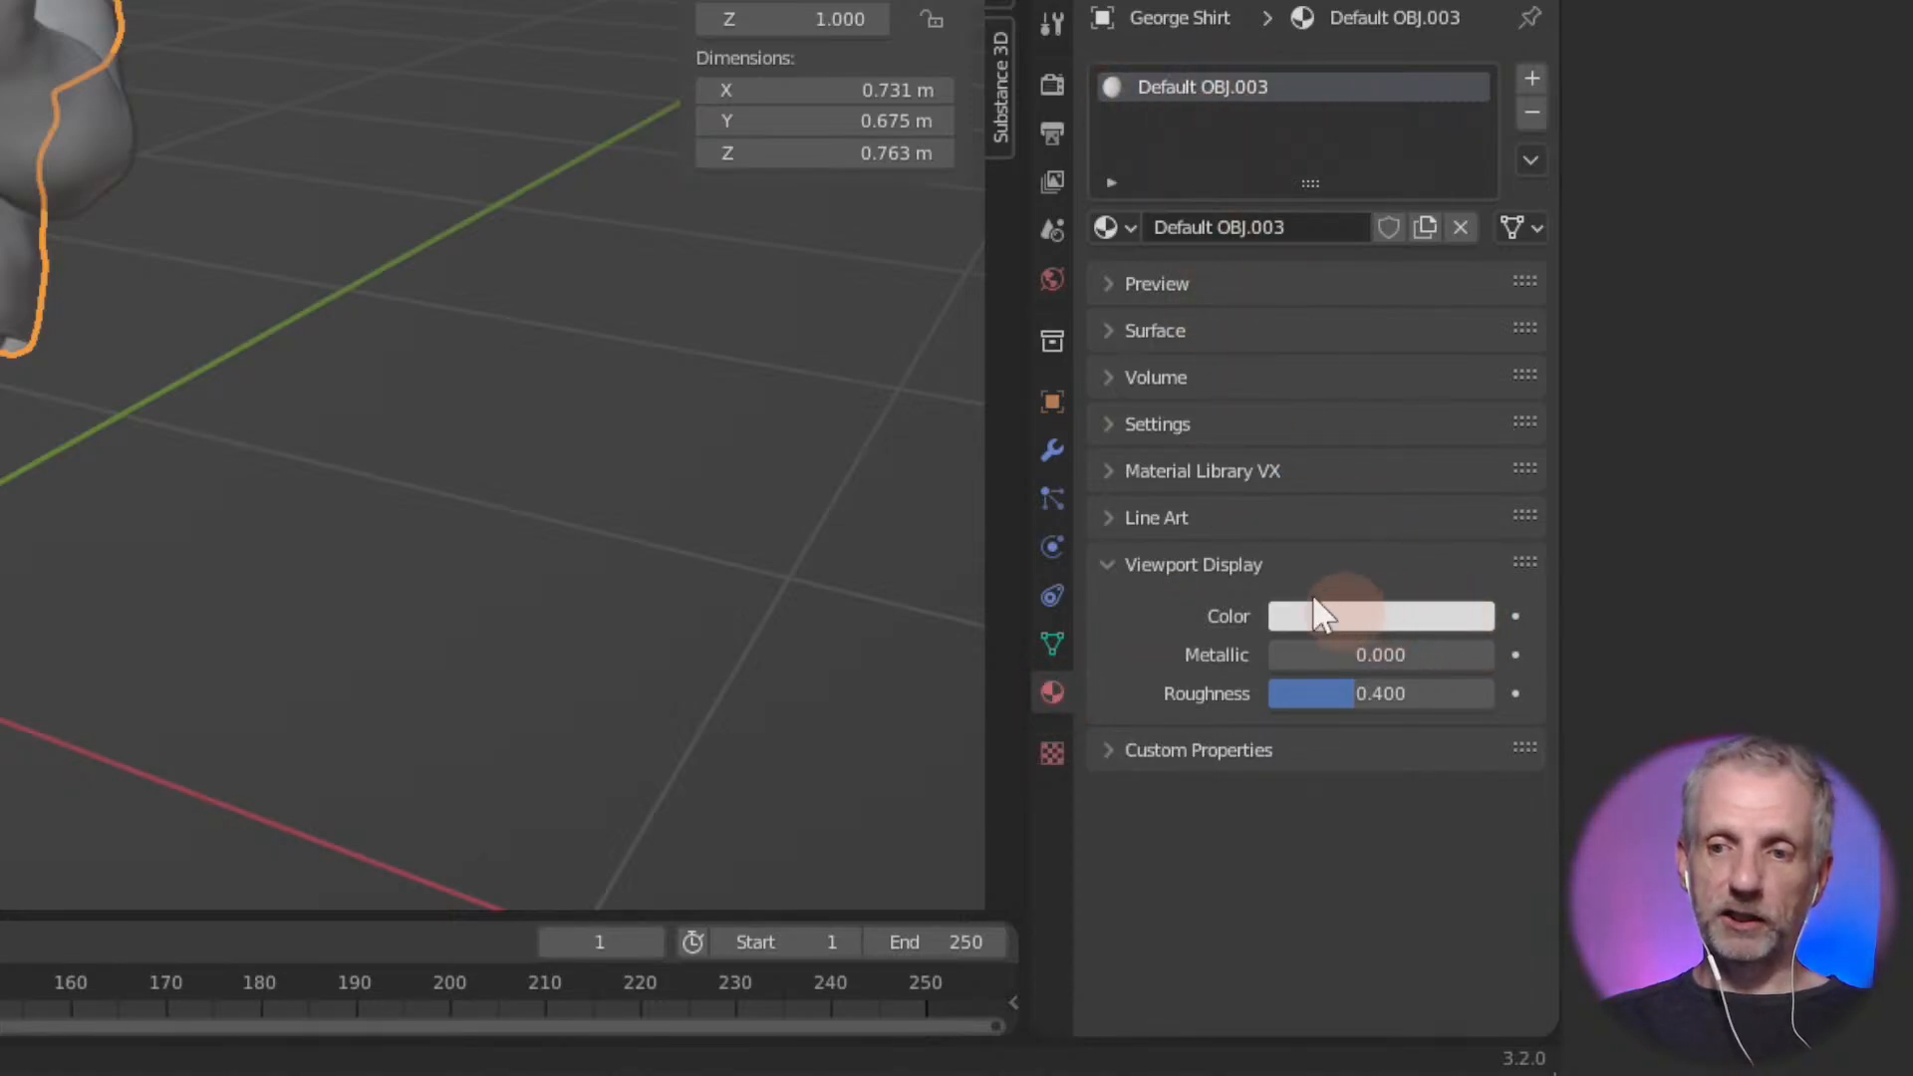
left_click(1435, 625)
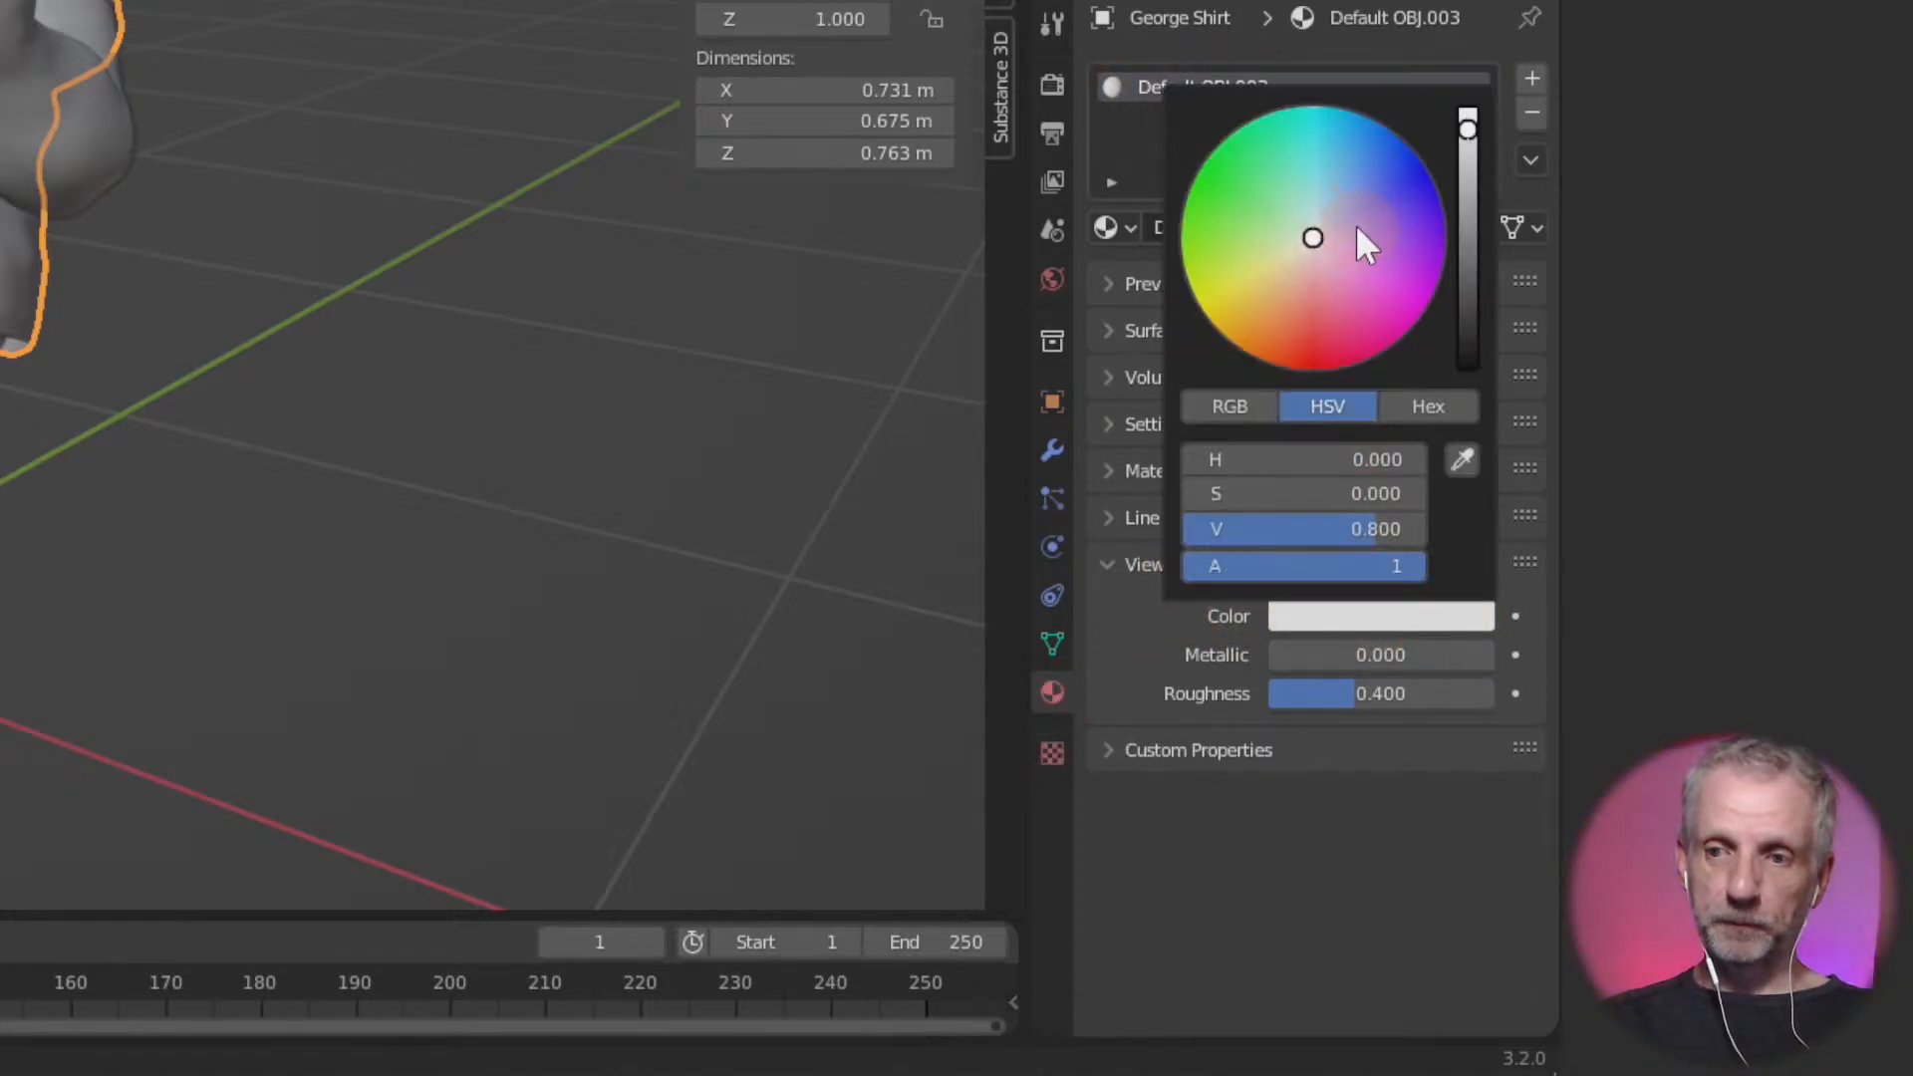
left_click_drag(1356, 227, 1375, 184)
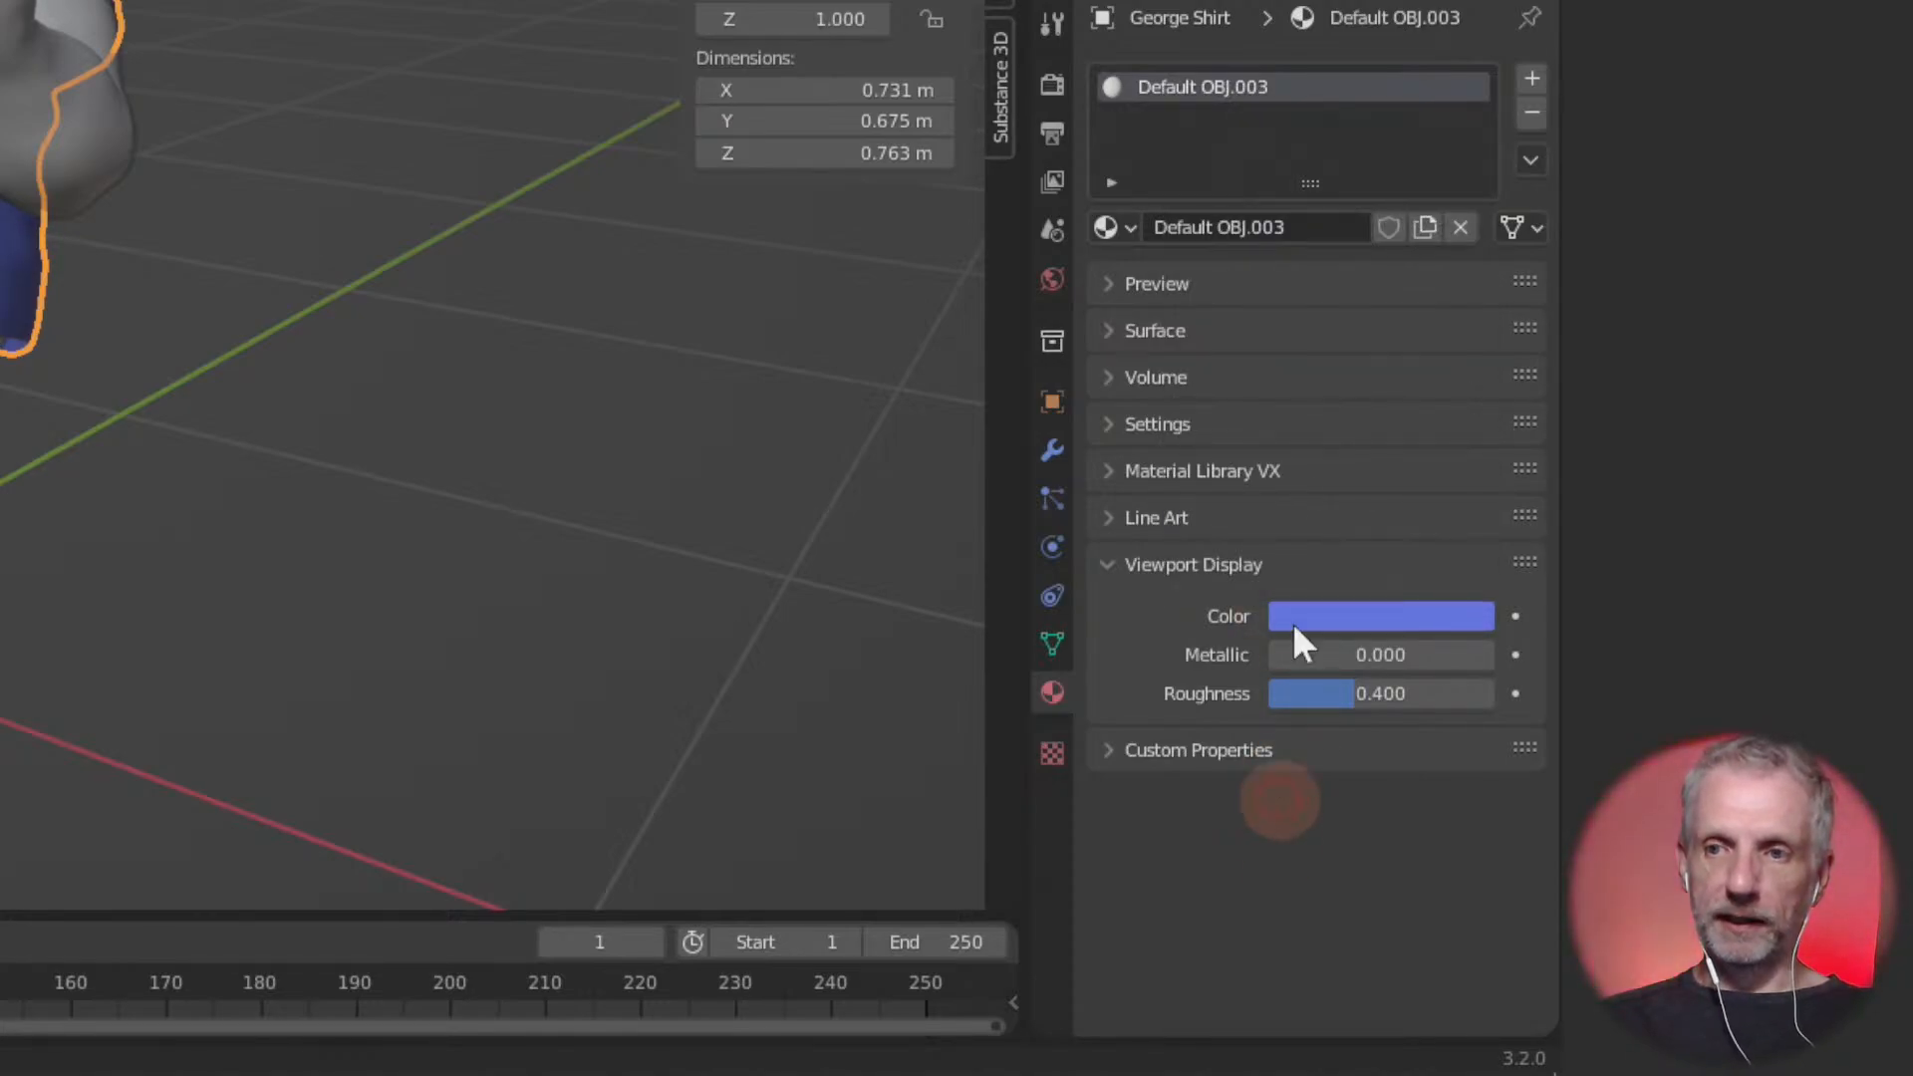
left_click(1379, 604)
mouse_move(1306, 252)
left_mouse_down()
mouse_move(1298, 226)
mouse_move(1242, 218)
mouse_move(1265, 189)
left_mouse_up()
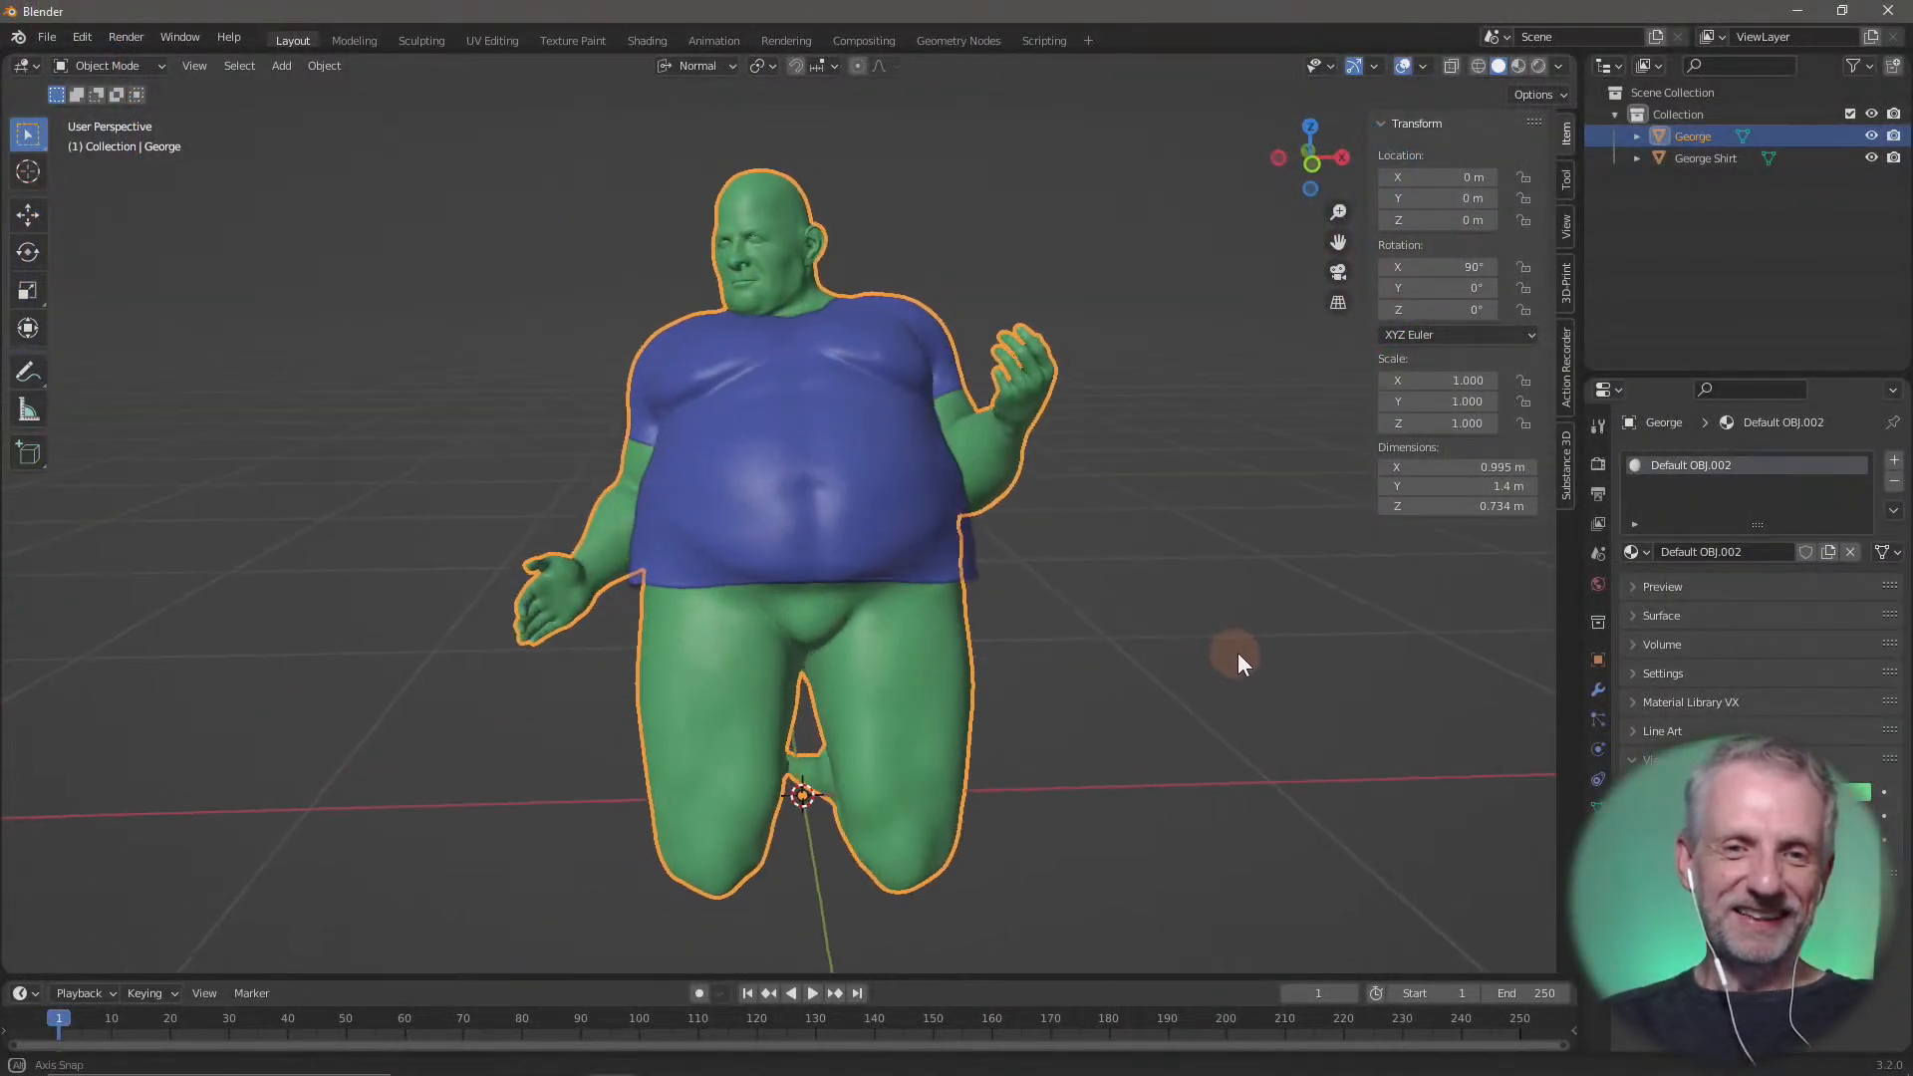
Select the George Shirt object and switch it to Sculpt Mode
middle_click_drag(1238, 654, 1301, 653)
scroll(1300, 654, "down", 1)
scroll(1299, 655, "up", 3)
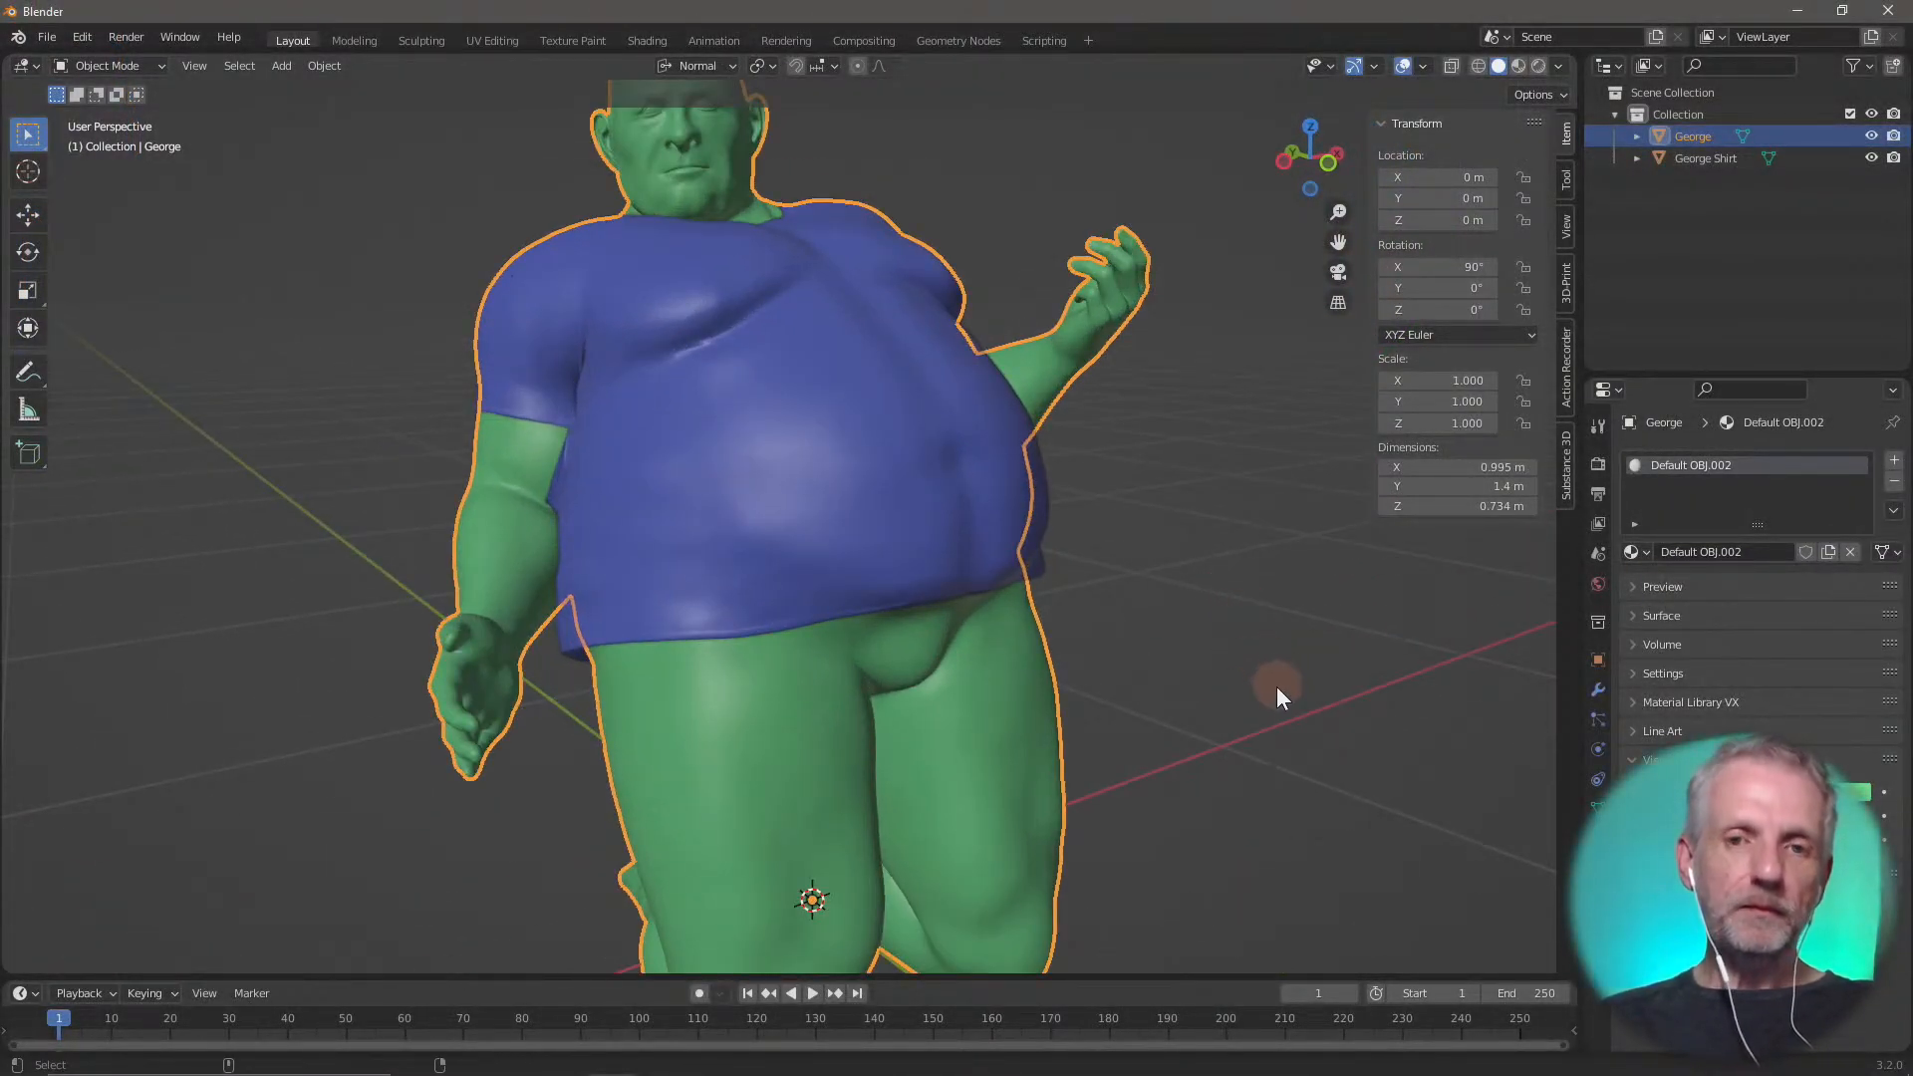
key("Left")
middle_click_drag(1194, 613, 1166, 688)
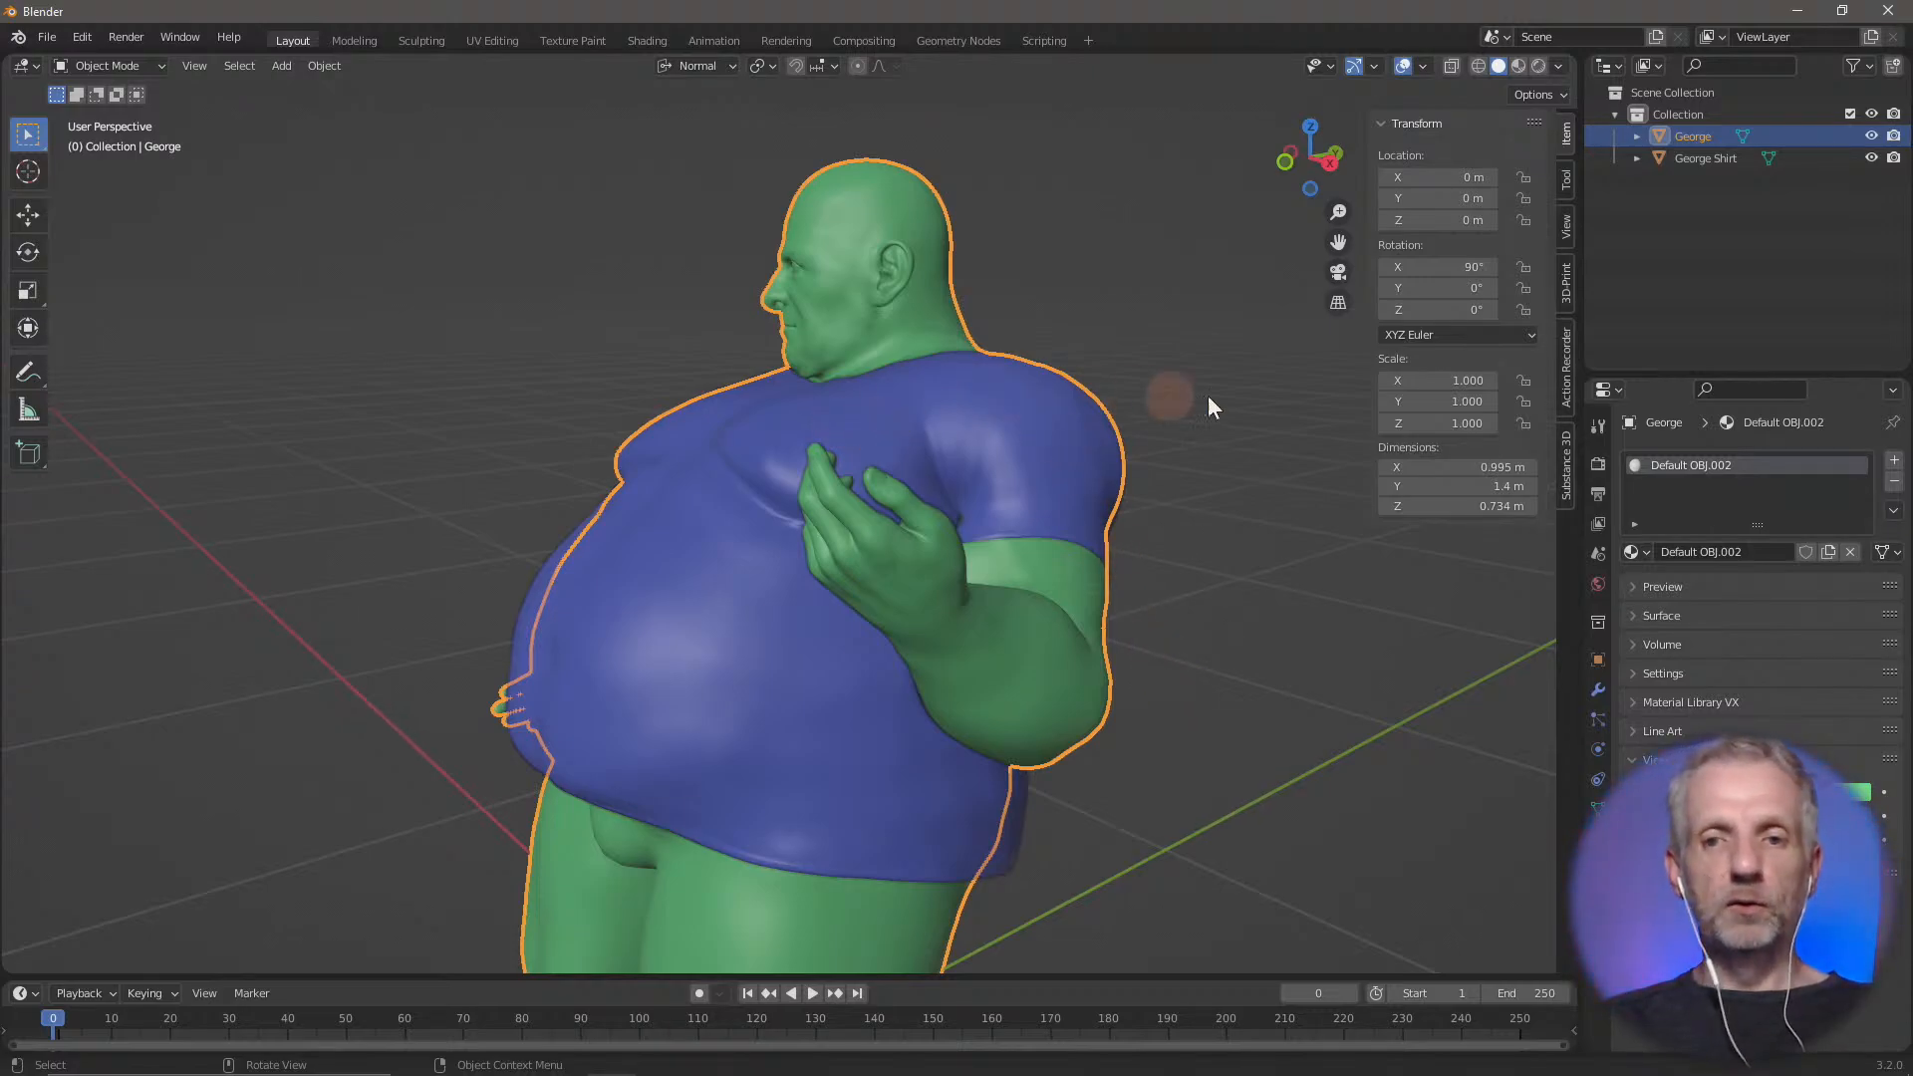
left_click(1241, 390)
left_click(661, 649)
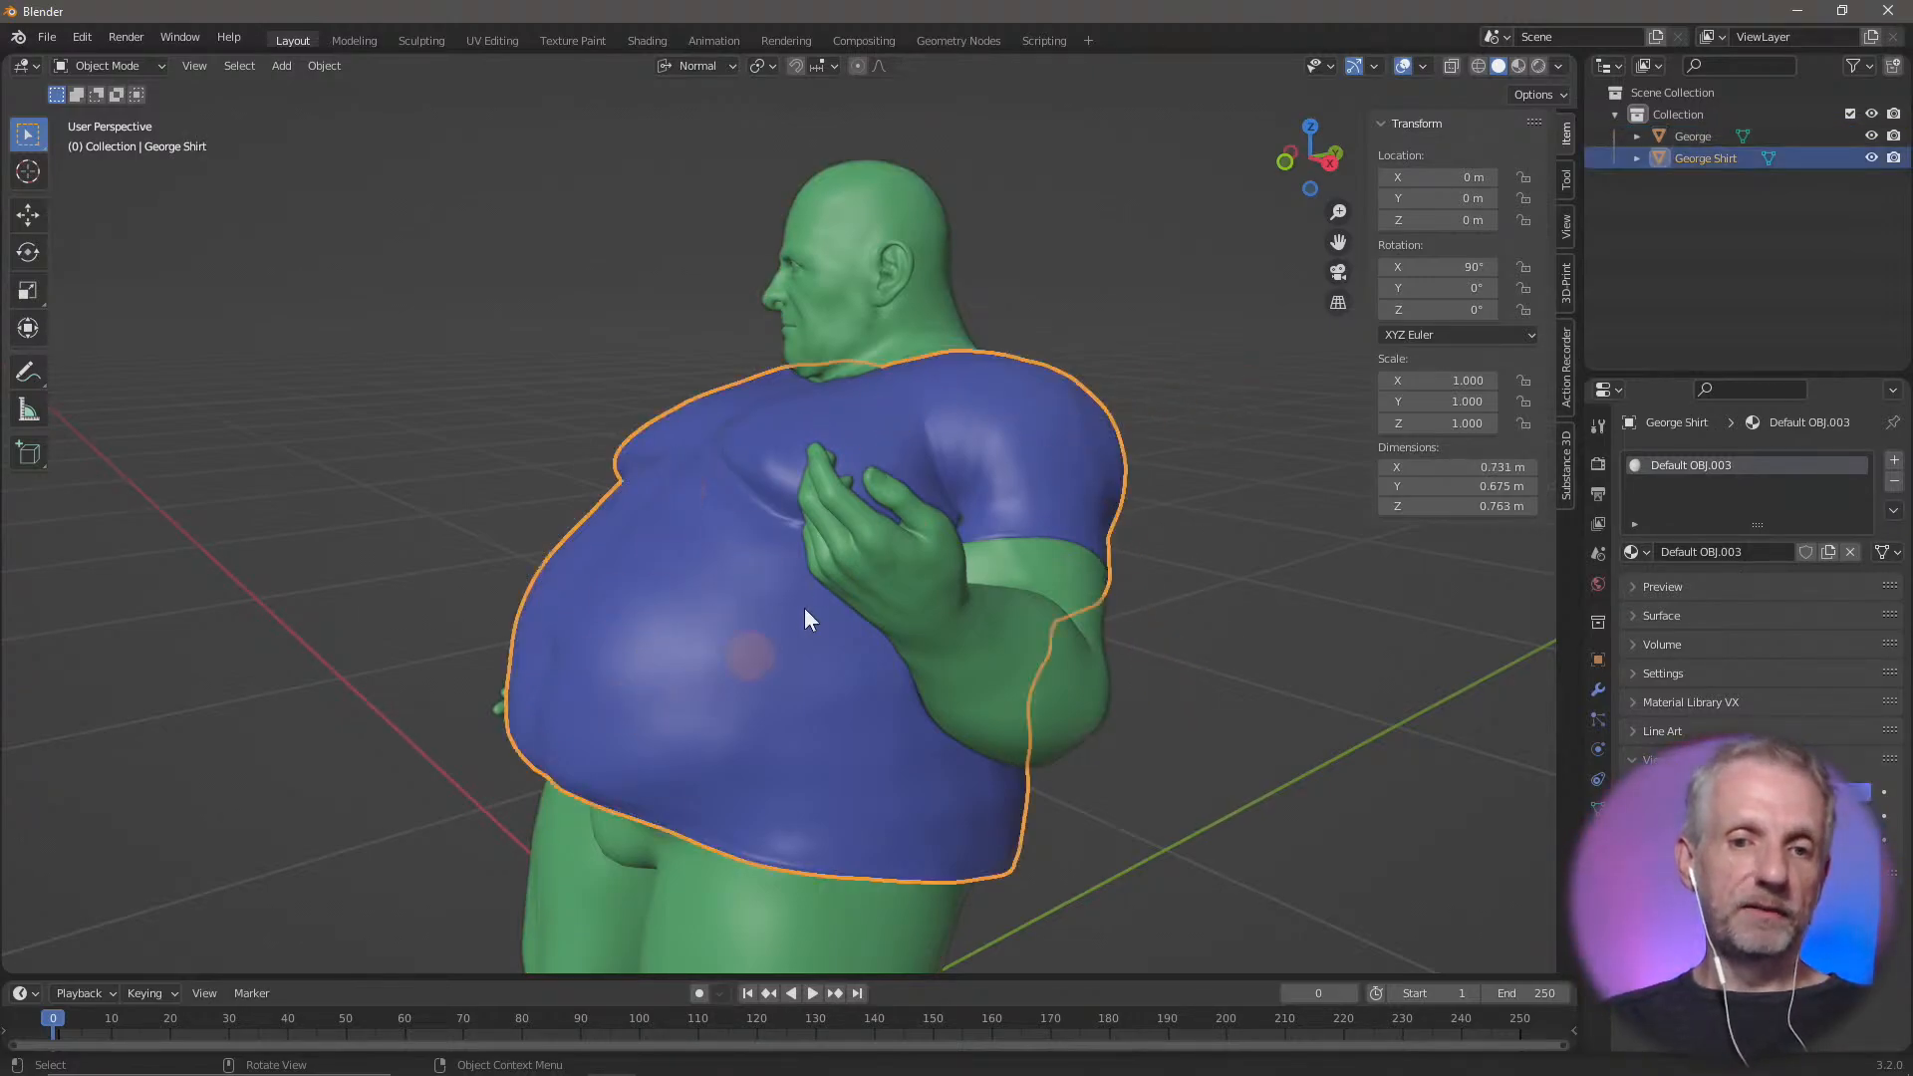
mouse_move(644, 673)
middle_mouse_down()
mouse_move(847, 669)
mouse_move(672, 671)
middle_mouse_up()
left_click(140, 65)
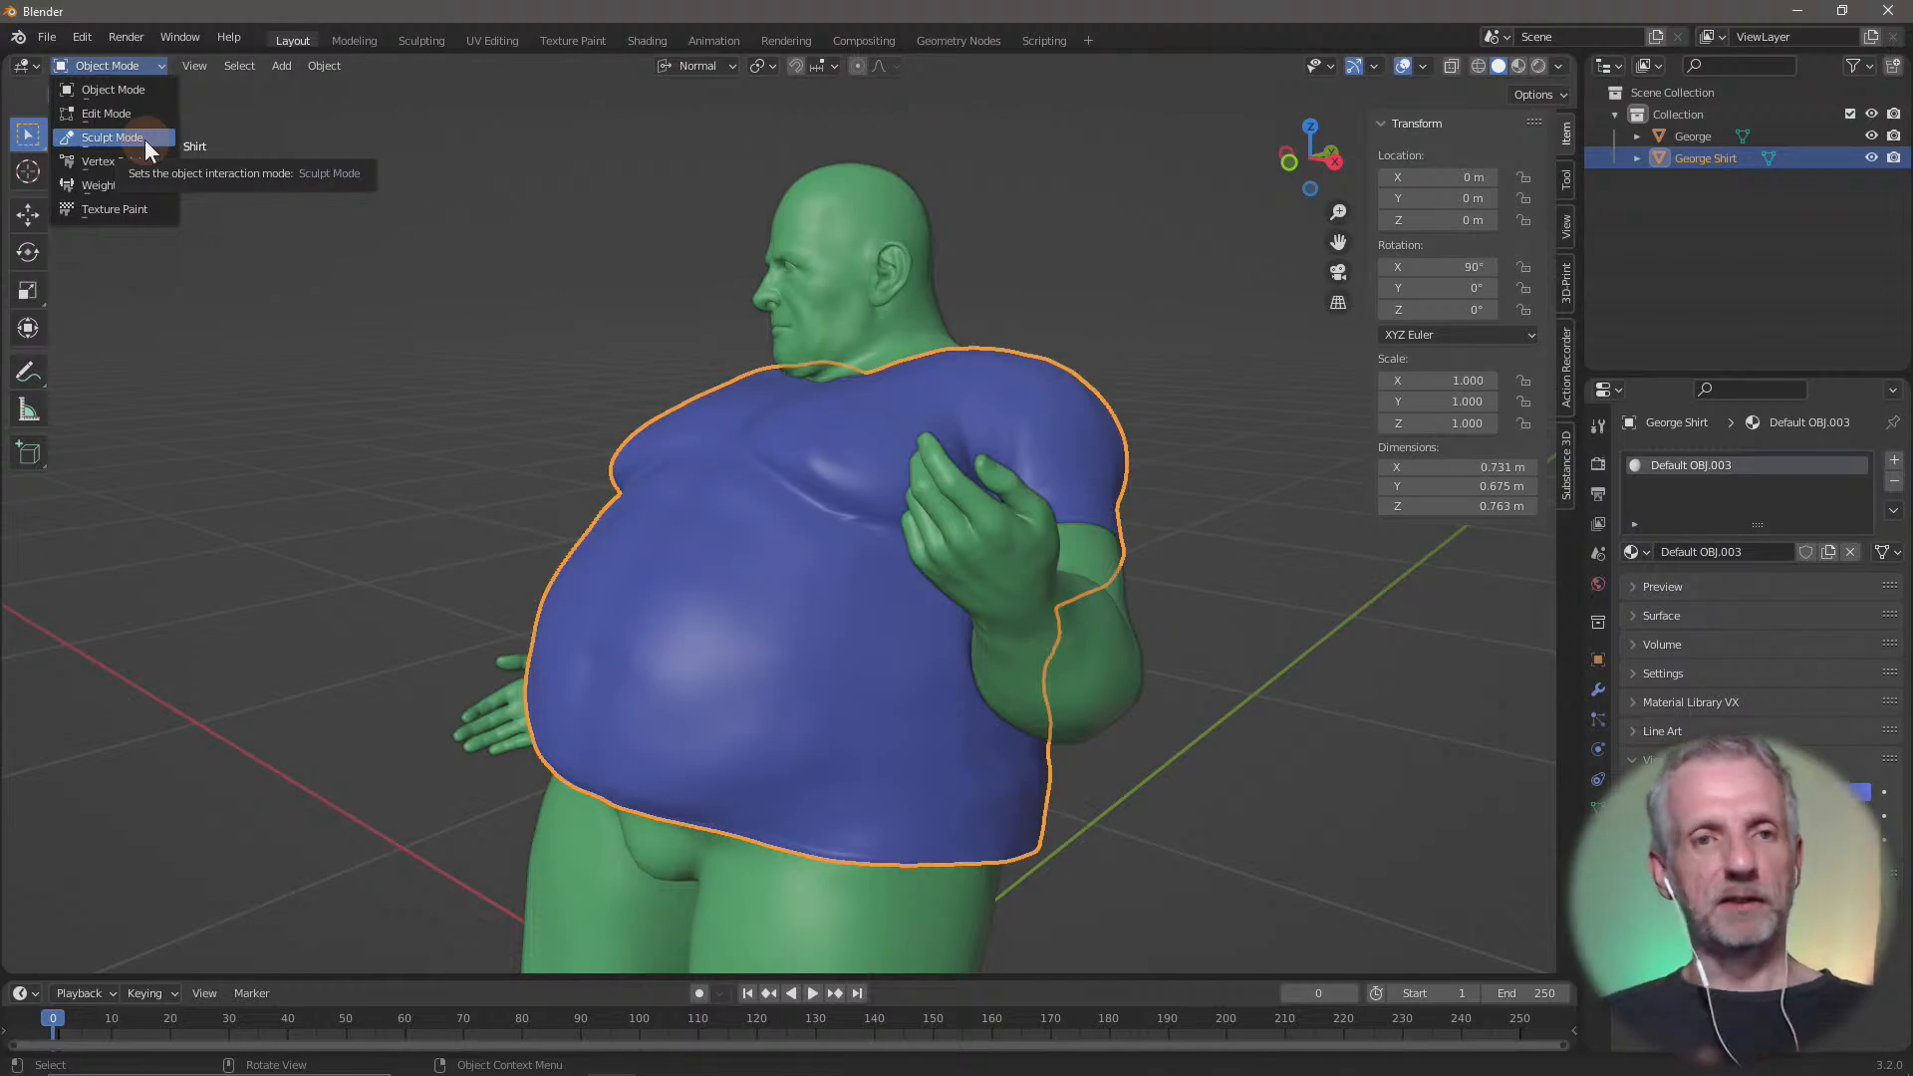
left_click(111, 138)
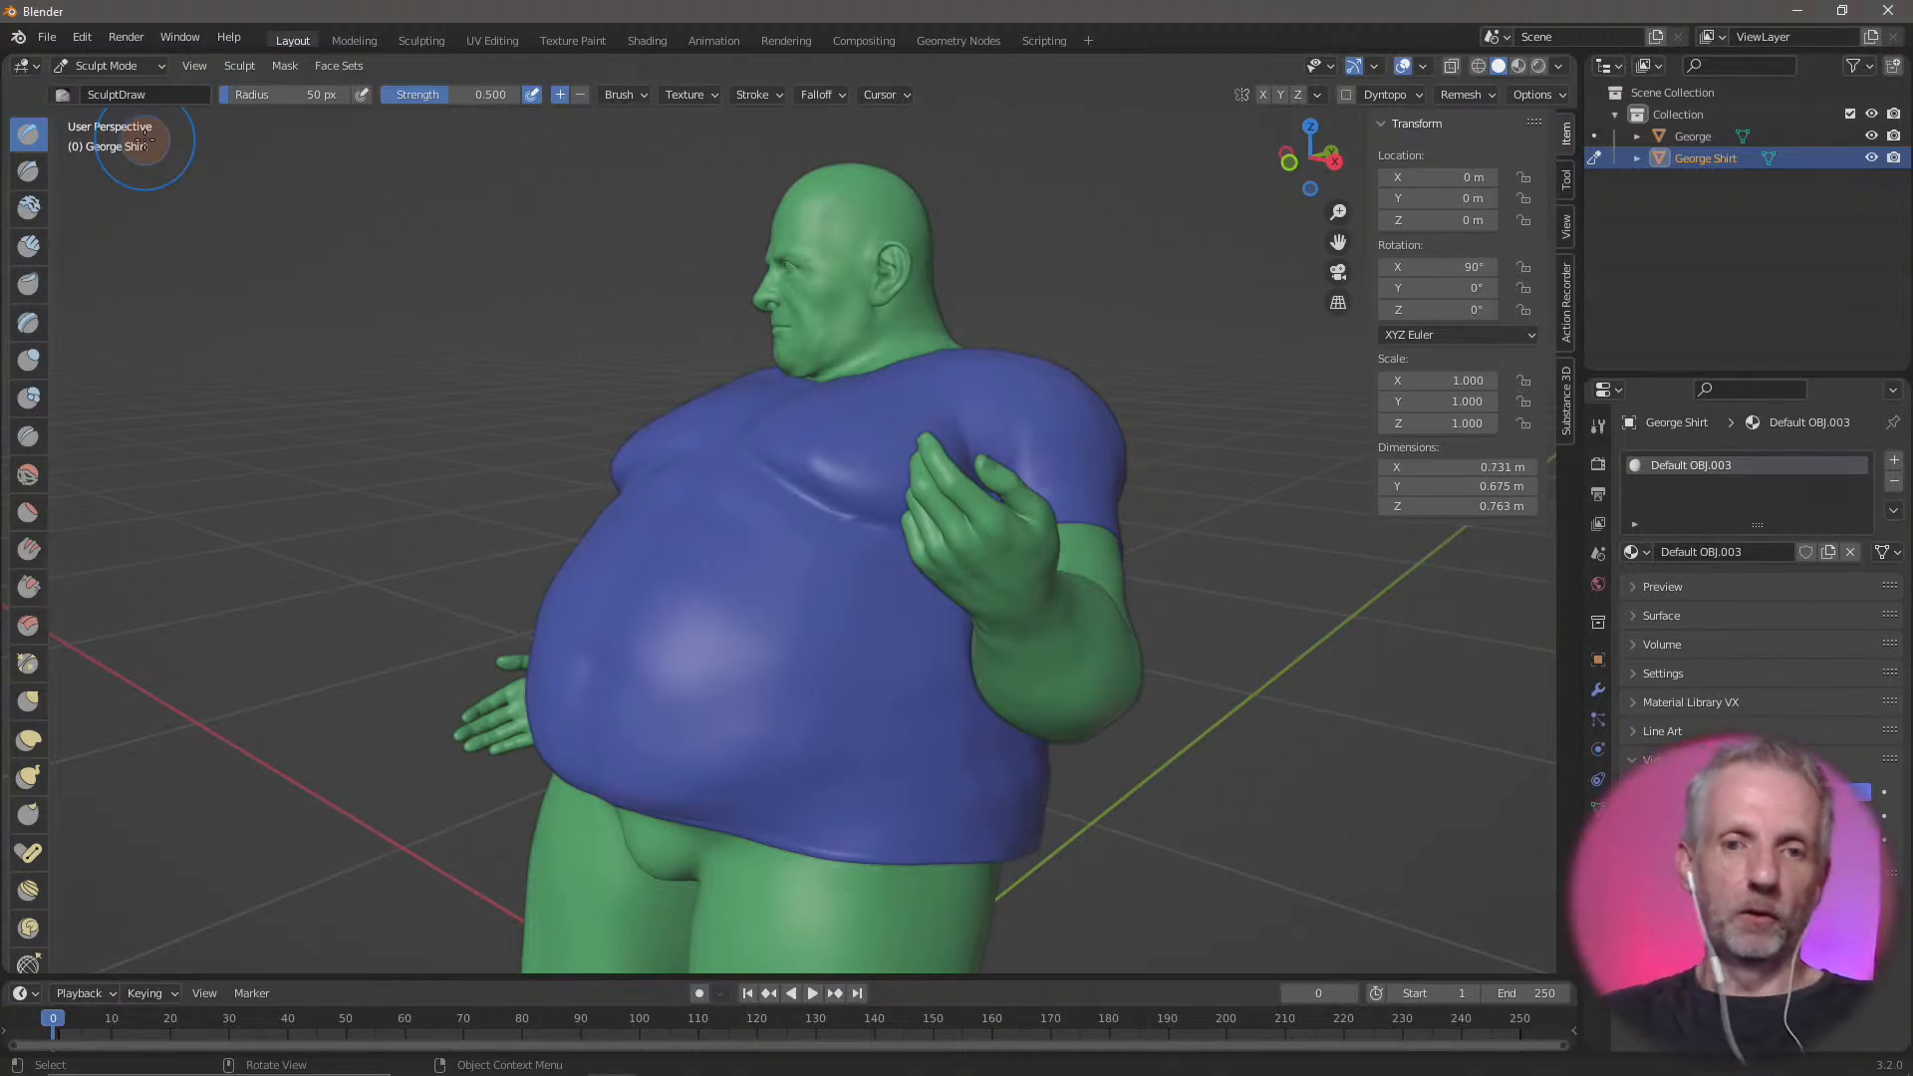
Widen the set of sculpt tools to show their names, and narrow it to two columns of icons
mouse_move(291, 428)
middle_mouse_down()
mouse_move(477, 439)
mouse_move(311, 457)
mouse_move(406, 453)
mouse_move(456, 419)
mouse_move(482, 444)
mouse_move(478, 426)
mouse_move(252, 438)
middle_mouse_up()
scroll(453, 441, "up", 3)
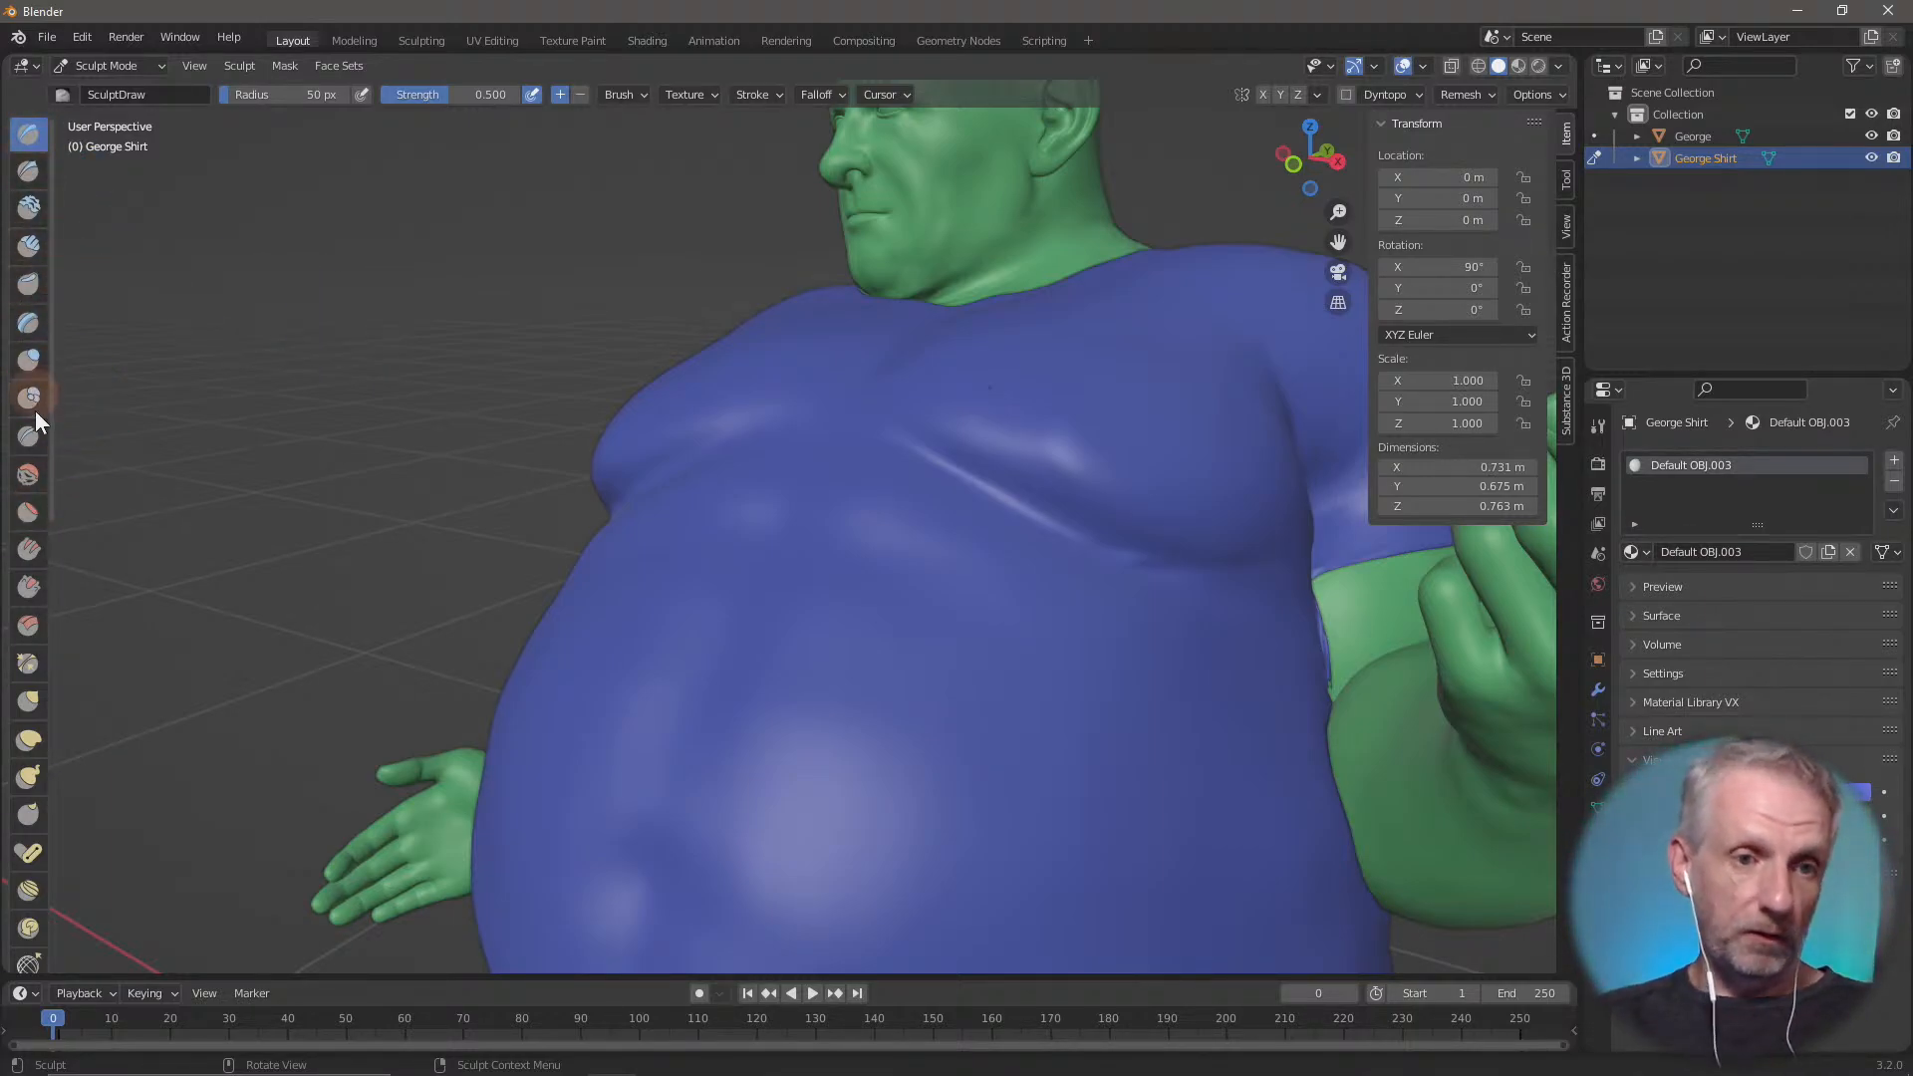
scroll(44, 631, "down", 8)
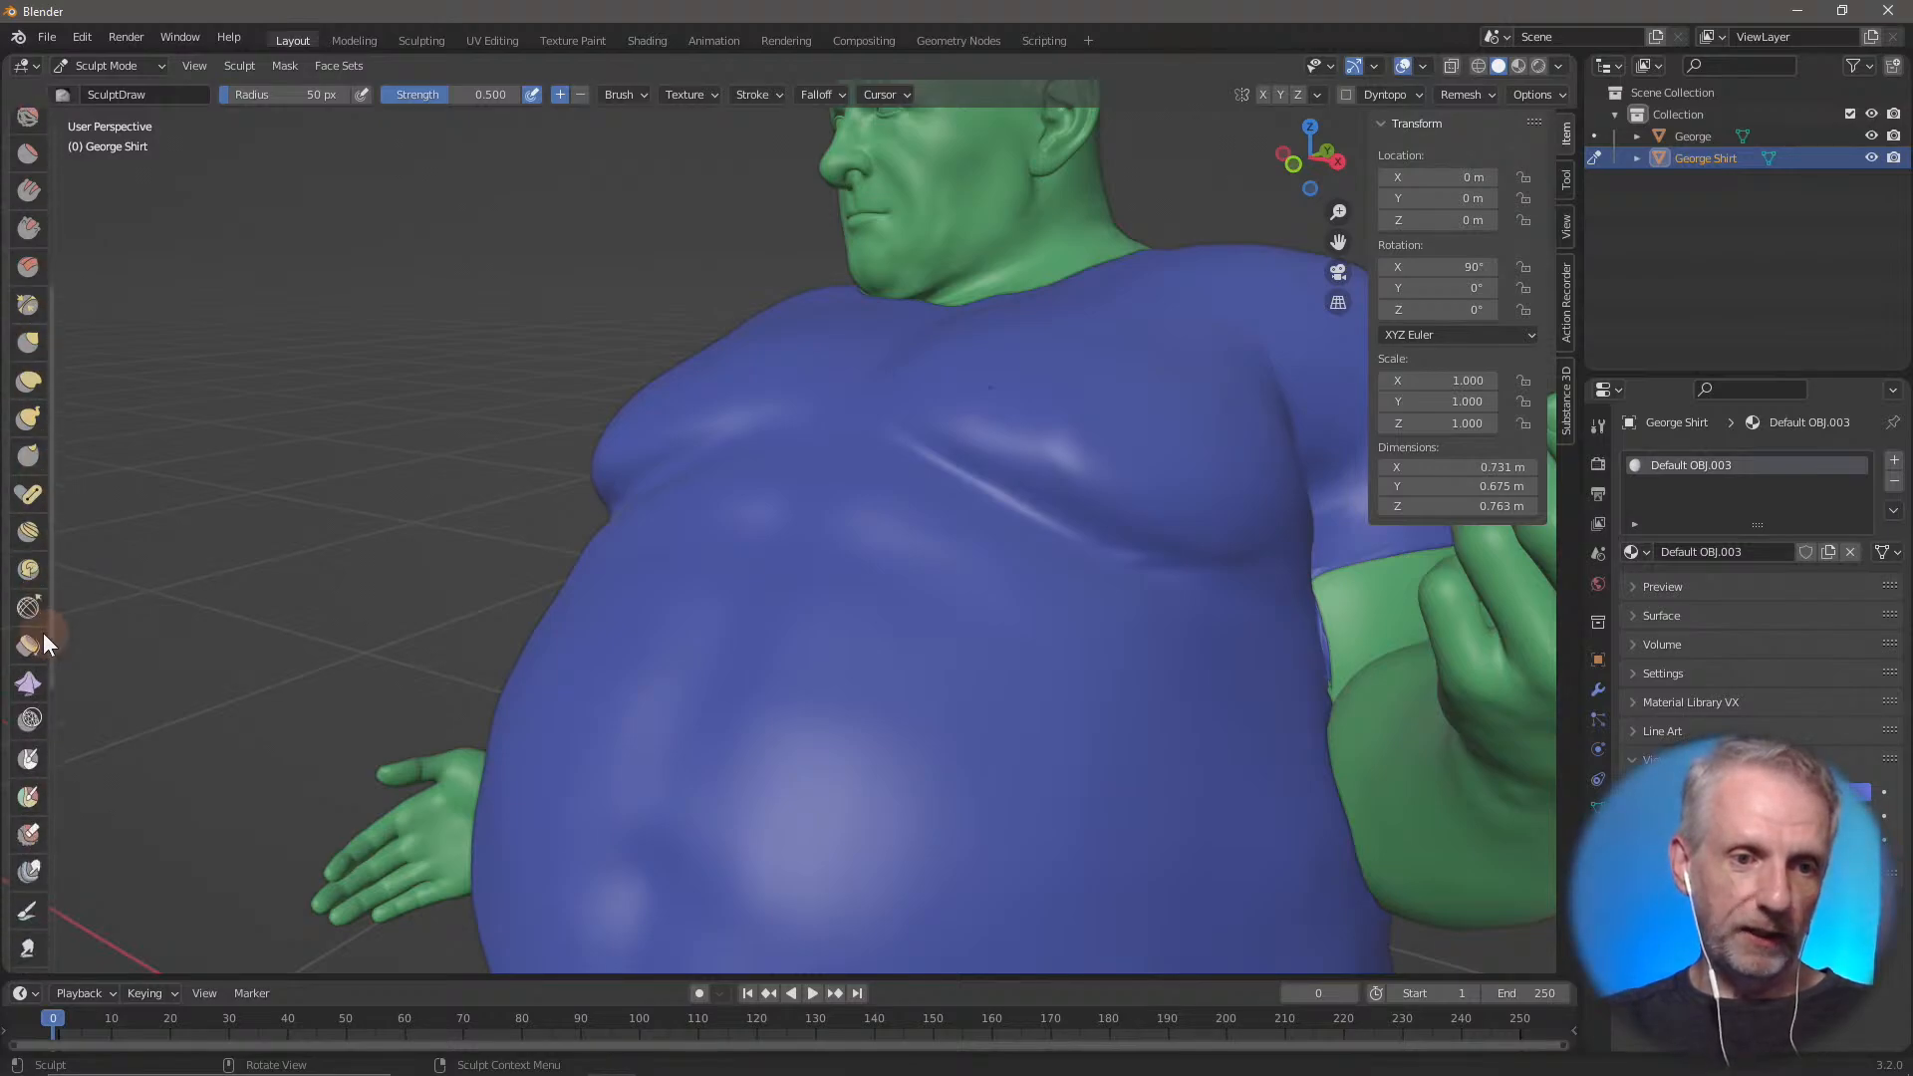
scroll(44, 631, "up", 9)
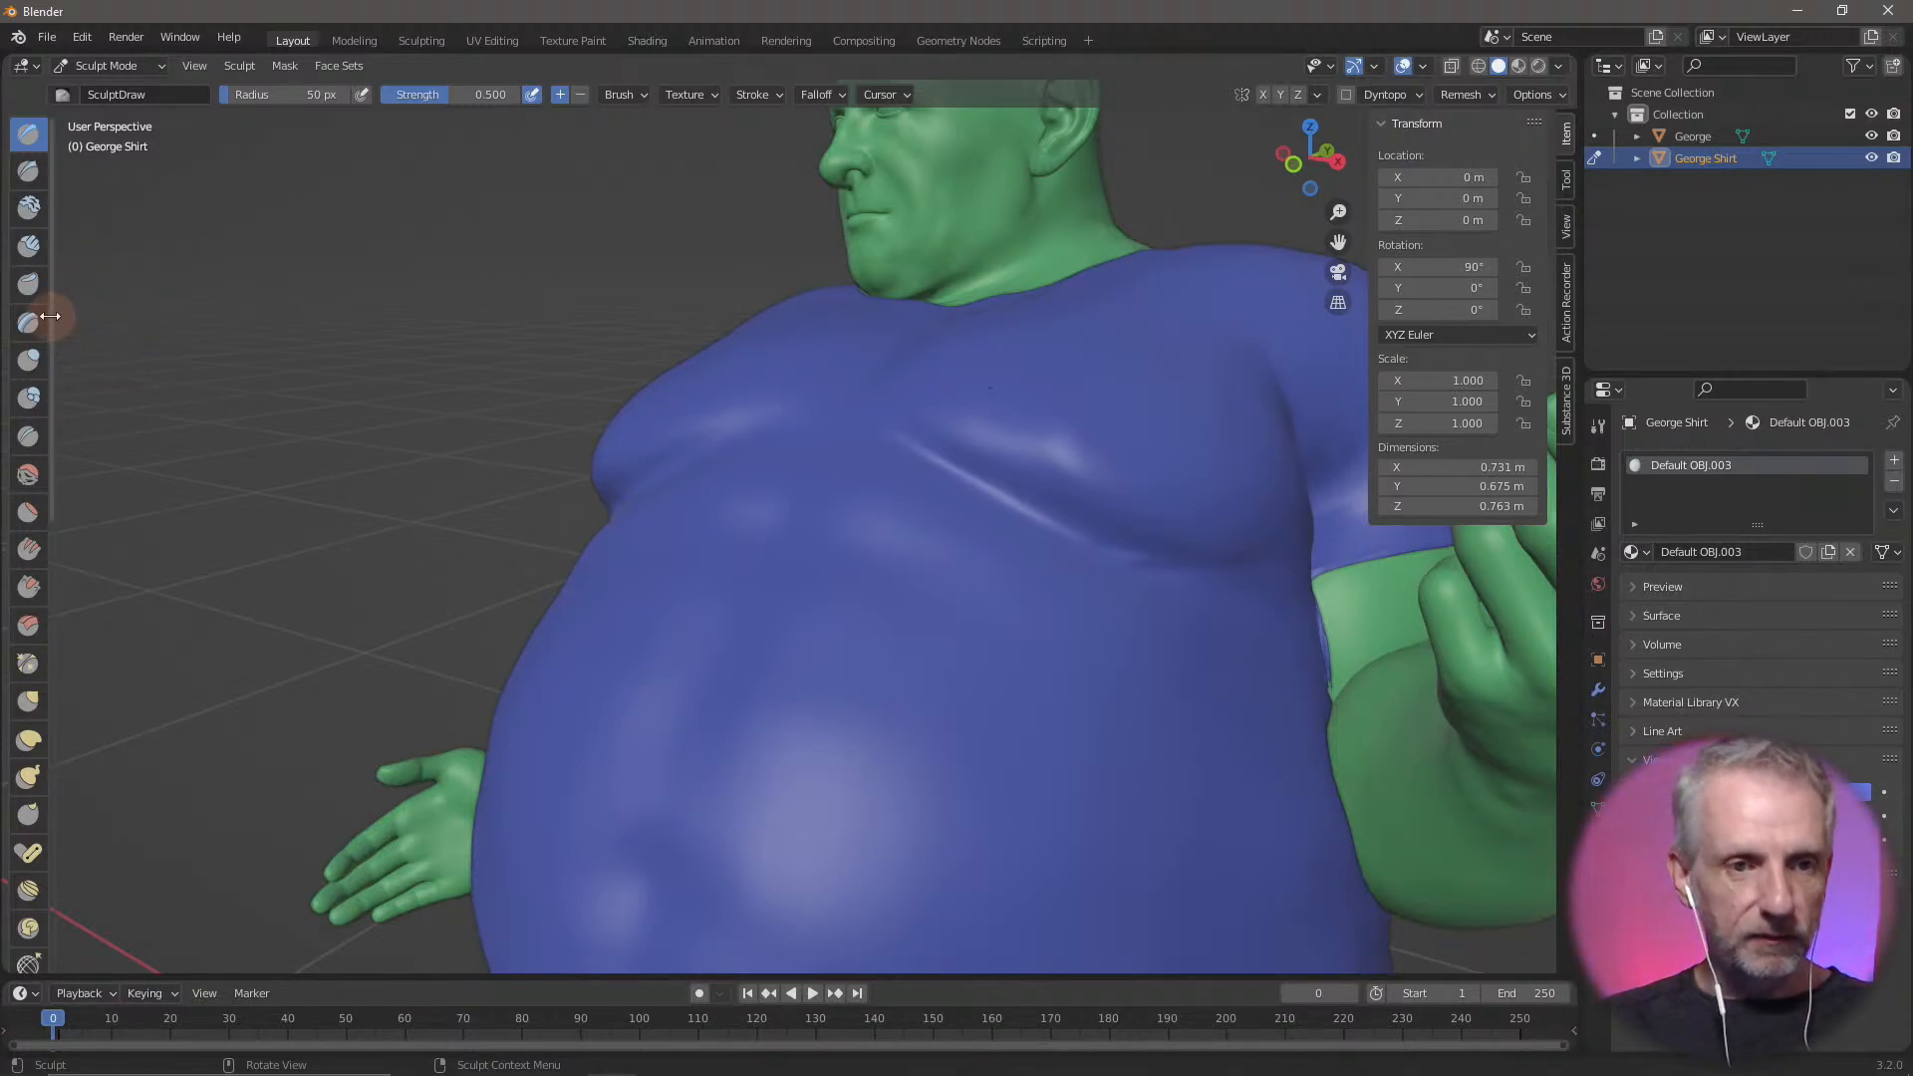
left_click_drag(50, 316, 187, 322)
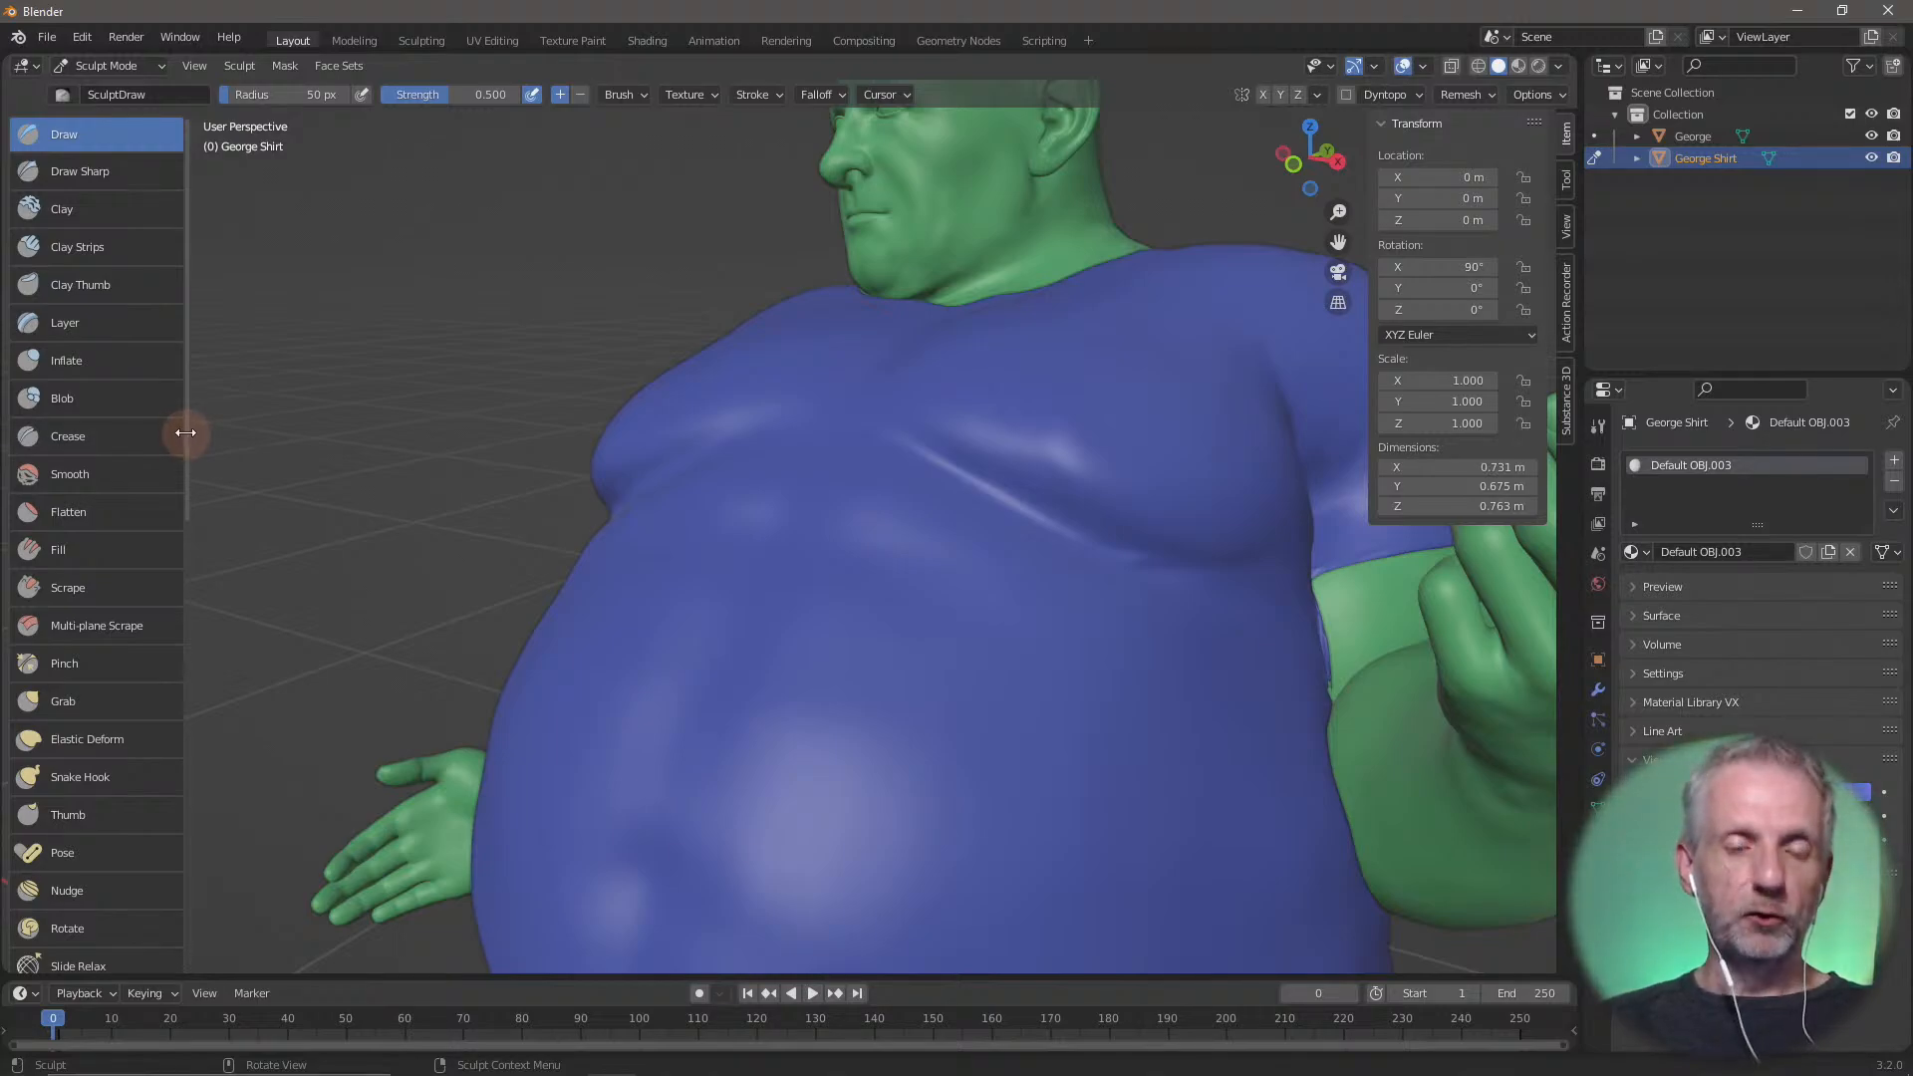
left_click_drag(185, 432, 90, 423)
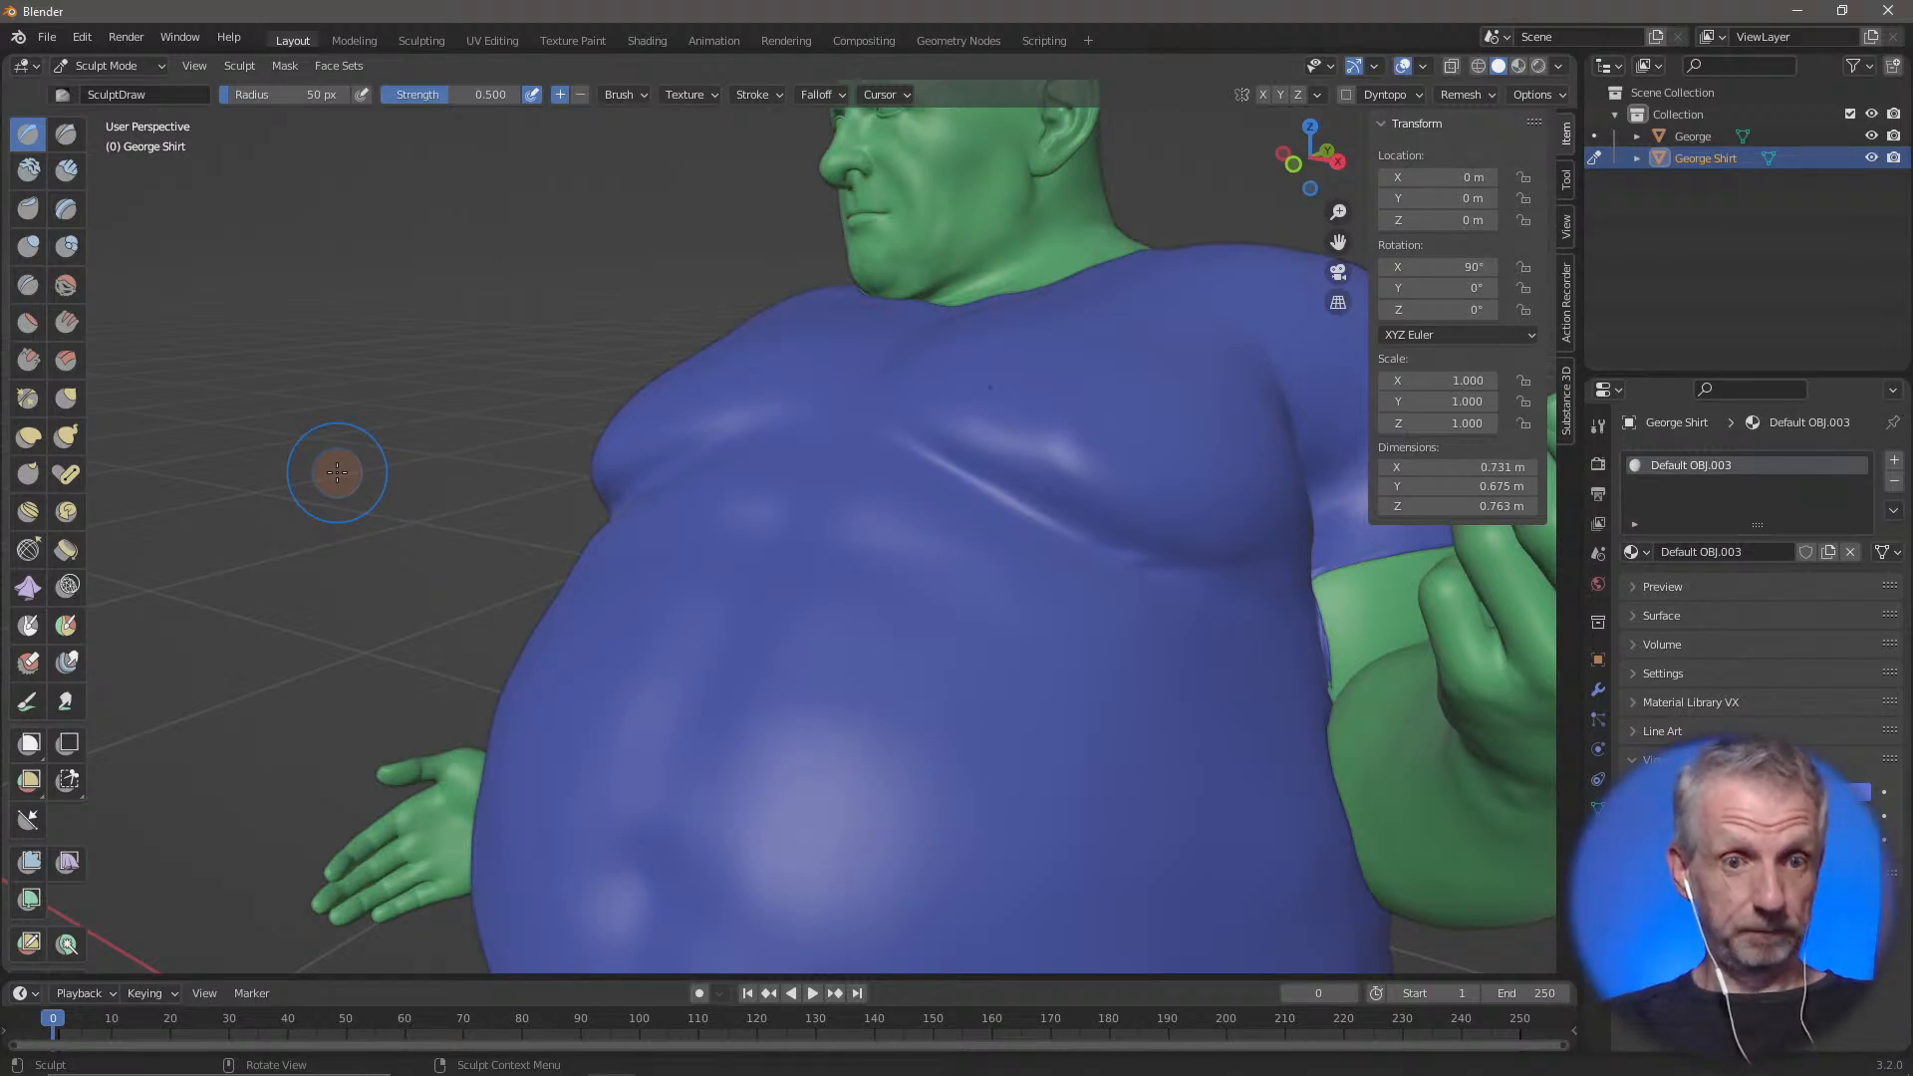
Choose the Flatten brush from the quick tool list, and return to the Draw brush
key("shift+space")
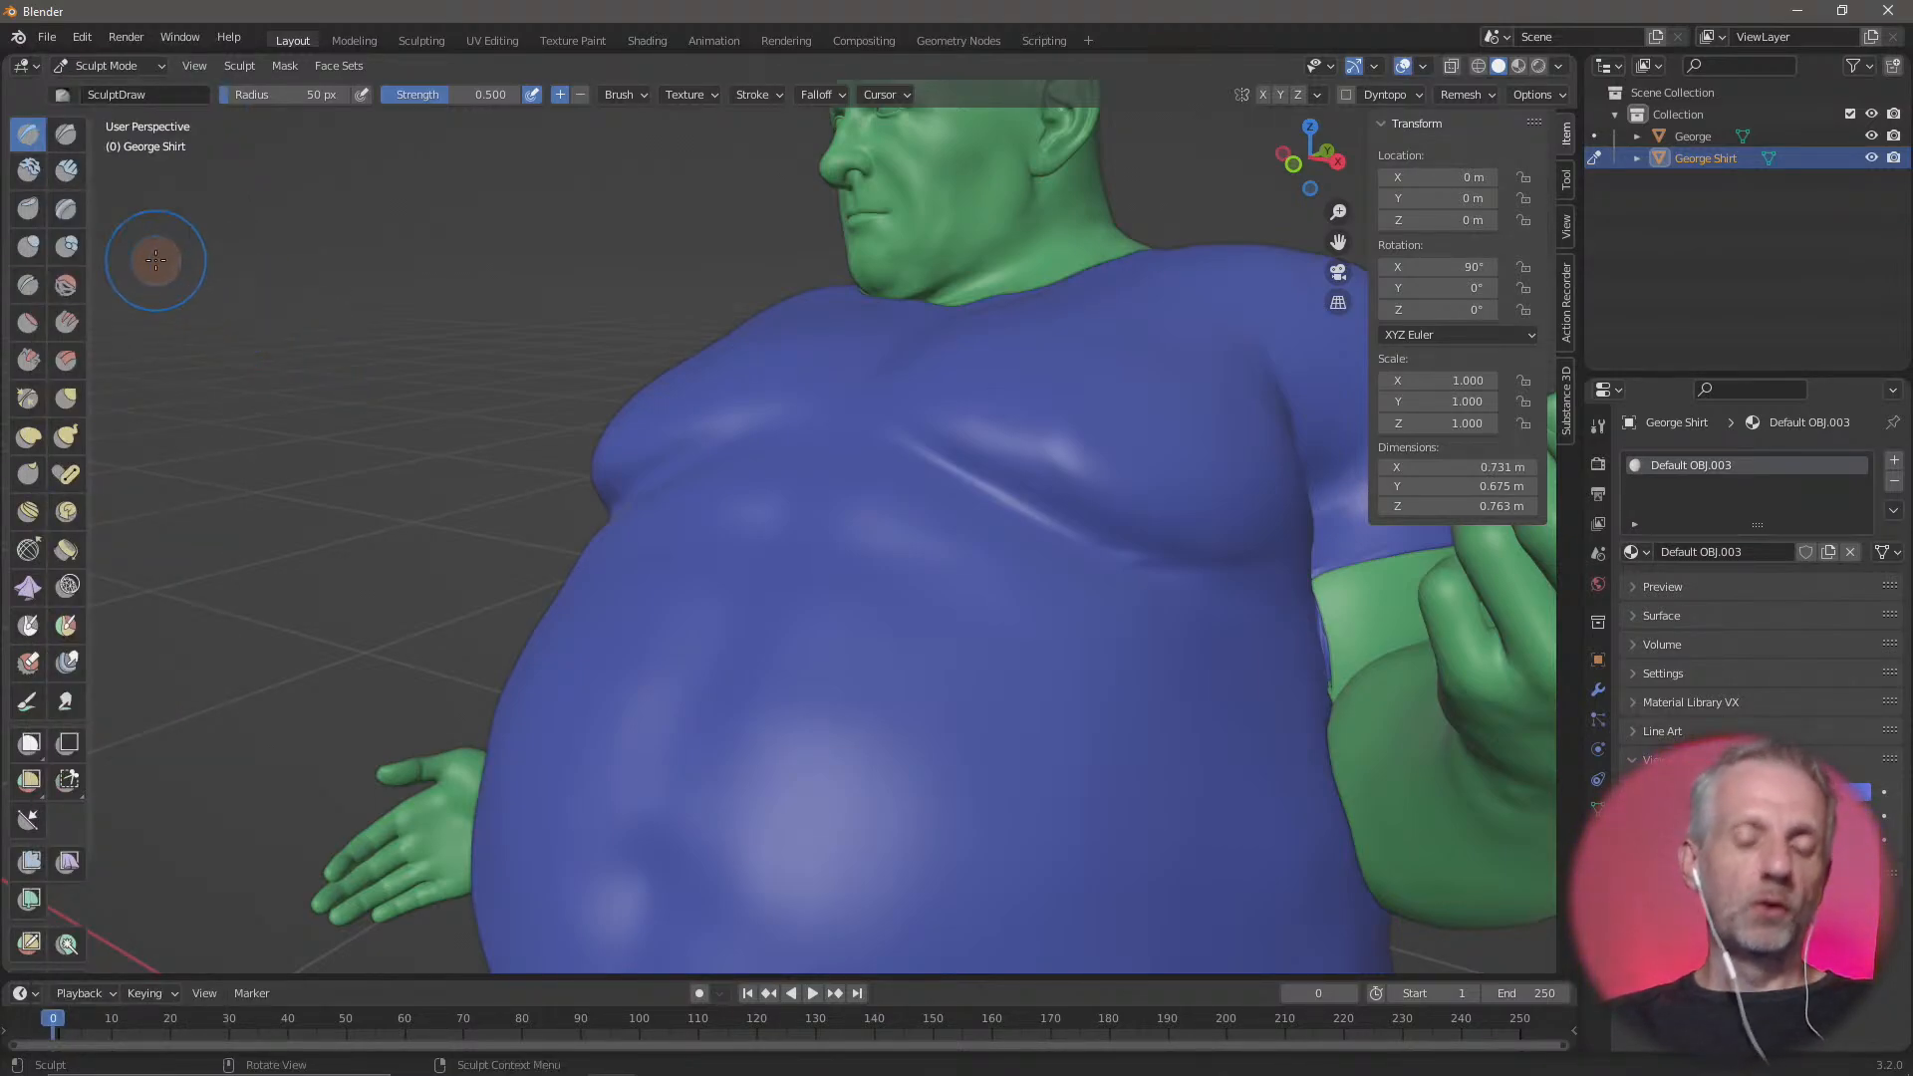
key("shift+space")
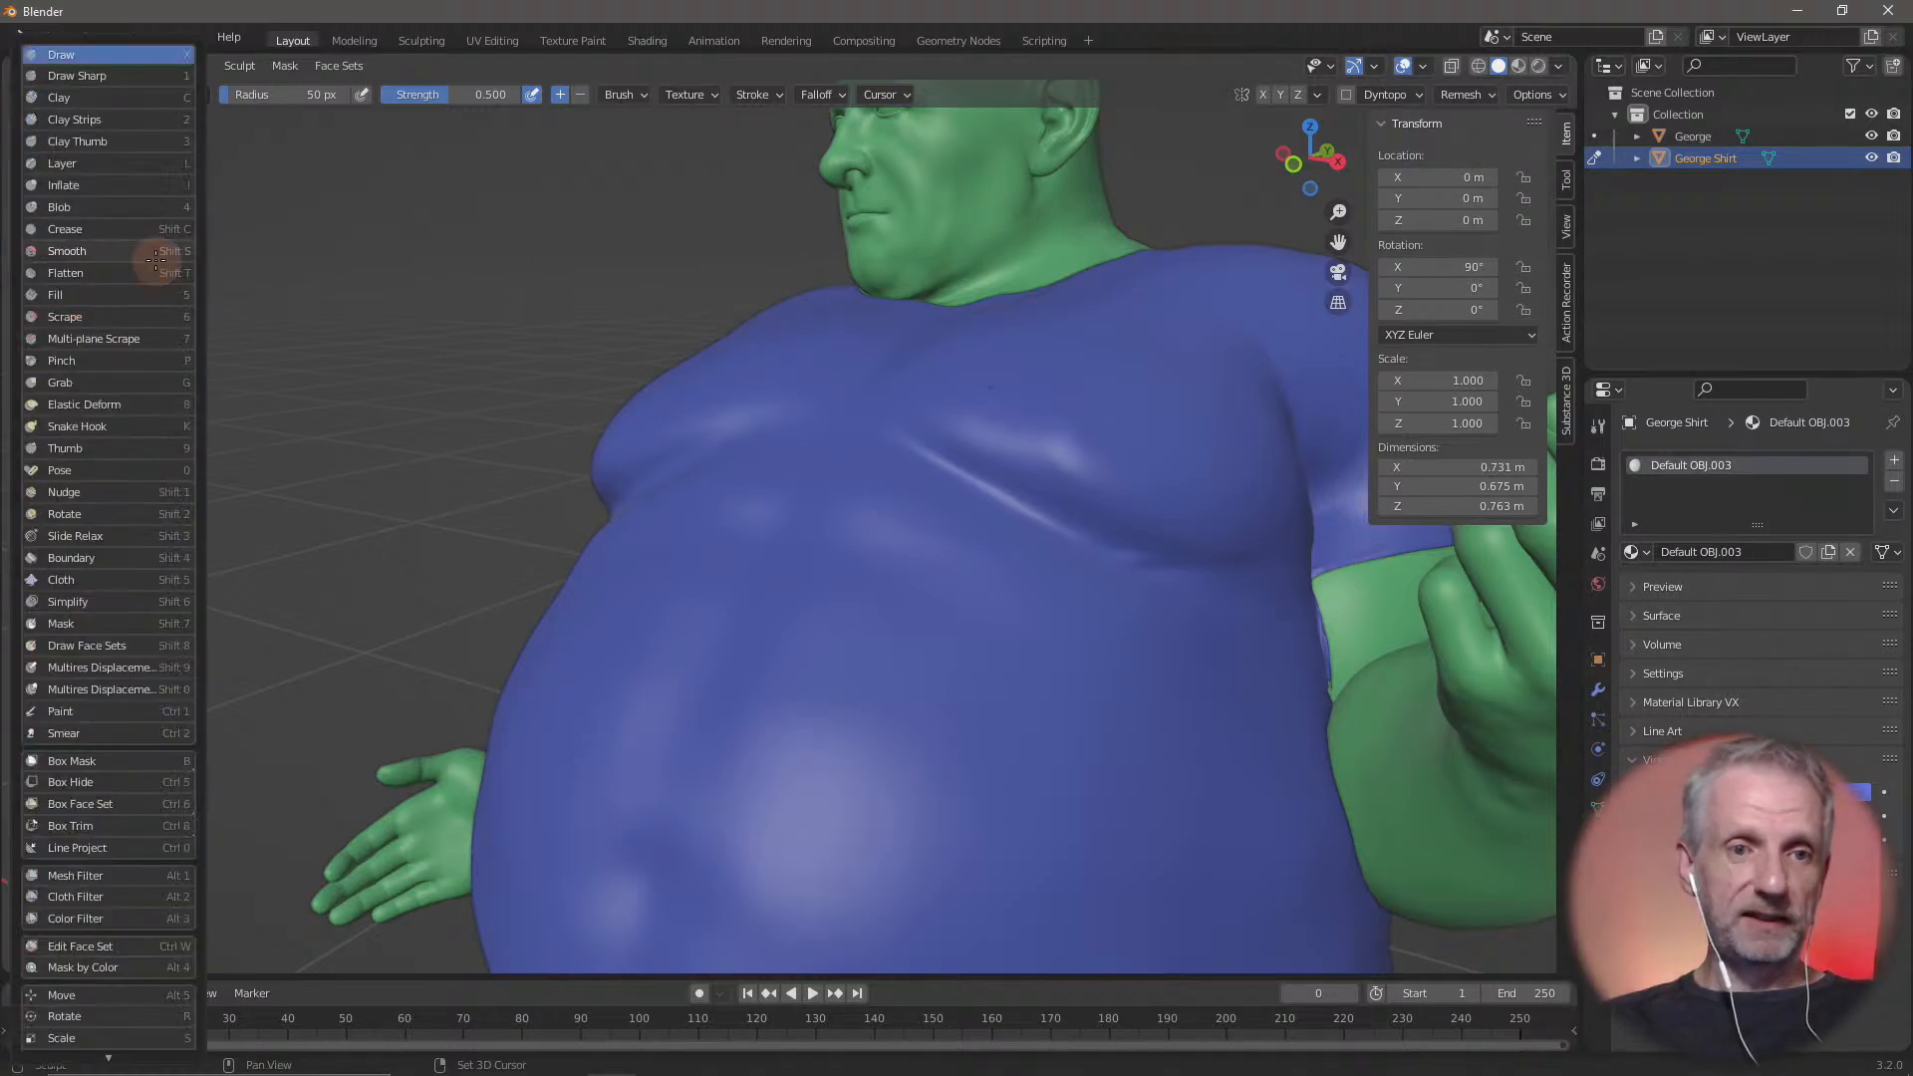
left_click(98, 383)
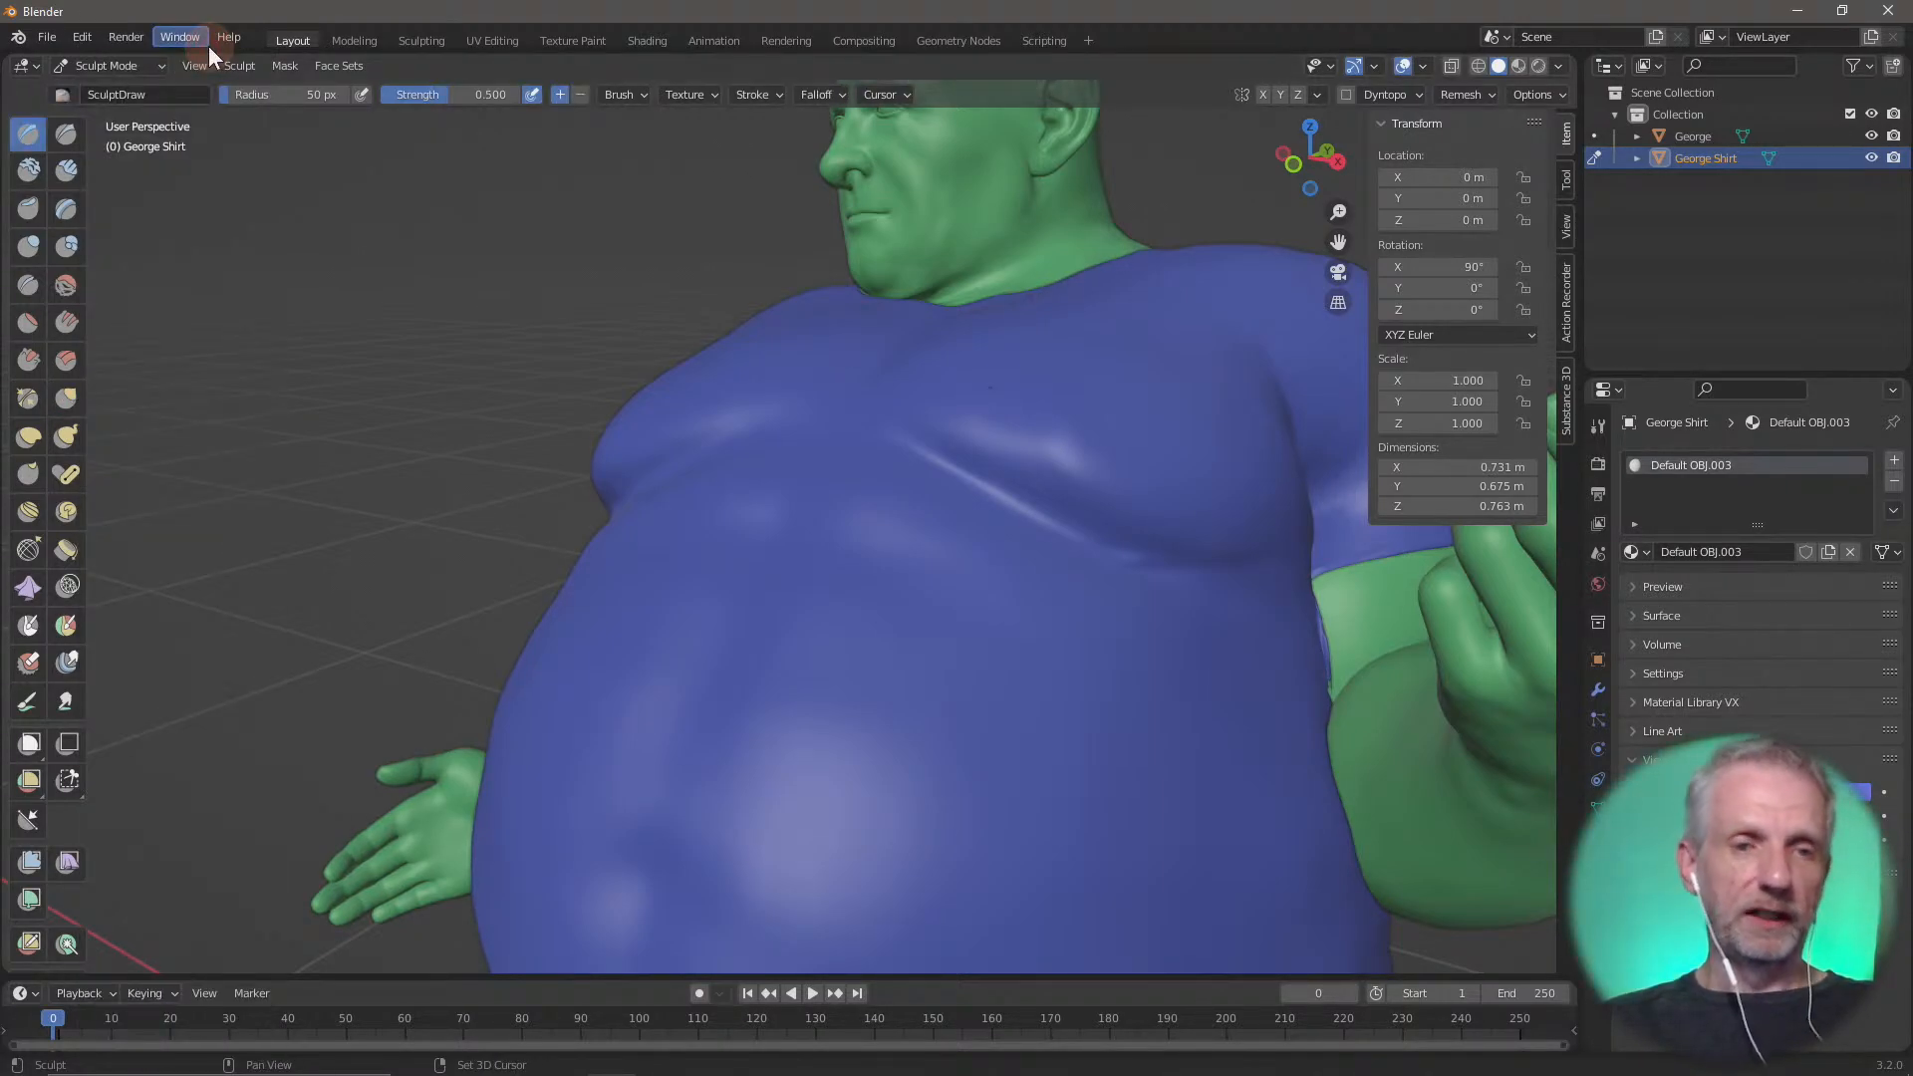
key("shift+space")
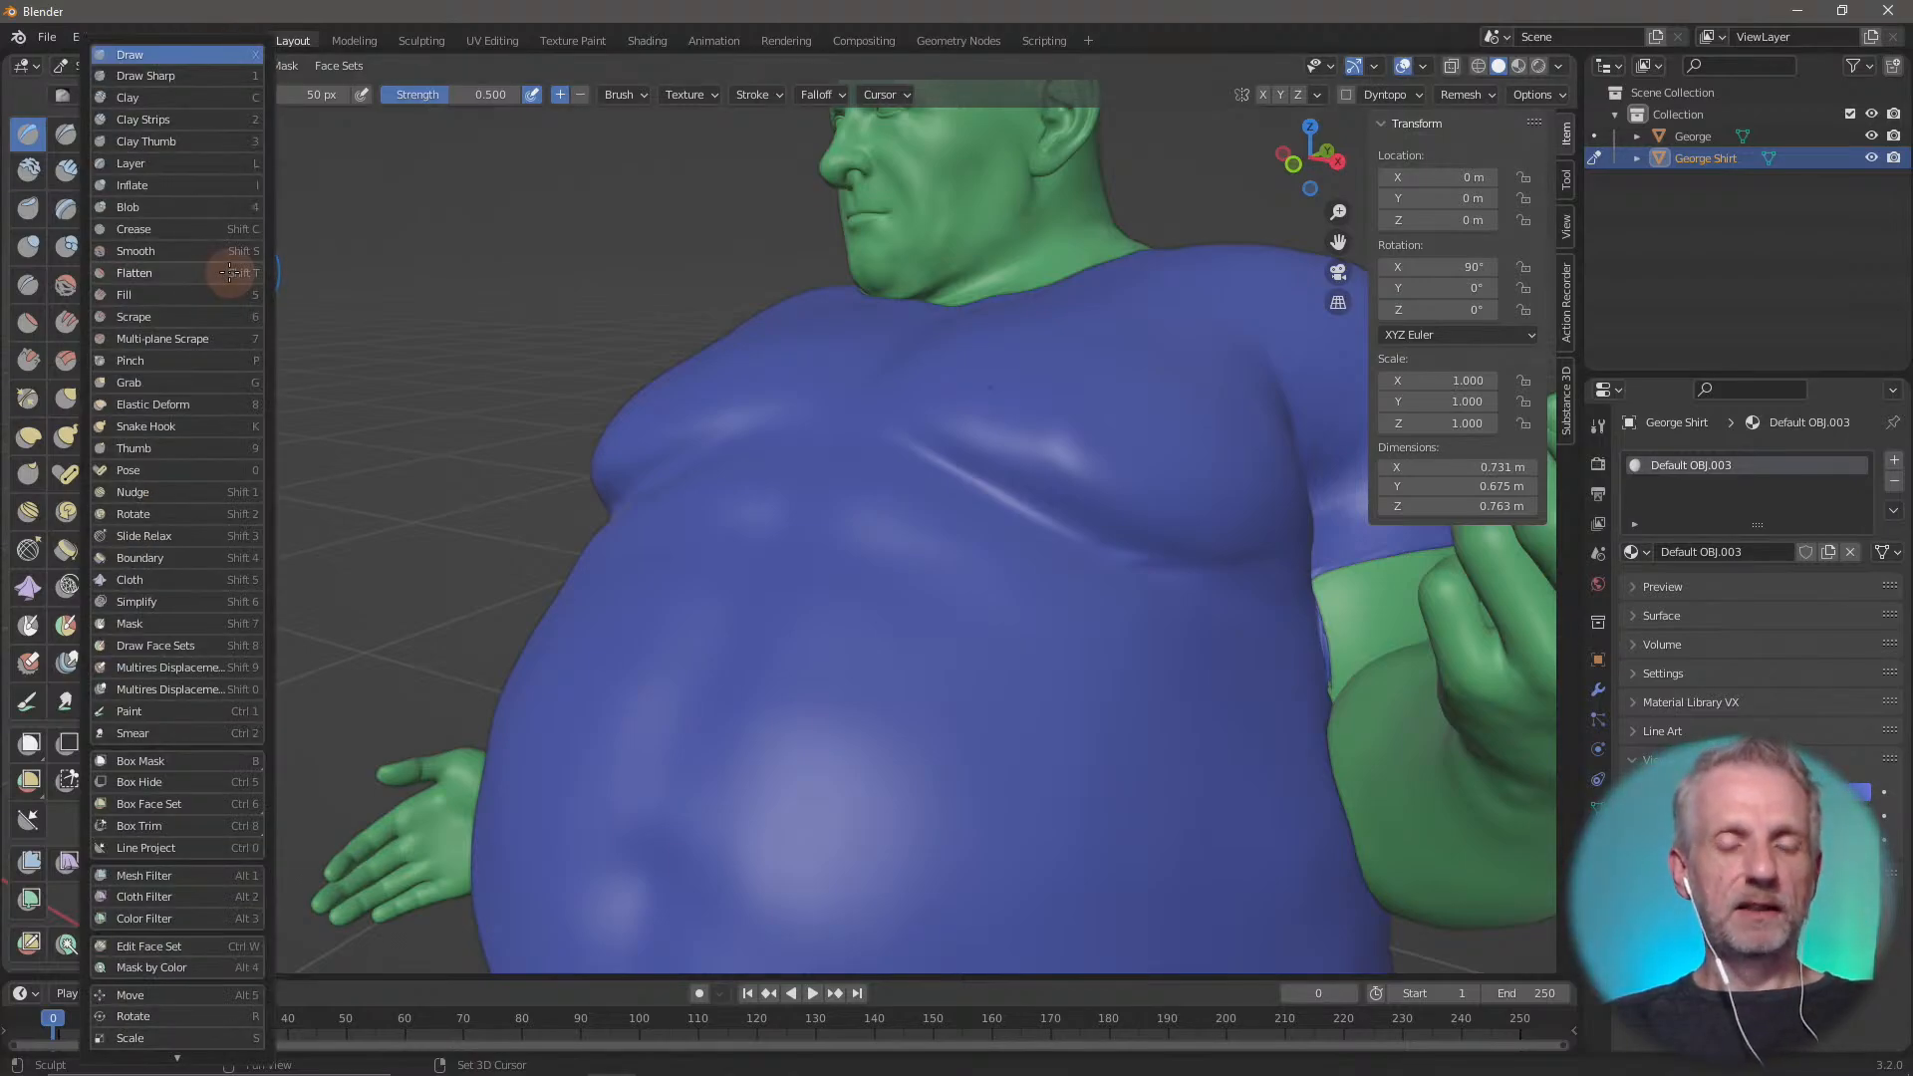
left_click(229, 272)
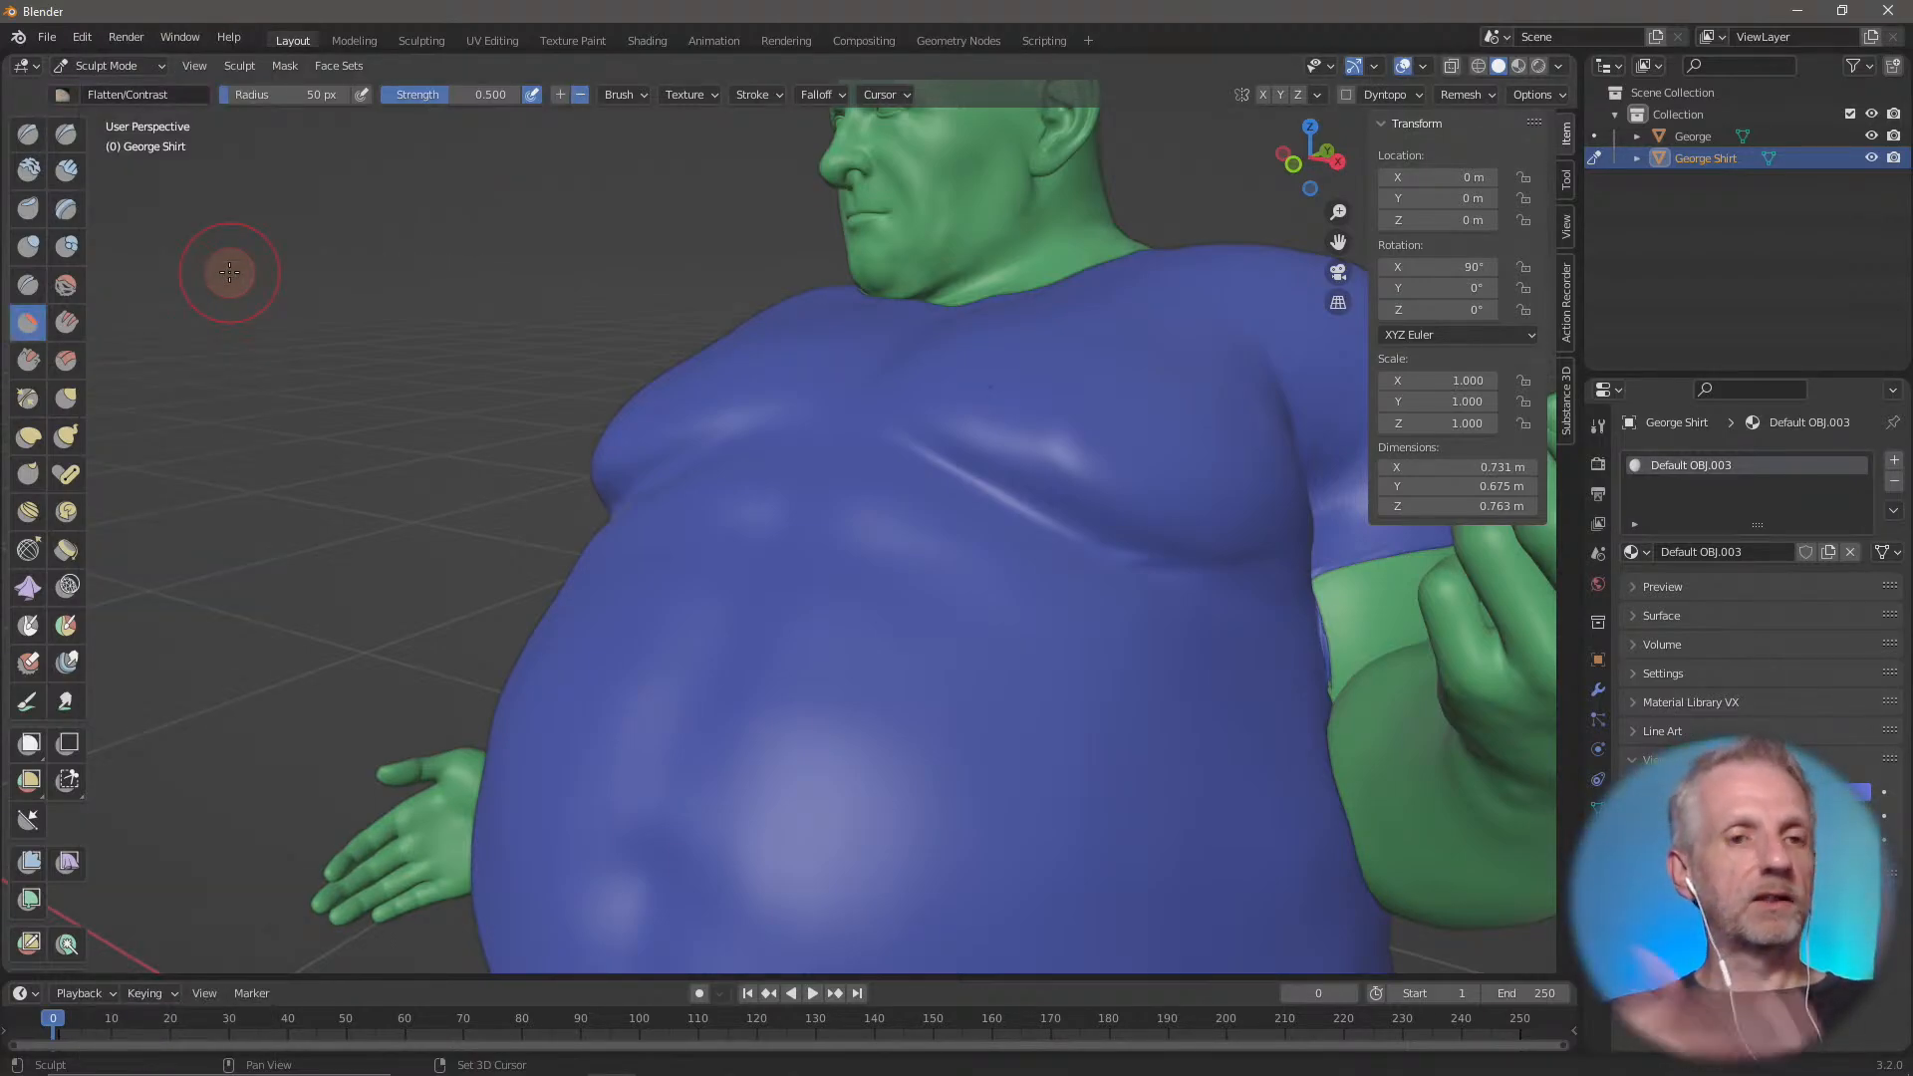
key("shift+space")
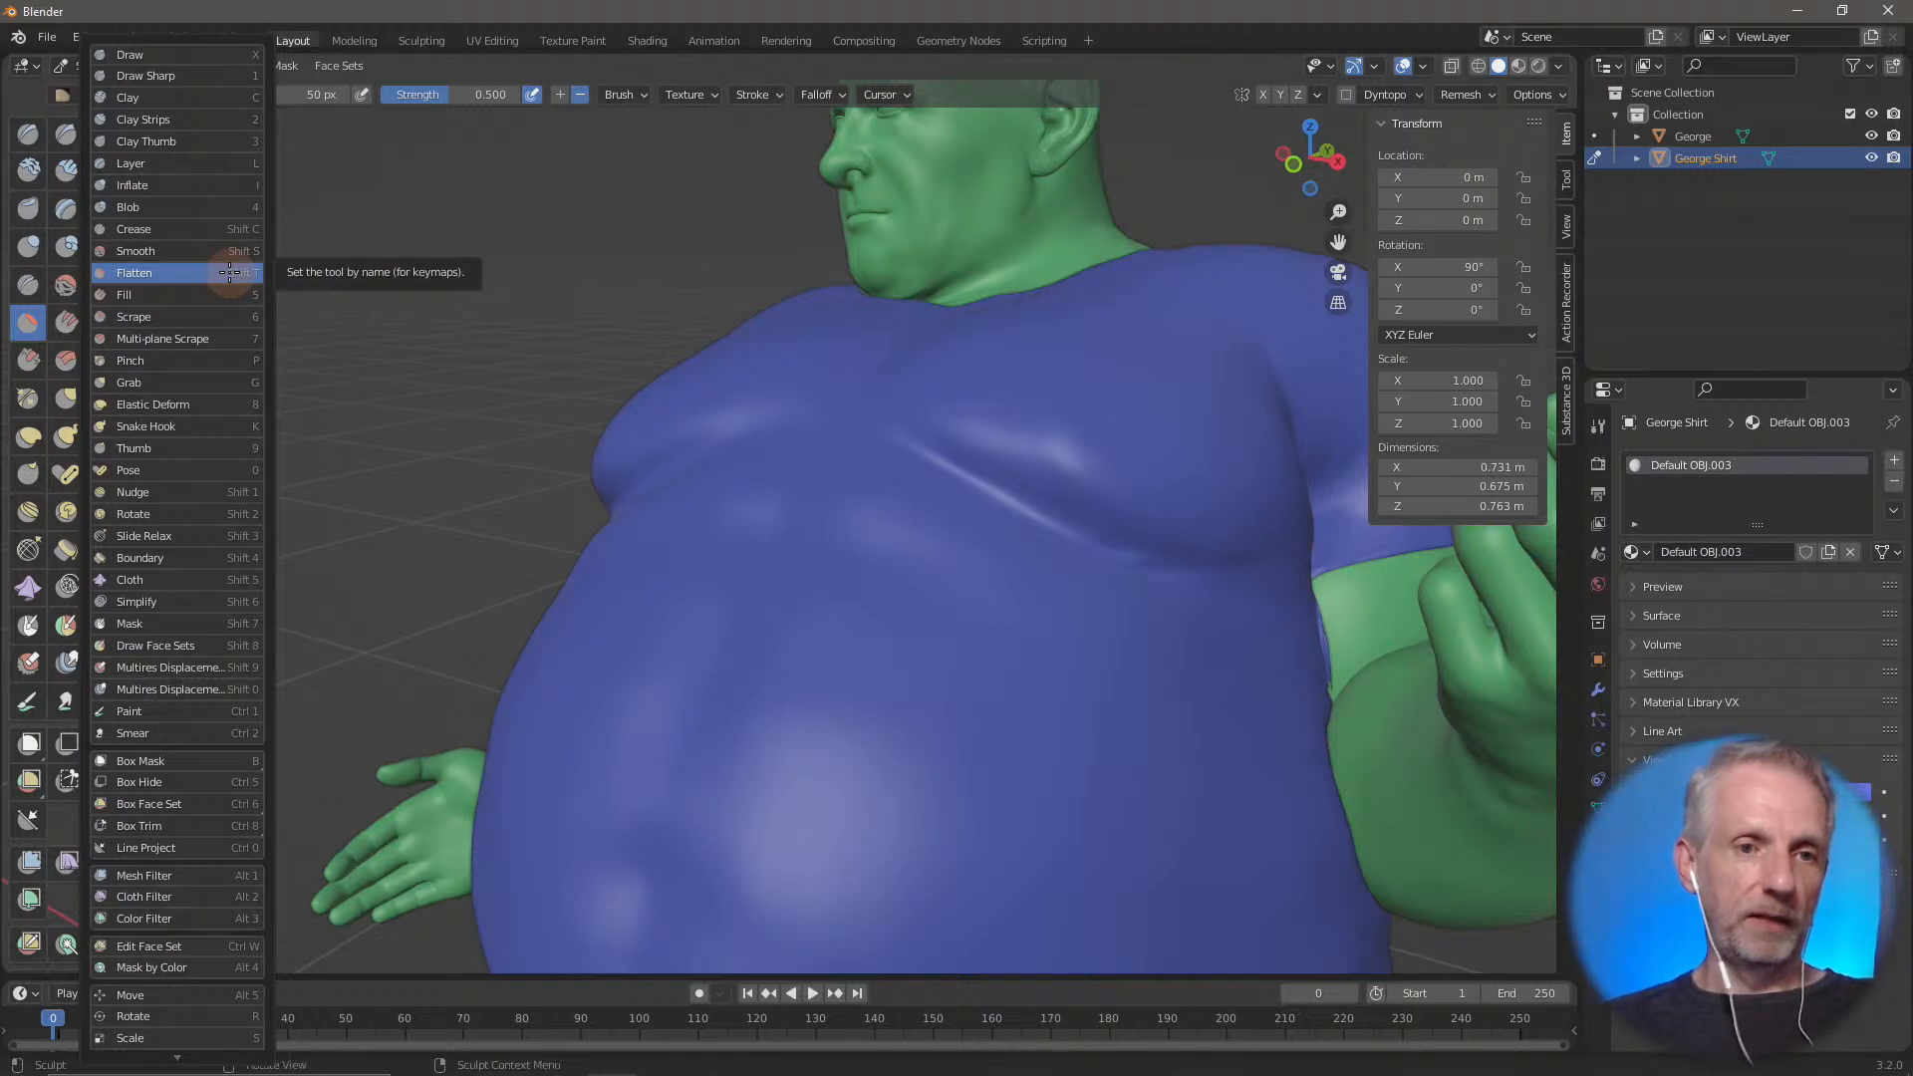
left_click(229, 272)
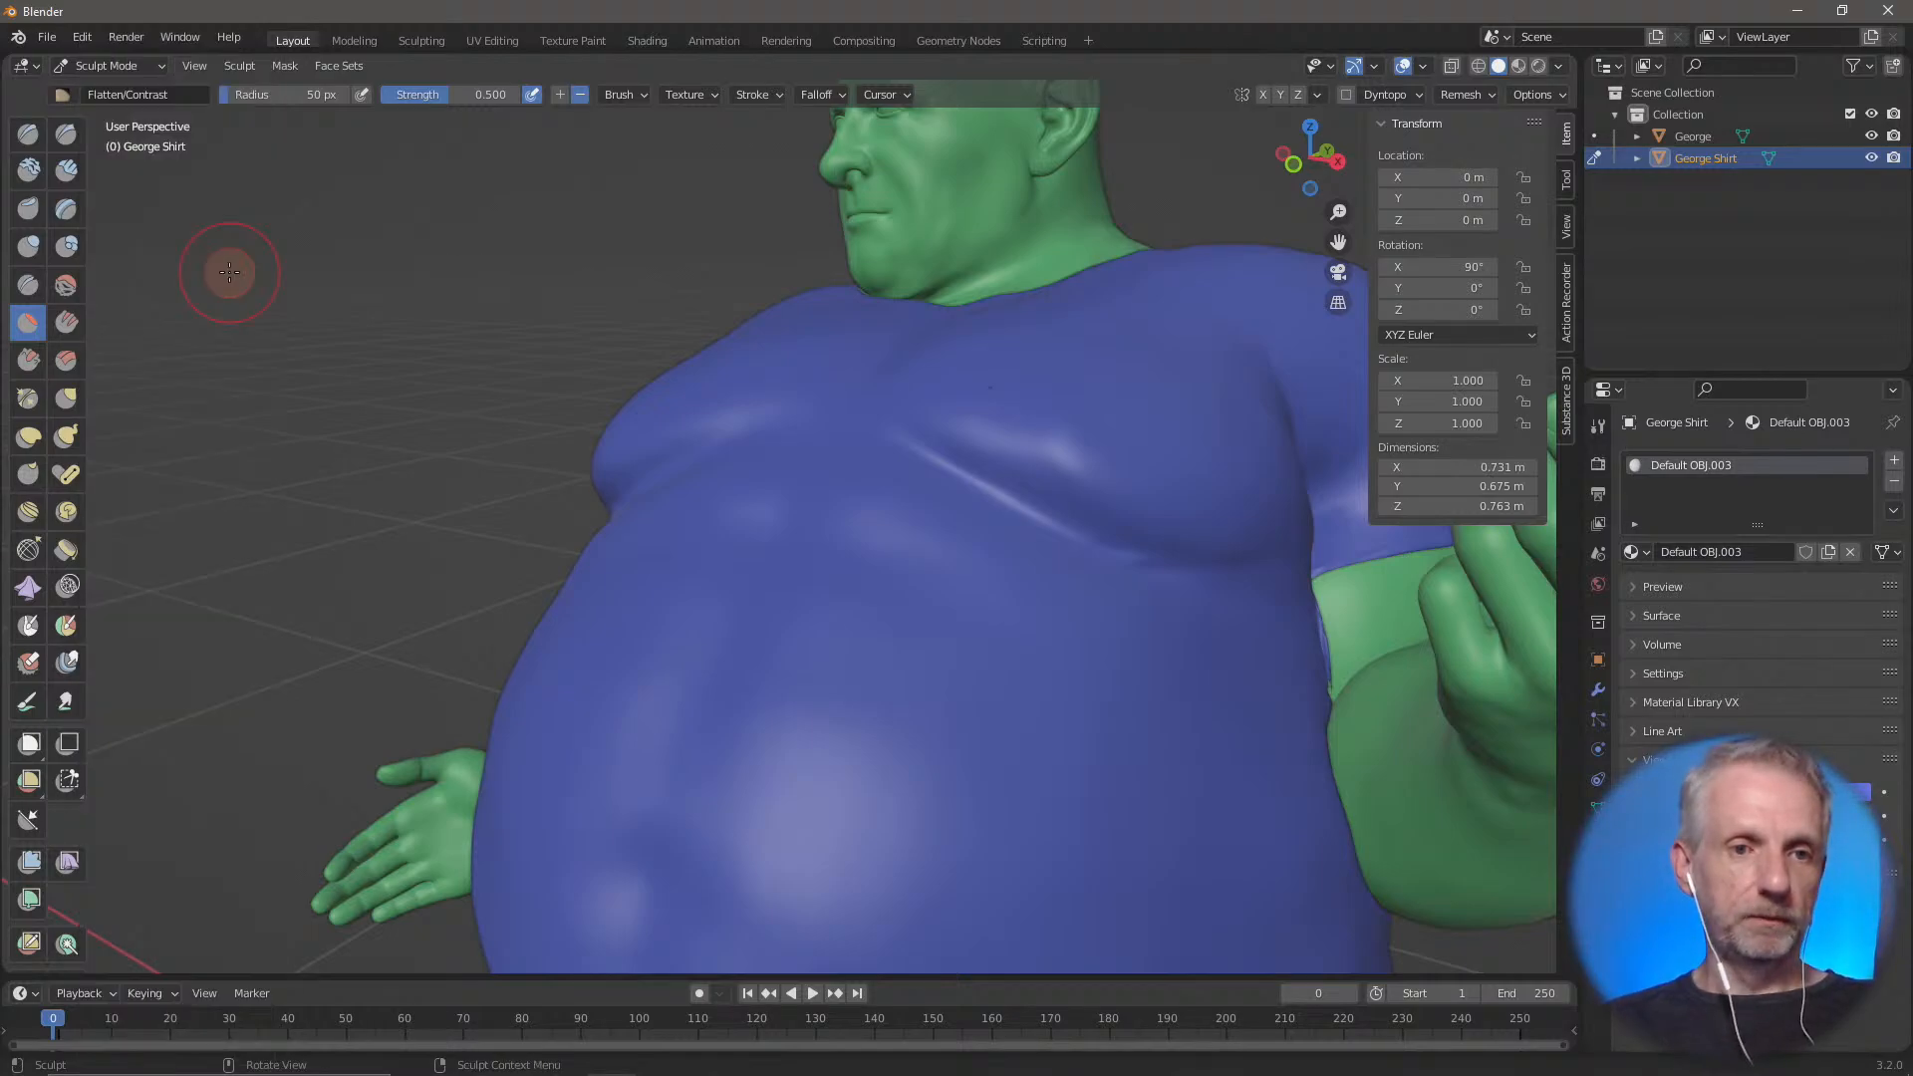
left_click(28, 134)
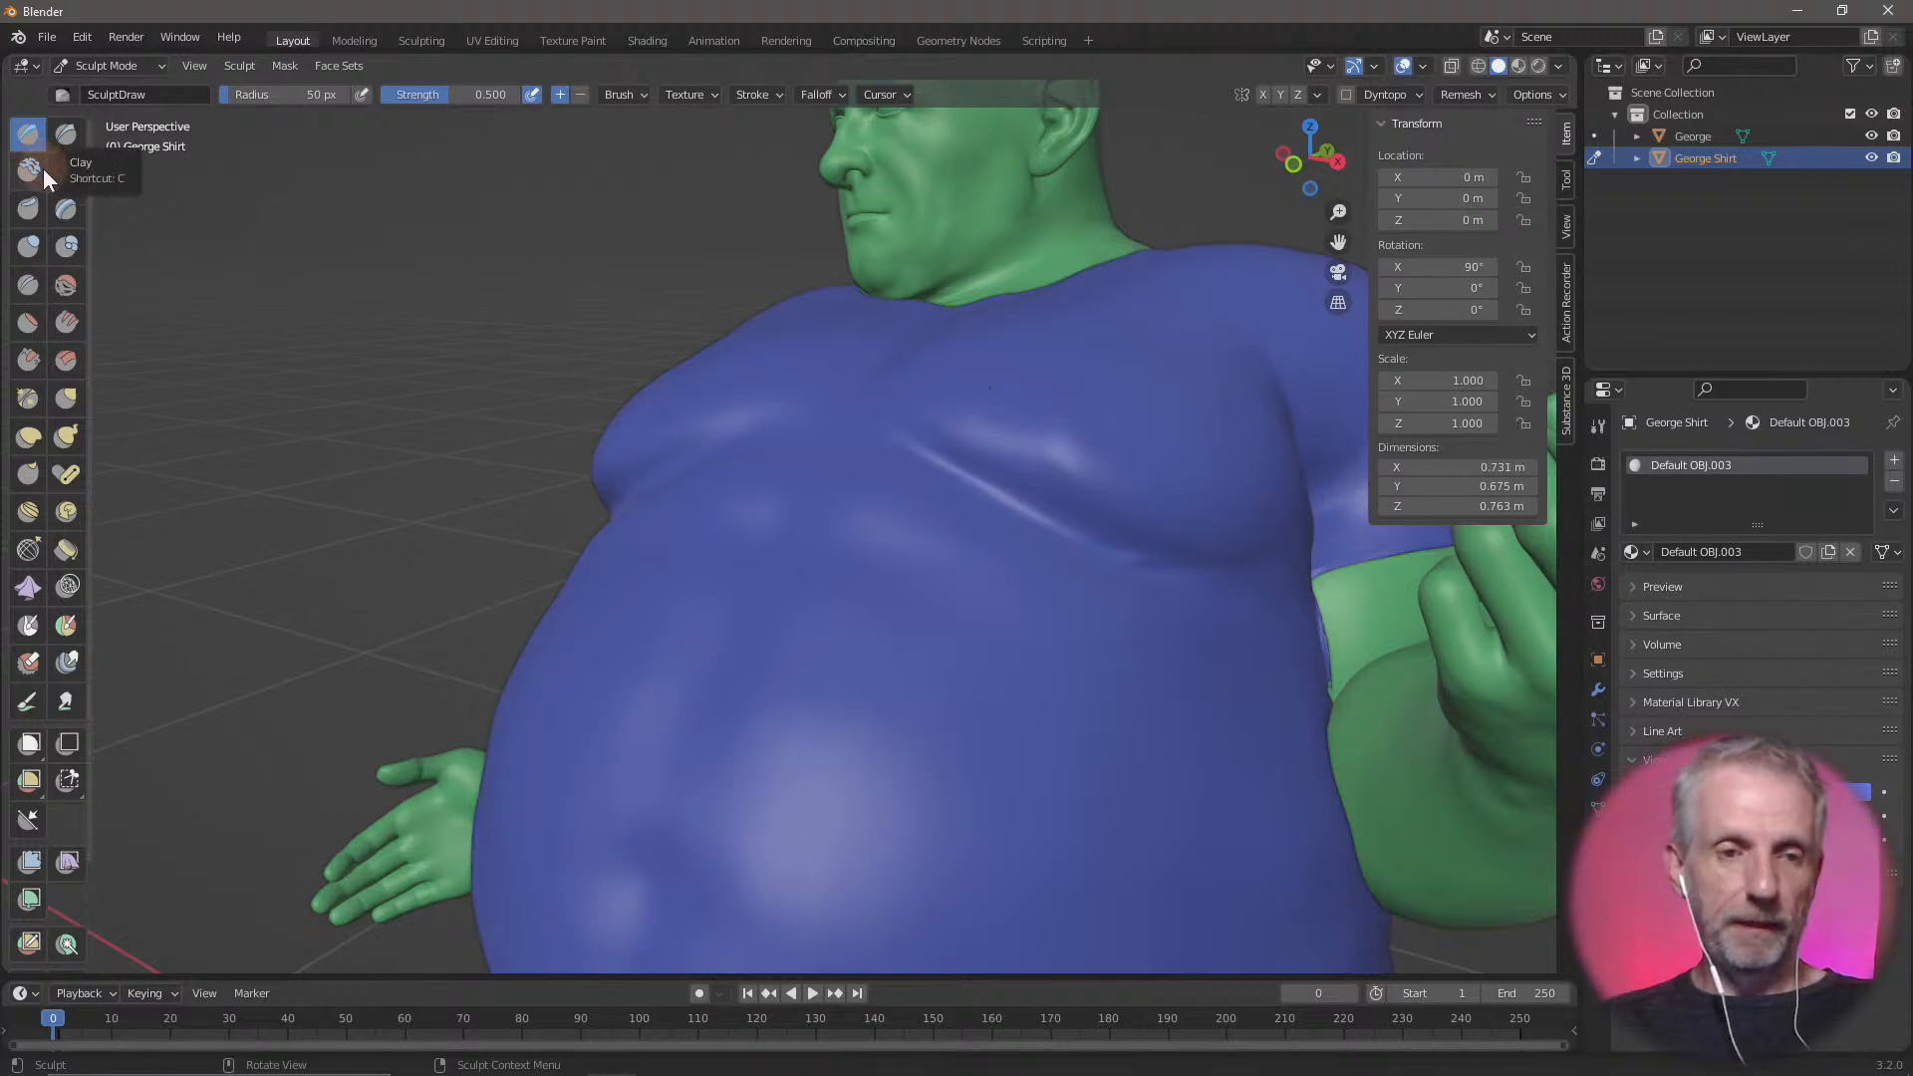
Show the sculpt tool names again and sculpt a few Draw strokes on the shirt's upper belly area
left_click_drag(98, 174, 158, 178)
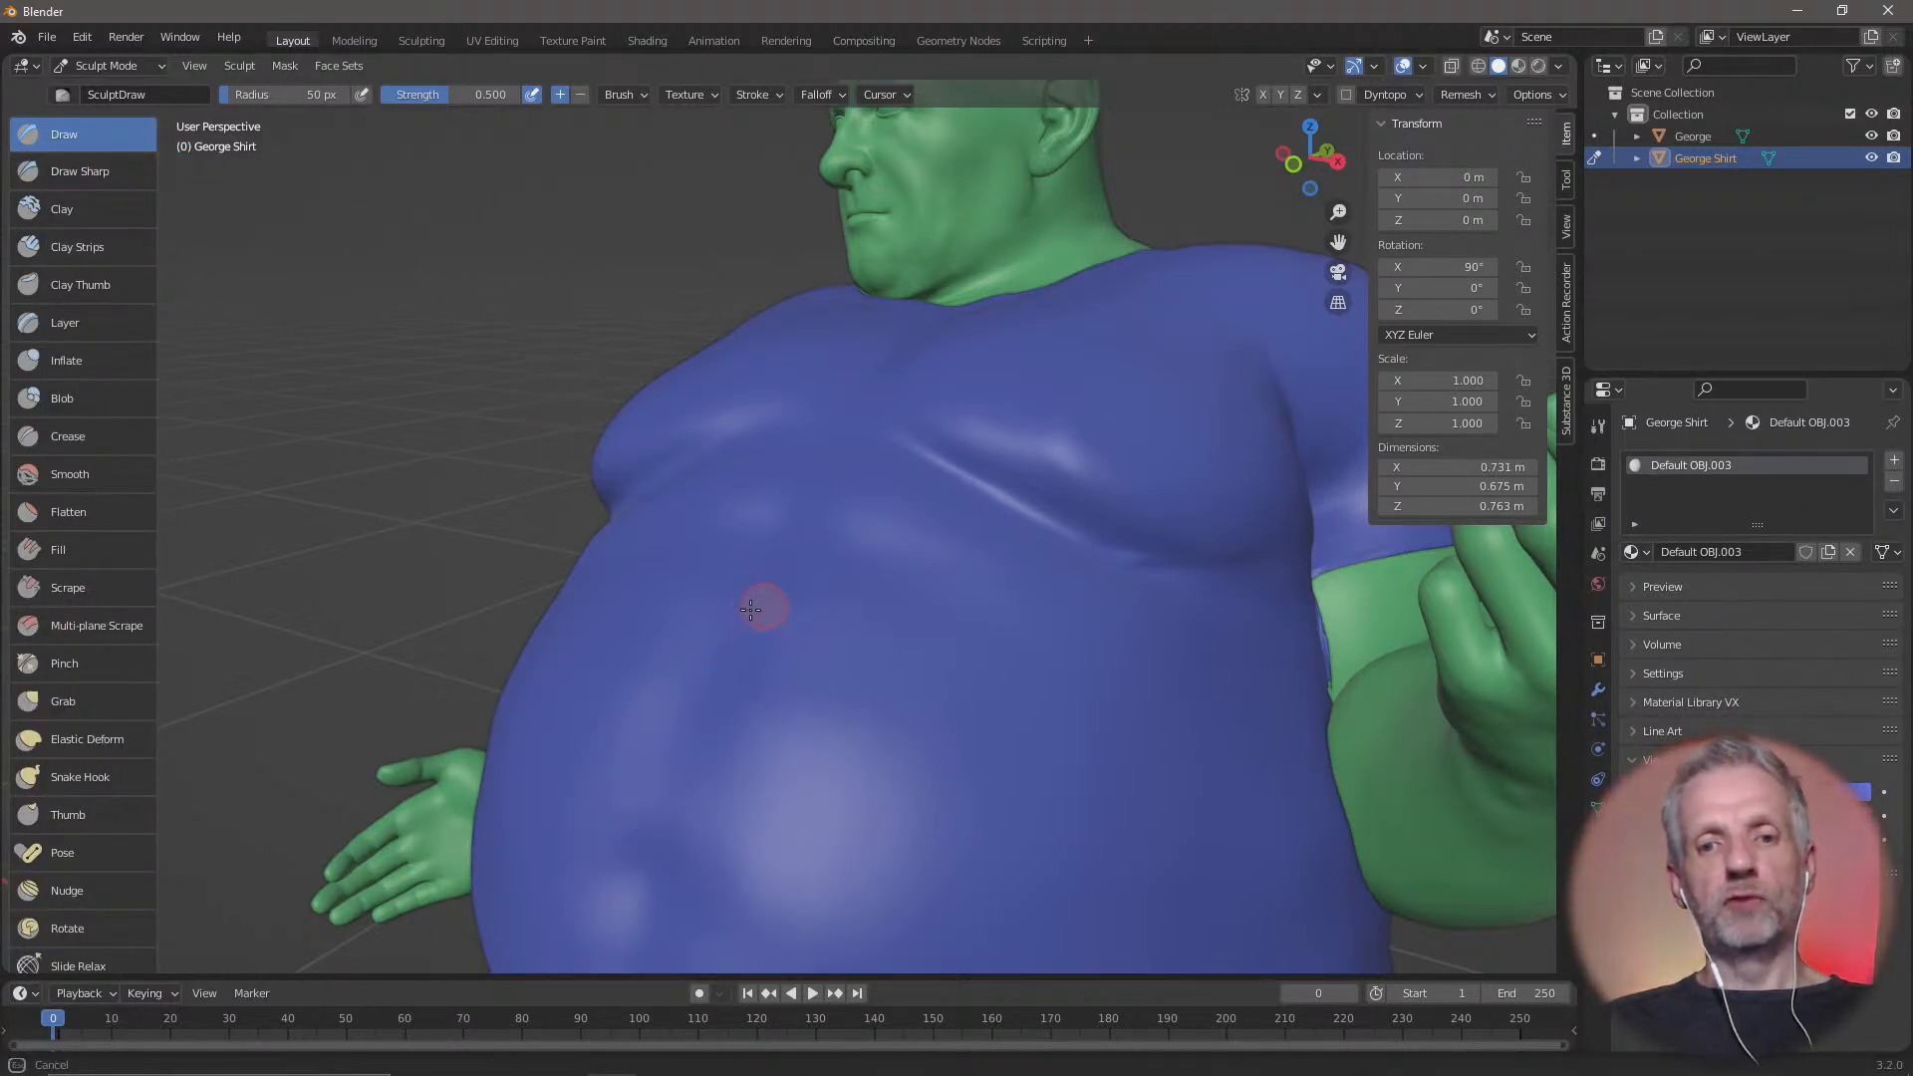
left_click_drag(750, 609, 618, 565)
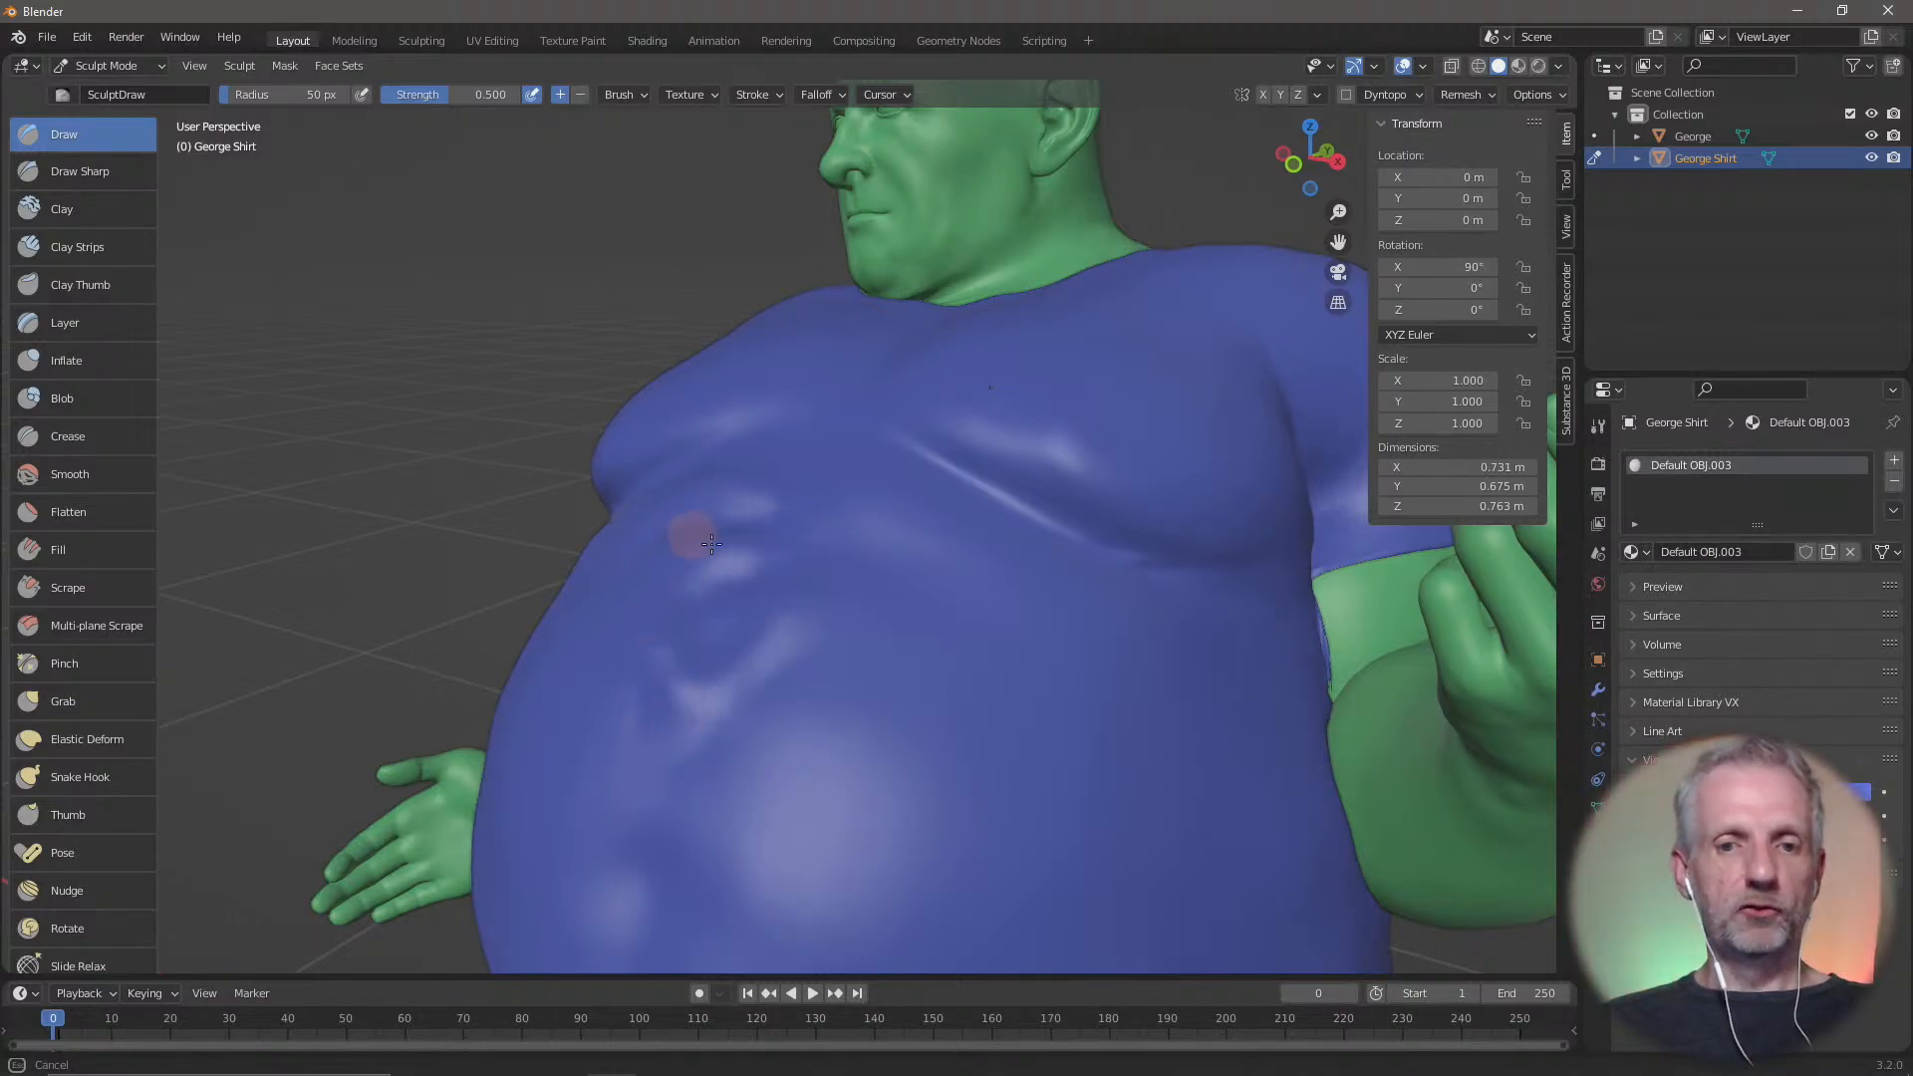
middle_click_drag(768, 631, 797, 689)
Enlarge the Draw brush radius to 101 px for sculpting the shirt
scroll(717, 667, "down", 4)
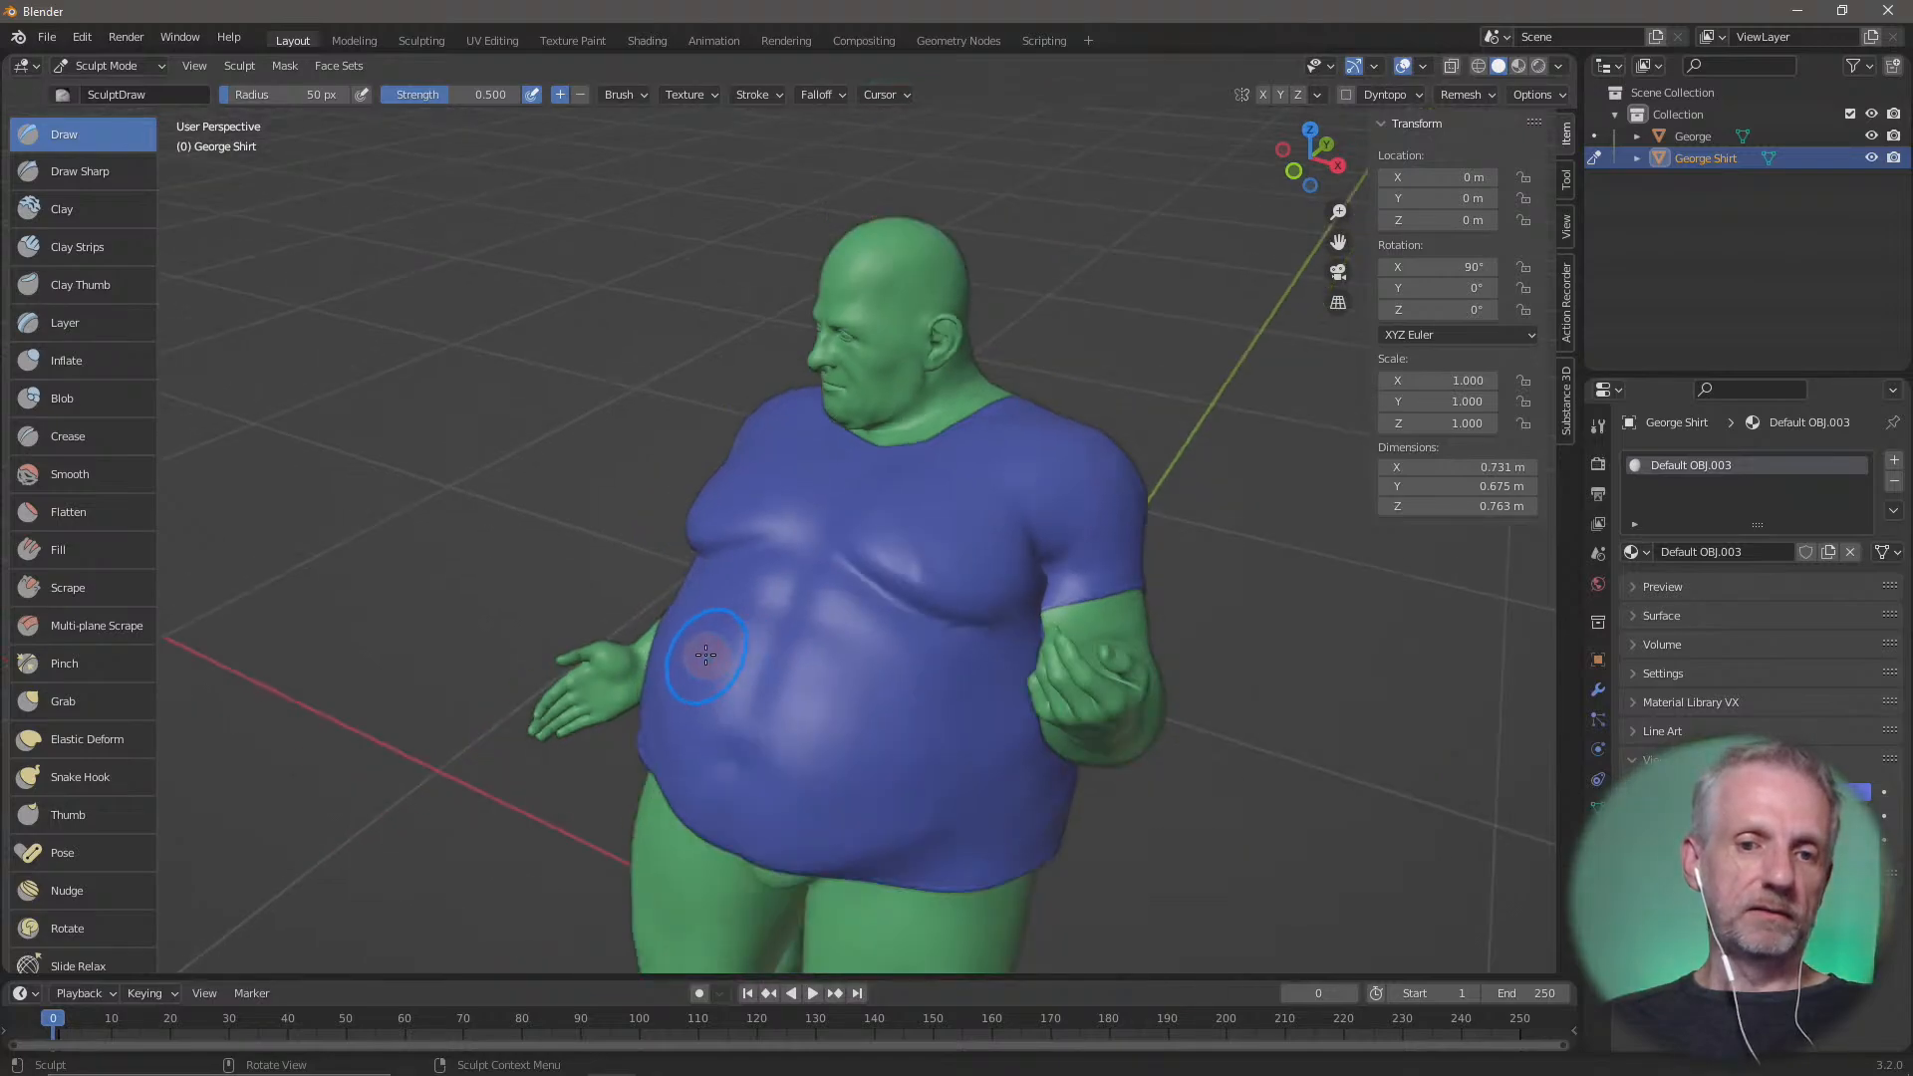
scroll(697, 652, "down", 1)
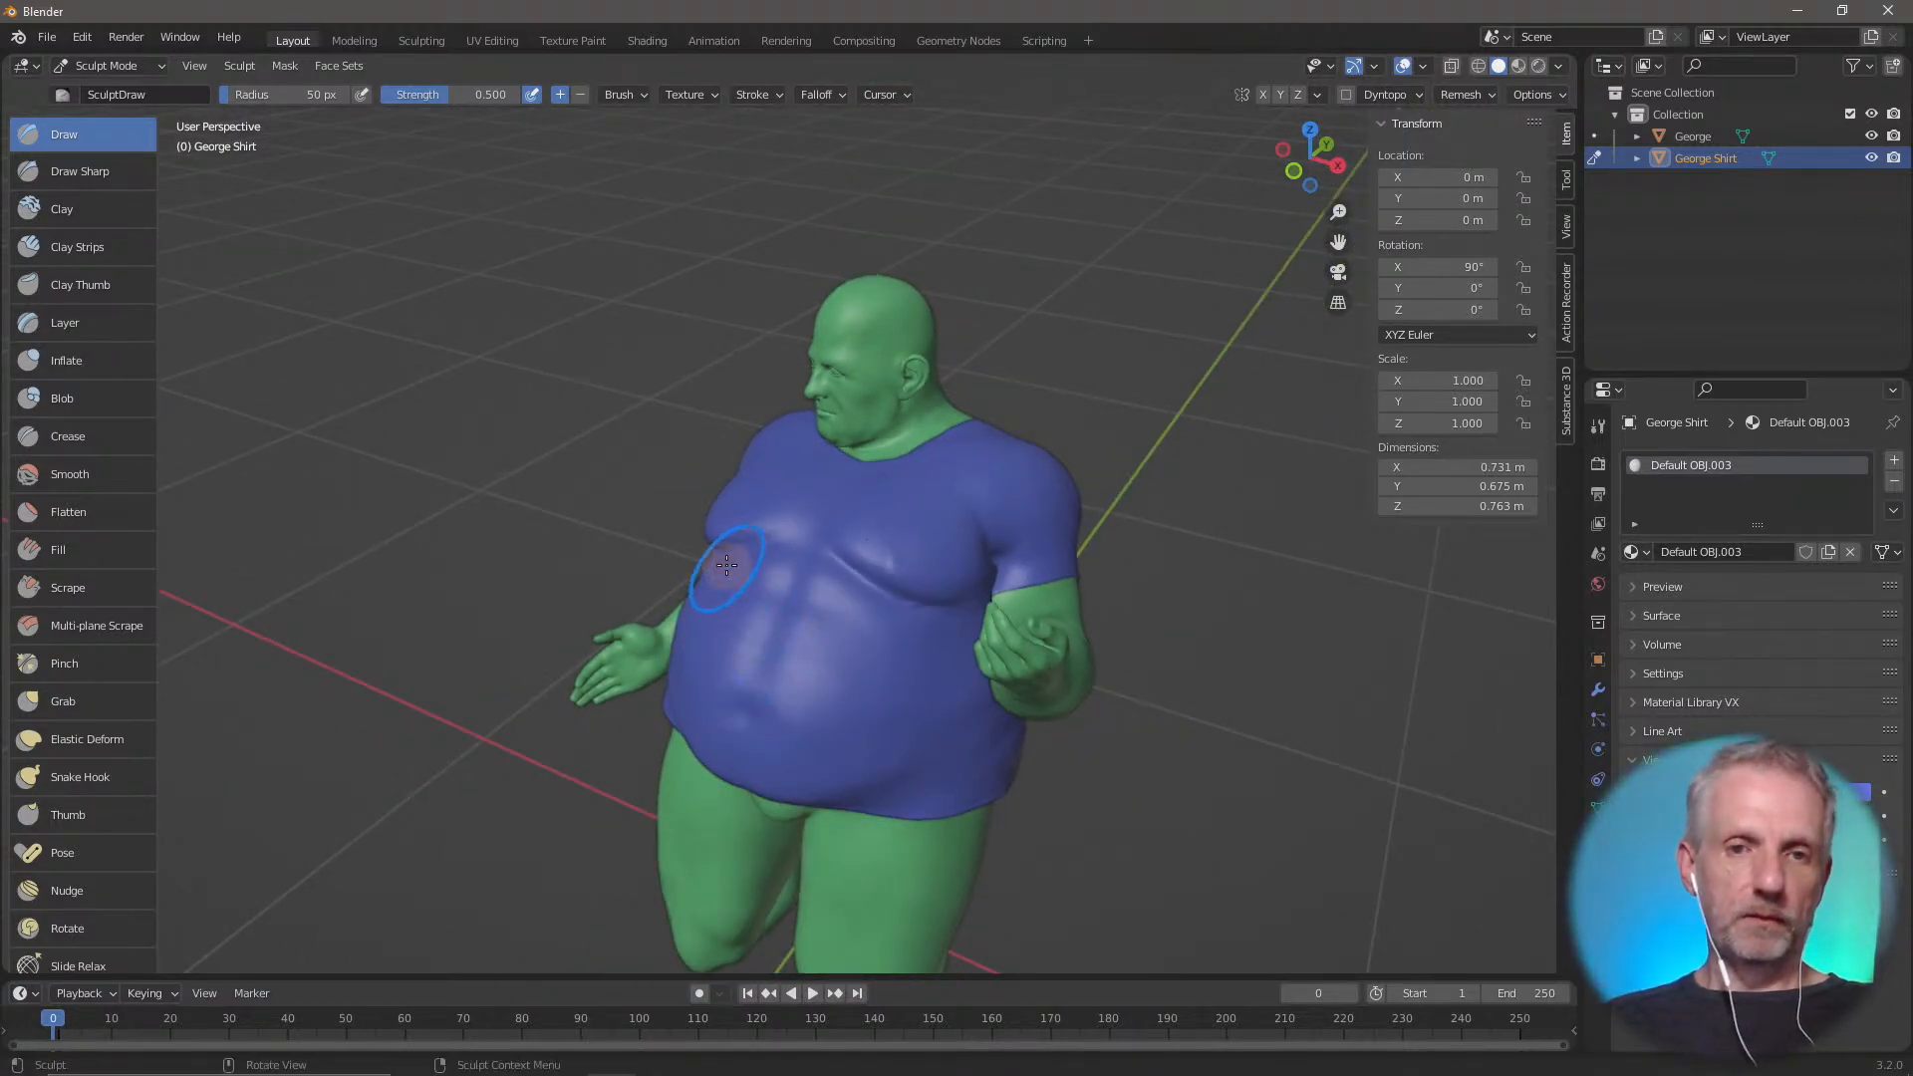
key("bracketright")
key("bracketright")
key("bracketright")
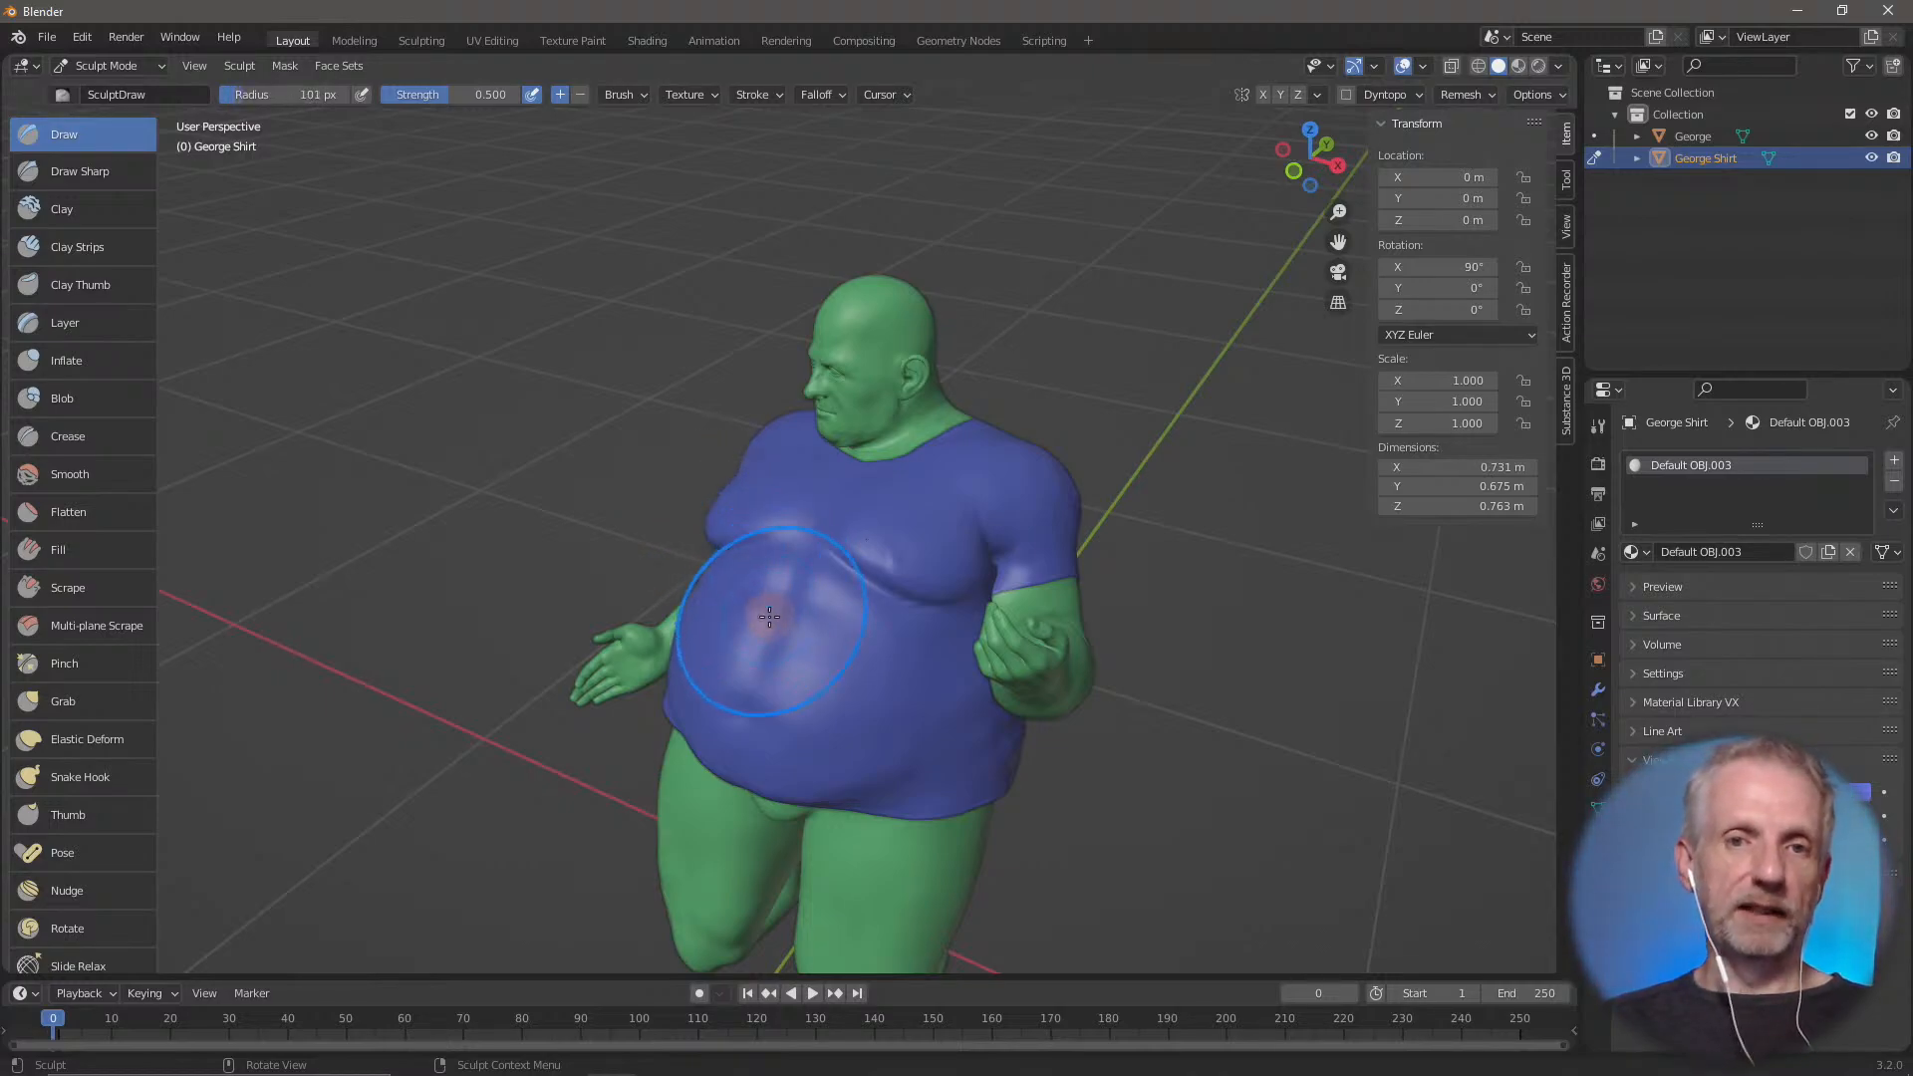
Set the Draw brush radius to 100 px for sculpting the shirt
key("bracketright")
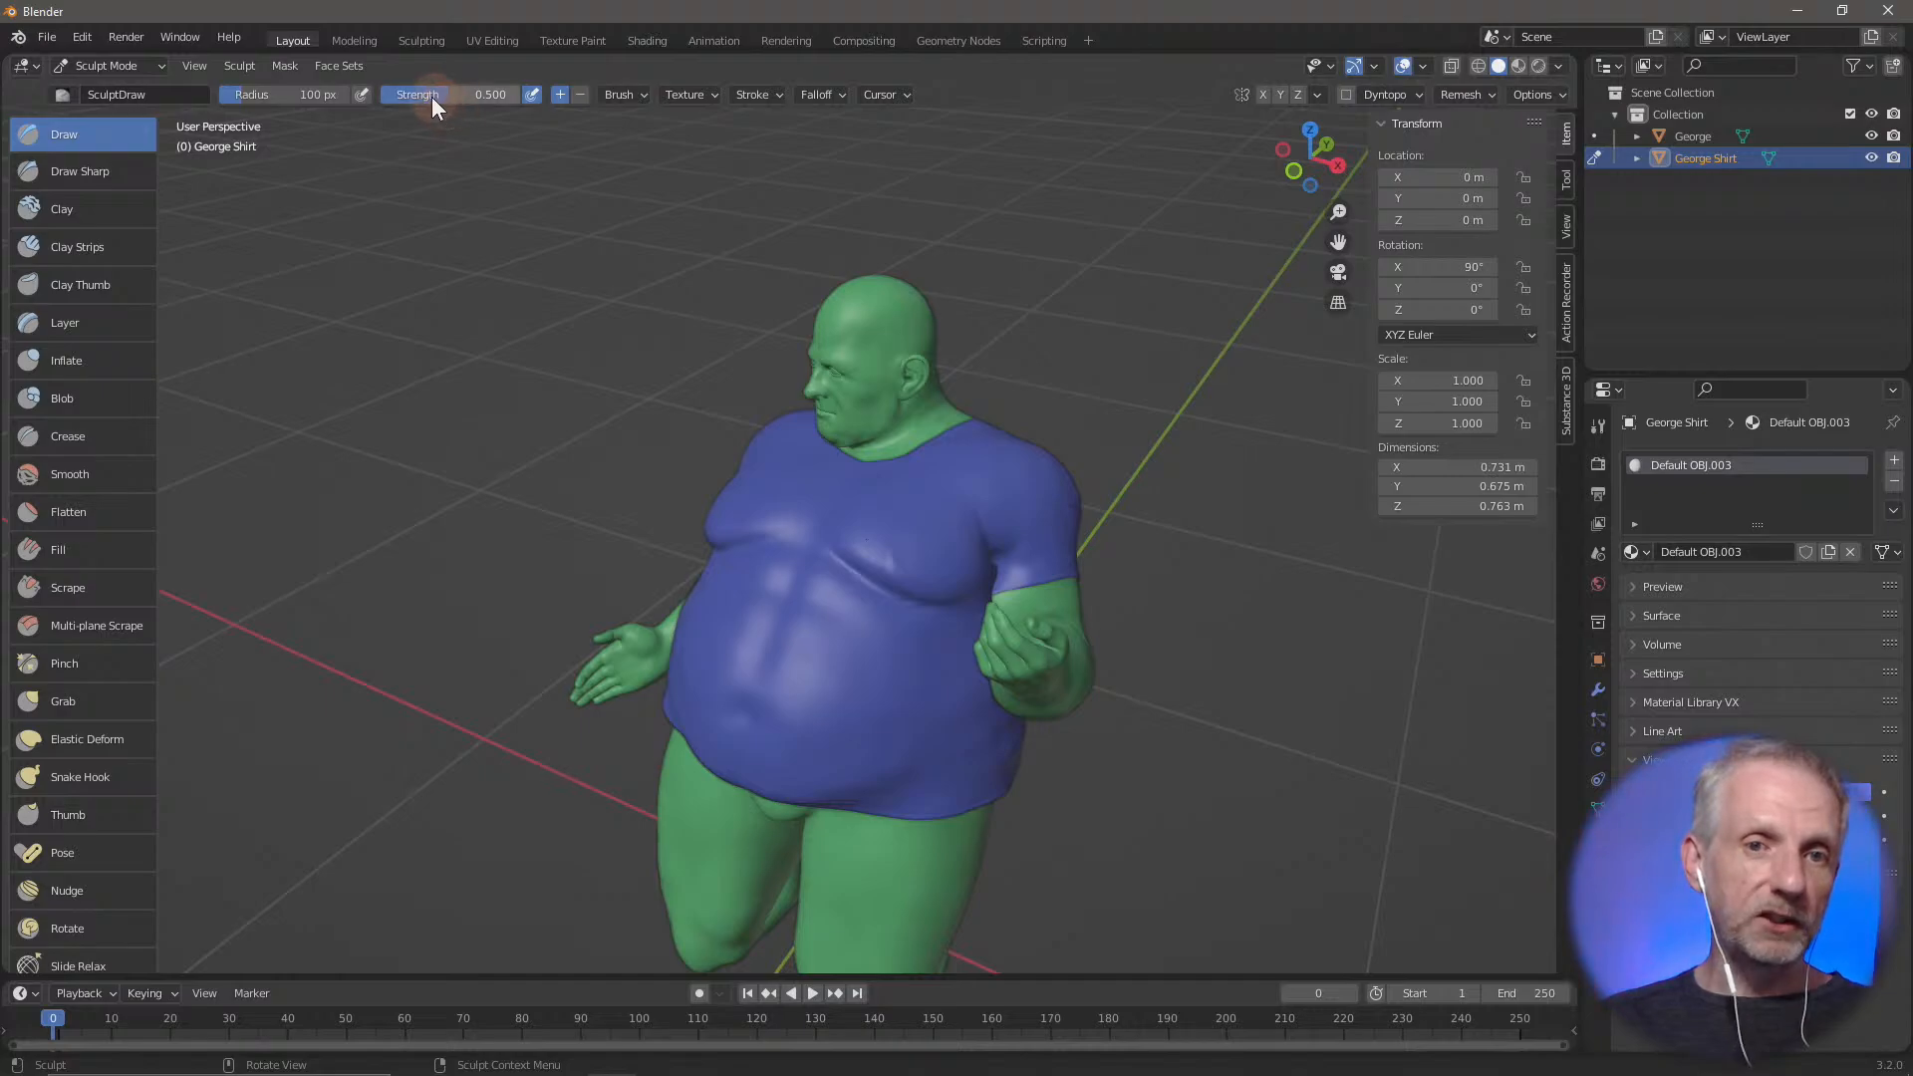
scroll(726, 598, "up", 4)
scroll(722, 697, "down", 1)
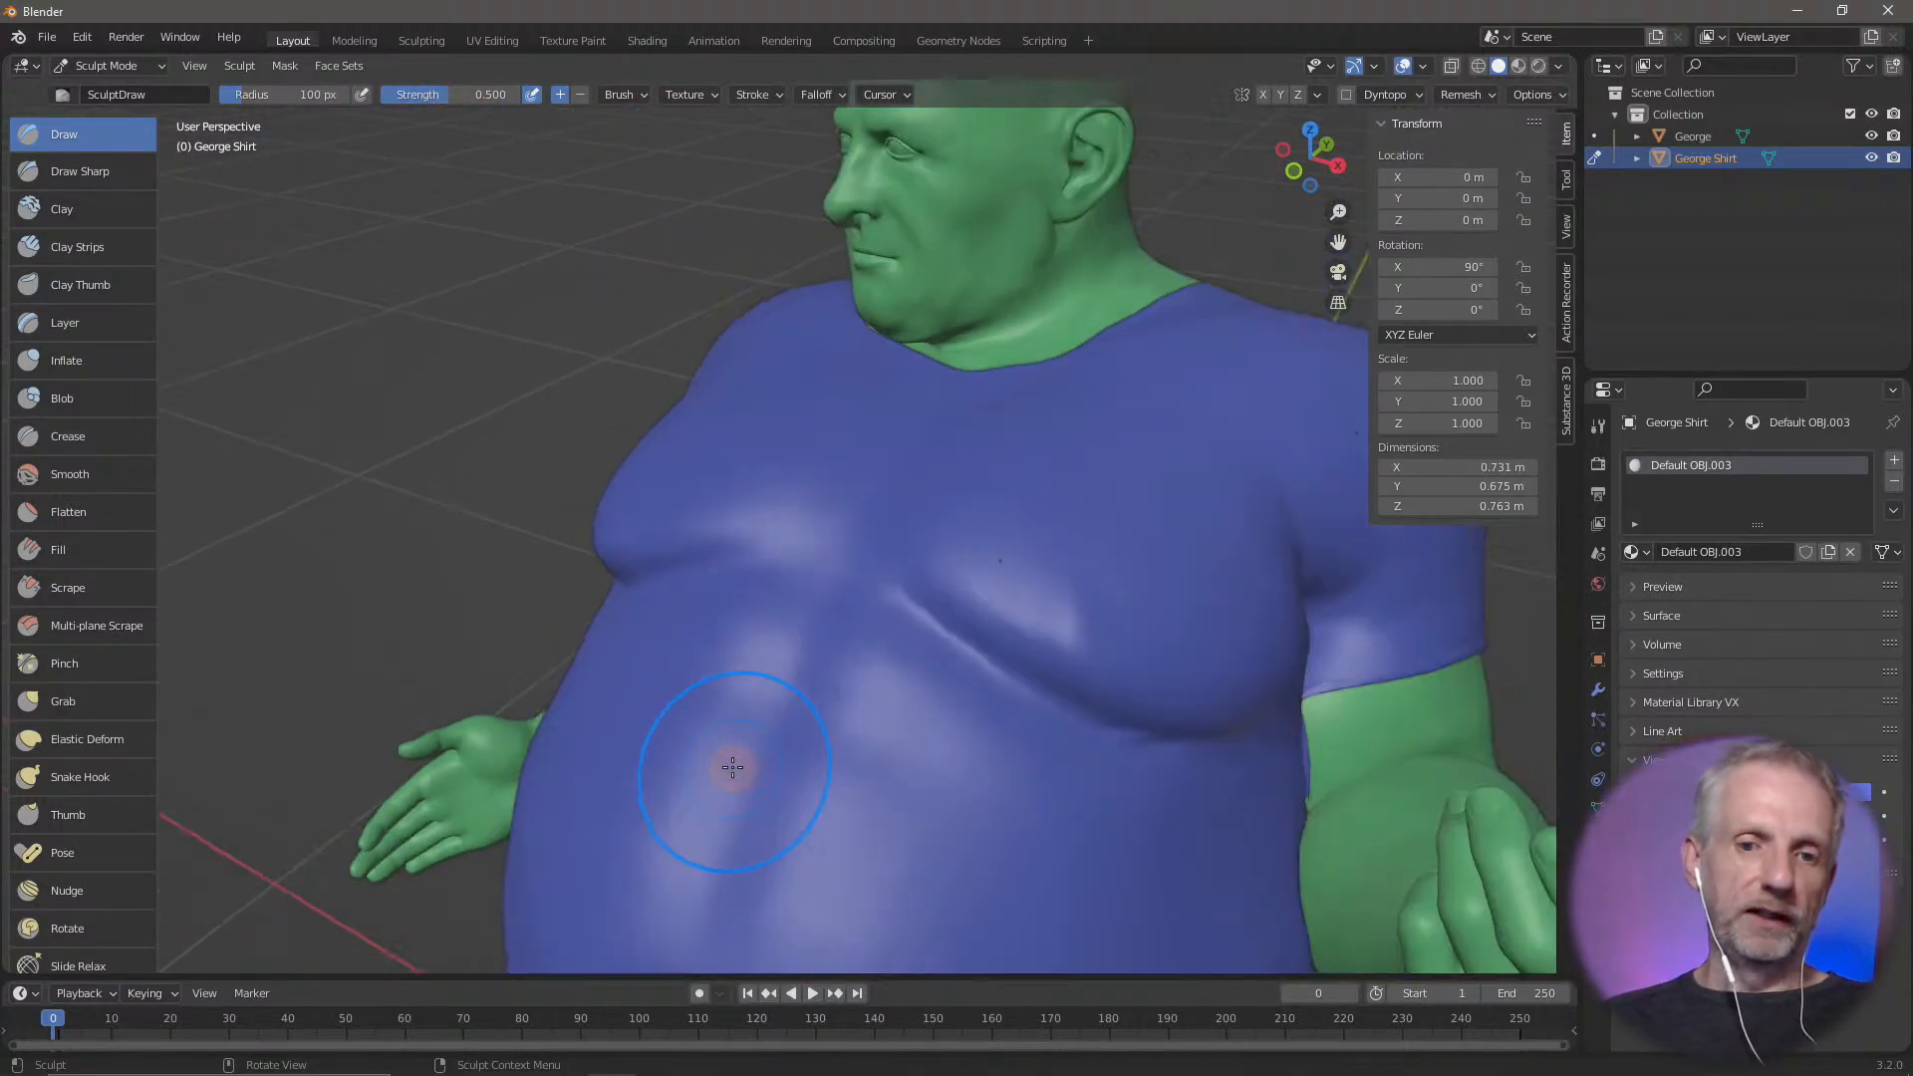
Try a Draw stroke across the front of the shirt's belly at strength 0.500, and undo it
middle_click_drag(732, 767, 875, 683)
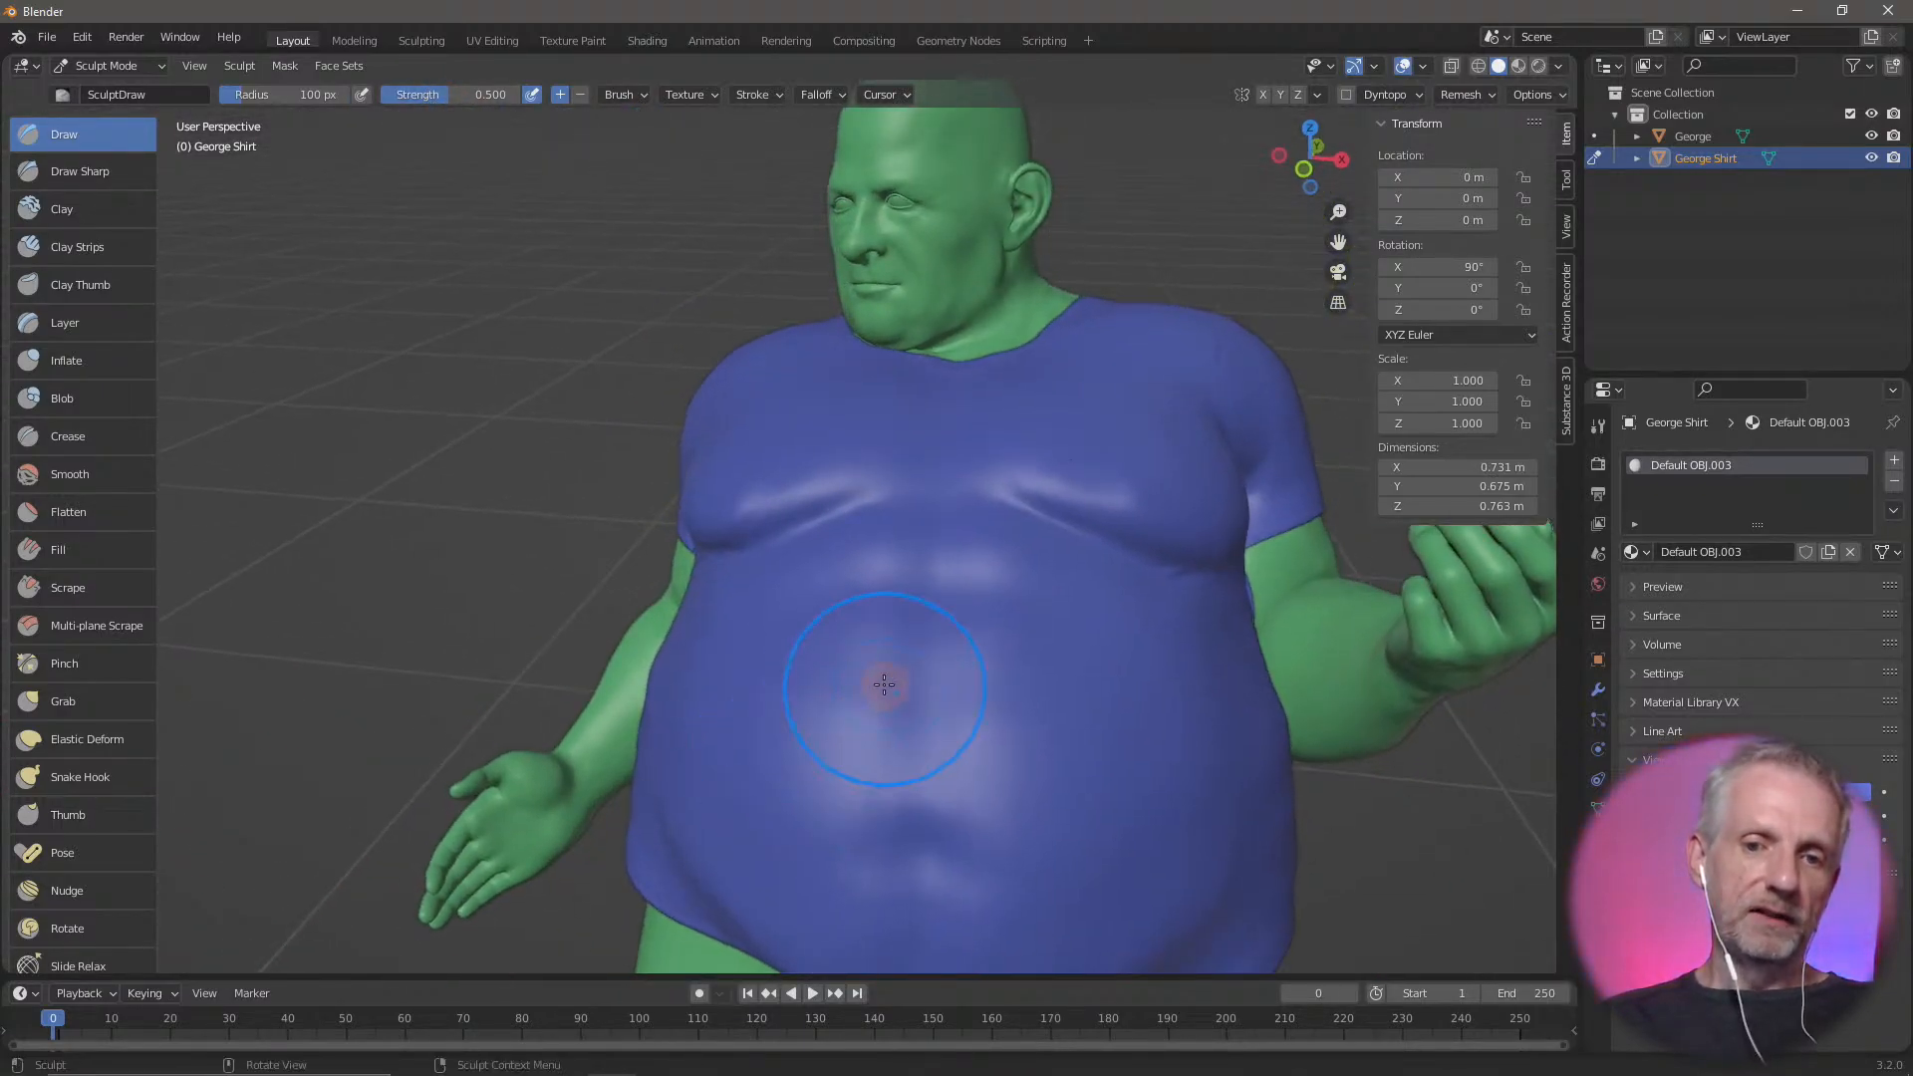
mouse_move(909, 702)
left_mouse_down()
mouse_move(927, 772)
mouse_move(930, 730)
left_mouse_up()
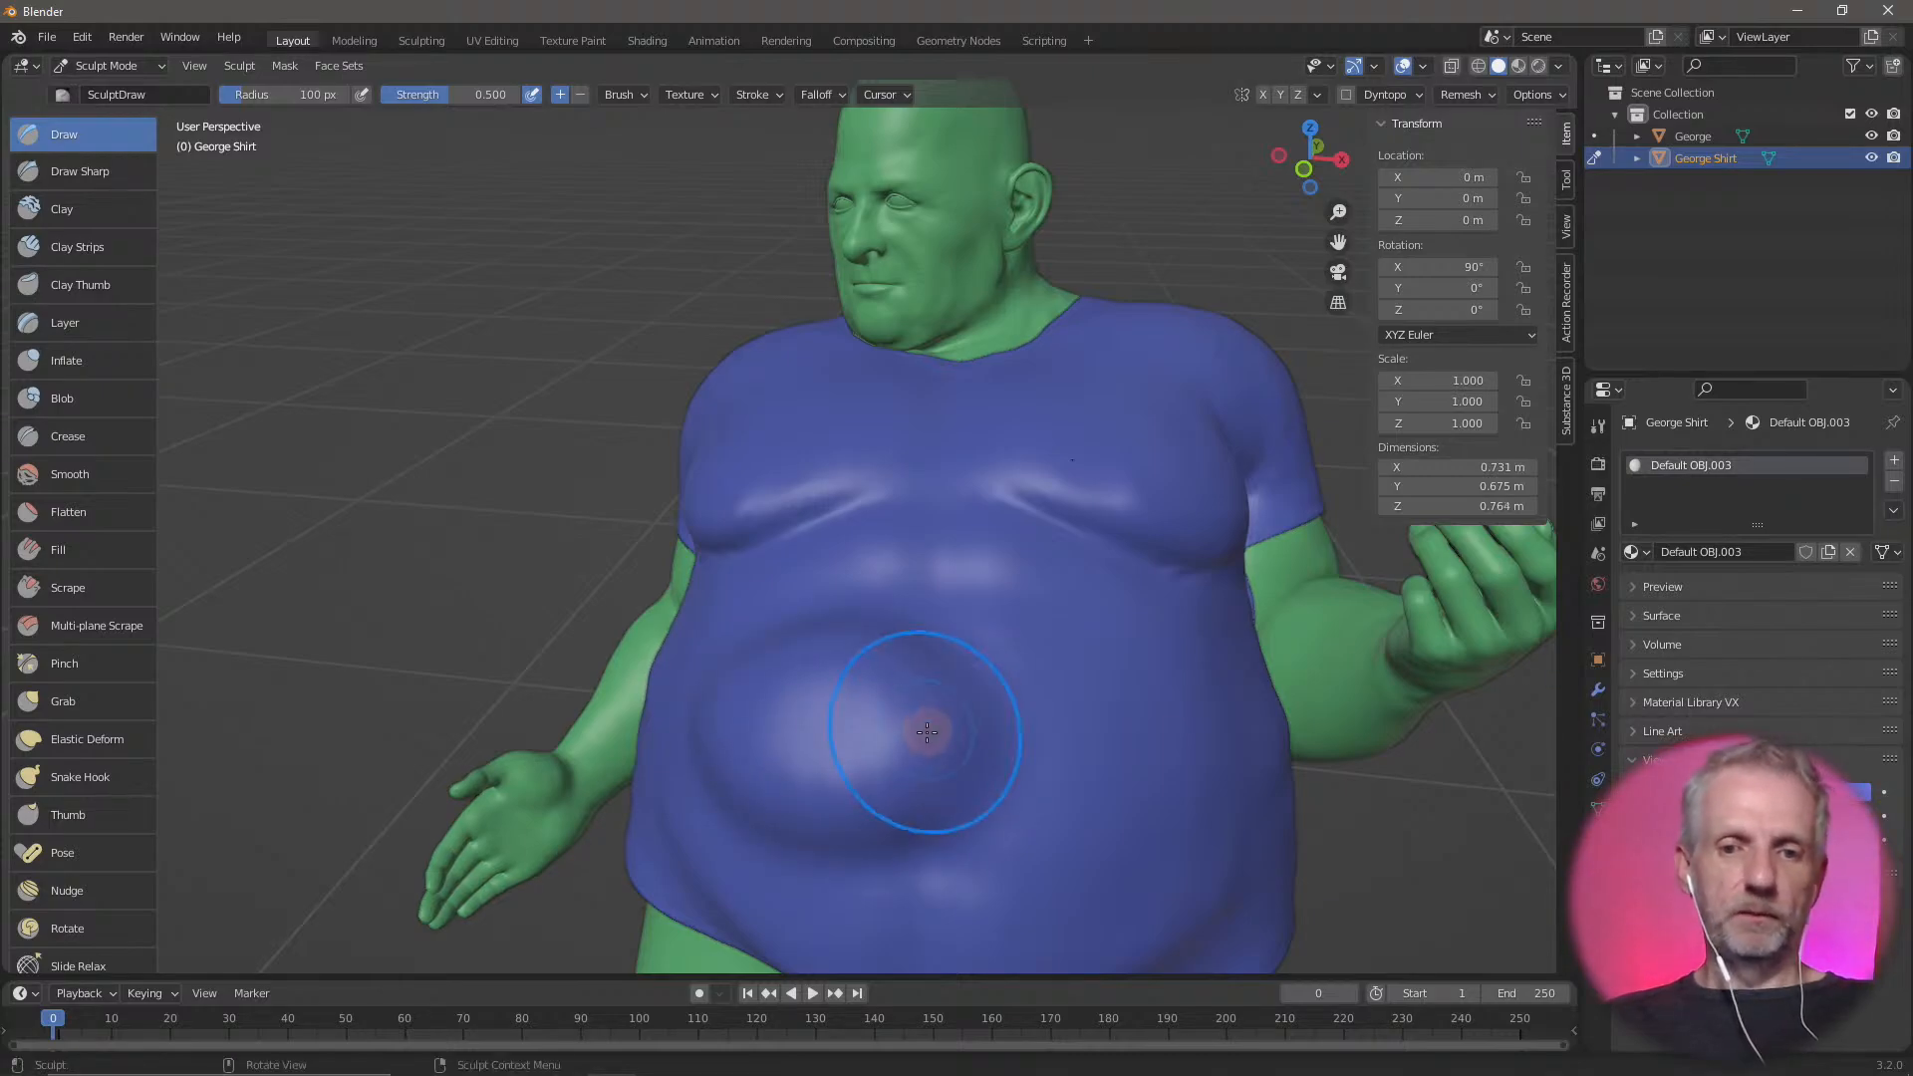
middle_click_drag(925, 730, 826, 728)
key("ctrl+z")
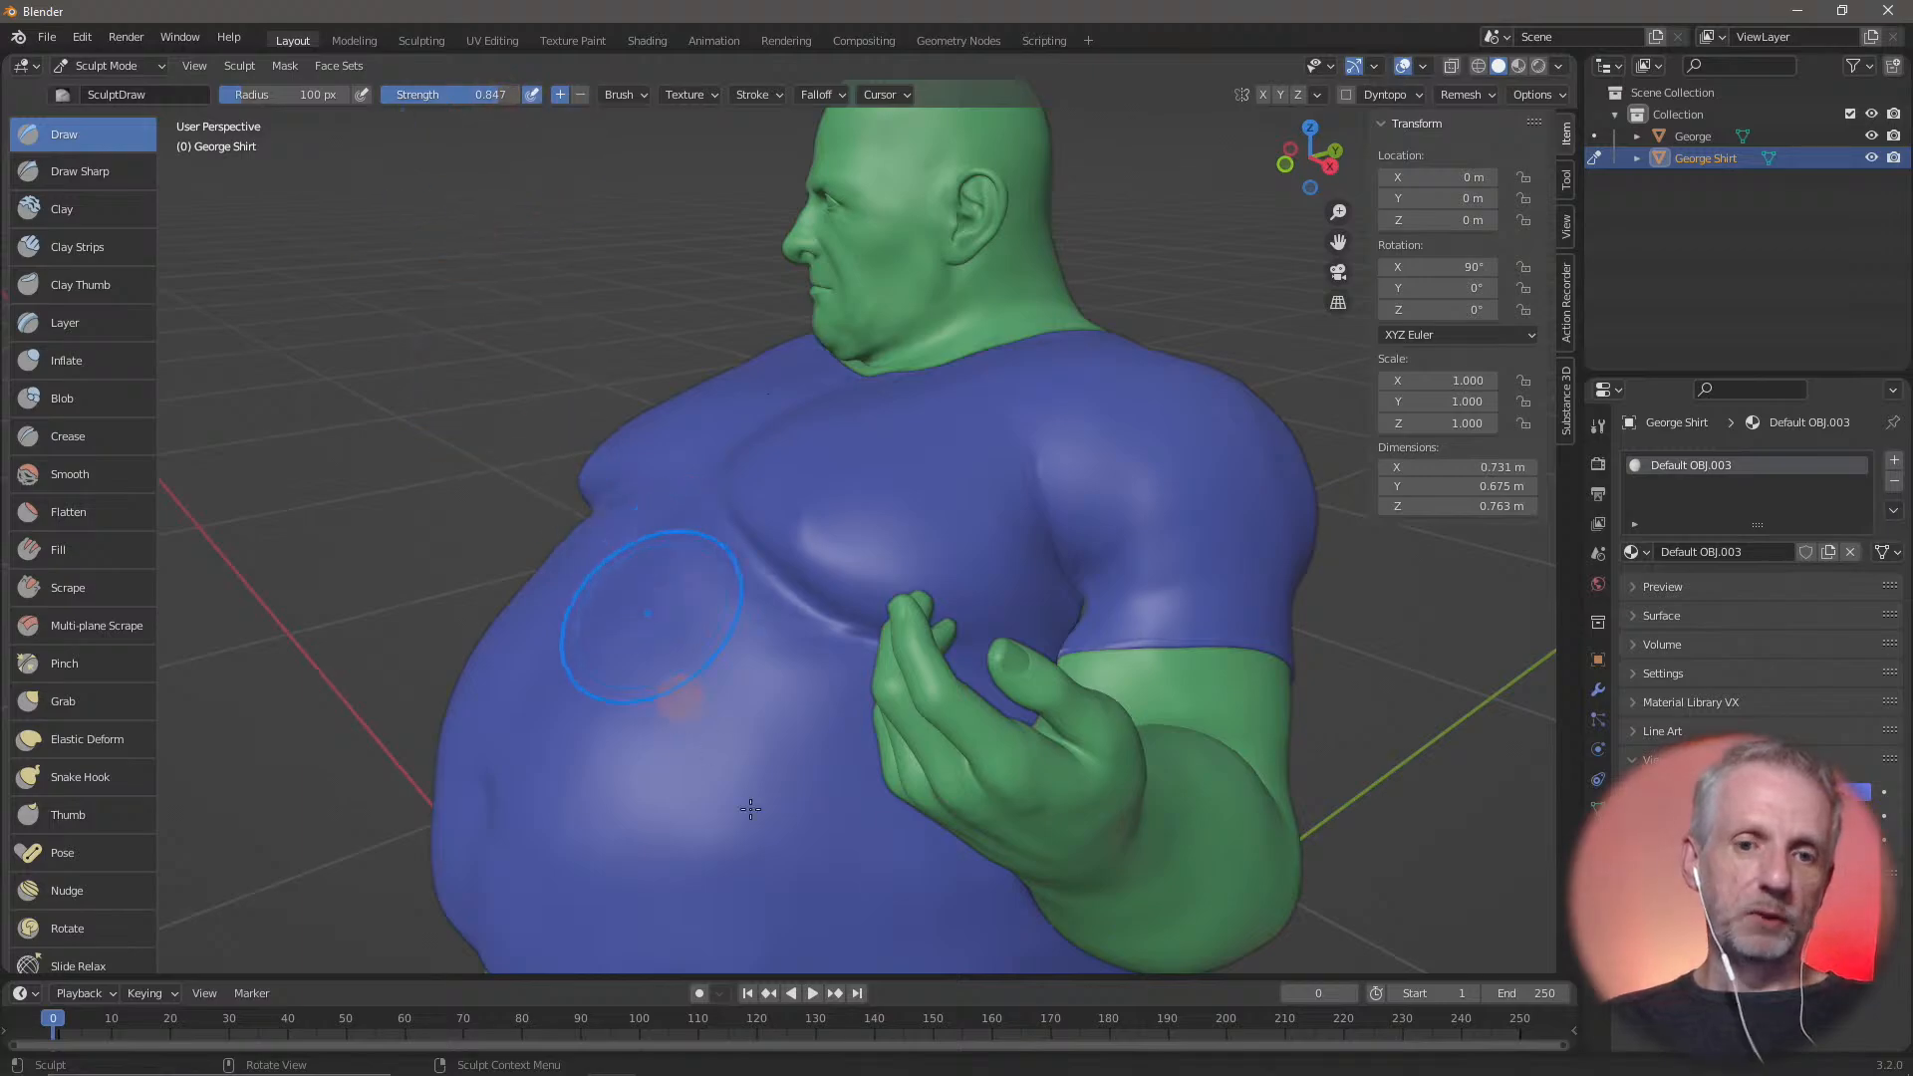
Raise the Draw brush strength to 0.847, try strokes that bulge the shirt's belly outward, and undo them
mouse_move(628, 543)
left_mouse_down()
mouse_move(649, 646)
mouse_move(593, 625)
mouse_move(338, 678)
mouse_move(647, 689)
left_mouse_up()
key("ctrl+z")
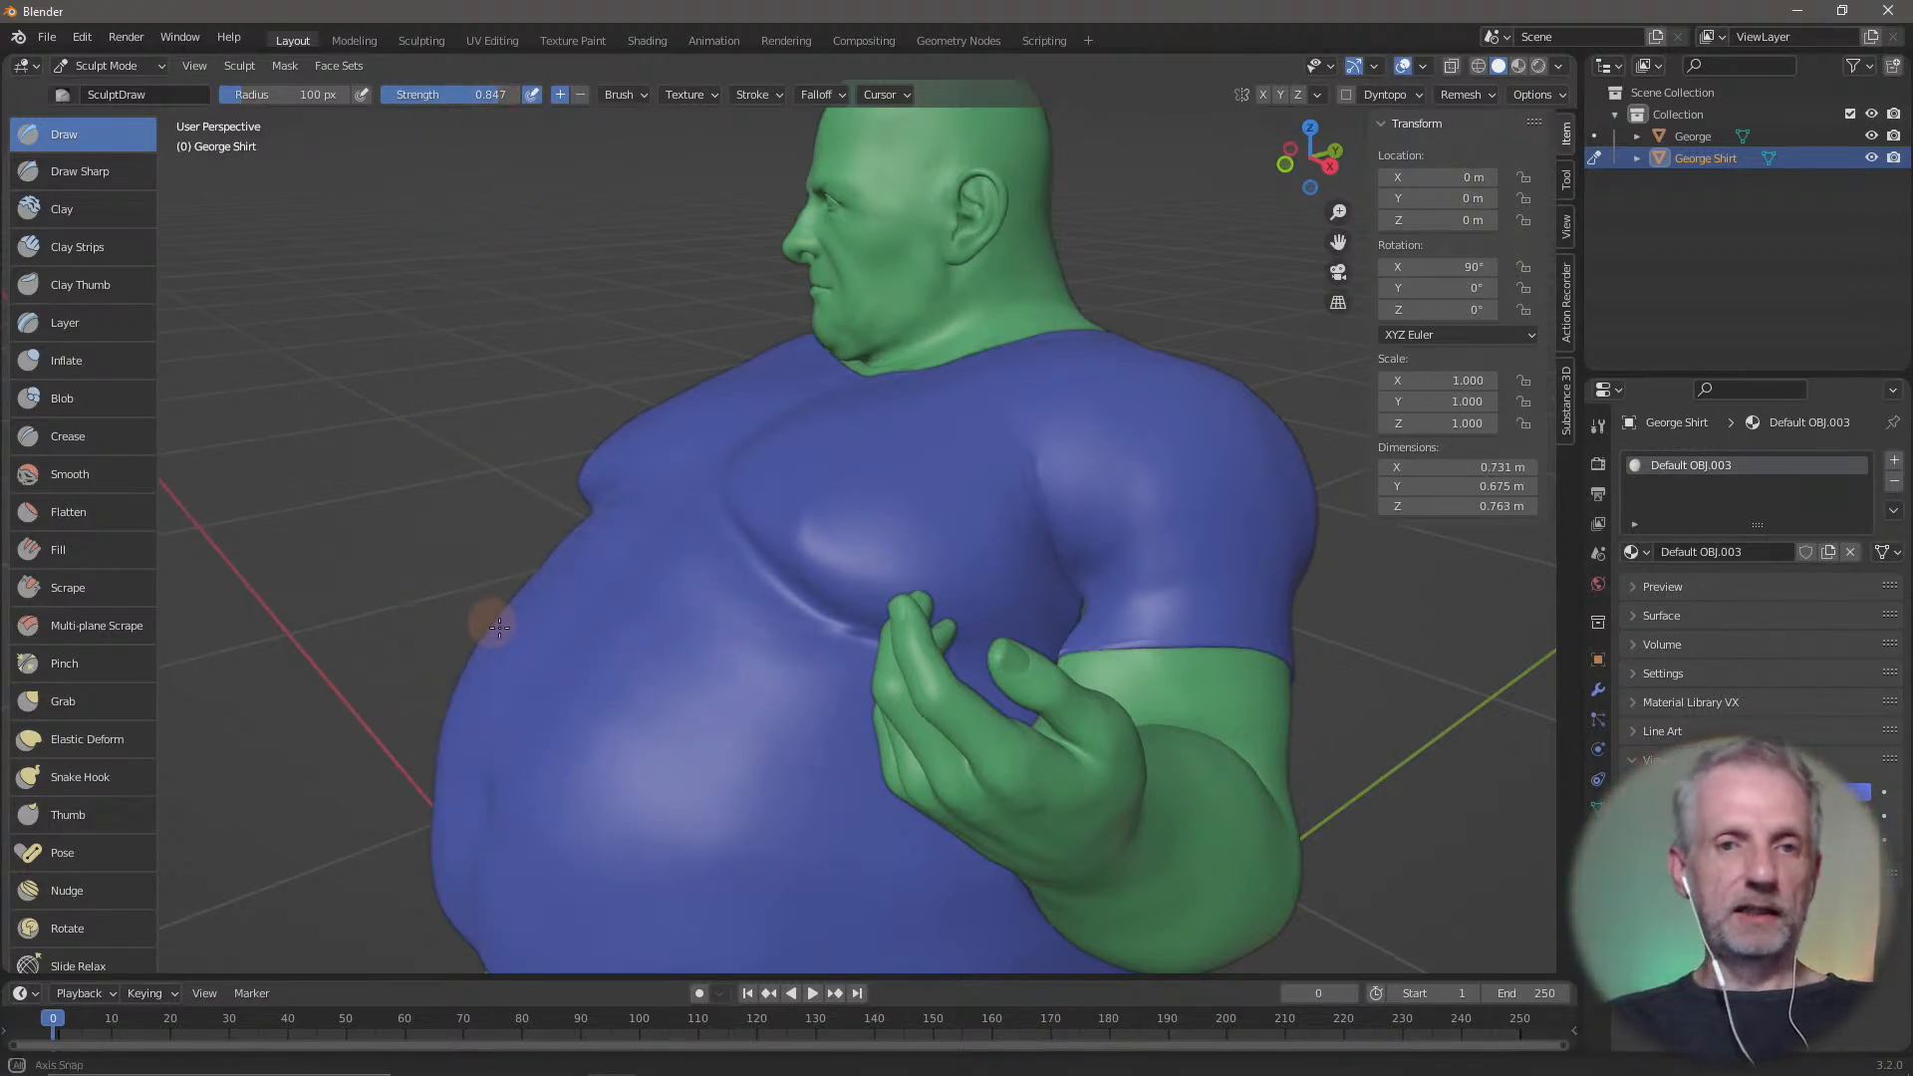
middle_click_drag(553, 637, 574, 569)
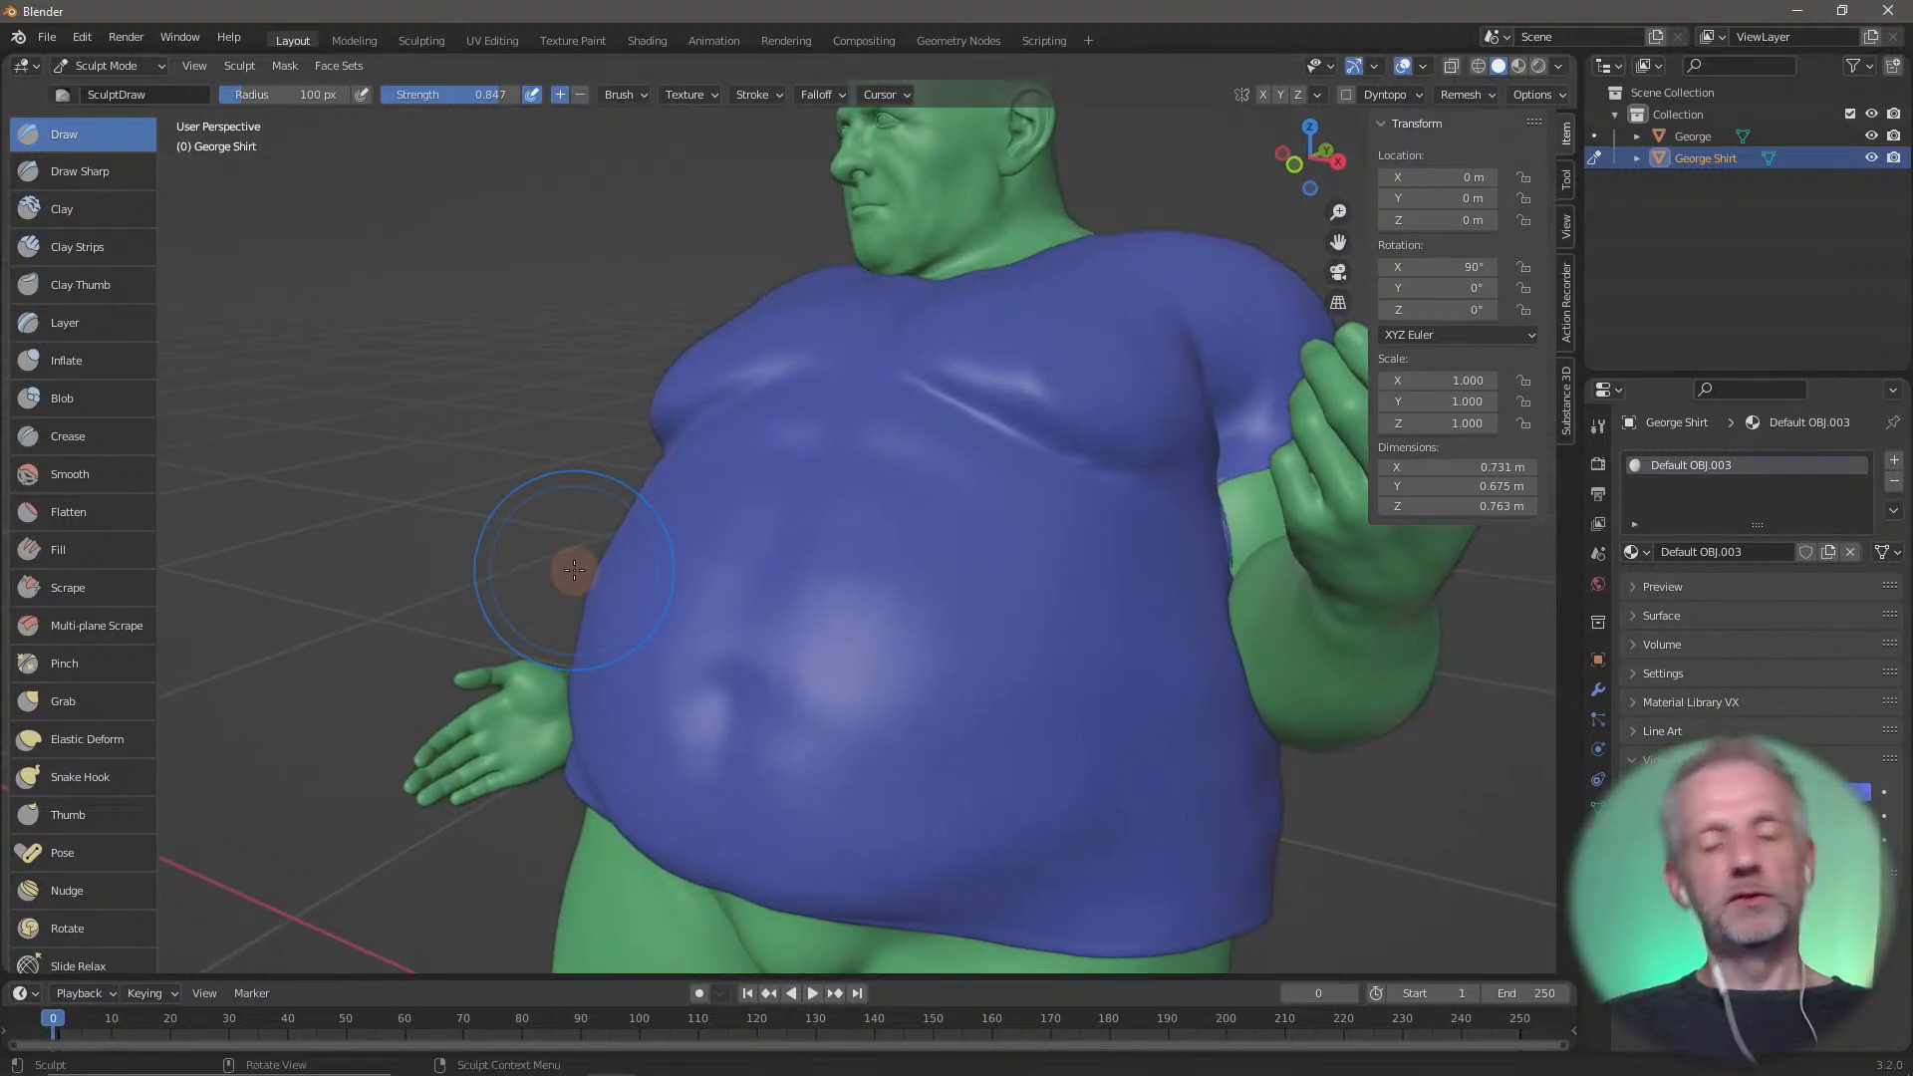
mouse_move(875, 555)
left_mouse_down()
mouse_move(897, 577)
mouse_move(768, 611)
mouse_move(853, 594)
left_mouse_up()
middle_click_drag(853, 594, 747, 606)
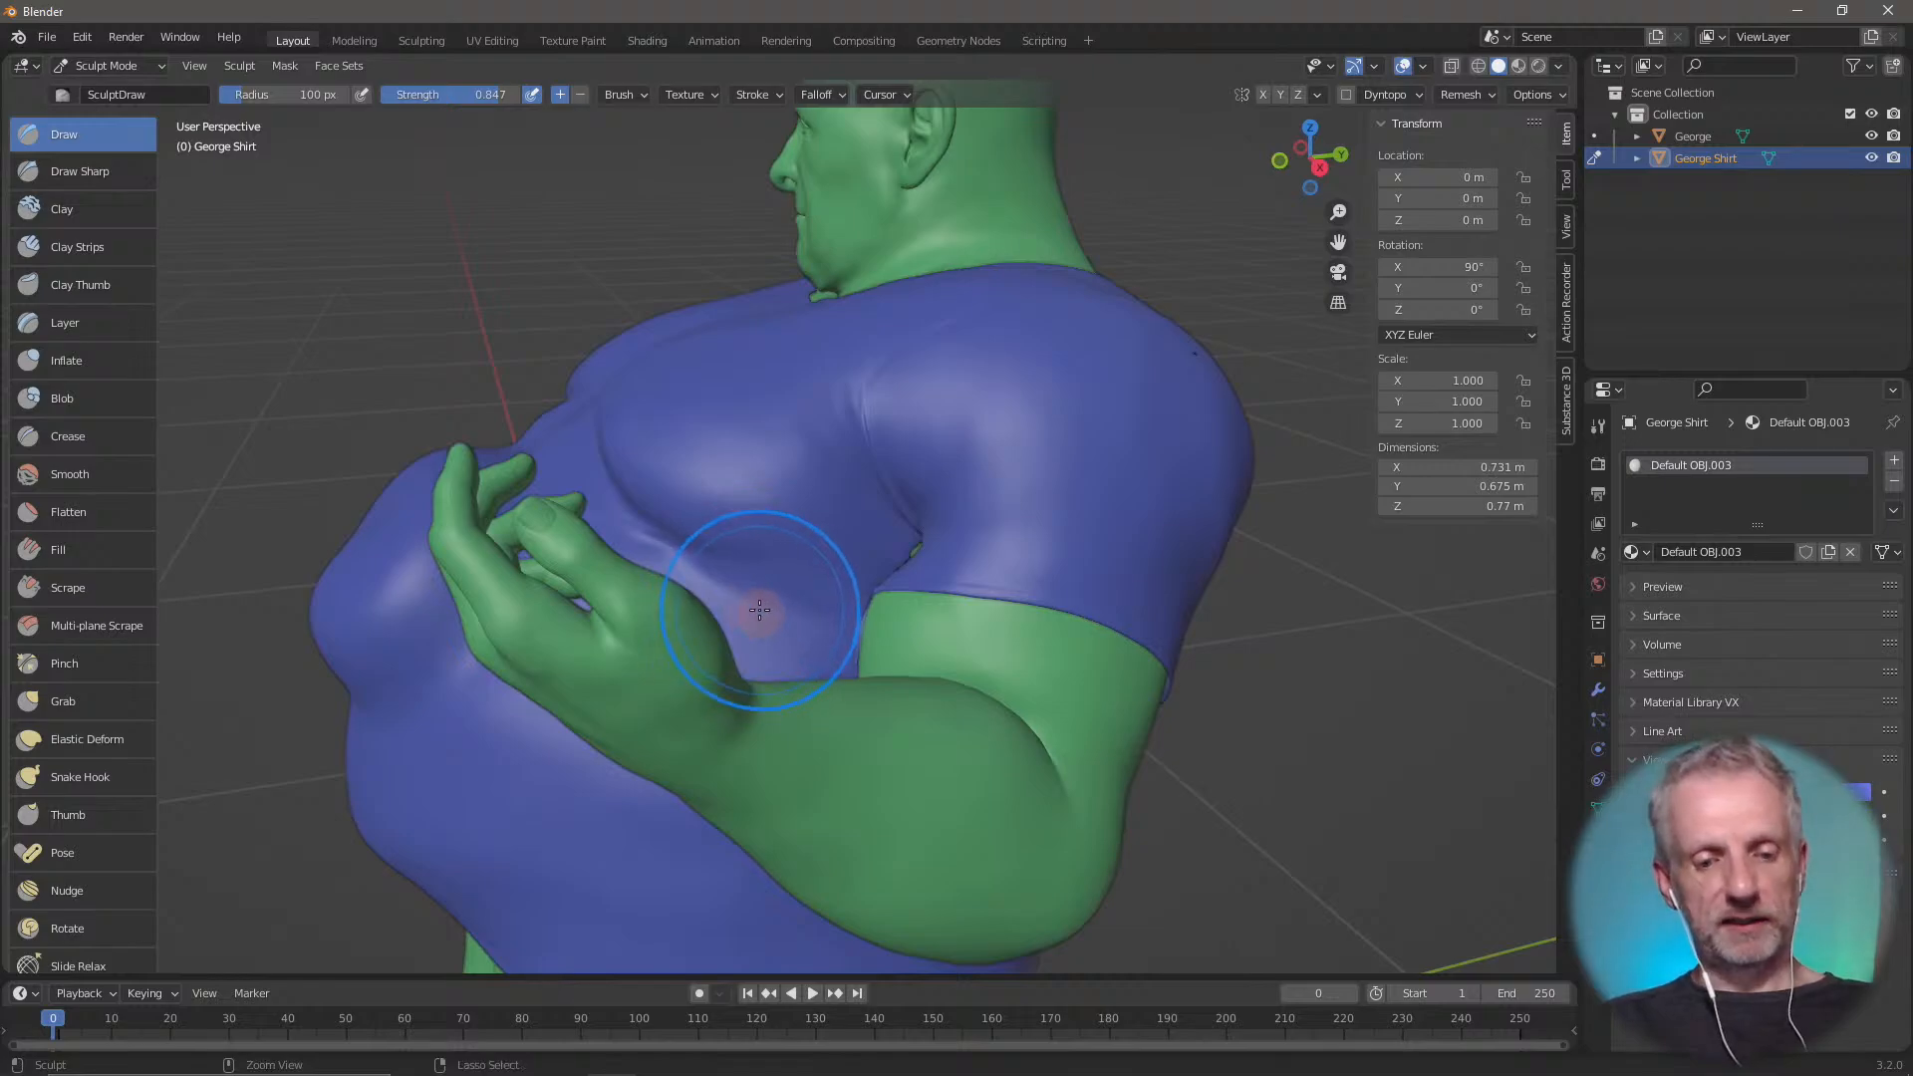
middle_click_drag(640, 503, 734, 562)
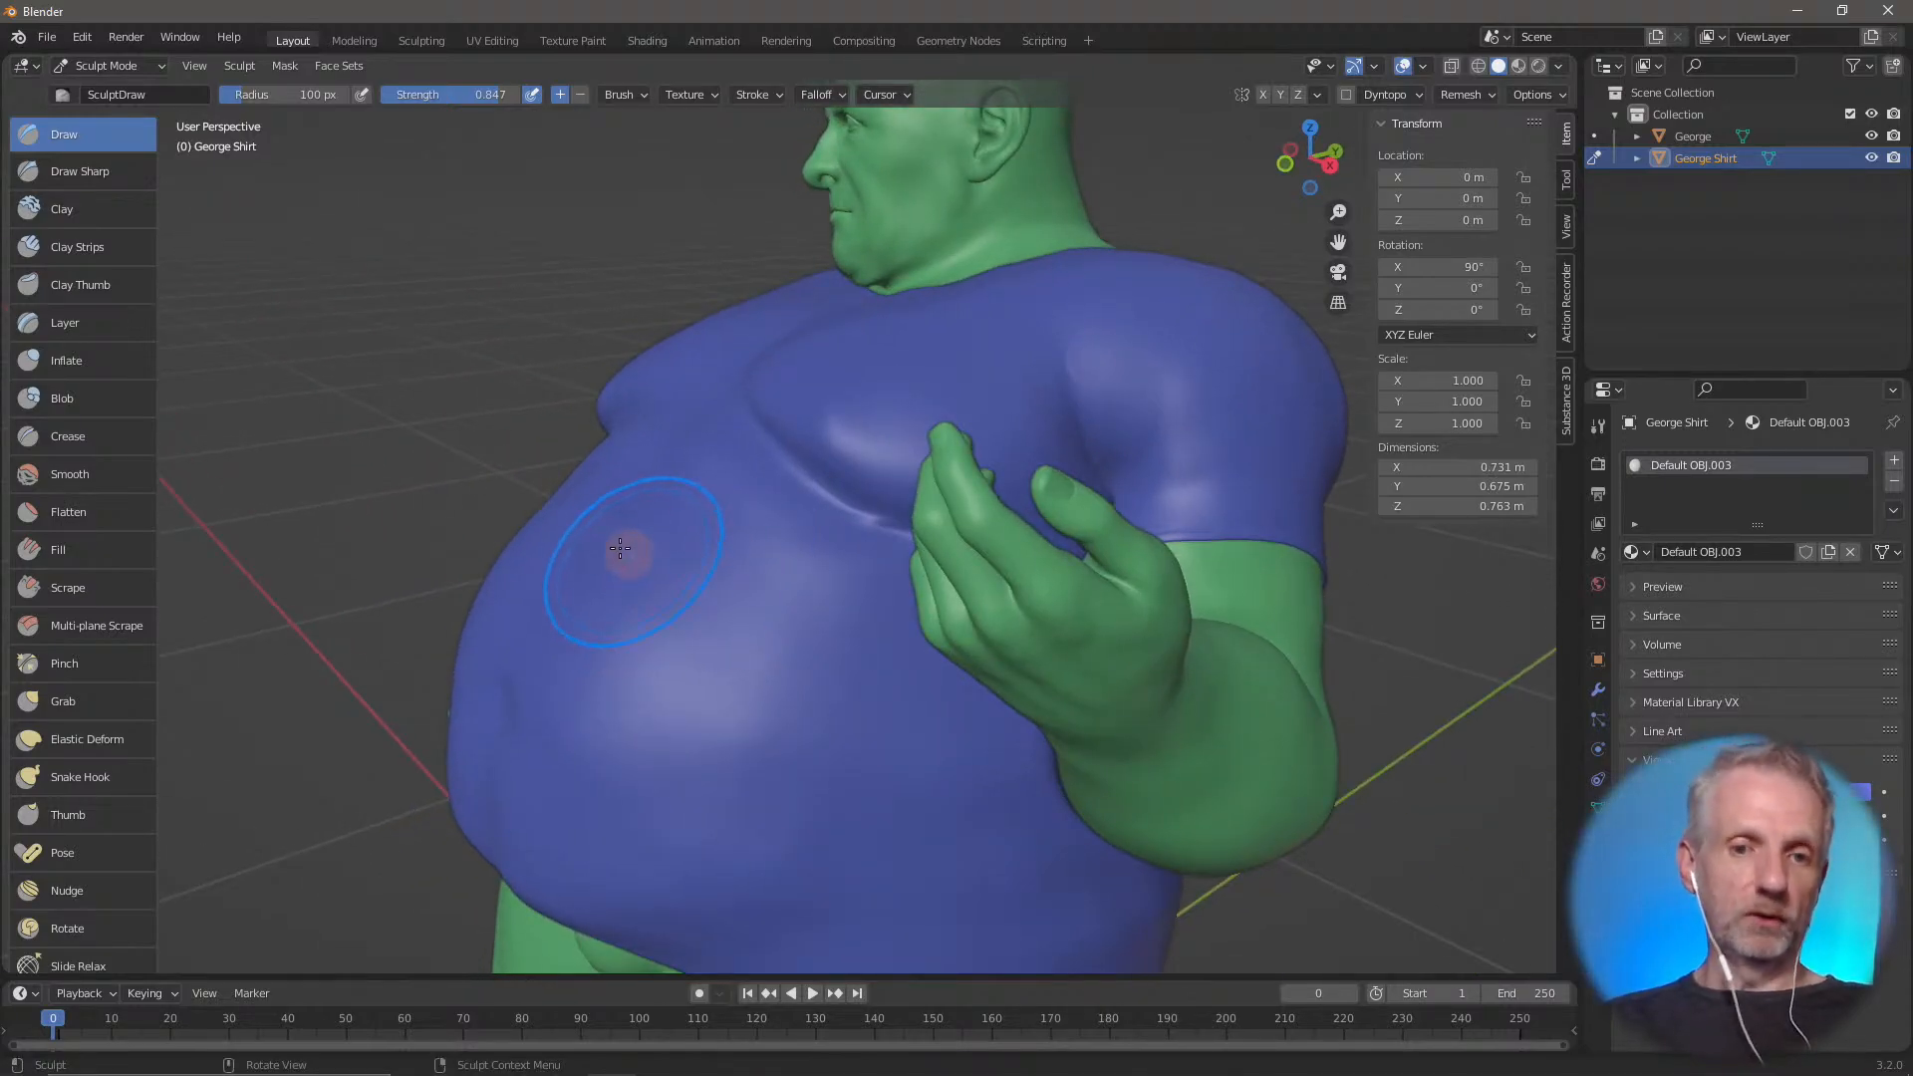
Try an inward Draw stroke on the shirt's upper belly, check it in wireframe shading, and undo it
mouse_move(620, 548)
left_mouse_down("ctrl")
mouse_move(628, 534)
mouse_move(658, 588)
mouse_move(738, 598)
mouse_move(682, 680)
left_mouse_up("ctrl")
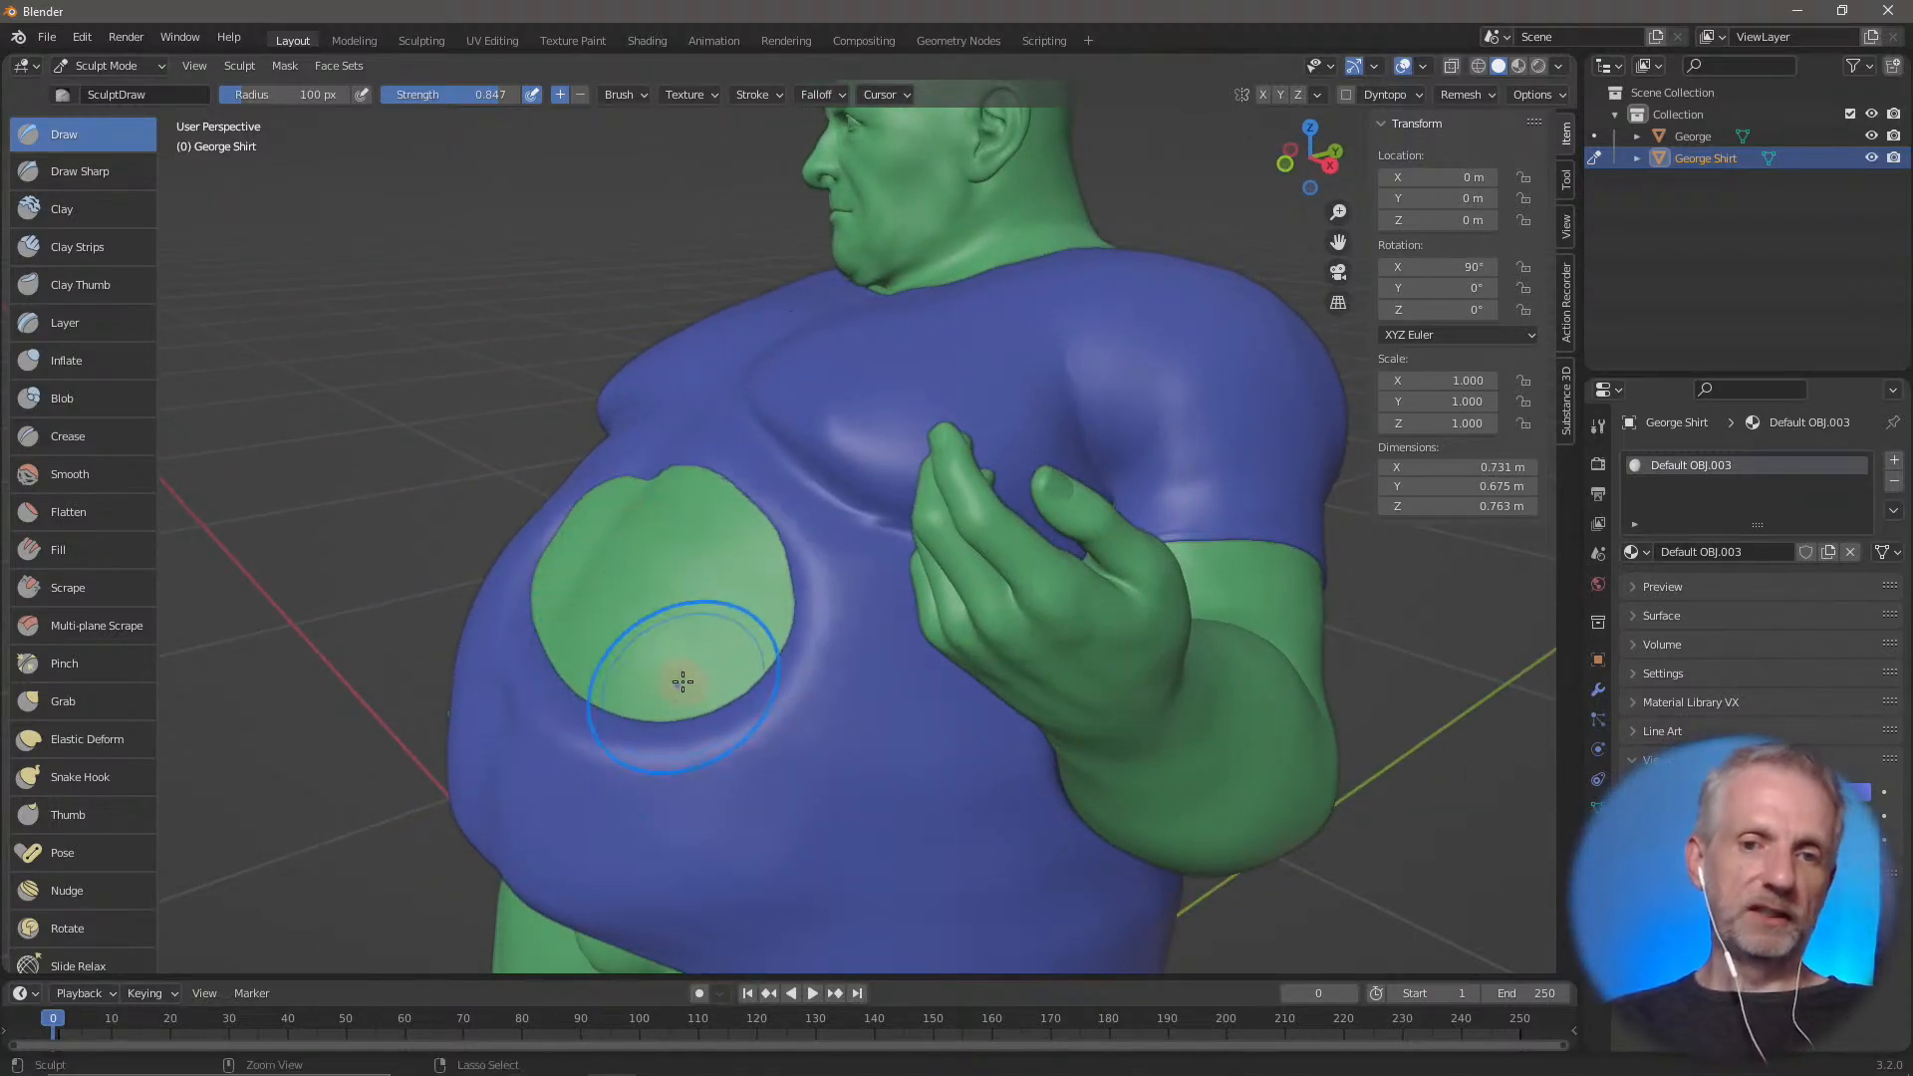
key("shift+z")
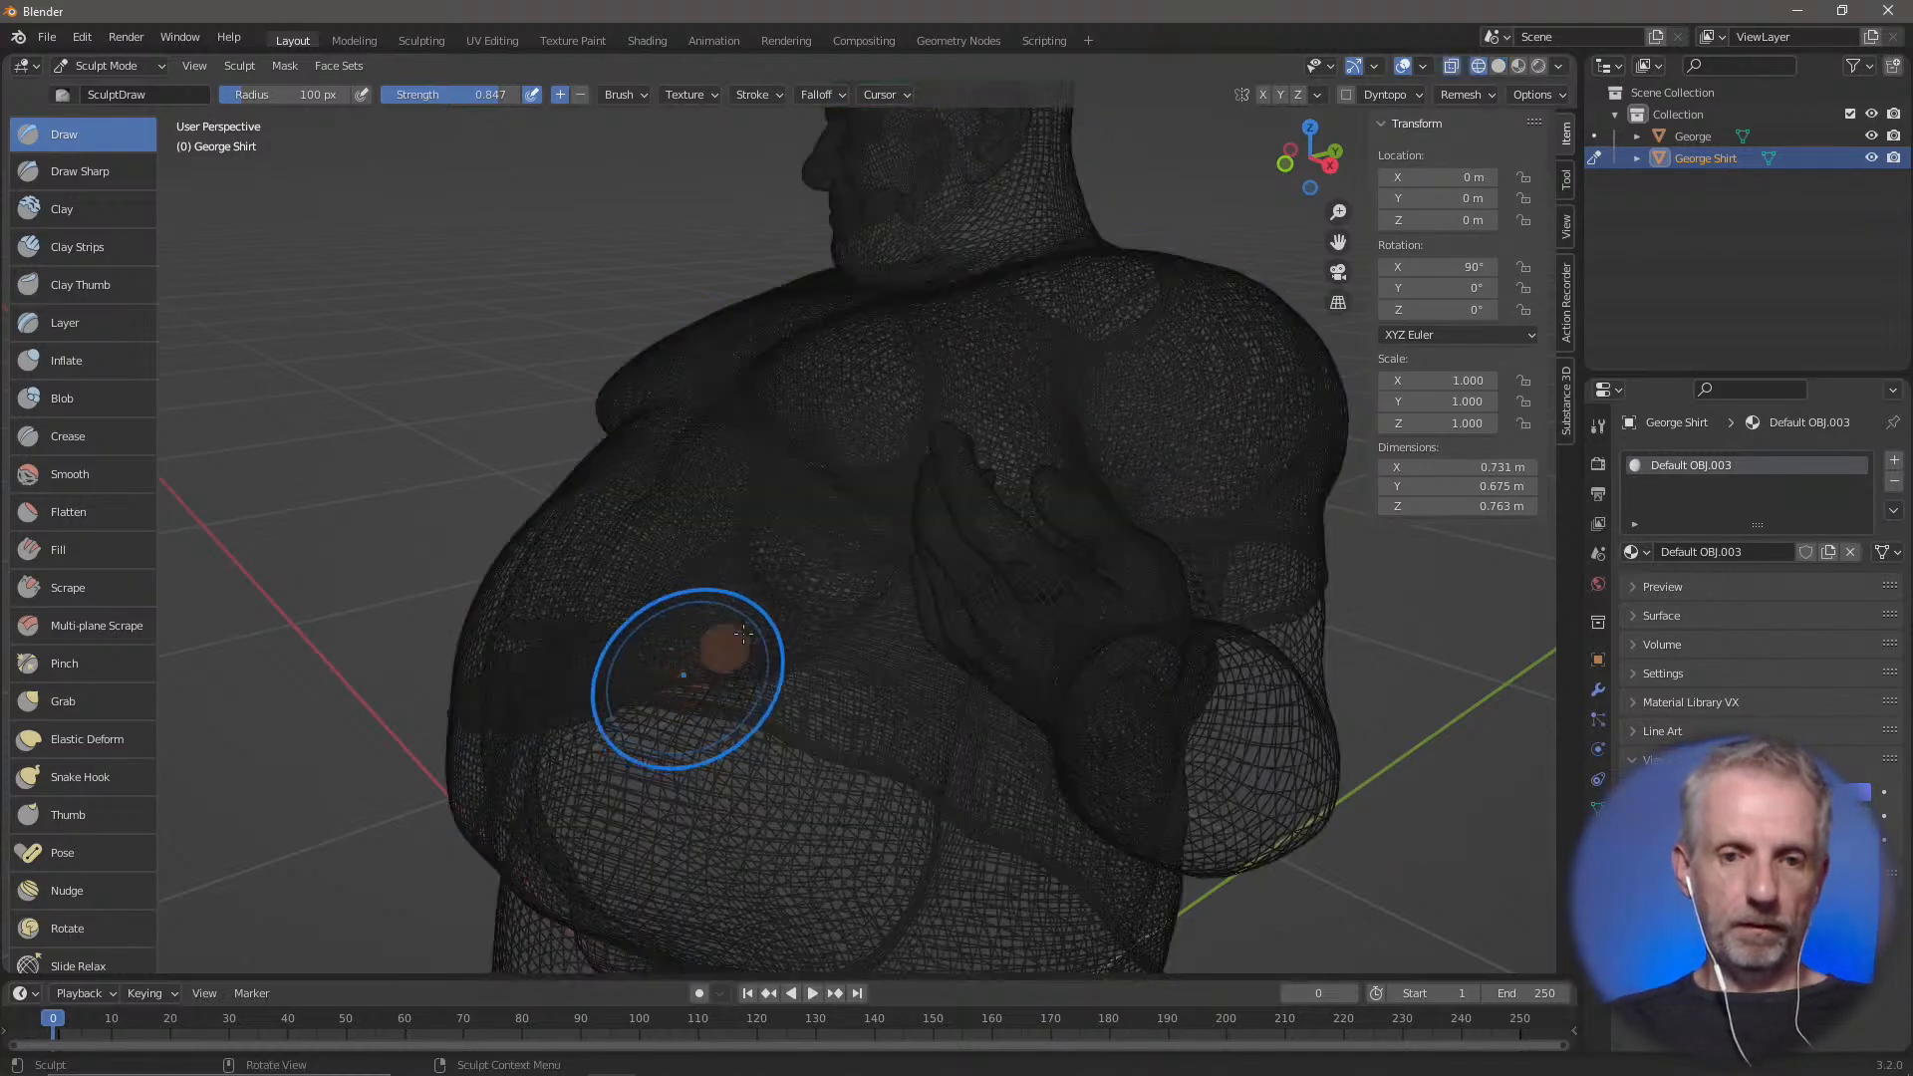
mouse_move(683, 680)
middle_mouse_down()
mouse_move(696, 653)
mouse_move(662, 606)
mouse_move(747, 631)
mouse_move(661, 619)
mouse_move(768, 661)
mouse_move(897, 648)
mouse_move(899, 618)
mouse_move(961, 615)
mouse_move(897, 547)
mouse_move(841, 618)
middle_mouse_up()
key("shift+z")
key("ctrl+z")
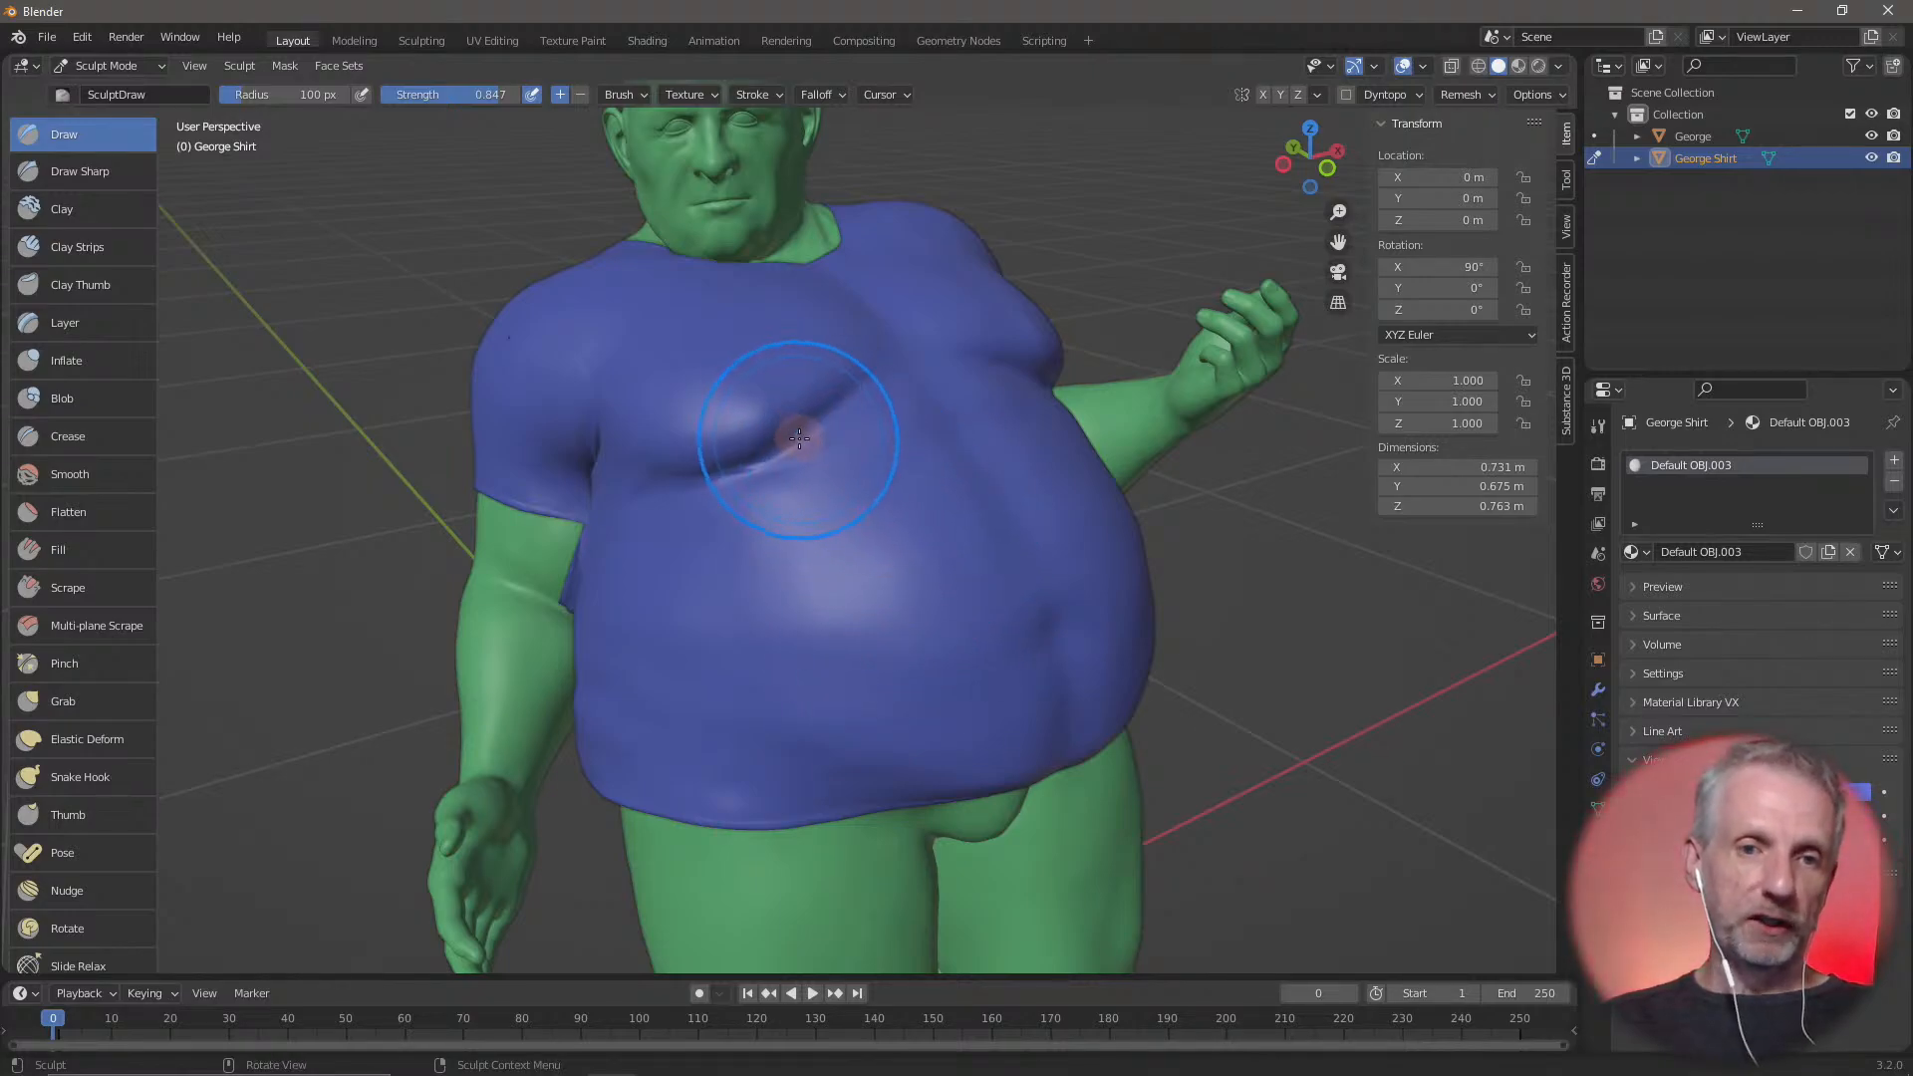
Lower the Draw brush strength to 0.292 and sculpt the shirt over the fold beneath the figure's right chest
left_click_drag(486, 94, 416, 97)
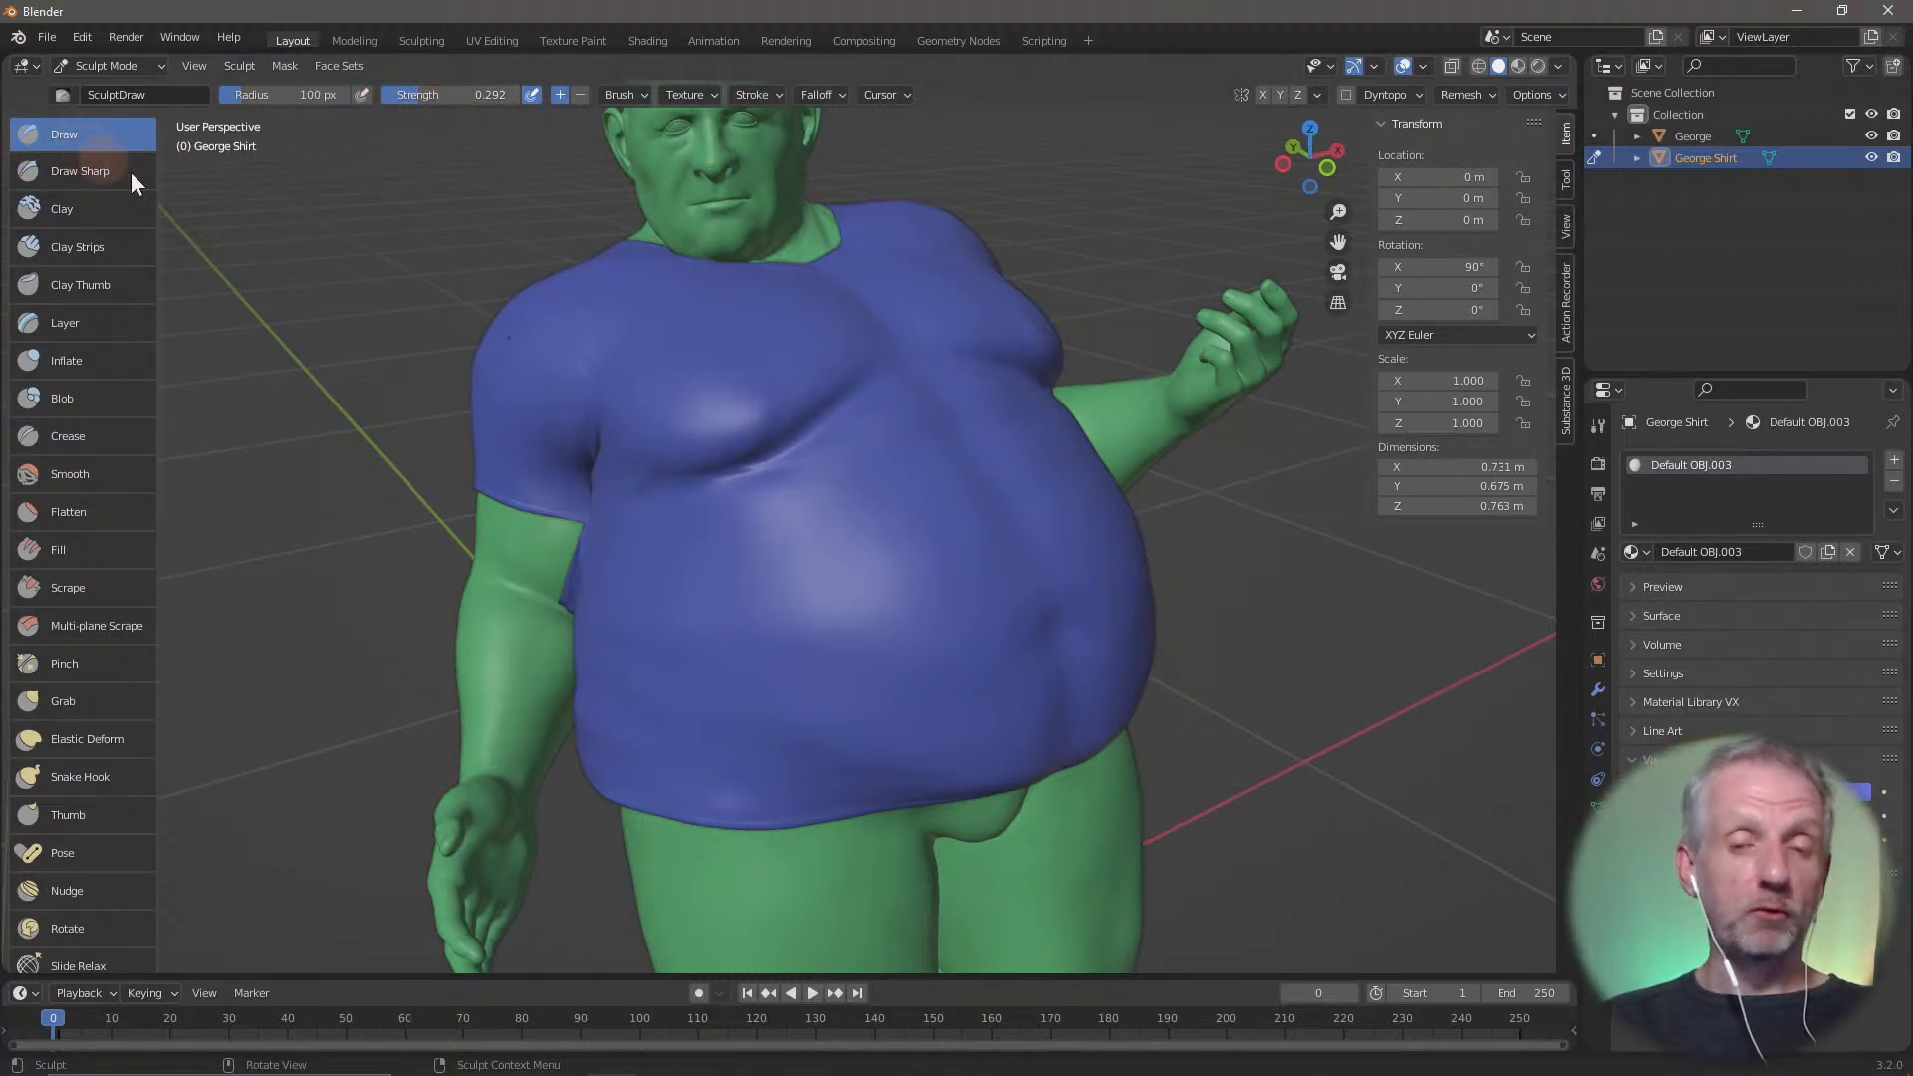
mouse_move(713, 462)
left_mouse_down()
mouse_move(850, 372)
mouse_move(748, 450)
mouse_move(760, 426)
left_mouse_up()
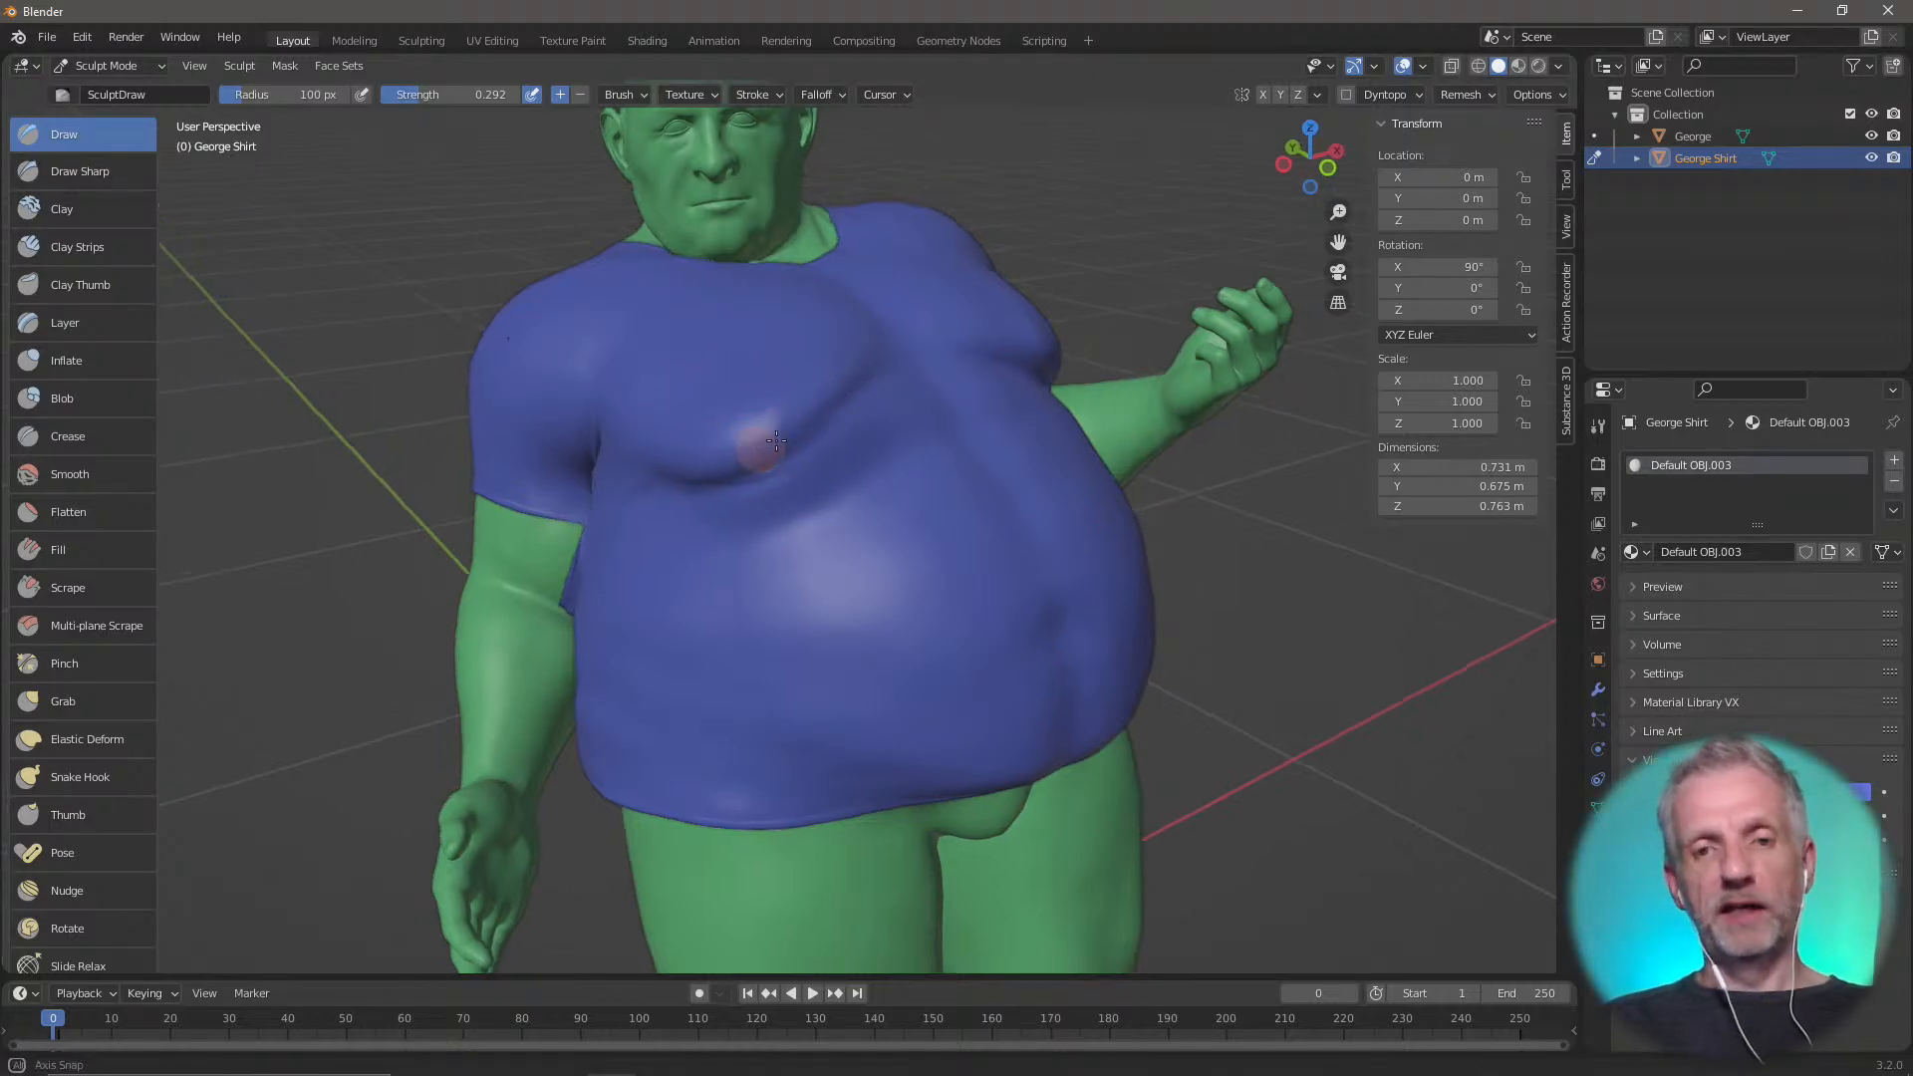
middle_click_drag(760, 427, 875, 393)
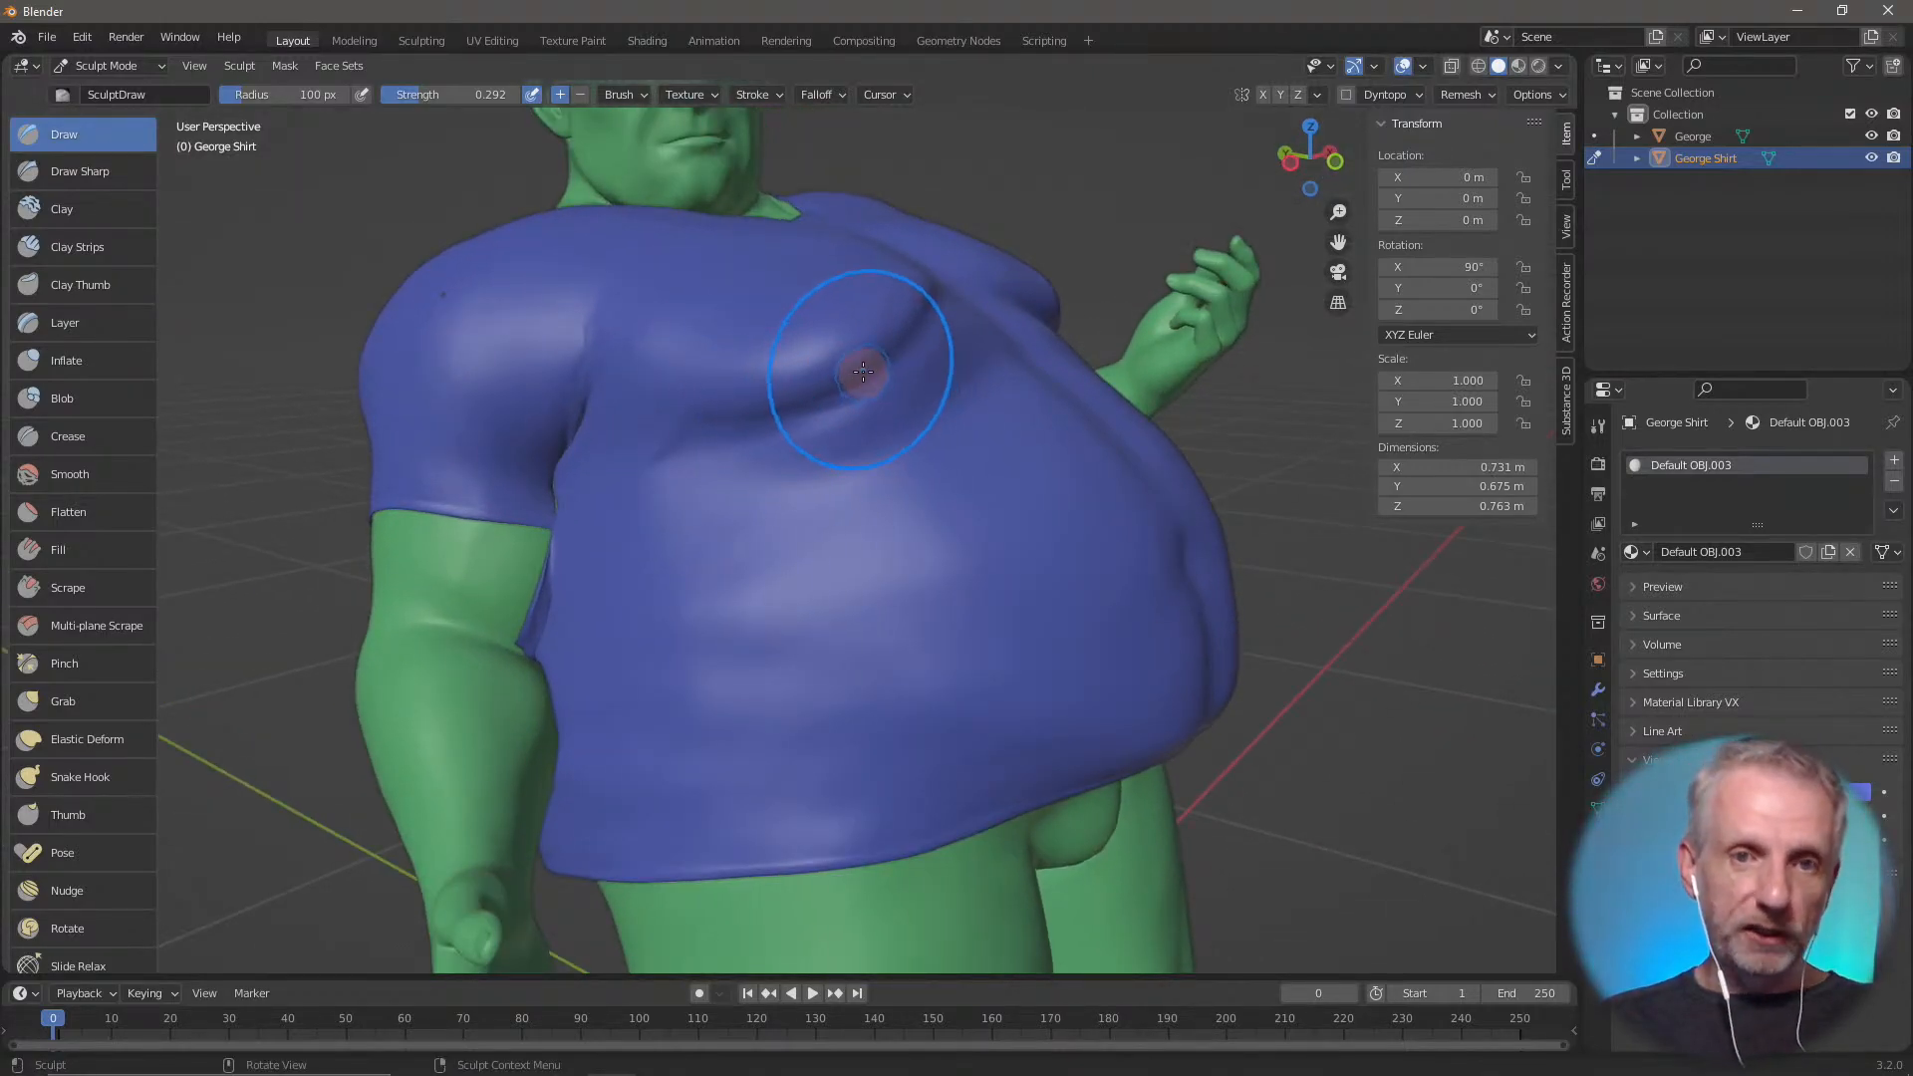
mouse_move(794, 376)
left_mouse_down()
mouse_move(875, 320)
mouse_move(833, 291)
mouse_move(708, 439)
mouse_move(814, 299)
mouse_move(737, 338)
mouse_move(846, 352)
left_mouse_up()
mouse_move(721, 386)
left_mouse_down()
mouse_move(611, 415)
mouse_move(768, 308)
mouse_move(712, 384)
mouse_move(836, 326)
mouse_move(726, 384)
mouse_move(670, 458)
mouse_move(781, 265)
mouse_move(765, 386)
left_mouse_up()
middle_click_drag(765, 387, 654, 414)
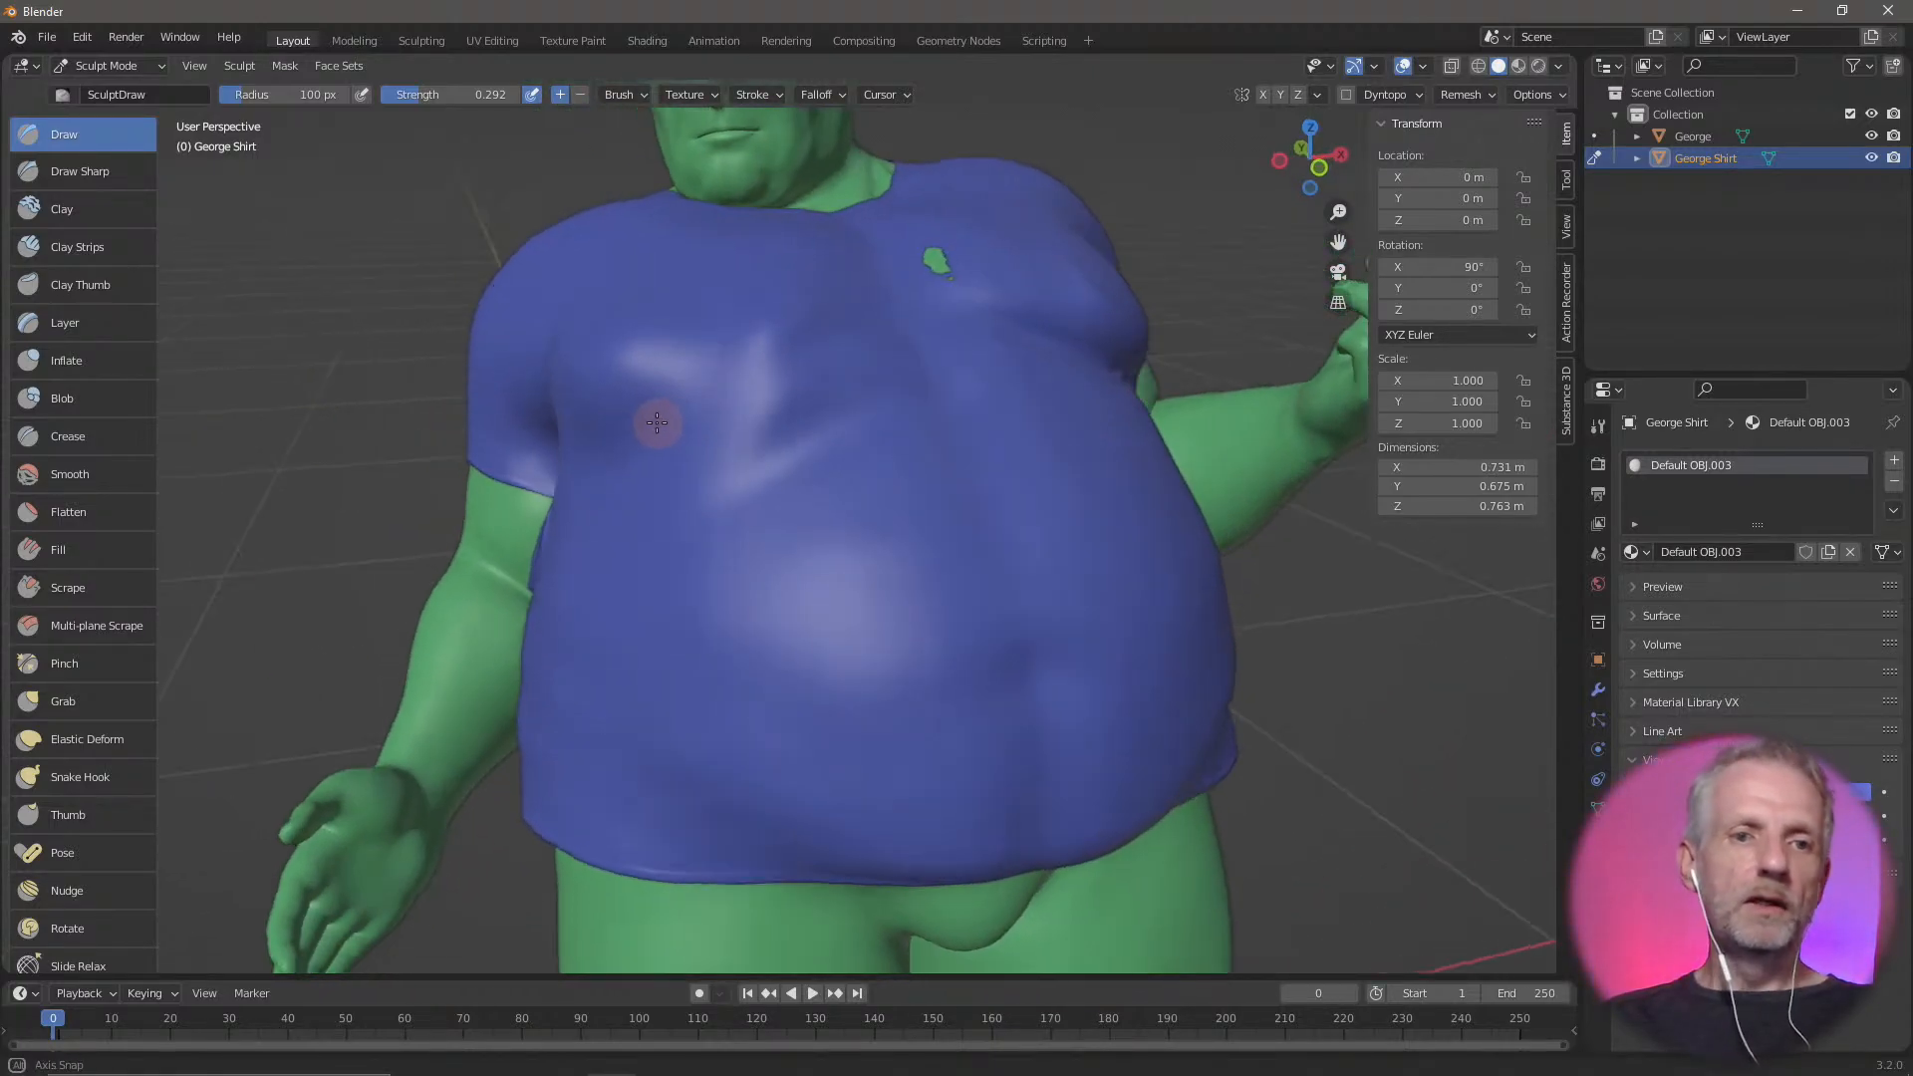
Set the Smooth brush strength to 0.283 and return to the Draw brush
scroll(654, 414, "up", 3)
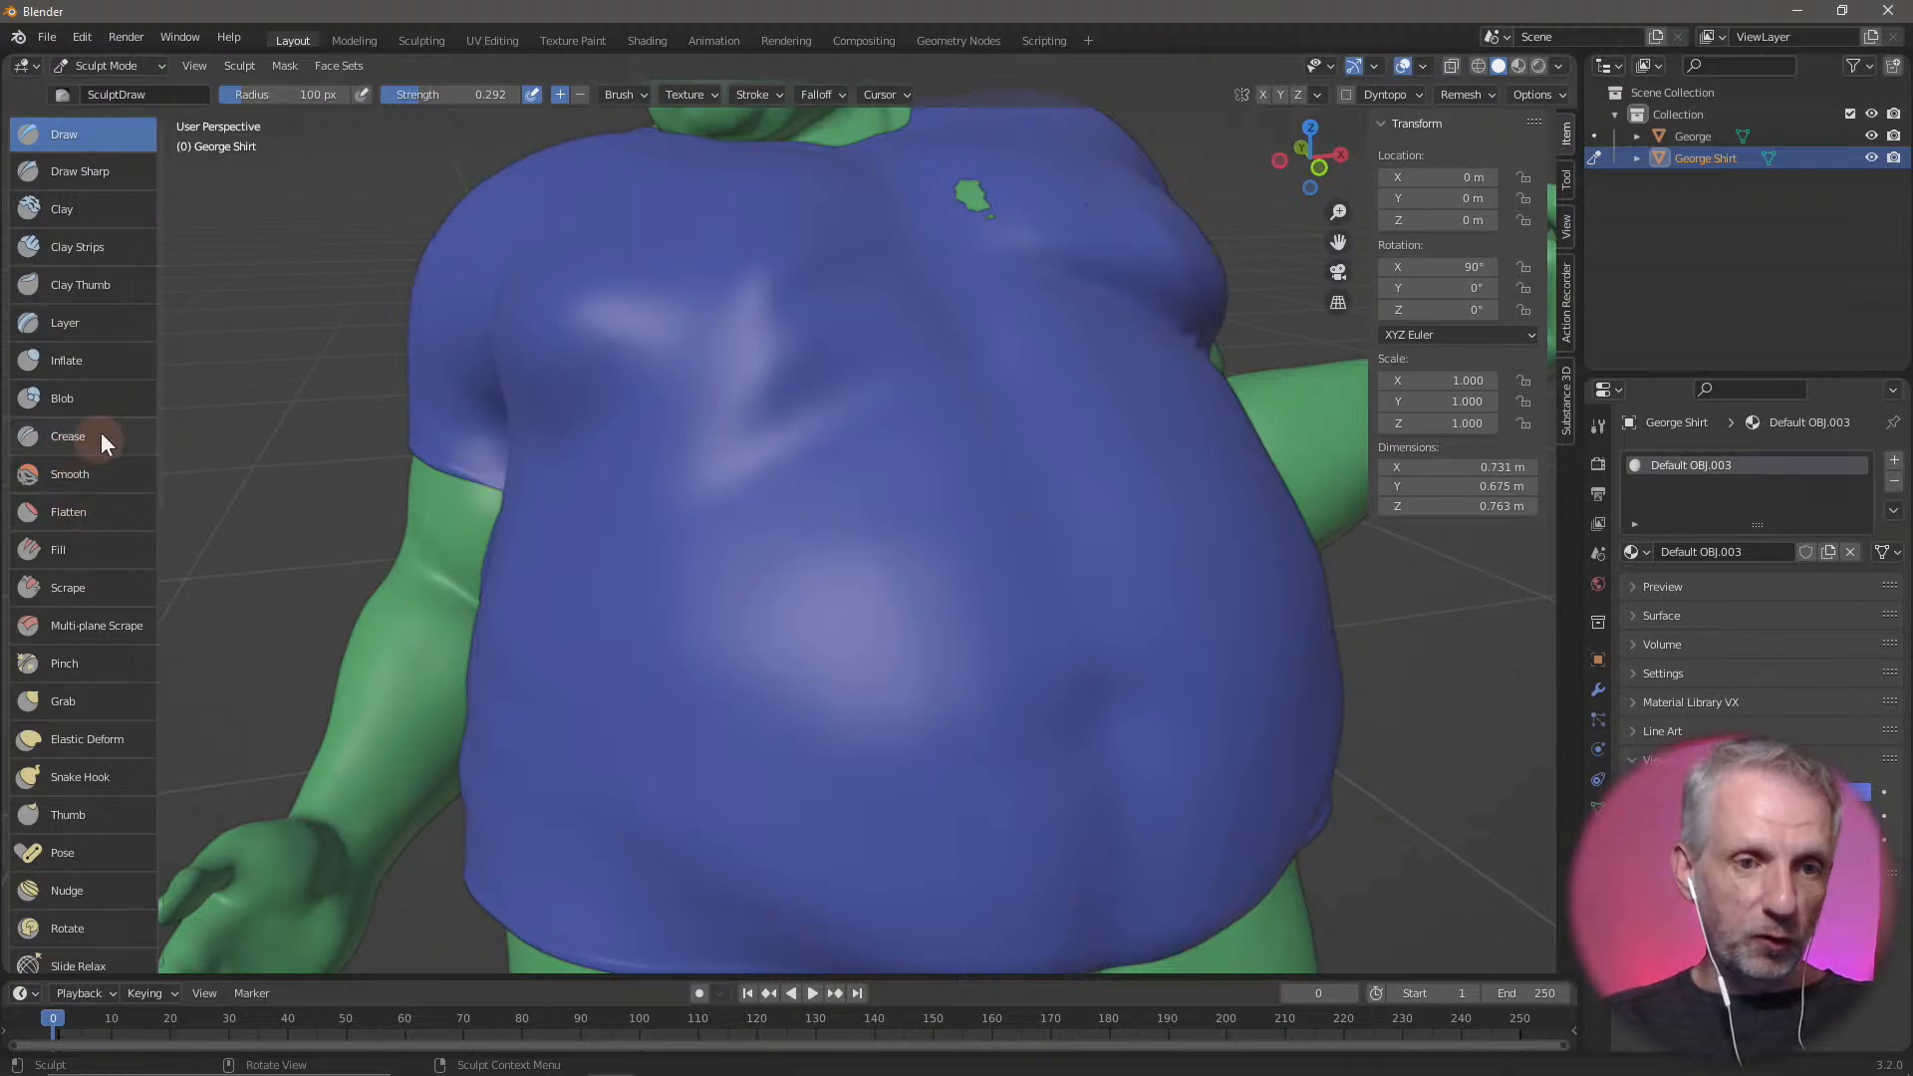
left_click(86, 479)
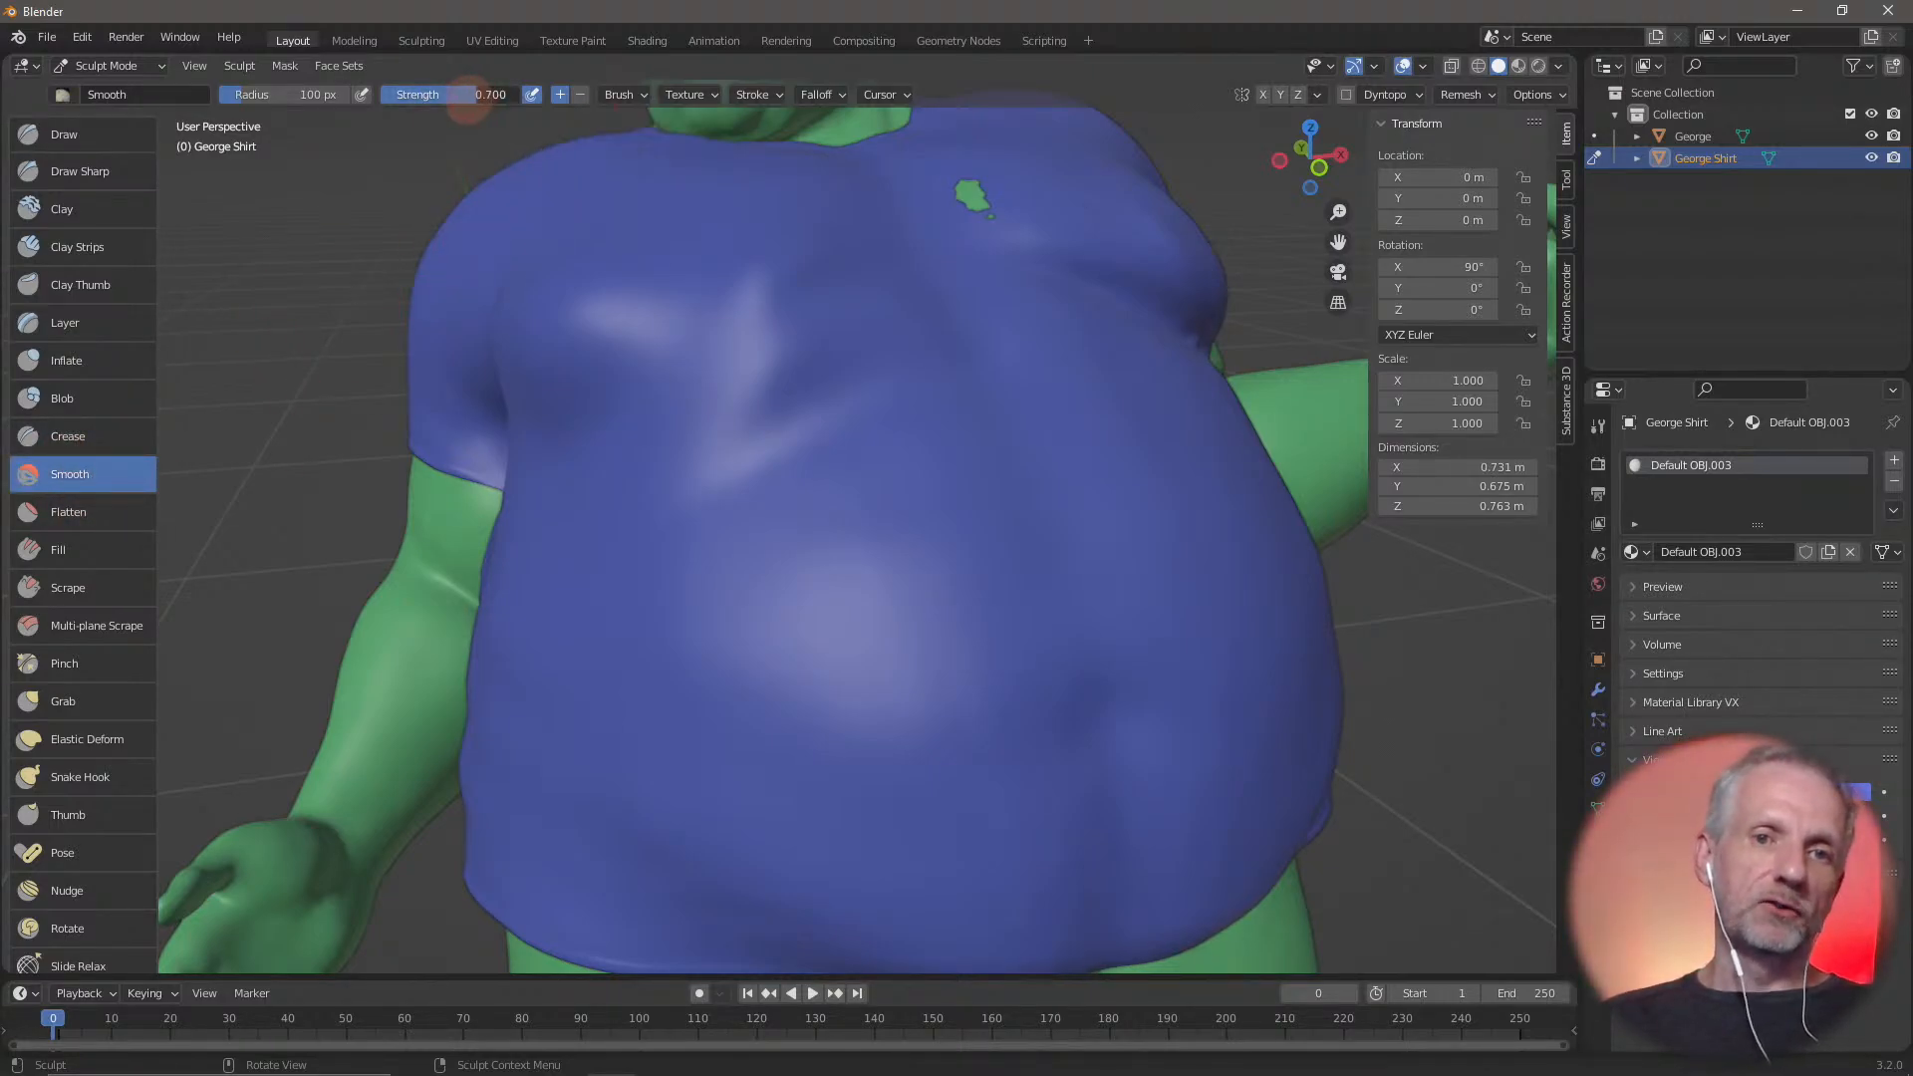
left_click_drag(473, 98, 438, 98)
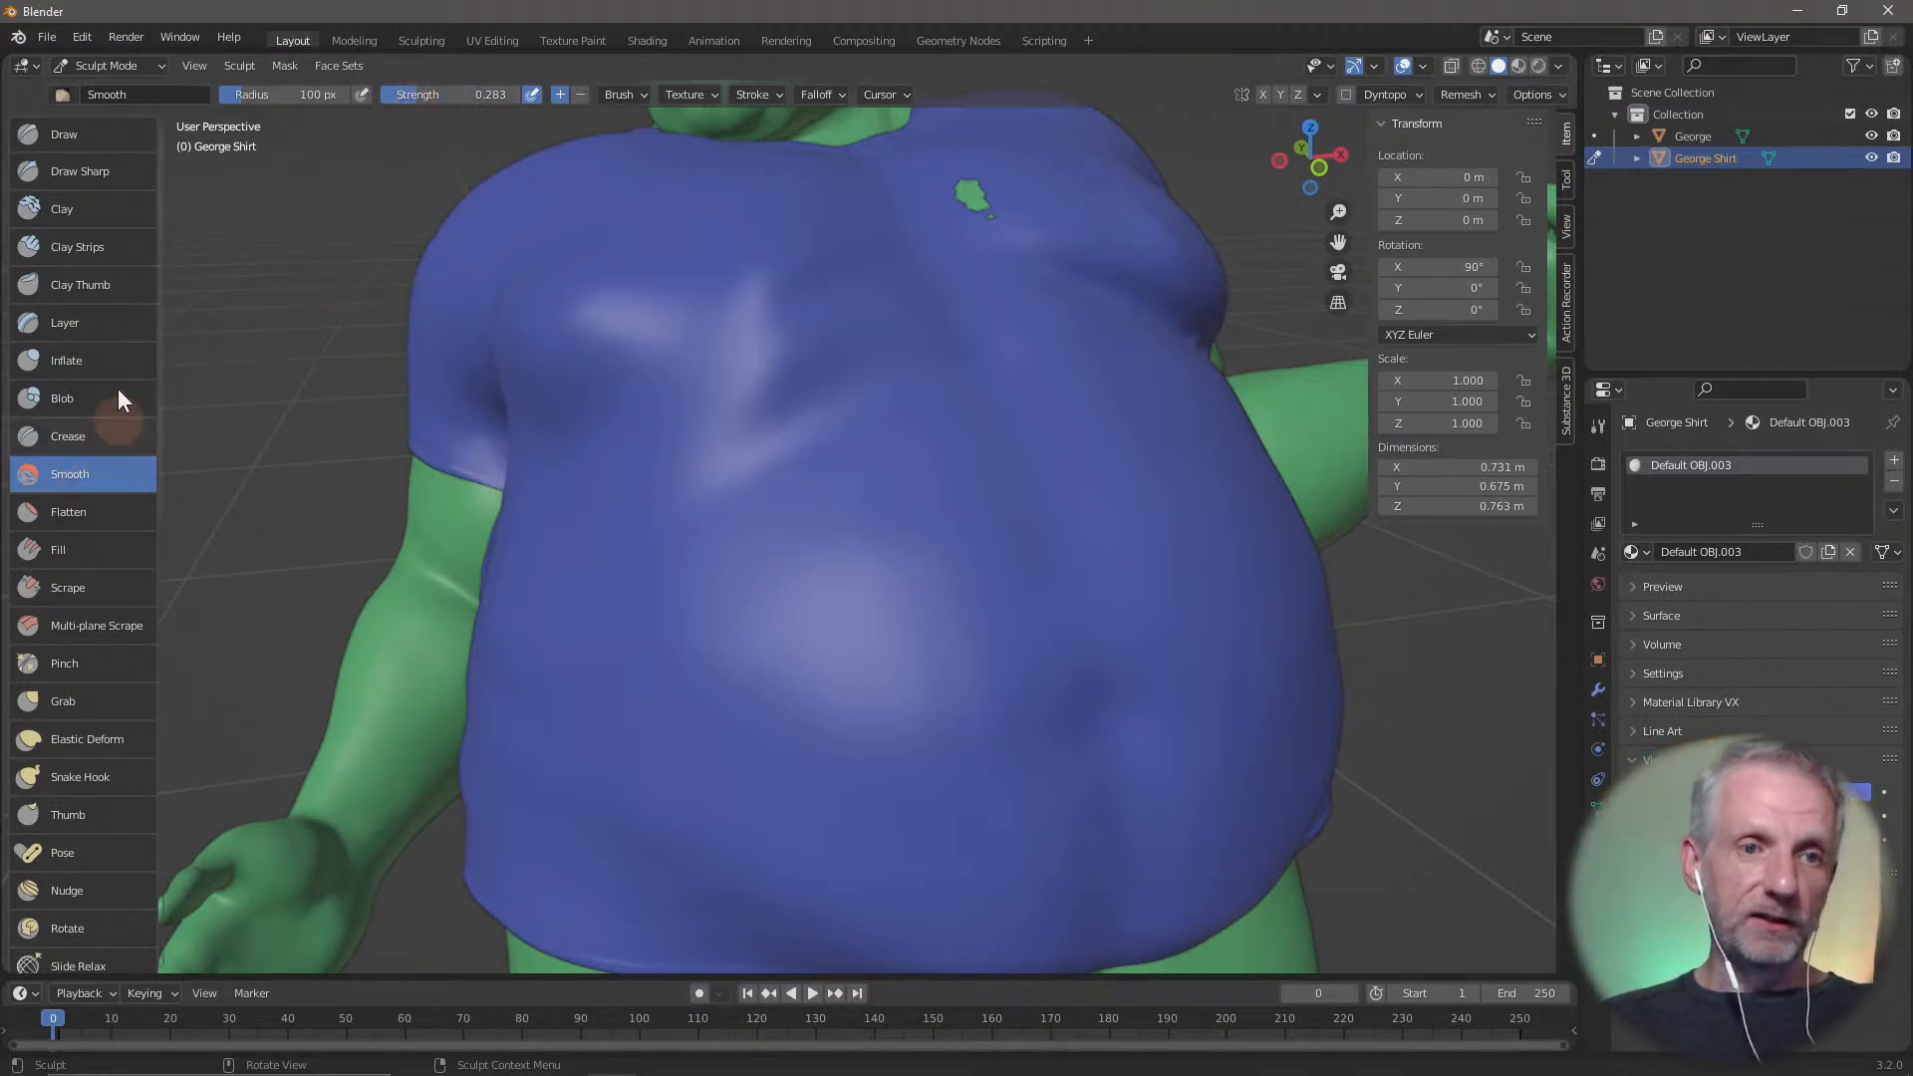
left_click(107, 131)
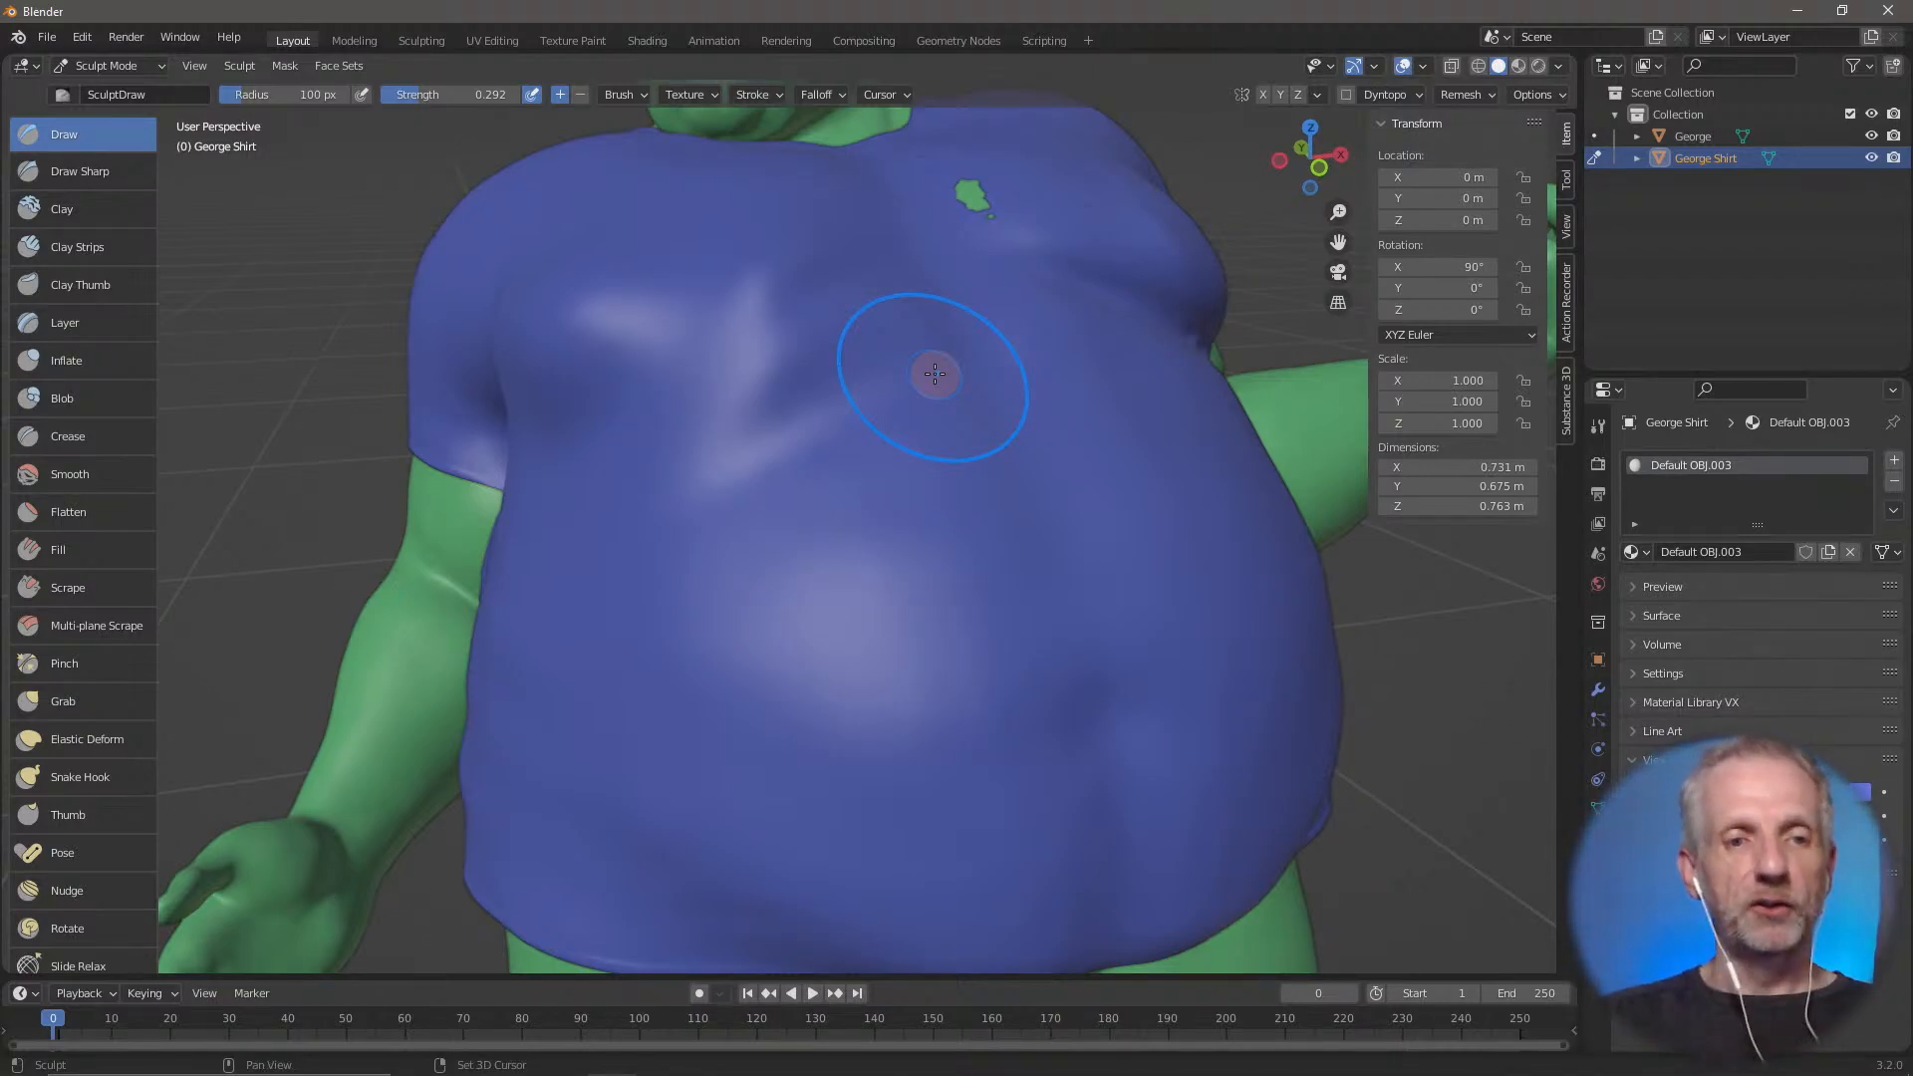
Cover the small body spot poking through the shirt's upper chest and sculpt around the fold under the right chest
mouse_move(996, 254)
left_mouse_down()
mouse_move(971, 196)
mouse_move(991, 250)
left_mouse_up()
key("ctrl+z")
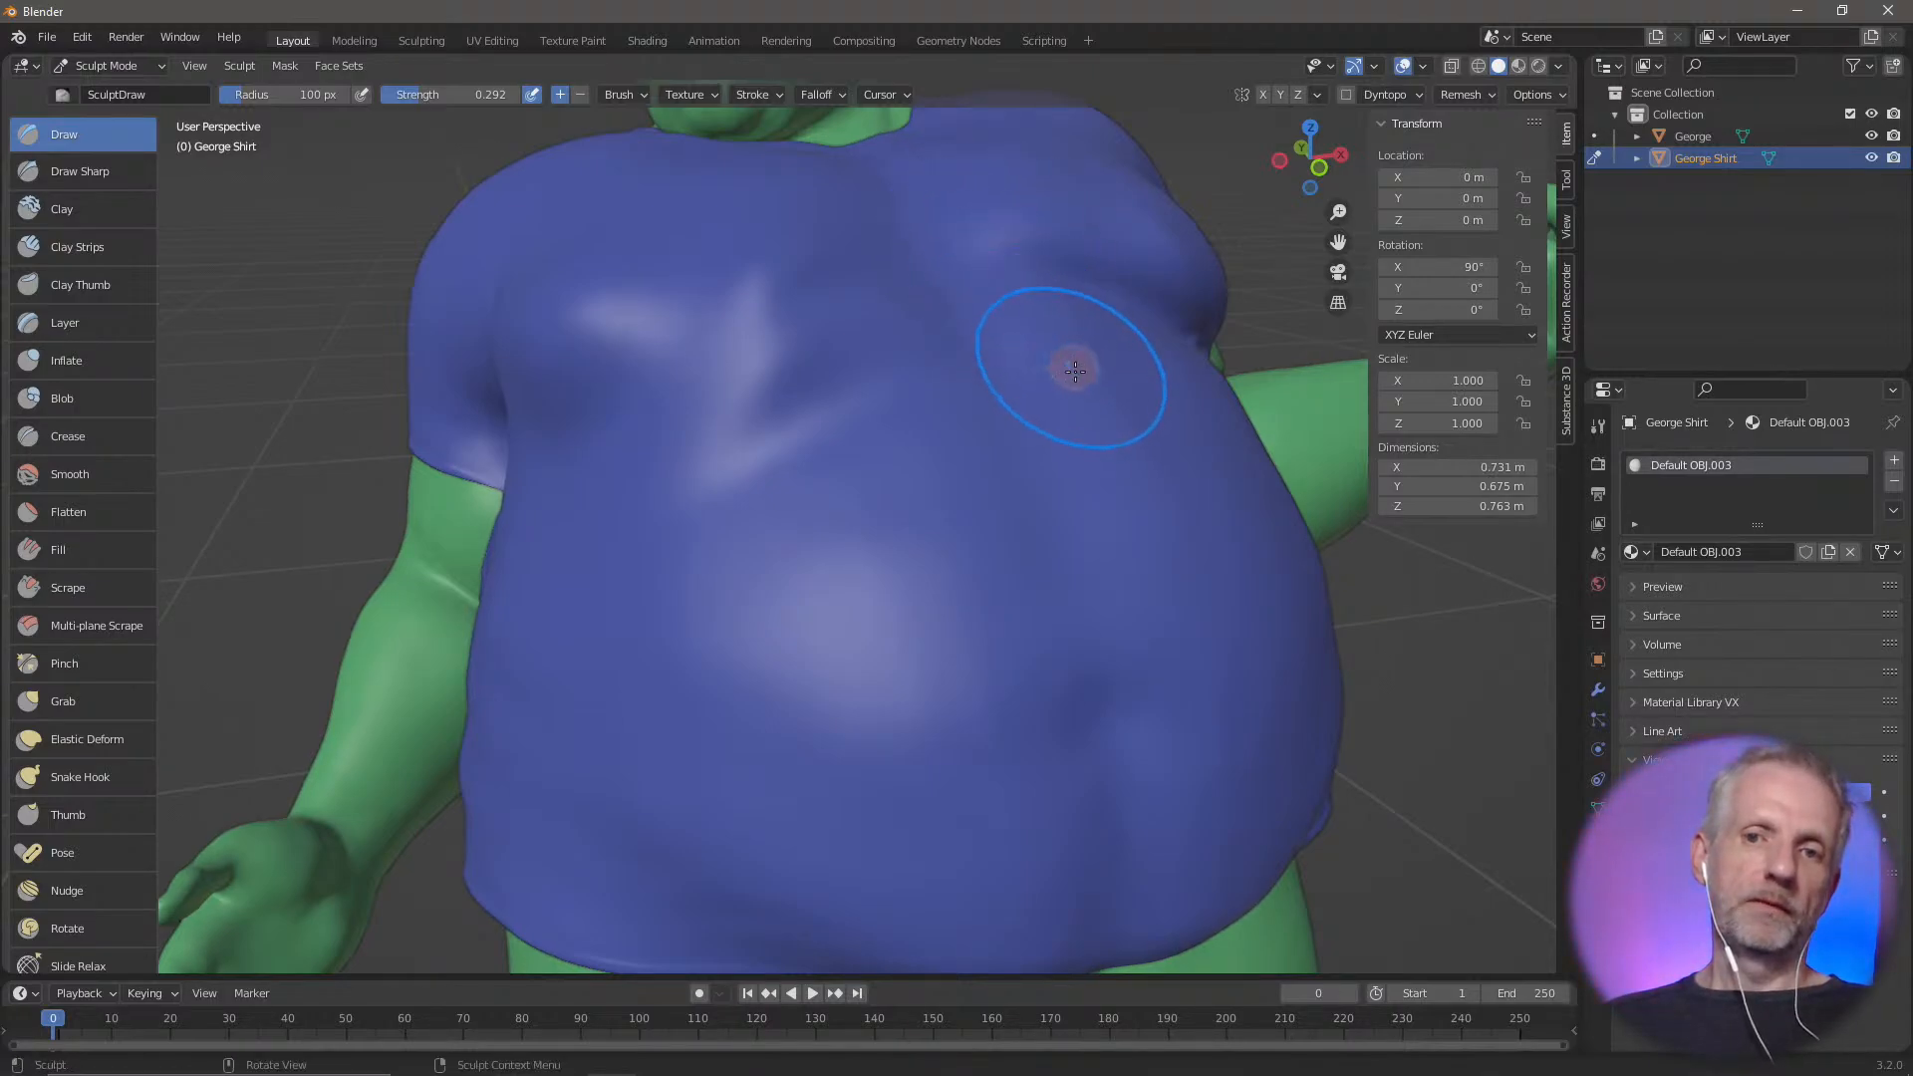
mouse_move(1075, 371)
middle_mouse_down()
mouse_move(991, 376)
mouse_move(1217, 392)
middle_mouse_up()
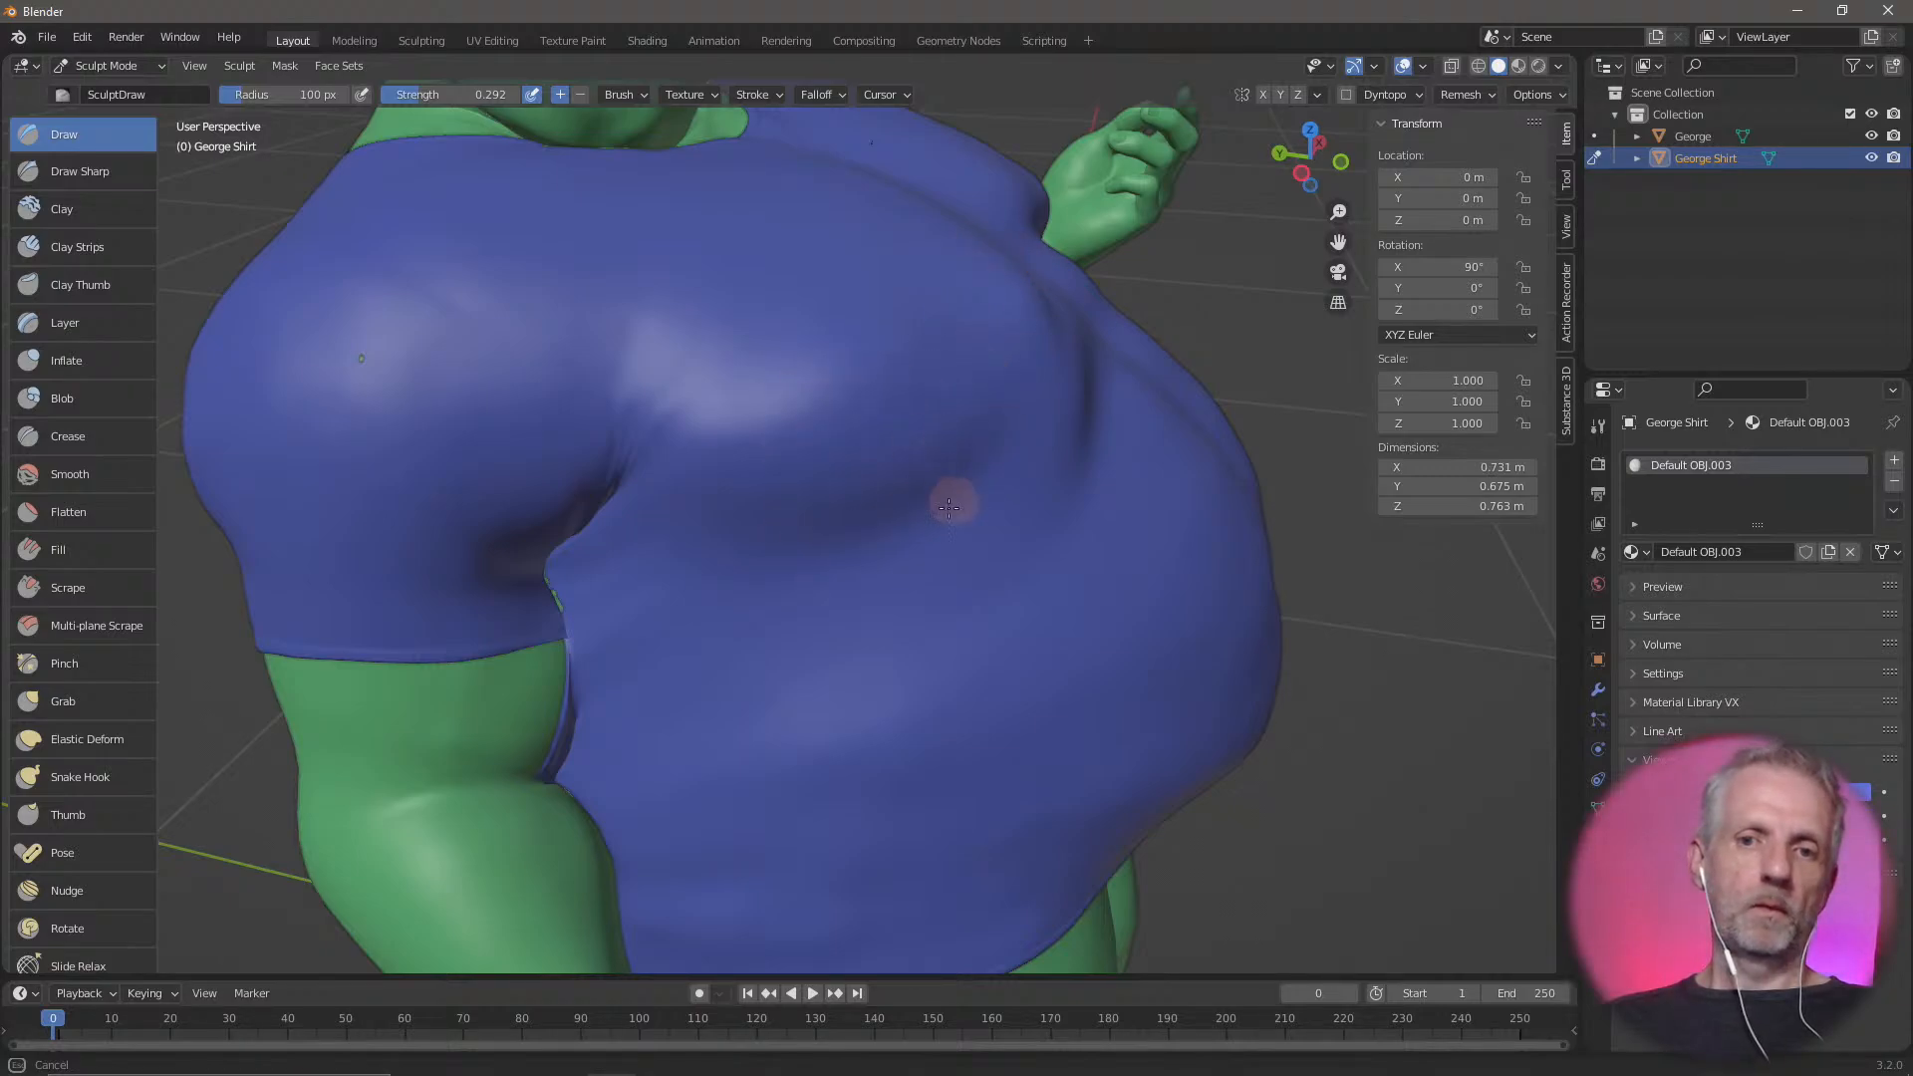
left_click_drag(867, 448, 996, 368)
mouse_move(780, 332)
left_mouse_down()
mouse_move(846, 376)
mouse_move(896, 378)
mouse_move(876, 398)
mouse_move(940, 372)
mouse_move(862, 405)
mouse_move(768, 385)
mouse_move(837, 392)
left_mouse_up()
middle_click_drag(837, 393, 711, 389)
left_click_drag(743, 333, 737, 316)
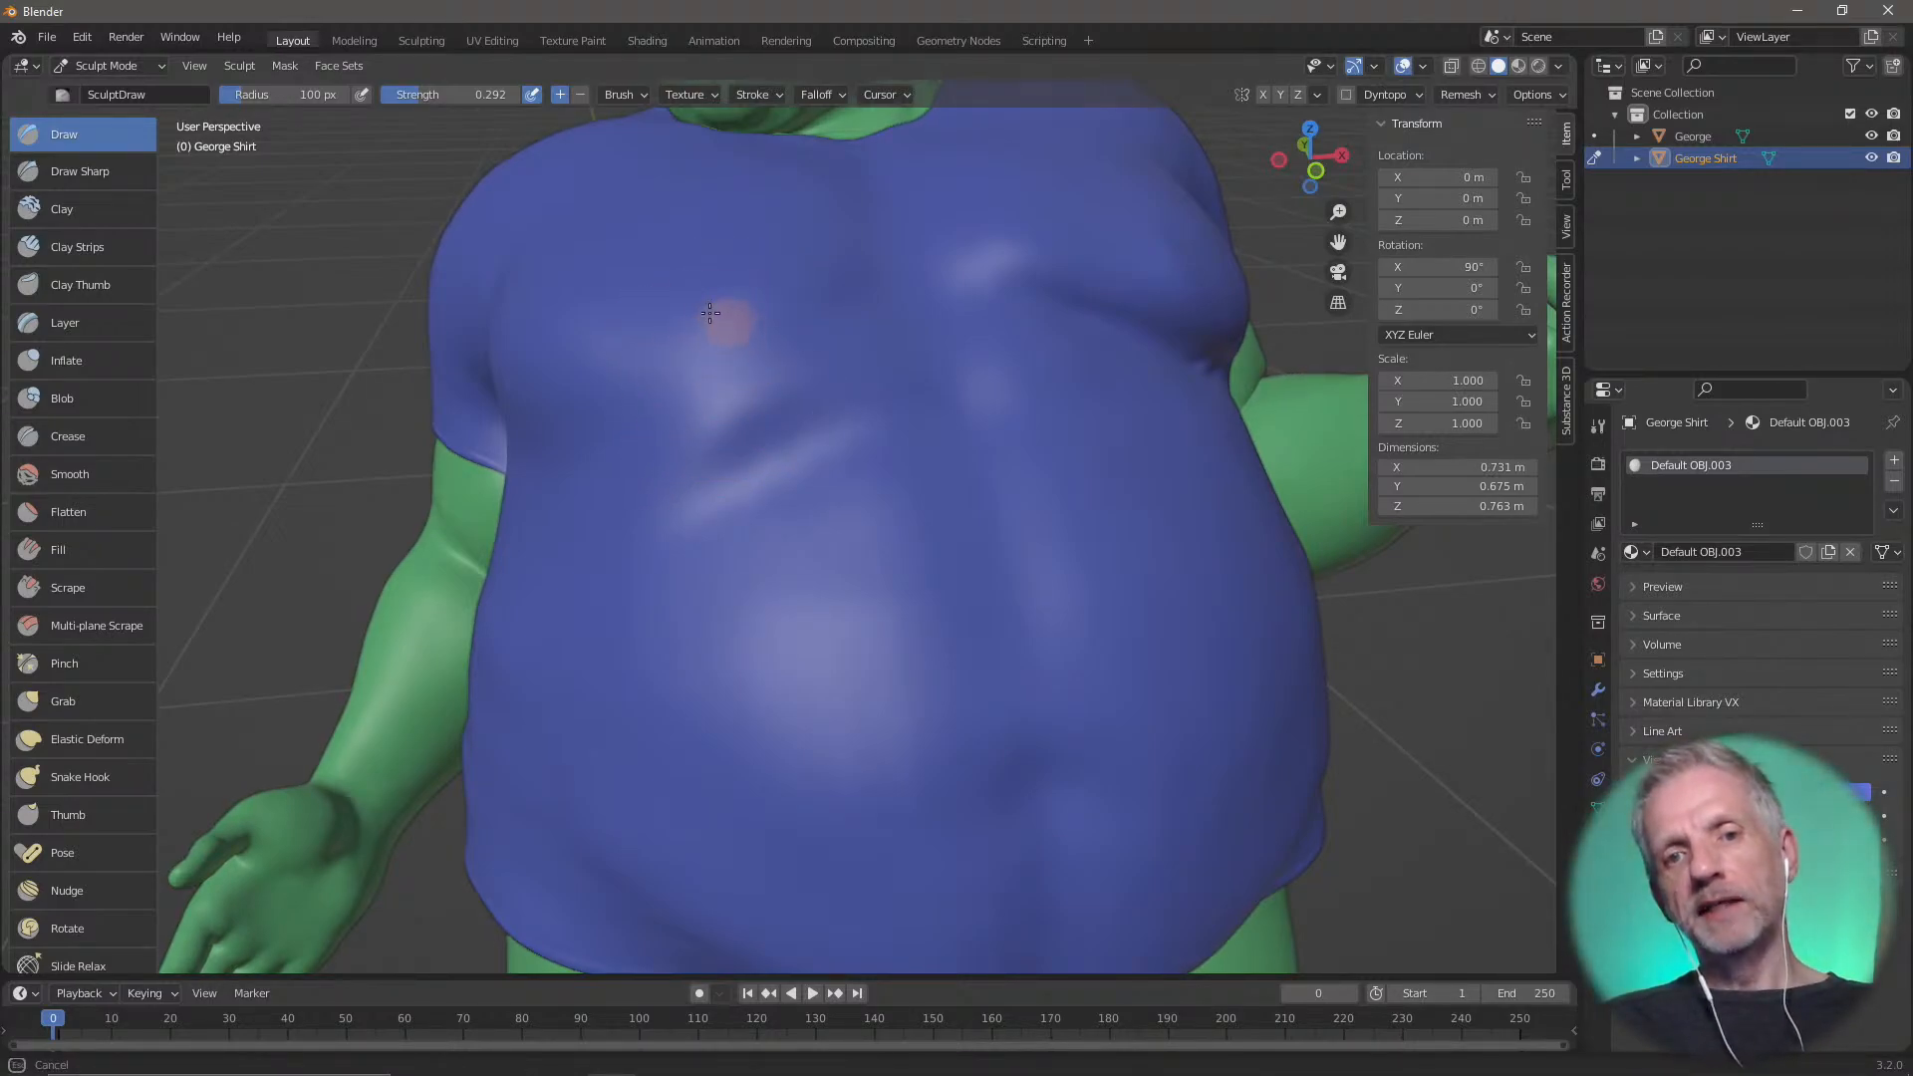
left_click_drag(710, 313, 773, 338)
mouse_move(777, 325)
middle_mouse_down()
mouse_move(854, 427)
mouse_move(1131, 225)
middle_mouse_up()
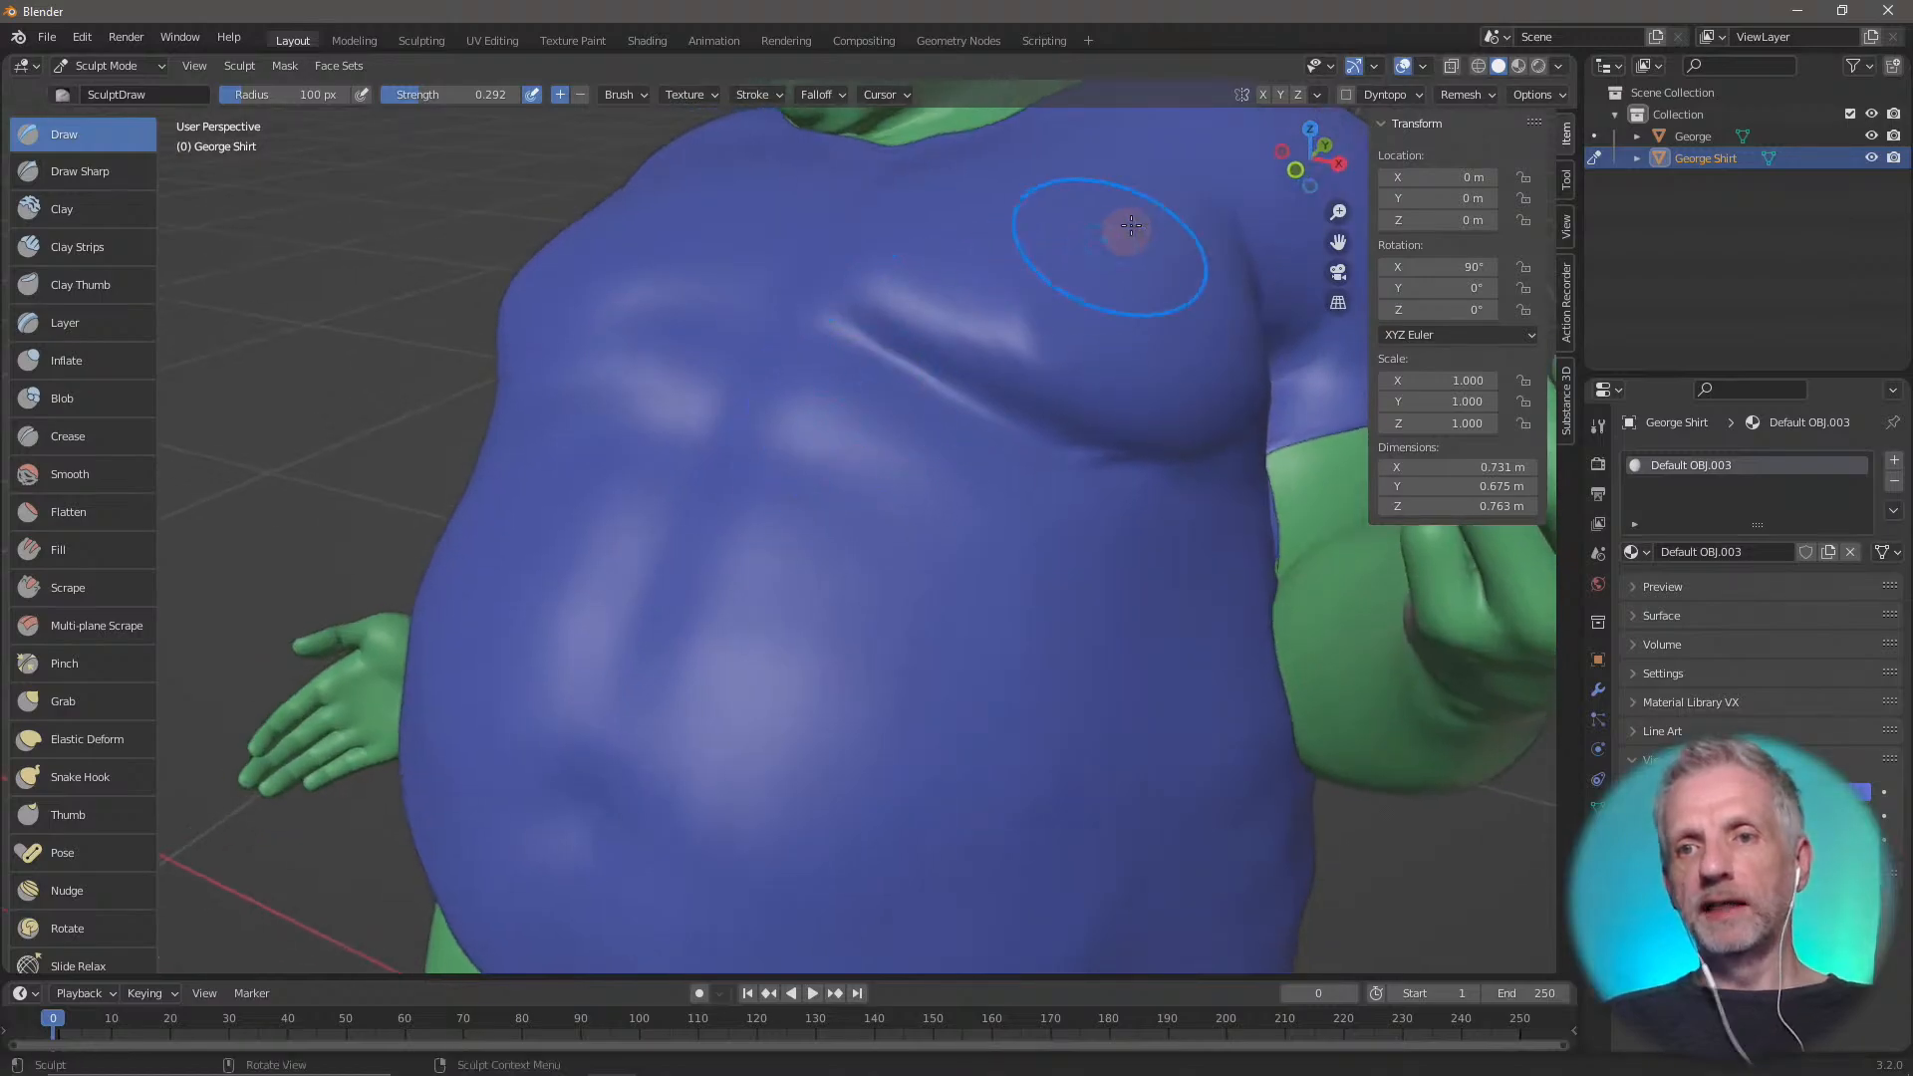
Turn on the wireframe overlay and reduce its opacity to make the mesh lines fainter
left_click(1422, 66)
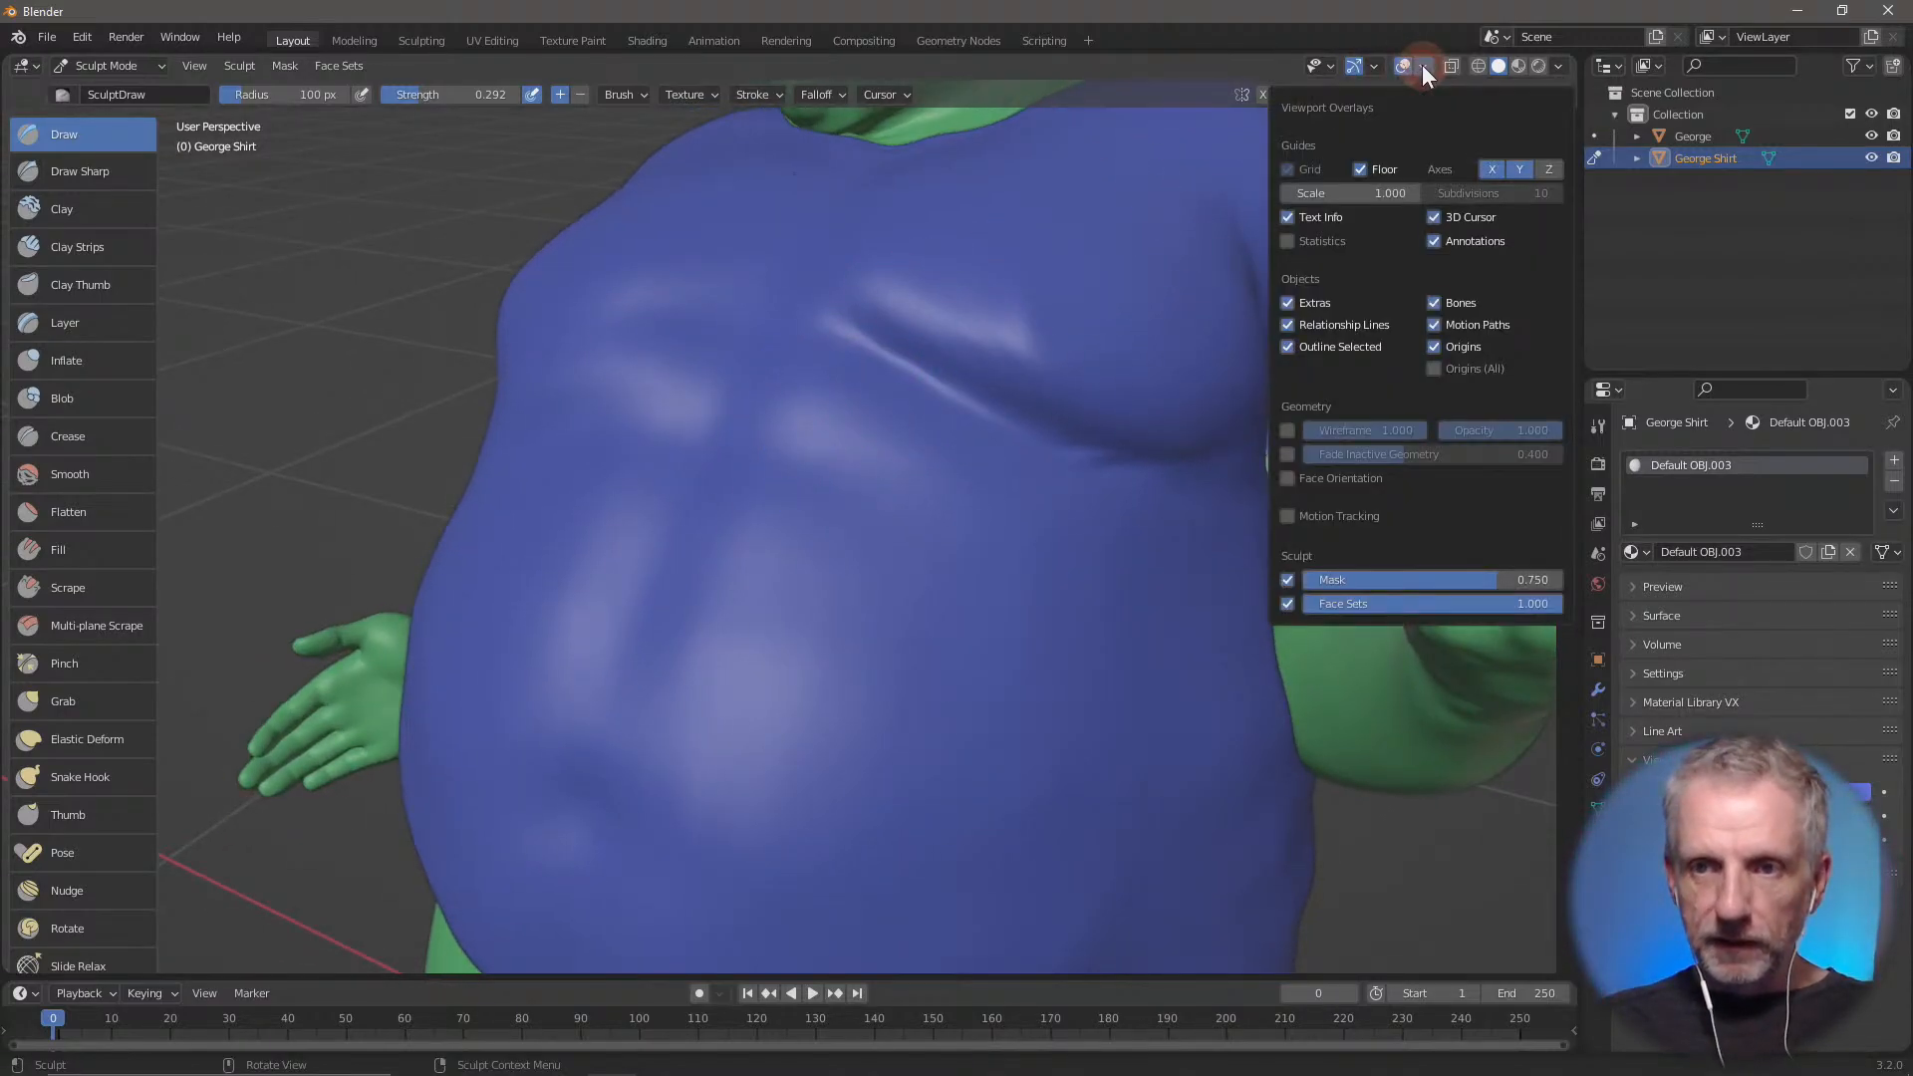
left_click(1287, 430)
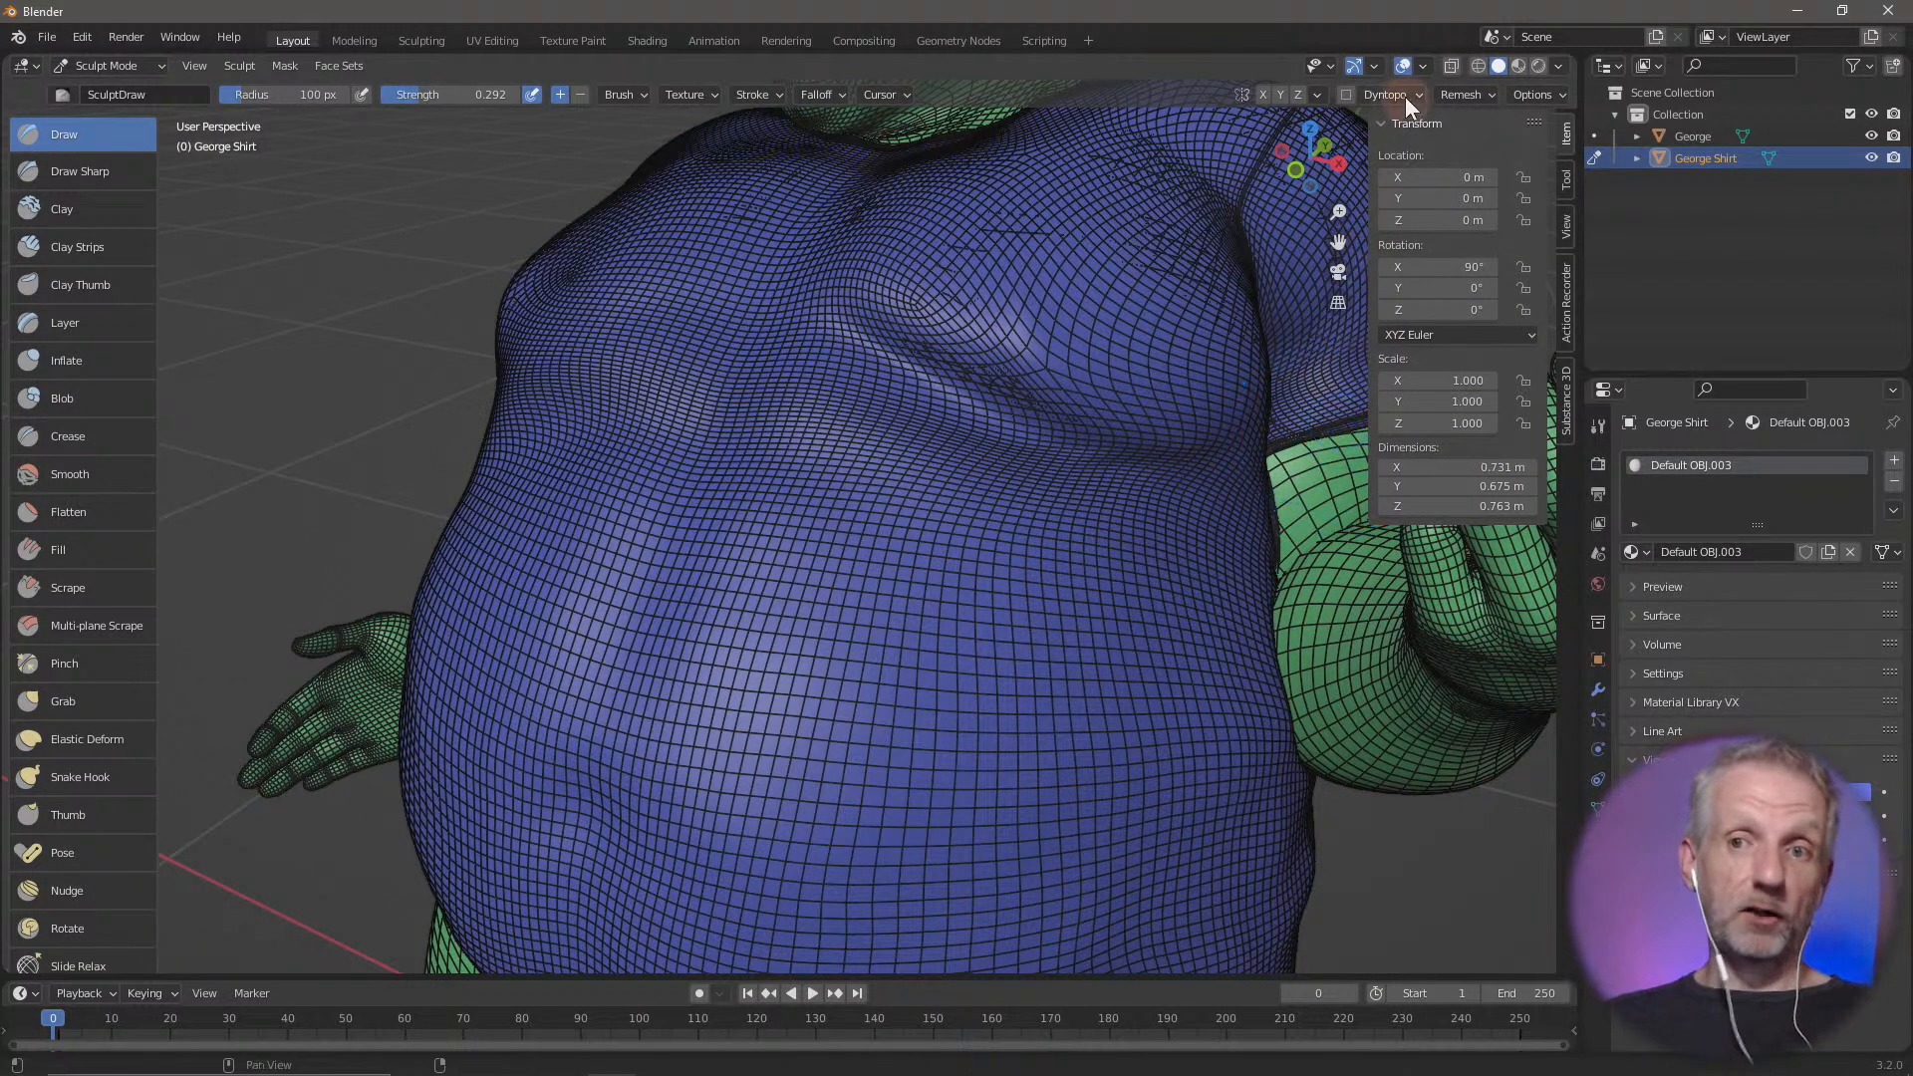
left_click(1421, 66)
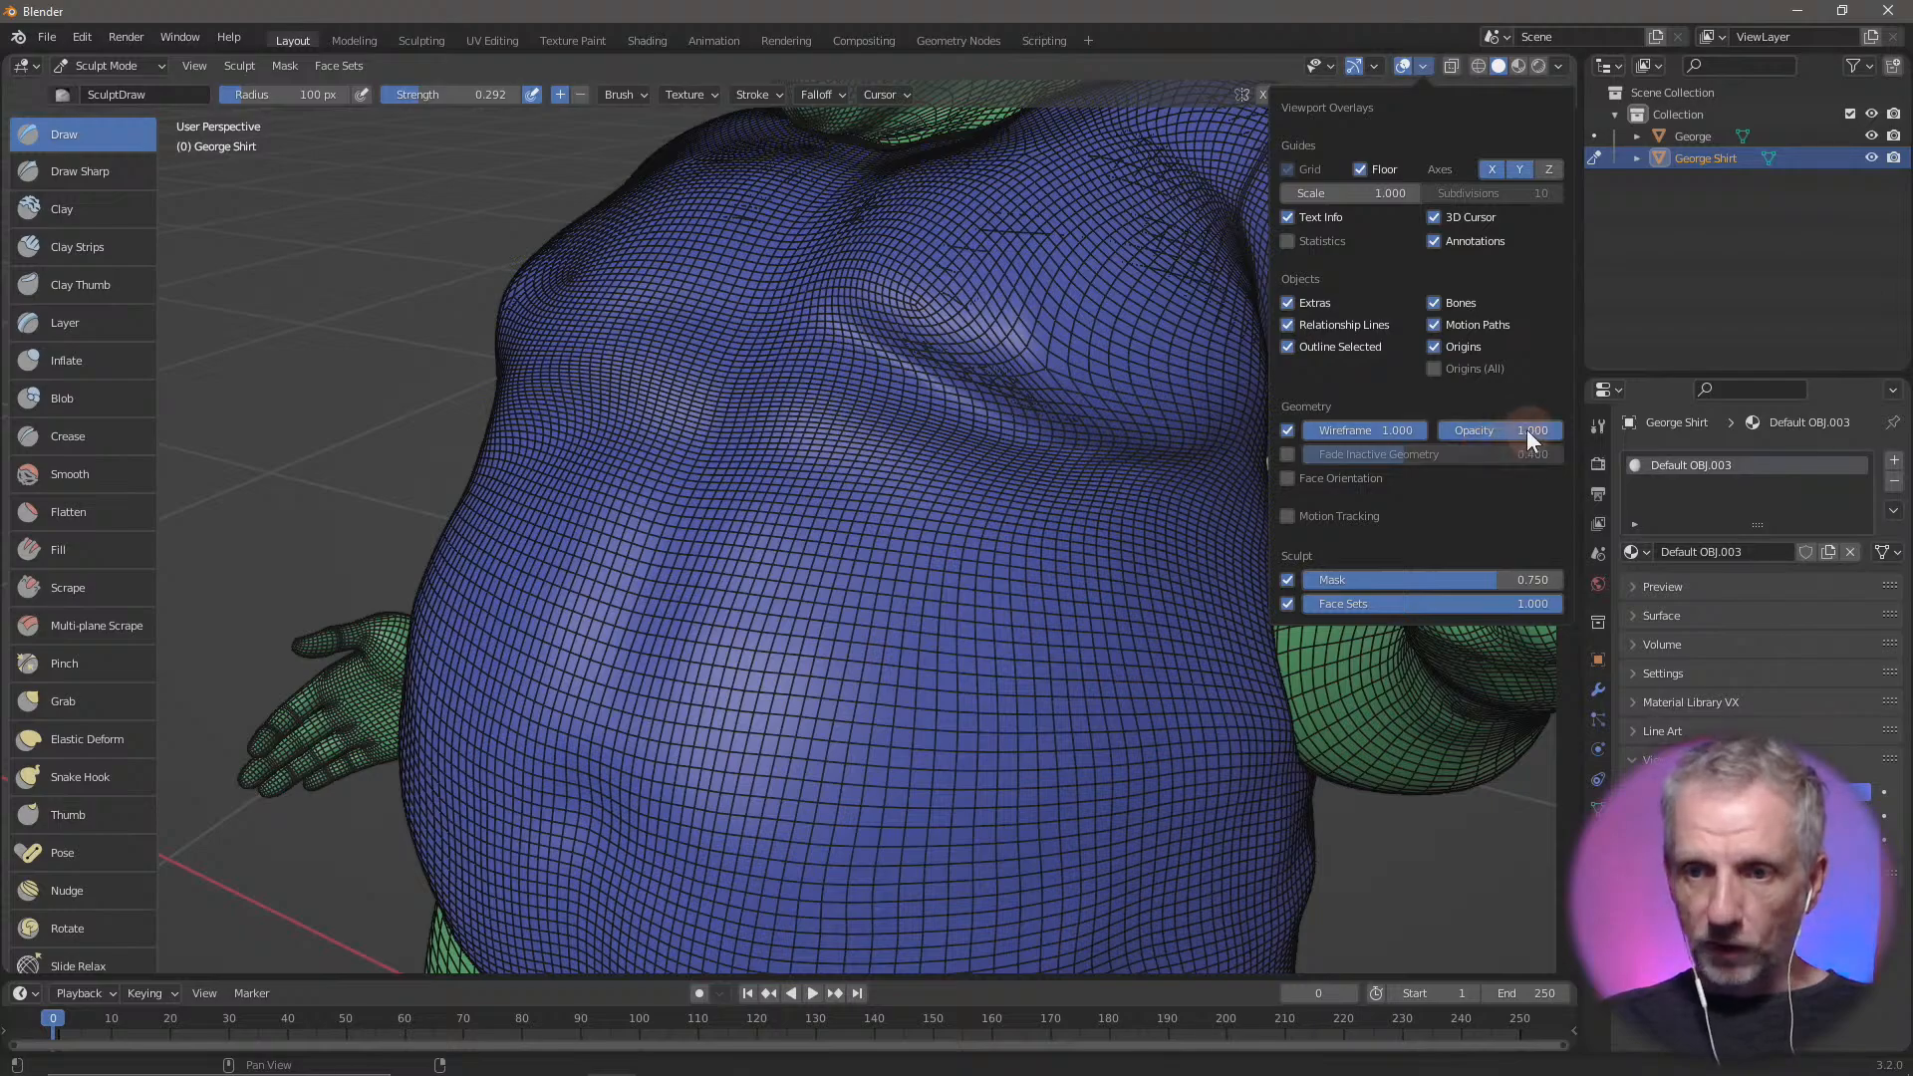
mouse_move(1526, 429)
left_mouse_down()
mouse_move(1473, 428)
mouse_move(1562, 428)
left_mouse_up()
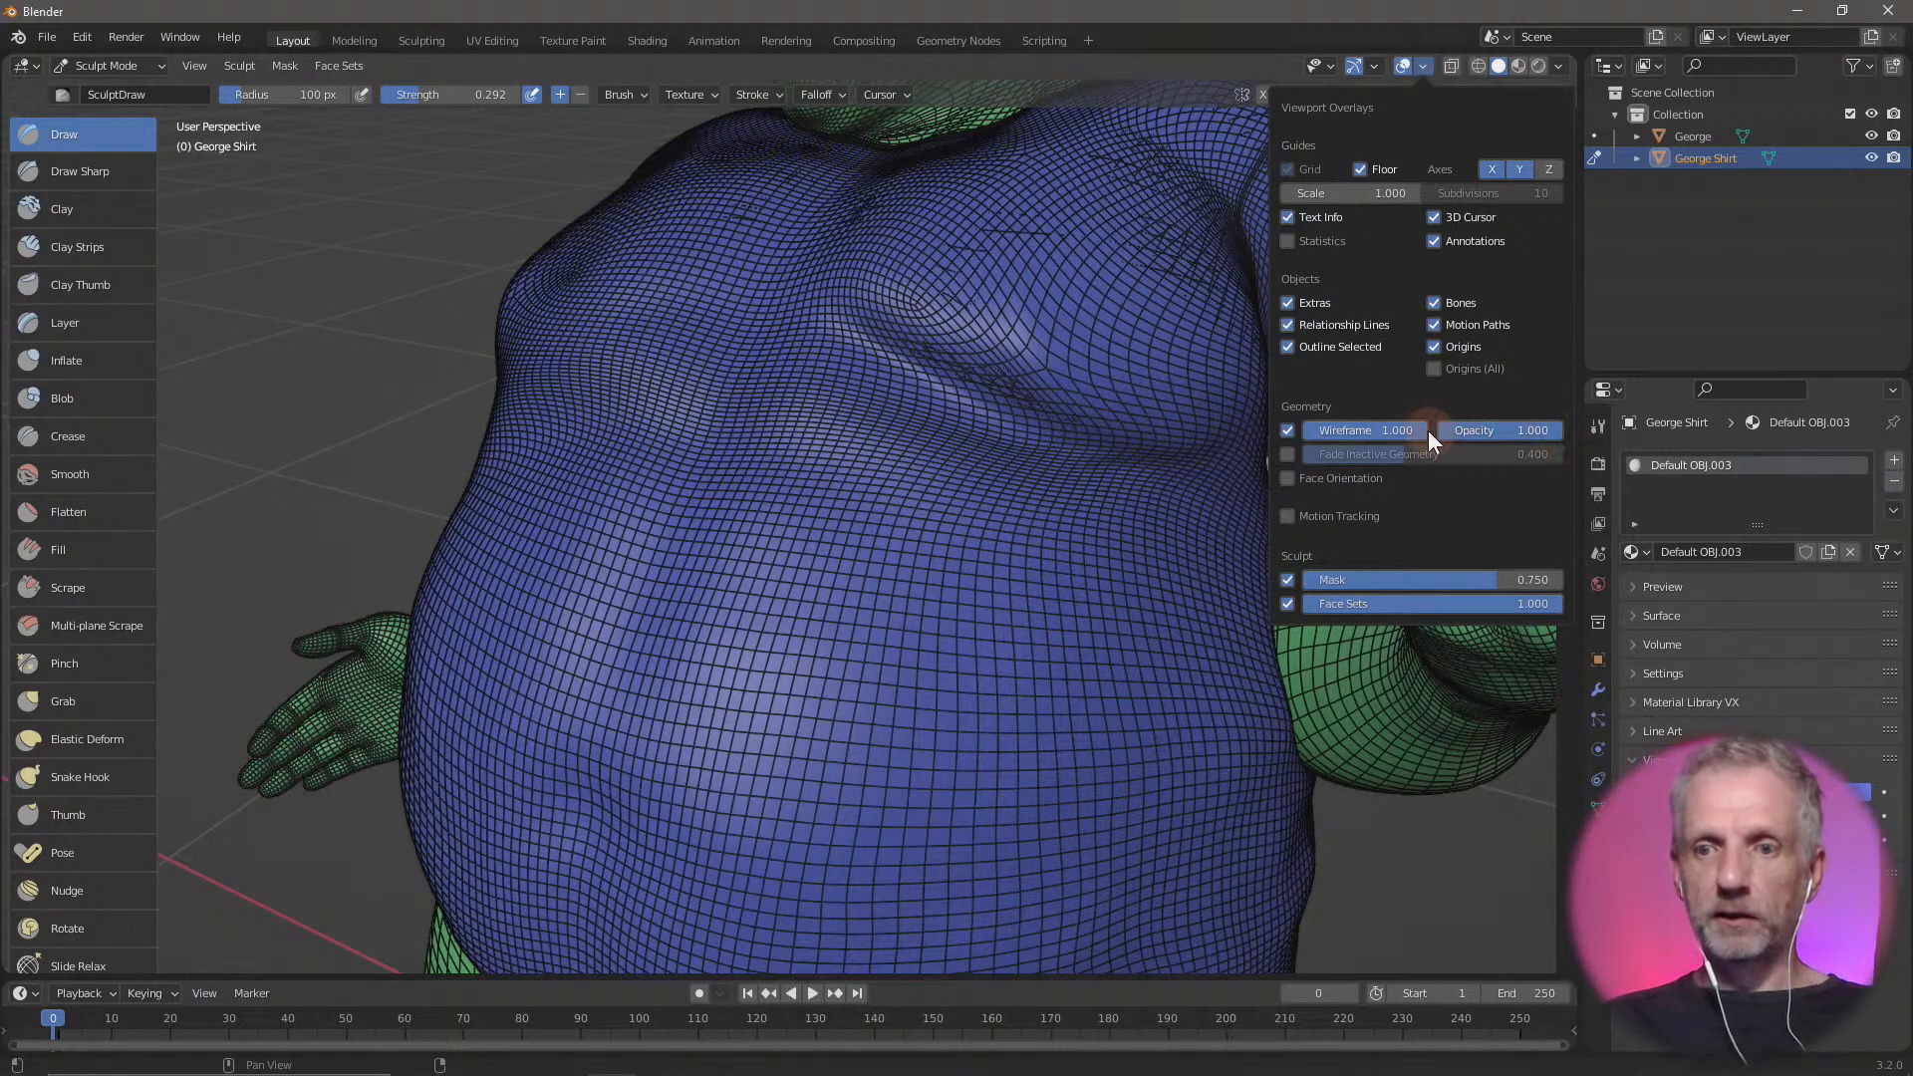
mouse_move(1427, 430)
left_mouse_down()
mouse_move(1347, 431)
mouse_move(1462, 445)
mouse_move(1435, 426)
left_mouse_up()
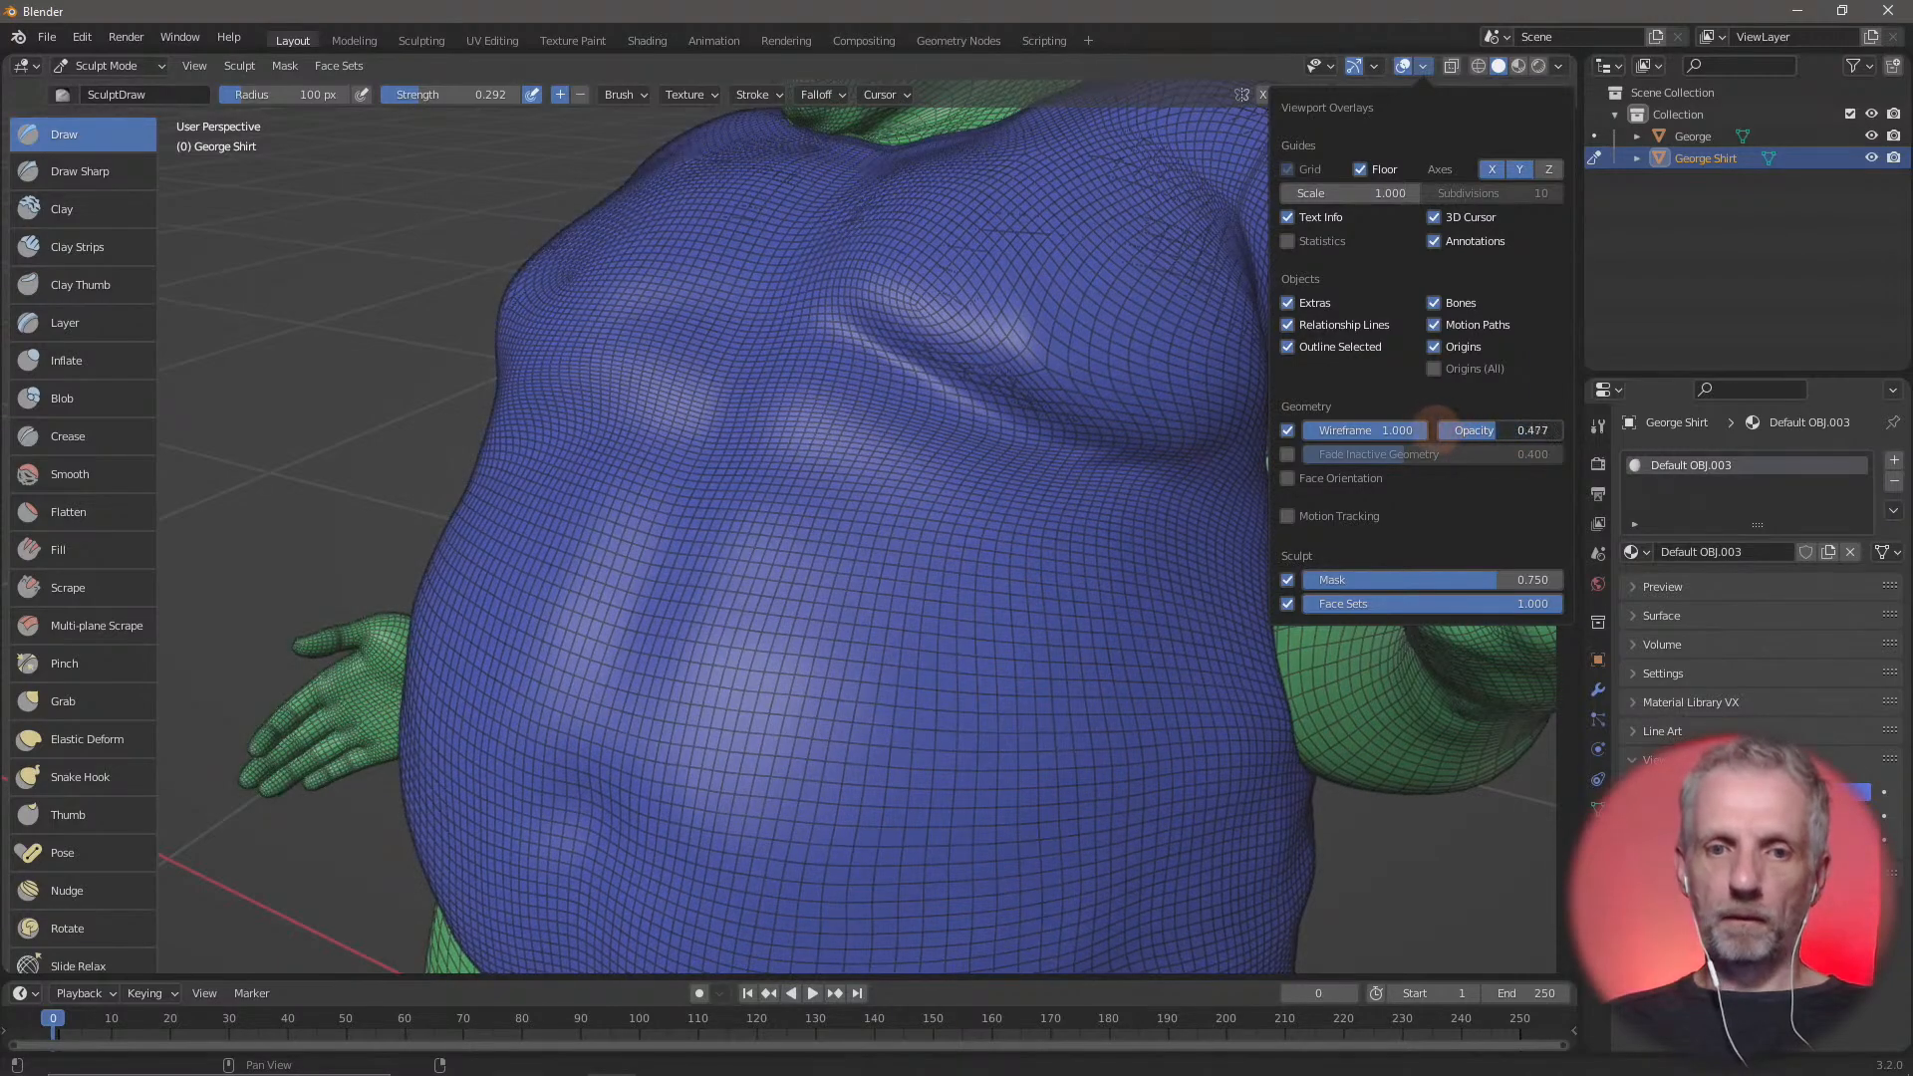
Check the mesh in wireframe shading, try an inward stroke across the shirt's right chest, and undo it
mouse_move(1089, 491)
middle_mouse_down()
mouse_move(1088, 525)
mouse_move(1215, 538)
mouse_move(1102, 598)
mouse_move(1018, 612)
mouse_move(1127, 598)
mouse_move(1242, 551)
mouse_move(1280, 512)
mouse_move(905, 555)
mouse_move(1186, 547)
mouse_move(1251, 512)
mouse_move(1239, 551)
mouse_move(1195, 543)
mouse_move(1225, 504)
mouse_move(1208, 508)
mouse_move(1242, 499)
mouse_move(1135, 551)
mouse_move(999, 559)
mouse_move(1118, 559)
middle_mouse_up()
key("shift+z")
key("shift+z")
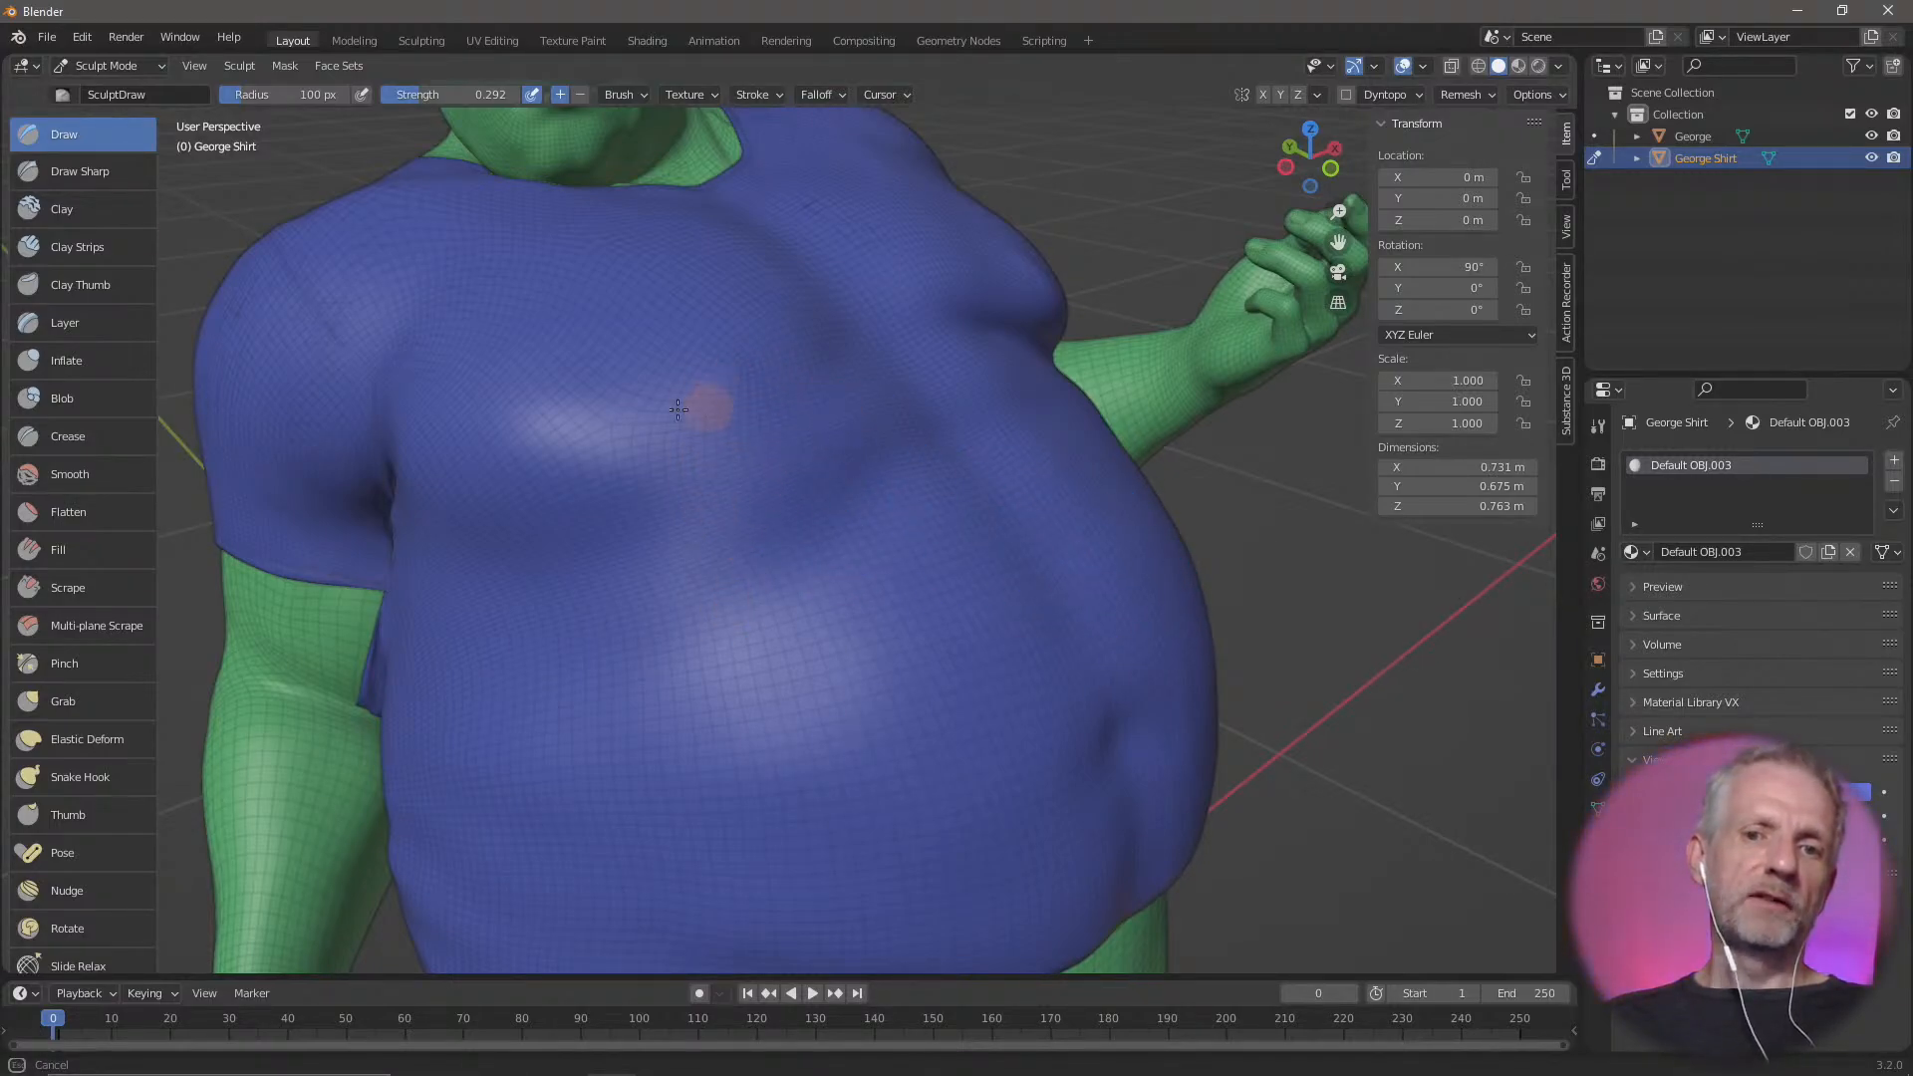
left_click_drag(638, 431, 522, 486, "ctrl")
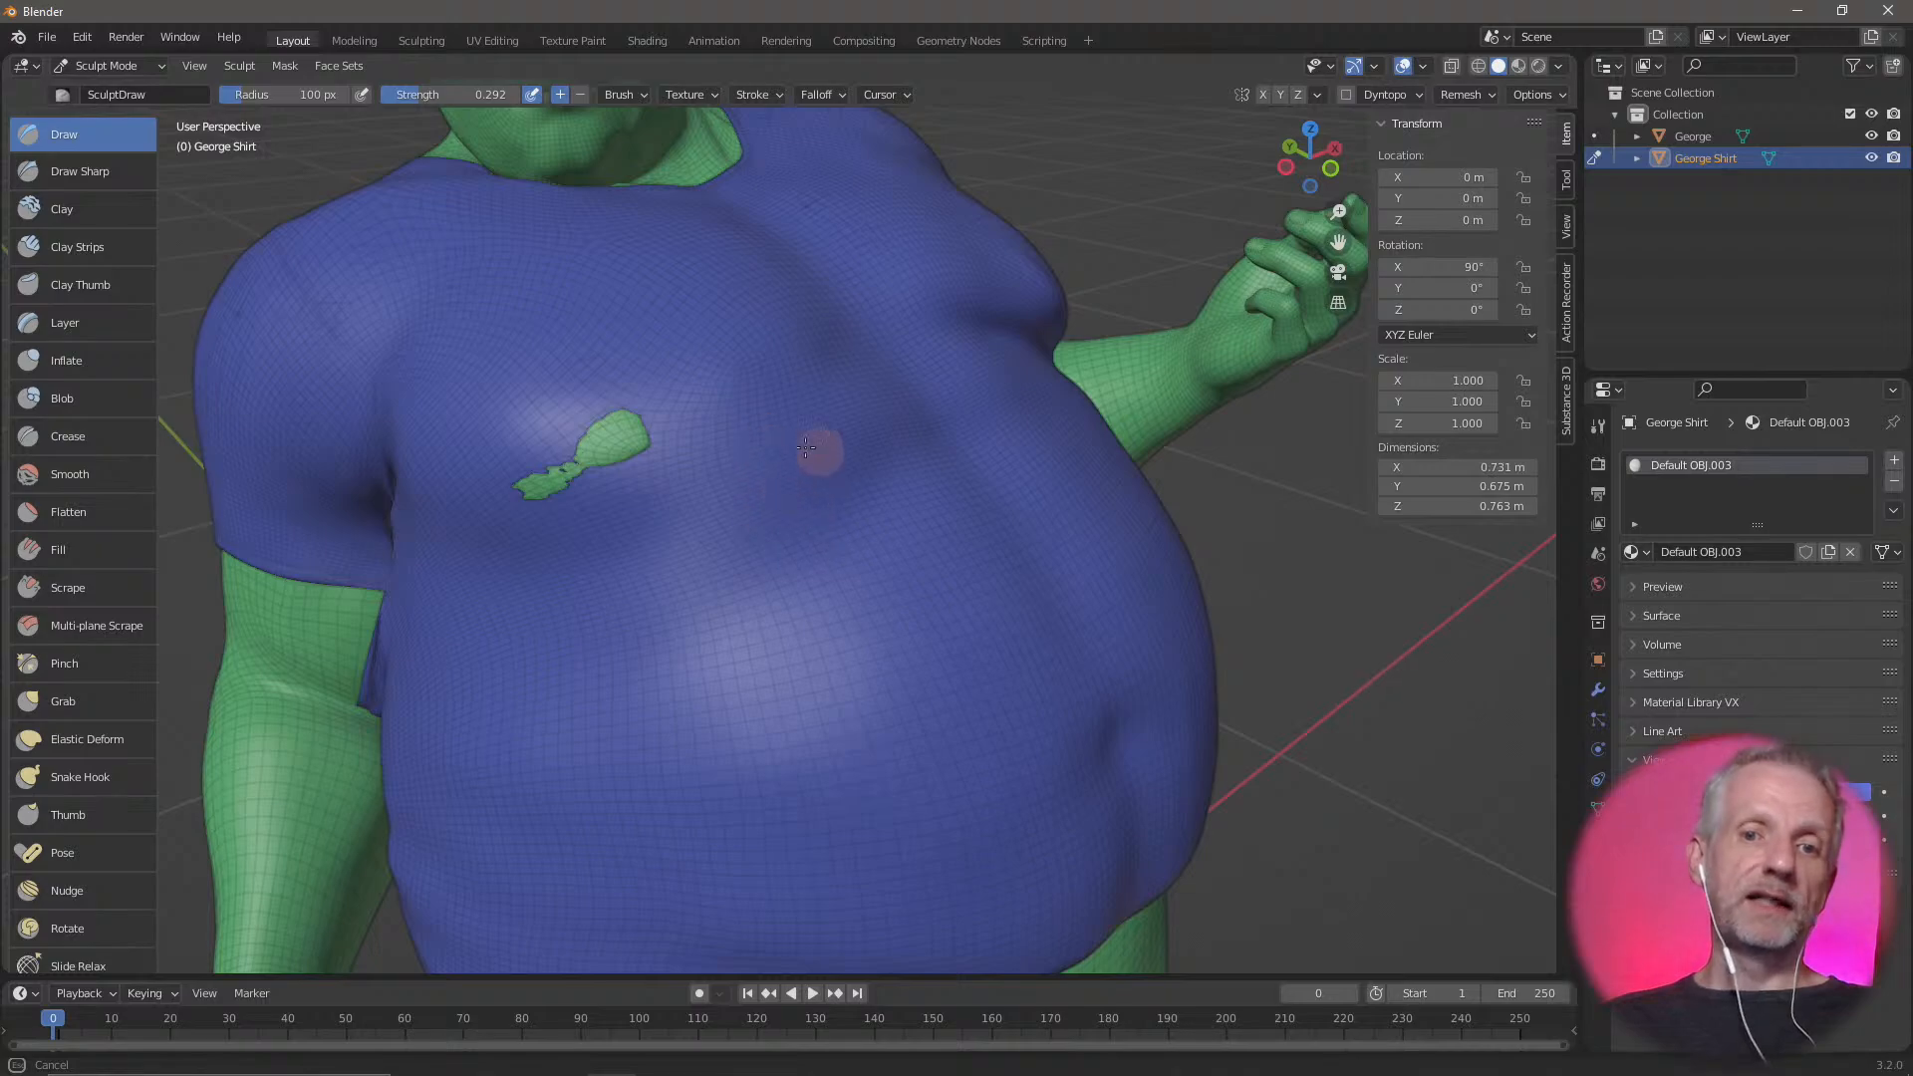
key("ctrl+z")
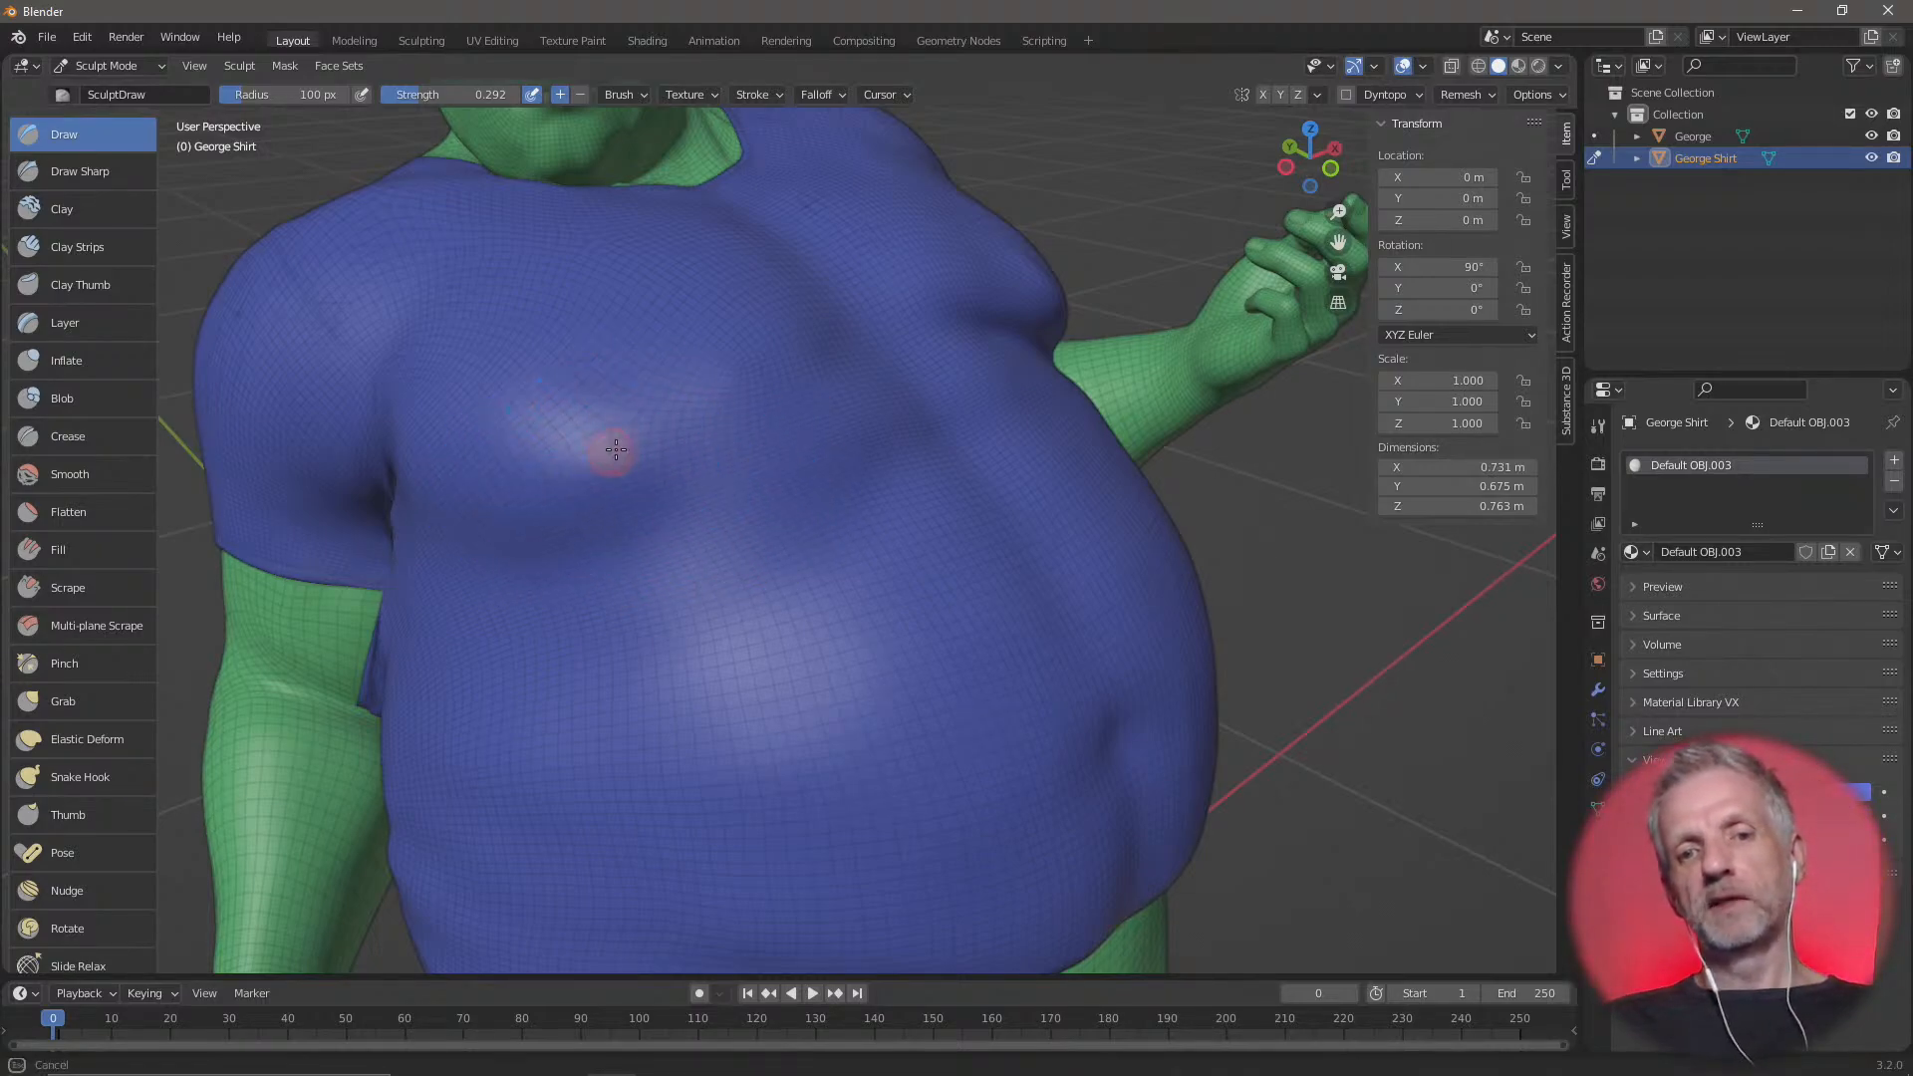
Sculpt the shirt's chest on both sides, softening the sharp fold beneath the figure's left chest
middle_click_drag(734, 559, 630, 576)
mouse_move(640, 478)
middle_mouse_down()
mouse_move(598, 478)
mouse_move(641, 478)
mouse_move(627, 461)
middle_mouse_up()
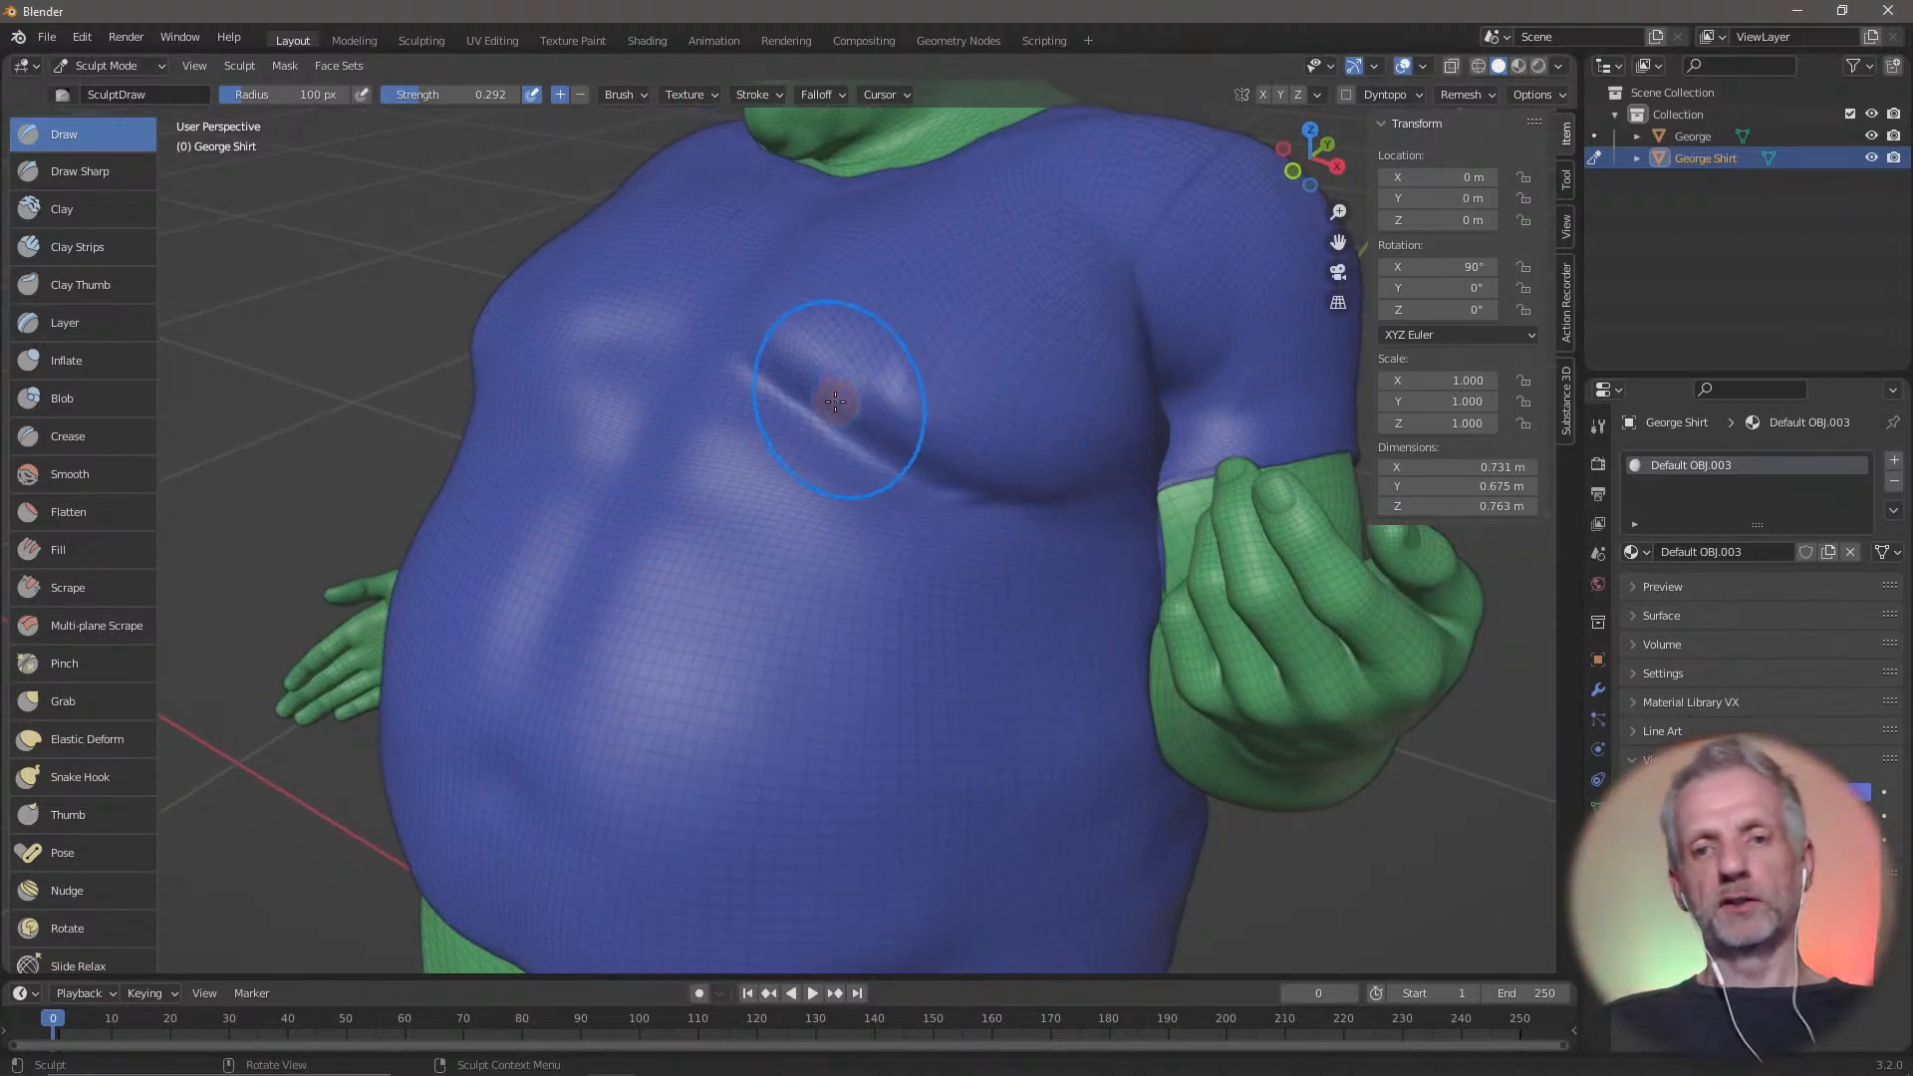
mouse_move(827, 403)
left_mouse_down()
mouse_move(1026, 449)
mouse_move(1084, 433)
mouse_move(946, 388)
mouse_move(995, 488)
mouse_move(1003, 392)
mouse_move(1046, 458)
mouse_move(968, 423)
left_mouse_up()
mouse_move(963, 474)
middle_mouse_down()
mouse_move(948, 461)
mouse_move(976, 460)
middle_mouse_up()
mouse_move(980, 462)
left_mouse_down()
mouse_move(795, 373)
mouse_move(792, 349)
mouse_move(1050, 470)
mouse_move(1076, 674)
mouse_move(1066, 597)
left_mouse_up()
mouse_move(1066, 597)
middle_mouse_down()
mouse_move(1050, 538)
mouse_move(1098, 528)
middle_mouse_up()
left_click_drag(949, 482, 1071, 432)
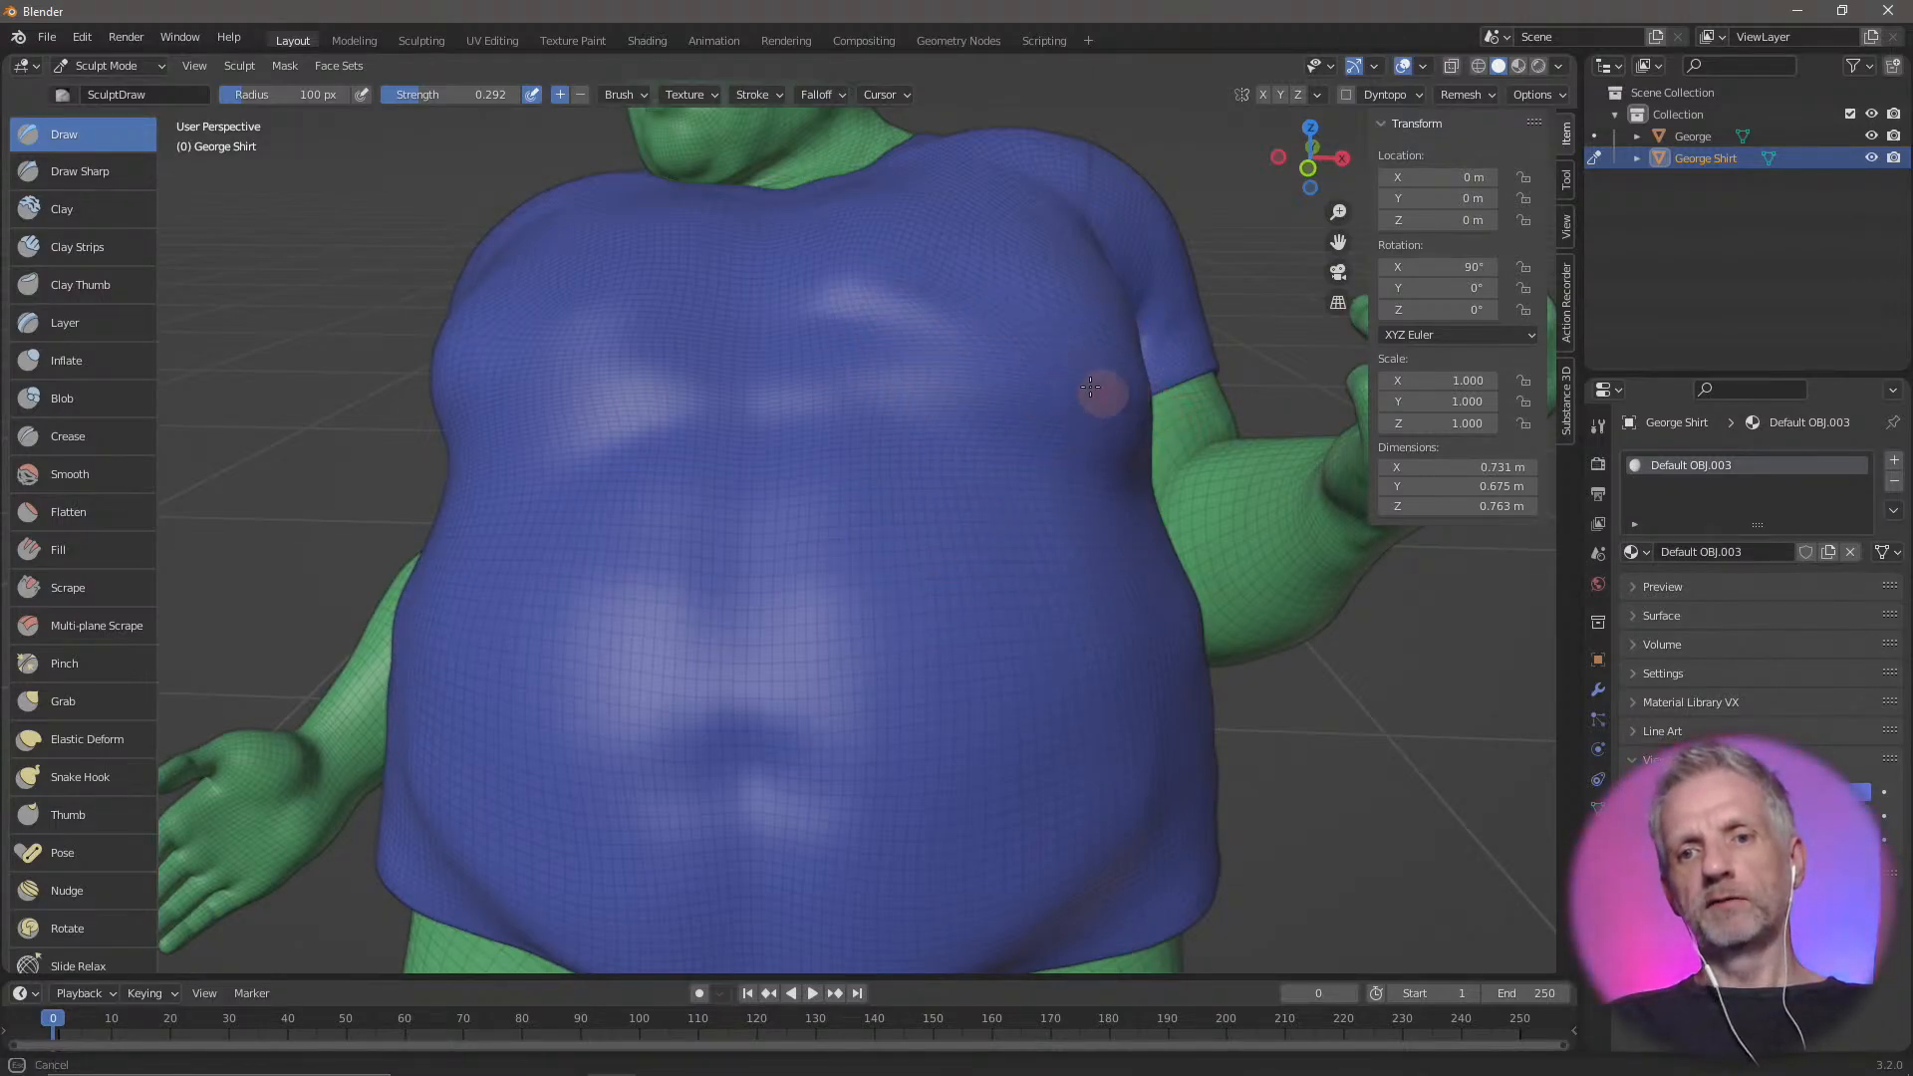
left_click_drag(898, 302, 1041, 468)
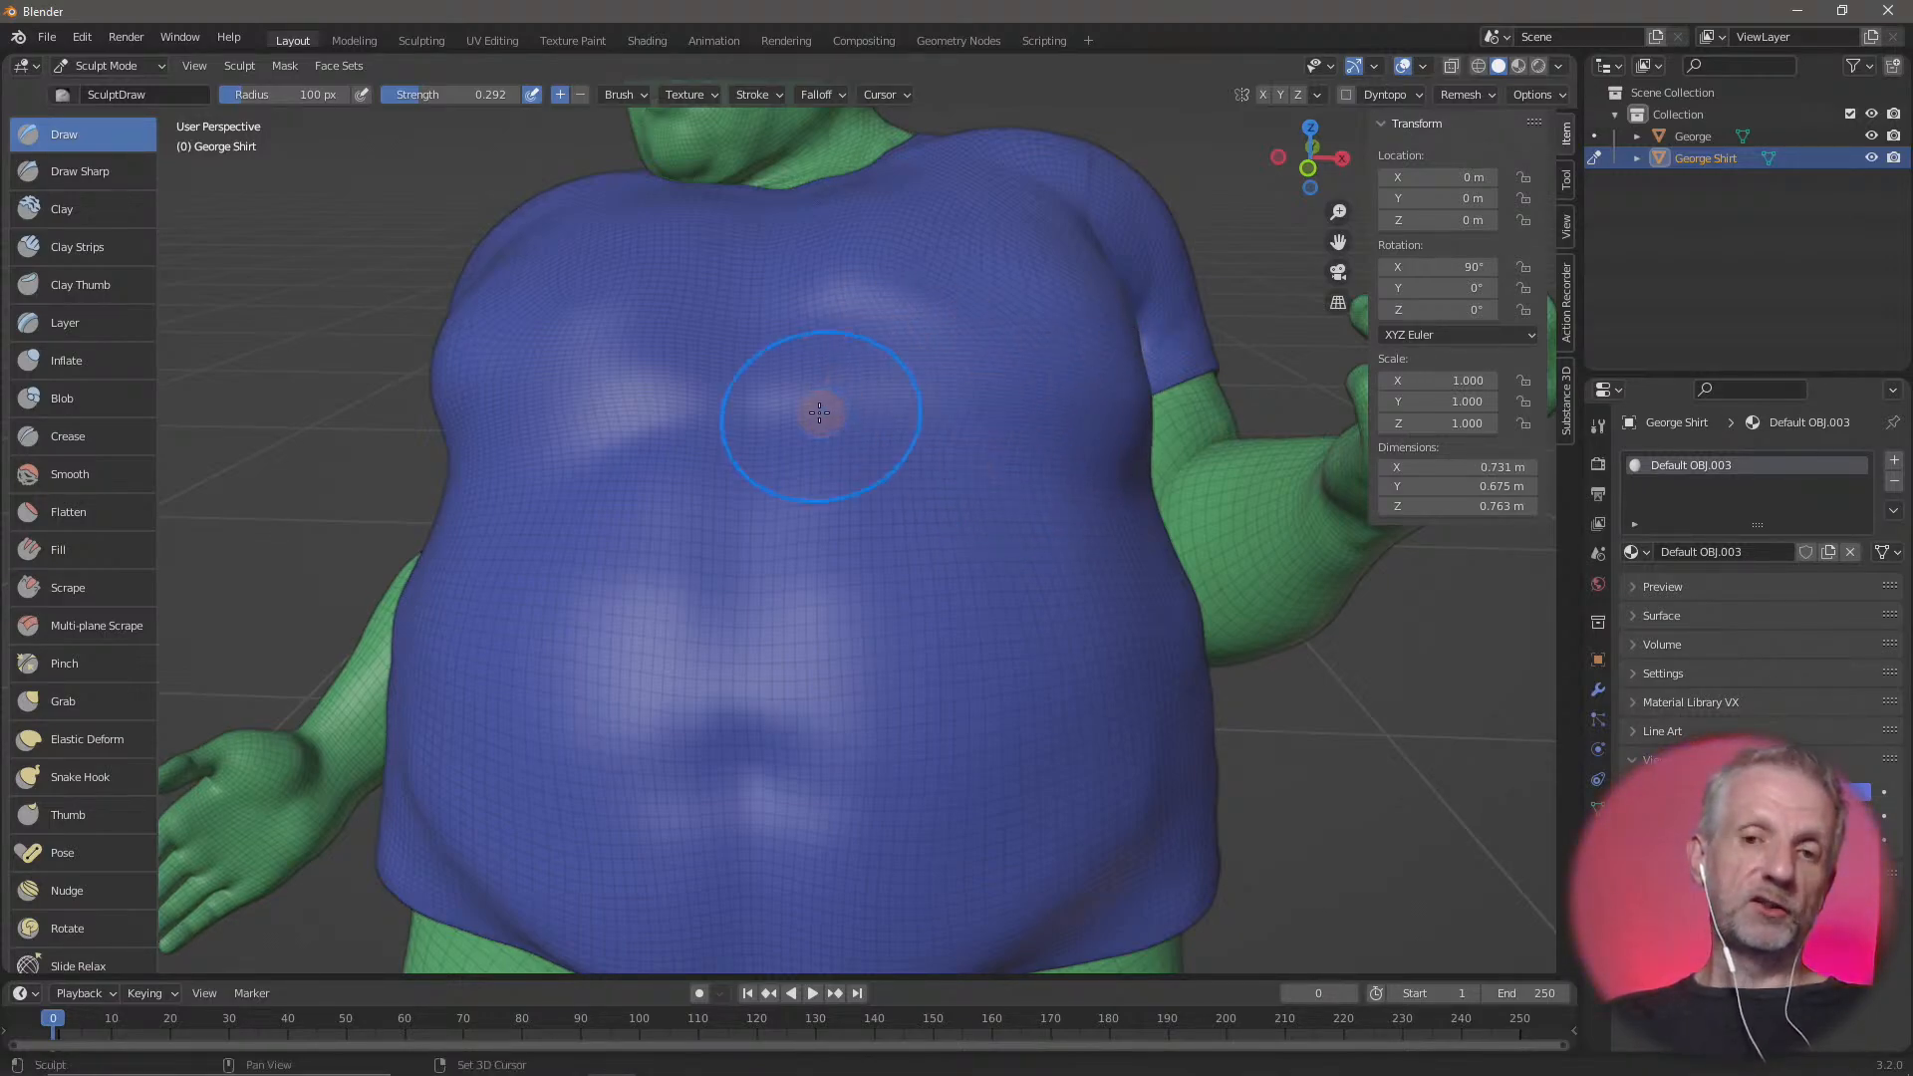
Try filling the hollow between the two sides of the shirt's chest with Draw strokes, and undo them
mouse_move(819, 412)
middle_mouse_down()
mouse_move(969, 445)
mouse_move(655, 472)
middle_mouse_up()
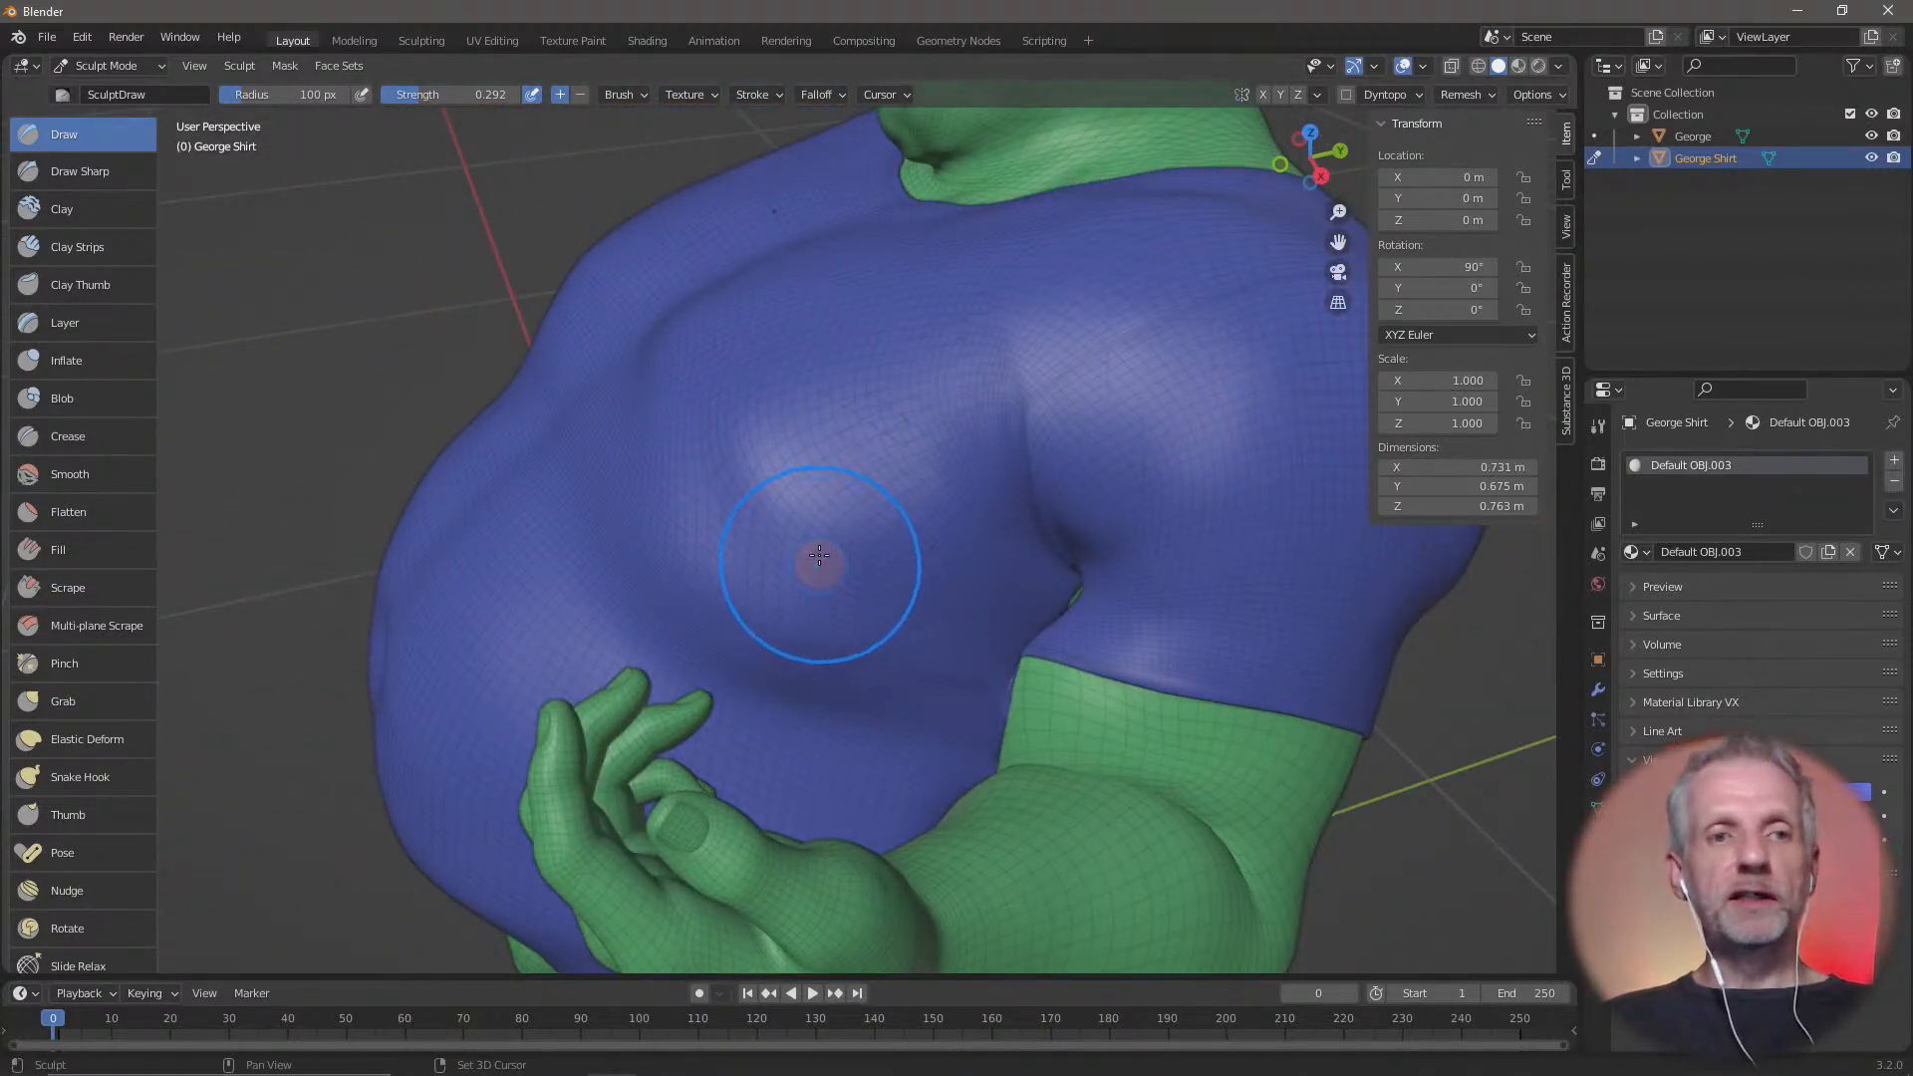
mouse_move(819, 556)
middle_mouse_down()
mouse_move(846, 512)
mouse_move(781, 499)
mouse_move(858, 482)
mouse_move(867, 430)
middle_mouse_up()
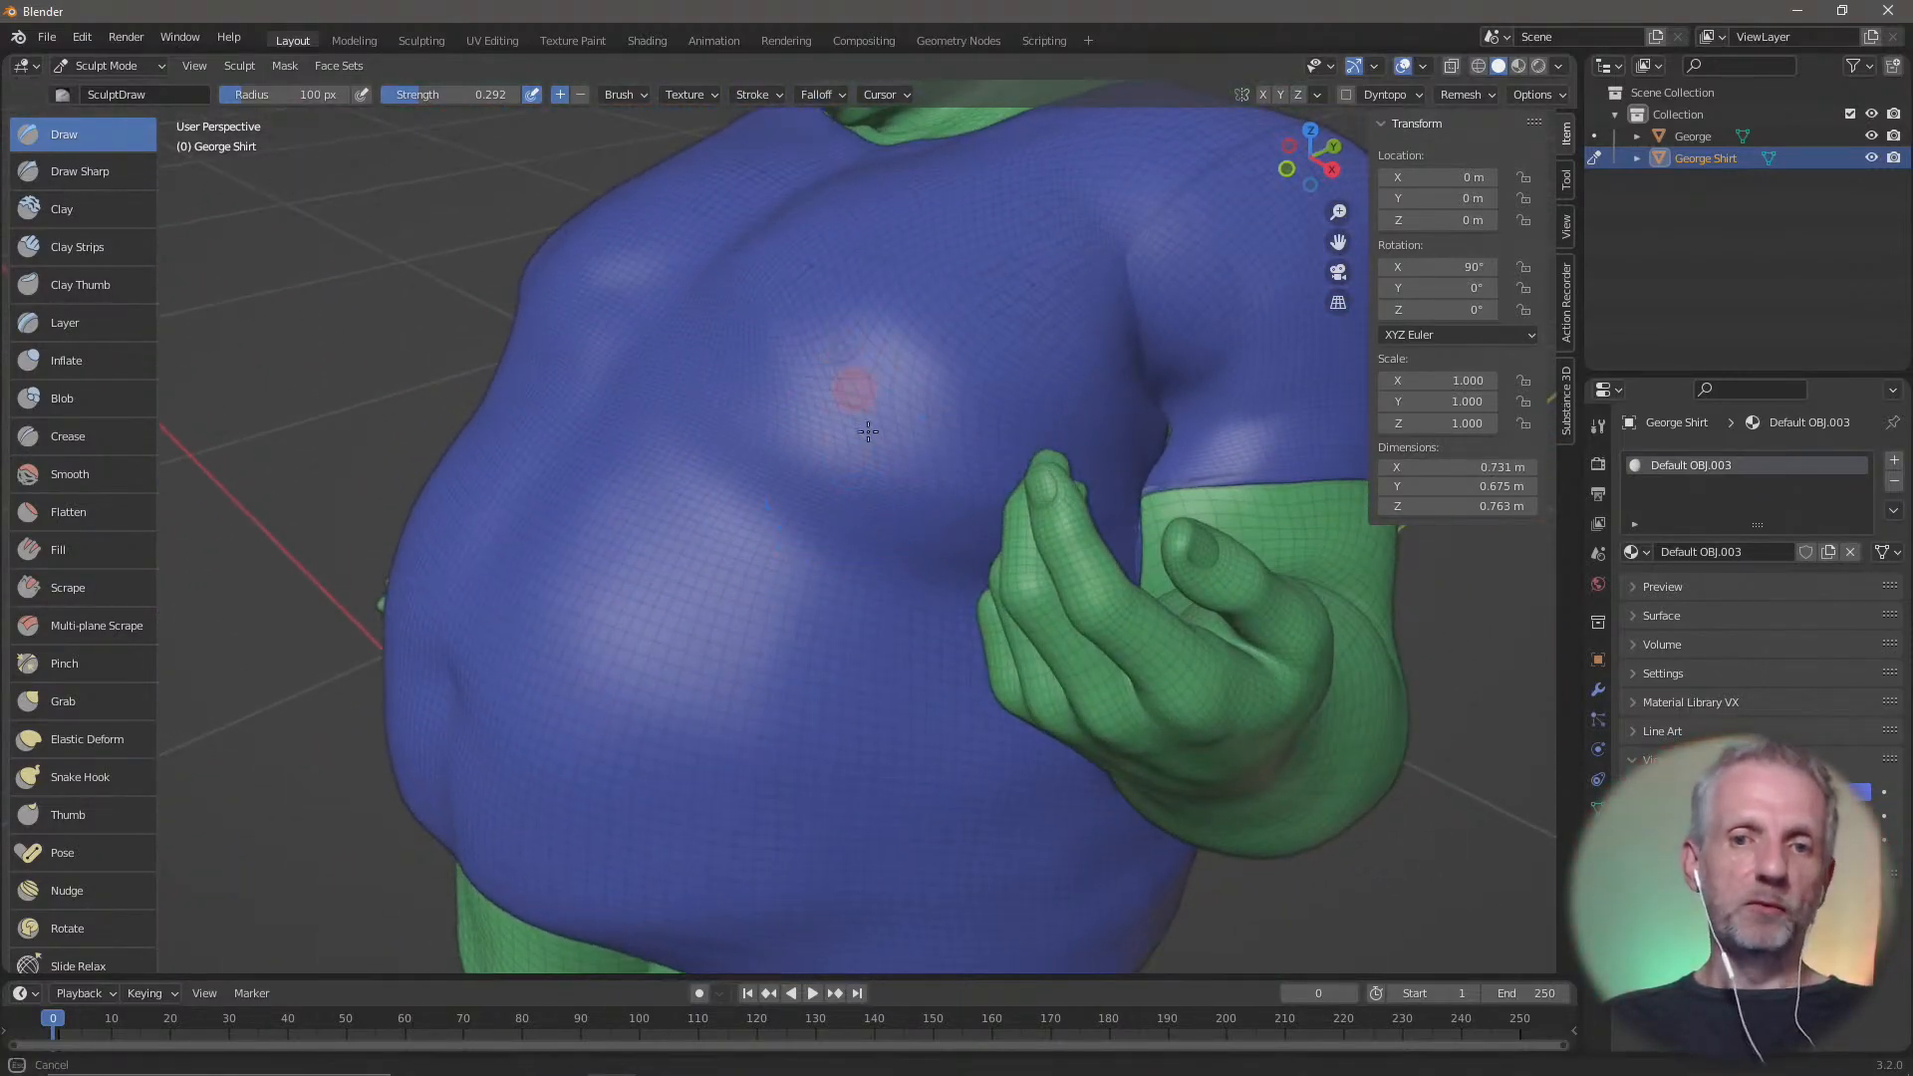
mouse_move(751, 426)
middle_mouse_down()
mouse_move(704, 449)
mouse_move(768, 440)
middle_mouse_up()
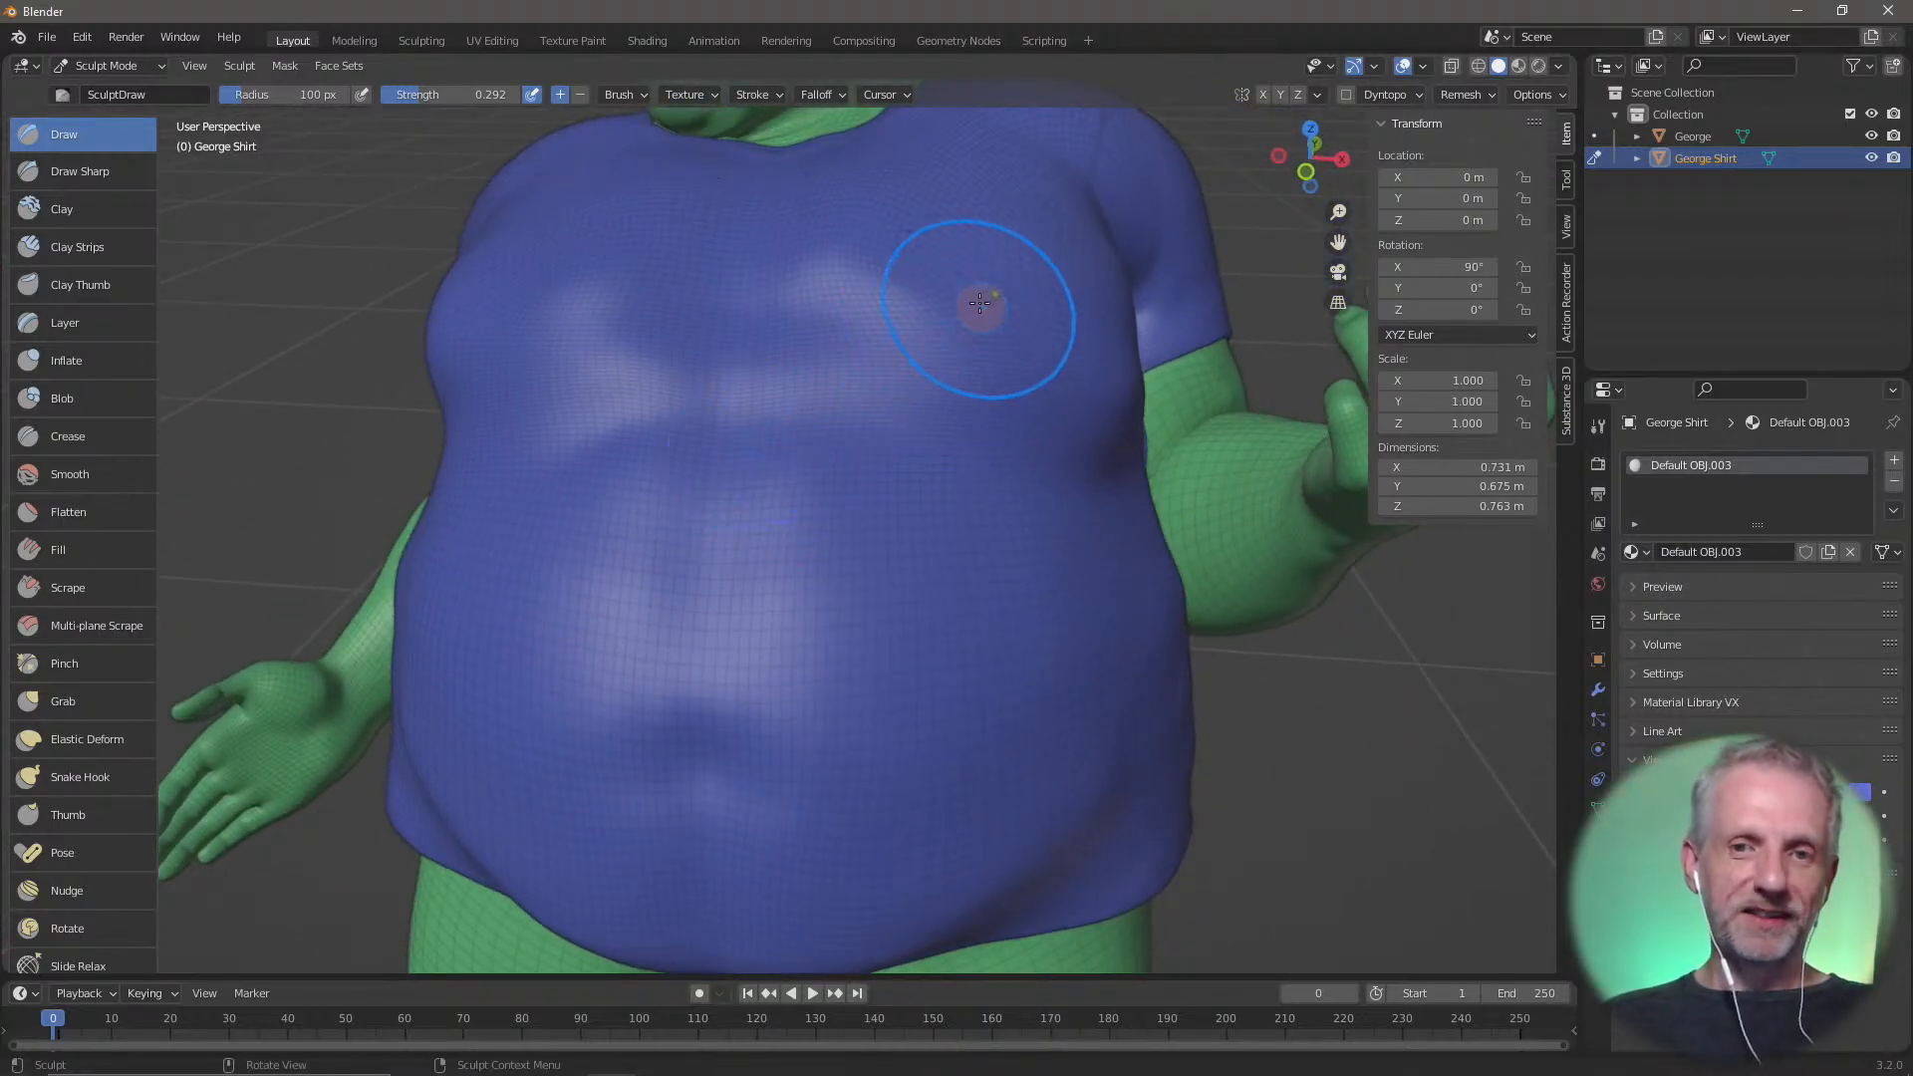
mouse_move(989, 415)
middle_mouse_down()
mouse_move(1088, 319)
mouse_move(870, 414)
mouse_move(978, 491)
mouse_move(1016, 444)
mouse_move(751, 440)
mouse_move(811, 393)
mouse_move(803, 555)
mouse_move(641, 587)
mouse_move(547, 568)
mouse_move(896, 619)
mouse_move(1063, 613)
mouse_move(918, 575)
mouse_move(986, 572)
mouse_move(884, 559)
mouse_move(947, 578)
middle_mouse_up()
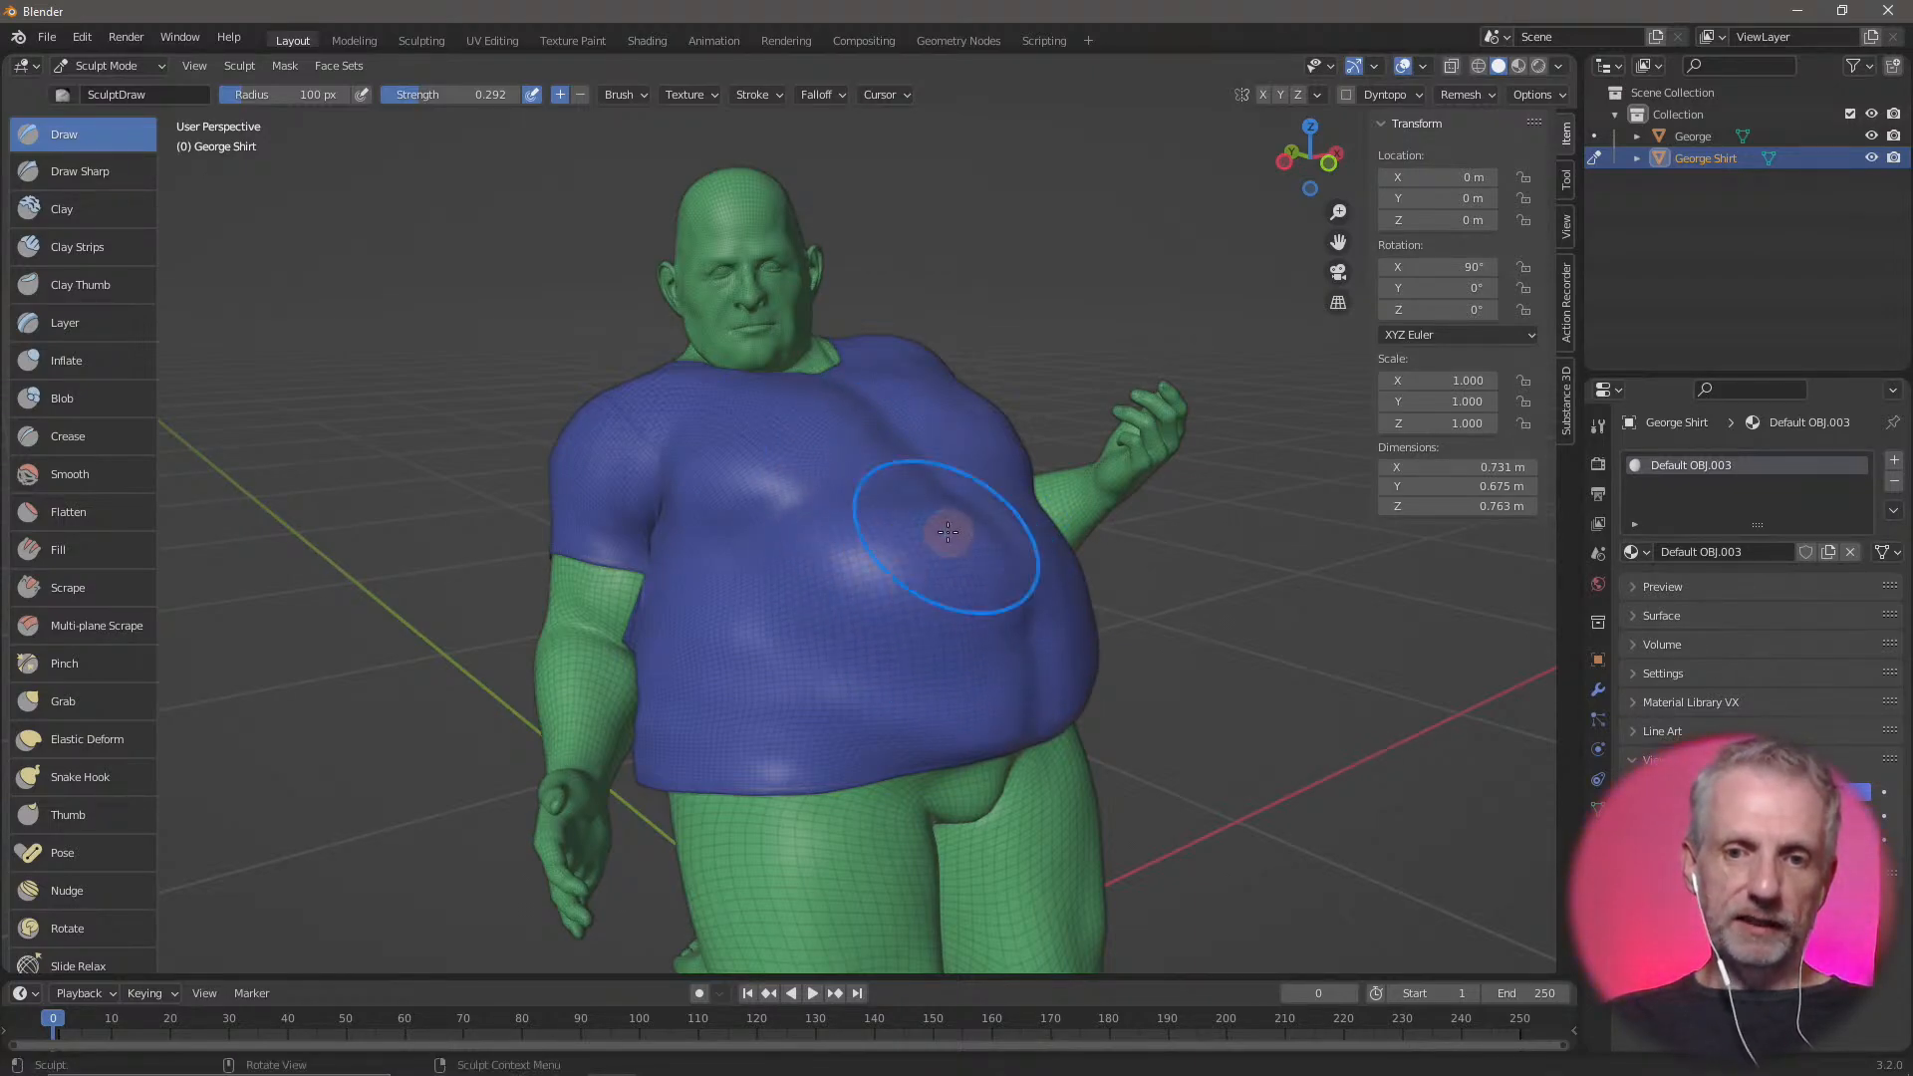
key("ctrl+z")
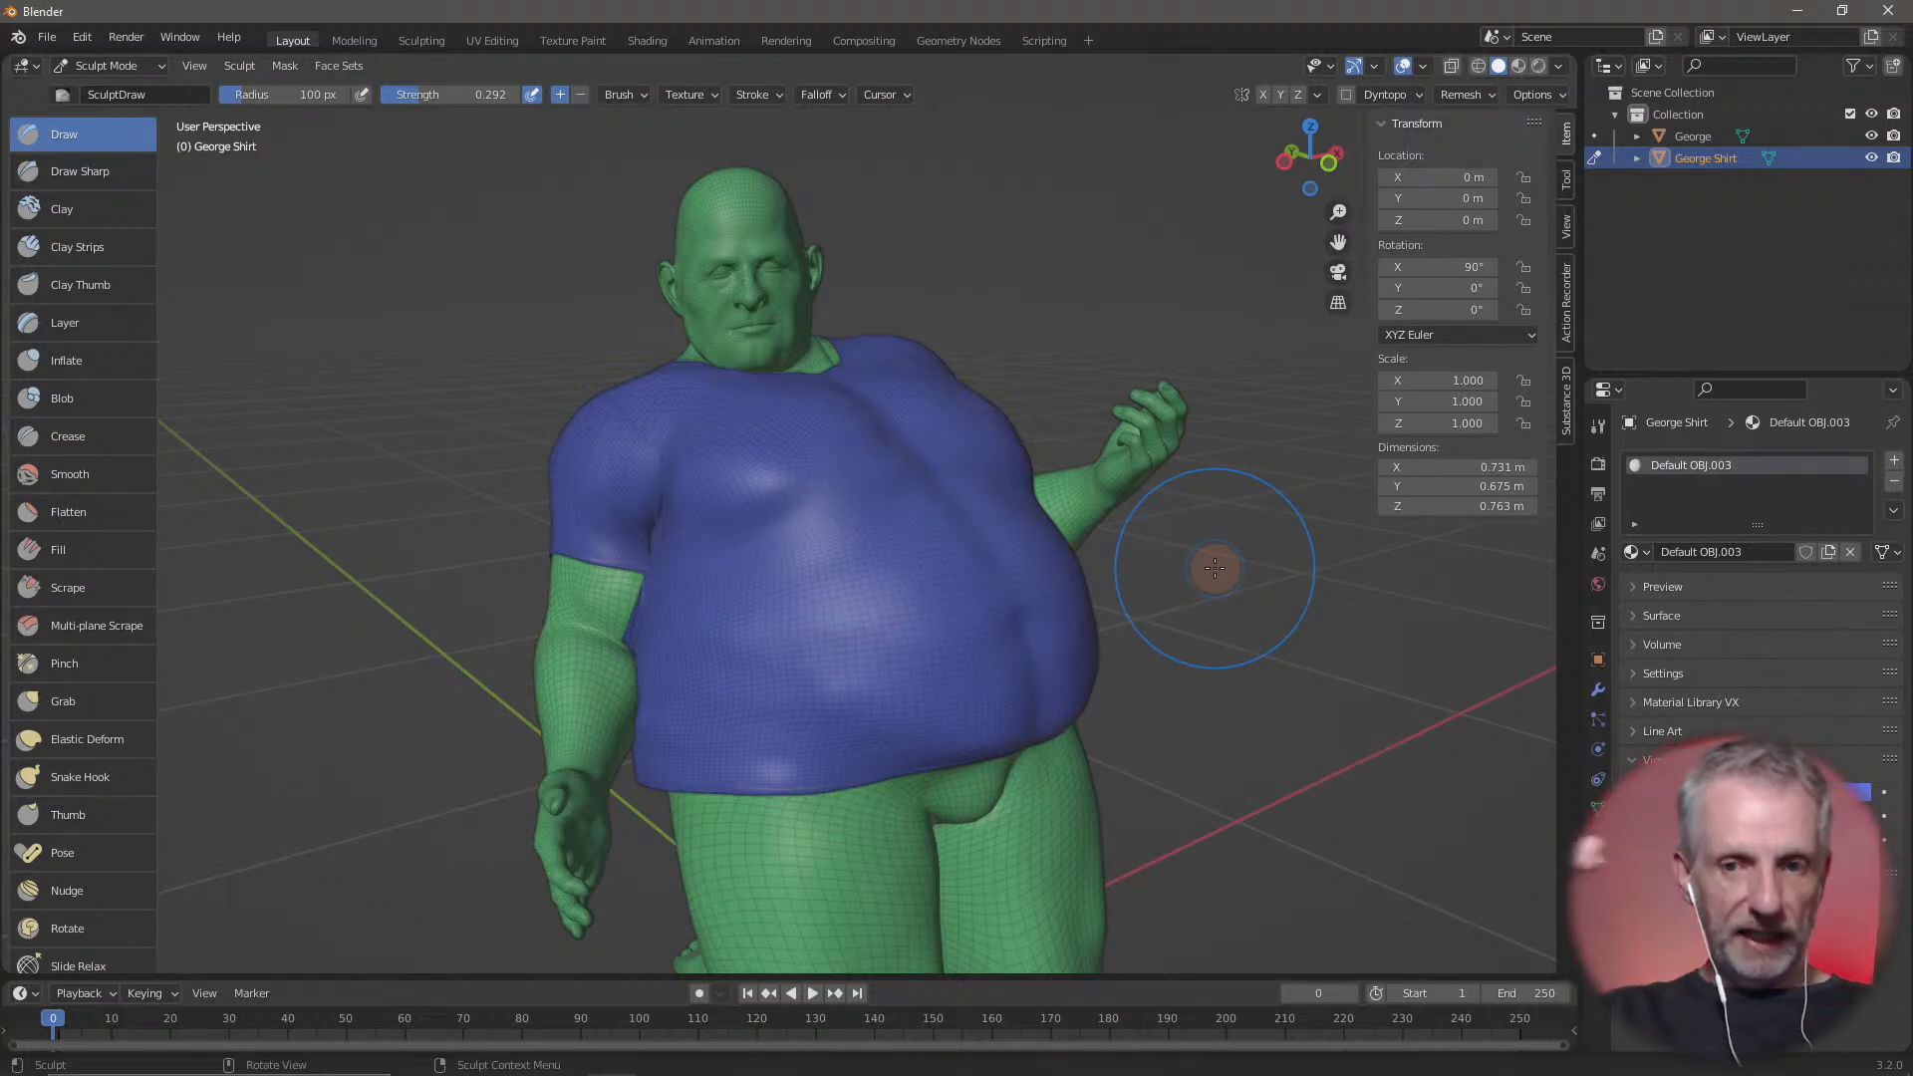
mouse_move(876, 547)
left_mouse_down()
mouse_move(1026, 556)
mouse_move(894, 589)
mouse_move(980, 501)
left_mouse_up()
key("ctrl+z")
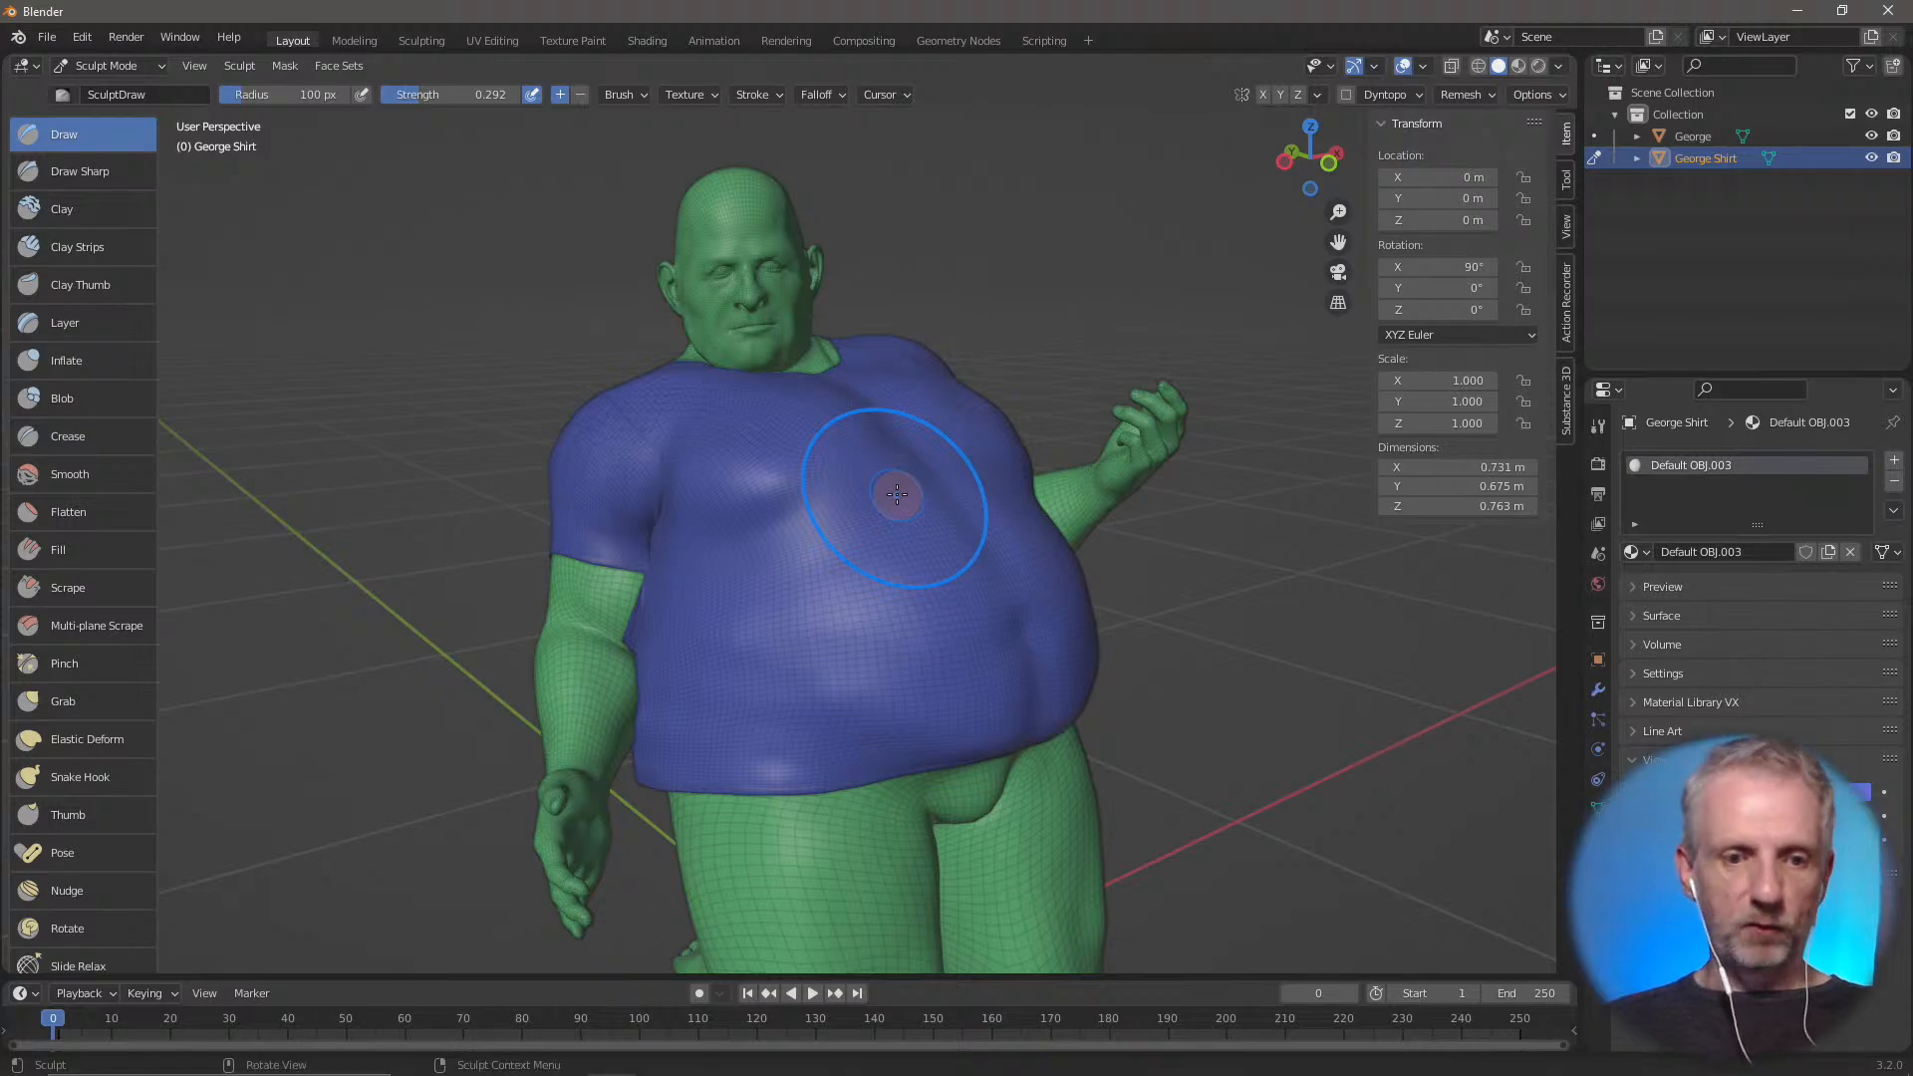
Examine the shirt's chest and belly from the figure's left side
mouse_move(902, 553)
middle_mouse_down()
mouse_move(744, 541)
mouse_move(713, 598)
mouse_move(747, 555)
mouse_move(716, 569)
middle_mouse_up()
scroll(714, 597, "up", 4)
scroll(709, 598, "down", 3)
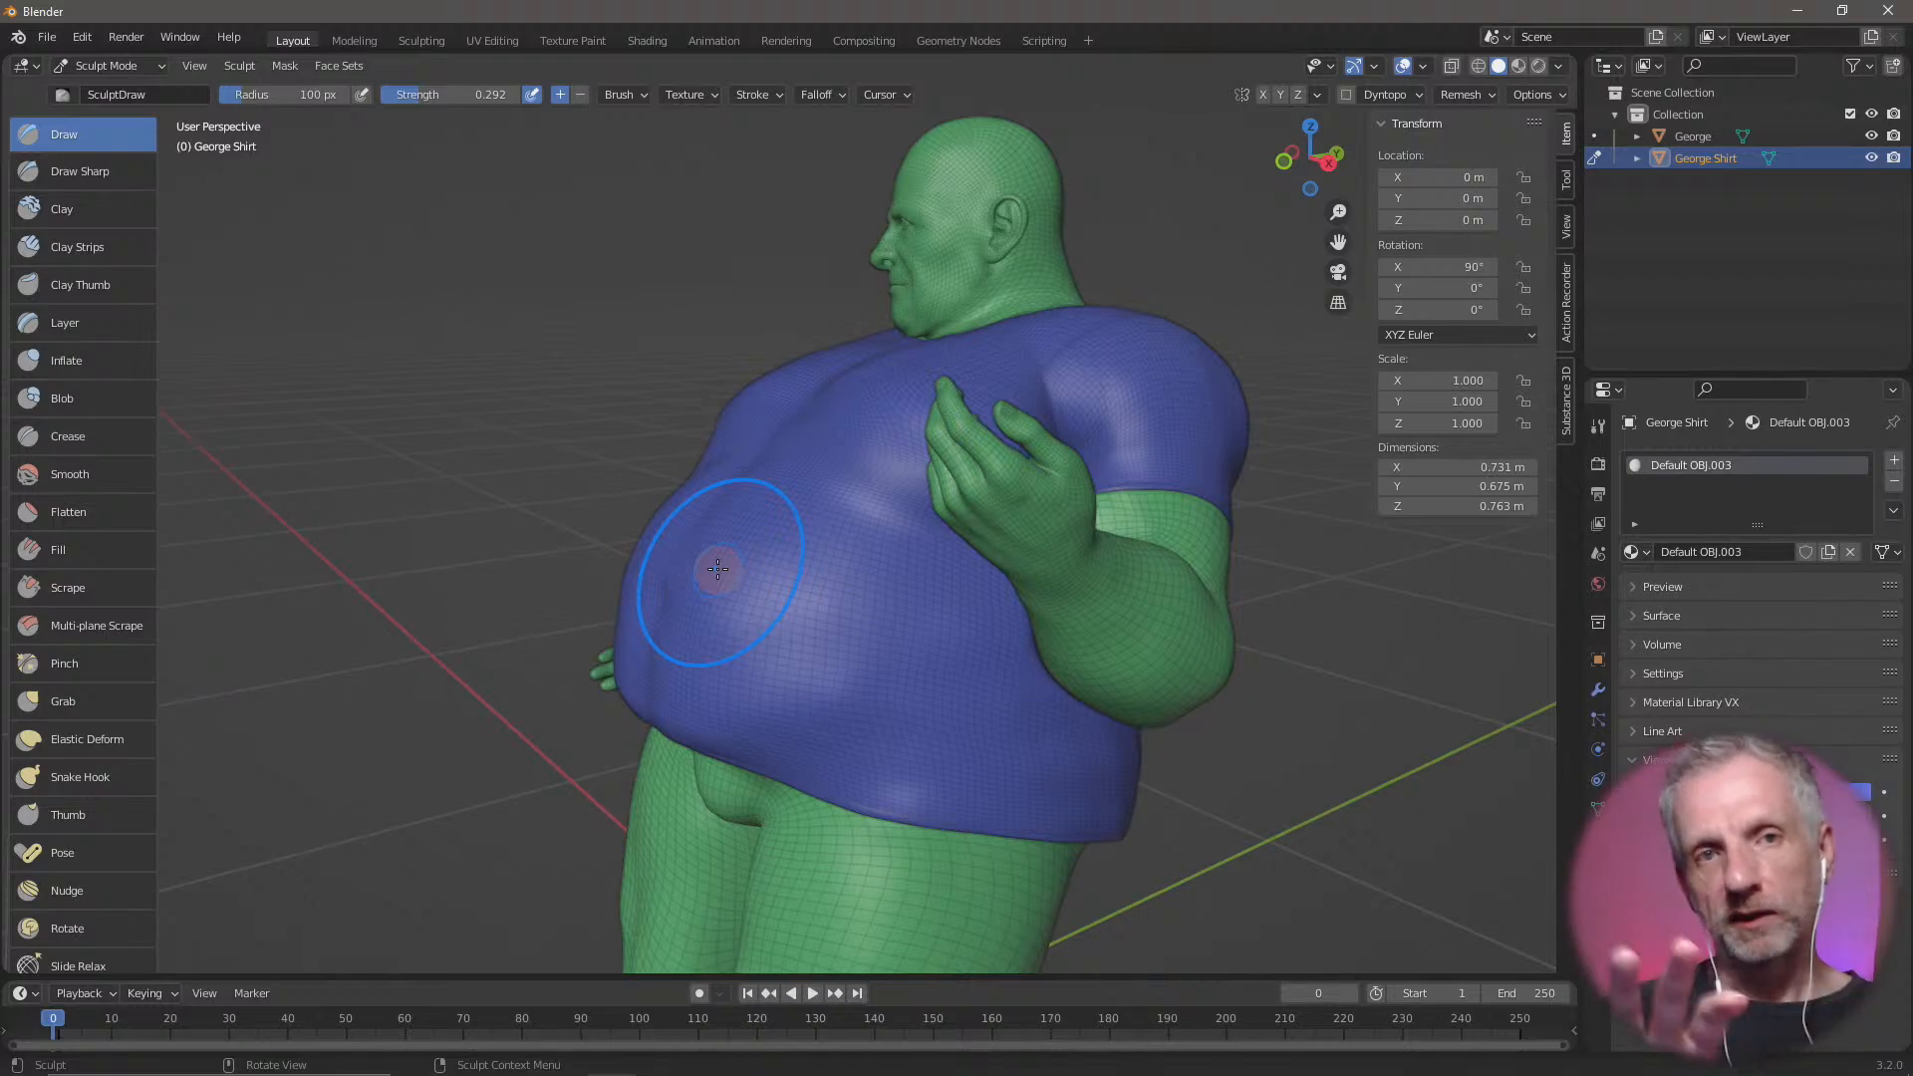
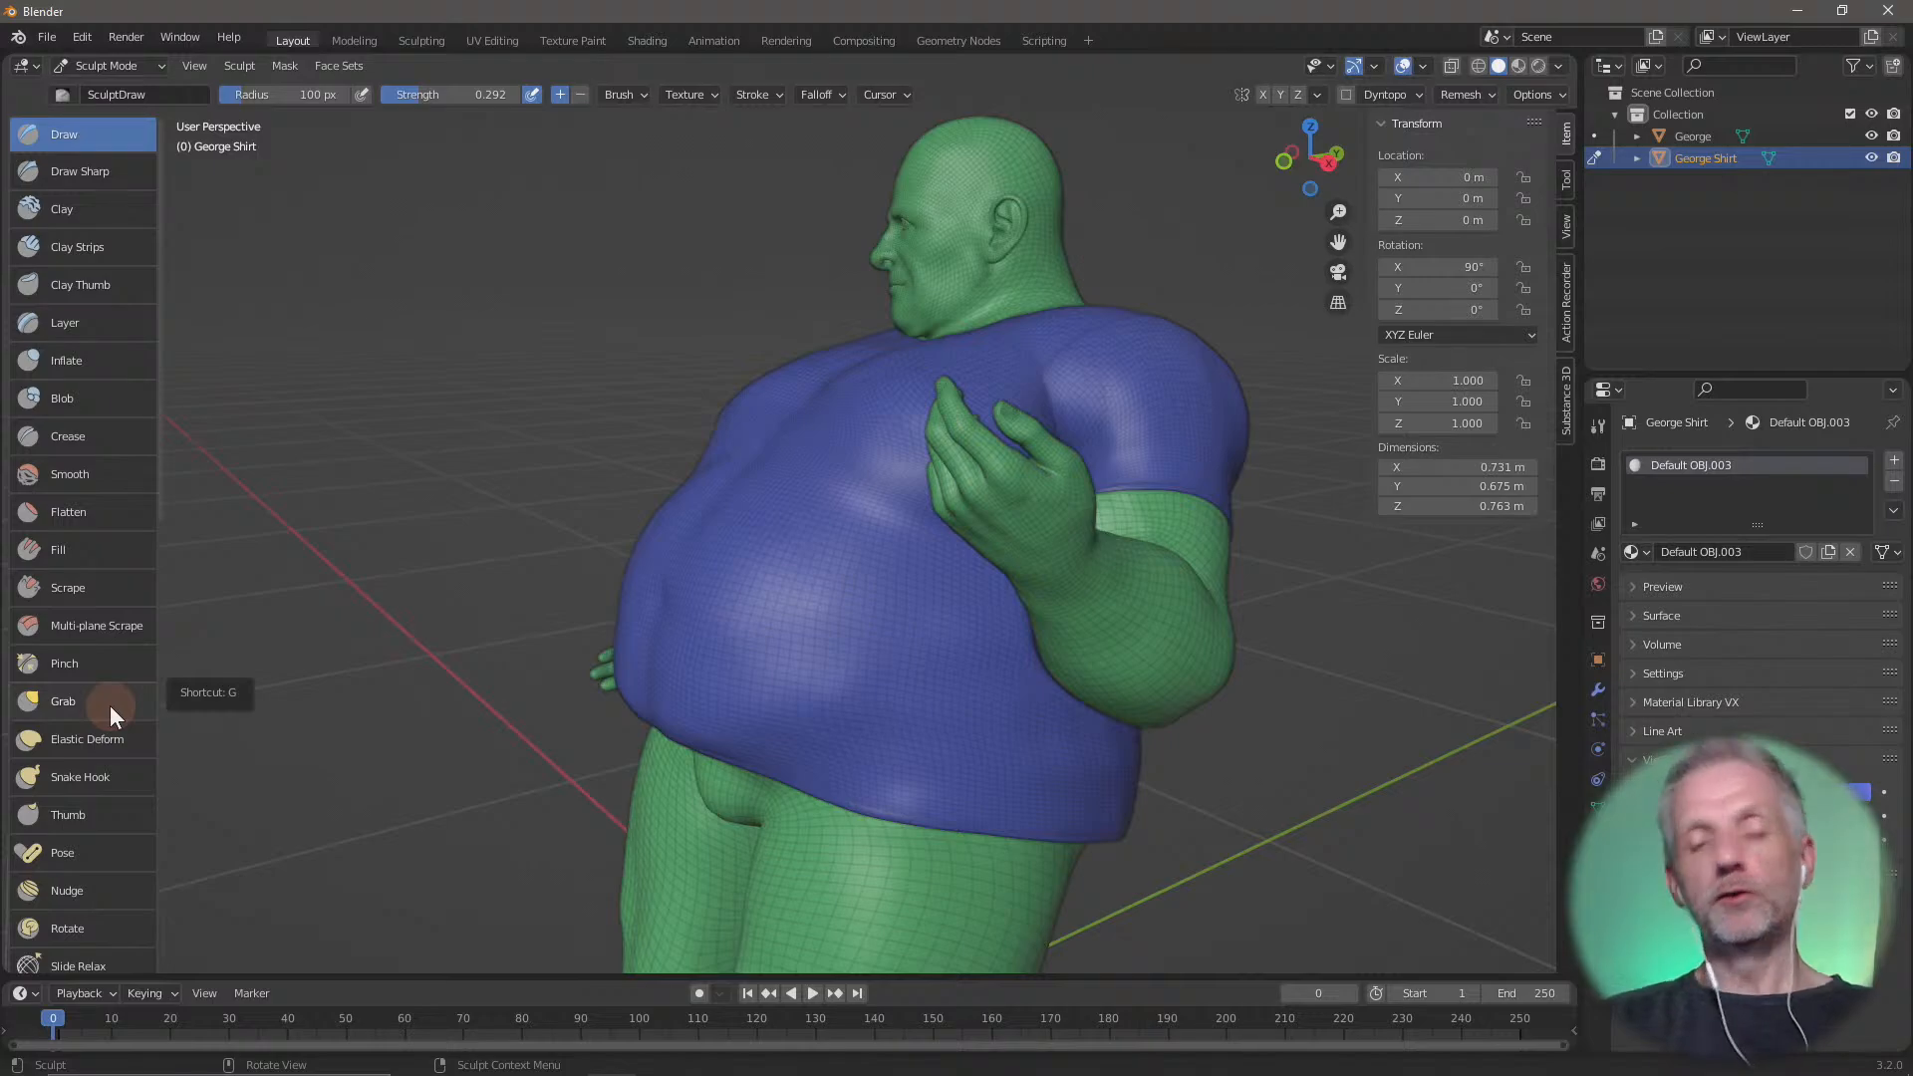
Try pulling the shirt's belly fabric upward with the Grab brush, raising its strength to 0.706, and undo the strokes
left_click(109, 705)
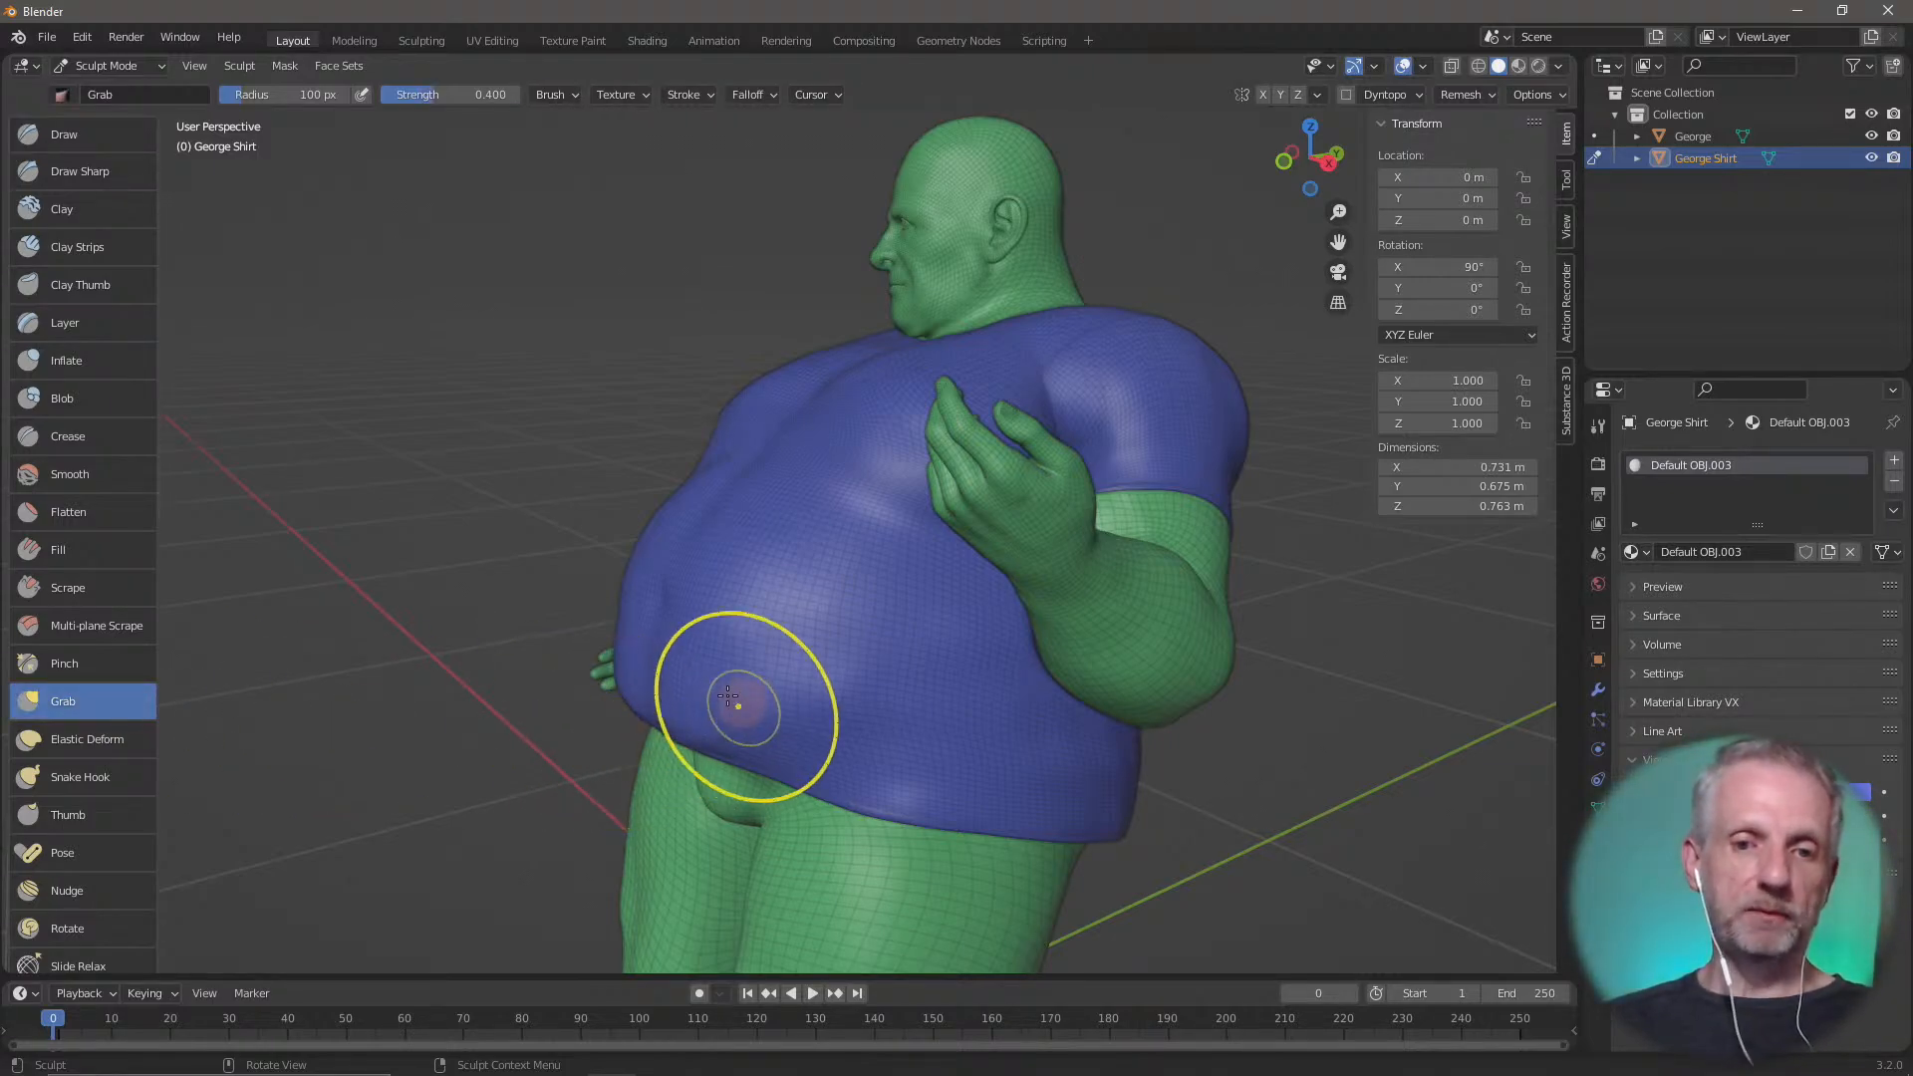
left_click_drag(740, 560, 765, 490)
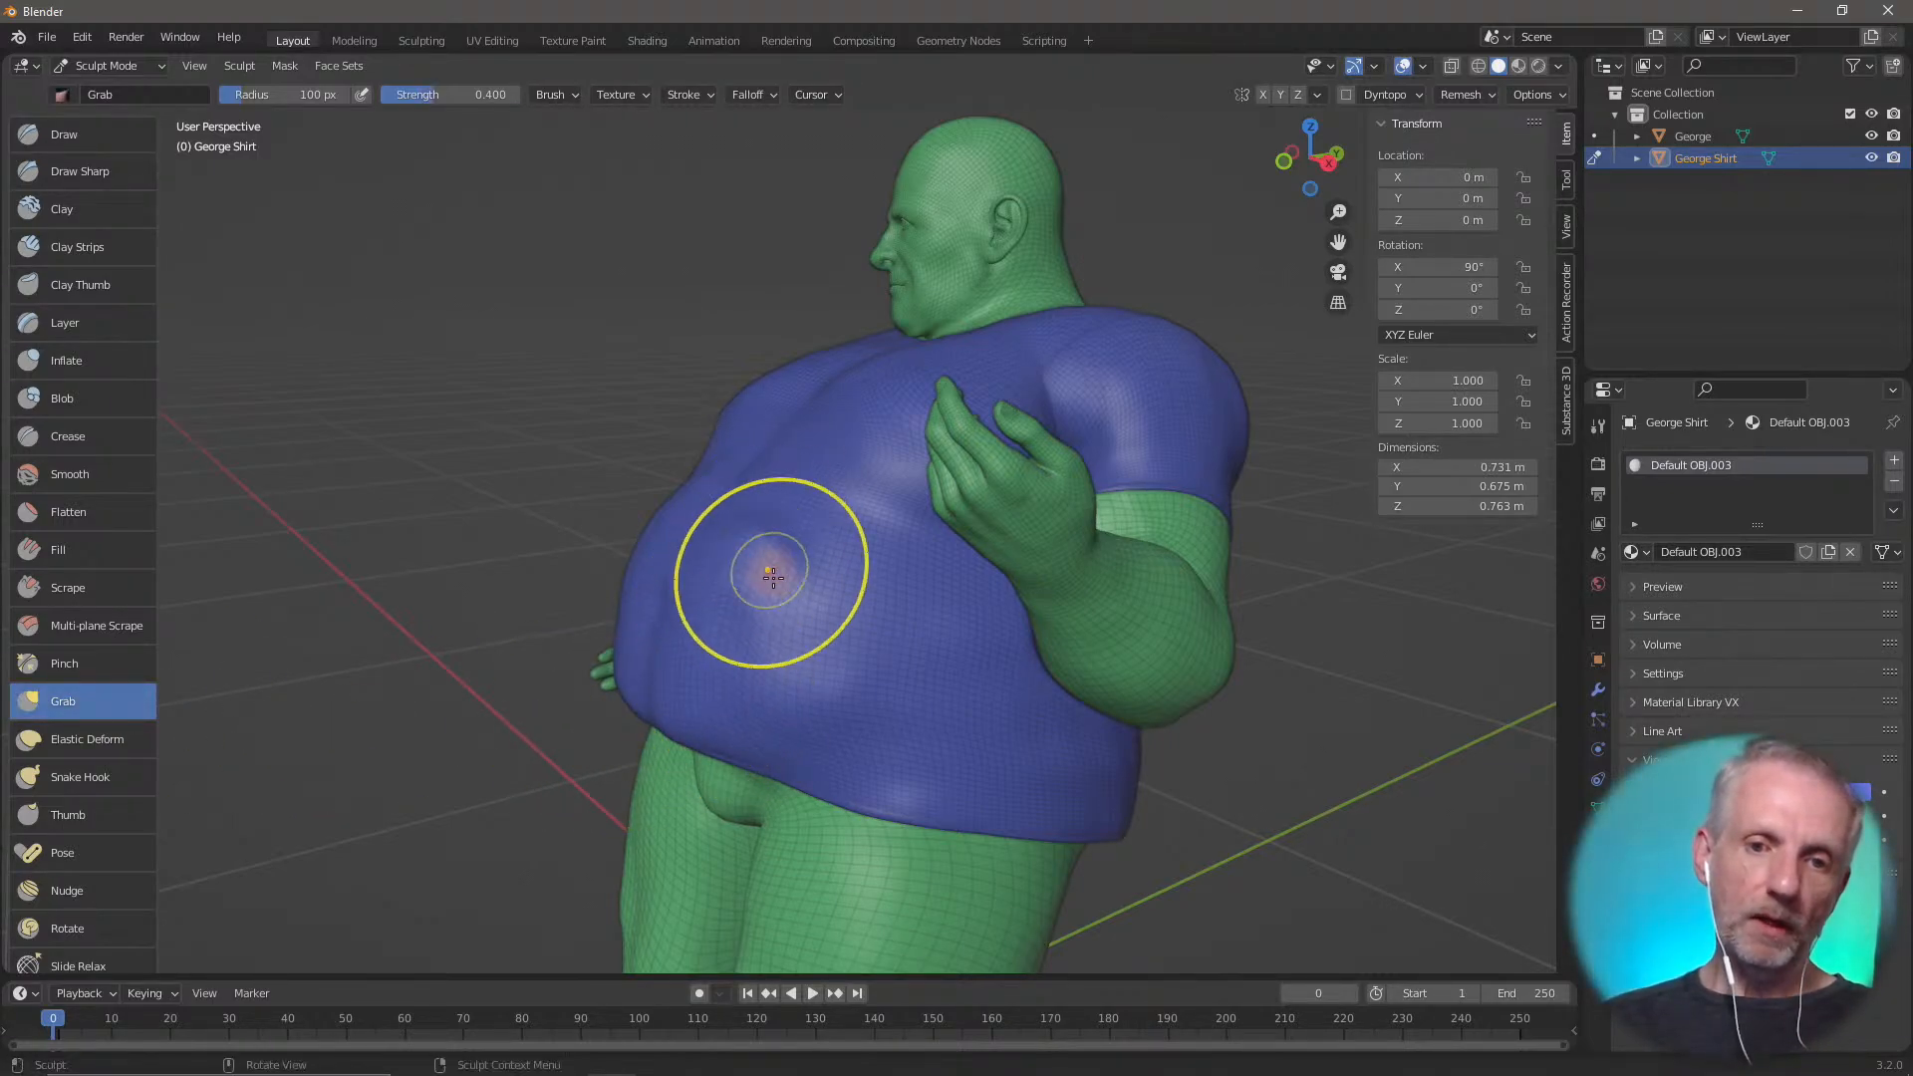
left_click_drag(451, 91, 494, 91)
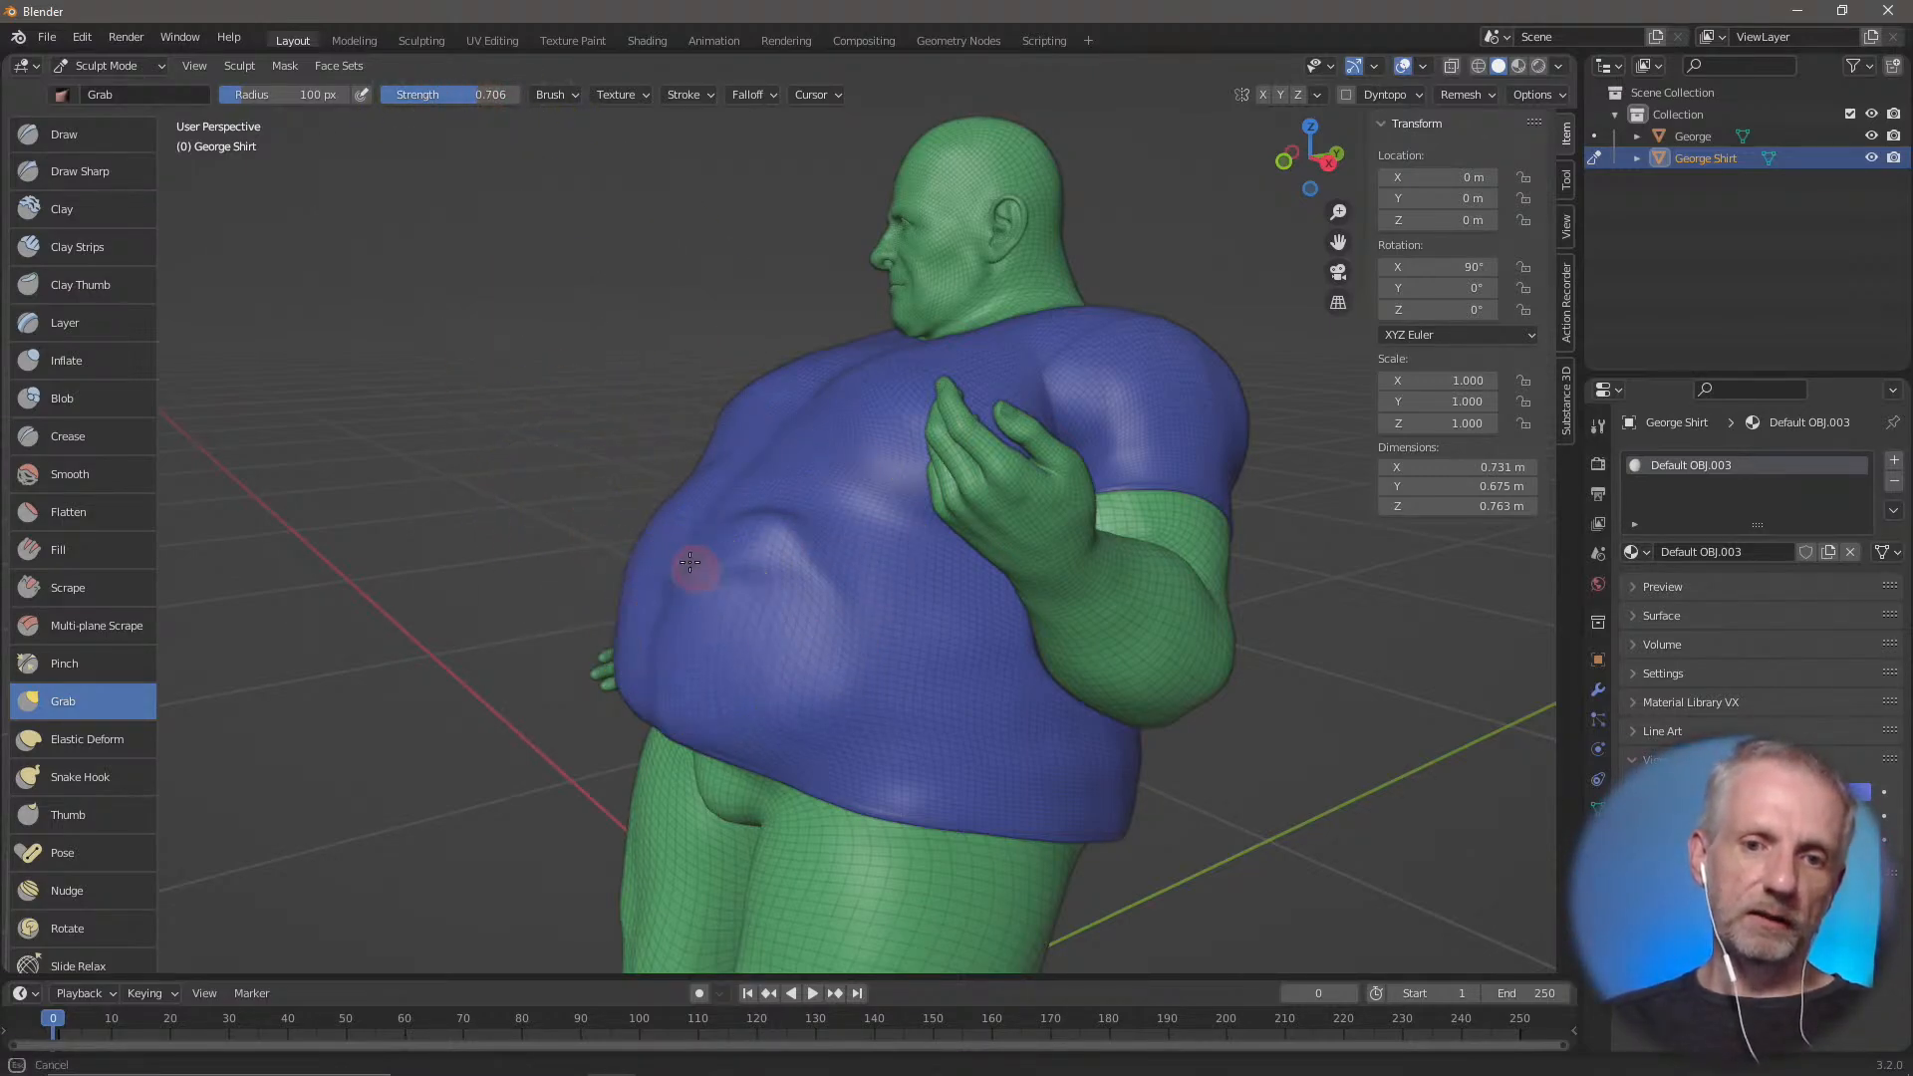
mouse_move(691, 568)
left_mouse_down()
mouse_move(760, 598)
mouse_move(807, 501)
left_mouse_up()
mouse_move(807, 501)
middle_mouse_down()
mouse_move(761, 559)
mouse_move(991, 577)
middle_mouse_up()
mouse_move(991, 577)
left_mouse_down()
mouse_move(987, 488)
mouse_move(1013, 490)
left_mouse_up()
left_click_drag(862, 626, 864, 526)
left_click_drag(855, 685, 845, 580)
left_click_drag(737, 715, 735, 635)
left_click_drag(925, 701, 930, 602)
middle_click_drag(1059, 614, 844, 609)
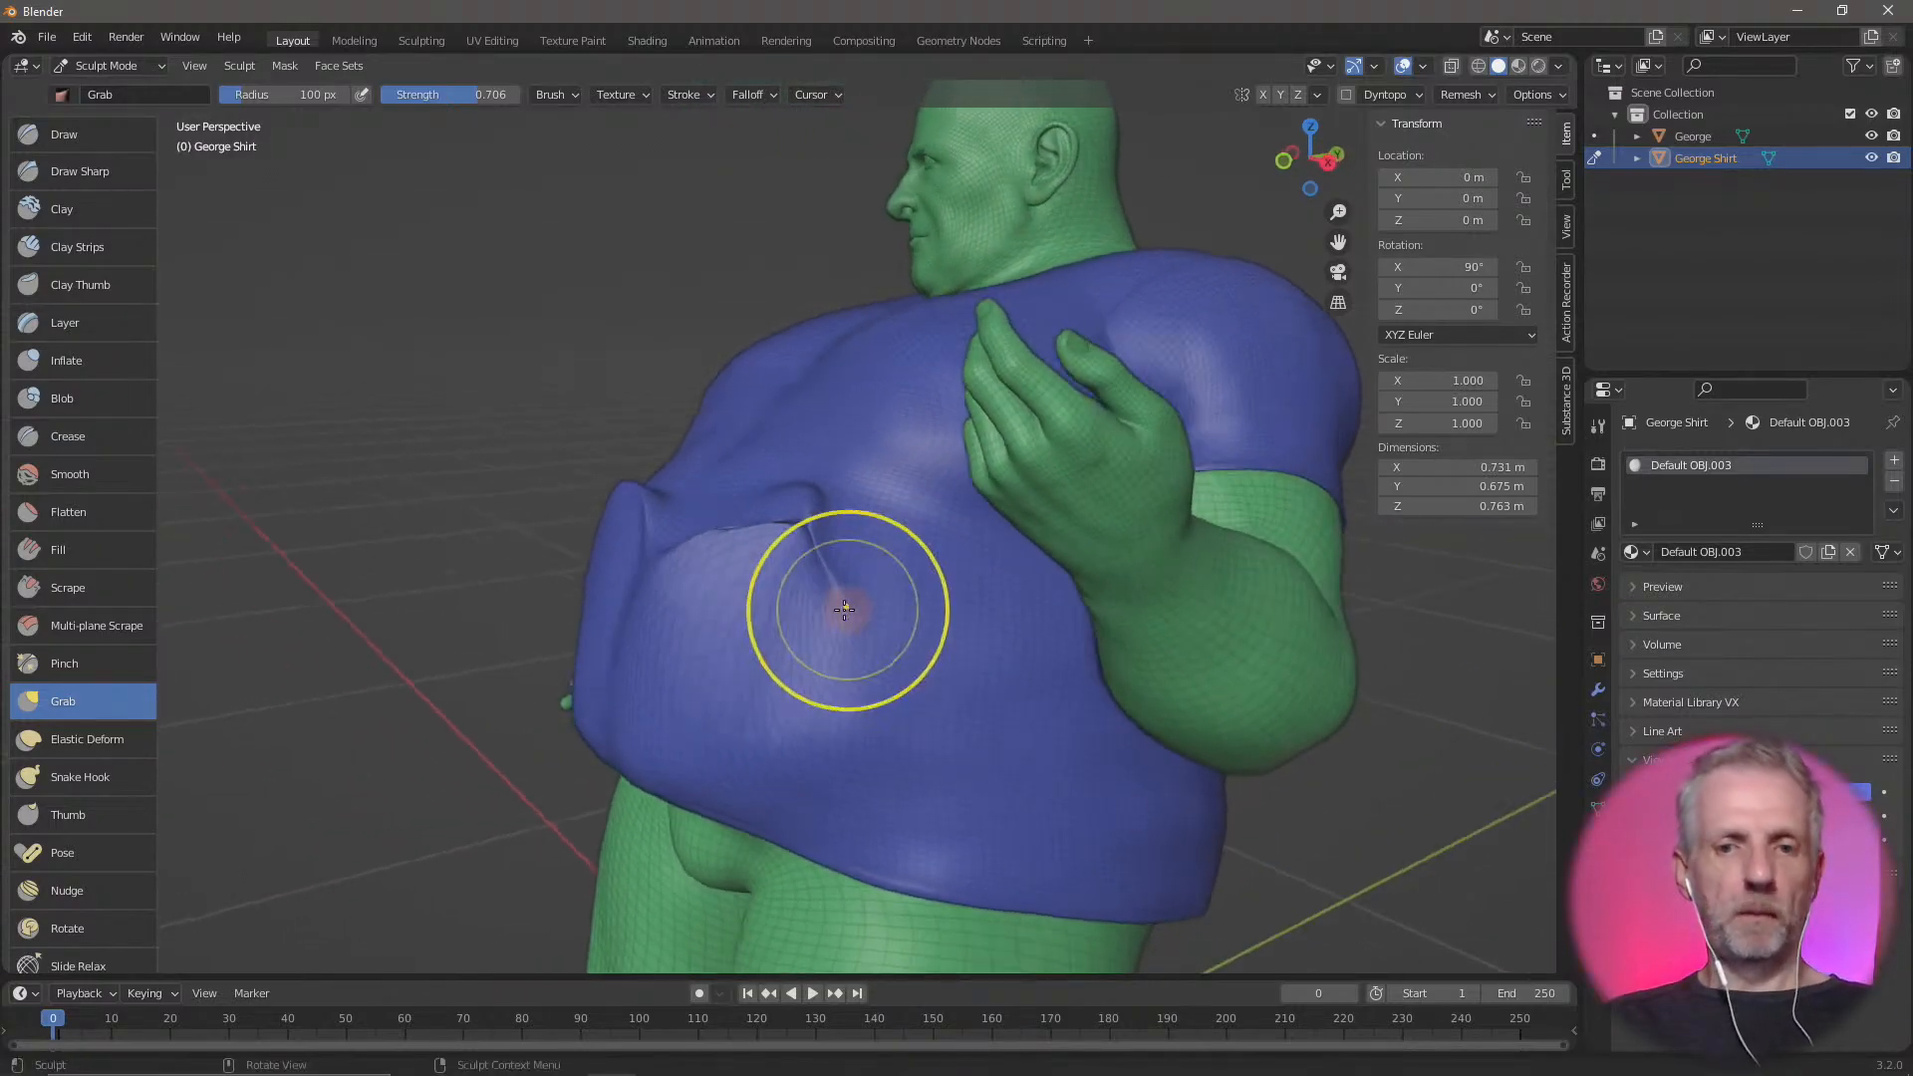
key("ctrl+z")
key("ctrl+z")
key("ctrl+z")
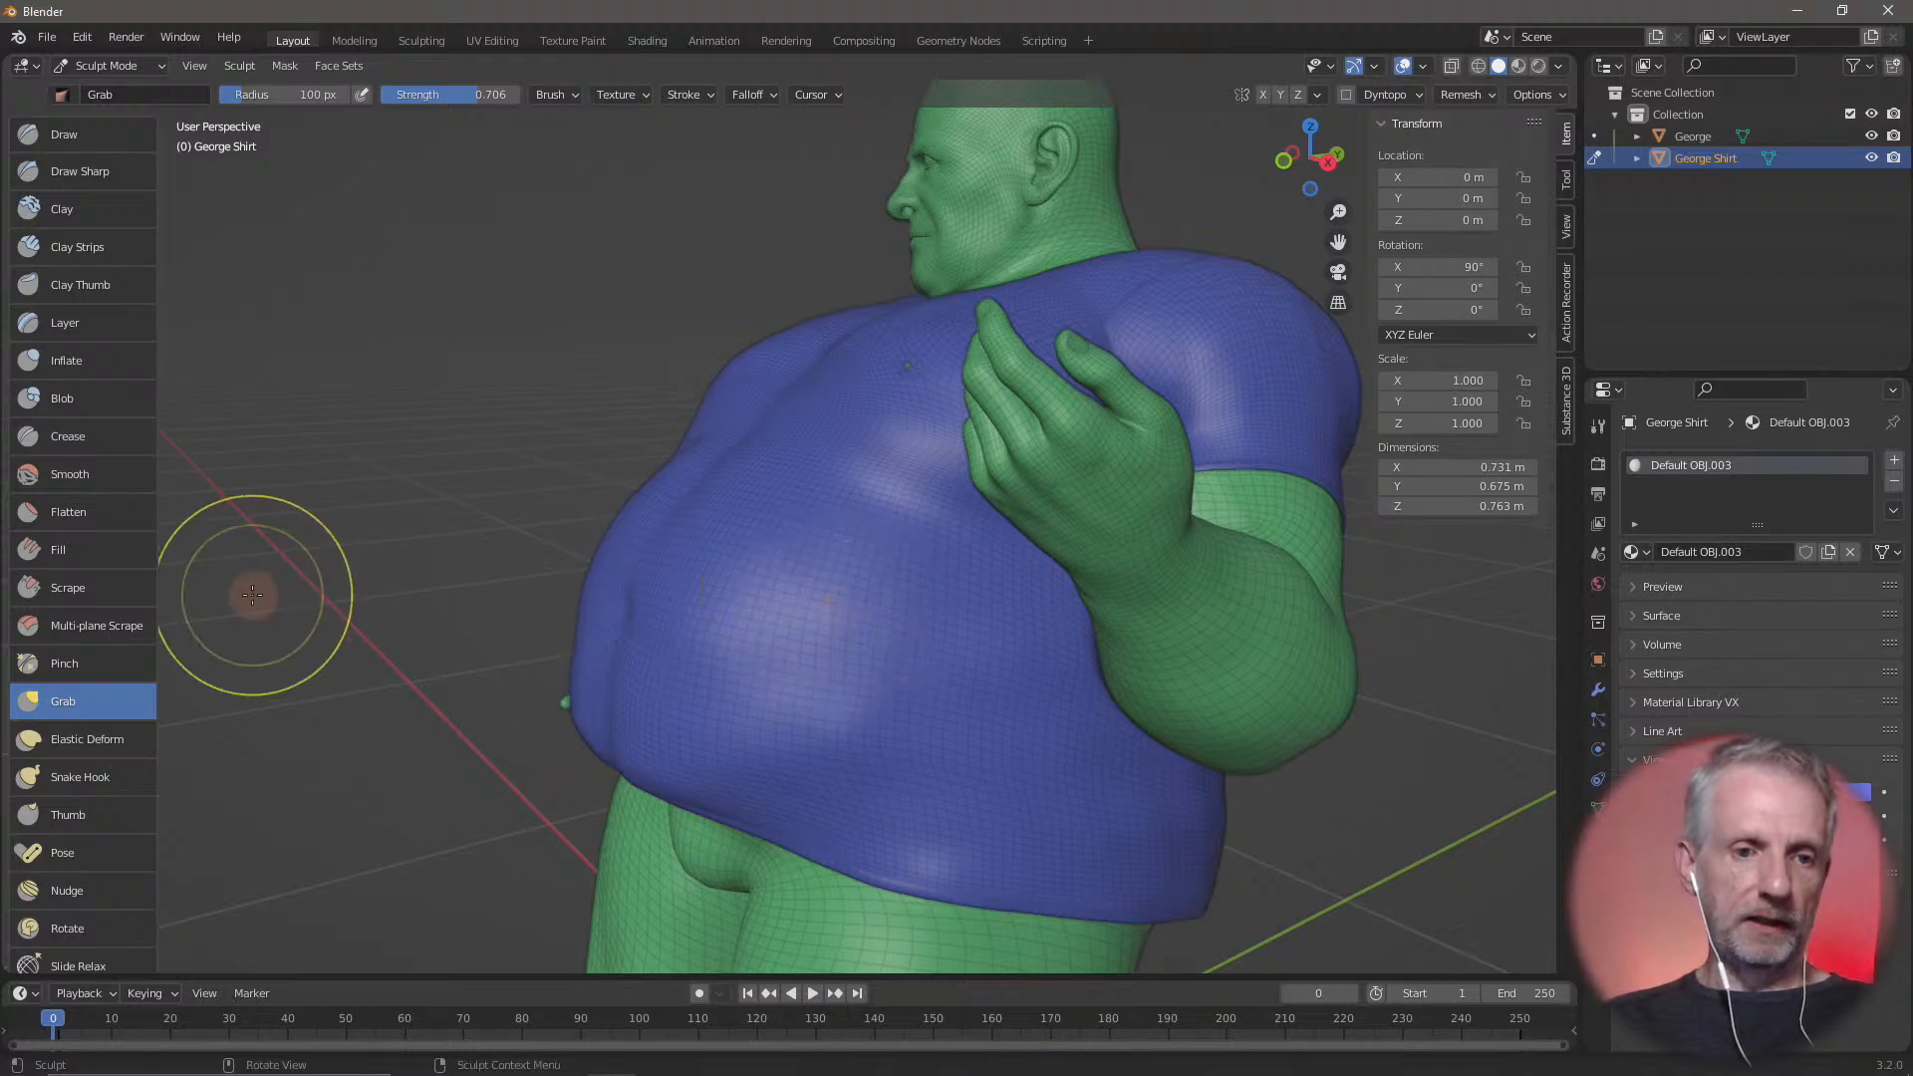
Pull the shirt's belly and front hem upward with the Elastic Deform brush, working from the figure's left side round to his right
left_click(117, 749)
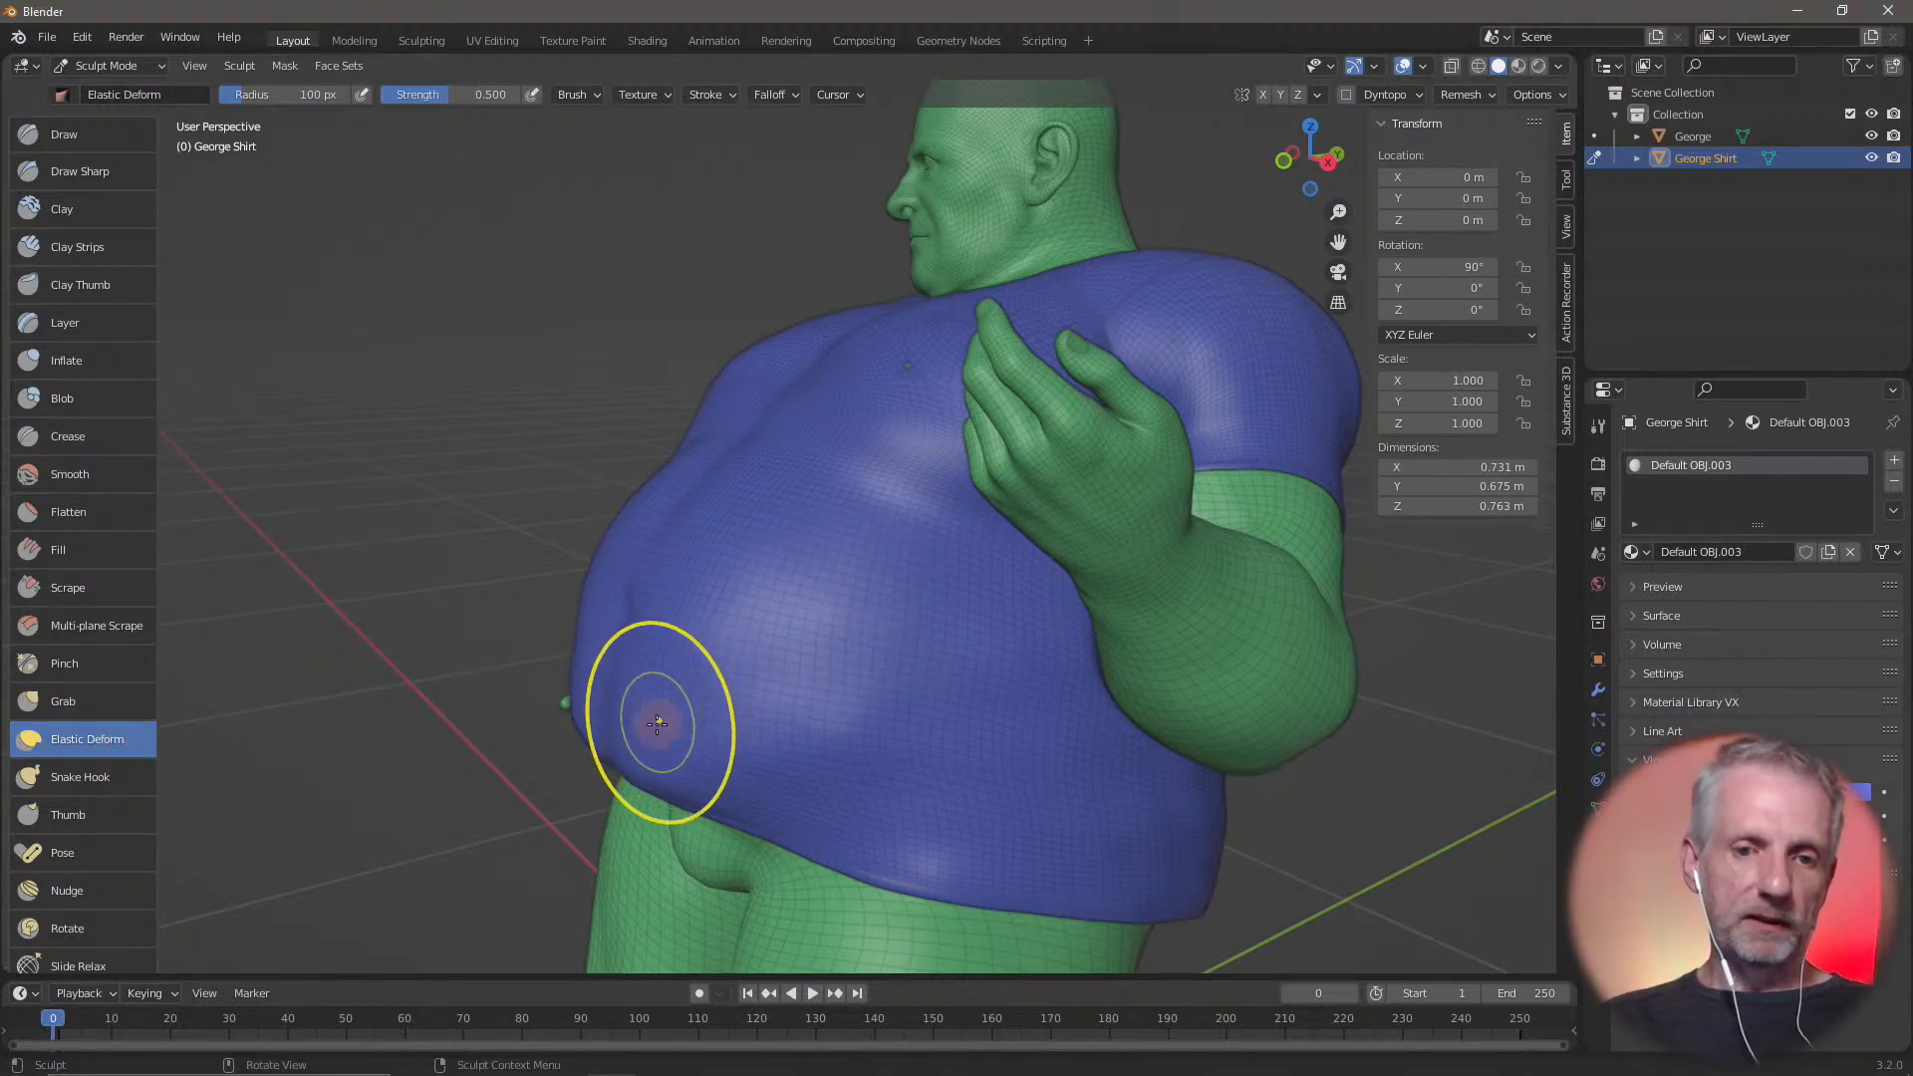
left_click_drag(697, 635, 822, 615)
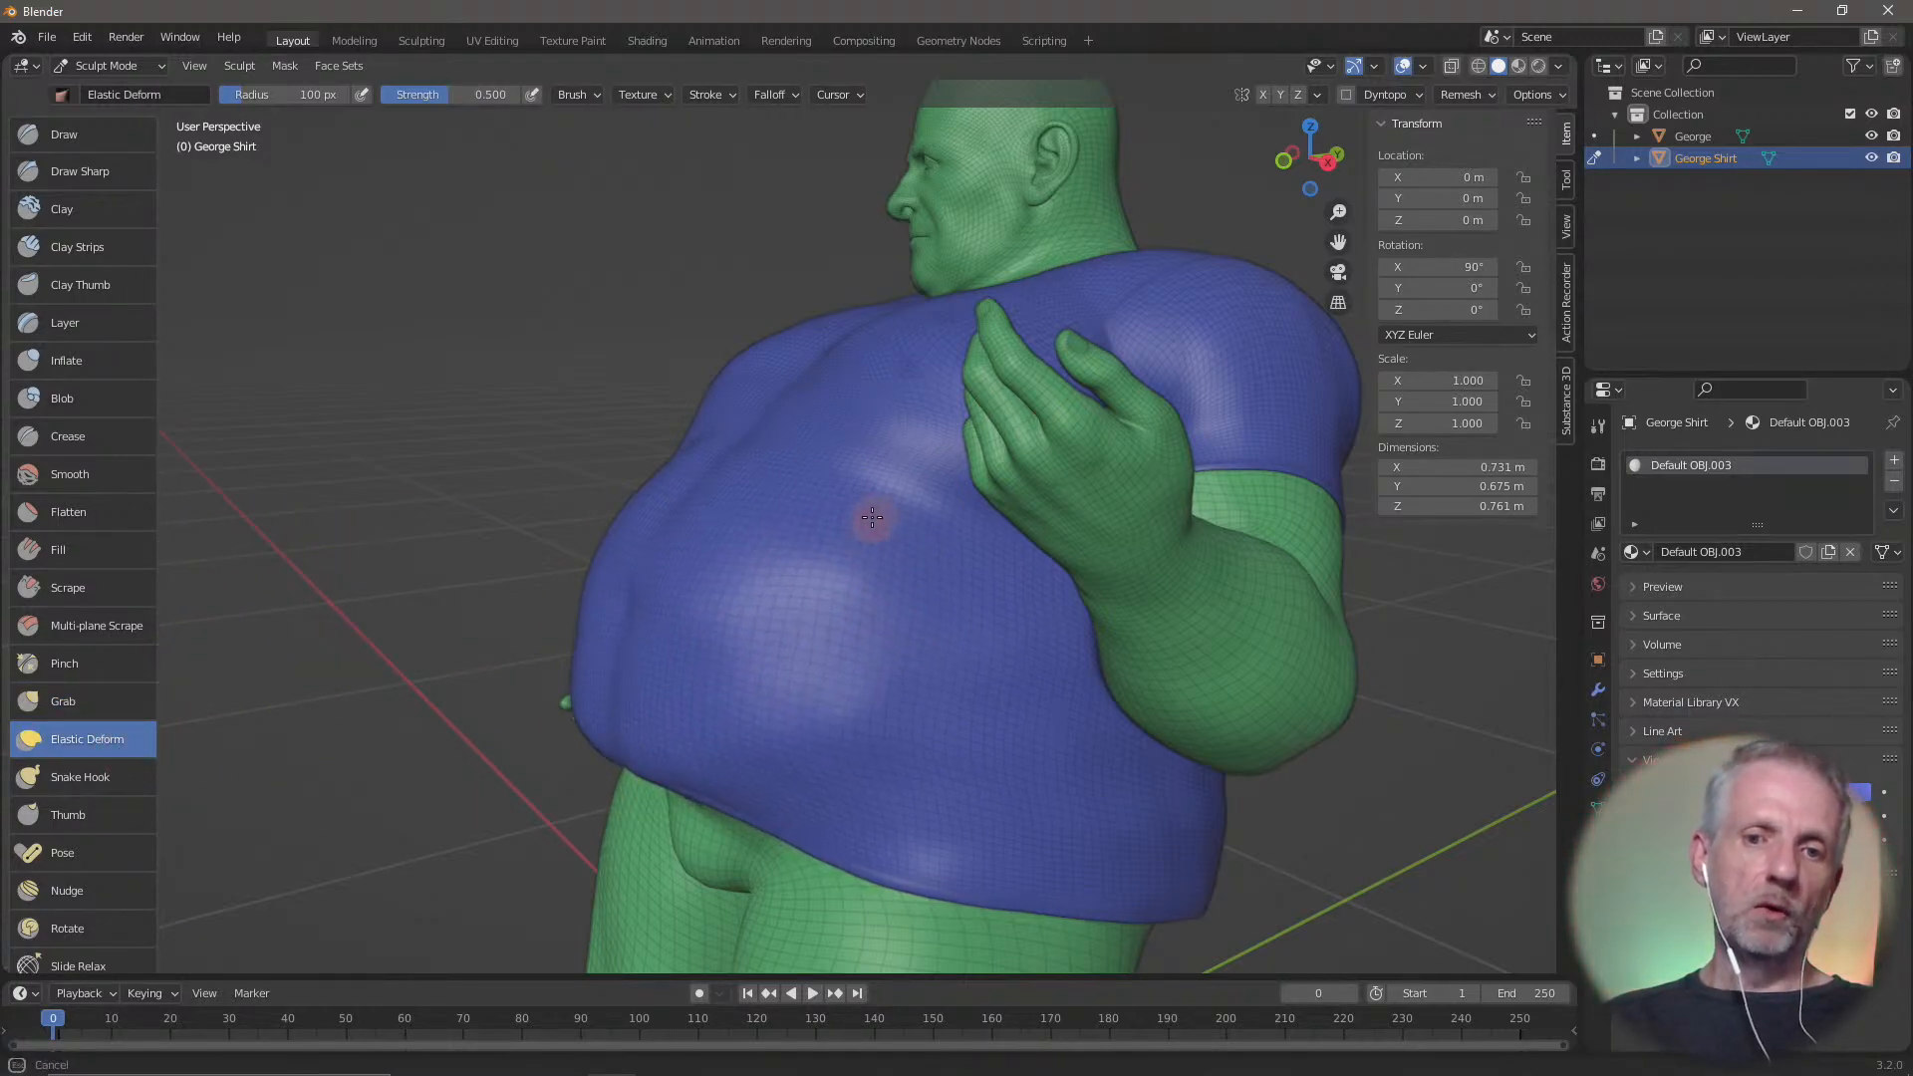
middle_click_drag(760, 512, 888, 542)
mouse_move(994, 598)
left_mouse_down()
mouse_move(1013, 475)
mouse_move(876, 555)
mouse_move(854, 547)
mouse_move(781, 661)
mouse_move(832, 549)
left_mouse_up()
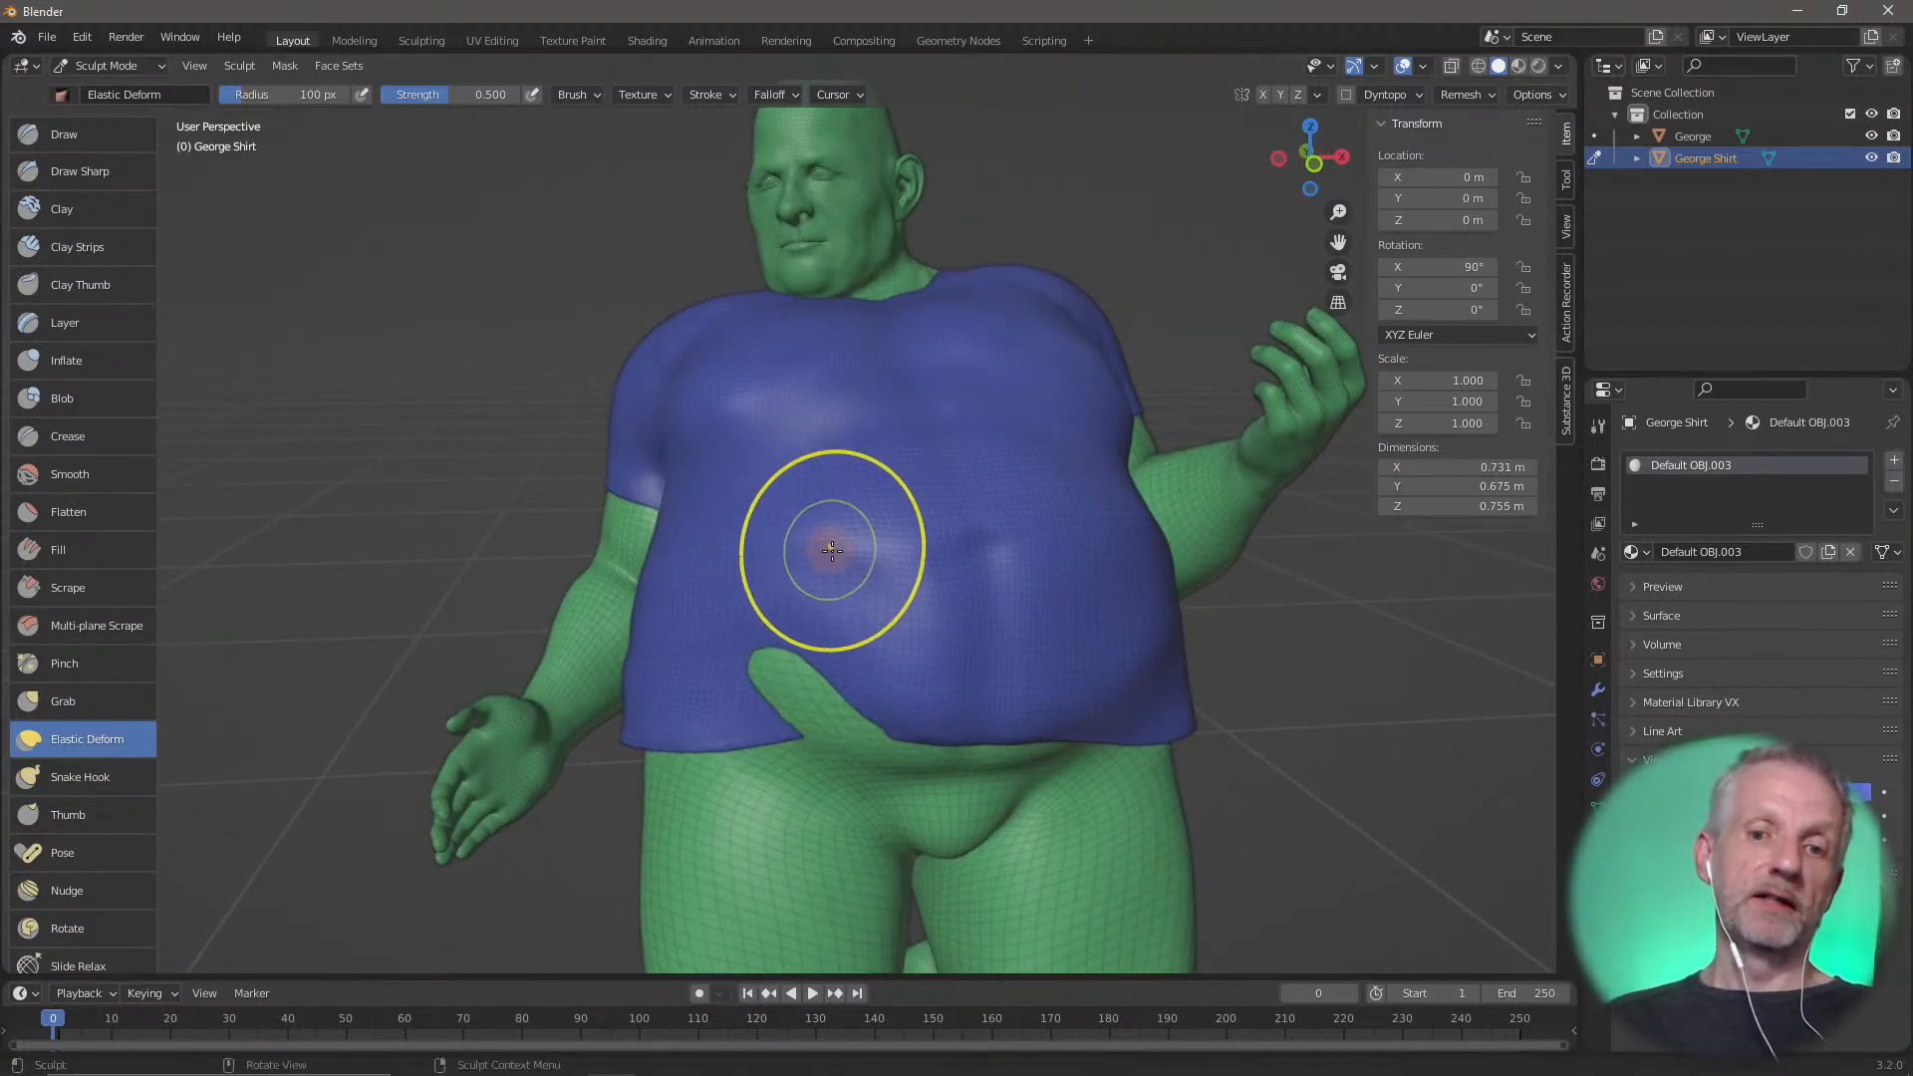
left_click_drag(875, 617, 935, 513)
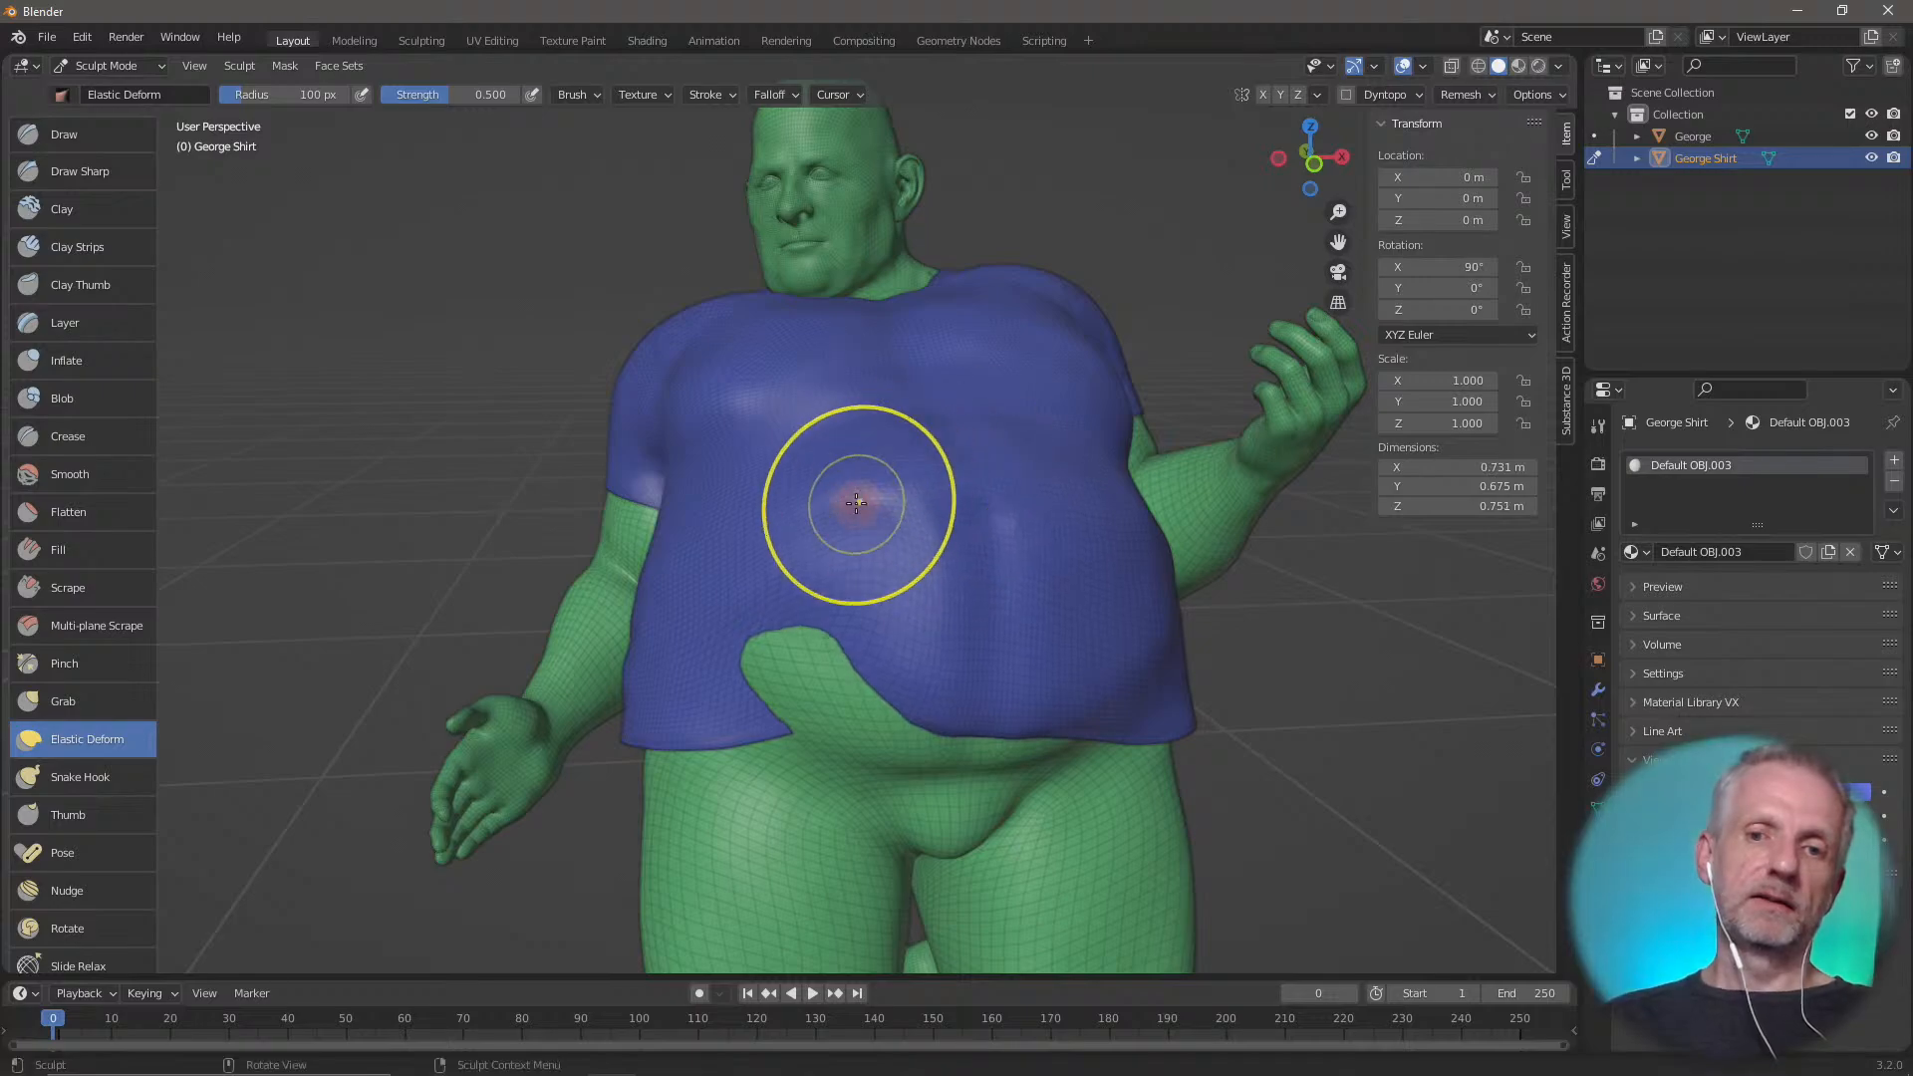
middle_click_drag(856, 504, 1012, 457)
mouse_move(1012, 457)
left_mouse_down()
mouse_move(981, 464)
mouse_move(965, 555)
mouse_move(867, 508)
mouse_move(910, 559)
mouse_move(971, 541)
mouse_move(901, 481)
mouse_move(986, 525)
mouse_move(1018, 472)
mouse_move(999, 594)
mouse_move(966, 453)
mouse_move(984, 468)
left_mouse_up()
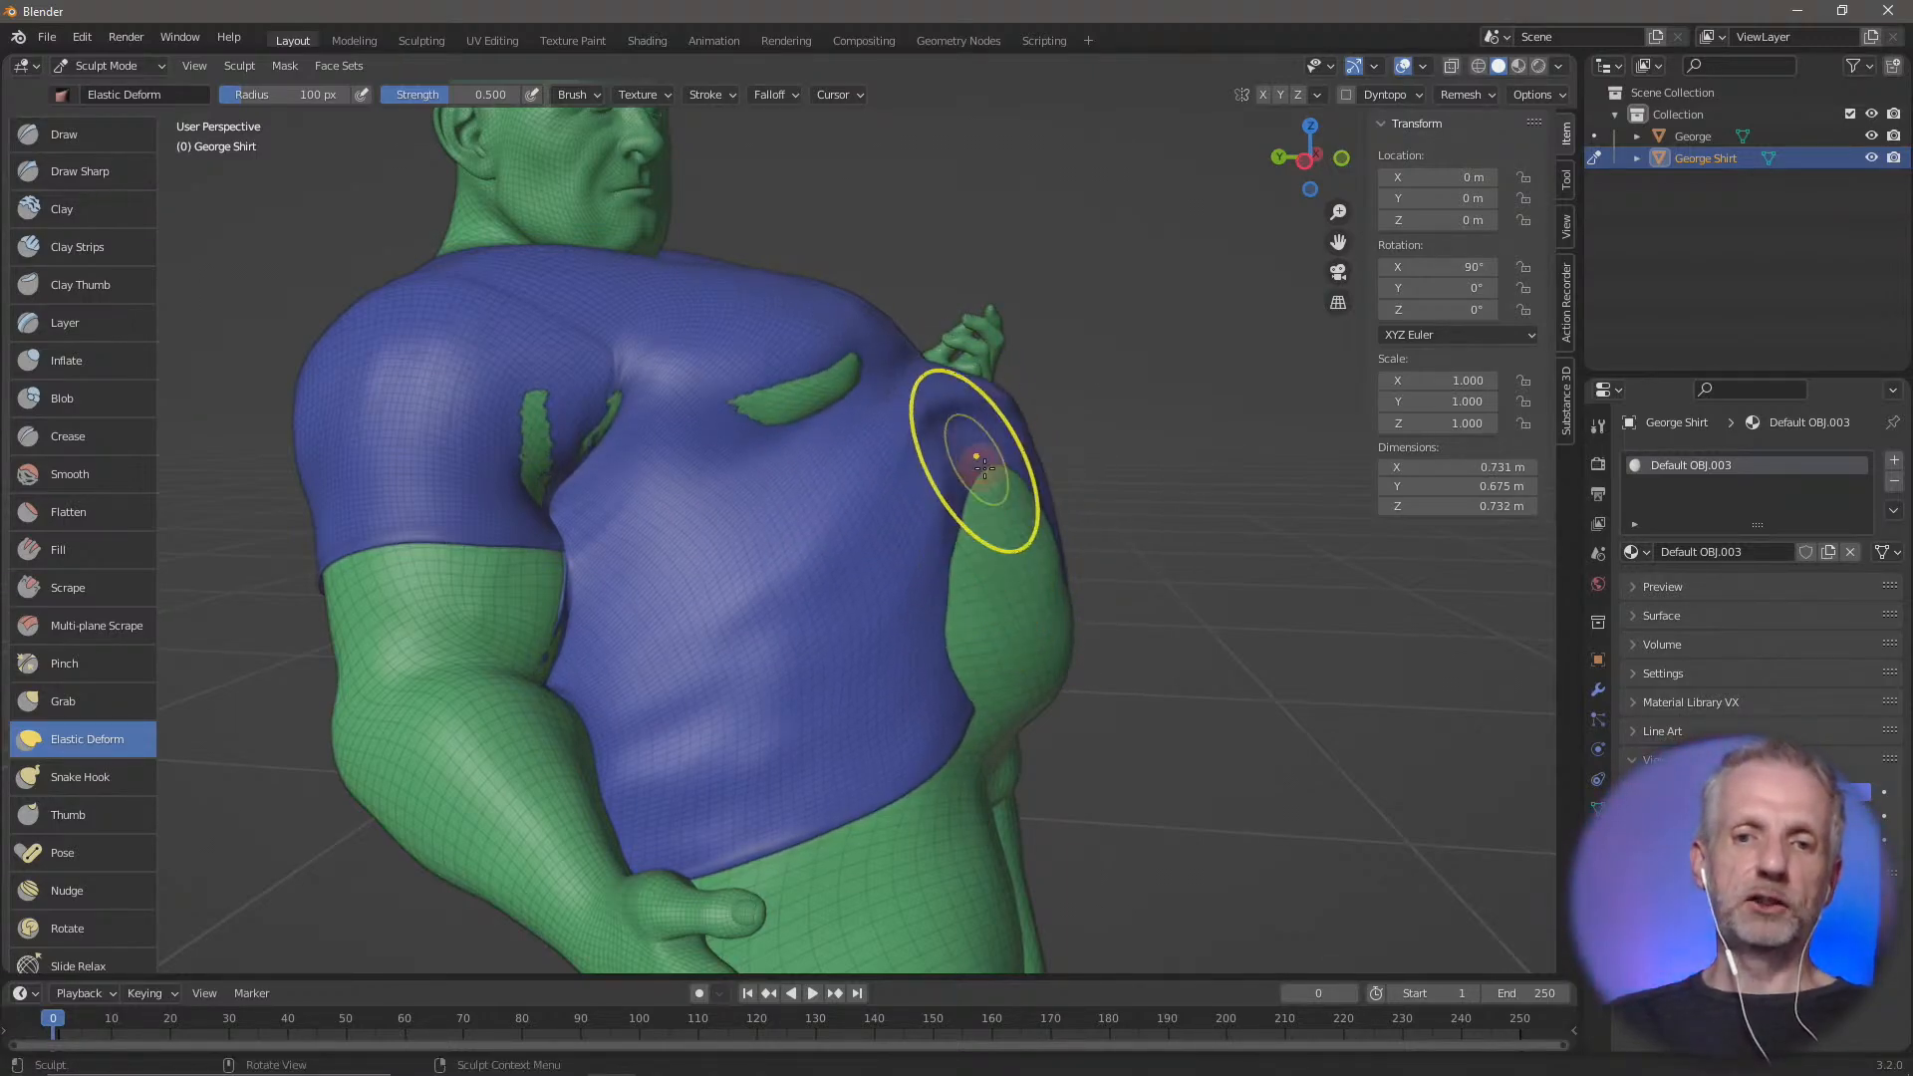
Build up the shirt along the raised front hem with Draw strokes to cover more of the exposed belly
left_click(83, 135)
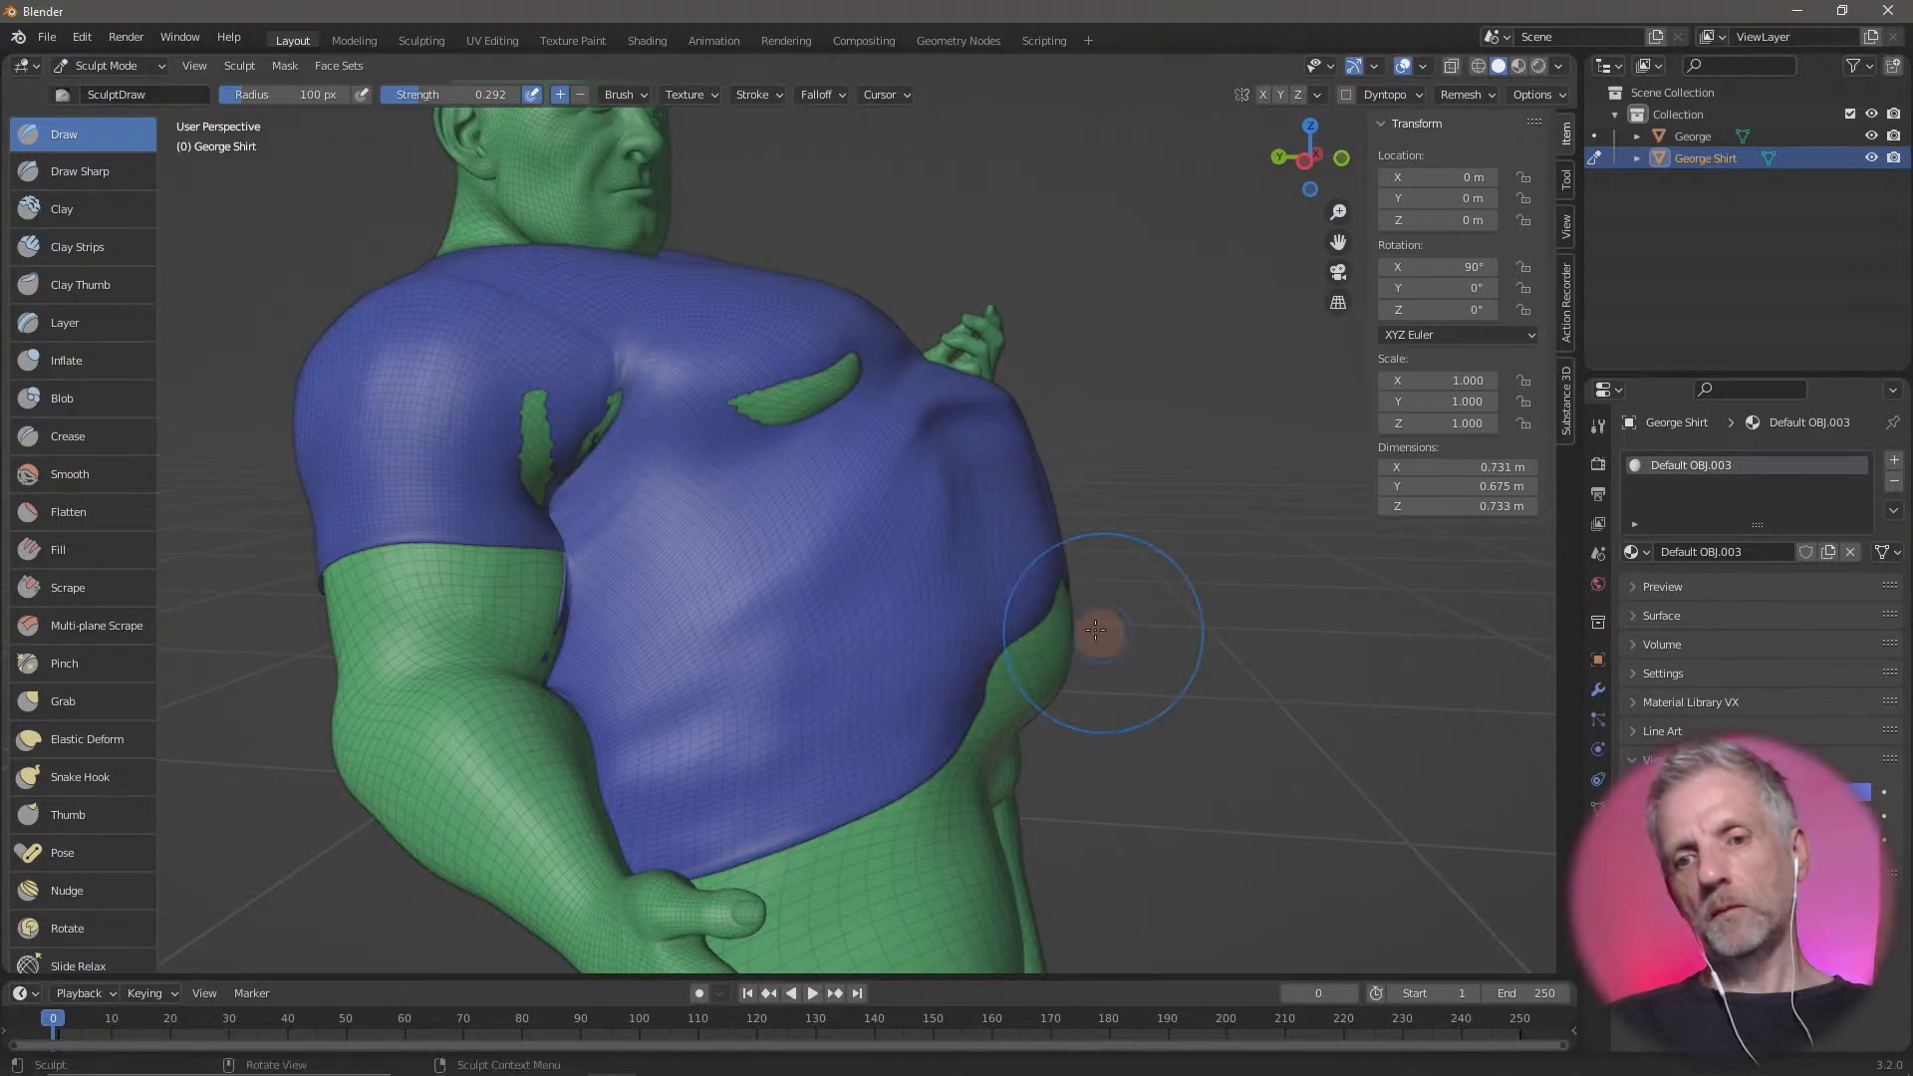
mouse_move(1096, 630)
middle_mouse_down()
mouse_move(1016, 640)
mouse_move(930, 491)
middle_mouse_up()
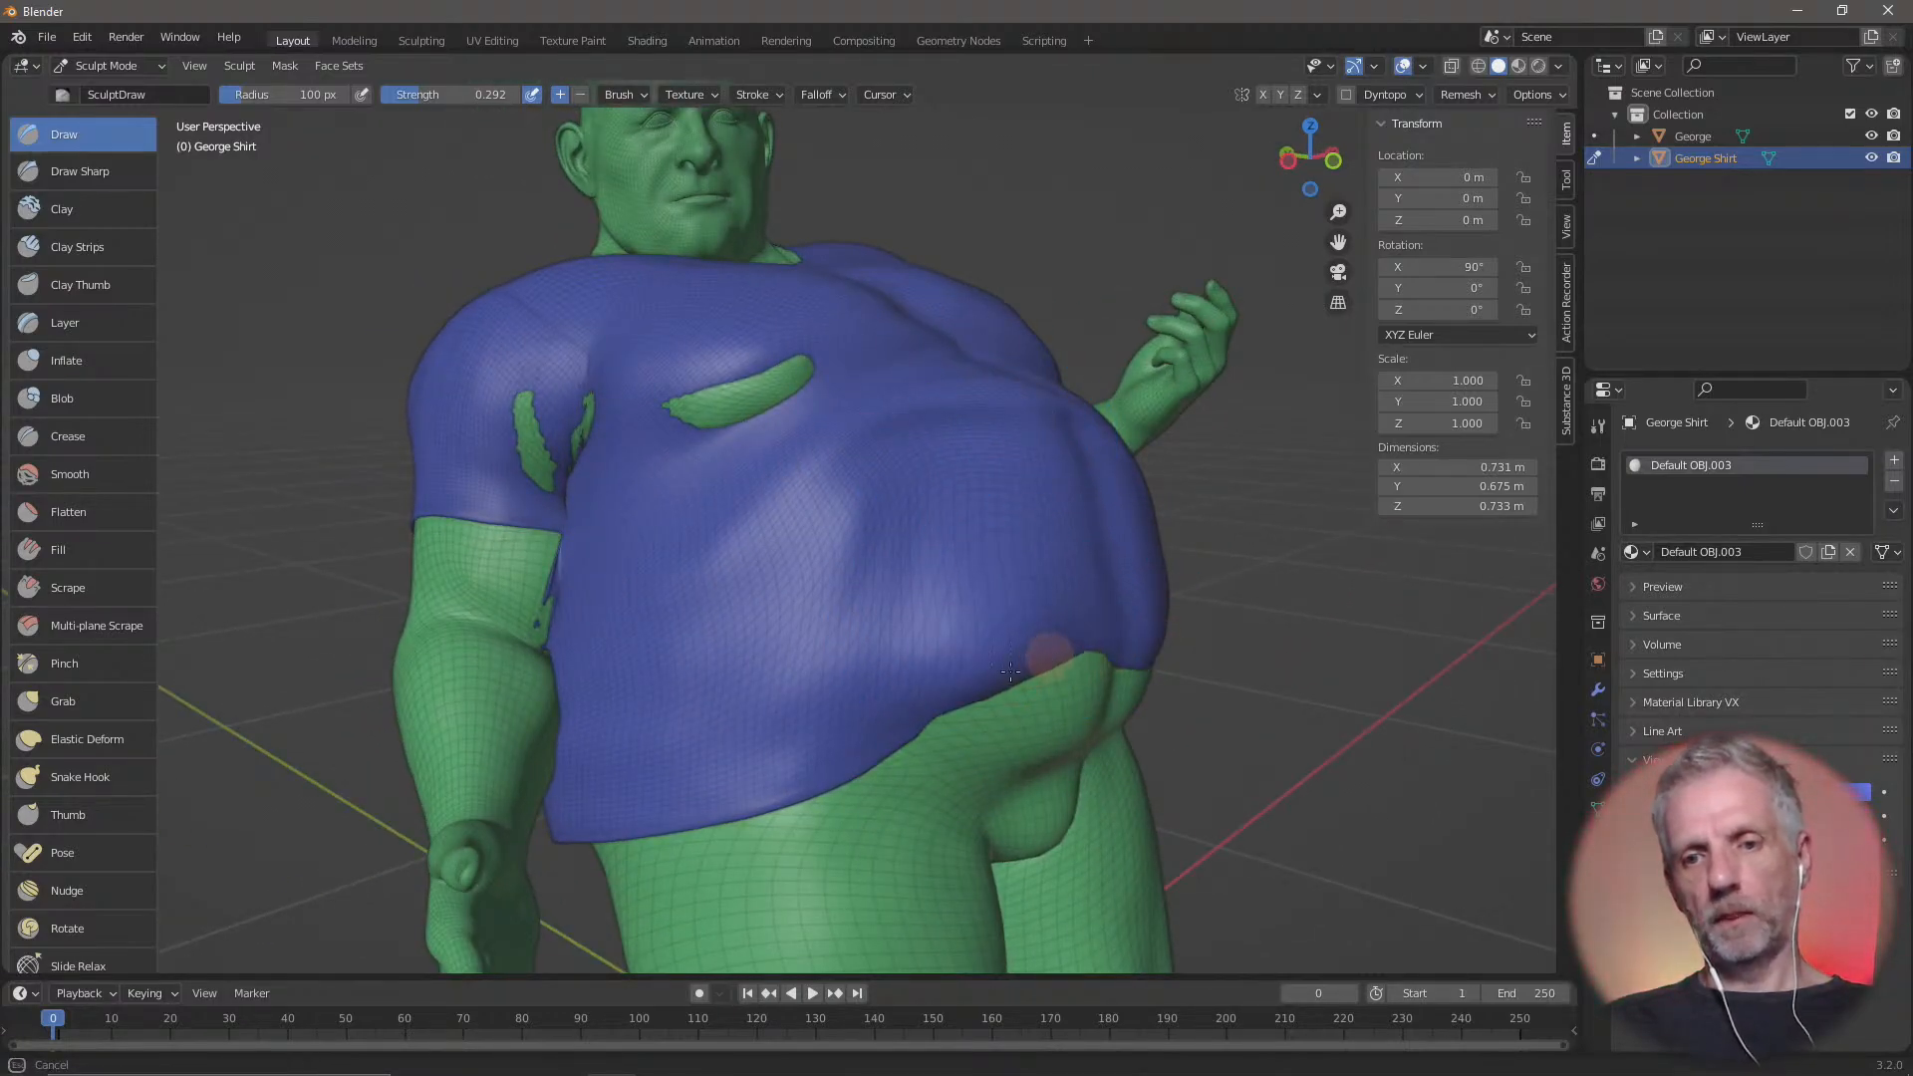
middle_click_drag(986, 672, 831, 658)
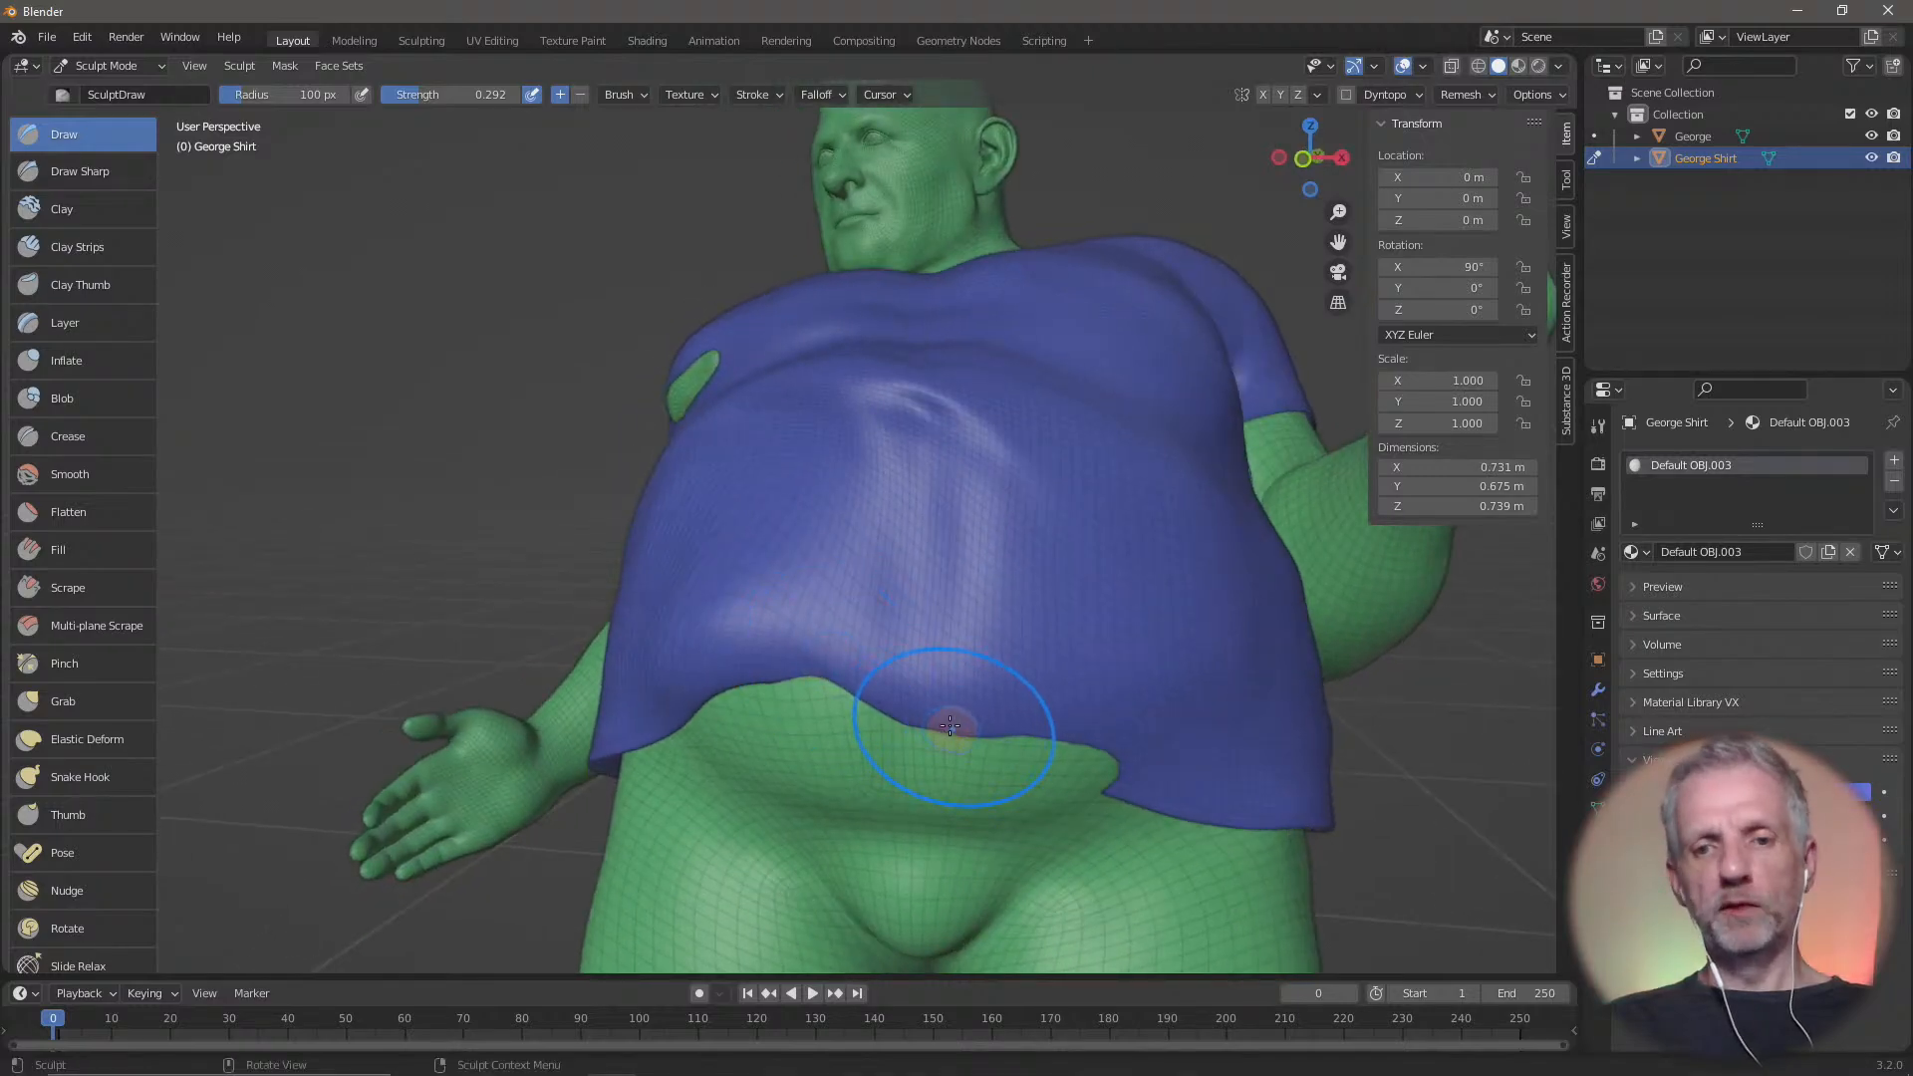
mouse_move(957, 728)
left_mouse_down()
mouse_move(853, 678)
mouse_move(1140, 773)
mouse_move(1094, 734)
left_mouse_up()
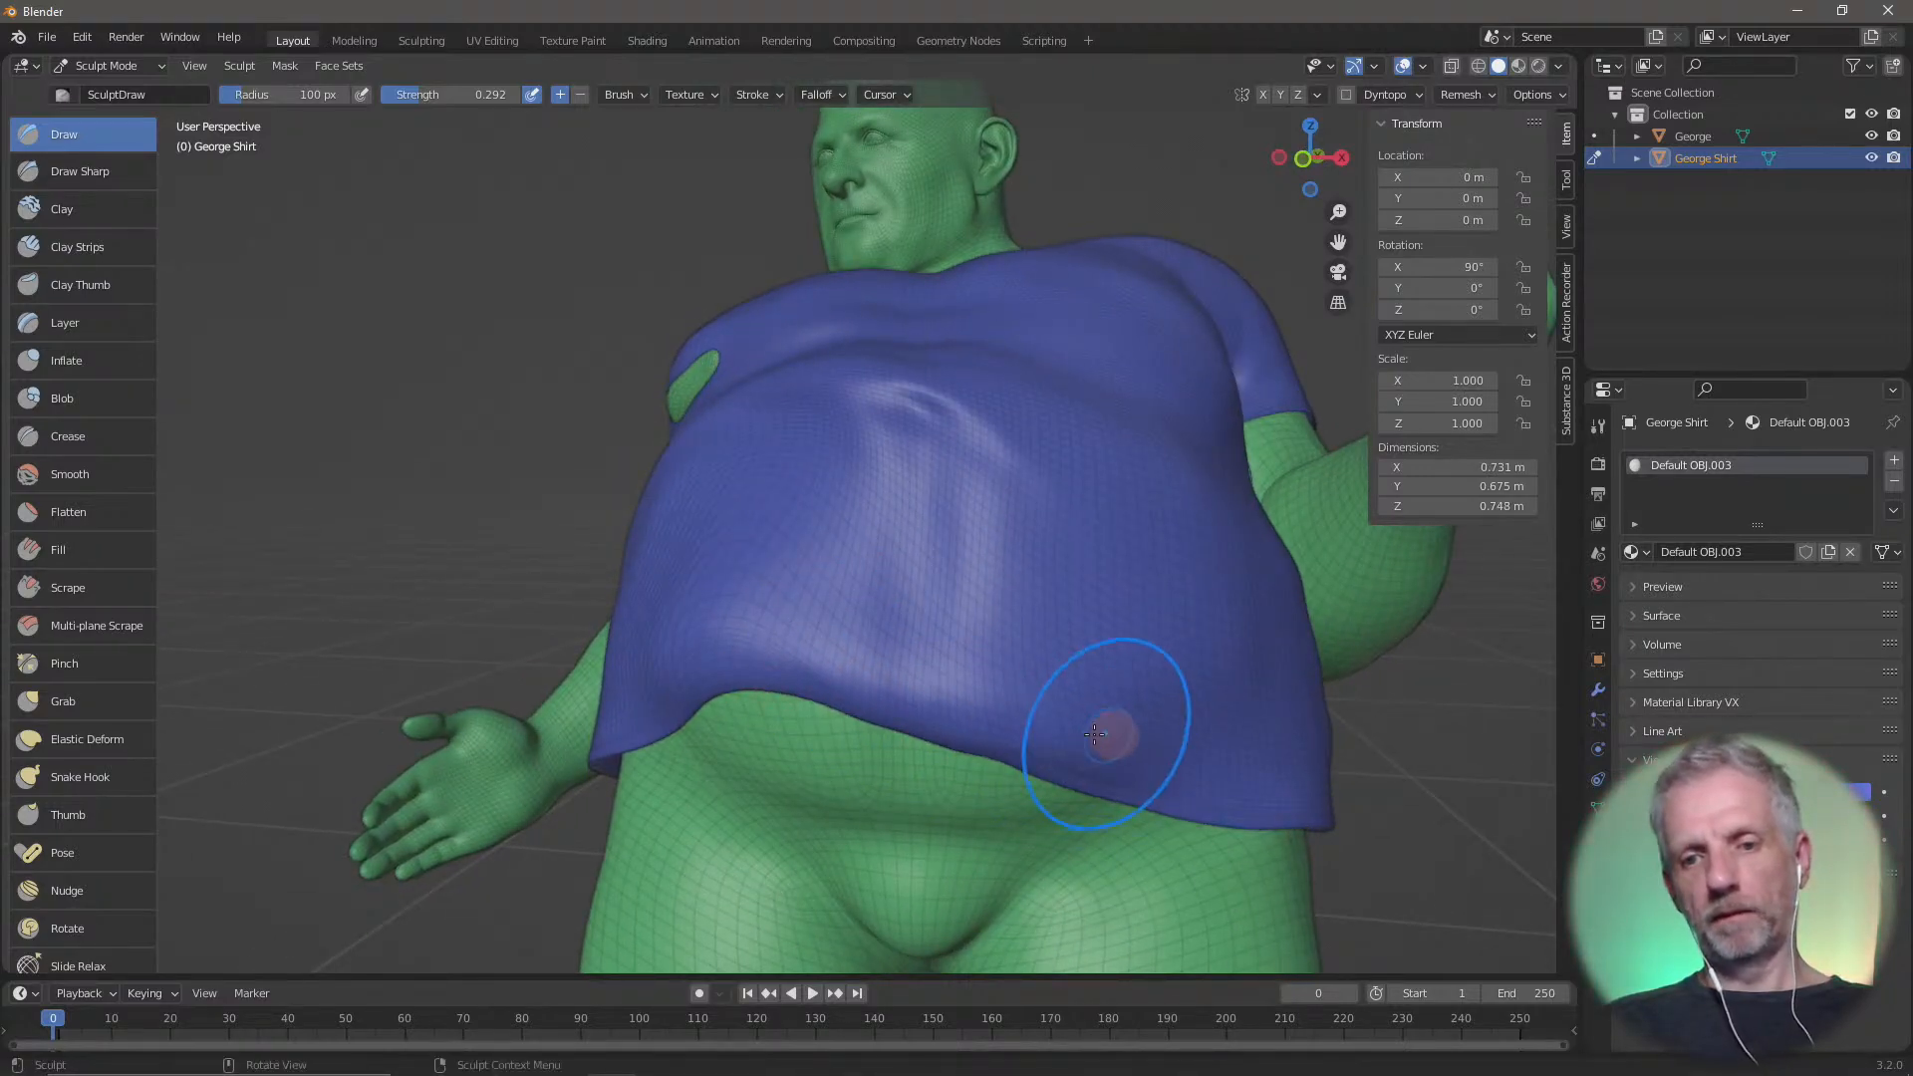
Shift the shirt's surface around the middle of the lower belly with the Nudge brush
left_click(130, 739)
left_click(112, 896)
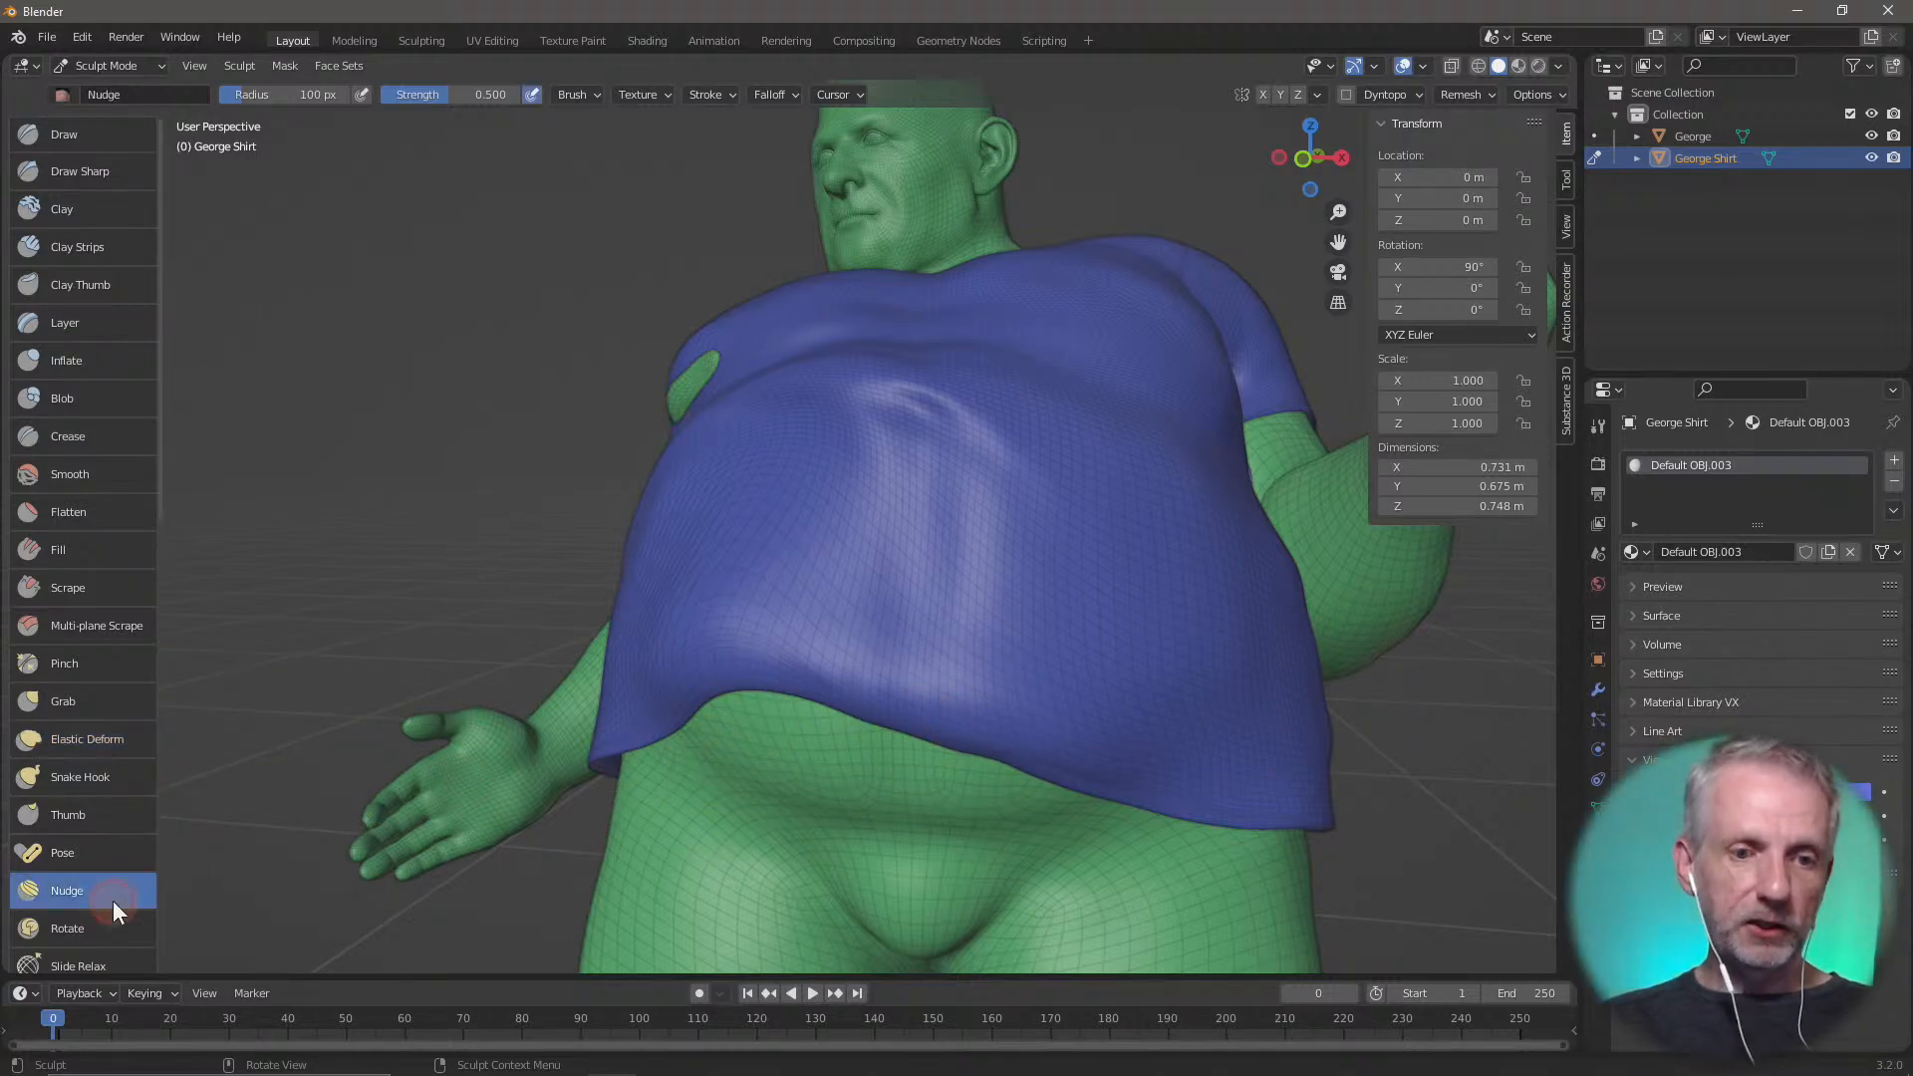
left_click_drag(1012, 511, 931, 602)
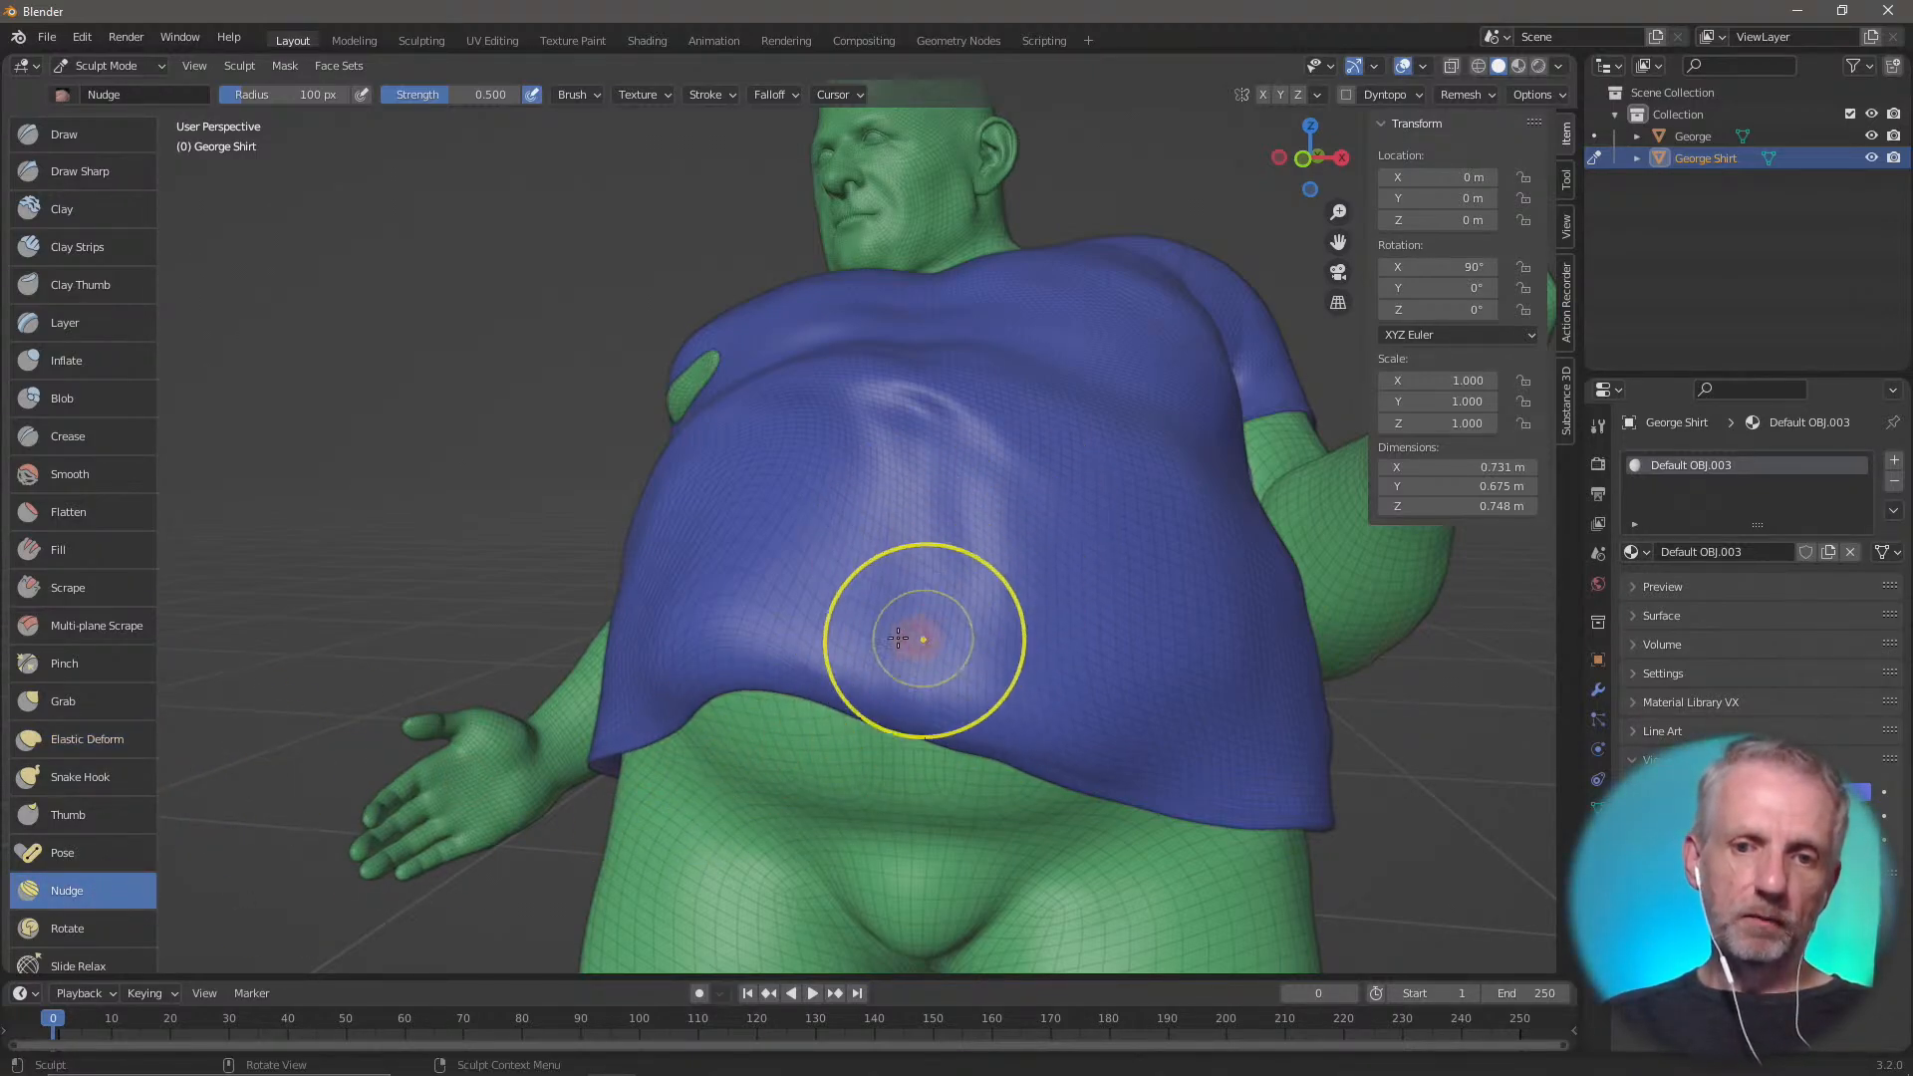
mouse_move(897, 637)
middle_mouse_down()
mouse_move(889, 547)
mouse_move(982, 610)
mouse_move(918, 564)
mouse_move(1113, 652)
mouse_move(977, 682)
mouse_move(983, 619)
middle_mouse_up()
Raise the wireframe overlay's opacity to 0.516 for a close view of the shirt's belly mesh
scroll(879, 595, "up", 6)
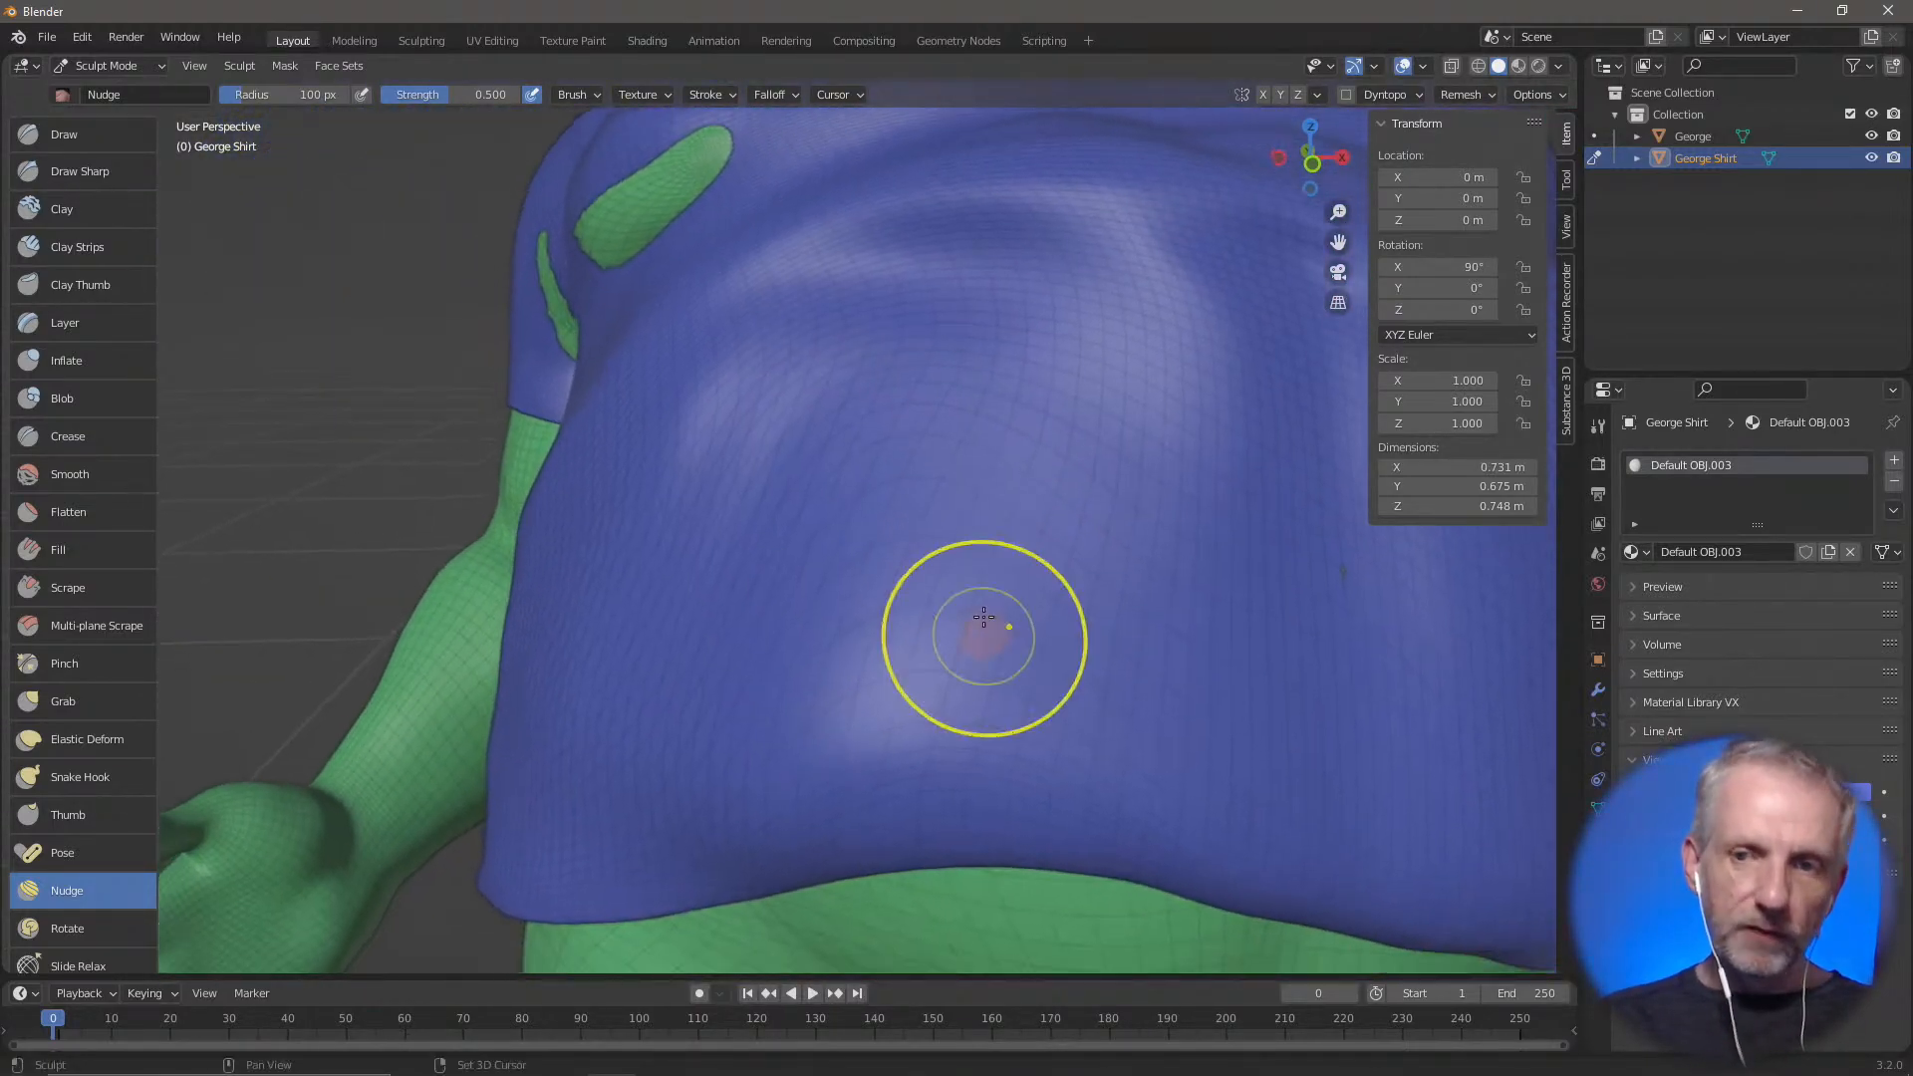
left_click(1422, 65)
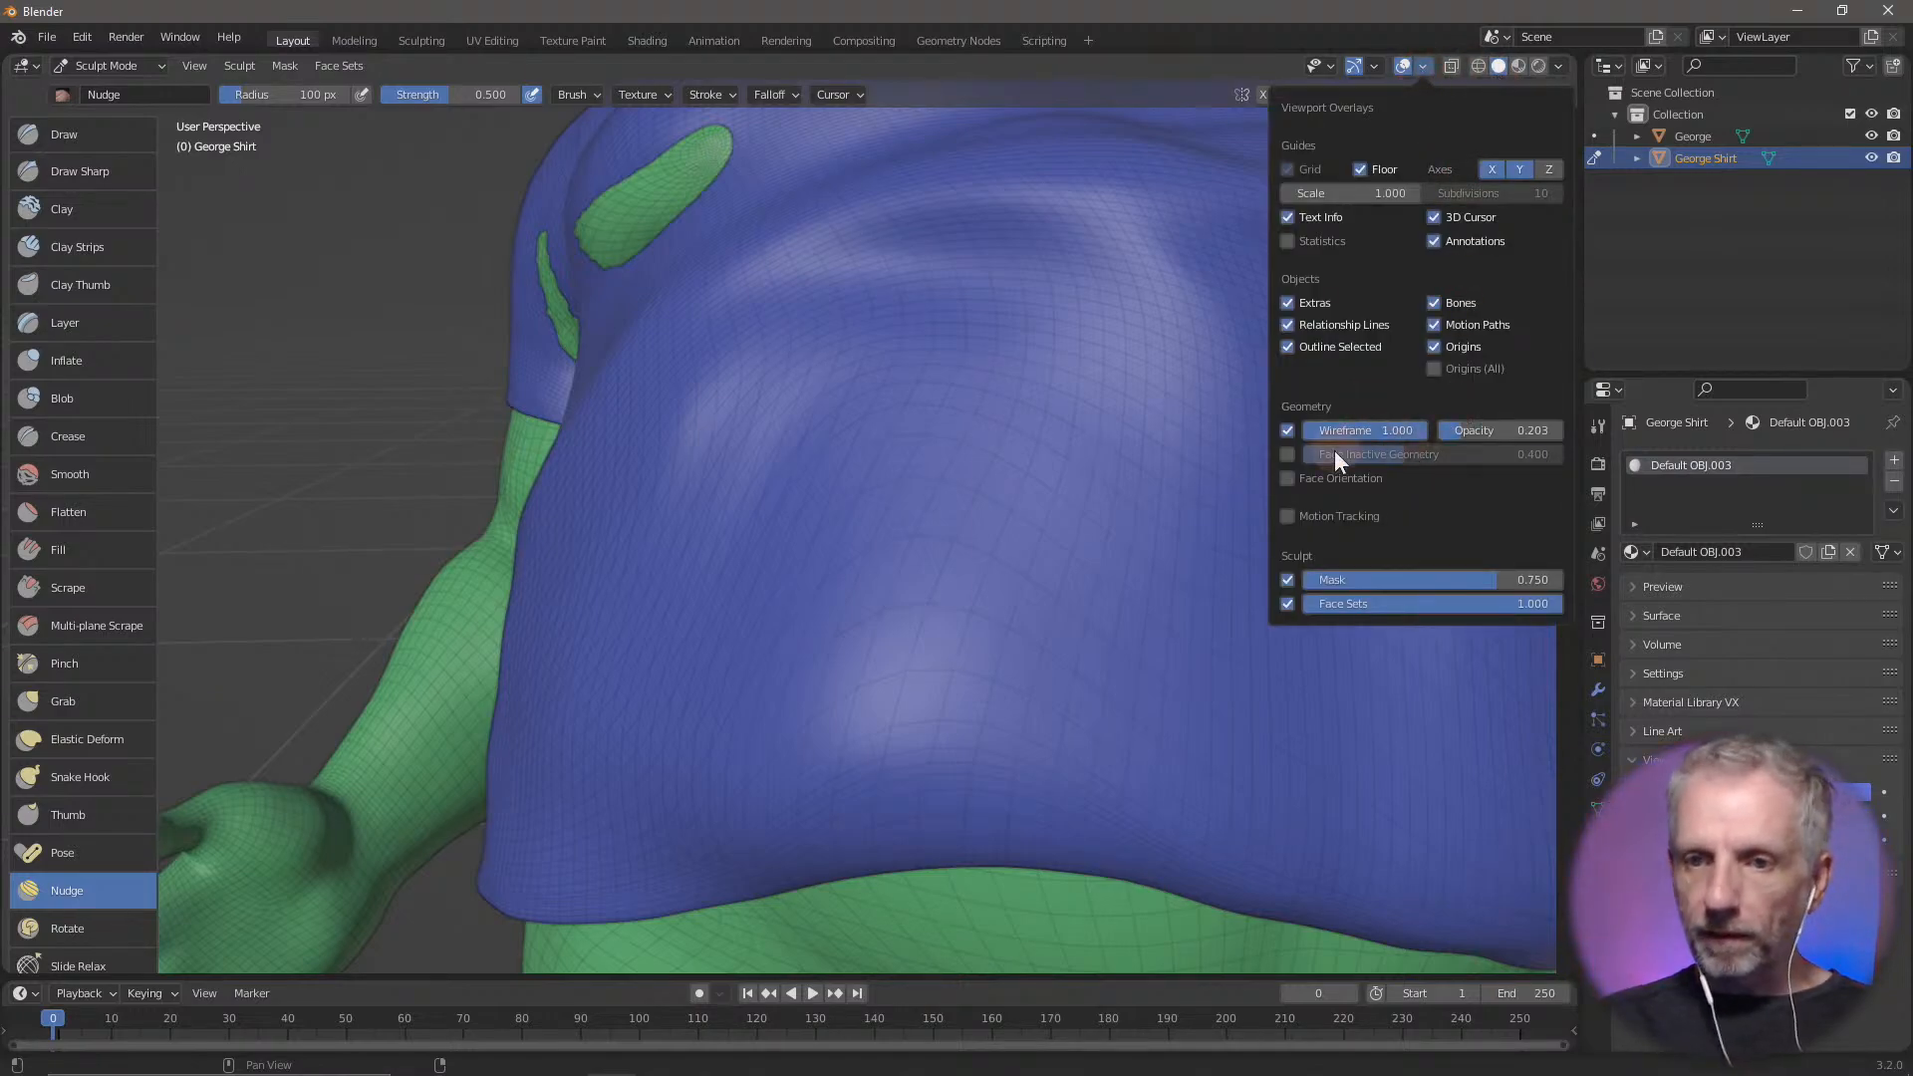
left_click_drag(1477, 445, 1499, 438)
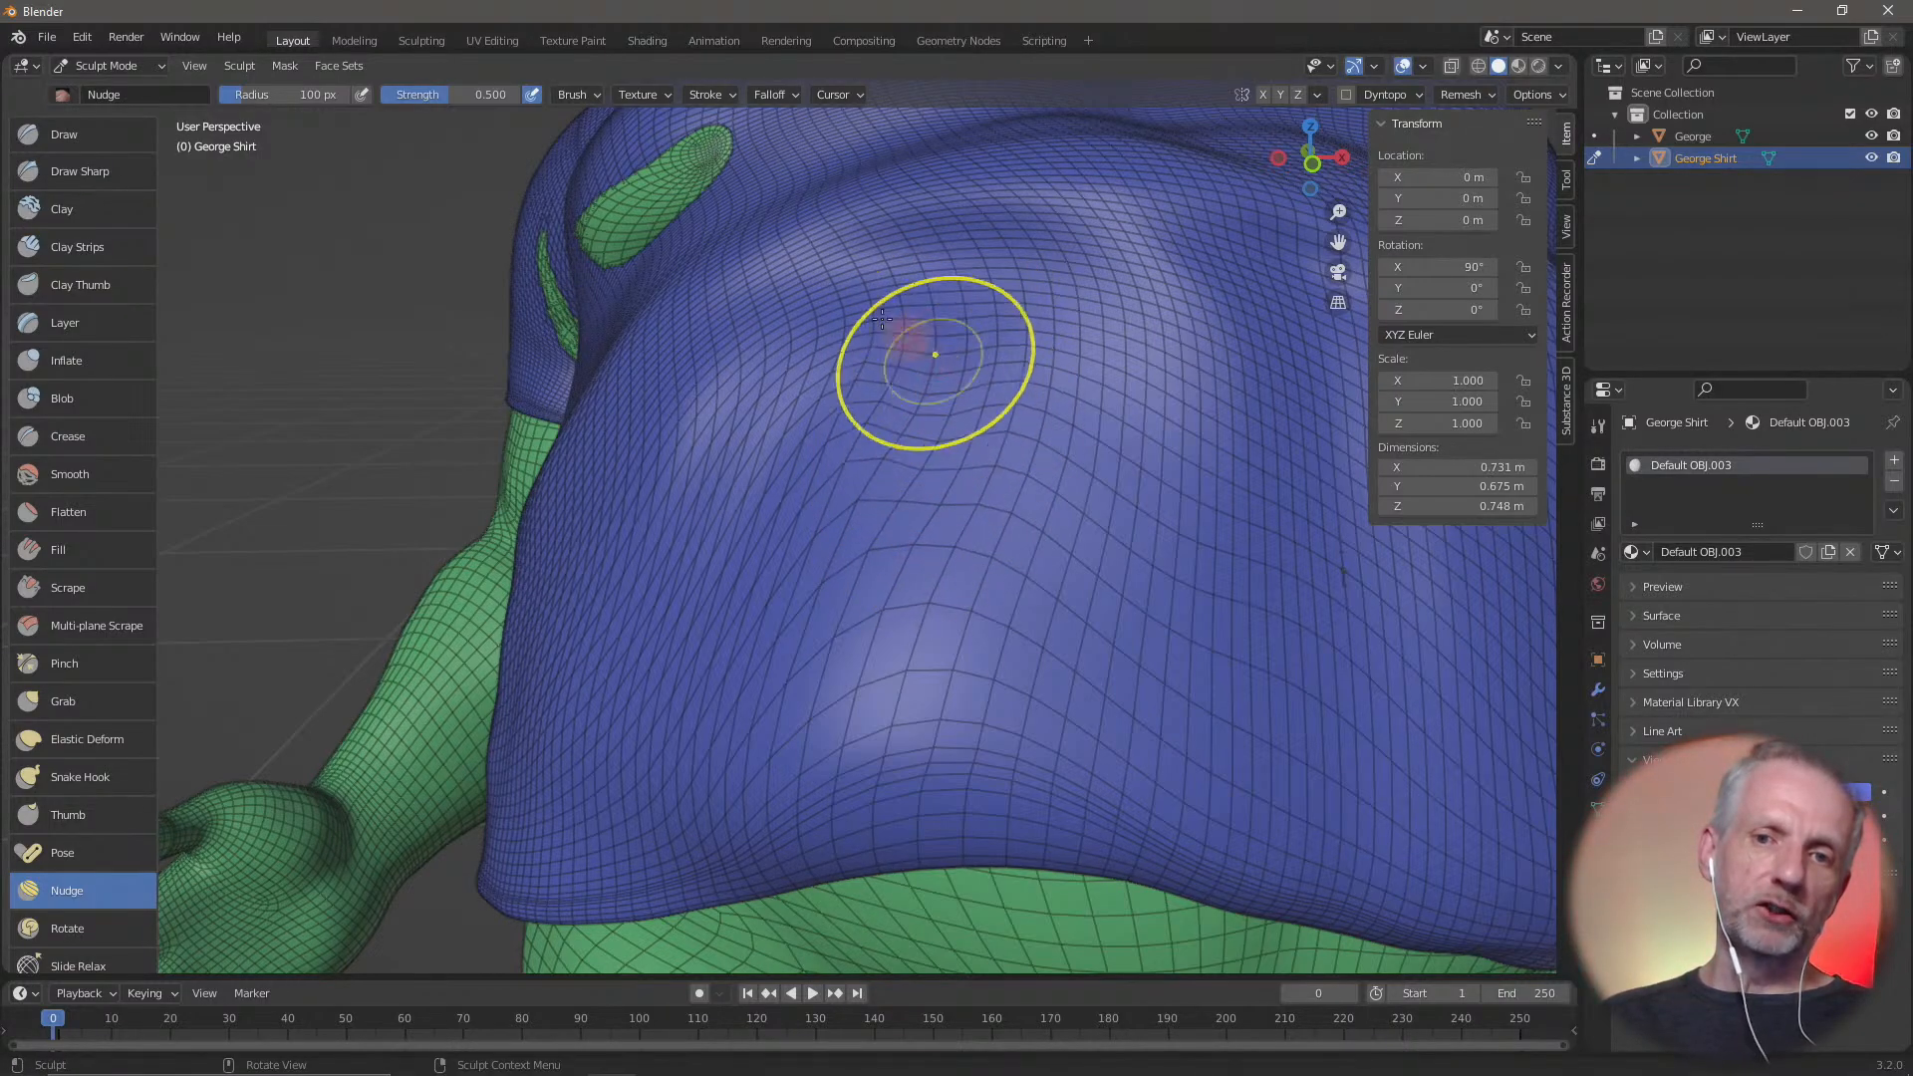
Nudge the mesh downward from the upper belly towards the stretched faces in the middle of the shirt
left_click_drag(879, 311, 882, 488)
left_click_drag(881, 364, 889, 604)
left_click_drag(881, 428, 872, 553)
left_click_drag(911, 261, 870, 523)
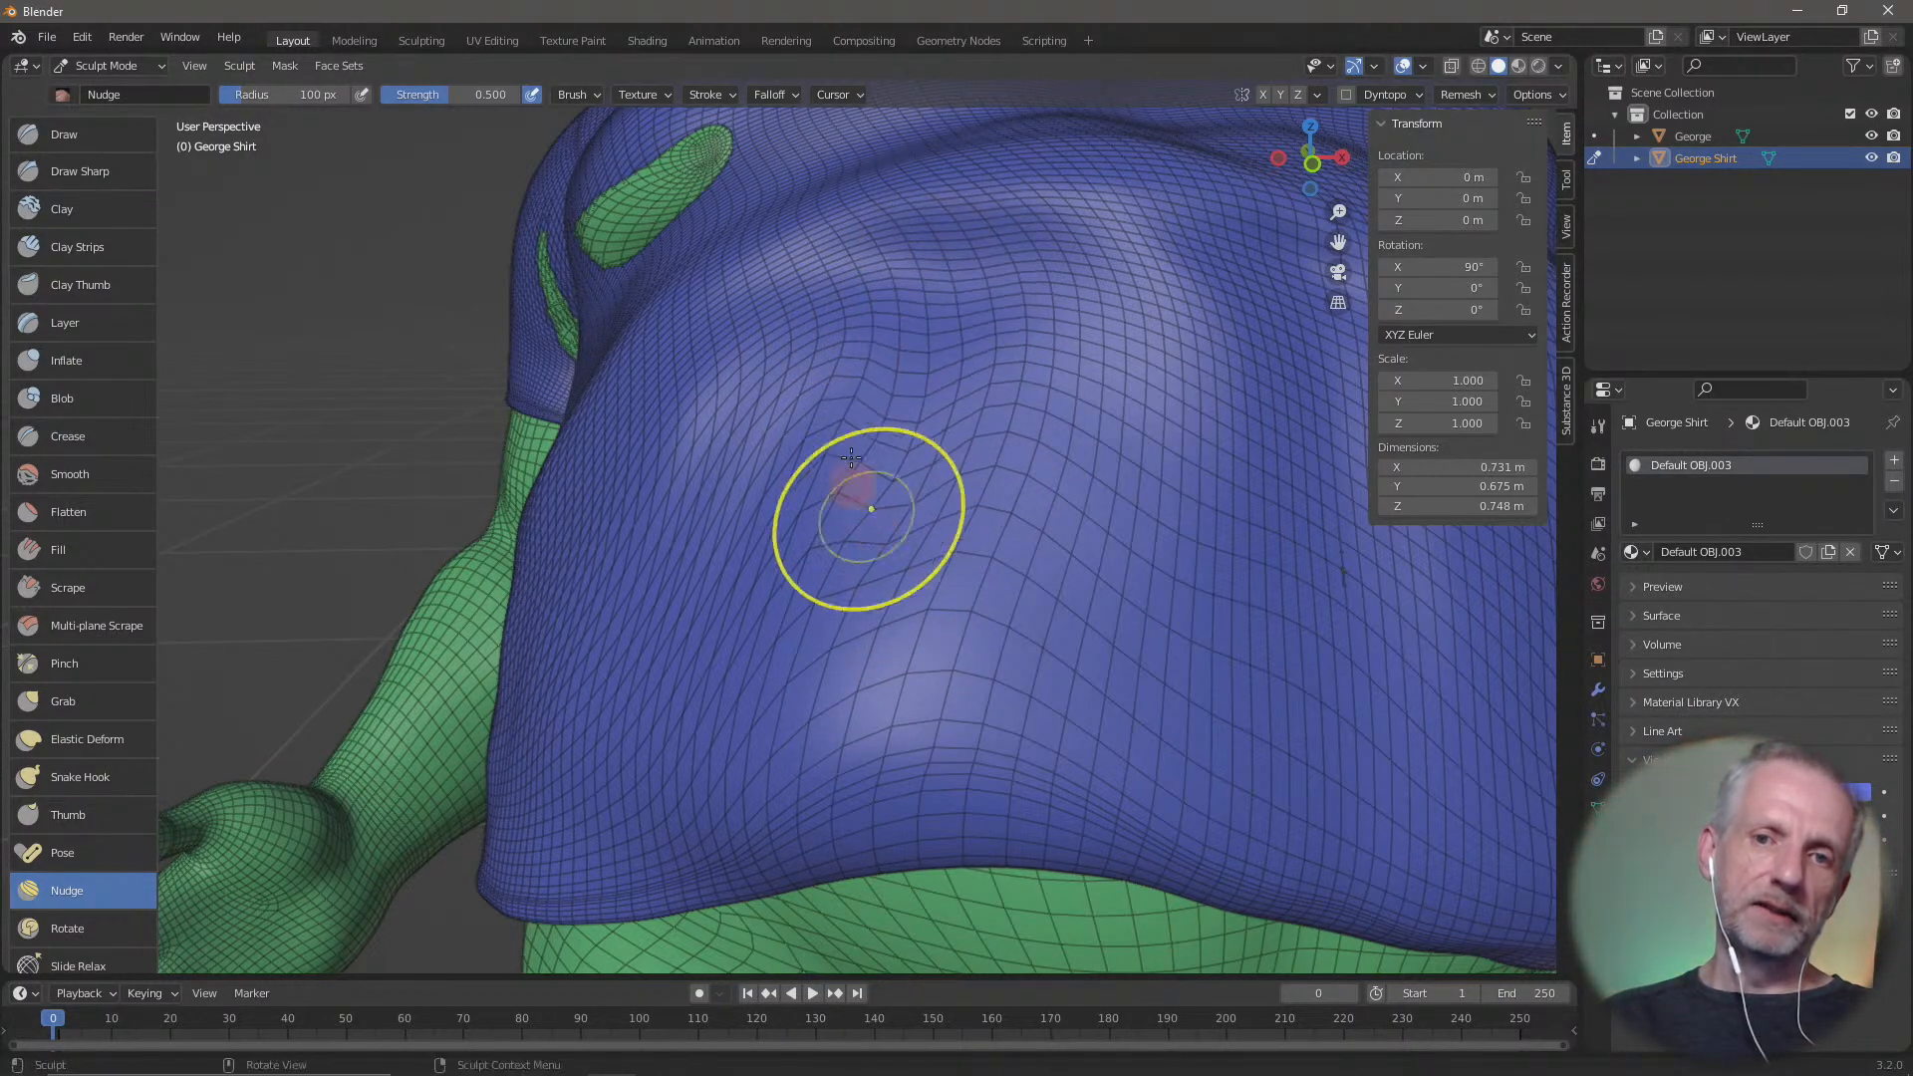
left_click_drag(922, 311, 857, 577)
mouse_move(1059, 242)
left_mouse_down()
mouse_move(917, 670)
mouse_move(971, 615)
left_mouse_up()
Nudge the mesh inward from both sides of the belly towards the stretched faces in the middle
left_click_drag(796, 653, 939, 605)
left_click_drag(840, 505, 974, 523)
left_click_drag(847, 398, 1003, 504)
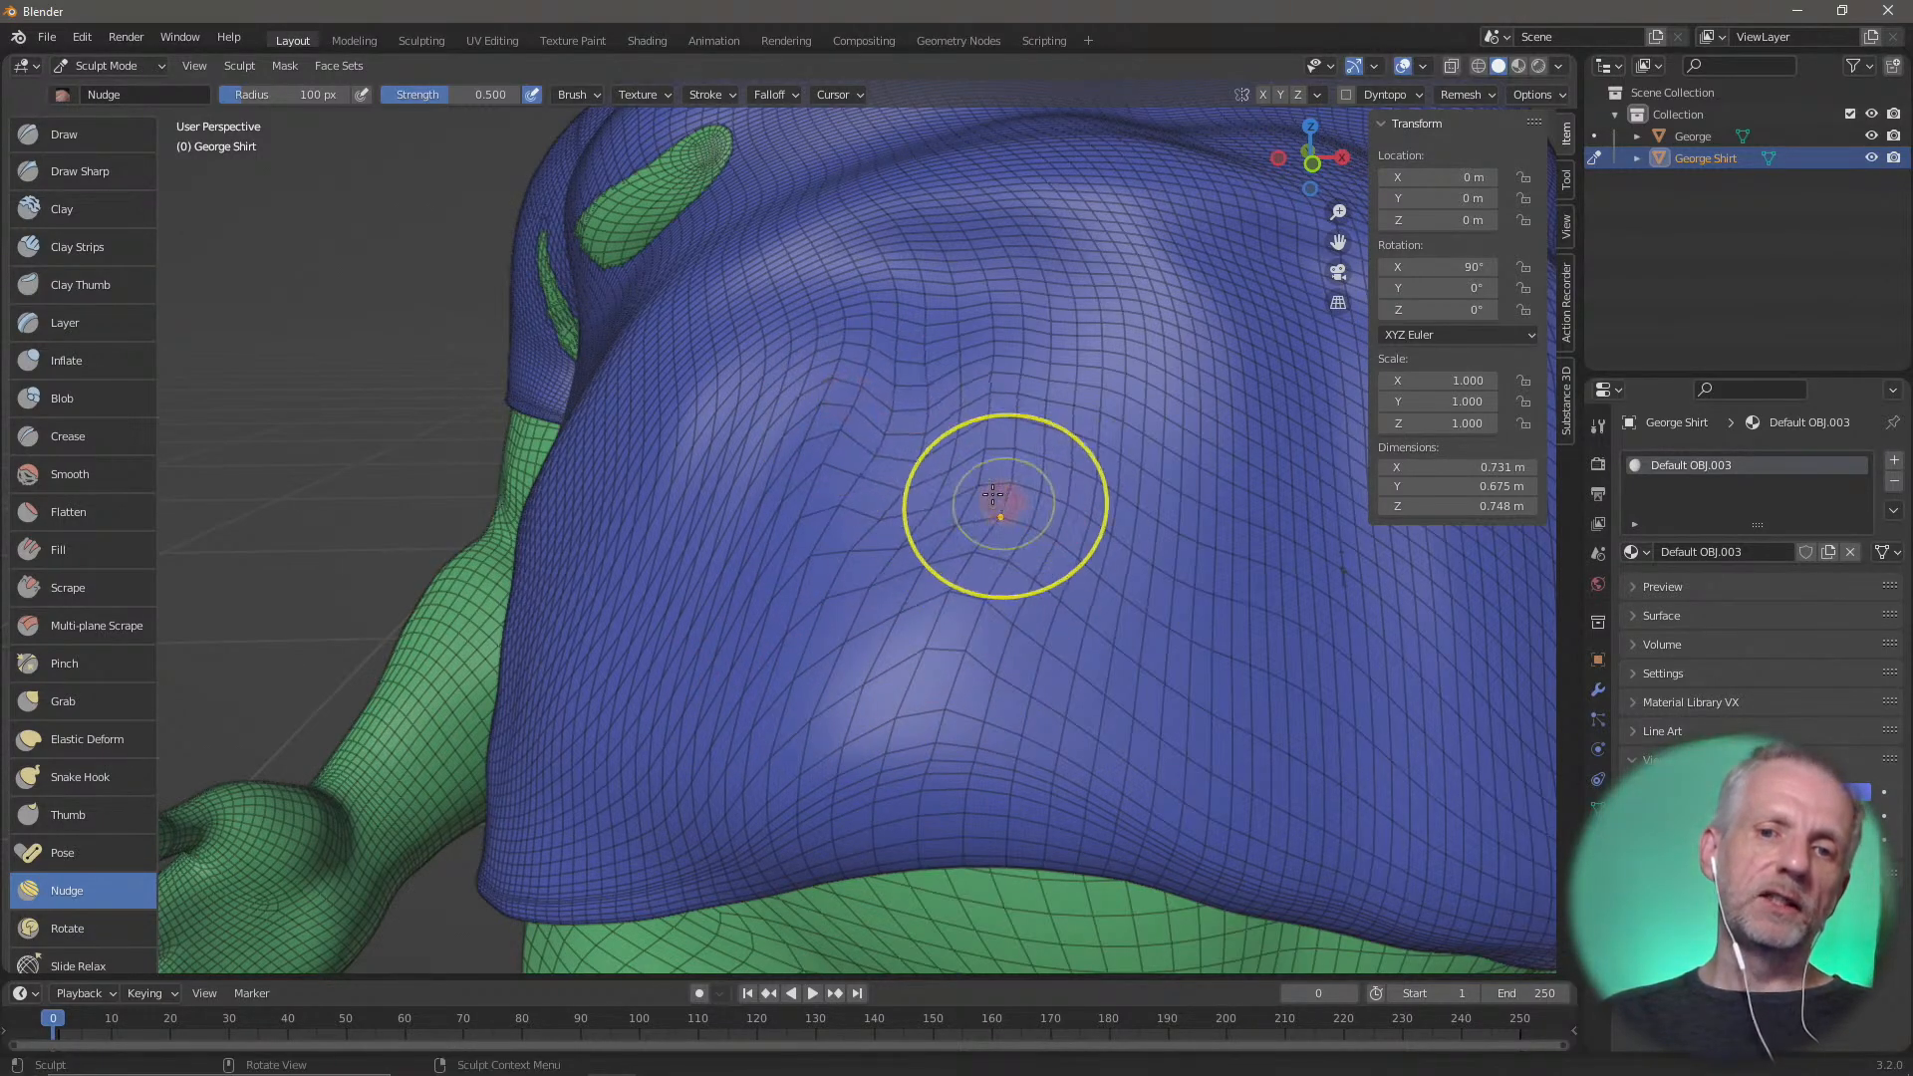
left_click_drag(762, 461, 961, 491)
left_click_drag(683, 466, 964, 500)
left_click_drag(749, 420, 1026, 396)
left_click_drag(884, 311, 1093, 415)
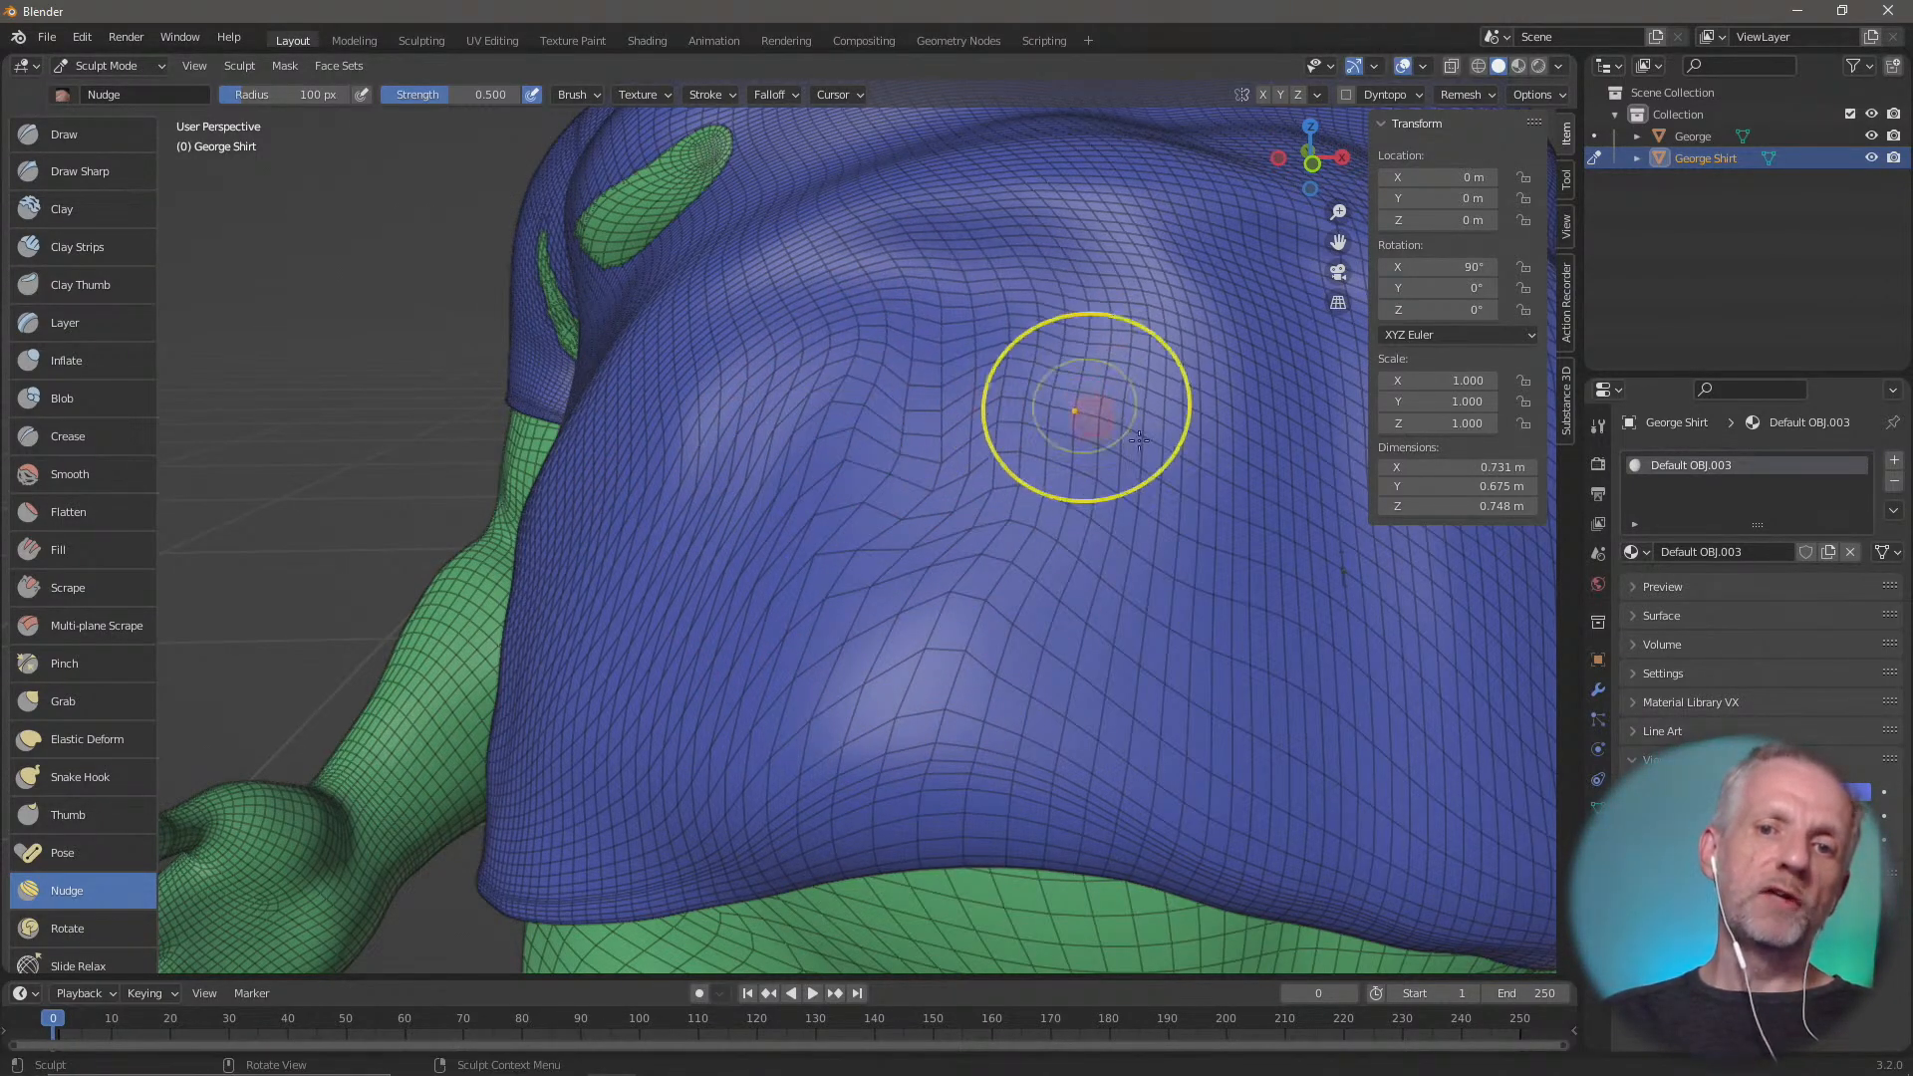
left_click_drag(1217, 435, 969, 541)
left_click_drag(1146, 477, 887, 460)
left_click_drag(847, 712, 966, 648)
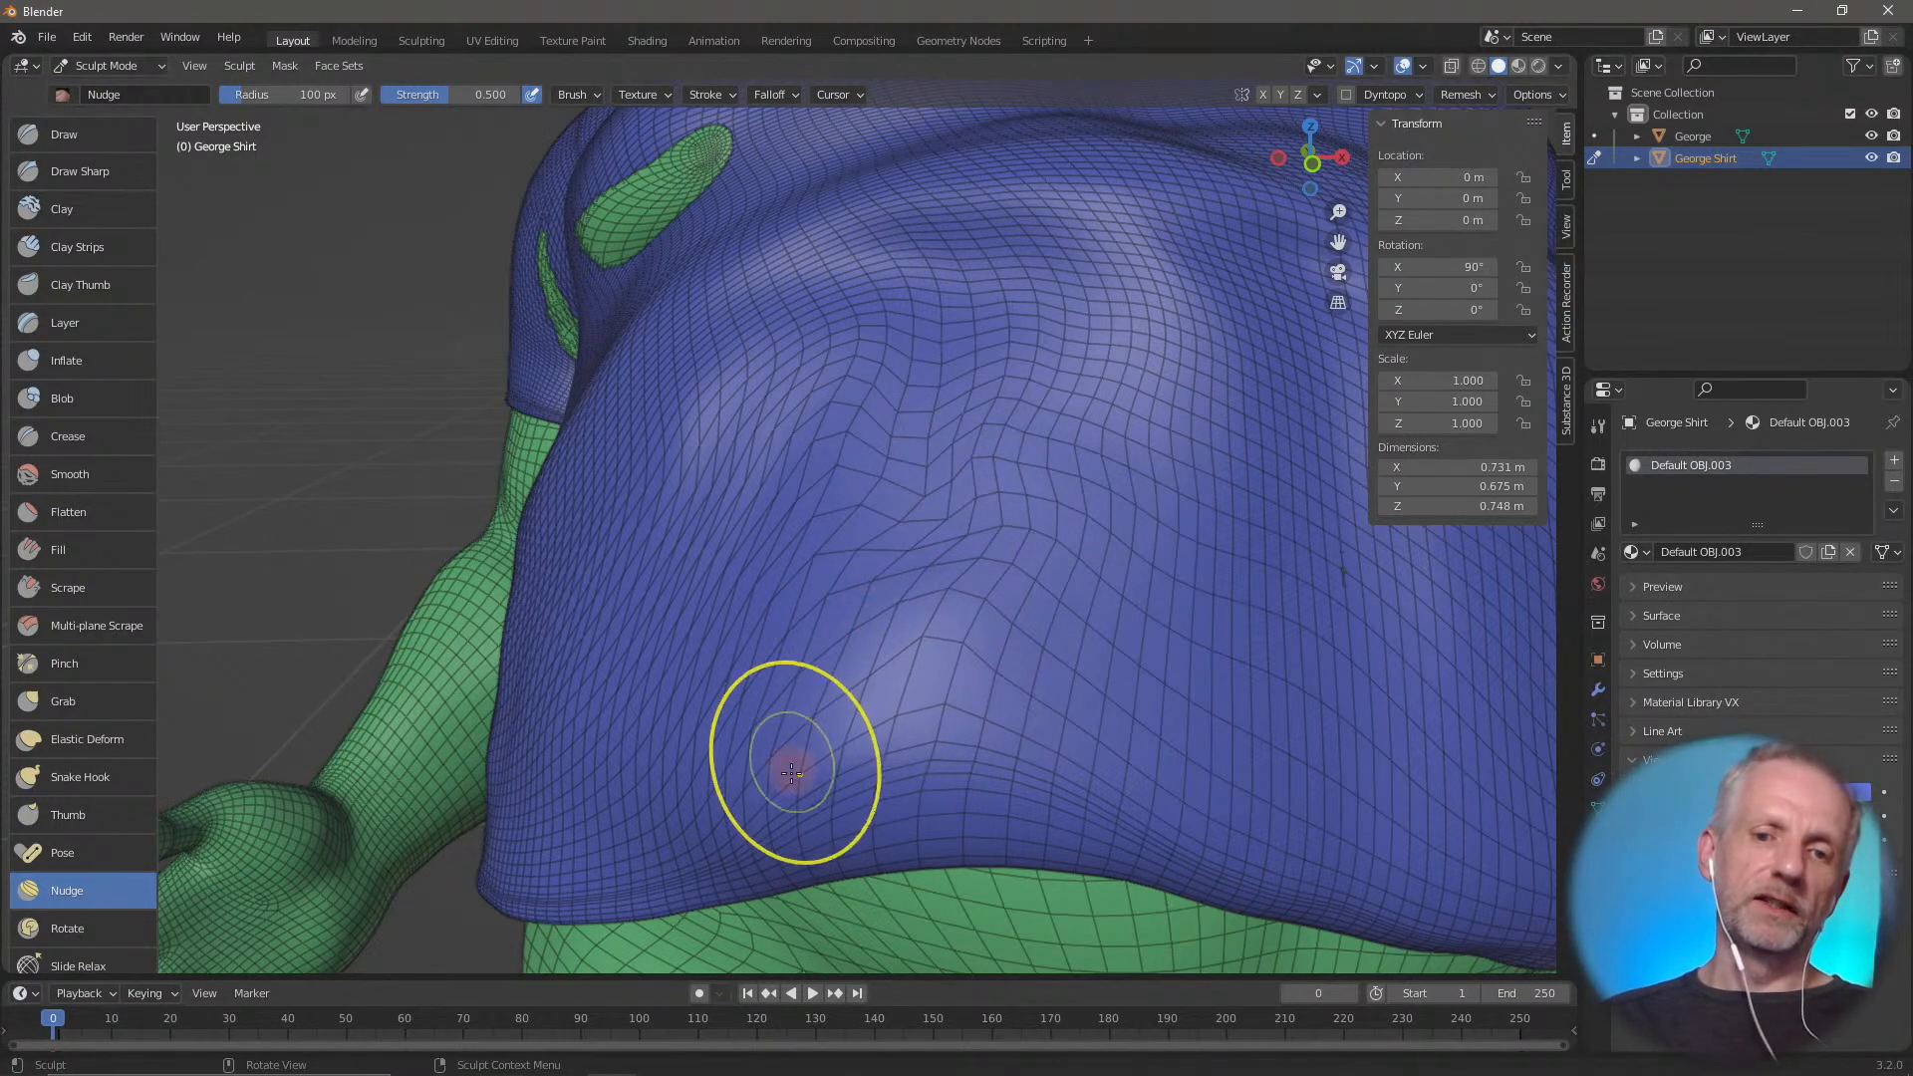
Nudge the dense mesh near the shirt's front hem upward into the middle of the belly
left_click_drag(797, 819, 902, 612)
mouse_move(838, 795)
left_mouse_down()
mouse_move(850, 708)
mouse_move(892, 628)
left_mouse_up()
mouse_move(850, 713)
left_mouse_down()
mouse_move(849, 662)
mouse_move(905, 593)
left_mouse_up()
left_click_drag(865, 687, 944, 533)
Check the nudged belly mesh close up and from the figure's left, and lower the wireframe overlay's opacity
scroll(109, 553, "down", 9)
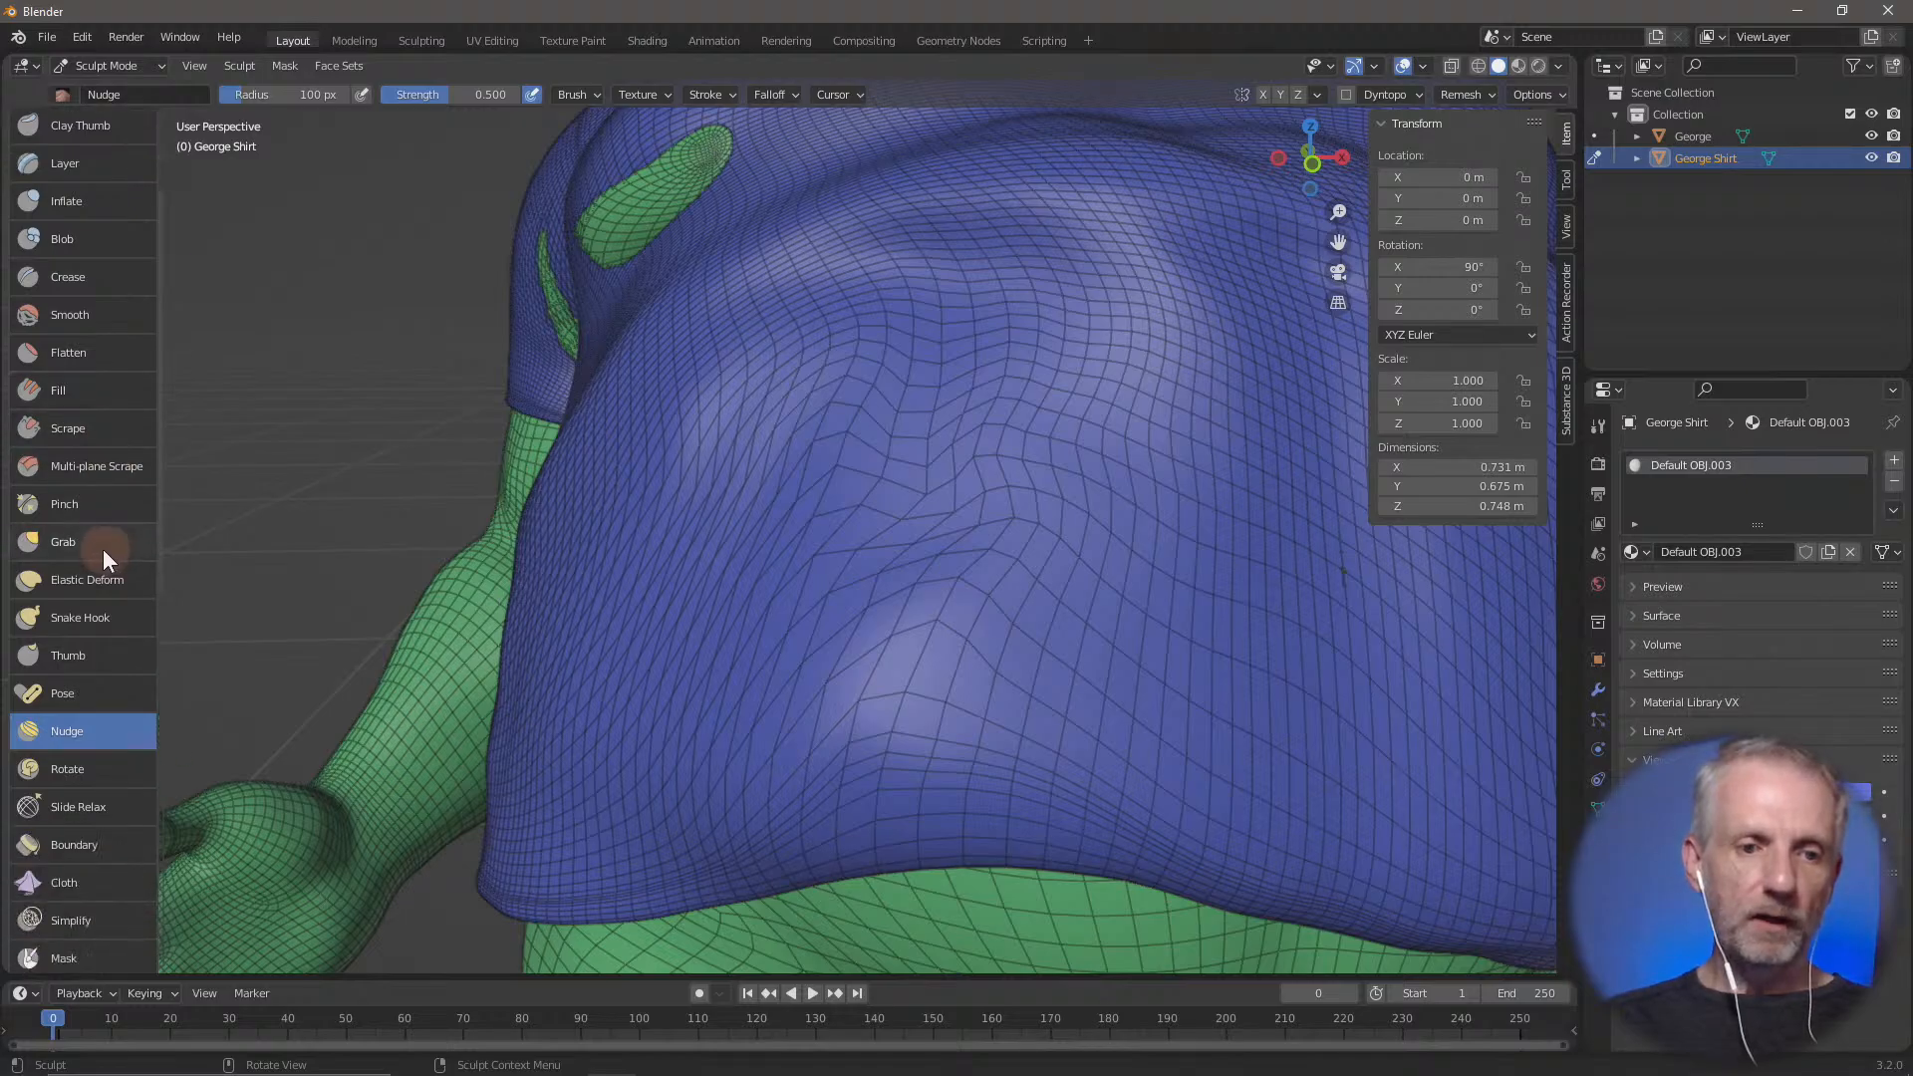
scroll(829, 654, "up", 2)
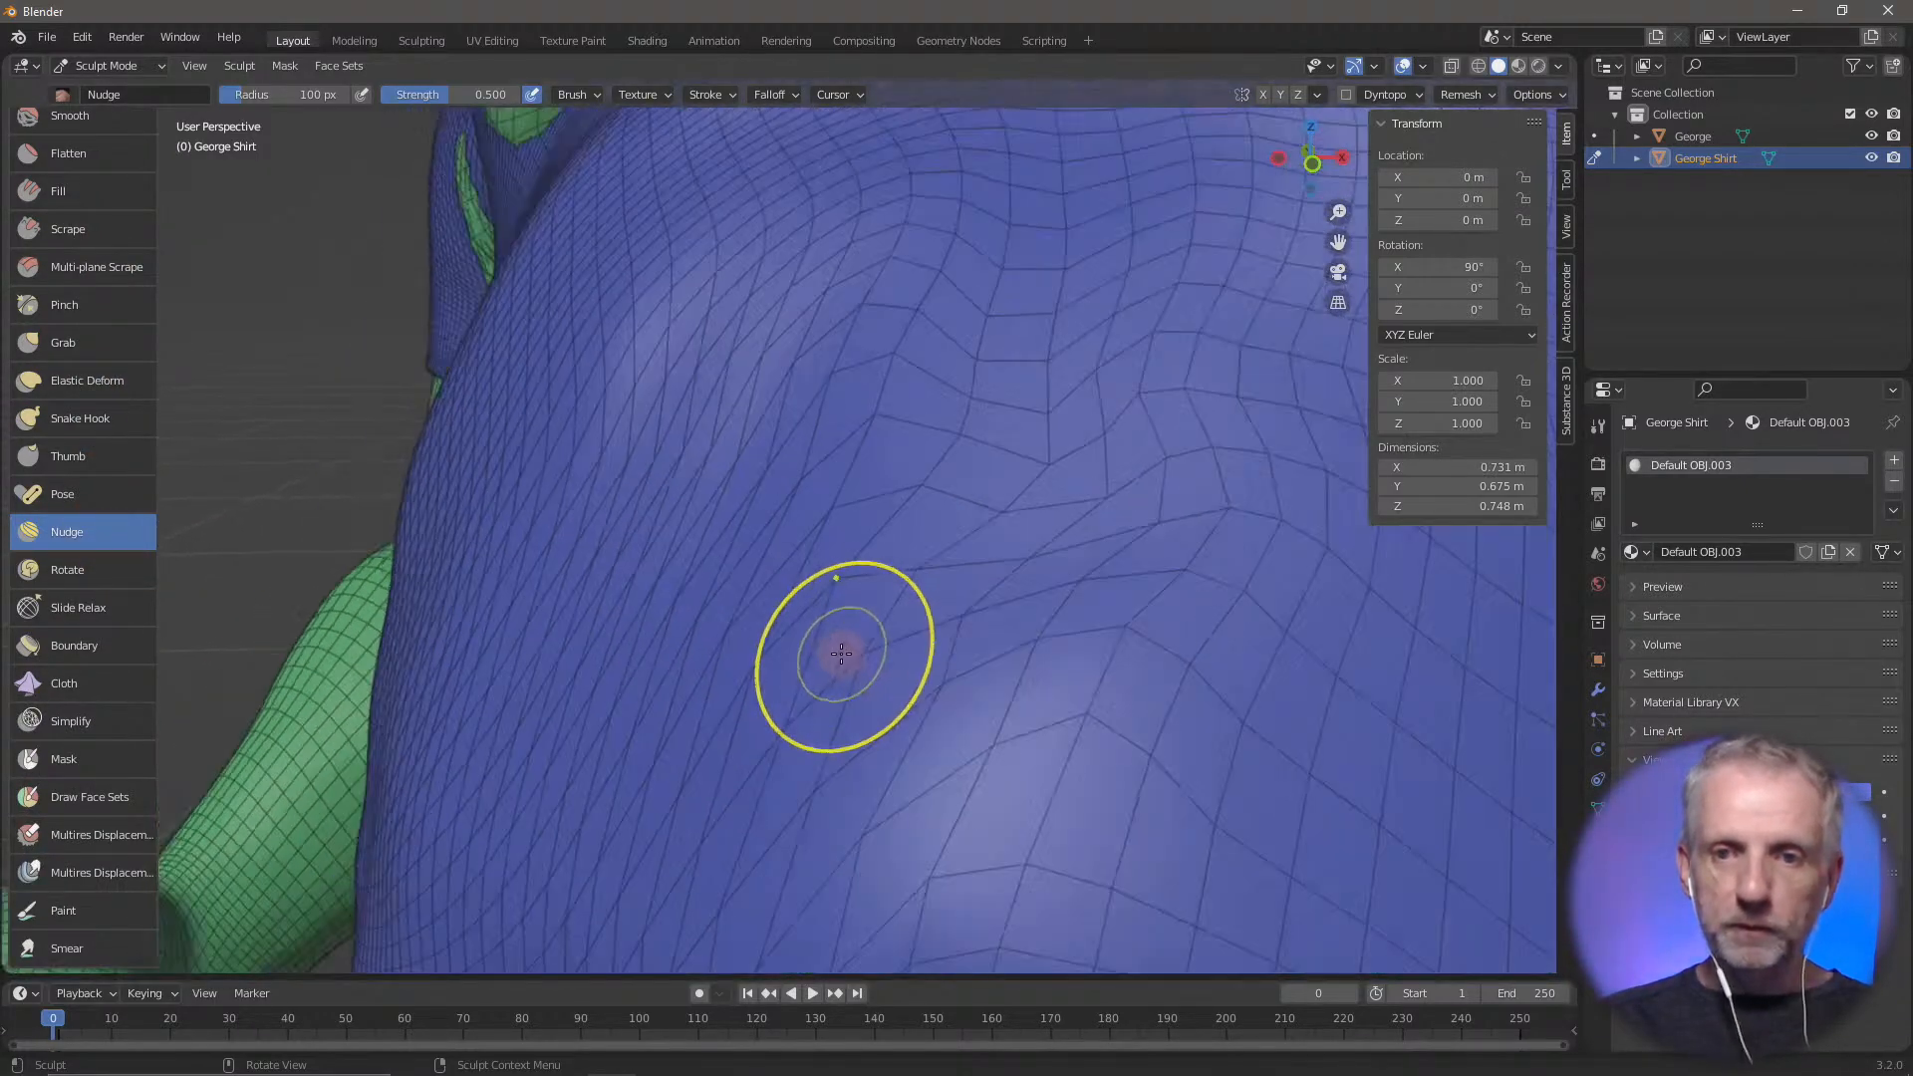
scroll(841, 653, "down", 6)
scroll(934, 642, "up", 2)
middle_click_drag(934, 642, 831, 650)
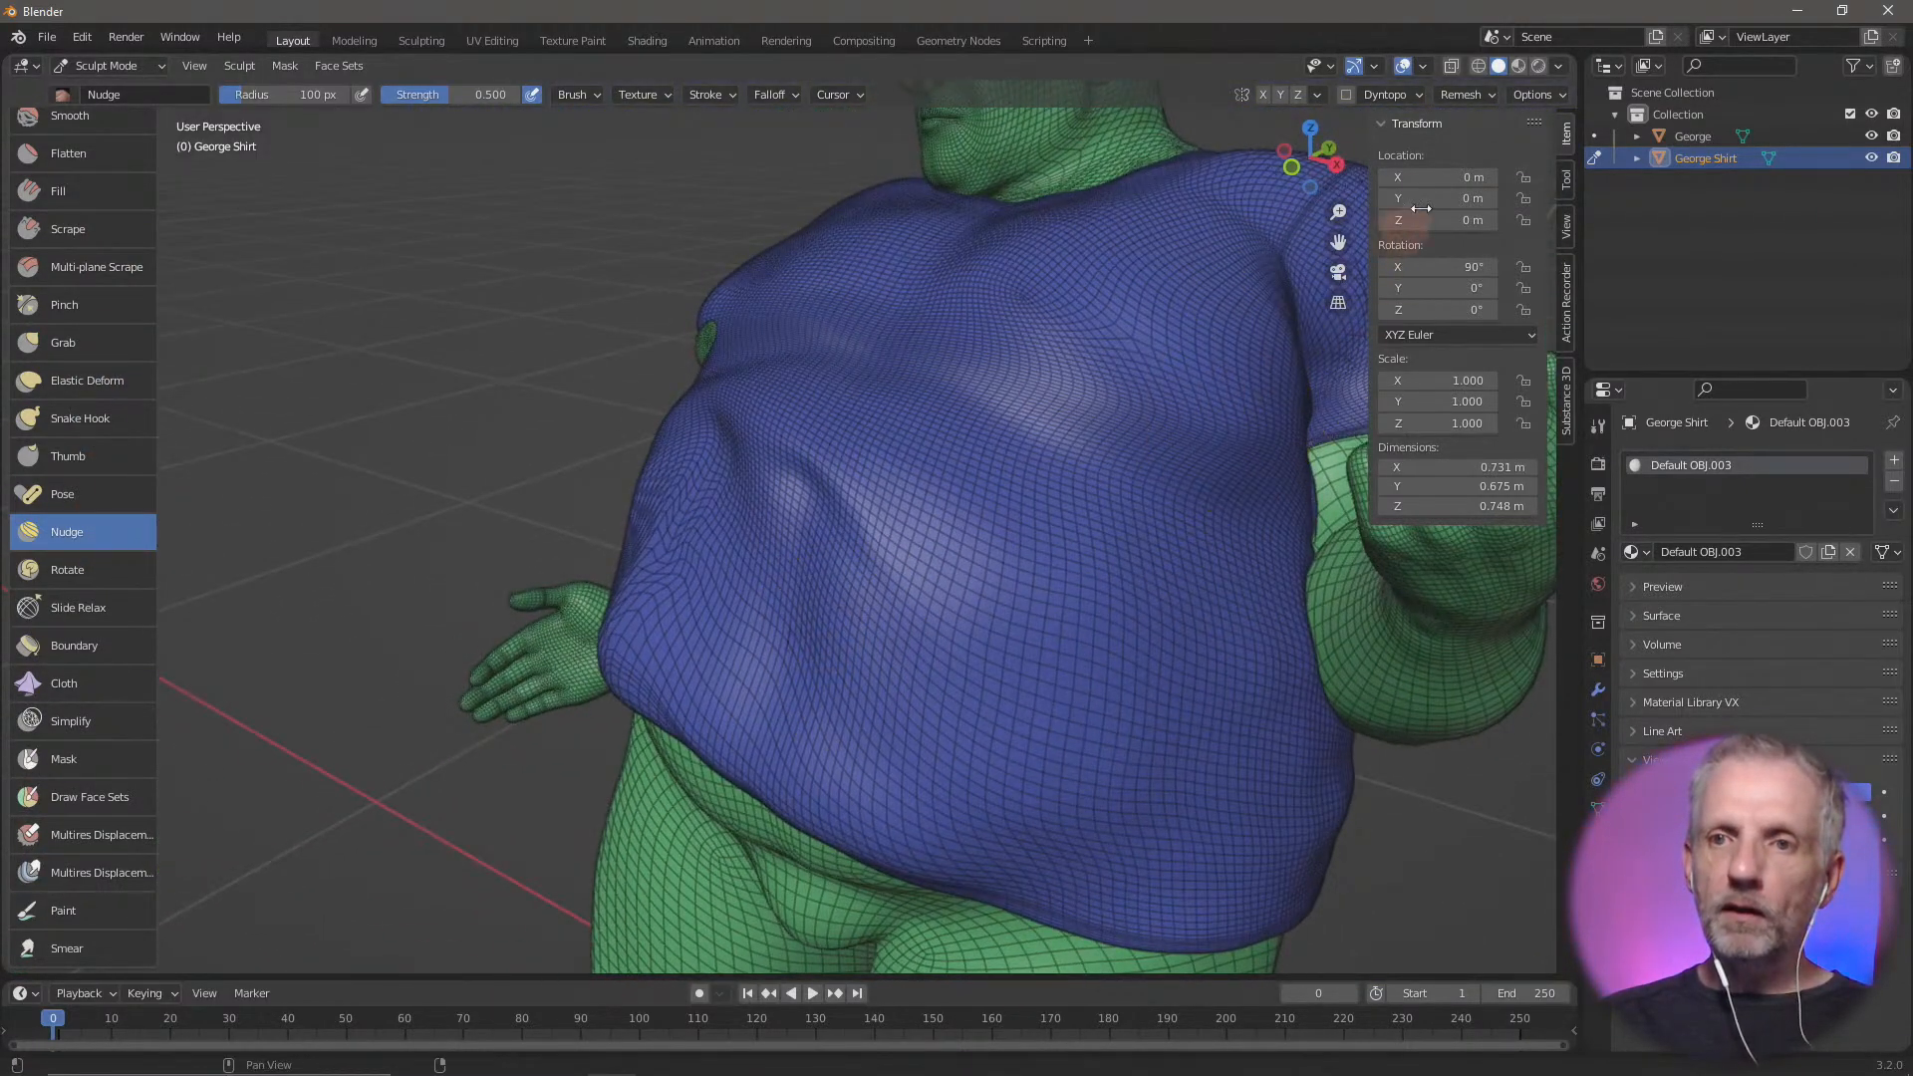
left_click(1422, 66)
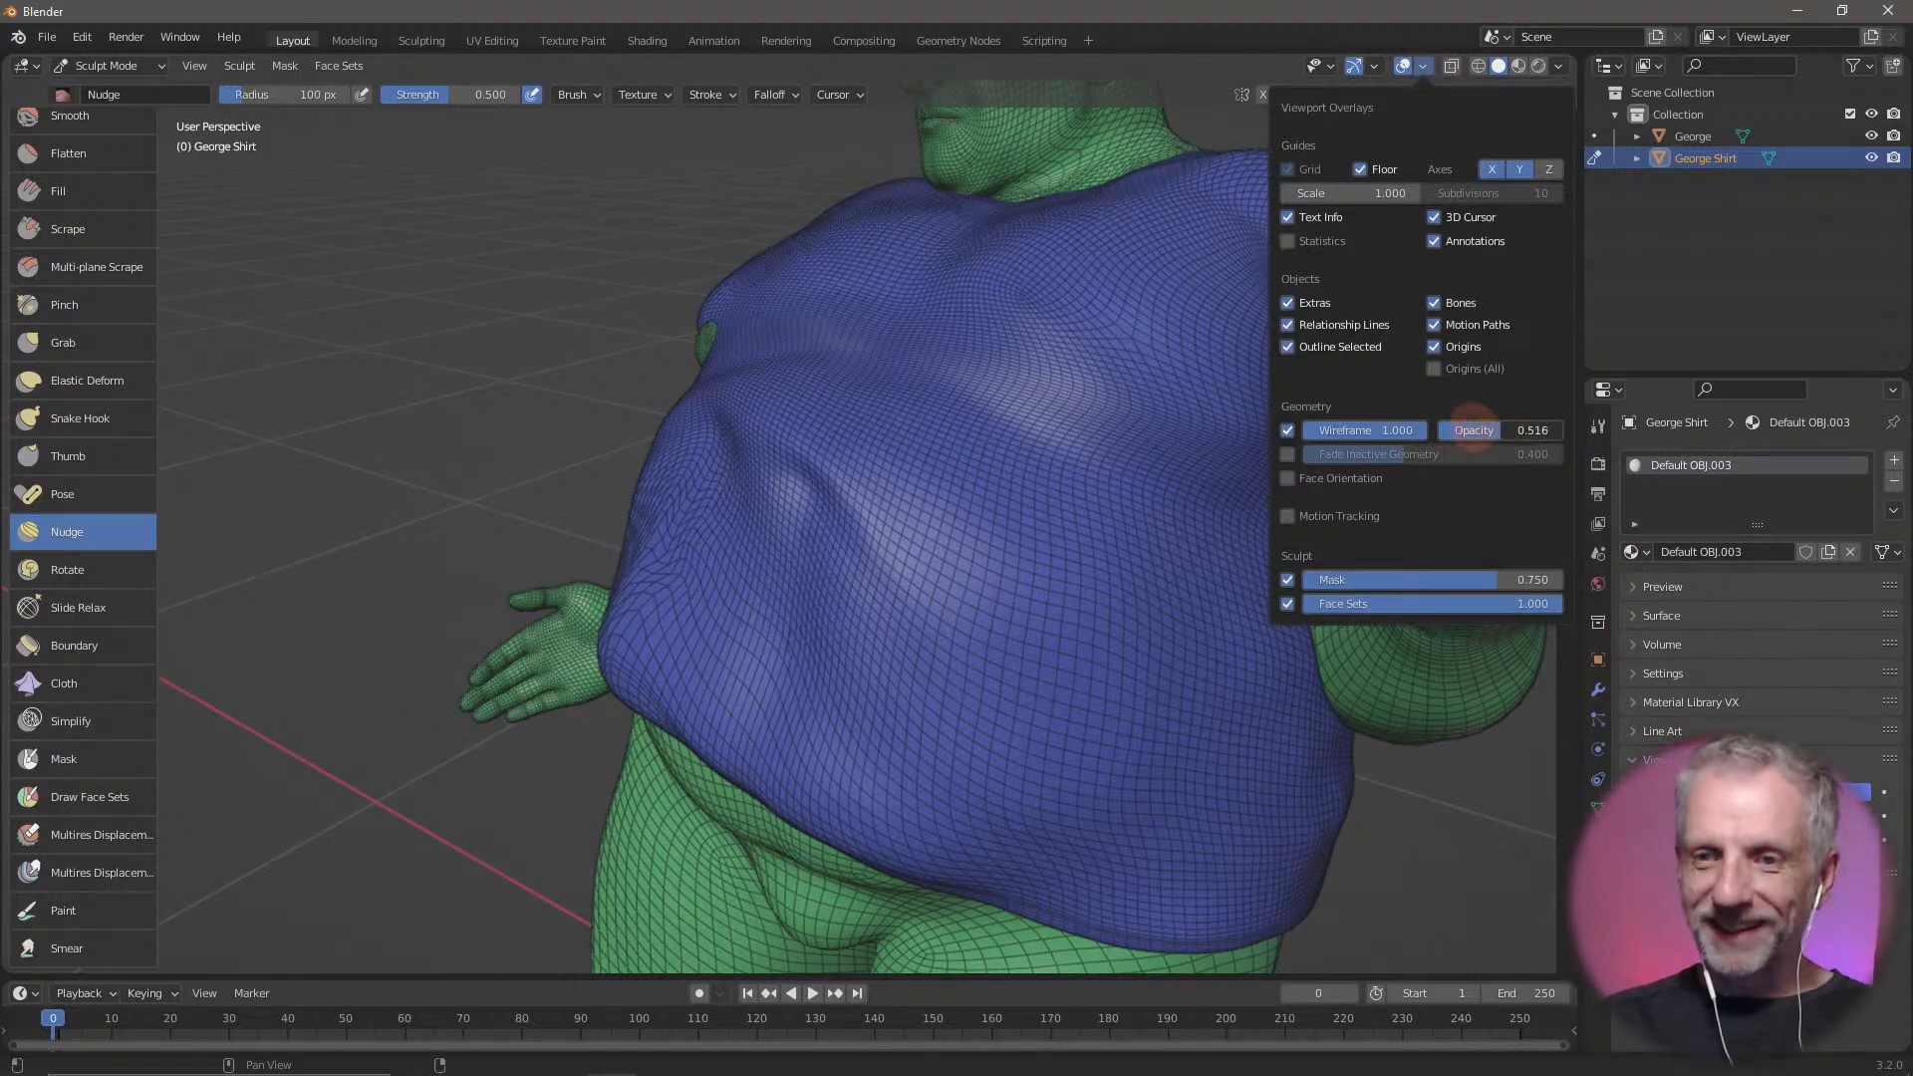
left_click_drag(1473, 430, 1449, 418)
middle_click_drag(943, 667, 922, 657)
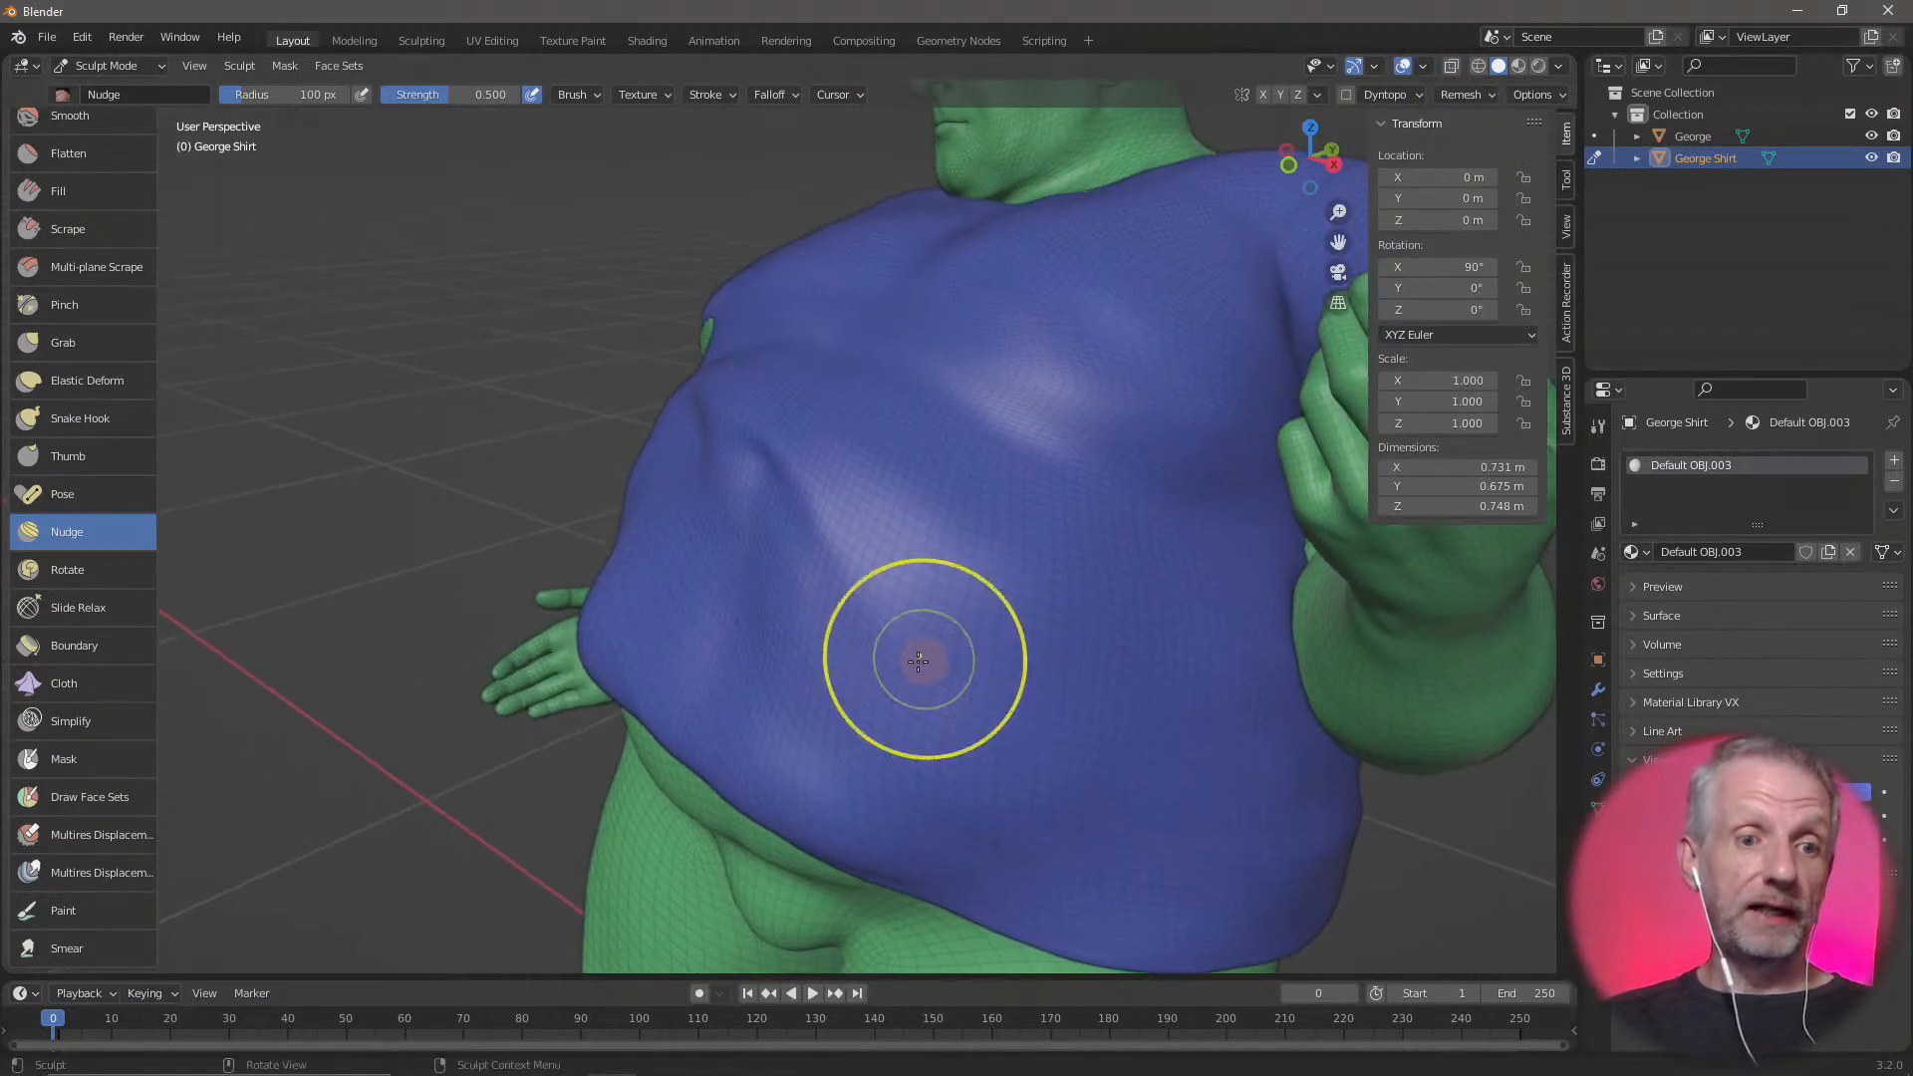
Push wrinkles into the left half of the shirt's belly with short upward strokes of the Cloth brush
scroll(922, 657, "up", 2)
left_click(82, 692)
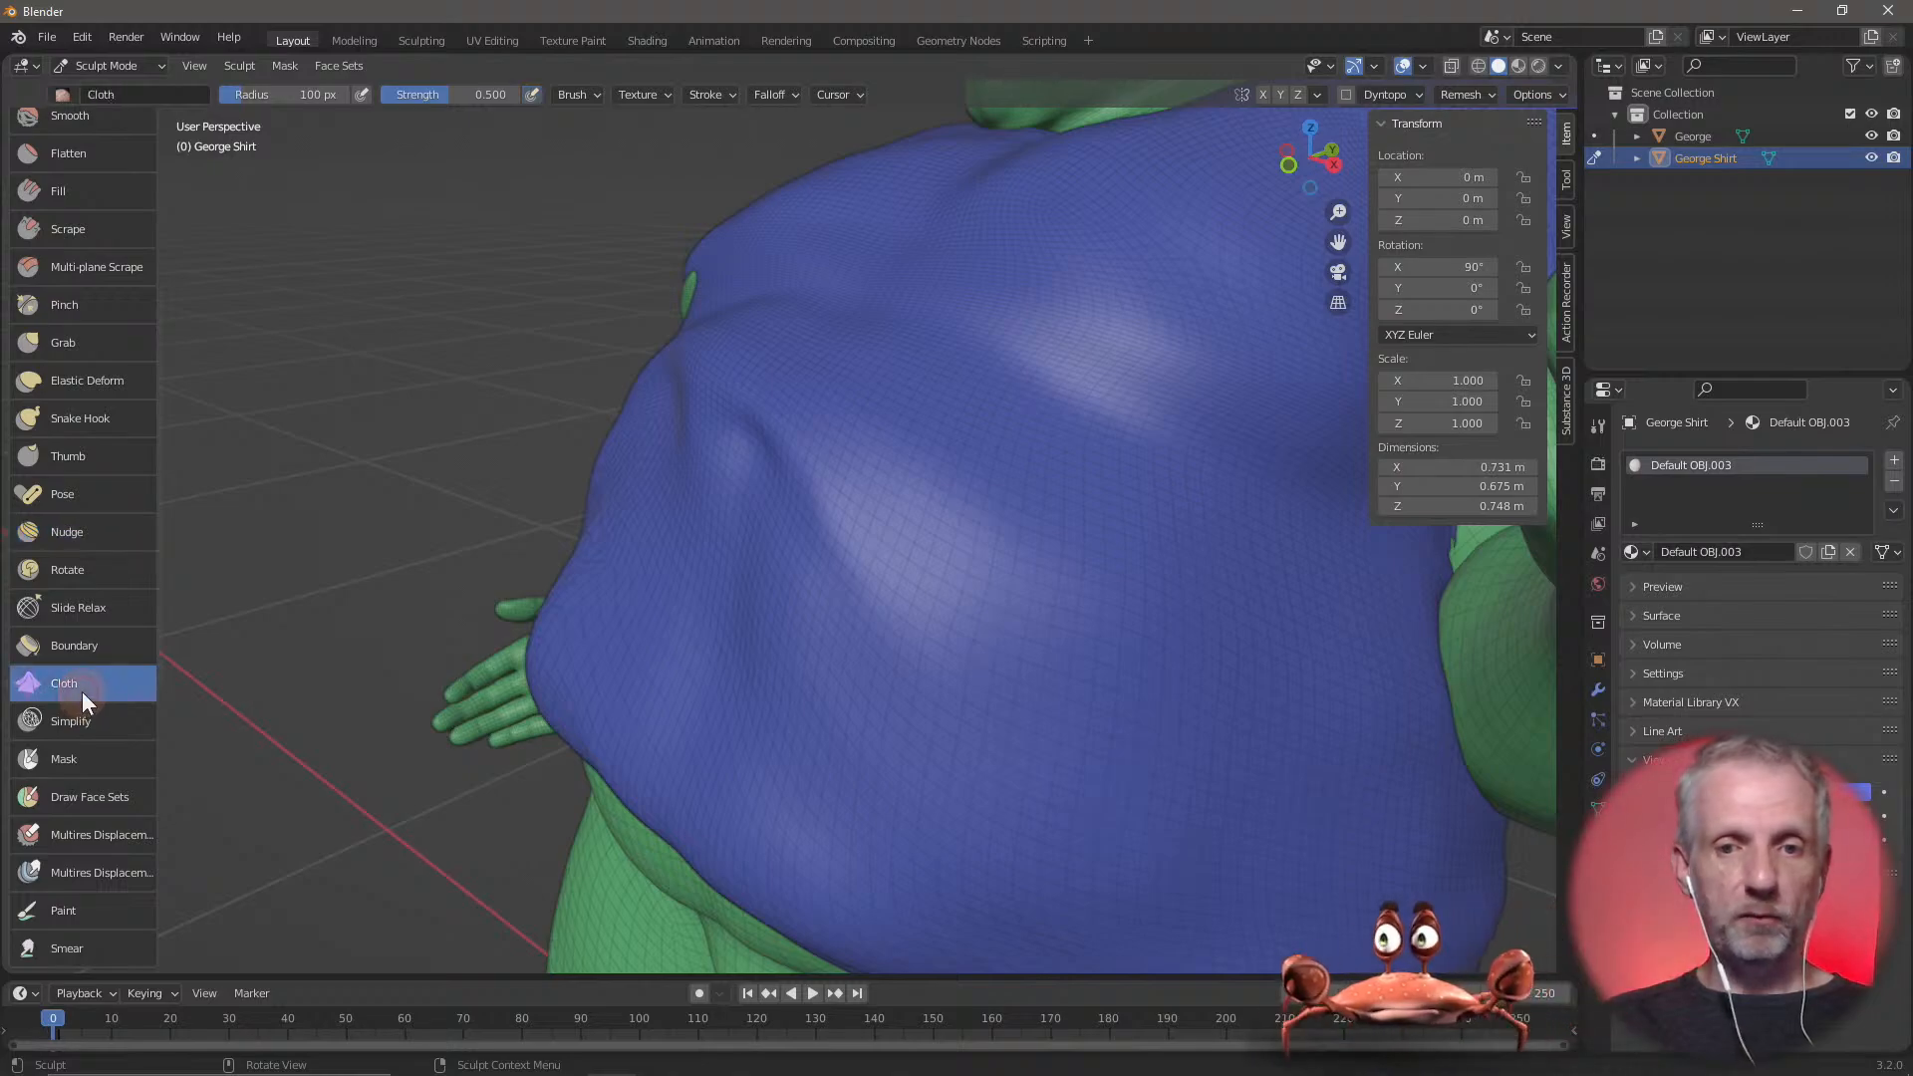
scroll(842, 556, "down", 4)
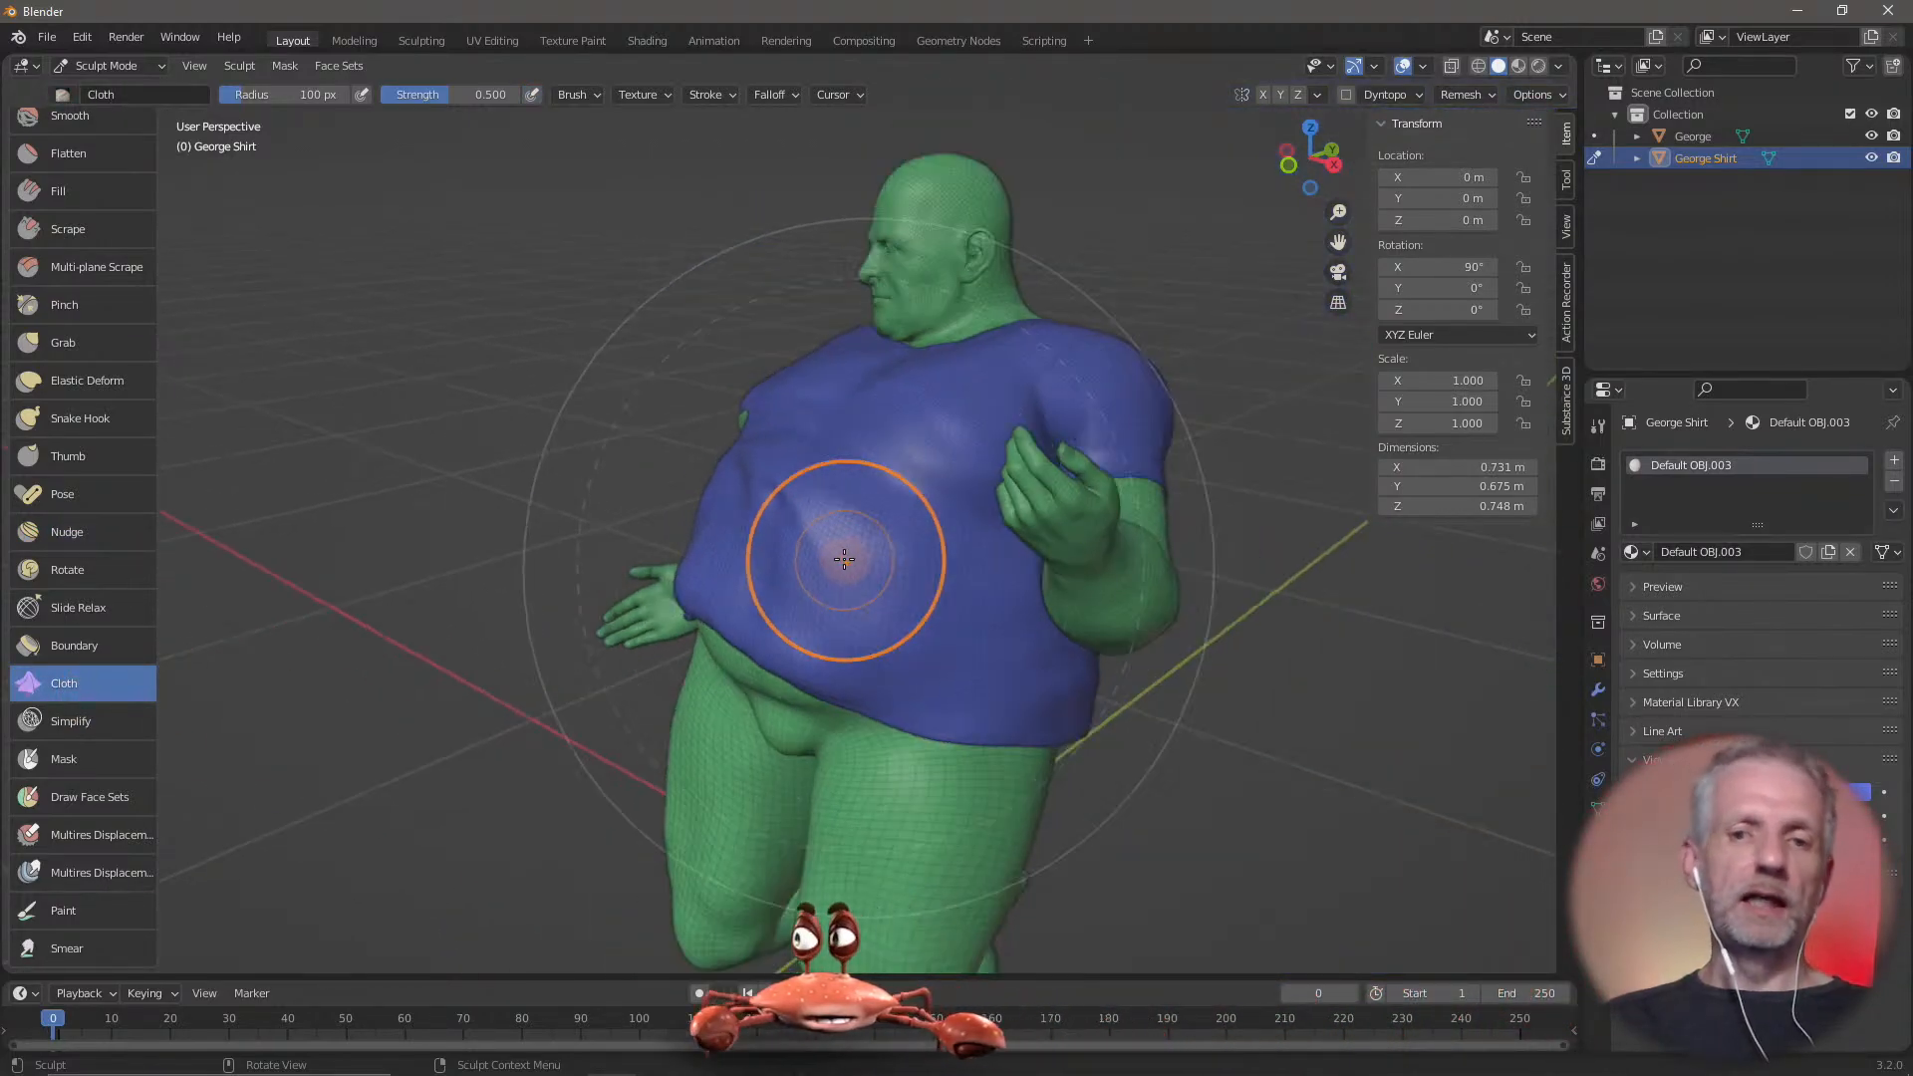
scroll(842, 556, "up", 5)
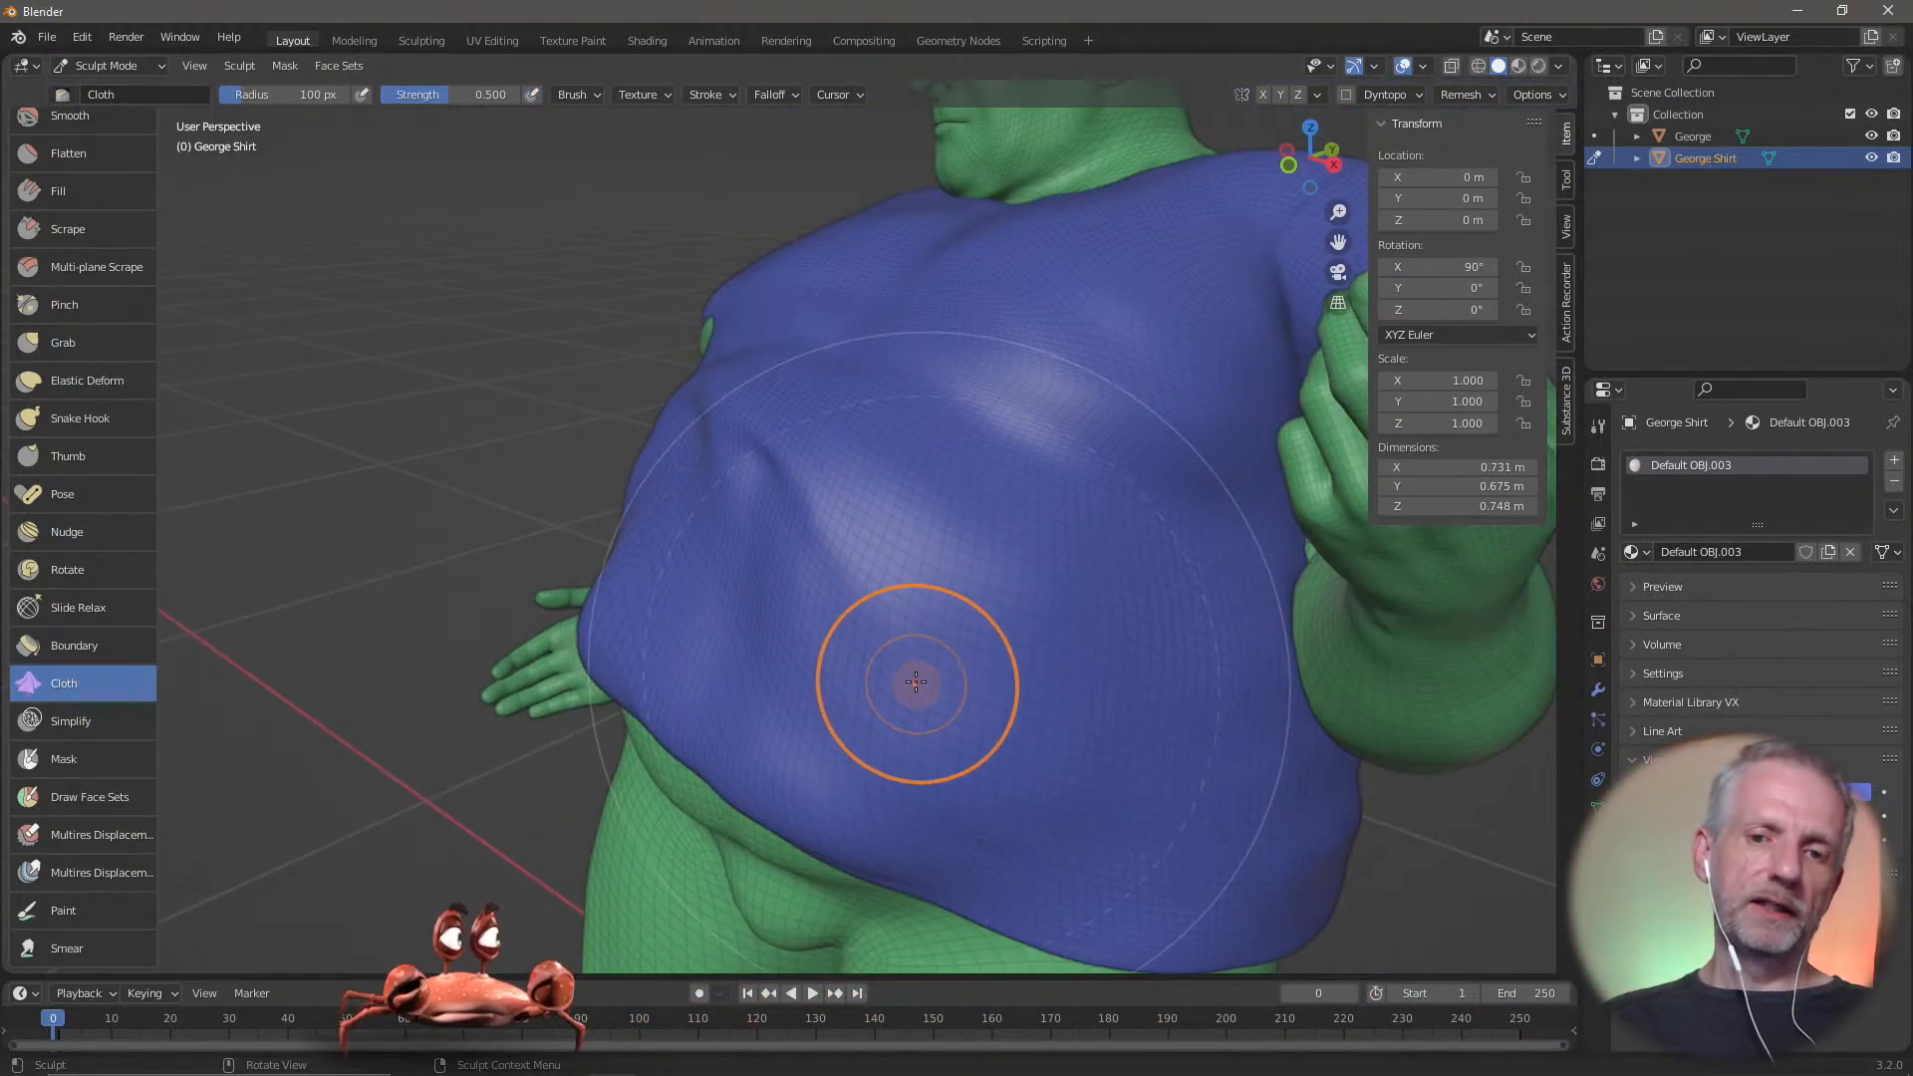
left_click_drag(917, 683, 961, 561)
mouse_move(865, 619)
left_mouse_down()
mouse_move(864, 560)
mouse_move(892, 531)
left_mouse_up()
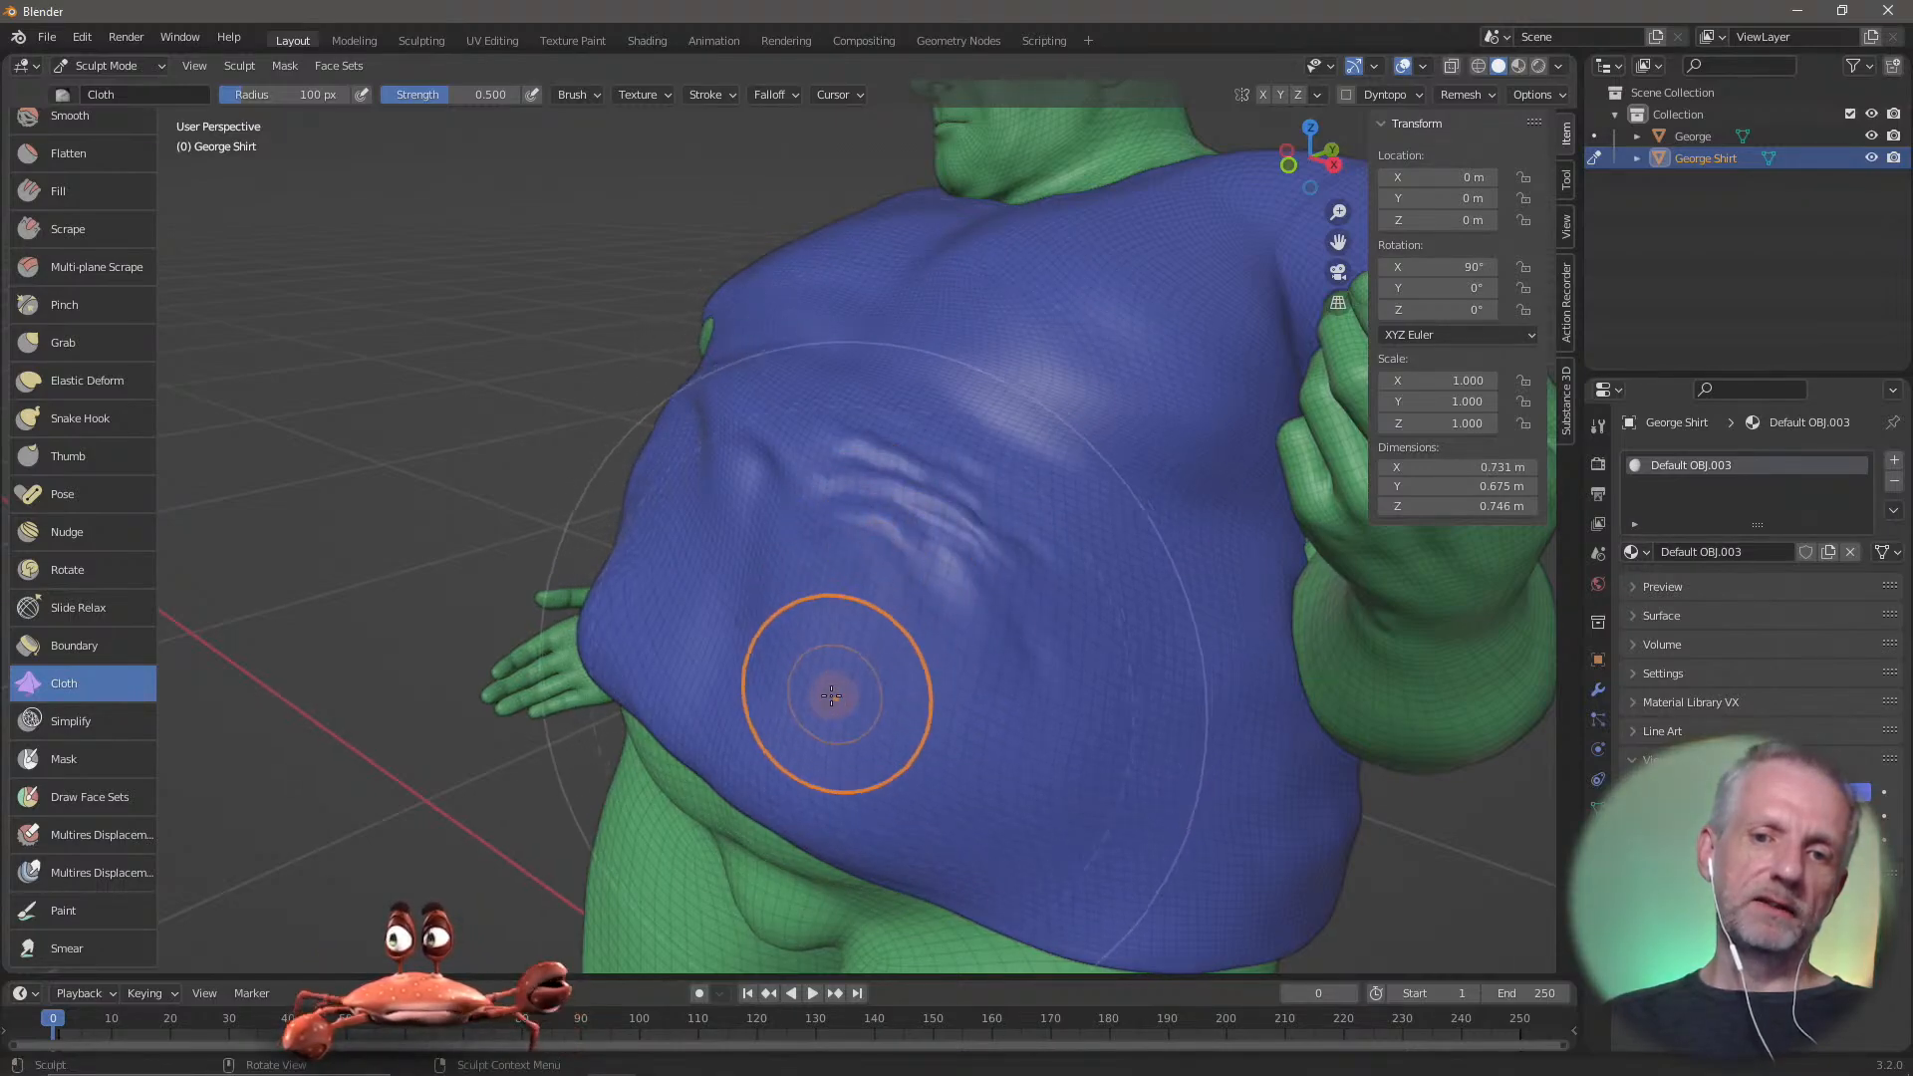
left_click_drag(833, 693, 864, 607)
left_click_drag(934, 765, 967, 667)
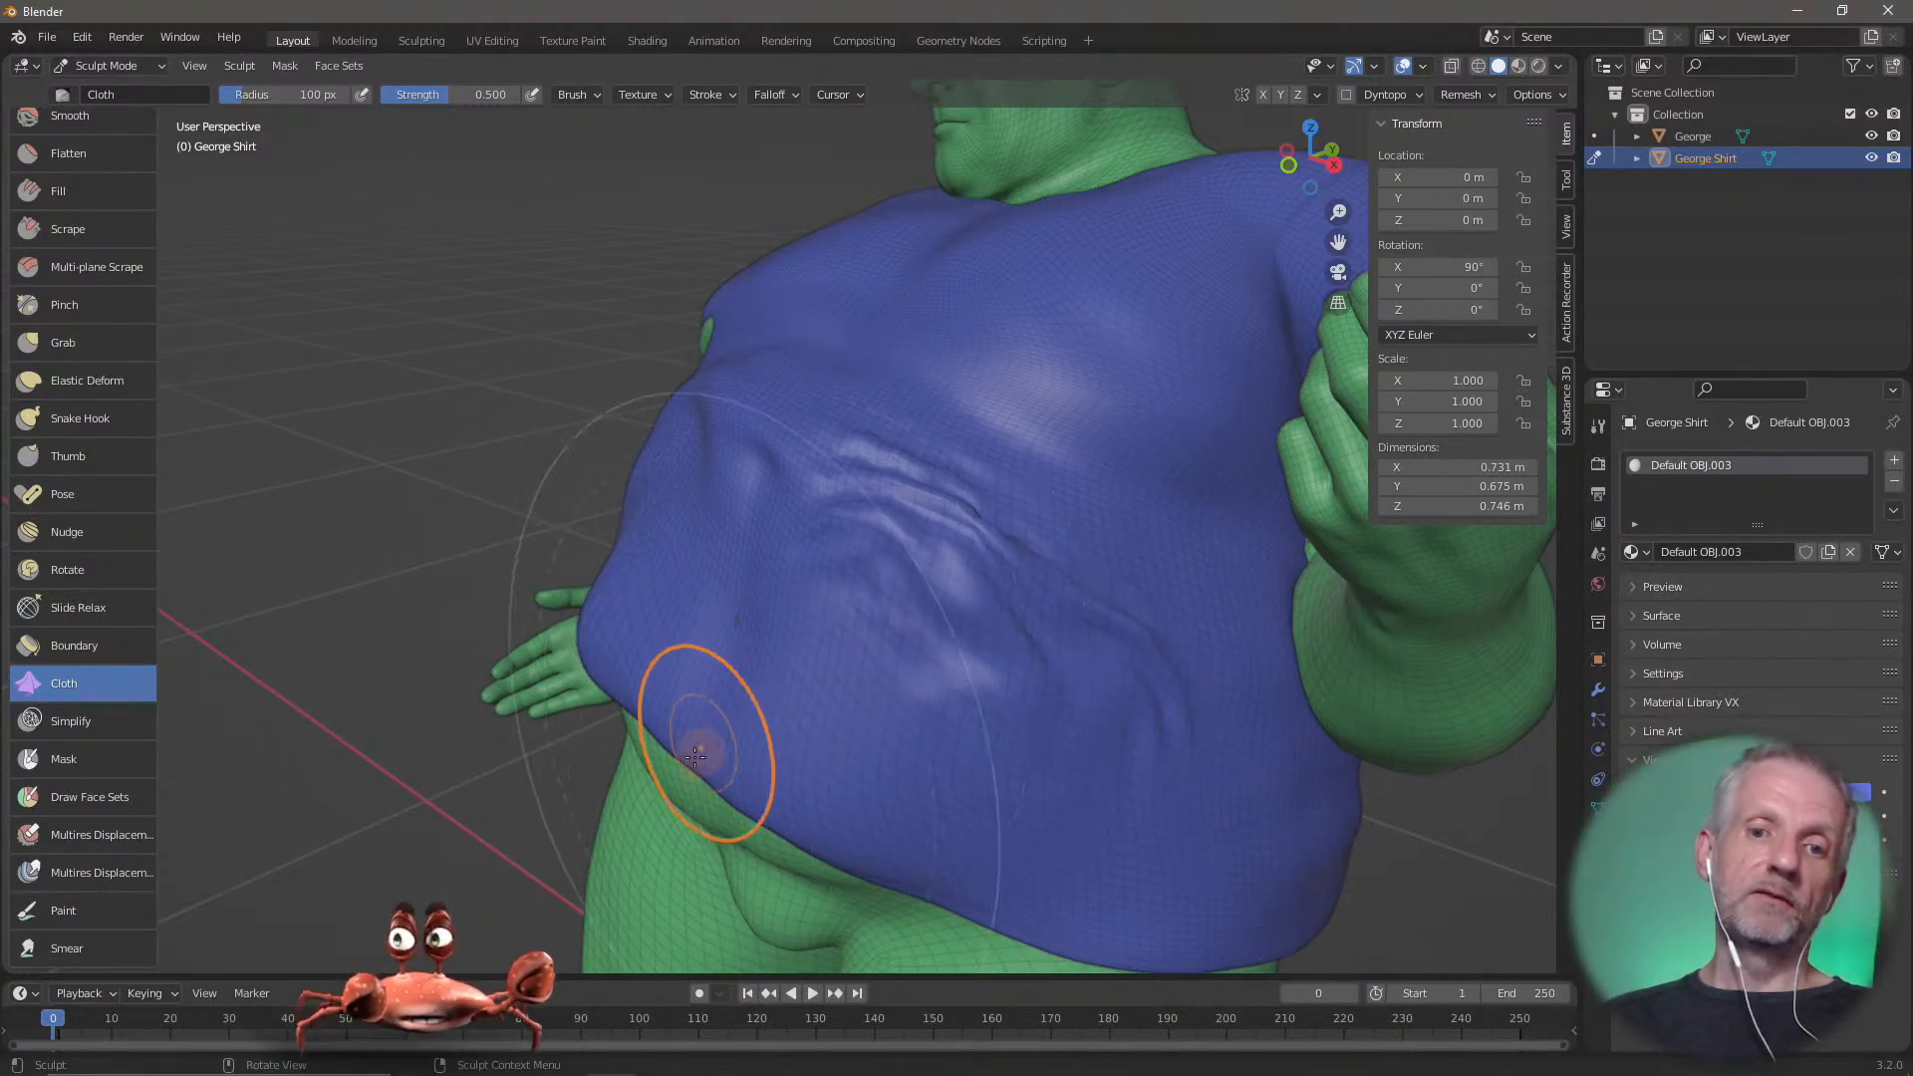
Extend the Cloth brush wrinkles from the front hem across the front of the belly towards the figure's right side
mouse_move(683, 732)
left_mouse_down()
mouse_move(768, 641)
mouse_move(688, 626)
mouse_move(704, 551)
left_mouse_up()
left_click_drag(499, 550, 618, 517)
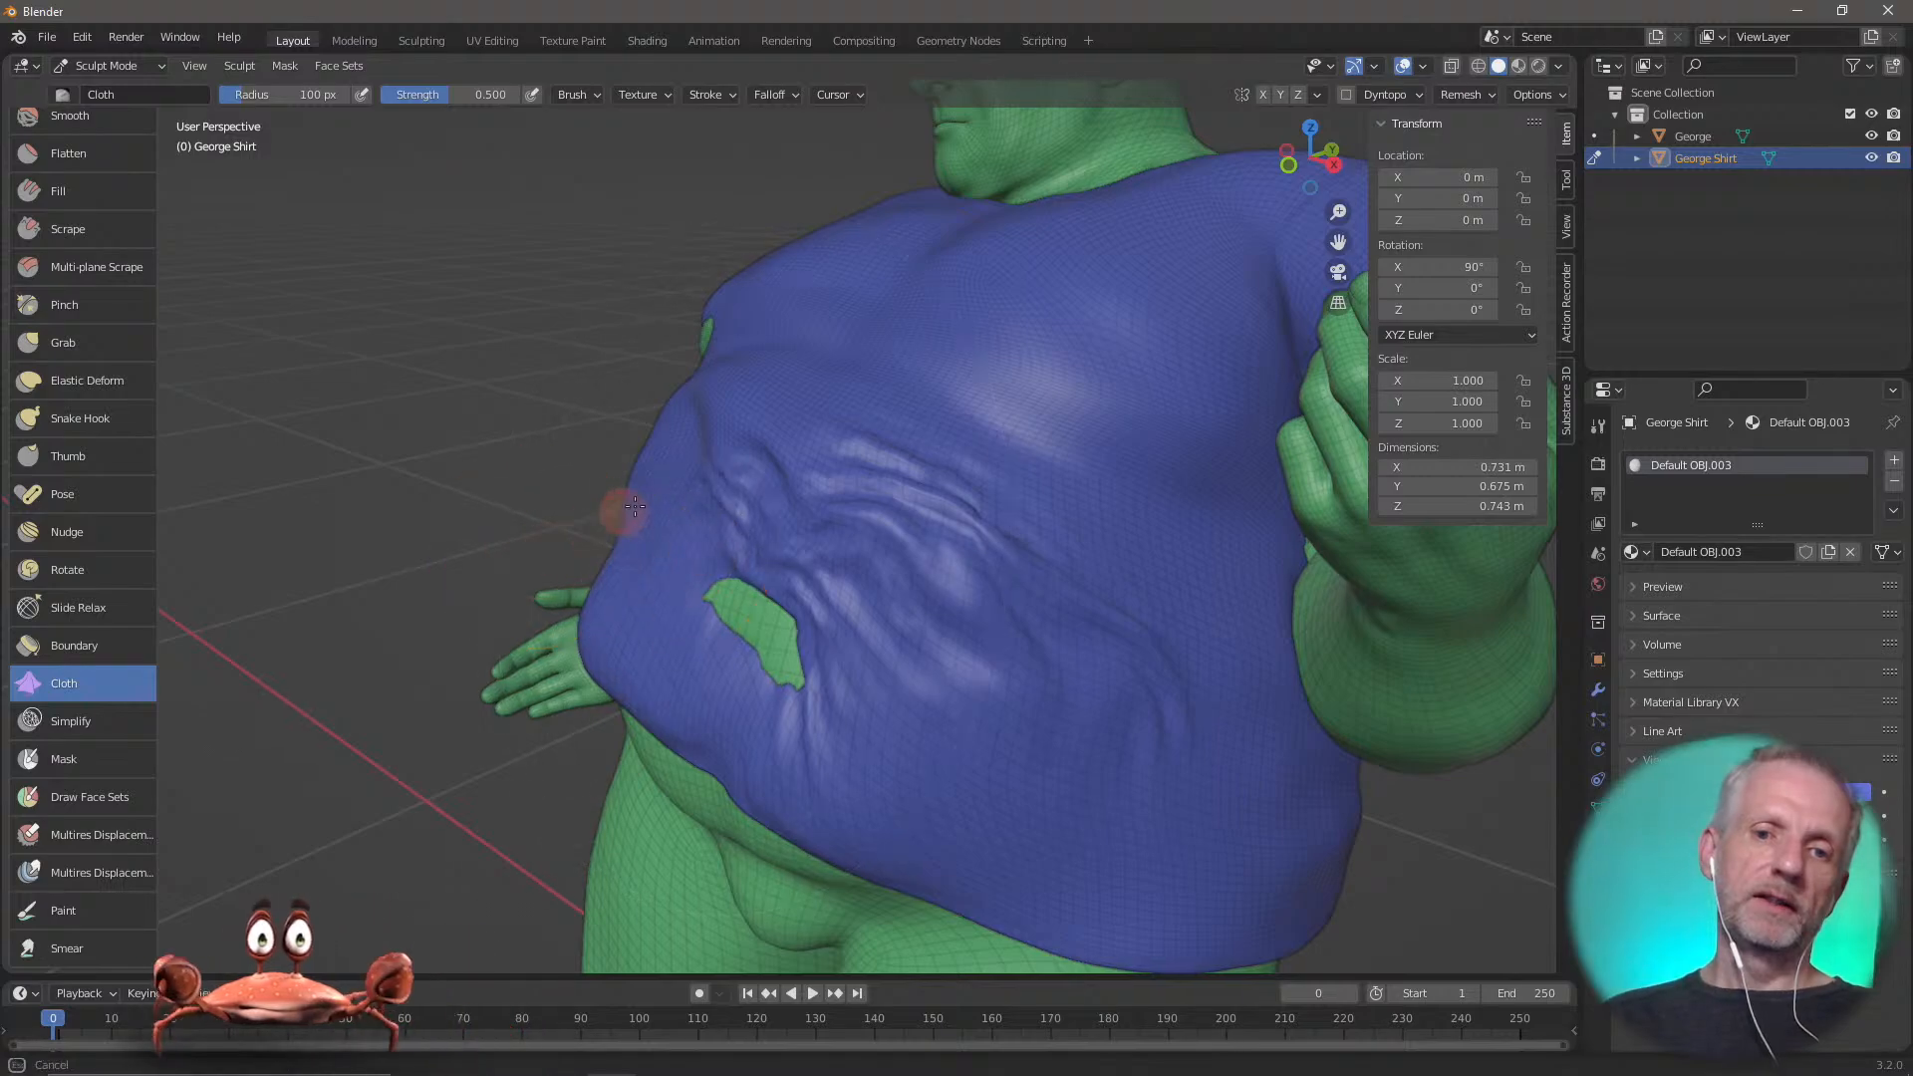
middle_click_drag(623, 519, 831, 567)
left_click_drag(831, 568, 857, 478)
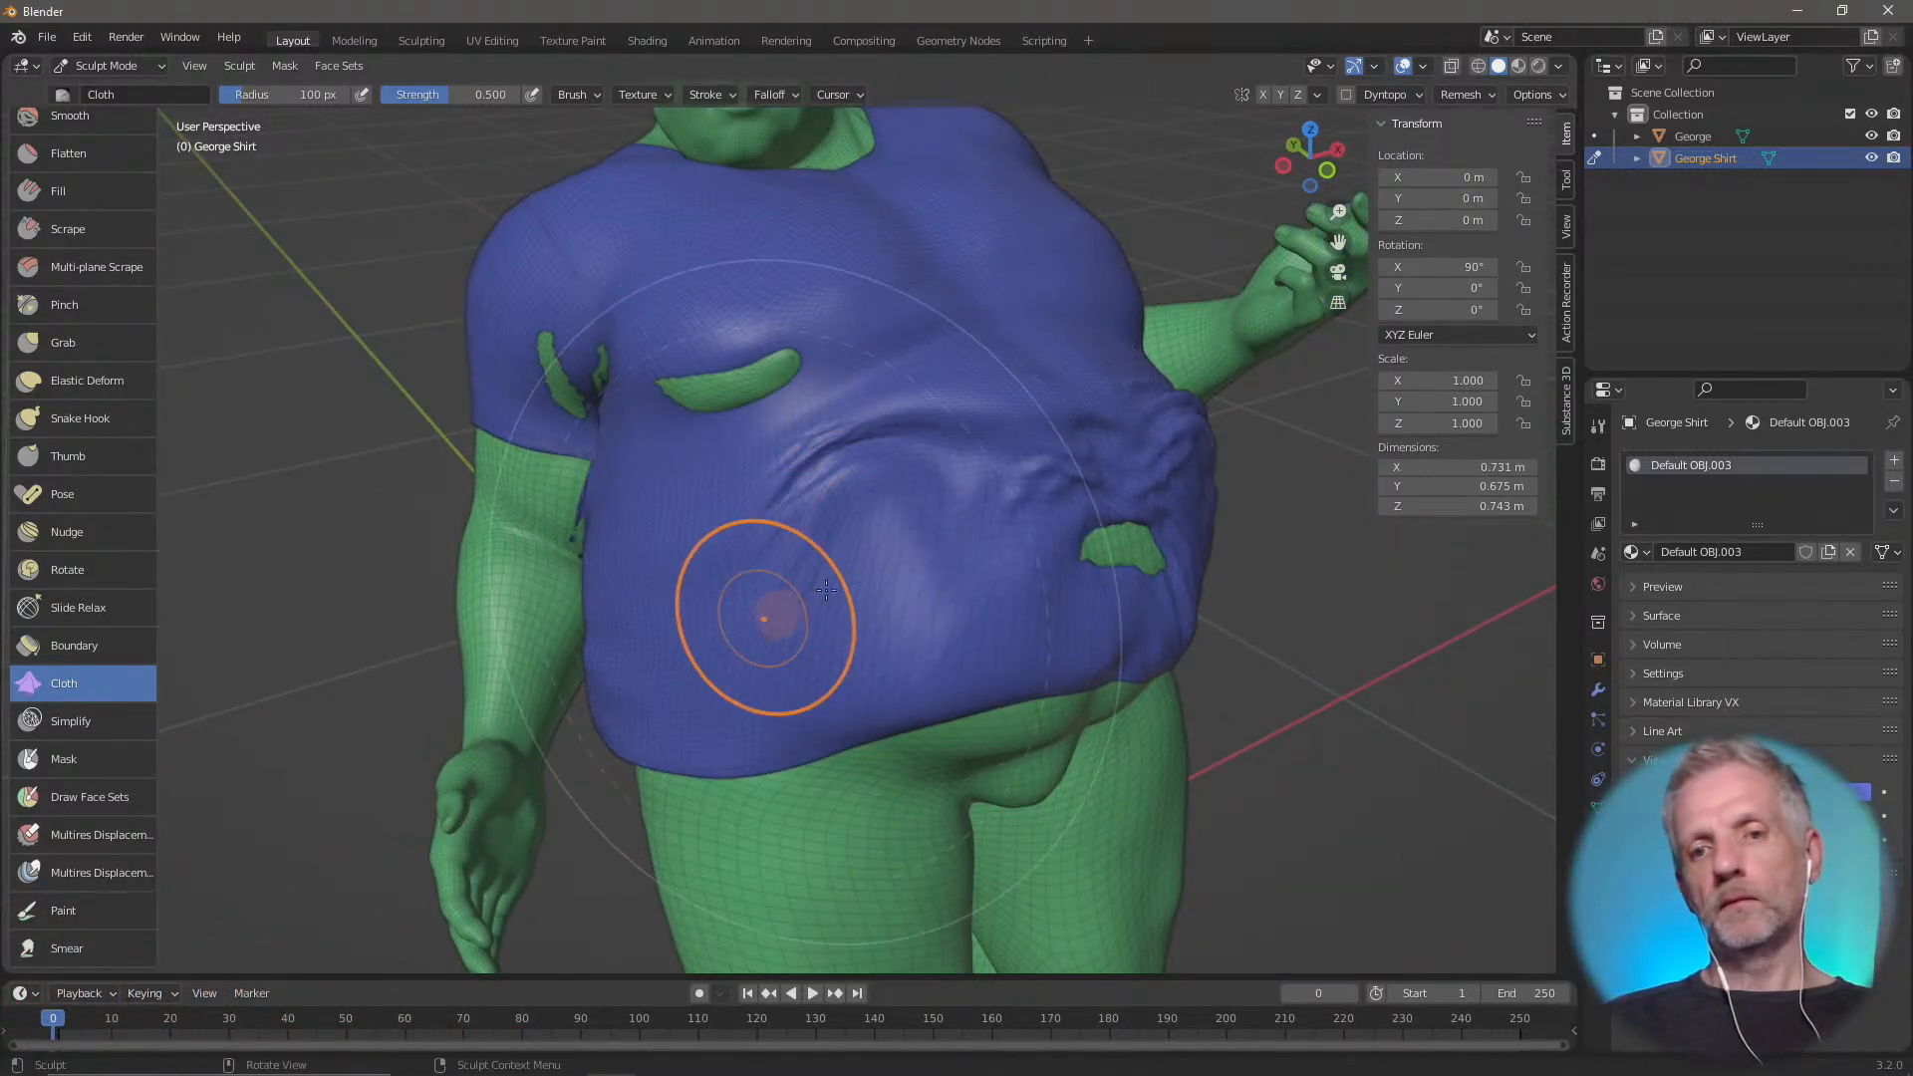
Push more wrinkles into the middle of the shirt's belly with a few Cloth brush strokes
mouse_move(747, 726)
left_mouse_down()
mouse_move(901, 598)
mouse_move(955, 580)
mouse_move(931, 463)
mouse_move(962, 382)
left_mouse_up()
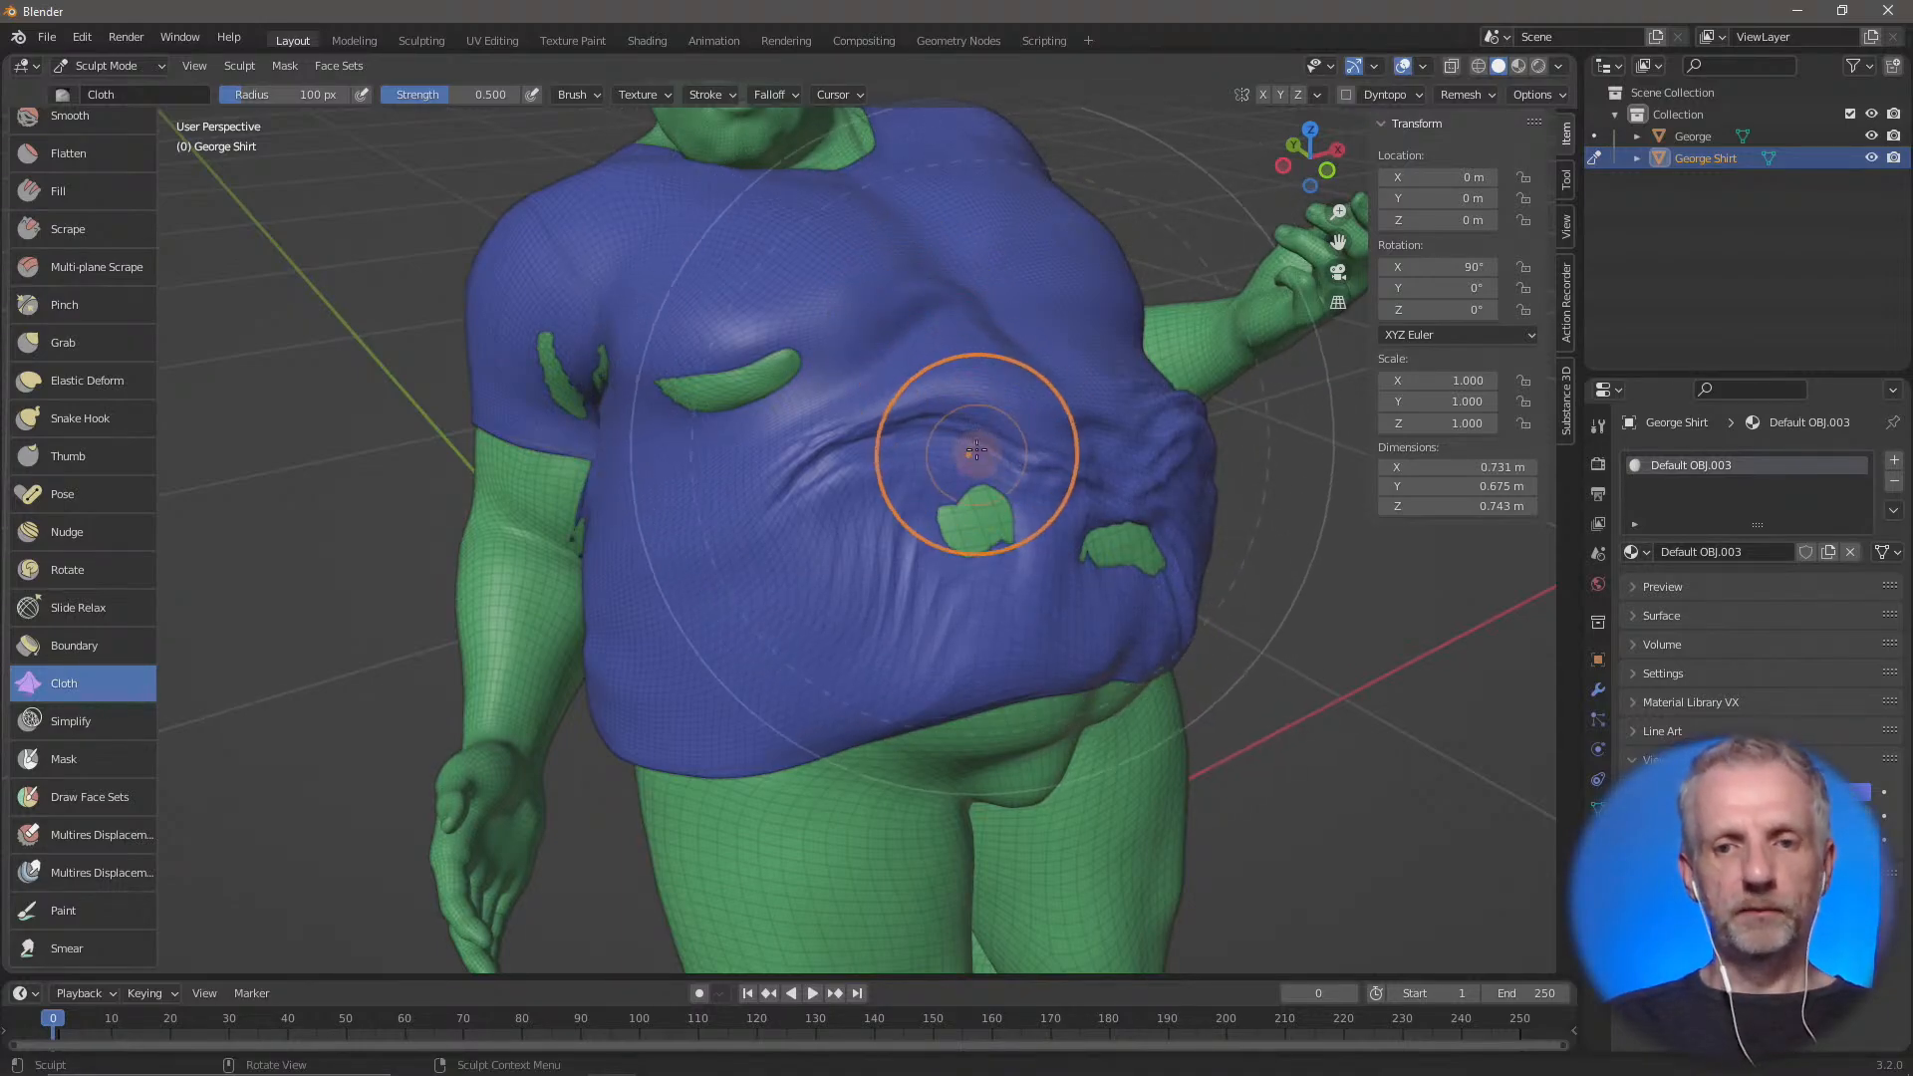
mouse_move(1002, 505)
left_mouse_down()
mouse_move(1012, 525)
mouse_move(1055, 504)
mouse_move(946, 538)
left_mouse_up()
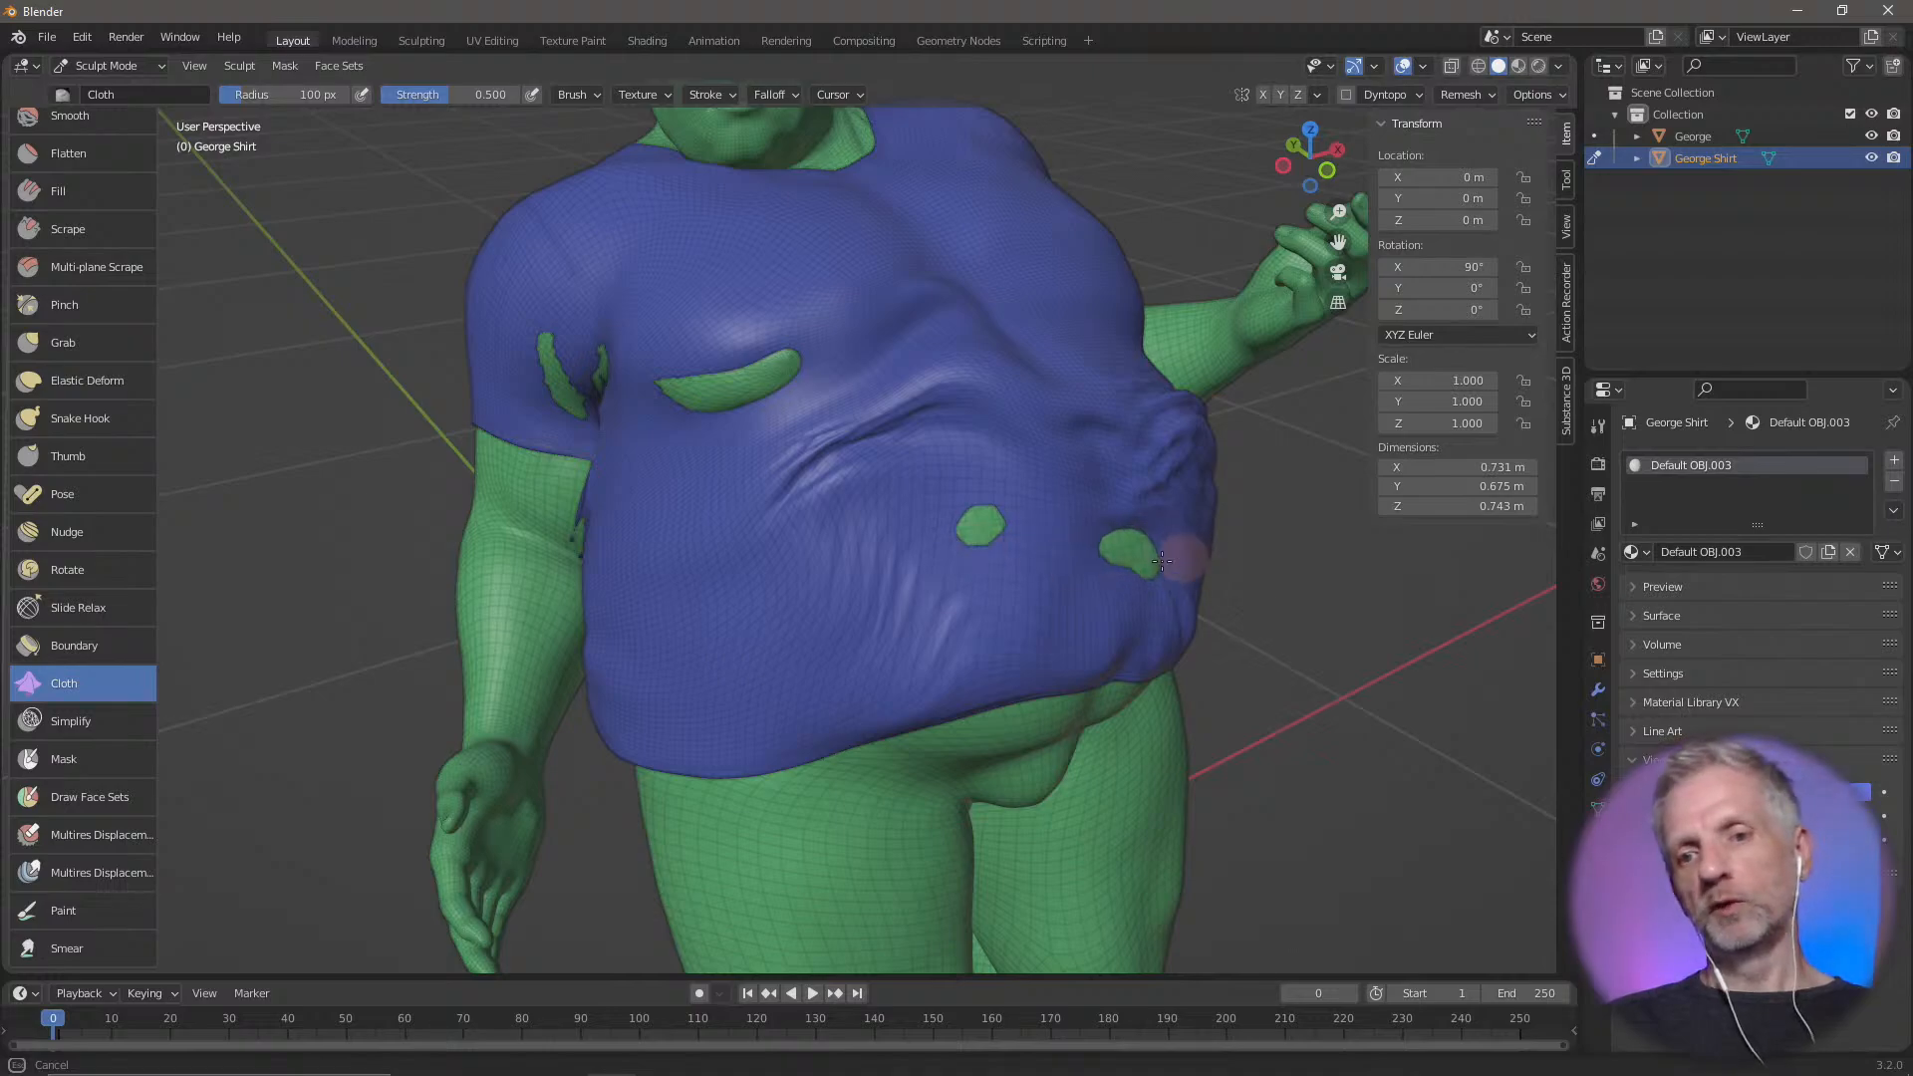
left_click_drag(1161, 560, 1056, 547)
Raise the shirt with the Draw brush over the two spots where the body pokes through the belly
scroll(74, 224, "up", 5)
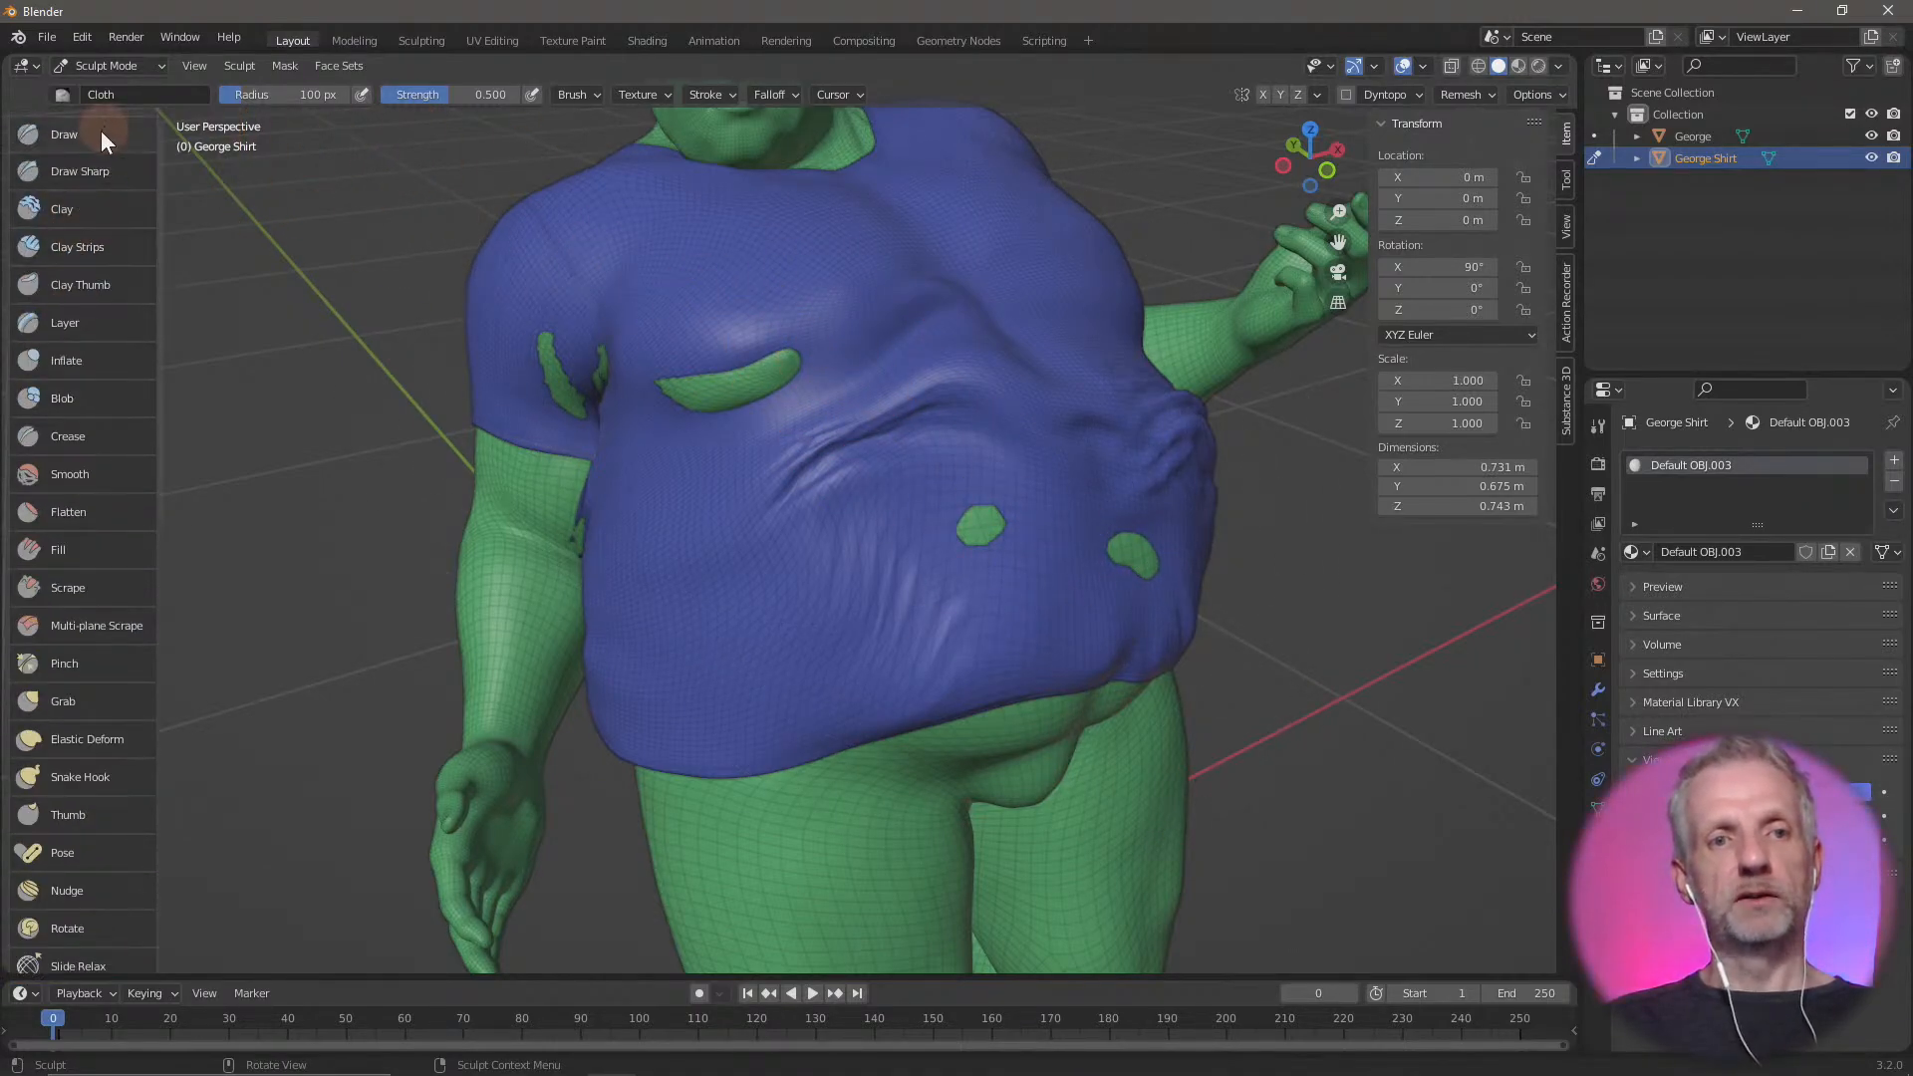
left_click(63, 133)
left_click_drag(940, 521, 1007, 534)
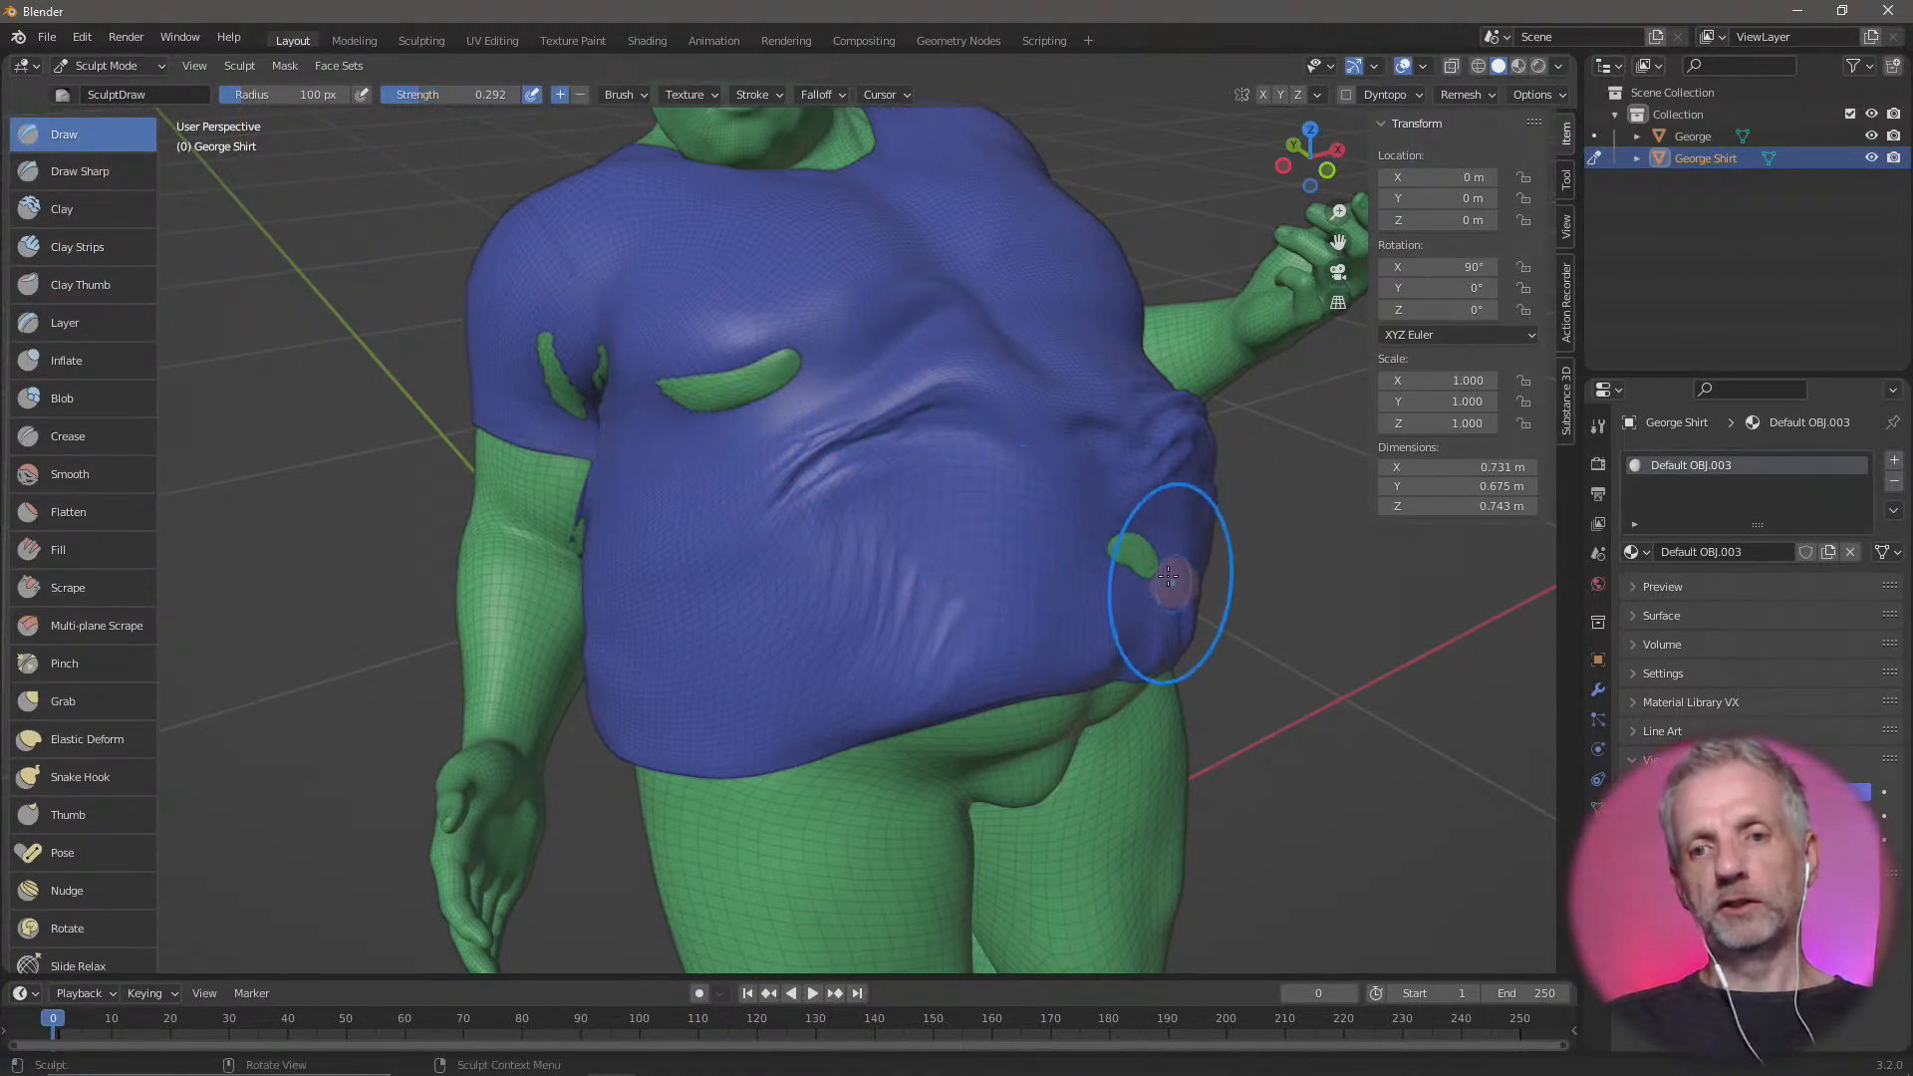
left_click_drag(1168, 576, 1042, 571)
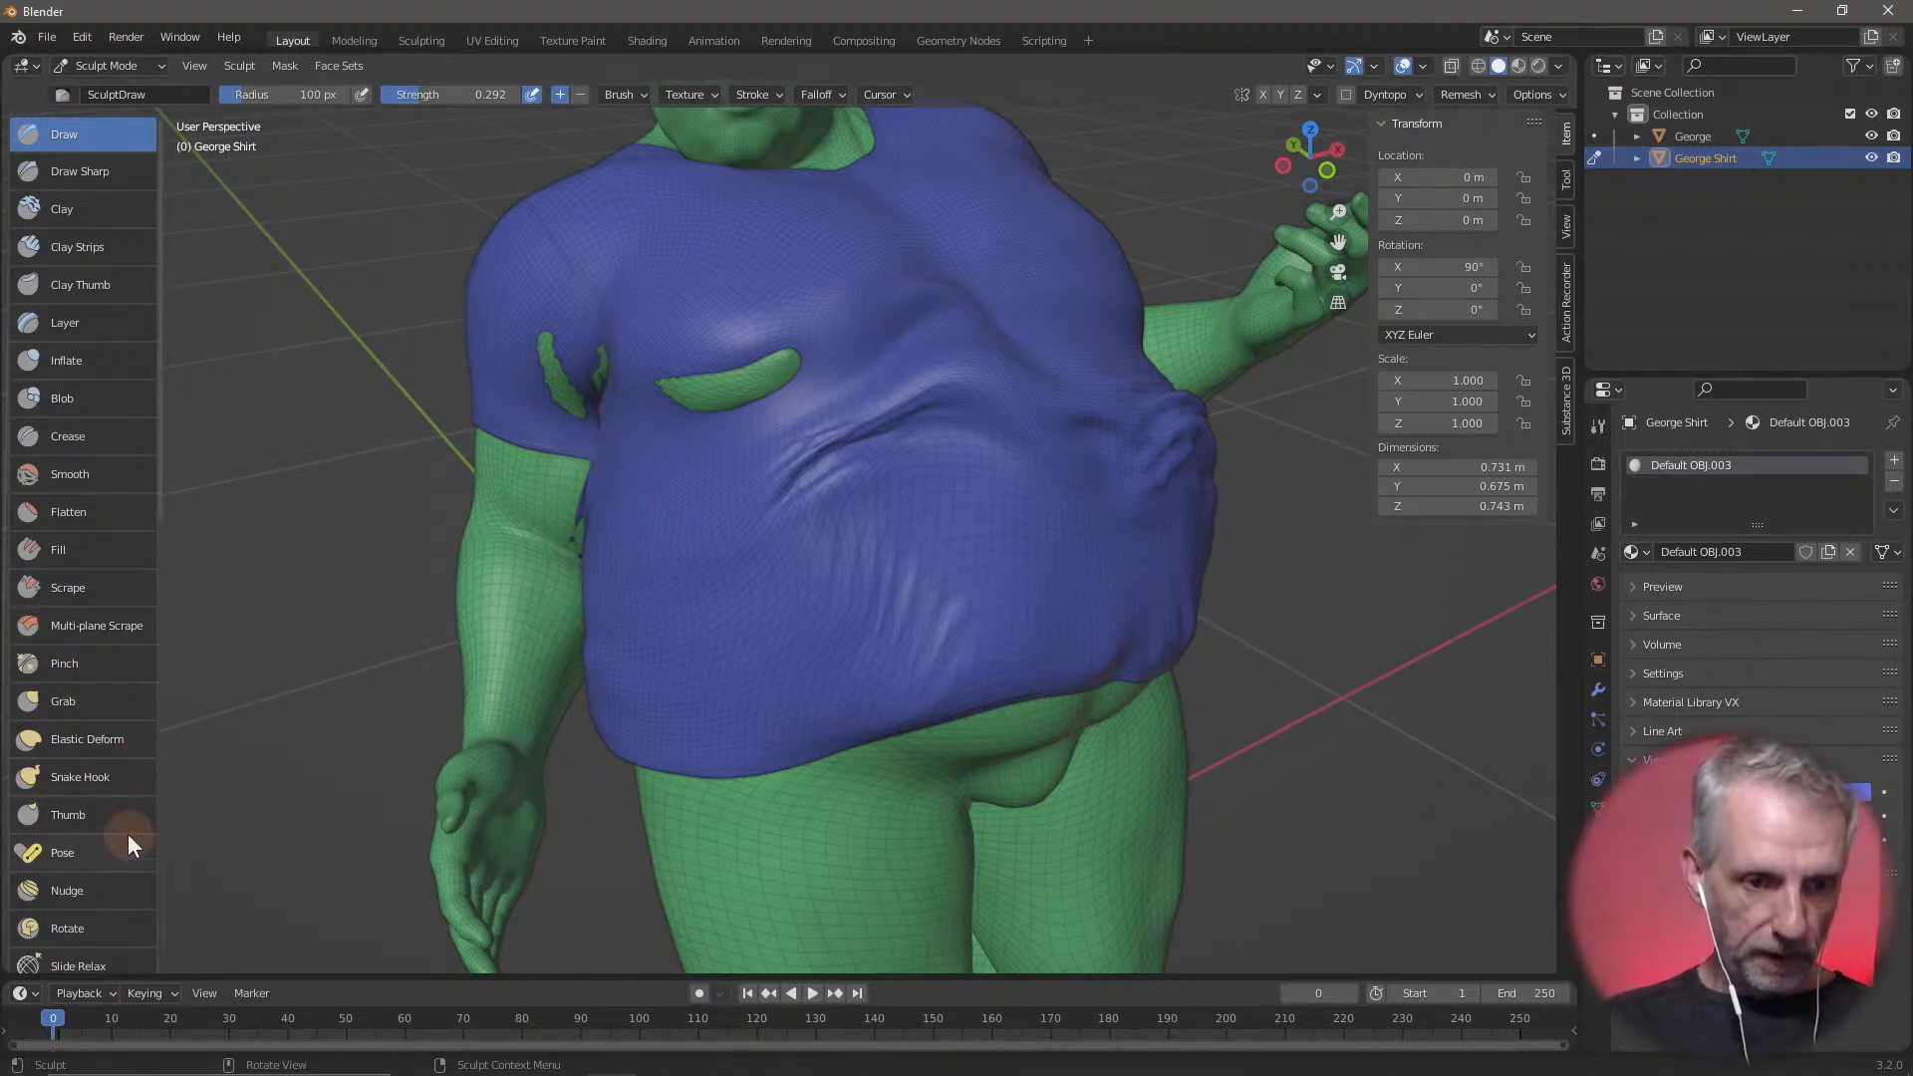
Sculpt further folds with the Cloth brush across the belly and down its lower part on the figure's right side
scroll(127, 833, "down", 5)
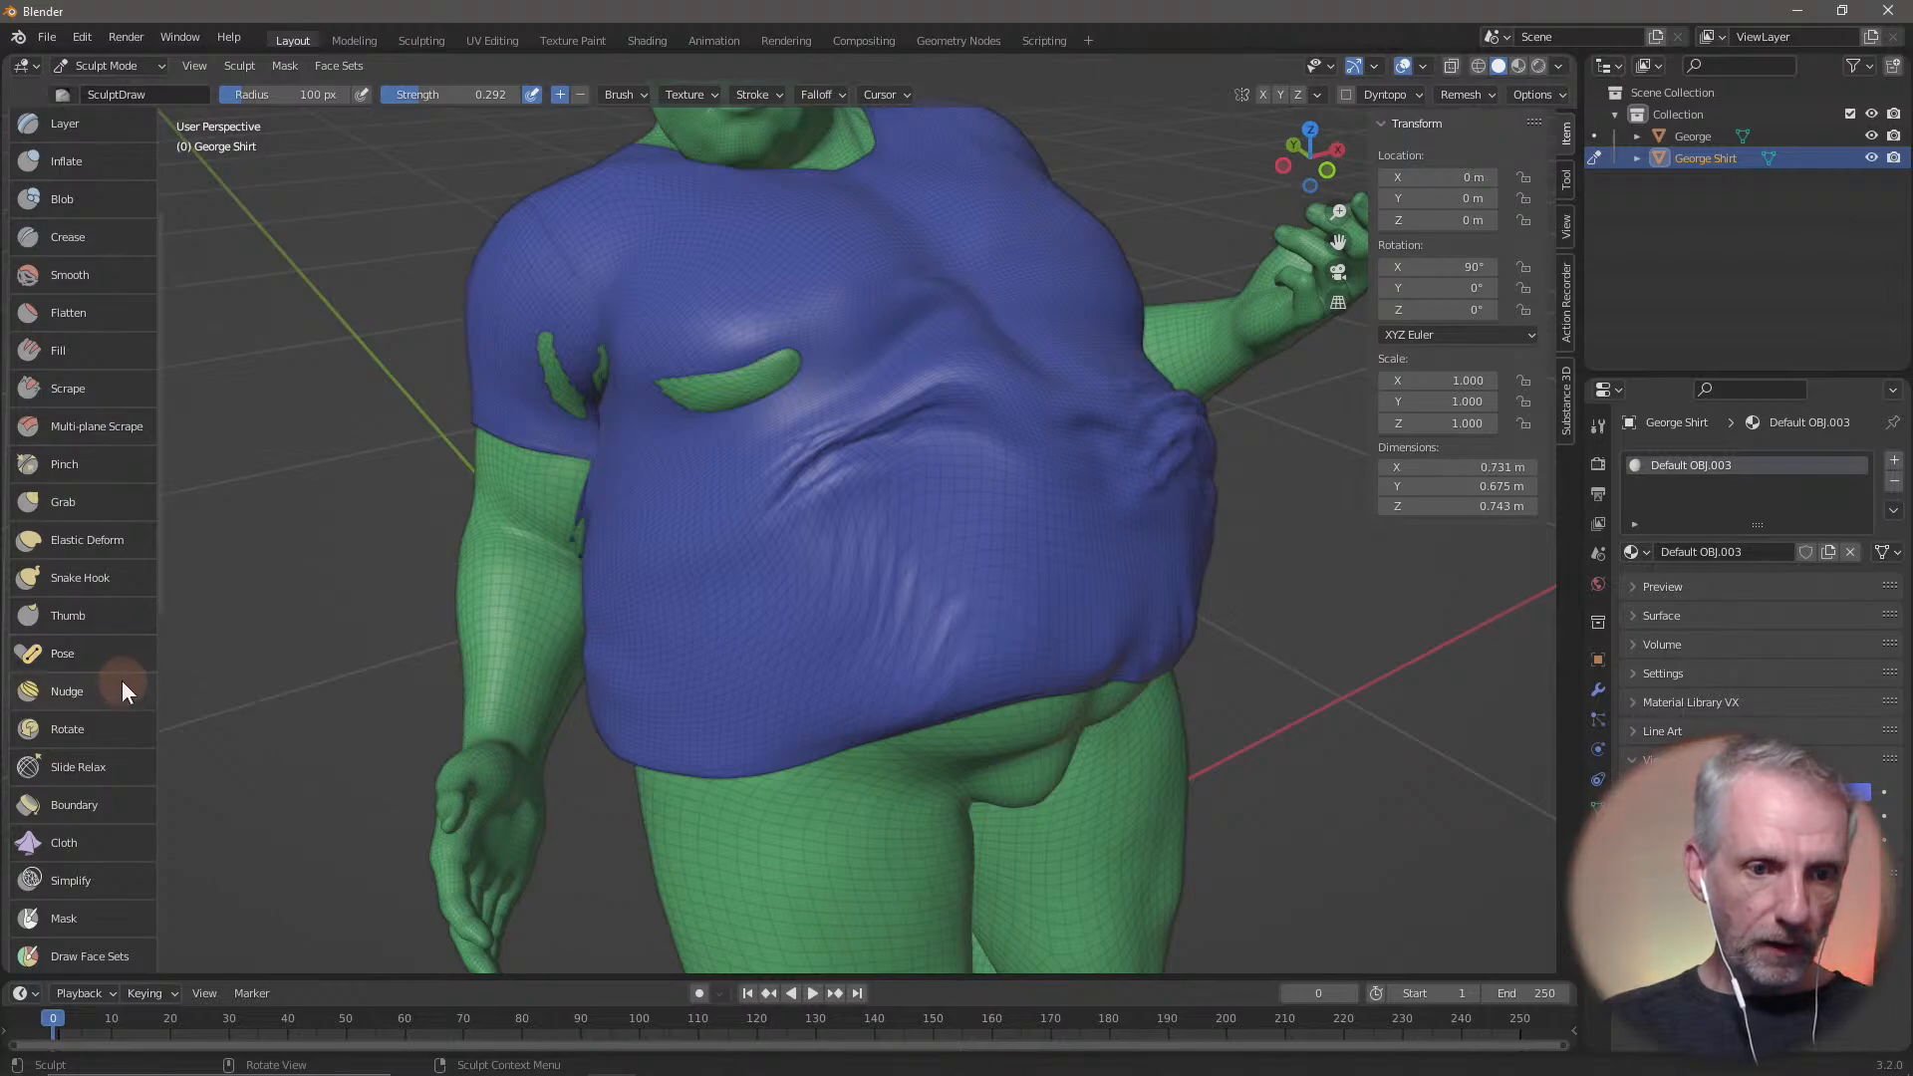
left_click(107, 842)
mouse_move(1034, 618)
left_mouse_down()
mouse_move(1029, 555)
mouse_move(1093, 674)
mouse_move(893, 768)
mouse_move(758, 627)
mouse_move(824, 599)
mouse_move(682, 566)
left_mouse_up()
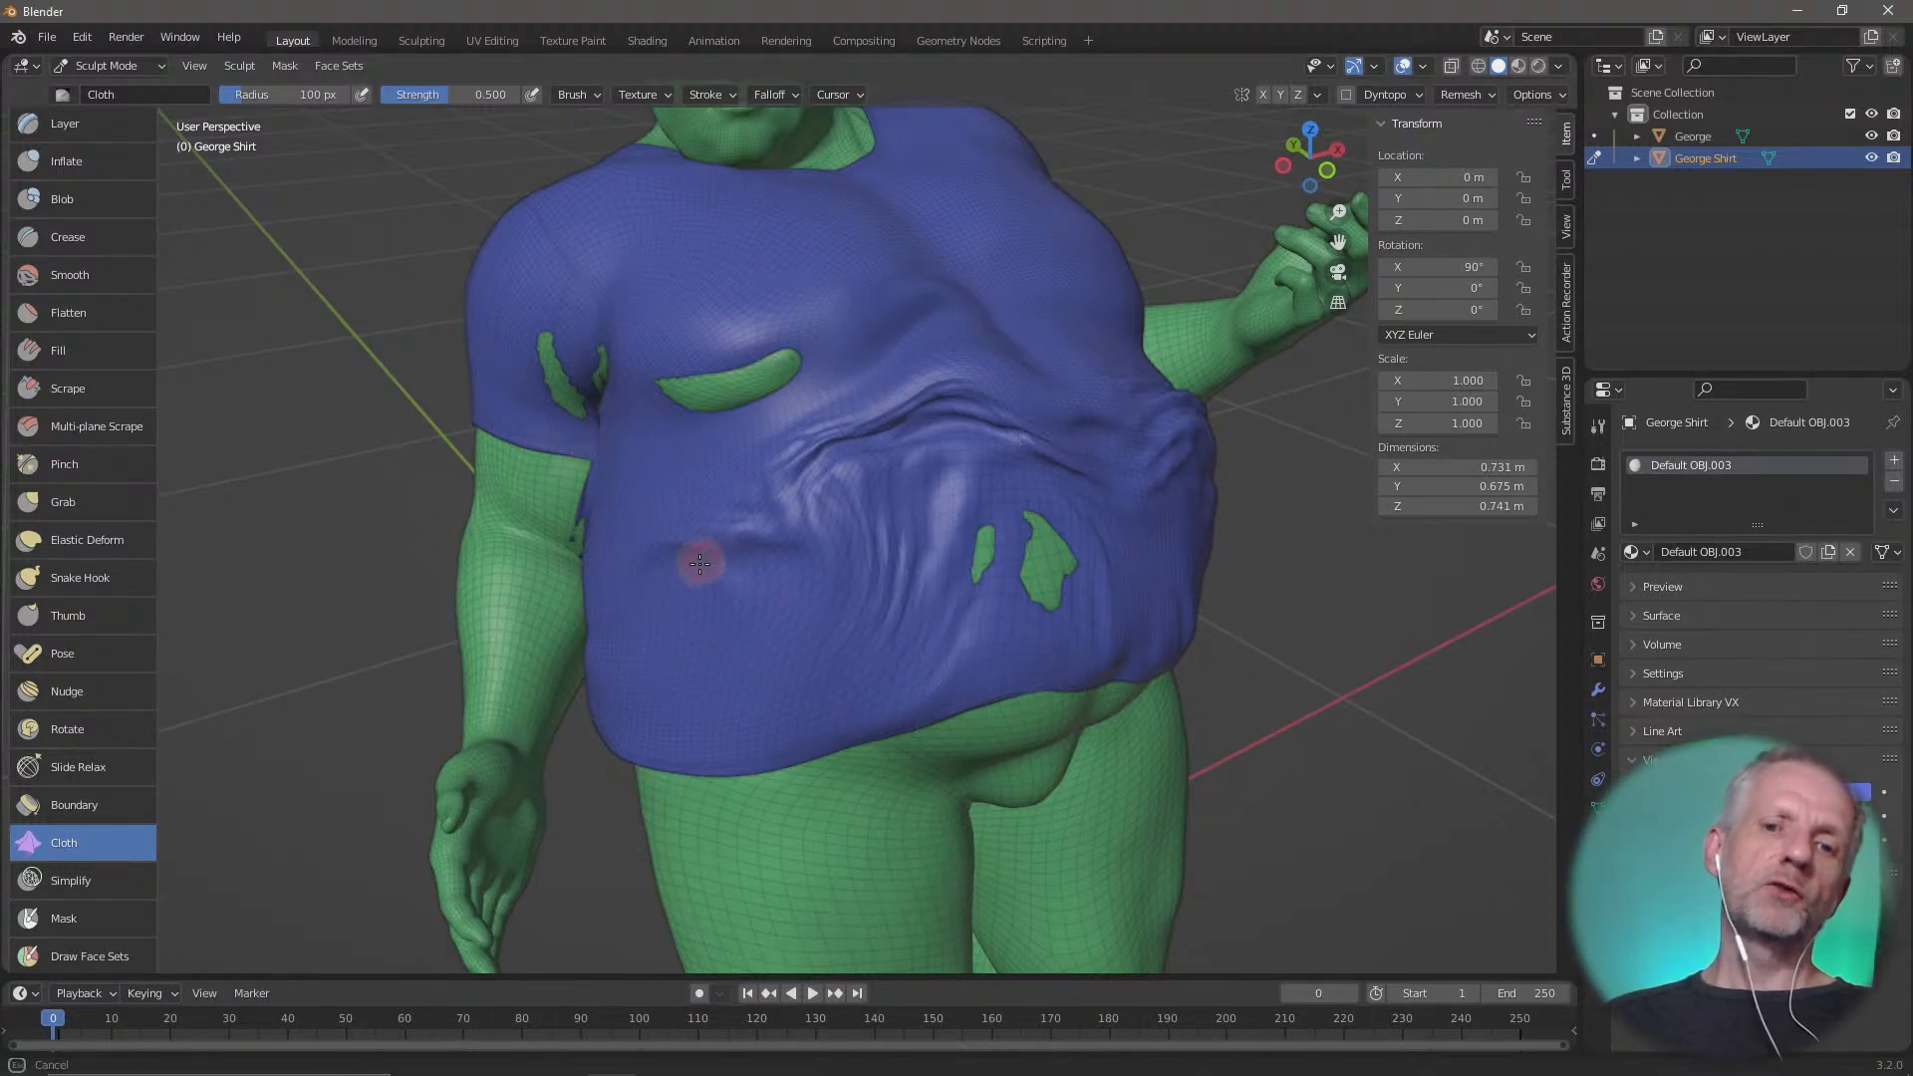
mouse_move(687, 558)
middle_mouse_down()
mouse_move(768, 554)
mouse_move(792, 777)
middle_mouse_up()
mouse_move(777, 674)
left_mouse_down()
mouse_move(697, 692)
mouse_move(743, 726)
mouse_move(798, 713)
mouse_move(774, 608)
left_mouse_up()
mouse_move(774, 608)
middle_mouse_down()
mouse_move(628, 618)
mouse_move(917, 577)
mouse_move(811, 576)
mouse_move(875, 521)
middle_mouse_up()
Raise the shirt with the Draw brush over the large gap on the figure's lower back
scroll(760, 572, "down", 7)
scroll(772, 586, "up", 5)
scroll(772, 586, "down", 5)
mouse_move(767, 639)
left_mouse_down()
mouse_move(732, 603)
mouse_move(790, 470)
left_mouse_up()
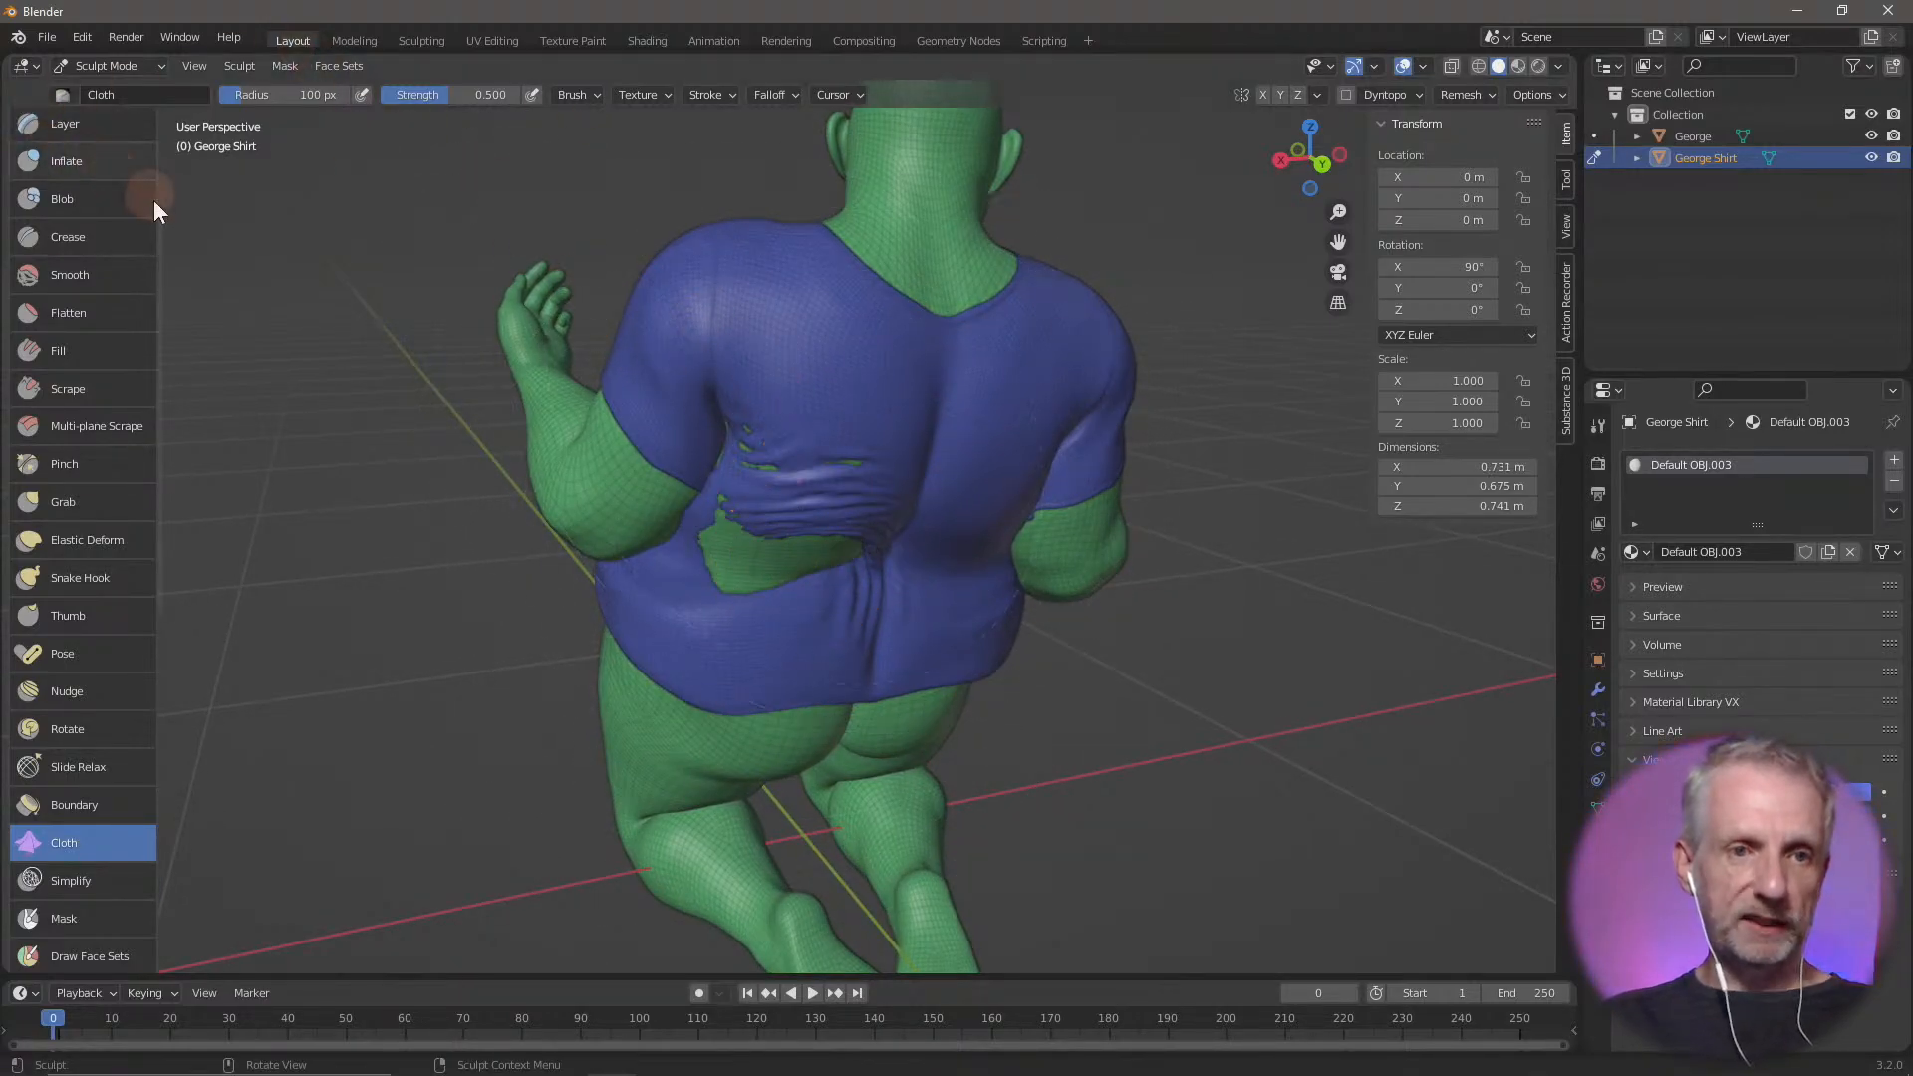
scroll(140, 199, "up", 5)
left_click(89, 135)
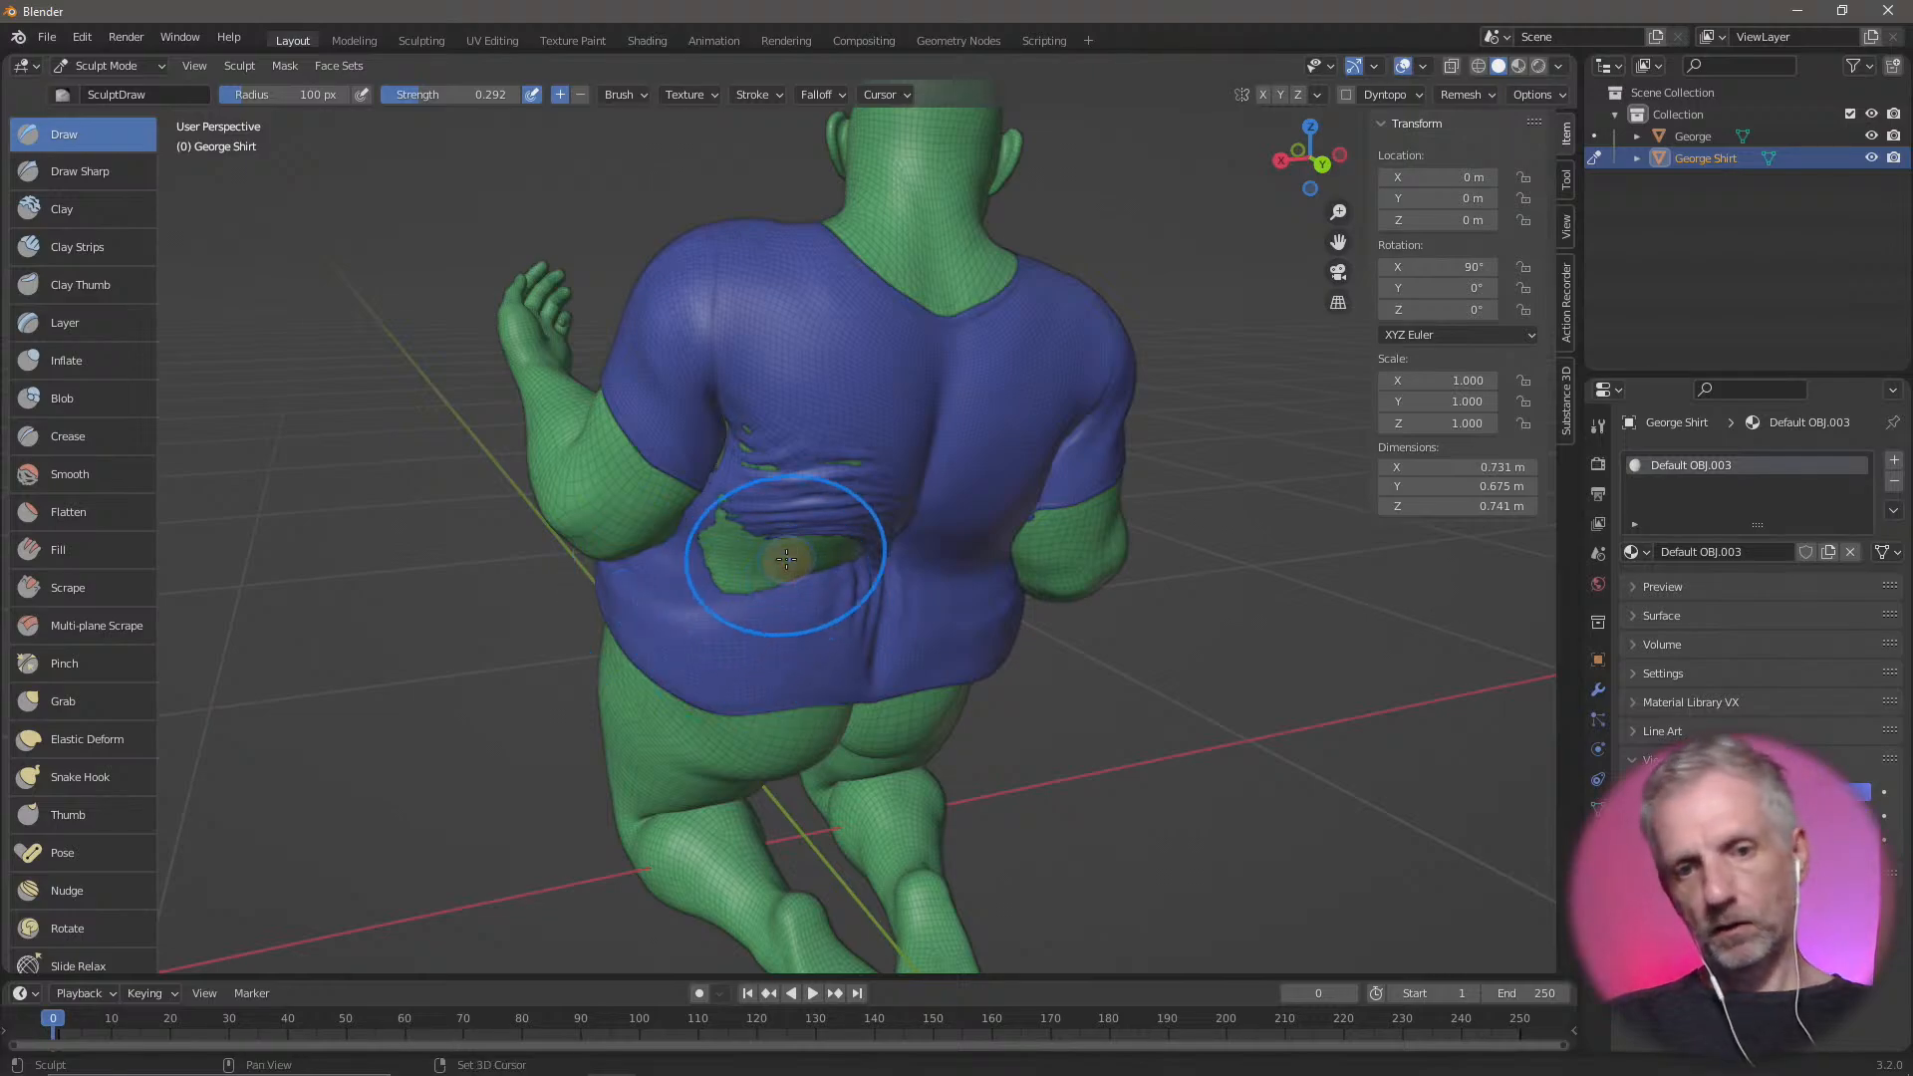
mouse_move(786, 559)
left_mouse_down()
mouse_move(872, 580)
mouse_move(782, 453)
mouse_move(833, 568)
left_mouse_up()
mouse_move(833, 568)
middle_mouse_down()
mouse_move(995, 627)
mouse_move(1207, 636)
middle_mouse_up()
Build up the shirt's front with the Draw brush over the gaps below the chest and beside the figure's right armpit
left_click_drag(854, 491, 734, 478)
middle_click_drag(747, 491, 683, 362)
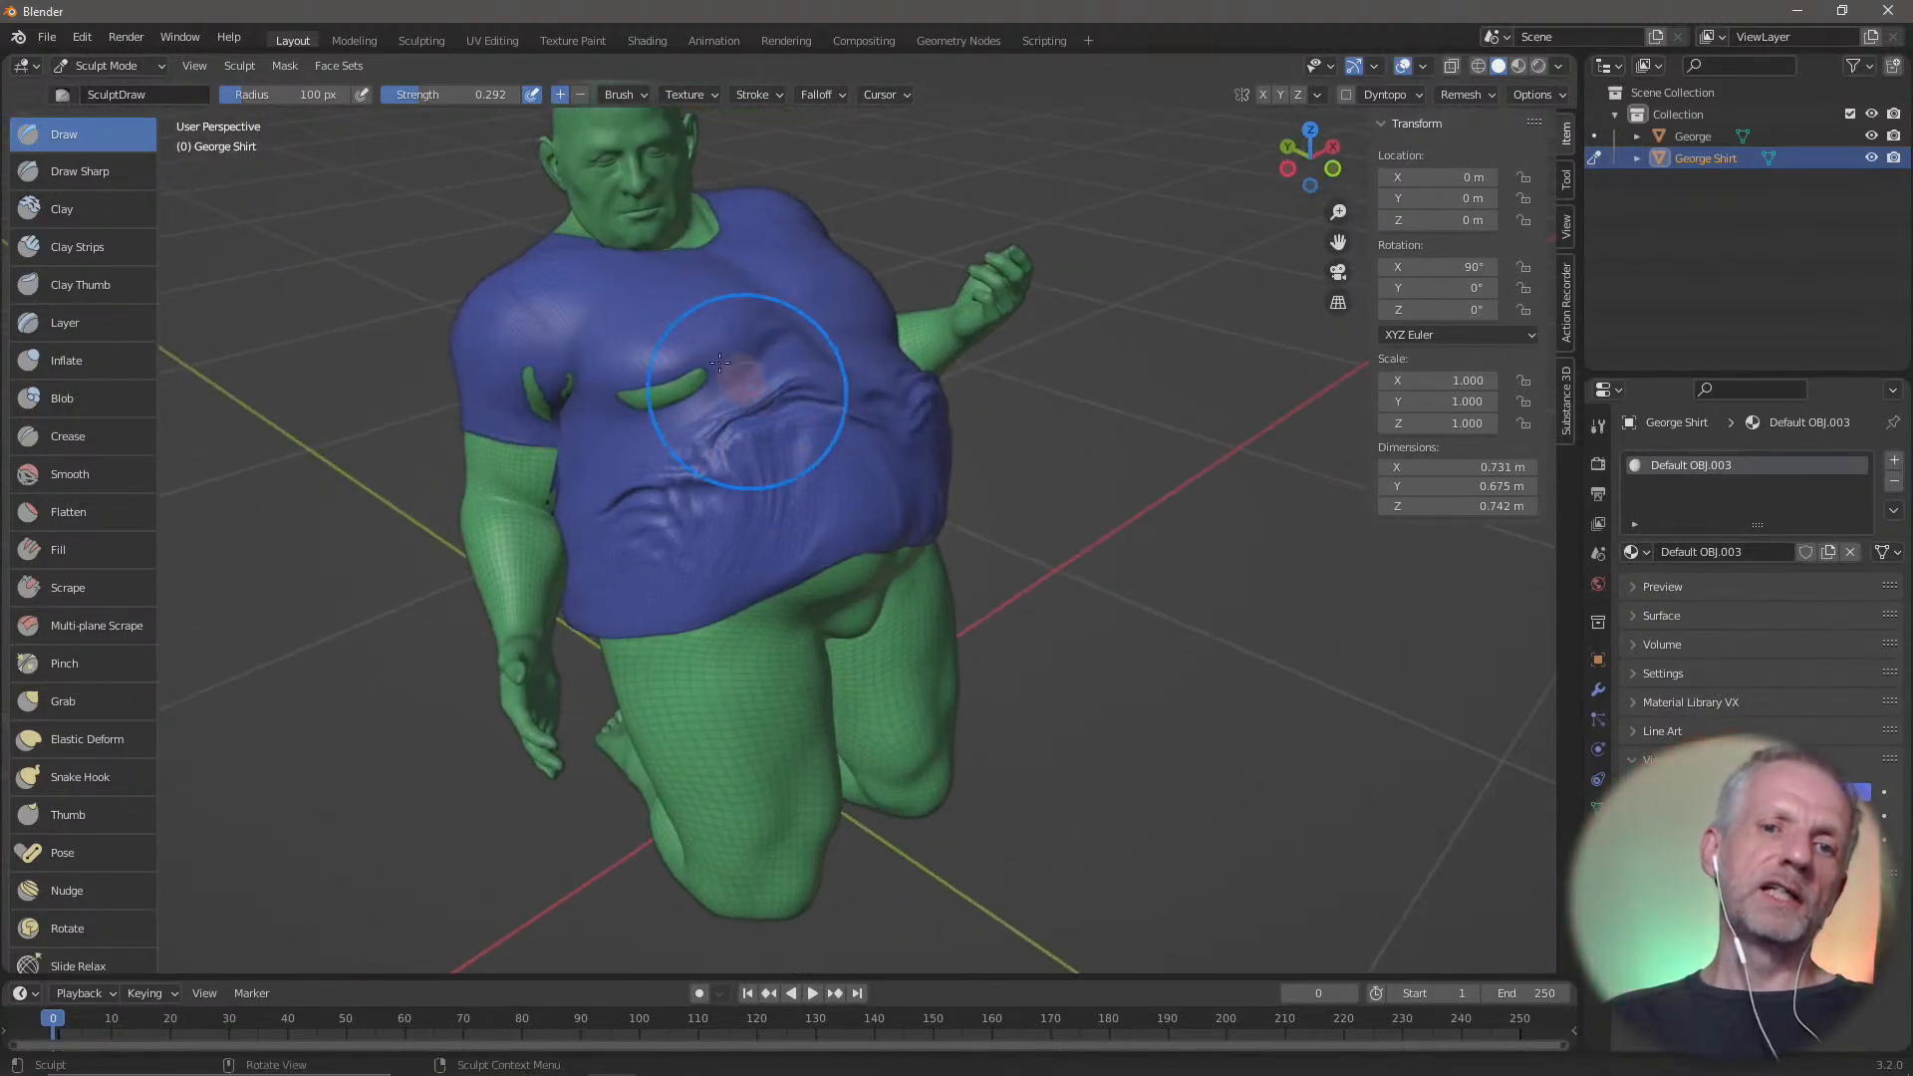
mouse_move(696, 373)
left_mouse_down()
mouse_move(661, 413)
mouse_move(633, 405)
mouse_move(724, 394)
mouse_move(628, 409)
mouse_move(699, 432)
left_mouse_up()
left_click_drag(534, 375, 558, 388)
middle_click_drag(759, 478, 639, 457)
Switch from Sculpt Mode to Object Mode and select only the shirt
scroll(640, 457, "down", 2)
scroll(837, 483, "up", 4)
middle_click_drag(1007, 536, 931, 515)
scroll(933, 515, "down", 2)
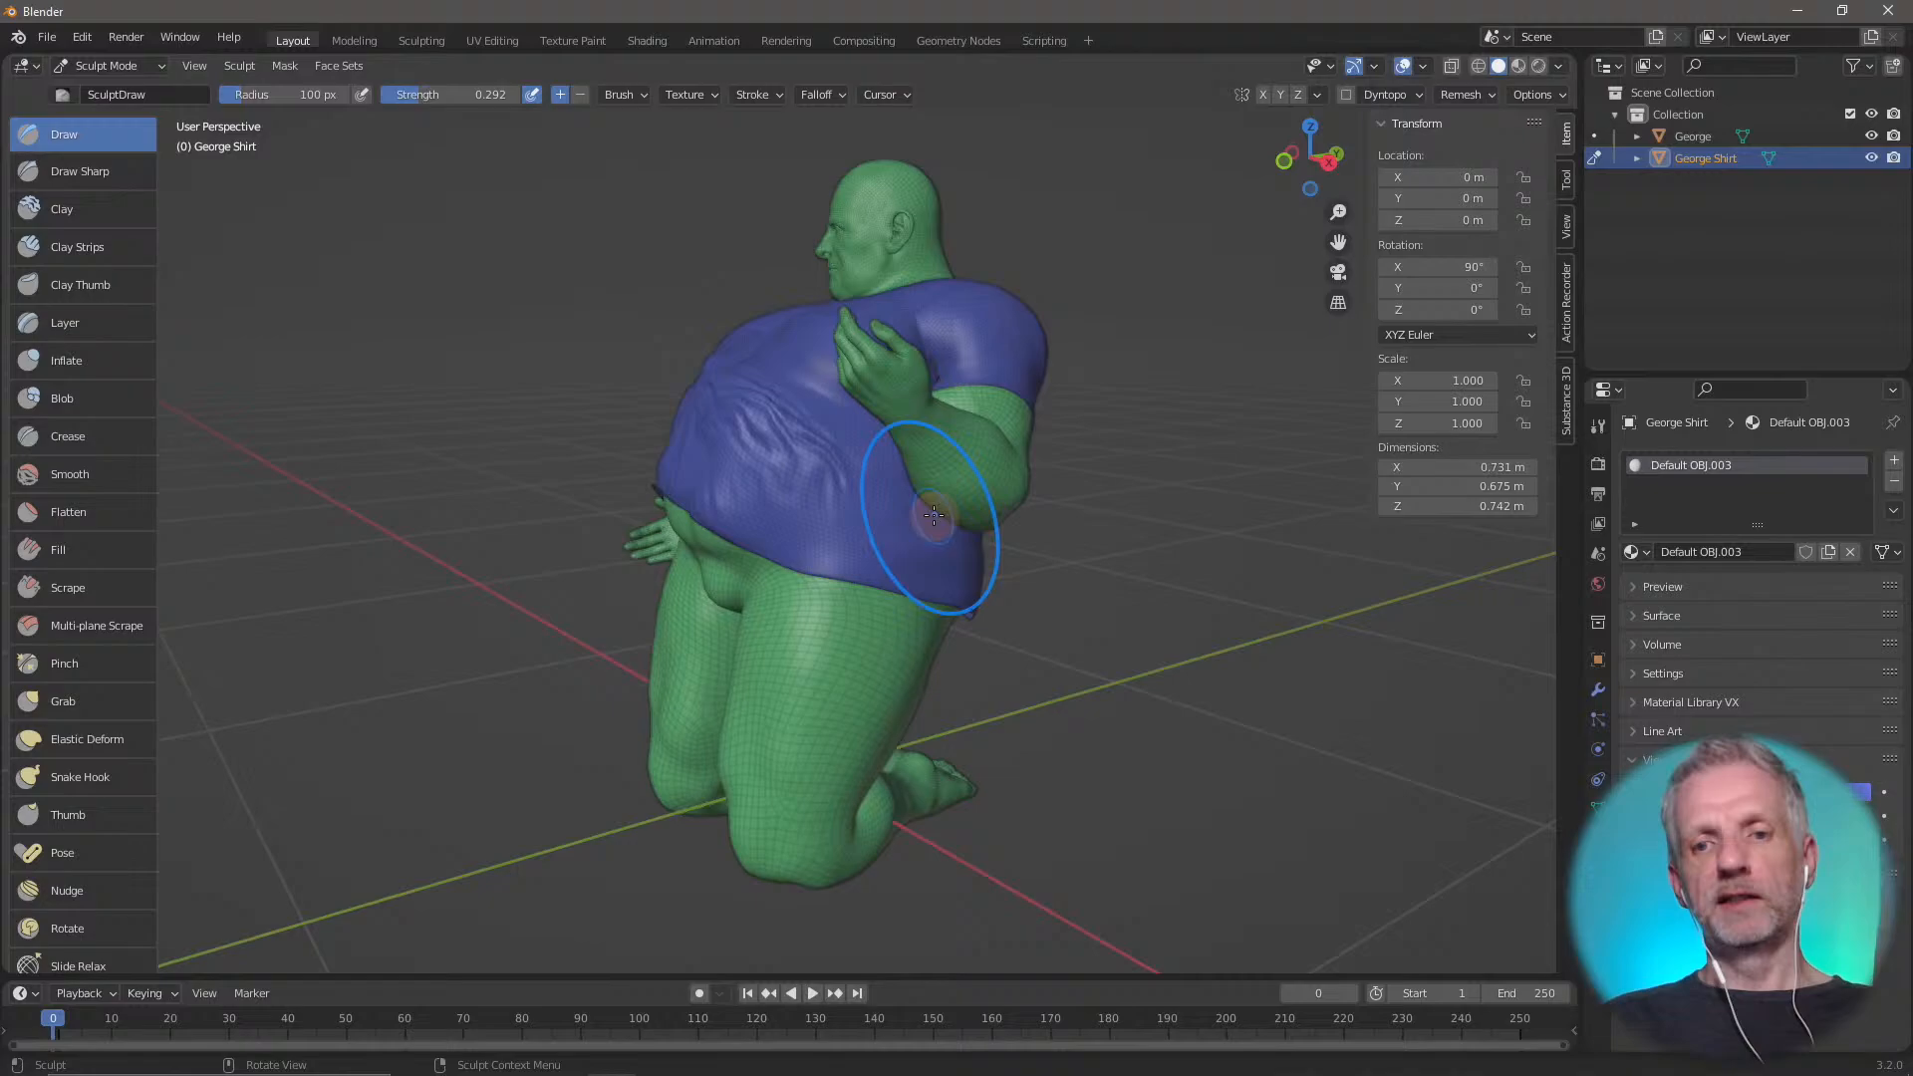
left_click(149, 94)
left_click(106, 65)
left_click(100, 80)
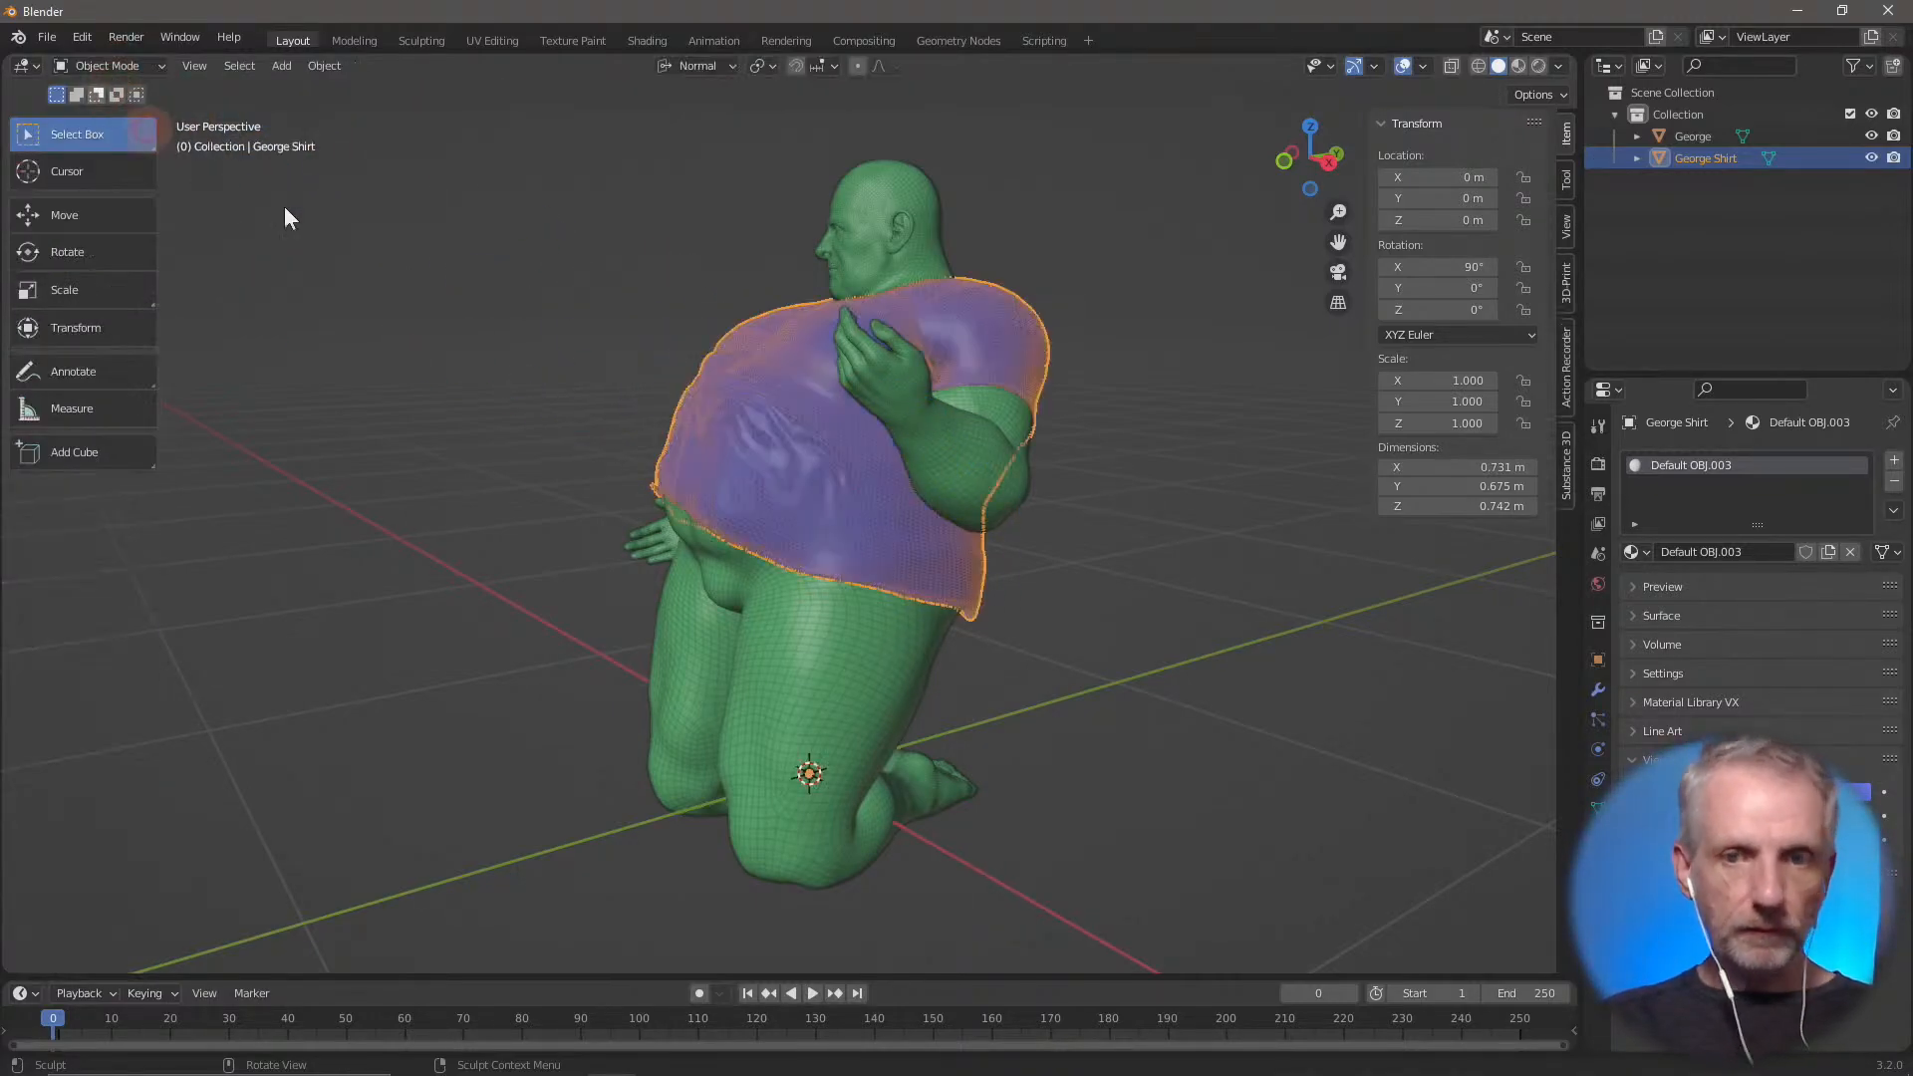
left_click(1036, 609)
left_click(838, 512)
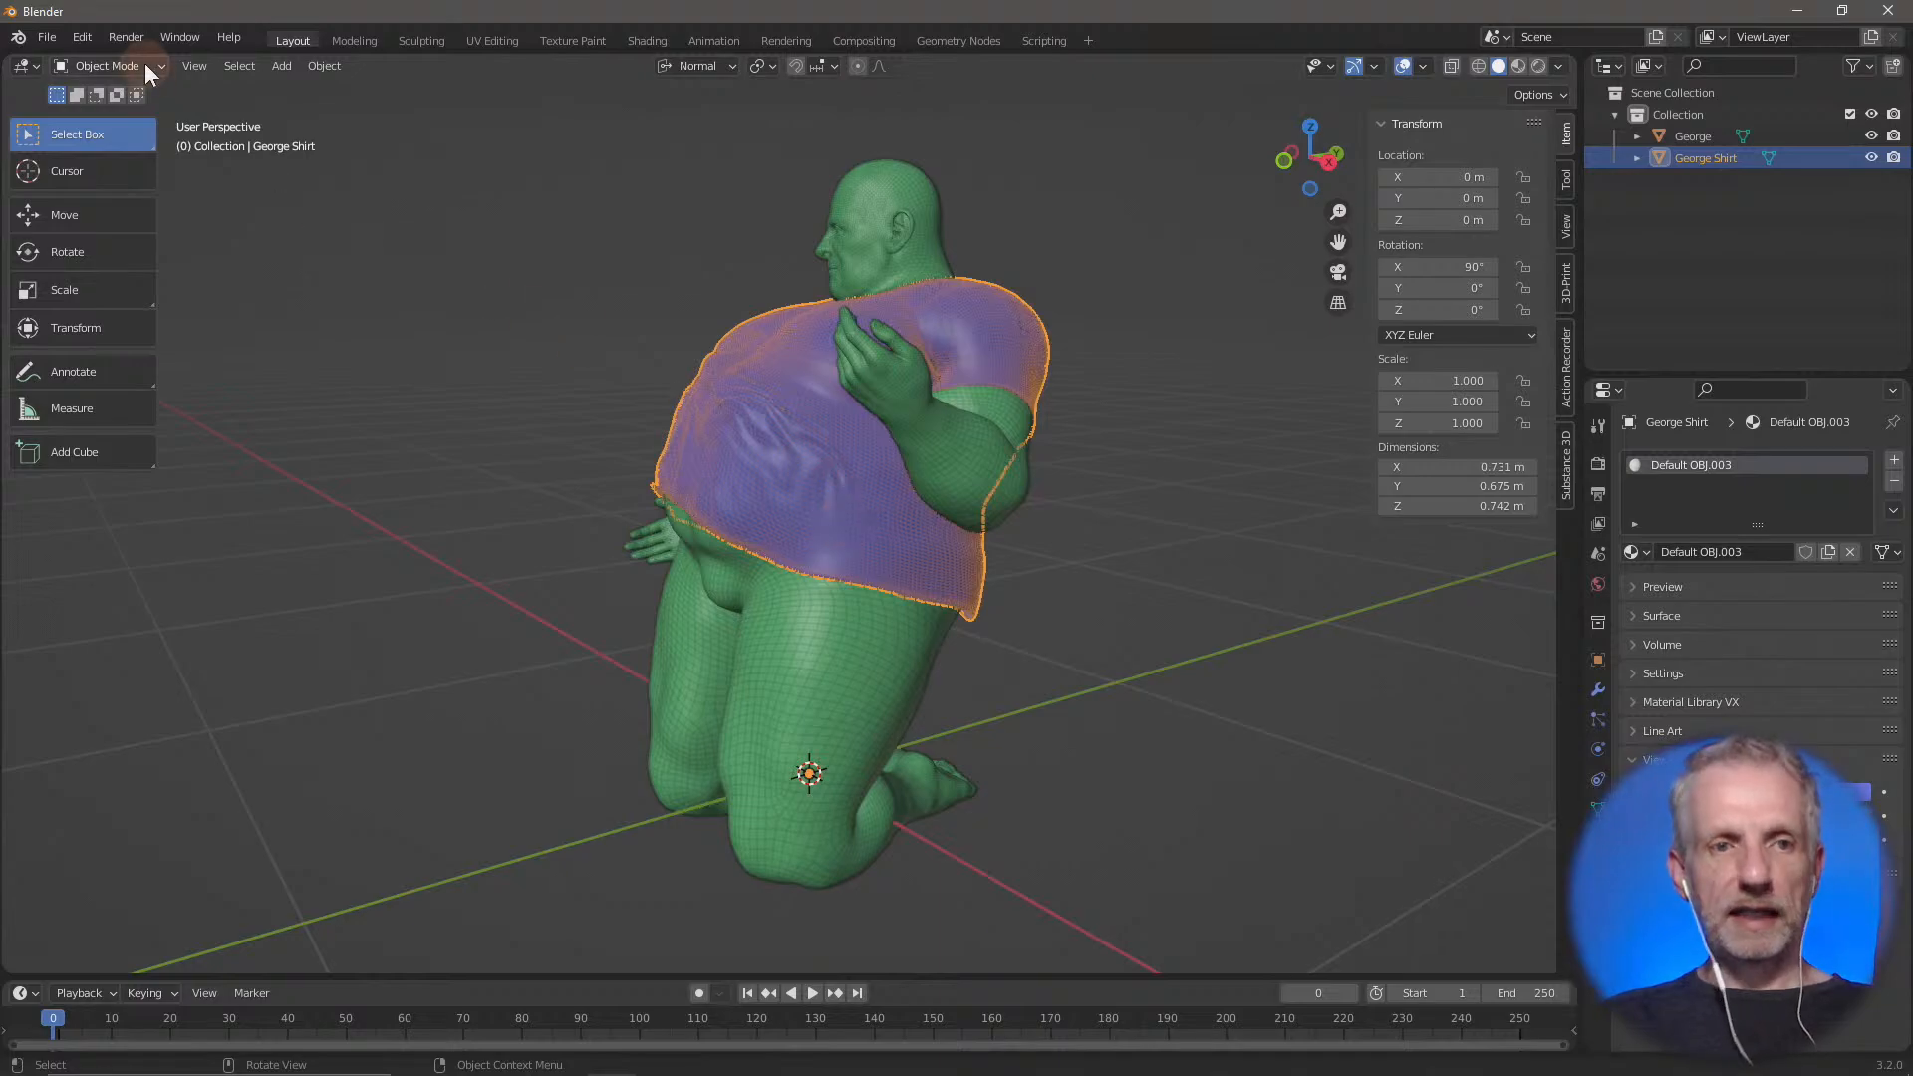
Export the selected shirt as the Wavefront OBJ file Pull Up BL.obj in the Blender Skirt folder
left_click(43, 45)
mouse_move(124, 352)
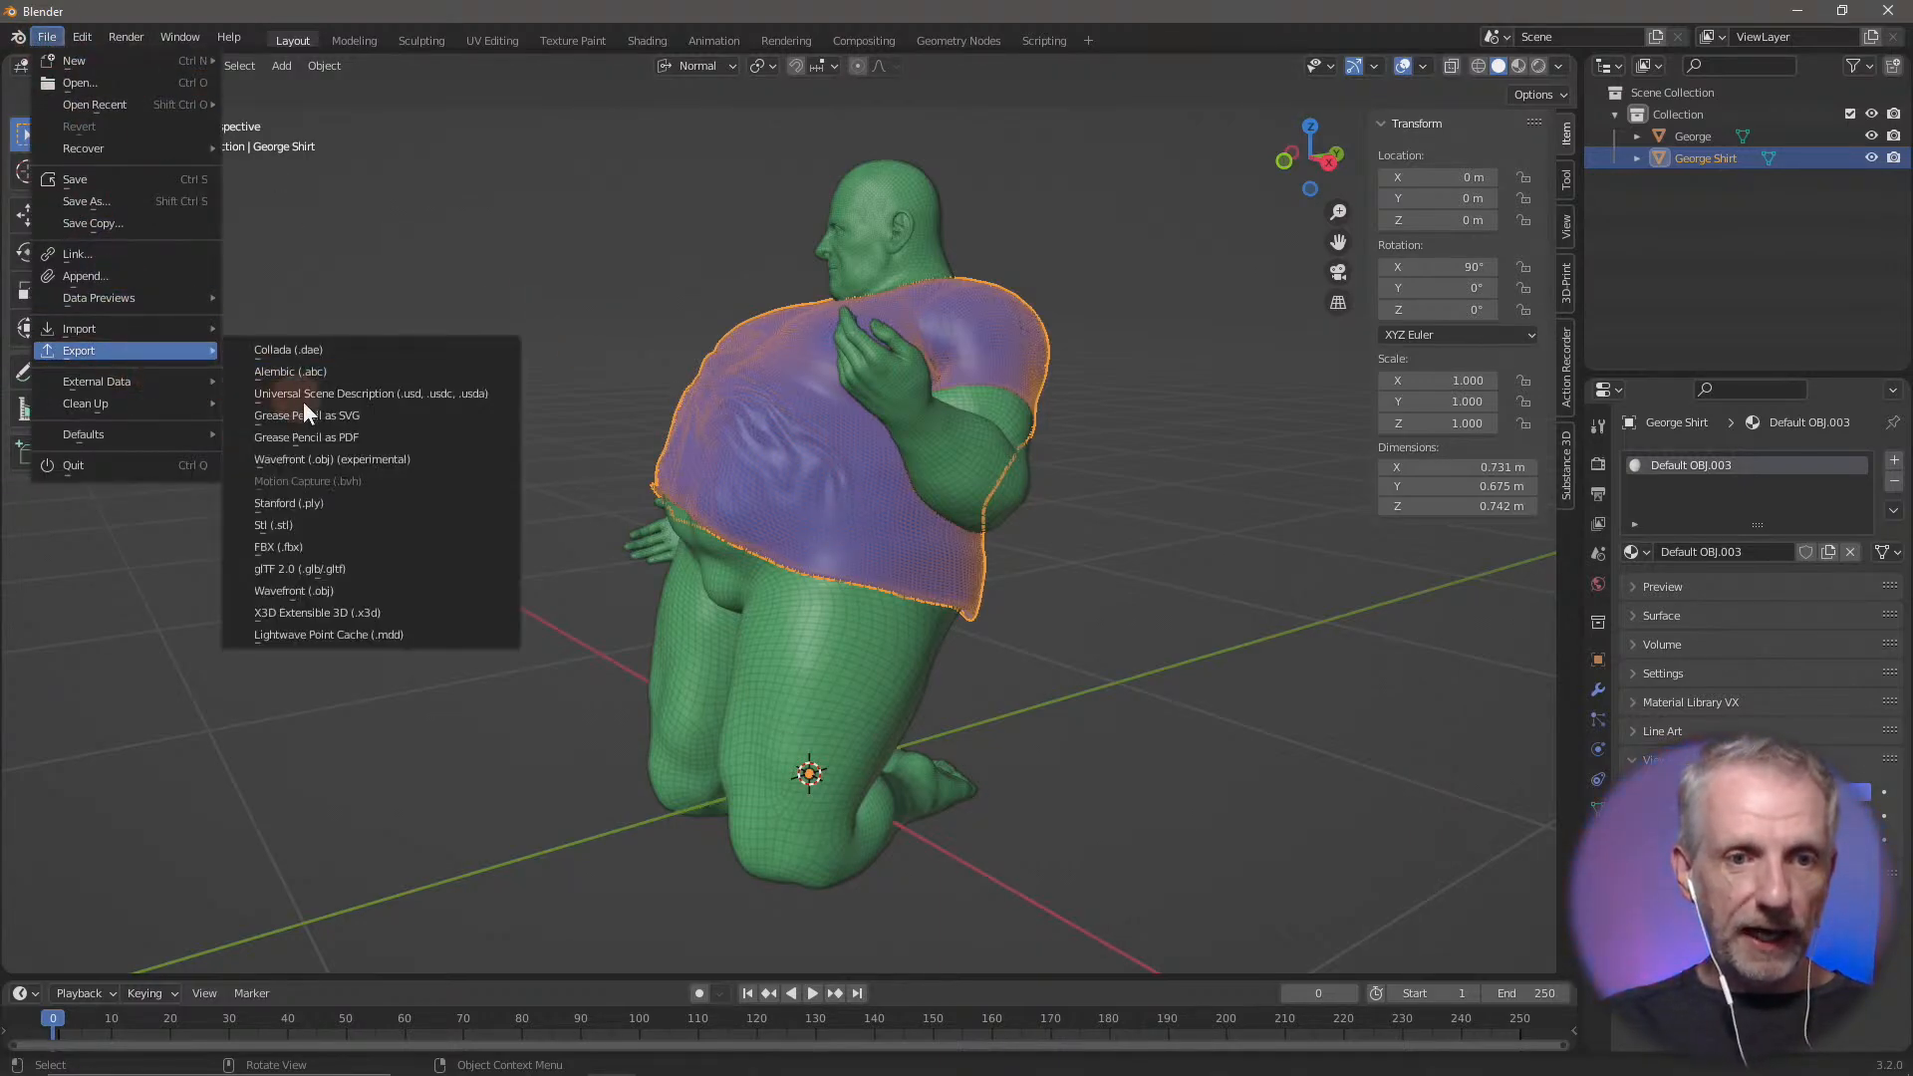
left_click(391, 597)
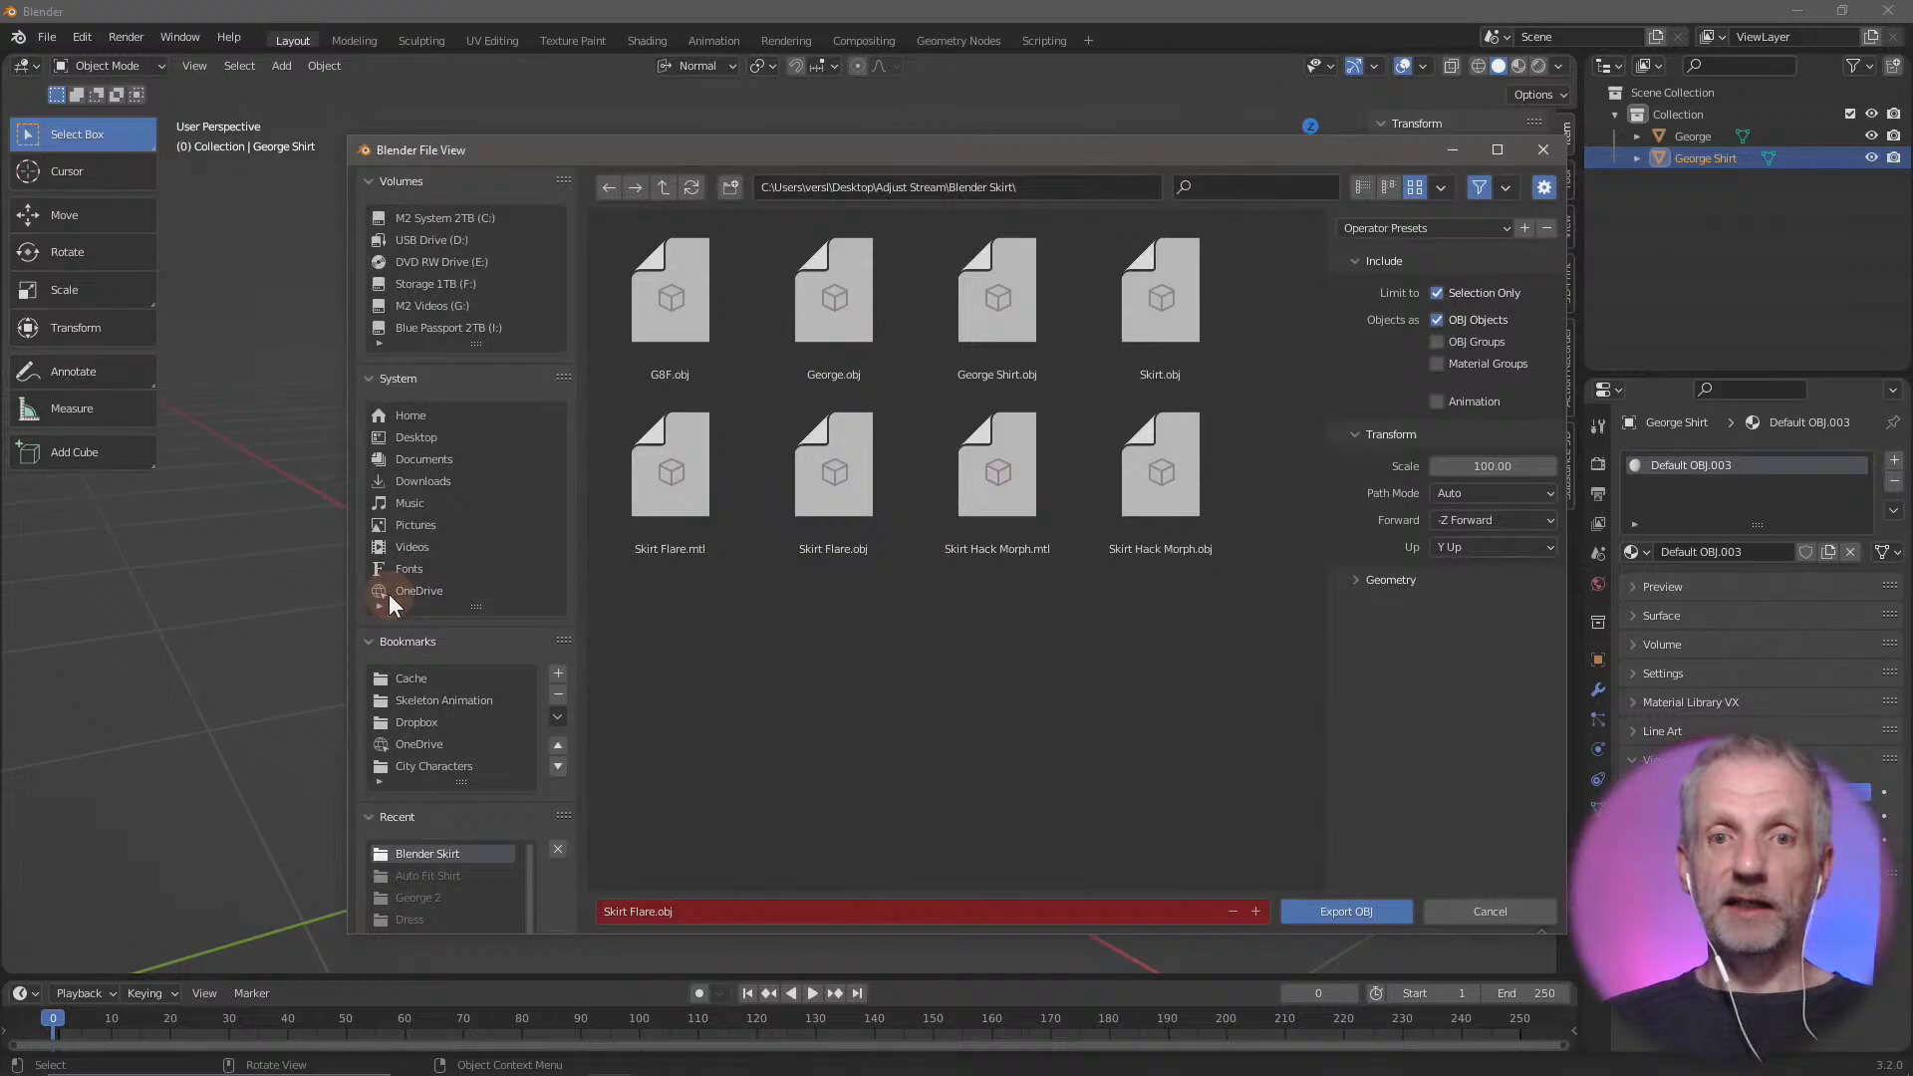
left_click(975, 912)
type("F")
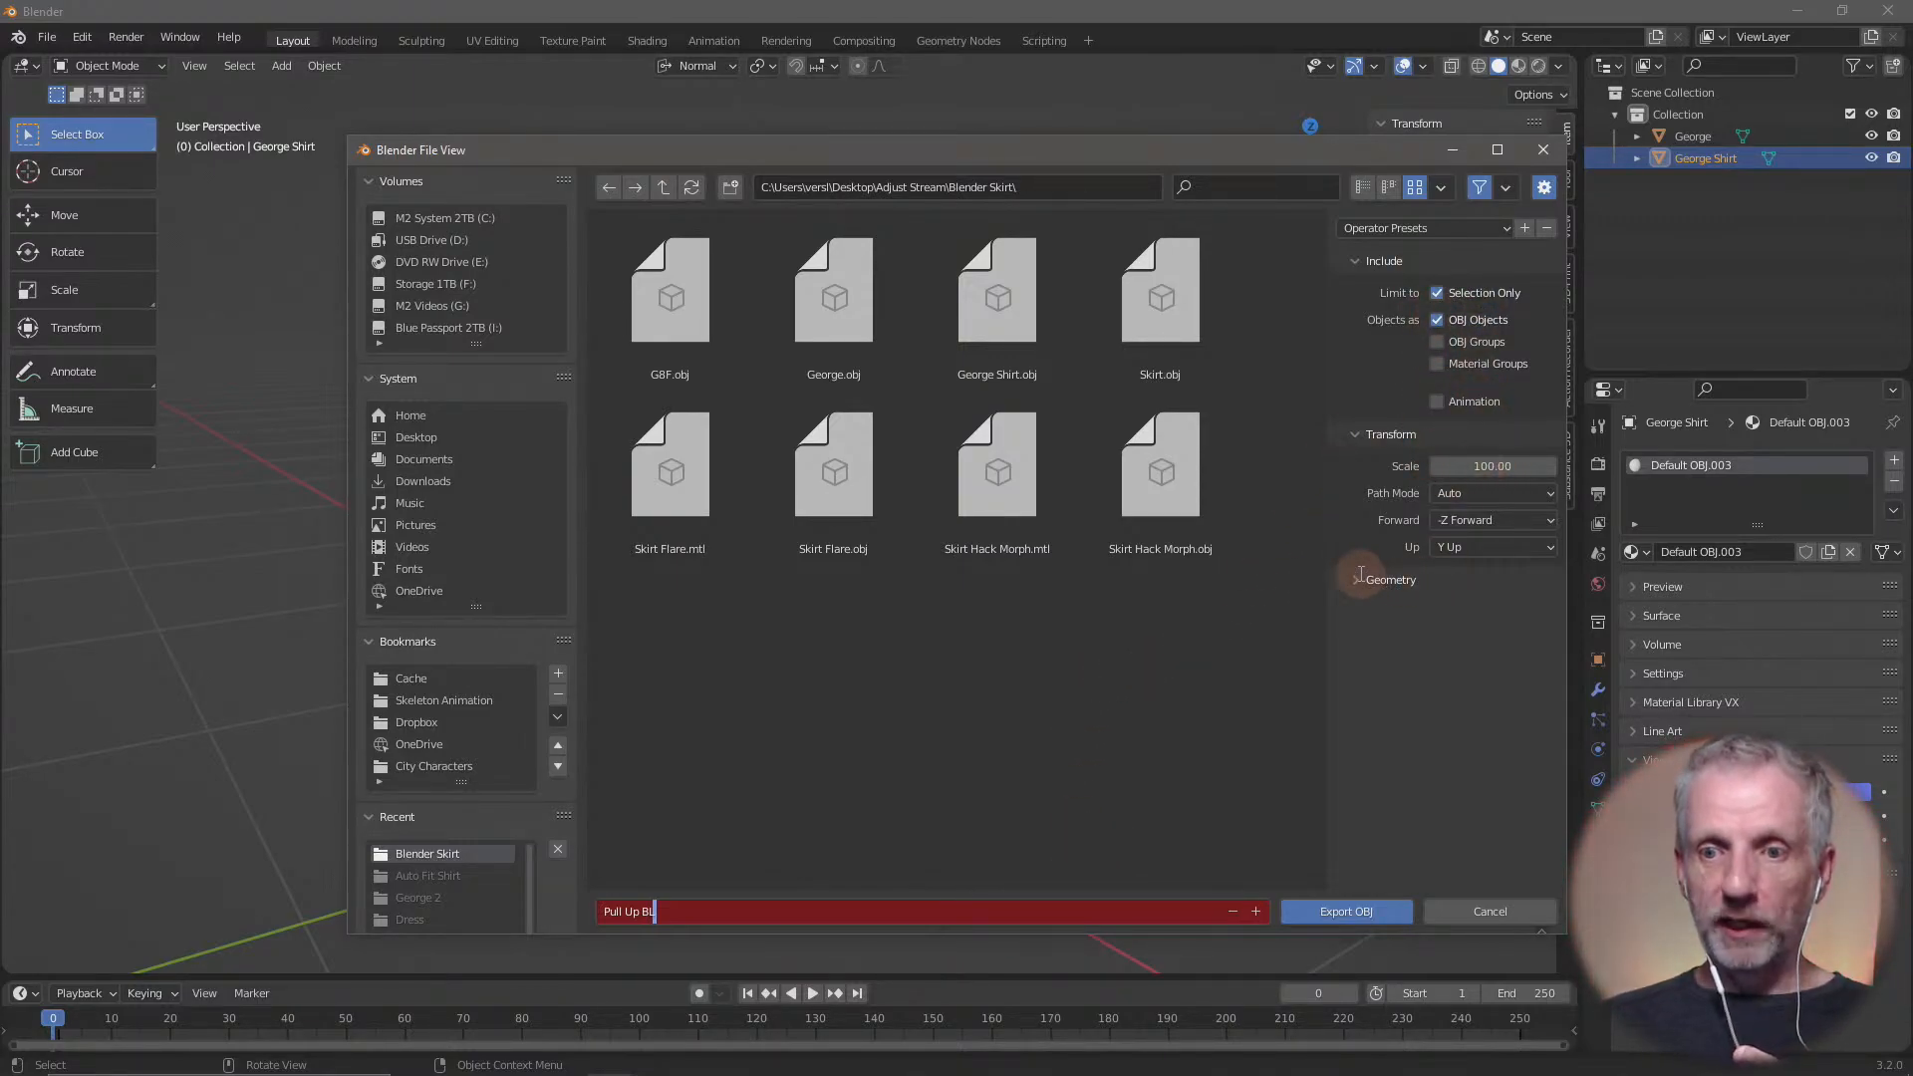
left_click(1359, 577)
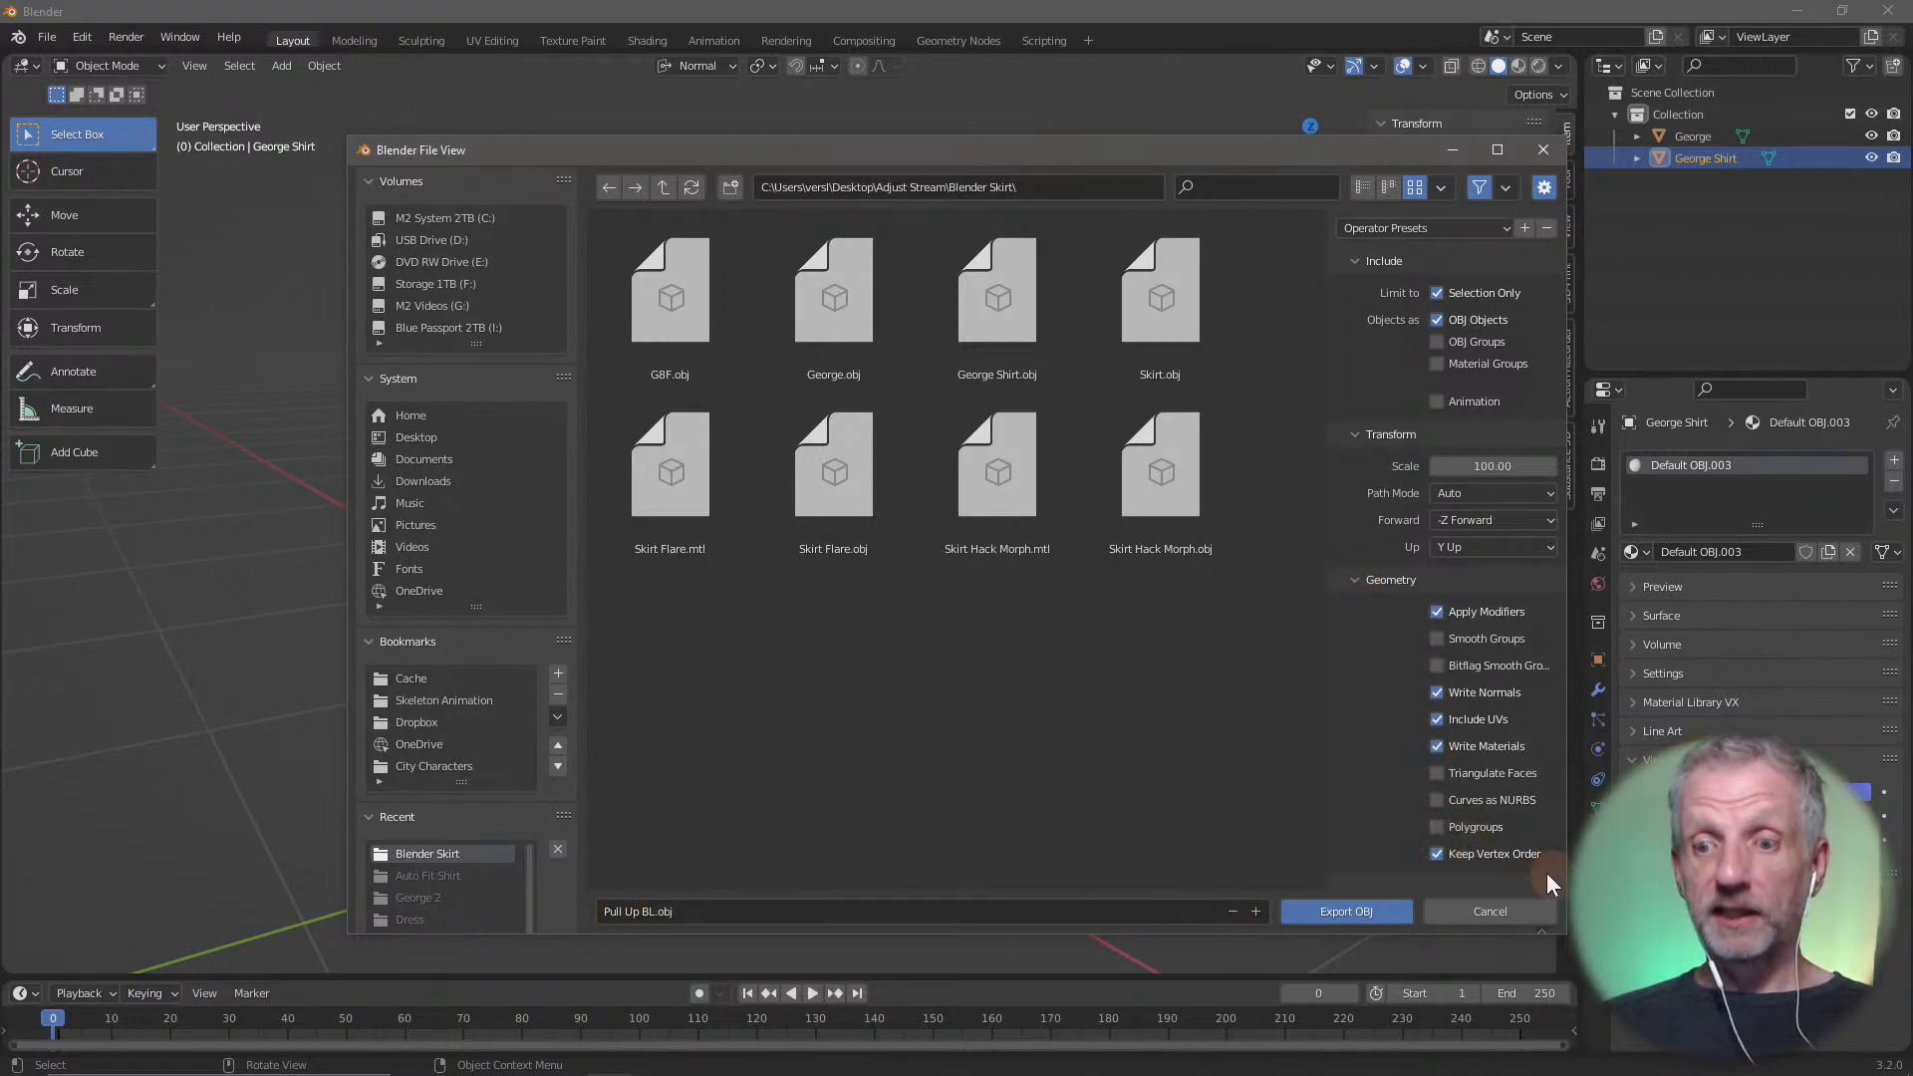
left_click(1374, 912)
Switch to DAZ Studio and choose Pull Up BL.obj in Morph Loader Pro as the morph file for the Stylized Male Shirt
key("alt+Tab")
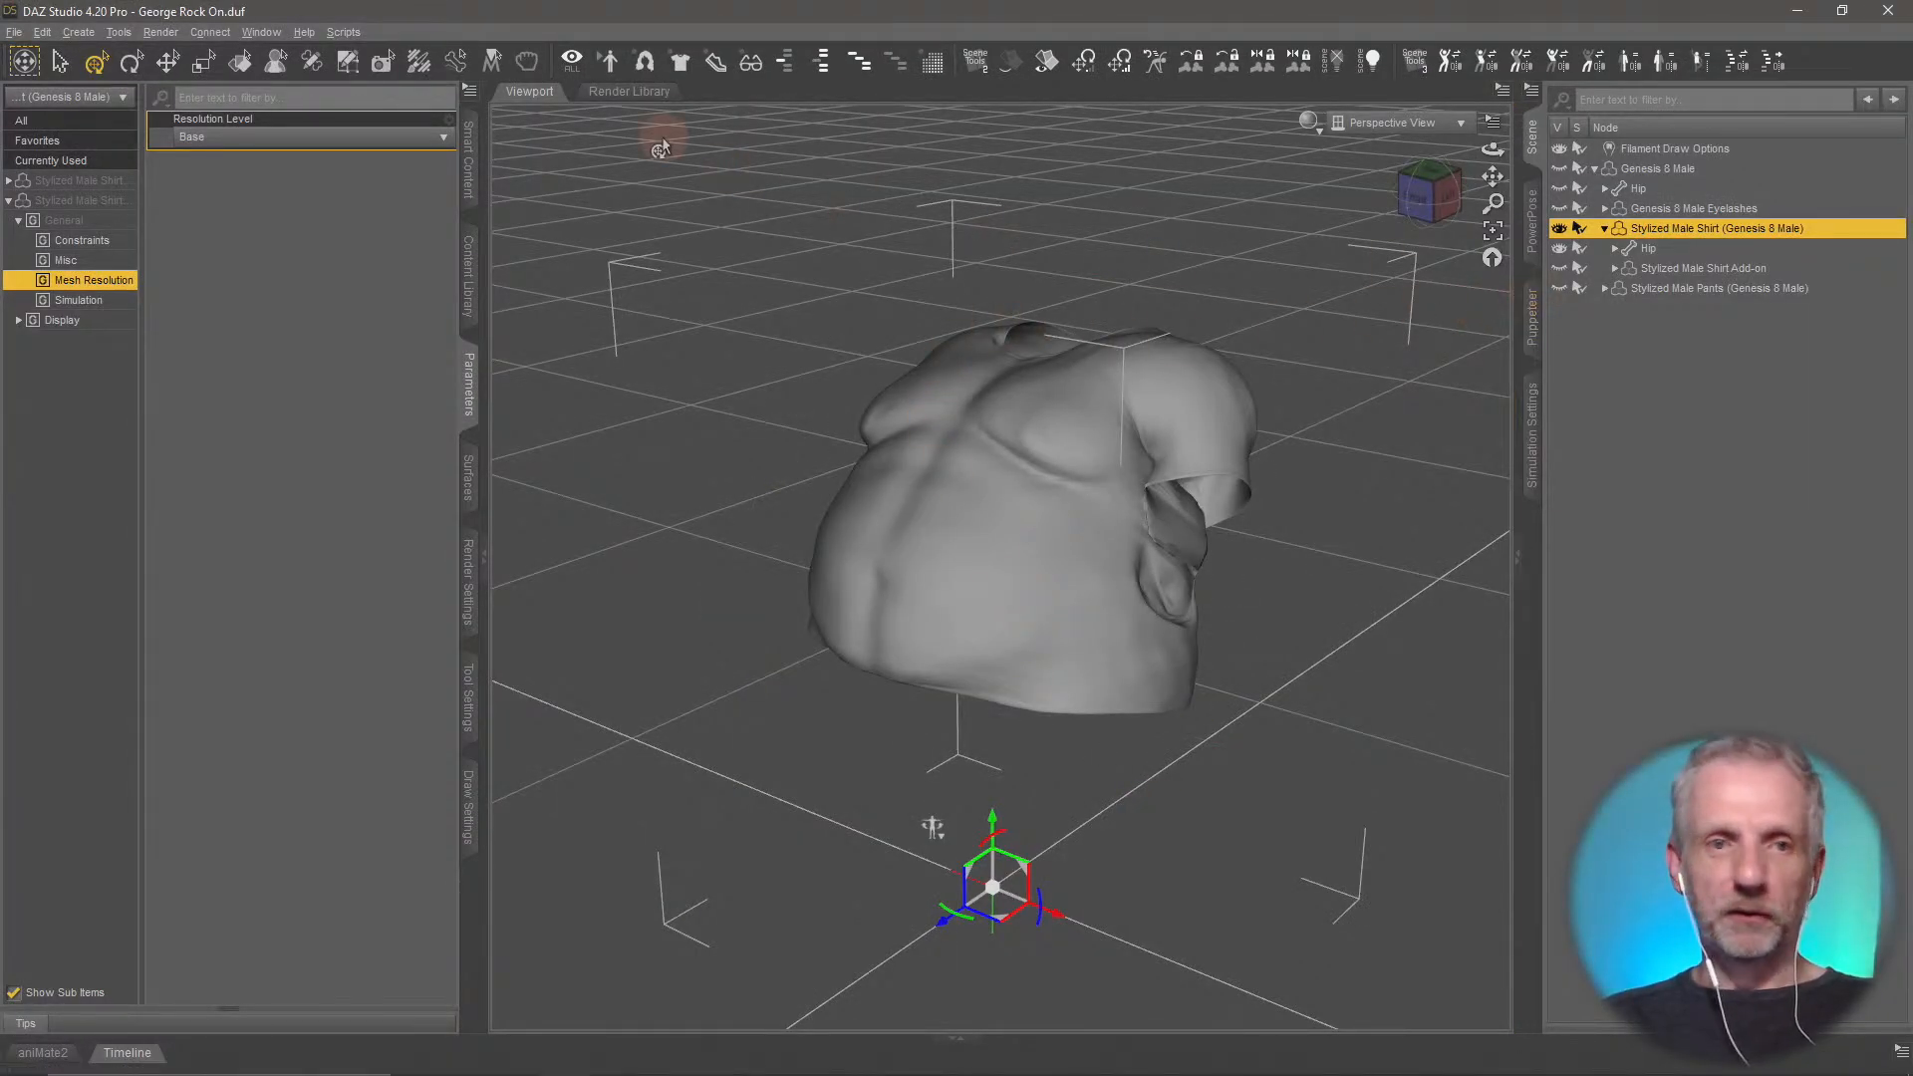
left_click(42, 32)
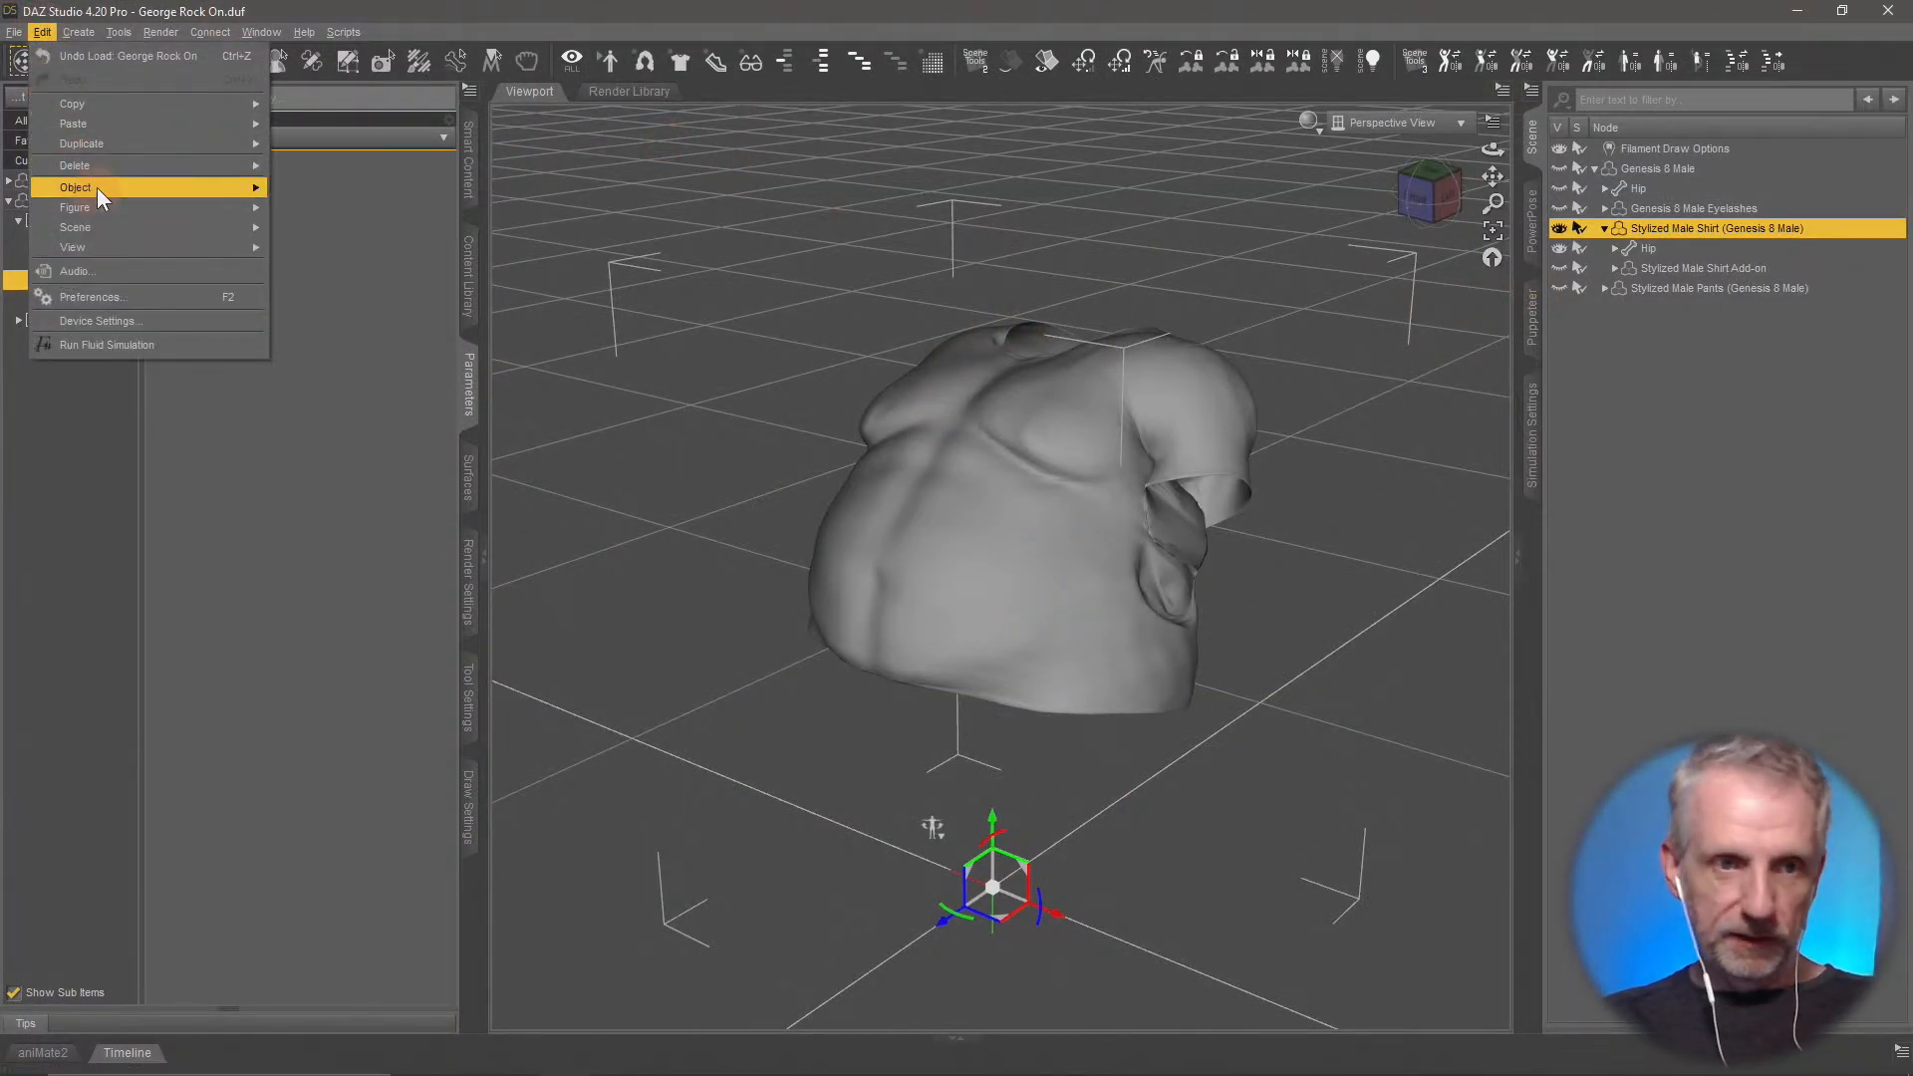
mouse_move(97, 187)
mouse_move(237, 204)
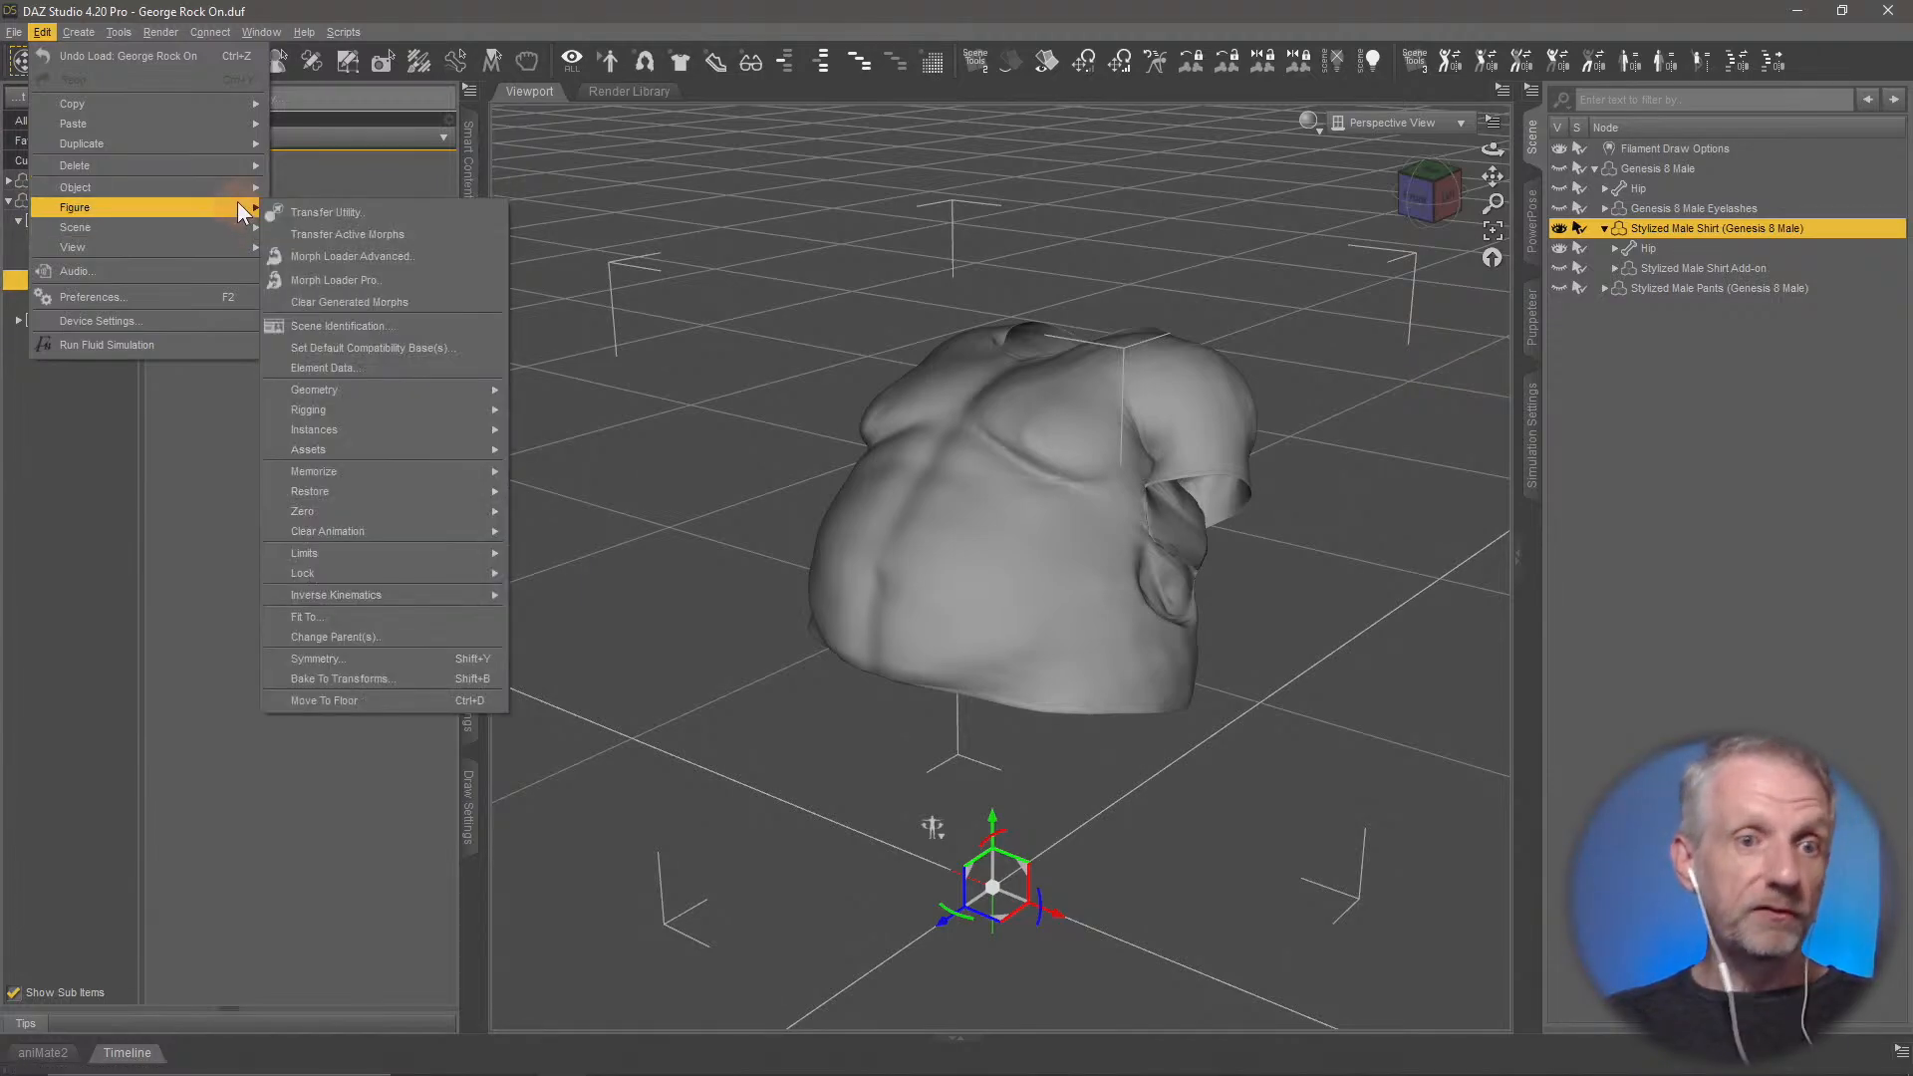
left_click(420, 279)
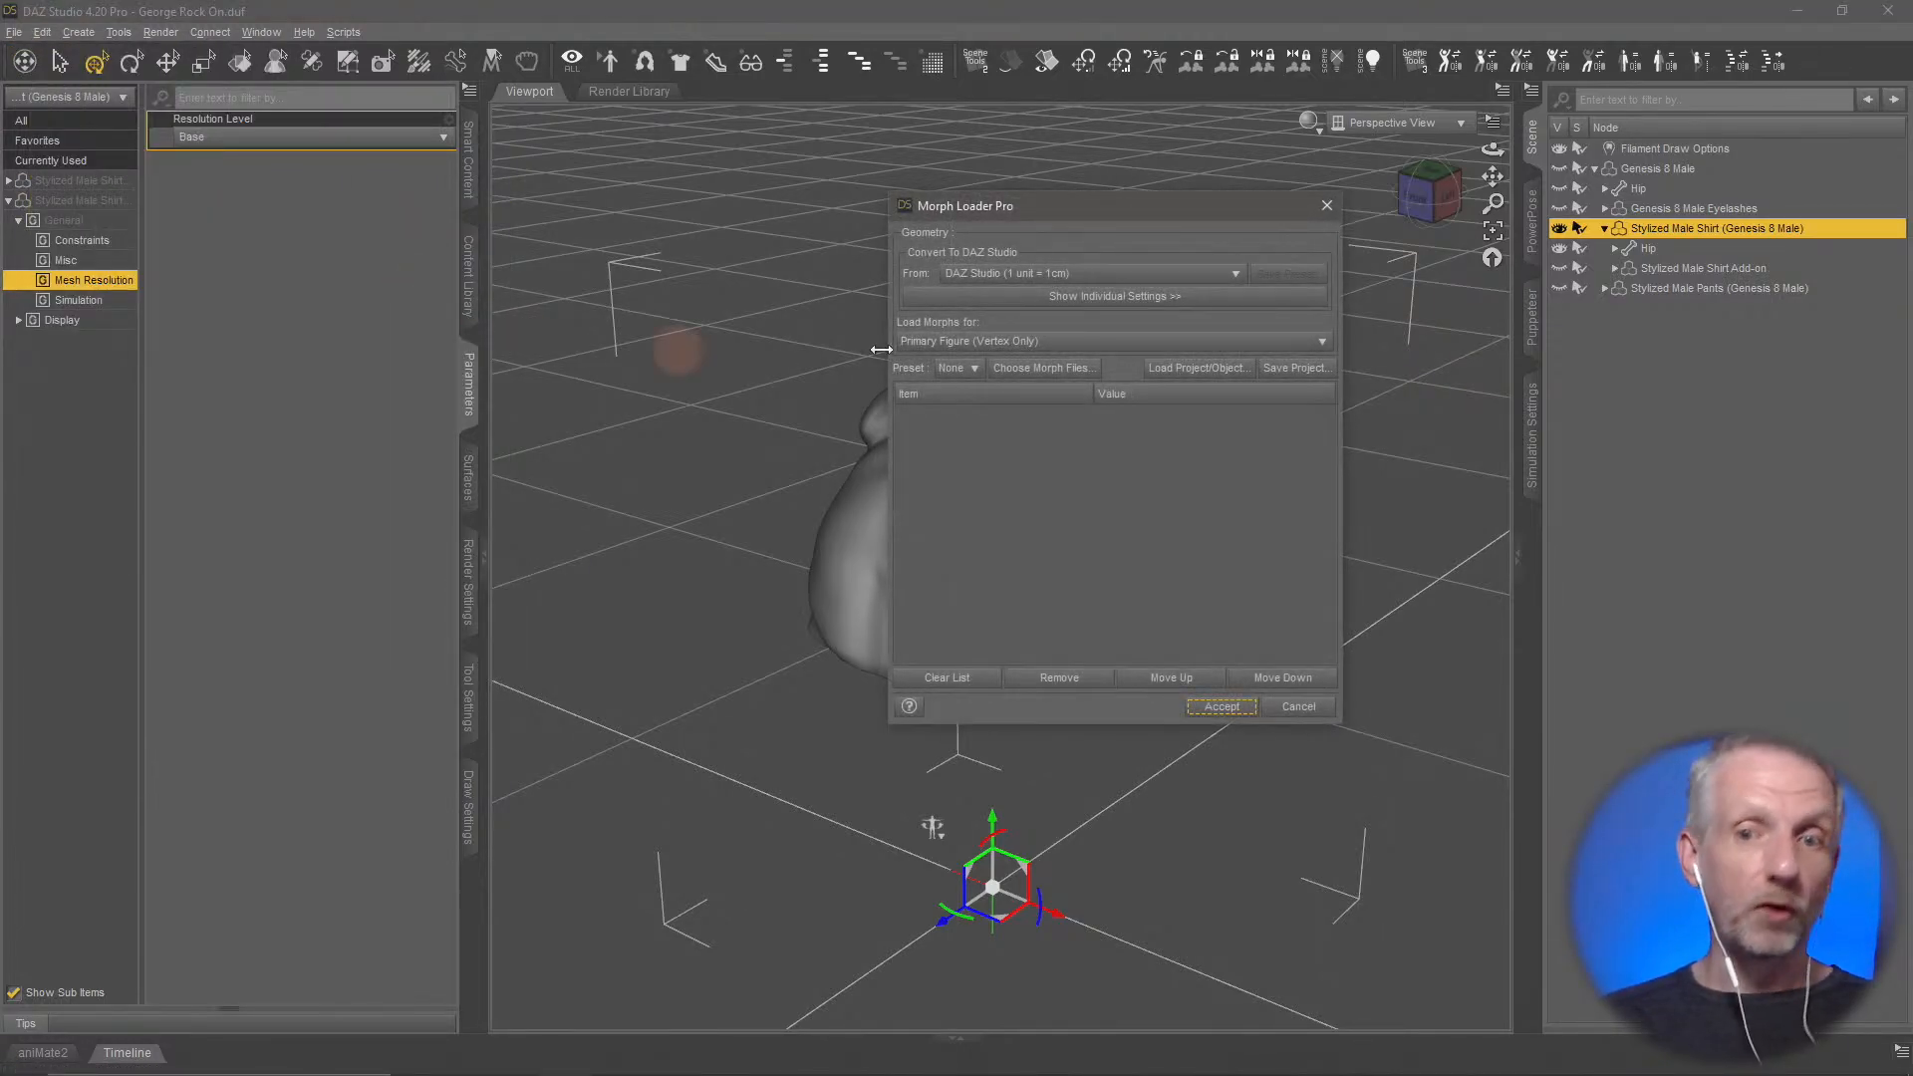
left_click(1057, 370)
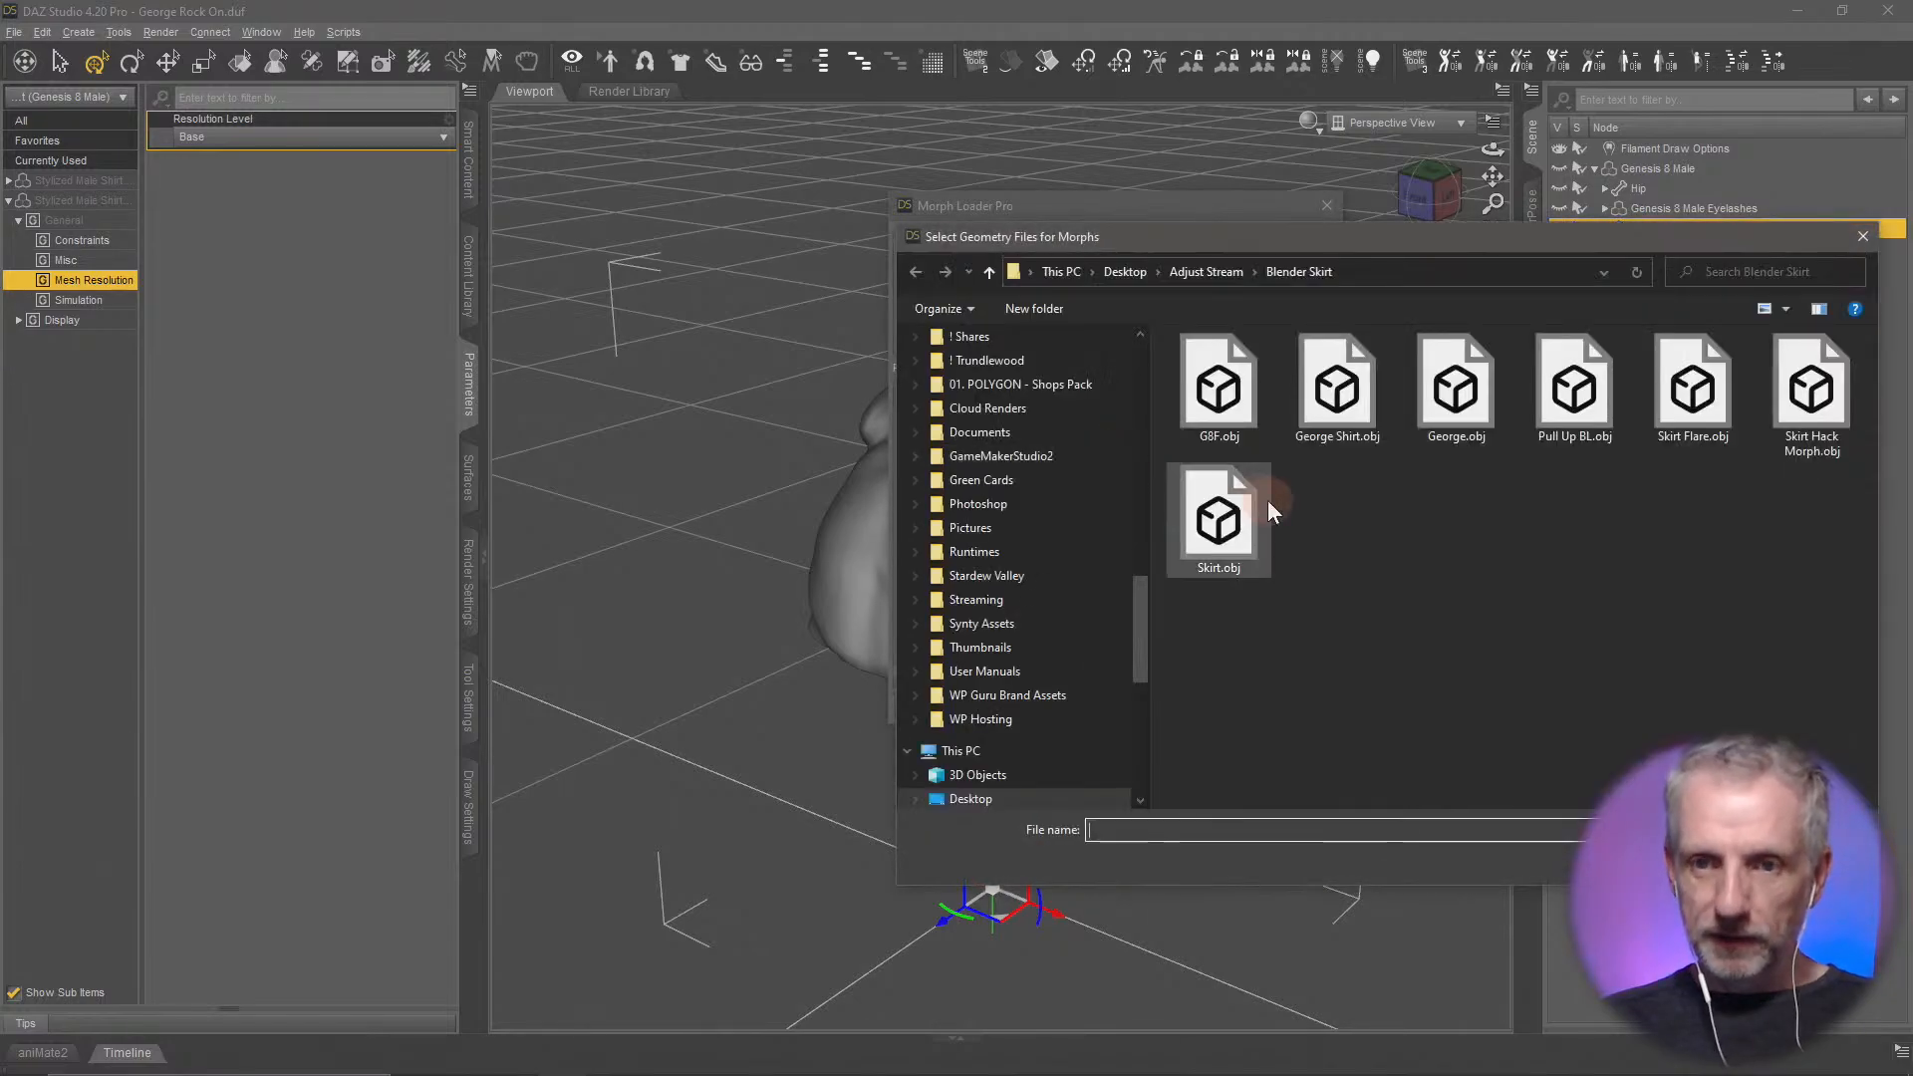
left_click(1564, 413)
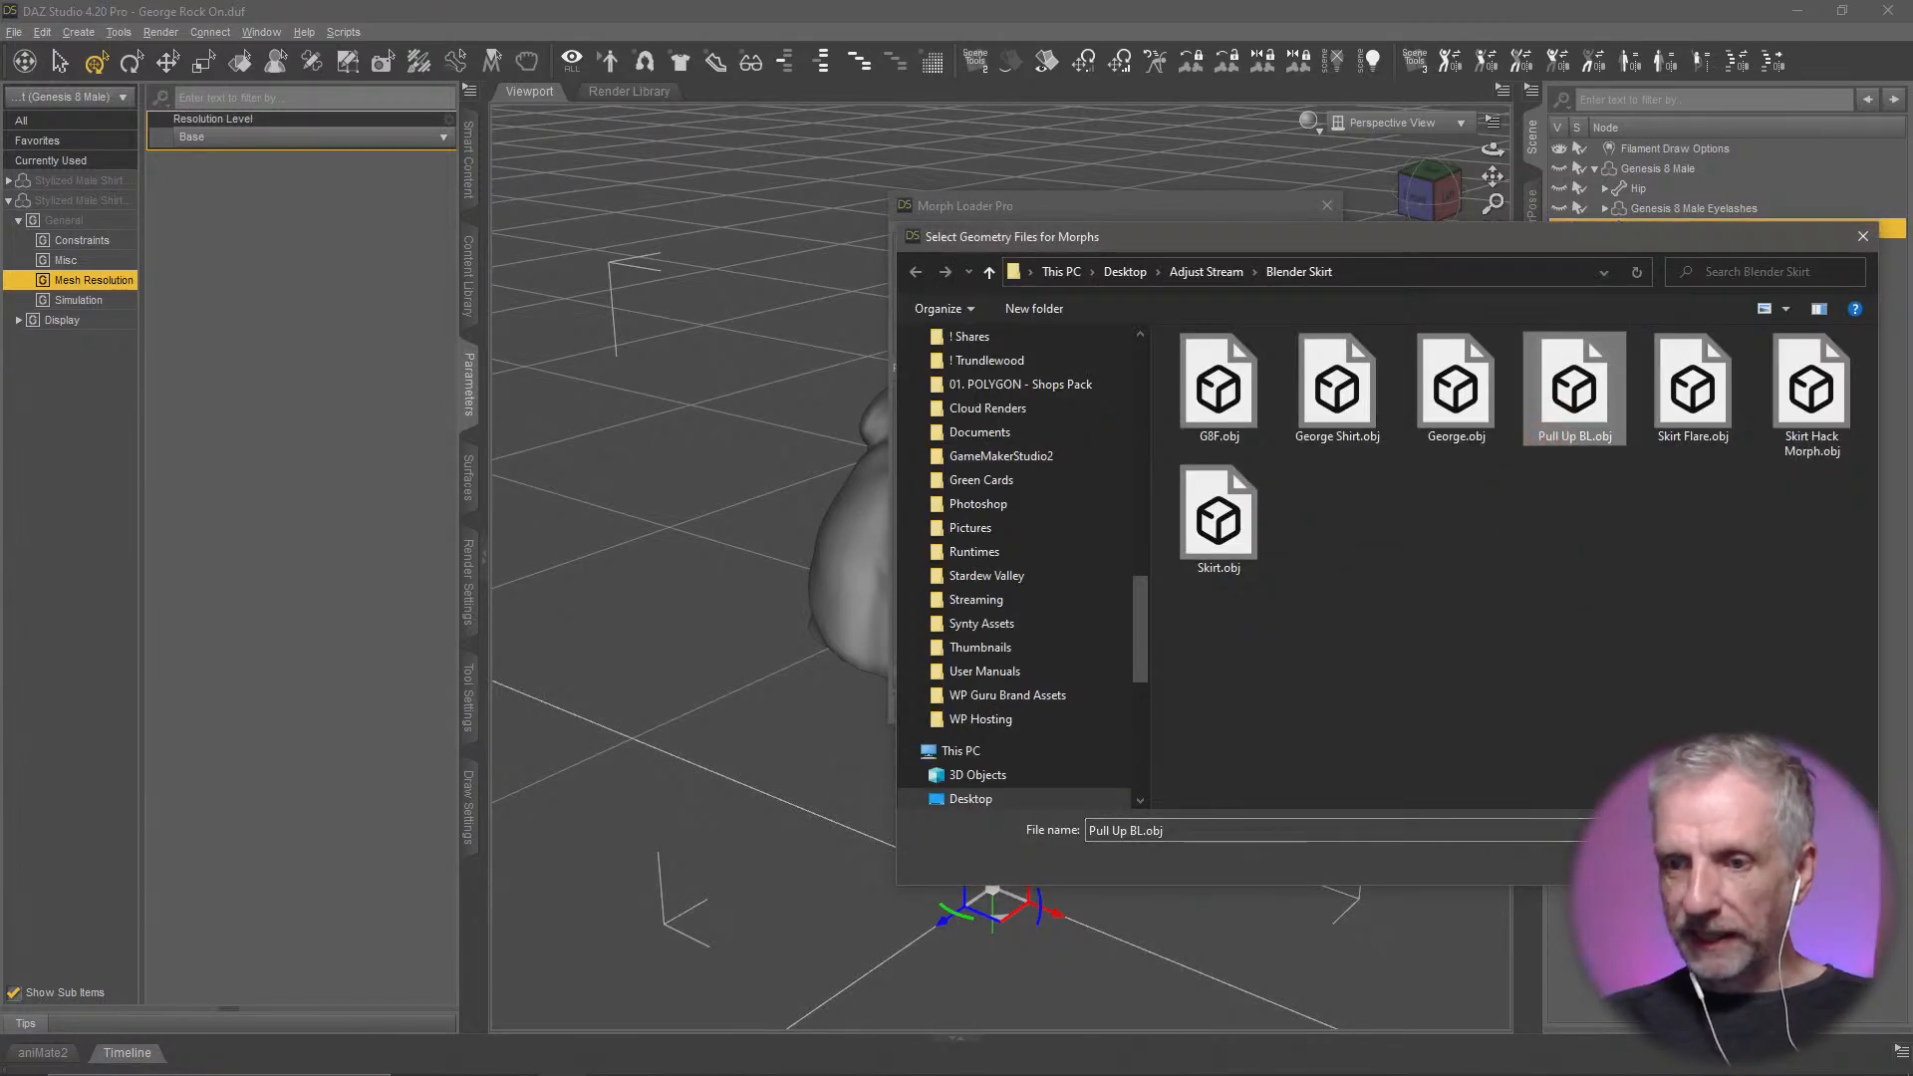
left_click(1716, 859)
Try to load the Pull Up BL morph with Reverse Deformations set to Yes, and close the loader's report
left_click(905, 412)
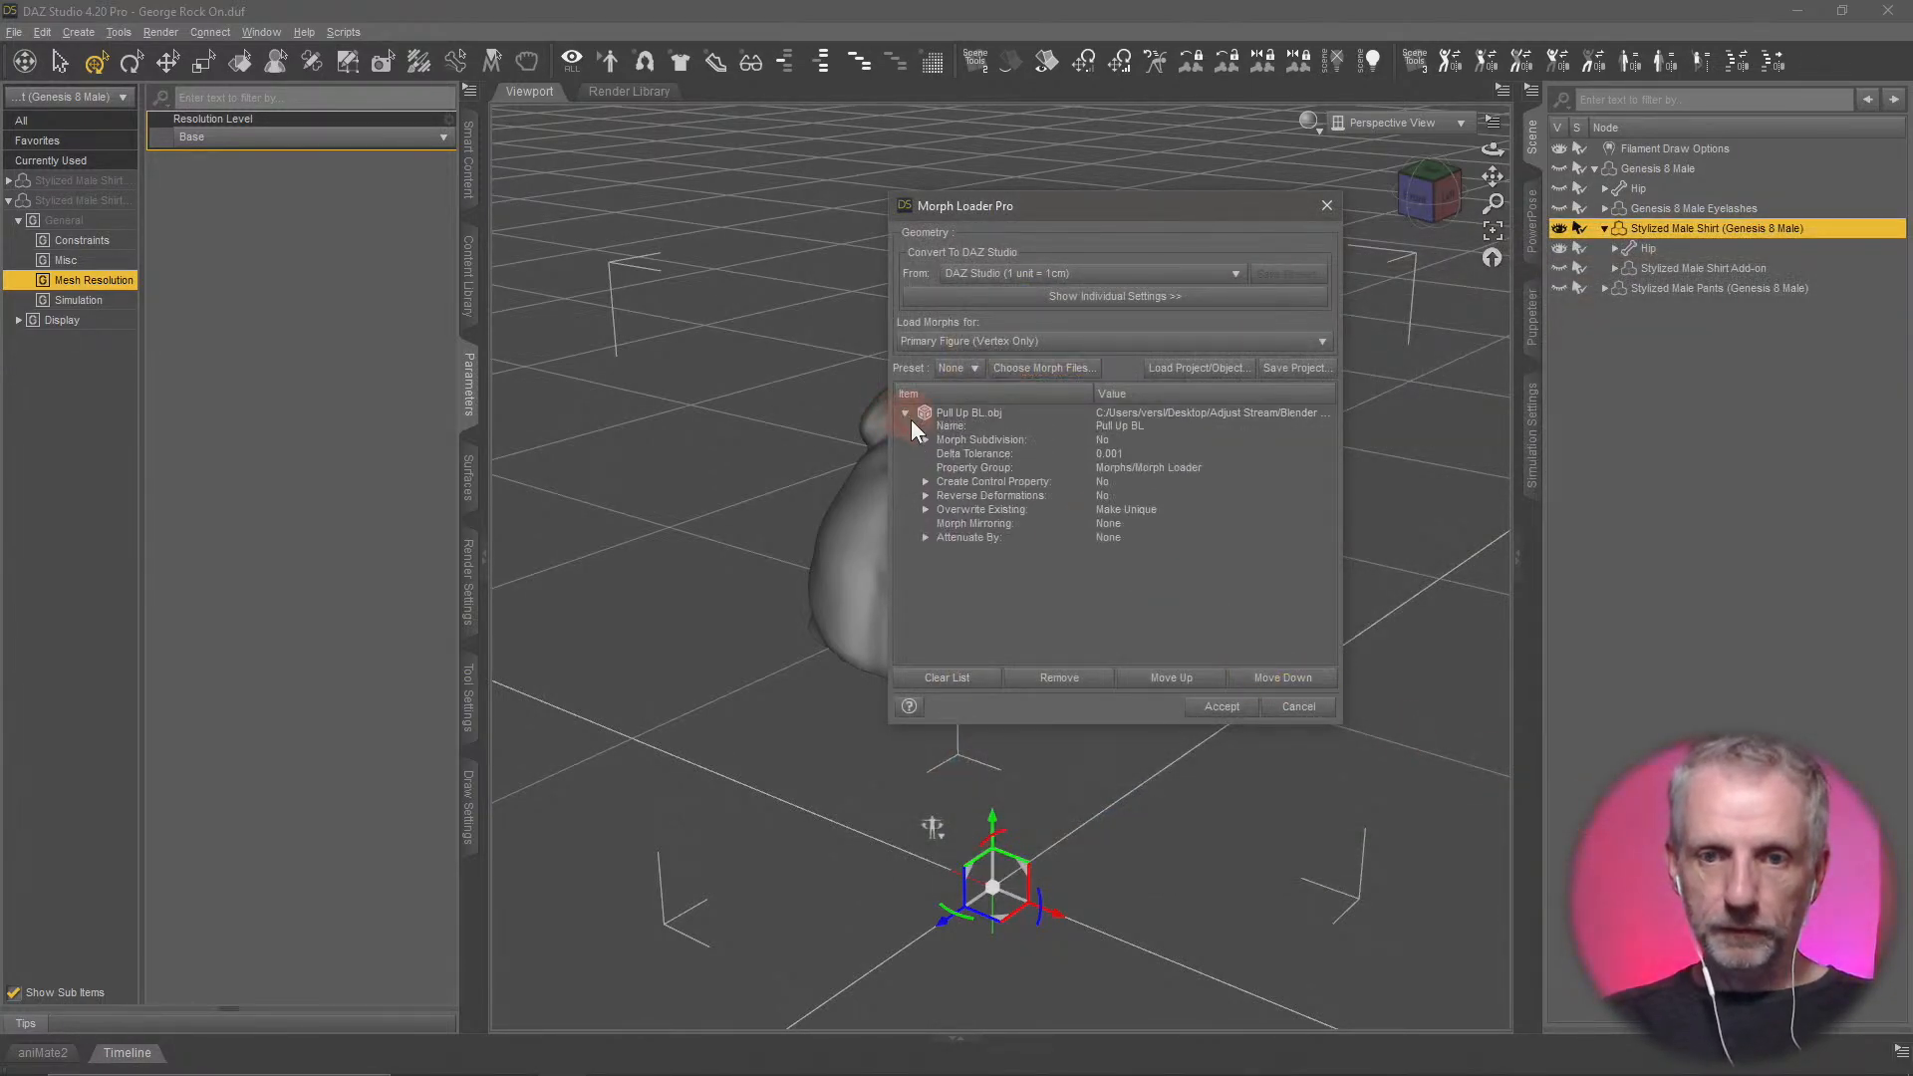
left_click(1098, 488)
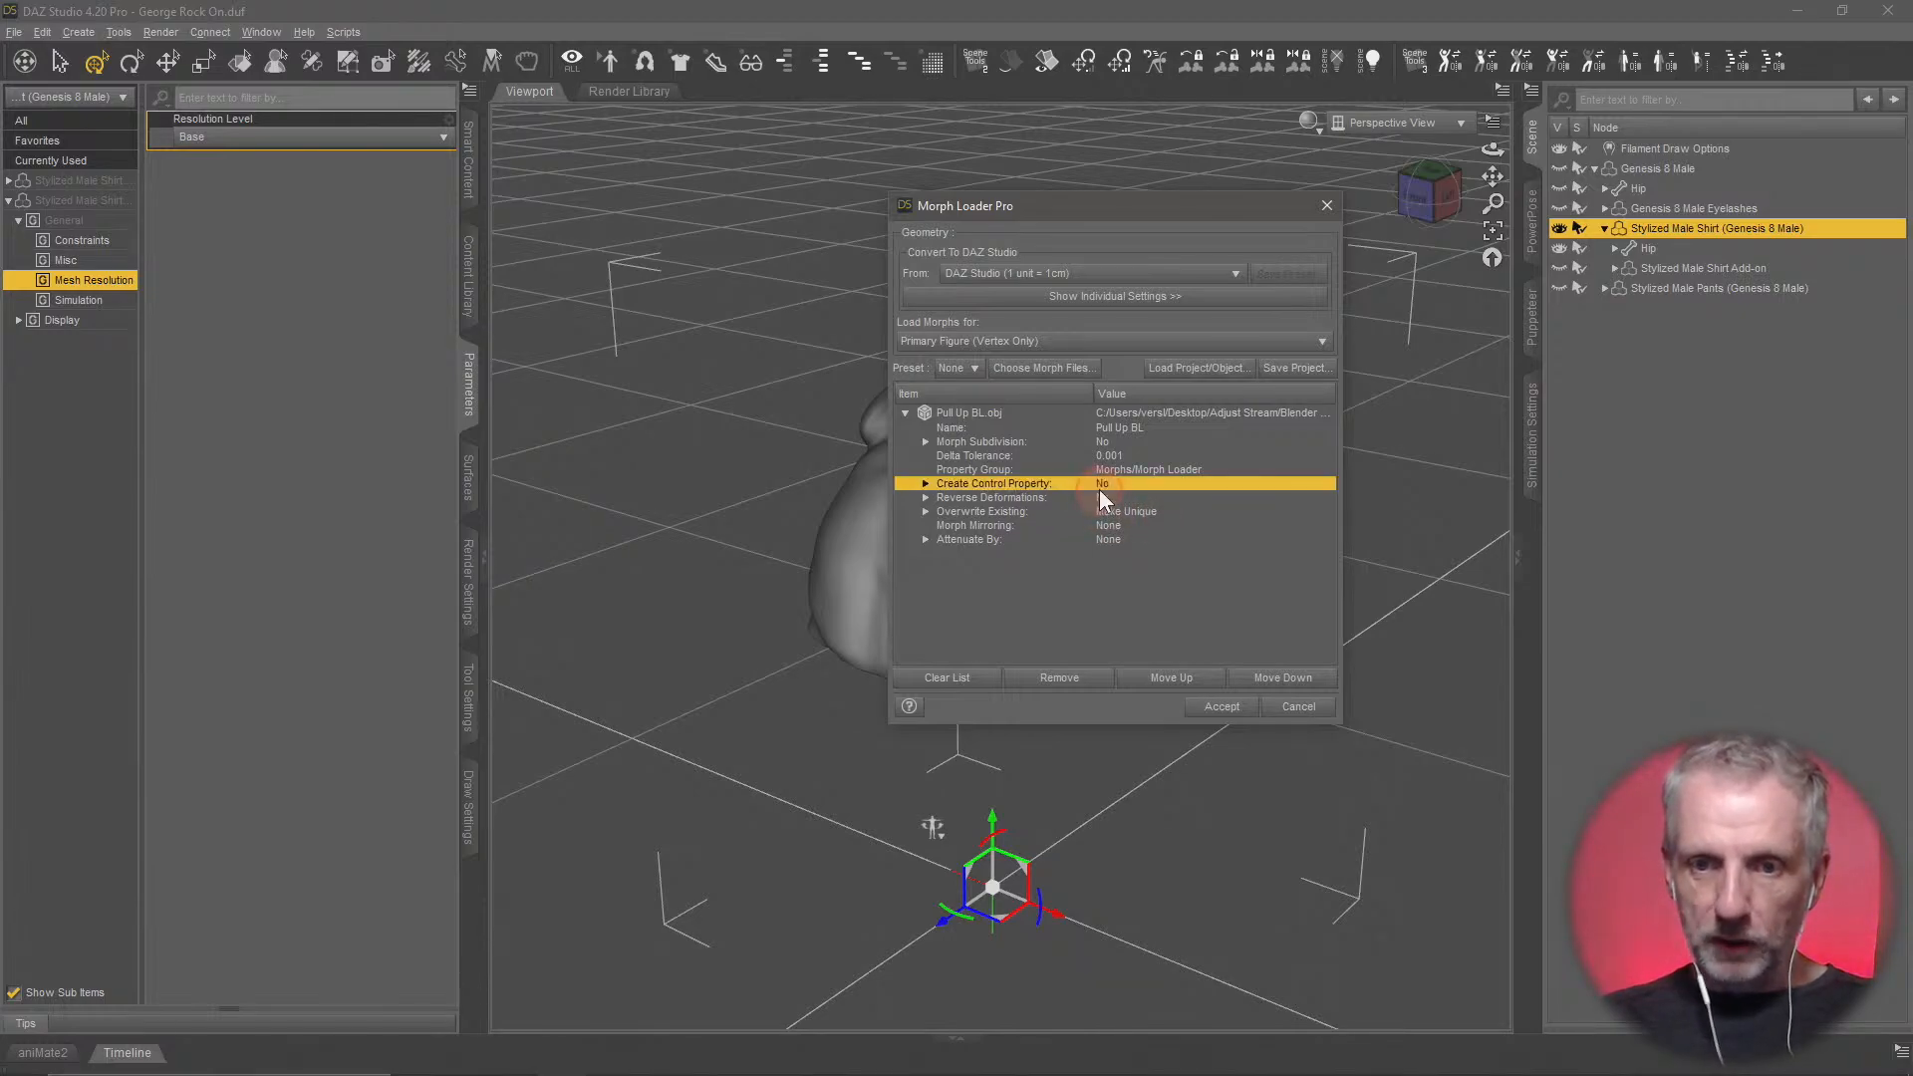
left_click(1108, 499)
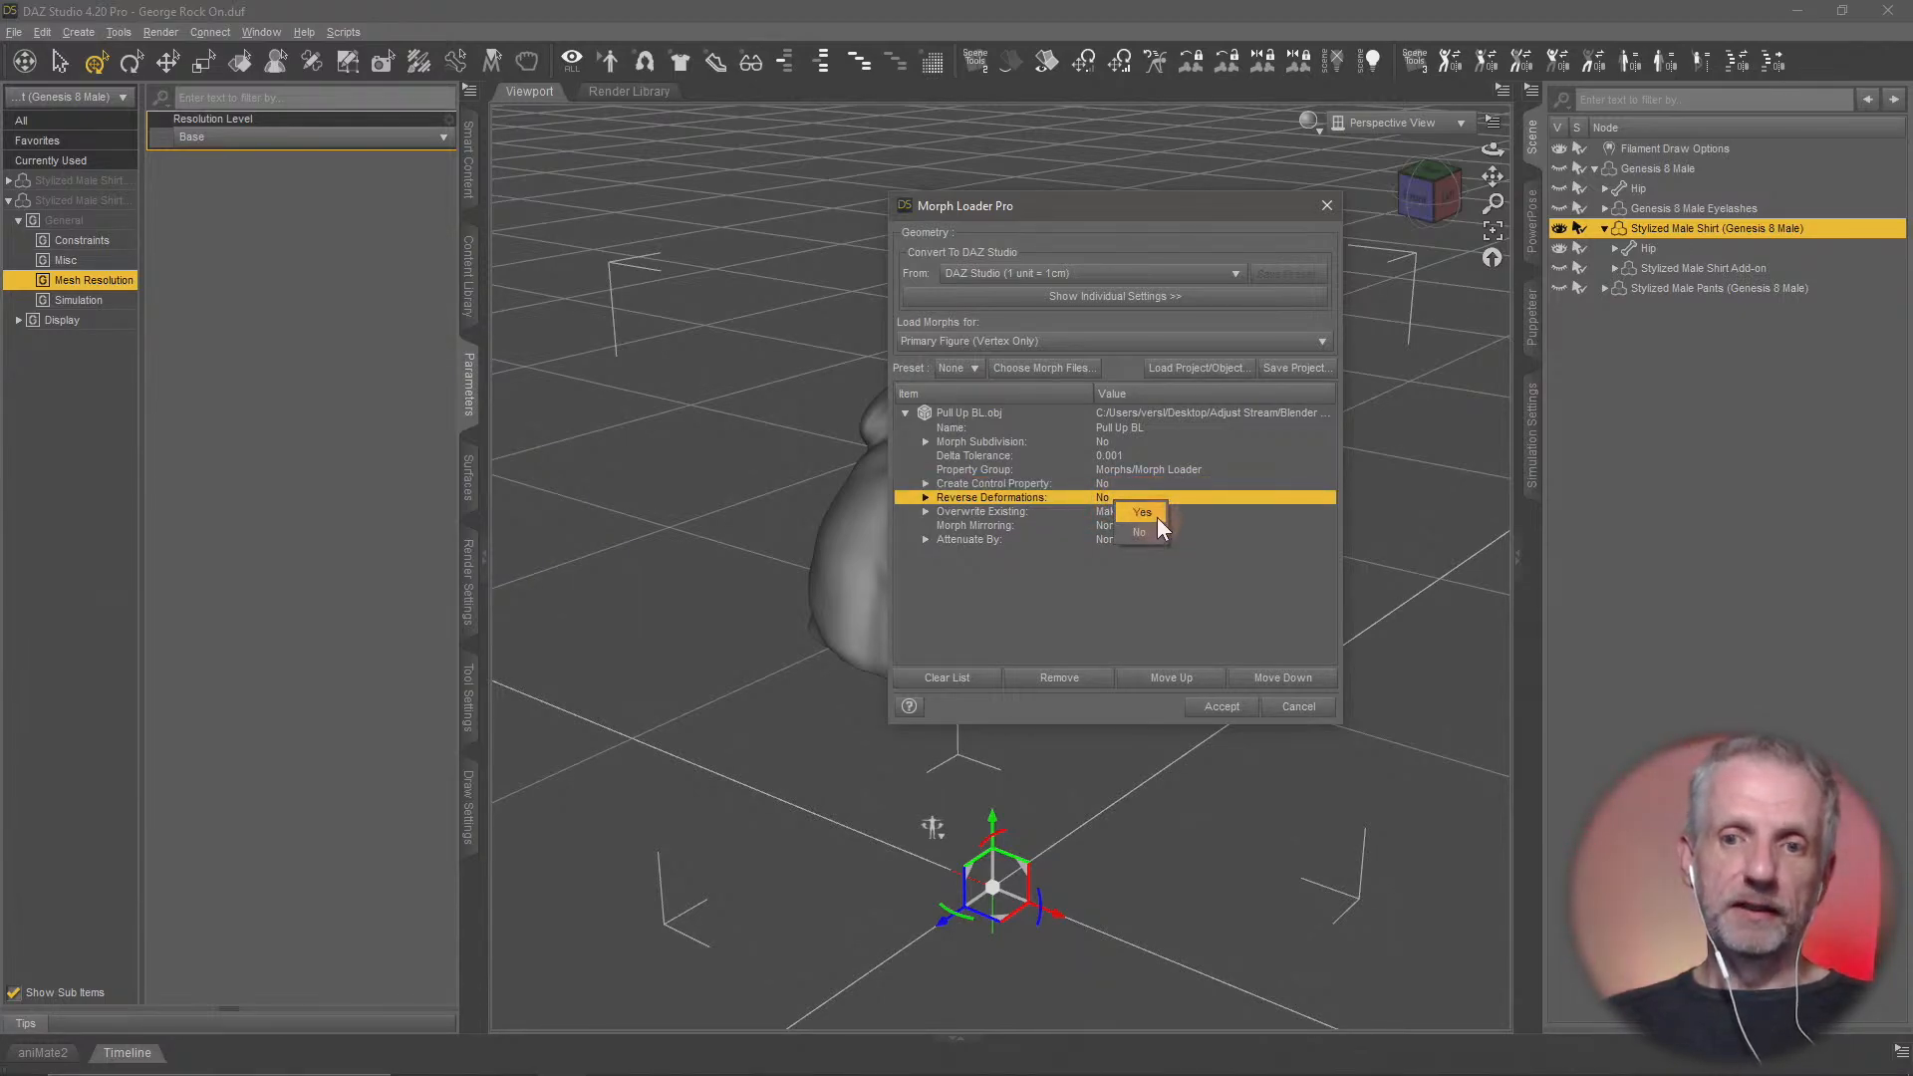
left_click(1224, 708)
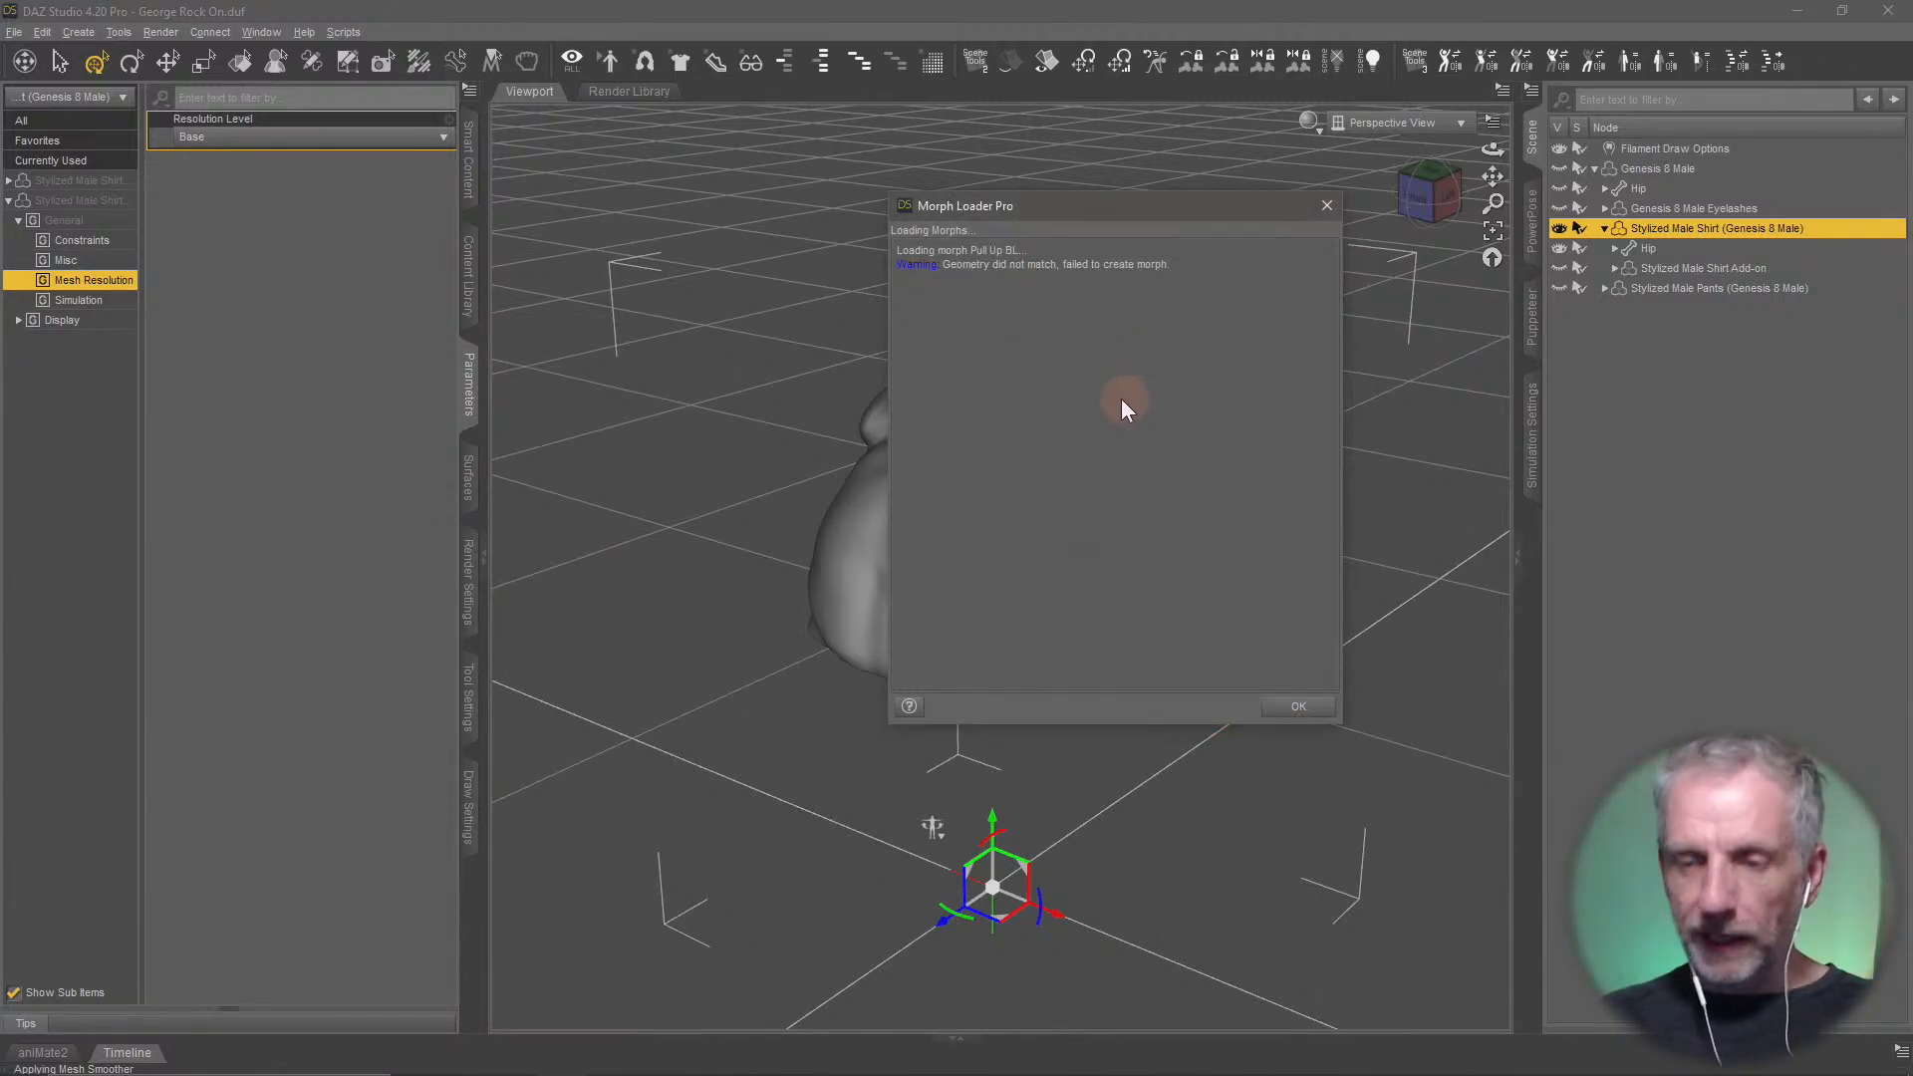
left_click_drag(1128, 219, 584, 95)
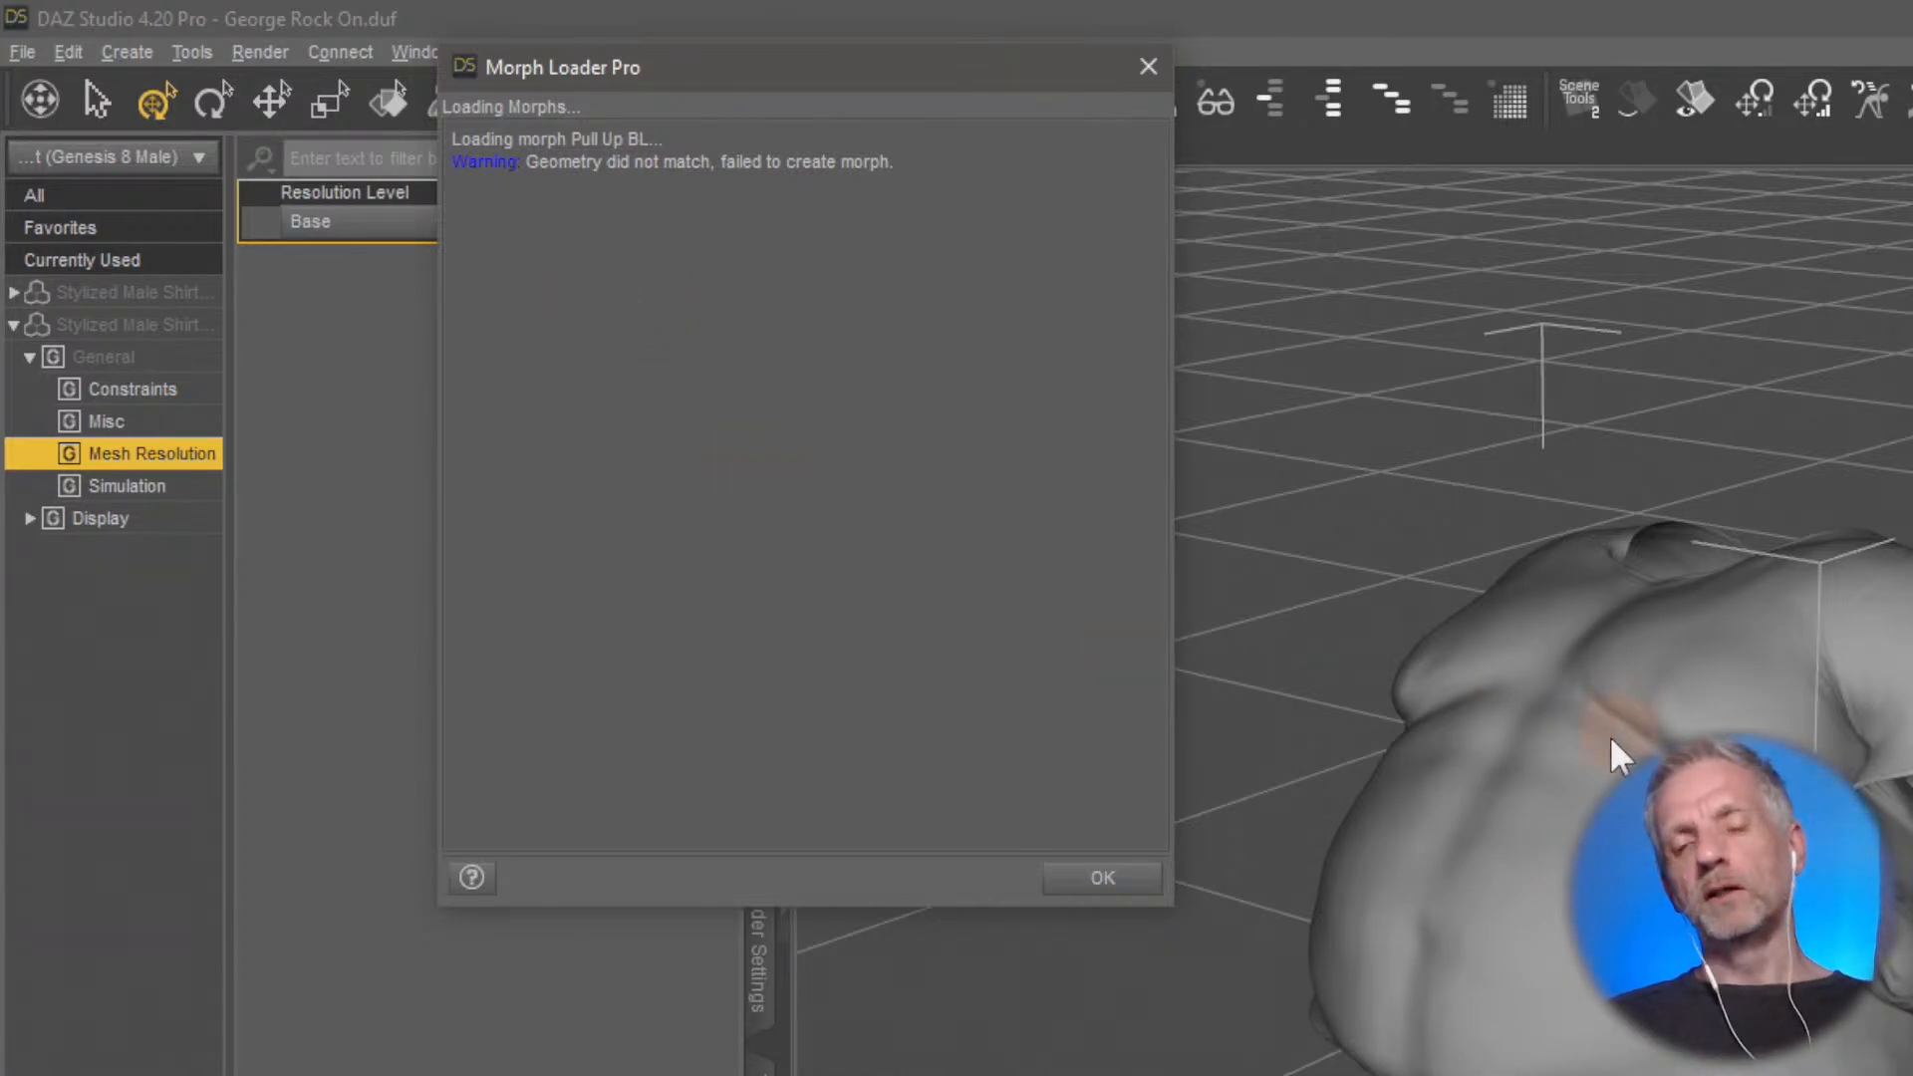
left_click(1102, 878)
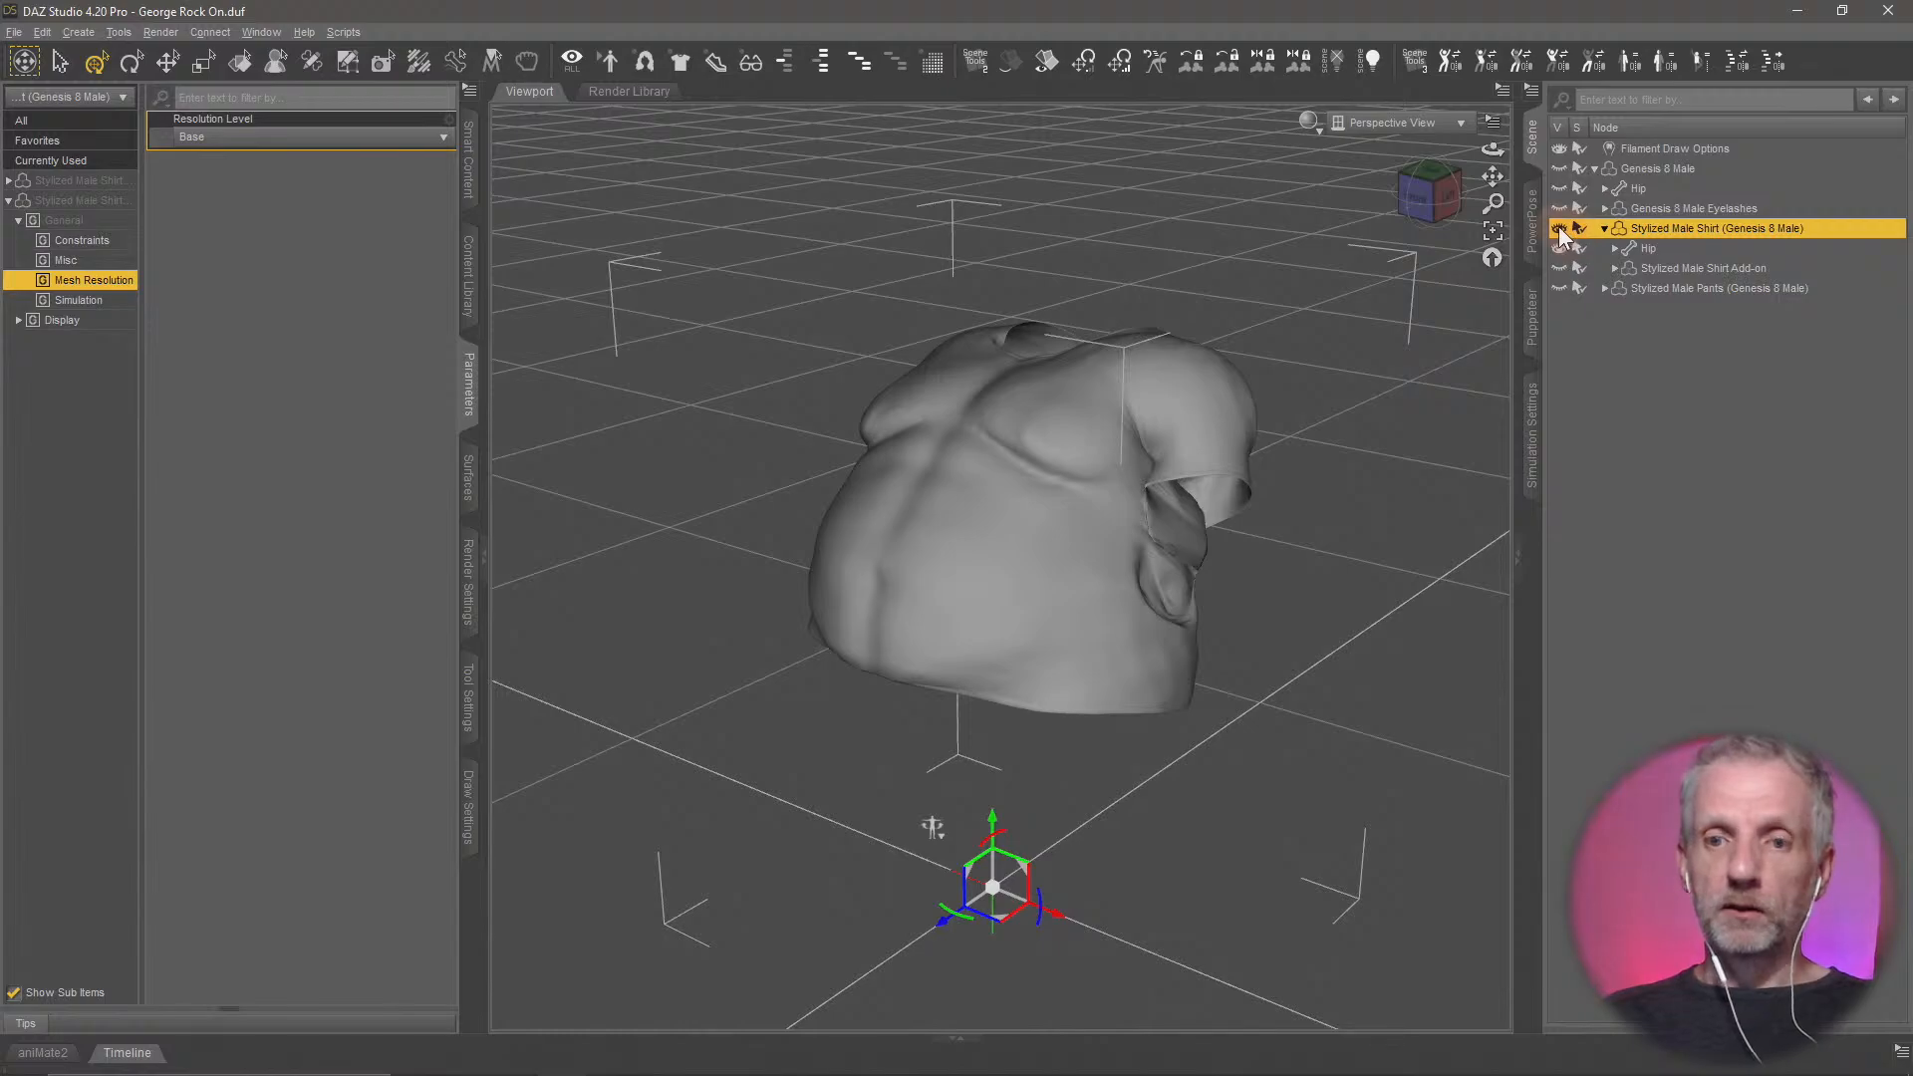
middle_click_drag(1196, 630, 1144, 661)
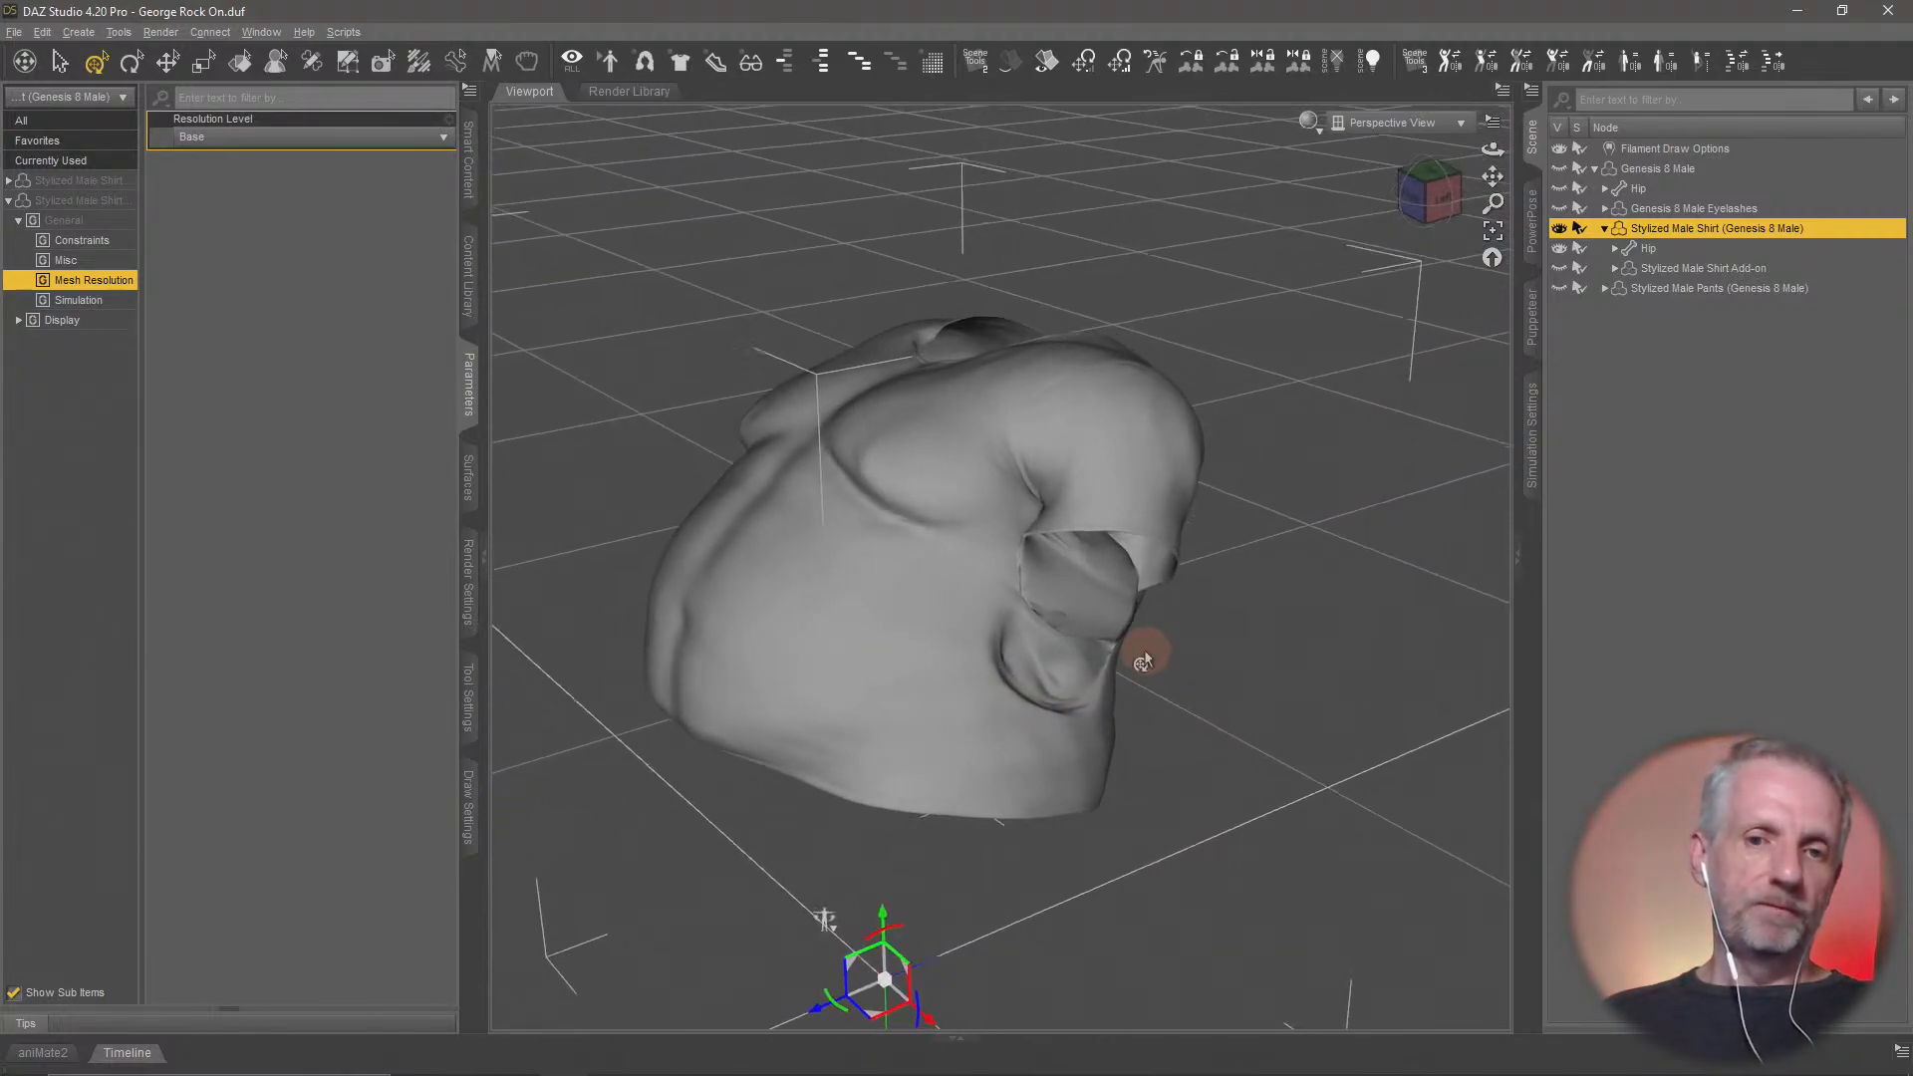
Switch to Blender and export only the selected shirt with the experimental Wavefront OBJ exporter, overwriting Pull Up BL.obj in the Blender Skirt folder
key("alt+Tab")
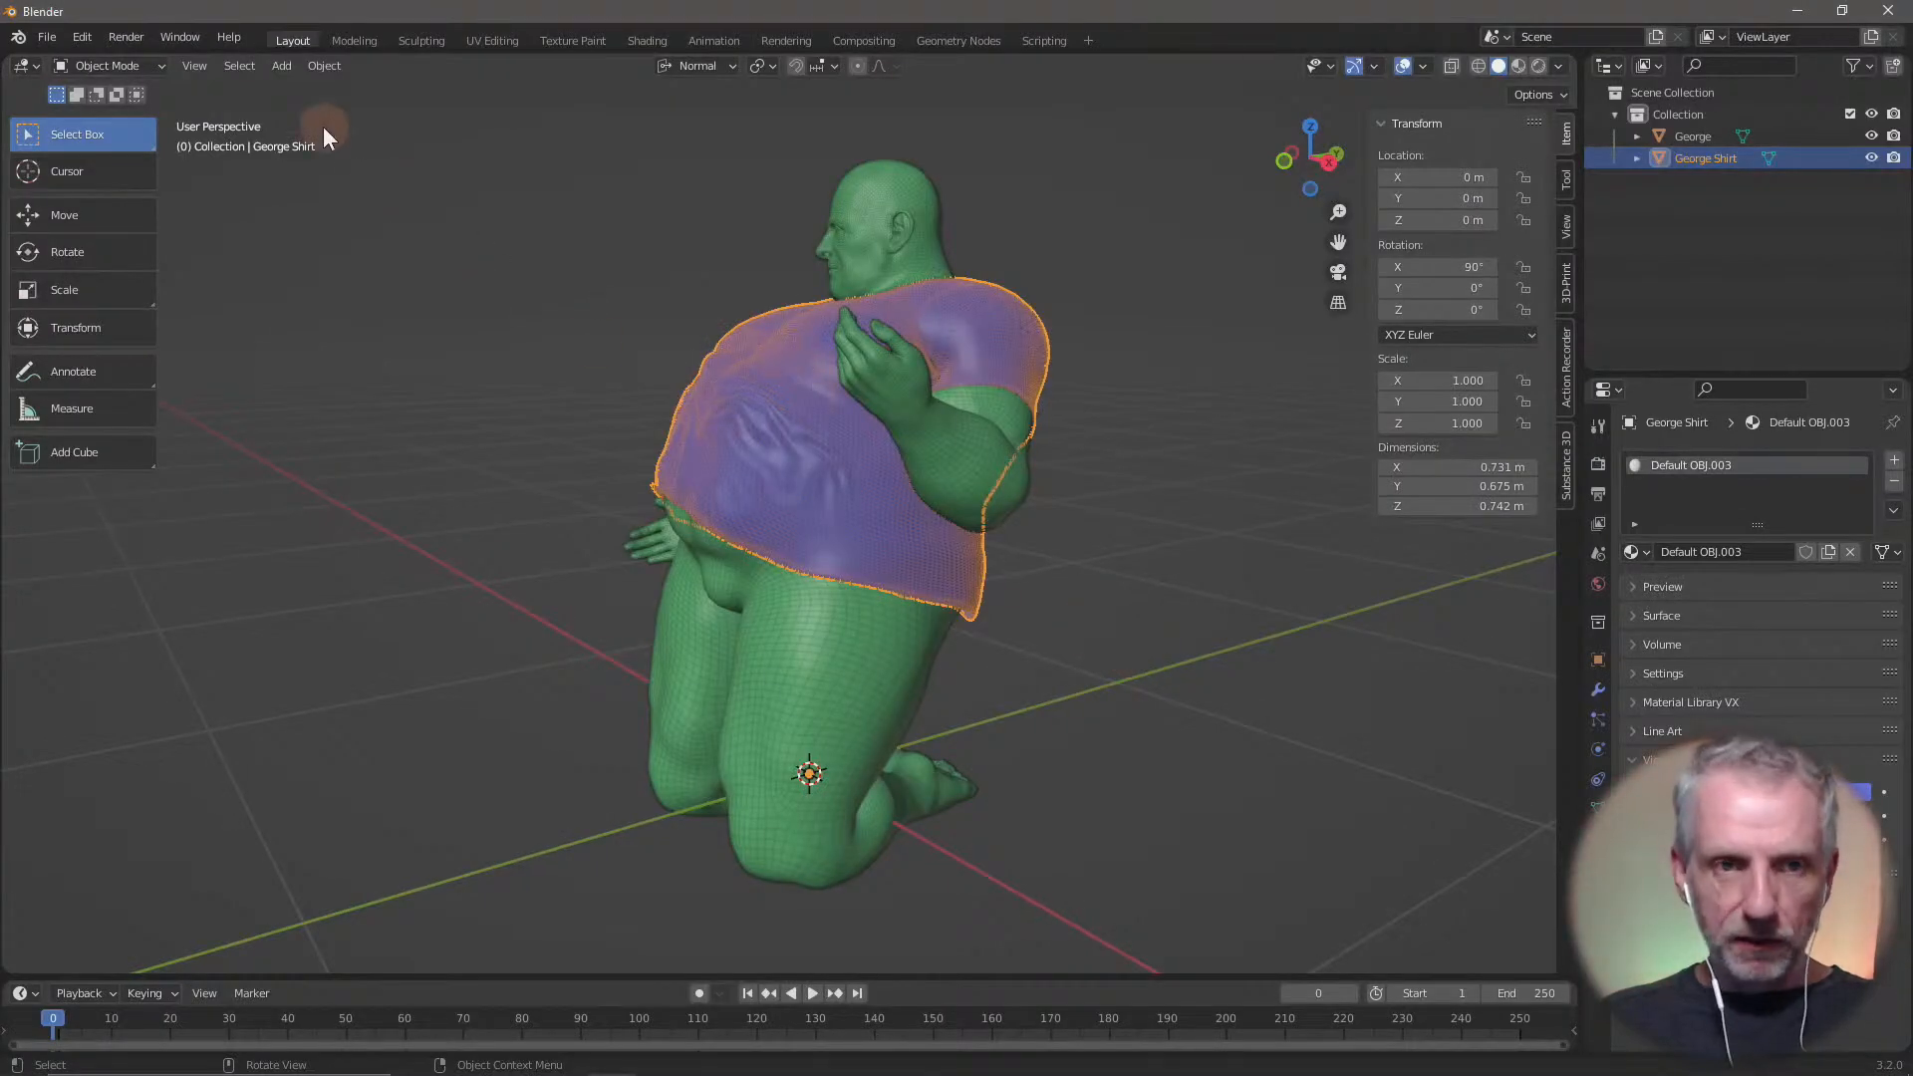
left_click(45, 39)
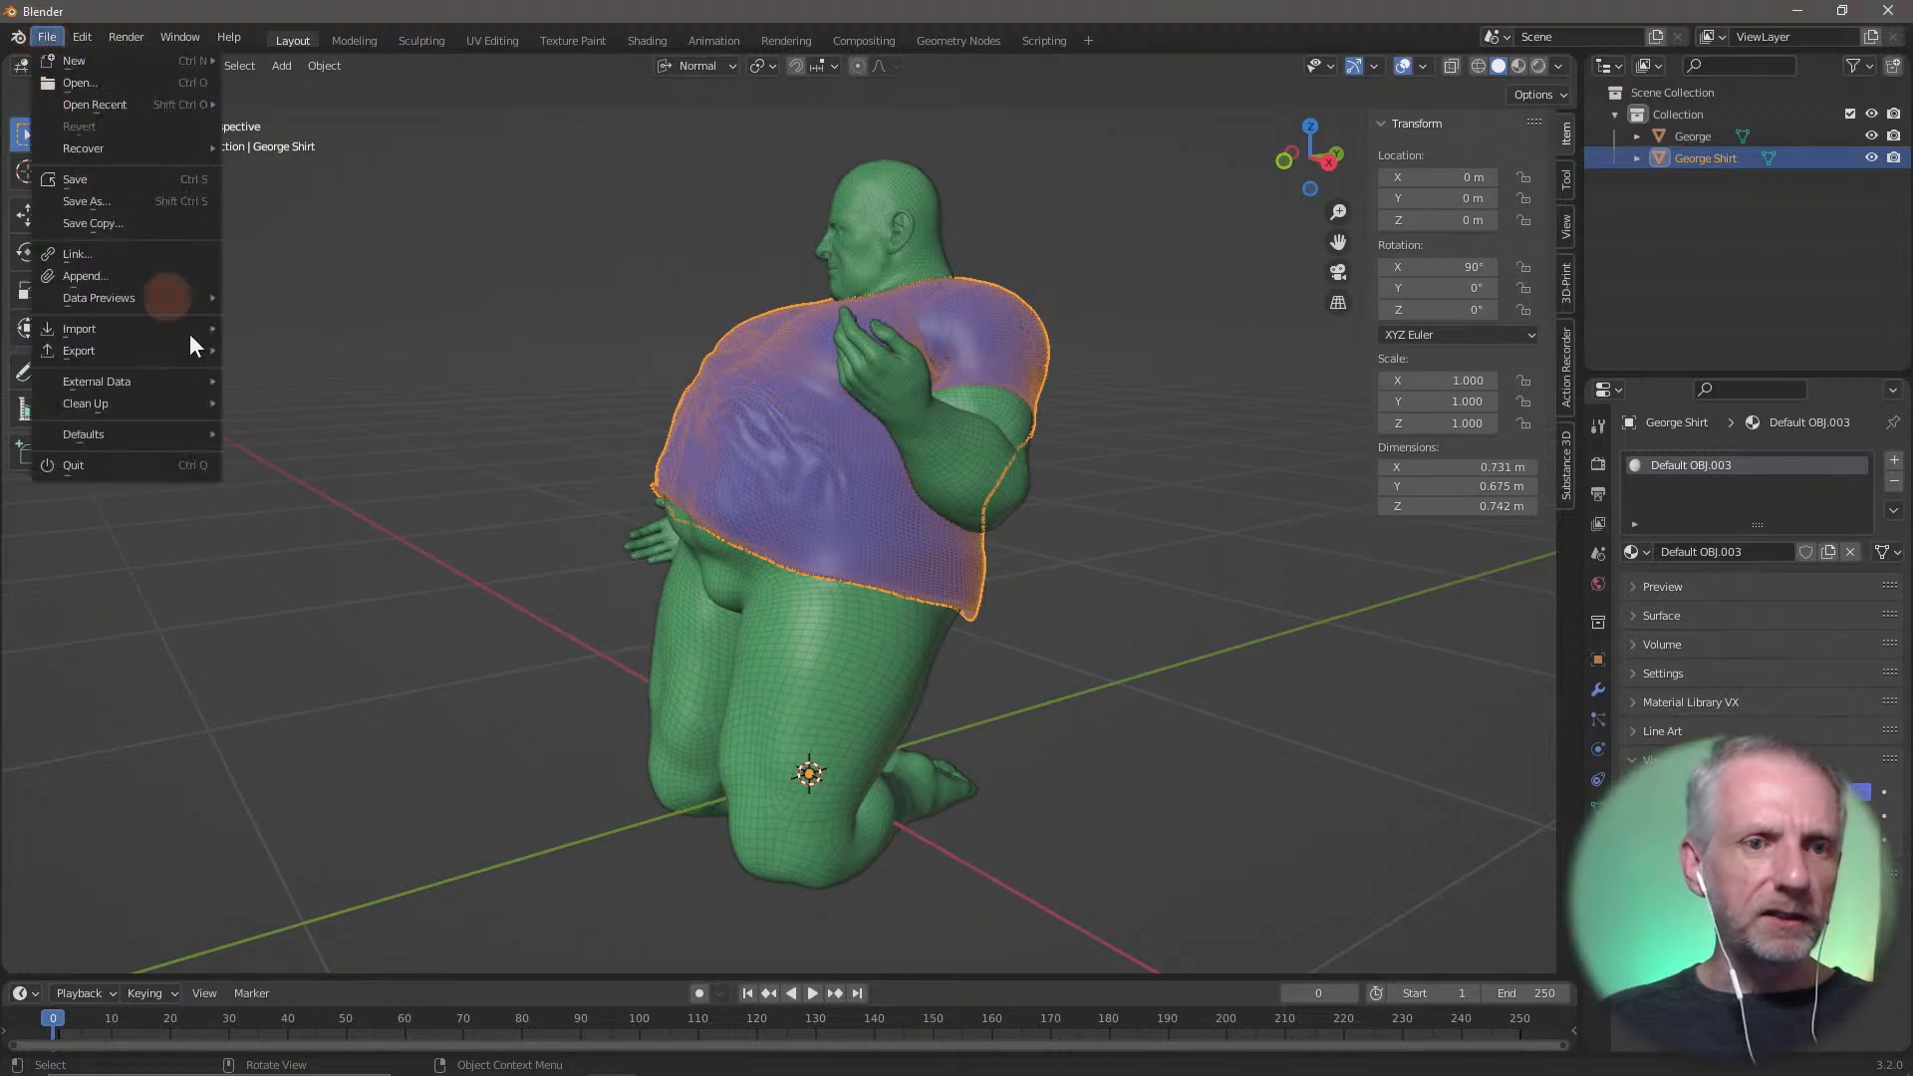
mouse_move(195, 349)
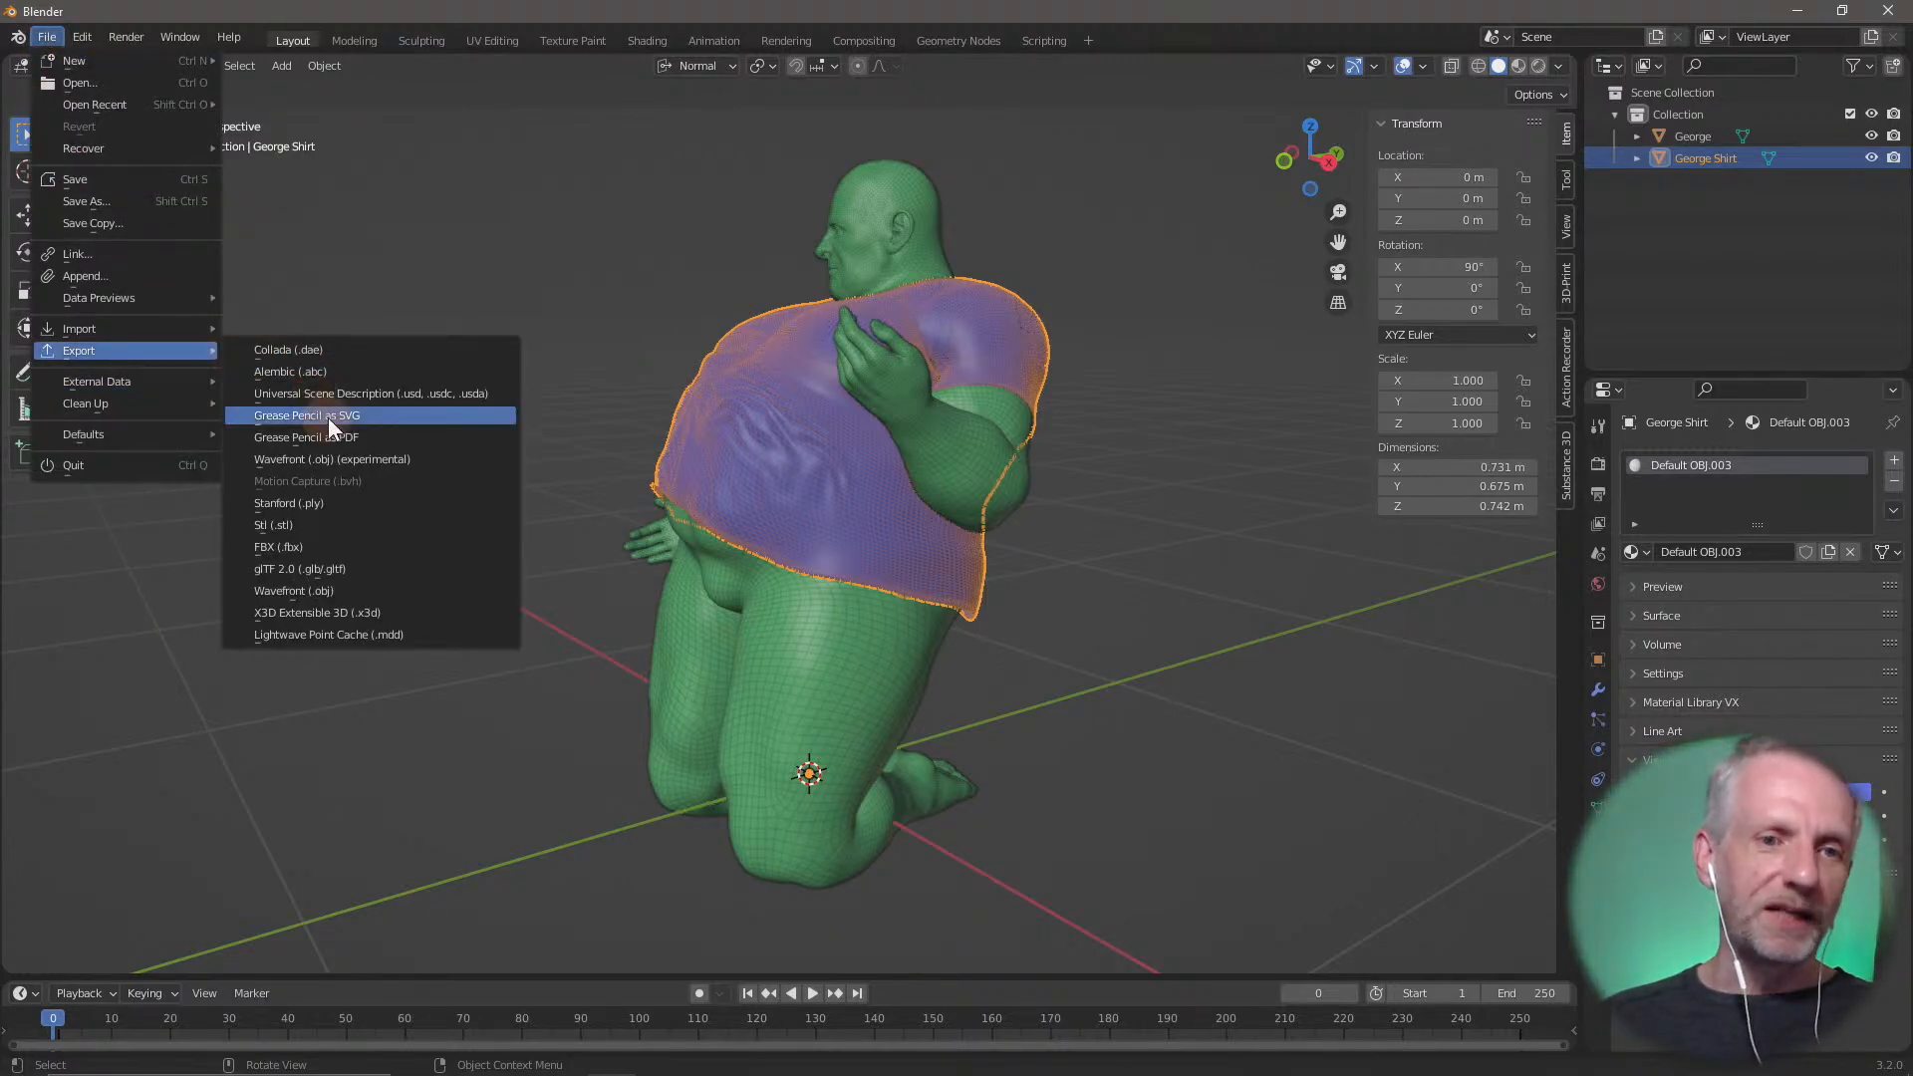
left_click(357, 460)
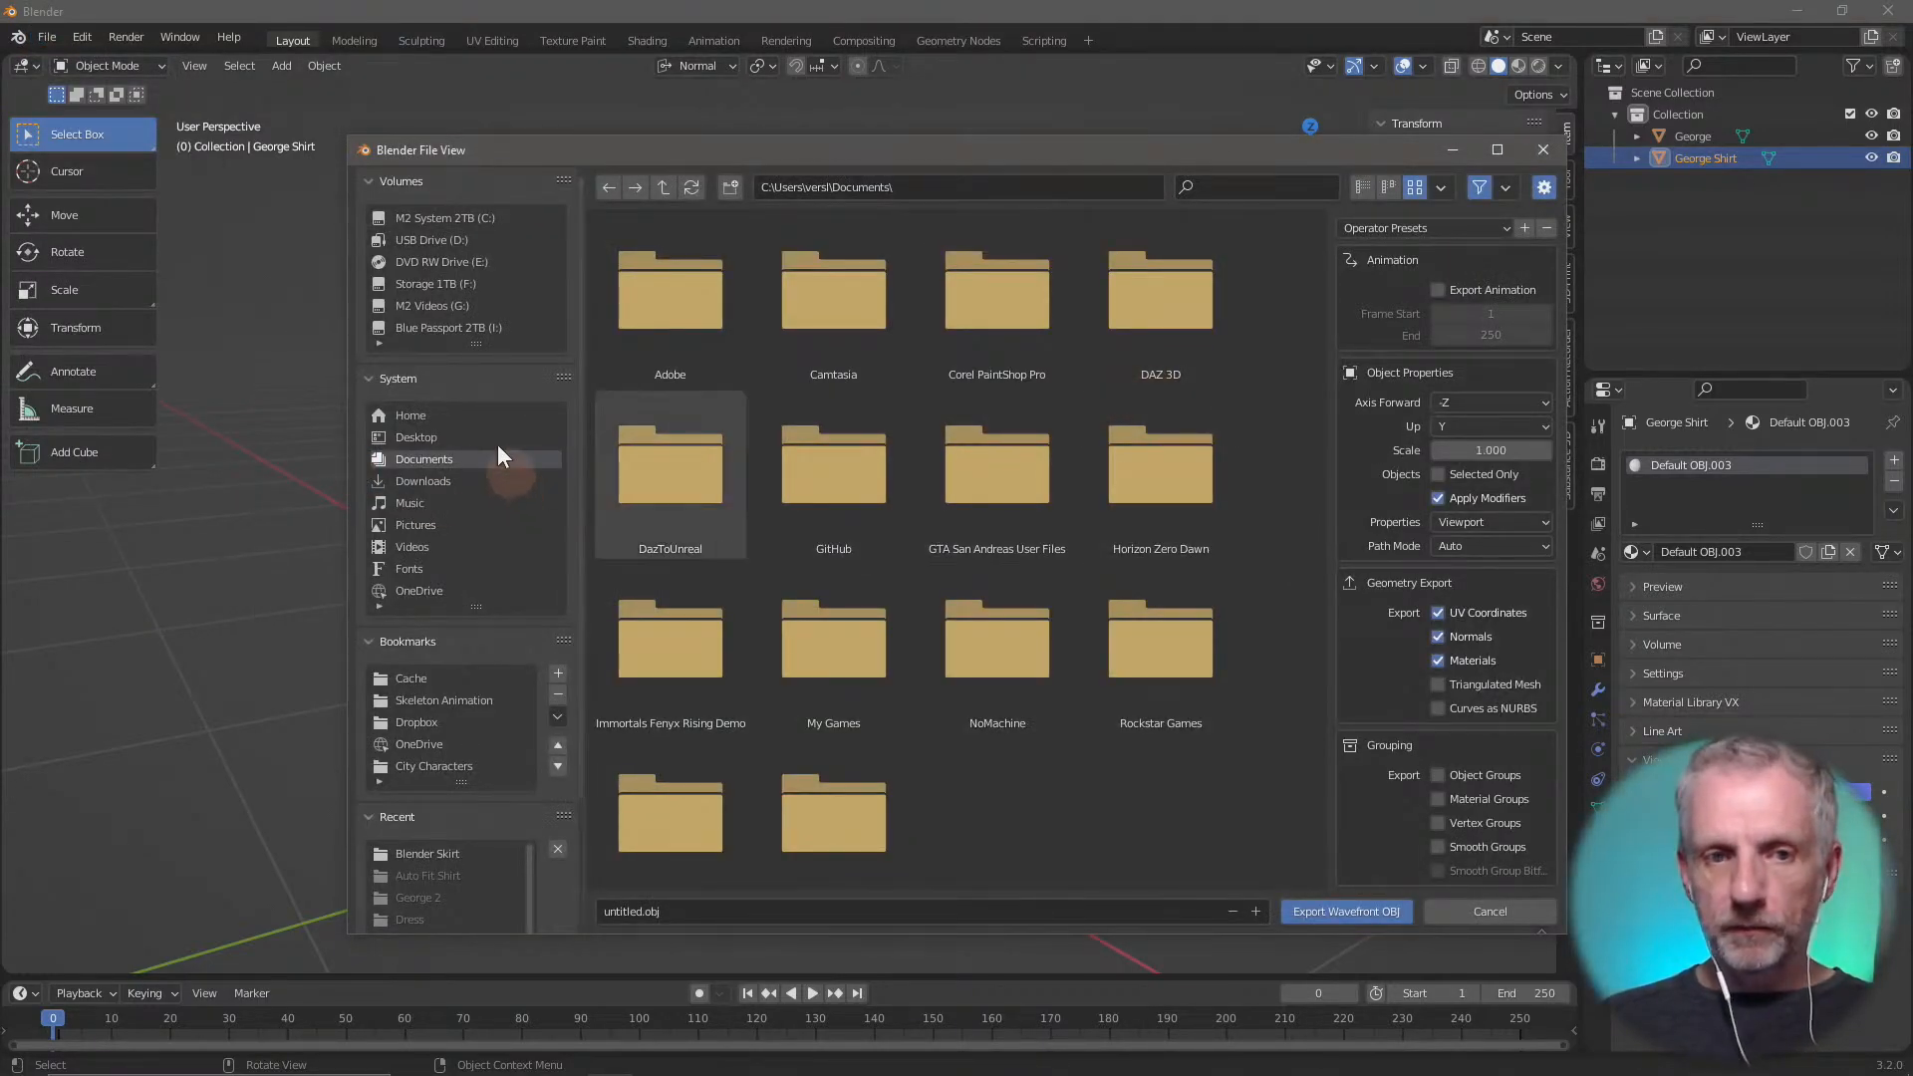
left_click(416, 436)
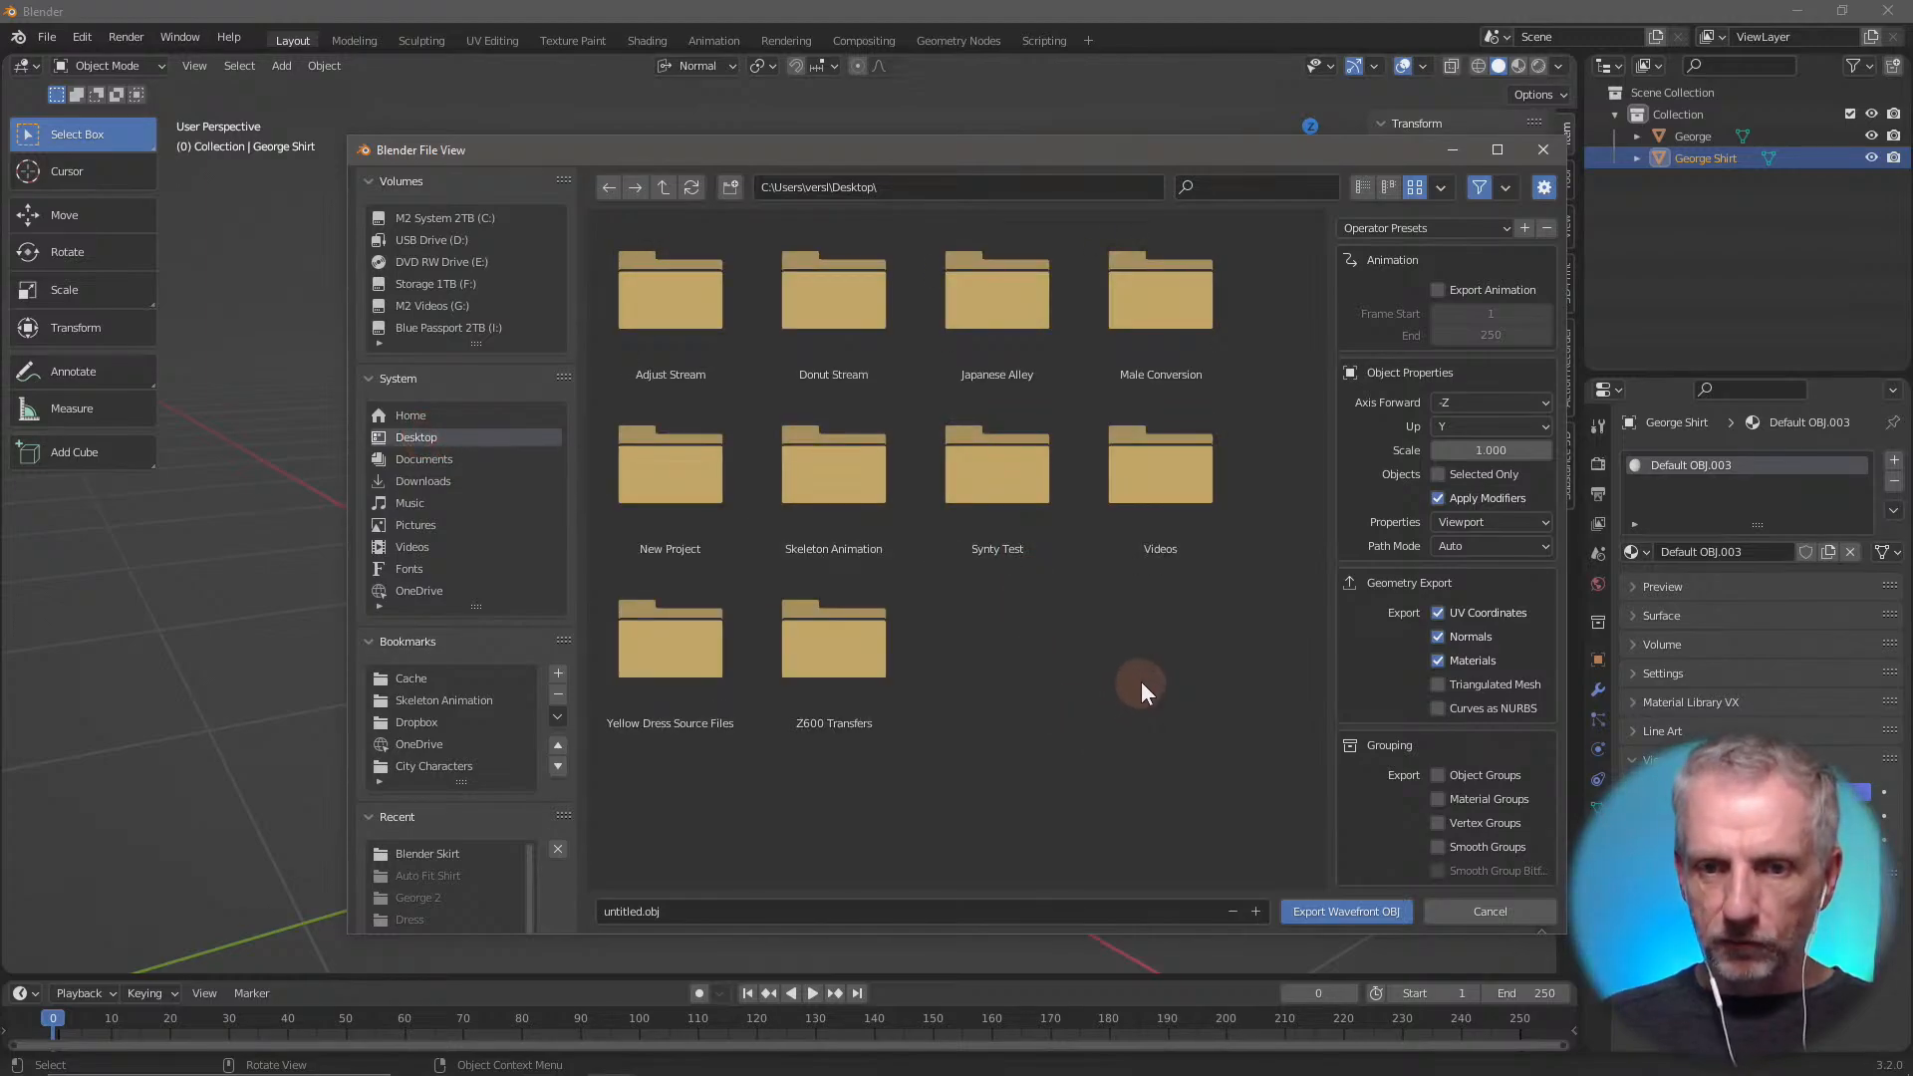
double_click(682, 297)
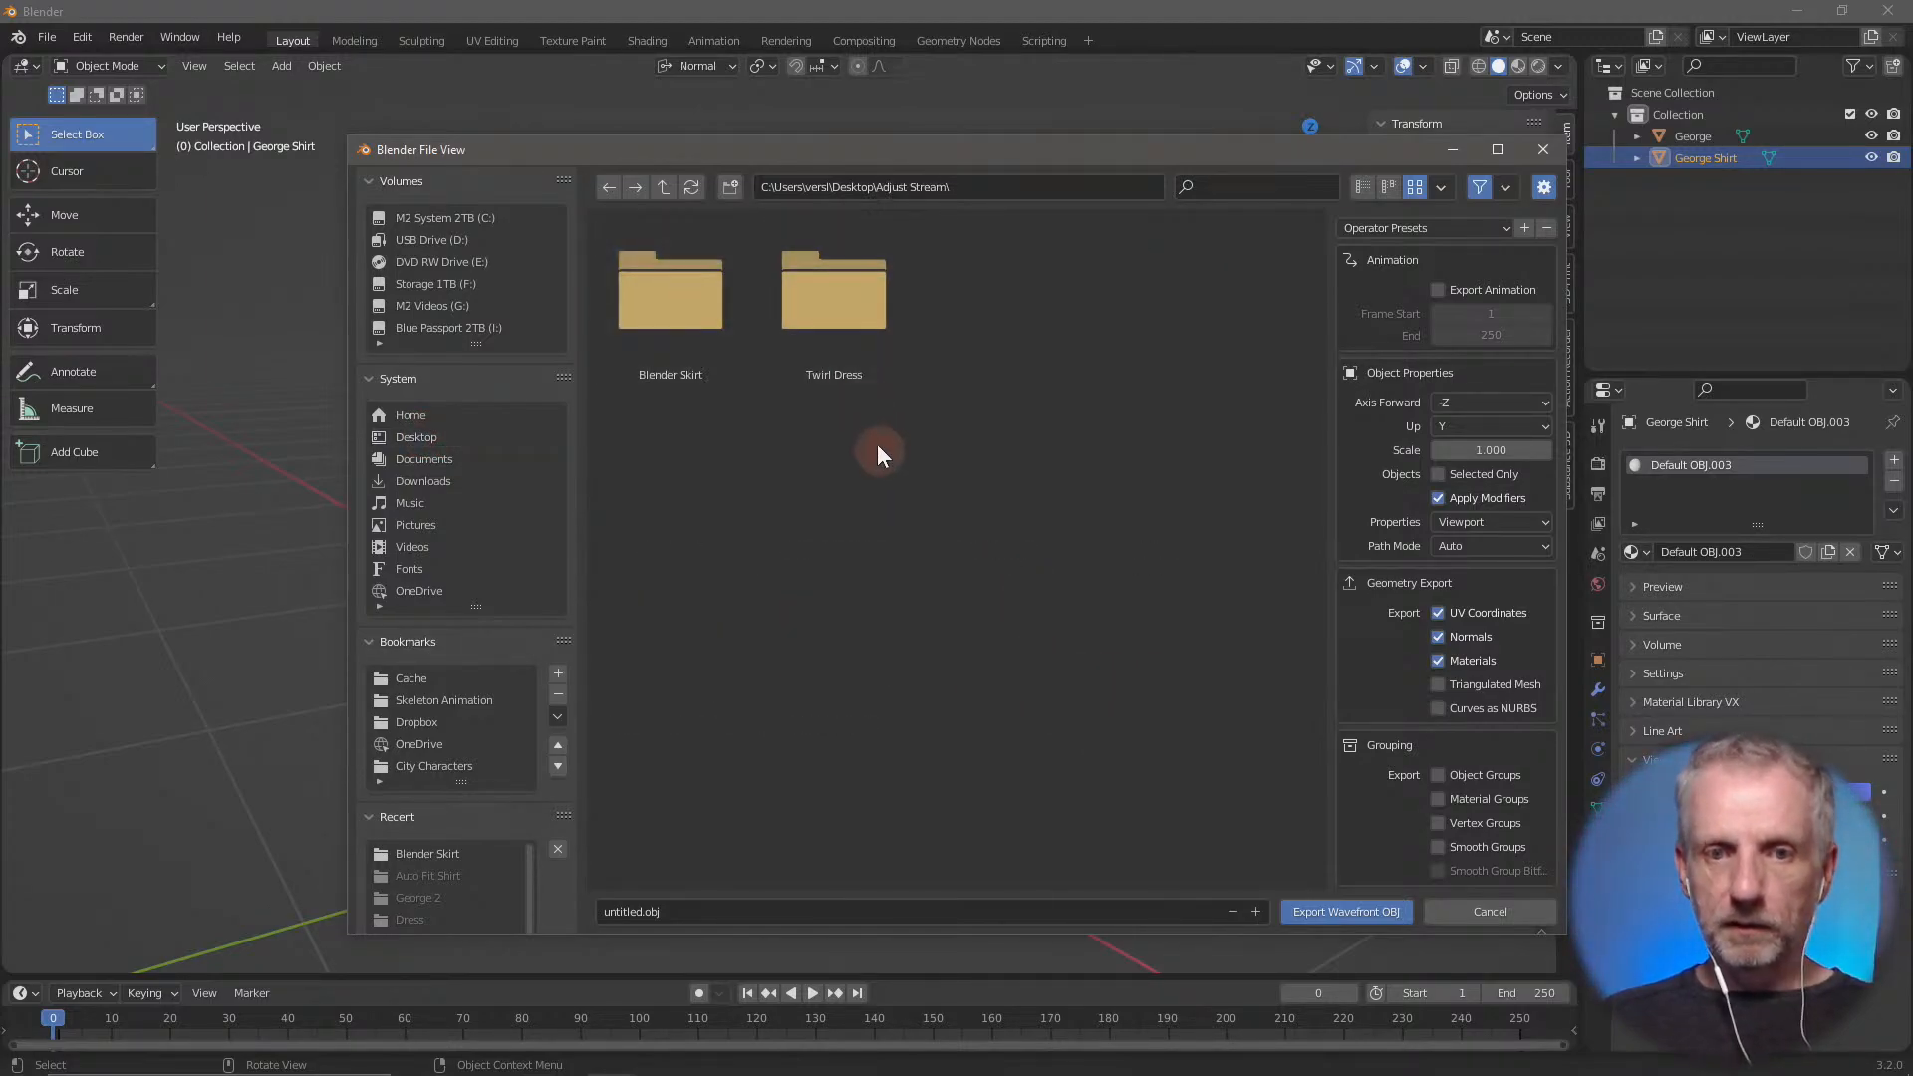
double_click(670, 295)
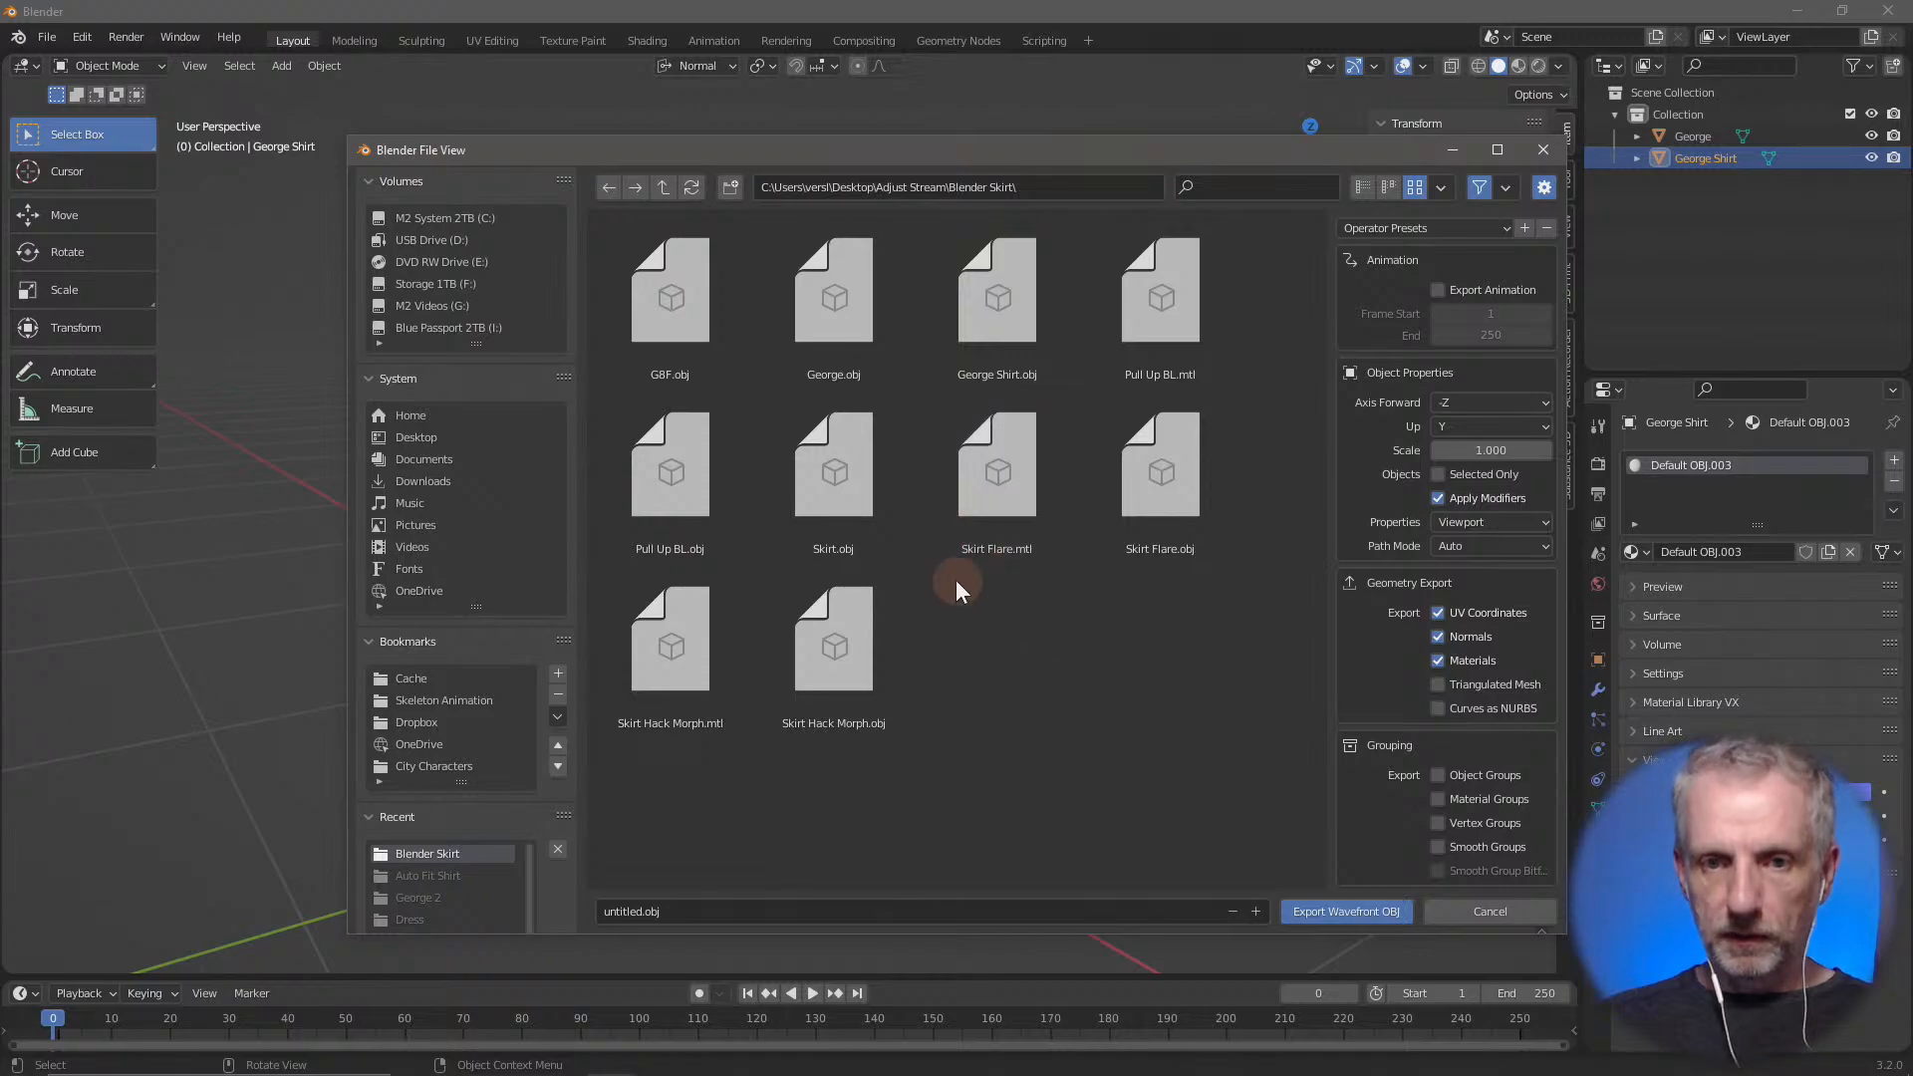
left_click(1038, 902)
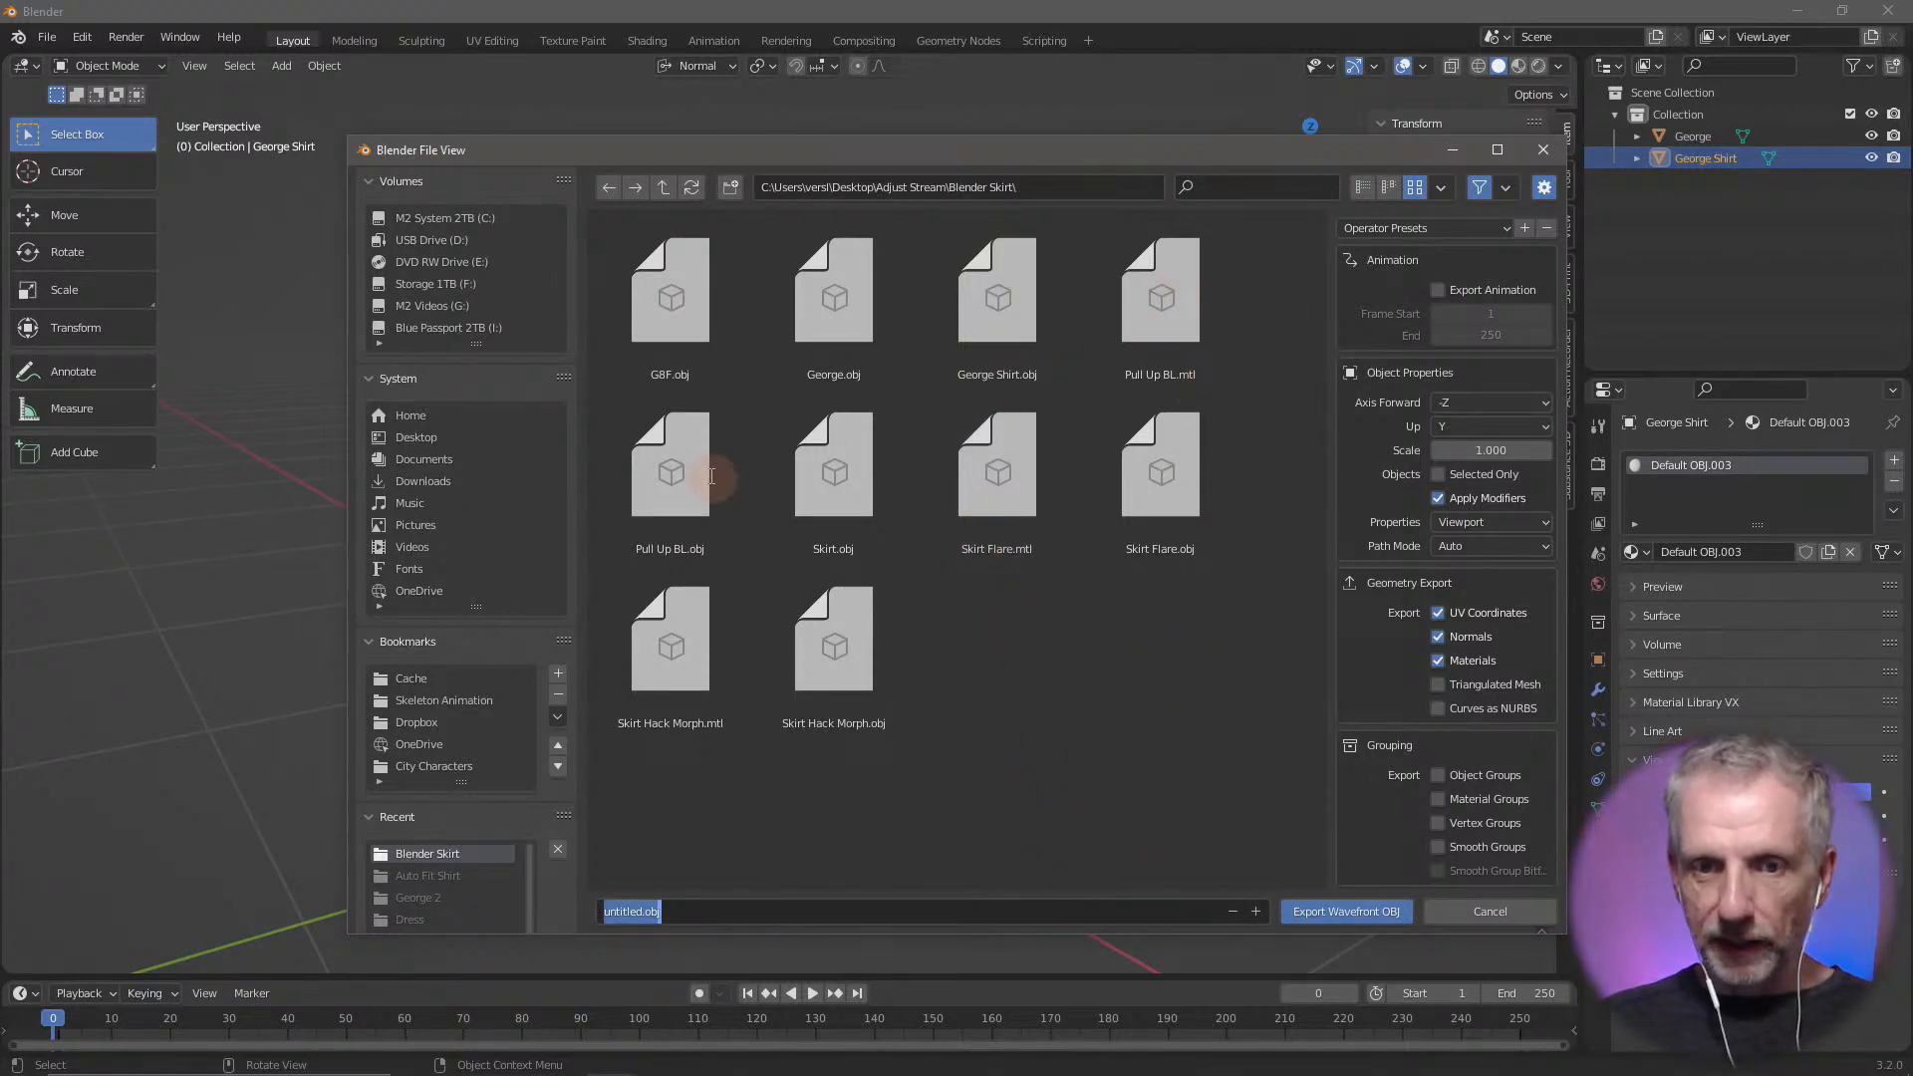
left_click(645, 470)
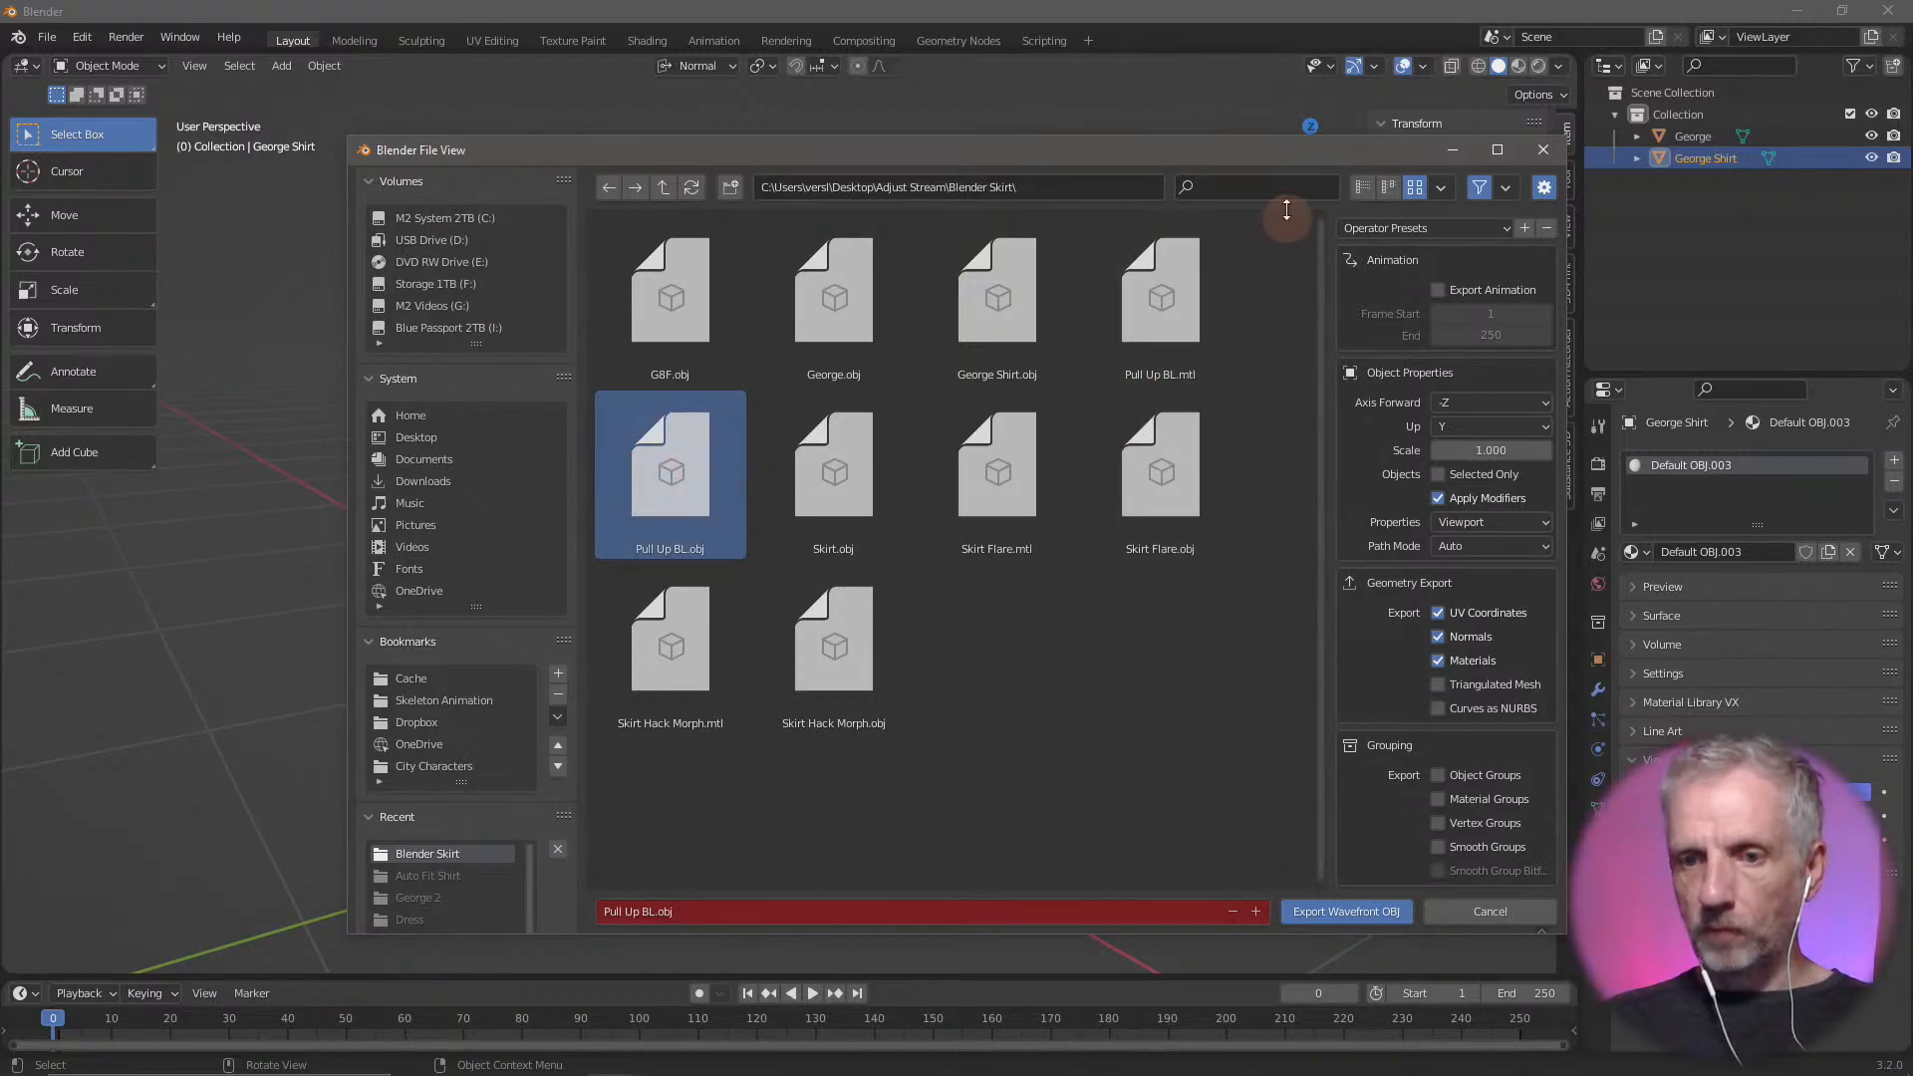
left_click_drag(1273, 154, 1147, 106)
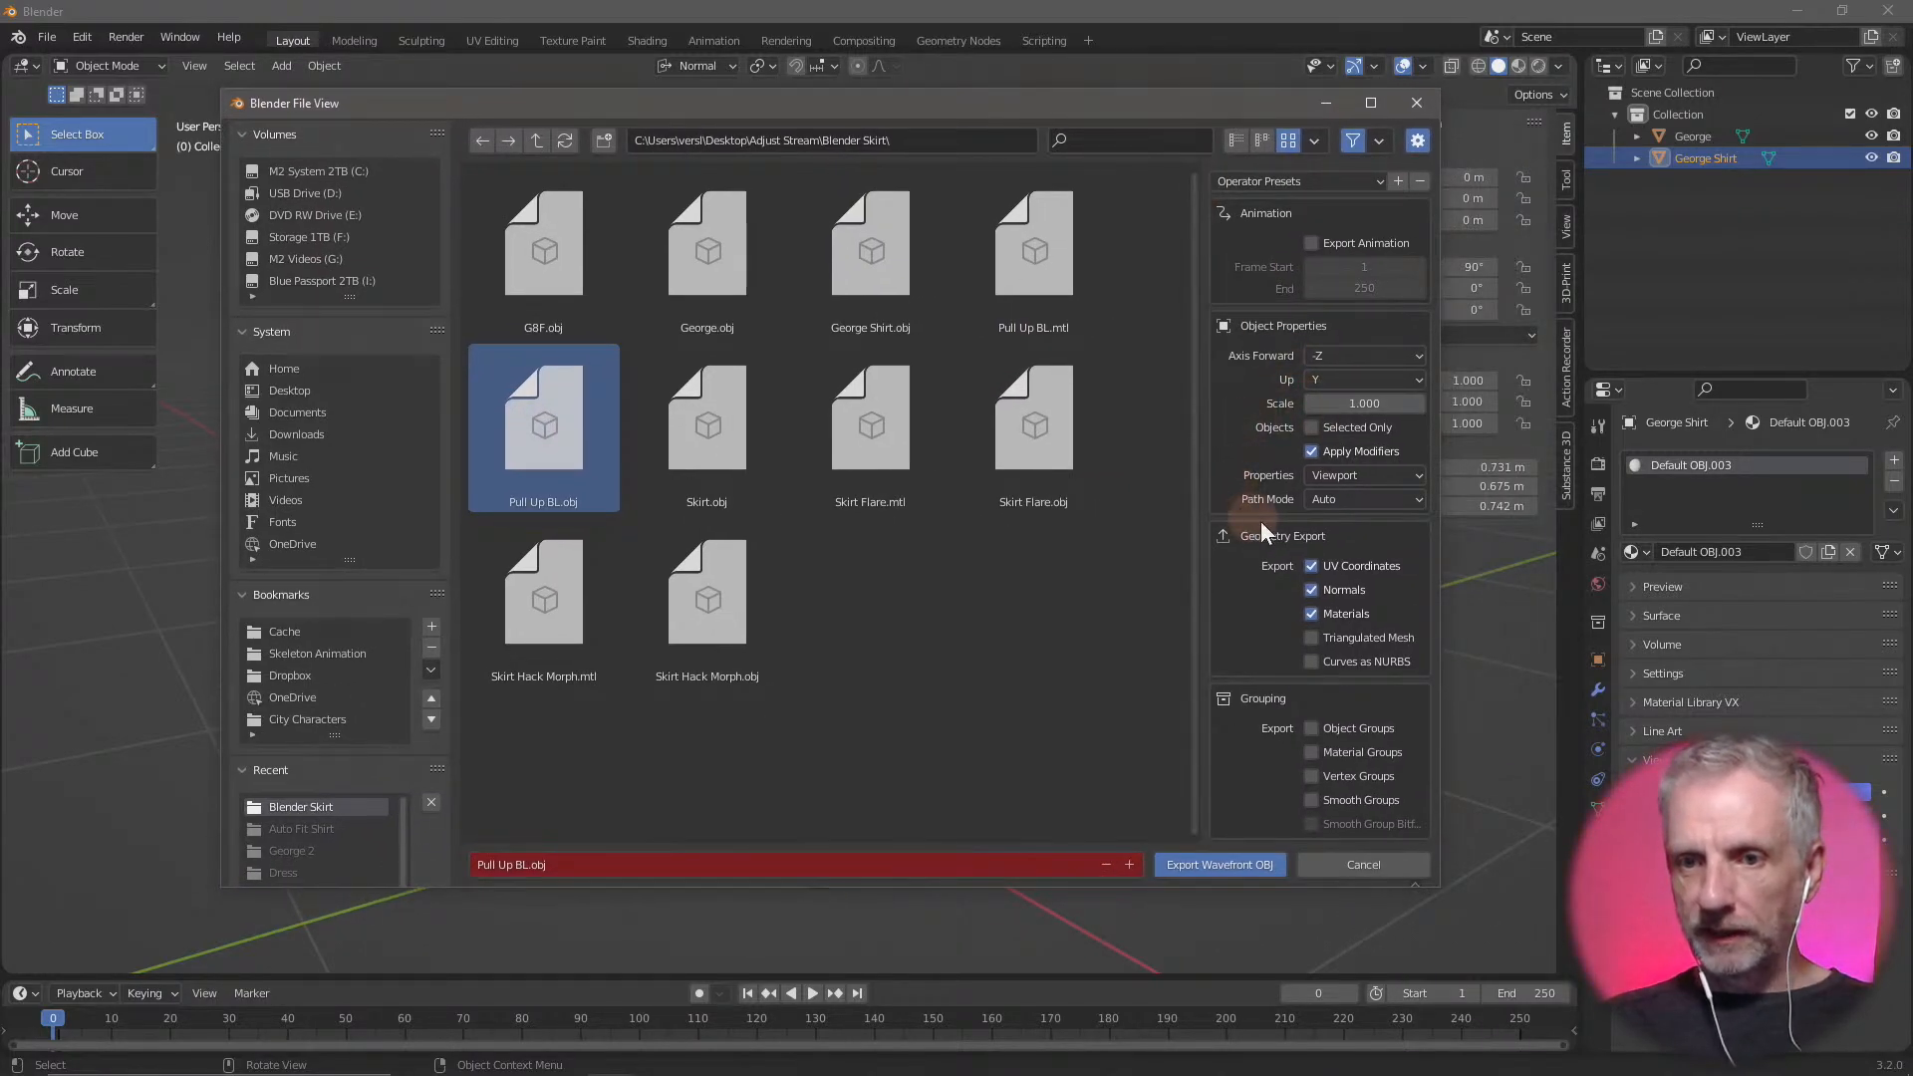
left_click(1312, 427)
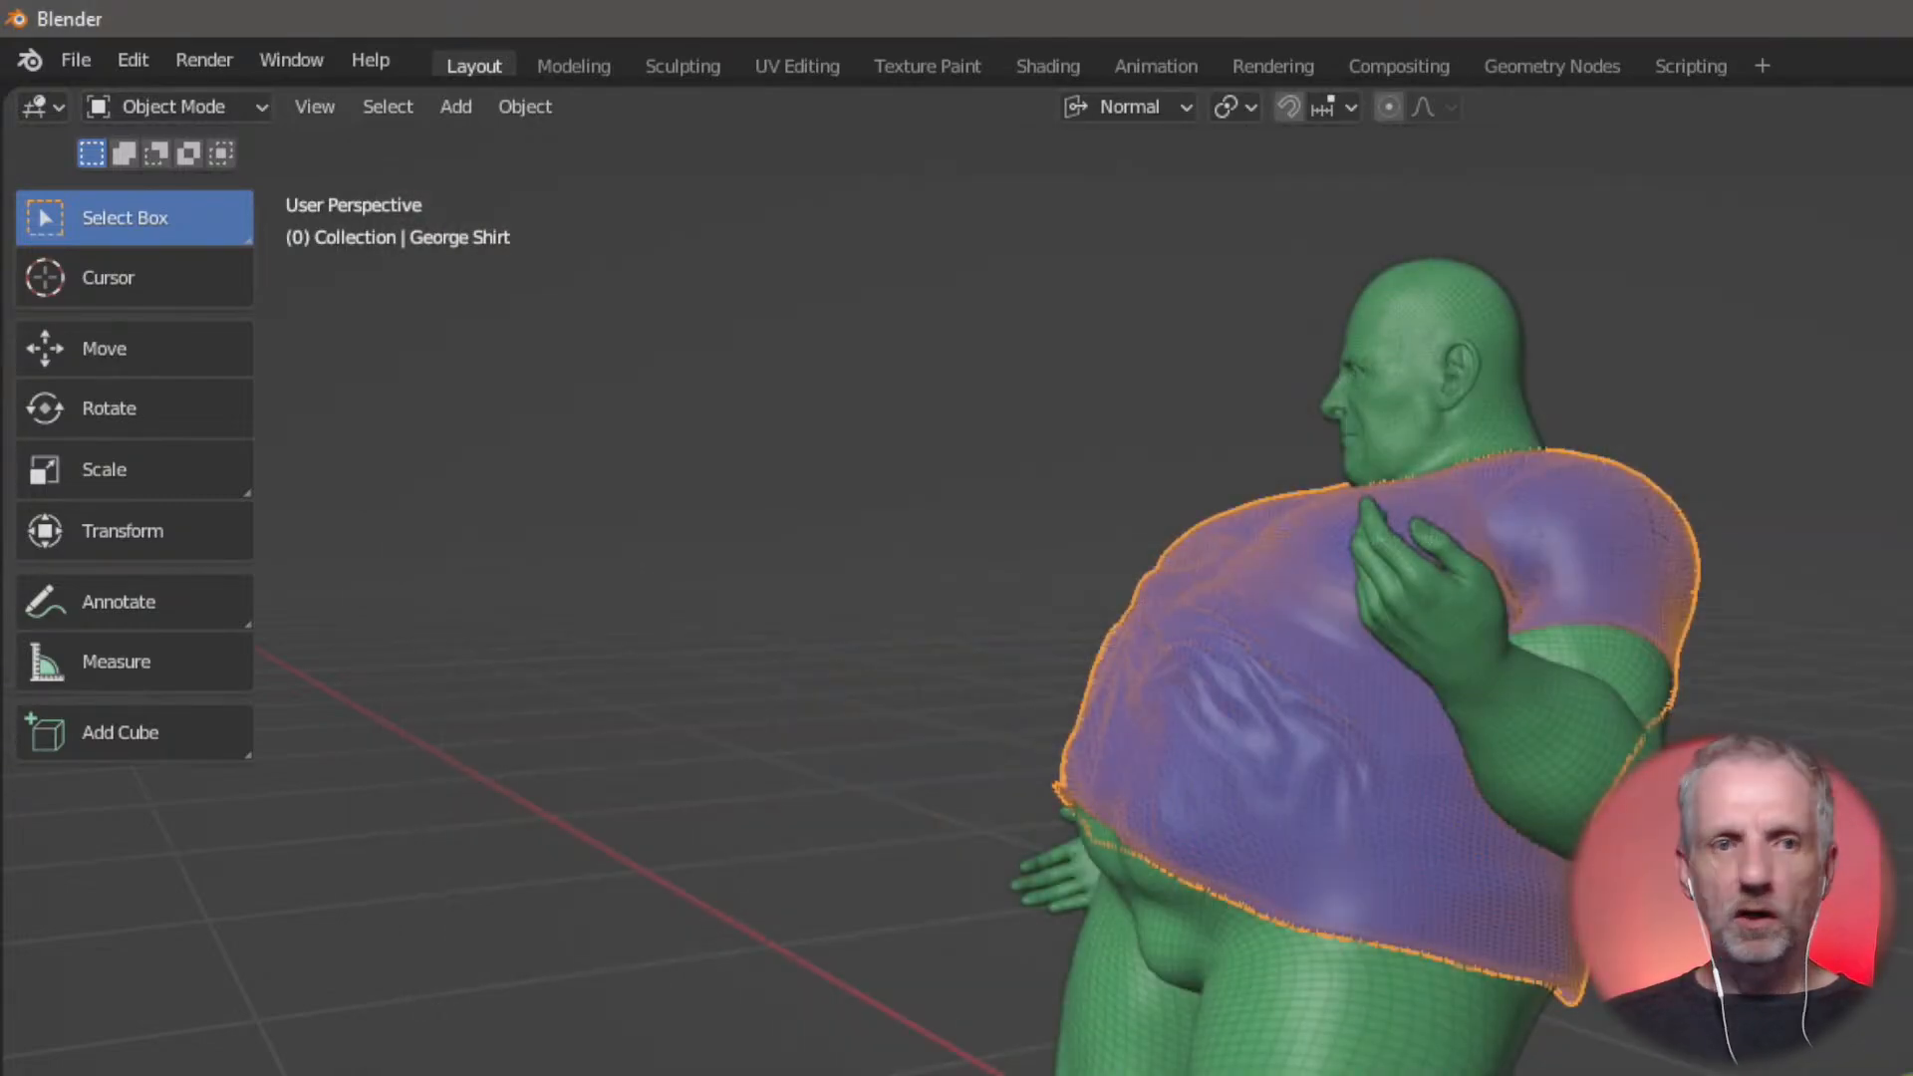
Export the shirt again with the standard Wavefront (.obj) exporter, overwriting Pull Up BL.obj, and switch to DAZ Studio
left_click(78, 60)
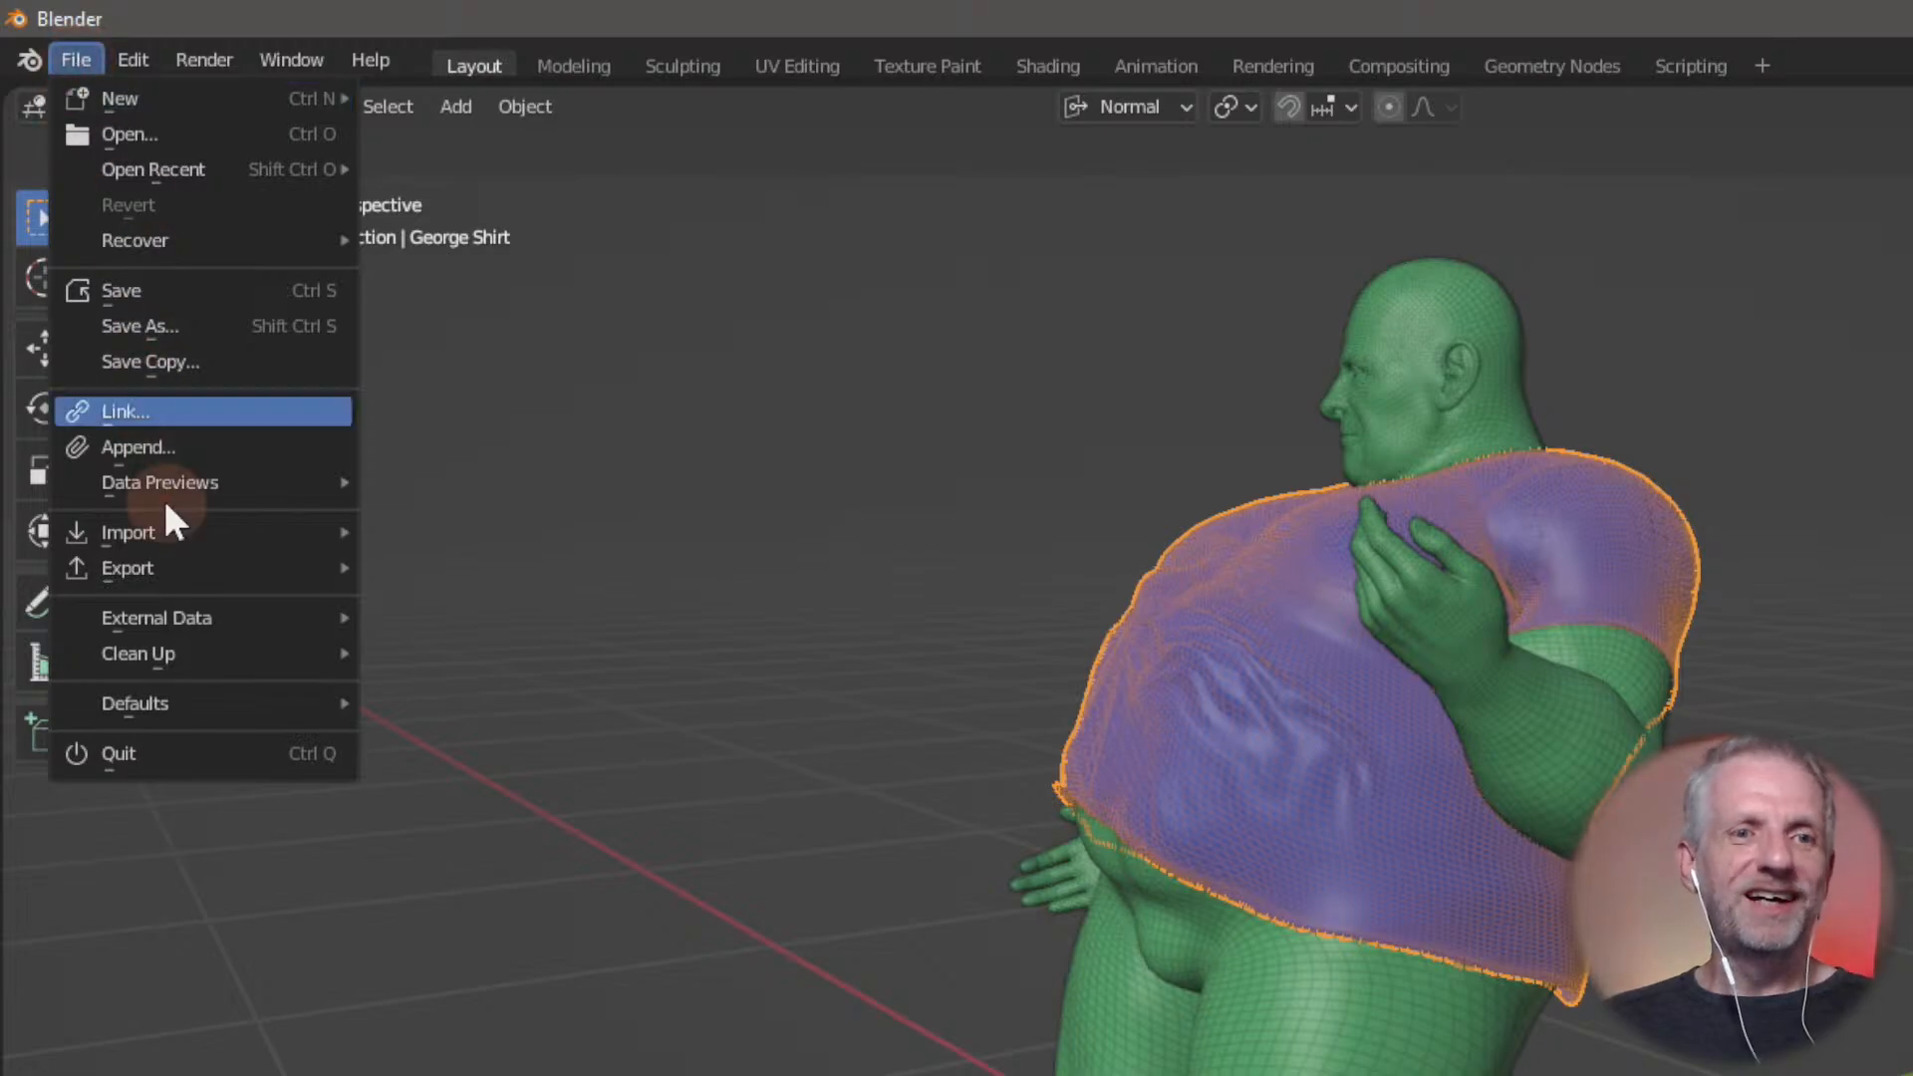
mouse_move(180, 570)
left_click(532, 957)
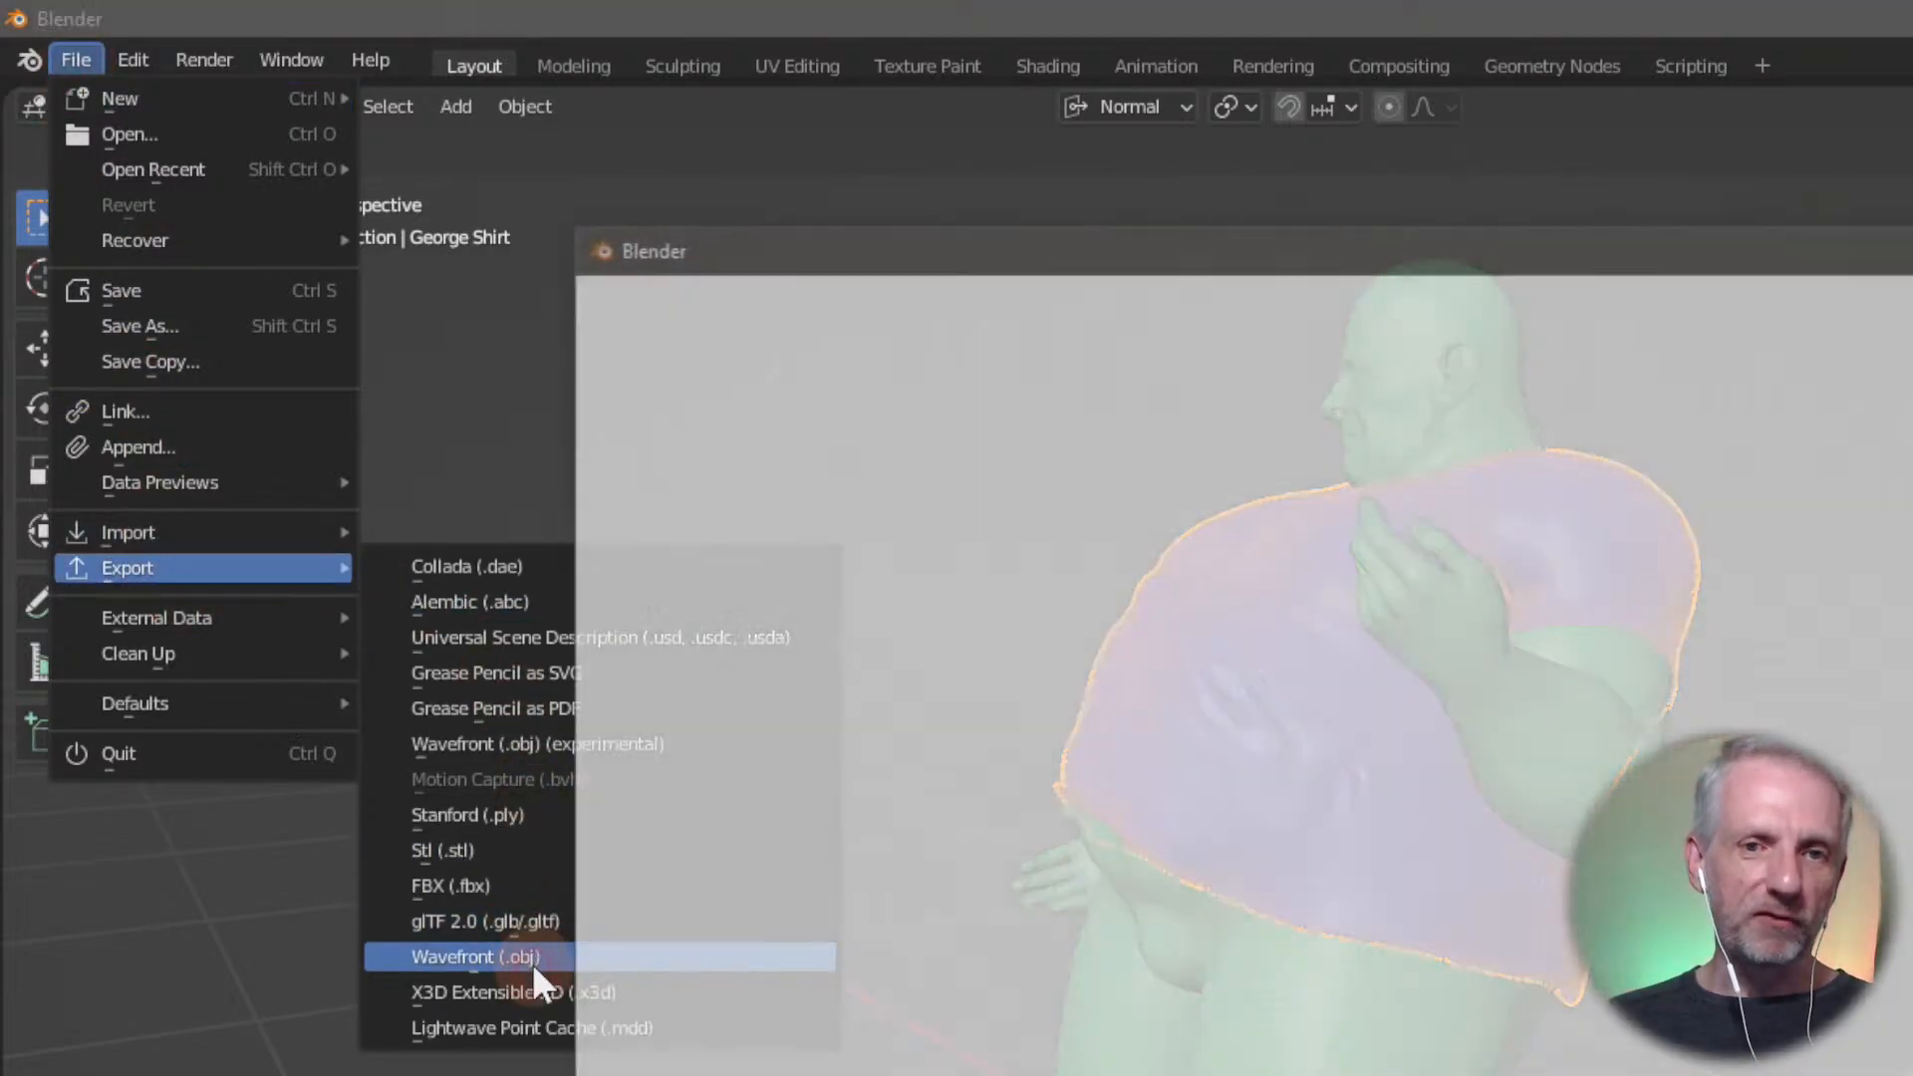
left_click_drag(1911, 229, 1741, 105)
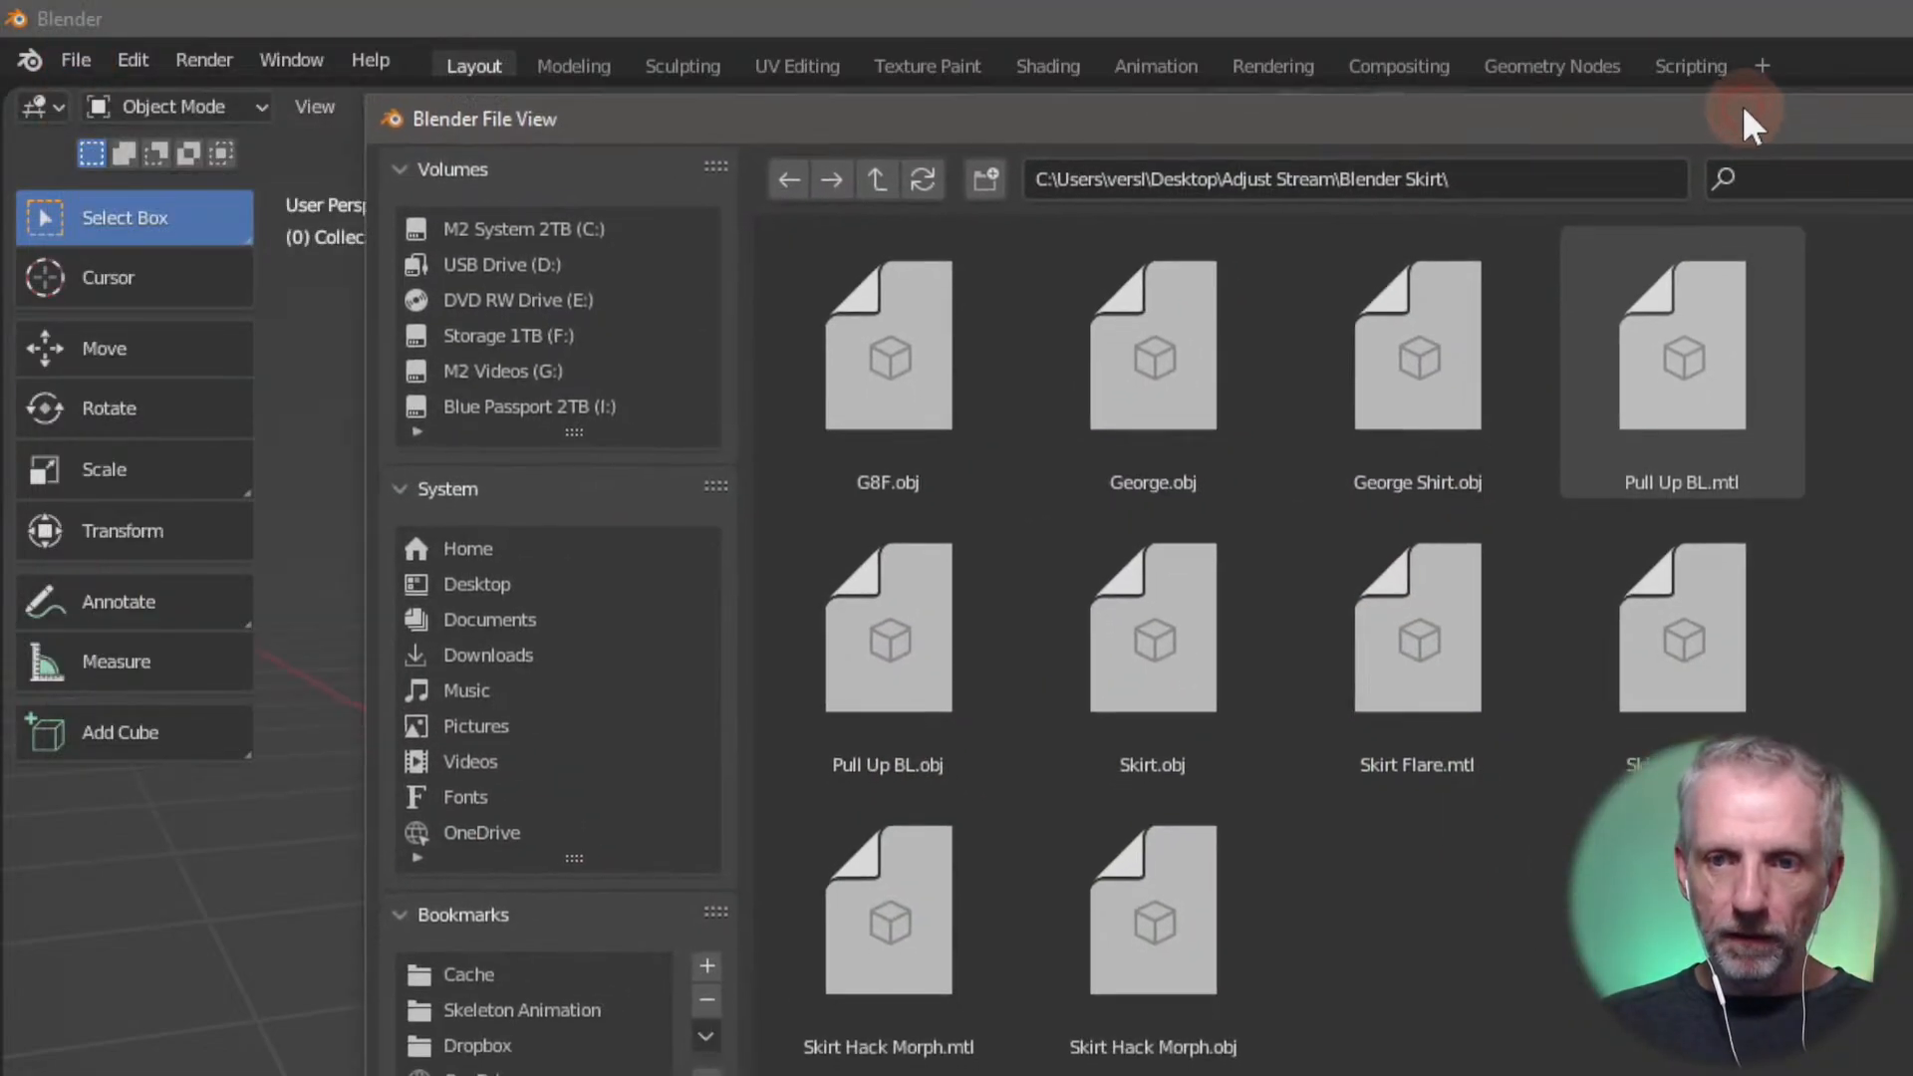
left_click(868, 662)
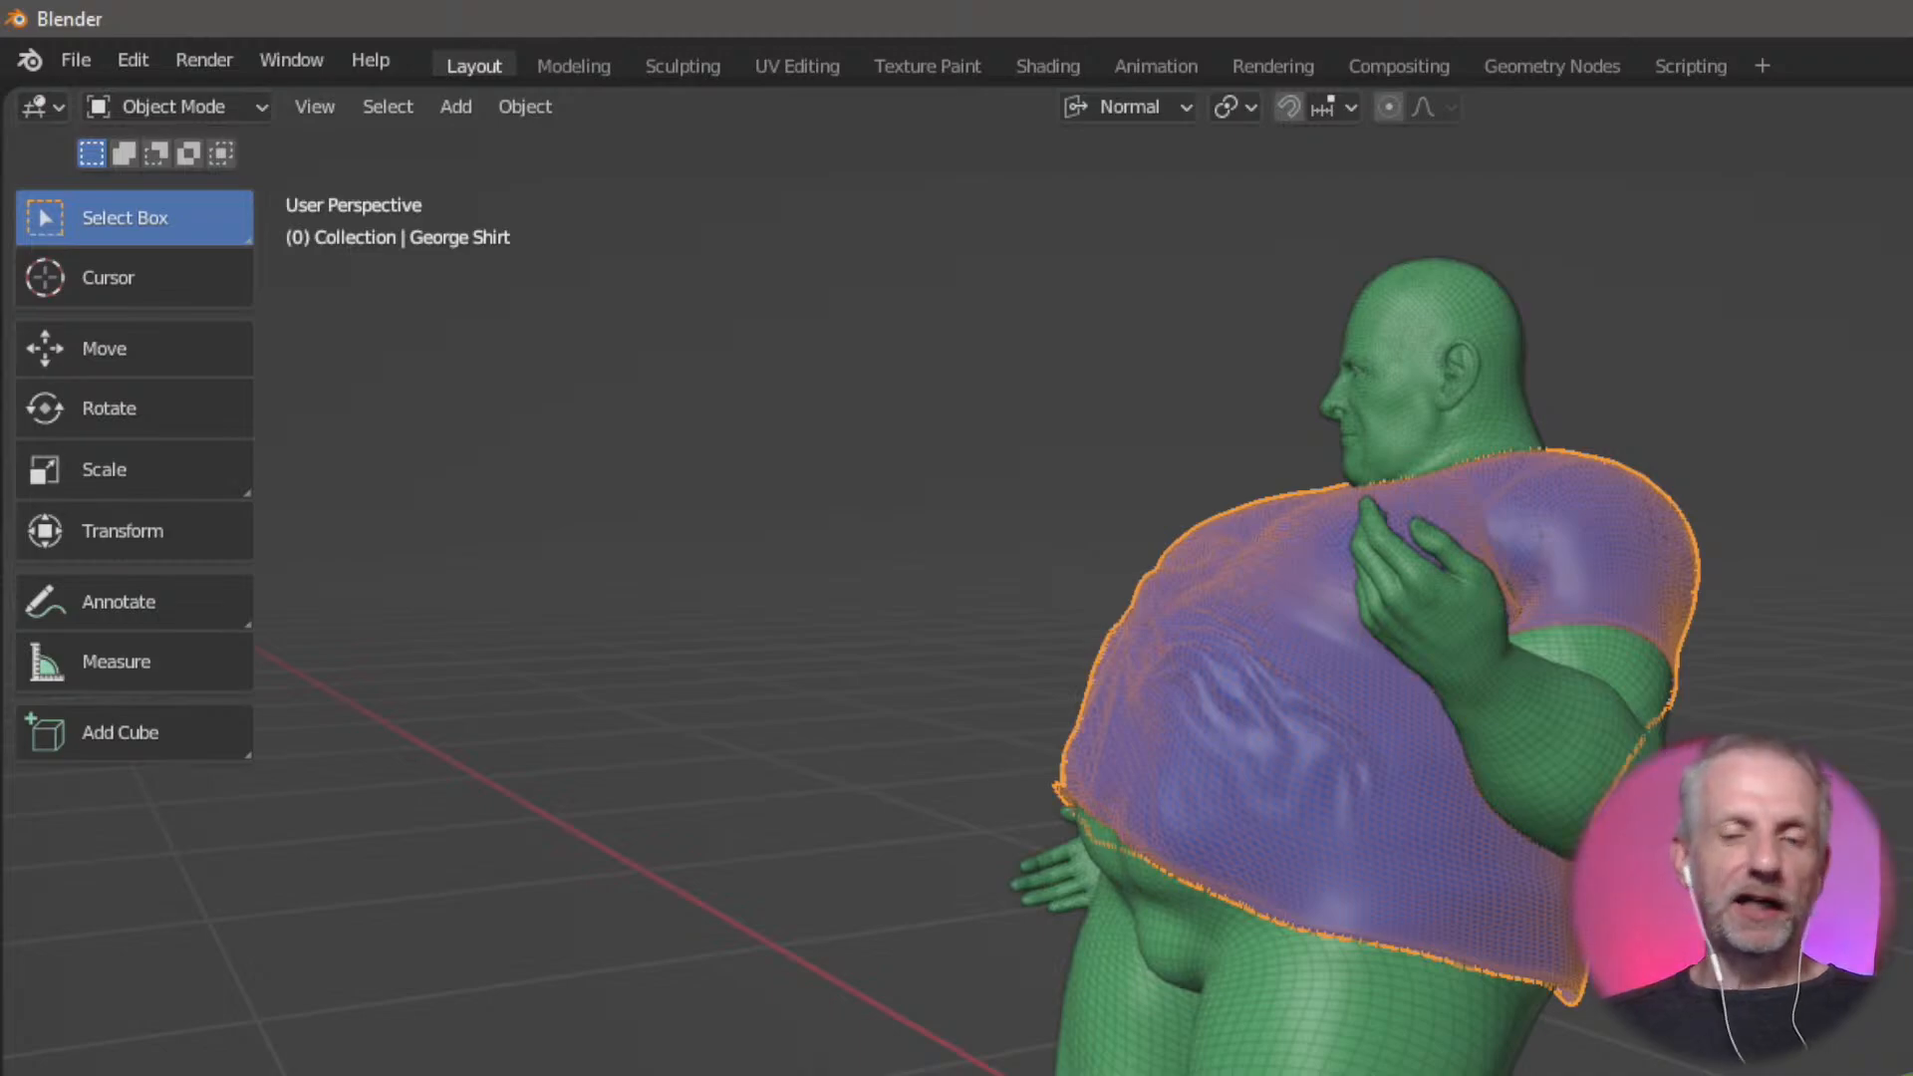
key("alt+Tab")
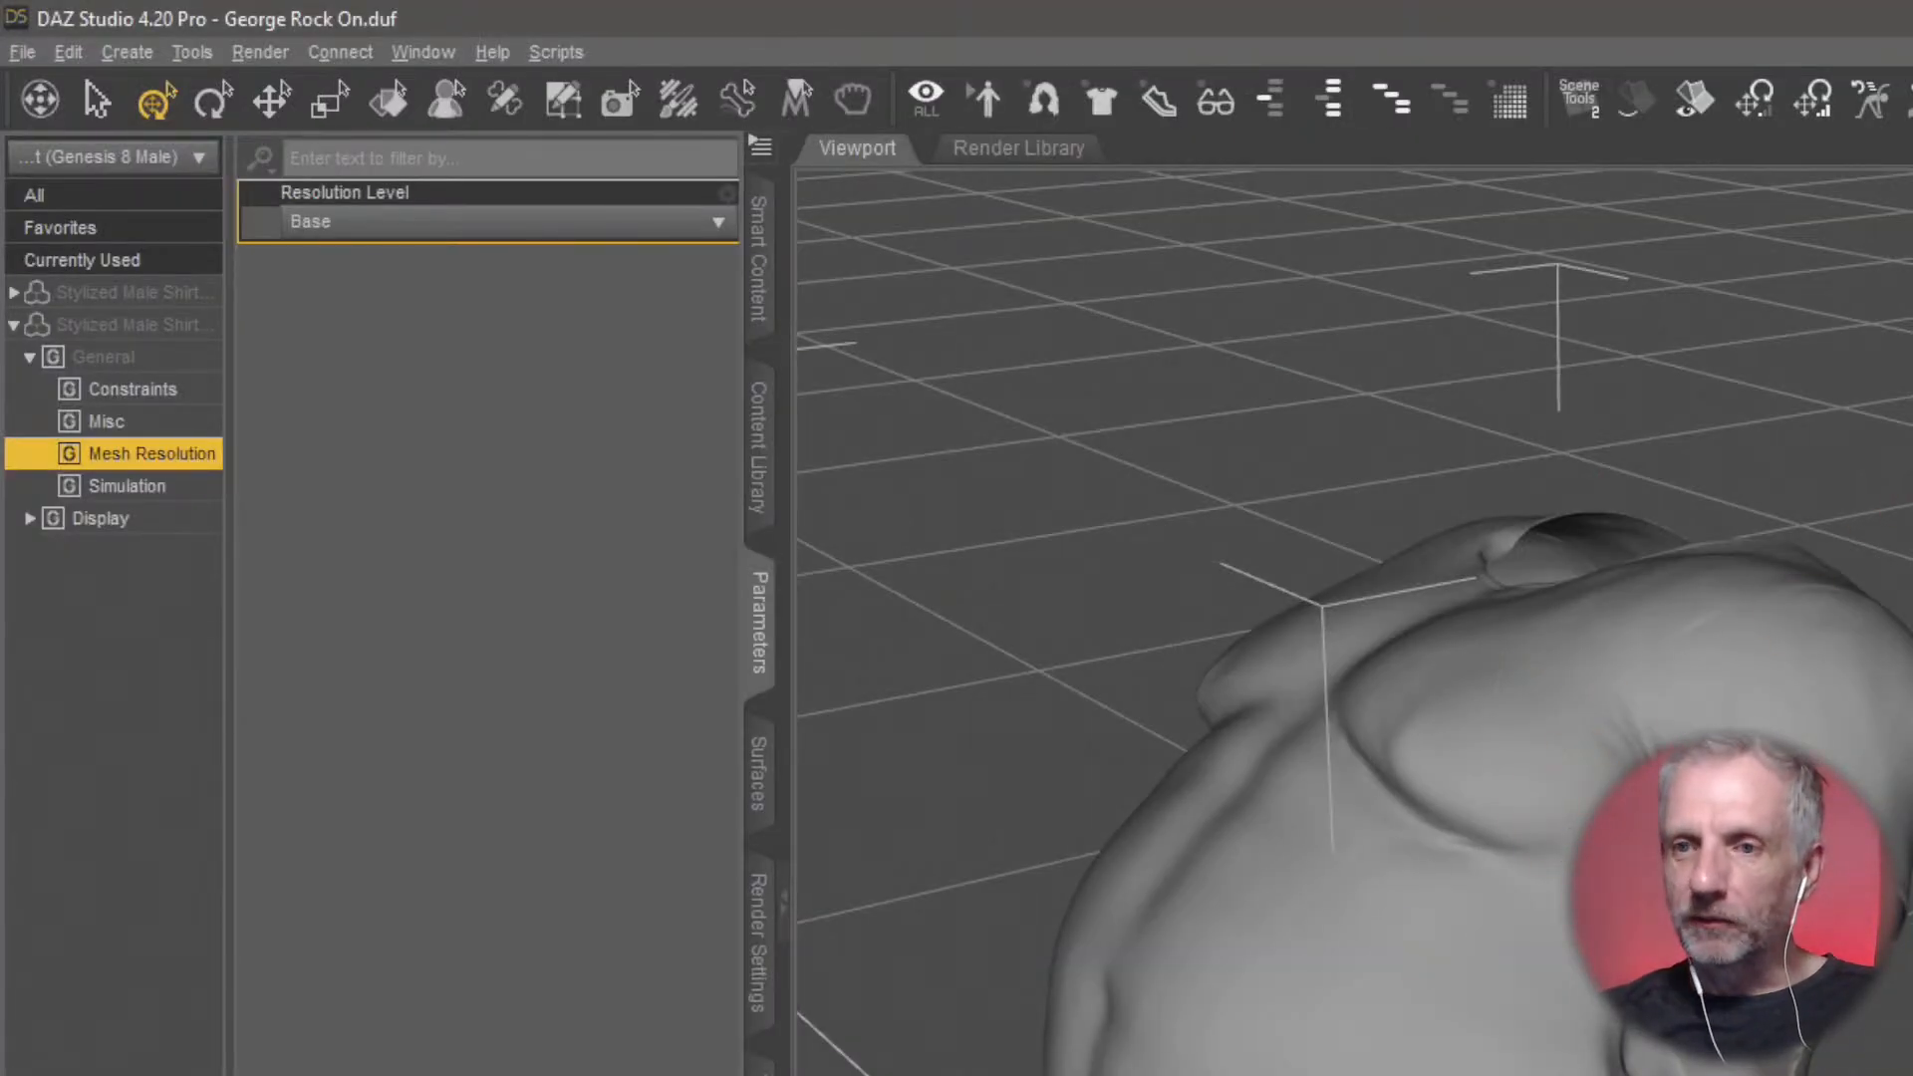
left_click(22, 52)
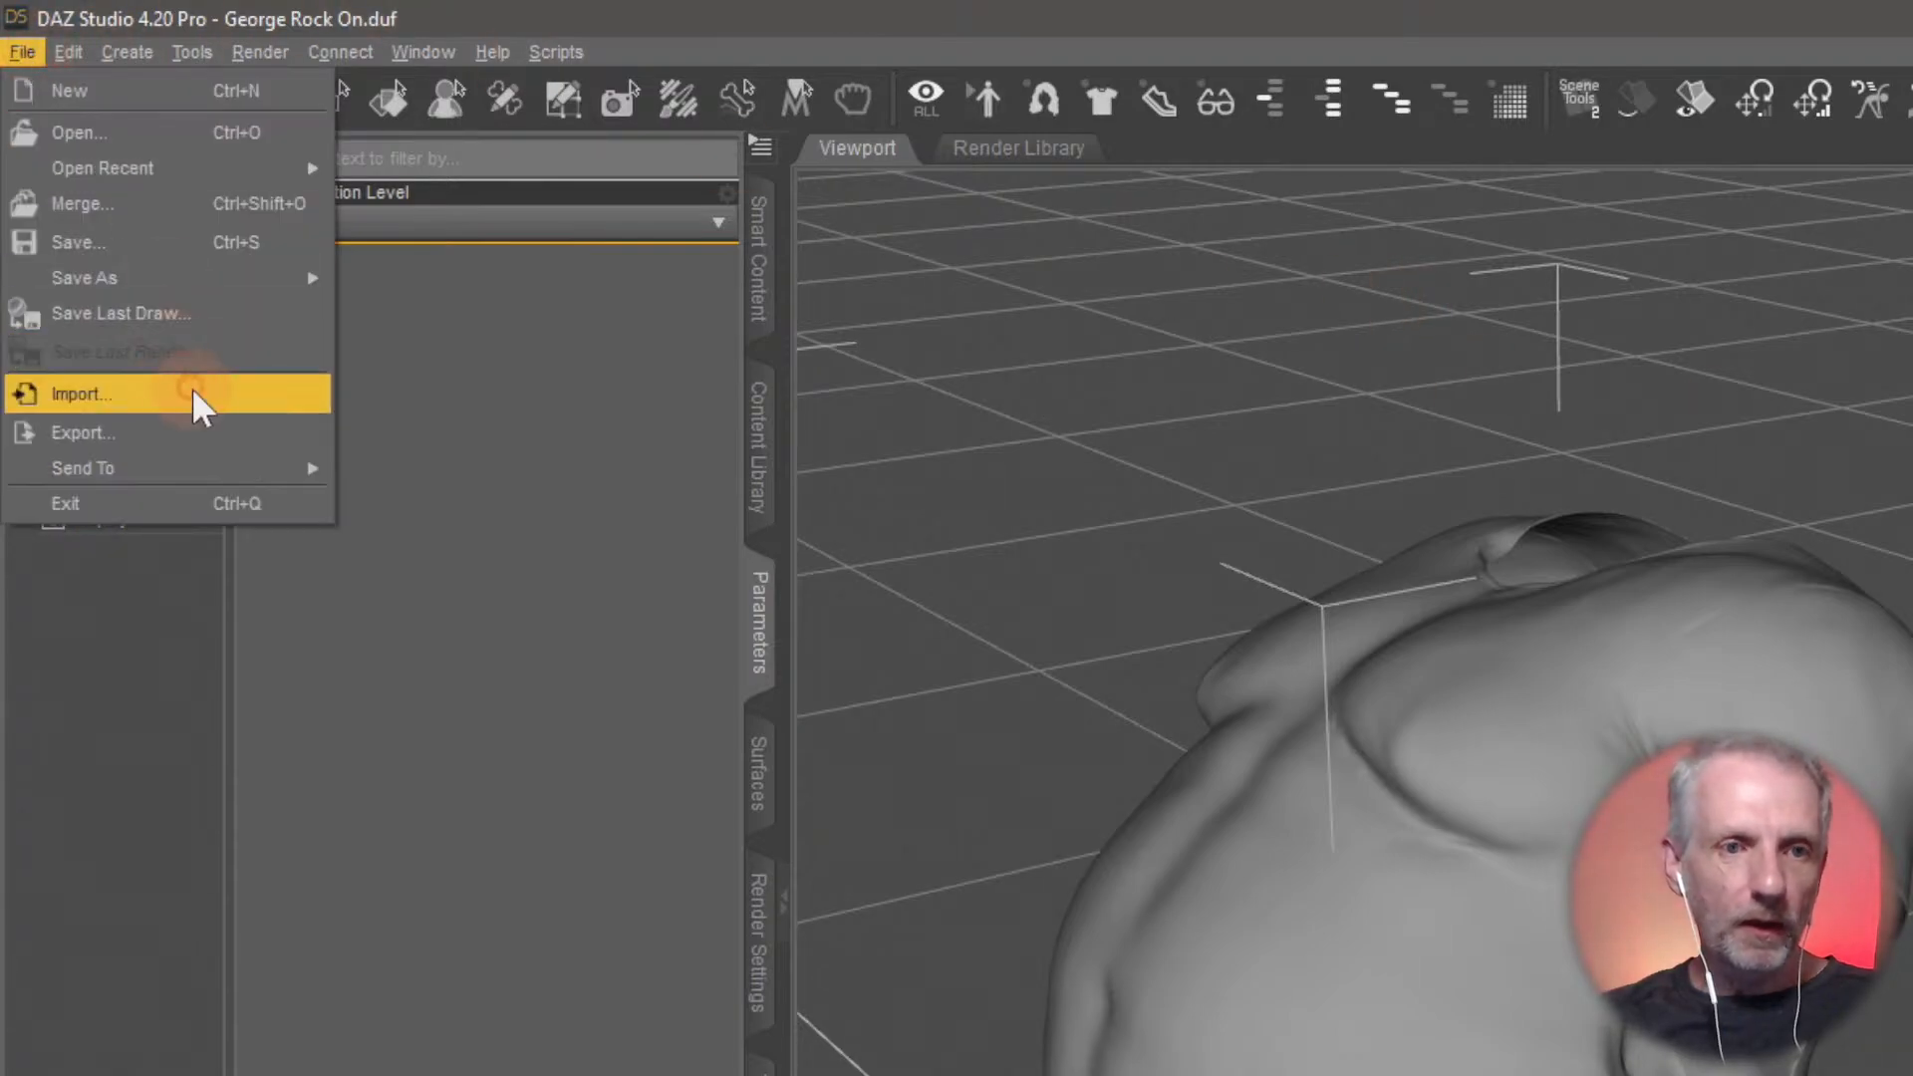
left_click(171, 389)
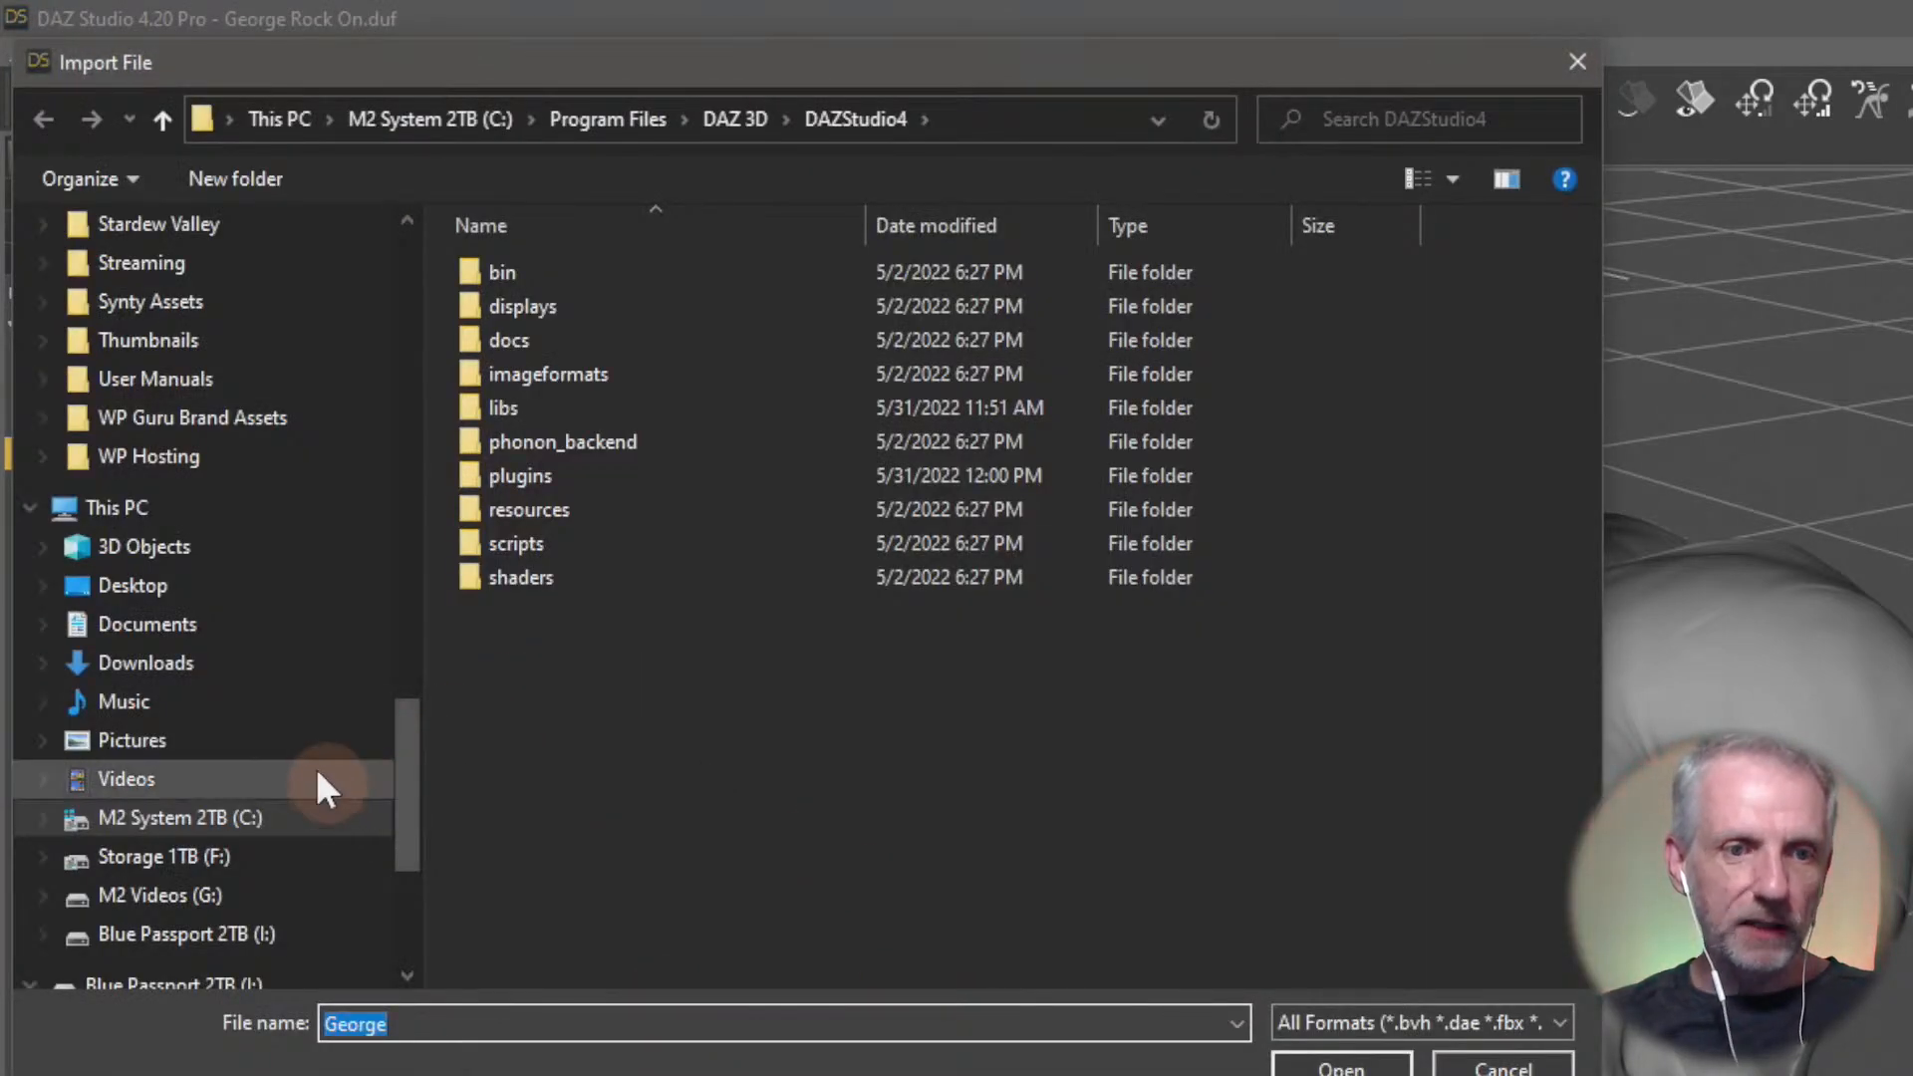
left_click(221, 588)
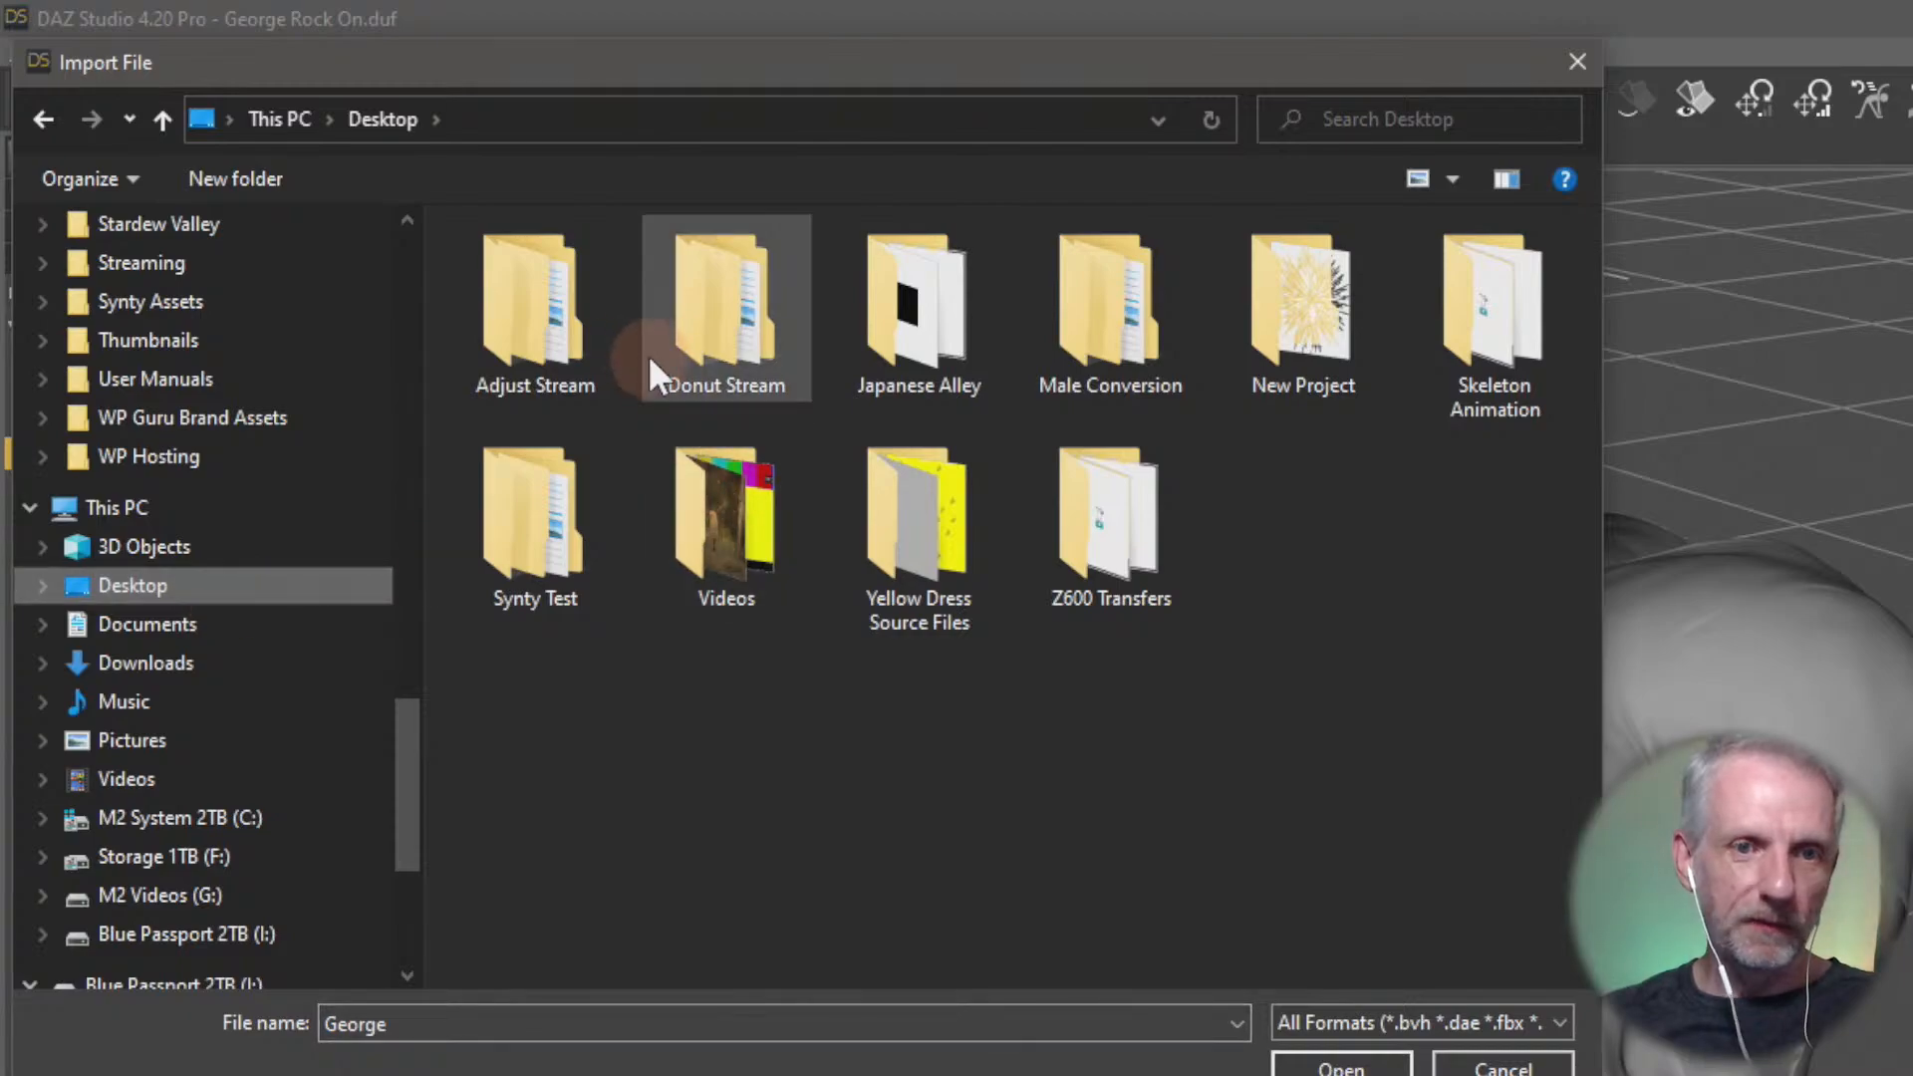
left_click(563, 343)
double_click(564, 343)
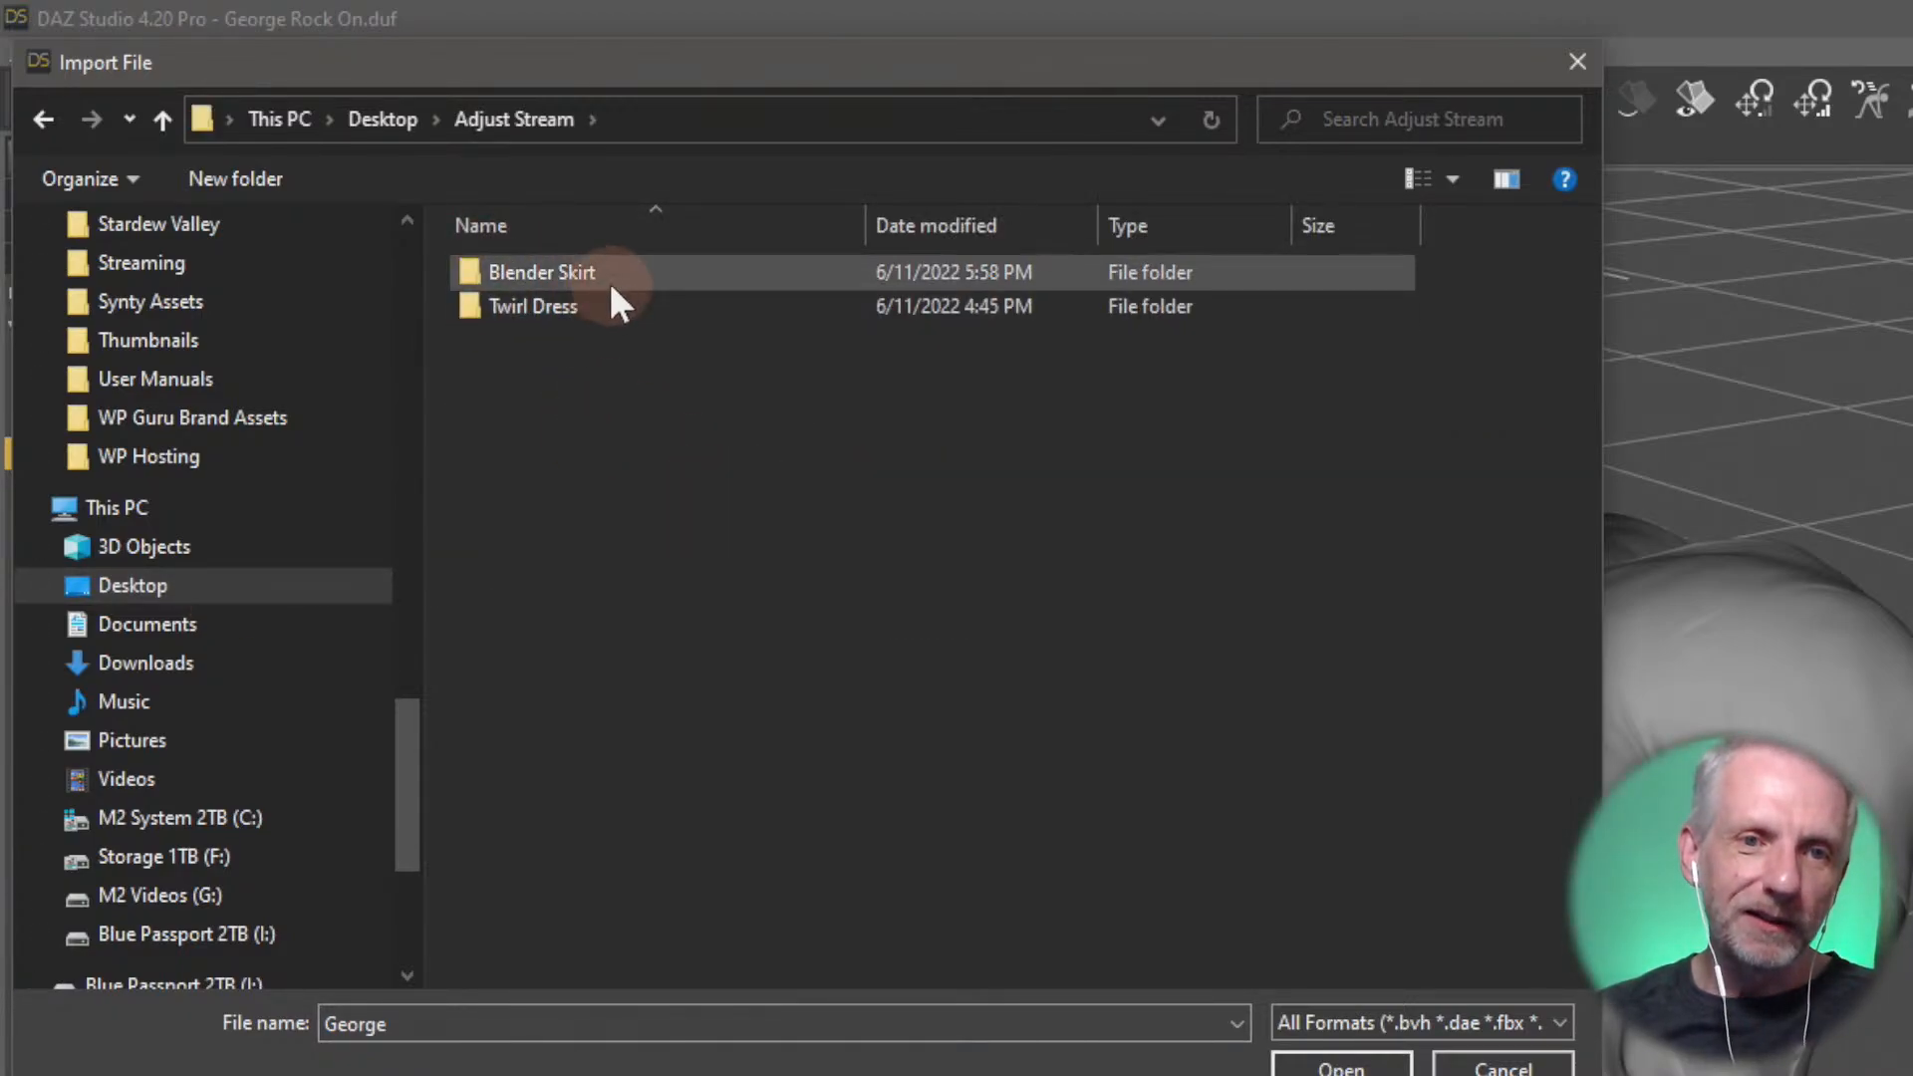
left_click(577, 308)
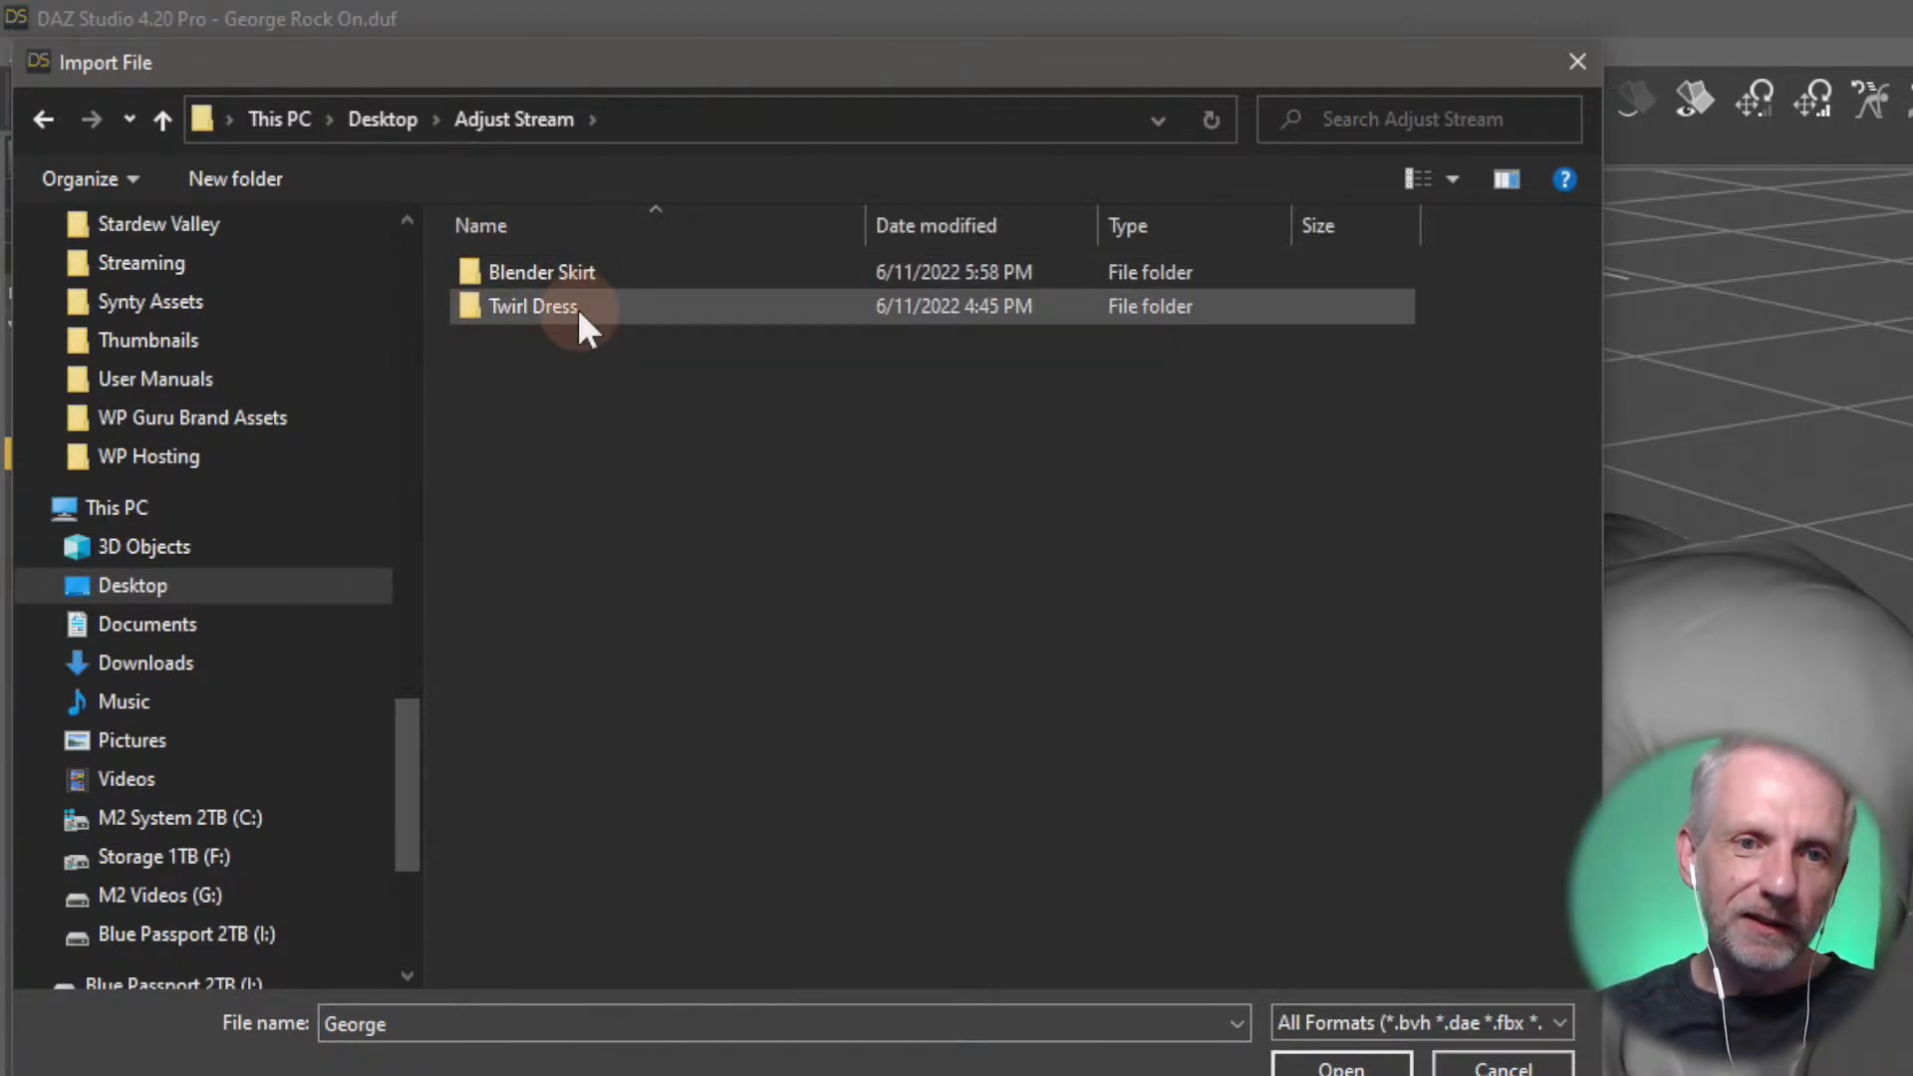
left_click(651, 266)
double_click(651, 266)
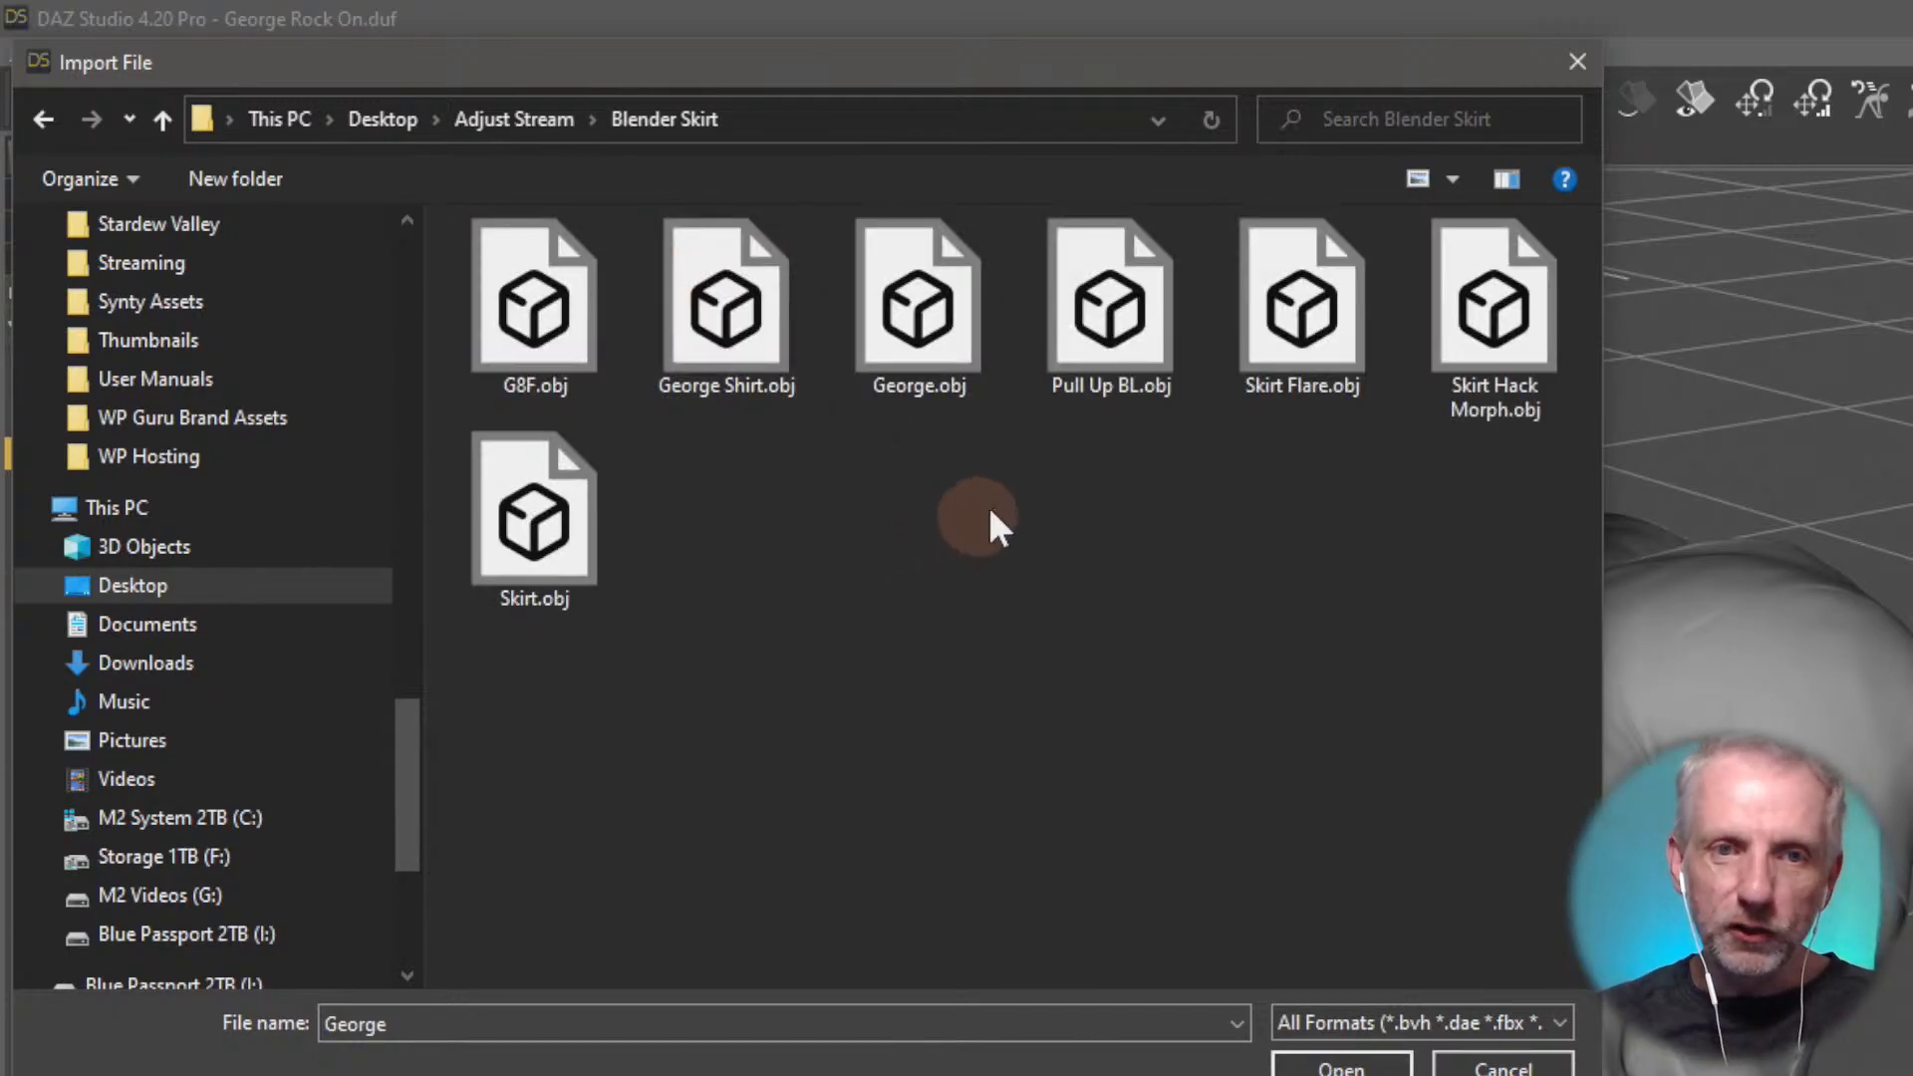
left_click(1160, 311)
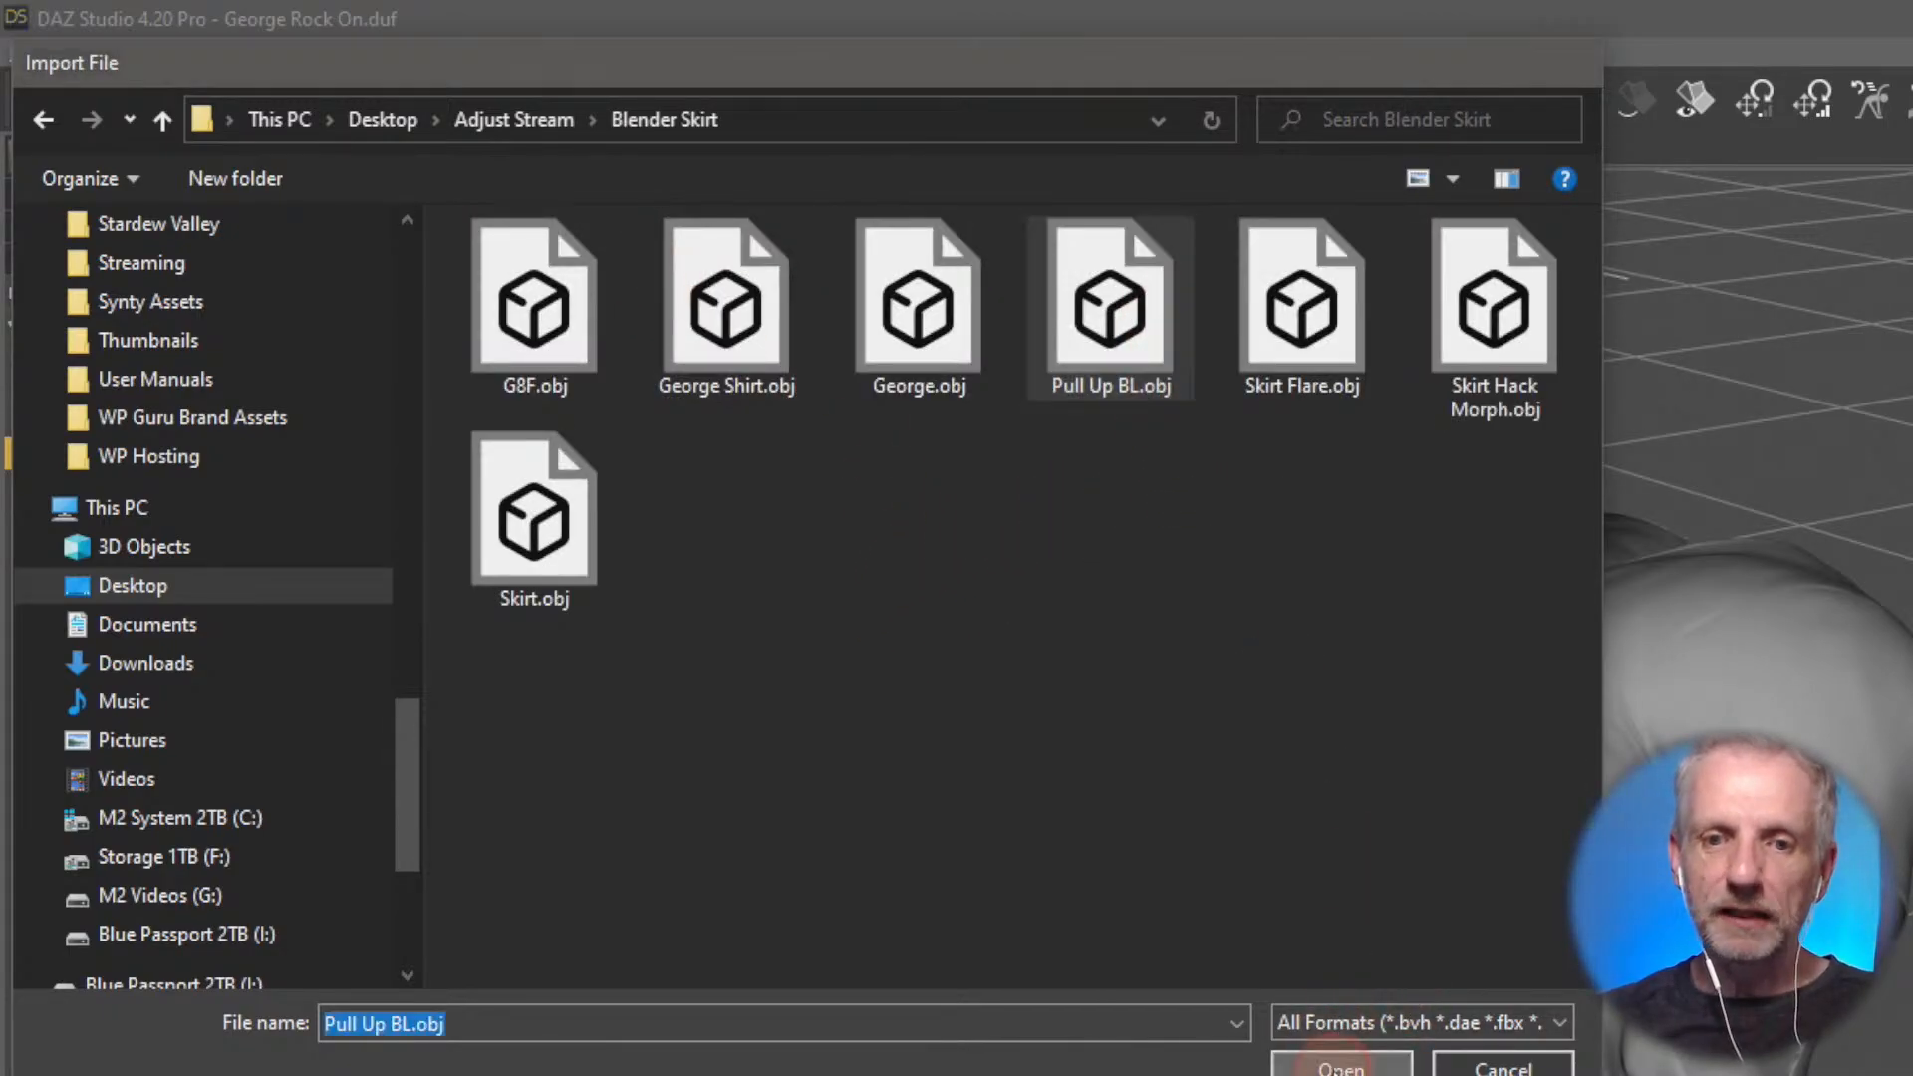
left_click(1341, 1066)
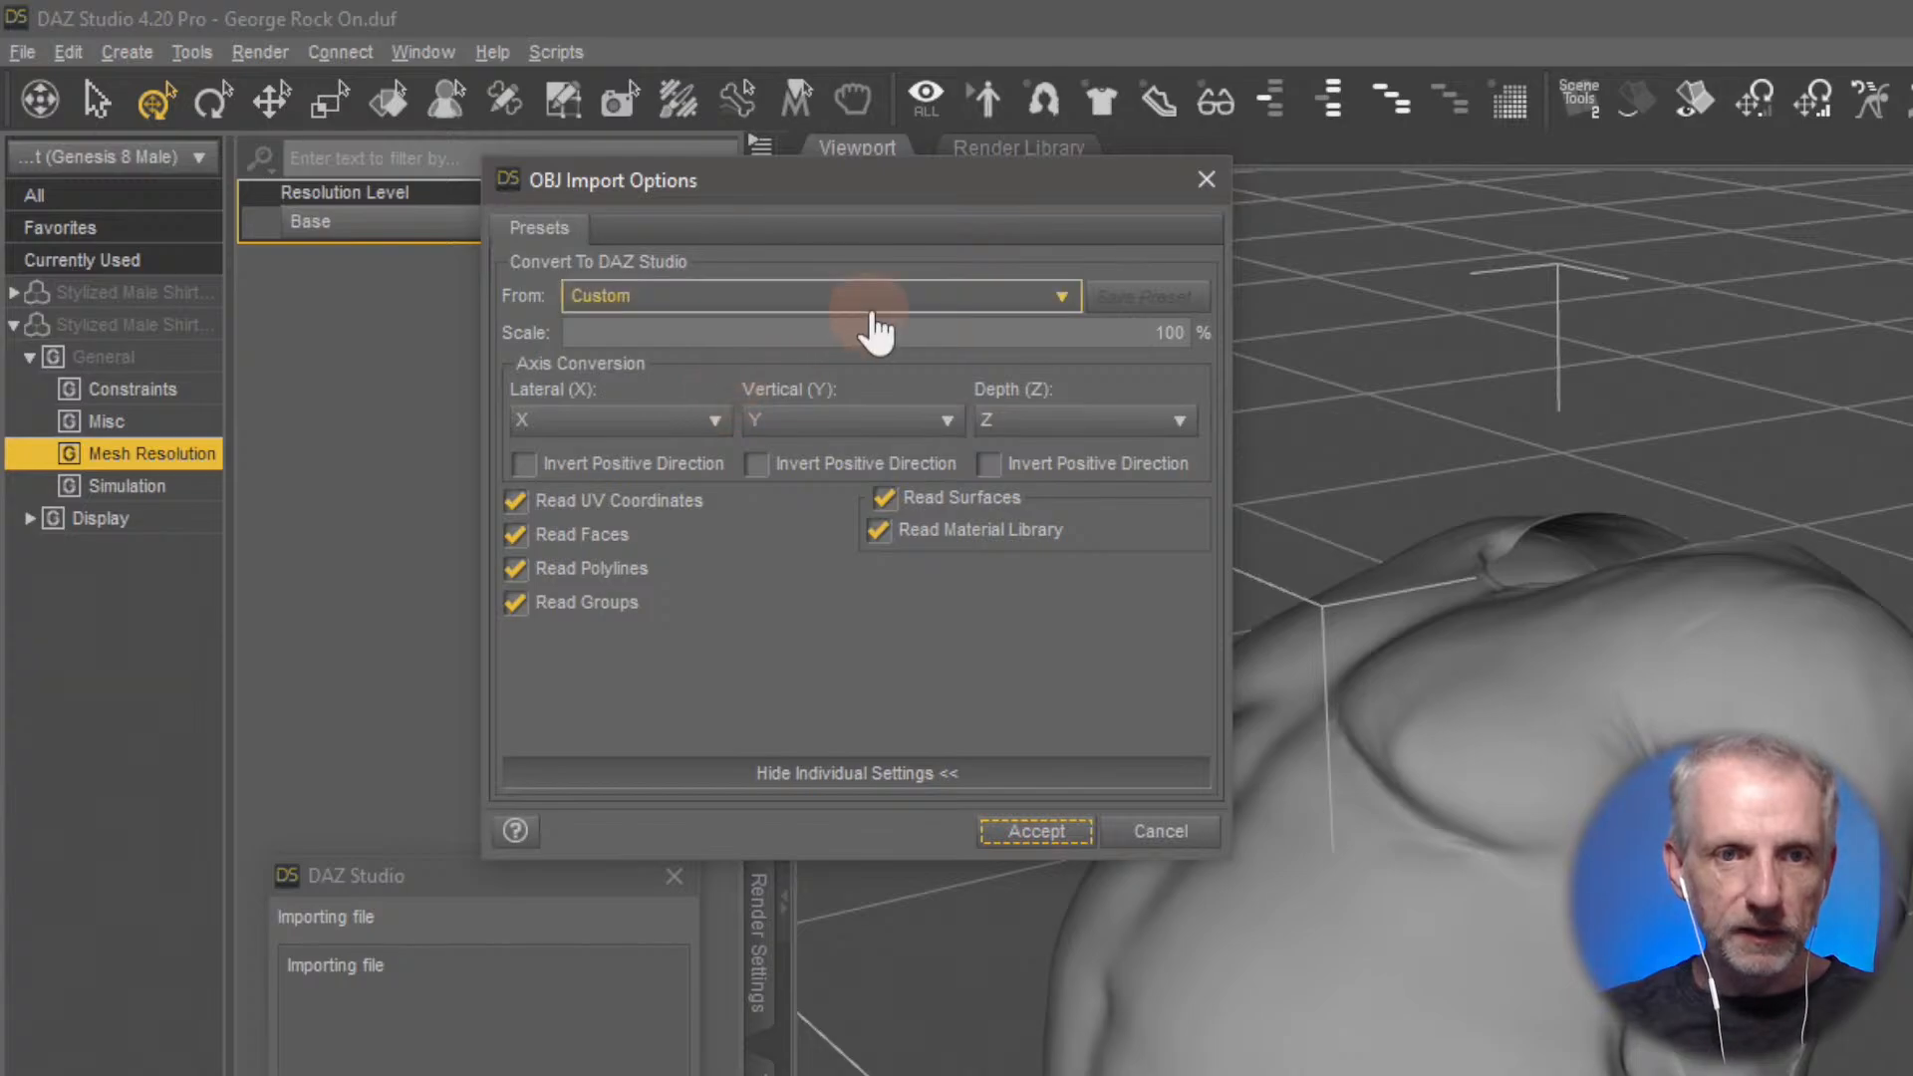
left_click(909, 297)
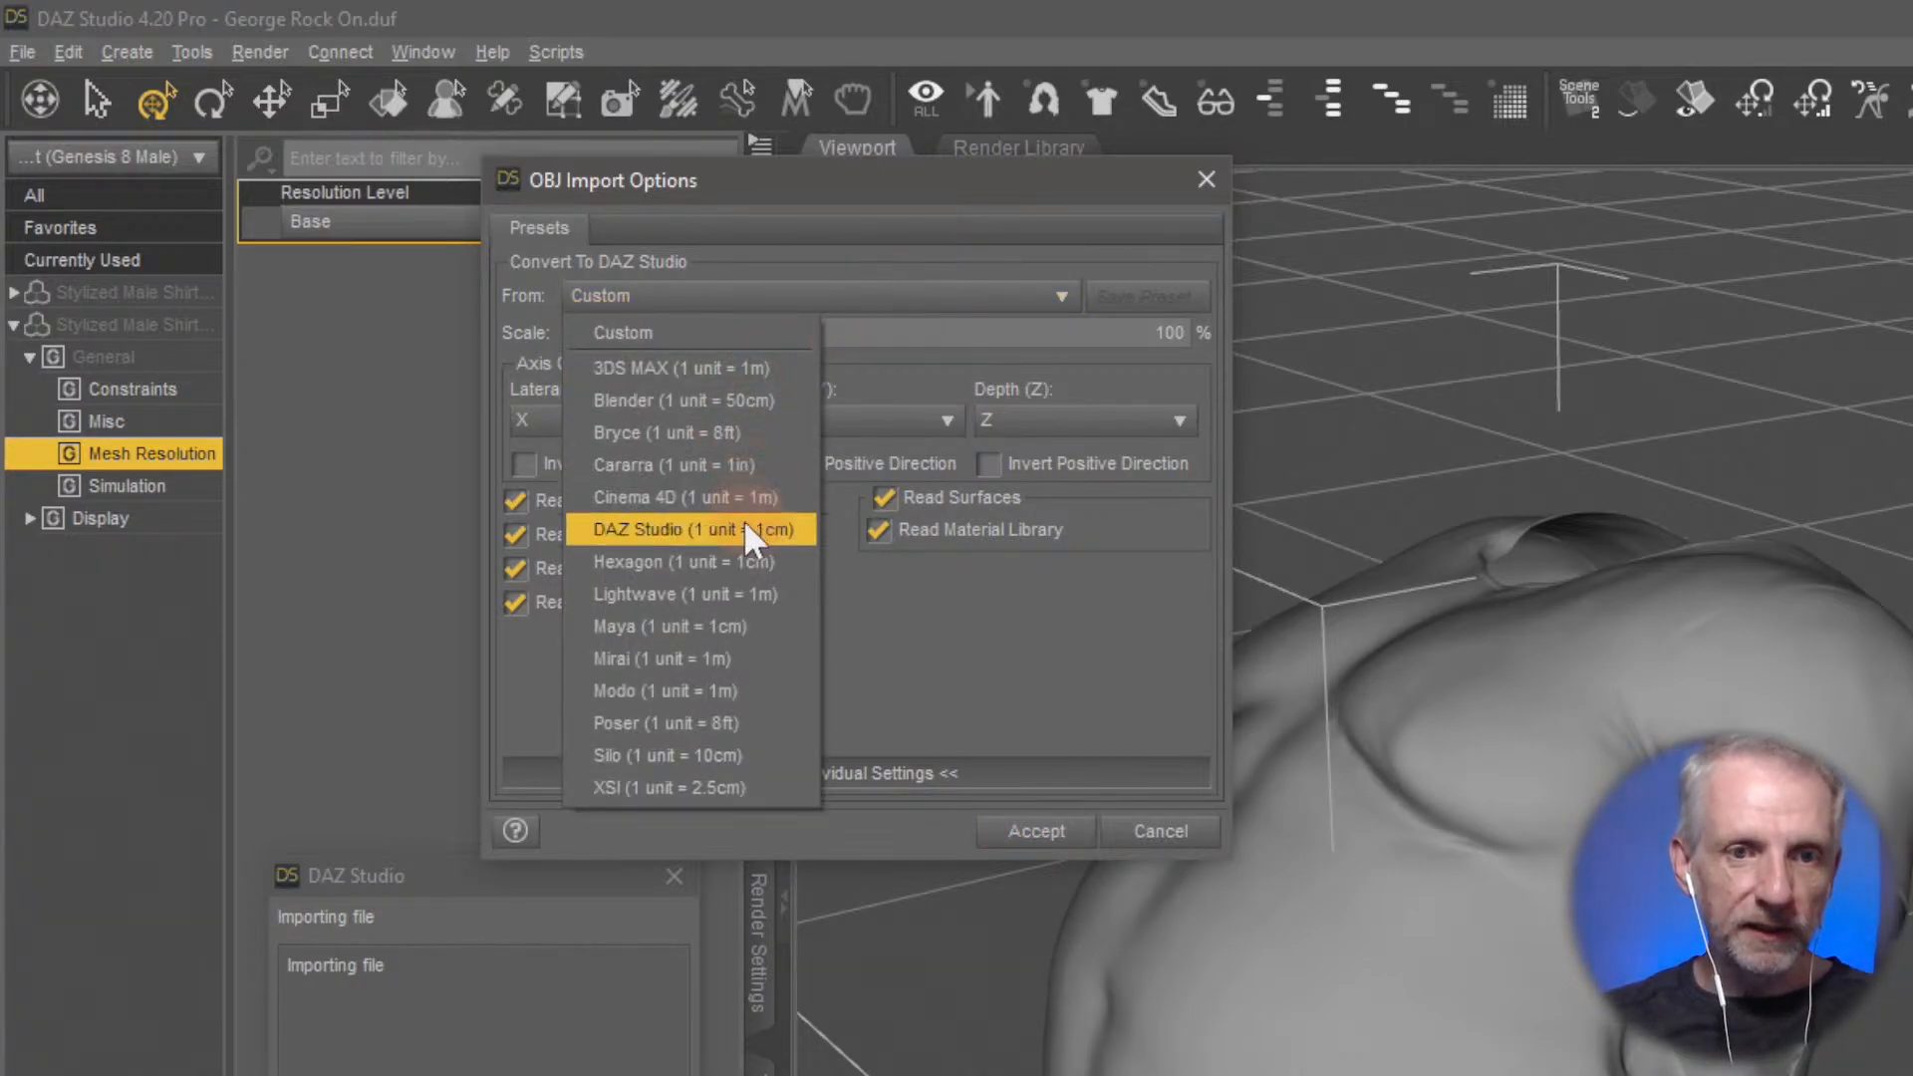
left_click(1152, 396)
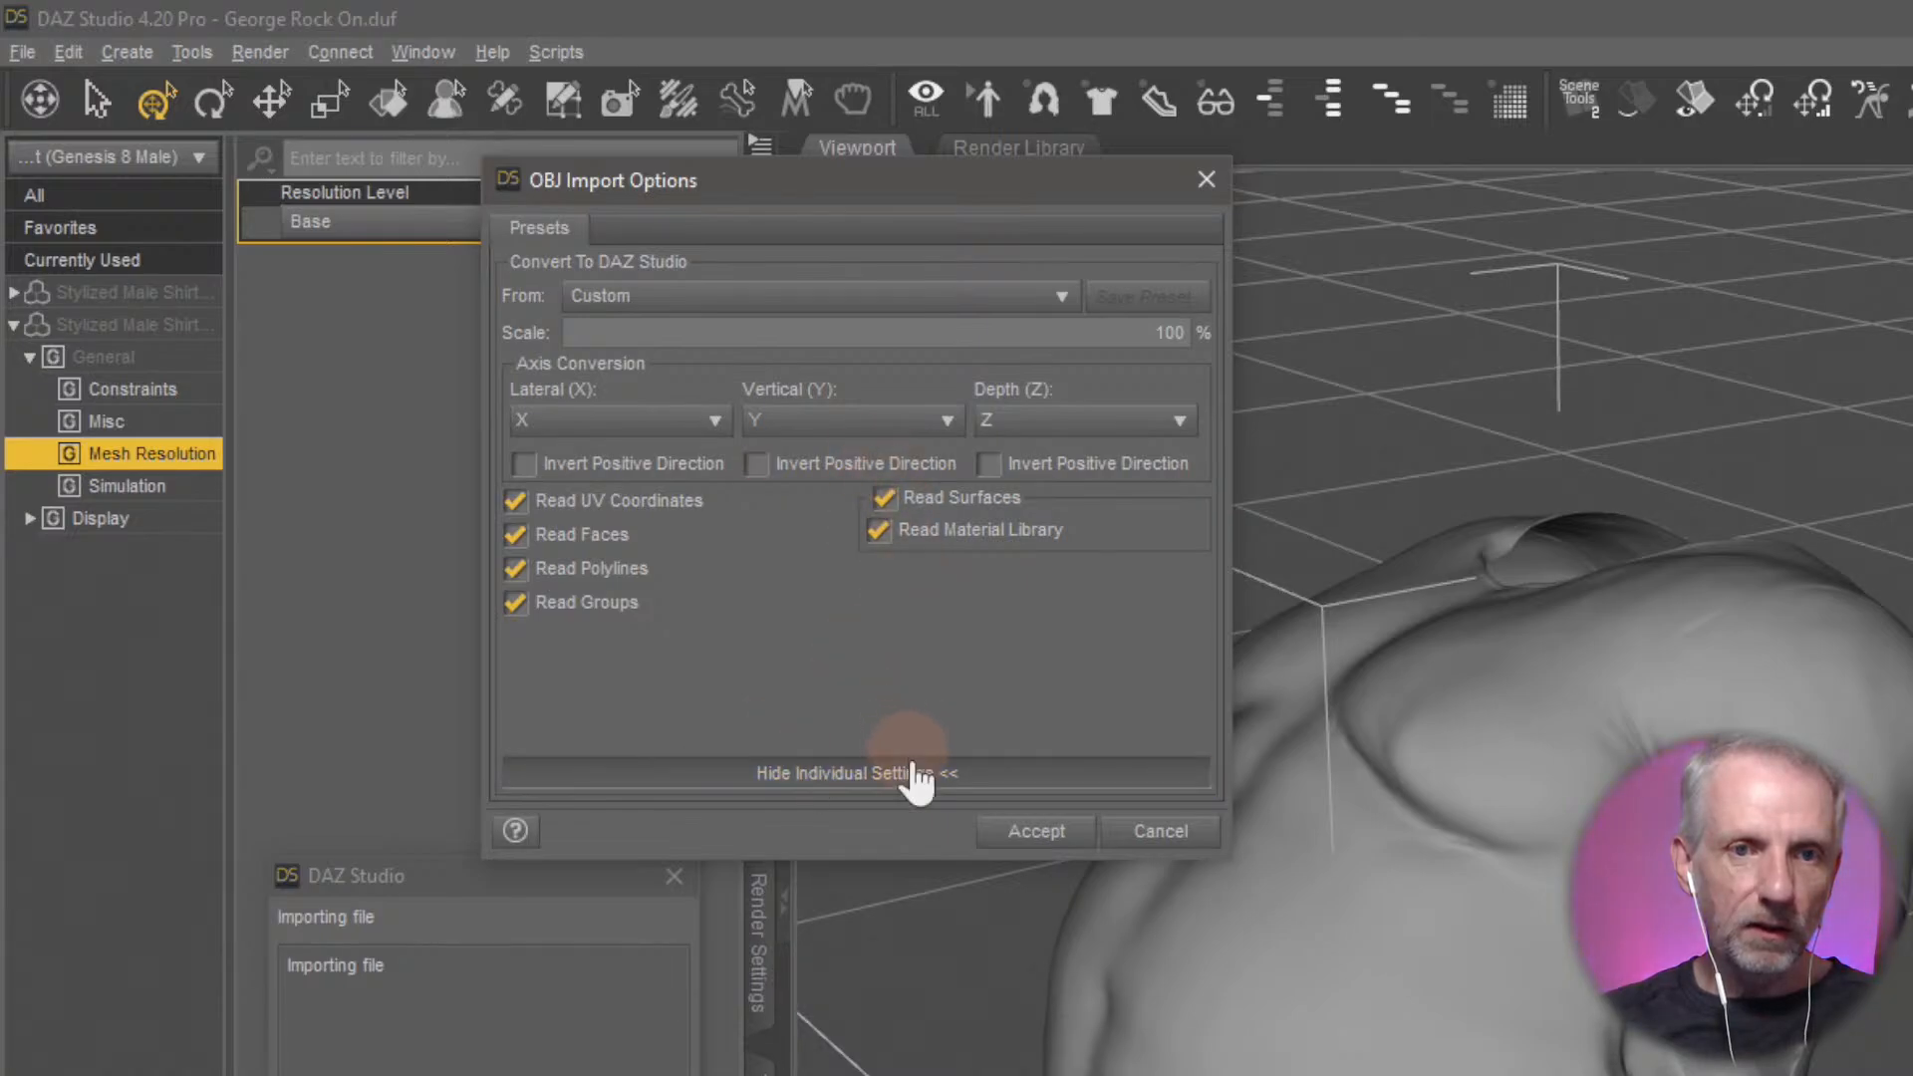
left_click(1158, 831)
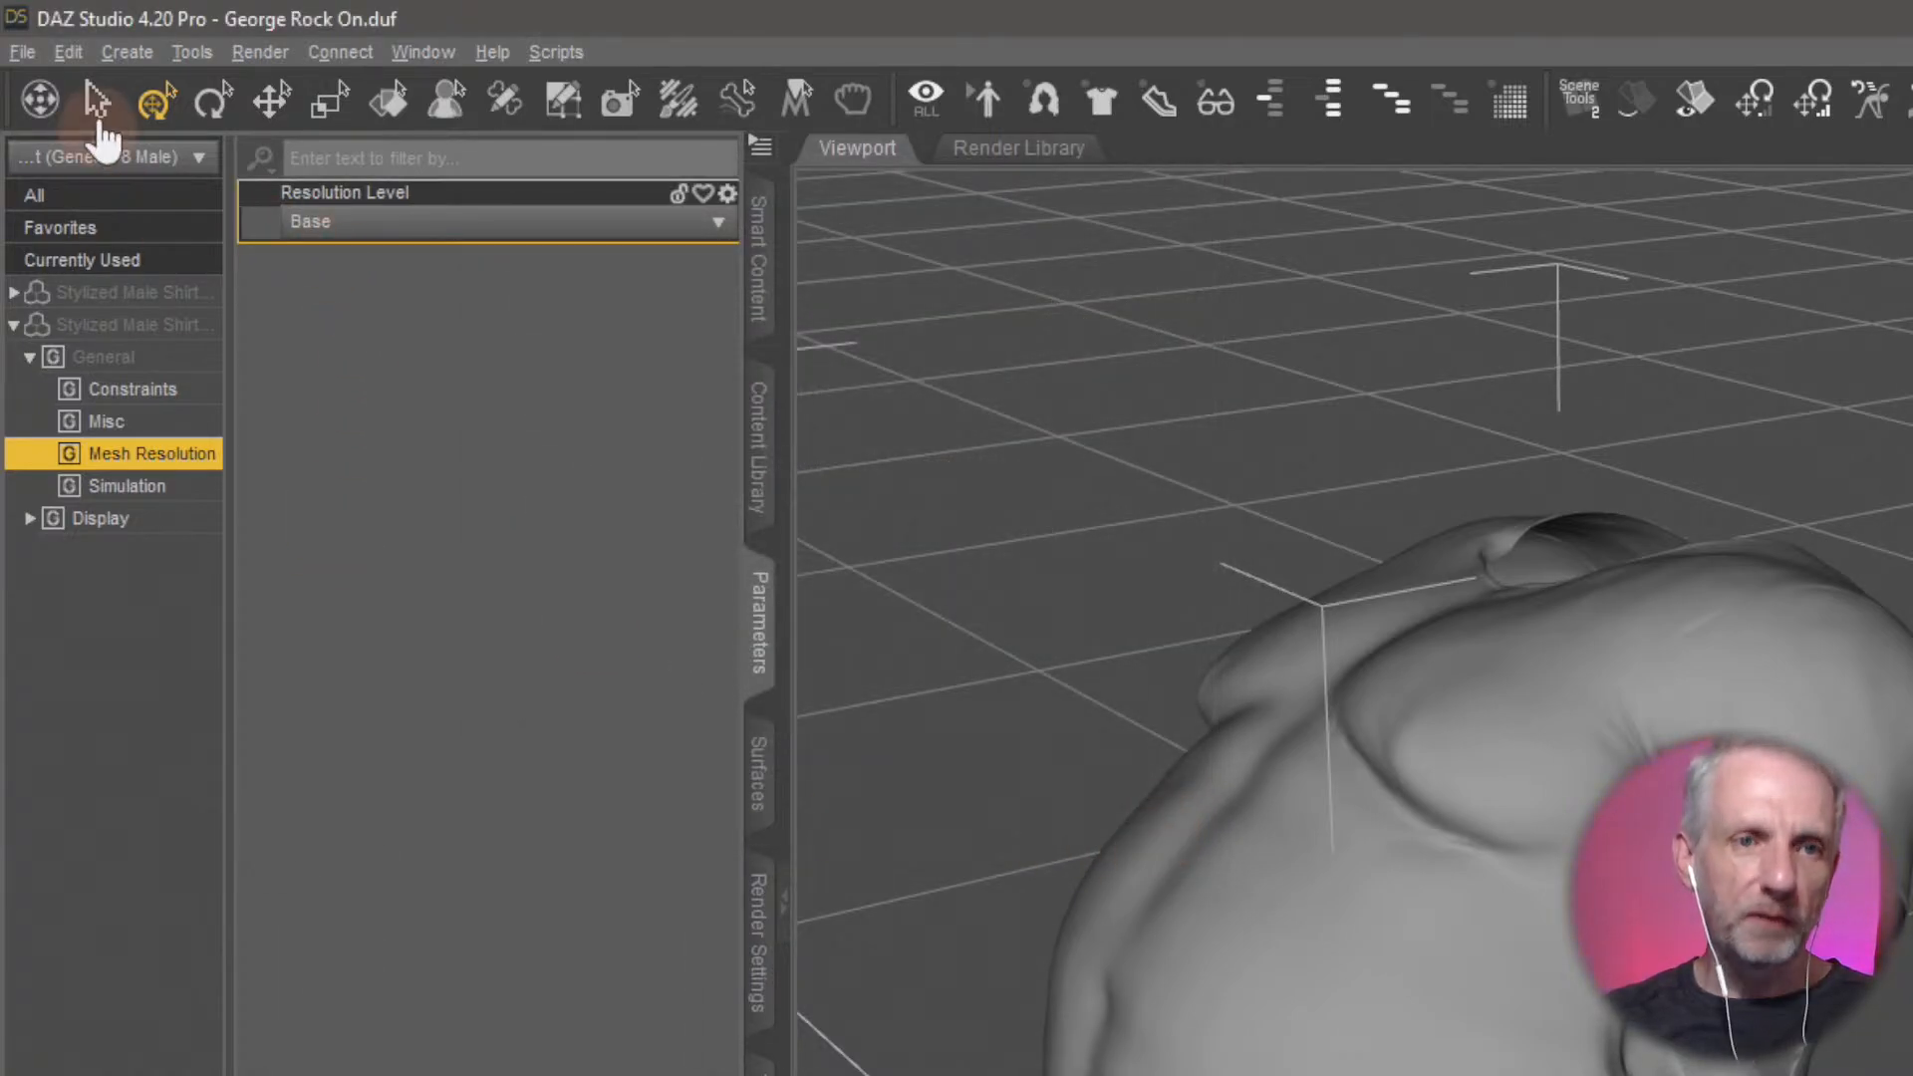
Choose Pull Up BL.obj in Morph Loader Pro as the morph file for the Stylized Male Shirt
left_click(68, 52)
mouse_move(282, 308)
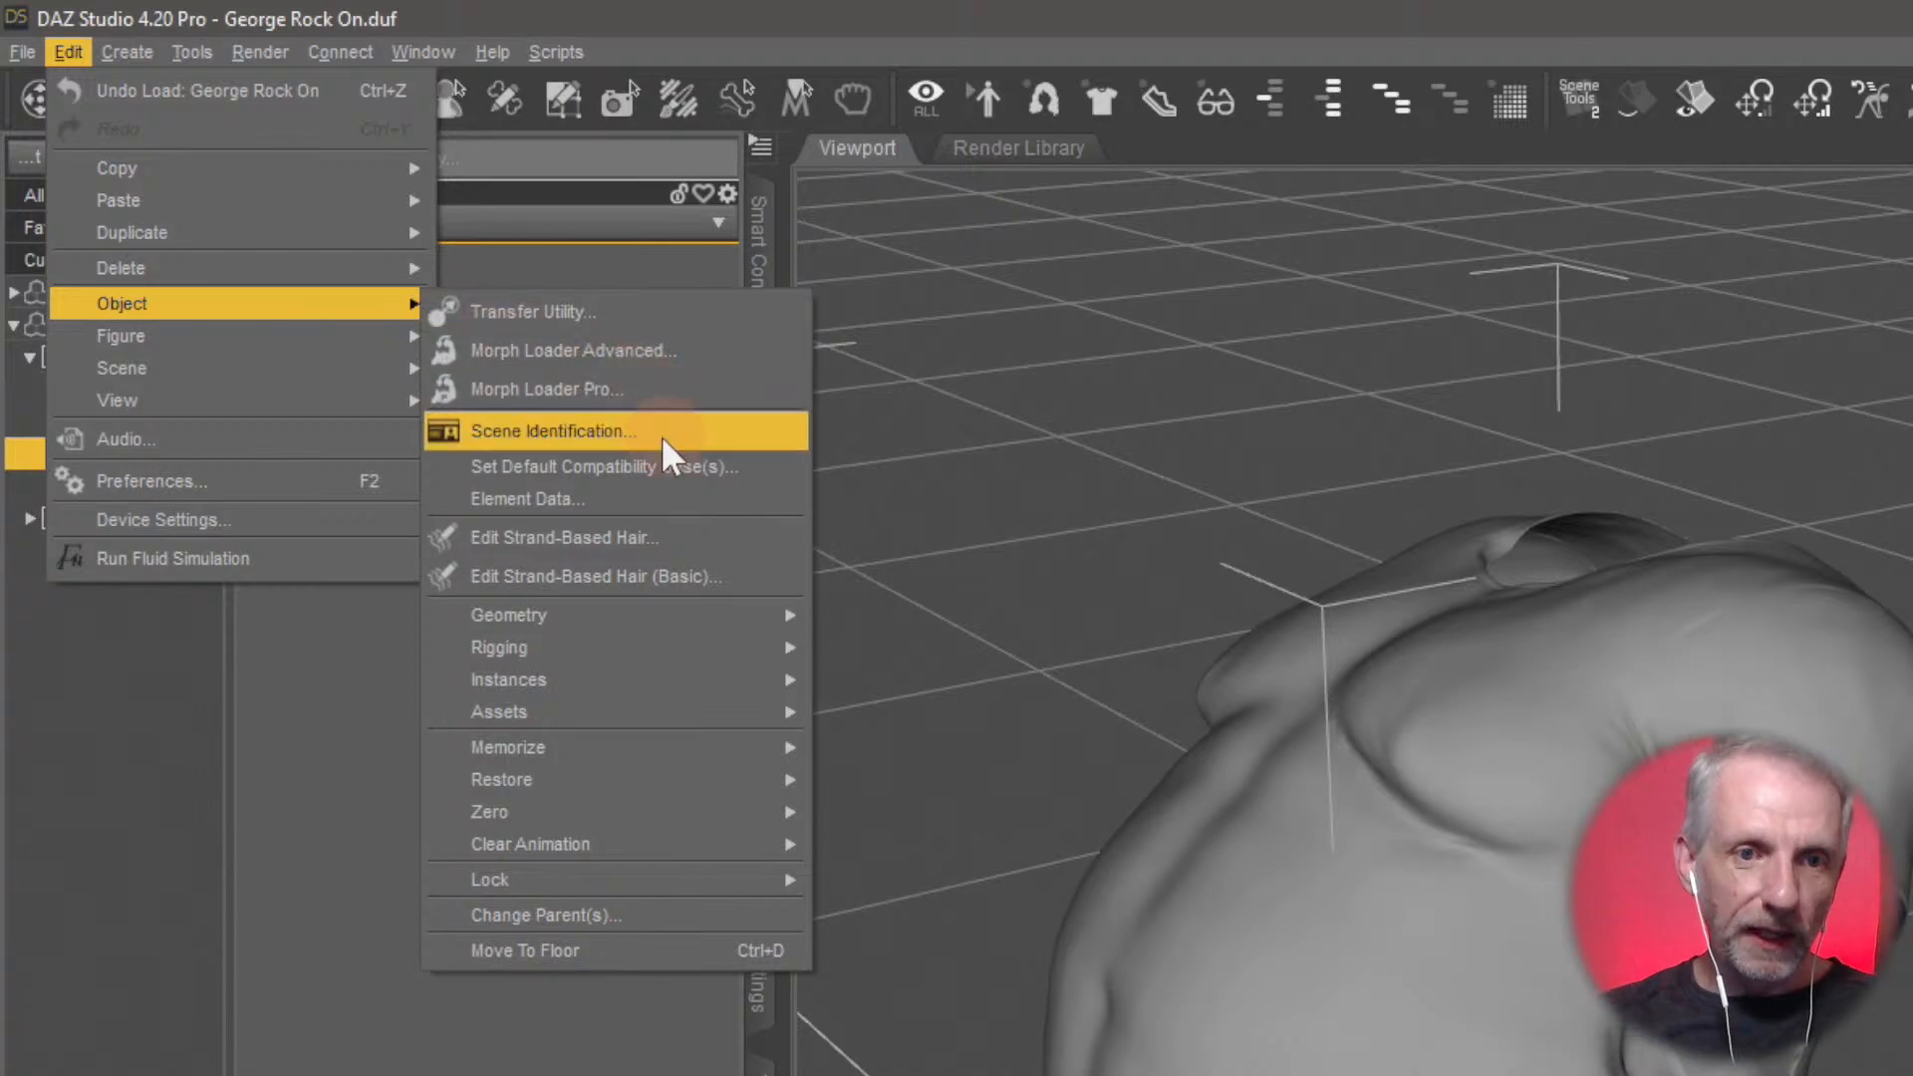
left_click(682, 378)
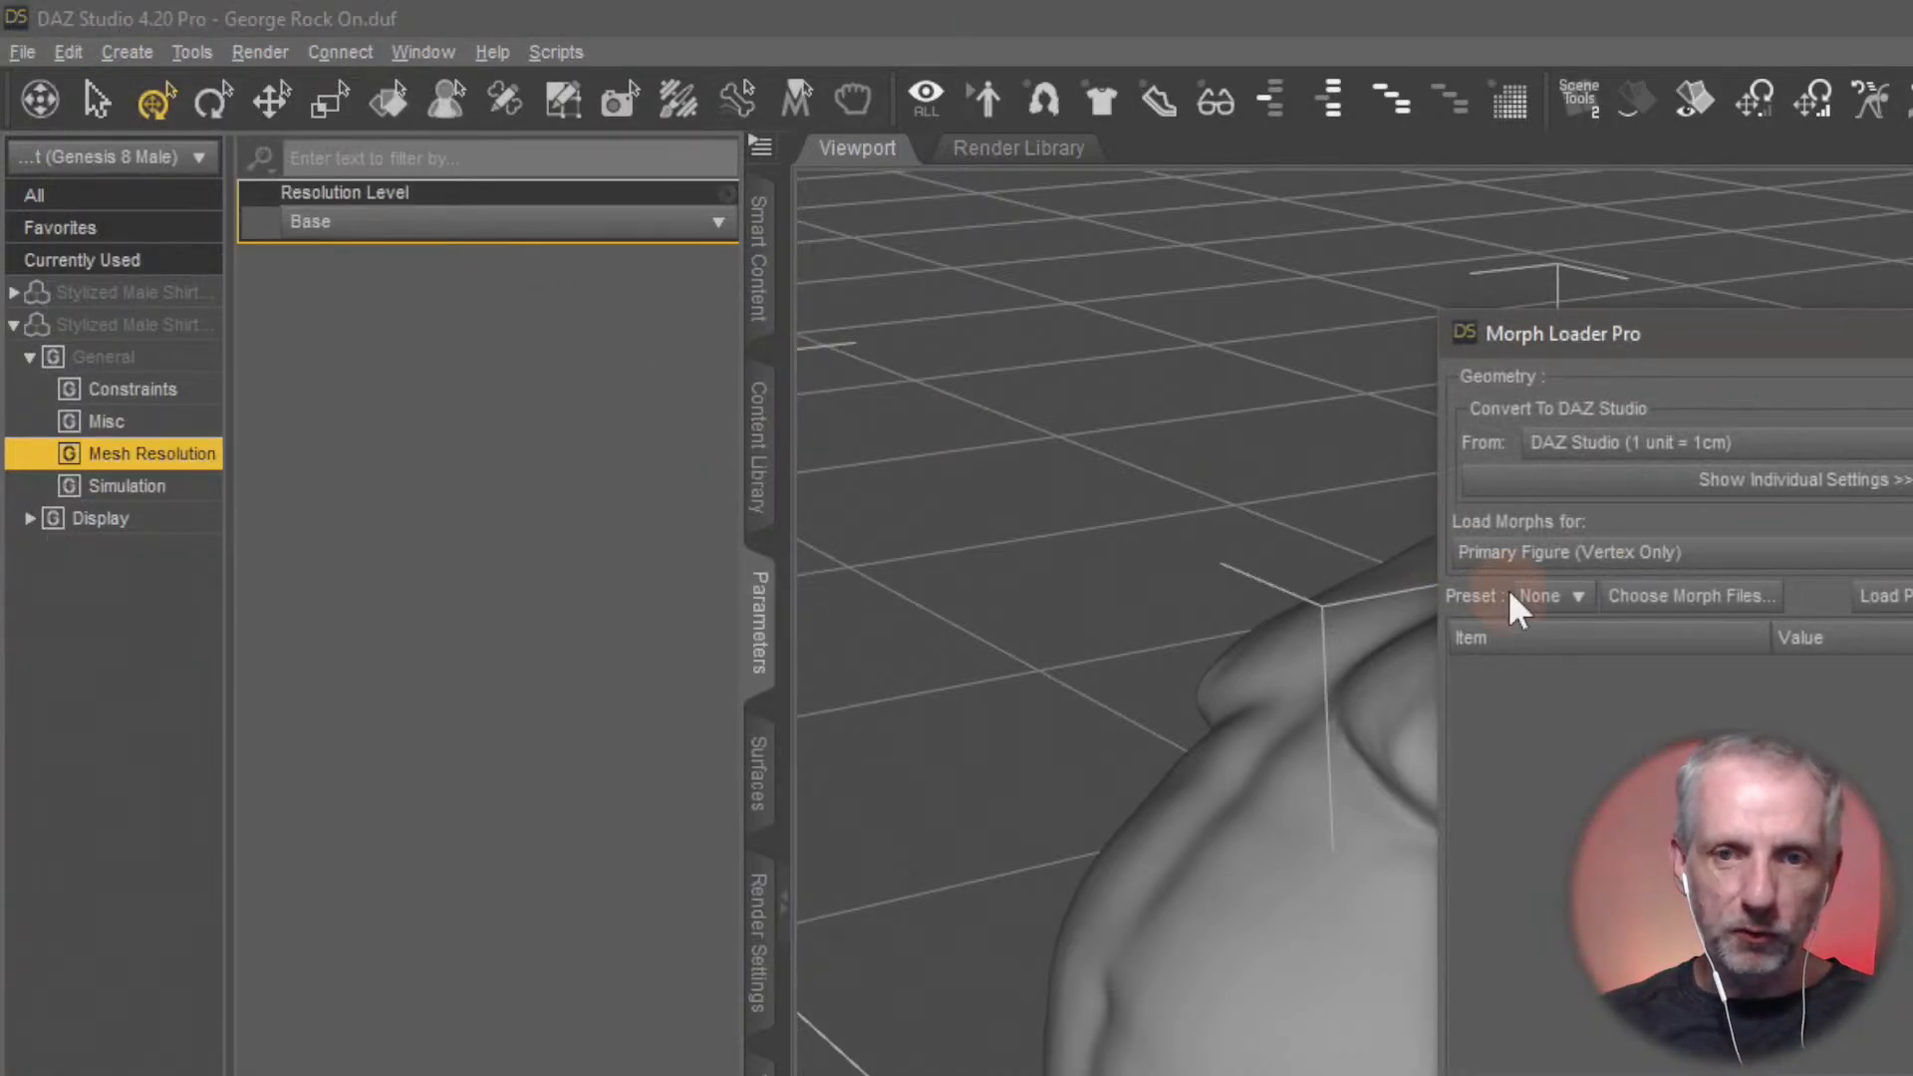
left_click(1723, 598)
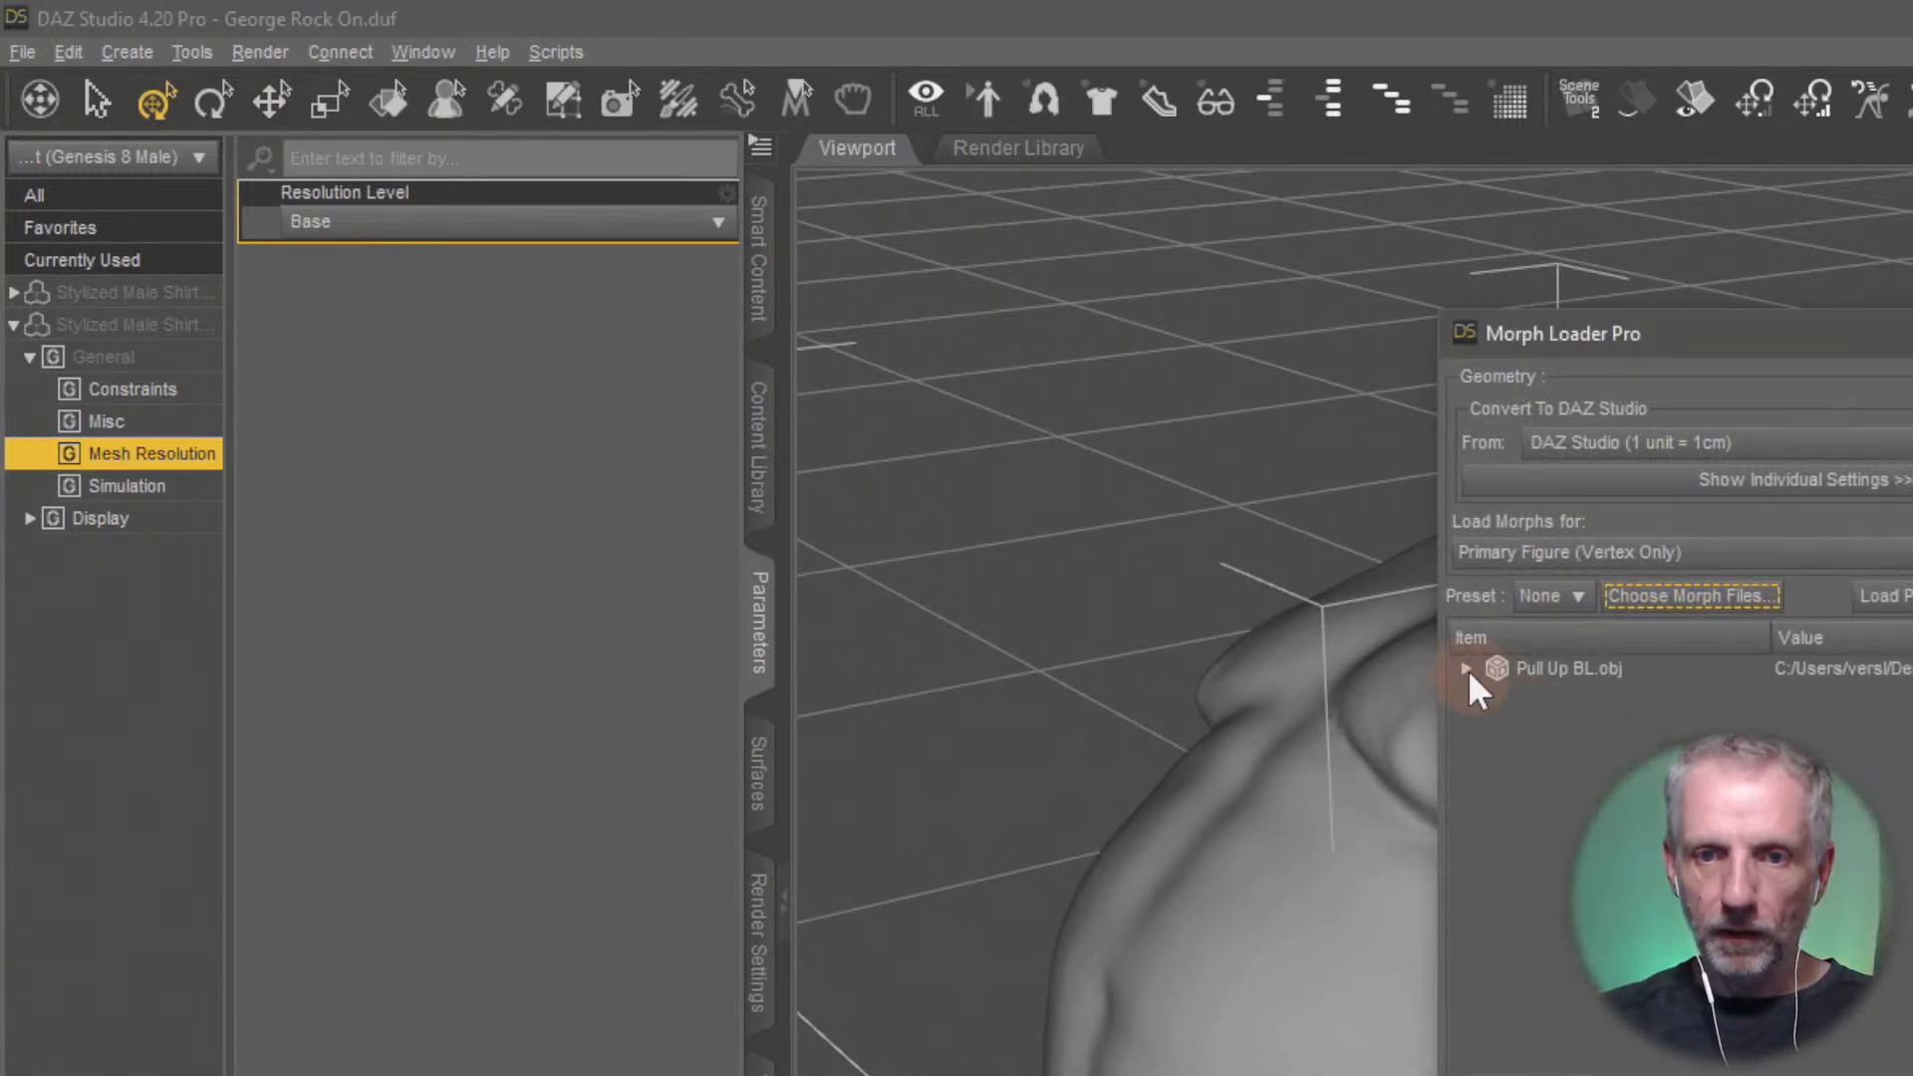
Set the Reverse Deformations option for Pull Up BL.obj, try to load the morph, and close the loader's report
left_click(1466, 670)
left_click(1789, 850)
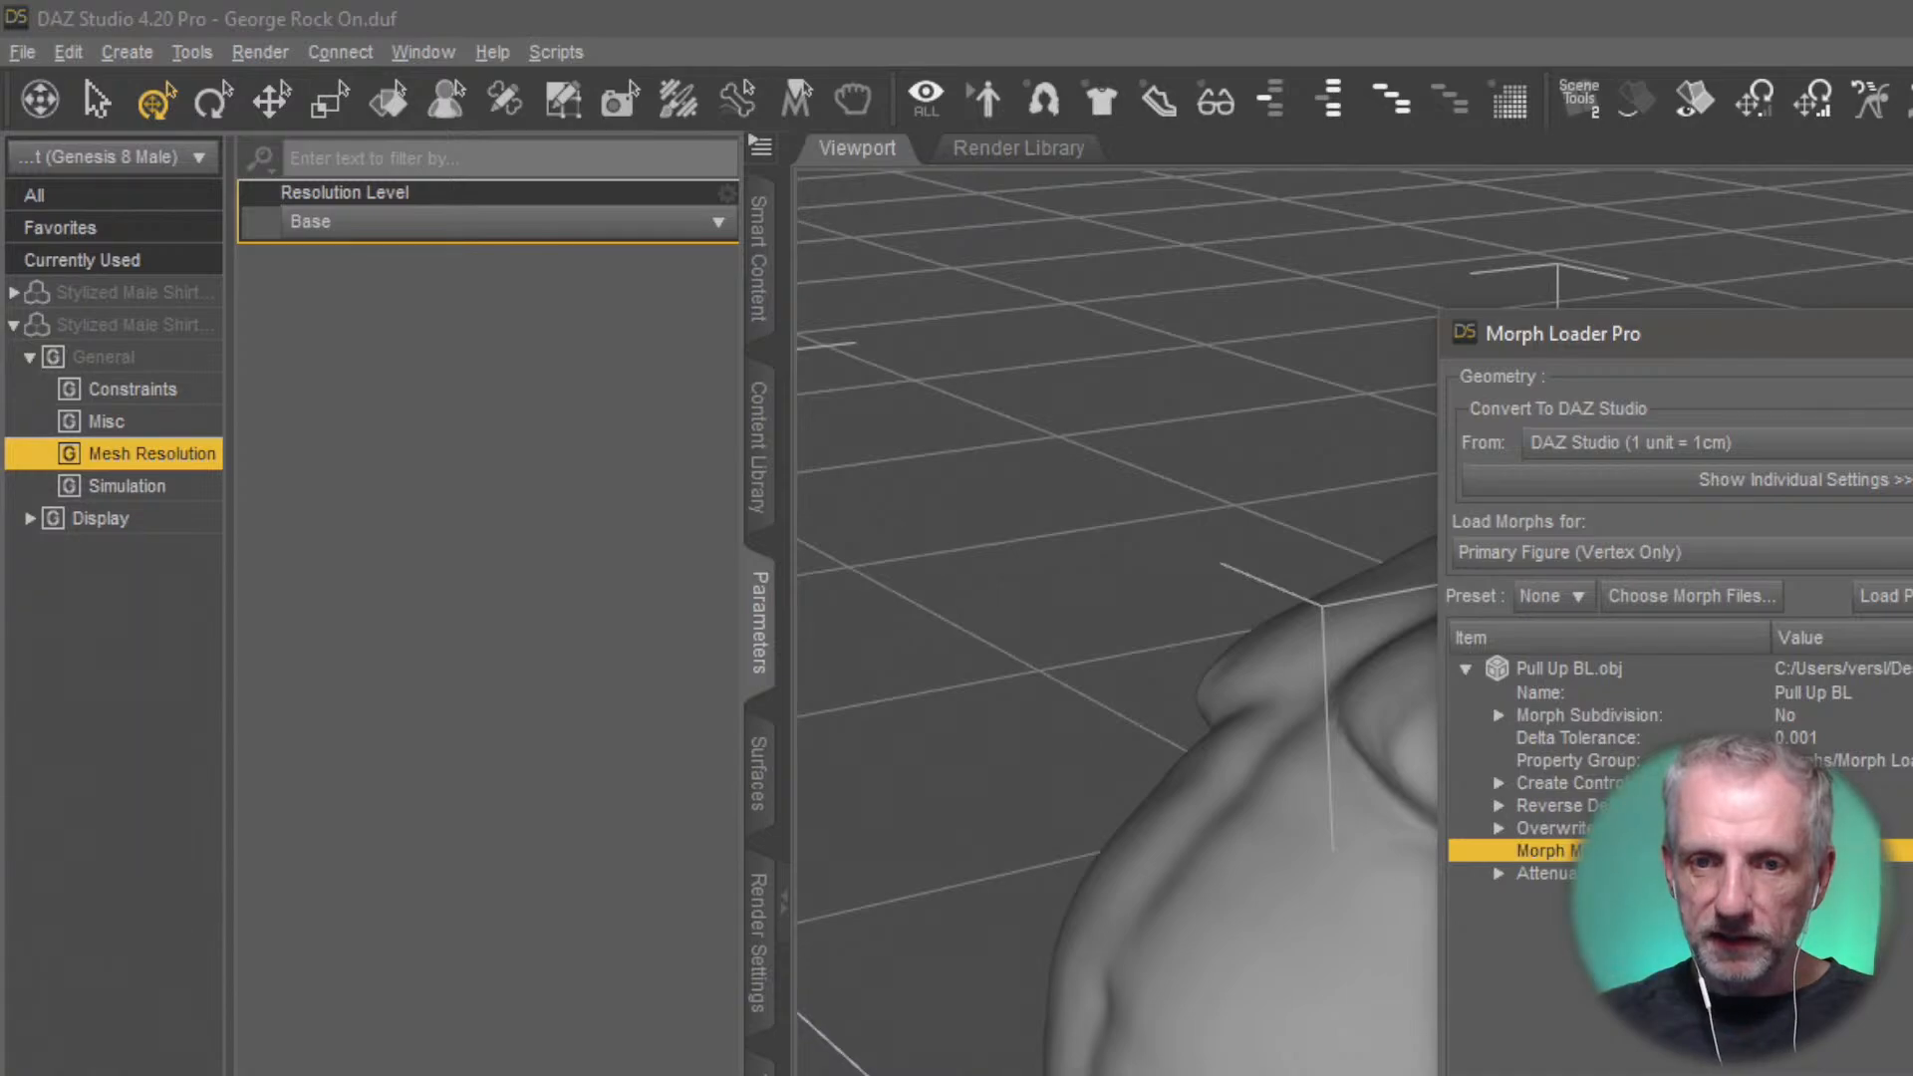
left_click(1789, 806)
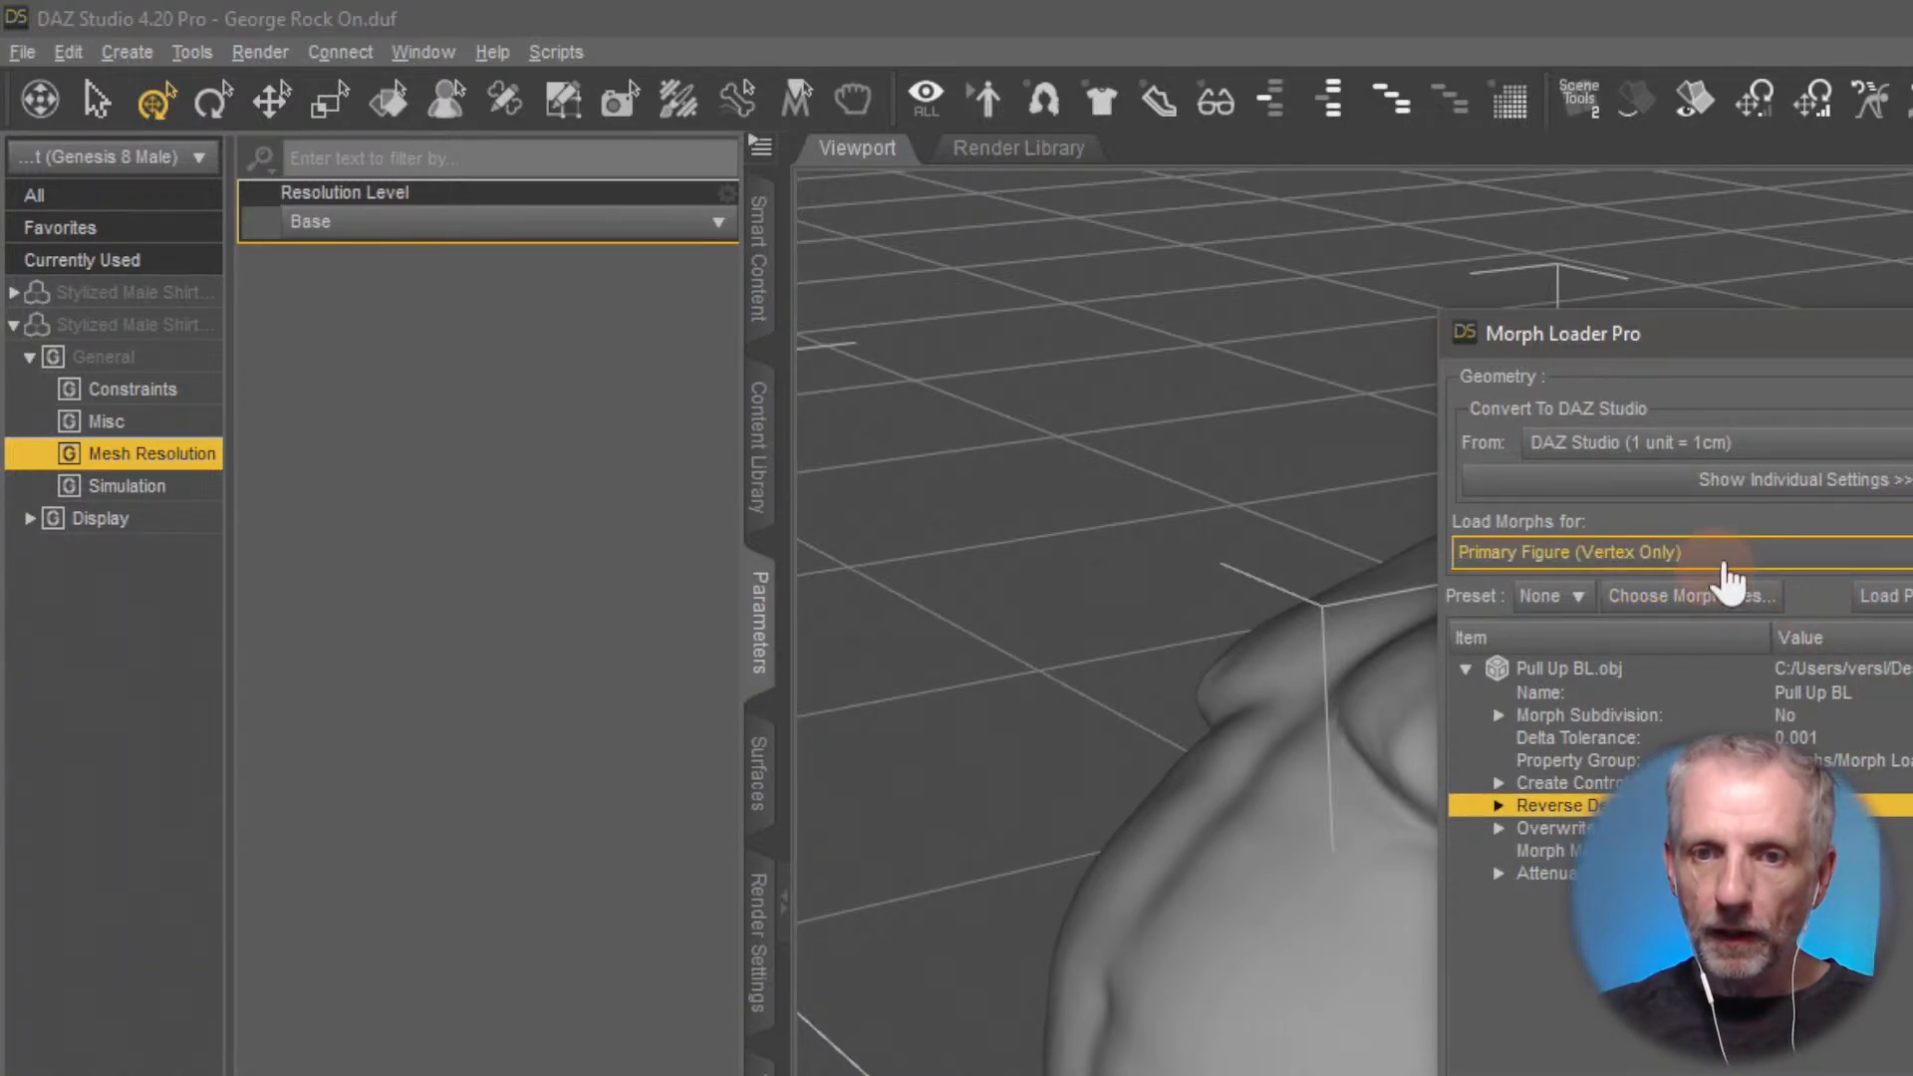
left_click(1779, 549)
left_click(1847, 481)
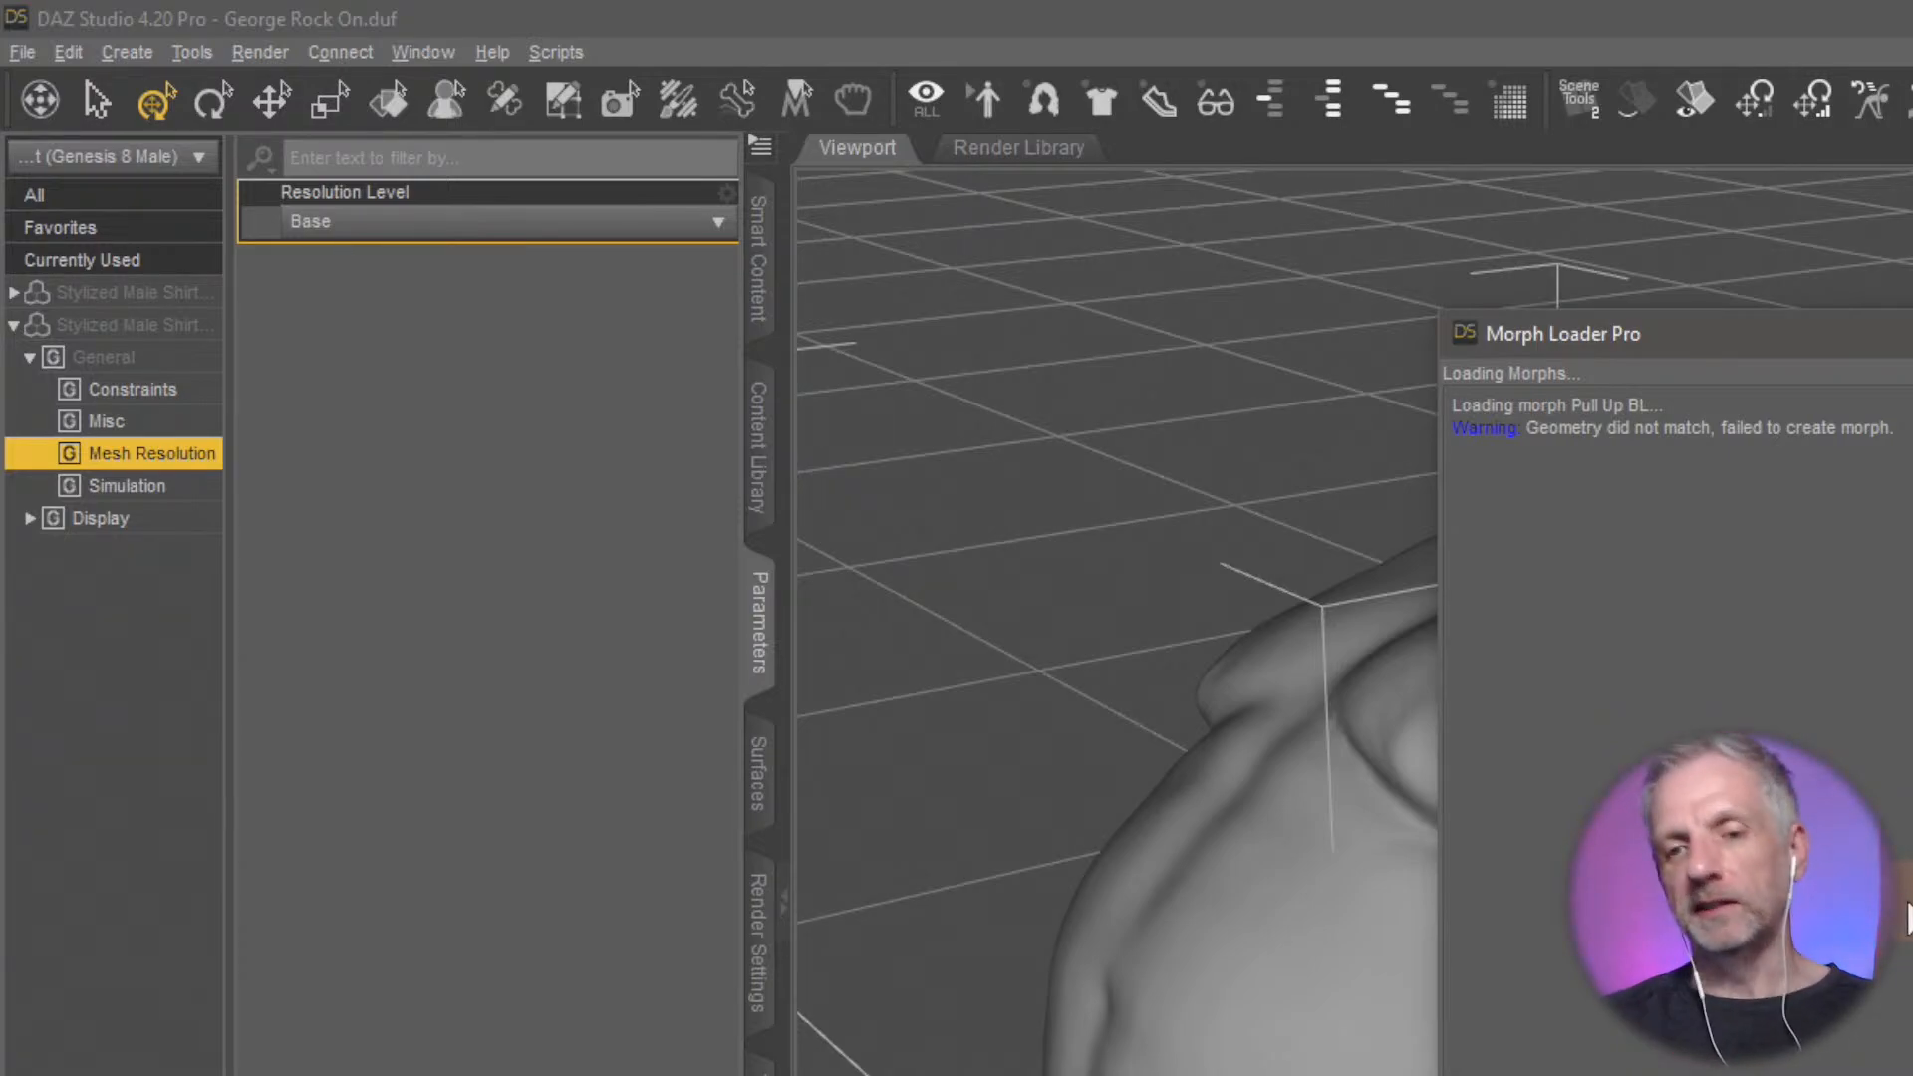
key("Escape")
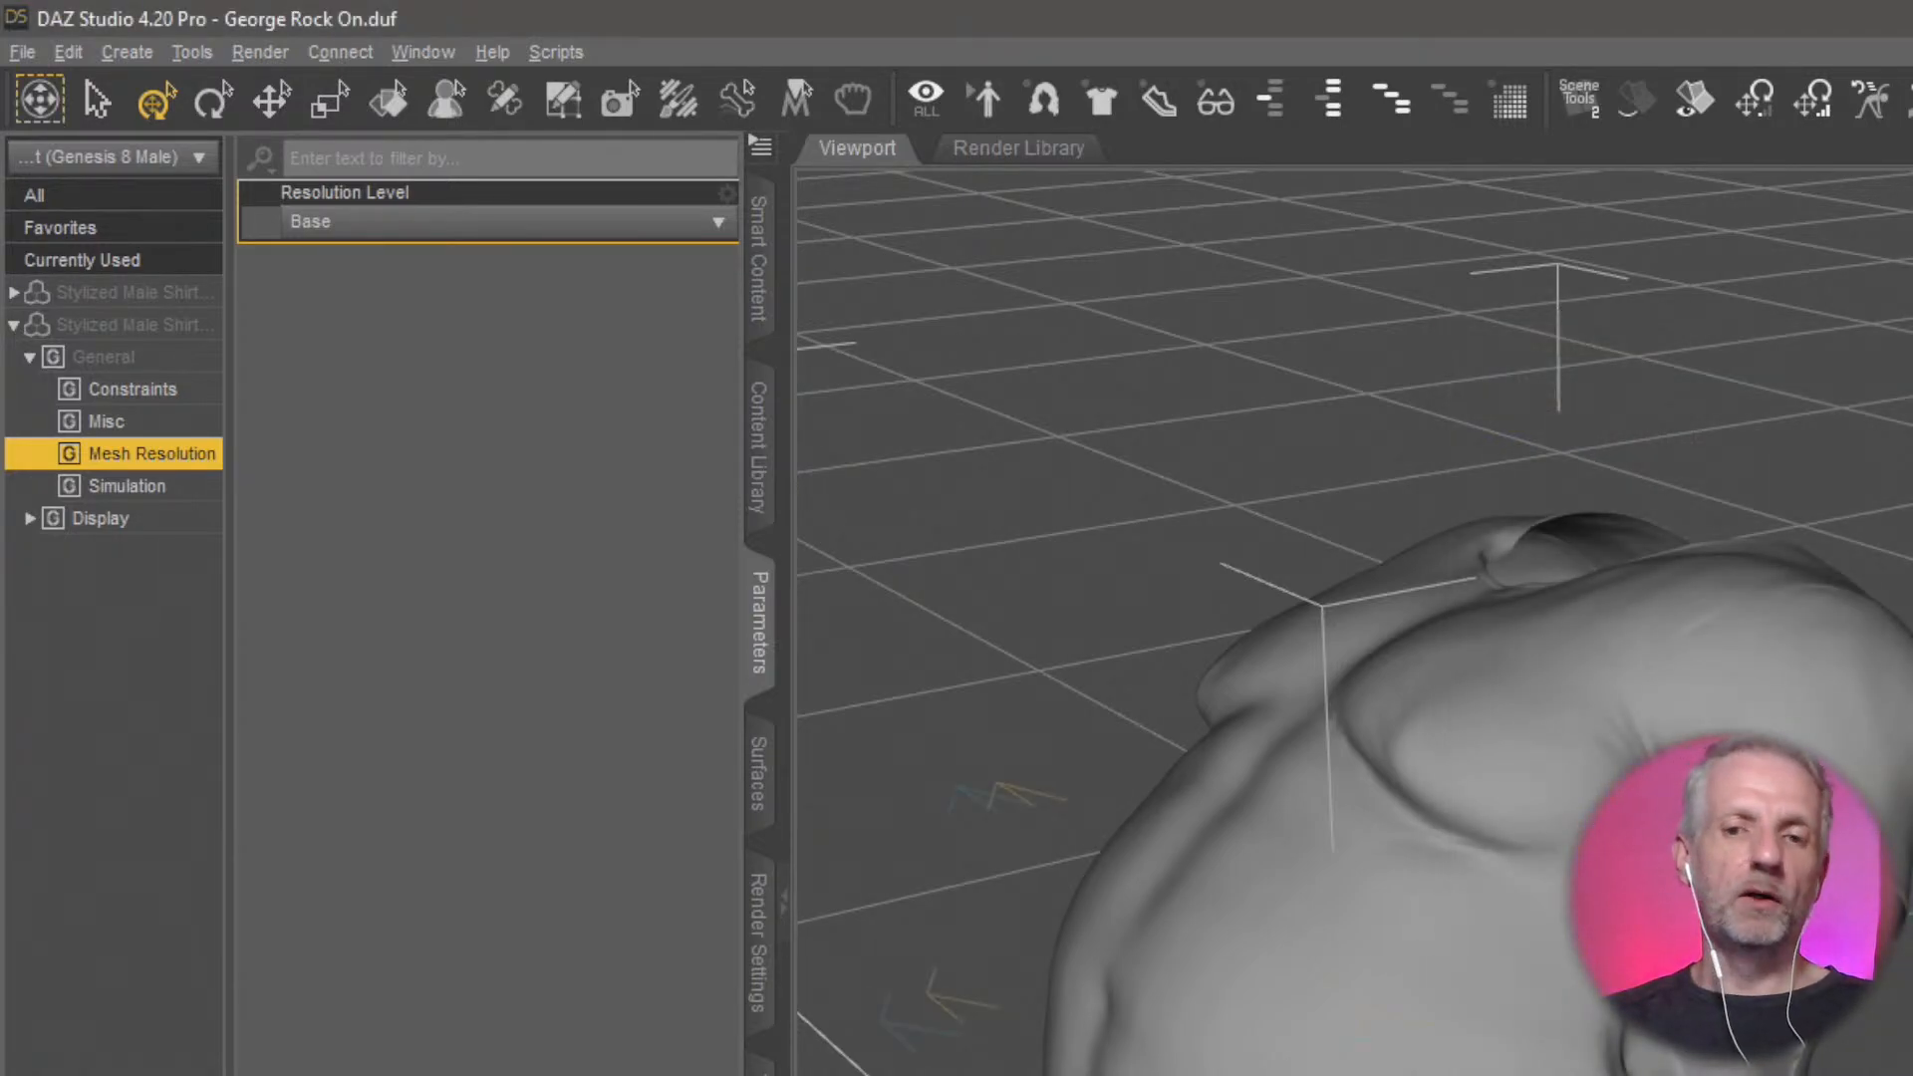
mouse_move(1295, 638)
left_mouse_down("ctrl+alt")
mouse_move(1524, 618)
mouse_move(1334, 637)
mouse_move(1350, 667)
mouse_move(1295, 627)
left_mouse_up("ctrl+alt")
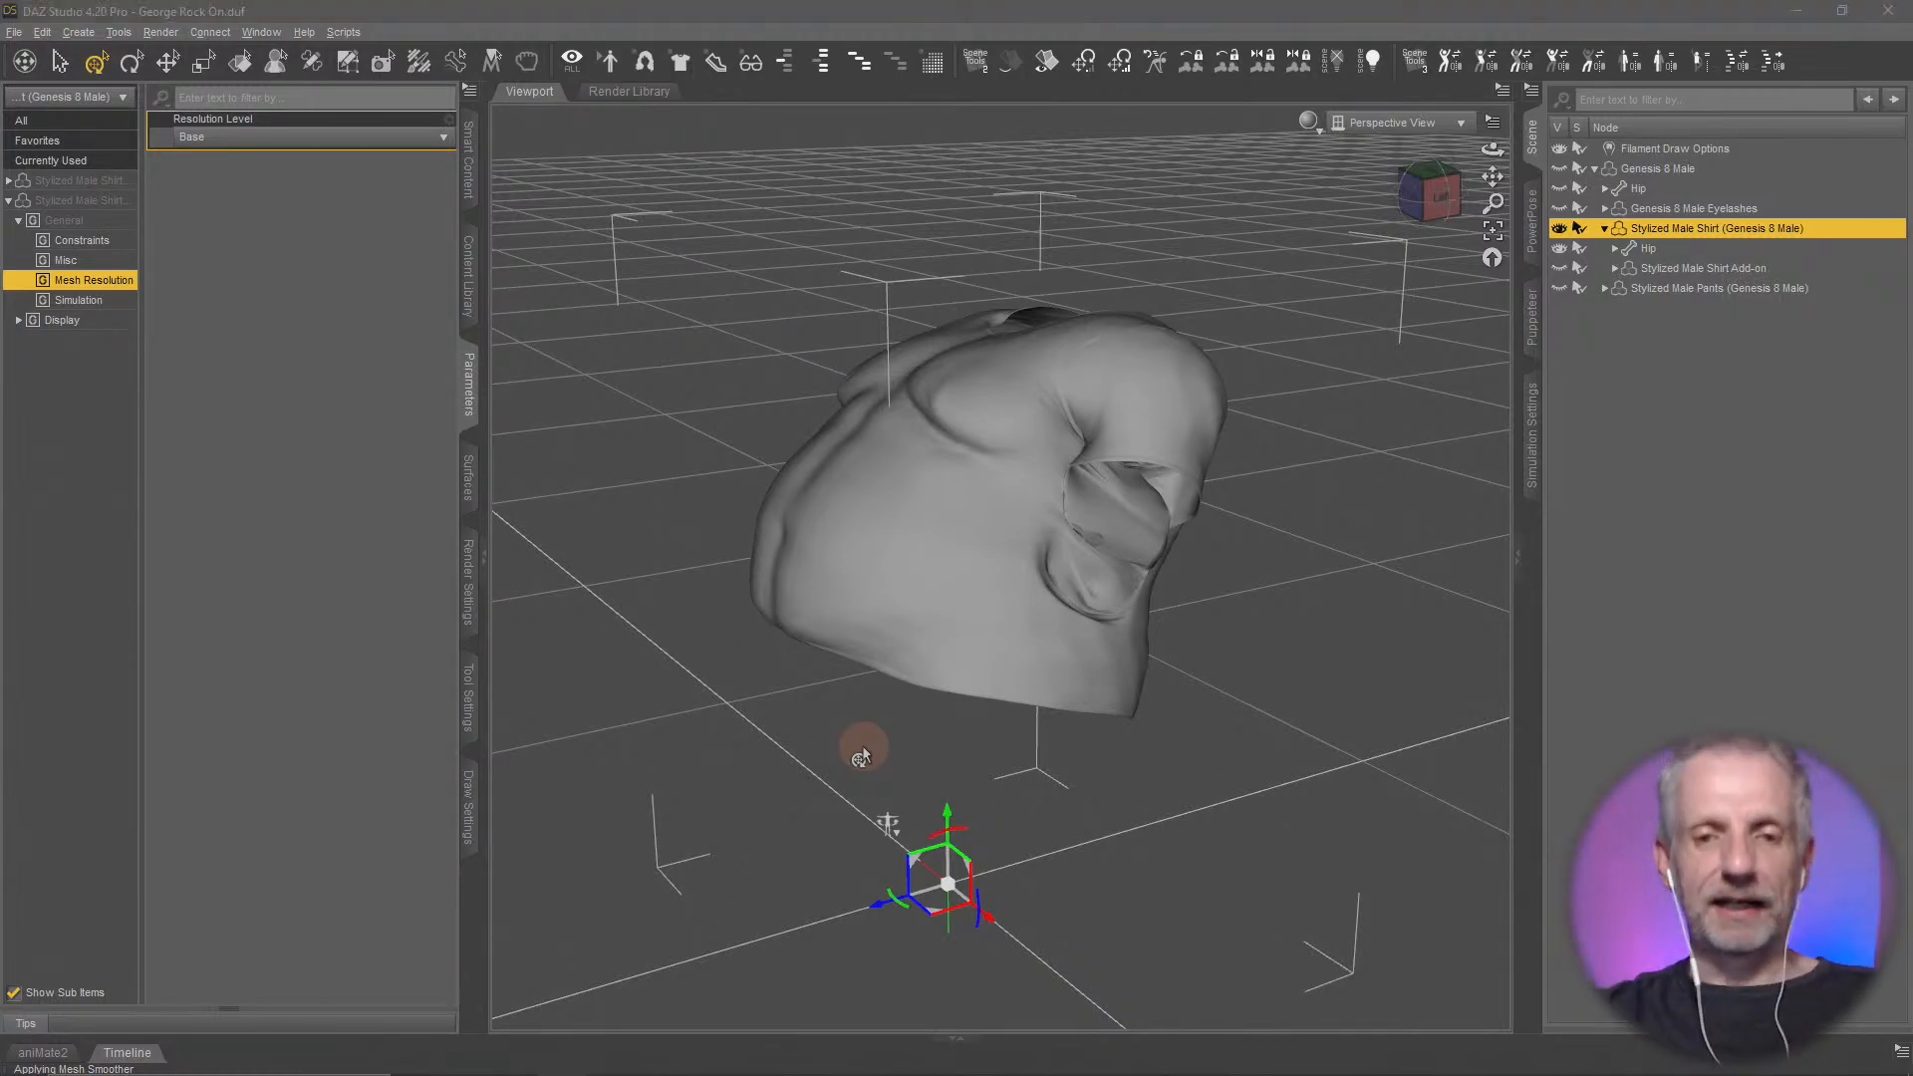
Switch to Firefox and open the pixologic.com website in a new tab
key("alt+Tab")
key("alt+Tab")
key("alt+Tab")
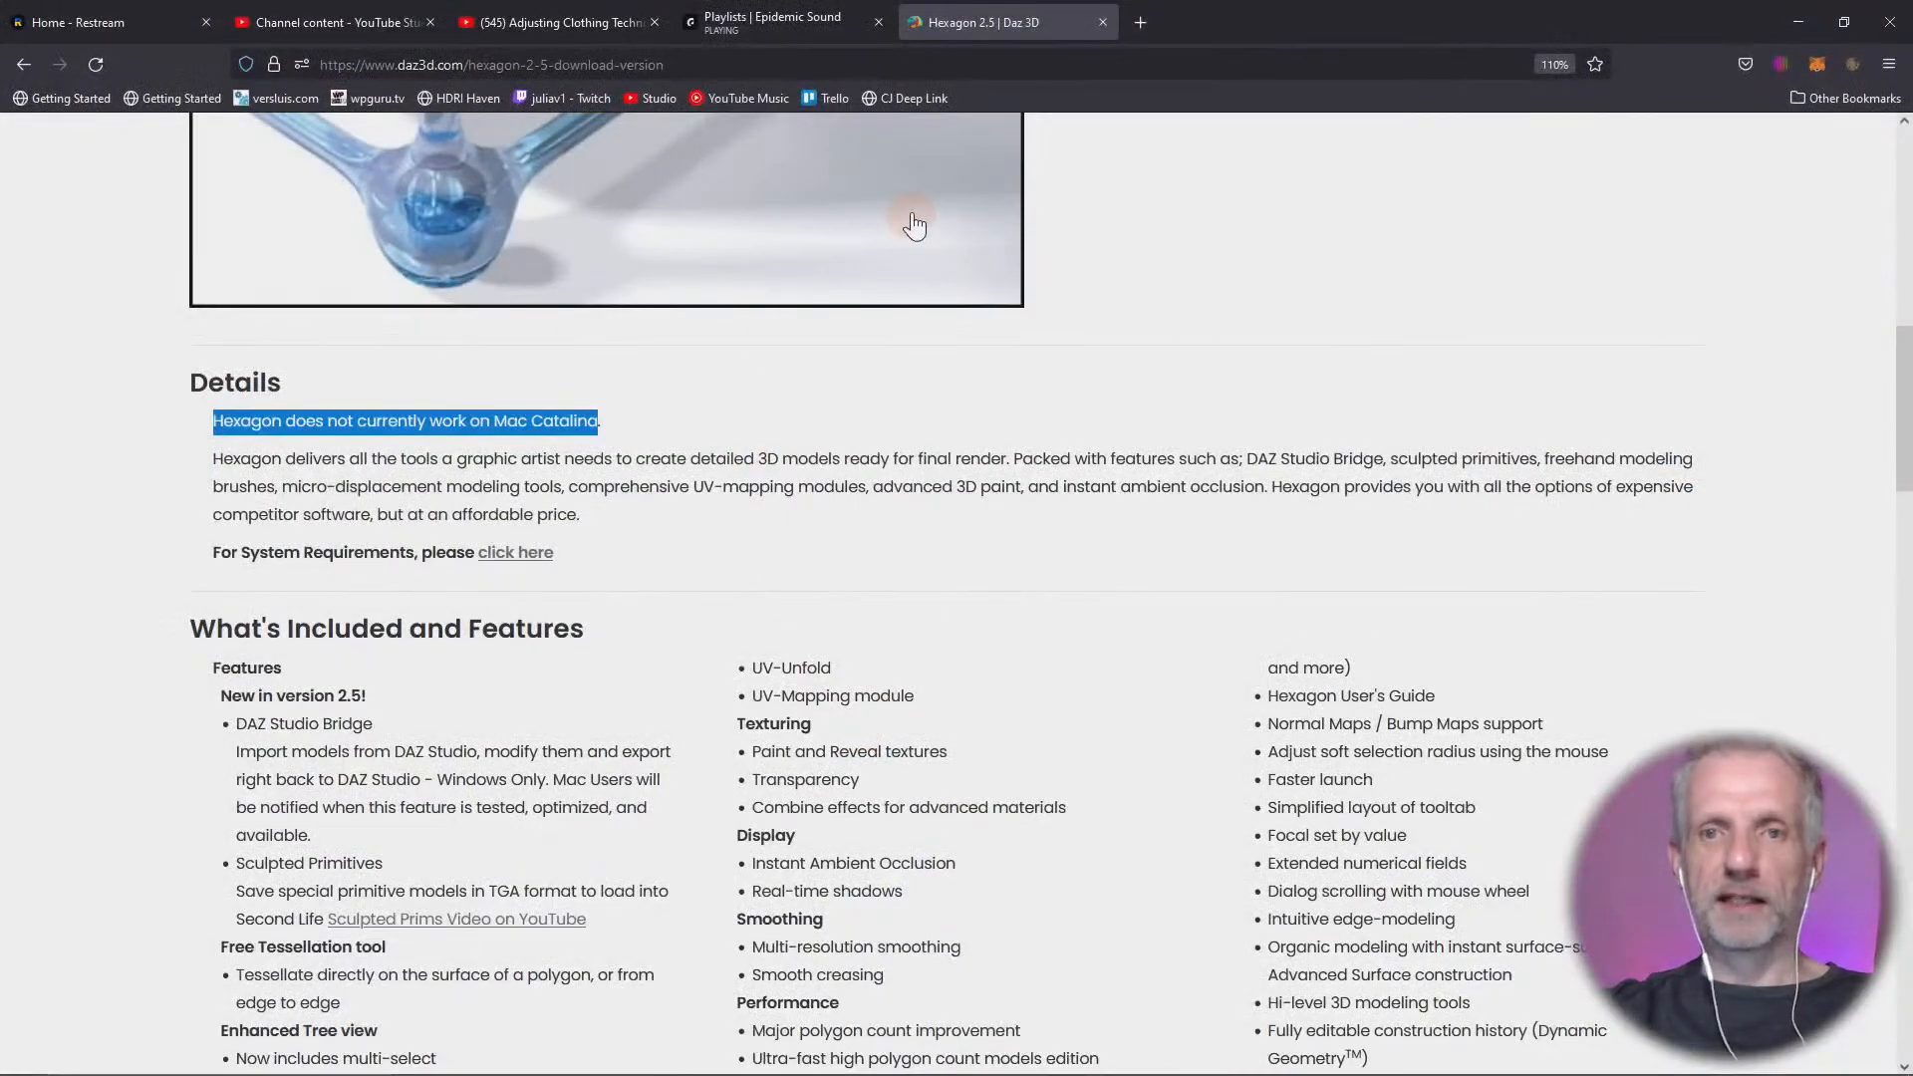
left_click(1145, 15)
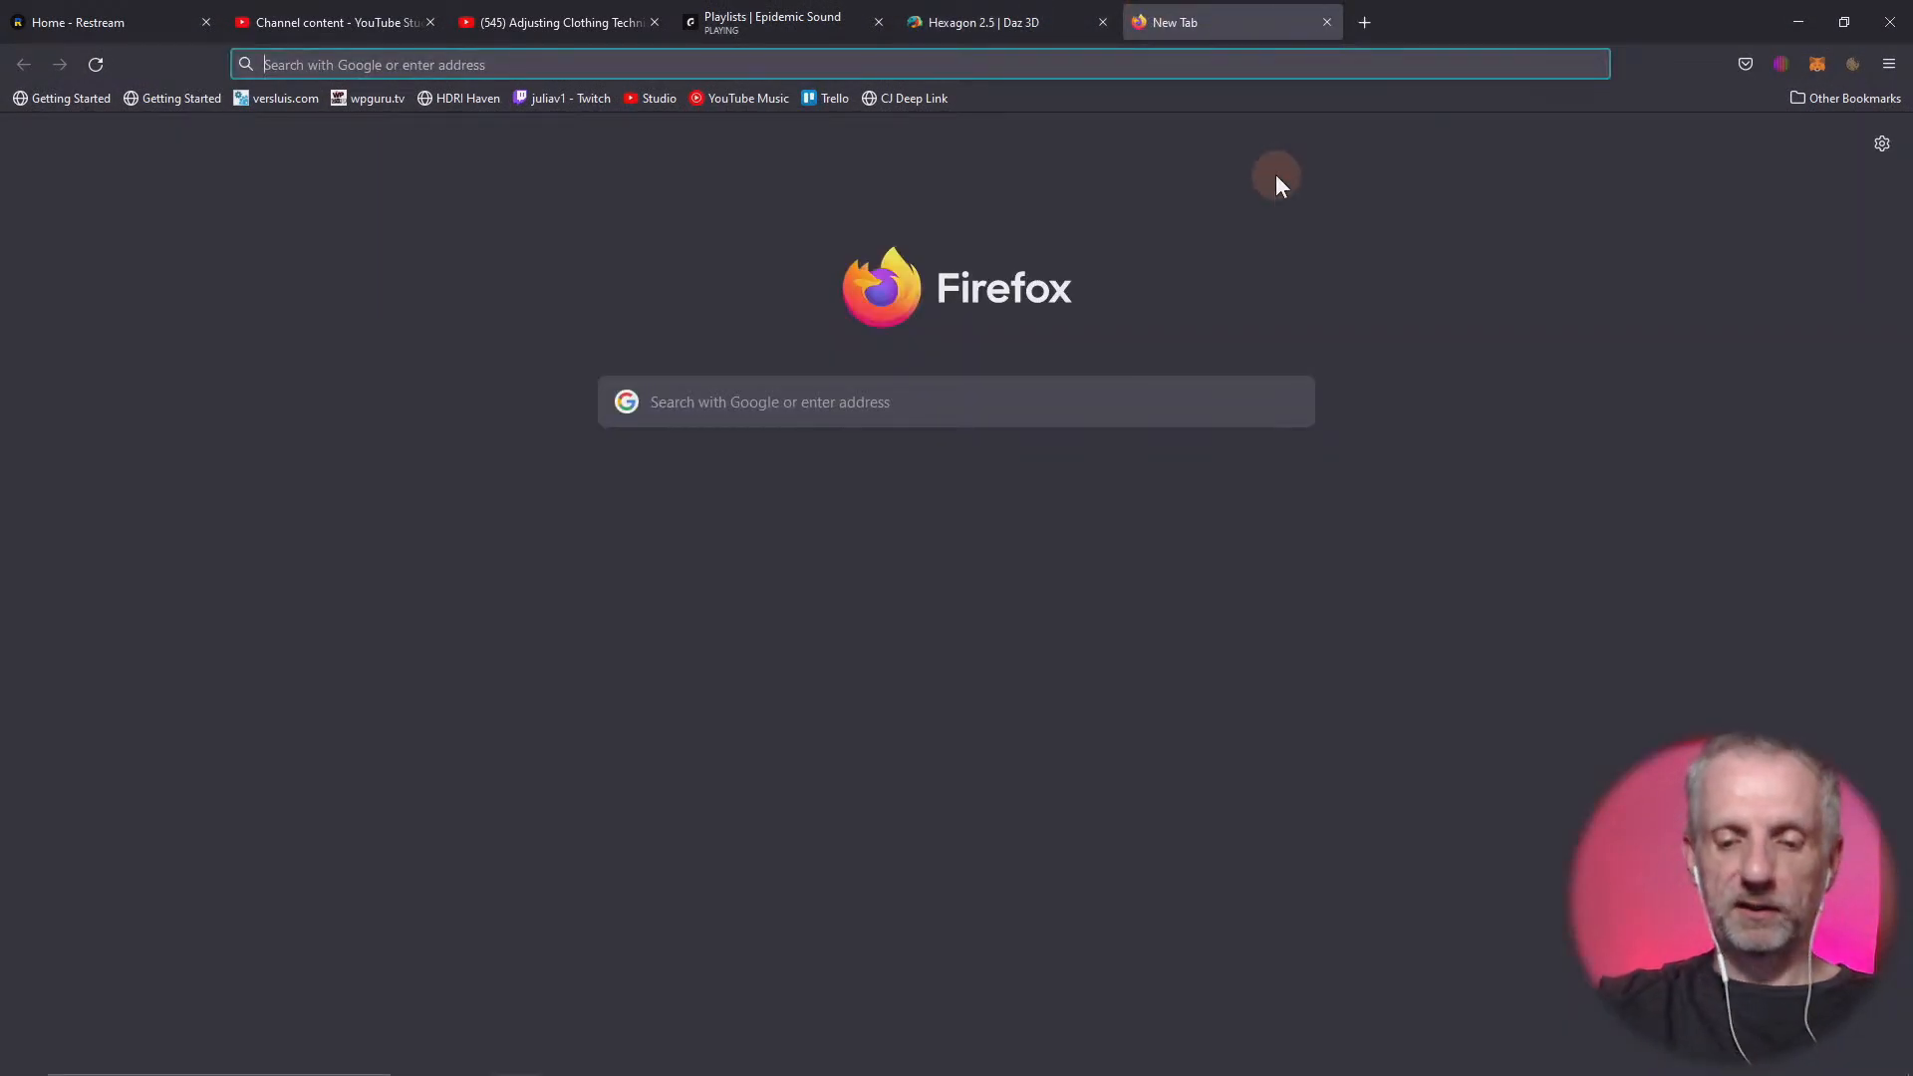
type("pixologic")
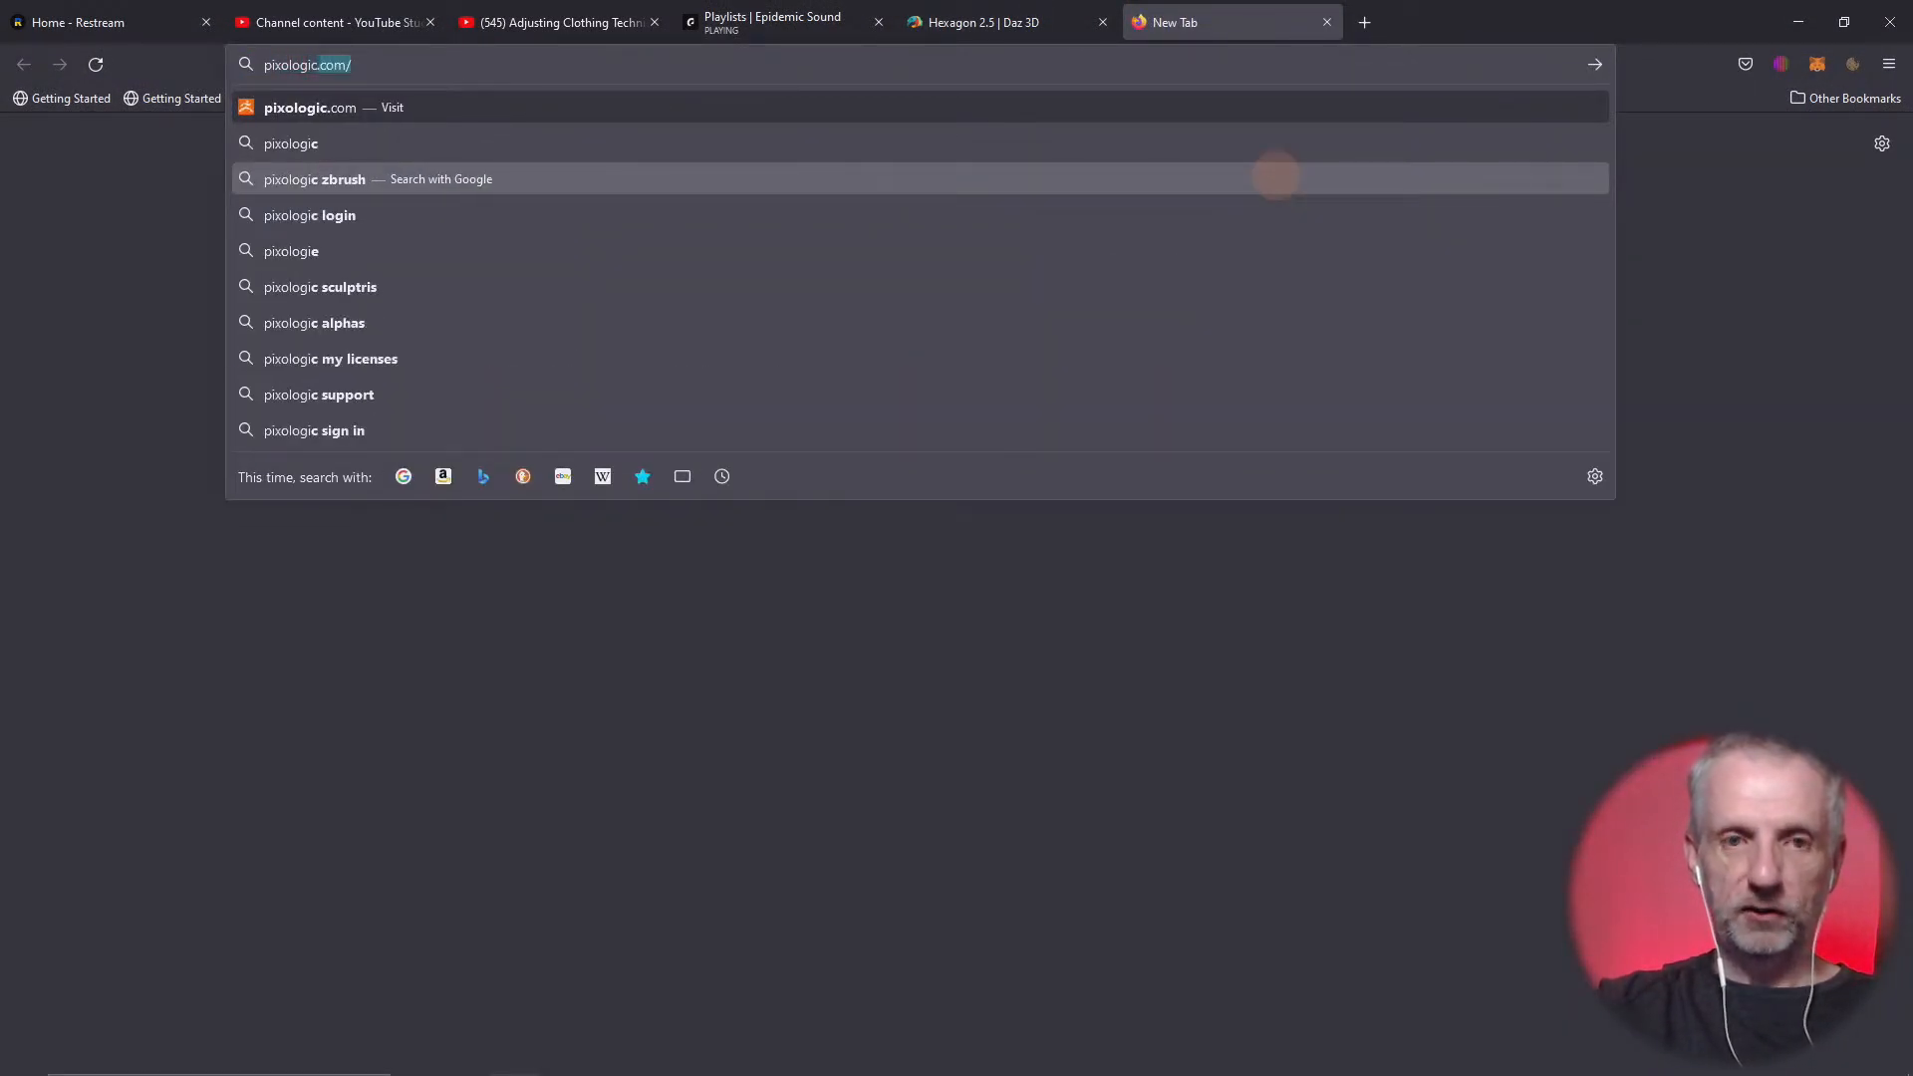
key("Return")
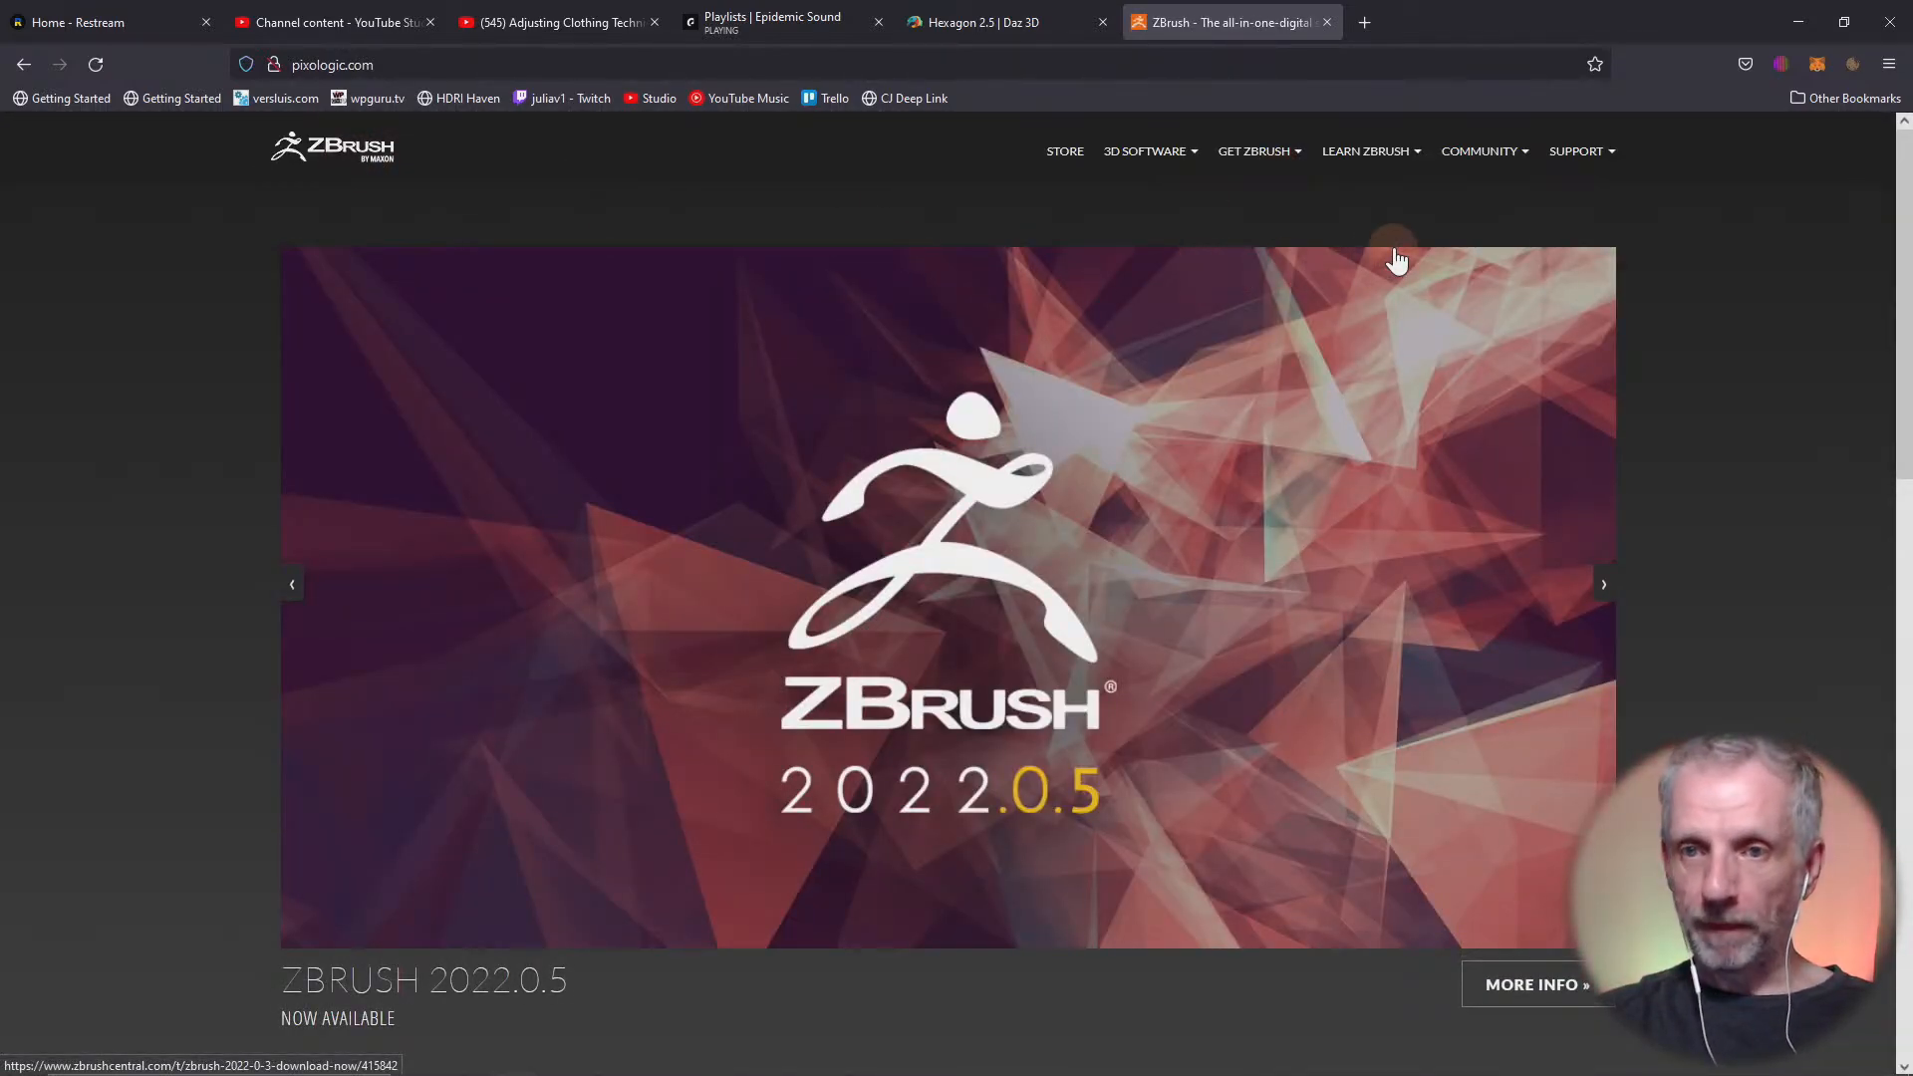
Open the ZBrush 2022 offer from the ZBrush store, review Maxon's plans and pricing, and return to DAZ Studio
left_click(1052, 157)
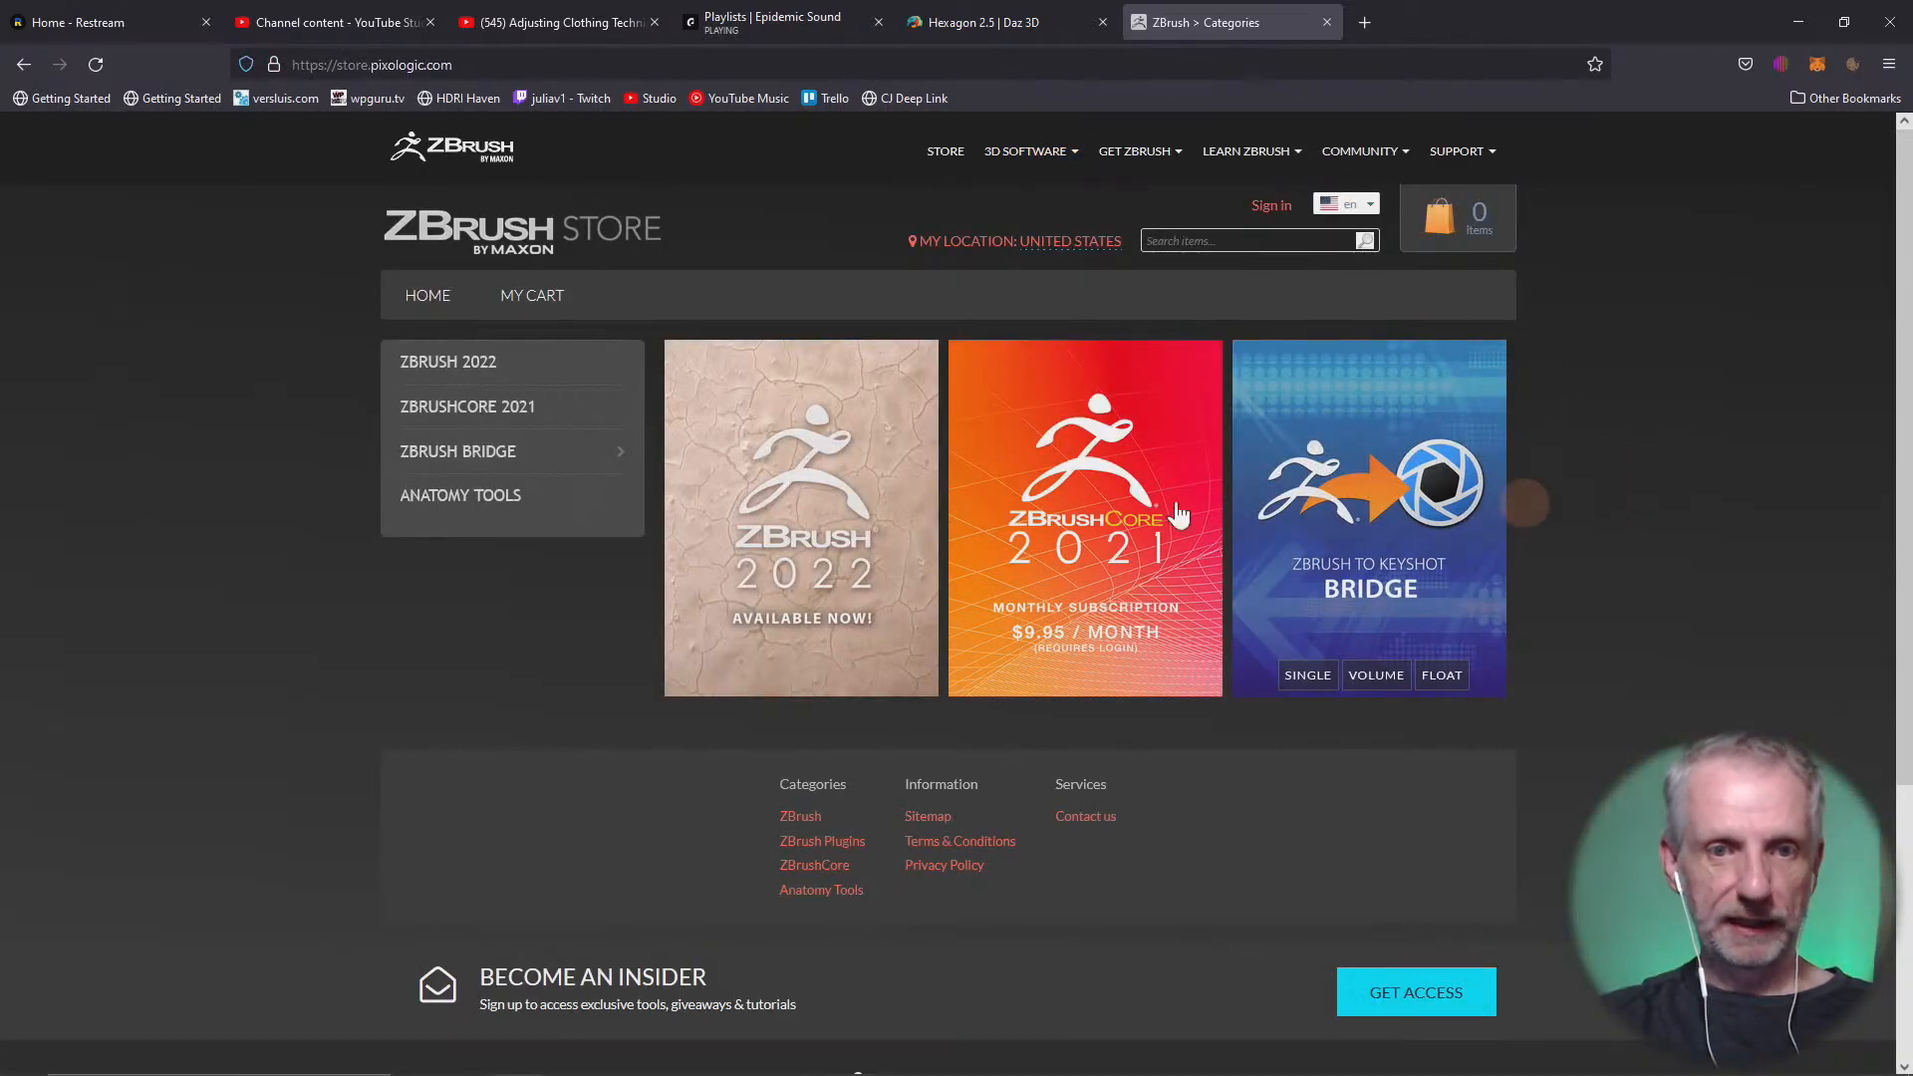
mouse_move(583, 469)
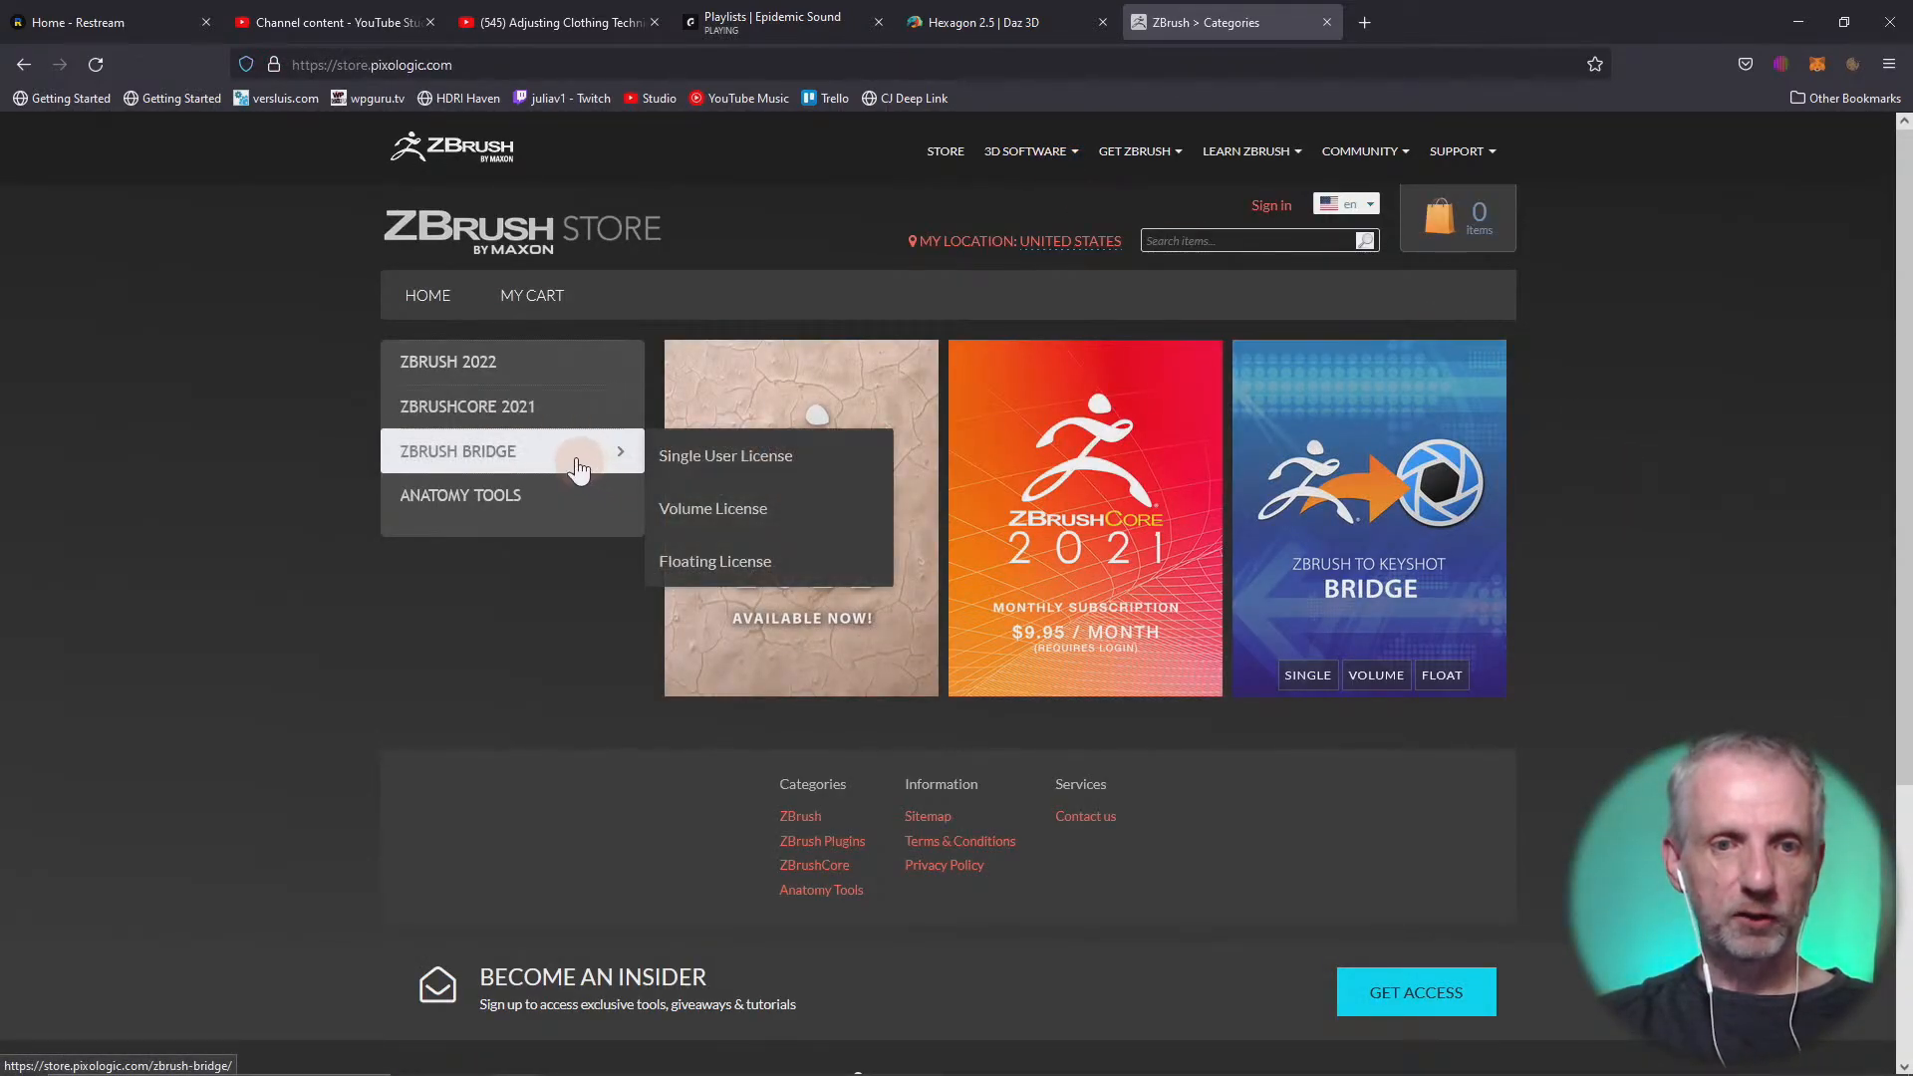
left_click(532, 369)
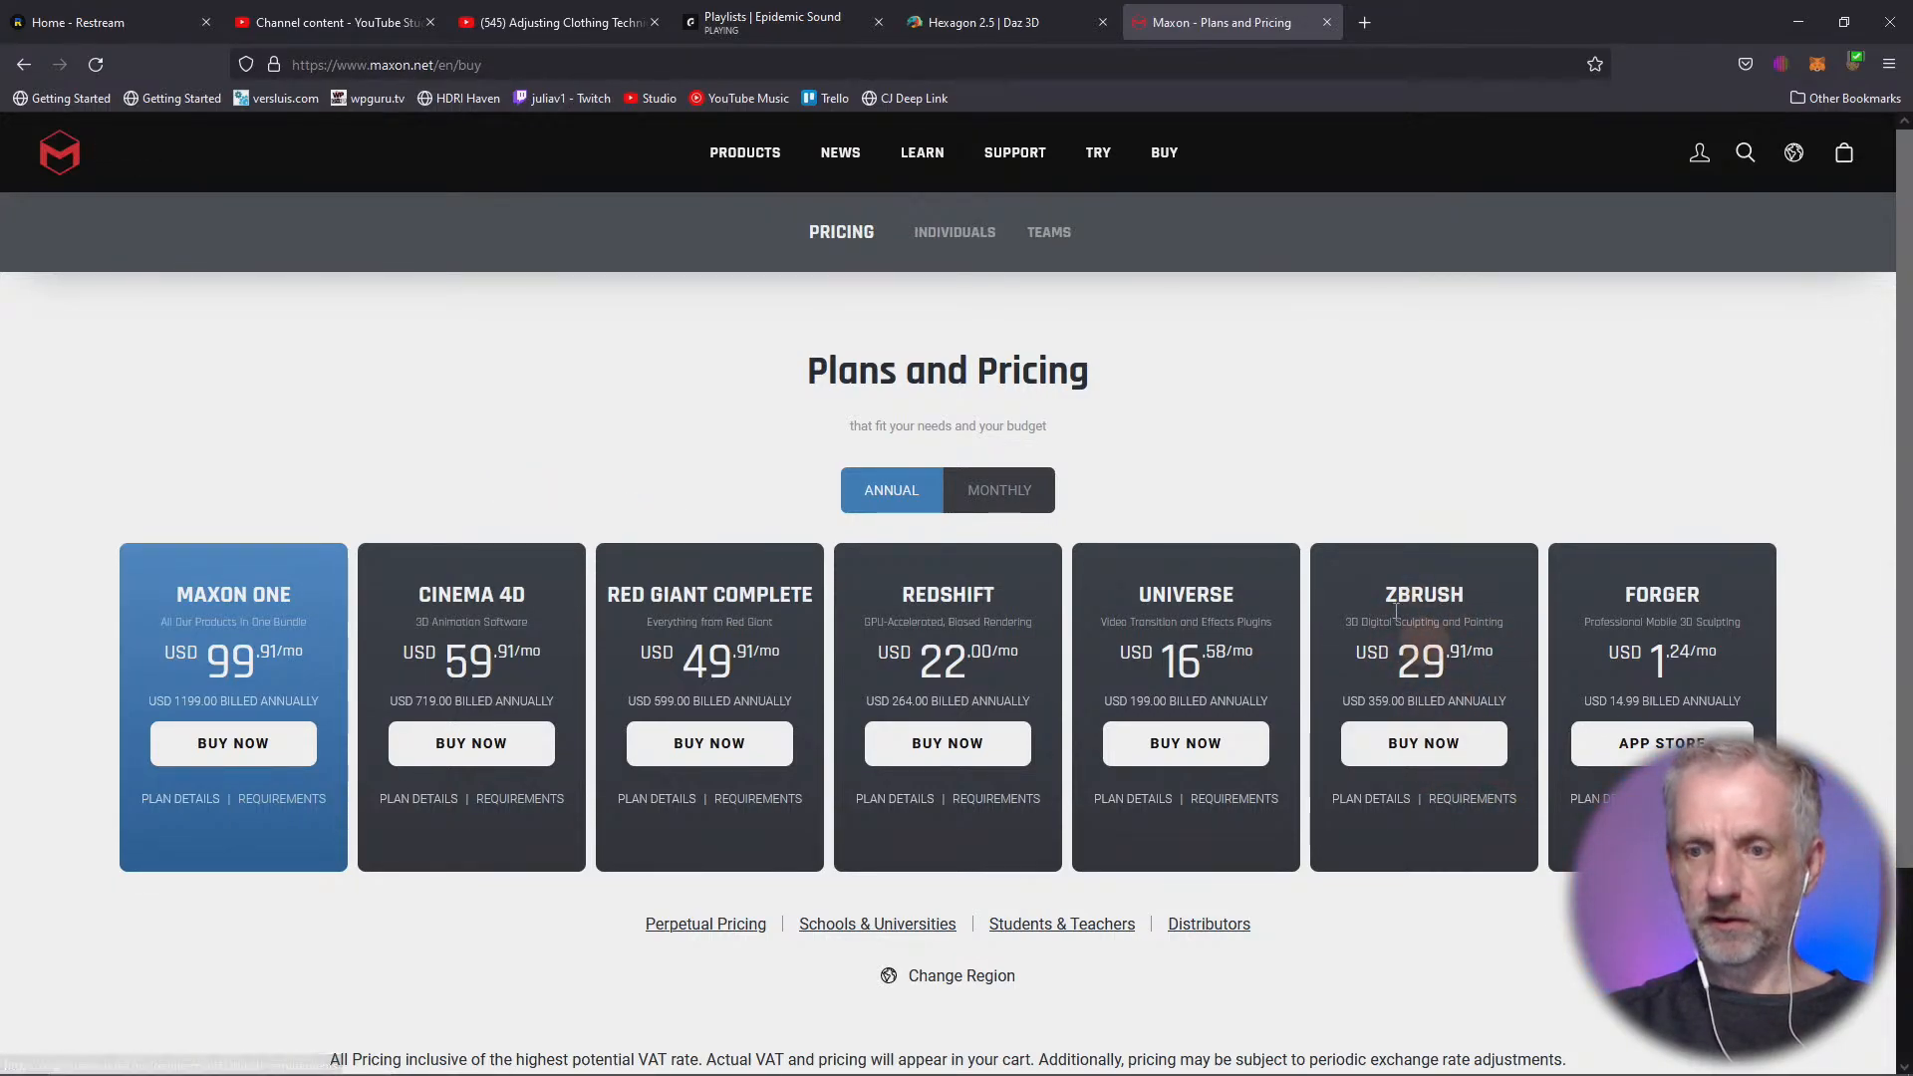
scroll(1412, 800, "down", 3)
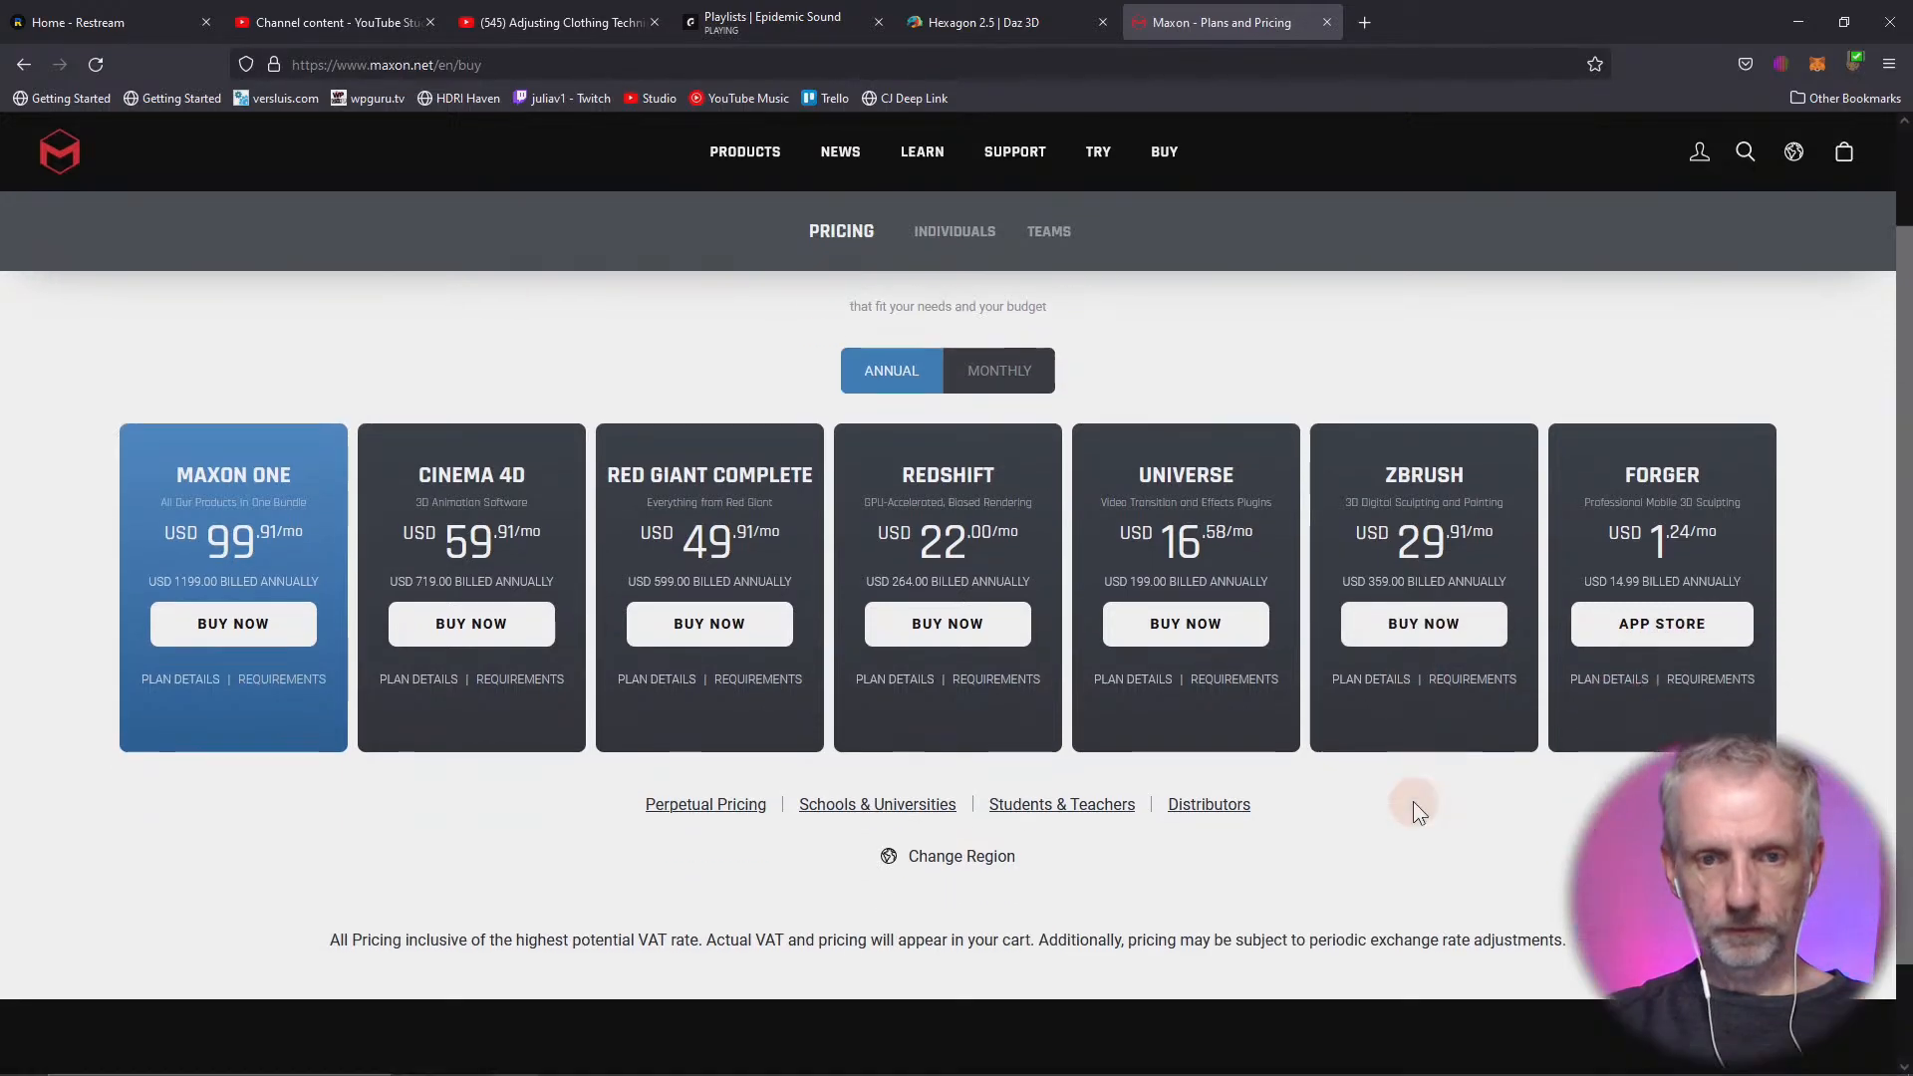
scroll(1413, 801, "up", 3)
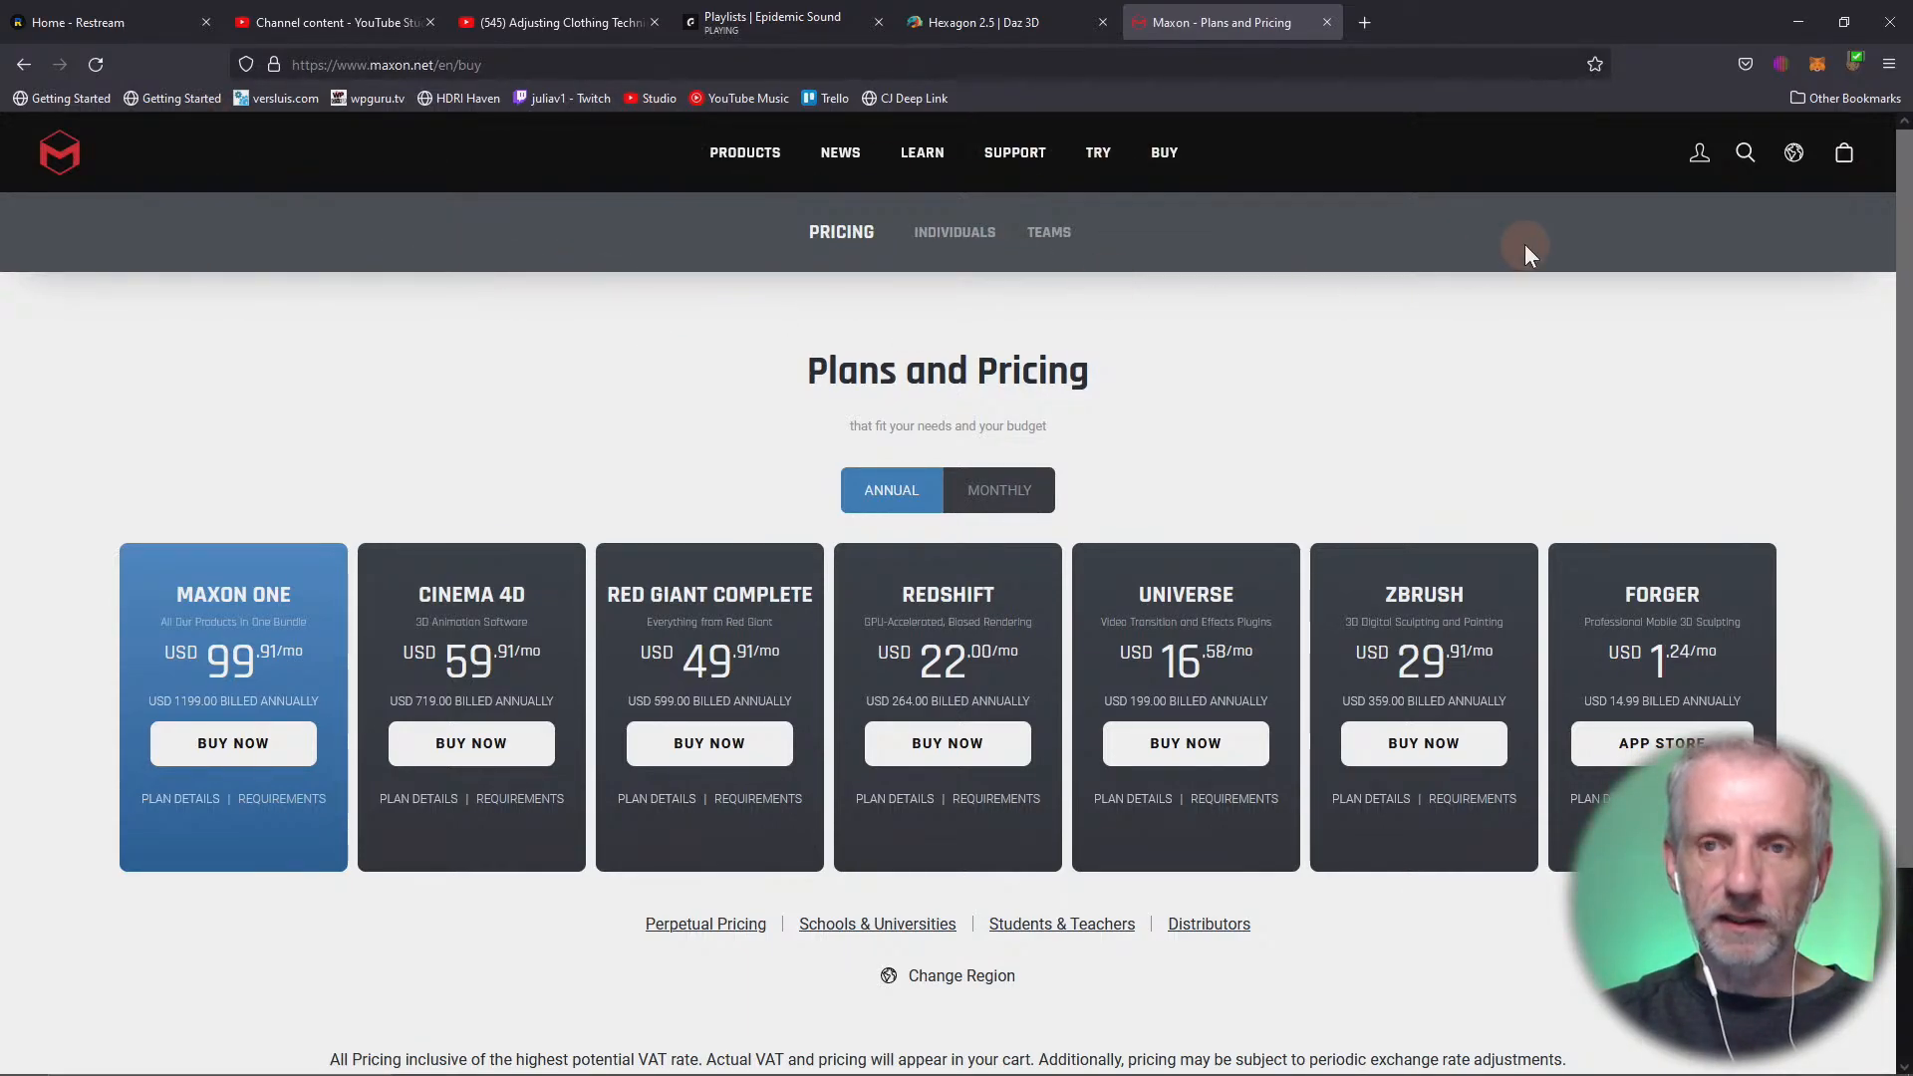
left_click(1781, 26)
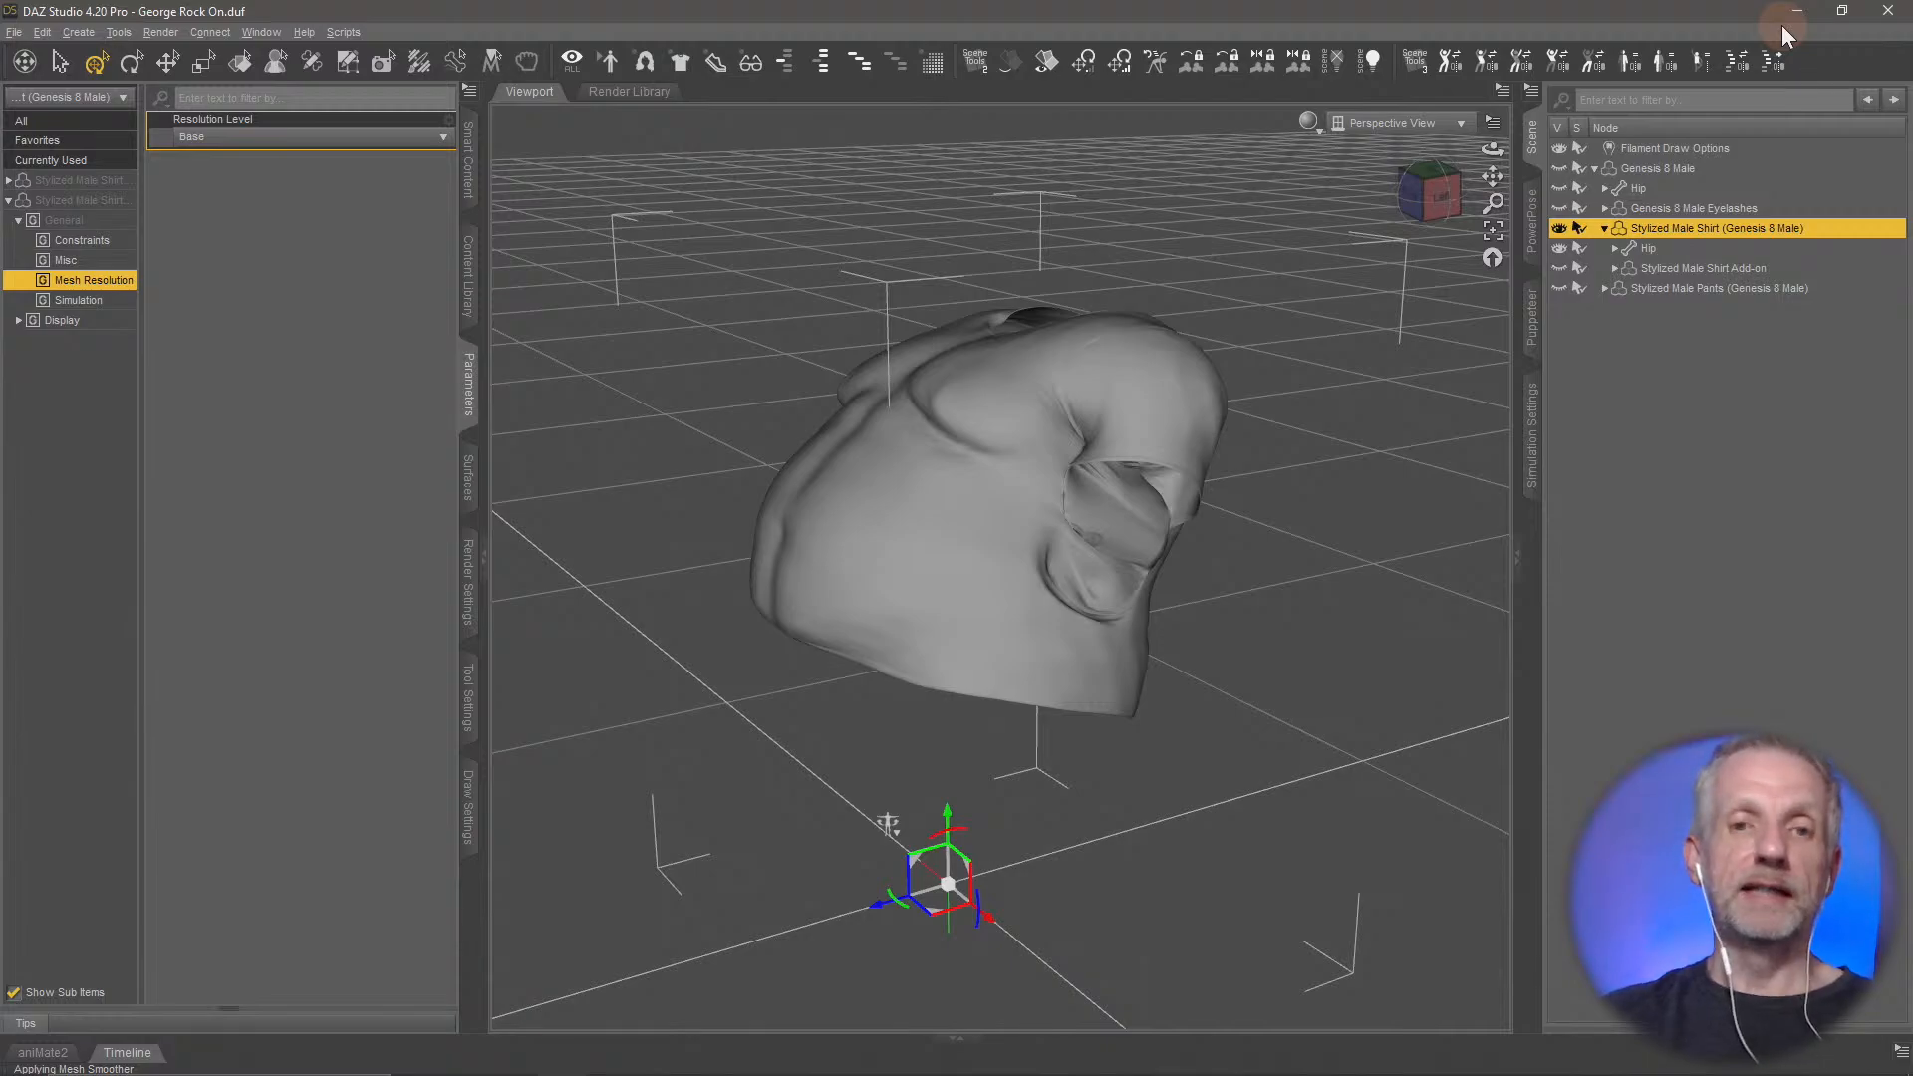
scroll(1004, 470, "down", 2)
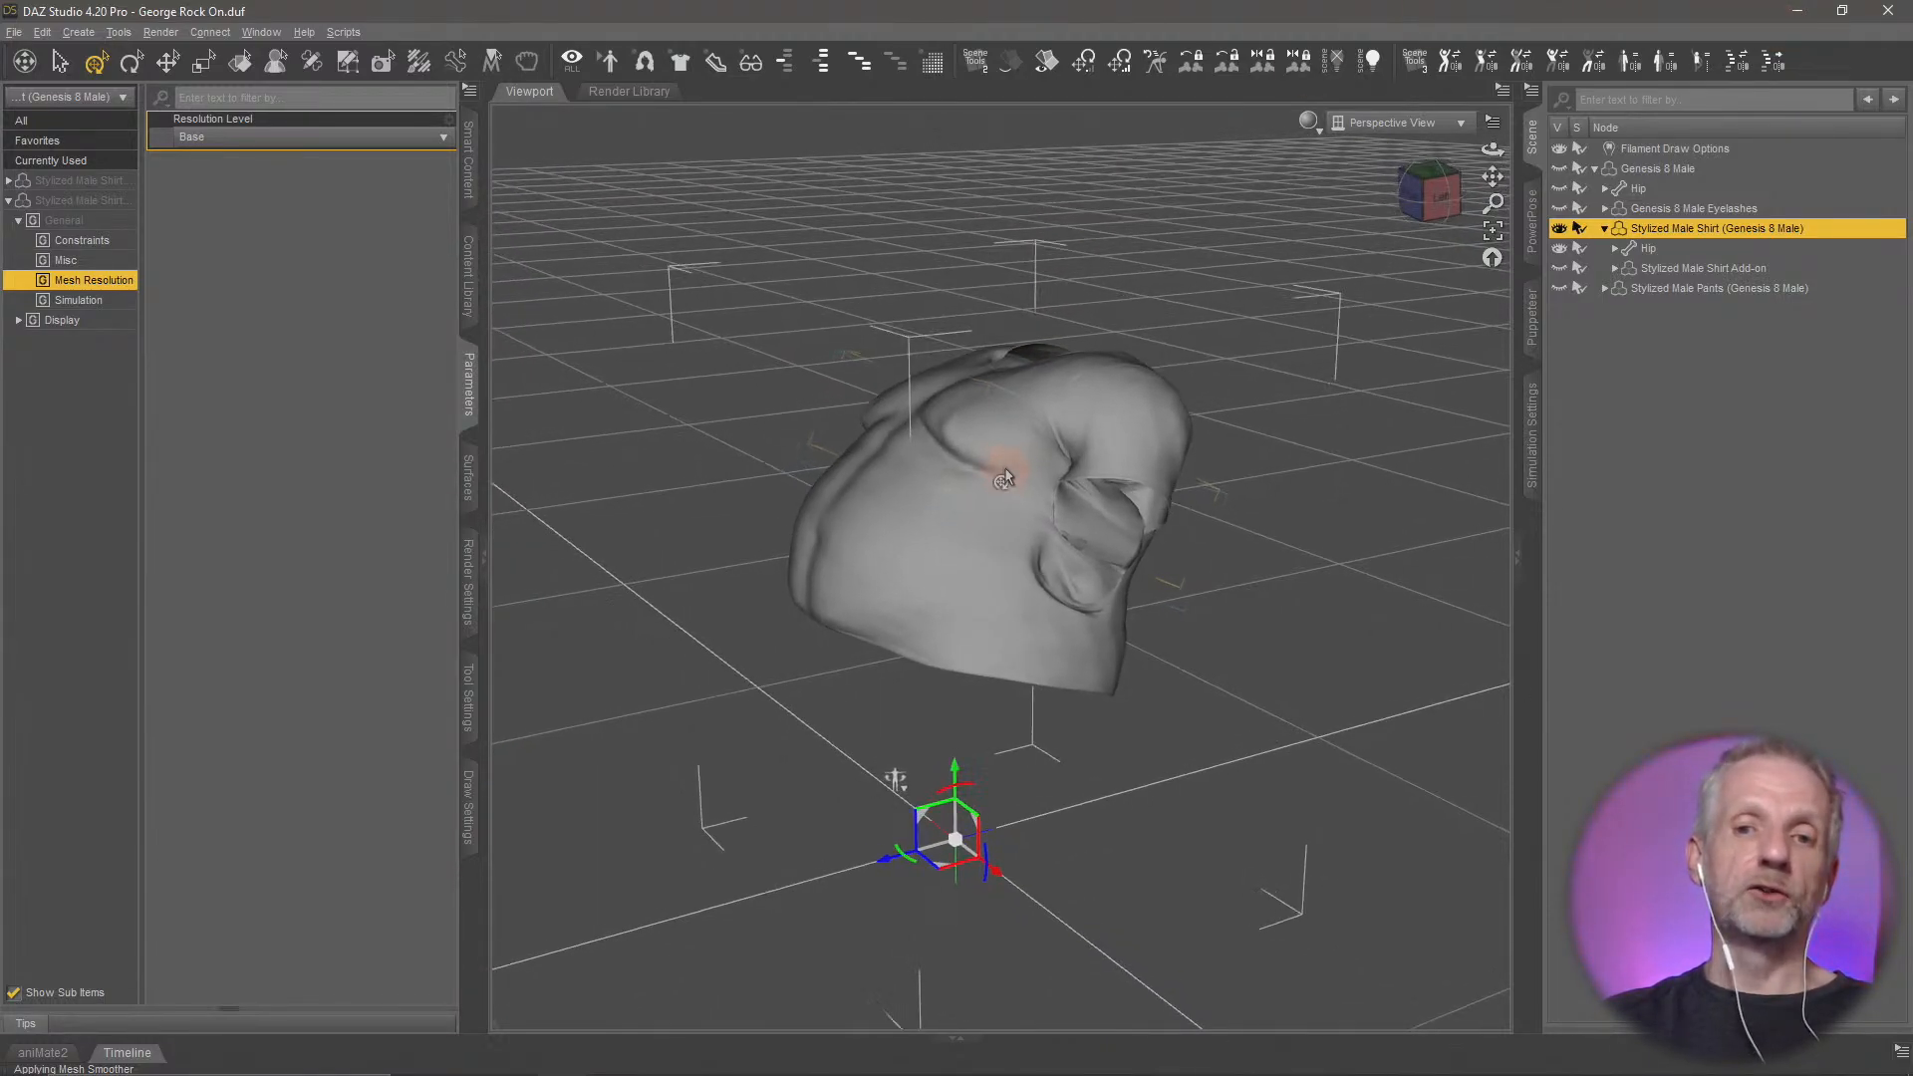
scroll(1004, 469, "up", 5)
mouse_move(1004, 478)
left_mouse_down("alt")
mouse_move(984, 446)
mouse_move(984, 481)
left_mouse_up("alt")
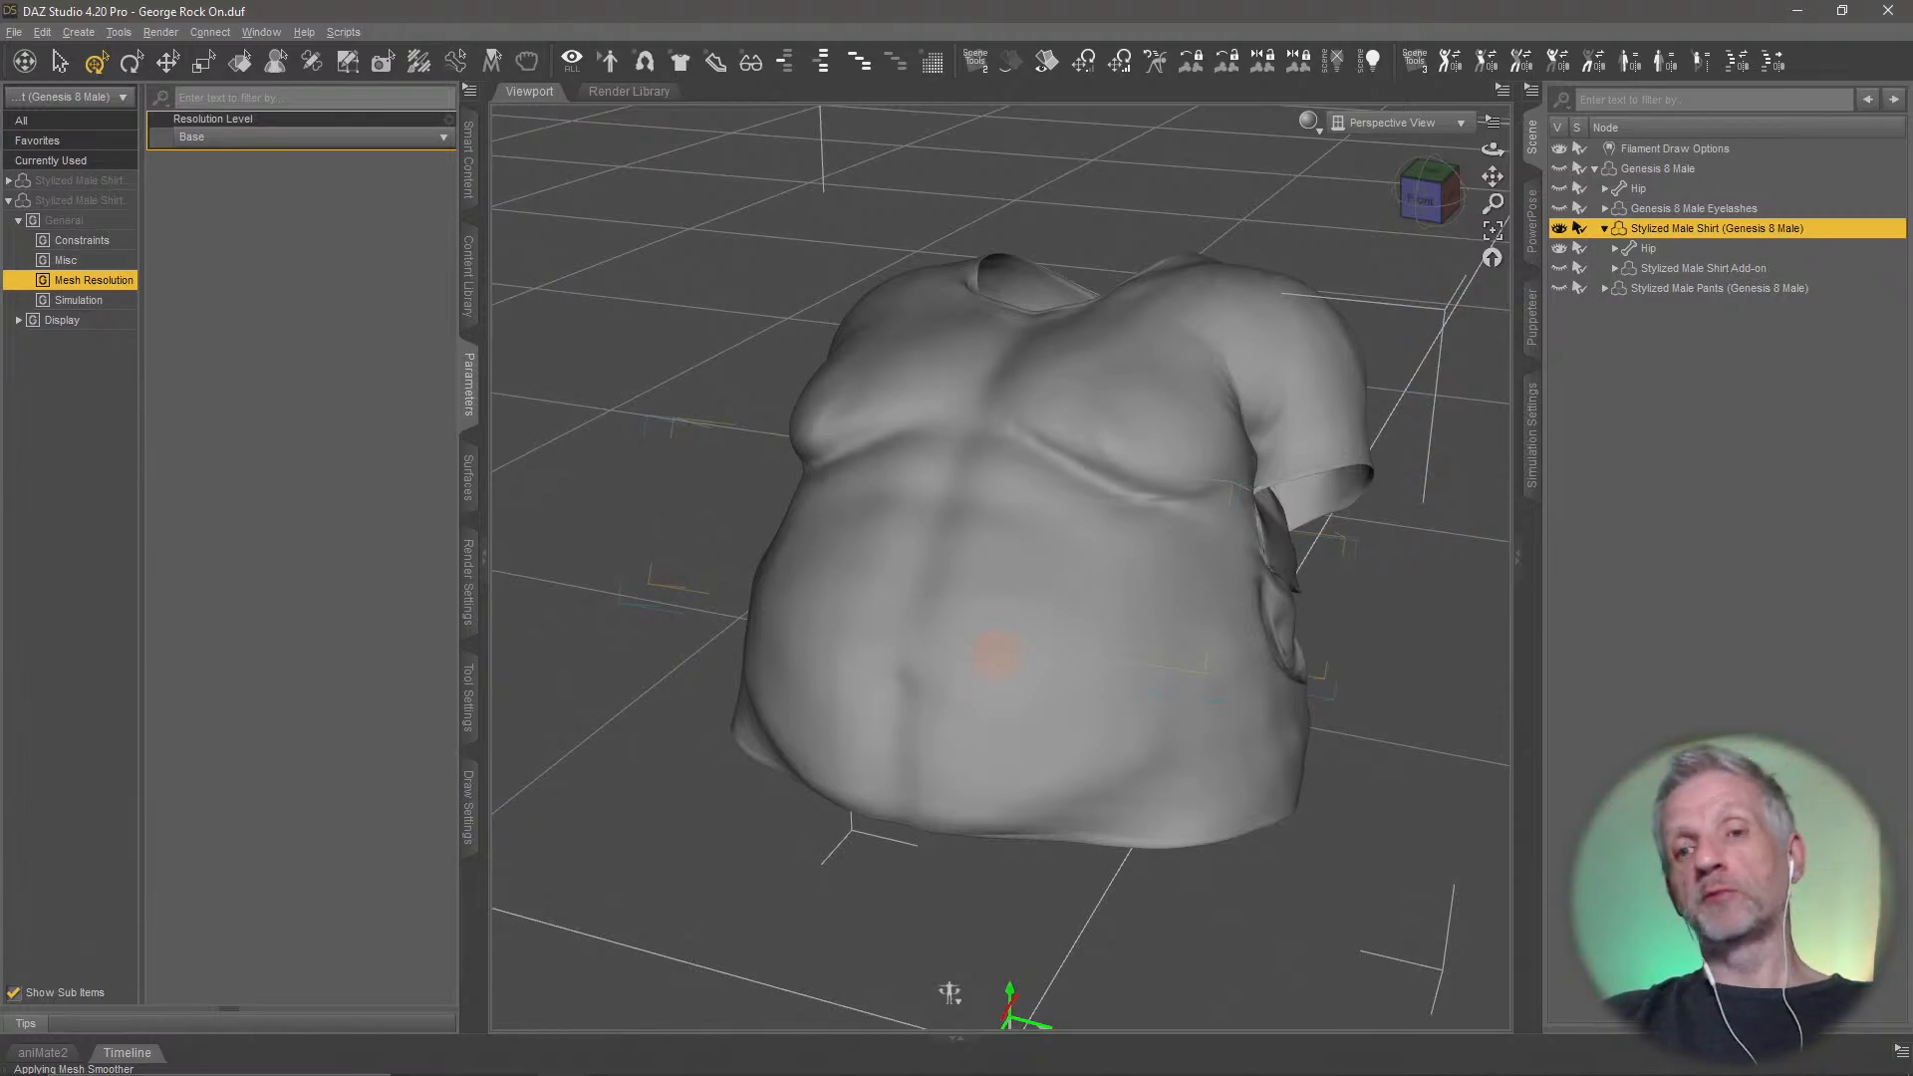
middle_click_drag(996, 654, 997, 660)
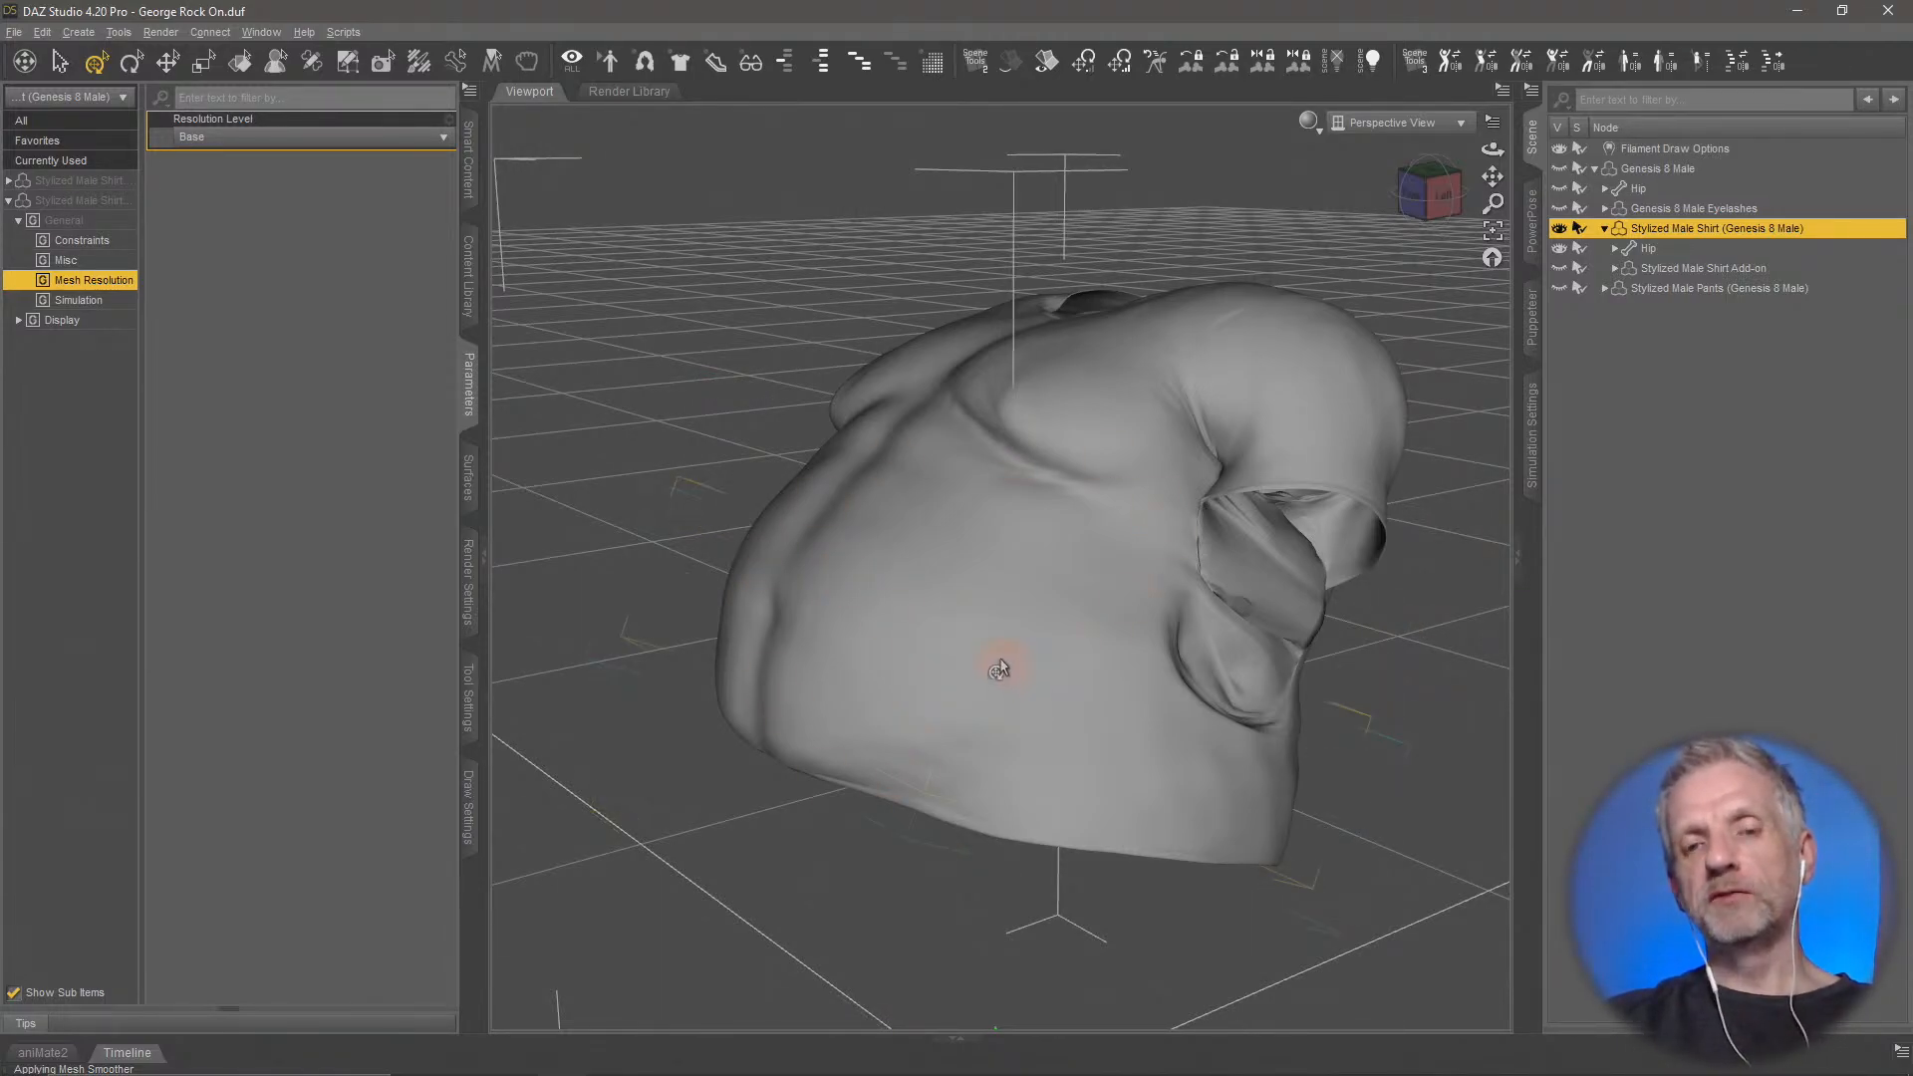
Bring up the Save As options for support assets, including Figure/Prop Assets and Morph Asset(s), for the selected Stylized Male Shirt
left_click(14, 32)
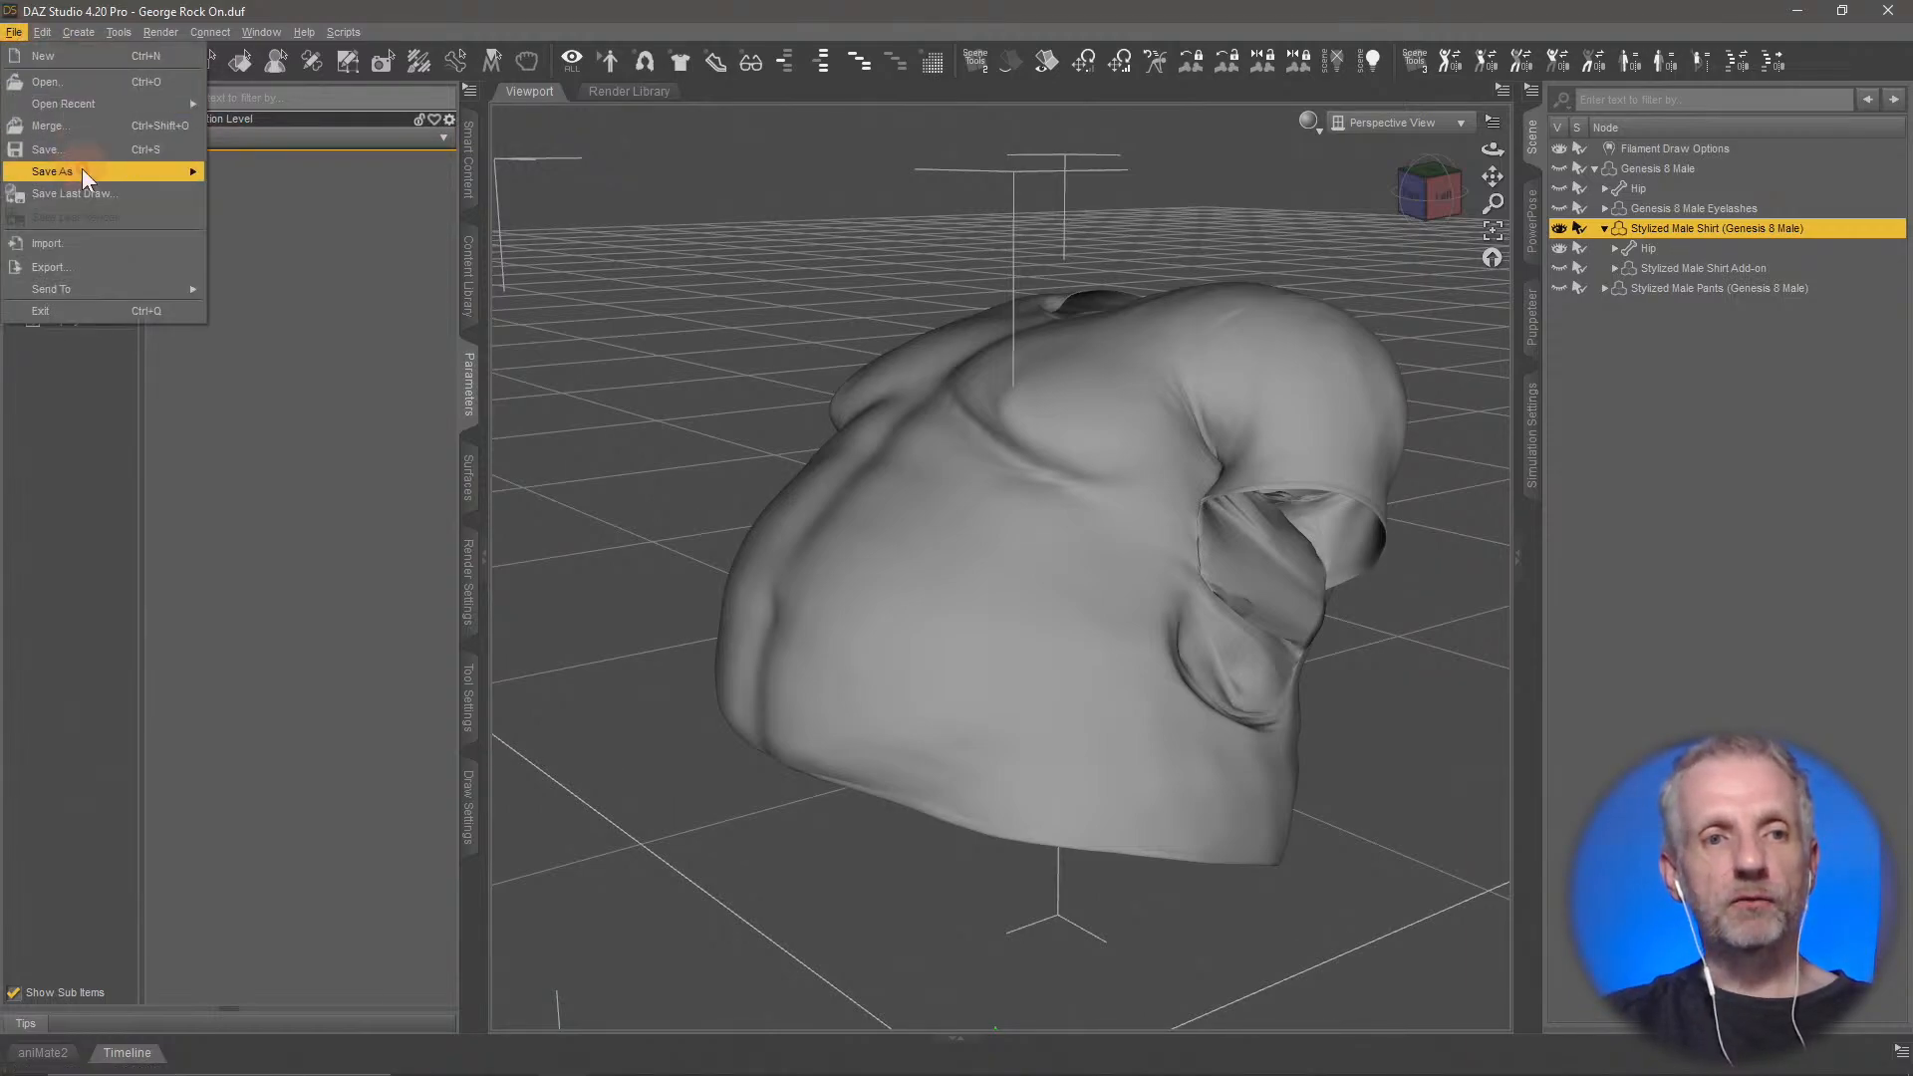
mouse_move(83, 175)
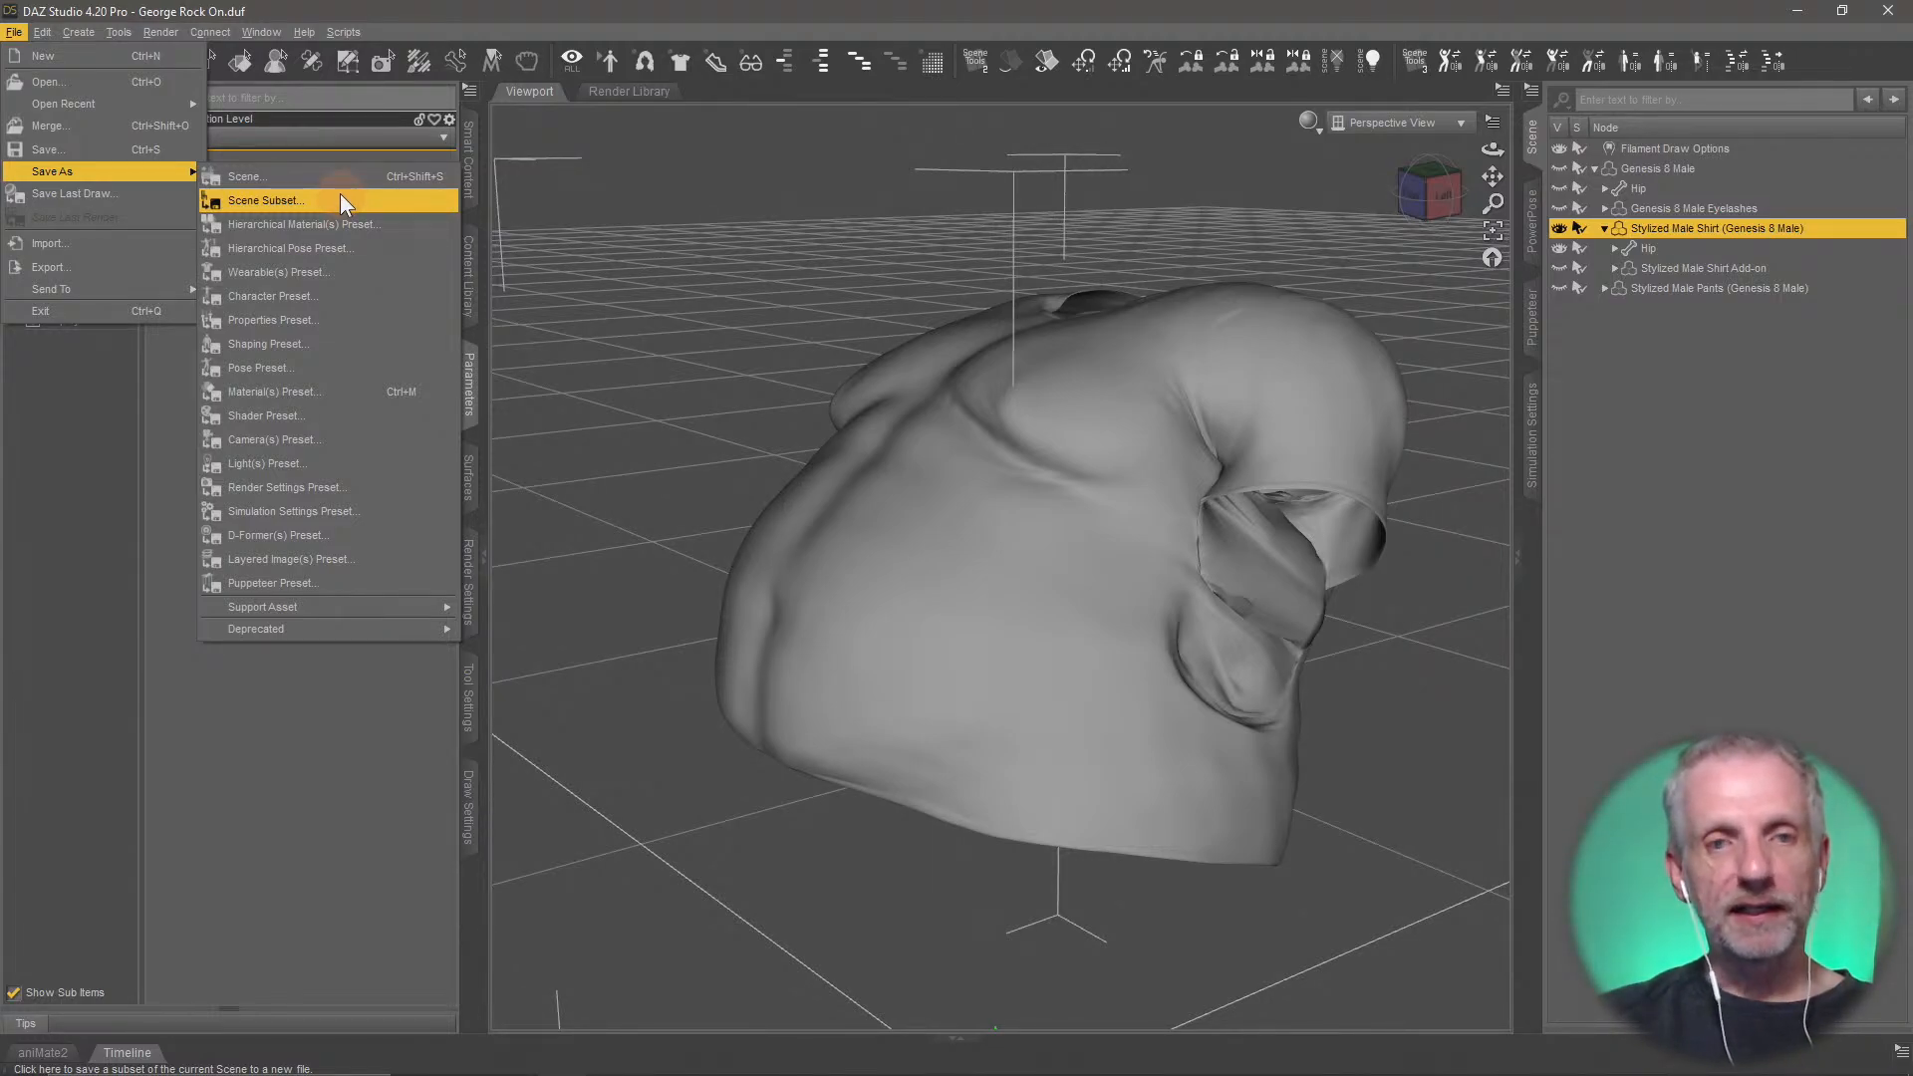
mouse_move(373, 605)
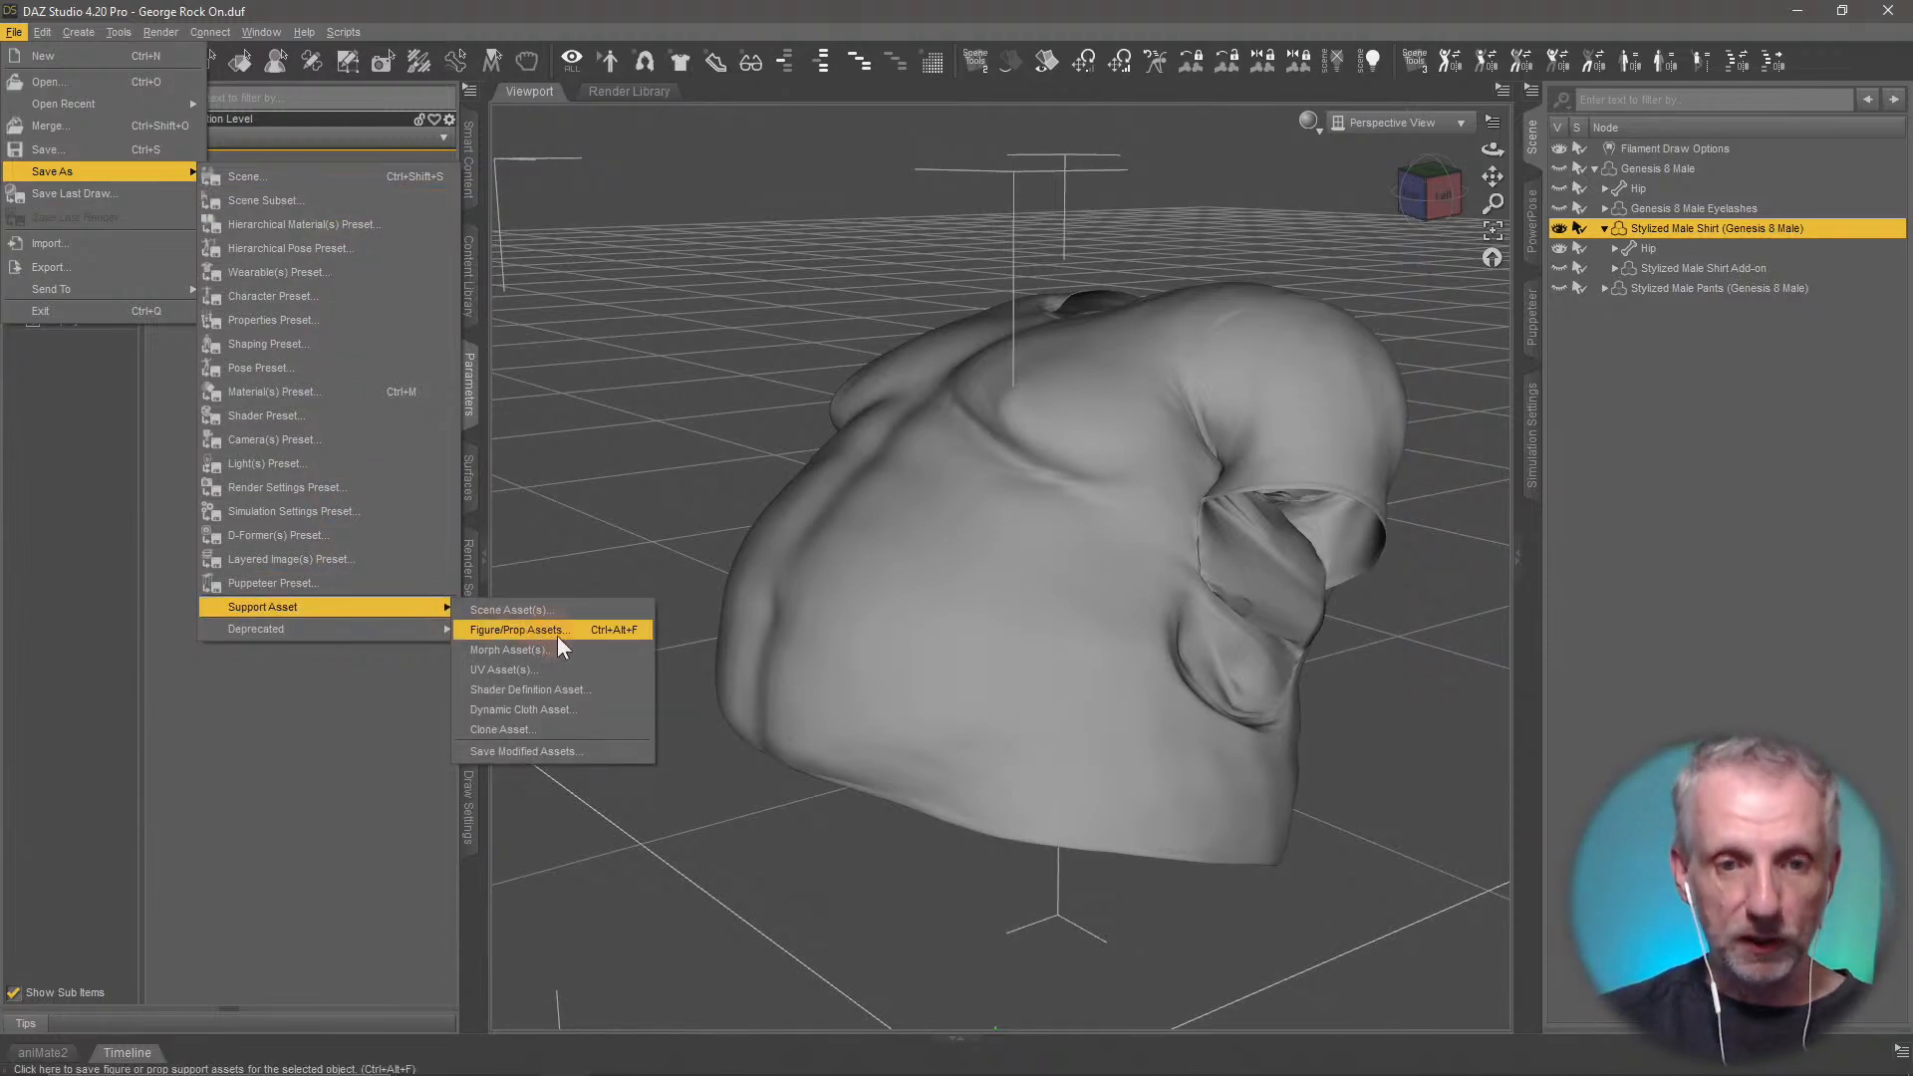